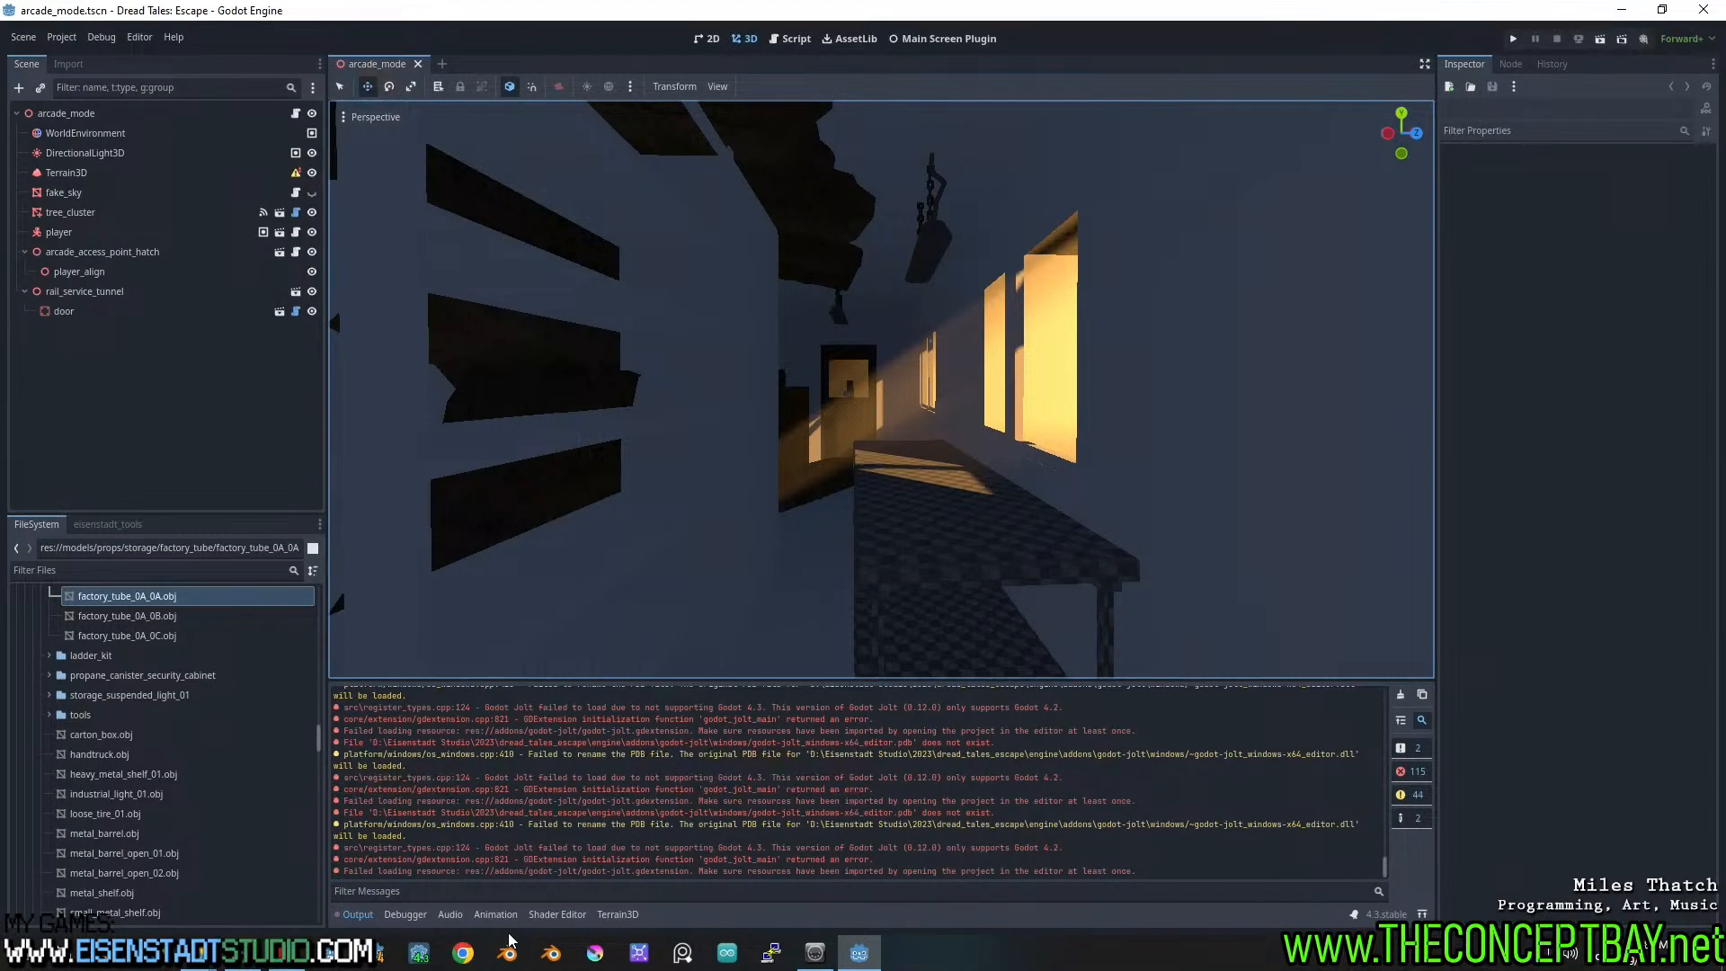
# Launch Blender 3.6 and open the recent file hands_rig.blend
pyautogui.click(508, 940)
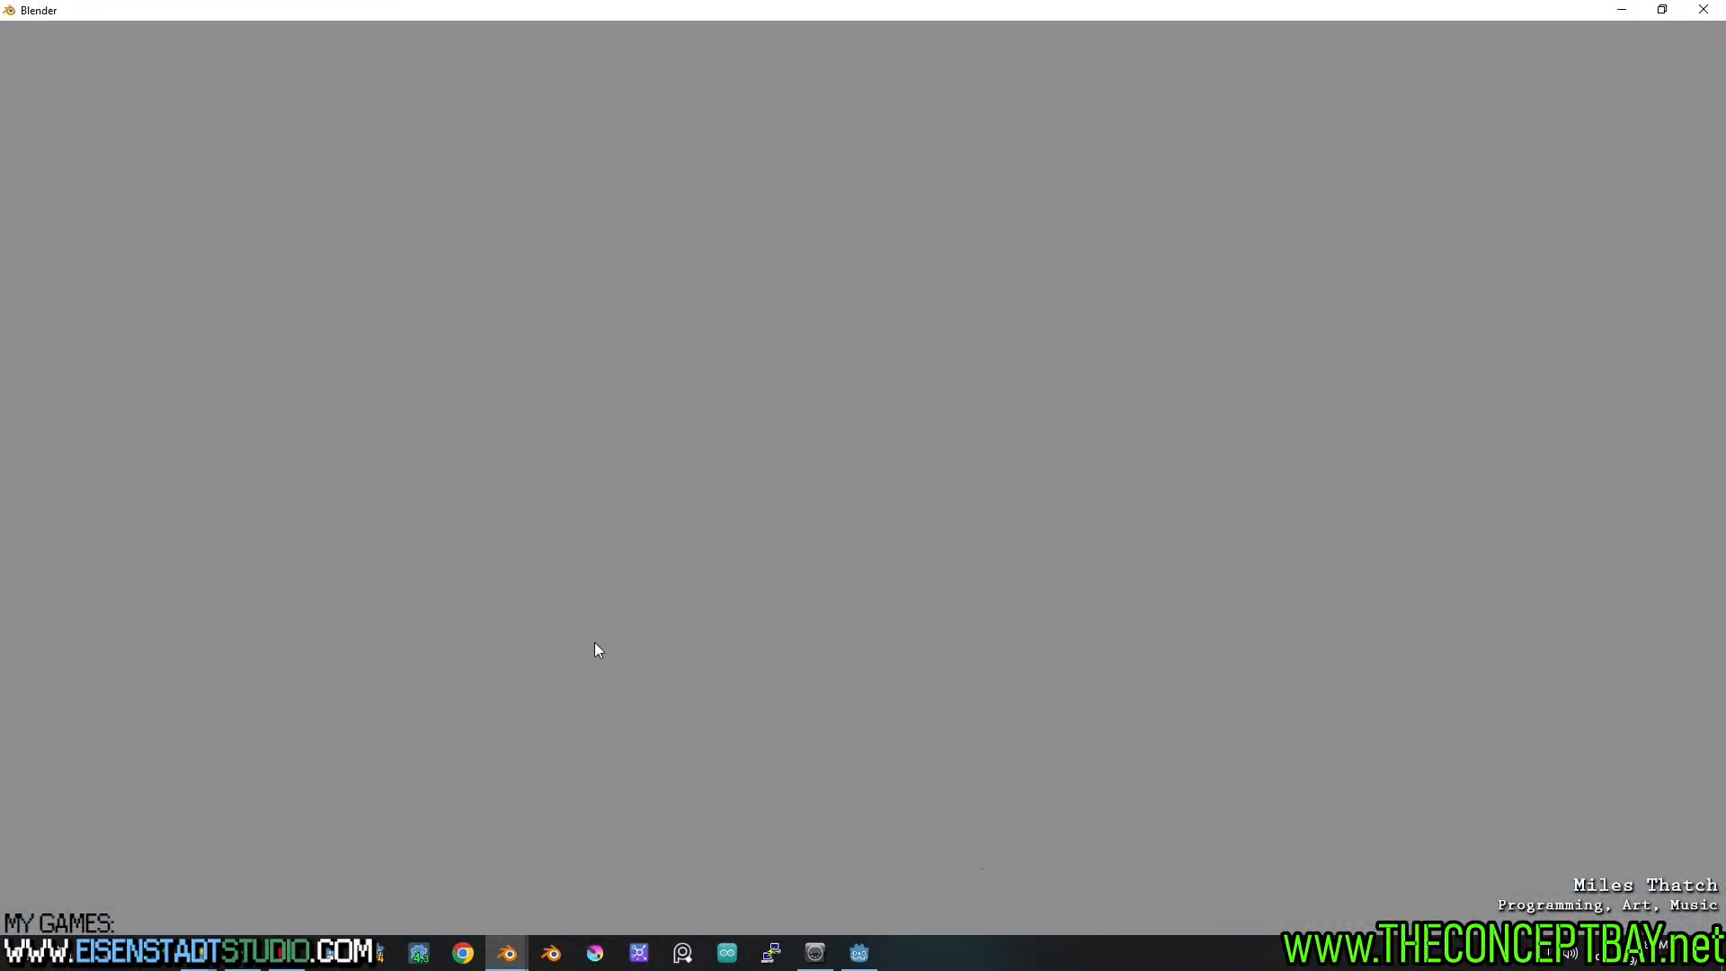
pyautogui.click(859, 956)
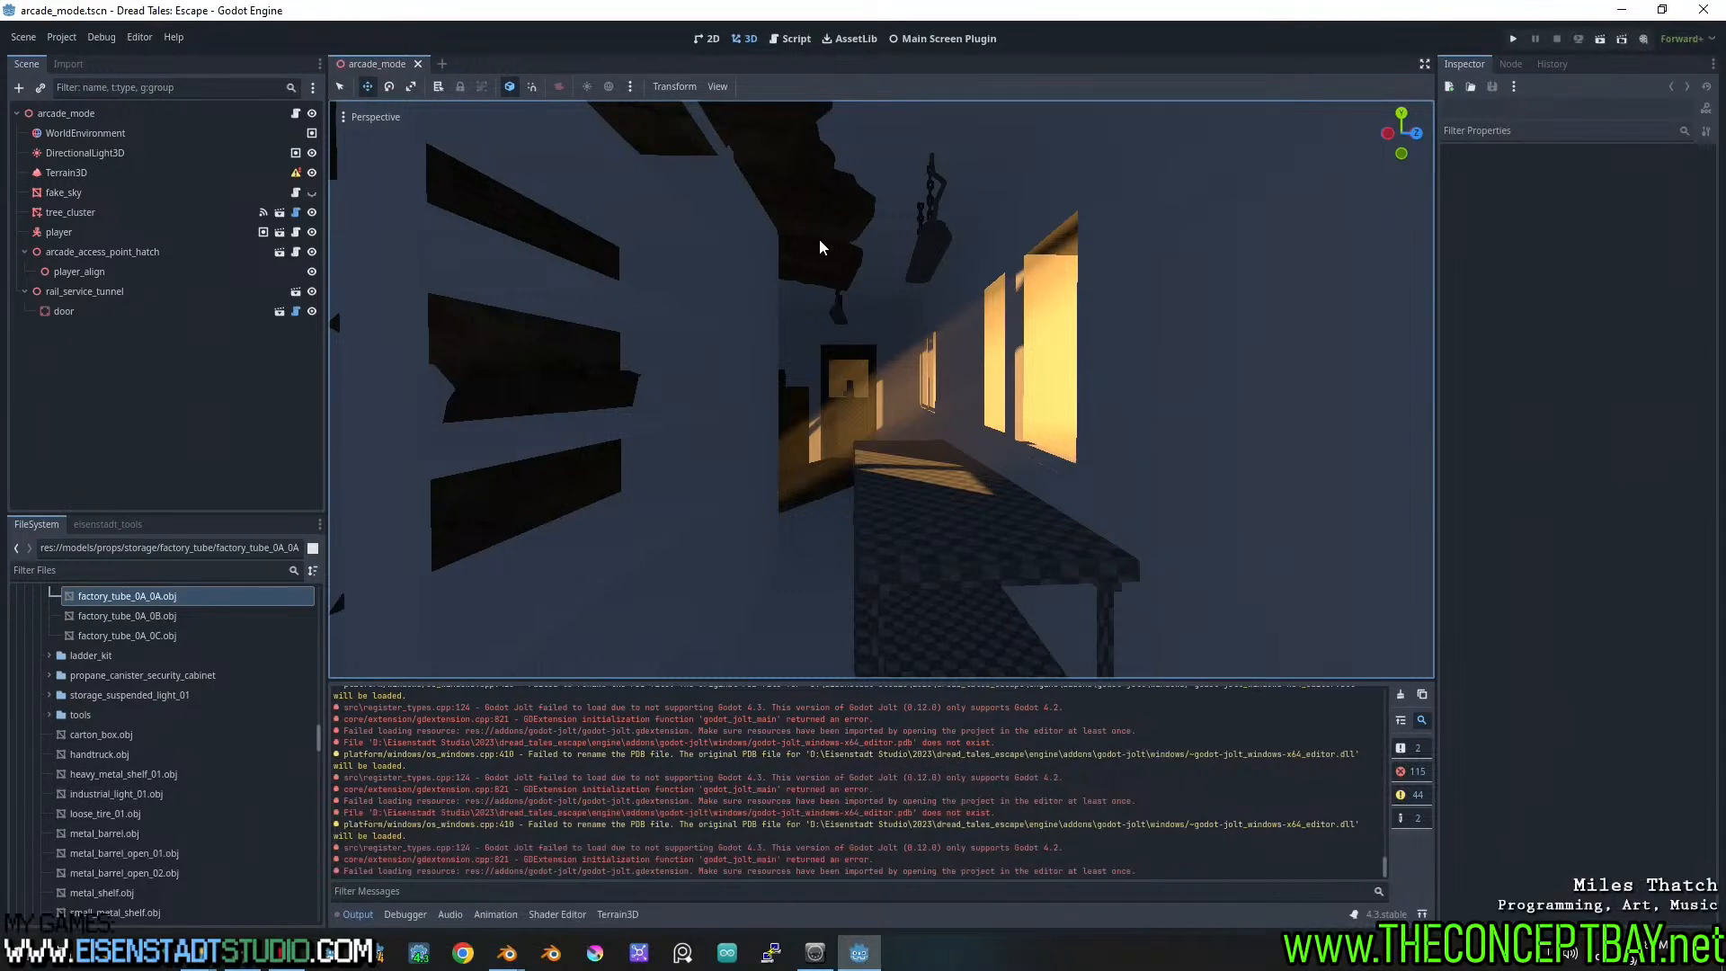
pyautogui.press('w')
pyautogui.press('d')
pyautogui.press('a')
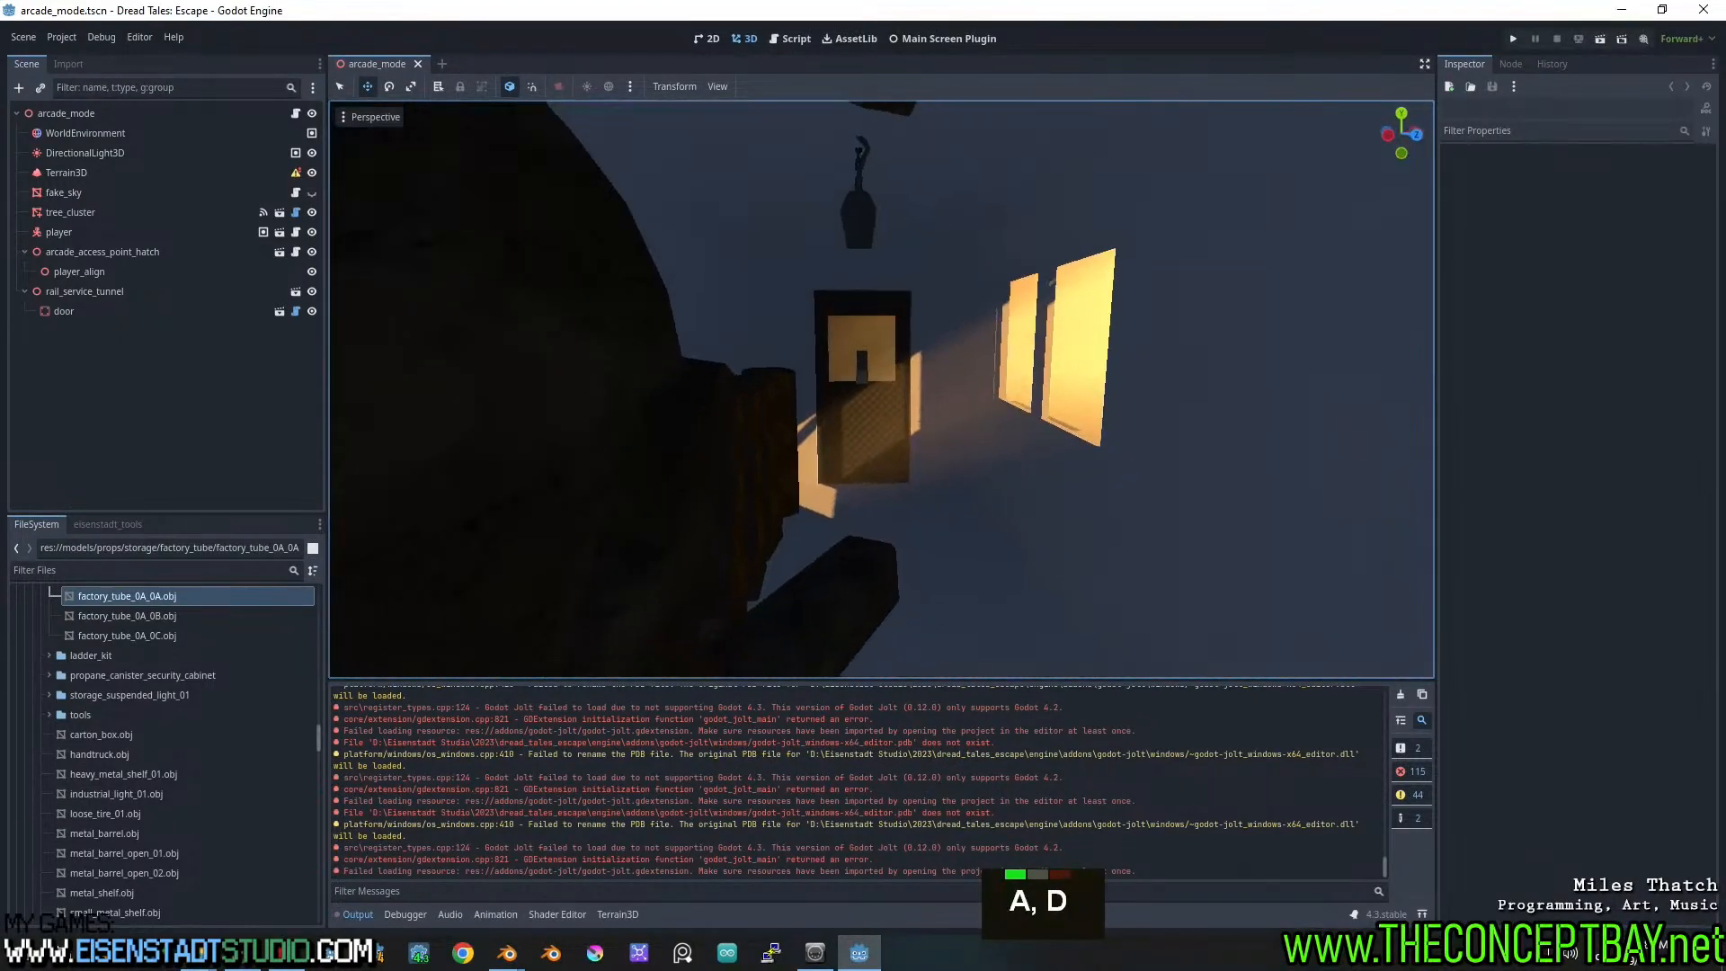
pyautogui.moveTo(507, 953)
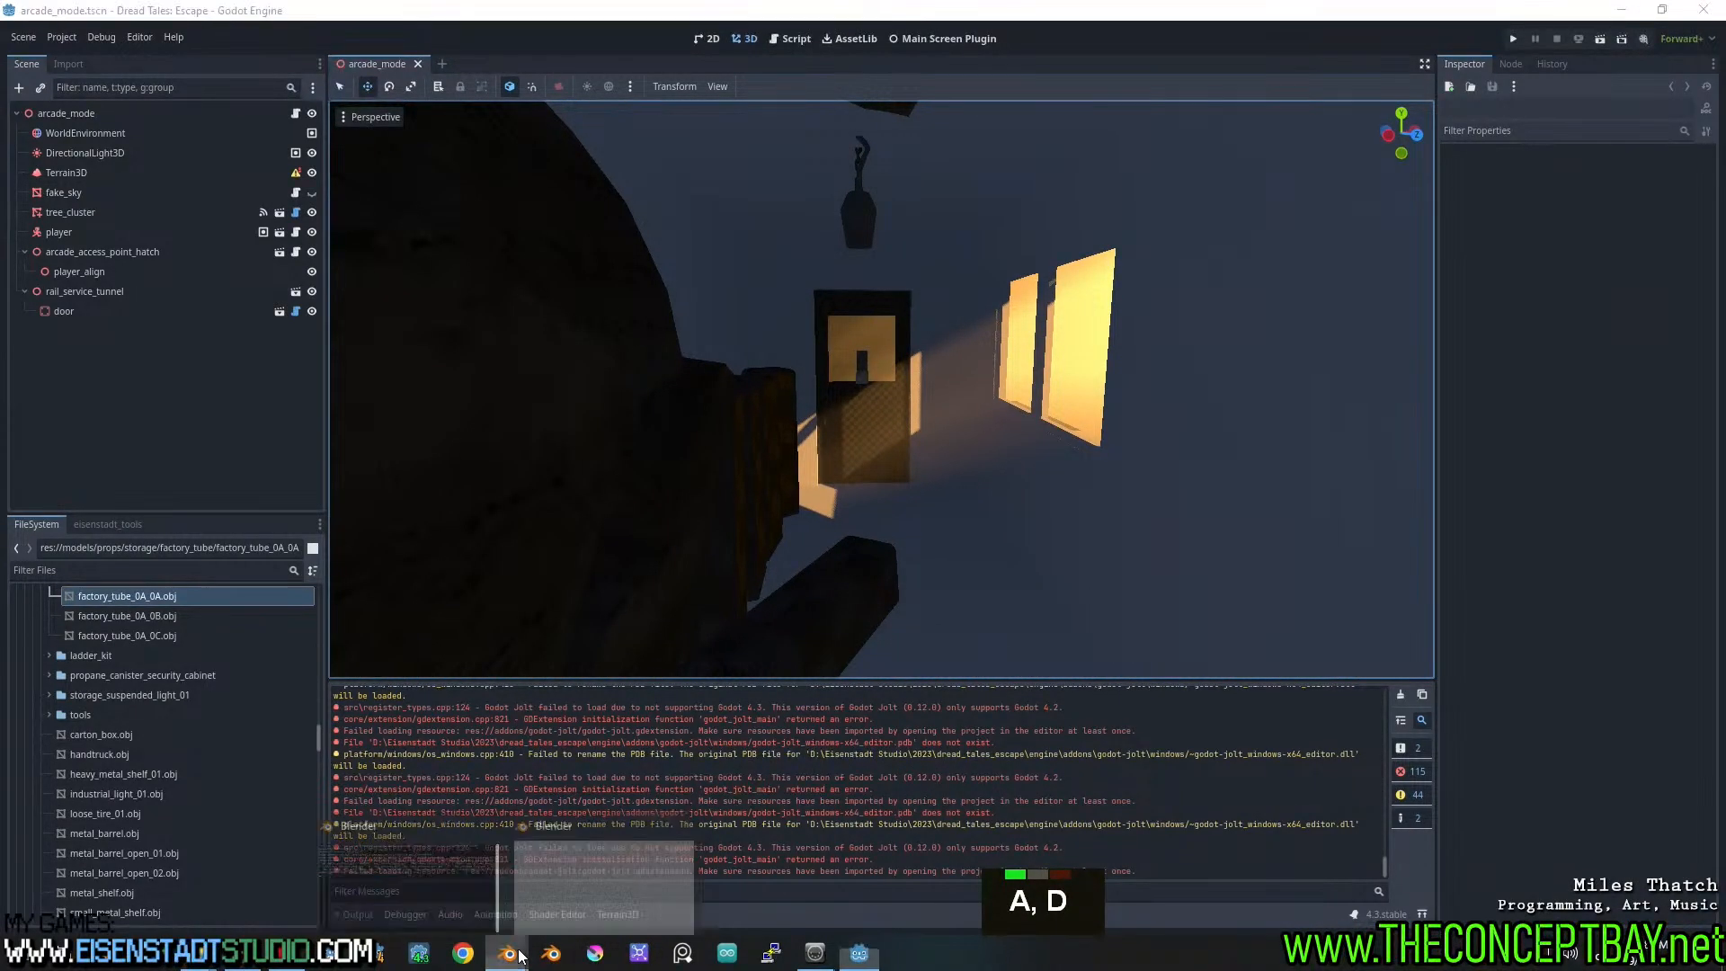
pyautogui.click(576, 854)
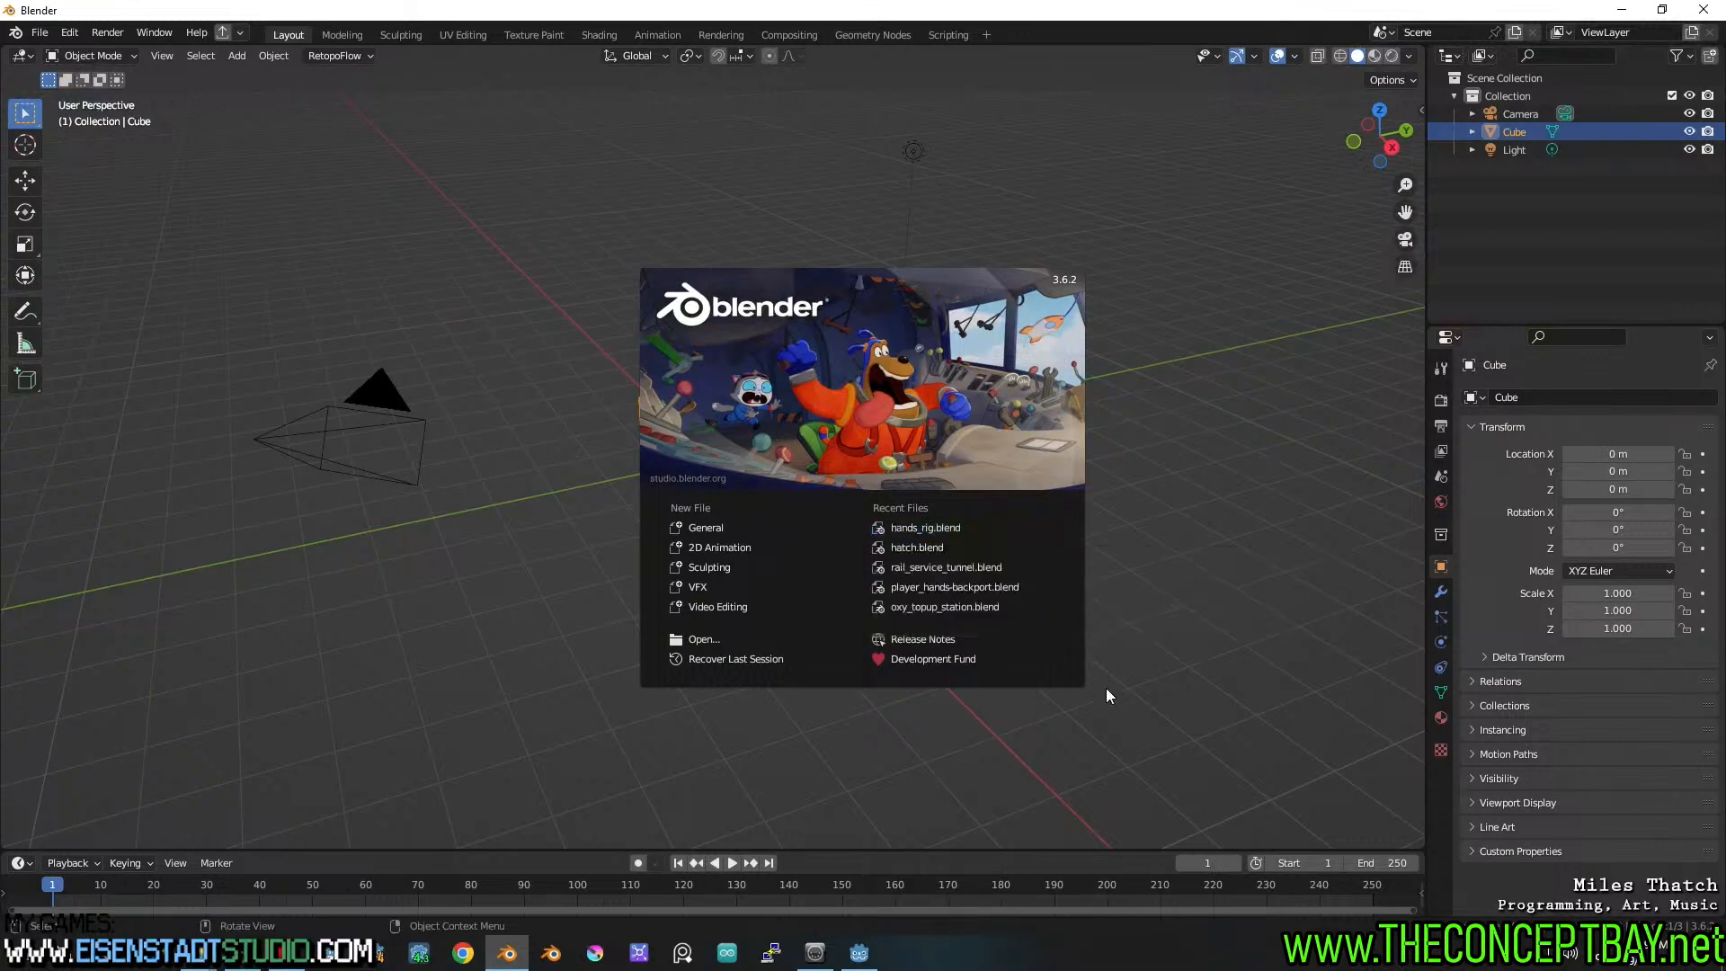
pyautogui.click(942, 525)
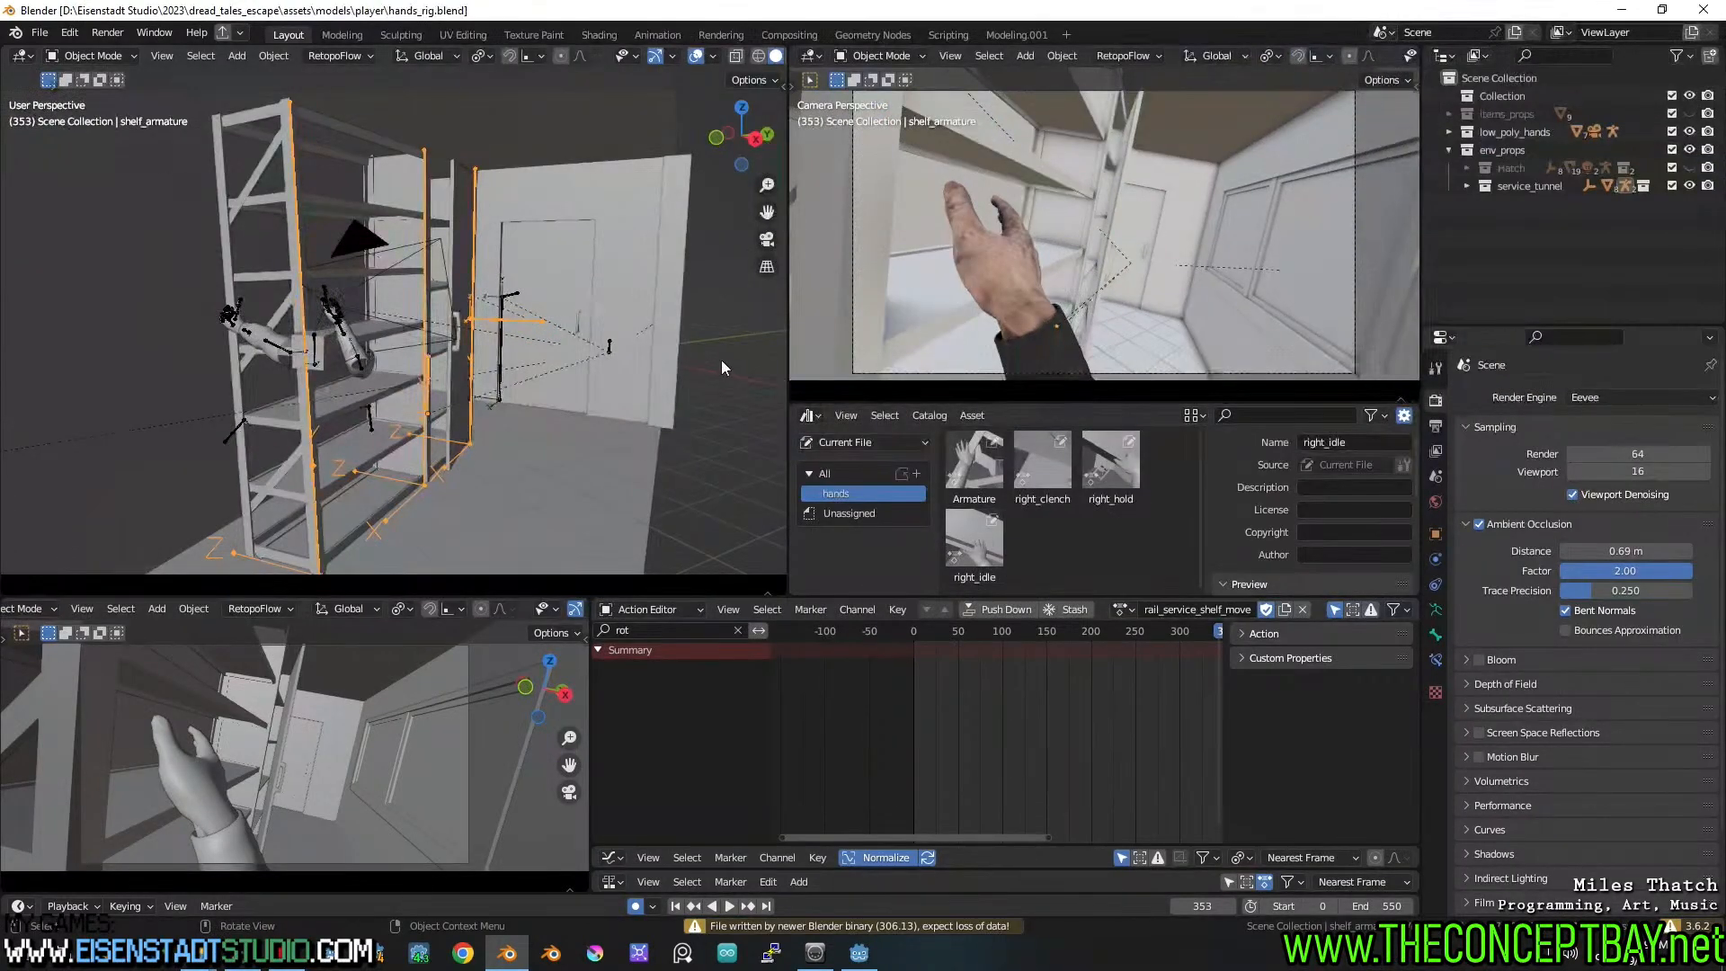
# Exclude the env_props collection from the view layer in hands_rig.blend
pyautogui.moveTo(721, 360); pyautogui.dragTo(435, 375, button='middle')
pyautogui.scroll(2, 668, 380)
pyautogui.scroll(-3, 557, 382)
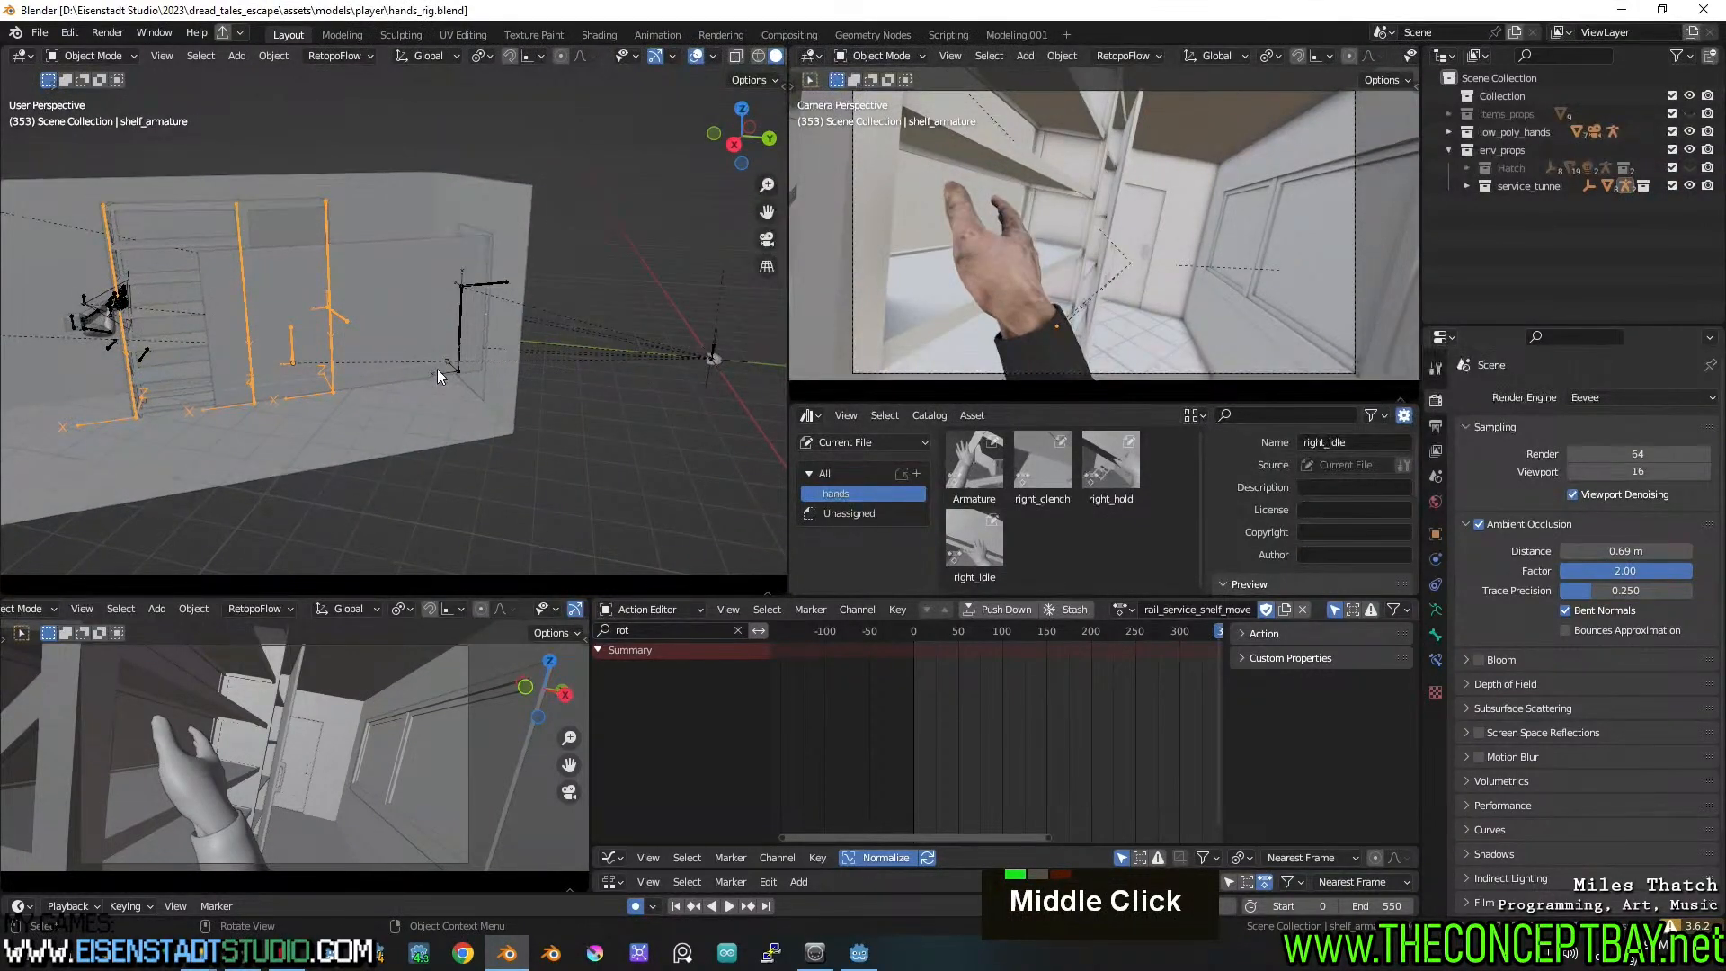
pyautogui.moveTo(530, 369); pyautogui.dragTo(487, 368, button='middle')
pyautogui.scroll(-2, 487, 368)
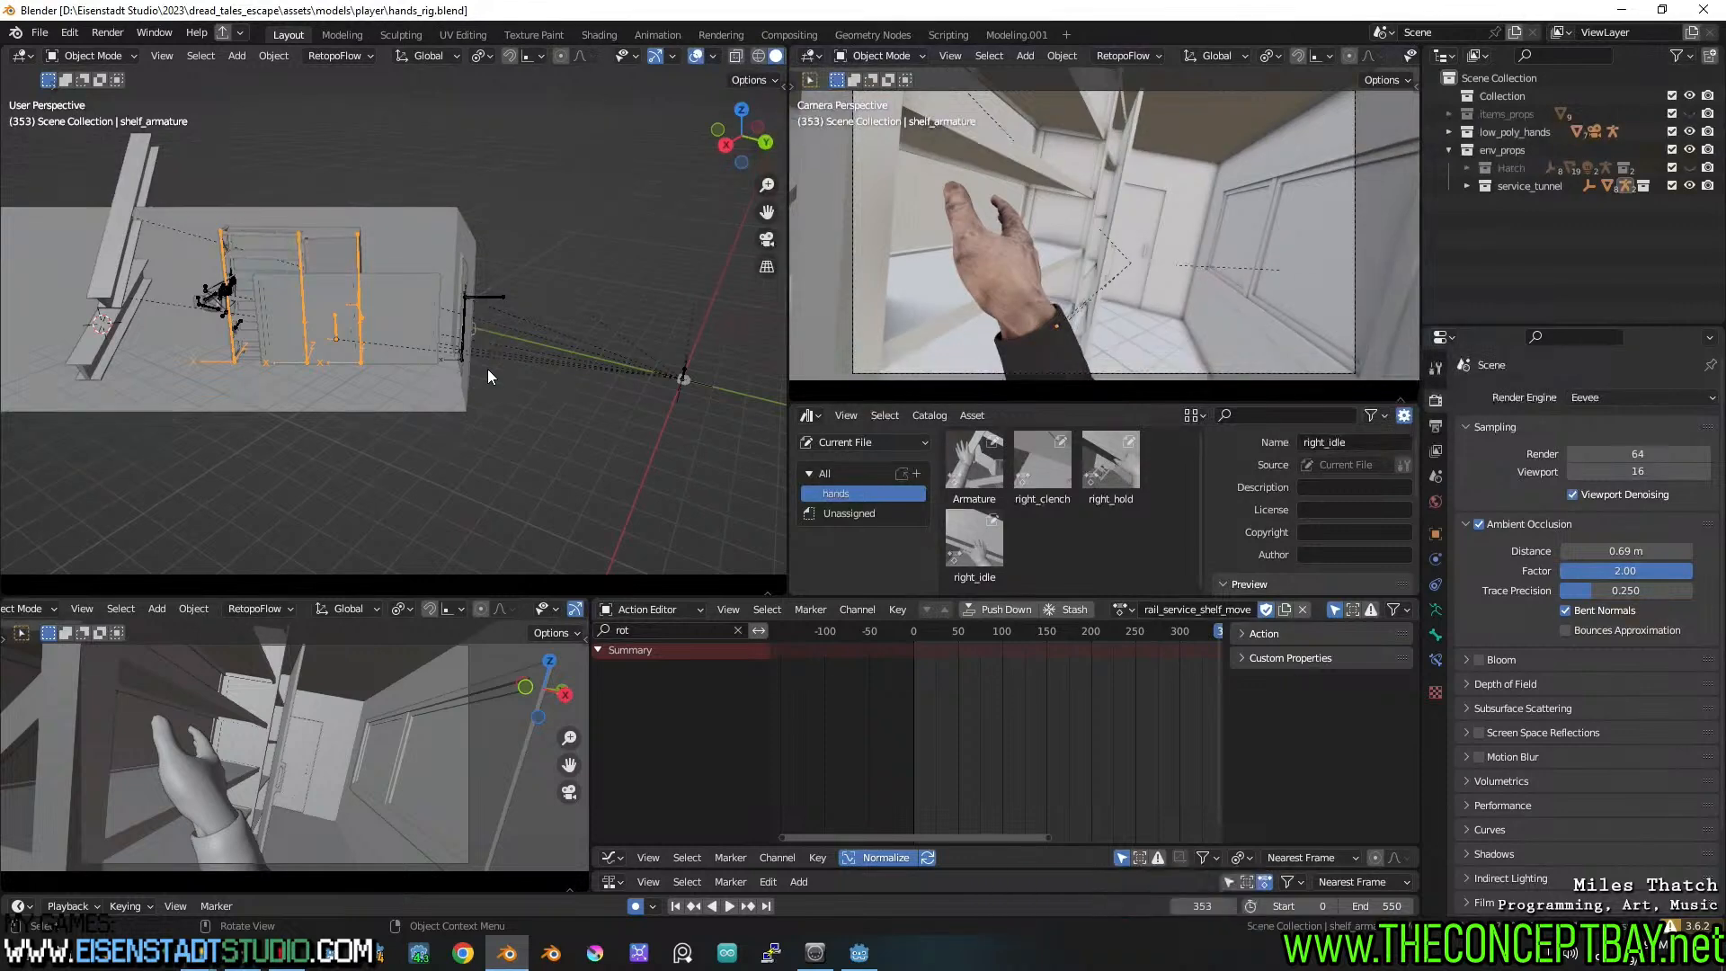
pyautogui.click(1672, 150)
# Try to save hands_rig.blend from Blender 3.6, then cancel without overwriting the newer-version file
pyautogui.hotkey('ctrl', 's')
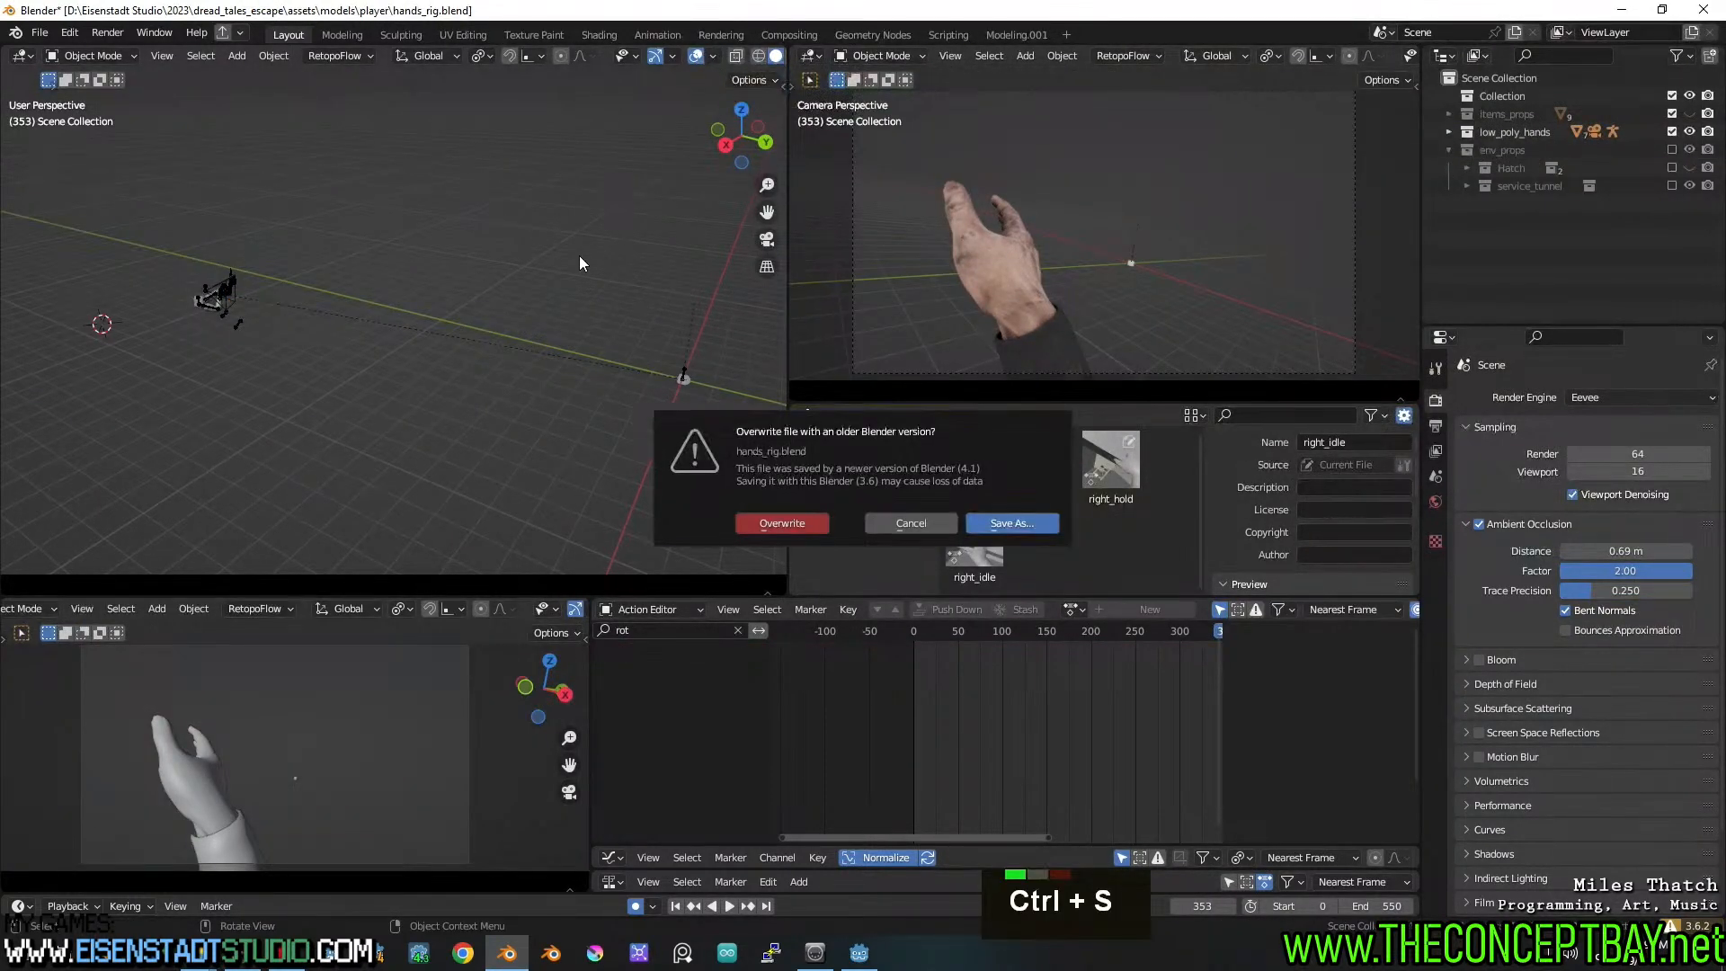
pyautogui.press('Tab')
pyautogui.press('Escape')
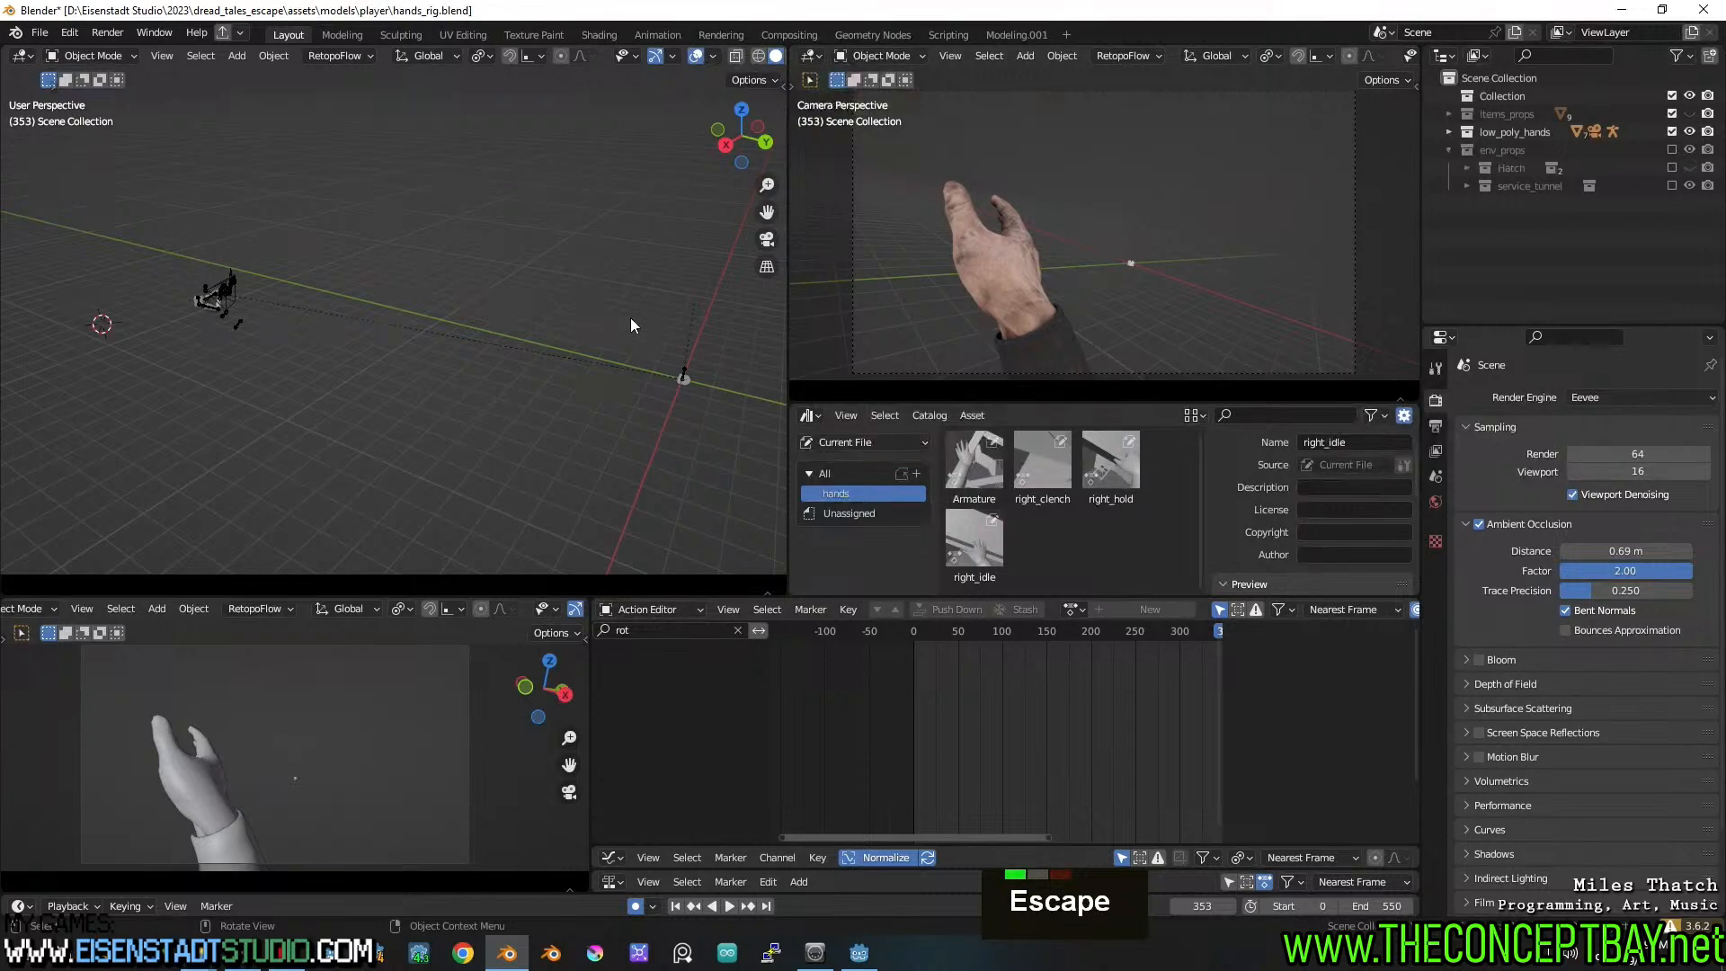
pyautogui.hotkey('ctrl', 's')
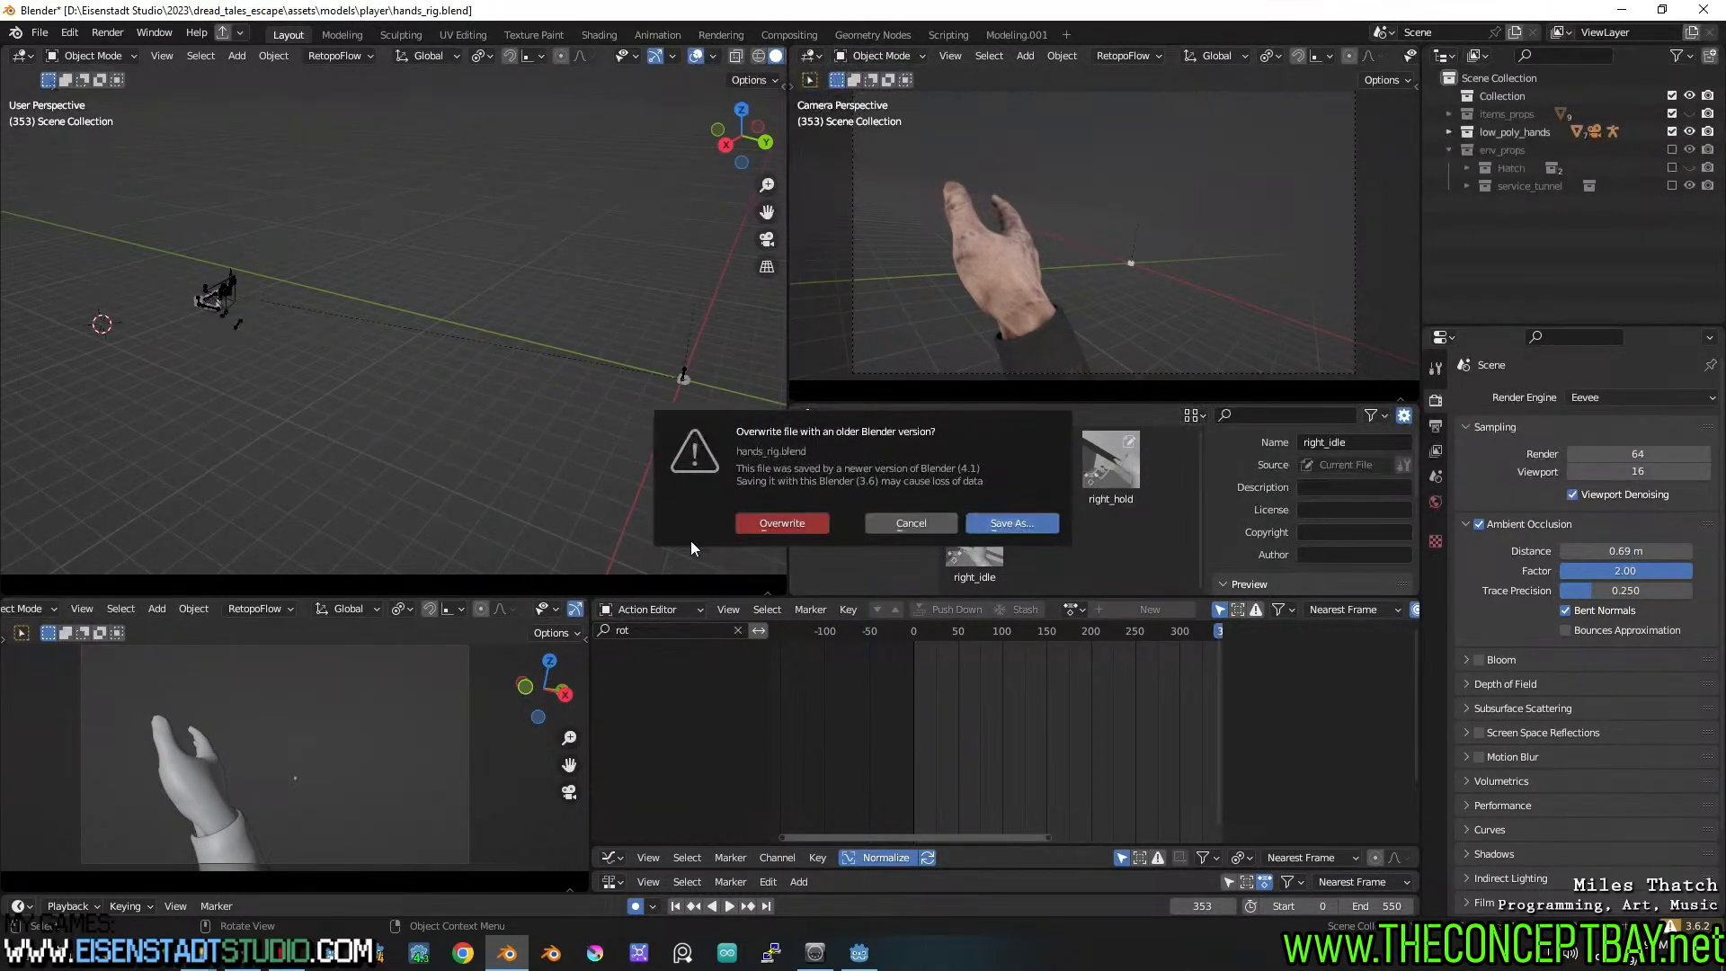
pyautogui.press('Escape')
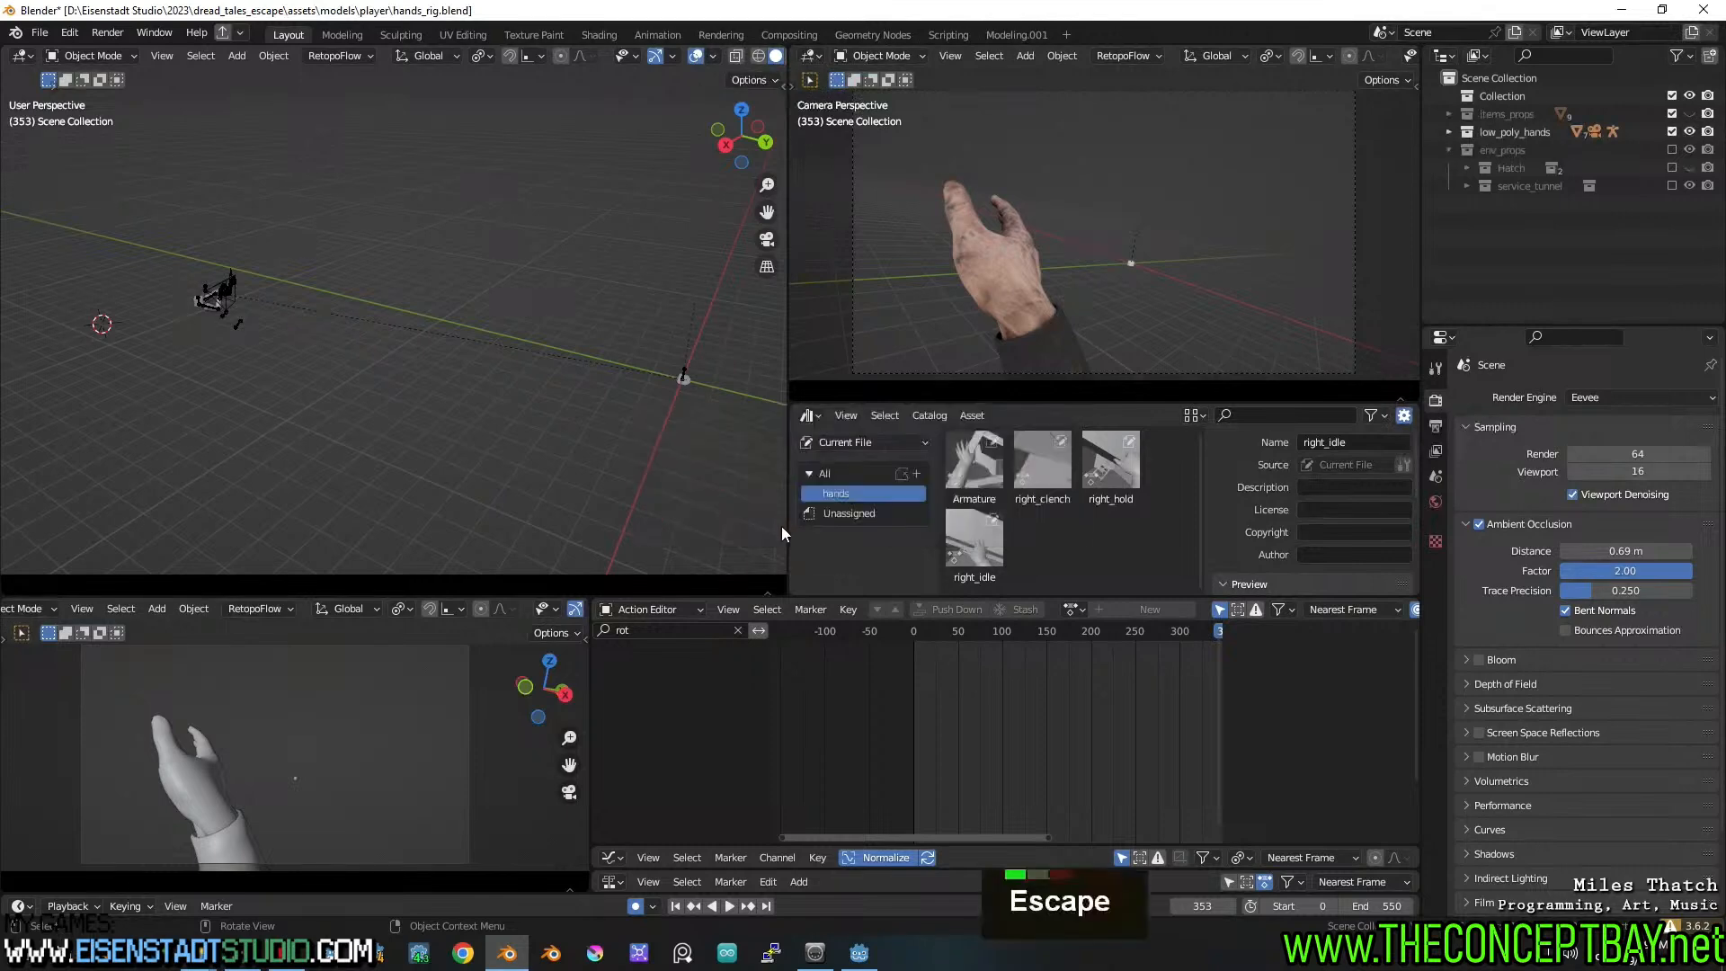
pyautogui.press('t')
pyautogui.press('t')
pyautogui.press('t')
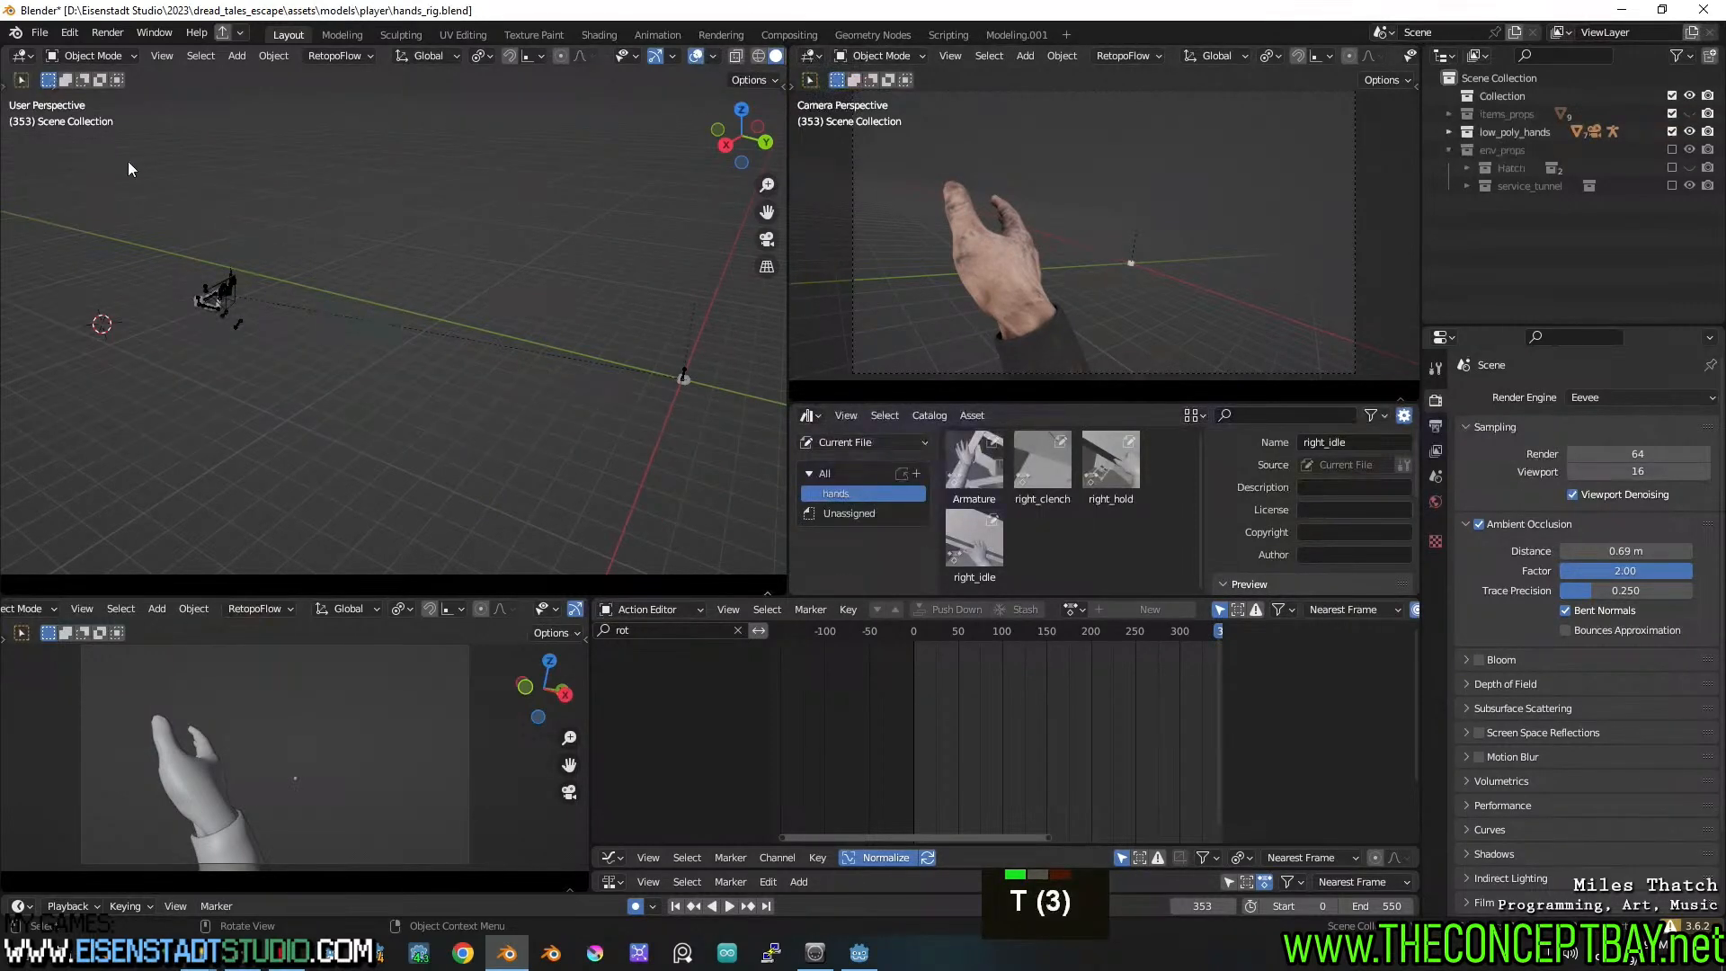
pyautogui.press('t')
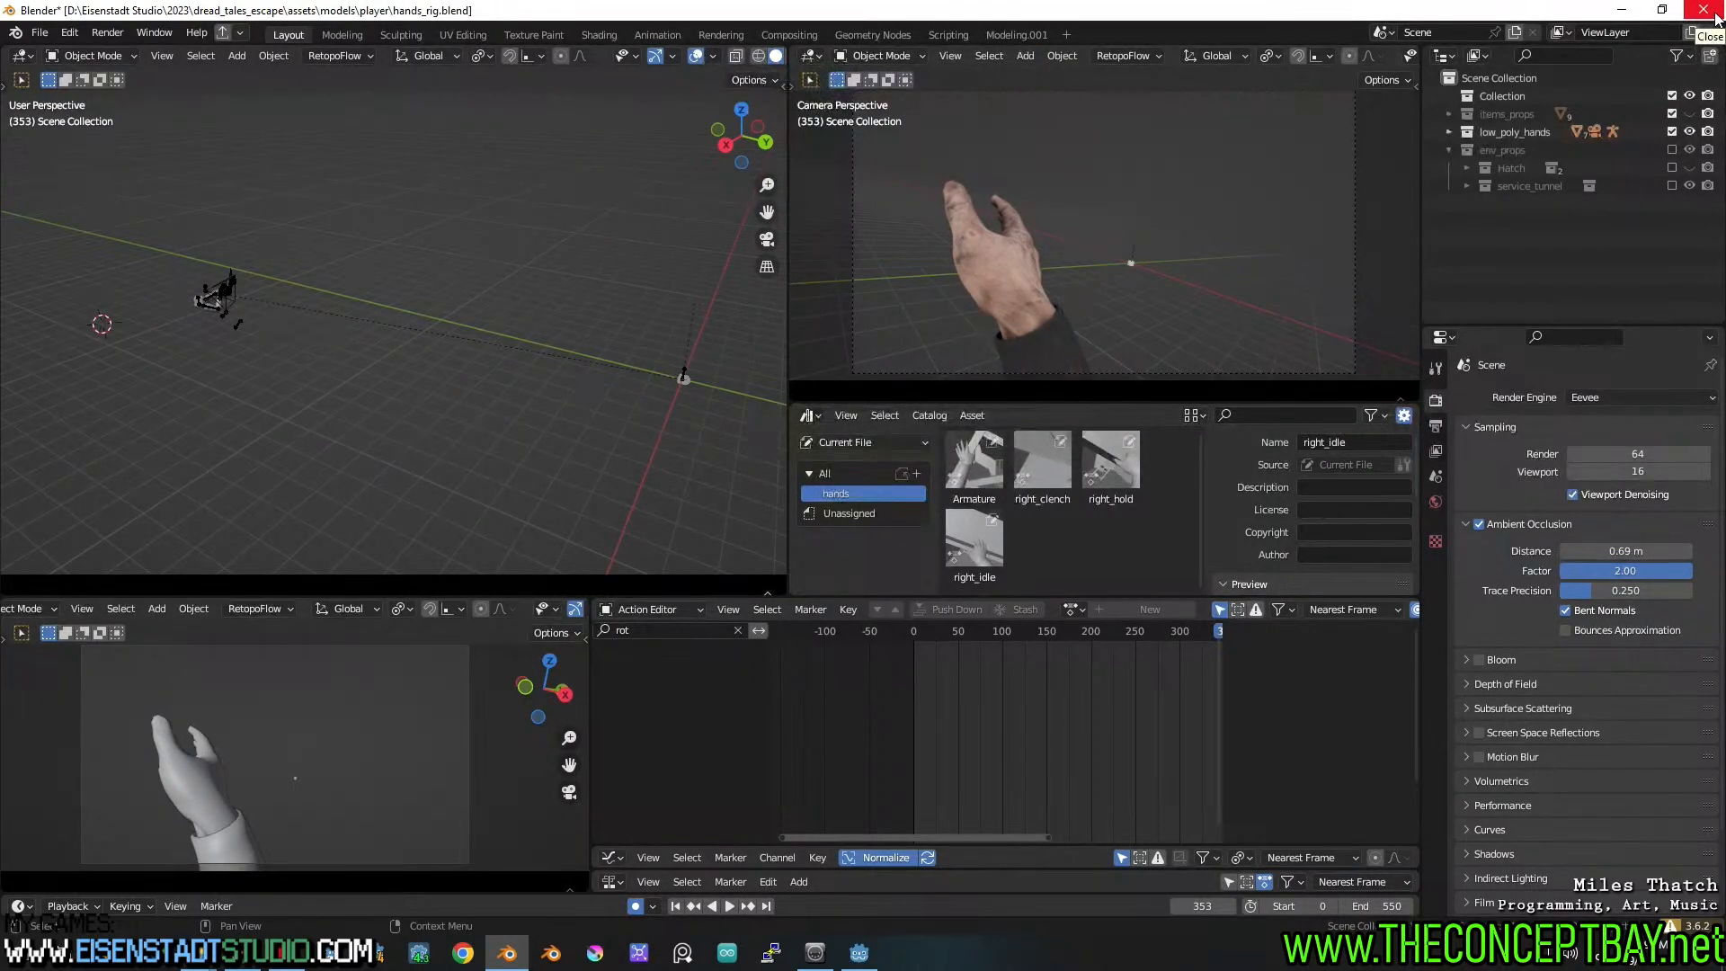
# Reopen hands_rig.blend from the player models folder, discarding the unsaved changes
pyautogui.click(37, 37)
pyautogui.click(55, 73)
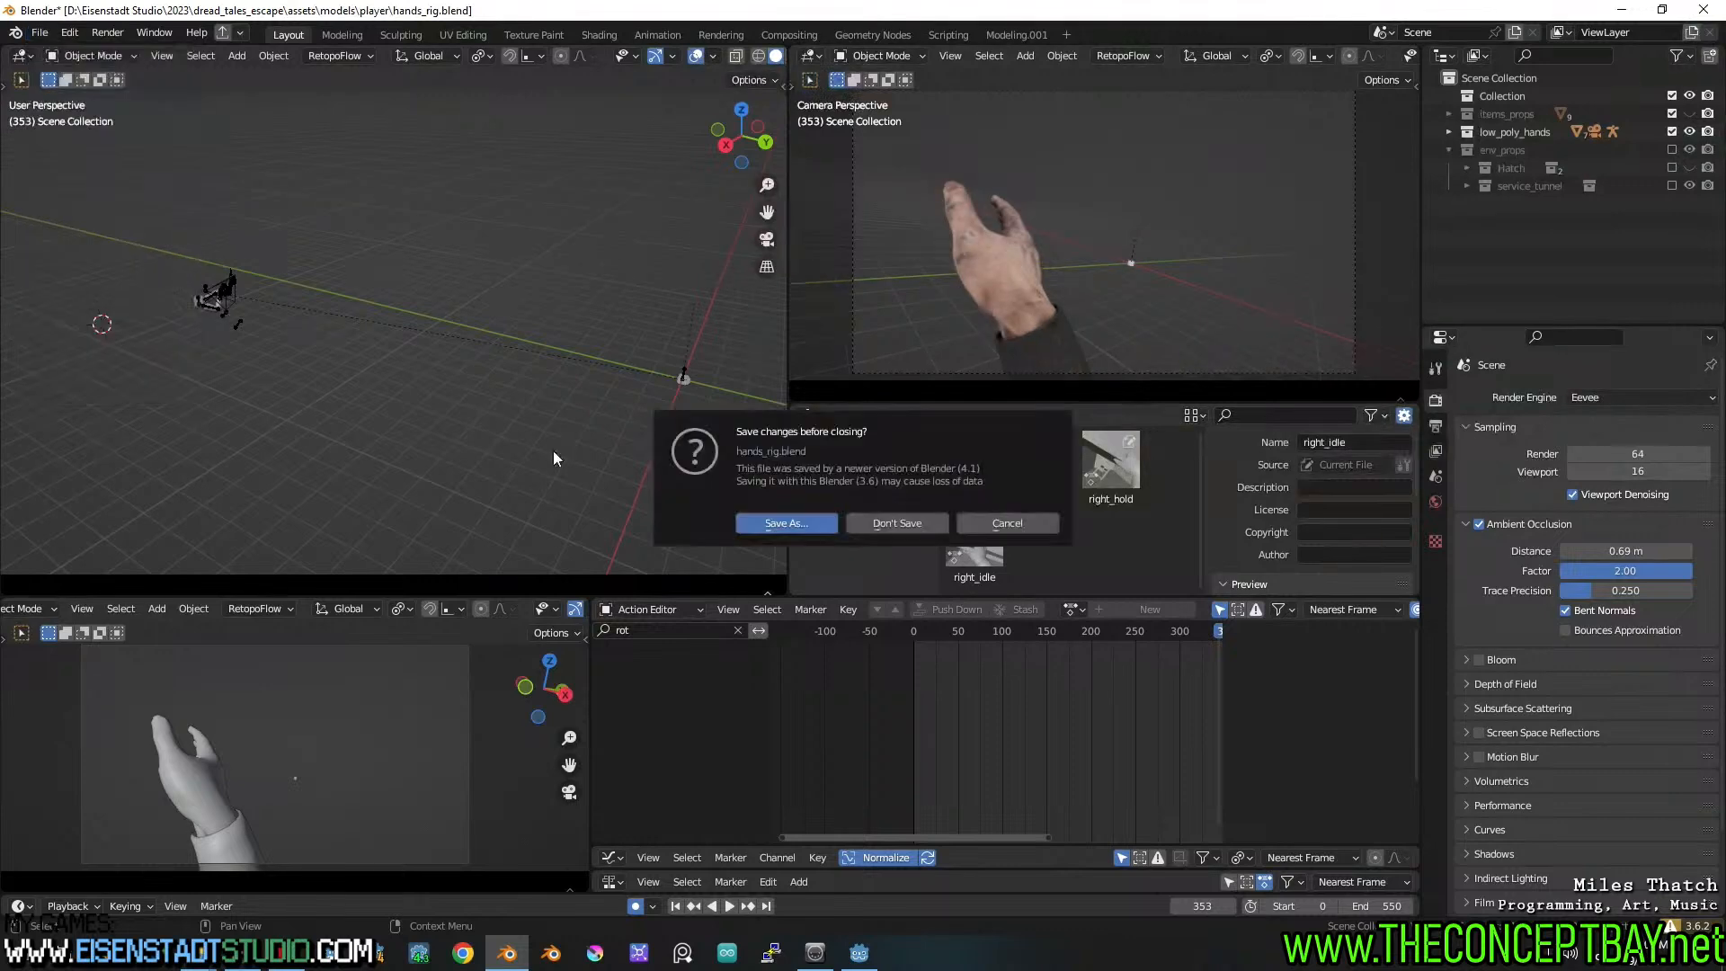
pyautogui.click(872, 526)
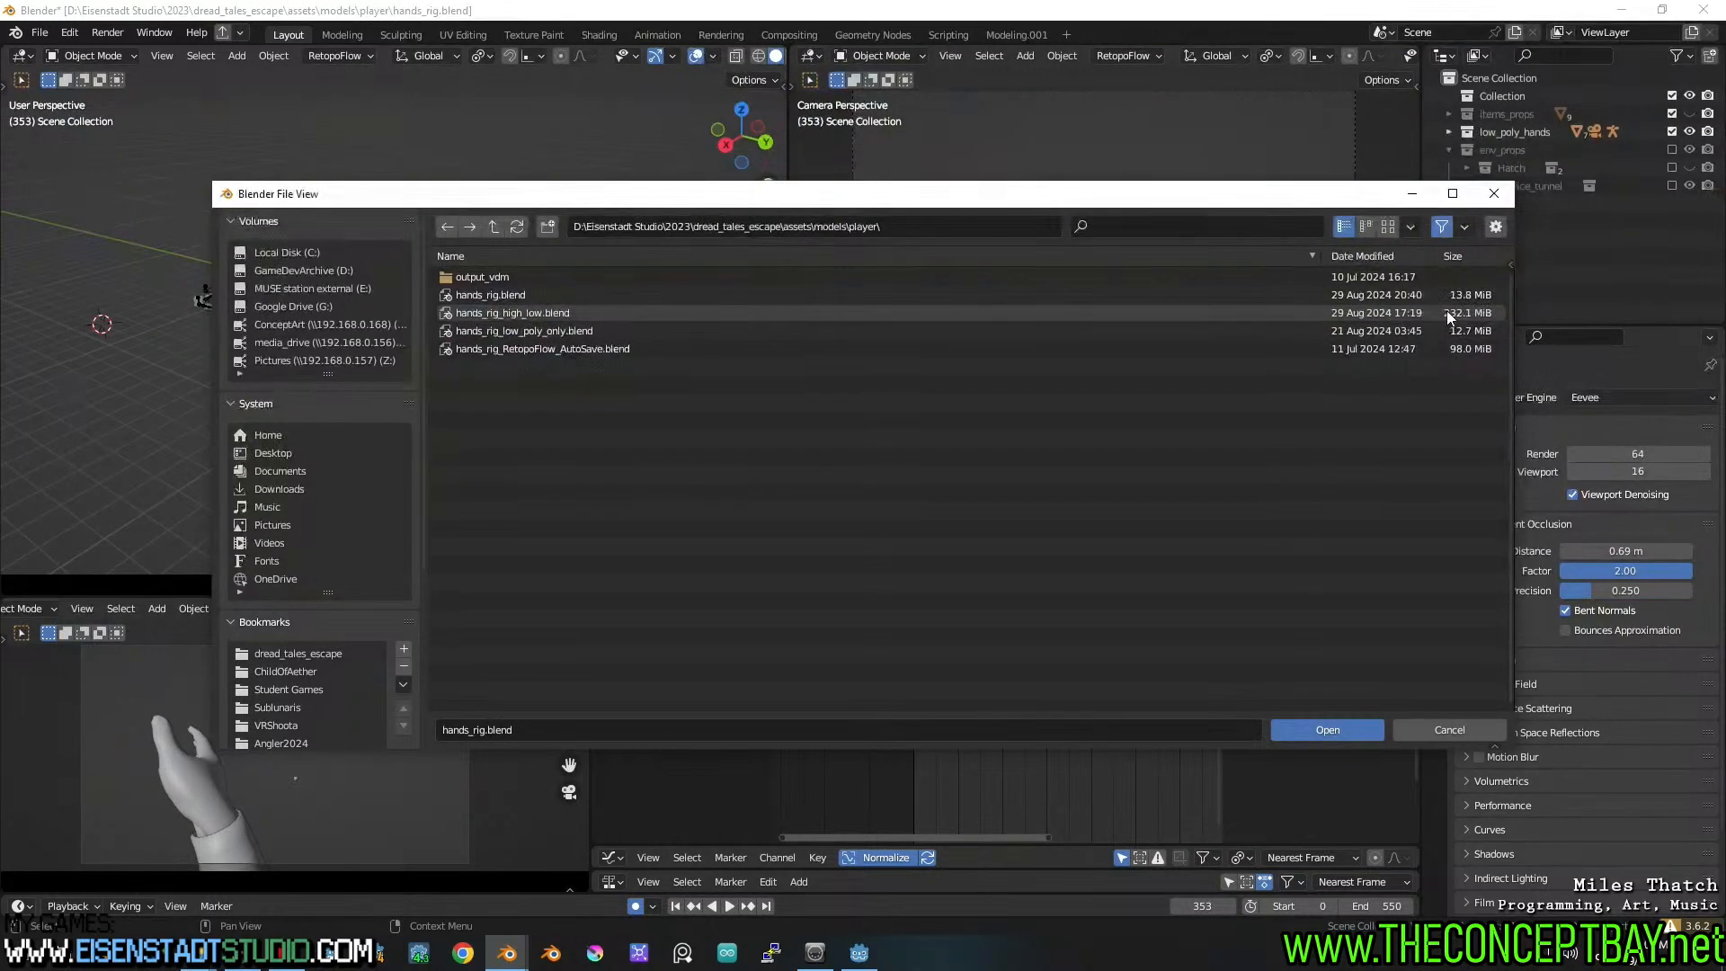
pyautogui.click(491, 295)
pyautogui.doubleClick(491, 295)
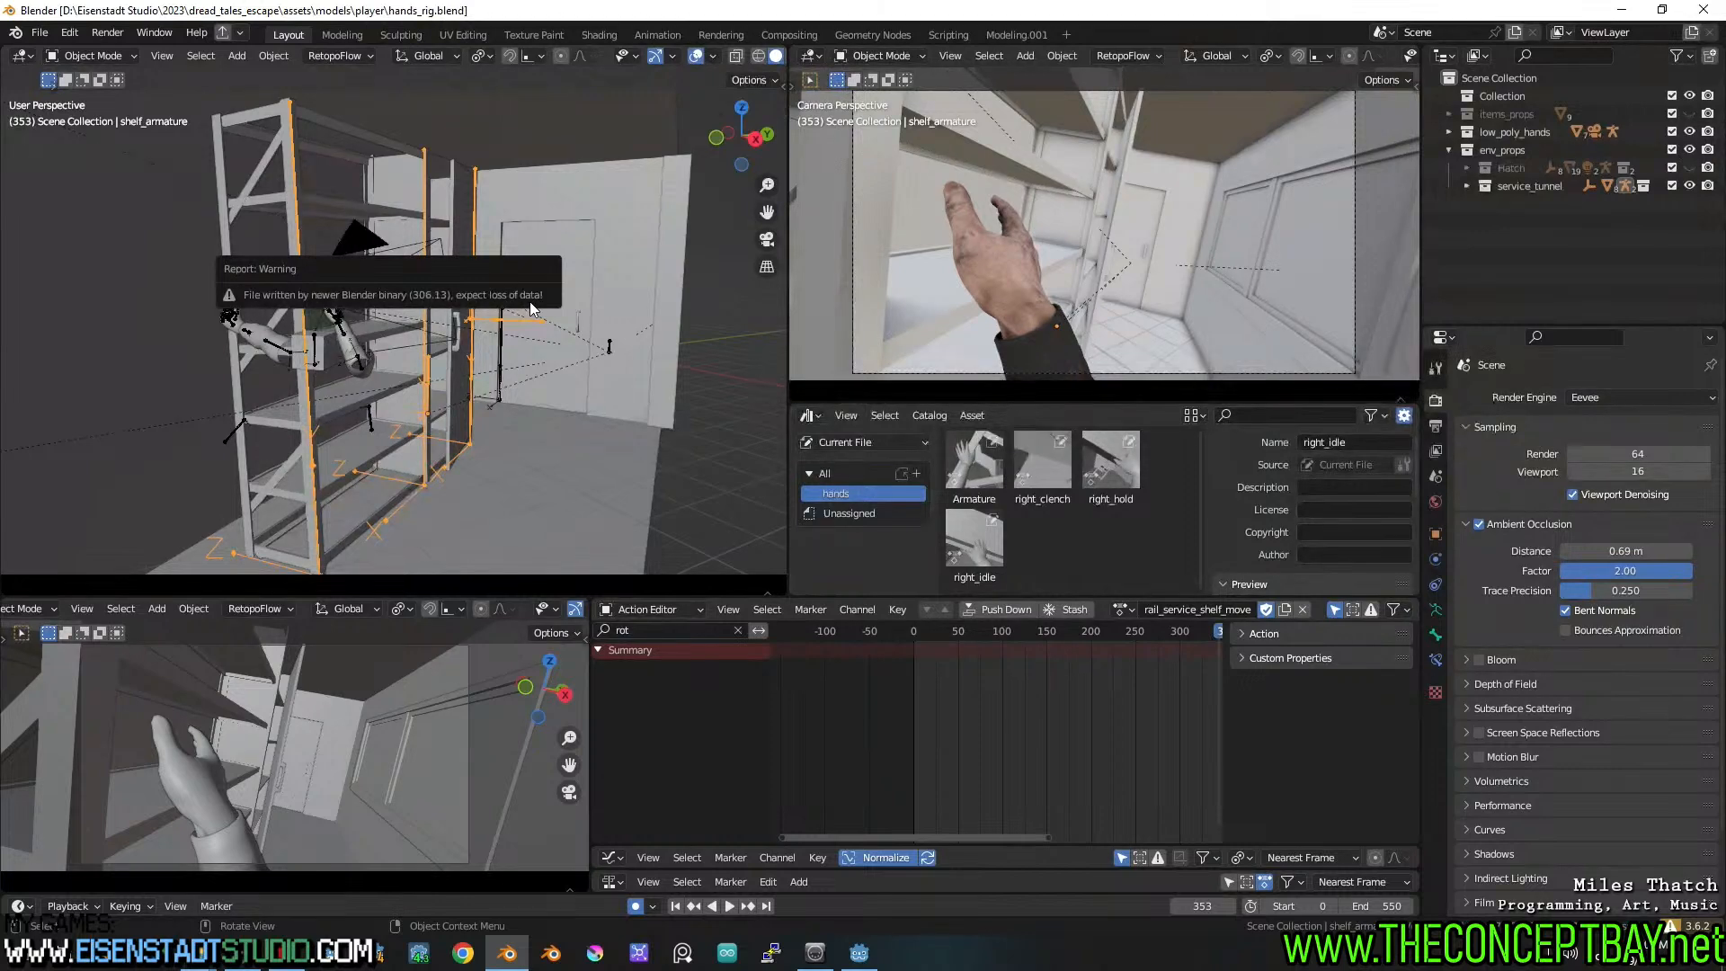
pyautogui.moveTo(387, 412); pyautogui.dragTo(416, 394, button='middle')
pyautogui.press('t')
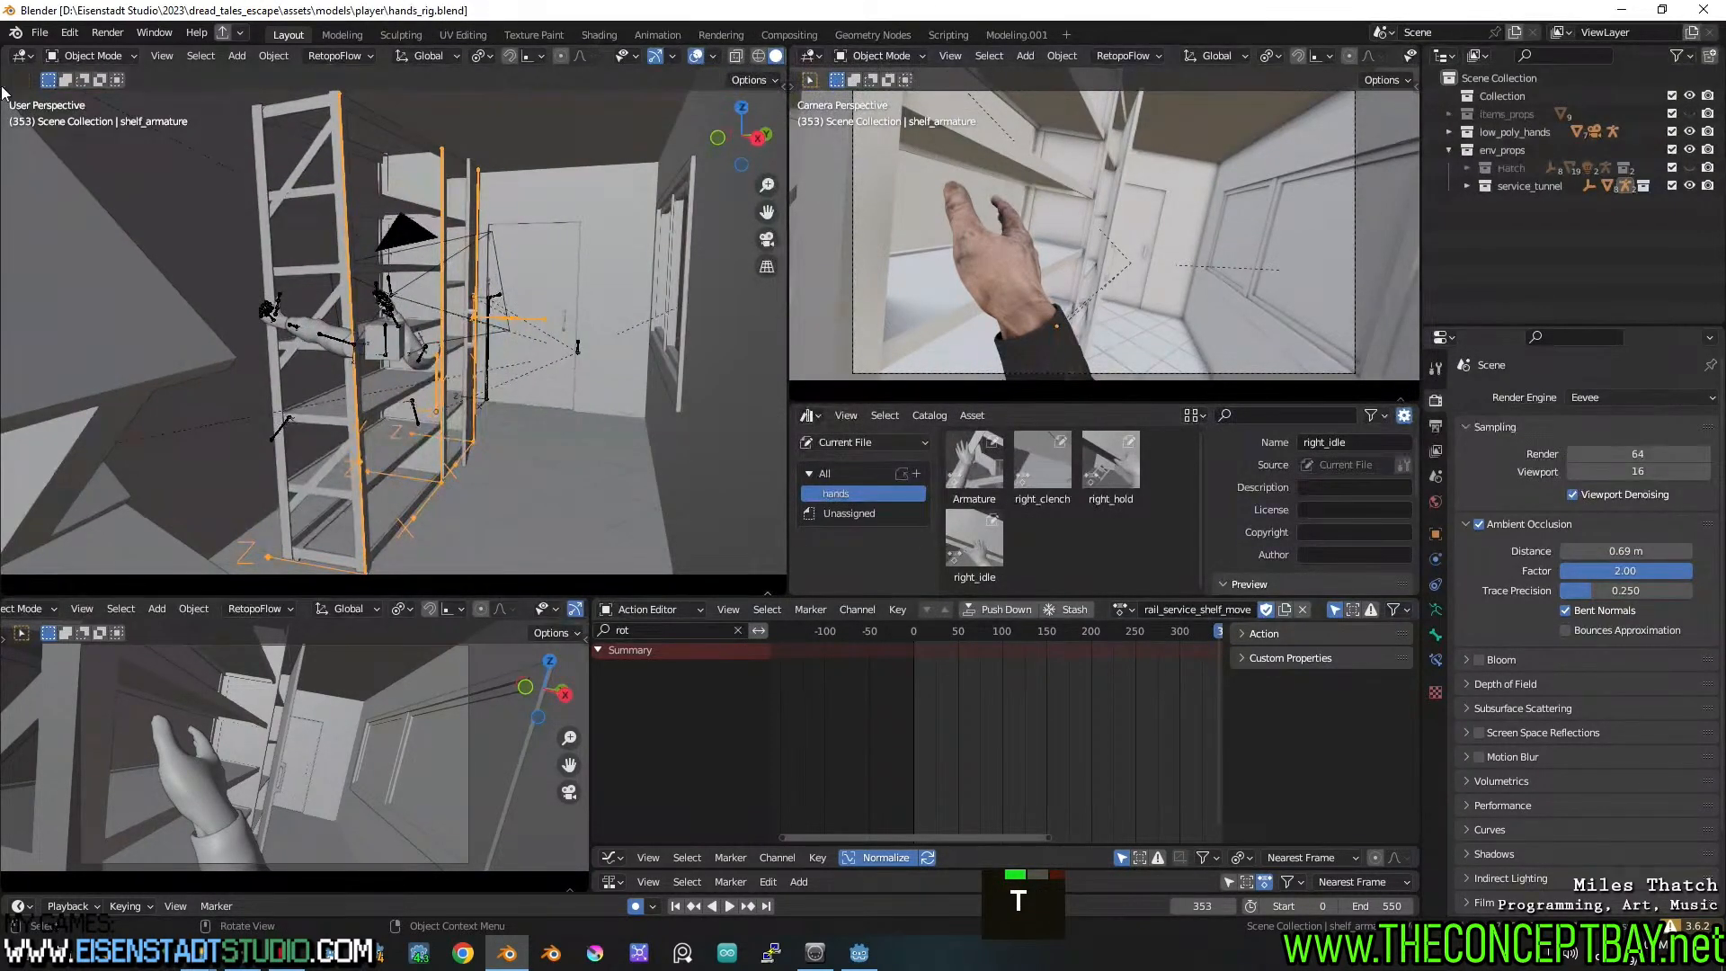
pyautogui.press('t')
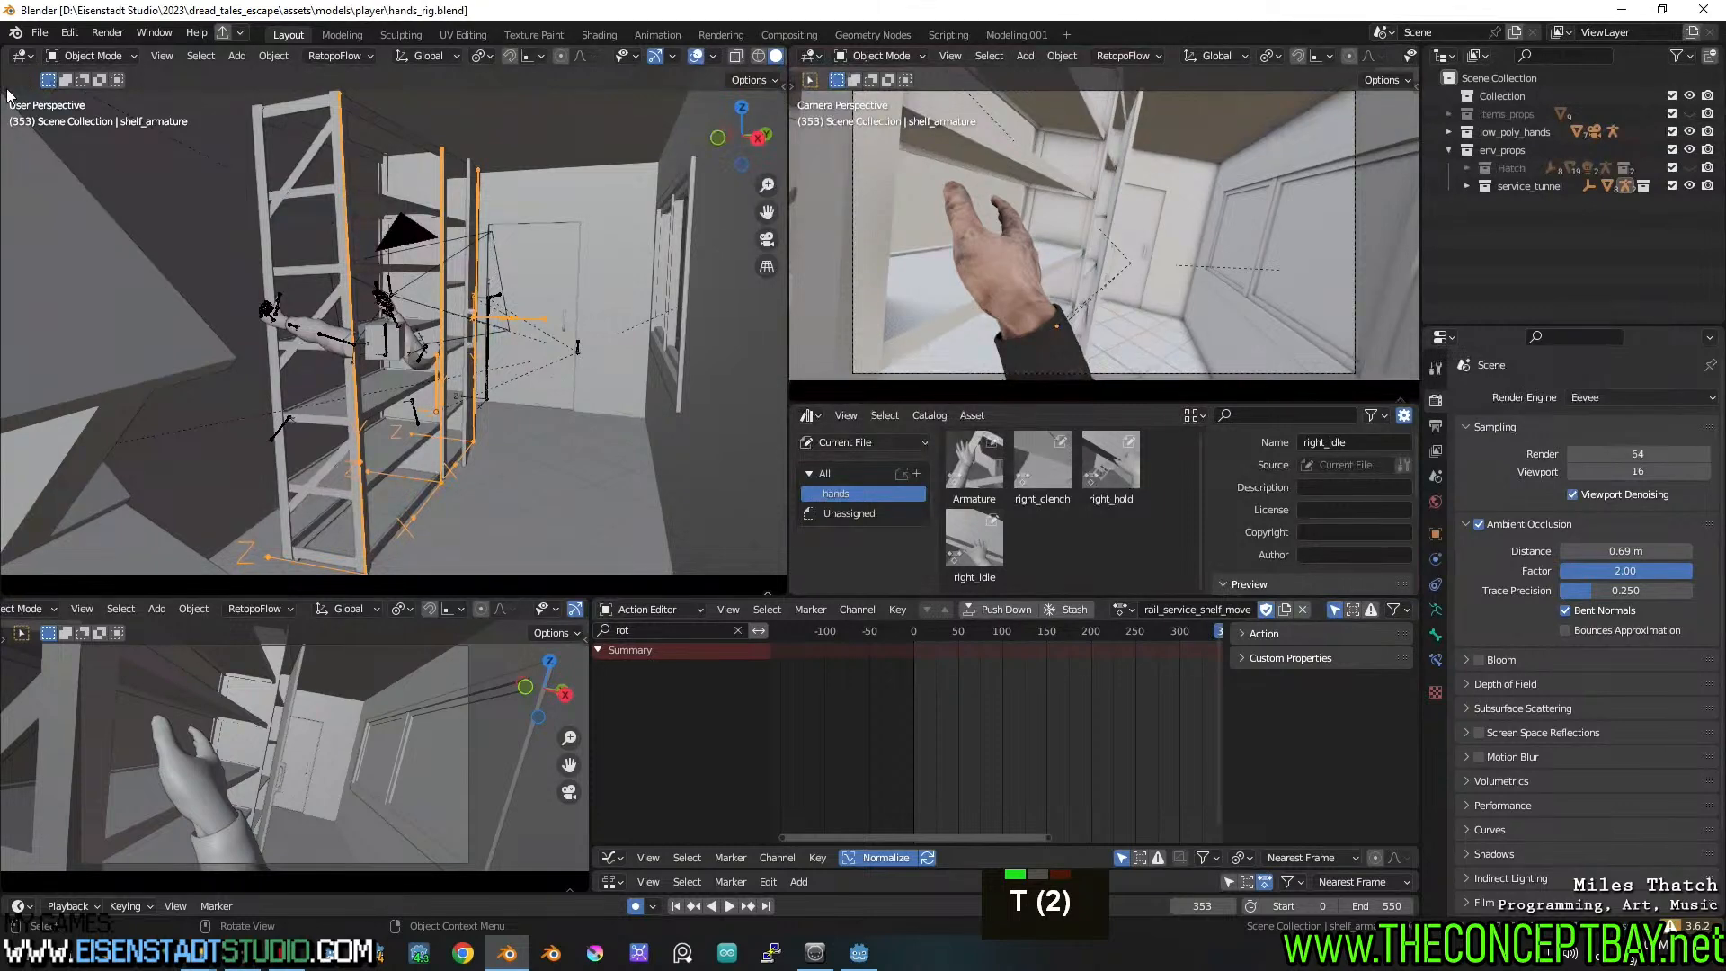
# Start a new file and open hands_rig.blend with Load UI disabled
pyautogui.click(38, 32)
pyautogui.moveTo(56, 45)
pyautogui.click(316, 59)
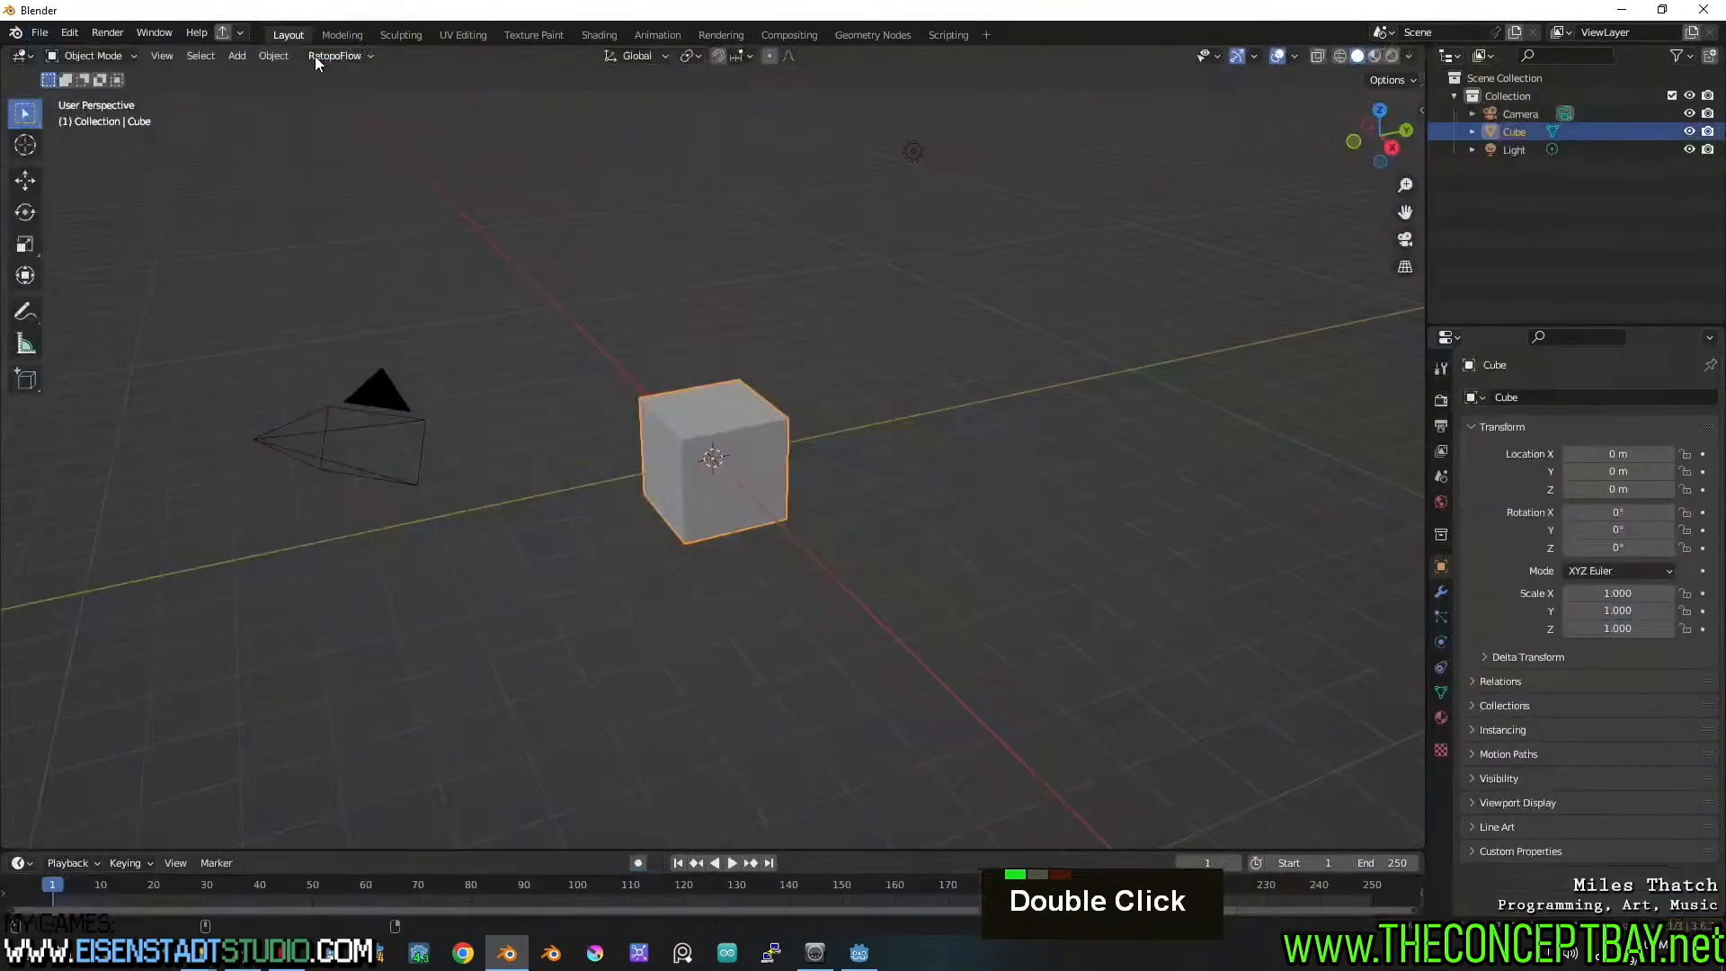
pyautogui.click(44, 35)
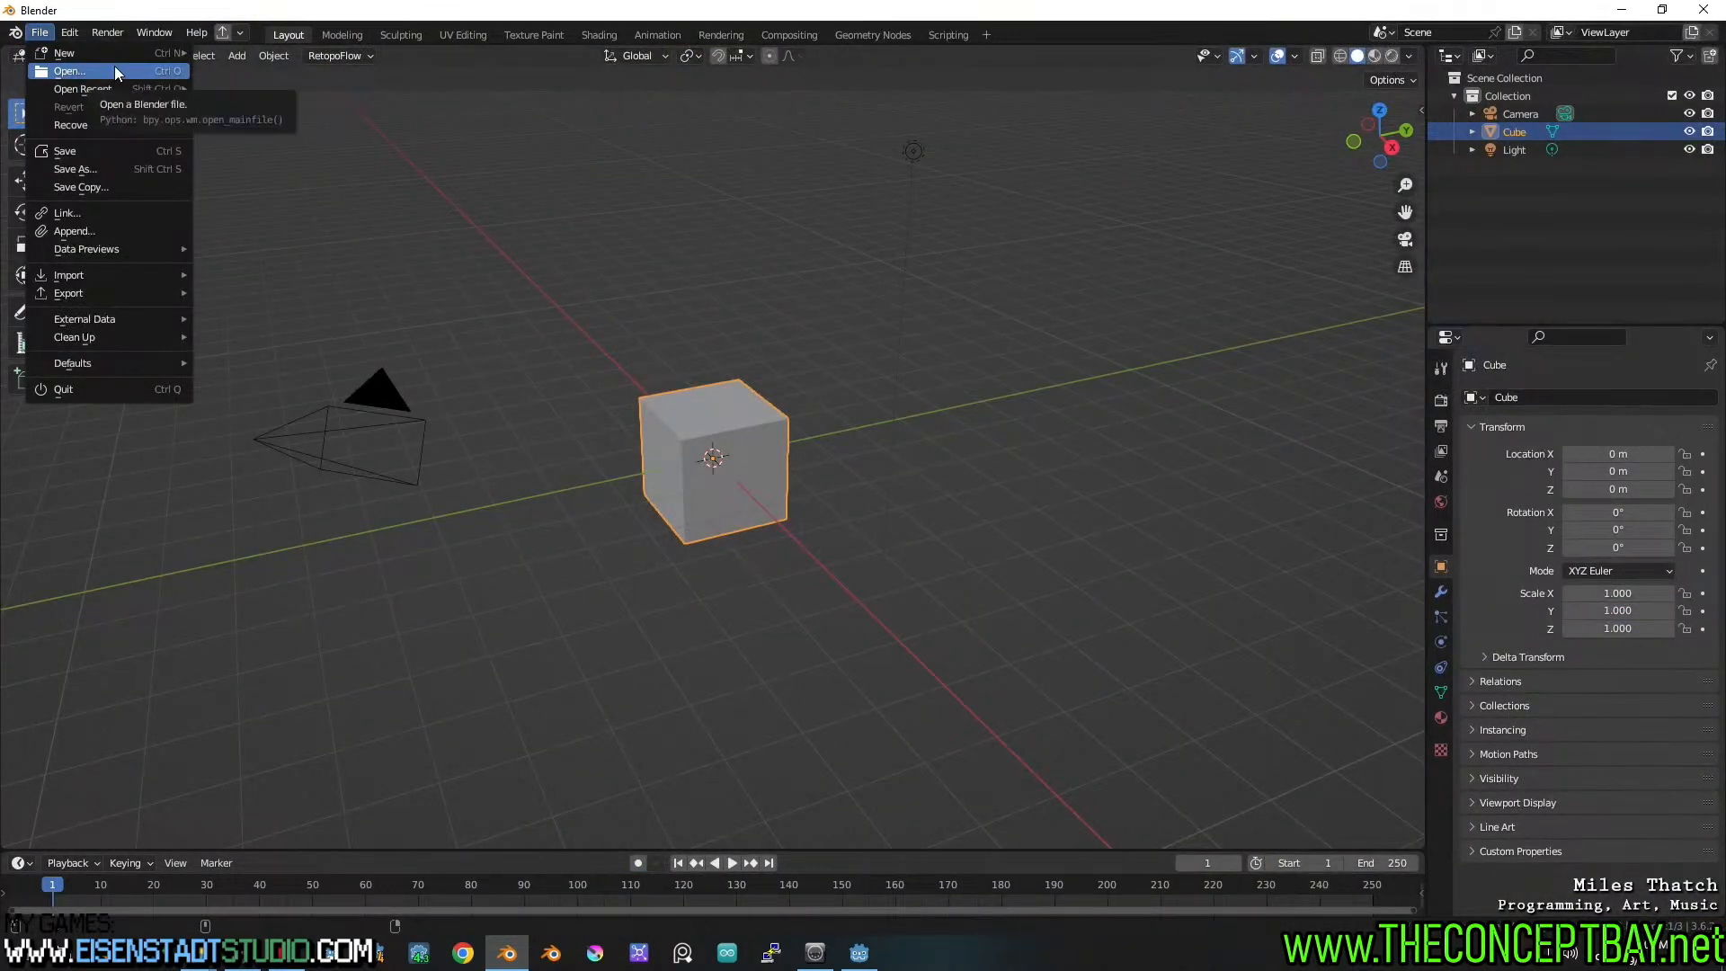
pyautogui.moveTo(140, 88)
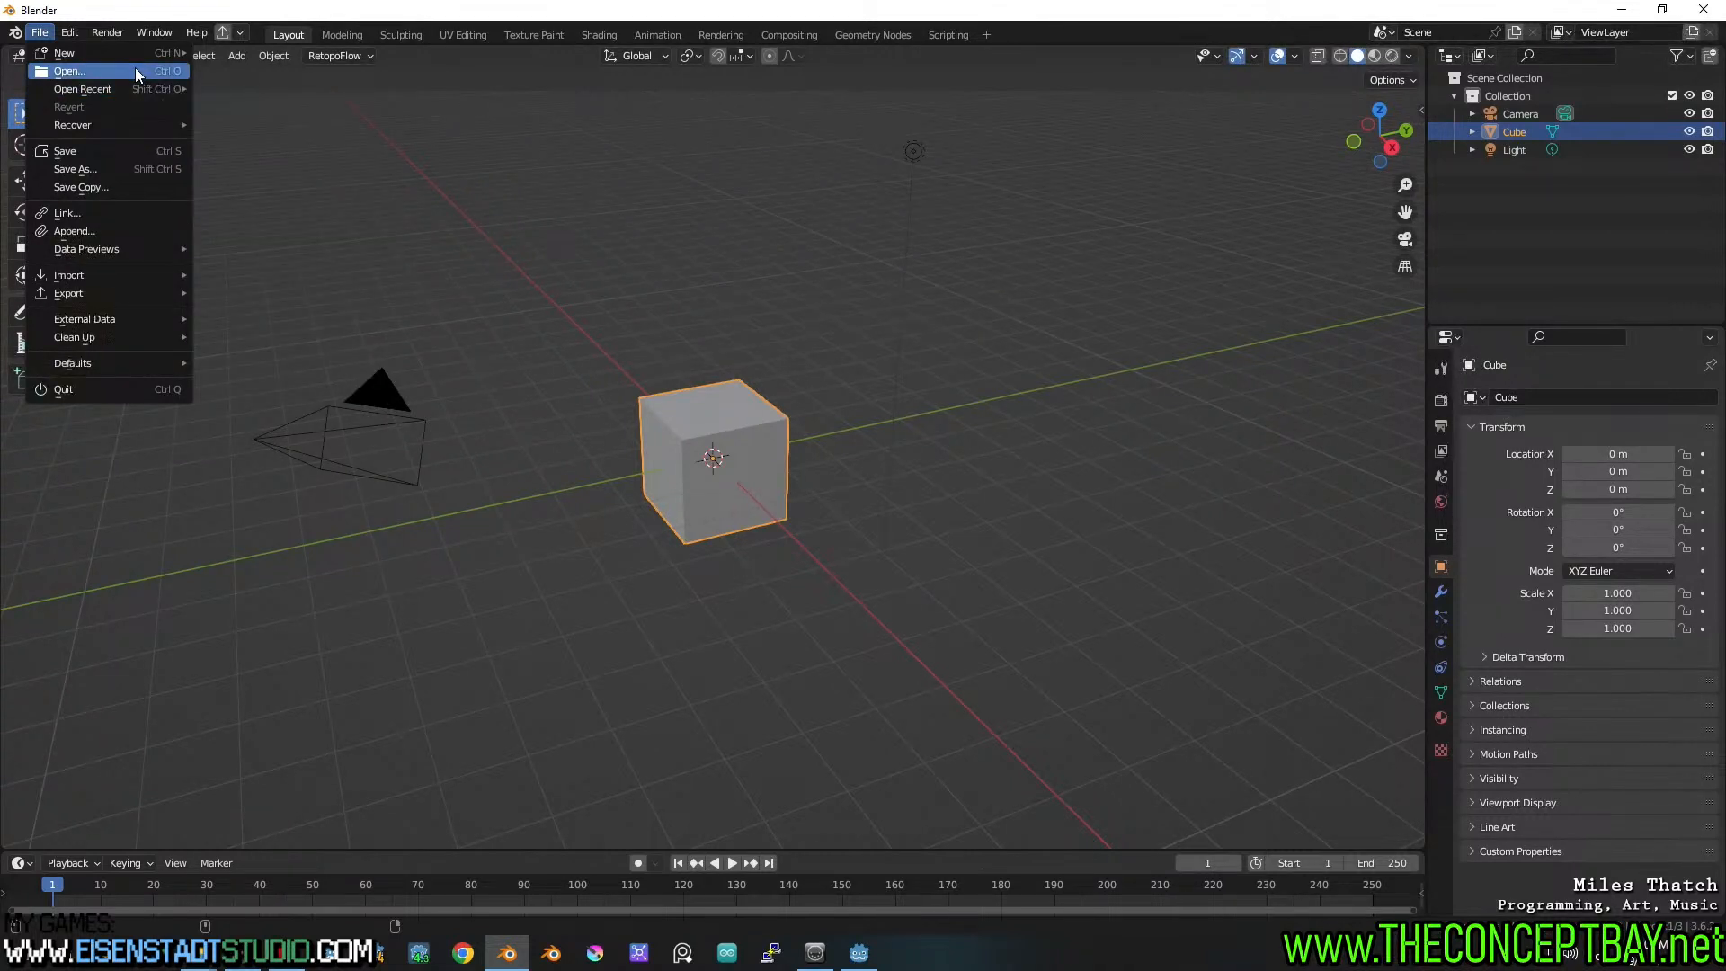
pyautogui.click(134, 70)
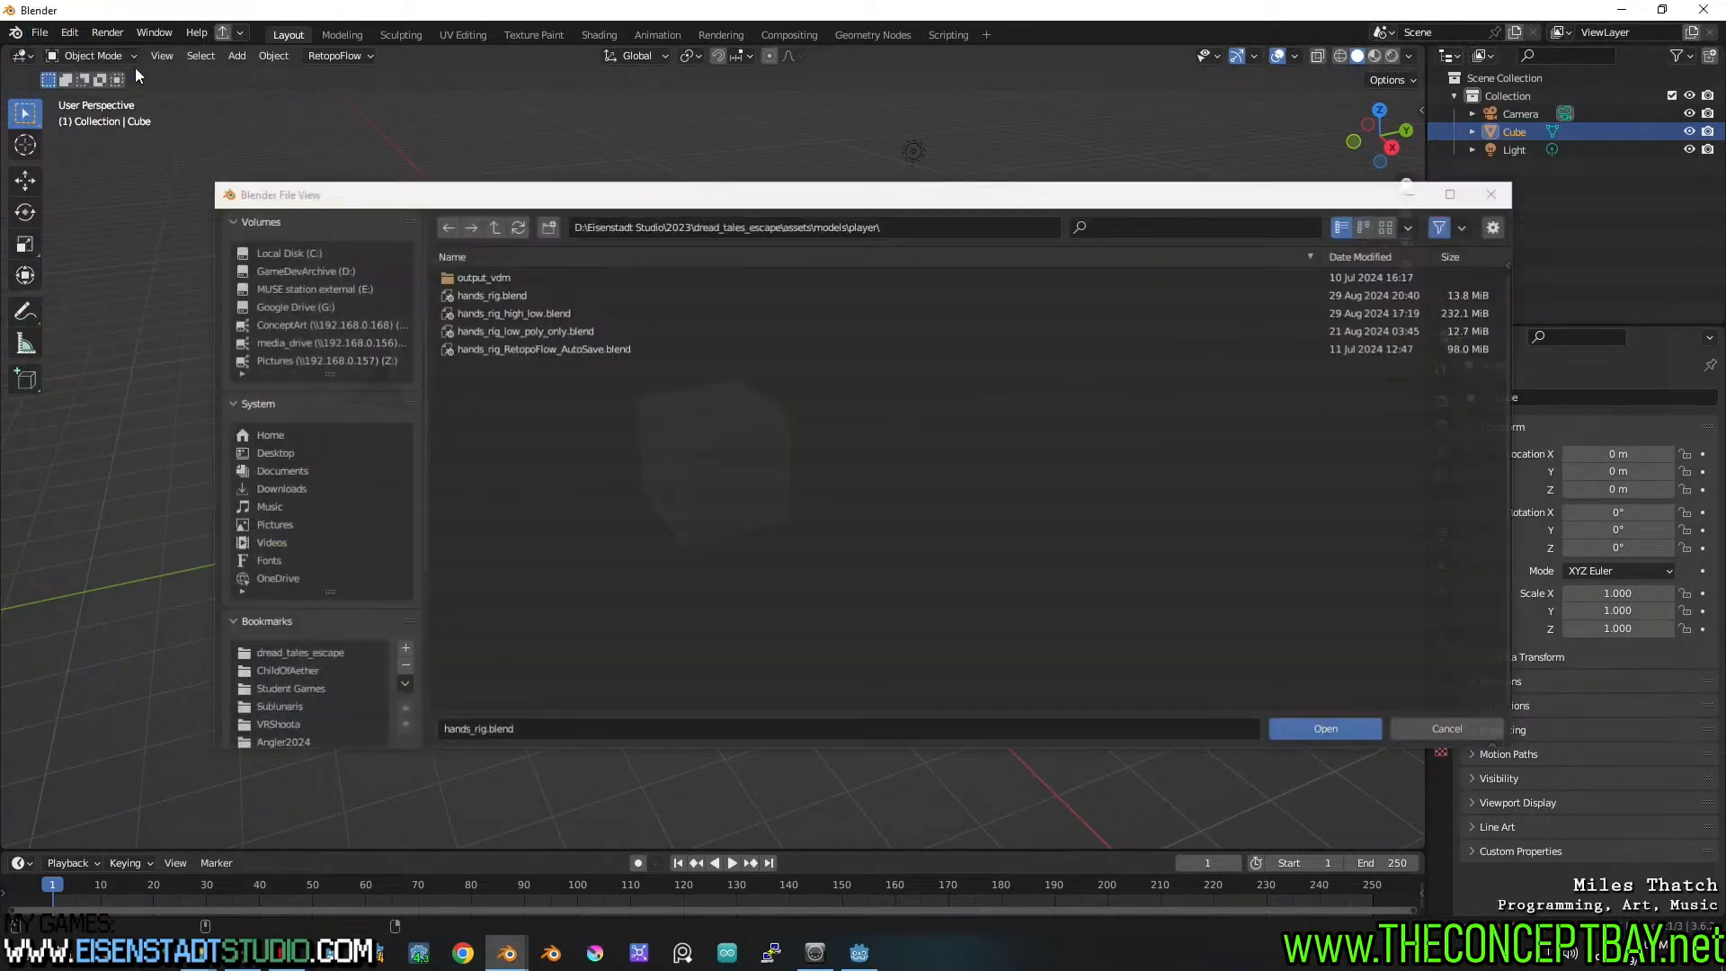
pyautogui.click(542, 295)
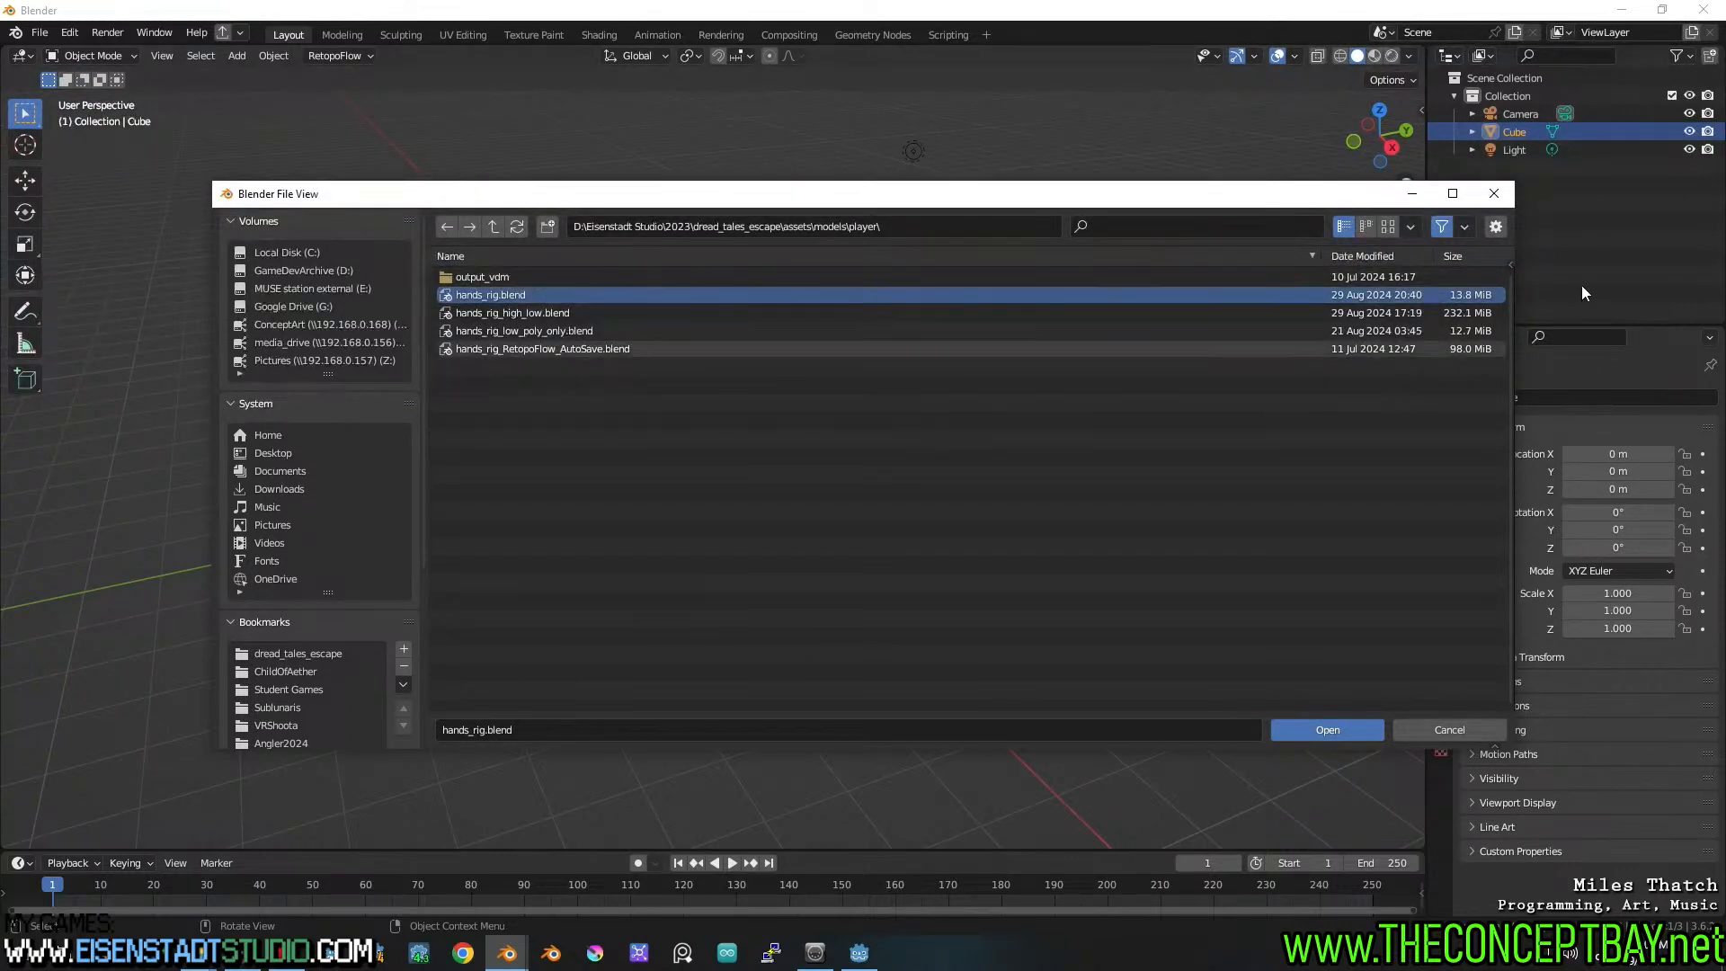
pyautogui.click(1495, 227)
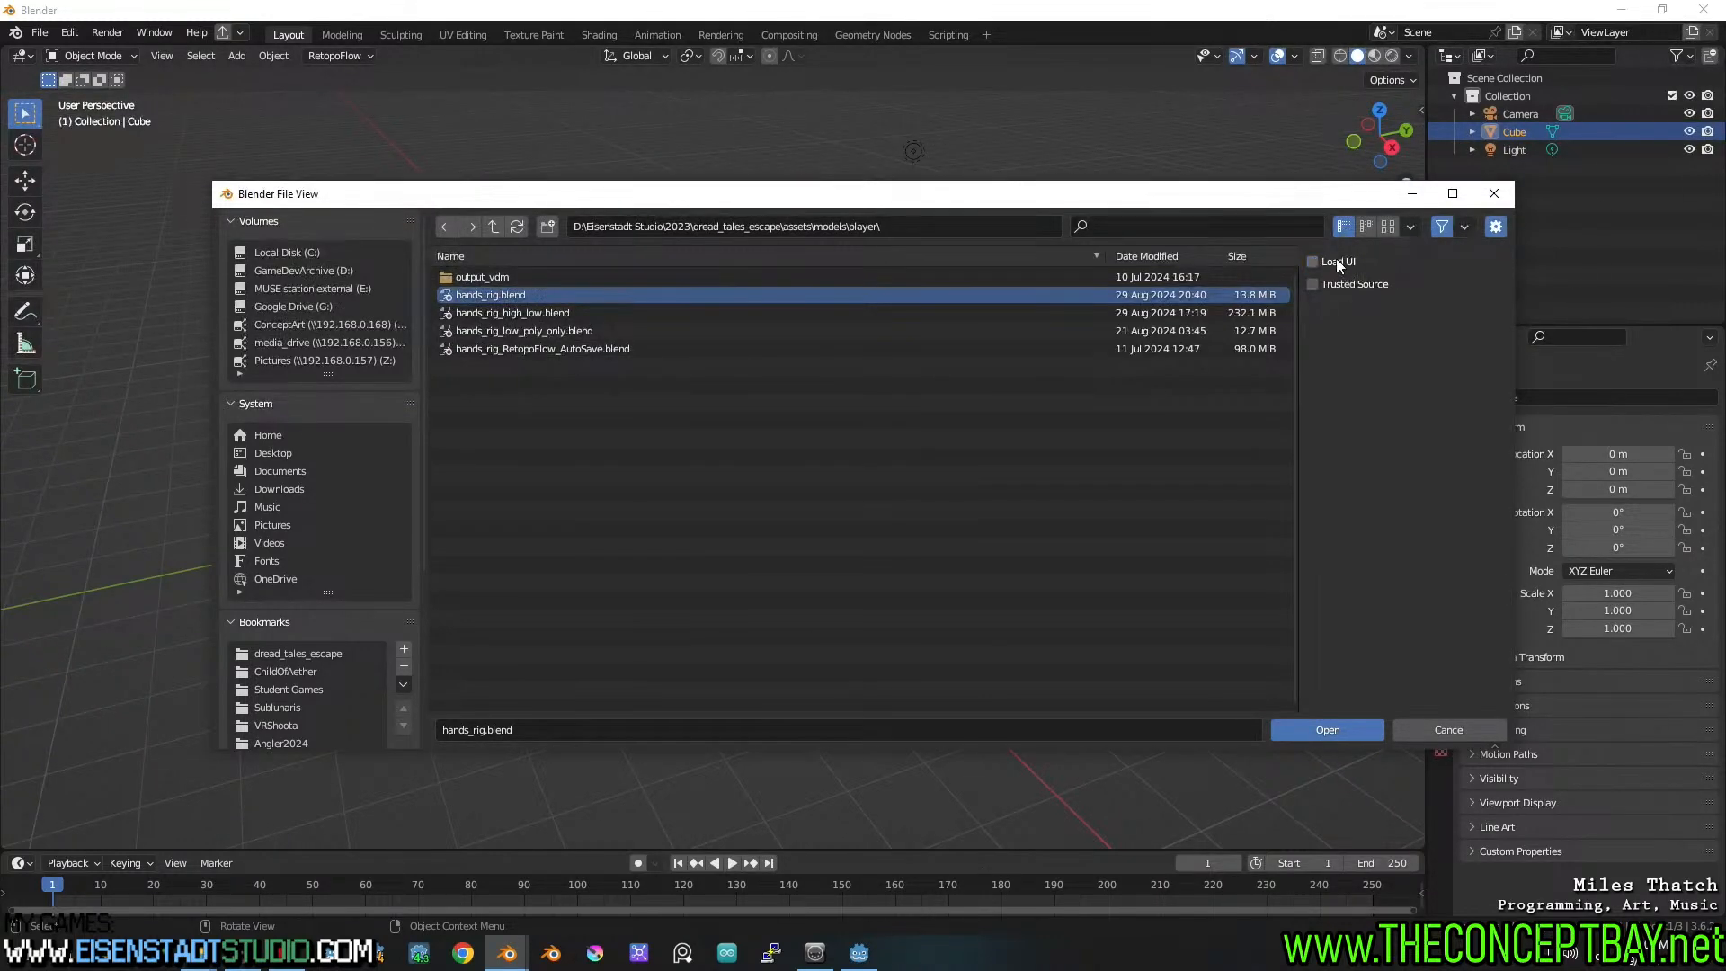
pyautogui.click(1313, 730)
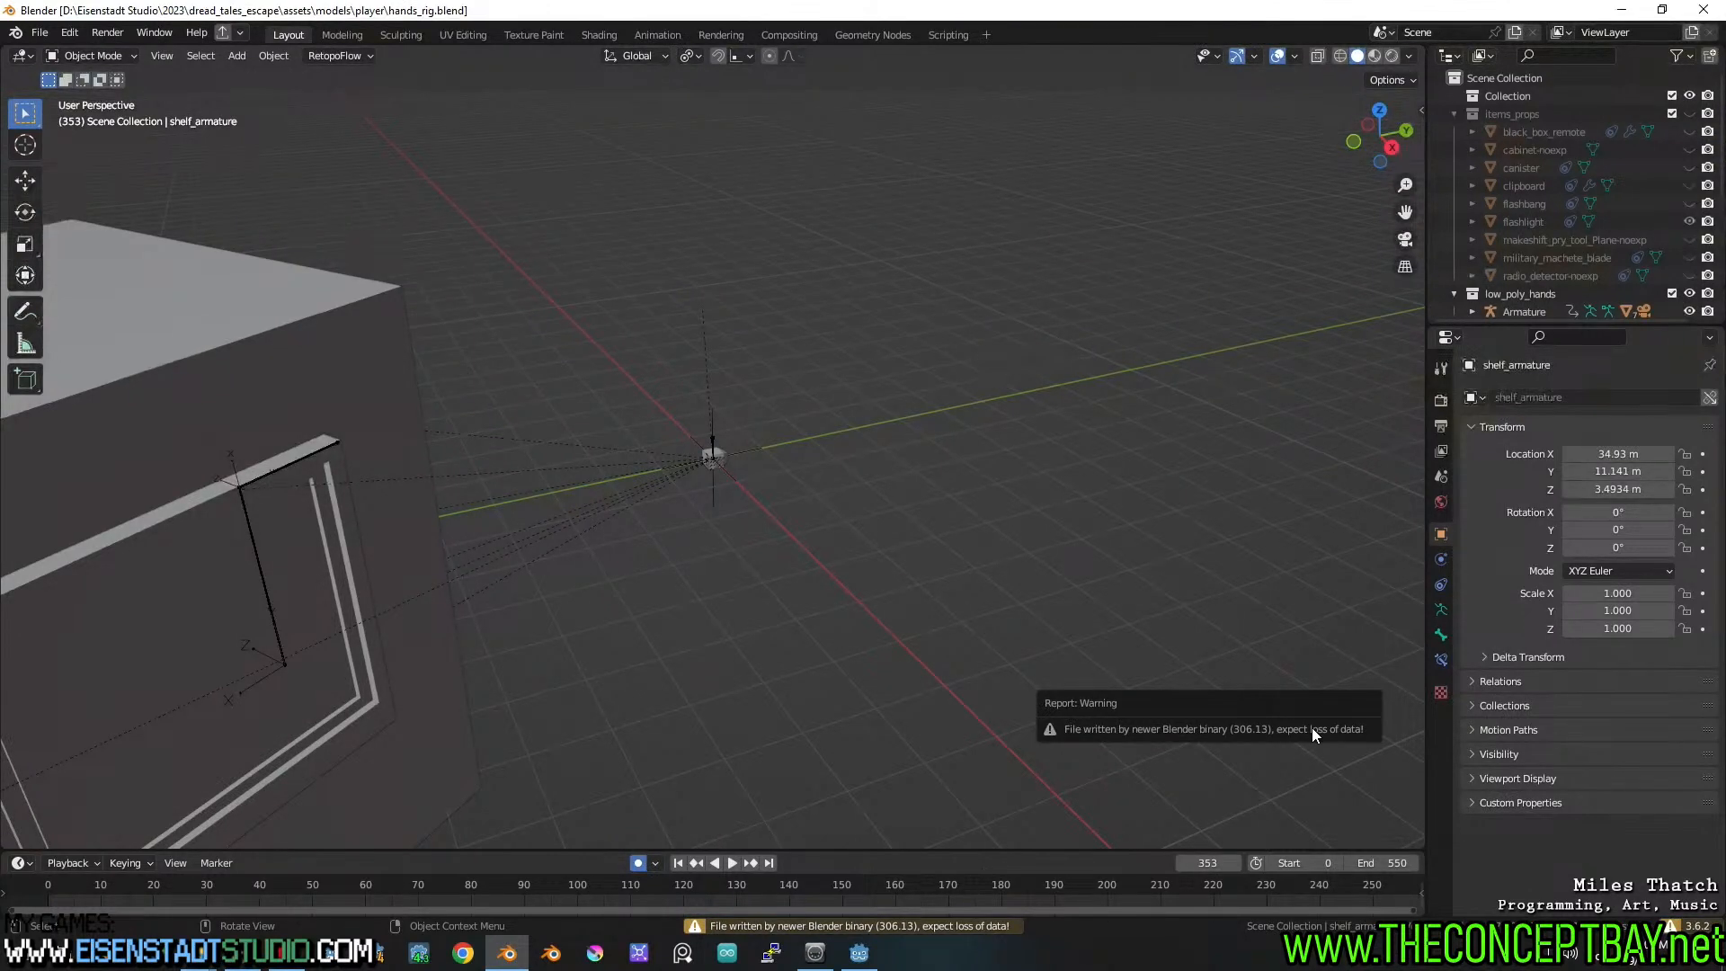
# Inspect the shelf and hands in the service tunnel, then try to save hands_rig.blend
pyautogui.moveTo(938, 559); pyautogui.dragTo(862, 478, button='middle')
pyautogui.scroll(-2, 920, 498)
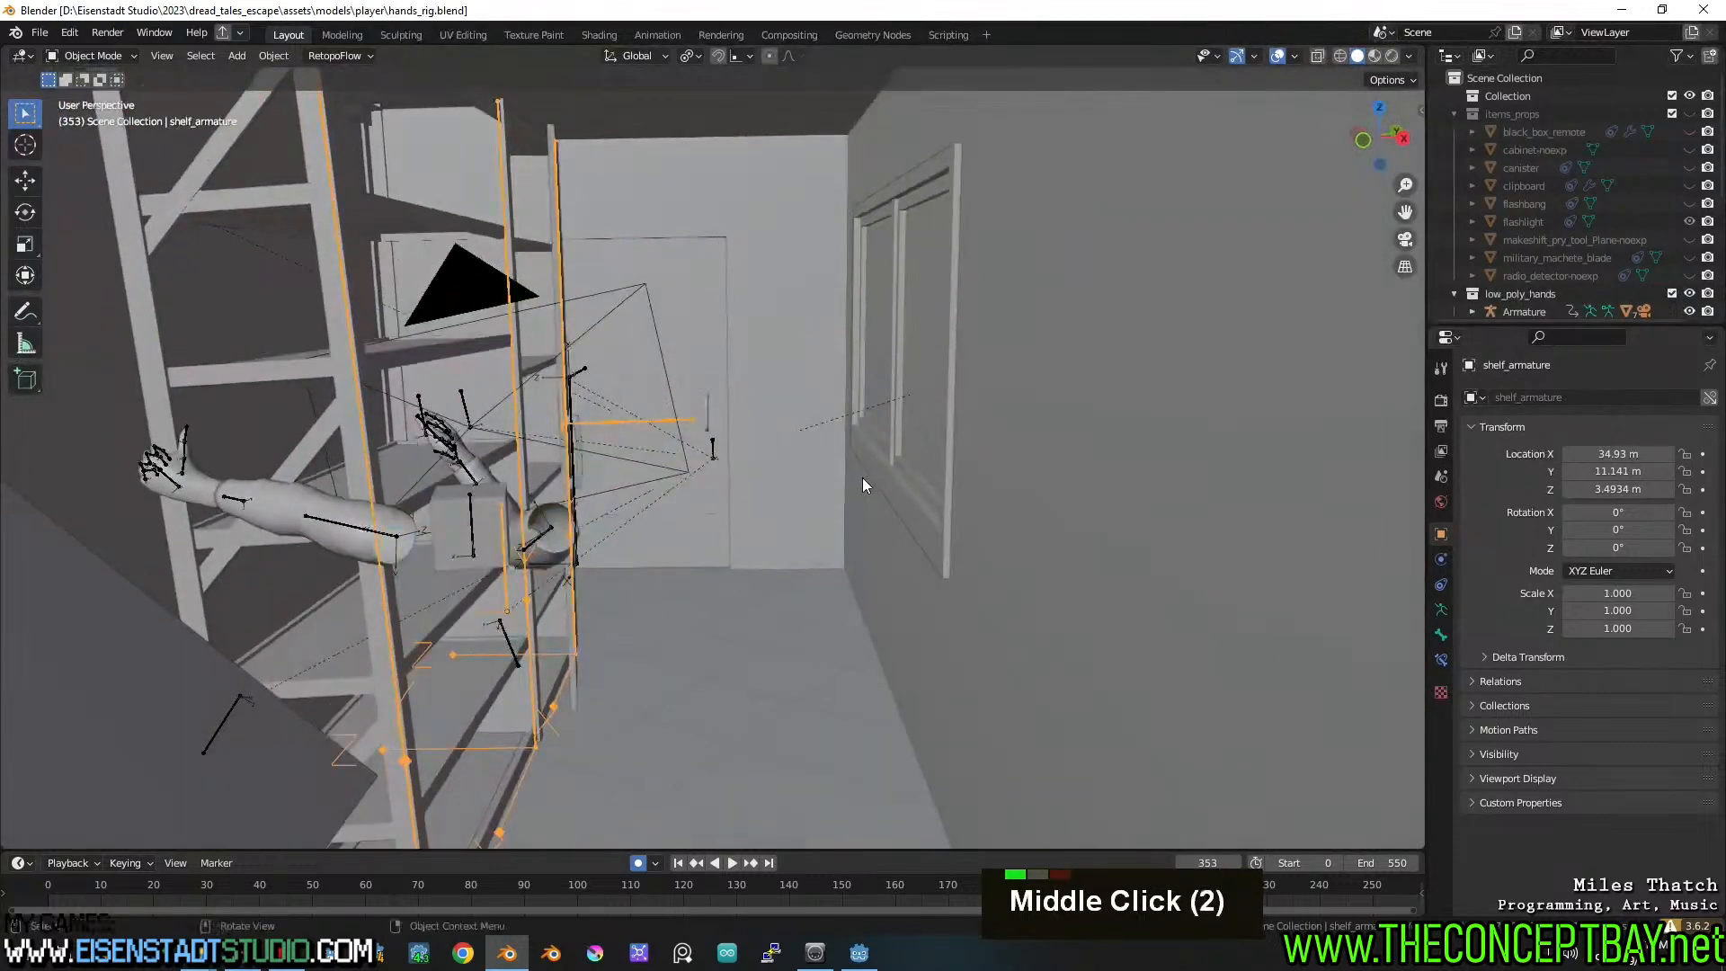
pyautogui.hotkey('ctrl', 's')
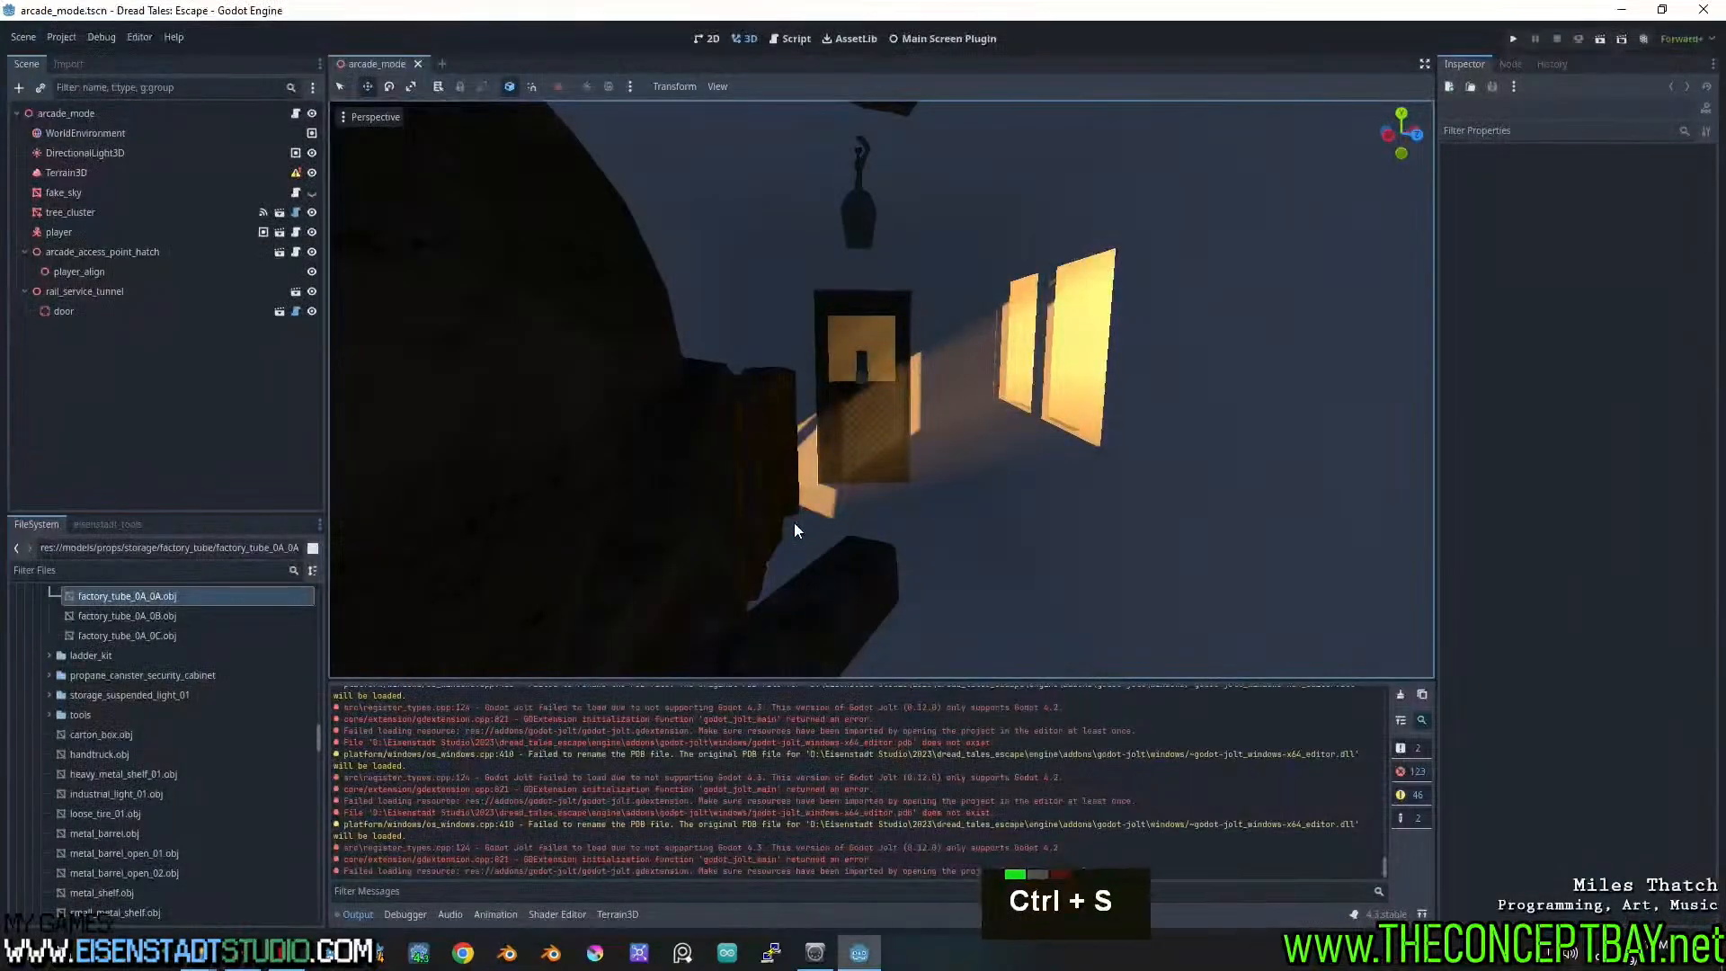
# Relaunch Blender 3.6, open the recent file hands_rig.blend, then close the program
pyautogui.click(507, 955)
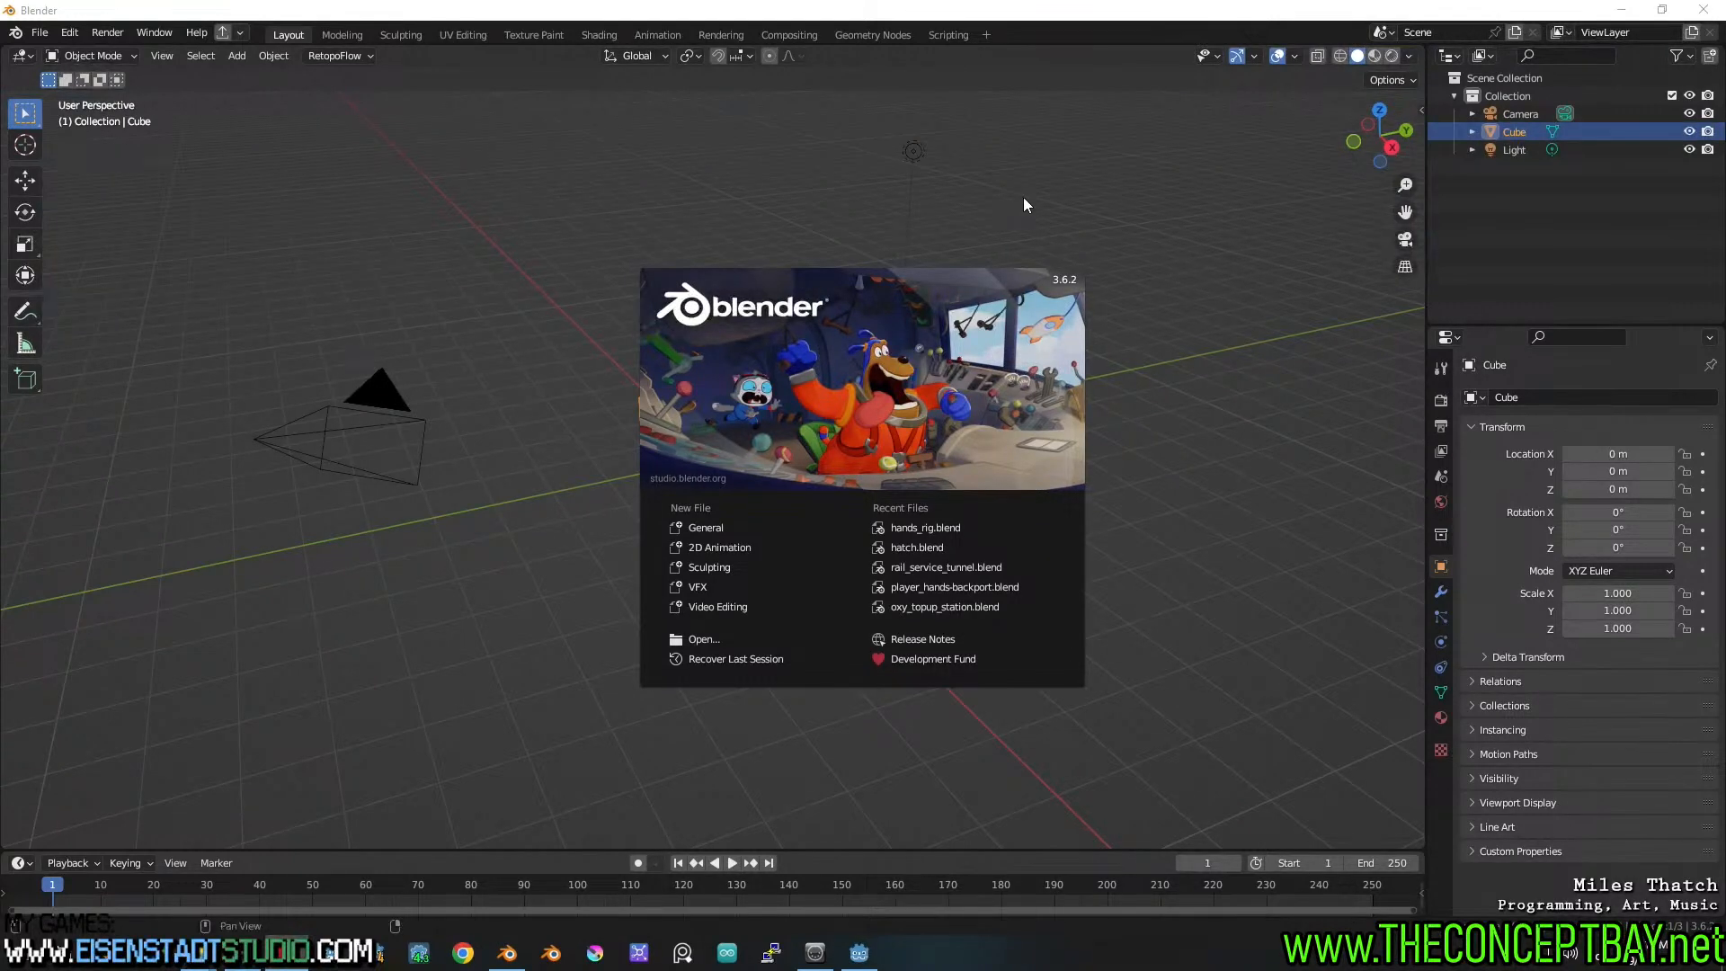
pyautogui.click(926, 528)
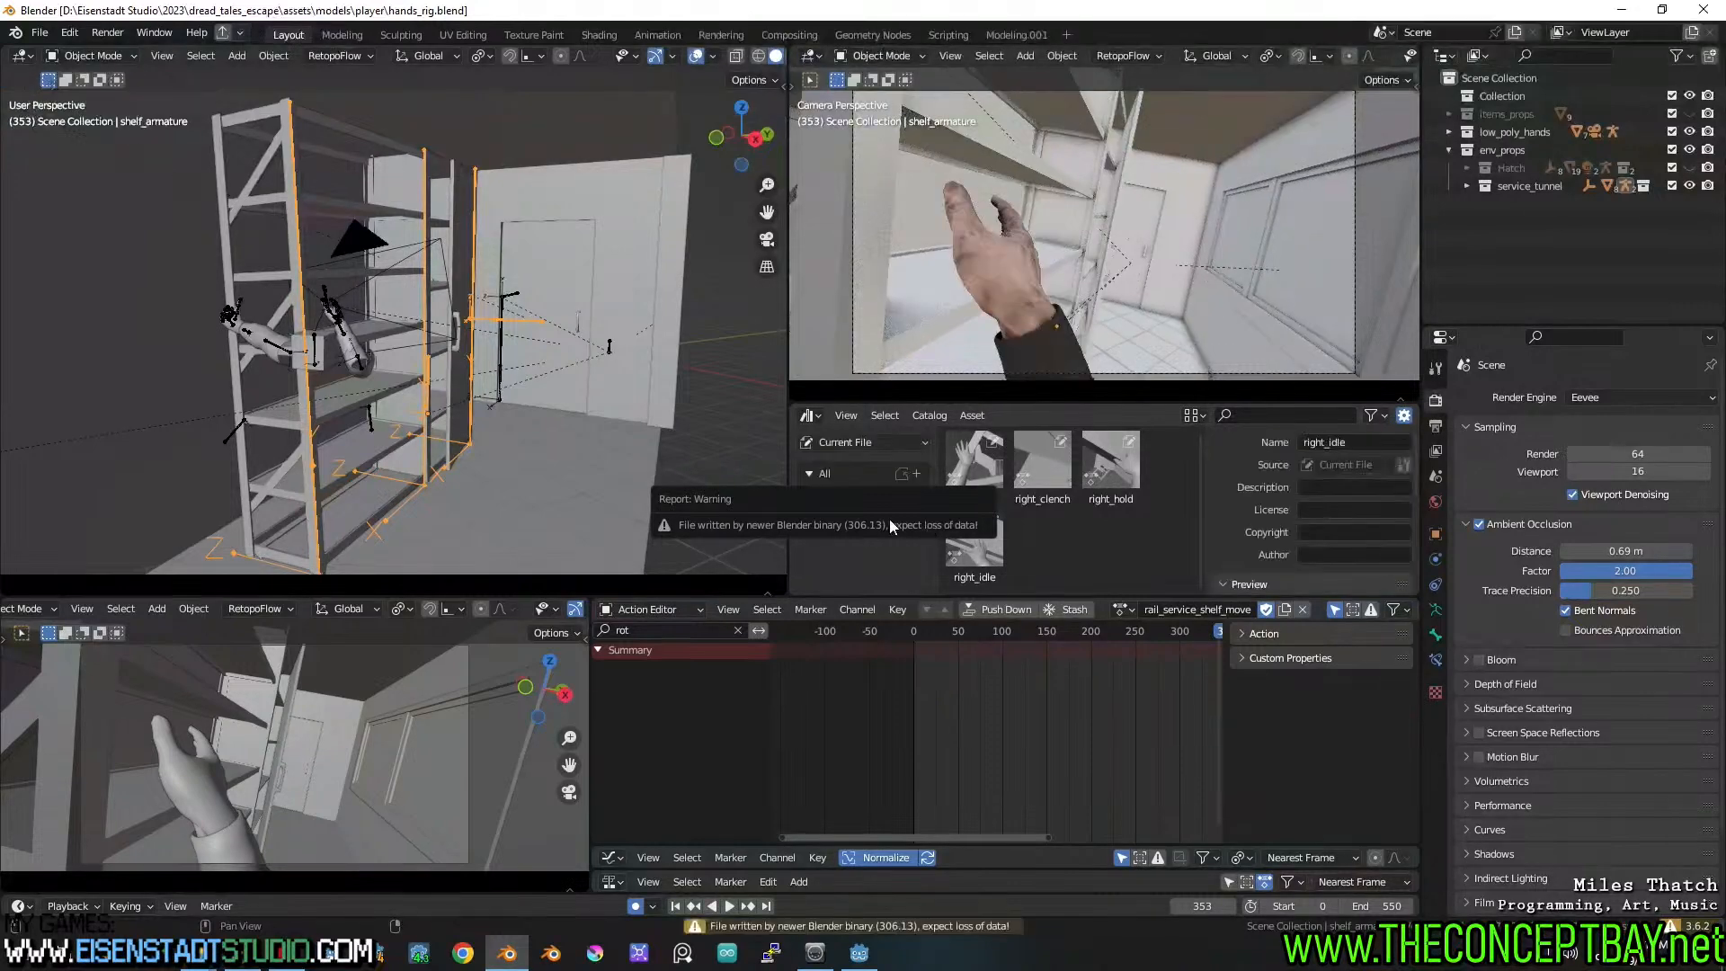
pyautogui.click(1707, 7)
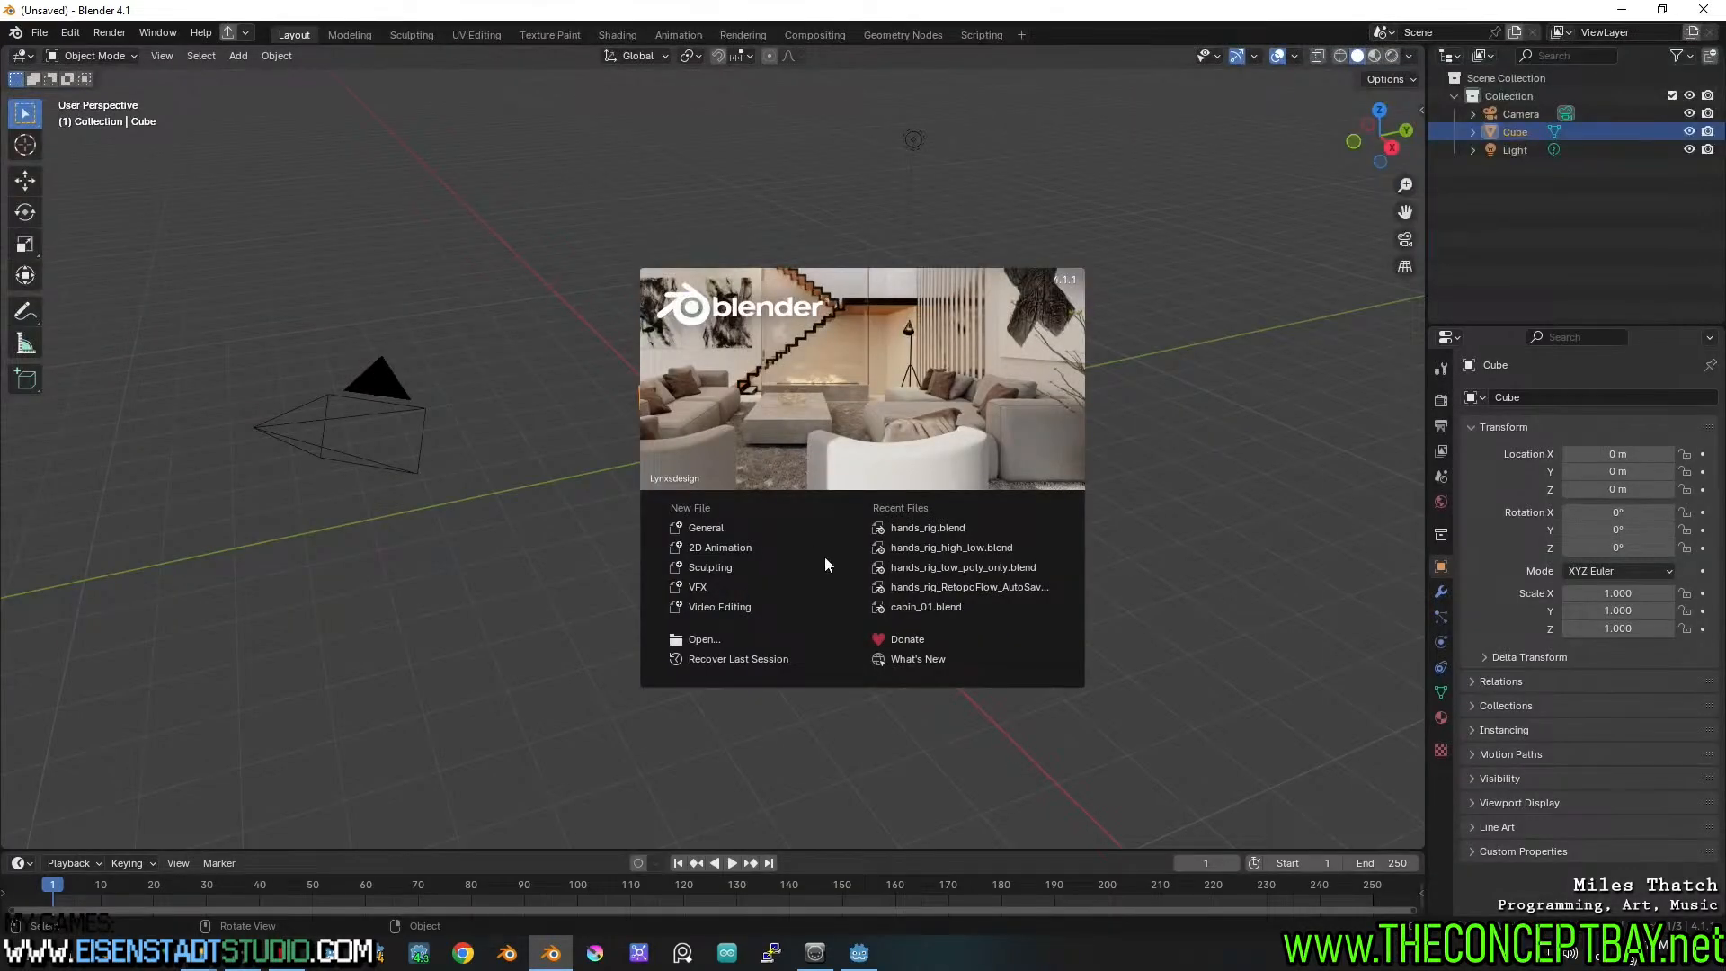
# Open the recent file hands_rig.blend in Blender 4.1 and save it
pyautogui.click(962, 528)
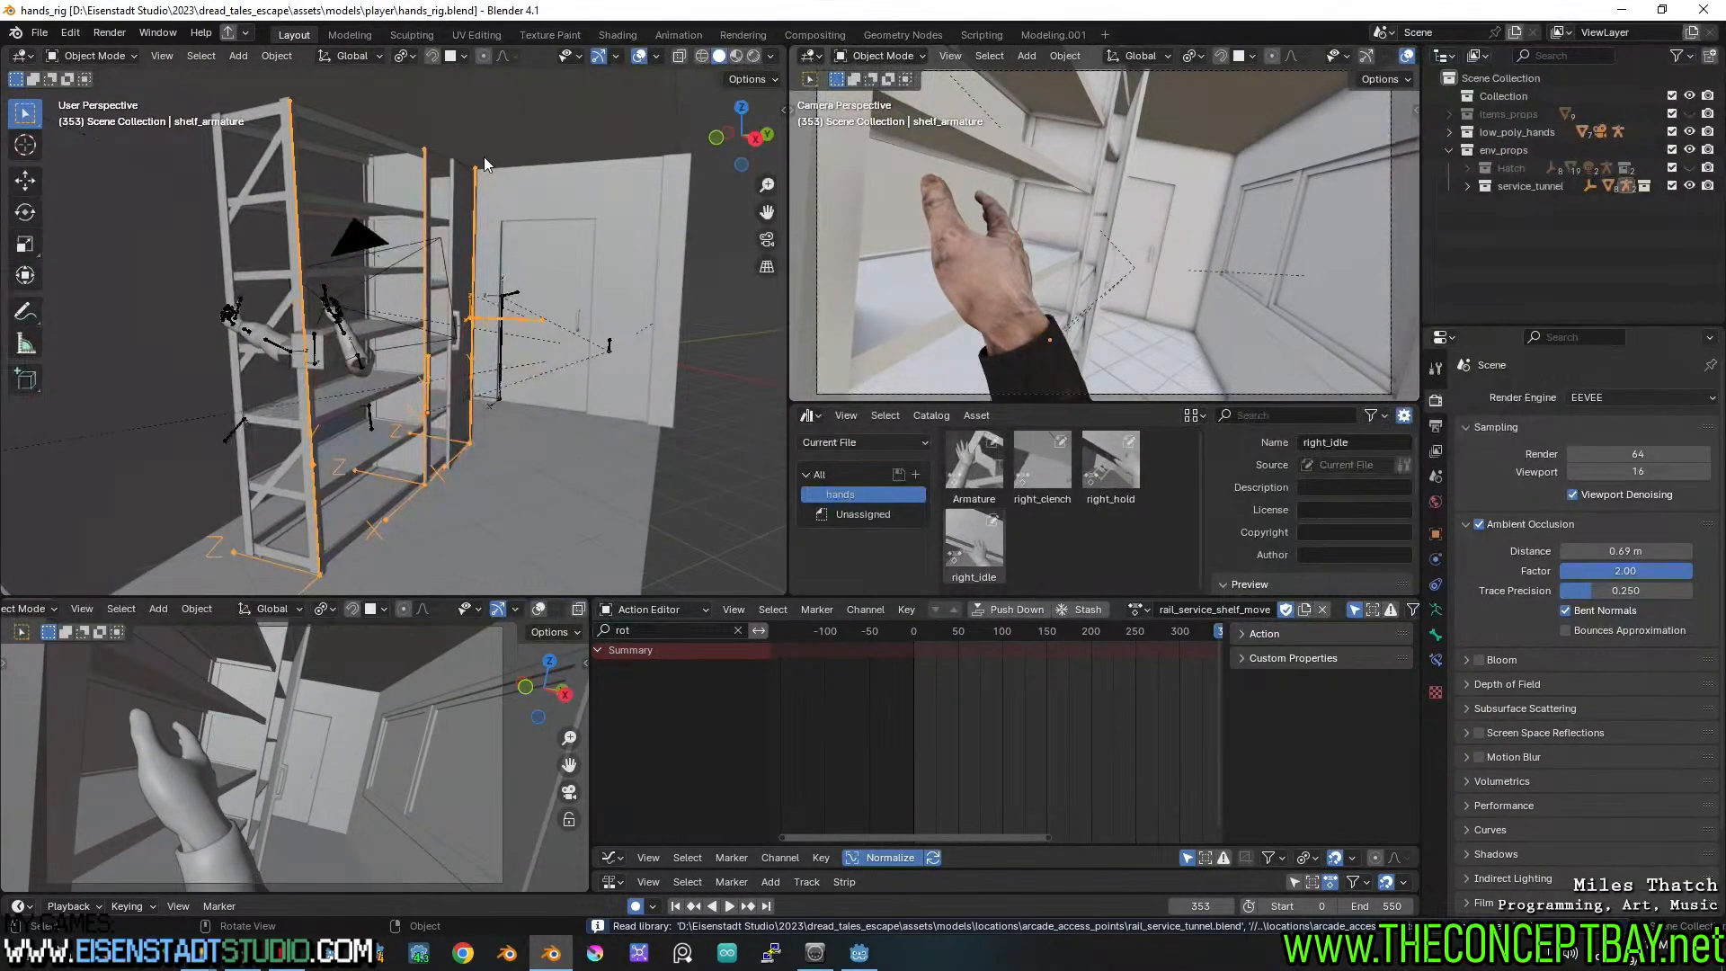
pyautogui.hotkey('ctrl', 's')
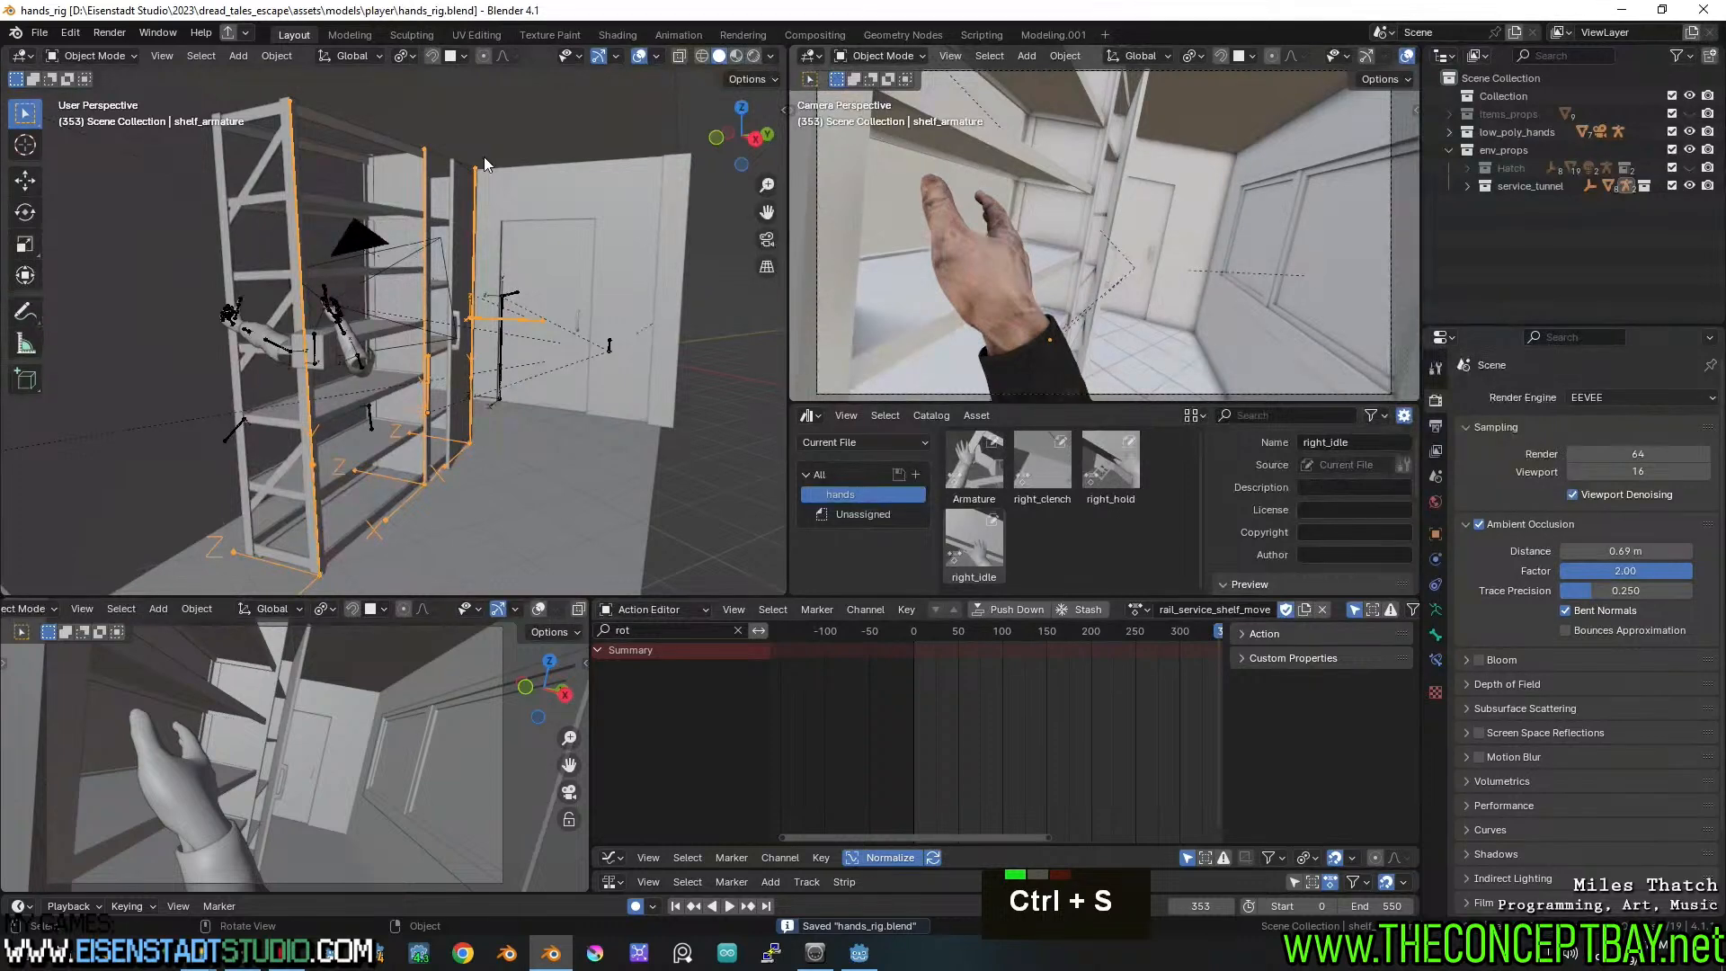
# Hide the env_props collection in the viewport
pyautogui.scroll(-3, 665, 354)
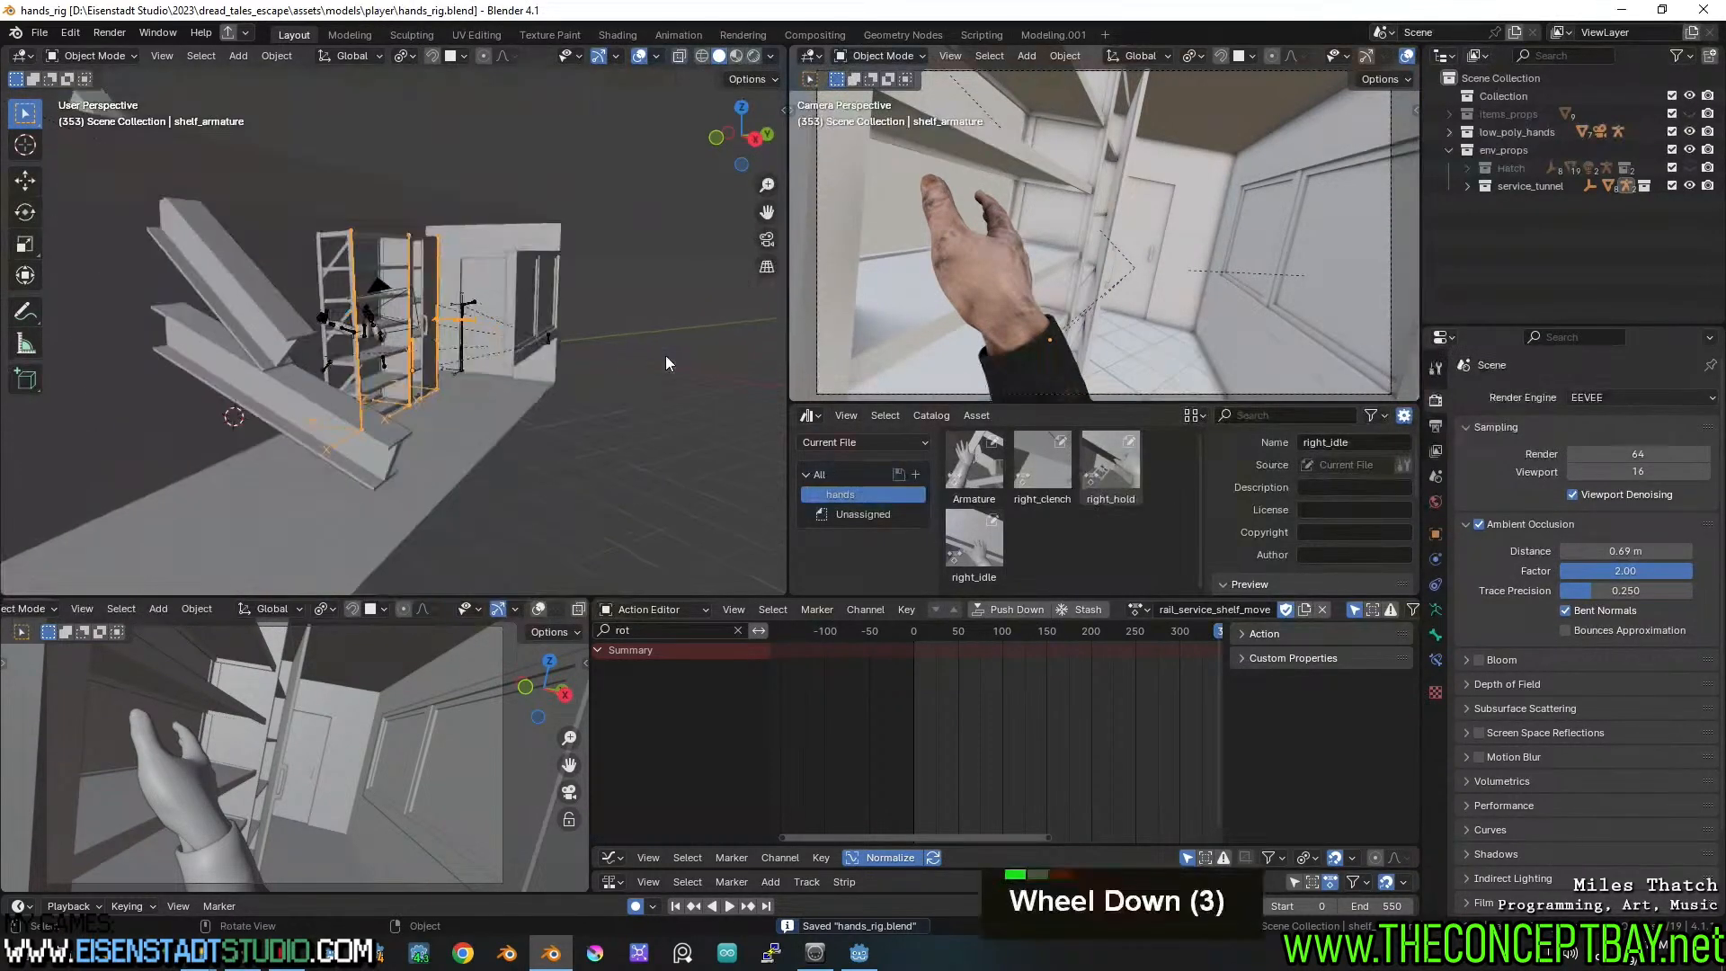
pyautogui.moveTo(666, 354); pyautogui.dragTo(1278, 285, button='middle')
pyautogui.click(1690, 149)
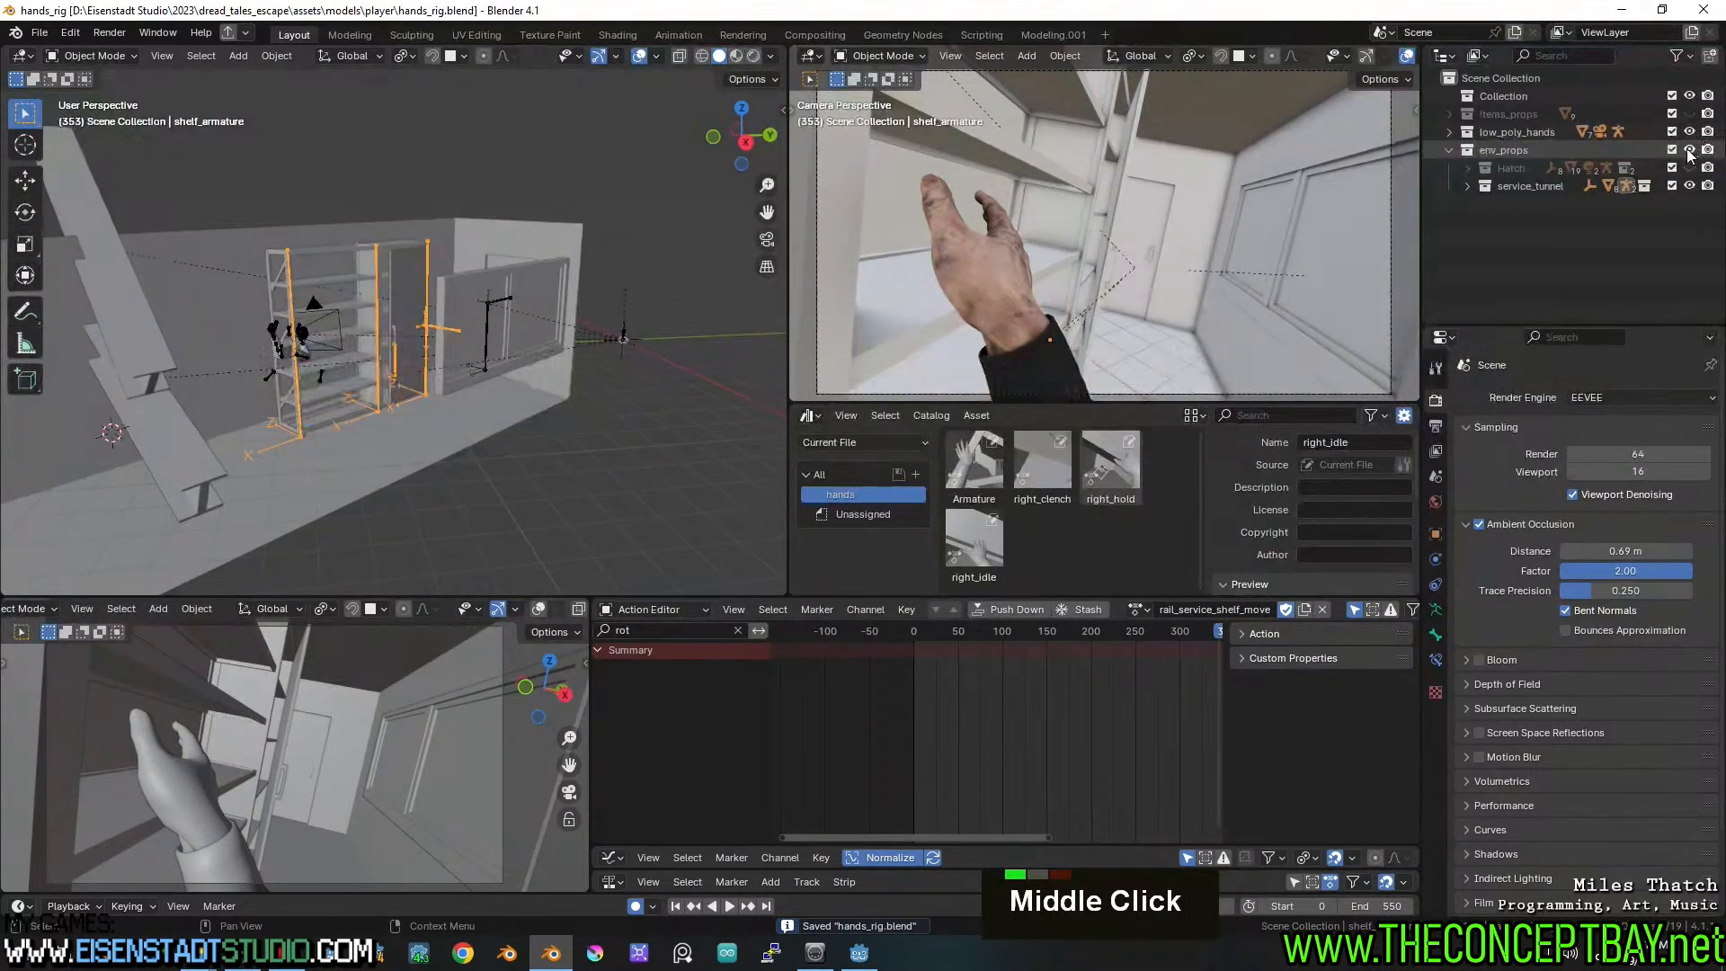
# Save hands_rig.blend with the env_props collection hidden
pyautogui.hotkey('ctrl', 's')
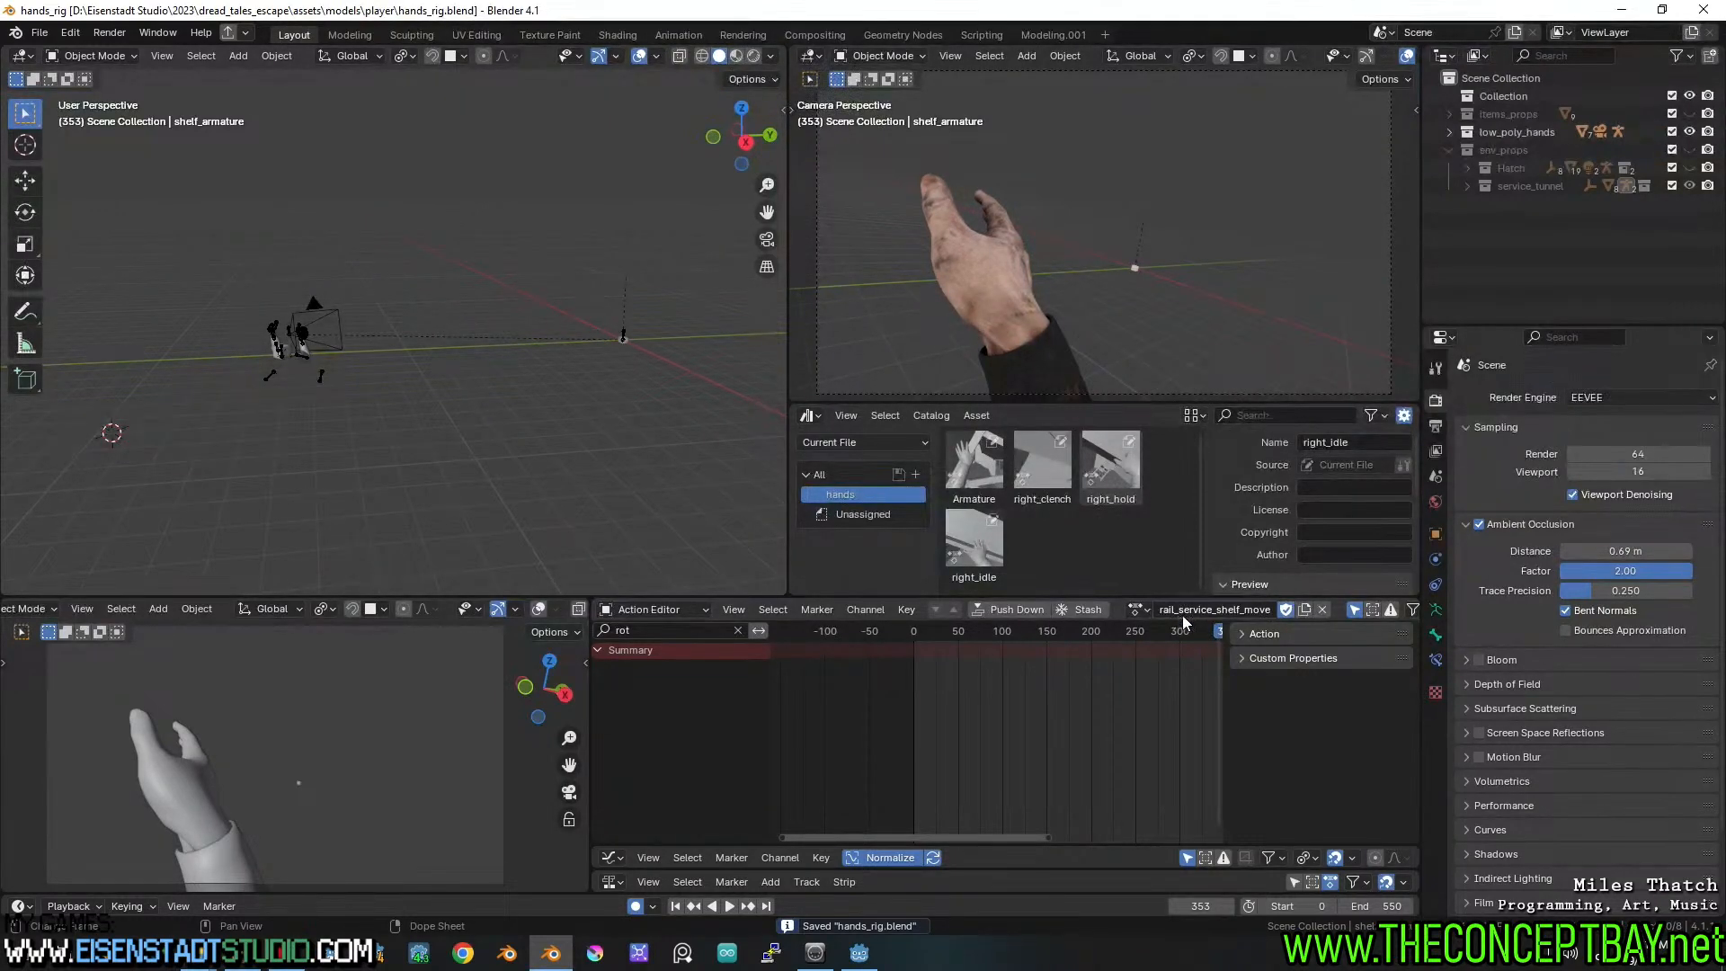
# Try to start the glTF 2.0 export by its shortcut, including with the hand armature selected, and check its assigned shortcut
pyautogui.hotkey('ctrl', 'shift', 'r')
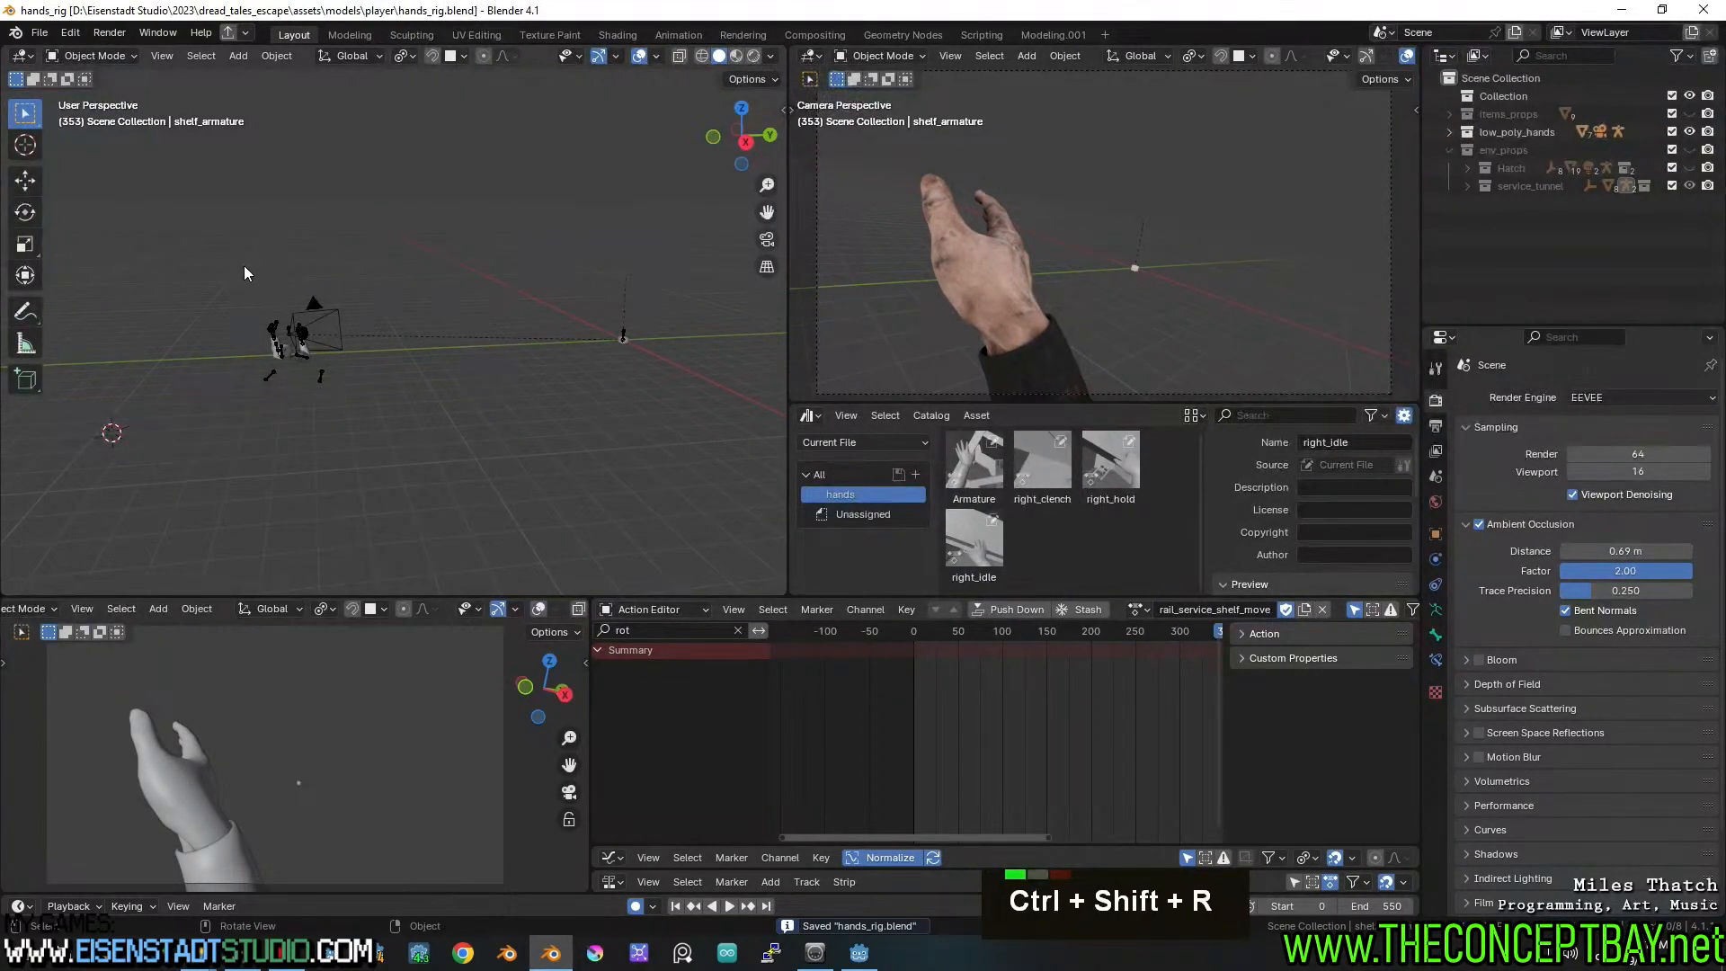
pyautogui.hotkey('ctrl', 'alt', 'r')
pyautogui.press('Escape')
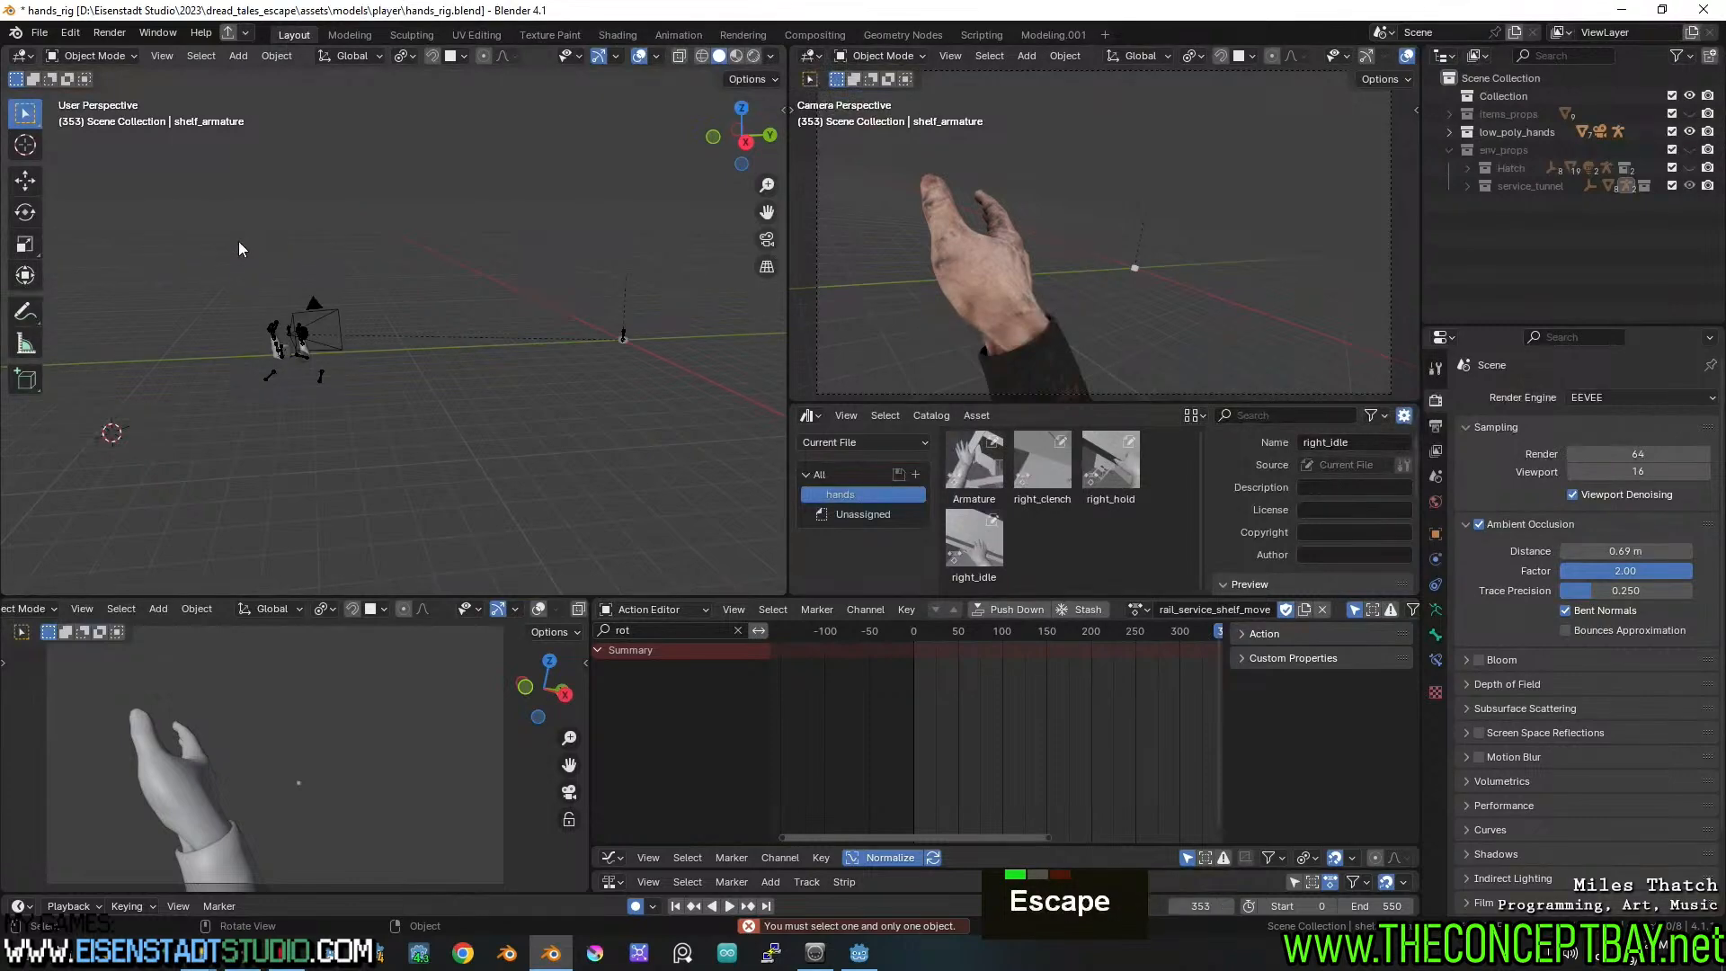
pyautogui.hotkey('ctrl', 'shift')
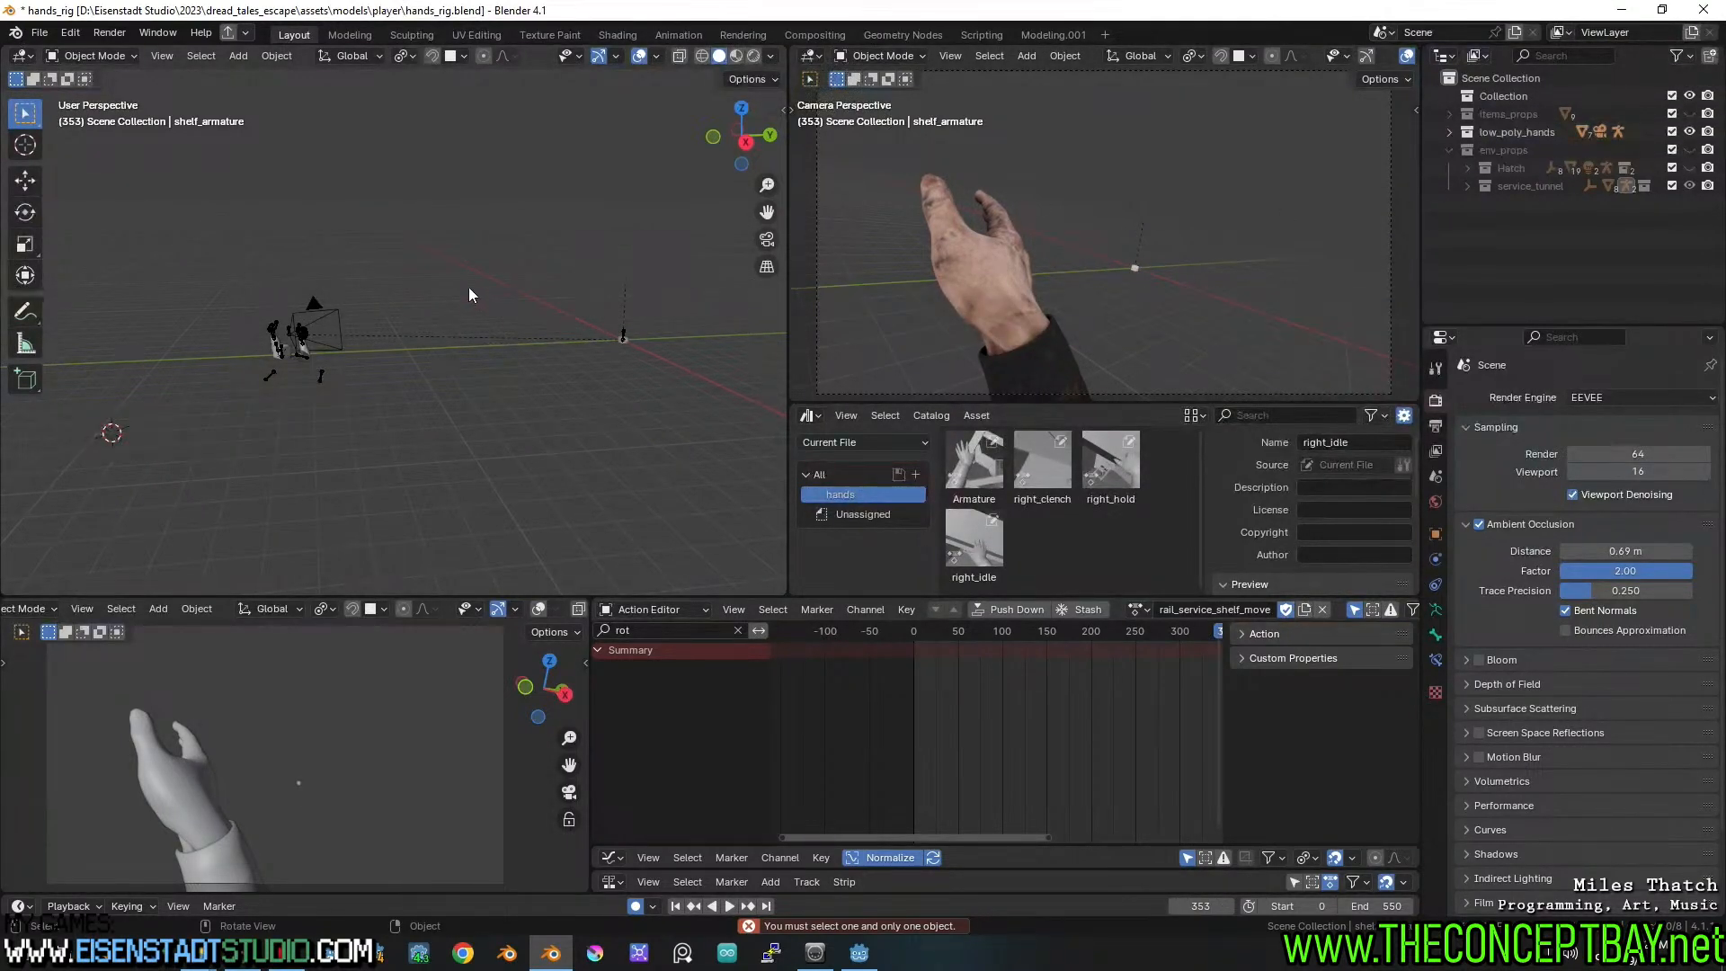
pyautogui.click(289, 339)
pyautogui.click(40, 33)
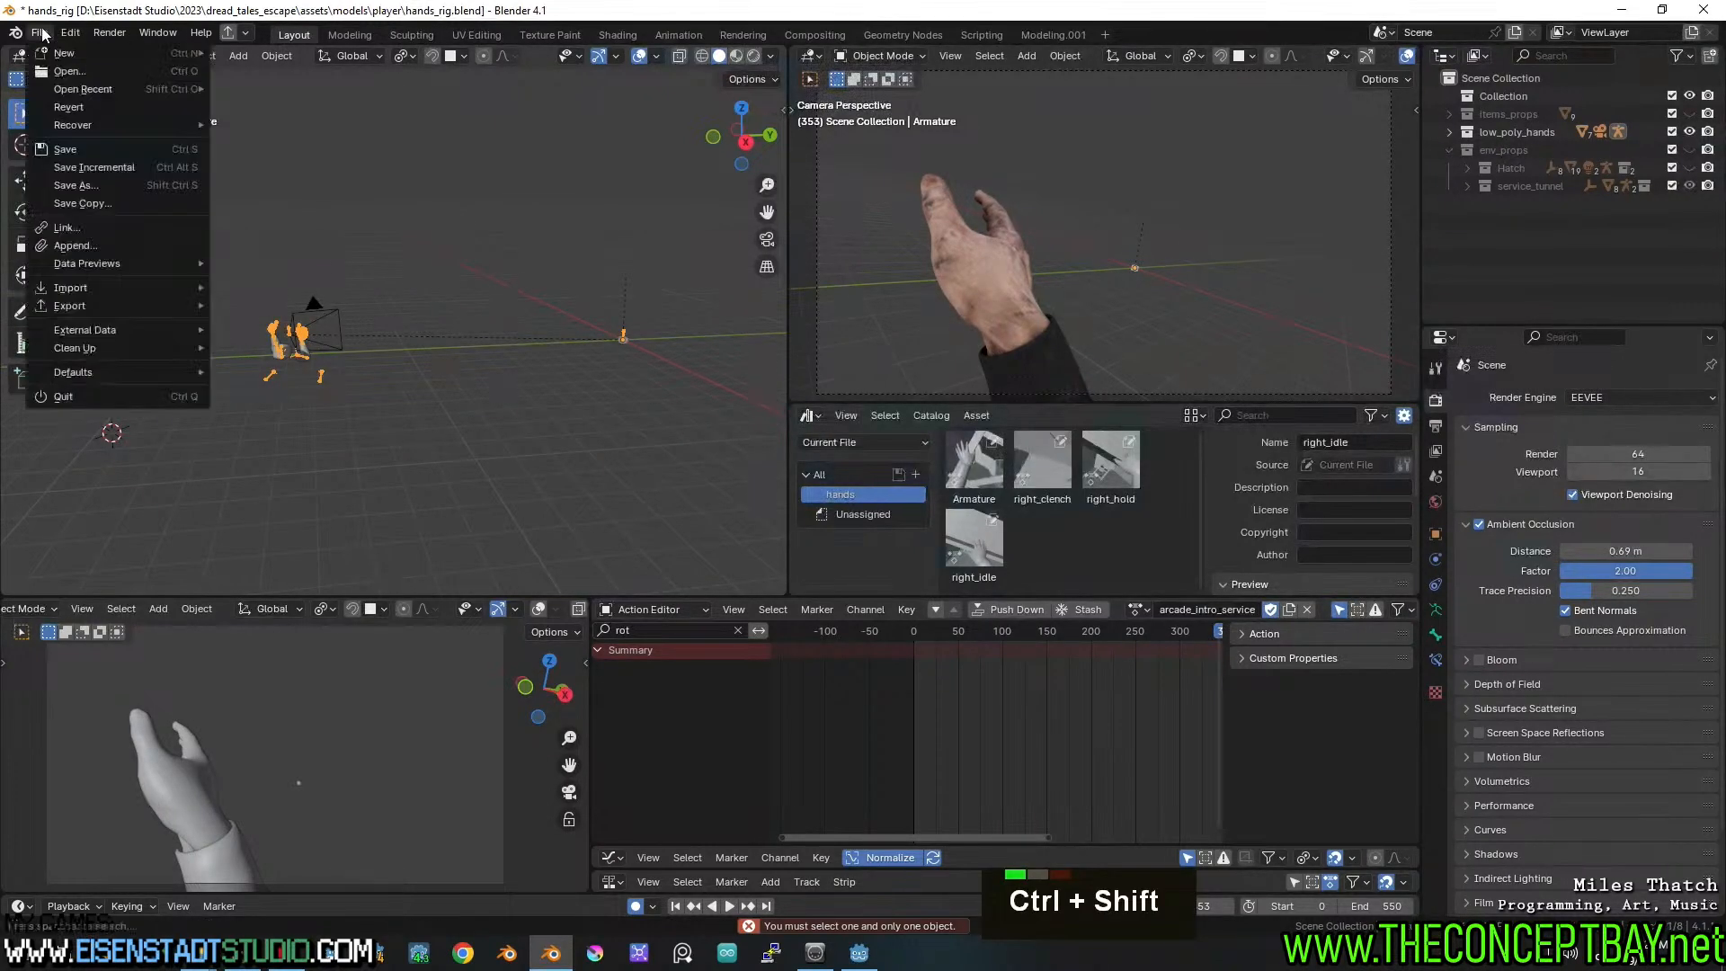
pyautogui.moveTo(131, 309)
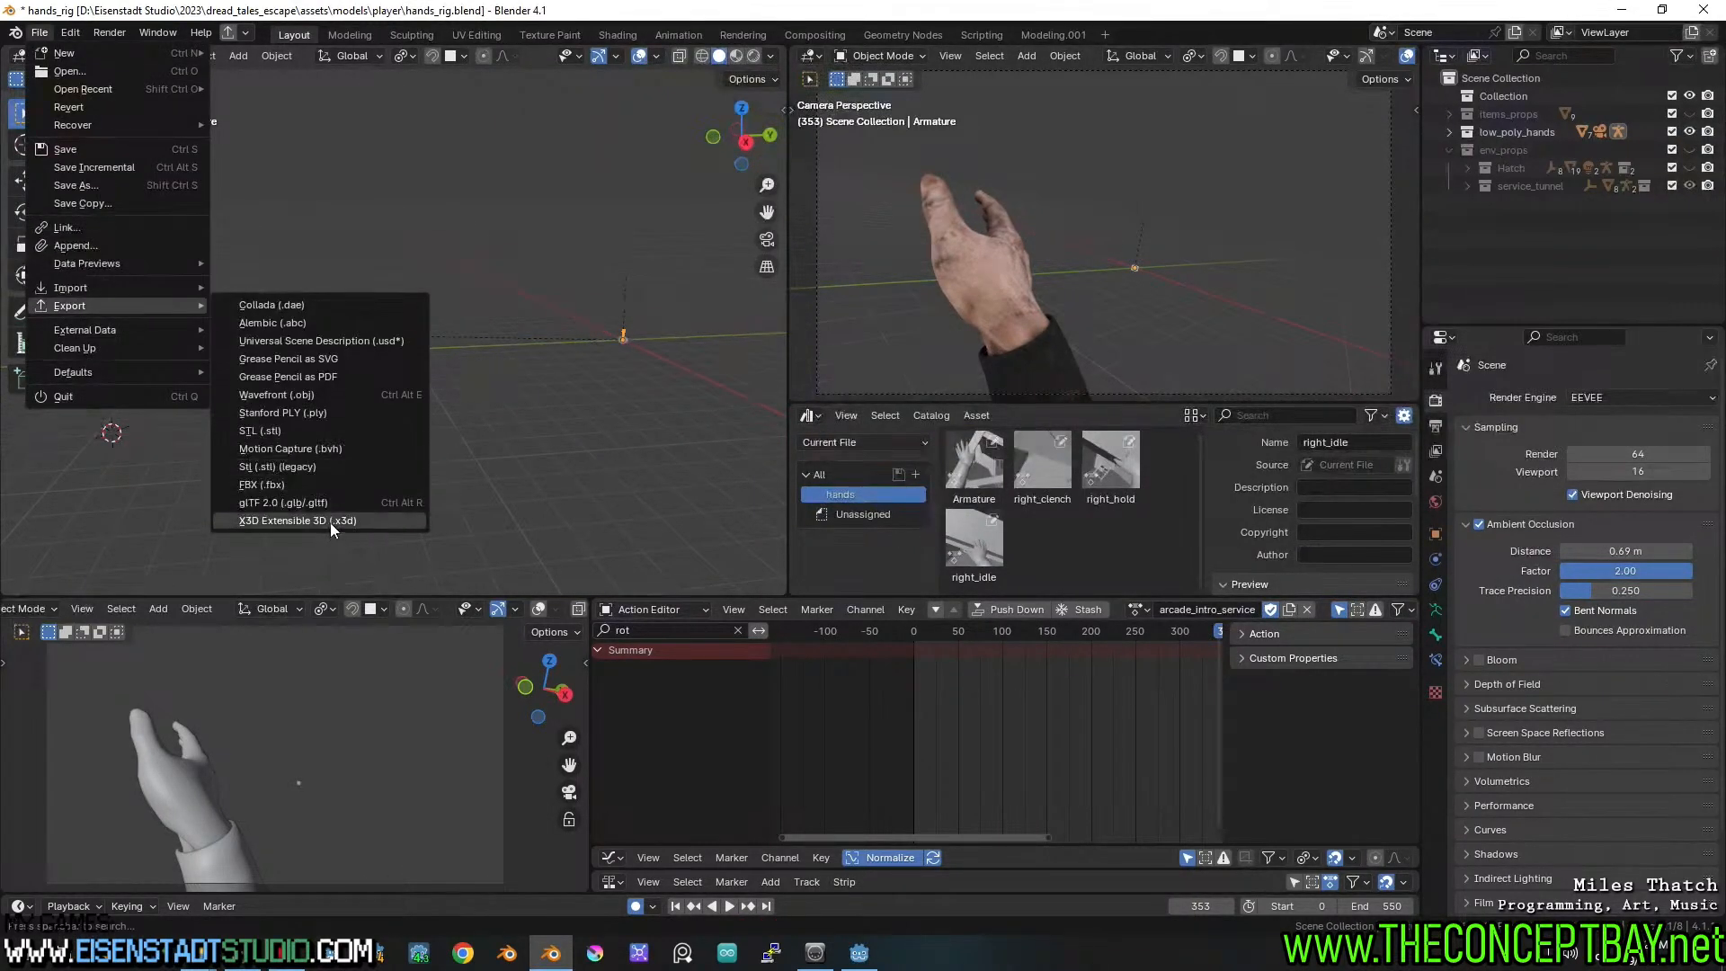
pyautogui.press('Escape')
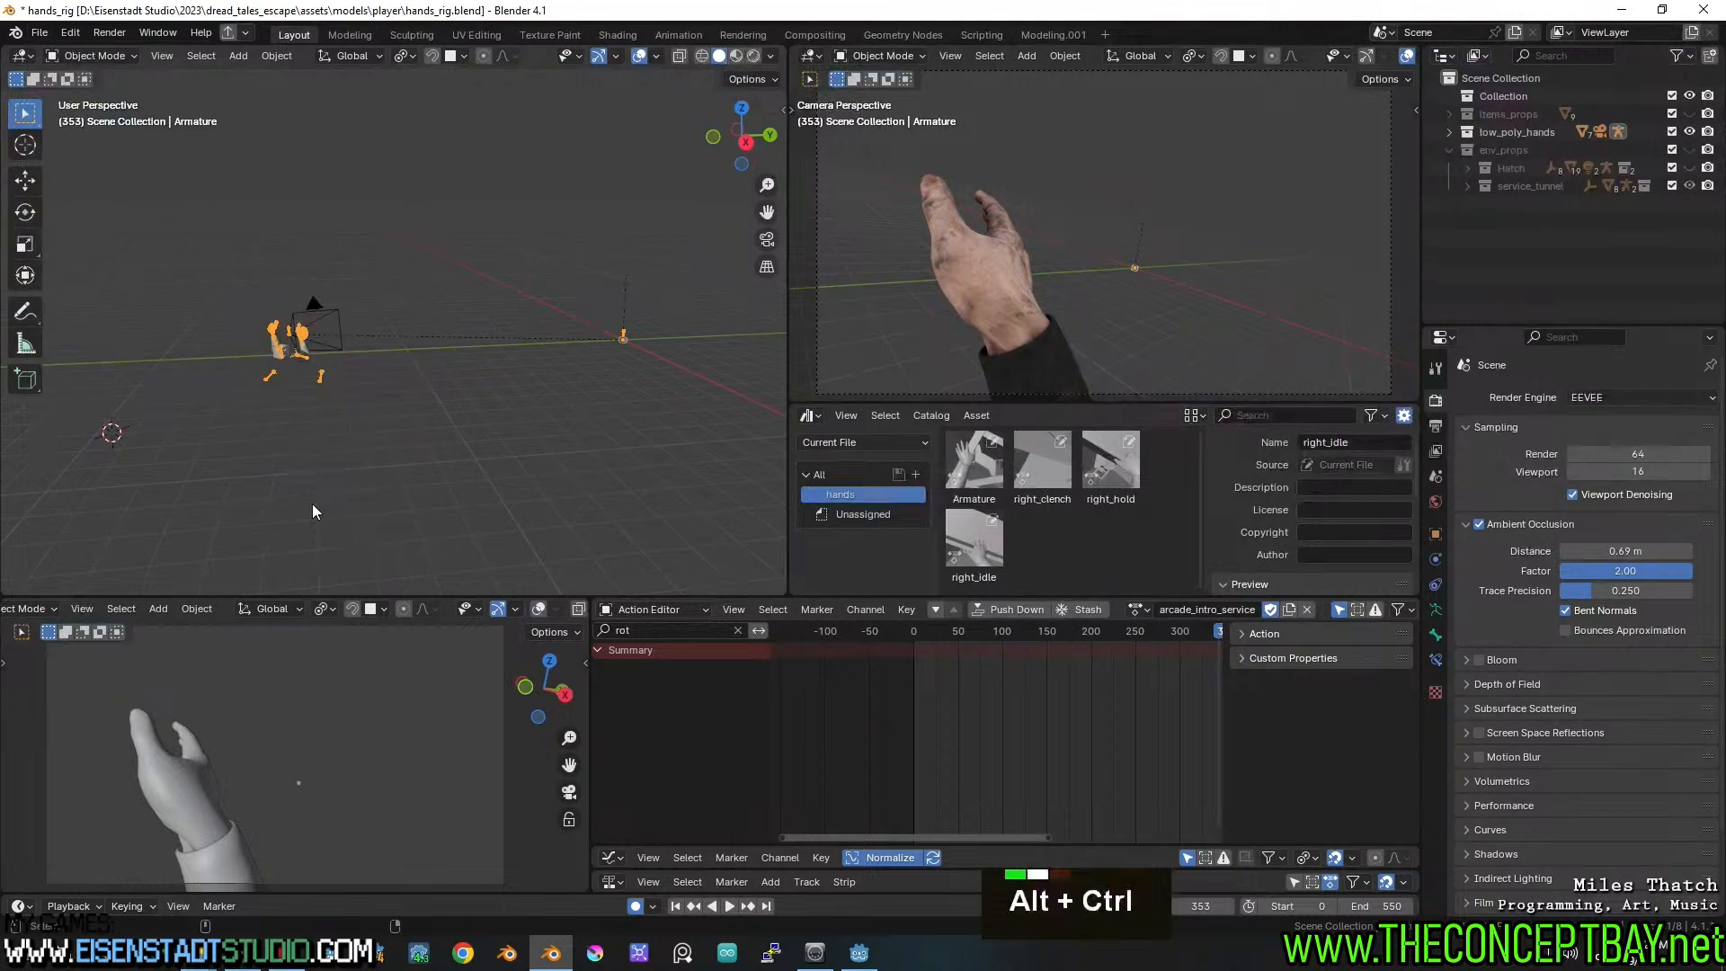
pyautogui.hotkey('ctrl', 'alt', 'r')
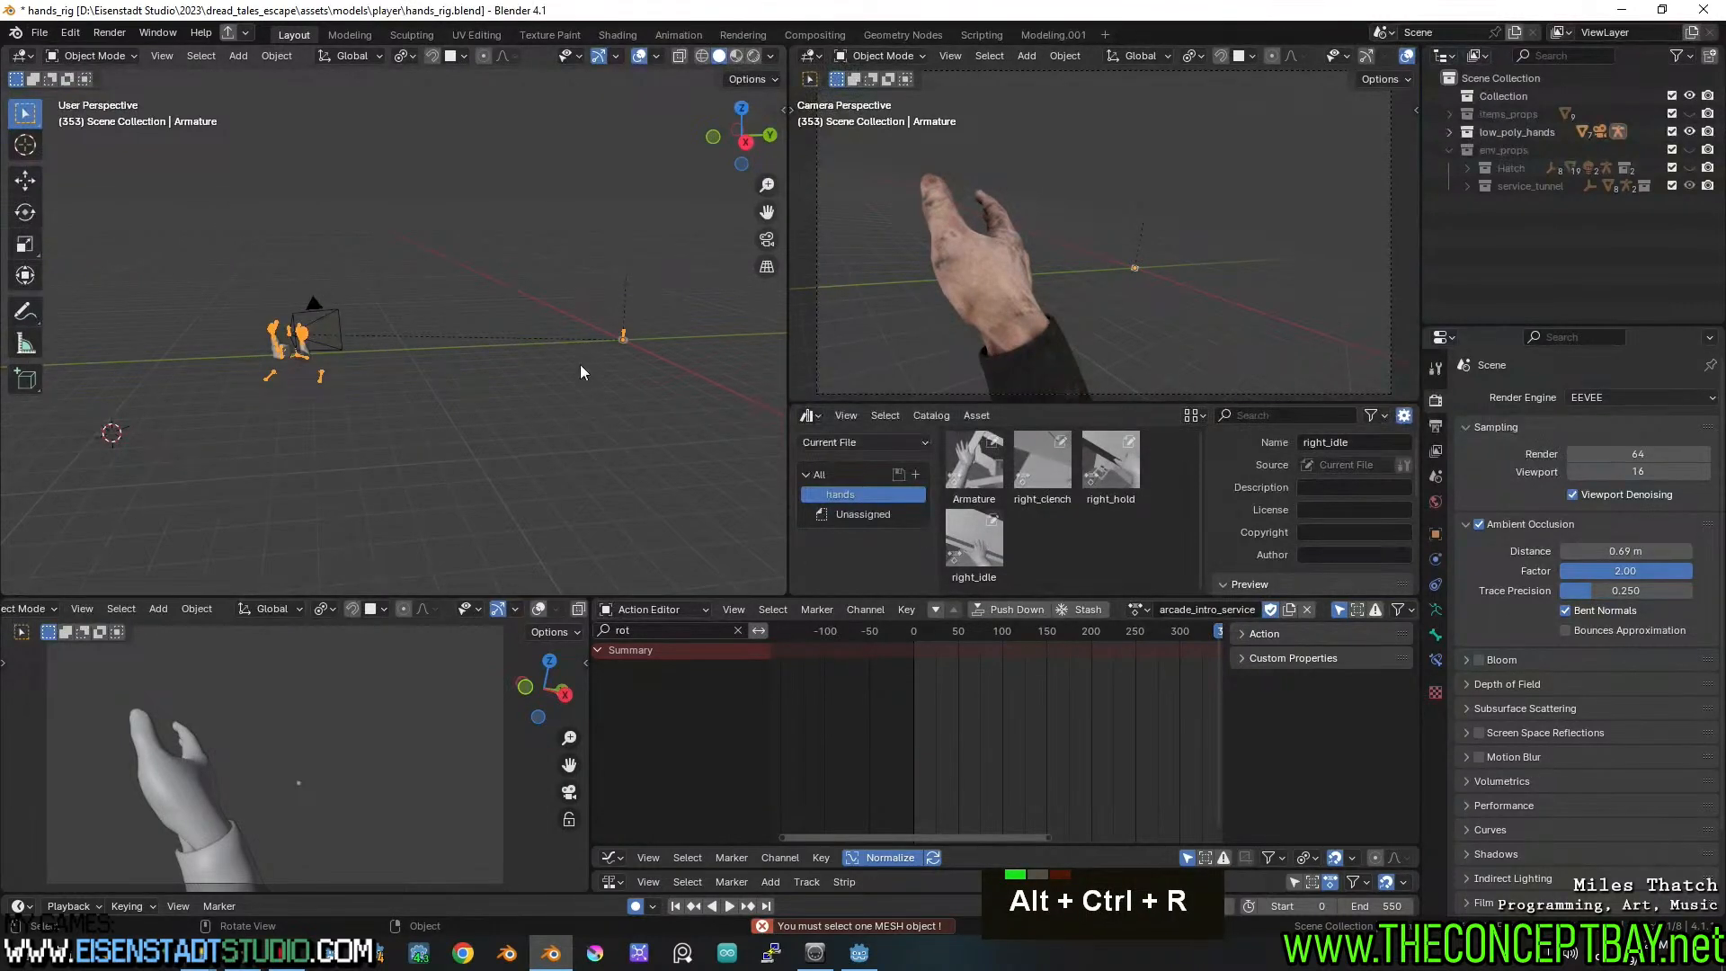
# Try the glTF 2.0 export shortcut with the right jacket mesh selected, and undo each remesh of the jacket
pyautogui.moveTo(580, 364); pyautogui.dragTo(649, 348, button='middle')
pyautogui.scroll(3, 618, 348)
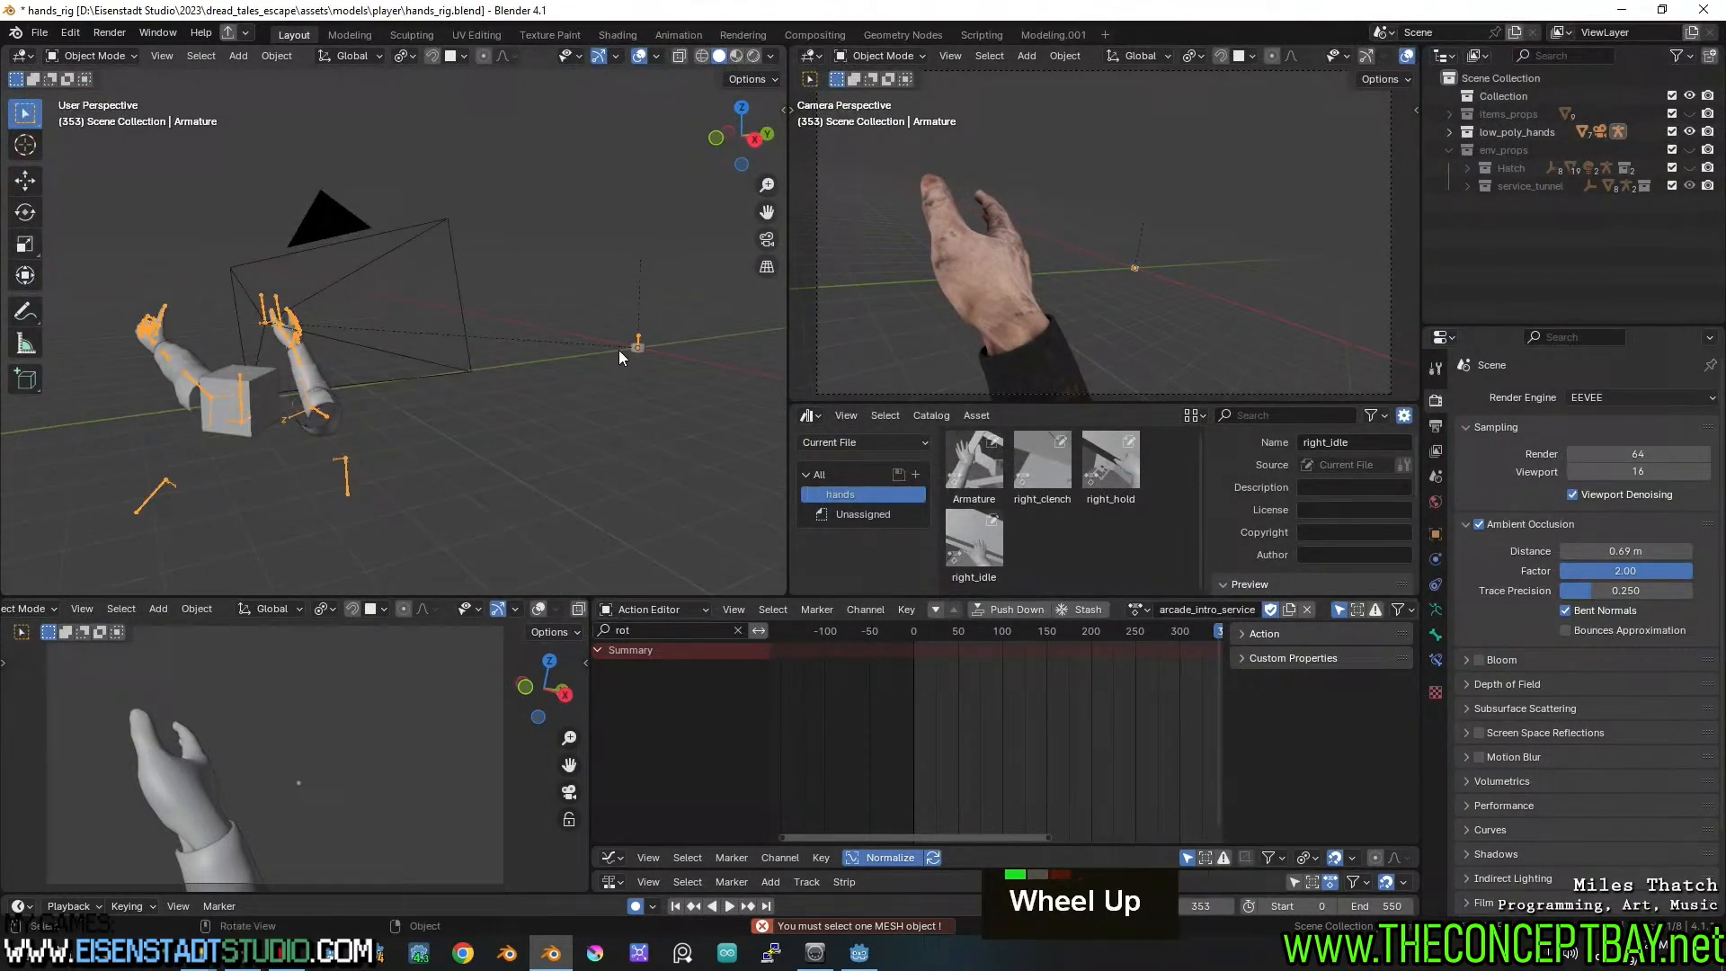
pyautogui.click(325, 385)
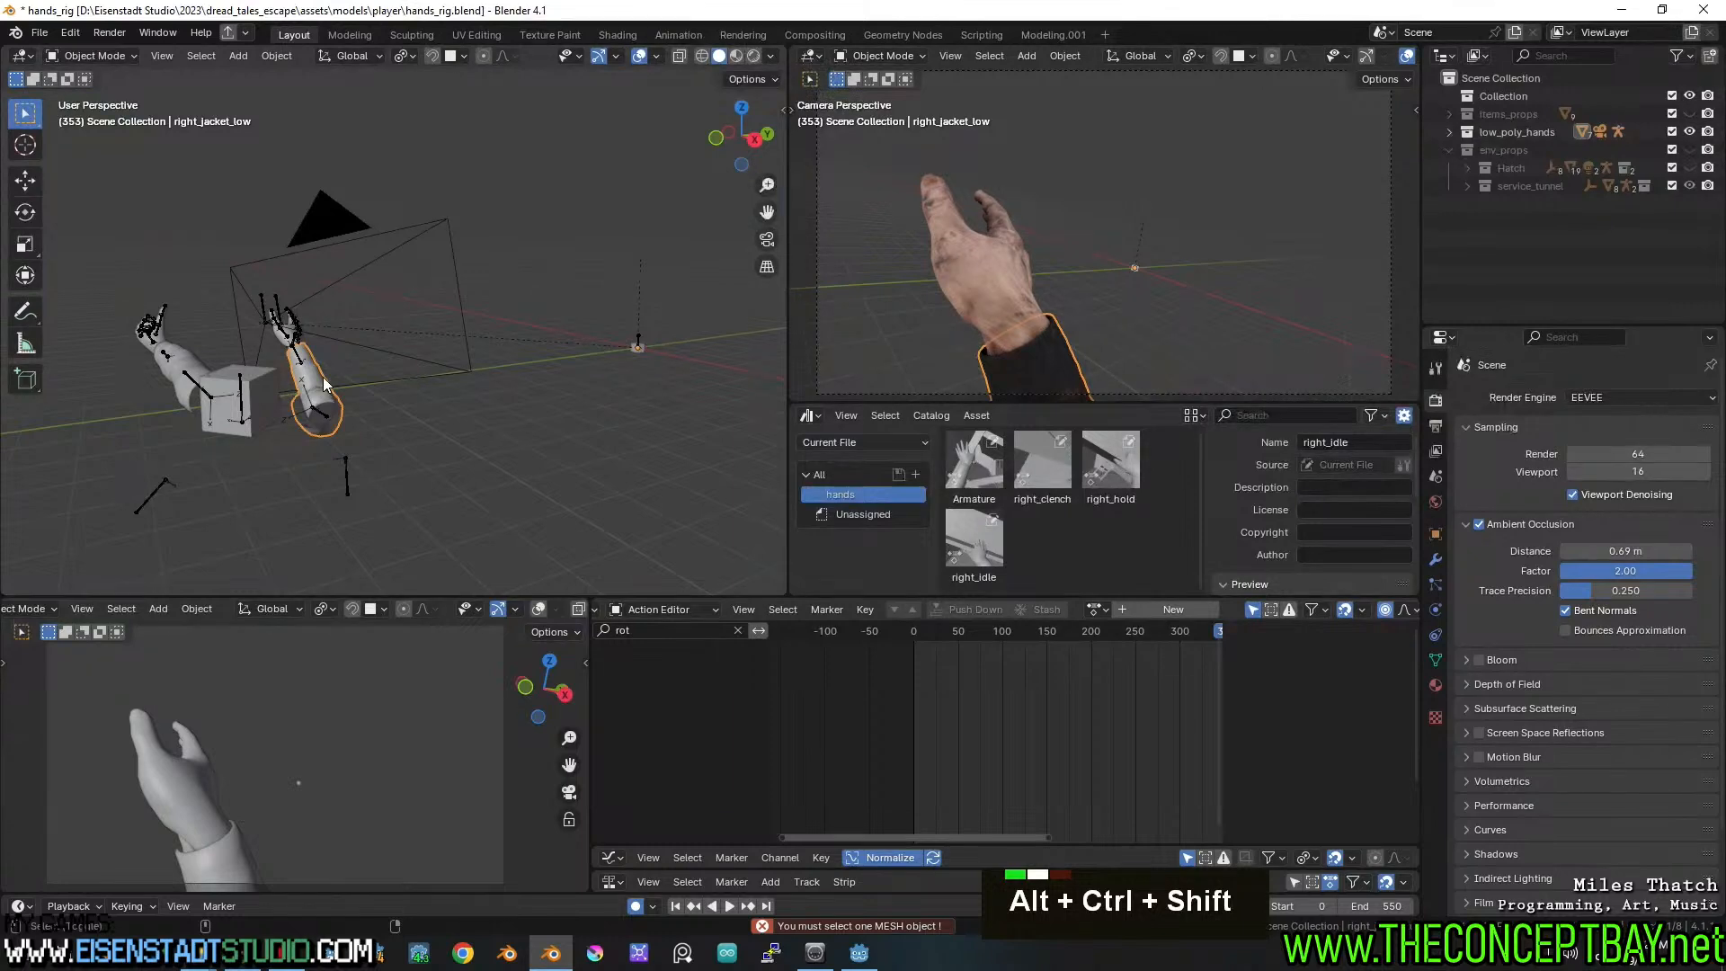
pyautogui.hotkey('ctrl', 'alt', 'r')
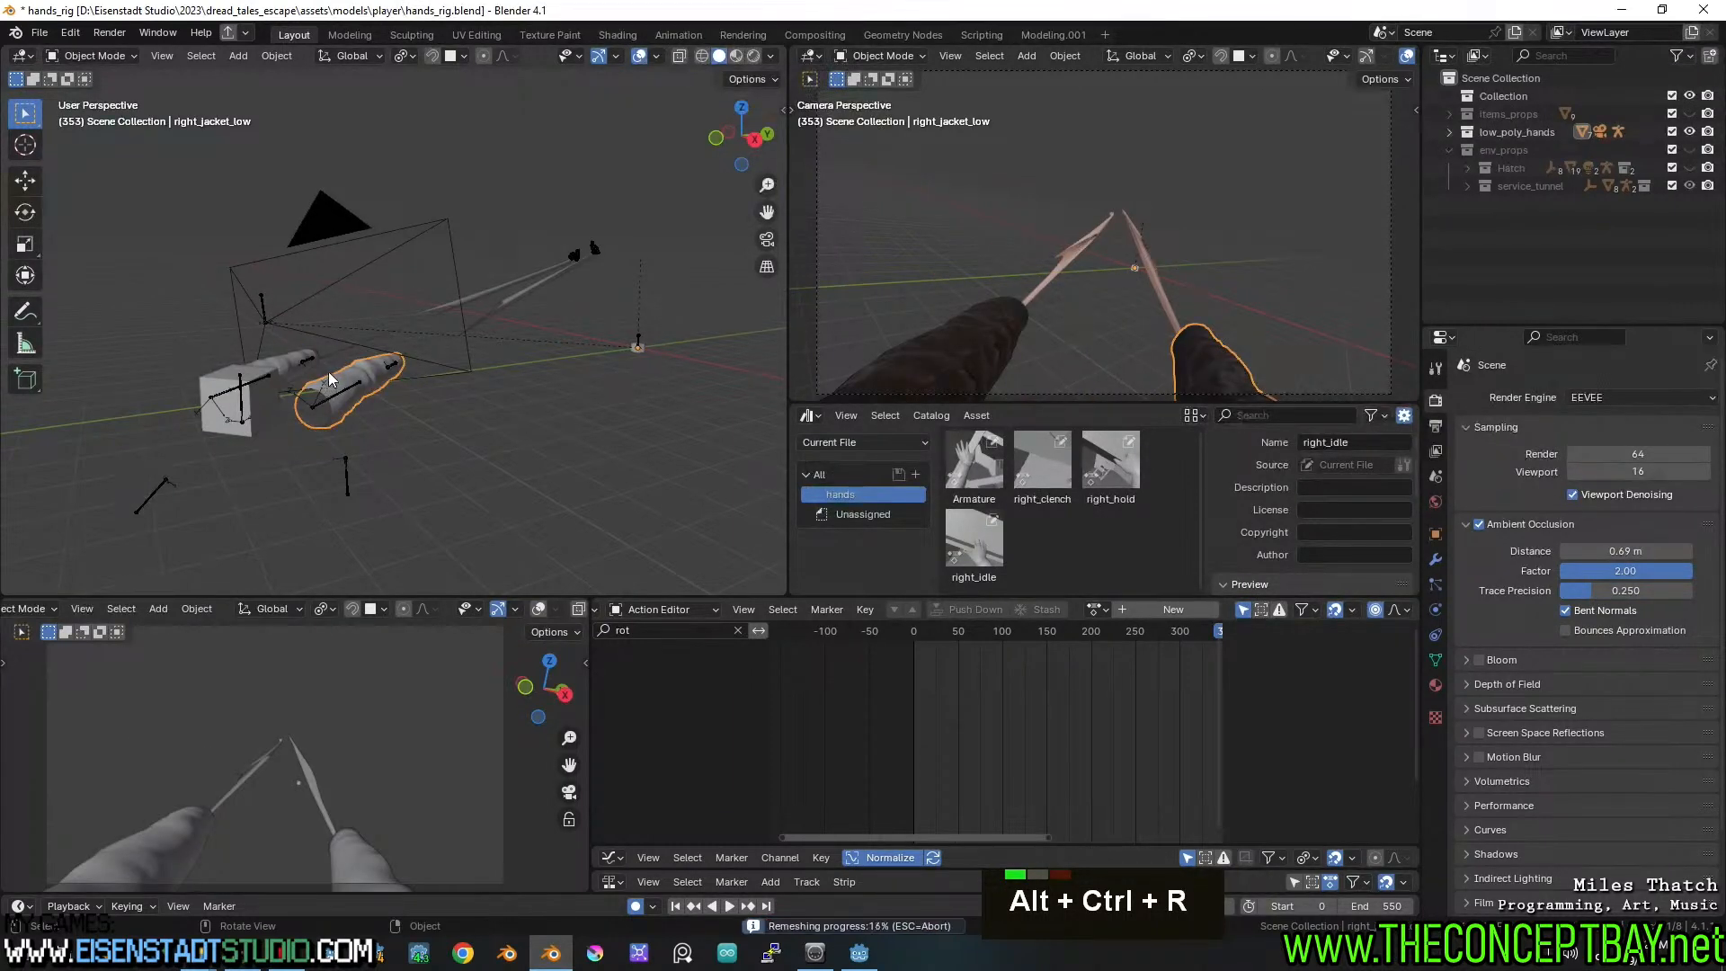
pyautogui.hotkey('ctrl', 'z')
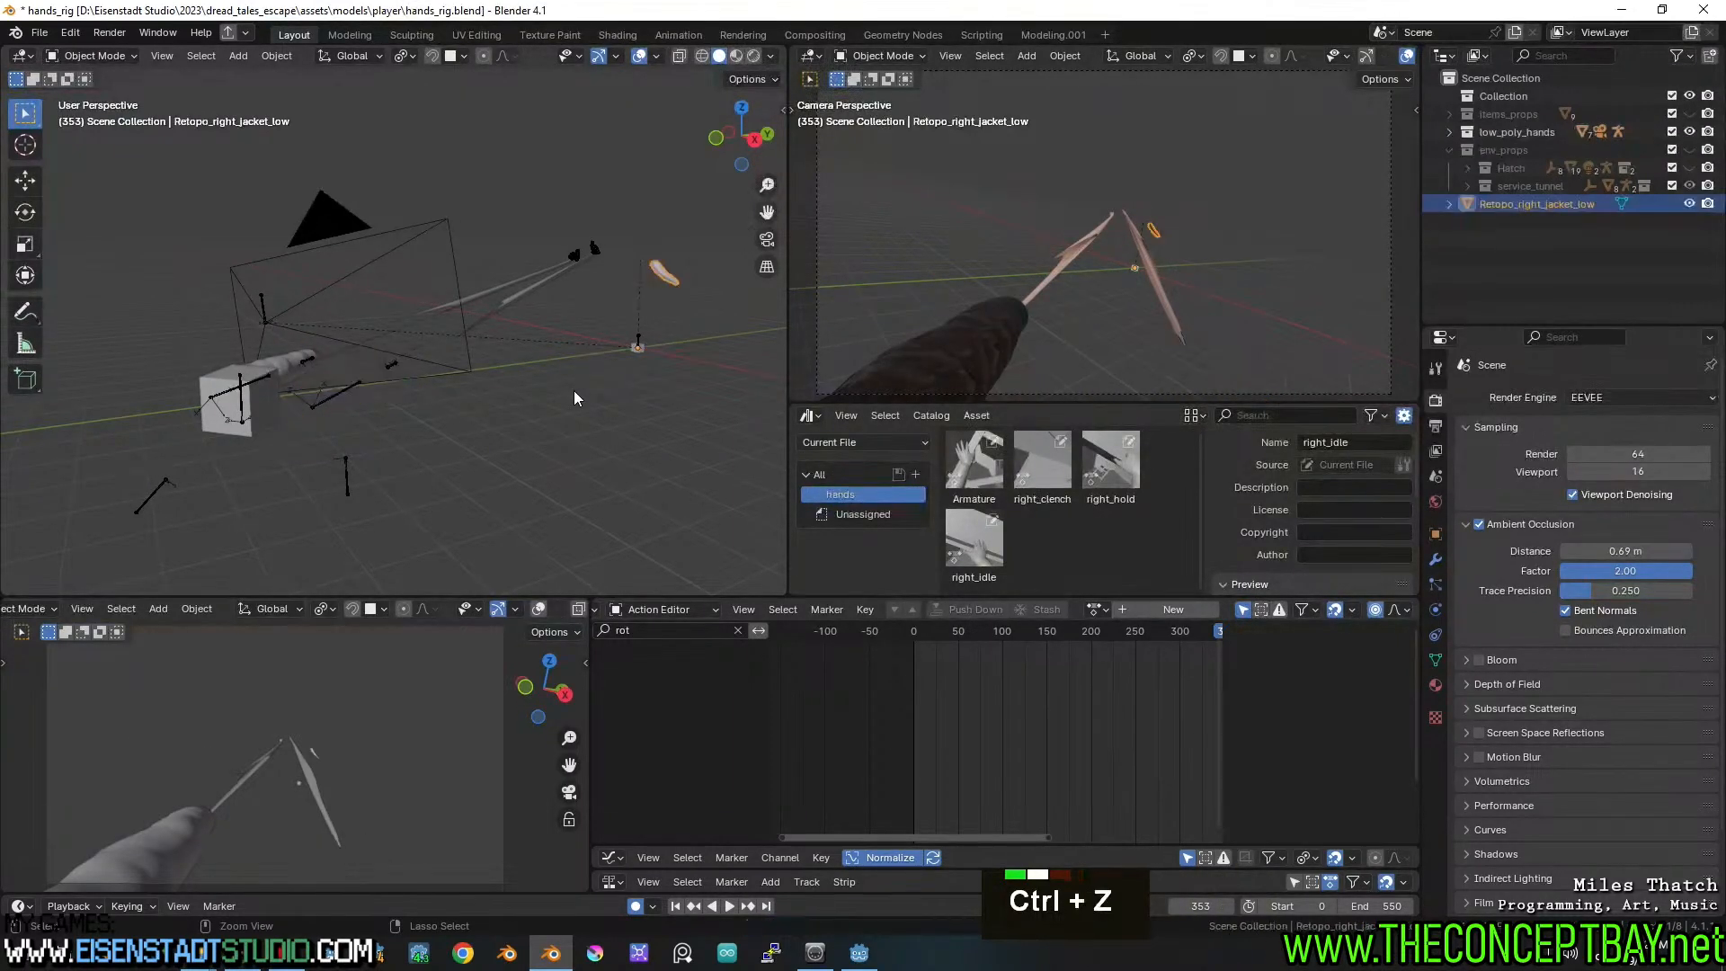
pyautogui.click(40, 33)
pyautogui.moveTo(139, 306)
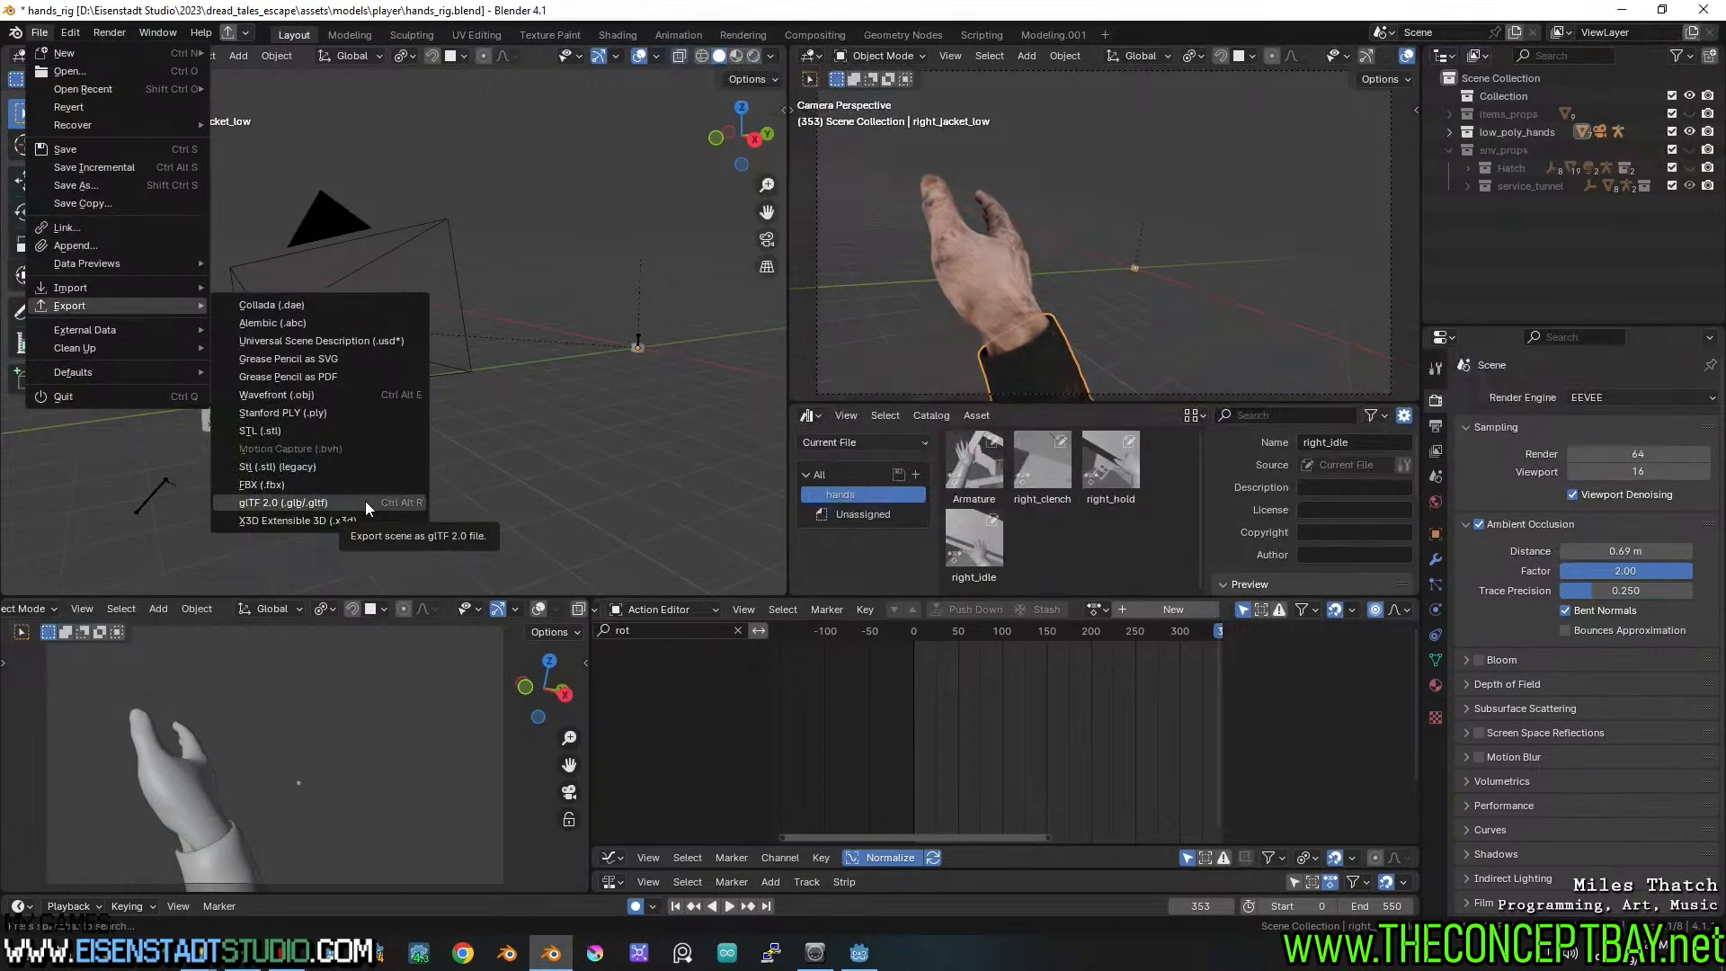
pyautogui.press('Escape')
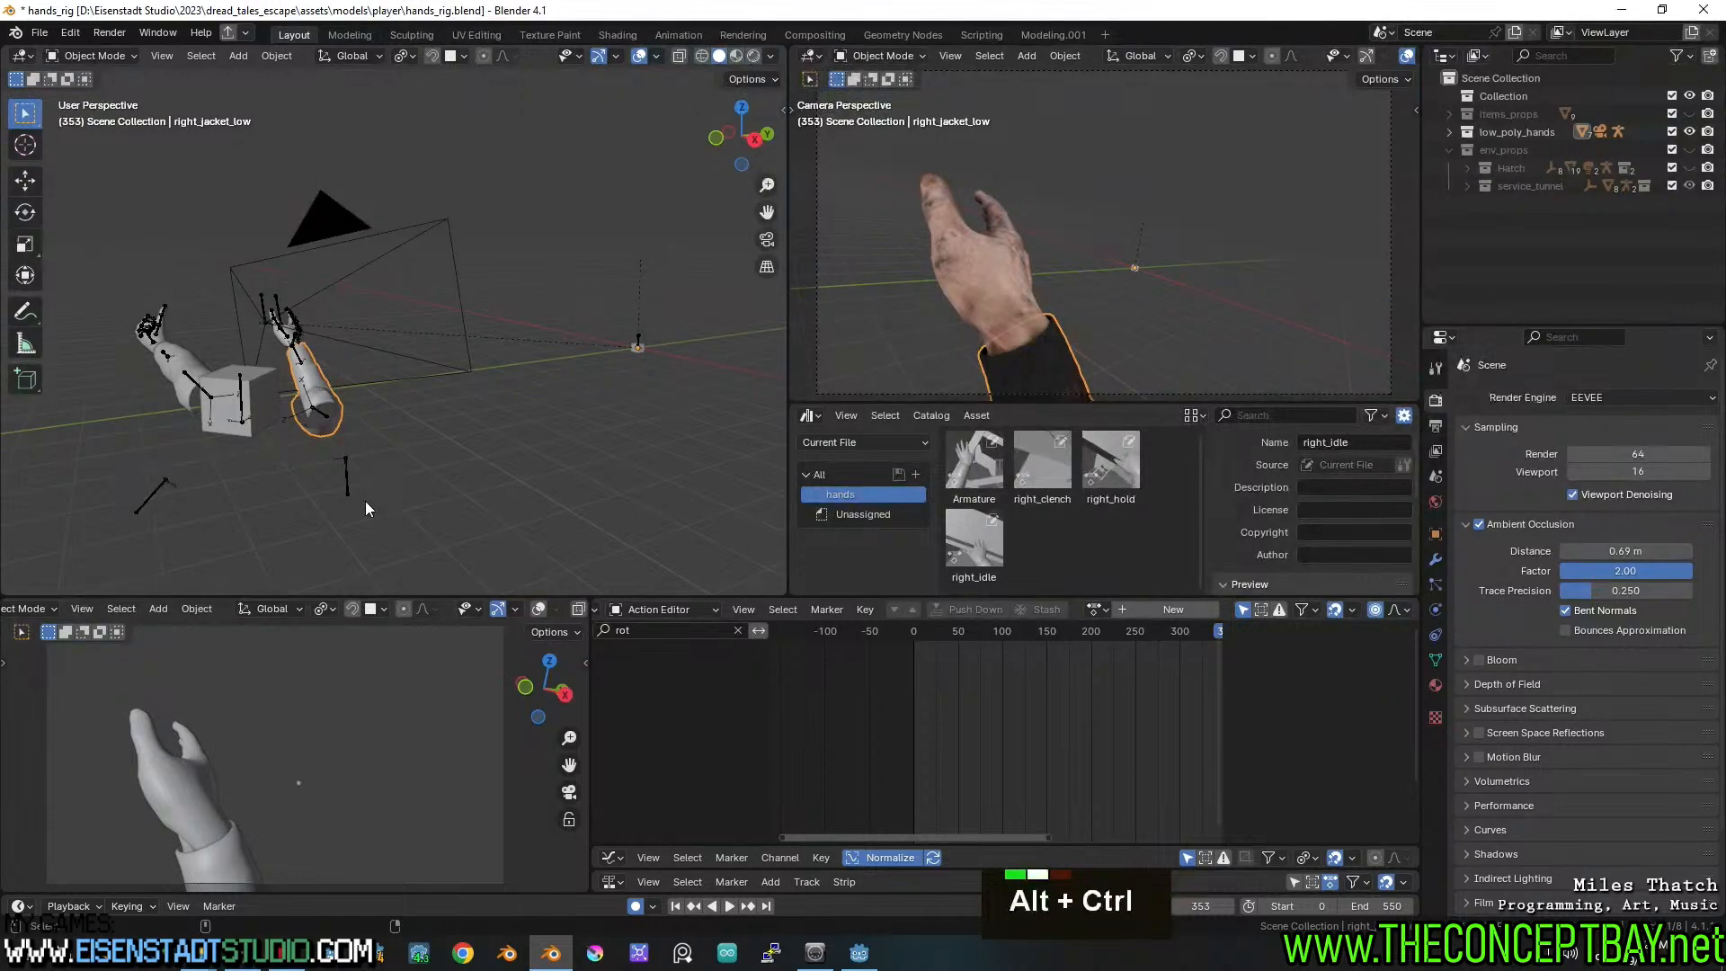
pyautogui.hotkey('ctrl', 'alt', 'r')
pyautogui.hotkey('ctrl', 'z')
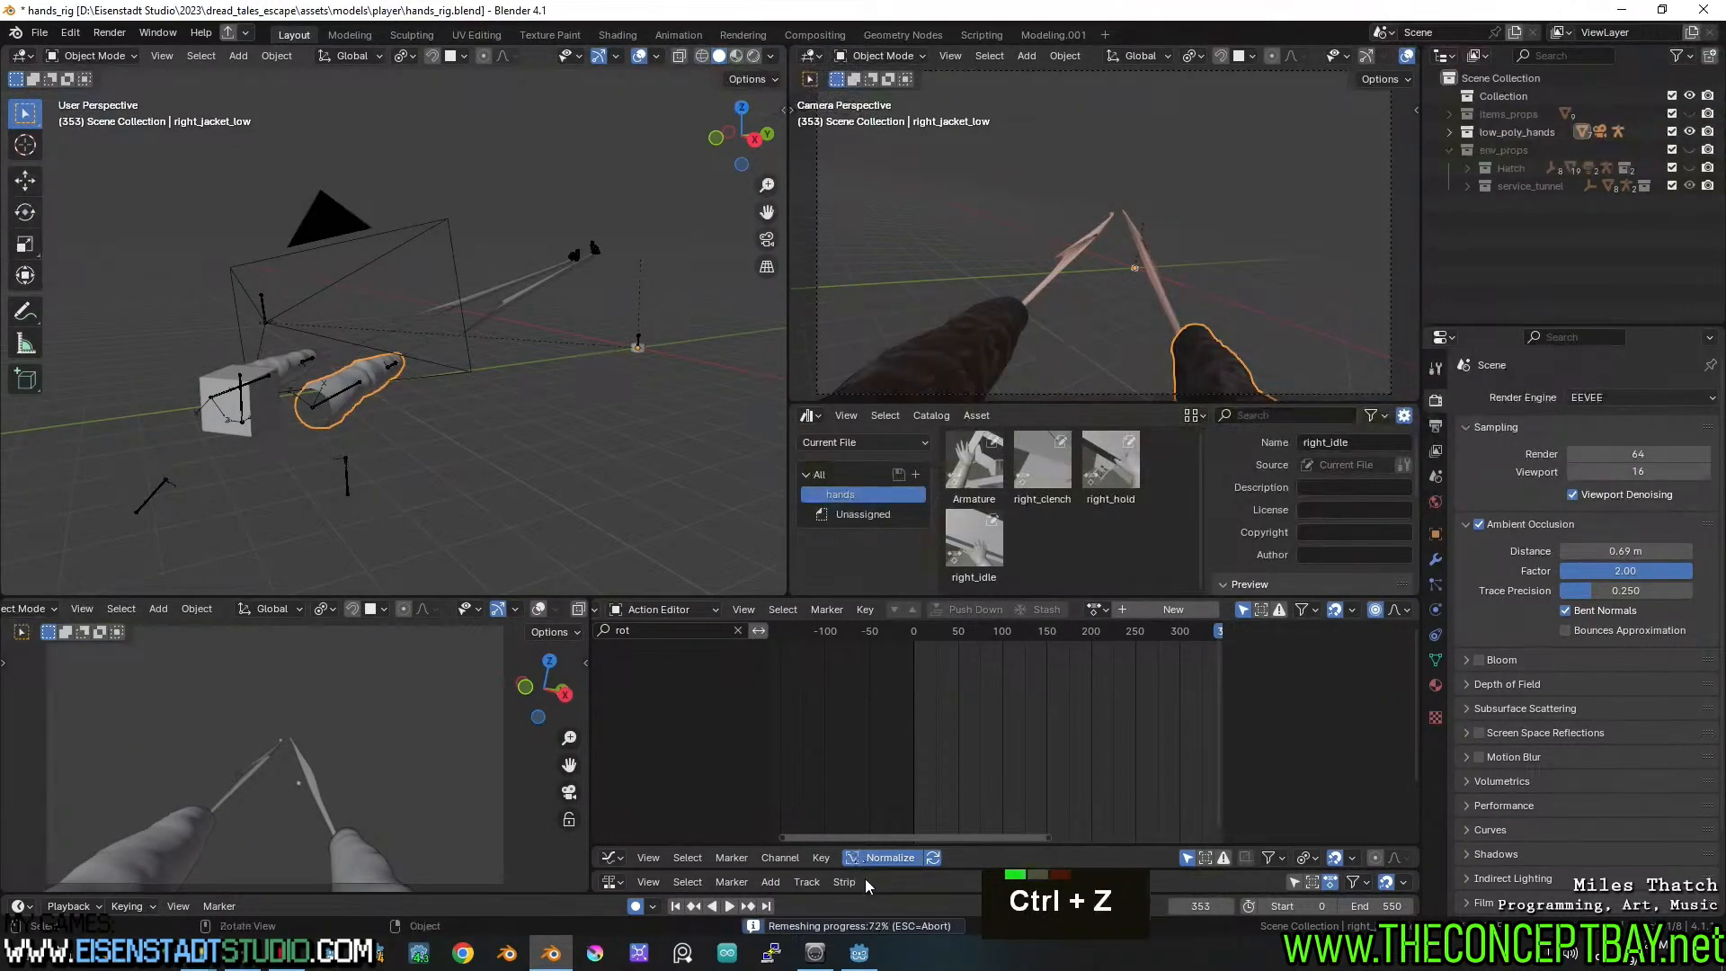
pyautogui.press('Escape')
pyautogui.hotkey('ctrl', 'z')
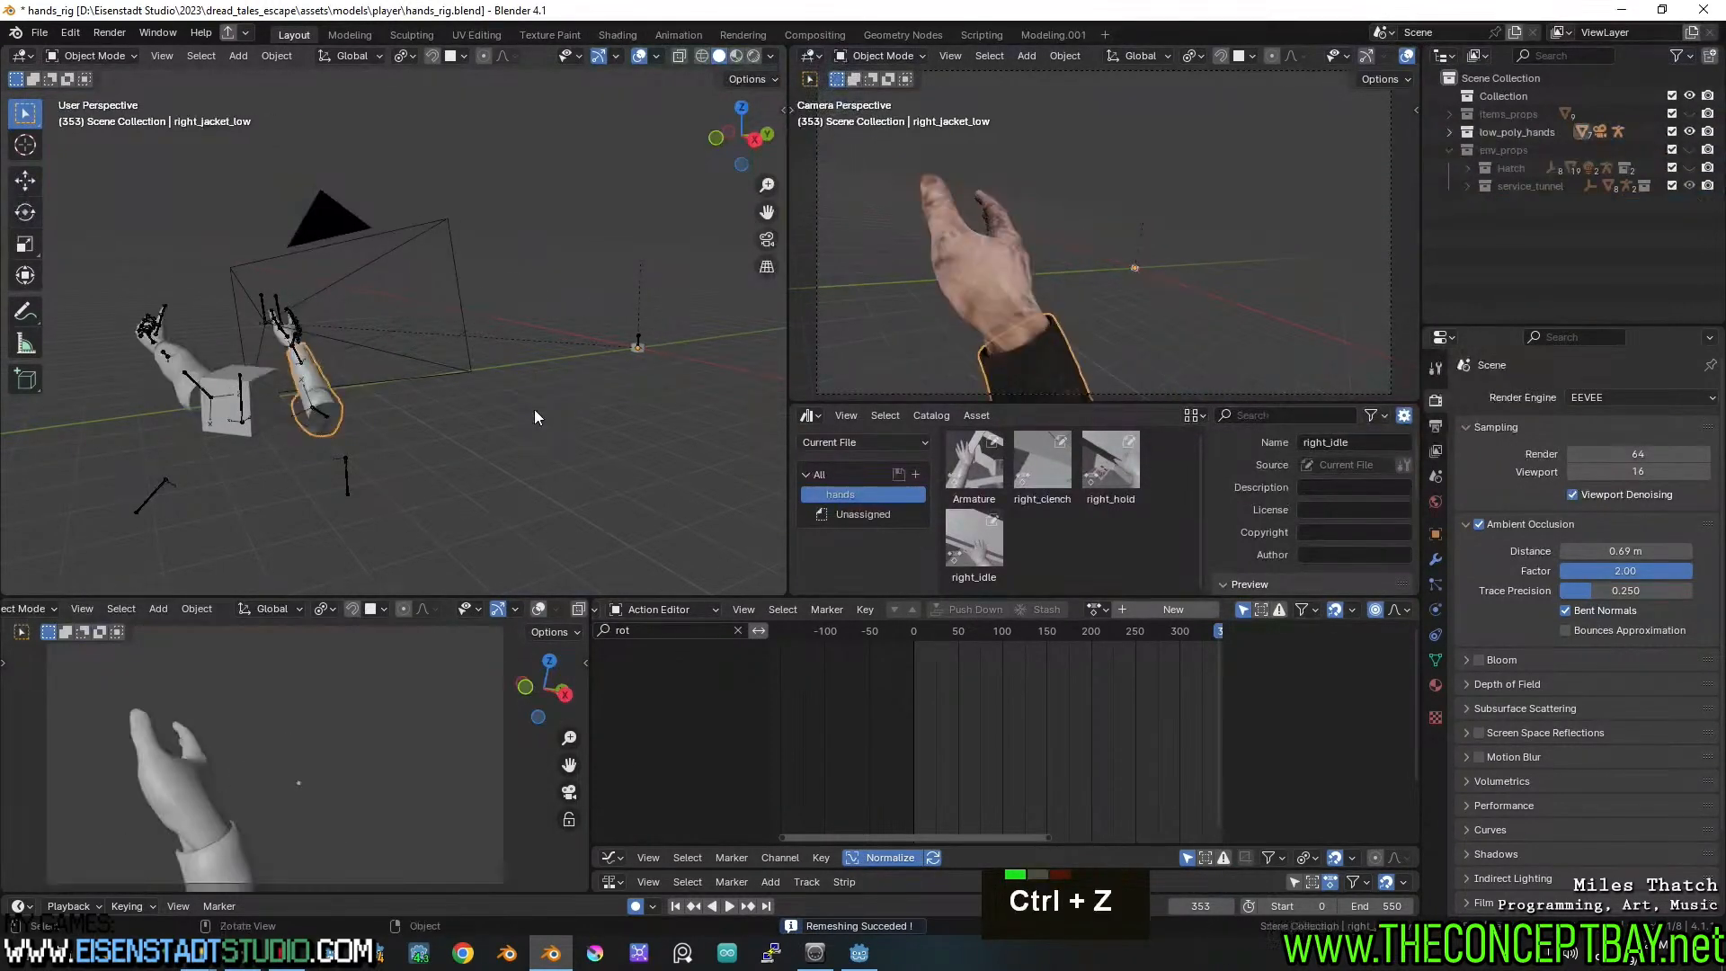
# Try to change the shortcut assigned to the glTF 2.0 export command
pyautogui.click(40, 33)
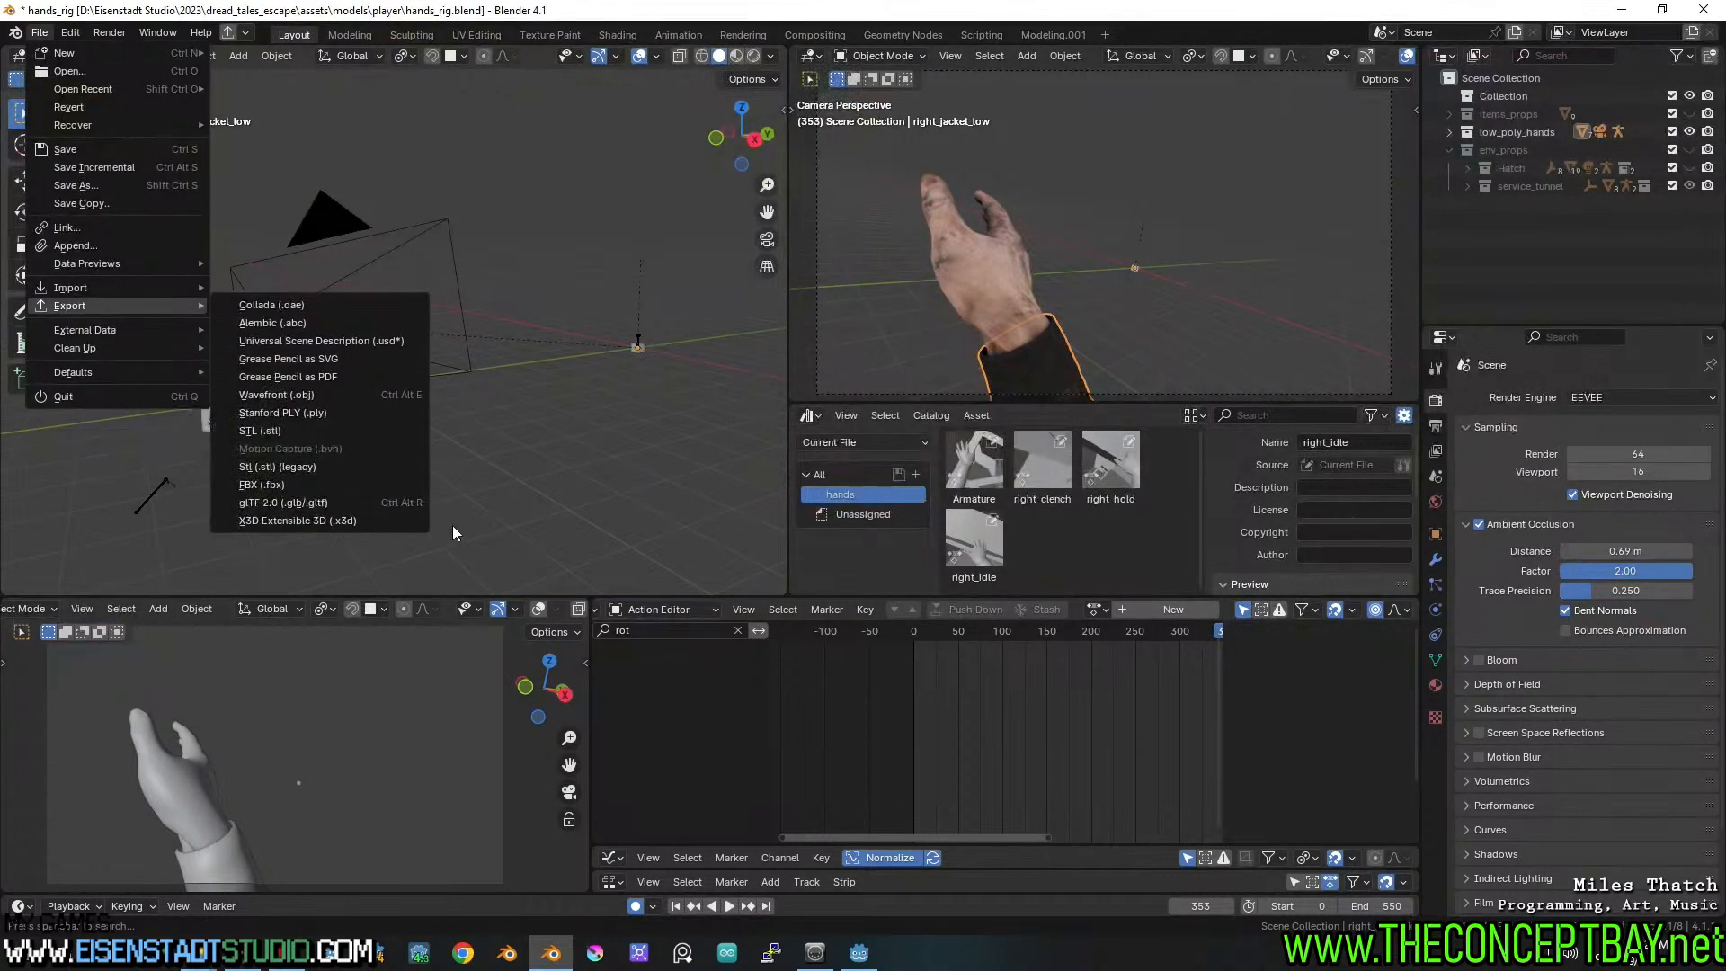
pyautogui.rightClick(346, 502)
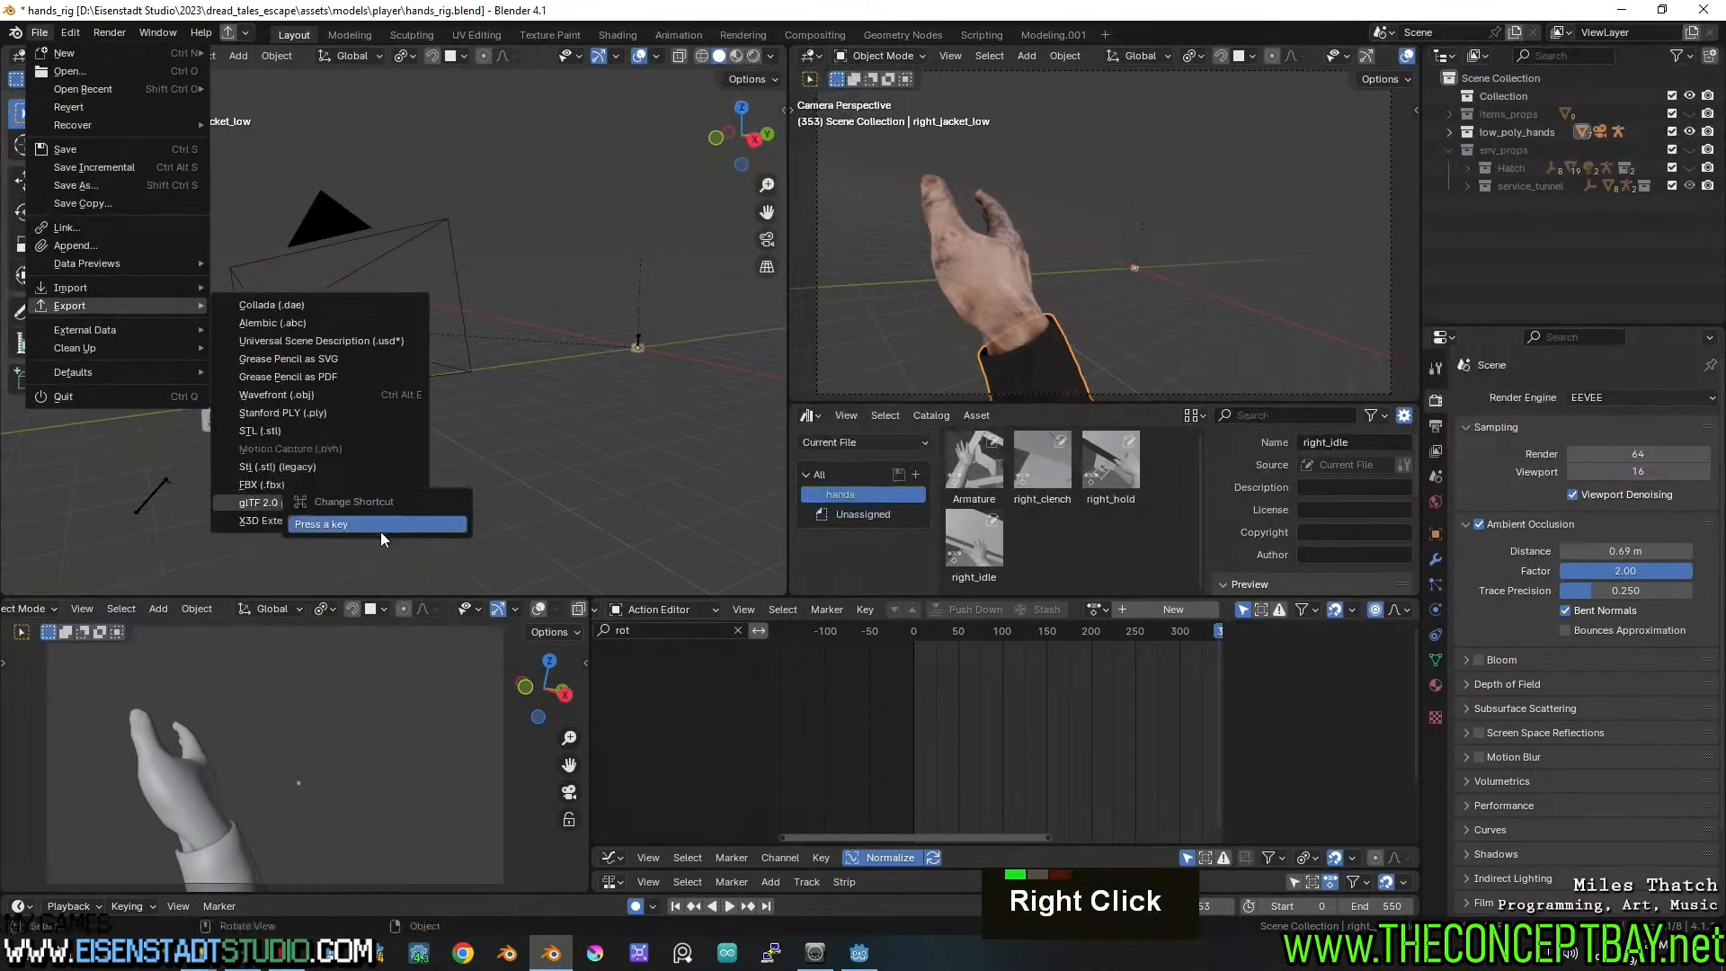
pyautogui.click(341, 520)
pyautogui.press('Escape')
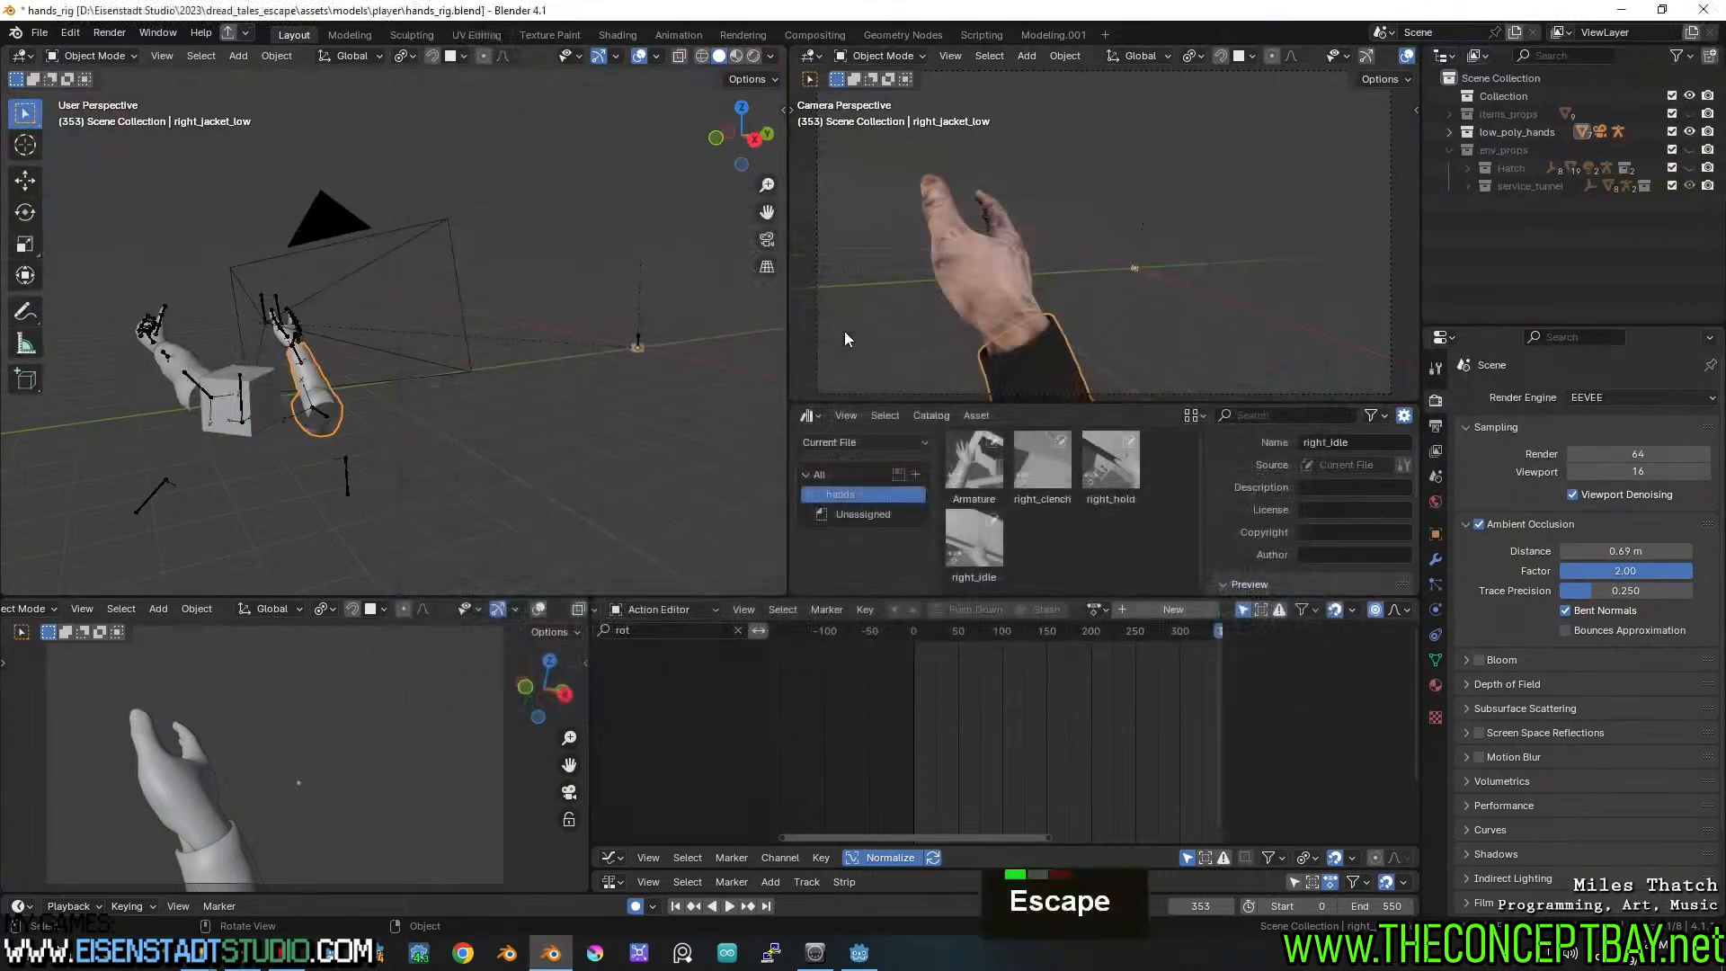
# Remove the existing shortcut of the glTF 2.0 export command and assign Ctrl+Shift+R to it
pyautogui.click(40, 32)
pyautogui.moveTo(141, 304)
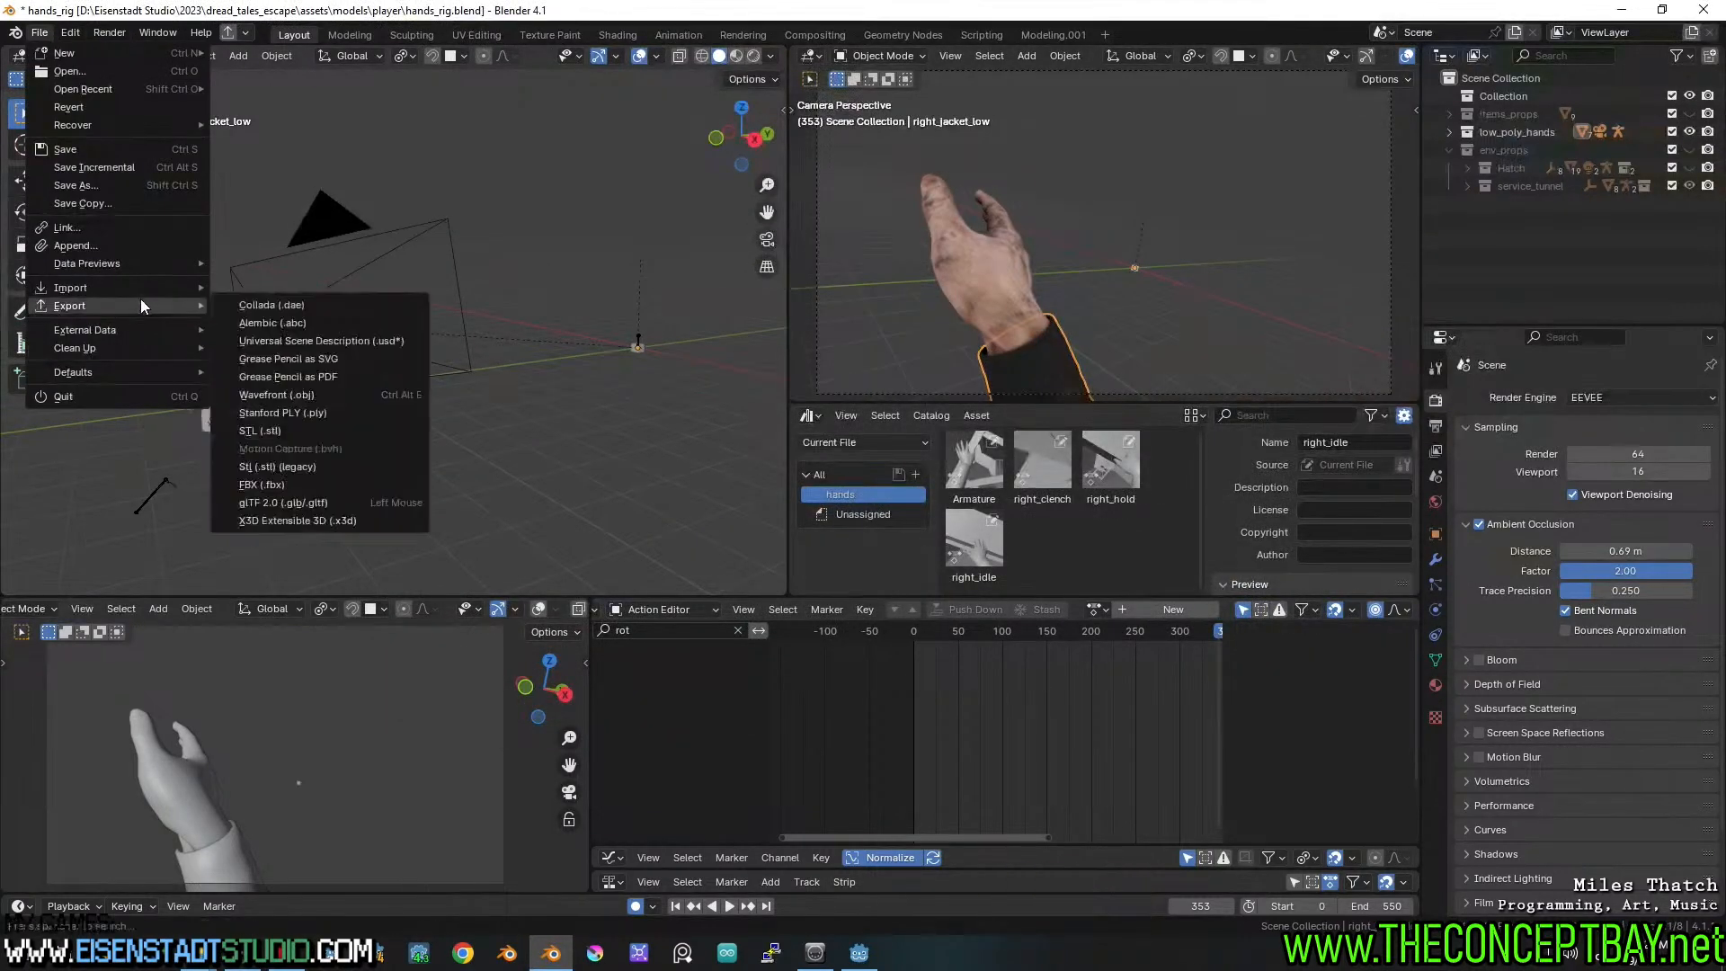
pyautogui.rightClick(304, 501)
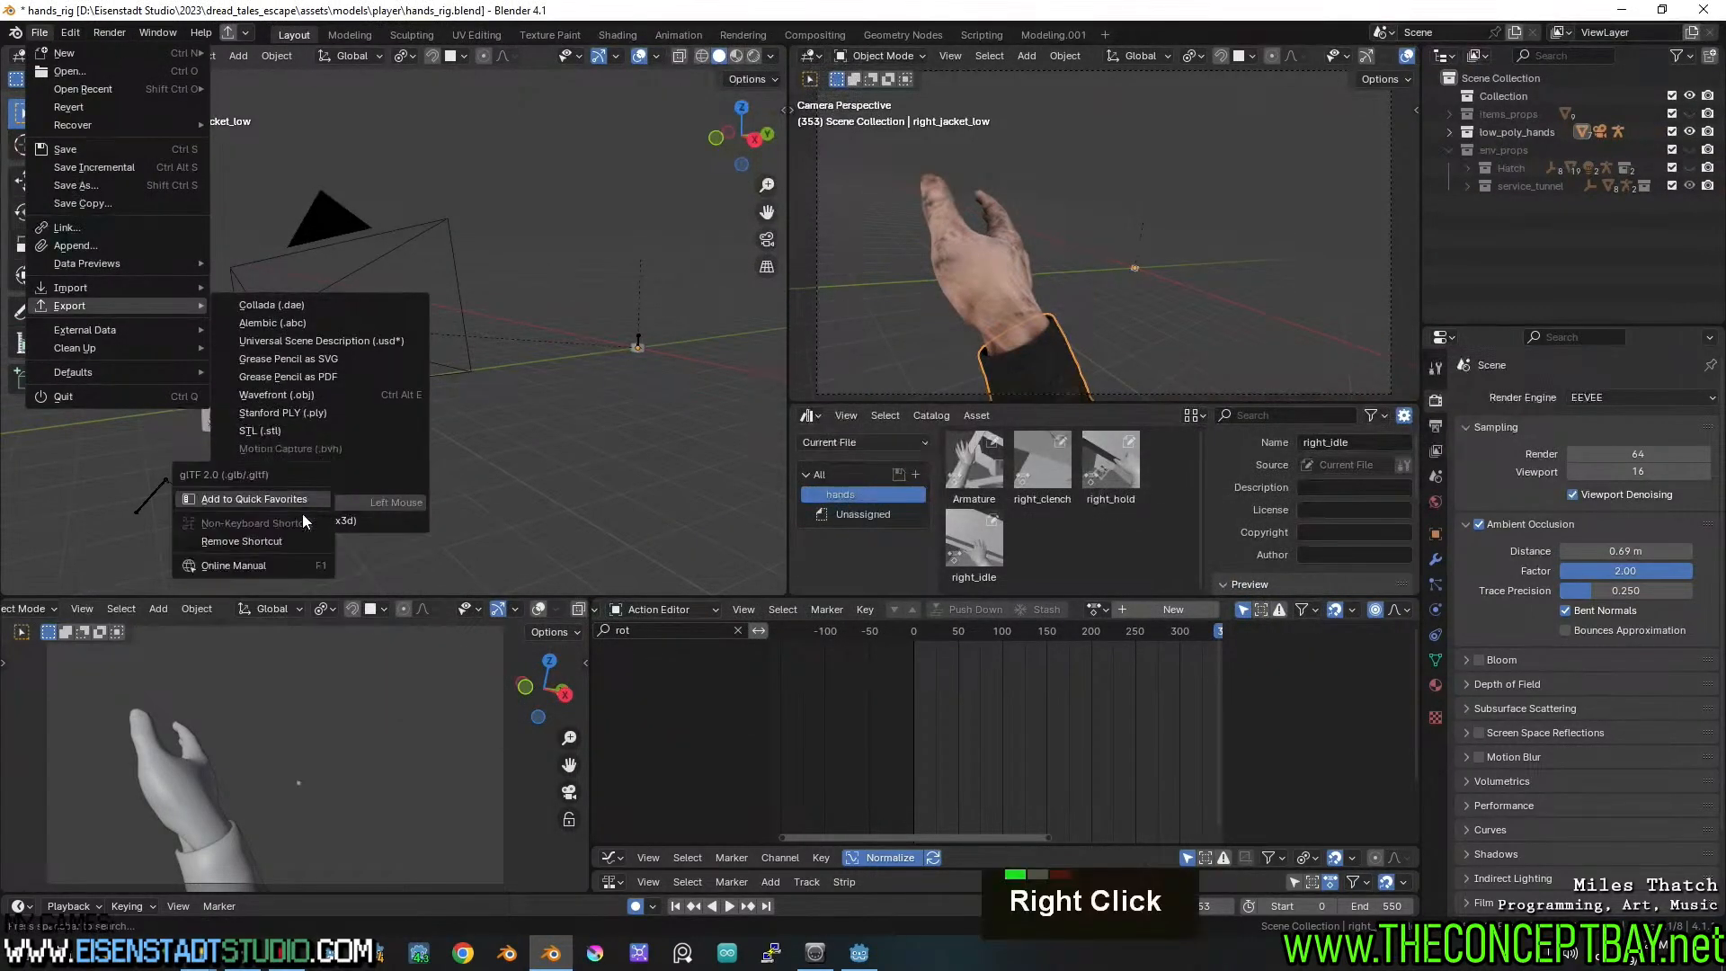
pyautogui.click(271, 538)
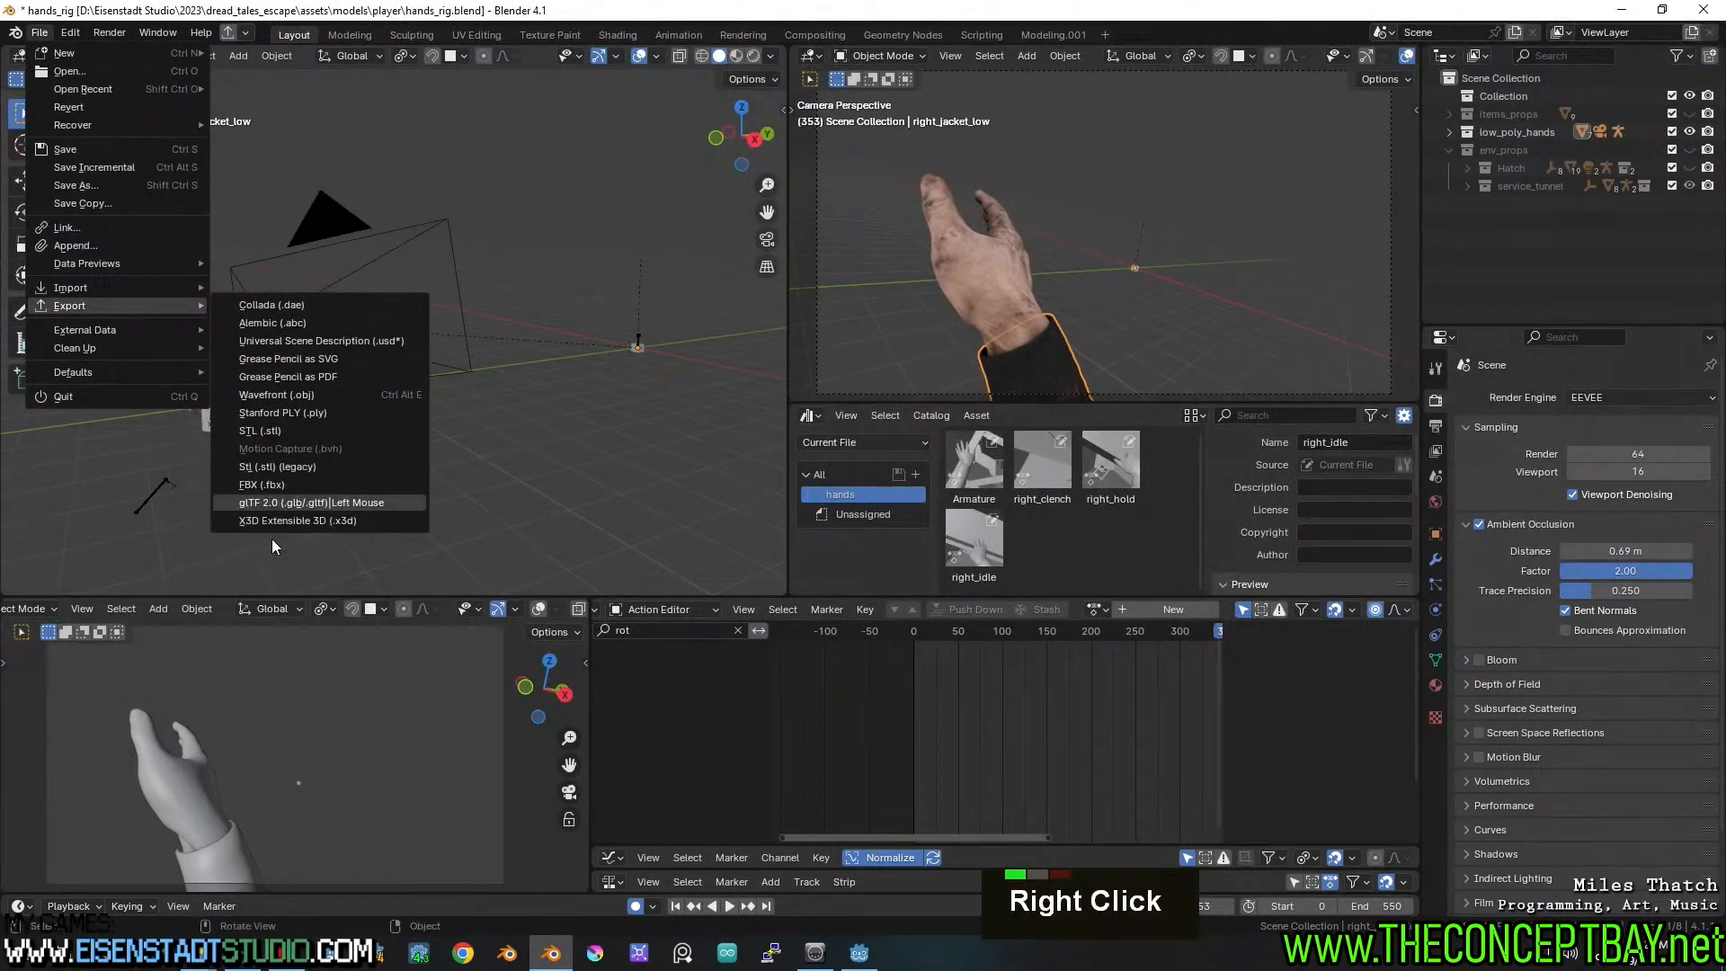
pyautogui.rightClick(318, 499)
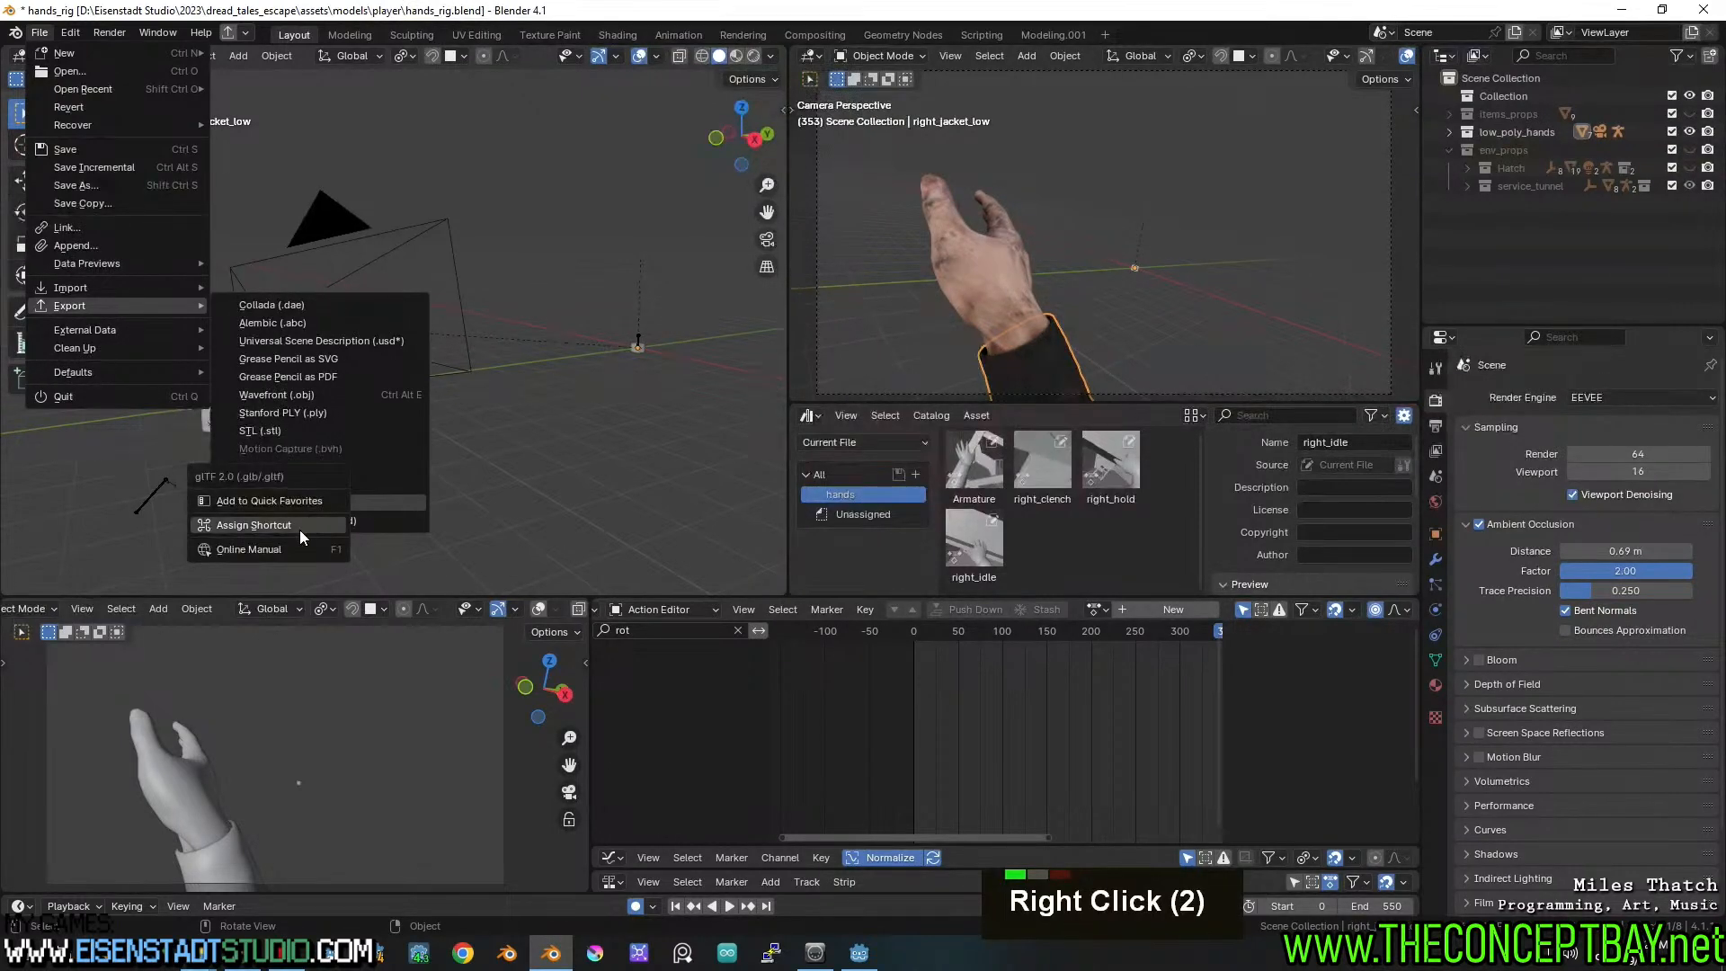
pyautogui.click(300, 529)
pyautogui.hotkey('ctrl', 'shift', 'r')
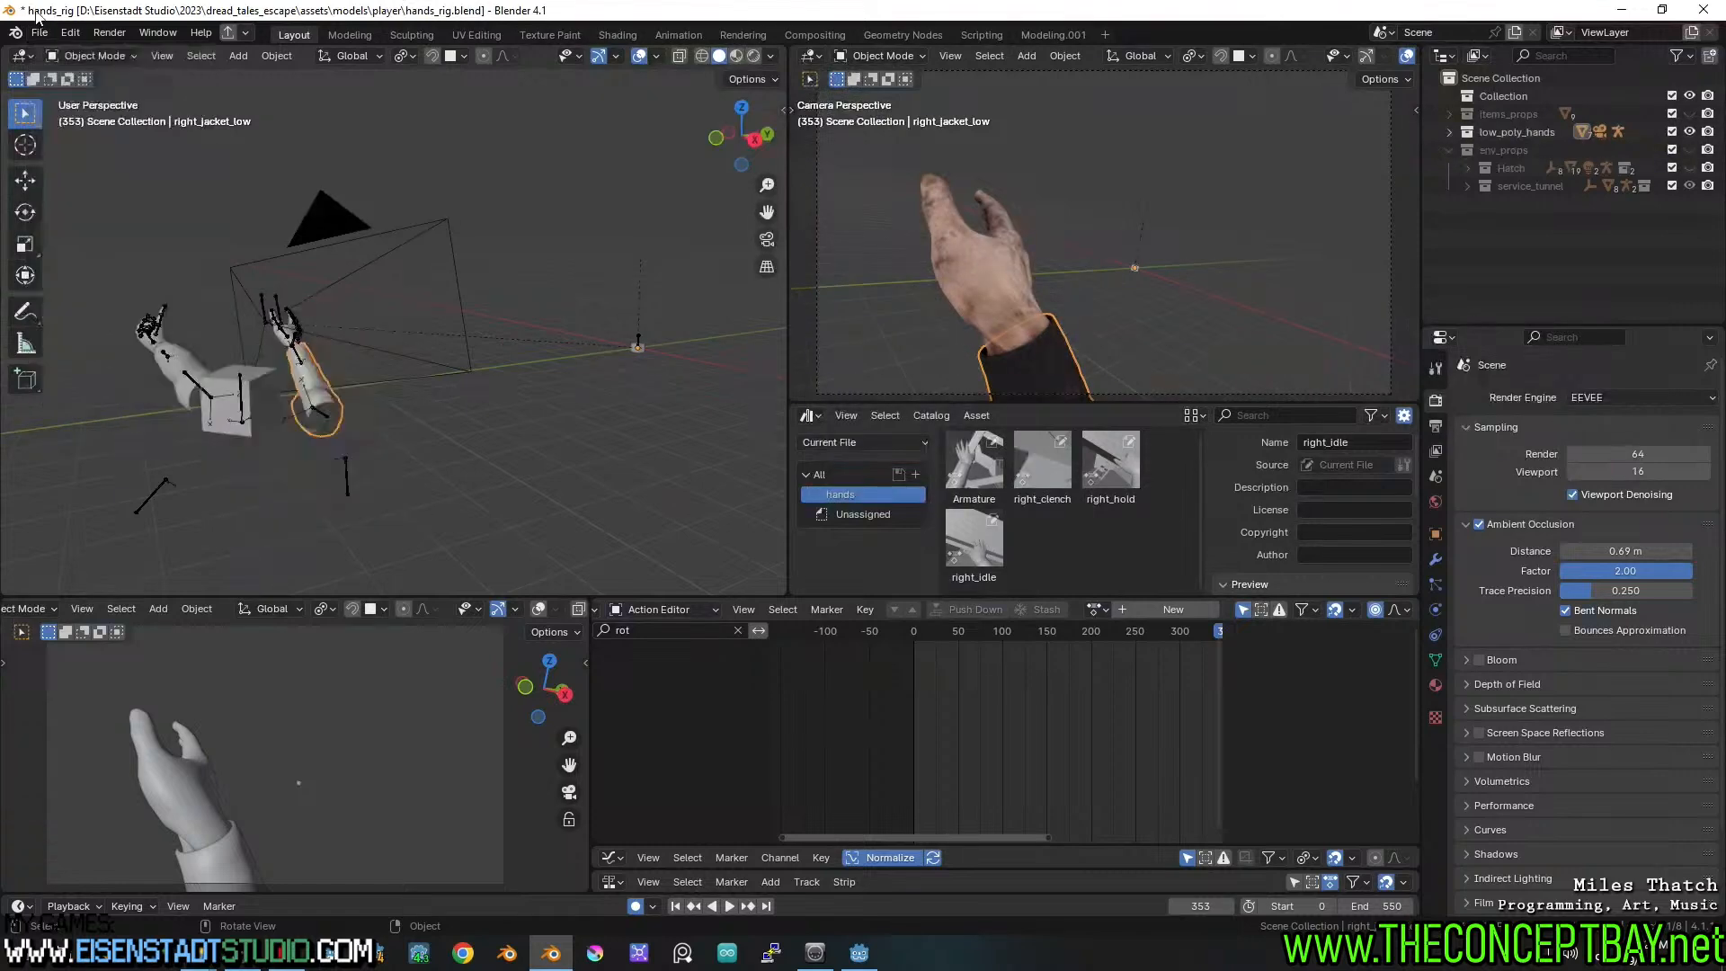
# Save the Blender preferences and close their window
pyautogui.click(63, 36)
pyautogui.click(114, 264)
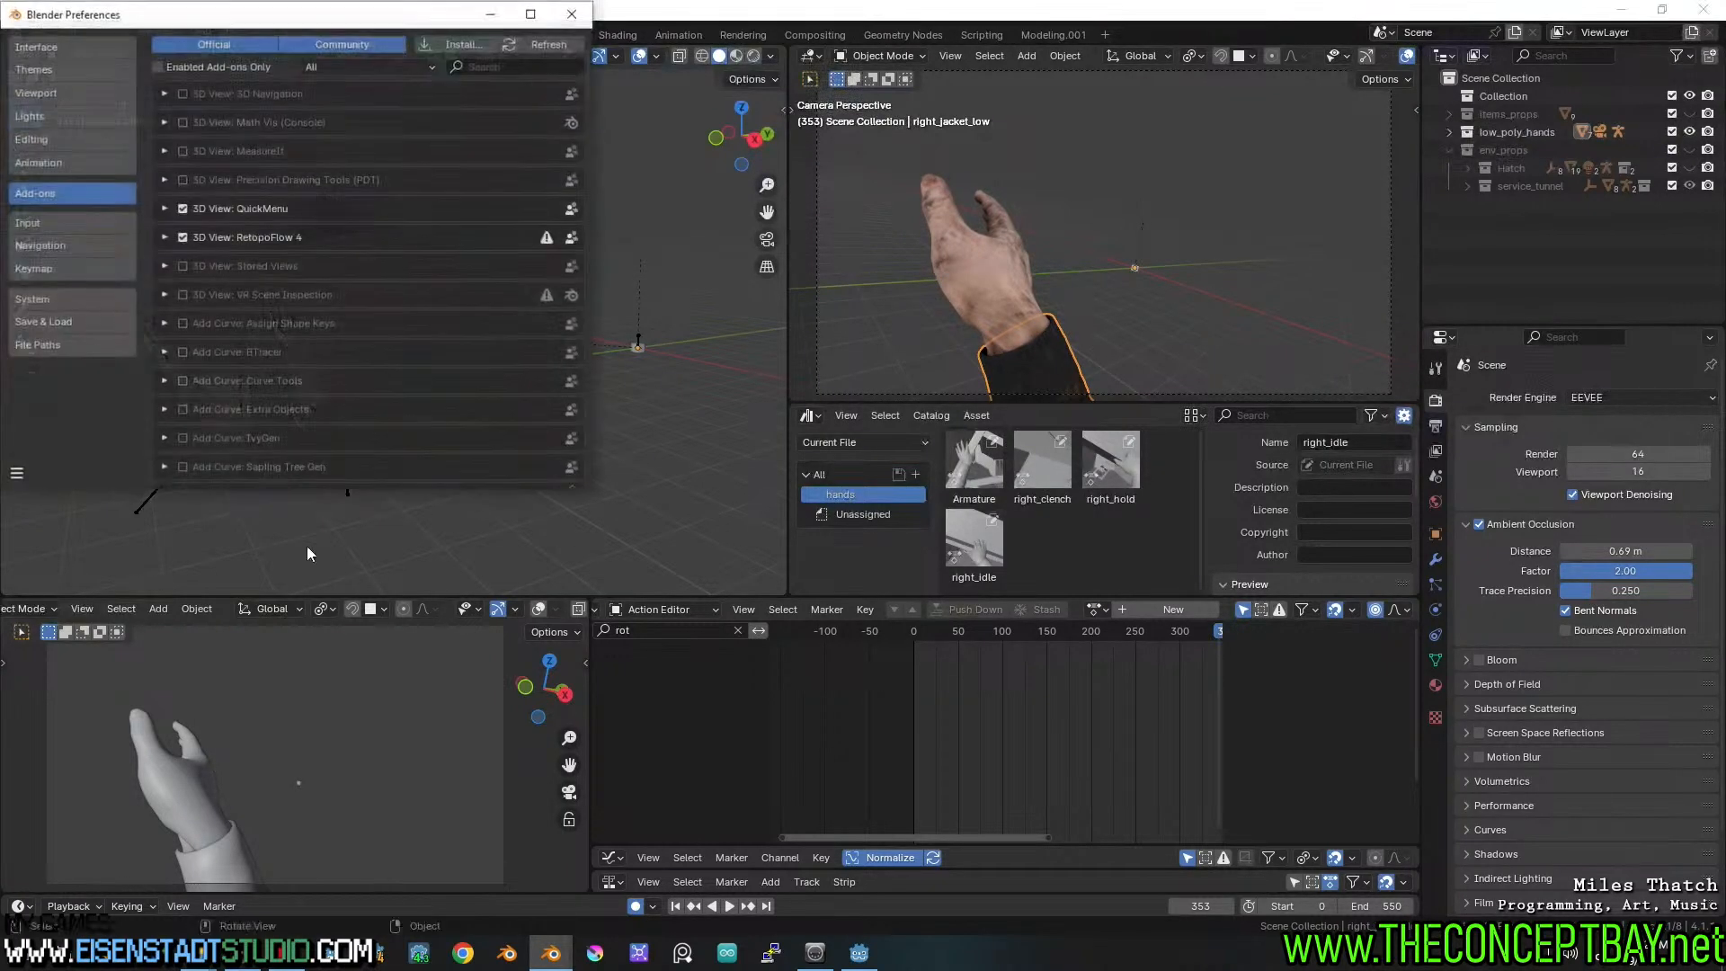
pyautogui.click(16, 474)
pyautogui.click(67, 415)
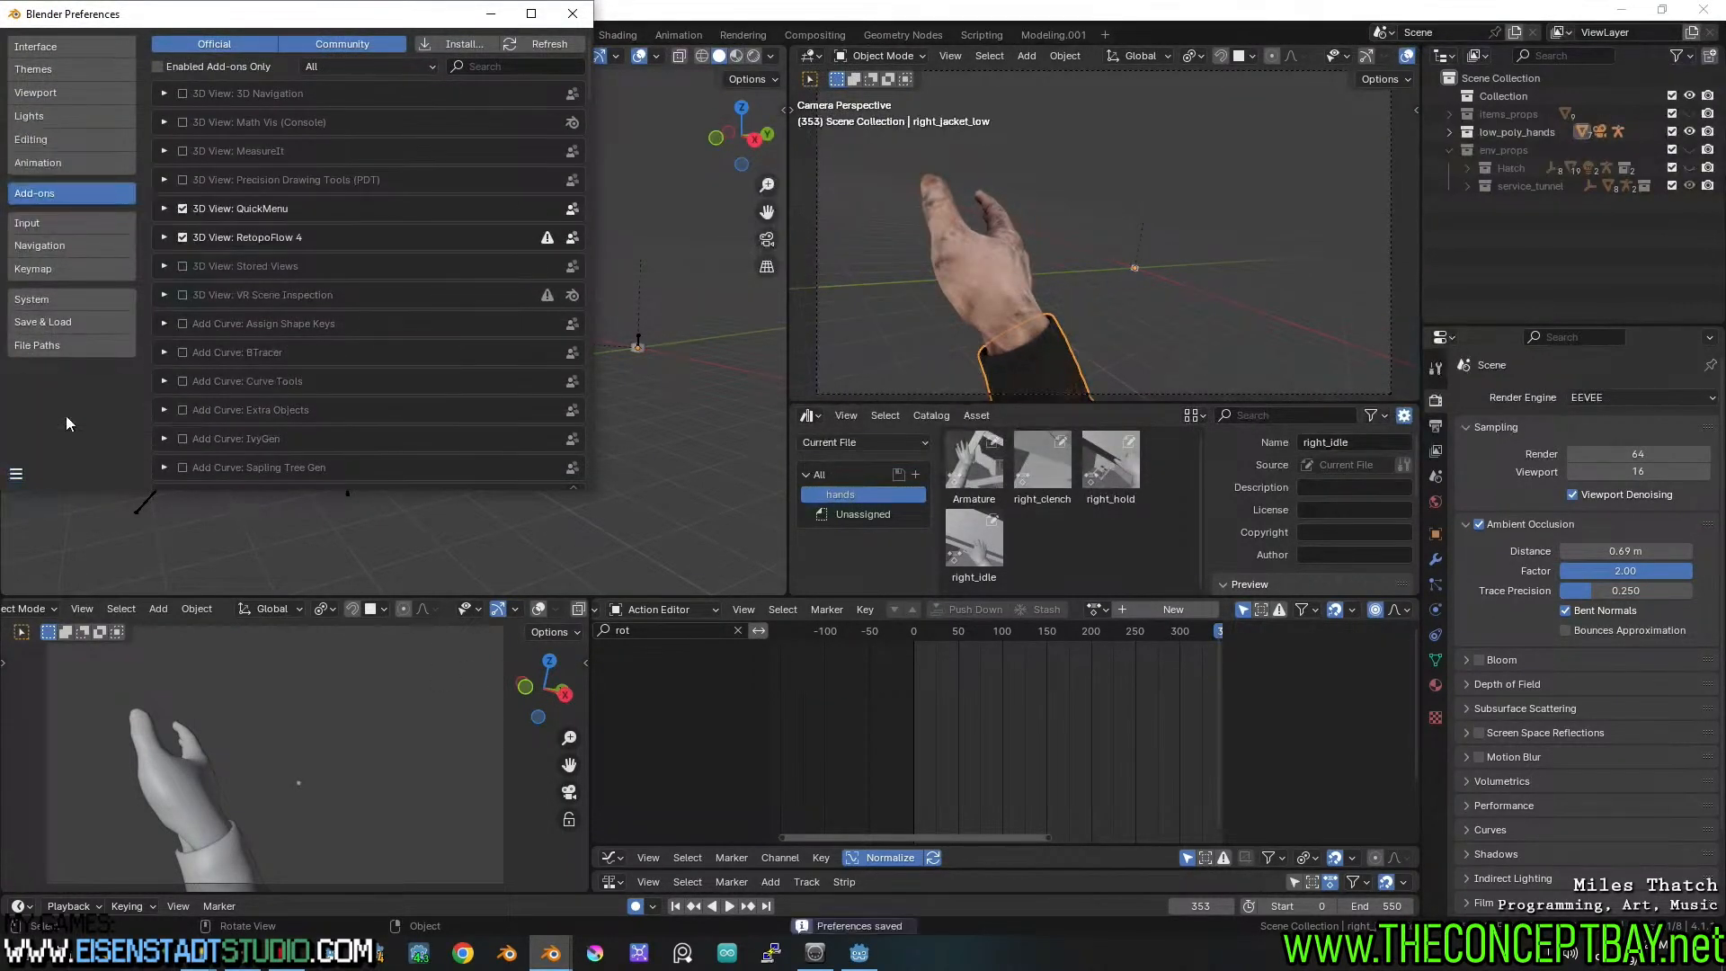
pyautogui.click(572, 13)
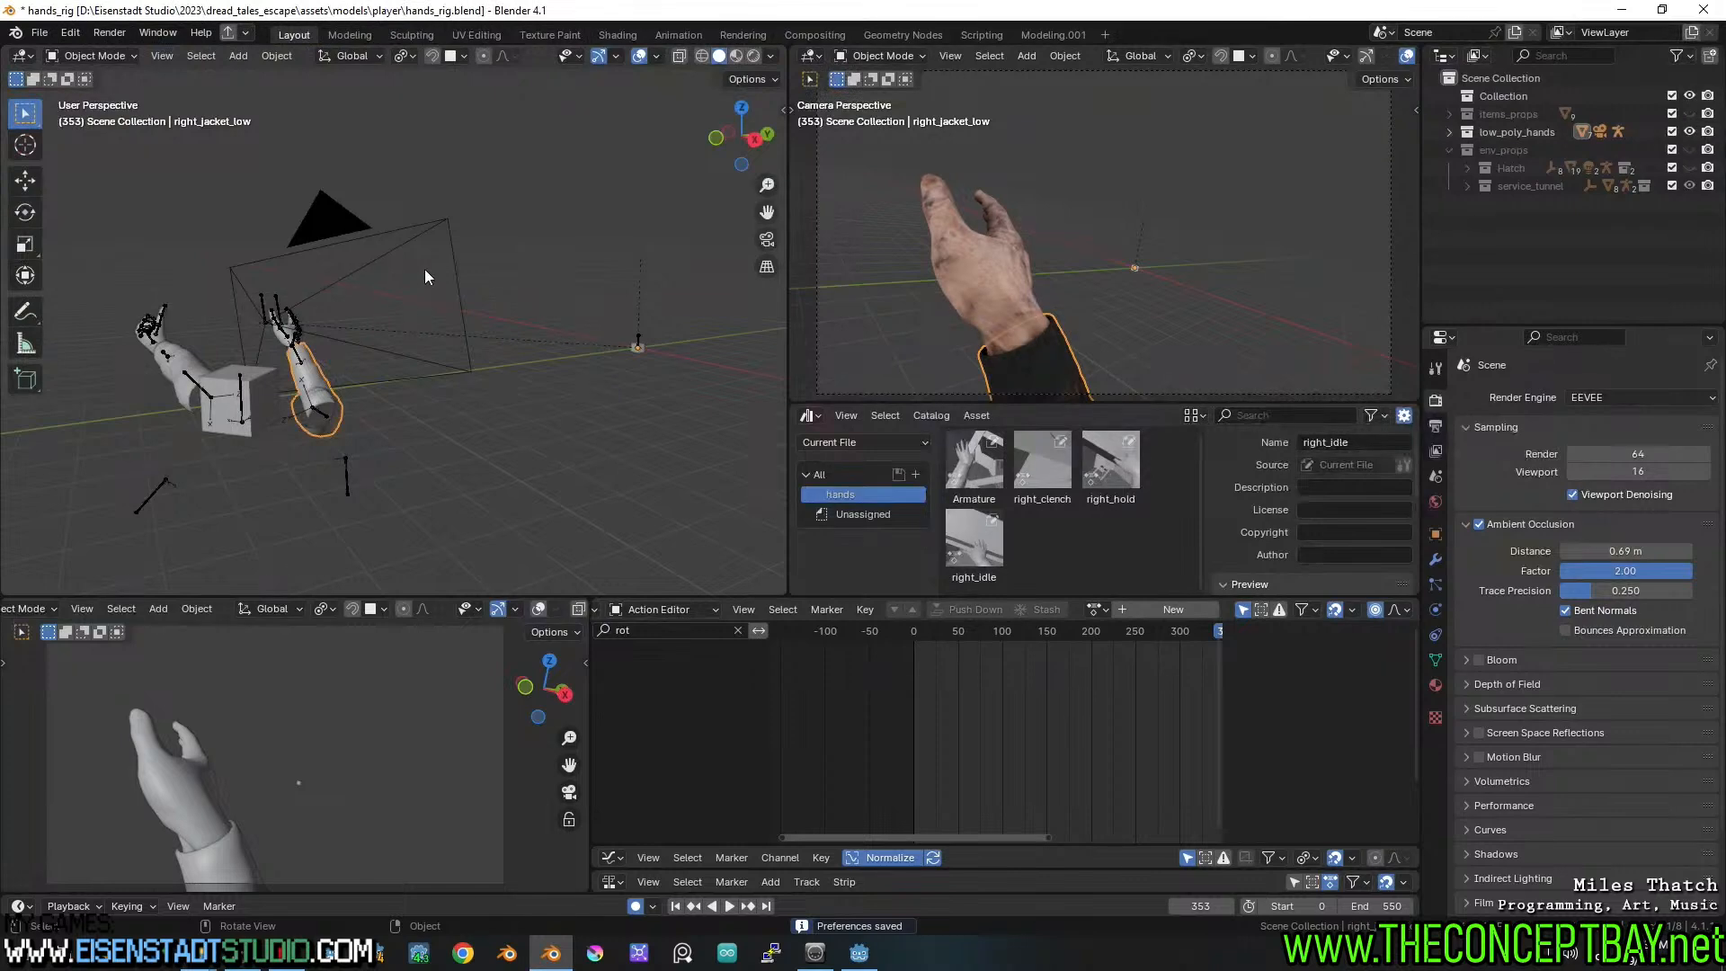
# Start a glTF 2.0 export with the hand armature selected and browse to the engine folder of dread_tales_escape
pyautogui.click(348, 473)
pyautogui.hotkey('ctrl', 'shift', 'r')
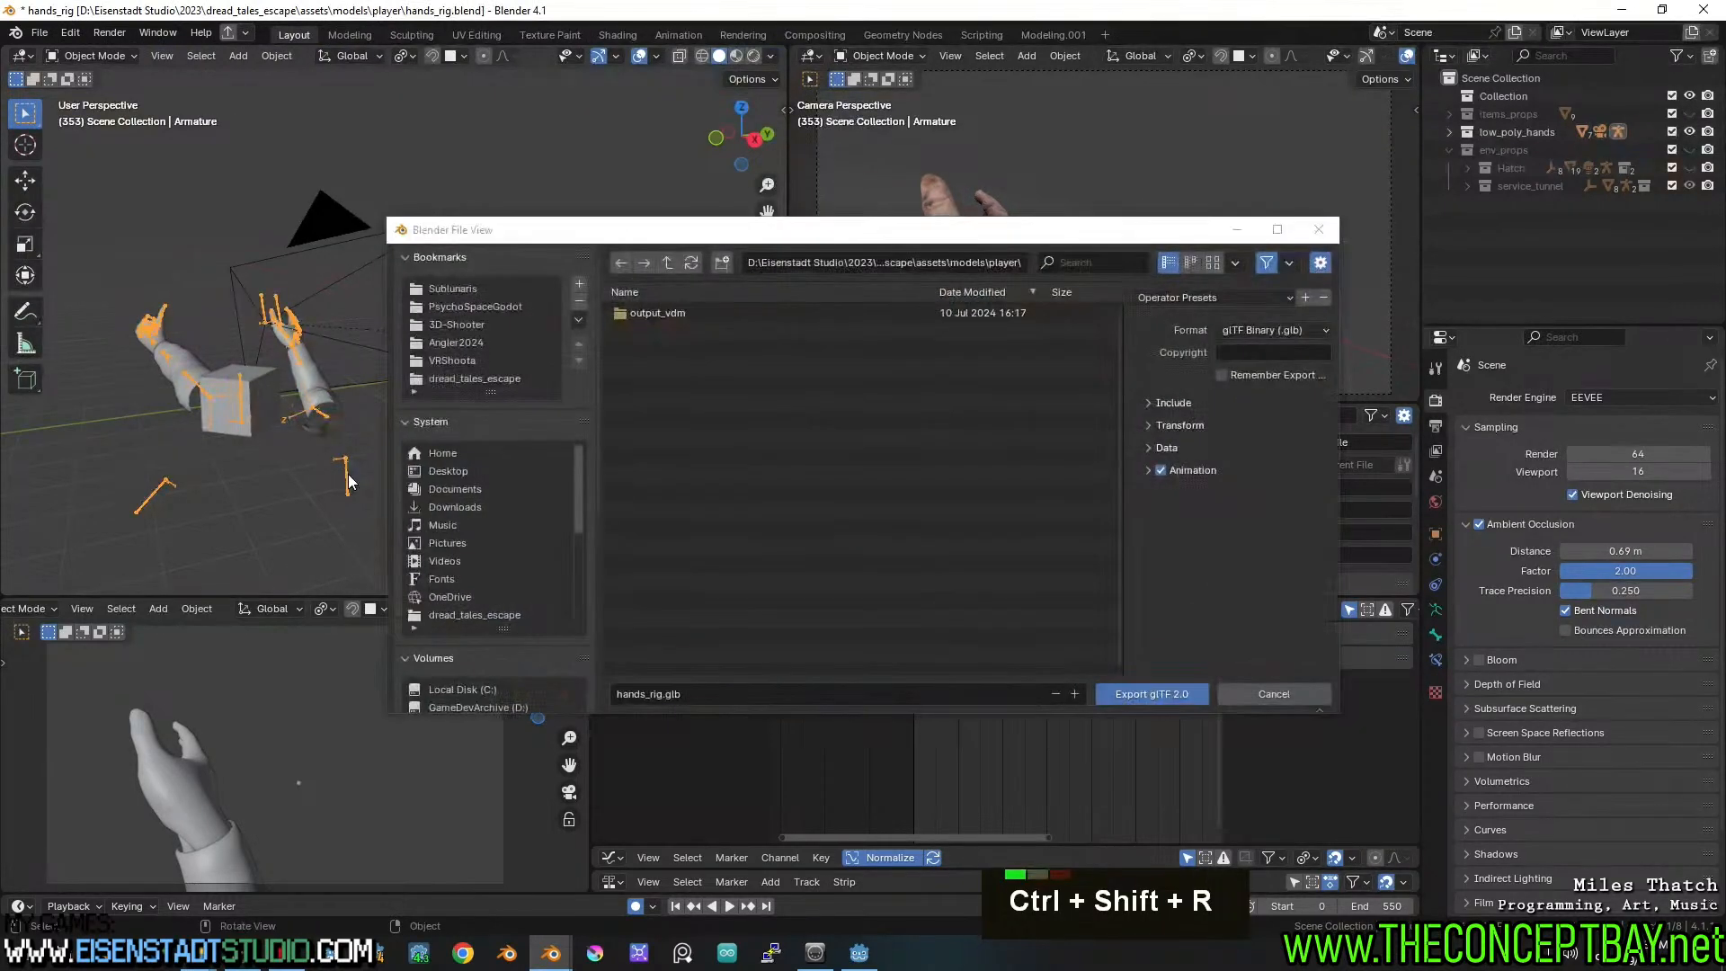
pyautogui.click(471, 379)
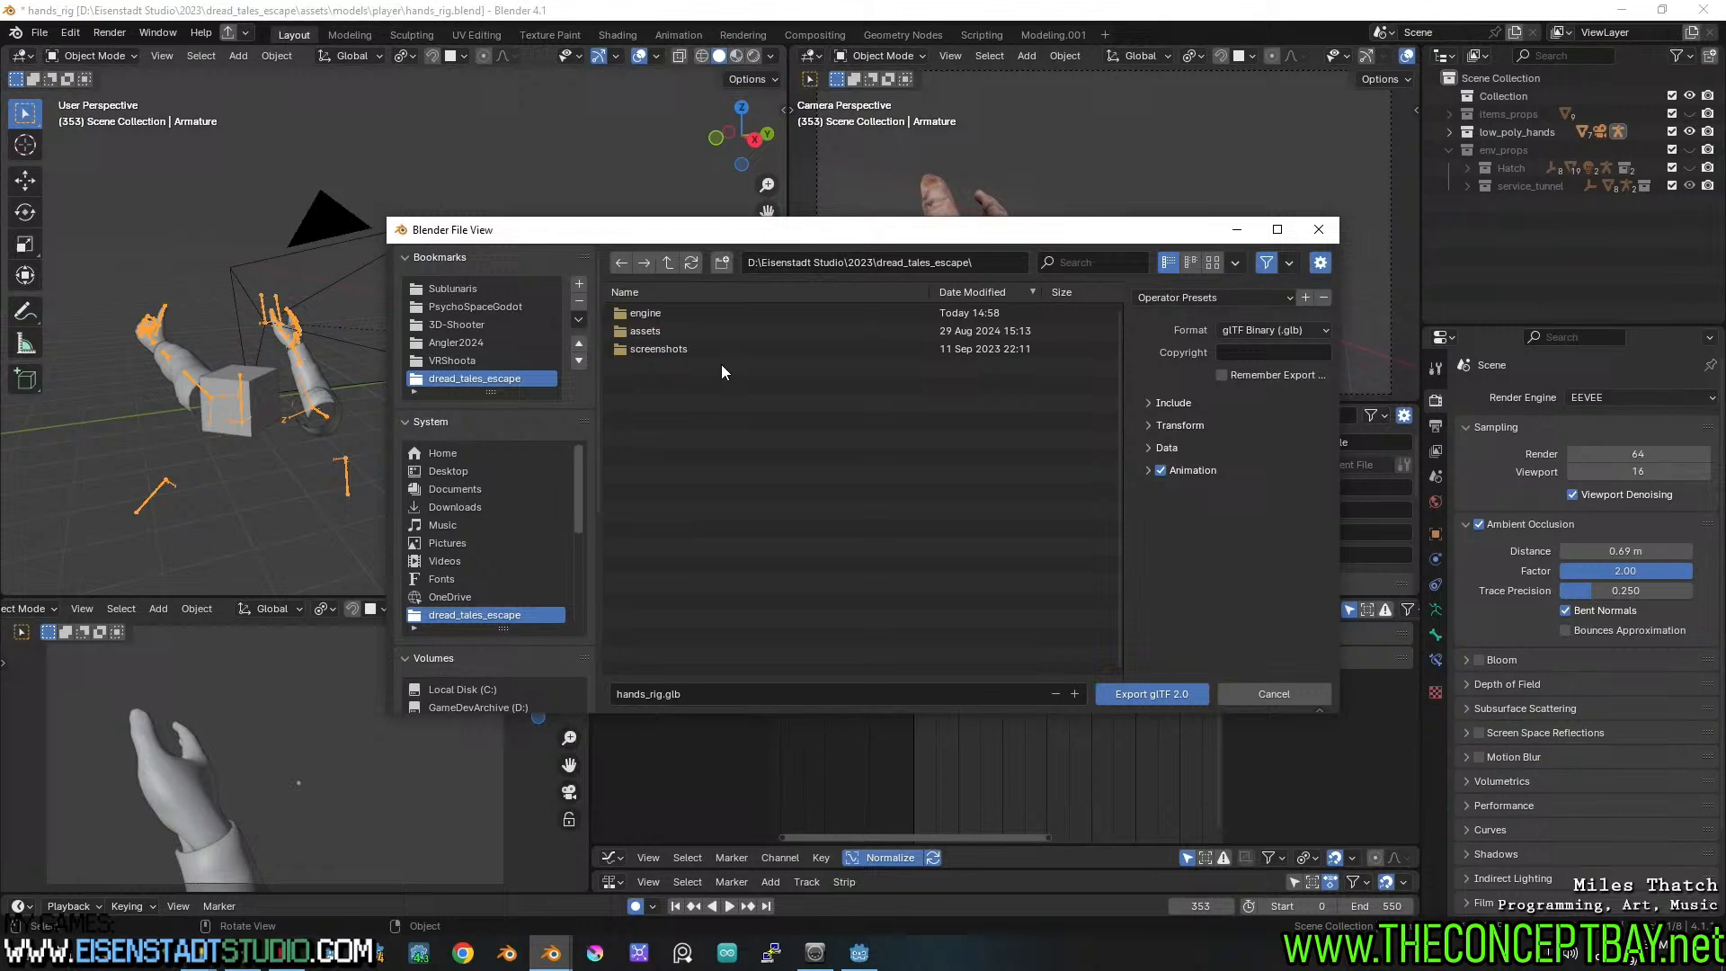
pyautogui.doubleClick(675, 313)
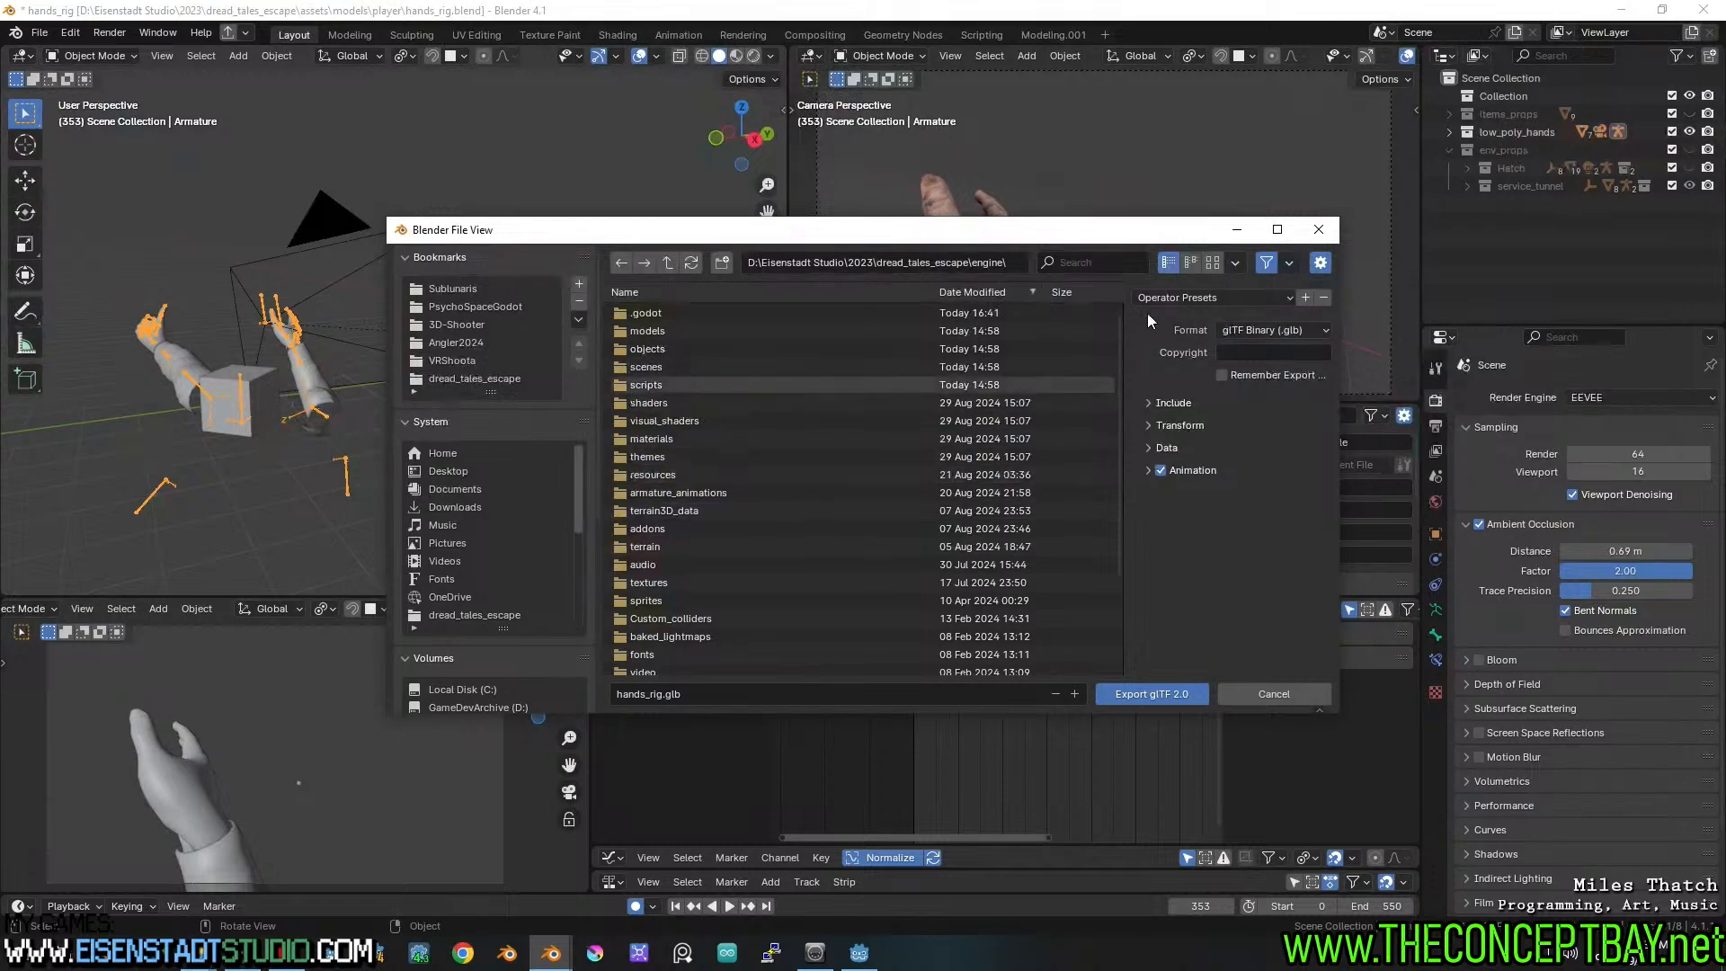
# Apply a saved operator preset limiting the export to visible objects, and expand the Include, Transform, Data and Material options
pyautogui.click(1209, 298)
pyautogui.click(1181, 342)
pyautogui.click(1159, 404)
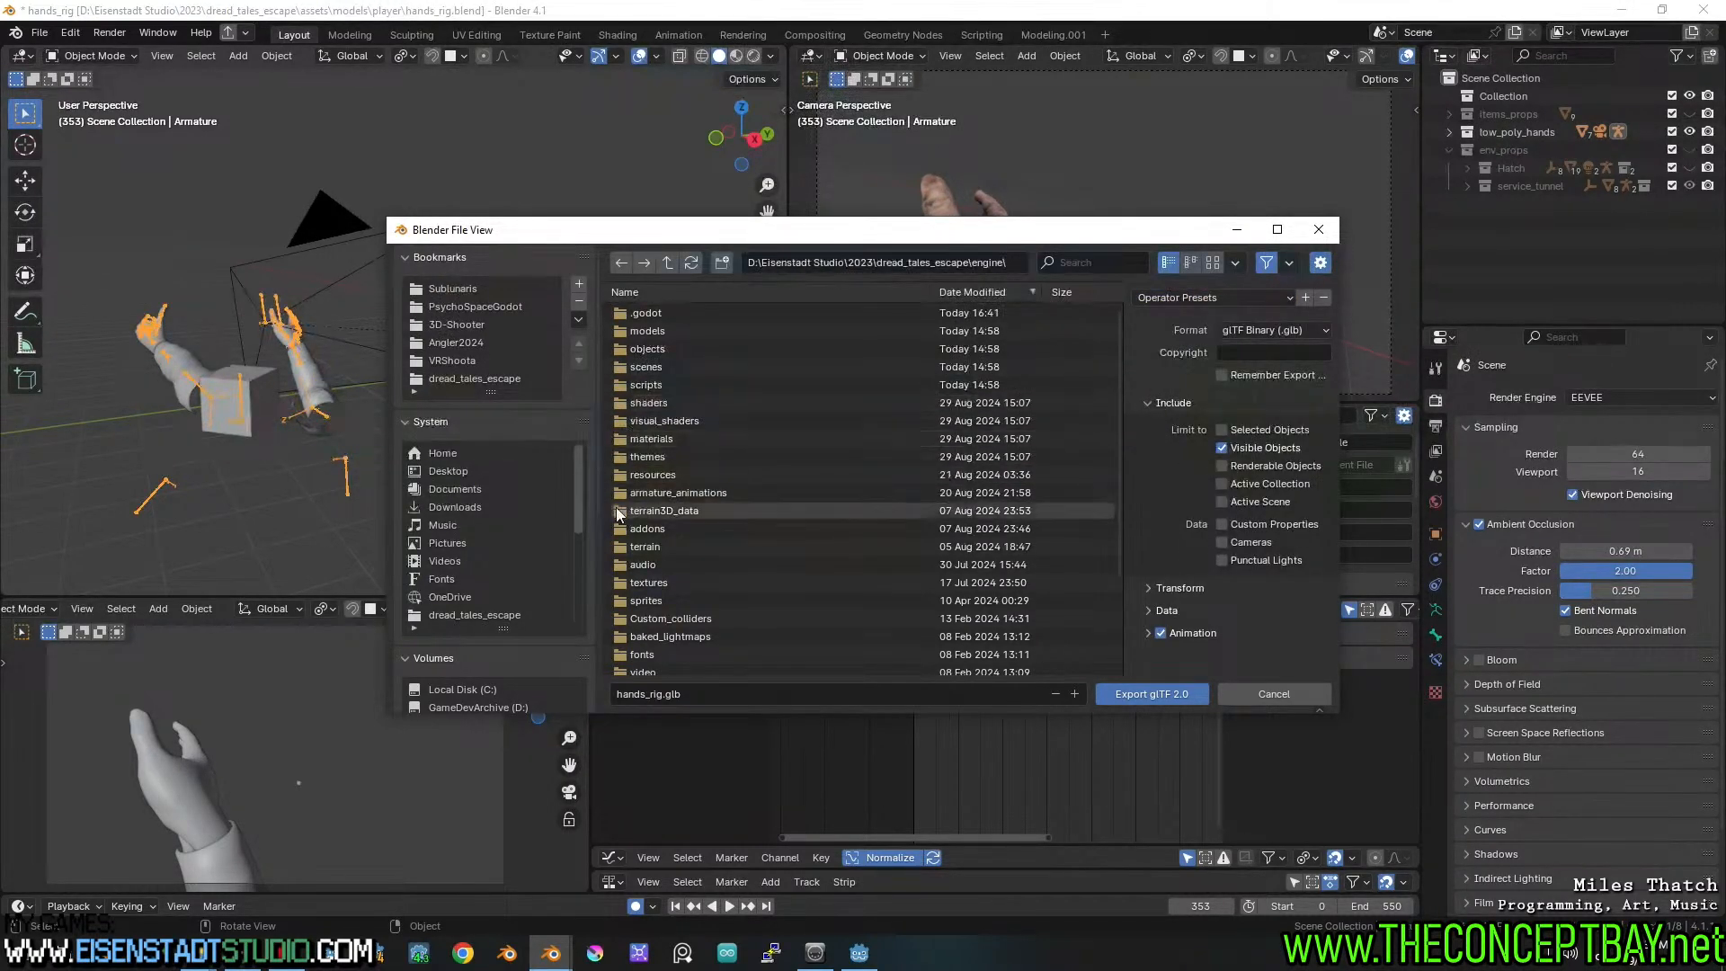
pyautogui.click(1180, 589)
pyautogui.click(1194, 634)
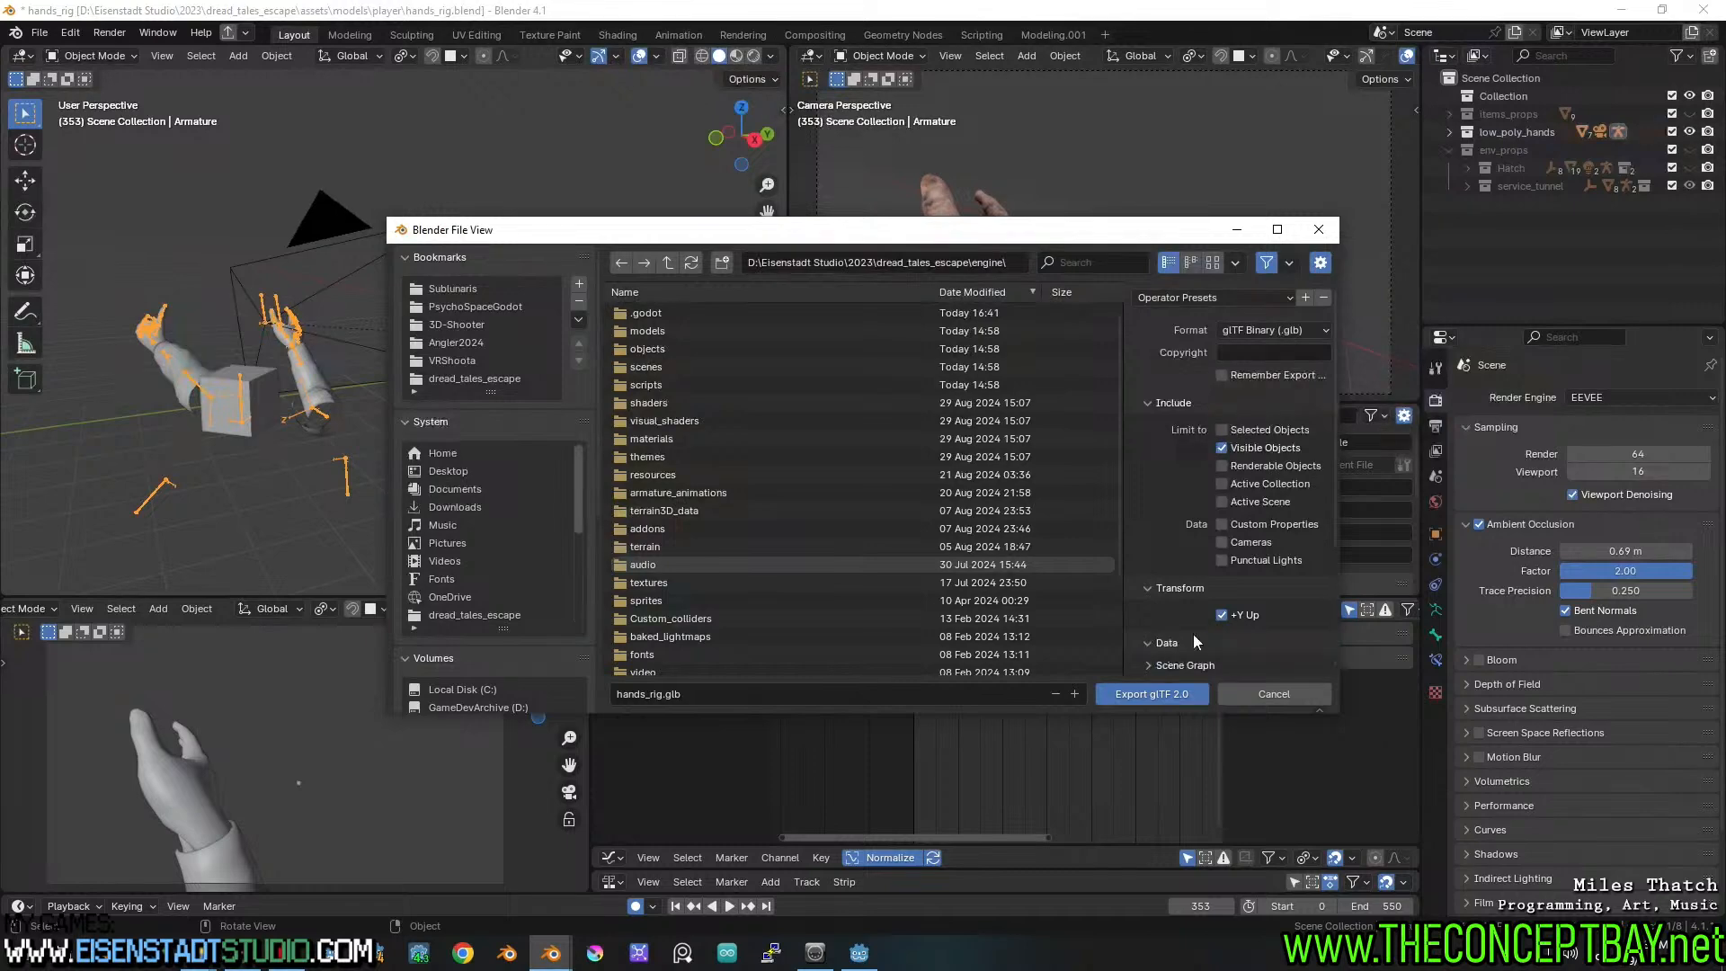
pyautogui.scroll(-3, 1196, 629)
pyautogui.click(1178, 603)
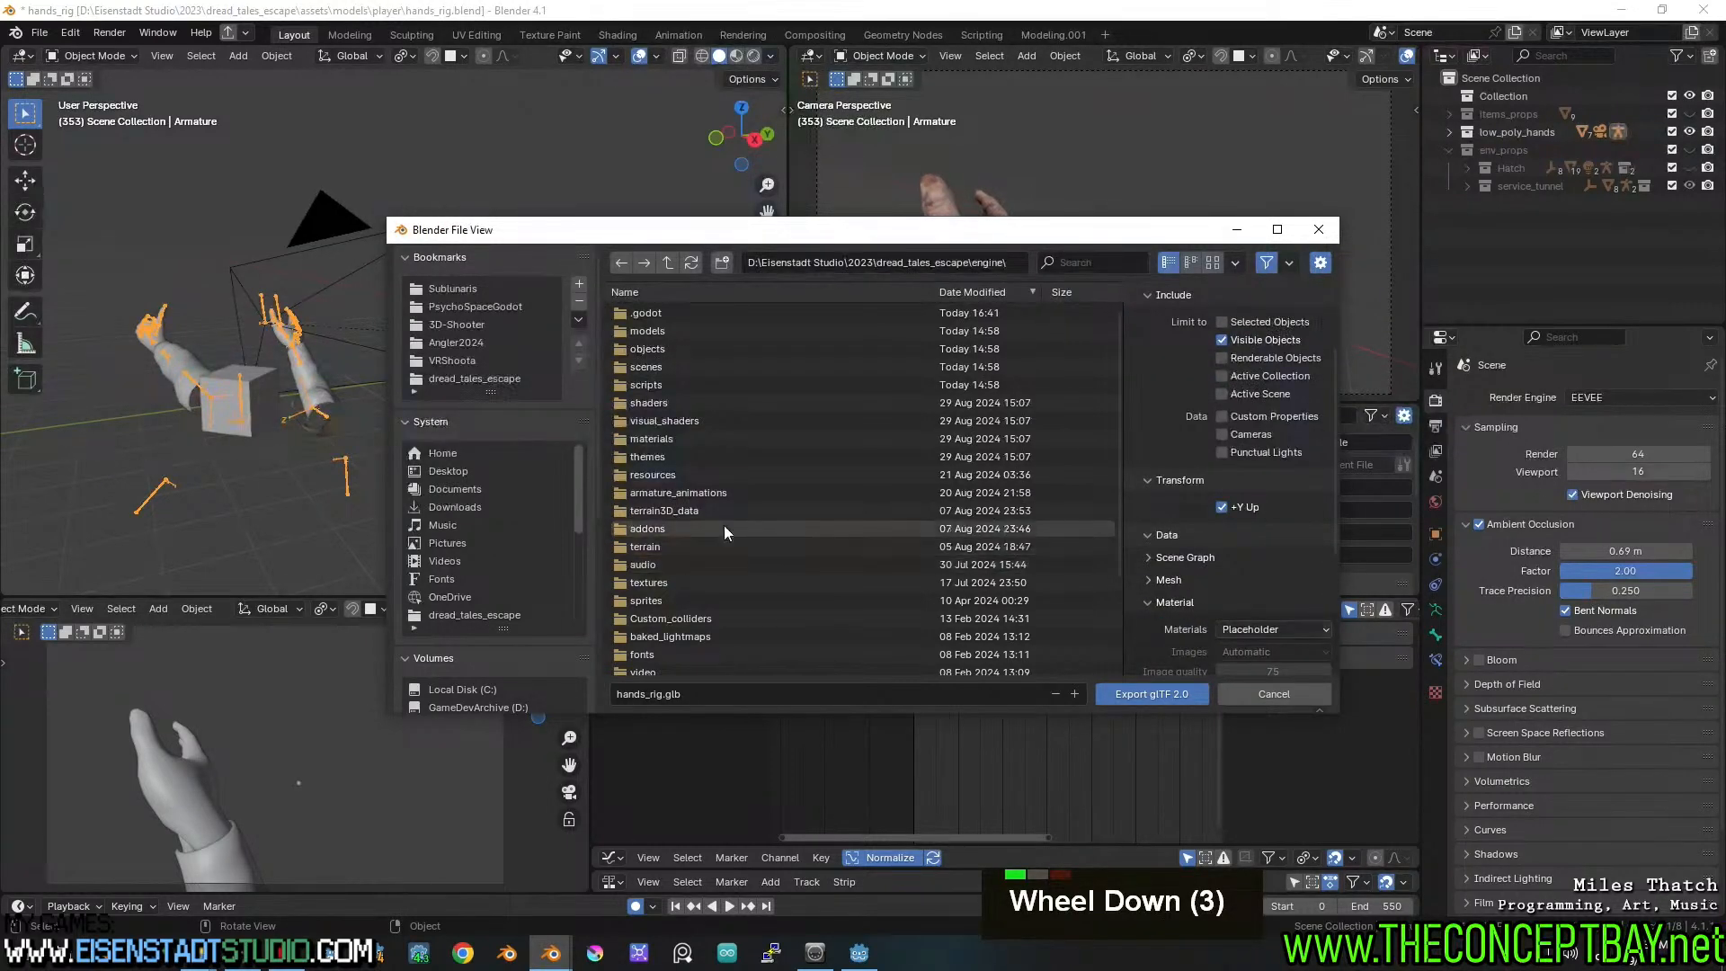
# Export the hand rig as hands_rig.glb into the engine's models\player folder, overwriting the existing file
pyautogui.doubleClick(654, 330)
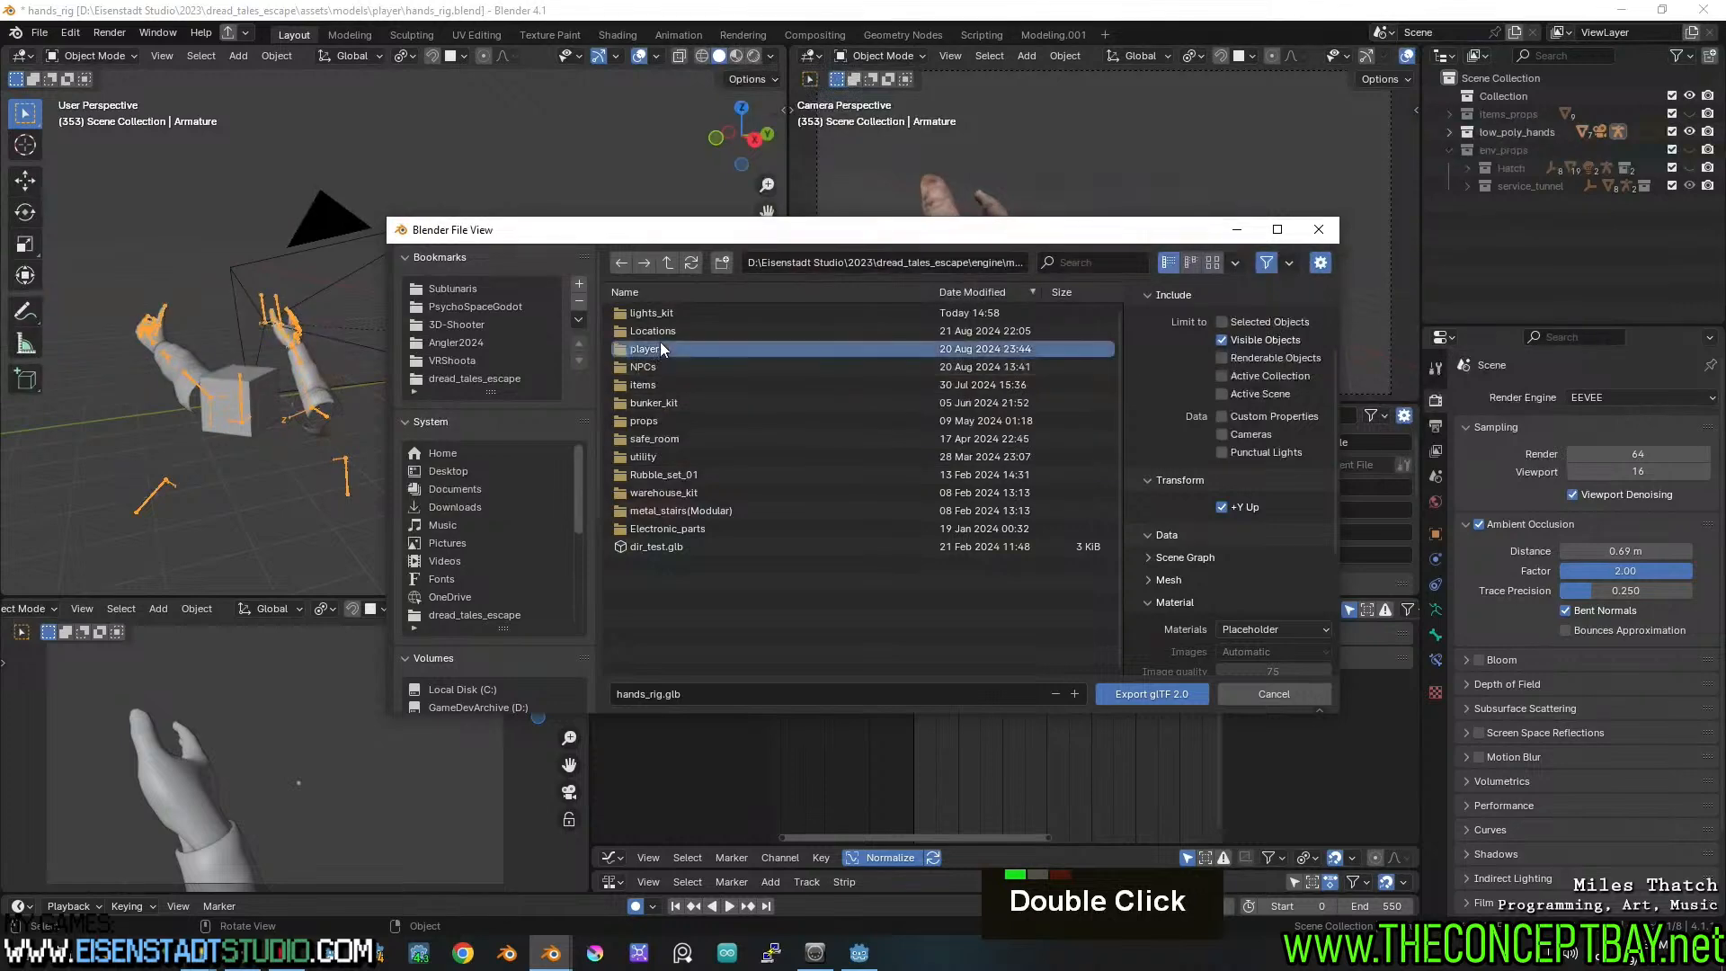
pyautogui.doubleClick(659, 347)
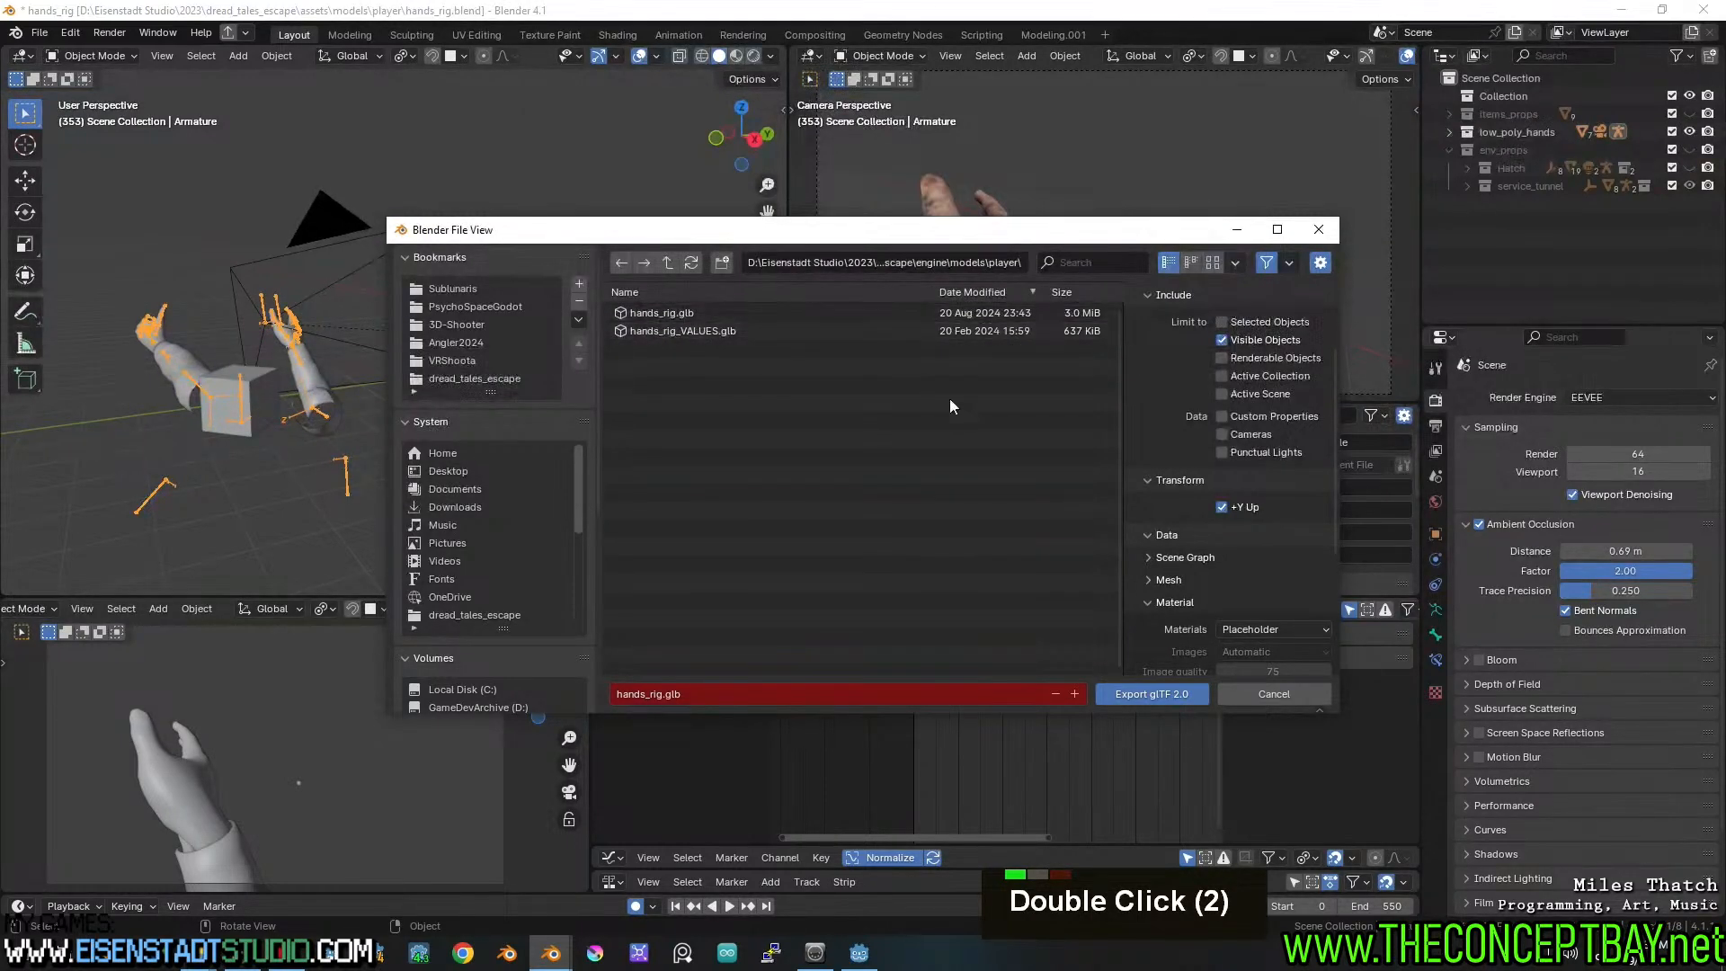
pyautogui.click(1167, 694)
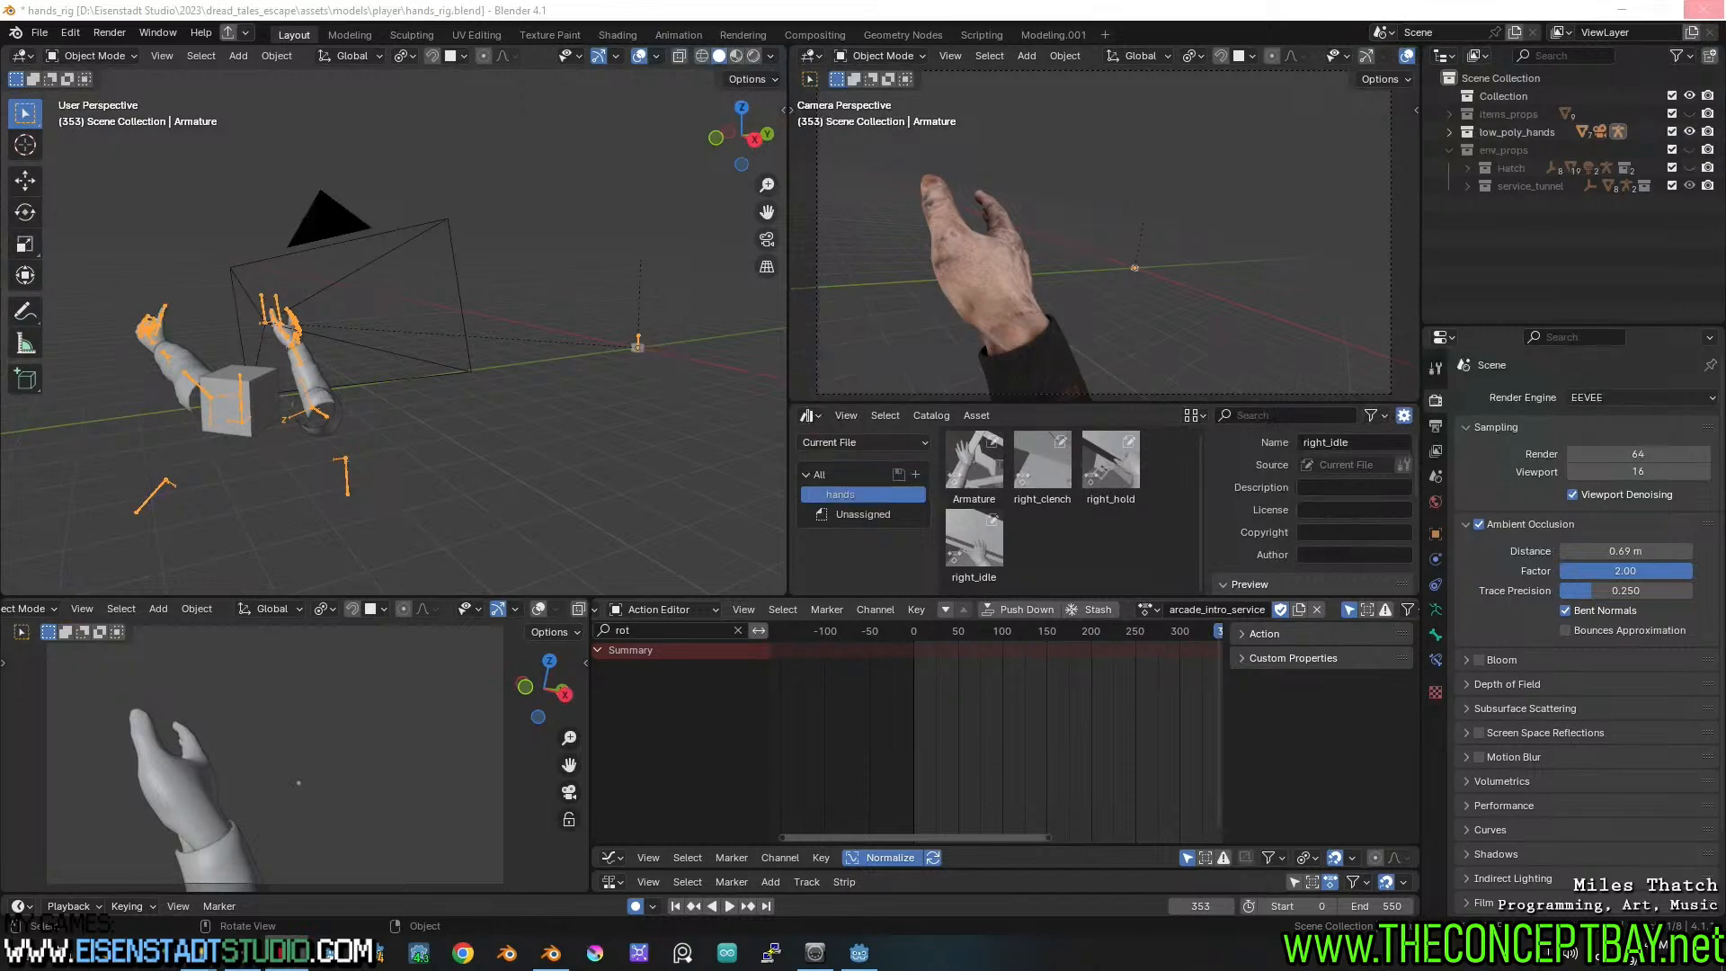
pyautogui.write('hlwlo')
pyautogui.hotkey('ctrl', 'Left')
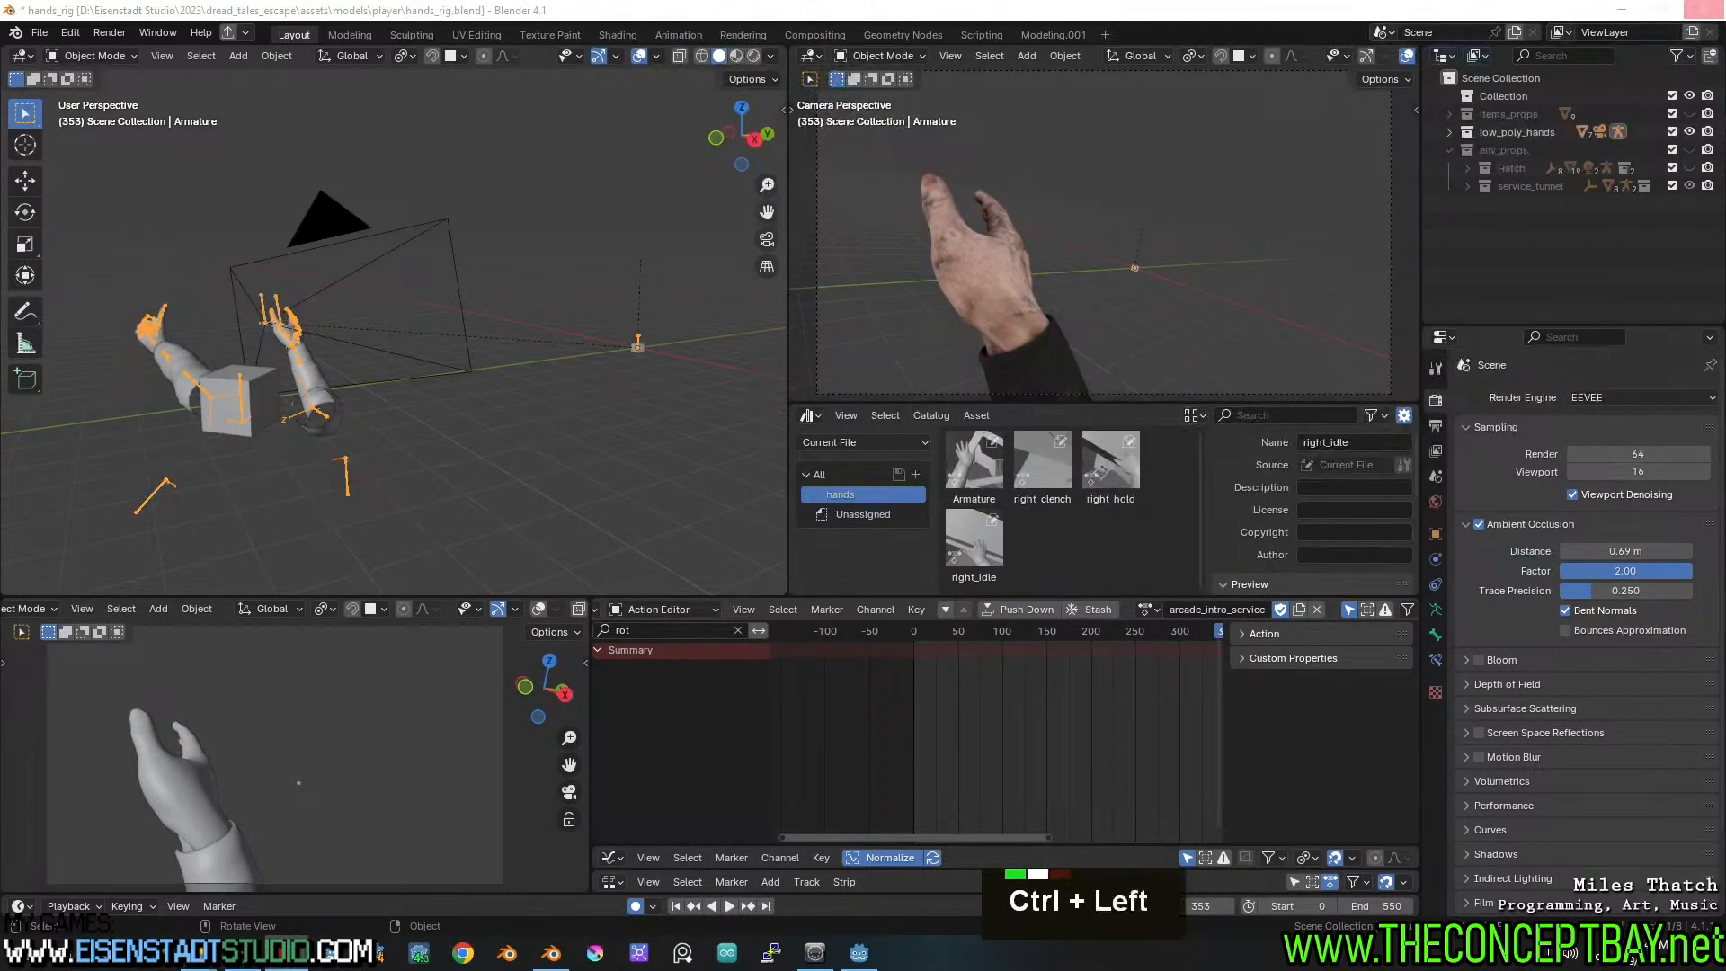
pyautogui.press('Right')
pyautogui.press('BackSpace')
pyautogui.press('Return')
pyautogui.press('space')
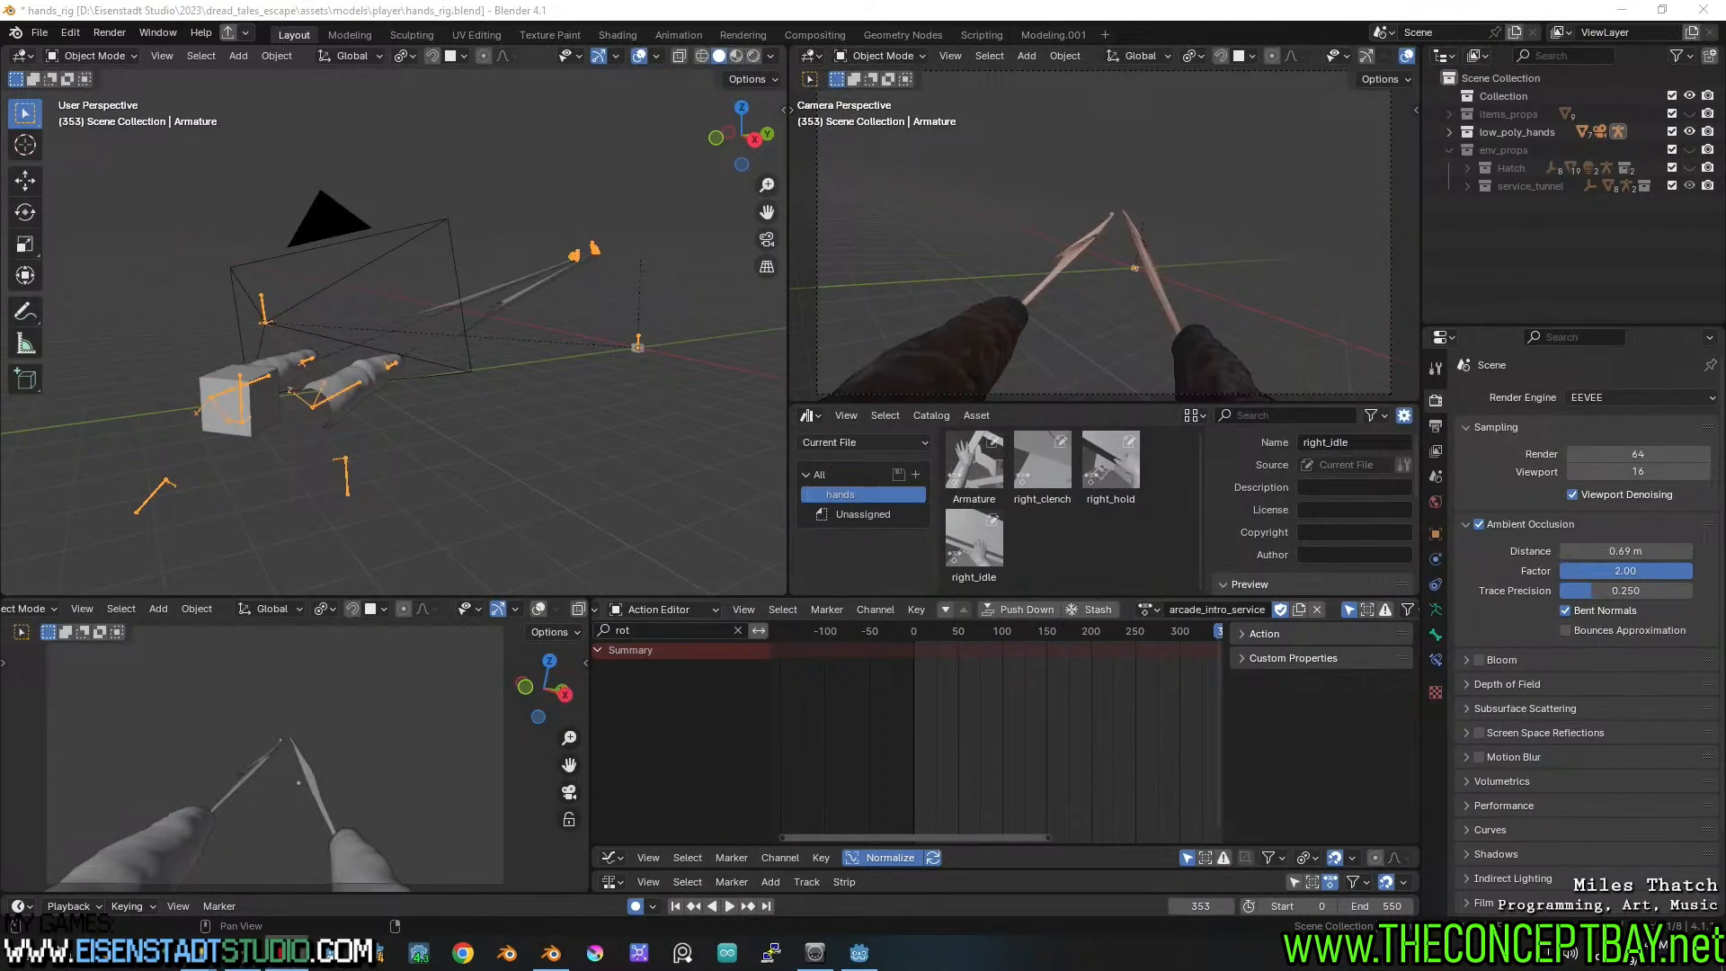
pyautogui.write('on ')
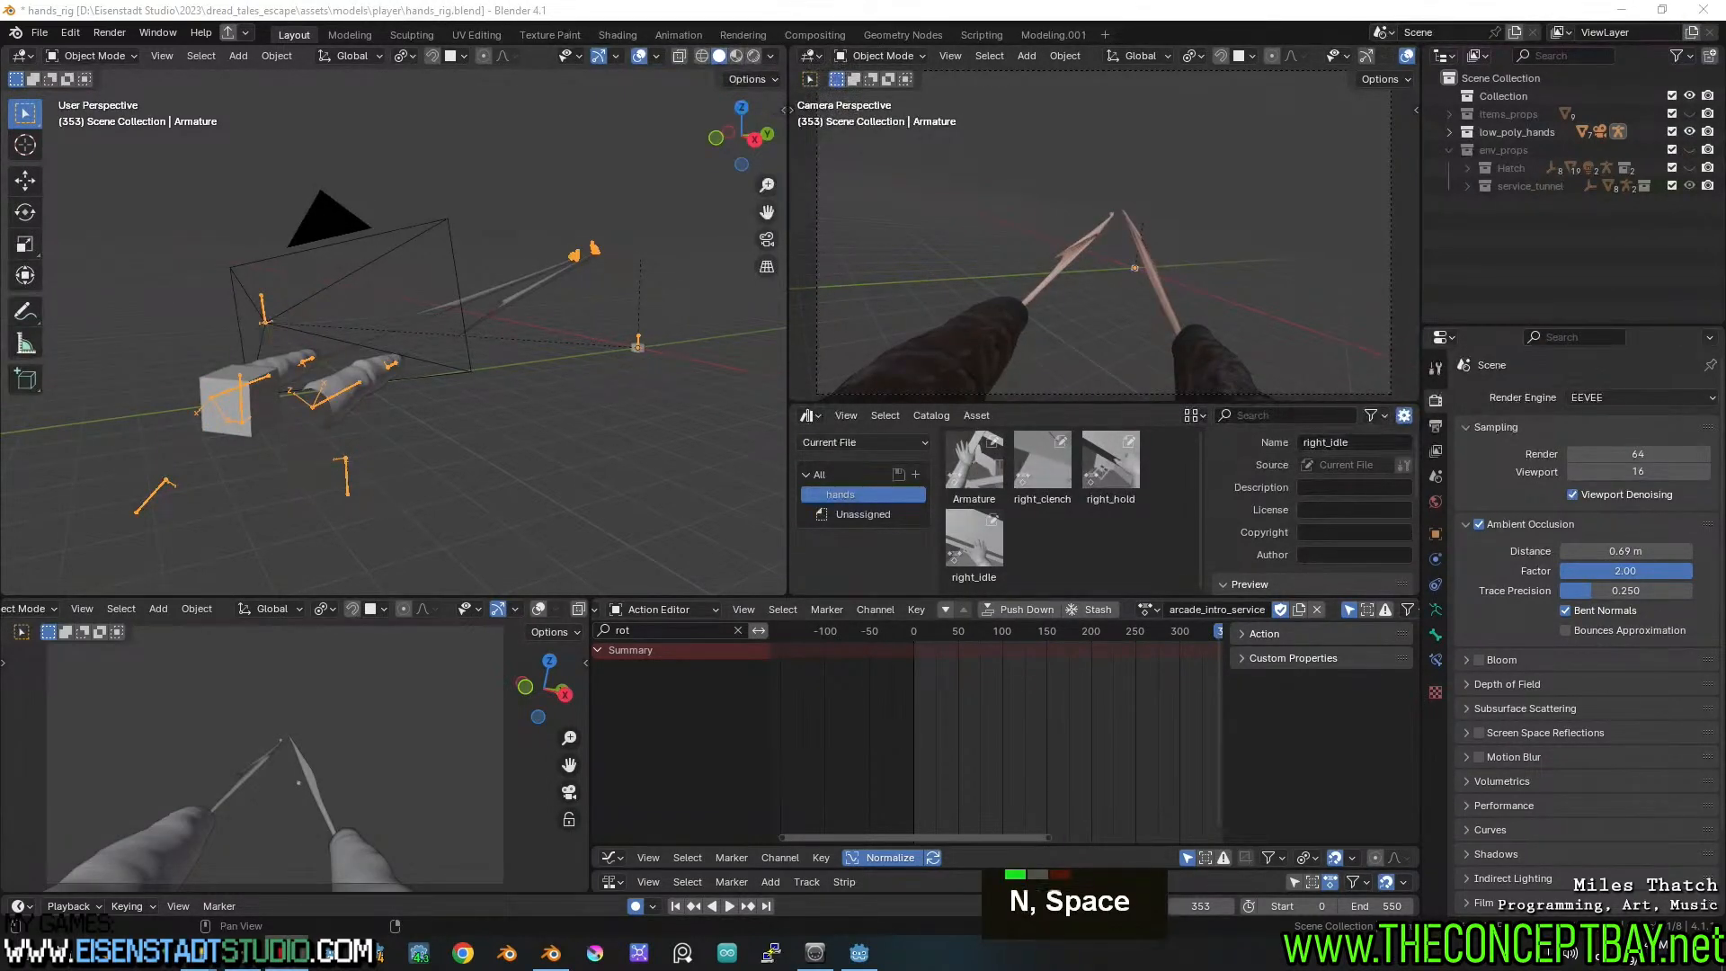
pyautogui.write('em ew lkn')
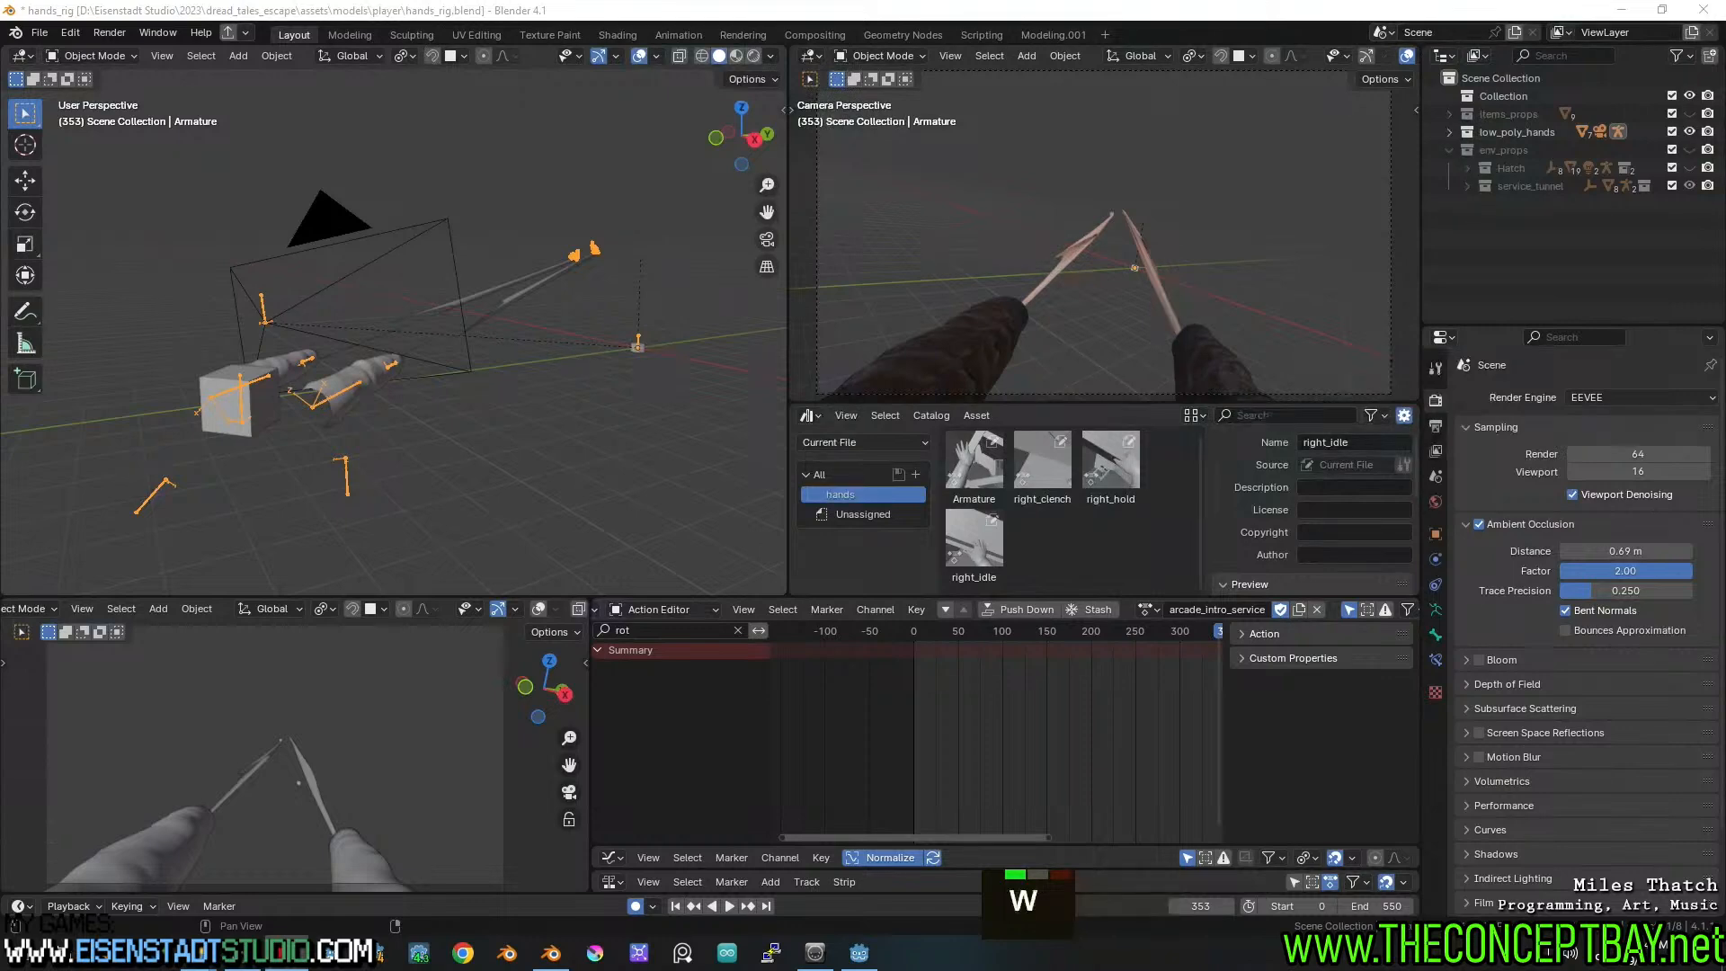
pyautogui.press('Return')
pyautogui.write('a')
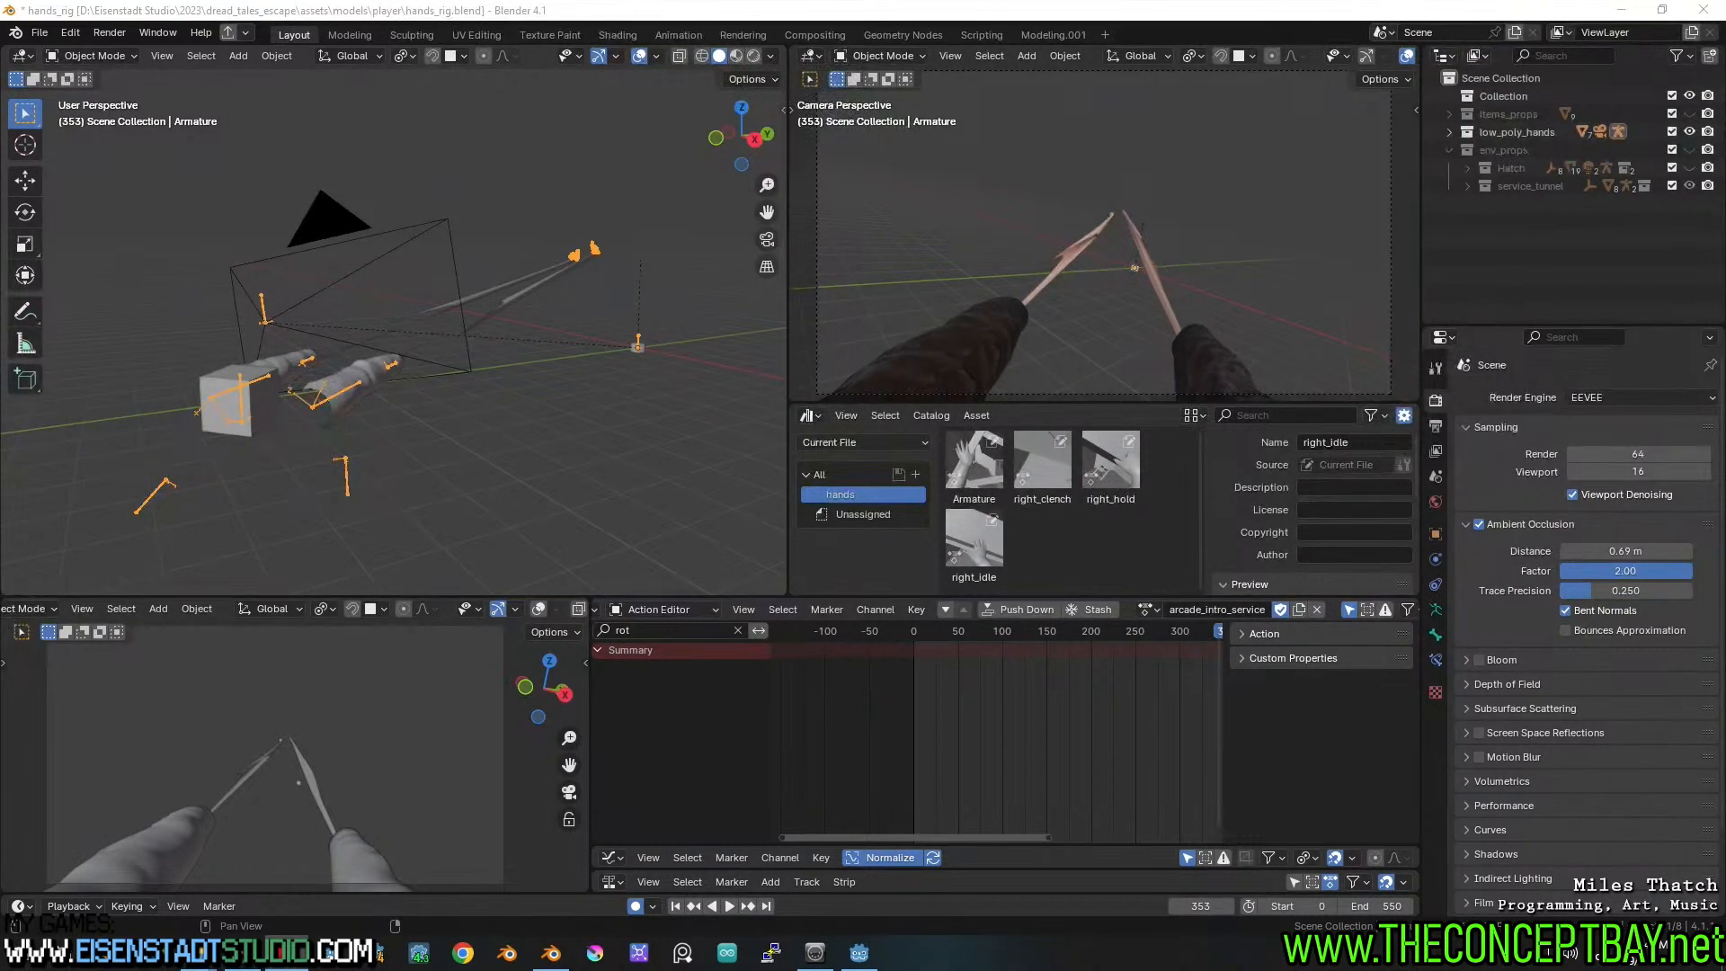
pyautogui.write('hws rpme')
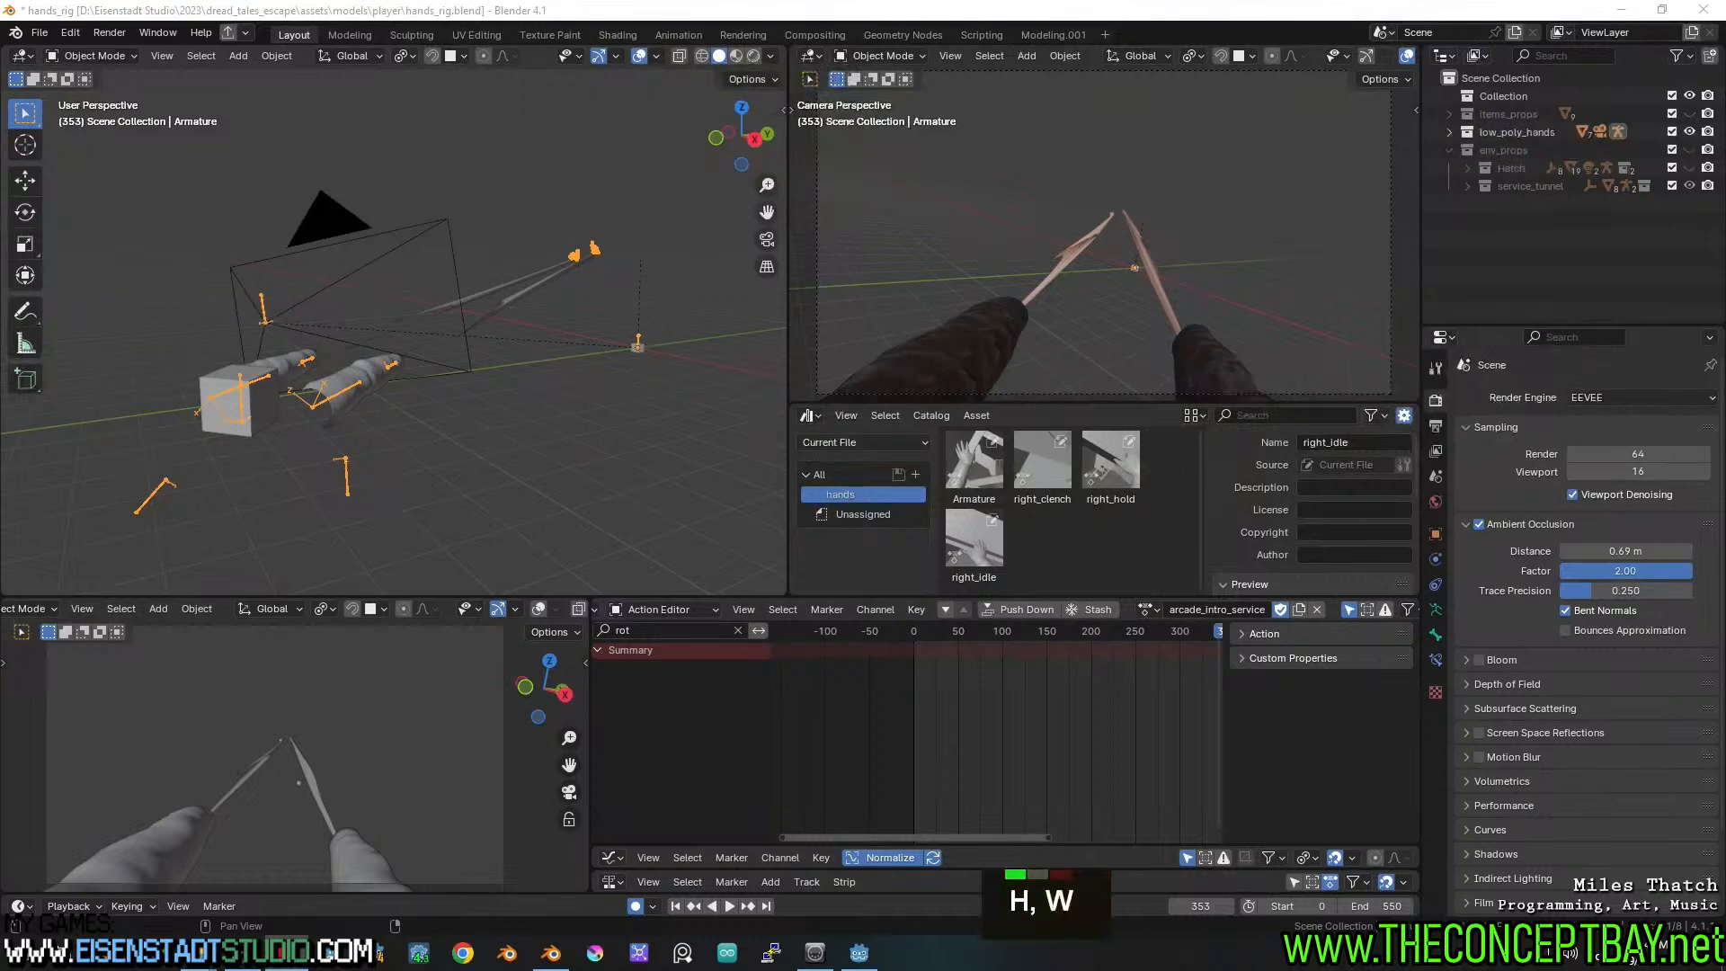
pyautogui.press('Return')
pyautogui.write('e')
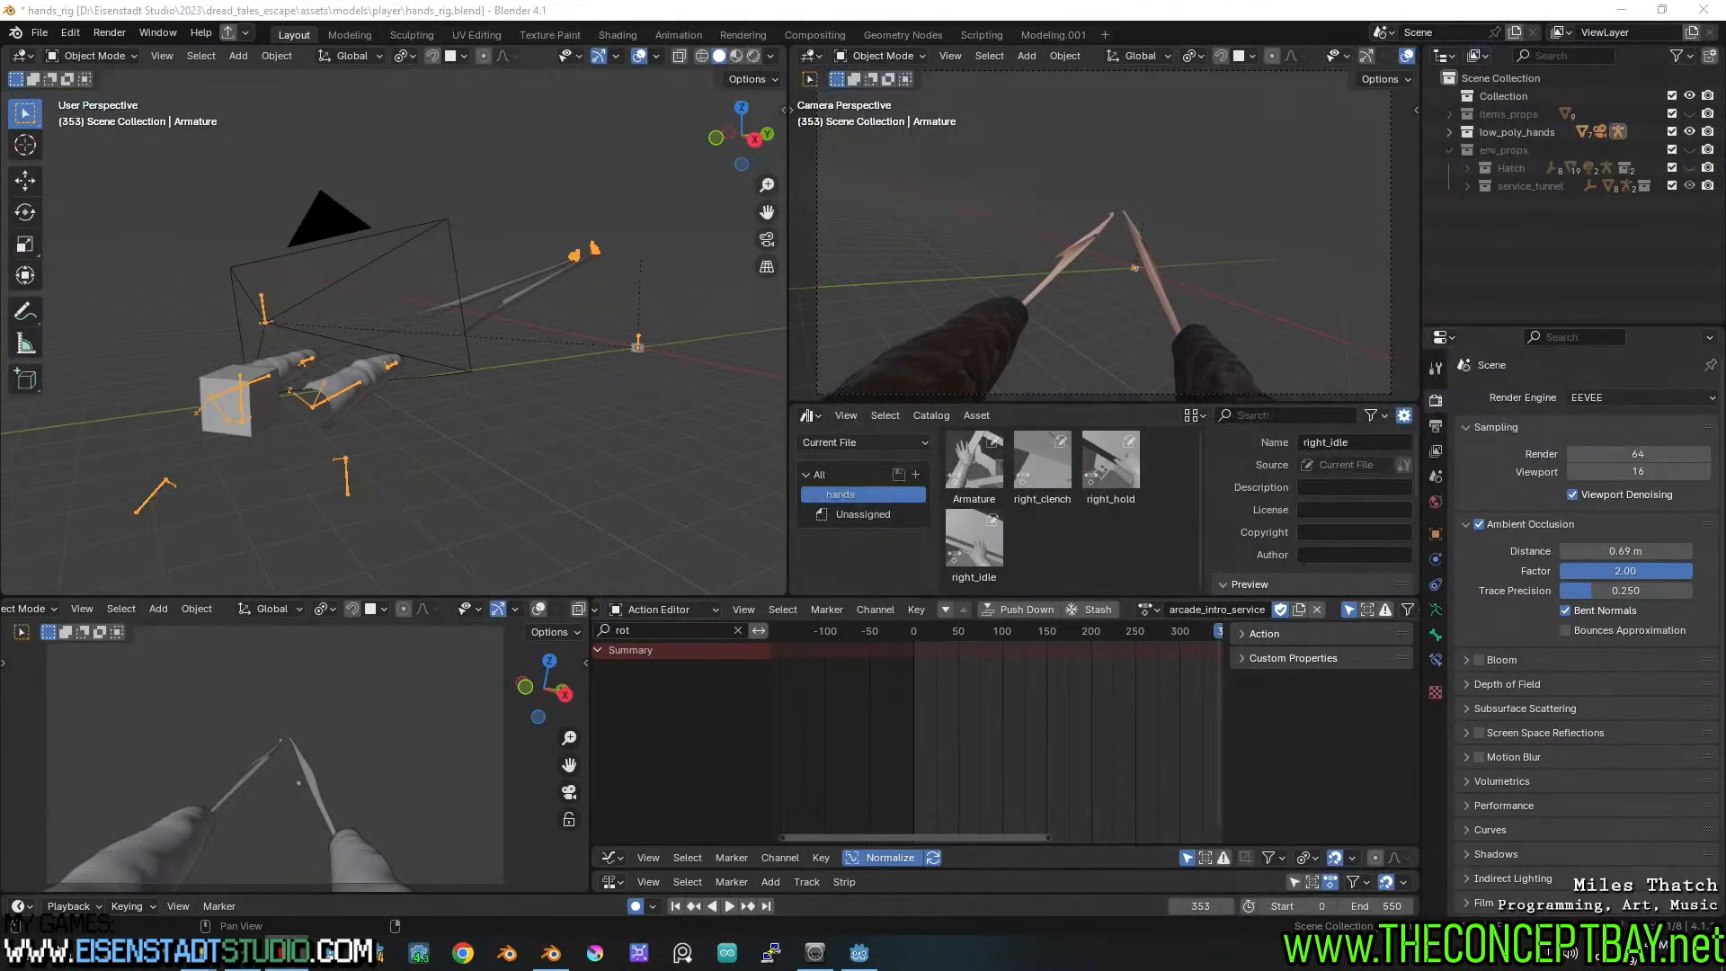
pyautogui.hotkey('ctrl', 'v')
pyautogui.press('Return')
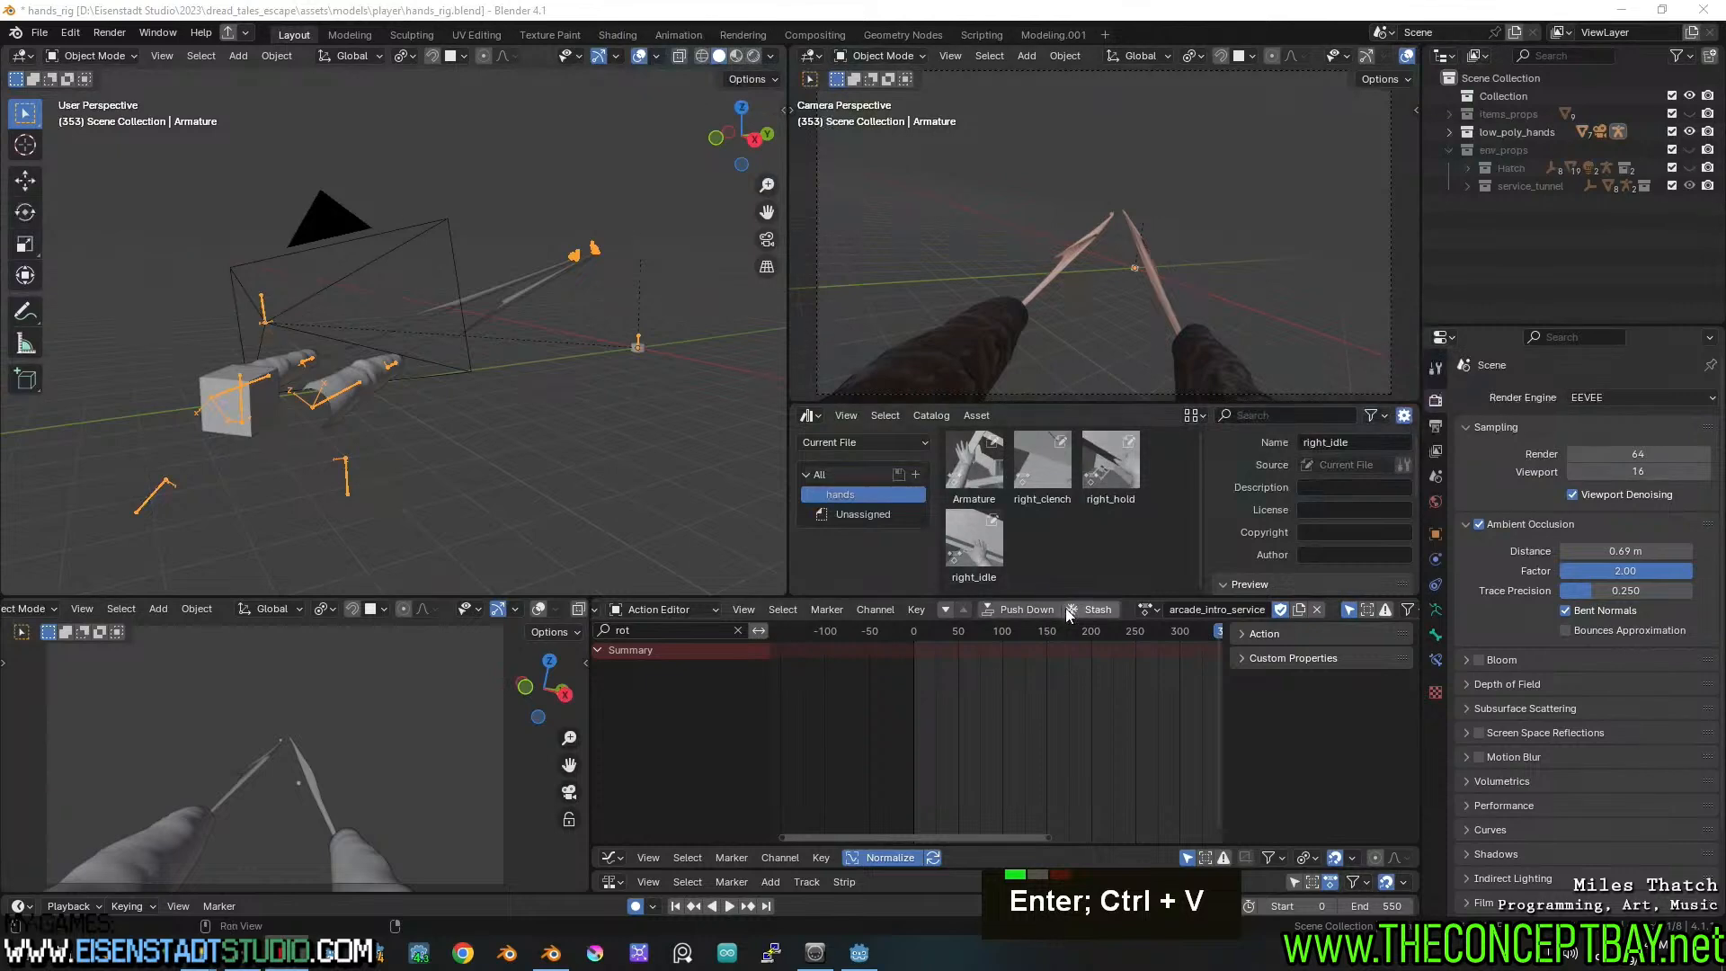
# Return the timeline to frame 0 and save hands_rig.blend
pyautogui.moveTo(629, 347); pyautogui.dragTo(616, 369, button='middle')
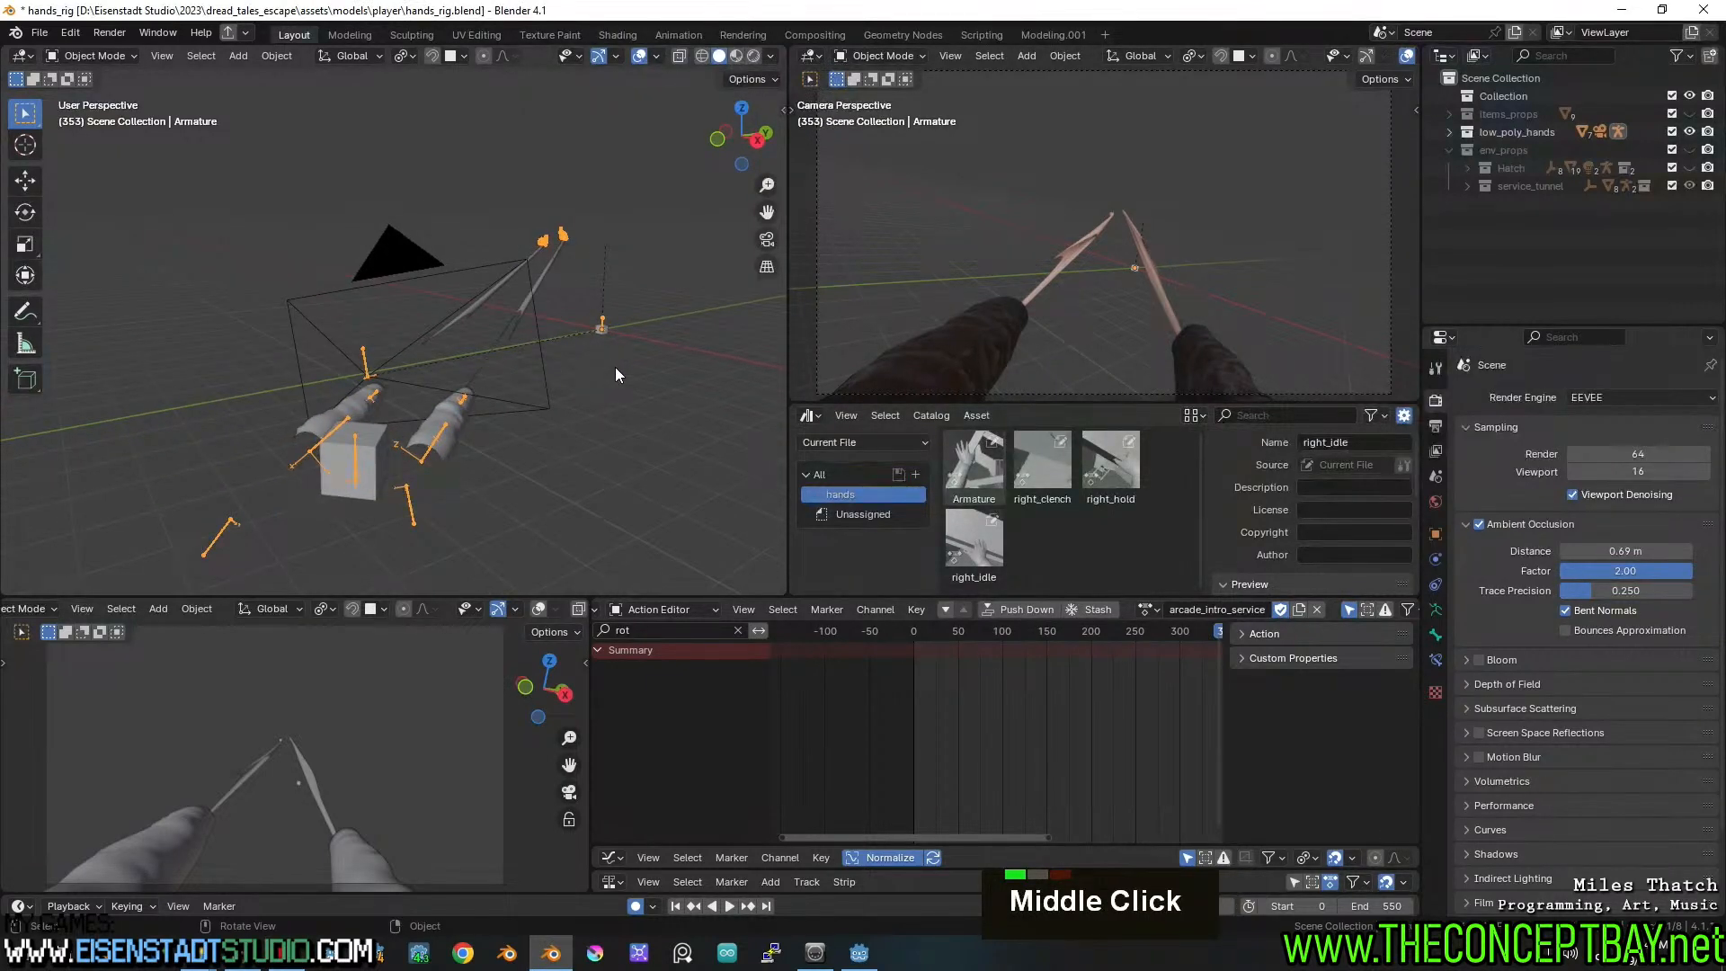
pyautogui.scroll(-2, 615, 367)
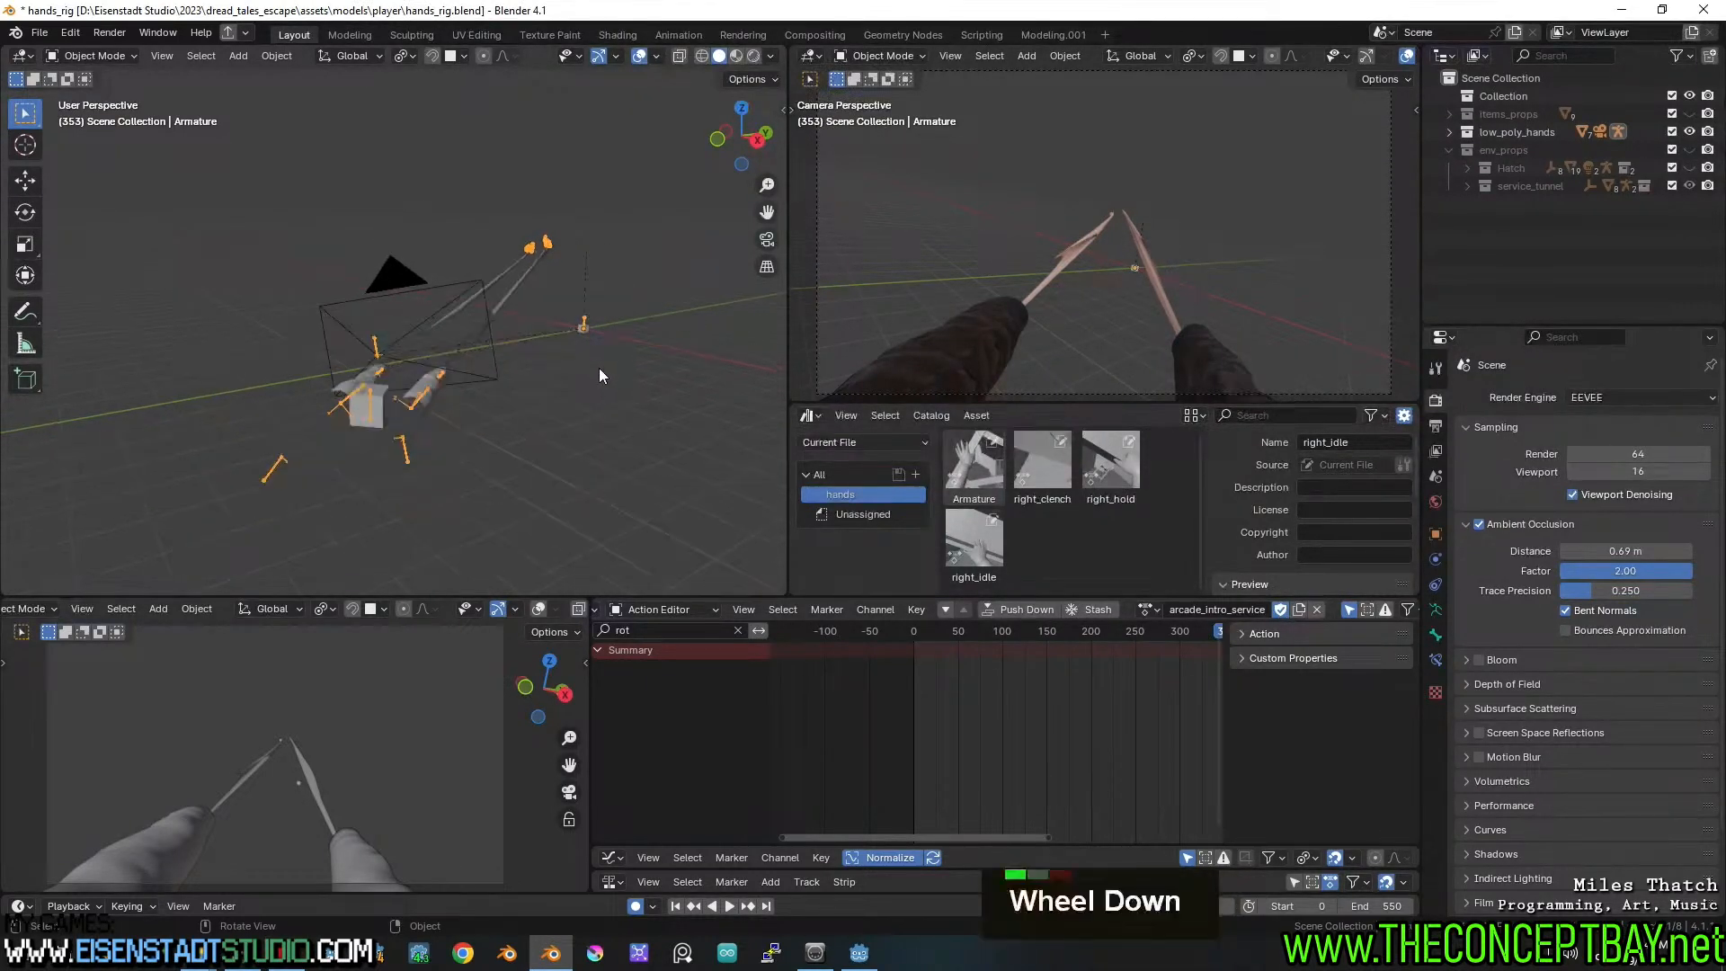
pyautogui.moveTo(598, 369); pyautogui.dragTo(594, 405, button='middle')
pyautogui.moveTo(959, 631); pyautogui.dragTo(931, 658)
pyautogui.hotkey('ctrl', 's')
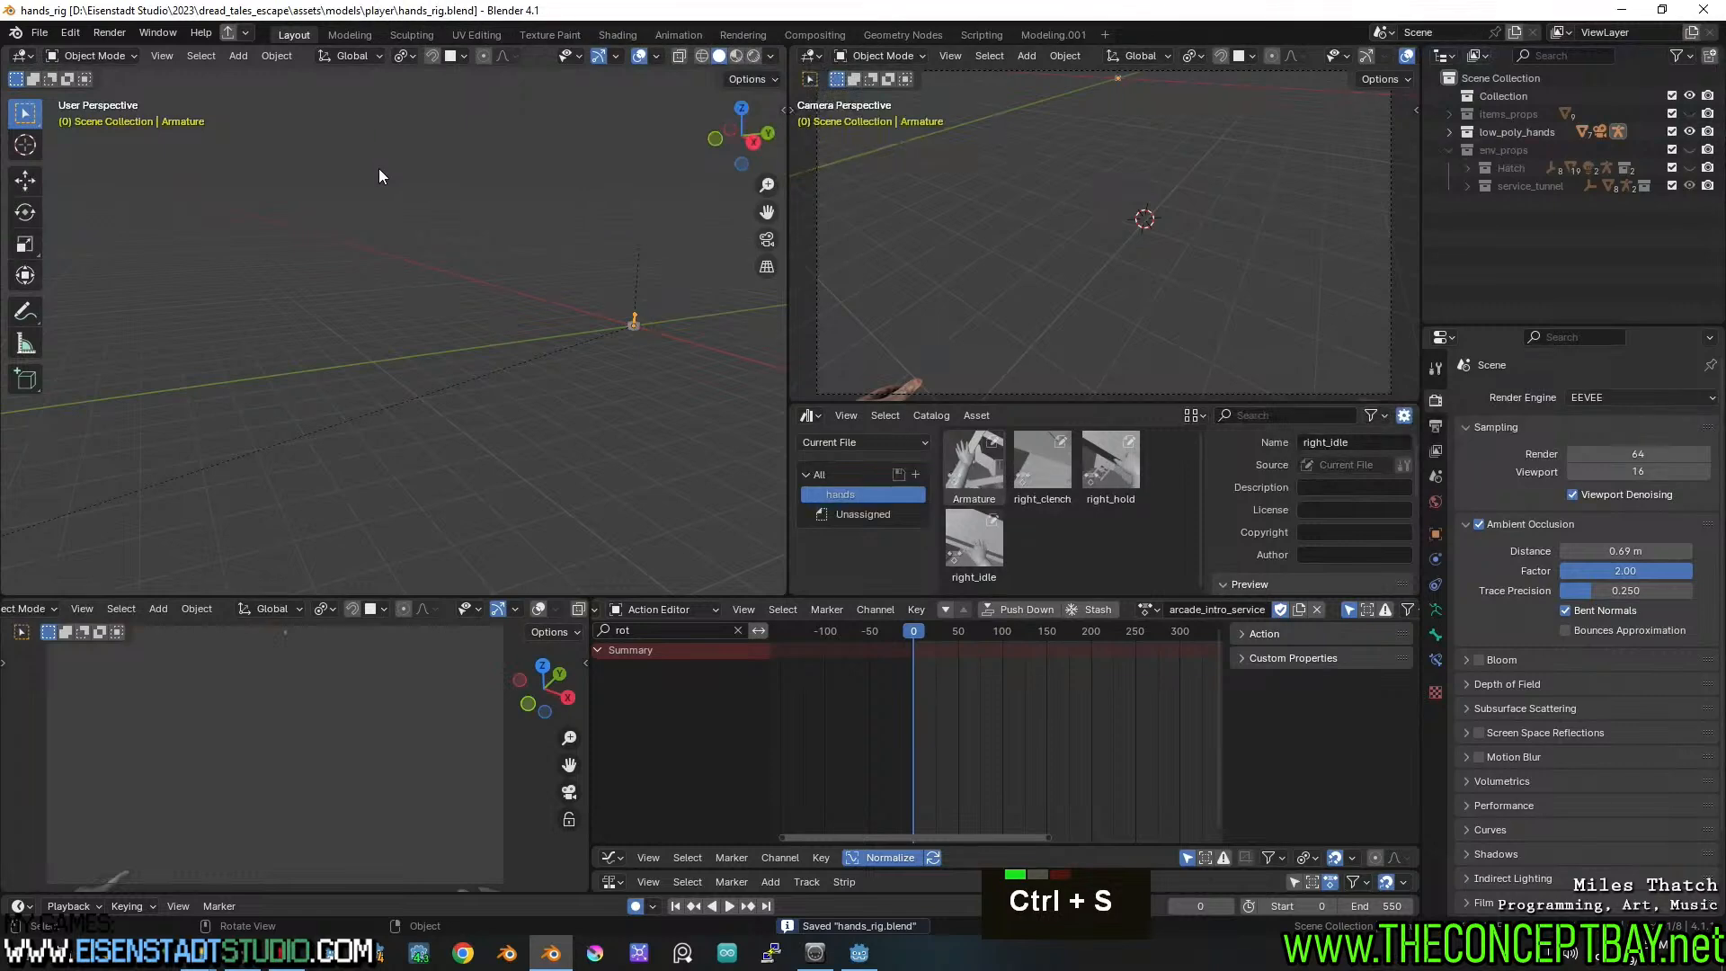
pyautogui.hotkey('ctrl', 's')
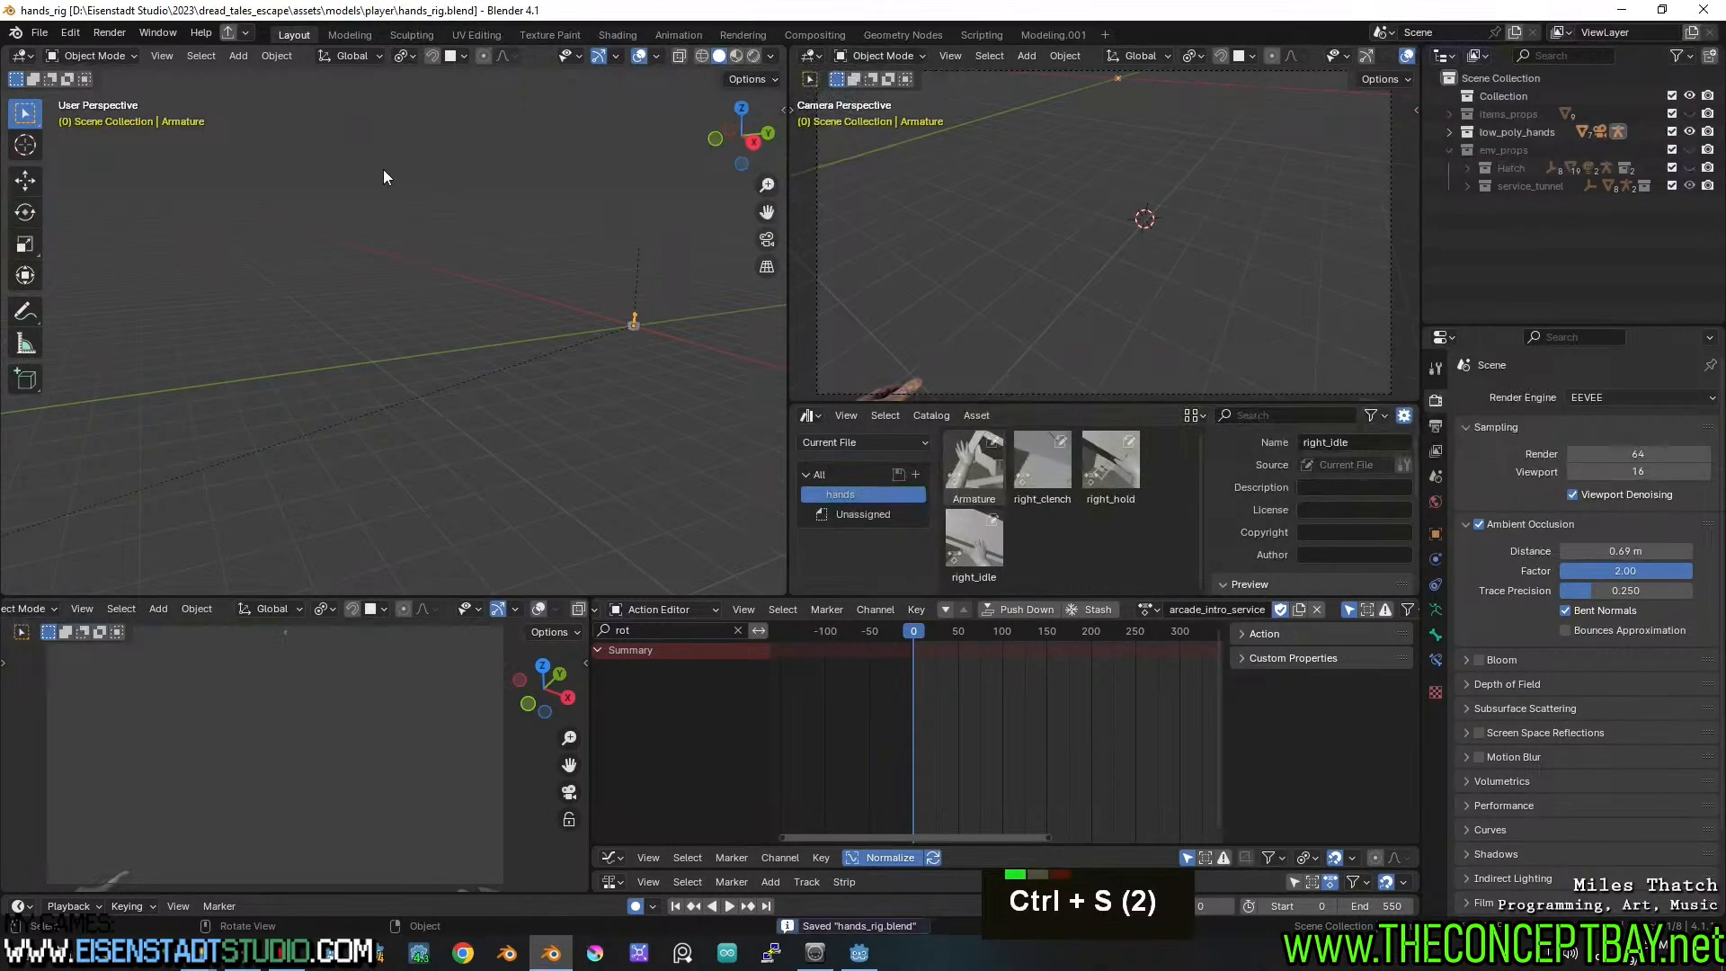
# Show the env_props collection in the viewport and select the shelf armature of the service tunnel
pyautogui.click(1690, 150)
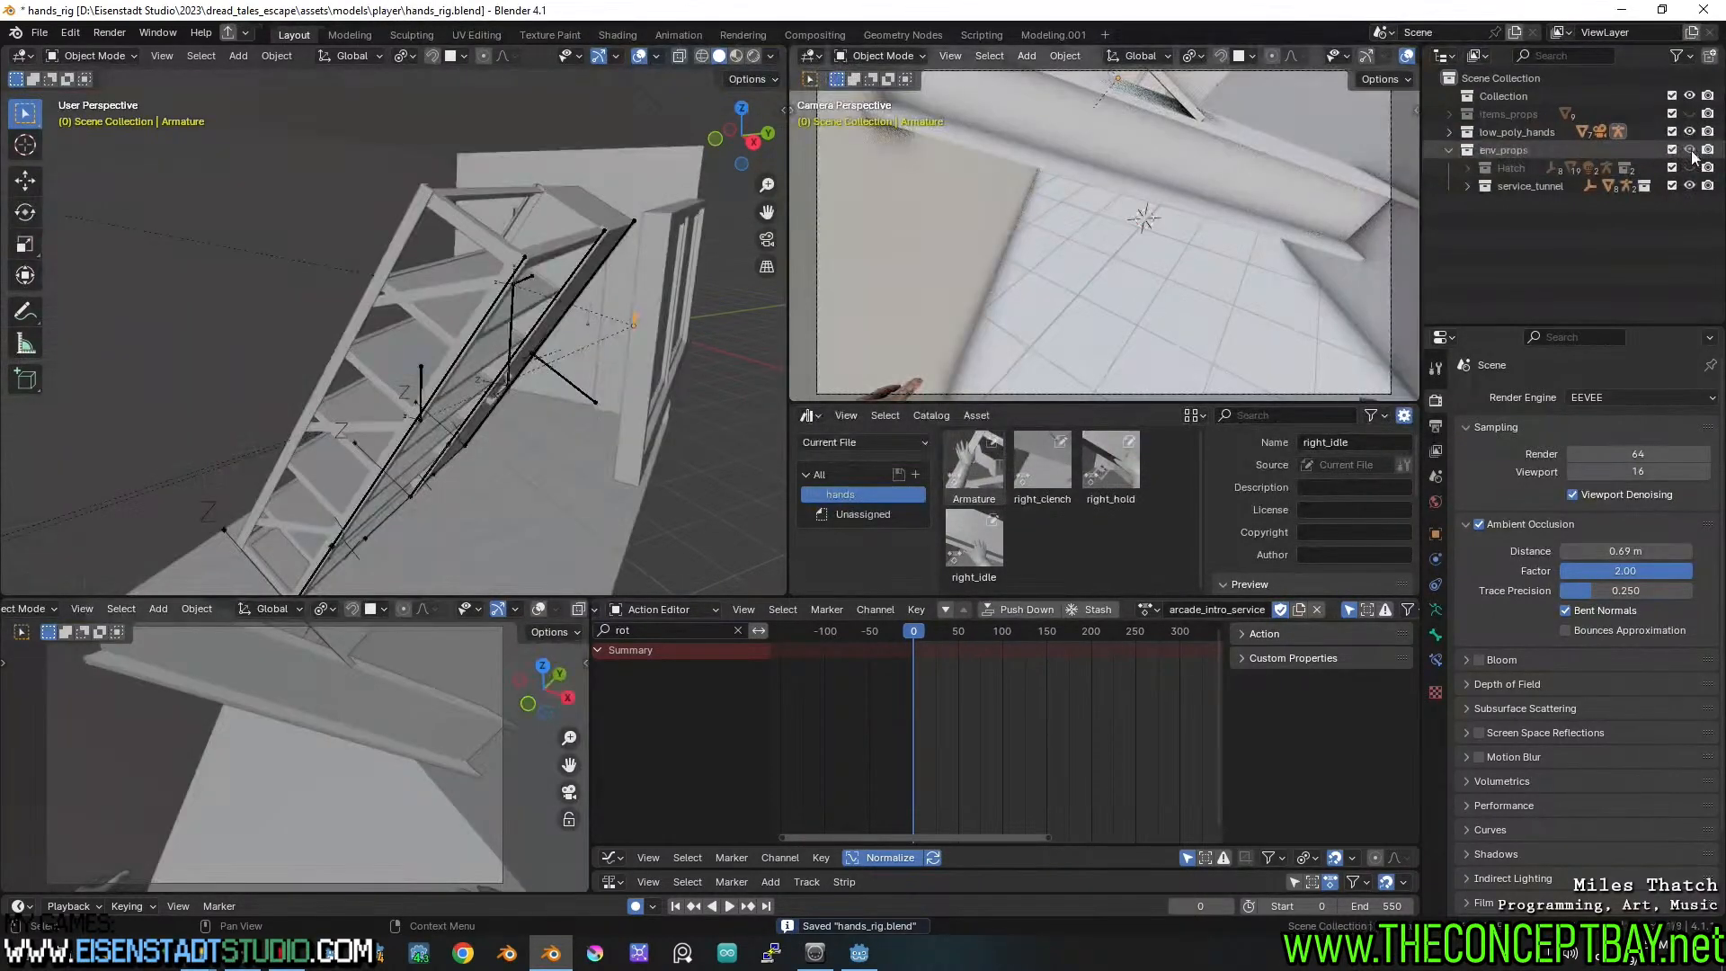
pyautogui.moveTo(602, 381); pyautogui.dragTo(557, 359, button='middle')
pyautogui.click(482, 311)
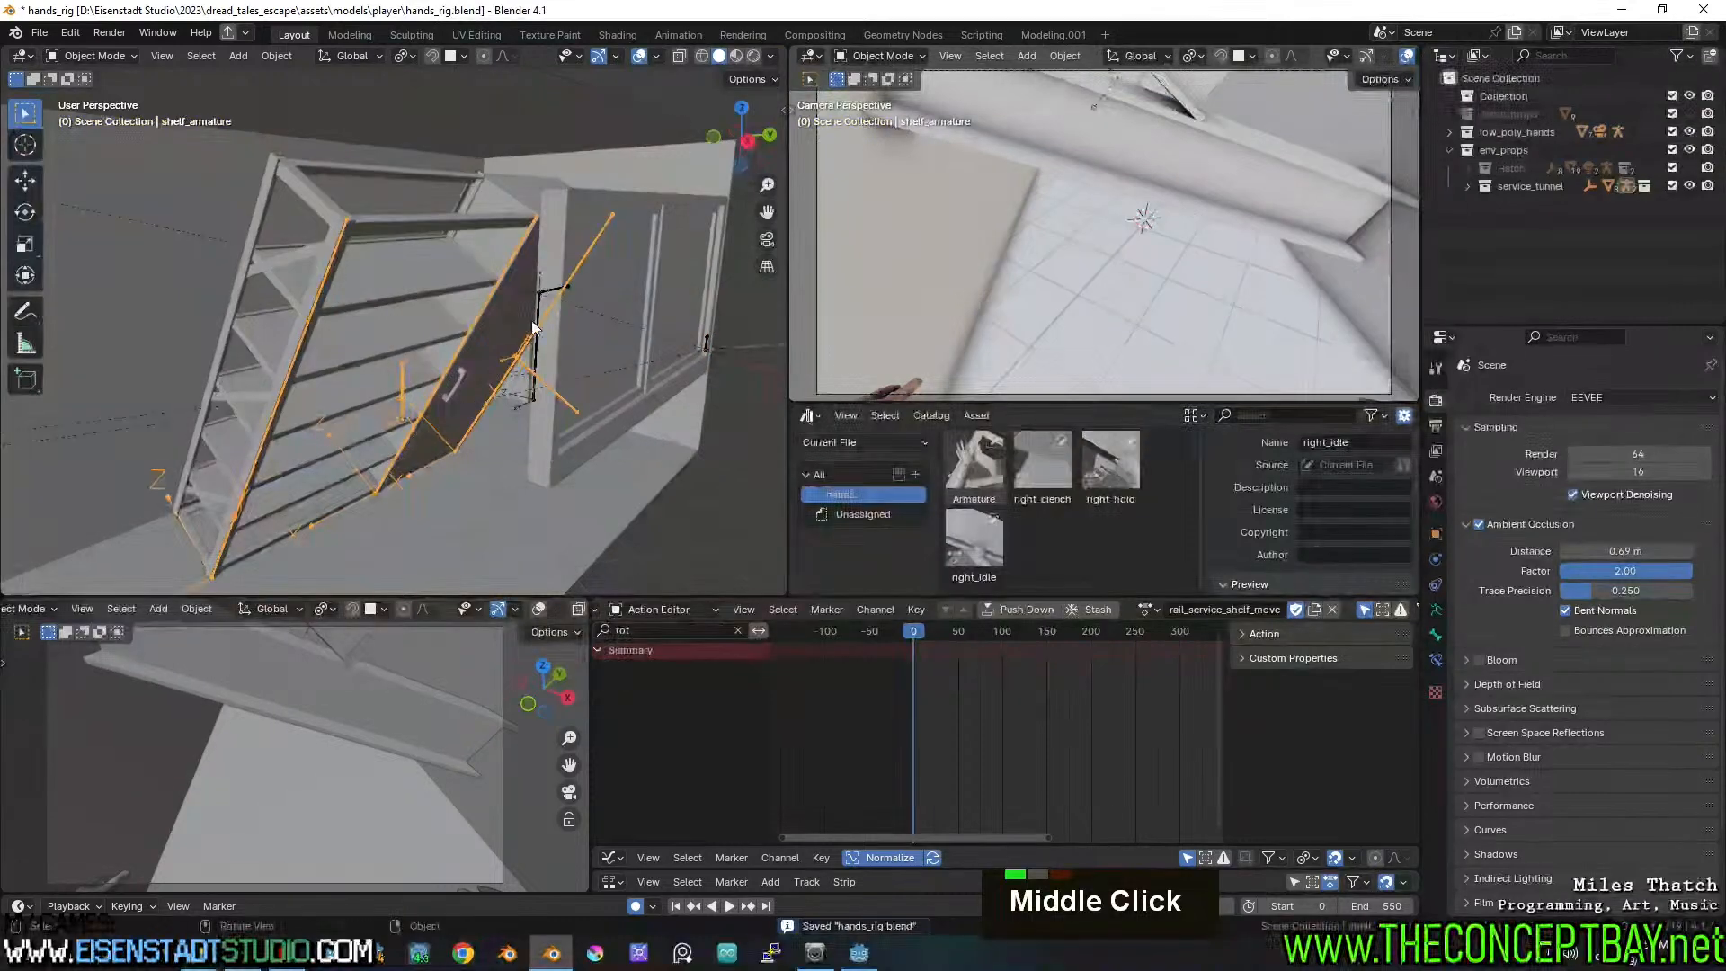
pyautogui.moveTo(482, 311); pyautogui.dragTo(483, 416, button='middle')
pyautogui.scroll(-2, 511, 336)
pyautogui.scroll(2, 468, 413)
pyautogui.keyDown('shift'); pyautogui.click(475, 303); pyautogui.keyUp('shift')
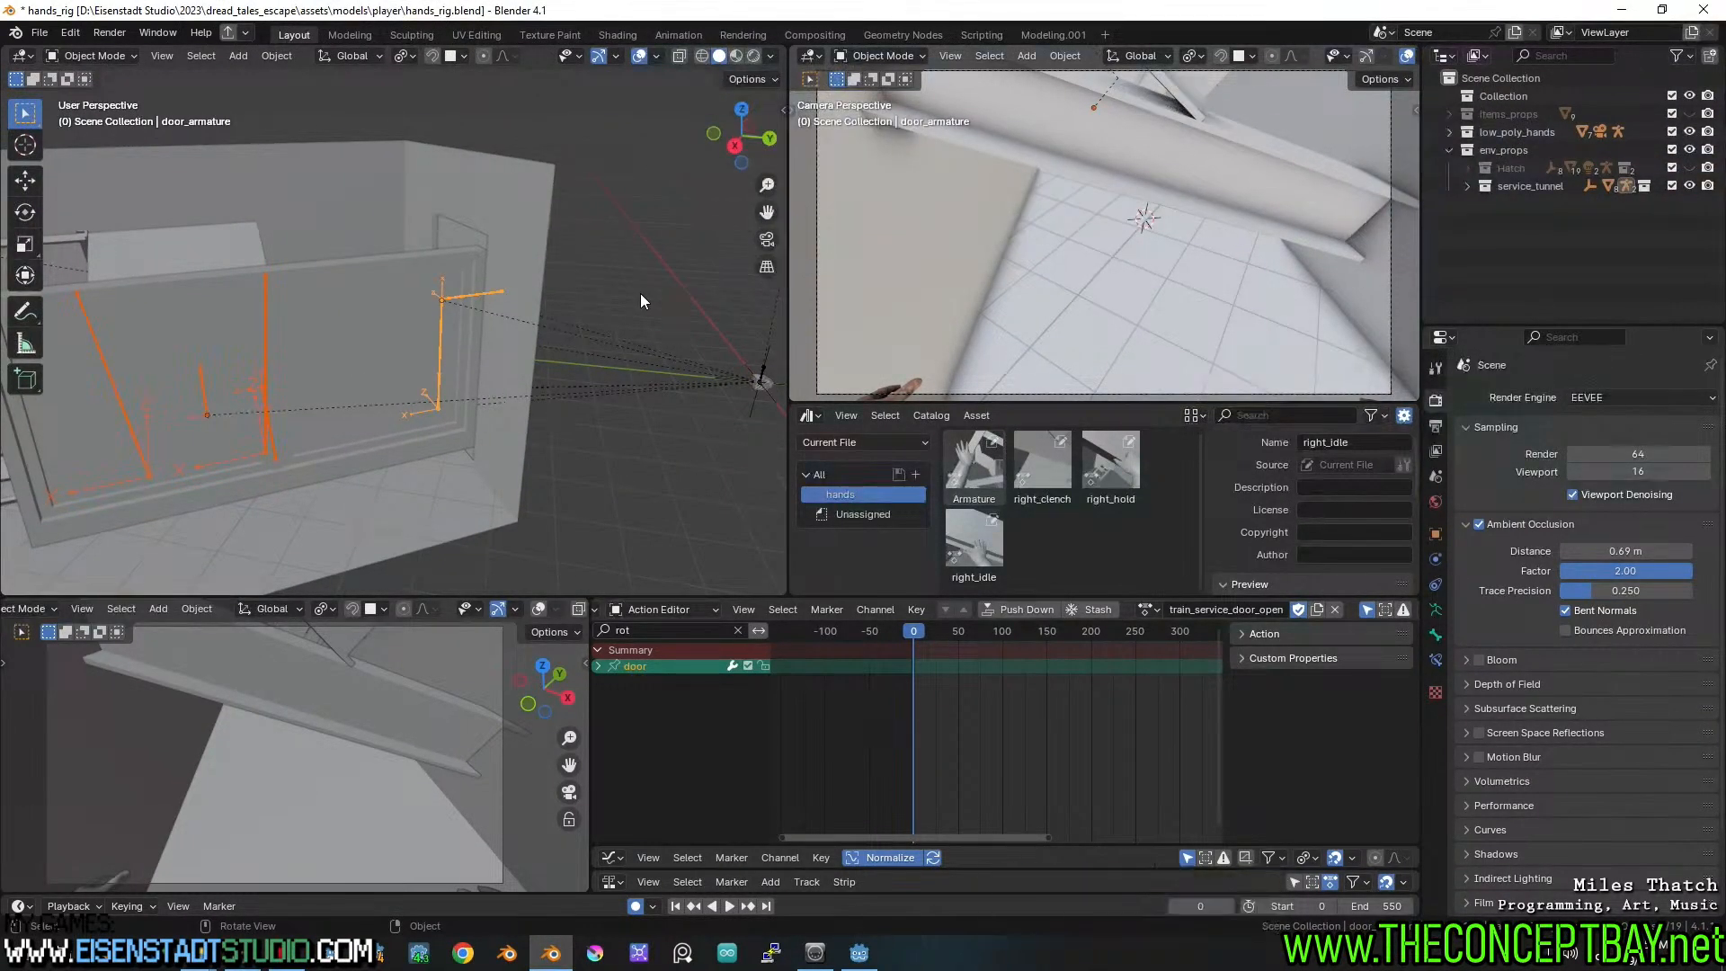
pyautogui.click(288, 317)
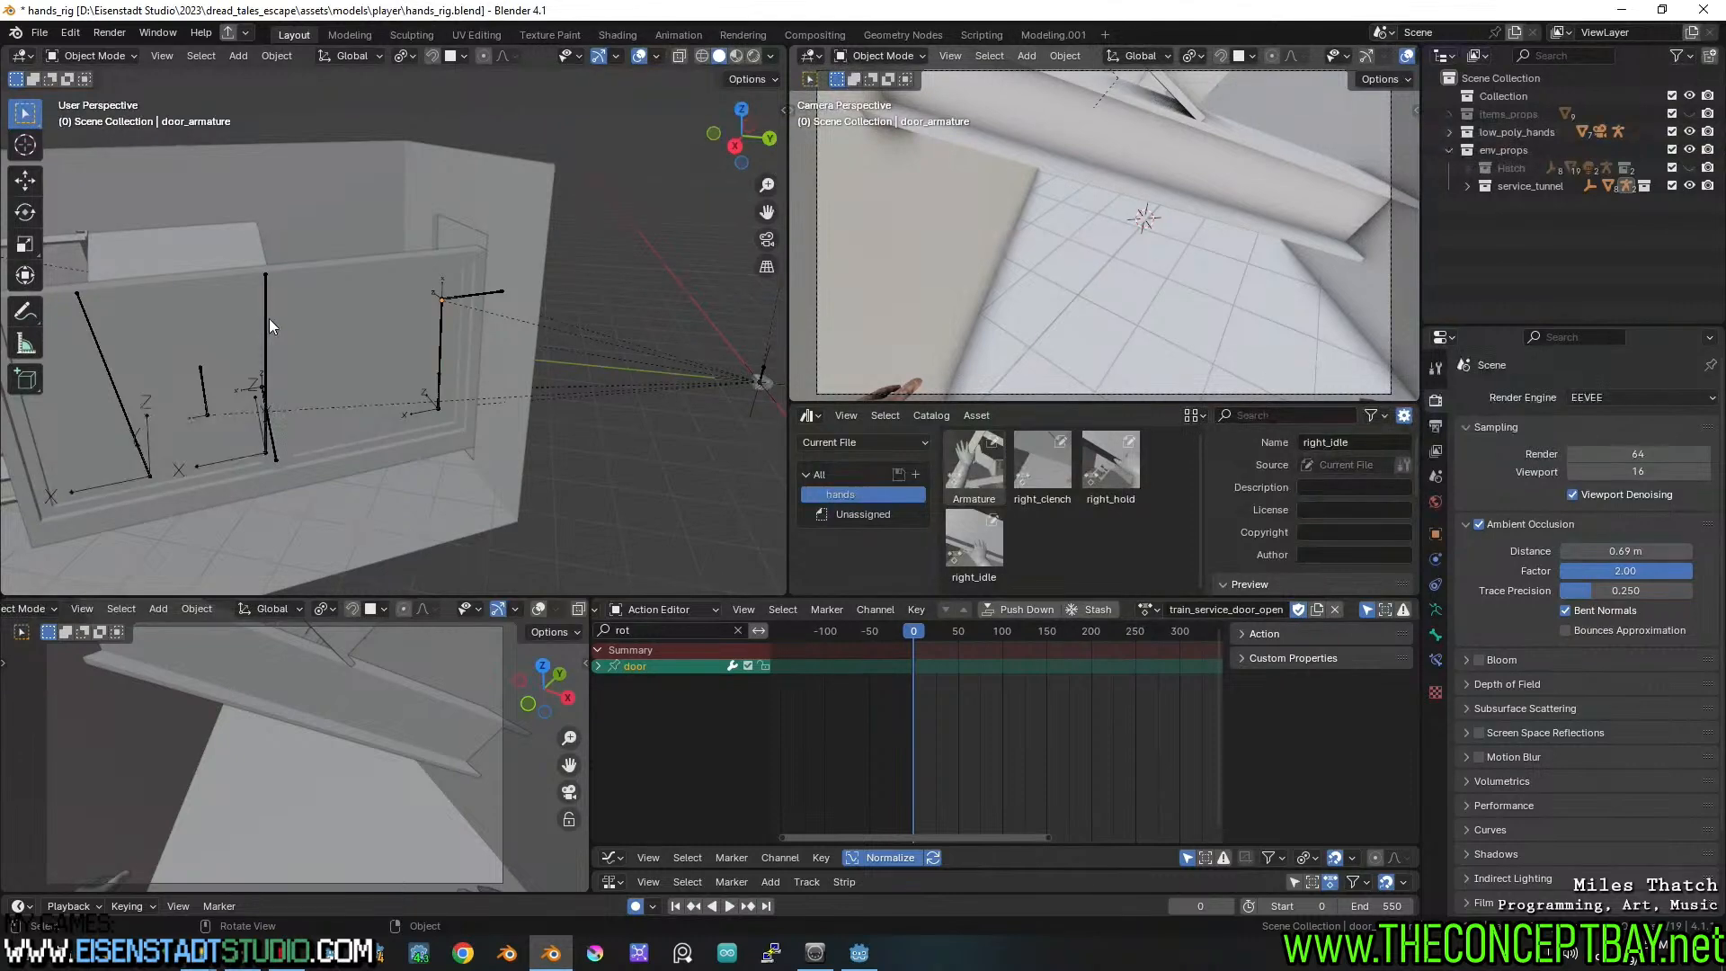
pyautogui.click(266, 319)
pyautogui.moveTo(268, 319); pyautogui.dragTo(525, 283, button='middle')
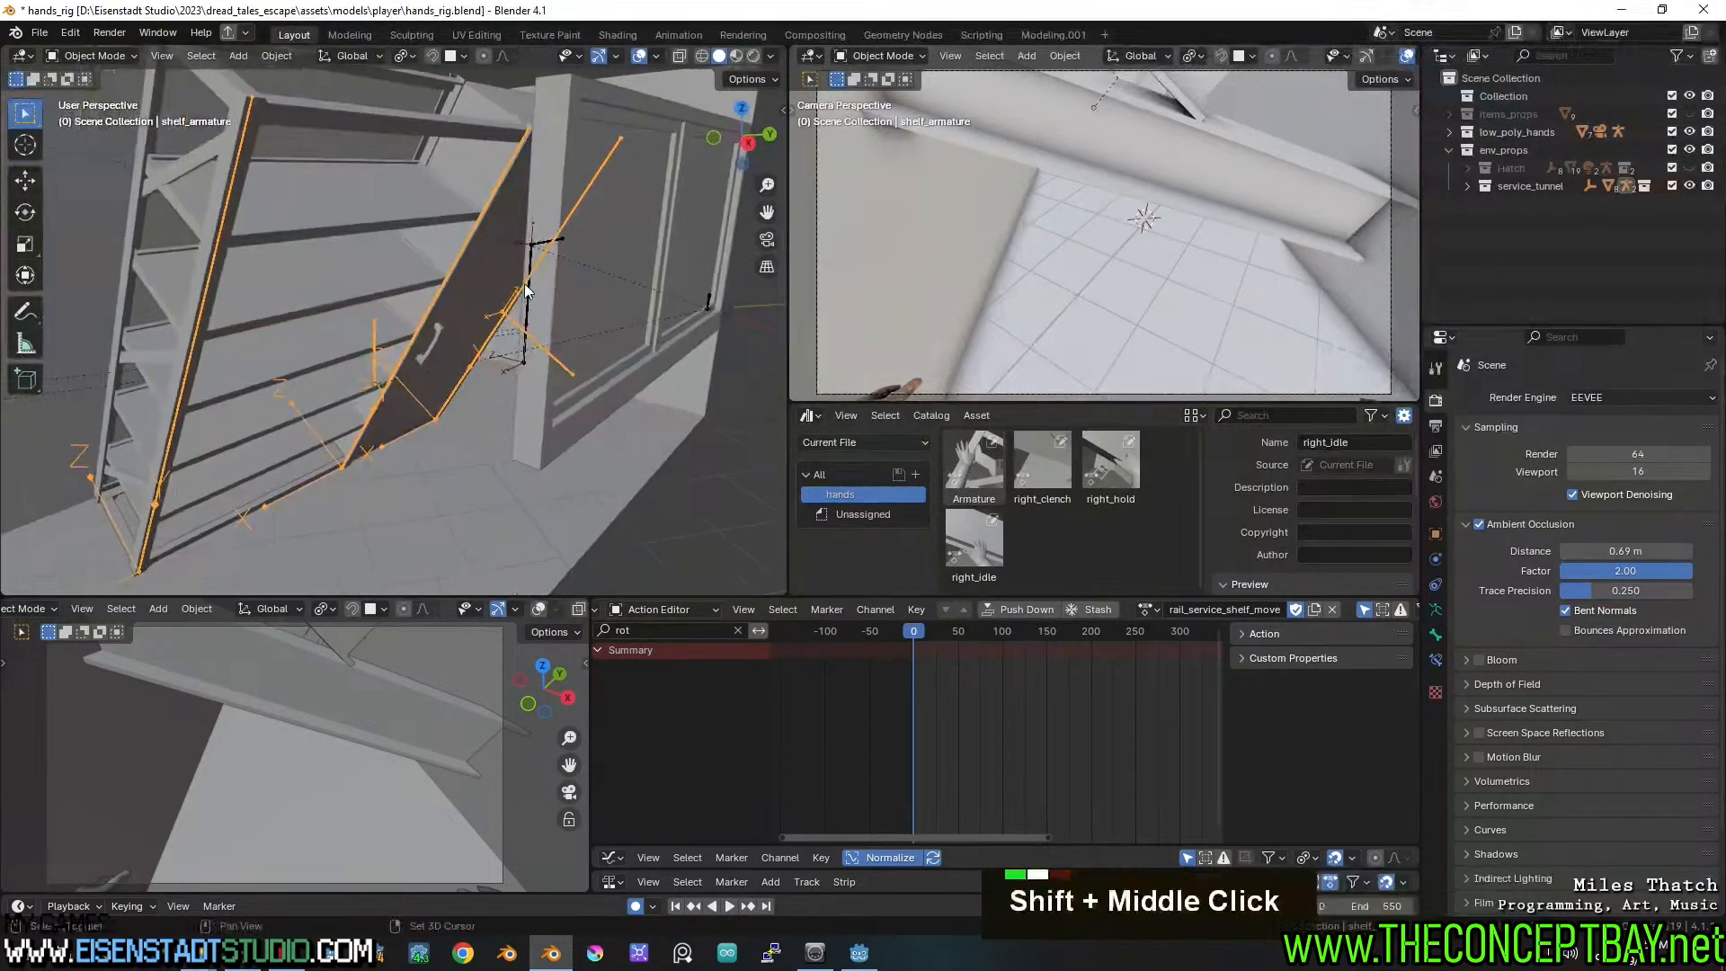
# Check the custom properties and the action settings of the shelf armature's active action
pyautogui.click(1242, 659)
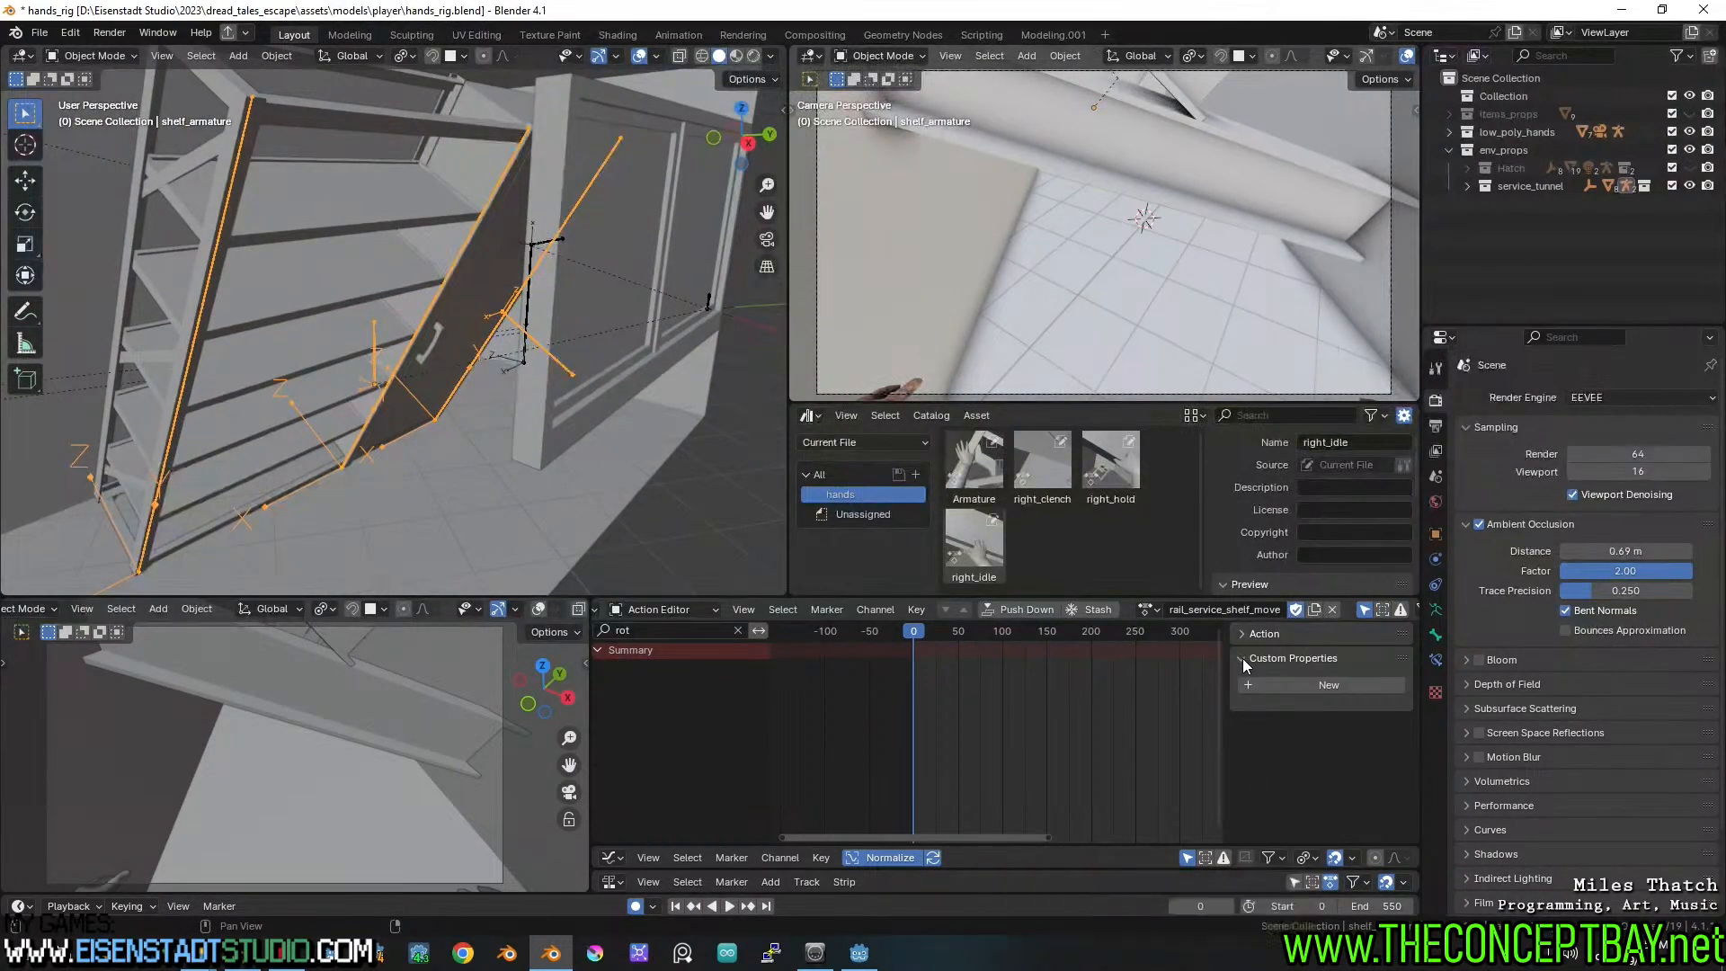
pyautogui.click(1243, 658)
pyautogui.click(1242, 635)
pyautogui.click(1241, 634)
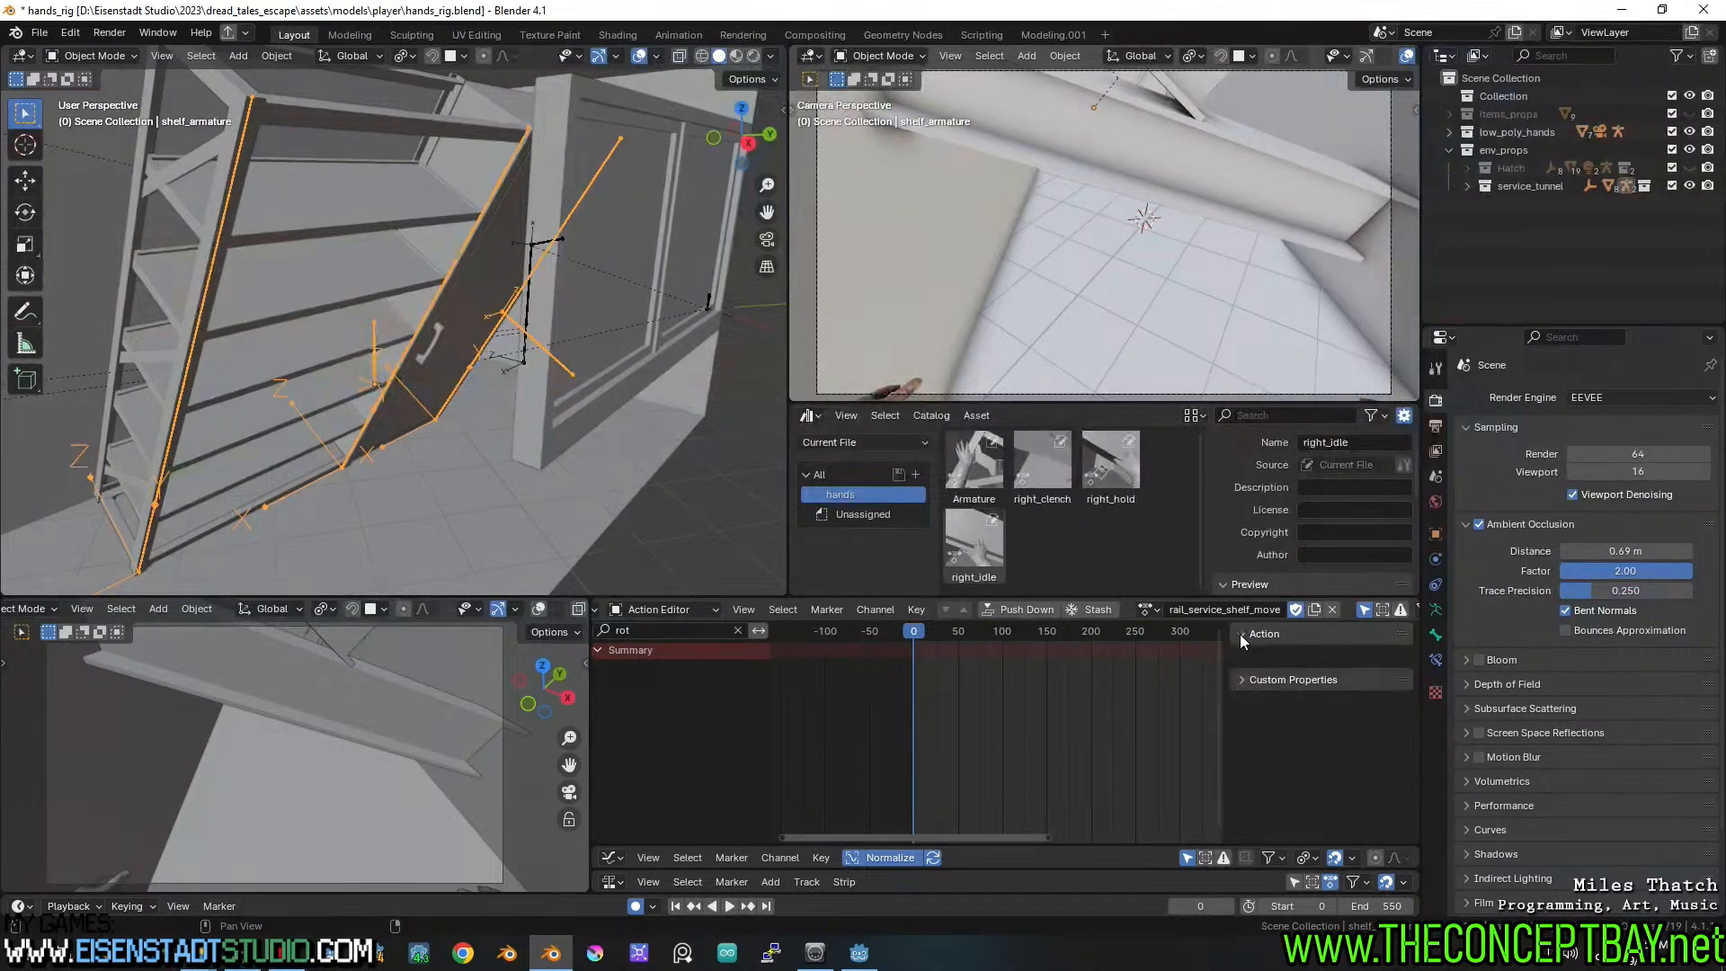
pyautogui.moveTo(1063, 846); pyautogui.dragTo(1077, 522)
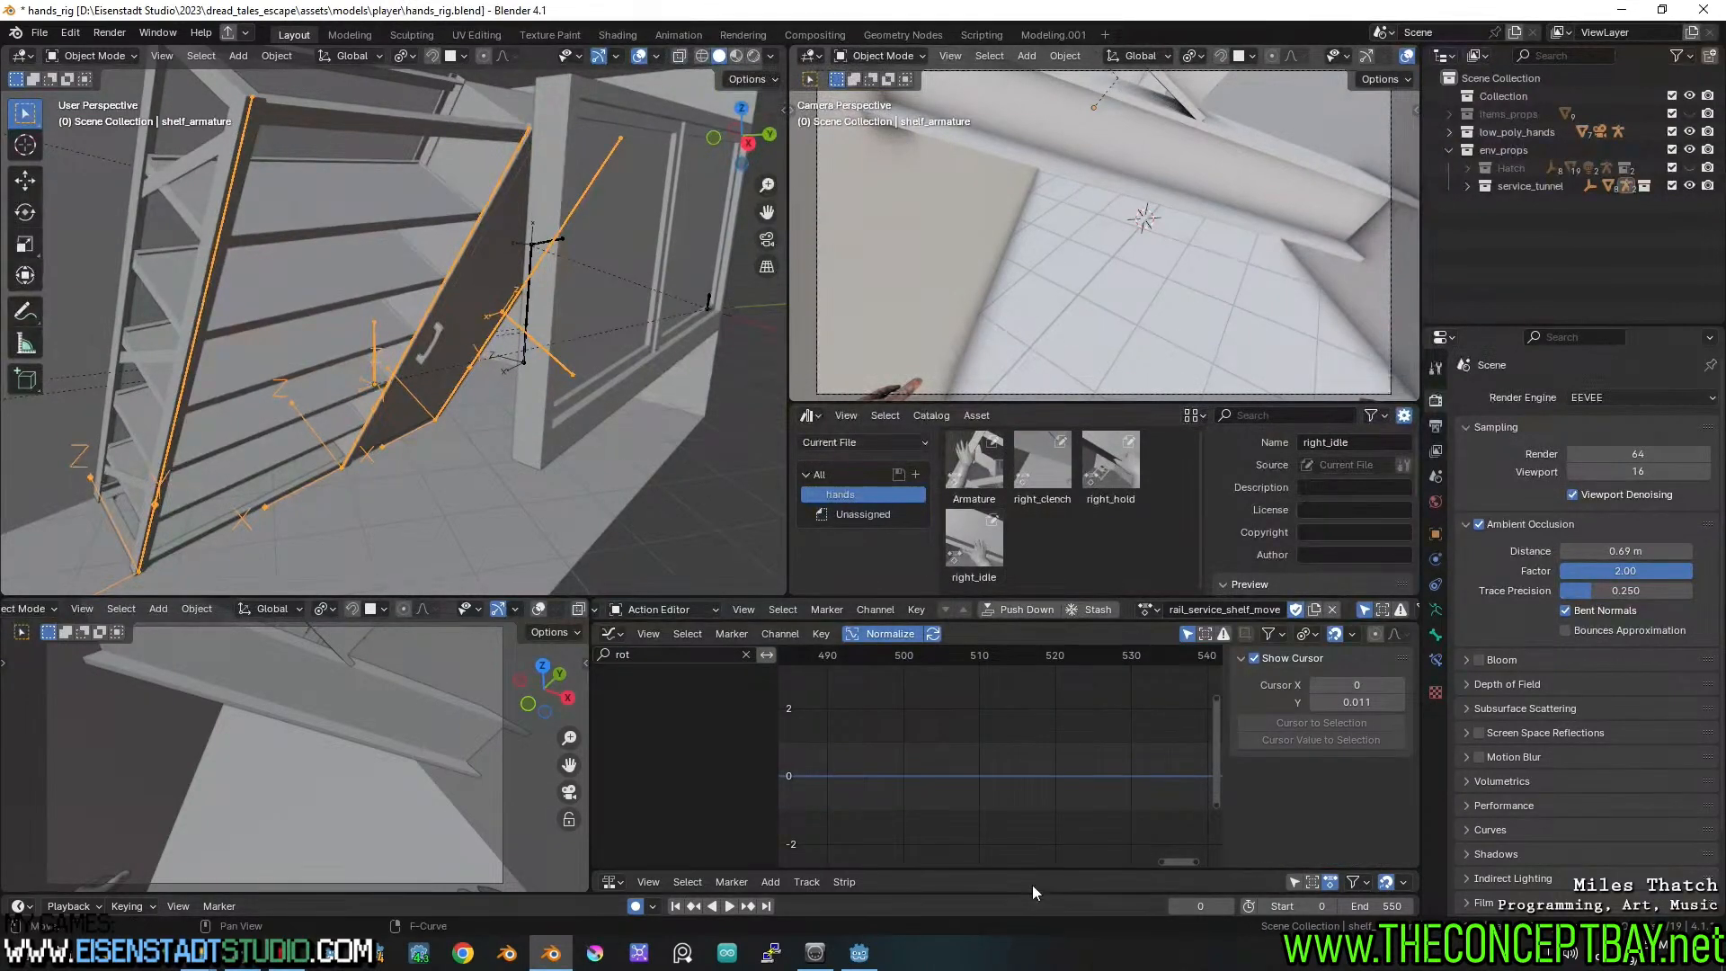
pyautogui.moveTo(1035, 867); pyautogui.dragTo(1251, 682)
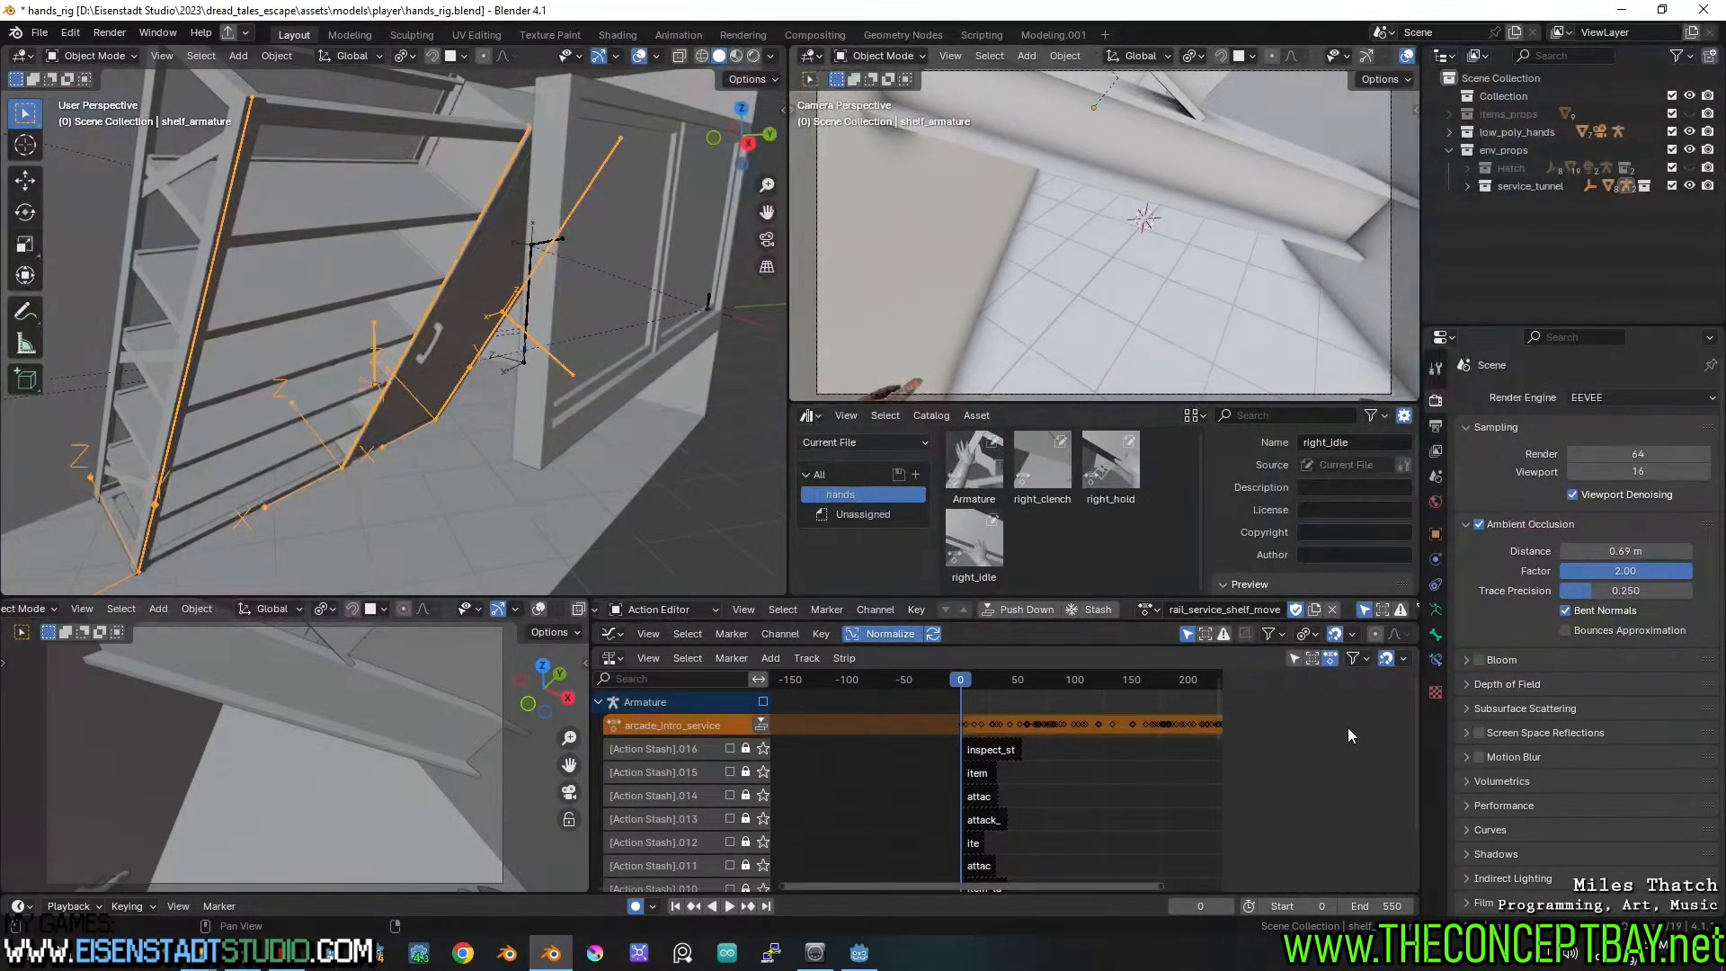
pyautogui.press('n')
pyautogui.press('n')
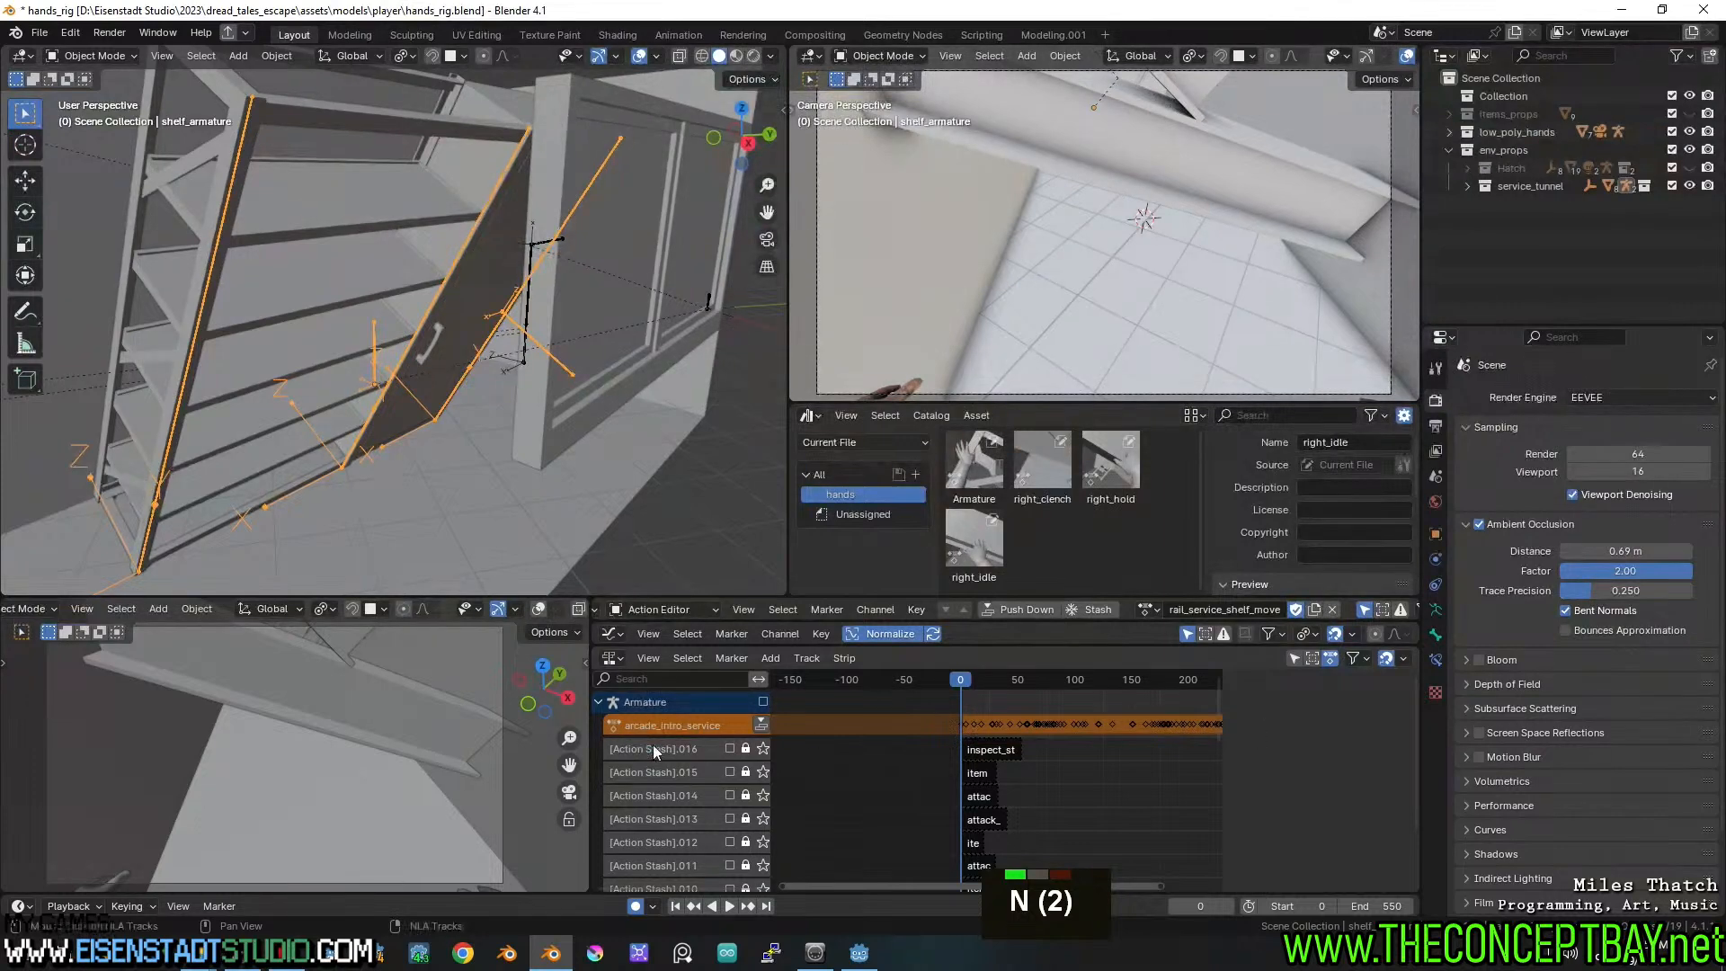
pyautogui.moveTo(996, 647); pyautogui.dragTo(935, 874)
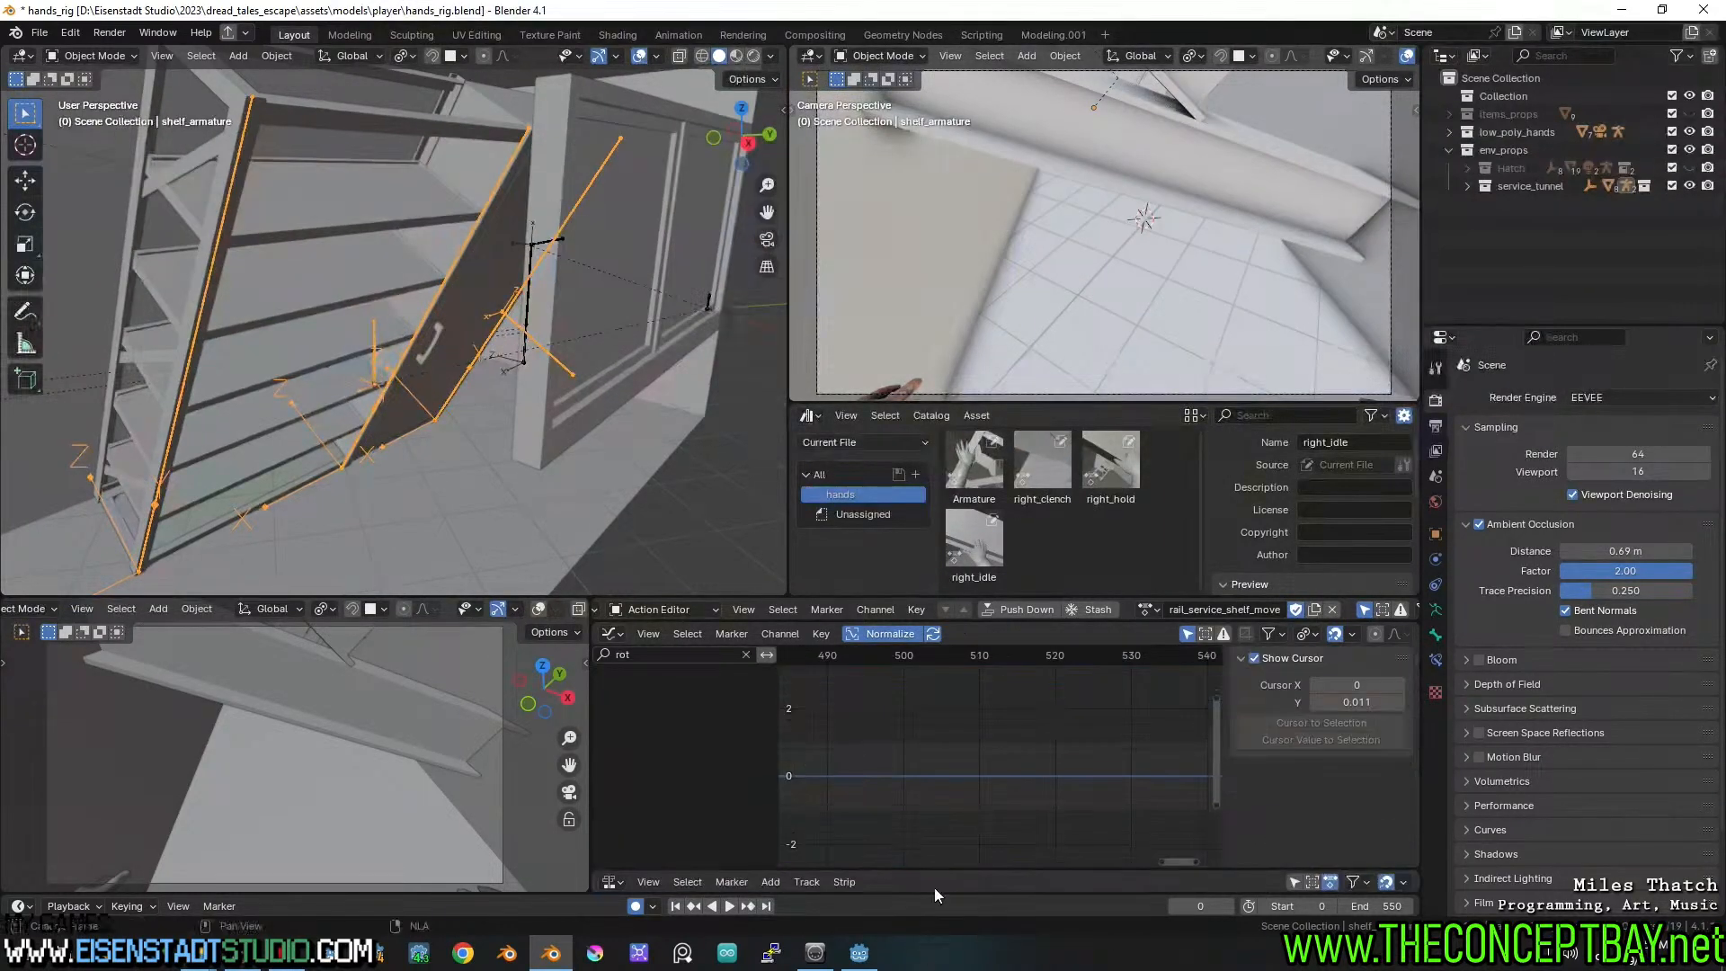
pyautogui.moveTo(1011, 621); pyautogui.dragTo(953, 874)
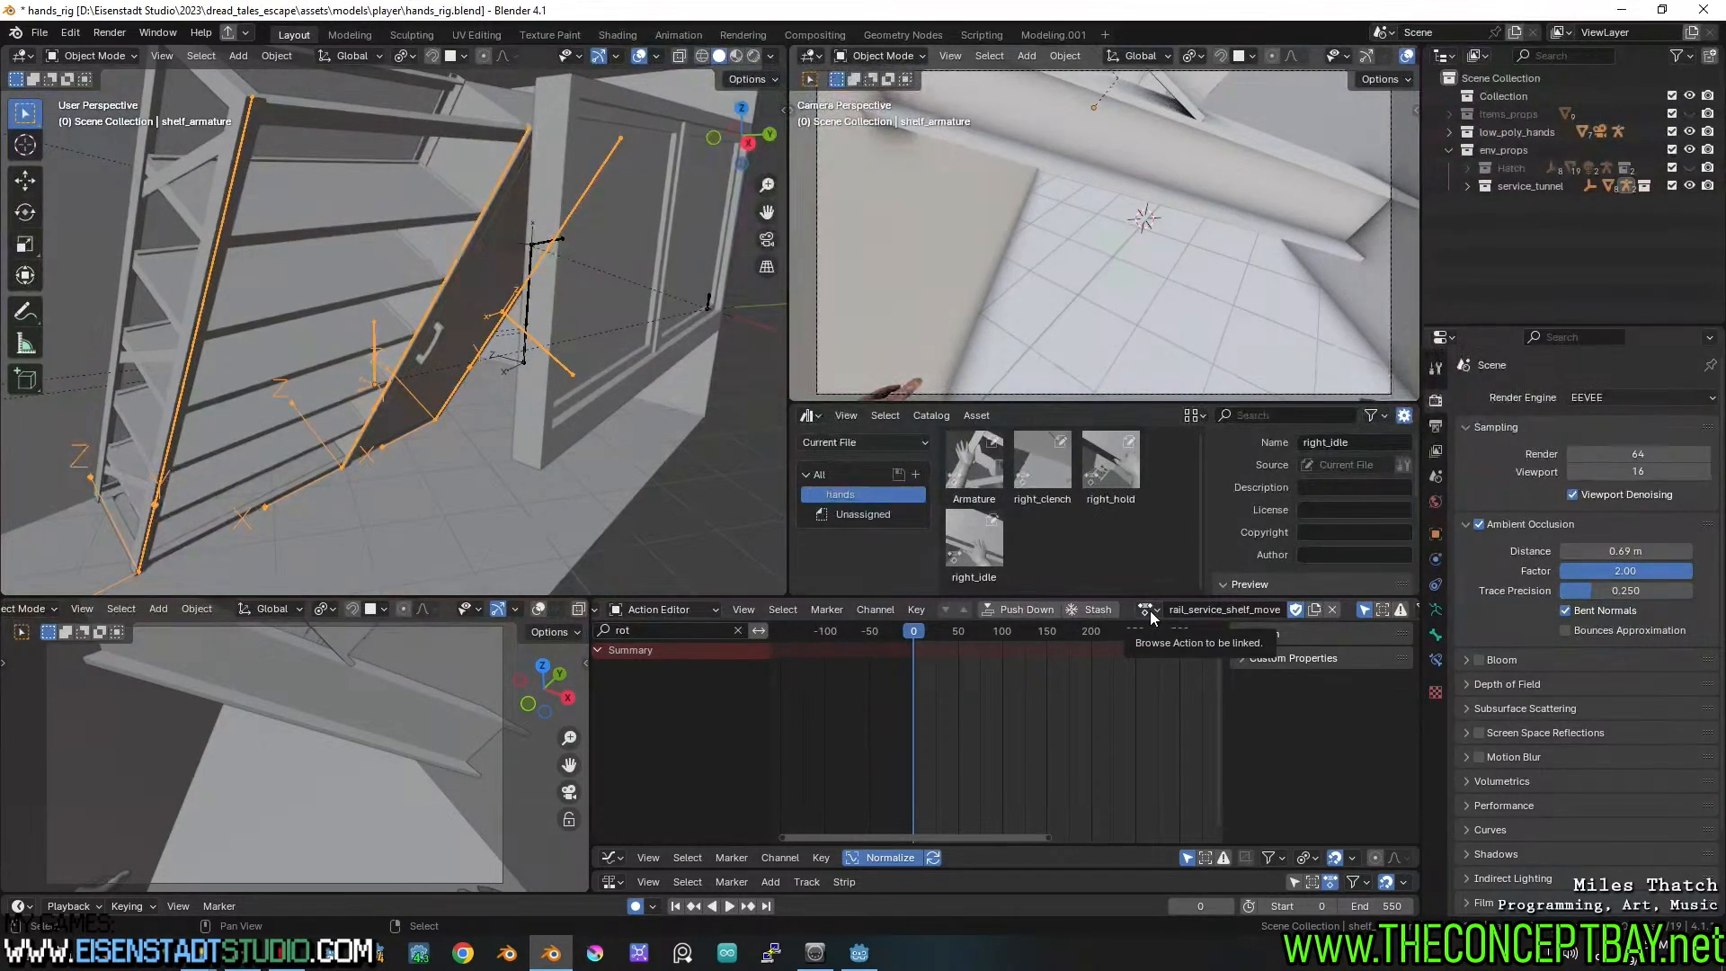
# Enlarge the NLA editor area, select the inspect_start_map strip in the uppermost stashed track and show its properties
pyautogui.moveTo(1156, 850); pyautogui.dragTo(1152, 620)
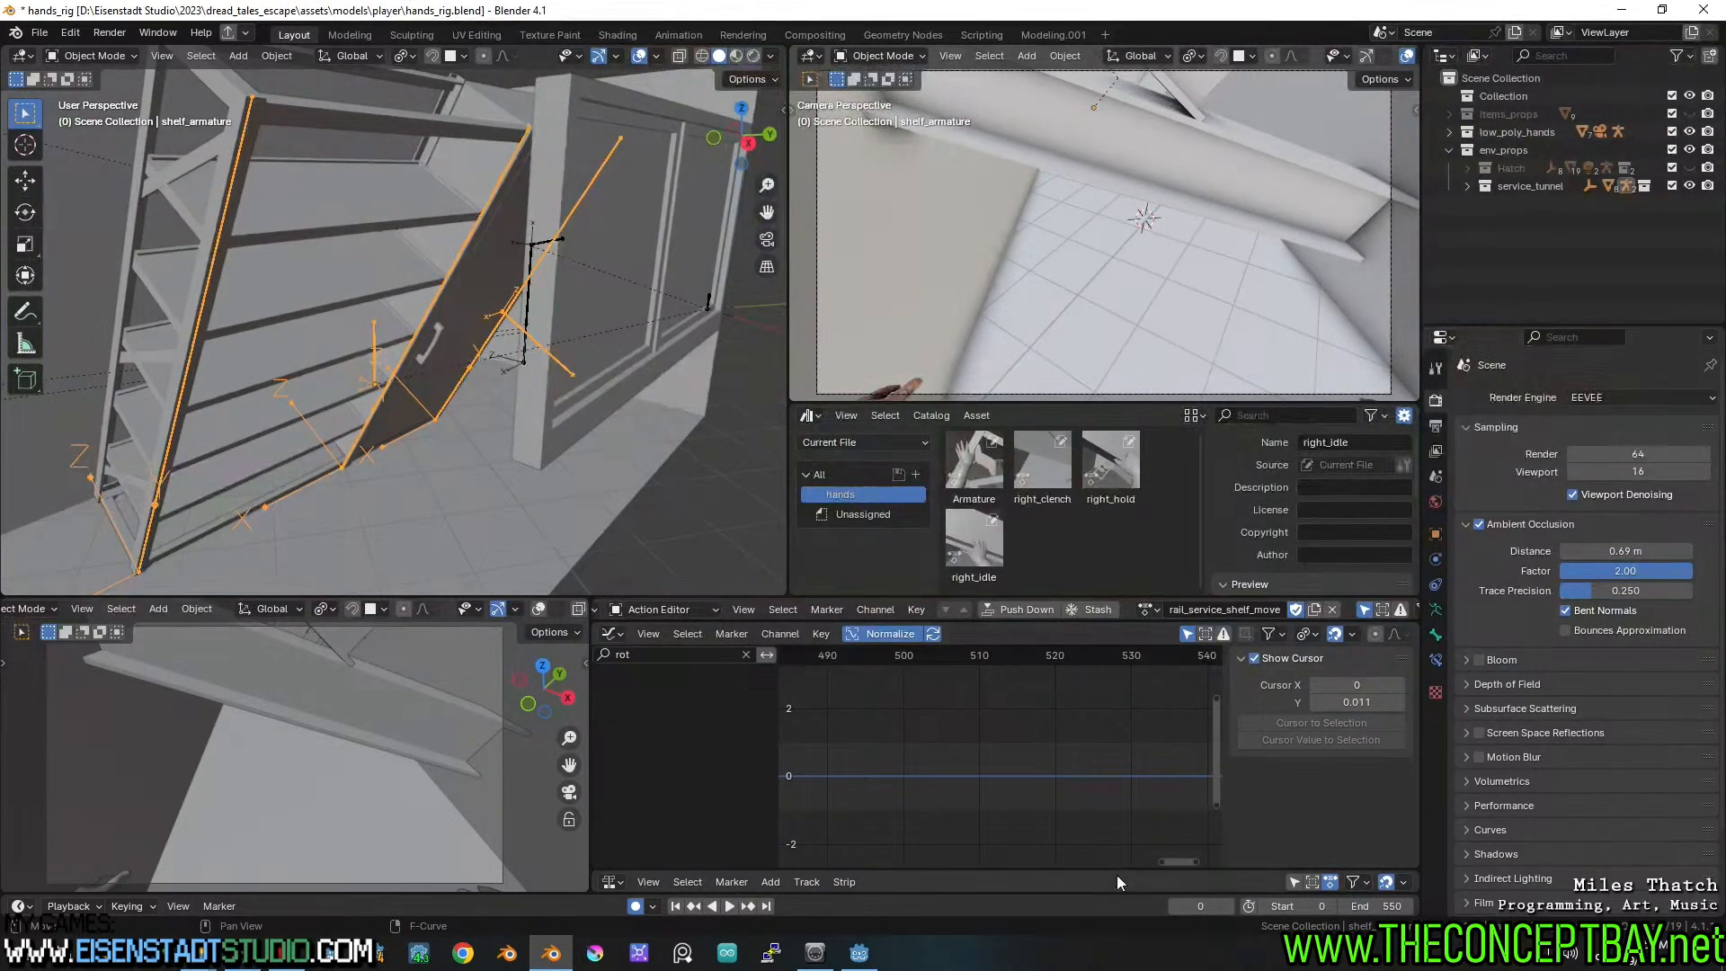
pyautogui.moveTo(1118, 869); pyautogui.dragTo(1137, 597)
pyautogui.click(989, 749)
pyautogui.press('n')
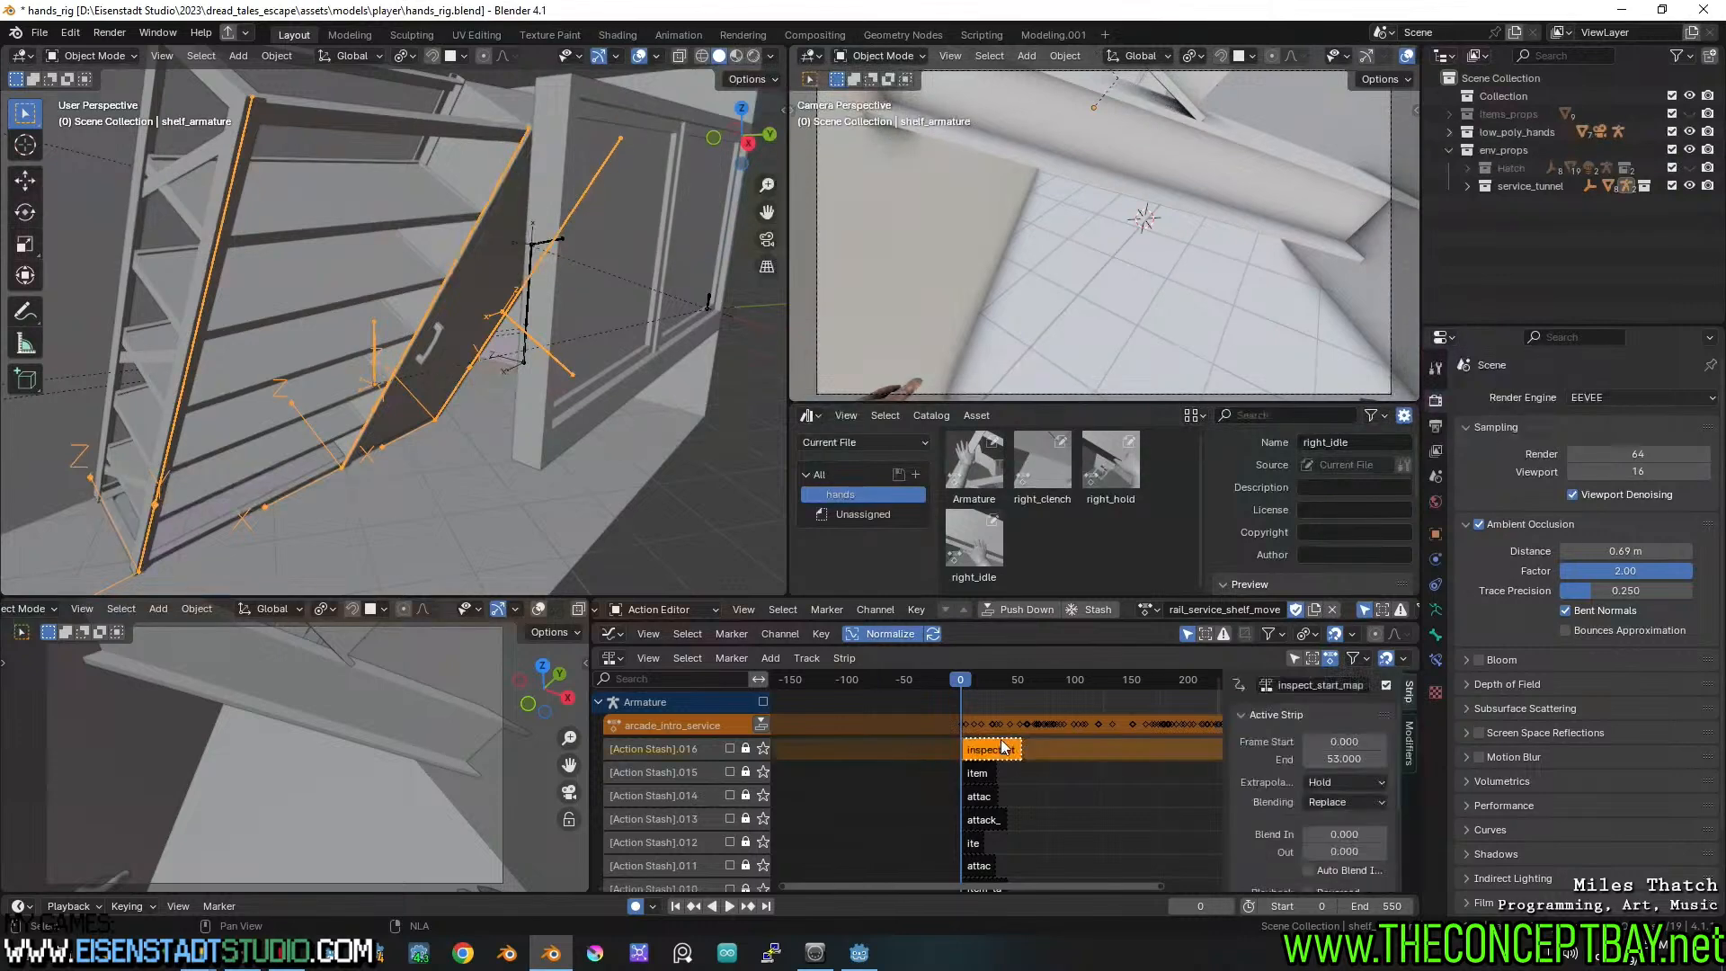
# Examine the selected strip's playback, action clip and frame range settings and the modifiers available for it
pyautogui.scroll(-4, 1411, 757)
pyautogui.scroll(-10, 1339, 778)
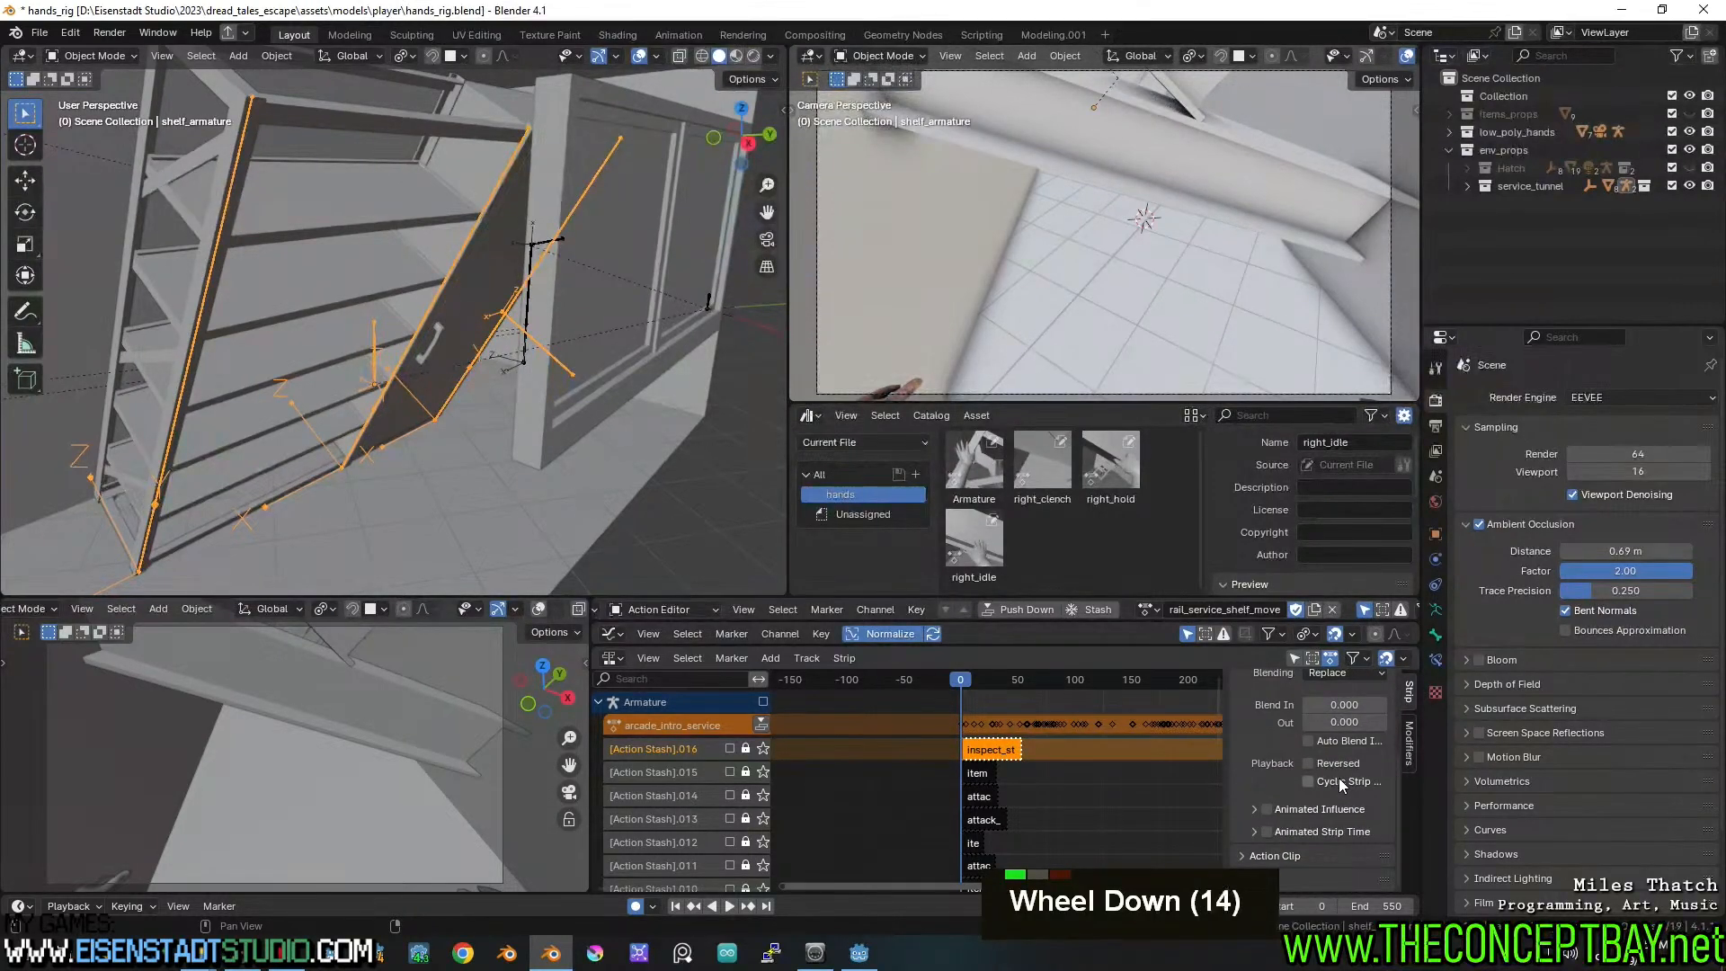
pyautogui.scroll(-5, 1270, 811)
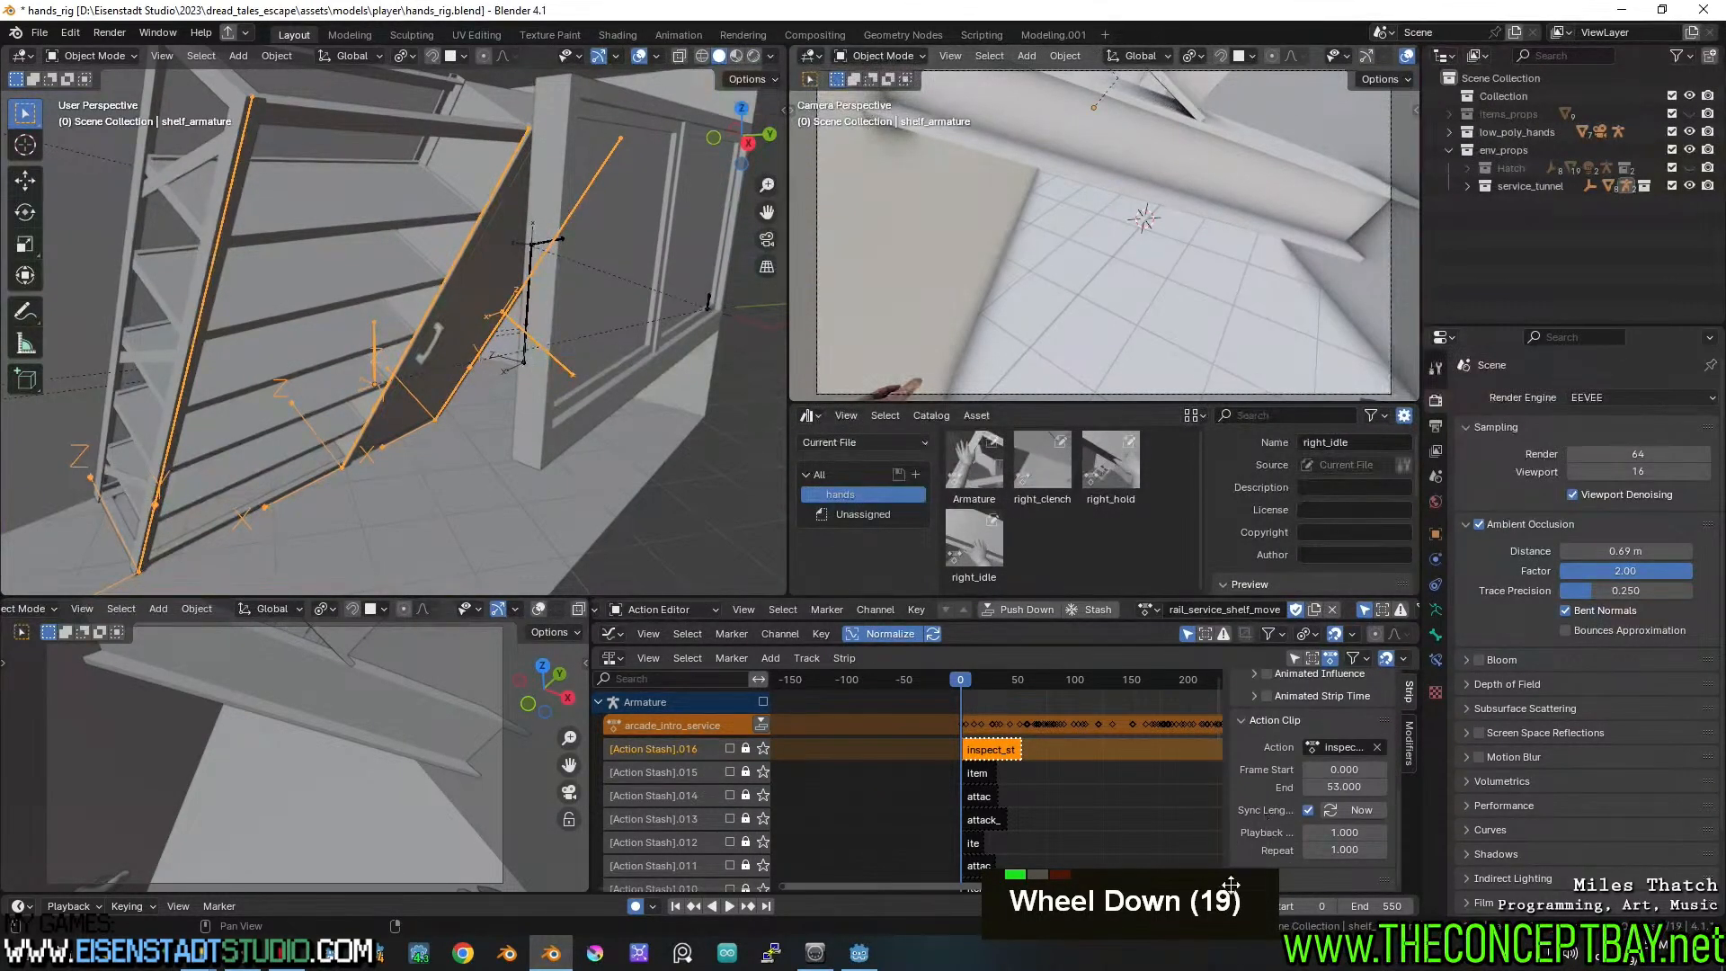
pyautogui.scroll(-5, 1278, 816)
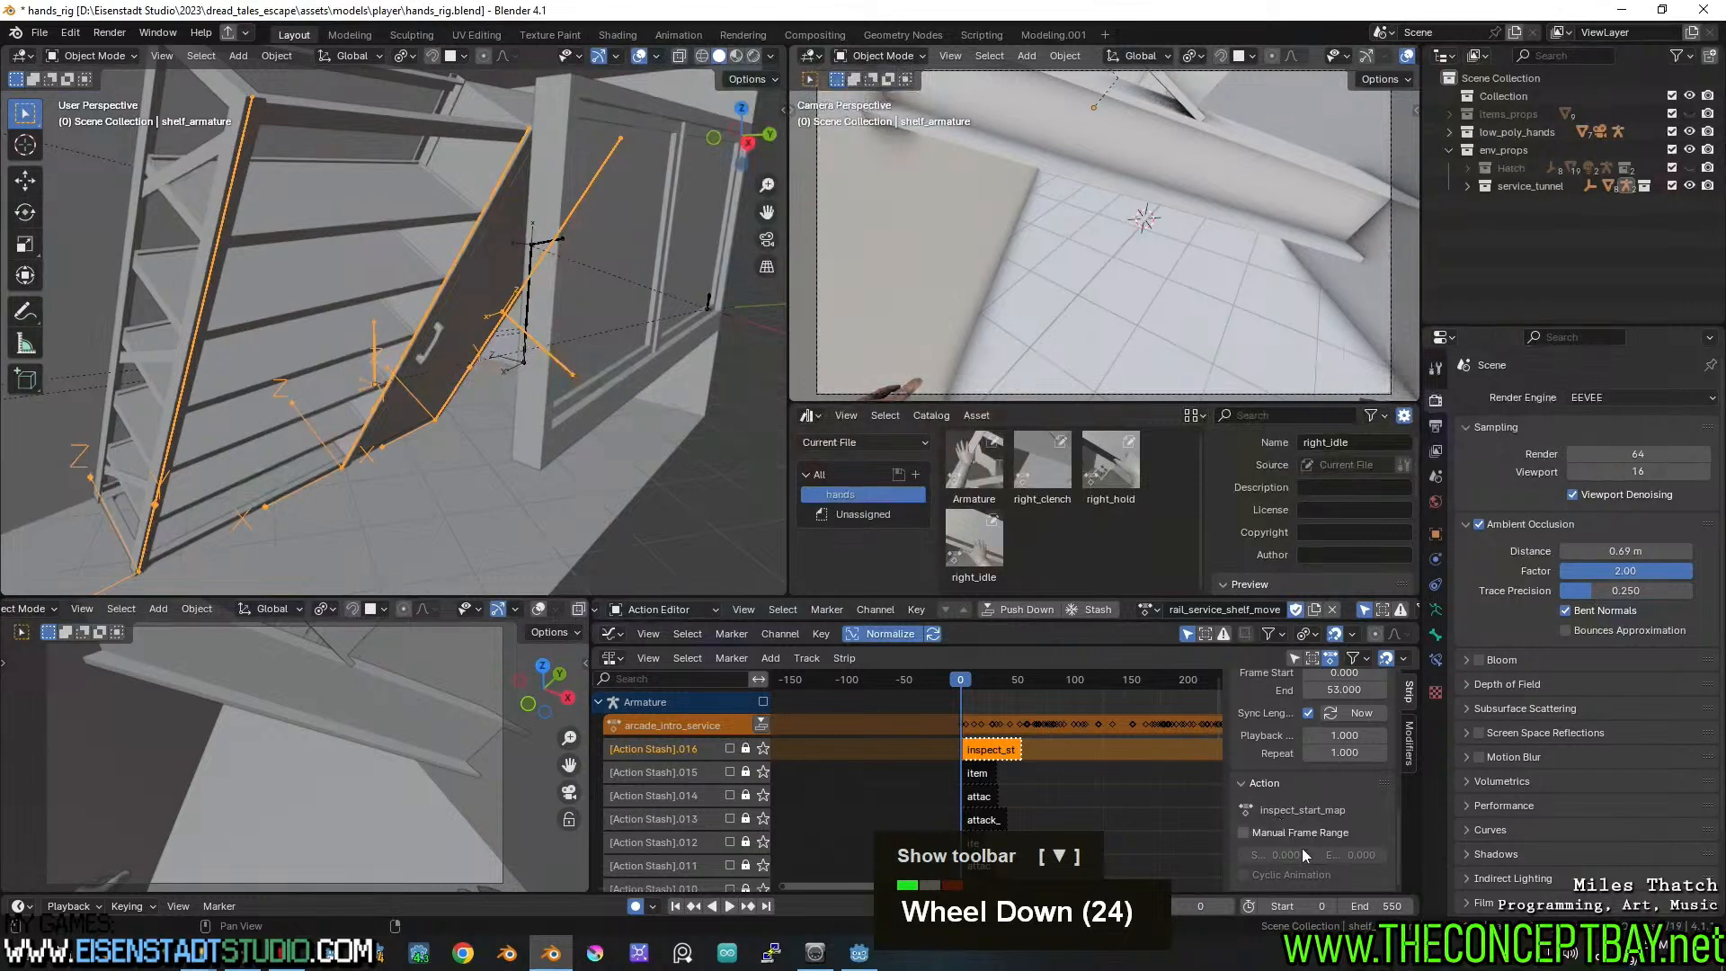
pyautogui.scroll(4, 1317, 809)
pyautogui.scroll(7, 1254, 824)
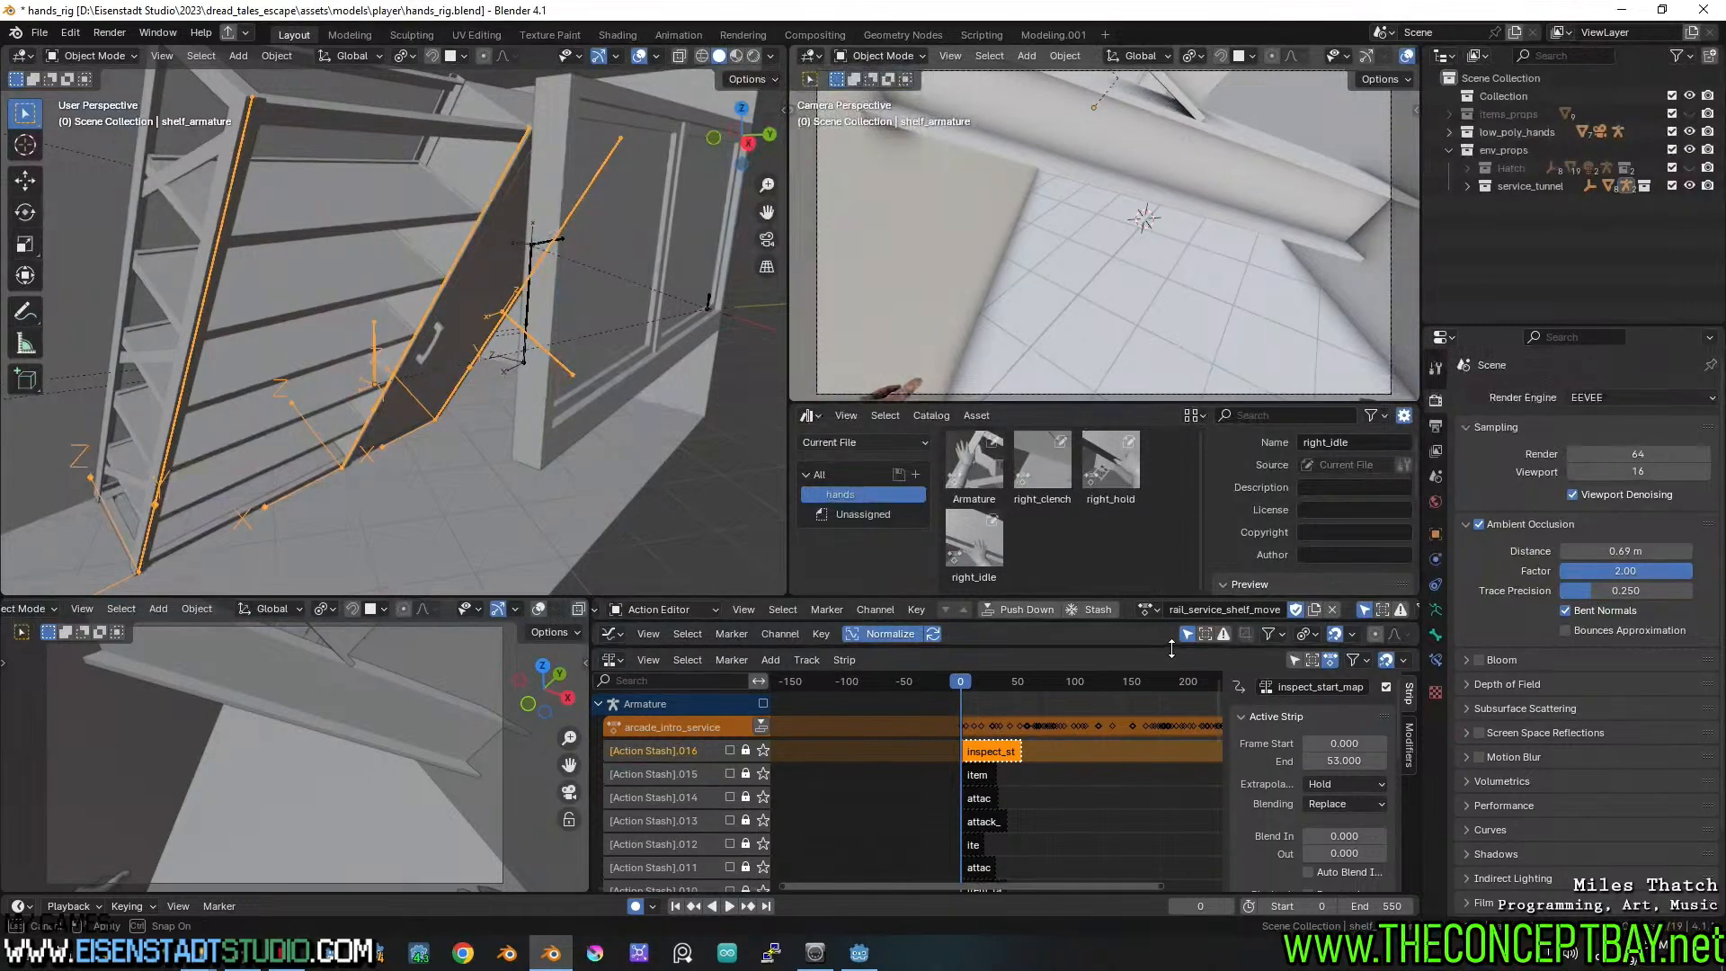
pyautogui.click(1410, 756)
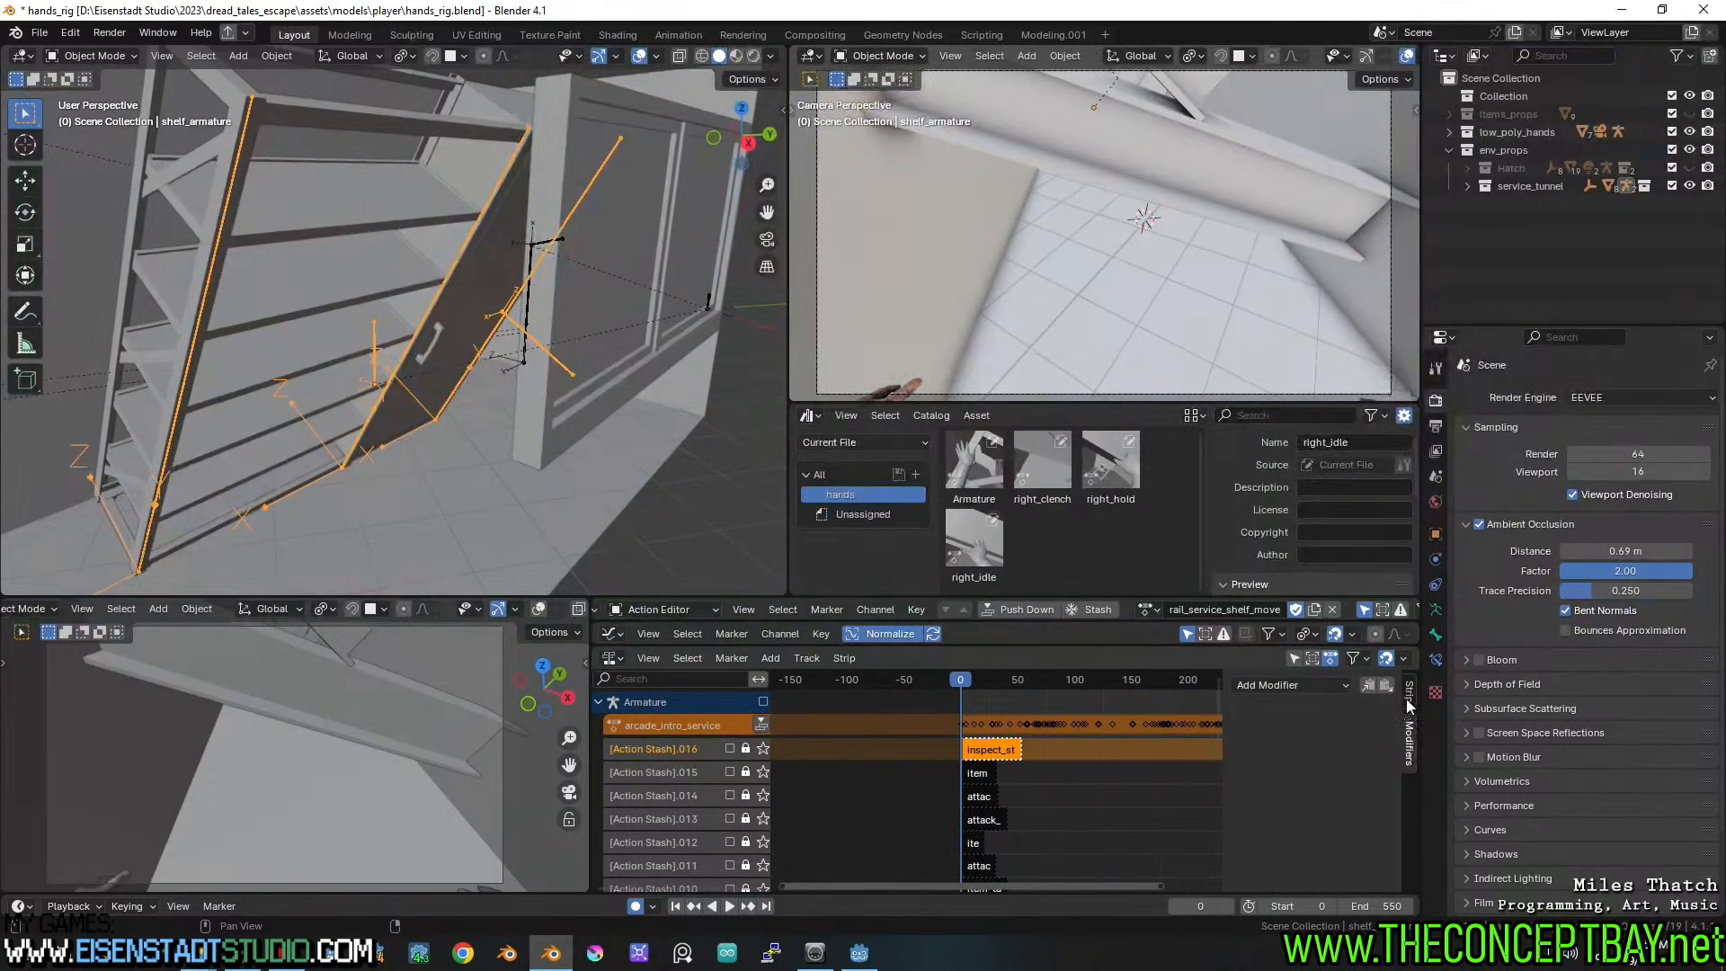
pyautogui.click(1302, 686)
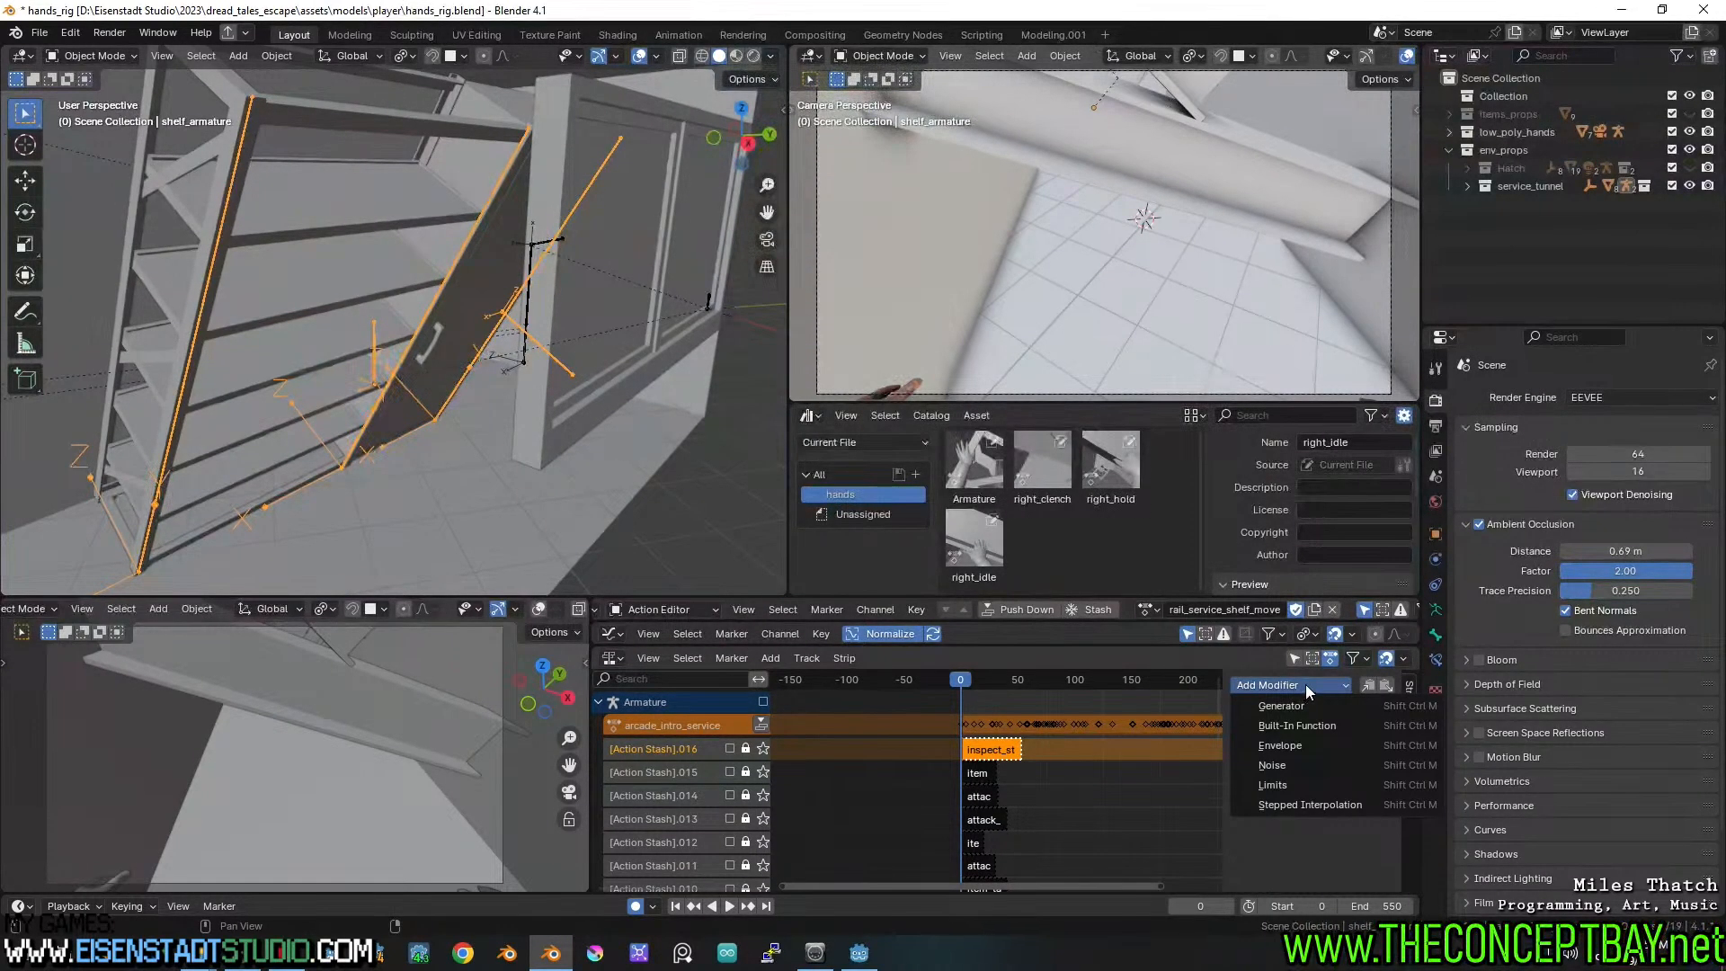
# Dismiss the strip modifier choices and collapse the NLA and Graph editor areas to enlarge the Action Editor
pyautogui.rightClick(1310, 682)
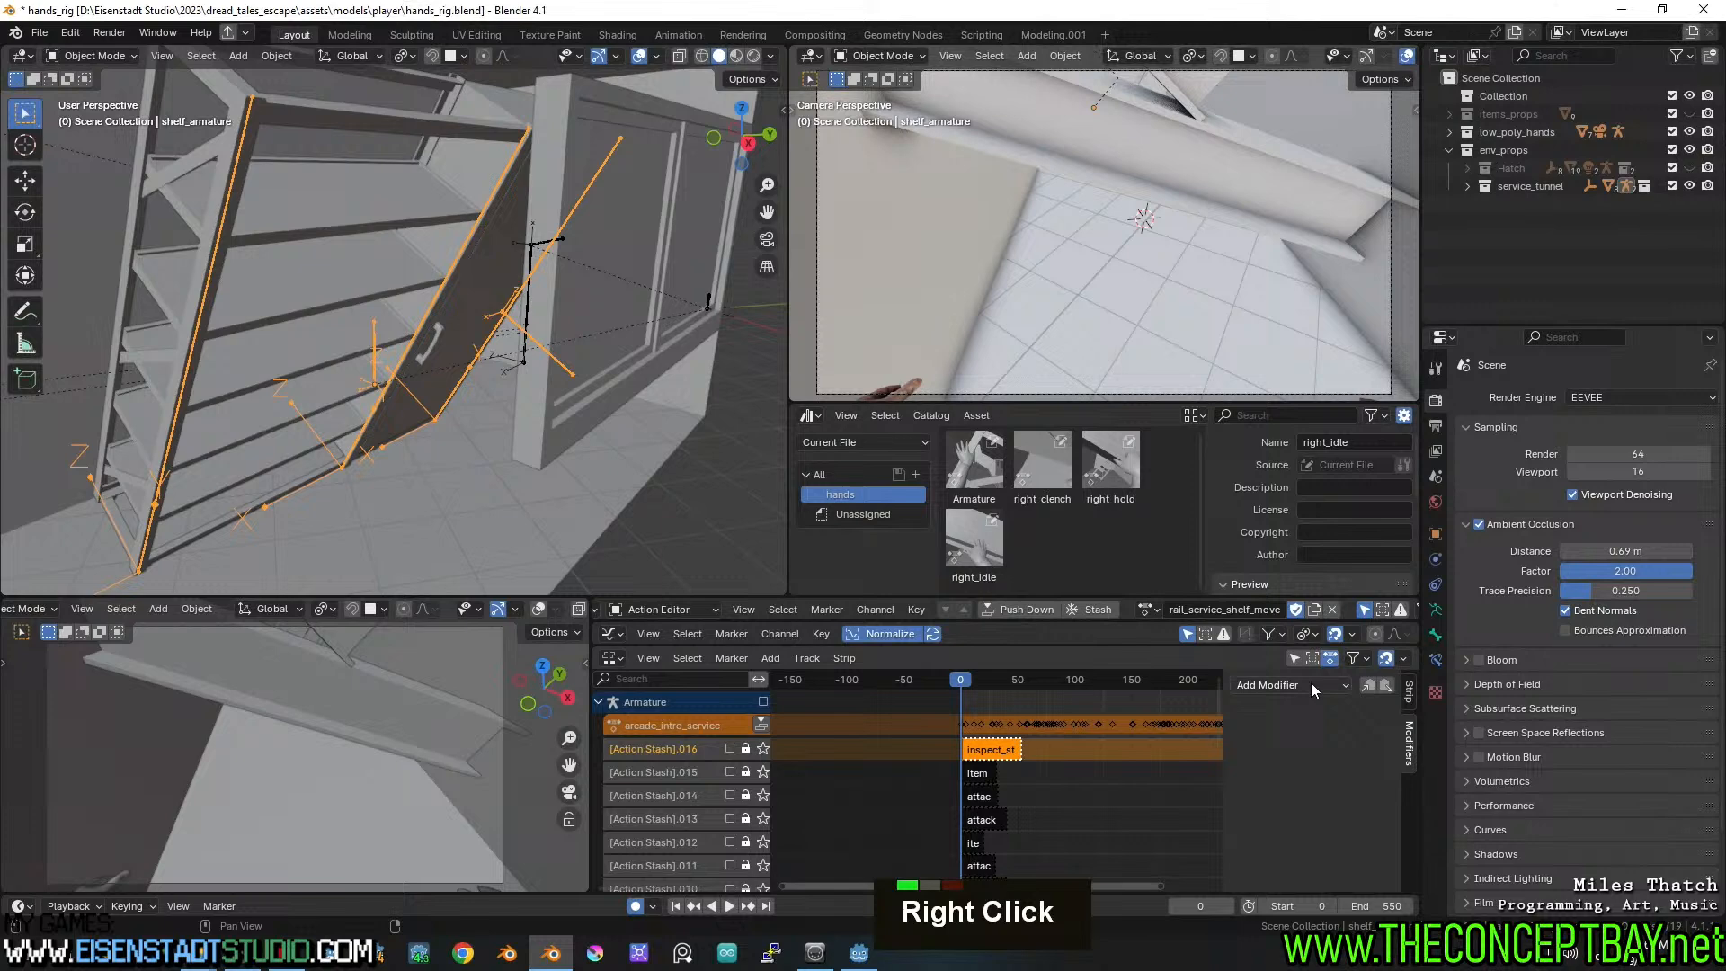
pyautogui.click(1409, 694)
pyautogui.moveTo(1209, 646); pyautogui.dragTo(1200, 870)
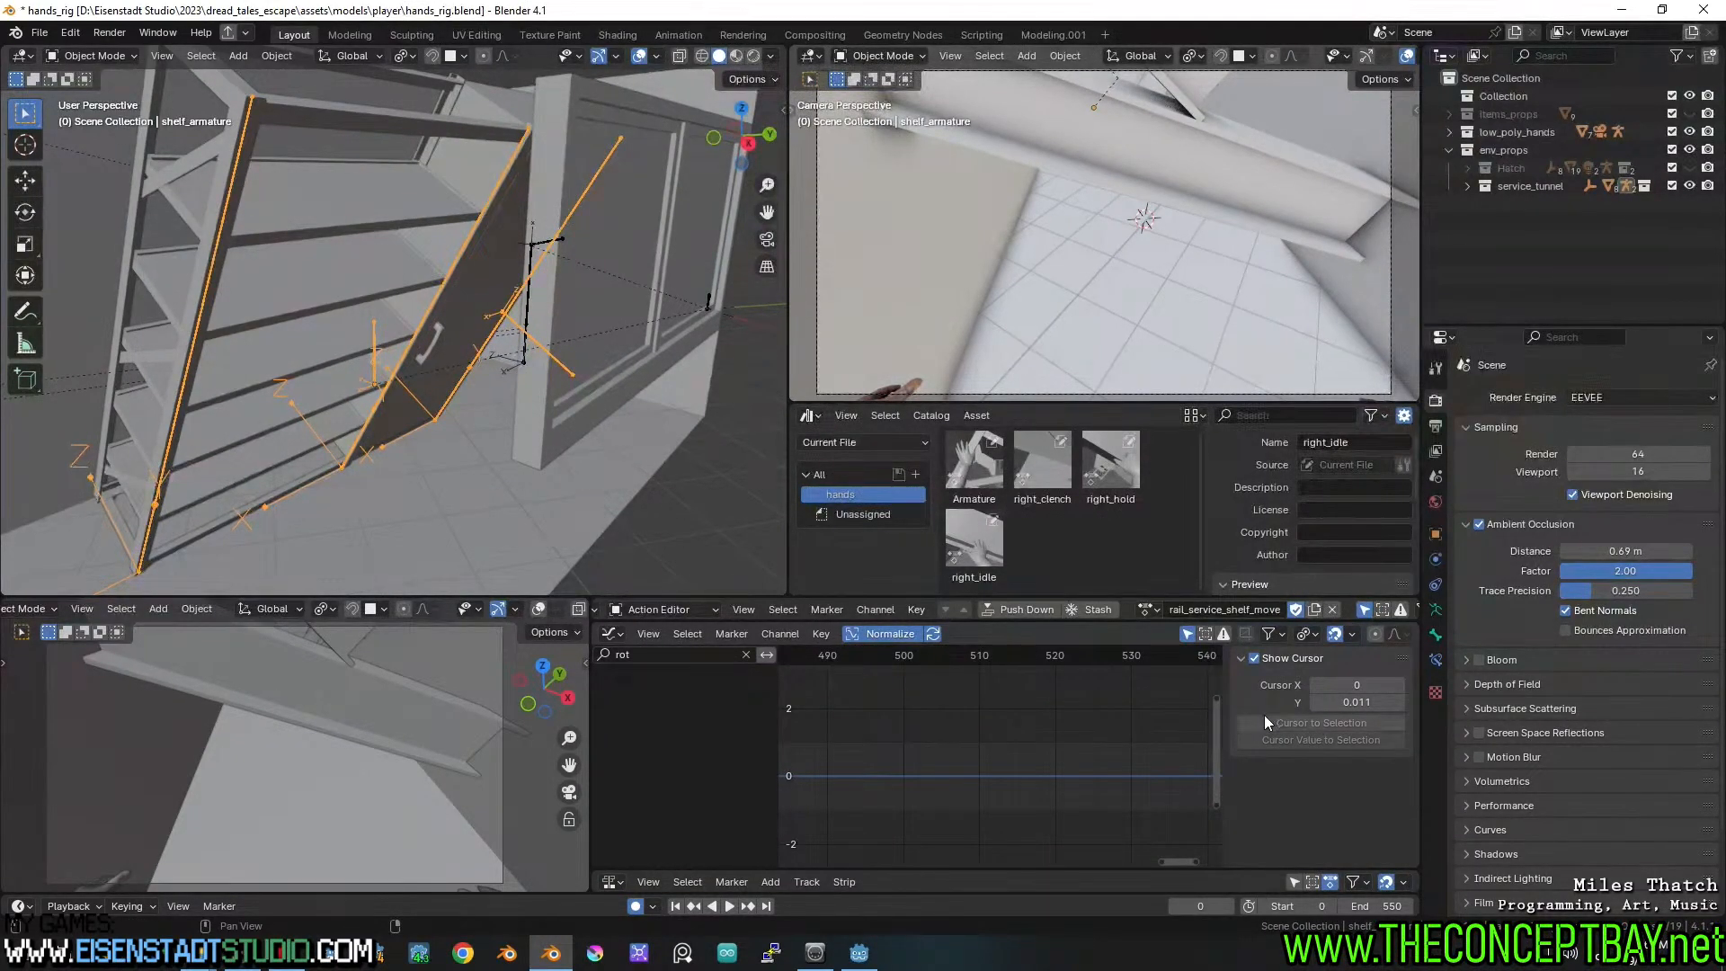
pyautogui.moveTo(1166, 622); pyautogui.dragTo(1166, 847)
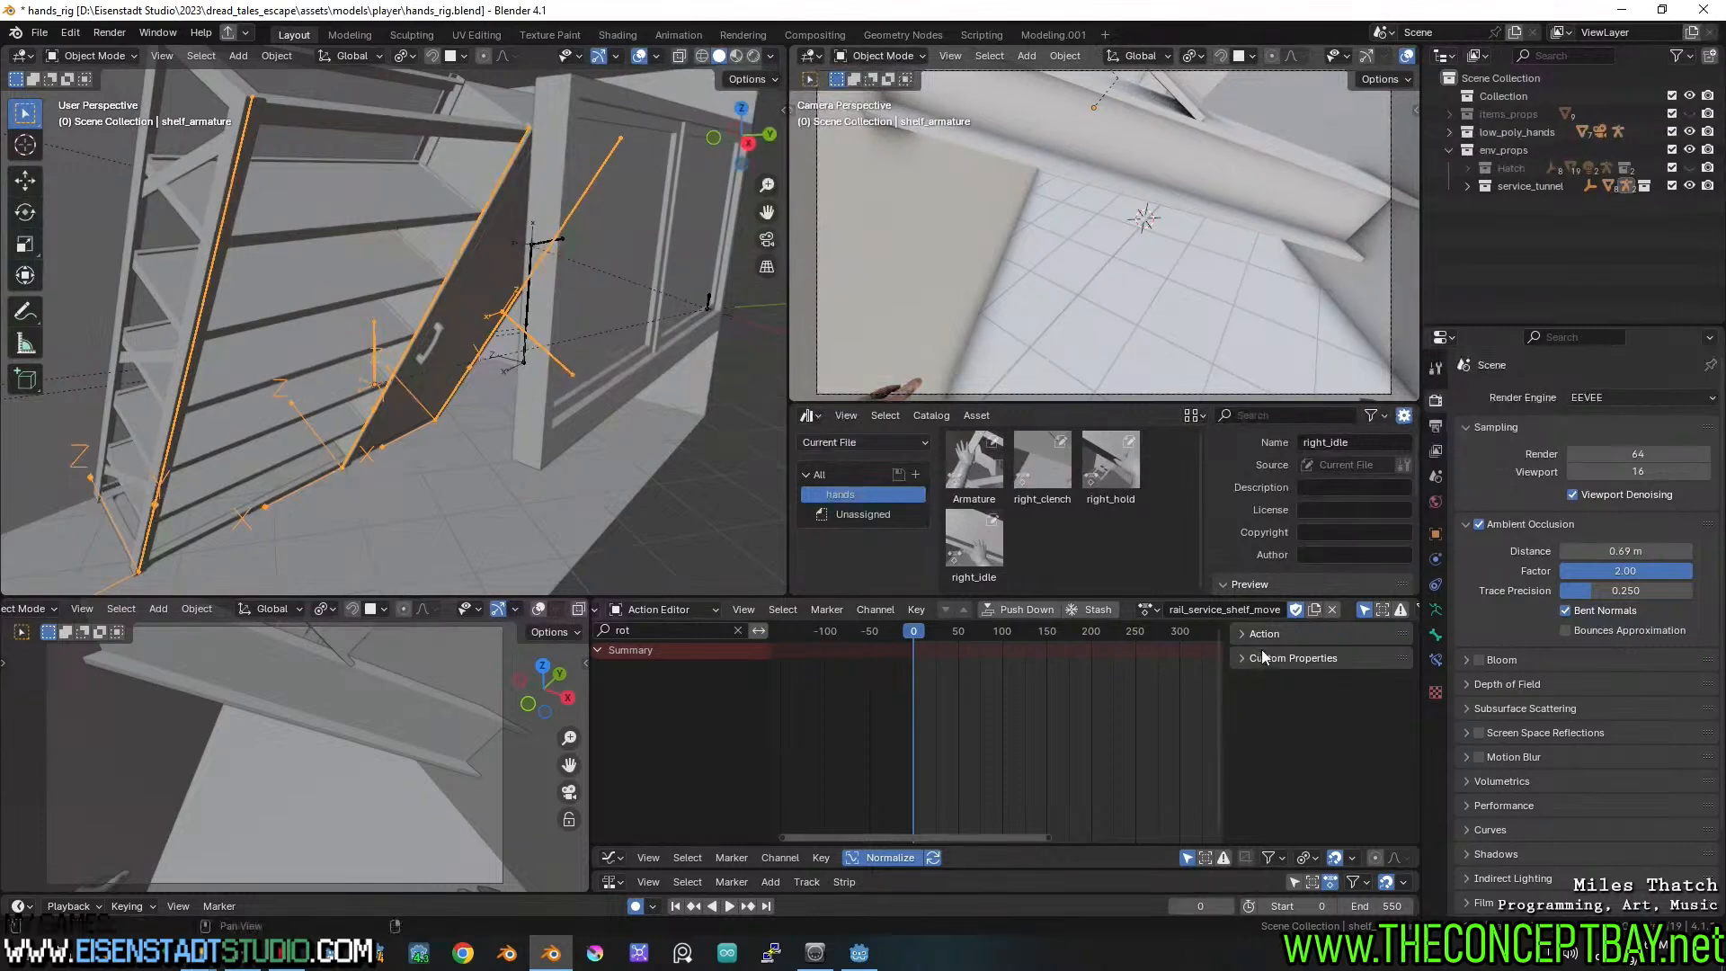
# Expand the action's custom properties, switch the shelf armature to Pose Mode and show the pose asset options
pyautogui.click(1260, 757)
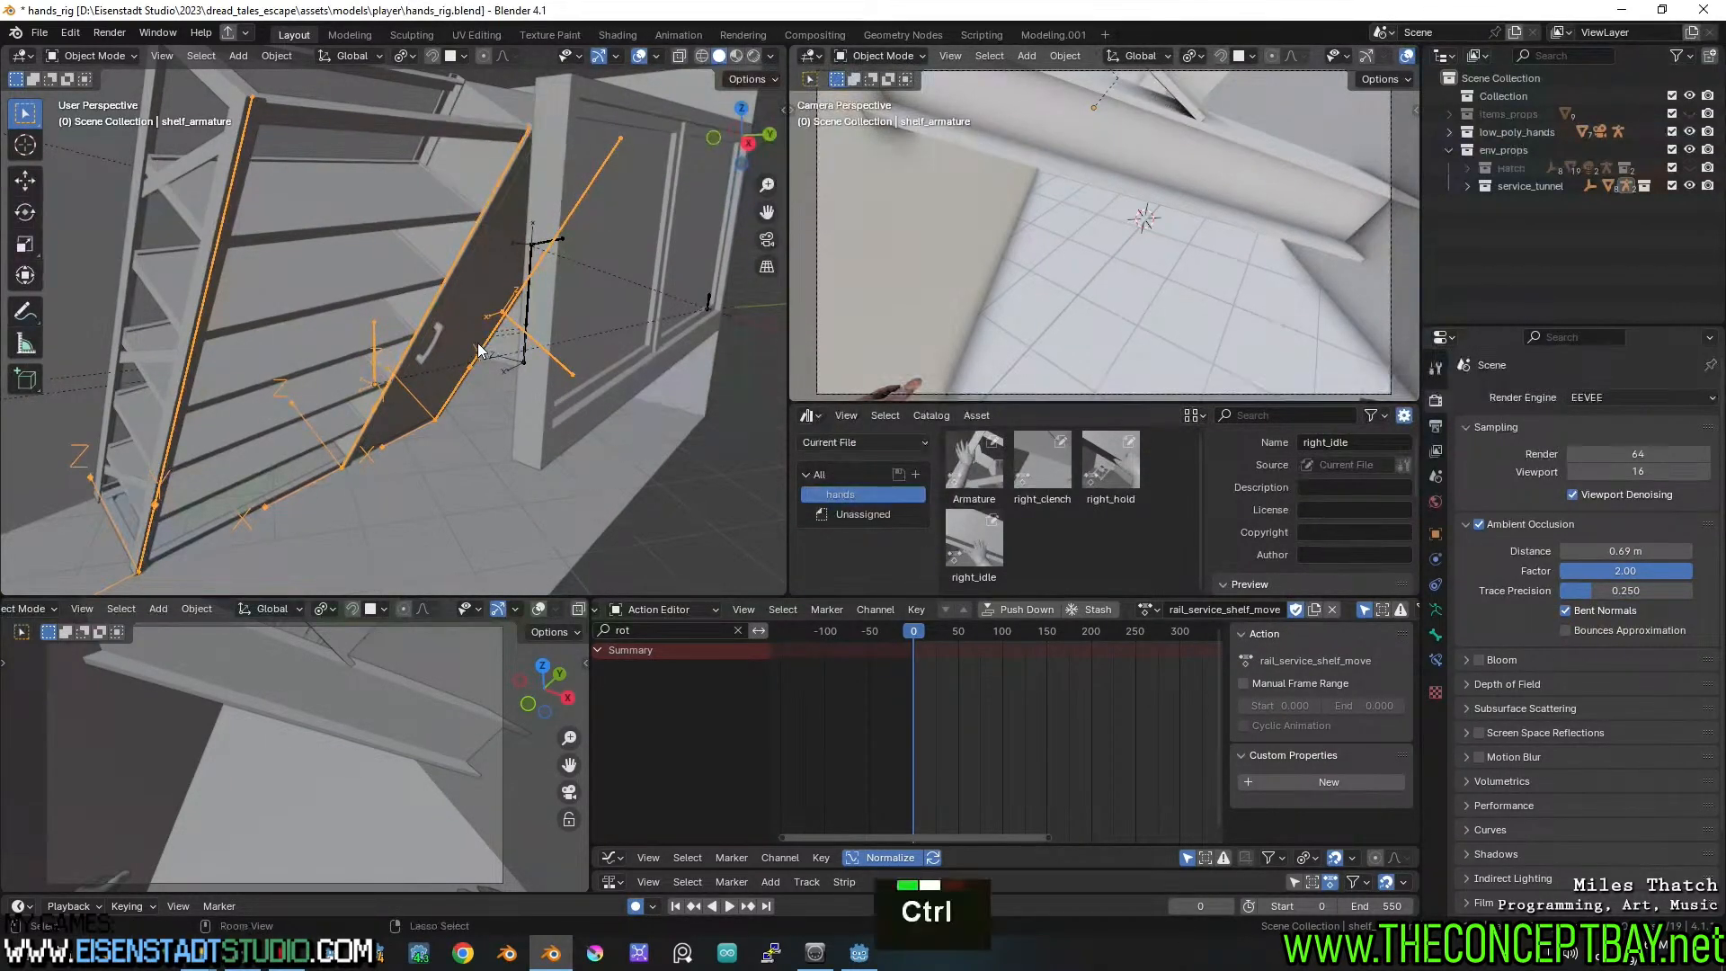
pyautogui.hotkey('ctrl', 'Tab')
pyautogui.scroll(-3, 1249, 731)
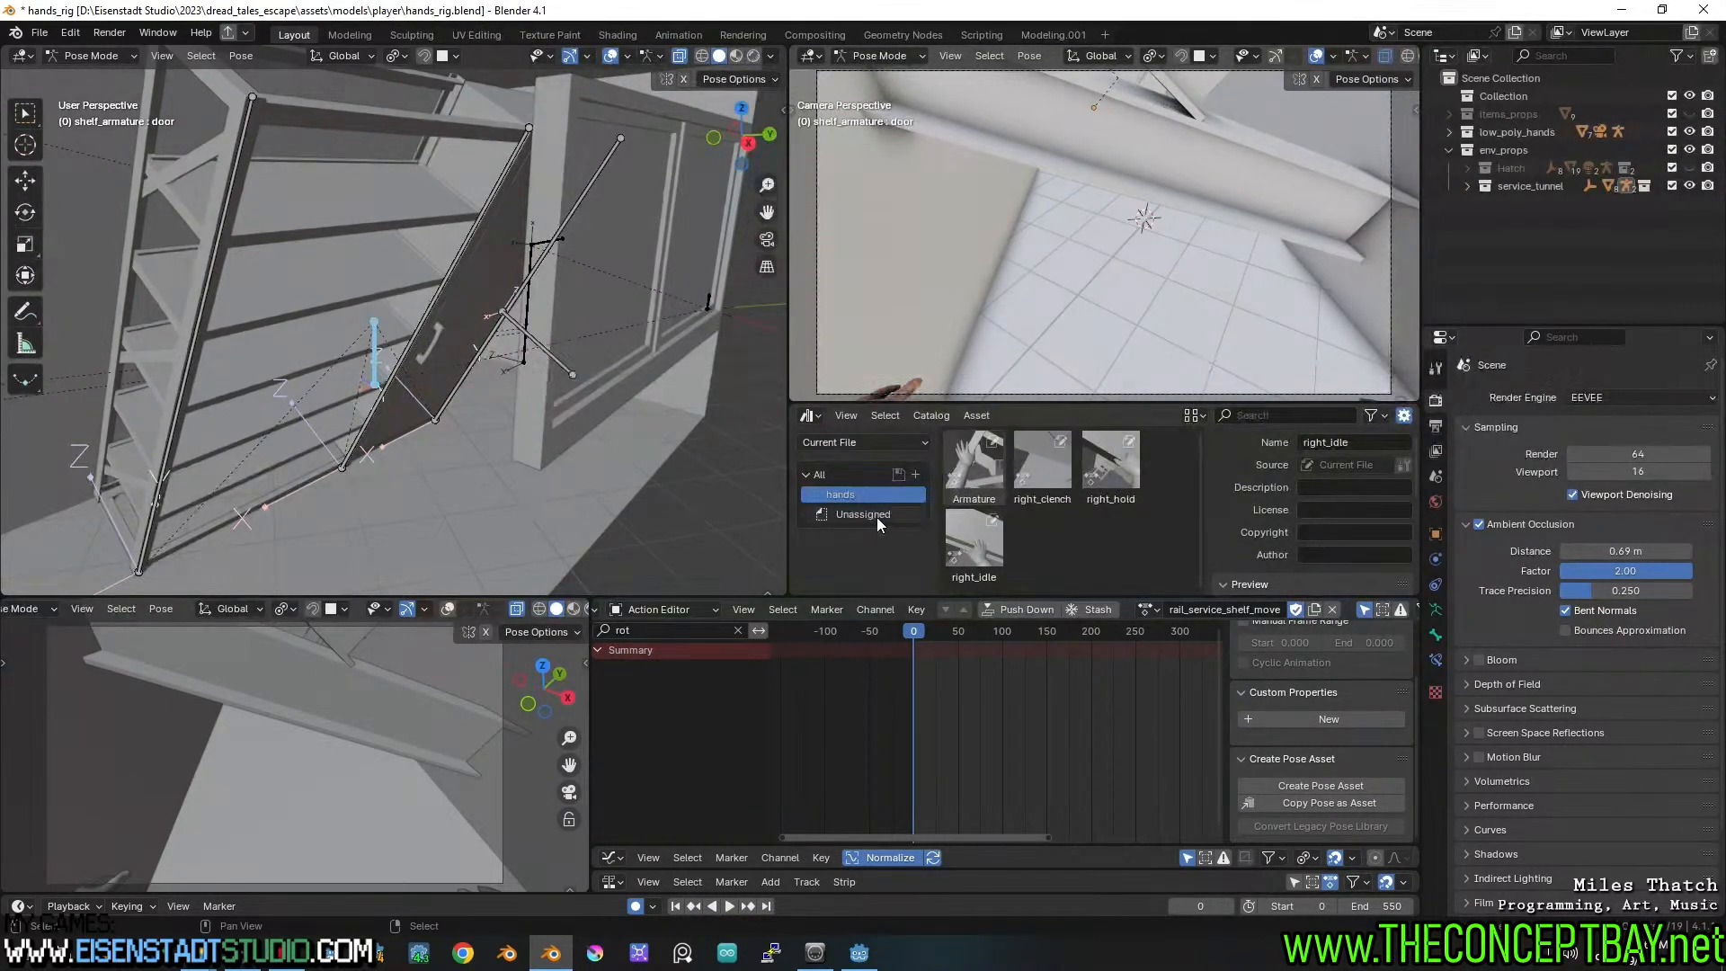
# Show the assets of all libraries and look through the catalog tree, the Hair sub-catalogs and the catalog commands
pyautogui.click(874, 443)
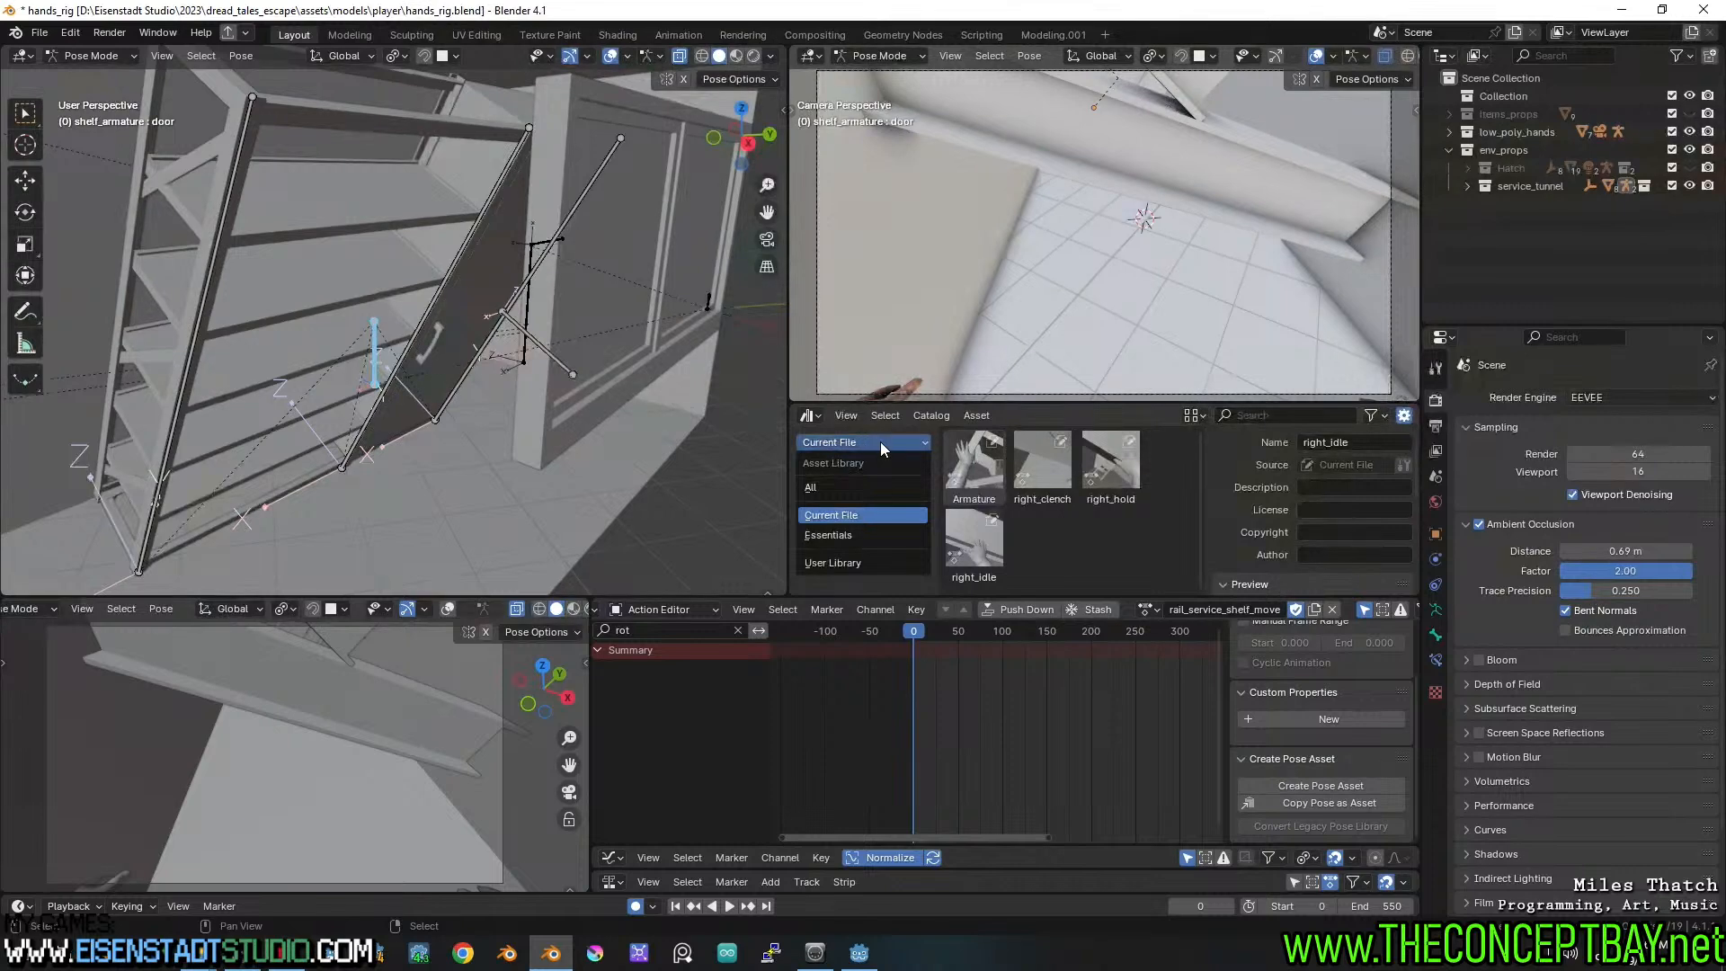
pyautogui.click(852, 482)
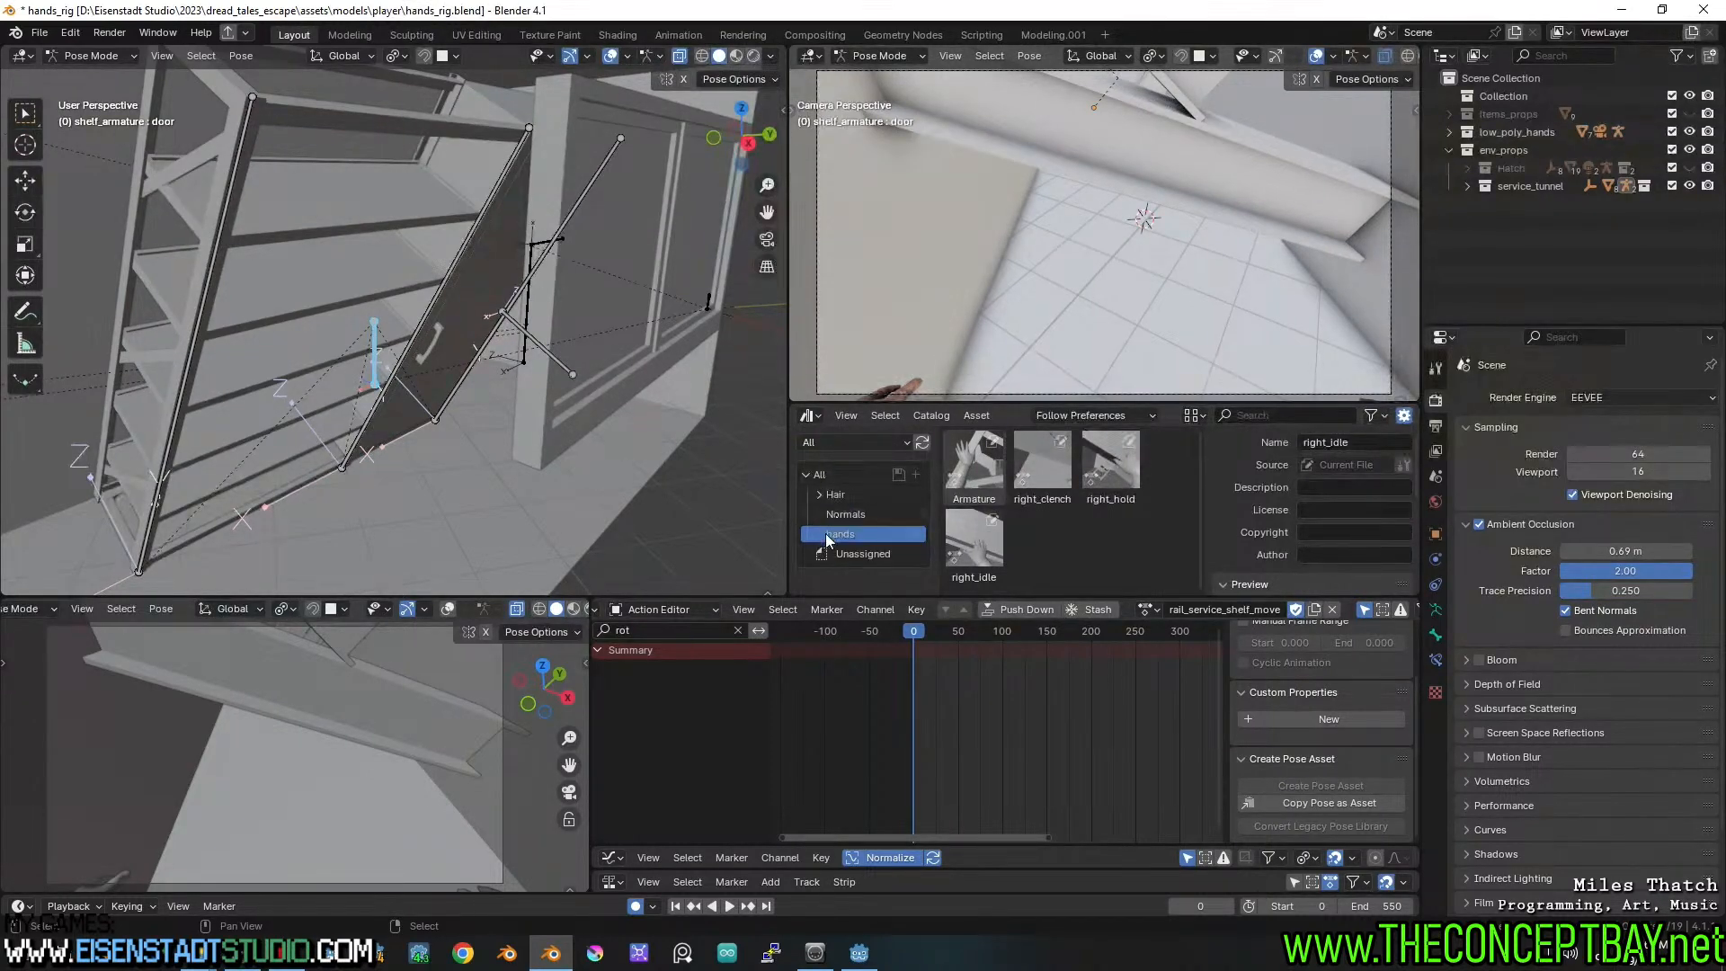
pyautogui.click(832, 474)
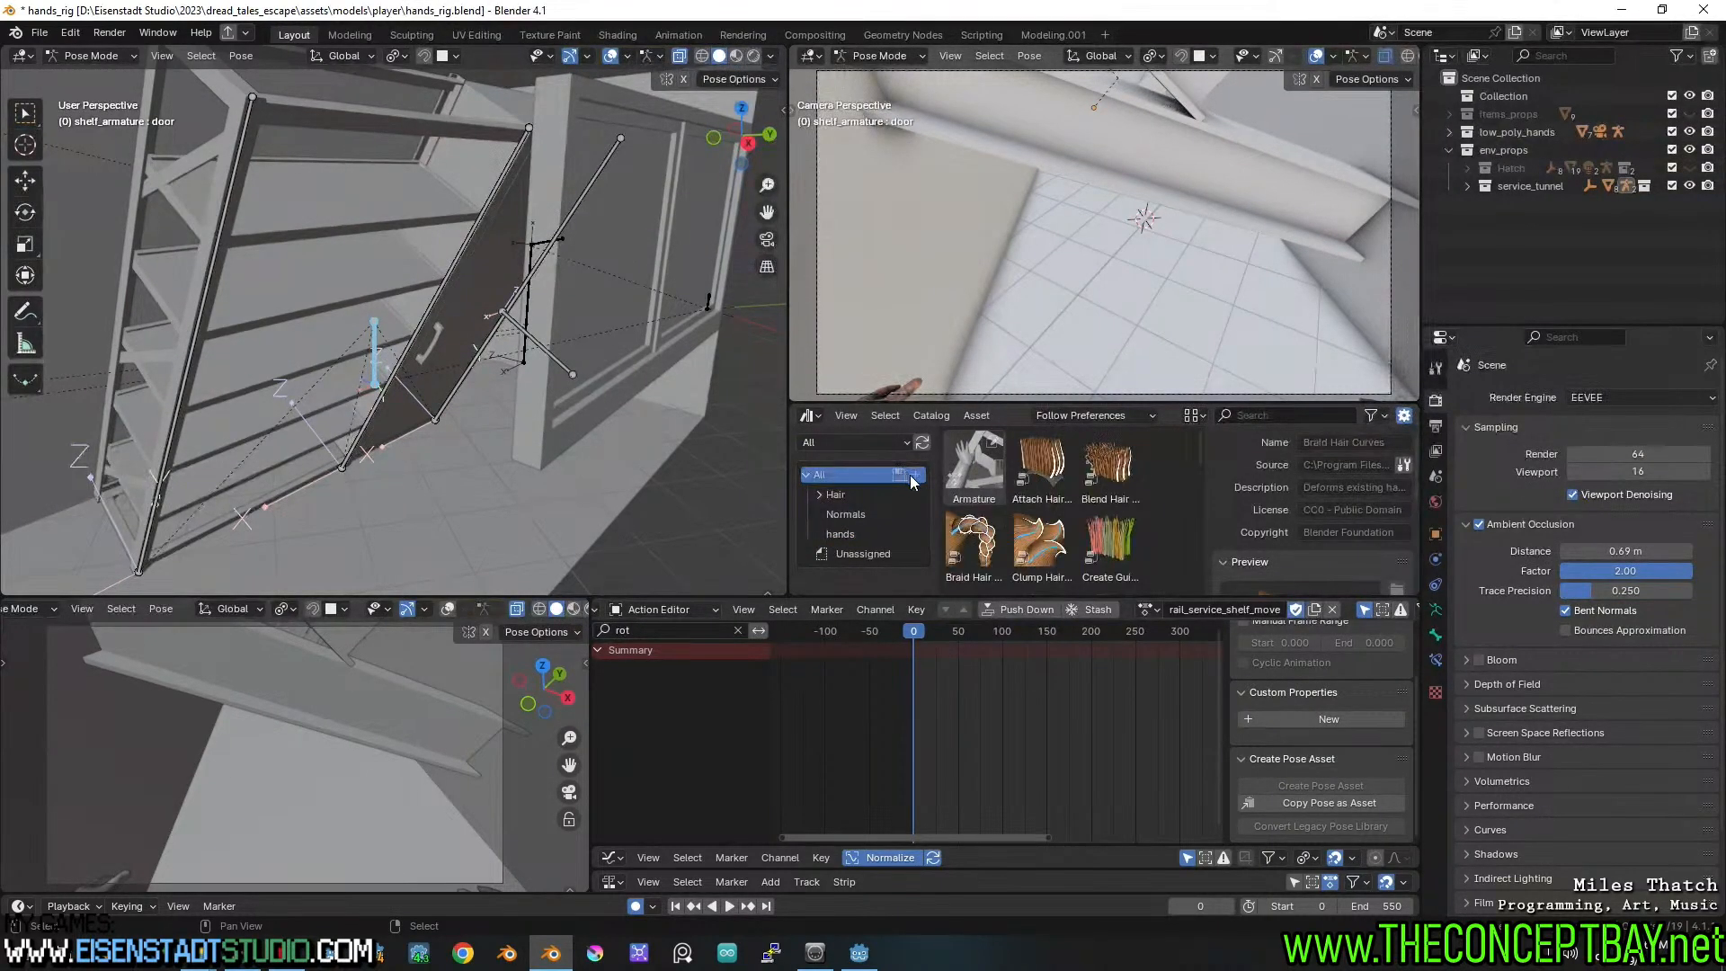
pyautogui.click(820, 495)
pyautogui.doubleClick(822, 494)
pyautogui.rightClick(831, 473)
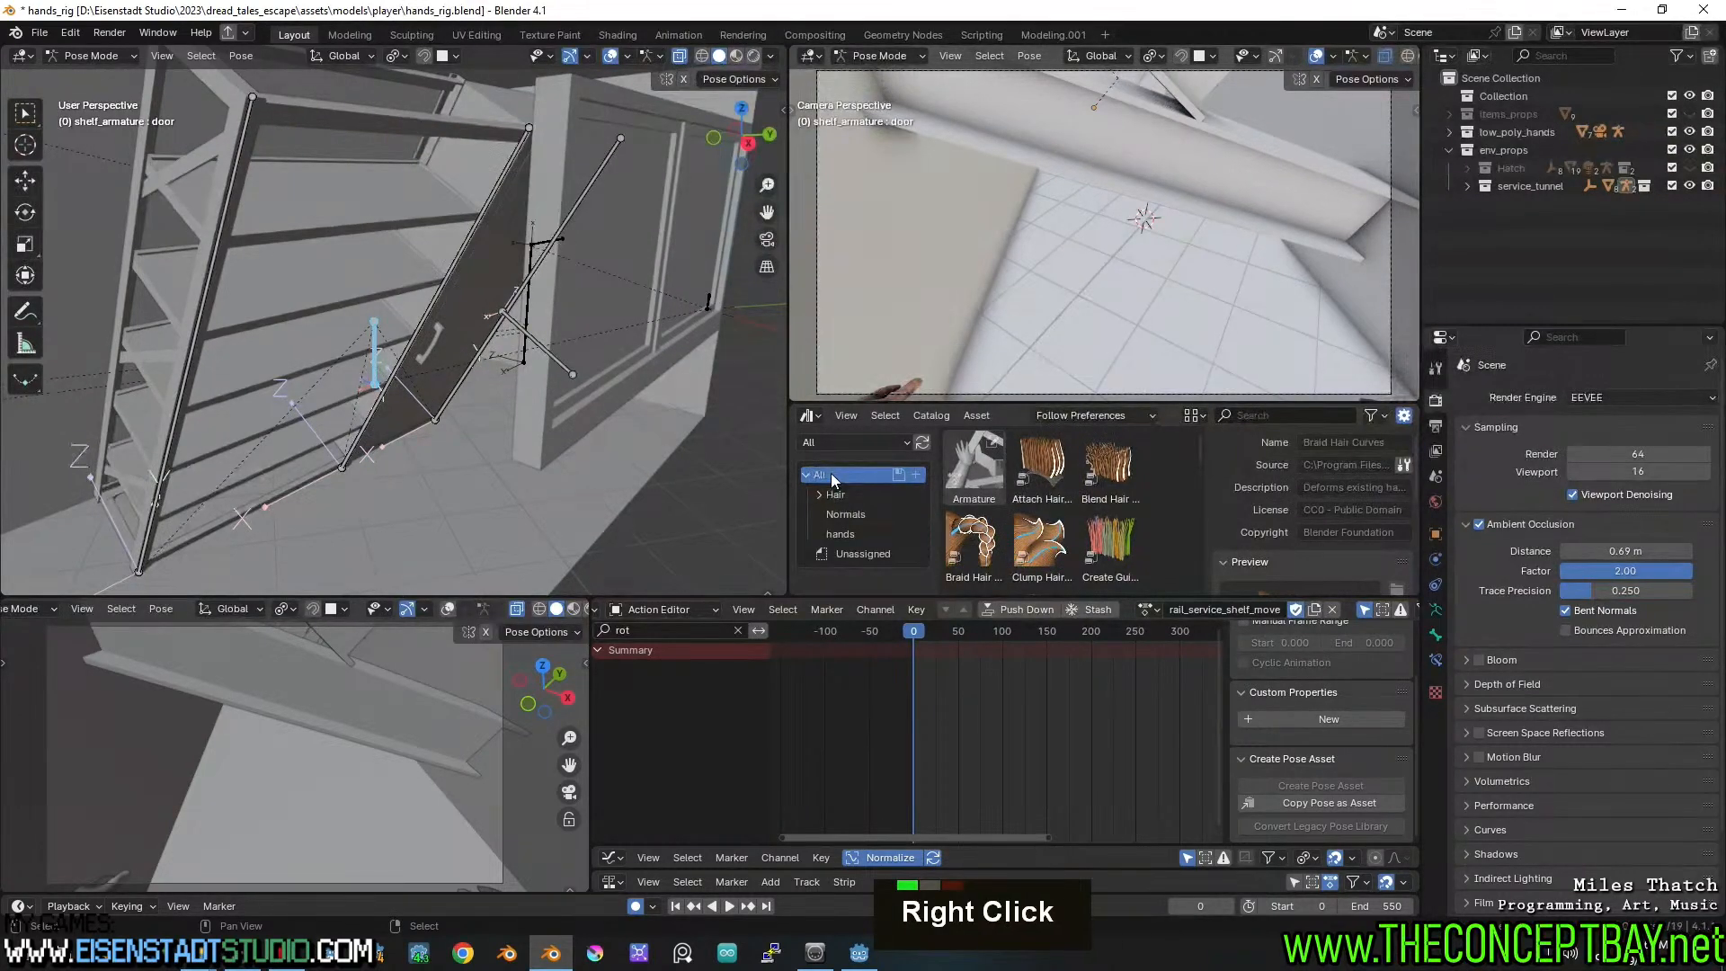
pyautogui.click(930, 417)
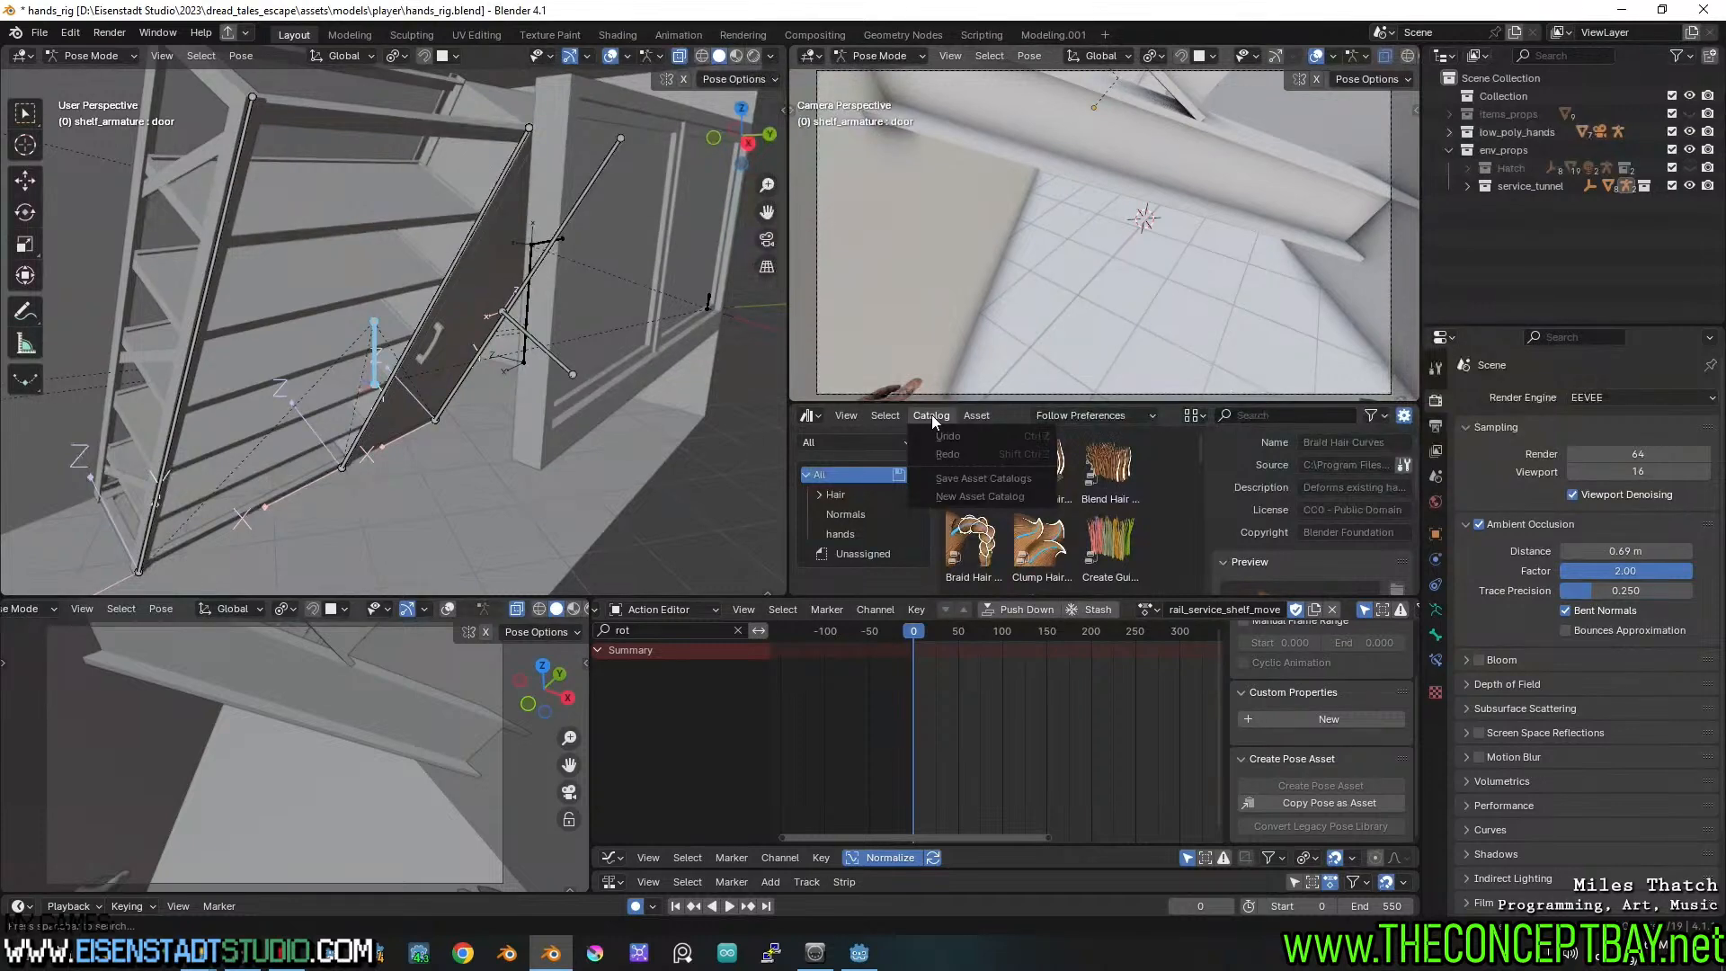
pyautogui.moveTo(886, 419)
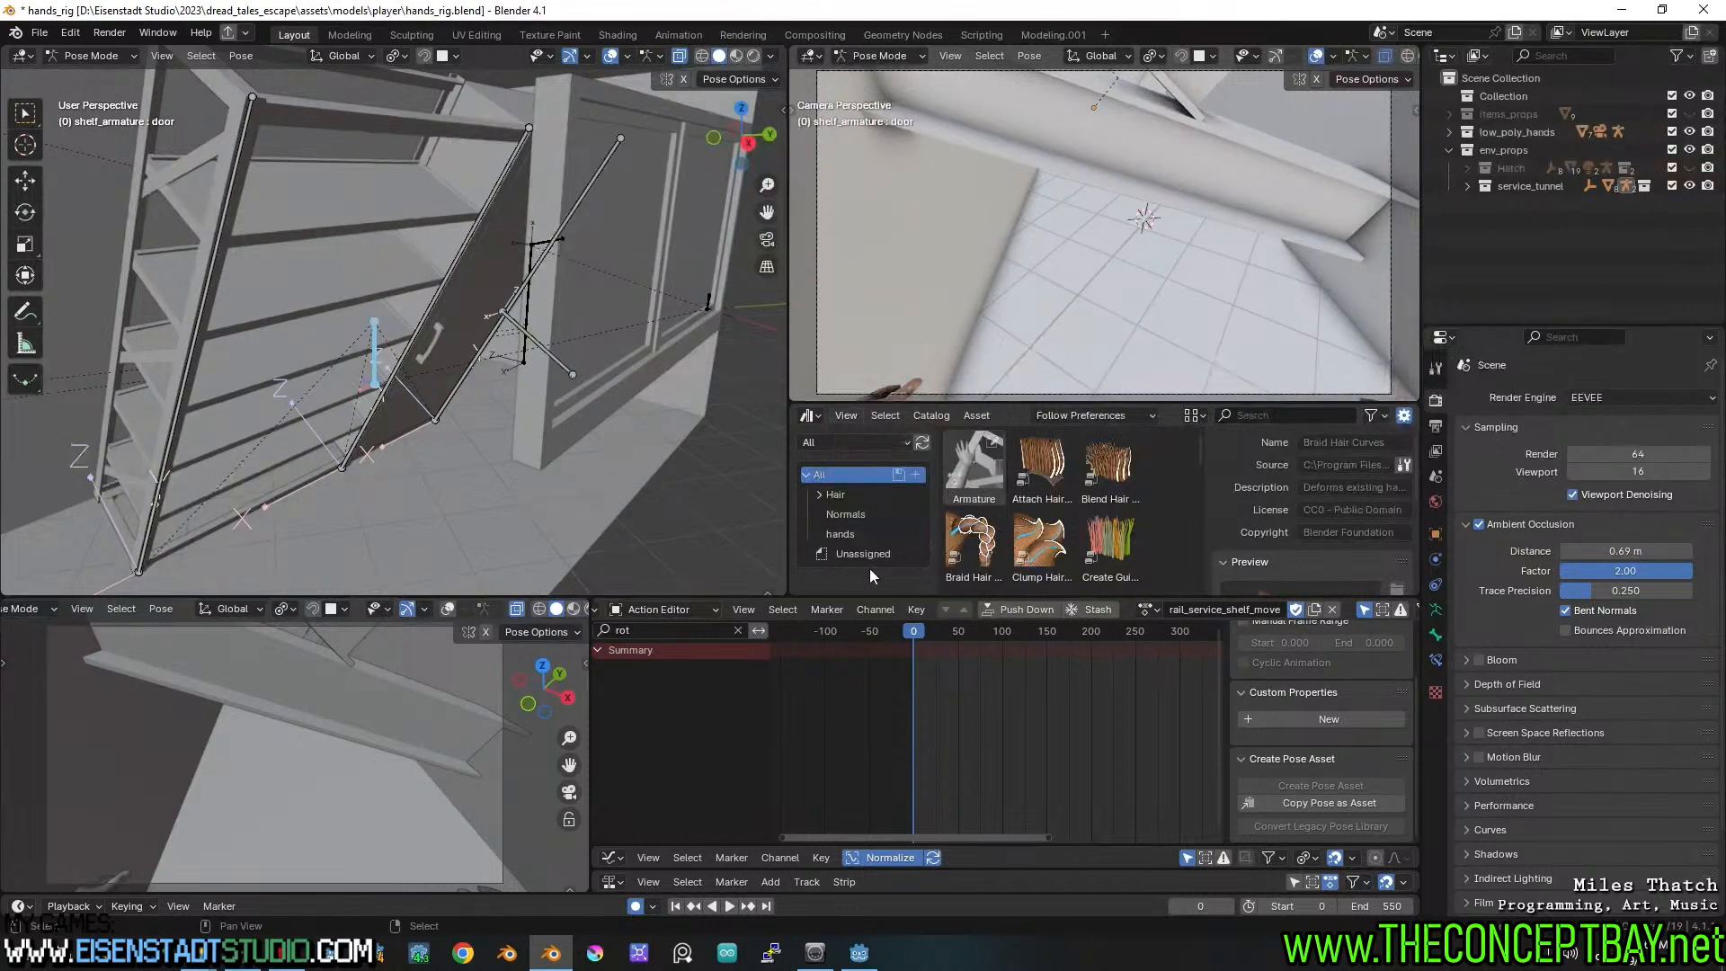
pyautogui.doubleClick(818, 495)
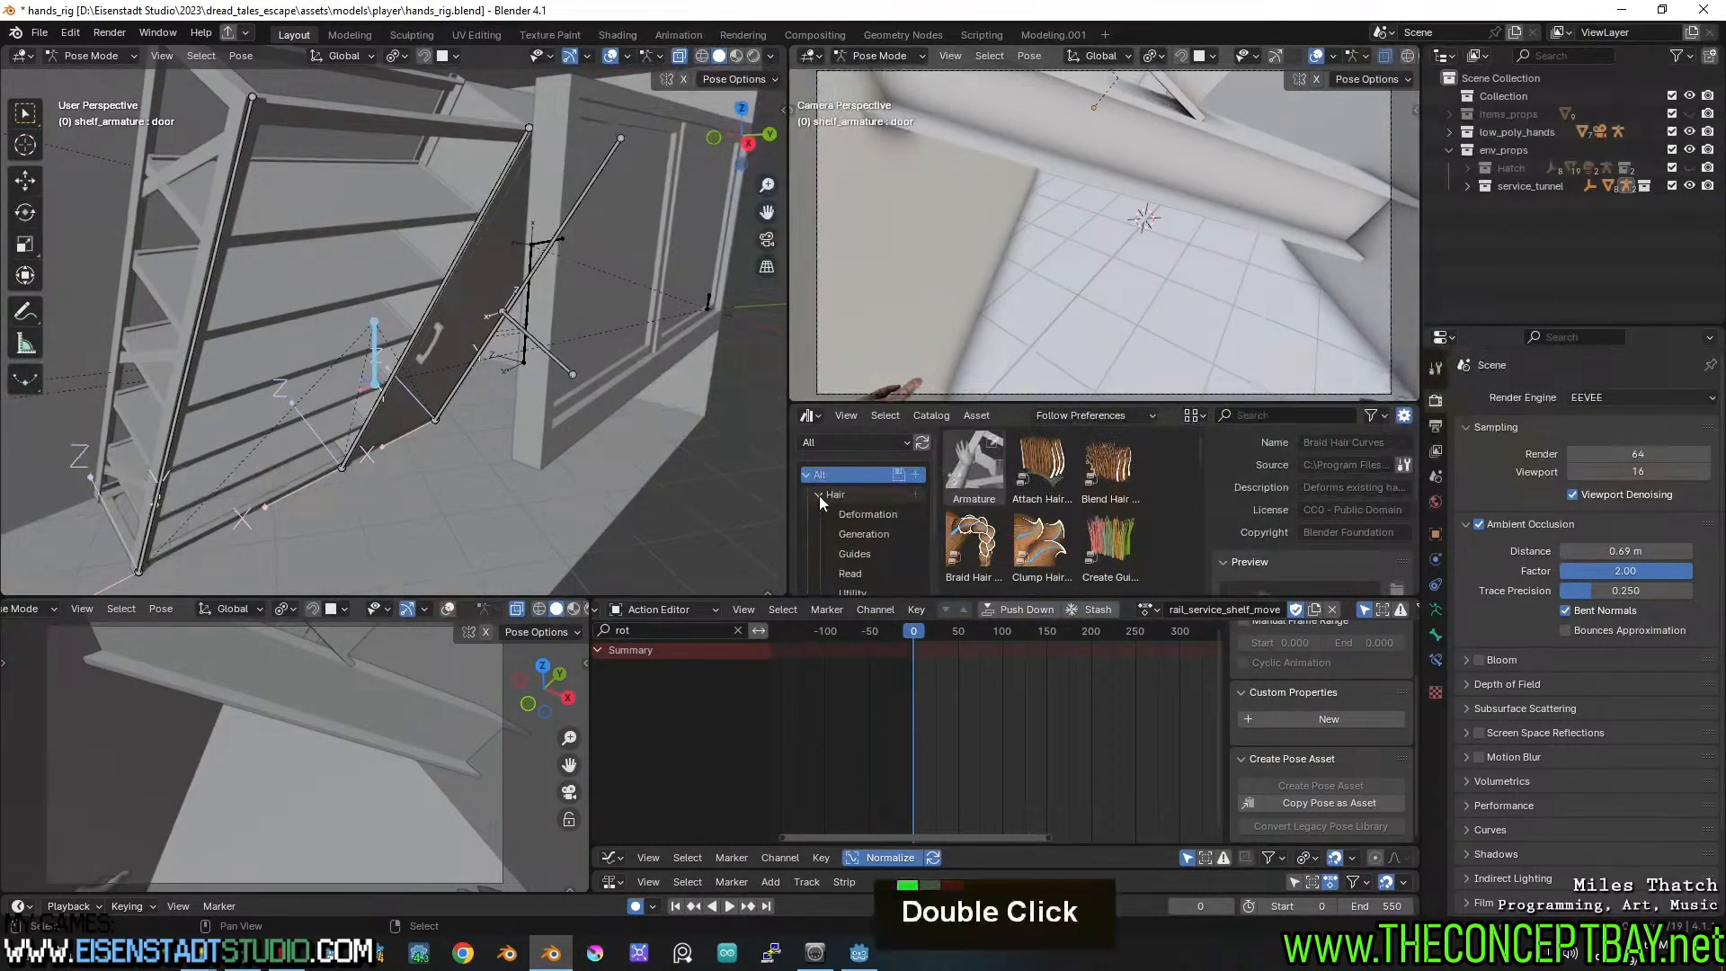
# Switch the asset browser to the User Library, widen its asset list and open the asset library file path preferences
pyautogui.click(878, 442)
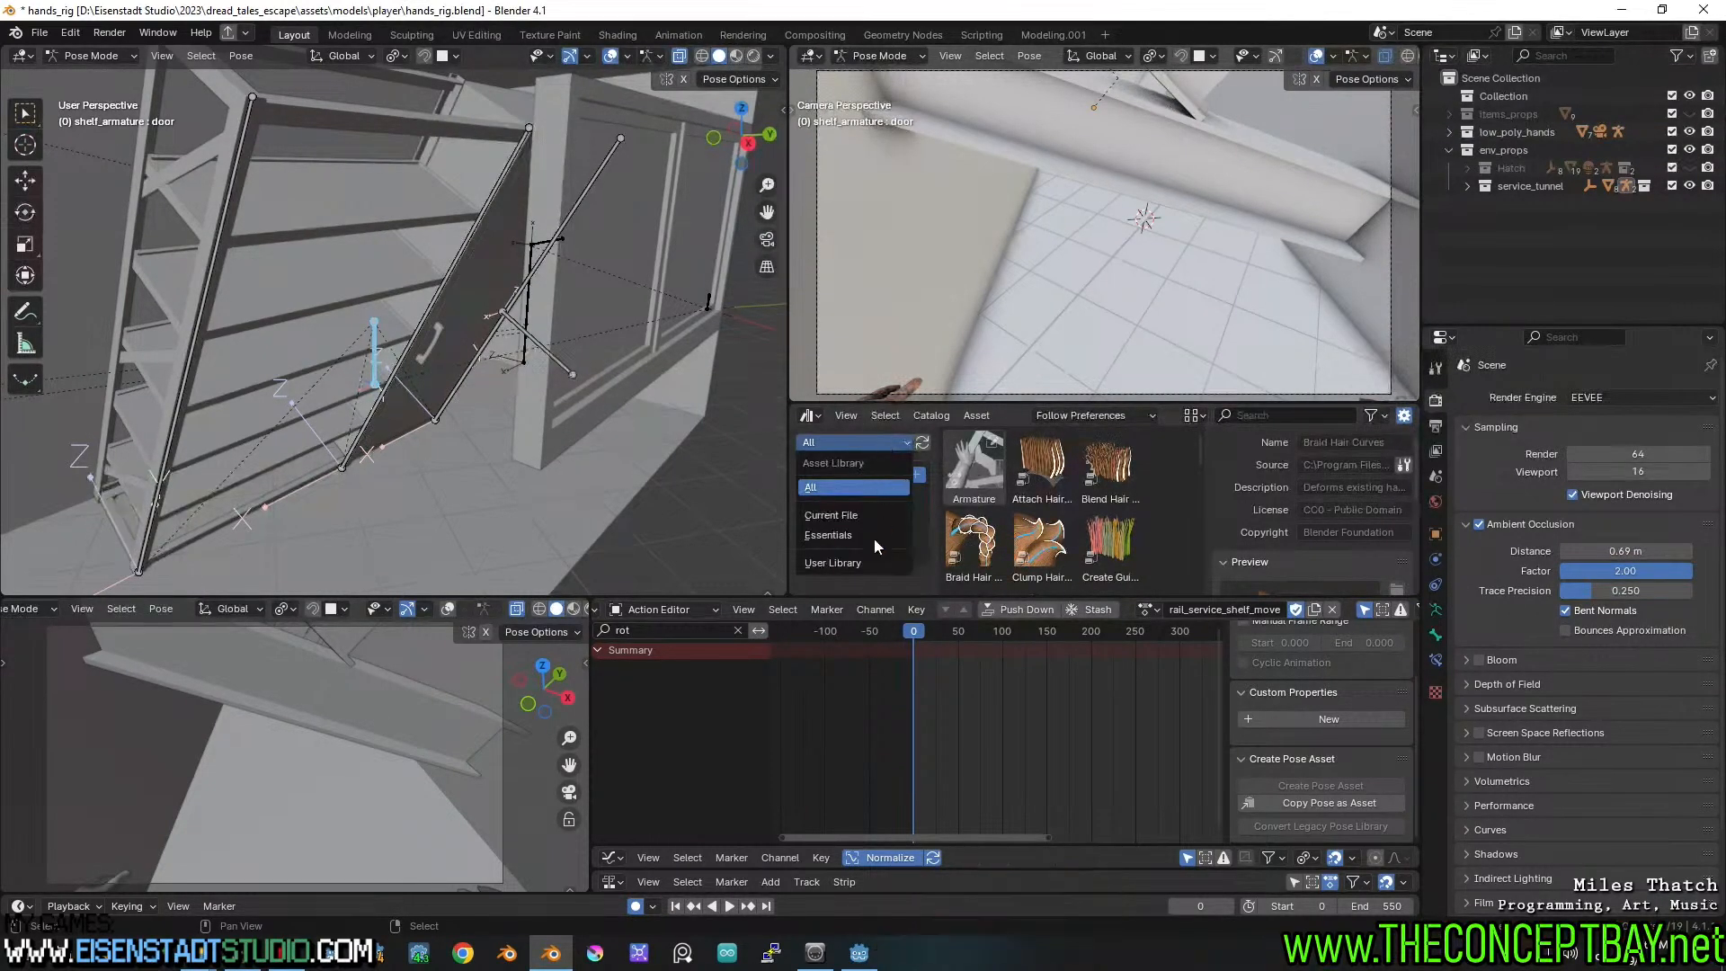
pyautogui.click(865, 563)
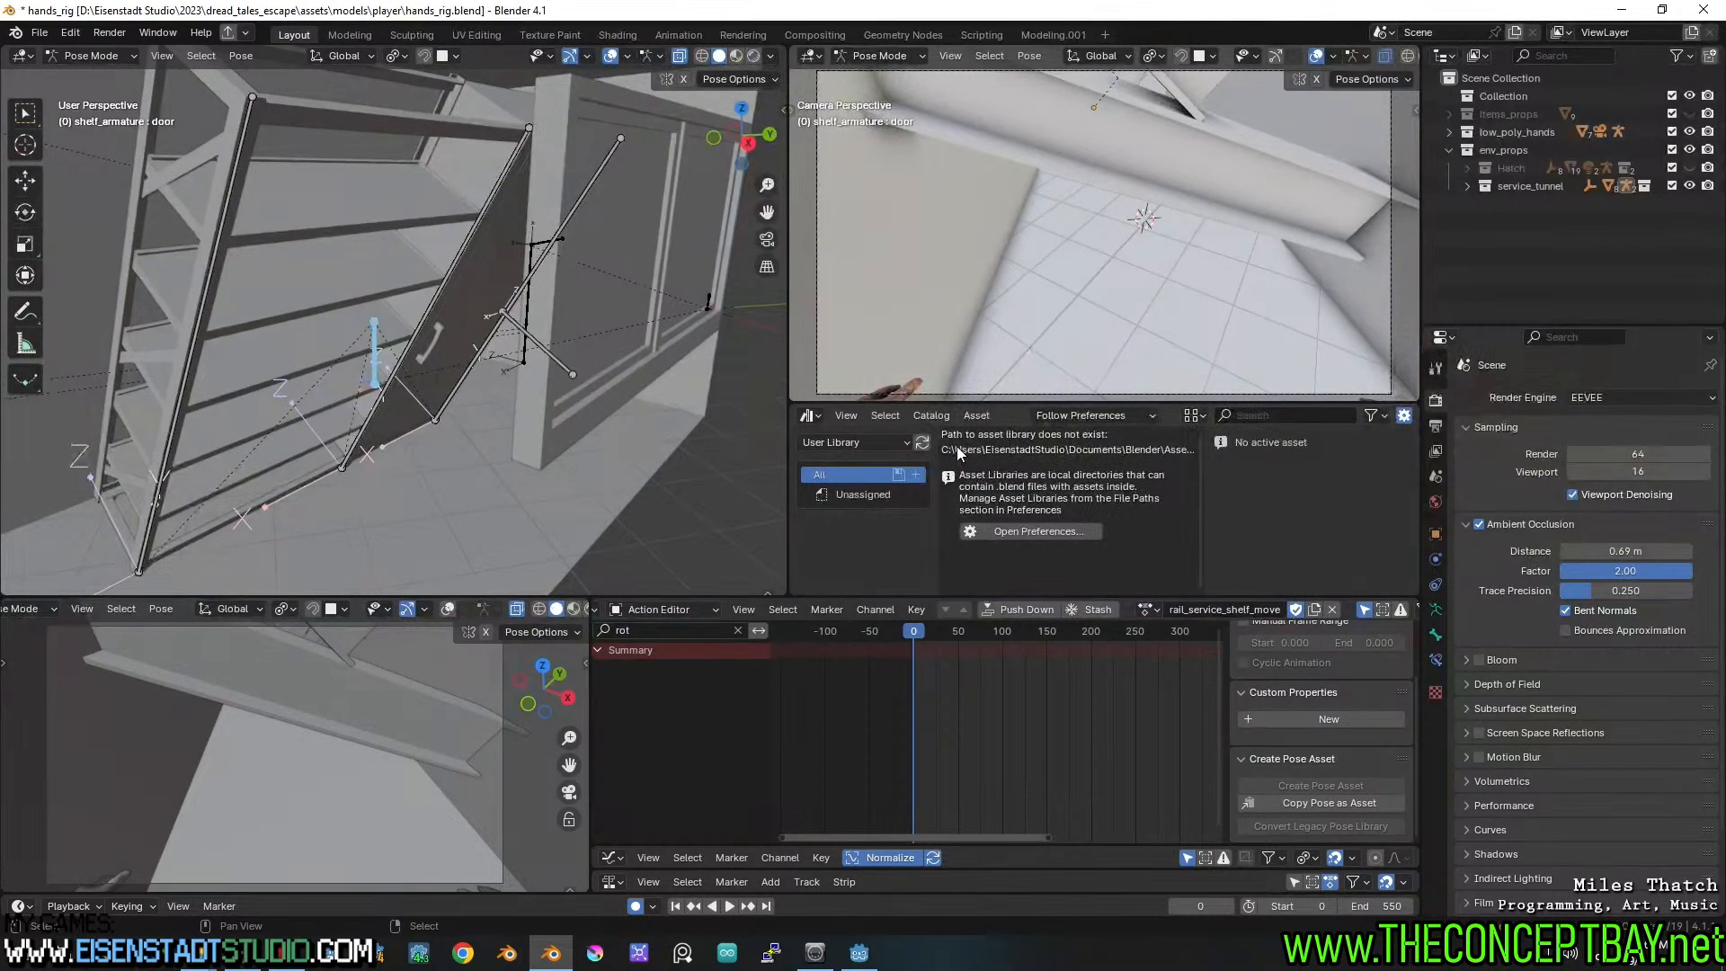
pyautogui.moveTo(1201, 472); pyautogui.dragTo(1290, 480)
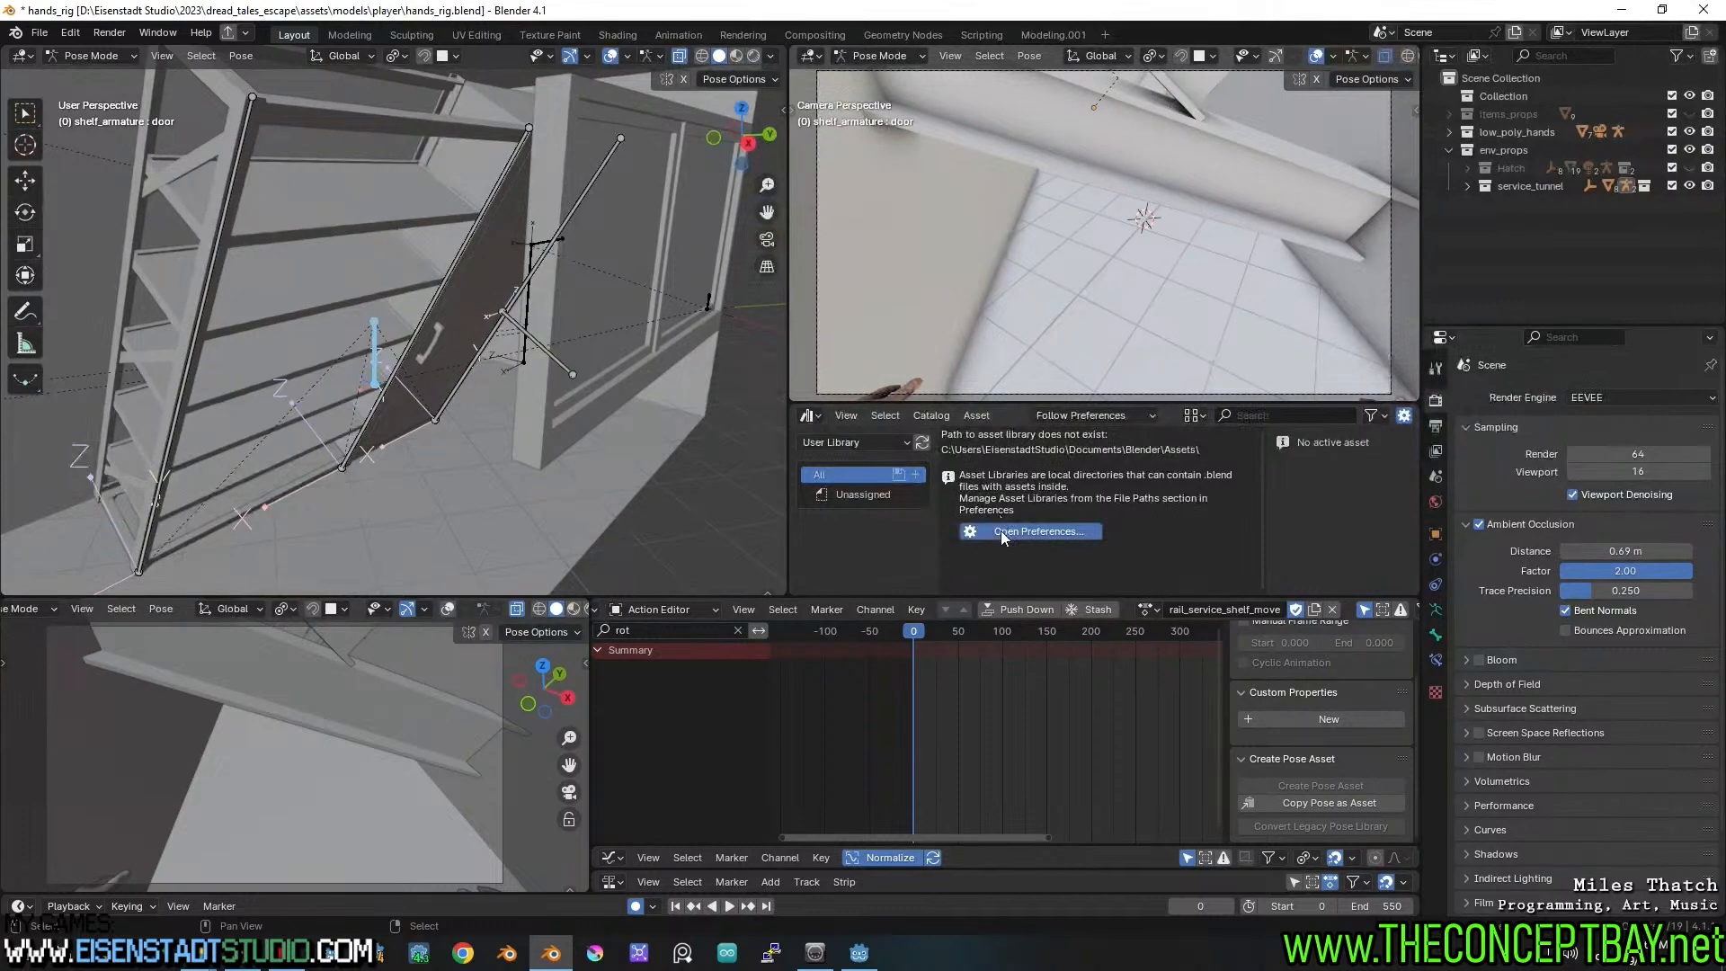
pyautogui.click(1000, 521)
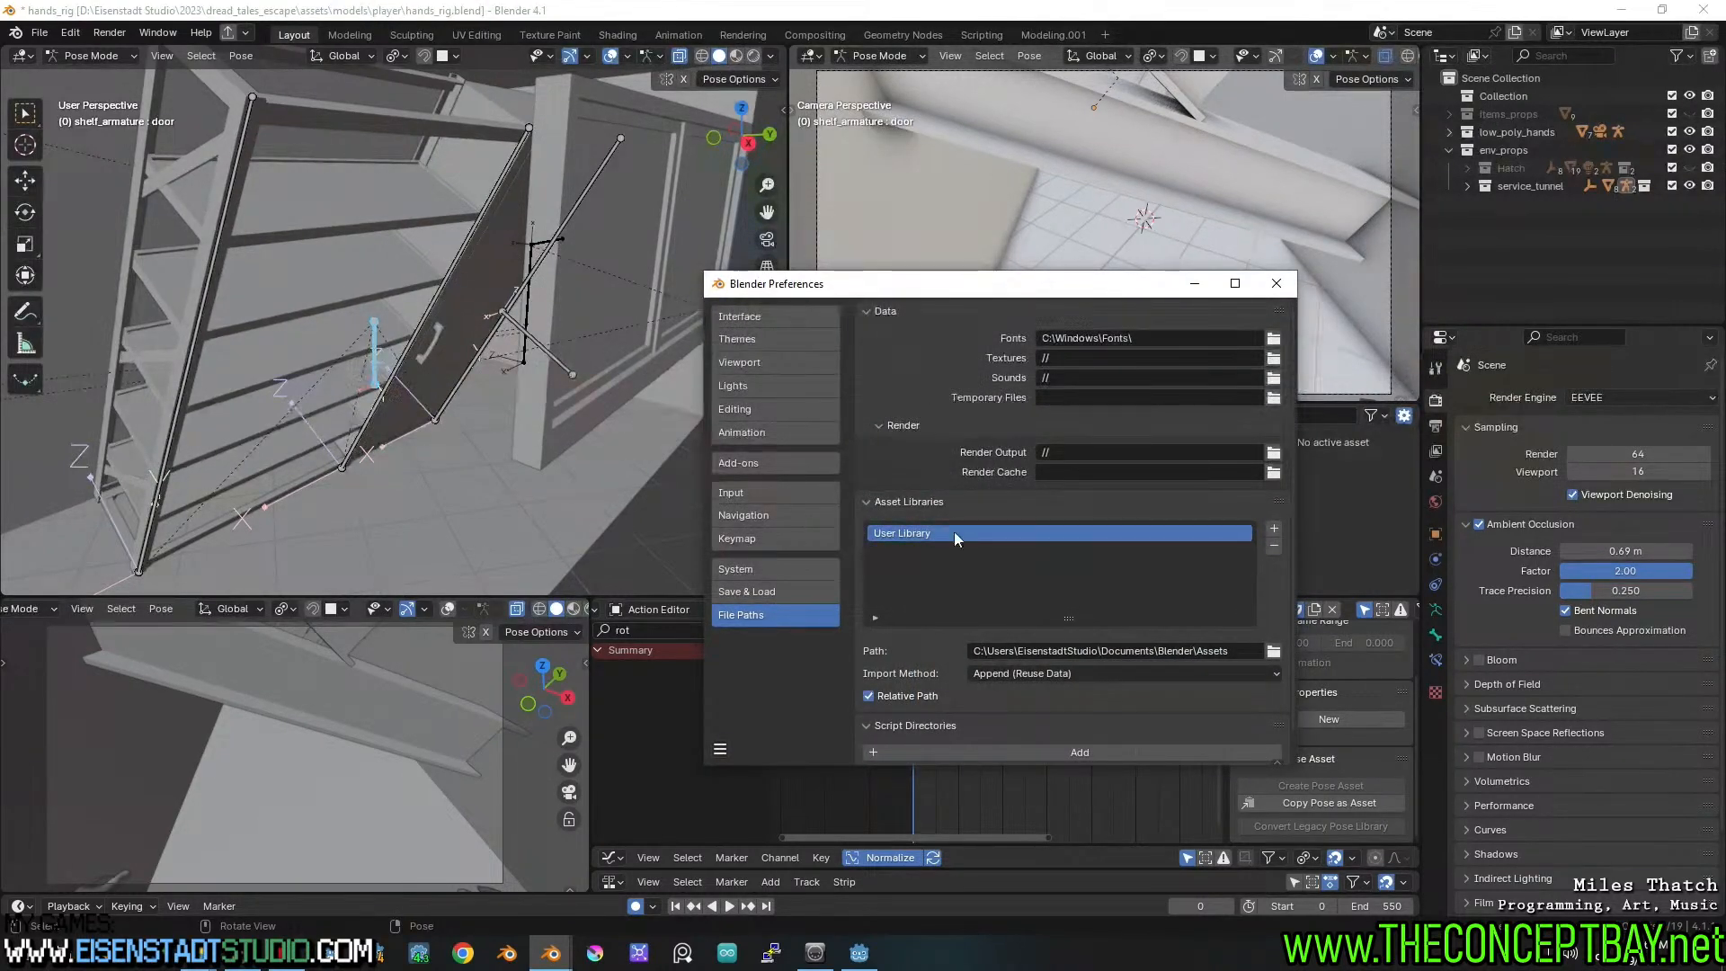
# Set the User Library path to the blender_libraries folder inside dread_tales_escape\assets
pyautogui.click(1271, 650)
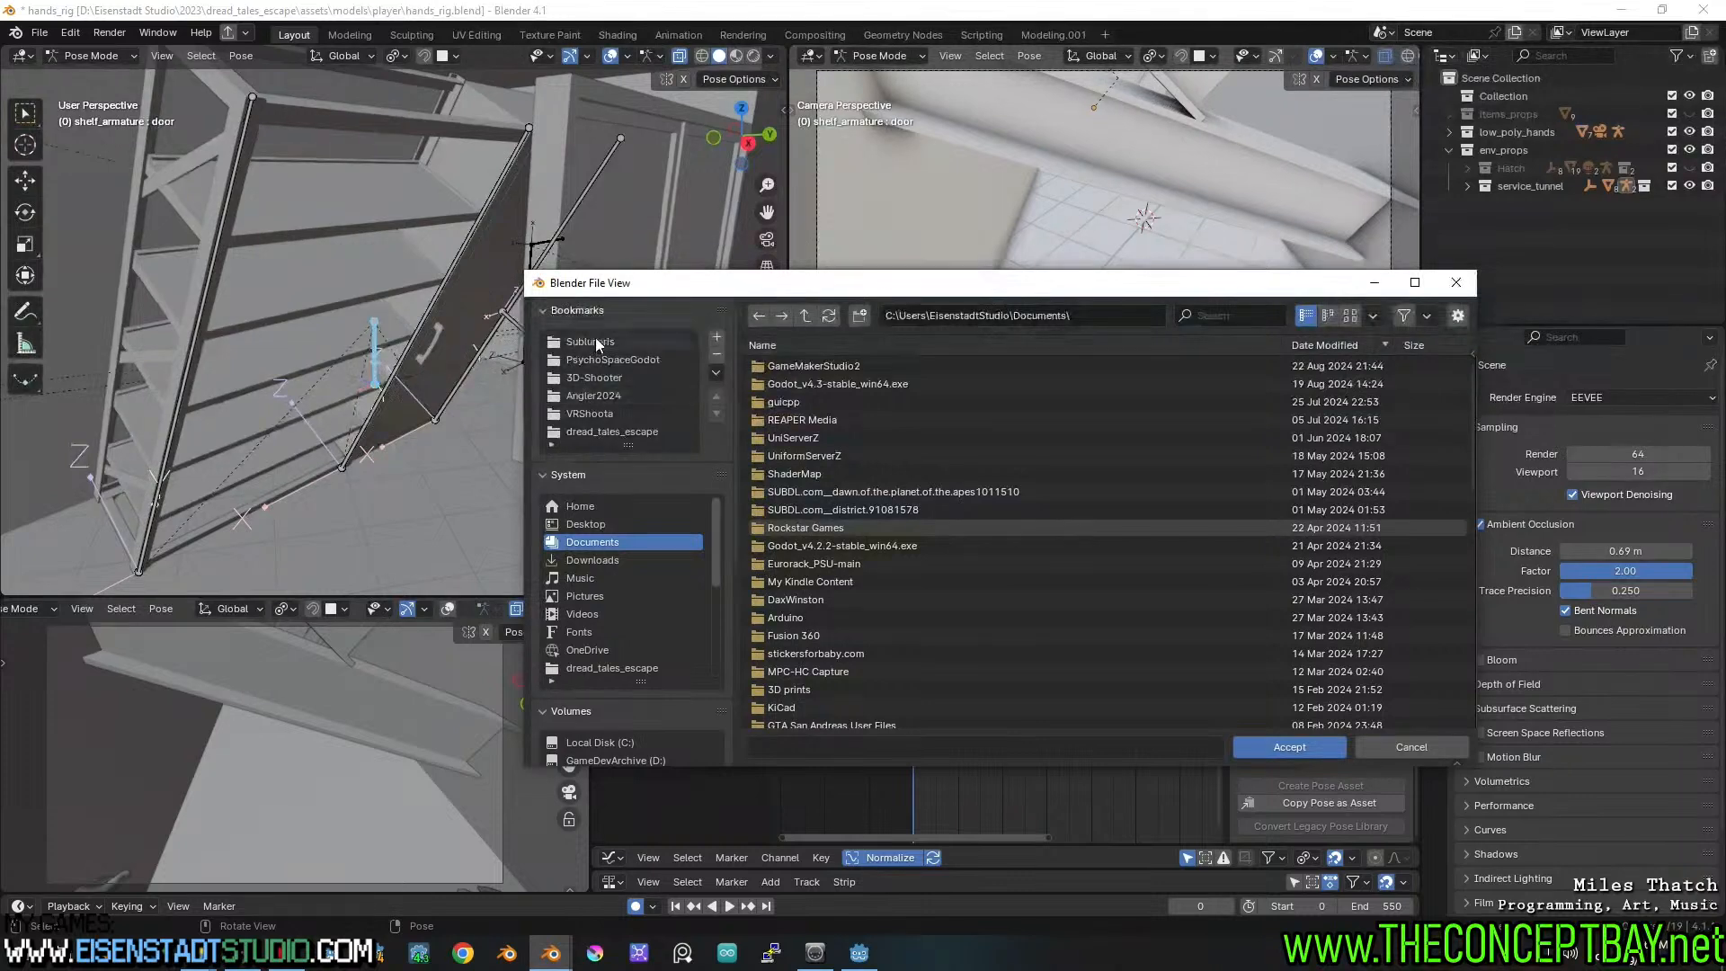
pyautogui.click(611, 430)
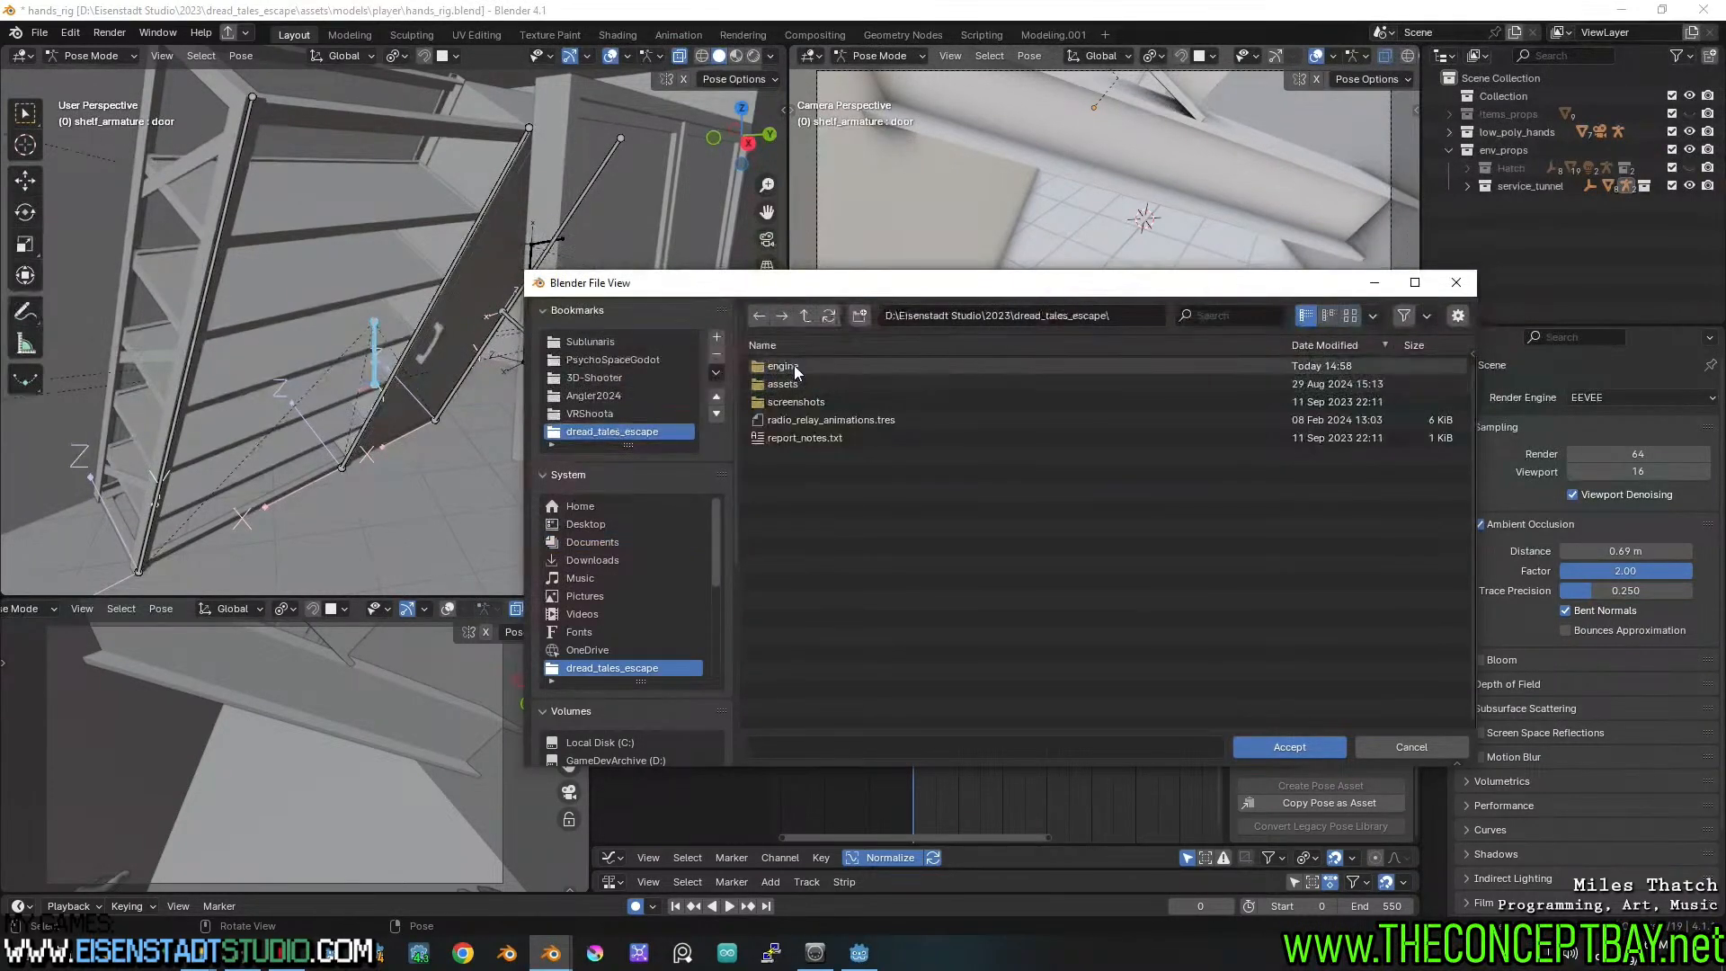
pyautogui.click(789, 386)
pyautogui.doubleClick(790, 386)
pyautogui.doubleClick(838, 366)
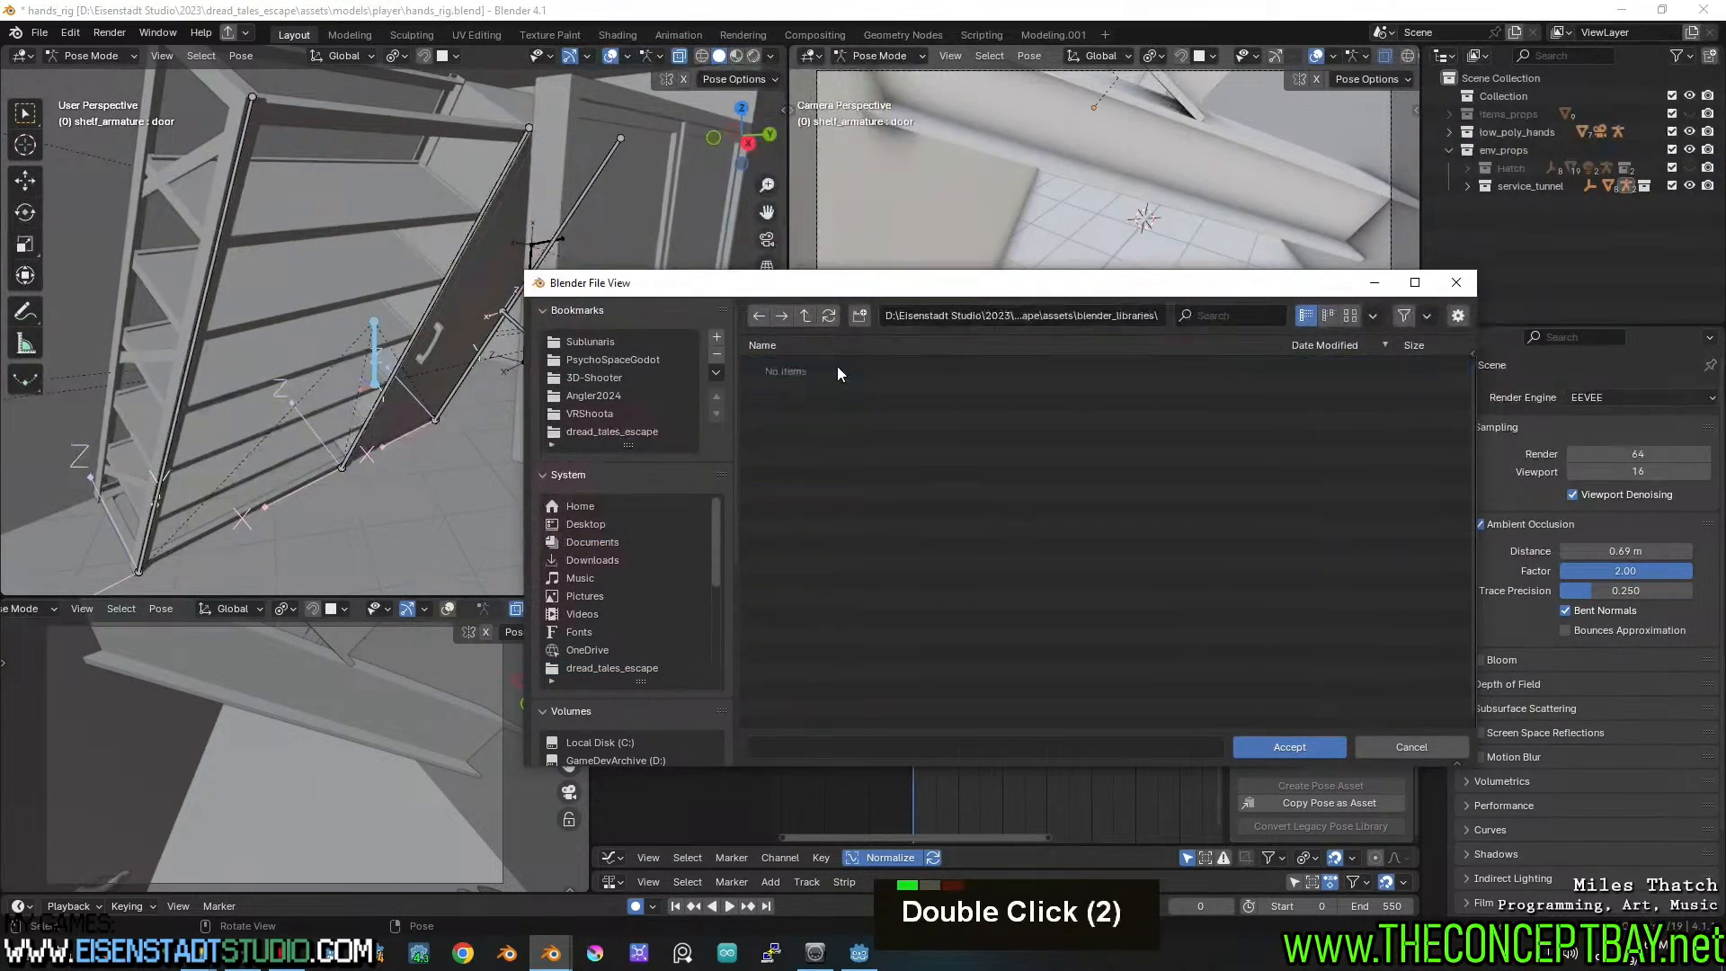
pyautogui.click(1293, 746)
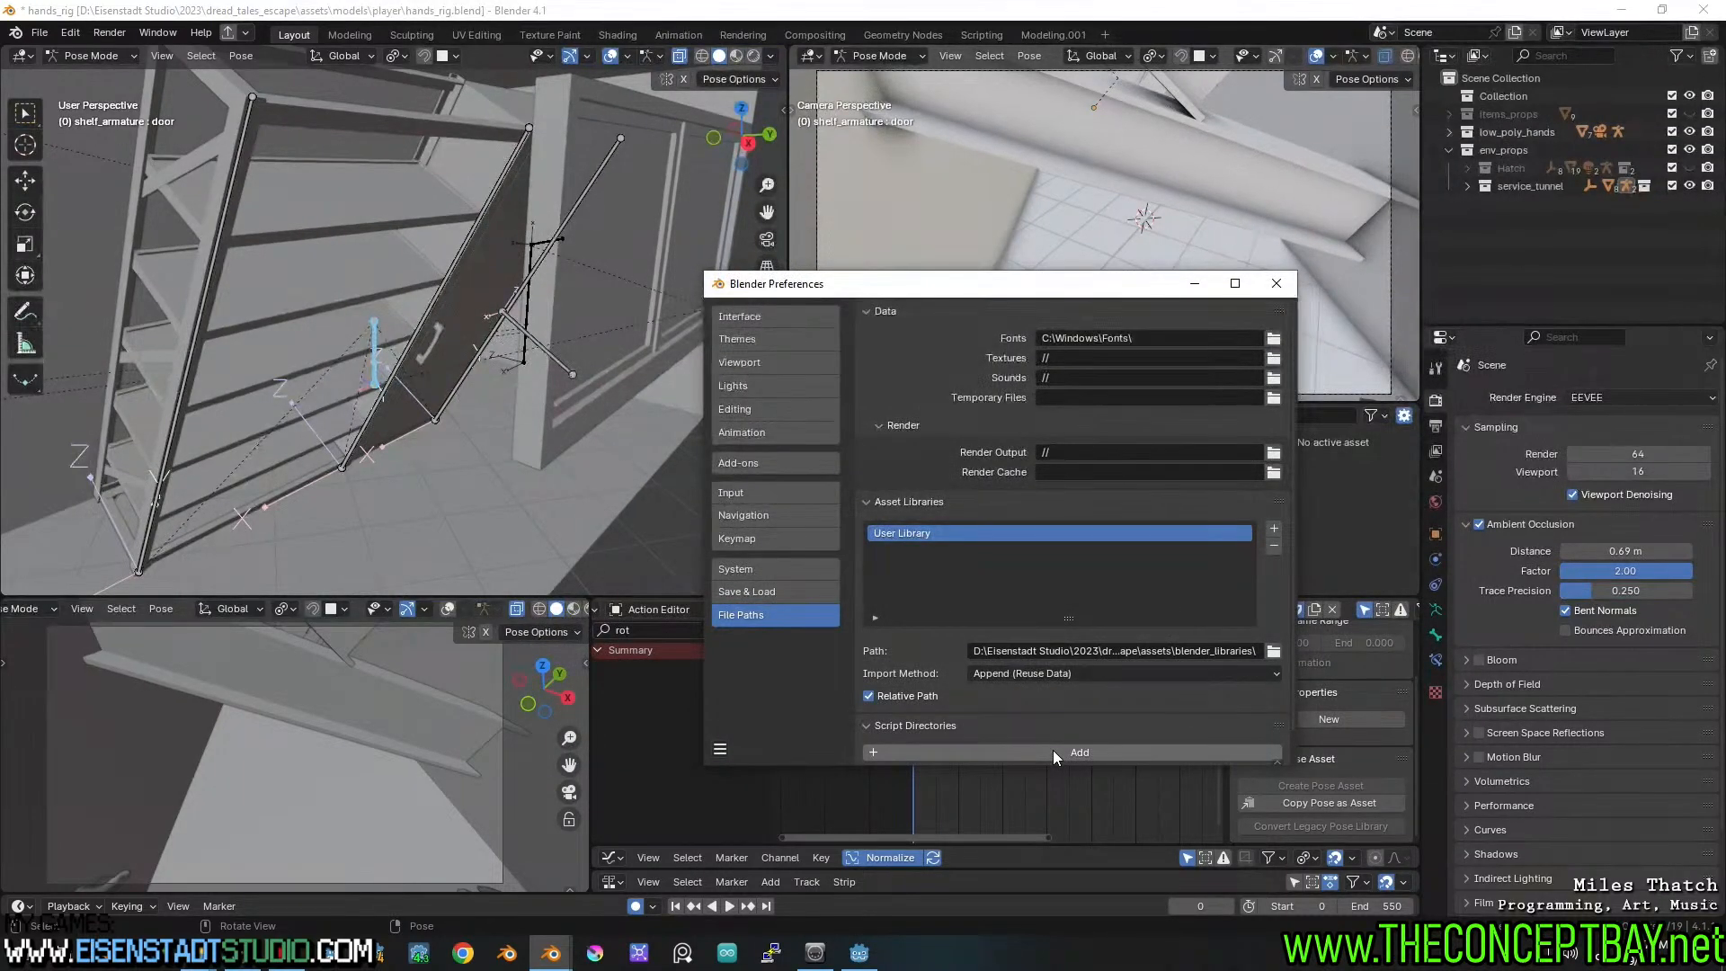
# Save the preferences and close the preferences window
pyautogui.scroll(-5, 1054, 750)
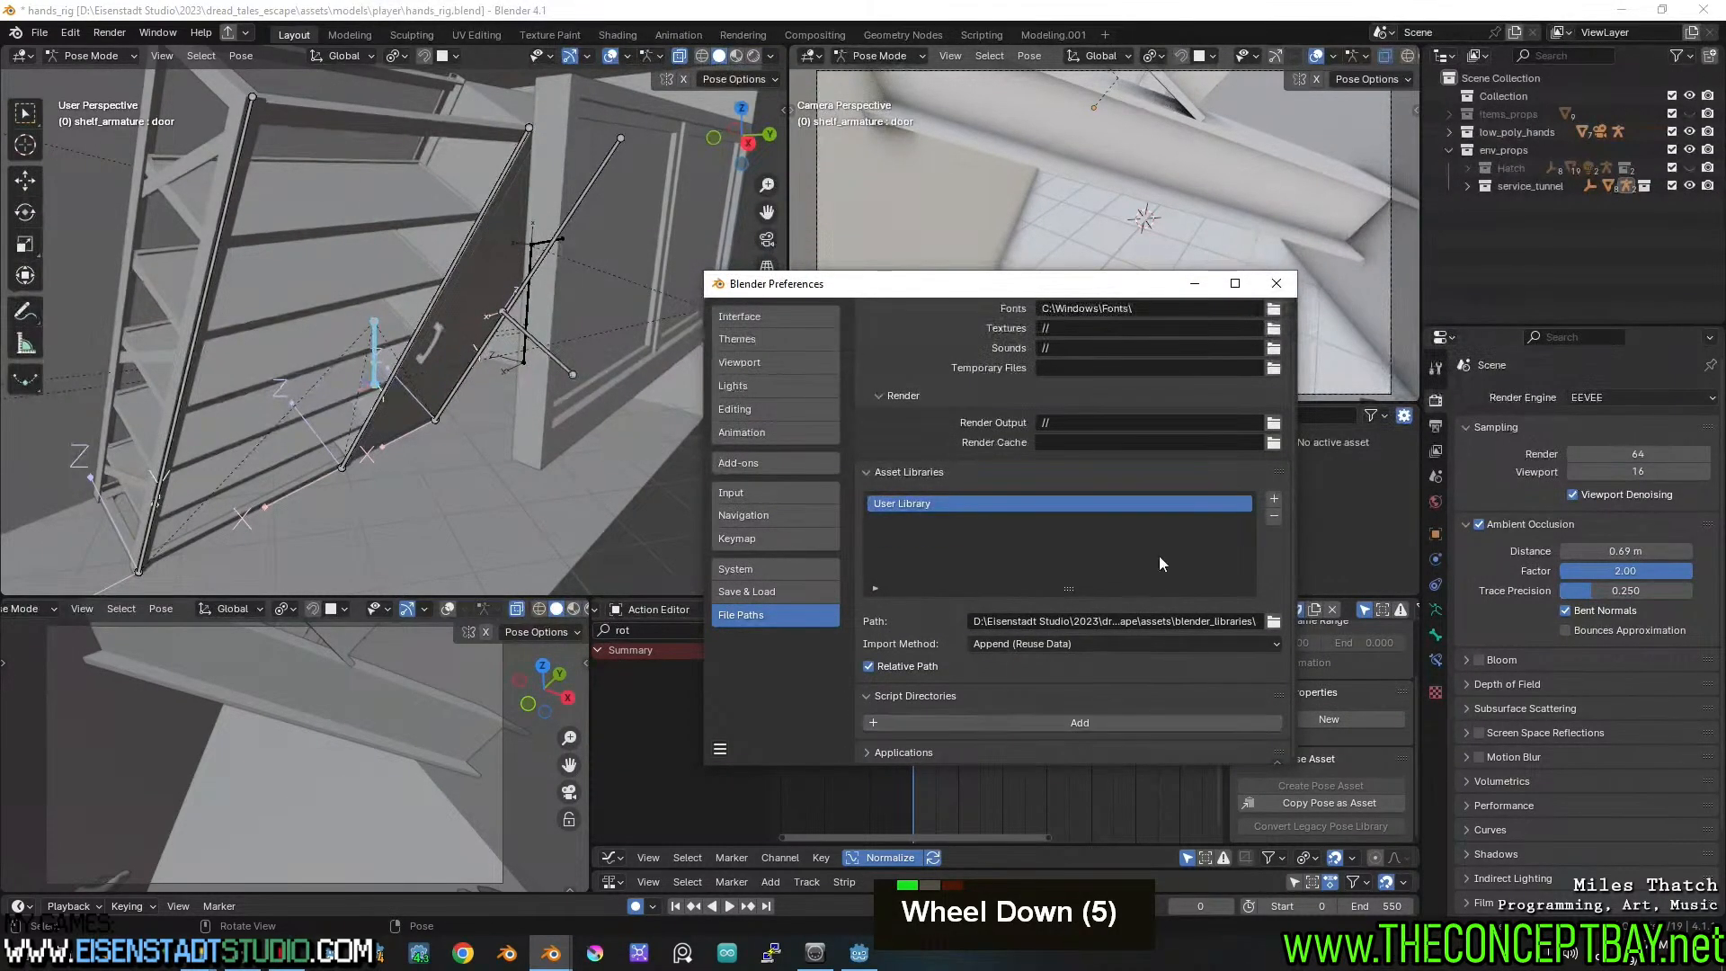
pyautogui.click(720, 749)
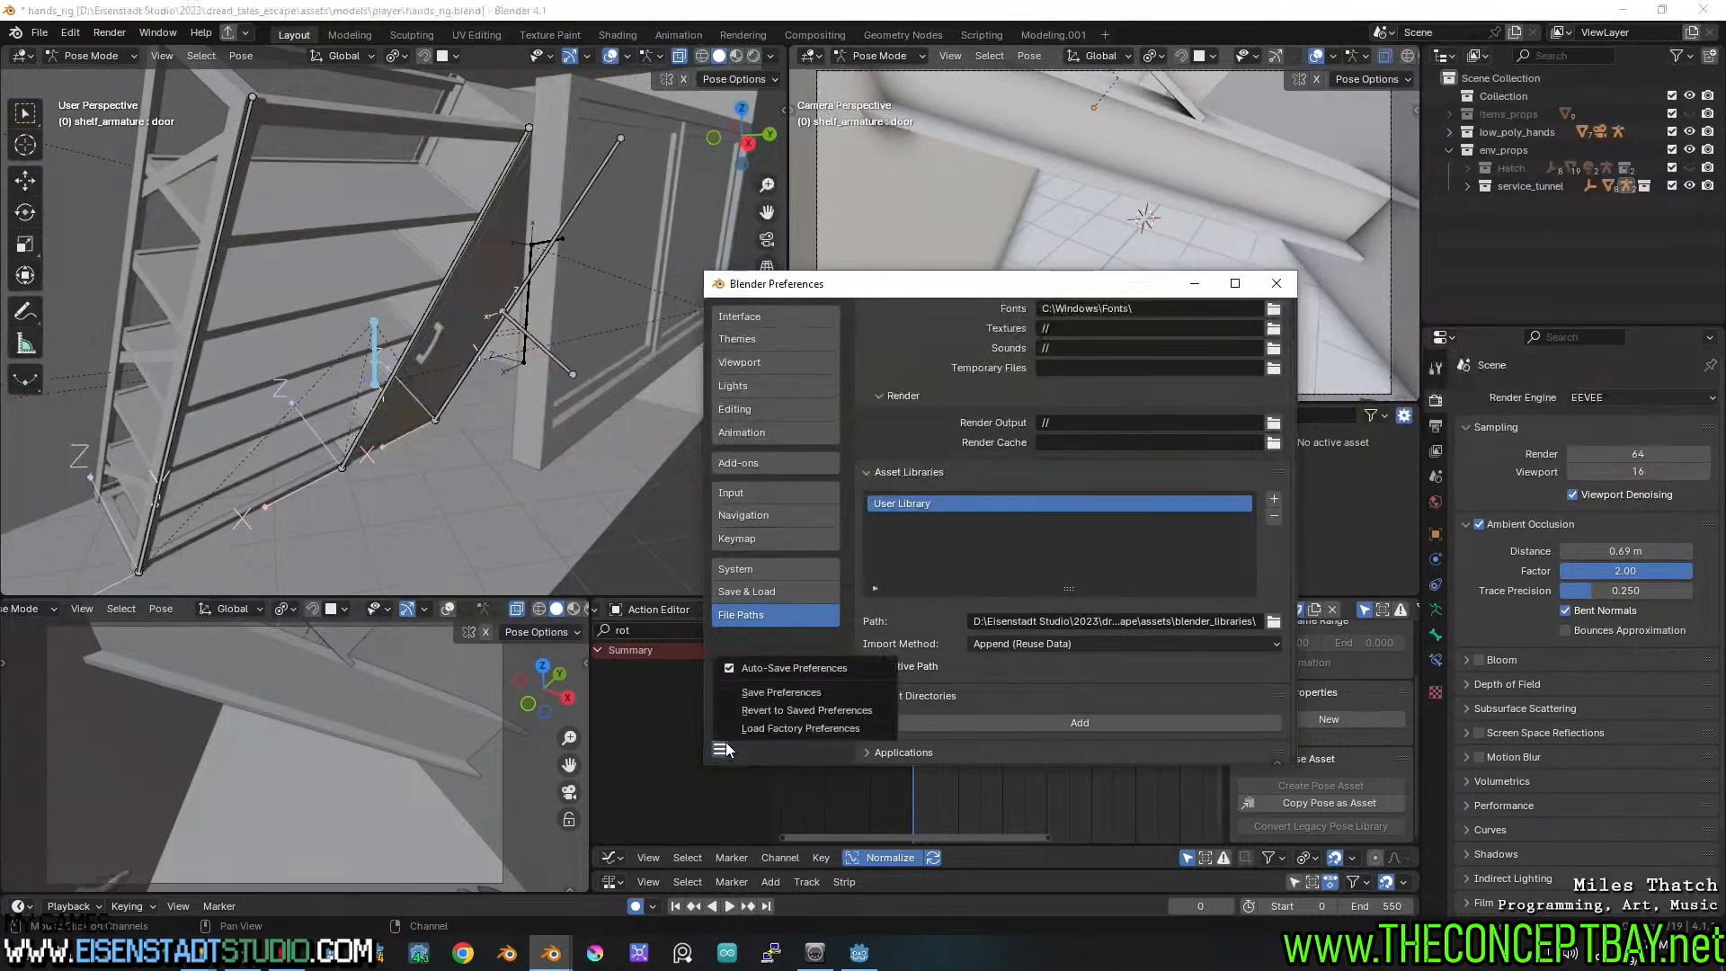
pyautogui.click(766, 693)
pyautogui.click(1276, 283)
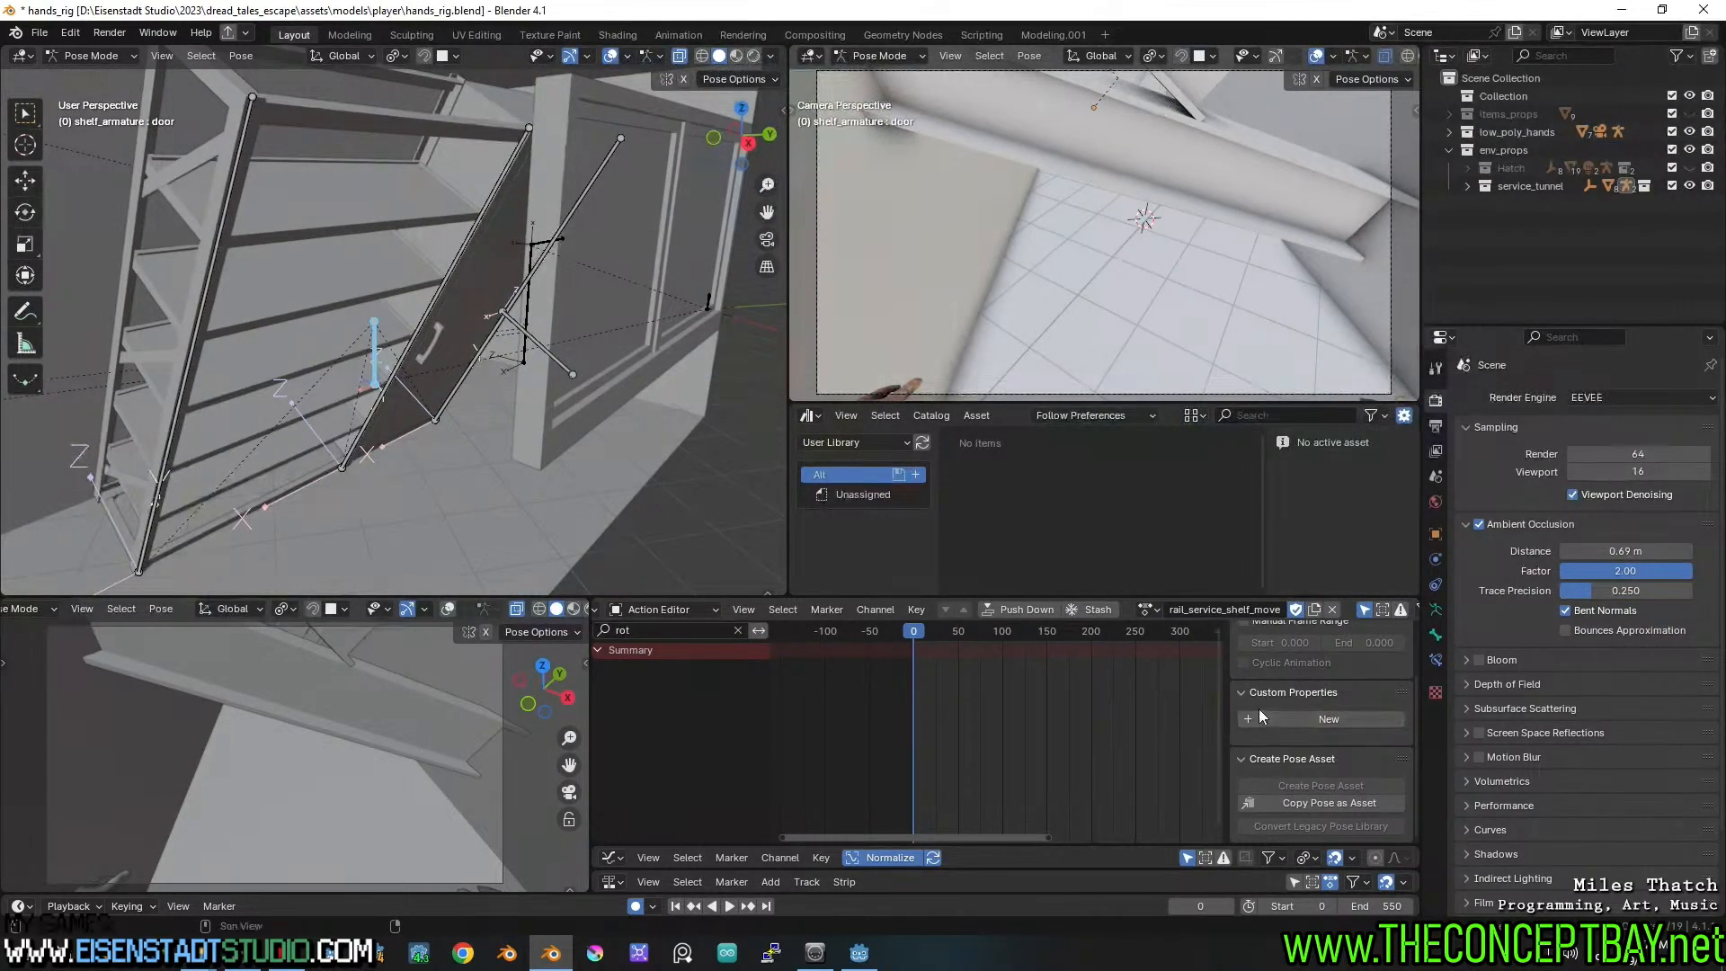
# Save hands_rig.blend, switch to Blender 3.6.2 and open the recent file rail_service_tunnel.blend
pyautogui.scroll(4, 1258, 719)
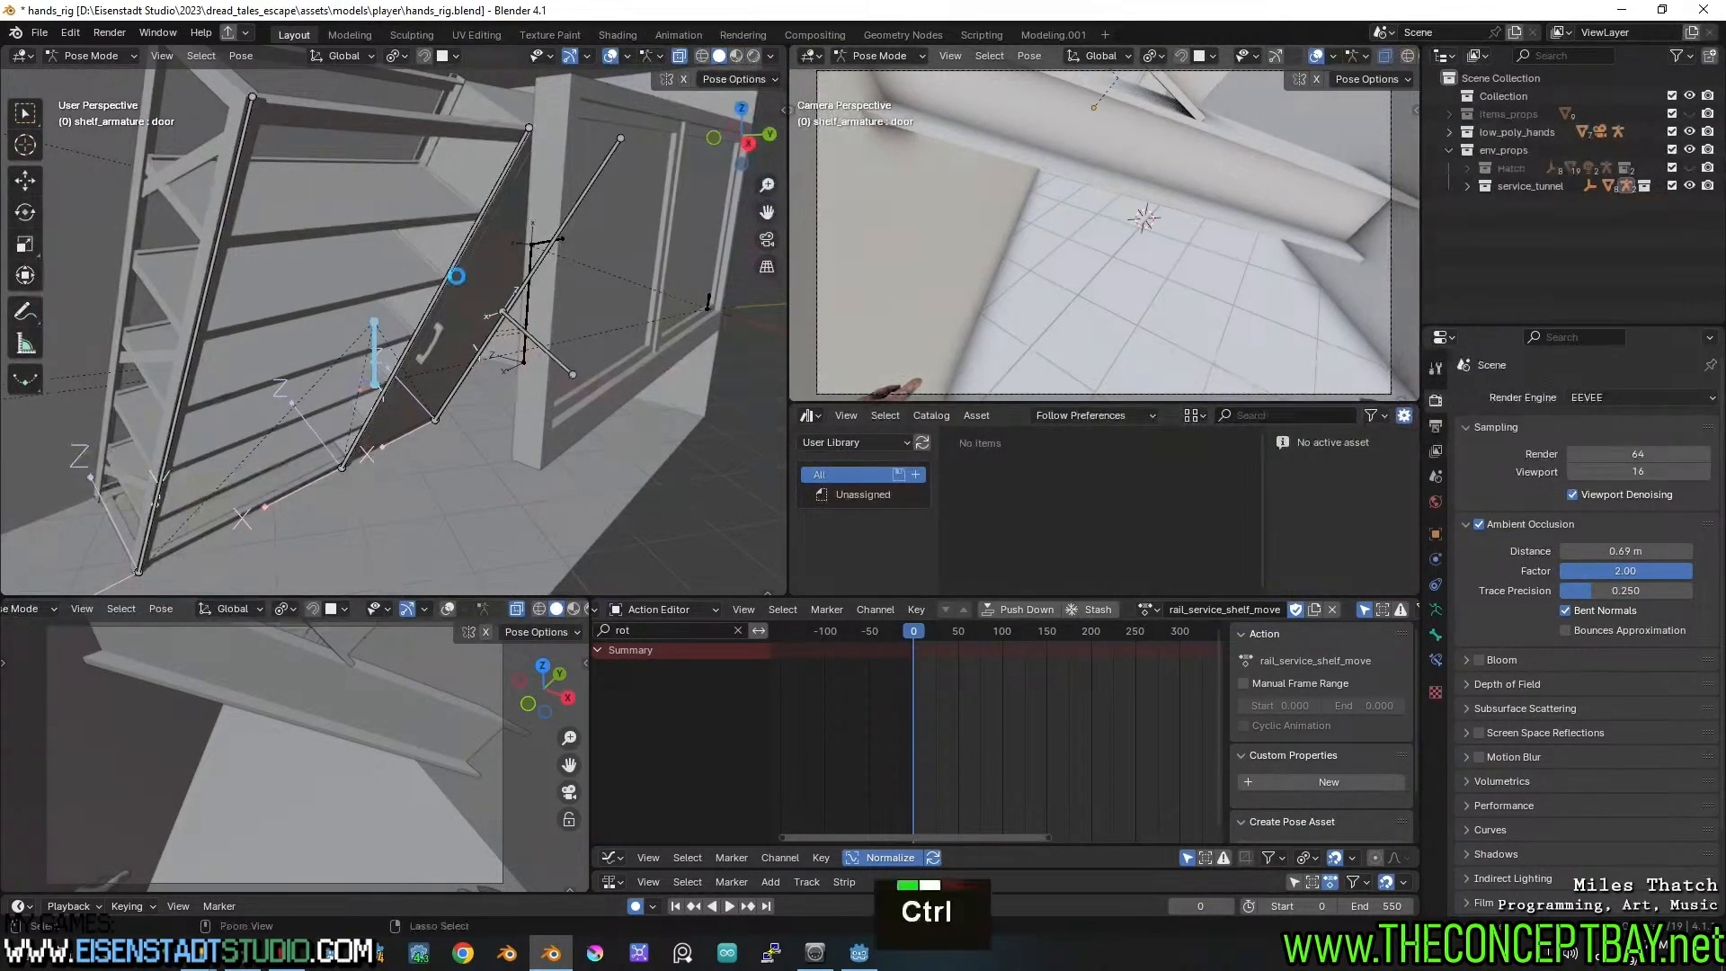
pyautogui.hotkey('ctrl', 's')
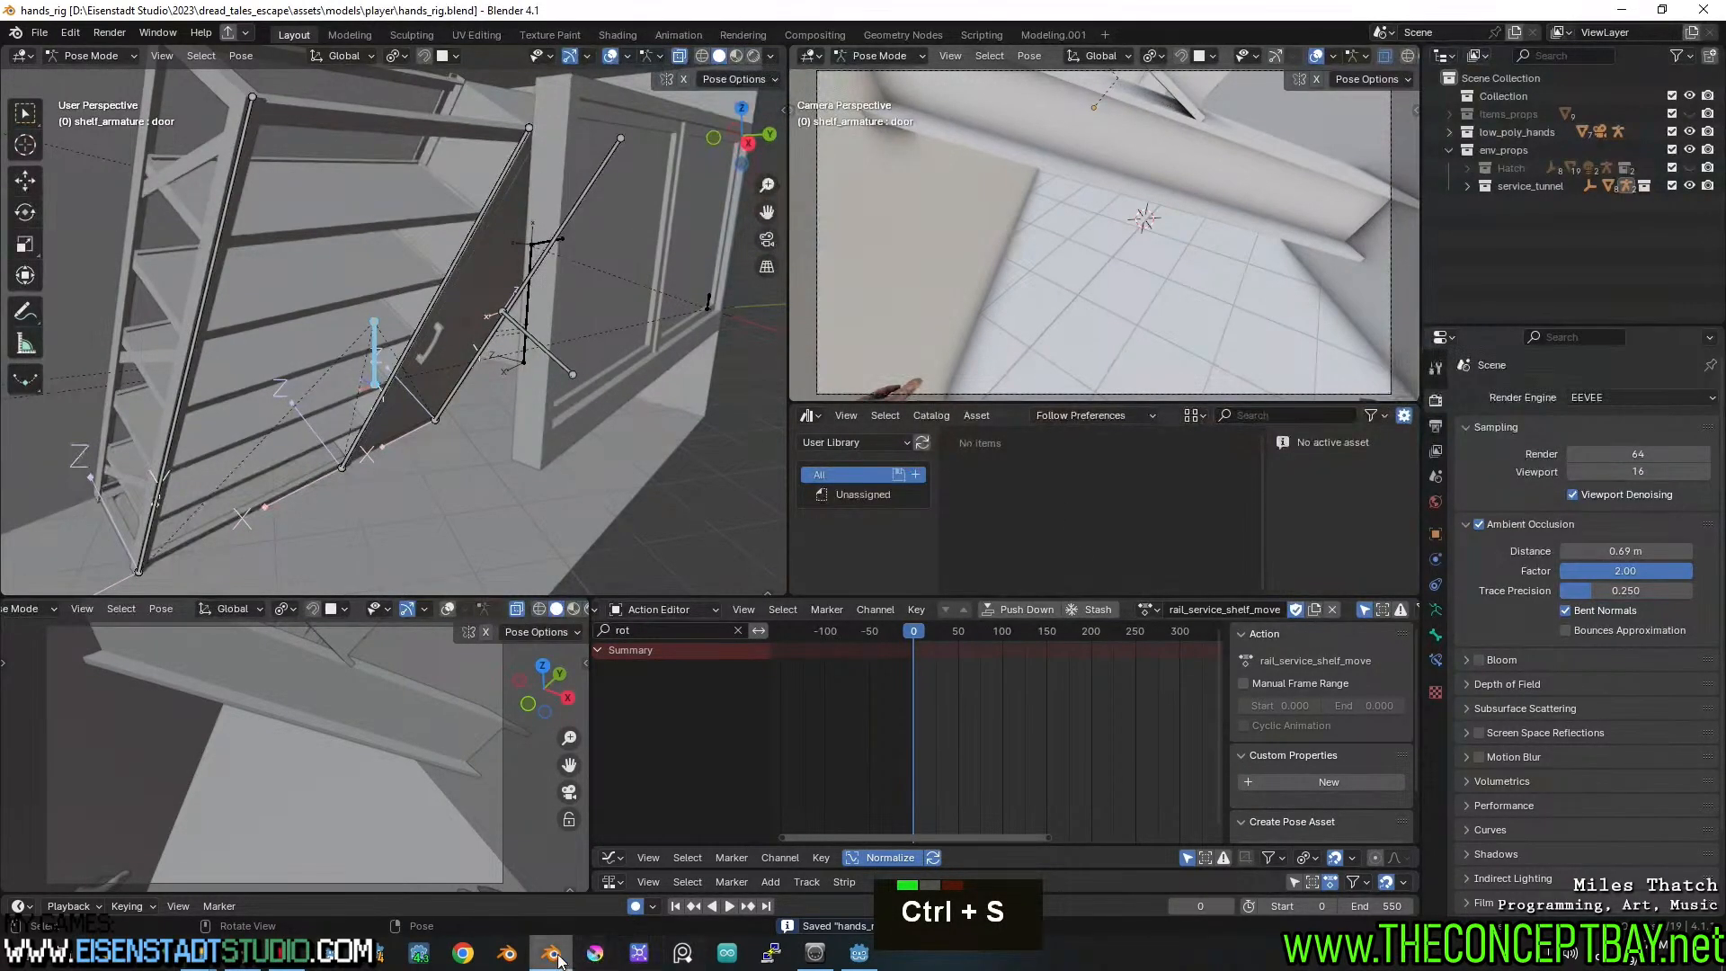
pyautogui.click(492, 962)
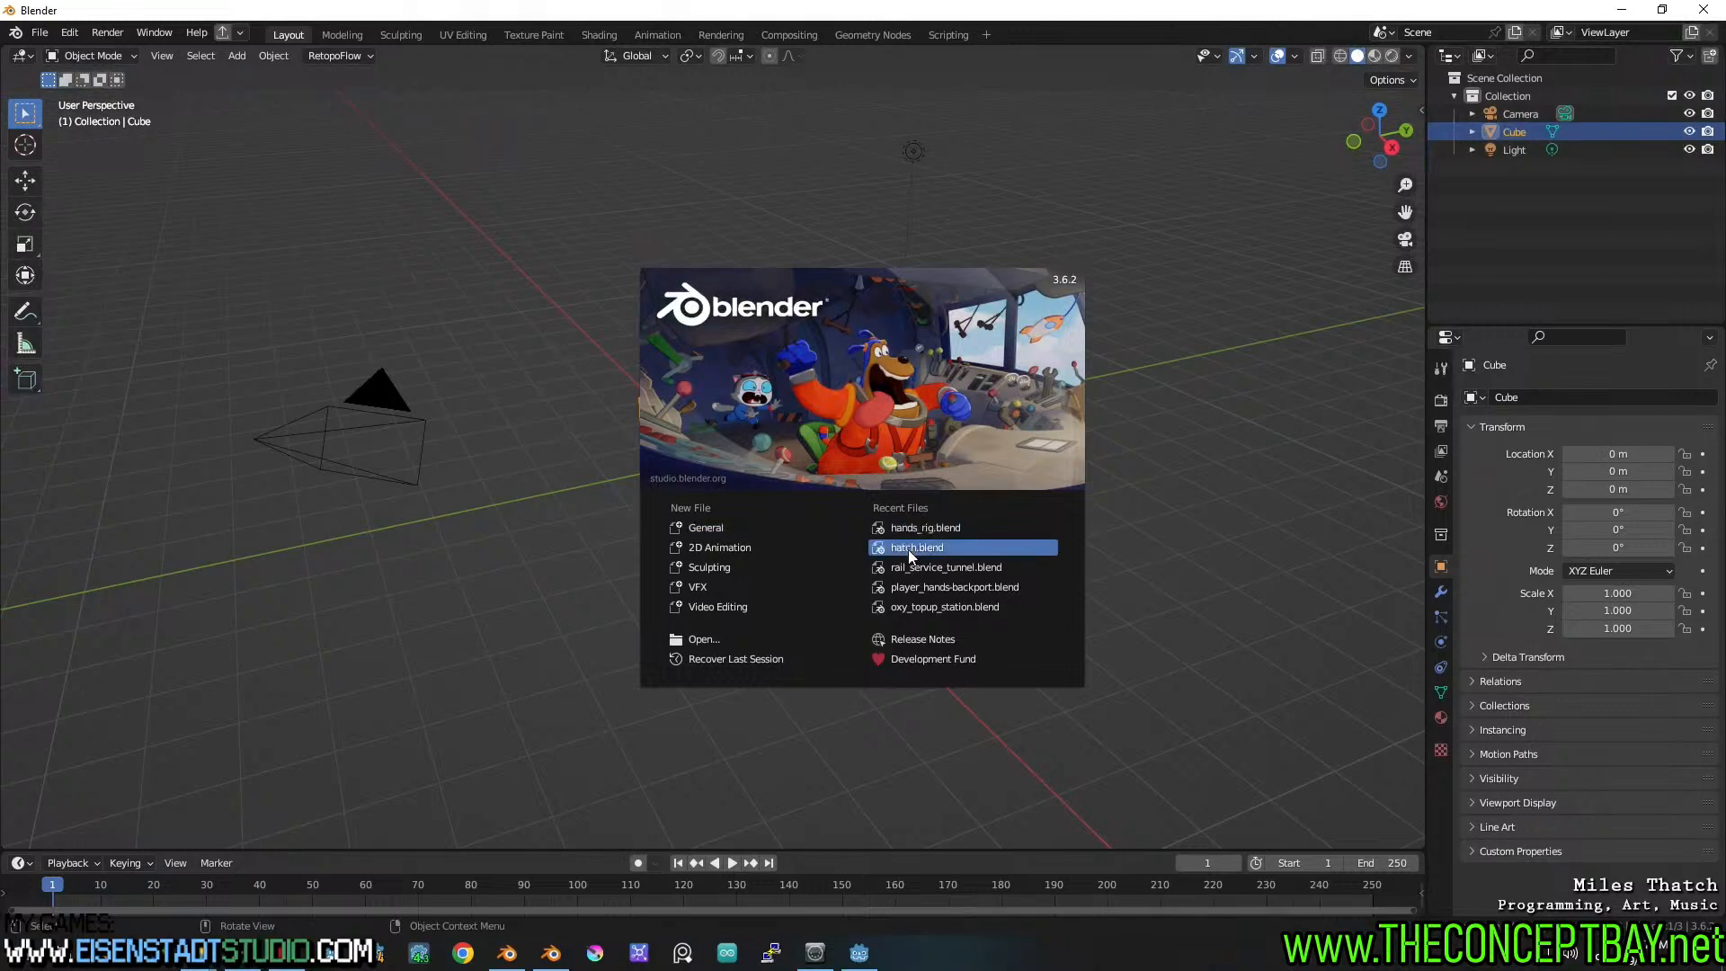
pyautogui.click(928, 567)
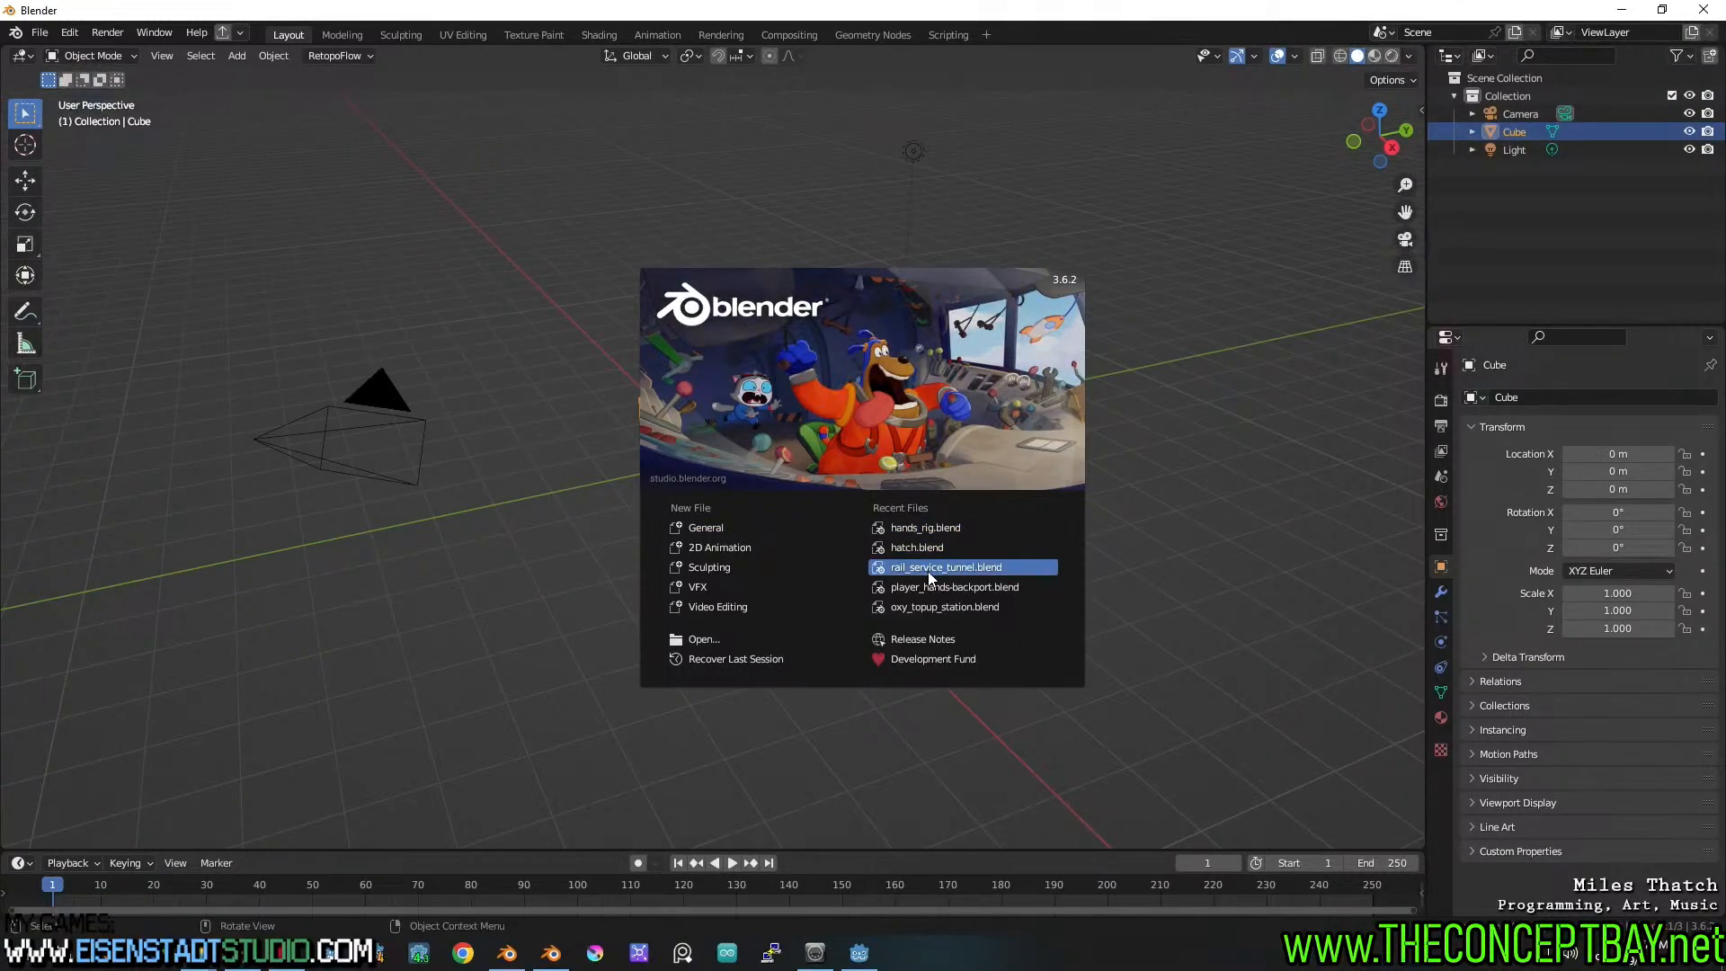
# Save rail_service_tunnel.blend and select the shelf armature in the start room
pyautogui.moveTo(692, 543); pyautogui.dragTo(573, 431, button='middle')
pyautogui.scroll(2, 698, 494)
pyautogui.keyDown('shift'); pyautogui.scroll(2, 698, 495); pyautogui.keyUp('shift')
pyautogui.scroll(1, 573, 432)
pyautogui.hotkey('ctrl', 's')
pyautogui.click(487, 347)
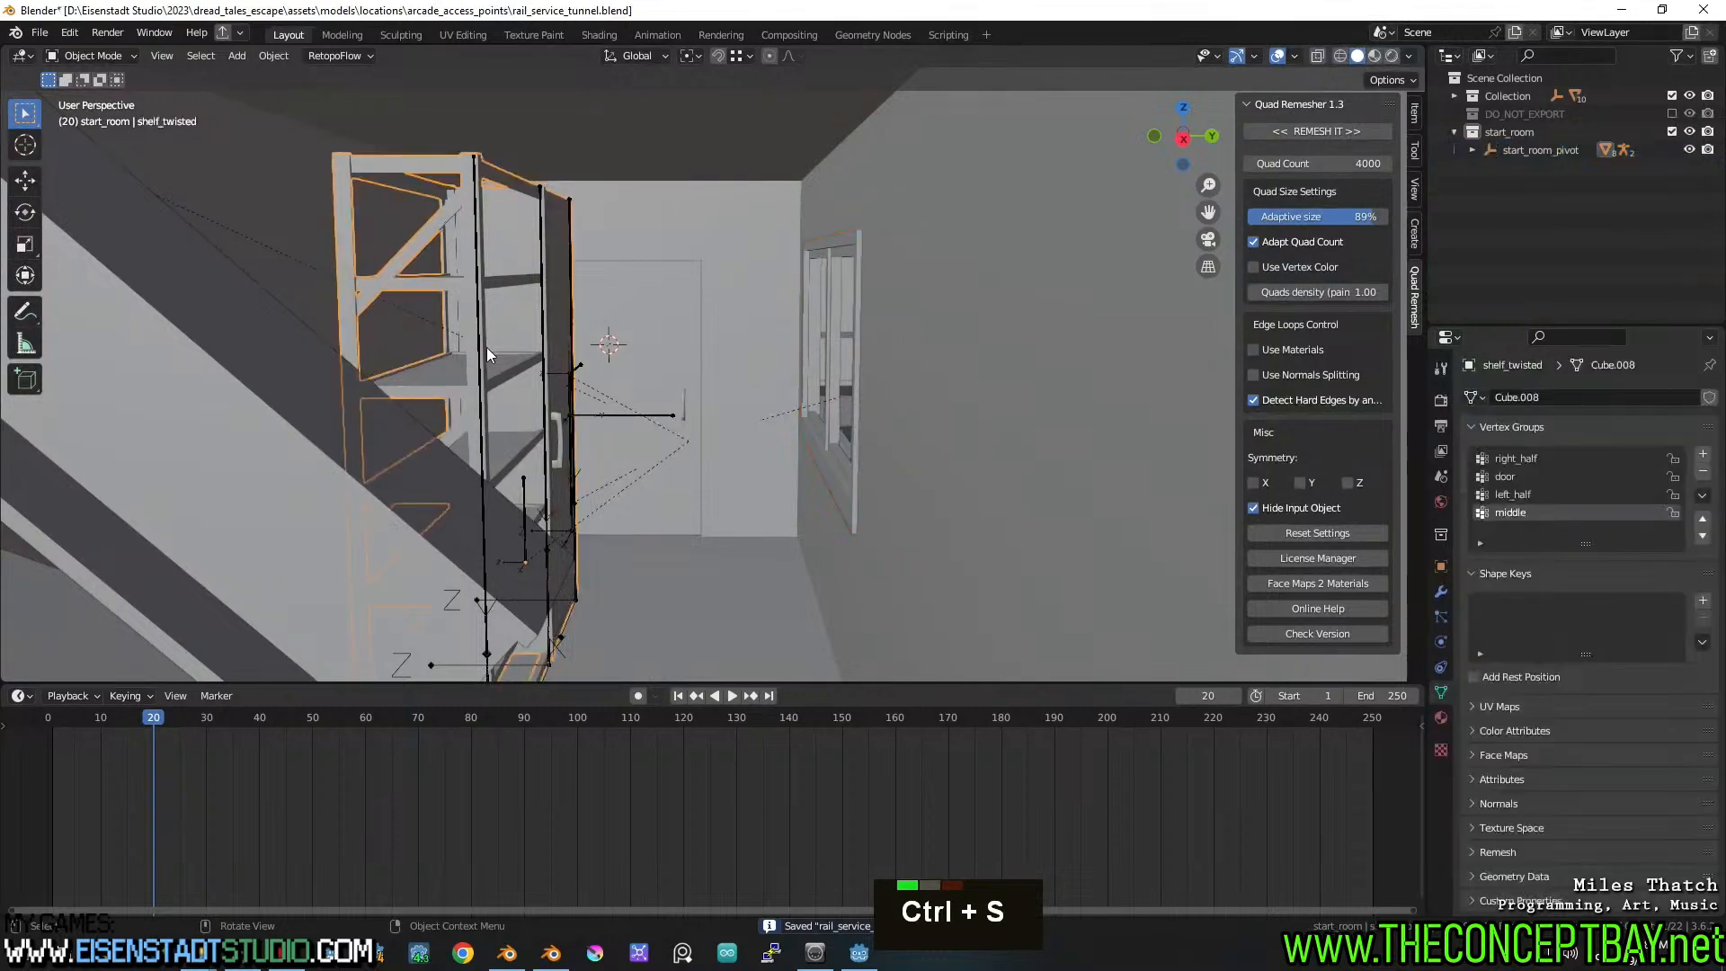
pyautogui.click(478, 343)
# Start appending from another file and browse into hands_rig.blend in the assets\models\player folder
pyautogui.click(42, 33)
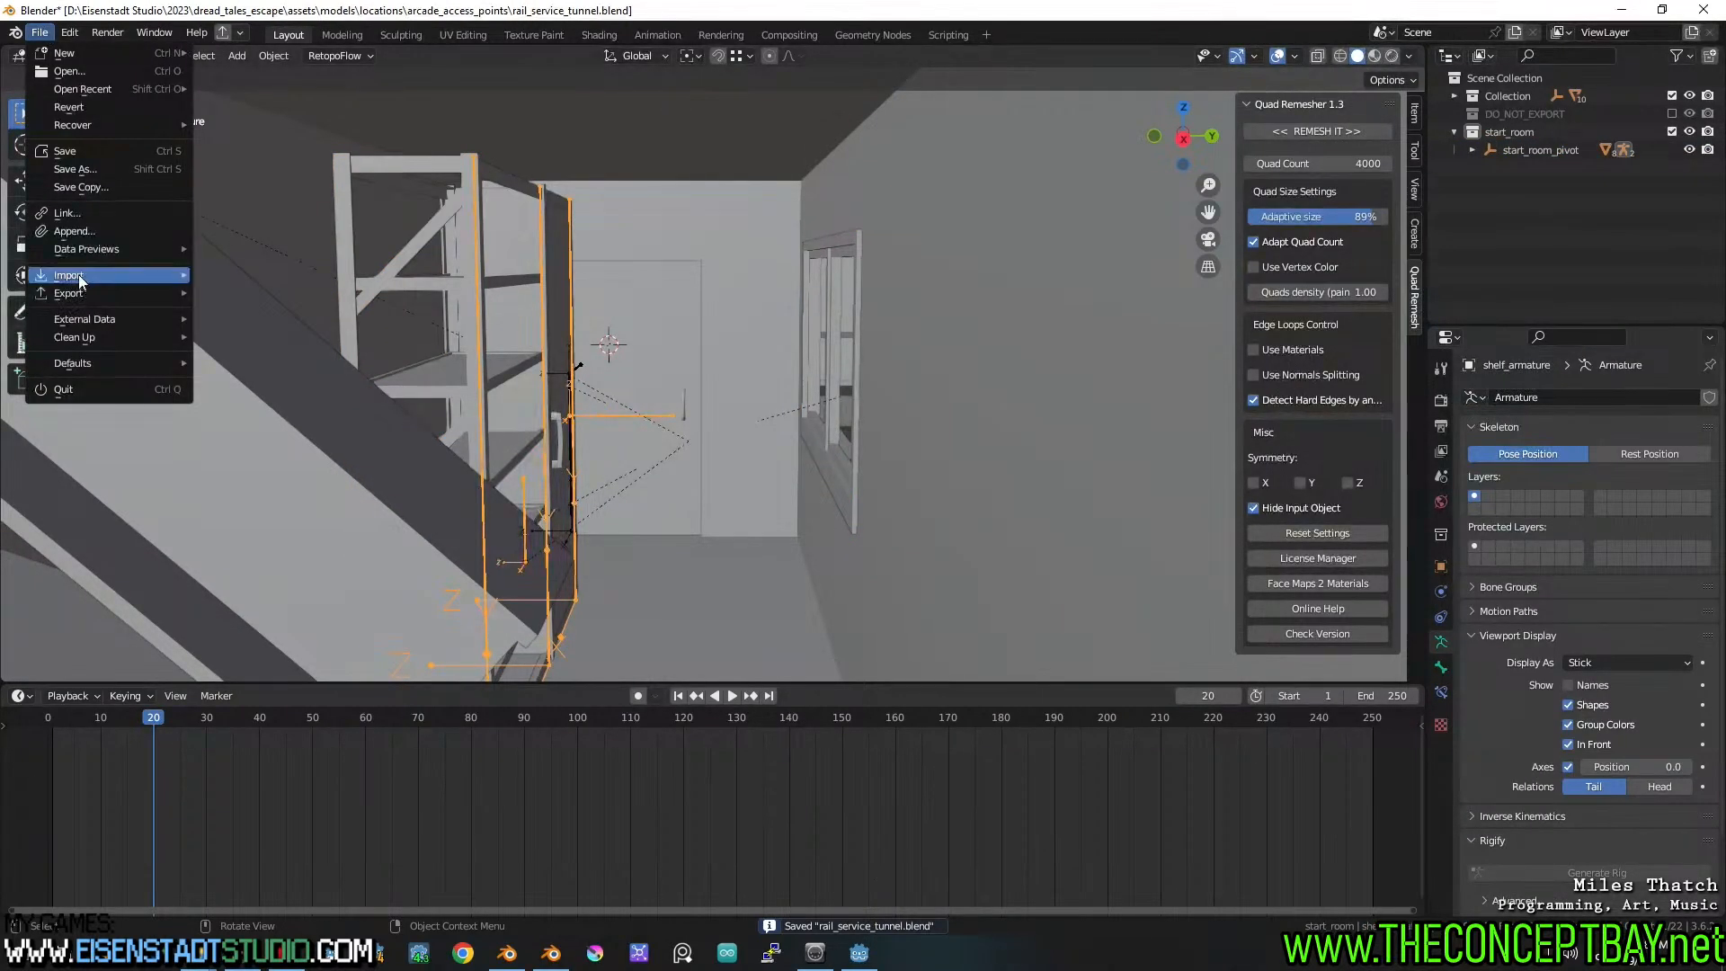
pyautogui.click(81, 231)
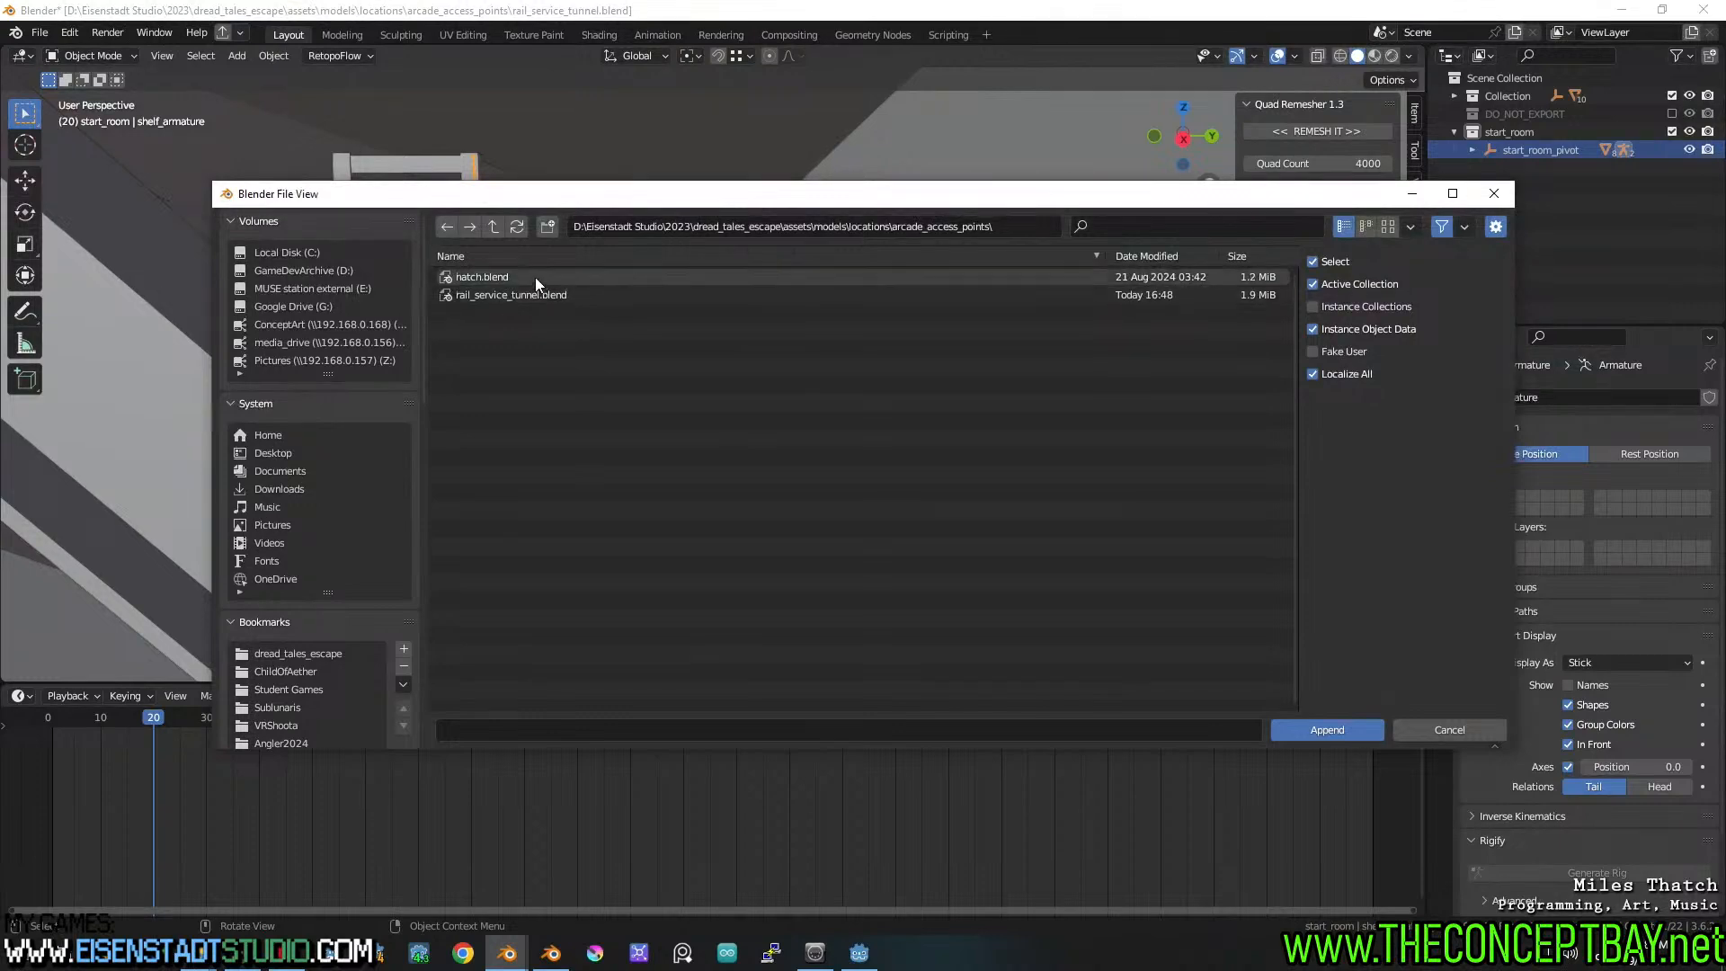
pyautogui.click(493, 226)
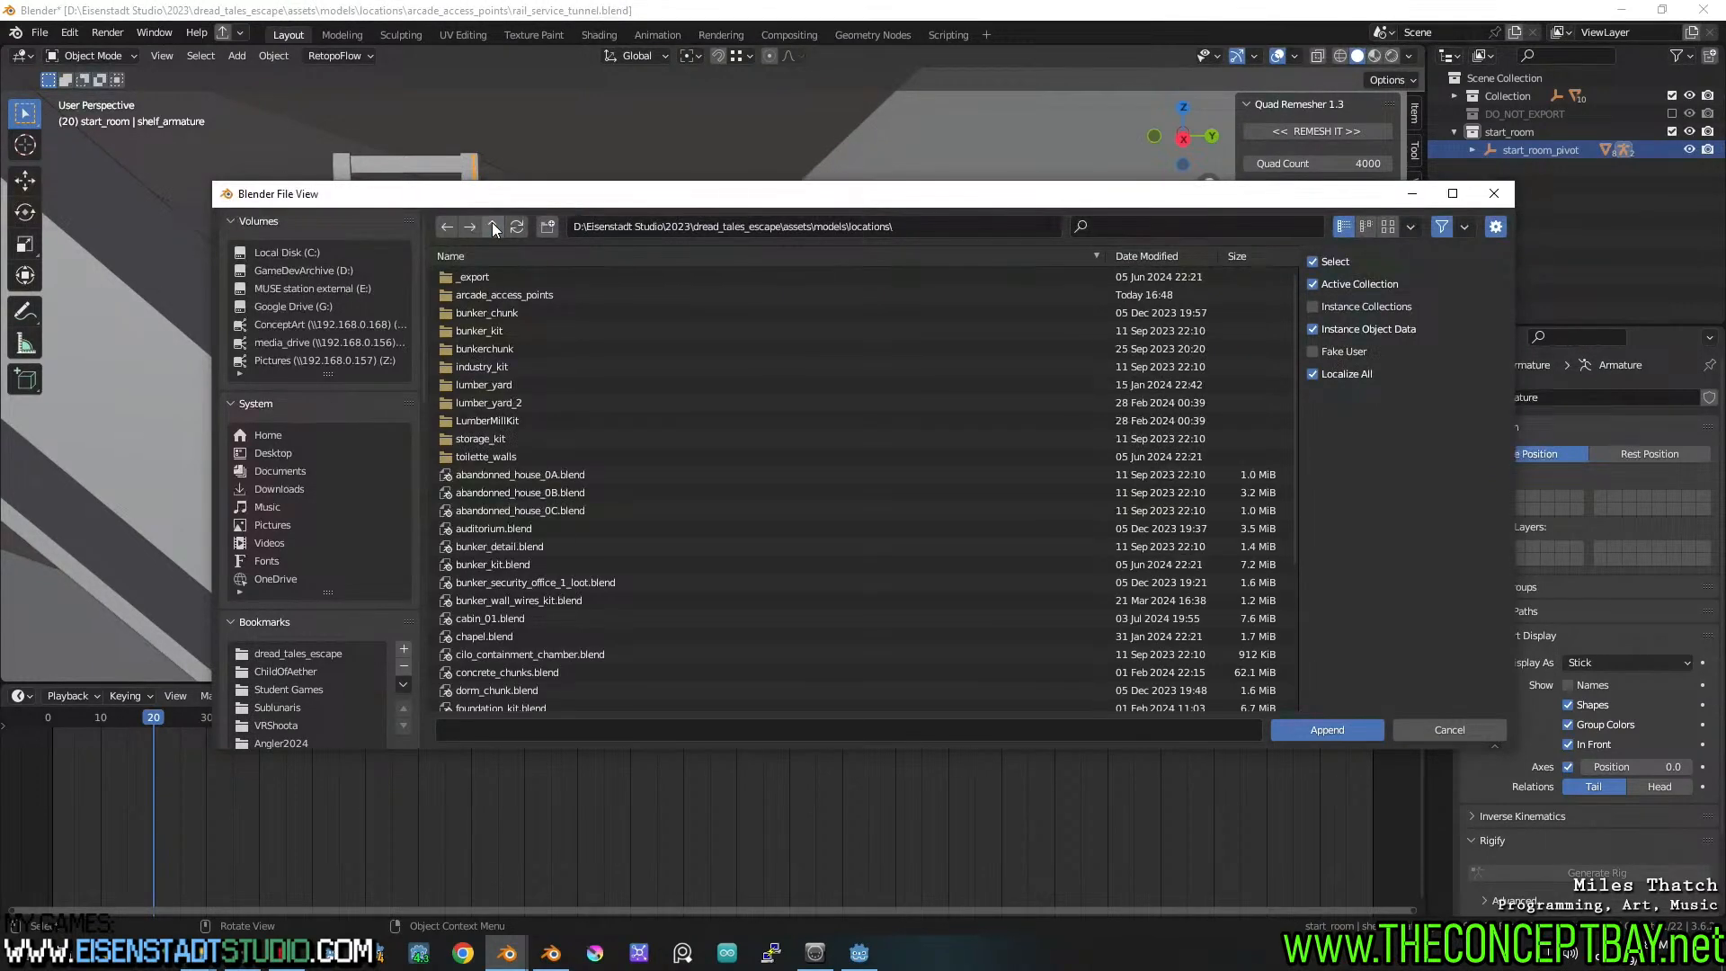
pyautogui.click(492, 227)
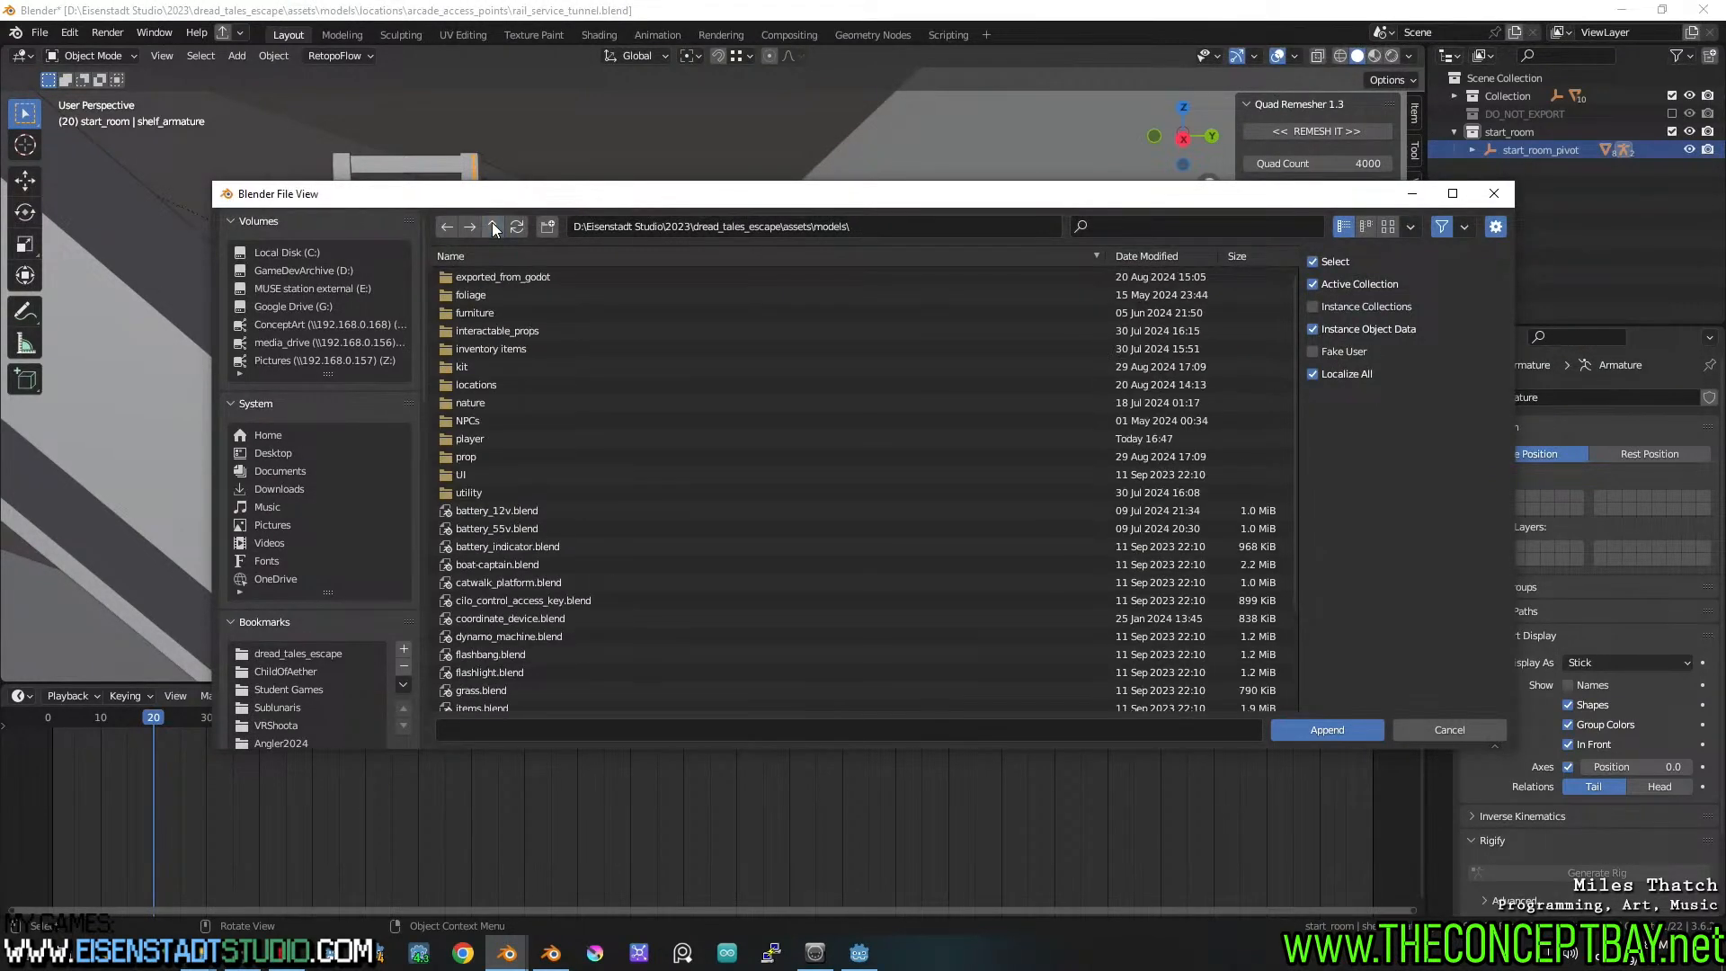
pyautogui.doubleClick(503, 437)
pyautogui.click(515, 296)
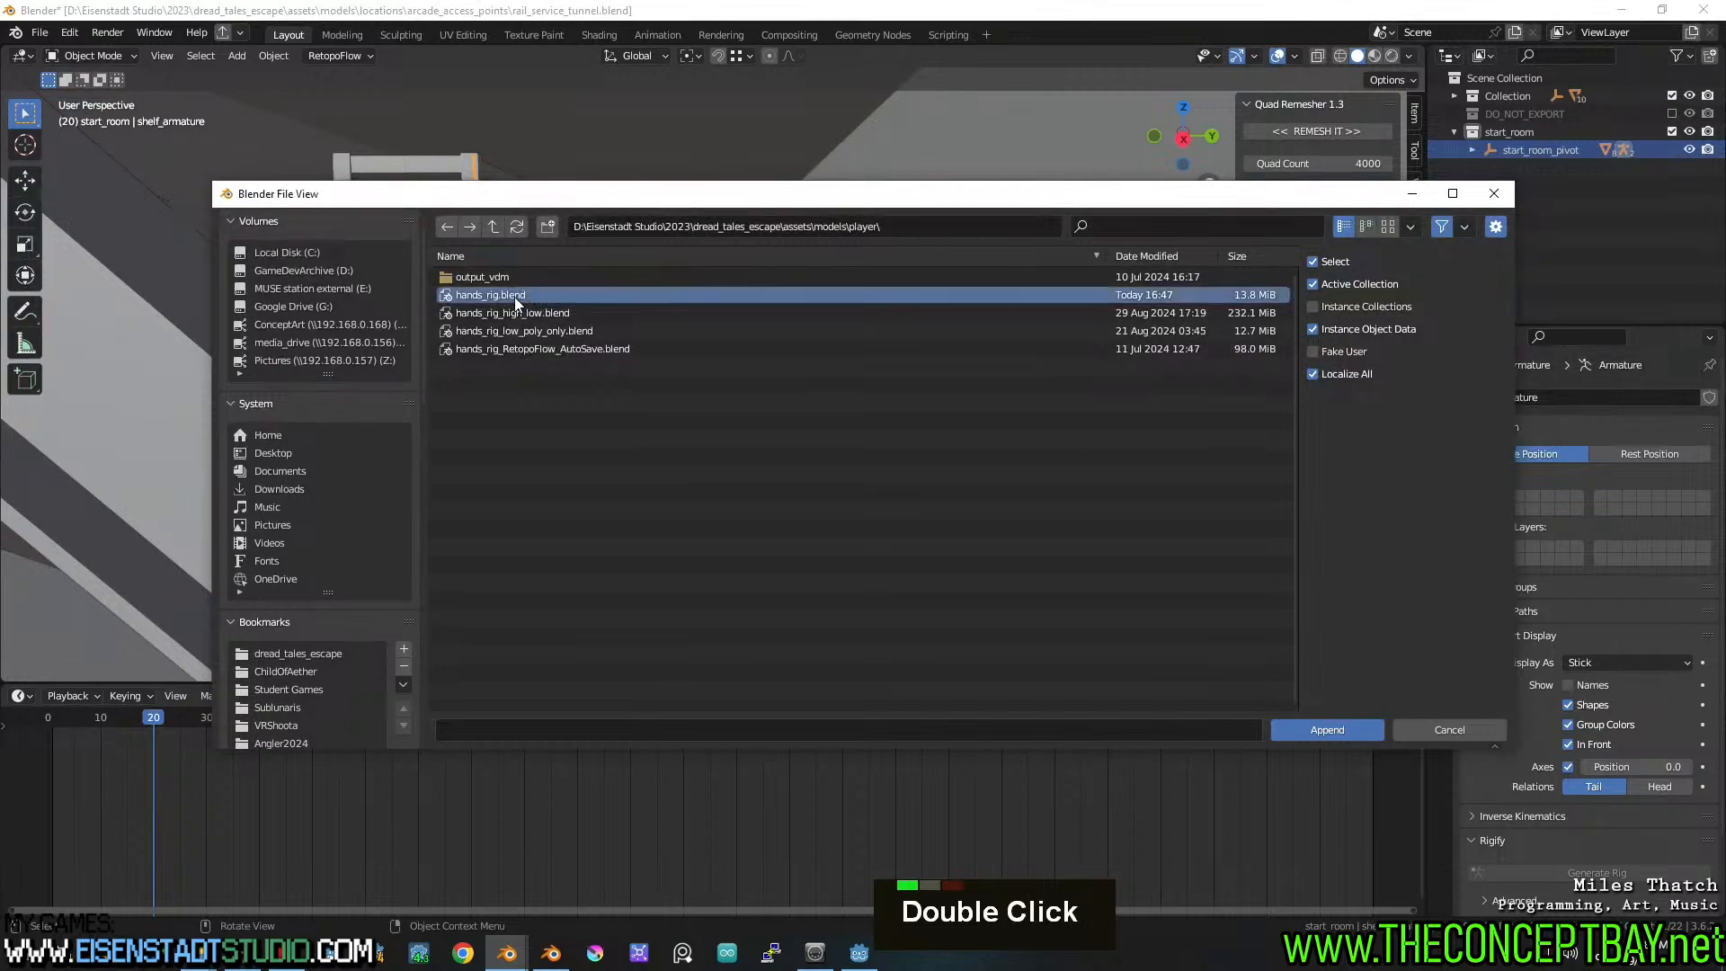
pyautogui.doubleClick(514, 297)
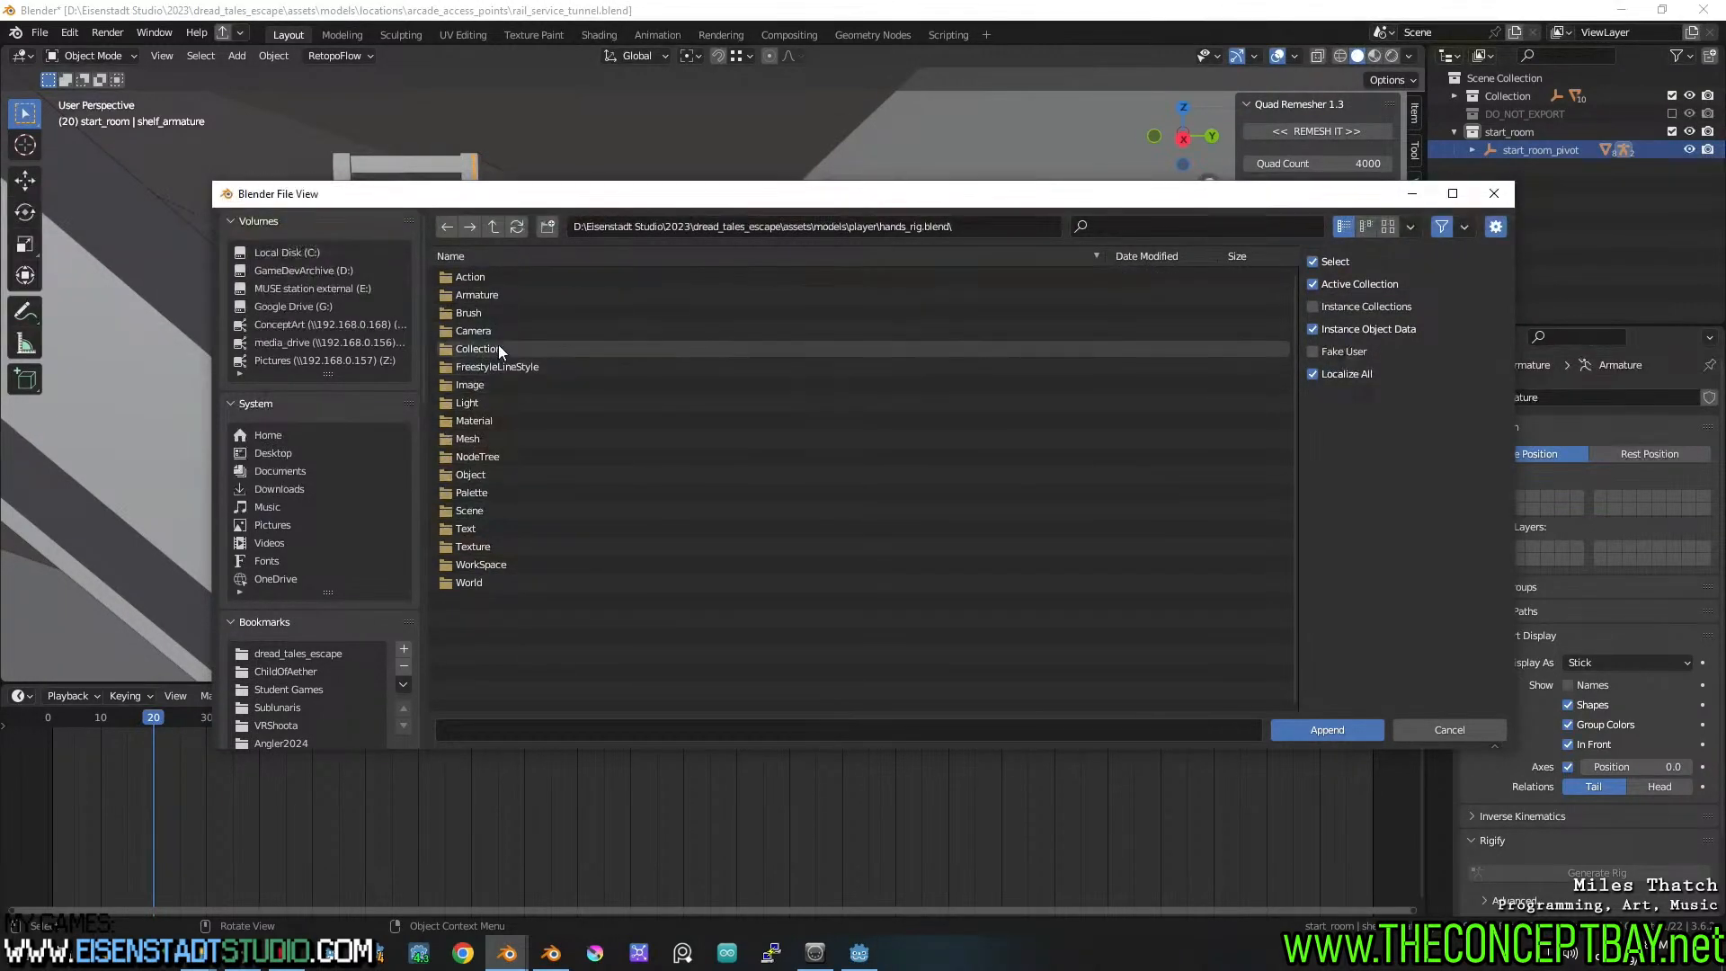
# Check the Armature entries in hands_rig.blend, open its Action category and look through the list of actions
pyautogui.click(496, 295)
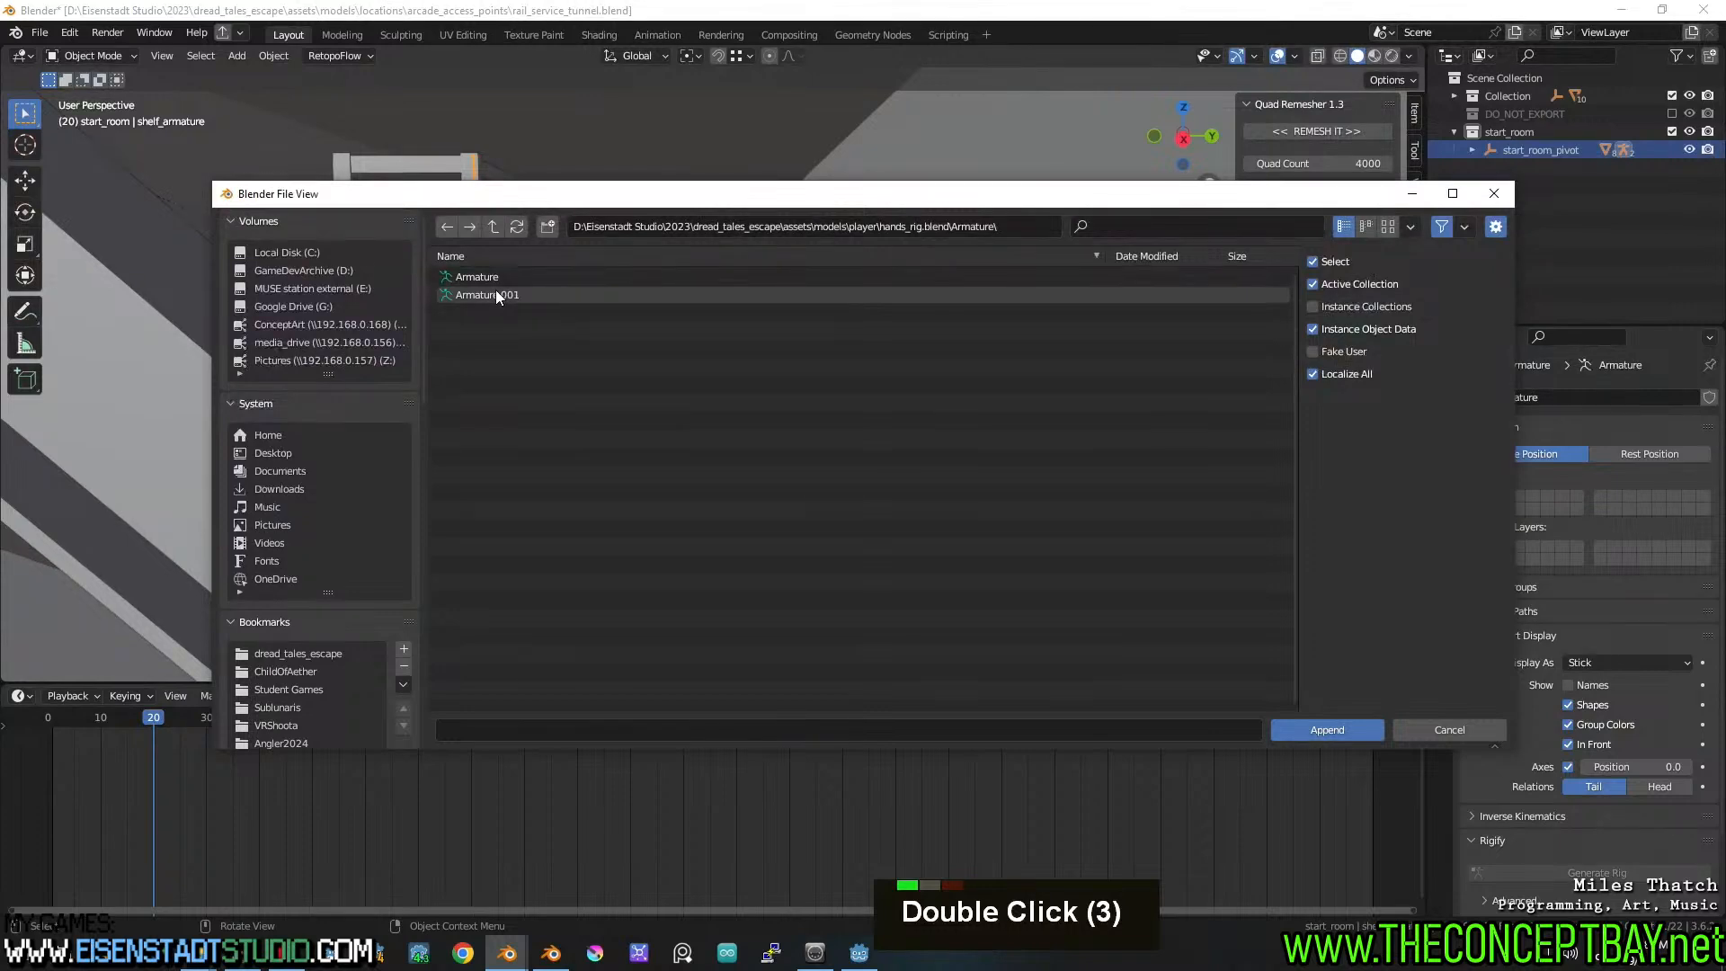
pyautogui.click(492, 228)
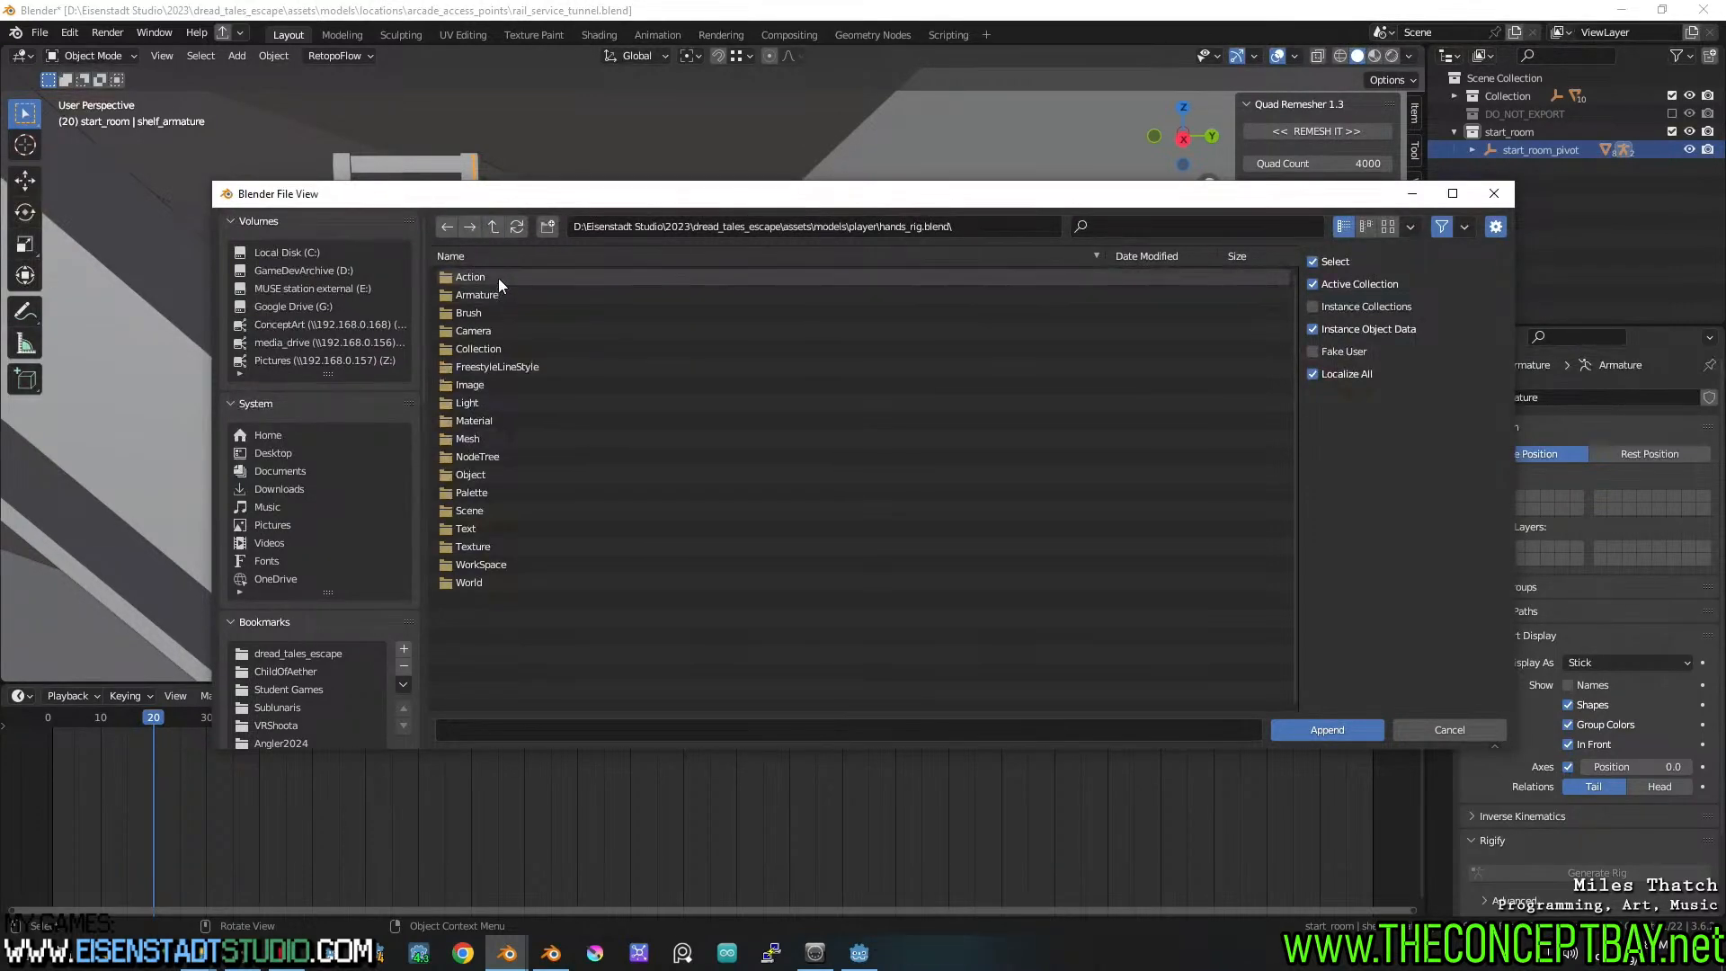
pyautogui.doubleClick(498, 278)
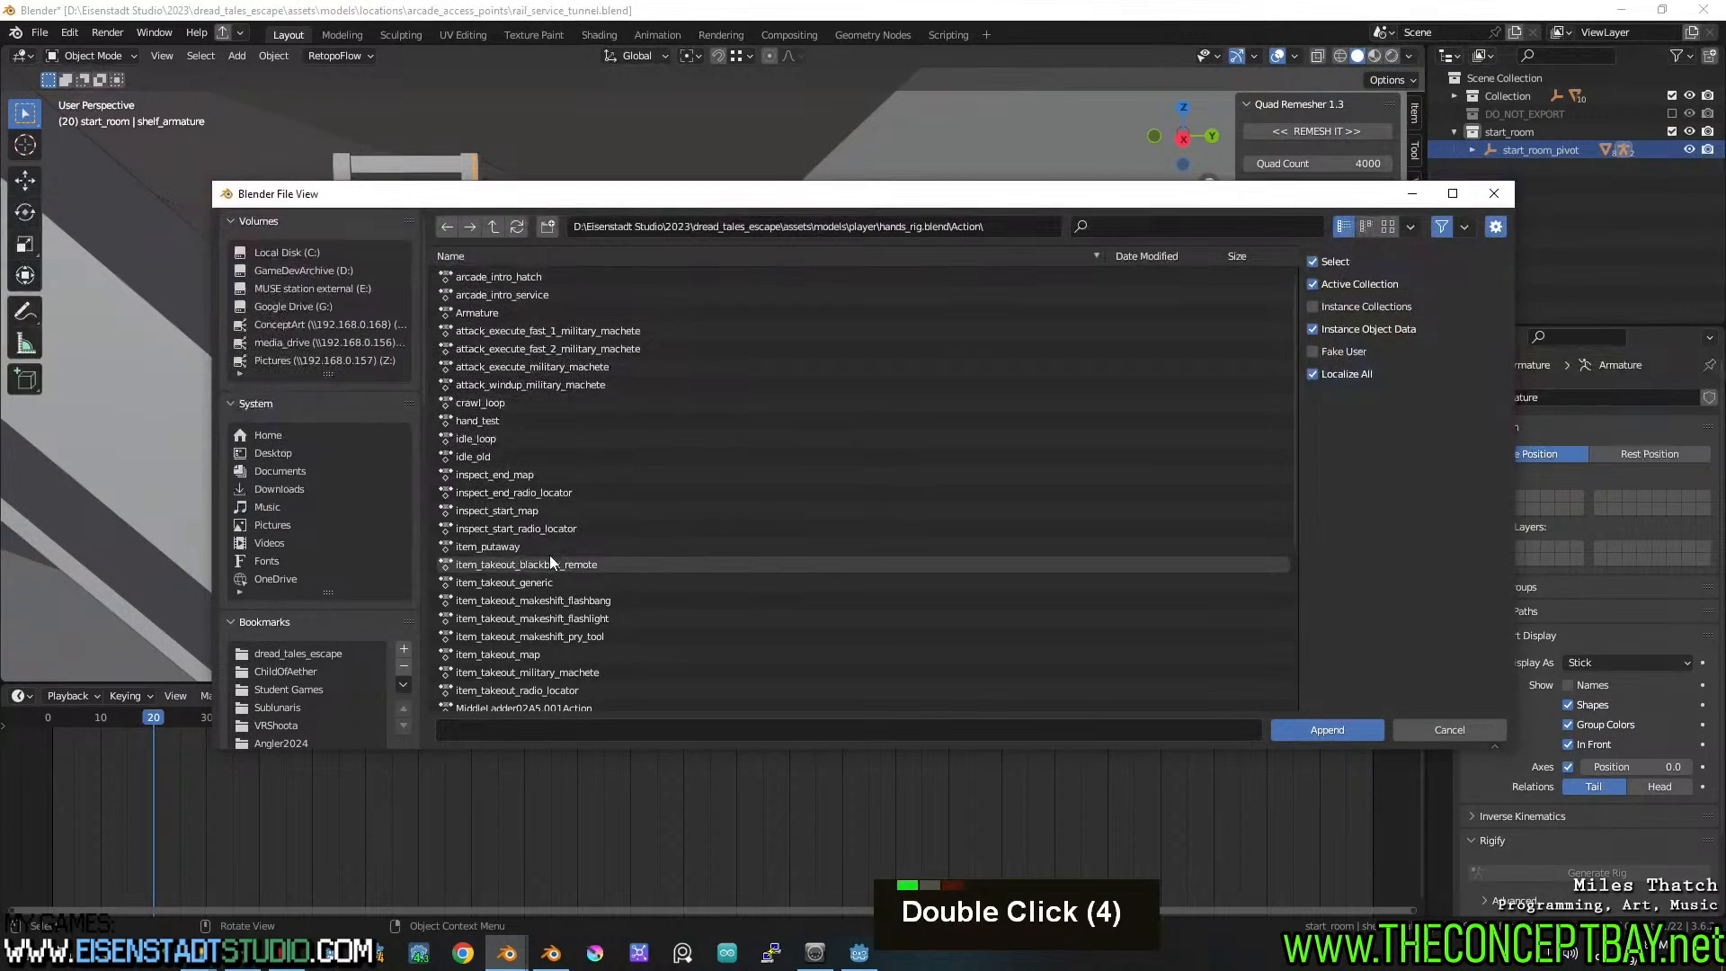
pyautogui.scroll(-6, 549, 557)
pyautogui.scroll(-5, 550, 559)
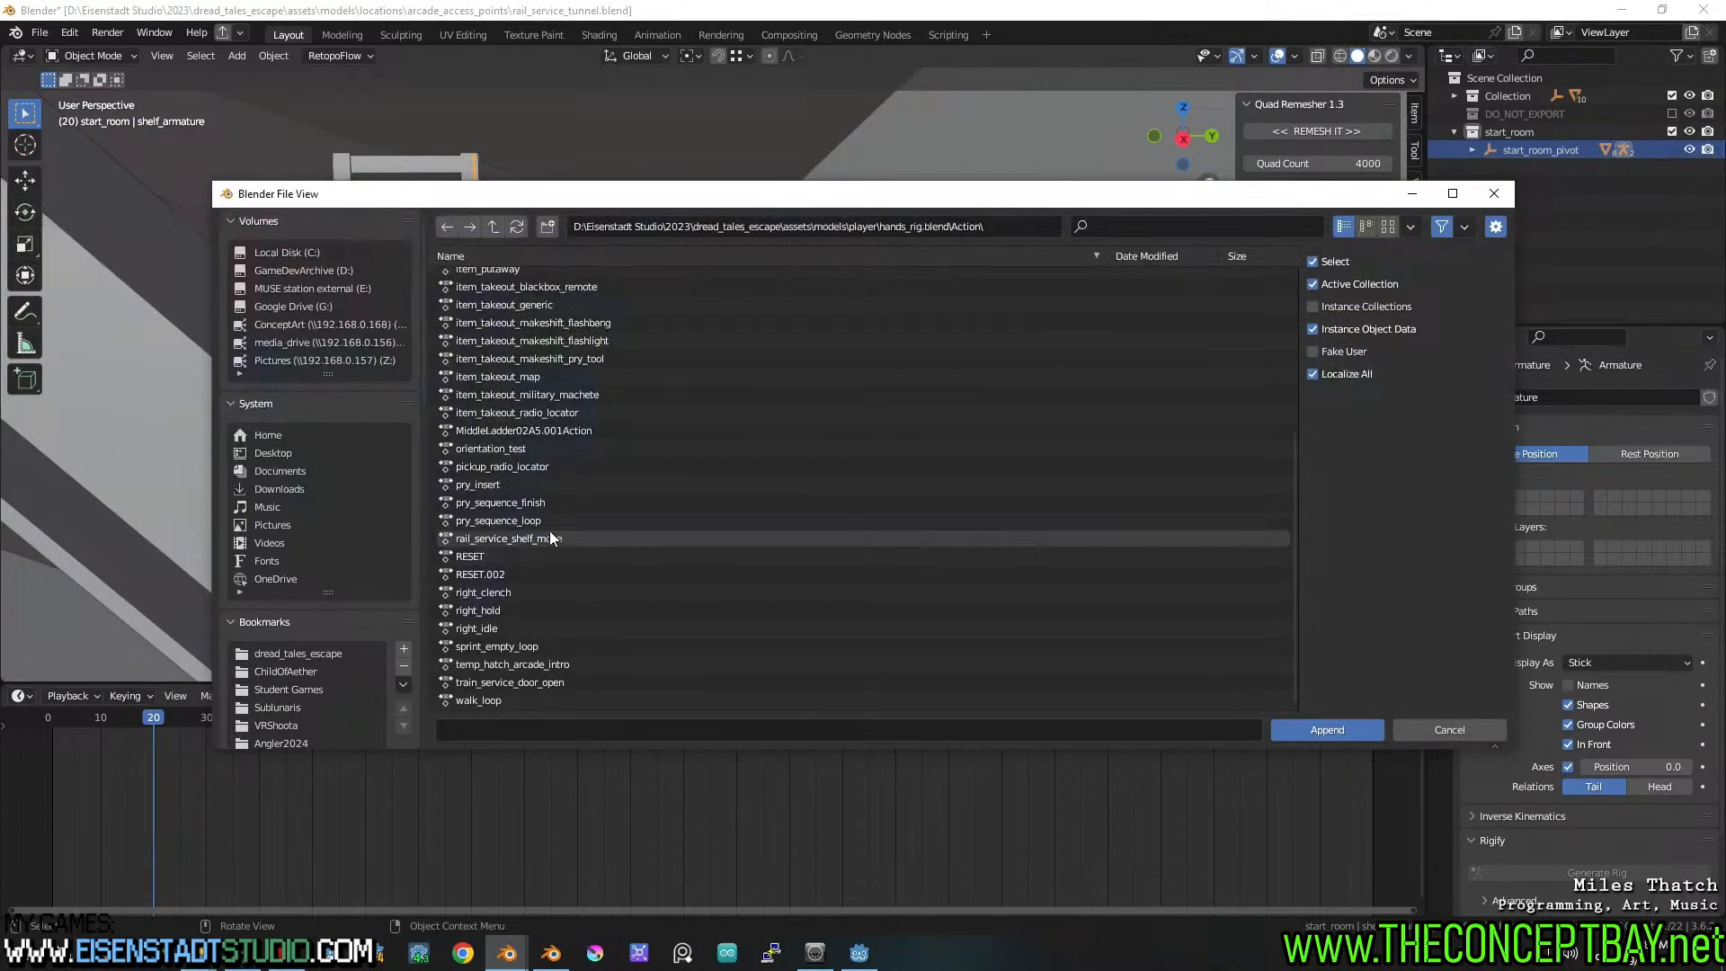
pyautogui.scroll(5, 550, 436)
pyautogui.scroll(6, 550, 436)
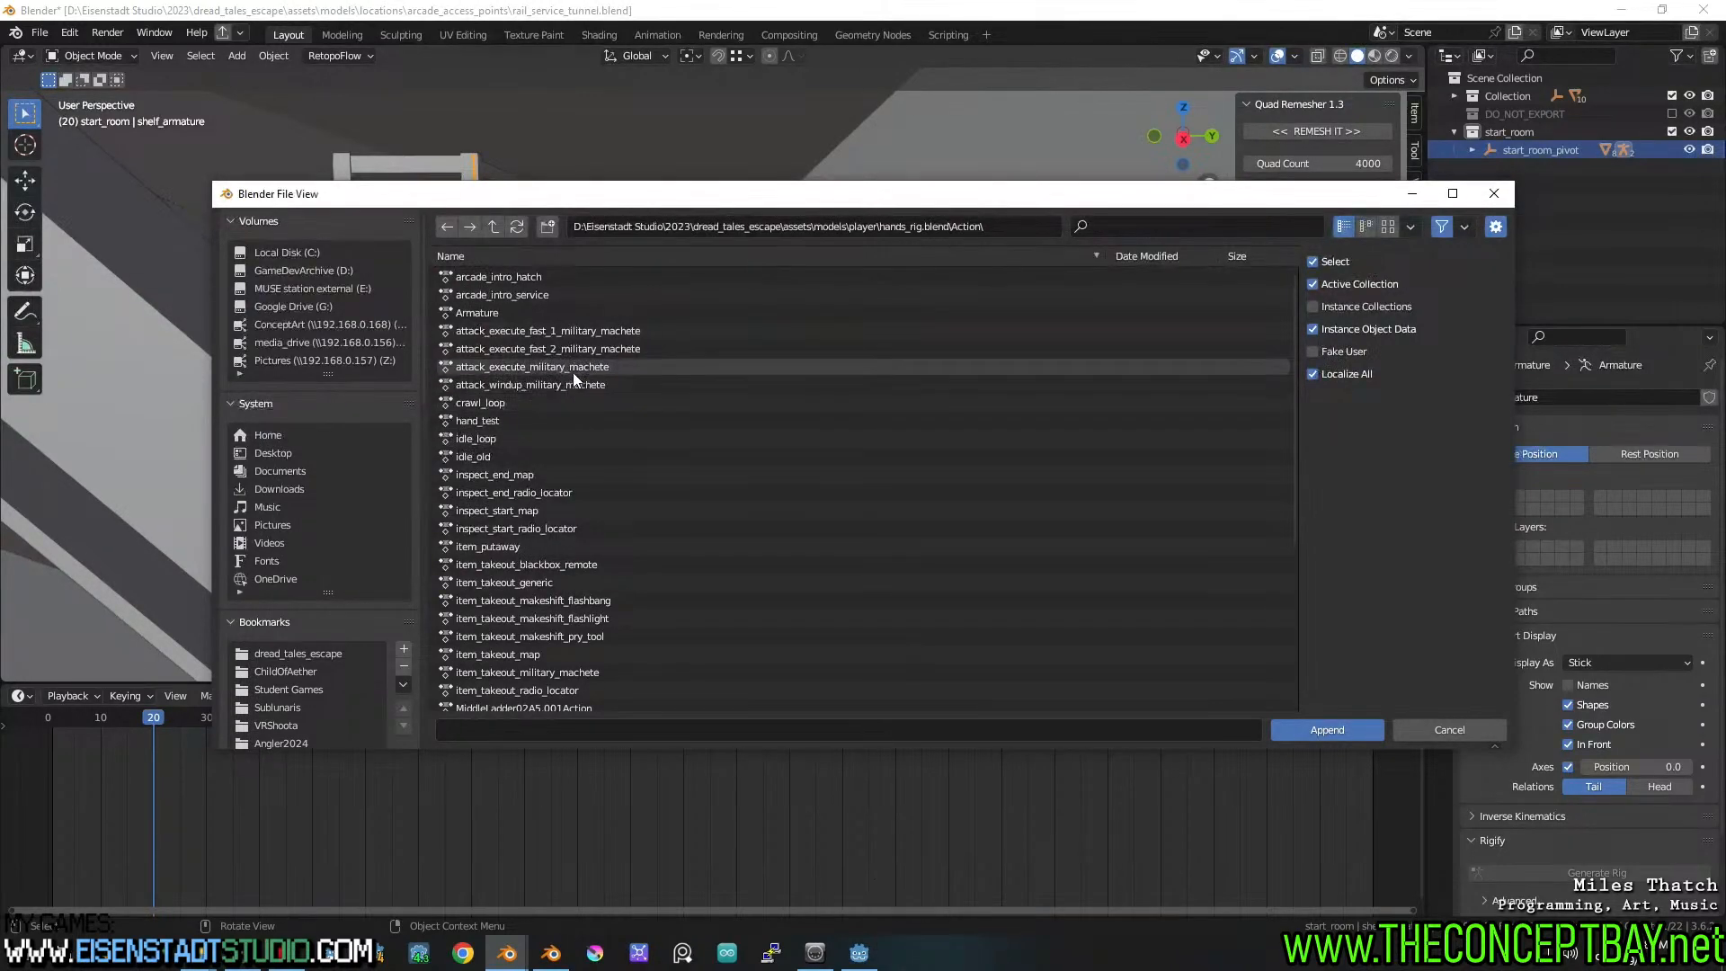
pyautogui.scroll(-6, 573, 372)
pyautogui.scroll(-5, 565, 471)
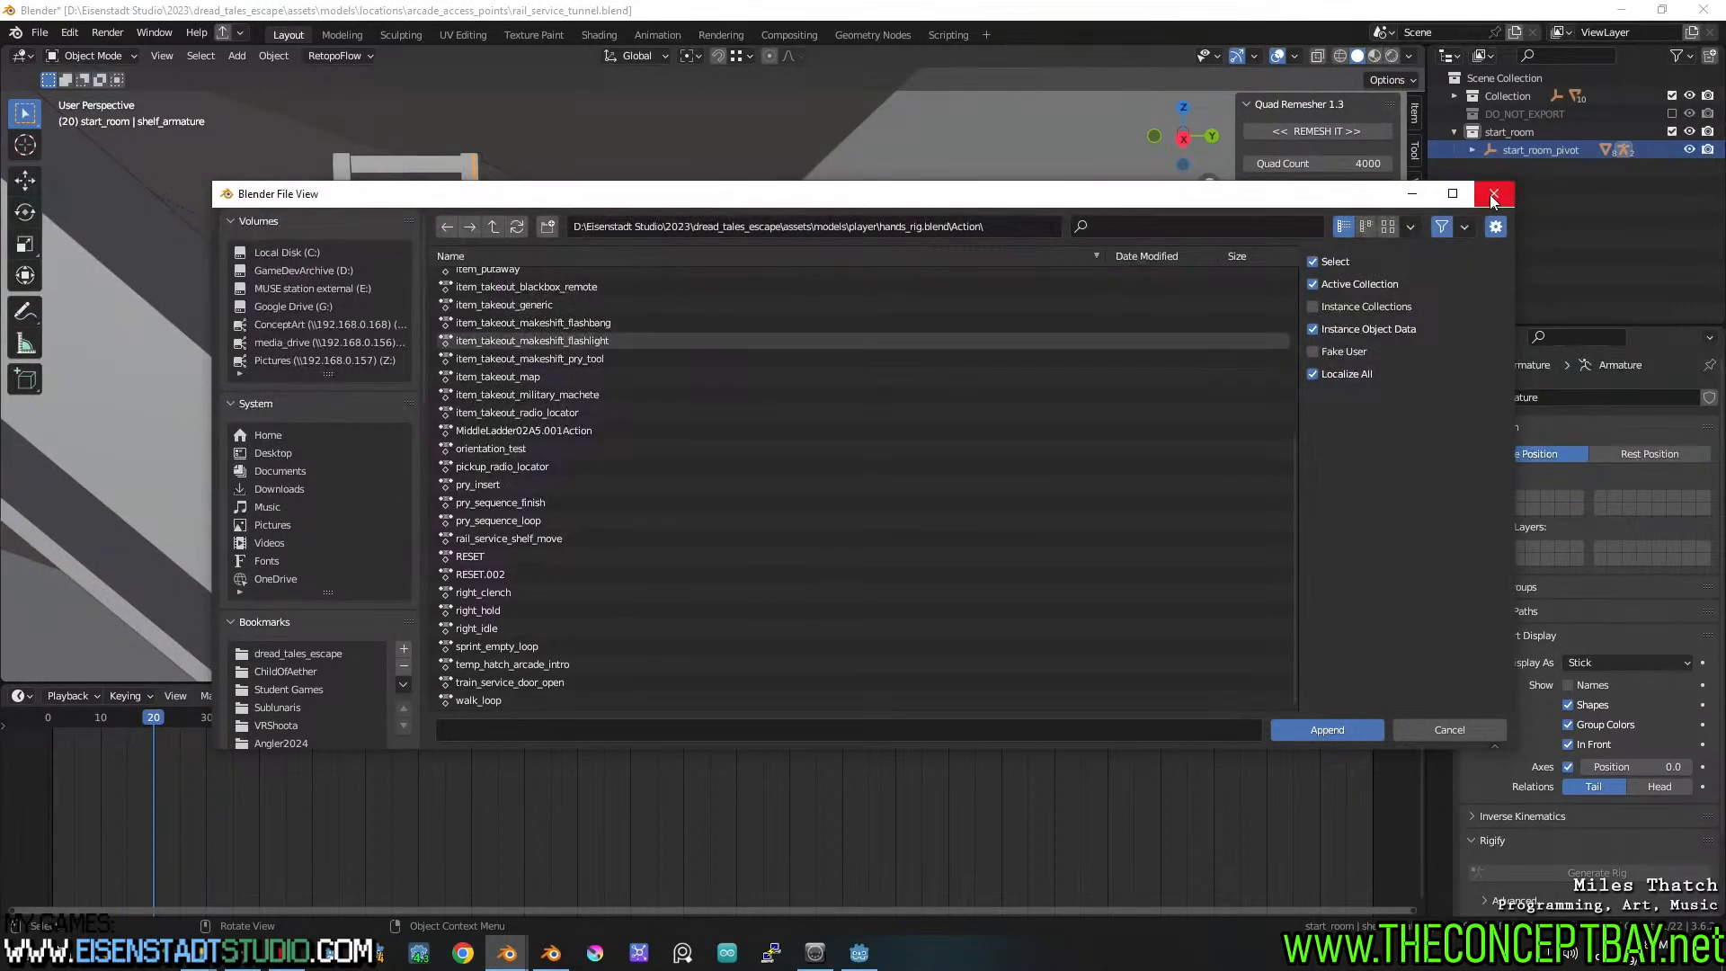
# Switch to hands_rig.blend in Blender 4.1 and copy the name of the shelf armature's action, rail_service_shelf_move
pyautogui.click(551, 953)
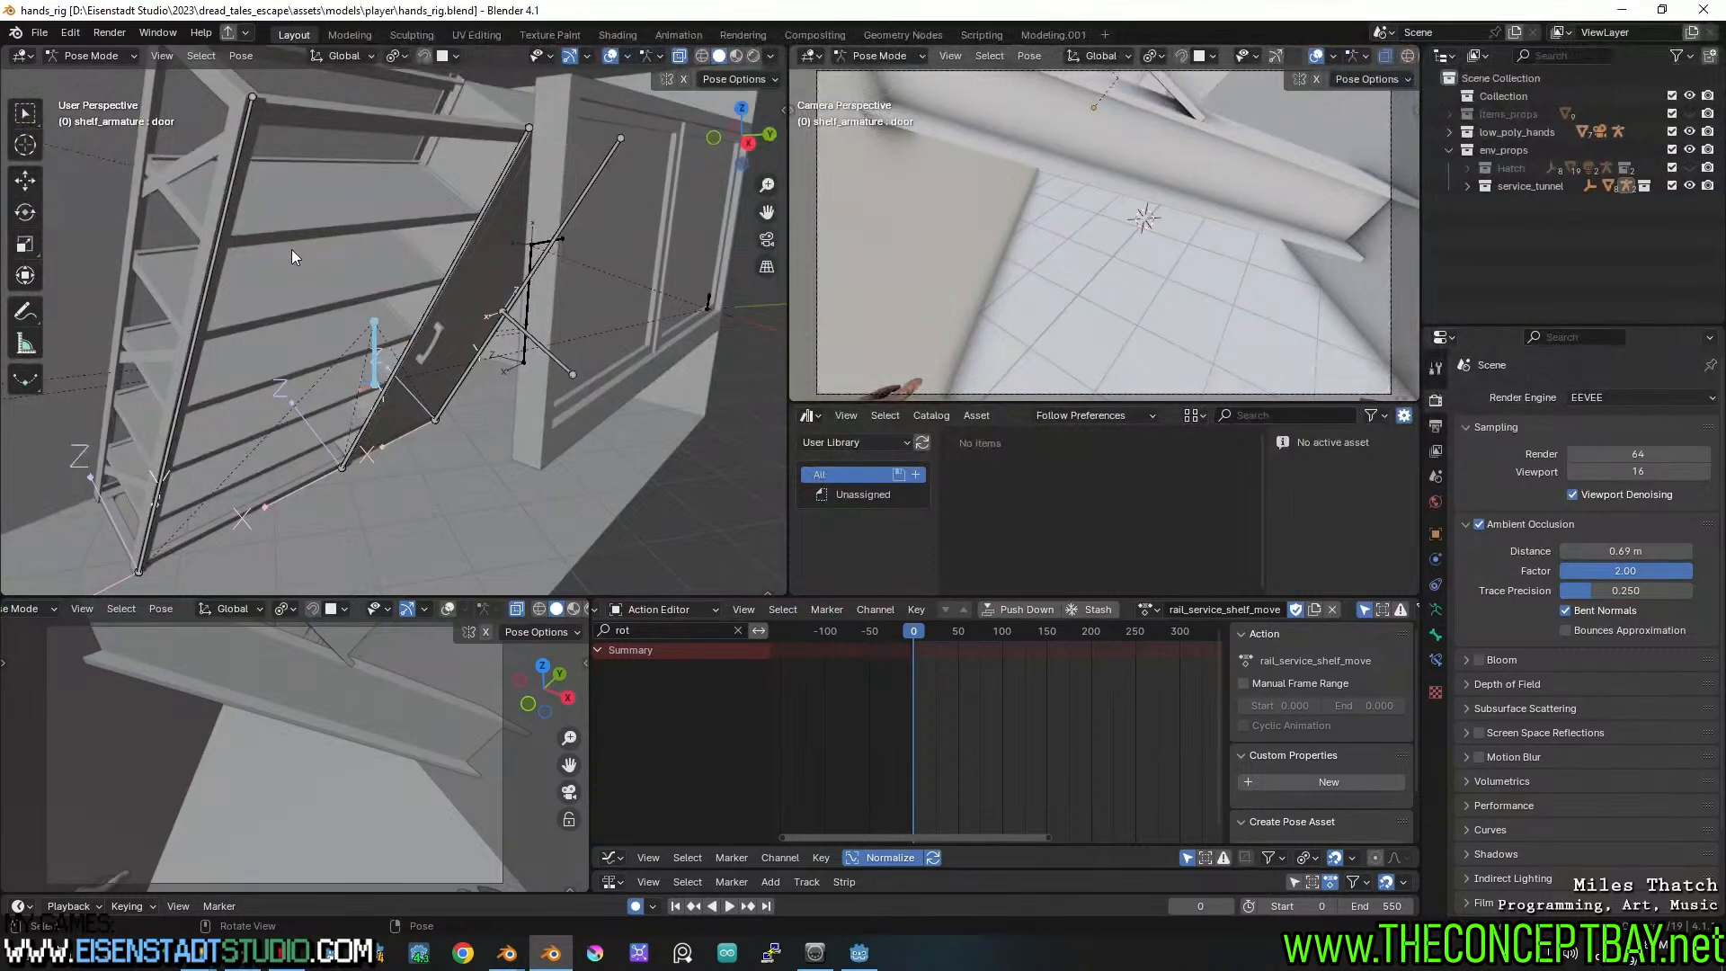
pyautogui.moveTo(410, 331); pyautogui.dragTo(458, 317, button='middle')
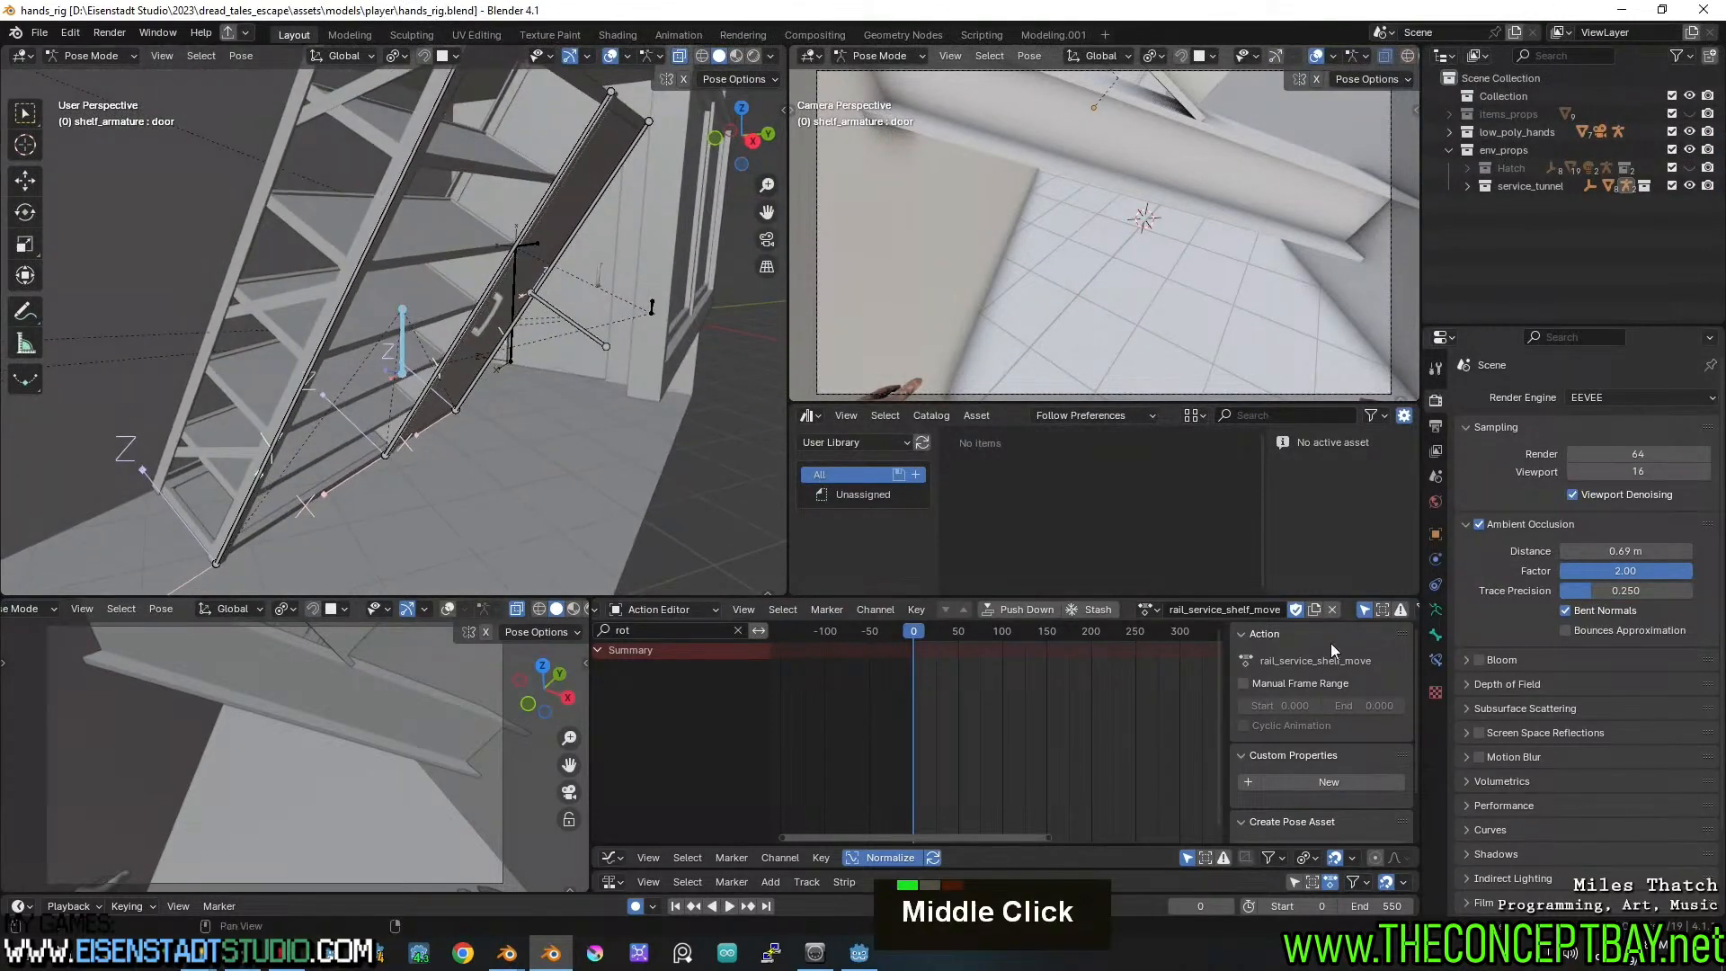
pyautogui.doubleClick(1227, 609)
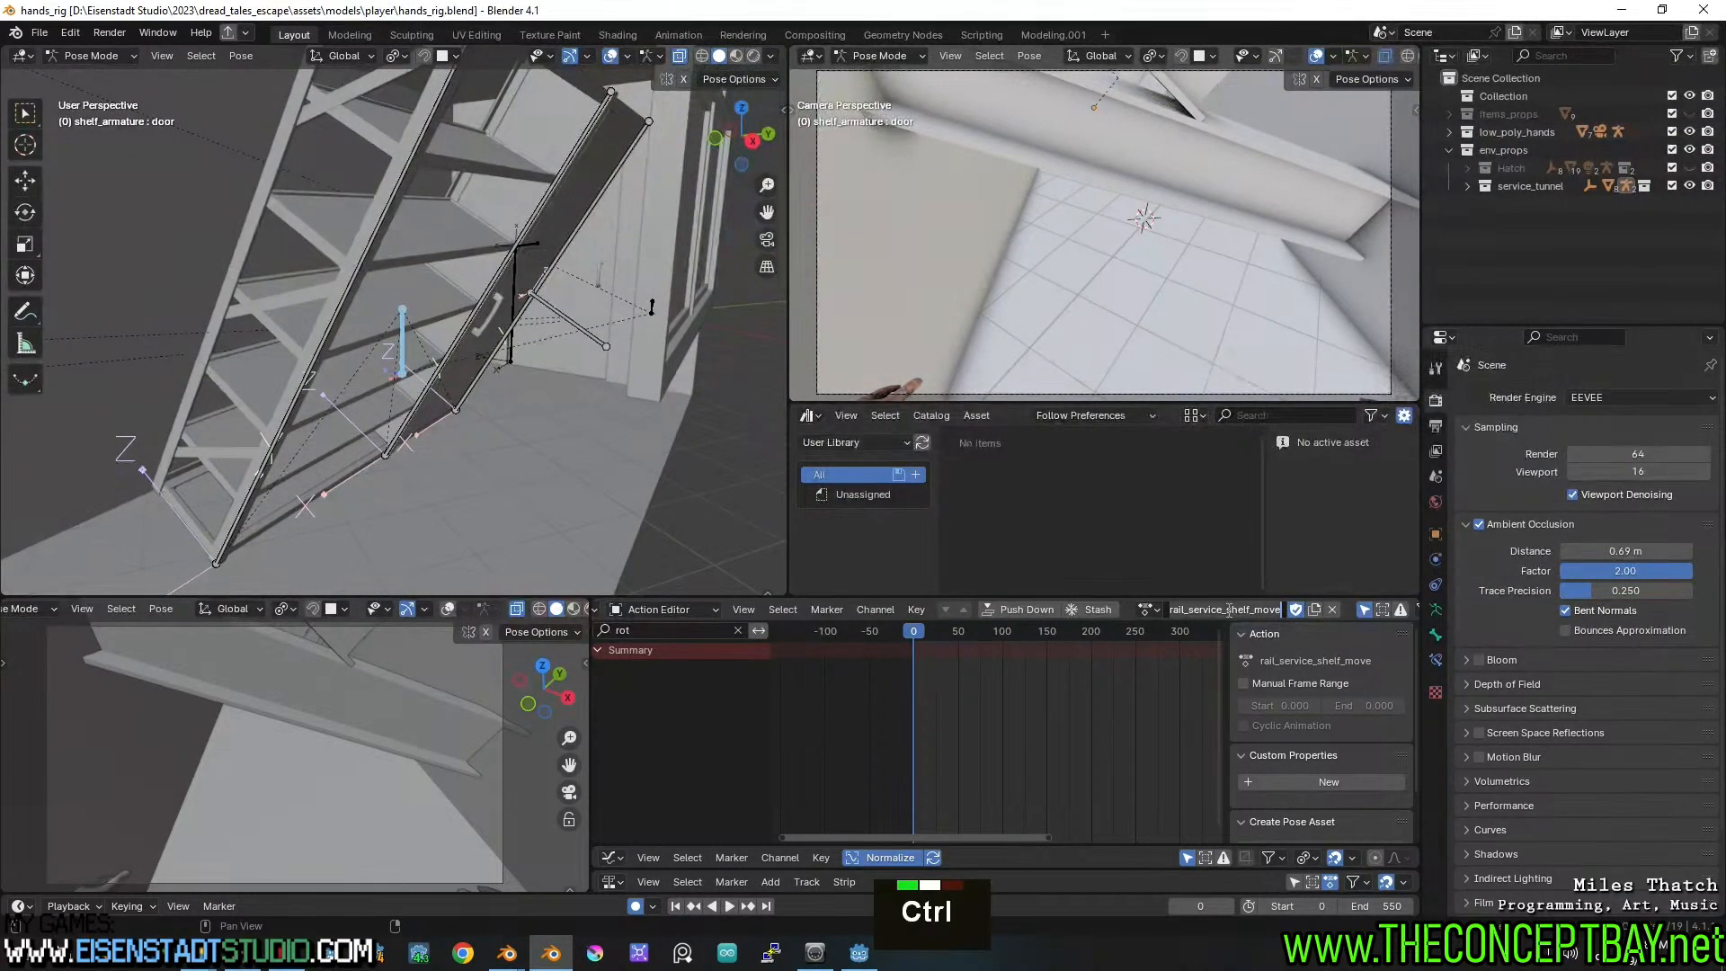
pyautogui.hotkey('ctrl', 'a')
pyautogui.hotkey('ctrl', 'c')
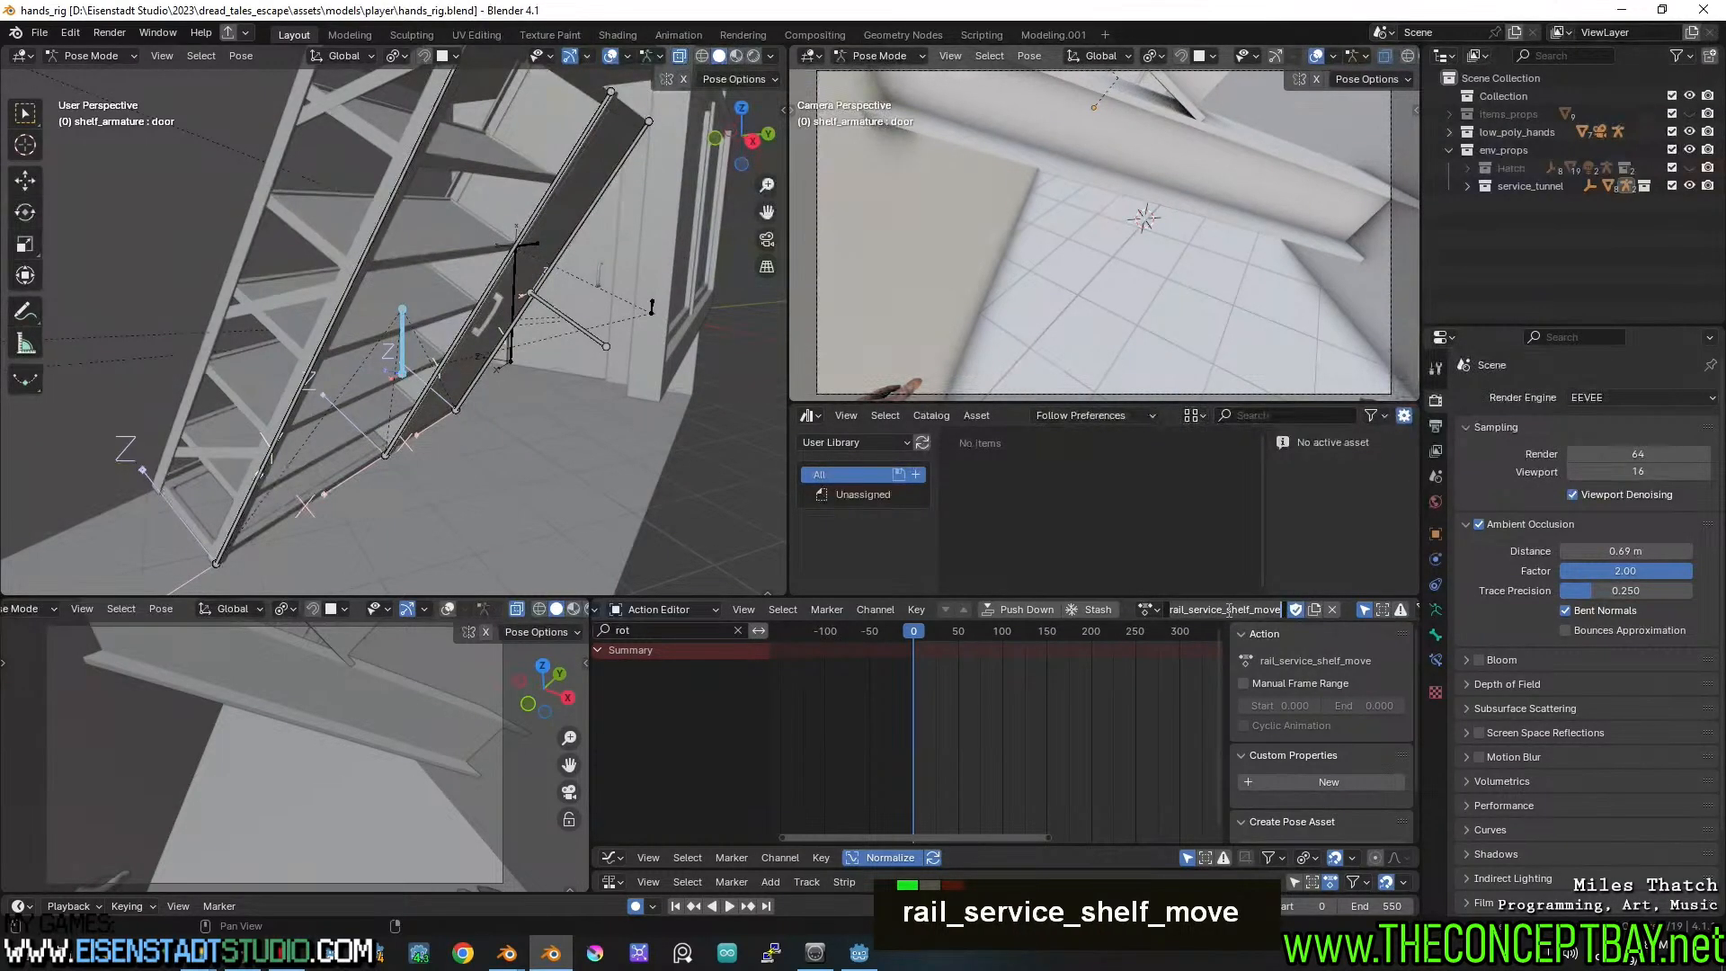
pyautogui.hotkey('ctrl', 'a')
pyautogui.hotkey('ctrl', 'c')
pyautogui.hotkey('ctrl', 'c')
pyautogui.press('Escape')
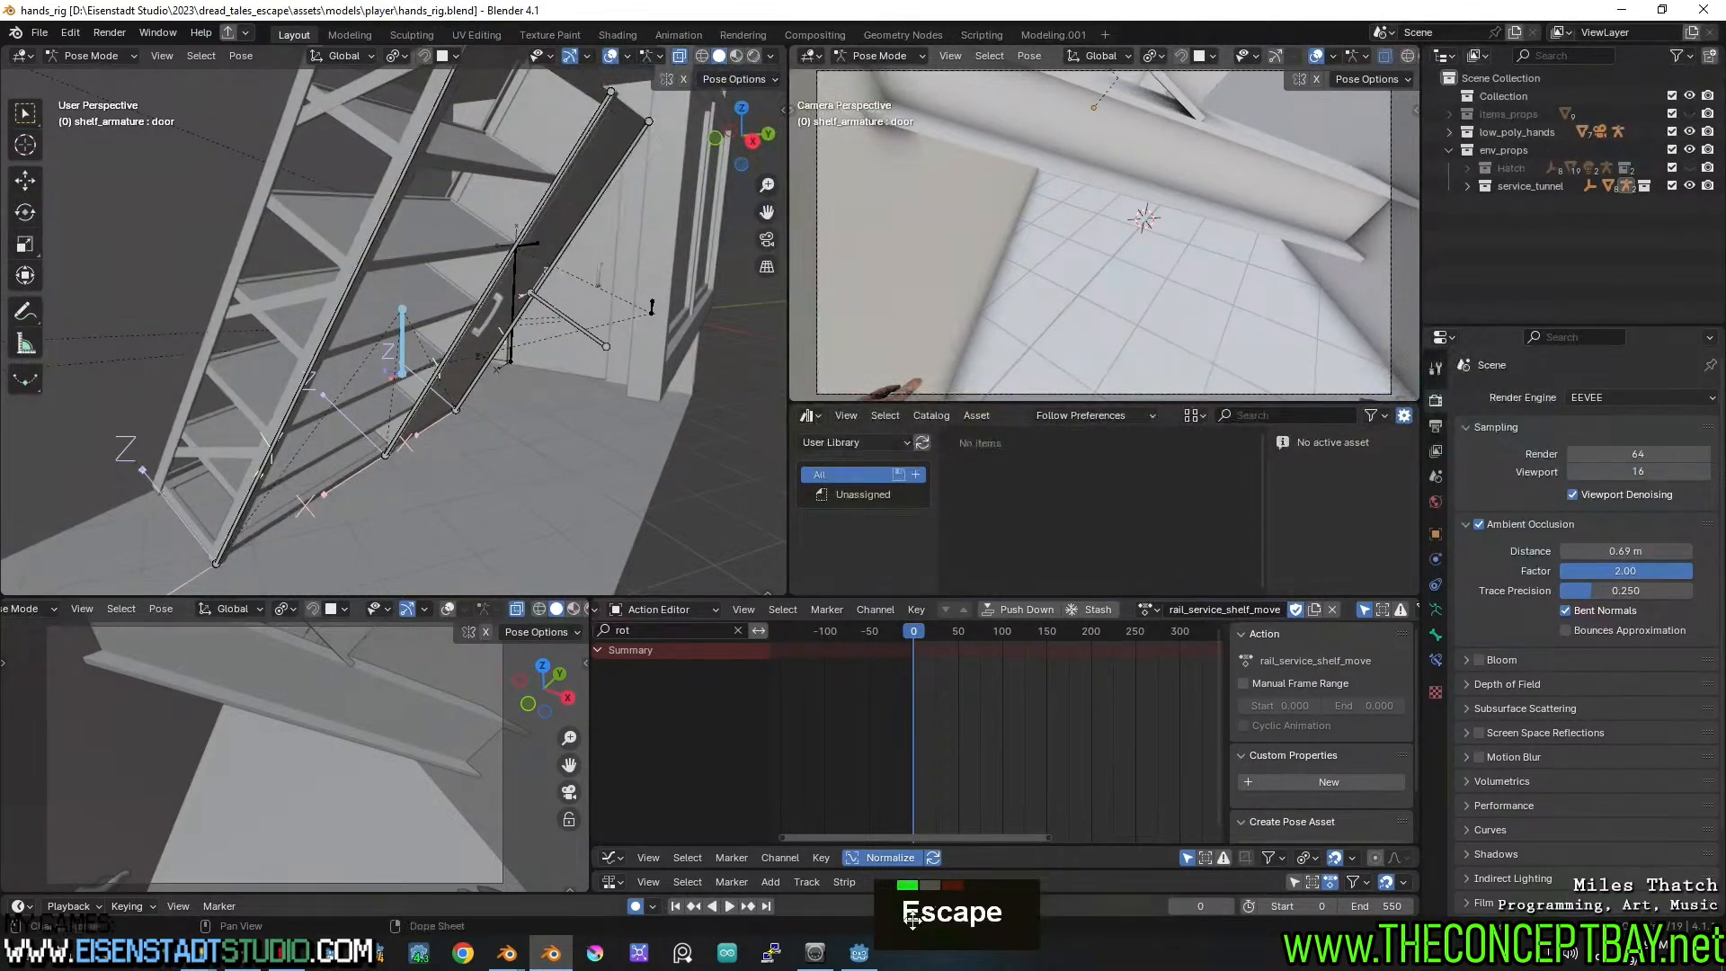
pyautogui.click(858, 953)
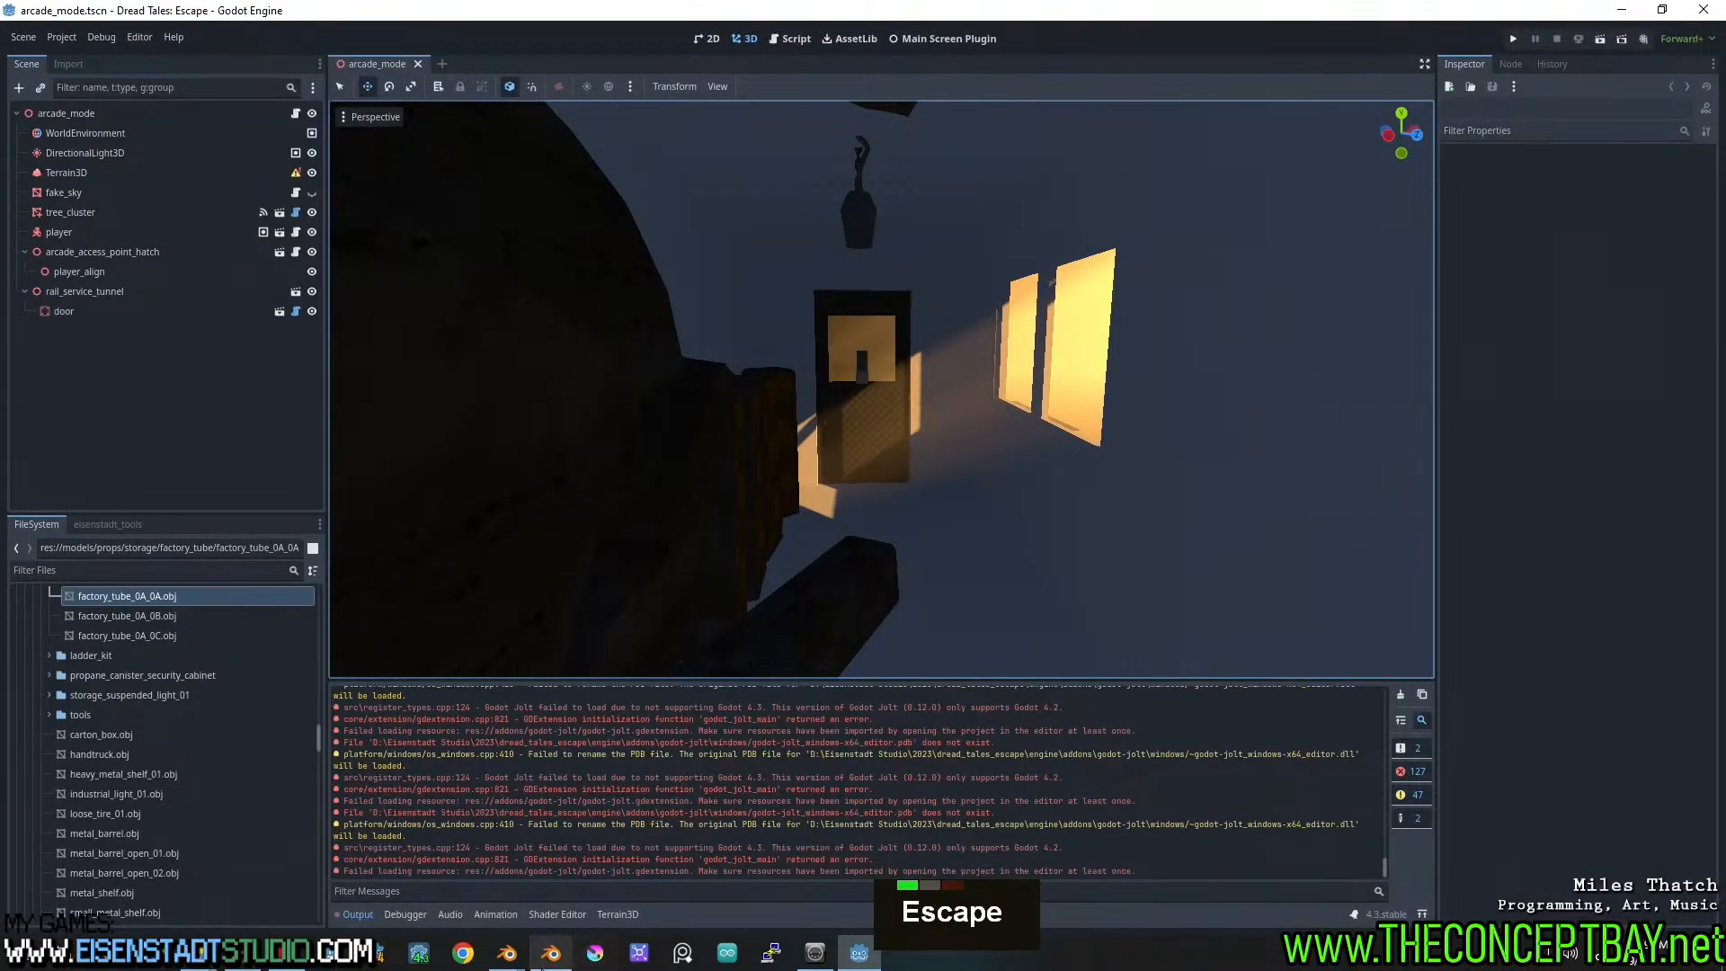
pyautogui.moveTo(551, 952)
pyautogui.doubleClick(396, 859)
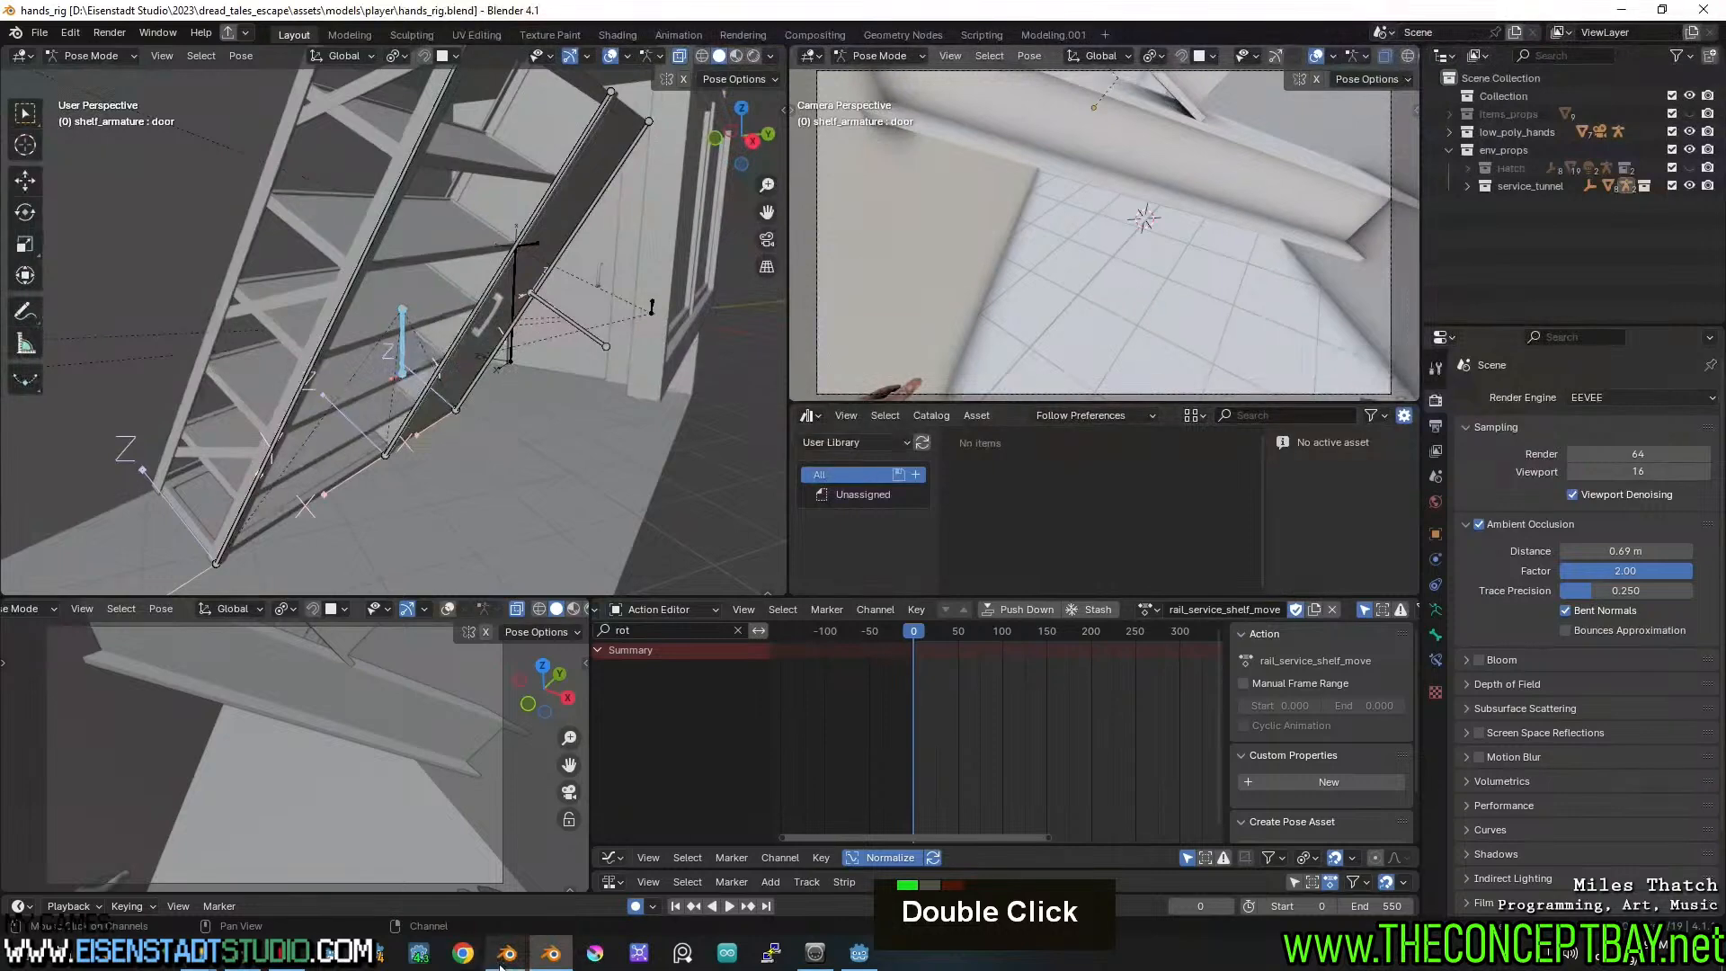
pyautogui.click(559, 860)
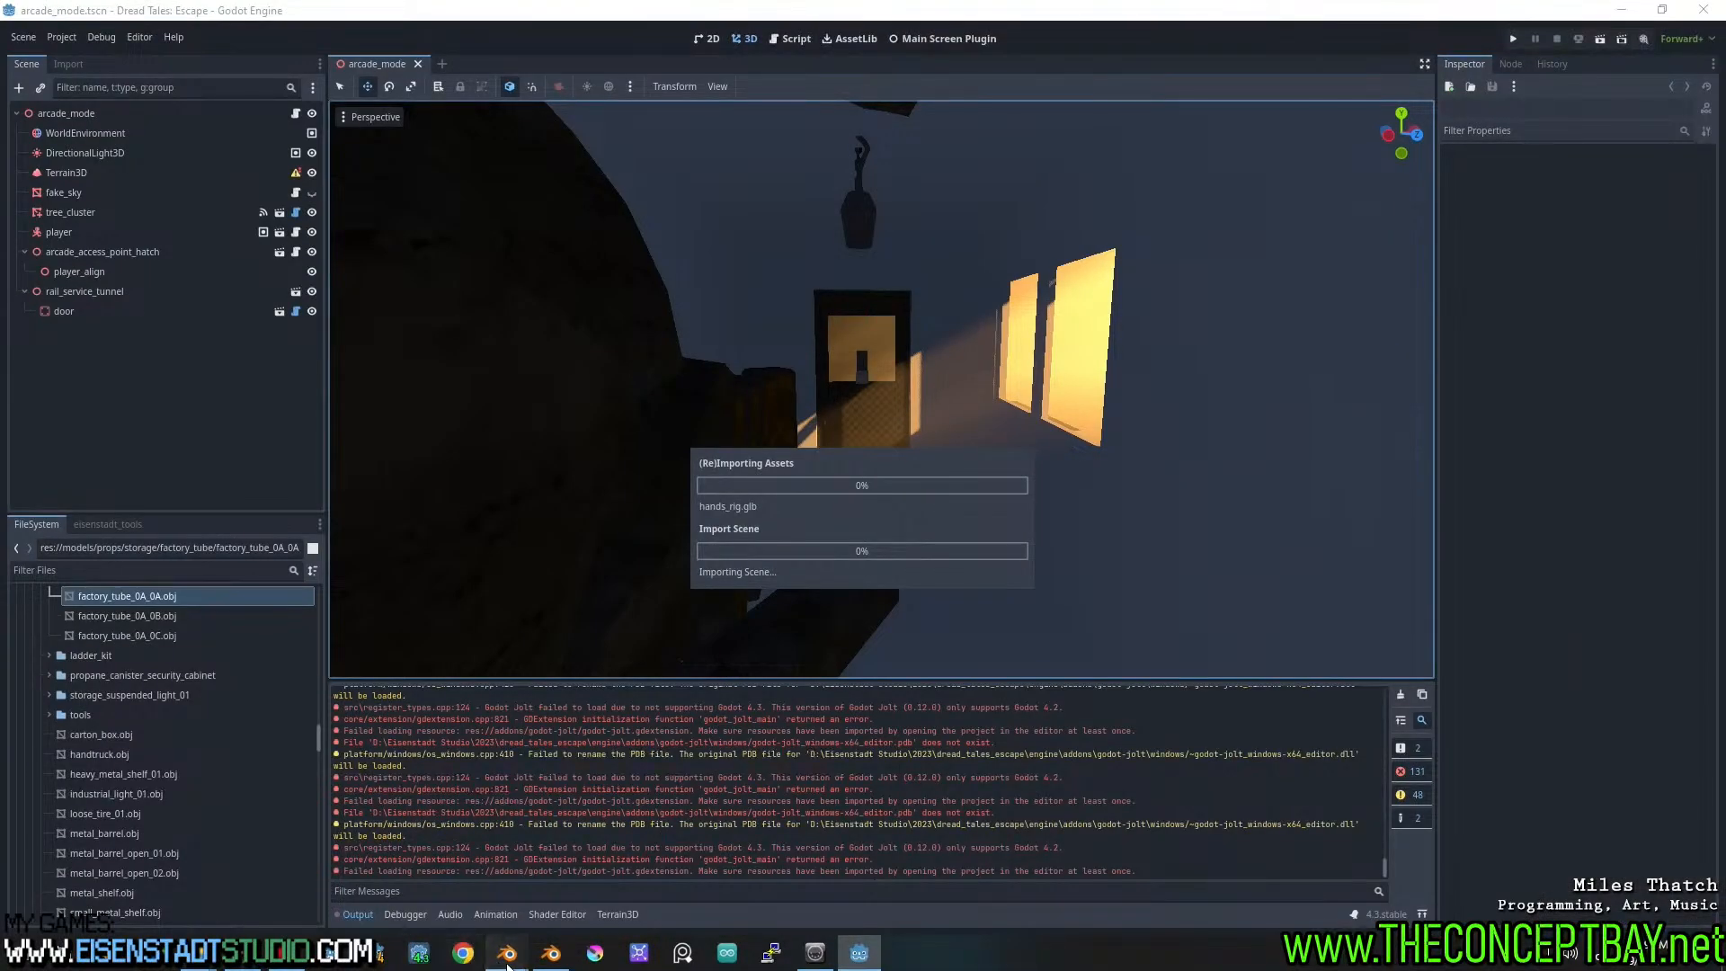
# Return to the append browser of rail_service_tunnel.blend, filter the actions by "rail" and append rail_service_shelf_move
pyautogui.moveTo(507, 953)
pyautogui.click(610, 856)
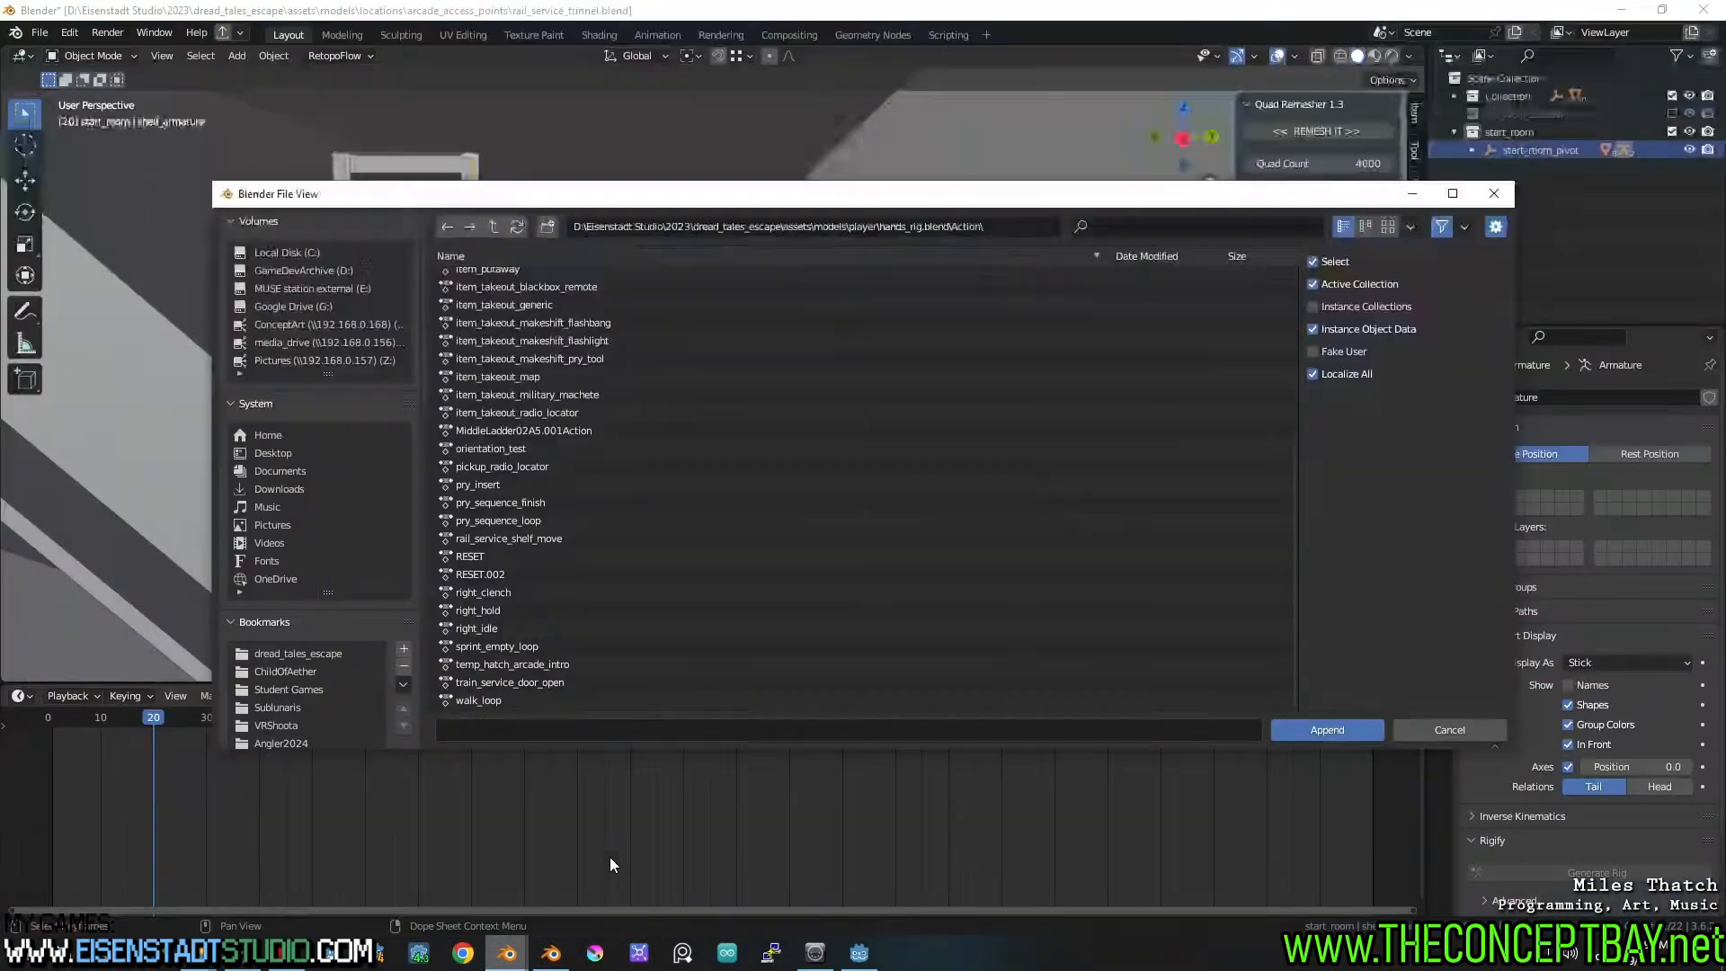
pyautogui.click(1185, 230)
pyautogui.write('rail')
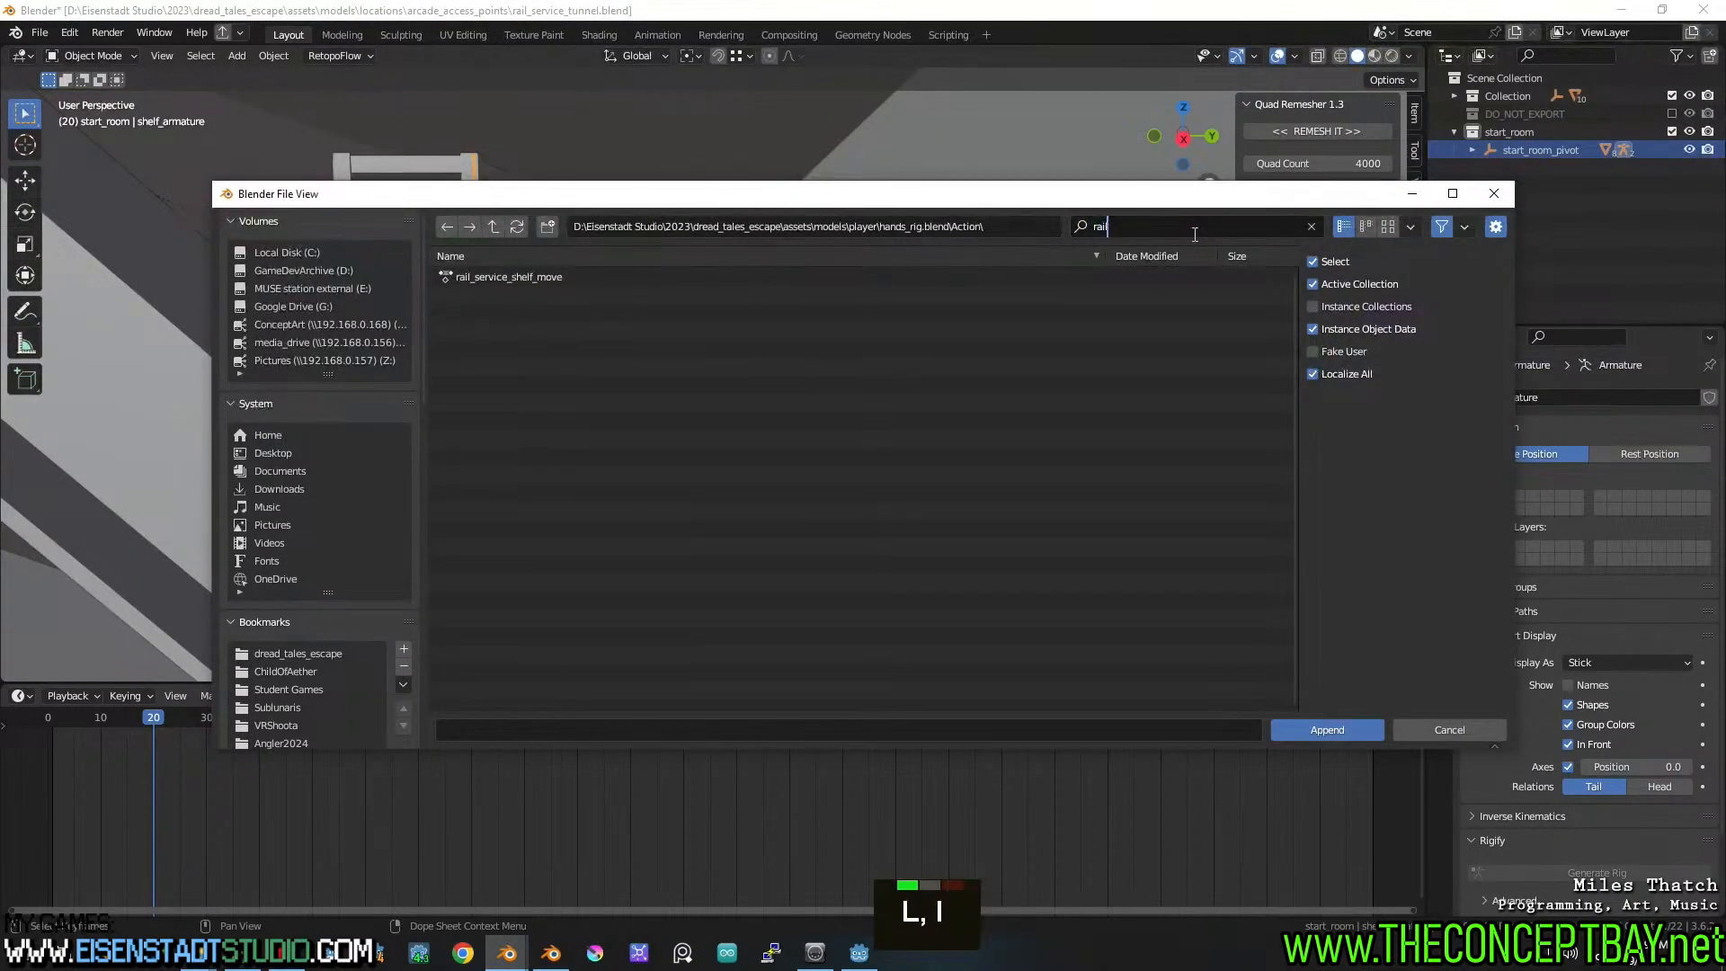
pyautogui.doubleClick(532, 281)
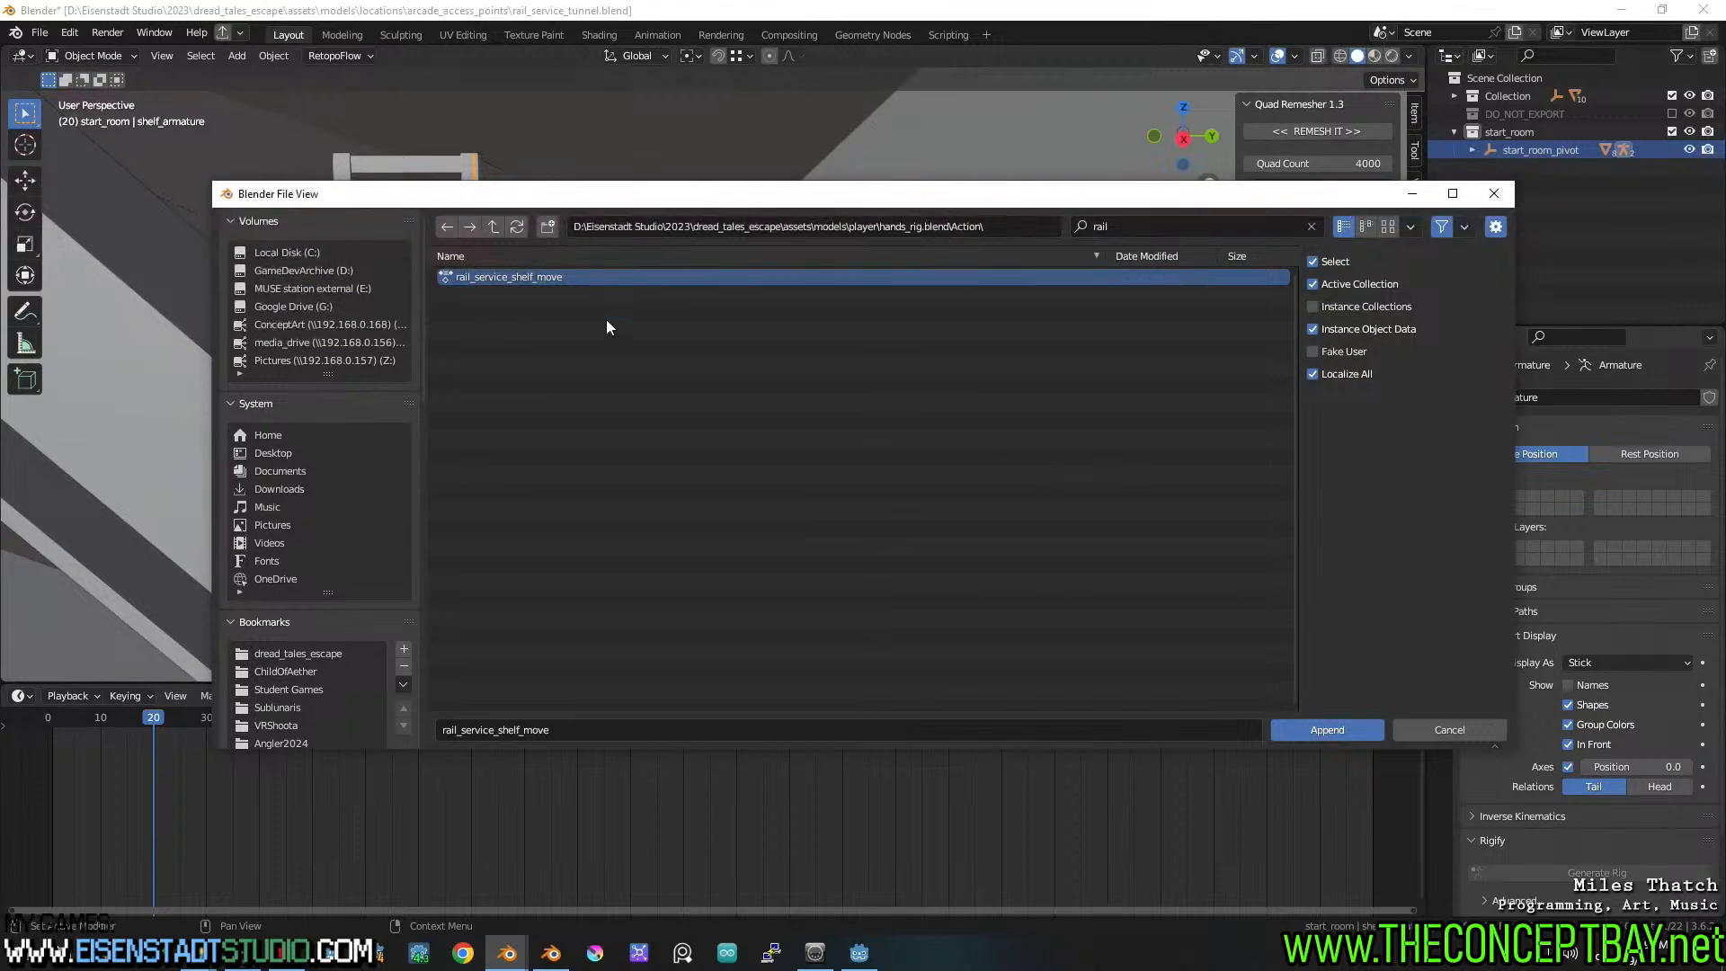
pyautogui.click(1319, 730)
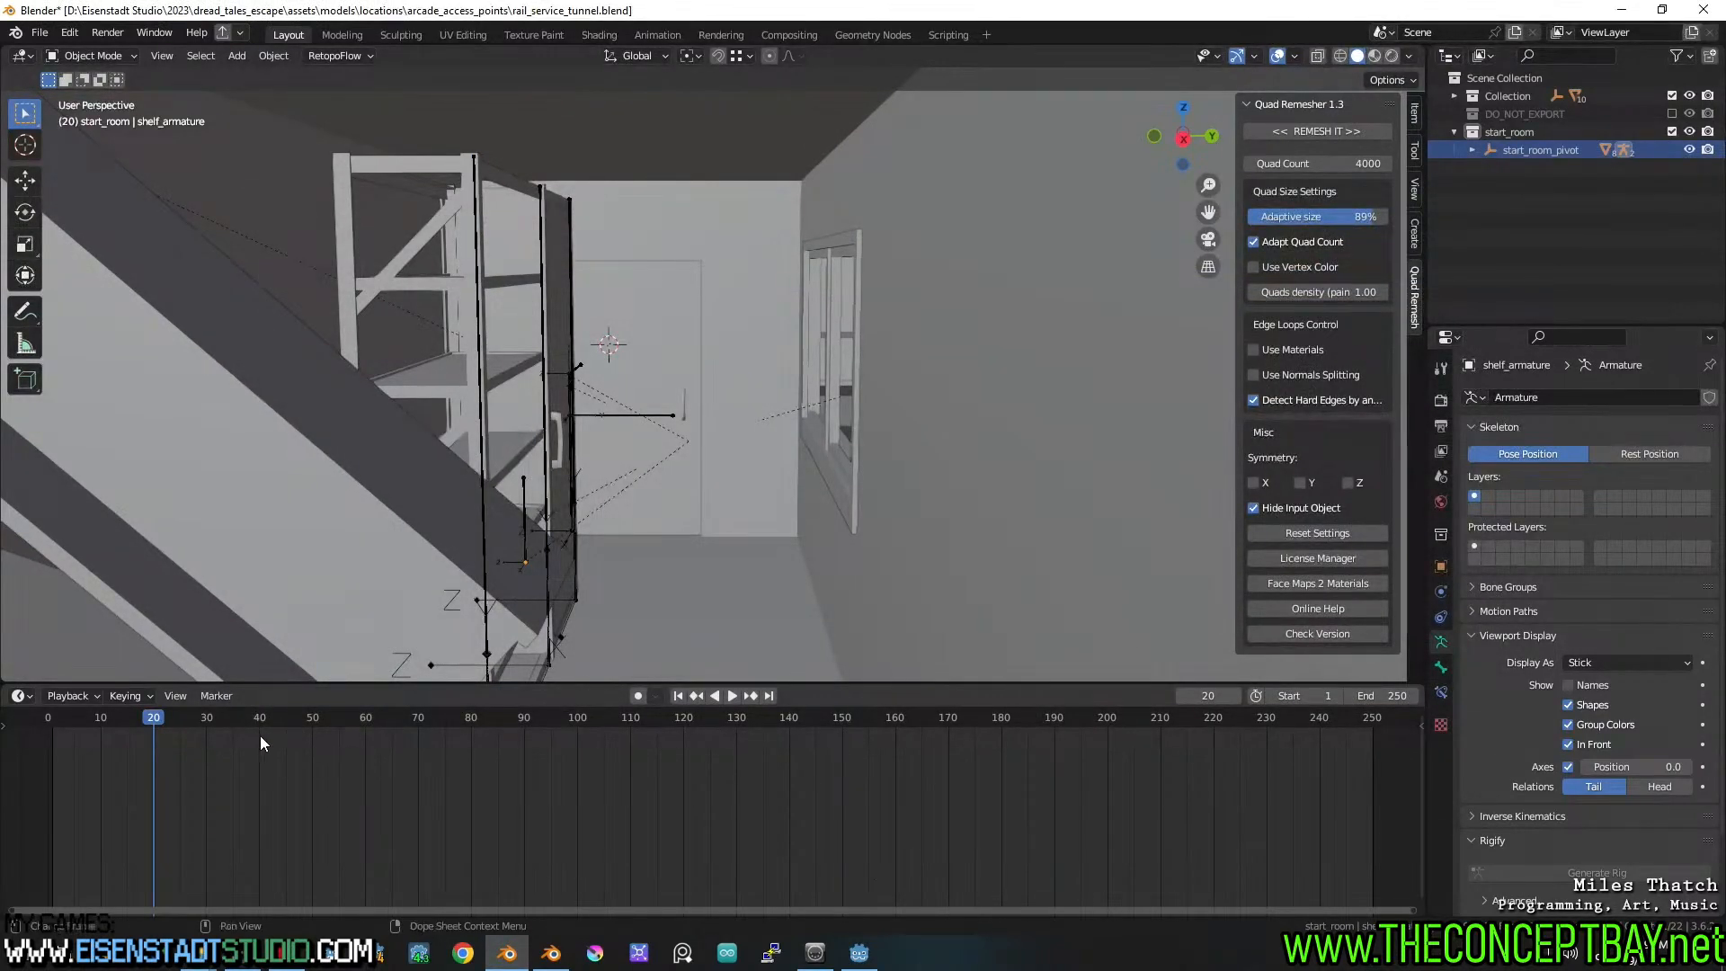
# Select the shelf armature and change the timeline area to a Dope Sheet in Action Editor mode
pyautogui.click(545, 559)
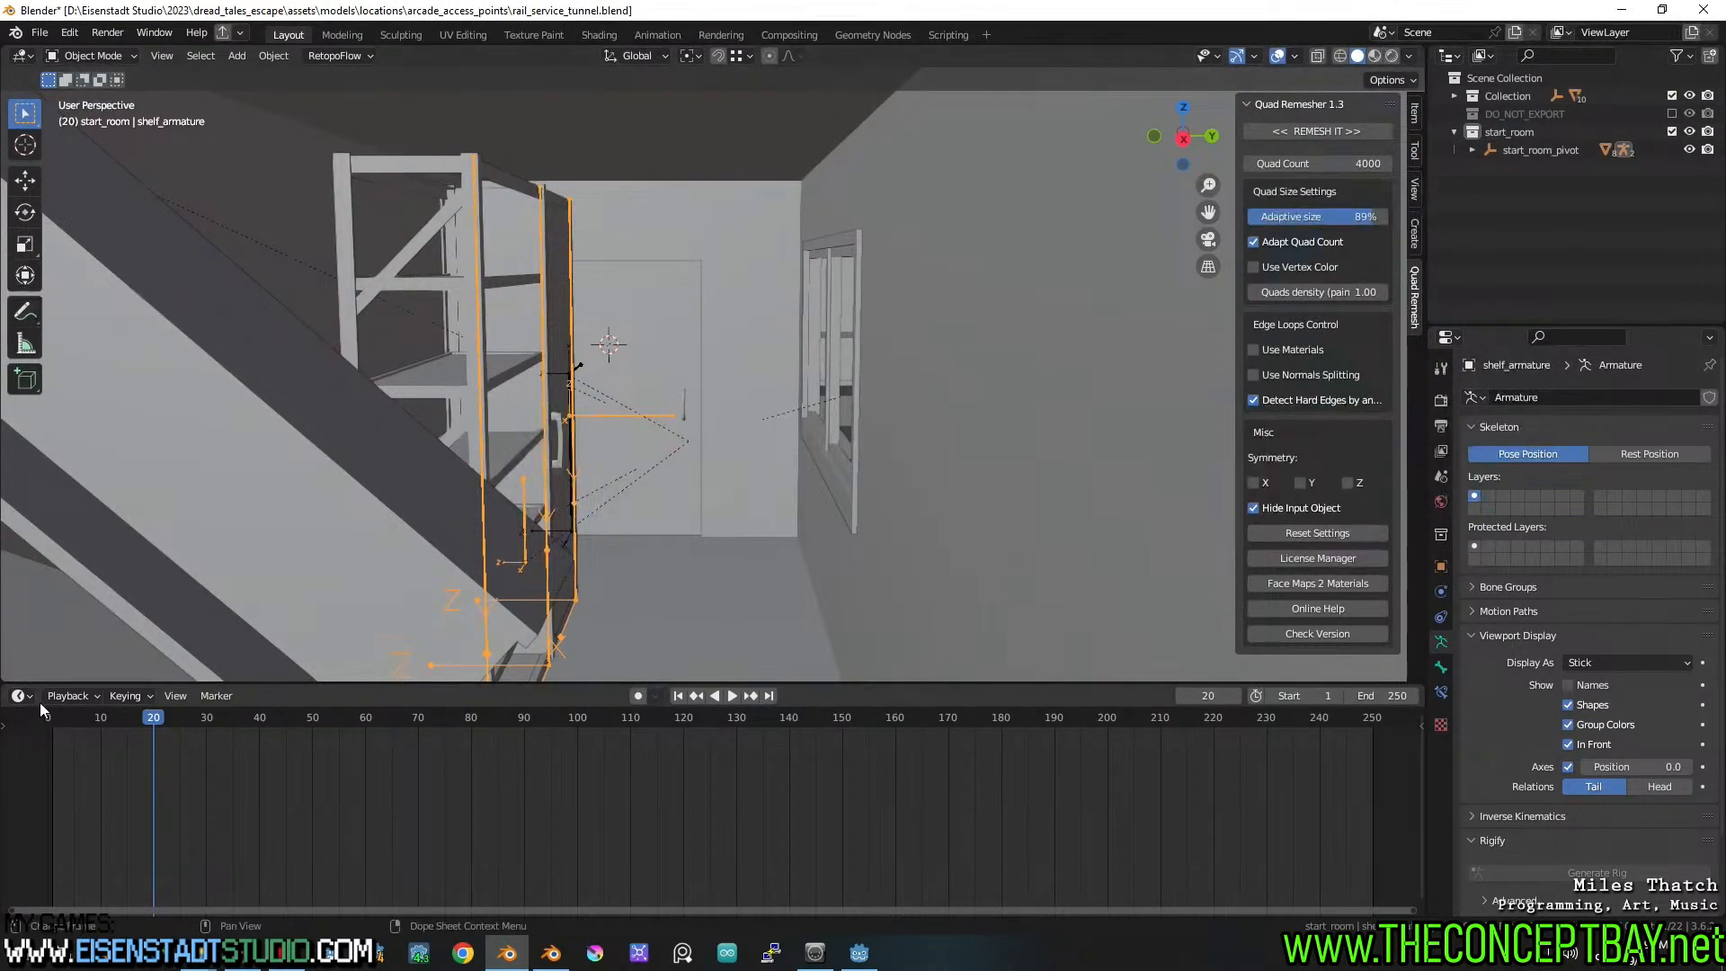
pyautogui.click(84, 698)
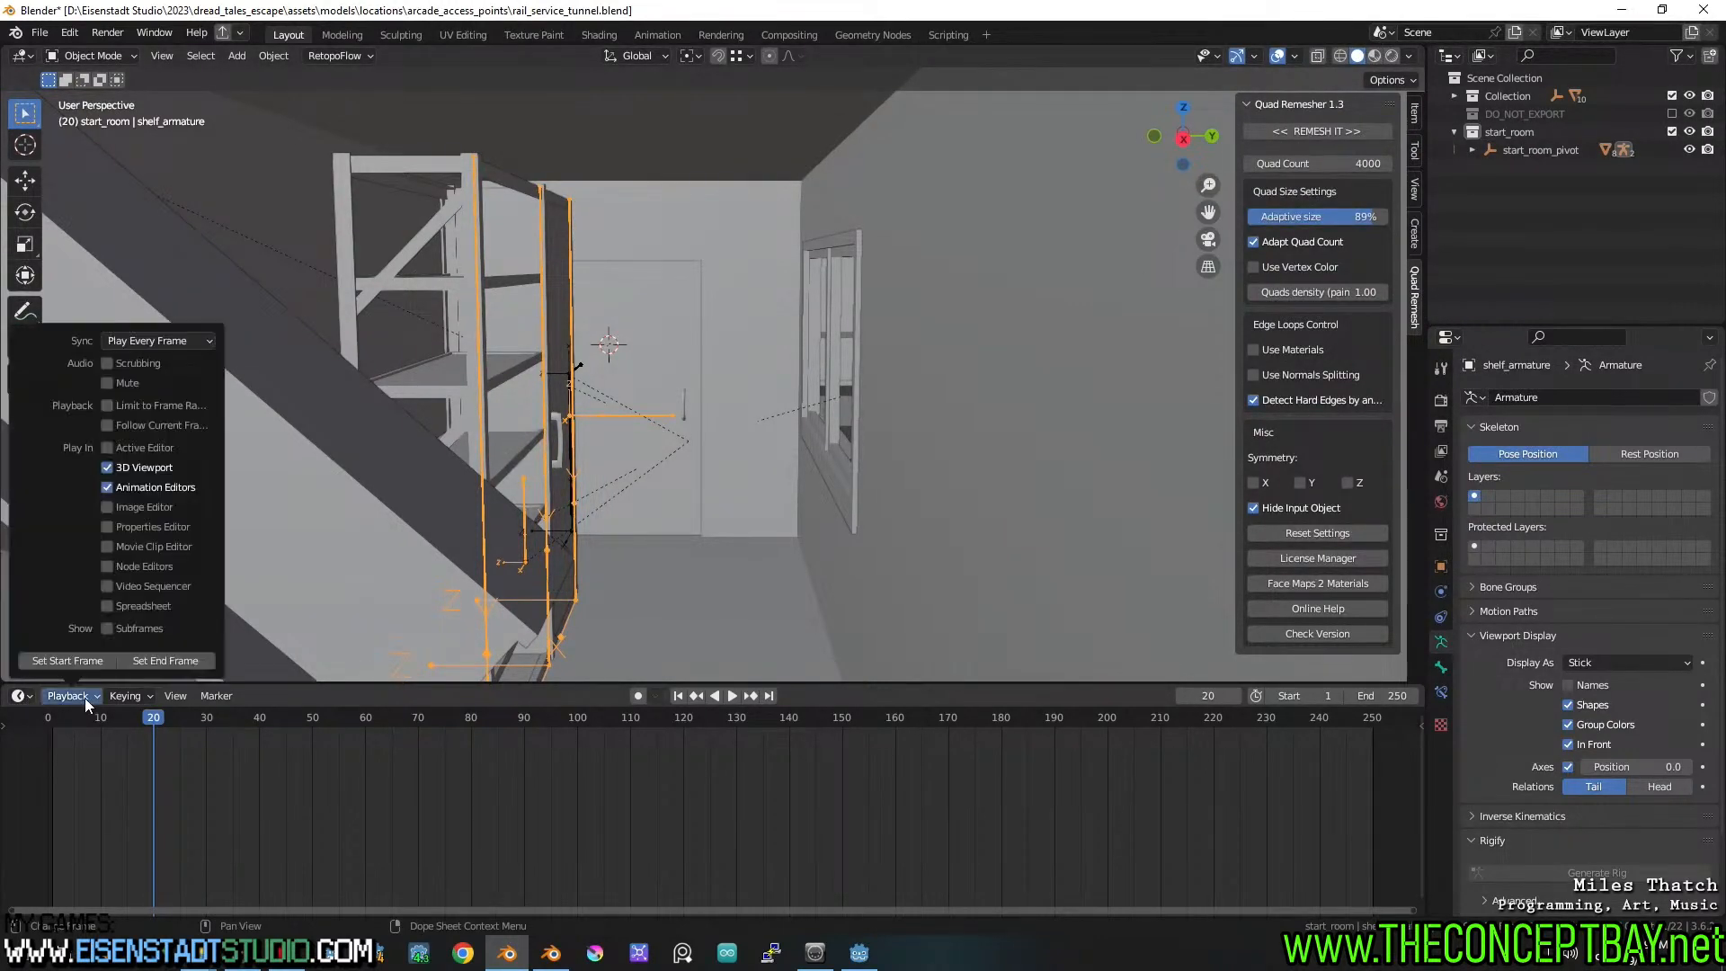
pyautogui.click(130, 696)
pyautogui.click(16, 697)
pyautogui.click(235, 744)
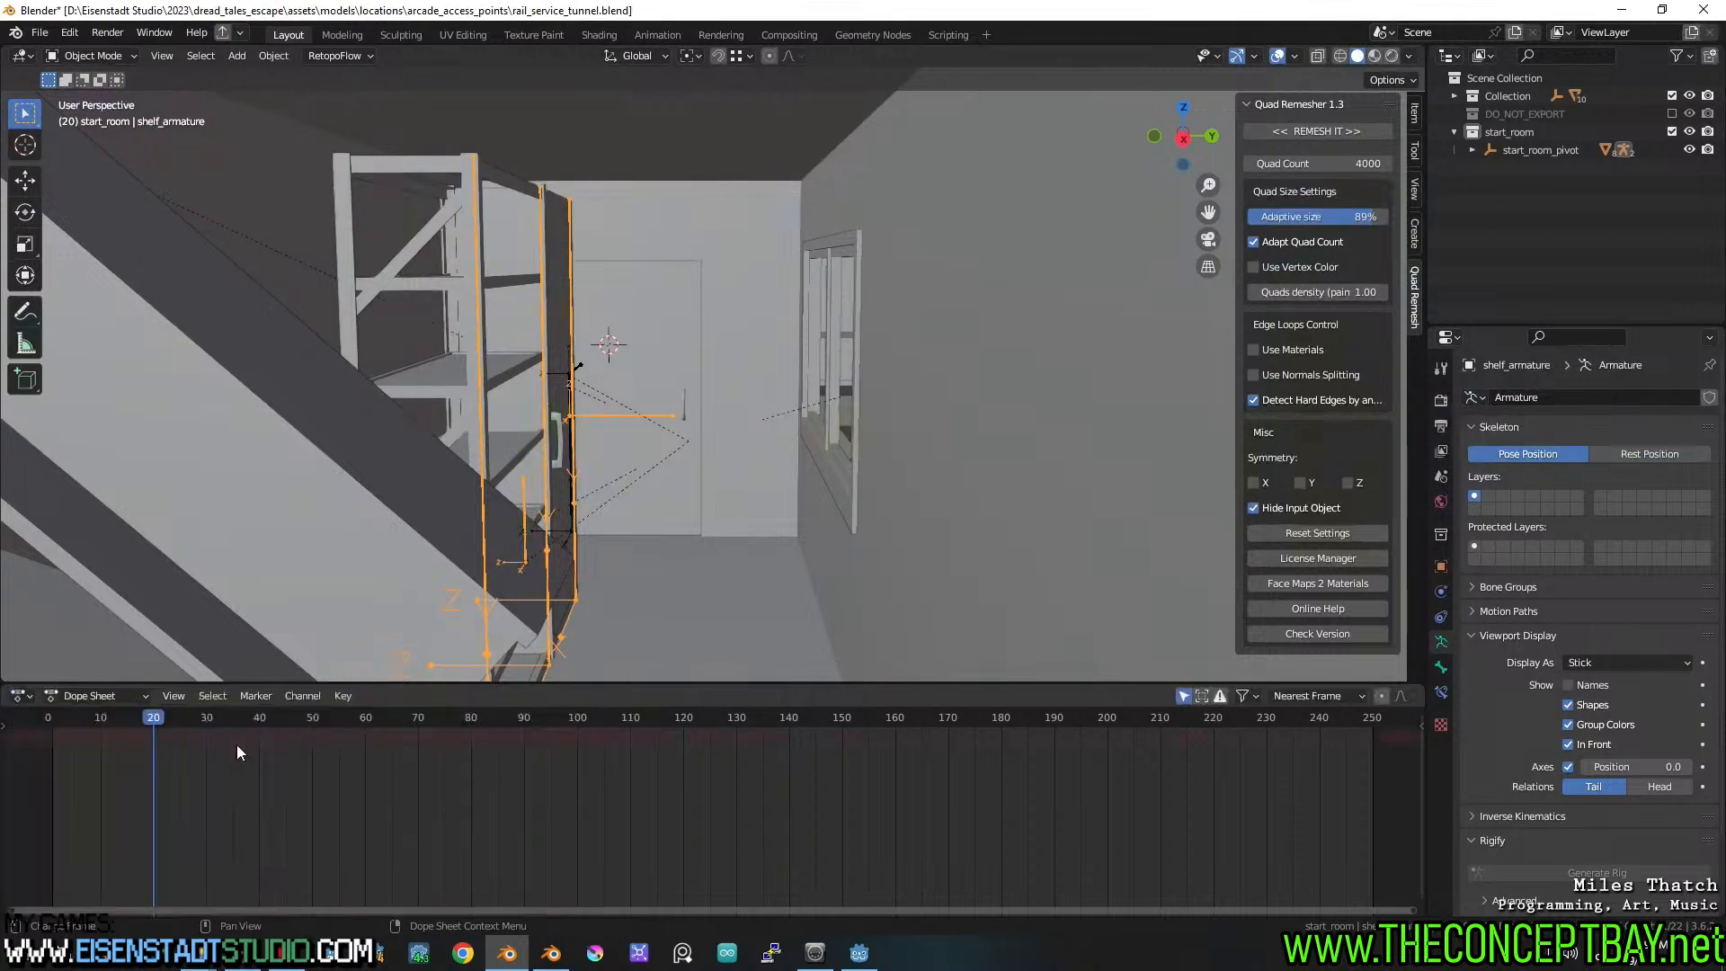
pyautogui.click(117, 698)
pyautogui.click(103, 738)
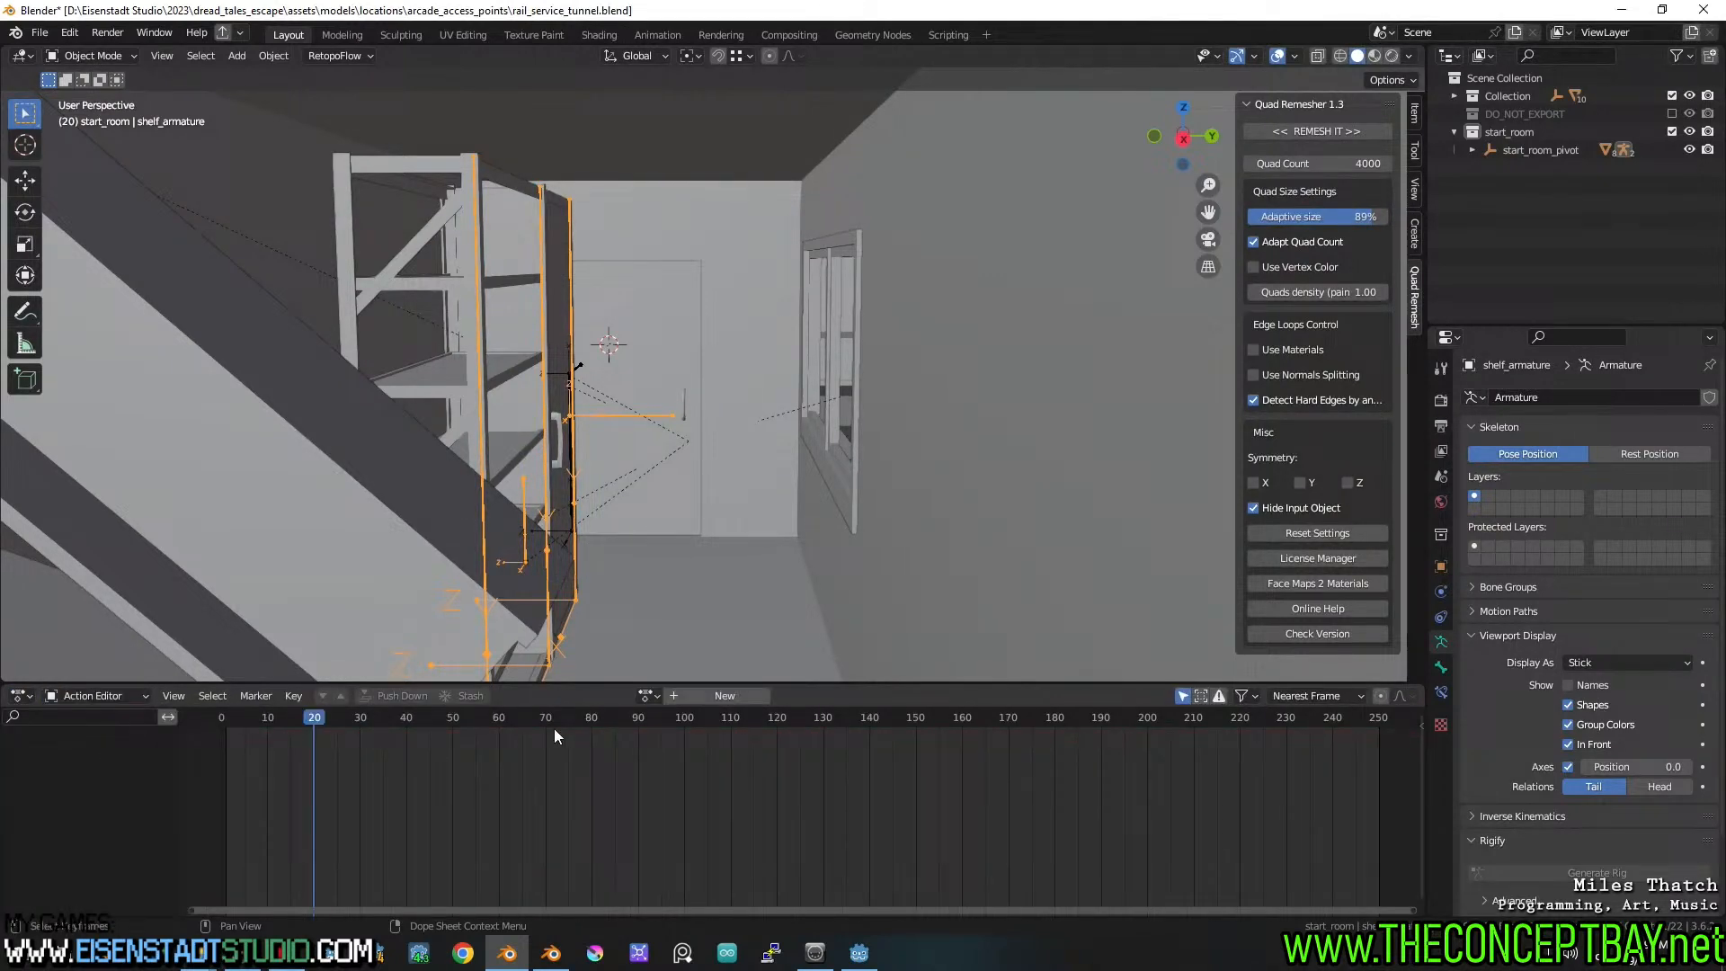
# Assign the rail_service_shelf_move action to the shelf armature and scrub through its frames, ending at frame 0
pyautogui.click(647, 696)
pyautogui.click(655, 724)
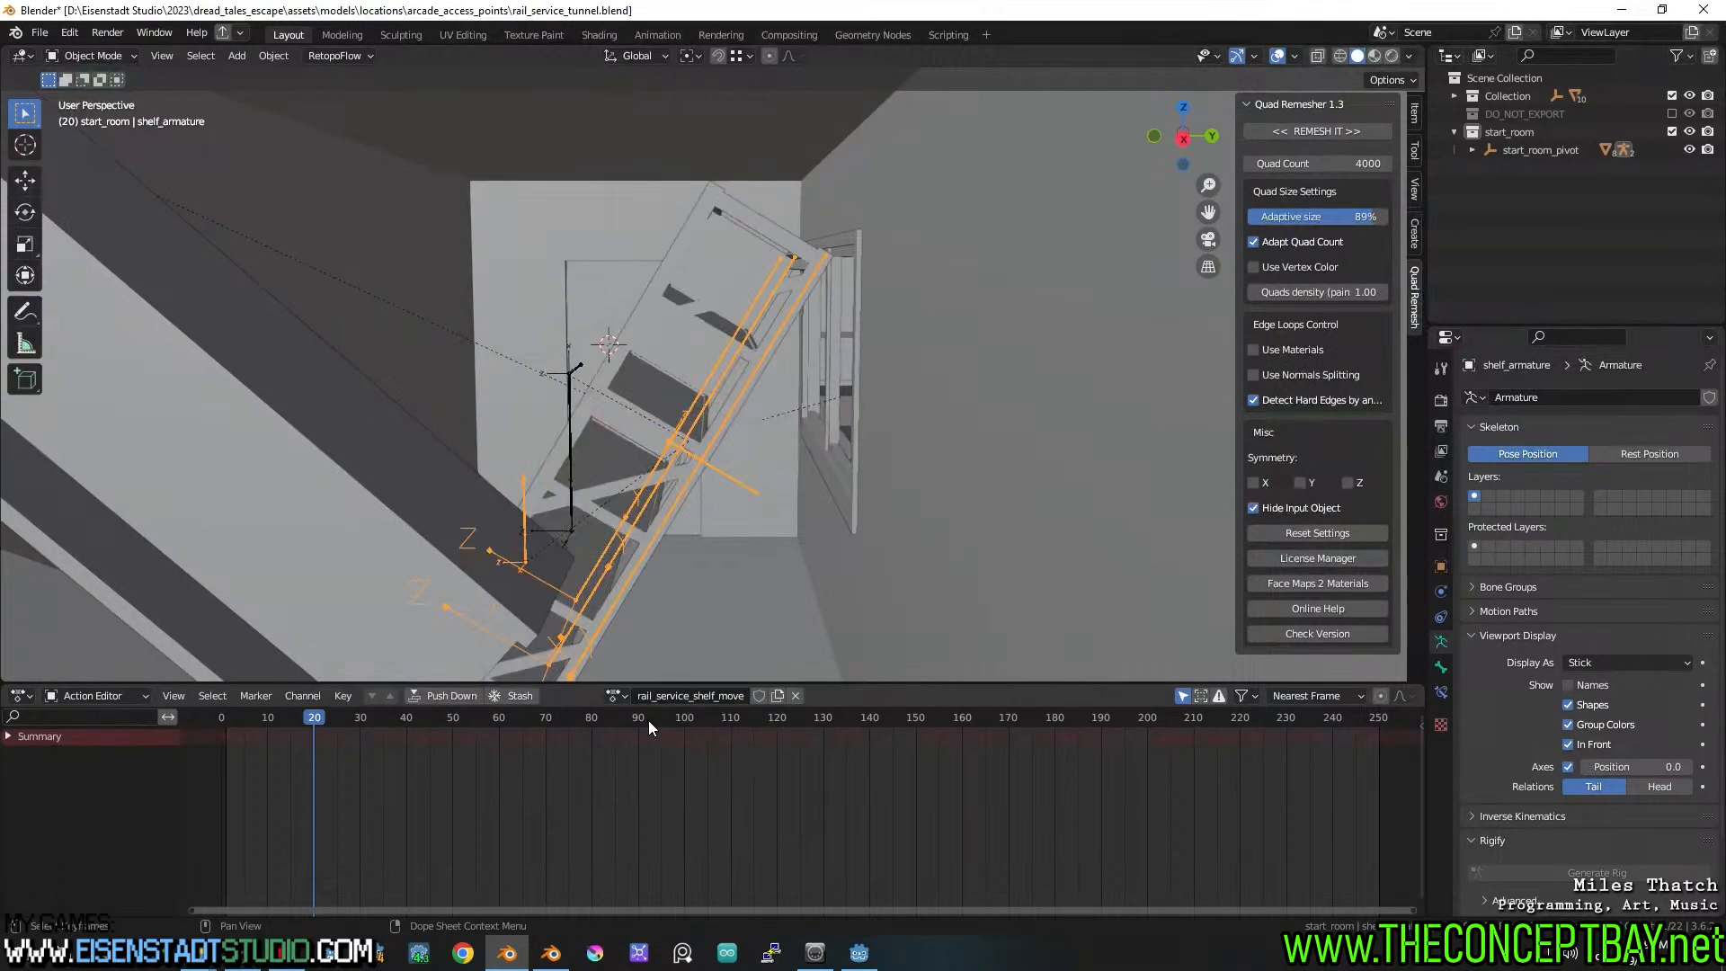
pyautogui.moveTo(324, 720); pyautogui.dragTo(861, 716)
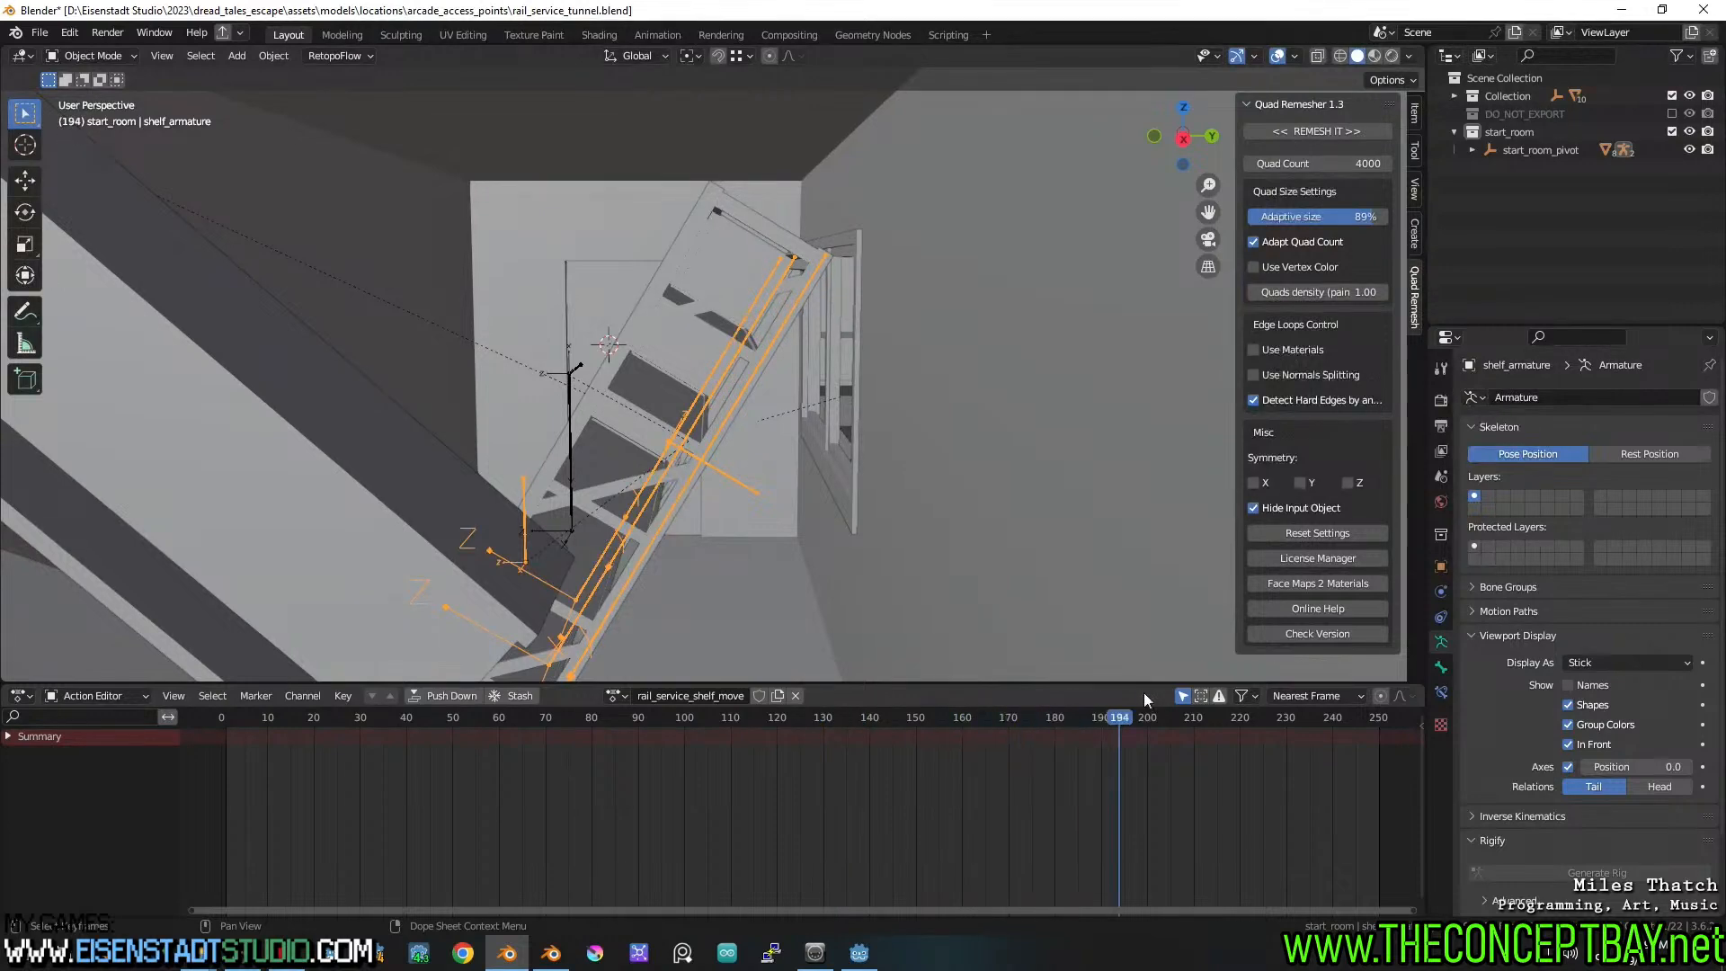
pyautogui.scroll(-20, 1099, 768)
pyautogui.scroll(-3, 685, 730)
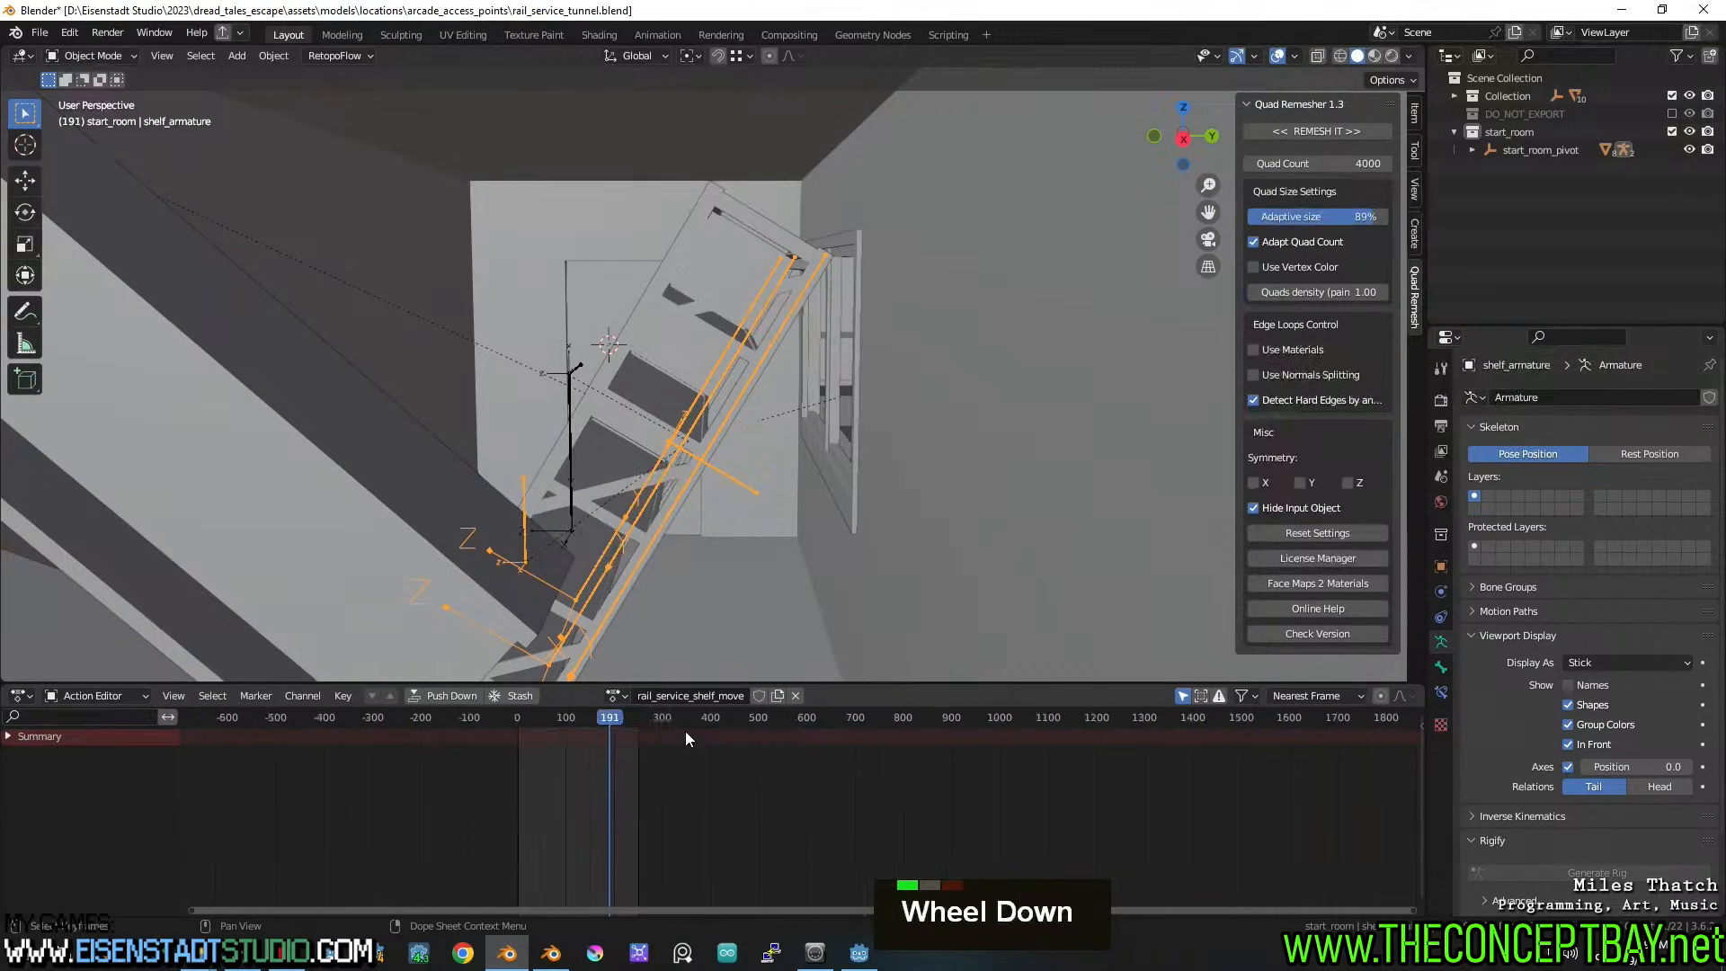
pyautogui.moveTo(656, 723); pyautogui.dragTo(517, 723)
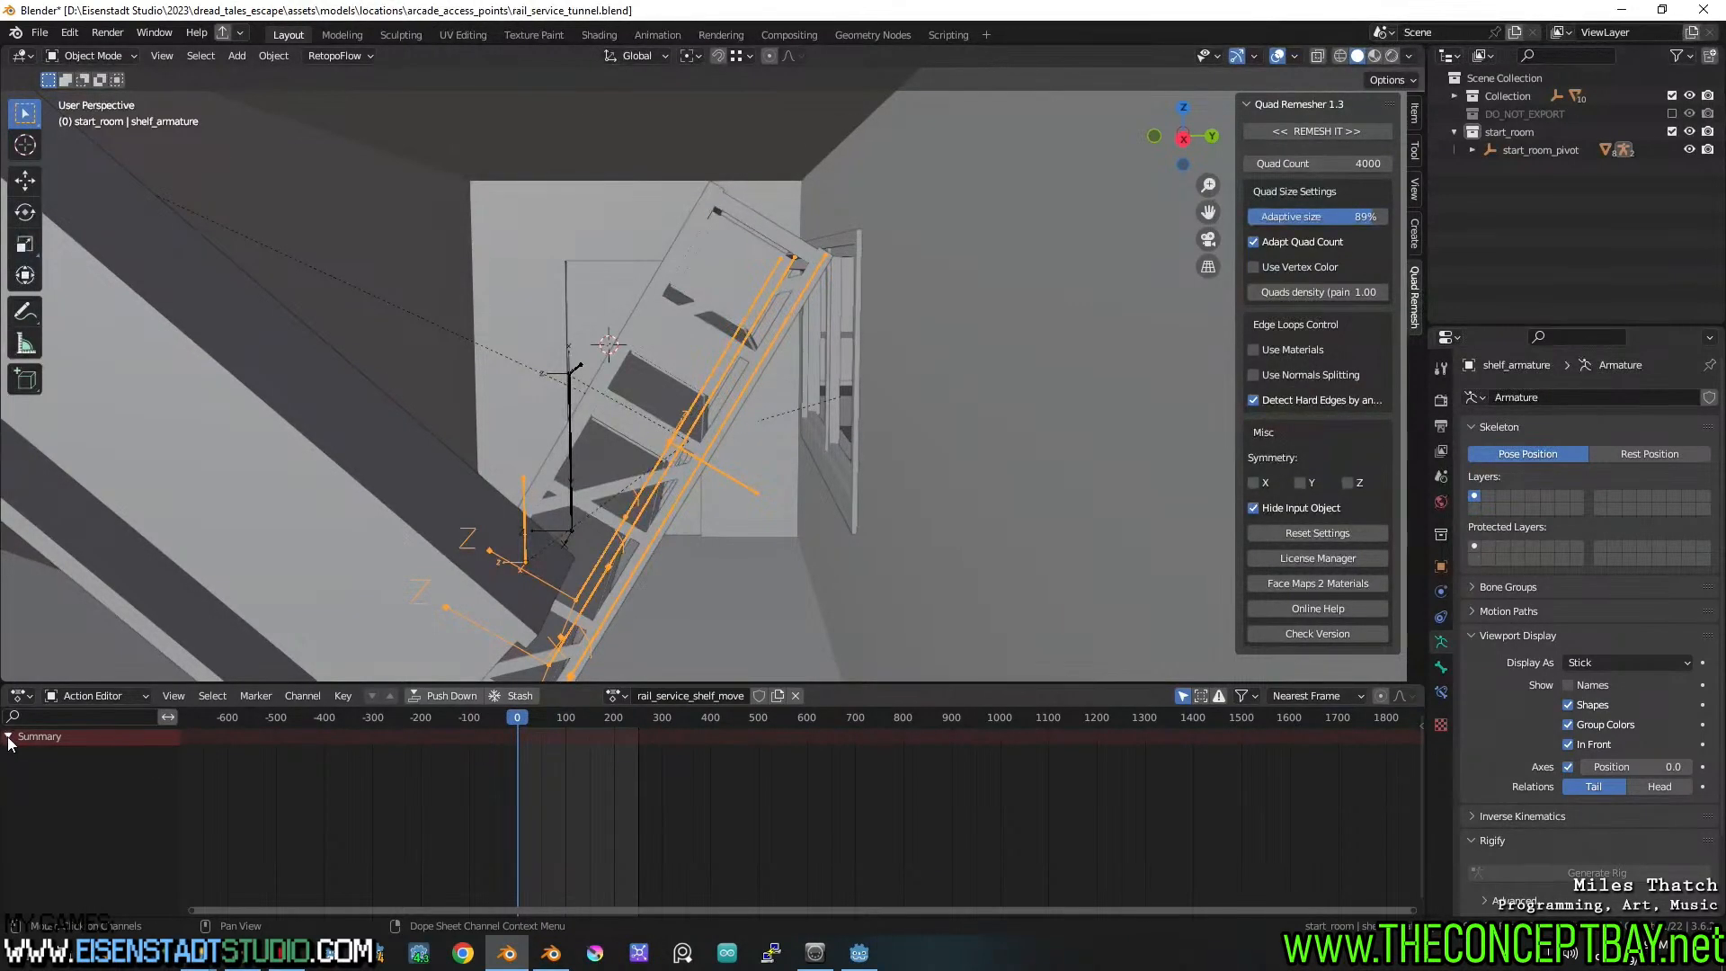
# Put the shelf armature in Pose Mode and select all its bones
pyautogui.press('Tab')
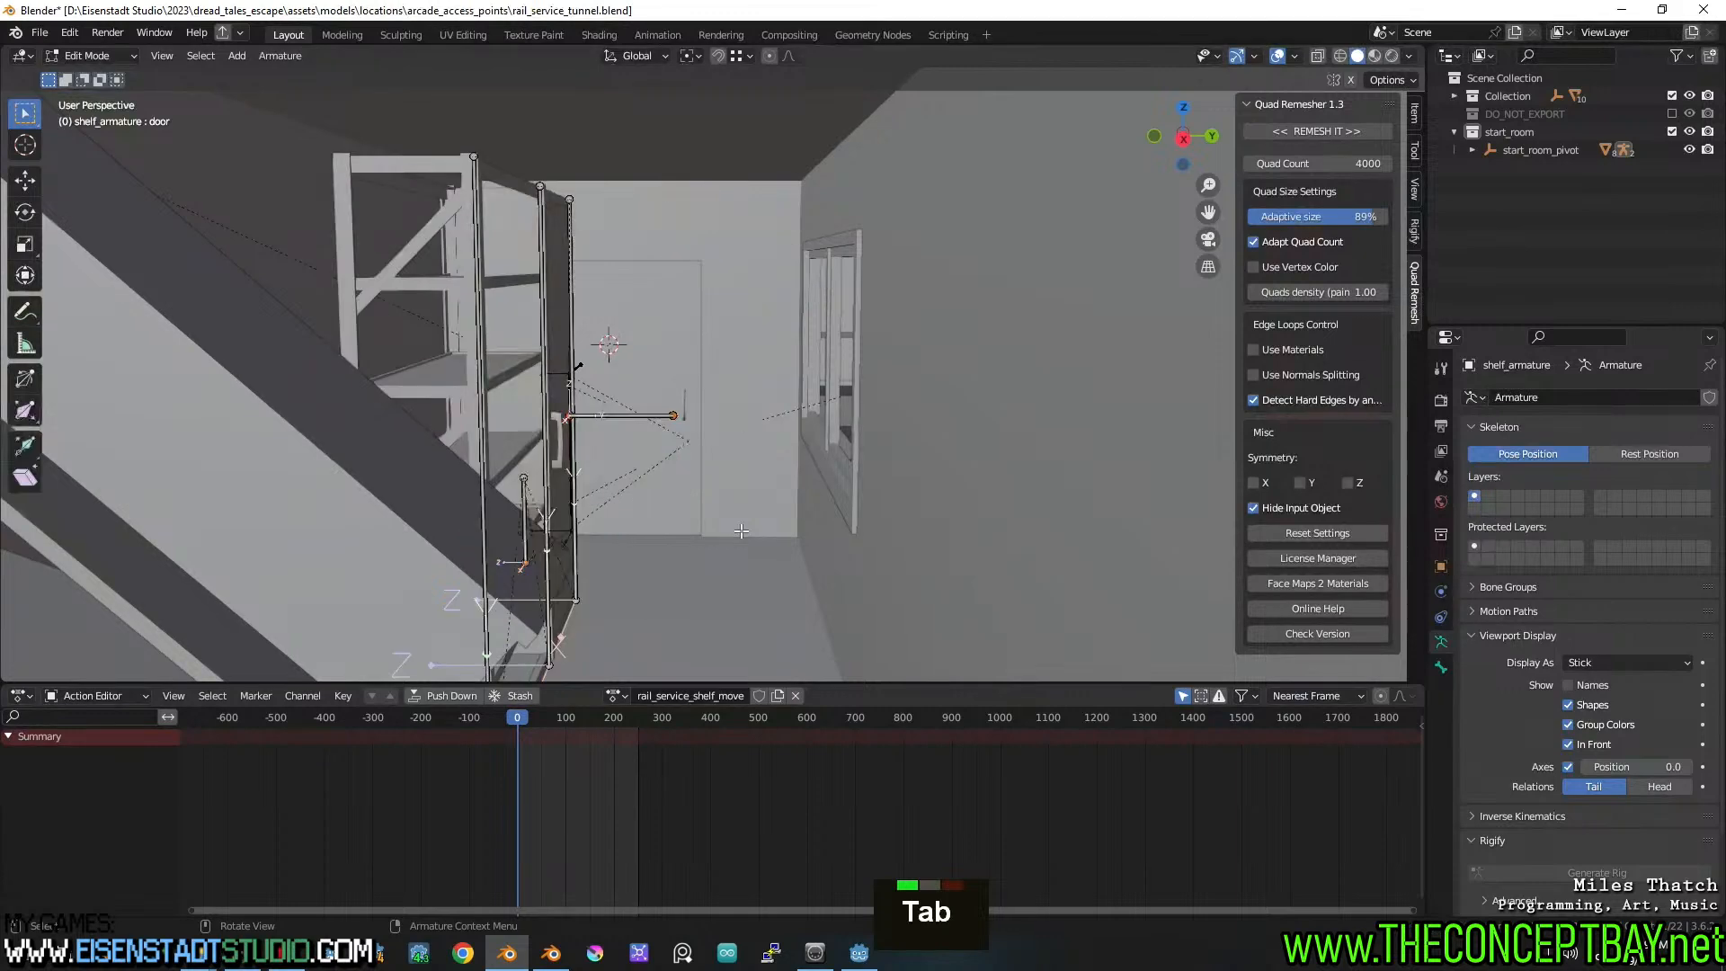
pyautogui.hotkey('ctrl', 'Tab')
pyautogui.hotkey('ctrl', 'Tab')
pyautogui.press('Tab')
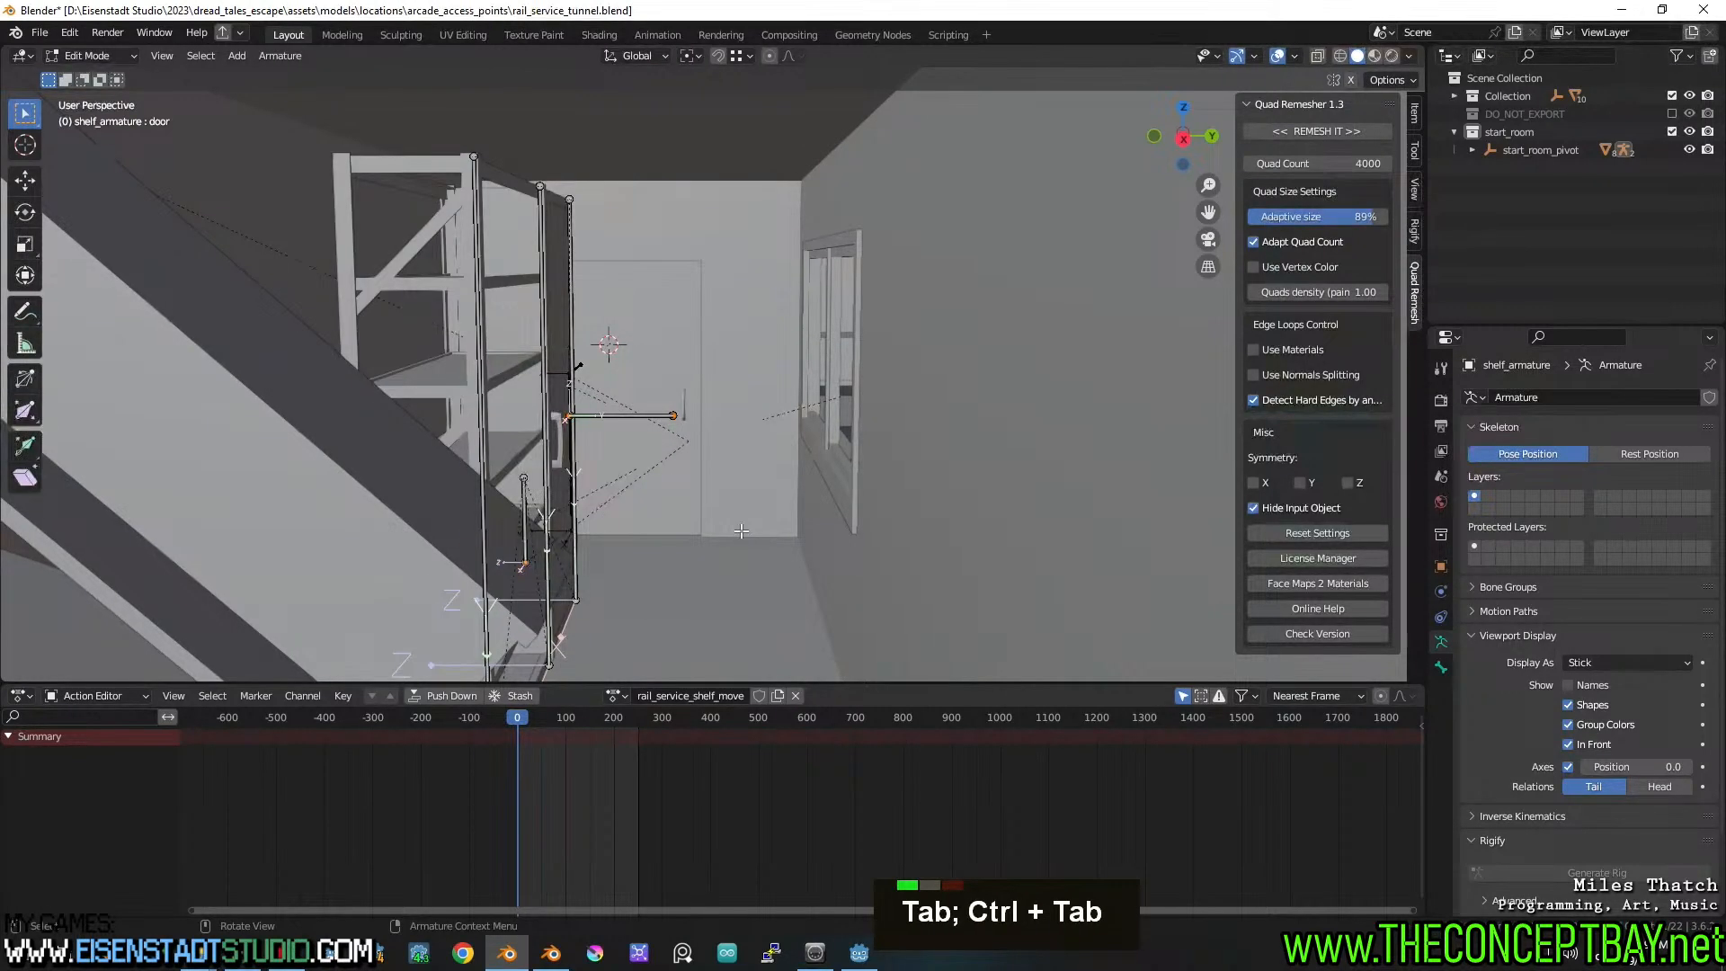
pyautogui.hotkey('ctrl', 'Tab')
pyautogui.press('a')
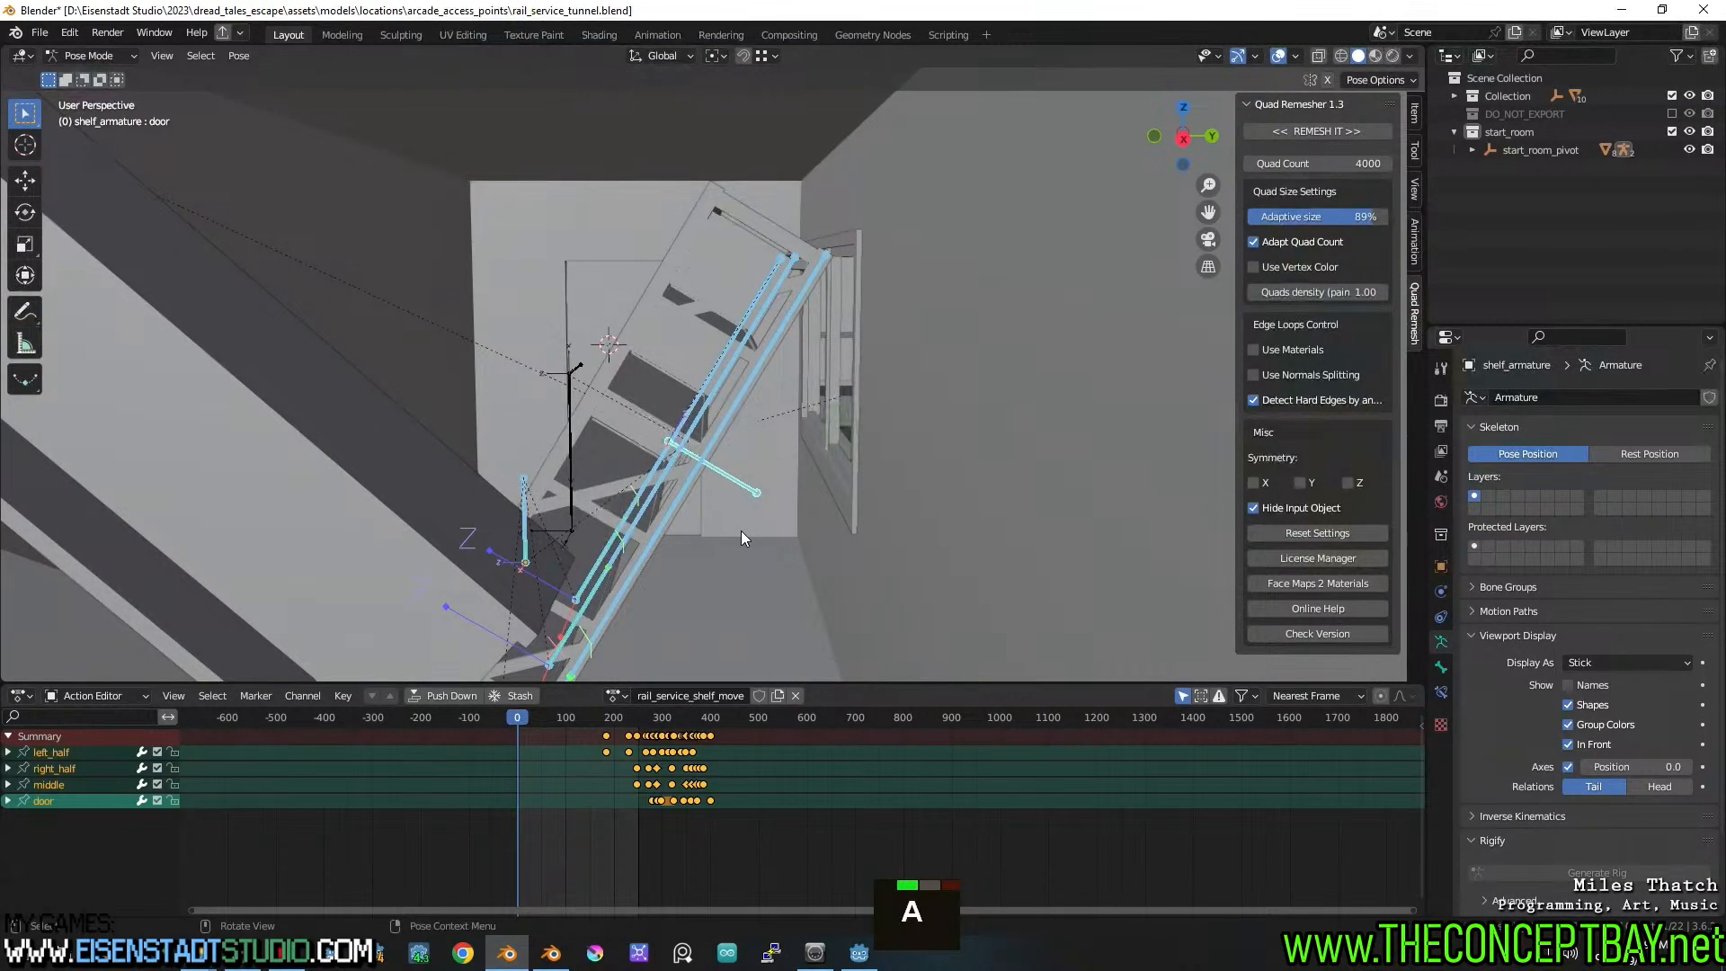
# Switch the shelf armature from Pose Mode back to Object Mode
pyautogui.press('Tab')
pyautogui.hotkey('ctrl', 'Tab')
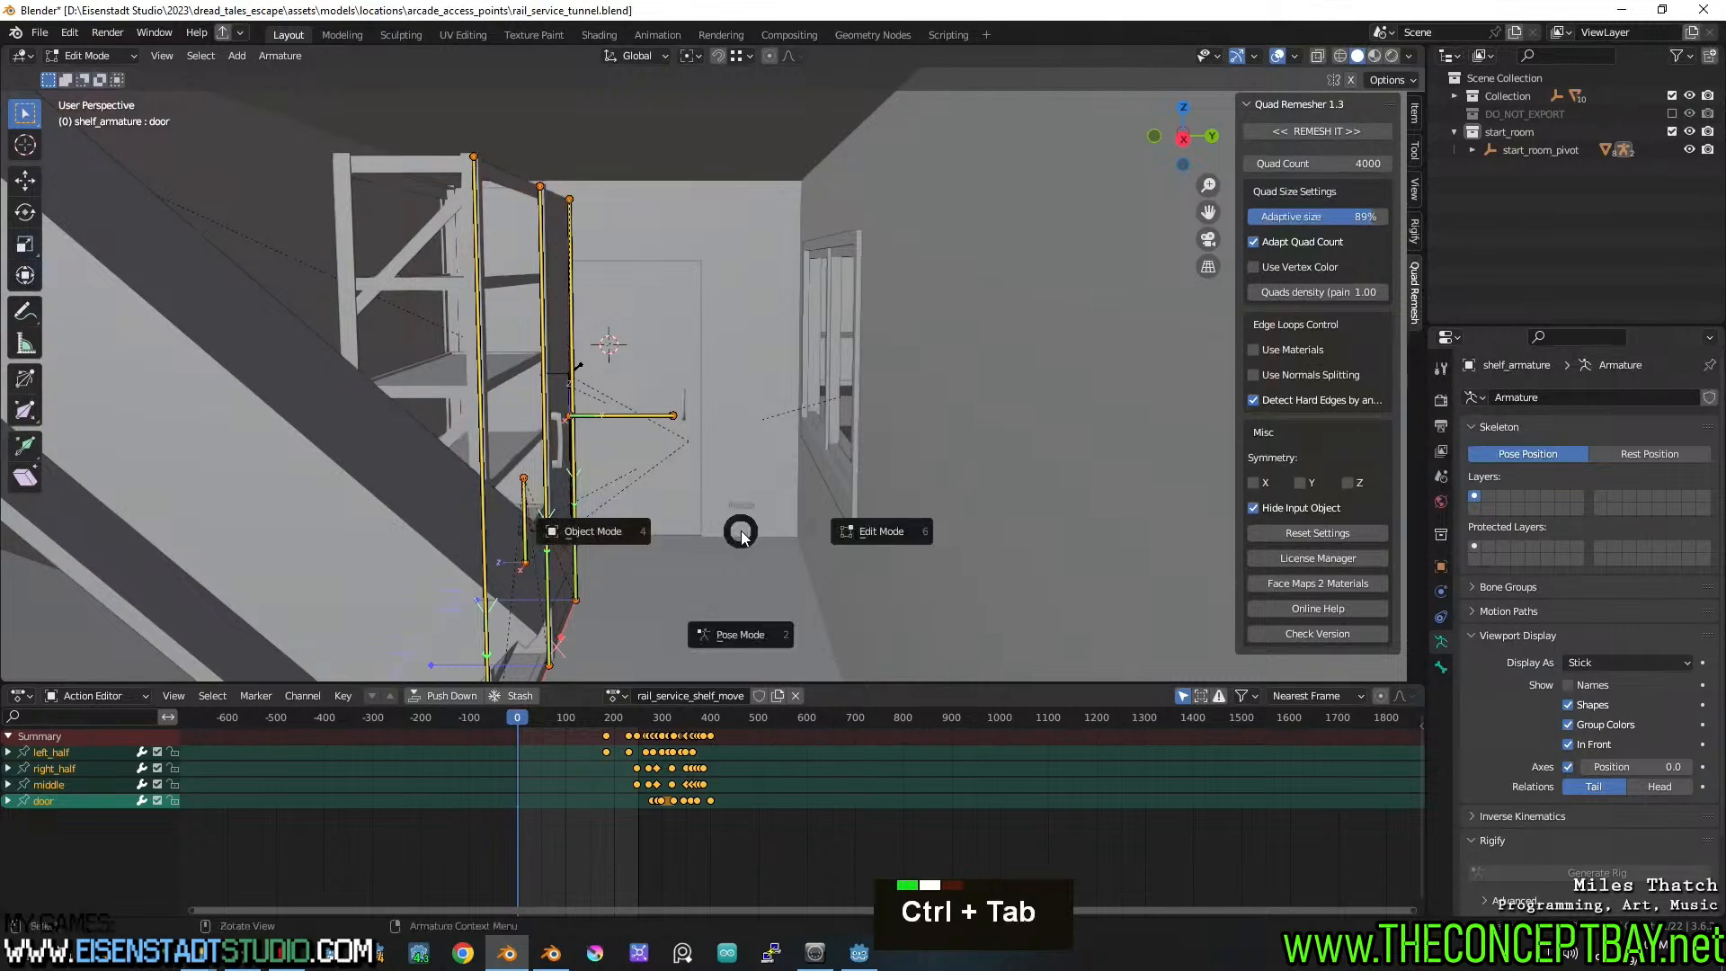
pyautogui.press('Escape')
pyautogui.hotkey('ctrl', 'Tab')
pyautogui.click(640, 528)
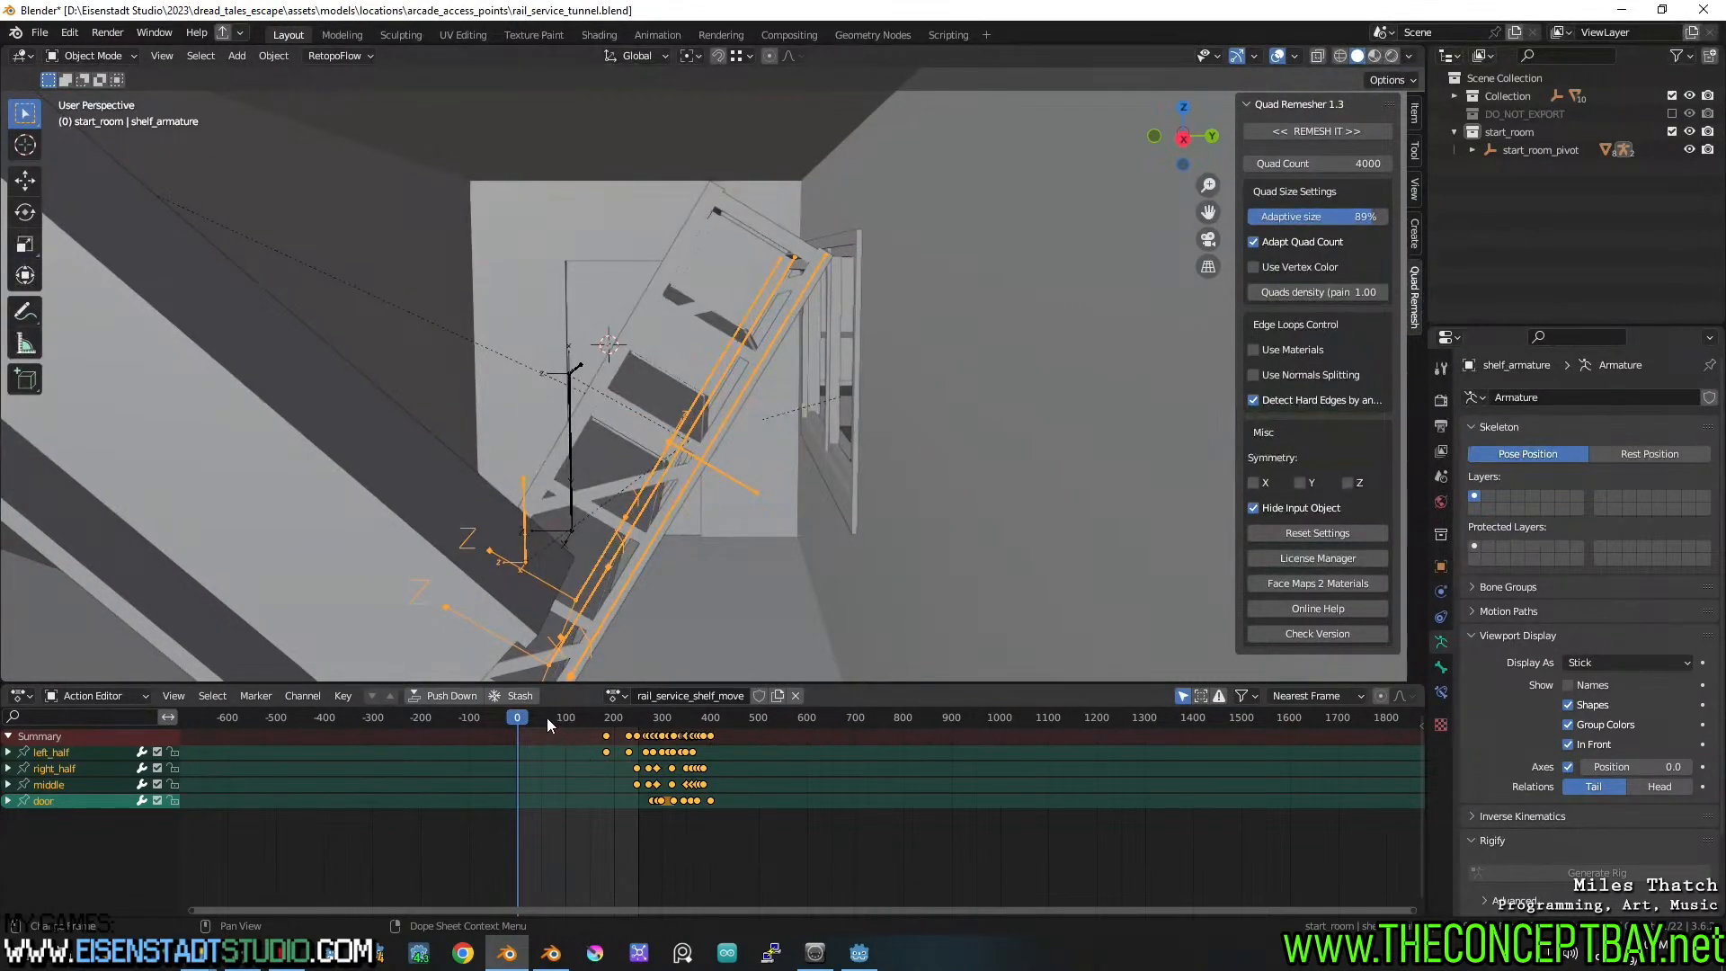
# Scrub the shelf animation to frame 87 and examine the shelf and door armatures from outside the tunnel room
pyautogui.moveTo(510, 727); pyautogui.dragTo(559, 725)
pyautogui.moveTo(647, 593); pyautogui.dragTo(755, 516, button='middle')
pyautogui.scroll(3, 735, 545)
pyautogui.scroll(-3, 854, 493)
pyautogui.moveTo(854, 492); pyautogui.dragTo(1016, 509, button='middle')
pyautogui.scroll(2, 763, 488)
pyautogui.scroll(1, 857, 521)
pyautogui.scroll(-1, 858, 522)
pyautogui.scroll(-4, 1132, 531)
pyautogui.scroll(-2, 1050, 513)
pyautogui.scroll(1, 1049, 506)
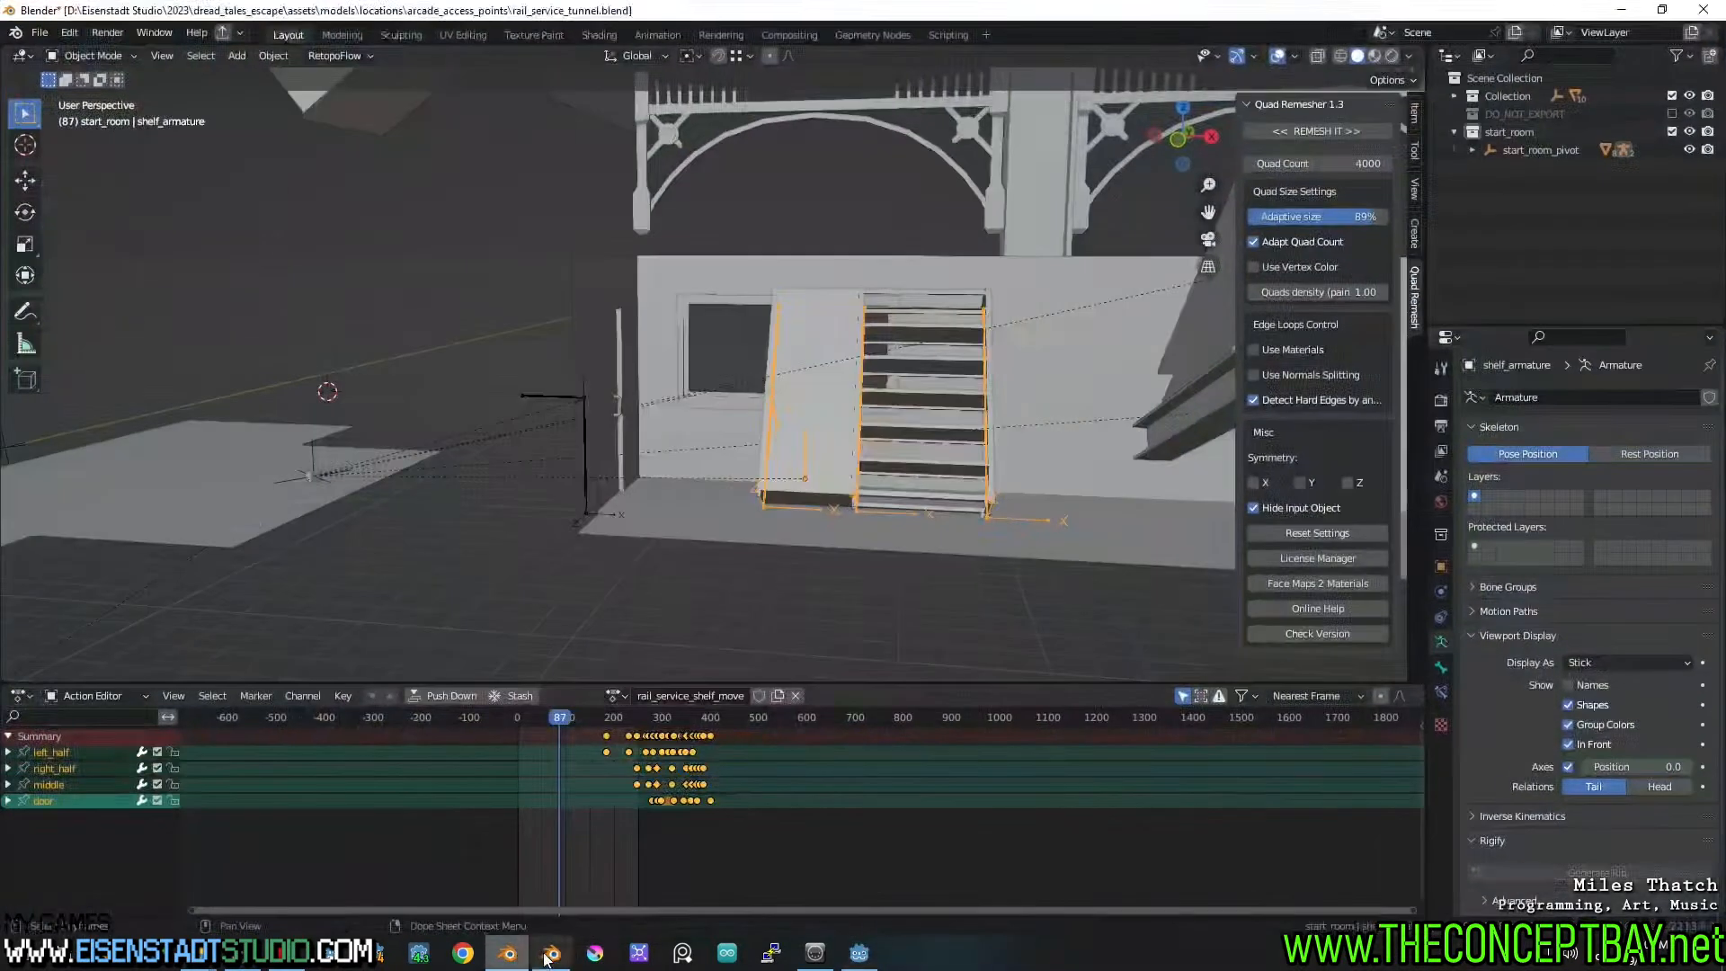
# Switch to hands_rig.blend, select the door armature in Object Mode and copy the name of its train_service_door_open action
pyautogui.click(550, 953)
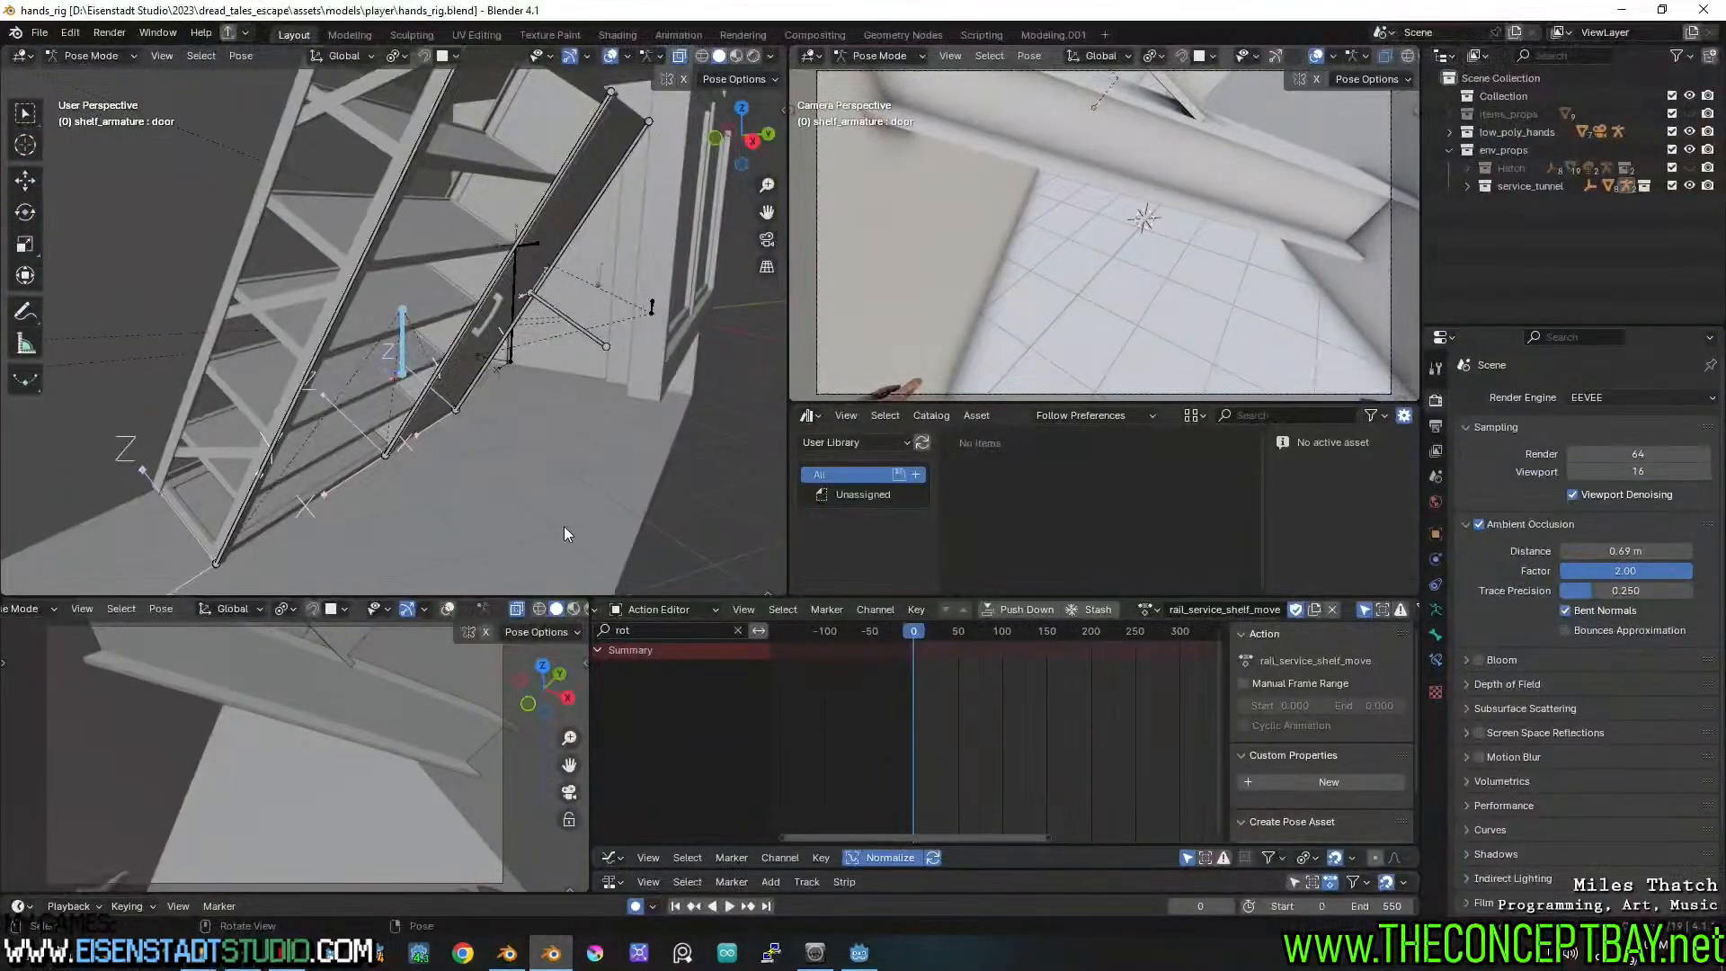
pyautogui.scroll(-2, 622, 426)
pyautogui.moveTo(622, 426); pyautogui.dragTo(501, 462, button='middle')
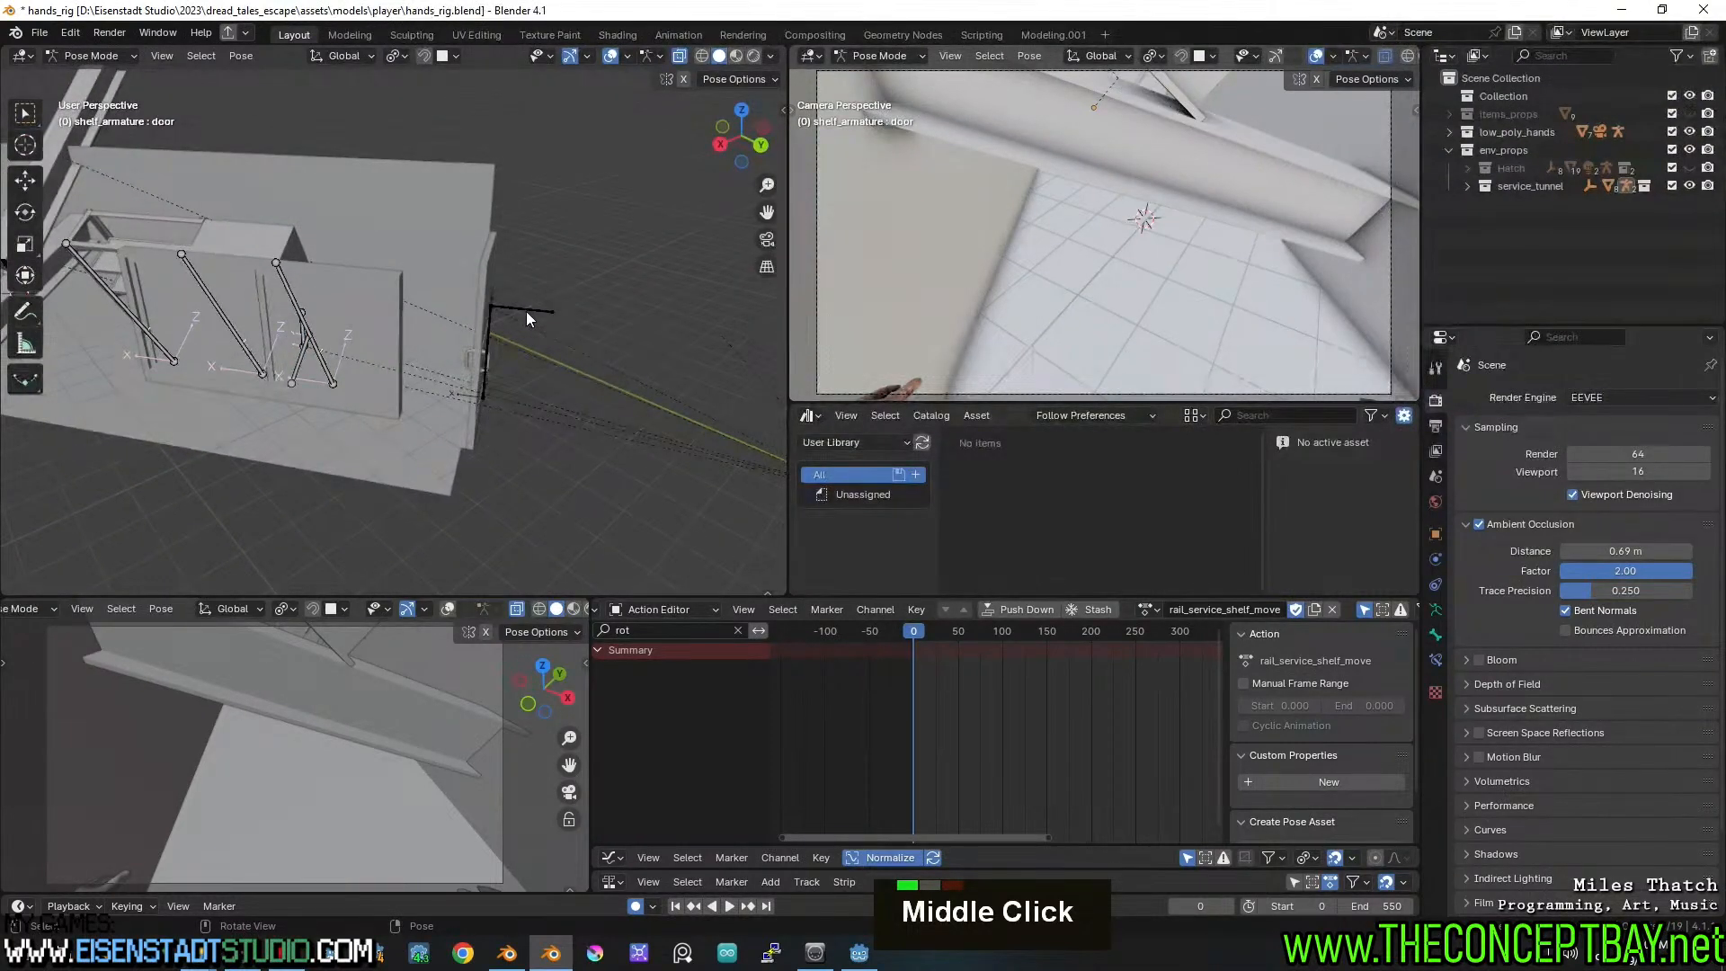
pyautogui.click(84, 56)
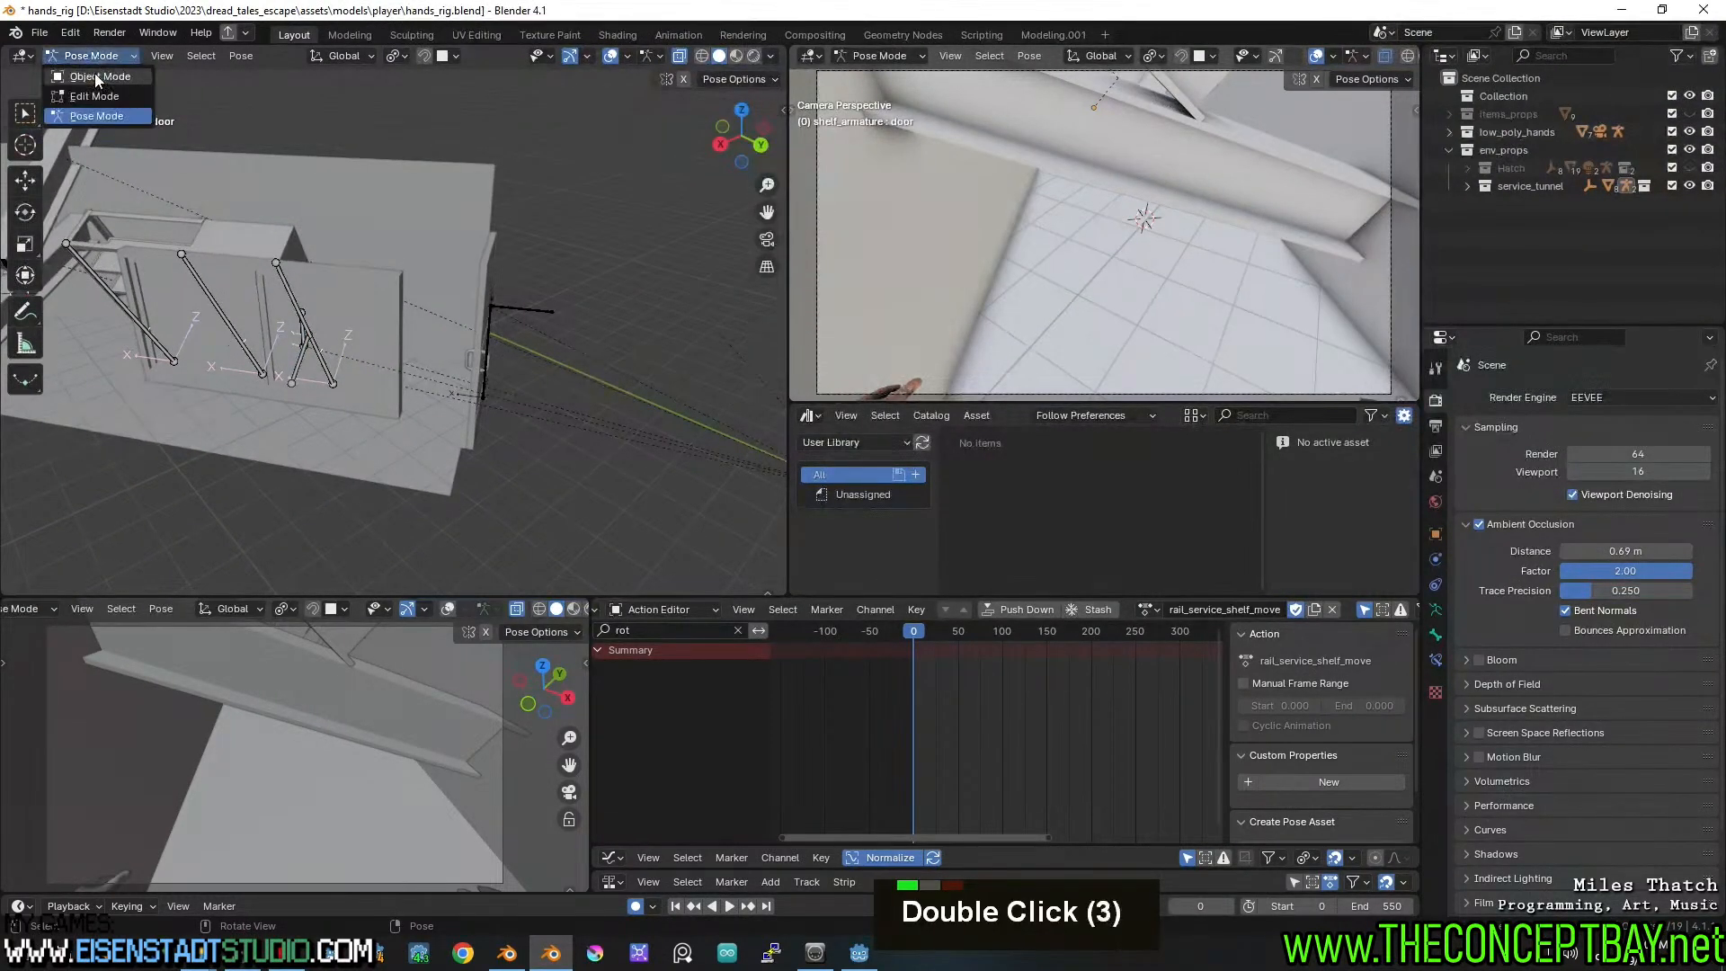
pyautogui.click(97, 78)
pyautogui.click(539, 312)
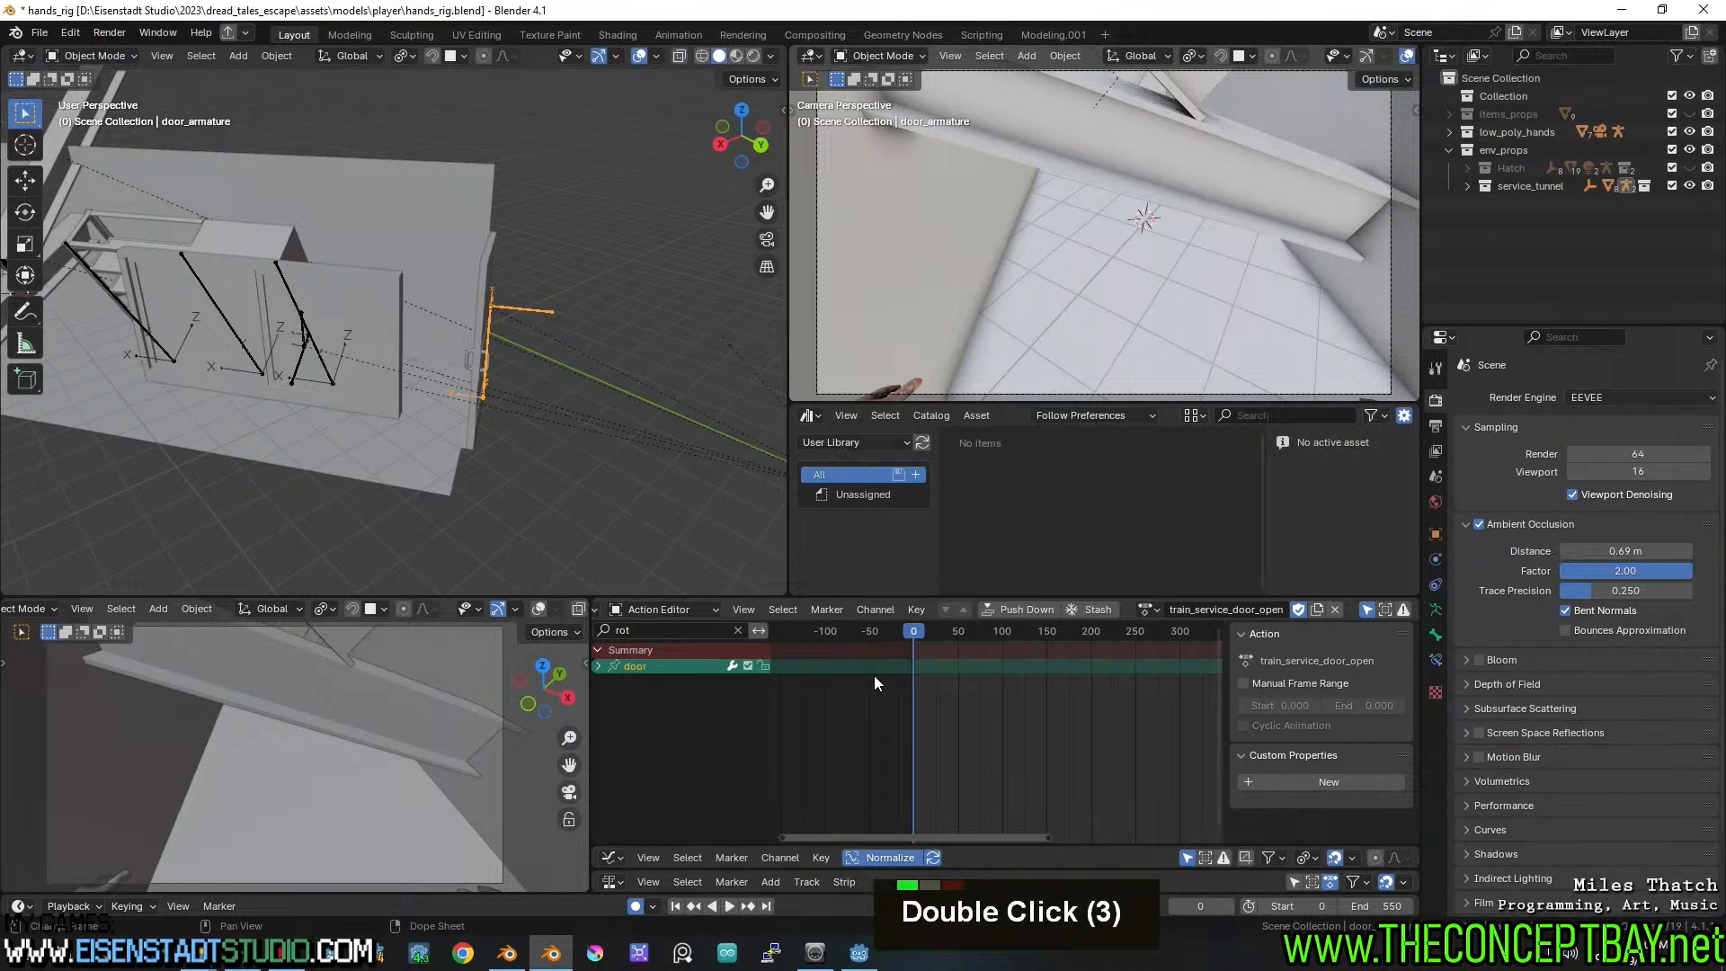
pyautogui.click(1189, 611)
pyautogui.hotkey('ctrl', 'c')
pyautogui.press('Escape')
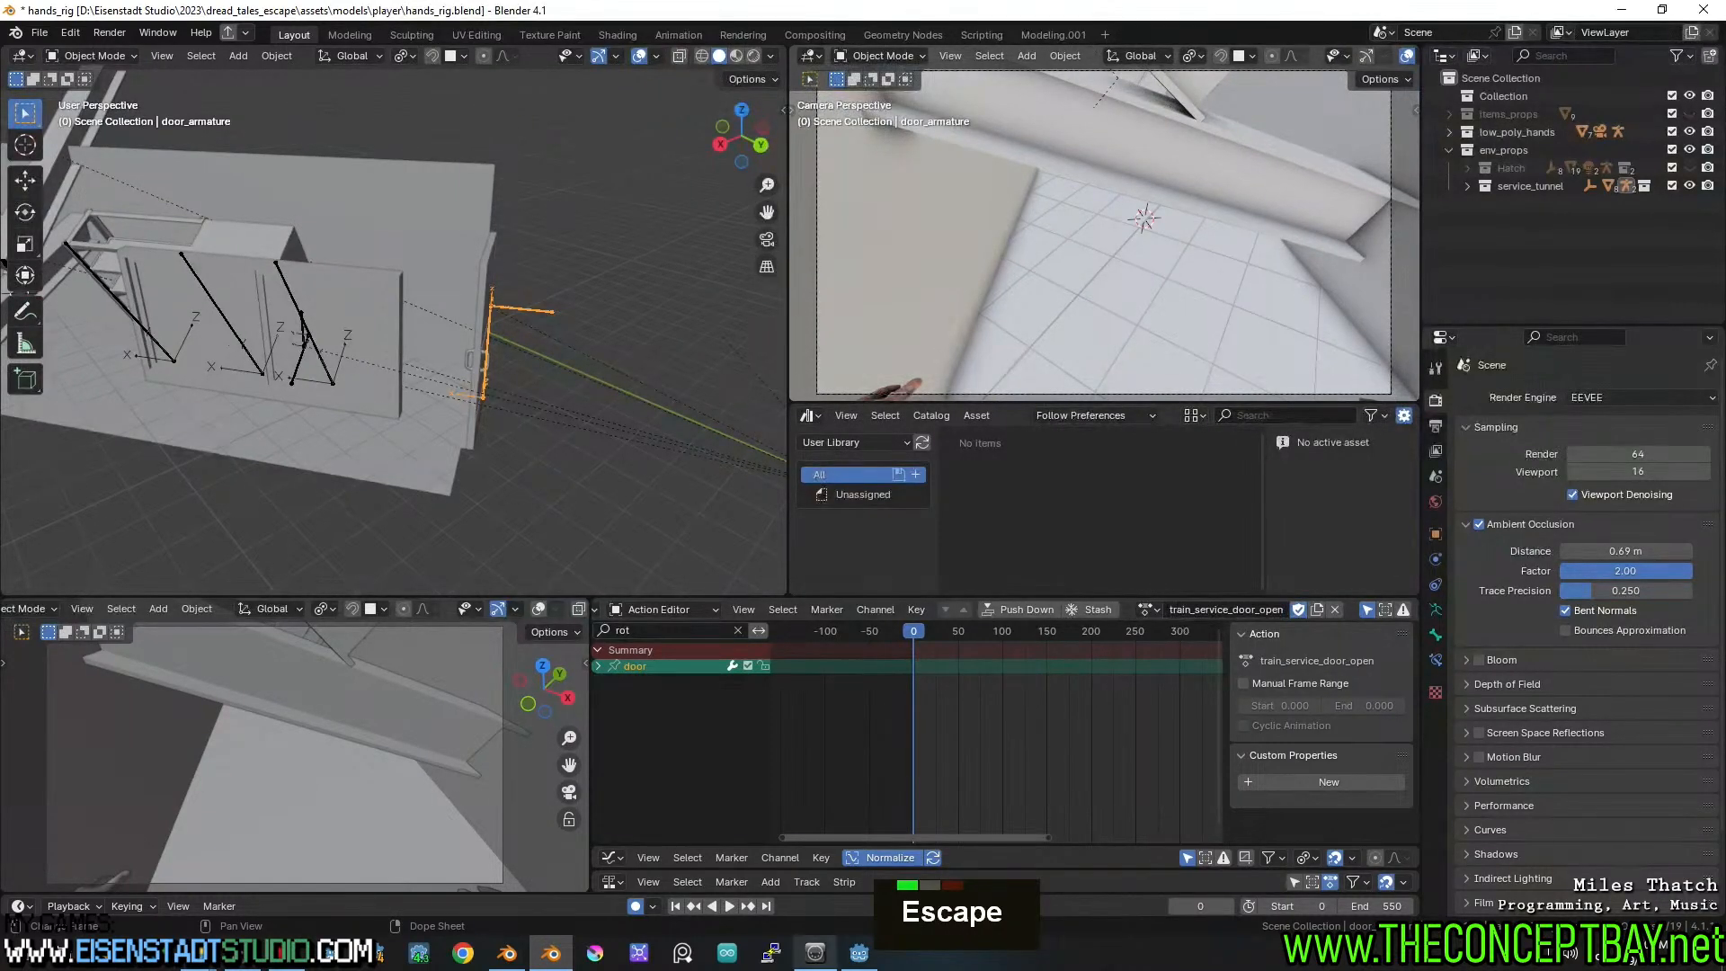
# Return to rail_service_tunnel.blend and select the door armature
pyautogui.click(509, 953)
pyautogui.moveTo(849, 595); pyautogui.dragTo(829, 494, button='middle')
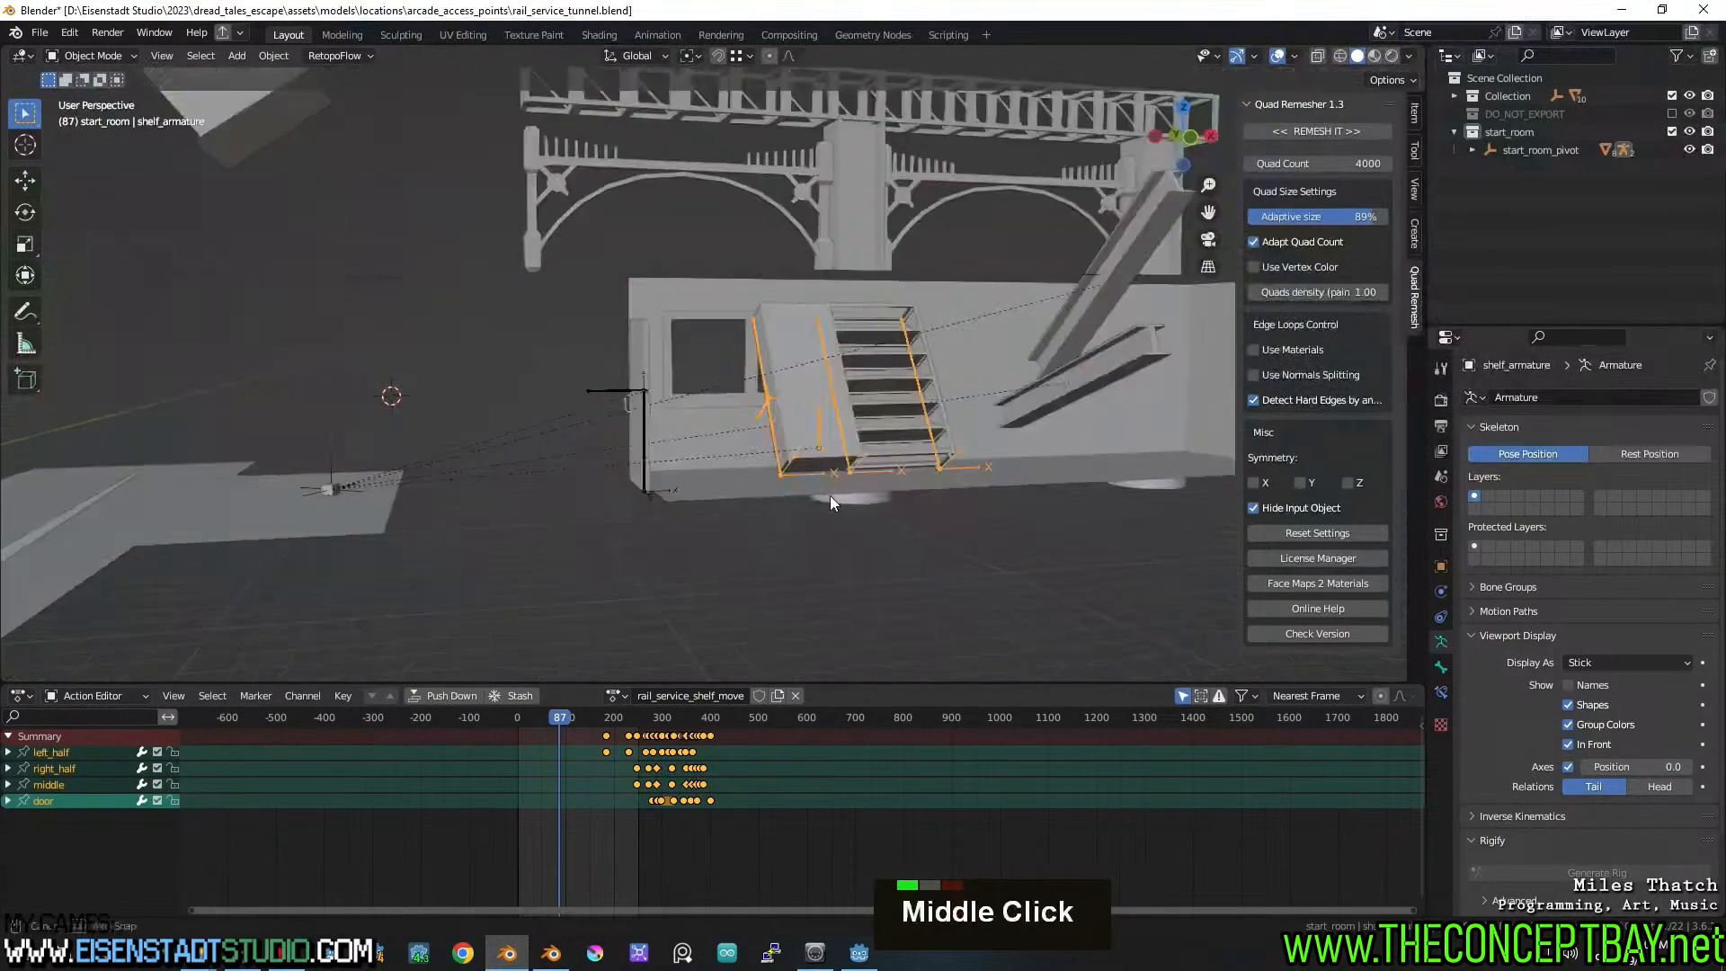
pyautogui.scroll(3, 596, 395)
pyautogui.click(580, 412)
pyautogui.click(561, 409)
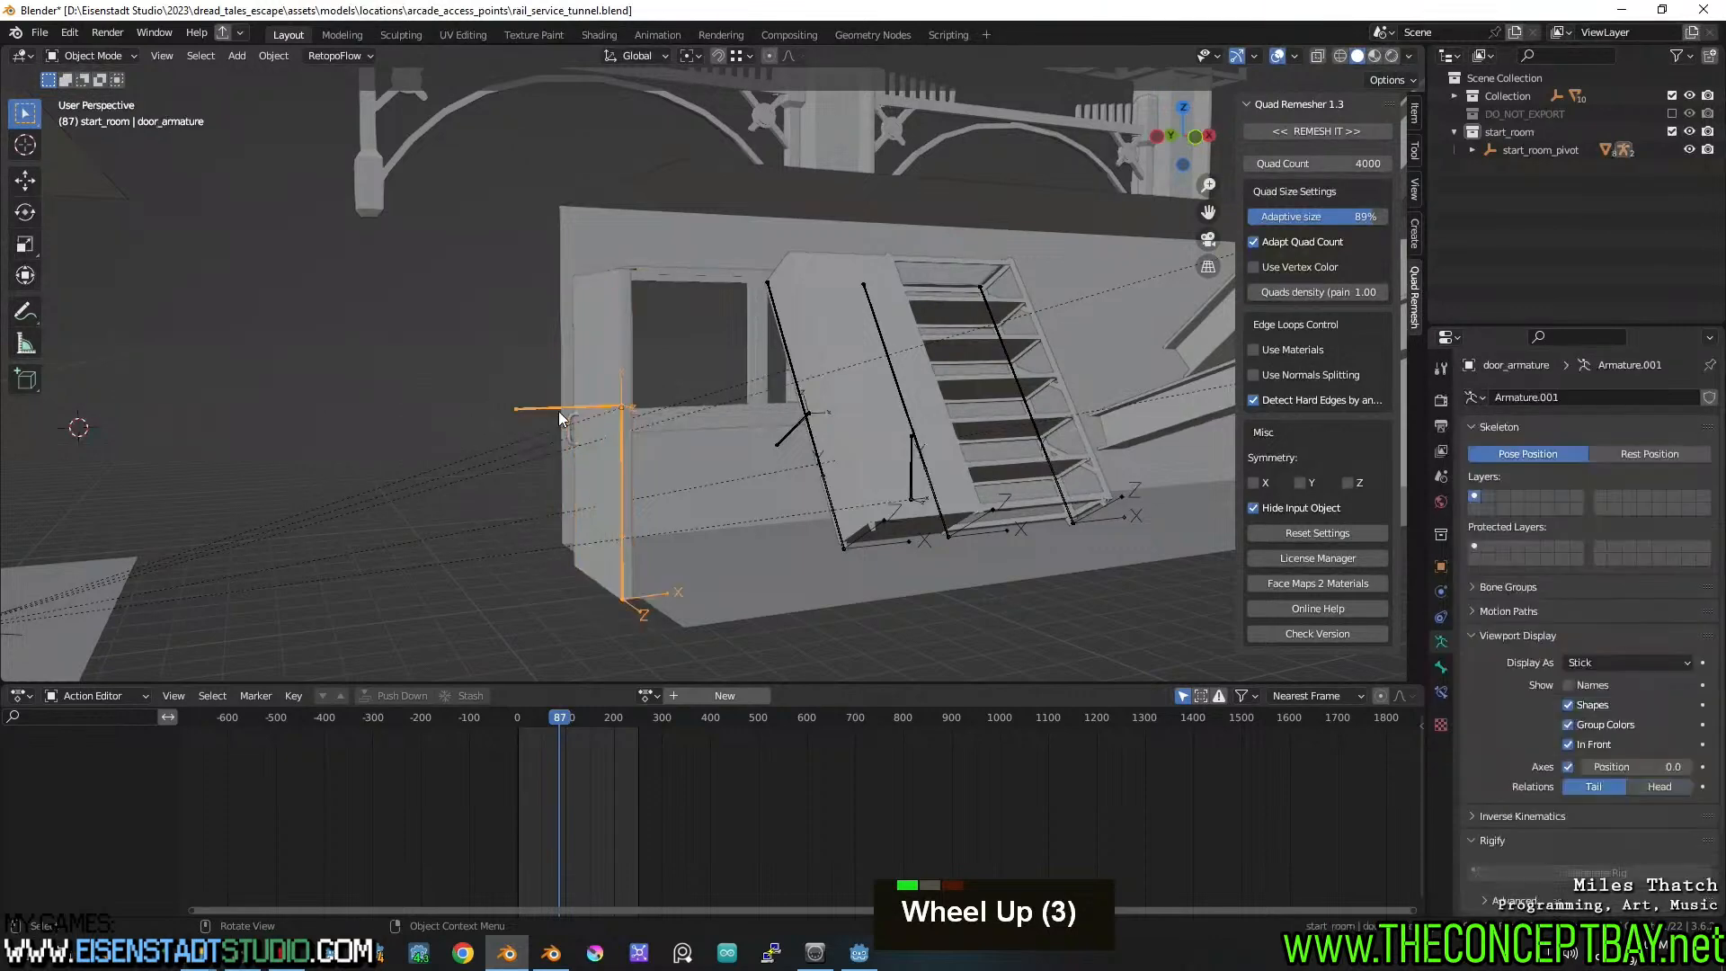
# Append the train_service_door_open action from hands_rig.blend, filtering the action list by its copied name
pyautogui.click(40, 33)
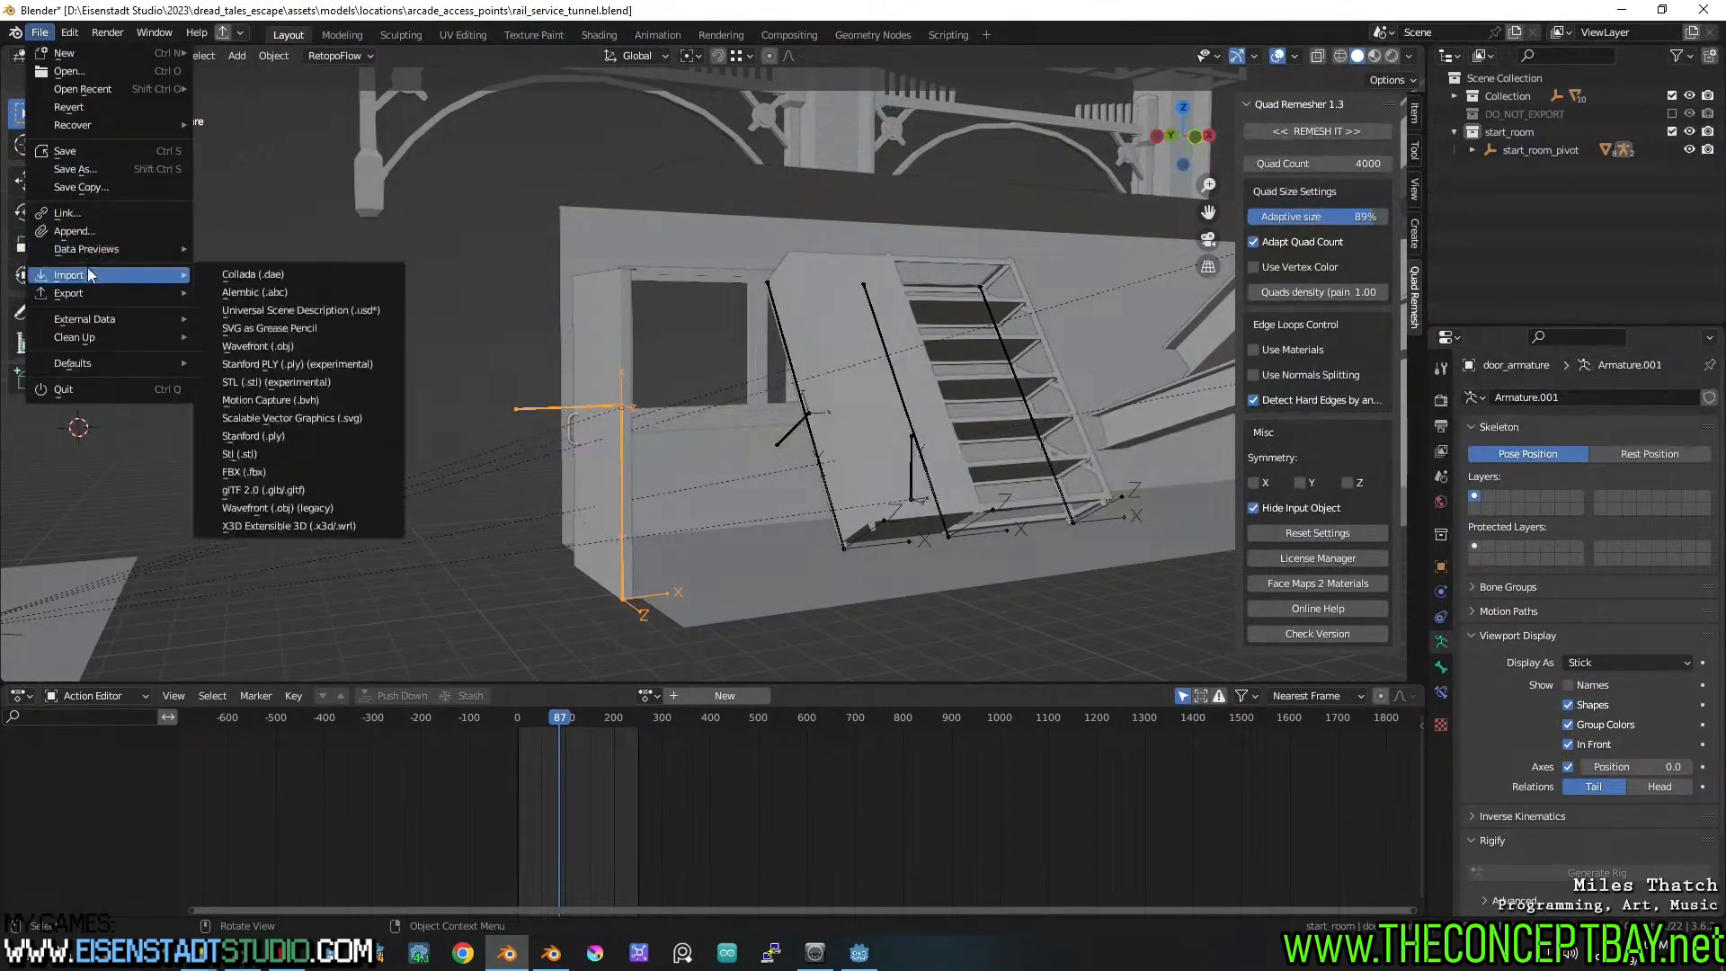
pyautogui.click(95, 229)
pyautogui.click(656, 226)
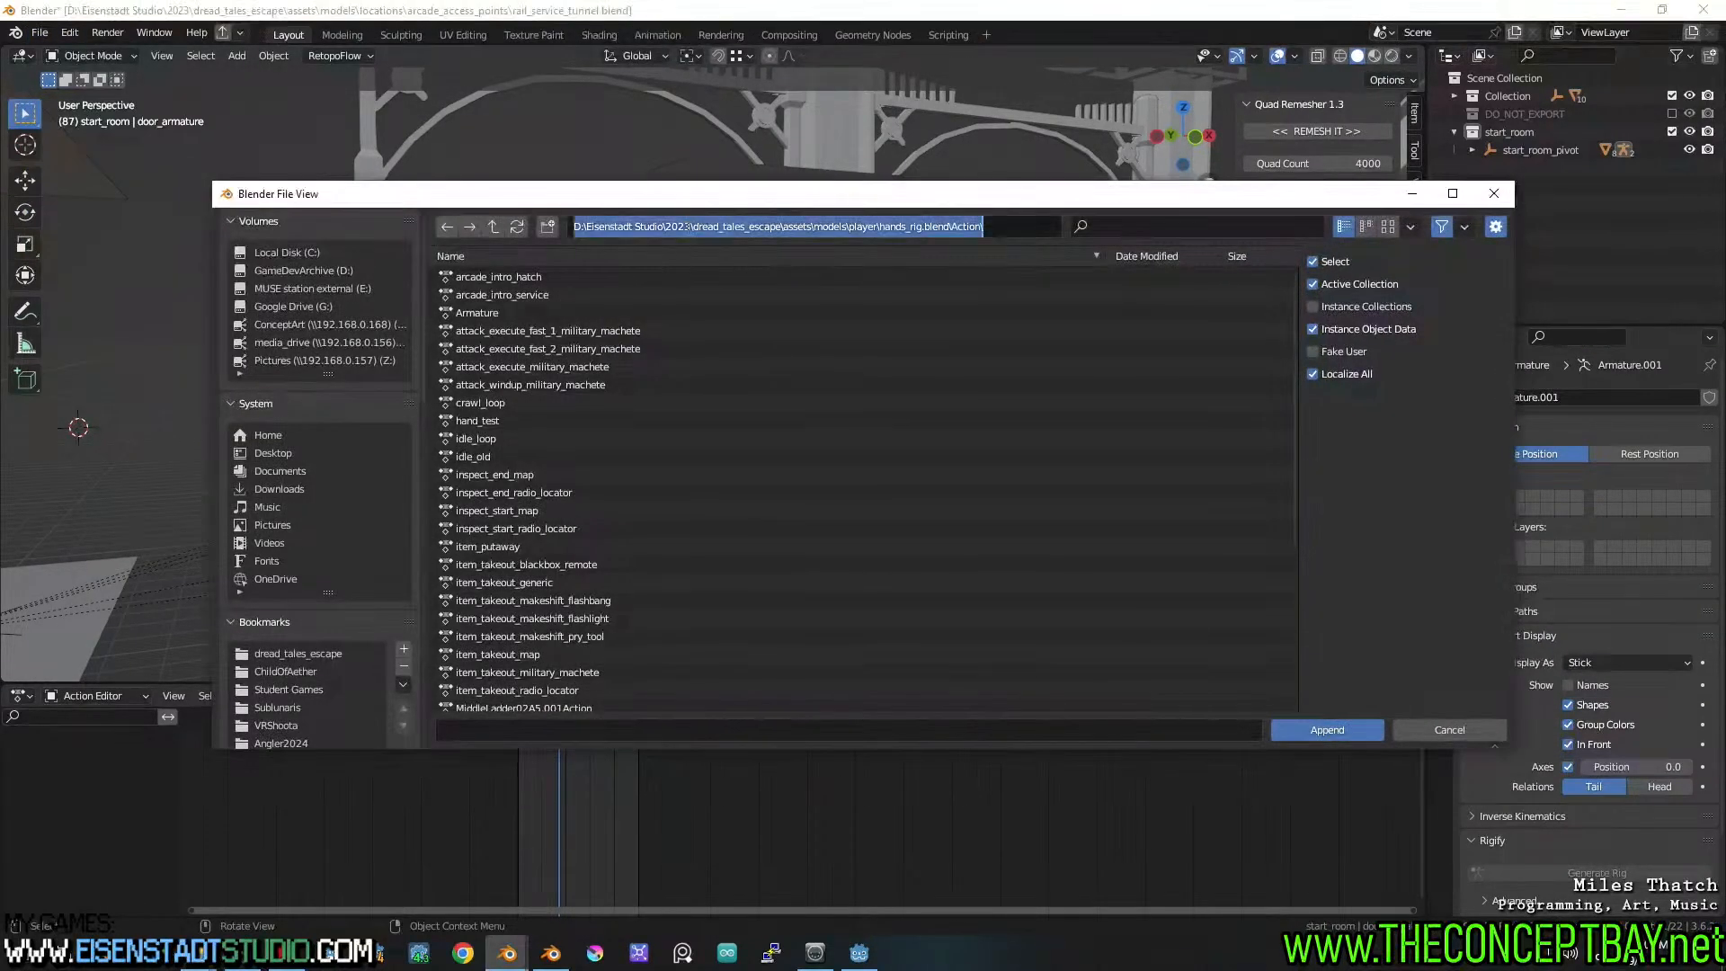
pyautogui.click(1151, 227)
pyautogui.hotkey('ctrl', 'v')
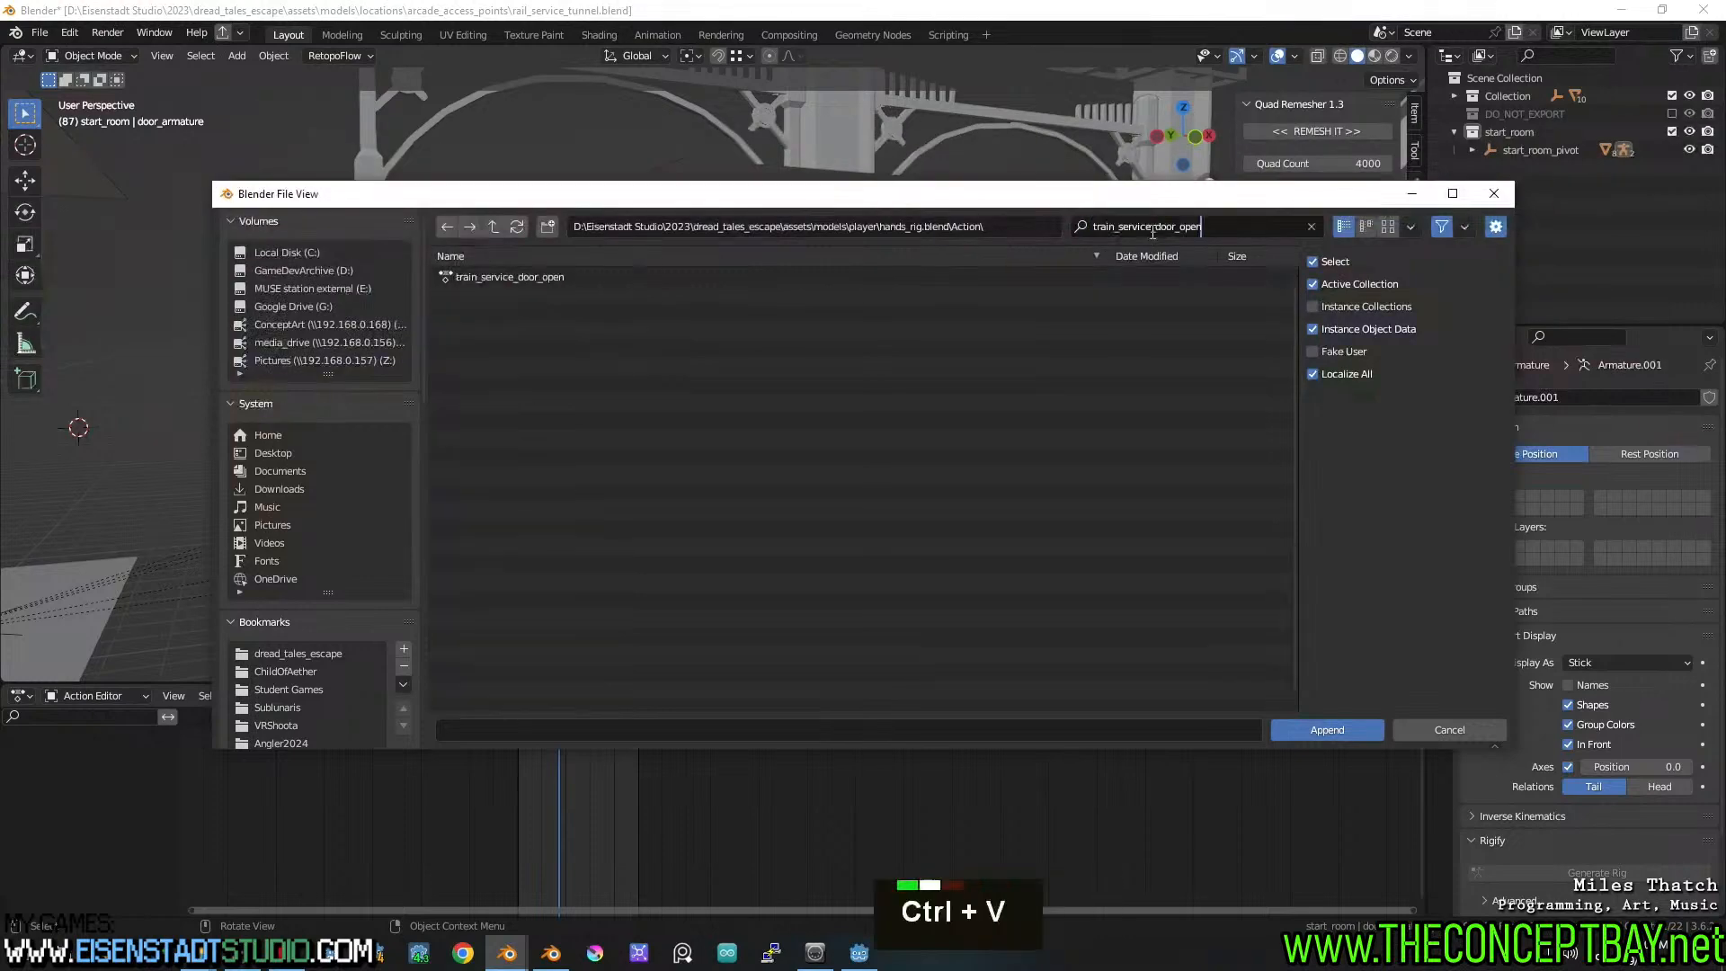
pyautogui.doubleClick(588, 278)
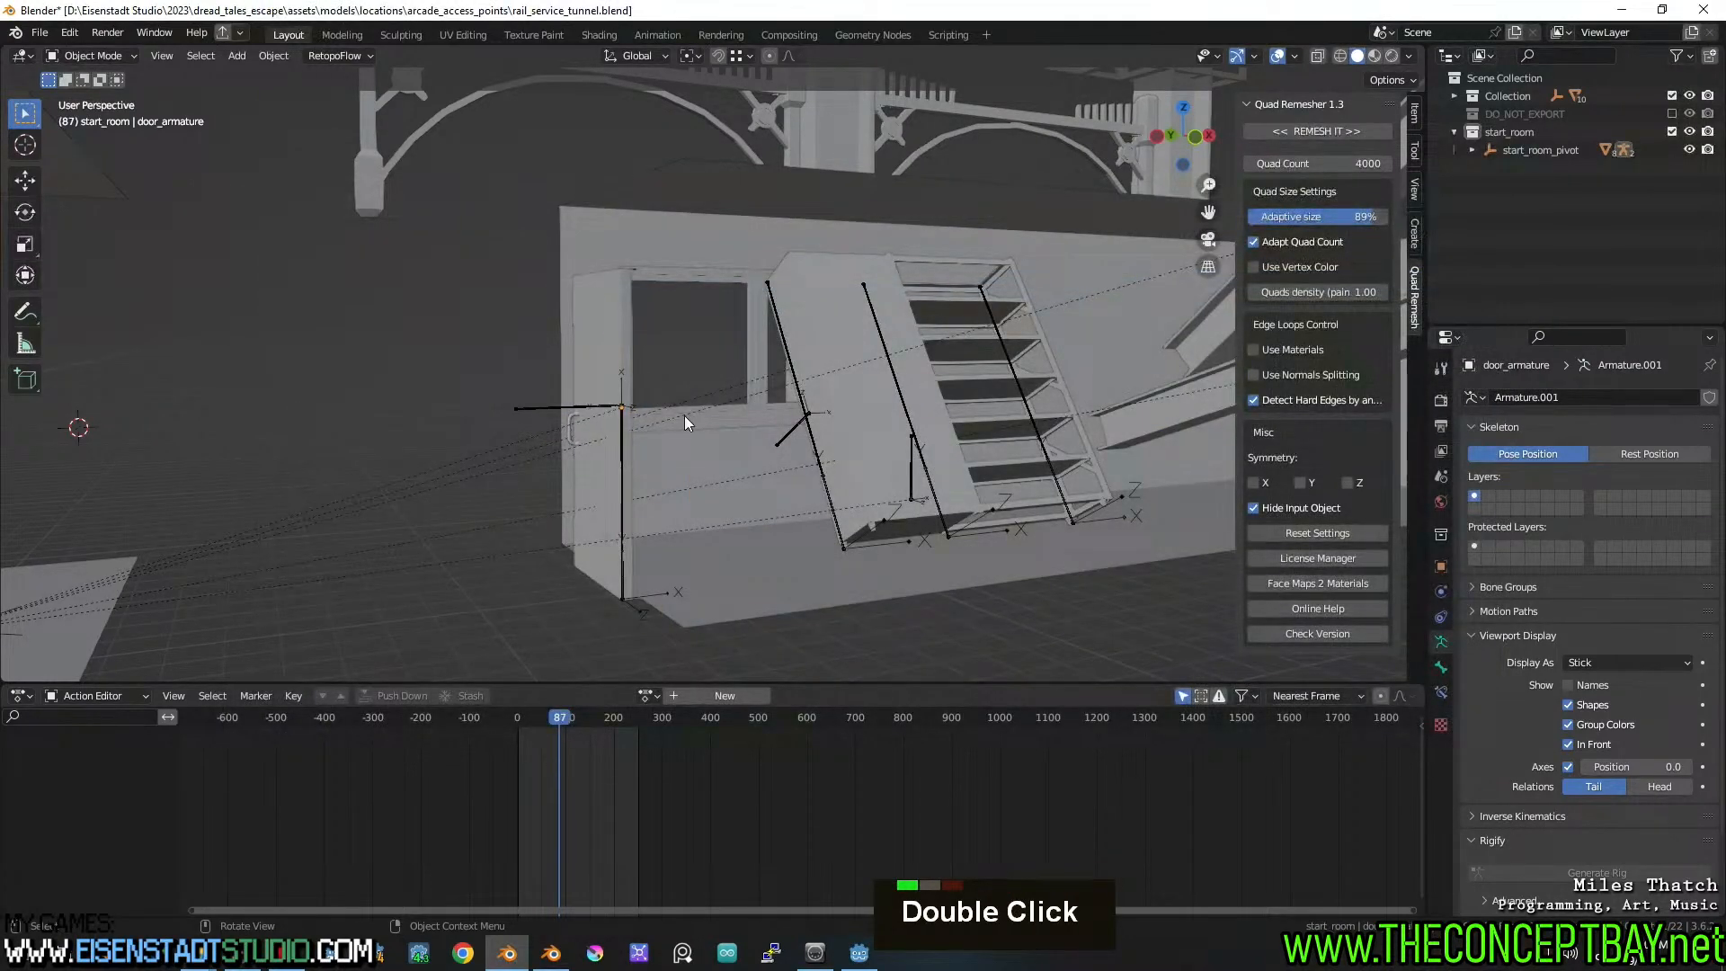
# Save rail_service_tunnel.blend and assign the train_service_door_open action to the door armature
pyautogui.moveTo(683, 415); pyautogui.dragTo(649, 441, button='middle')
pyautogui.hotkey('ctrl', 's')
pyautogui.click(649, 441)
pyautogui.click(645, 694)
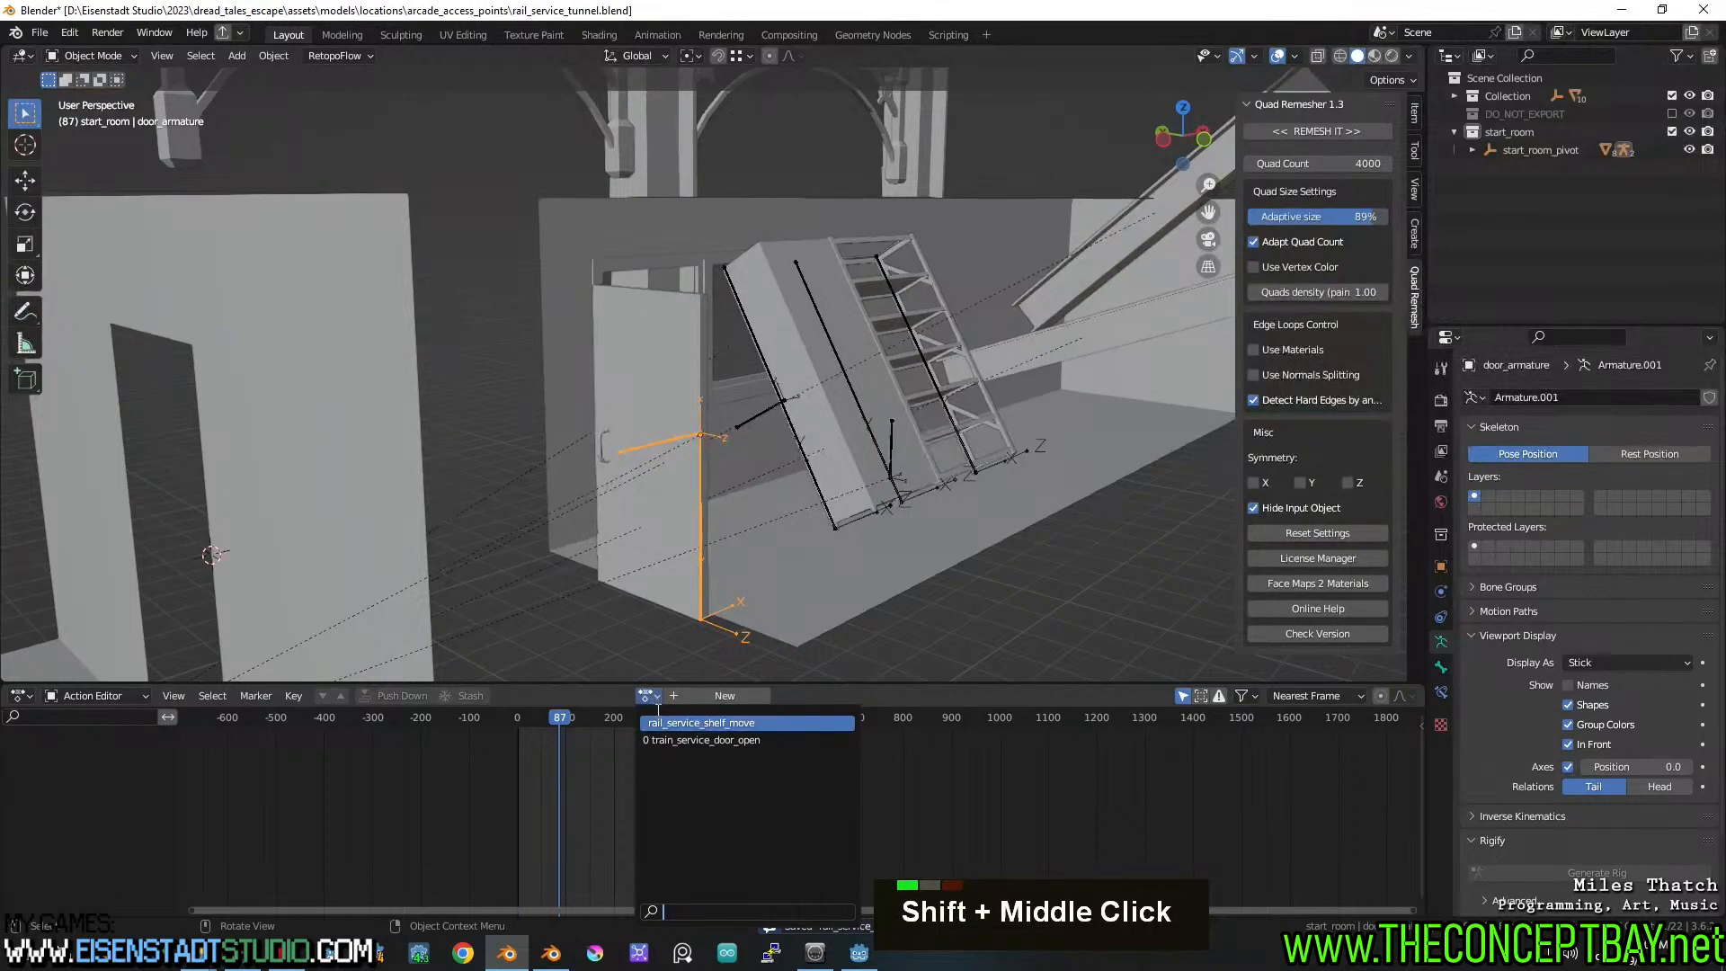
pyautogui.click(655, 740)
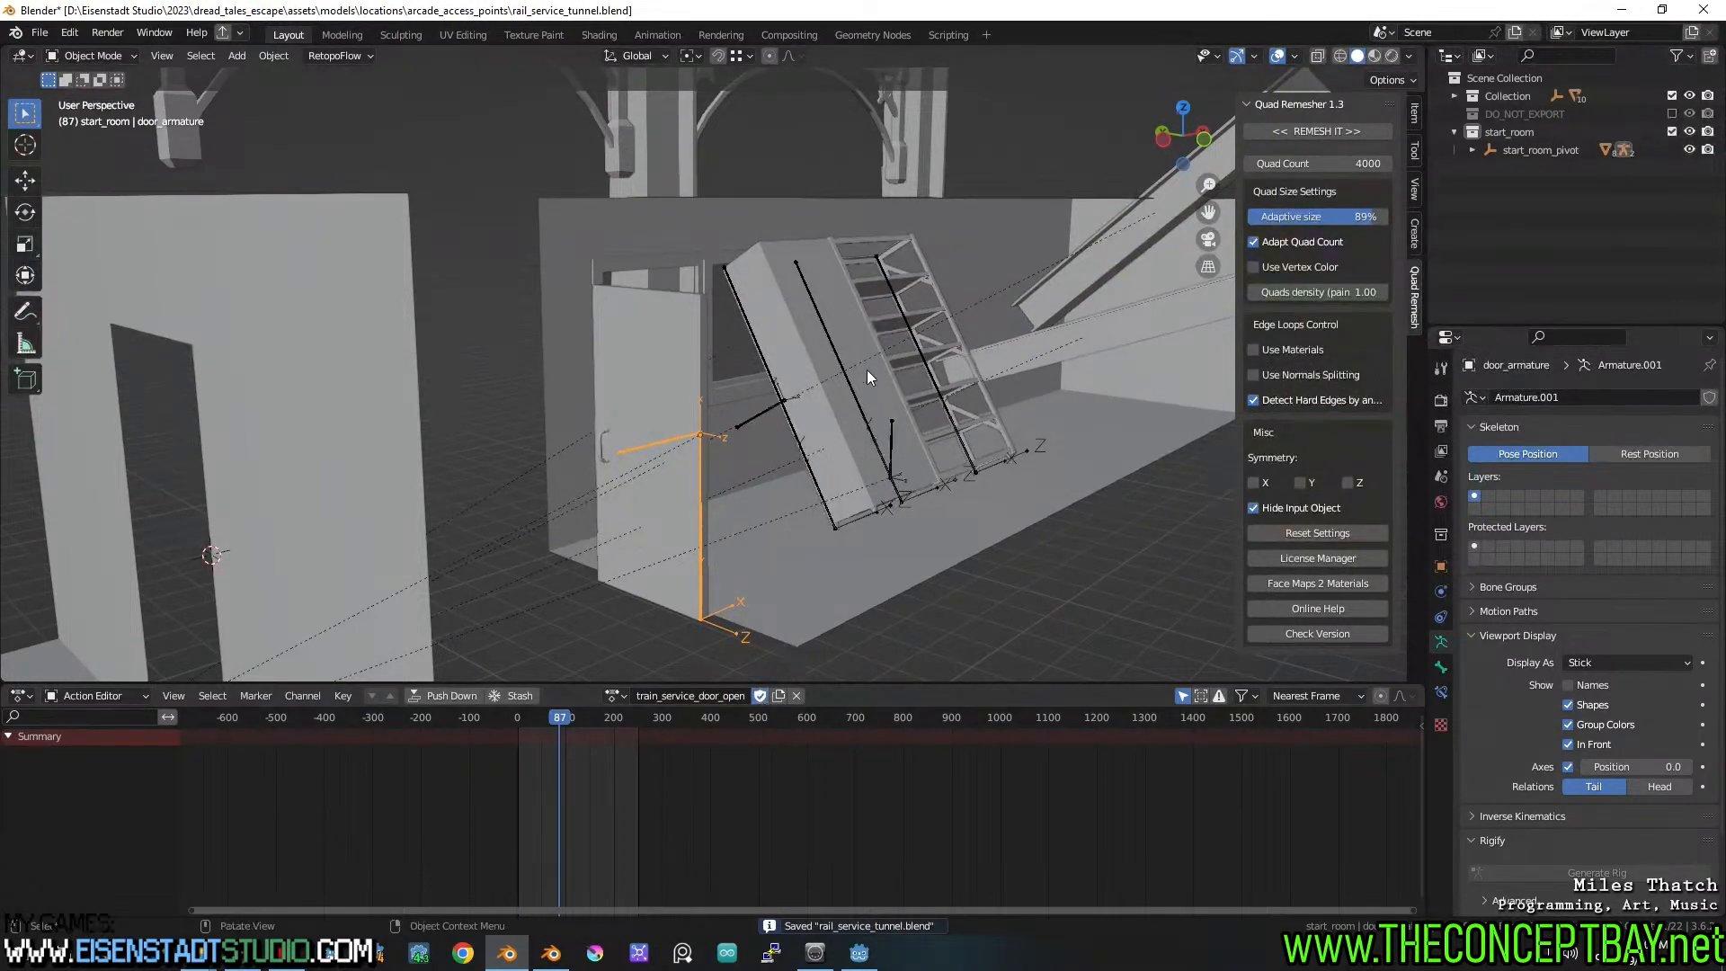
# Give the shelf armature's rail_service_shelf_move action a fake user and scrub the door armature's animation to frame 560
pyautogui.click(845, 359)
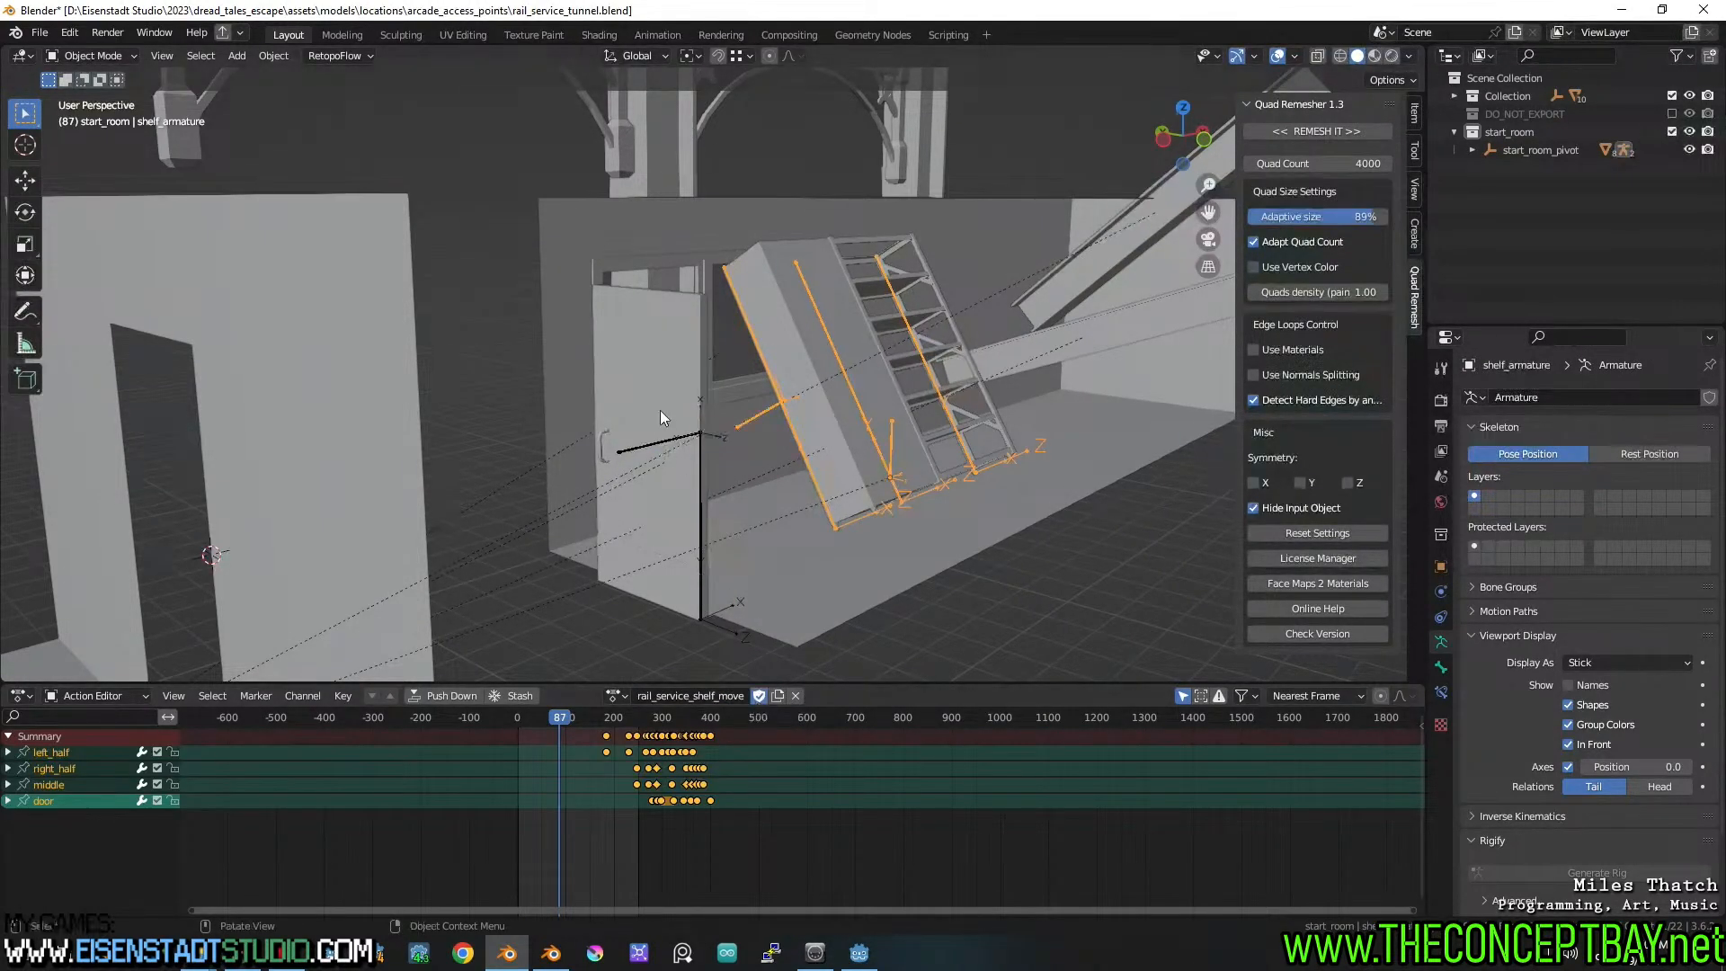
pyautogui.click(660, 449)
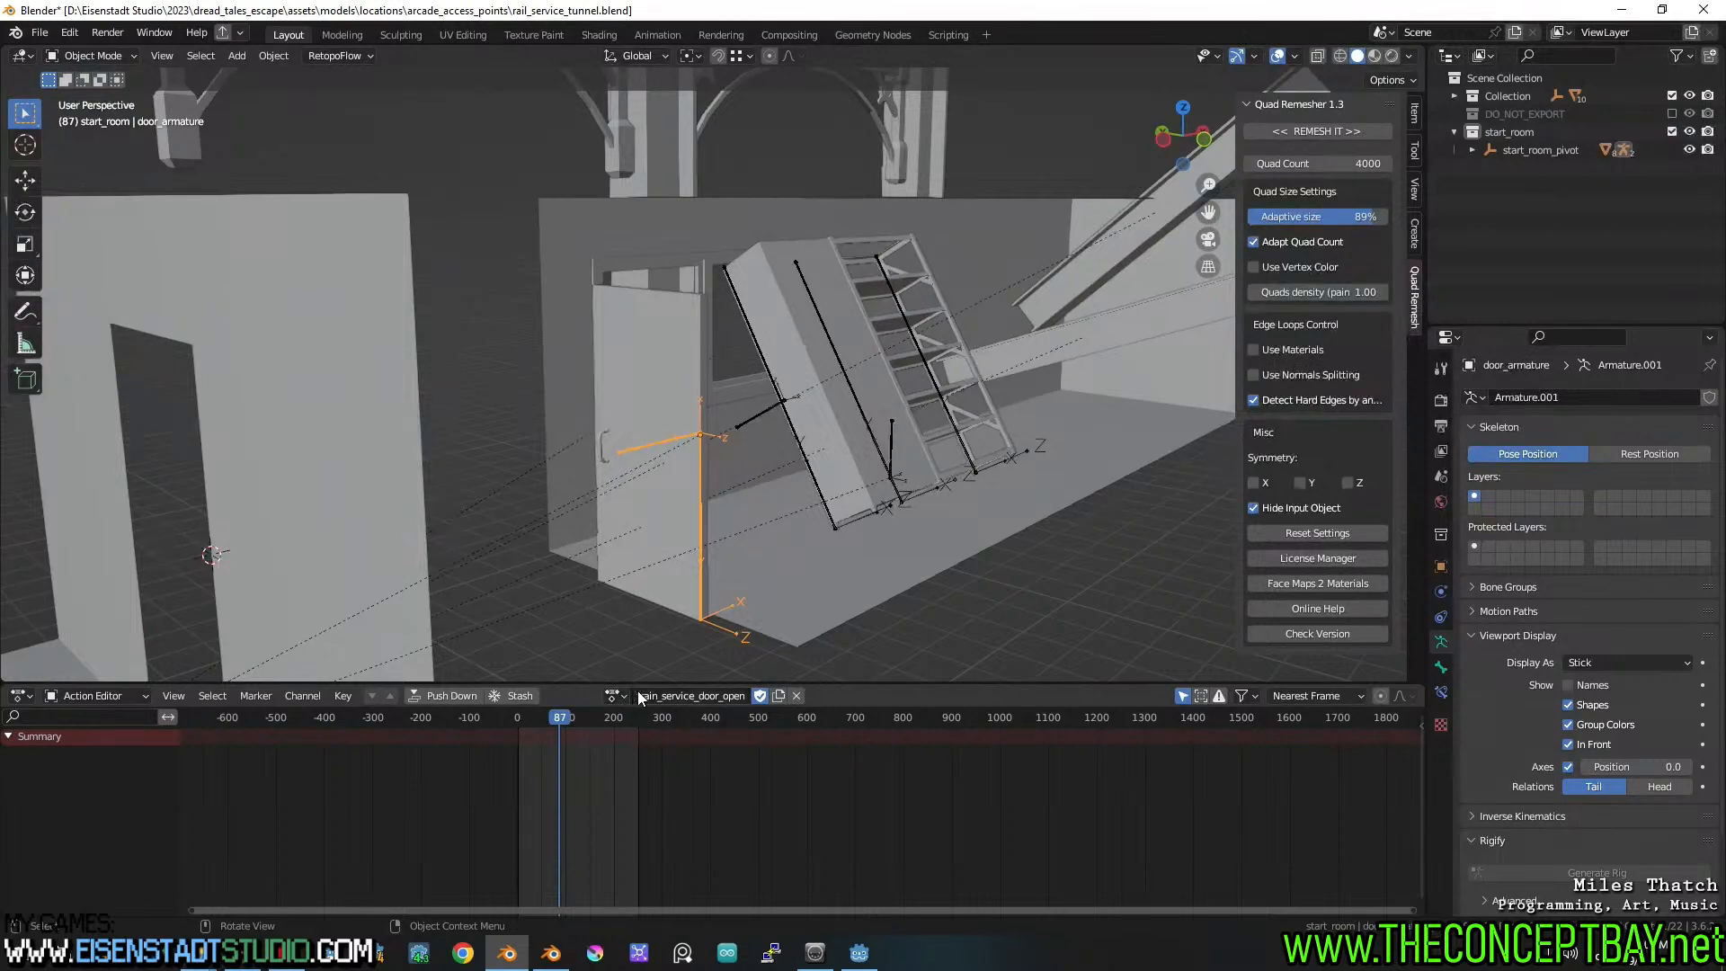
pyautogui.moveTo(561, 721); pyautogui.dragTo(767, 725)
# Move the end face of platform-col about 6.19 m along the global X axis, snapping it to the base of the doorway
pyautogui.scroll(-2, 684, 537)
pyautogui.moveTo(683, 538); pyautogui.dragTo(755, 489, button='middle')
pyautogui.click(864, 461)
pyautogui.press('Tab')
pyautogui.press('3')
pyautogui.scroll(4, 906, 494)
pyautogui.press('g')
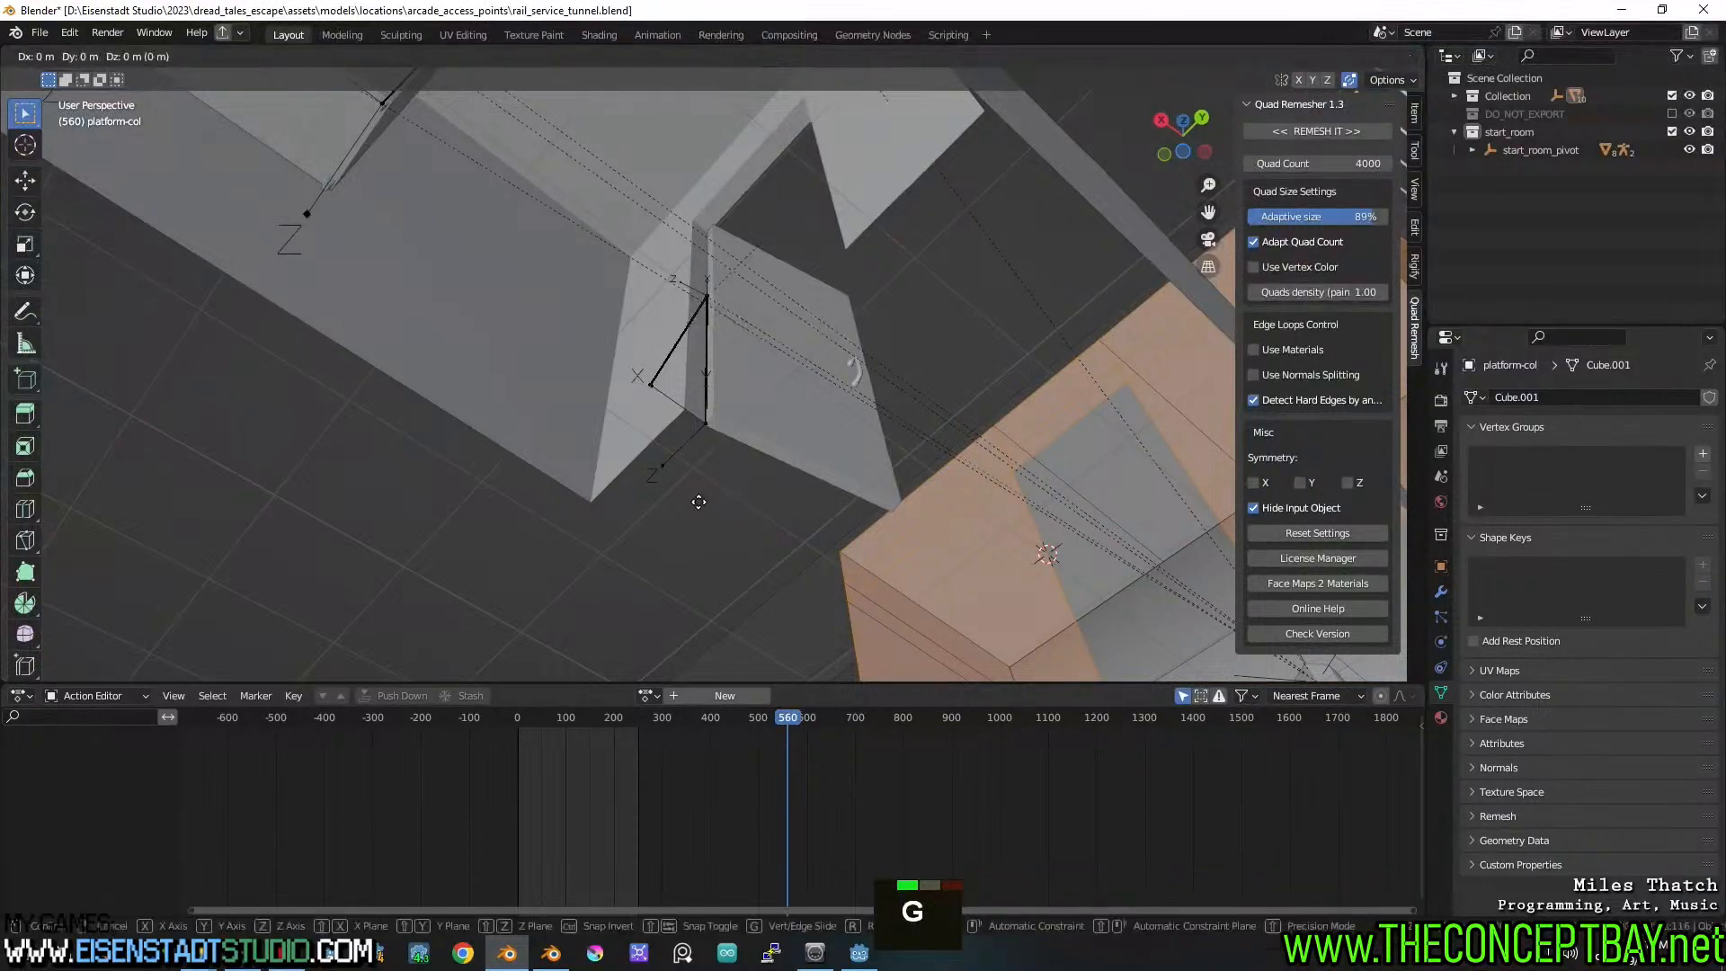
pyautogui.press('y')
pyautogui.press('x')
pyautogui.hotkey('shift', 'Tab')
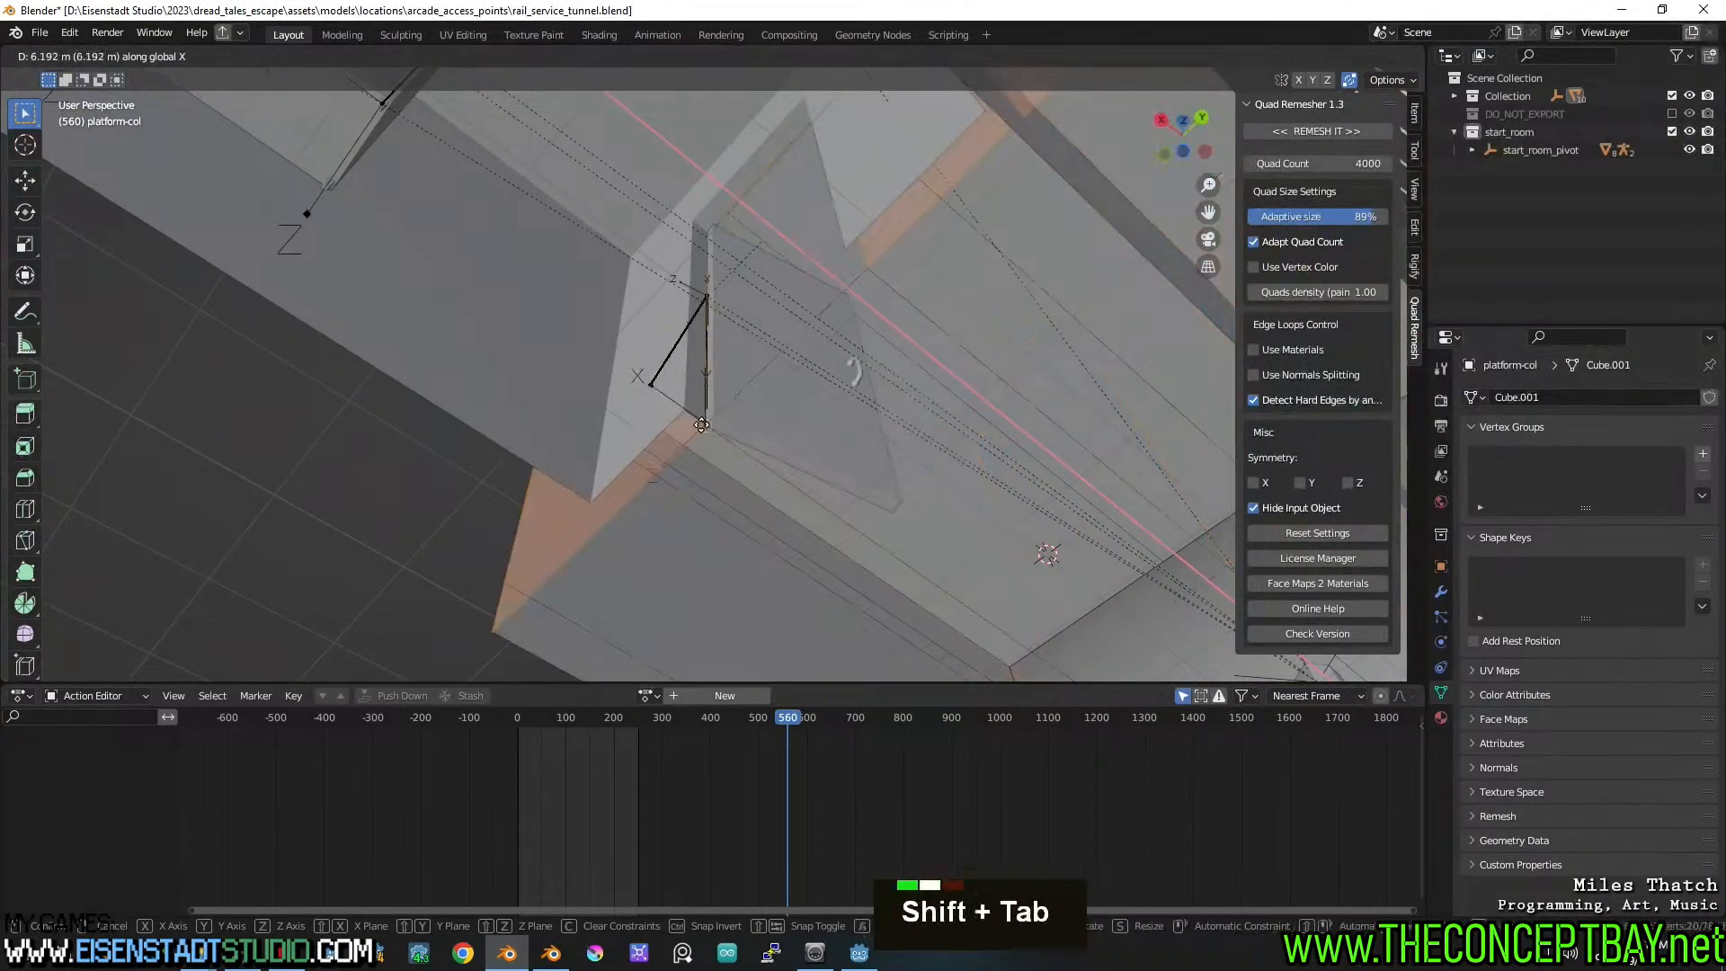
pyautogui.click(704, 424)
# Check the extended platform-col mesh around the doorway, return it to Object Mode and save the file
pyautogui.moveTo(802, 470); pyautogui.dragTo(771, 572, button='middle')
pyautogui.scroll(4, 791, 526)
pyautogui.scroll(-2, 676, 519)
pyautogui.scroll(-6, 719, 548)
pyautogui.keyDown('shift'); pyautogui.moveTo(771, 572); pyautogui.dragTo(764, 440, button='middle'); pyautogui.keyUp('shift')
pyautogui.moveTo(764, 440); pyautogui.dragTo(996, 491, button='middle')
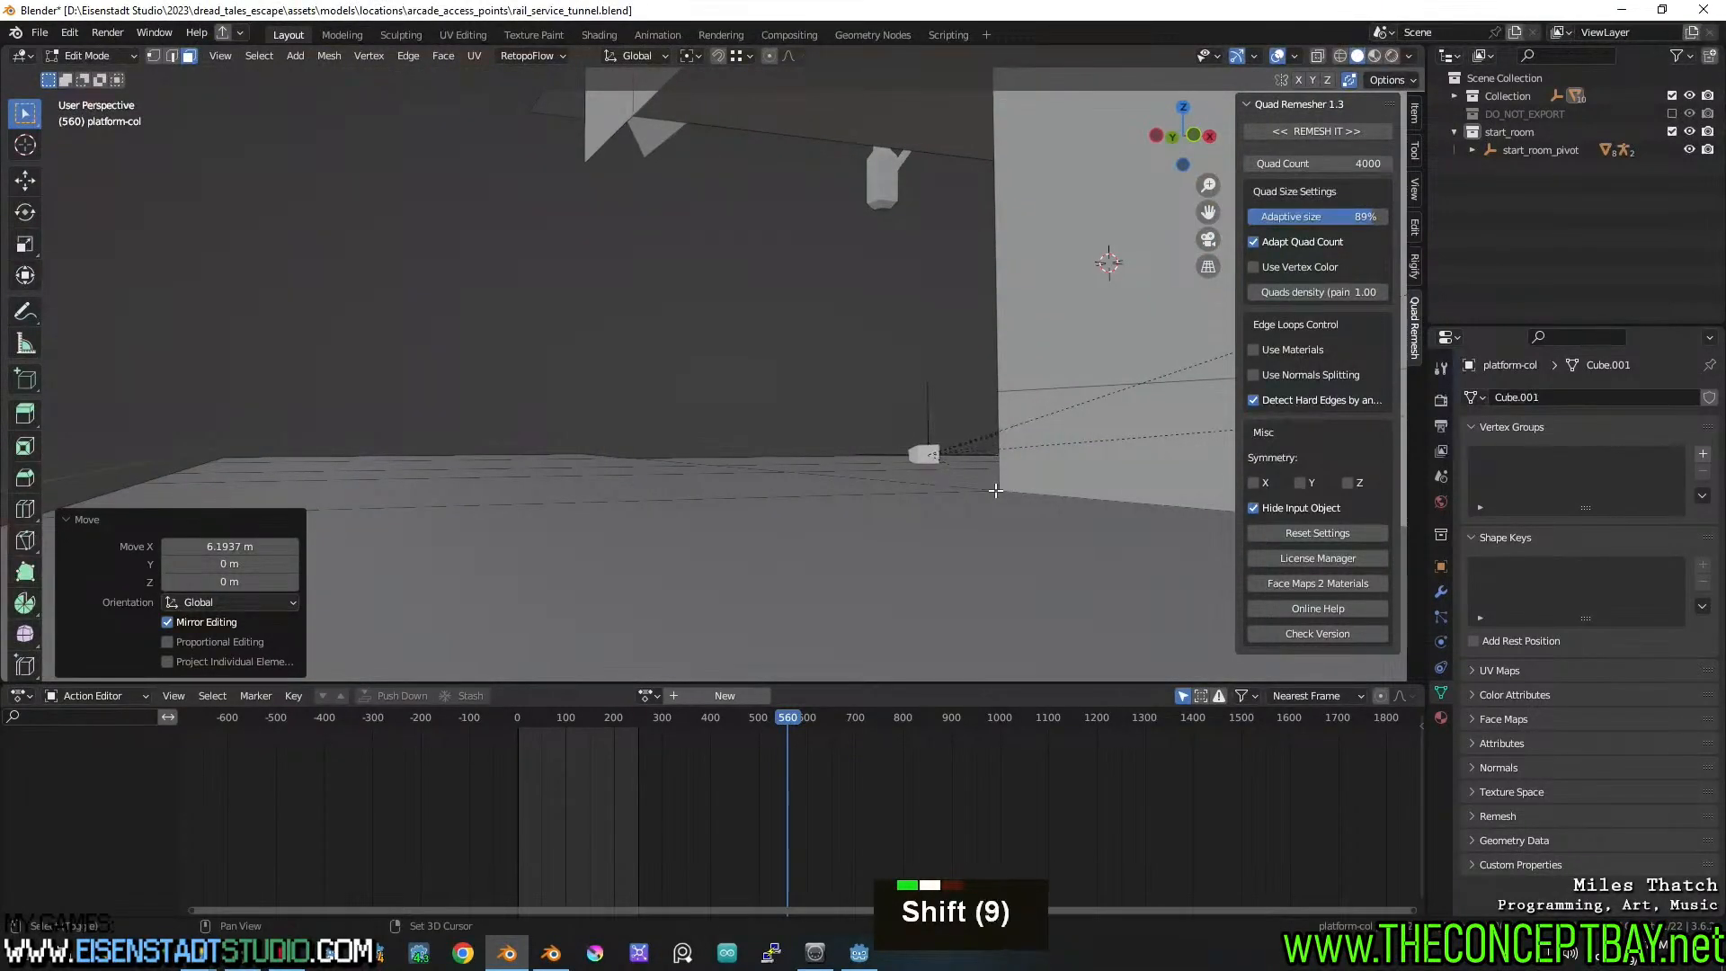
pyautogui.keyDown('shift'); pyautogui.moveTo(894, 366); pyautogui.dragTo(903, 395, button='middle'); pyautogui.keyUp('shift')
pyautogui.moveTo(903, 395)
pyautogui.mouseDown(button='middle')
pyautogui.moveTo(915, 425)
pyautogui.moveTo(1088, 463)
pyautogui.moveTo(805, 431)
pyautogui.moveTo(886, 392)
pyautogui.mouseUp(button='middle')
pyautogui.press('Tab')
pyautogui.scroll(-1, 800, 427)
pyautogui.hotkey('ctrl', 's')
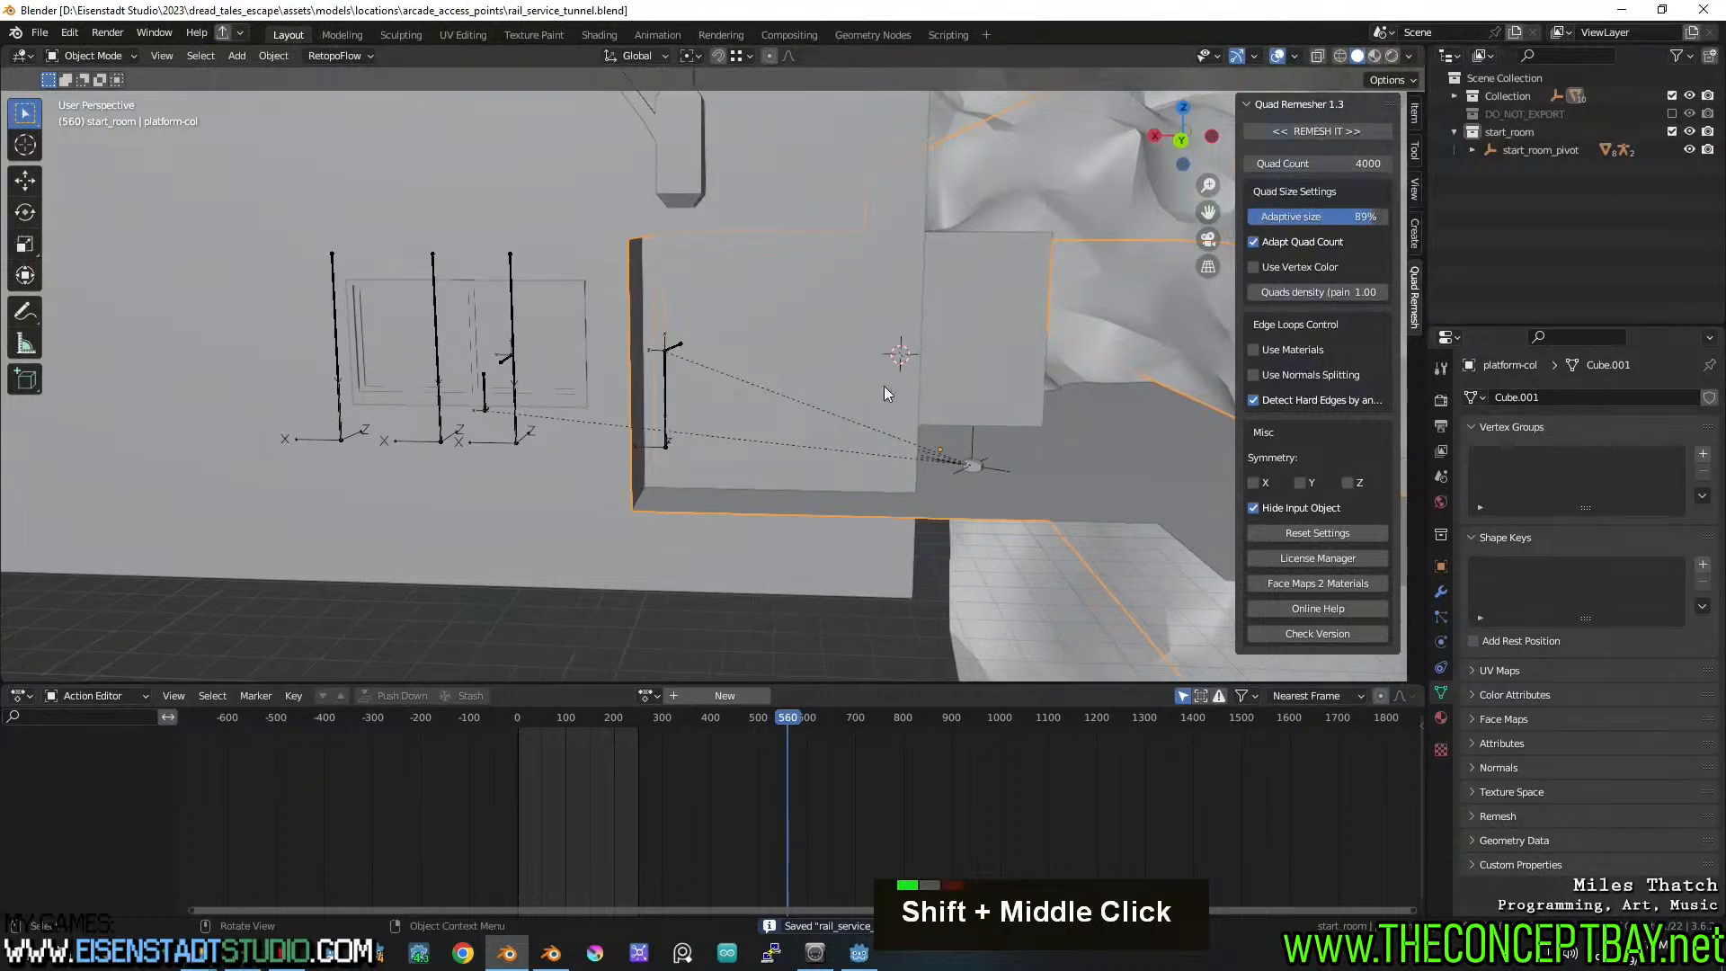
# Examine the shelf, door and doorway from inside and outside the tunnel room
pyautogui.scroll(4, 876, 369)
pyautogui.moveTo(685, 354); pyautogui.dragTo(974, 286, button='middle')
pyautogui.keyDown('shift'); pyautogui.moveTo(975, 286); pyautogui.dragTo(965, 320, button='middle'); pyautogui.keyUp('shift')
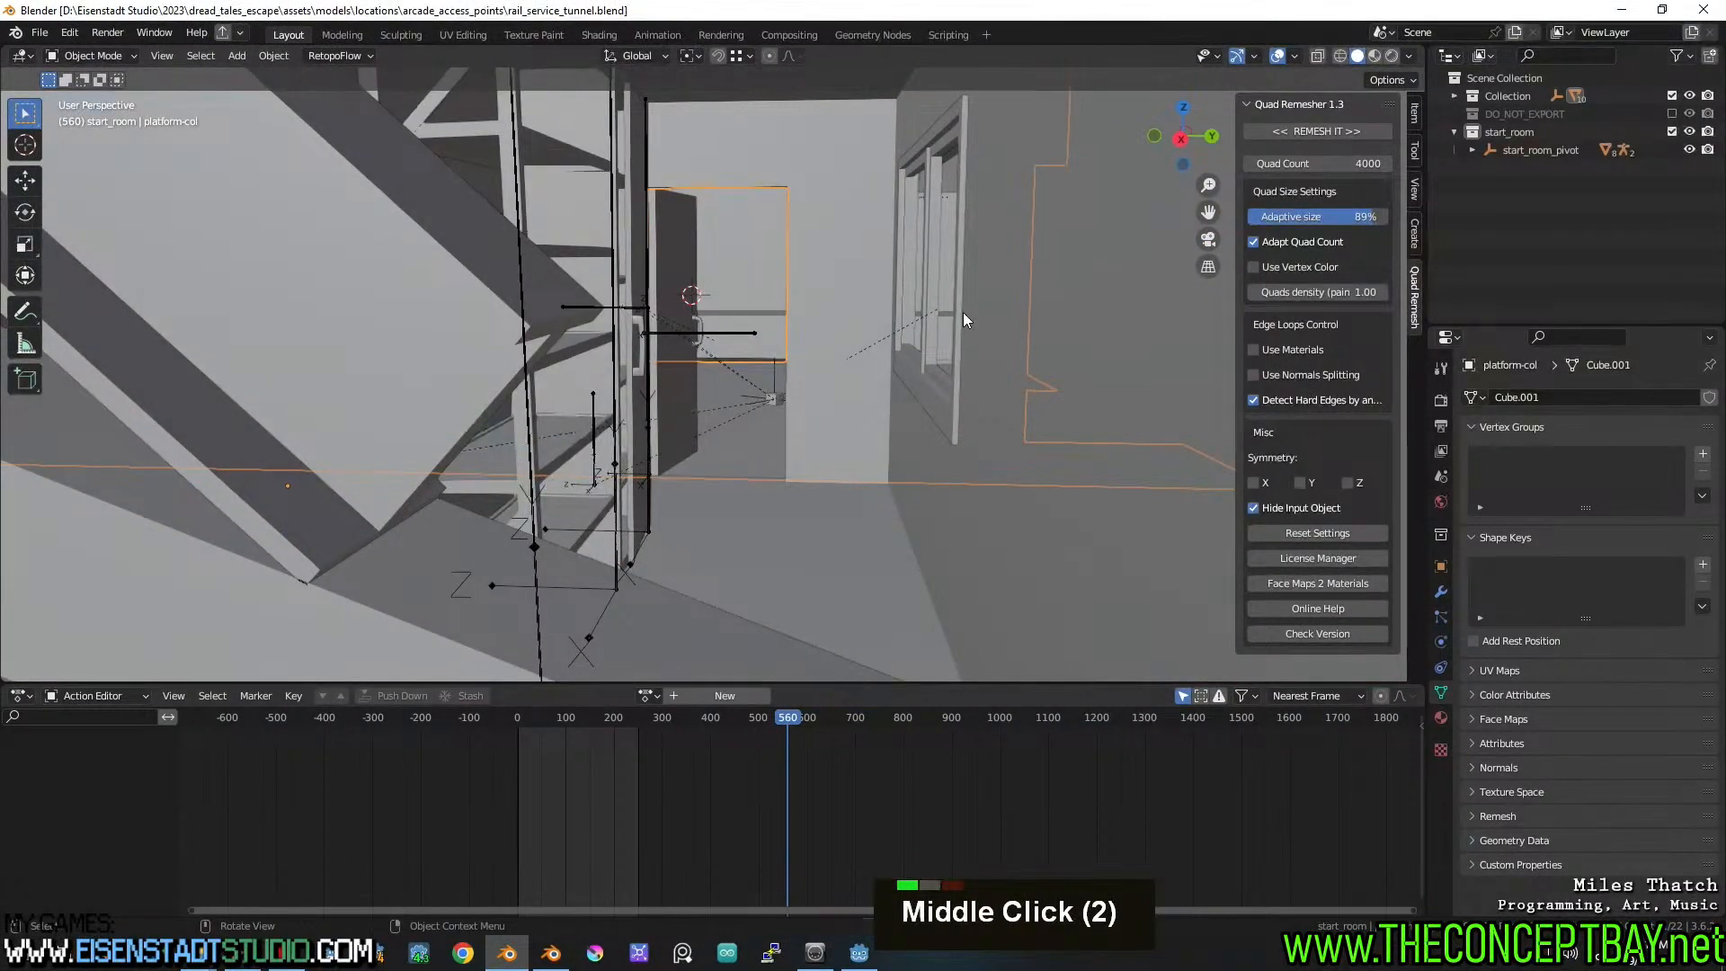
pyautogui.scroll(-2, 963, 311)
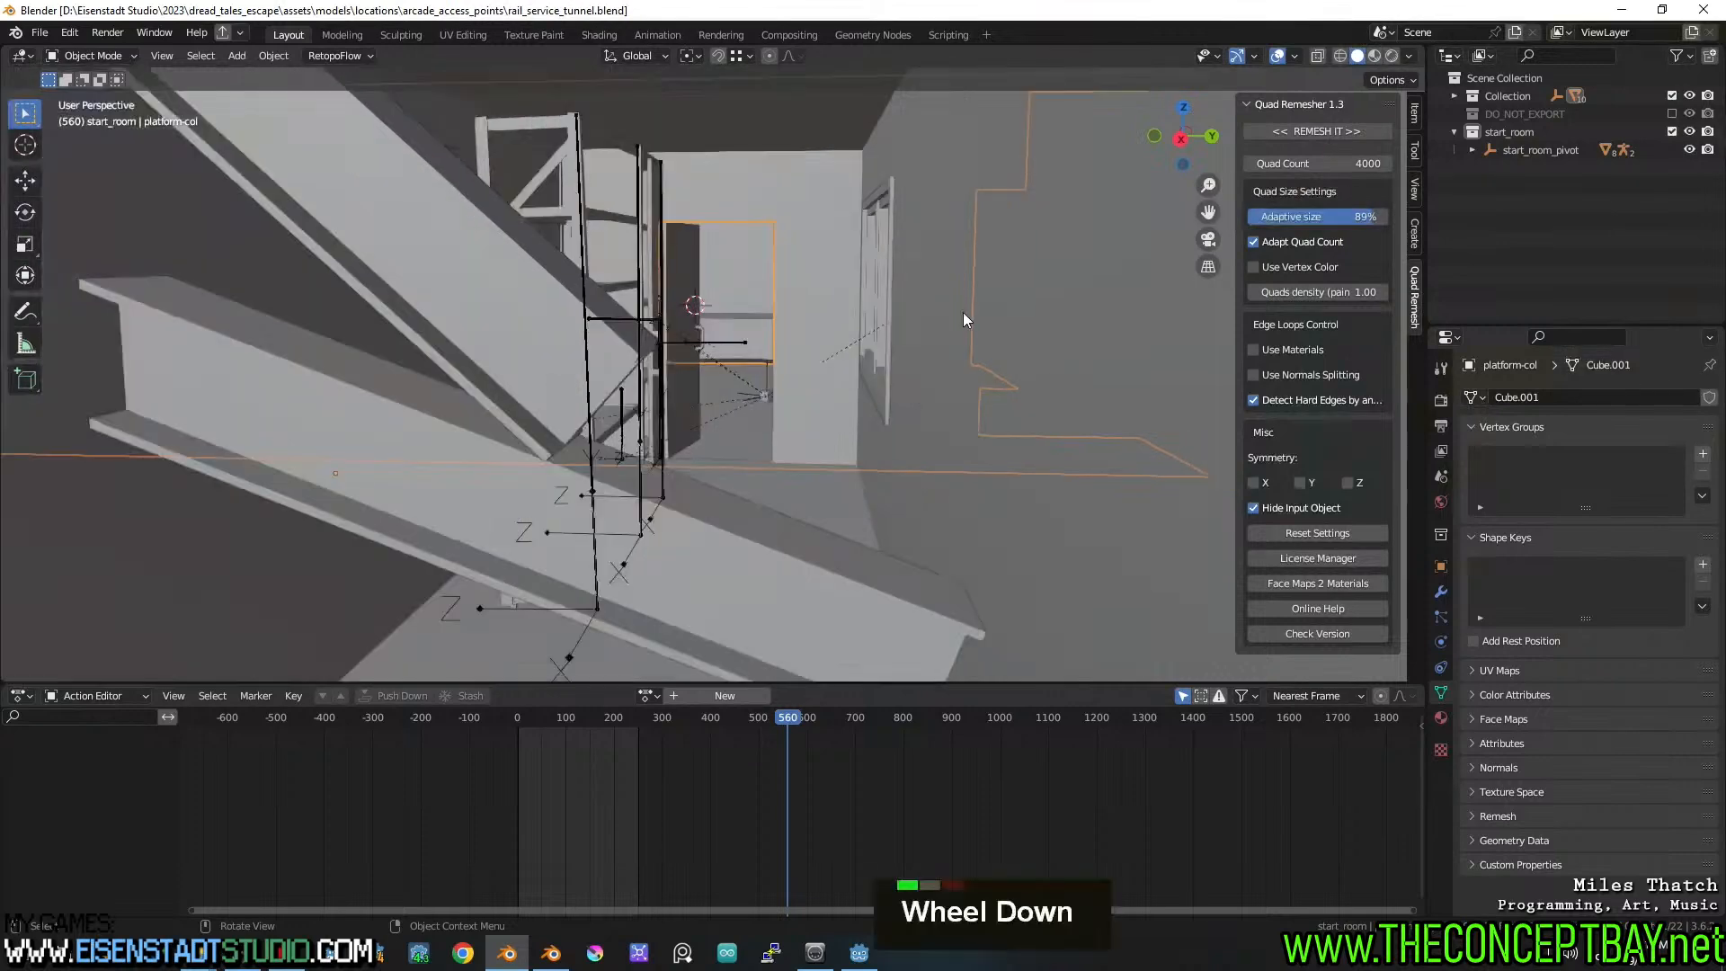
pyautogui.moveTo(962, 311); pyautogui.dragTo(886, 338, button='middle')
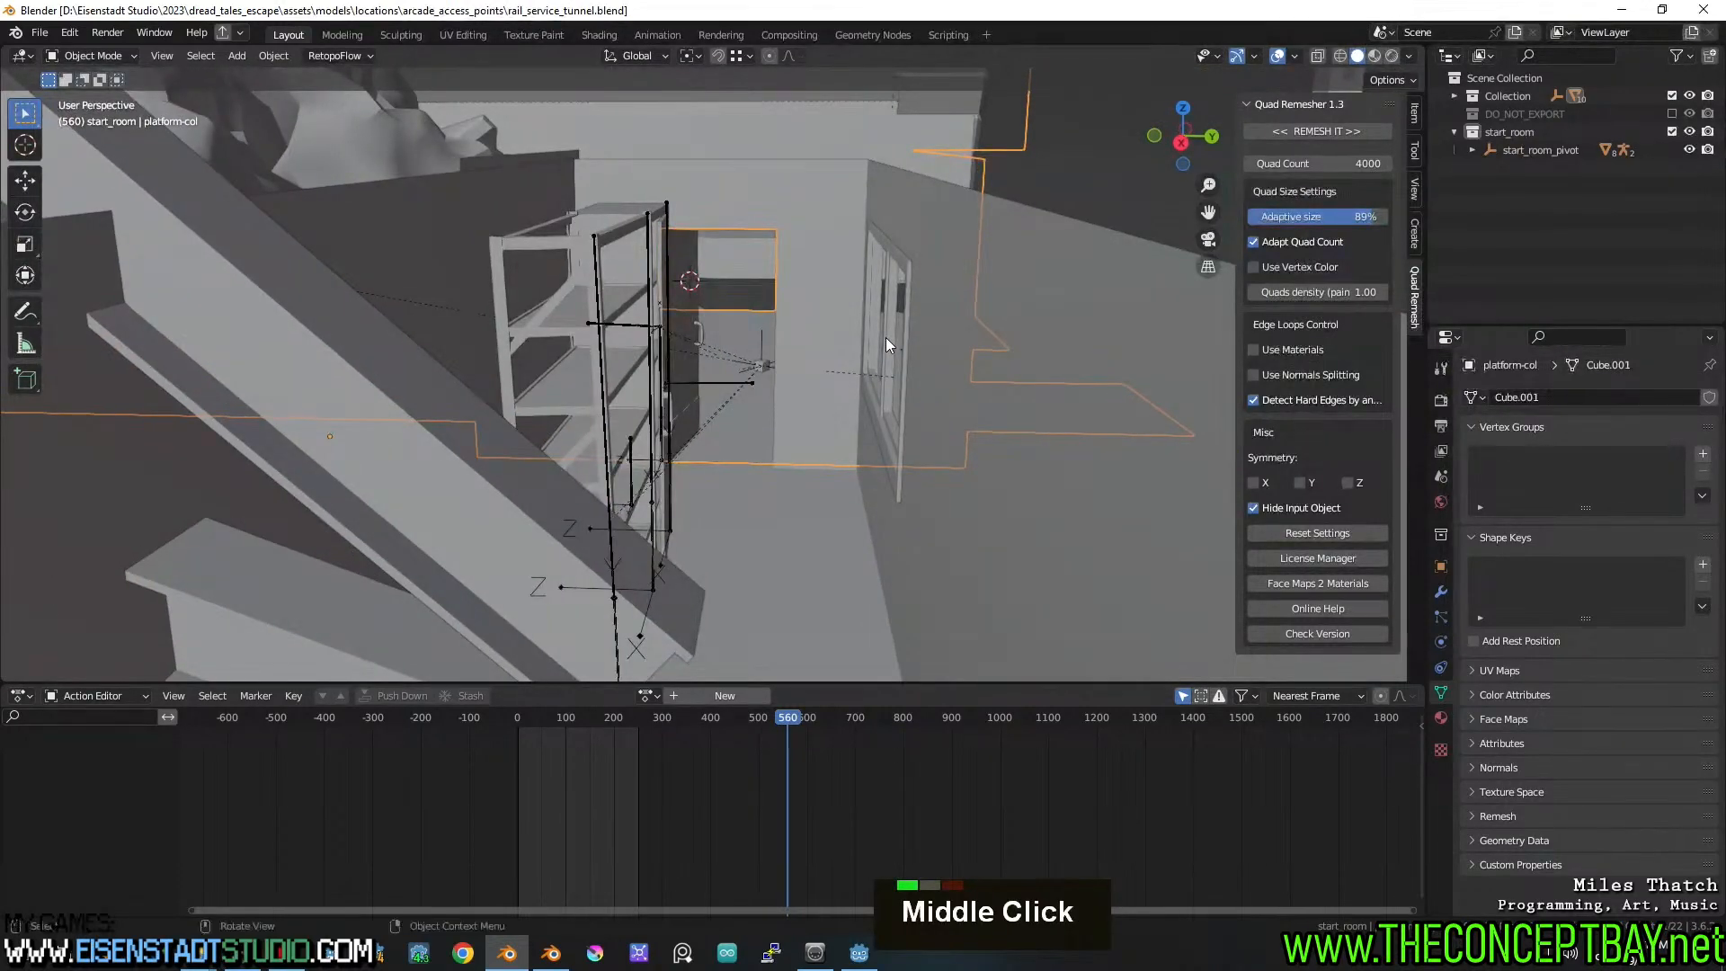
pyautogui.moveTo(661, 340); pyautogui.dragTo(817, 336, button='middle')
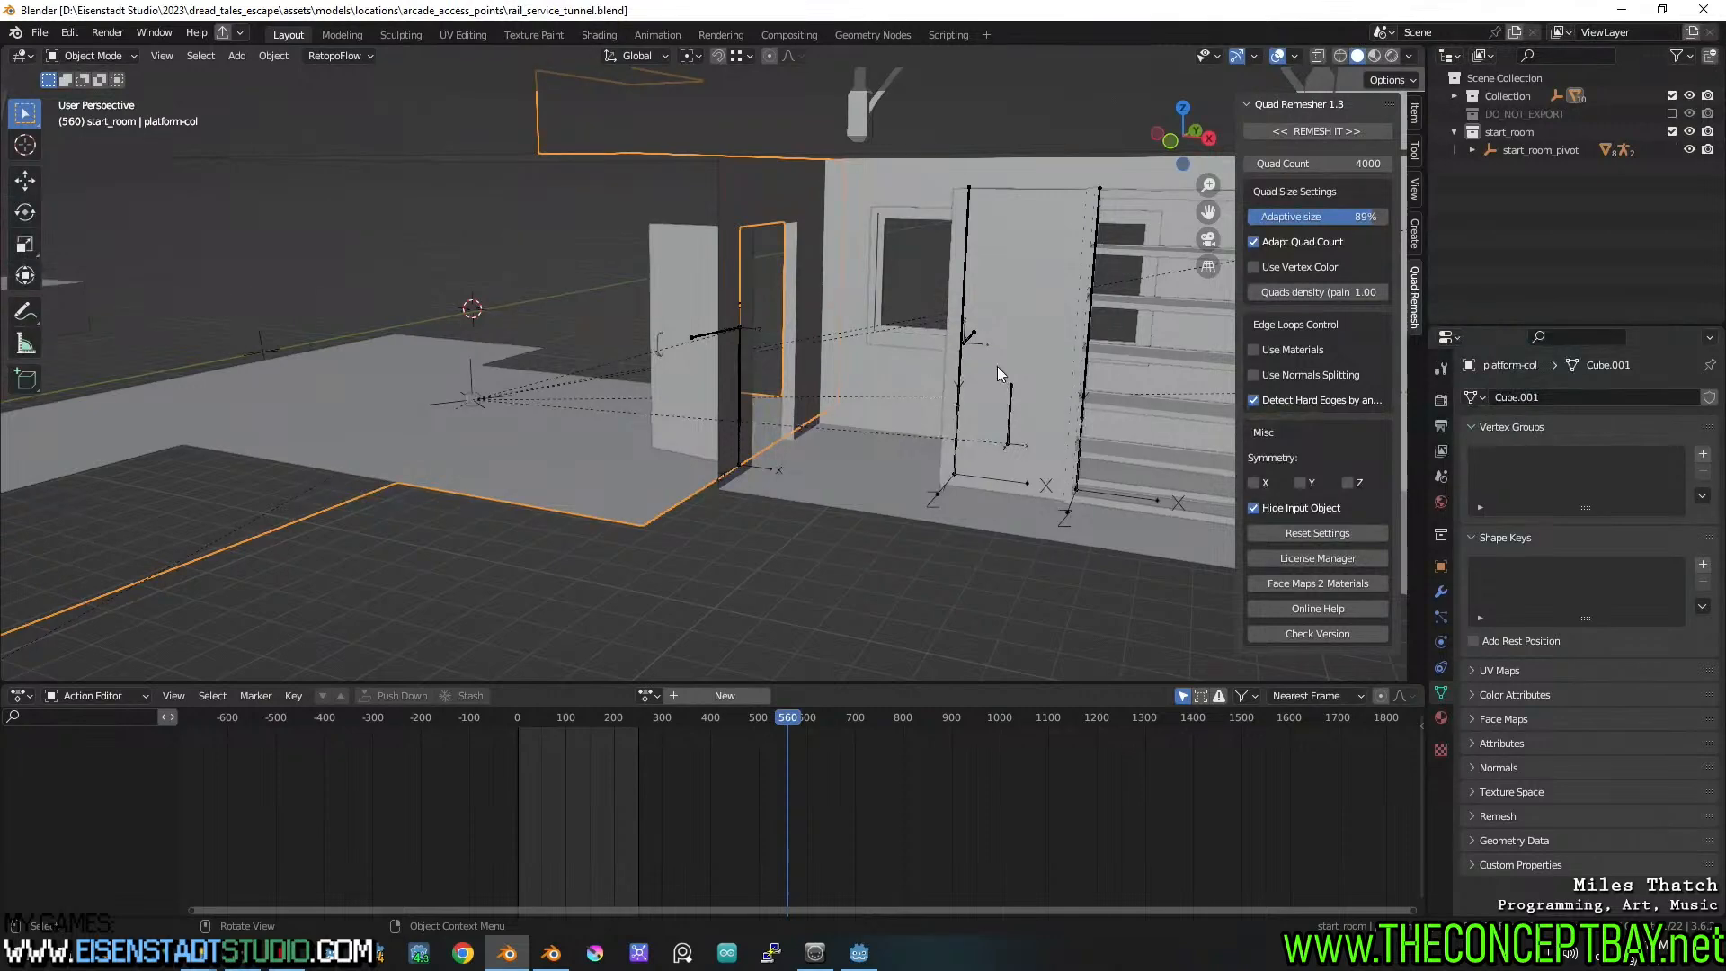
pyautogui.moveTo(1010, 370); pyautogui.dragTo(990, 349, button='middle')
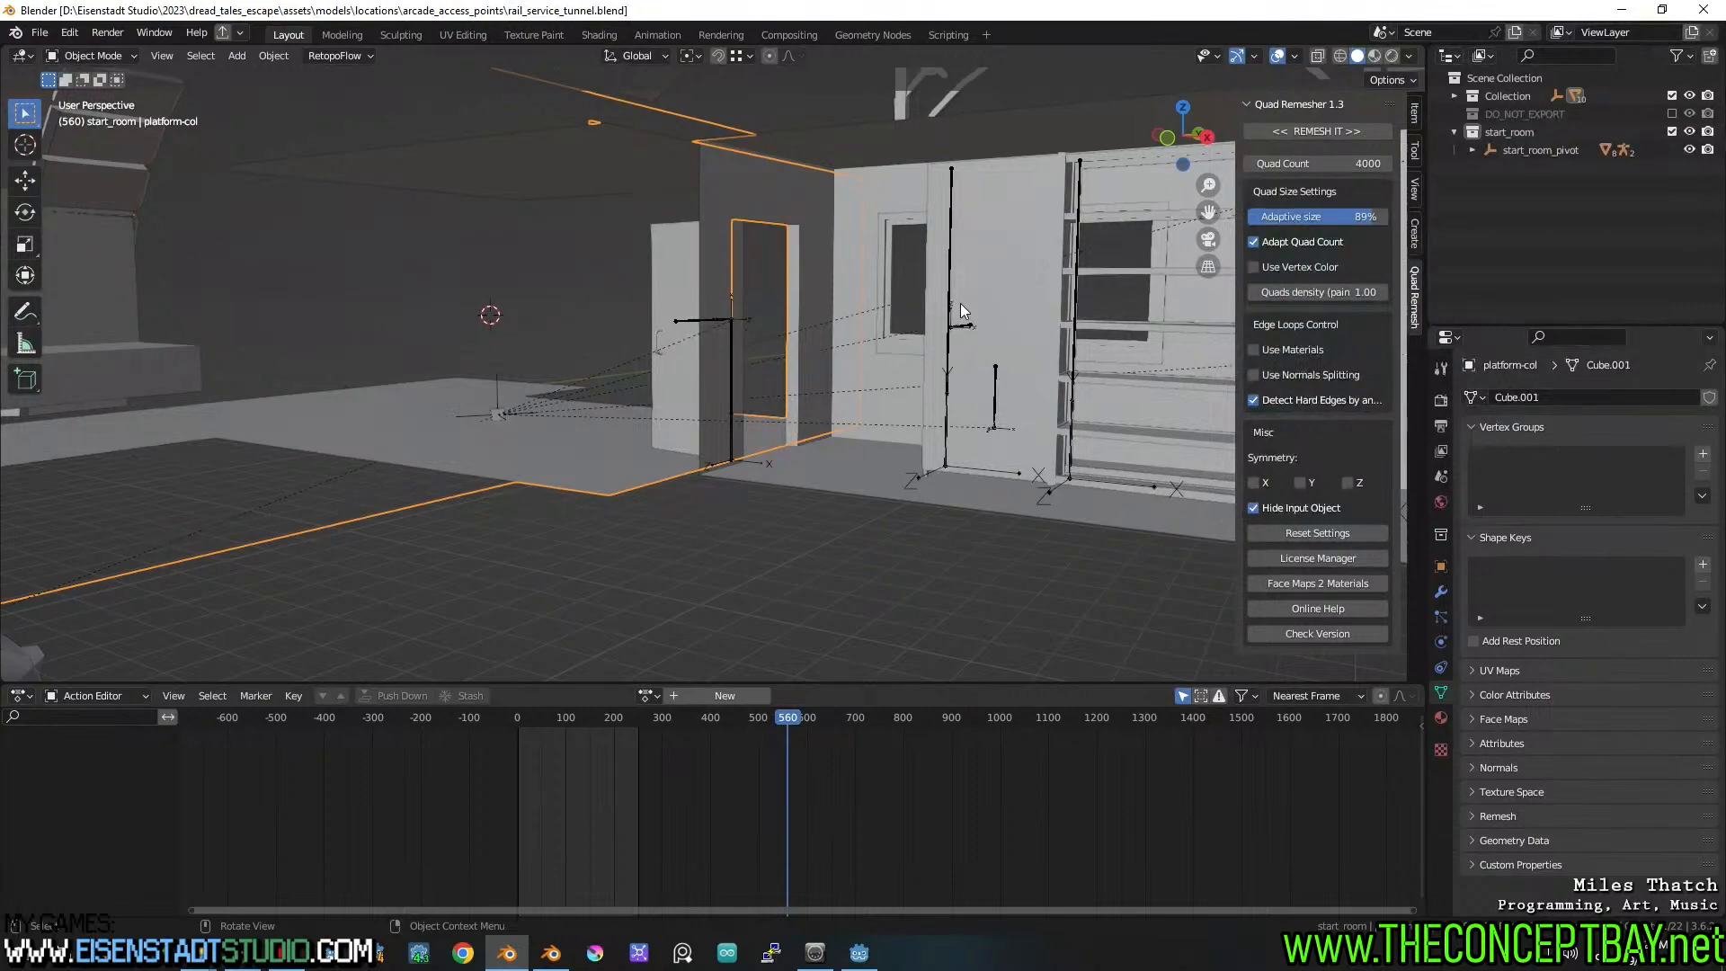
pyautogui.moveTo(1041, 354); pyautogui.dragTo(843, 360, button='middle')
pyautogui.keyDown('shift'); pyautogui.scroll(-3, 843, 359); pyautogui.keyUp('shift')
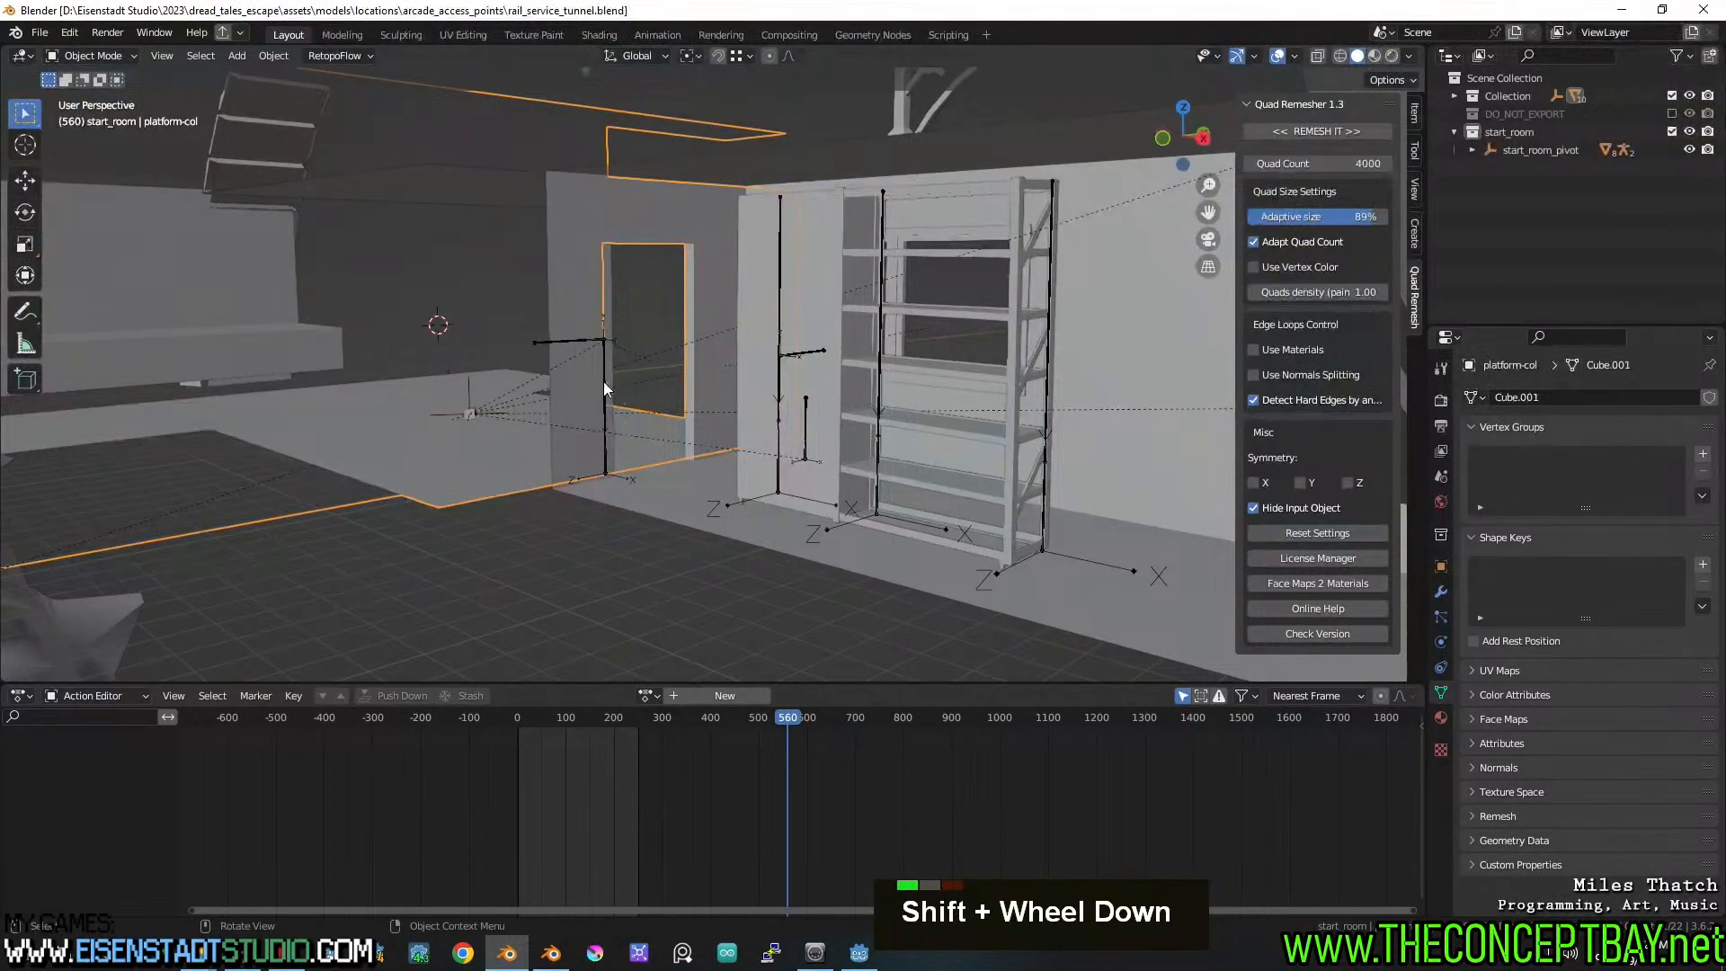
# Move the door armature together with its door mesh into a new collection named train_service_door
pyautogui.click(590, 343)
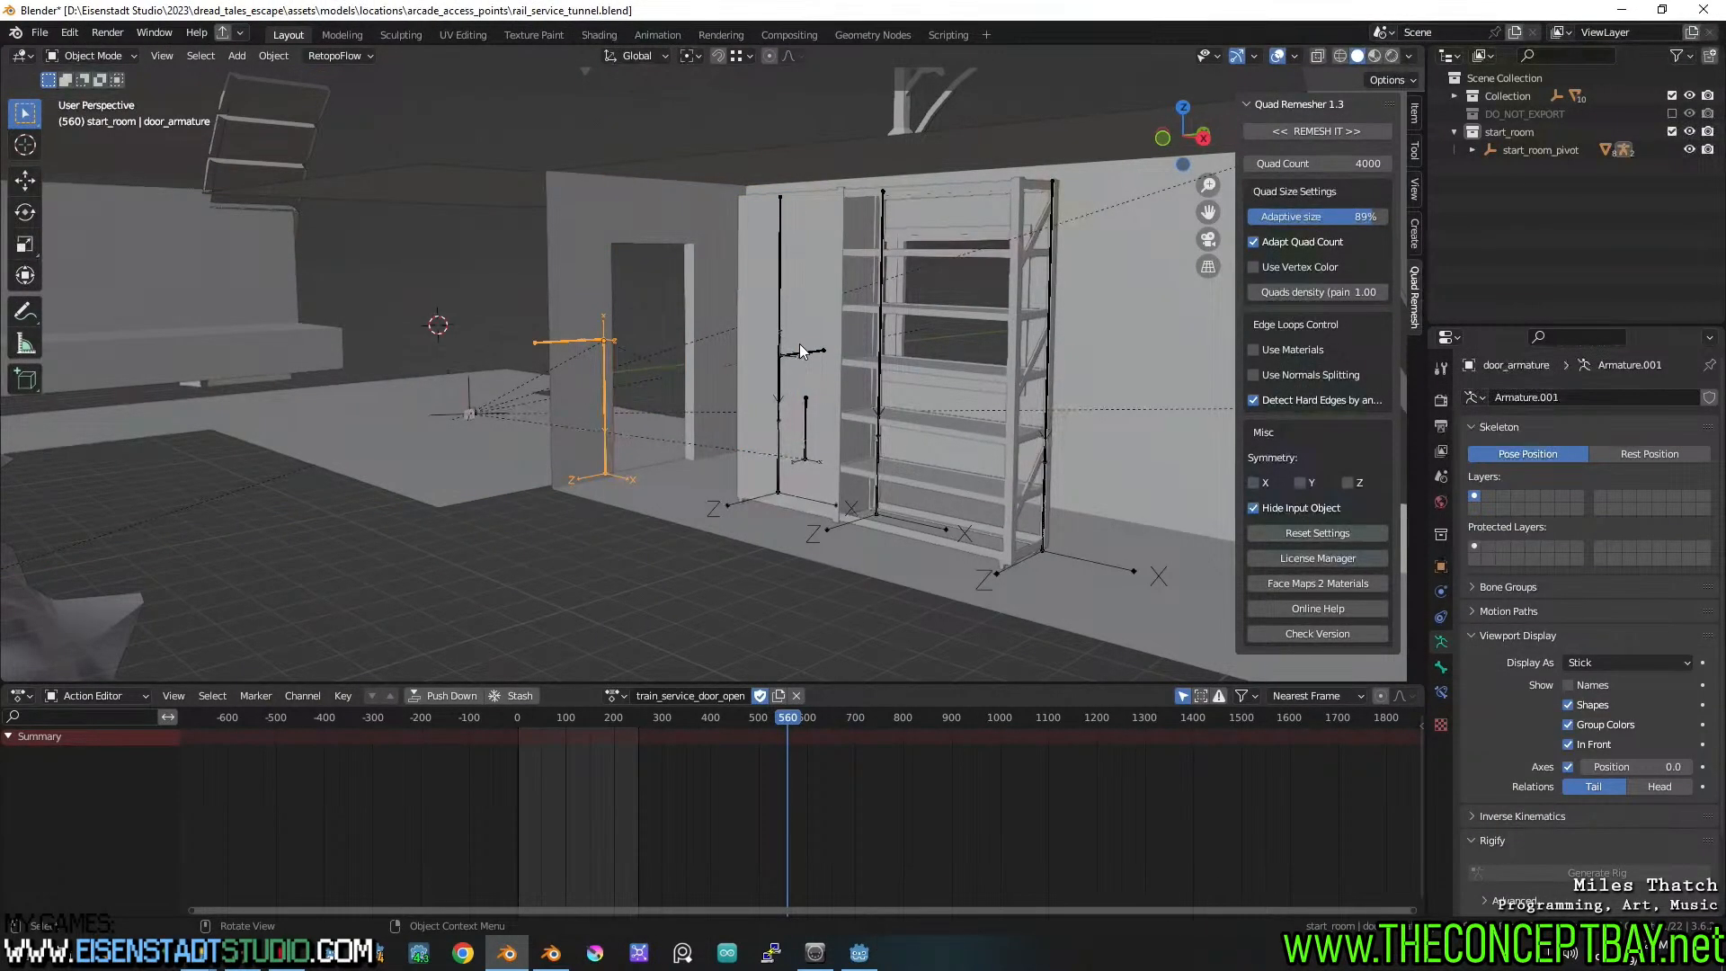
pyautogui.moveTo(801, 351); pyautogui.dragTo(854, 412, button='middle')
pyautogui.keyDown('shift'); pyautogui.moveTo(854, 412); pyautogui.dragTo(801, 397, button='middle'); pyautogui.keyUp('shift')
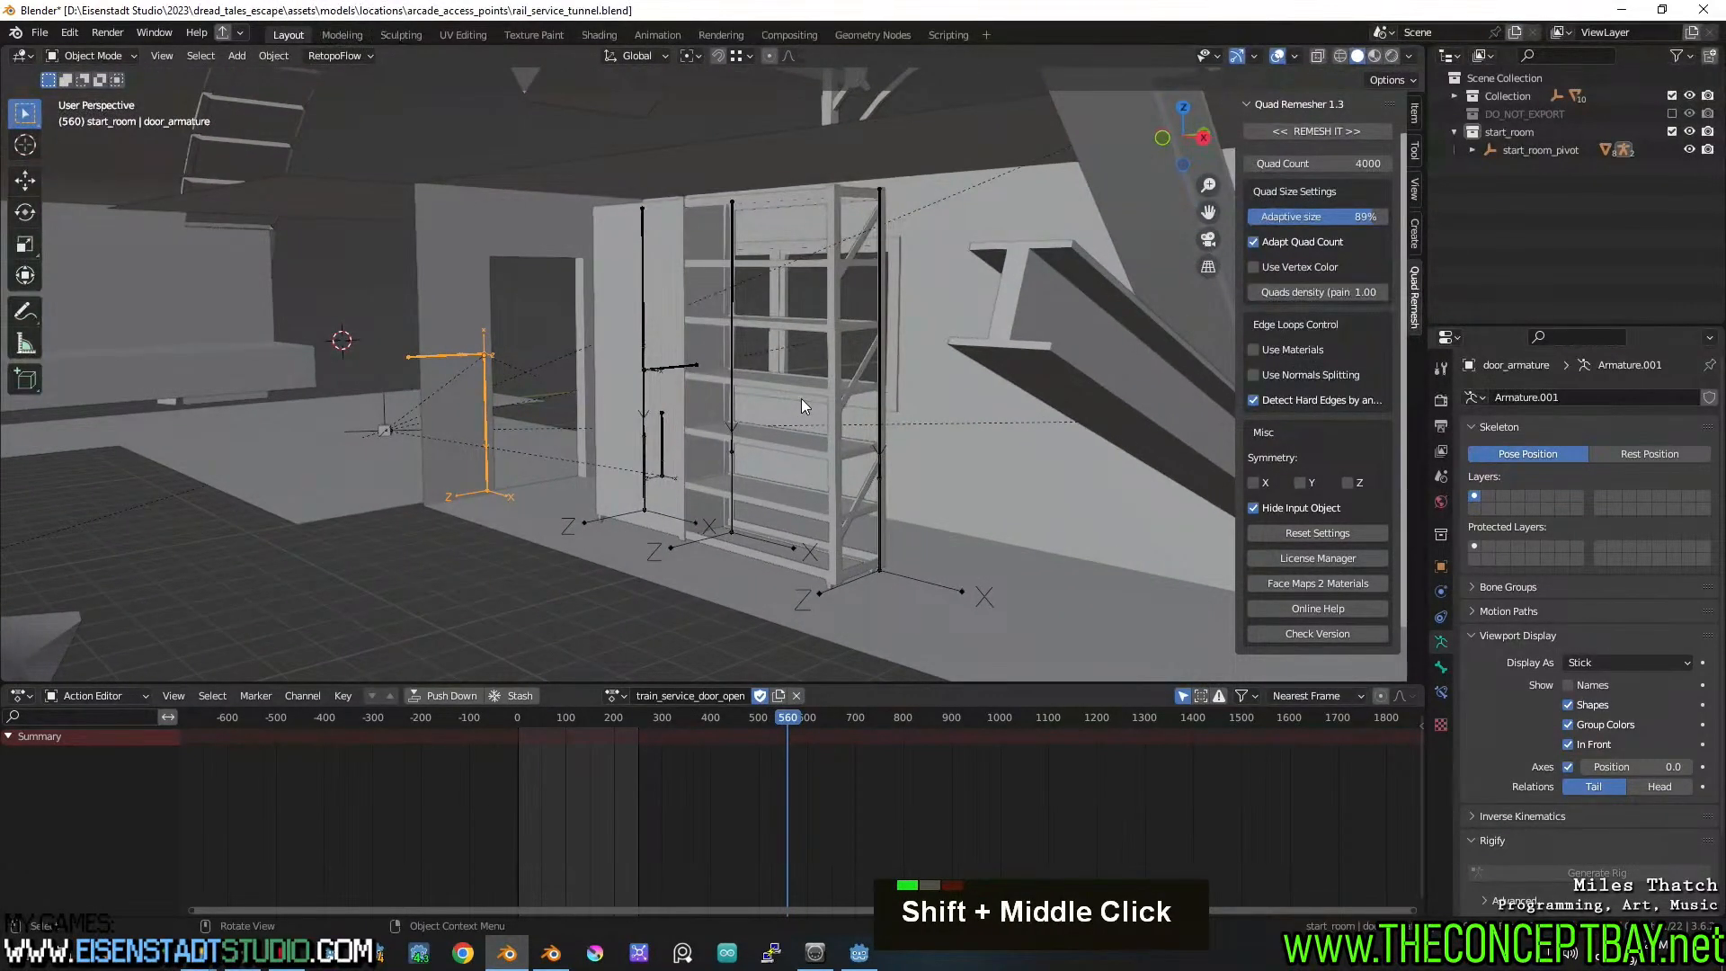
pyautogui.moveTo(914, 332); pyautogui.dragTo(787, 331, button='middle')
pyautogui.scroll(2, 681, 426)
pyautogui.scroll(-1, 792, 386)
pyautogui.keyDown('shift'); pyautogui.click(655, 387); pyautogui.keyUp('shift')
pyautogui.rightClick(656, 386)
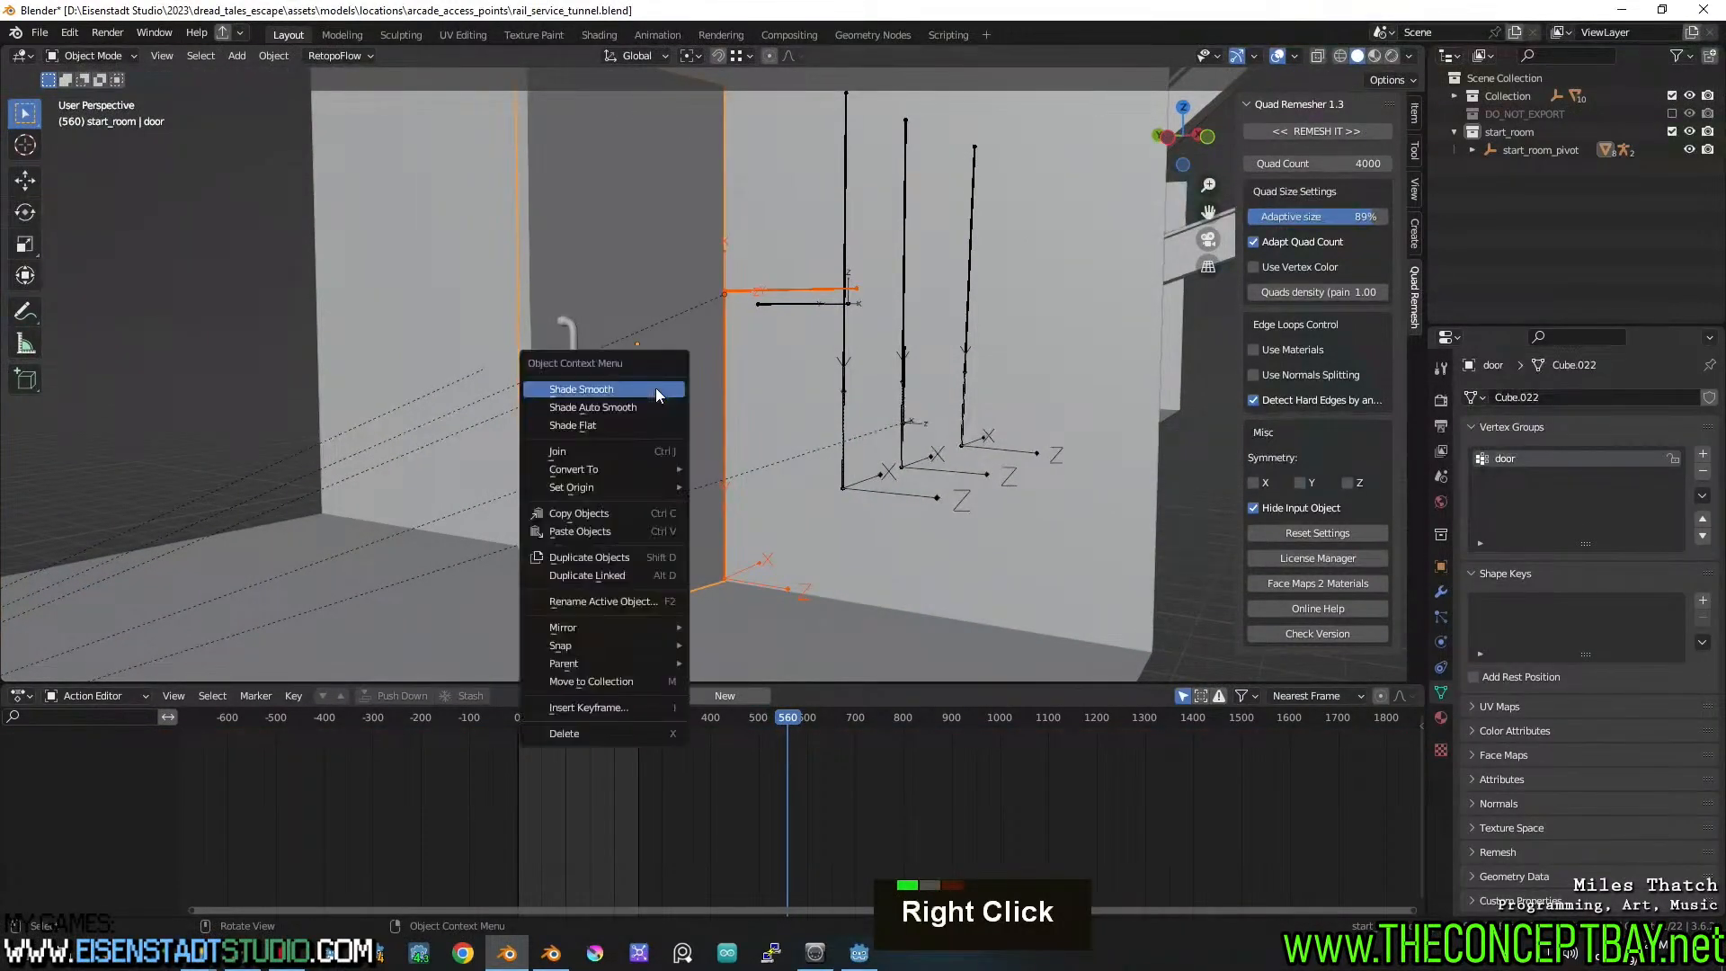
pyautogui.click(627, 681)
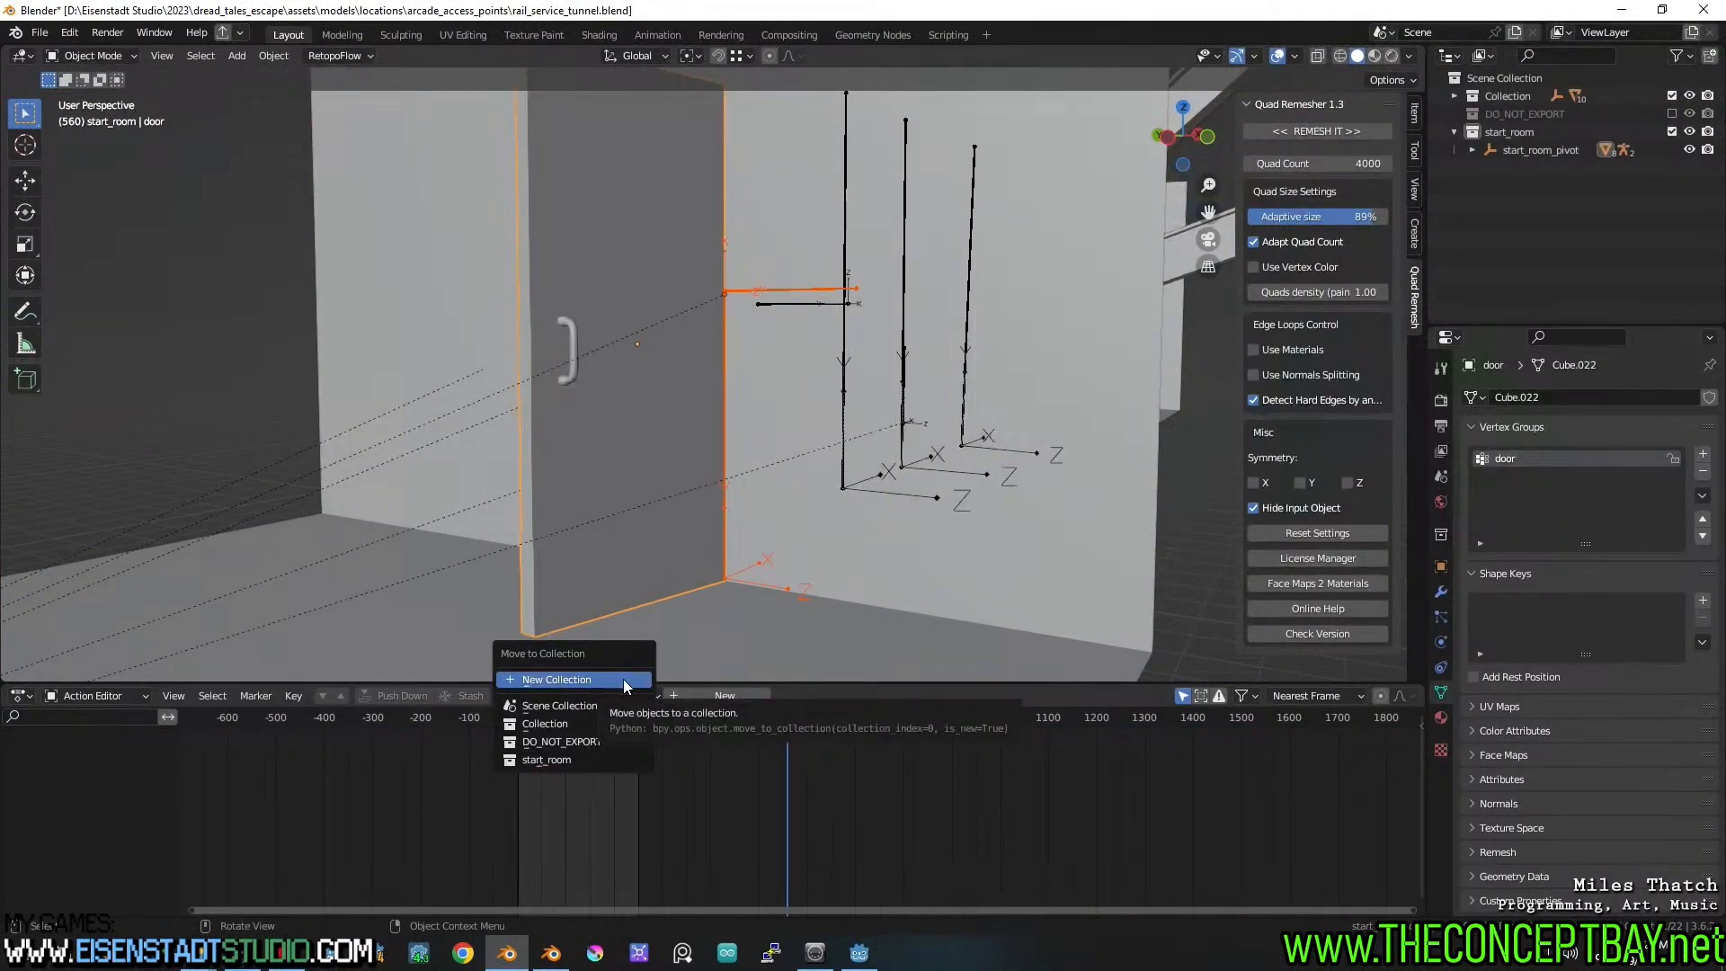
pyautogui.click(627, 681)
pyautogui.write('door')
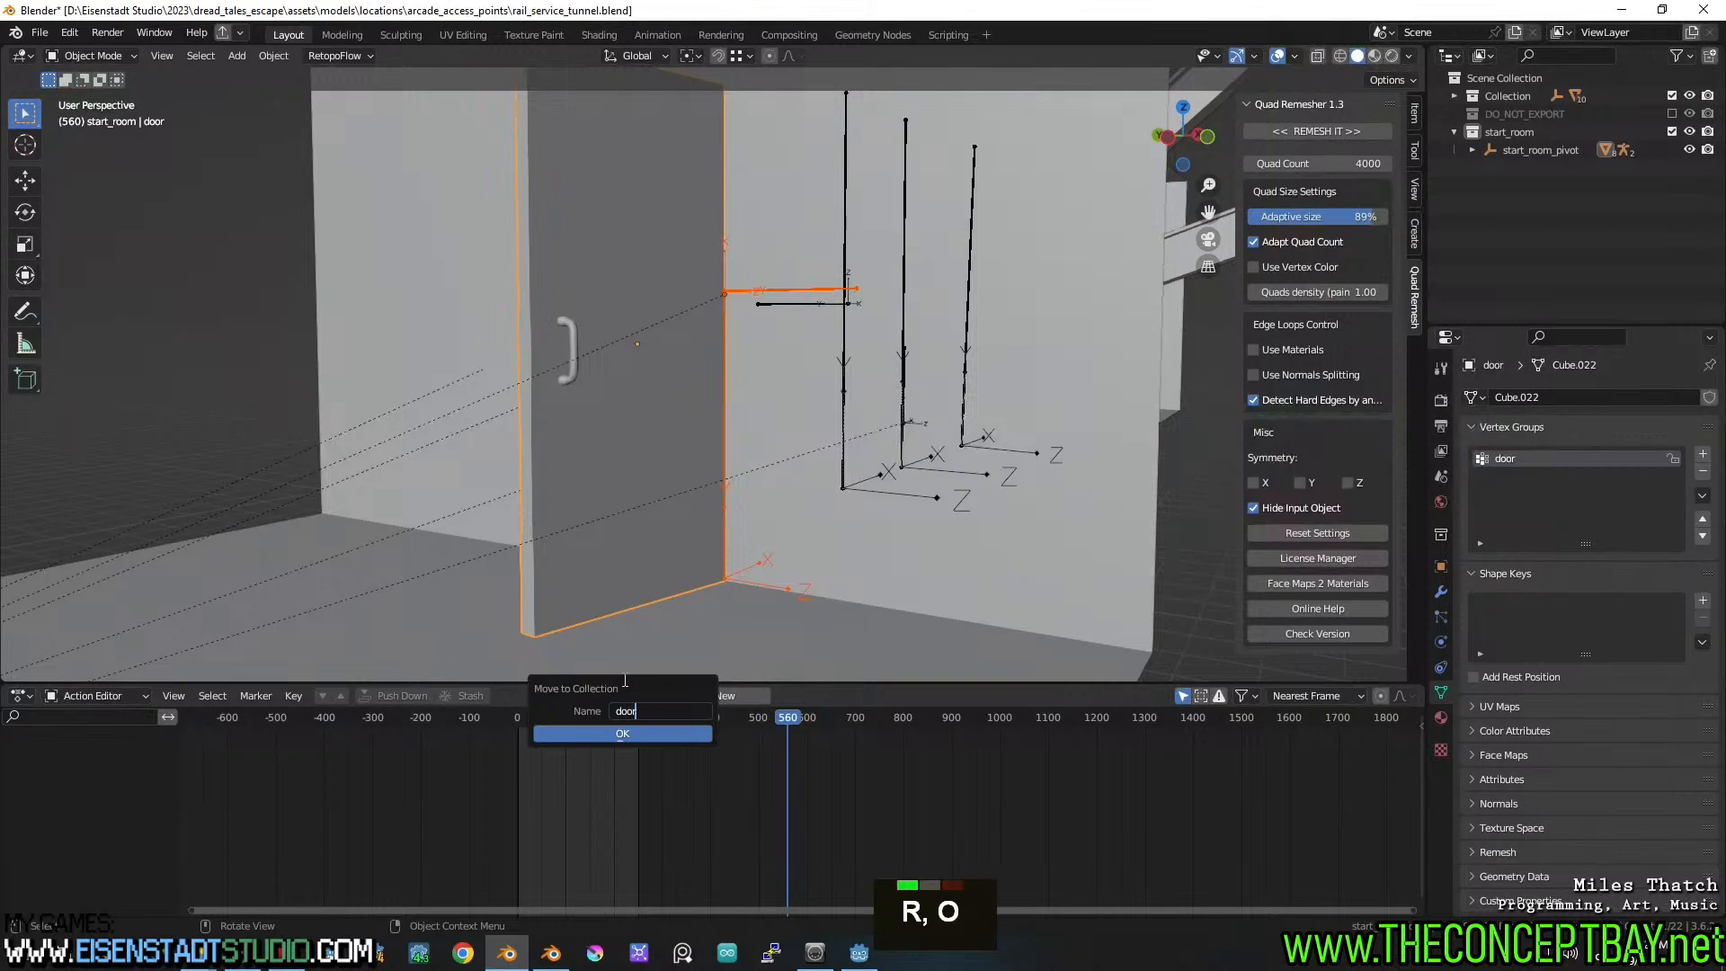
pyautogui.press('Return')
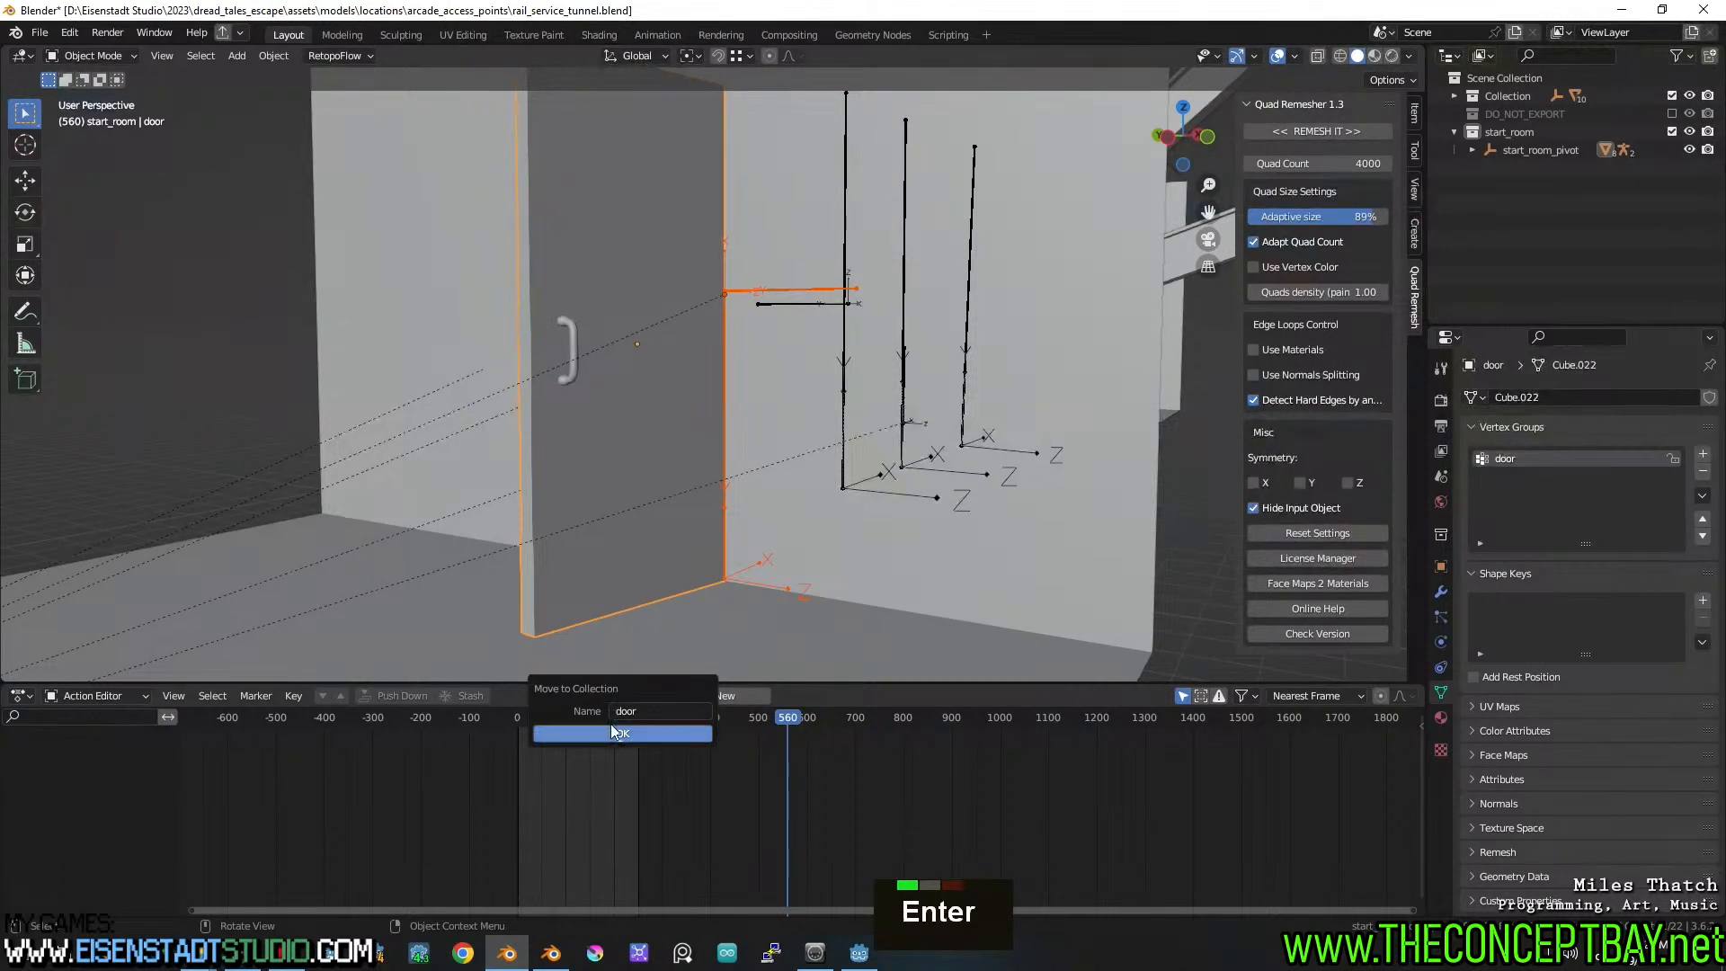
pyautogui.doubleClick(678, 707)
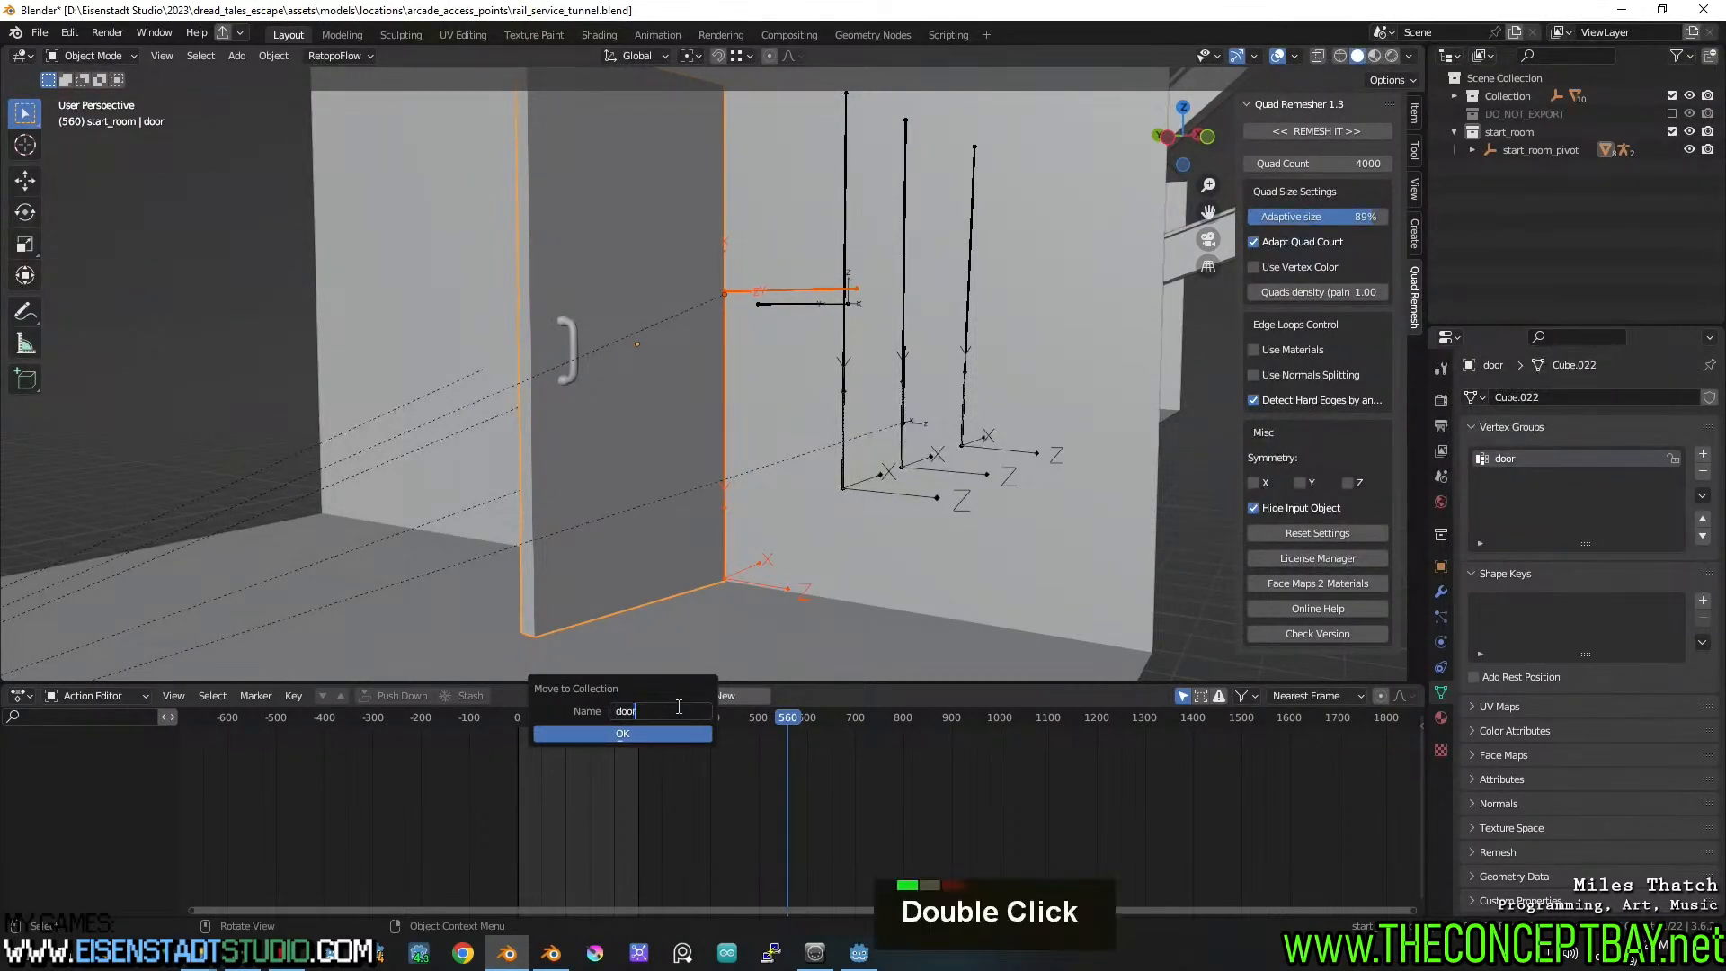
pyautogui.hotkey('ctrl', 'Left')
pyautogui.hotkey('ctrl', 'Left')
pyautogui.write('train_ser')
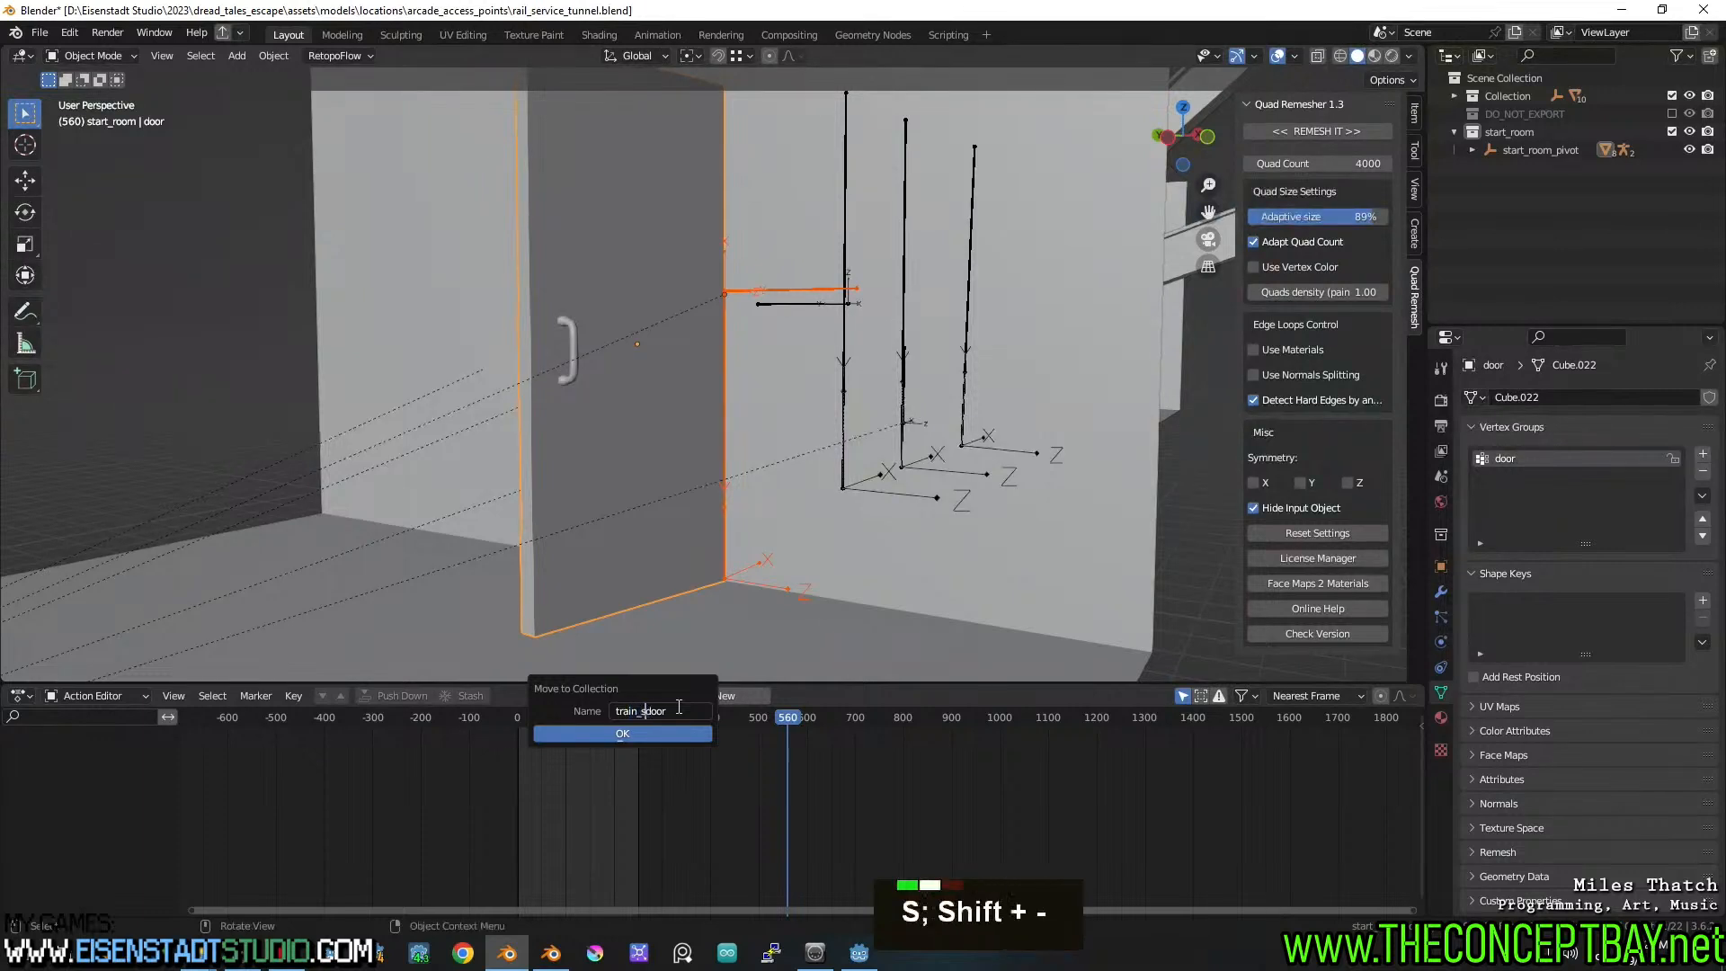
pyautogui.write('vice_')
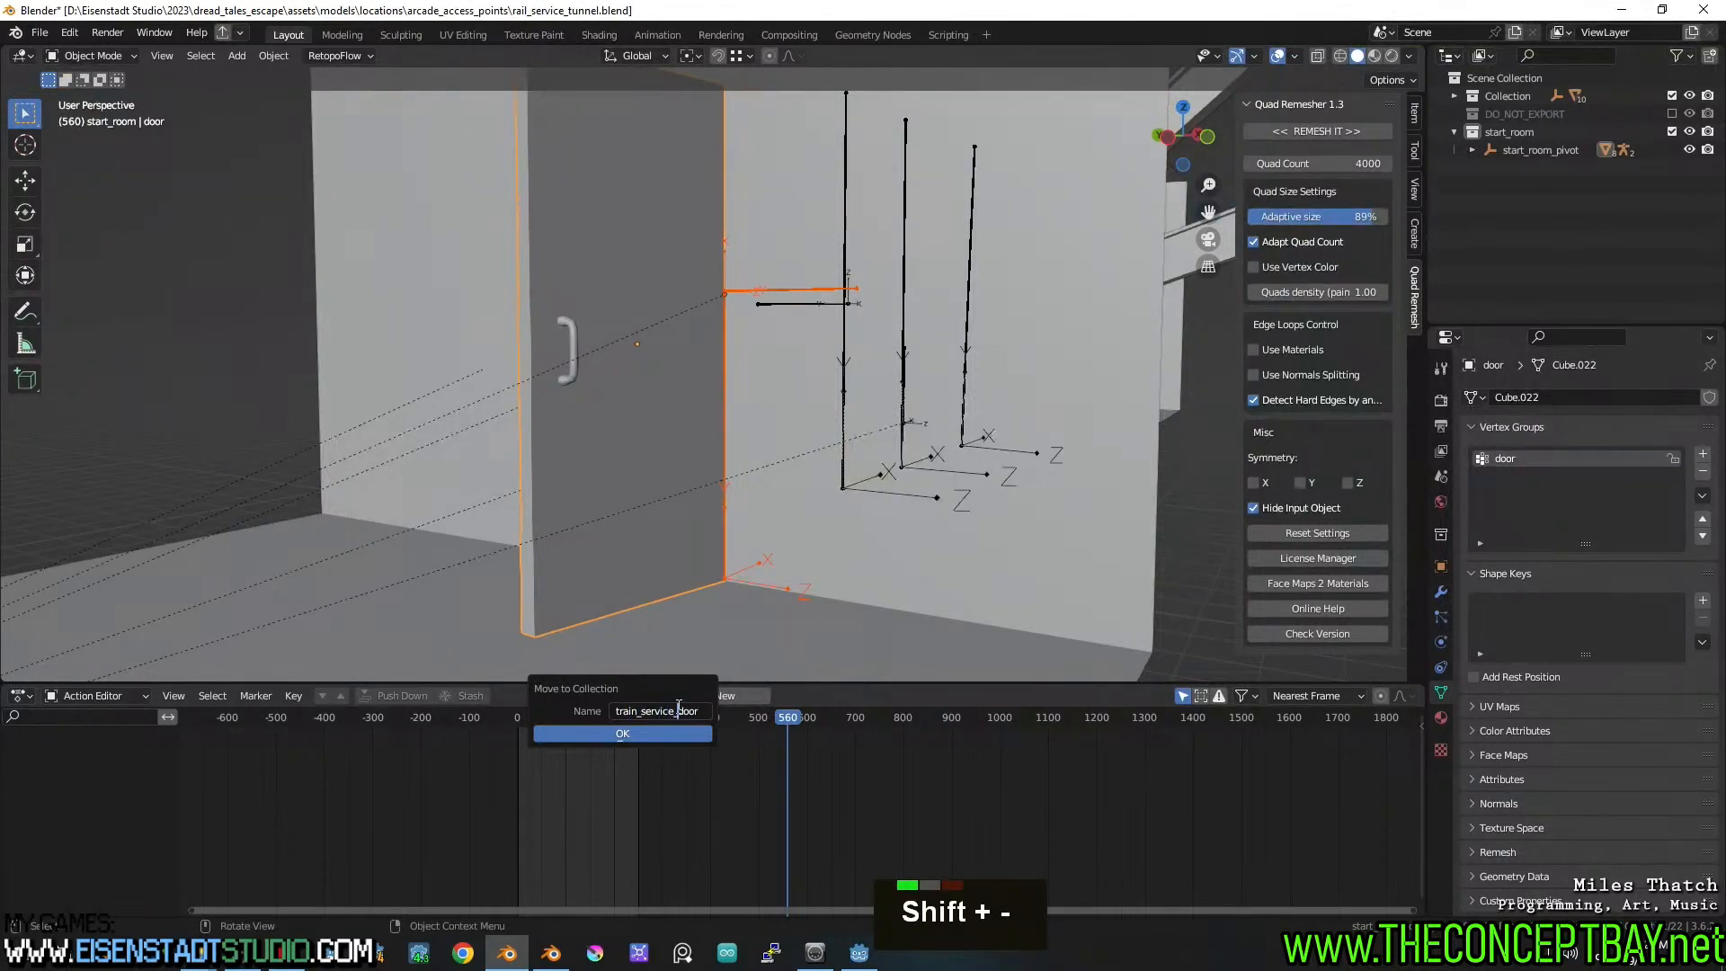
pyautogui.press('Return')
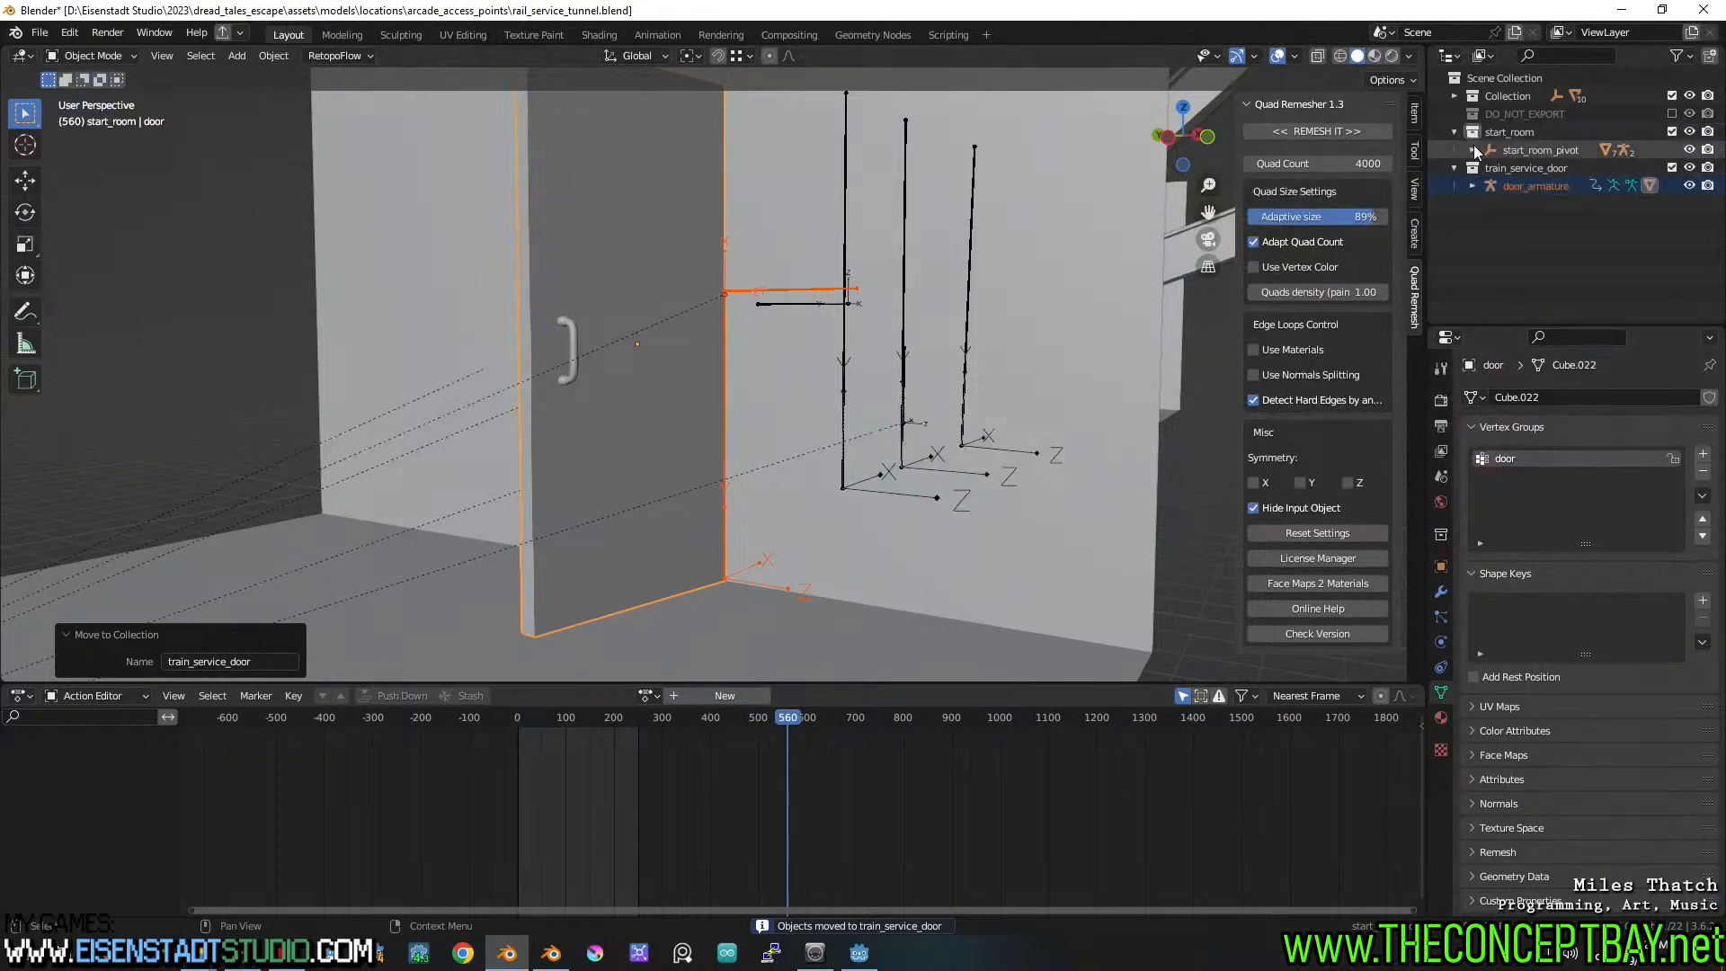
# Rename the collection called Collection to building
pyautogui.doubleClick(1508, 95)
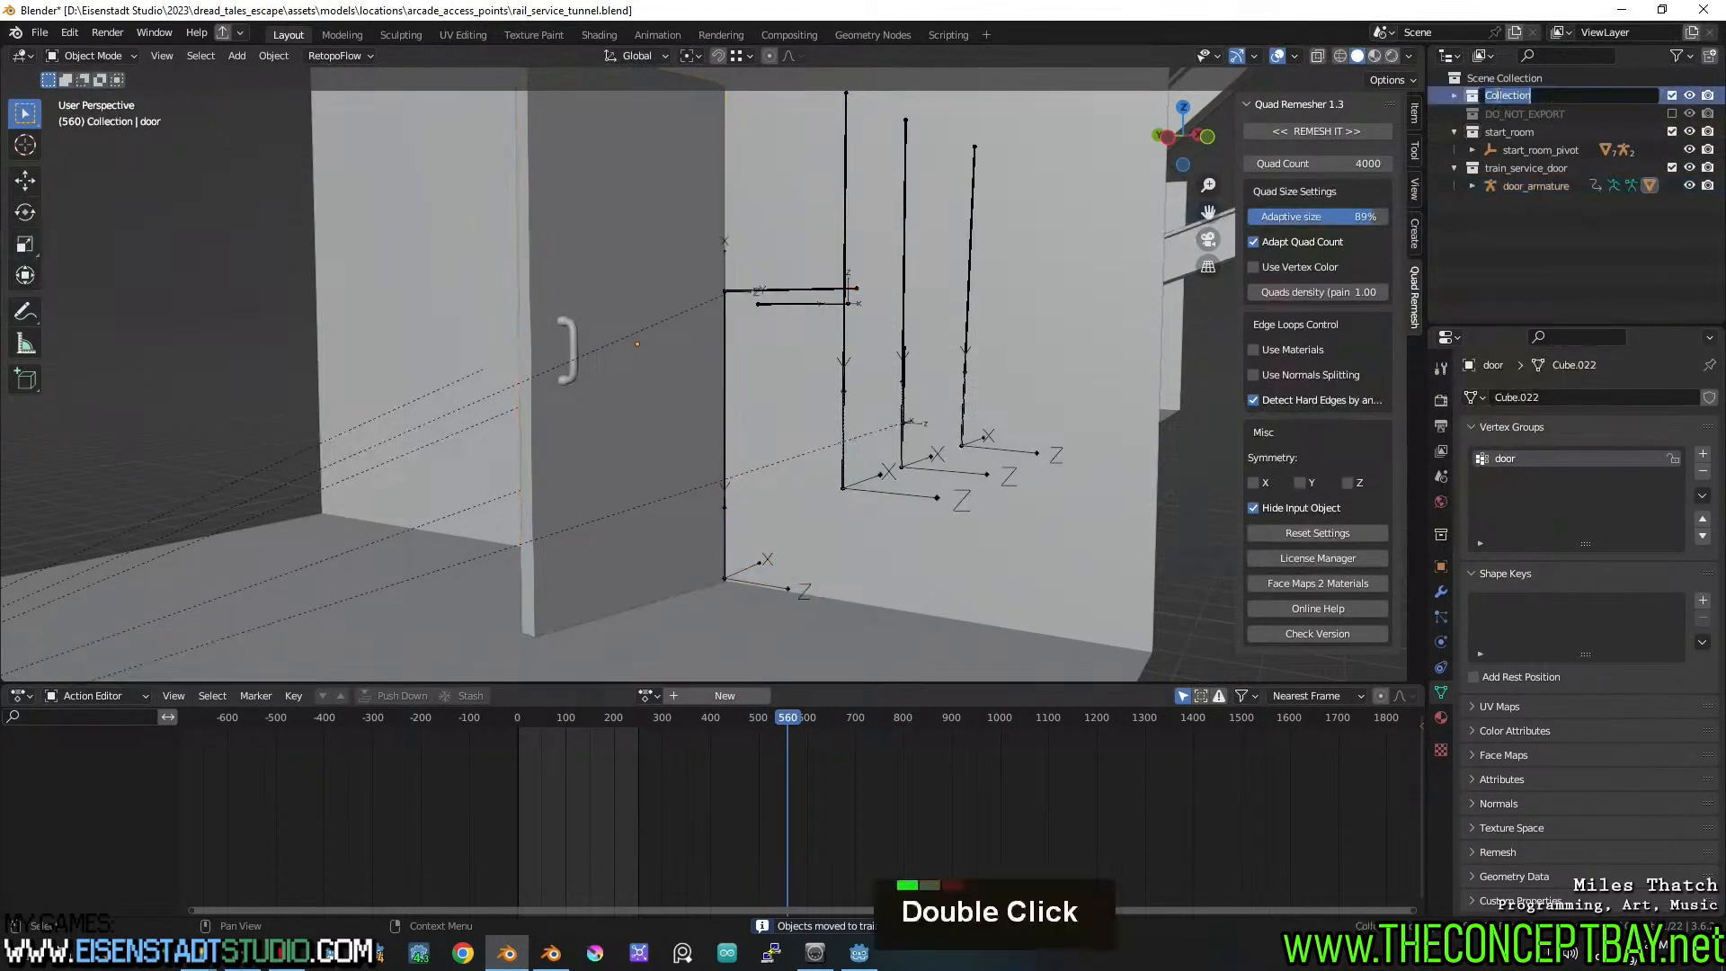
pyautogui.write('building')
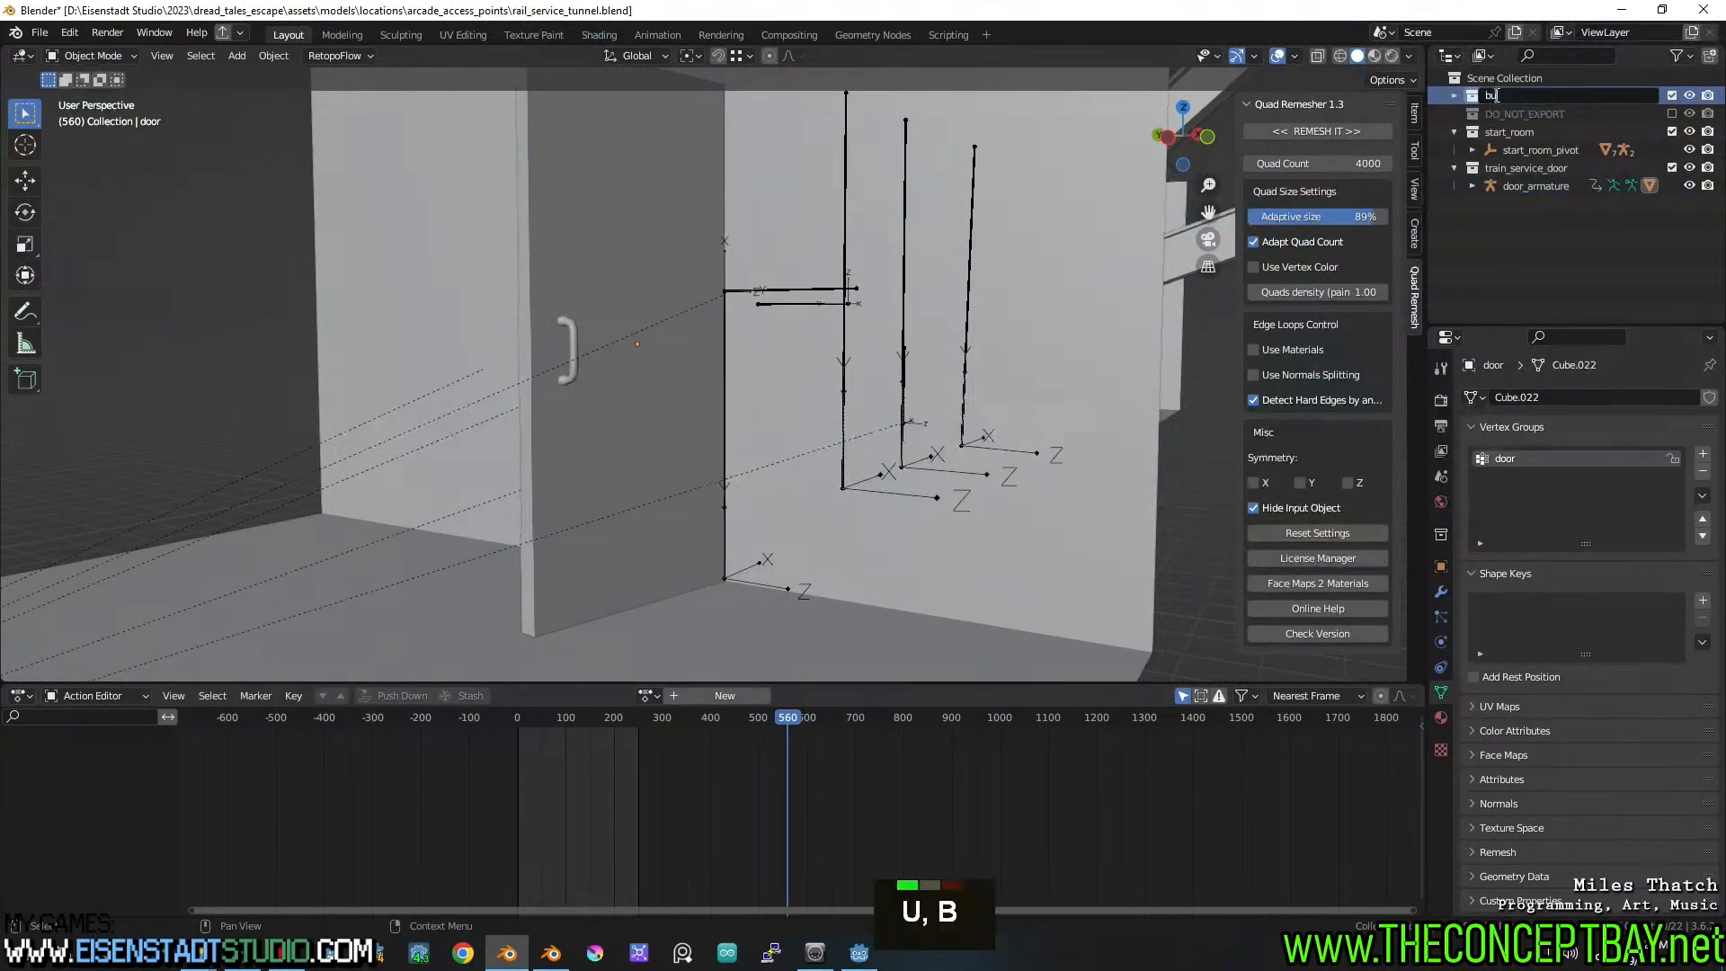
pyautogui.press('Return')
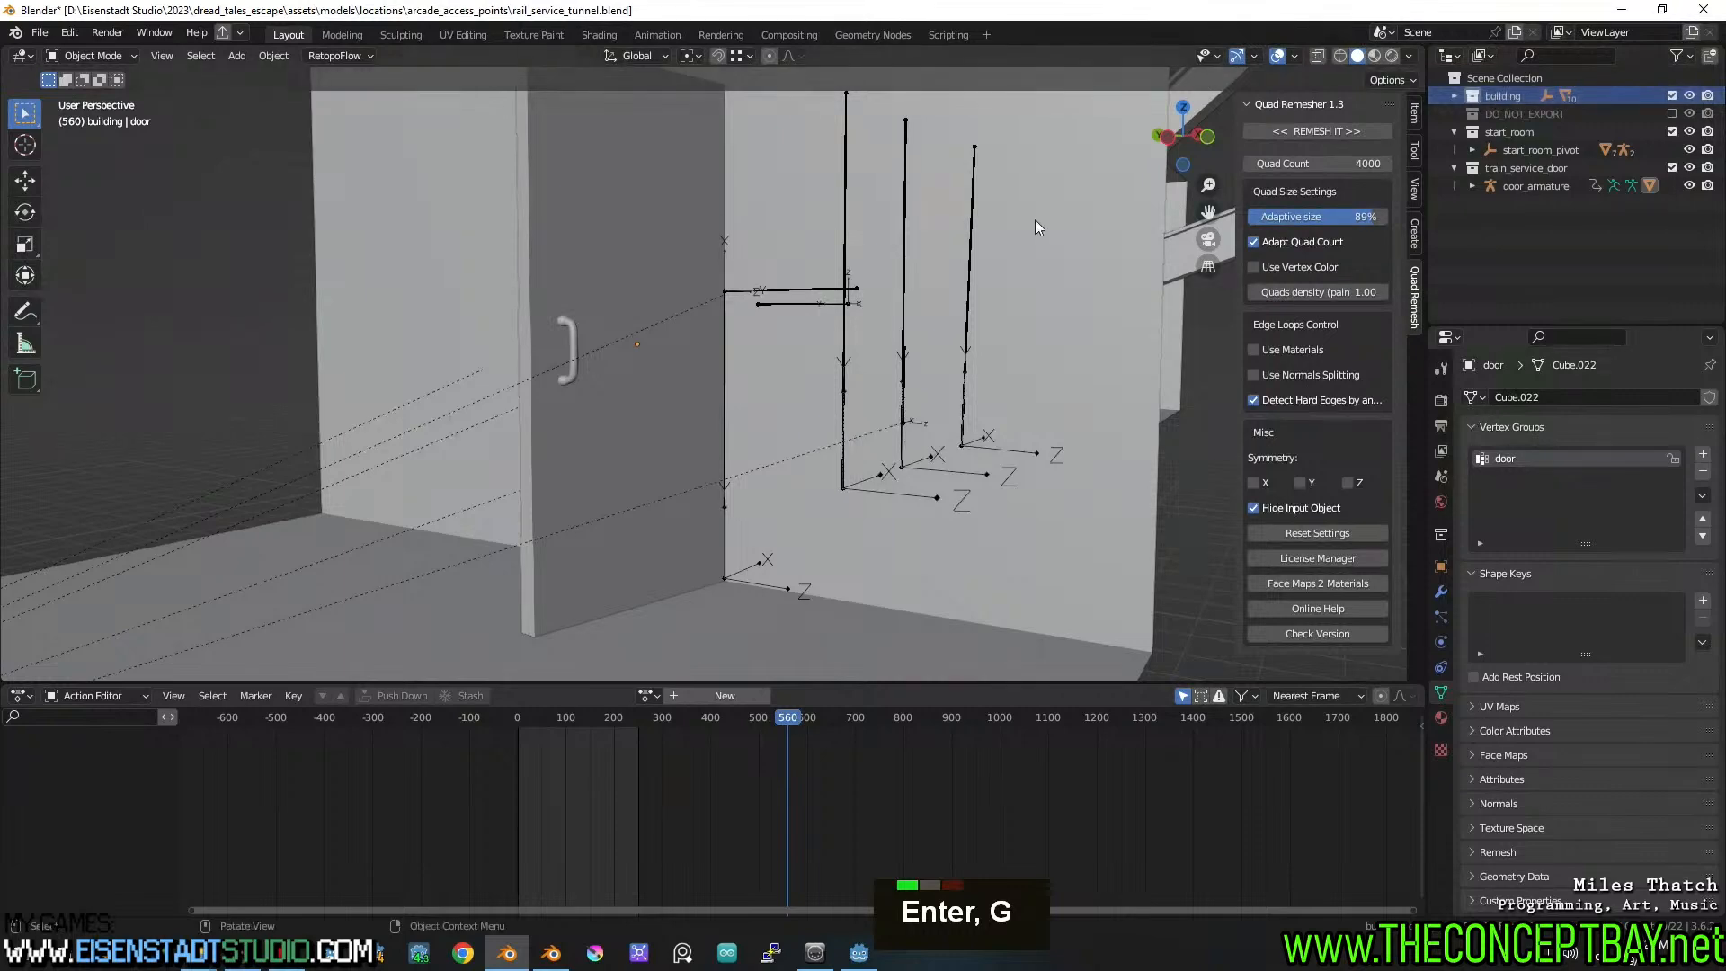
# Move the shelf armature, shelf_twisted and shelf_twisted.001 into a new collection named train_service_shelf
pyautogui.moveTo(1034, 220); pyautogui.dragTo(805, 356, button='middle')
pyautogui.click(612, 328)
pyautogui.keyDown('shift'); pyautogui.click(699, 322); pyautogui.keyUp('shift')
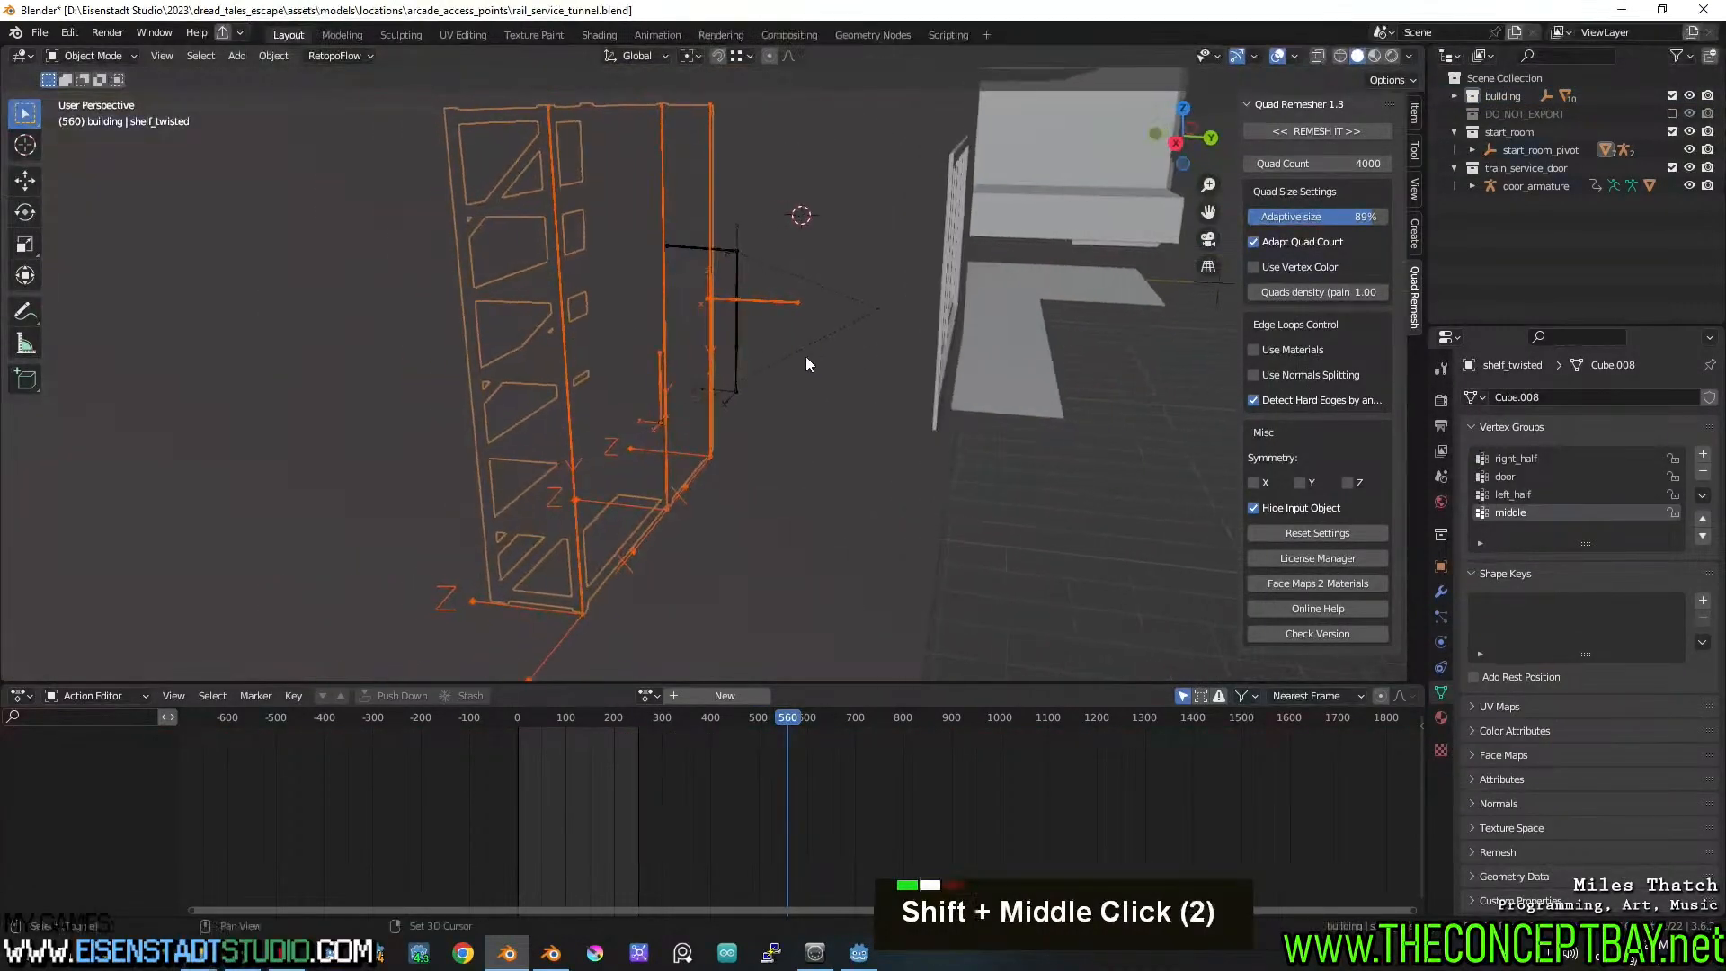
pyautogui.scroll(2, 789, 354)
pyautogui.keyDown('shift'); pyautogui.scroll(2, 789, 354); pyautogui.keyUp('shift')
pyautogui.press('h')
pyautogui.hotkey('ctrl', 'z')
pyautogui.keyDown('shift'); pyautogui.click(683, 305); pyautogui.keyUp('shift')
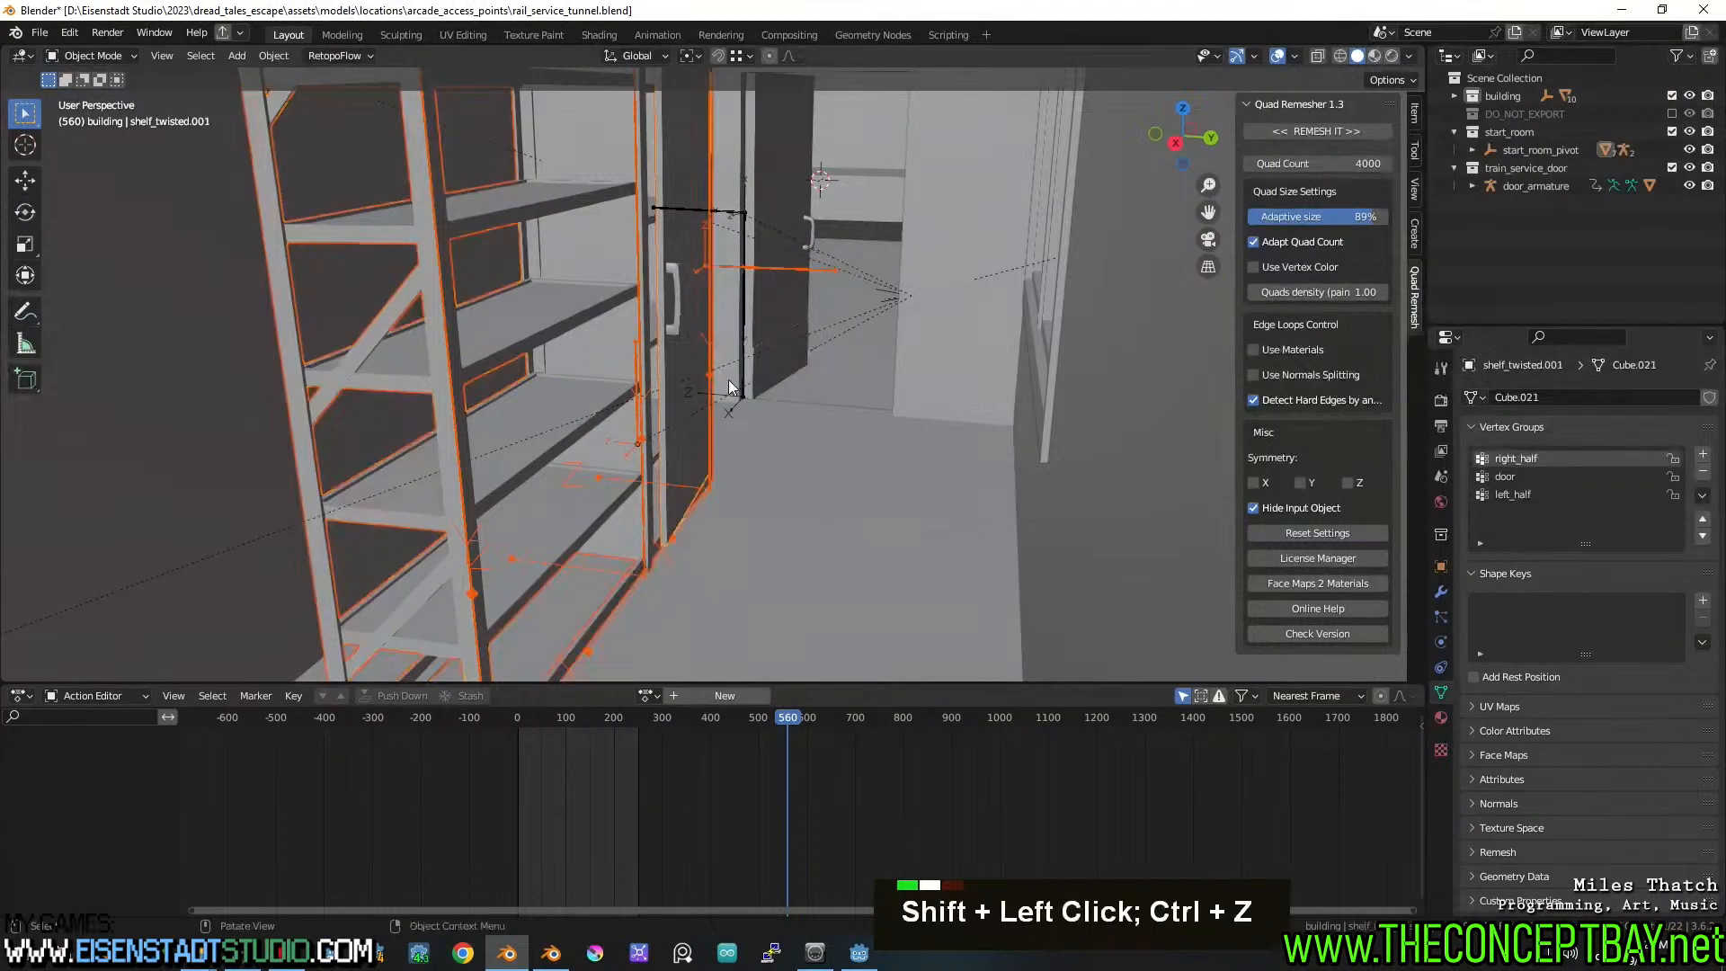
pyautogui.rightClick(677, 357)
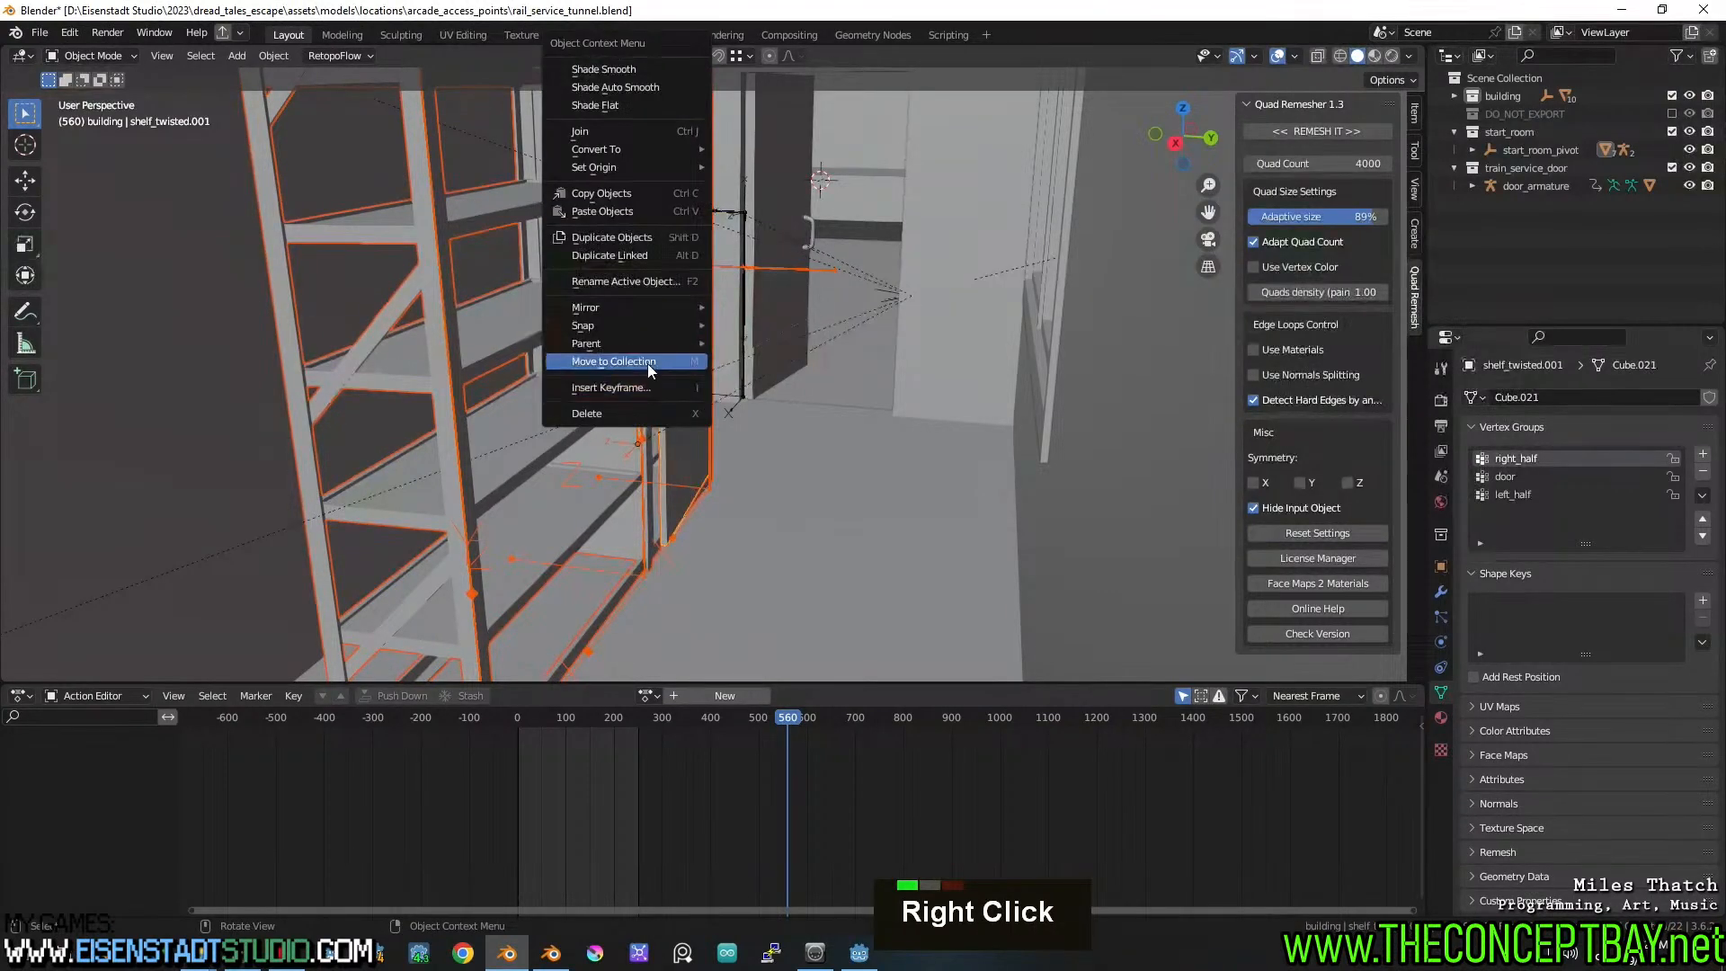
pyautogui.click(647, 361)
pyautogui.click(647, 363)
pyautogui.write('tr')
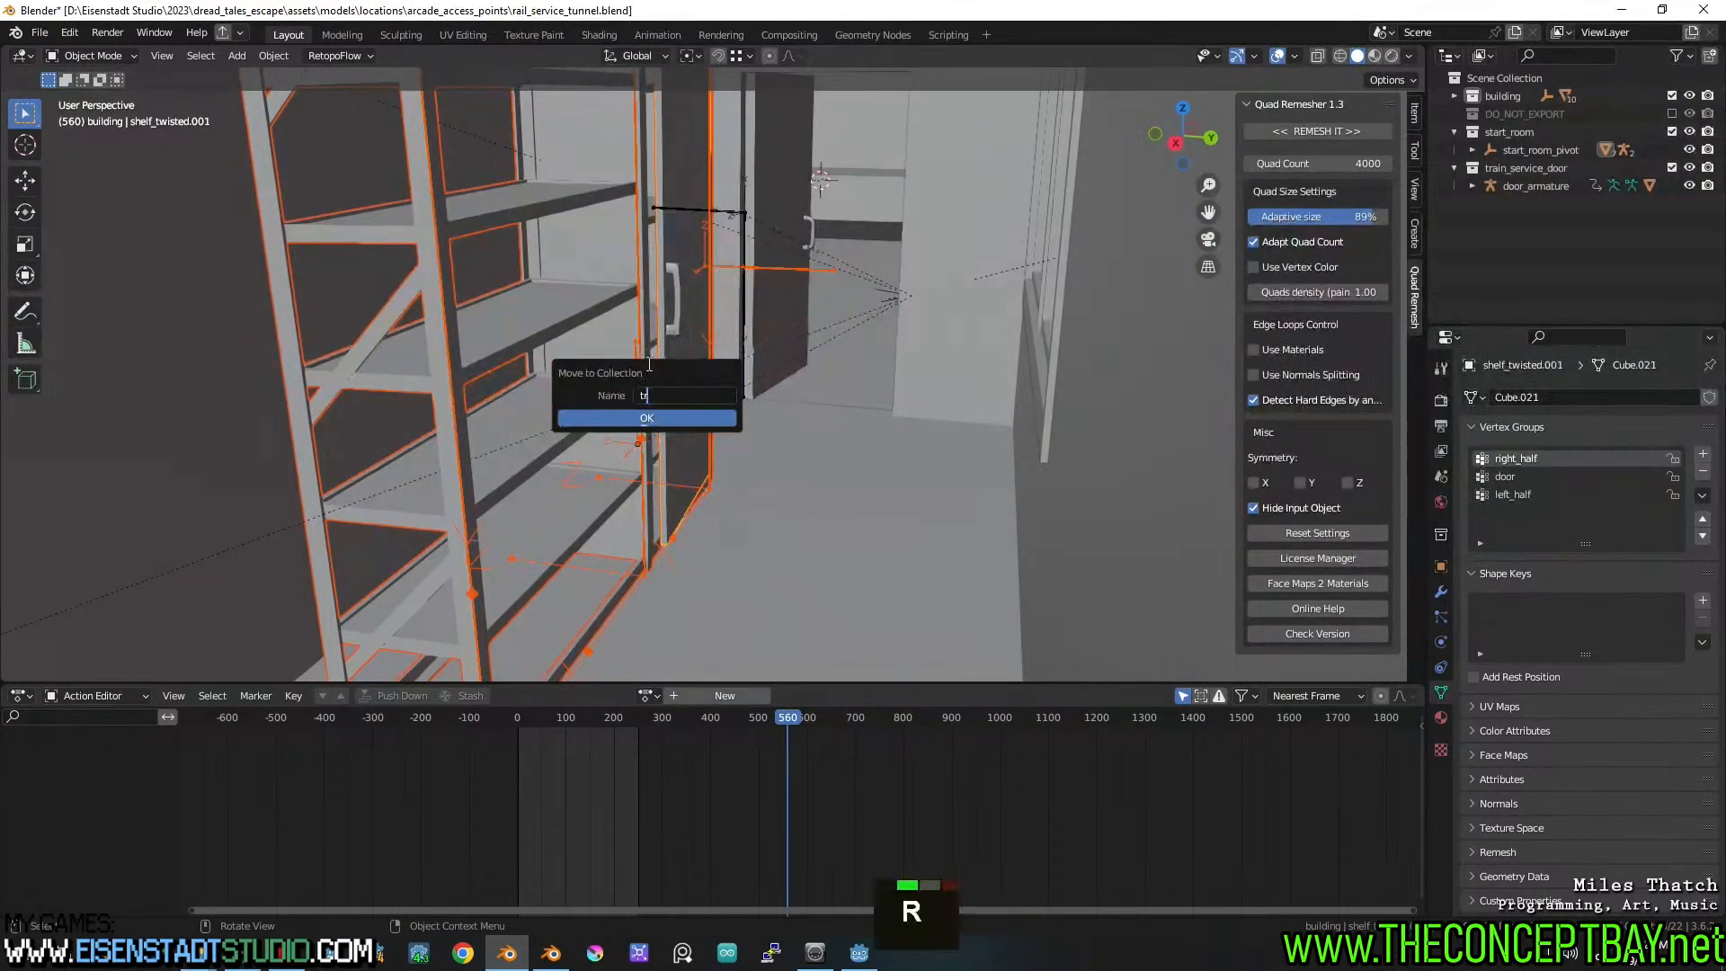
pyautogui.write('ain_service_shelf')
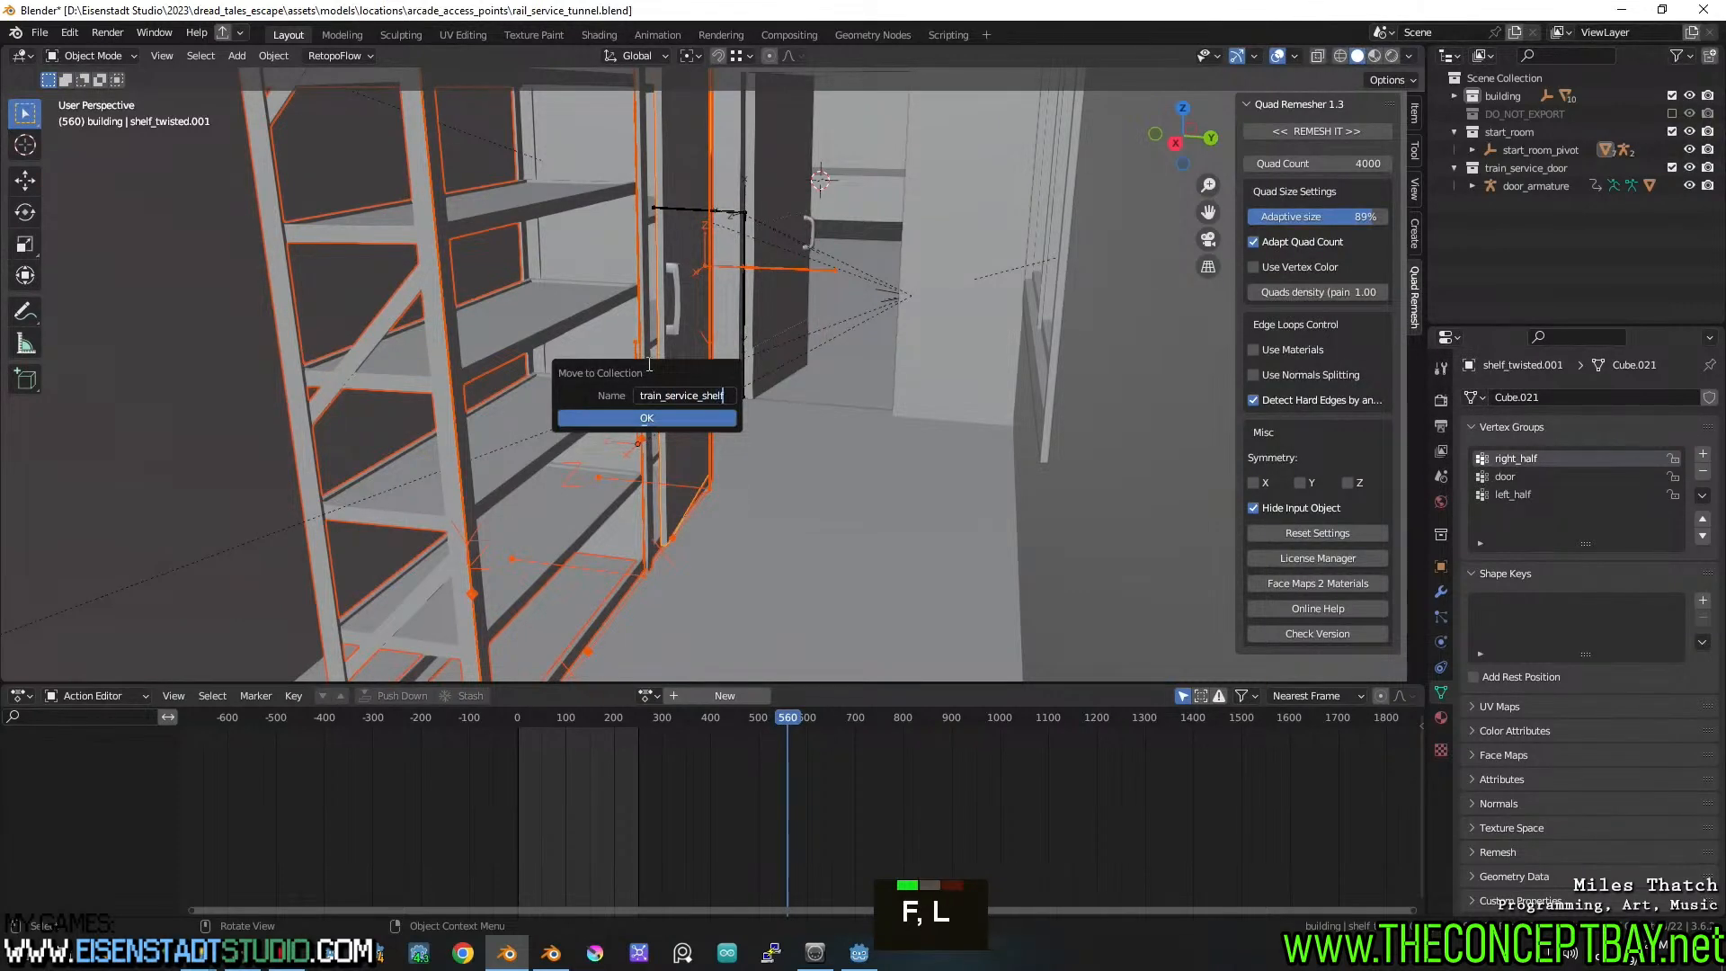
pyautogui.press('Return')
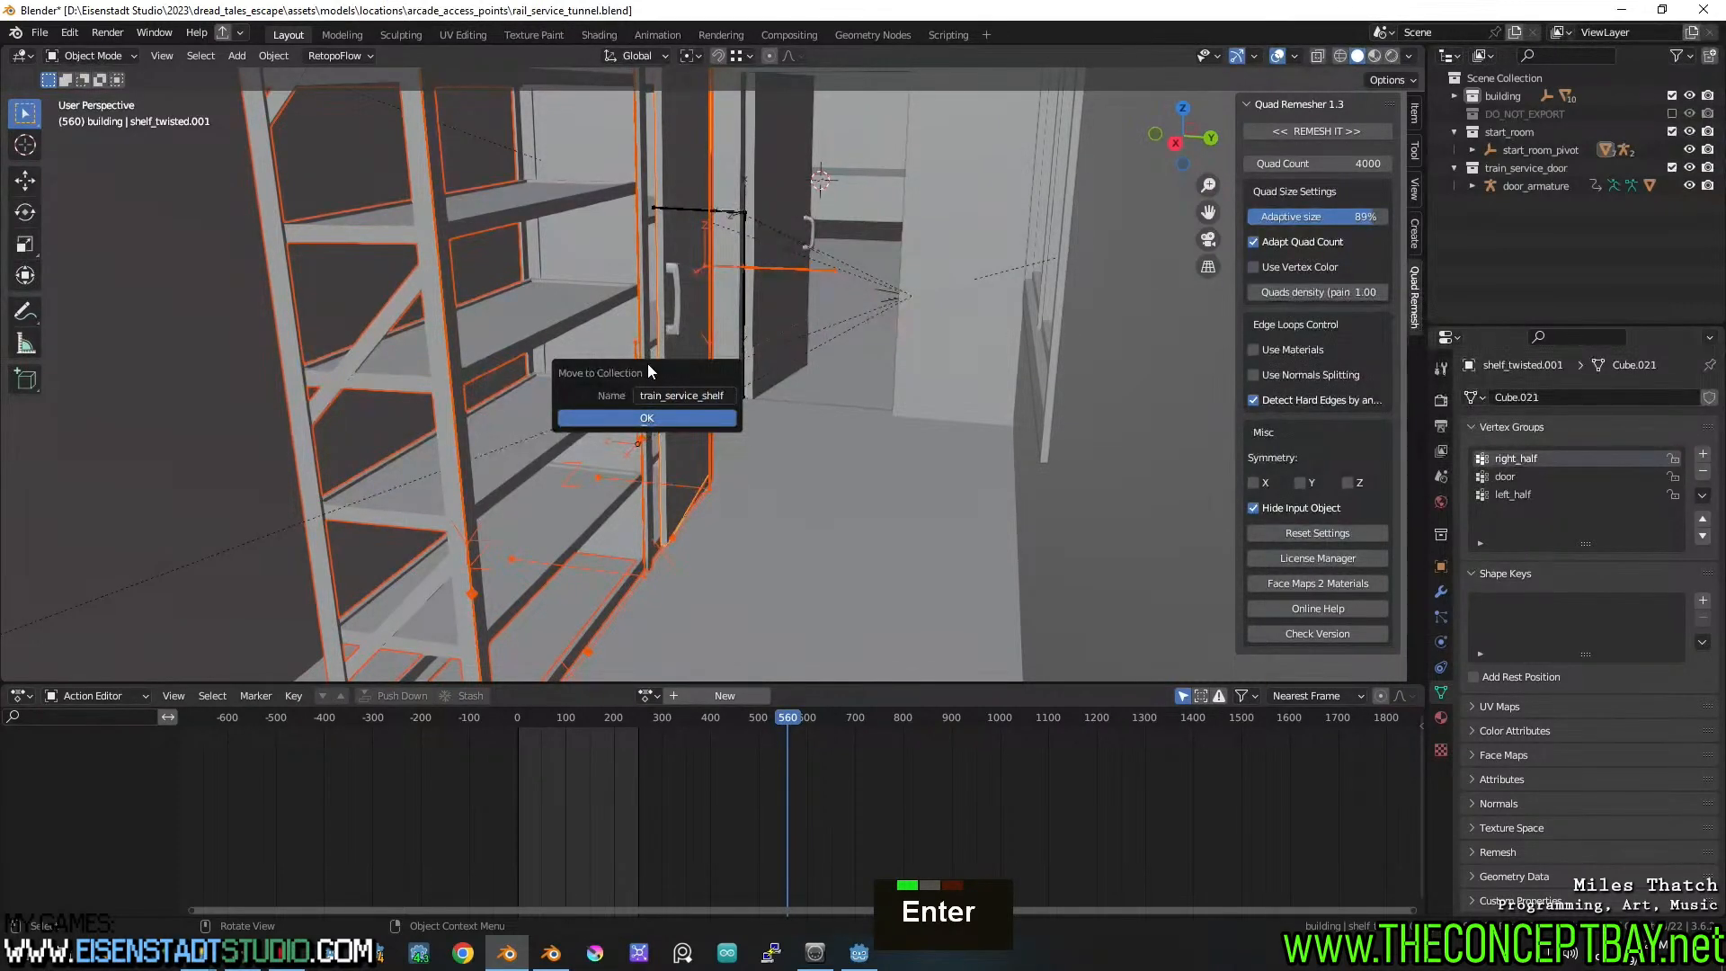
pyautogui.click(647, 418)
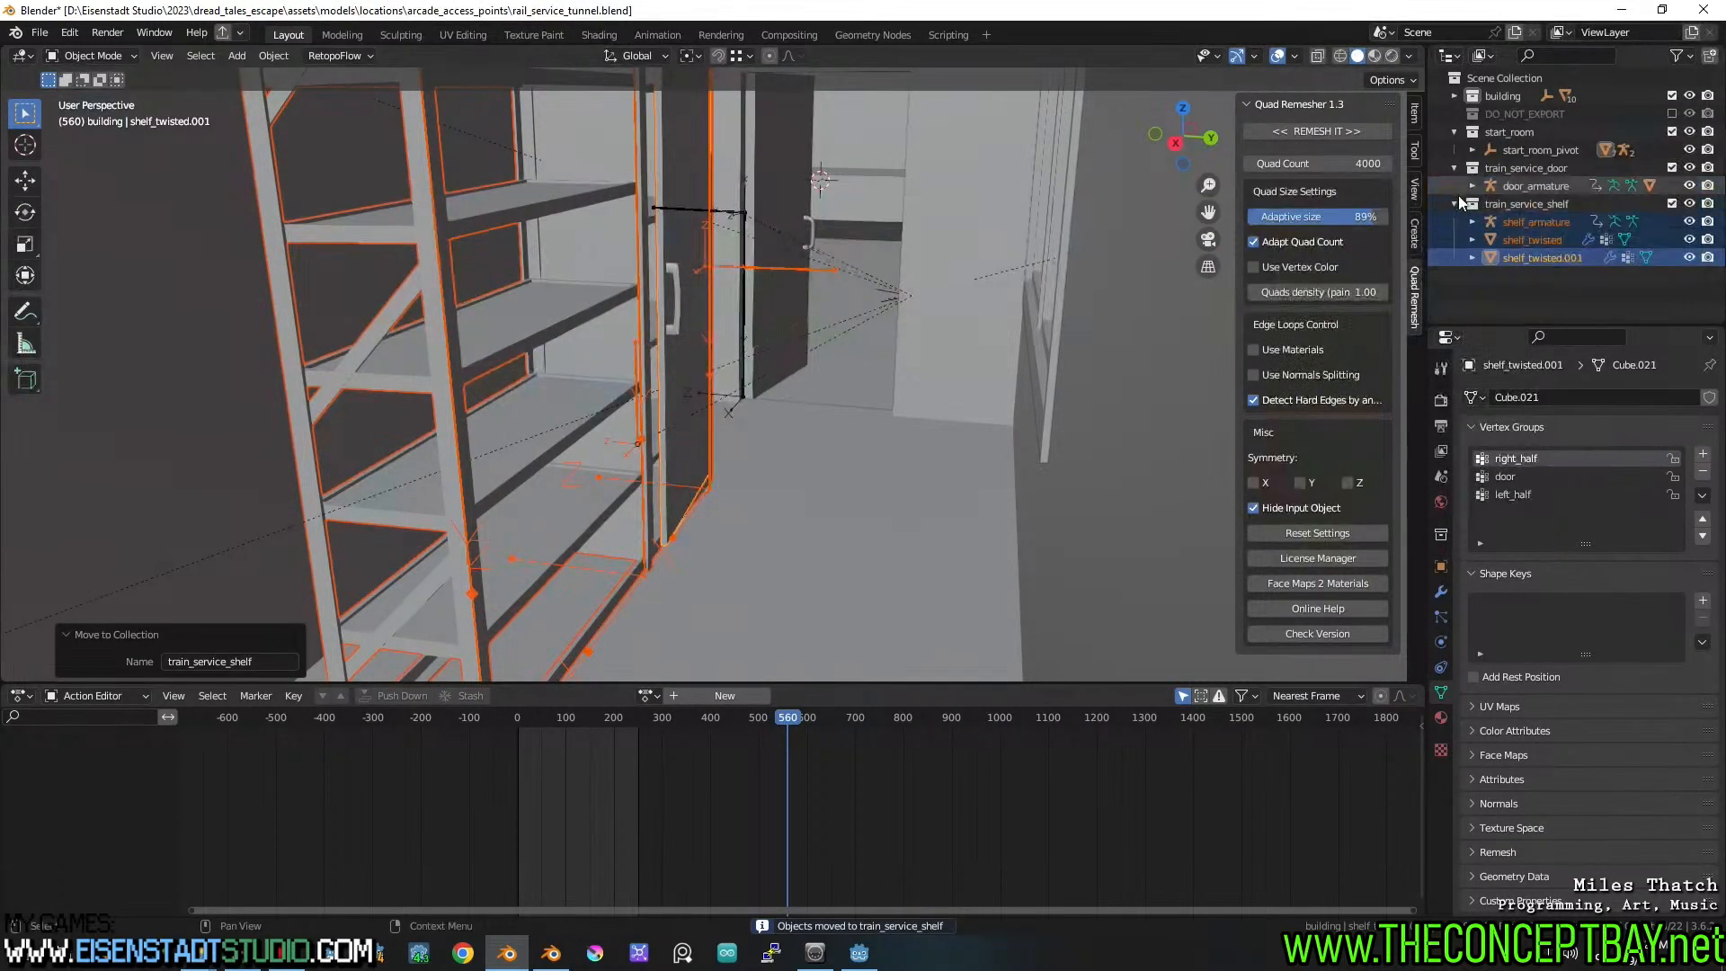
# Hide the train_service_shelf and train_service_door collections in the viewport and save the file
pyautogui.click(1454, 168)
pyautogui.click(1689, 186)
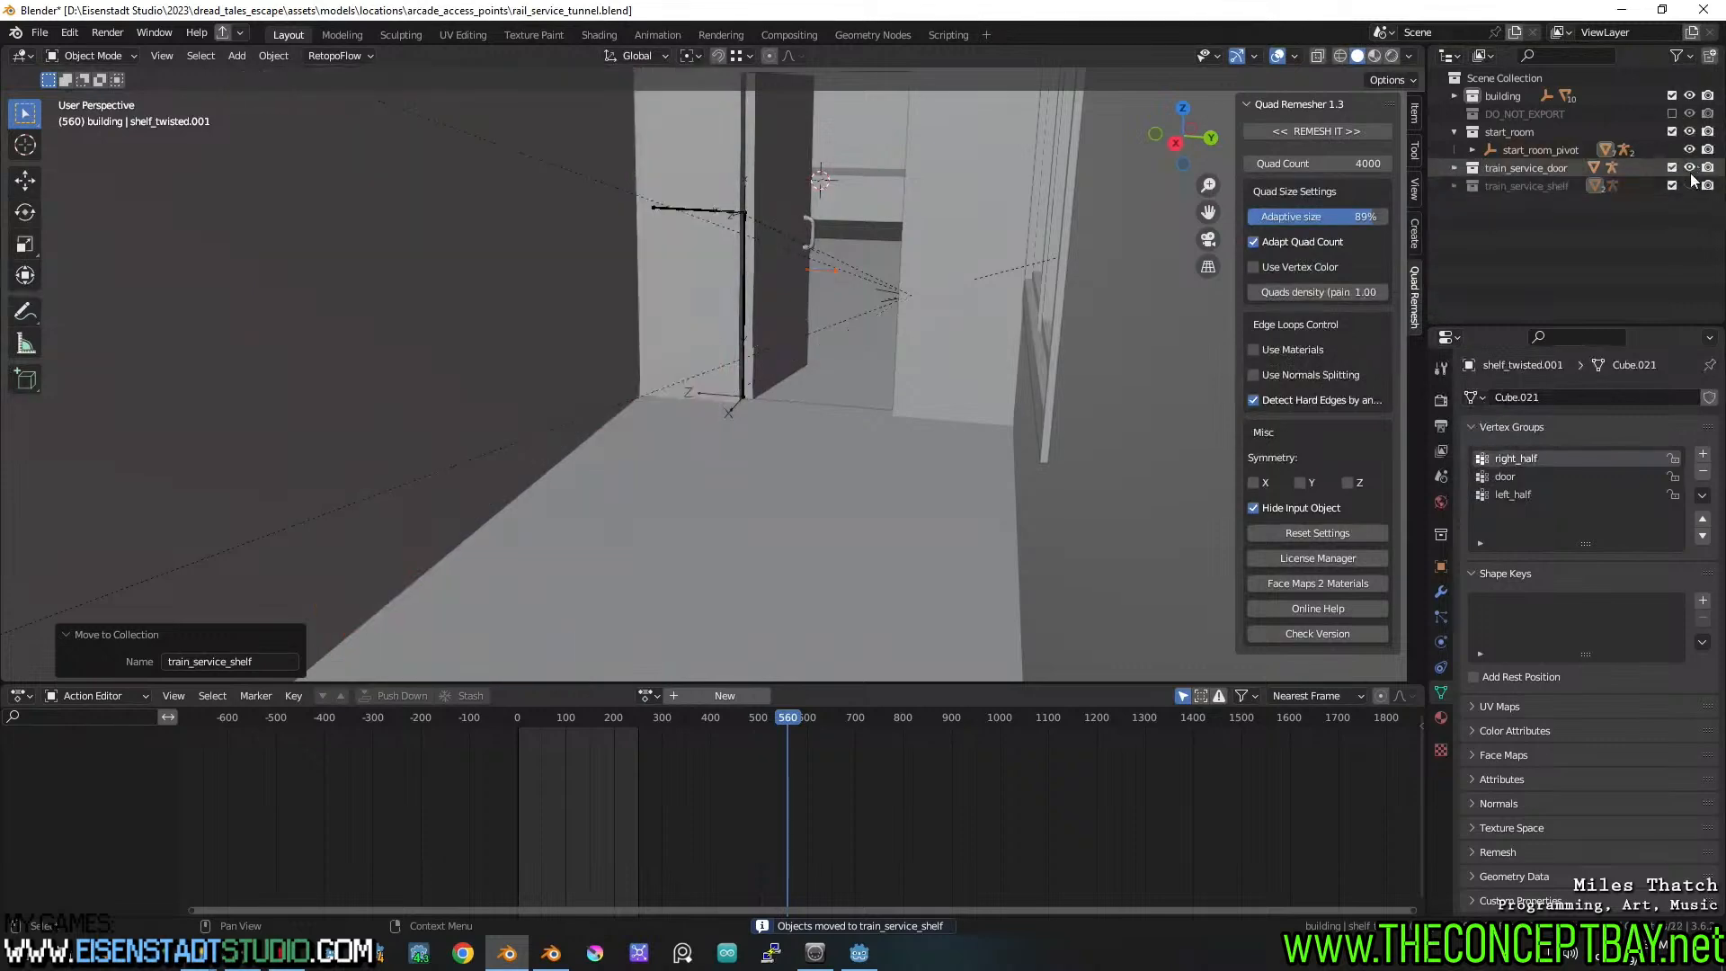
pyautogui.click(1689, 169)
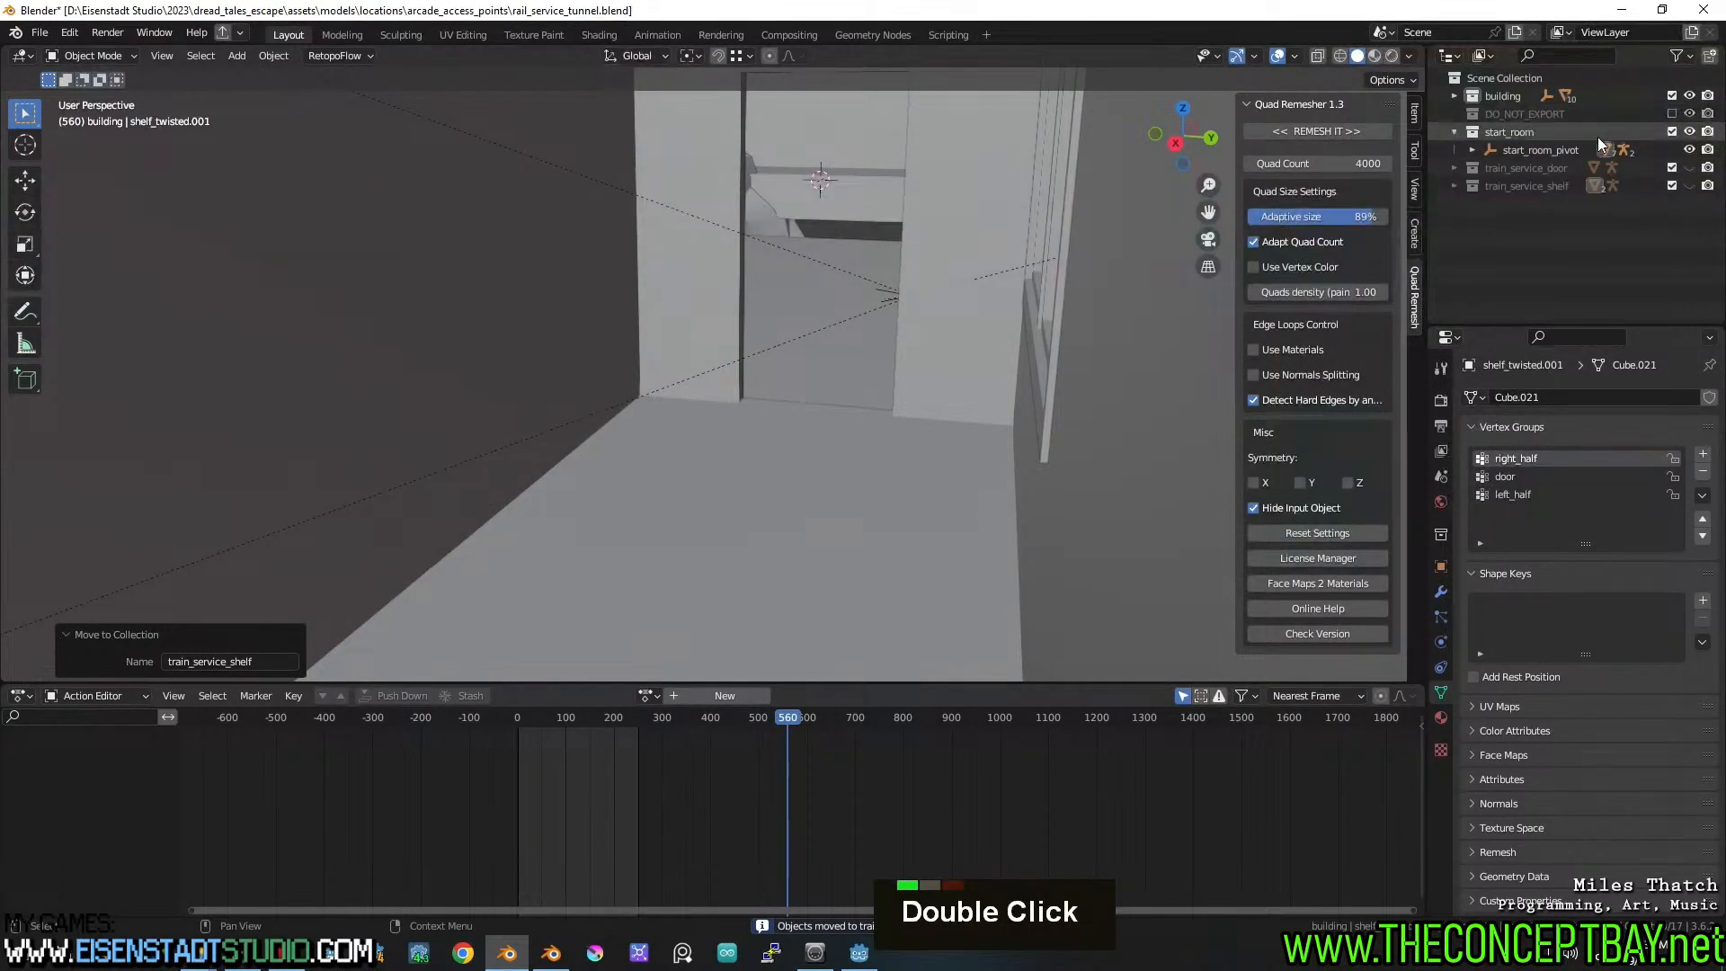
pyautogui.moveTo(1059, 294); pyautogui.dragTo(827, 498, button='middle')
pyautogui.scroll(-6, 909, 580)
pyautogui.hotkey('ctrl', 's')
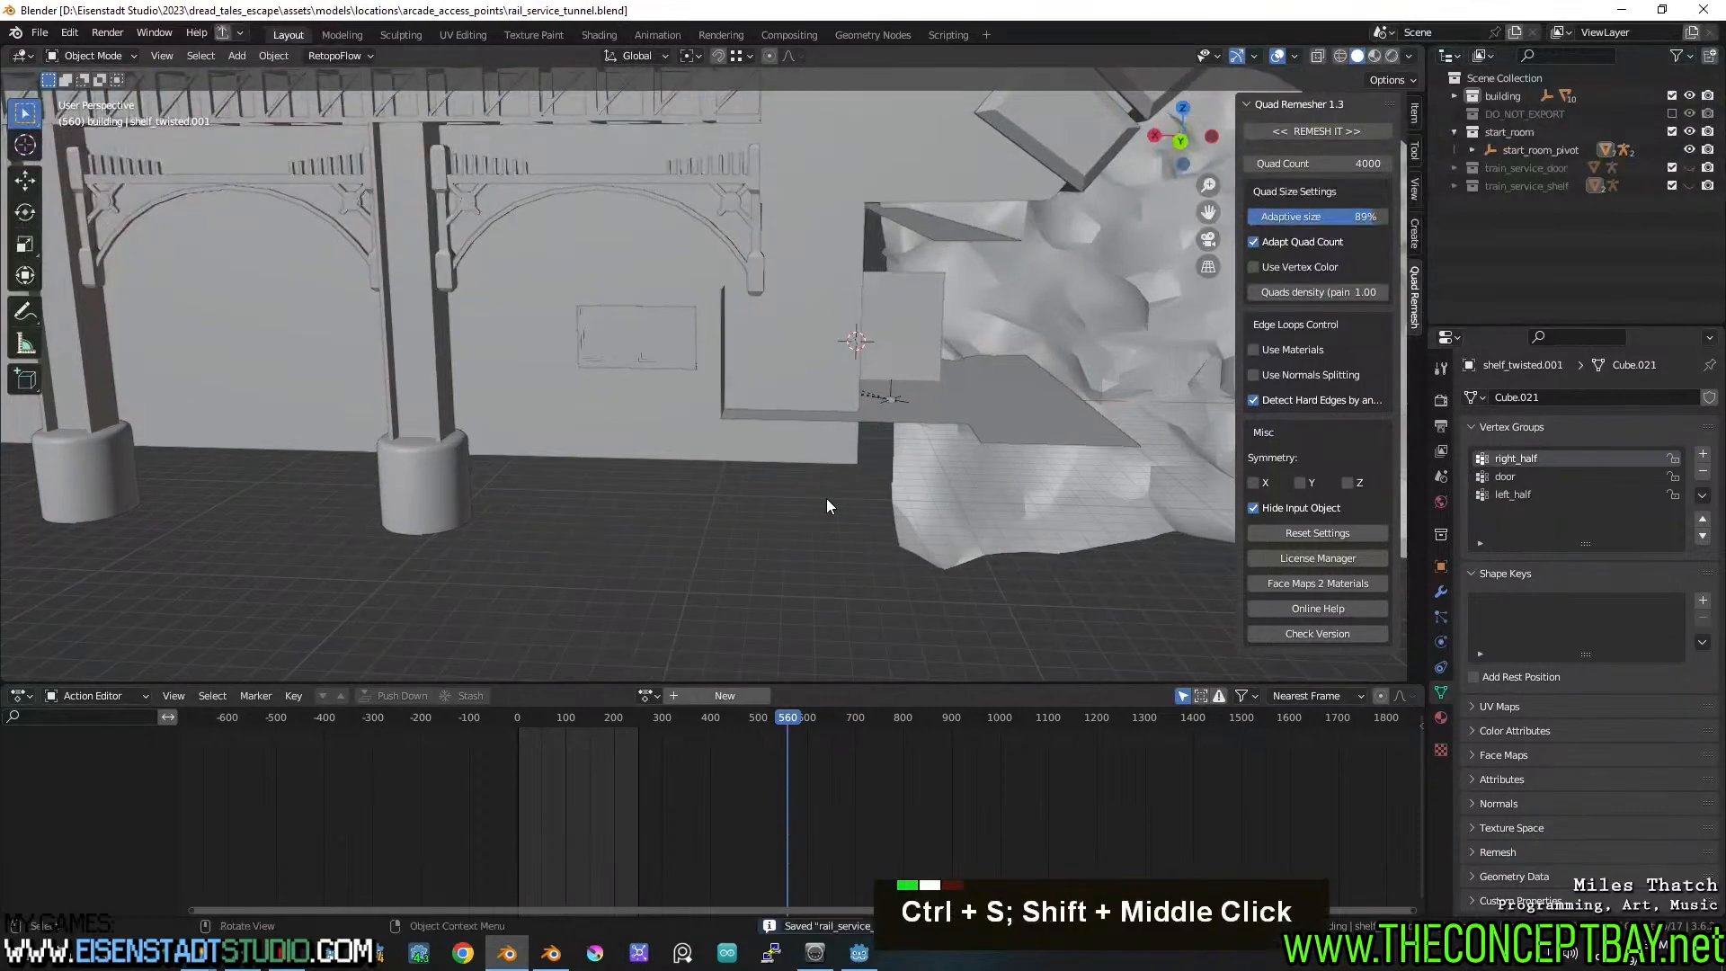
# Start a glTF 2.0 export and browse to dread_tales_escape\engine\models\Locations\arcade_mode_entry_points
pyautogui.hotkey('ctrl', 'shift', 'r')
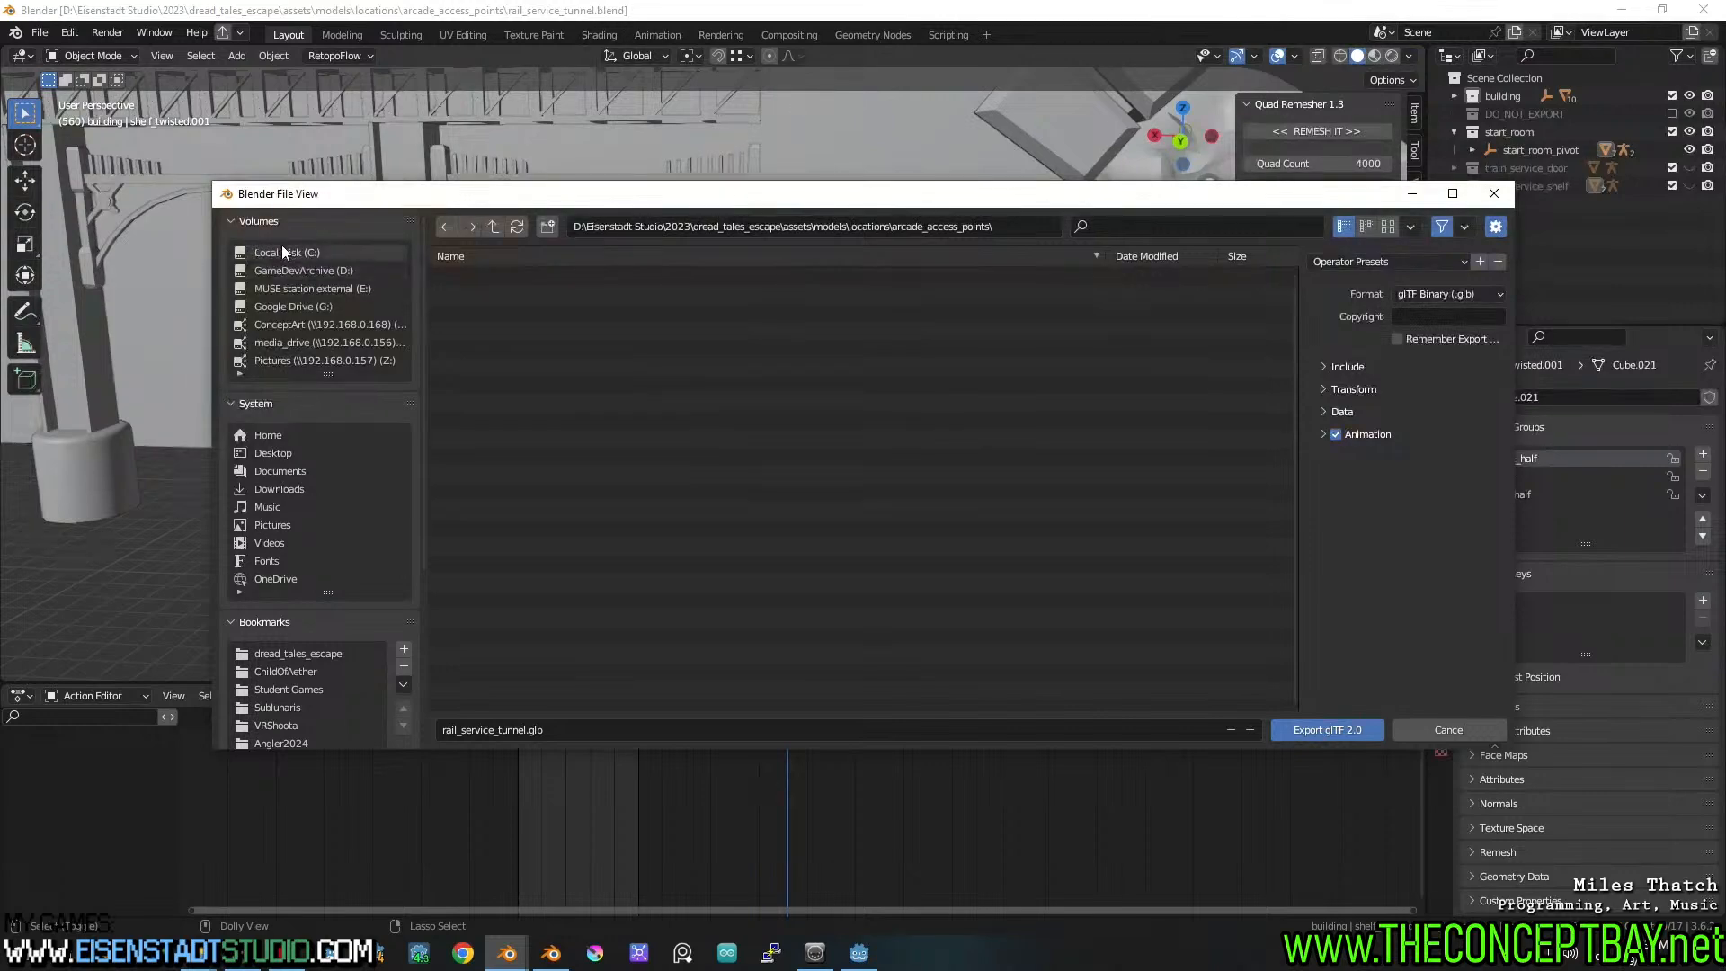
pyautogui.click(278, 653)
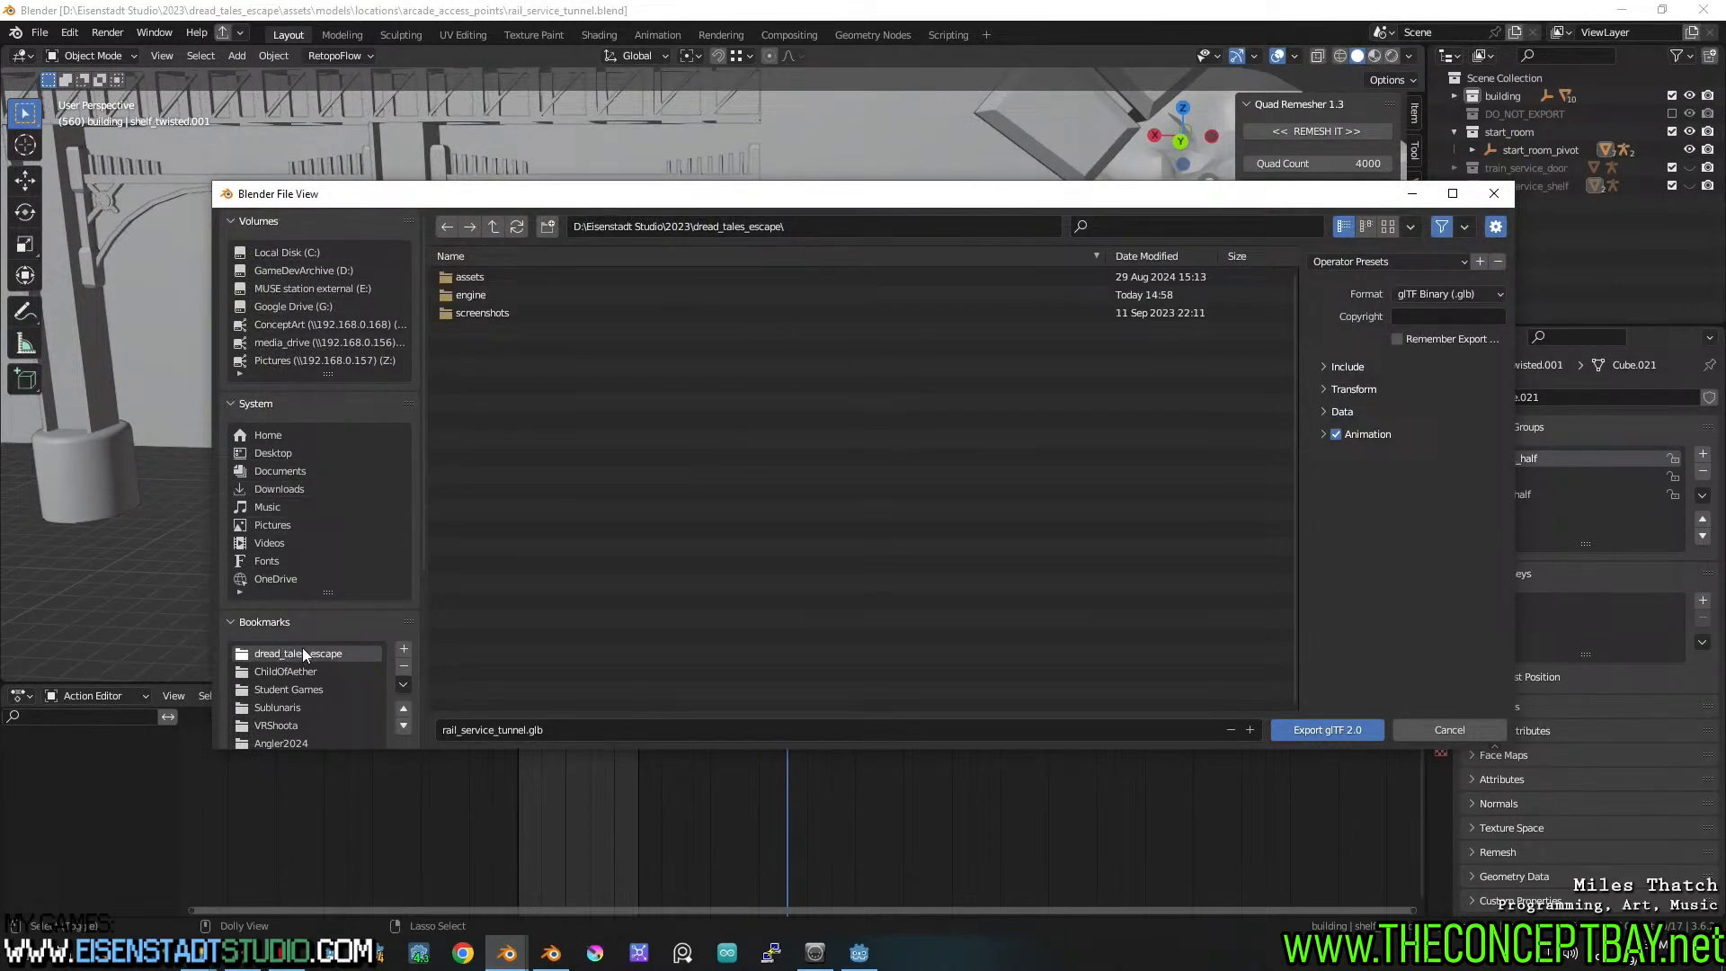
pyautogui.doubleClick(478, 294)
pyautogui.doubleClick(488, 507)
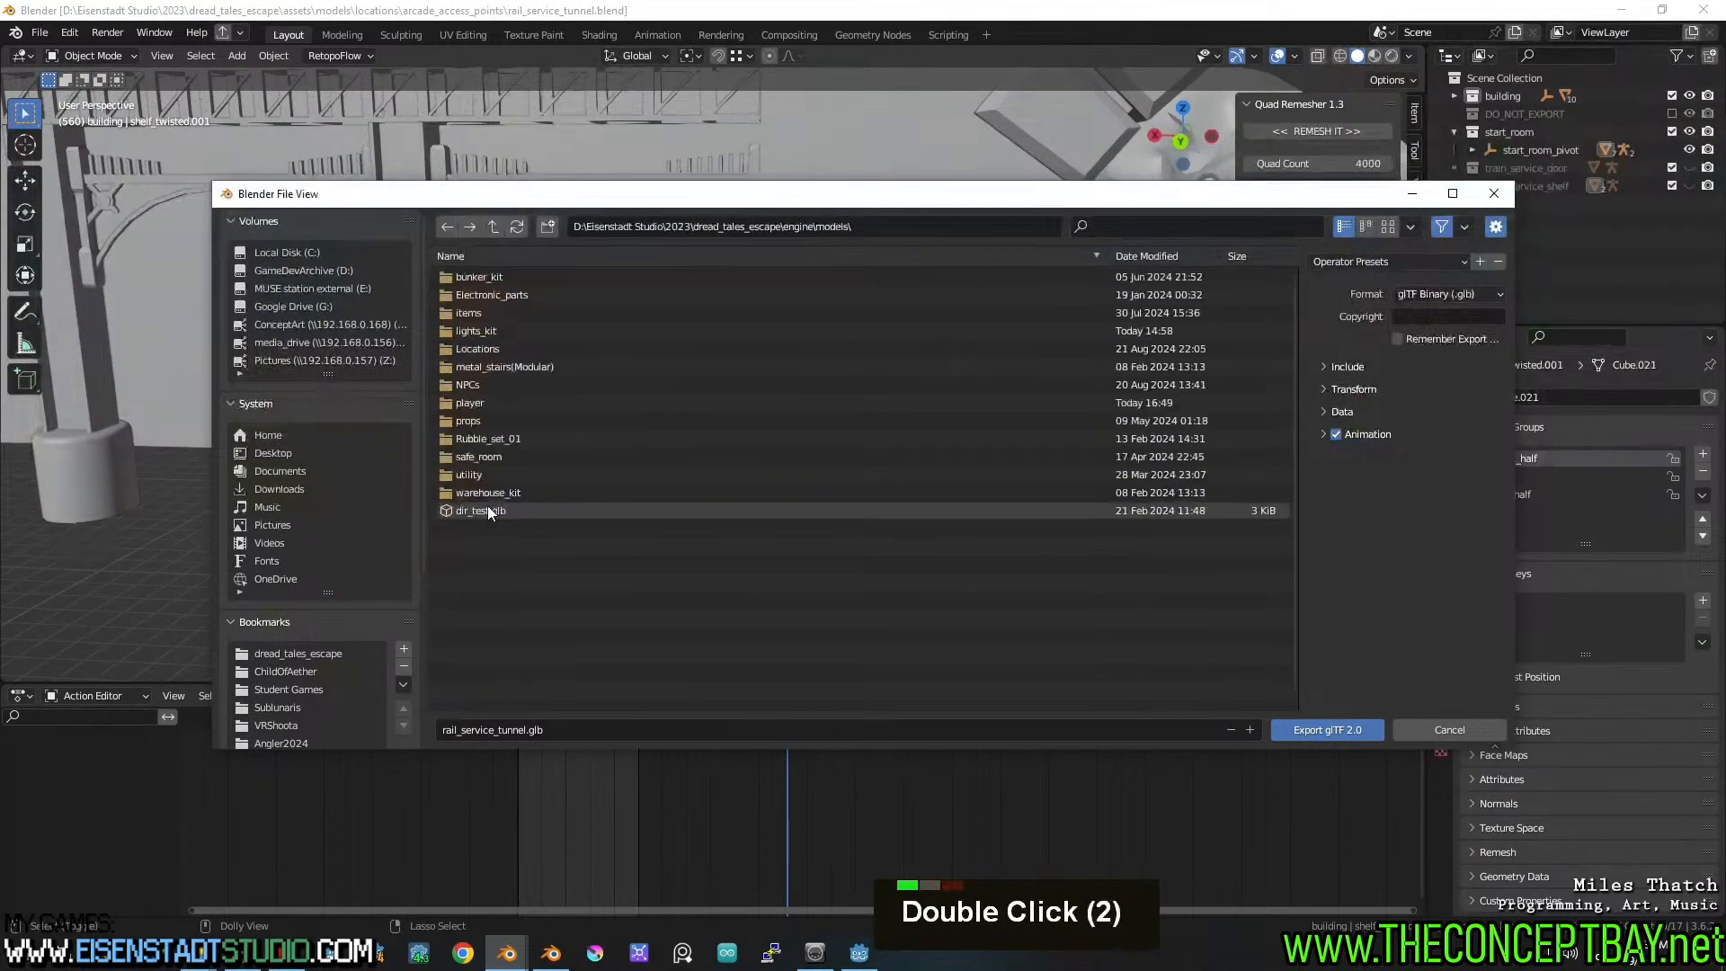
pyautogui.doubleClick(476, 349)
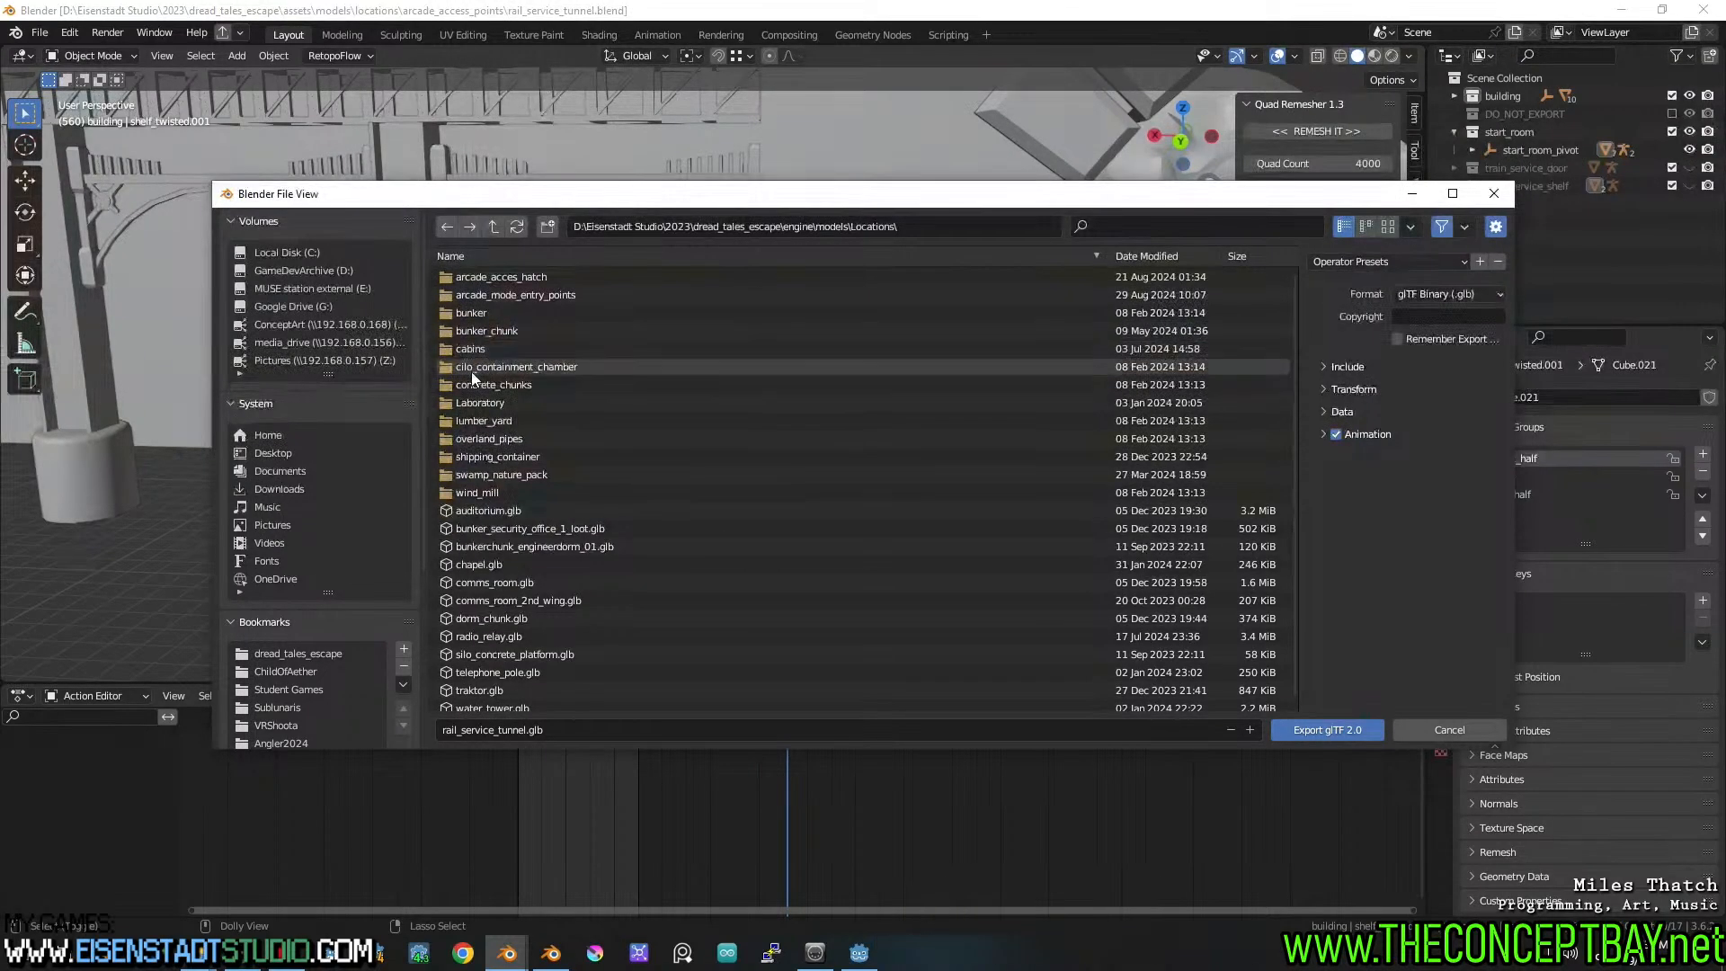
pyautogui.scroll(-3, 315, 584)
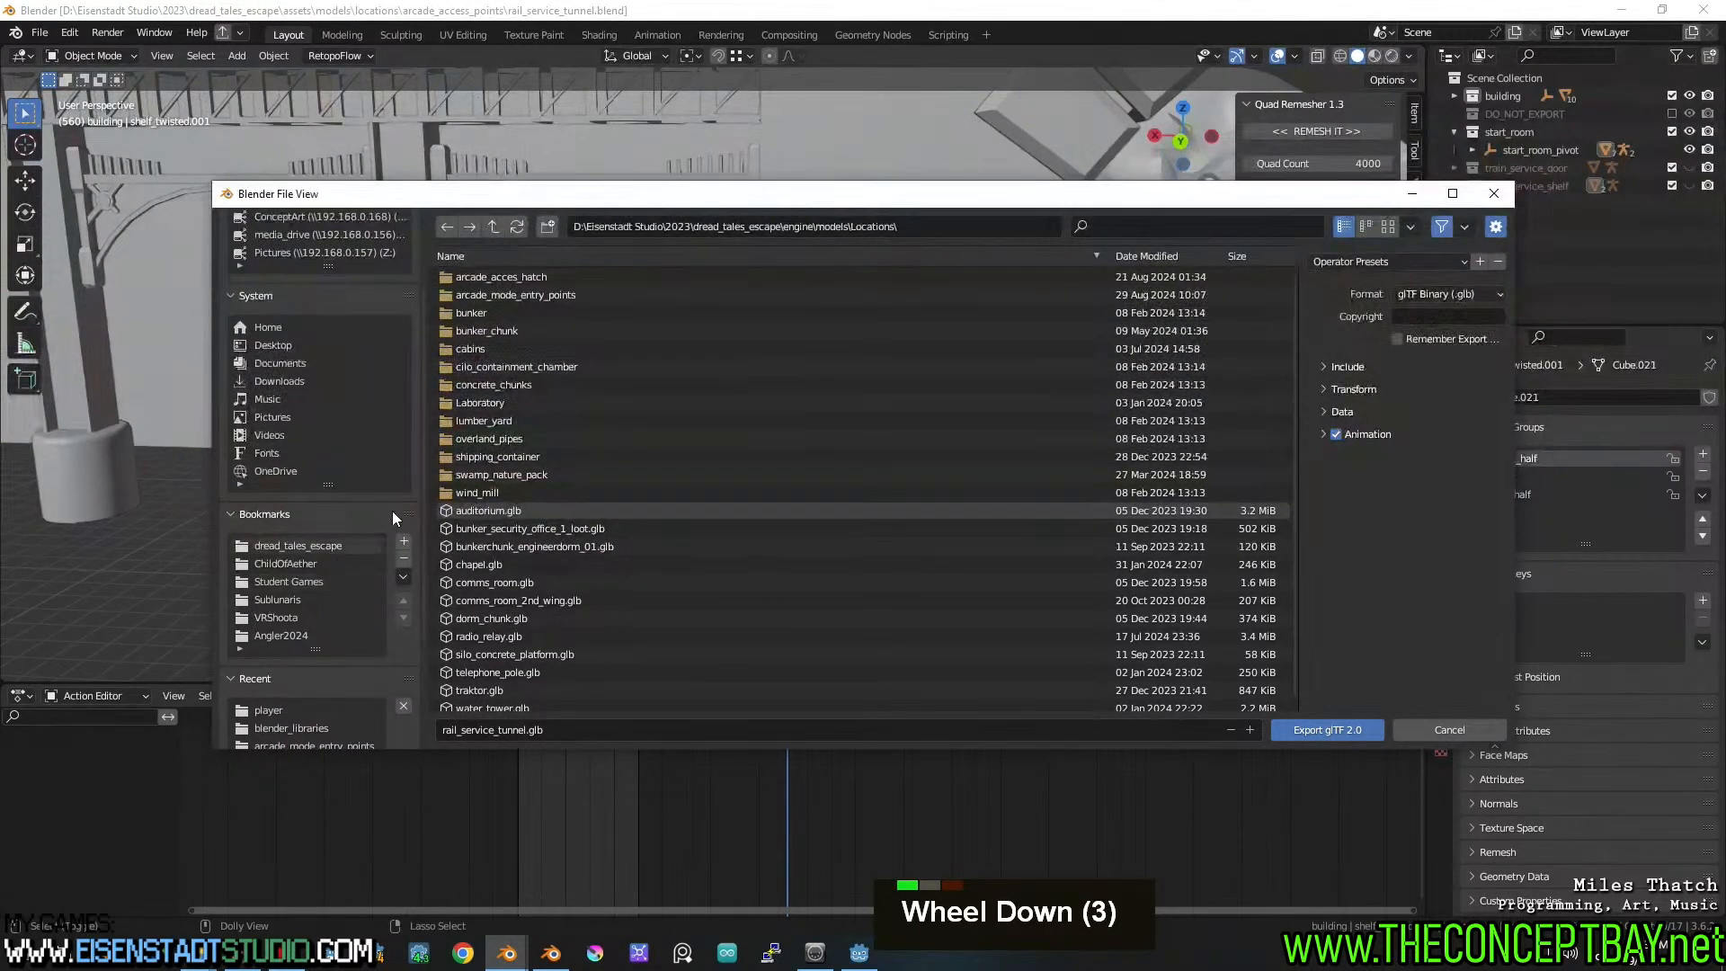
pyautogui.doubleClick(492, 302)
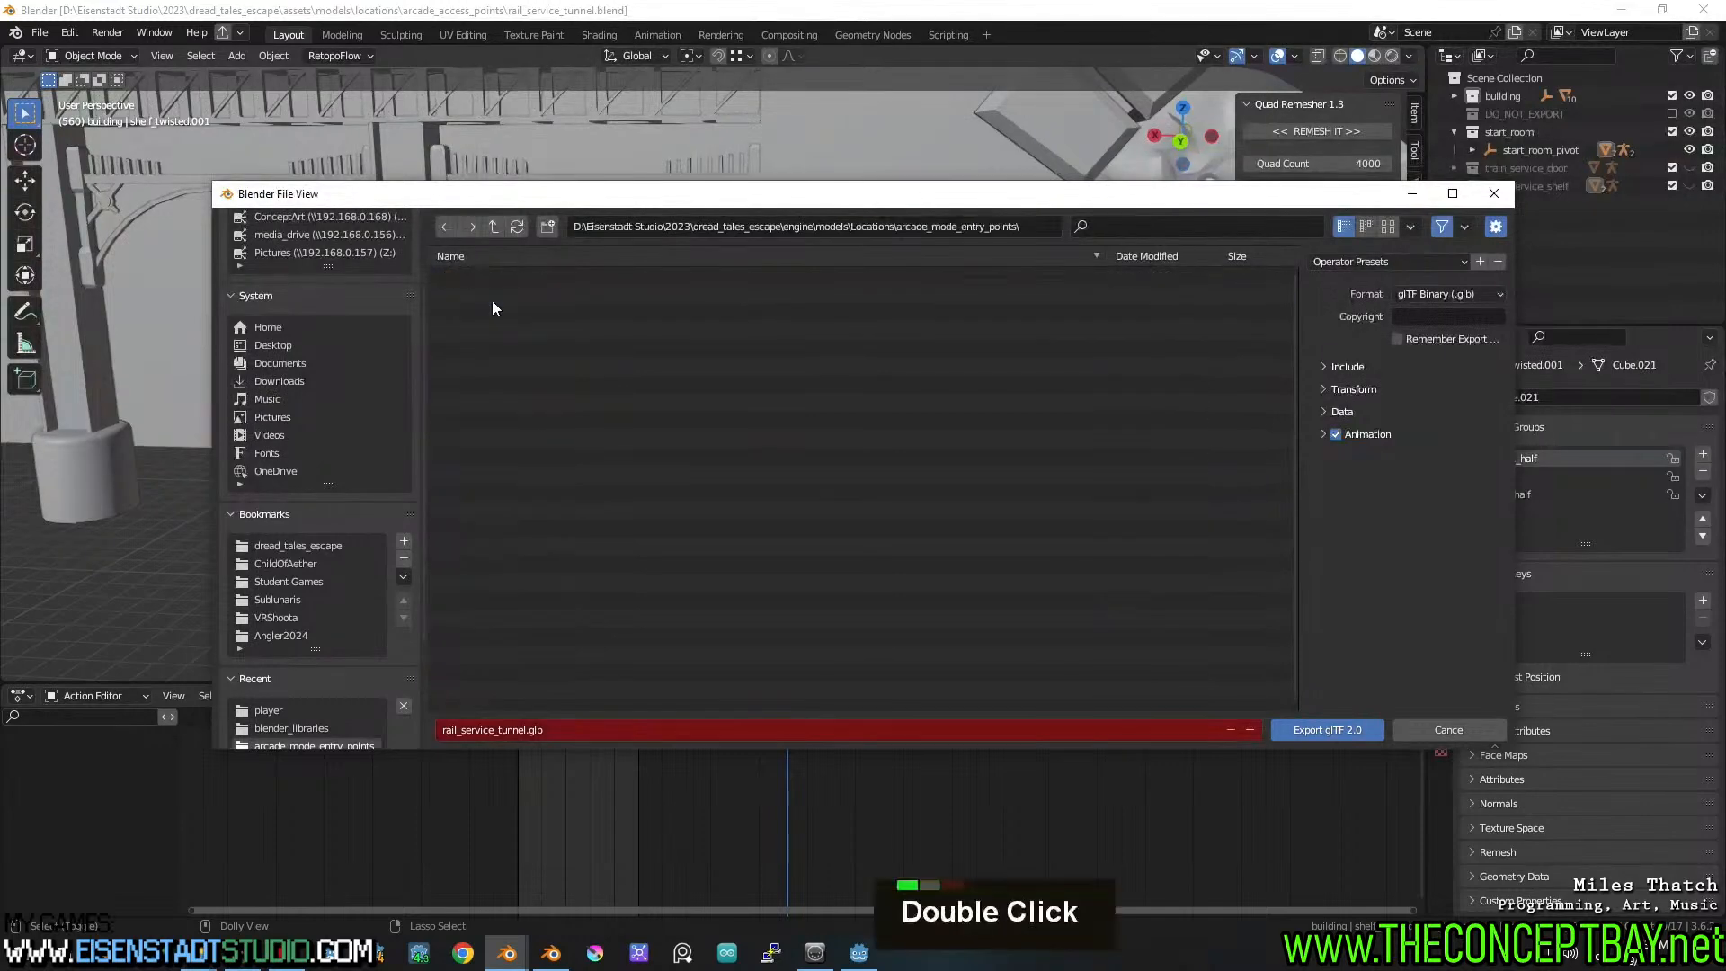
# Create a folder named rail_service_tunnel inside arcade_mode_entry_points and select the existing rail_service_tunnel.glb file
pyautogui.click(544, 226)
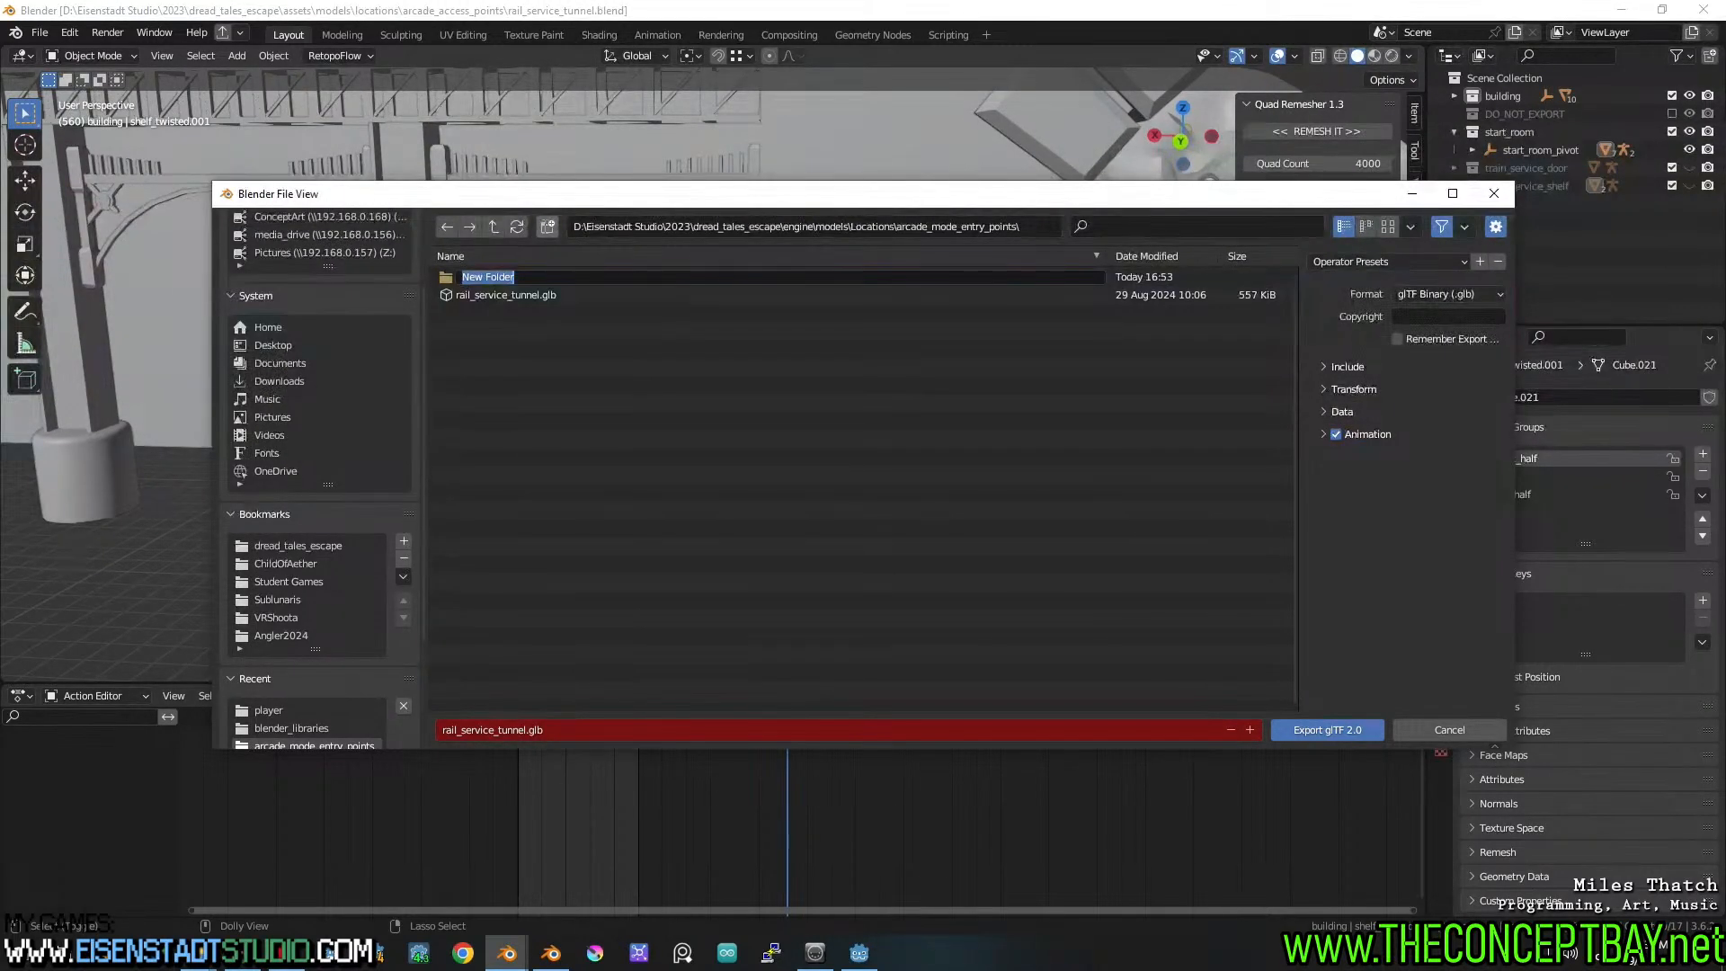
pyautogui.write('rail_servoice')
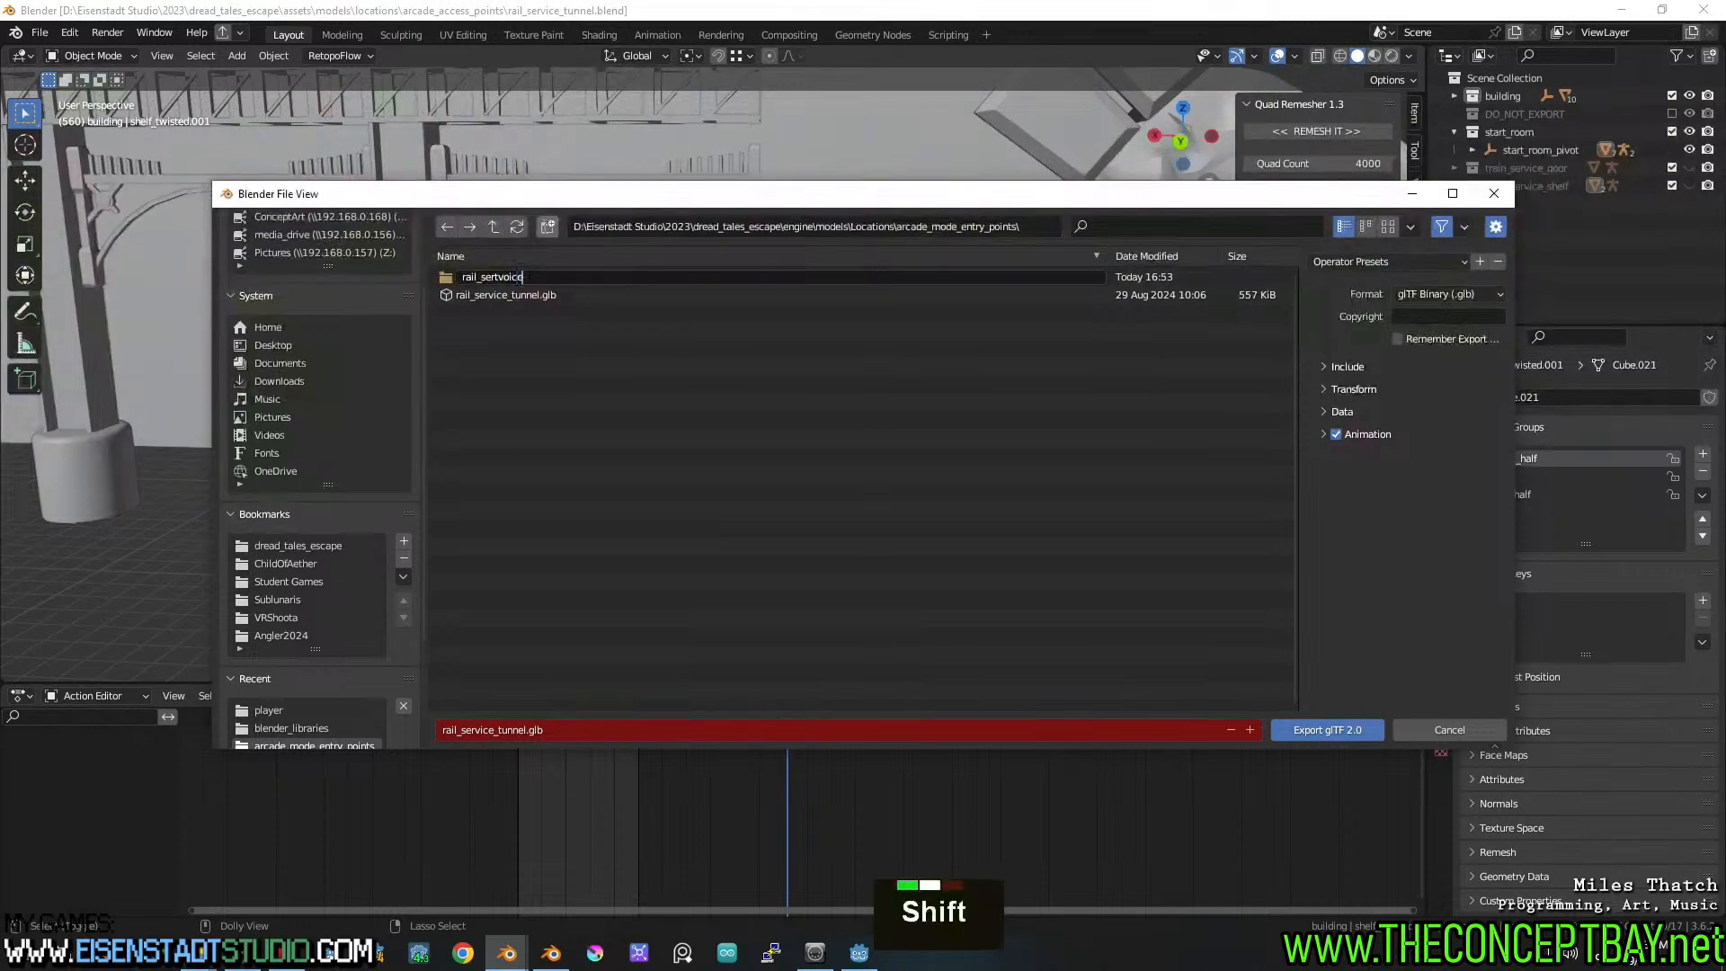
pyautogui.press('BackSpace')
pyautogui.press('BackSpace')
pyautogui.press('BackSpace')
pyautogui.press('BackSpace')
pyautogui.press('BackSpace')
pyautogui.press('BackSpace')
pyautogui.write('rv')
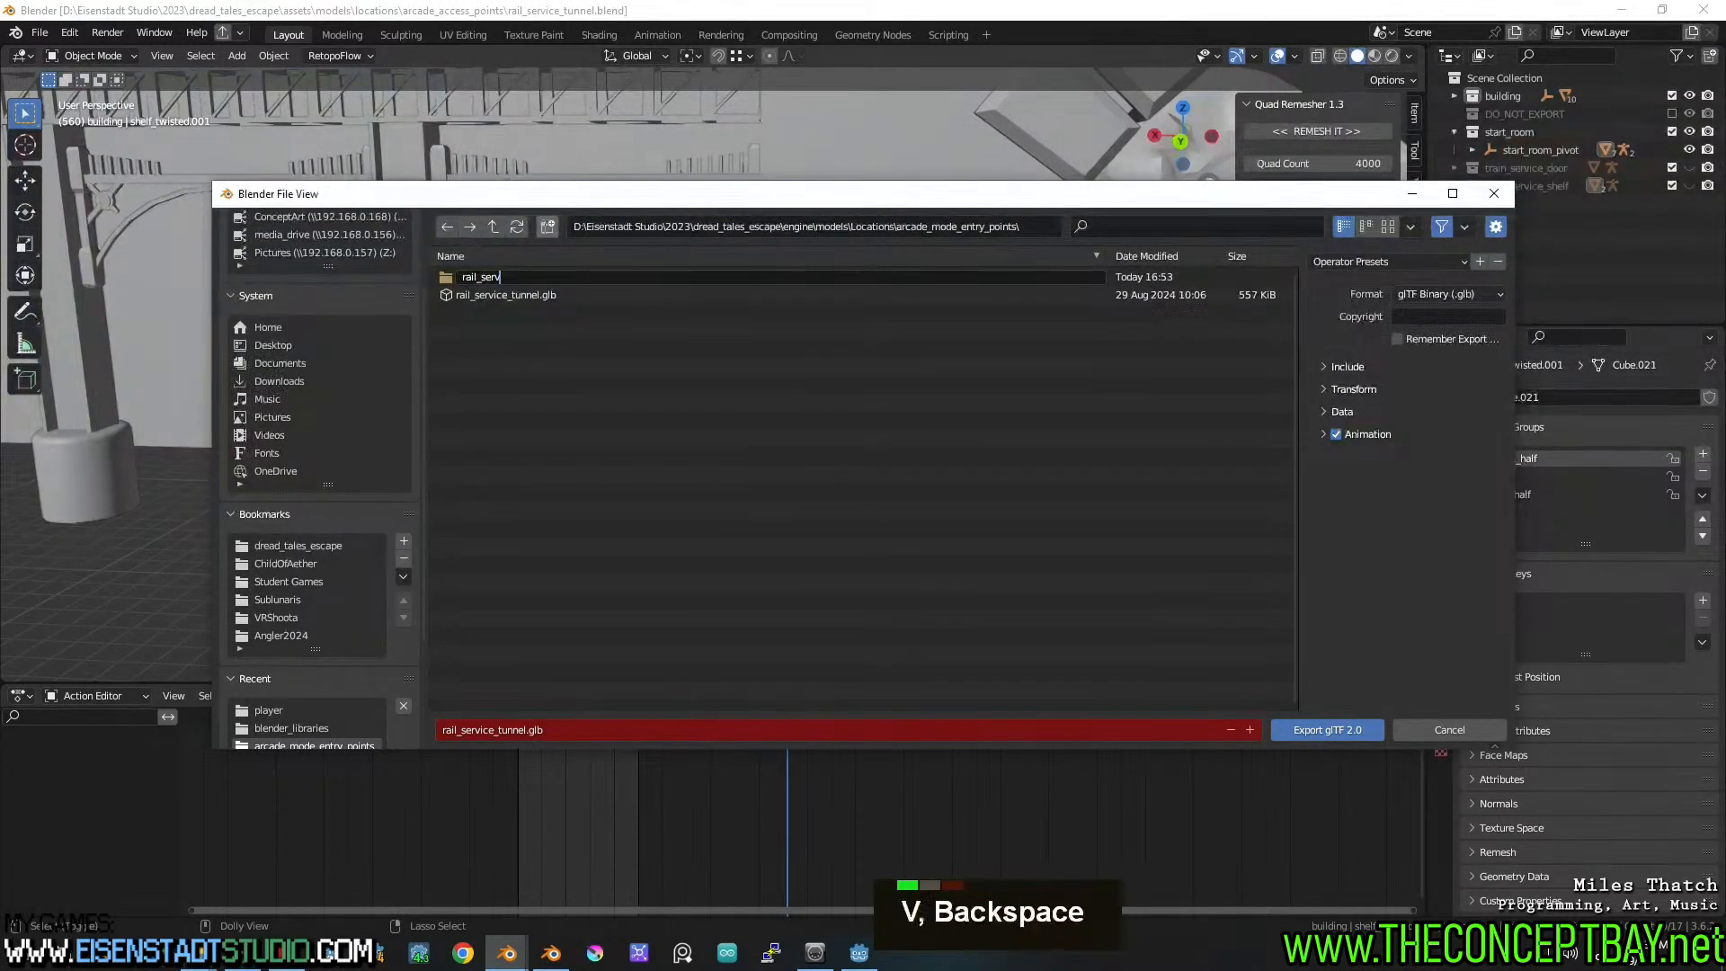
pyautogui.write('ice_tunnel')
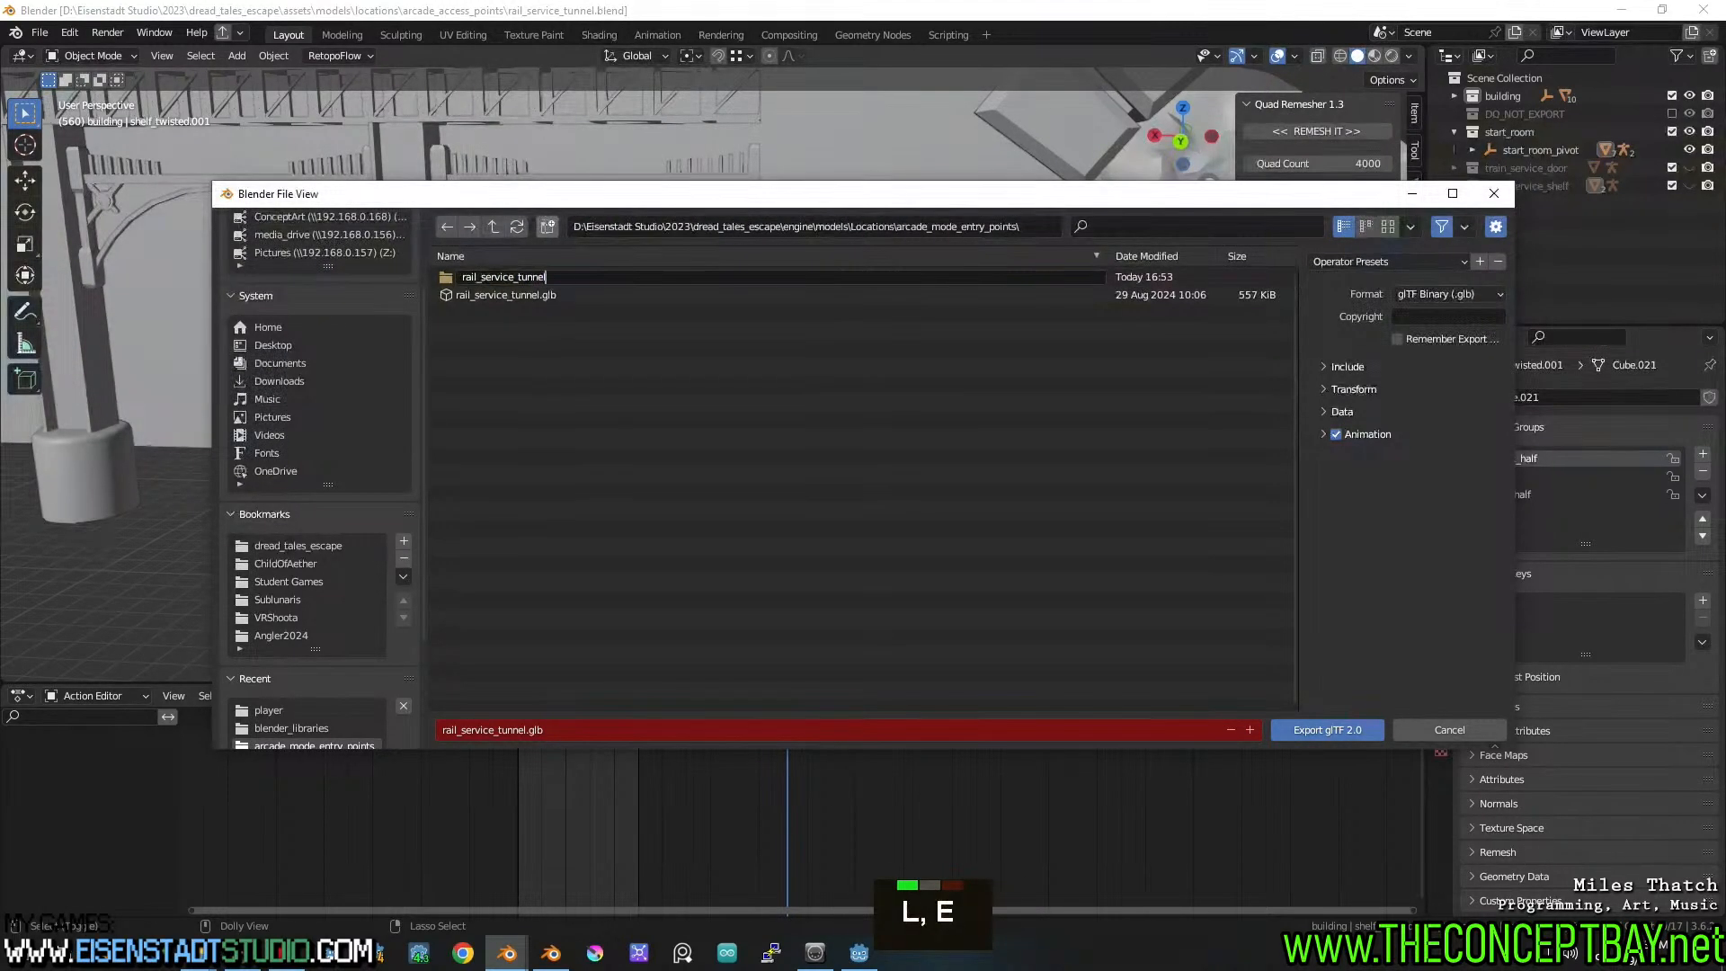
pyautogui.press('Return')
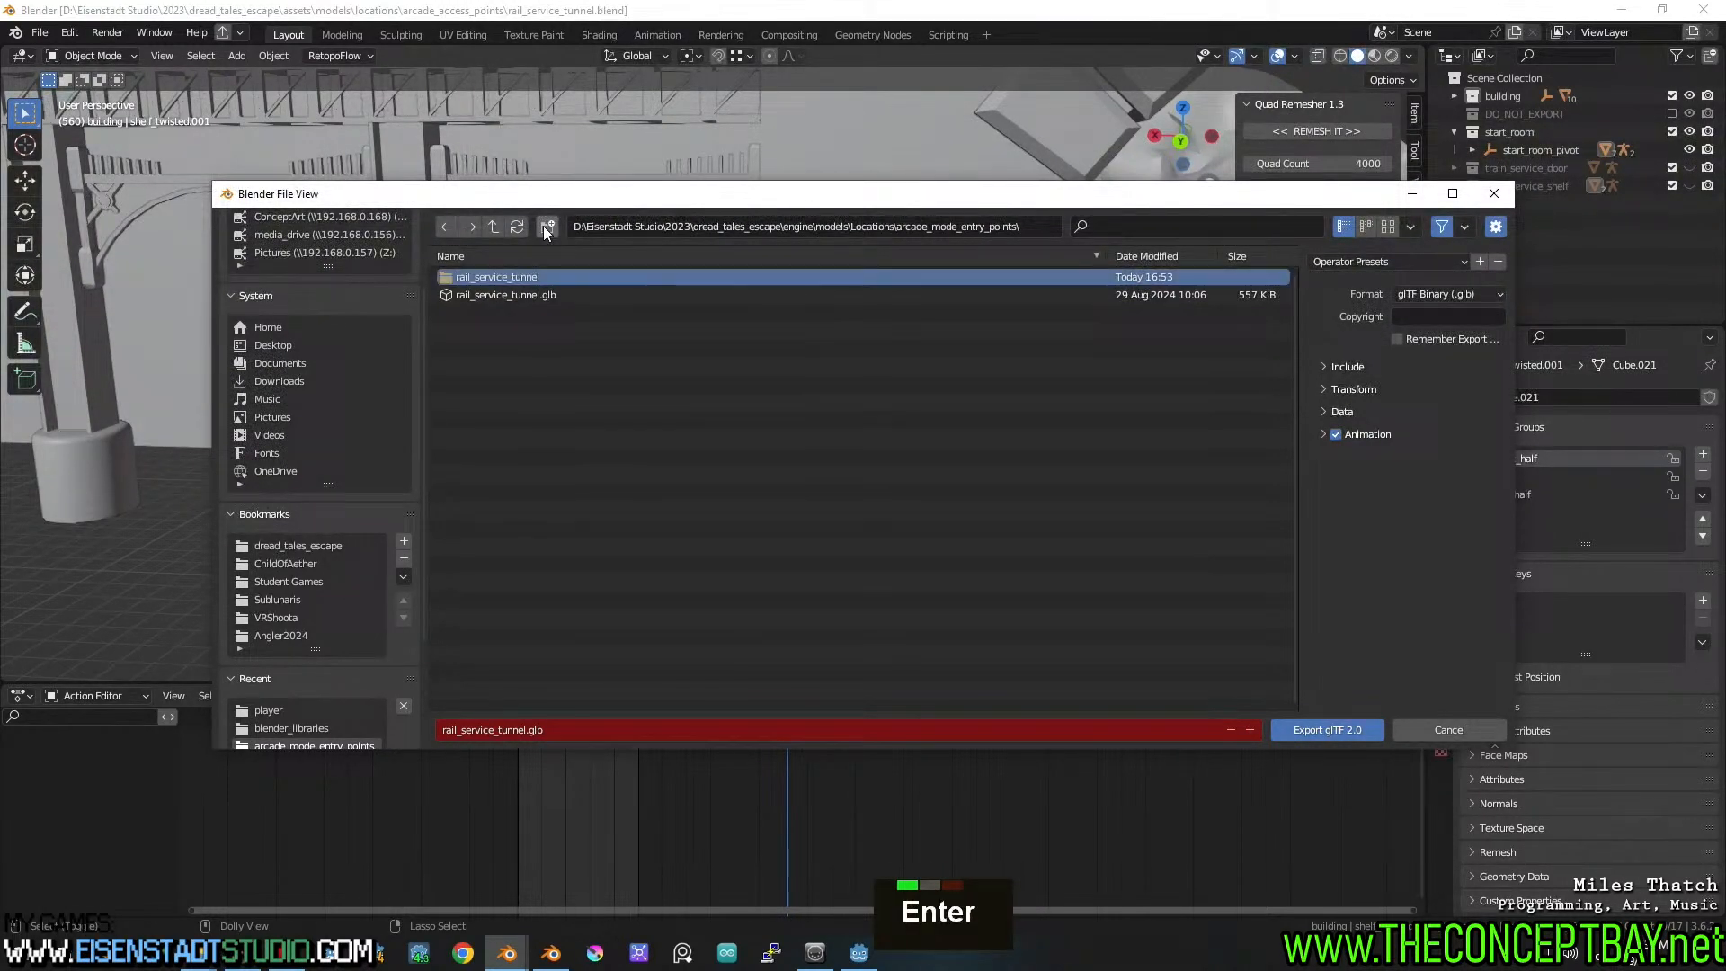
pyautogui.click(527, 295)
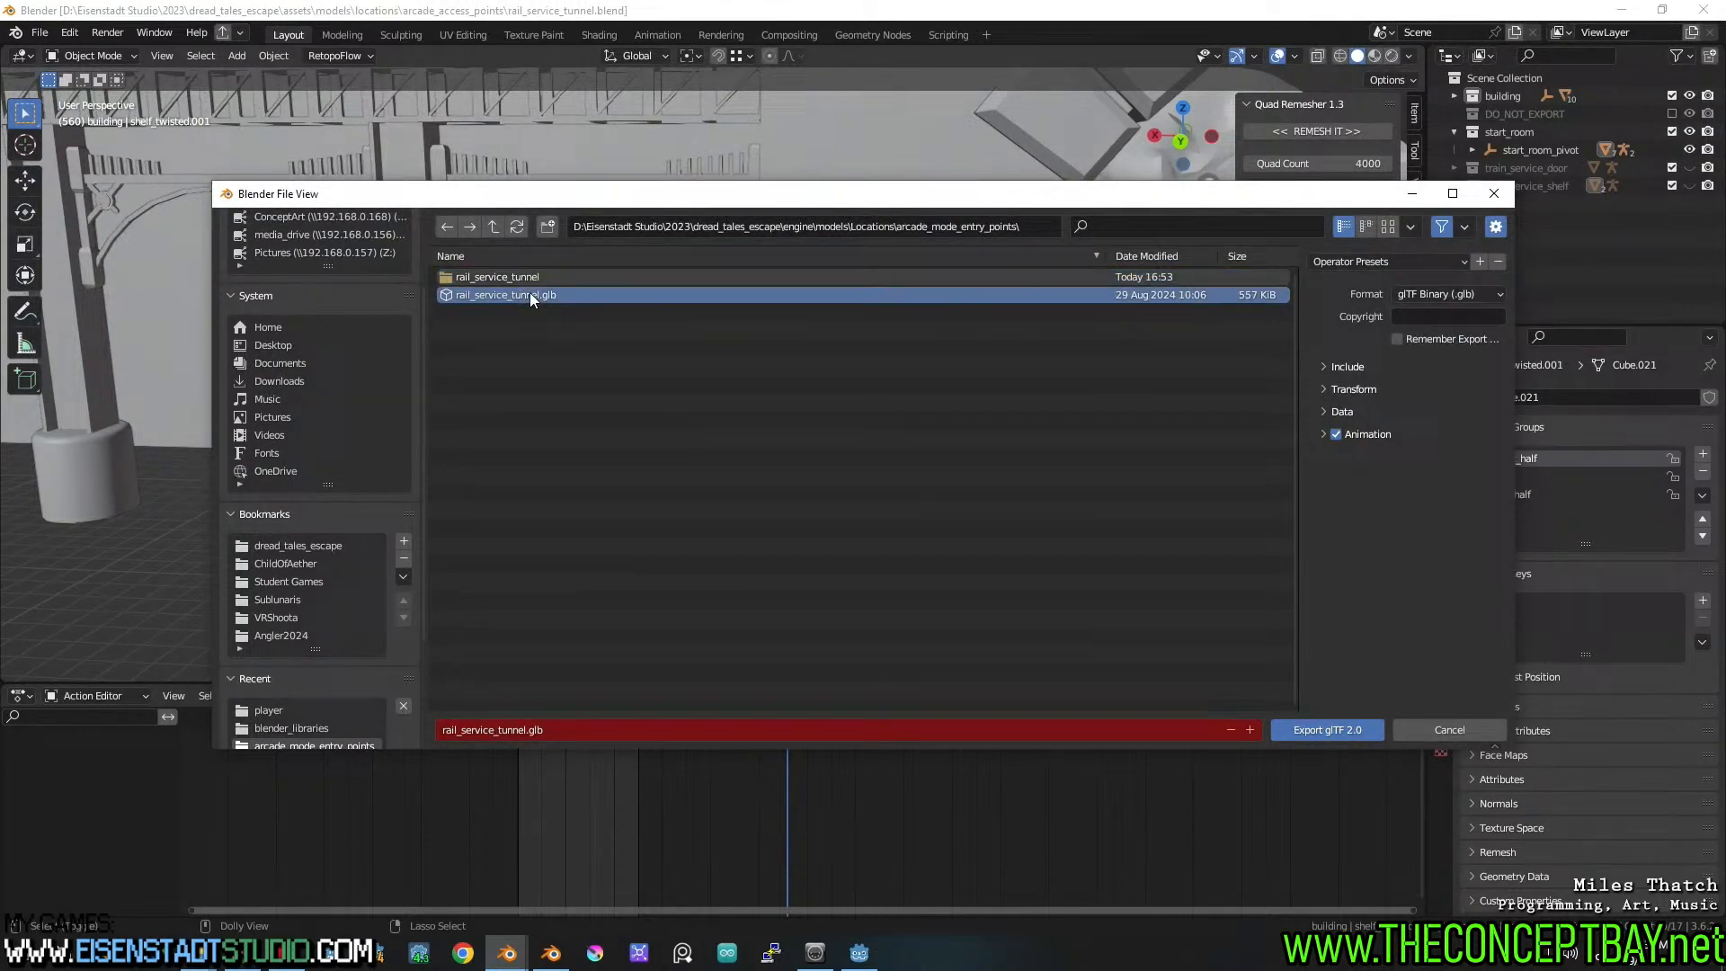
# Export the visible building as glTF Binary, overwriting rail_service_tunnel.glb in arcade_mode_entry_points
pyautogui.click(1390, 262)
pyautogui.click(1361, 311)
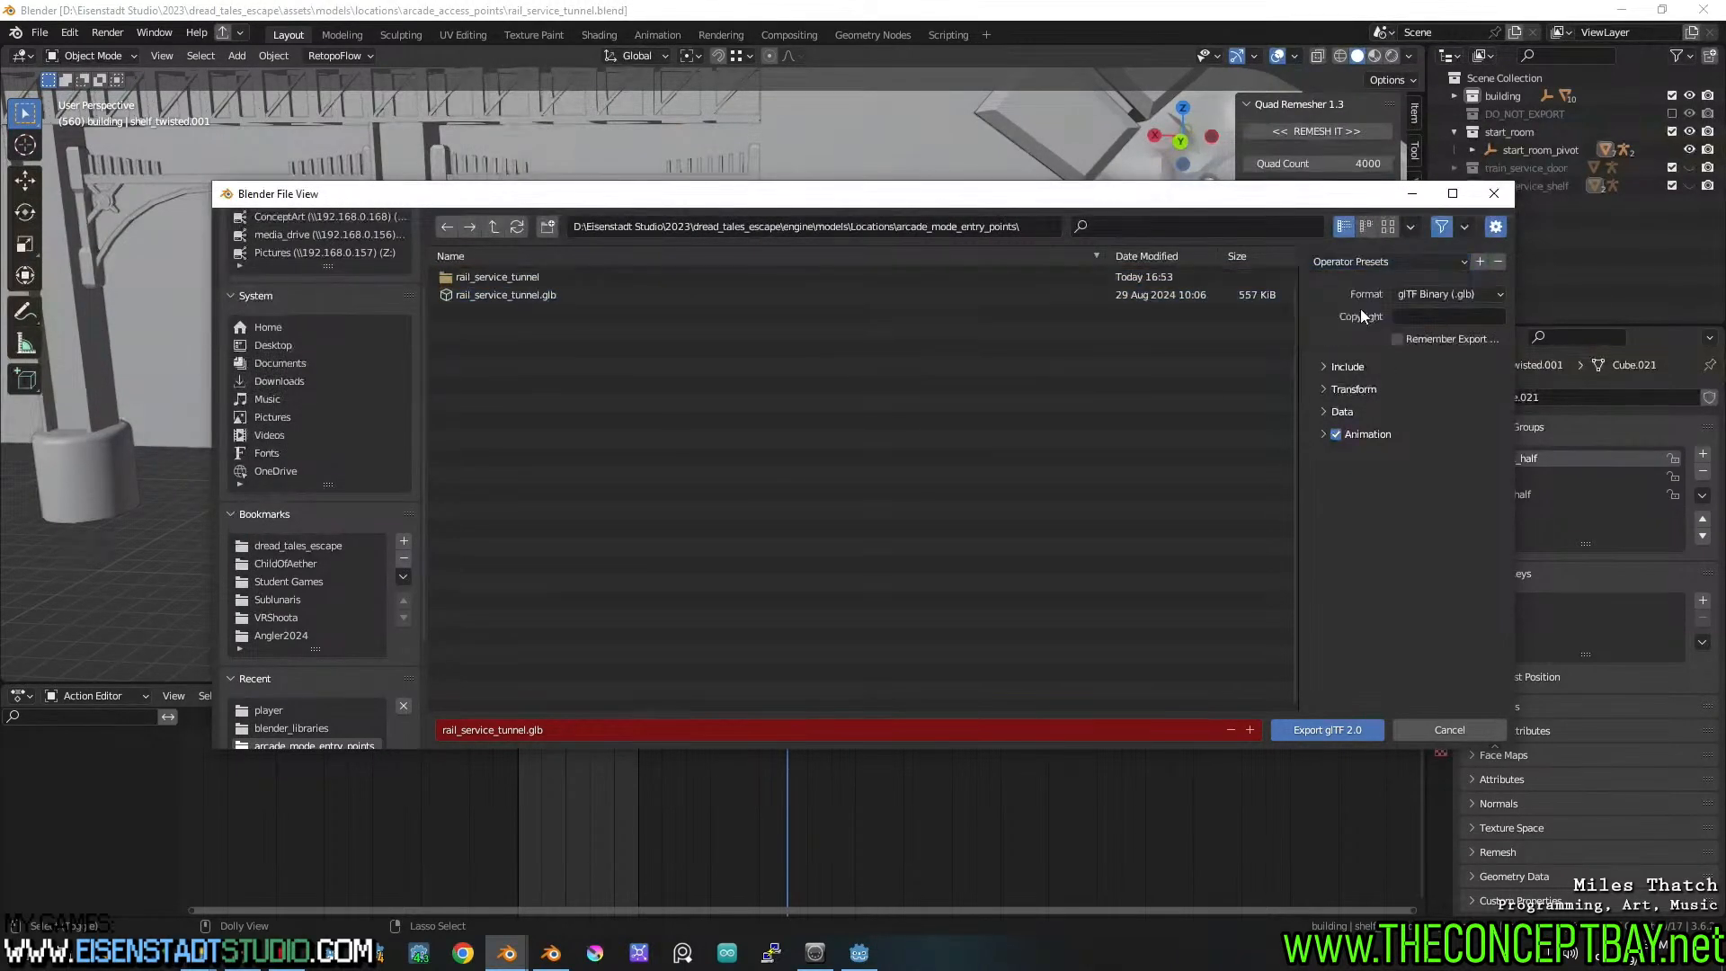
pyautogui.click(561, 294)
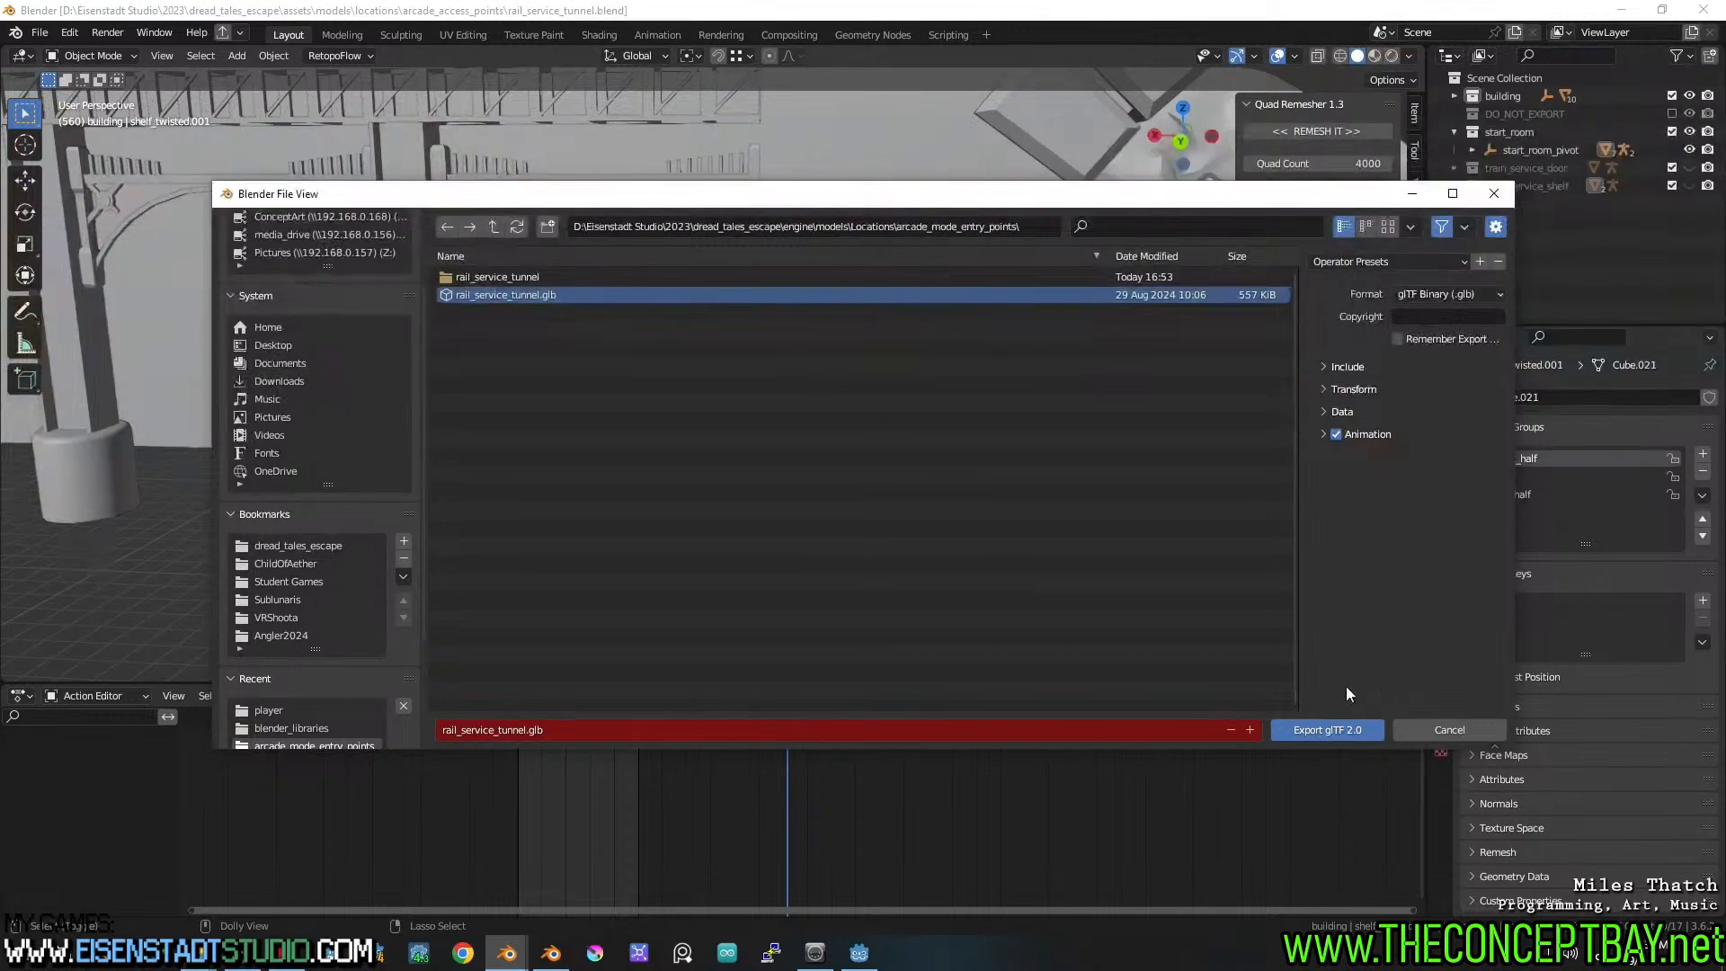
pyautogui.click(1322, 729)
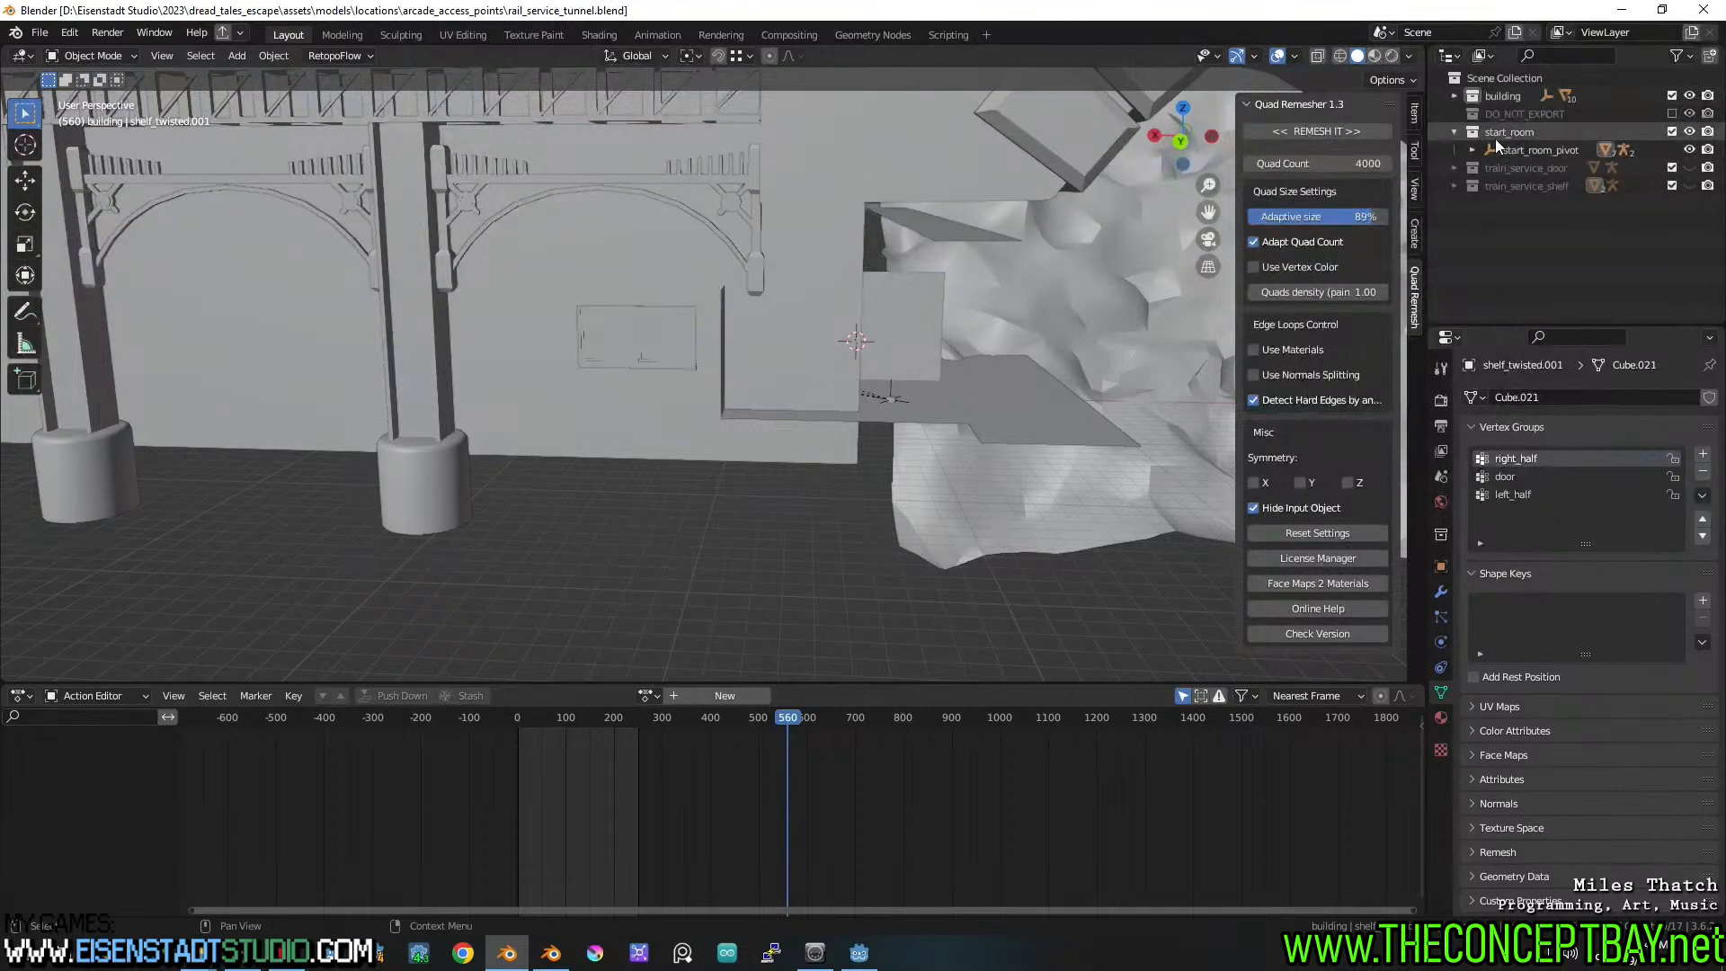
# Hide the building and start_room collections and show the train_service_door collection
pyautogui.click(1689, 95)
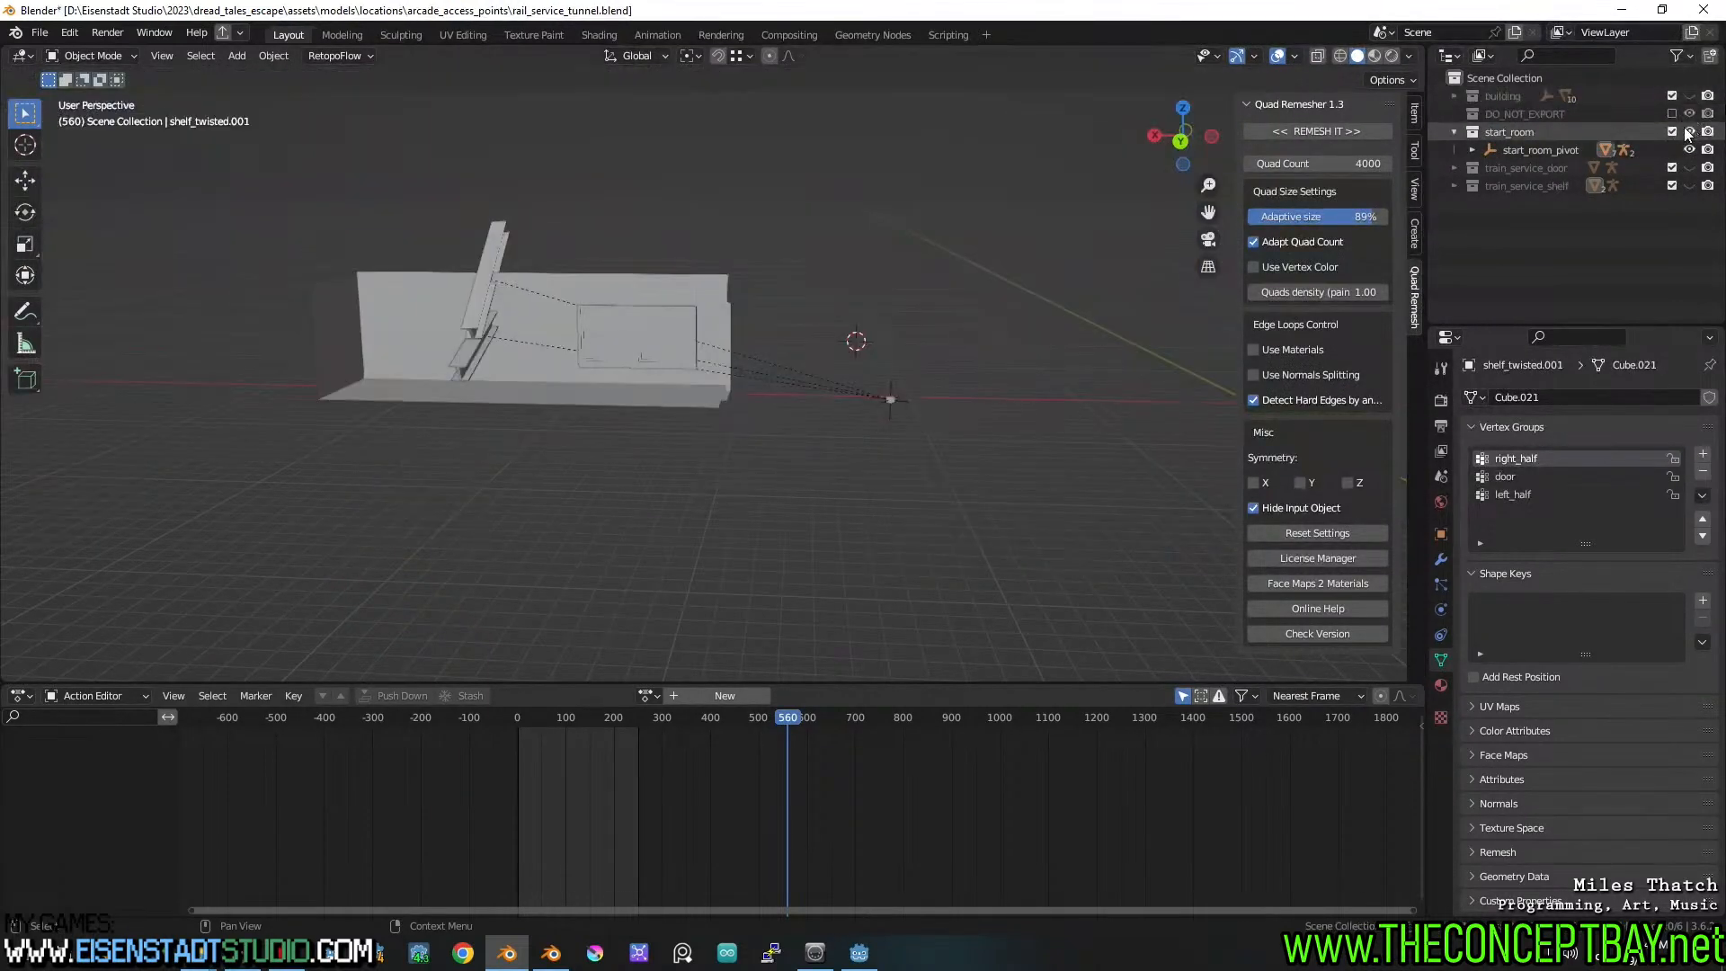
pyautogui.click(1689, 131)
pyautogui.click(1689, 167)
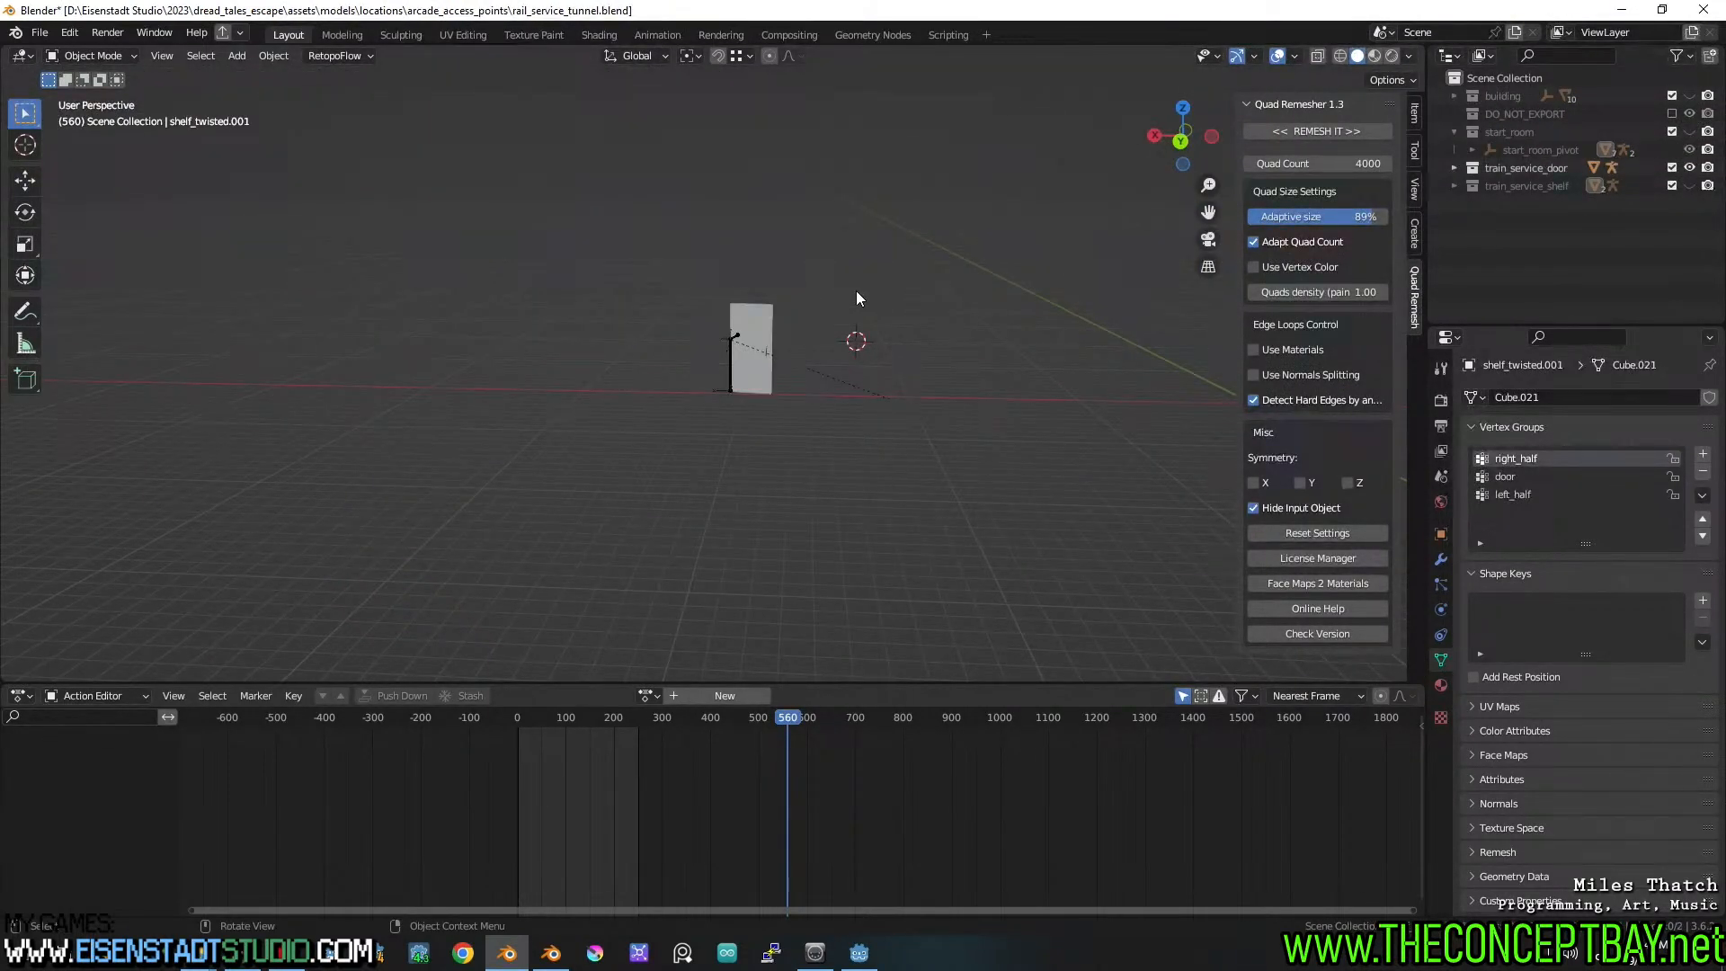
# Export the door as rail_service_tunnel_door.glb into the rail_service_tunnel folder using glTF 2.0
pyautogui.hotkey('ctrl', 'shift', 'r')
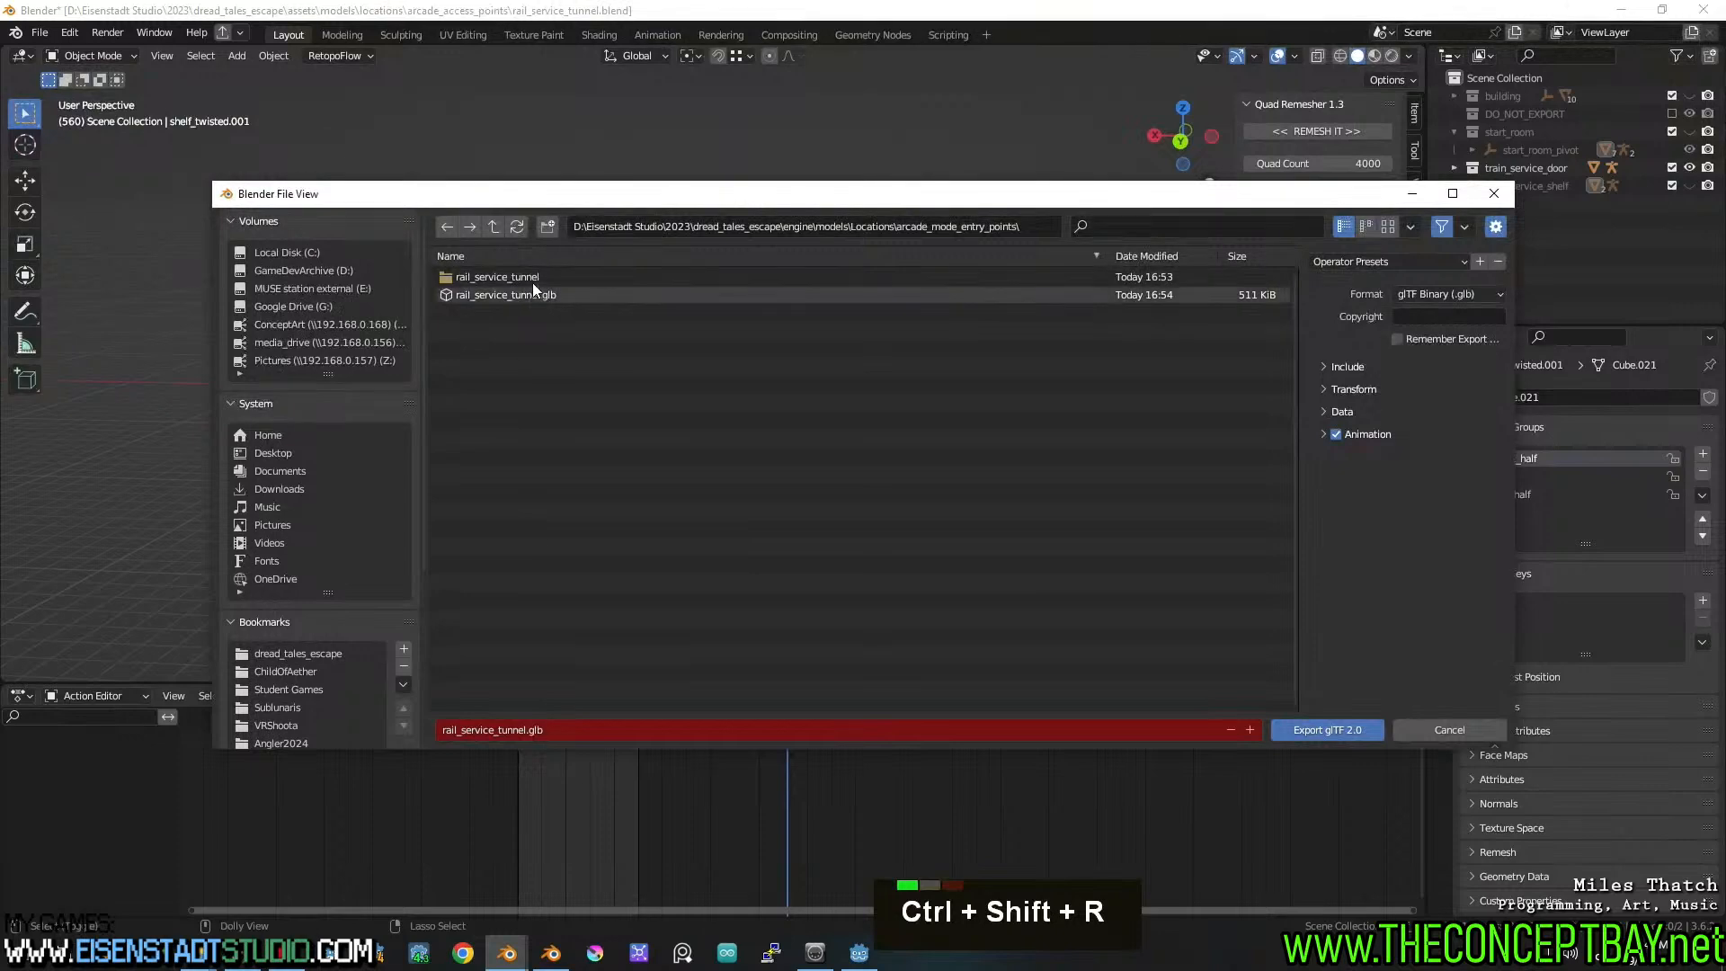
pyautogui.doubleClick(532, 282)
pyautogui.click(527, 730)
pyautogui.click(527, 730)
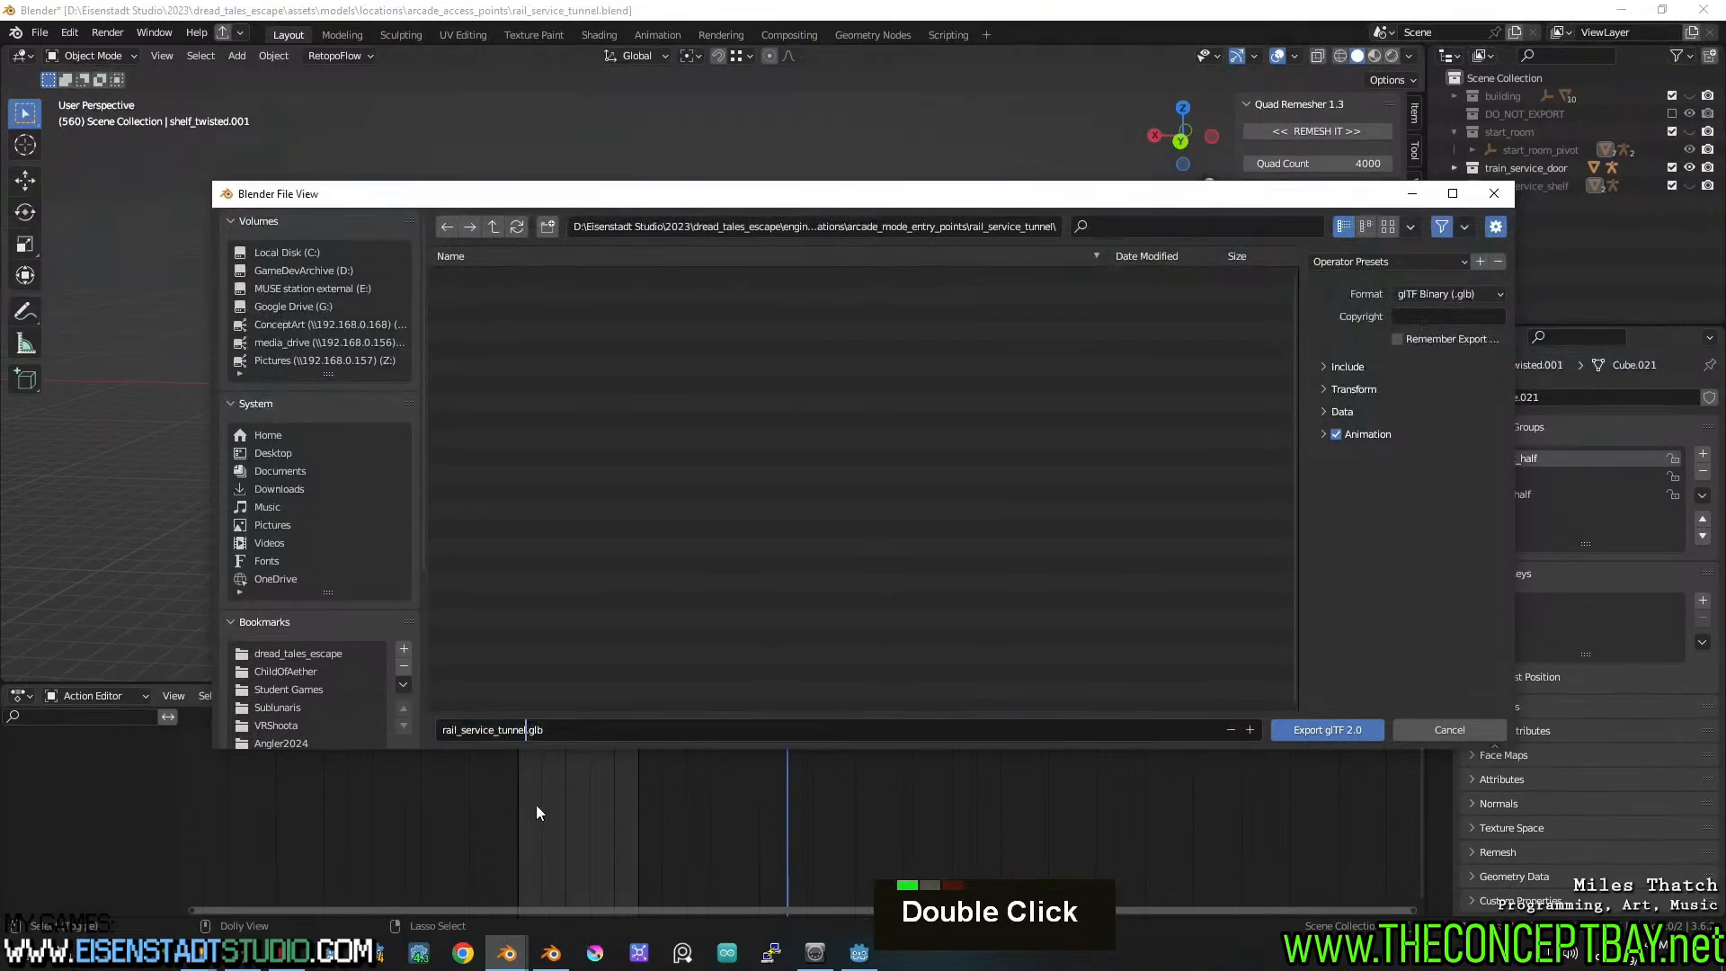
pyautogui.write('_door')
pyautogui.press('Return')
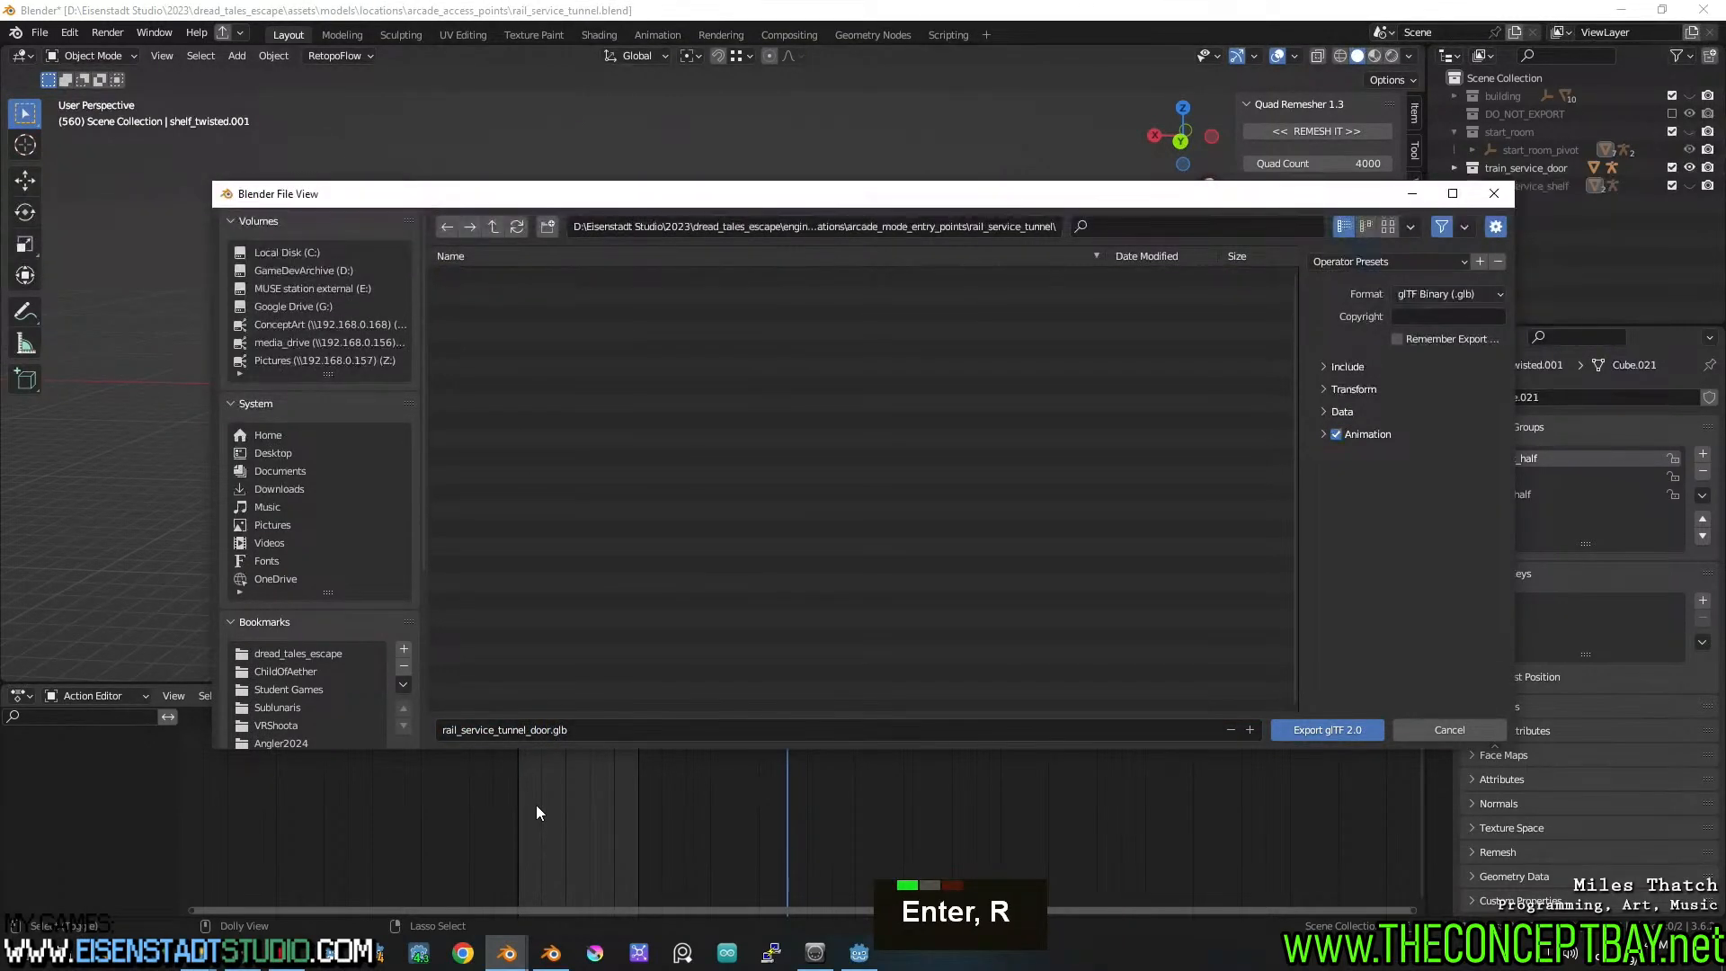
pyautogui.click(1294, 731)
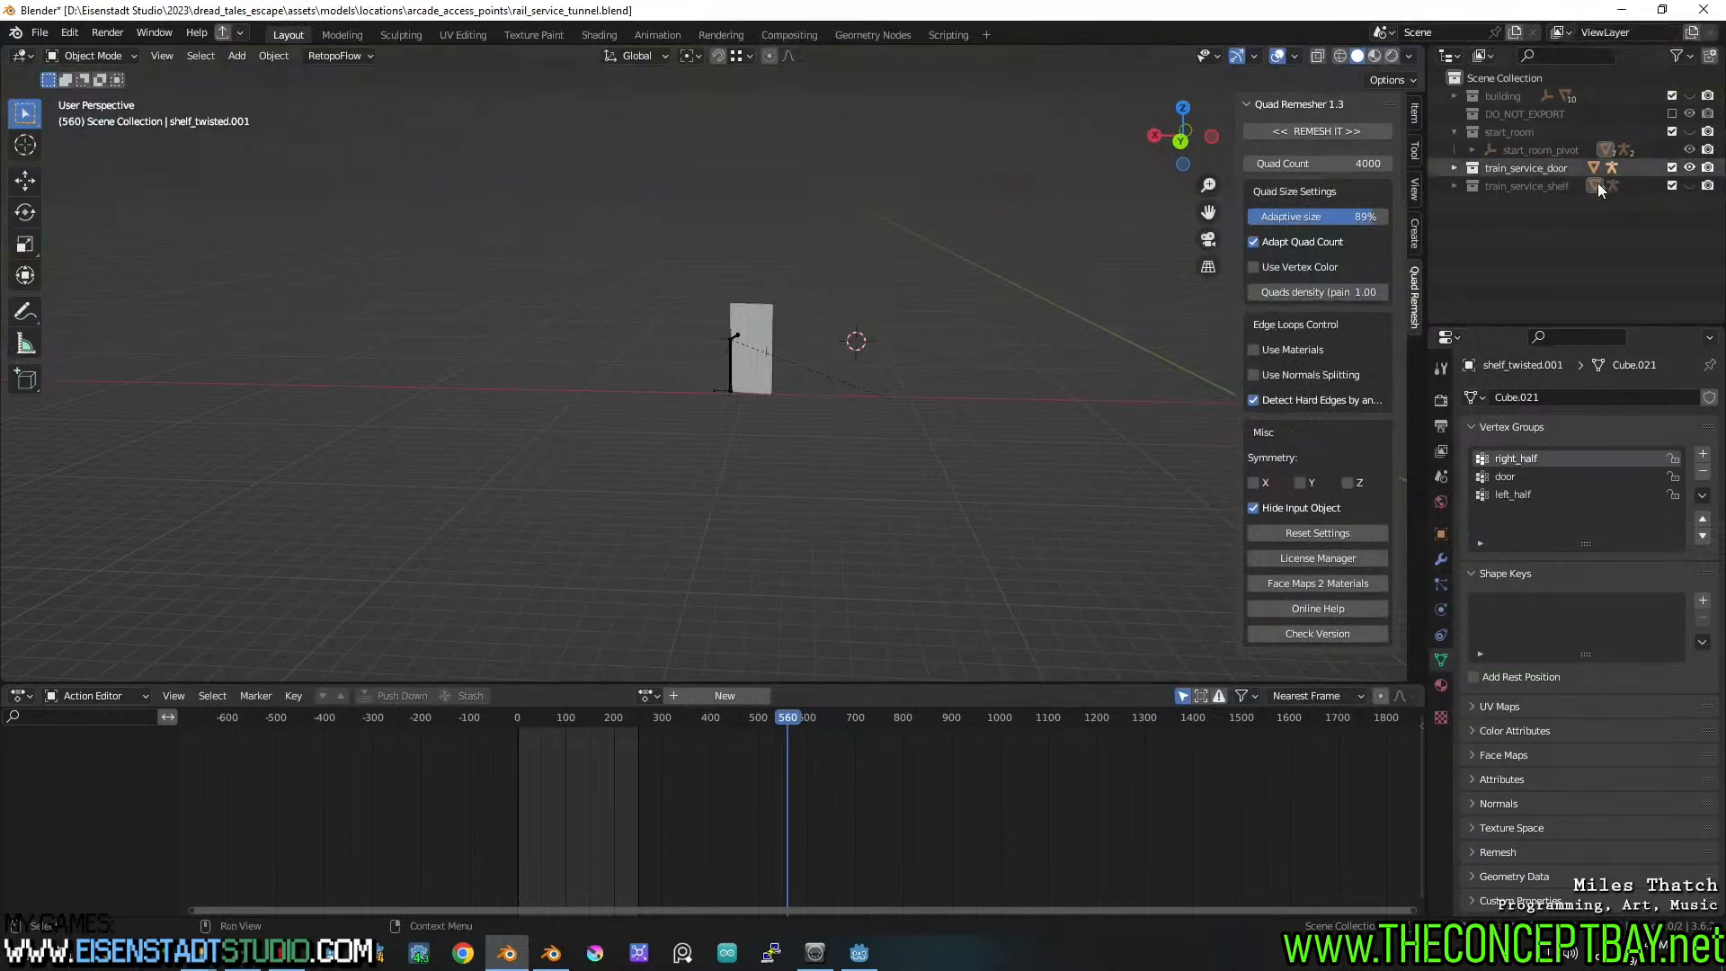
# Show train_service_shelf instead of train_service_door and export it as rail_service_tunnel_shelf.glb in the rail_service_tunnel folder
pyautogui.click(1689, 167)
pyautogui.click(1689, 186)
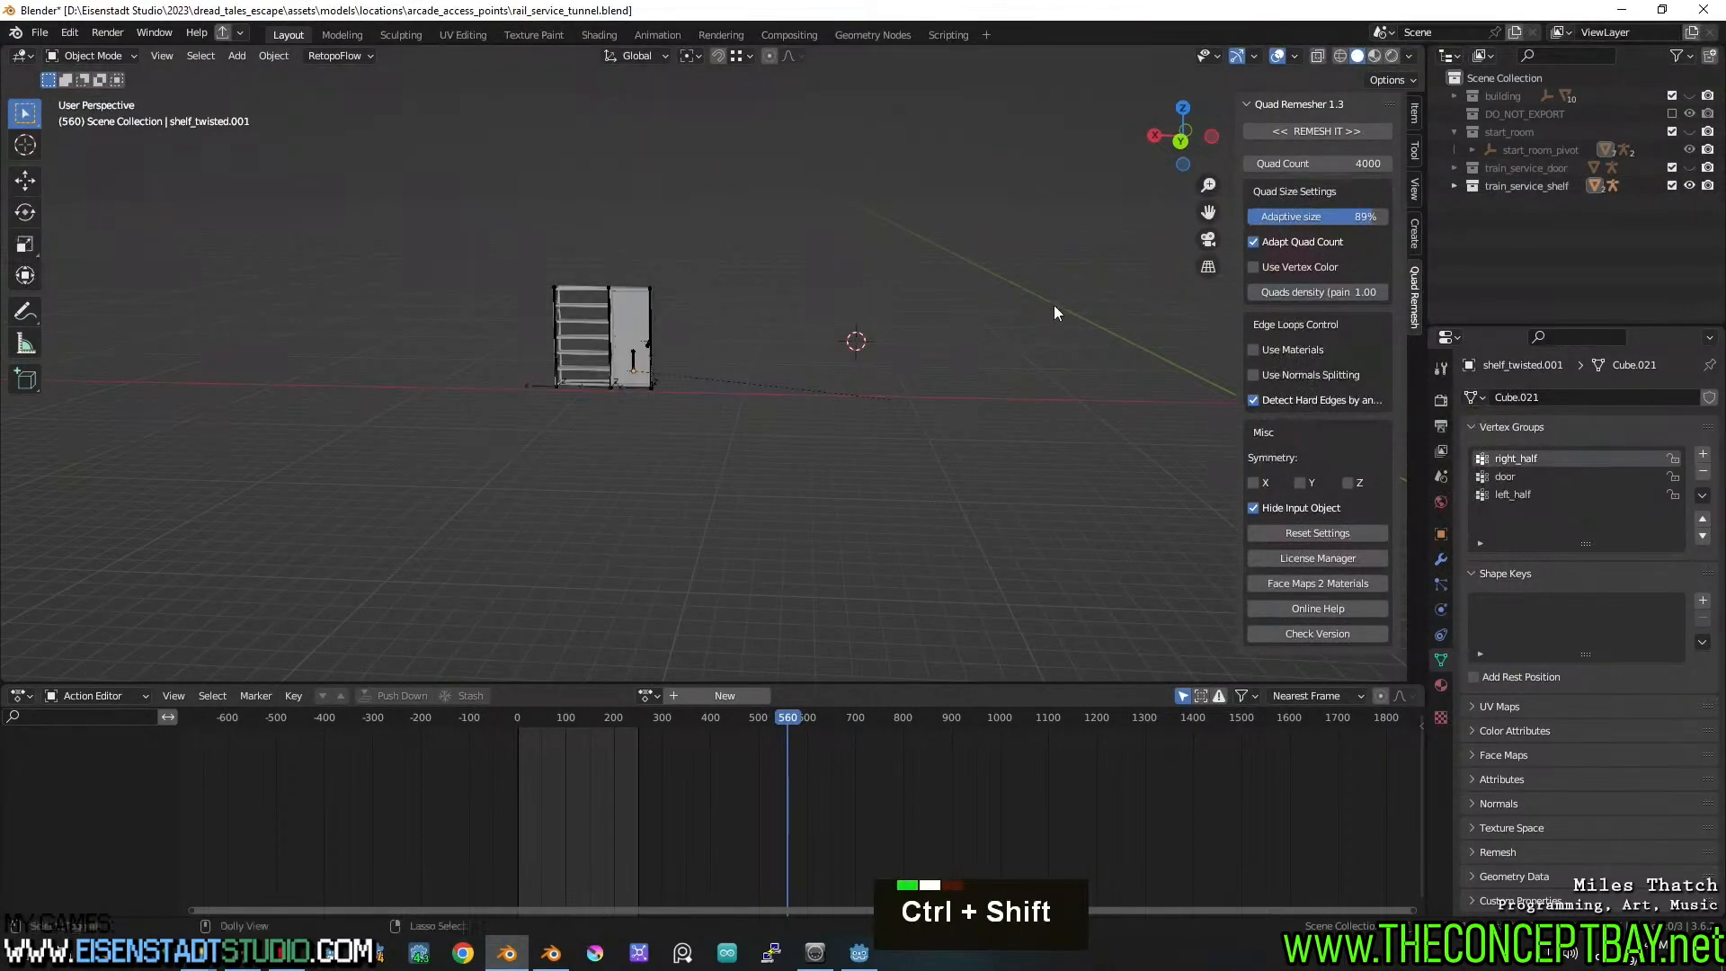
pyautogui.hotkey('ctrl', 'shift', 'e')
pyautogui.press('Escape')
pyautogui.hotkey('ctrl', 'shift', 'r')
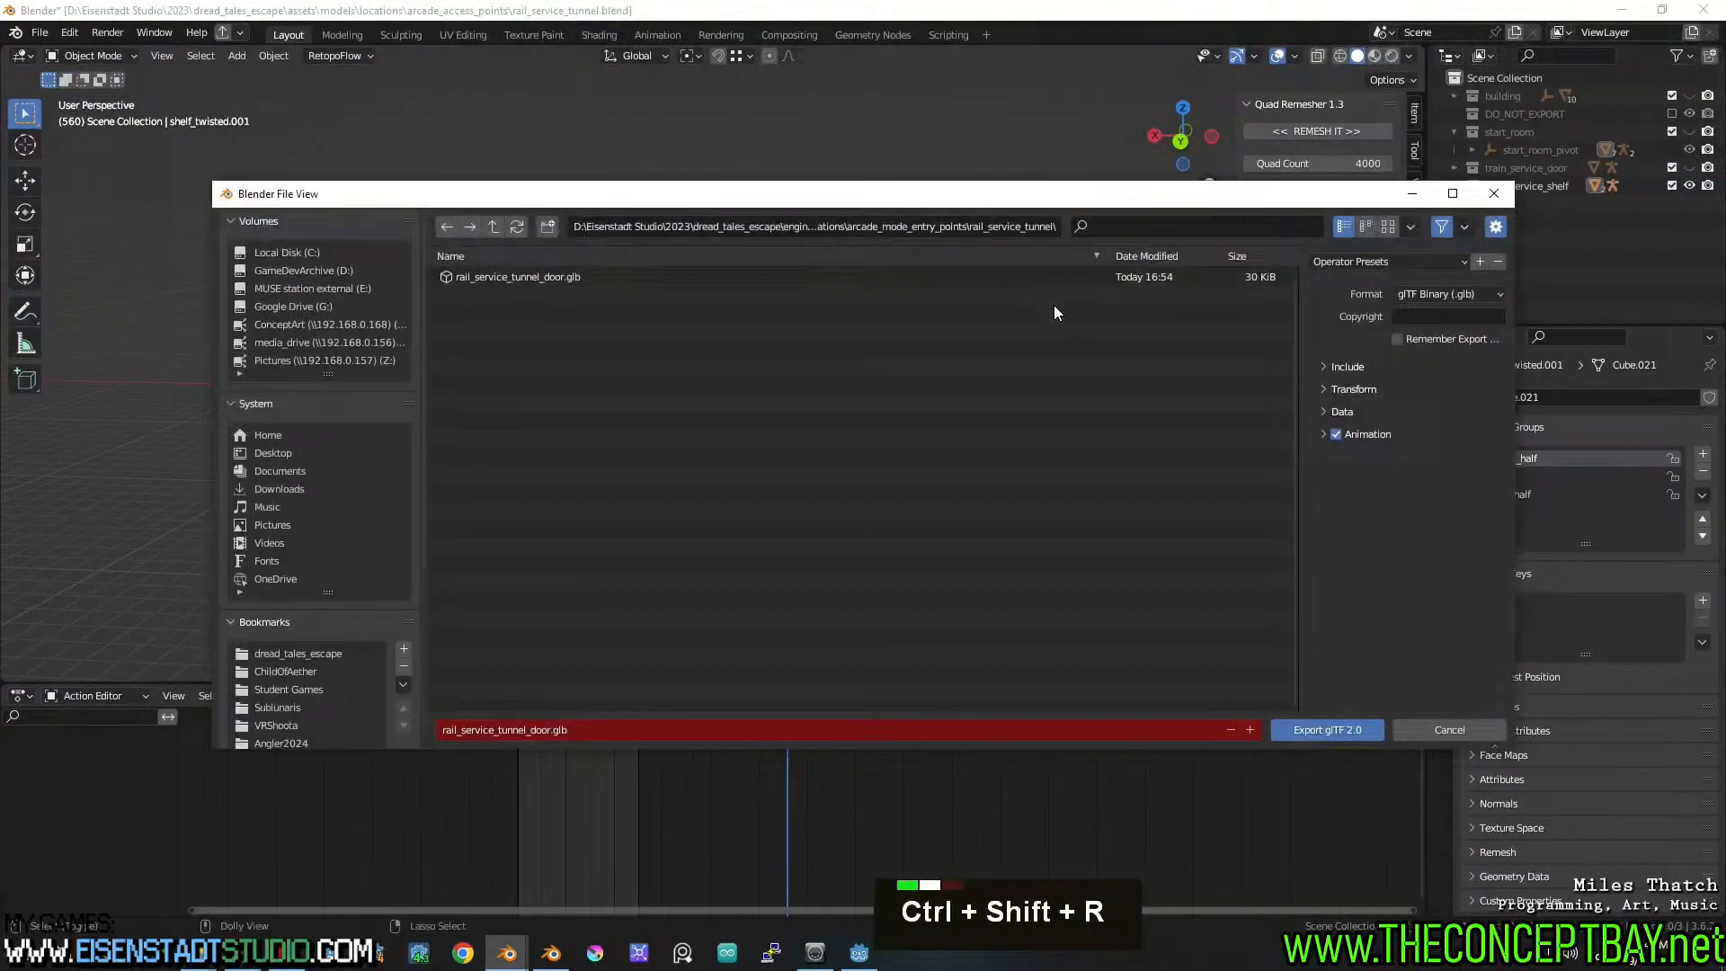
pyautogui.click(548, 737)
pyautogui.press('Right')
pyautogui.press('BackSpace')
pyautogui.press('BackSpace')
pyautogui.press('BackSpace')
pyautogui.press('BackSpace')
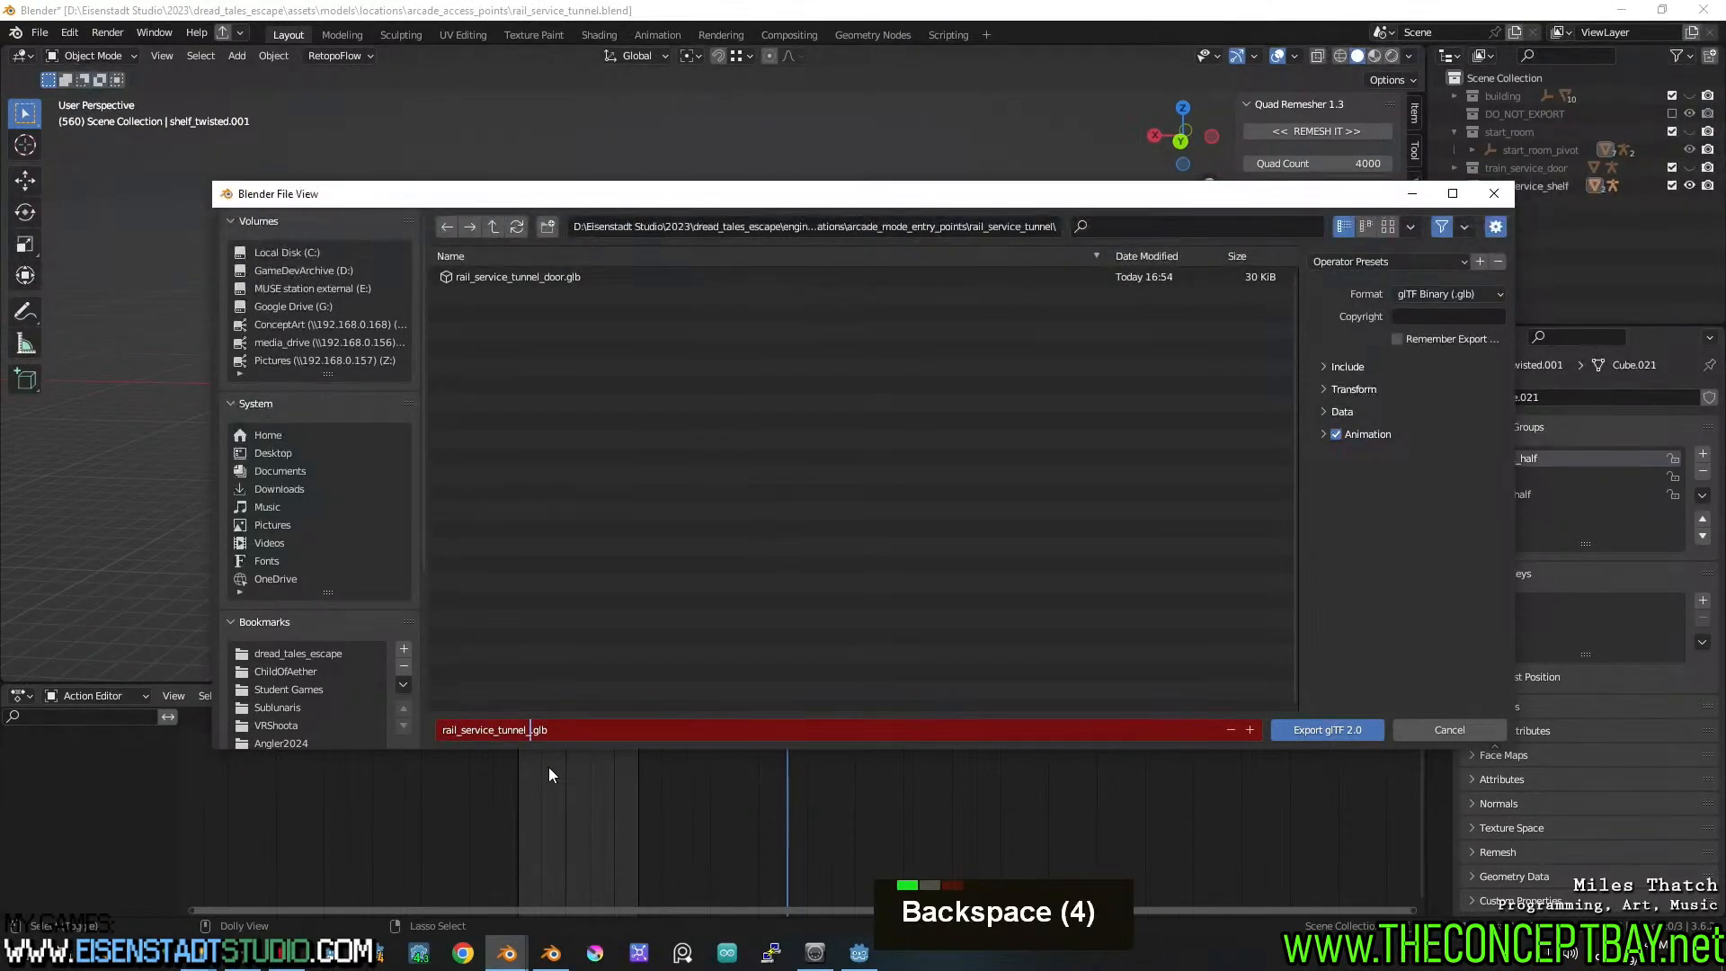
pyautogui.write('shelf')
pyautogui.press('Return')
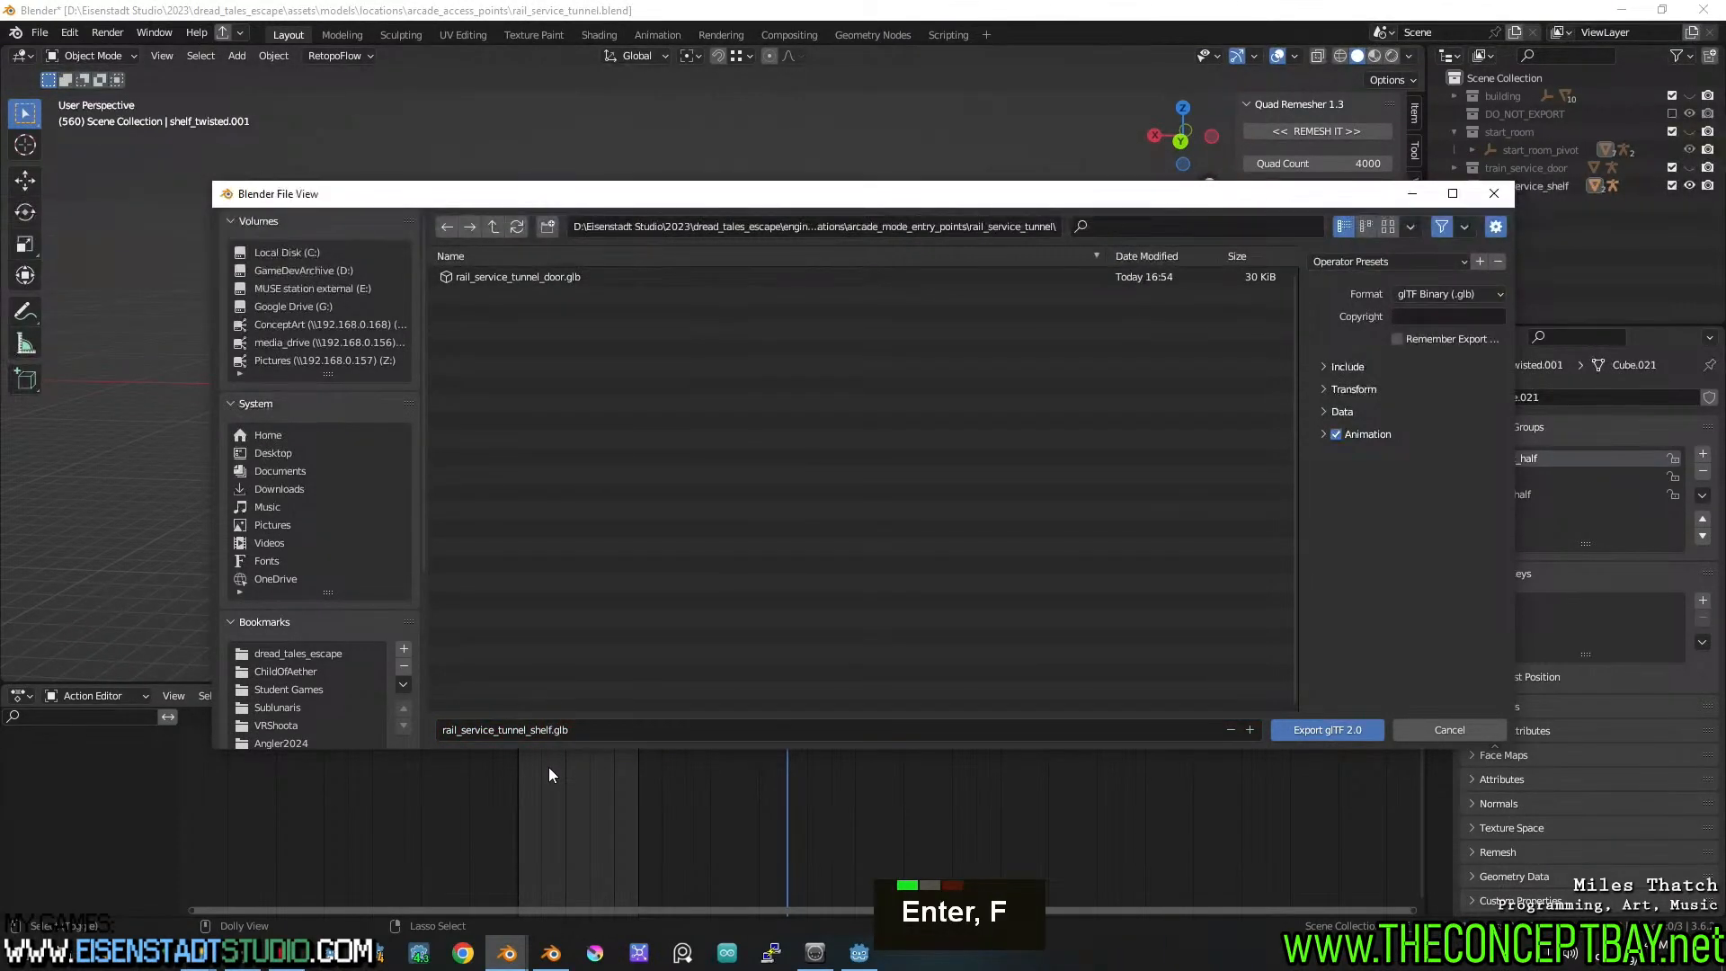
pyautogui.click(1325, 729)
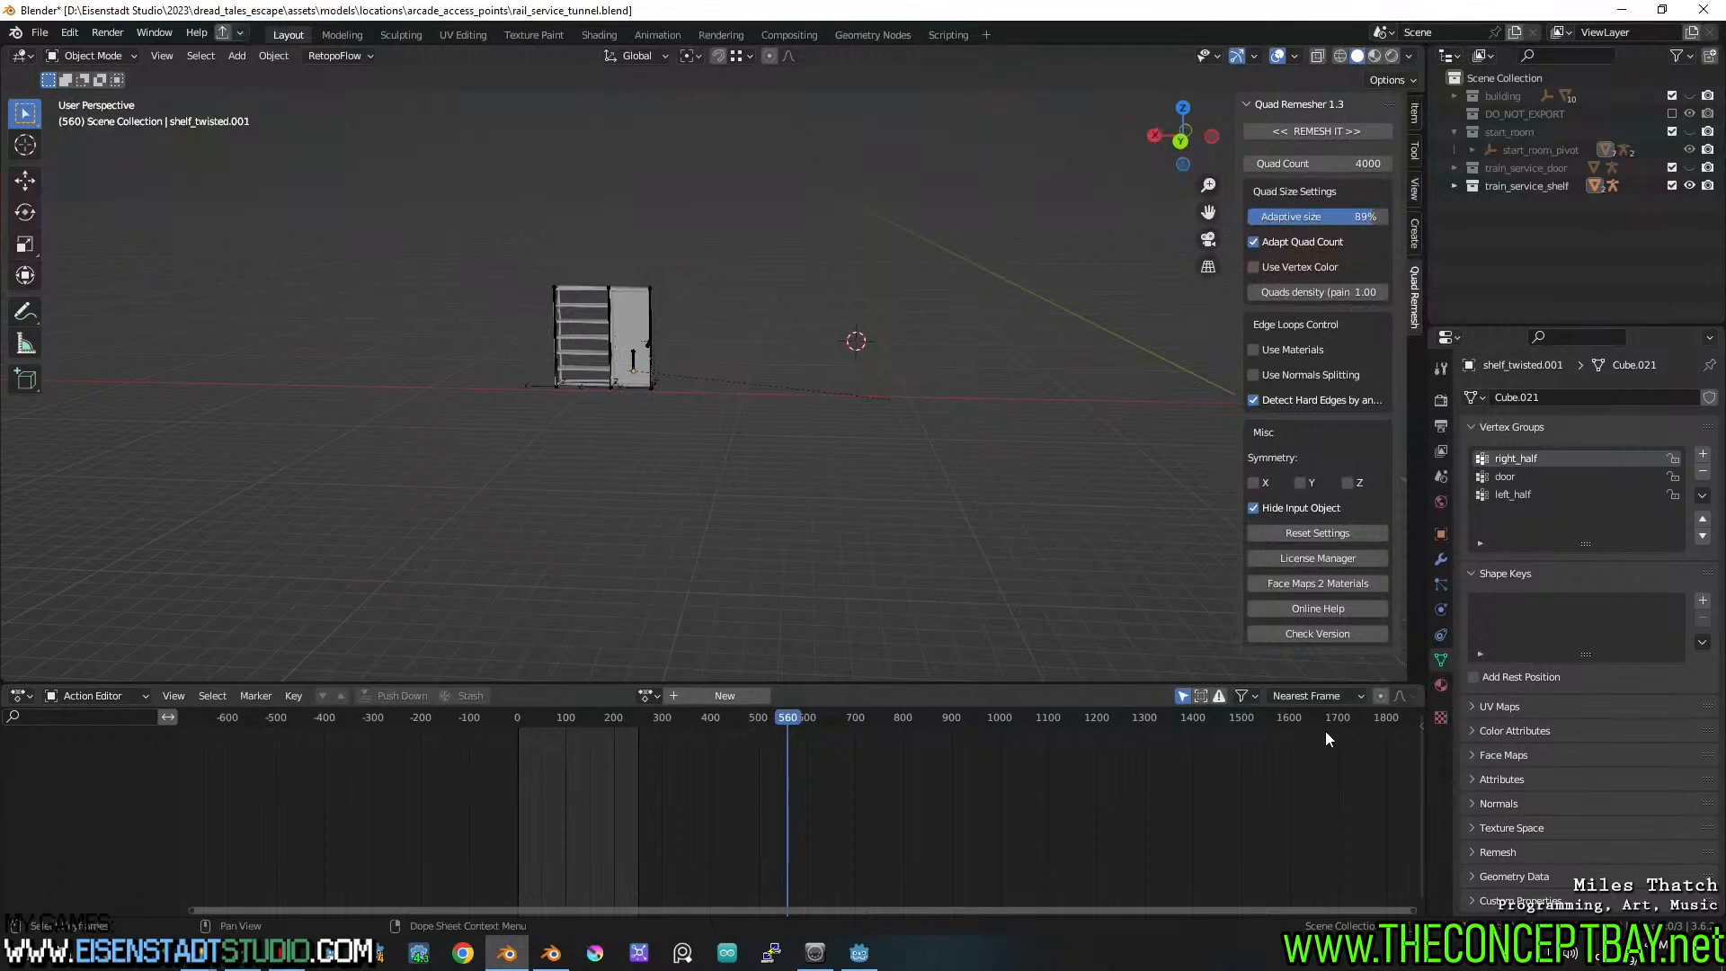
# Make the building, start_room, train_service_door and train_service_shelf collections visible again and save the file
pyautogui.click(1689, 186)
pyautogui.click(1689, 186)
pyautogui.click(1689, 168)
pyautogui.moveTo(1689, 132); pyautogui.dragTo(1689, 96)
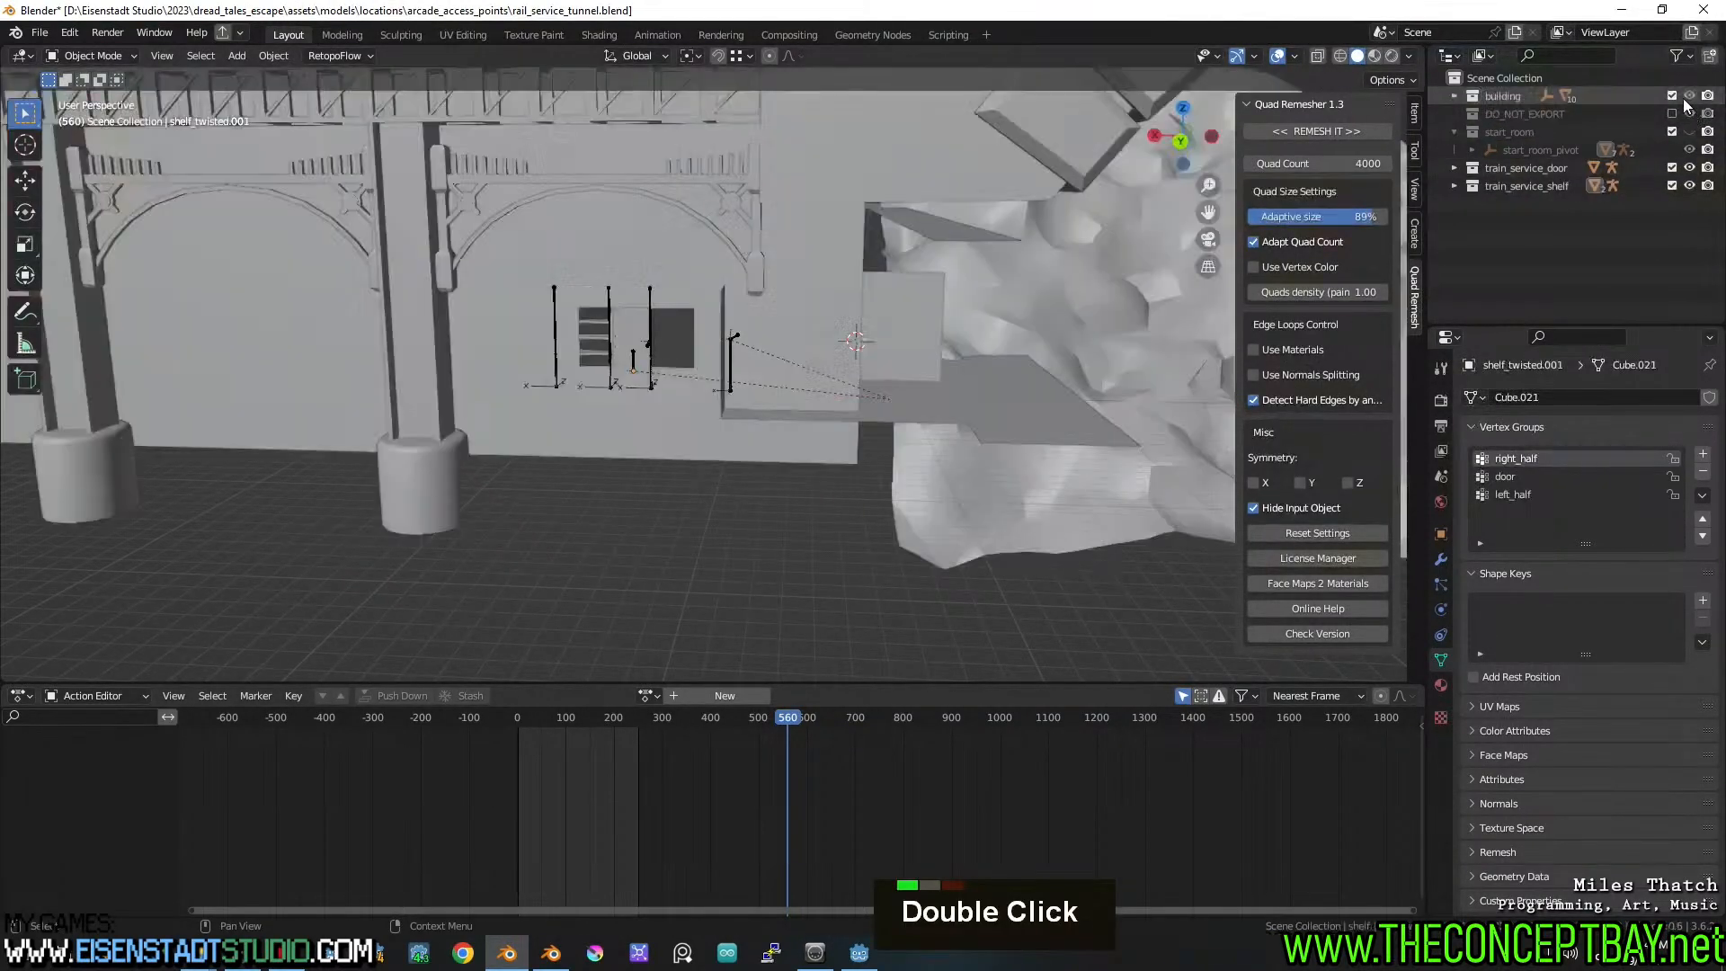
pyautogui.hotkey('ctrl', 's')
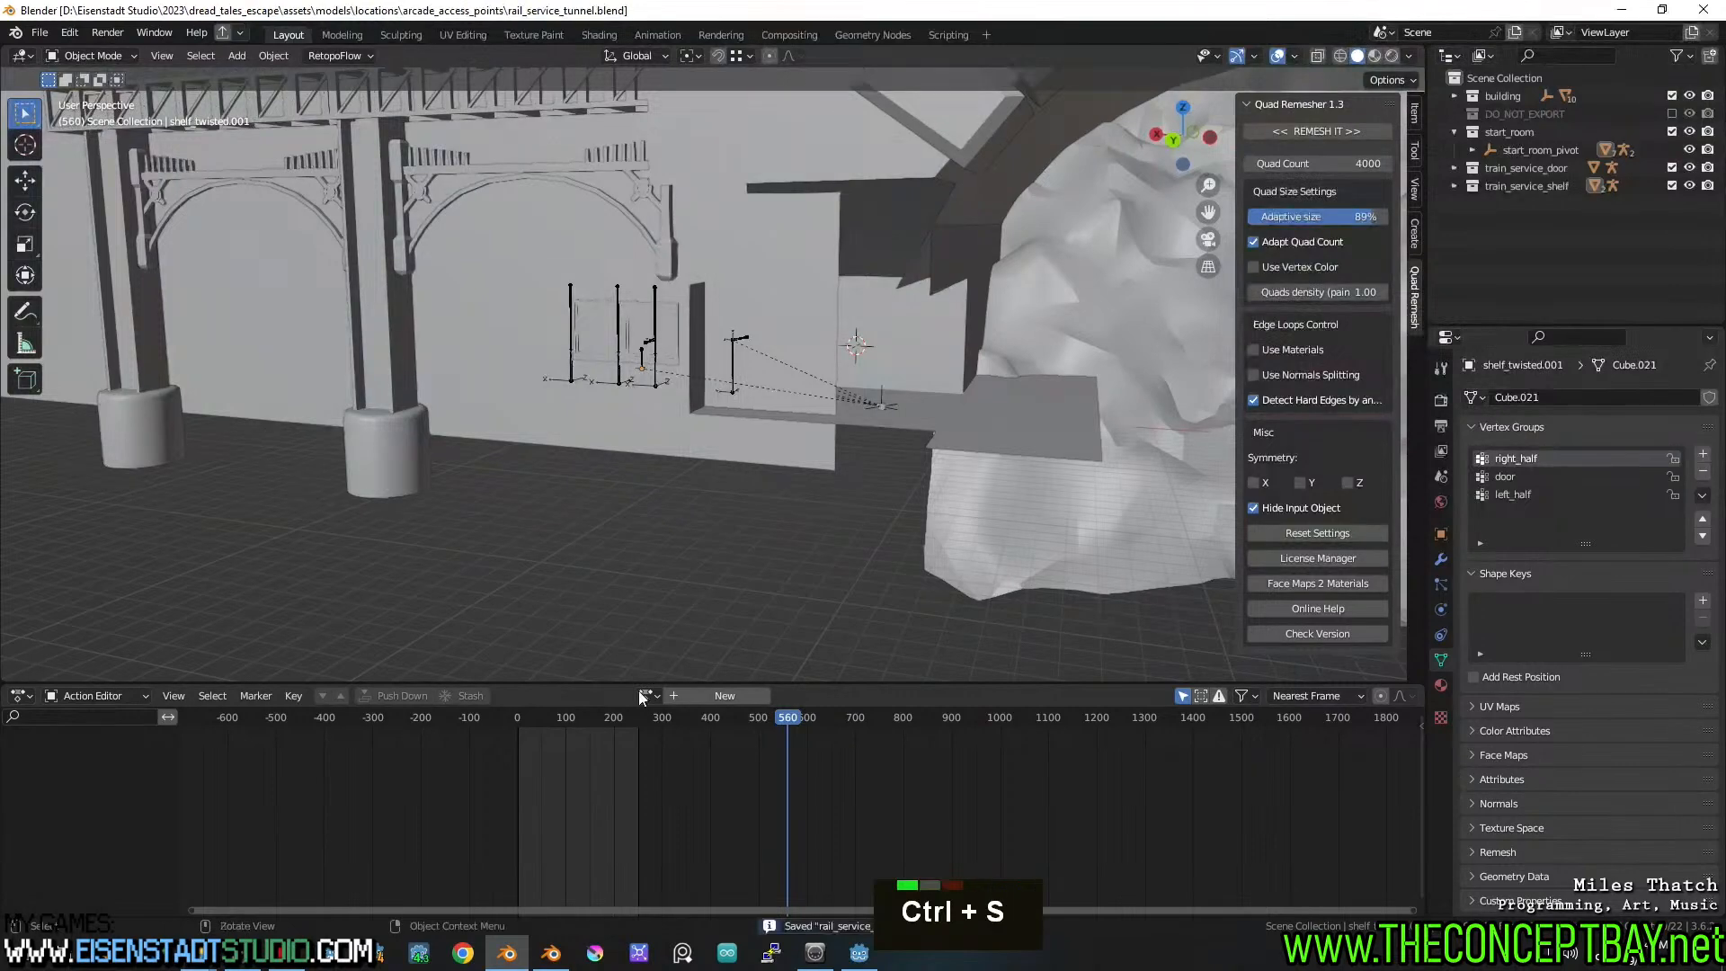
# Switch to Godot and inspect the rail service tunnel building and its interior in the arcade_mode scene
pyautogui.click(852, 957)
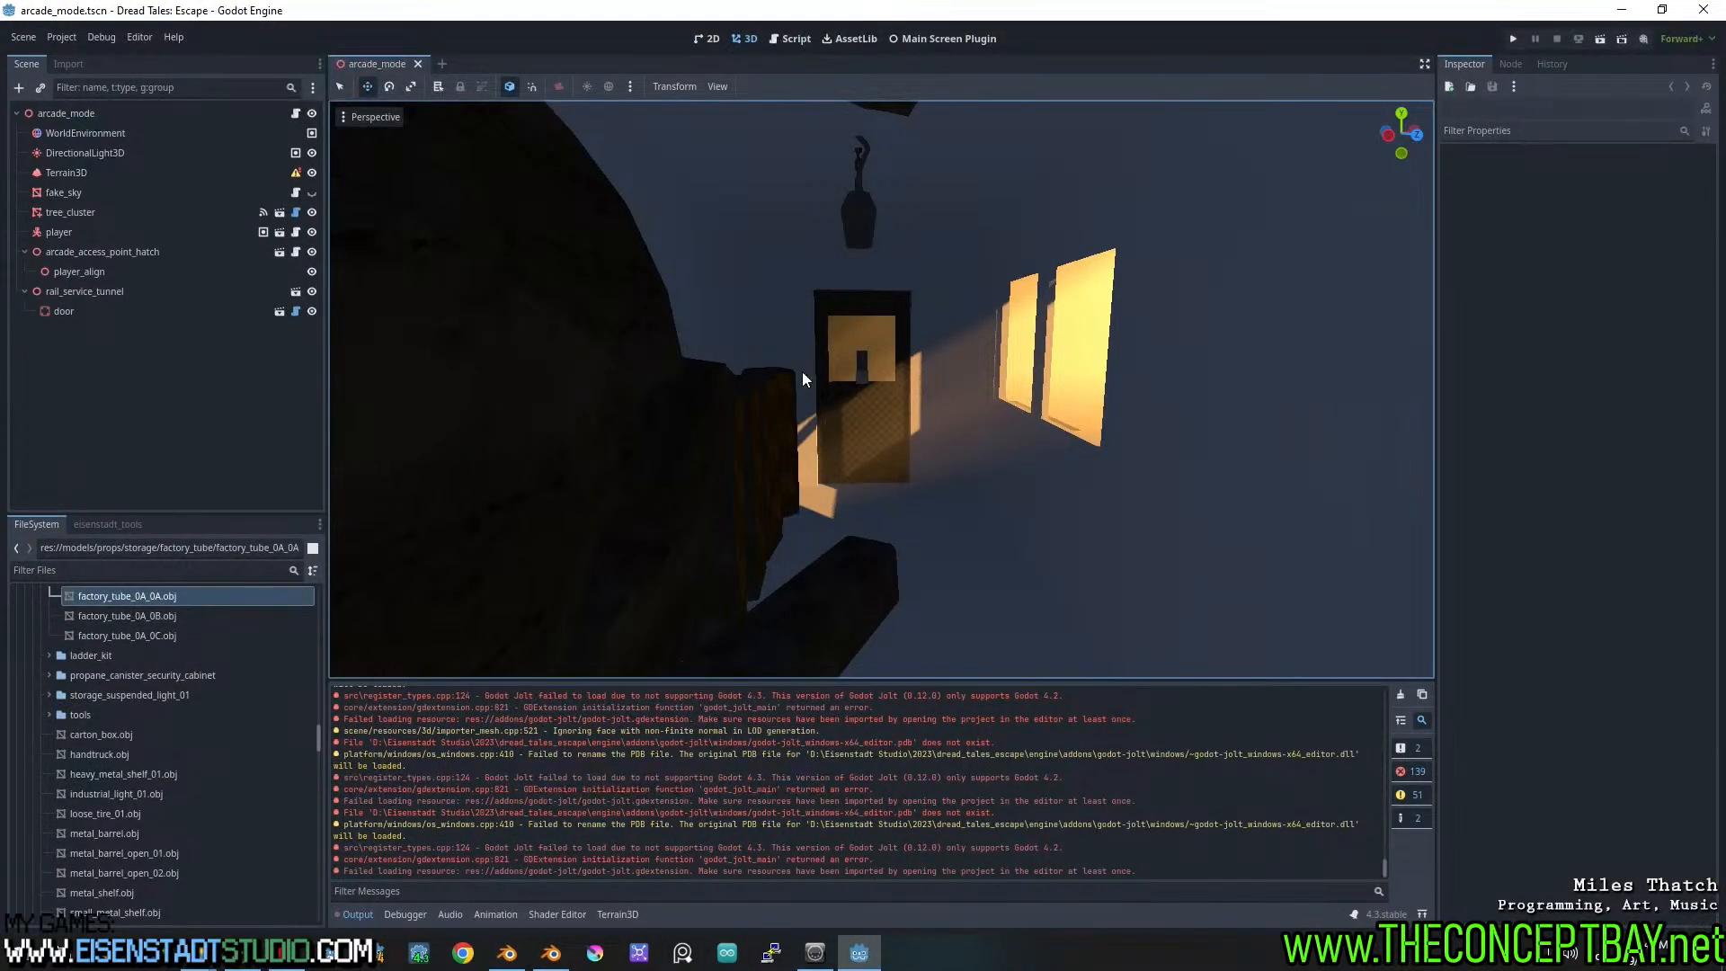
pyautogui.scroll(-6, 802, 370)
pyautogui.moveTo(1010, 370); pyautogui.dragTo(832, 378, button='middle')
pyautogui.press('h')
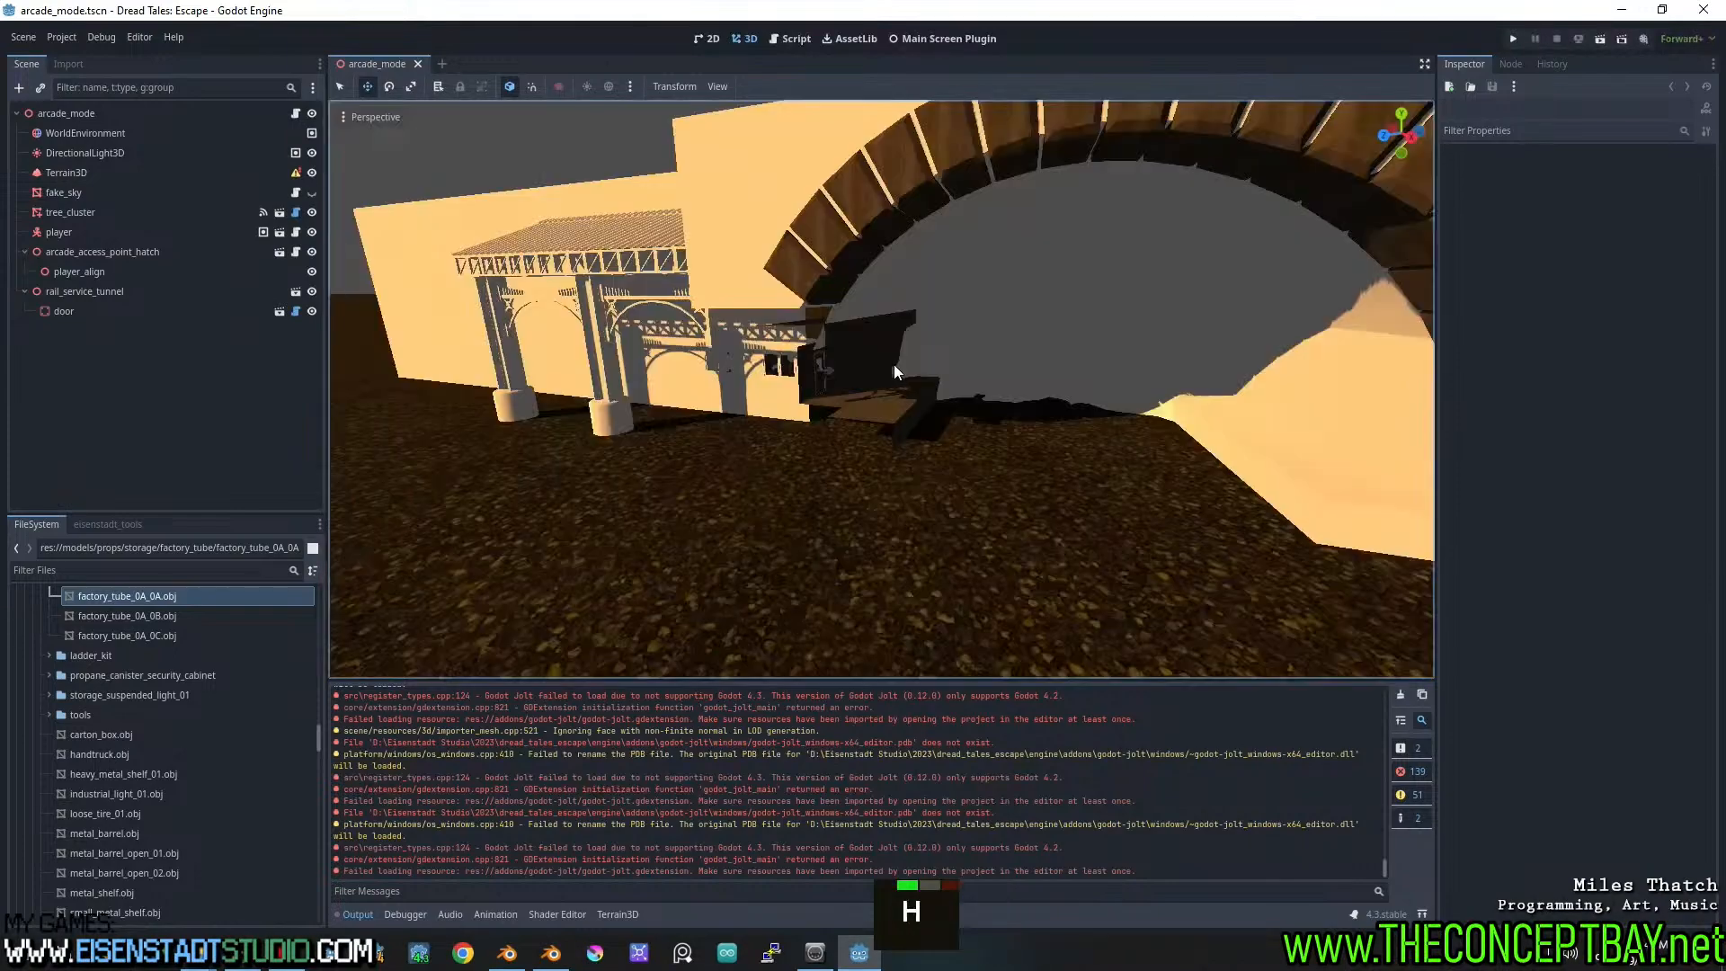
pyautogui.press('w')
pyautogui.moveTo(893, 364)
pyautogui.mouseDown(button='right')
pyautogui.moveTo(809, 364)
pyautogui.moveTo(927, 368)
pyautogui.mouseUp(button='right')
pyautogui.scroll(5, 894, 364)
pyautogui.scroll(4, 894, 364)
pyautogui.press('w')
pyautogui.moveTo(908, 385); pyautogui.dragTo(1403, 387, button='right')
pyautogui.press('a')
pyautogui.press('w')
pyautogui.press('a')
pyautogui.press('s')
pyautogui.press('d')
pyautogui.press('w')
pyautogui.press('a')
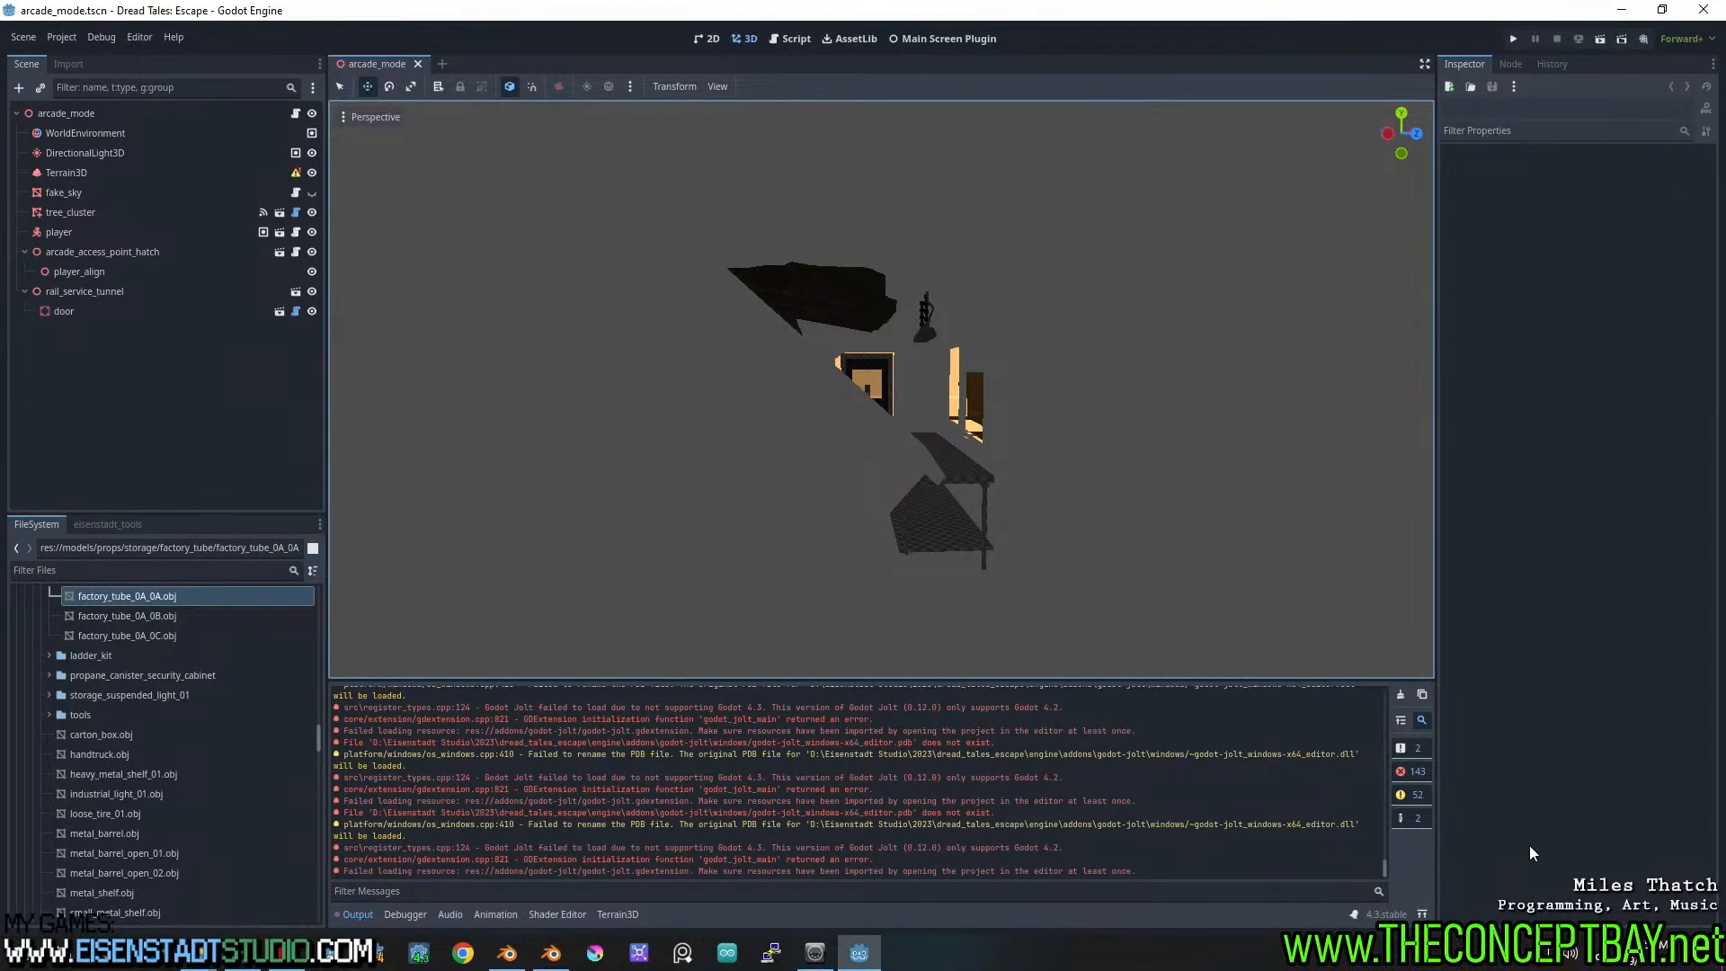
# Delete the door node under rail_service_tunnel from the arcade_mode scene
pyautogui.press('d')
pyautogui.moveTo(1049, 549); pyautogui.dragTo(1022, 487, button='right')
pyautogui.press('w')
pyautogui.press('a')
pyautogui.press('d')
pyautogui.press('s')
pyautogui.press('d')
pyautogui.press('w')
pyautogui.press('d')
pyautogui.press('w')
pyautogui.press('s')
pyautogui.press('w')
pyautogui.press('d')
pyautogui.press('s')
pyautogui.press('d')
pyautogui.press('a')
pyautogui.press('s')
pyautogui.click(877, 409)
pyautogui.press('Delete')
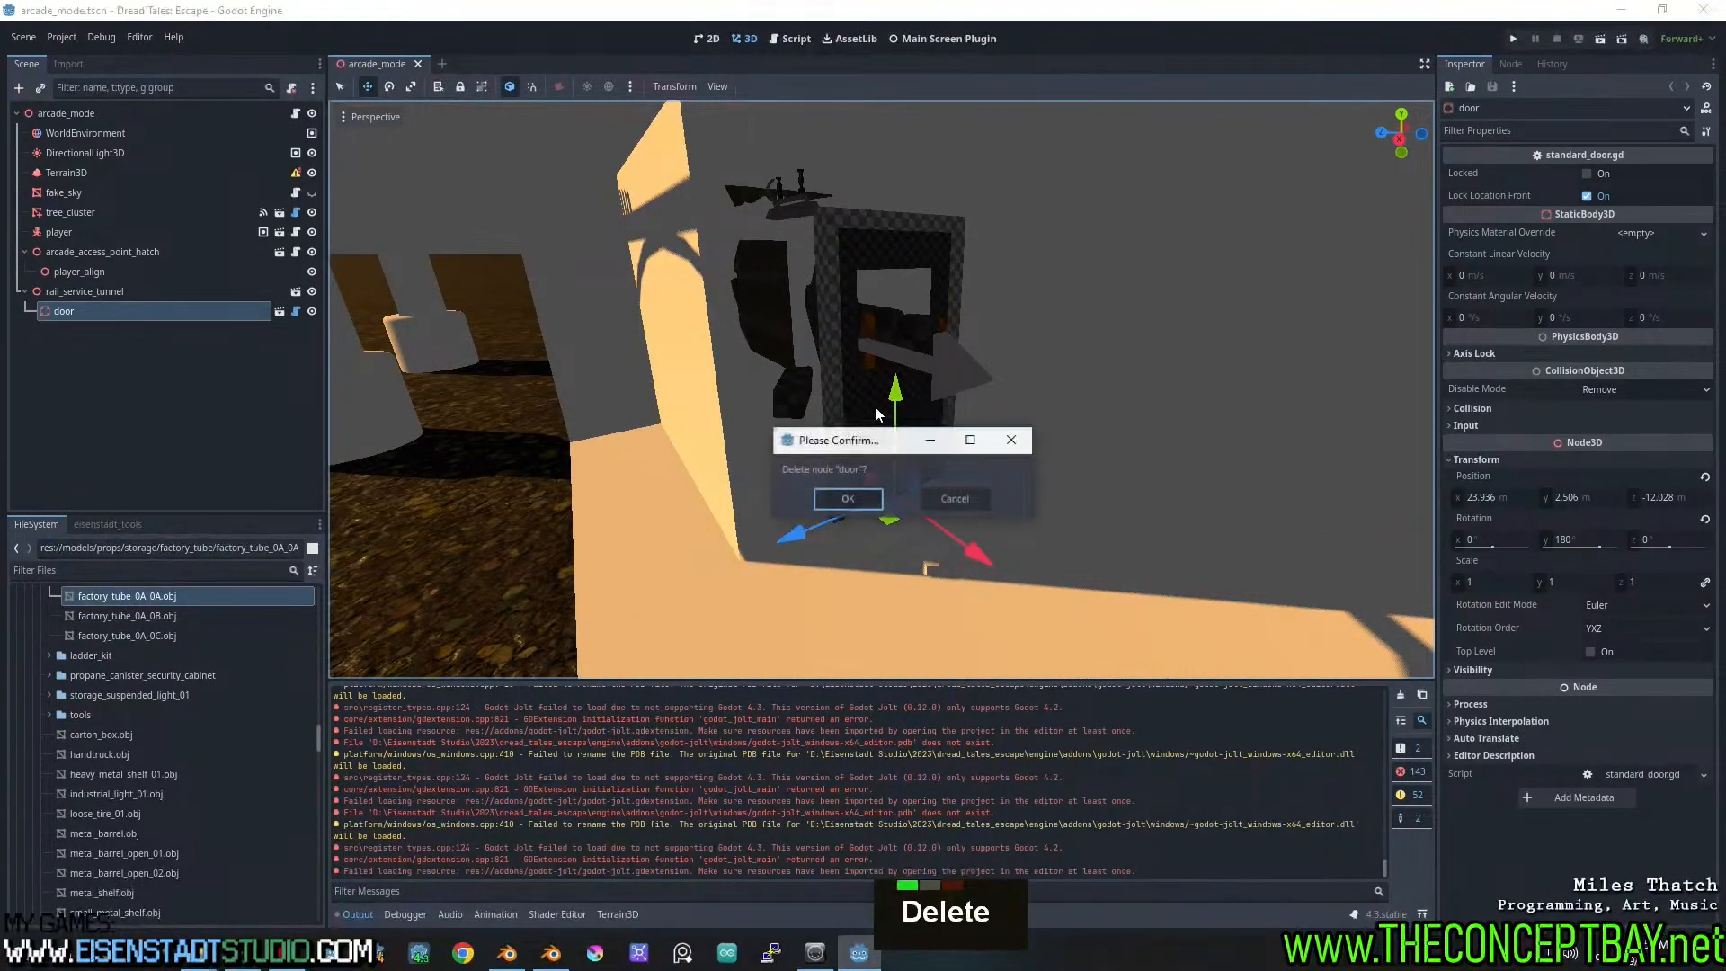
pyautogui.press('Return')
# Open the rail_service_tunnel scene for editing, collapse its nested building model and select the root node
pyautogui.click(296, 291)
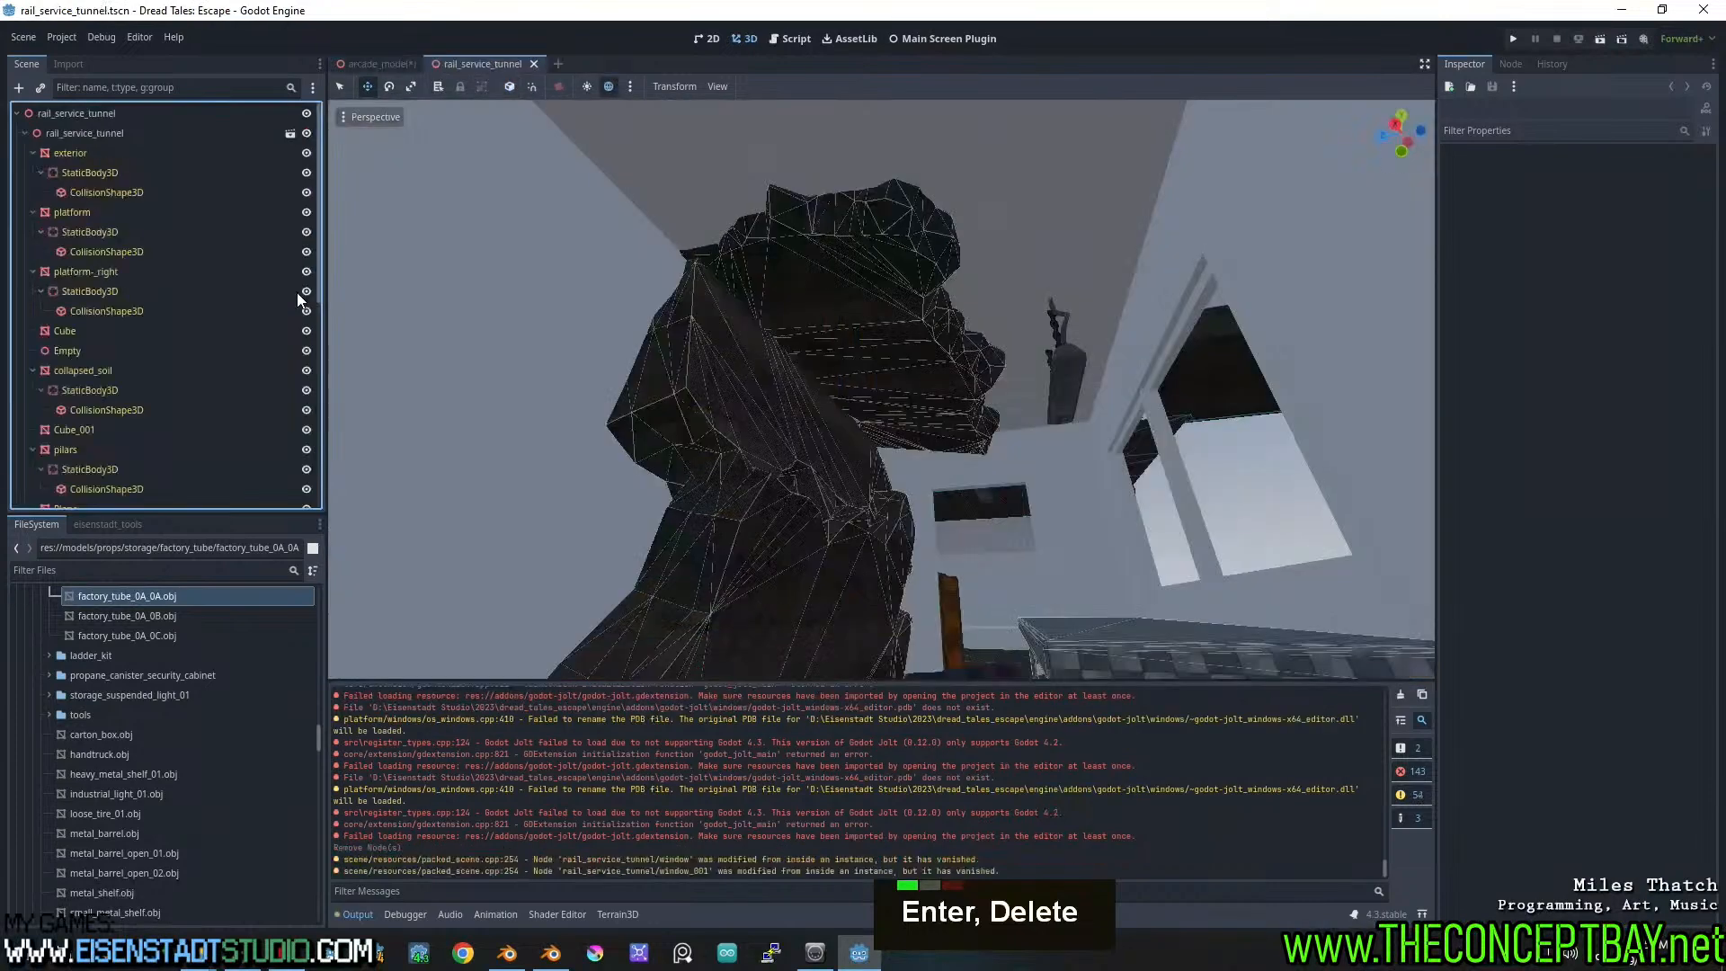
pyautogui.doubleClick(24, 134)
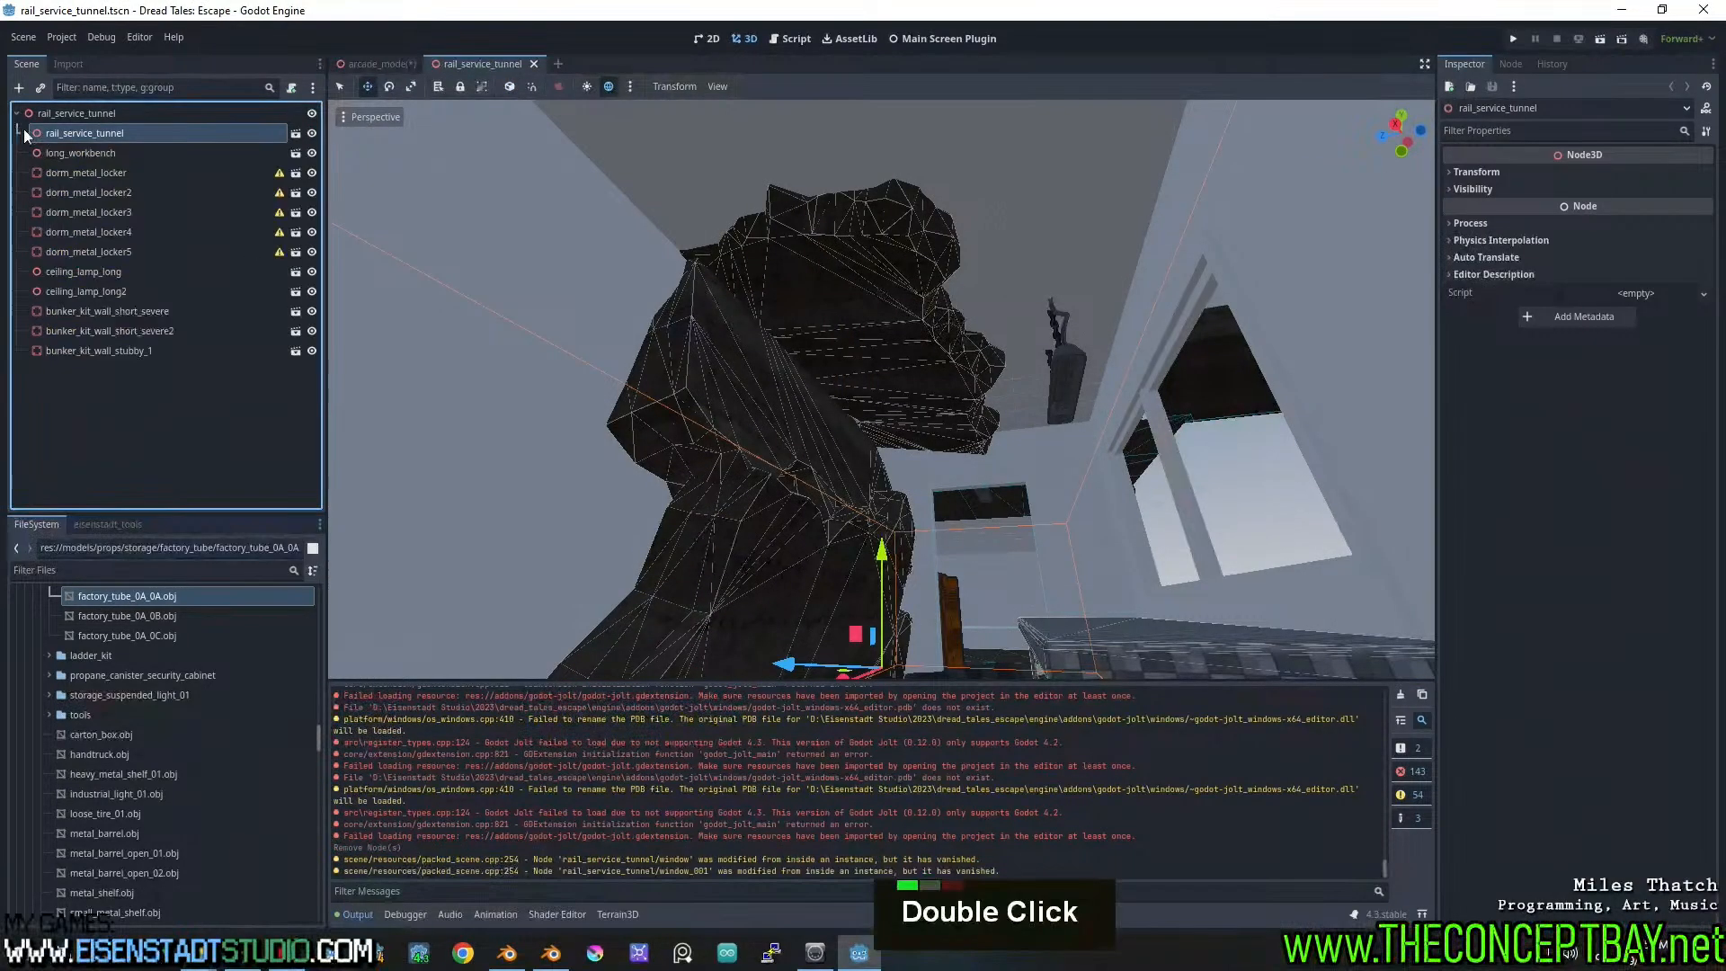
pyautogui.click(81, 117)
pyautogui.moveTo(805, 478); pyautogui.dragTo(998, 490, button='middle')
pyautogui.scroll(2, 998, 490)
pyautogui.moveTo(998, 490); pyautogui.dragTo(943, 512, button='middle')
pyautogui.scroll(2, 943, 511)
# Collapse the props, custom and bunker_kit folders in the project files and expand models/Locations/arcade_mode_entry_points
pyautogui.scroll(4, 13, 737)
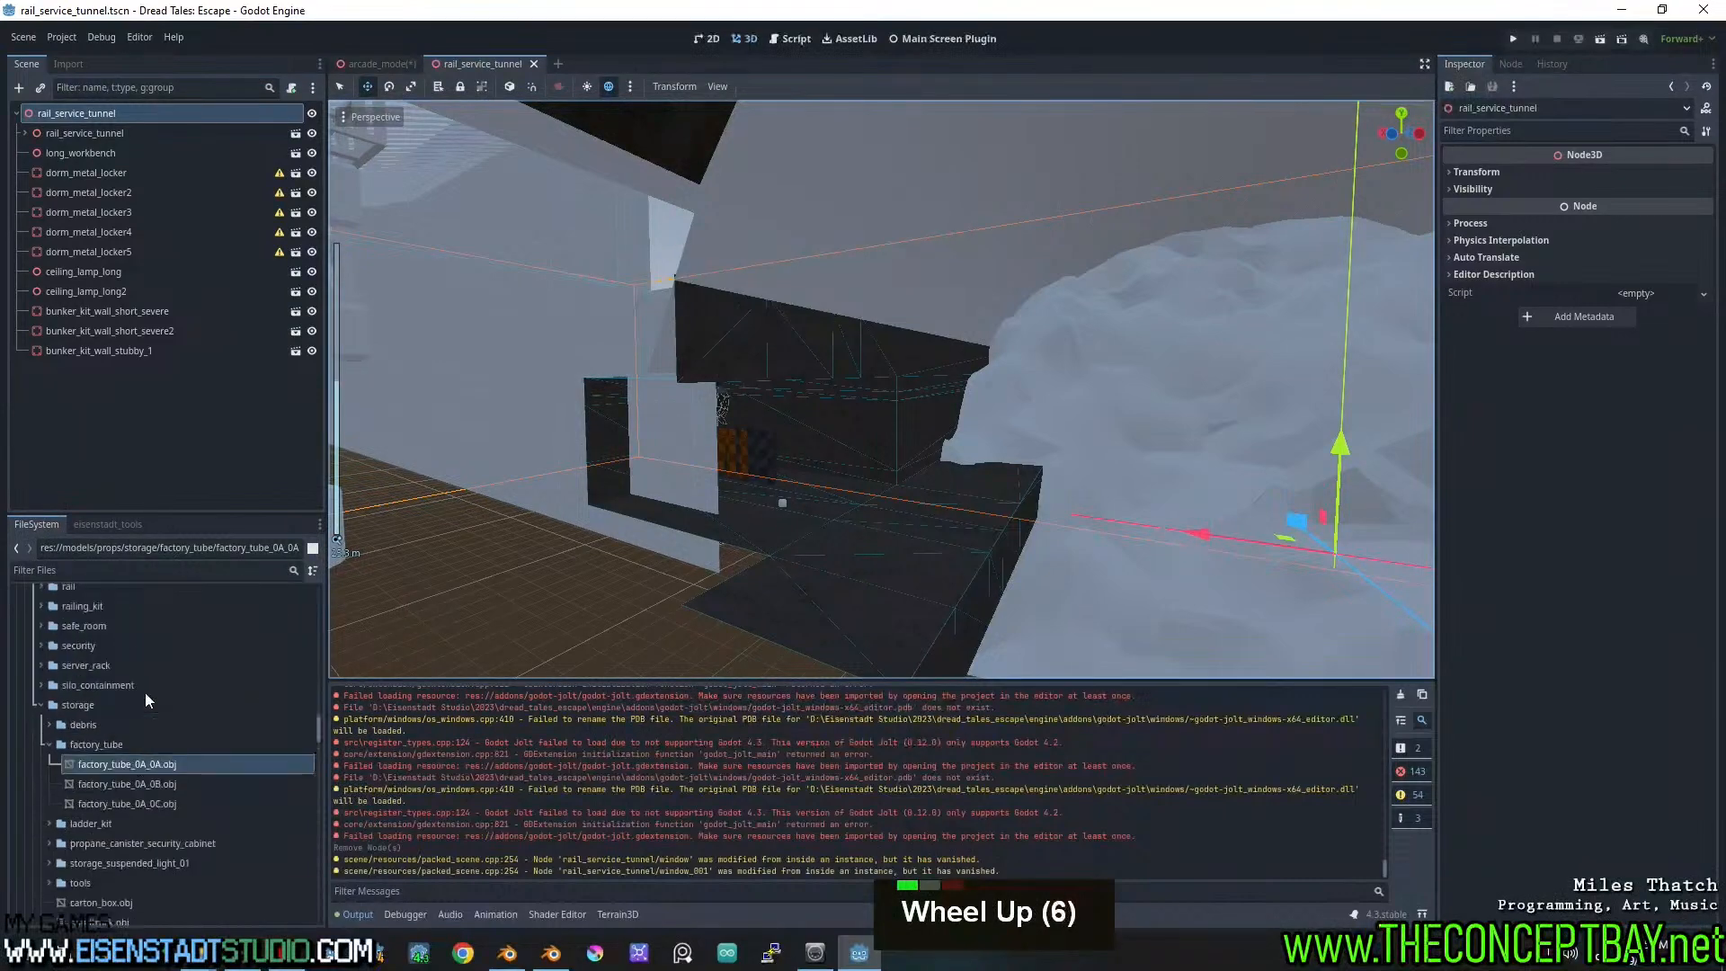
pyautogui.scroll(15, 14, 737)
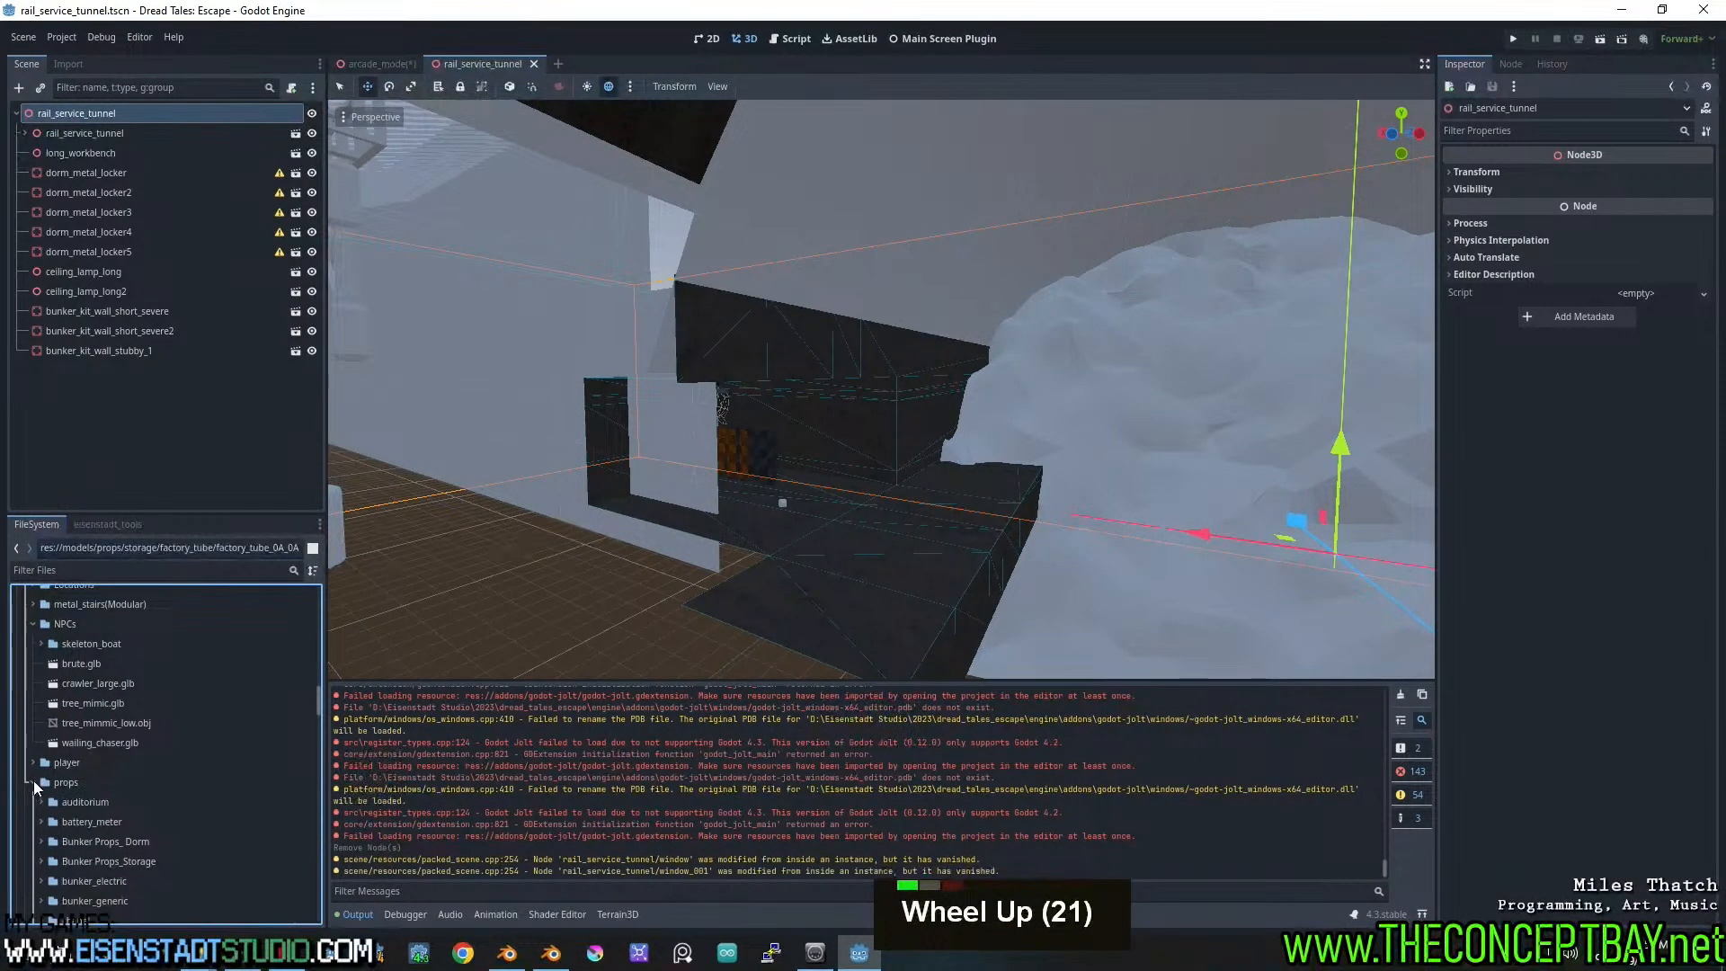
pyautogui.scroll(5, 34, 787)
pyautogui.click(33, 832)
pyautogui.scroll(-3, 33, 809)
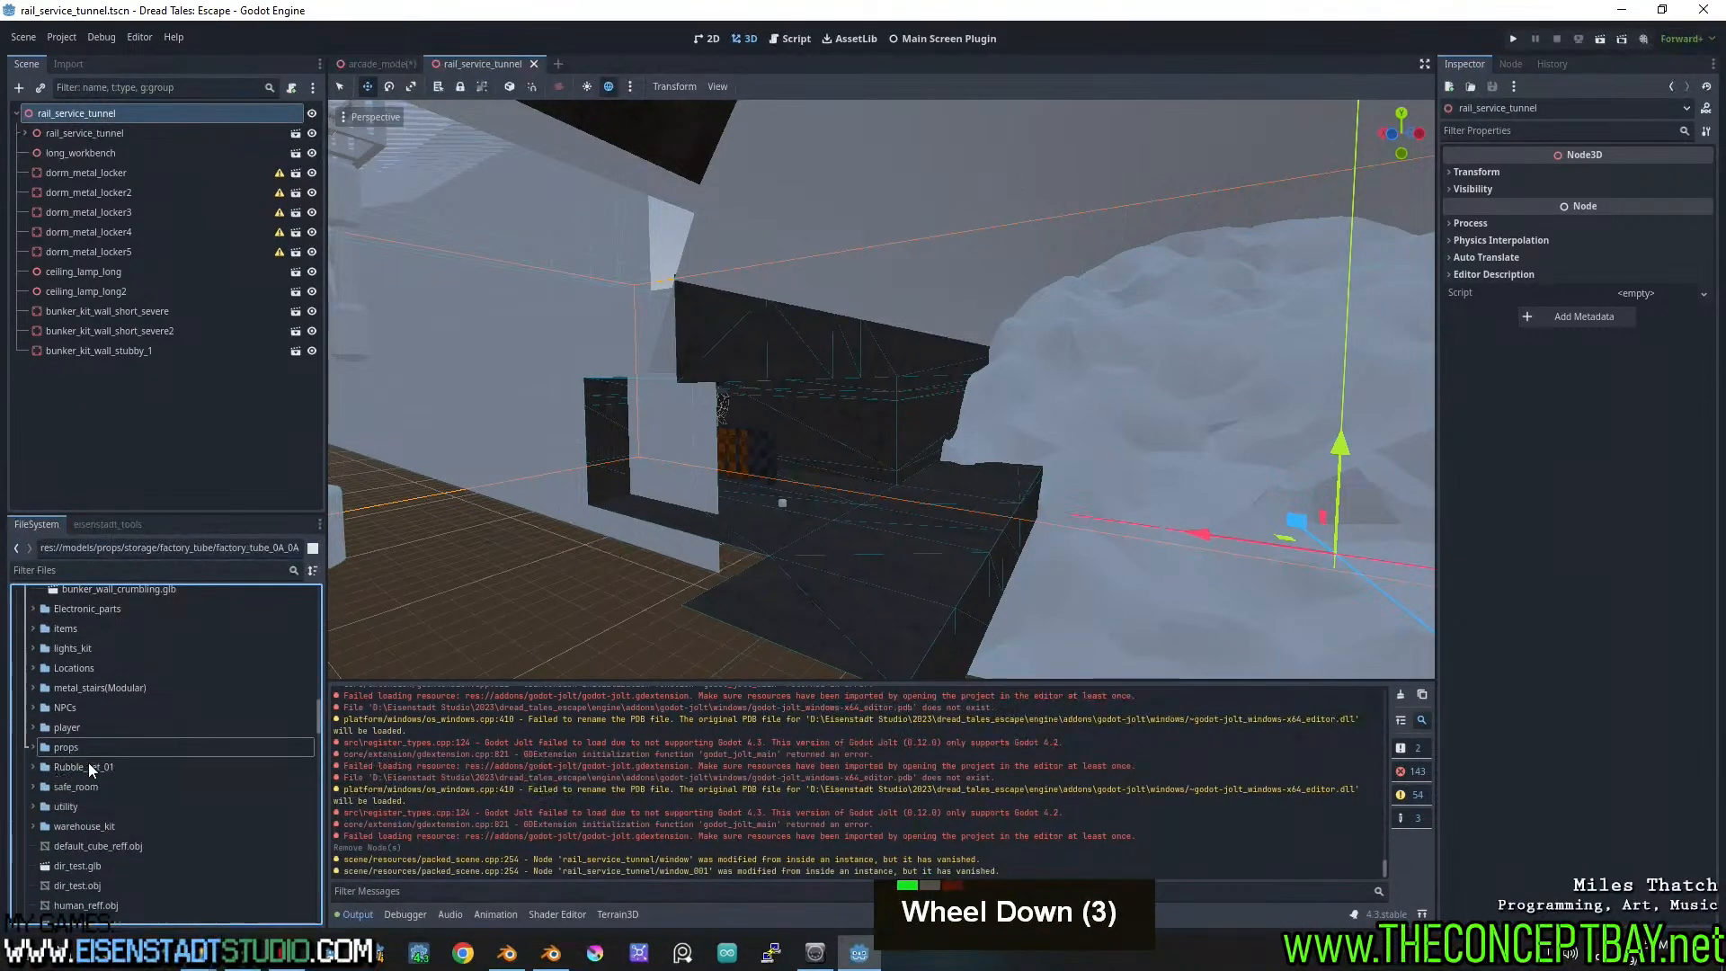
pyautogui.scroll(13, 67, 756)
pyautogui.scroll(14, 29, 733)
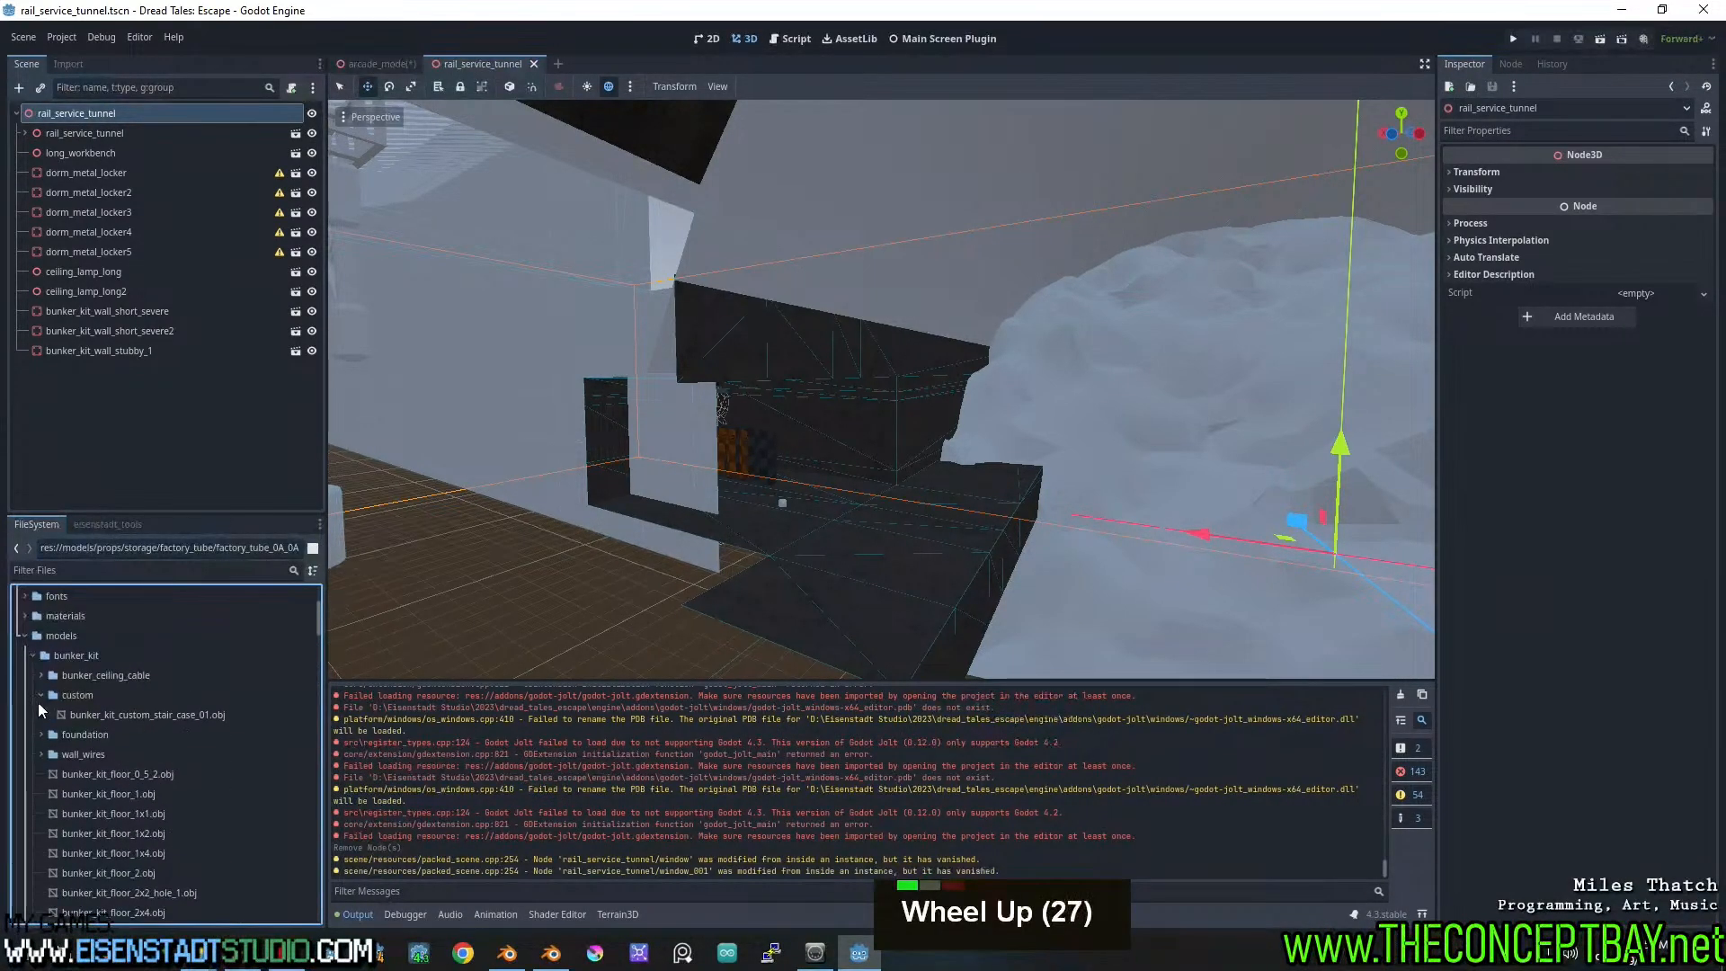
pyautogui.click(42, 694)
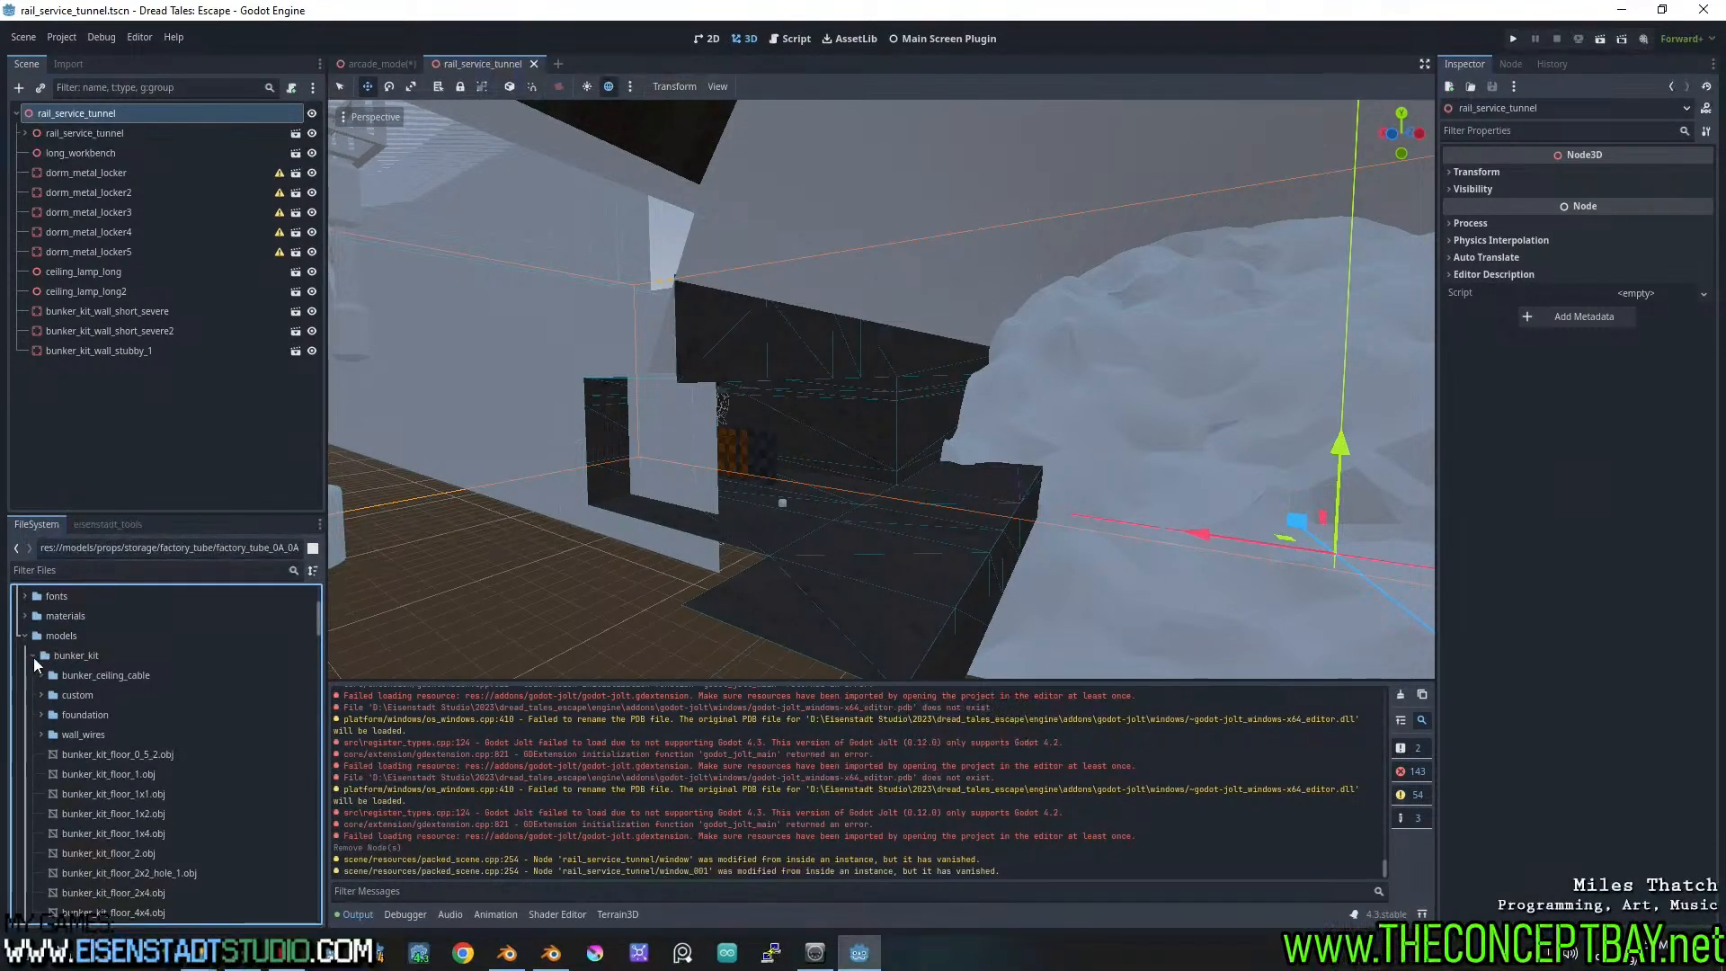
pyautogui.click(34, 655)
pyautogui.click(33, 734)
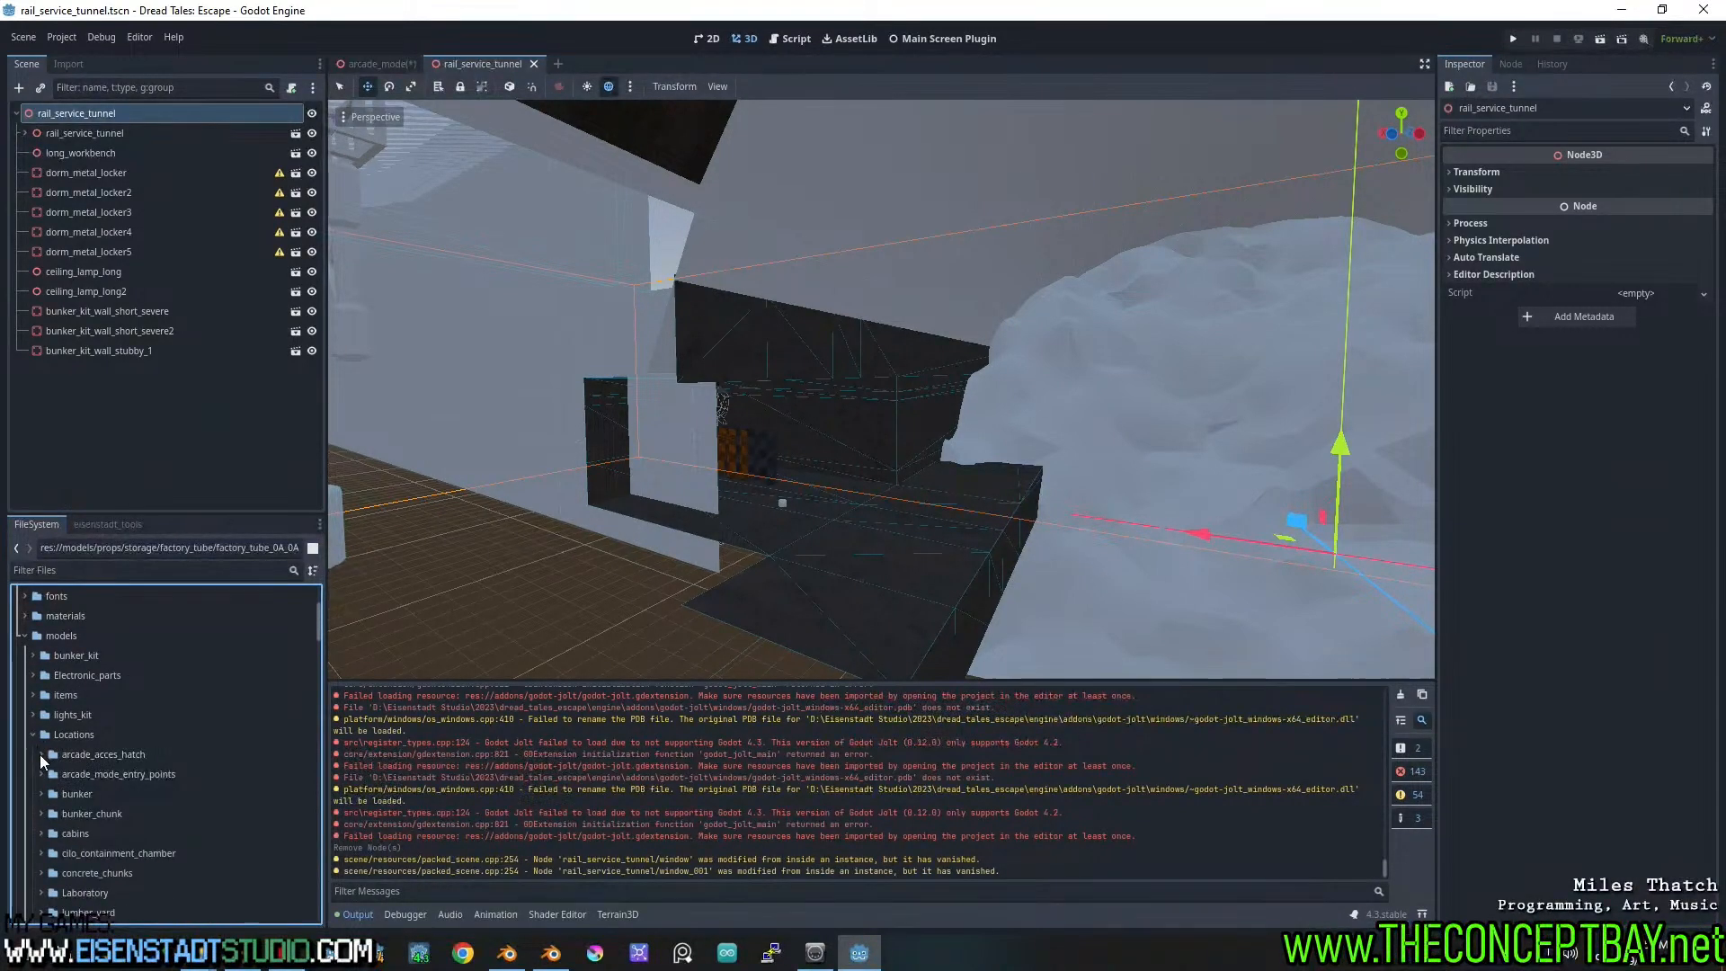
pyautogui.scroll(-3, 44, 746)
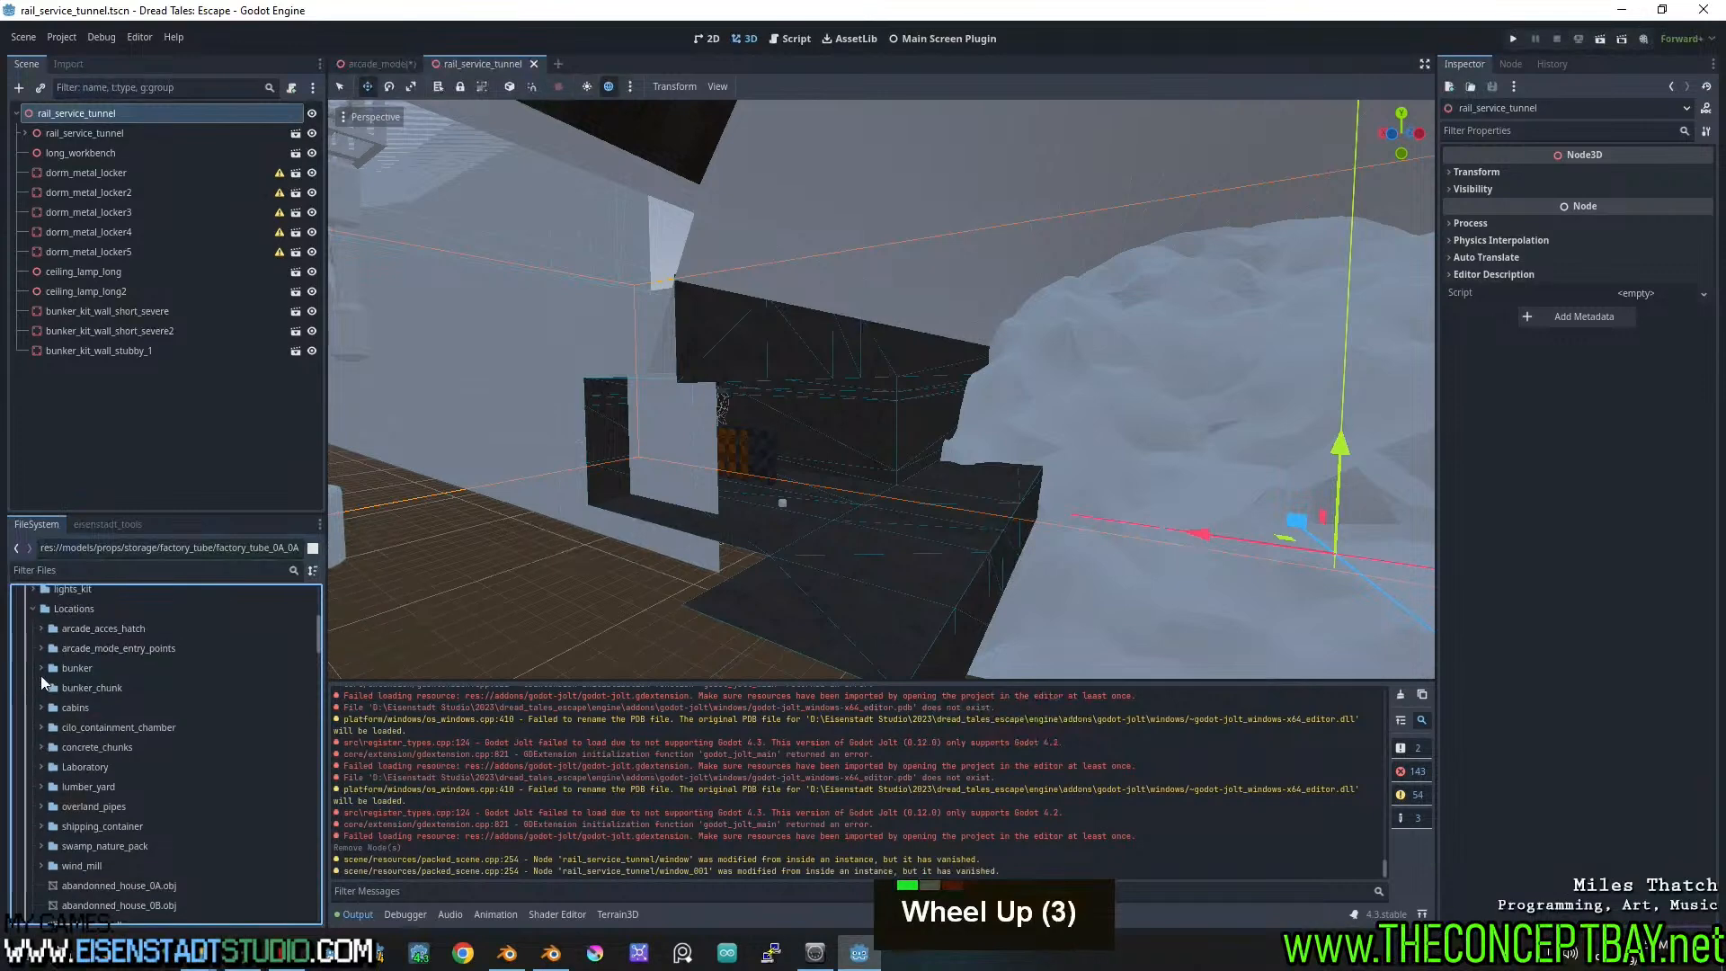
pyautogui.click(41, 648)
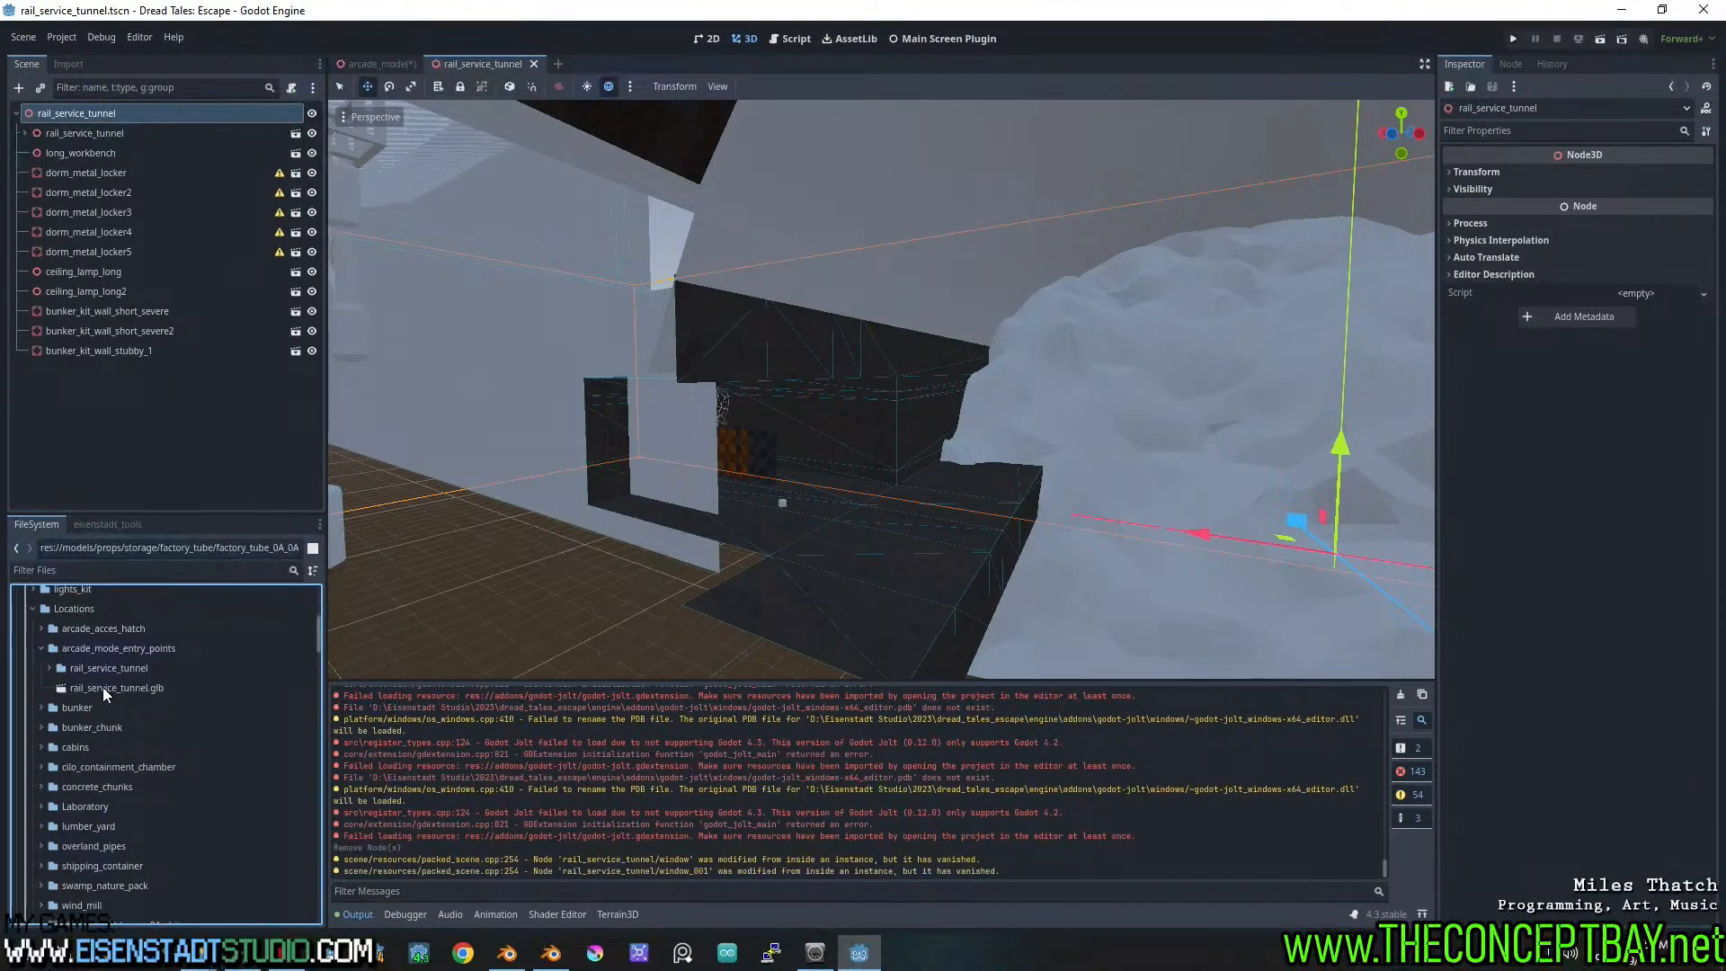
# Move rail_service_tunnel.glb into the rail_service_tunnel folder and try to move the arcade_acces_hatch folder into arcade_mode_entry_points
pyautogui.moveTo(102, 687); pyautogui.dragTo(105, 667)
pyautogui.click(88, 631)
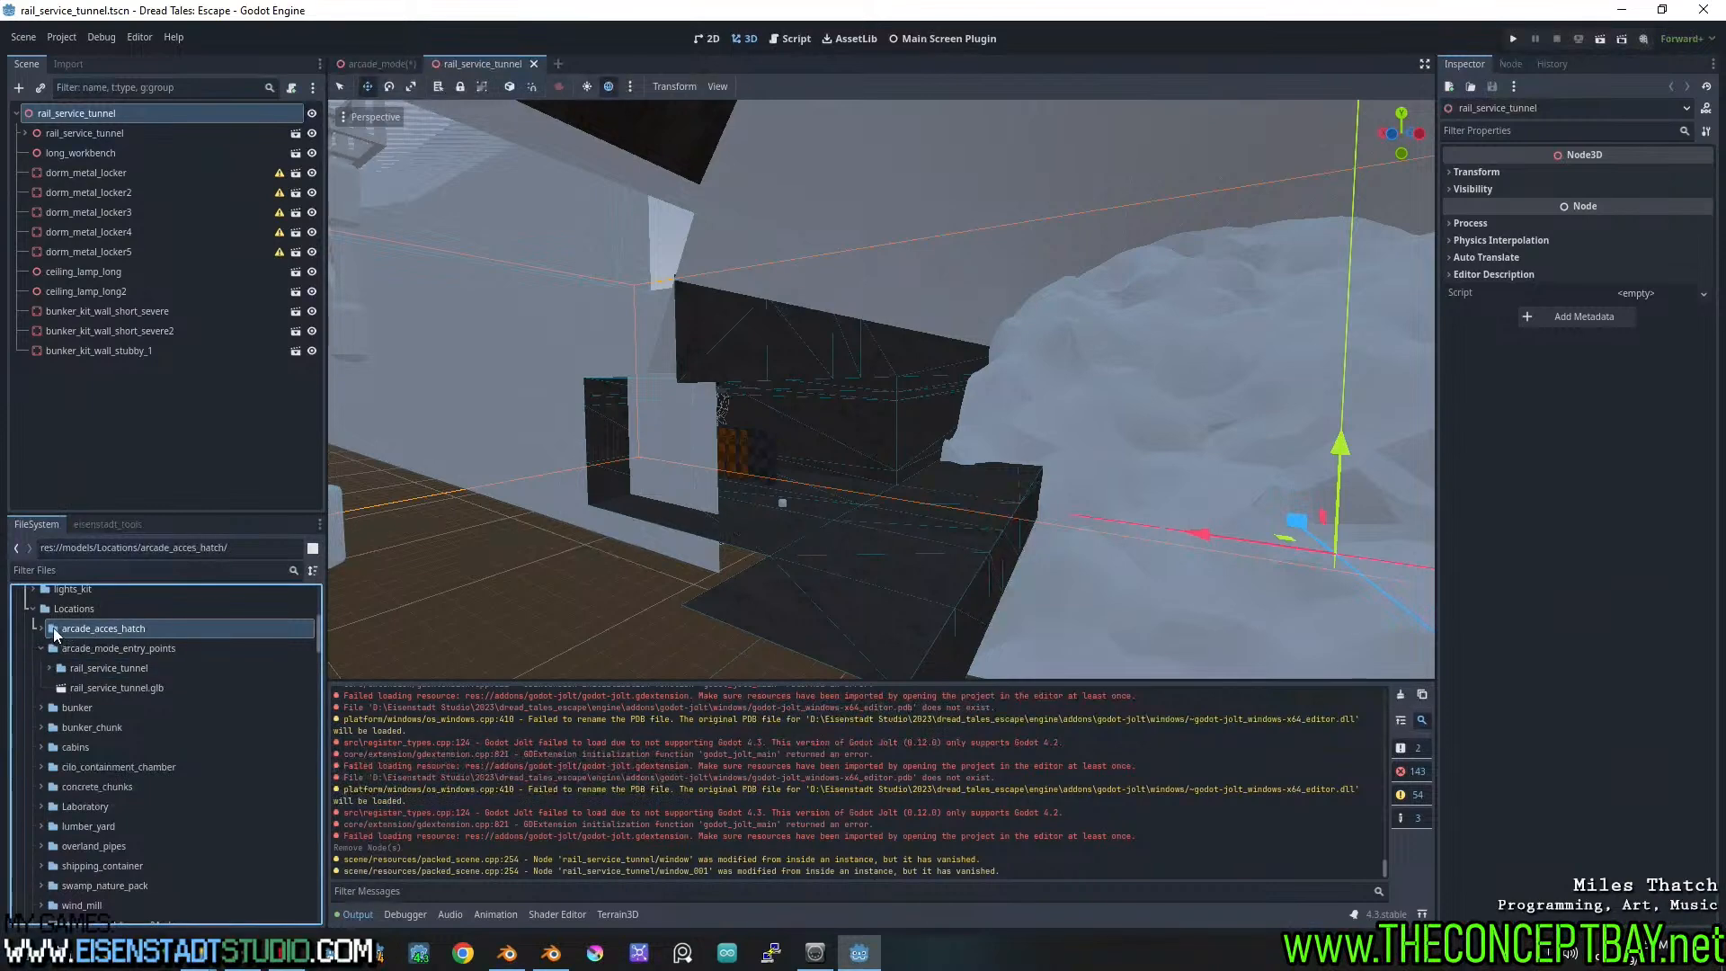
pyautogui.click(41, 629)
pyautogui.click(40, 629)
pyautogui.moveTo(72, 633); pyautogui.dragTo(91, 656)
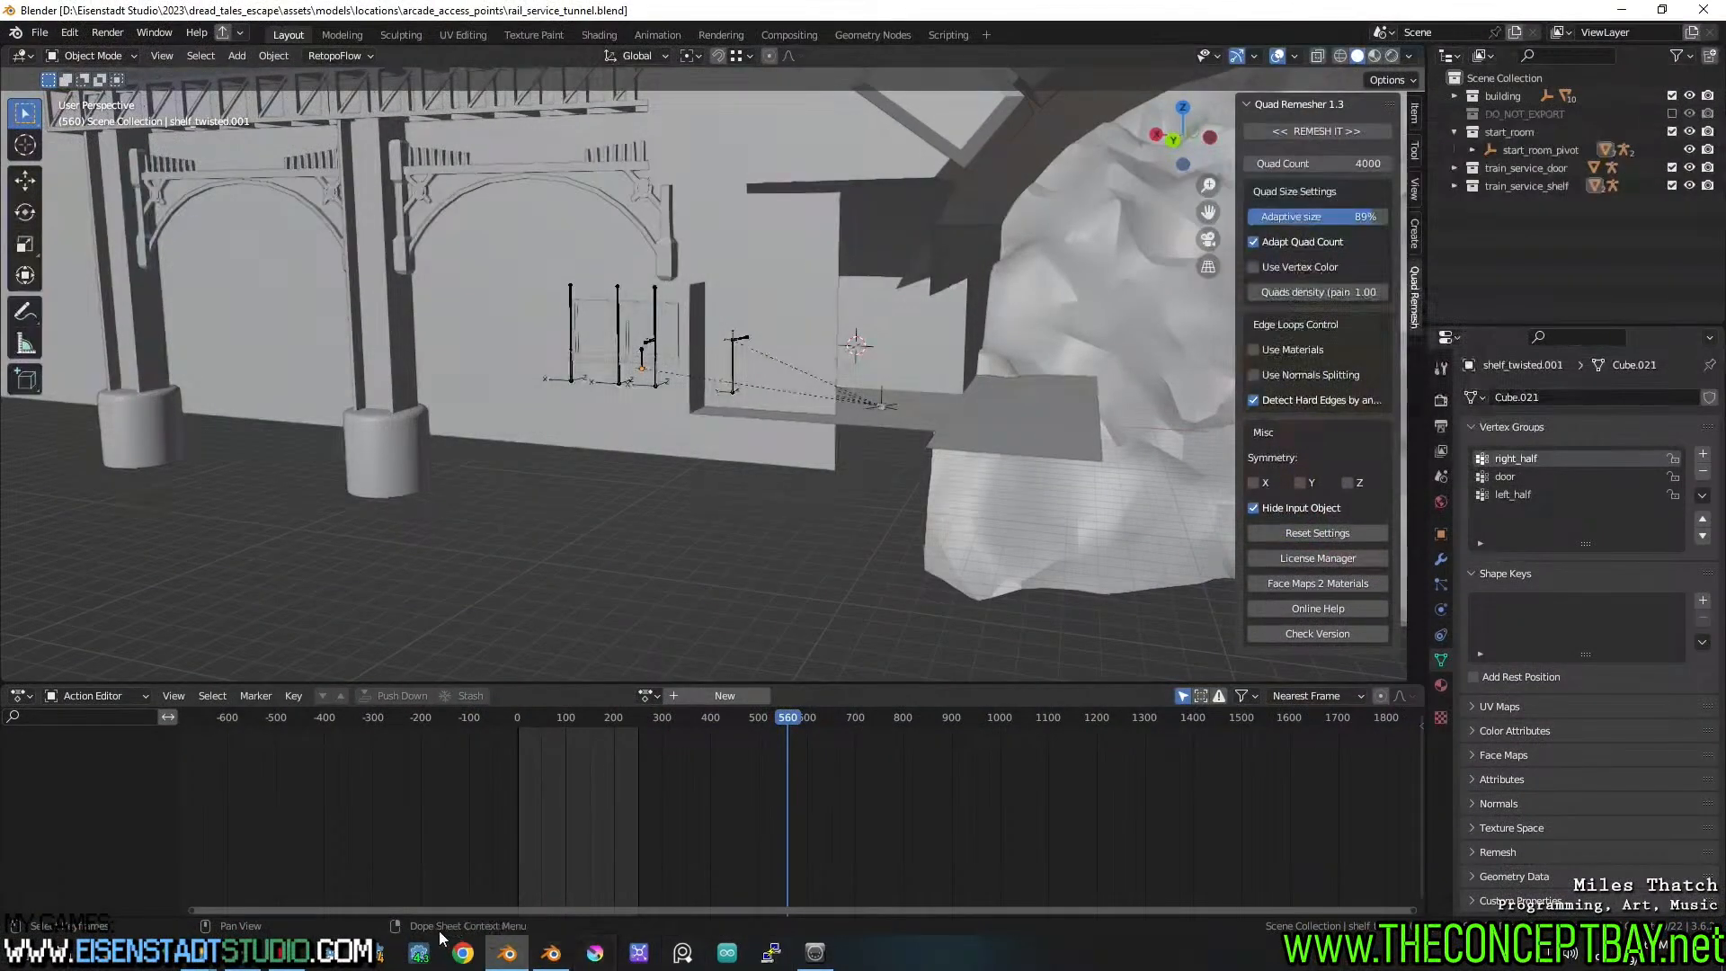
# Launch the Godot project manager and reopen the Dread Tales: Escape project
pyautogui.click(423, 955)
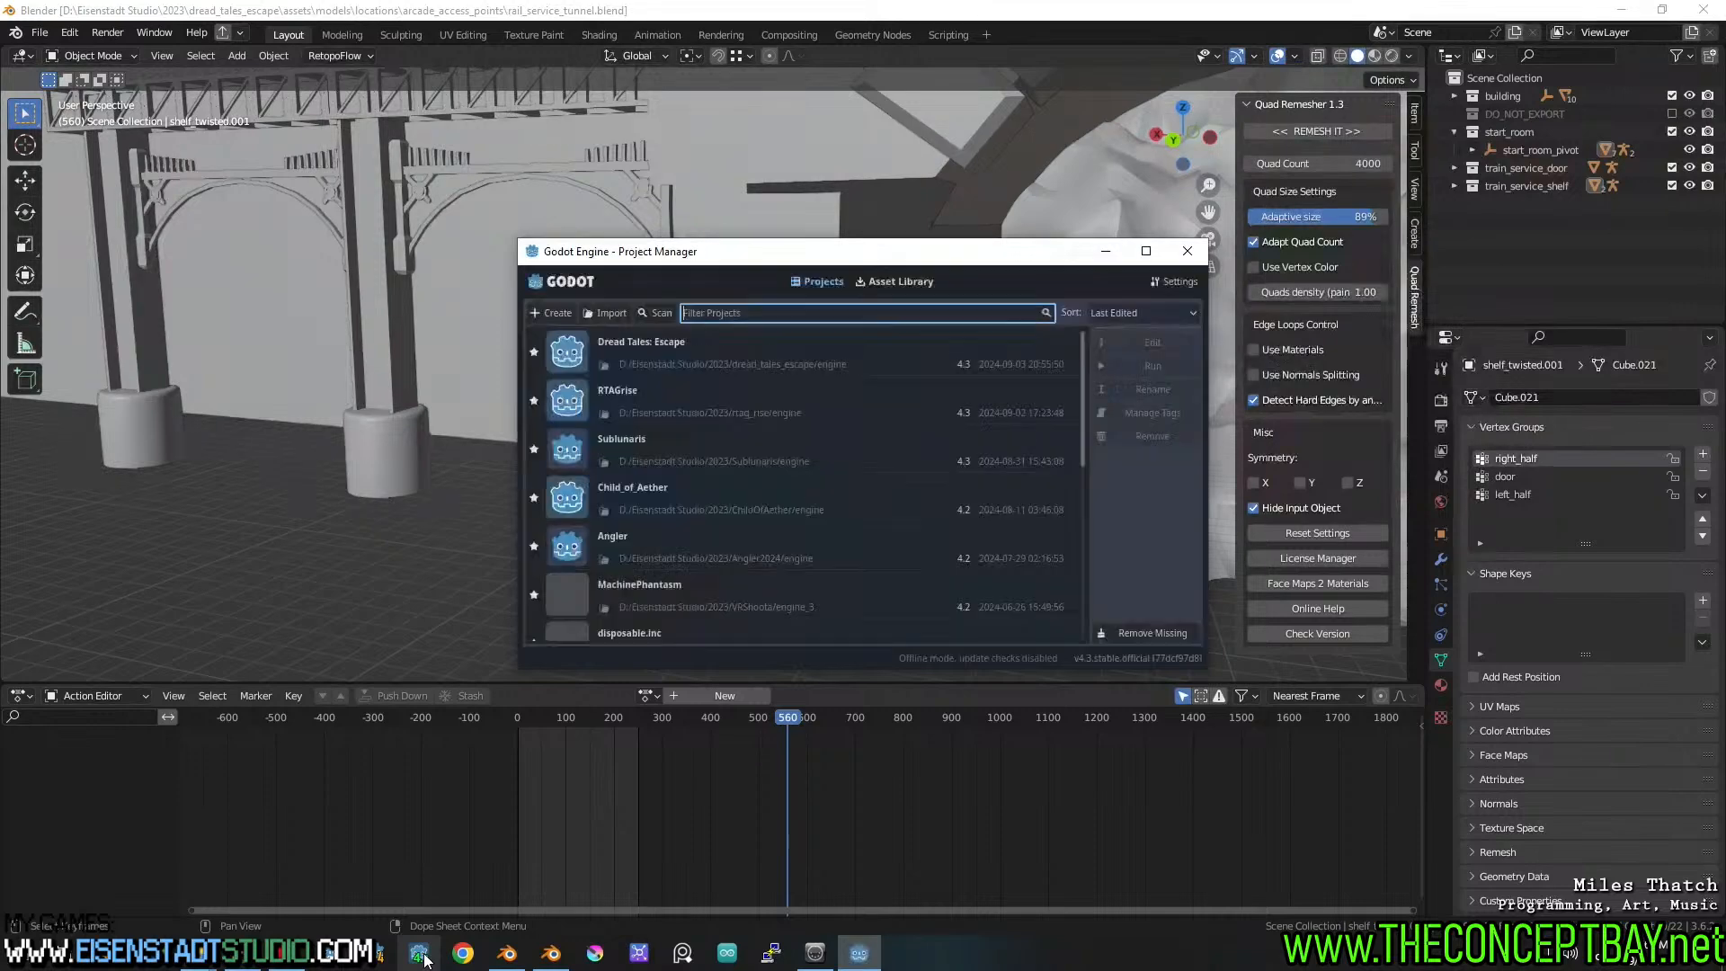
pyautogui.doubleClick(746, 354)
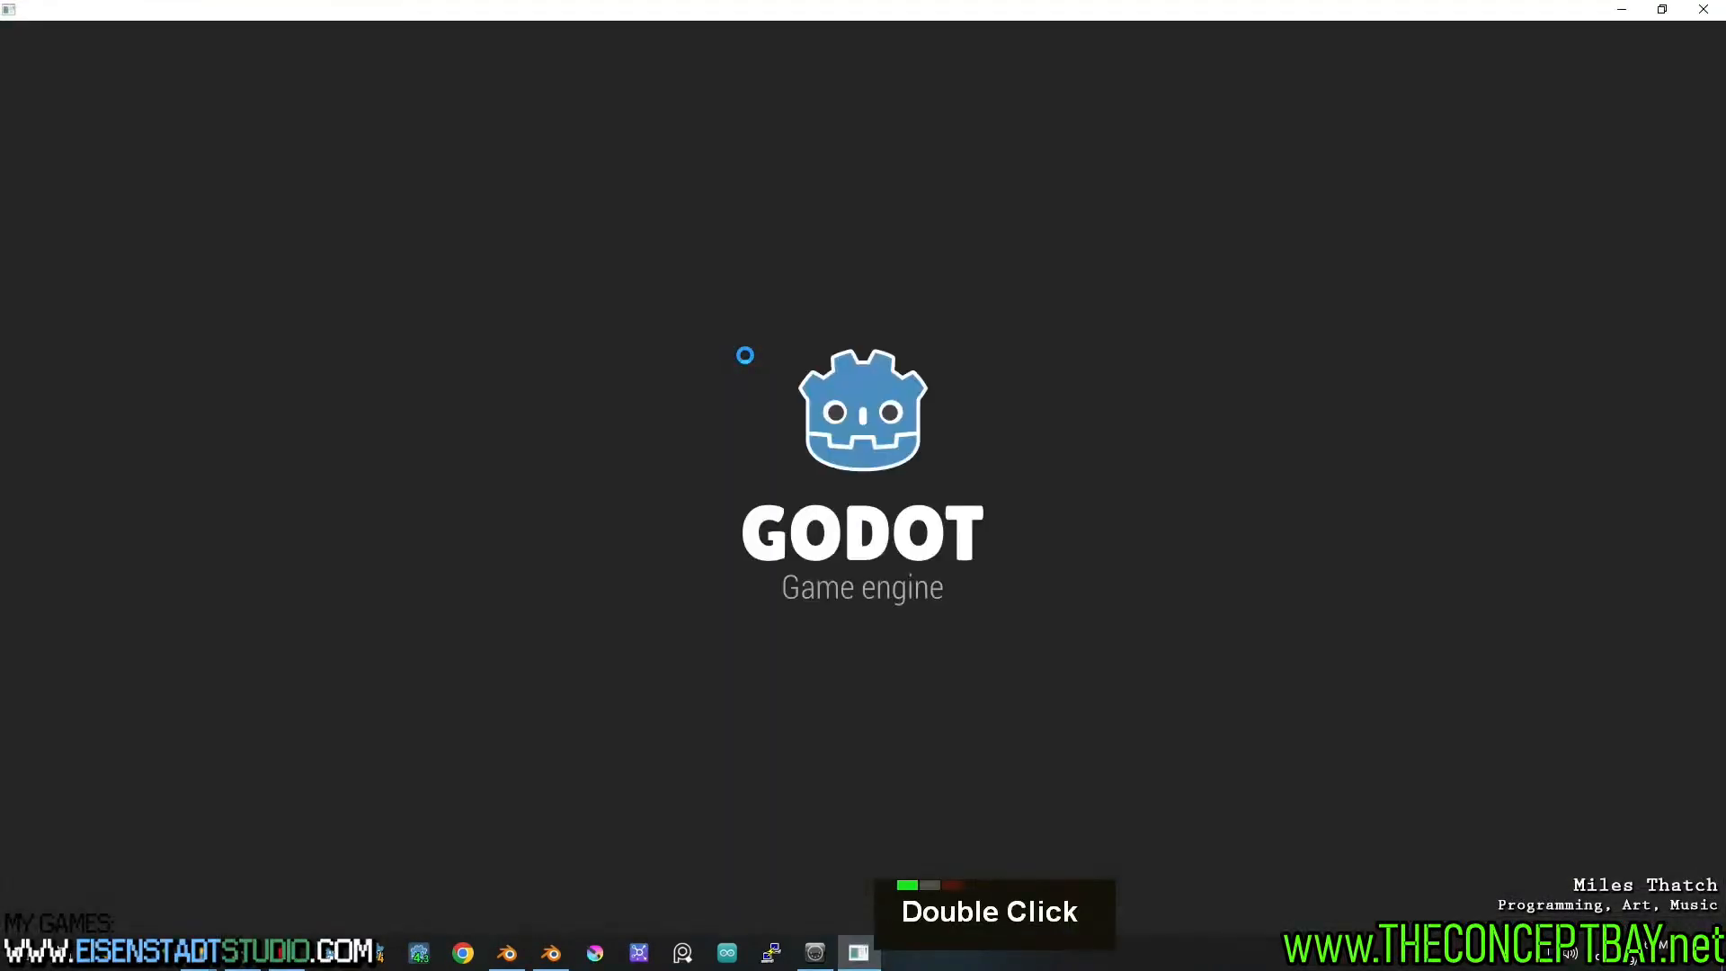
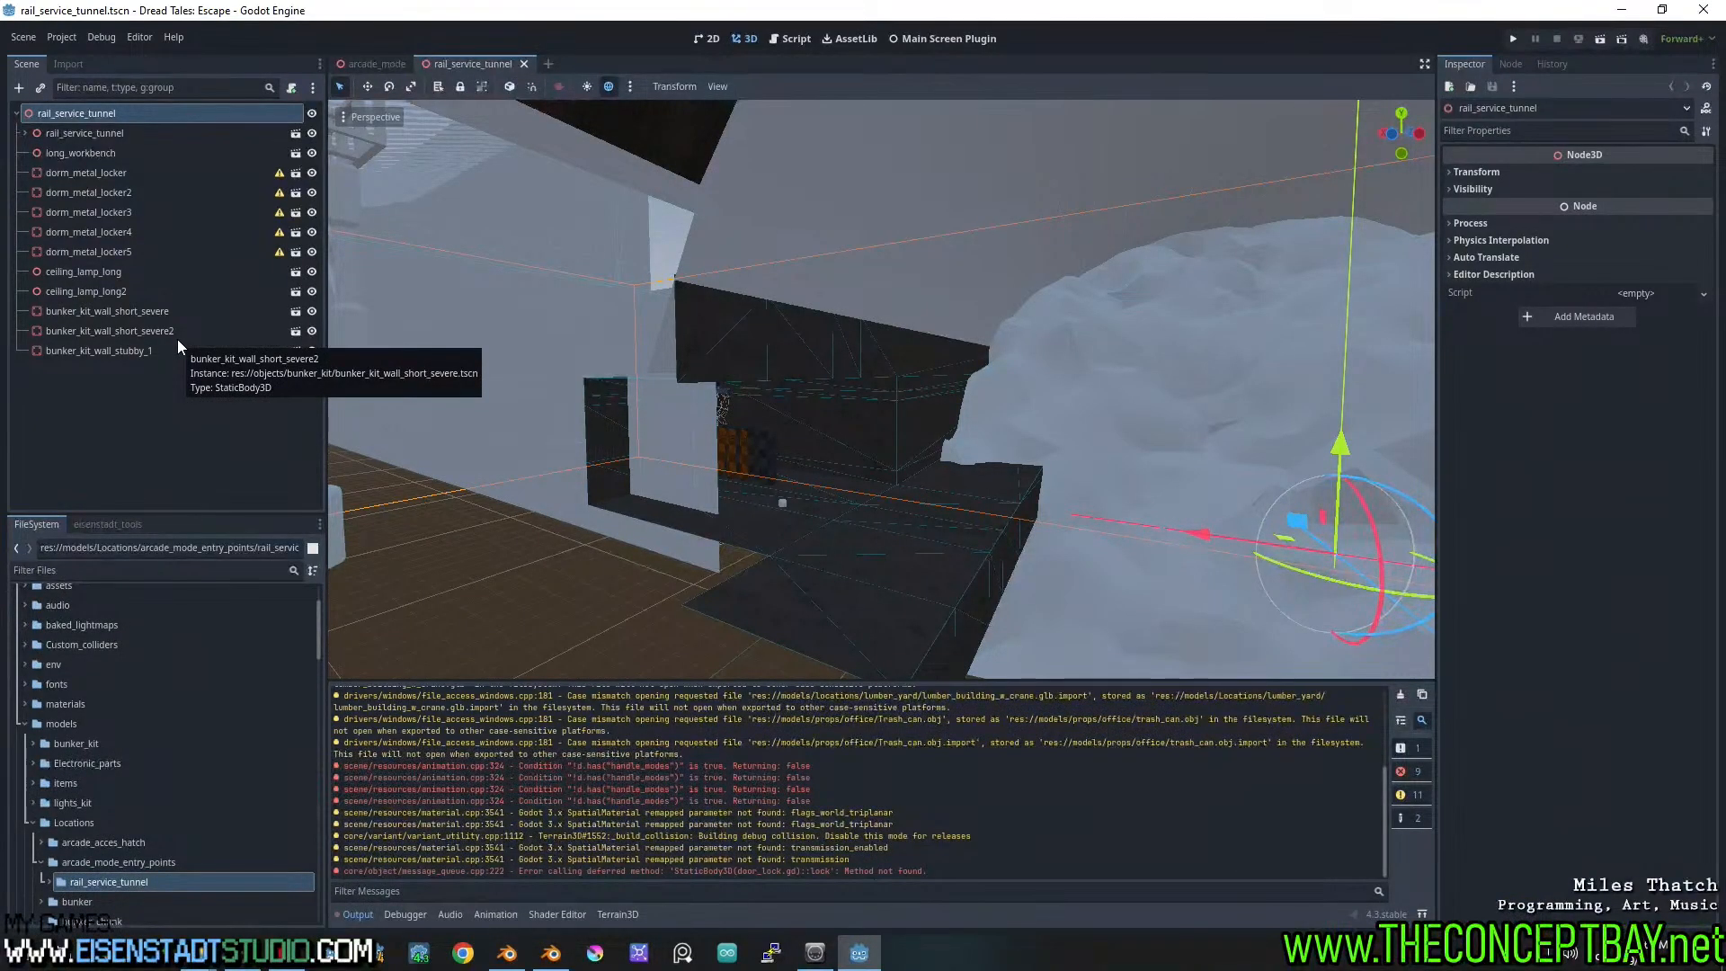
pyautogui.click(21, 38)
pyautogui.click(18, 40)
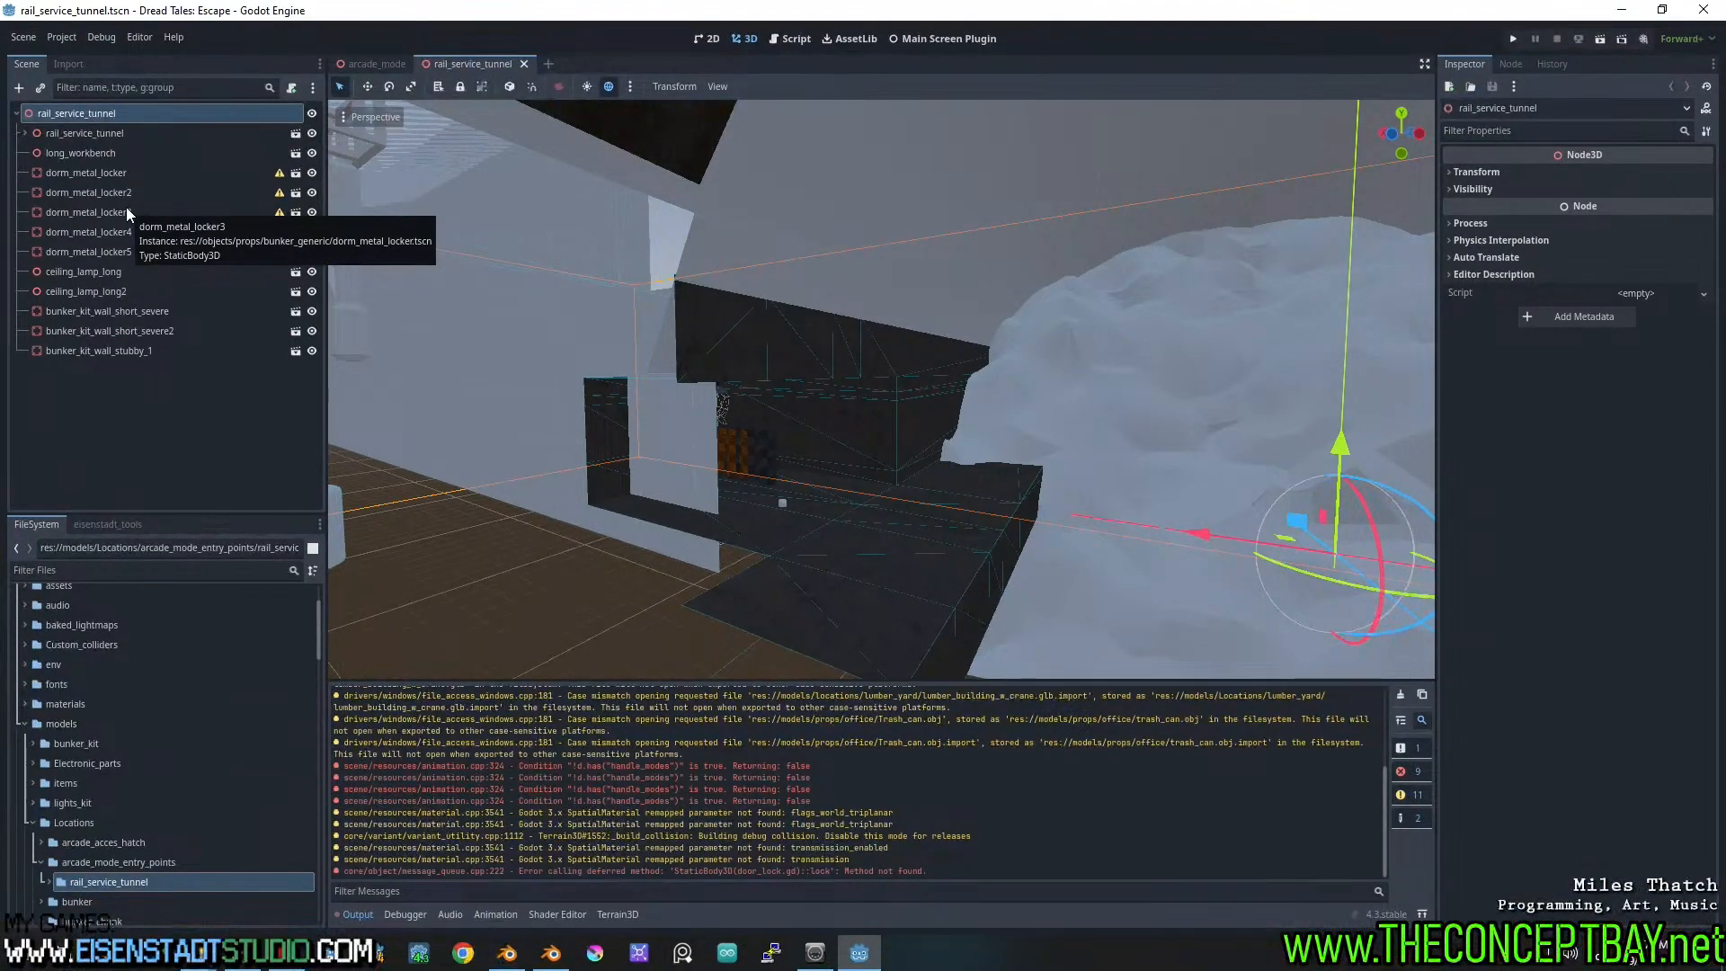
pyautogui.moveTo(792, 400); pyautogui.dragTo(795, 403, button='middle')
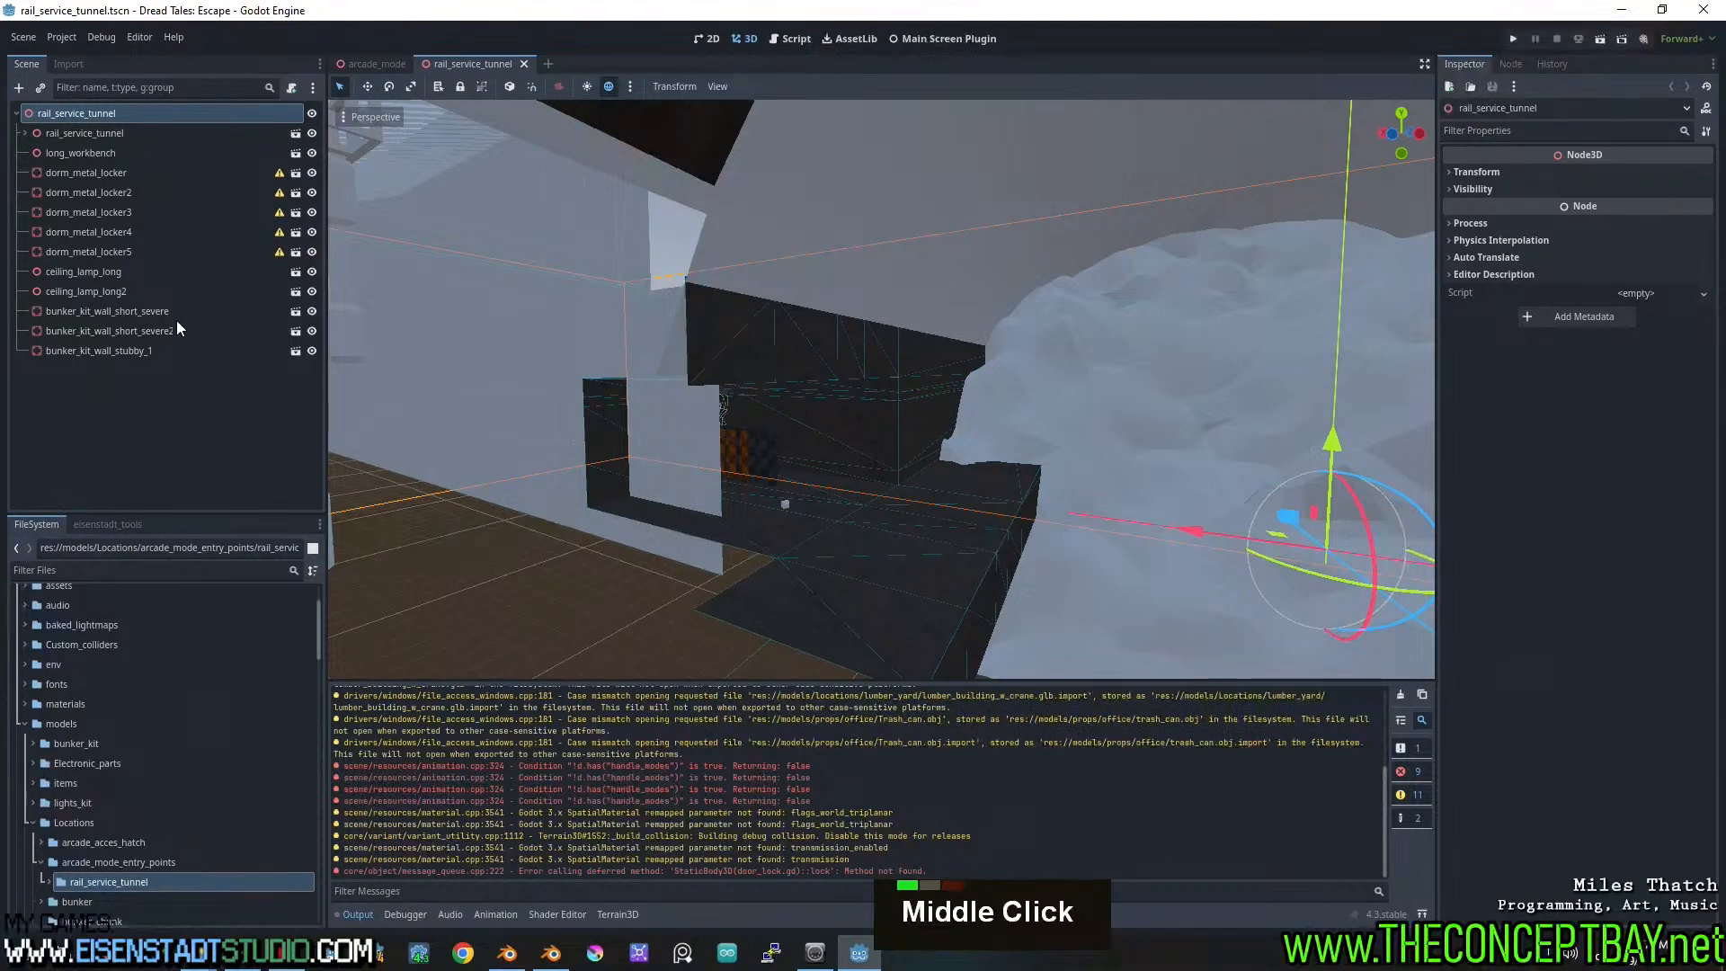
pyautogui.click(167, 351)
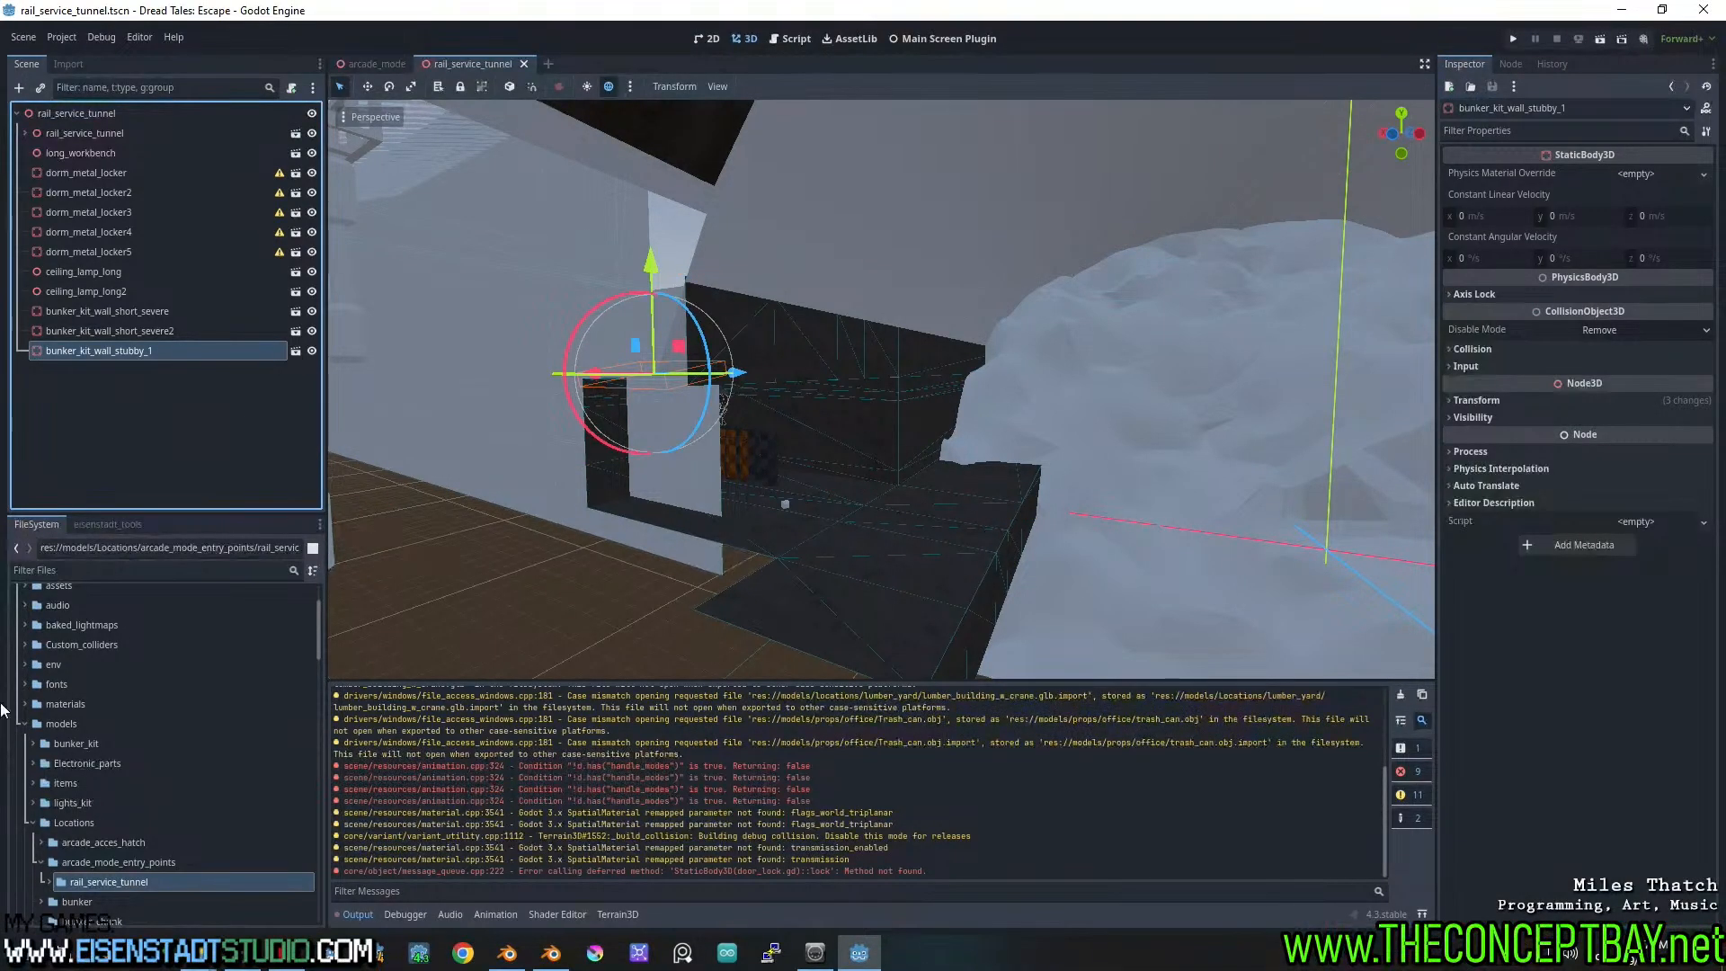
# Move the arcade_acces_hatch folder into the arcade_mode_entry_points folder
pyautogui.scroll(-3, 199, 753)
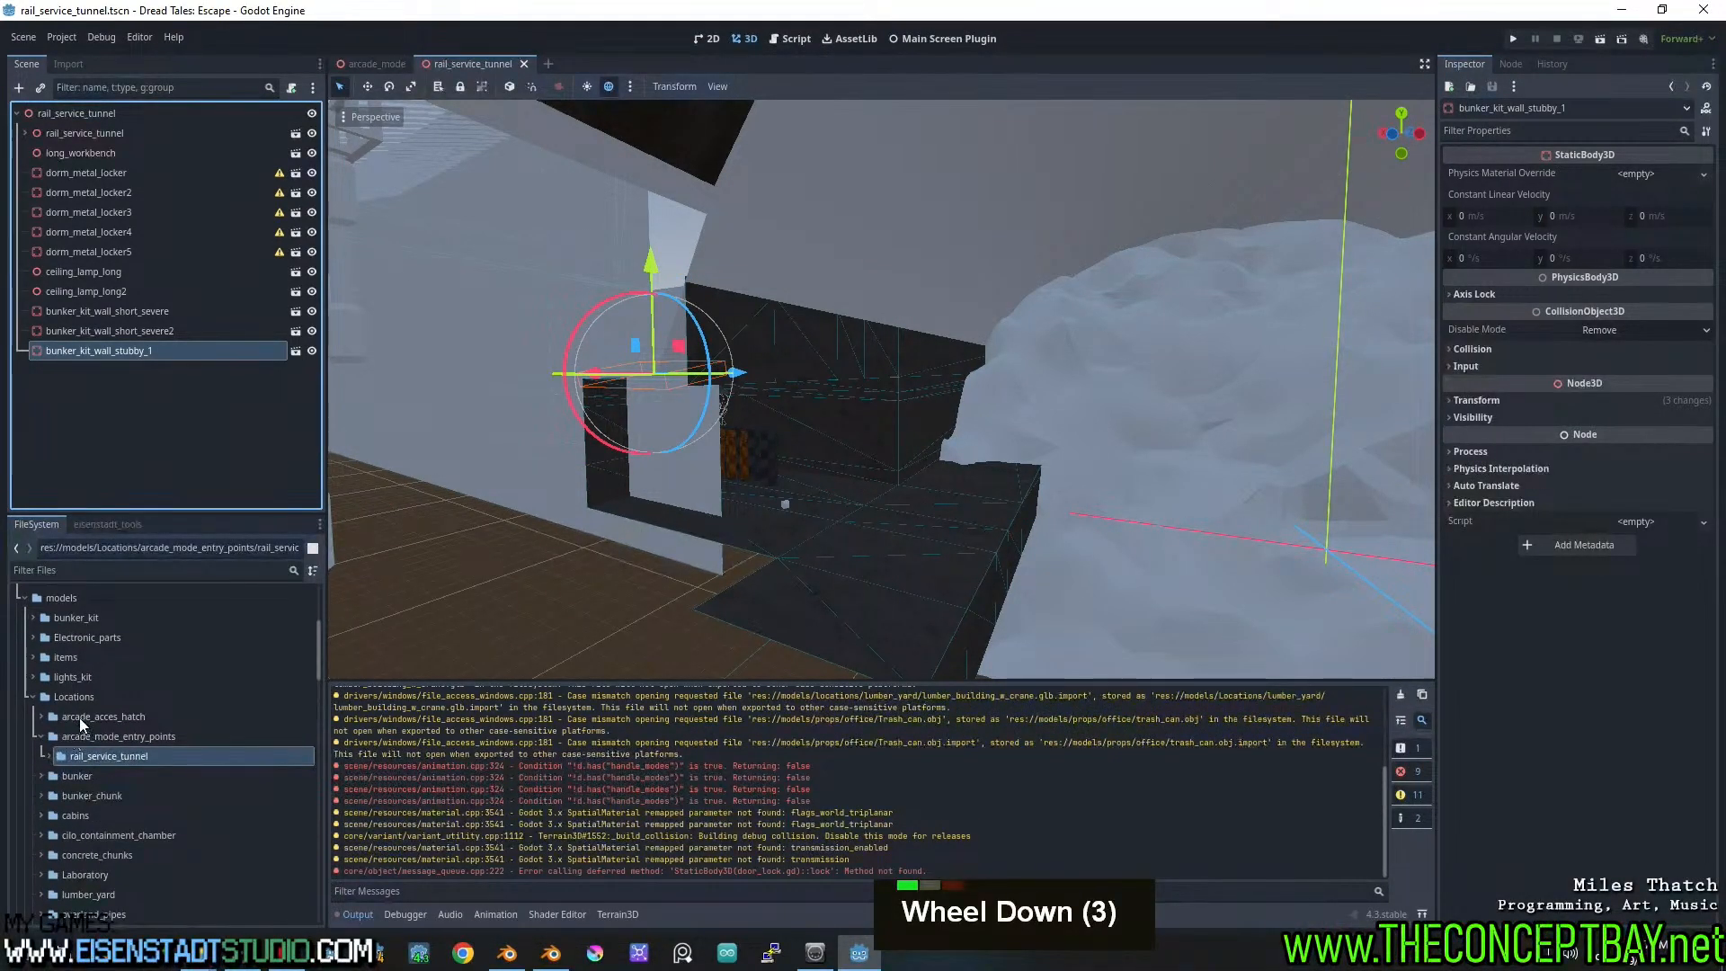
pyautogui.click(80, 716)
pyautogui.moveTo(86, 719); pyautogui.dragTo(104, 739)
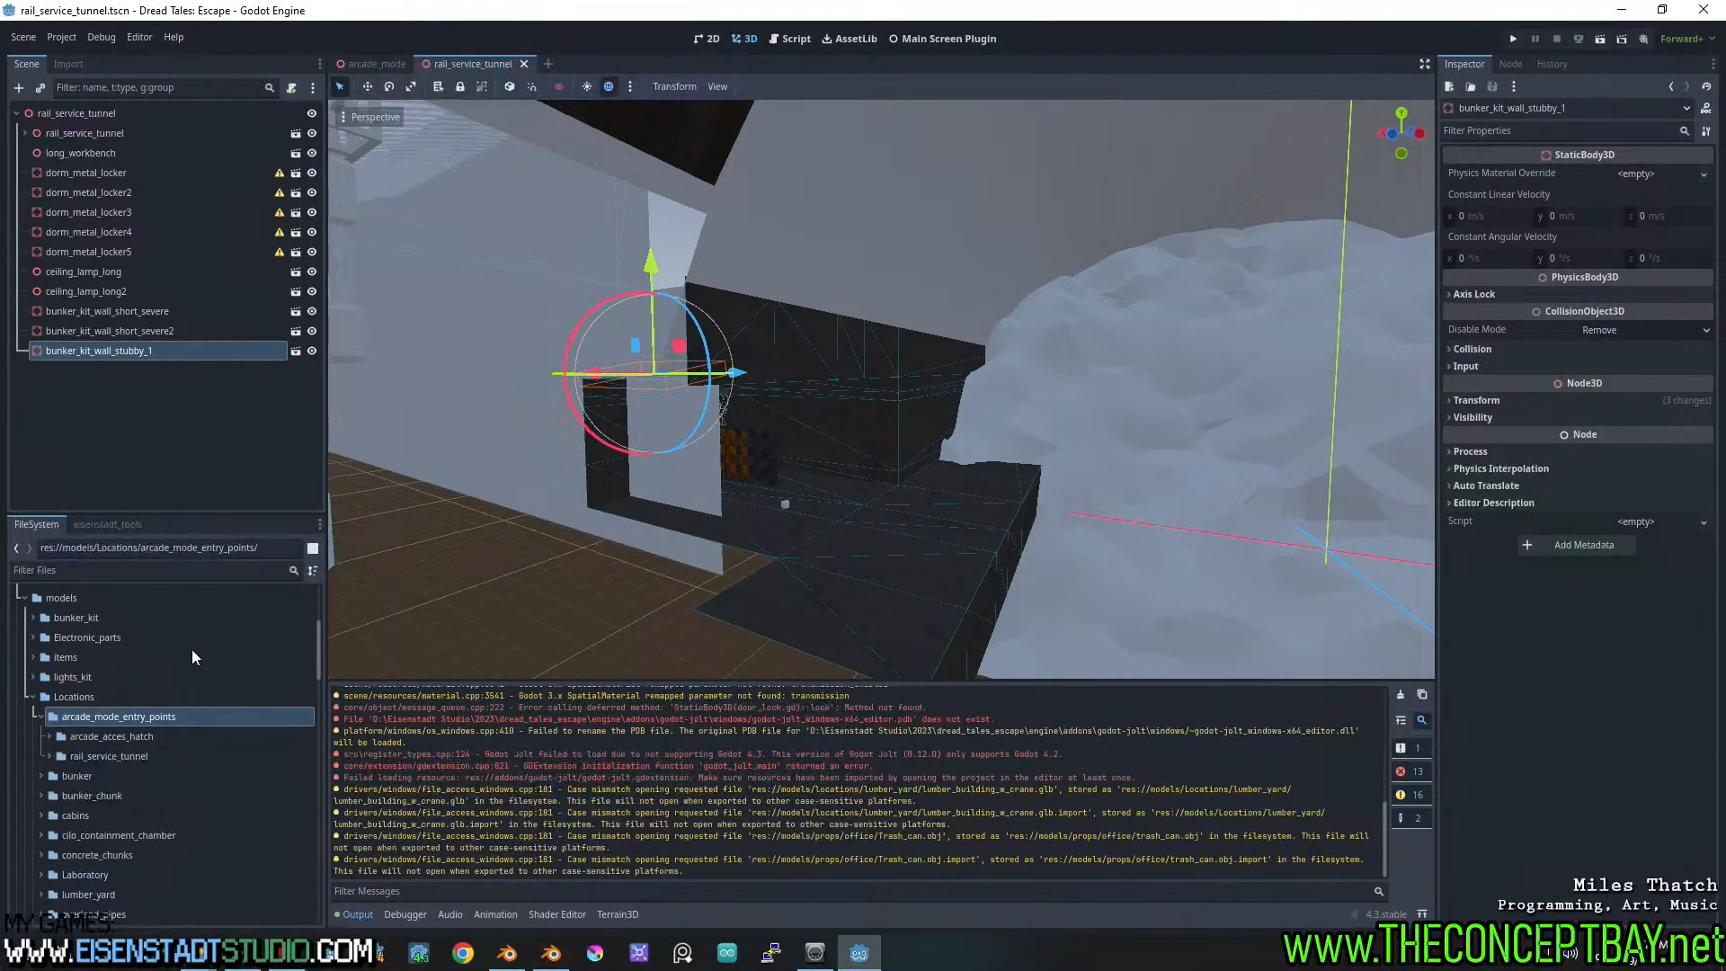
# Collapse the nested rail_service_tunnel building model in the scene tree and select the scene's root node
pyautogui.click(295, 351)
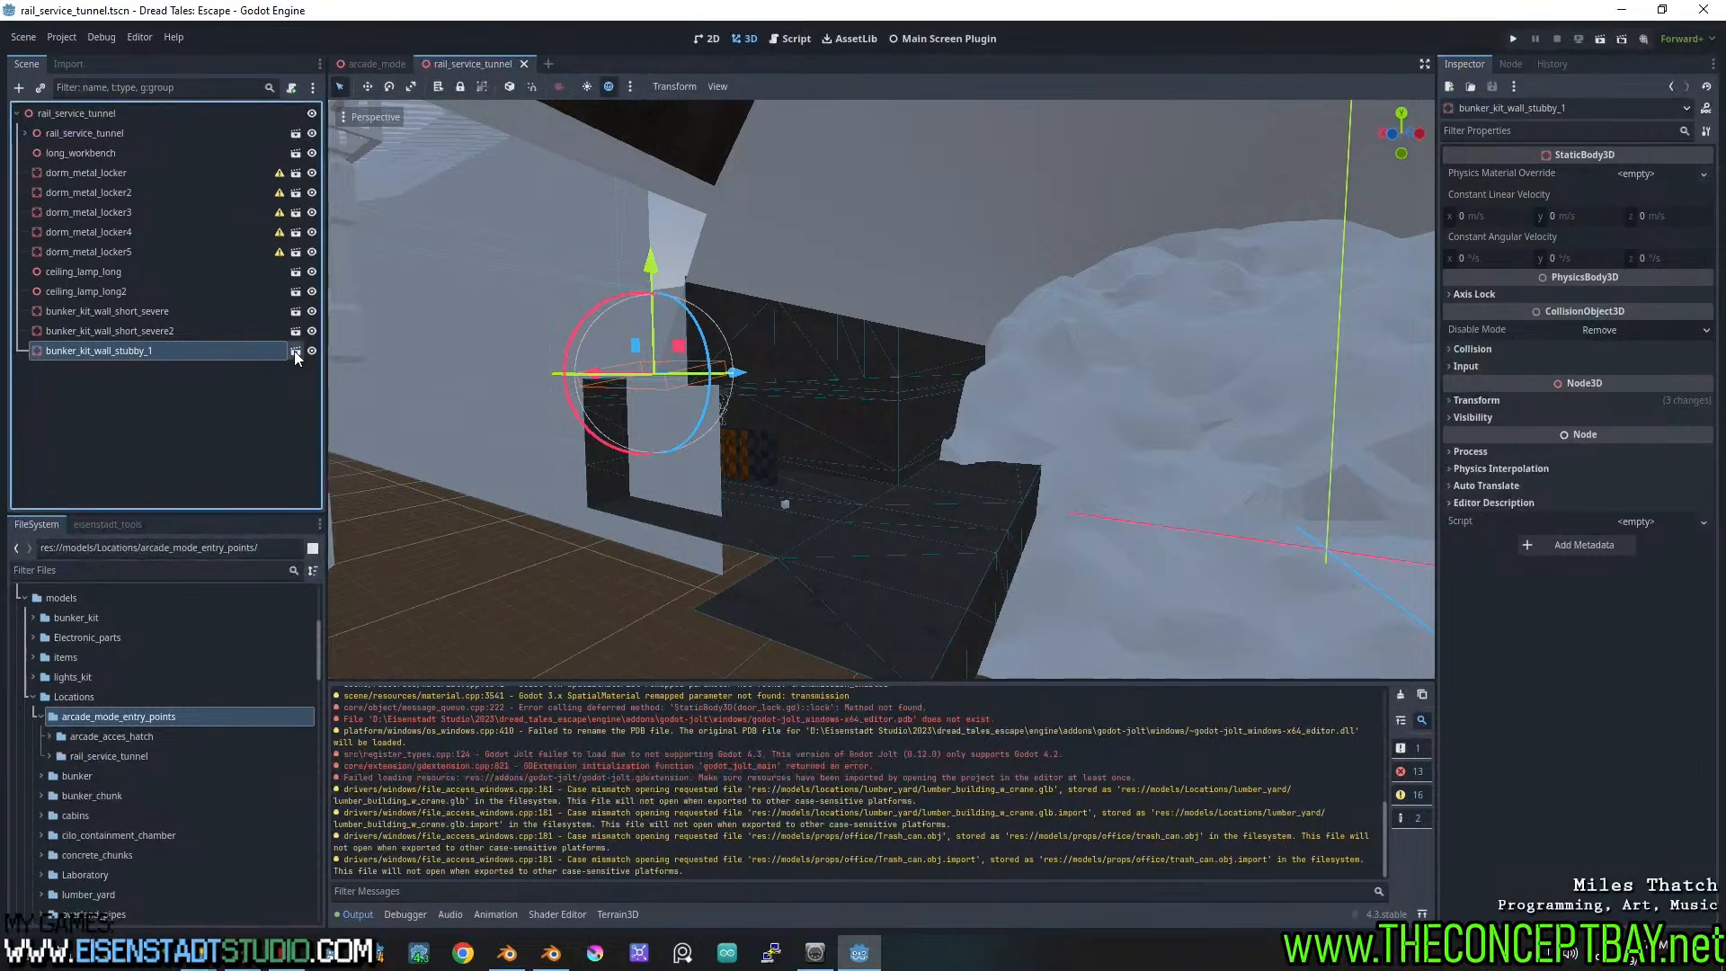
pyautogui.click(654, 64)
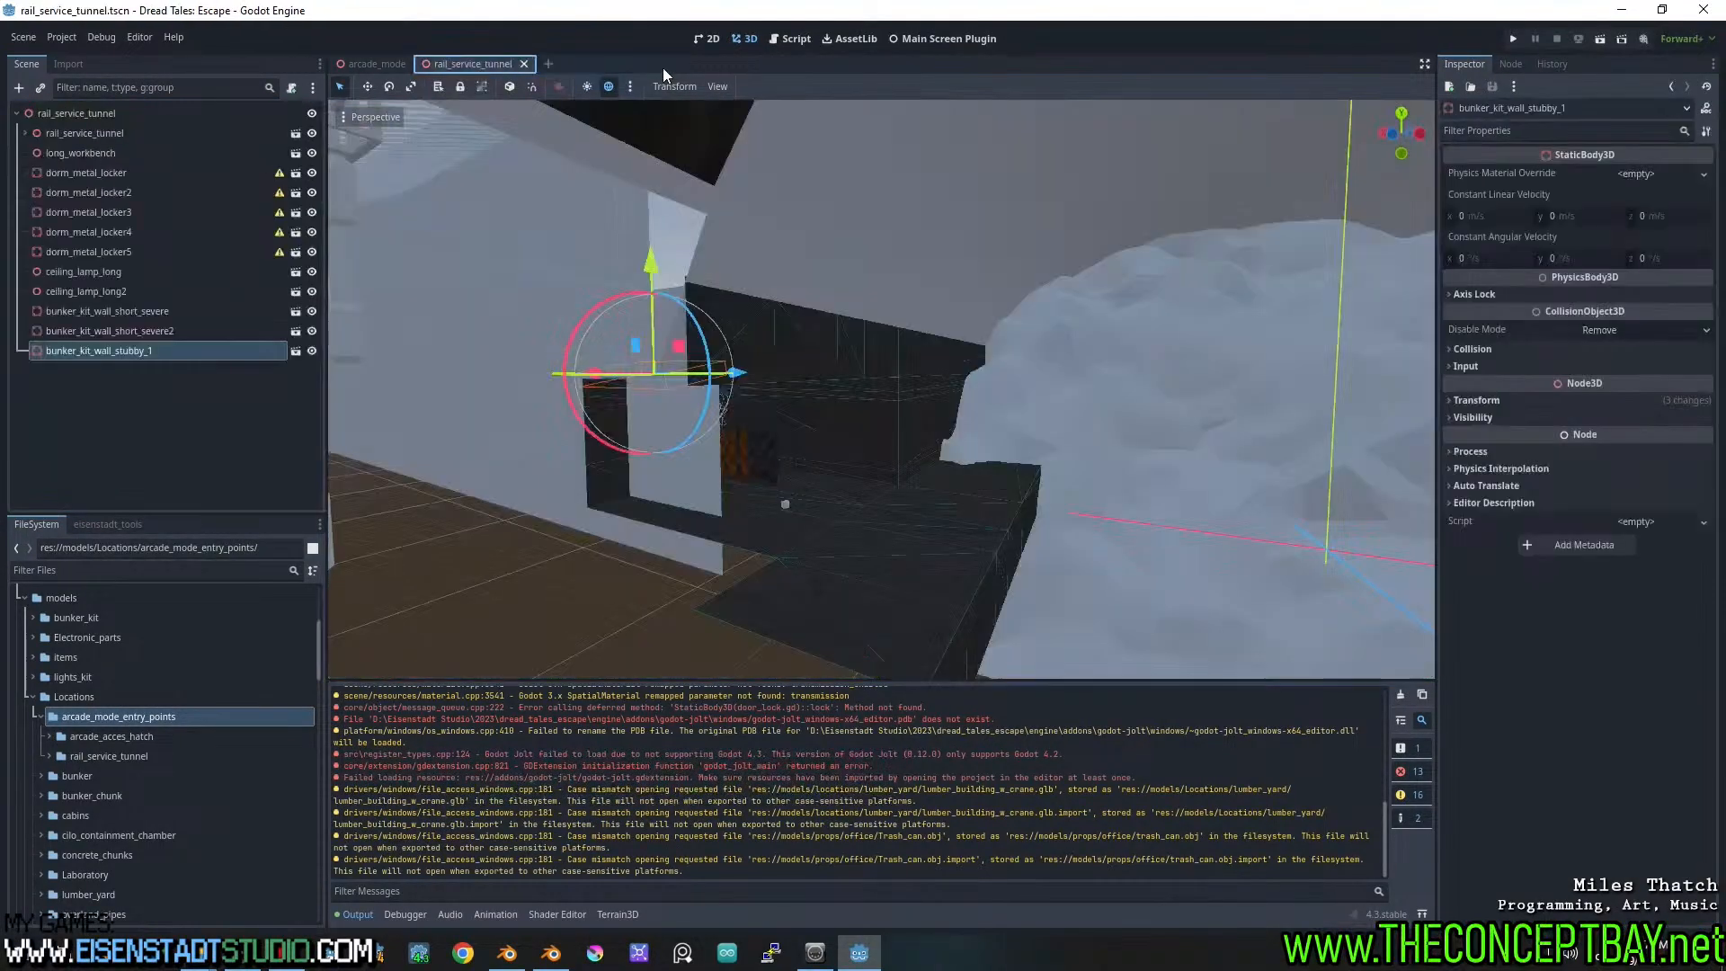
pyautogui.click(950, 300)
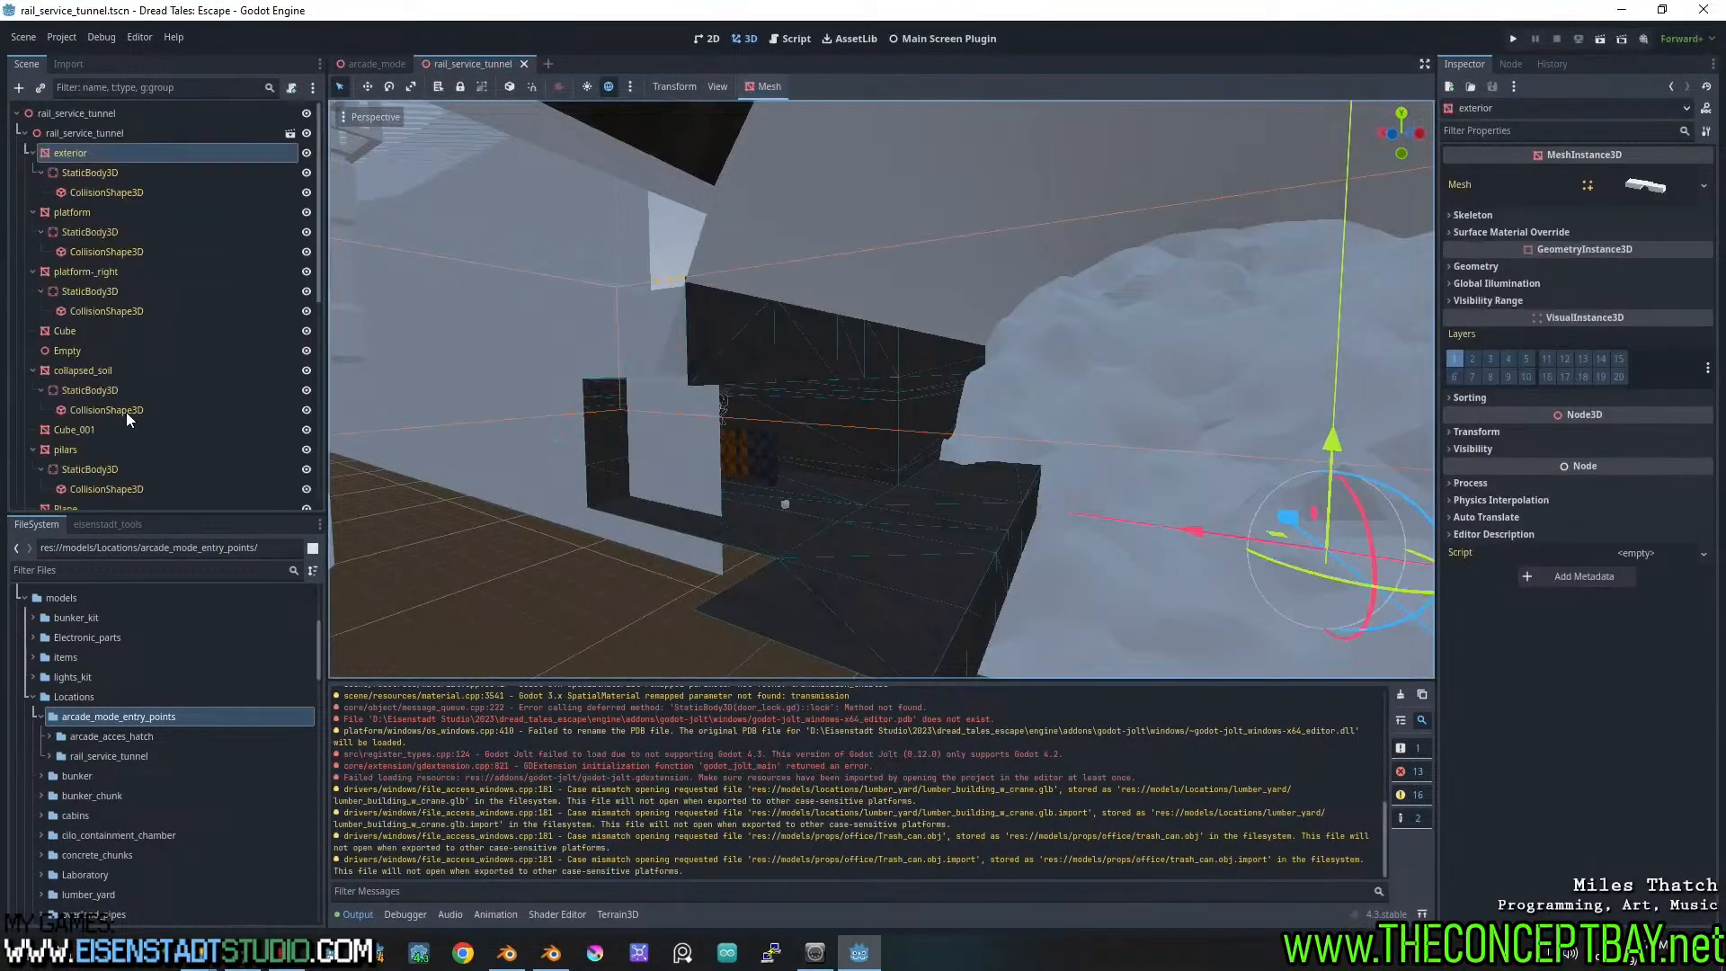
pyautogui.click(24, 134)
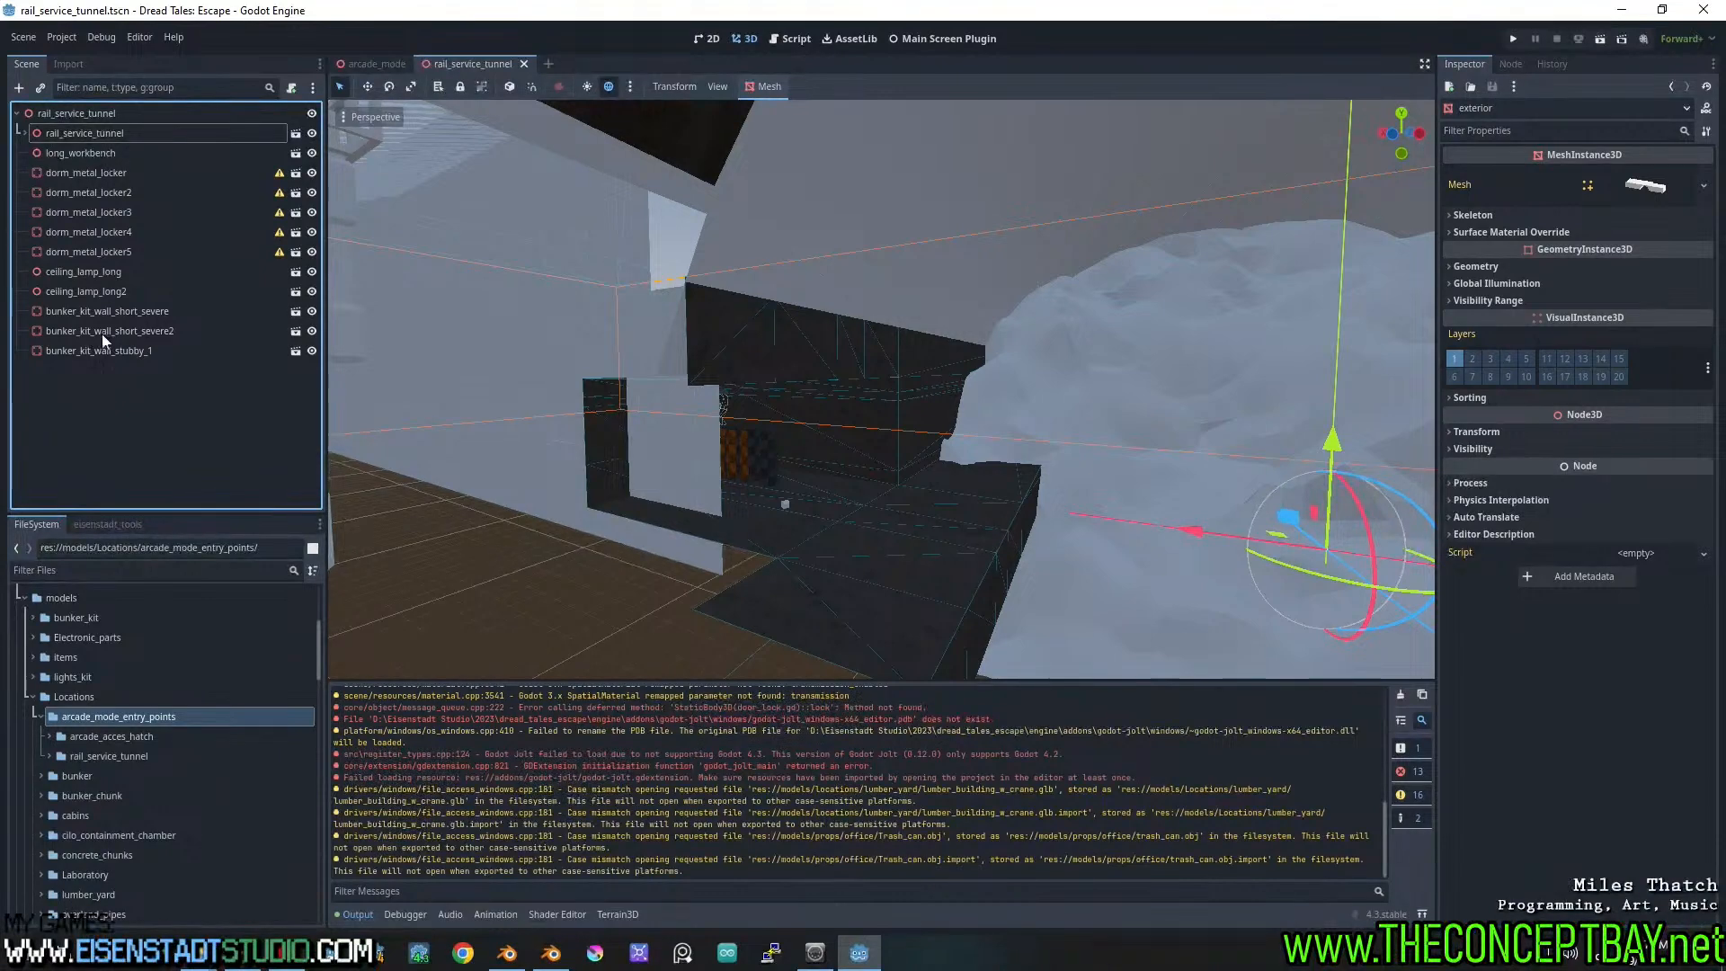
pyautogui.click(94, 131)
pyautogui.click(94, 116)
# Expand the arcade_acces_hatch and rail_service_tunnel folders and add rail_service_tunnel_door.glb and rail_service_tunnel_shelf.glb to the scene together
pyautogui.click(48, 736)
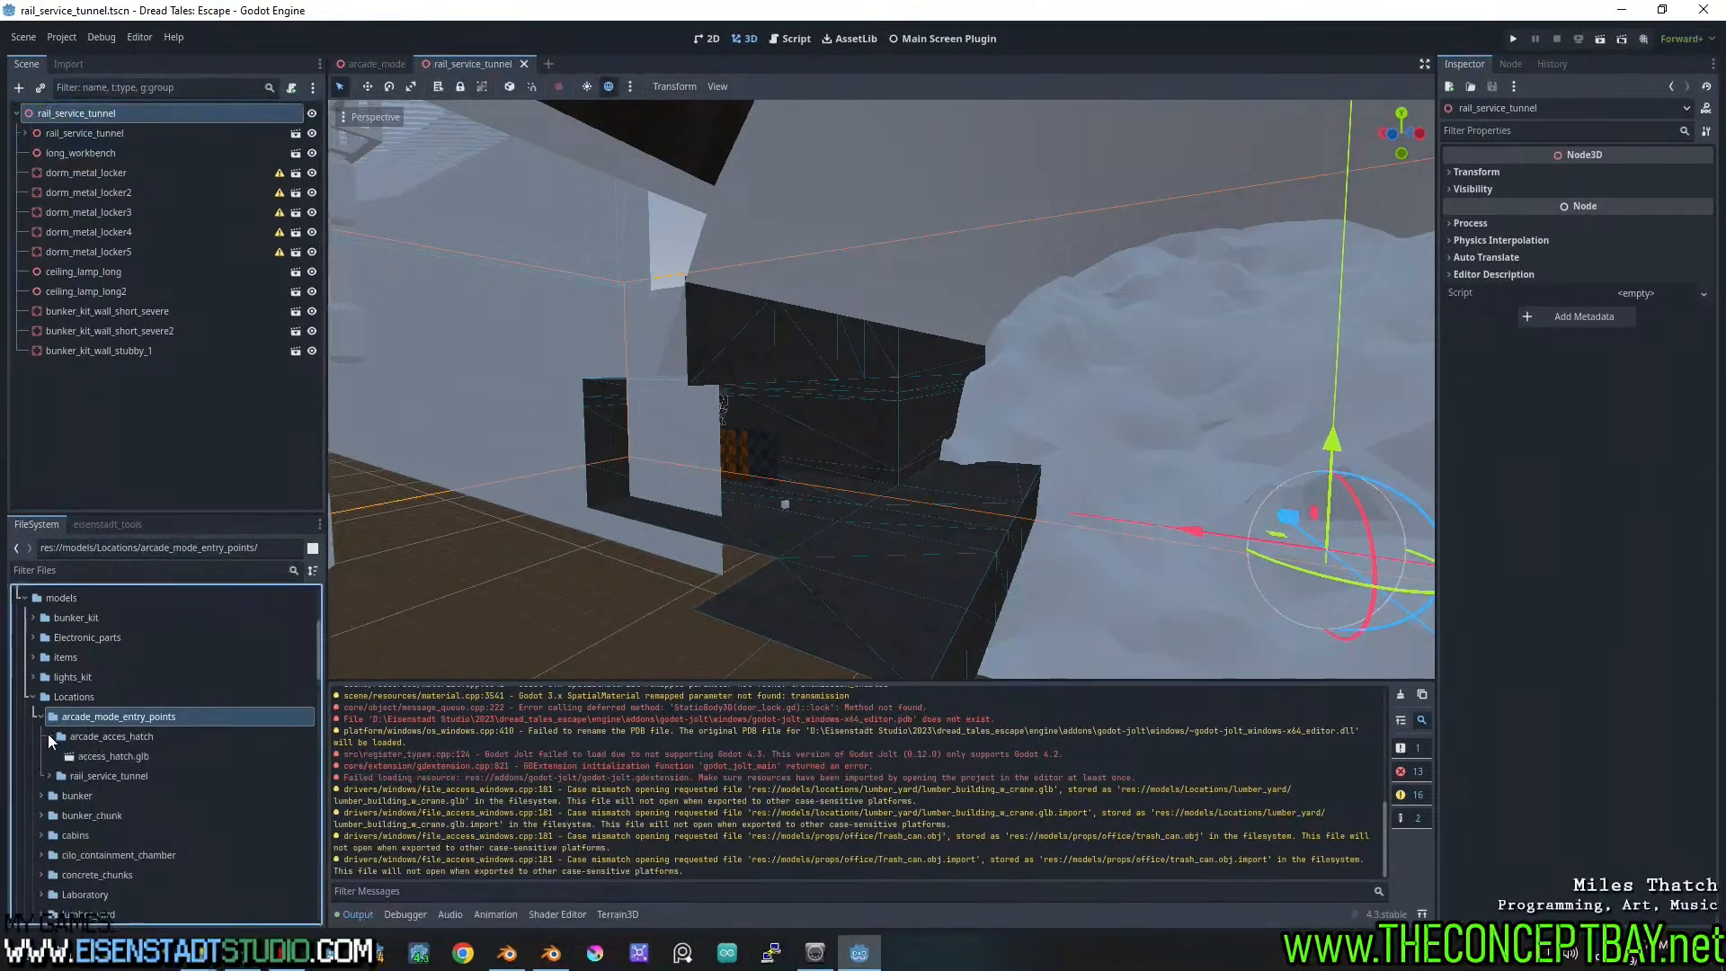
pyautogui.click(51, 775)
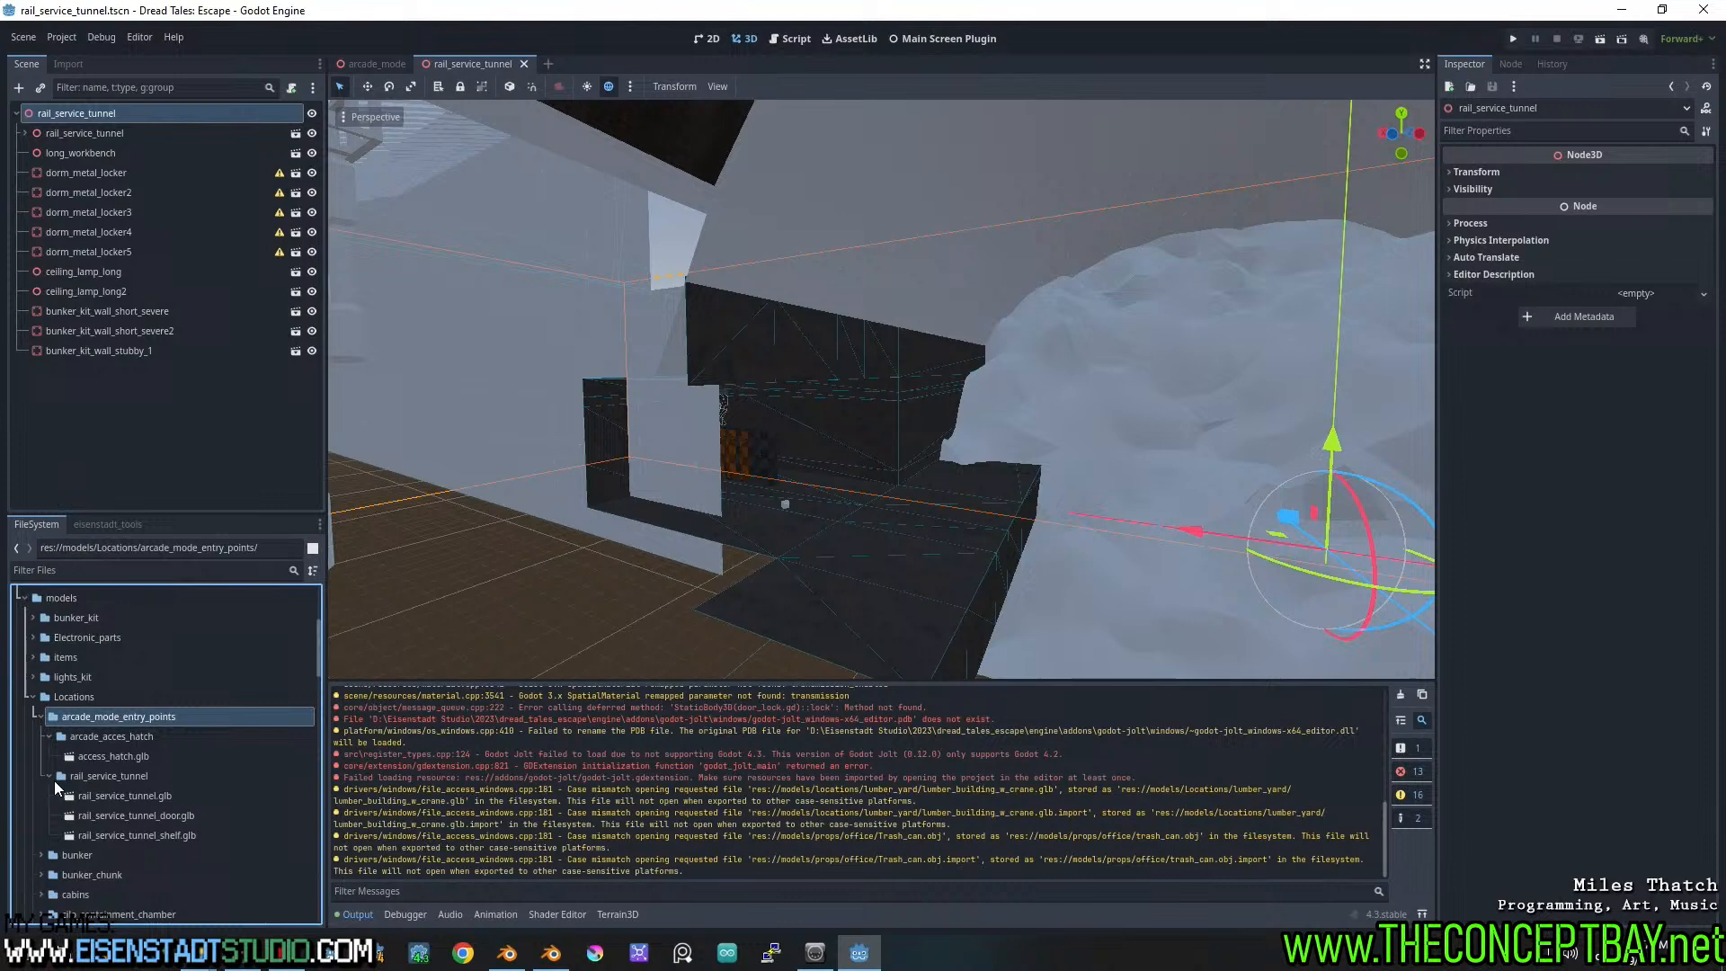
pyautogui.click(138, 816)
pyautogui.keyDown('shift'); pyautogui.click(148, 837); pyautogui.keyUp('shift')
pyautogui.scroll(-6, 791, 423)
pyautogui.keyDown('shift'); pyautogui.moveTo(791, 423); pyautogui.dragTo(1022, 467, button='middle'); pyautogui.keyUp('shift')
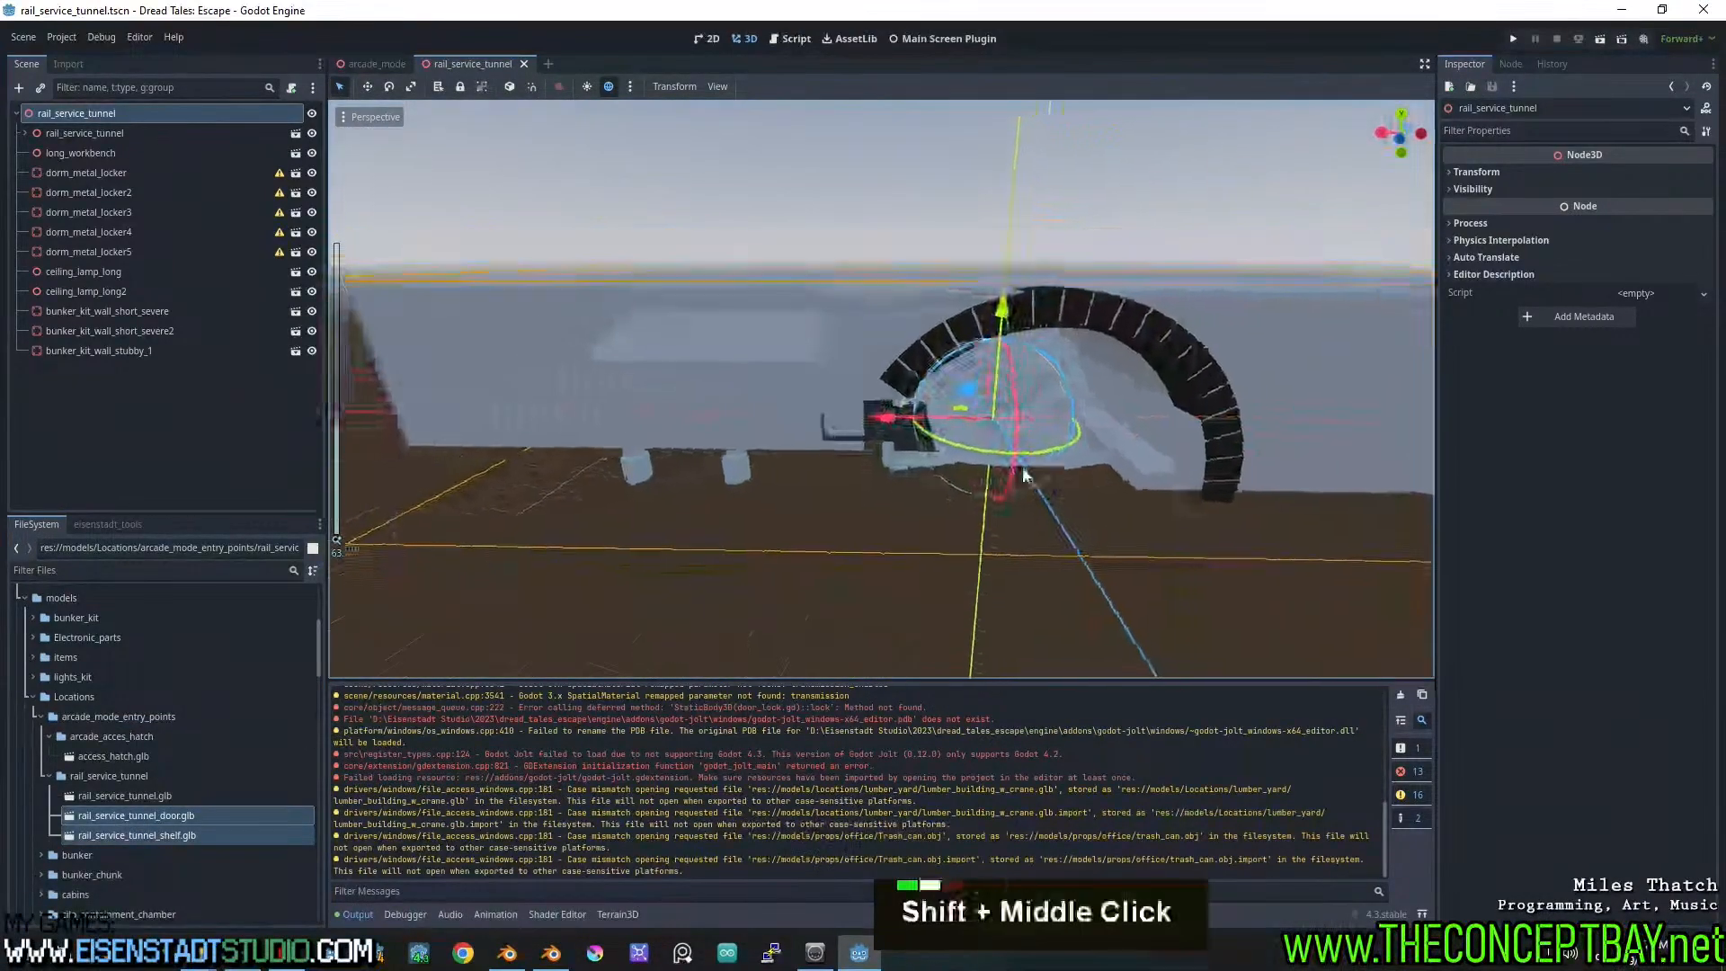
pyautogui.keyDown('shift'); pyautogui.scroll(3, 1022, 467); pyautogui.keyUp('shift')
pyautogui.moveTo(186, 818); pyautogui.dragTo(900, 403)
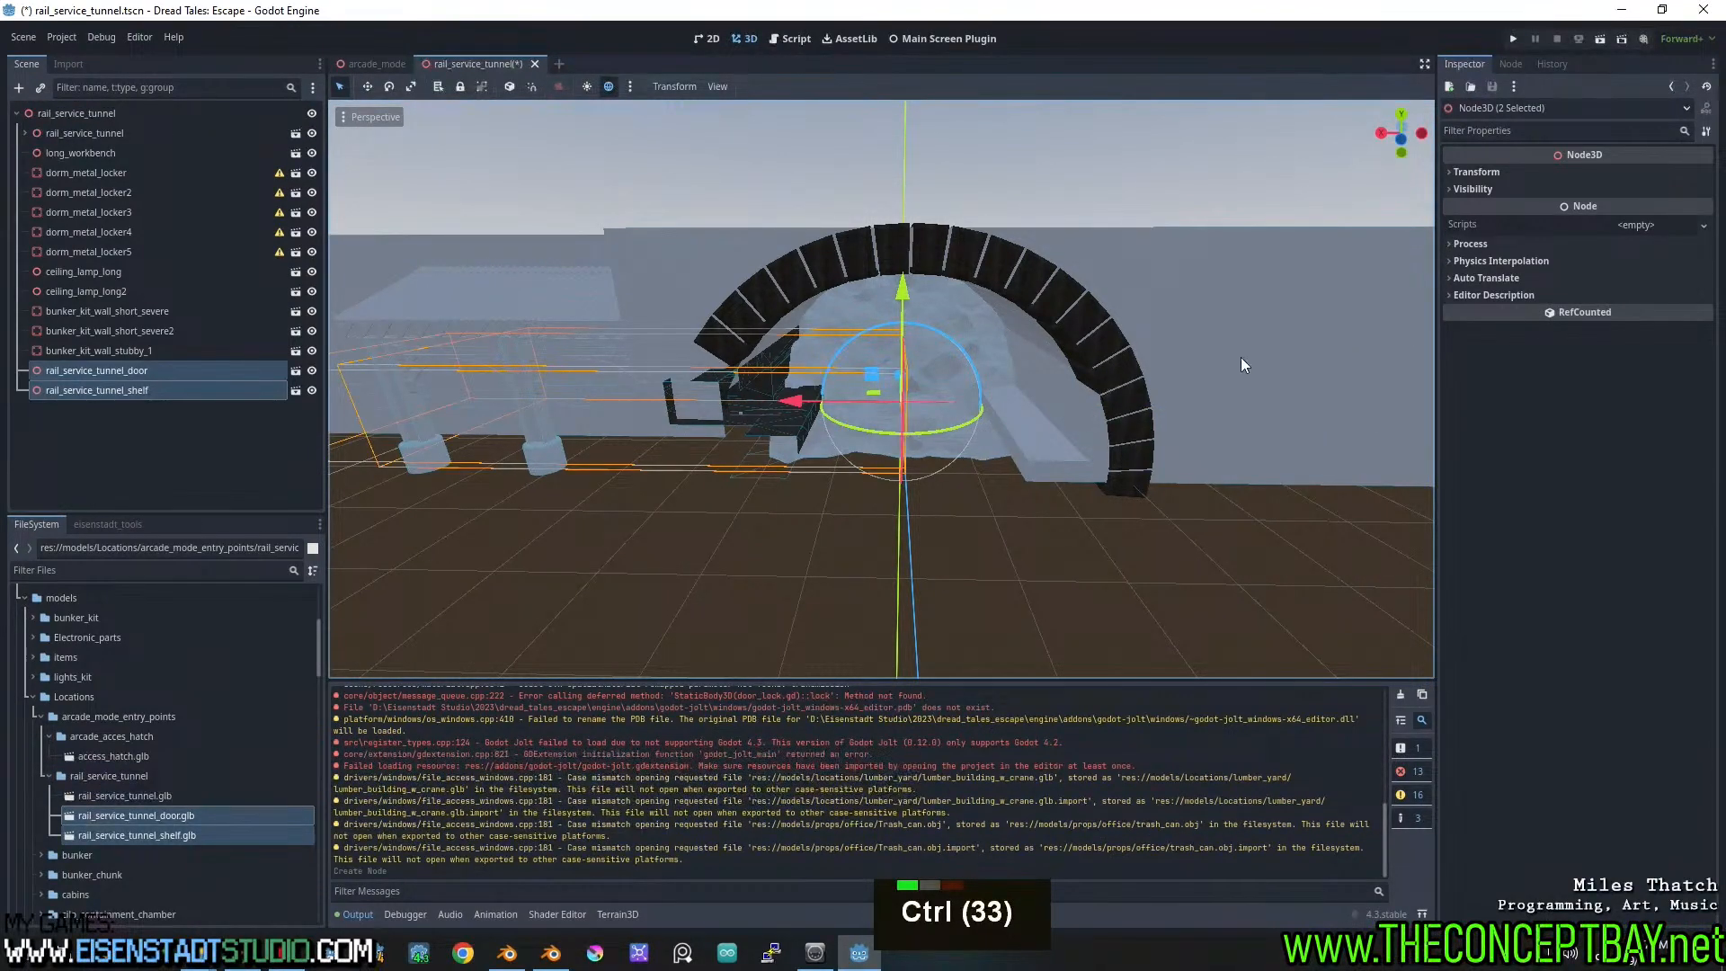
# Check the transform of the added door and shelf and examine how they sit inside the tunnel building
pyautogui.click(1479, 172)
pyautogui.scroll(5, 696, 478)
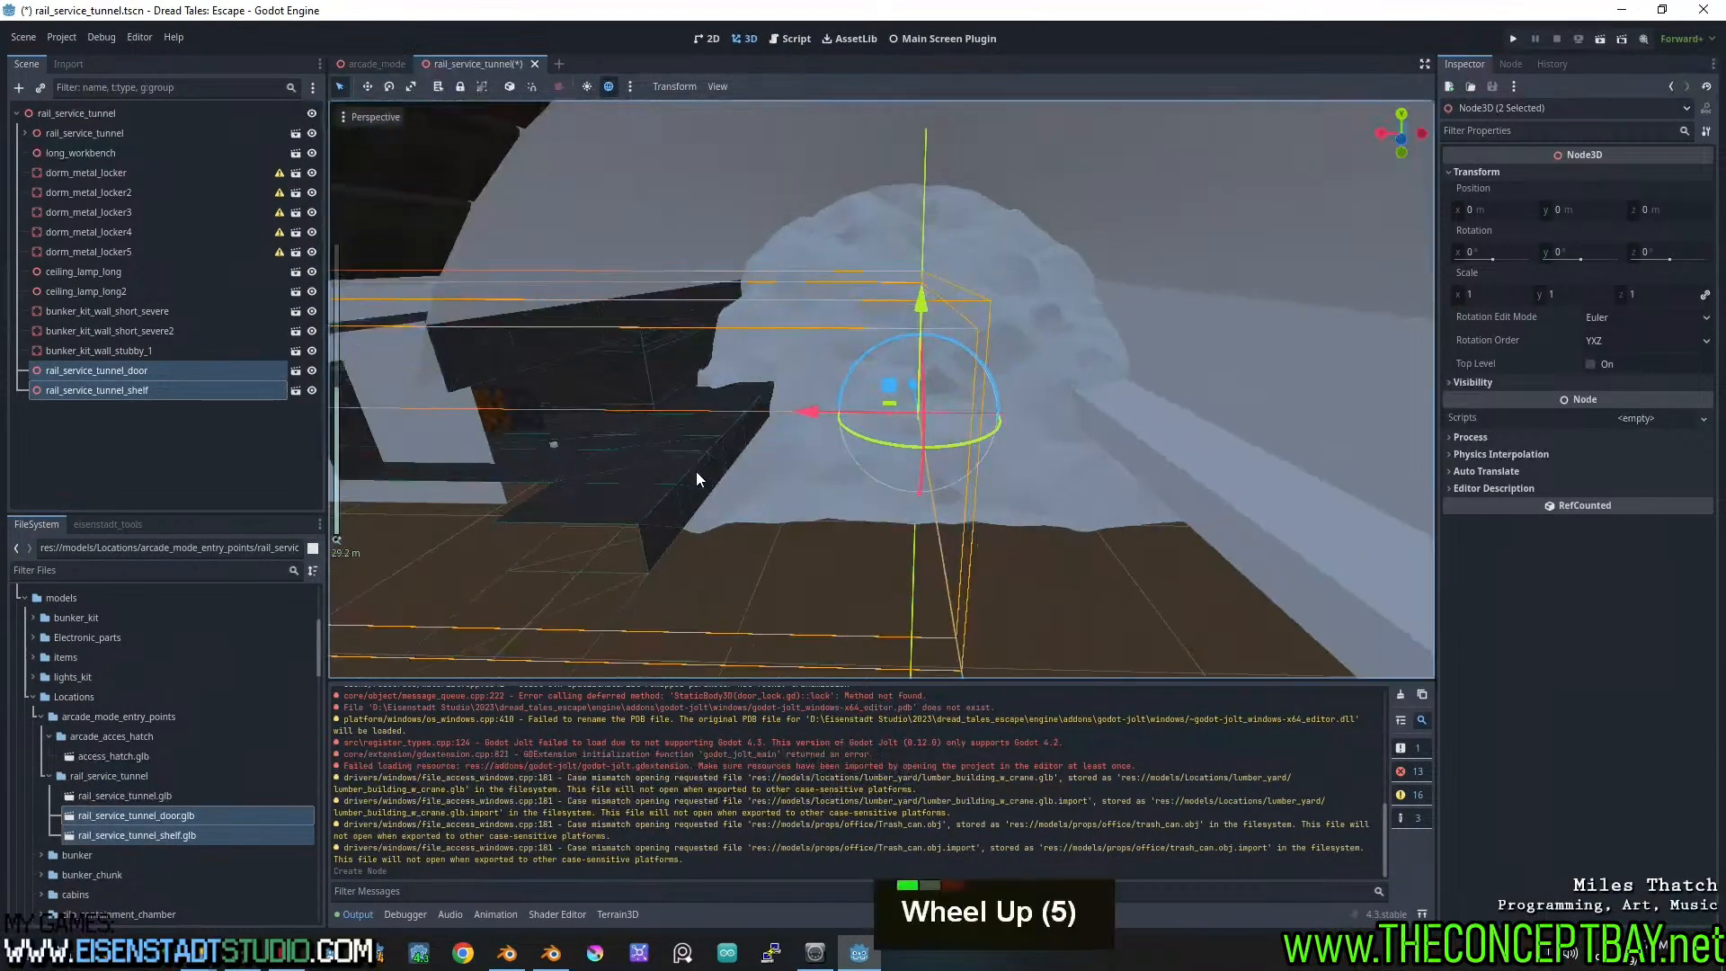
pyautogui.keyDown('shift'); pyautogui.moveTo(696, 478); pyautogui.dragTo(893, 418, button='middle'); pyautogui.keyUp('shift')
pyautogui.scroll(3, 905, 423)
pyautogui.moveTo(904, 423); pyautogui.dragTo(904, 422, button='right')
pyautogui.press('w')
pyautogui.press('d')
pyautogui.scroll(3, 904, 422)
pyautogui.press('d')
pyautogui.press('w')
pyautogui.press('w')
pyautogui.press('d')
pyautogui.press('s')
pyautogui.press('w')
pyautogui.press('w')
pyautogui.press('a')
pyautogui.press('w')
pyautogui.press('a')
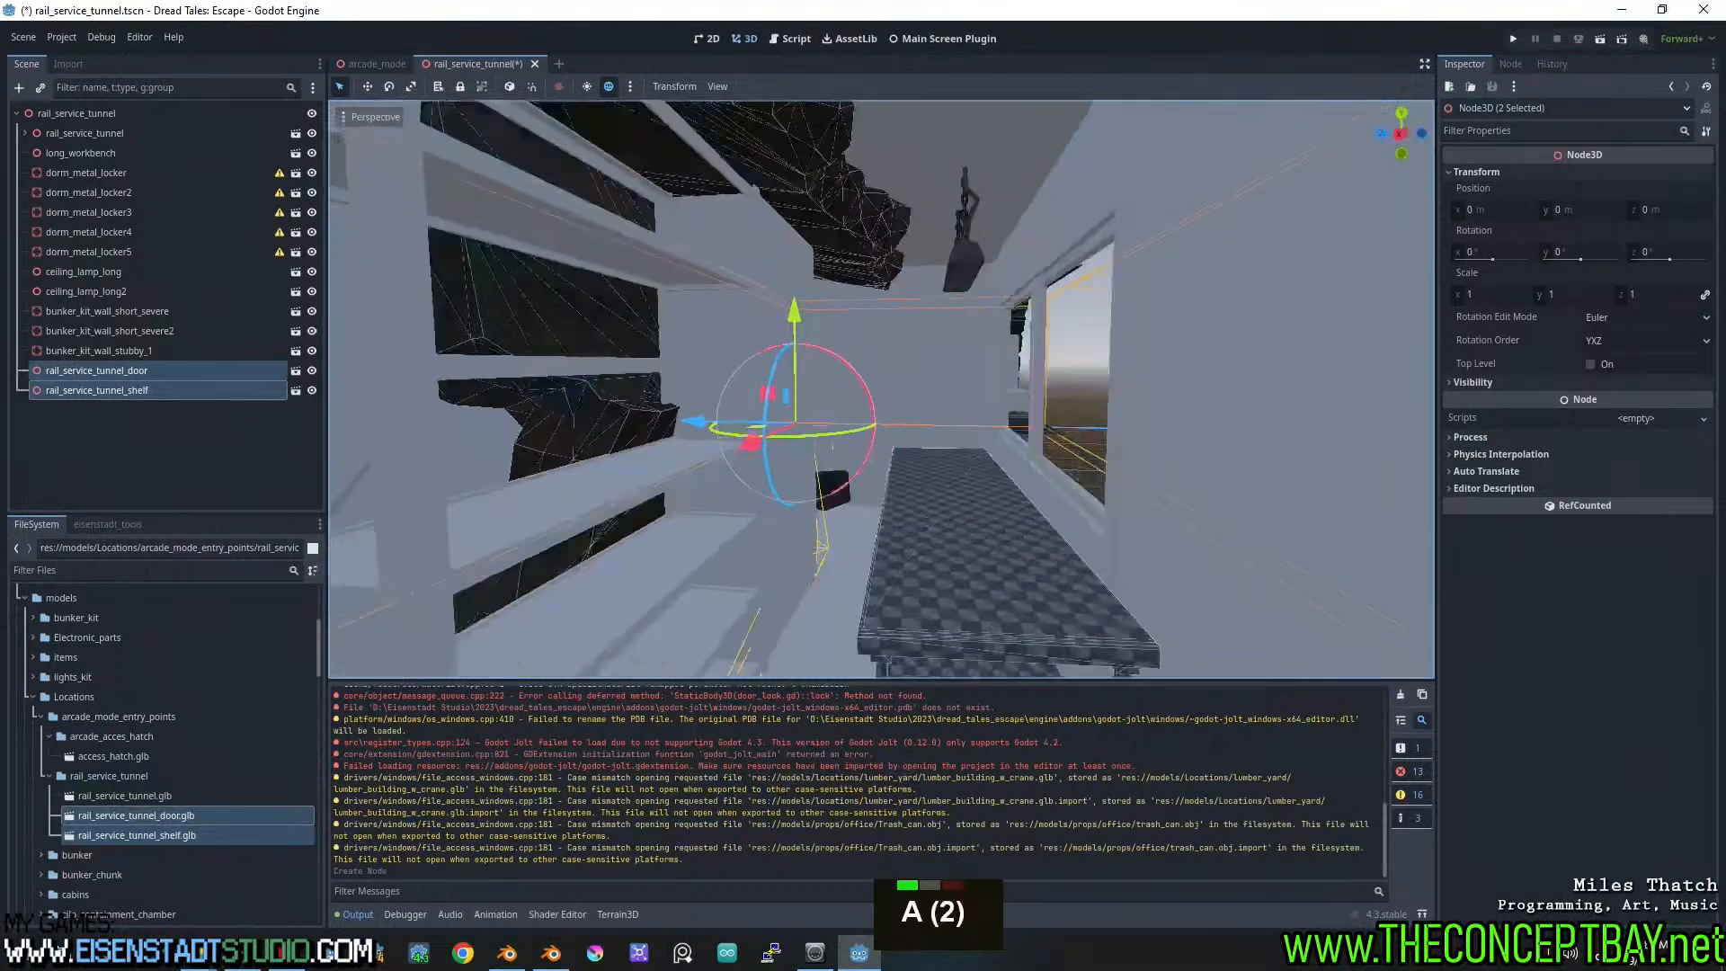
pyautogui.press('s')
pyautogui.moveTo(647, 420); pyautogui.dragTo(646, 419, button='right')
pyautogui.press('w')
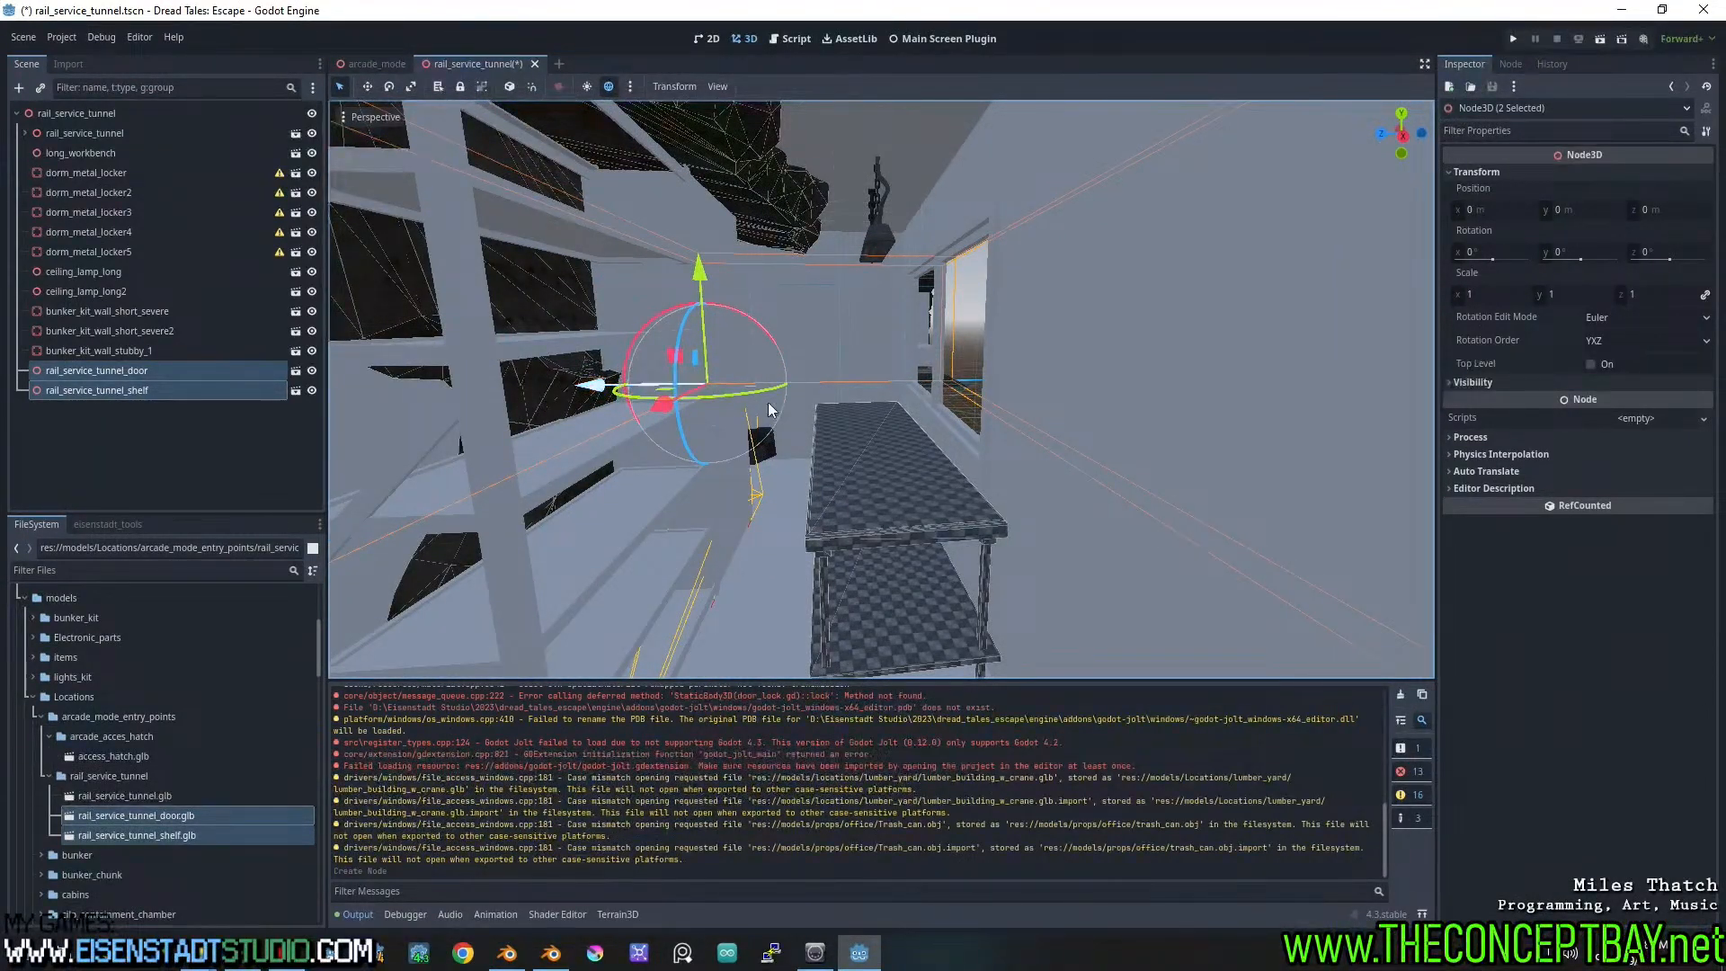
pyautogui.scroll(-2, 976, 368)
pyautogui.scroll(2, 971, 374)
# Enable editable children on the rail_service_tunnel_door and rail_service_tunnel_shelf instances and save the scene
pyautogui.click(186, 408)
pyautogui.rightClick(158, 377)
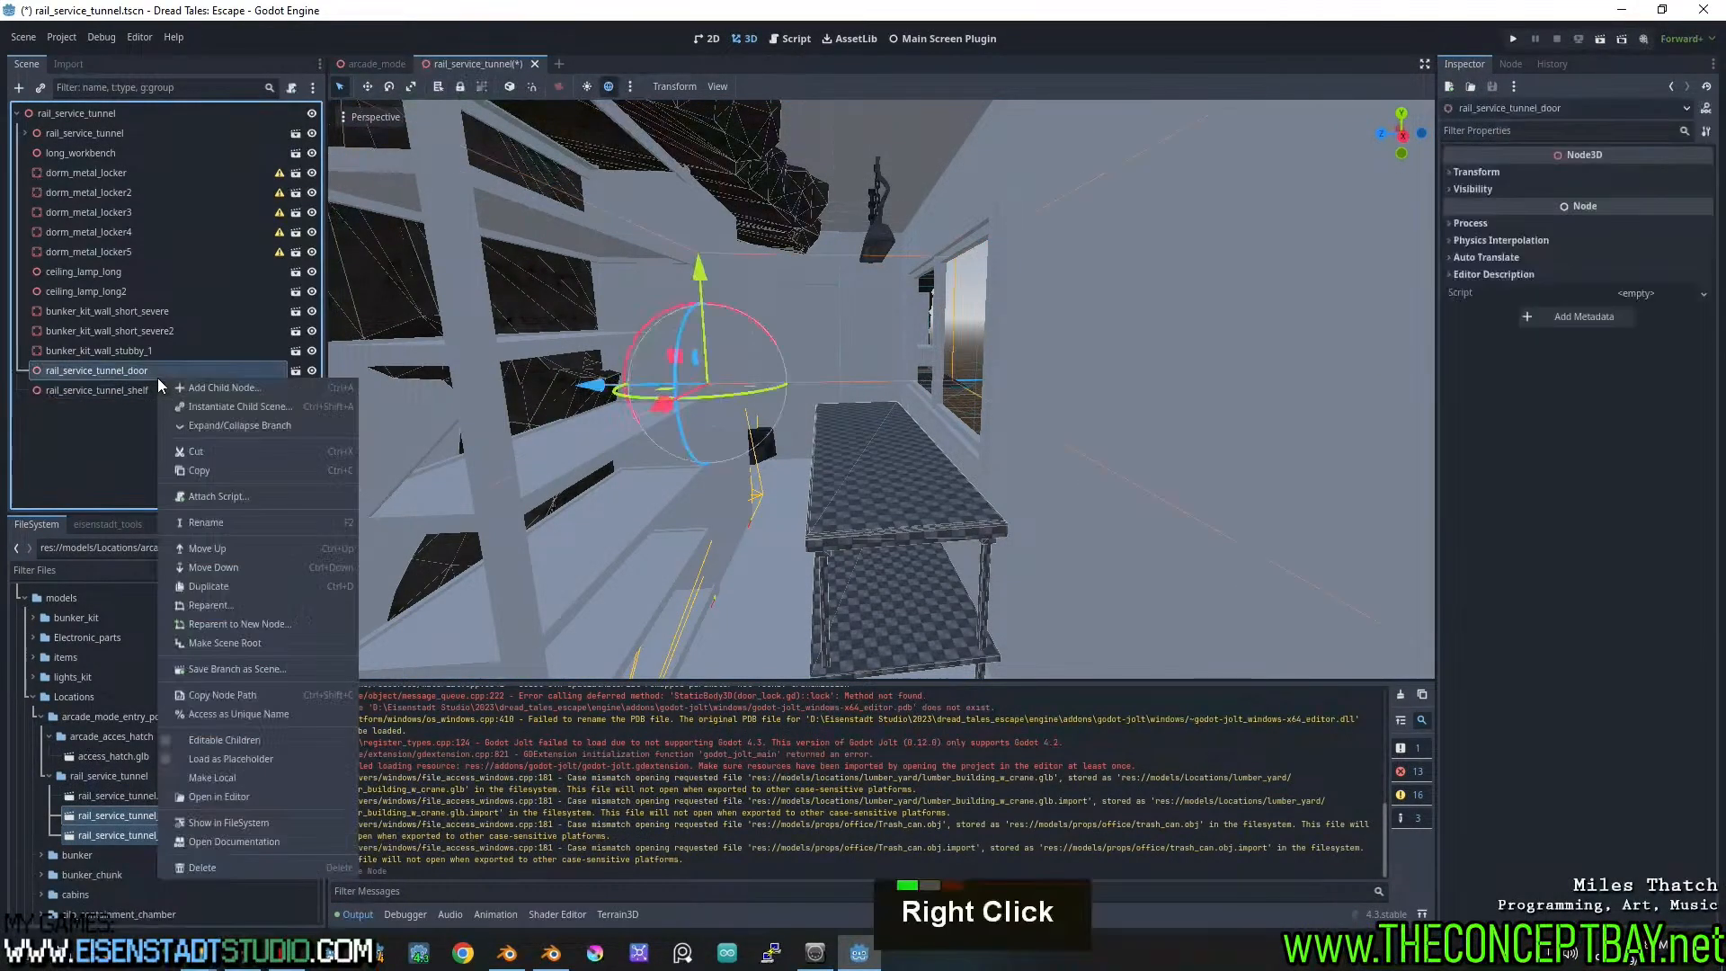
pyautogui.click(185, 741)
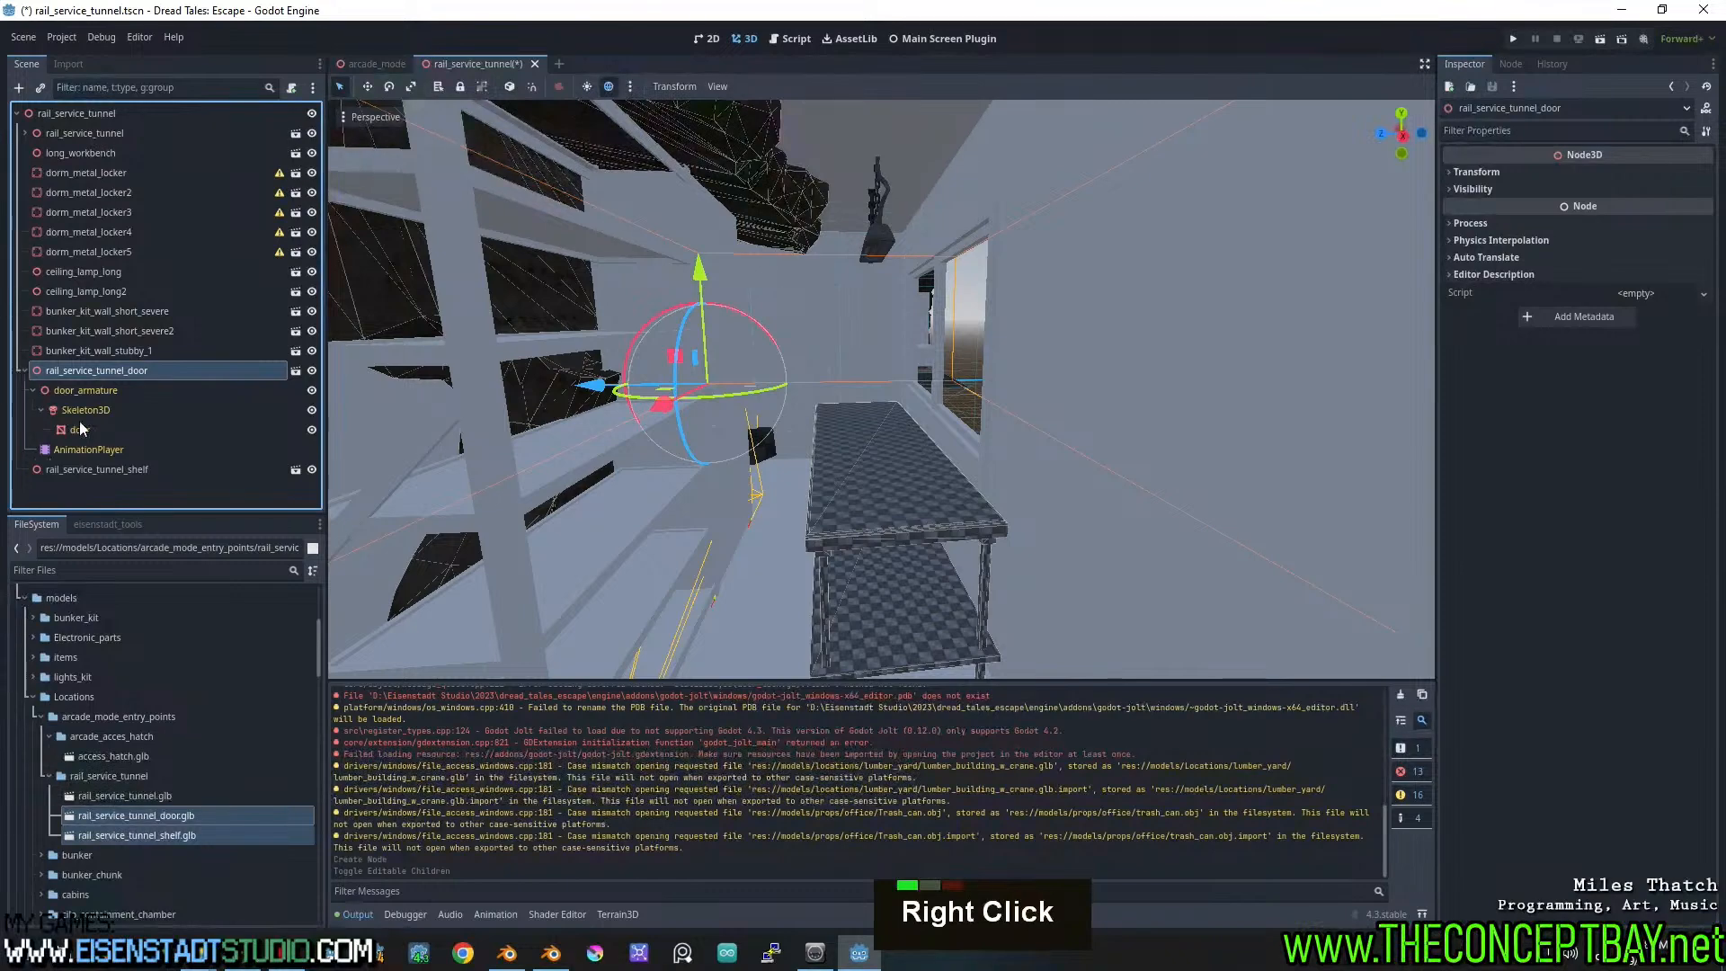
pyautogui.rightClick(97, 469)
pyautogui.click(149, 796)
pyautogui.scroll(-5, 237, 471)
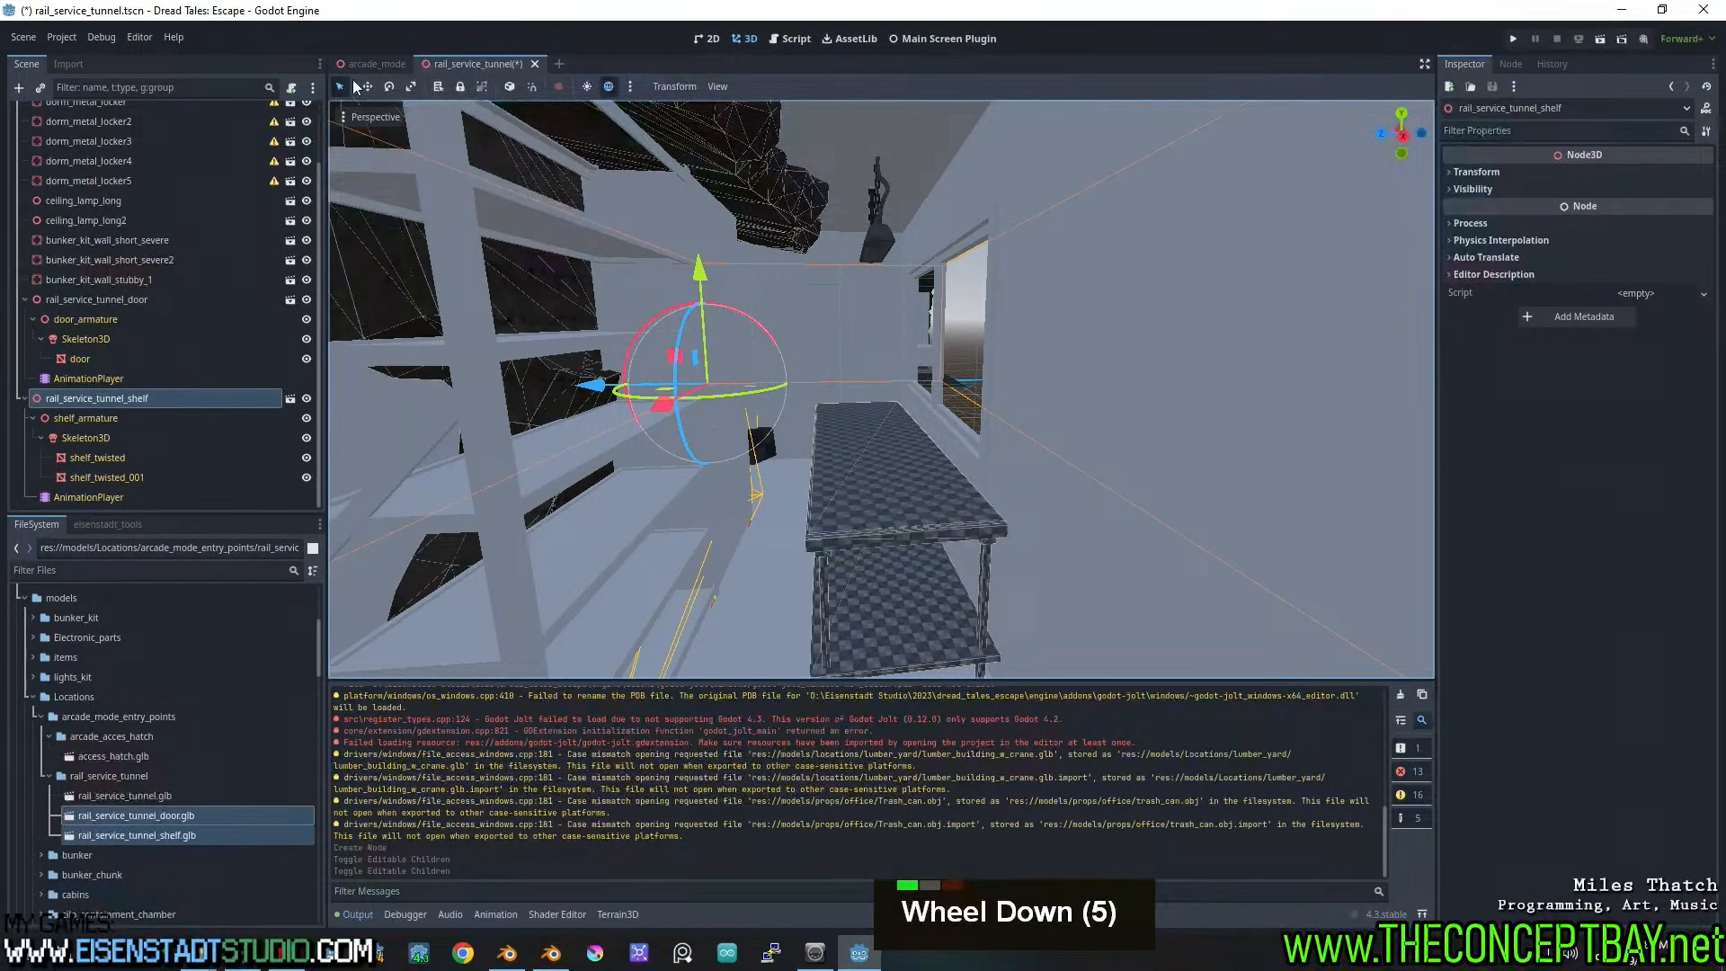
pyautogui.hotkey('ctrl', 's')
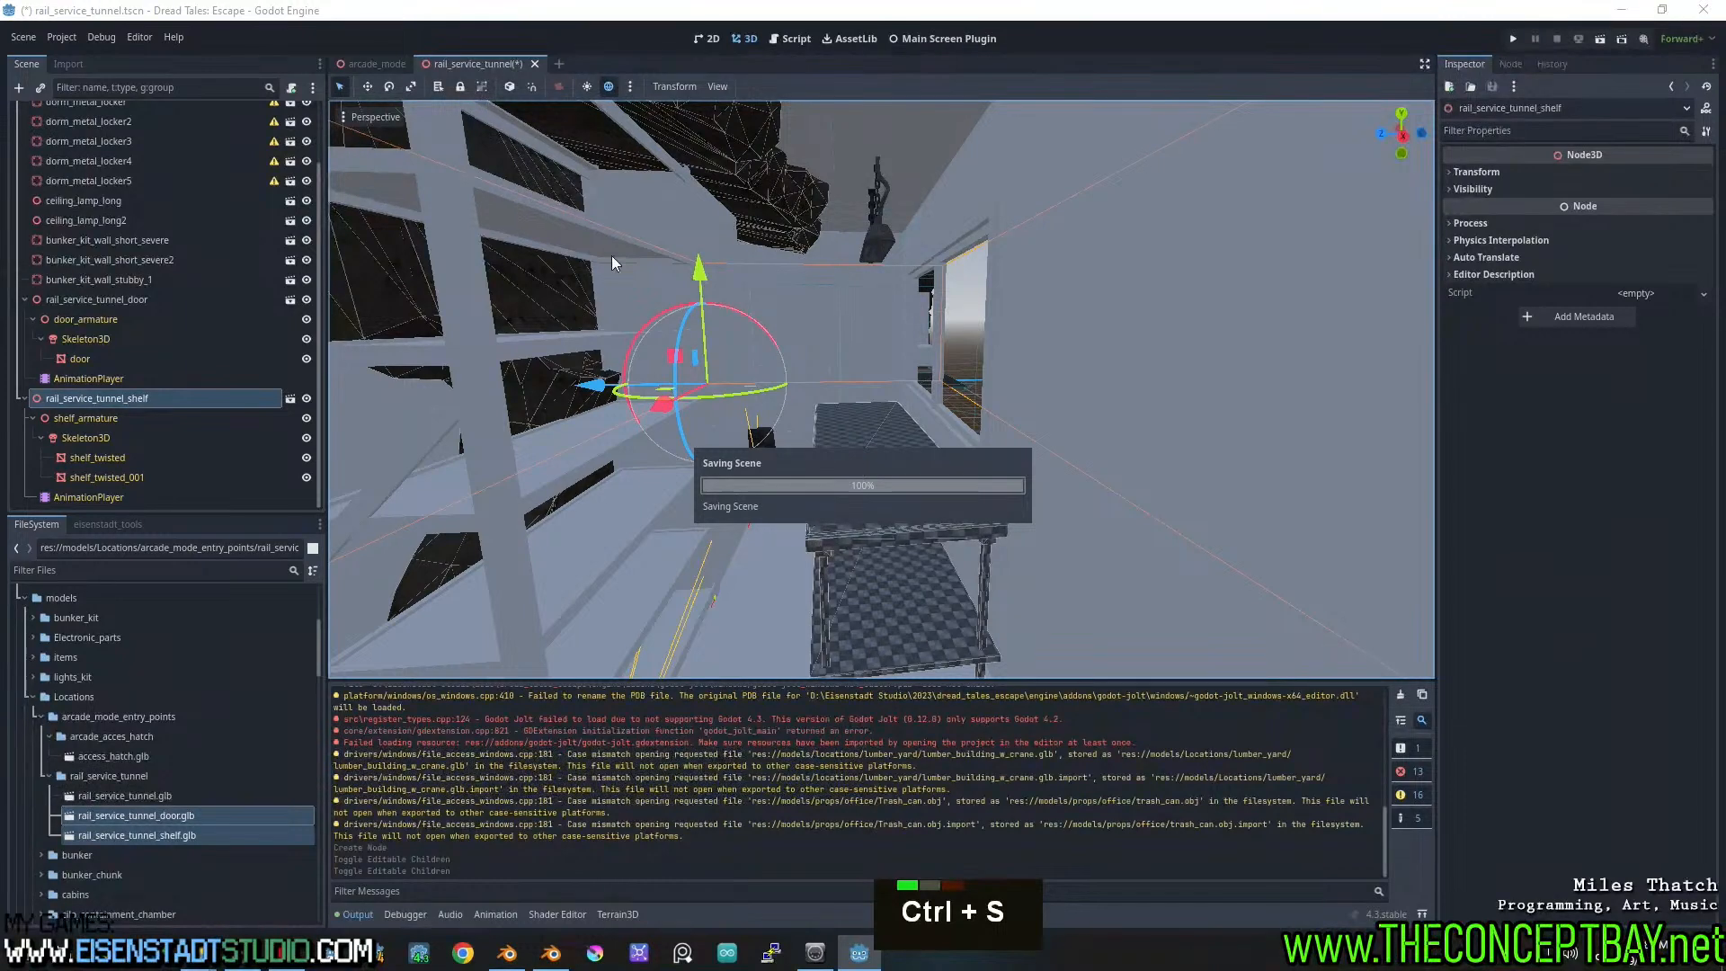
# Examine the tunnel building's doorway, window opening and floor area with the new models in place
pyautogui.scroll(5, 957, 327)
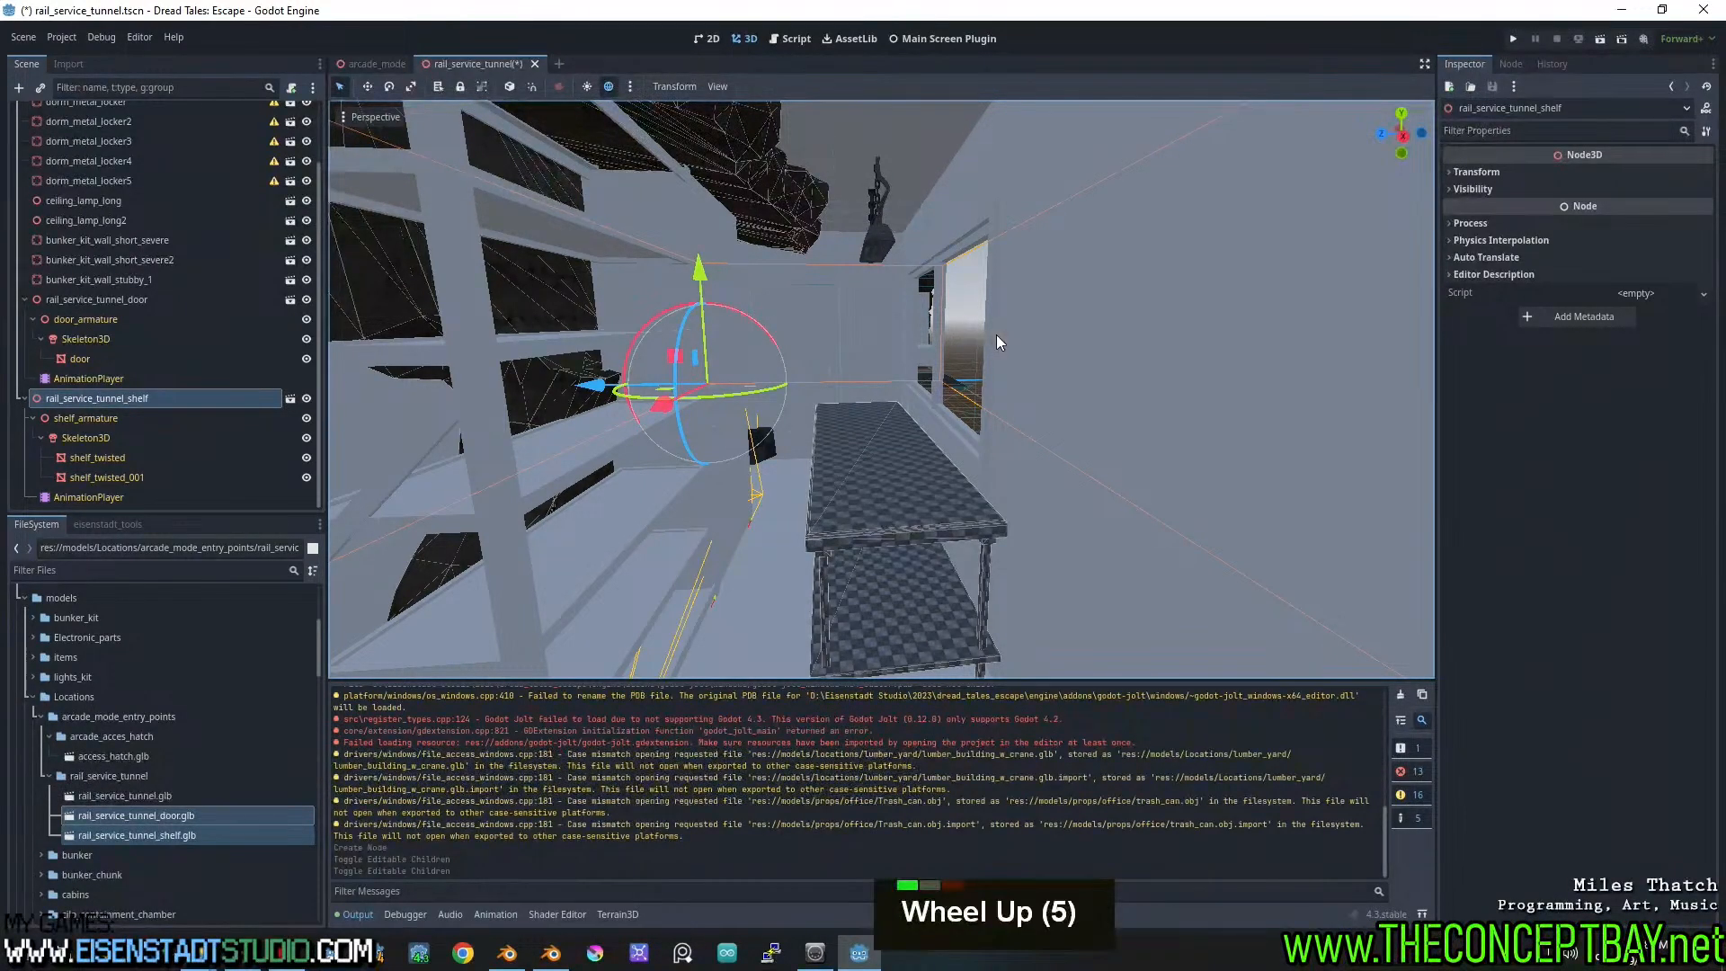
pyautogui.press('w')
pyautogui.moveTo(984, 331); pyautogui.dragTo(980, 334, button='right')
pyautogui.scroll(4, 980, 334)
pyautogui.press('w')
pyautogui.press('w')
pyautogui.press('s')
pyautogui.press('a')
pyautogui.press('w')
pyautogui.press('a')
pyautogui.press('s')
pyautogui.press('d')
pyautogui.press('a')
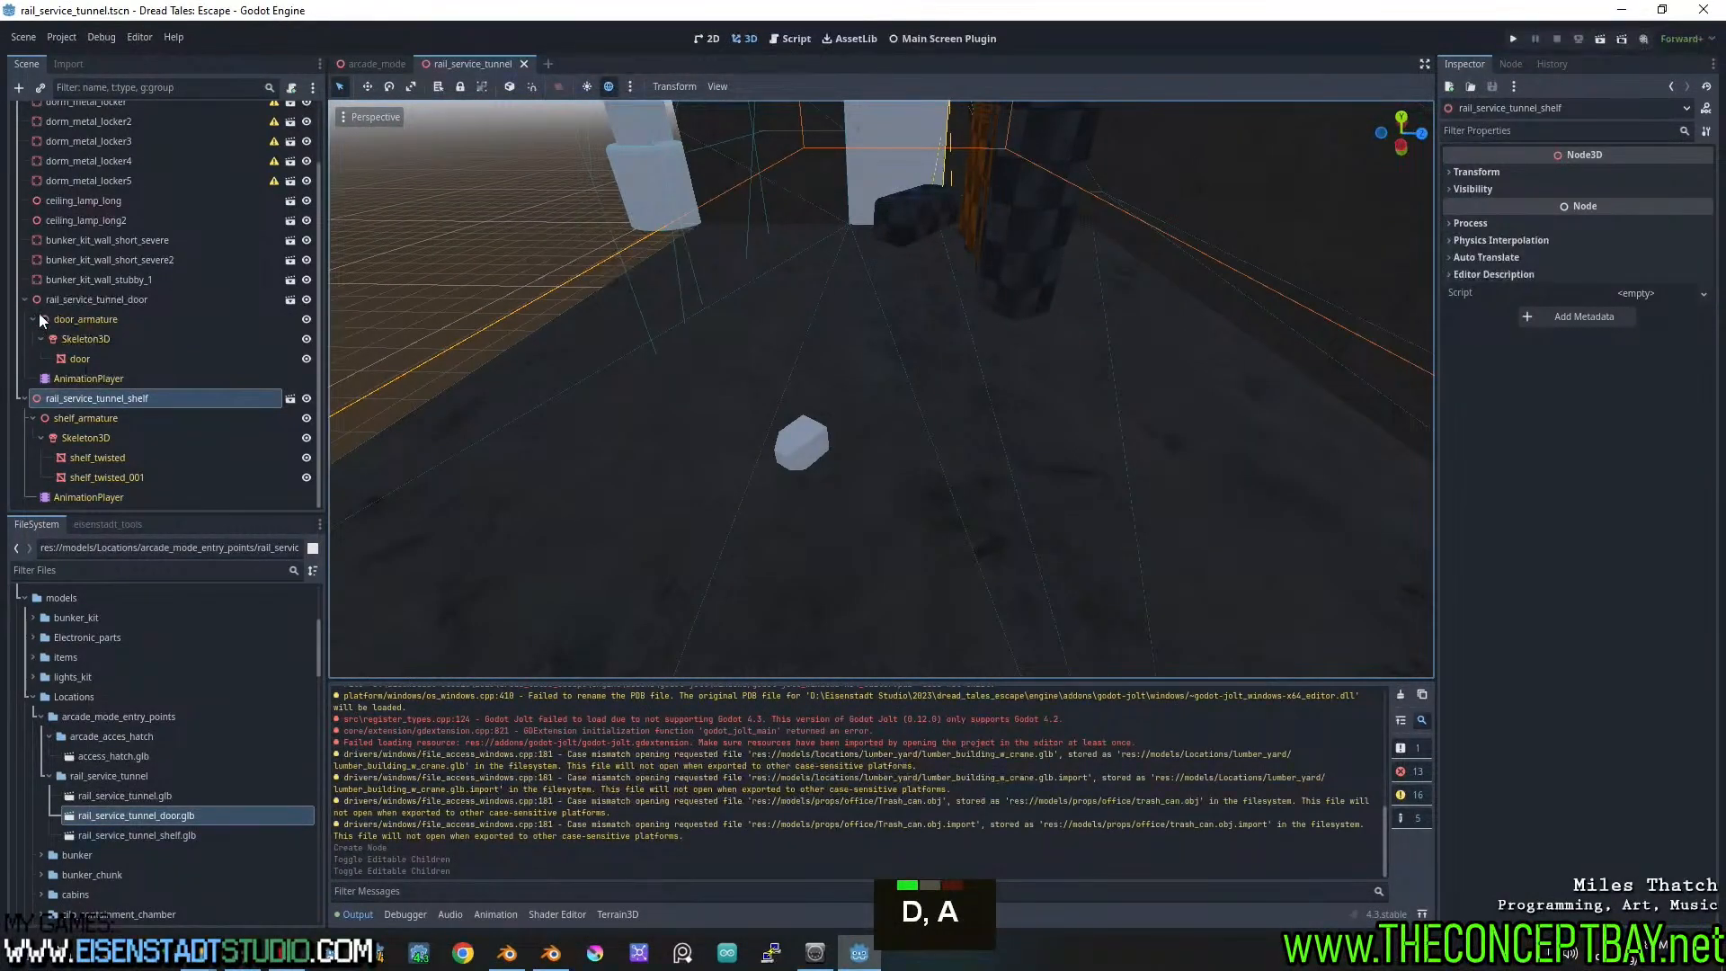
# Collapse the rail_service_tunnel_door and rail_service_tunnel_shelf nodes and switch to the arcade_mode scene
pyautogui.click(25, 300)
pyautogui.click(25, 389)
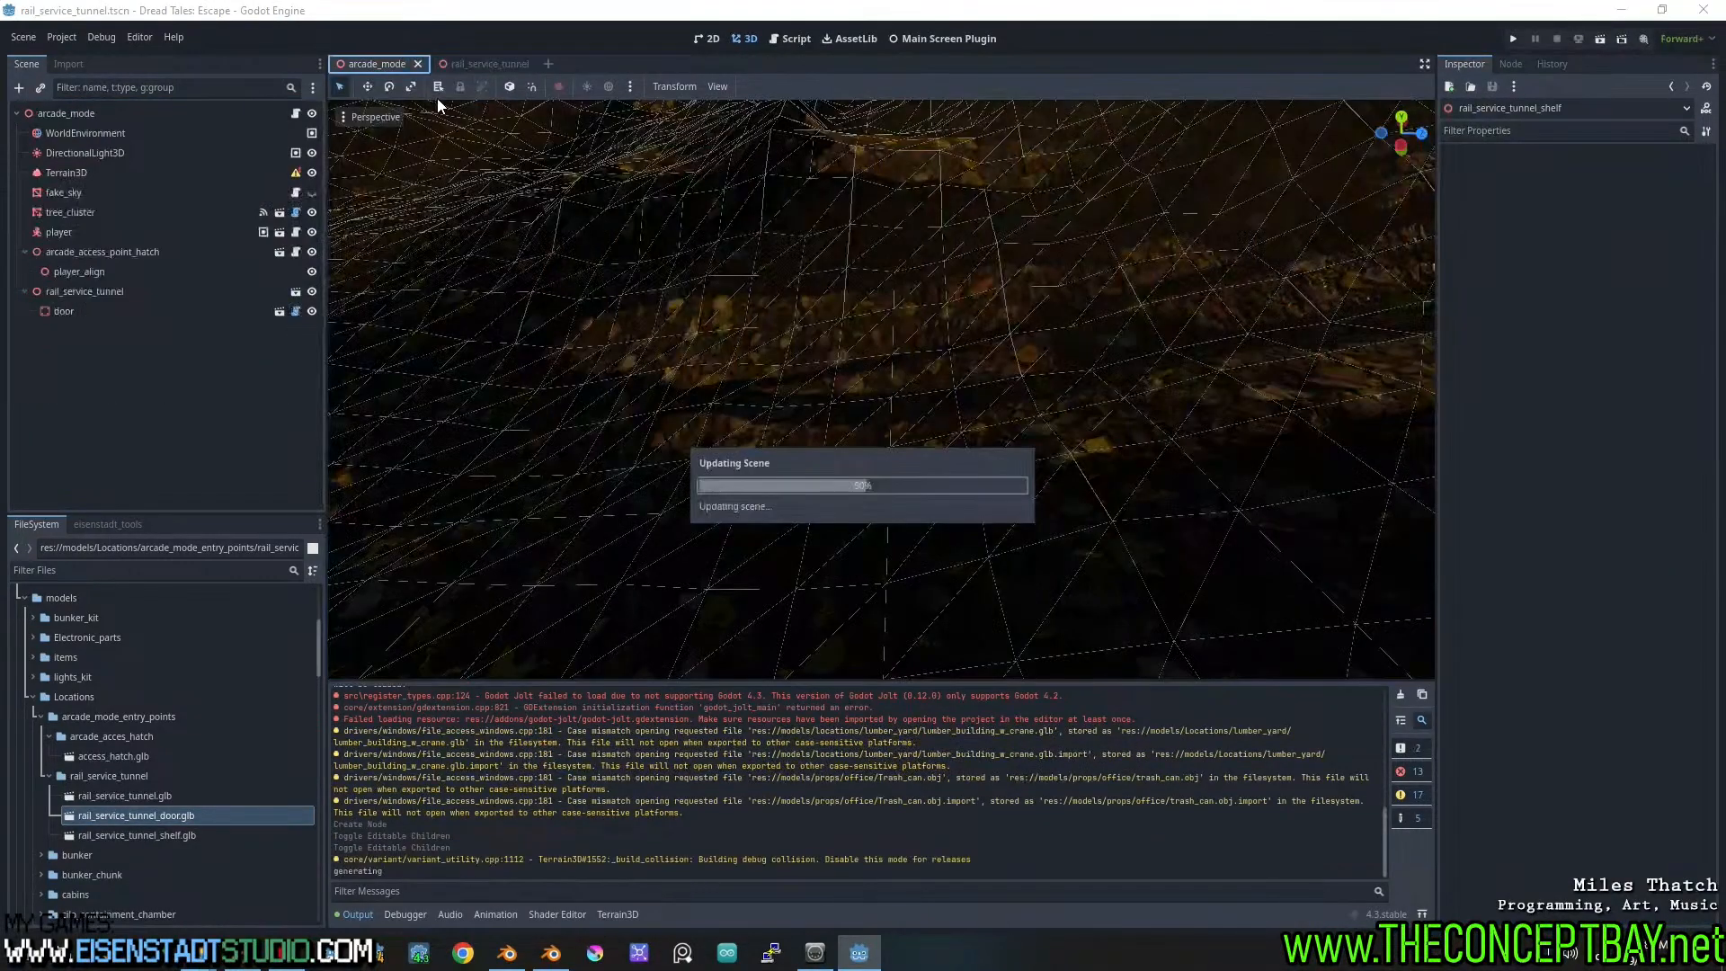
pyautogui.moveTo(836, 211); pyautogui.dragTo(836, 211, button='right')
pyautogui.press('w')
pyautogui.press('d')
pyautogui.press('s')
pyautogui.press('d')
pyautogui.press('w')
pyautogui.press('w')
pyautogui.press('w')
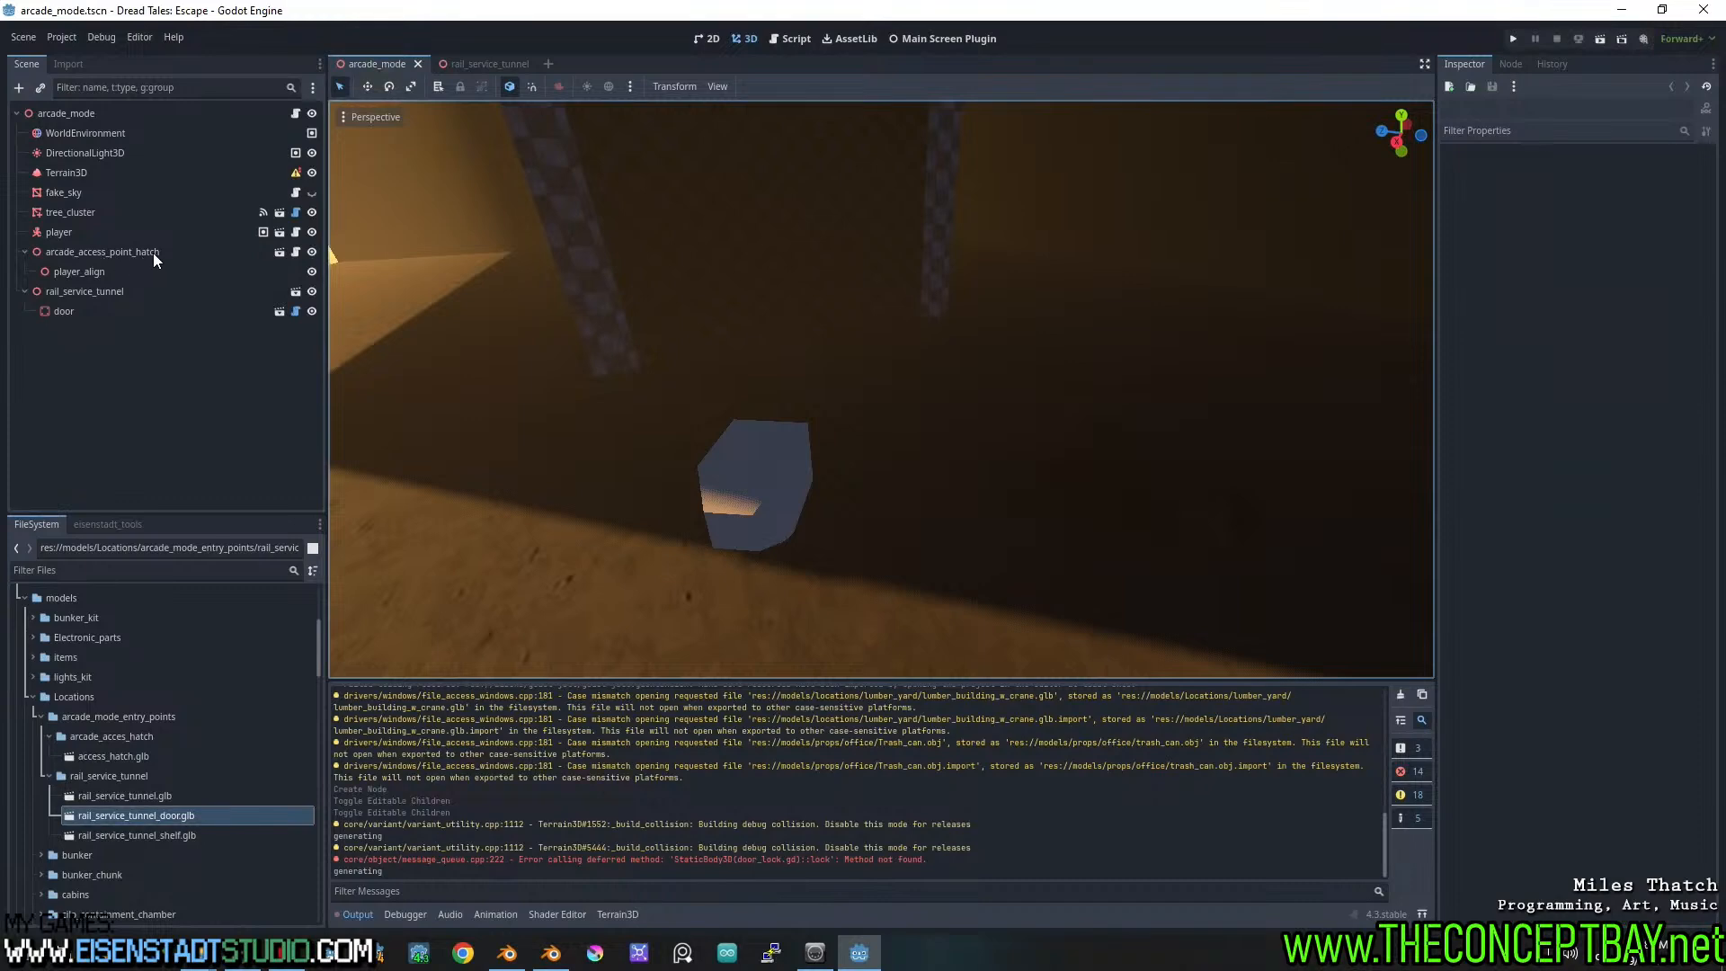
# Copy the hatch's player_align node, delete the door under rail_service_tunnel and paste the copy as its child
pyautogui.click(78, 270)
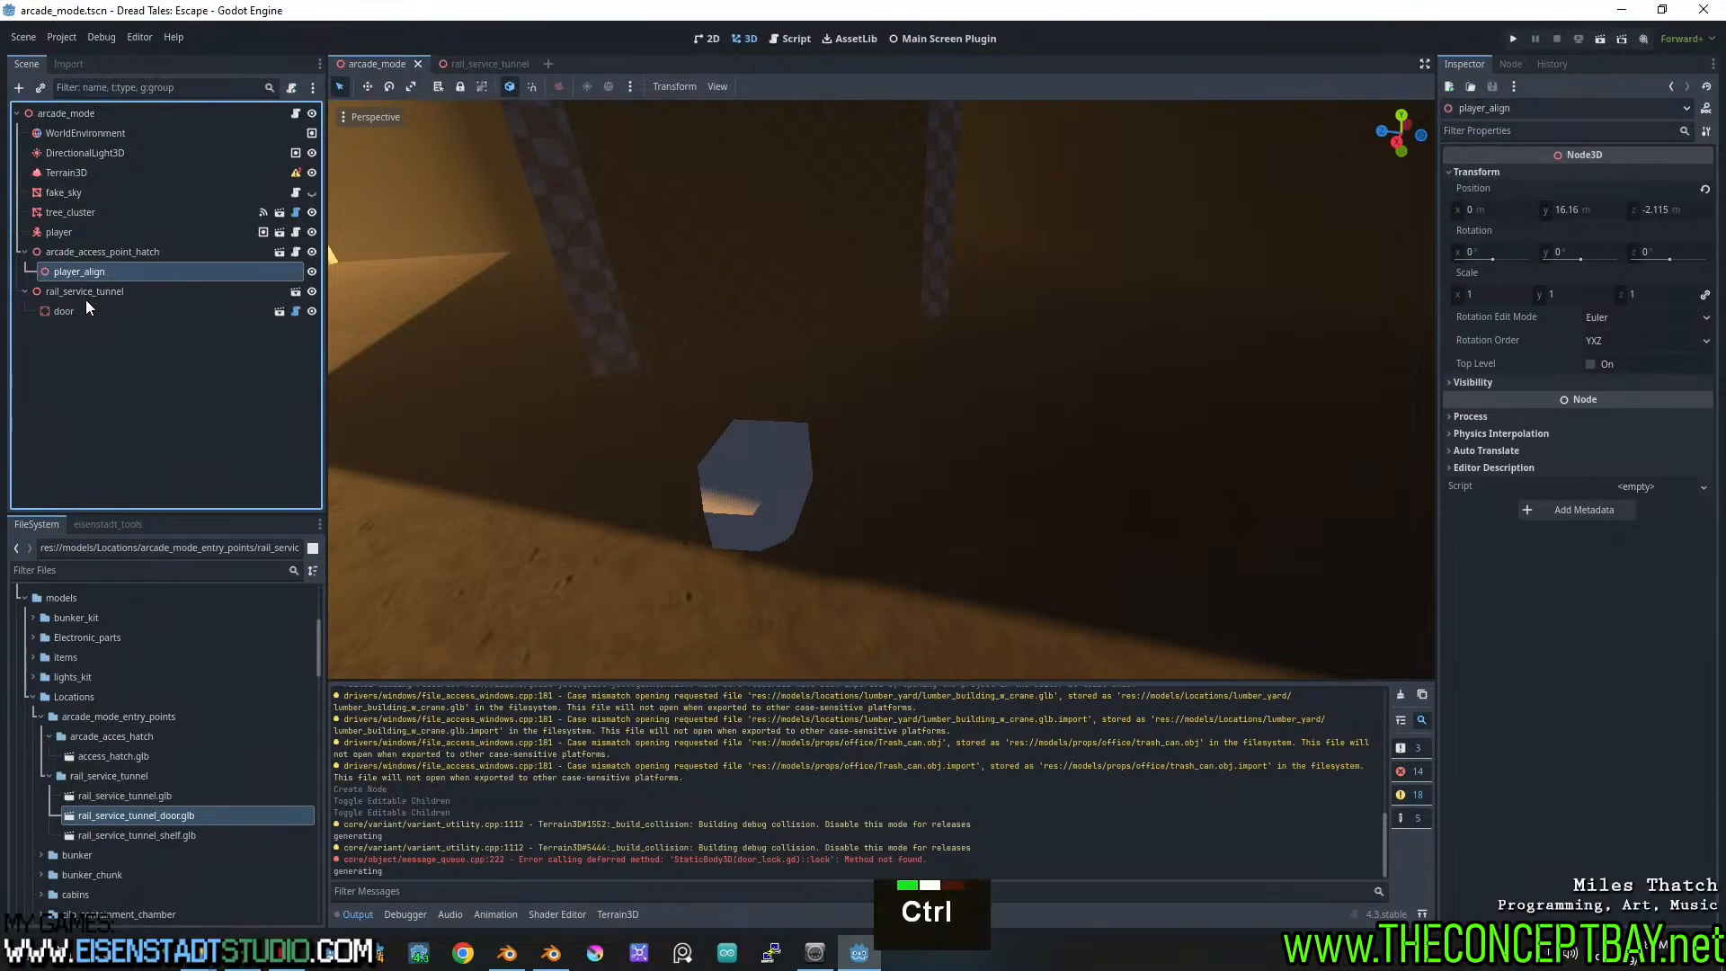
pyautogui.hotkey('ctrl', 'c')
pyautogui.click(72, 310)
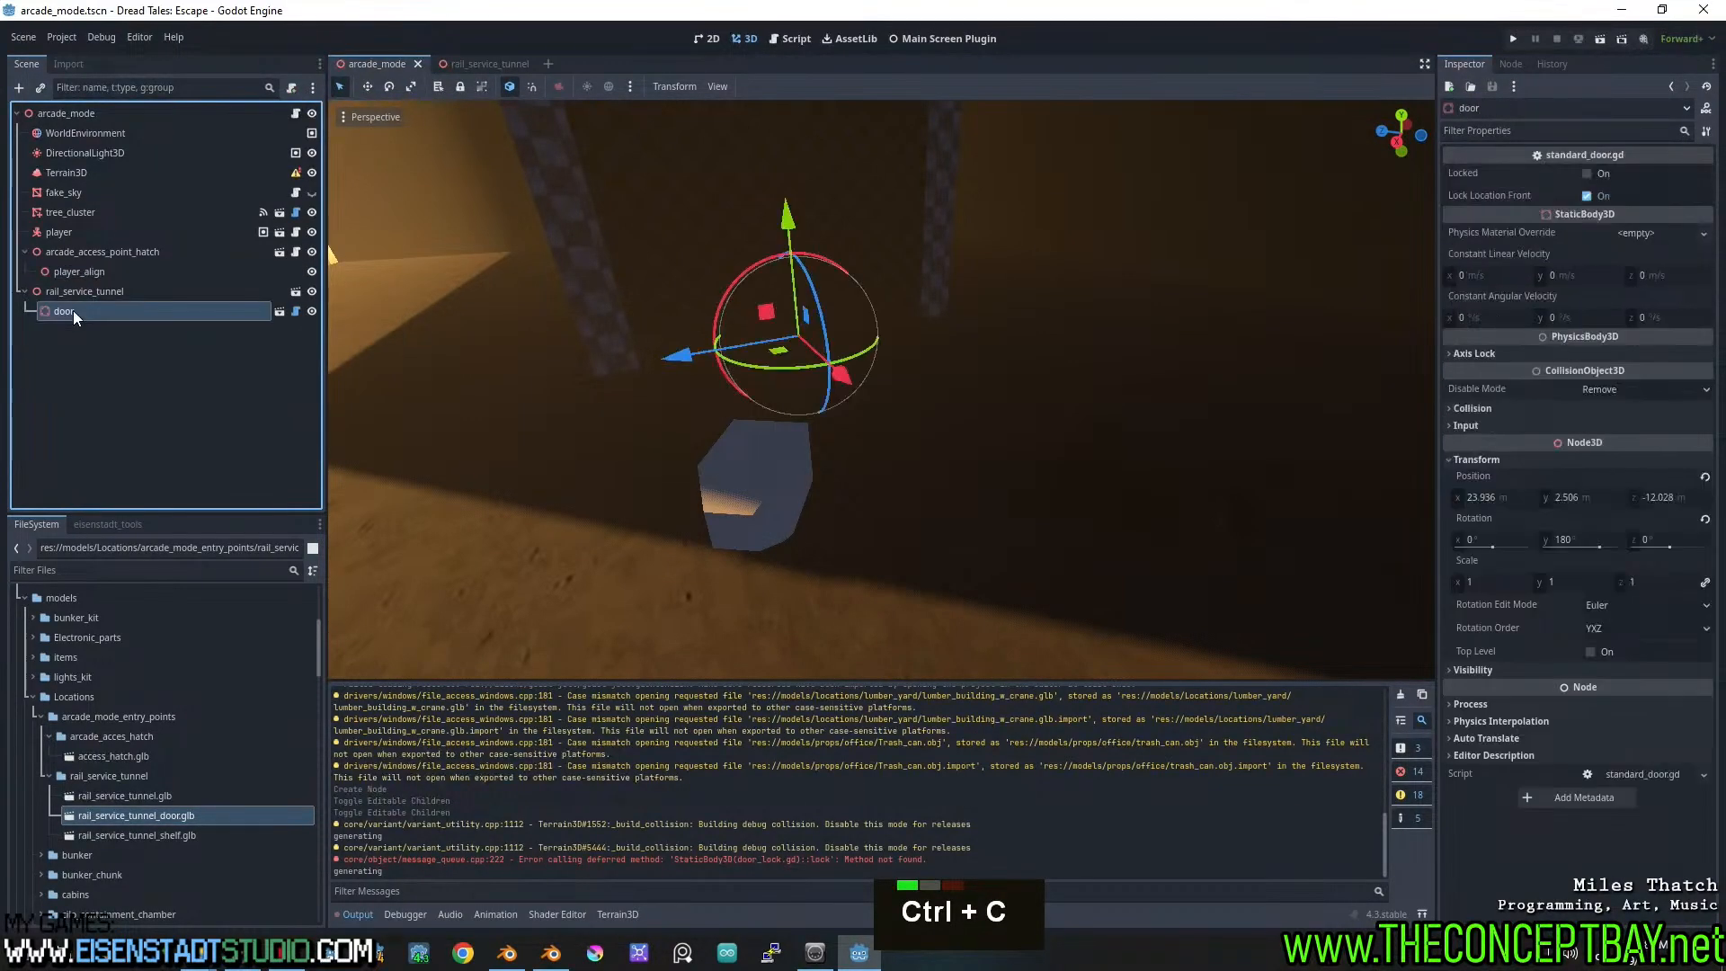
pyautogui.press('Delete')
pyautogui.press('Return')
pyautogui.click(83, 291)
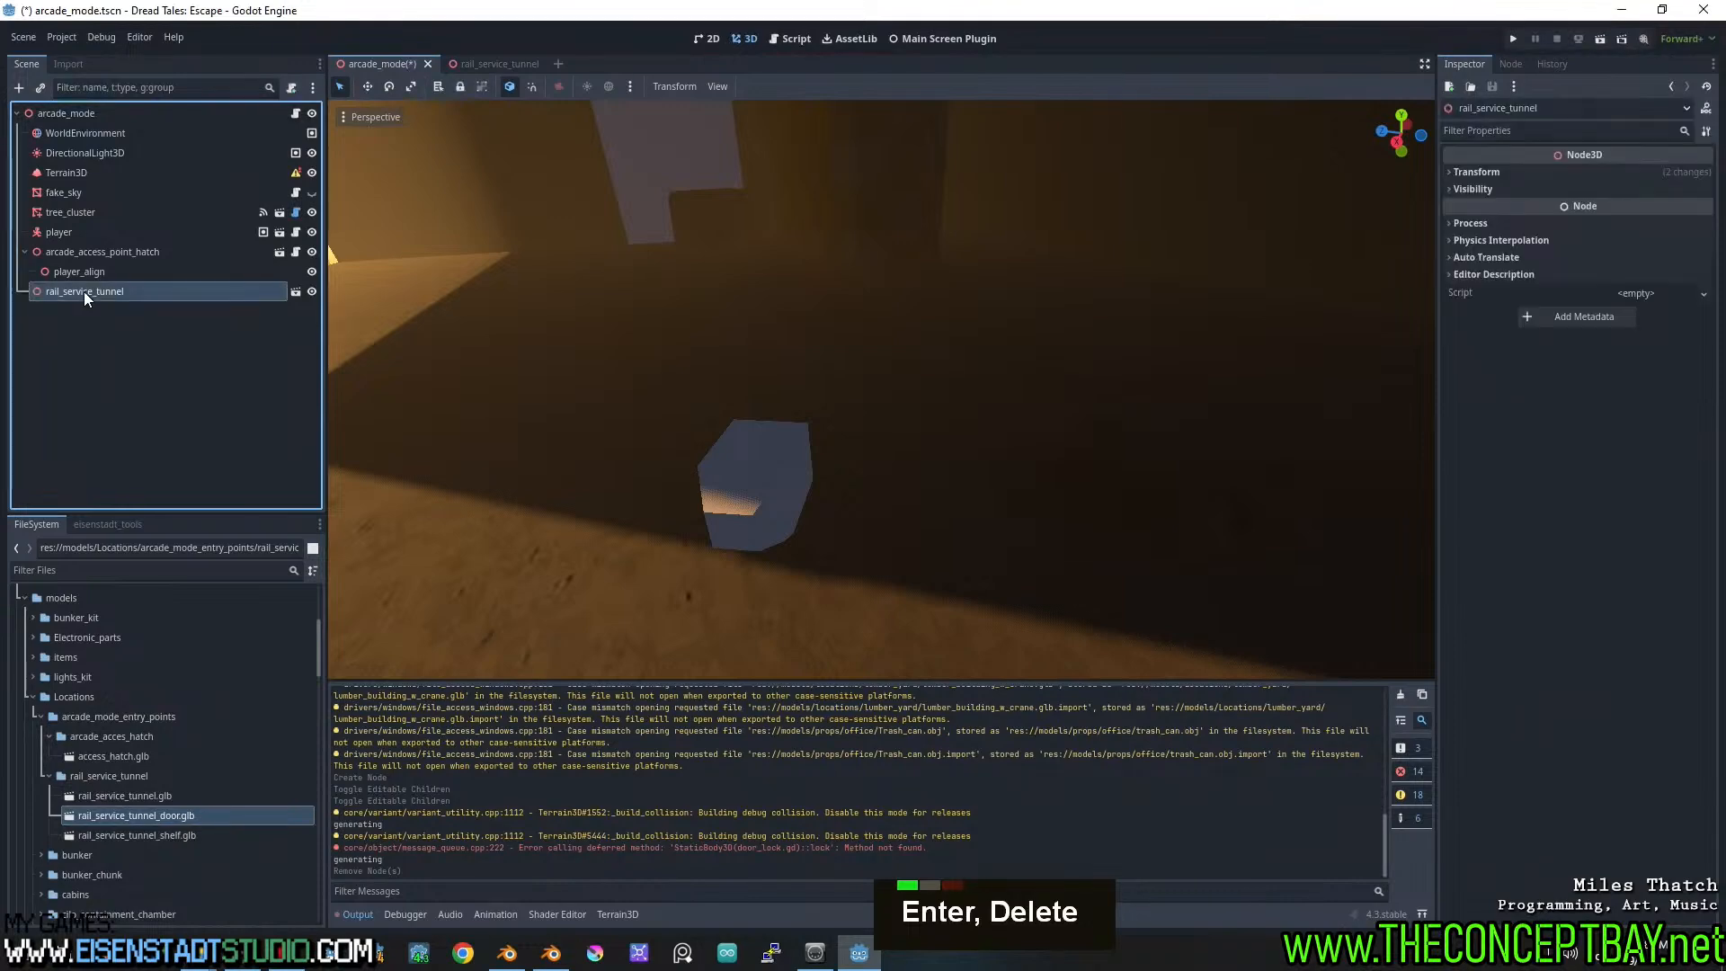
pyautogui.hotkey('ctrl', 'v')
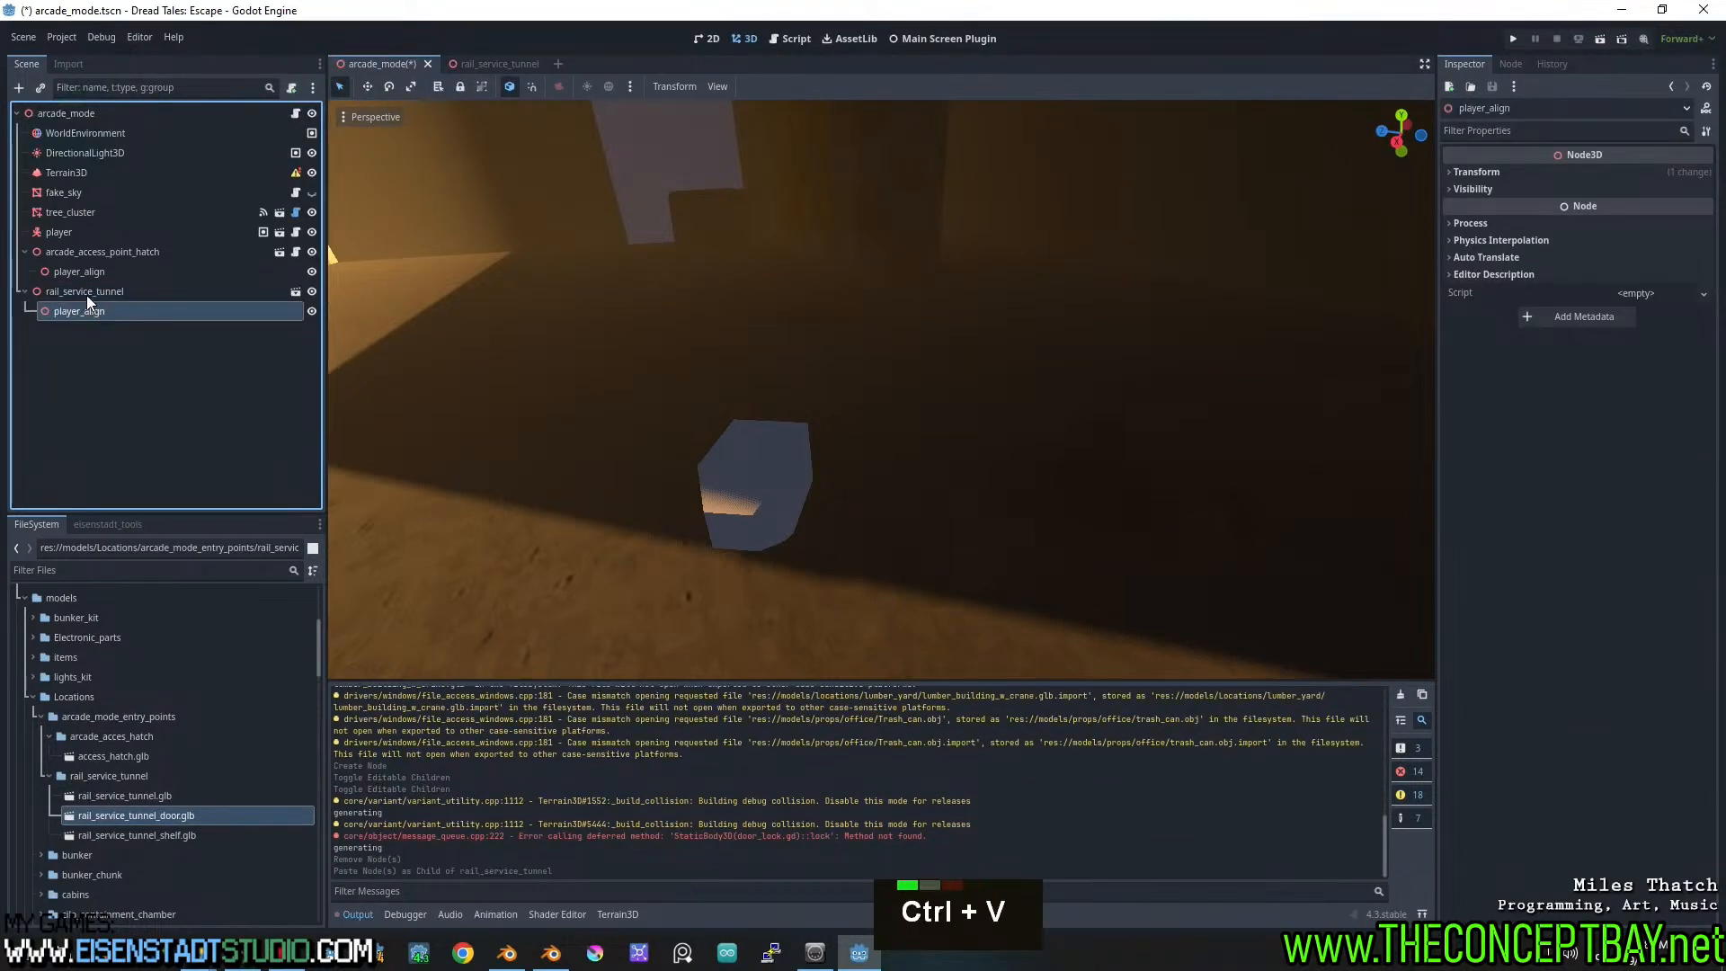
# Align the player's transform with the current view inside the tunnel building and reset the player's rotation
pyautogui.click(65, 231)
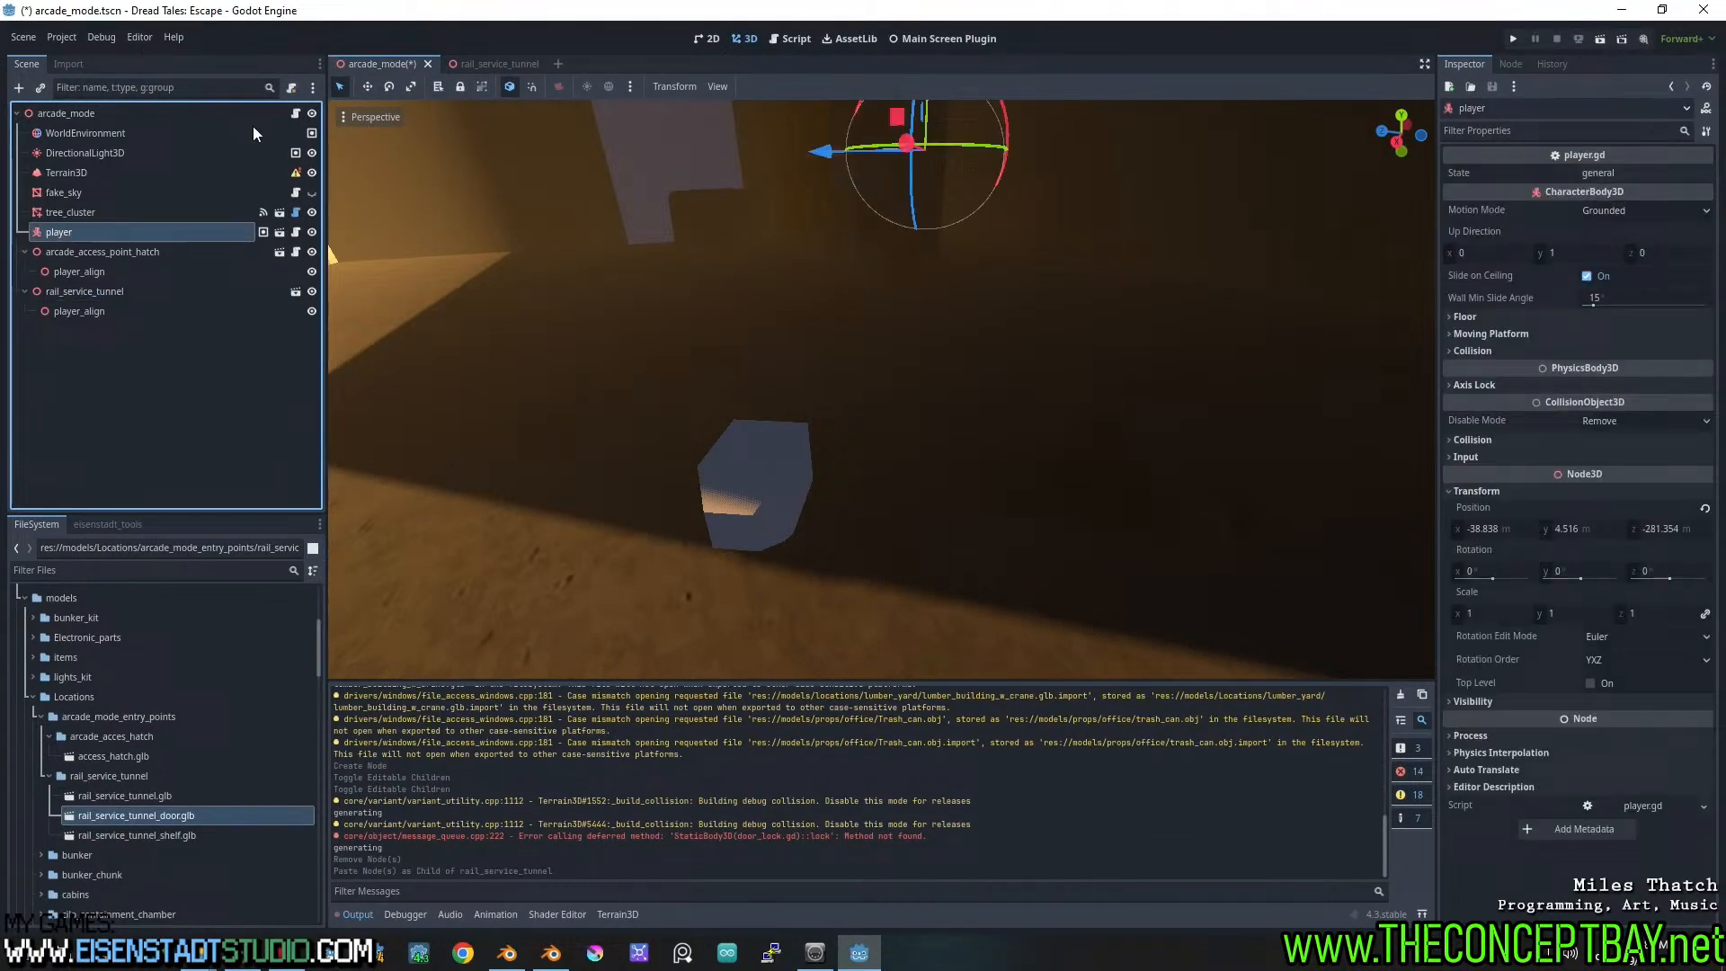
pyautogui.click(376, 117)
pyautogui.click(413, 719)
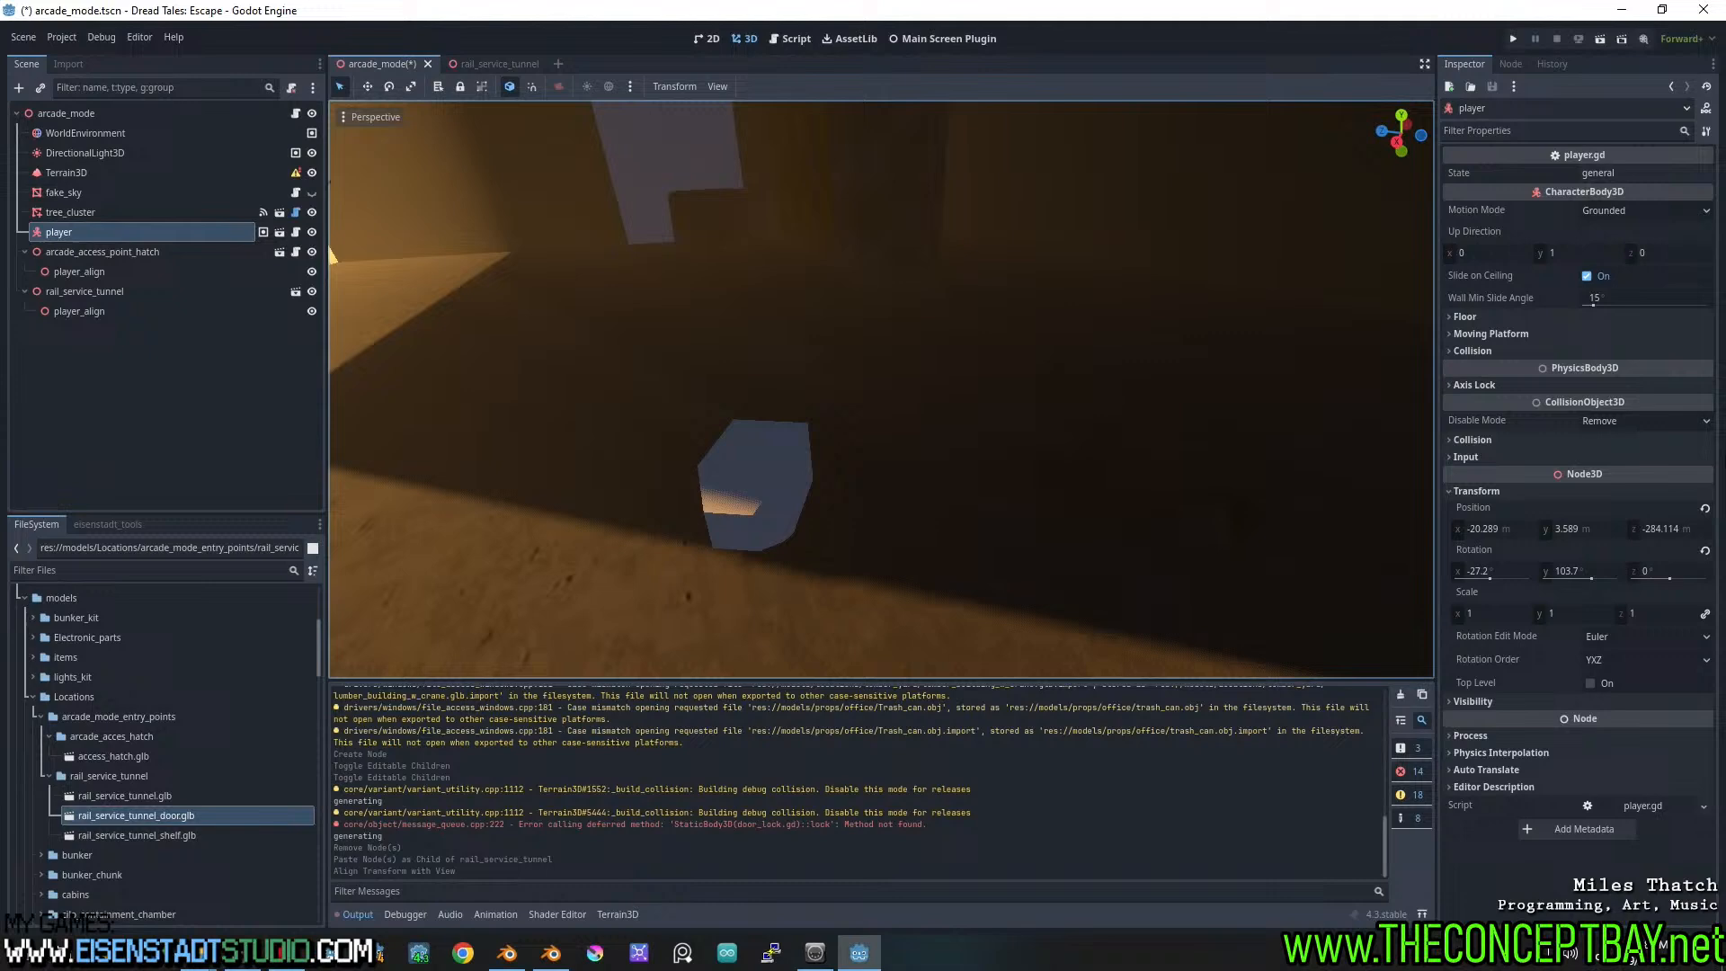
pyautogui.click(1706, 551)
# Move the player along its Z axis and upwards to about -21.2, 4.4, -283.5 m
pyautogui.moveTo(995, 440); pyautogui.dragTo(1076, 364, button='middle')
pyautogui.scroll(-5, 990, 438)
pyautogui.scroll(16, 919, 407)
pyautogui.scroll(-1, 1091, 457)
pyautogui.scroll(-4, 1091, 456)
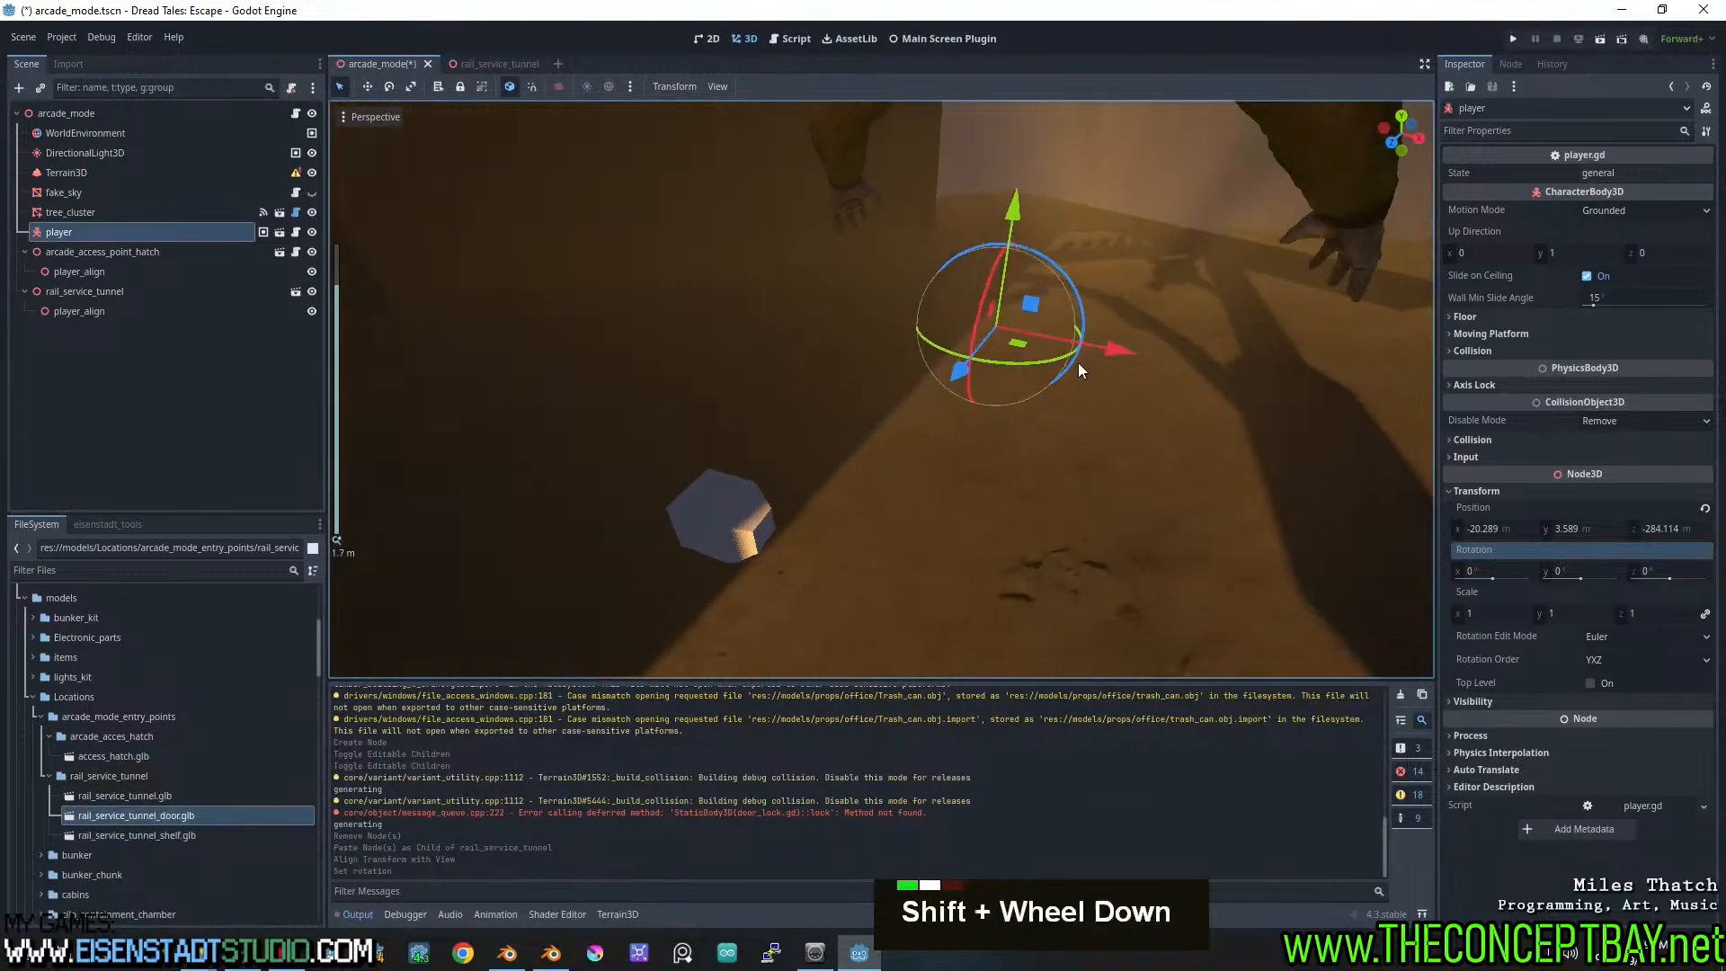
pyautogui.scroll(-8, 1077, 363)
pyautogui.moveTo(975, 367); pyautogui.dragTo(805, 366)
pyautogui.moveTo(802, 246); pyautogui.dragTo(745, 56)
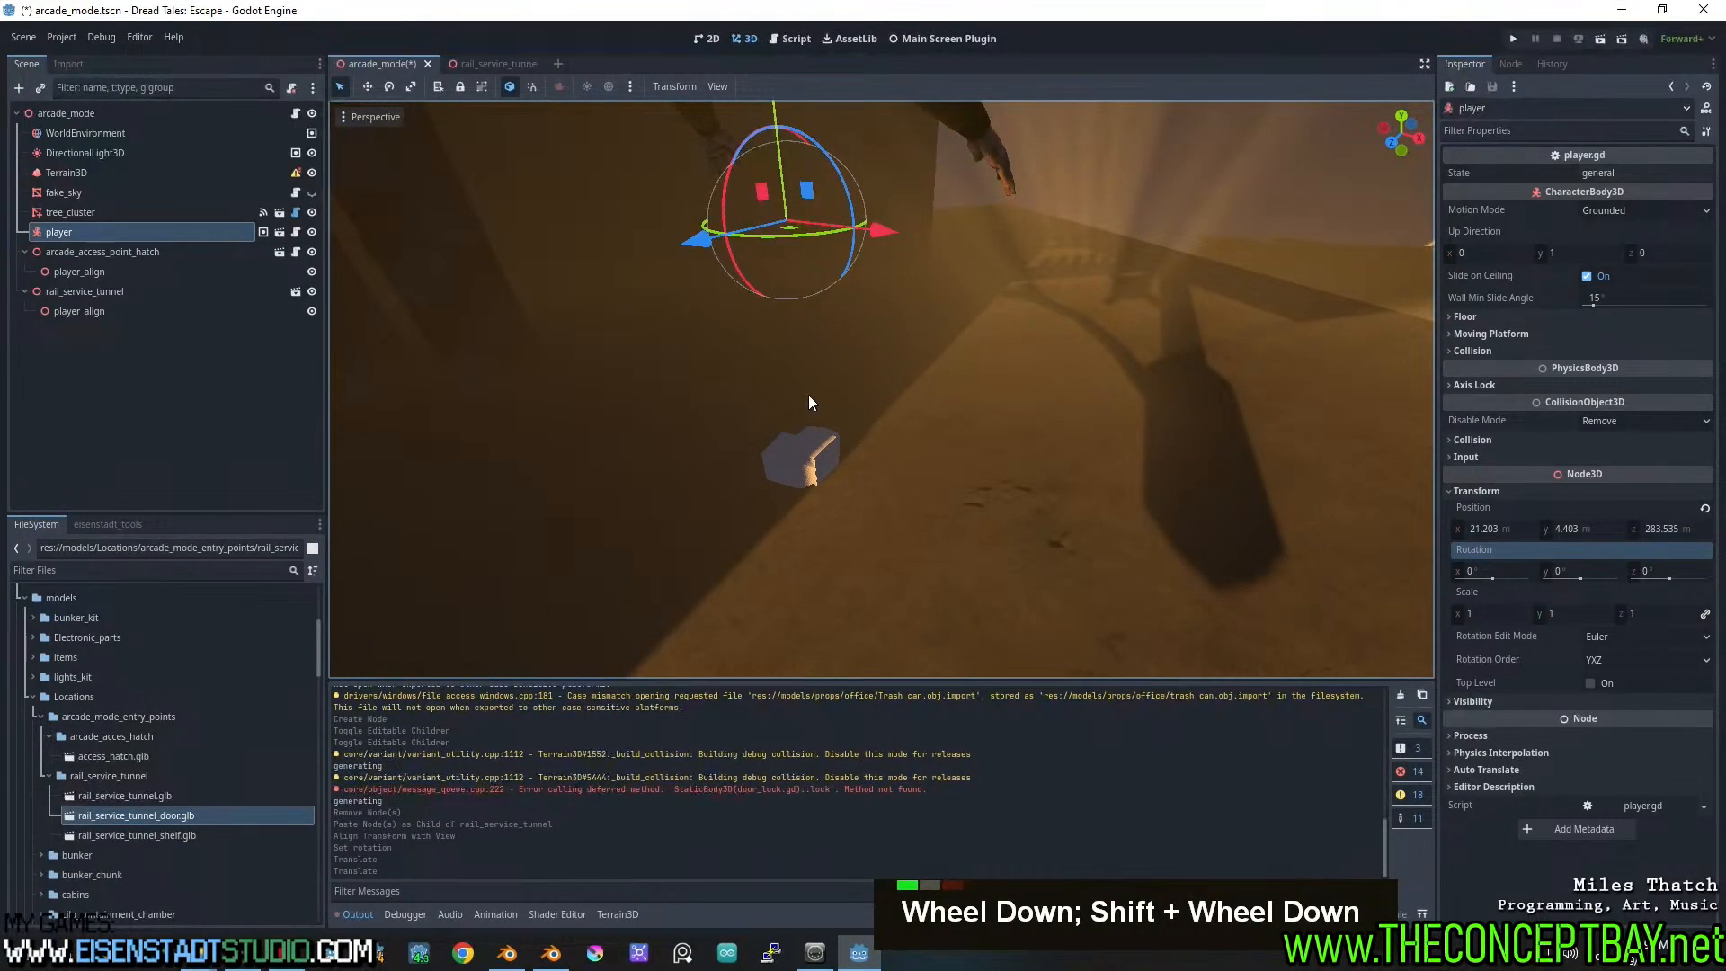
# Rotate the player to about -84.5° on the Y axis
pyautogui.scroll(3, 856, 547)
pyautogui.keyDown('shift'); pyautogui.moveTo(856, 546); pyautogui.dragTo(920, 260, button='middle'); pyautogui.keyUp('shift')
pyautogui.scroll(3, 914, 510)
pyautogui.keyDown('shift'); pyautogui.moveTo(913, 510); pyautogui.dragTo(994, 359, button='middle'); pyautogui.keyUp('shift')
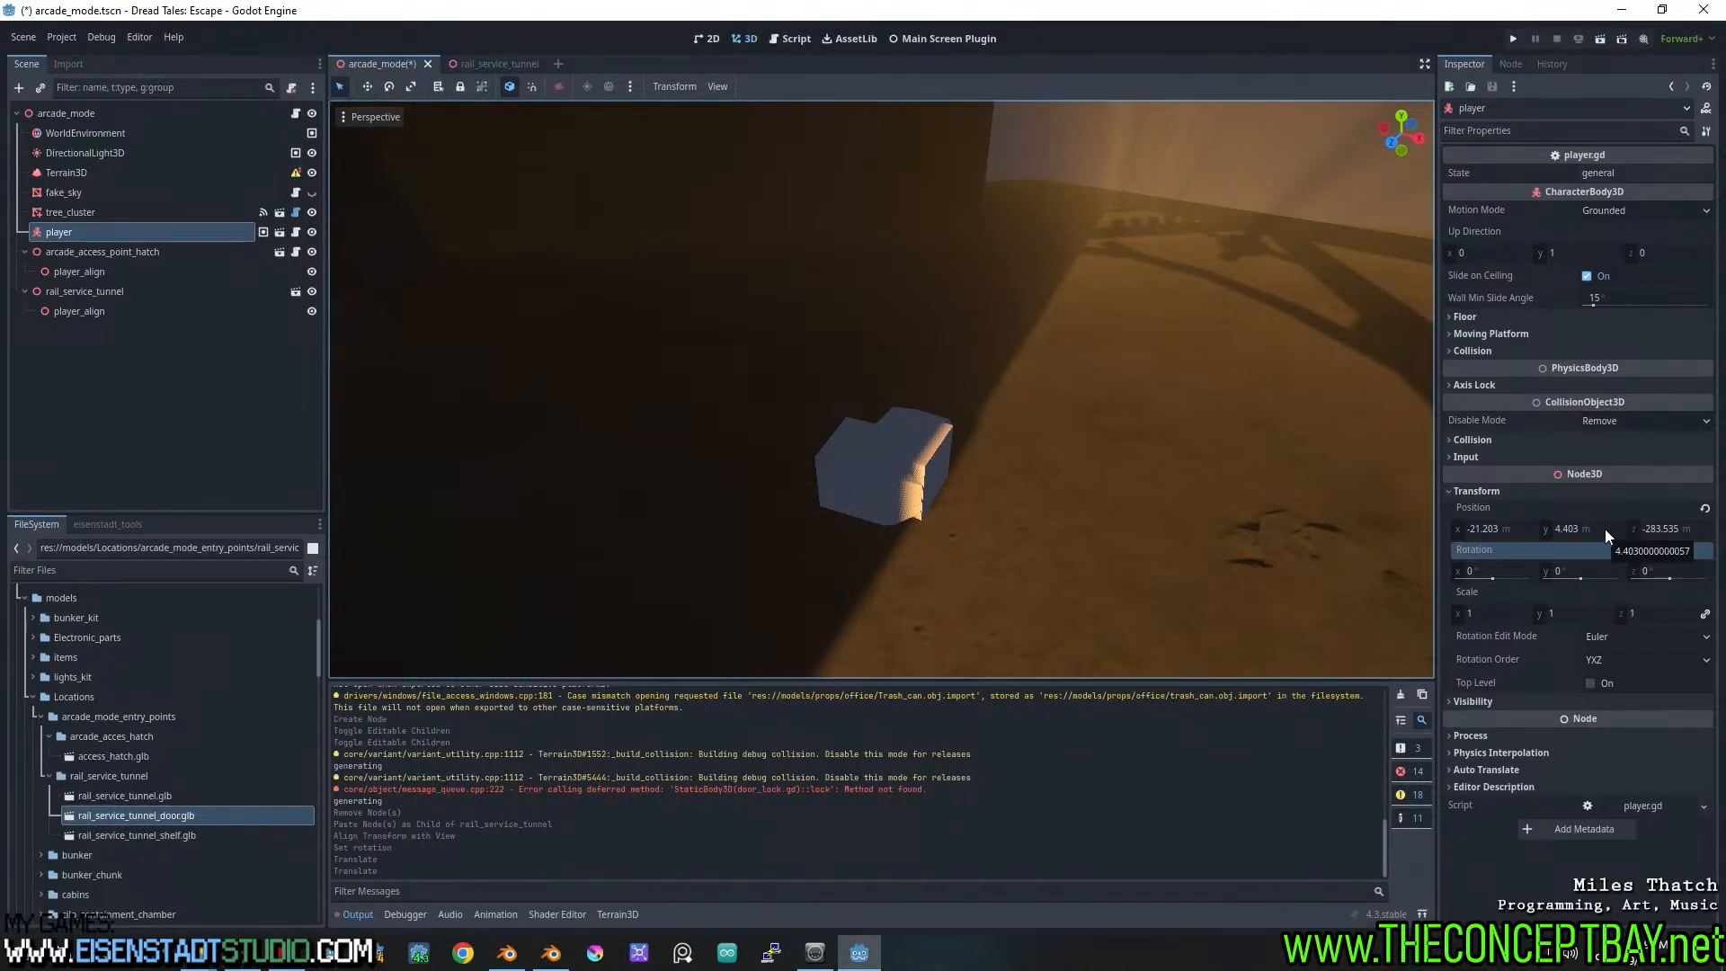
pyautogui.moveTo(1573, 568)
pyautogui.mouseDown()
pyautogui.moveTo(1528, 570)
pyautogui.moveTo(1569, 571)
pyautogui.mouseUp()
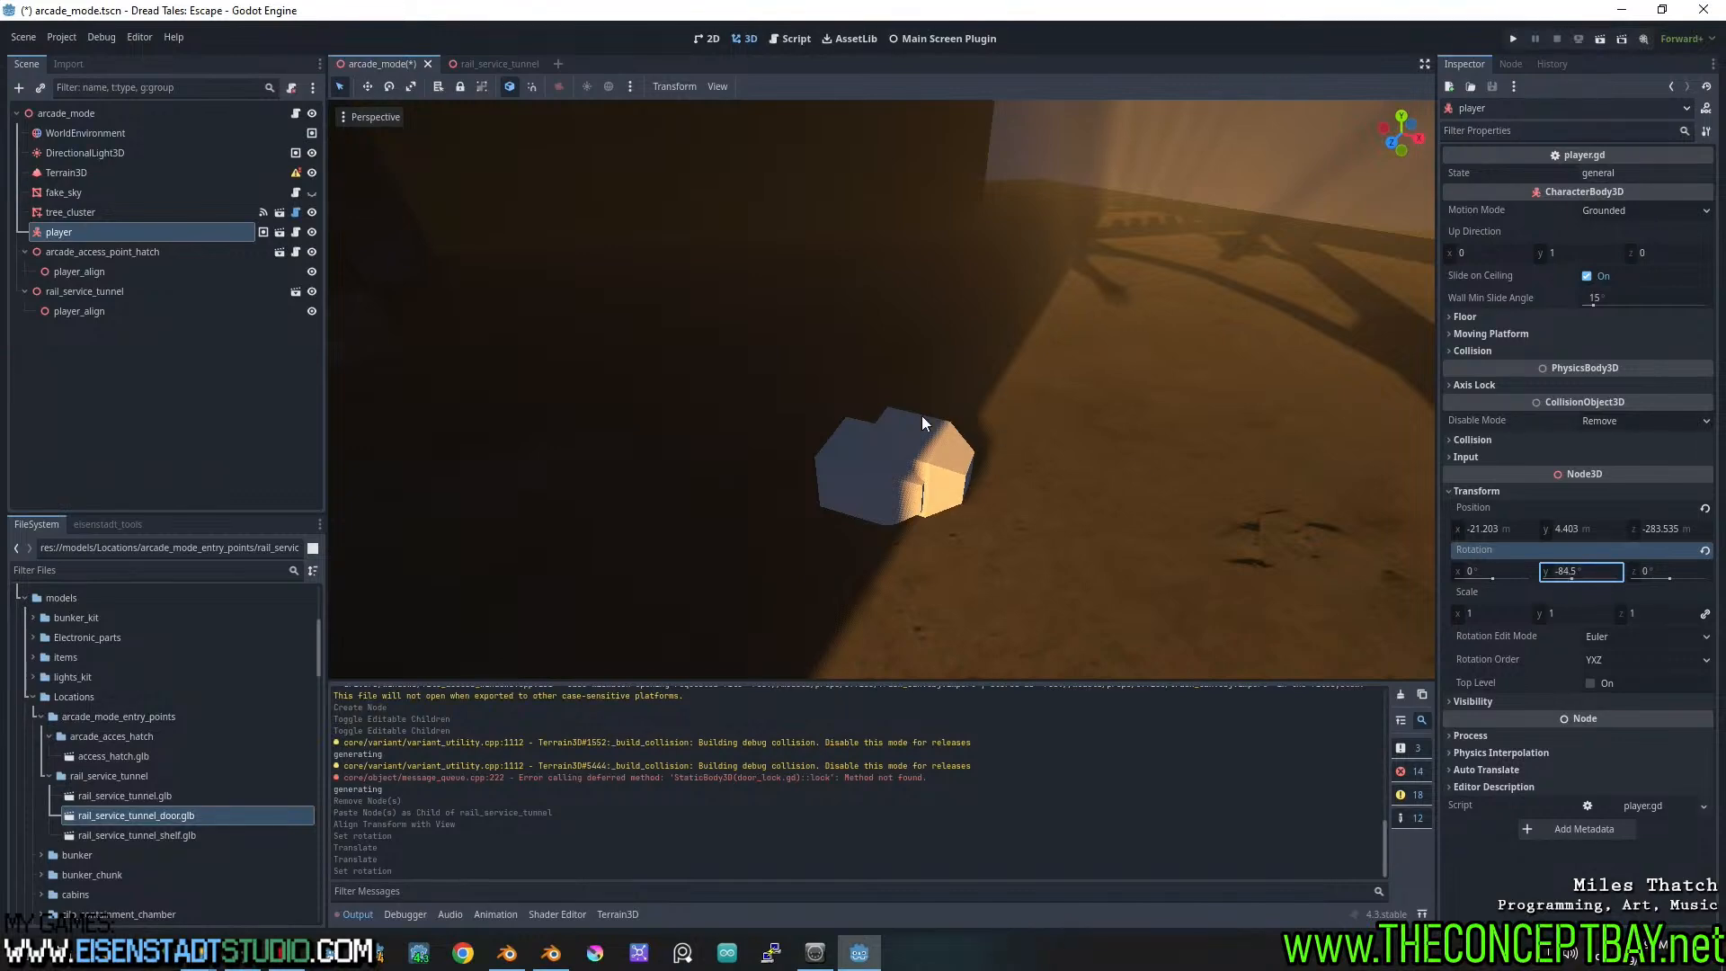
pyautogui.moveTo(921, 416); pyautogui.dragTo(1075, 397, button='middle')
pyautogui.scroll(6, 1075, 397)
pyautogui.scroll(-3, 845, 339)
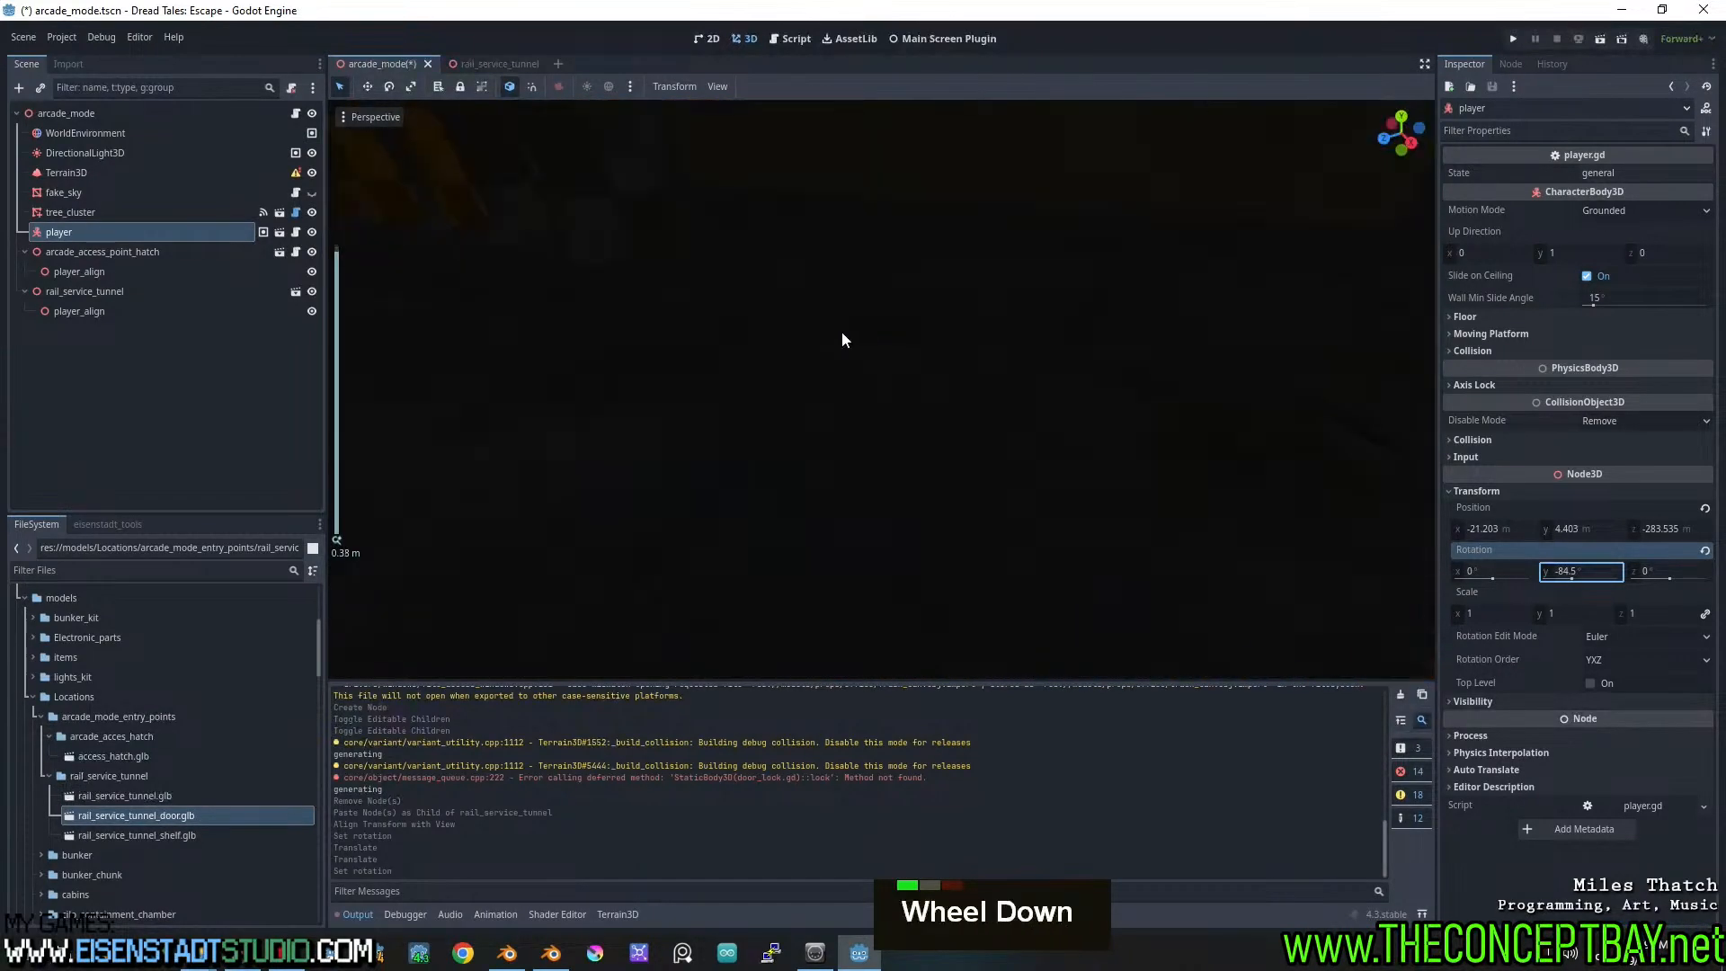
# Examine the alignment marker block beneath the player from close range and several angles
pyautogui.keyDown('shift'); pyautogui.moveTo(1088, 494); pyautogui.dragTo(863, 246, button='middle'); pyautogui.keyUp('shift')
pyautogui.scroll(4, 963, 336)
pyautogui.moveTo(963, 335); pyautogui.dragTo(989, 392, button='middle')
pyautogui.keyDown('shift'); pyautogui.moveTo(989, 391); pyautogui.dragTo(1144, 498, button='middle'); pyautogui.keyUp('shift')
pyautogui.moveTo(979, 515); pyautogui.dragTo(320, 590, button='middle')
pyautogui.keyDown('shift'); pyautogui.moveTo(737, 568); pyautogui.dragTo(616, 418, button='middle'); pyautogui.keyUp('shift')
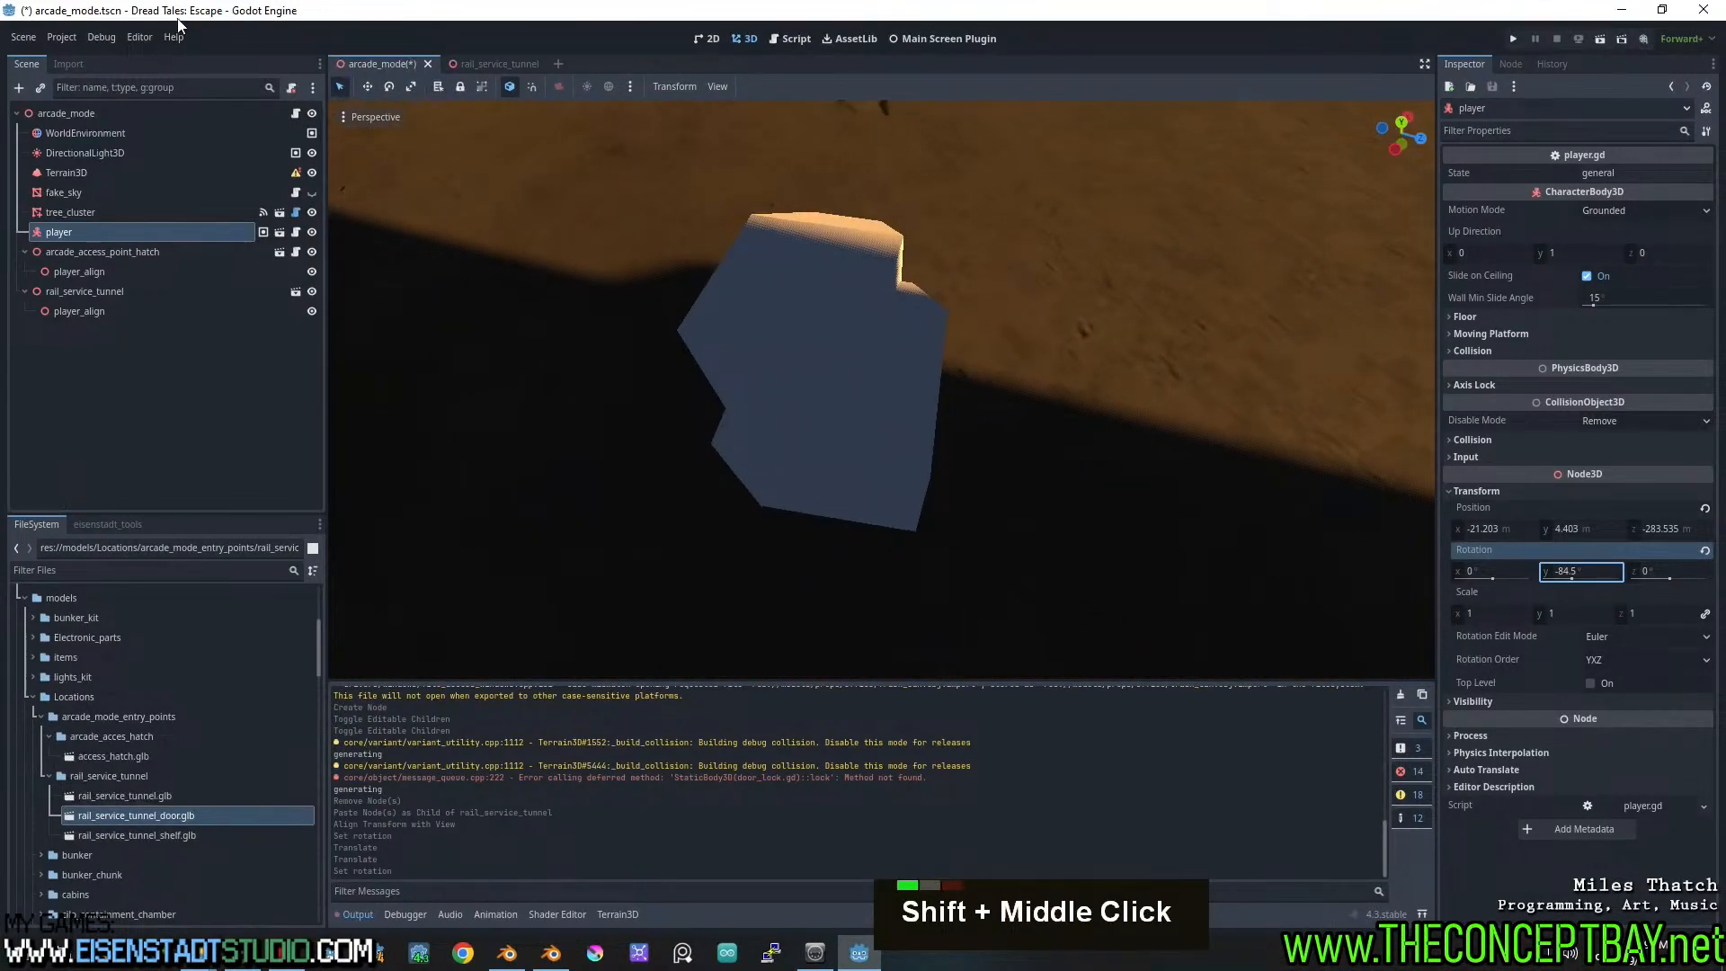
pyautogui.click(358, 122)
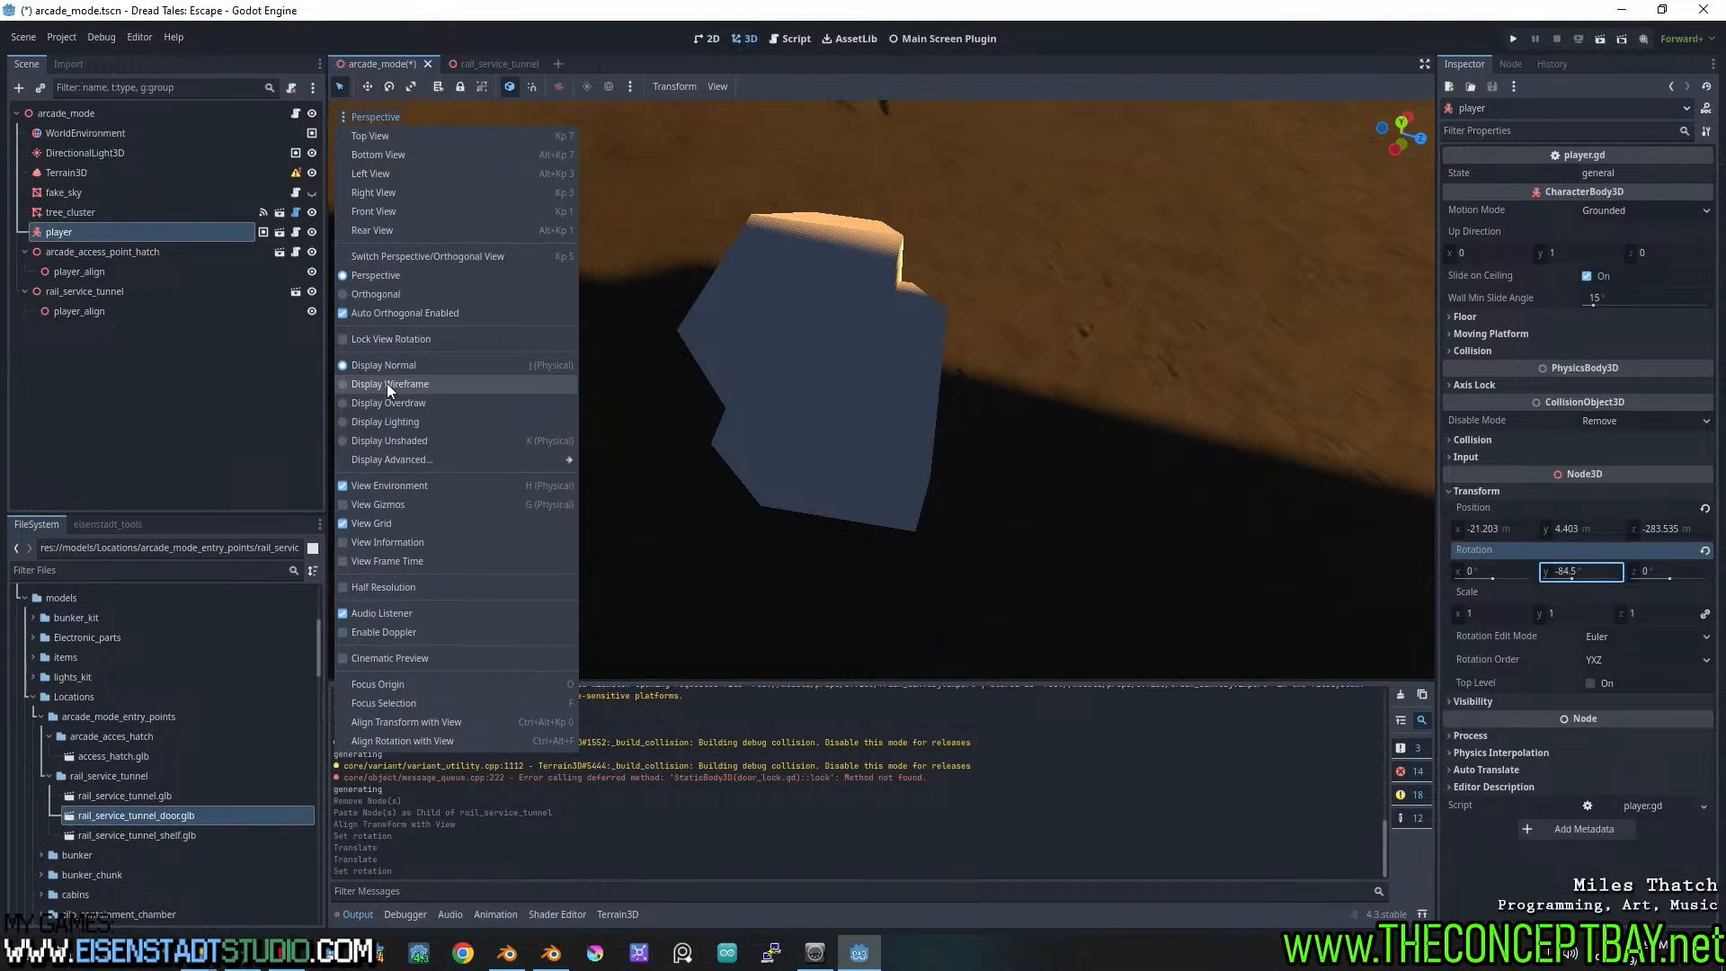
pyautogui.click(79, 342)
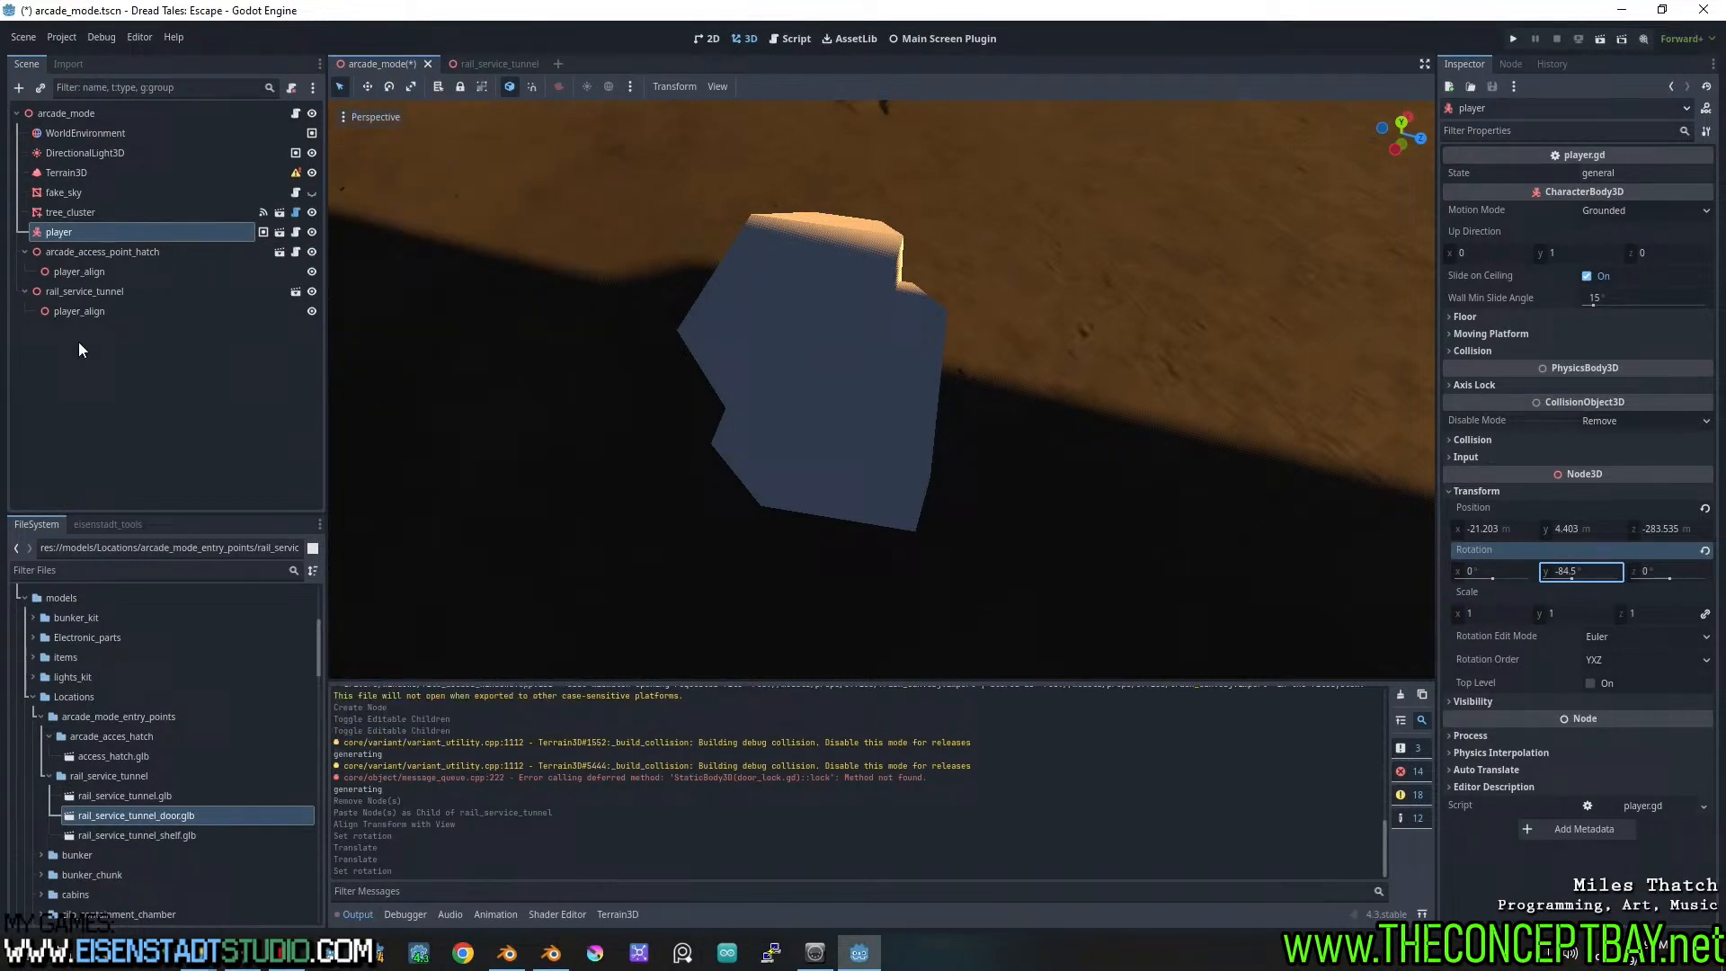
# Enable editable children for rail_service_tunnel and select the anim_align_root_001 marker block in the scene
pyautogui.rightClick(91, 293)
pyautogui.click(146, 692)
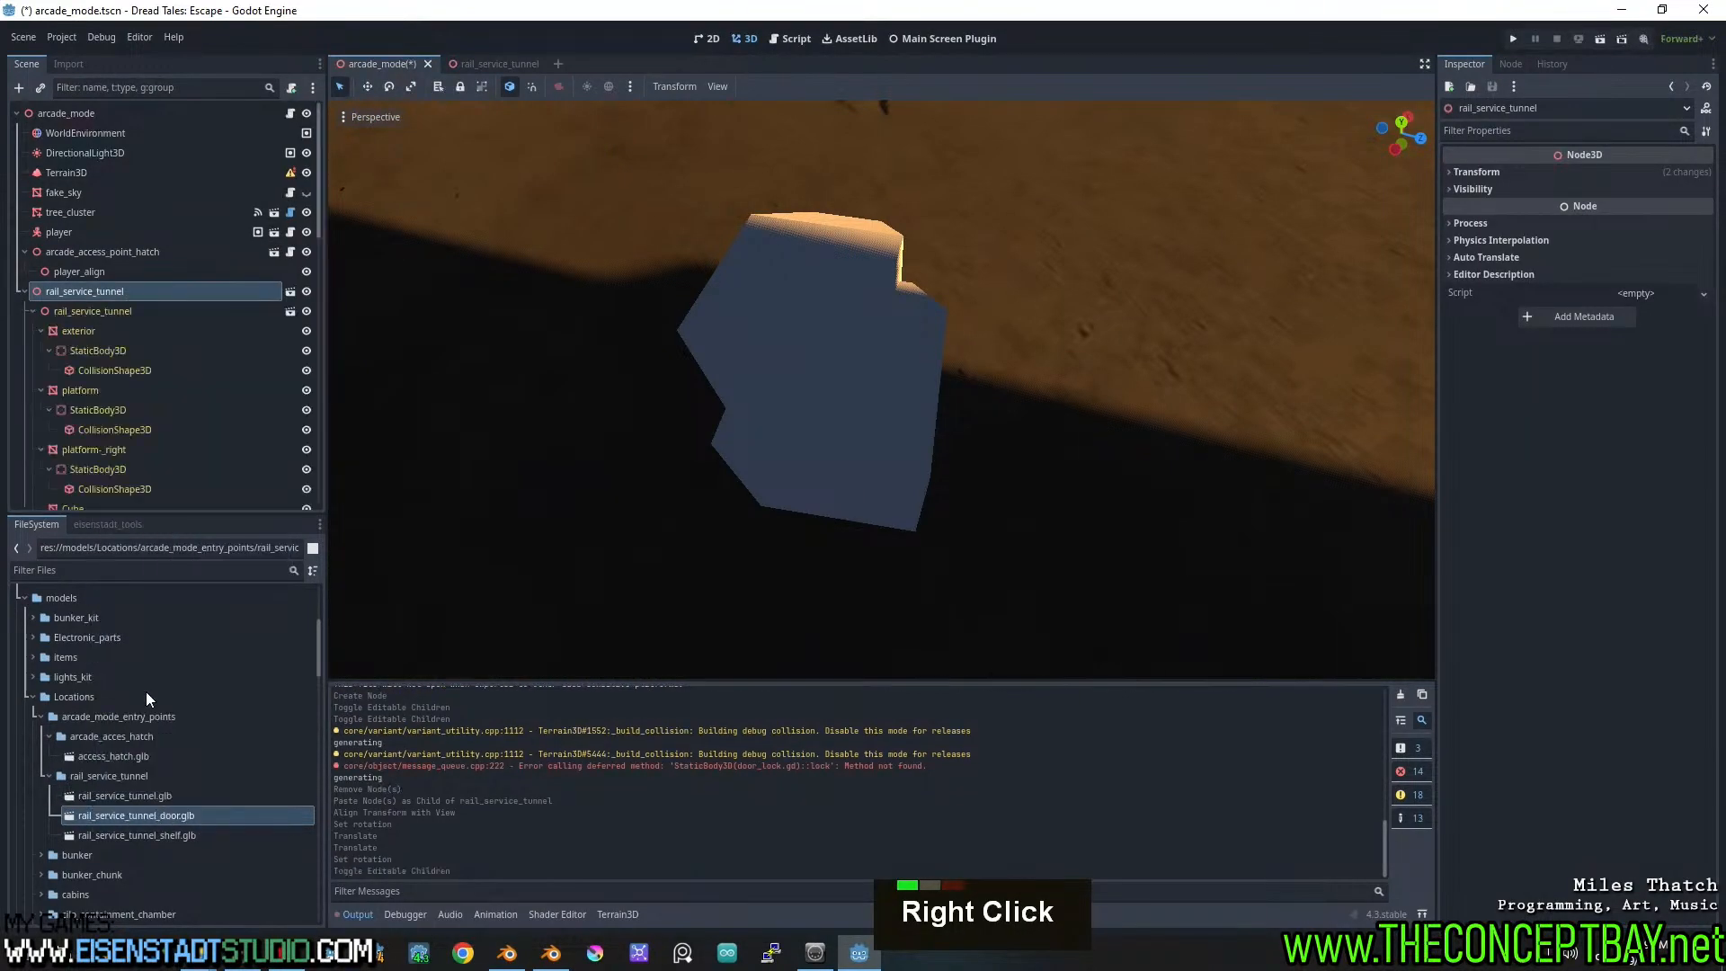
pyautogui.click(861, 332)
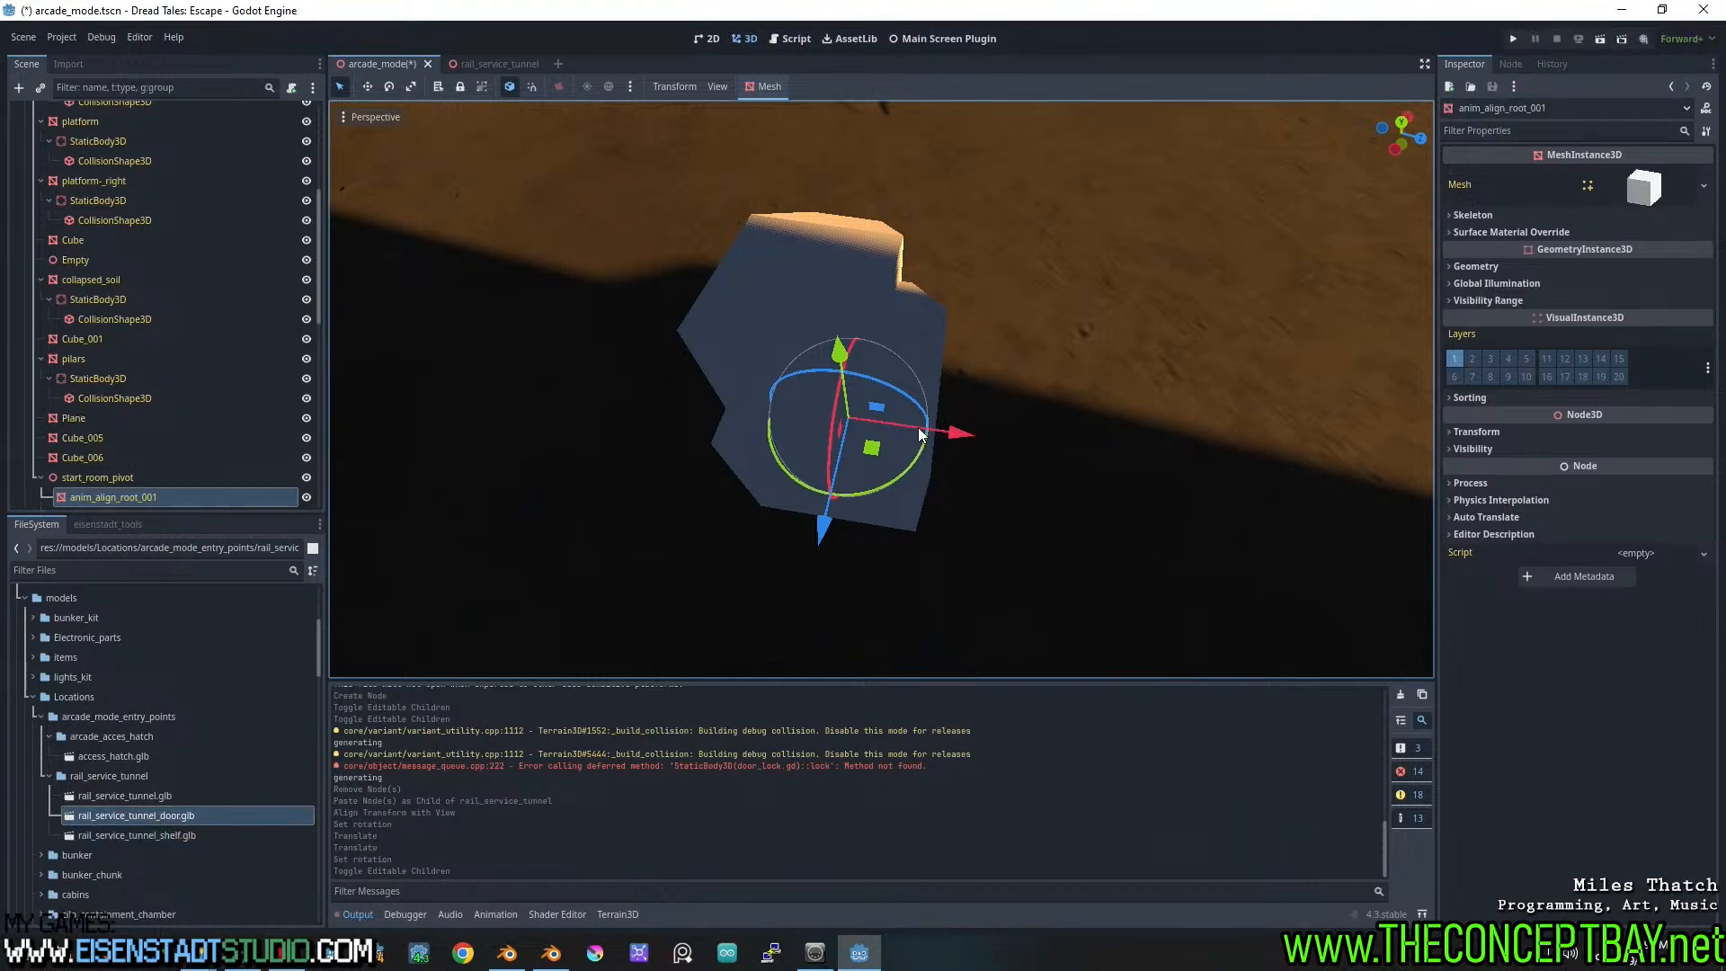
pyautogui.scroll(-2, 99, 481)
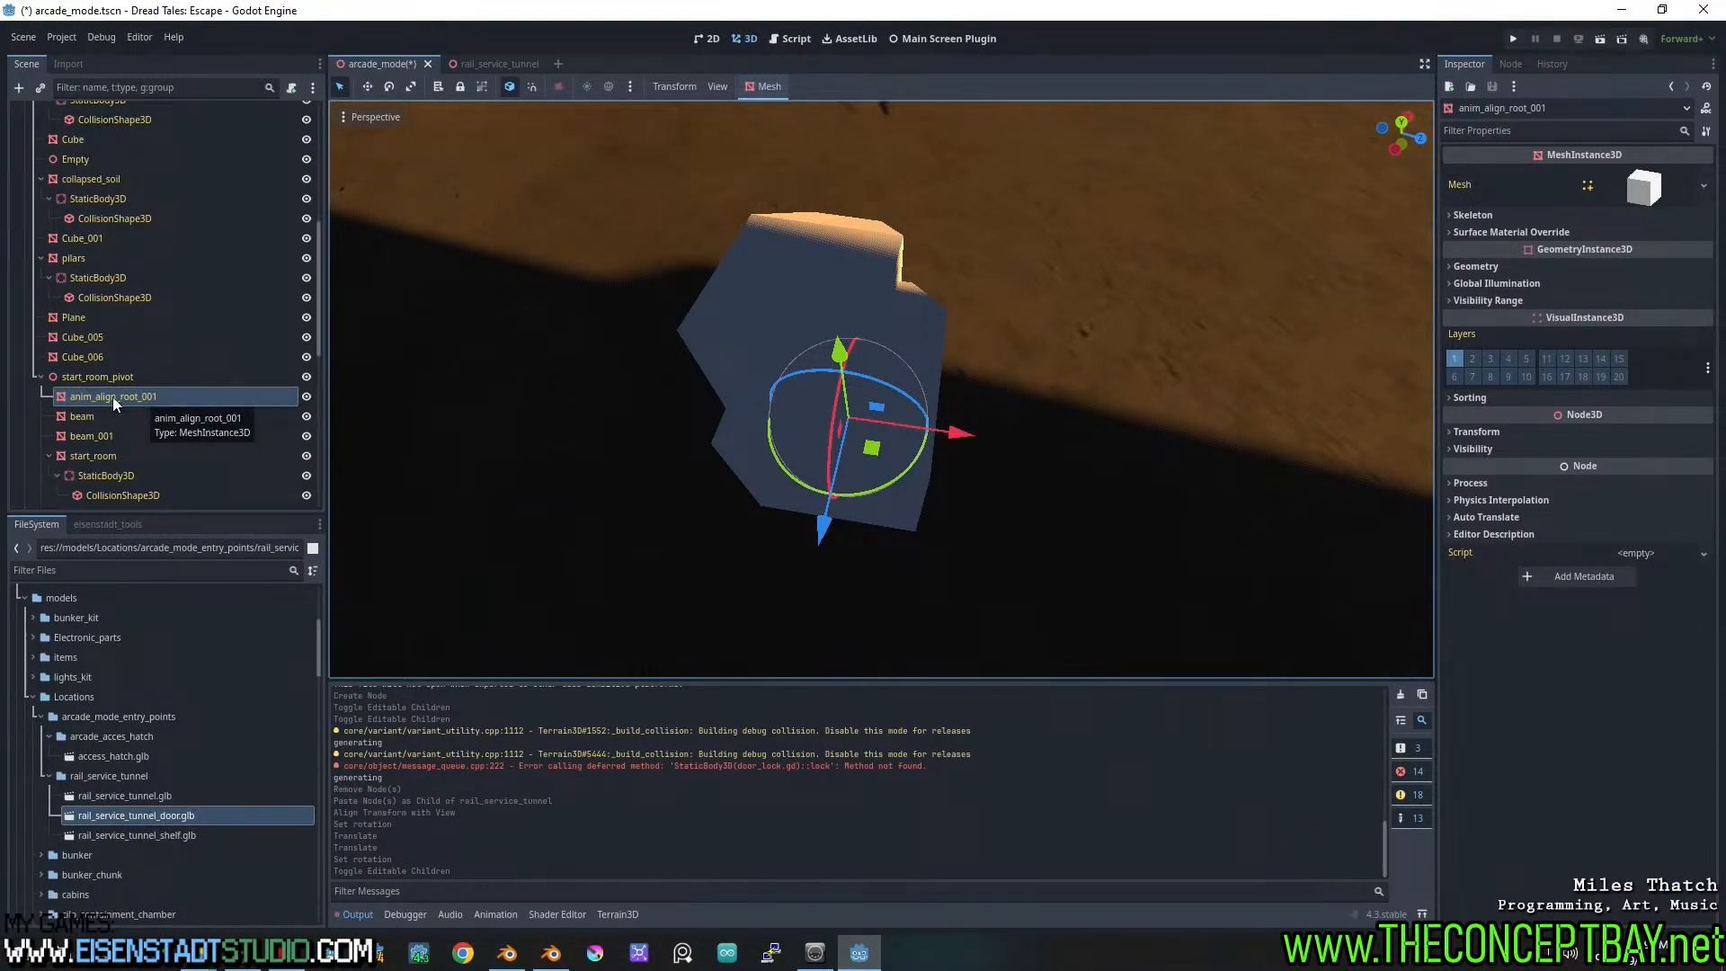
# Reparent the player node under anim_align_root_001 and reset its local rotation and position
pyautogui.scroll(7, 112, 396)
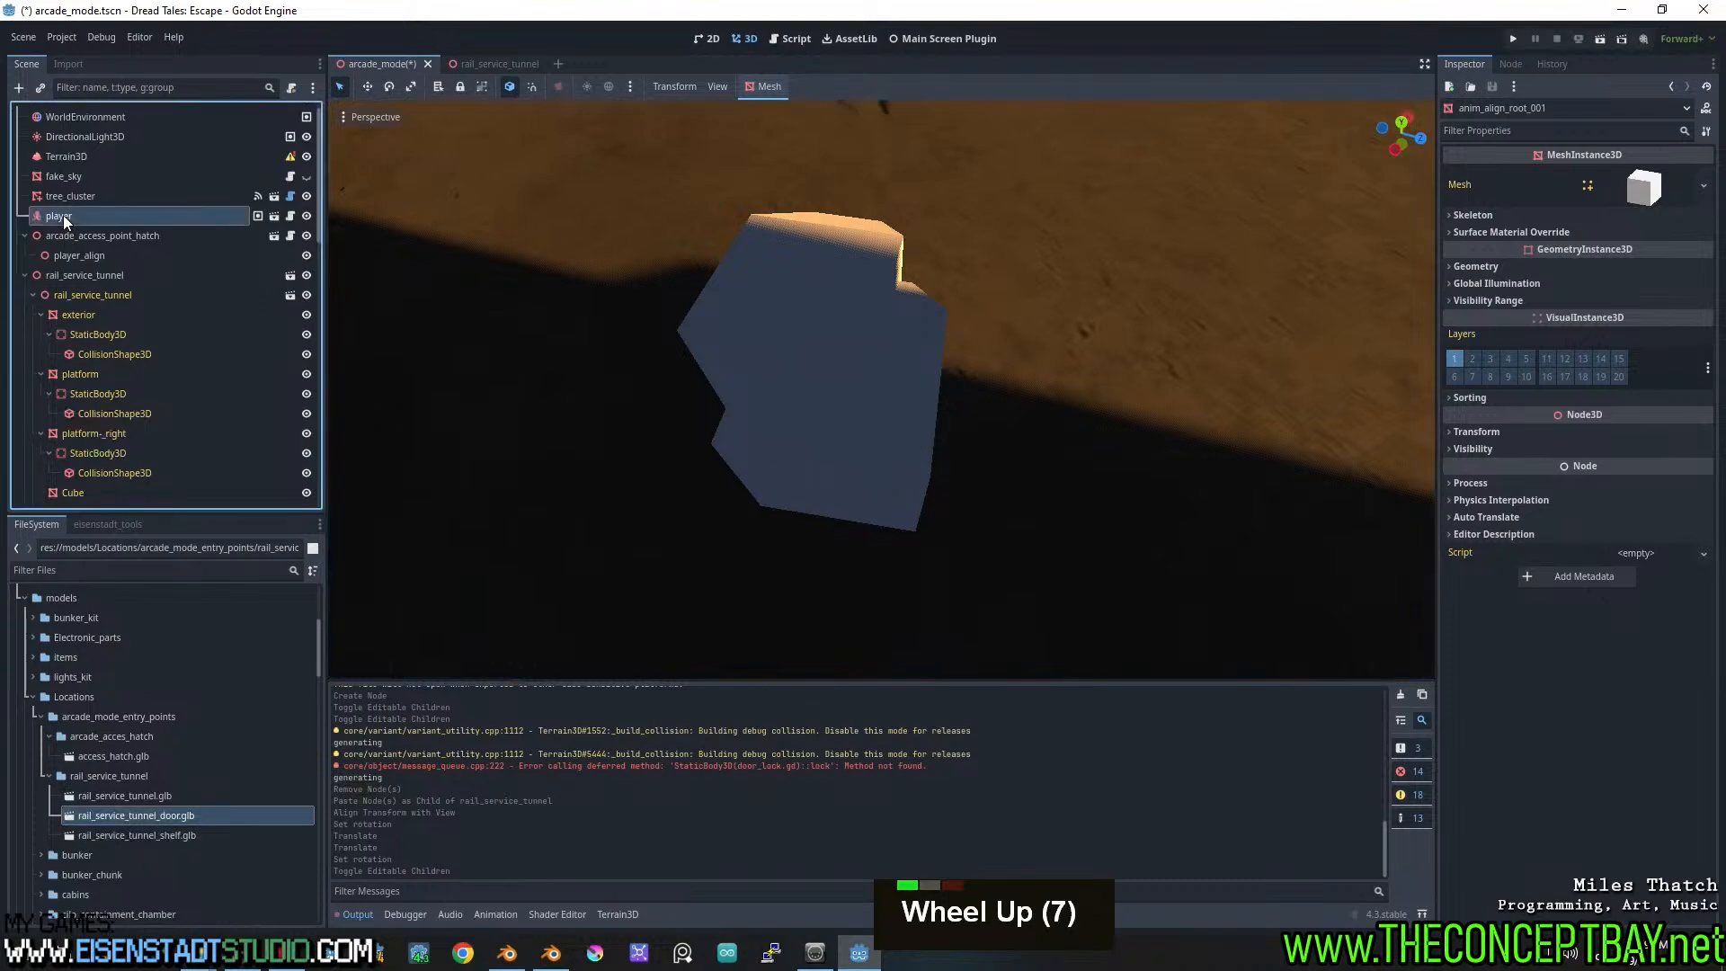
pyautogui.scroll(-8, 94, 315)
pyautogui.moveTo(63, 215); pyautogui.dragTo(131, 398)
pyautogui.scroll(-2, 94, 207)
pyautogui.scroll(-5, 127, 383)
pyautogui.scroll(2, 127, 383)
pyautogui.scroll(8, 127, 383)
pyautogui.scroll(3, 119, 379)
pyautogui.scroll(-5, 119, 379)
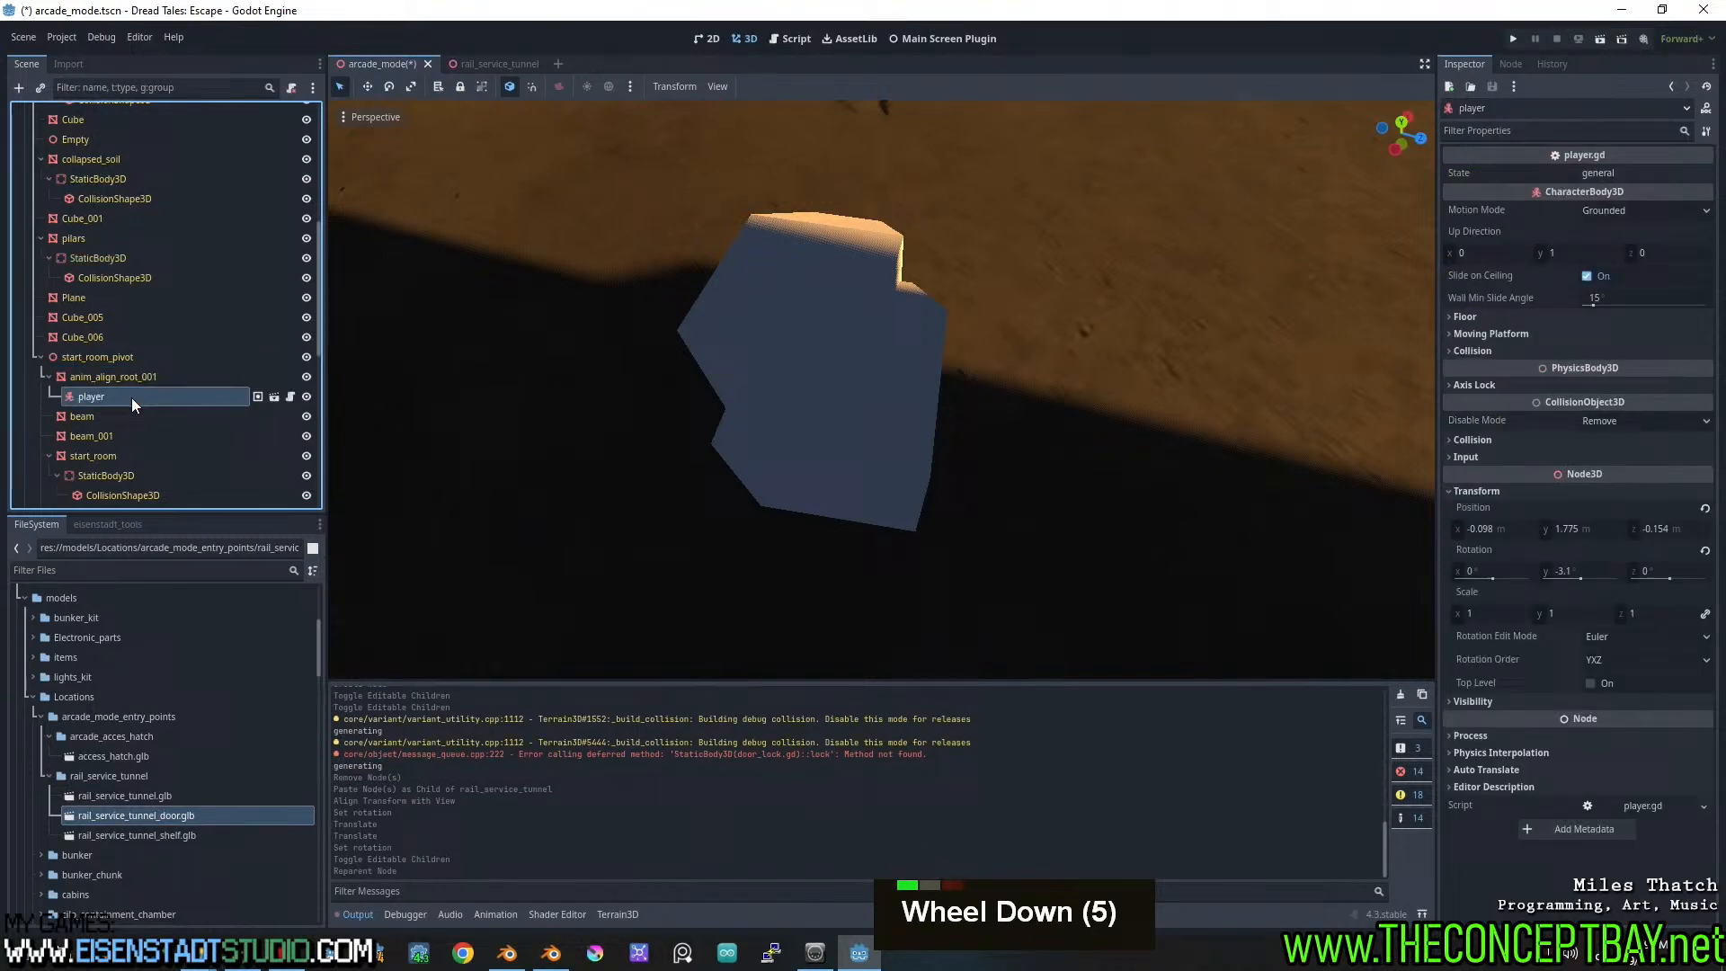
pyautogui.click(1705, 550)
pyautogui.click(1705, 508)
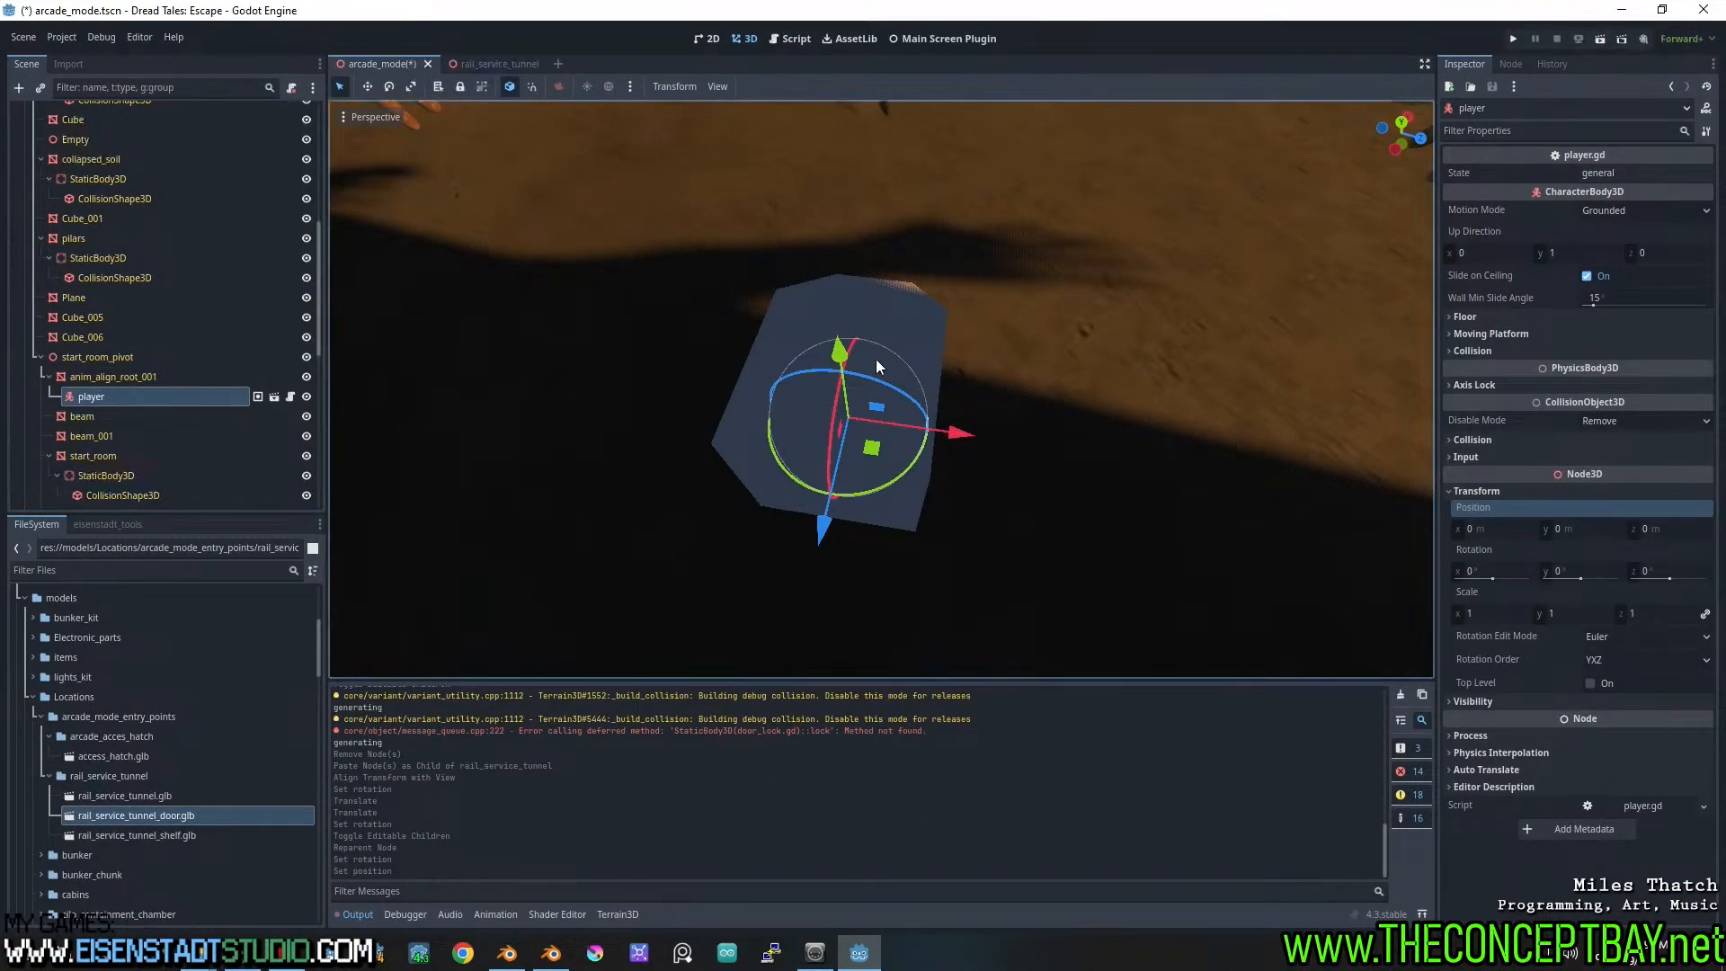
# Raise the player above the marker block to a local Y position of 1.75 m
pyautogui.moveTo(863, 362); pyautogui.dragTo(782, 36)
pyautogui.scroll(-5, 840, 205)
pyautogui.moveTo(841, 205); pyautogui.dragTo(901, 275, button='middle')
pyautogui.scroll(-3, 900, 275)
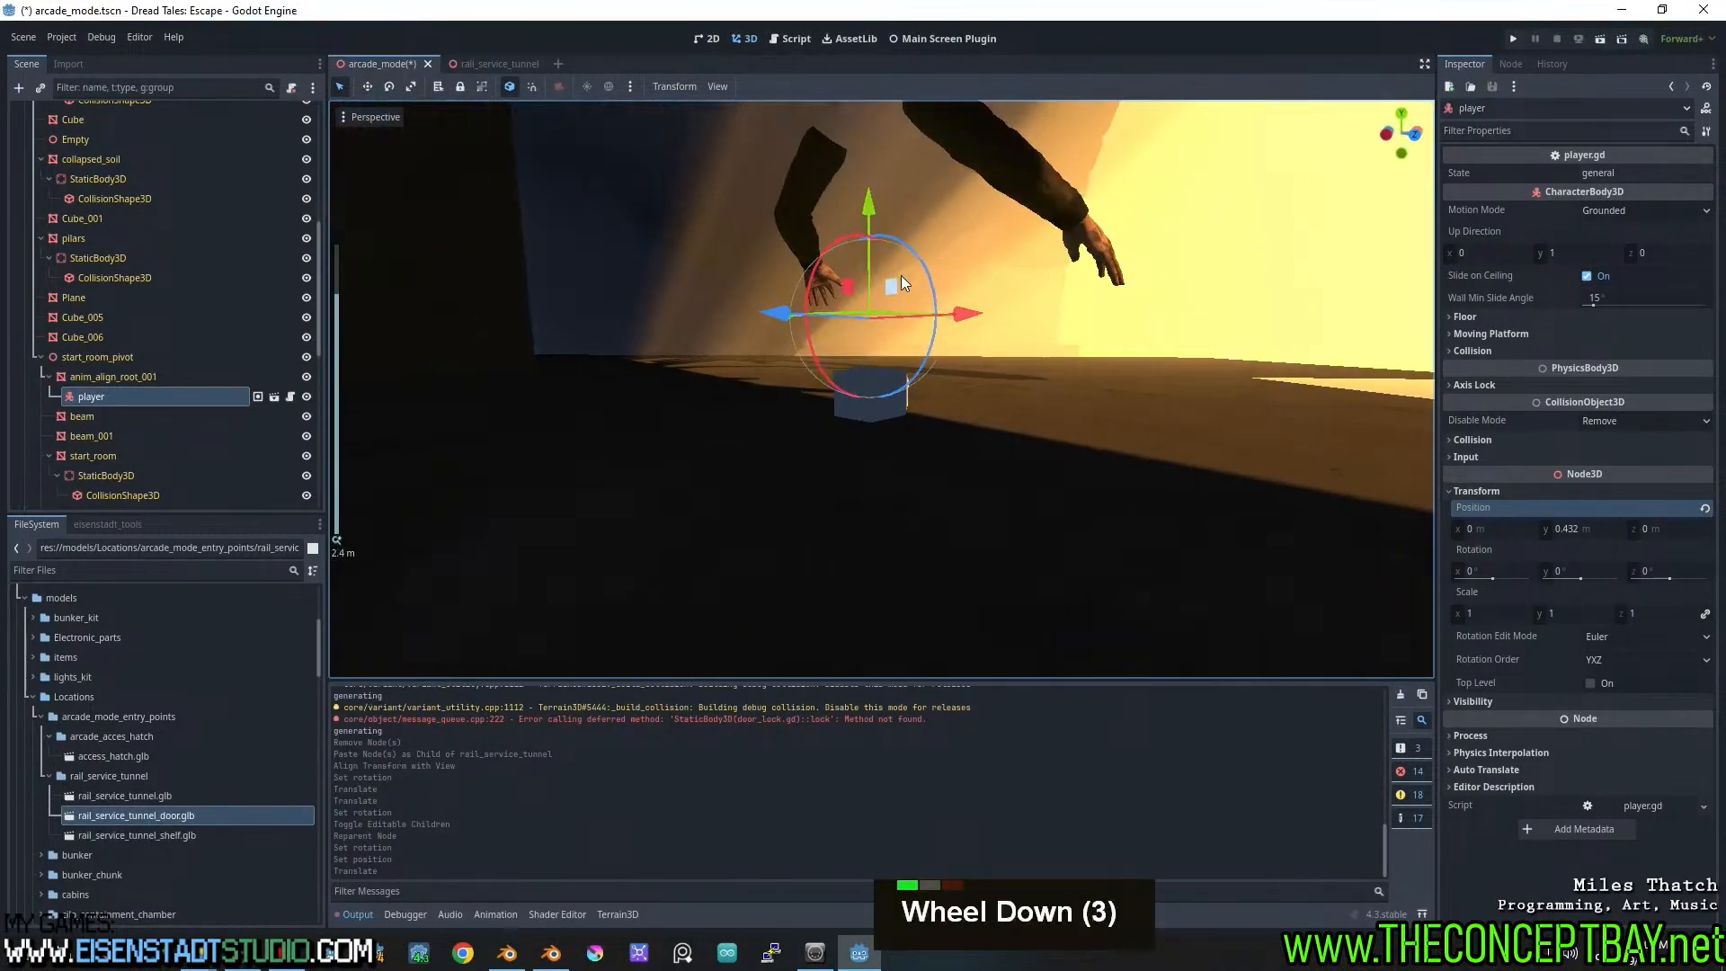
pyautogui.moveTo(863, 162); pyautogui.dragTo(861, 14)
pyautogui.scroll(6, 834, 302)
pyautogui.moveTo(834, 302); pyautogui.dragTo(1185, 483, button='middle')
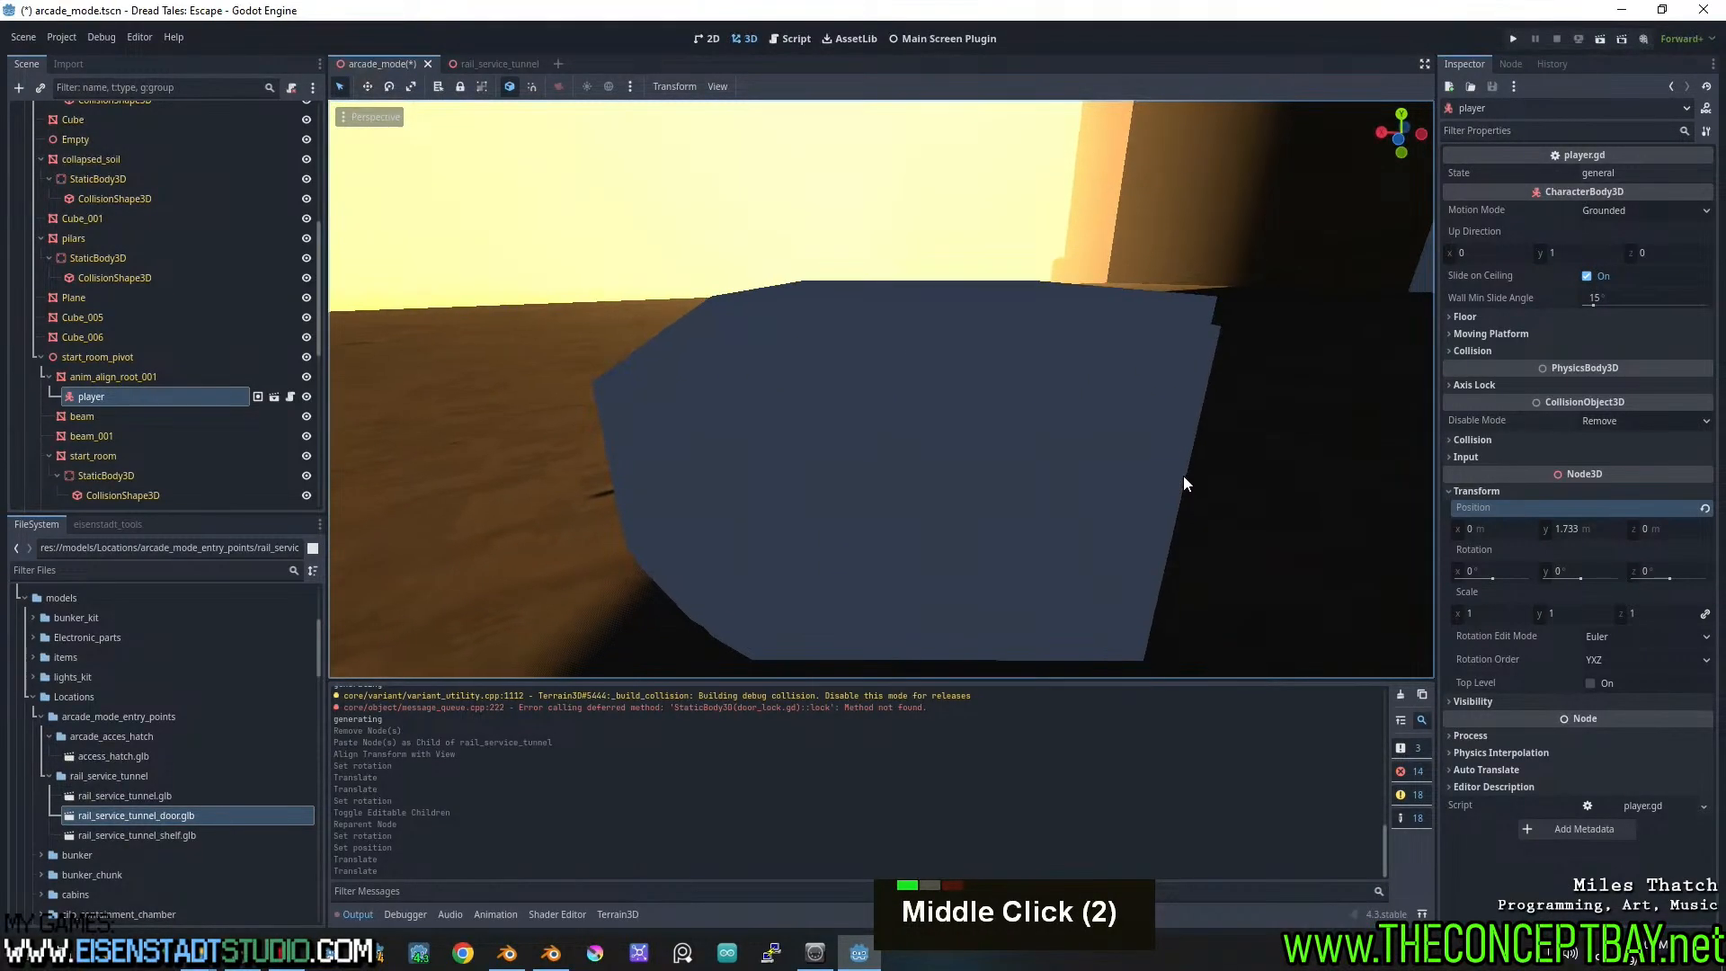
pyautogui.moveTo(1607, 529); pyautogui.dragTo(1618, 530)
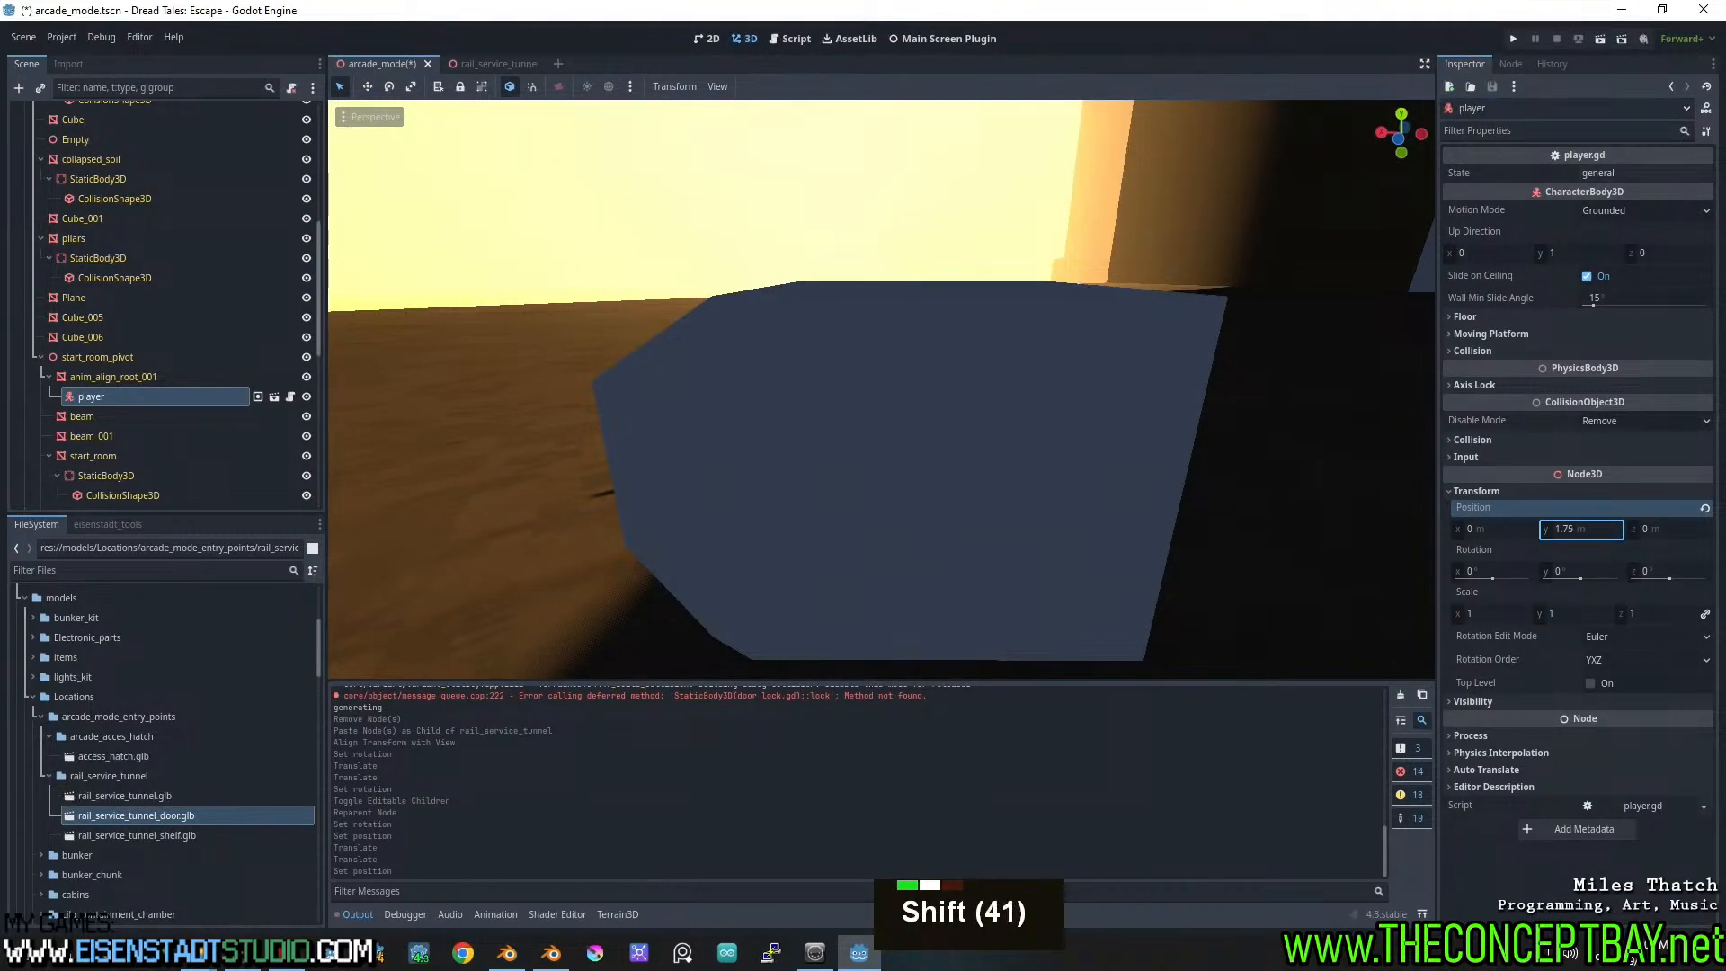
# Nudge the player's local position to X -0.001 m and Z -0.005 m
pyautogui.moveTo(1107, 396); pyautogui.dragTo(1123, 481, button='middle')
pyautogui.keyDown('shift'); pyautogui.moveTo(1123, 480); pyautogui.dragTo(1160, 432, button='middle'); pyautogui.keyUp('shift')
pyautogui.scroll(-2, 1160, 438)
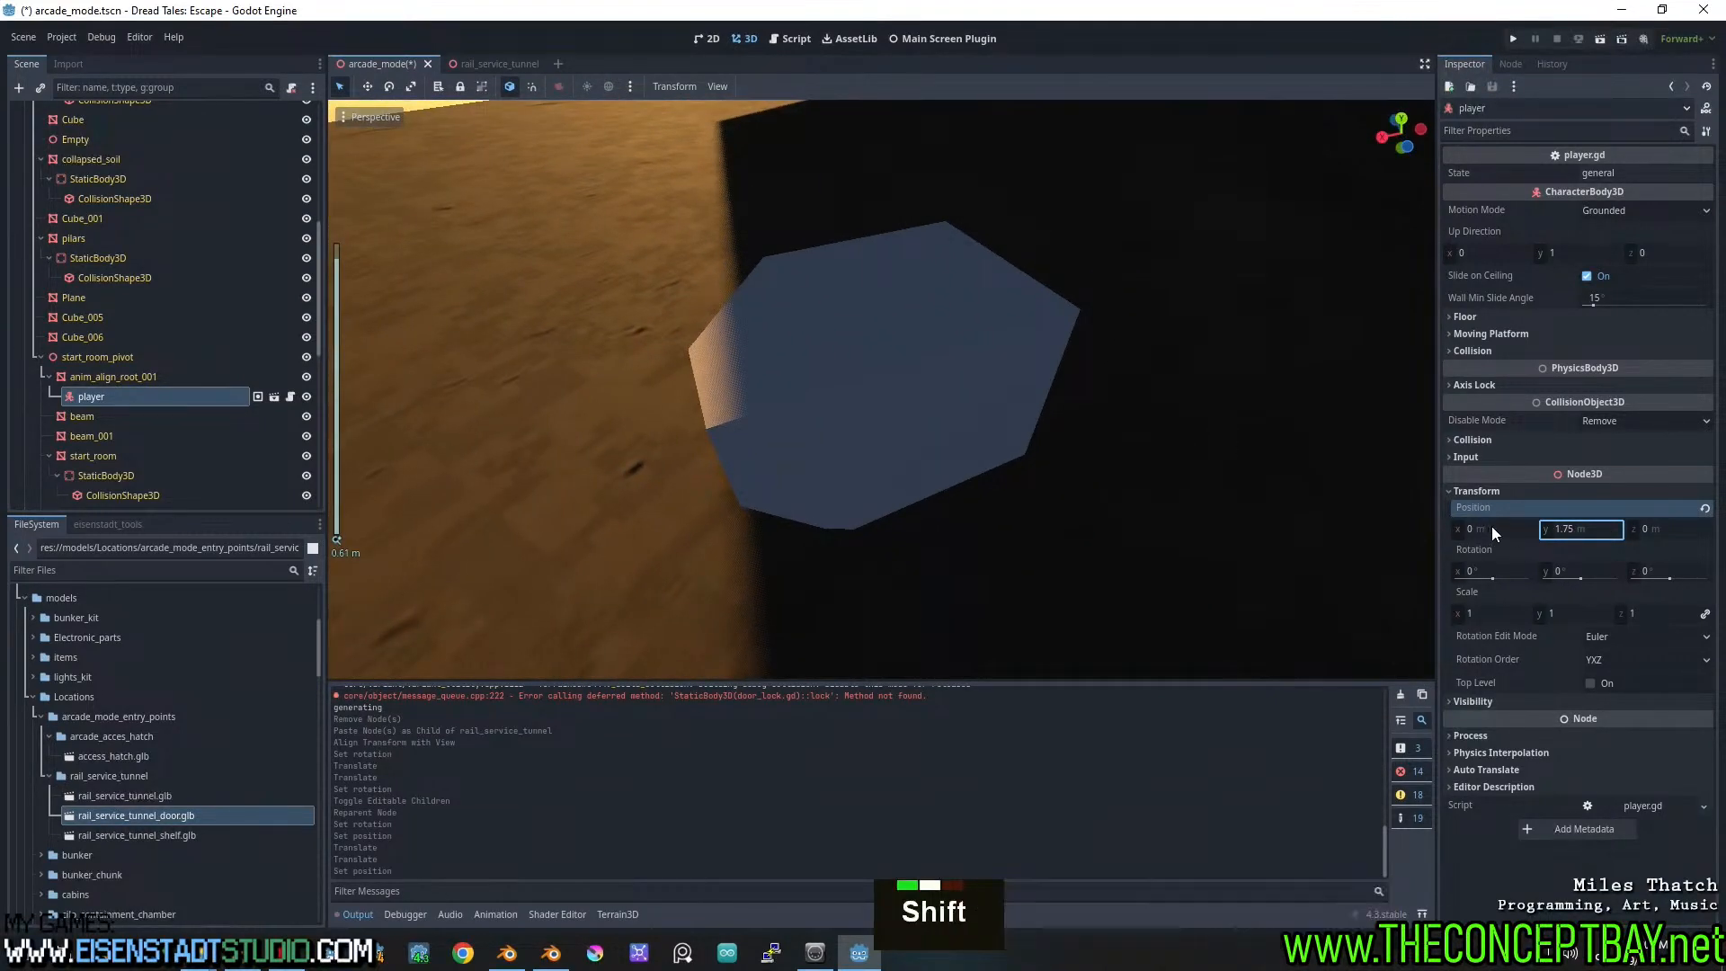
pyautogui.keyDown('shift'); pyautogui.moveTo(1491, 529); pyautogui.dragTo(1485, 528); pyautogui.keyUp('shift')
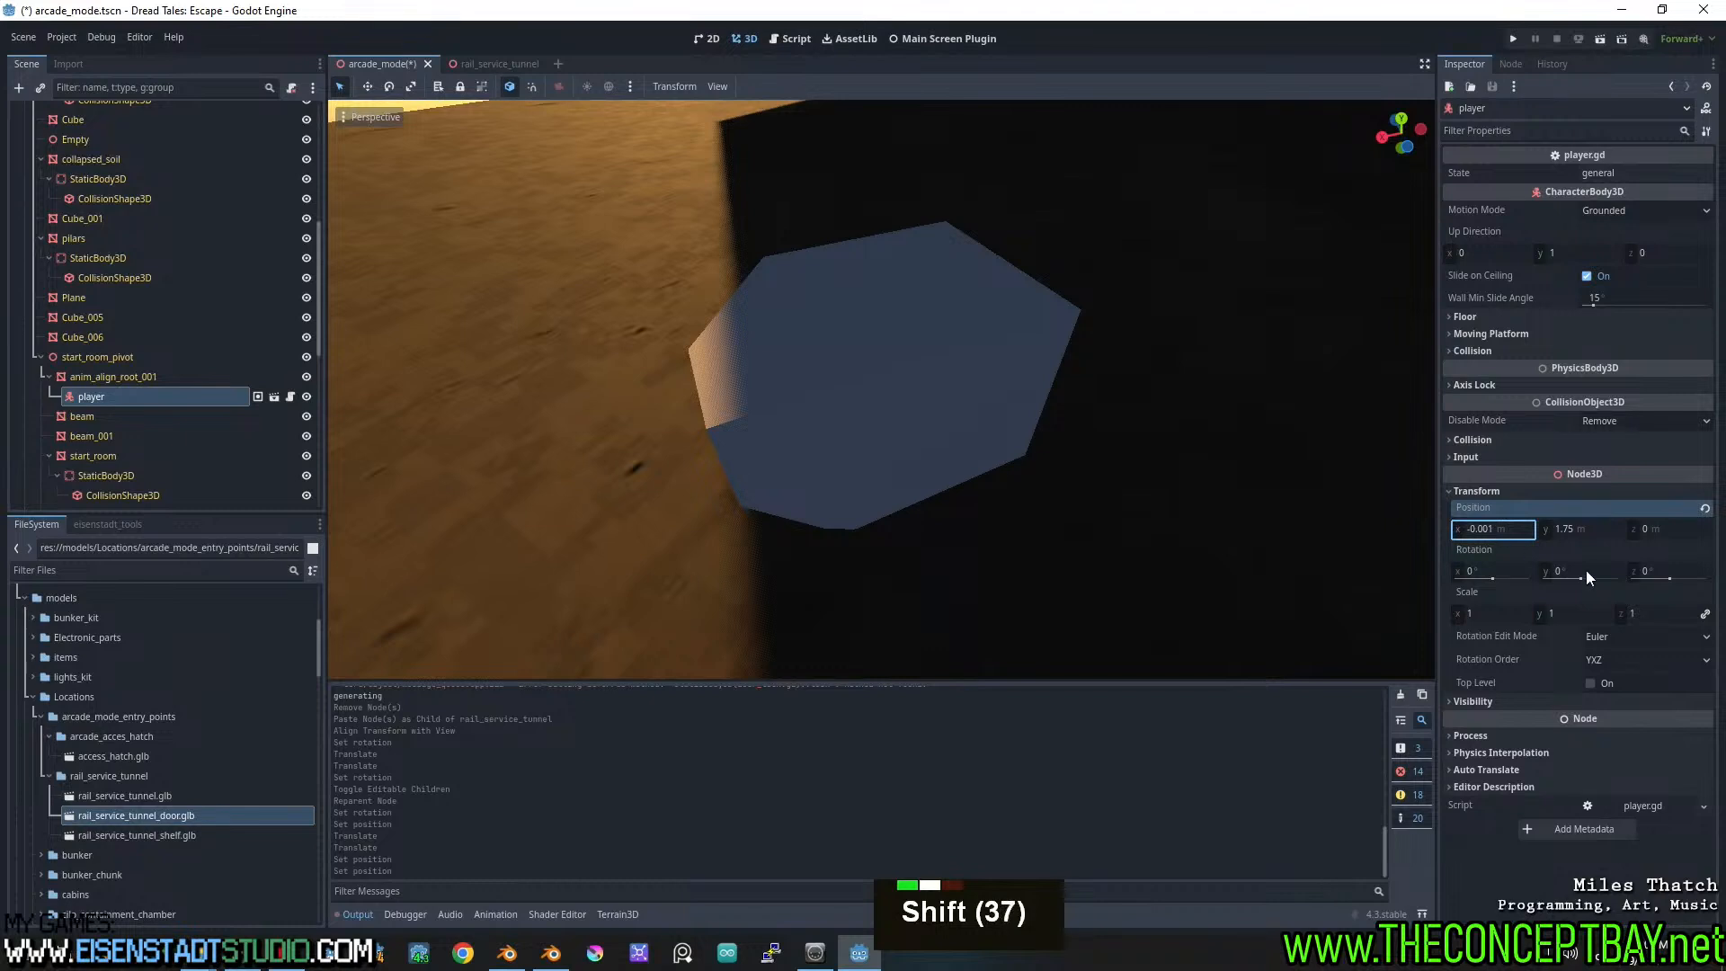
pyautogui.keyDown('shift'); pyautogui.moveTo(1665, 526); pyautogui.dragTo(1674, 529); pyautogui.keyUp('shift')
# Display the 3D viewport in wireframe
pyautogui.click(402, 128)
pyautogui.click(370, 116)
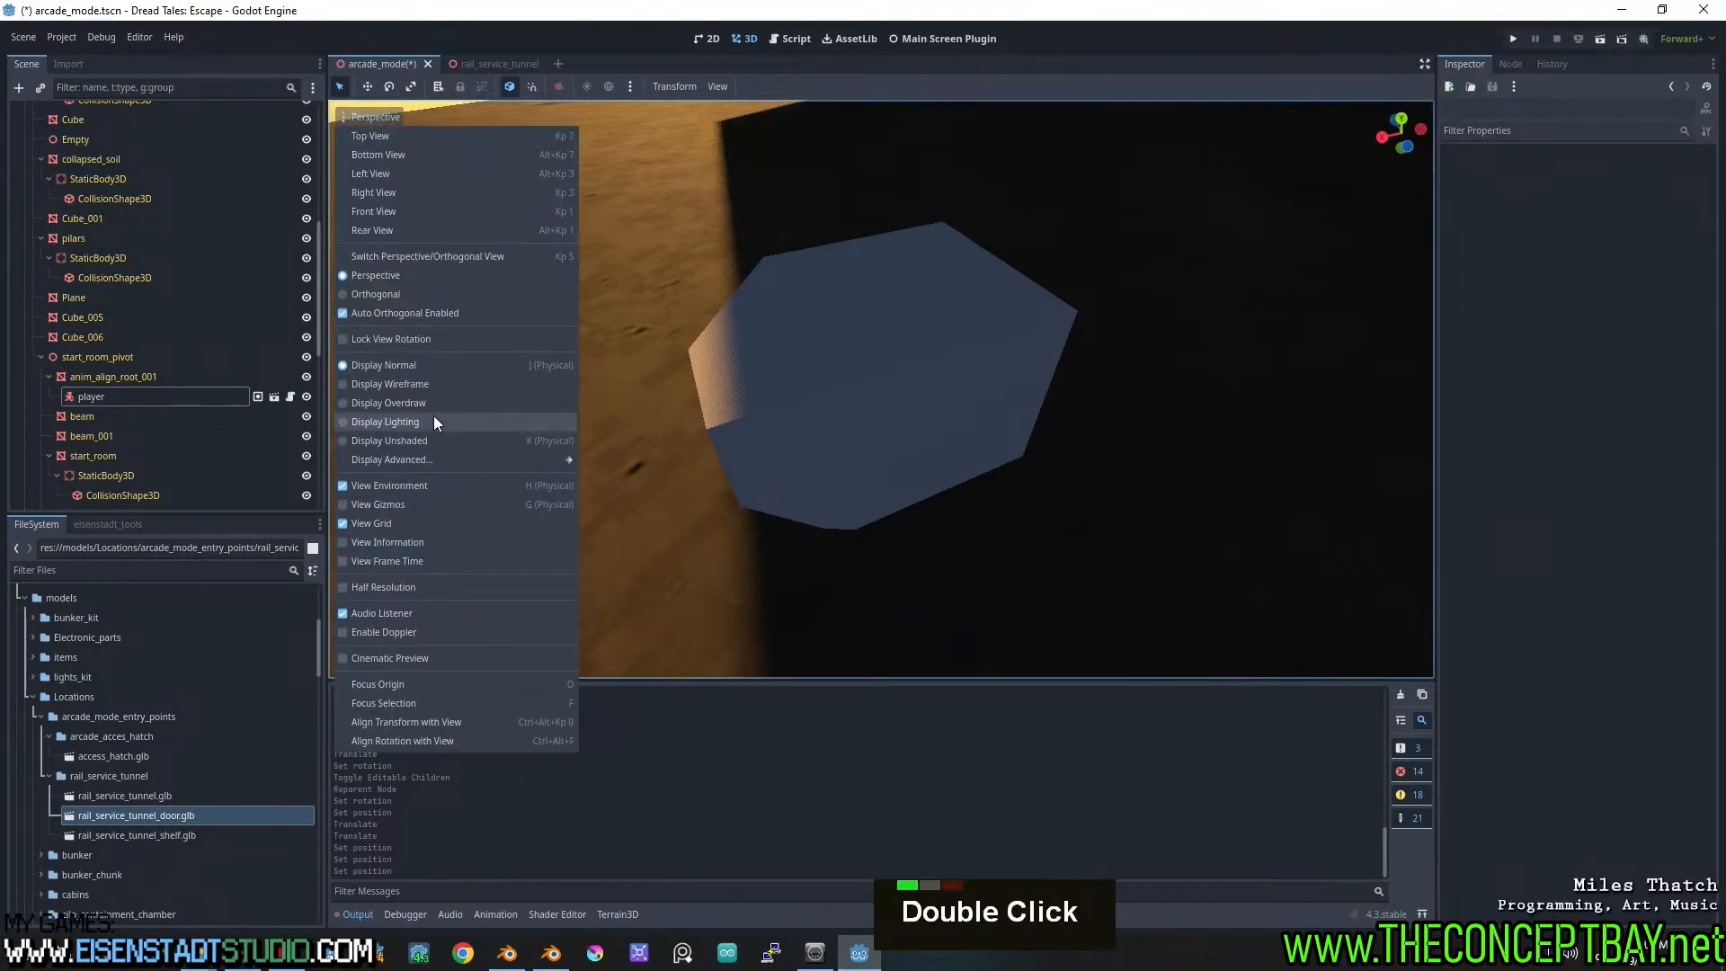
pyautogui.click(413, 383)
# Reselect the player under anim_align_root_001 and set its Z position to -0.007 m
pyautogui.click(91, 398)
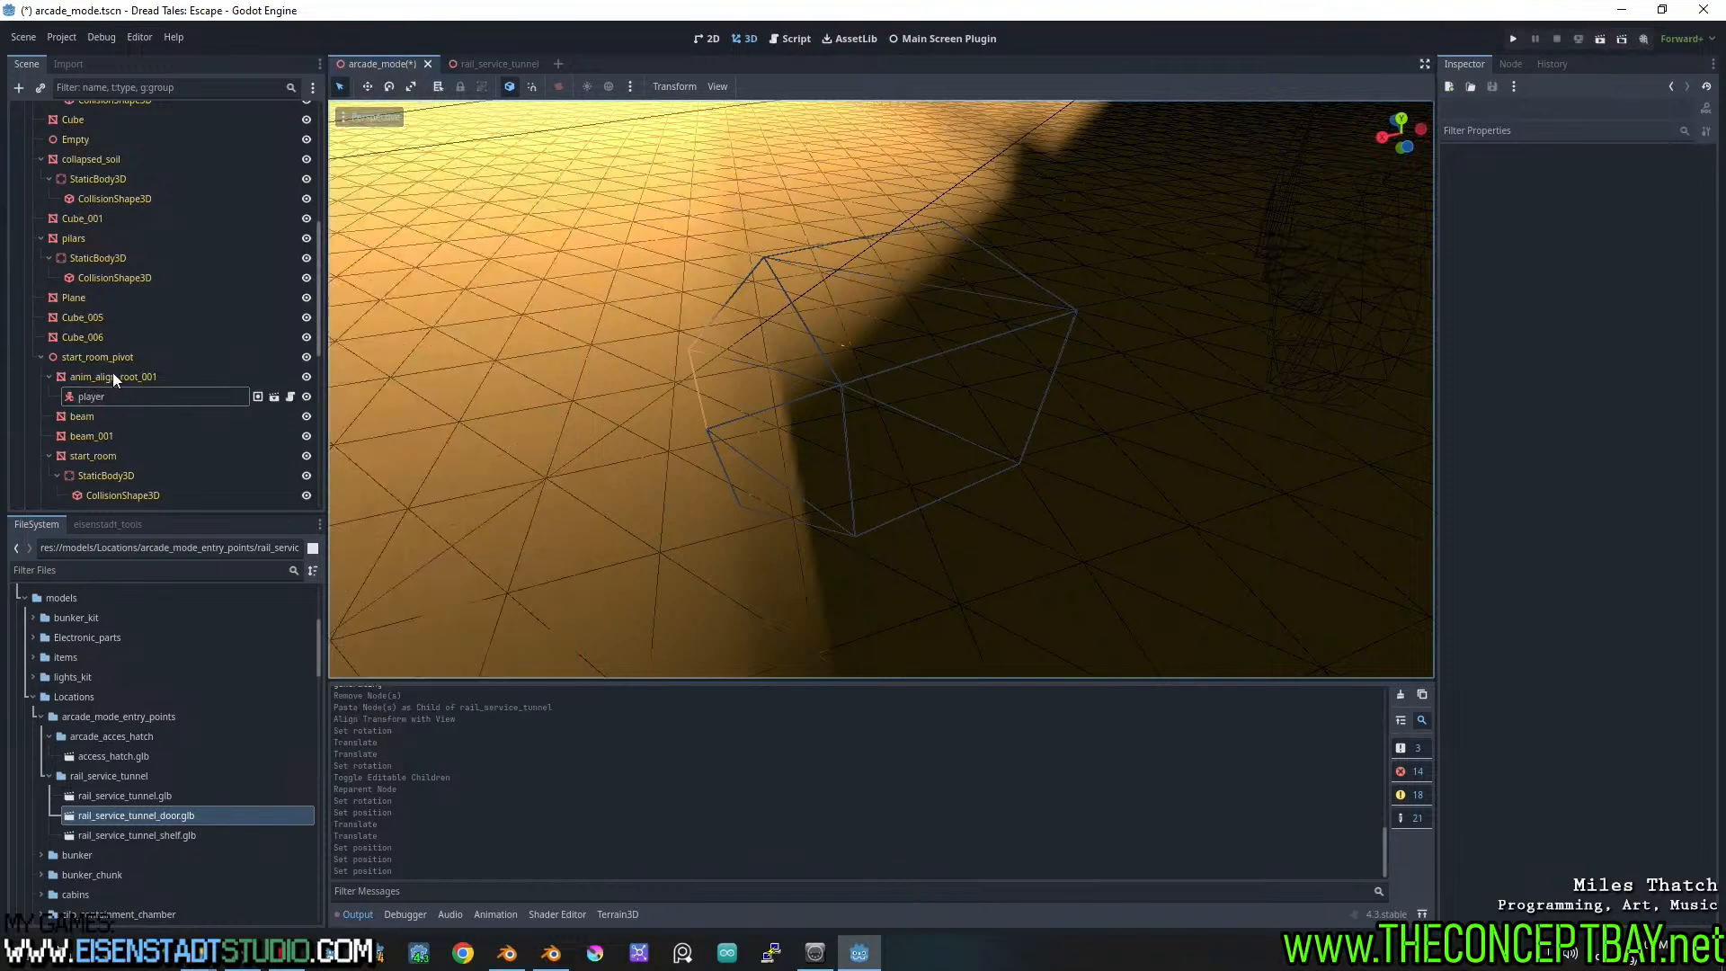
pyautogui.click(113, 377)
pyautogui.click(102, 396)
pyautogui.scroll(2, 870, 438)
pyautogui.middleClick(870, 440)
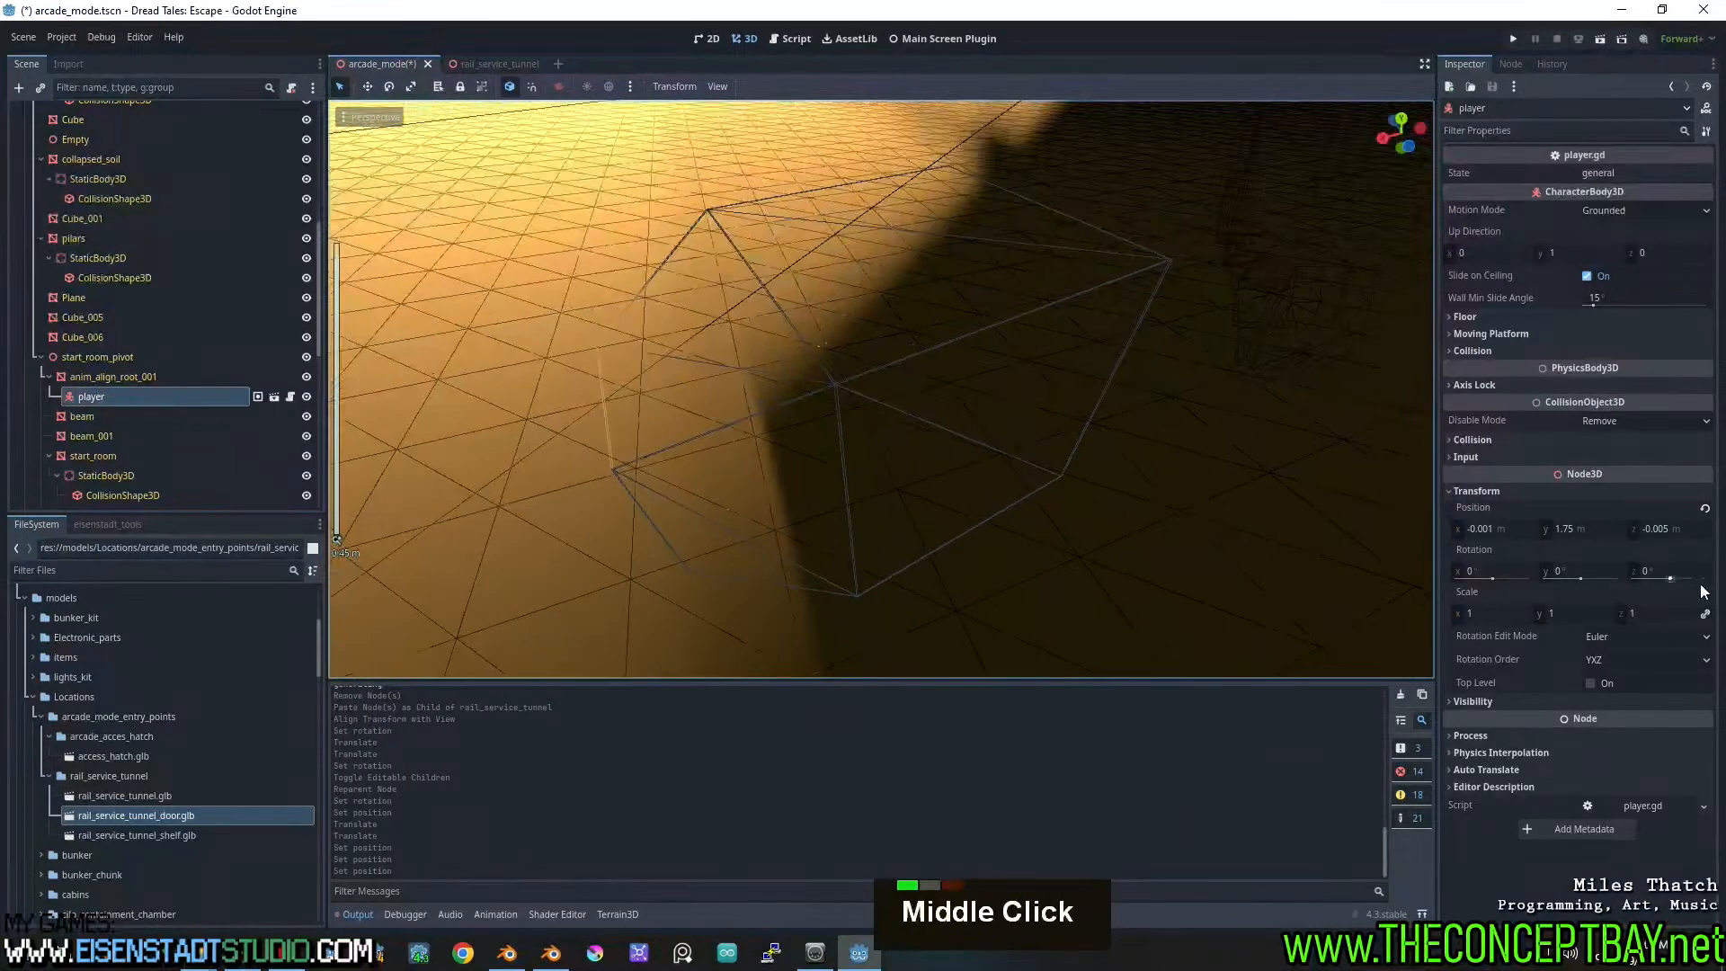
pyautogui.keyDown('shift'); pyautogui.moveTo(1663, 529); pyautogui.dragTo(1658, 528); pyautogui.keyUp('shift')
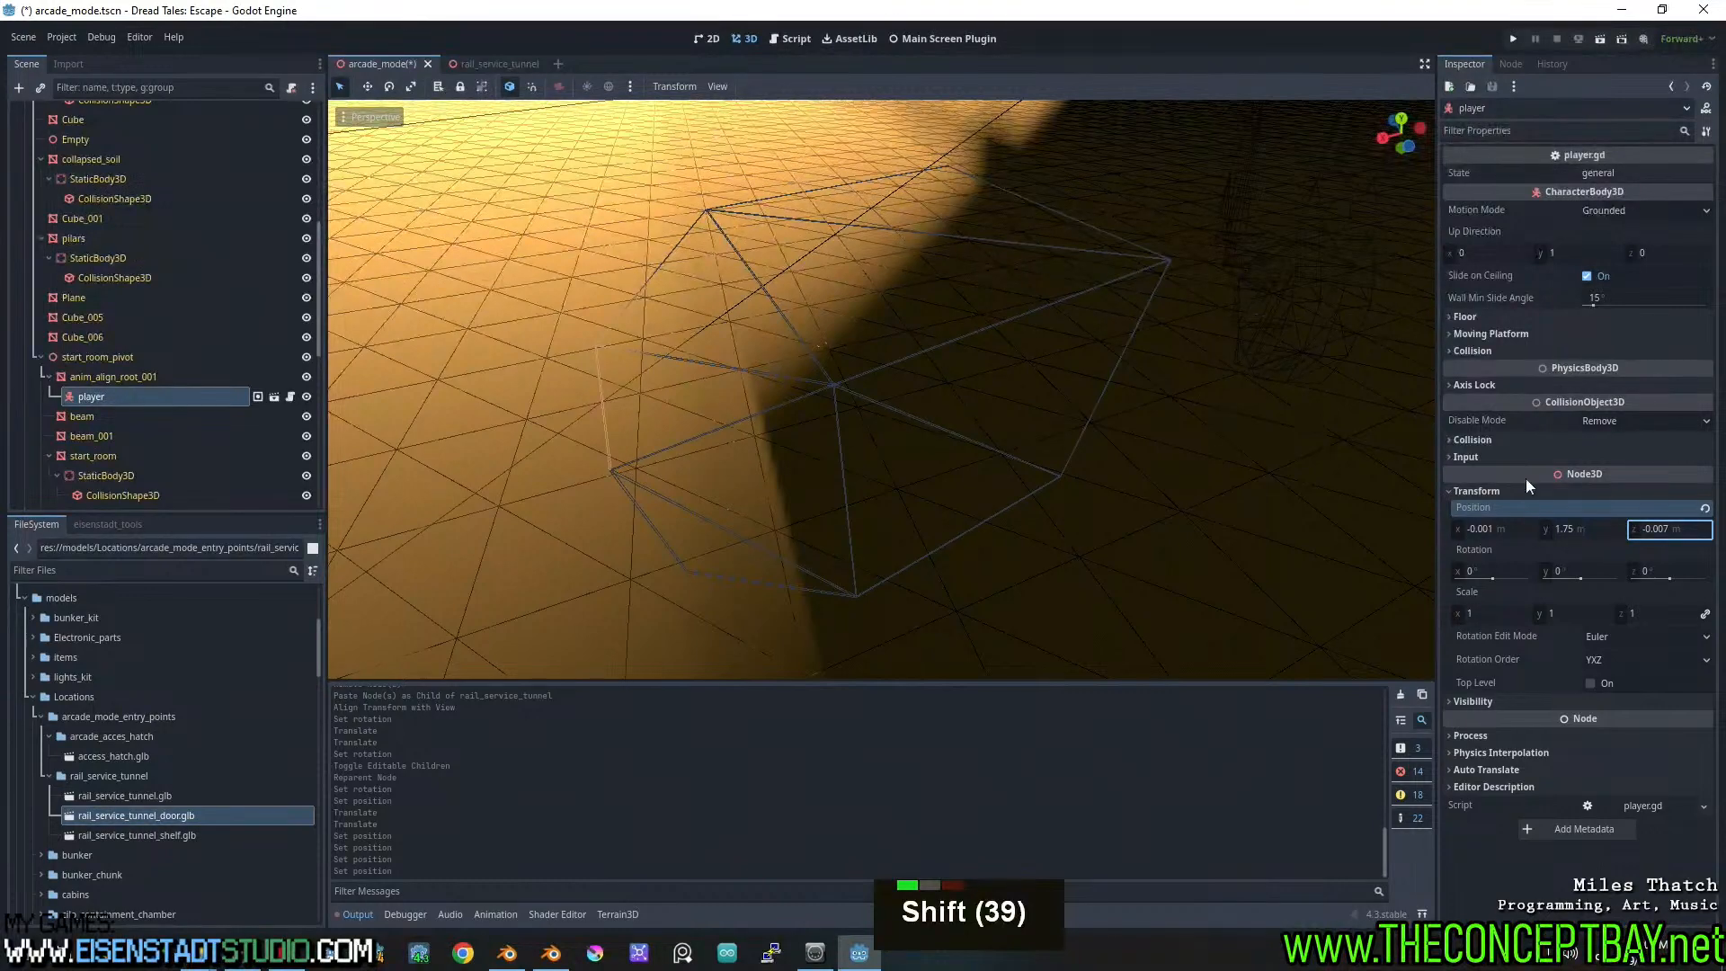
# Switch to the right orthogonal view and try toggling the environment, normal and unshaded display modes
pyautogui.click(1383, 137)
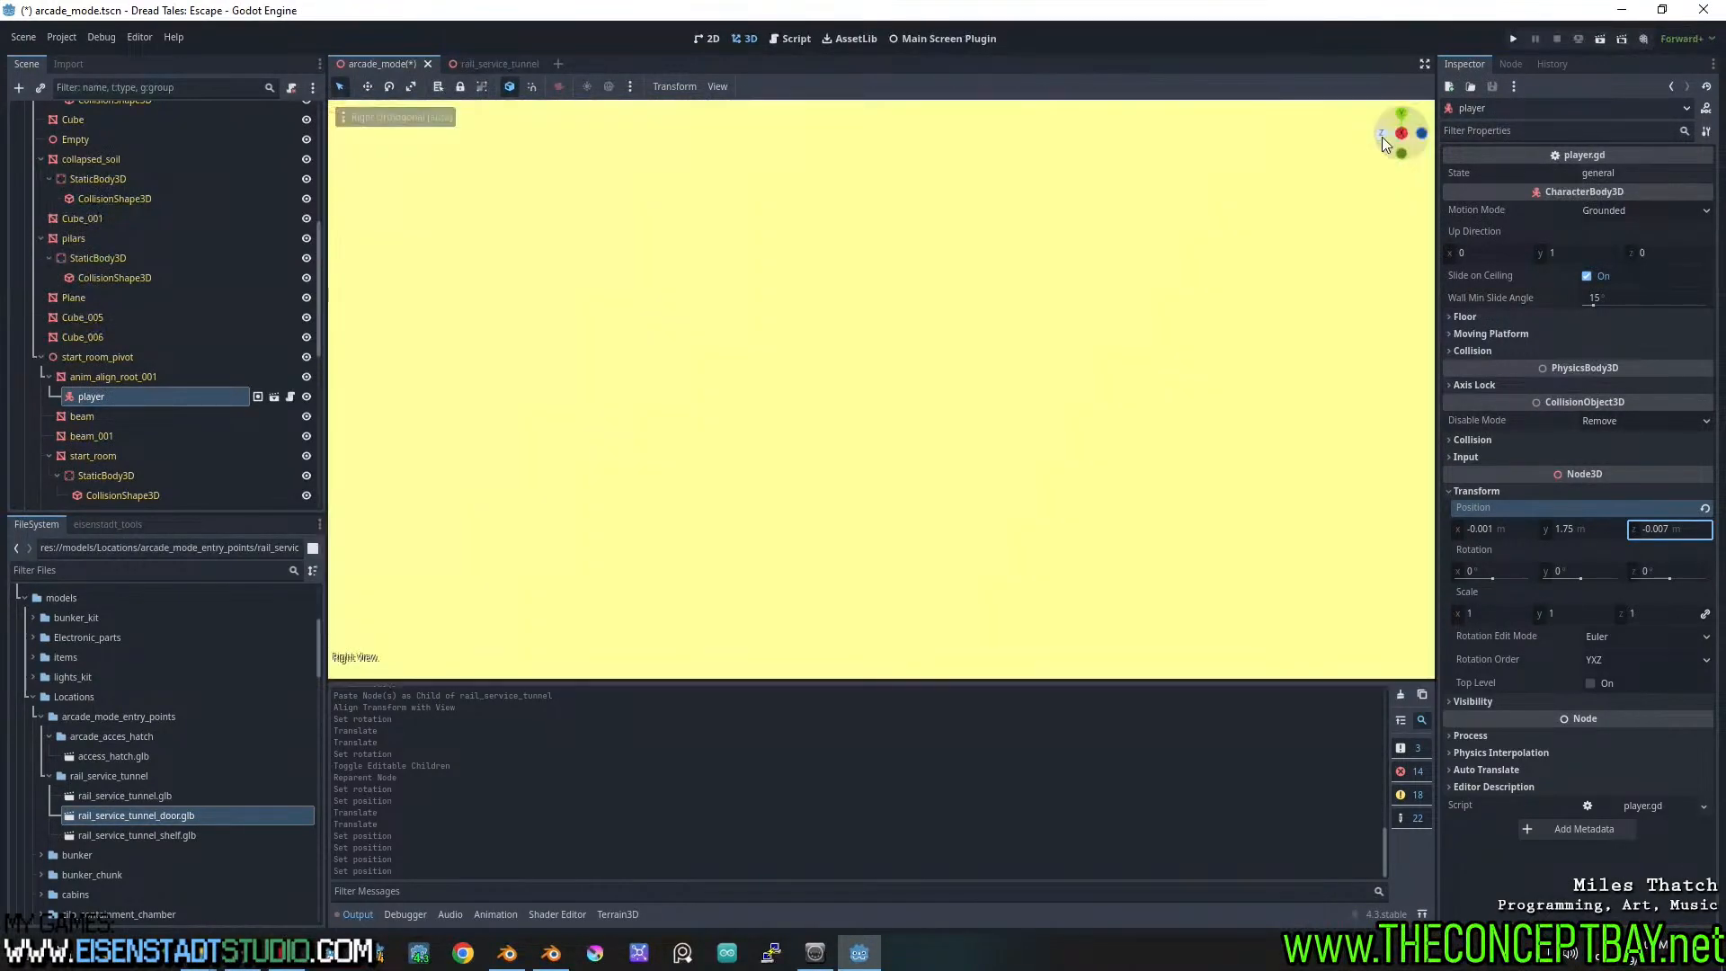
pyautogui.press('h')
pyautogui.press('h')
pyautogui.press('h')
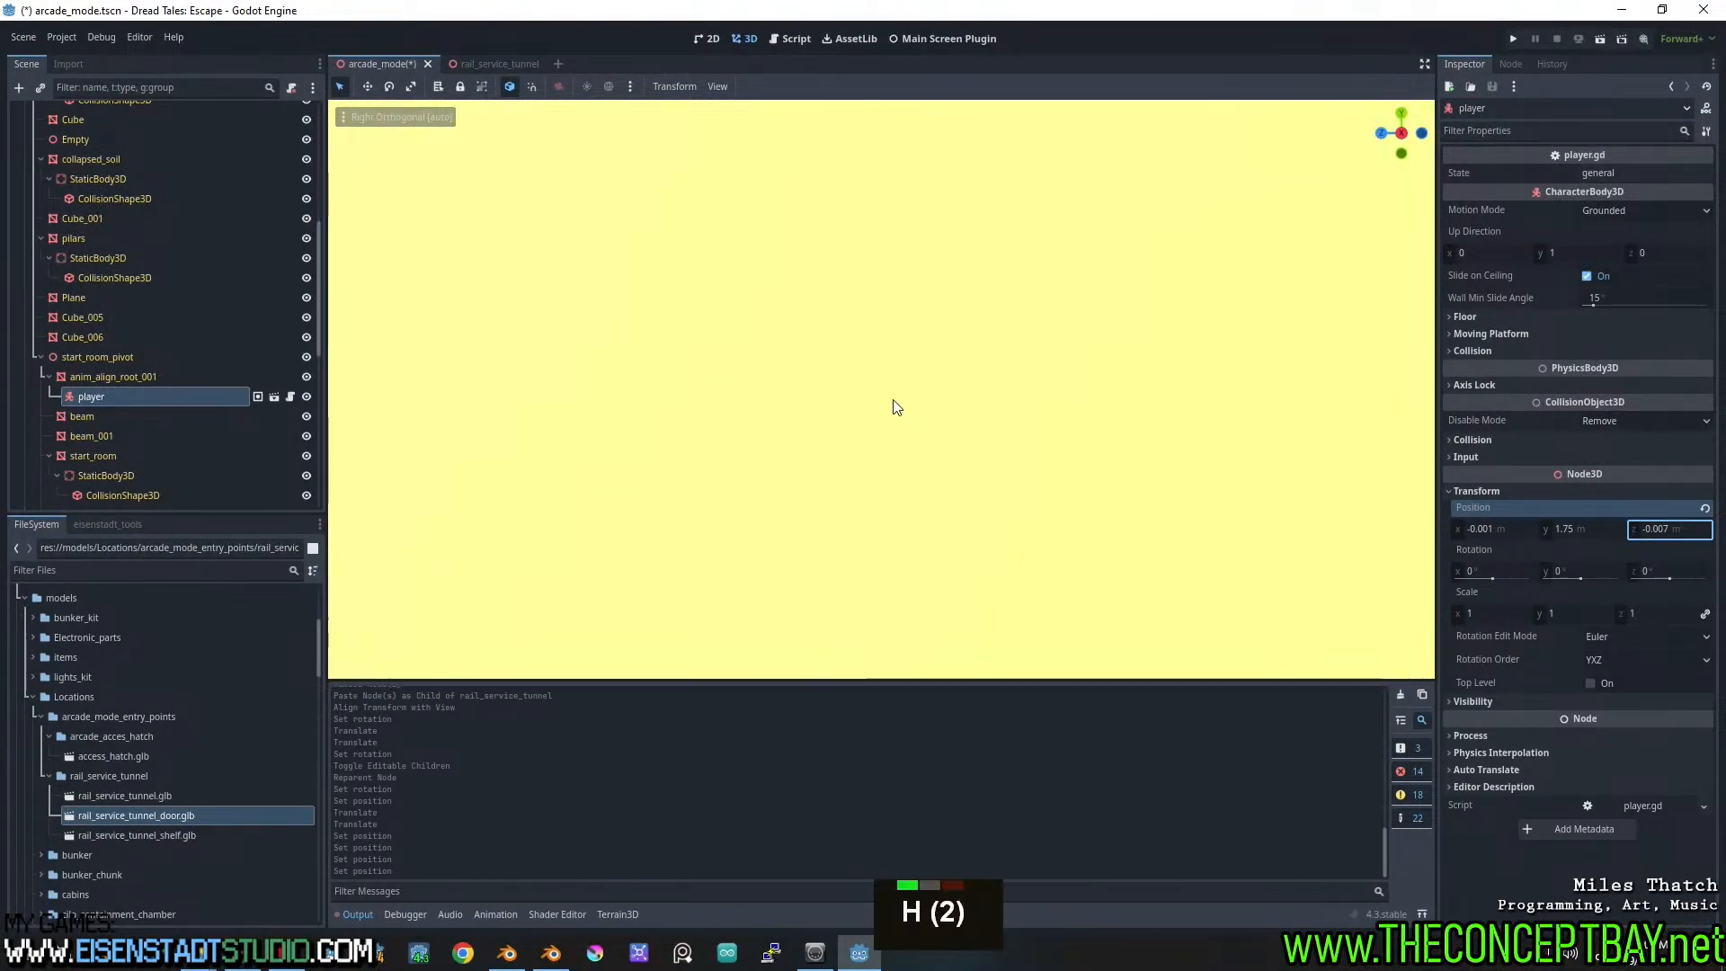
pyautogui.click(382, 118)
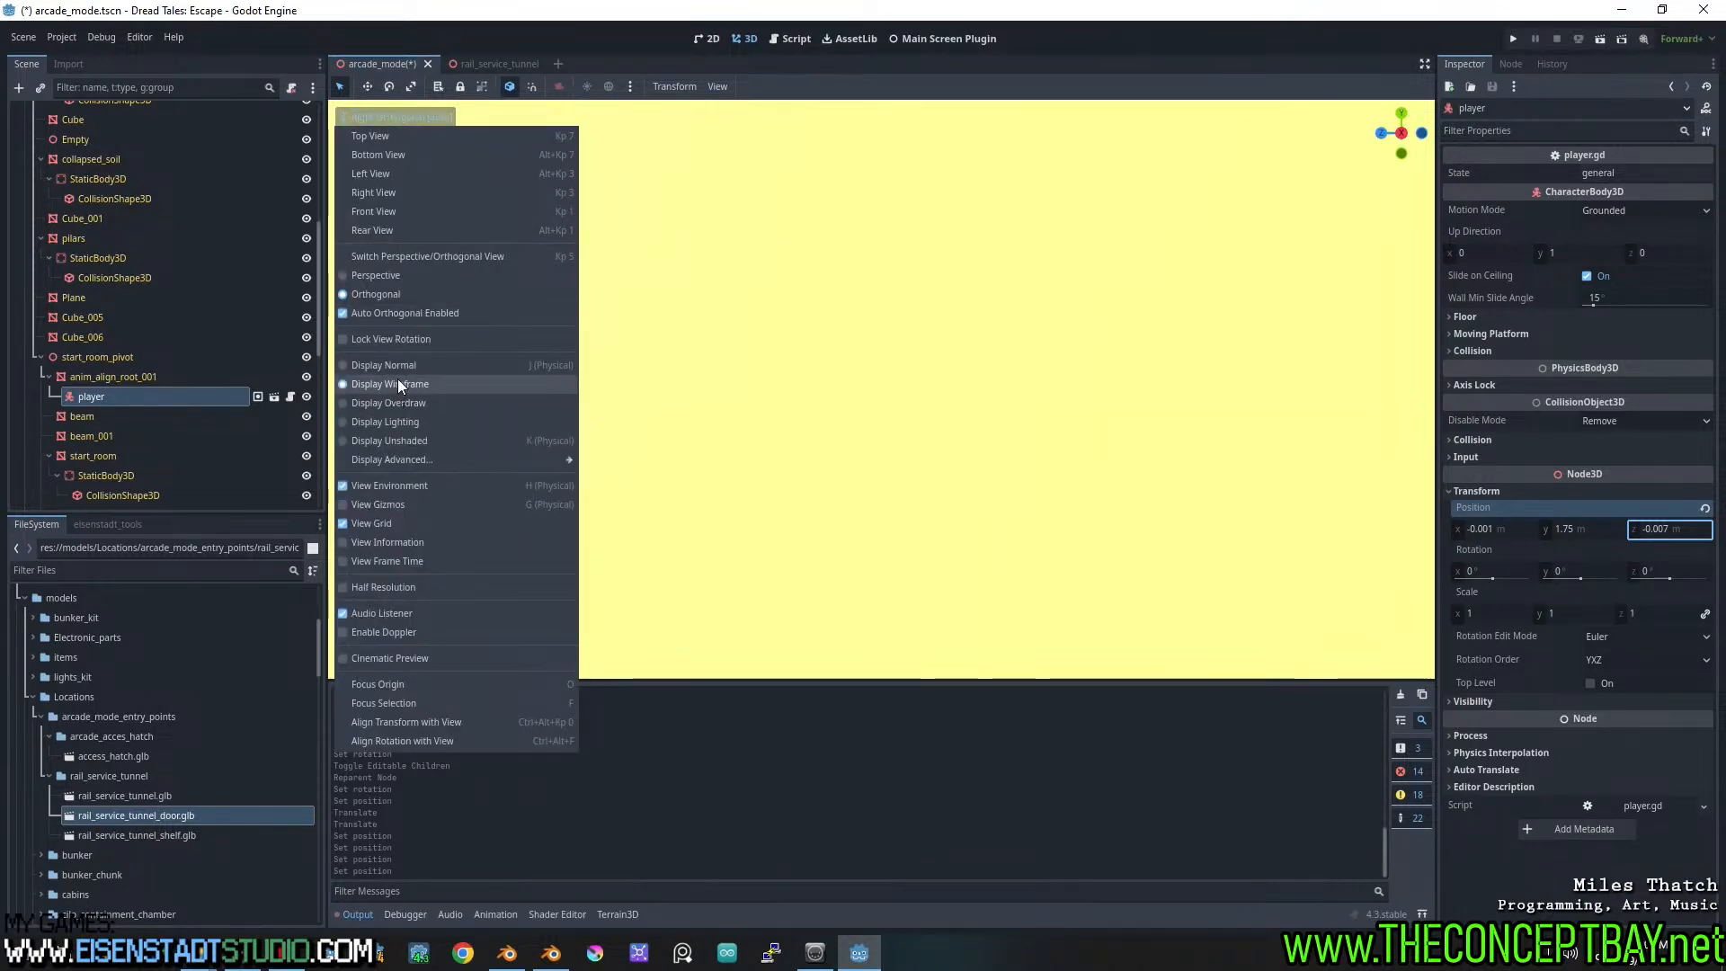
pyautogui.press('Escape')
pyautogui.press('k')
pyautogui.press('k')
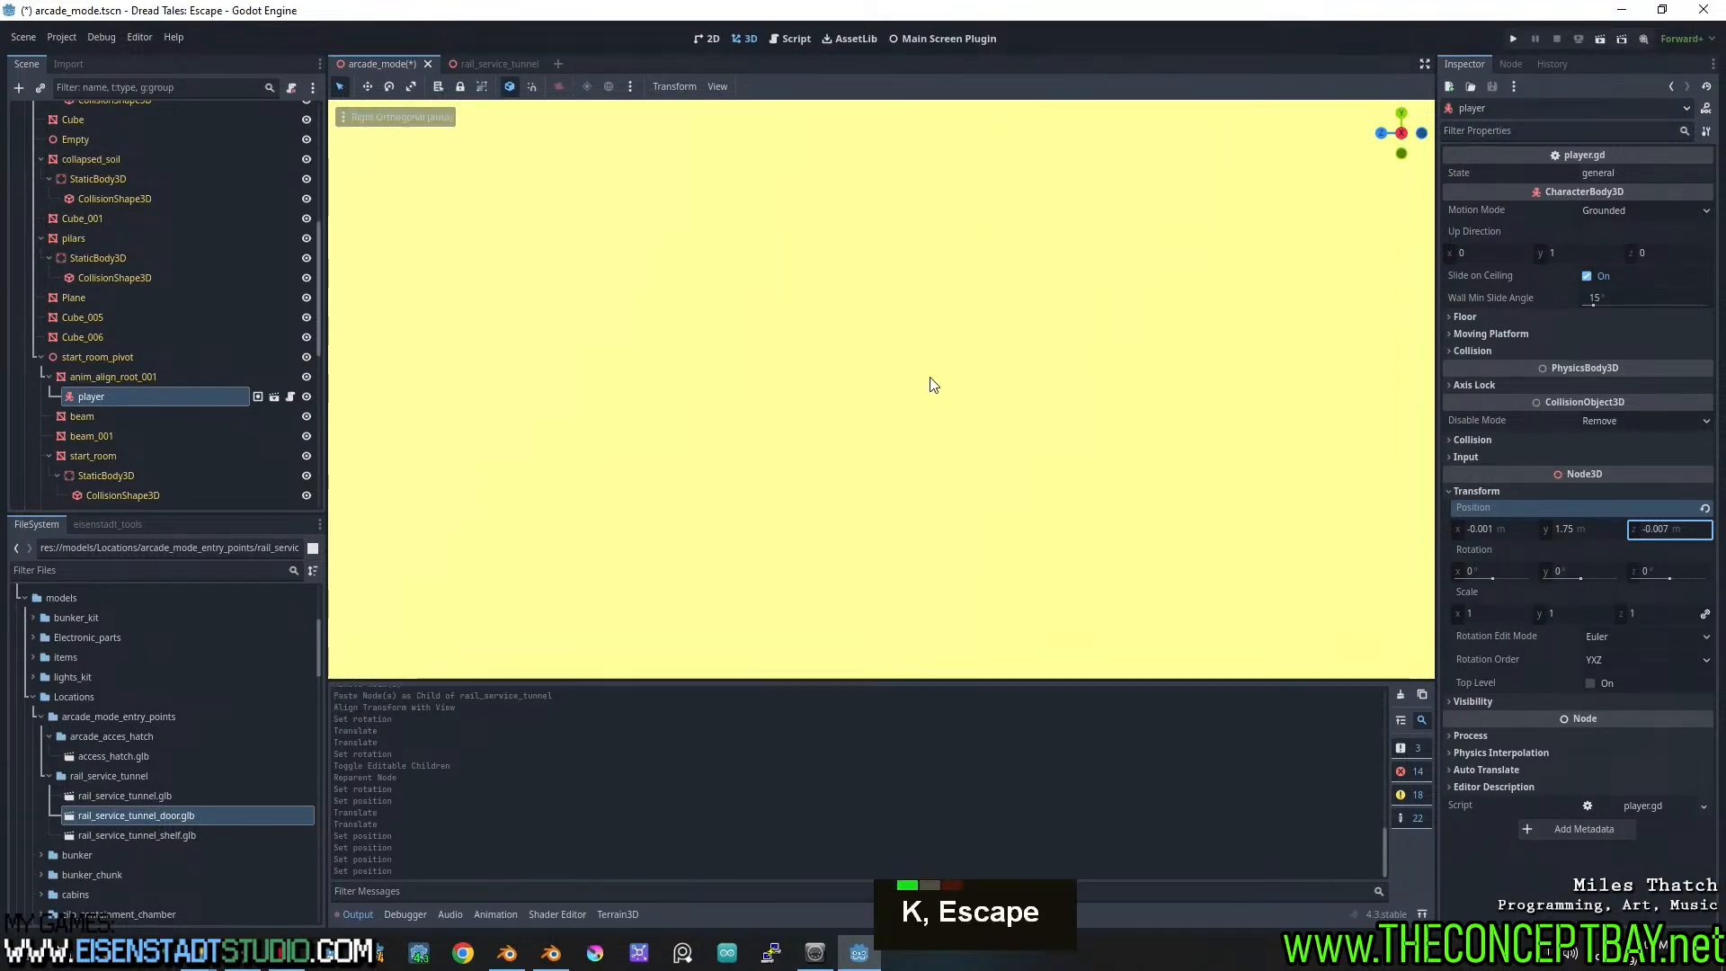
pyautogui.press('l')
pyautogui.press('k')
pyautogui.press('j')
pyautogui.press('j')
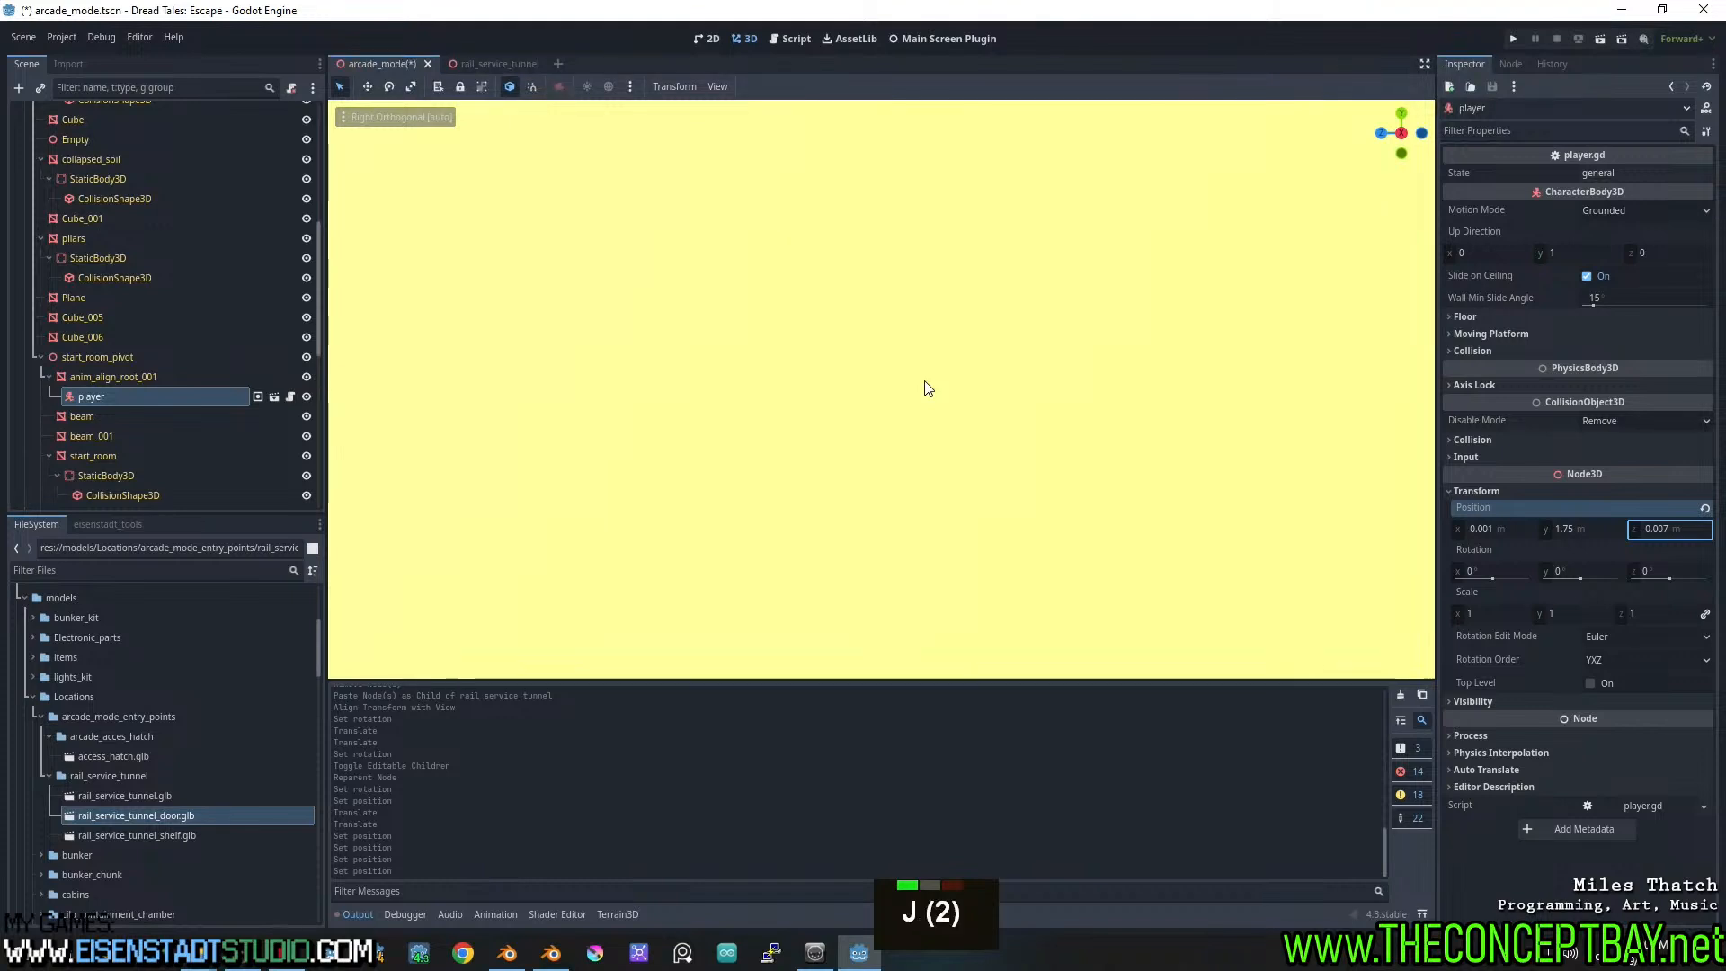
pyautogui.press('h')
pyautogui.press('j')
# Turn off the environment display in the 3D viewport
pyautogui.click(417, 116)
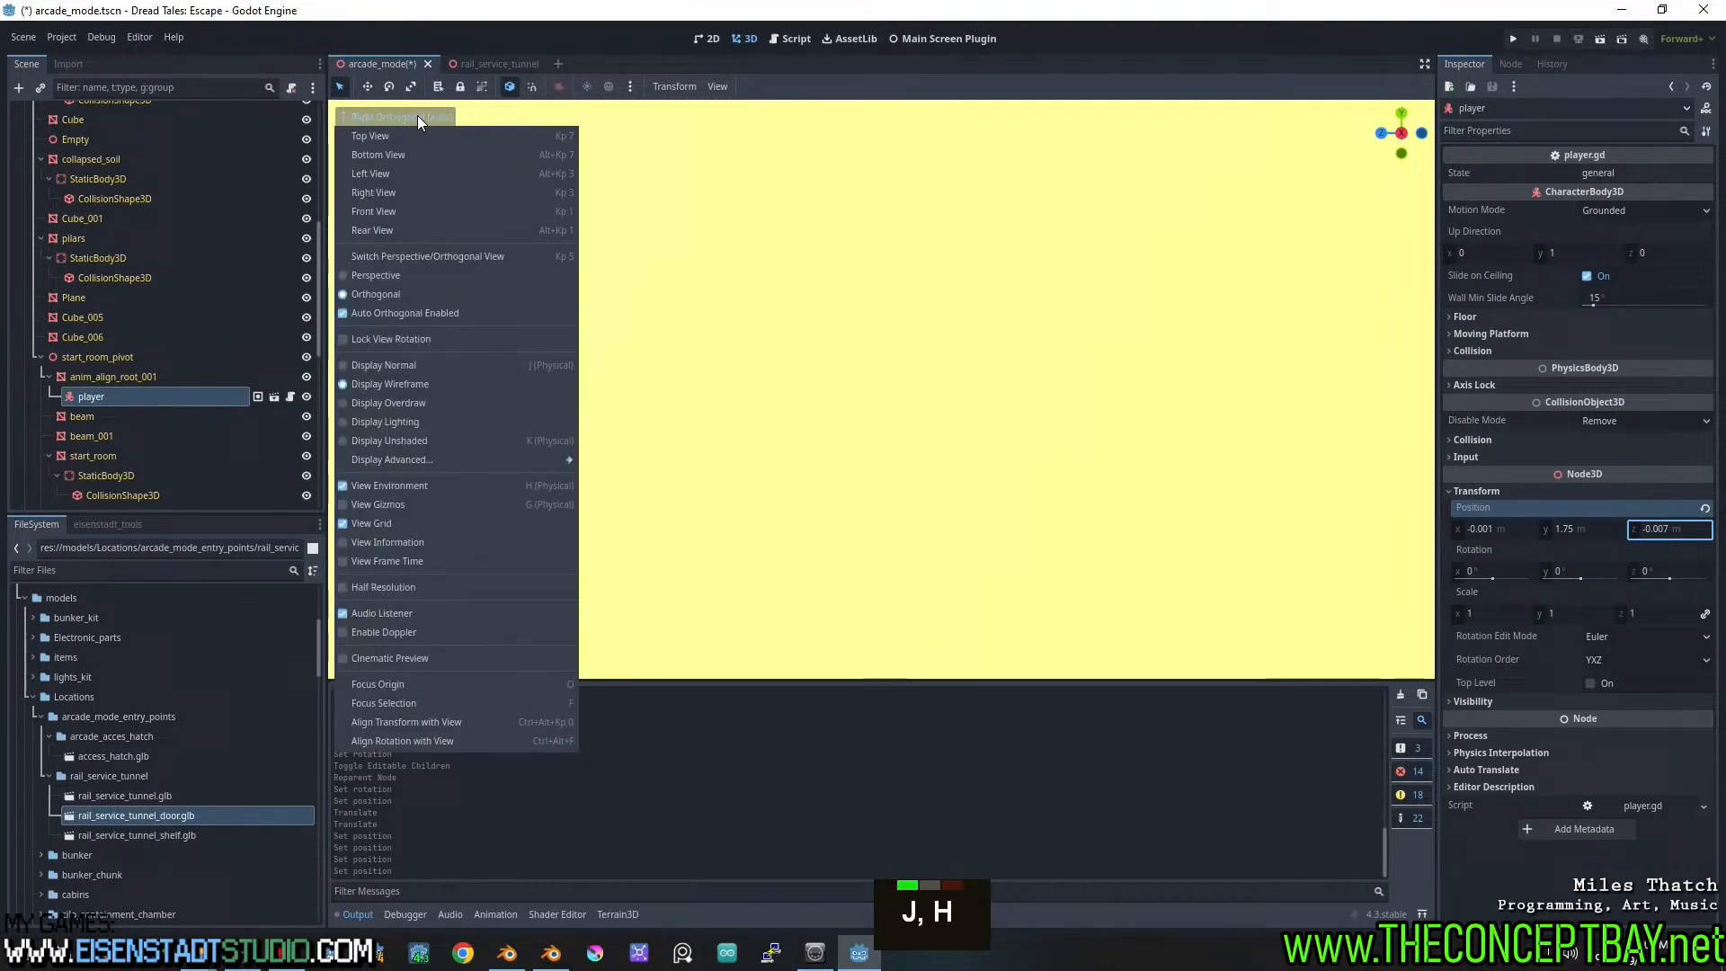
pyautogui.click(400, 383)
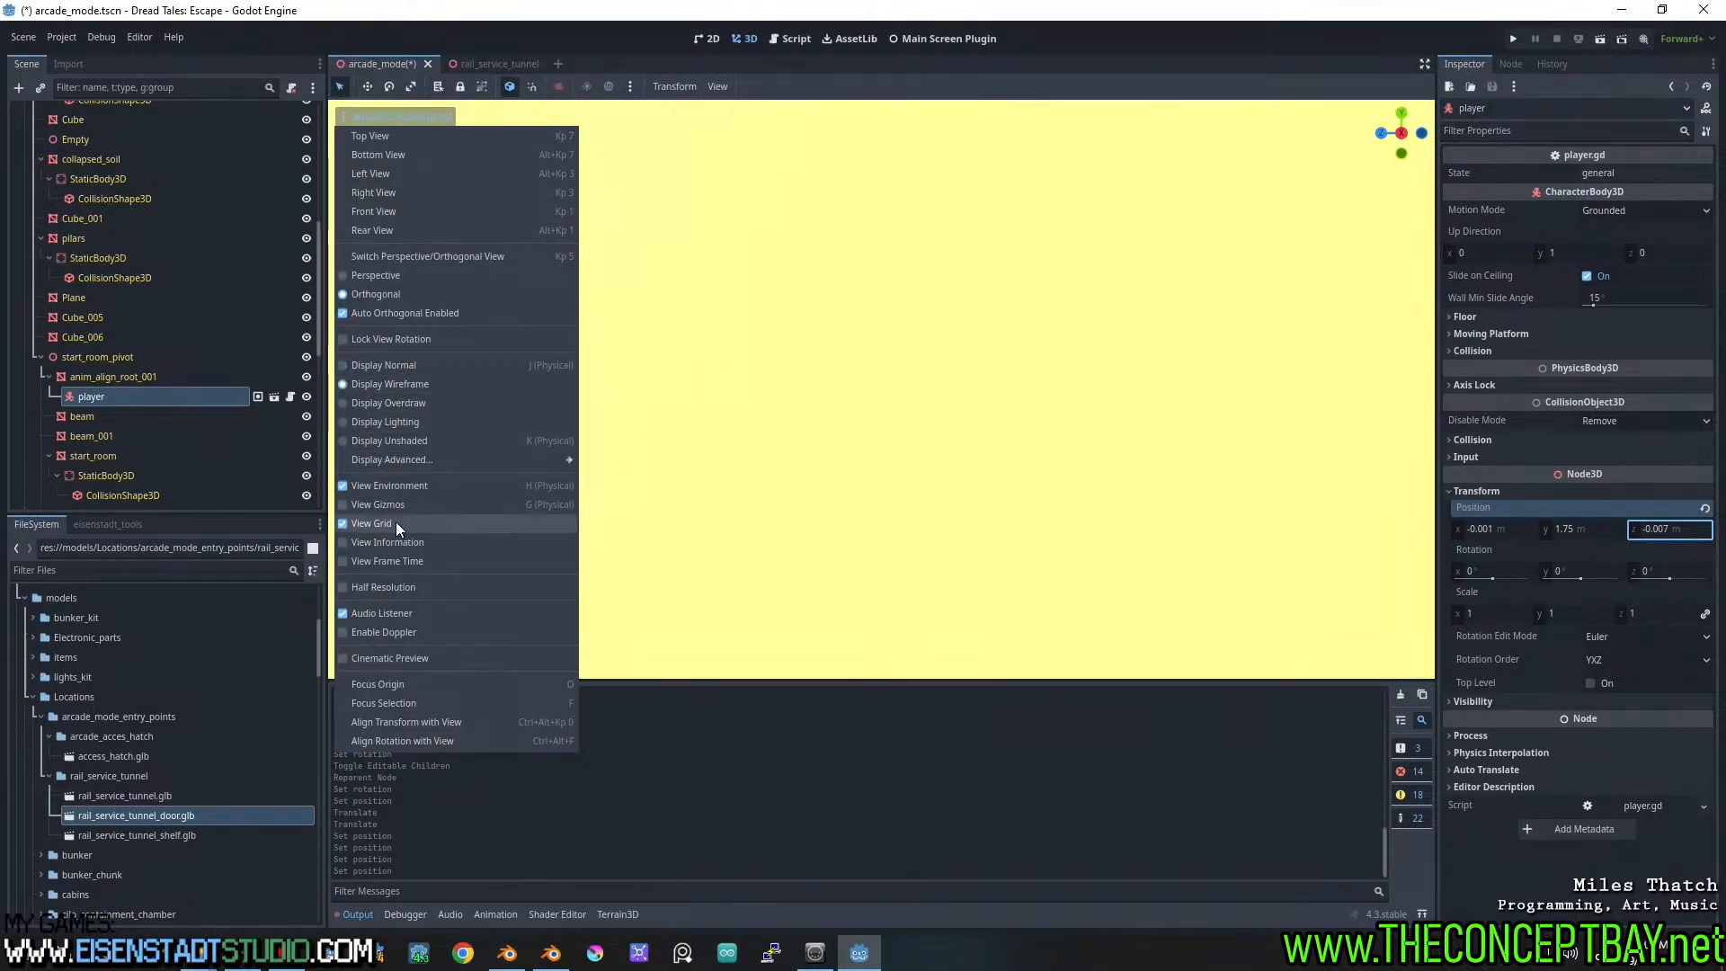
pyautogui.click(392, 484)
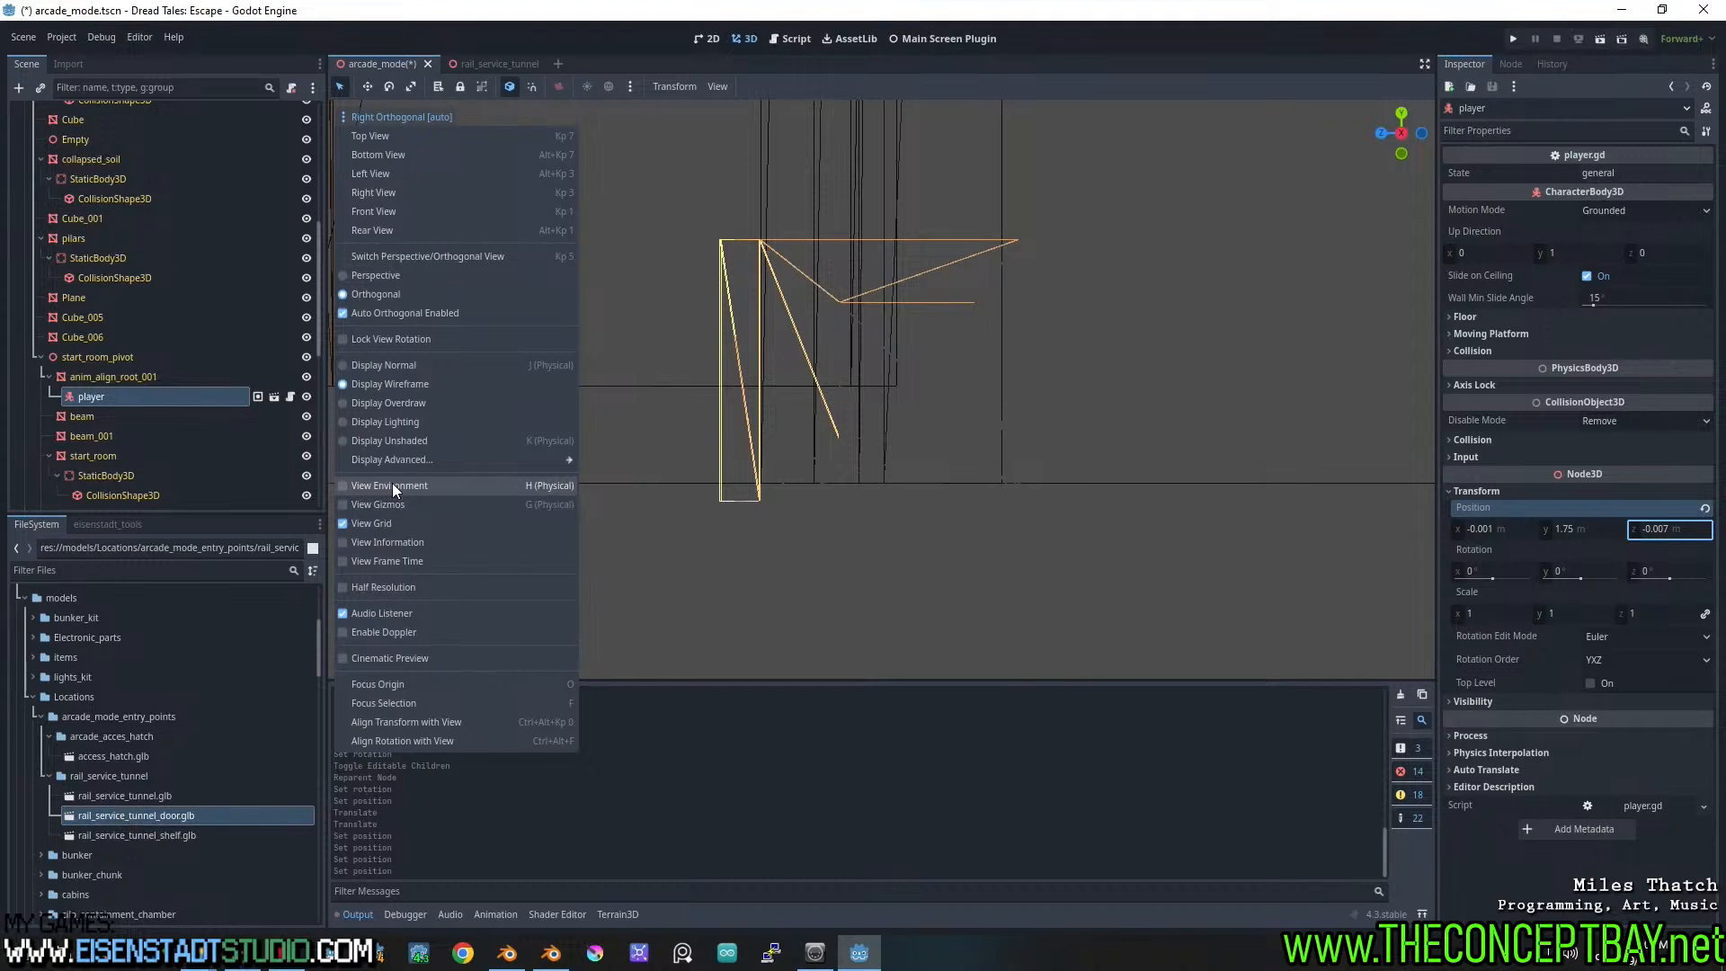
pyautogui.click(1080, 50)
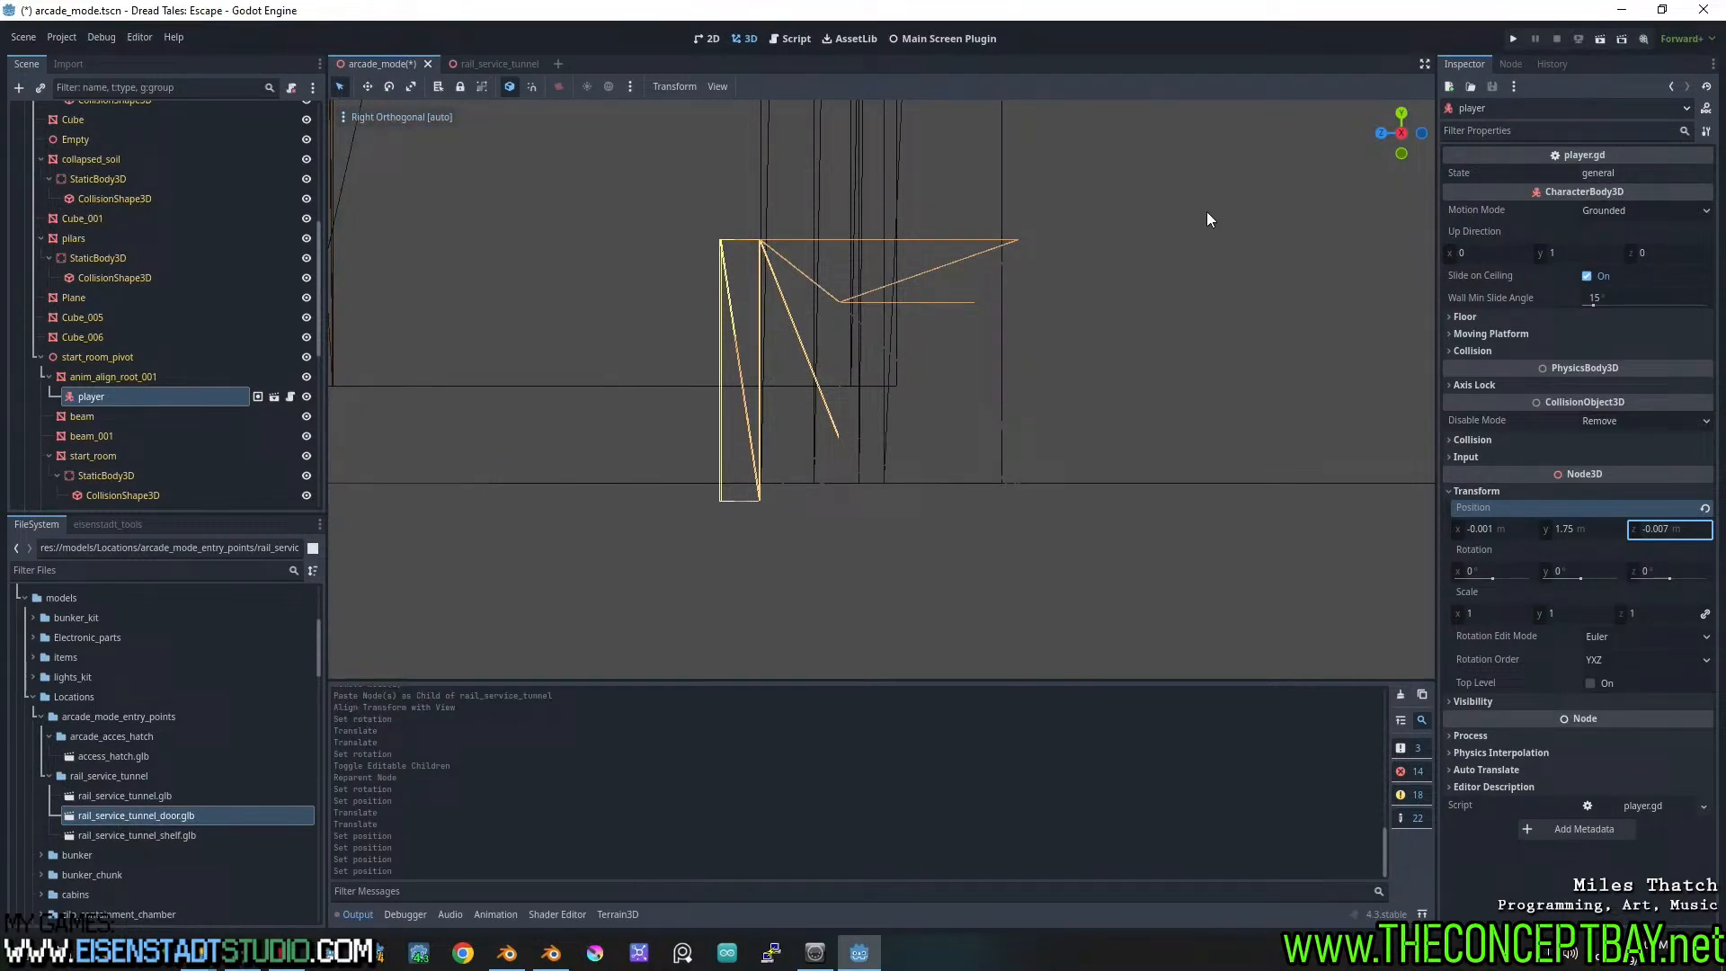
# In the top orthogonal view, adjust the player's position to X 0, Y 1.751 and Z -0.006 m against the marker block
pyautogui.click(1421, 134)
pyautogui.click(1400, 114)
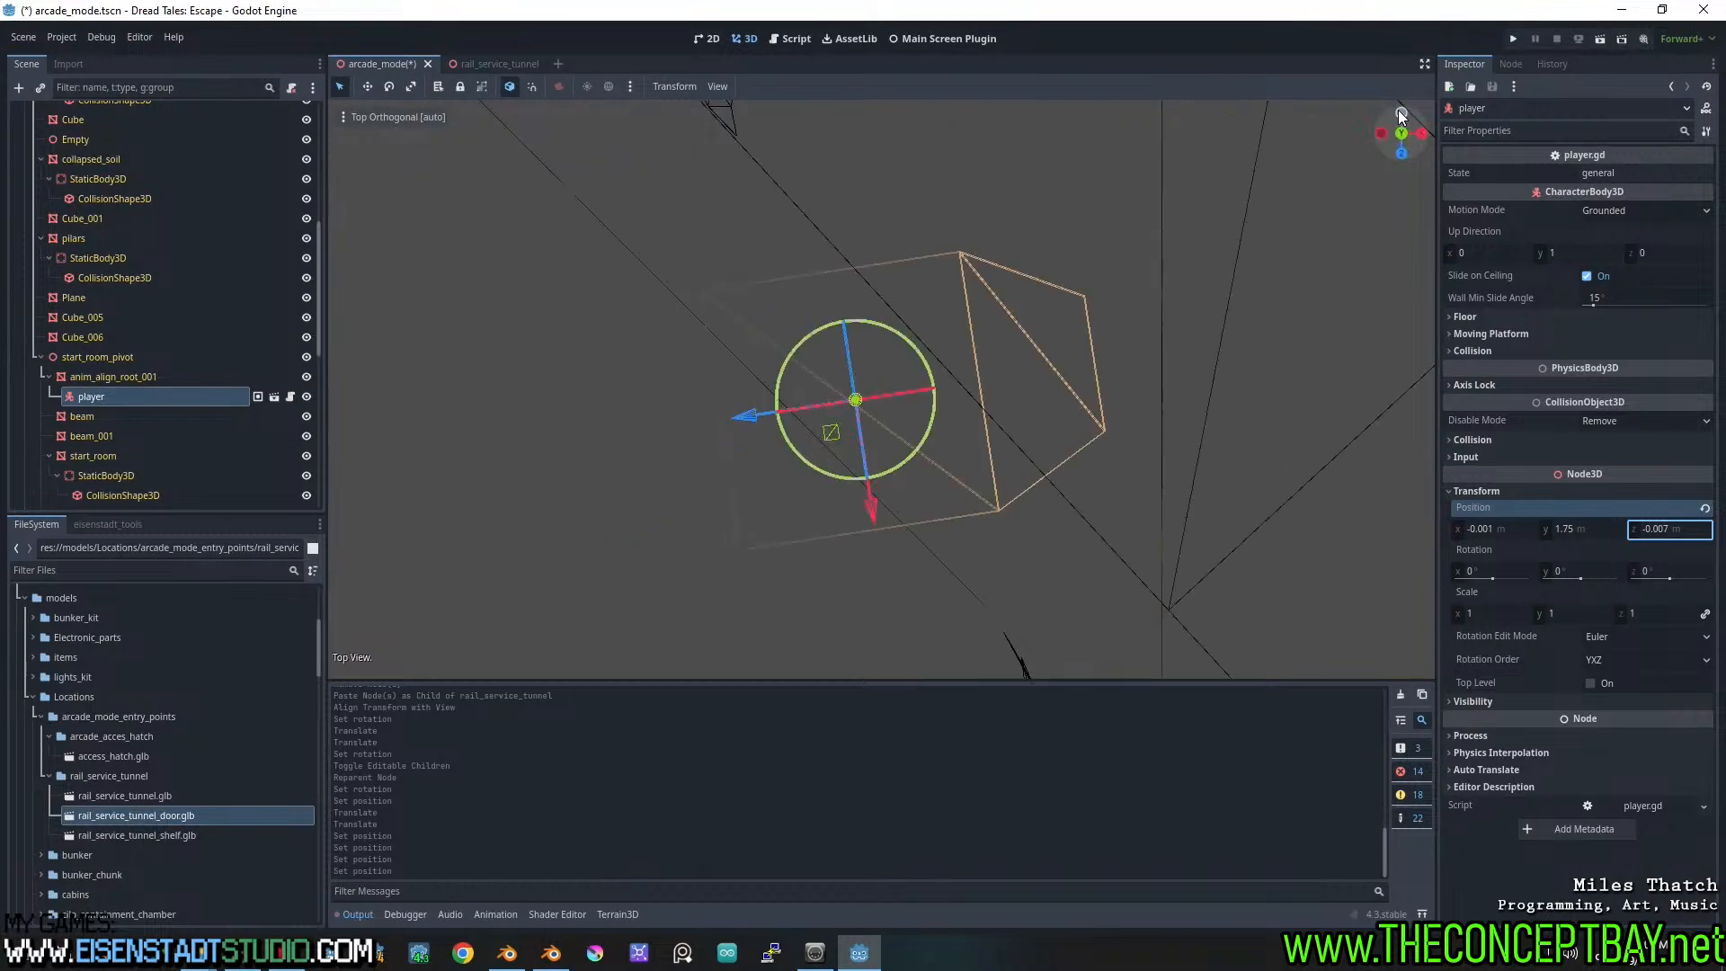
pyautogui.scroll(6, 1086, 346)
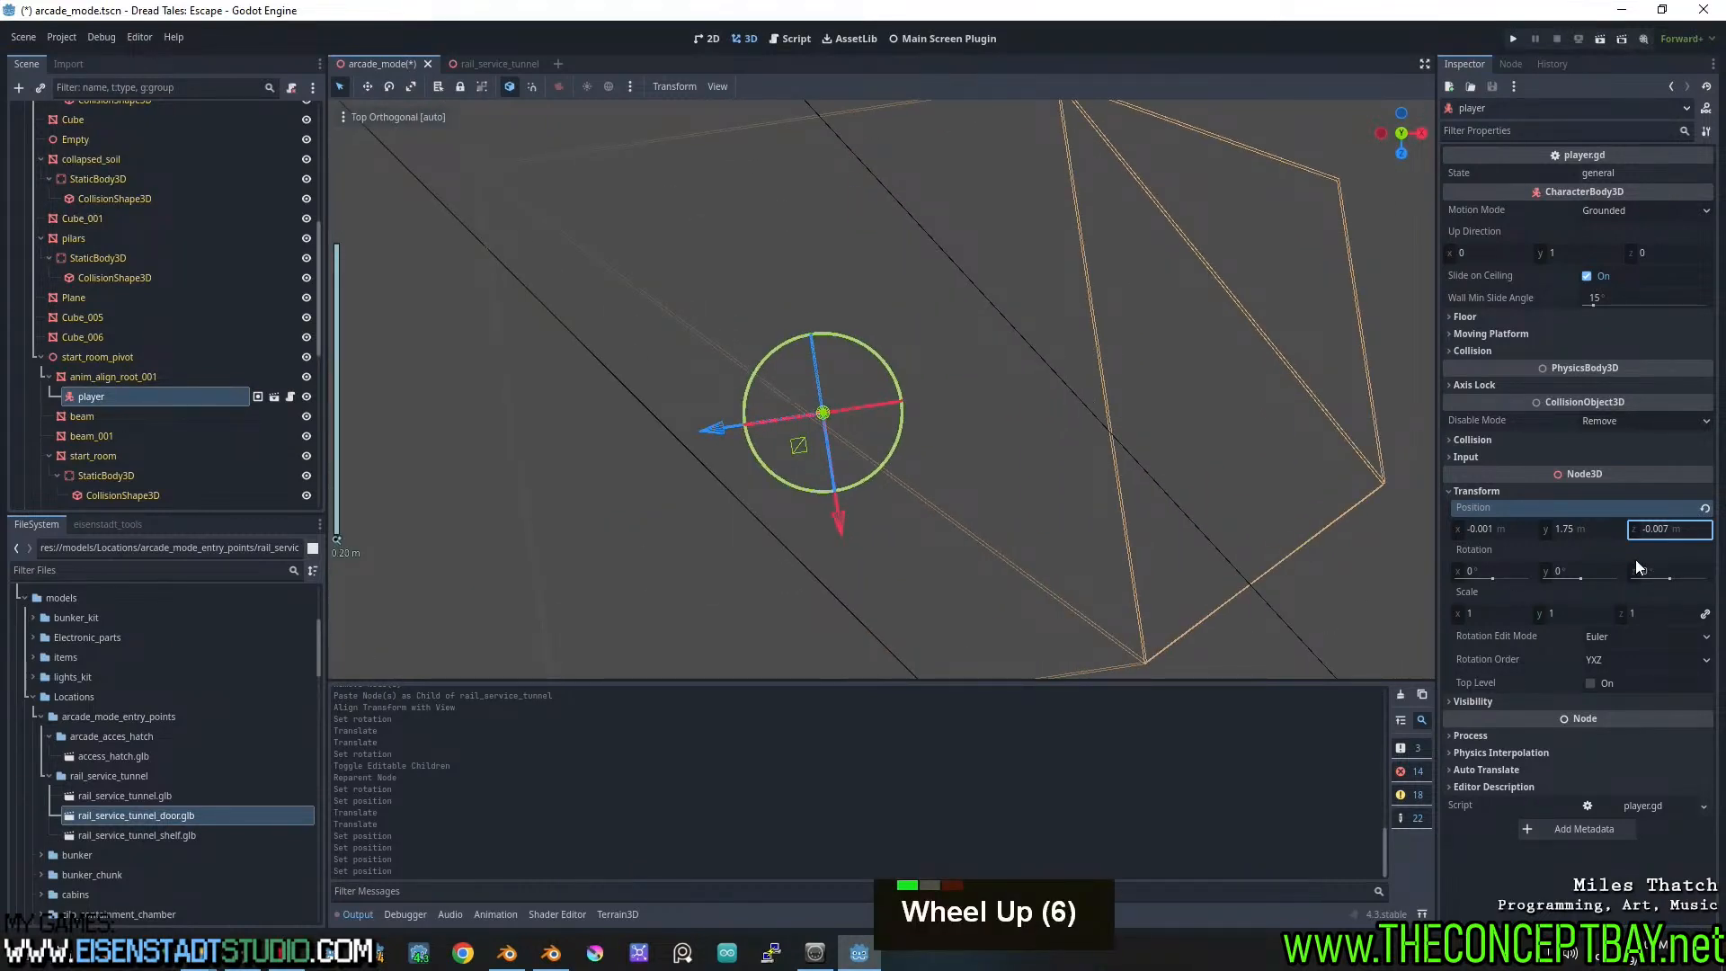
pyautogui.keyDown('shift'); pyautogui.moveTo(1588, 531); pyautogui.dragTo(1666, 525); pyautogui.keyUp('shift')
pyautogui.hotkey('ctrl', 'z')
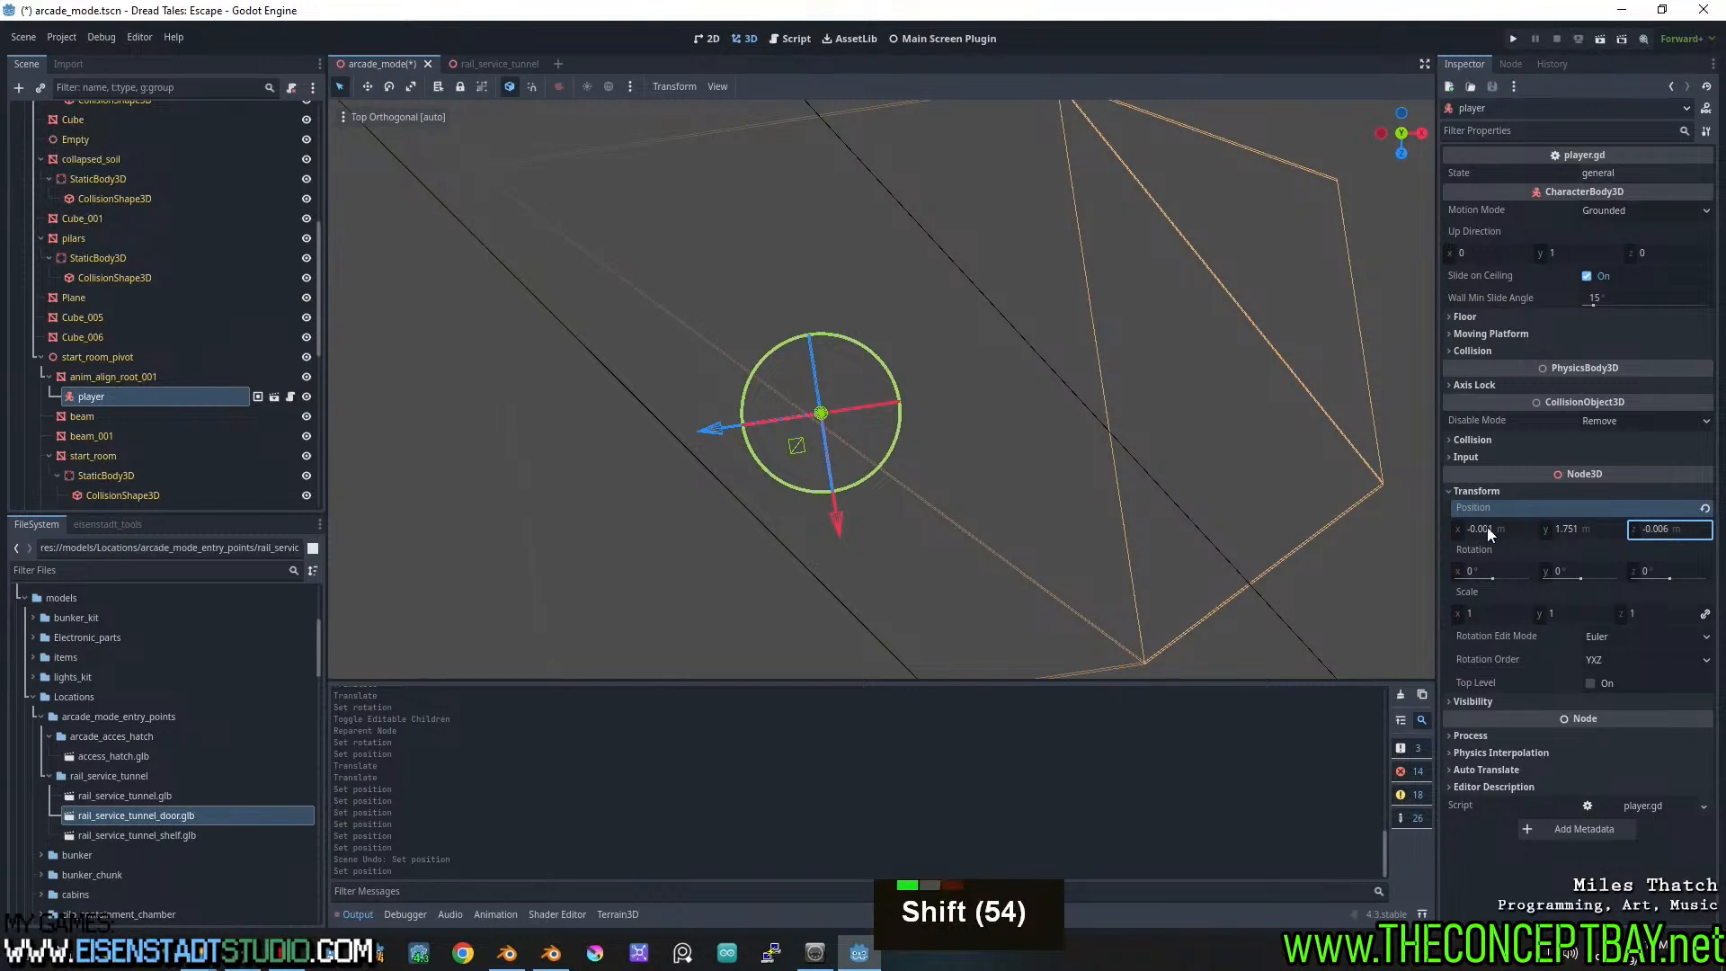
pyautogui.keyDown('shift'); pyautogui.moveTo(1487, 526); pyautogui.dragTo(1486, 530); pyautogui.keyUp('shift')
# Set the player's Y position to 1.75 m in the front orthogonal view and inspect the alignment in perspective
pyautogui.click(1400, 153)
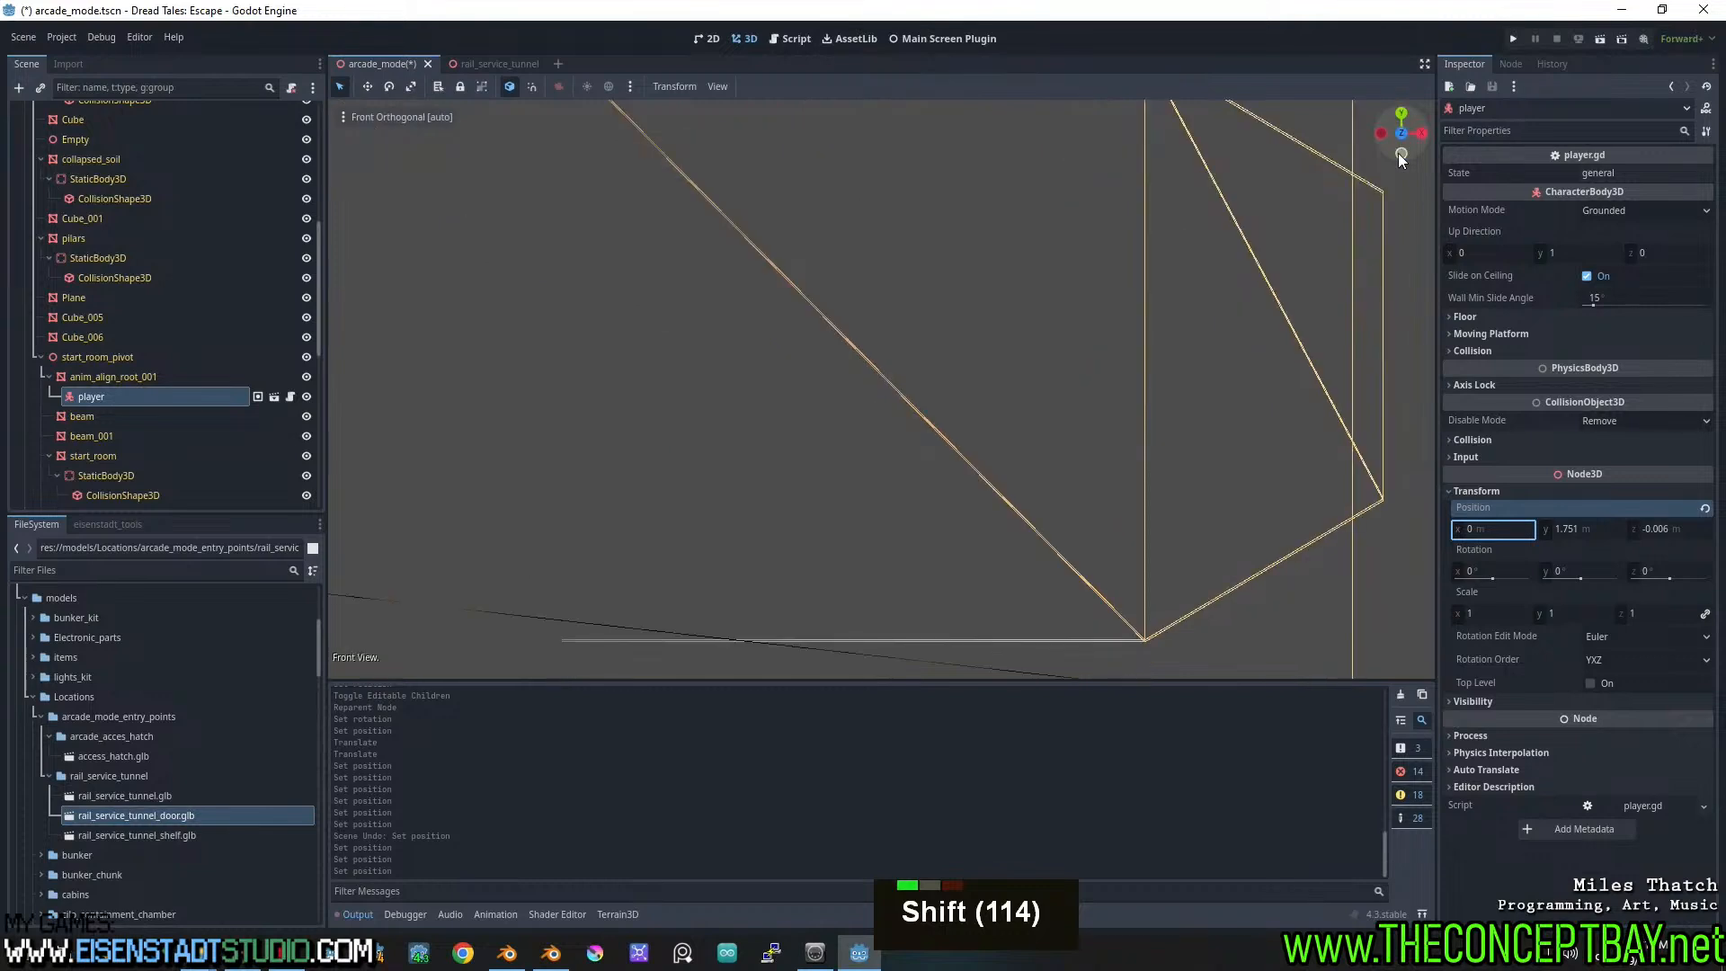
pyautogui.scroll(-5, 1325, 410)
pyautogui.scroll(4, 1539, 527)
pyautogui.scroll(5, 1066, 460)
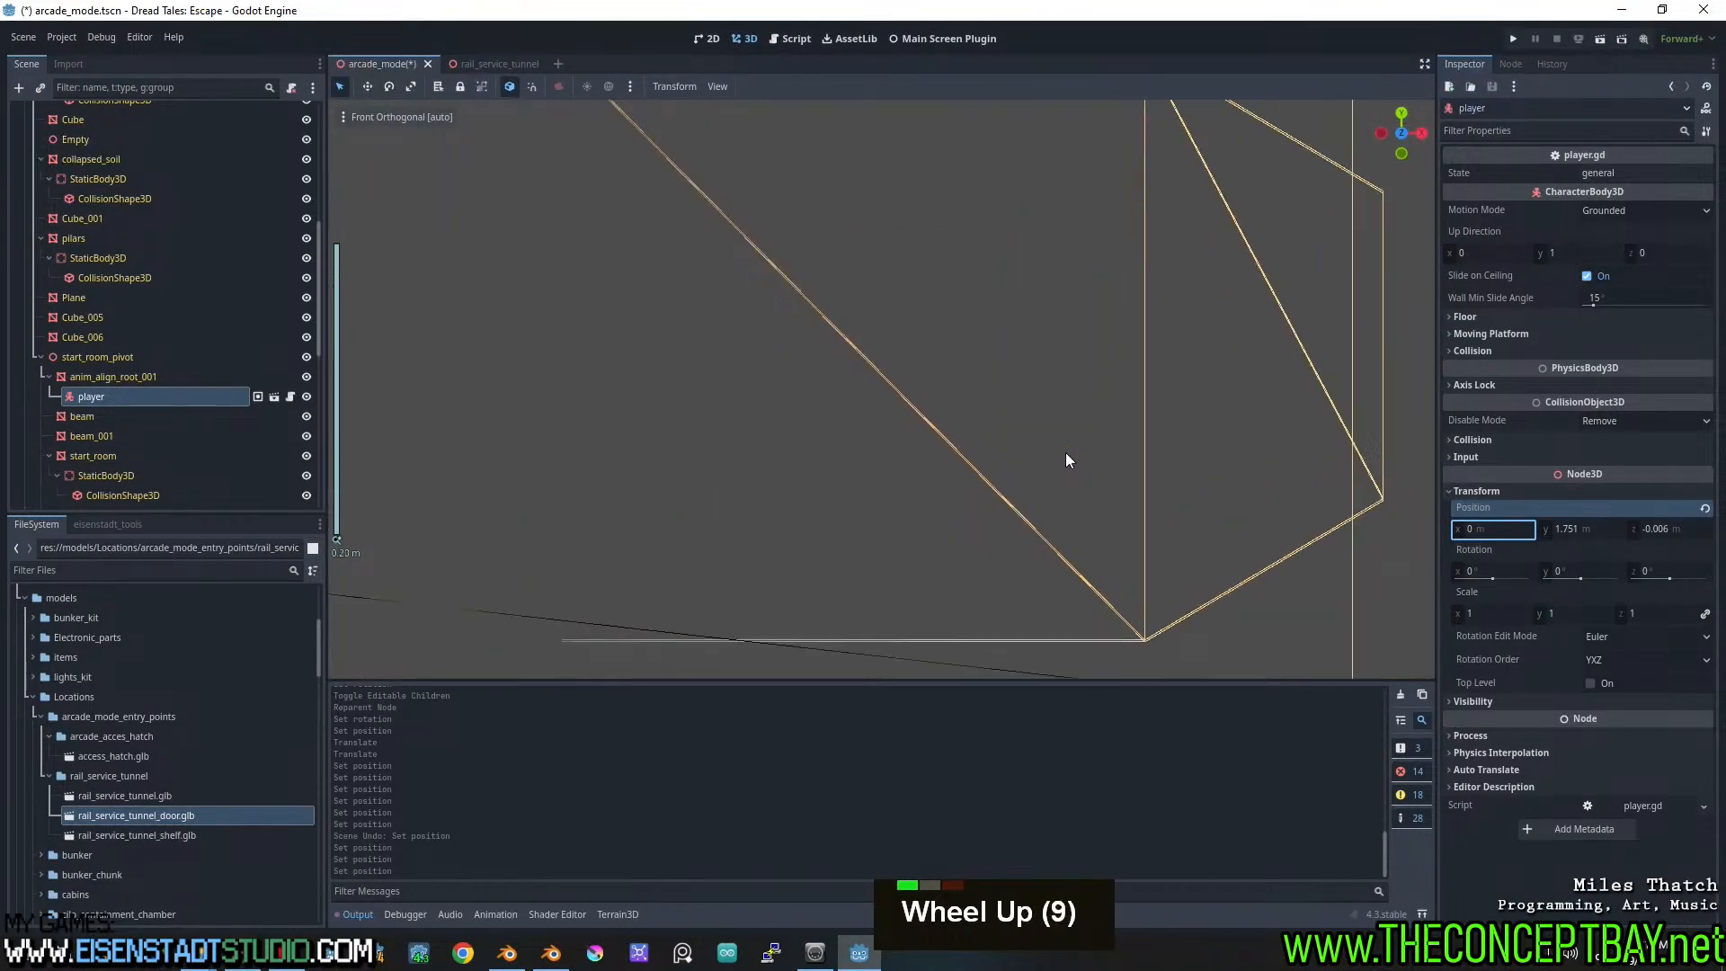
pyautogui.keyDown('shift'); pyautogui.moveTo(1578, 530); pyautogui.dragTo(1578, 530); pyautogui.keyUp('shift')
pyautogui.scroll(-6, 1060, 392)
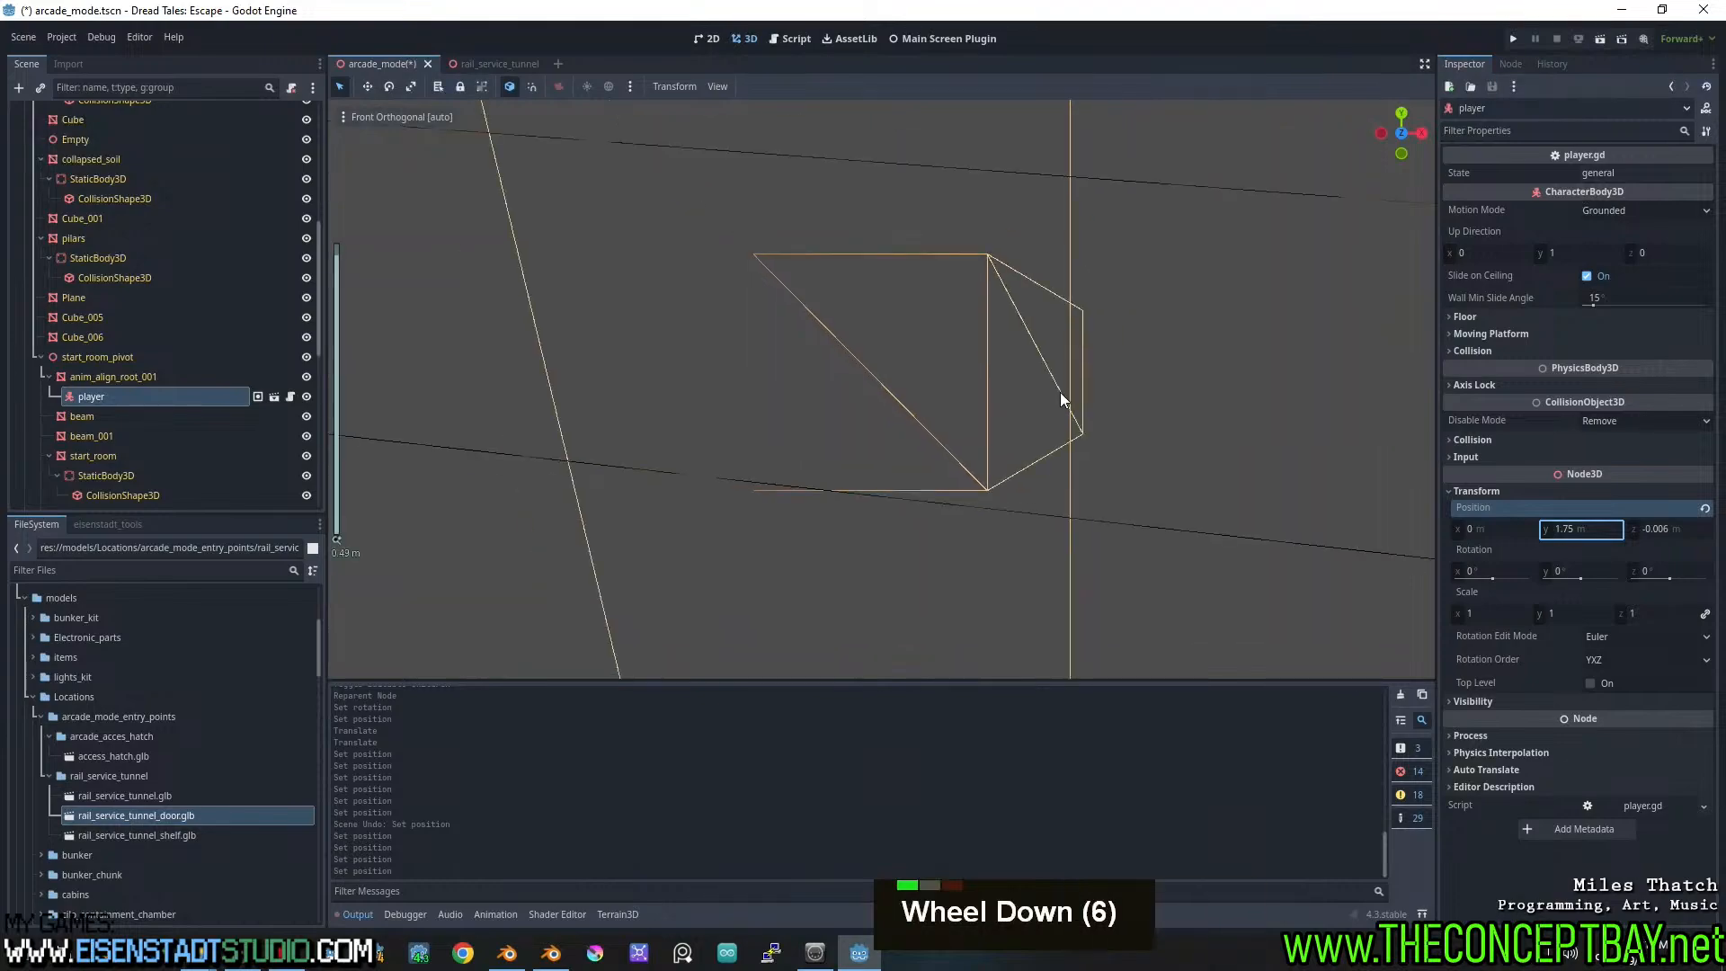
pyautogui.scroll(-4, 967, 381)
pyautogui.moveTo(1059, 392); pyautogui.dragTo(947, 404, button='middle')
pyautogui.scroll(4, 948, 404)
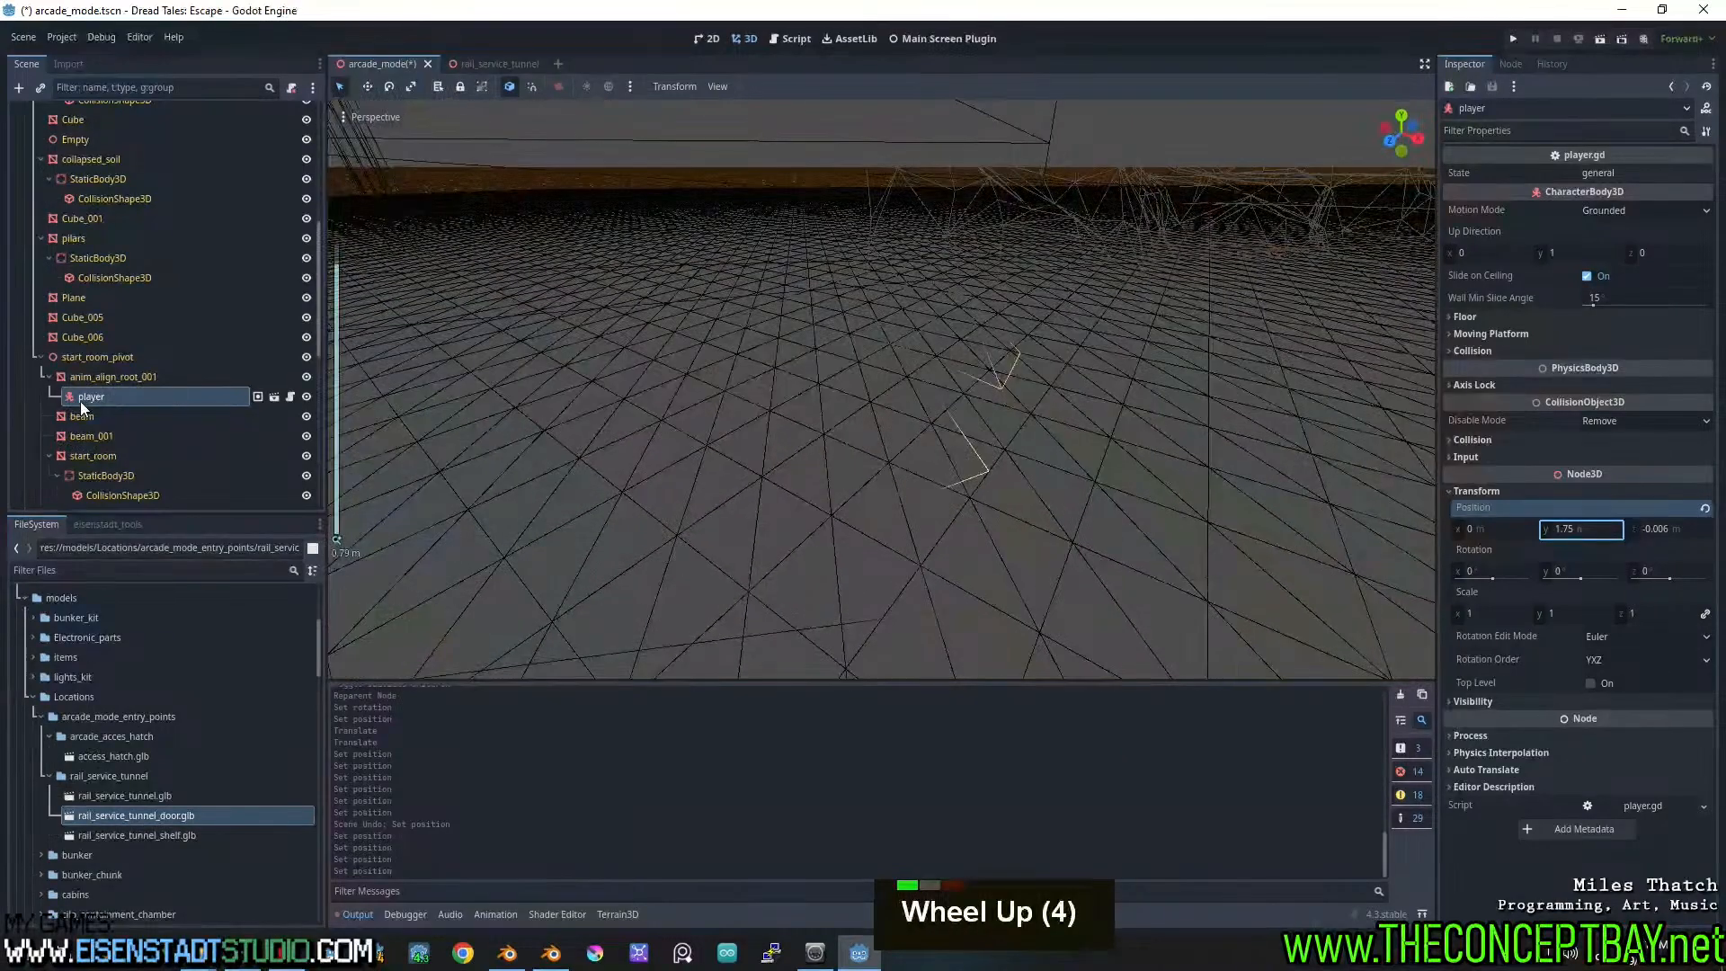
pyautogui.scroll(4, 94, 403)
pyautogui.scroll(6, 98, 287)
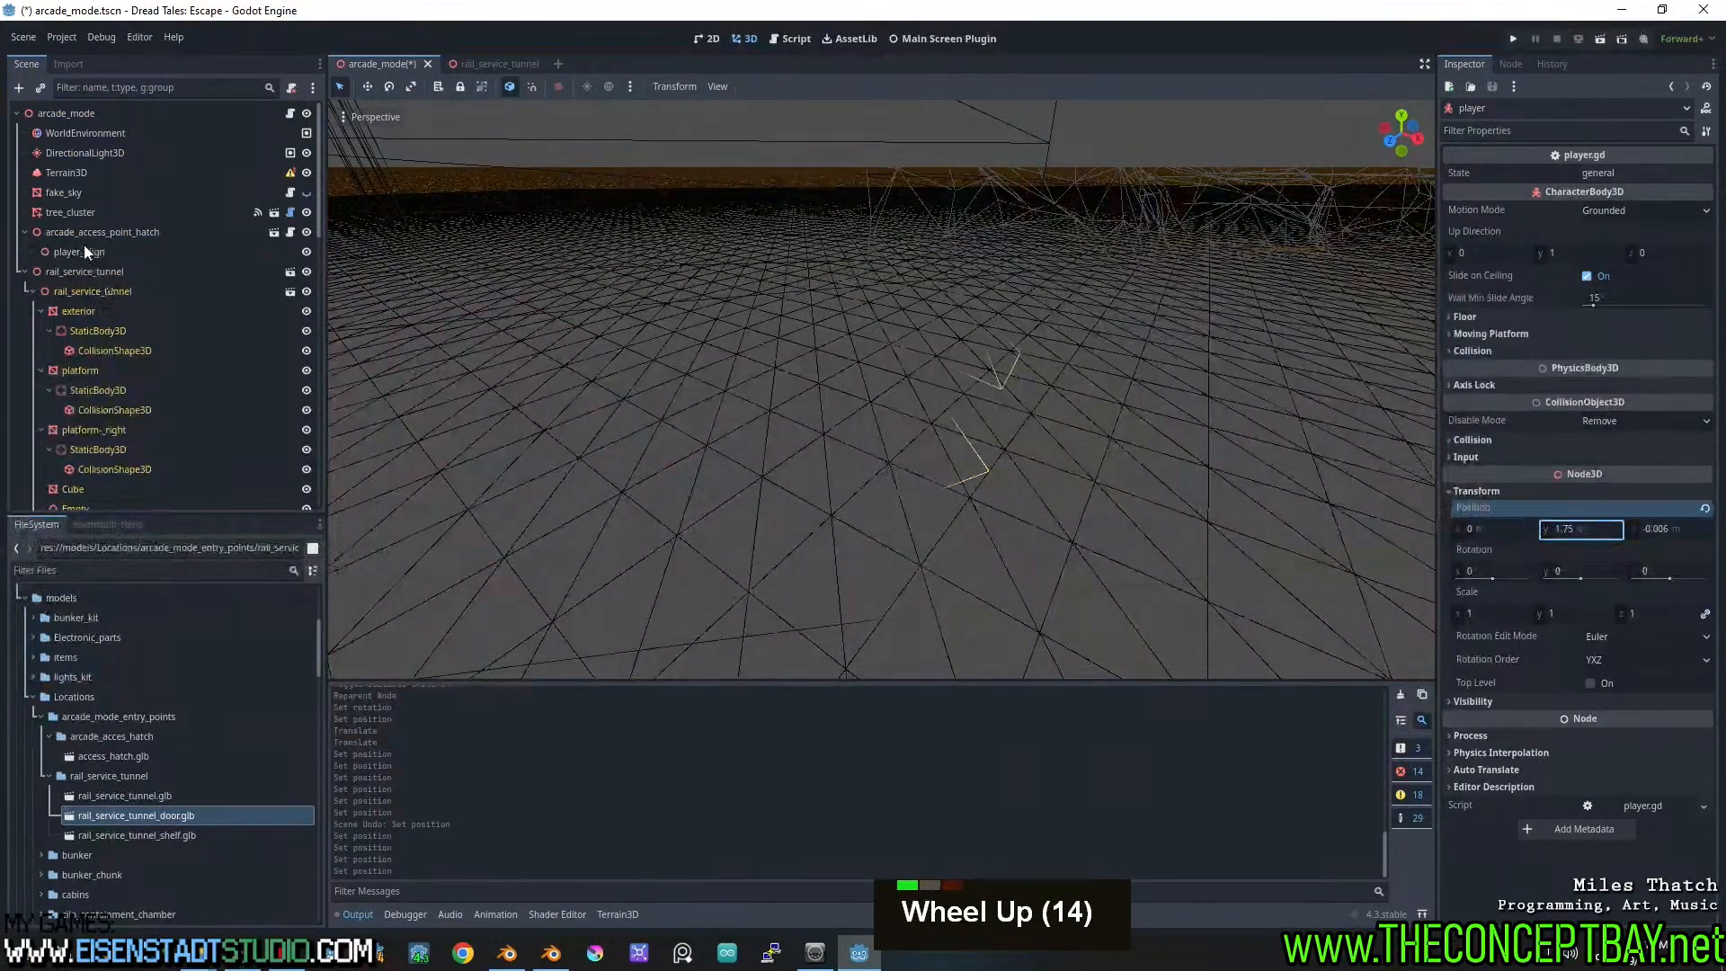
# Move the player node out of the tunnel's anim_align_root_001 to the arcade_mode root and collapse the nested rail_service_tunnel branch
pyautogui.scroll(-7, 85, 338)
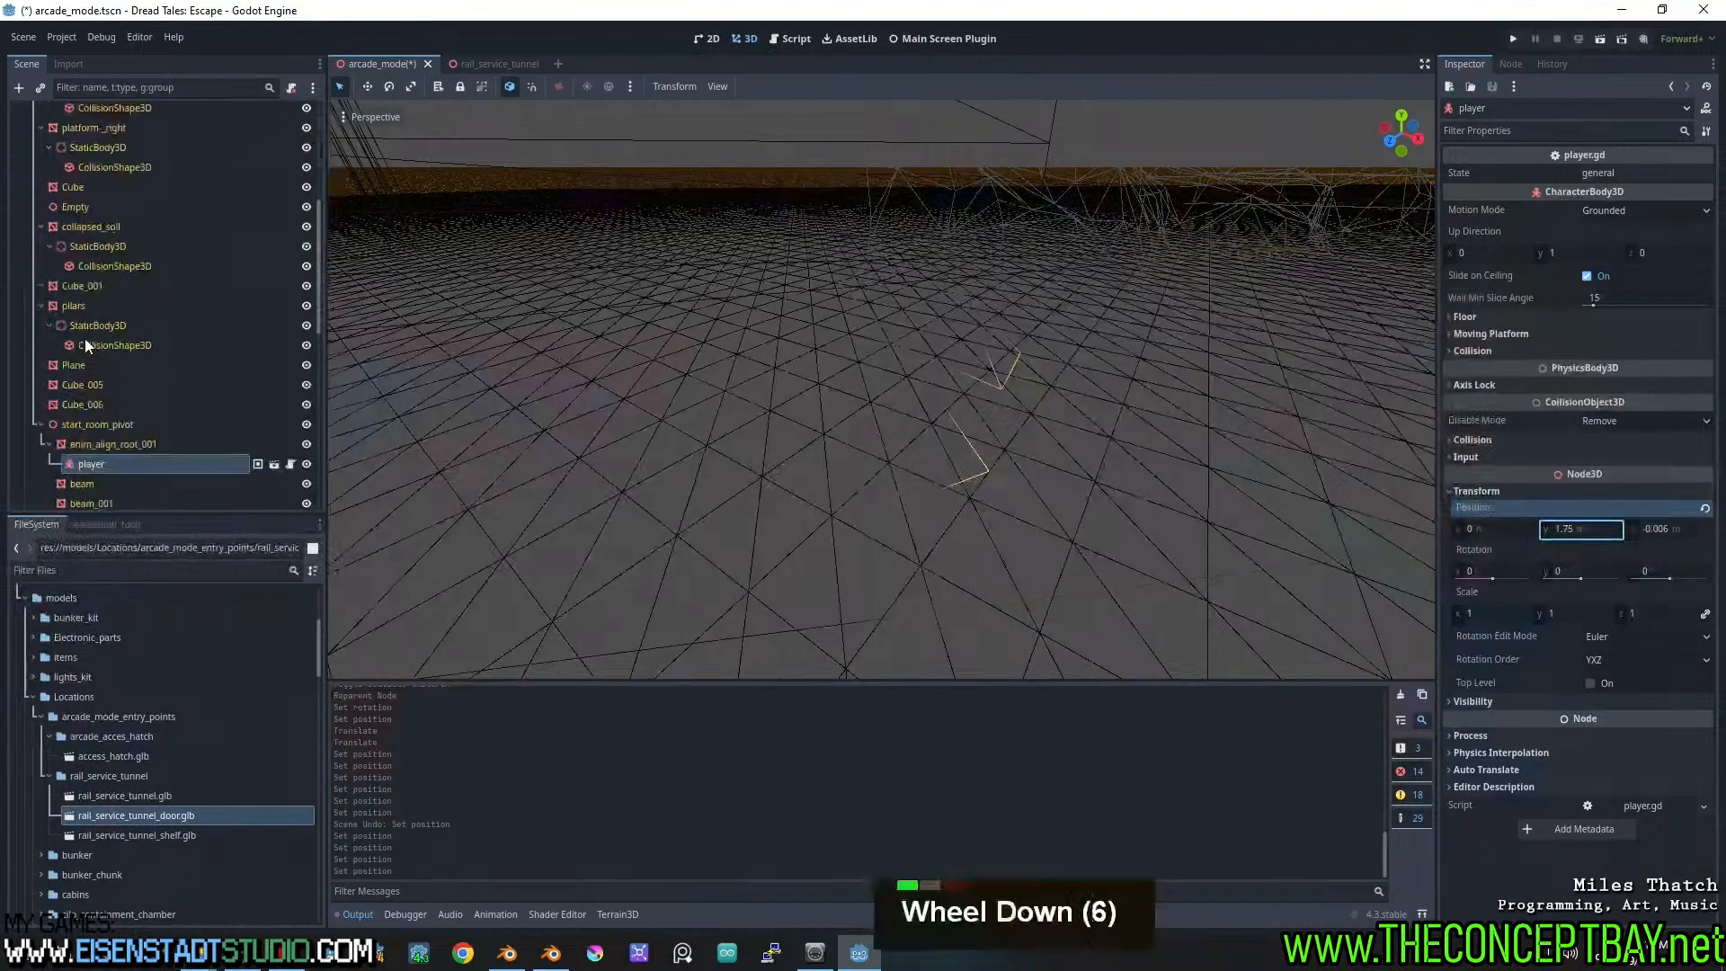
pyautogui.scroll(6, 95, 414)
pyautogui.moveTo(88, 414); pyautogui.dragTo(72, 218)
pyautogui.click(33, 260)
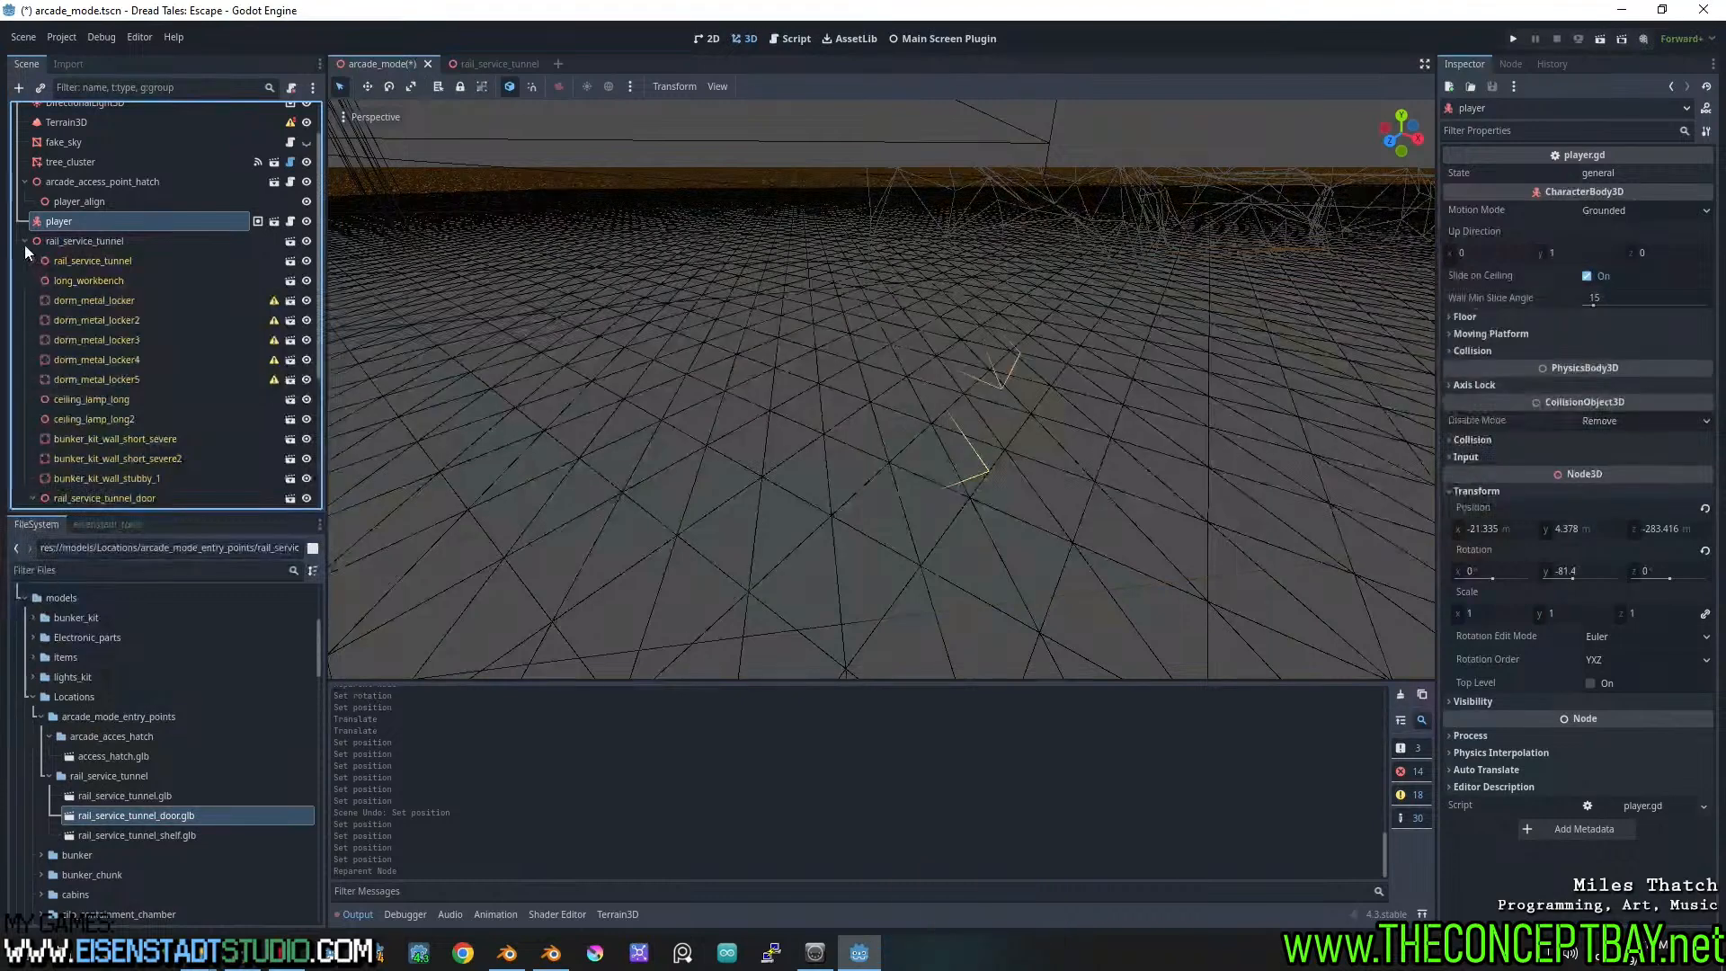
pyautogui.click(29, 241)
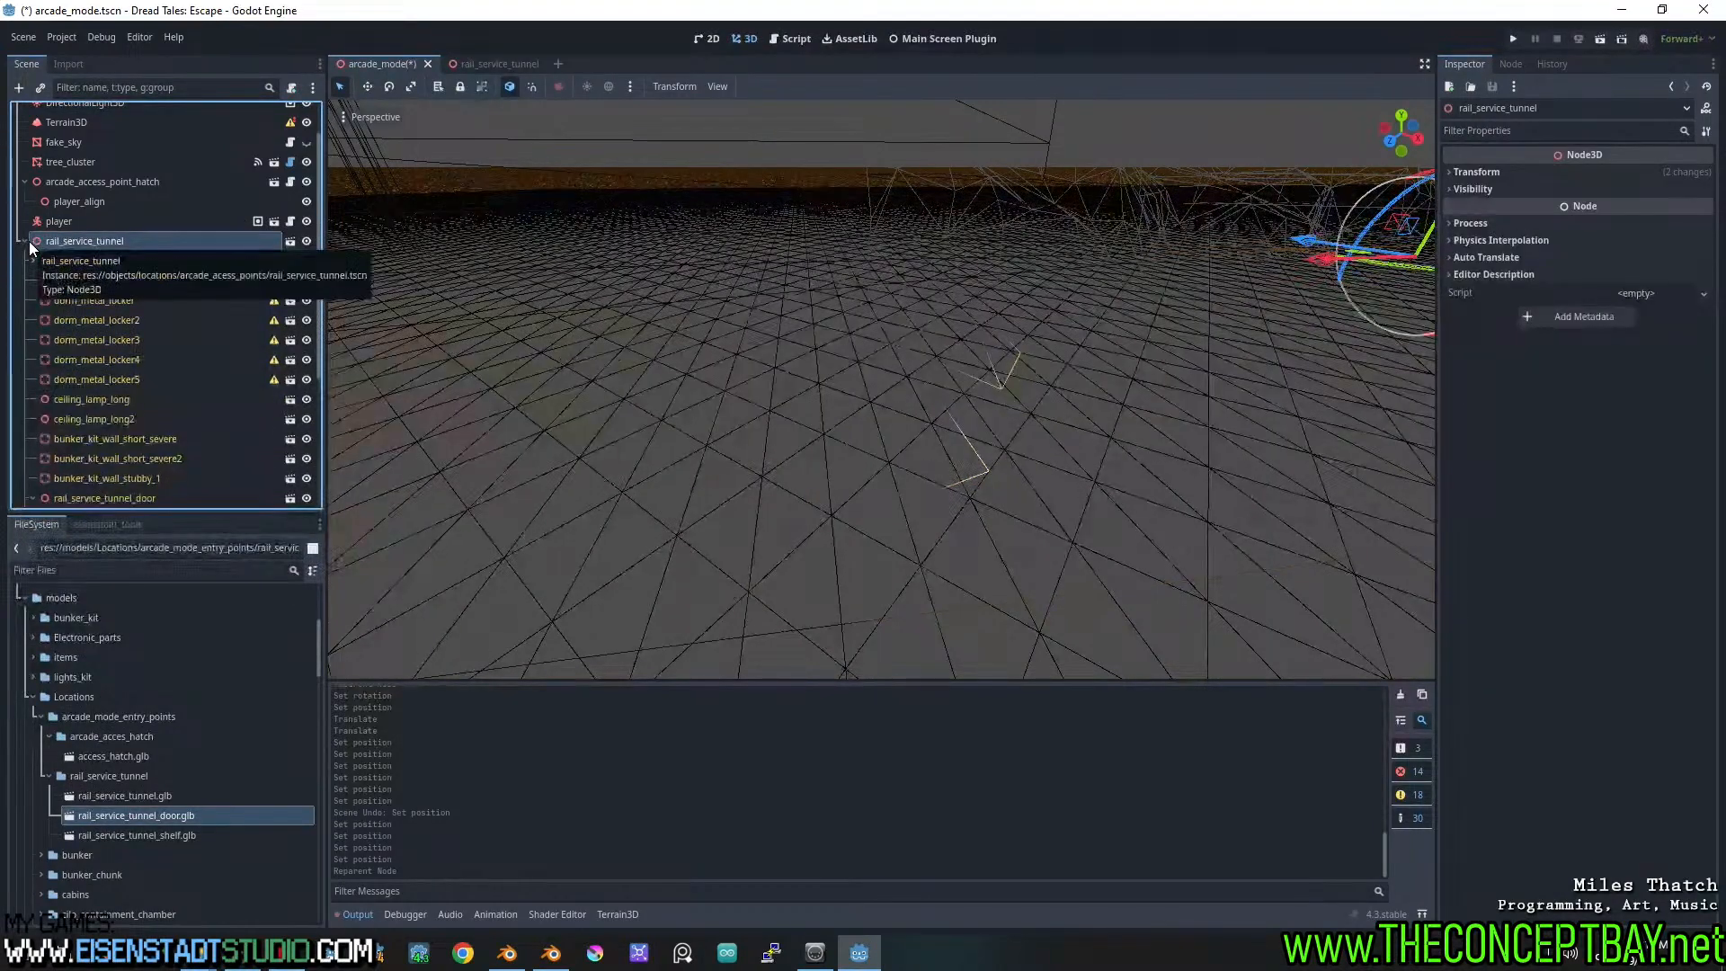
pyautogui.click(25, 241)
pyautogui.doubleClick(38, 293)
pyautogui.click(25, 292)
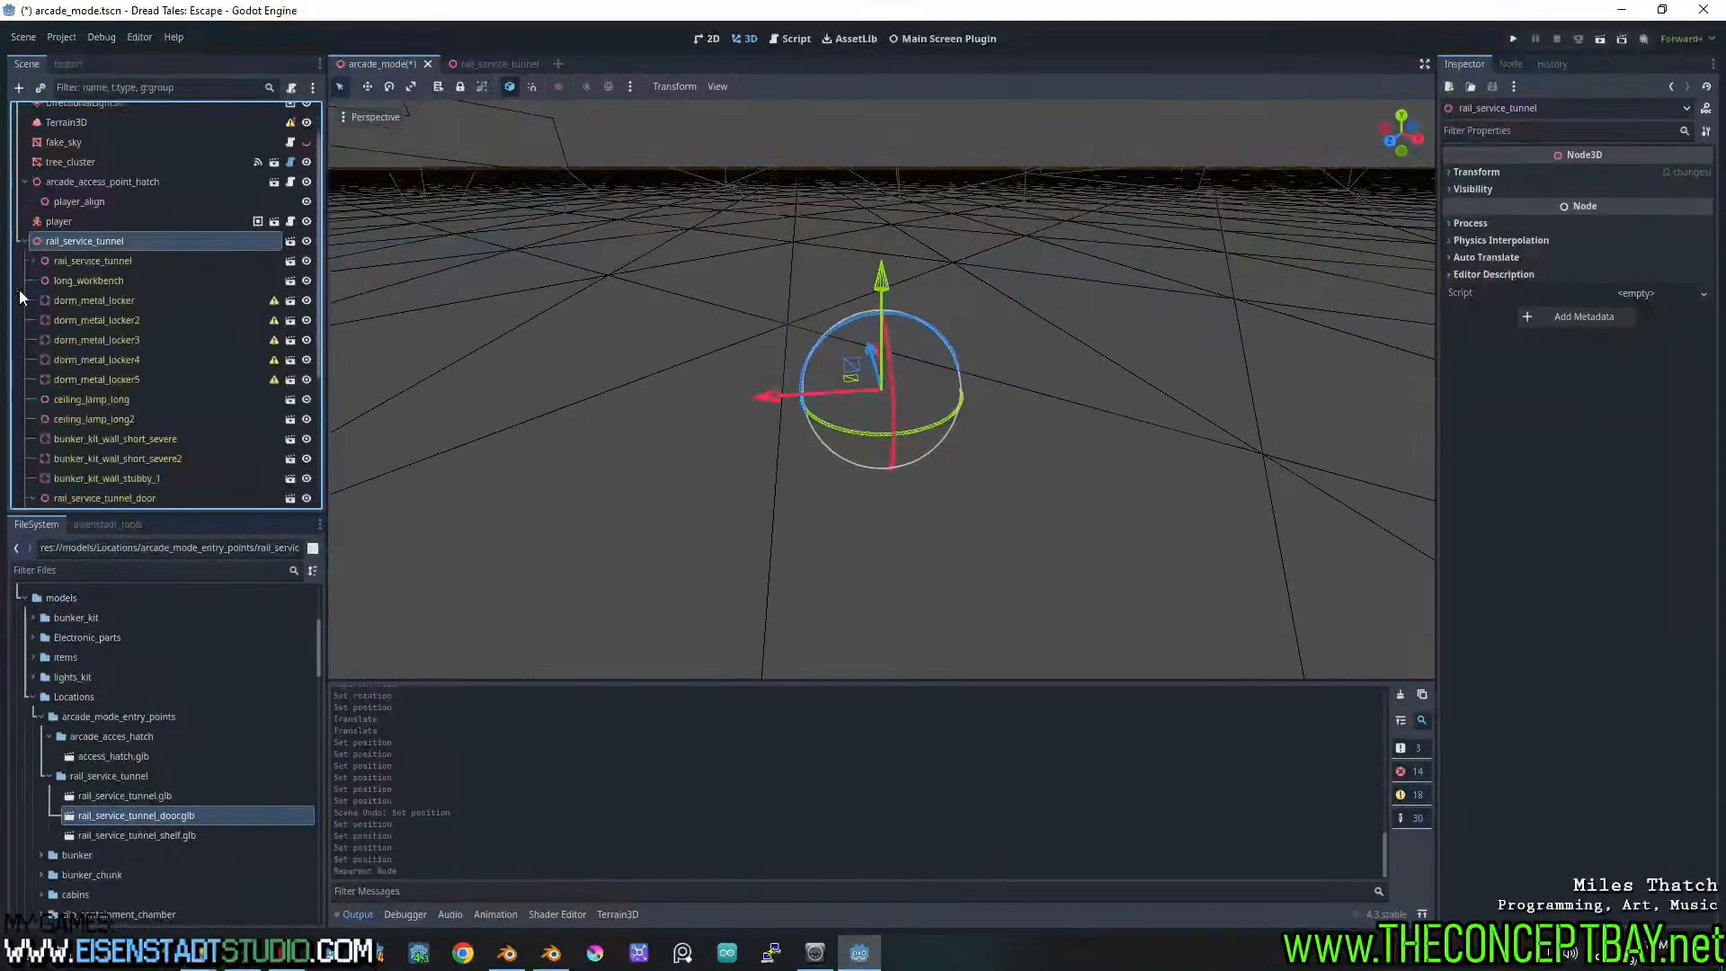
# Reparent the rail service tunnel's player_align node under player and frame it in the viewport
pyautogui.scroll(-9, 56, 268)
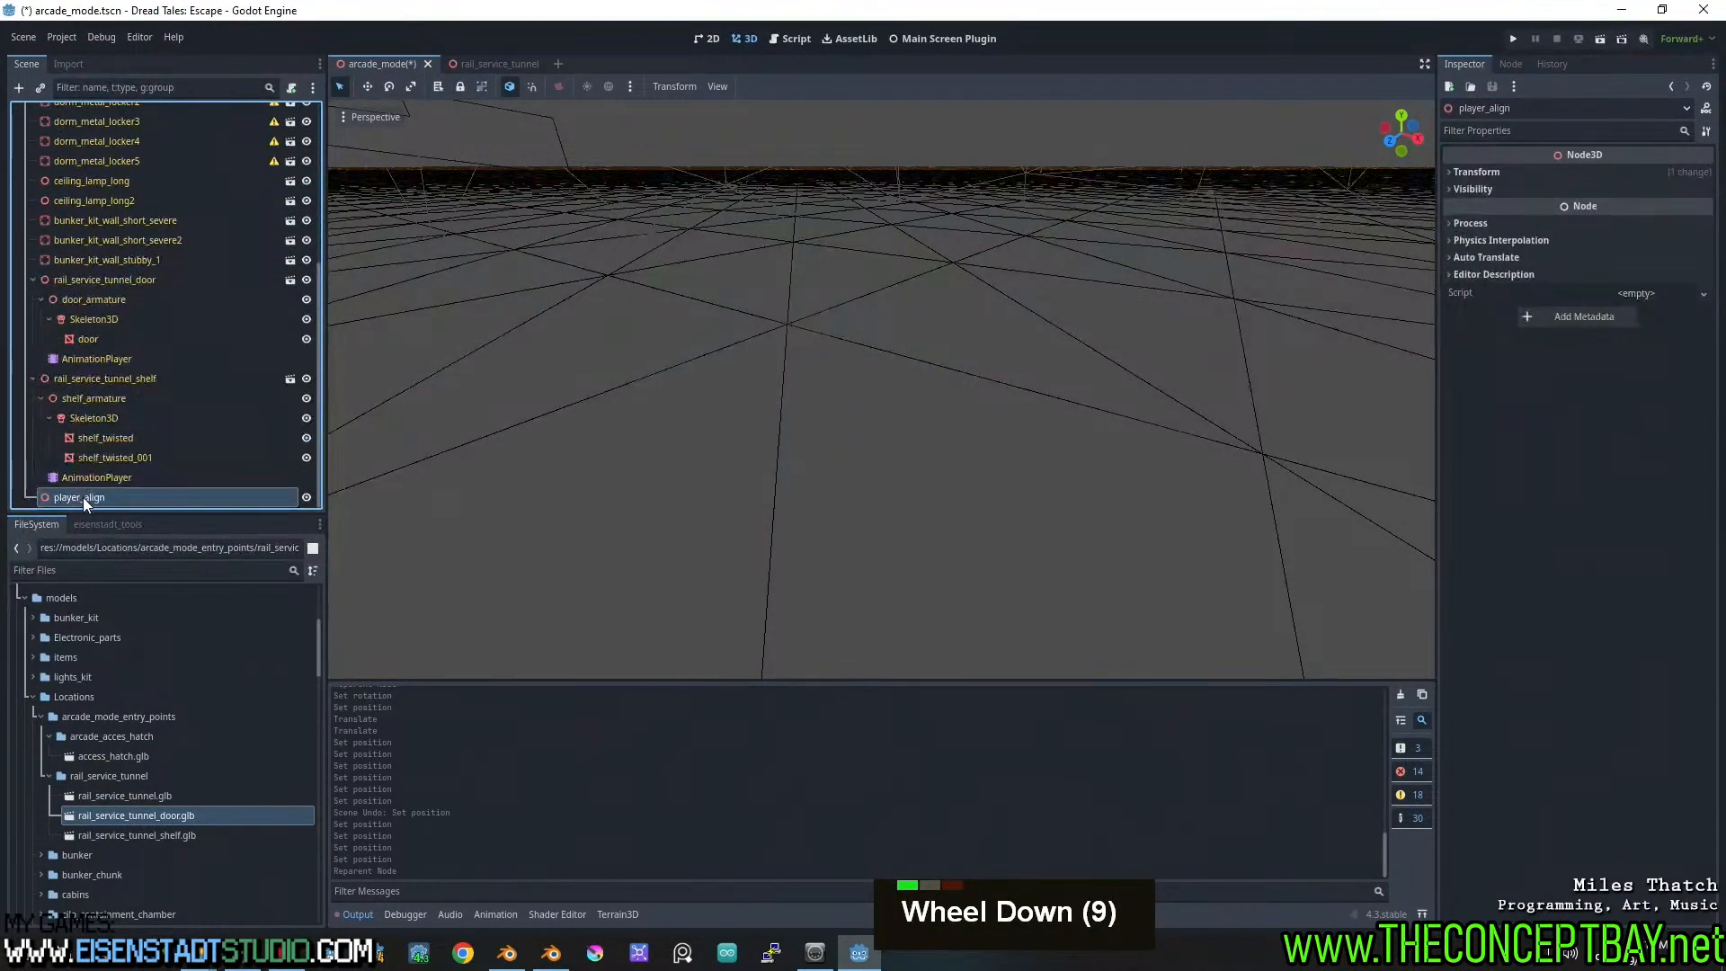
pyautogui.moveTo(183, 493); pyautogui.dragTo(101, 274)
pyautogui.scroll(7, 241, 185)
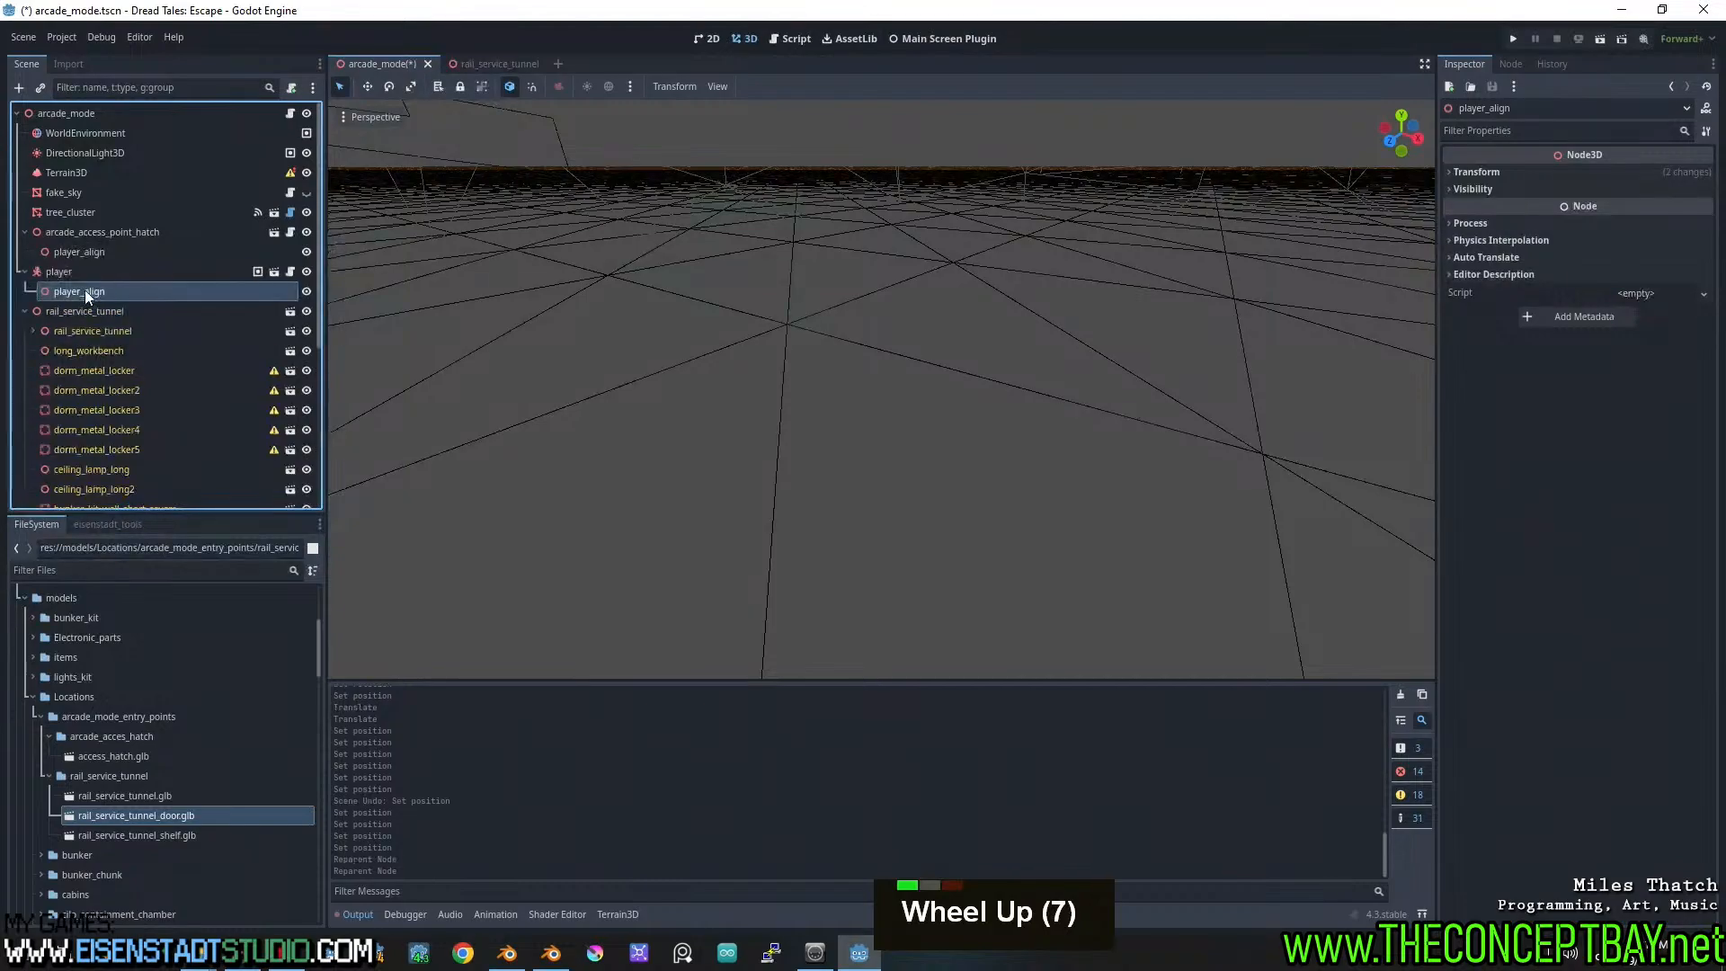
pyautogui.press('f')
pyautogui.scroll(-7, 1001, 406)
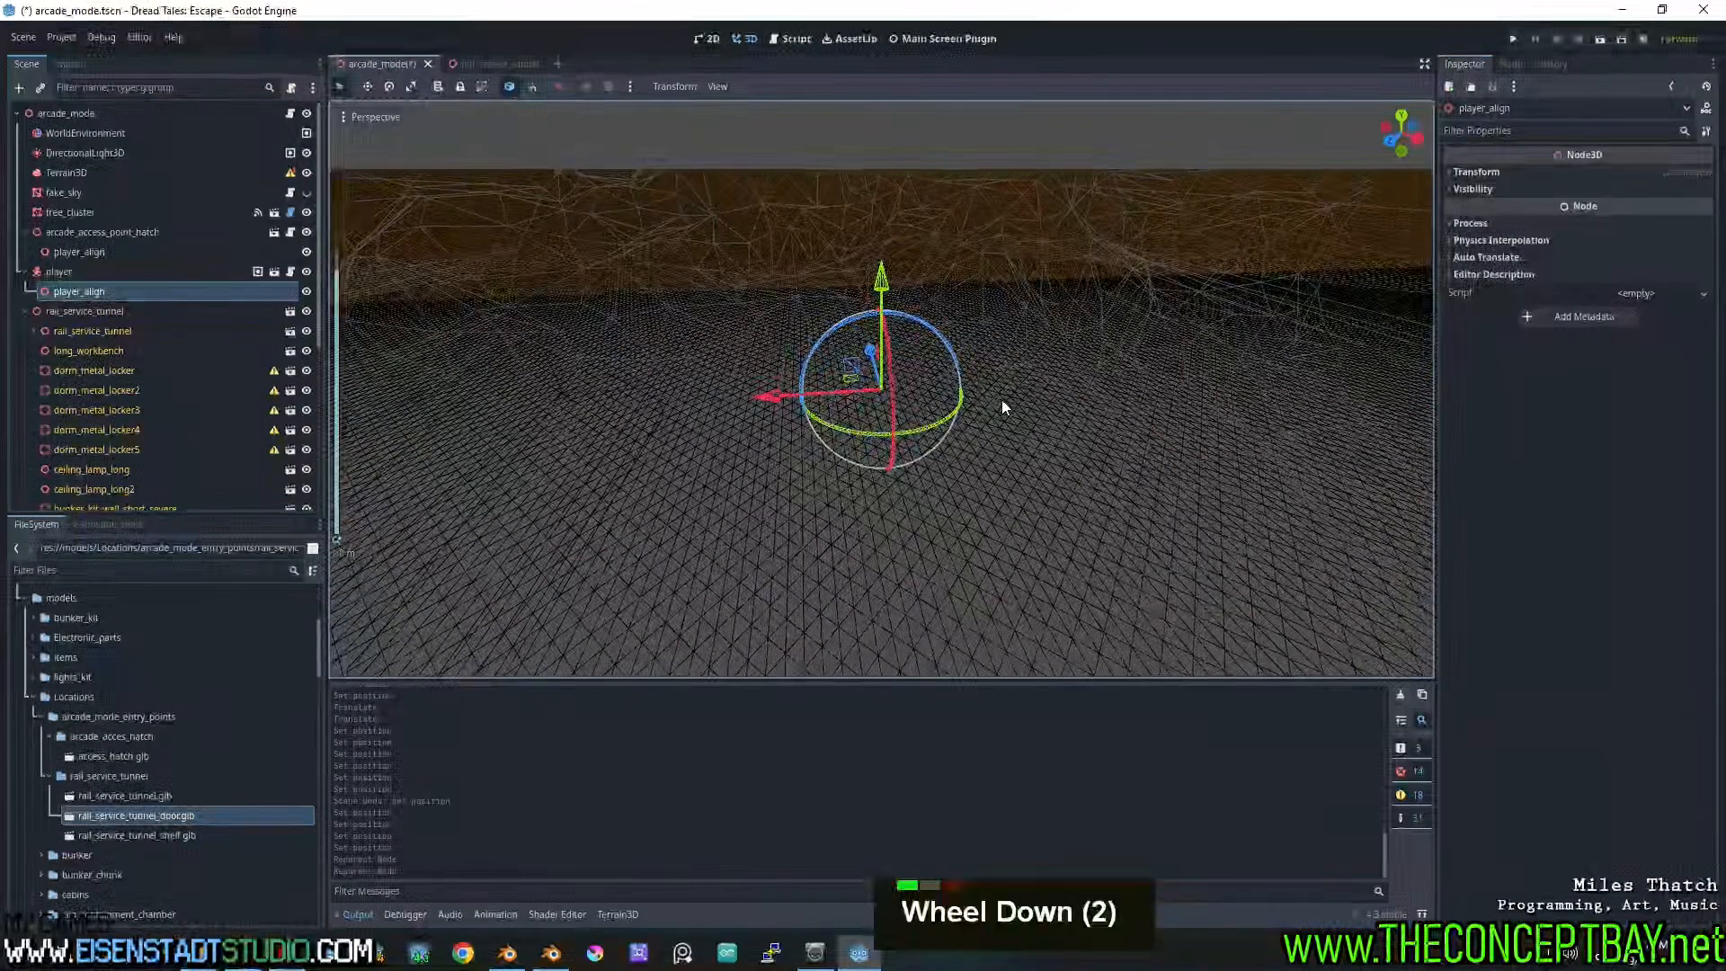
# Reset player_align's rotation and position to zero, check it at the player's hands and restore normal display in the viewport
pyautogui.click(1490, 171)
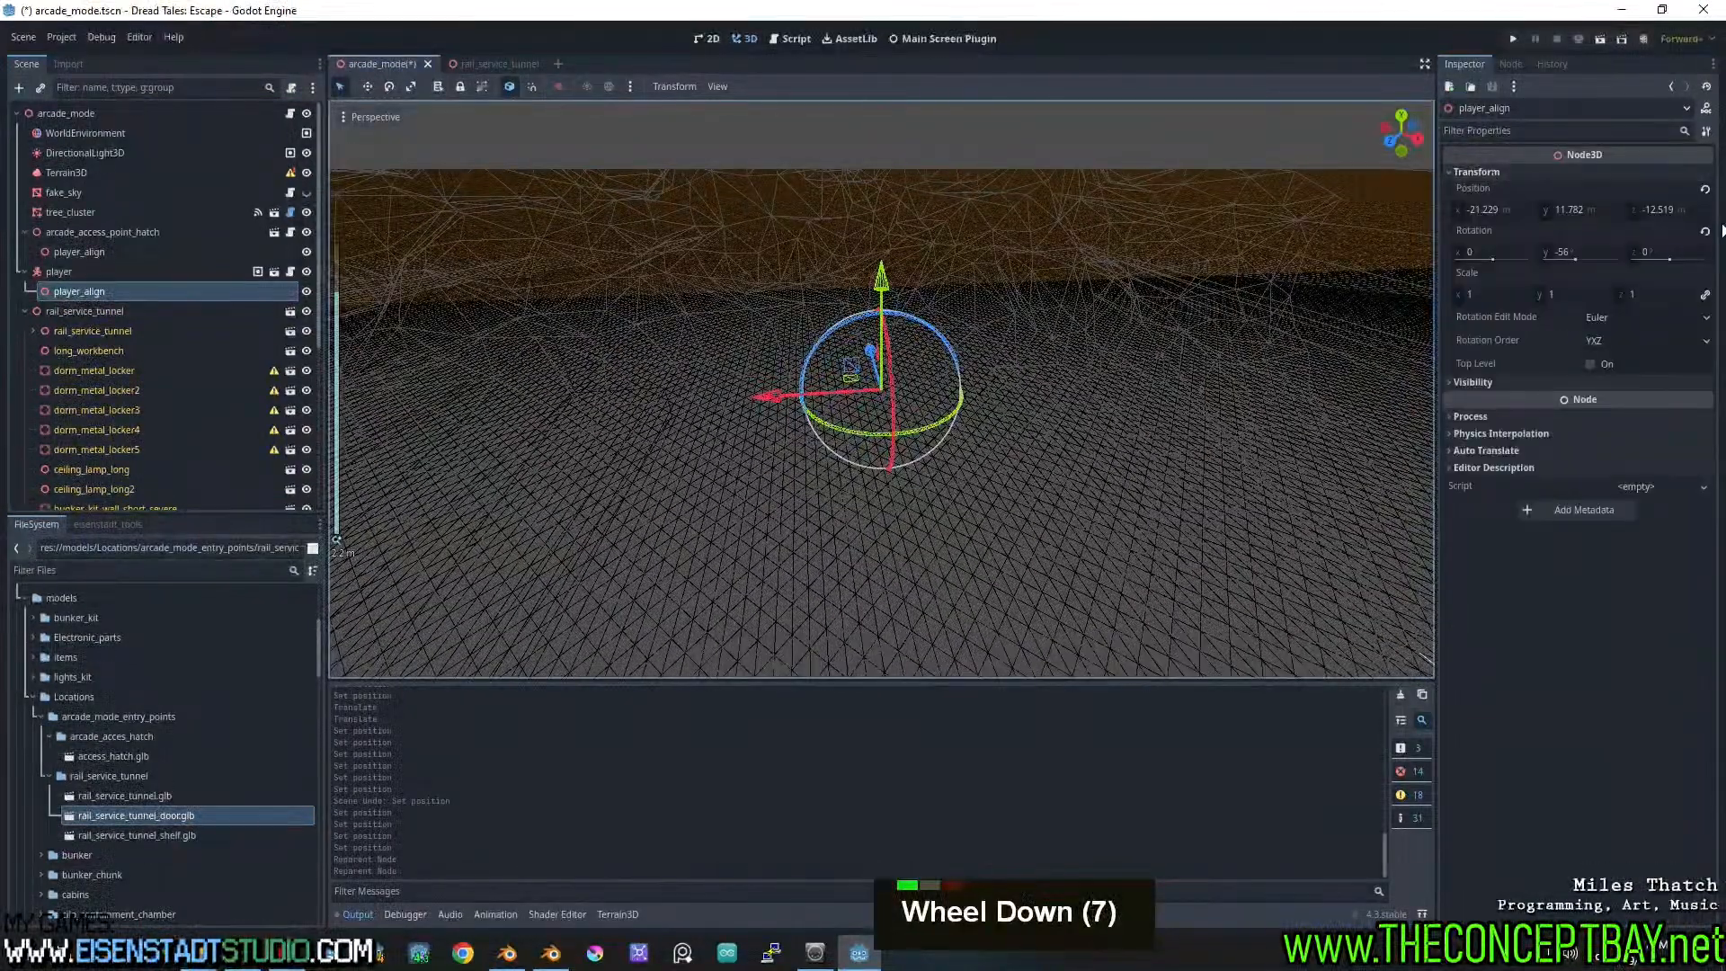
pyautogui.click(1704, 231)
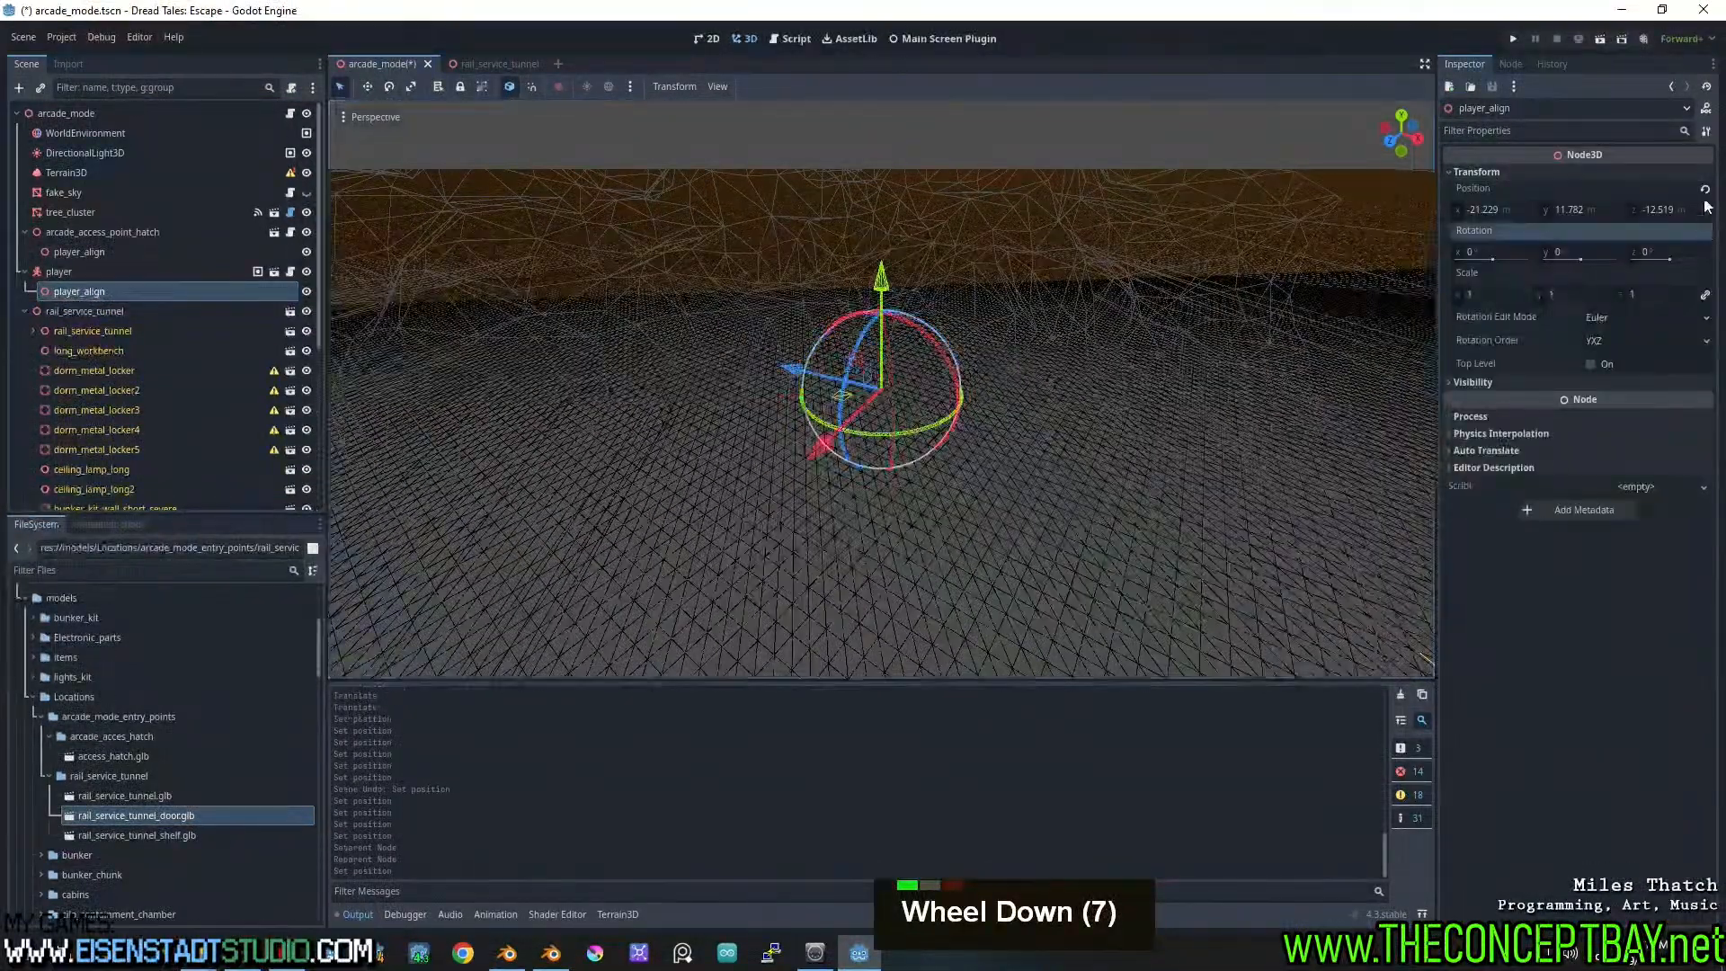
pyautogui.click(1705, 189)
pyautogui.press('f')
pyautogui.scroll(1, 875, 406)
pyautogui.moveTo(874, 406); pyautogui.dragTo(1005, 389, button='middle')
pyautogui.scroll(-1, 1001, 383)
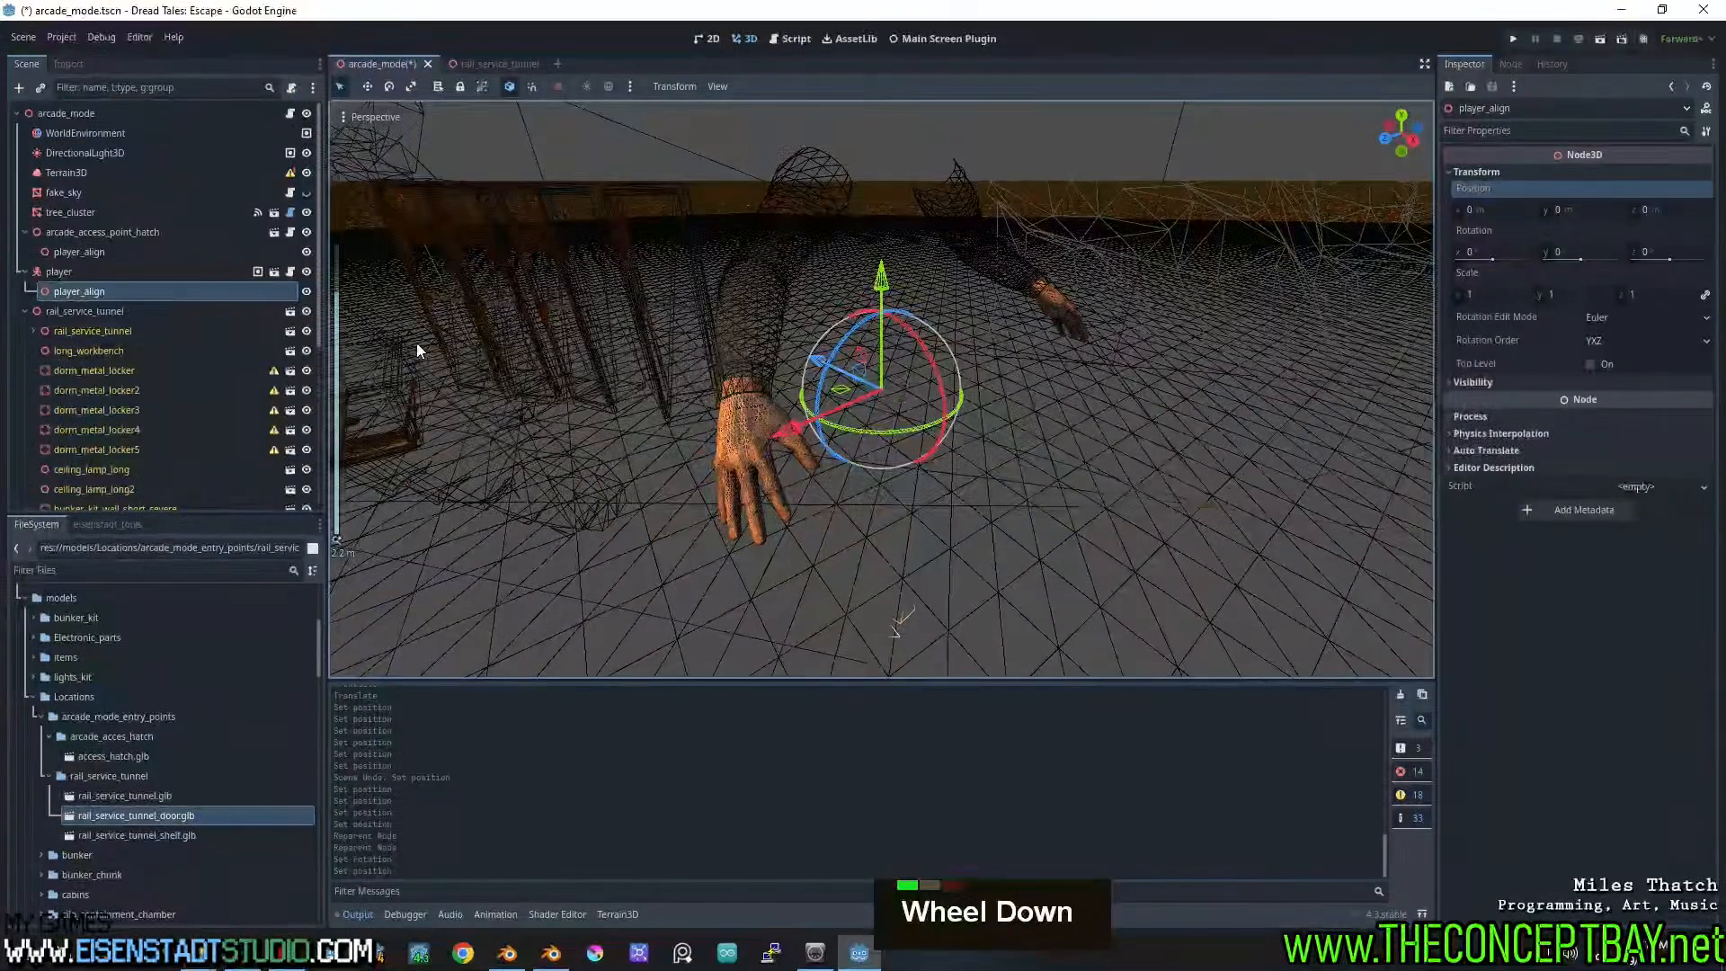
pyautogui.click(362, 117)
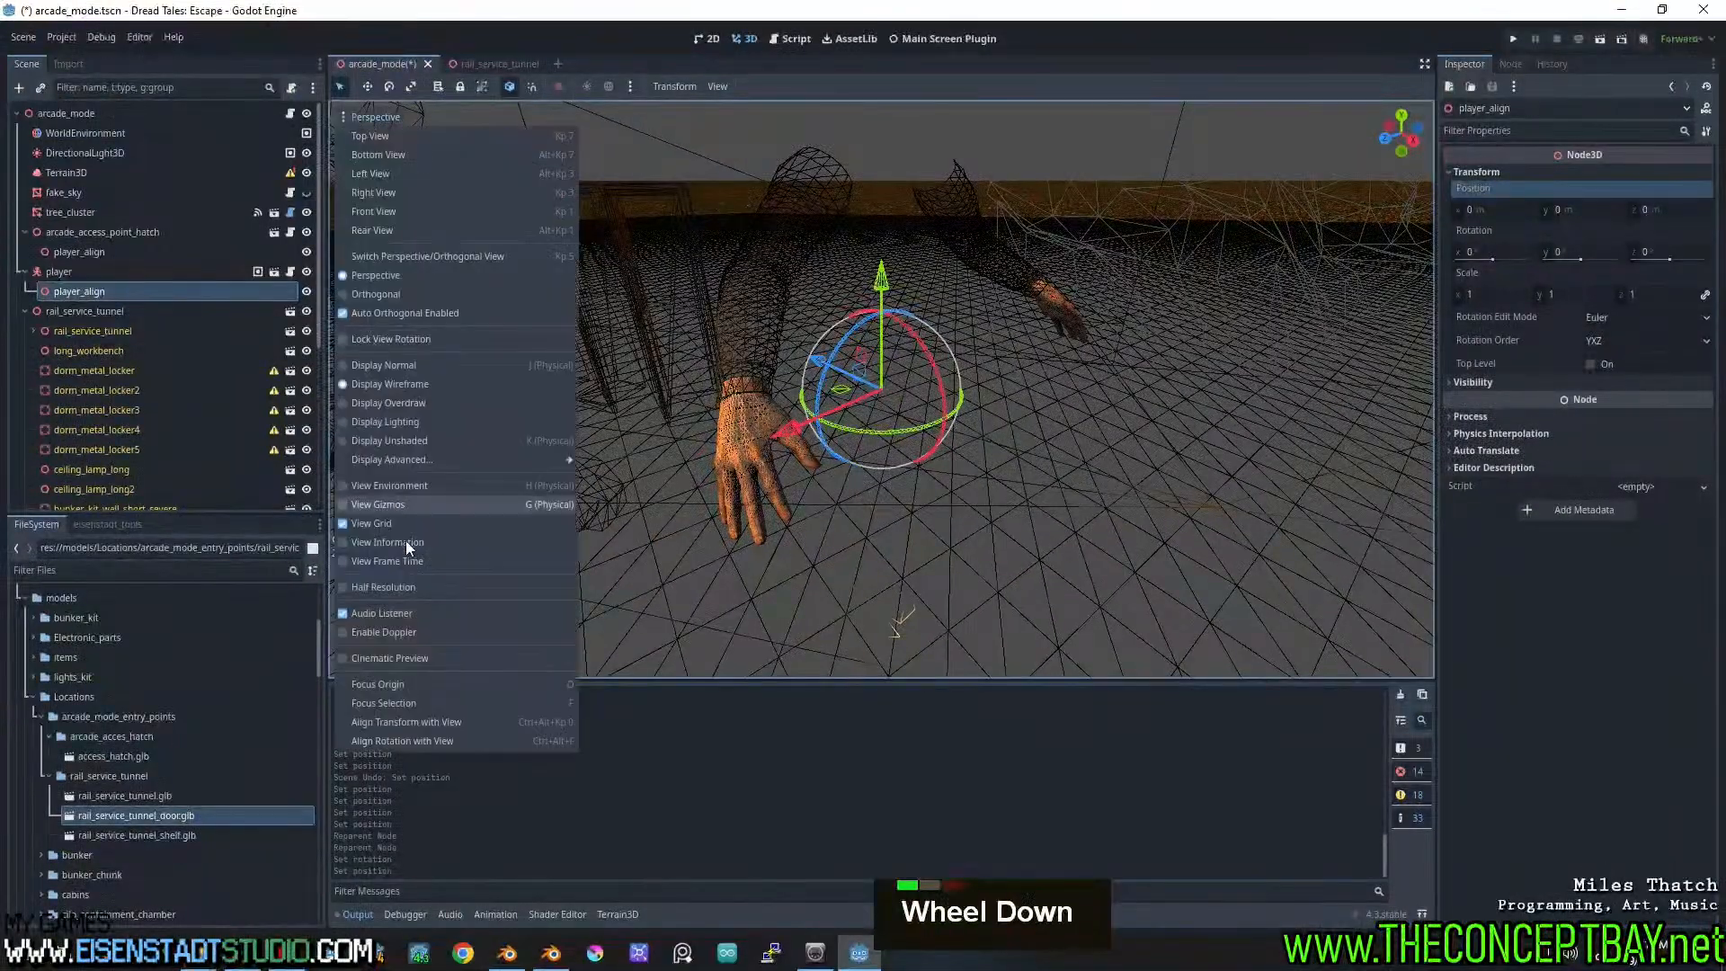
pyautogui.click(380, 364)
# Reparent the player_align node from player back under rail_service_tunnel
pyautogui.click(65, 293)
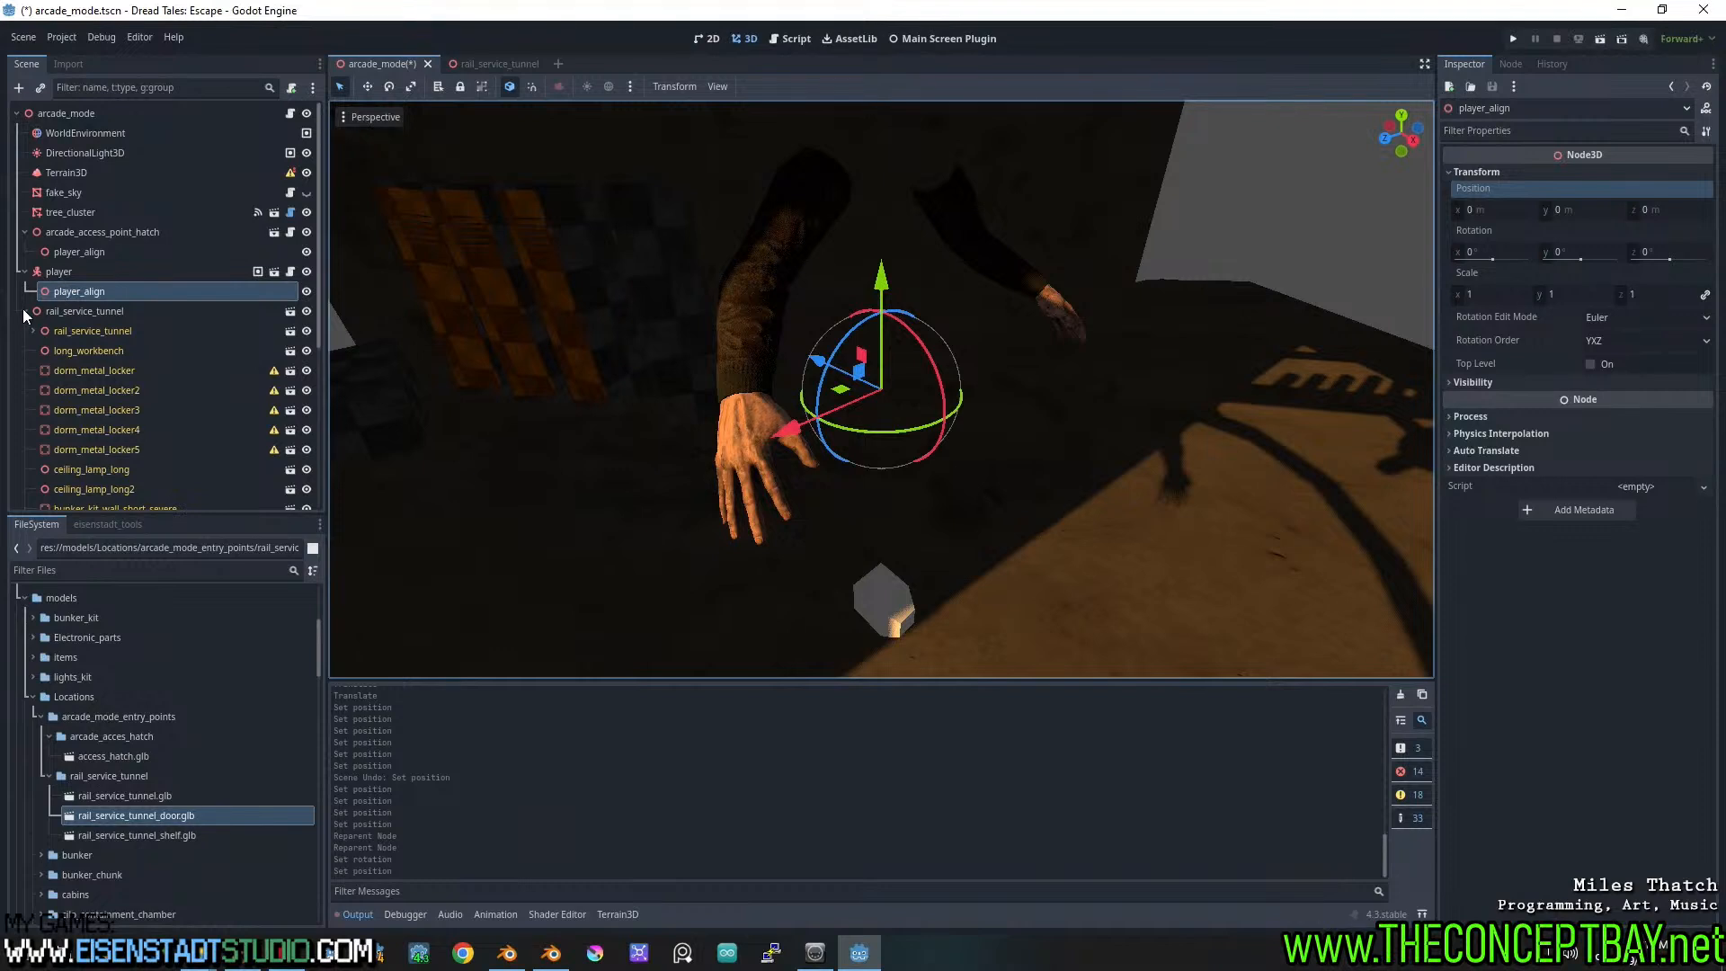
pyautogui.click(24, 311)
pyautogui.moveTo(65, 293); pyautogui.dragTo(77, 309)
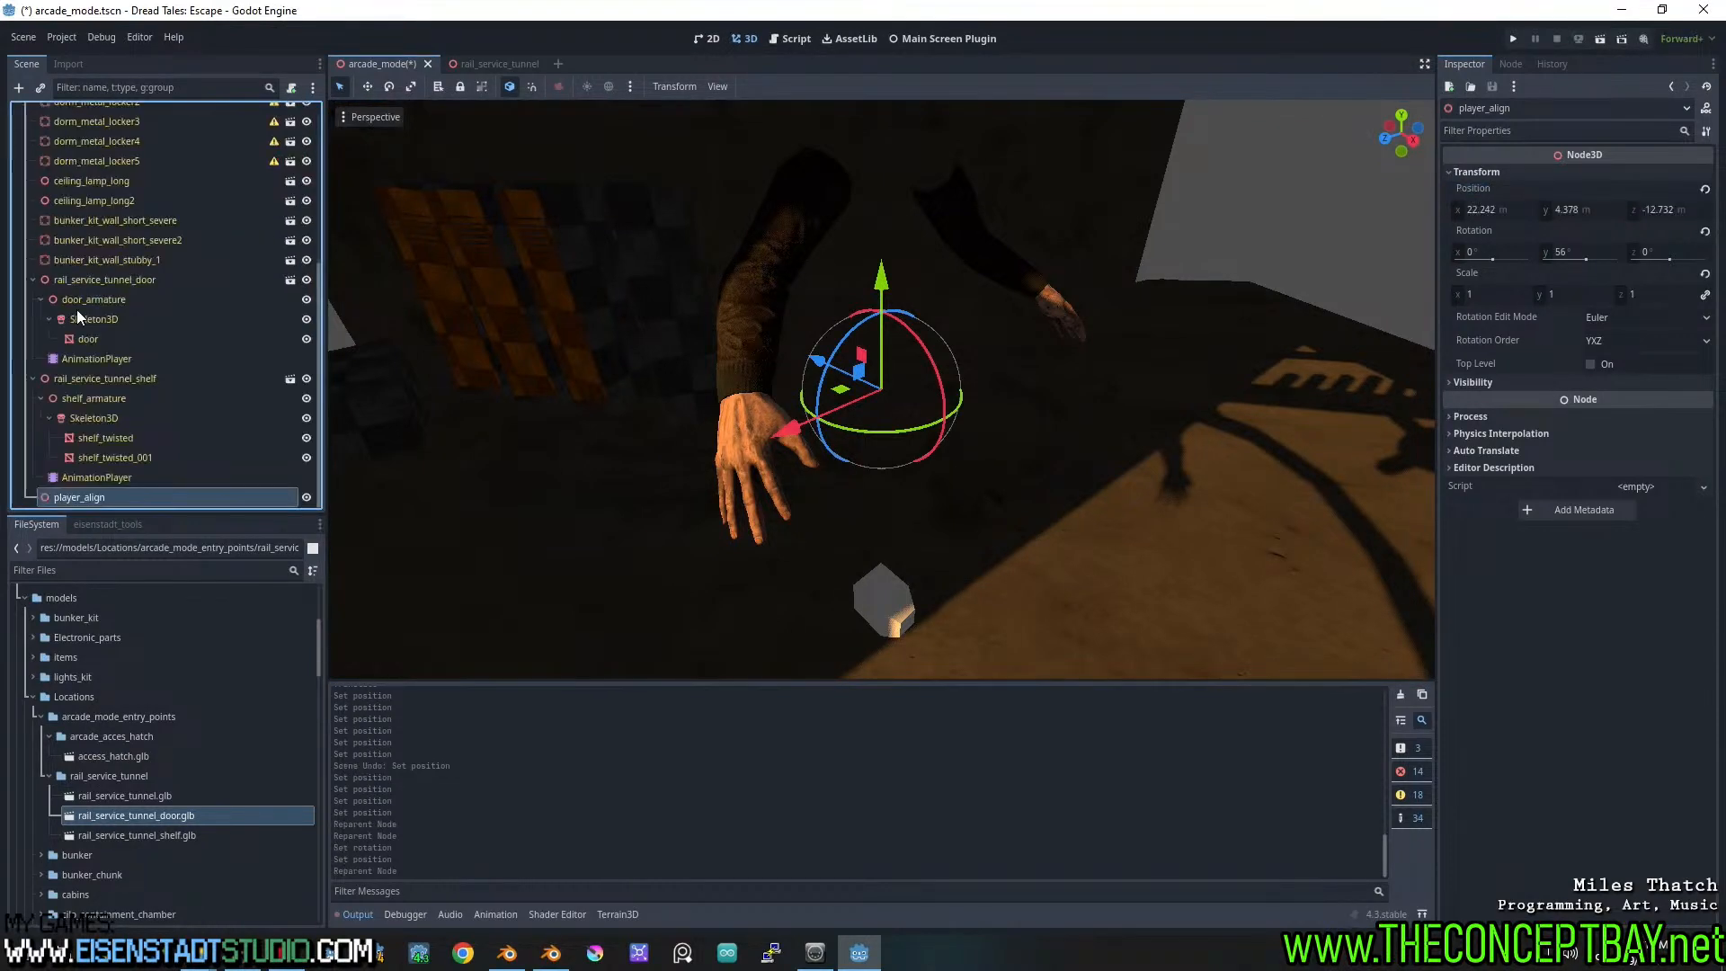
pyautogui.scroll(14, 119, 326)
# Disable editable children on the rail_service_tunnel instance and accept reverting its child properties
pyautogui.rightClick(65, 290)
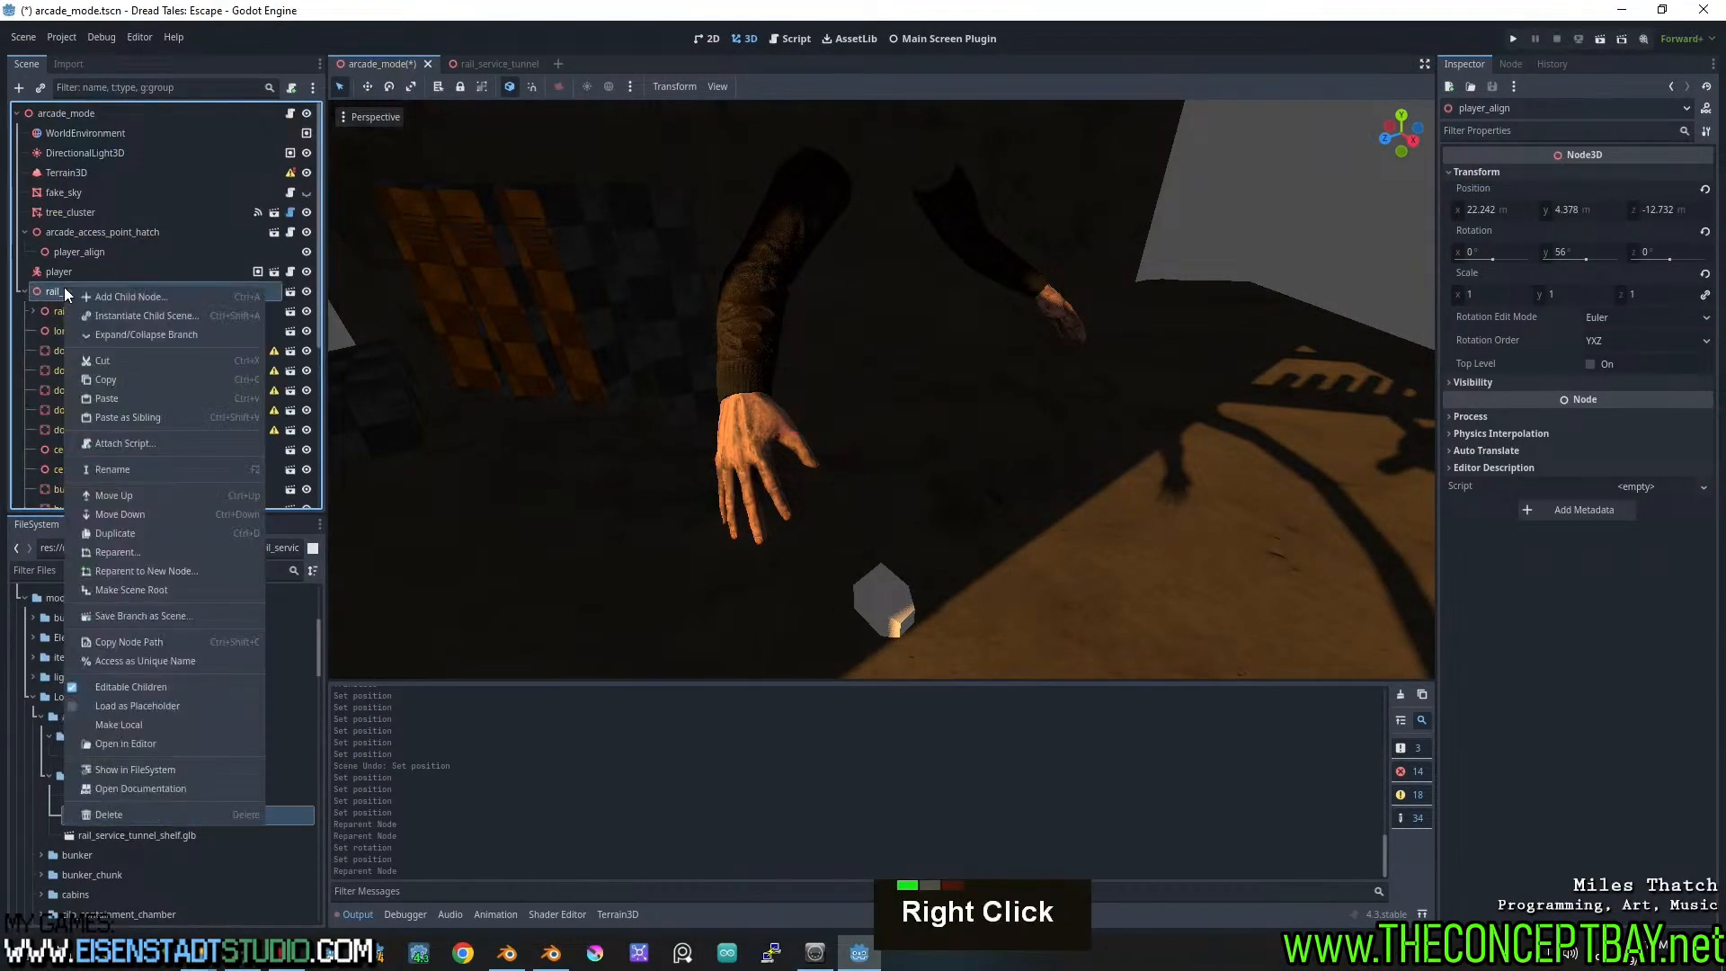
pyautogui.click(101, 687)
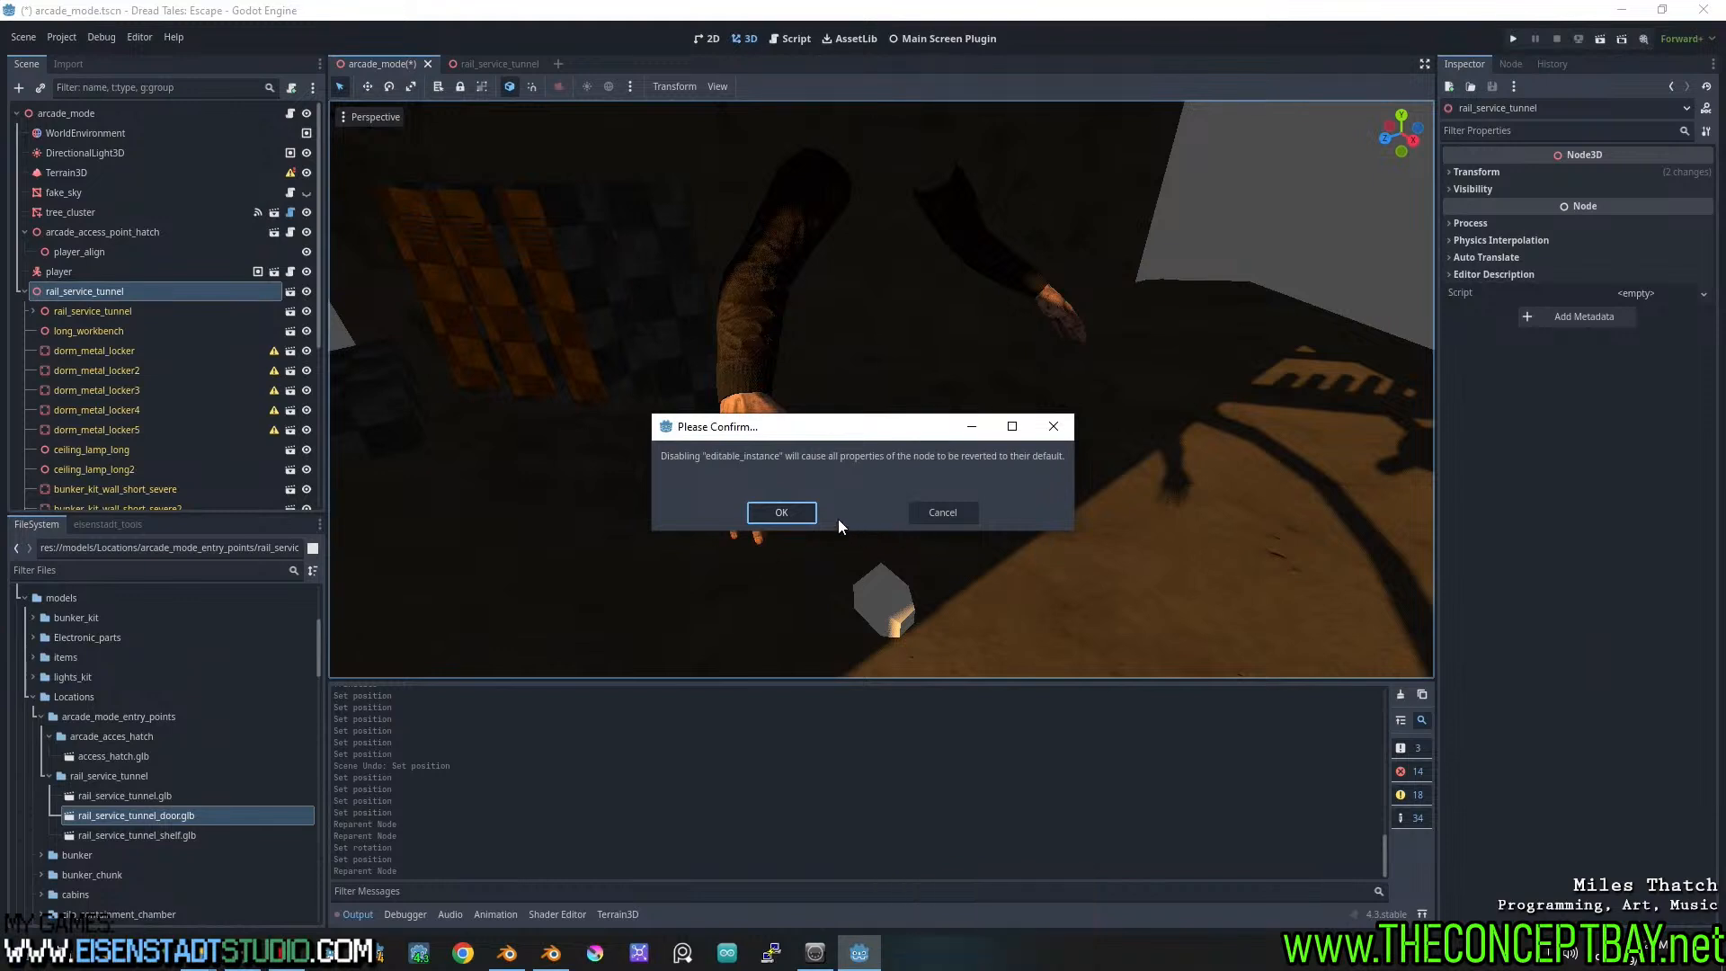
pyautogui.click(795, 516)
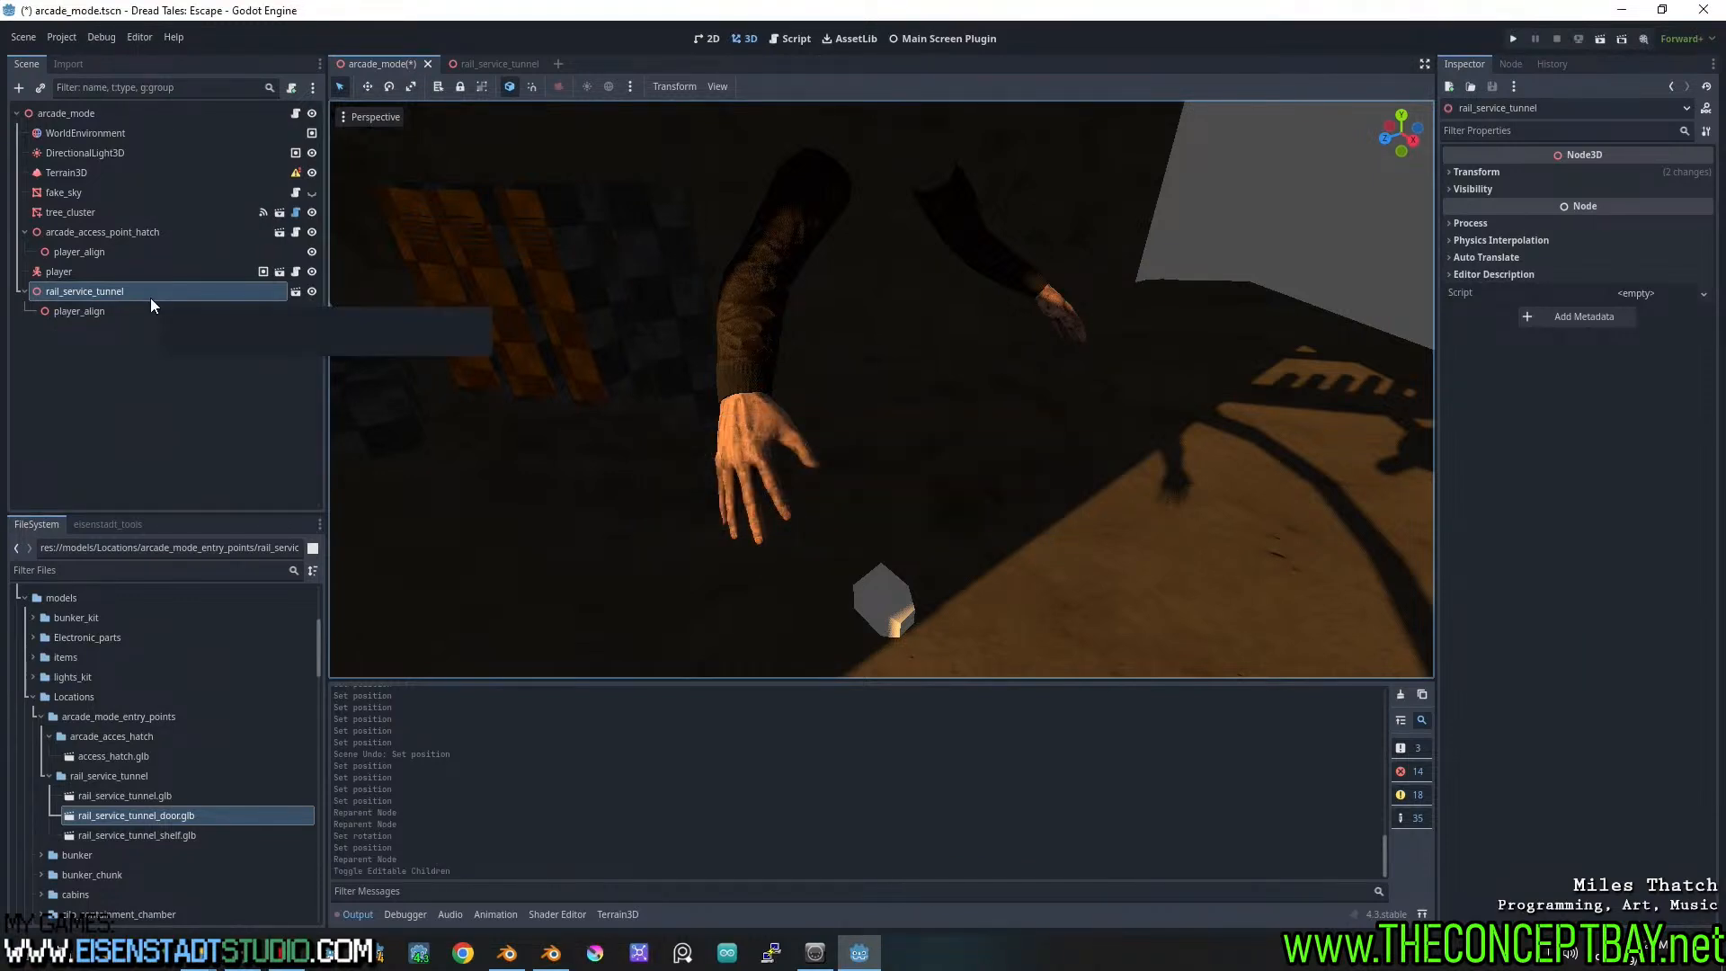
# Check the transforms of player_align and player, and open the script attached to arcade_mode
pyautogui.click(121, 309)
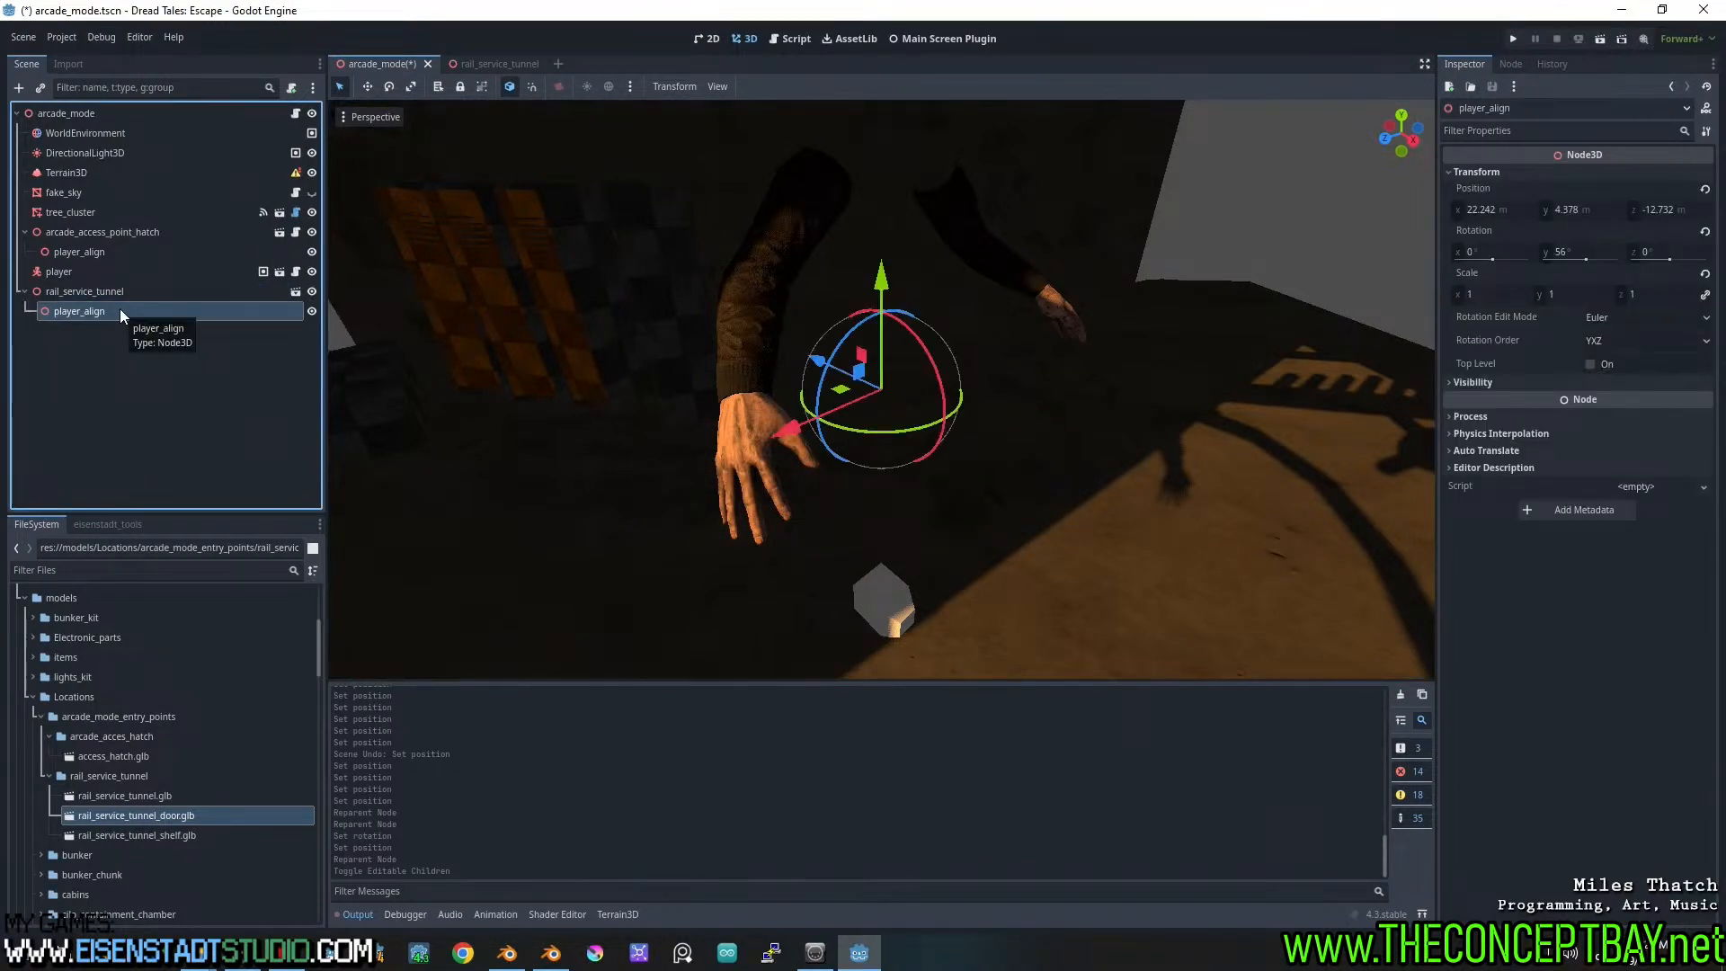
pyautogui.moveTo(120, 309); pyautogui.dragTo(62, 274)
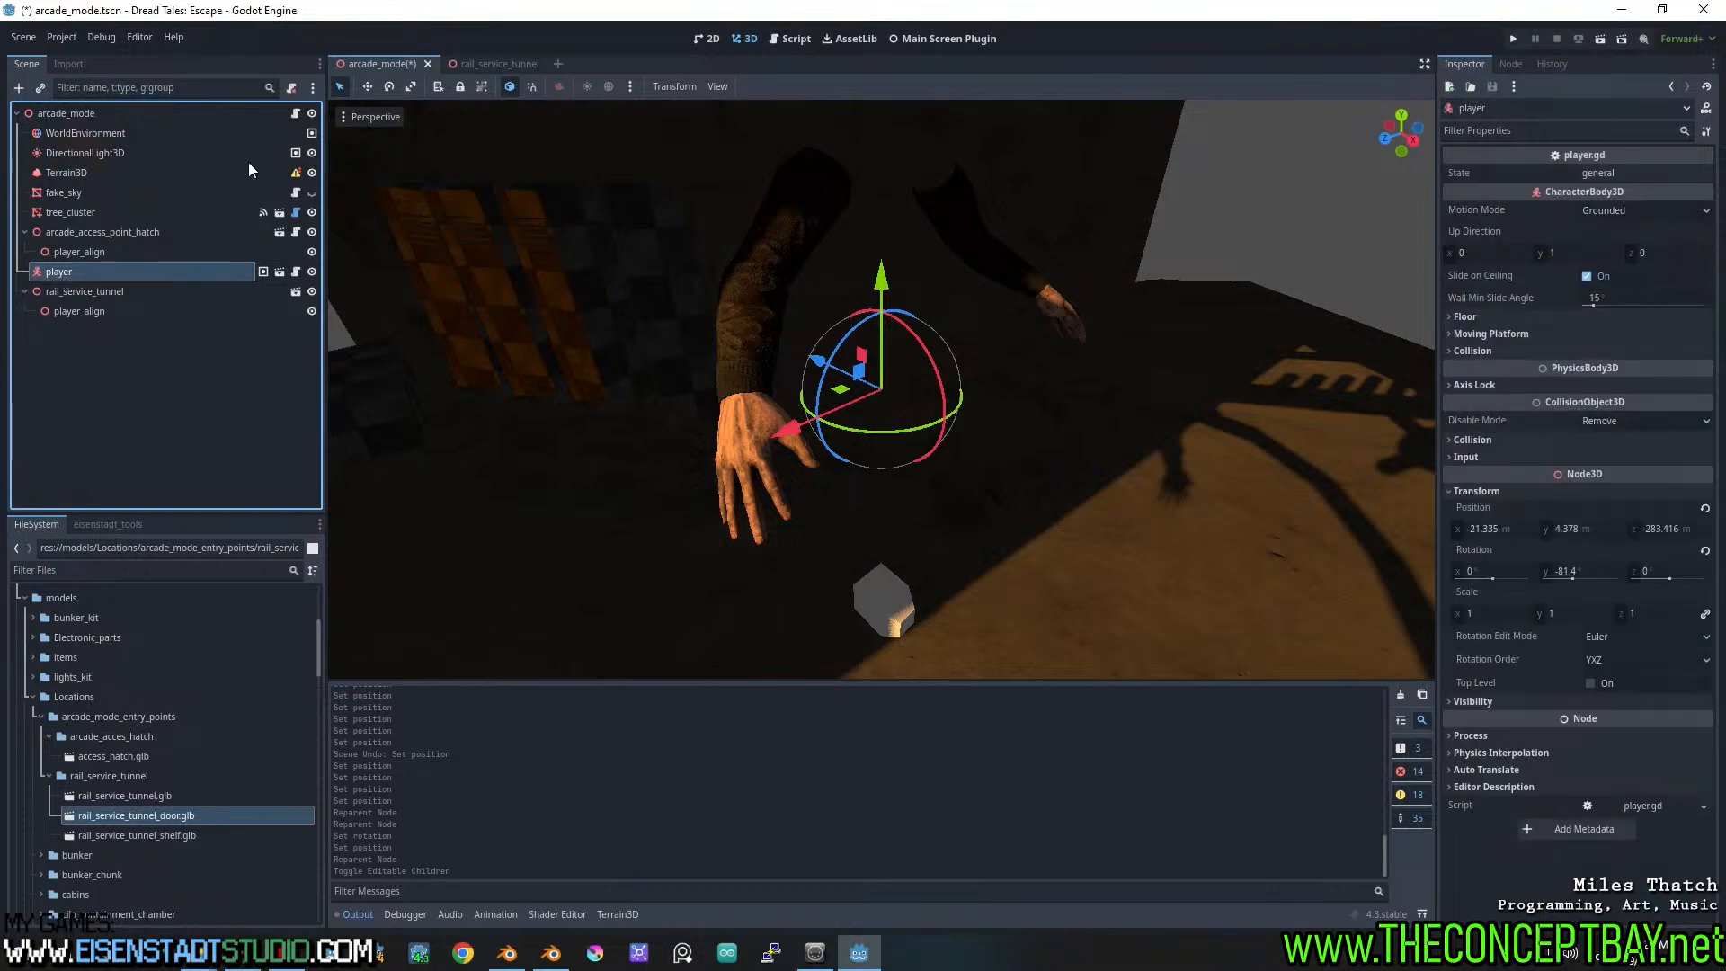
pyautogui.click(295, 114)
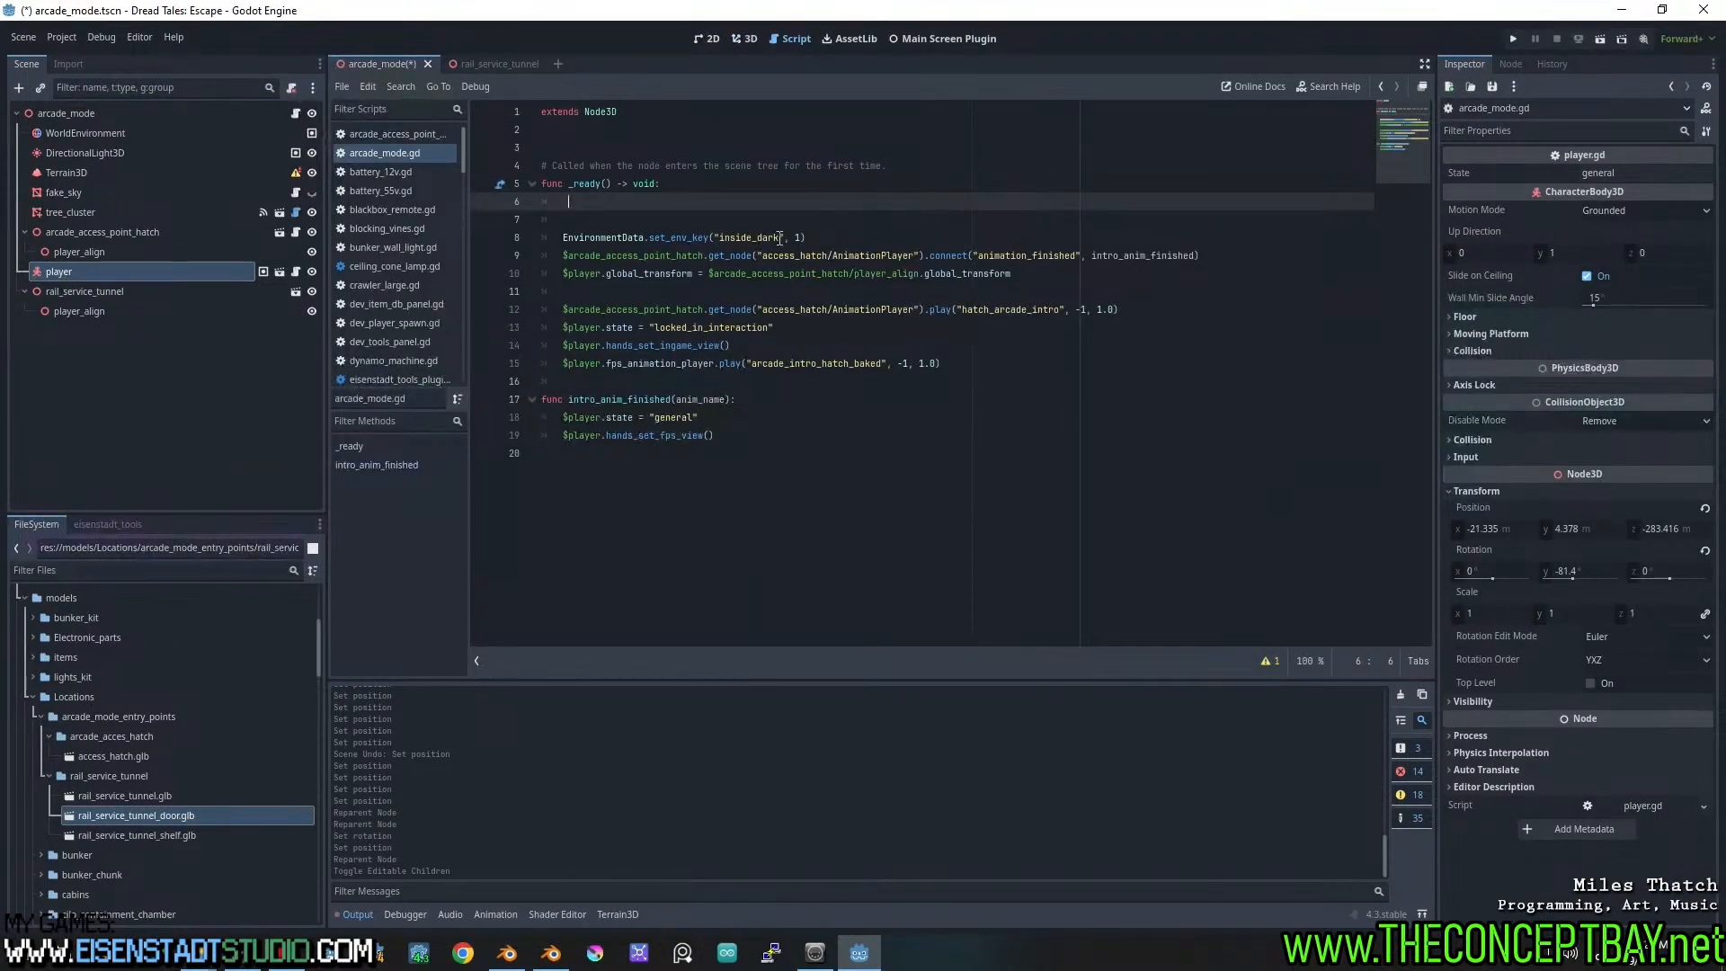
pyautogui.click(845, 239)
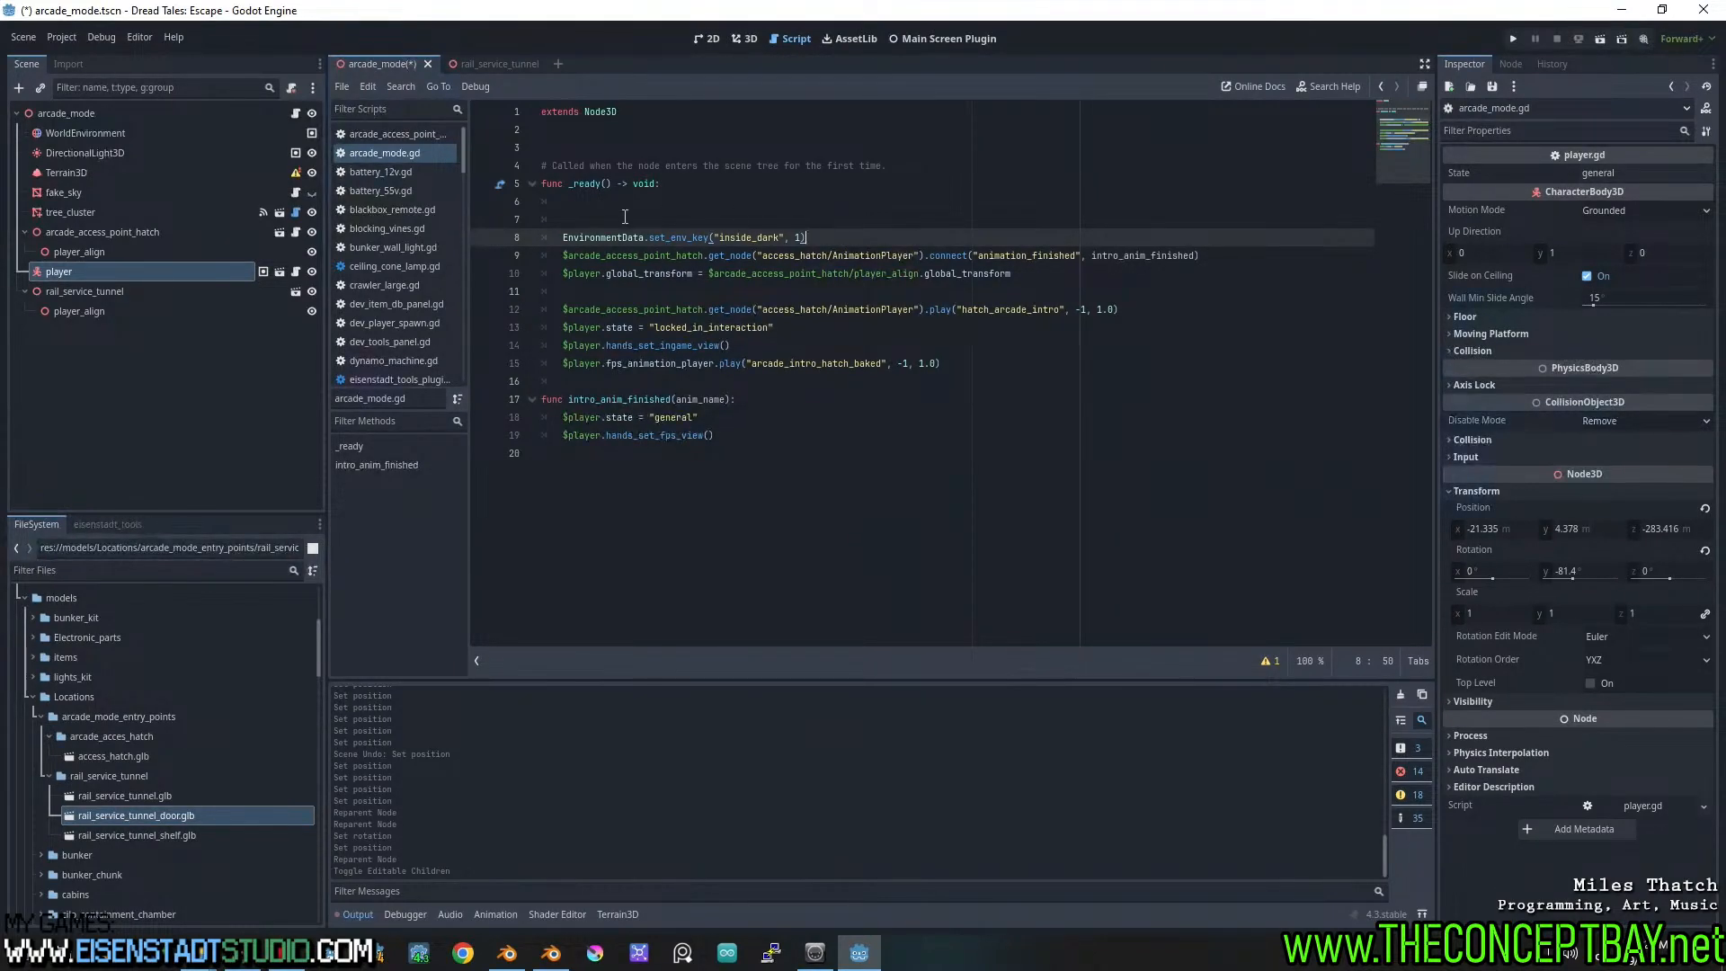
pyautogui.press('Return')
pyautogui.press('Return')
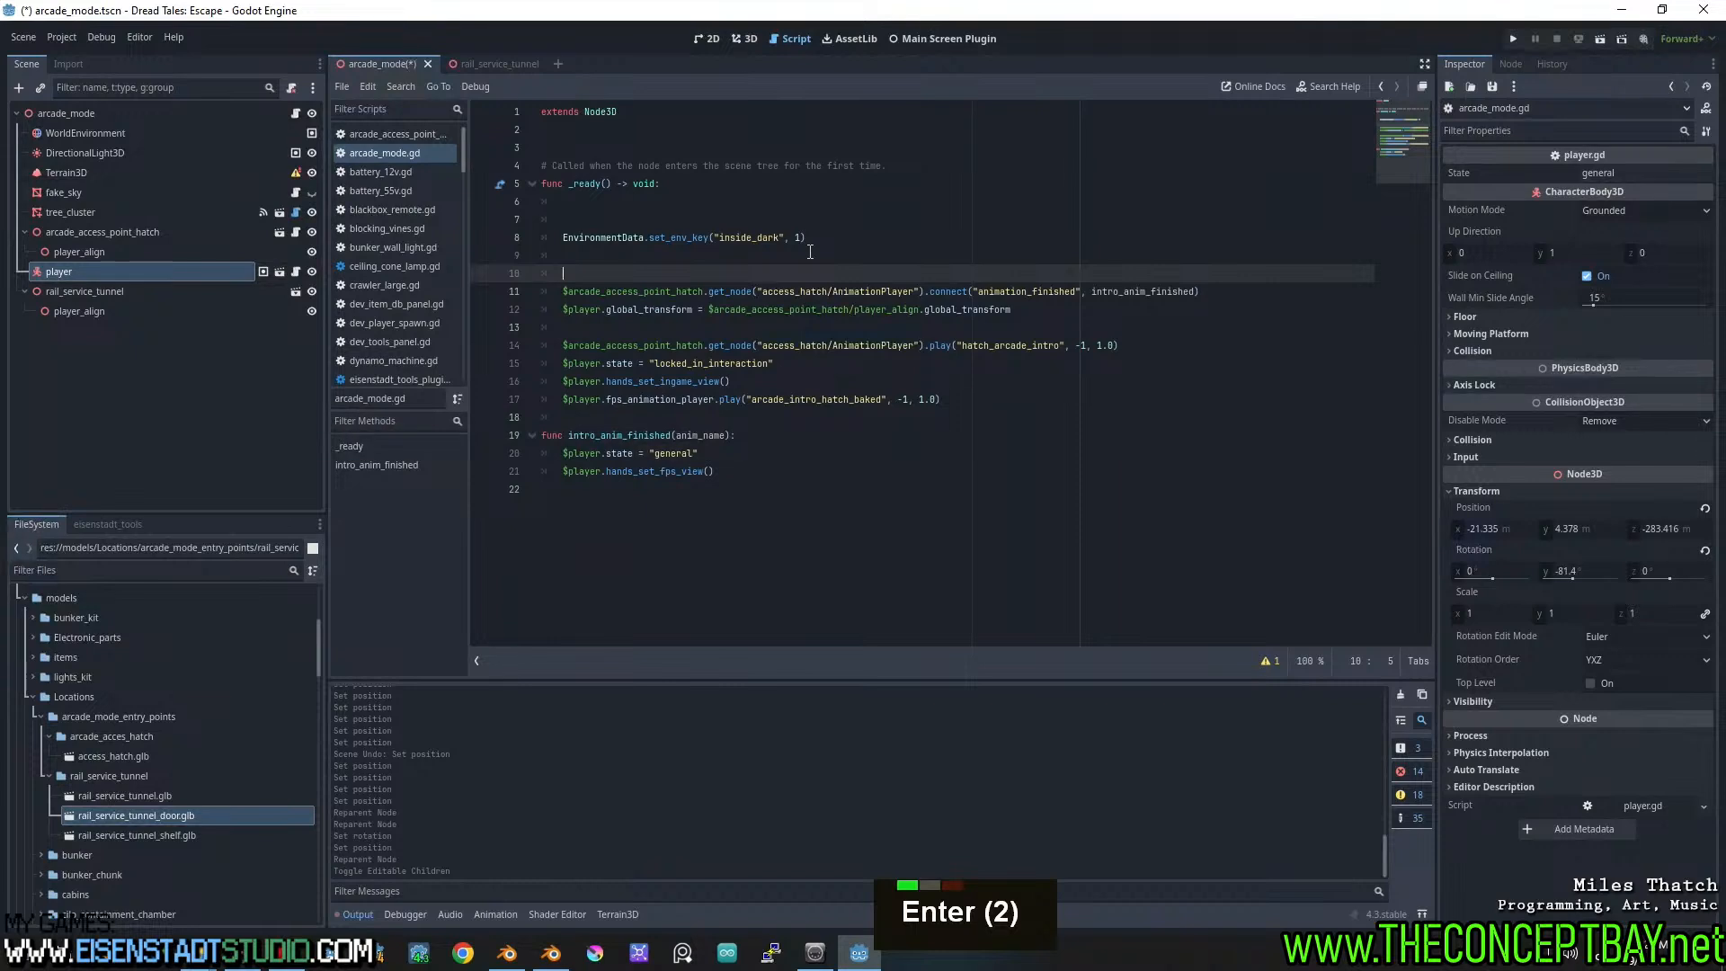
pyautogui.hotkey('ctrl', 'z')
pyautogui.hotkey('ctrl', 'z')
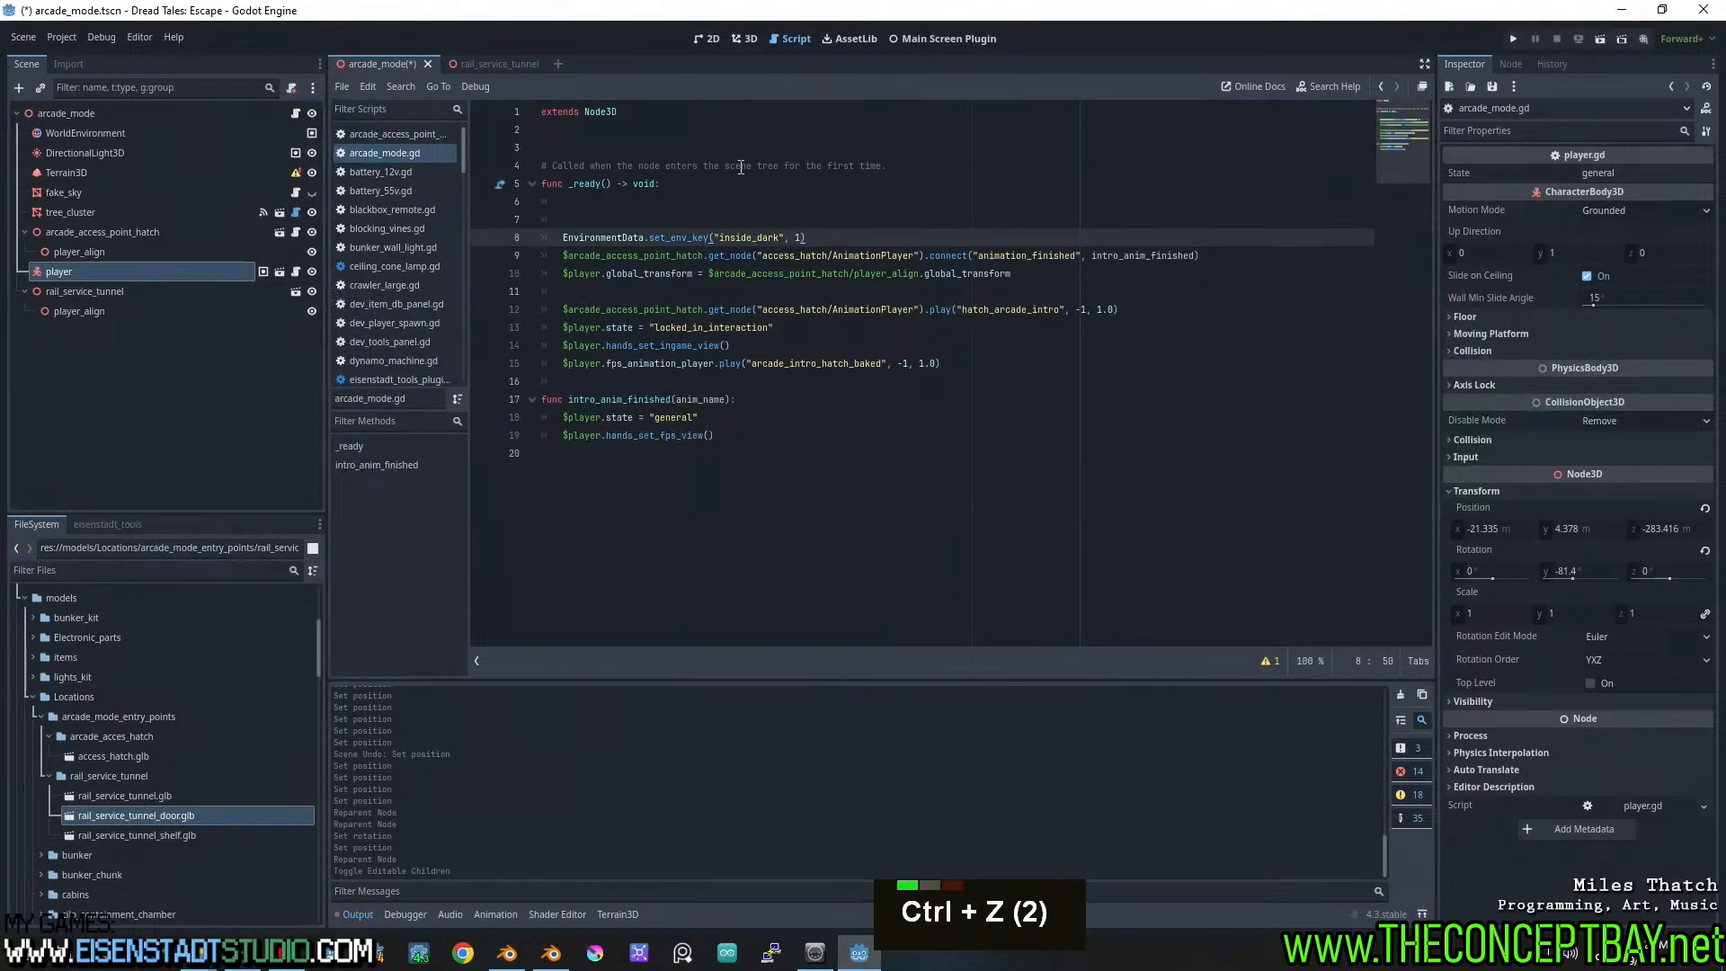
# Insert two blank lines above the comment before _ready and place the cursor on the empty line above the EnvironmentData call
pyautogui.click(724, 149)
pyautogui.press('Return')
pyautogui.press('Return')
pyautogui.press('Up')
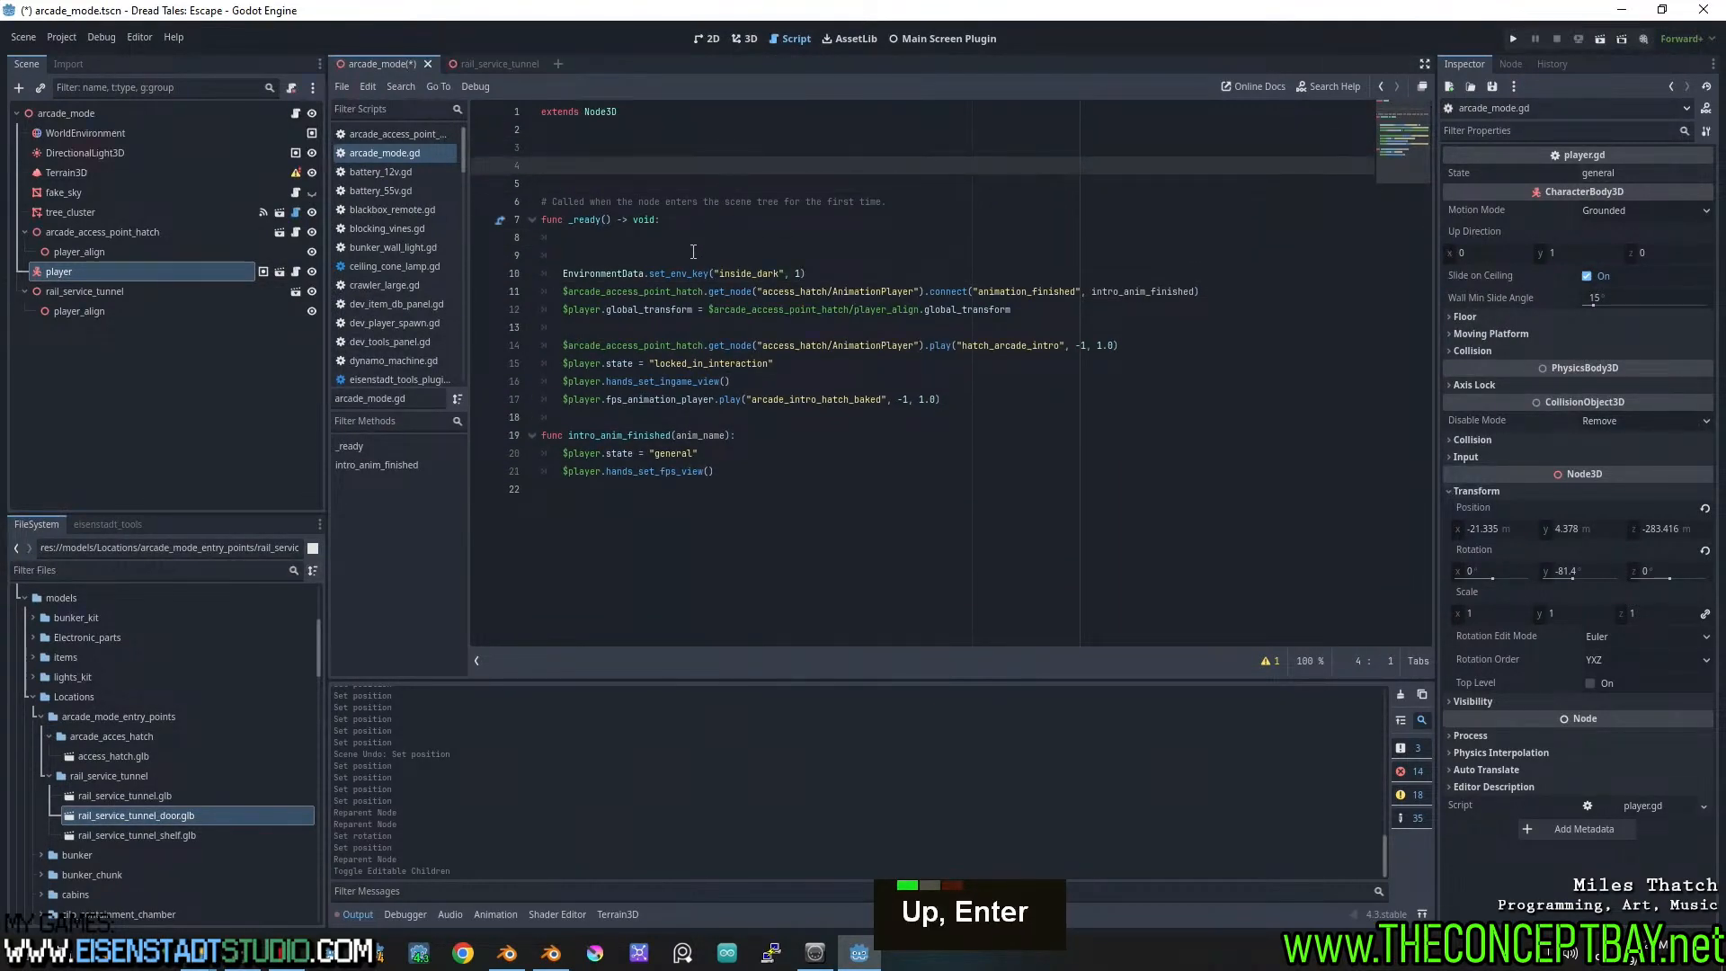
pyautogui.click(685, 255)
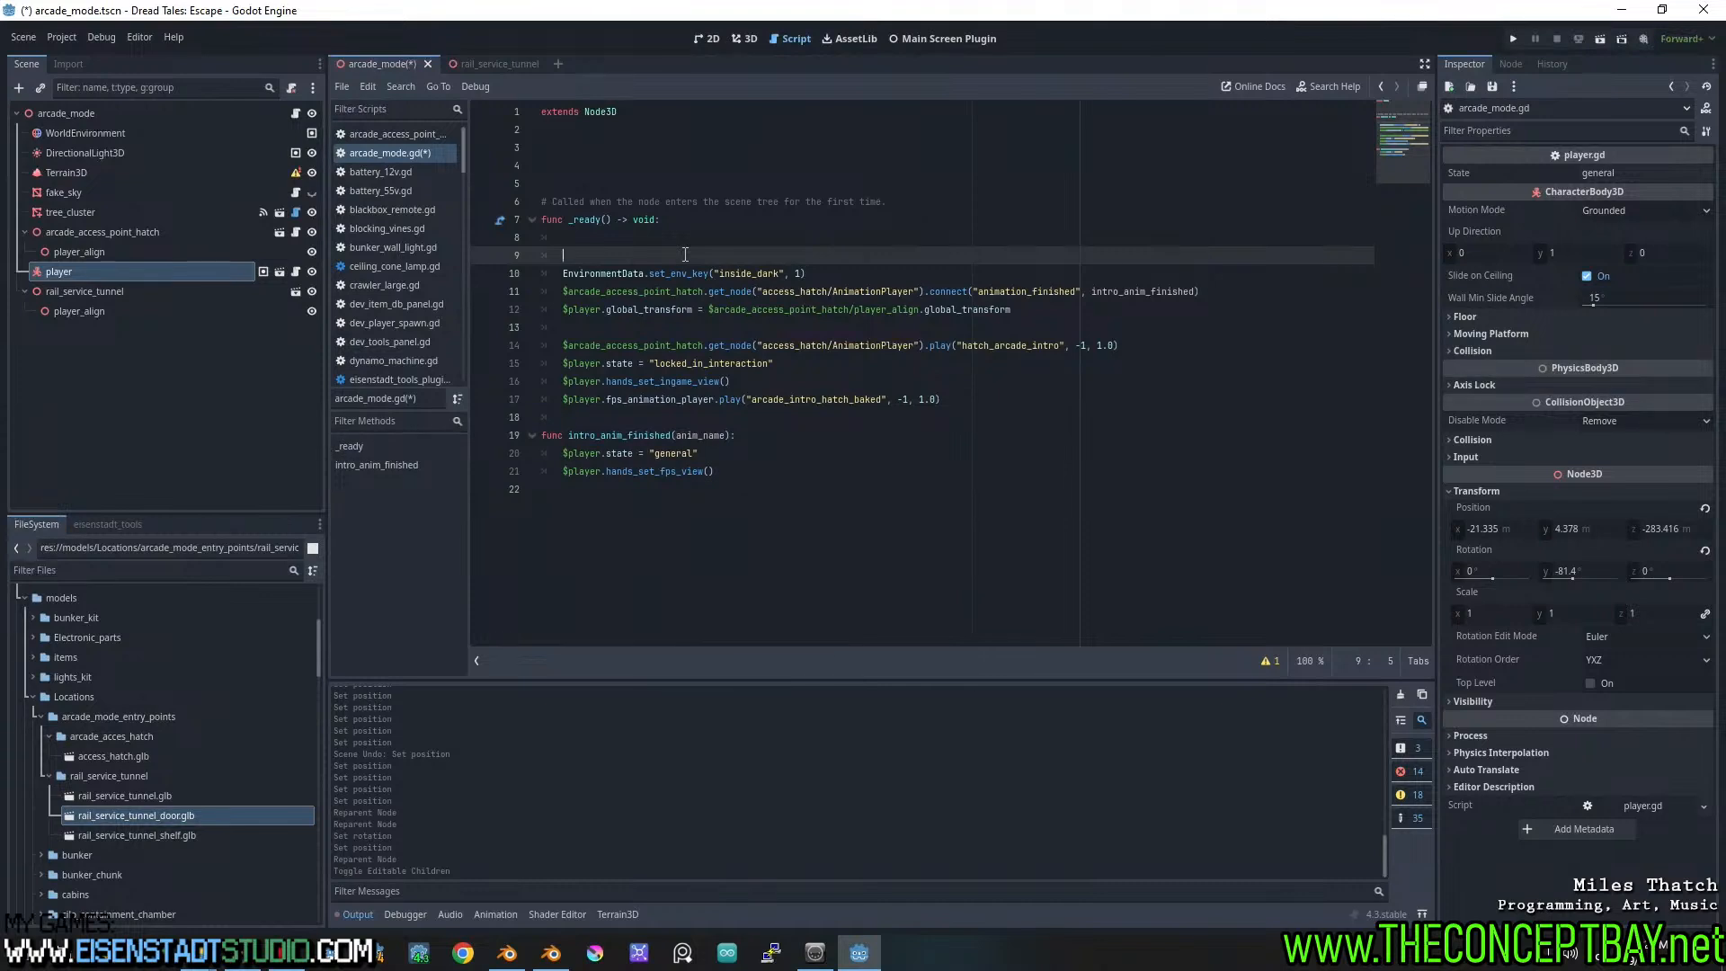
pyautogui.write('var rand')
pyautogui.hotkey('ctrl', 'shift', 'Left')
pyautogui.hotkey('ctrl', 'shift', 'Left')
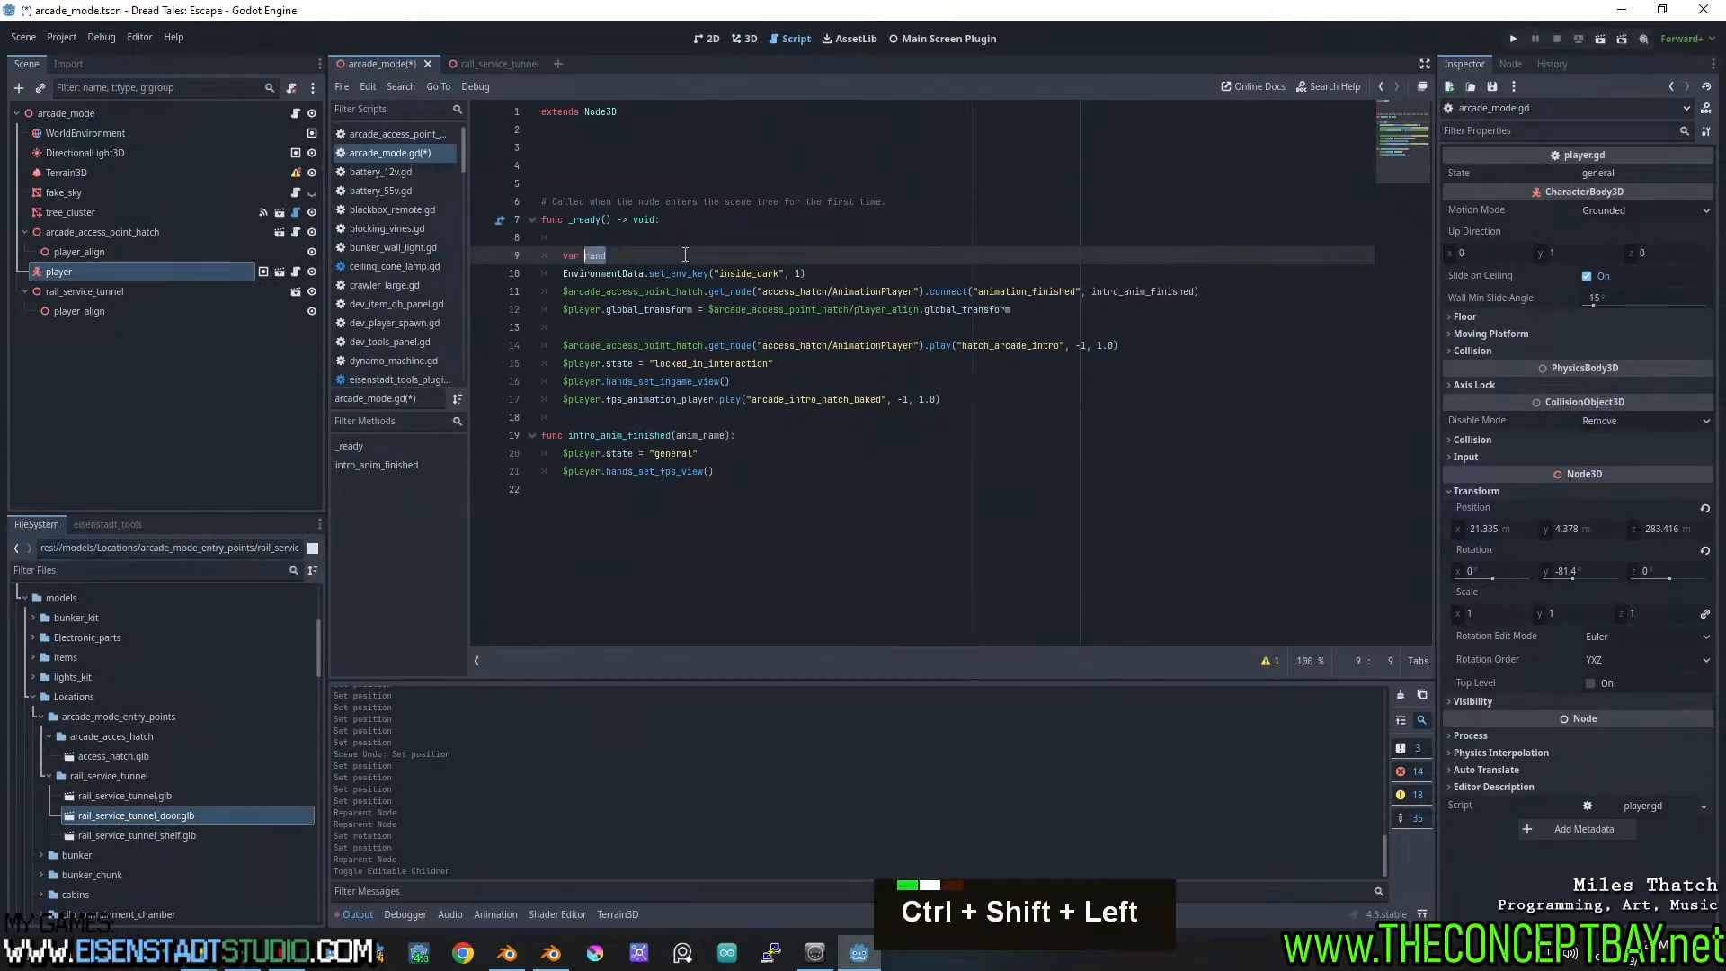
pyautogui.press('BackSpace')
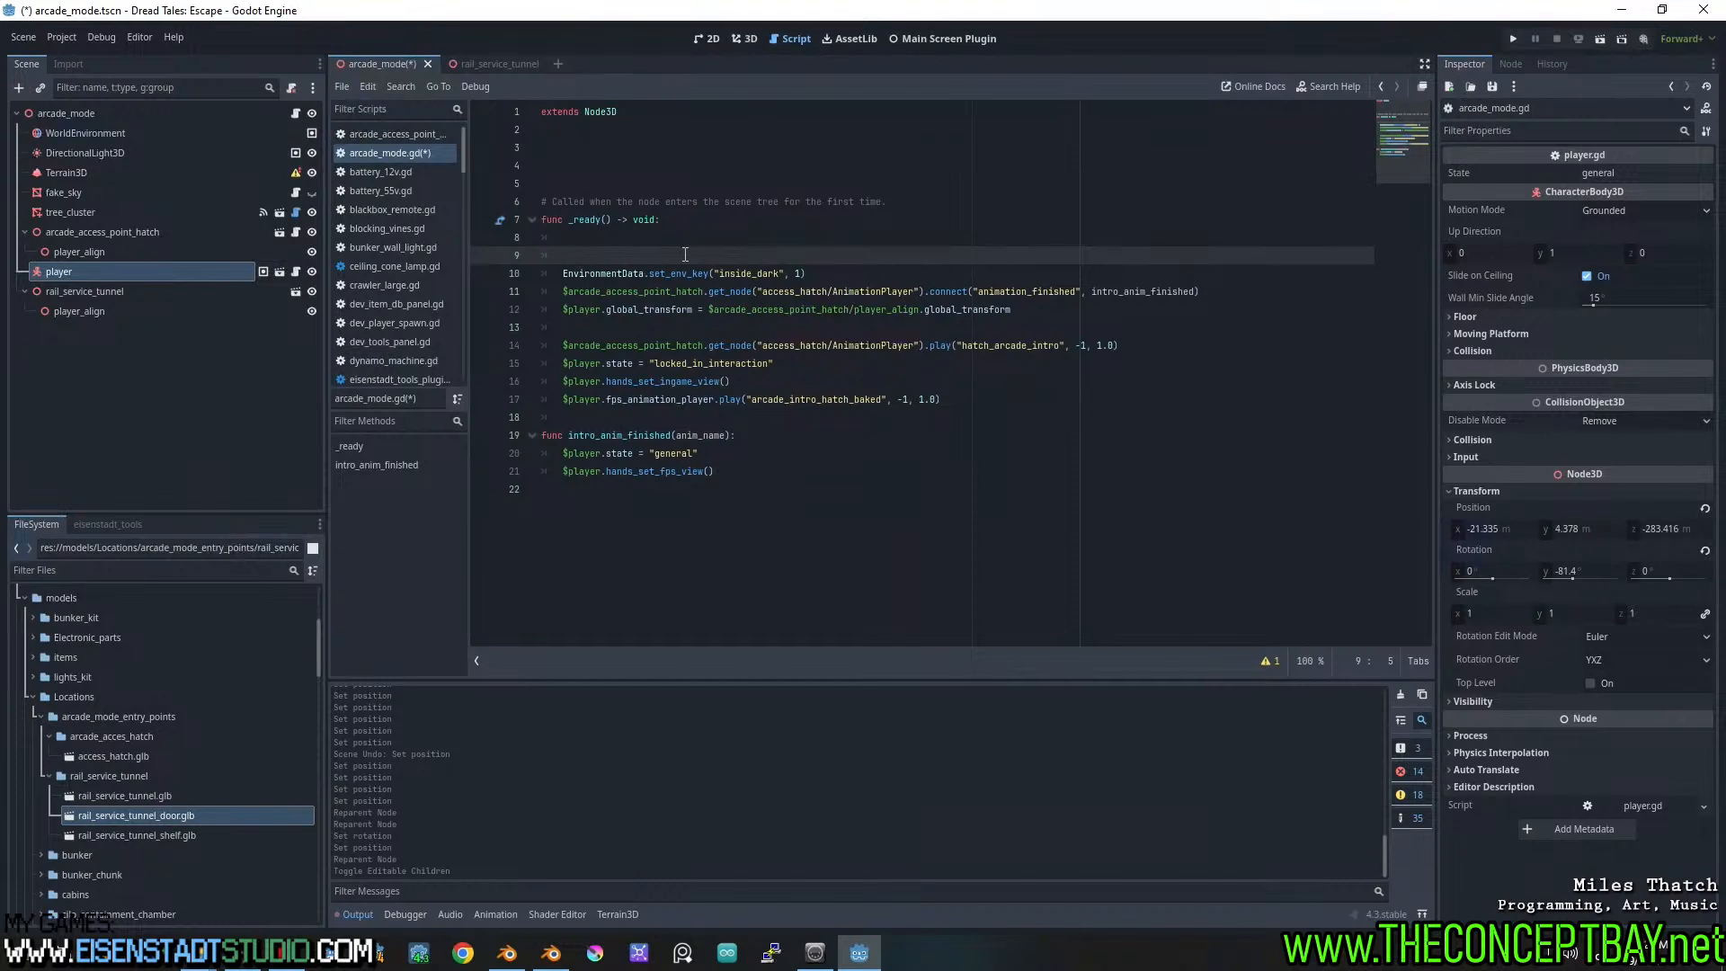
# Declare the variable with "var intro_num = 1" at the start of the _ready function
pyautogui.write('intro_')
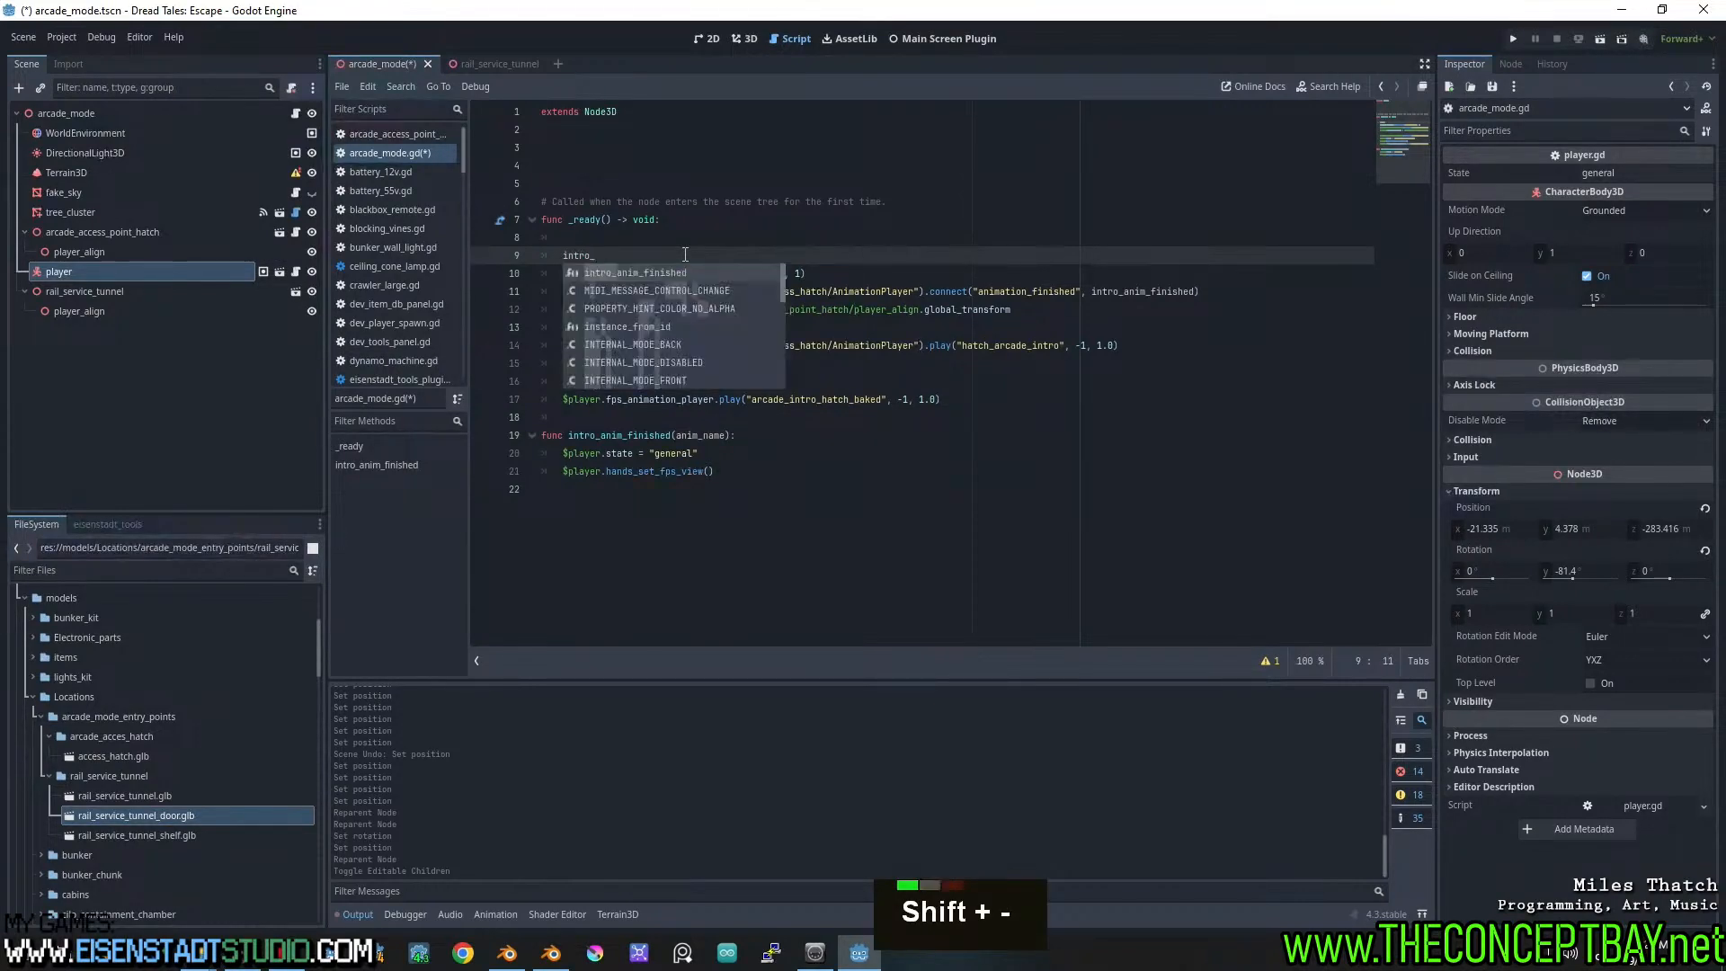
pyautogui.write('num')
pyautogui.press('BackSpace')
pyautogui.press('BackSpace')
pyautogui.press('BackSpace')
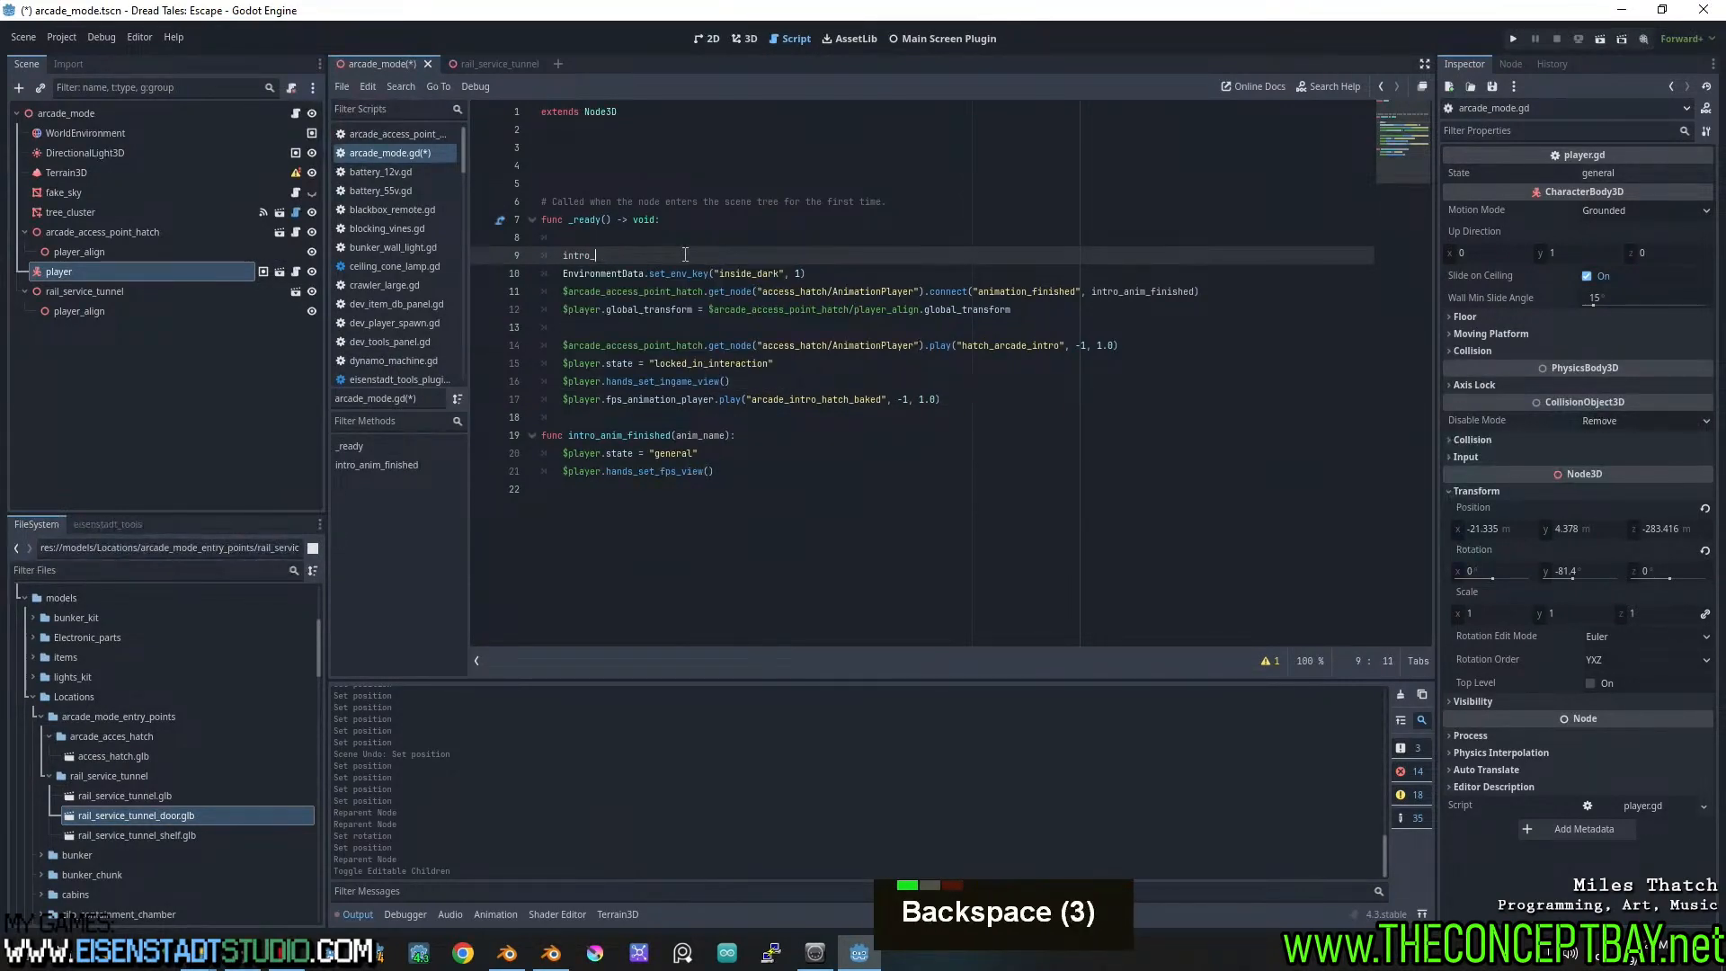
pyautogui.write('num = 0')
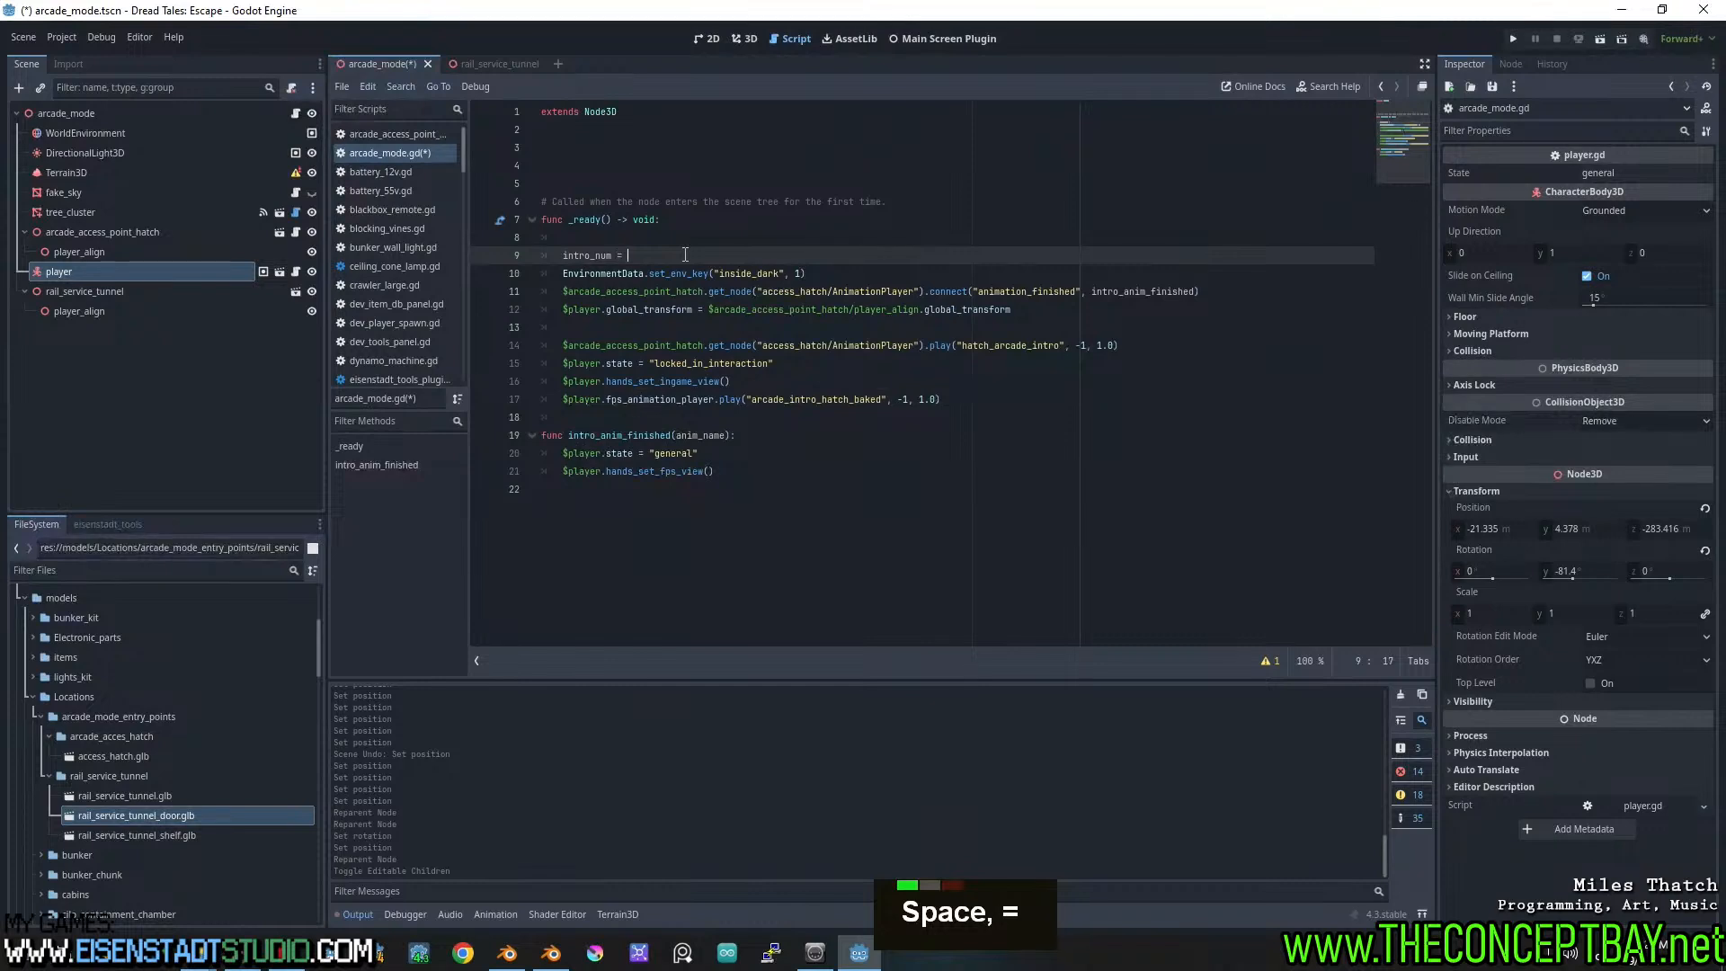
pyautogui.press('BackSpace')
pyautogui.write('1')
pyautogui.press('Home')
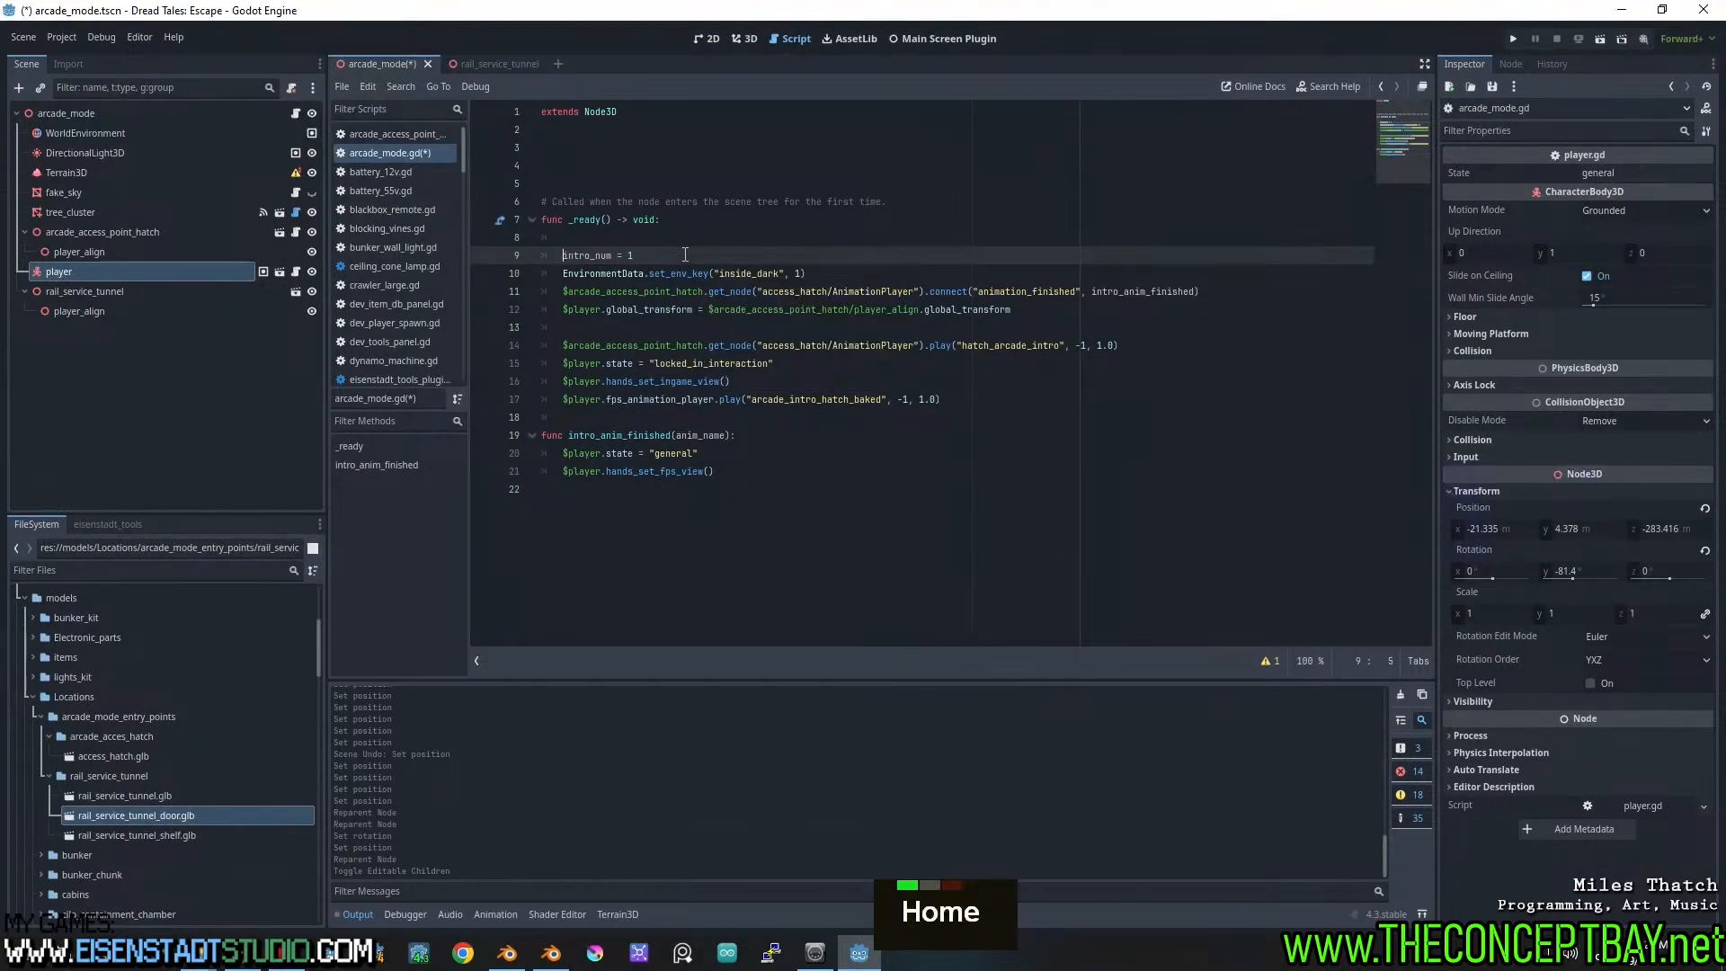
pyautogui.write('var')
# Add a "match(intro_num):" statement below the variable, with a first case "1:"
pyautogui.hotkey('ctrl', 'shift', 'Right')
pyautogui.hotkey('ctrl', 'c')
pyautogui.press('End')
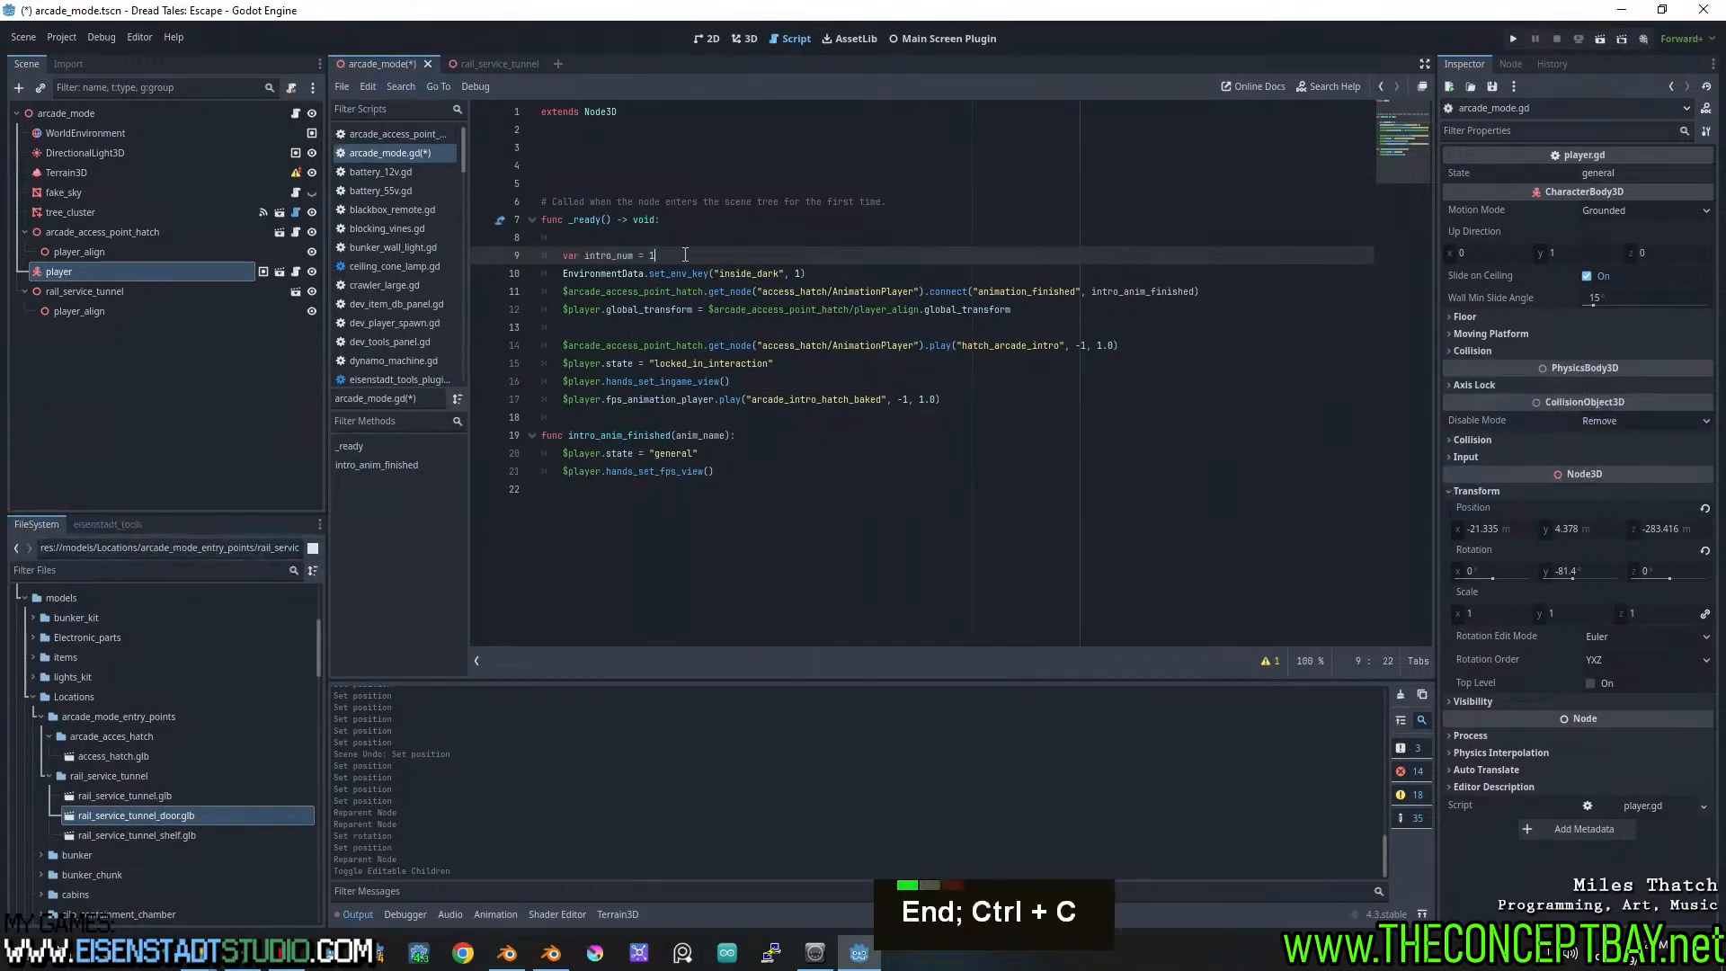
pyautogui.press('Return')
pyautogui.write('switc')
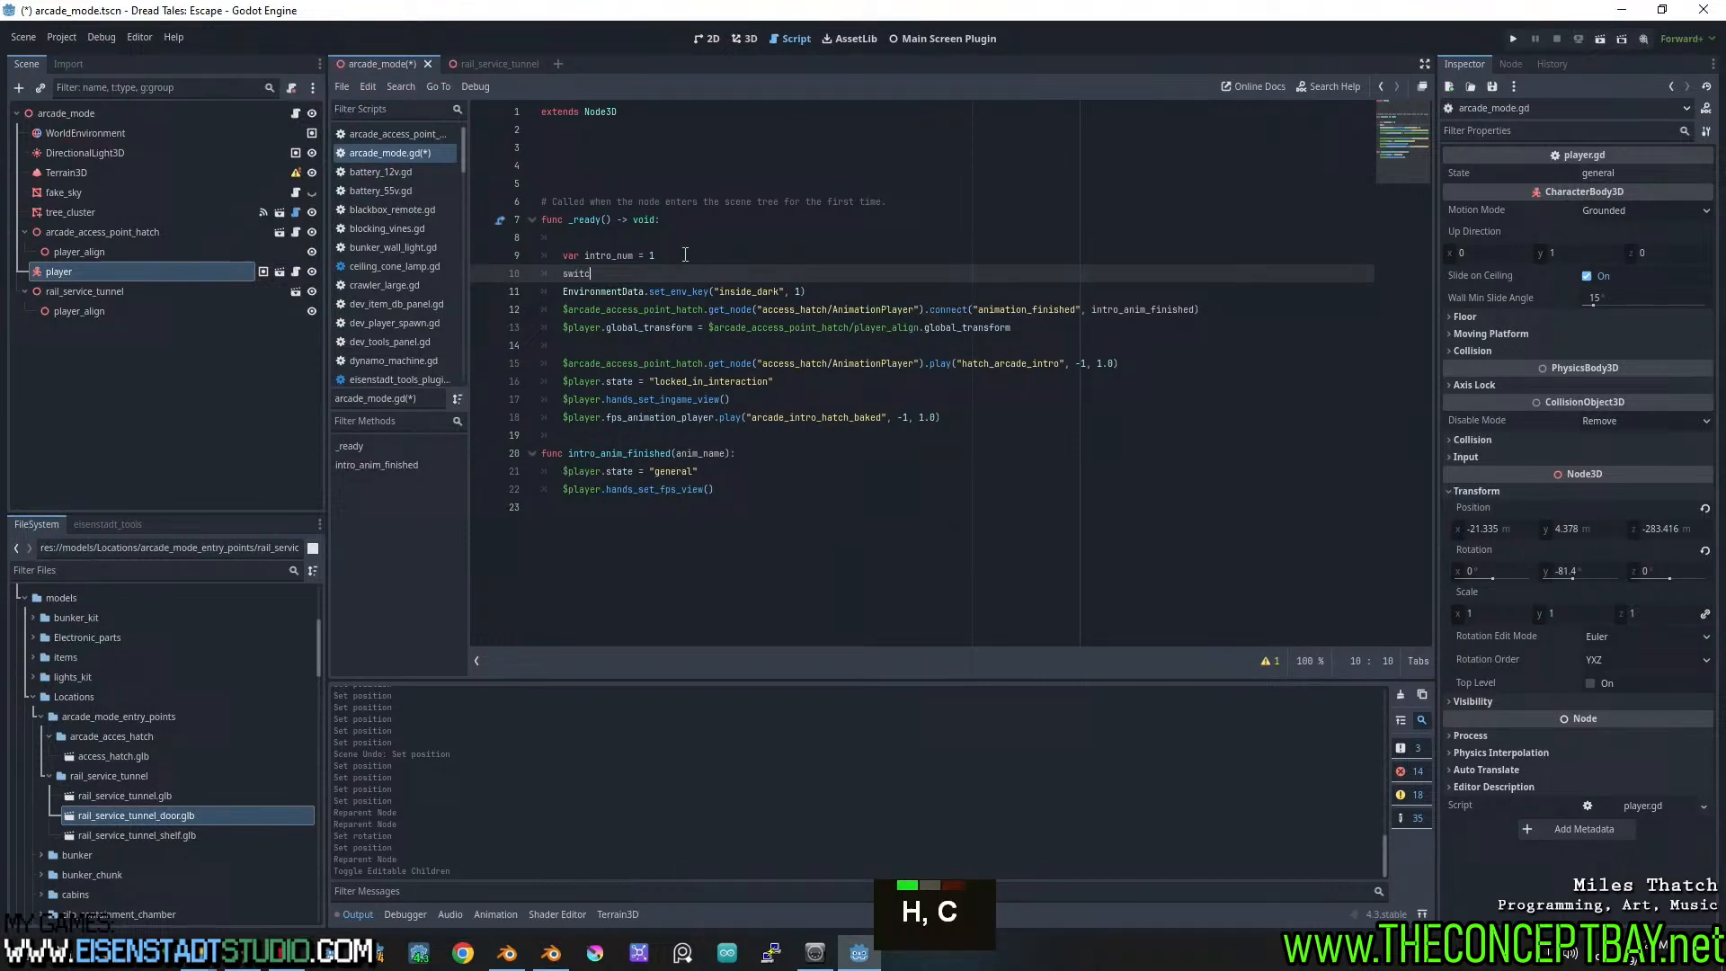
pyautogui.hotkey('ctrl', 'shift', 'Left')
pyautogui.write('match(')
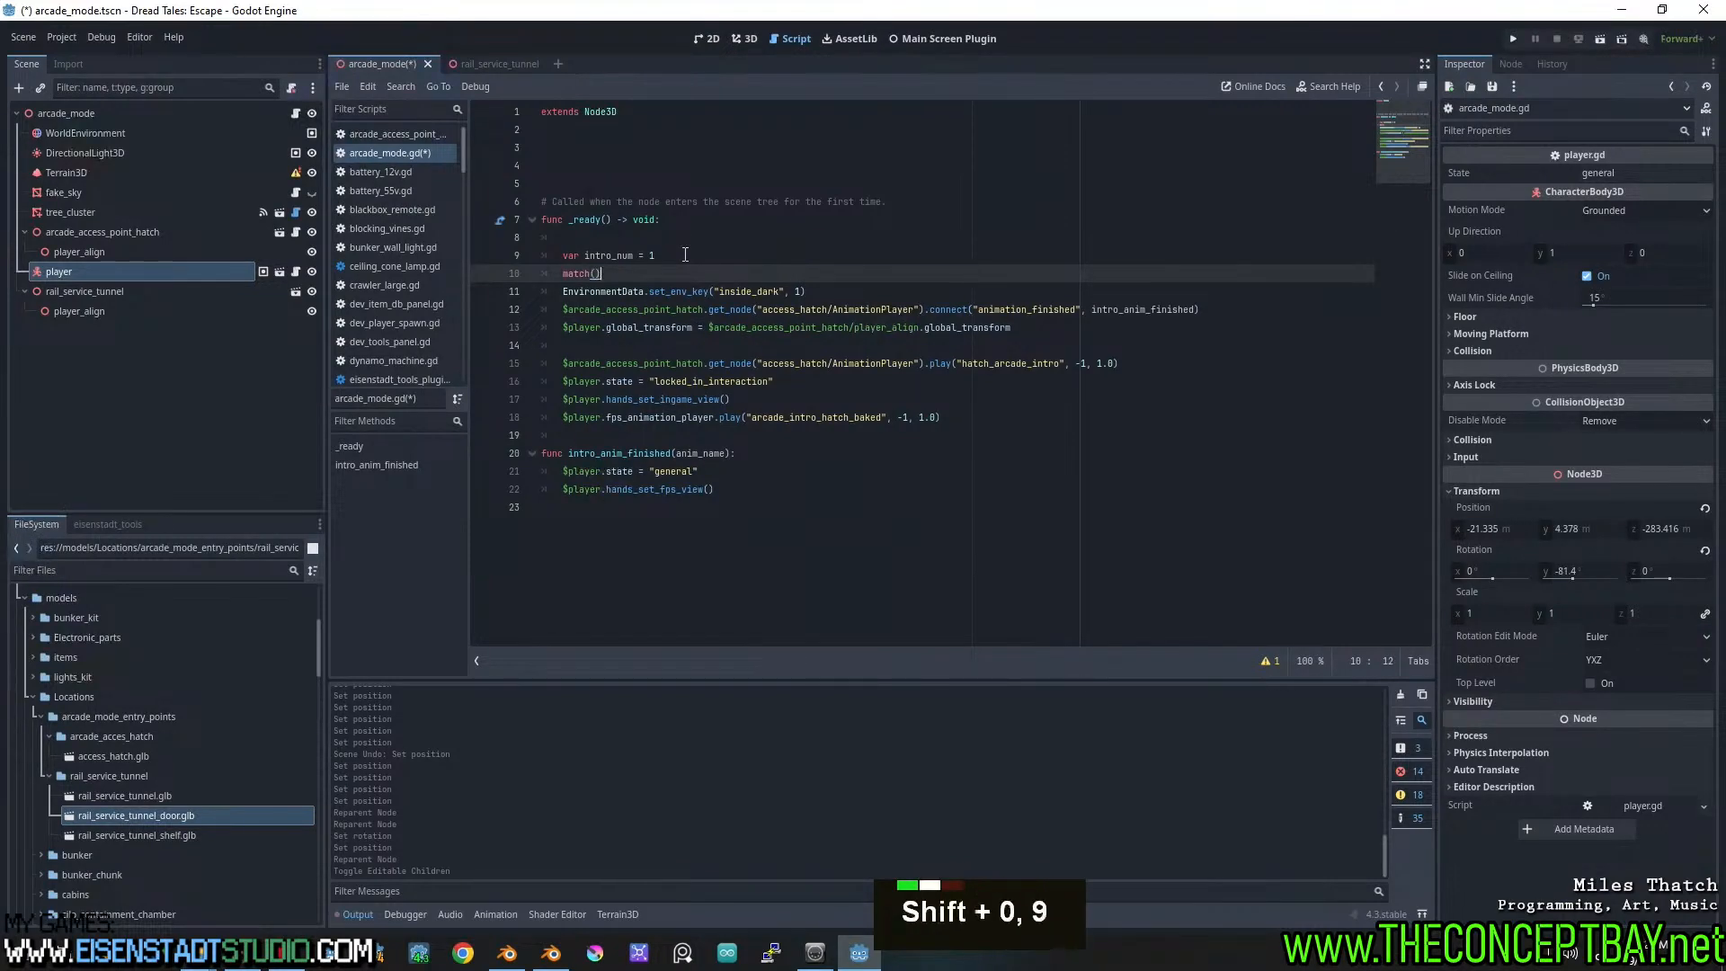
pyautogui.hotkey('ctrl', 'v')
pyautogui.press('Right')
pyautogui.write(':')
pyautogui.press('Return')
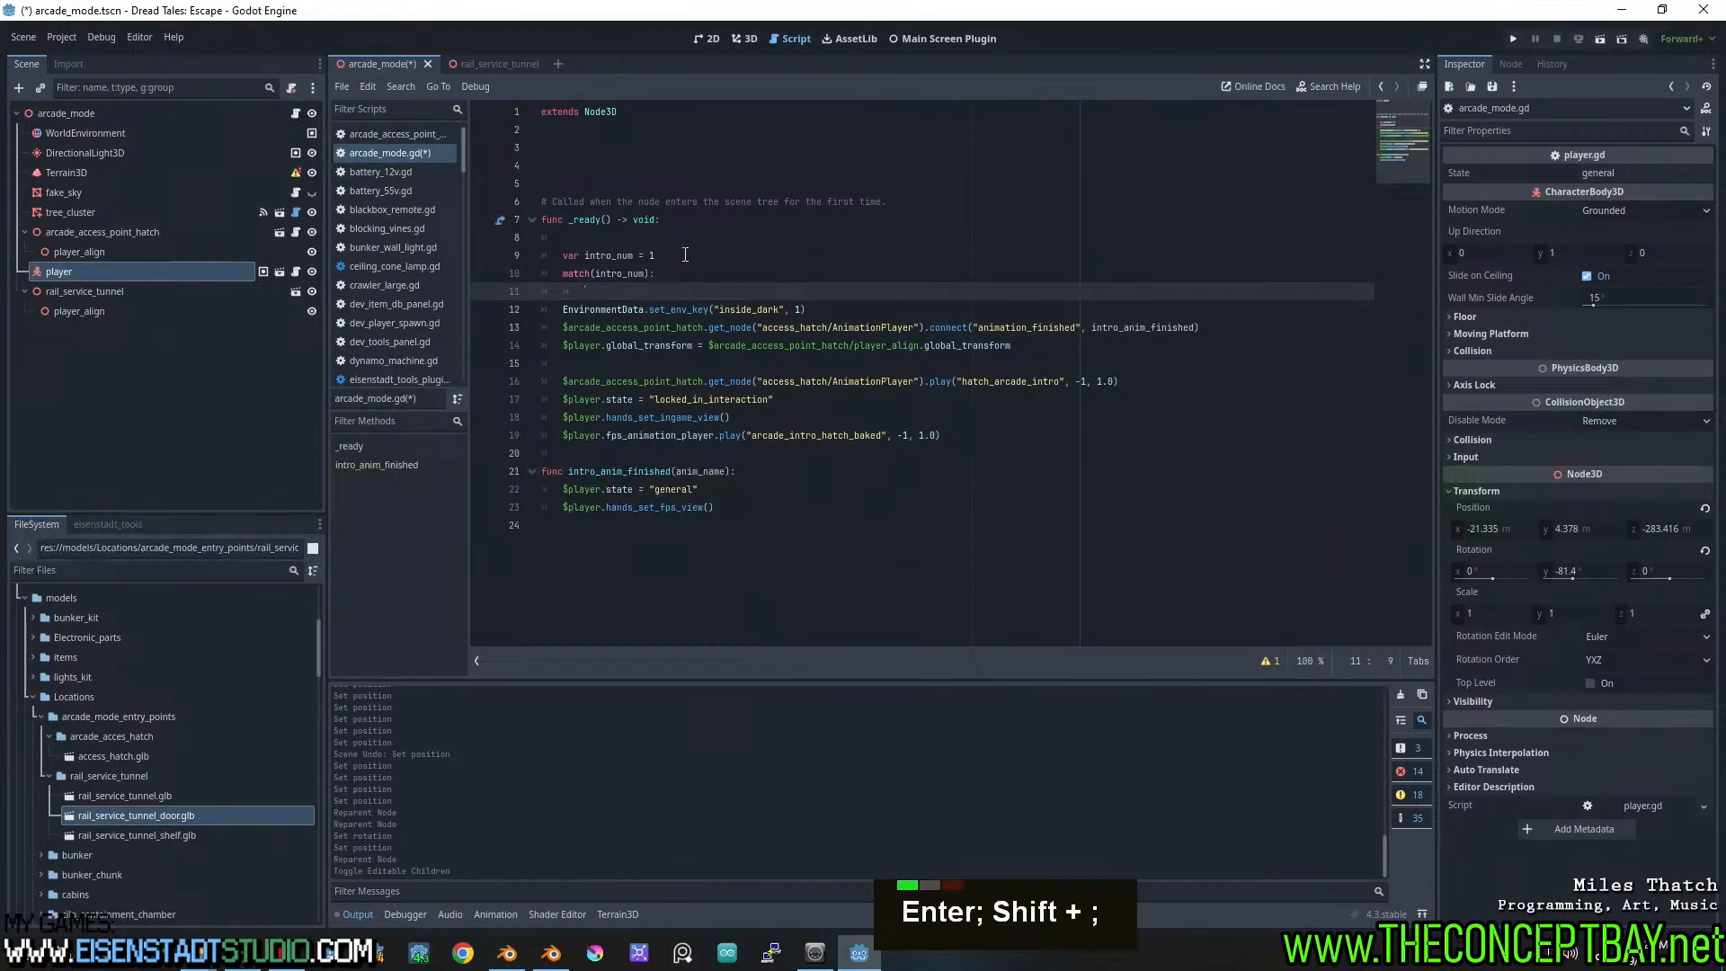
pyautogui.write('1:')
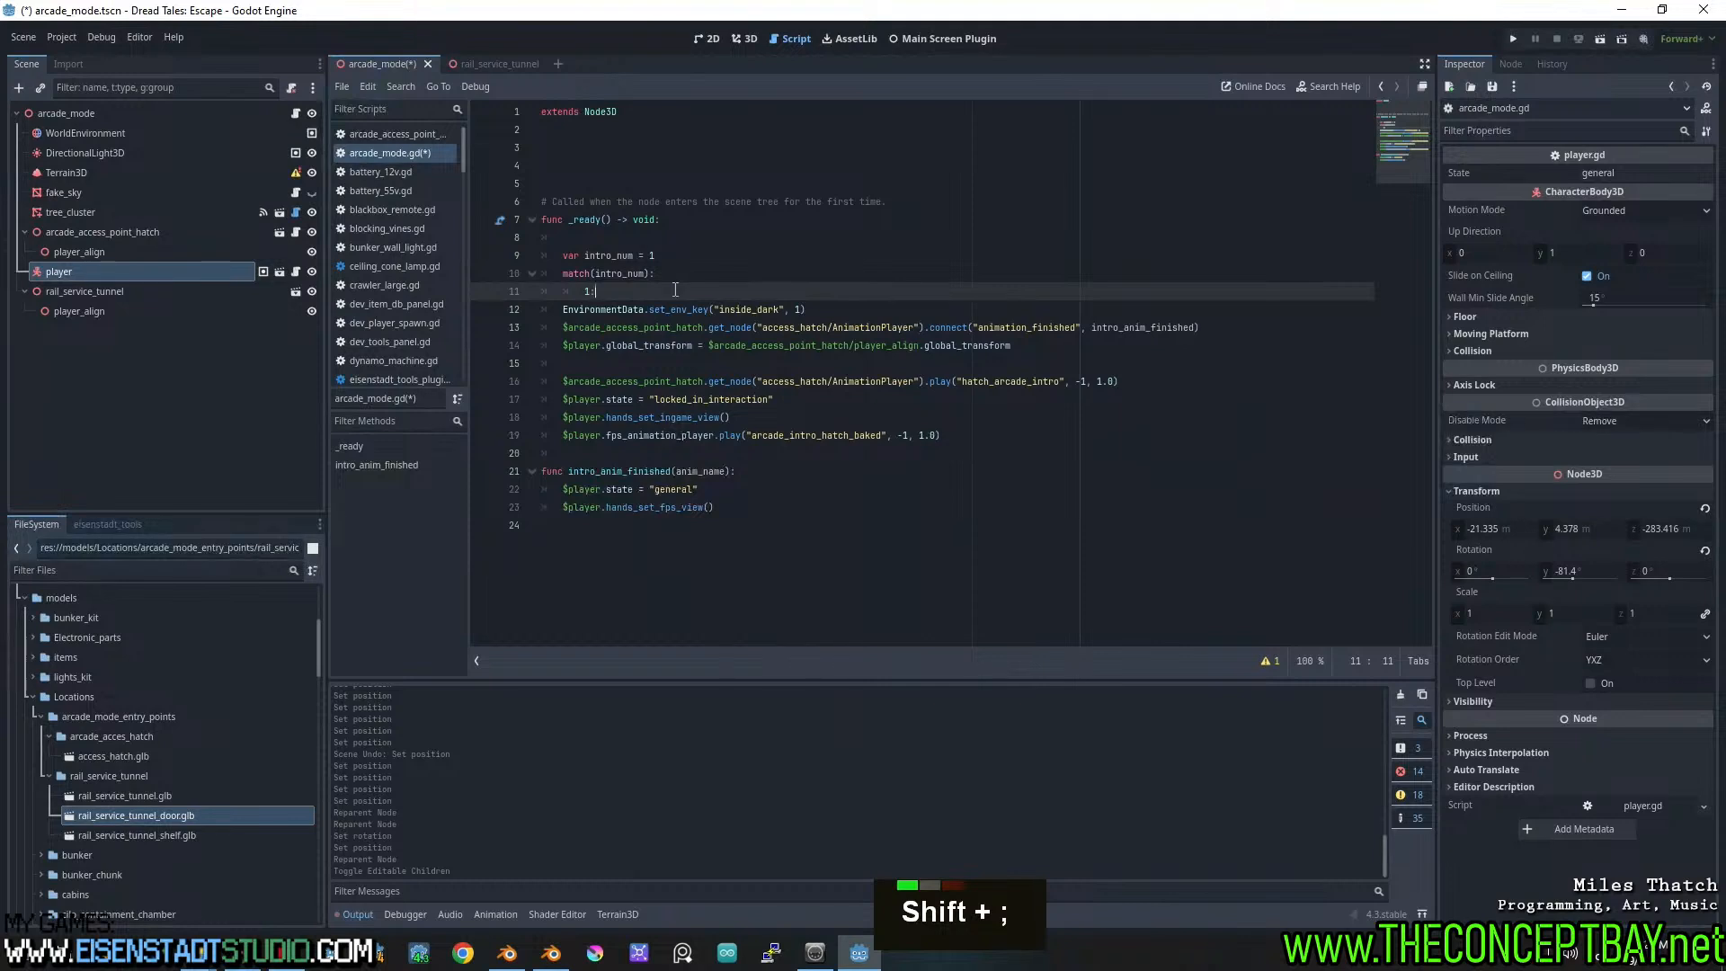
# Indent the existing hatch intro code, from the EnvironmentData line through the fps_animation_player call, two levels into case 1
pyautogui.moveTo(676, 289); pyautogui.dragTo(980, 439)
pyautogui.press('Tab')
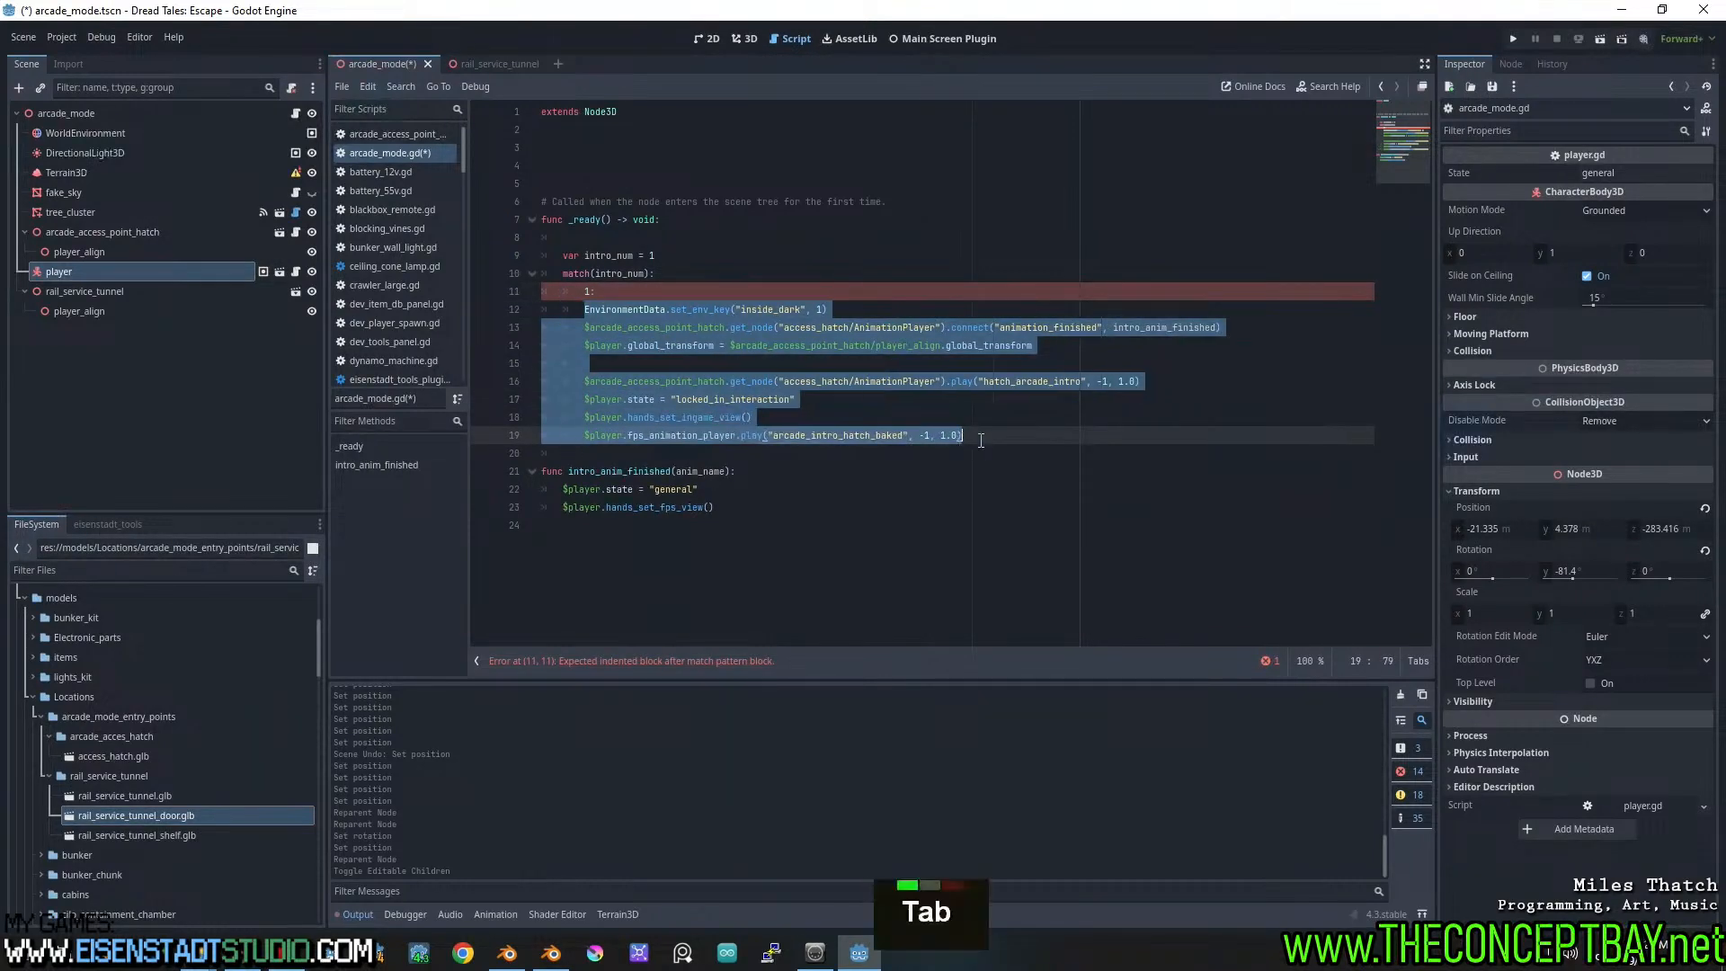
pyautogui.press('Tab')
# Add an empty second case "2:" to the match statement after the hatch intro code
pyautogui.click(1014, 437)
pyautogui.press('Return')
pyautogui.press('BackSpace')
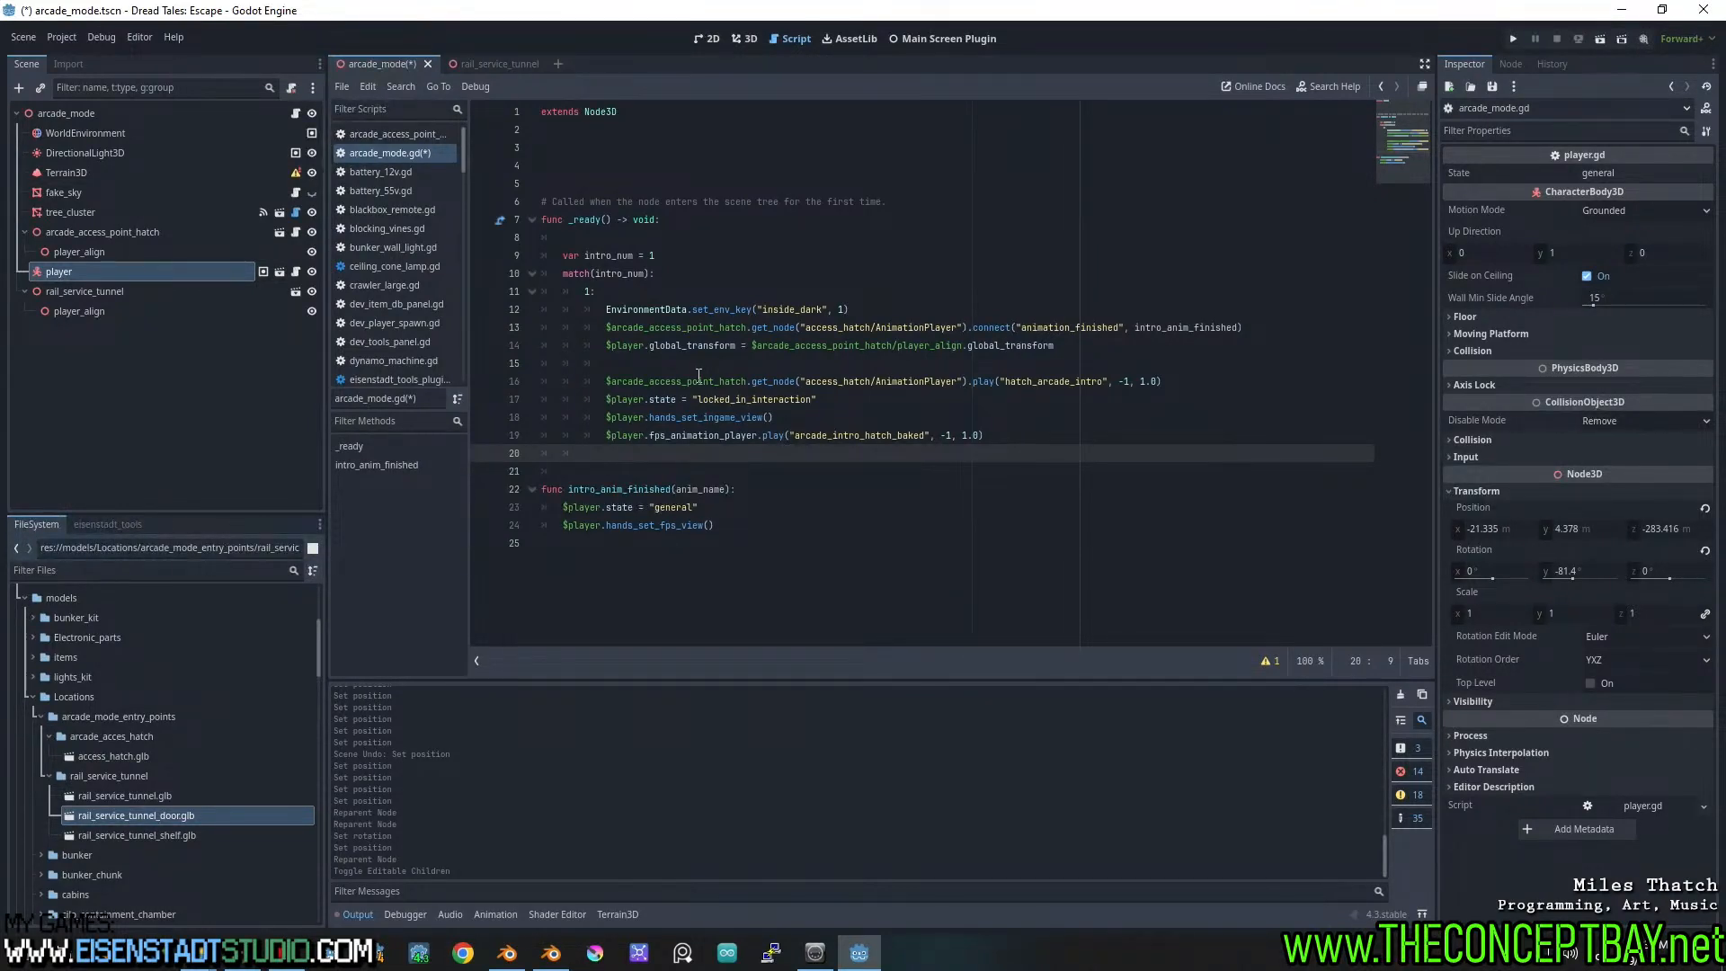
pyautogui.write('2:')
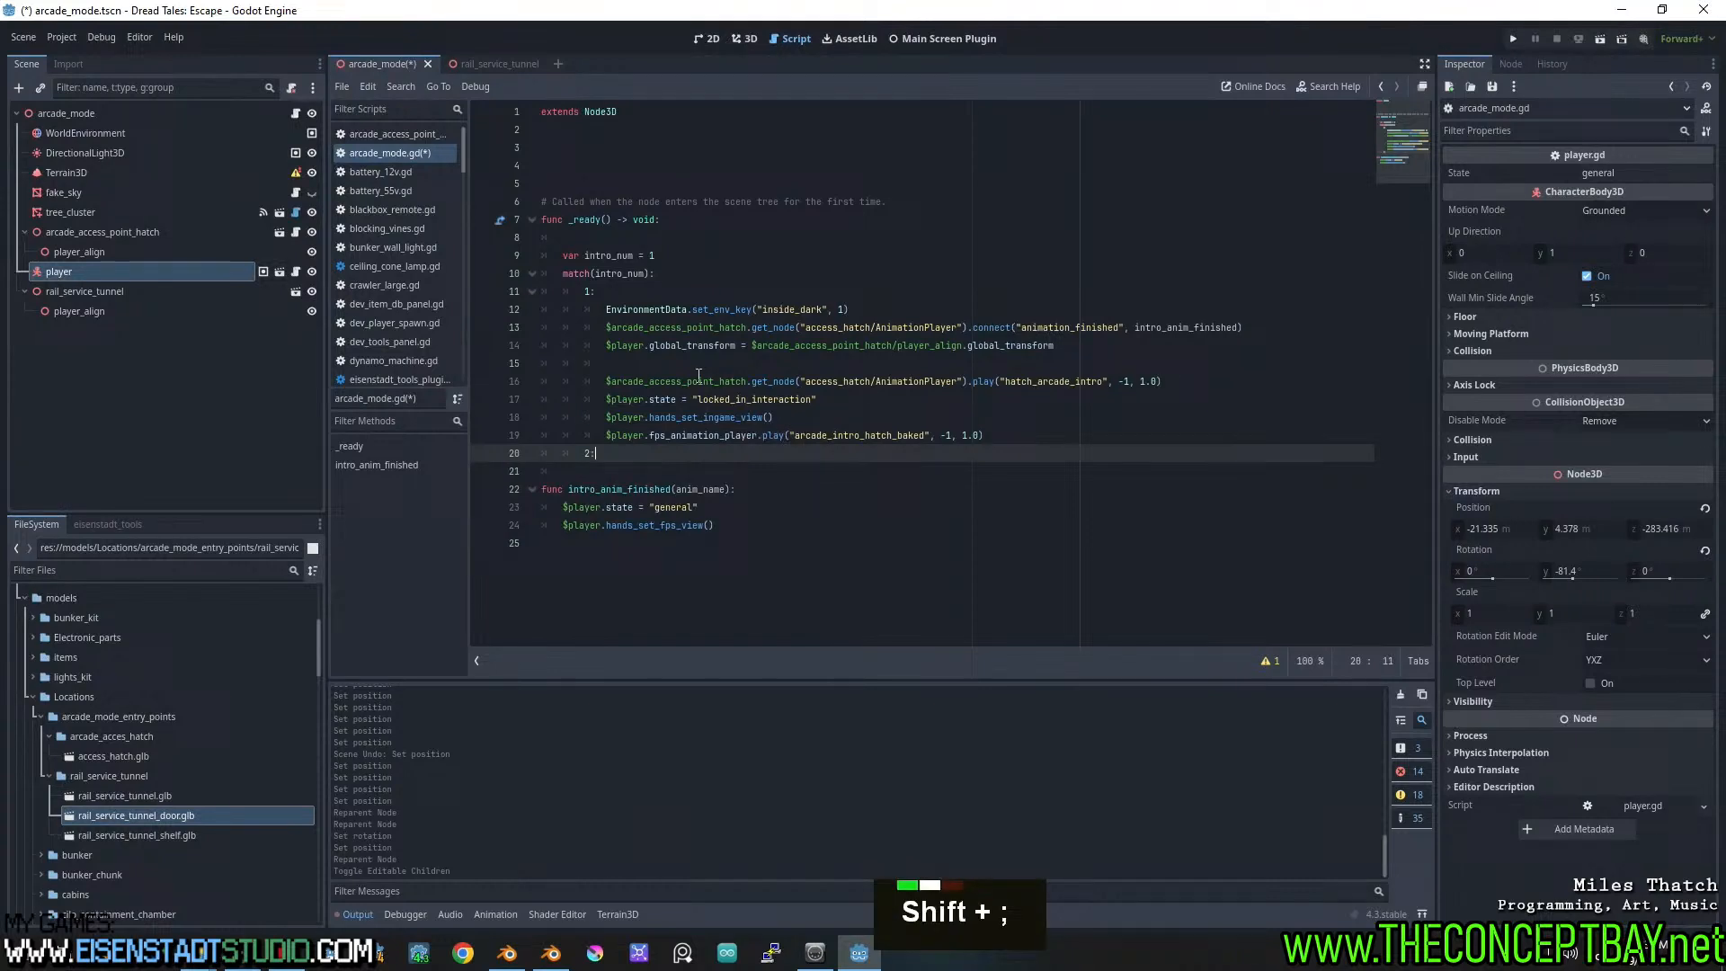
pyautogui.press('Return')
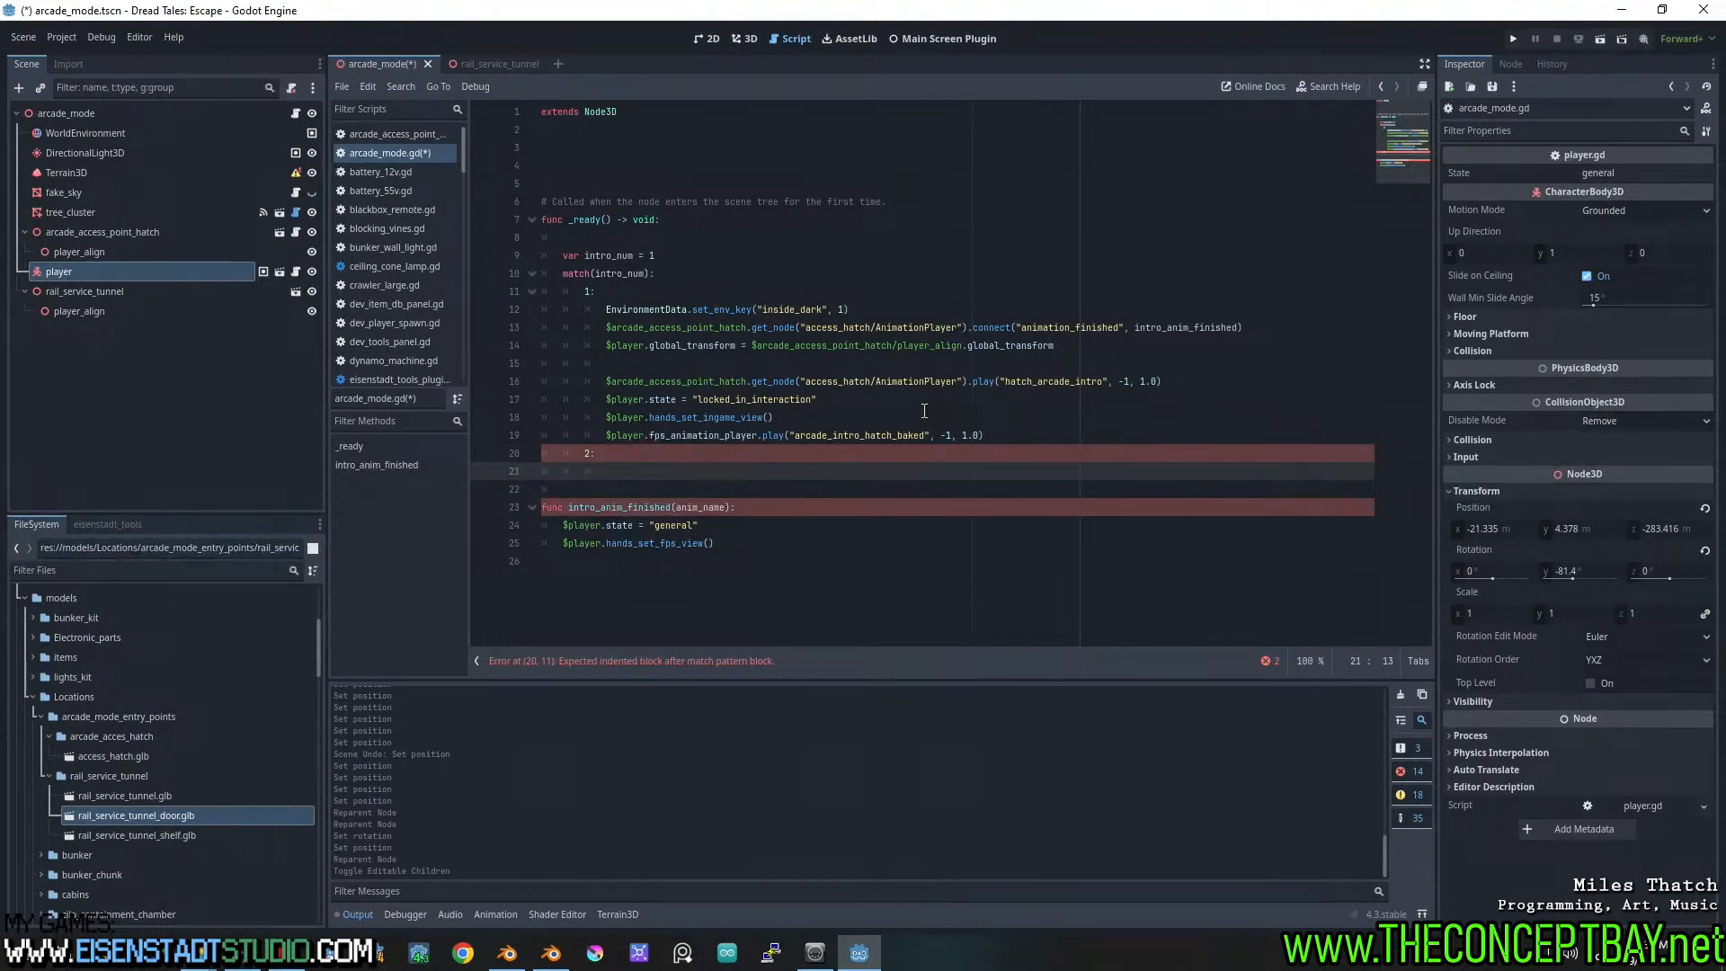
pyautogui.click(716, 435)
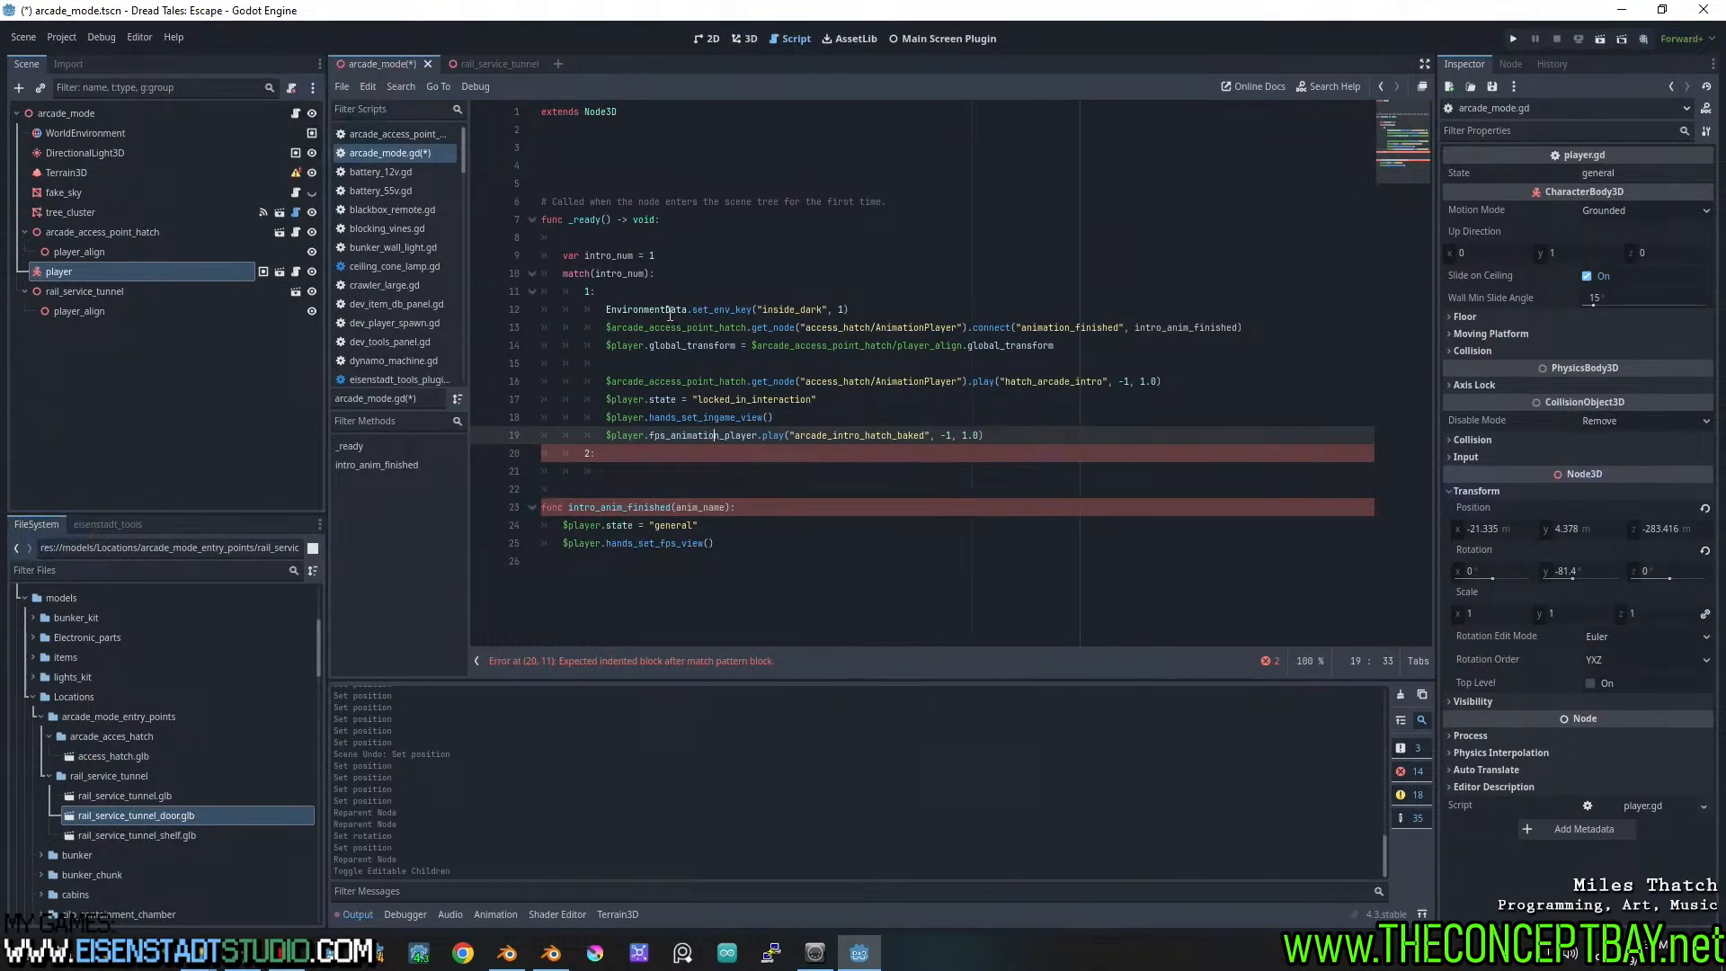
# Copy the EnvironmentData.set_env_key("inside_dark", 1) line from match case 1 into case 2
pyautogui.moveTo(606, 309); pyautogui.dragTo(850, 309)
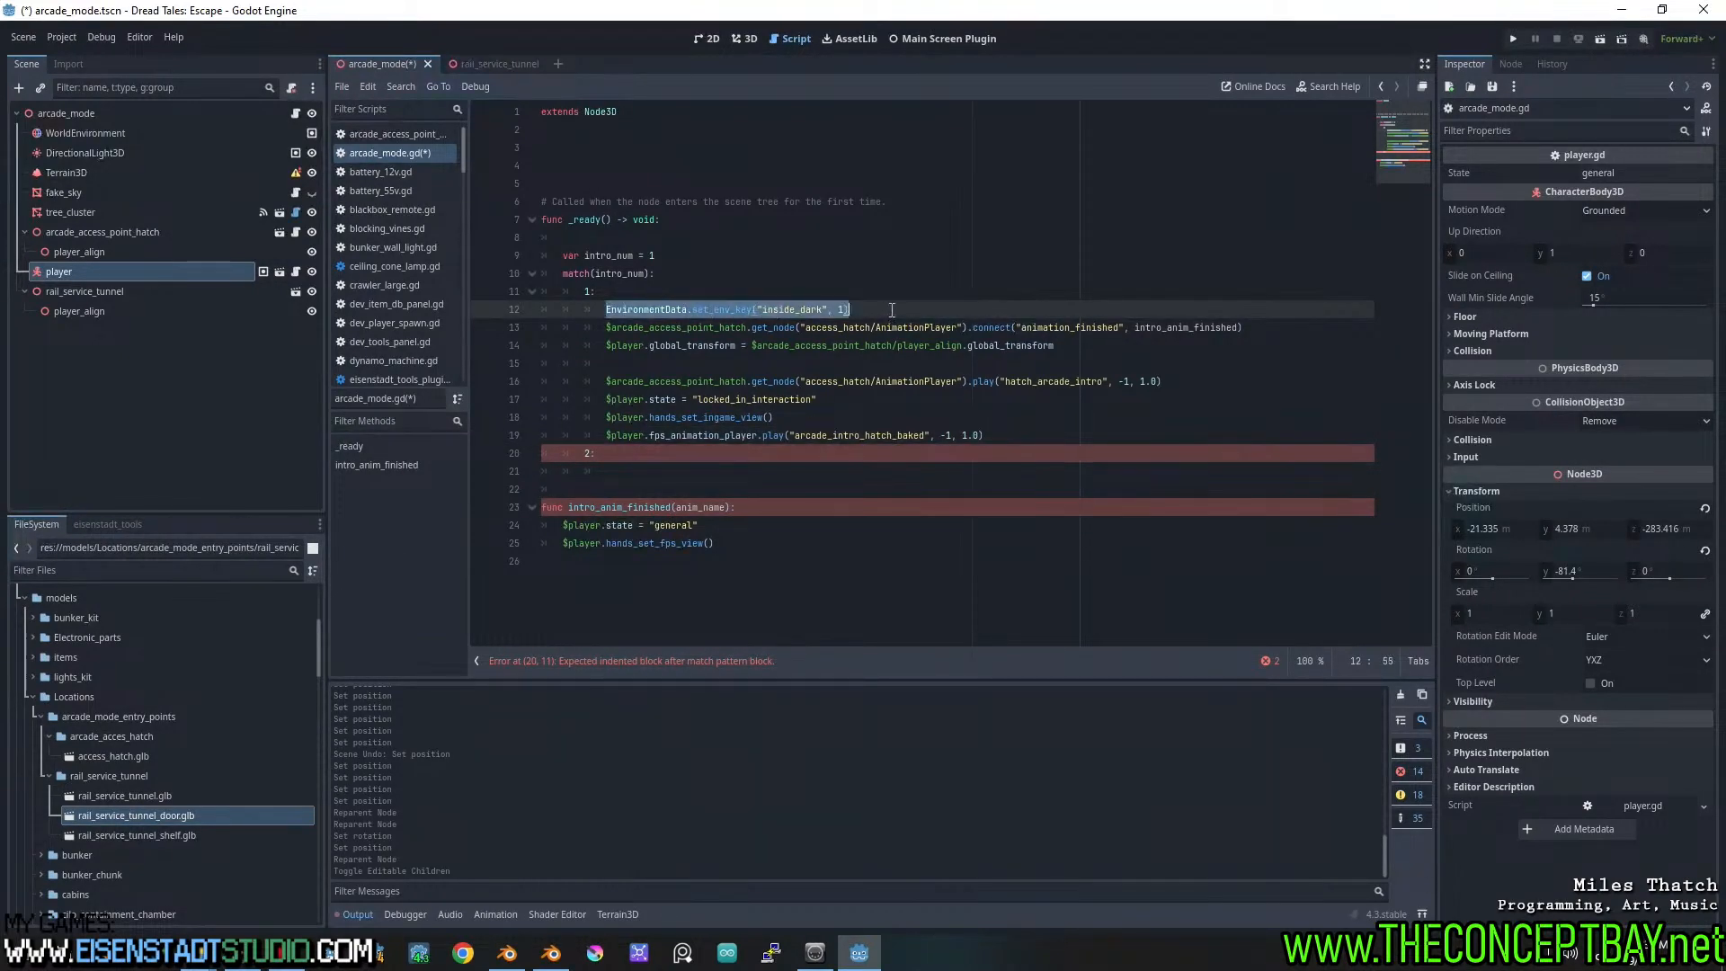
pyautogui.click(696, 465)
pyautogui.hotkey('ctrl', 'v')
pyautogui.press('Return')
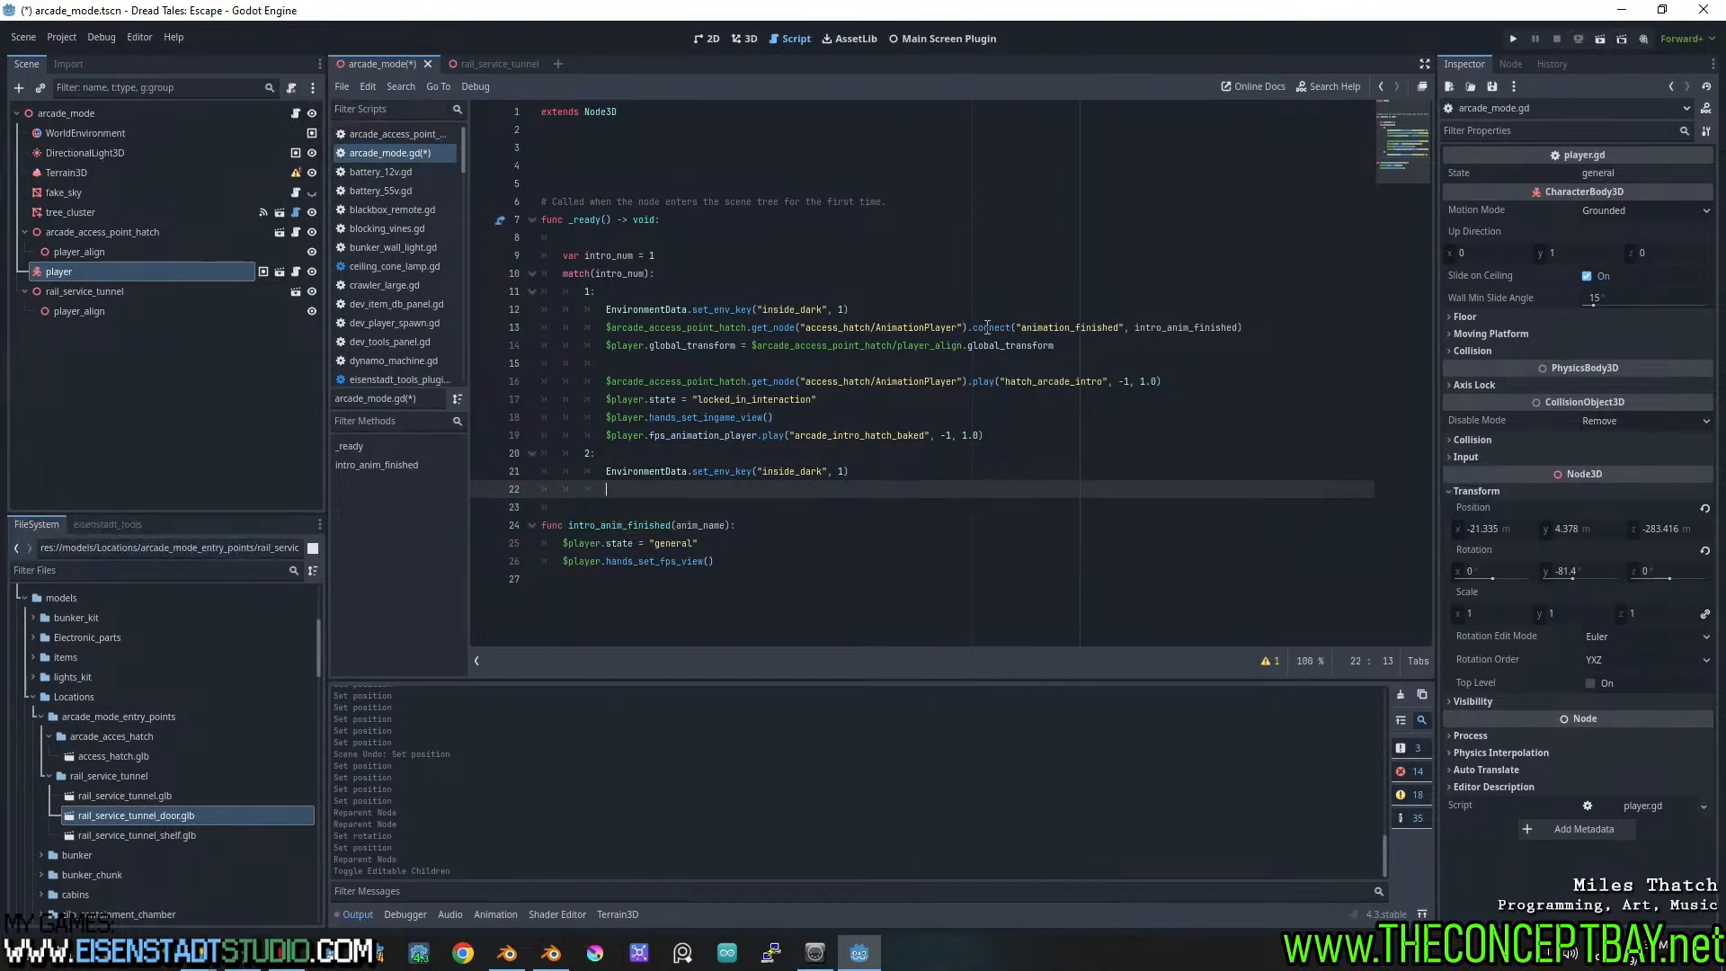
# Append the comment "# attach finish signal" to the animation_finished connect line in case 1
pyautogui.click(1284, 327)
pyautogui.write('# atta')
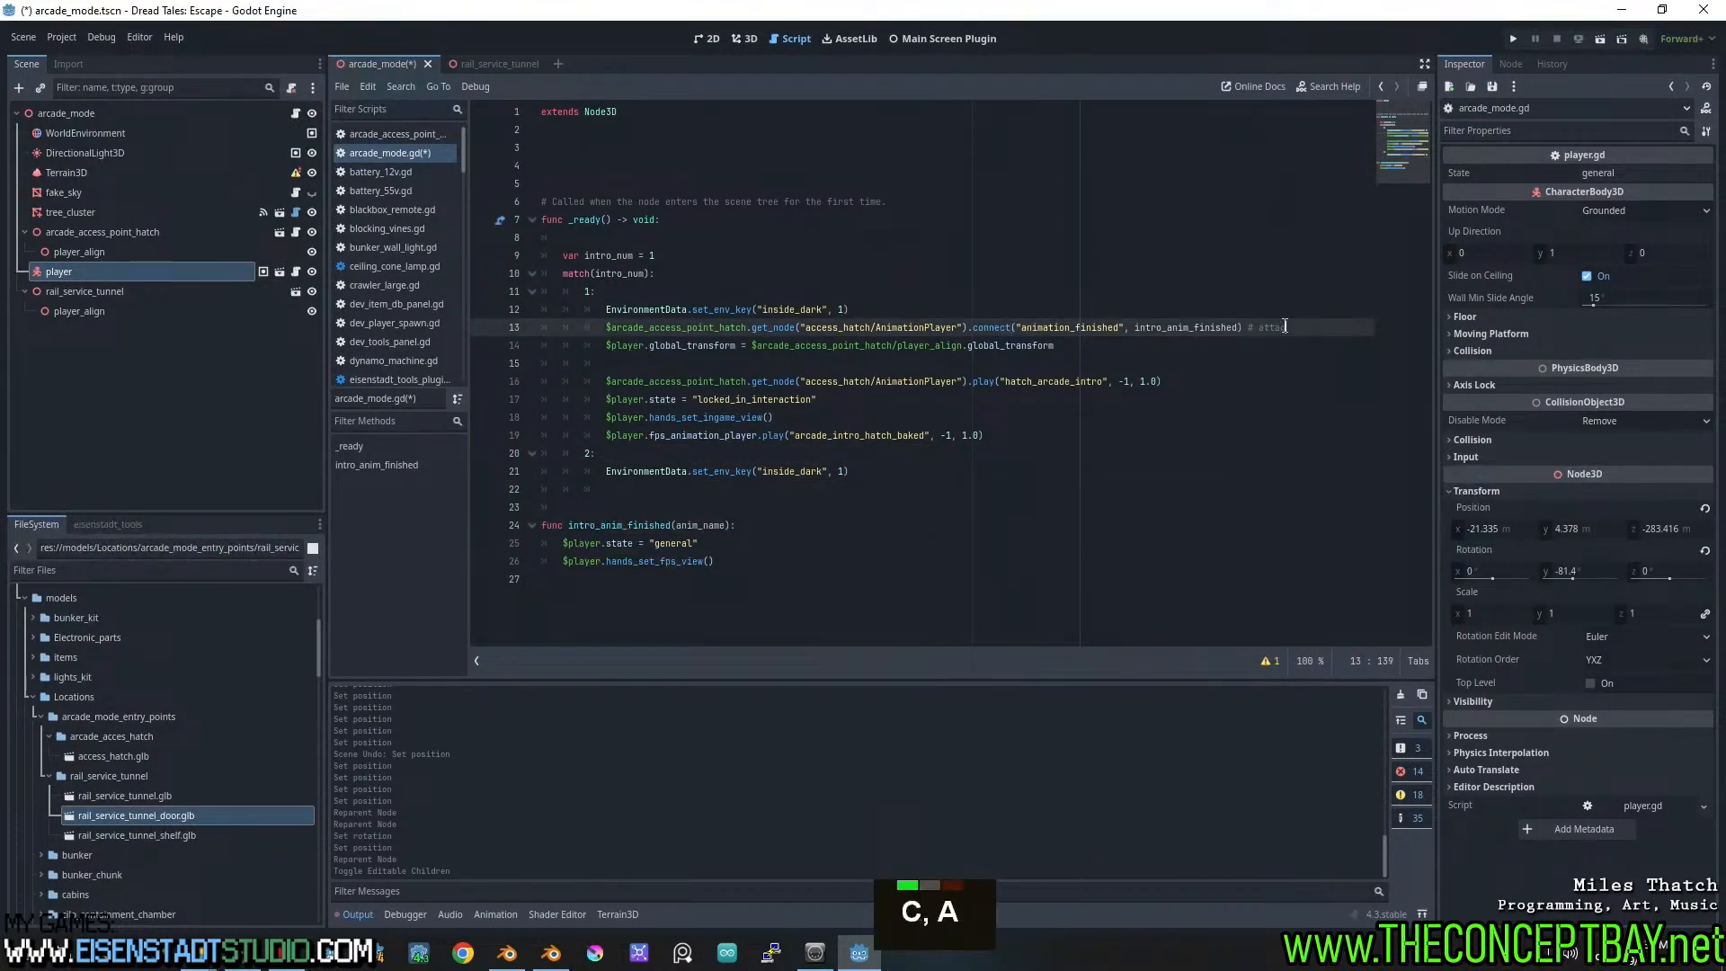
pyautogui.write('ch finish')
pyautogui.press('BackSpace')
pyautogui.press('BackSpace')
pyautogui.press('BackSpace')
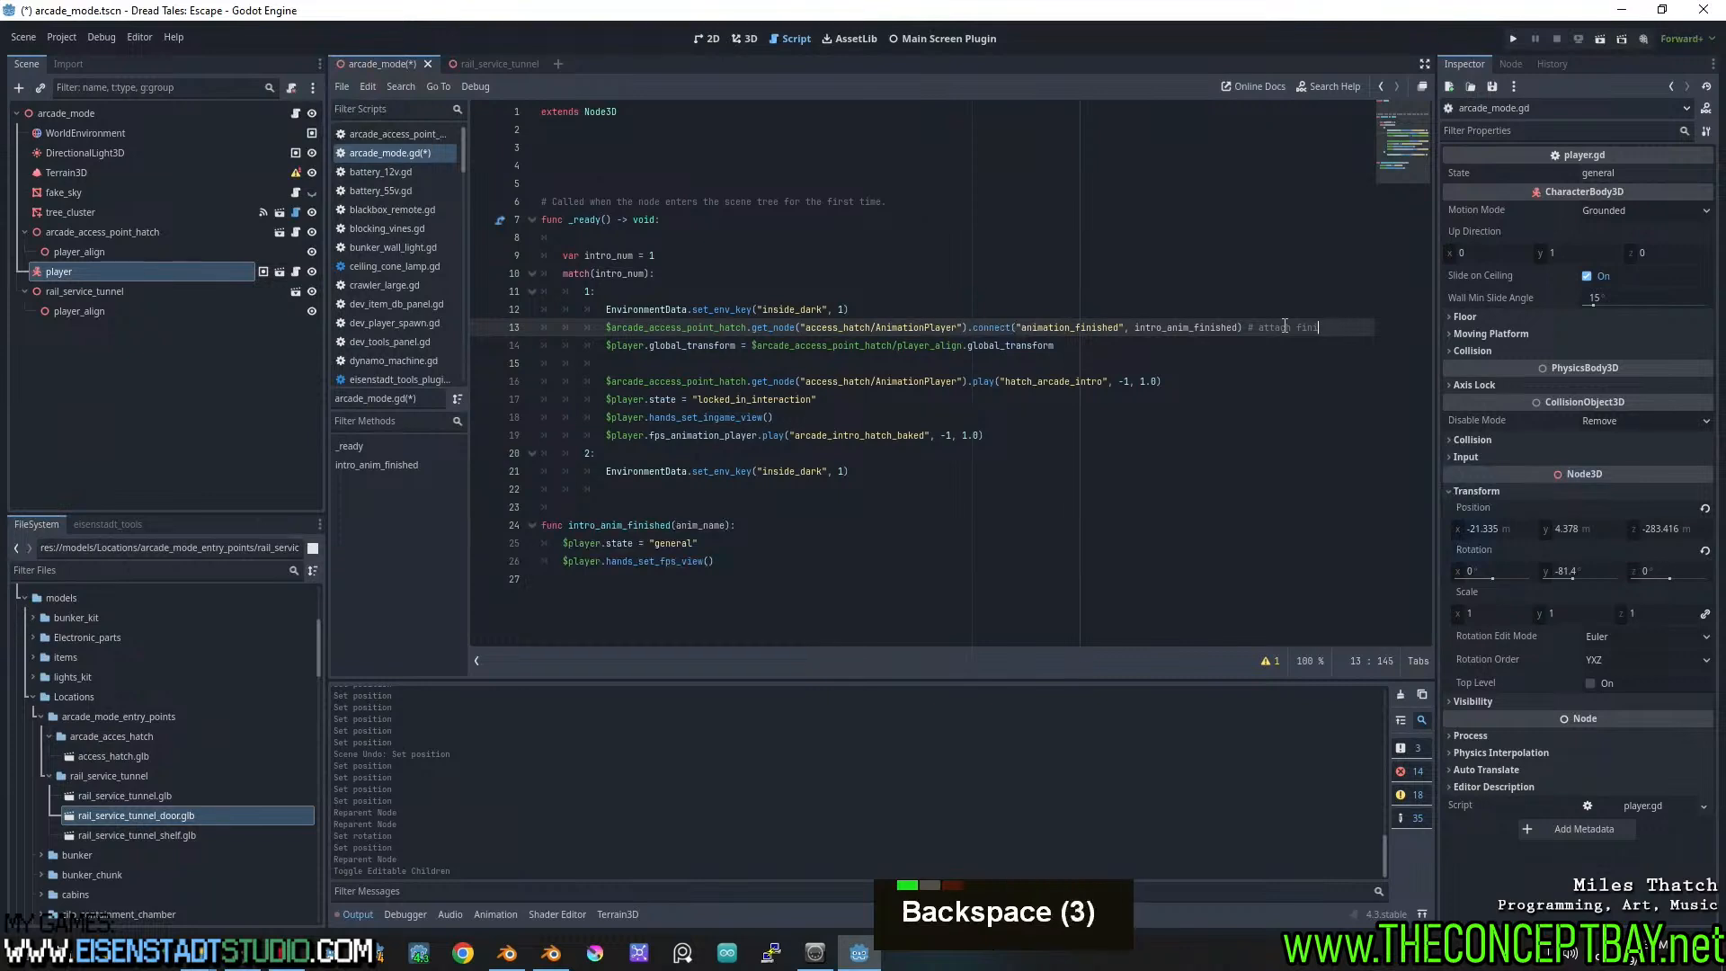
pyautogui.write('ish')
pyautogui.press('BackSpace')
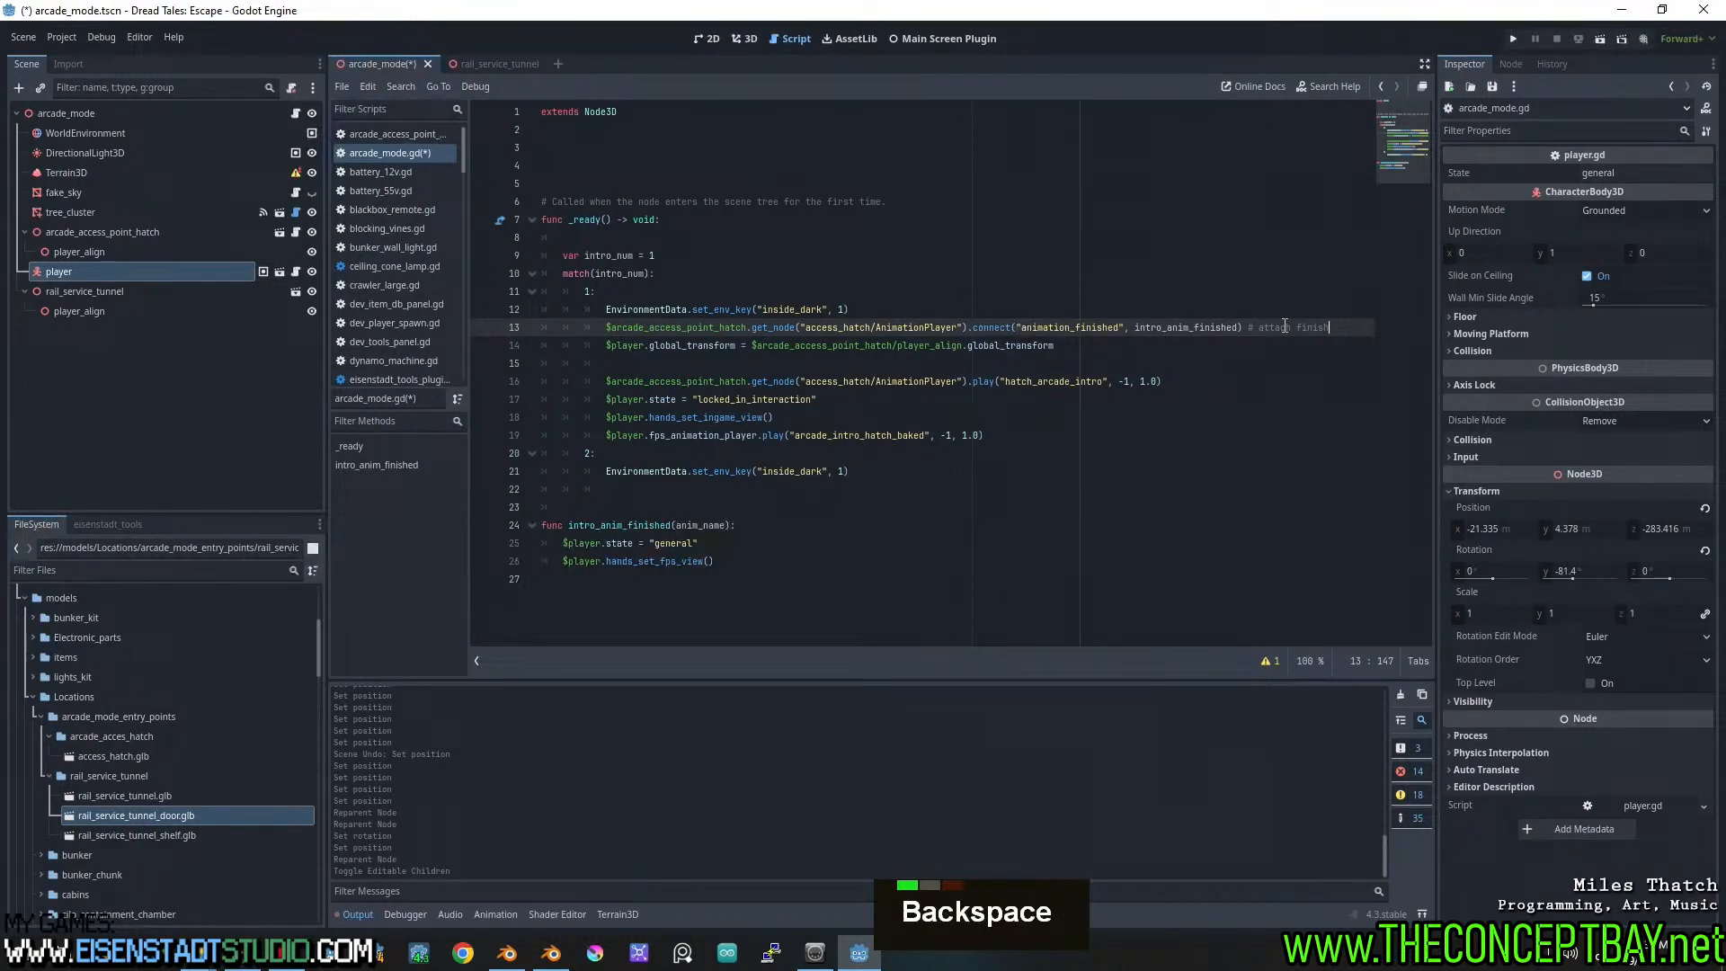
pyautogui.write('signal')
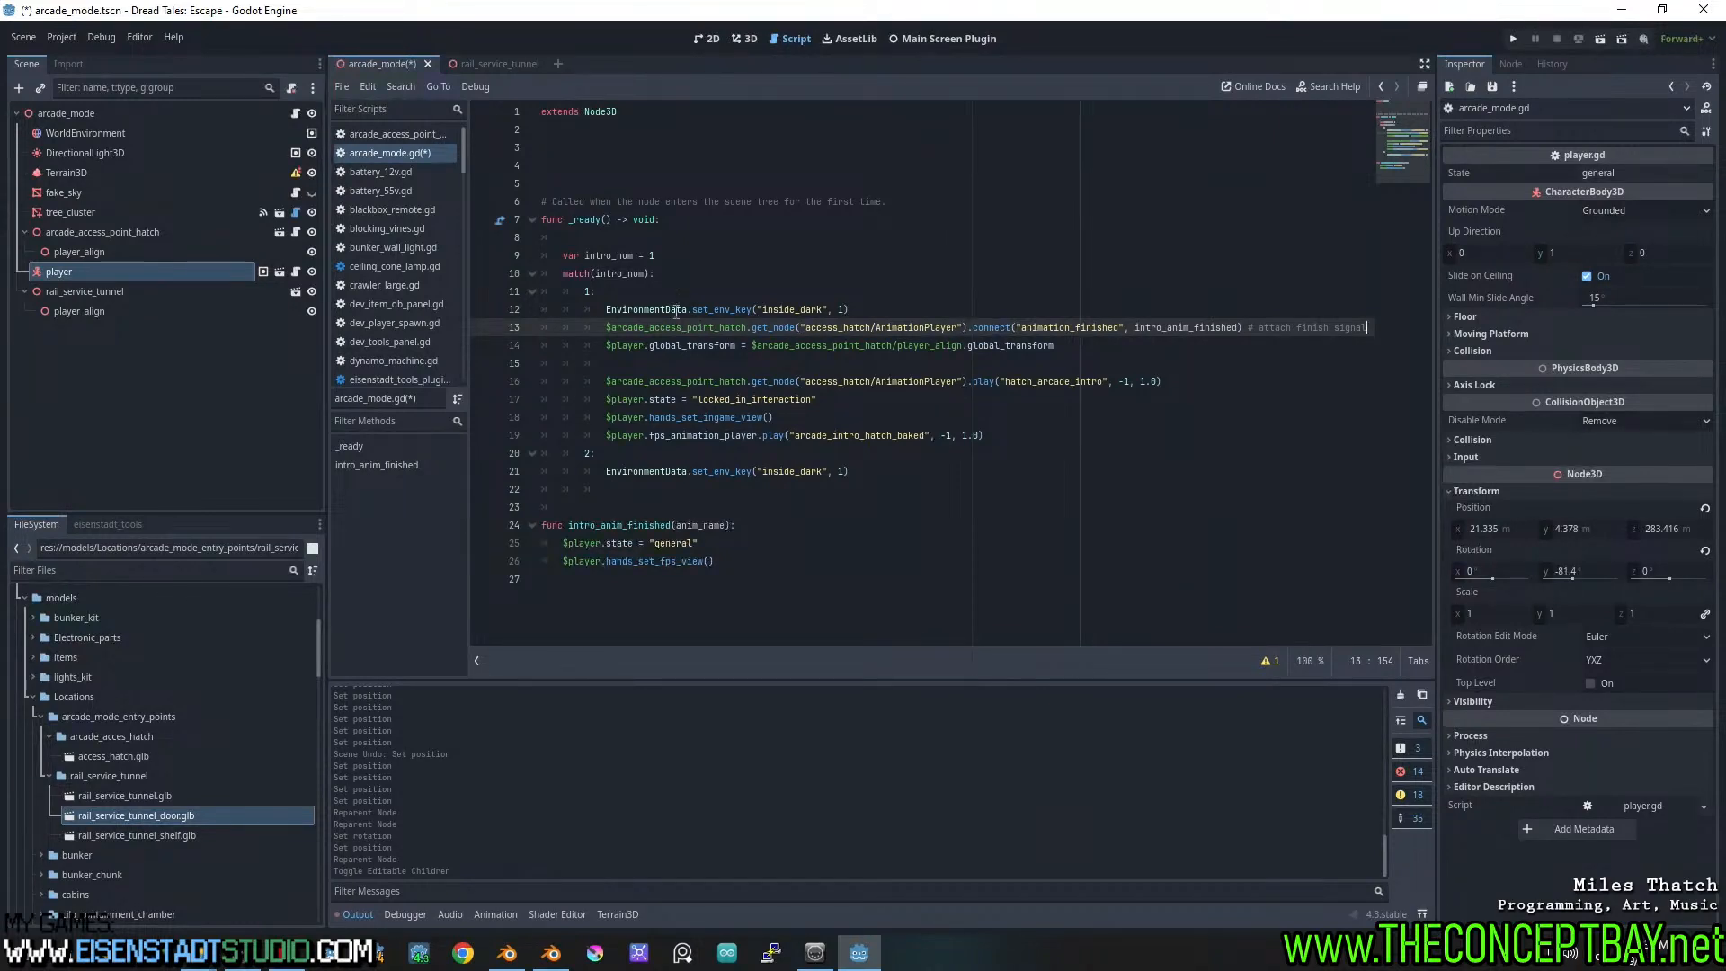
# Move the commented connect line out of case 1 to the start of _ready, above the intro_num variable
pyautogui.keyDown('shift'); pyautogui.click(606, 327); pyautogui.keyUp('shift')
pyautogui.hotkey('ctrl', 'x')
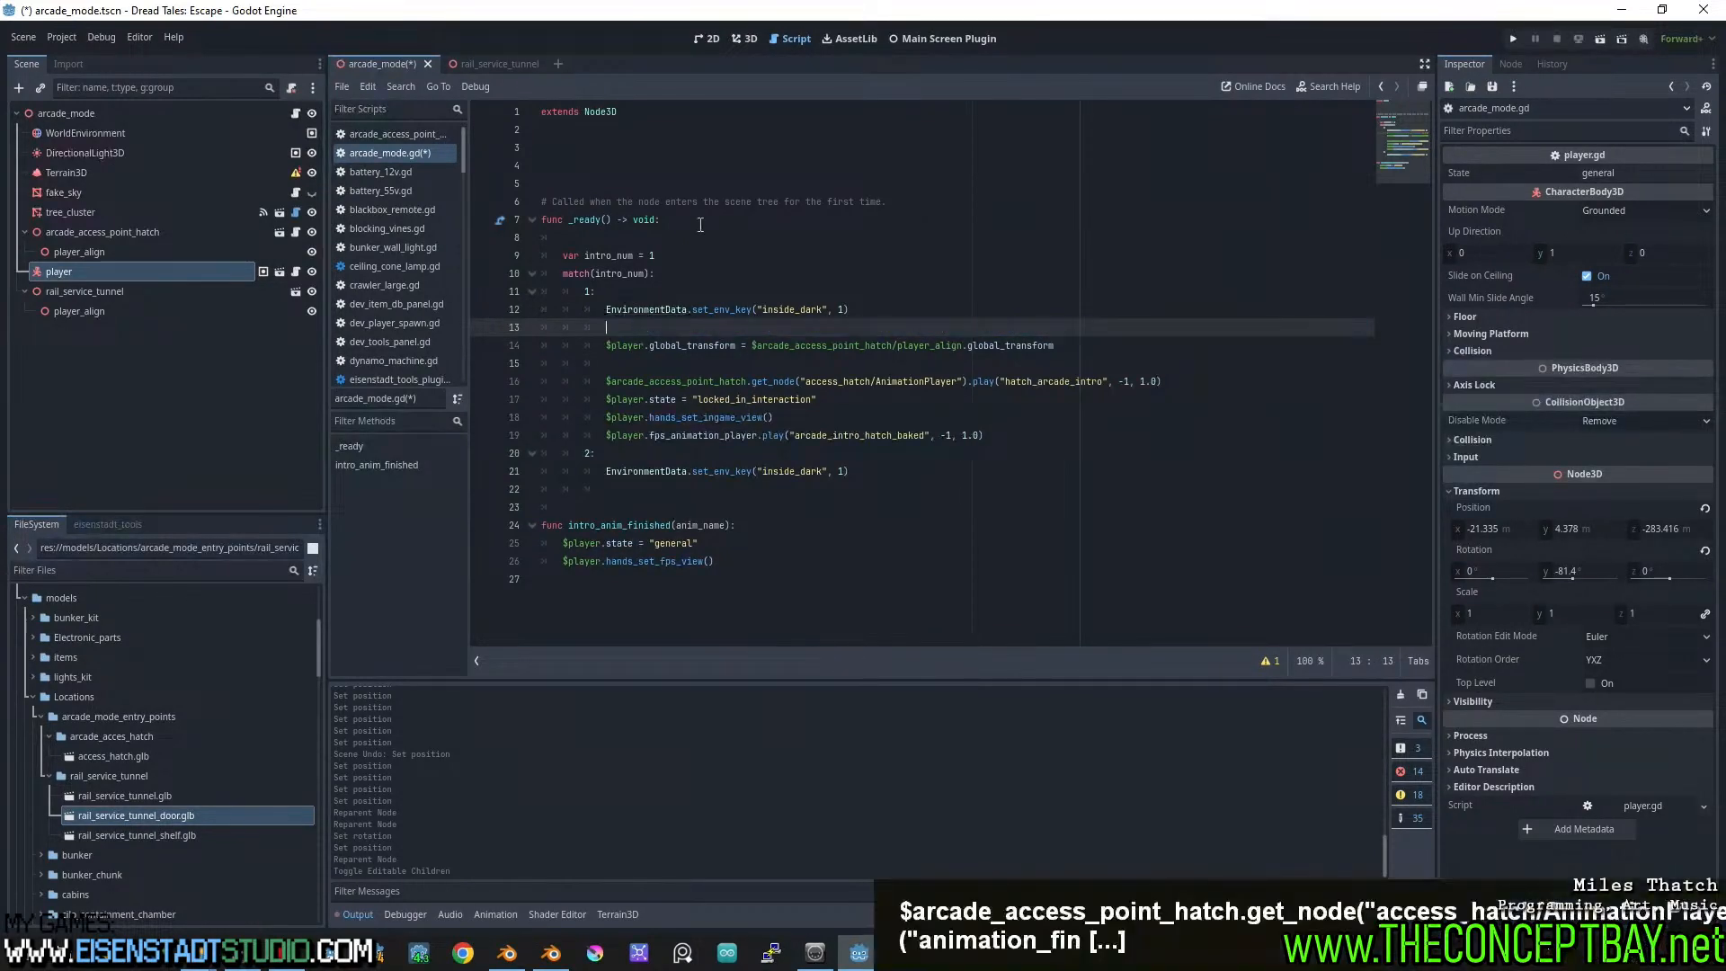
pyautogui.click(701, 224)
pyautogui.press('Return')
pyautogui.hotkey('ctrl', 'v')
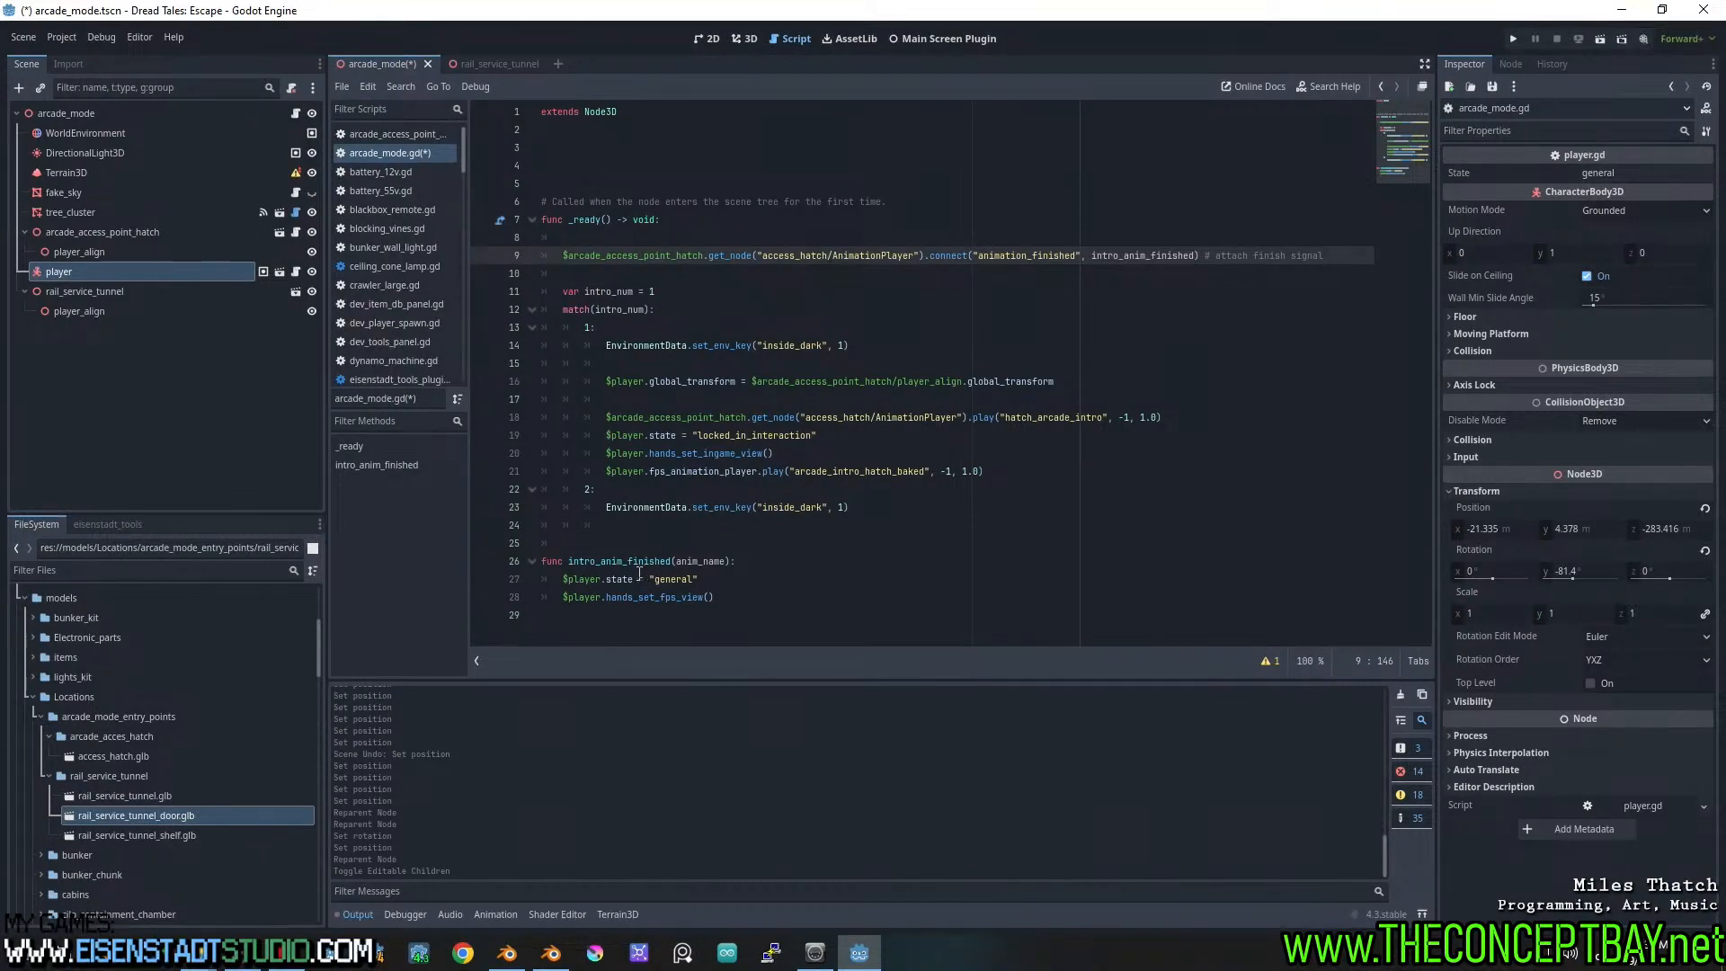
# Replace $arcade_access_point_hatch with $player in the animation_finished connect line
pyautogui.moveTo(714, 598); pyautogui.dragTo(564, 598)
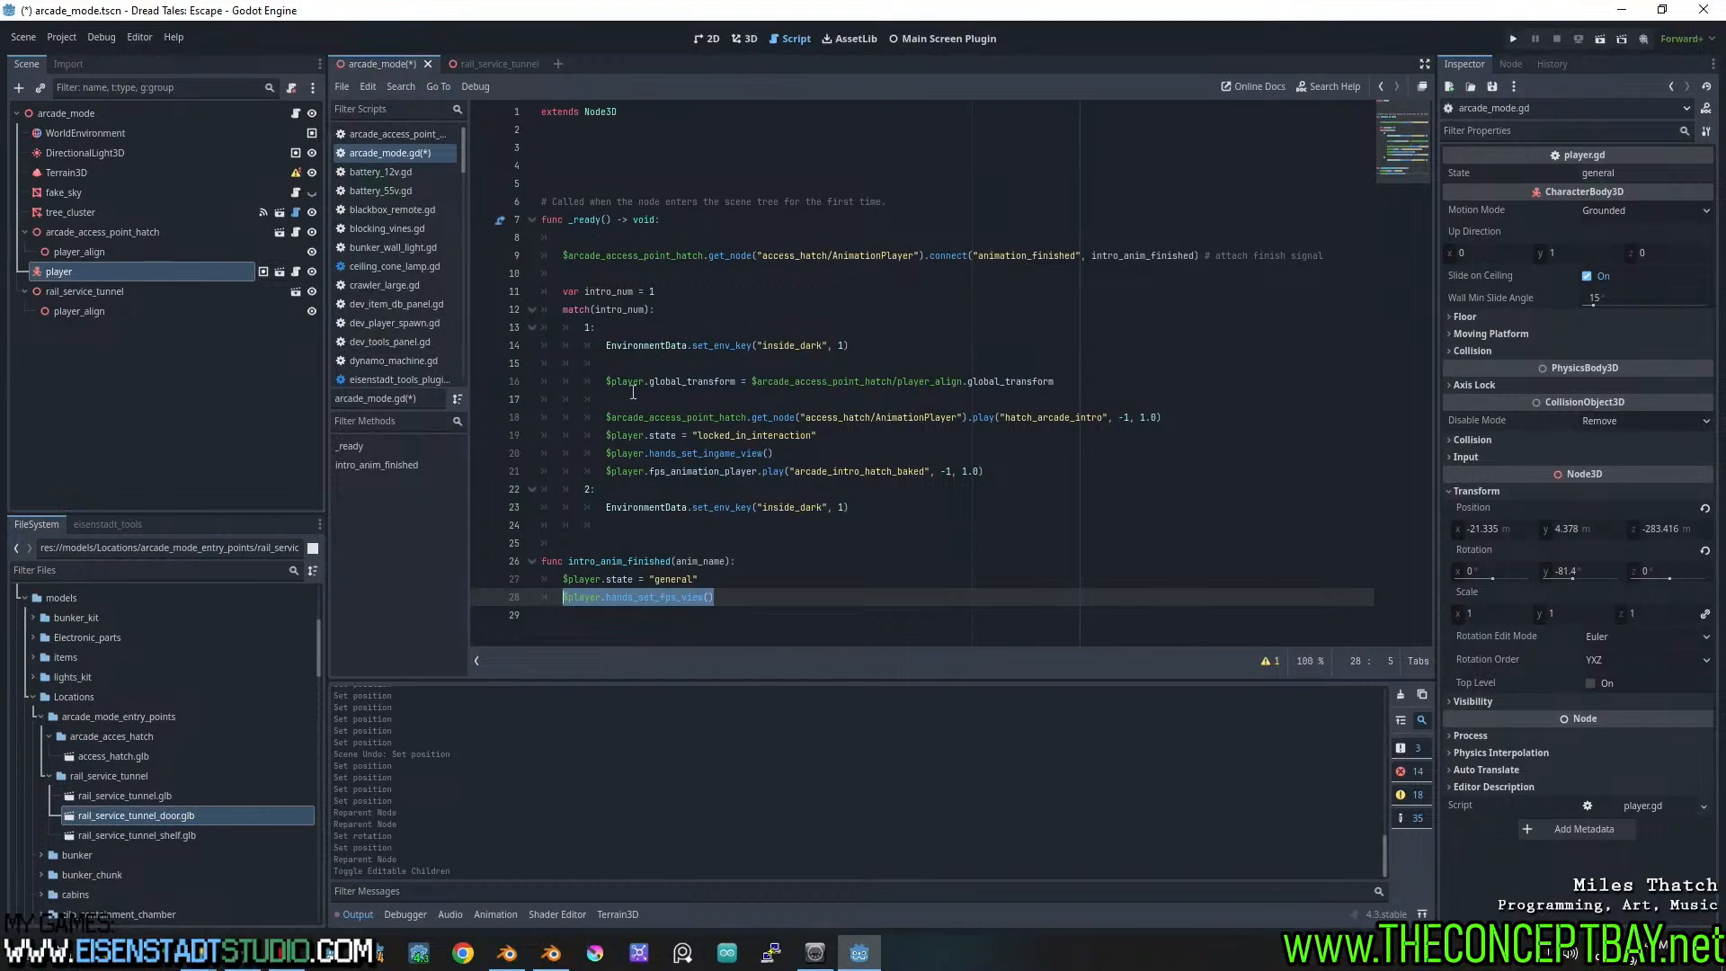
pyautogui.moveTo(606, 382); pyautogui.dragTo(649, 382)
pyautogui.hotkey('ctrl', 'c')
pyautogui.moveTo(564, 256); pyautogui.dragTo(708, 255)
pyautogui.hotkey('ctrl', 'v')
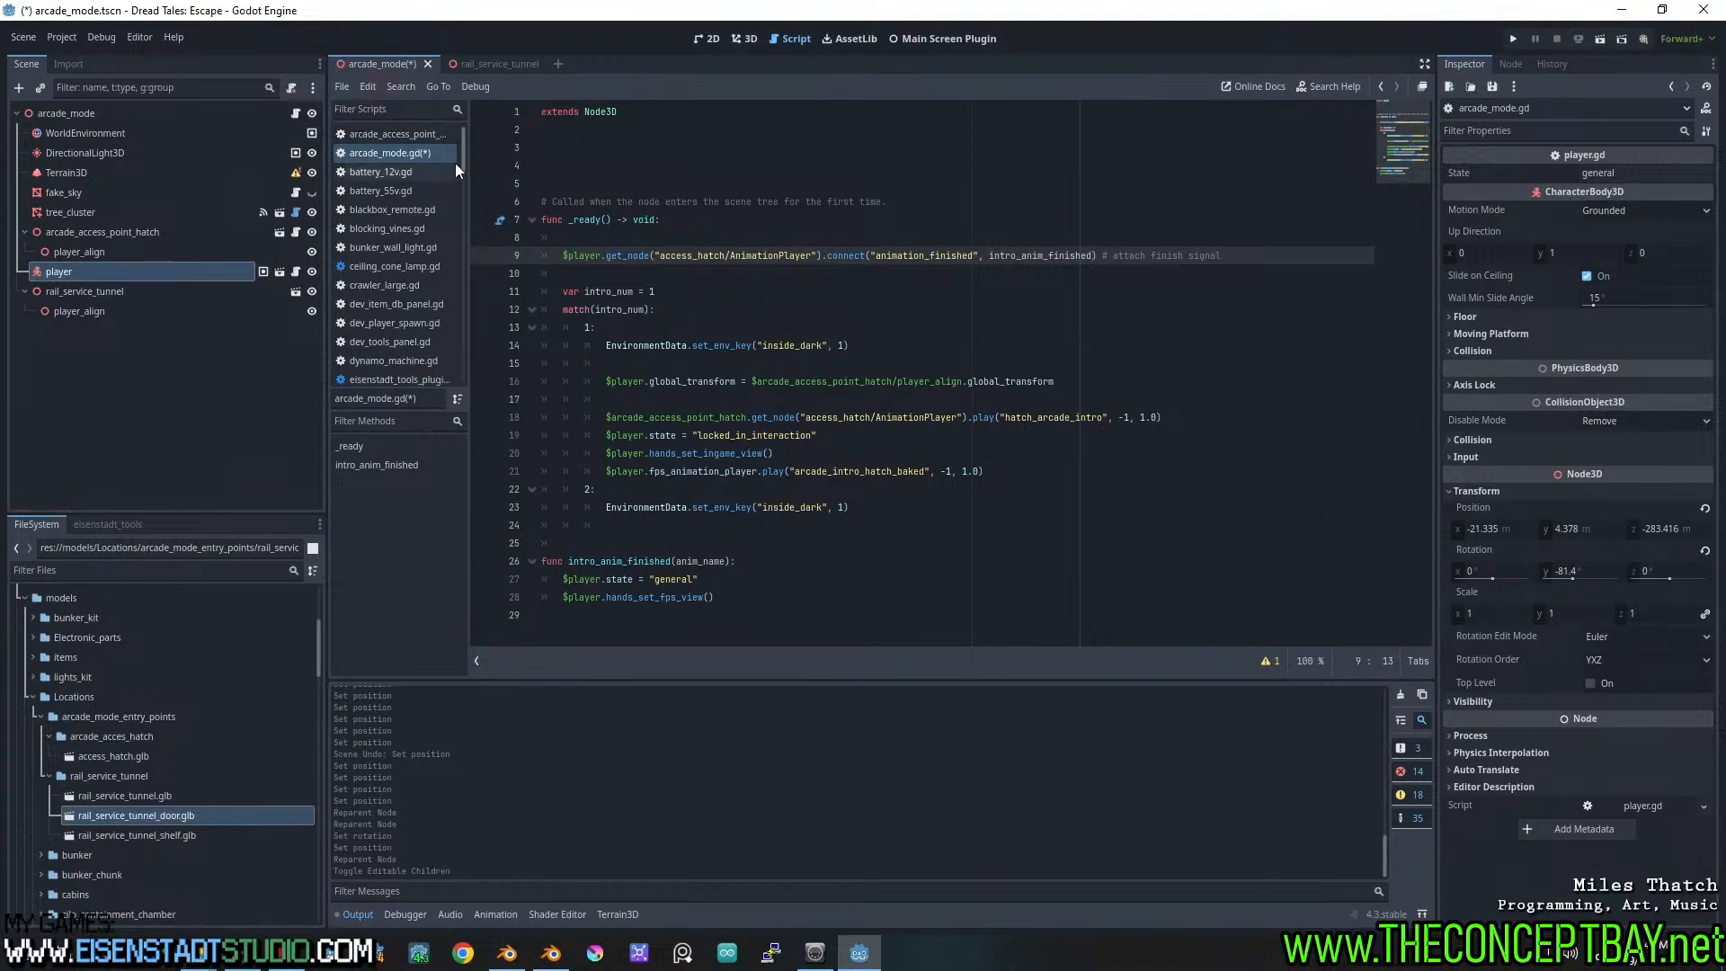
# Find and open the objects/player.tscn scene
pyautogui.hotkey('ctrl', 'shift', 'o')
pyautogui.write('player')
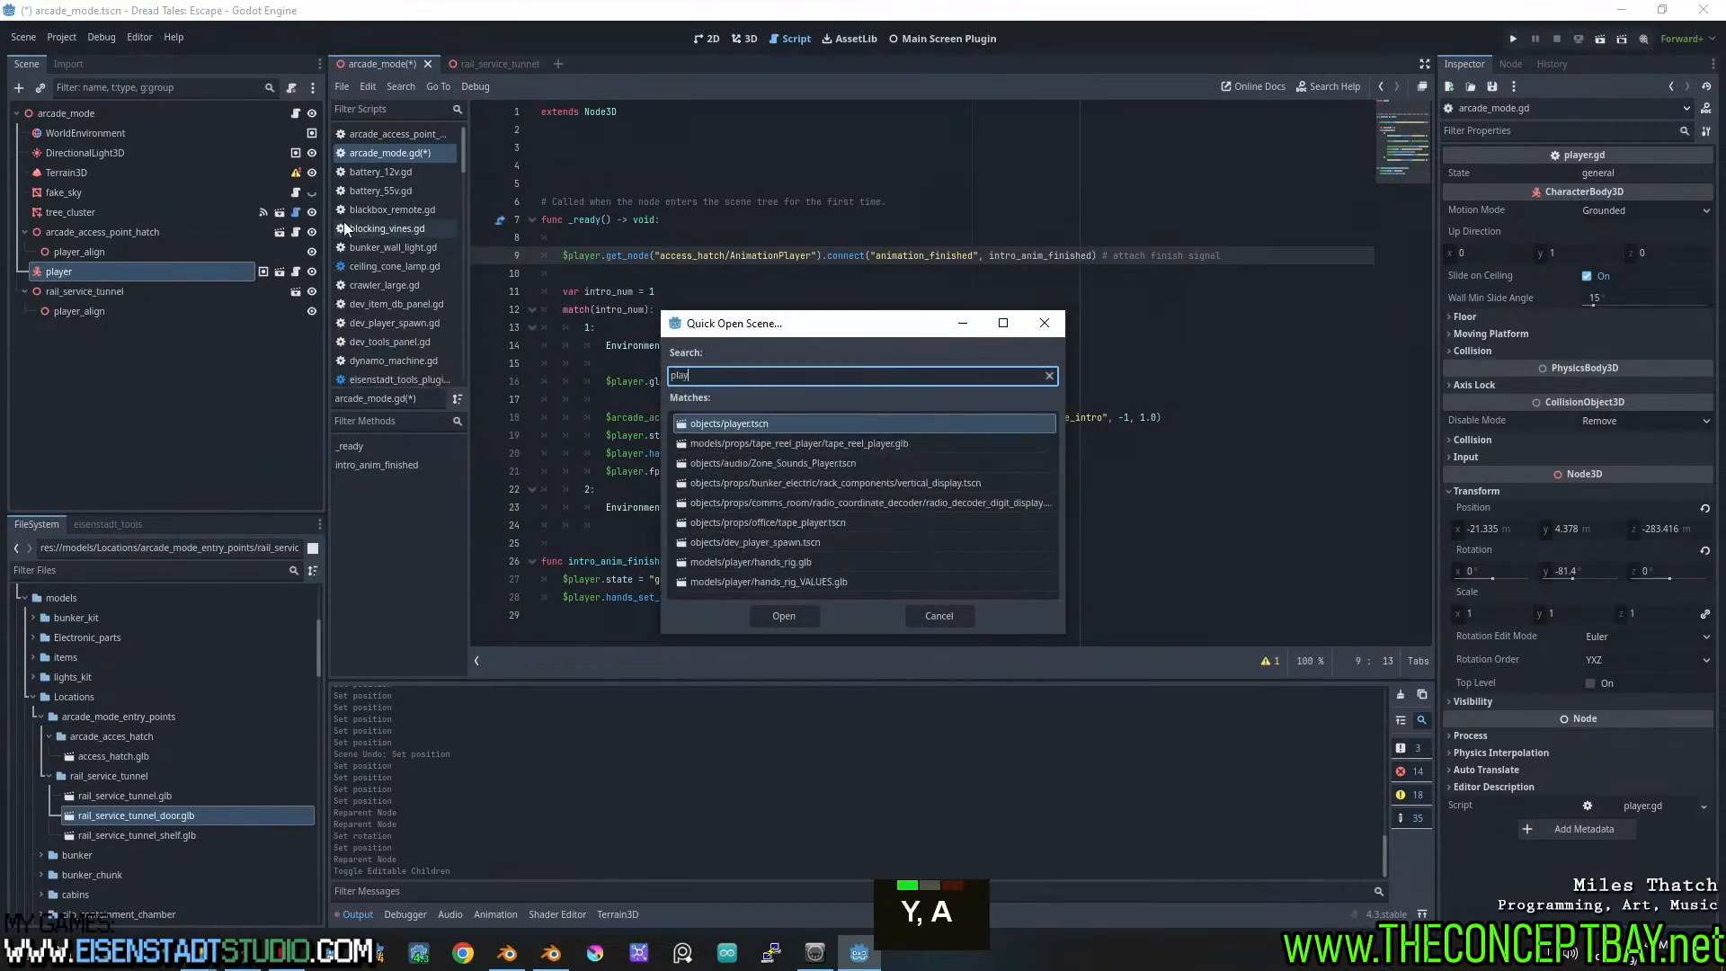
pyautogui.press('Return')
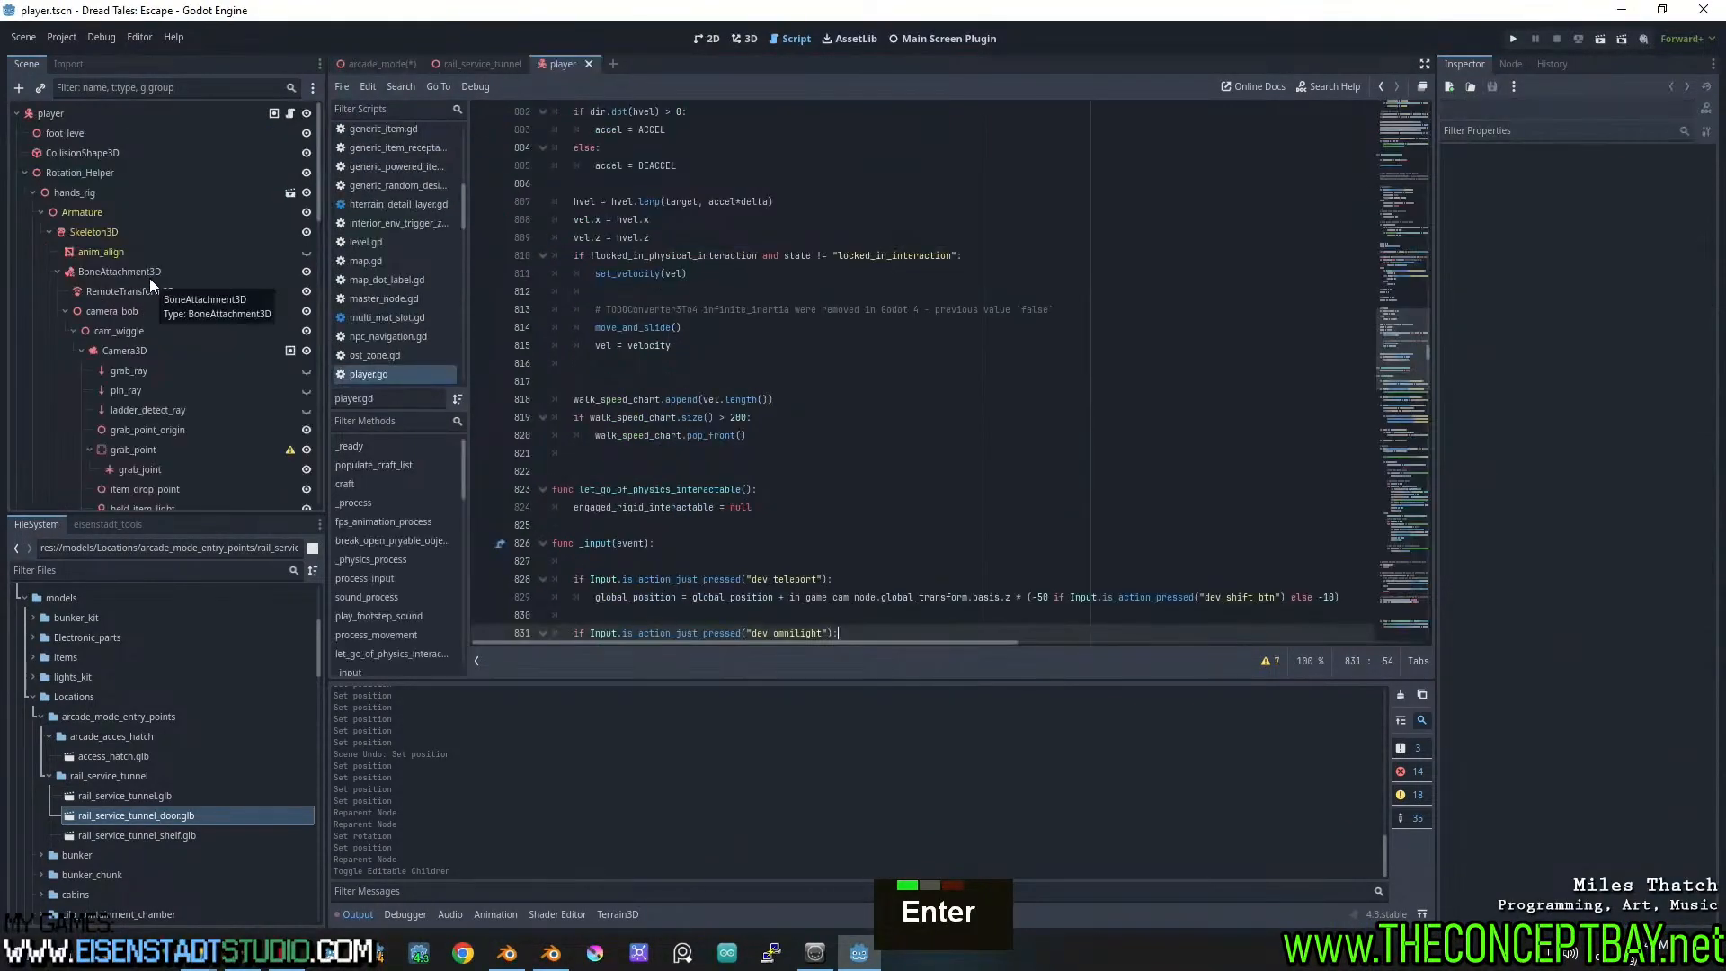
# Copy the node path of the AnimationPlayer under hands_rig in the player scene
pyautogui.click(115, 349)
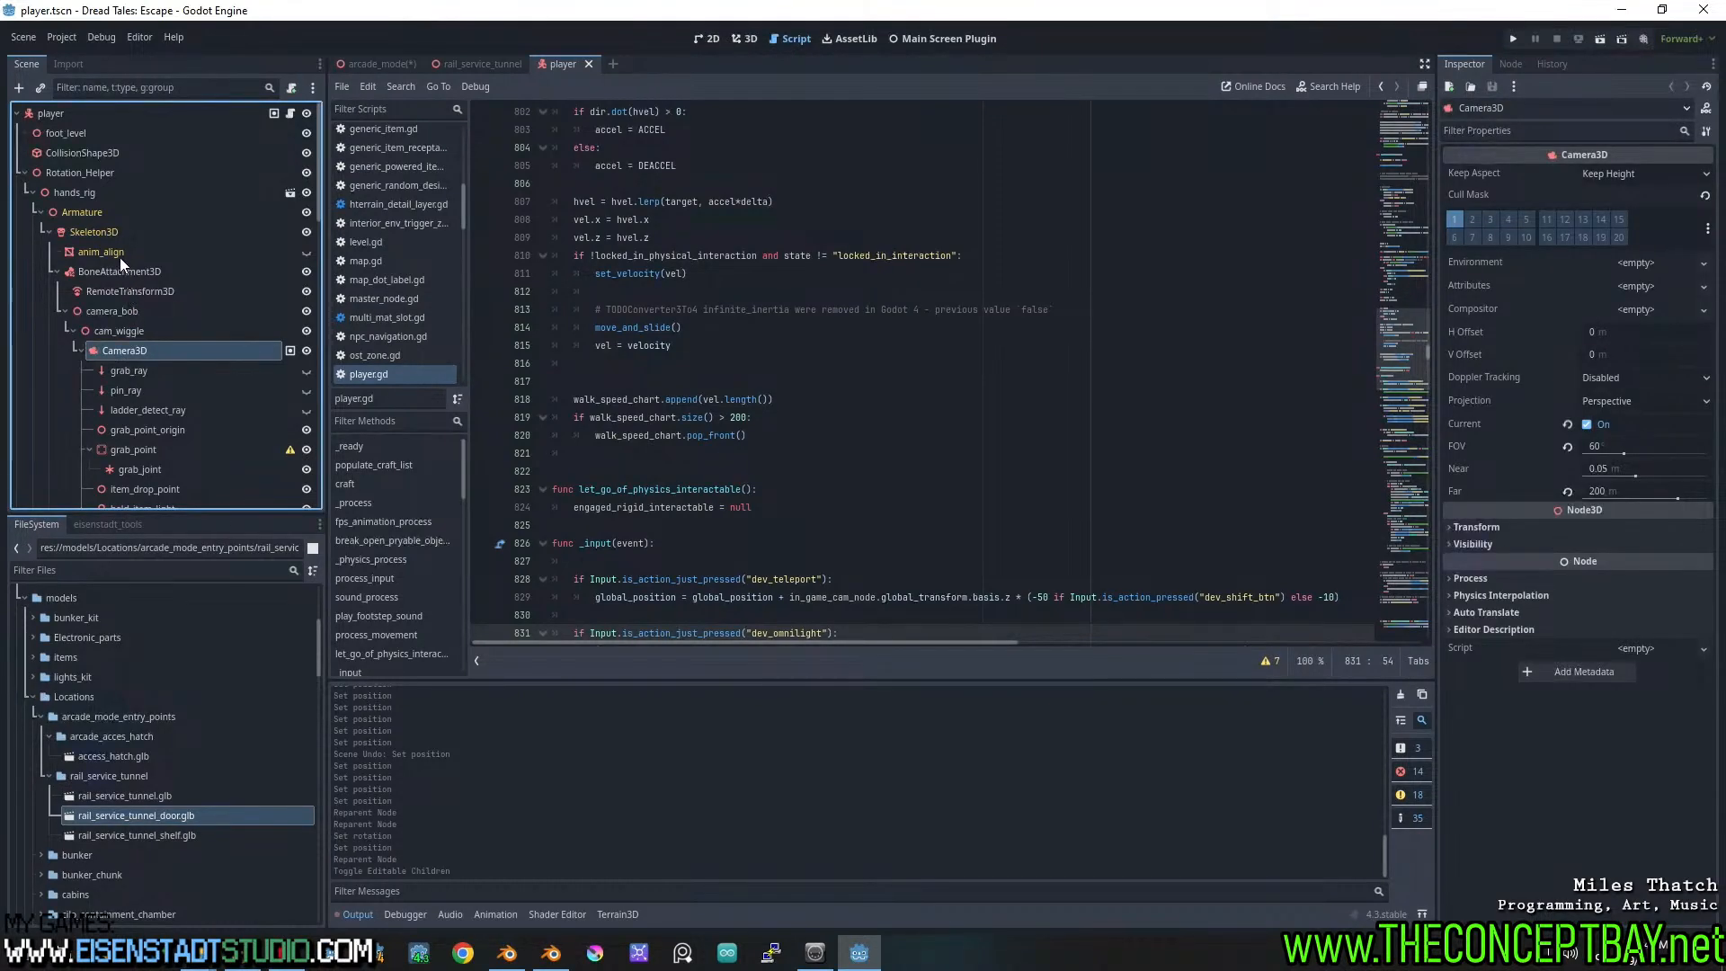
pyautogui.scroll(-6, 147, 373)
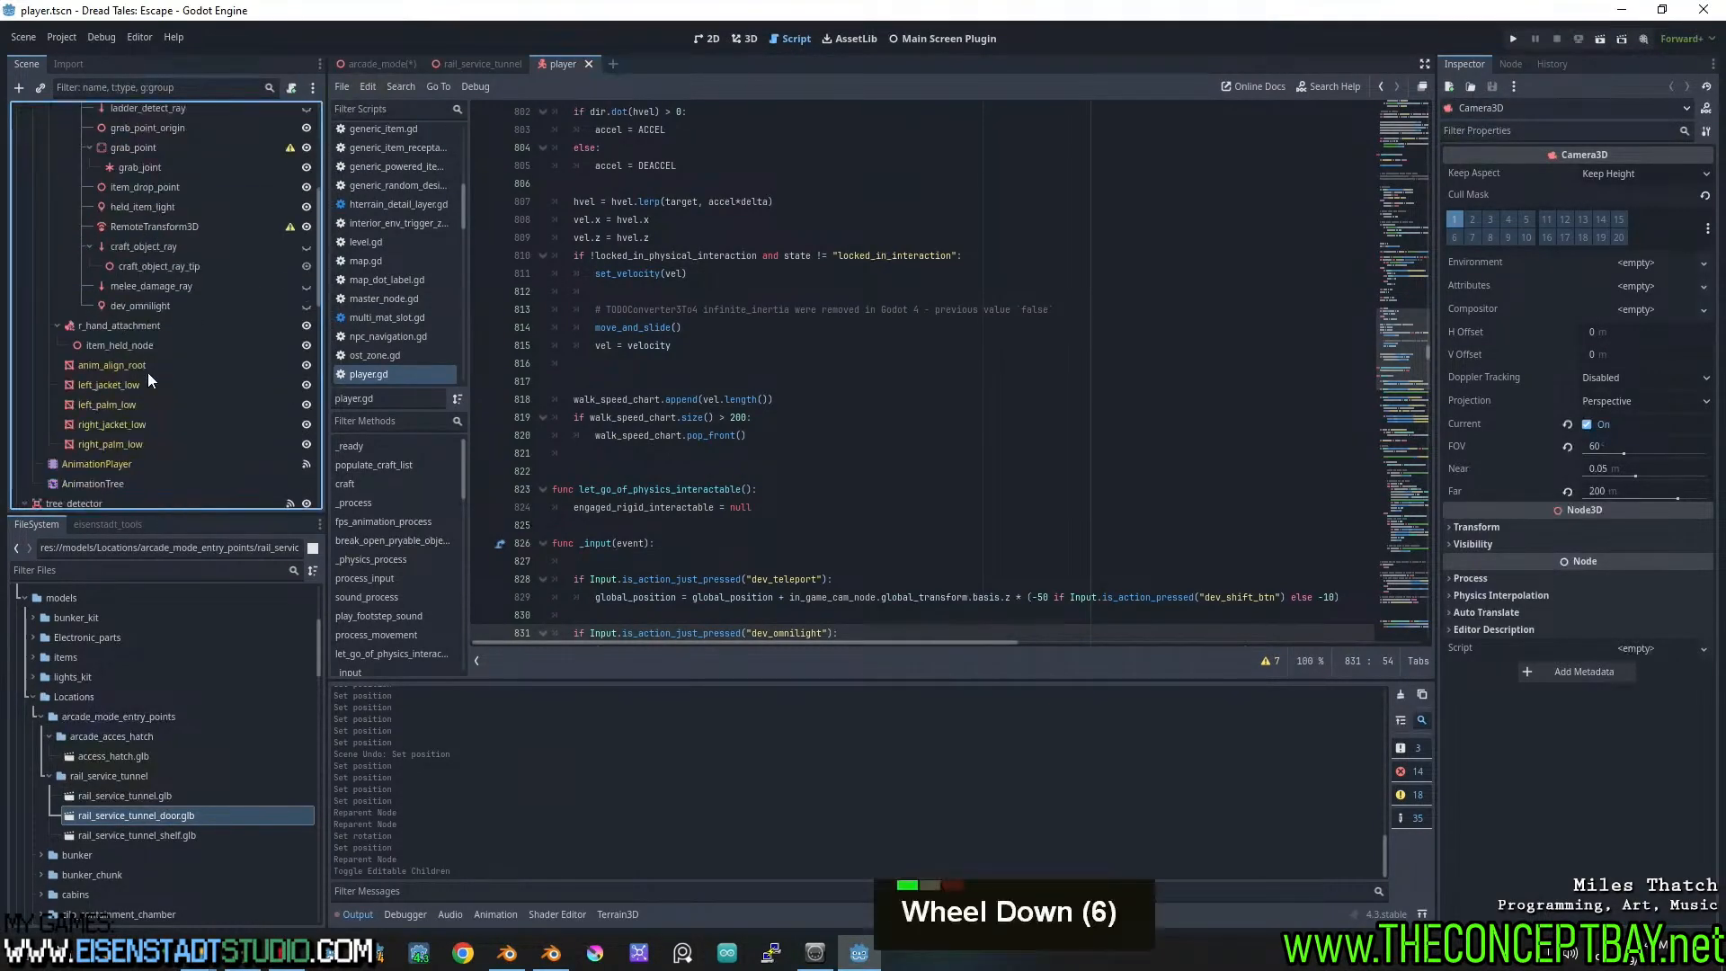
pyautogui.click(98, 466)
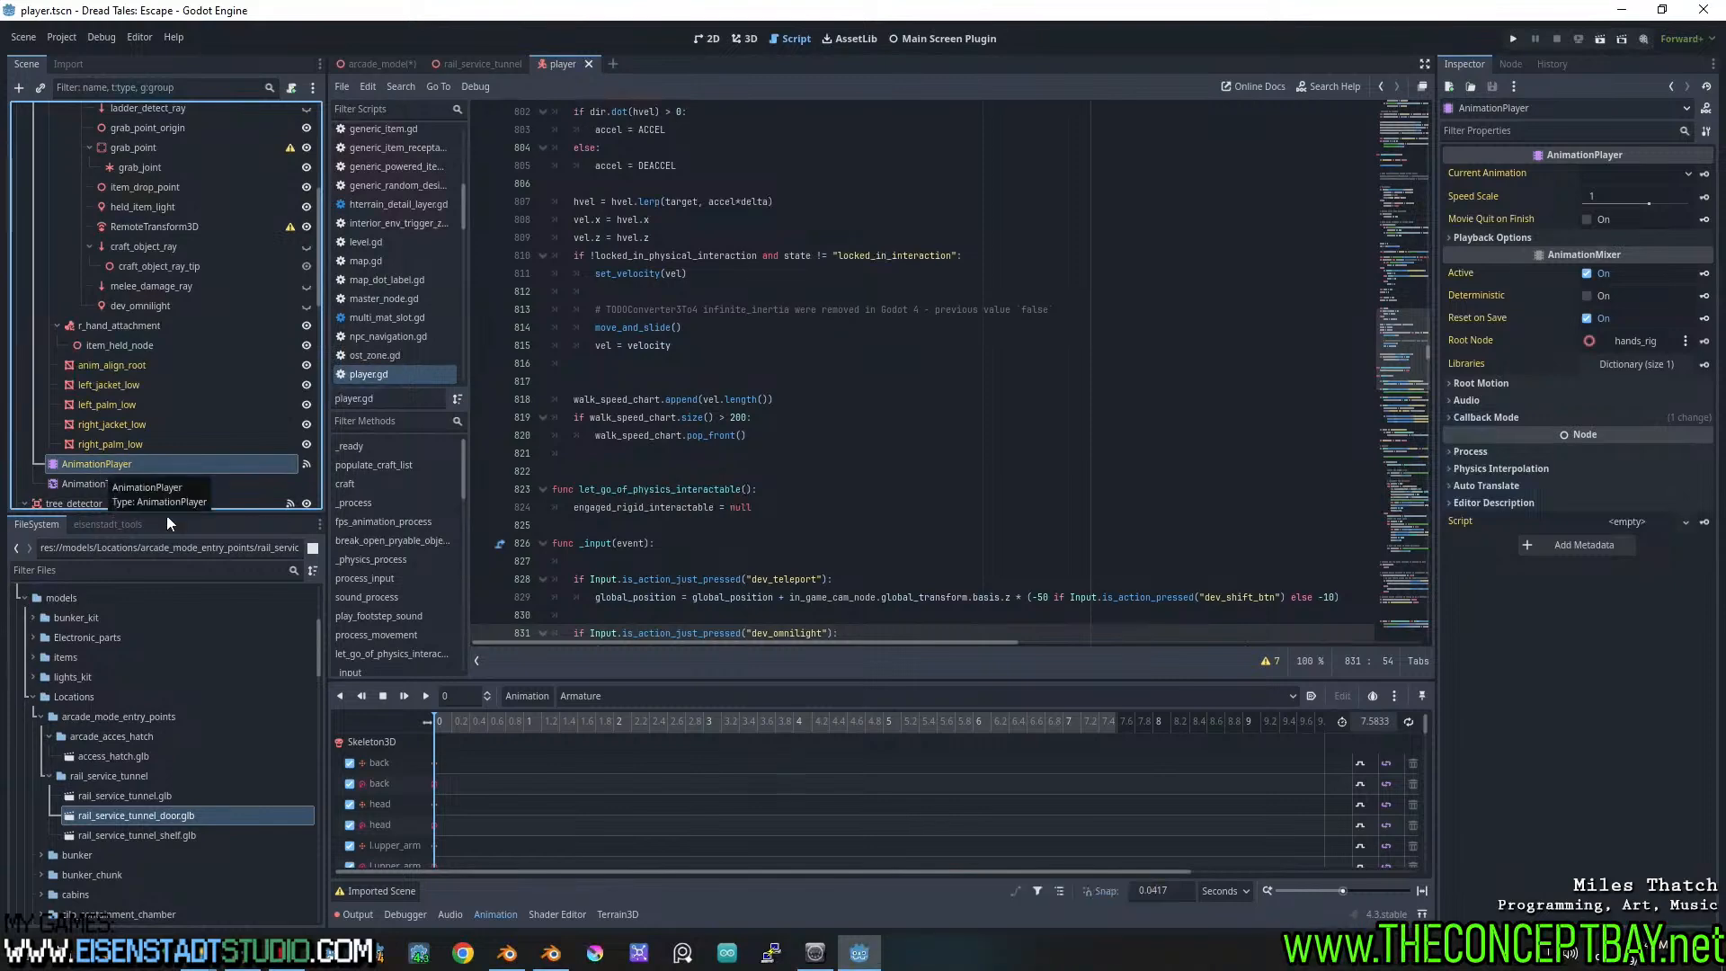
pyautogui.click(606, 695)
pyautogui.press('Escape')
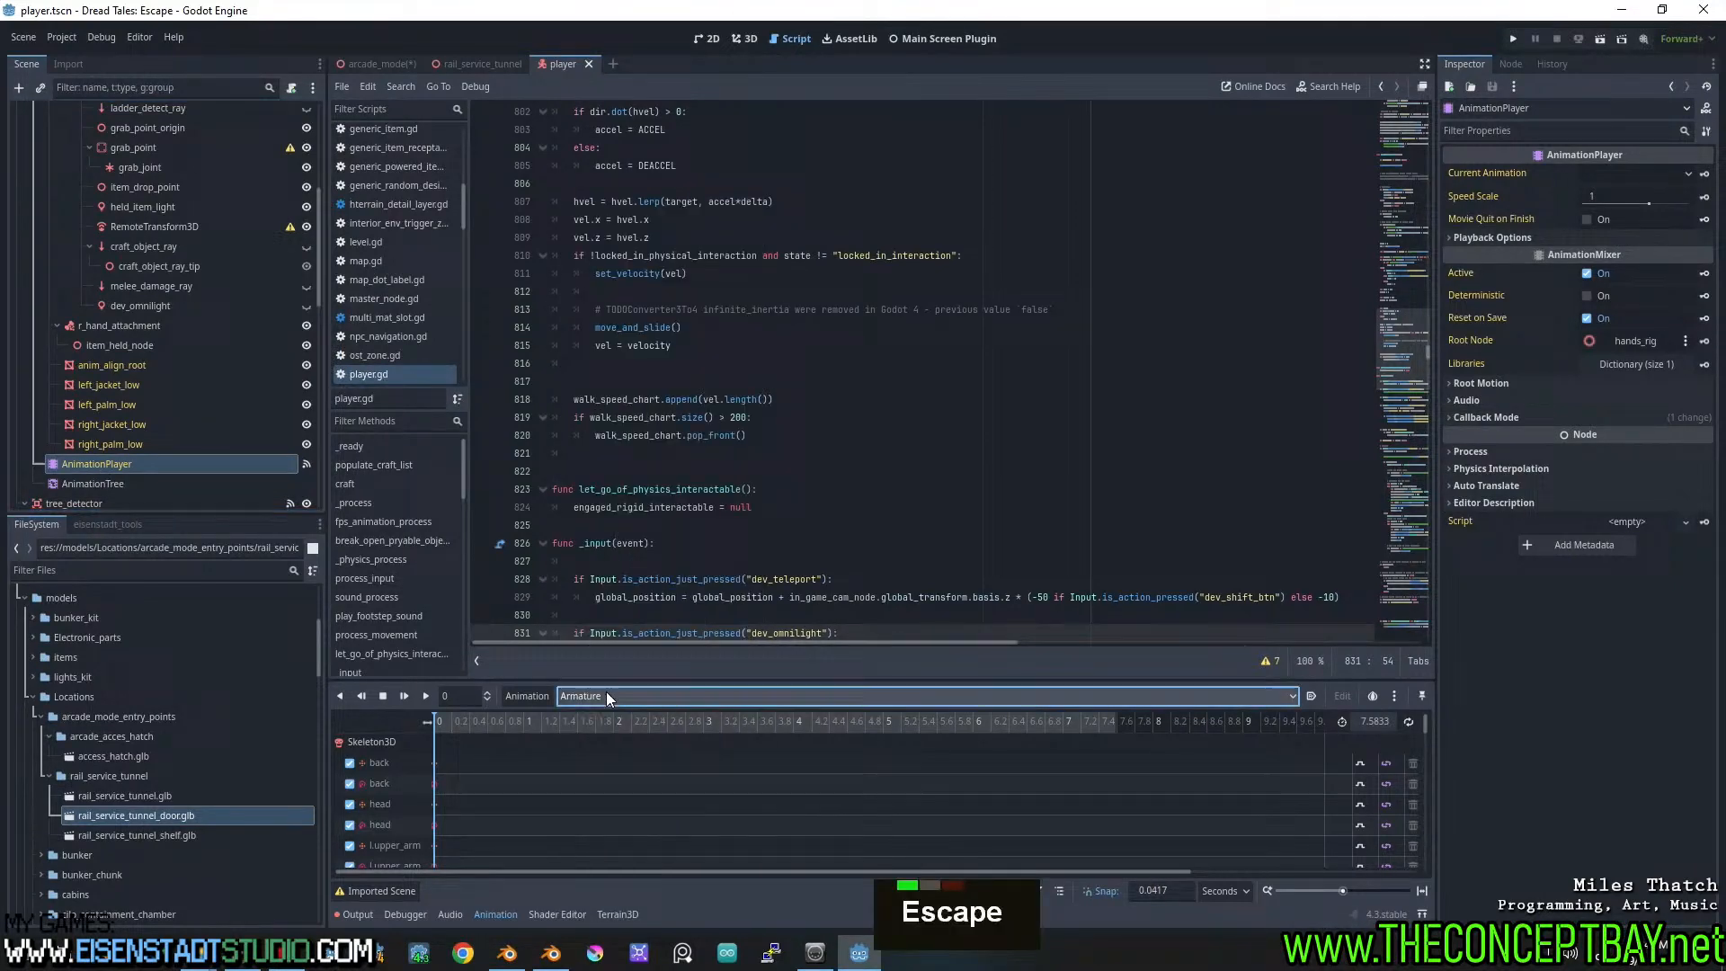
pyautogui.rightClick(122, 464)
pyautogui.click(176, 820)
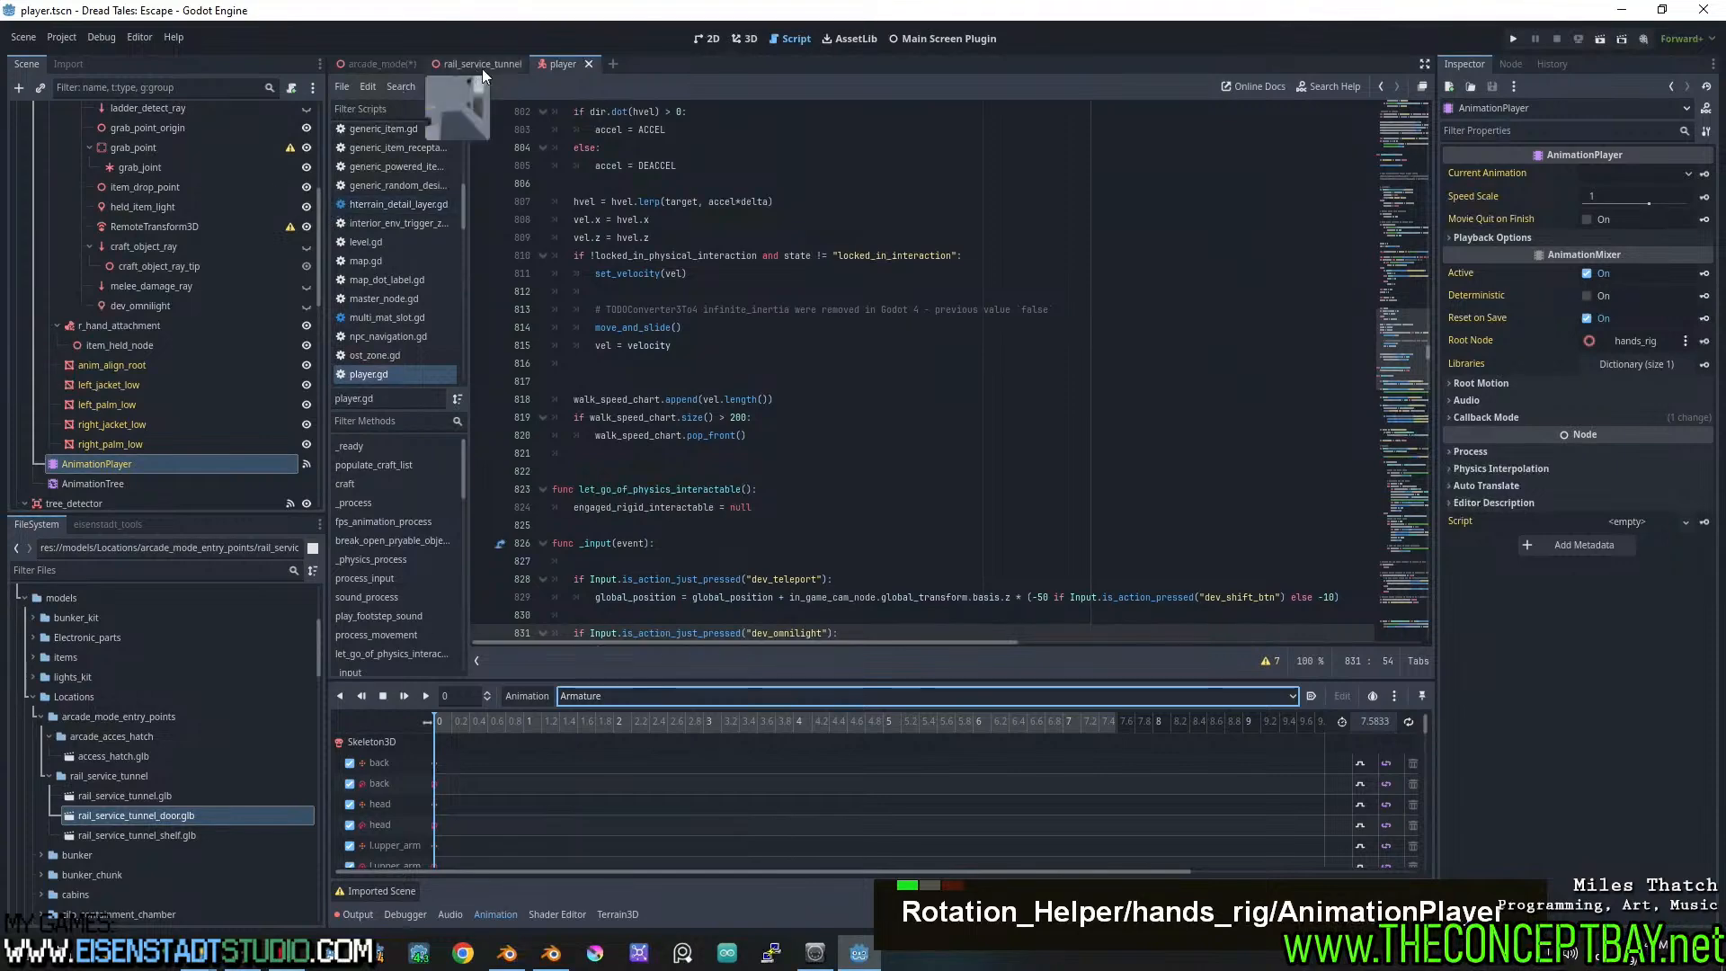
# Return to the arcade_mode scene and set the connect line's get_node path to "Rotation_Helper/hands_rig/AnimationPlayer"
pyautogui.click(369, 64)
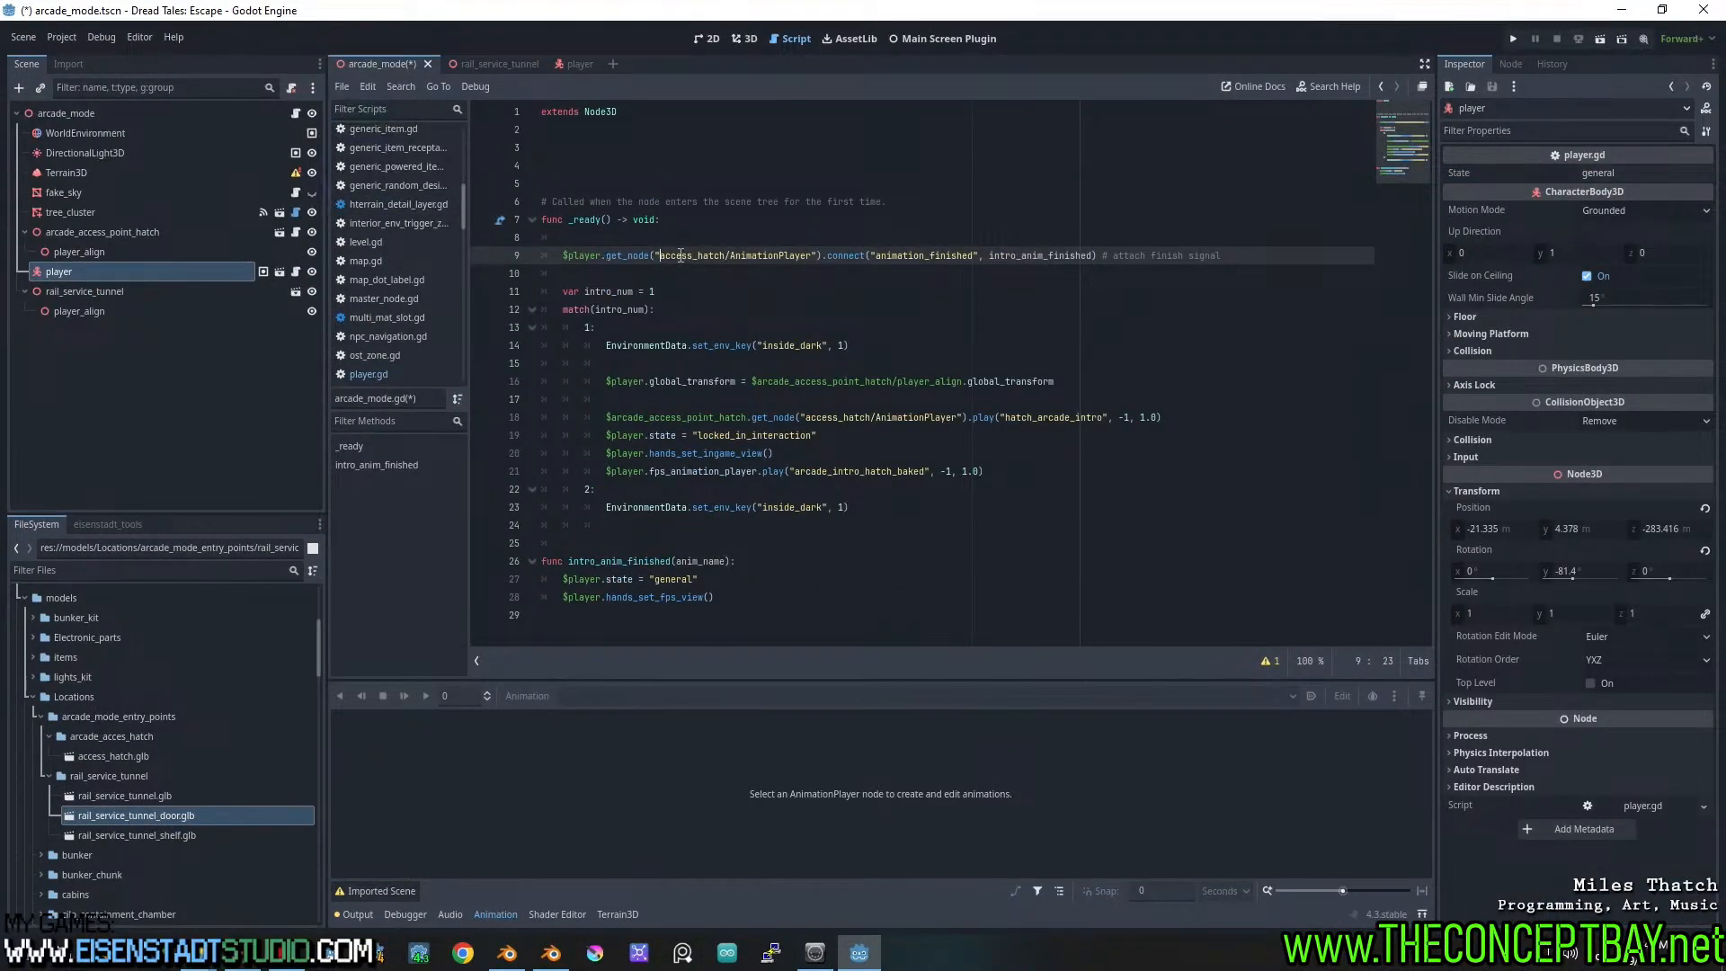
pyautogui.moveTo(660, 255); pyautogui.dragTo(814, 255)
pyautogui.hotkey('ctrl', 'v')
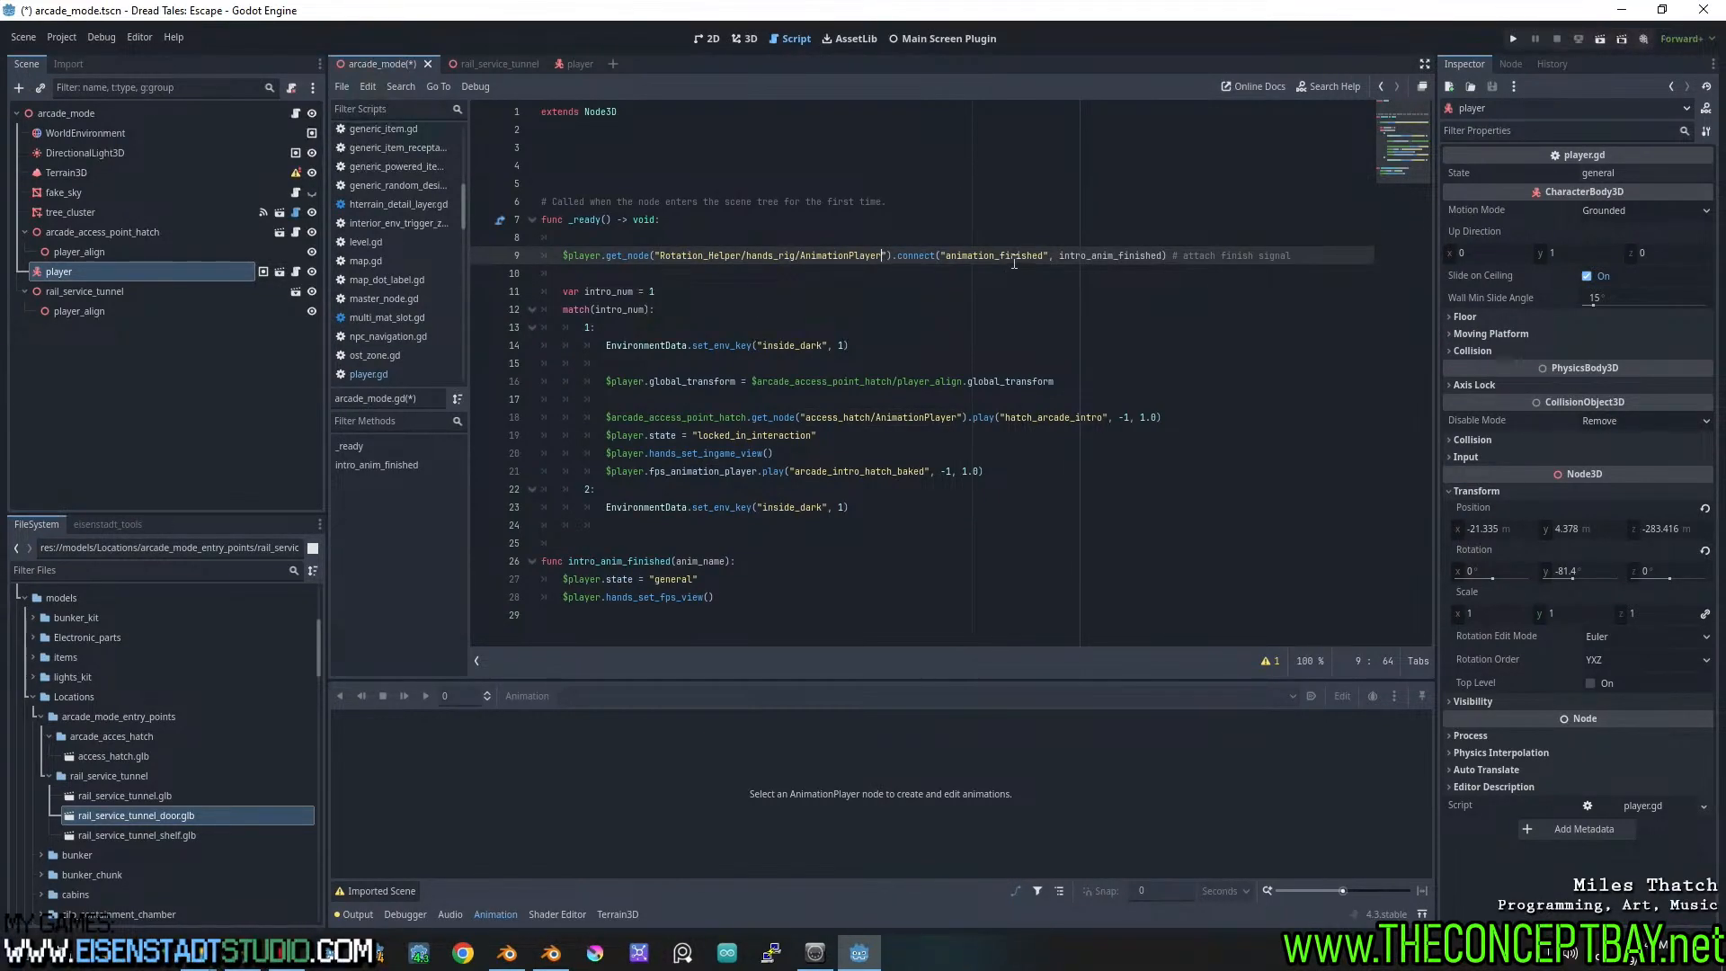
# Add the condition "if [].has(anim_name):" as the first line of the intro_anim_finished function
pyautogui.click(759, 559)
pyautogui.press('Return')
pyautogui.doubleClick(709, 561)
pyautogui.hotkey('ctrl', 'c')
pyautogui.click(711, 576)
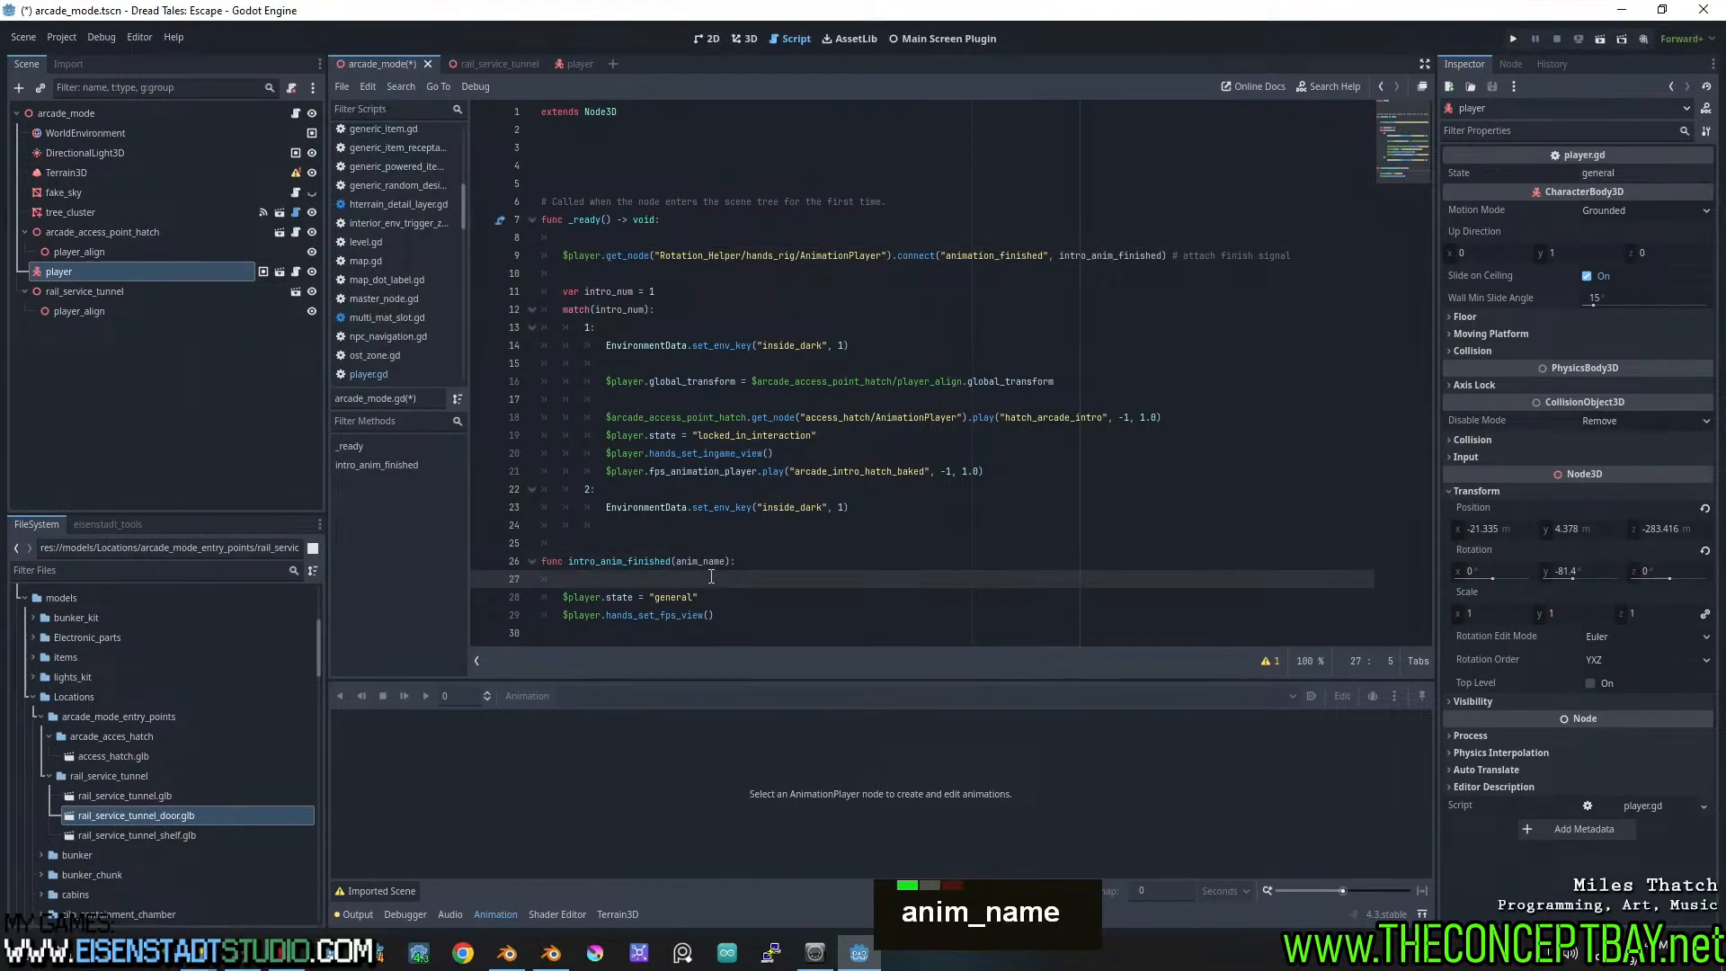
pyautogui.write('if ()')
pyautogui.press('BackSpace')
pyautogui.press('BackSpace')
pyautogui.write('[]')
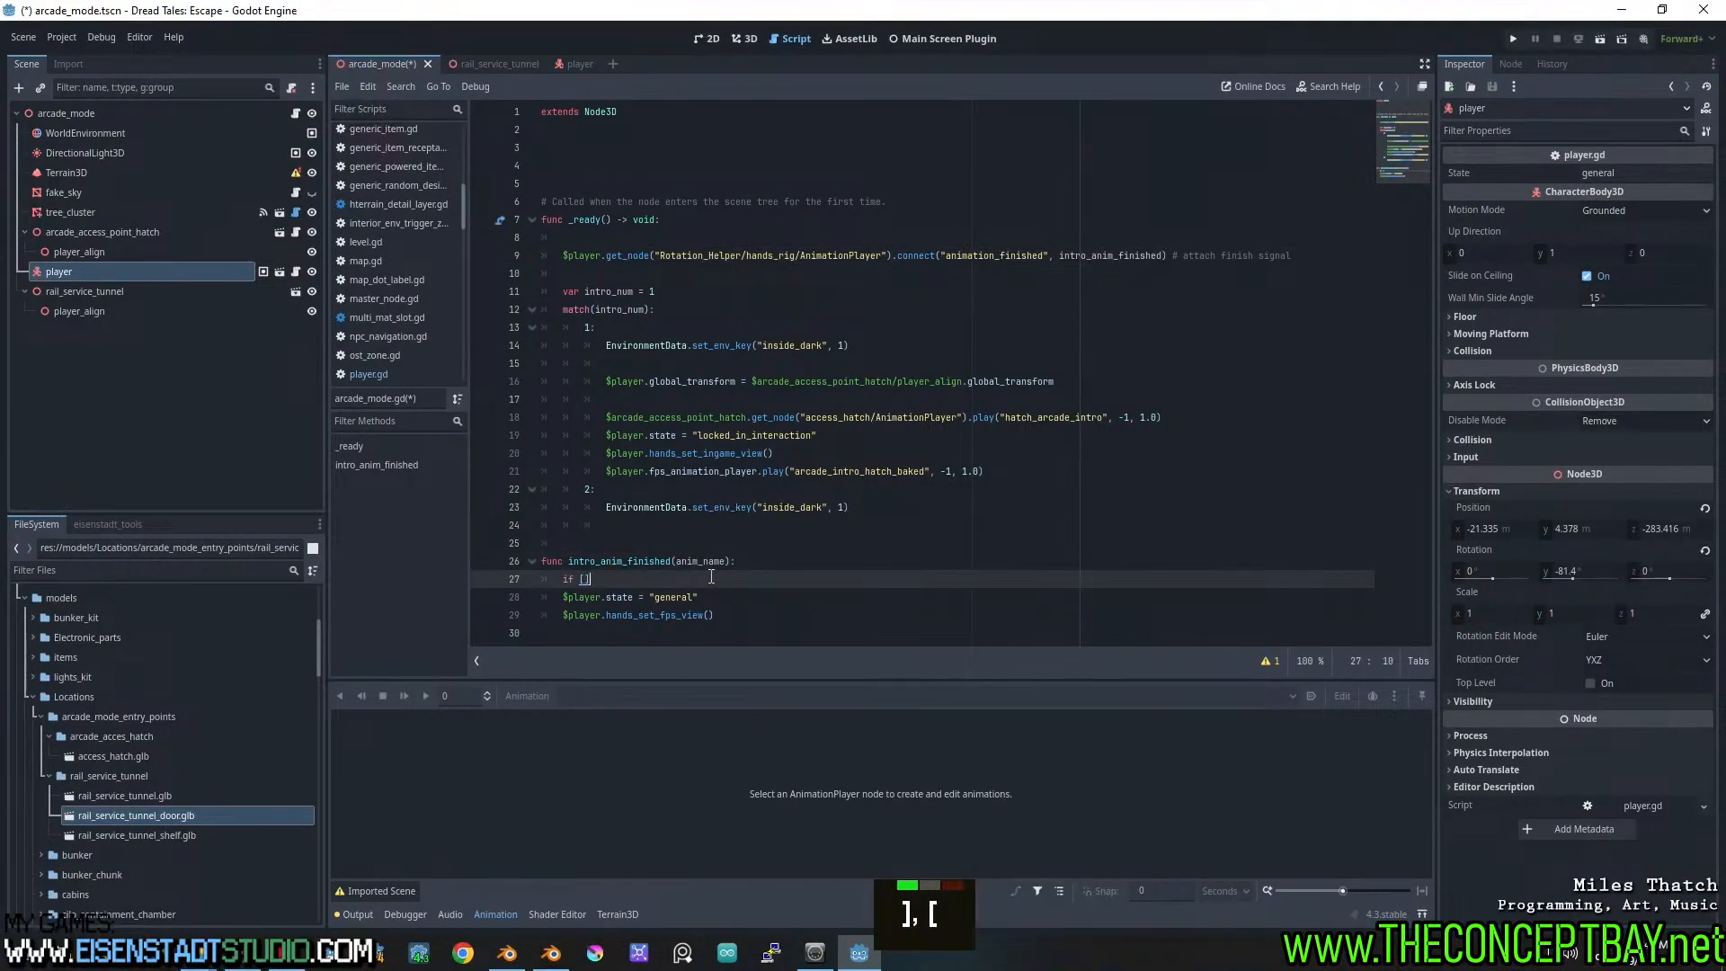
pyautogui.write('.has')
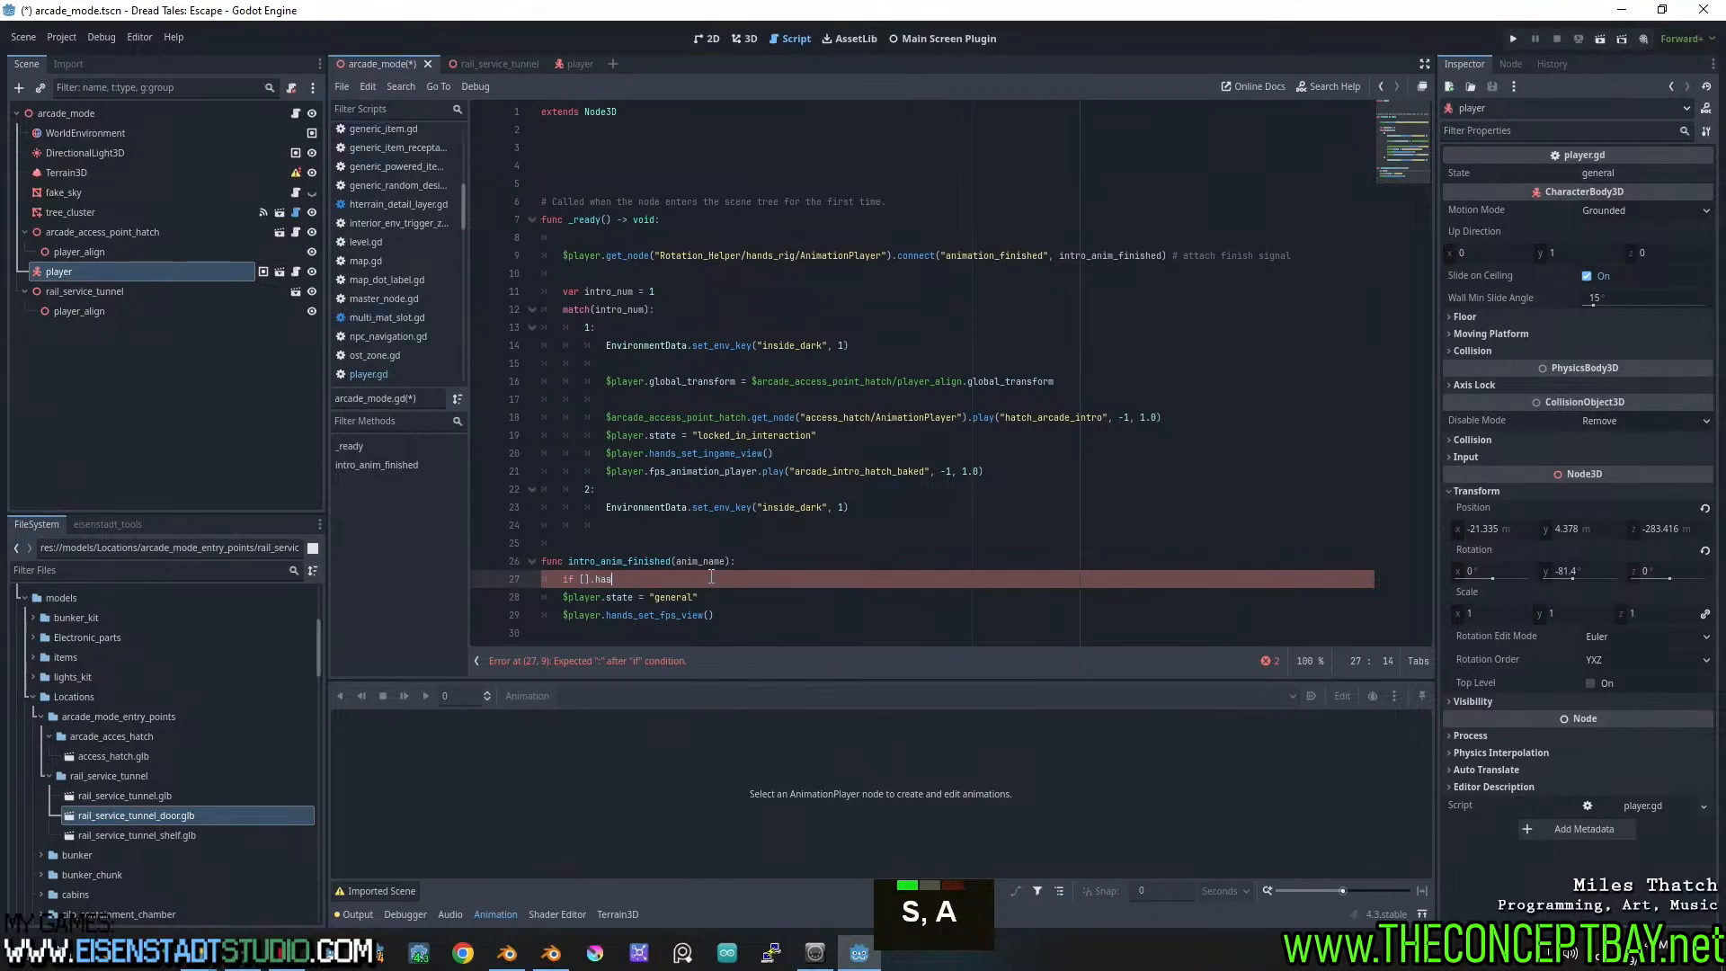
pyautogui.write('(')
pyautogui.hotkey('ctrl', 'v')
pyautogui.press('Right')
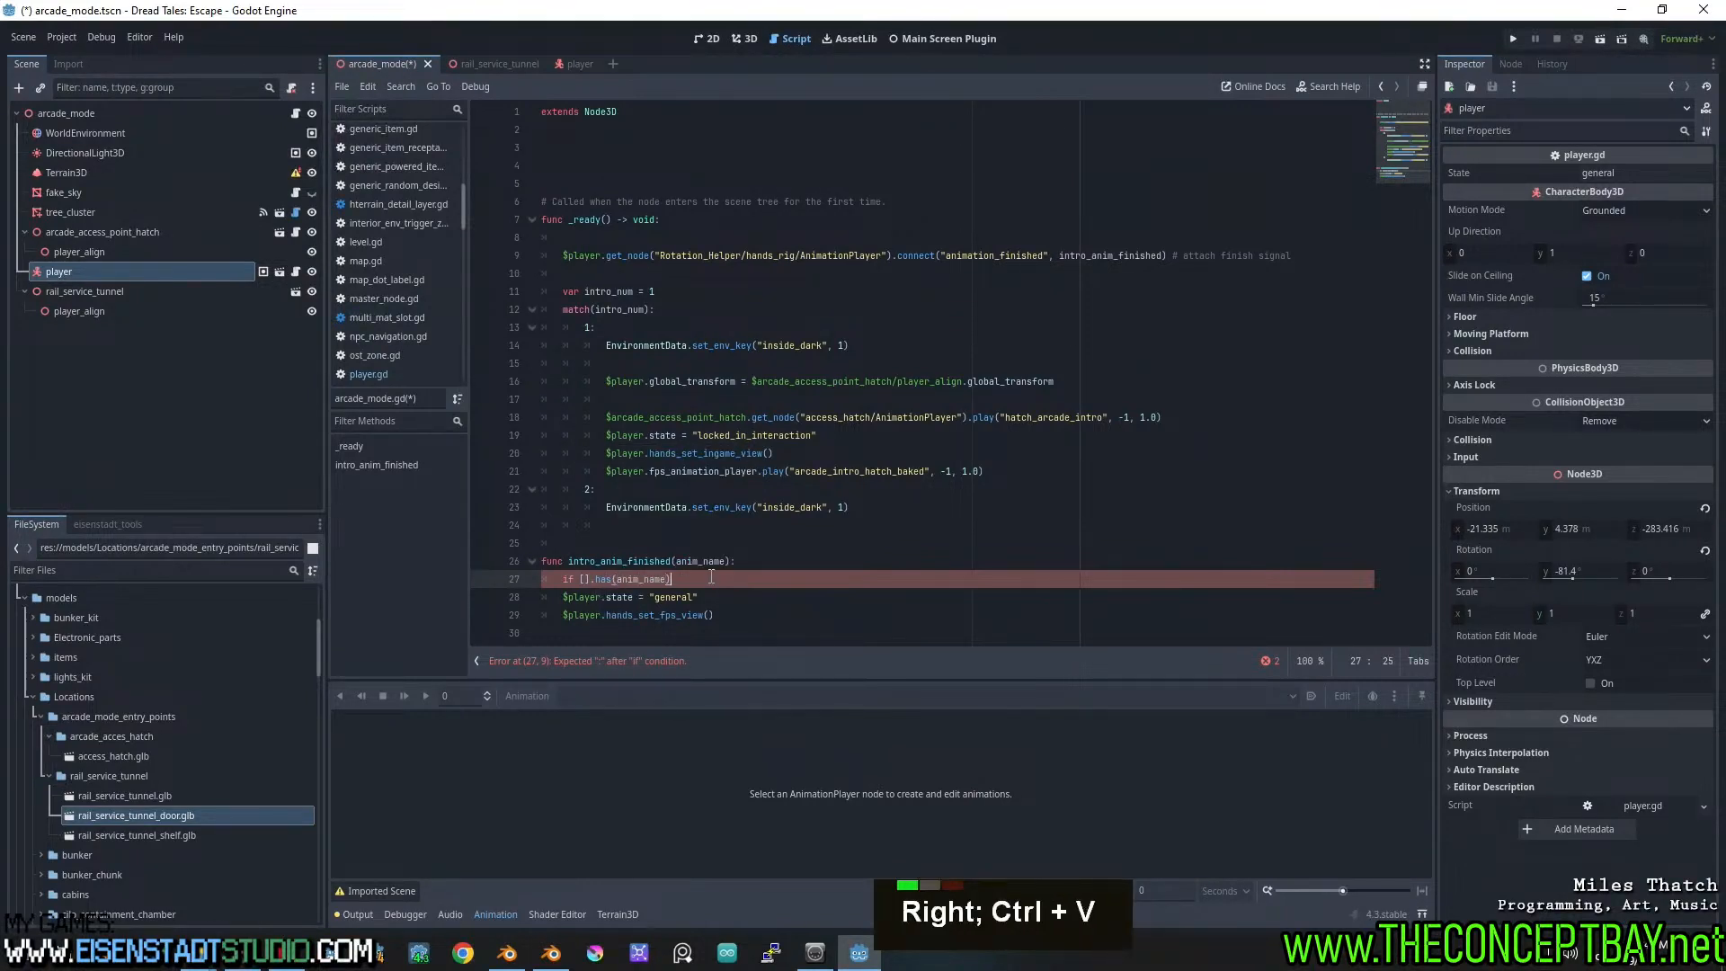
pyautogui.write(':')
# Indent the player state and hands_set_fps_view lines so they sit inside the new if block
pyautogui.press('Down')
pyautogui.hotkey('shift', 'Down')
pyautogui.press('Tab')
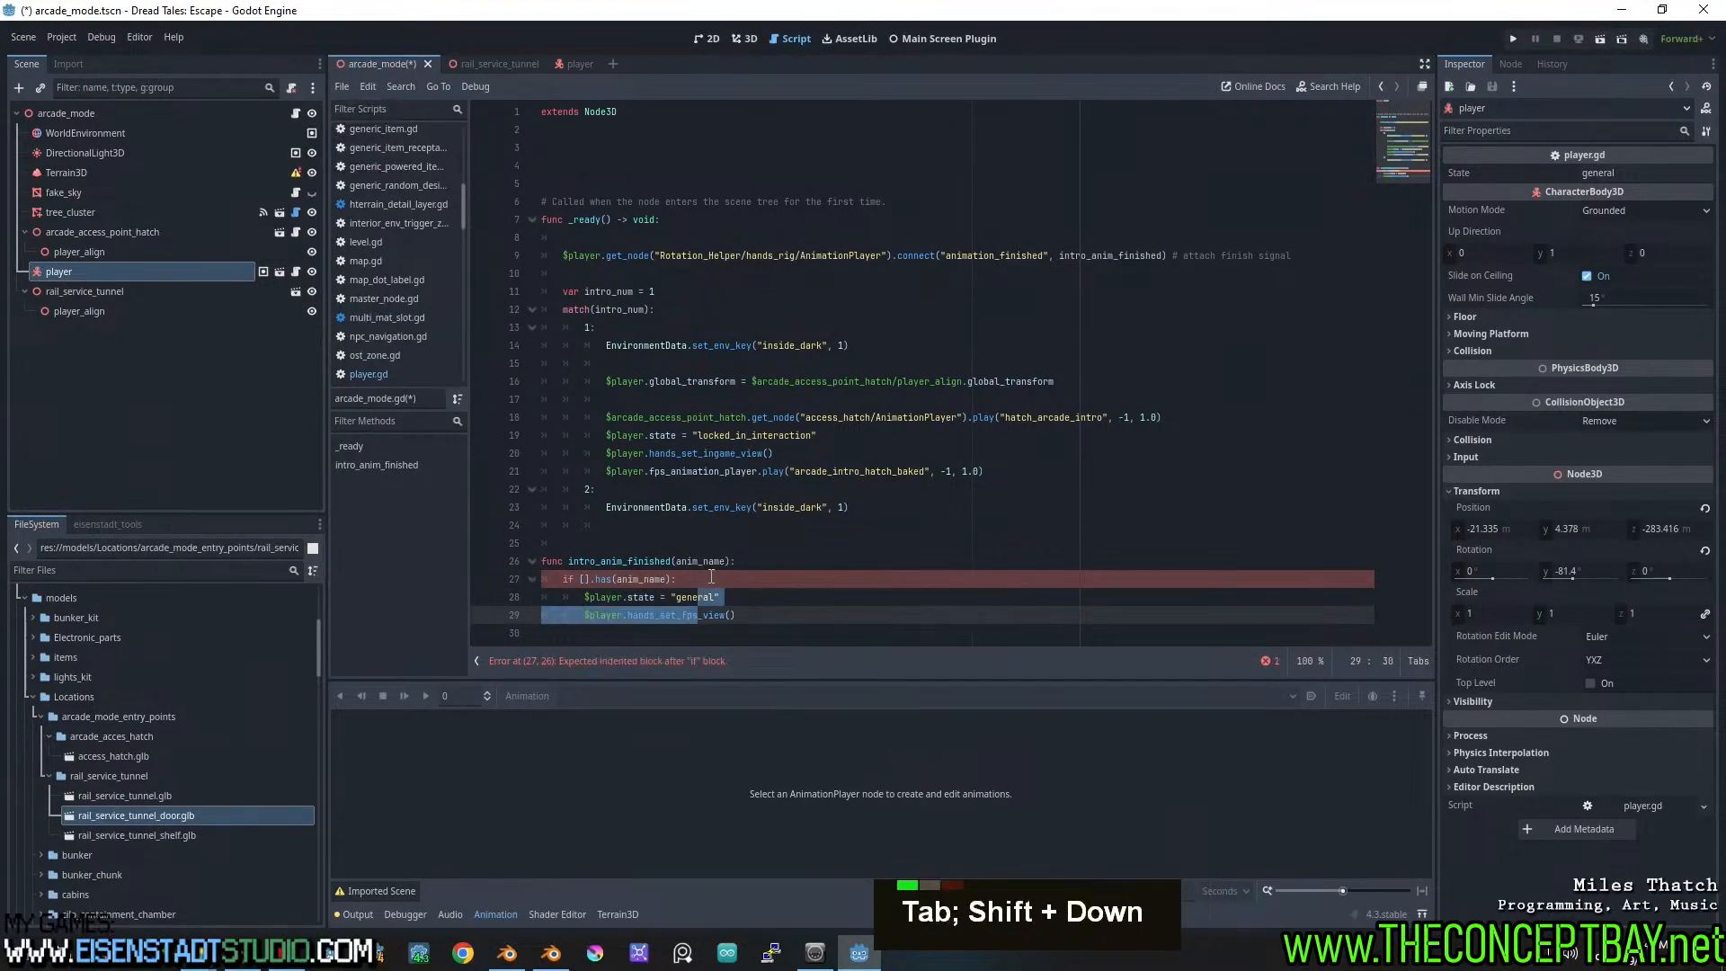
pyautogui.click(711, 578)
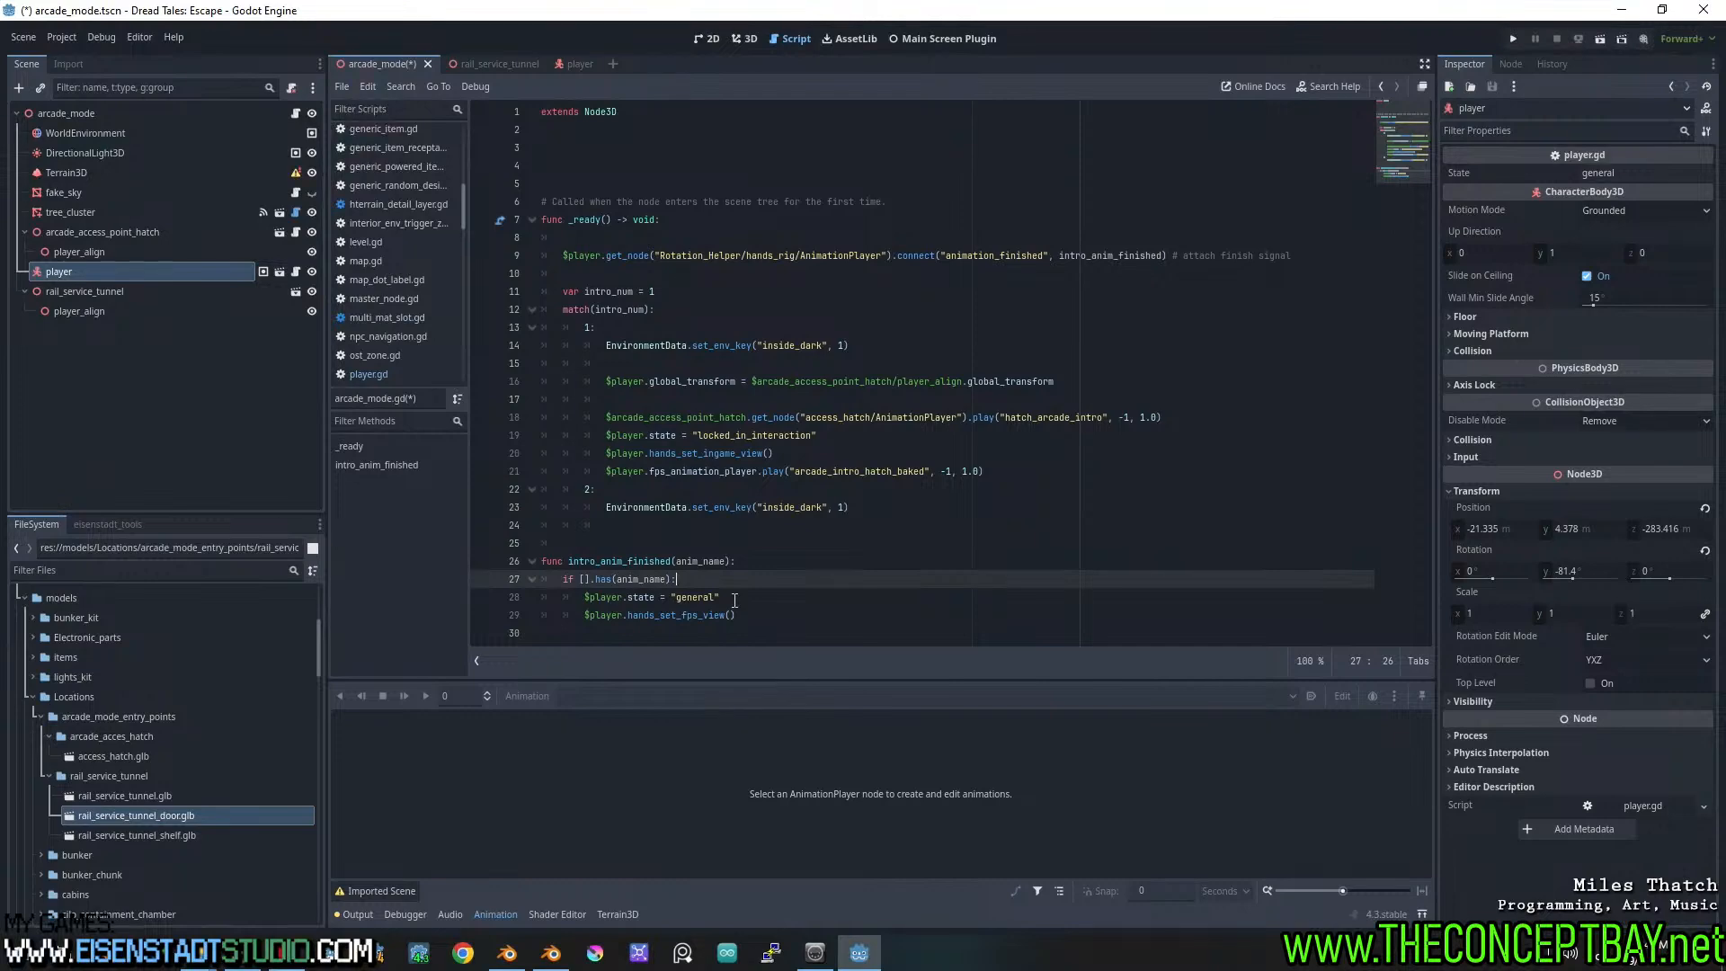
pyautogui.moveTo(735, 615); pyautogui.dragTo(600, 615)
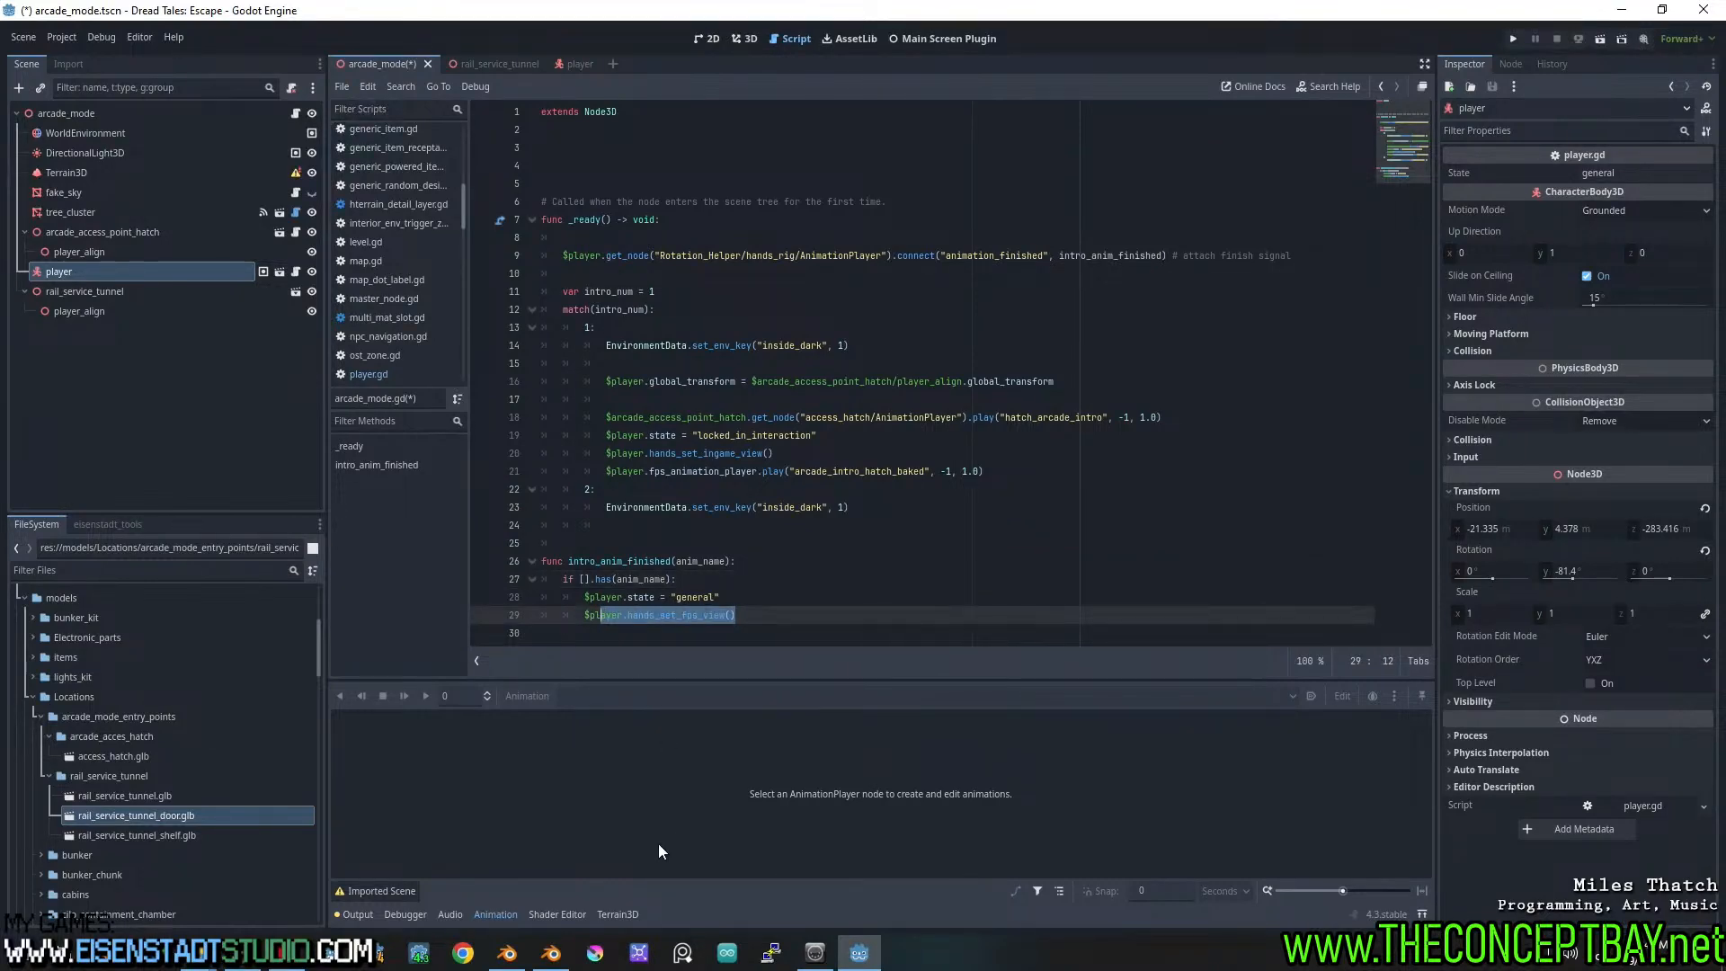
# Switch to Blender, select the hands armature and copy its action name arcade_intro_service
pyautogui.click(559, 957)
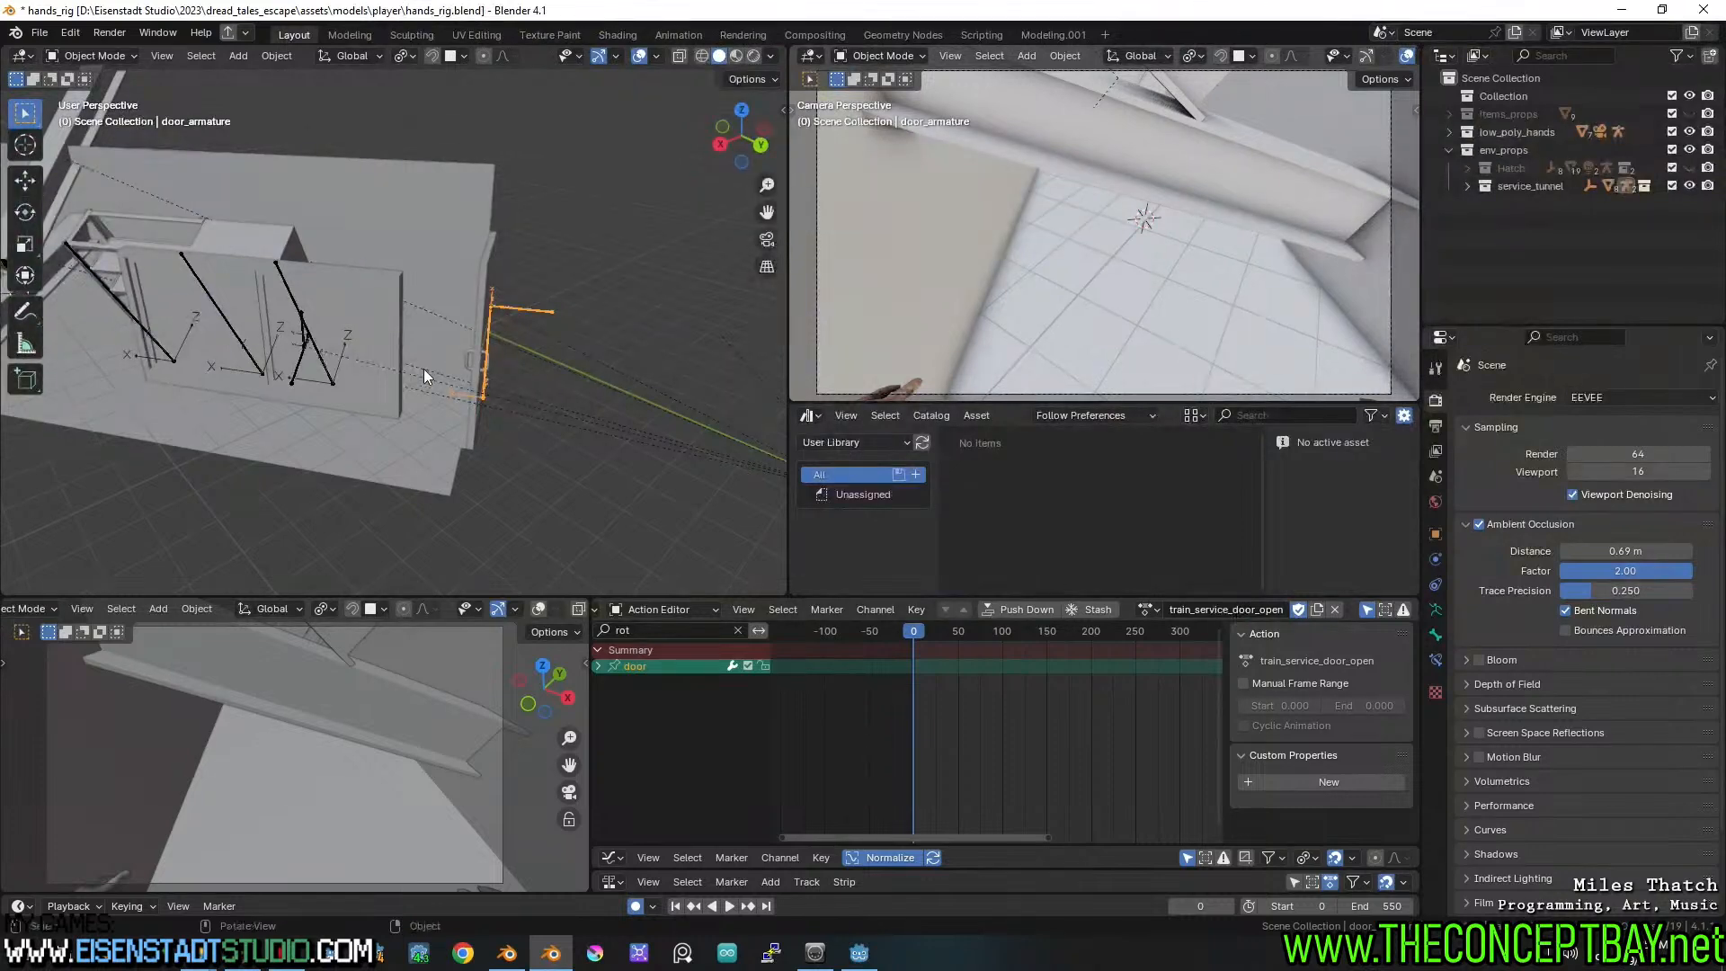
pyautogui.moveTo(423, 369); pyautogui.dragTo(530, 370, button='middle')
pyautogui.scroll(-3, 497, 377)
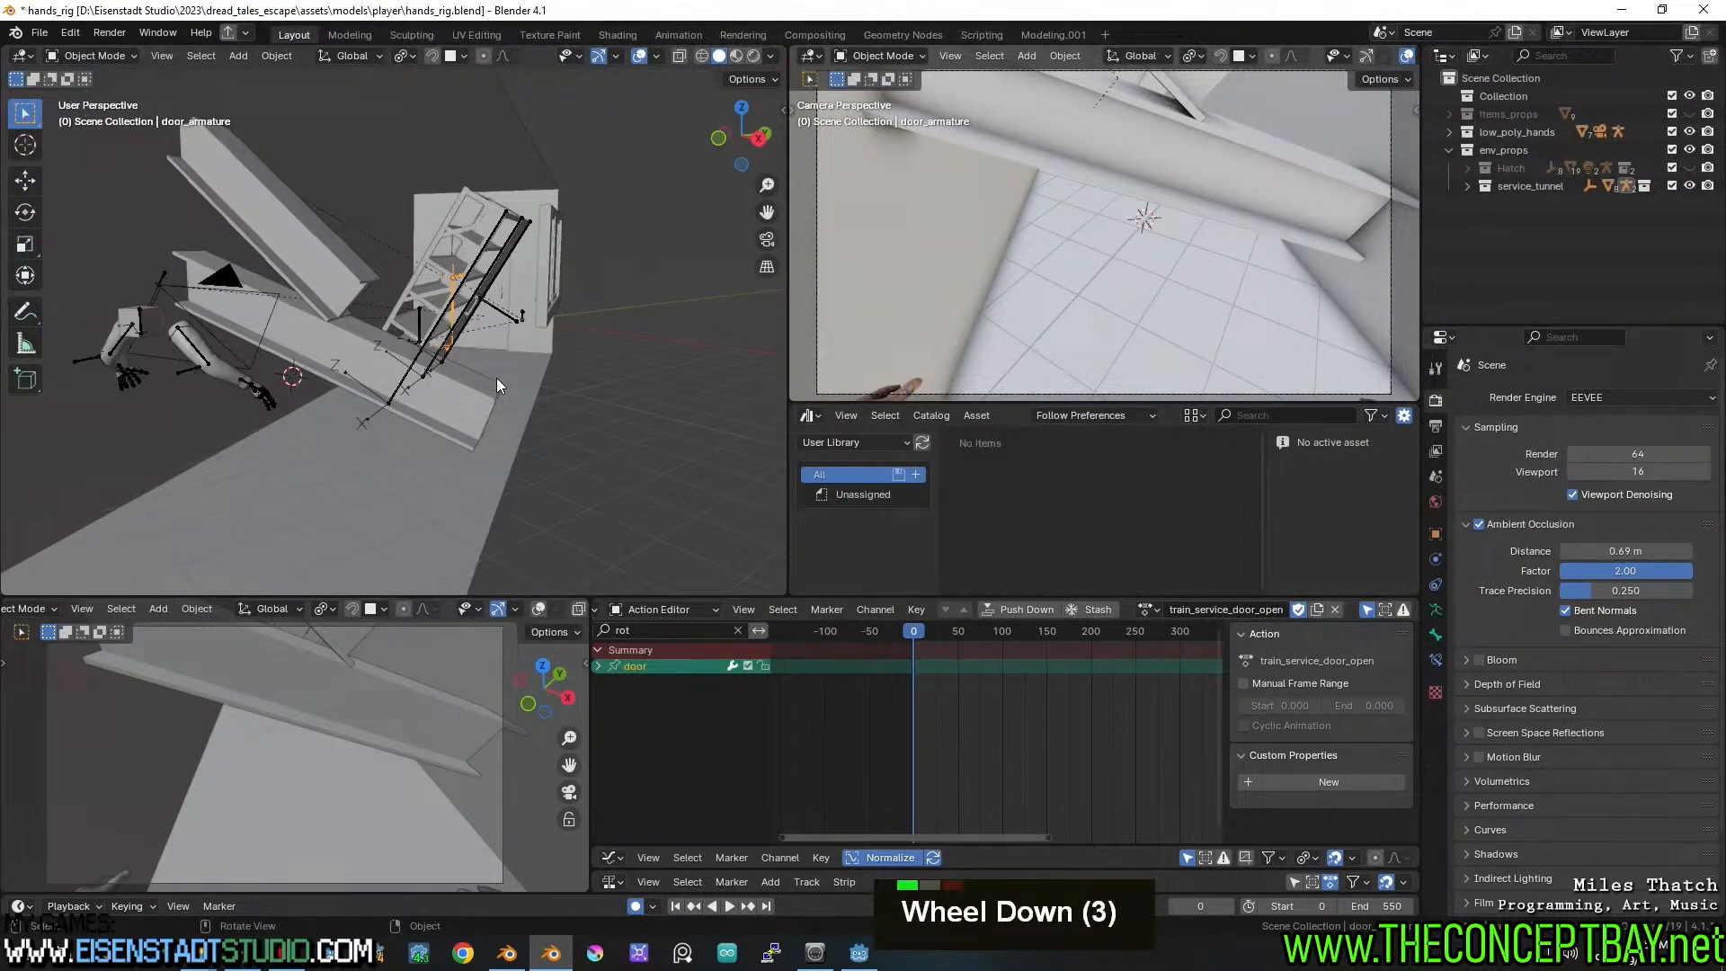
pyautogui.click(248, 391)
pyautogui.hotkey('ctrl', 'c')
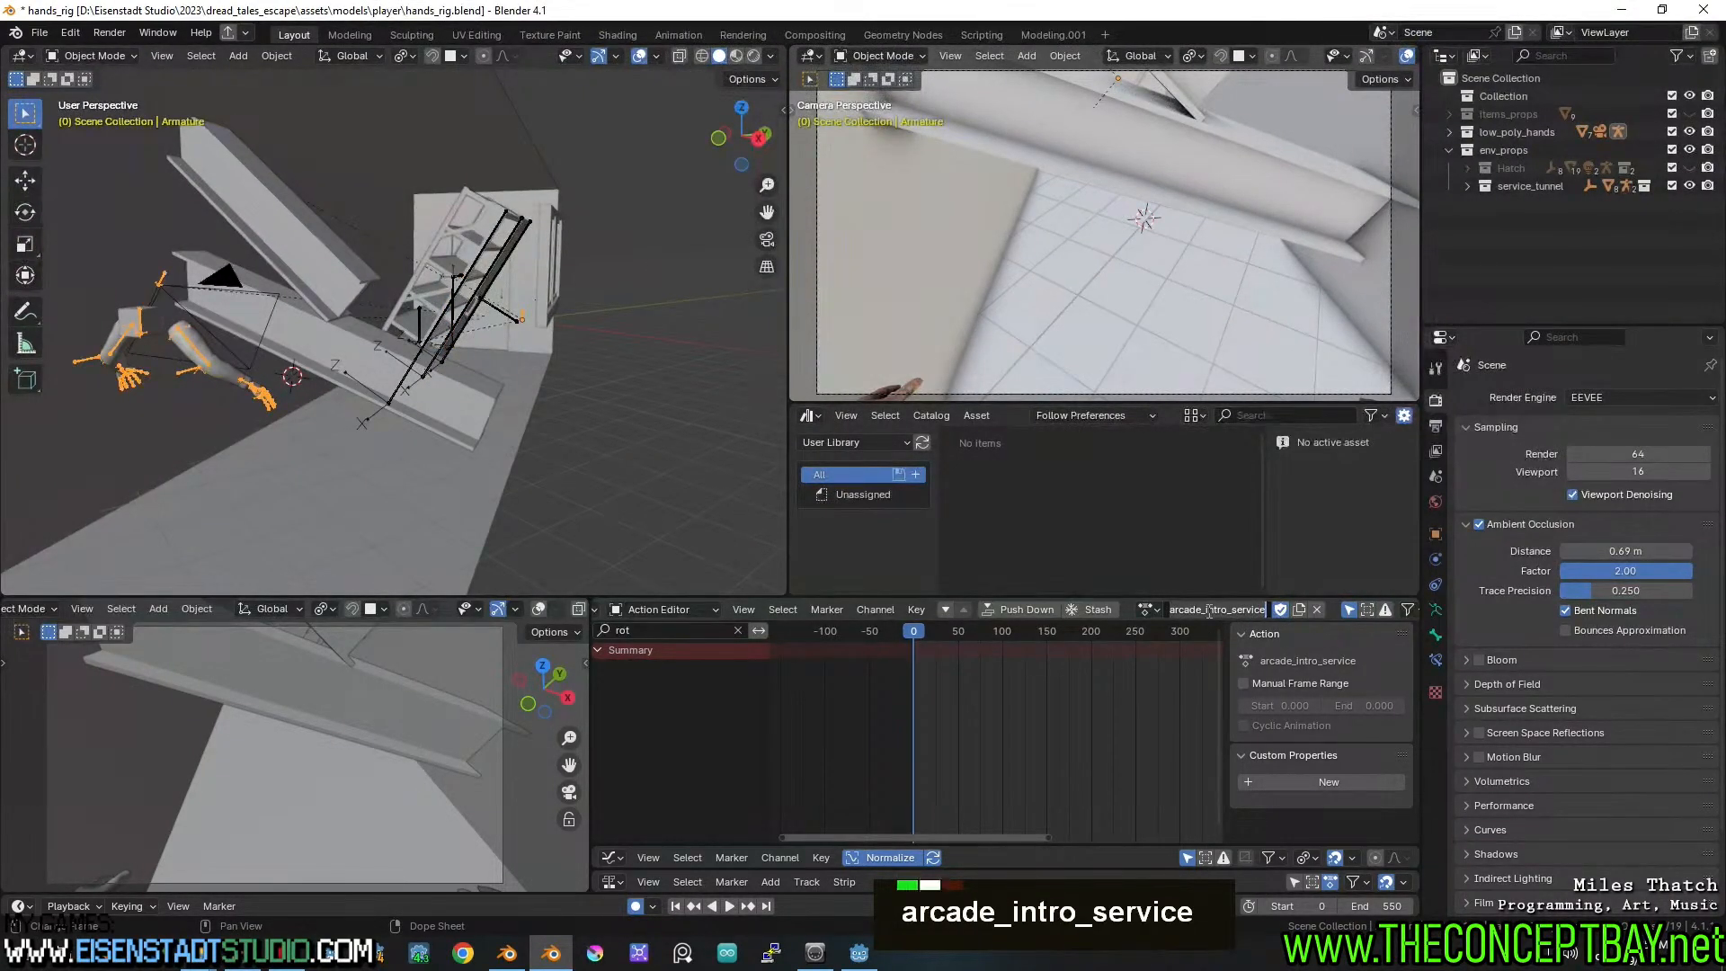
# Back in Godot, insert "arcade_intro_service" into the condition's empty array and start a second string entry
pyautogui.hotkey('alt', 'Tab')
pyautogui.click(584, 581)
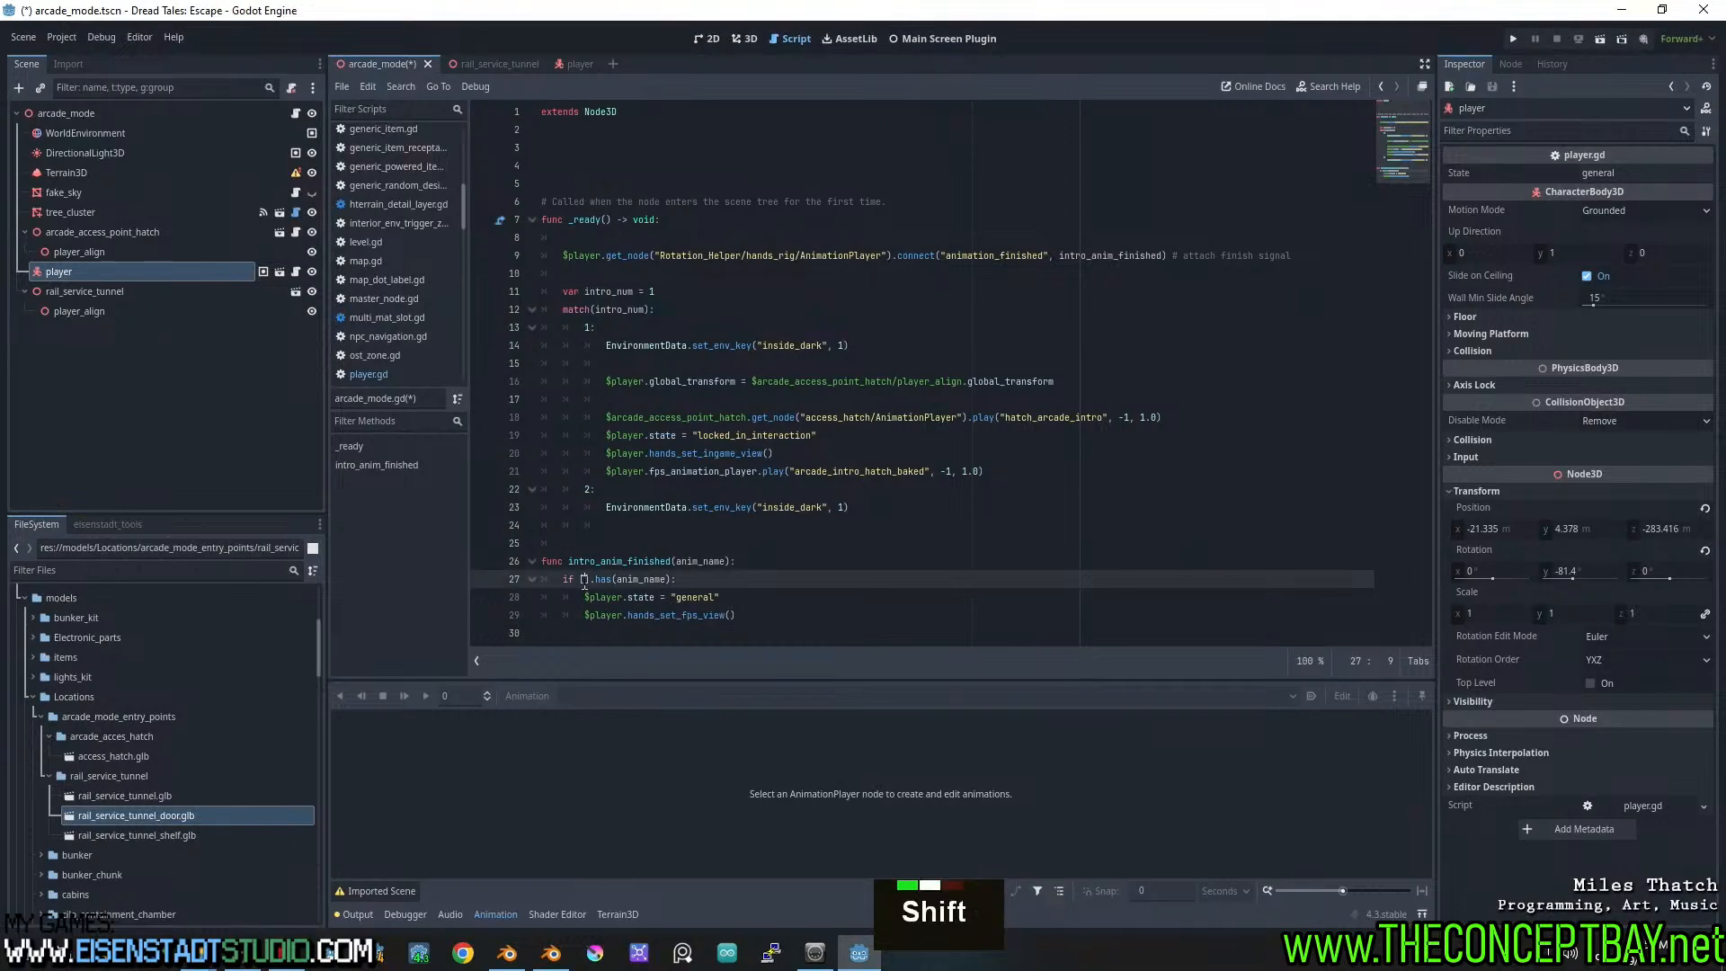
pyautogui.write('""')
pyautogui.hotkey('ctrl', 'v')
pyautogui.press('Right')
pyautogui.write(', "')
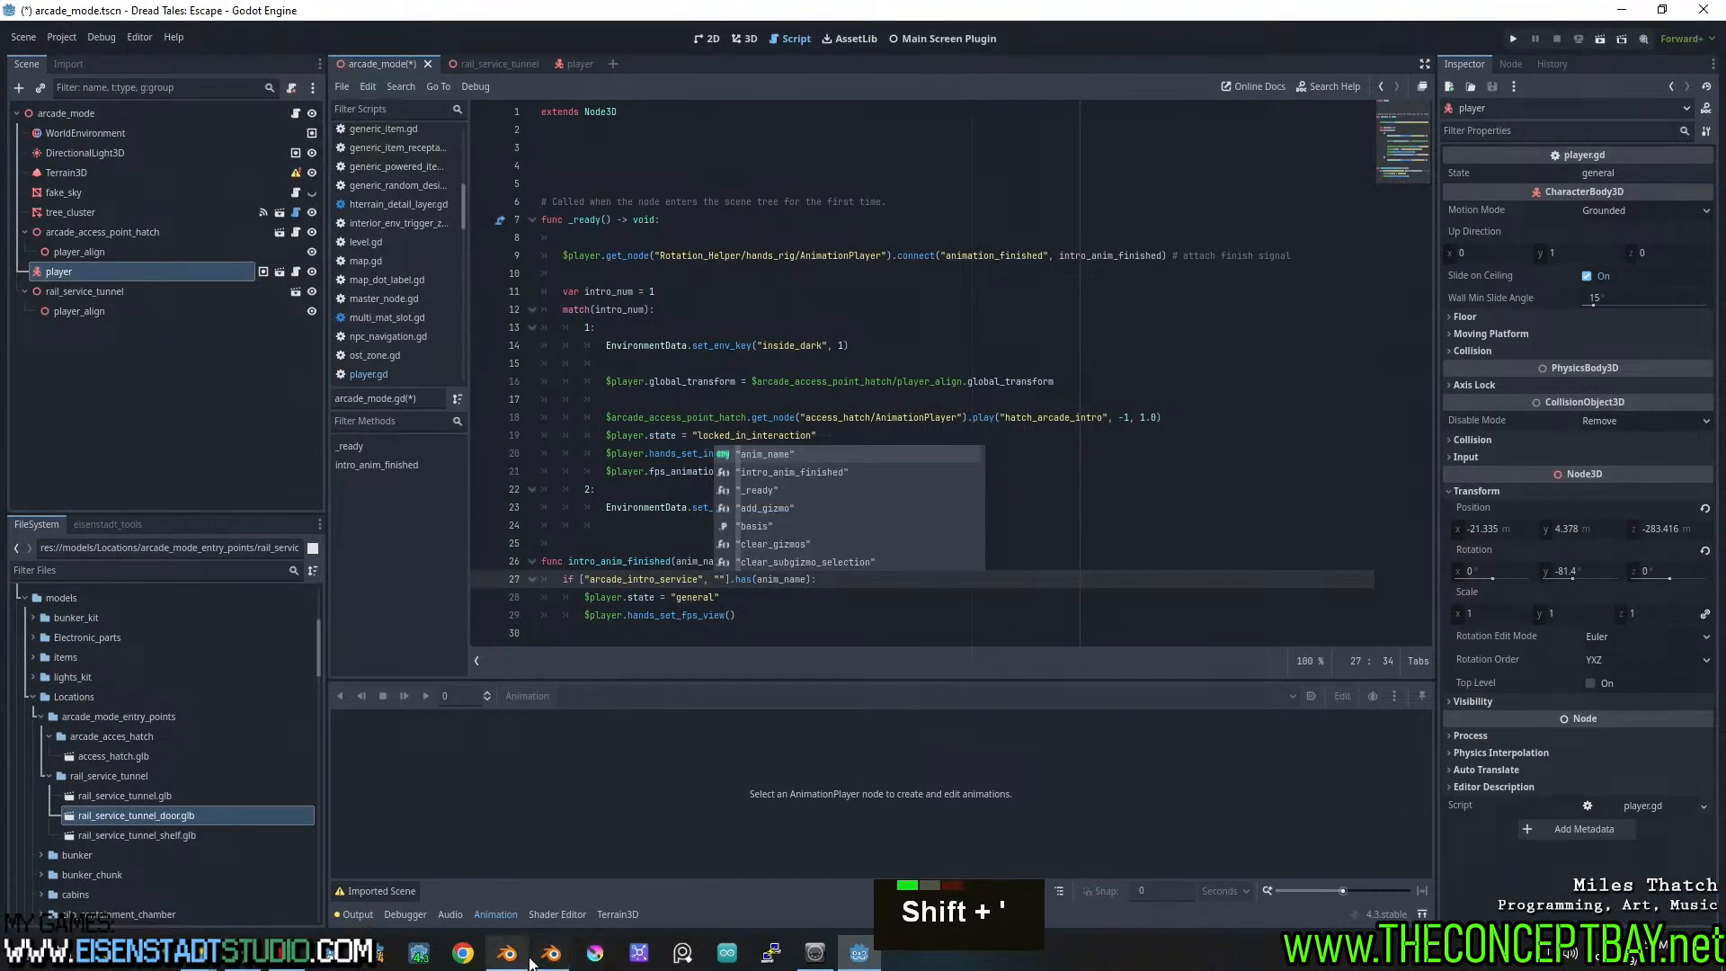
# Check the hatch intro's action name in Blender's action list, then fill Godot's second array entry with "arcade_intro_hatch"
pyautogui.hotkey('alt', 'Tab')
pyautogui.press('Escape')
pyautogui.click(1145, 609)
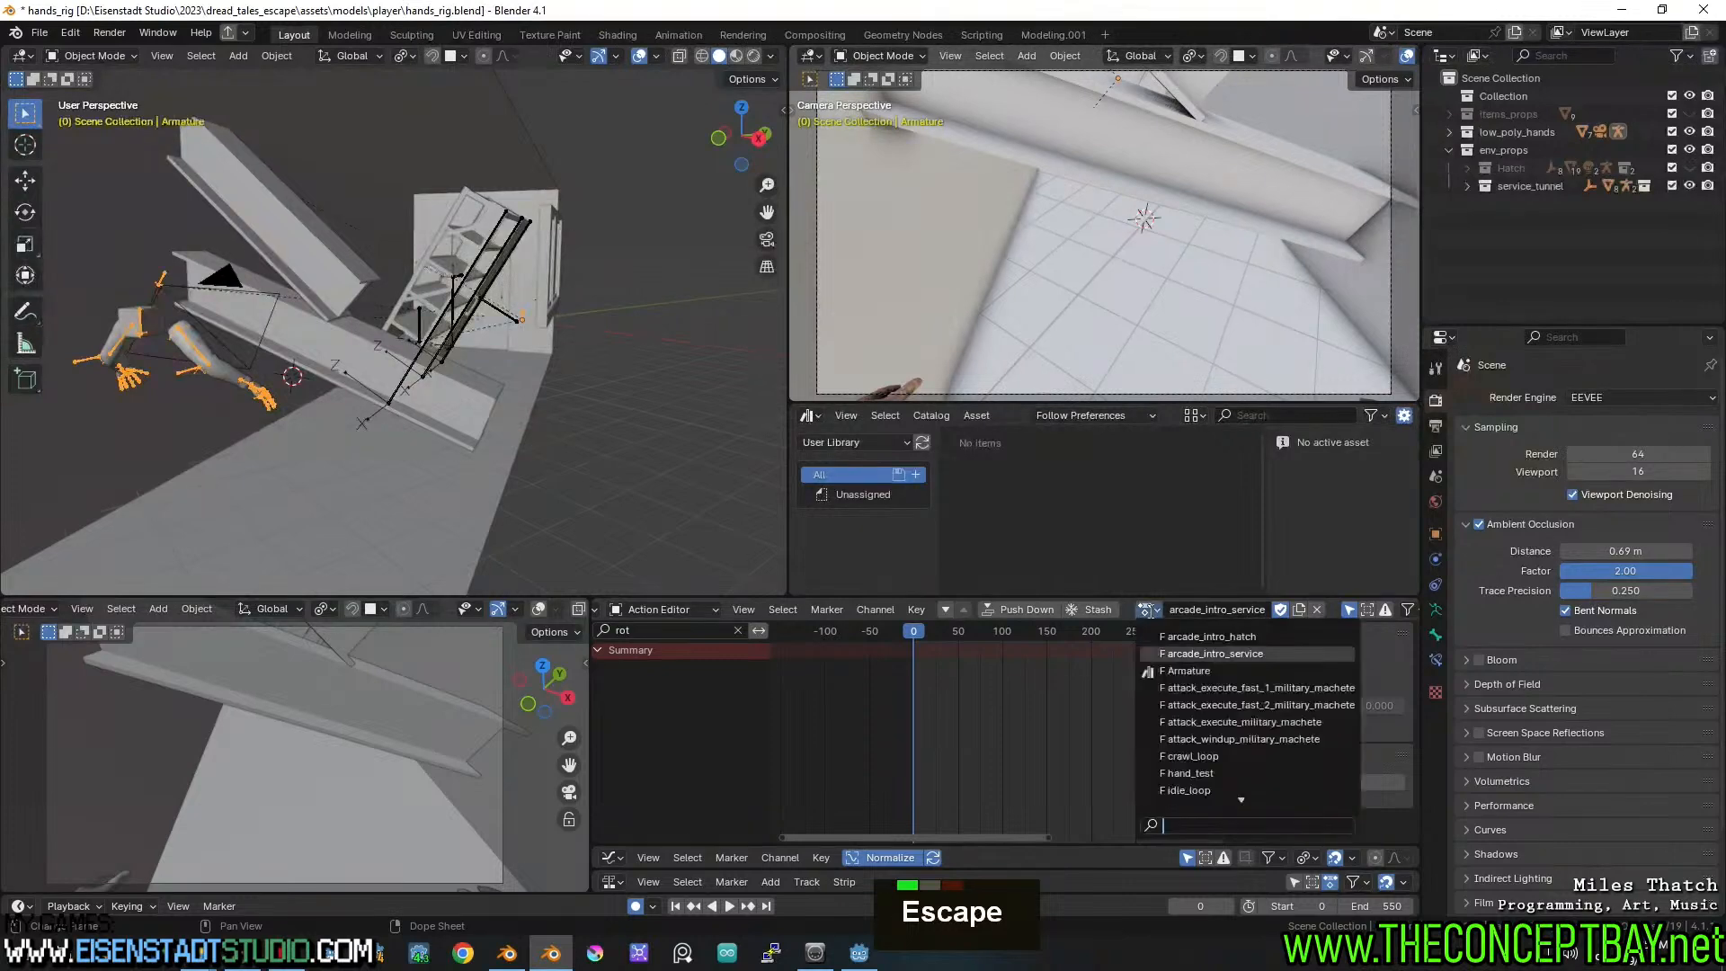
pyautogui.press('Escape')
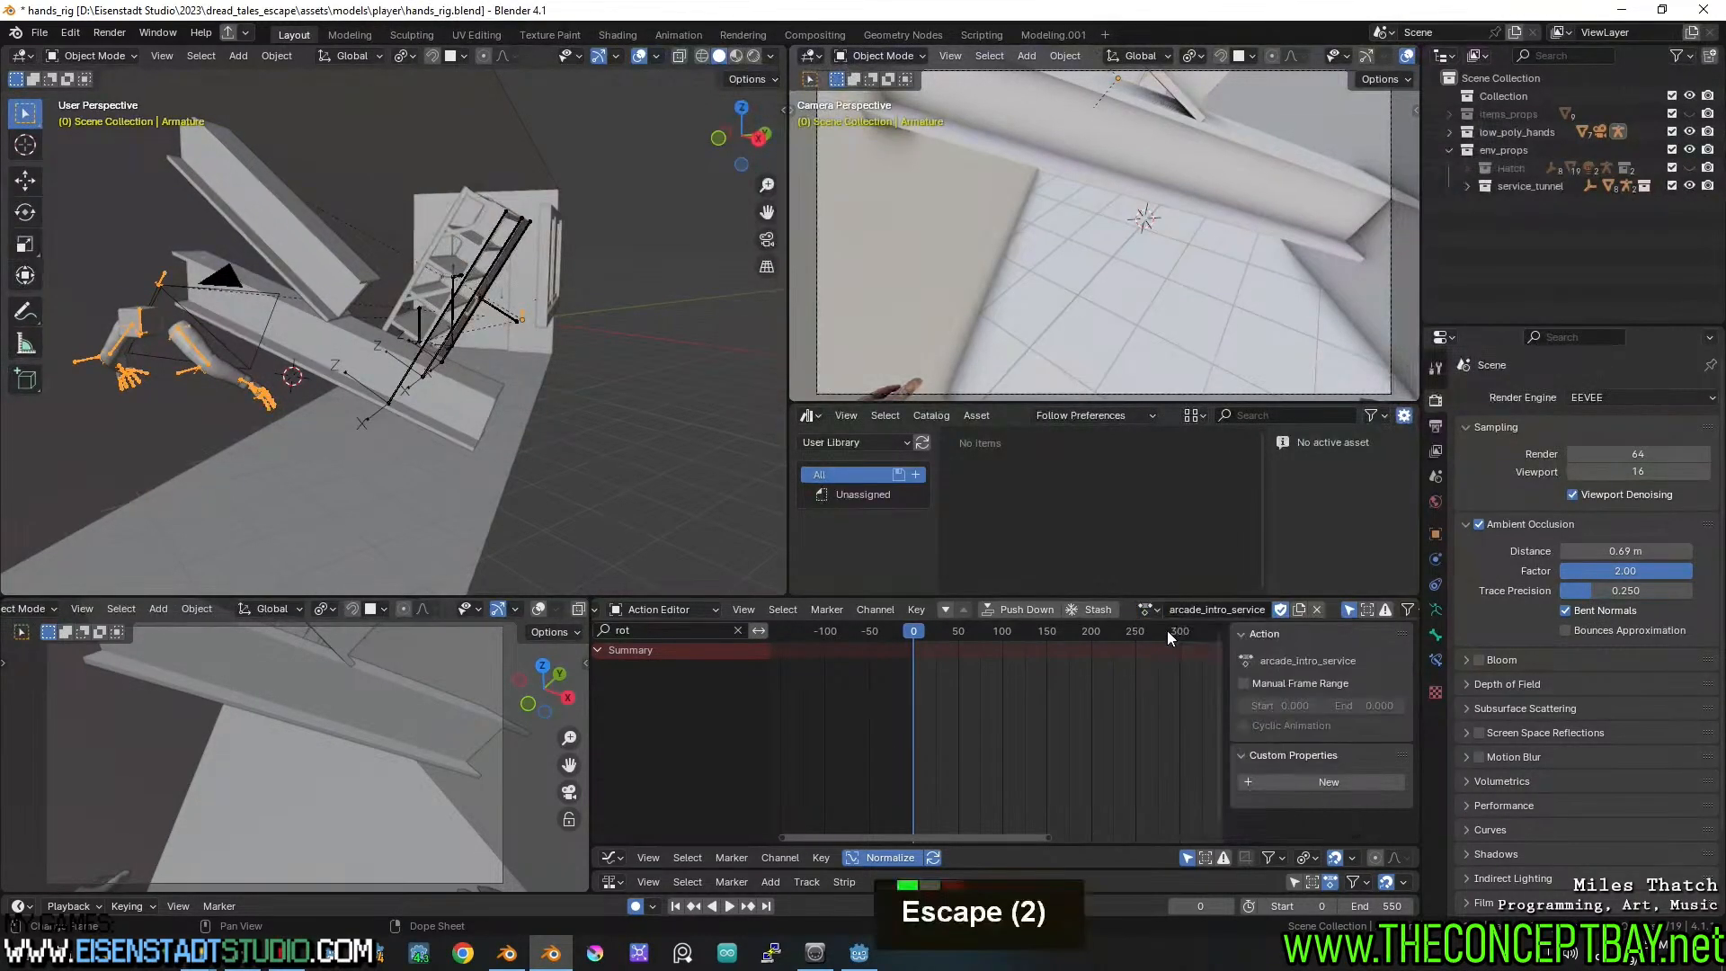
pyautogui.hotkey('alt', 'Tab')
pyautogui.hotkey('ctrl', 'v')
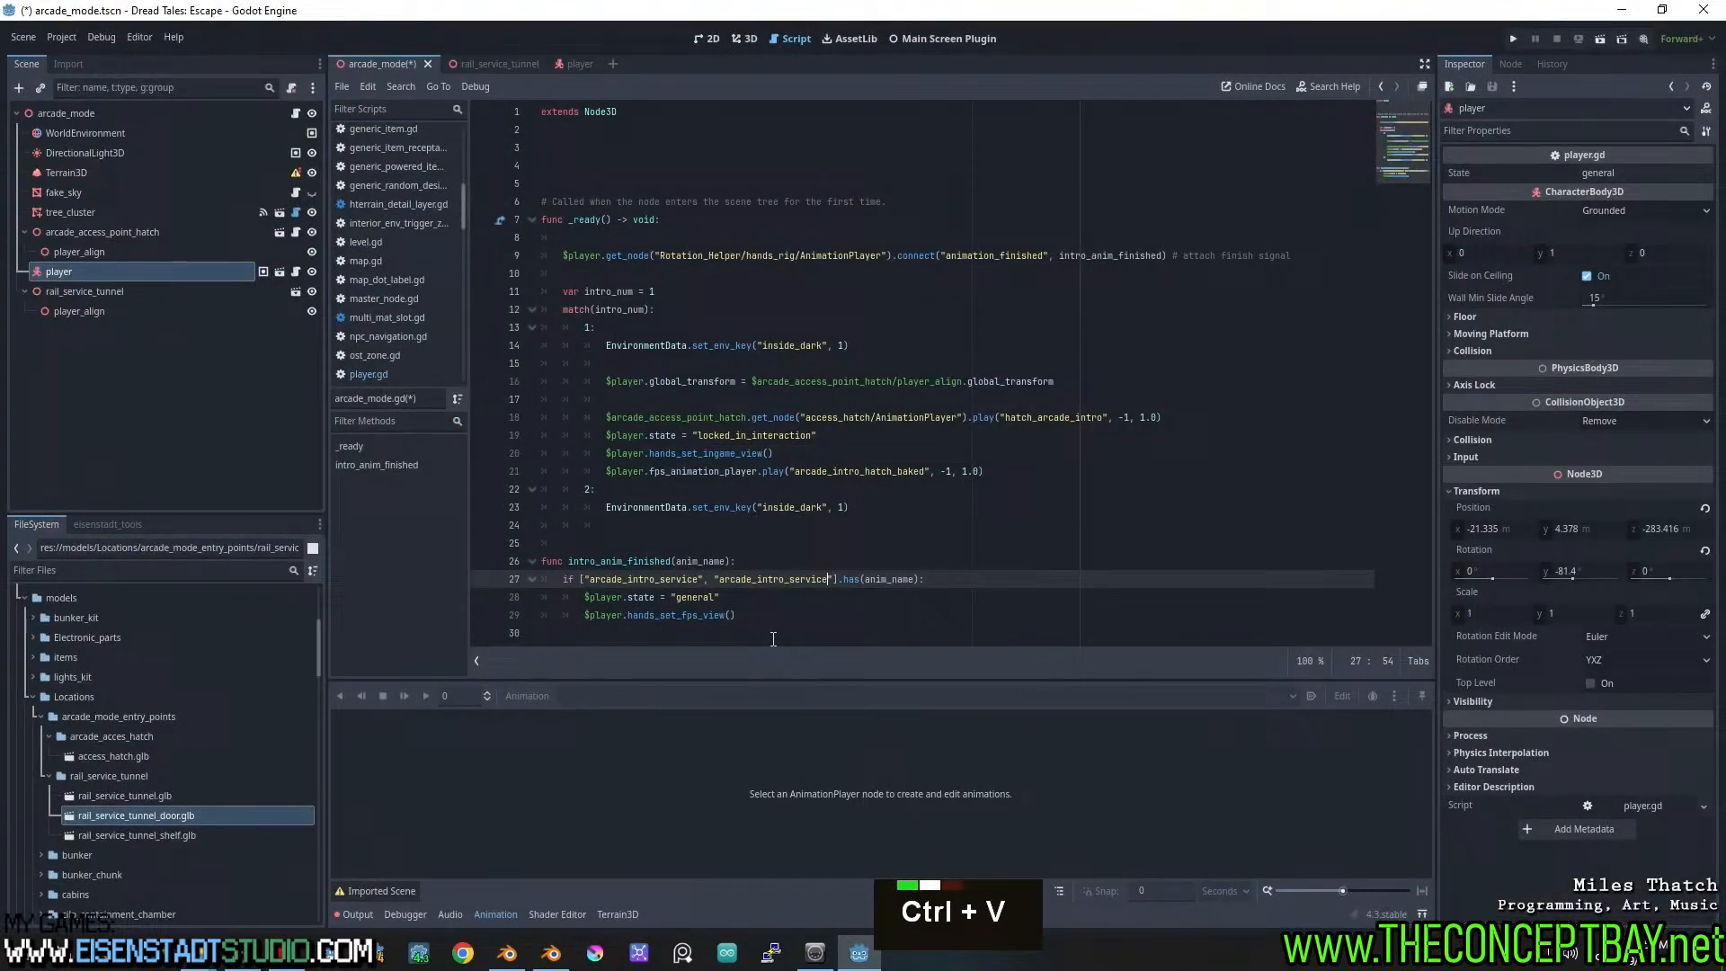
pyautogui.keyDown('shift'); pyautogui.click(791, 581); pyautogui.keyUp('shift')
pyautogui.keyDown('shift'); pyautogui.click(790, 583); pyautogui.keyUp('shift')
pyautogui.write('hatch')
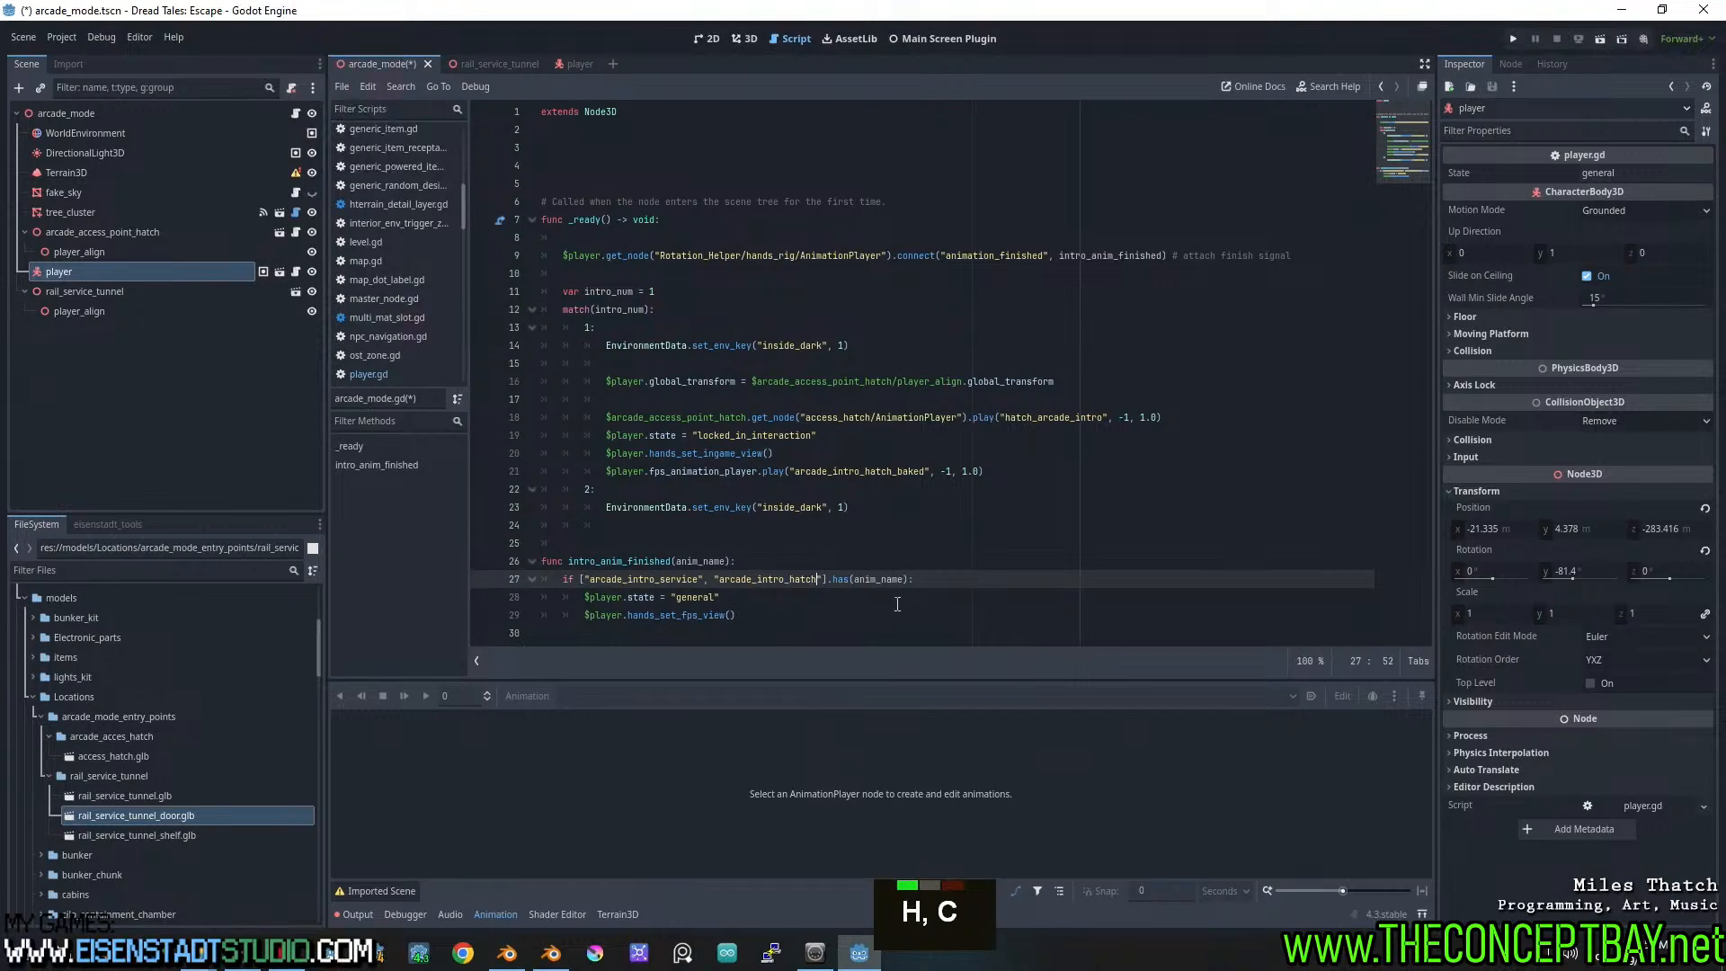
# Save the script, then remove the blank line above the player's global_transform line in case 1
pyautogui.click(903, 594)
pyautogui.hotkey('ctrl', 's')
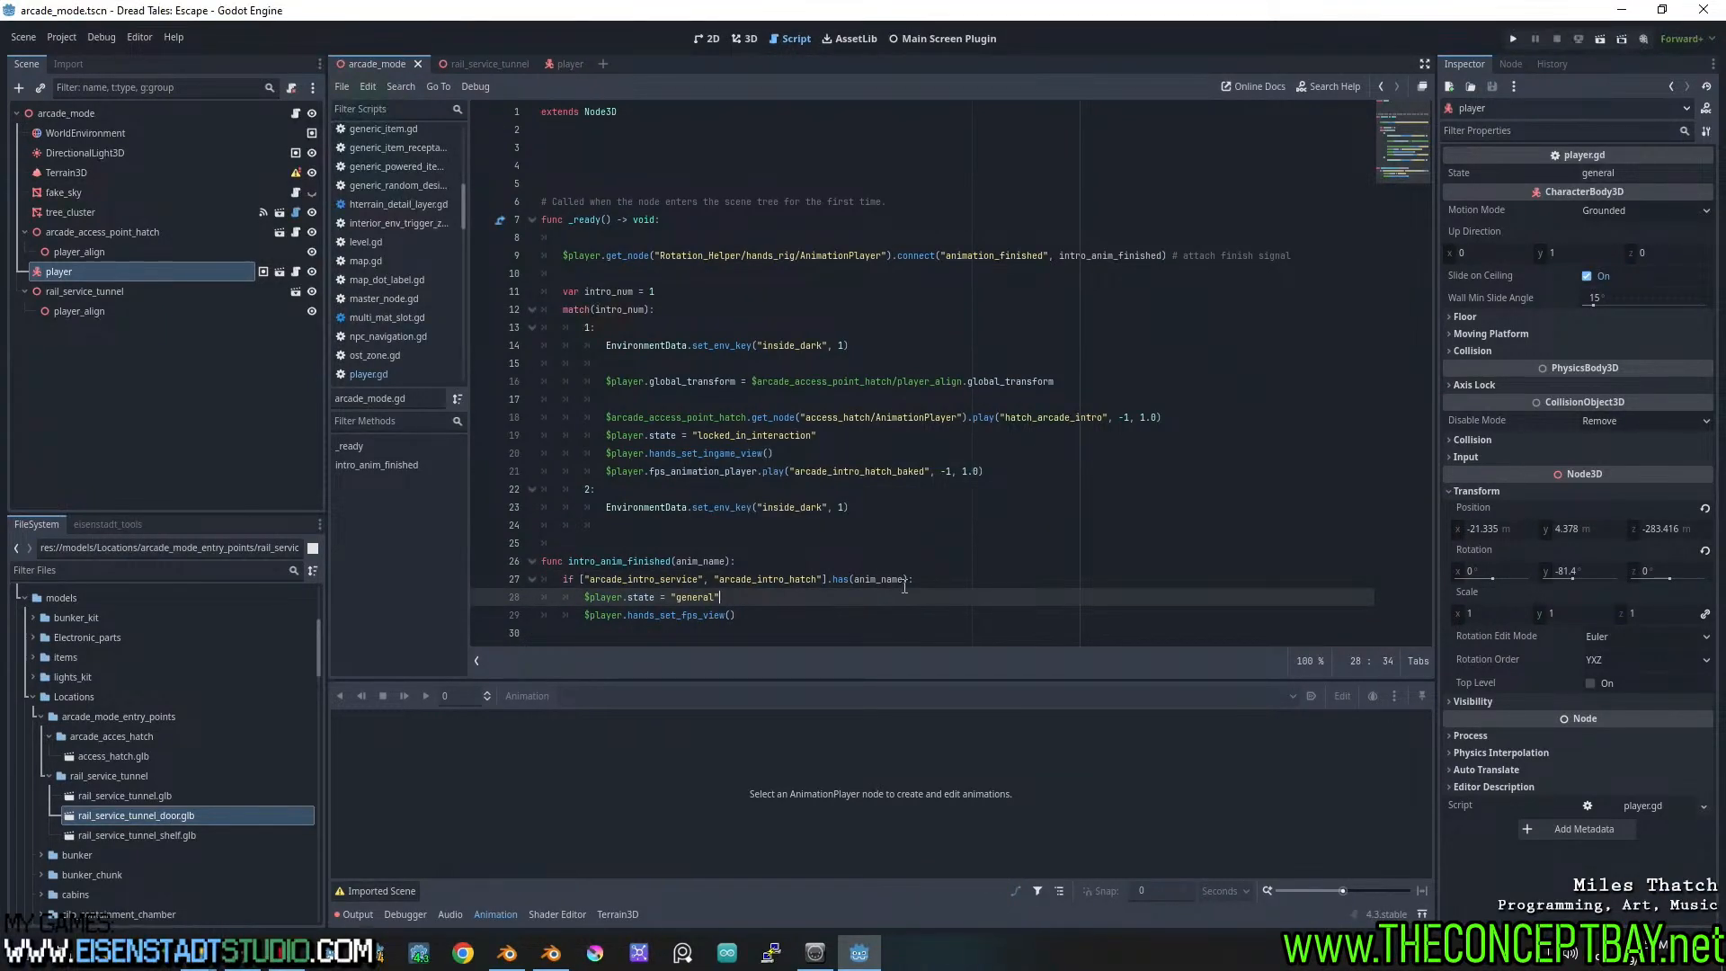
pyautogui.click(785, 364)
pyautogui.press('BackSpace')
pyautogui.press('BackSpace')
pyautogui.press('BackSpace')
pyautogui.press('BackSpace')
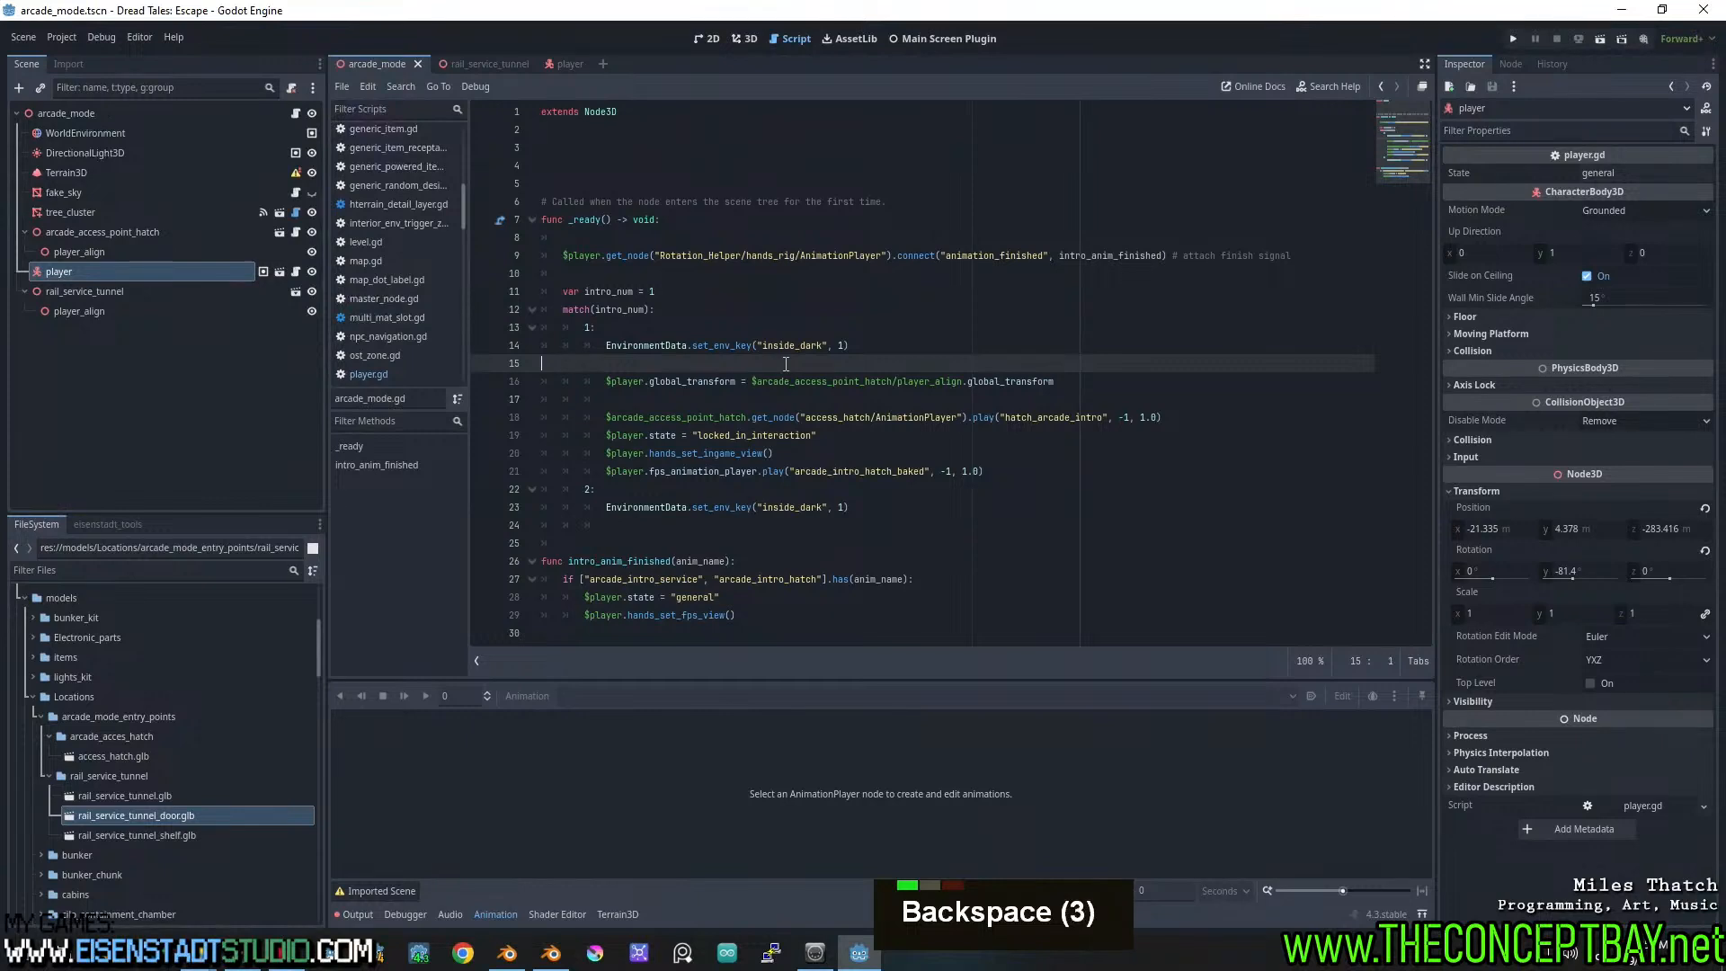
# Copy the player's global_transform line from case 1 to the end of case 2
pyautogui.moveTo(1057, 364); pyautogui.dragTo(606, 364)
pyautogui.hotkey('ctrl', 'c')
pyautogui.click(623, 501)
pyautogui.hotkey('ctrl', 'v')
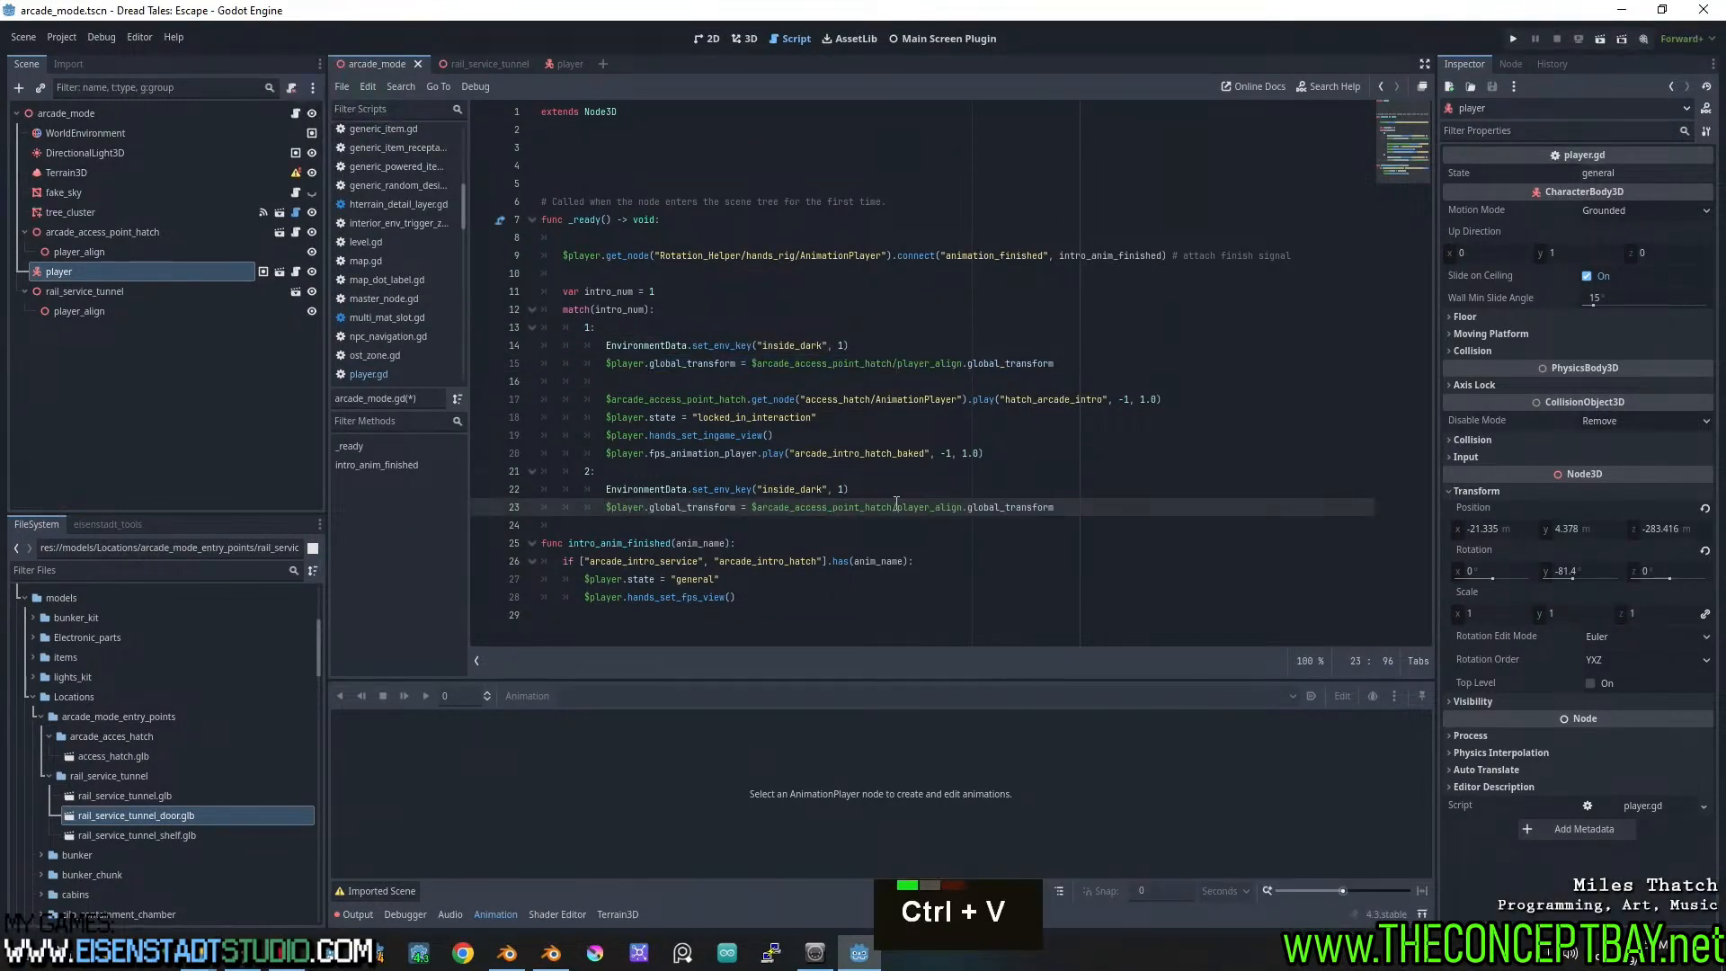
# In case 2's transform line, replace the hatch node path with the rail_service_tunnel's player_align node reference
pyautogui.moveTo(754, 508); pyautogui.dragTo(966, 509)
pyautogui.press('BackSpace')
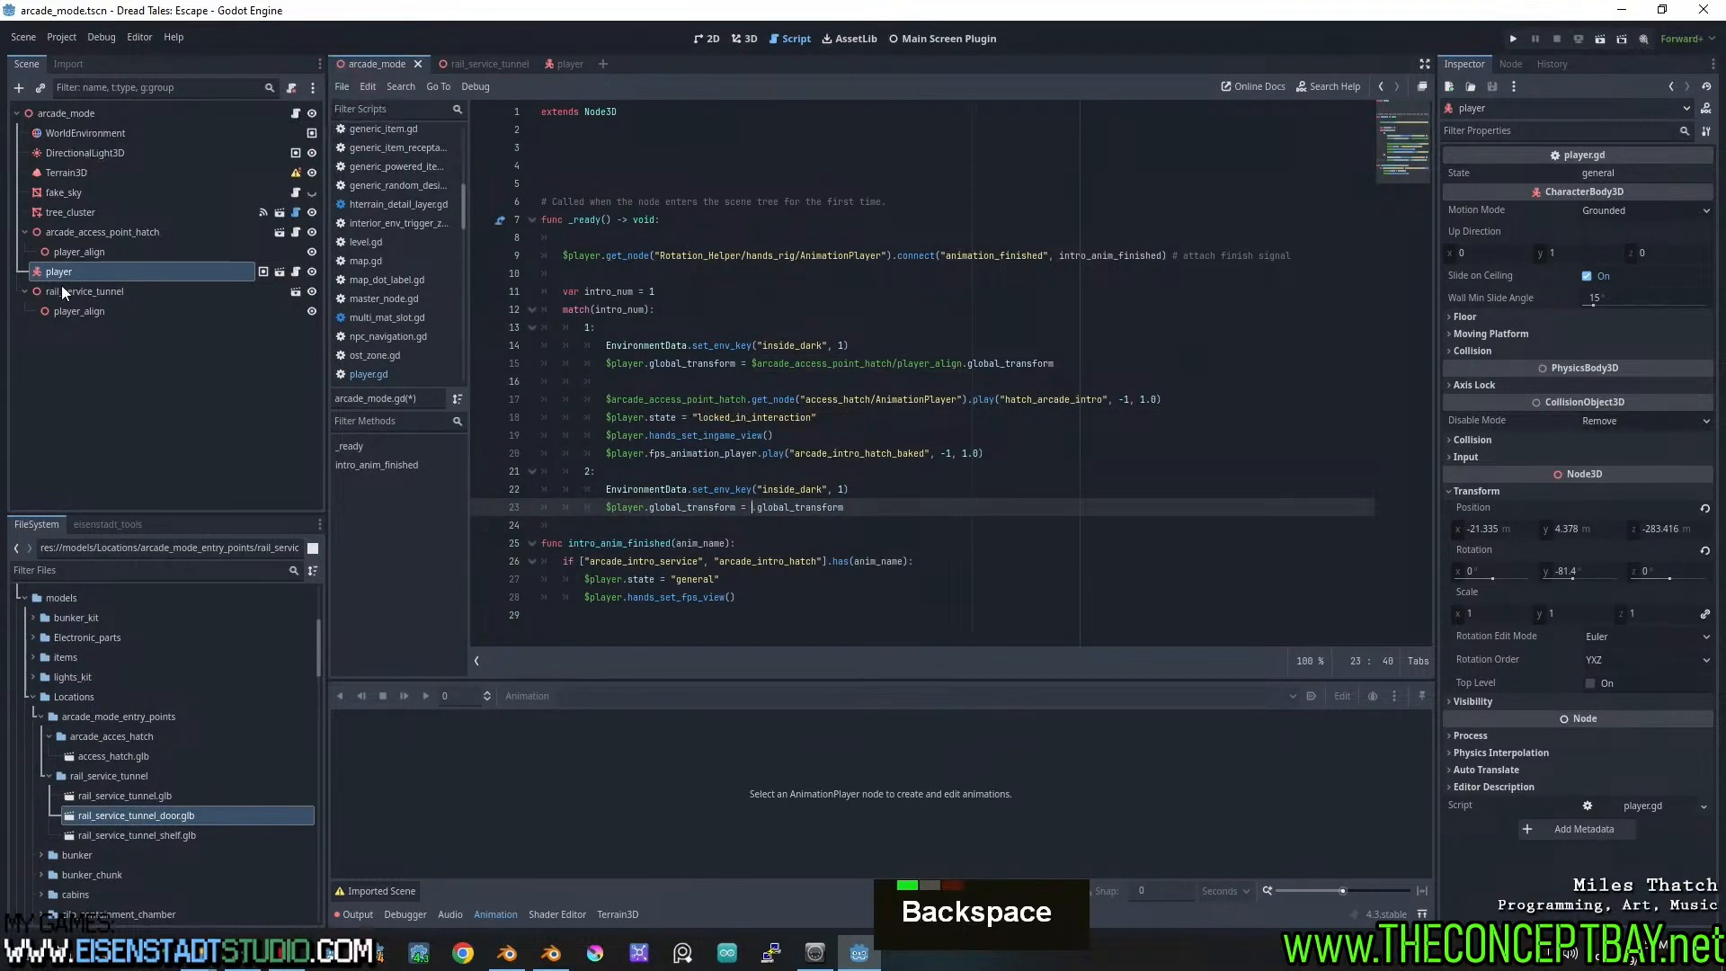
pyautogui.moveTo(63, 311); pyautogui.dragTo(755, 510)
pyautogui.click(1047, 506)
# Copy the $player.state = "locked_in_interaction" line from case 1 to a new line ending case 2
pyautogui.press('Return')
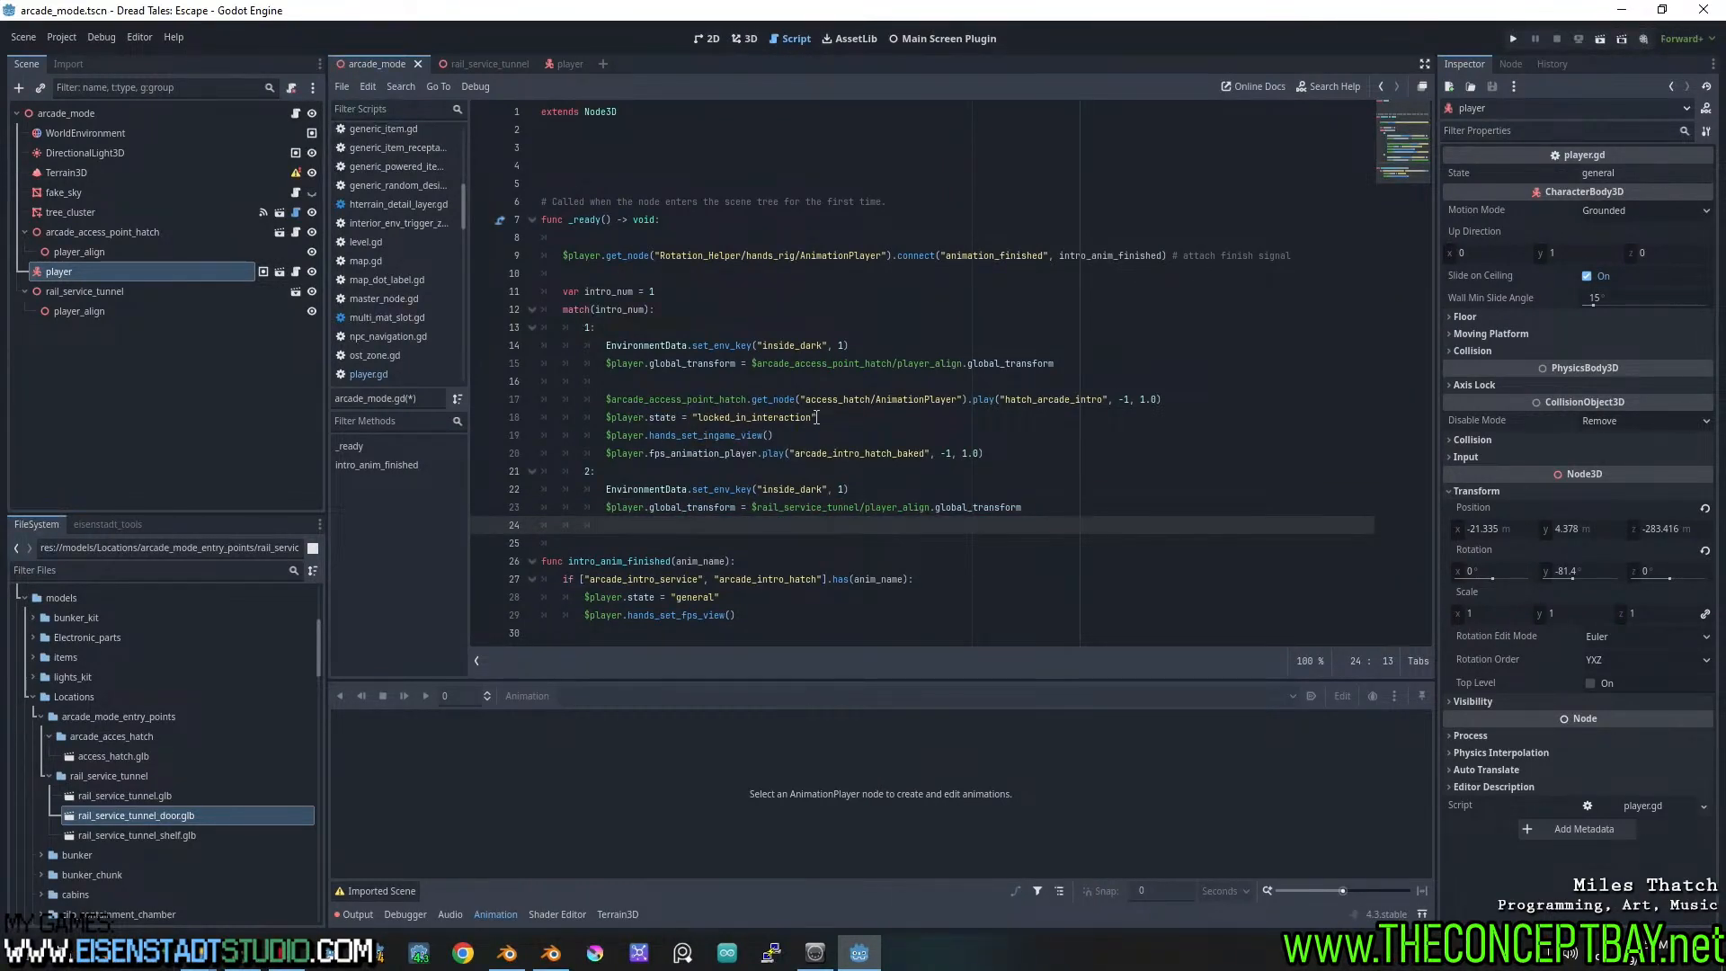
pyautogui.moveTo(817, 417); pyautogui.dragTo(605, 417)
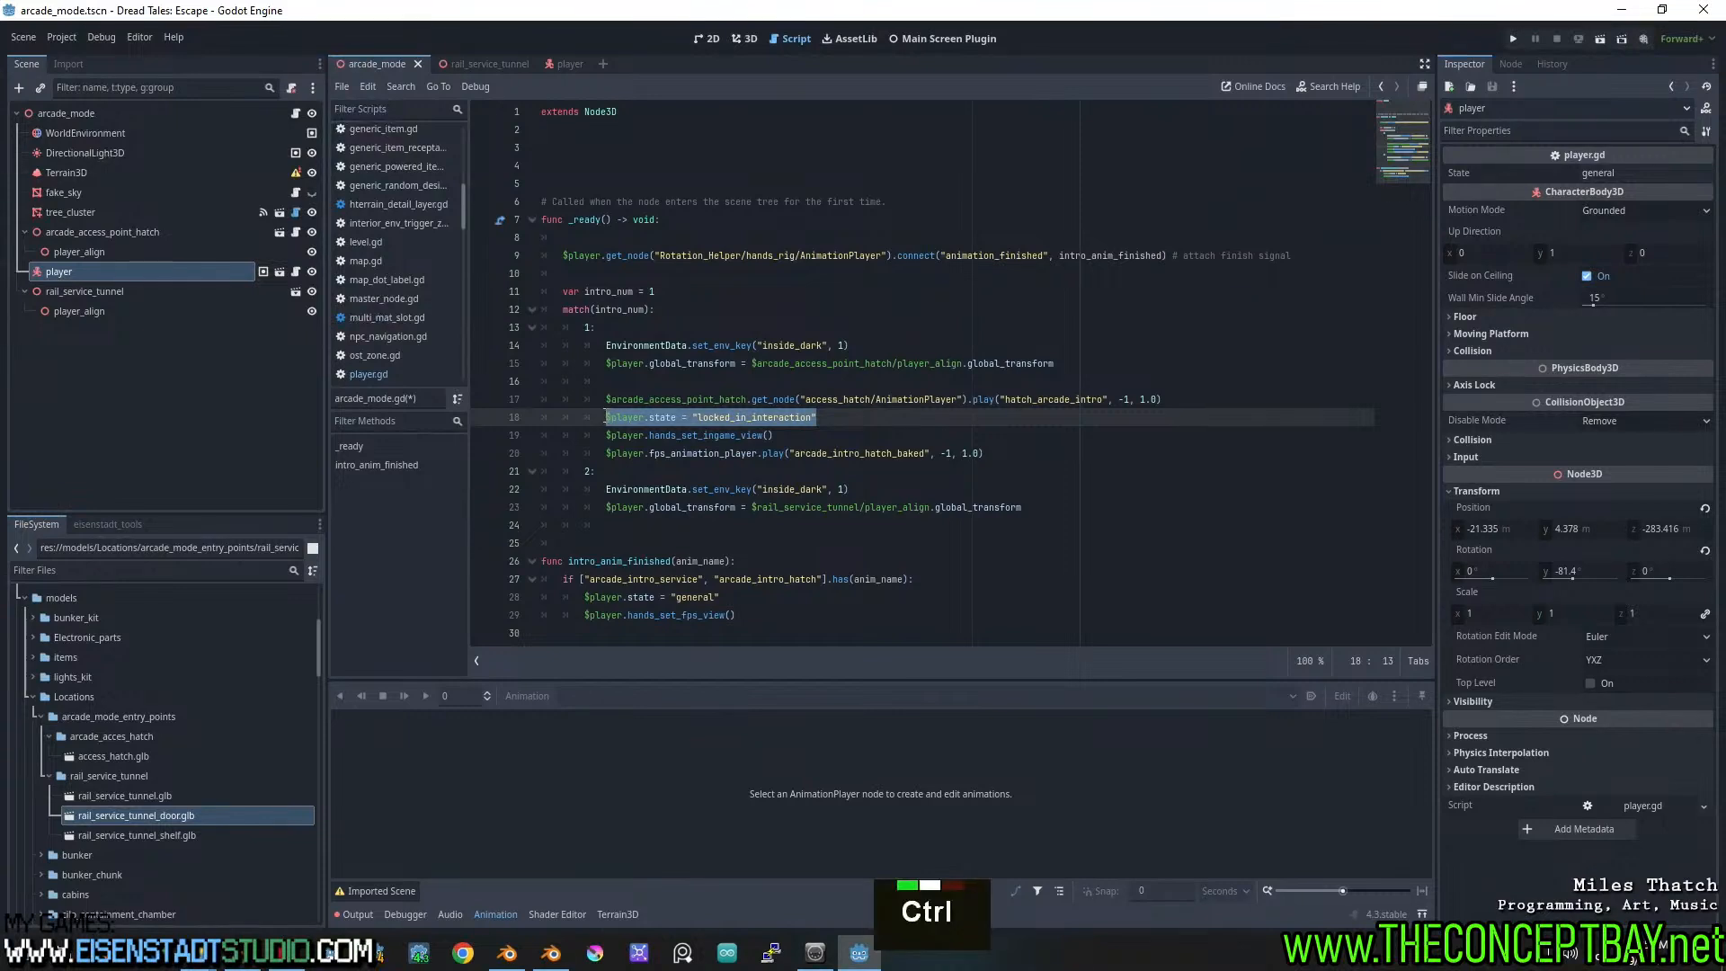
pyautogui.hotkey('ctrl', 'x')
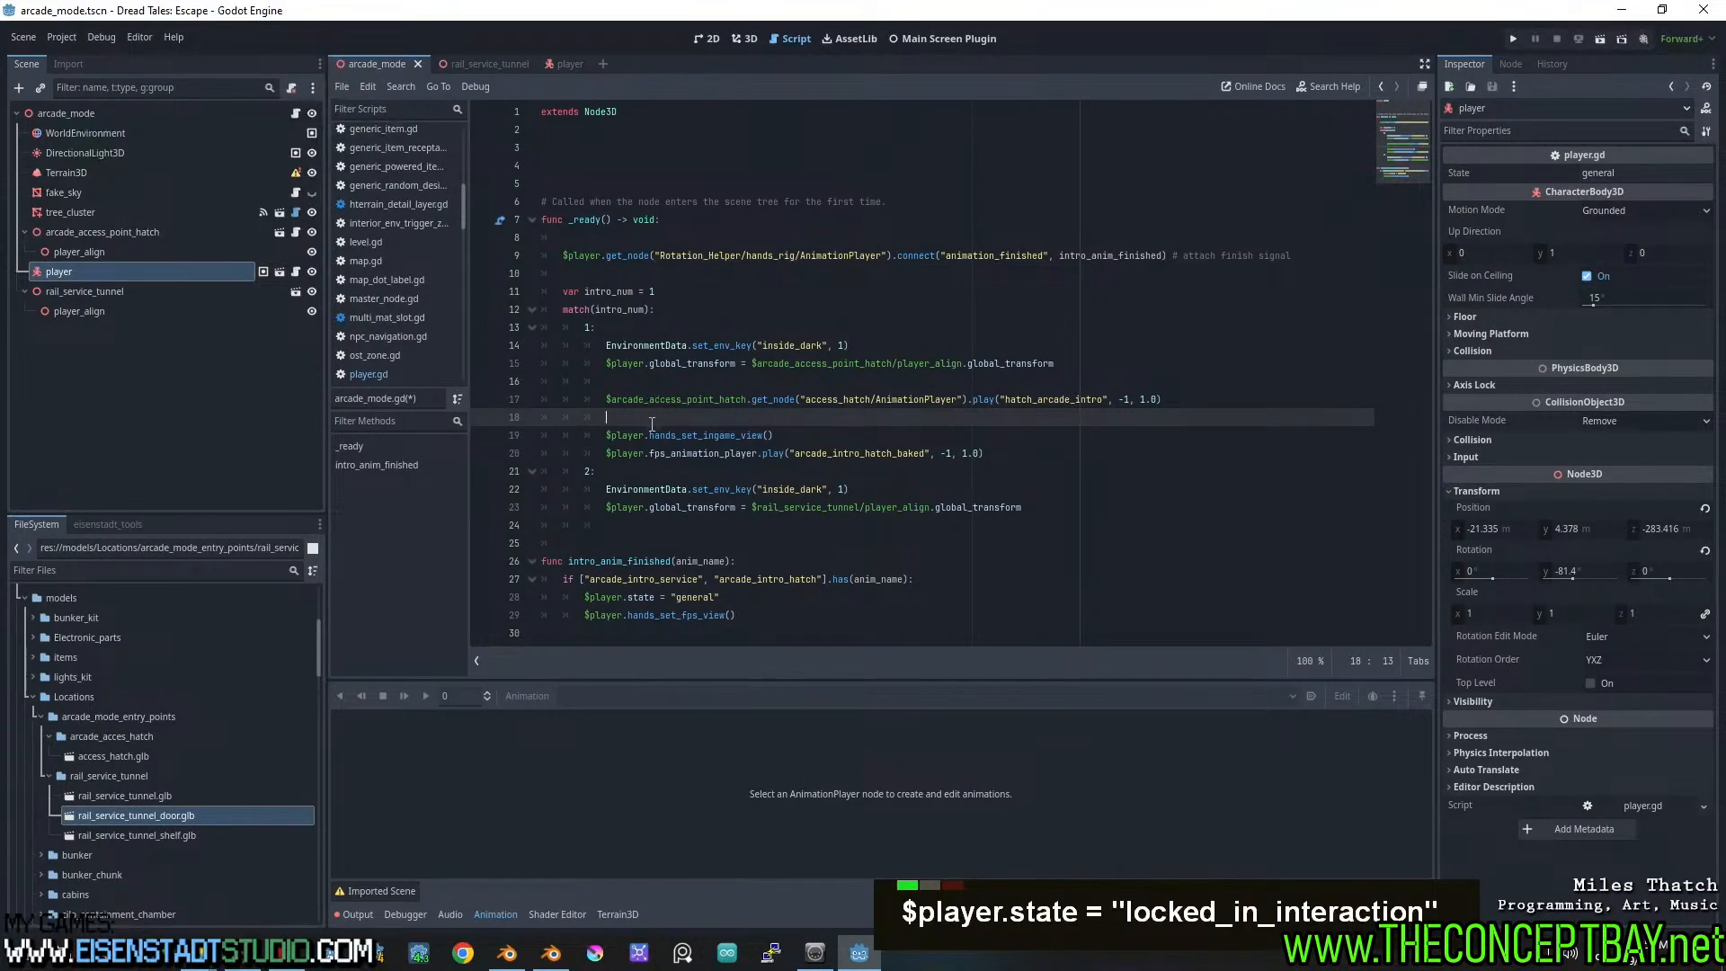
pyautogui.hotkey('ctrl', 'z')
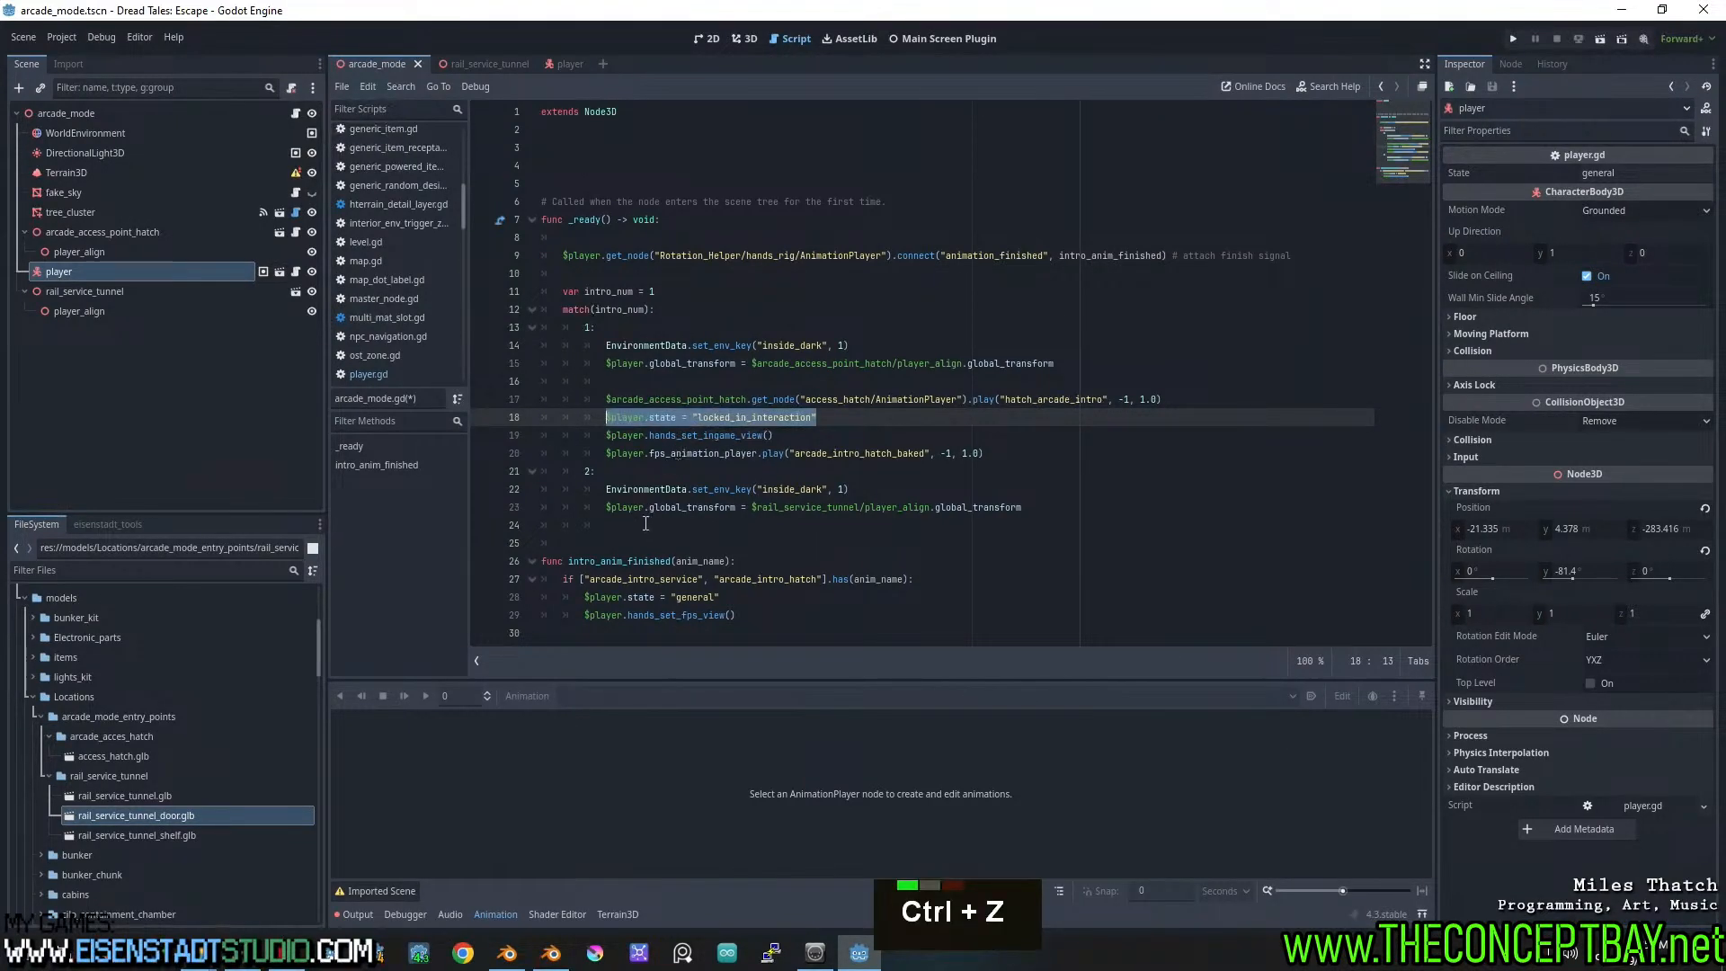
pyautogui.click(646, 518)
pyautogui.hotkey('ctrl', 'v')
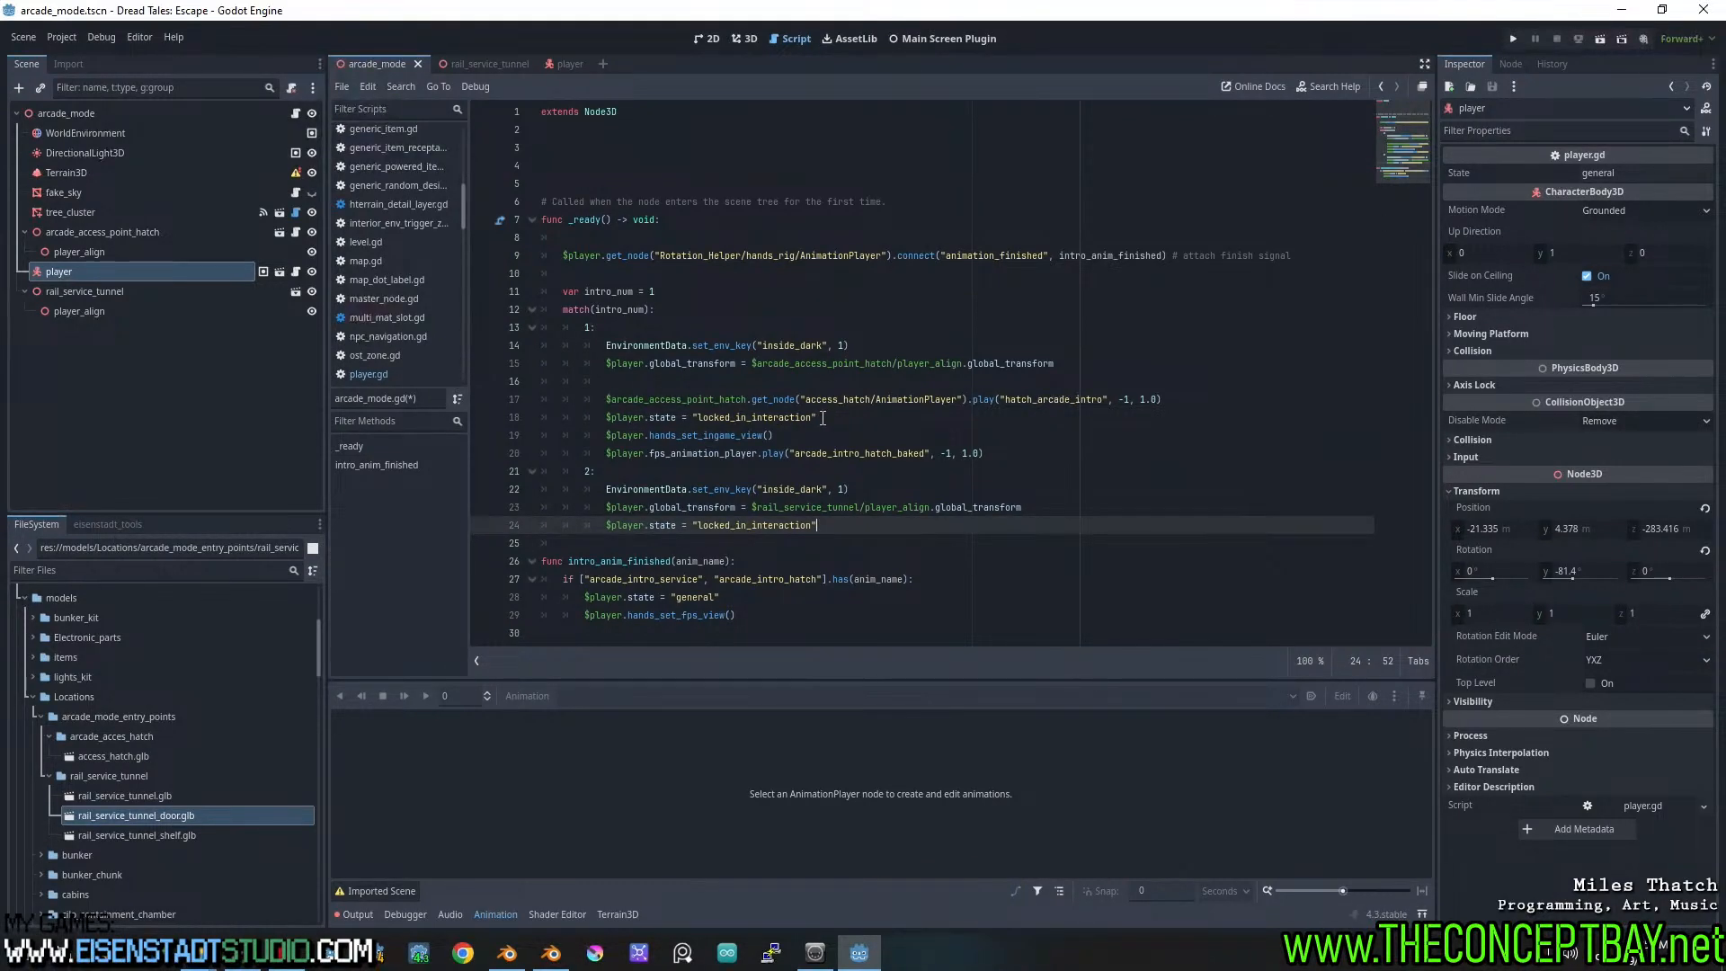
# Move the "locked_in_interaction" state line from case 1 to directly below var intro_num, and delete its copy in case 2
pyautogui.moveTo(823, 417); pyautogui.dragTo(606, 417)
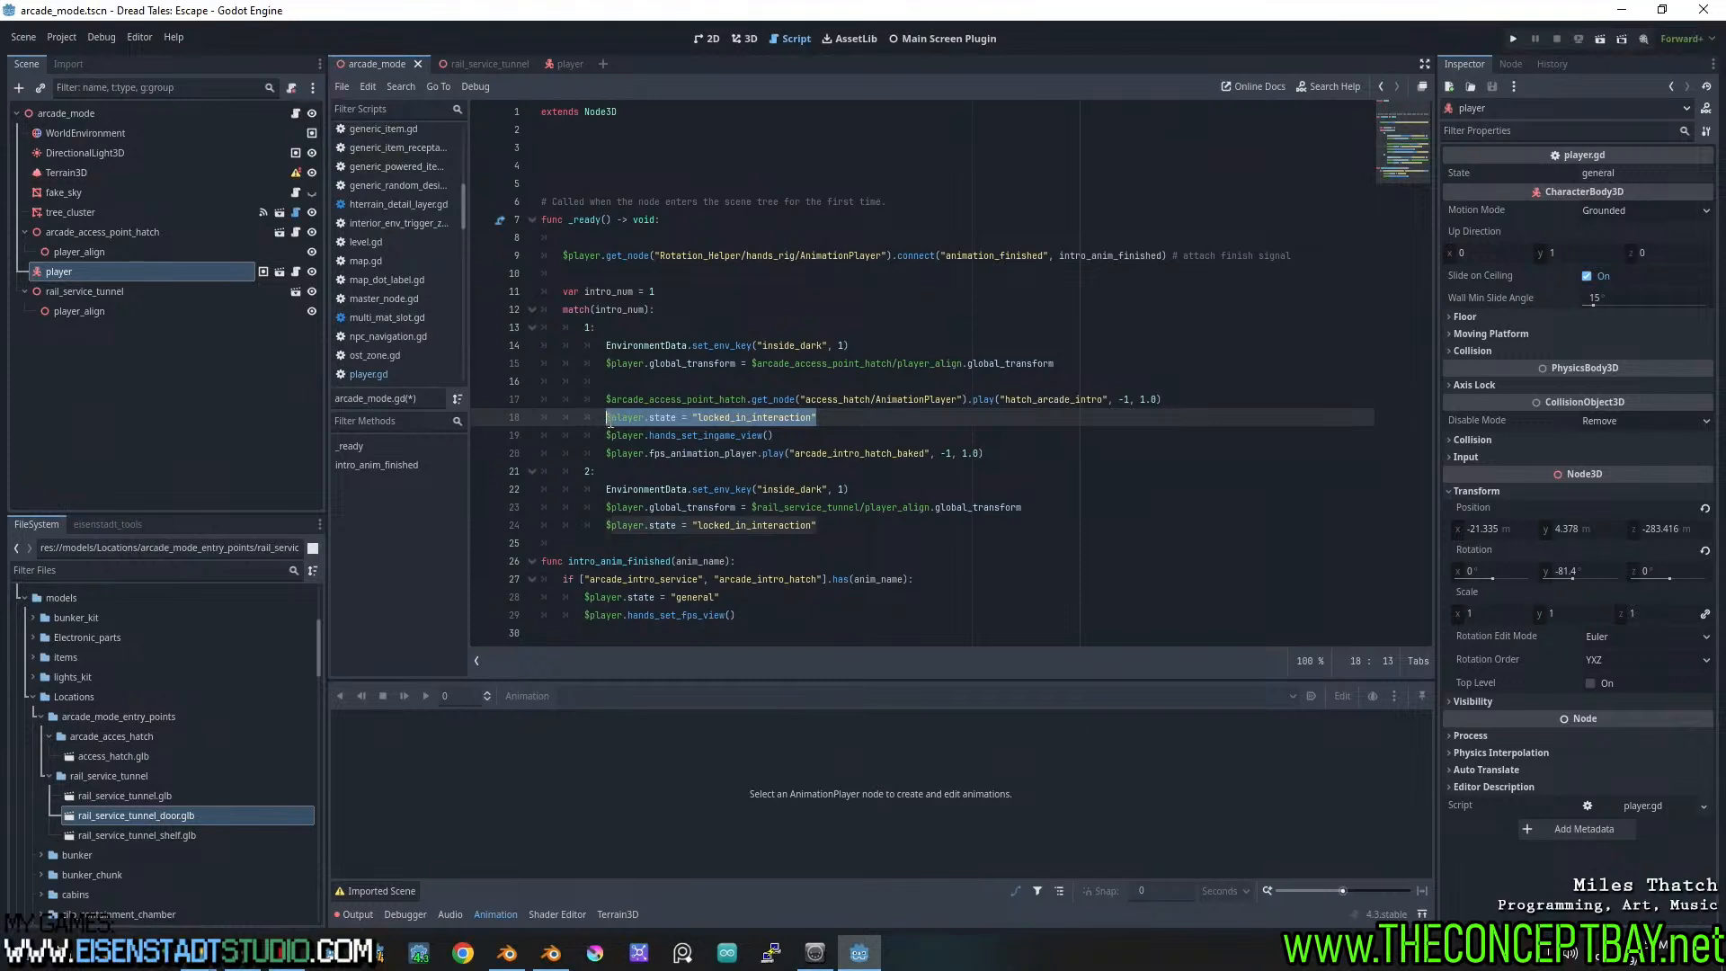
pyautogui.hotkey('ctrl', 'x')
pyautogui.click(701, 297)
pyautogui.press('Return')
pyautogui.hotkey('ctrl', 'v')
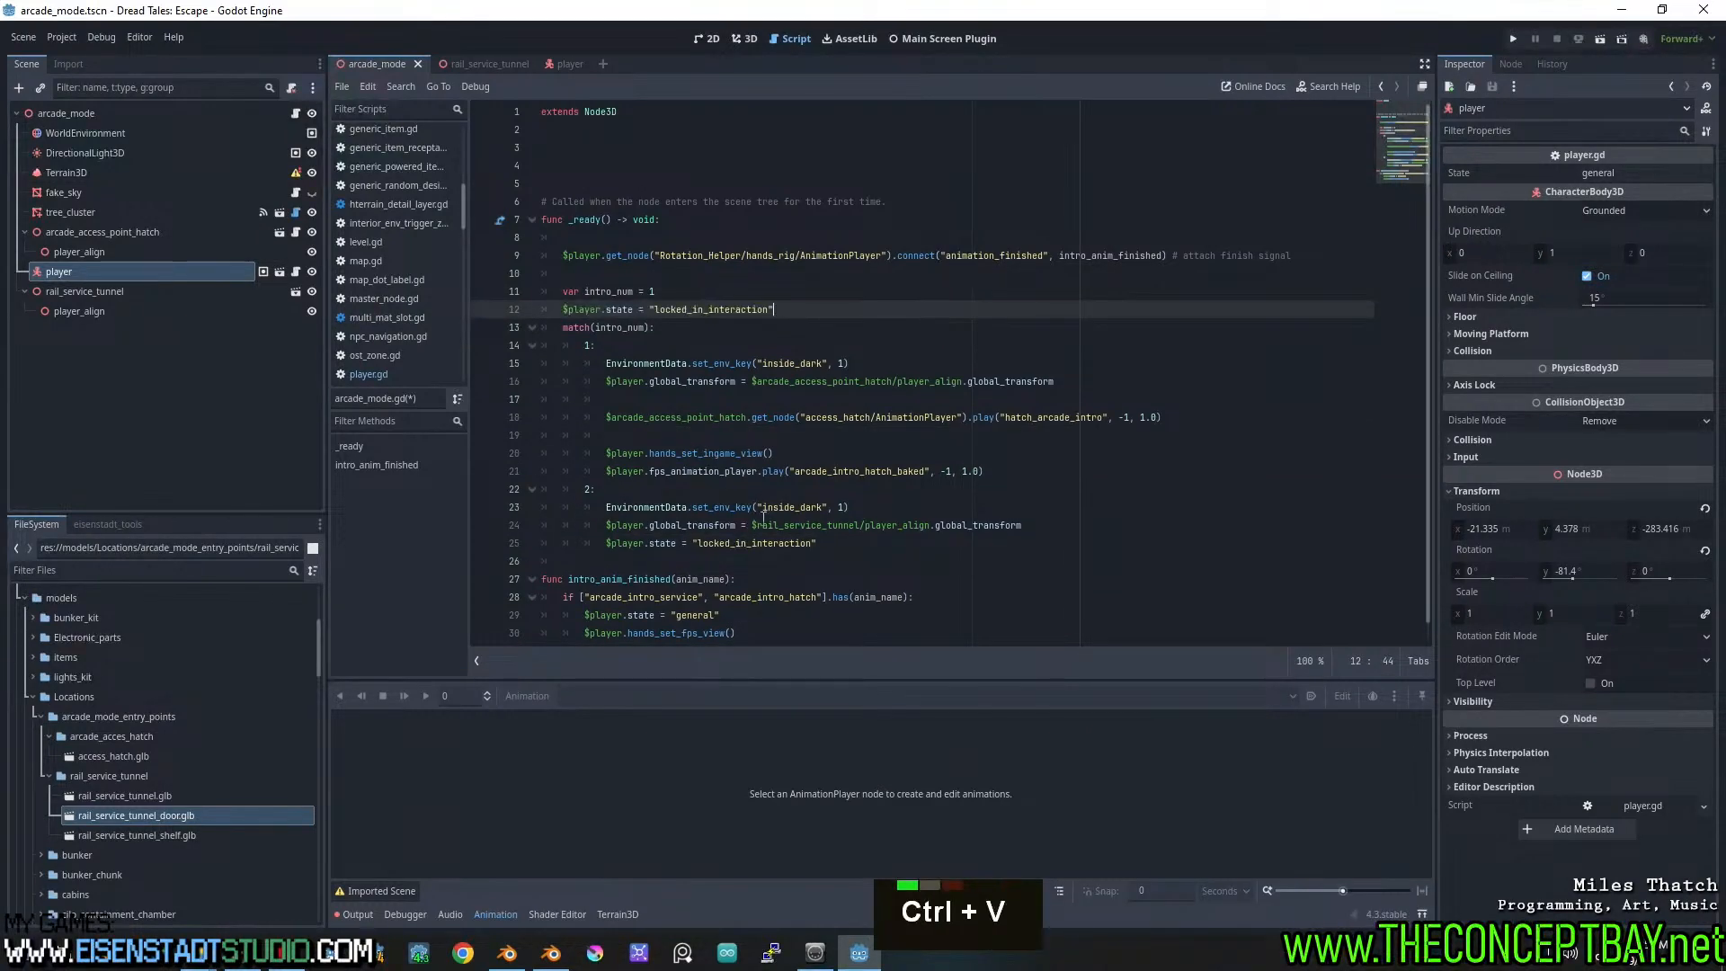
pyautogui.moveTo(831, 544); pyautogui.dragTo(449, 547)
pyautogui.press('BackSpace')
pyautogui.press('BackSpace')
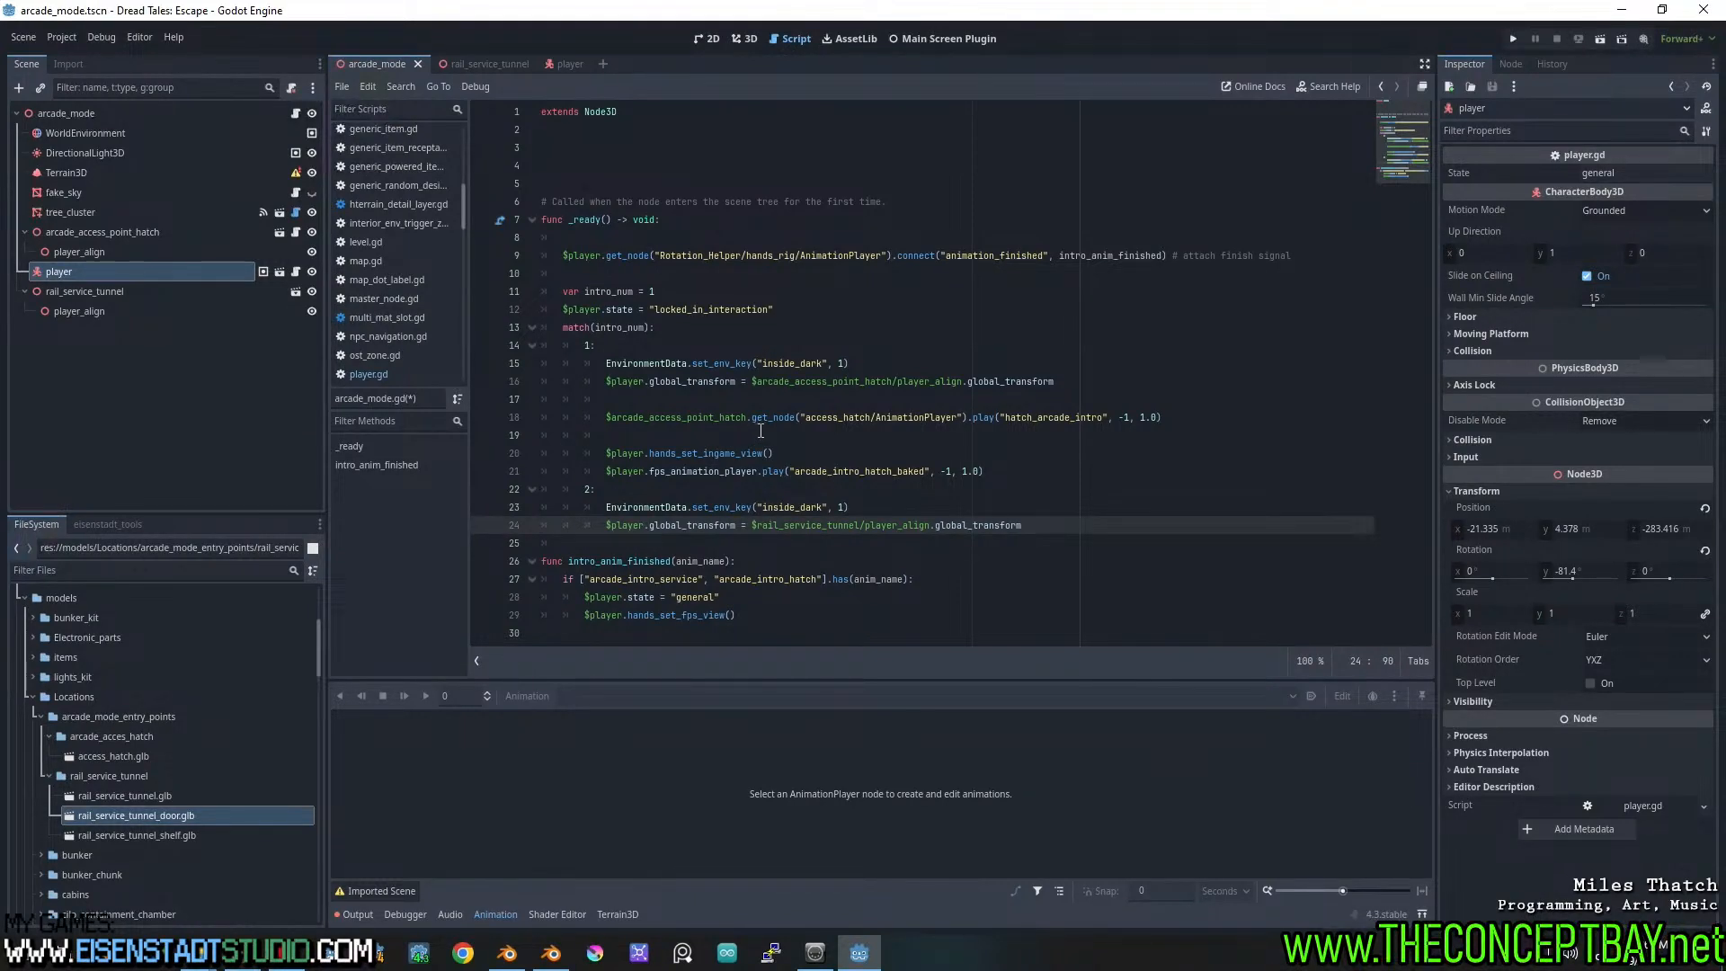
# Move $player.hands_set_ingame_view() from case 1 to below the shared player state line, followed by a blank line
pyautogui.click(781, 454)
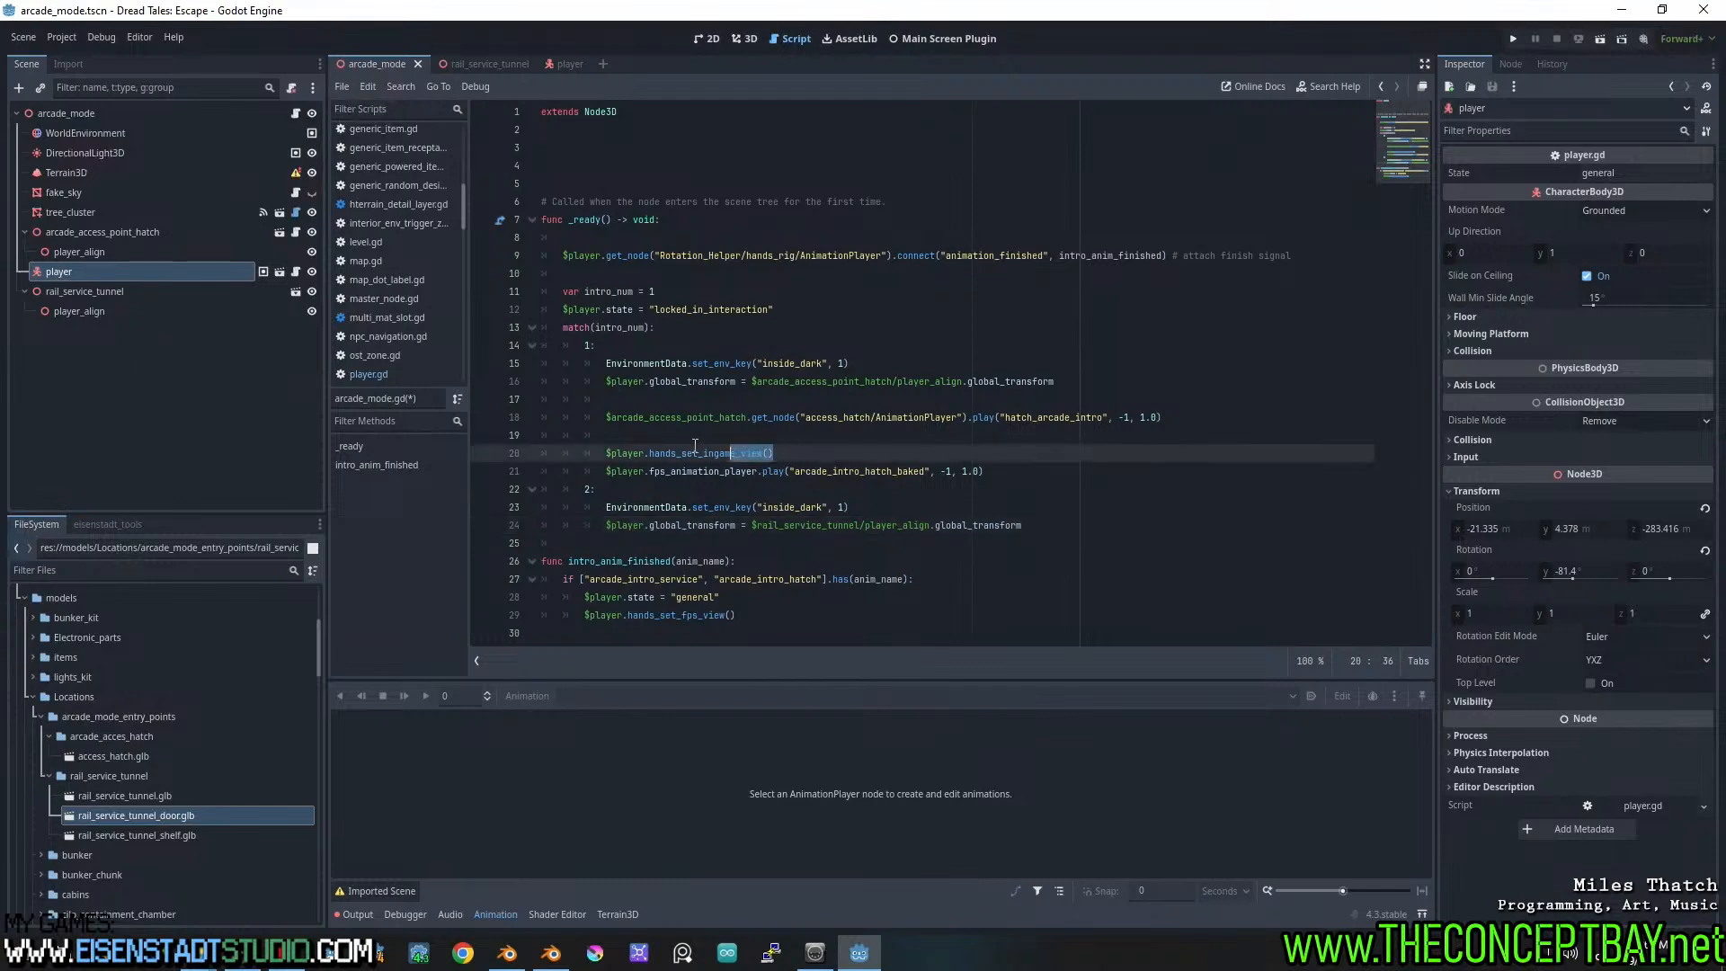
pyautogui.hotkey('shift', 'Home')
pyautogui.hotkey('ctrl', 'x')
pyautogui.click(790, 309)
pyautogui.press('Return')
pyautogui.hotkey('ctrl', 'v')
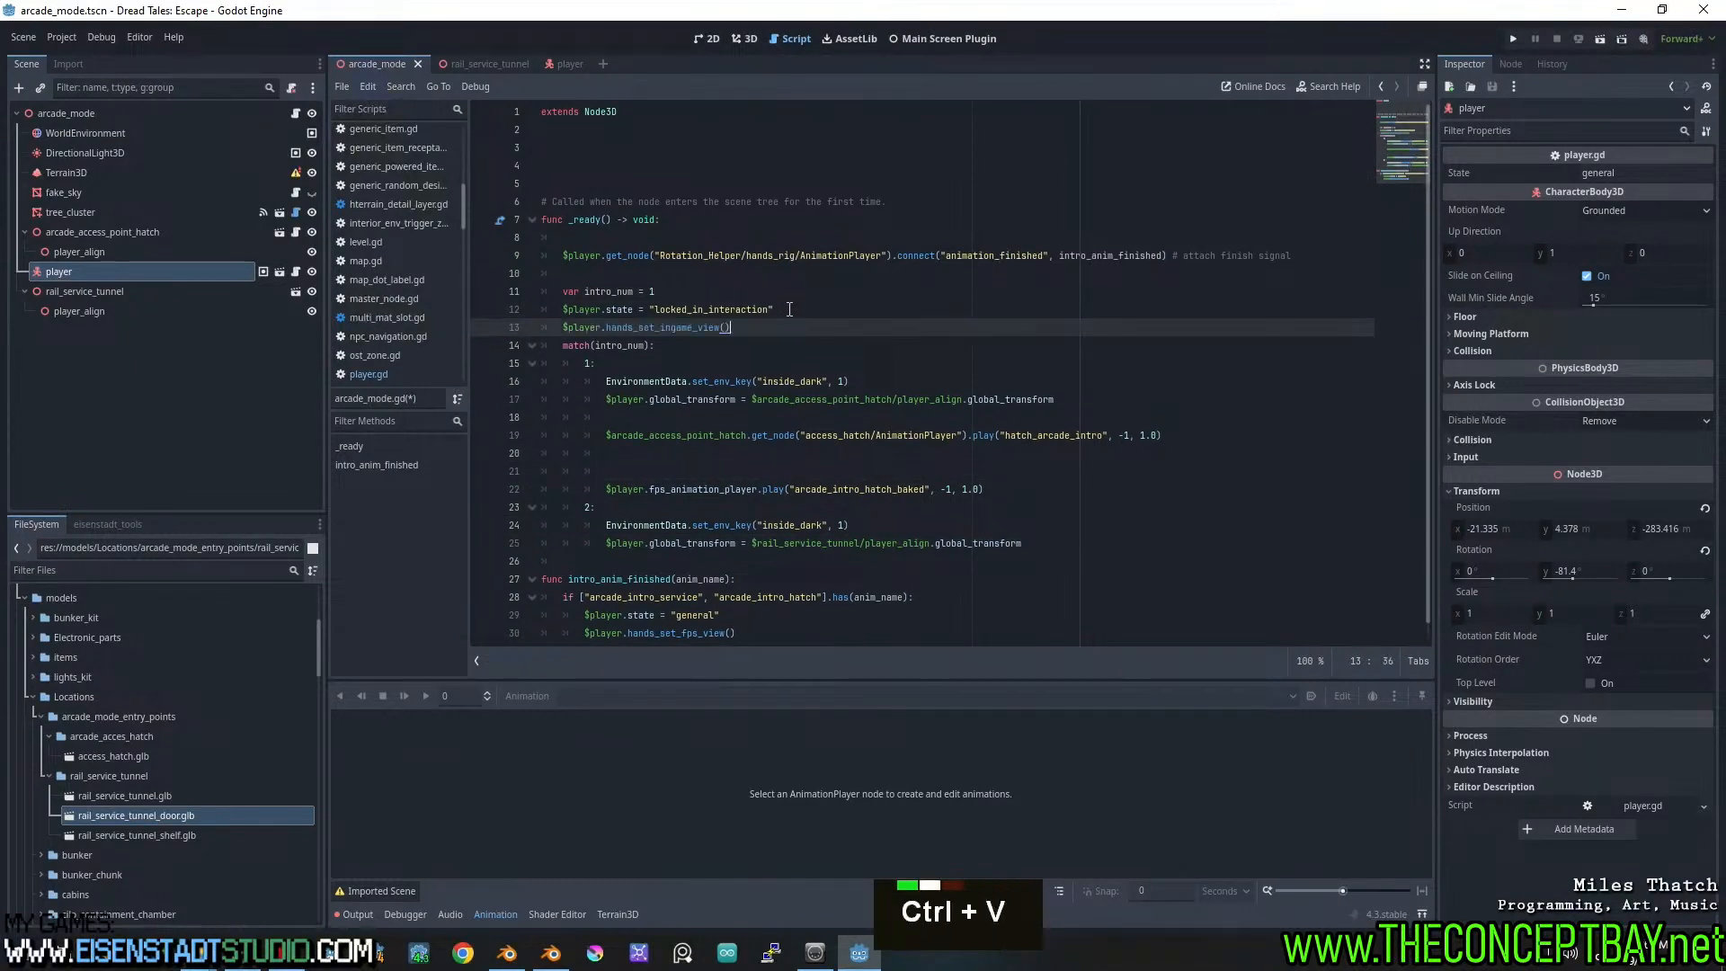
pyautogui.press('Return')
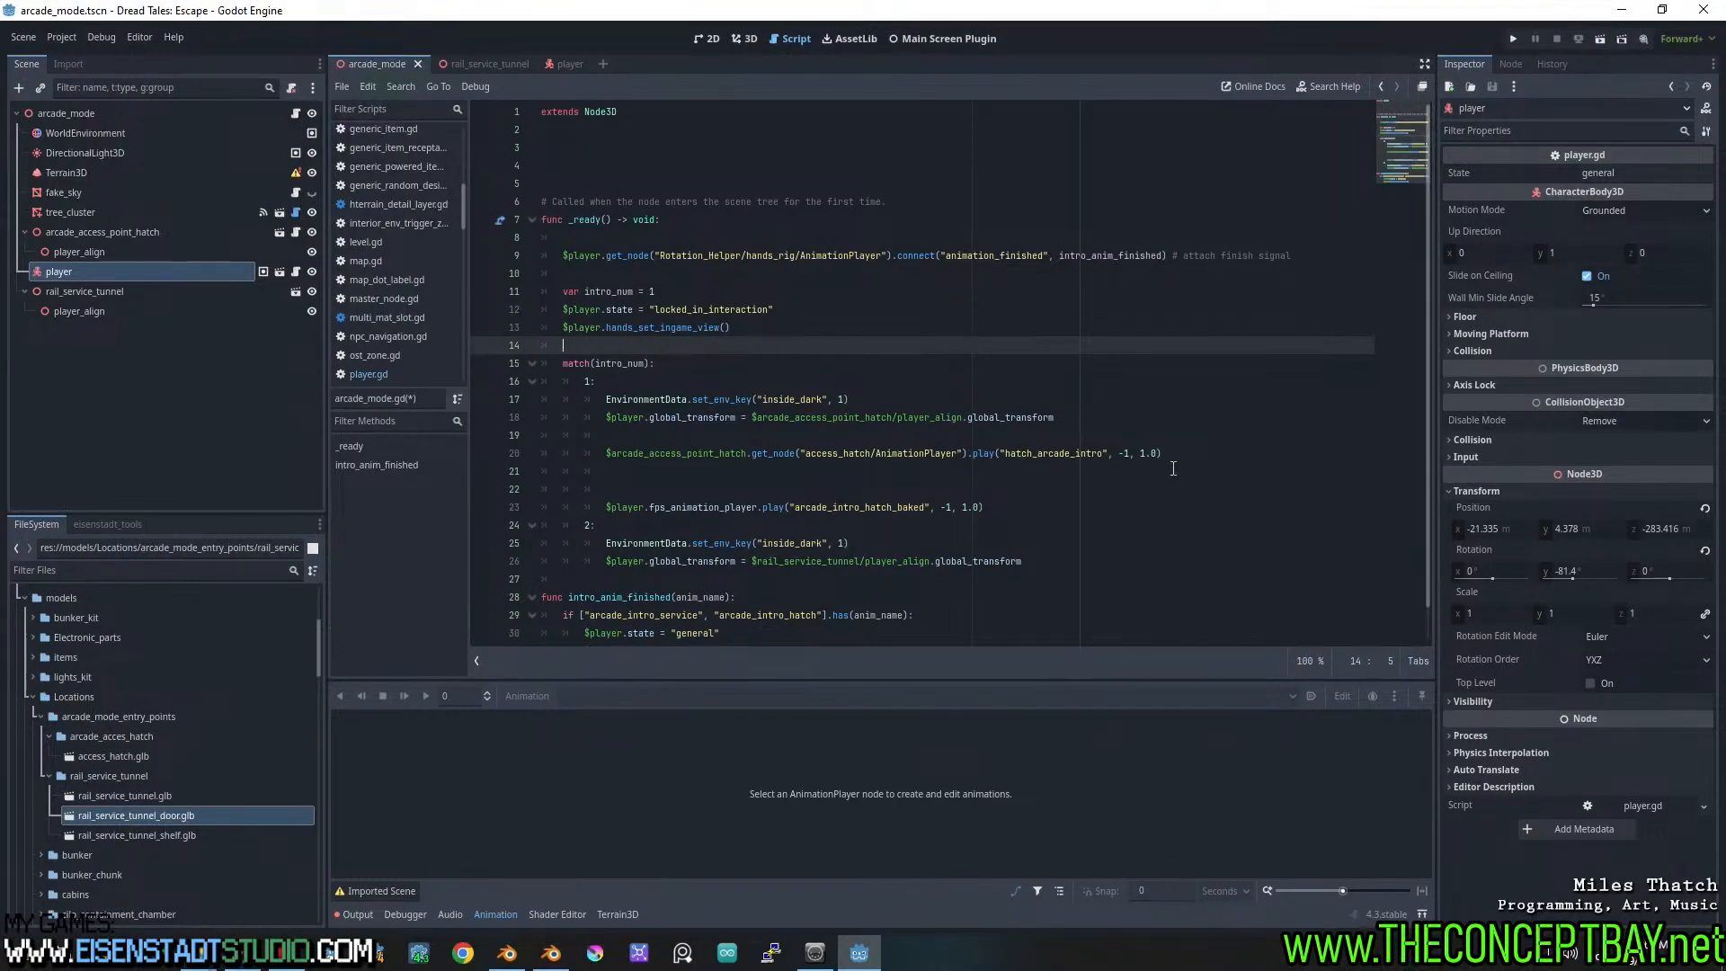
# Add an empty line at the end of case 2 and enable editable children on the rail_service_tunnel node
pyautogui.moveTo(1162, 454); pyautogui.dragTo(732, 461)
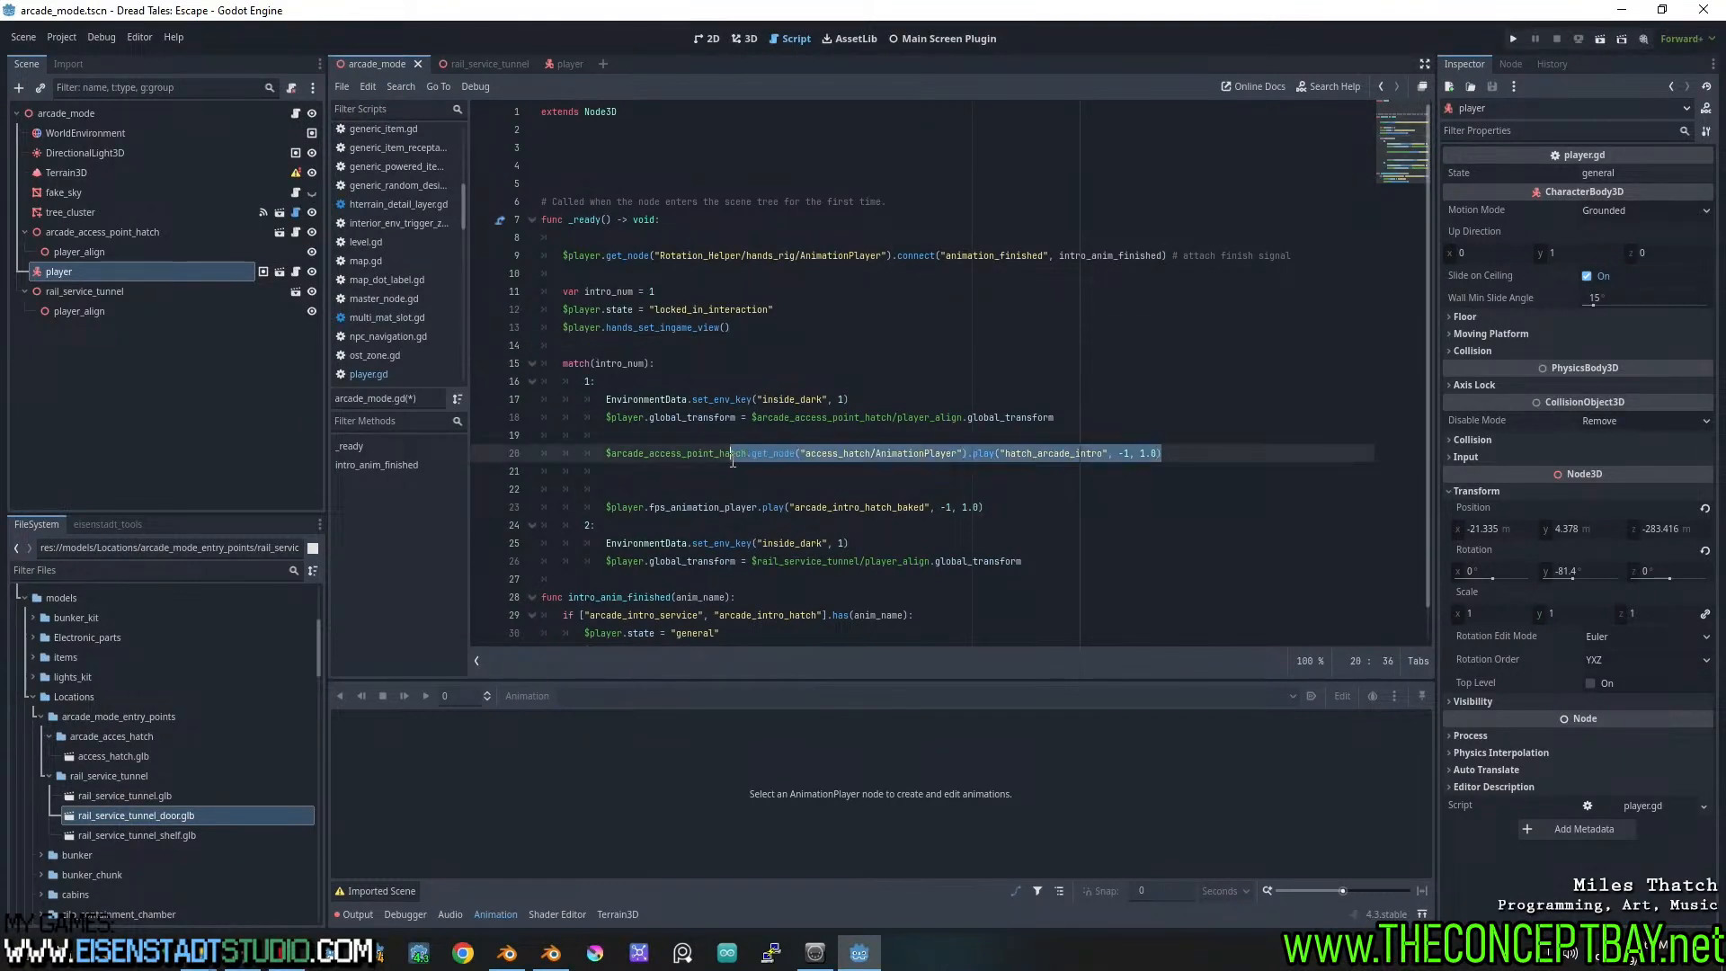
pyautogui.click(1026, 559)
pyautogui.press('Return')
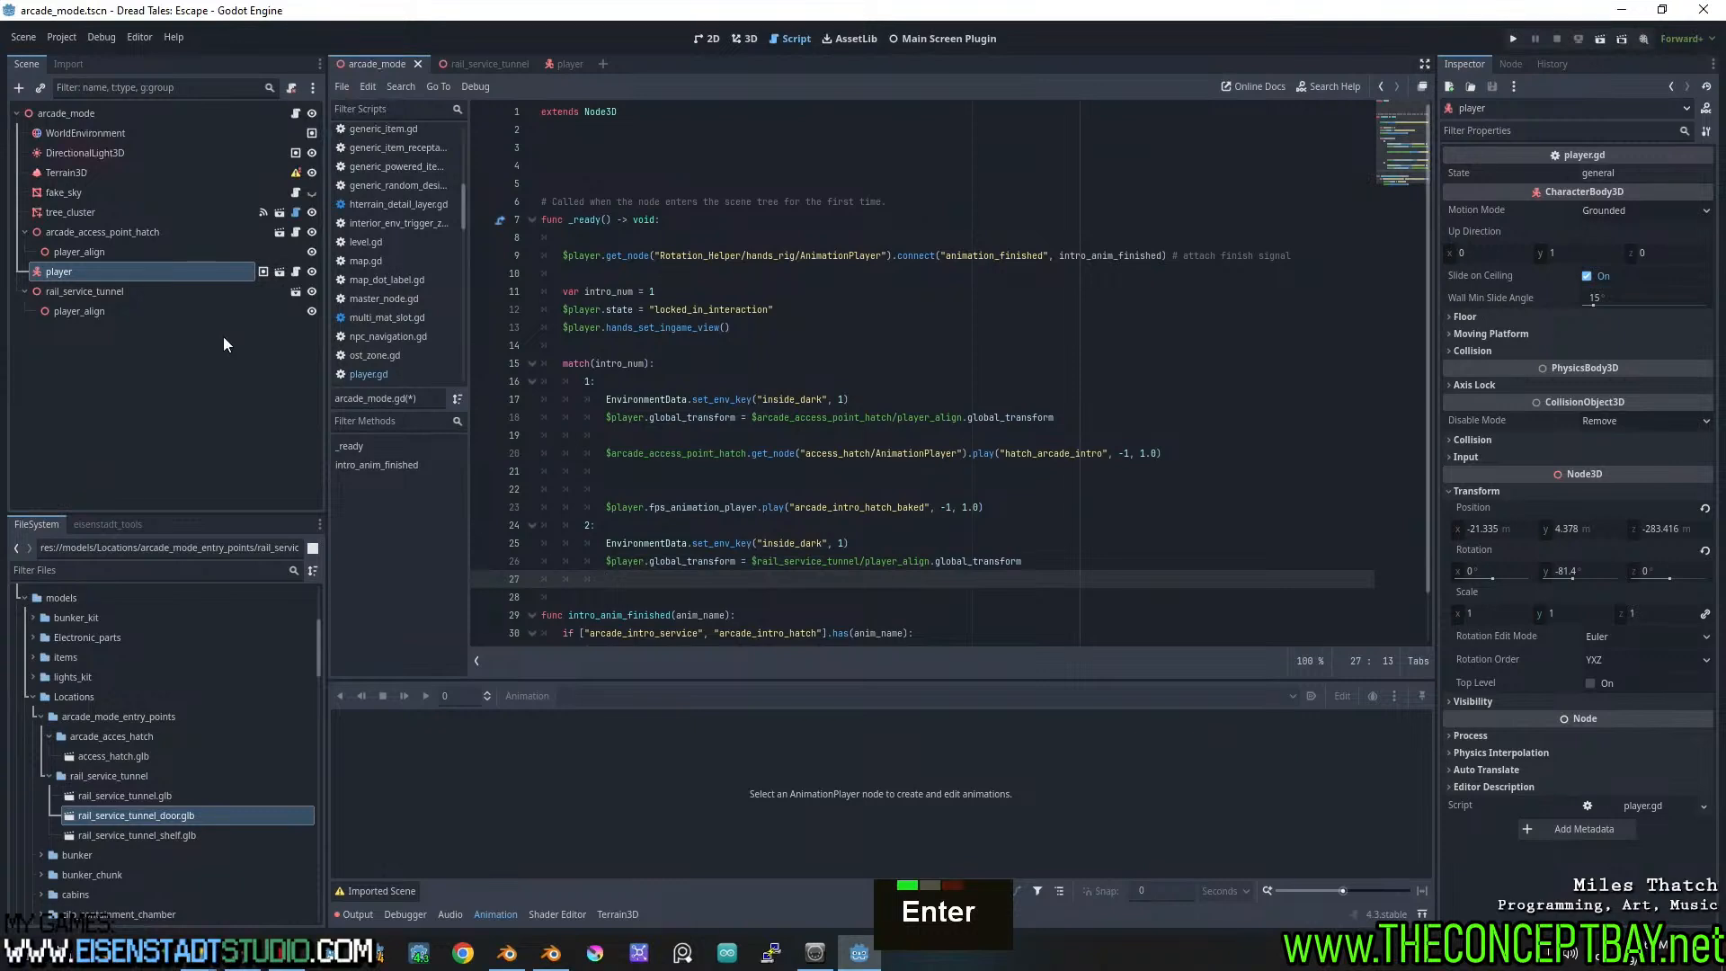
pyautogui.rightClick(105, 290)
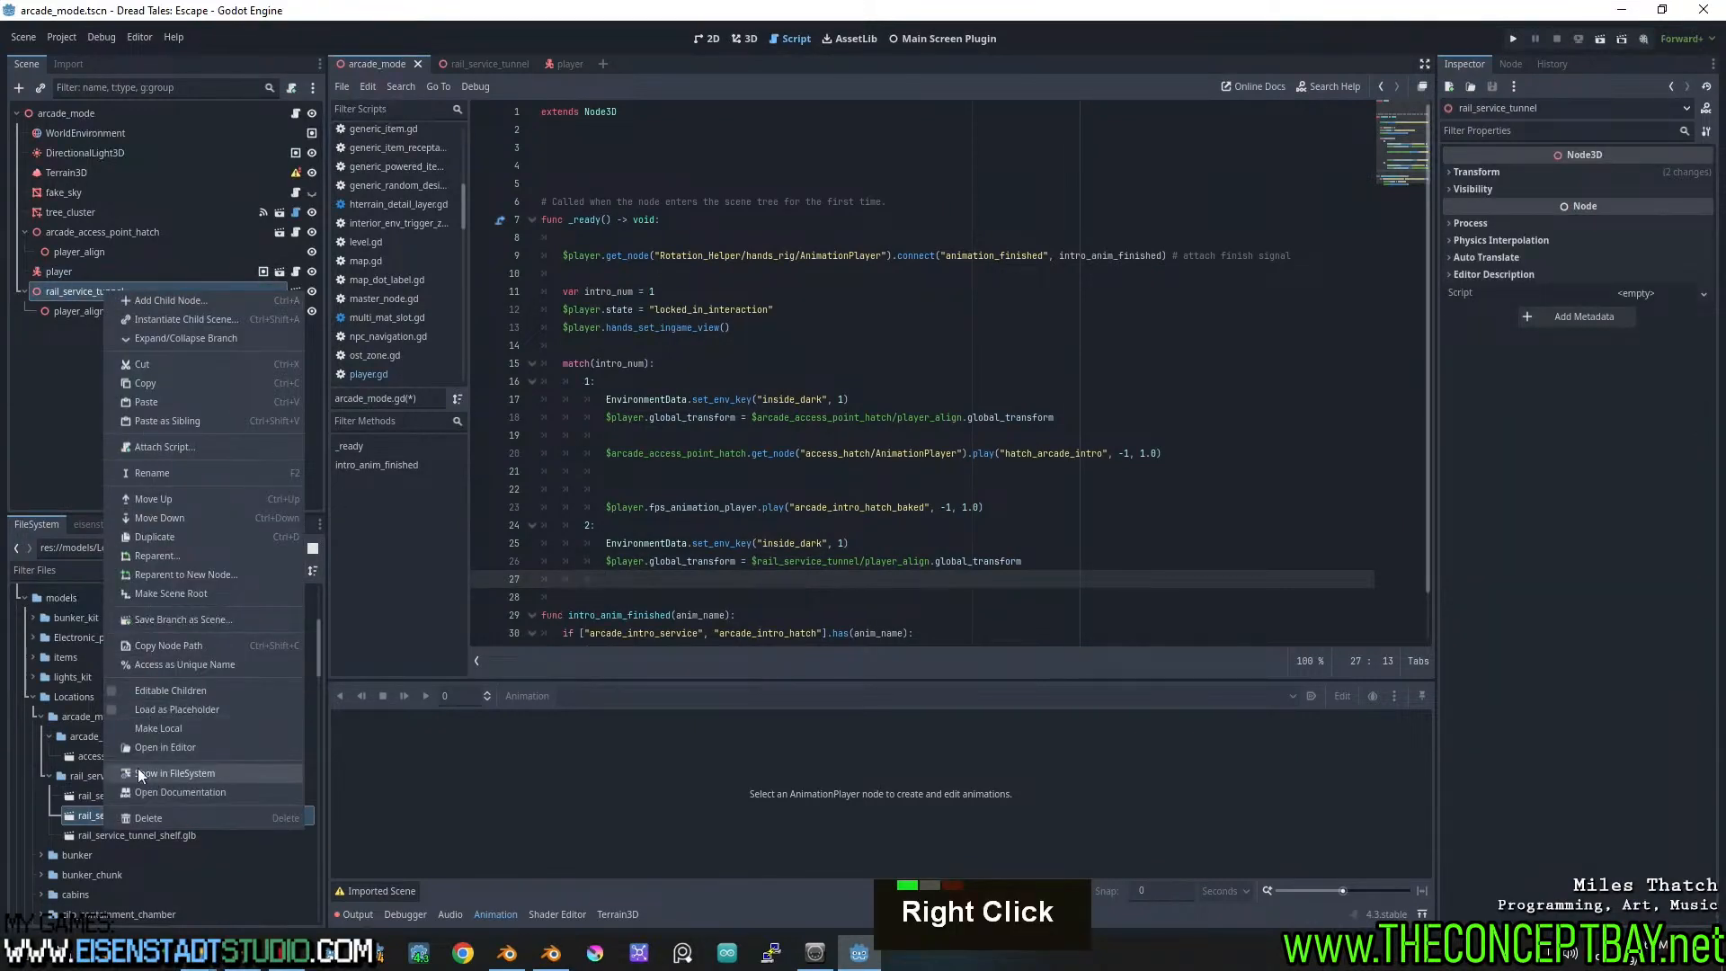
pyautogui.click(155, 690)
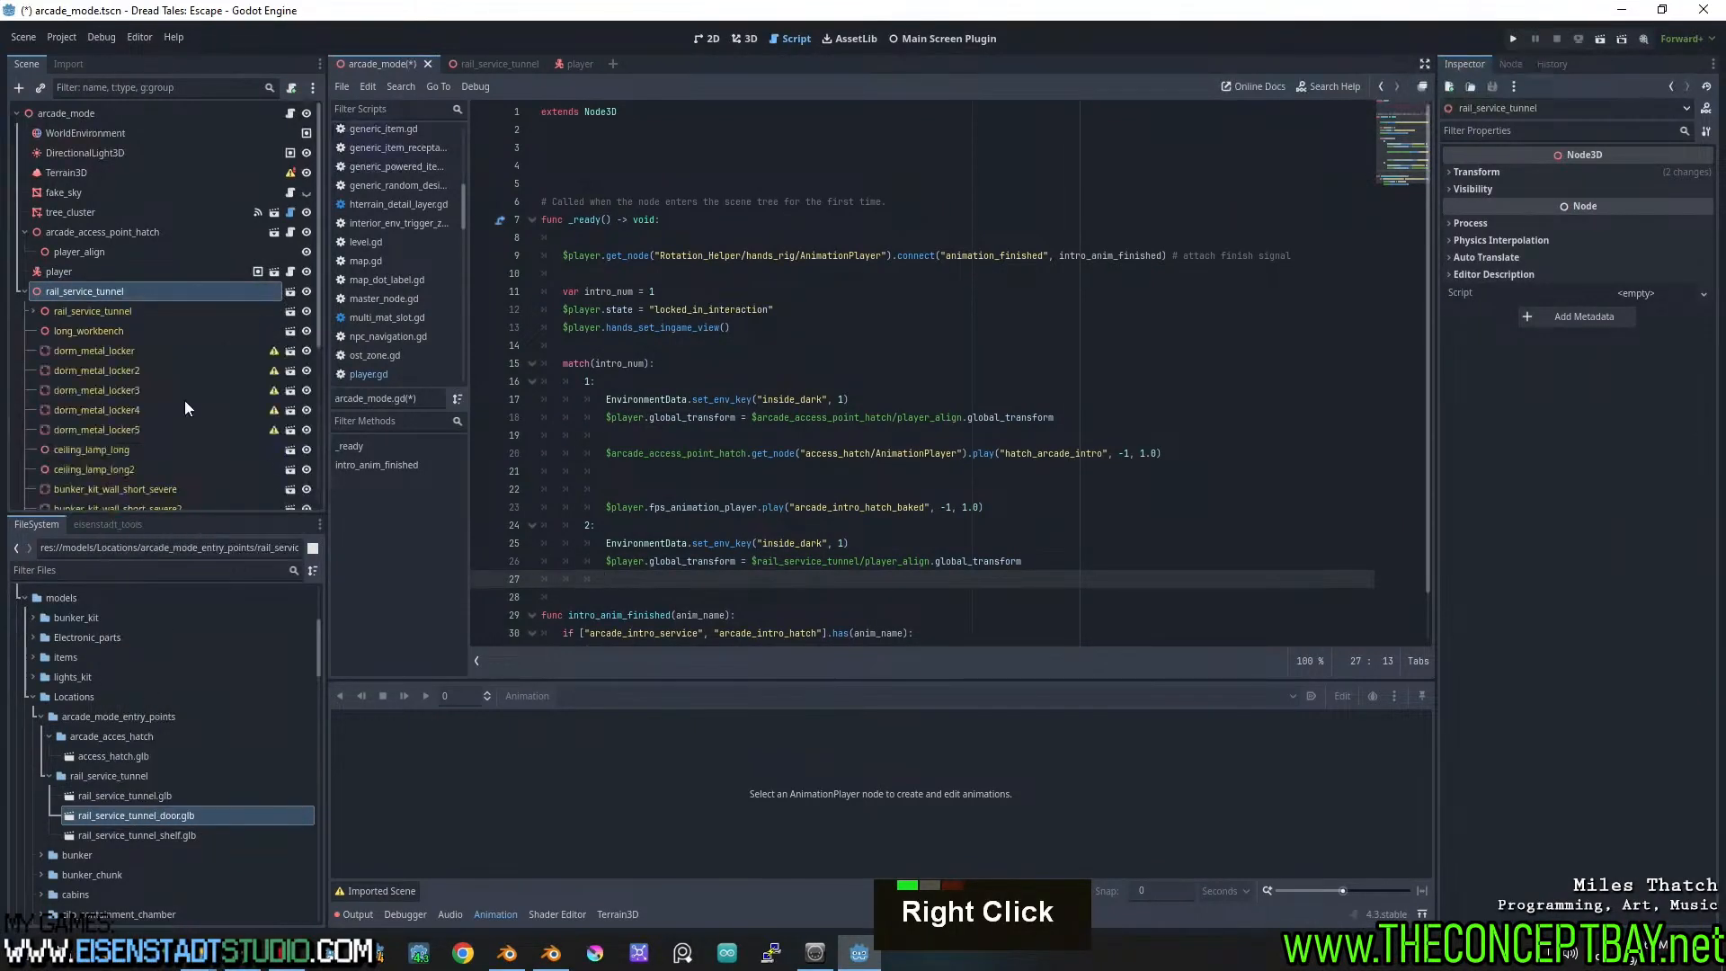
# On case 2's empty line, reference the rail_service_tunnel_door AnimationPlayer and make it play "train_service_door_open"
pyautogui.scroll(-7, 189, 386)
pyautogui.scroll(-1, 193, 376)
pyautogui.moveTo(96, 359); pyautogui.dragTo(672, 582)
pyautogui.write('.play(')
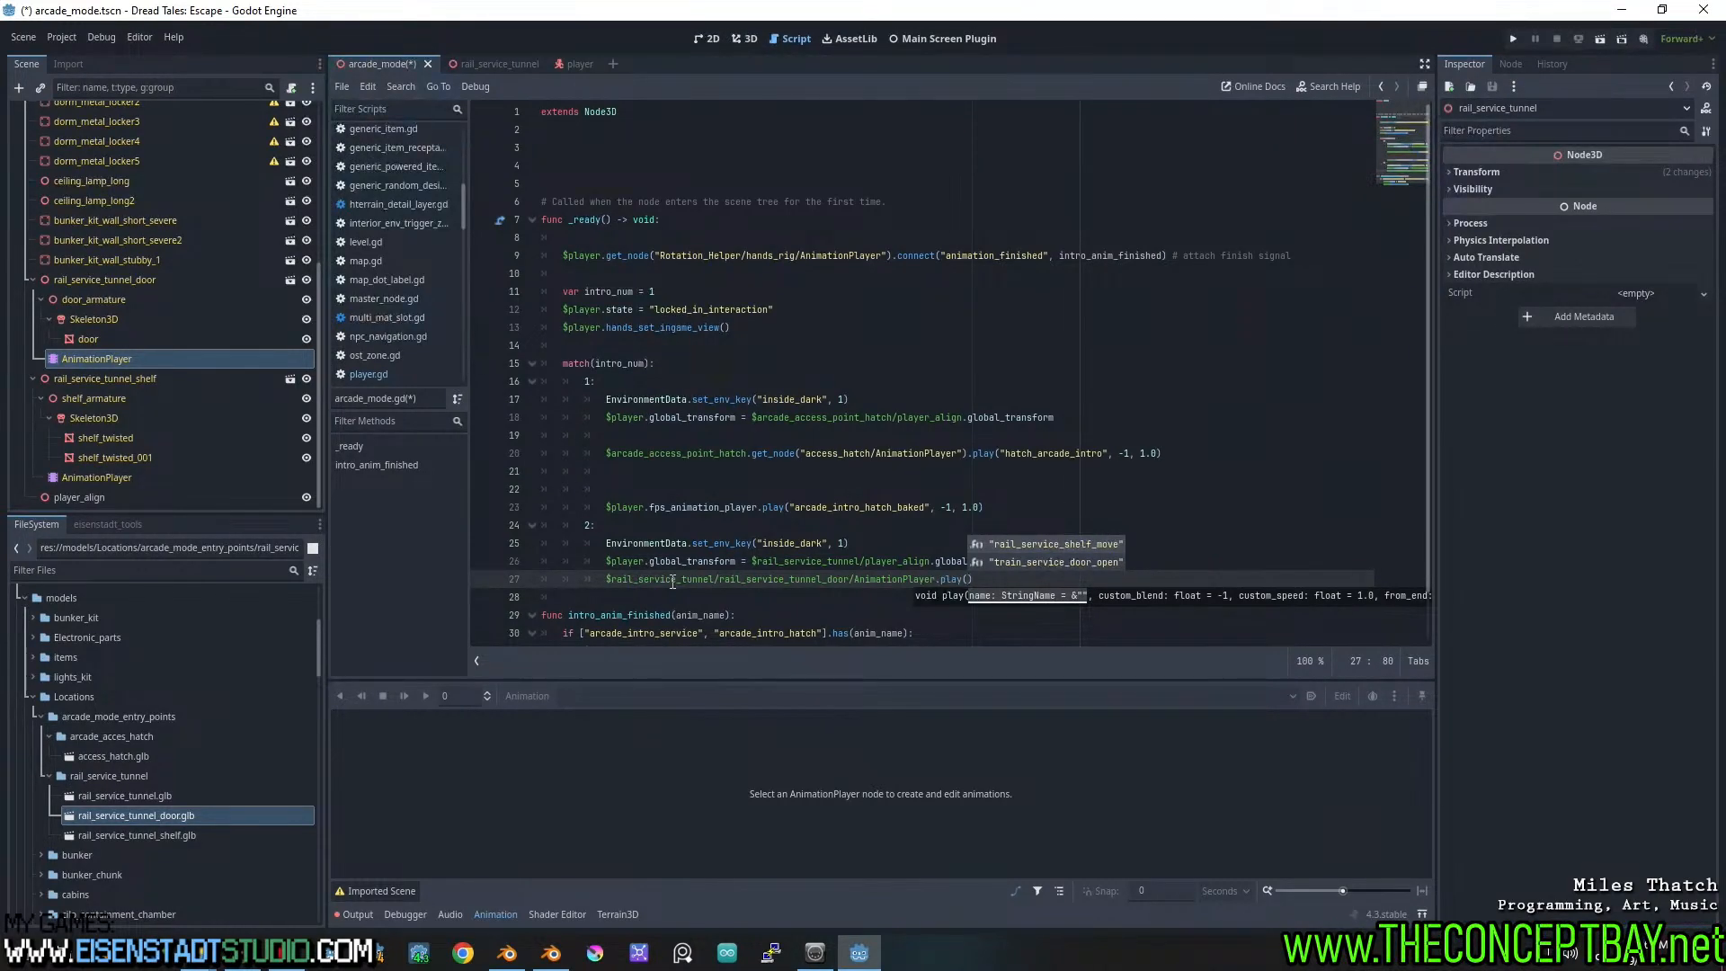
pyautogui.press('Down')
pyautogui.press('Return')
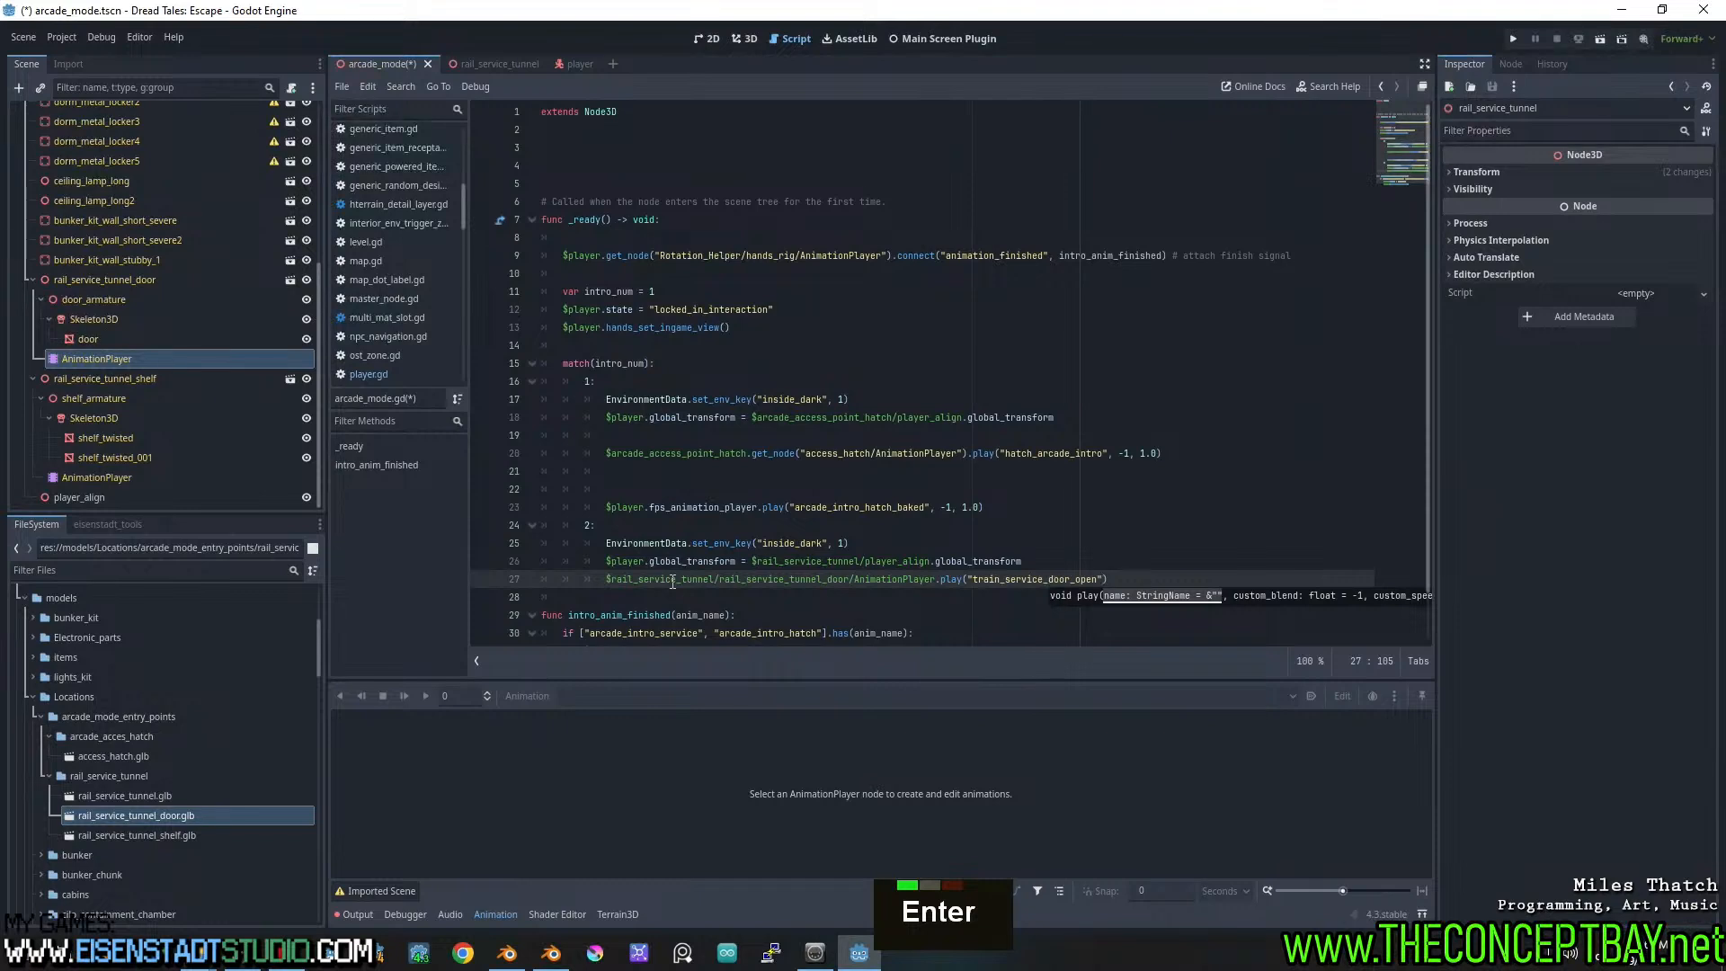
# Add a line playing "rail_service_shelf_move" on the rail_service_tunnel_shelf AnimationPlayer, and check the name in that player's animation list
pyautogui.press('Return')
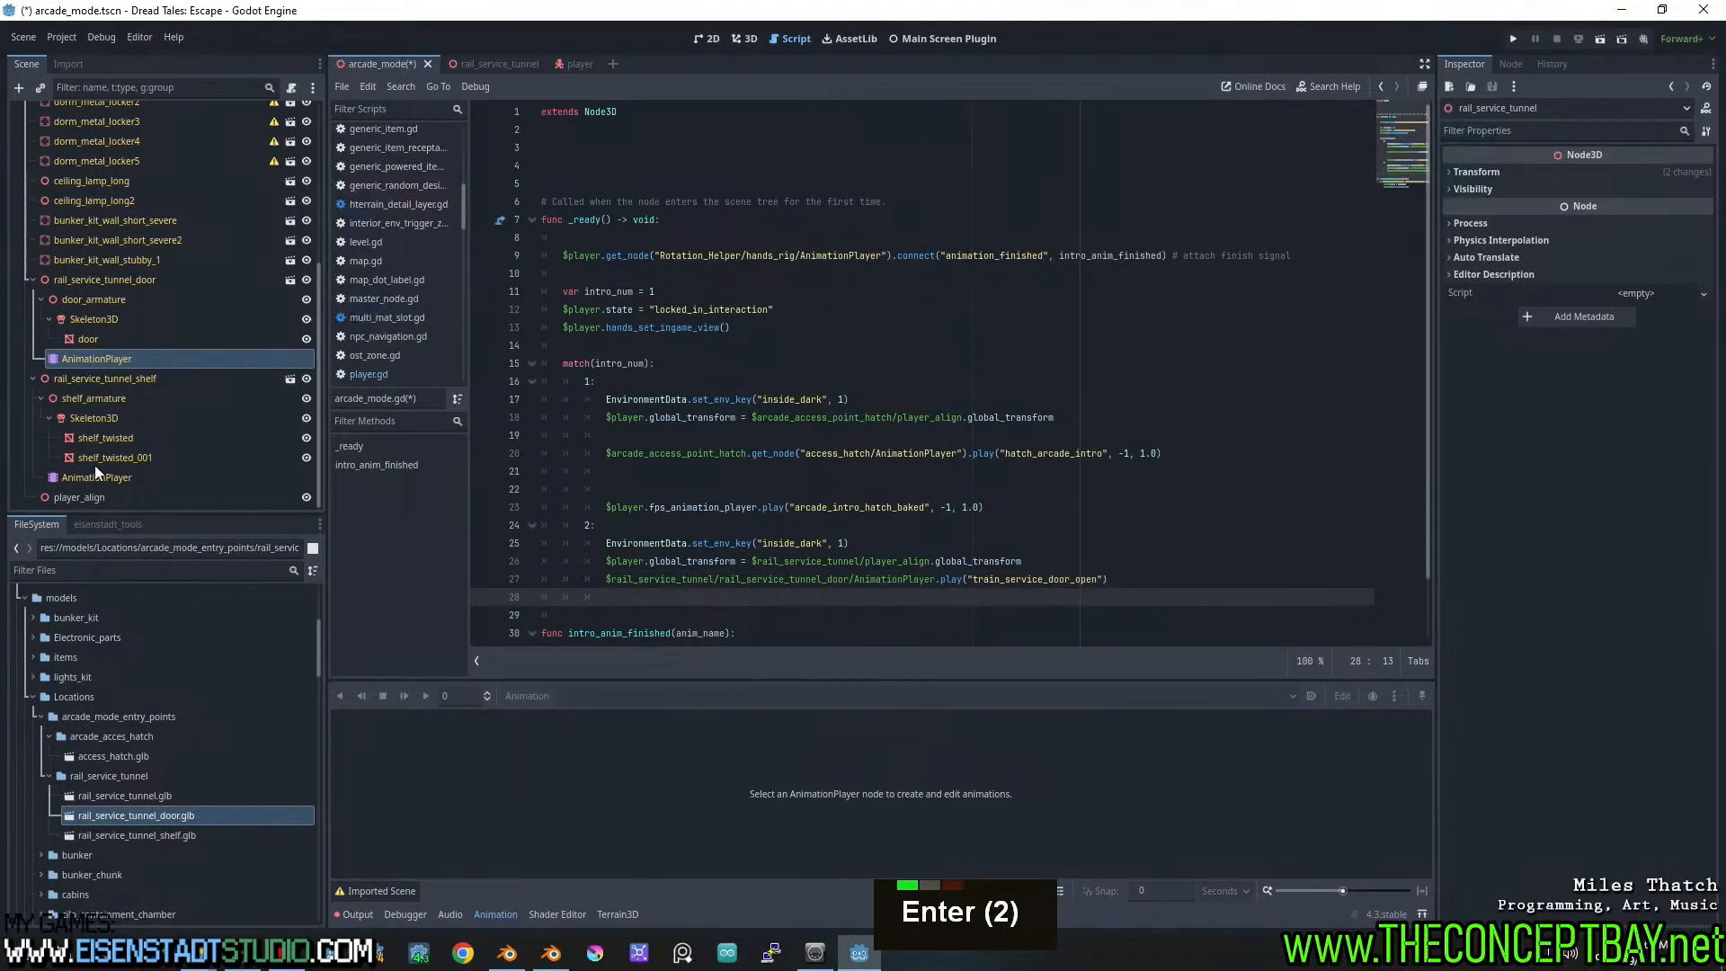
pyautogui.moveTo(111, 478); pyautogui.dragTo(760, 597)
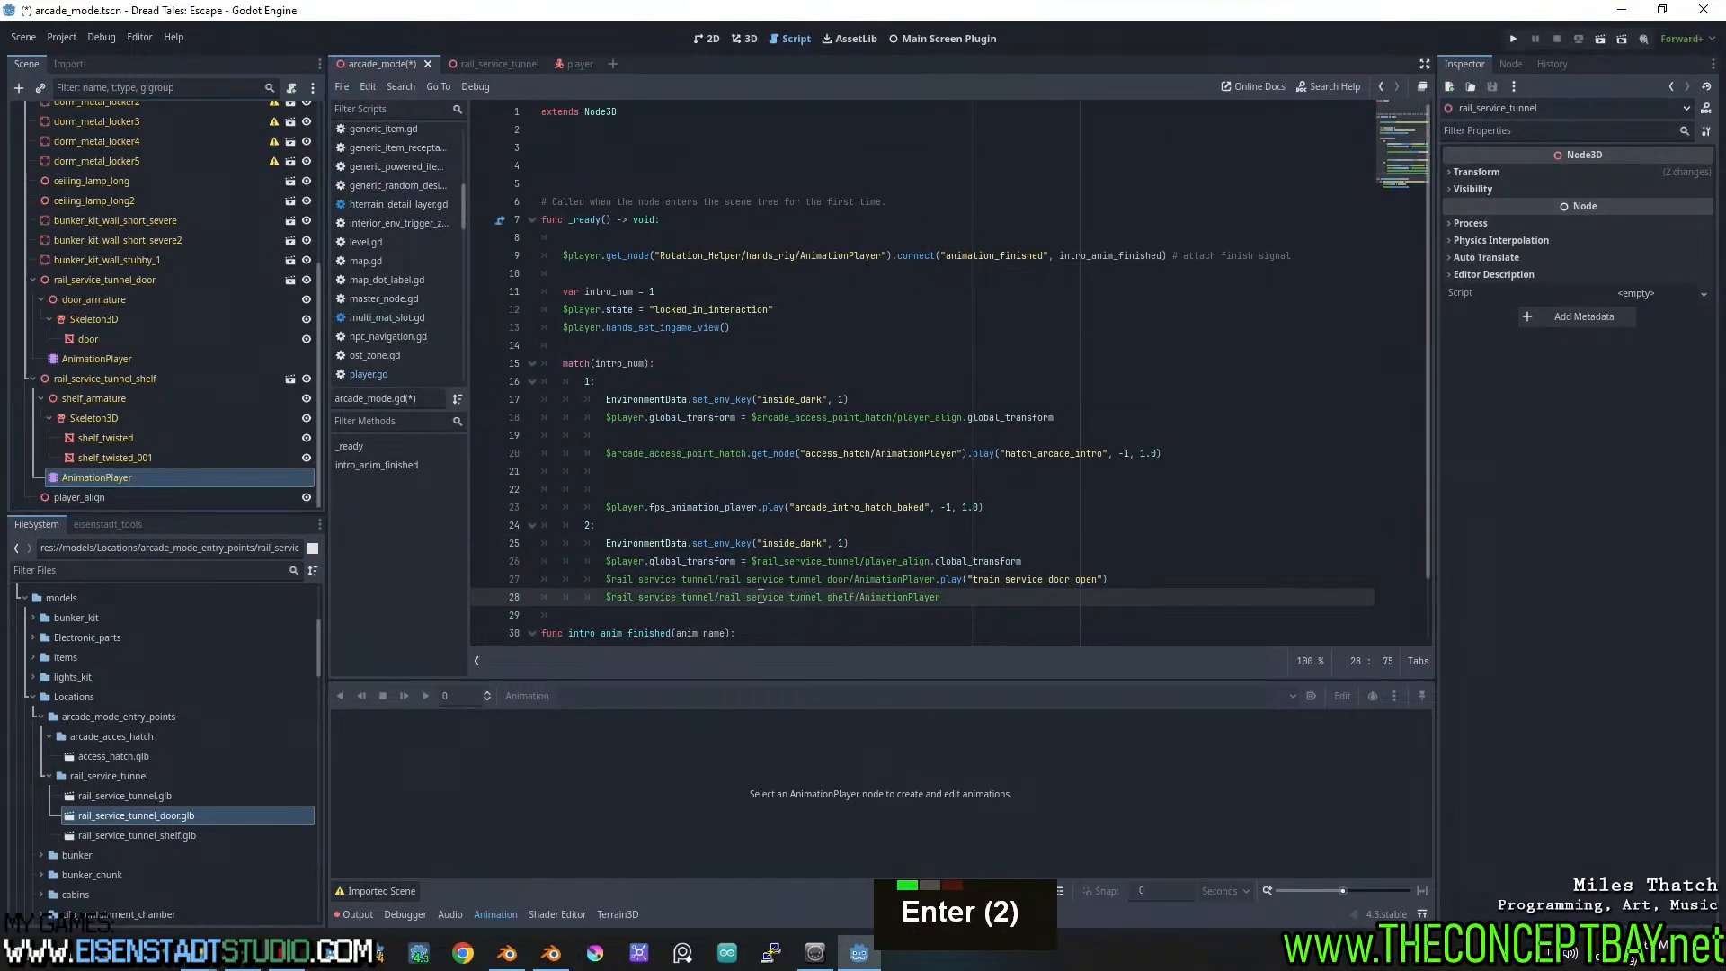
pyautogui.write('.play(')
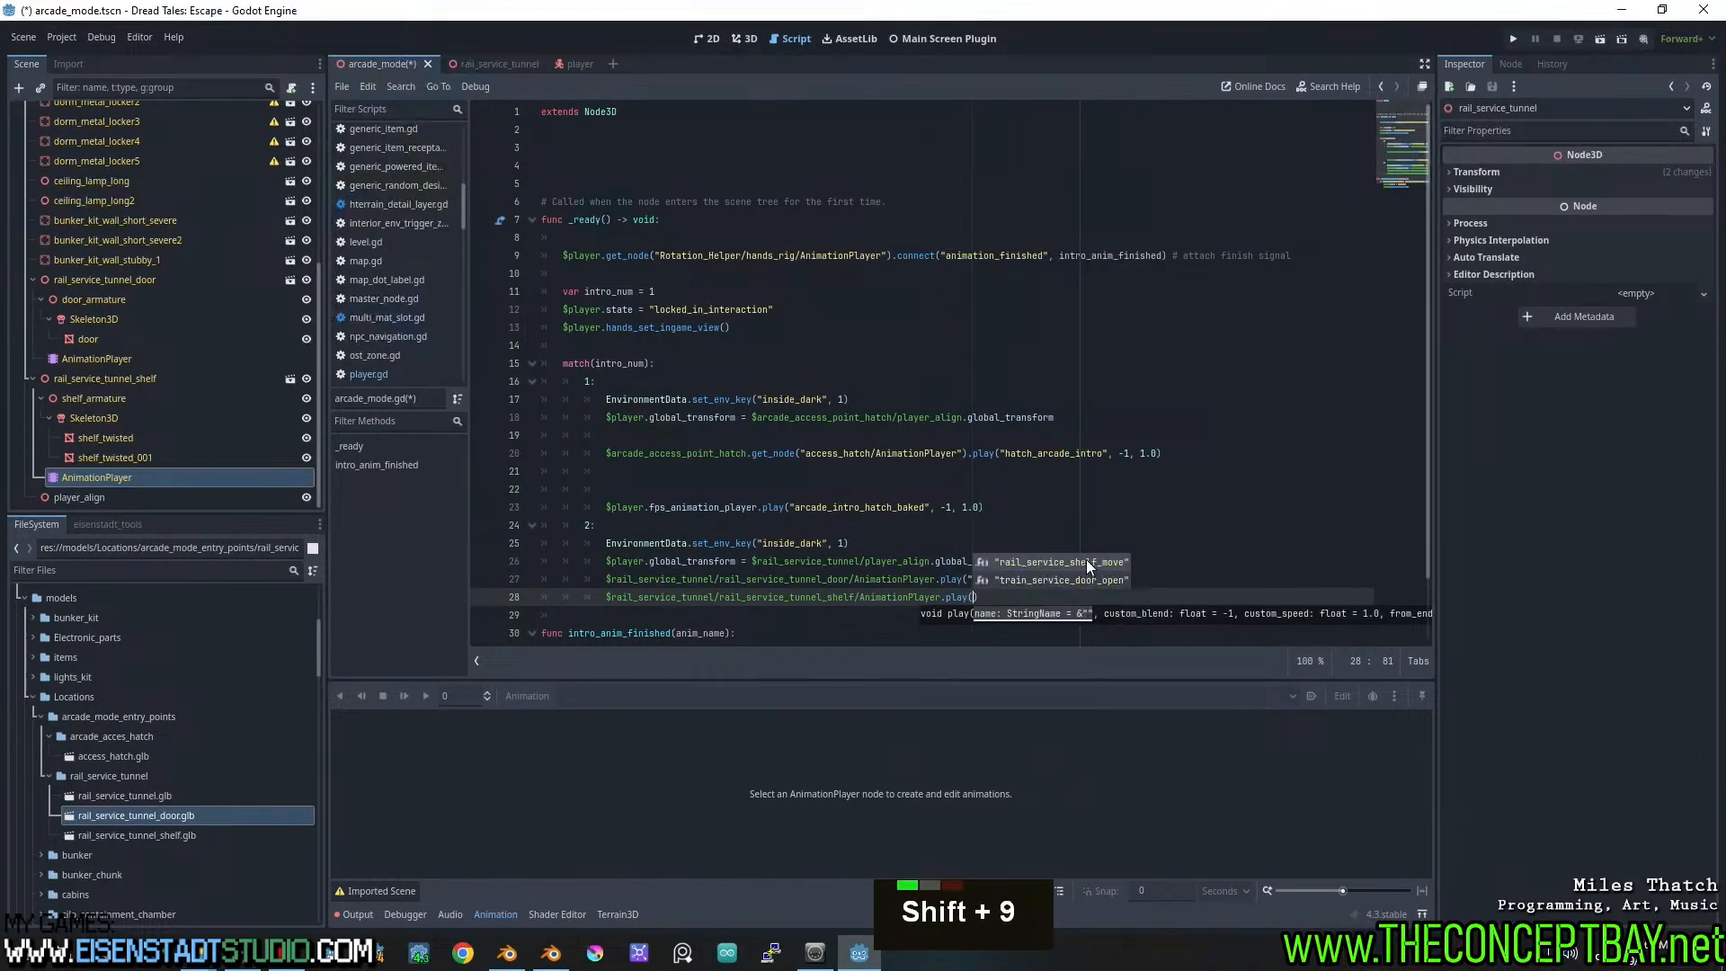
pyautogui.doubleClick(1086, 560)
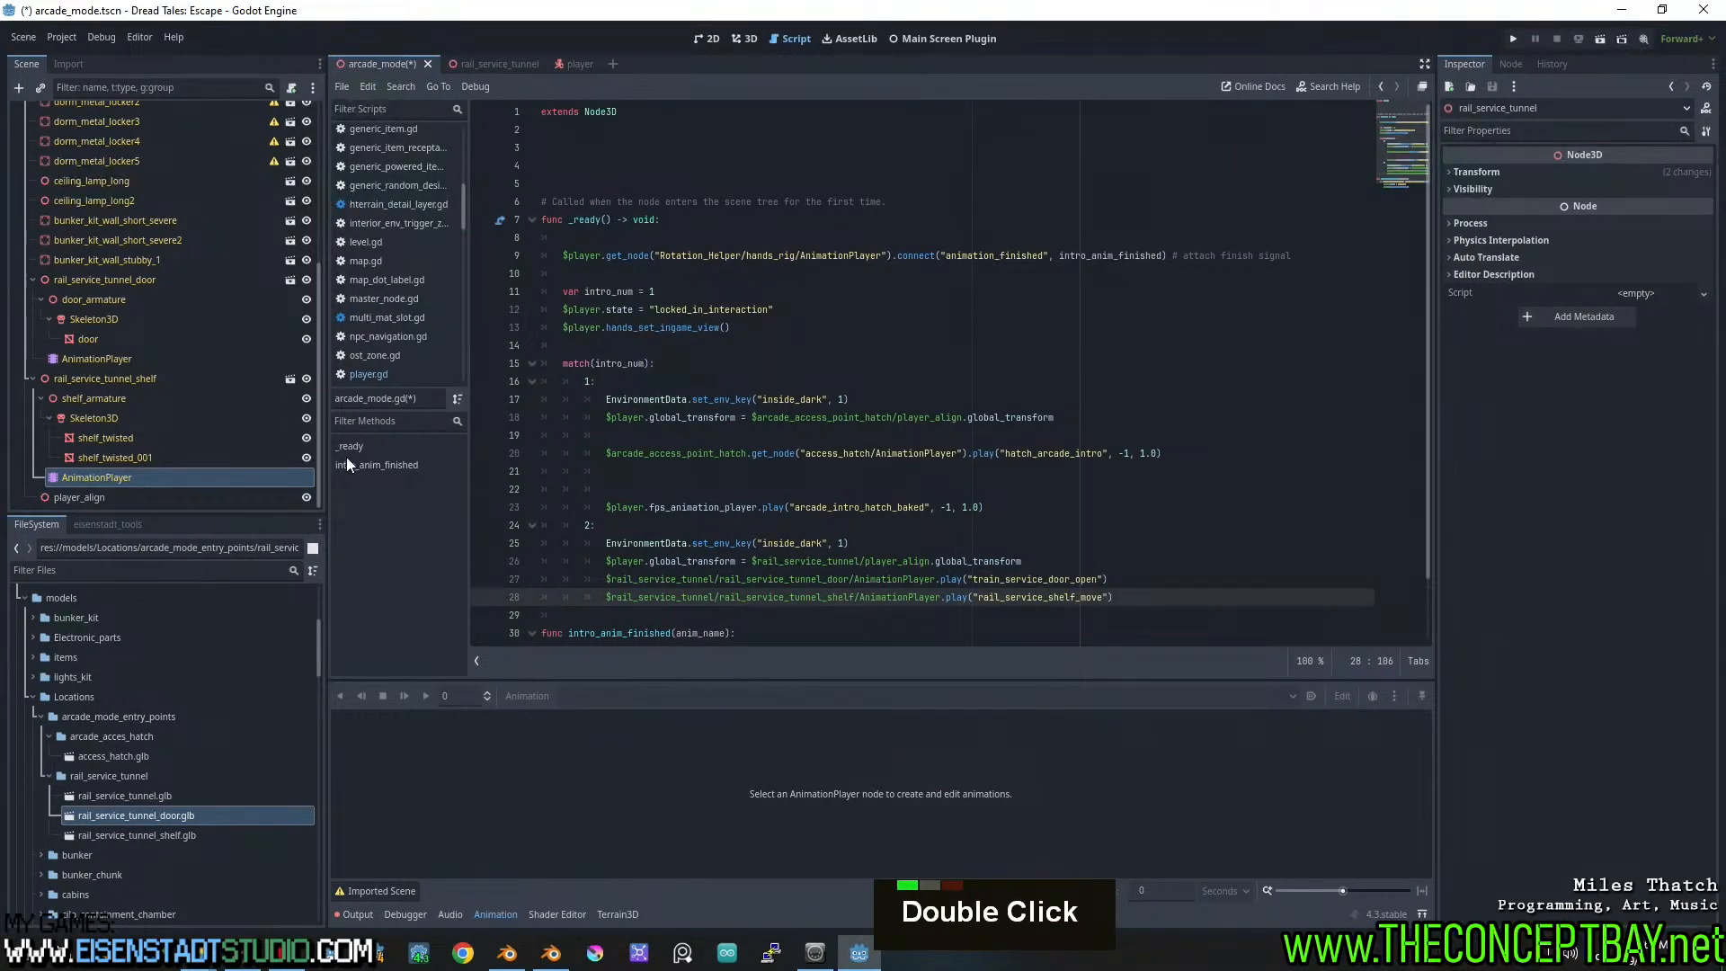
pyautogui.click(115, 478)
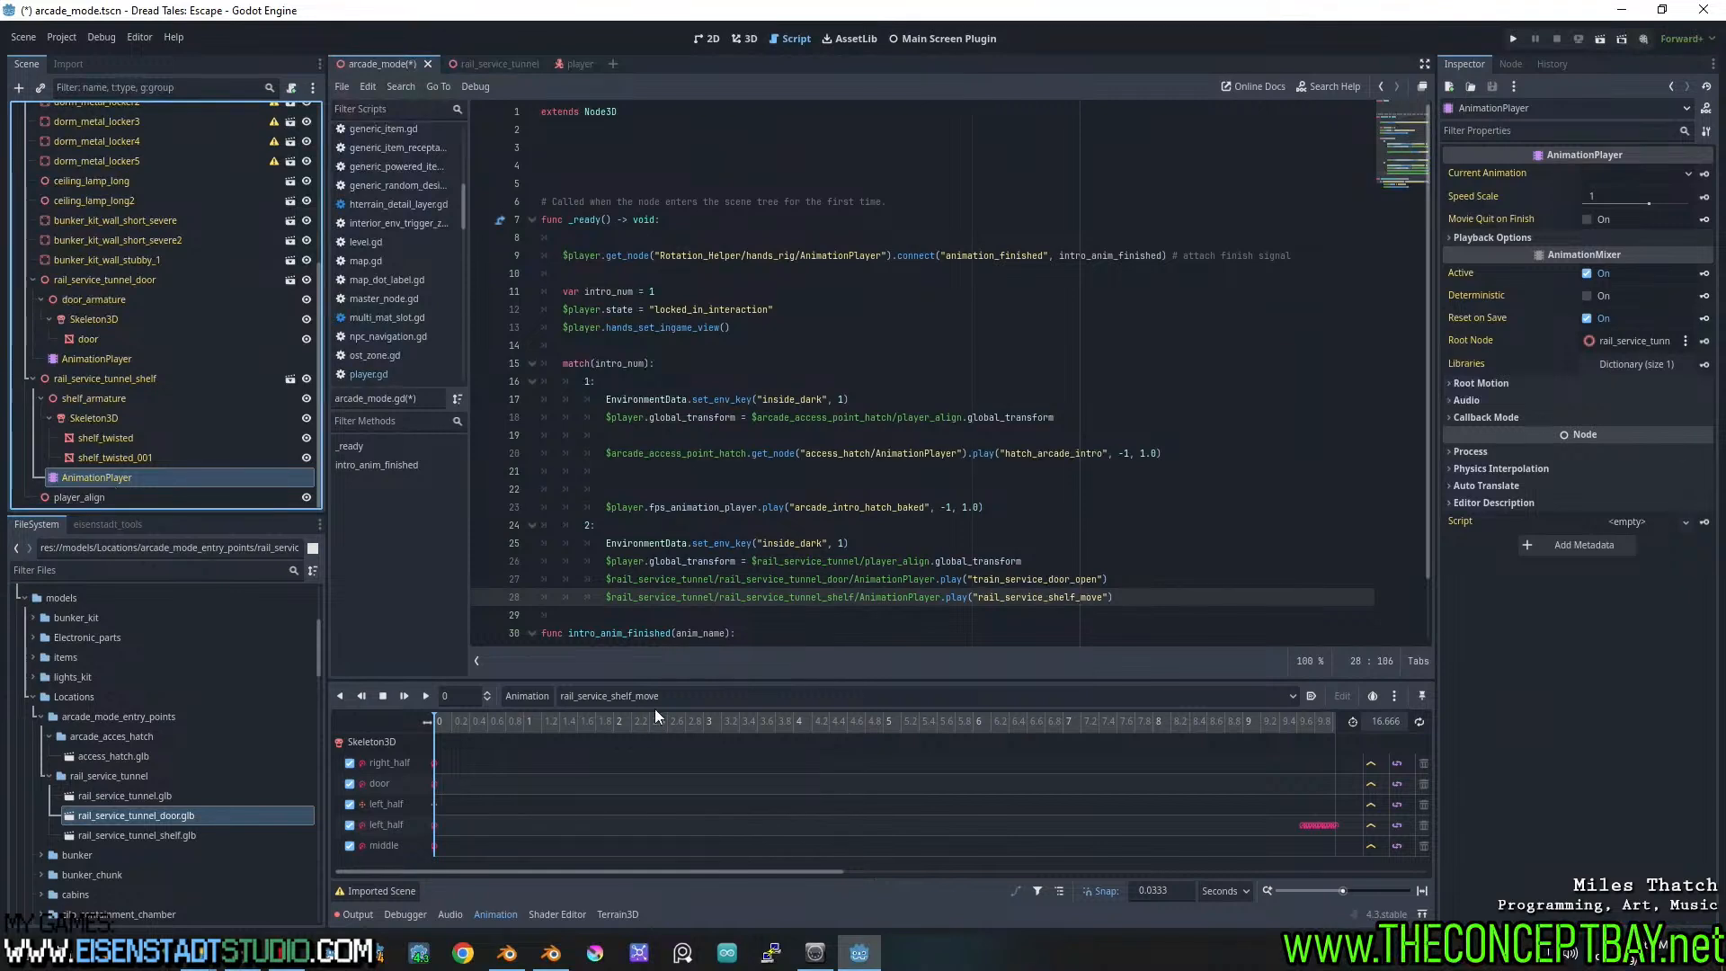
pyautogui.click(654, 703)
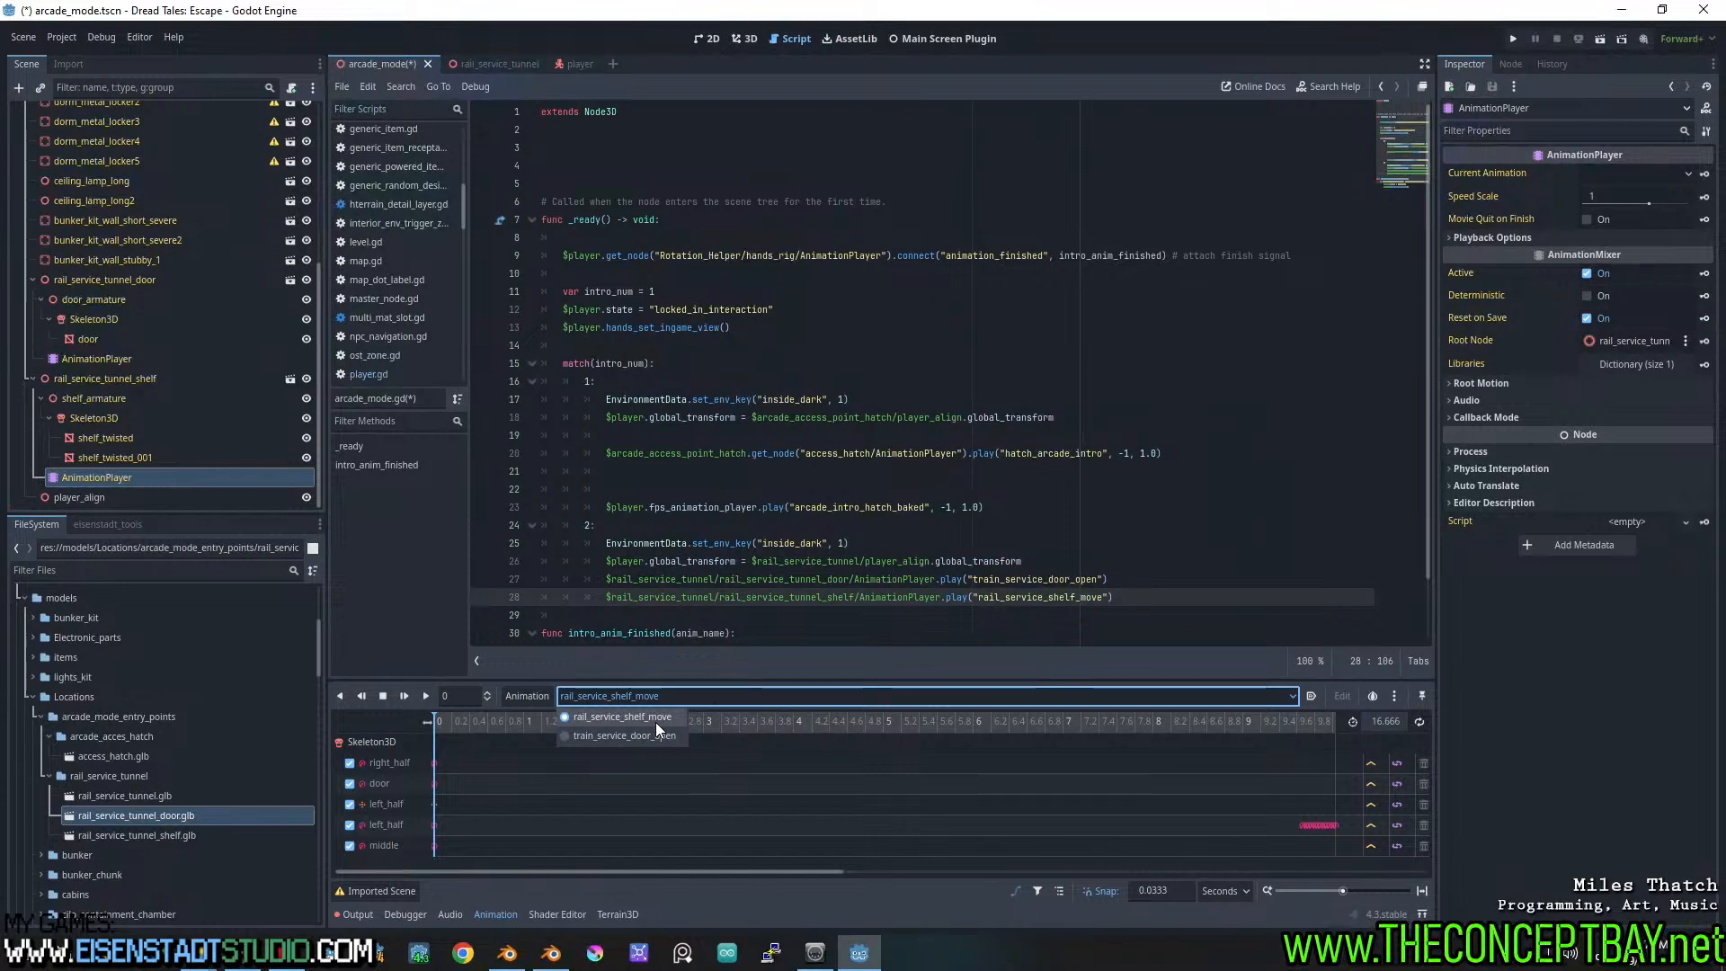
pyautogui.click(1147, 571)
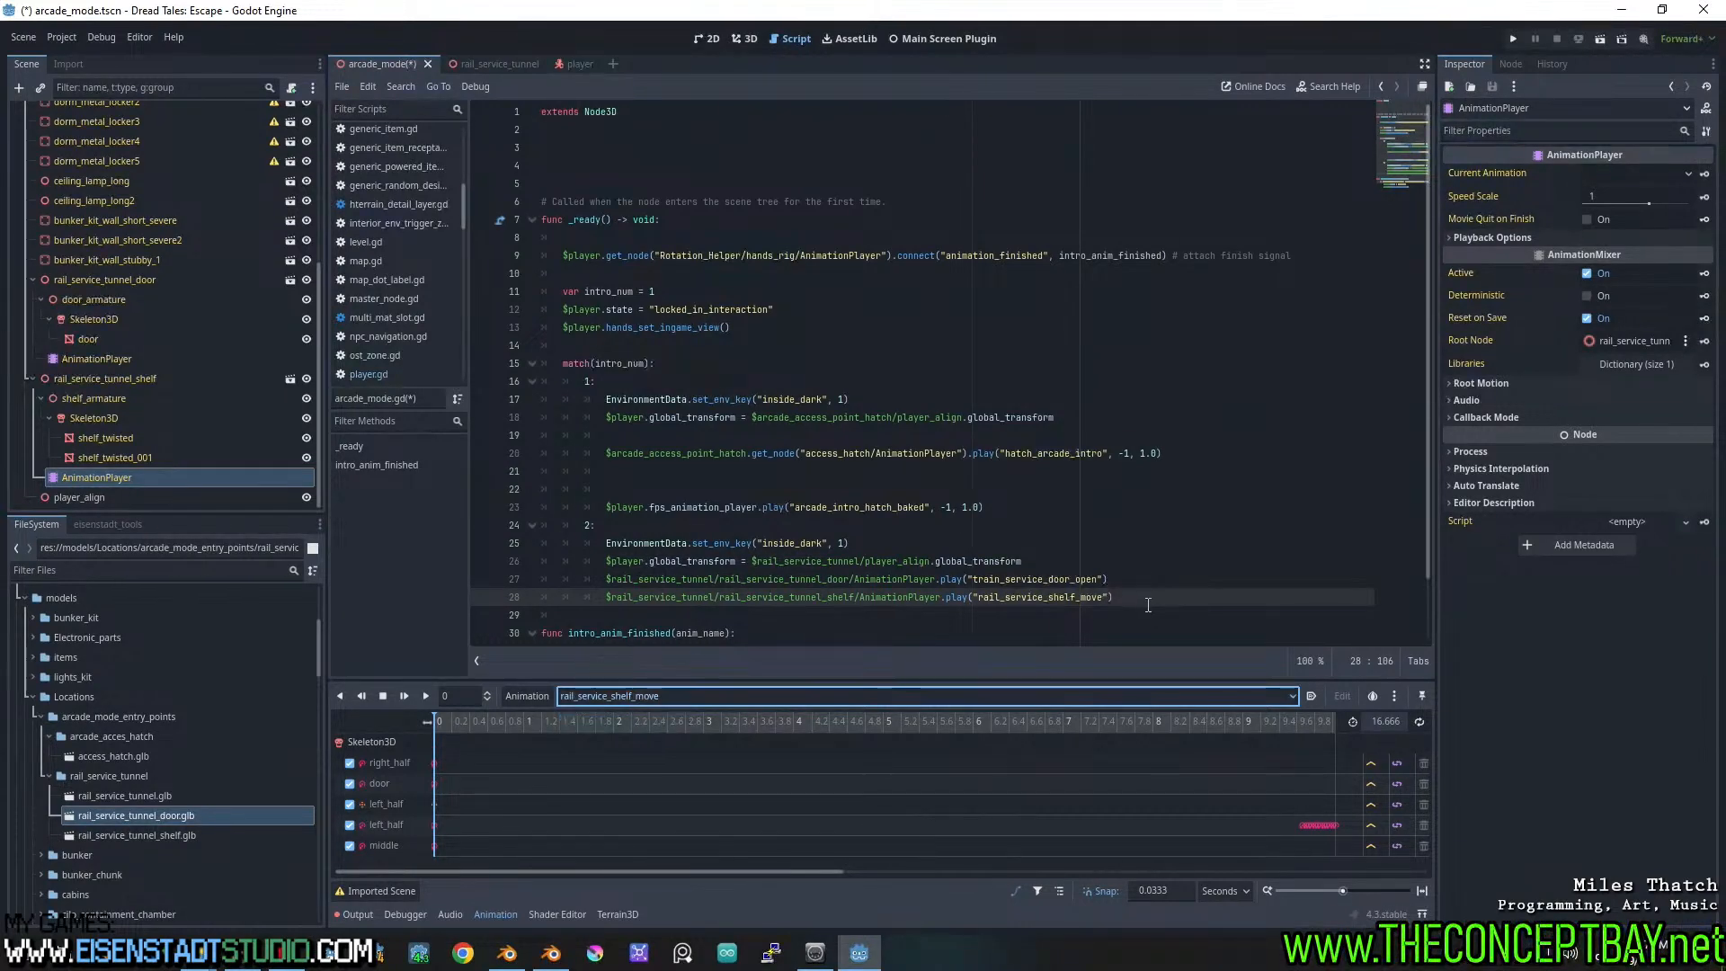
pyautogui.click(1151, 593)
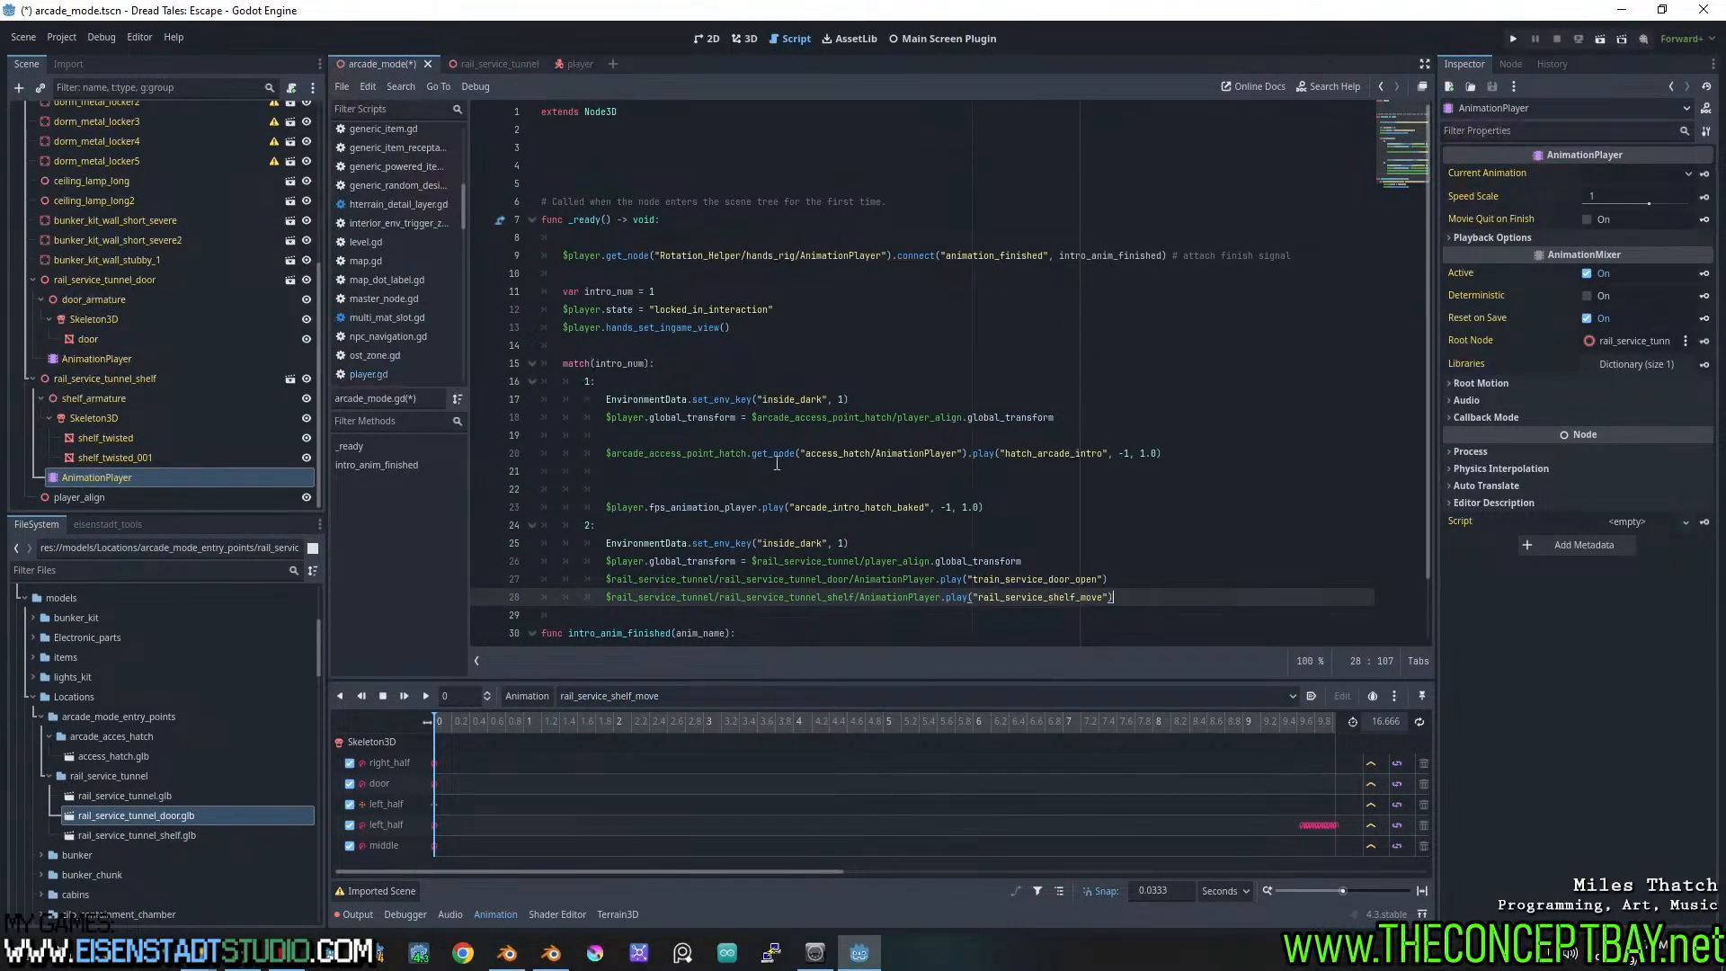
# Delete the blank lines between the two animation play calls in case 1
pyautogui.moveTo(762, 490); pyautogui.dragTo(486, 481)
pyautogui.press('BackSpace')
pyautogui.press('BackSpace')
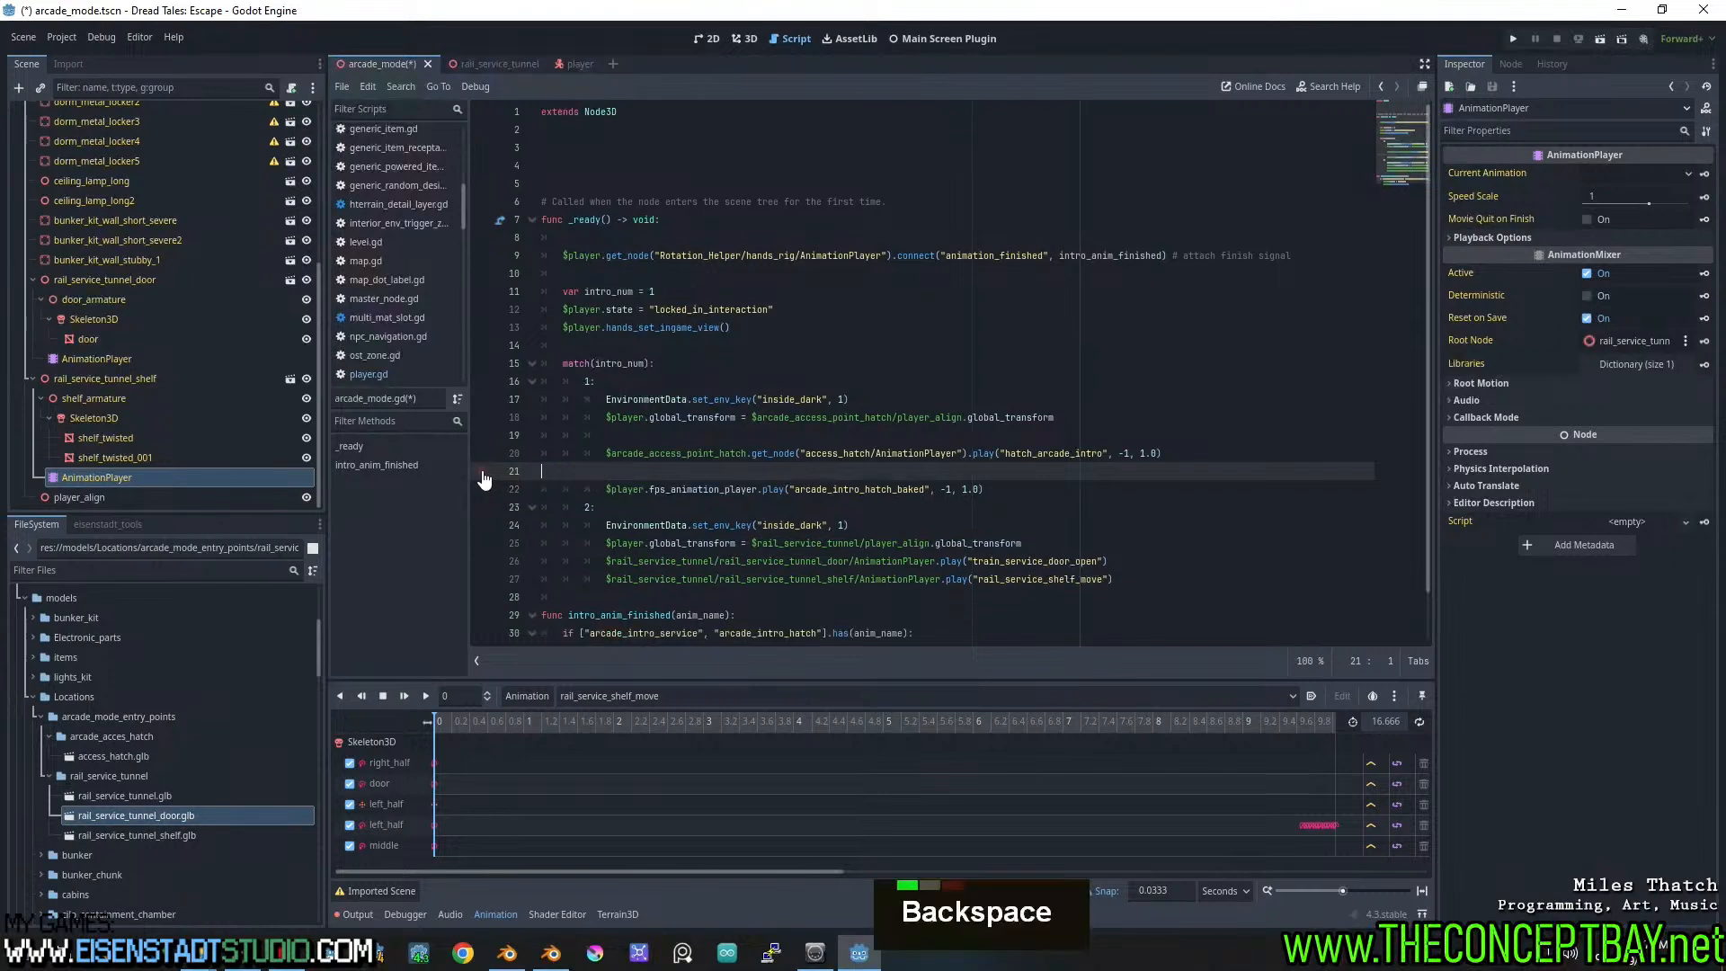
# Copy case 1's $player.fps_animation_player.play line to a new line at the end of case 2
pyautogui.click(1128, 554)
pyautogui.press('Return')
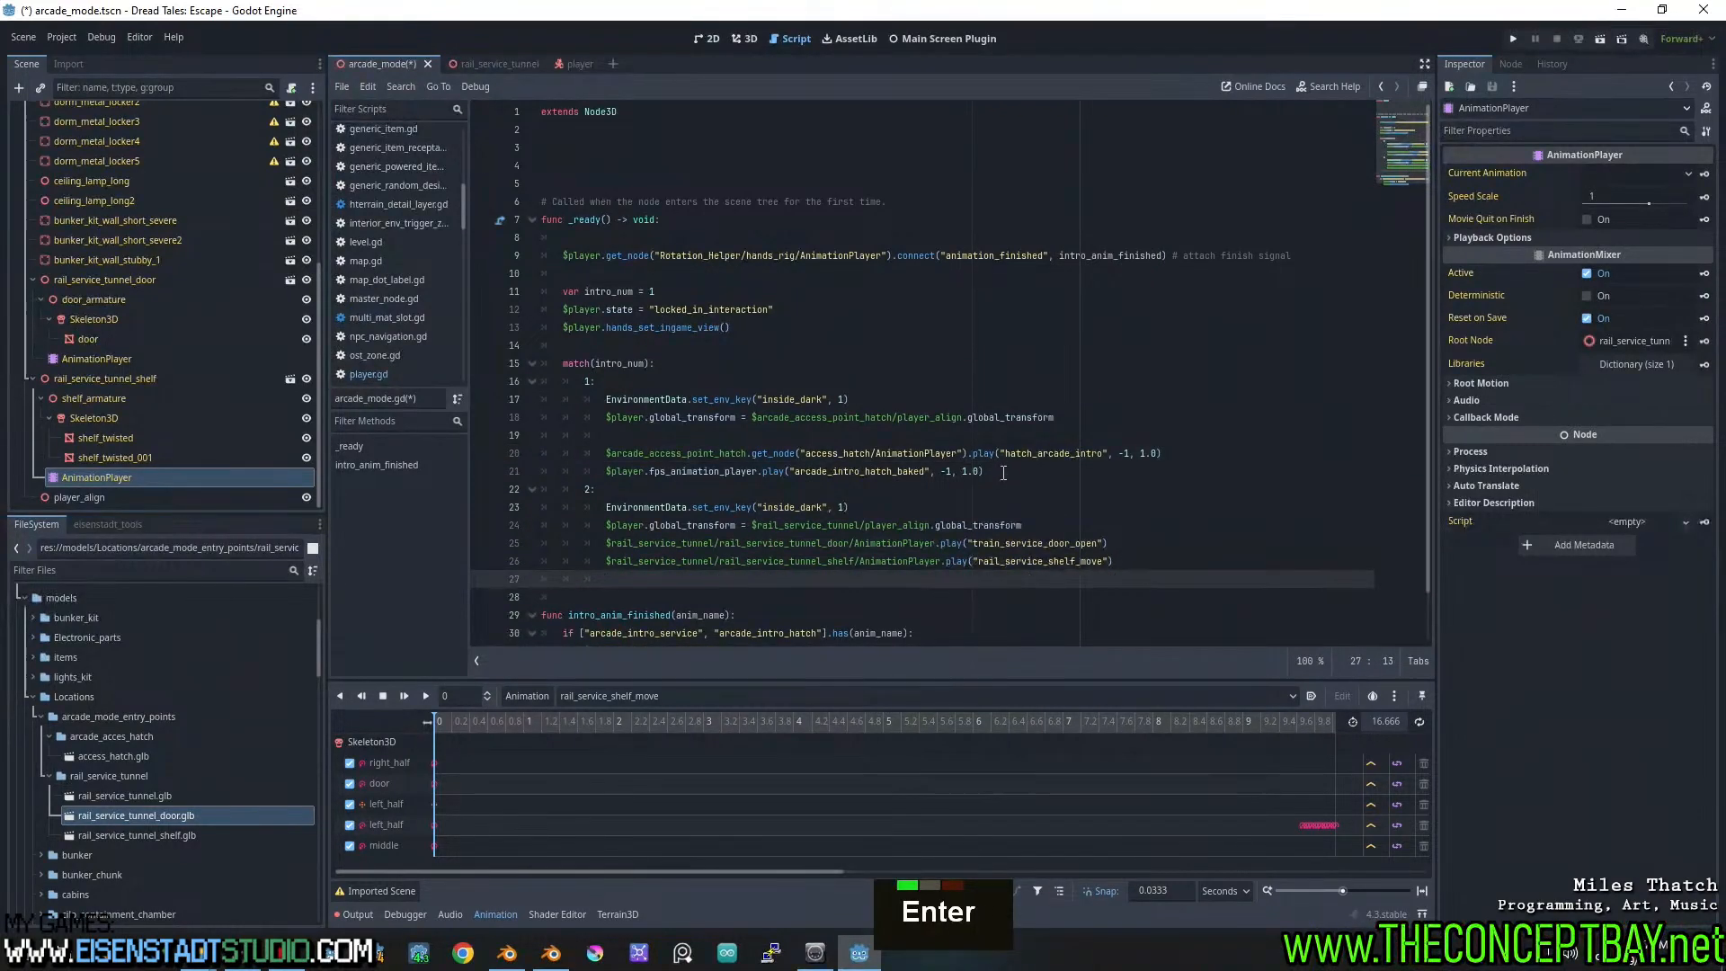
pyautogui.moveTo(998, 473); pyautogui.dragTo(600, 474)
pyautogui.hotkey('ctrl', 'c')
pyautogui.click(782, 579)
pyautogui.hotkey('ctrl', 'v')
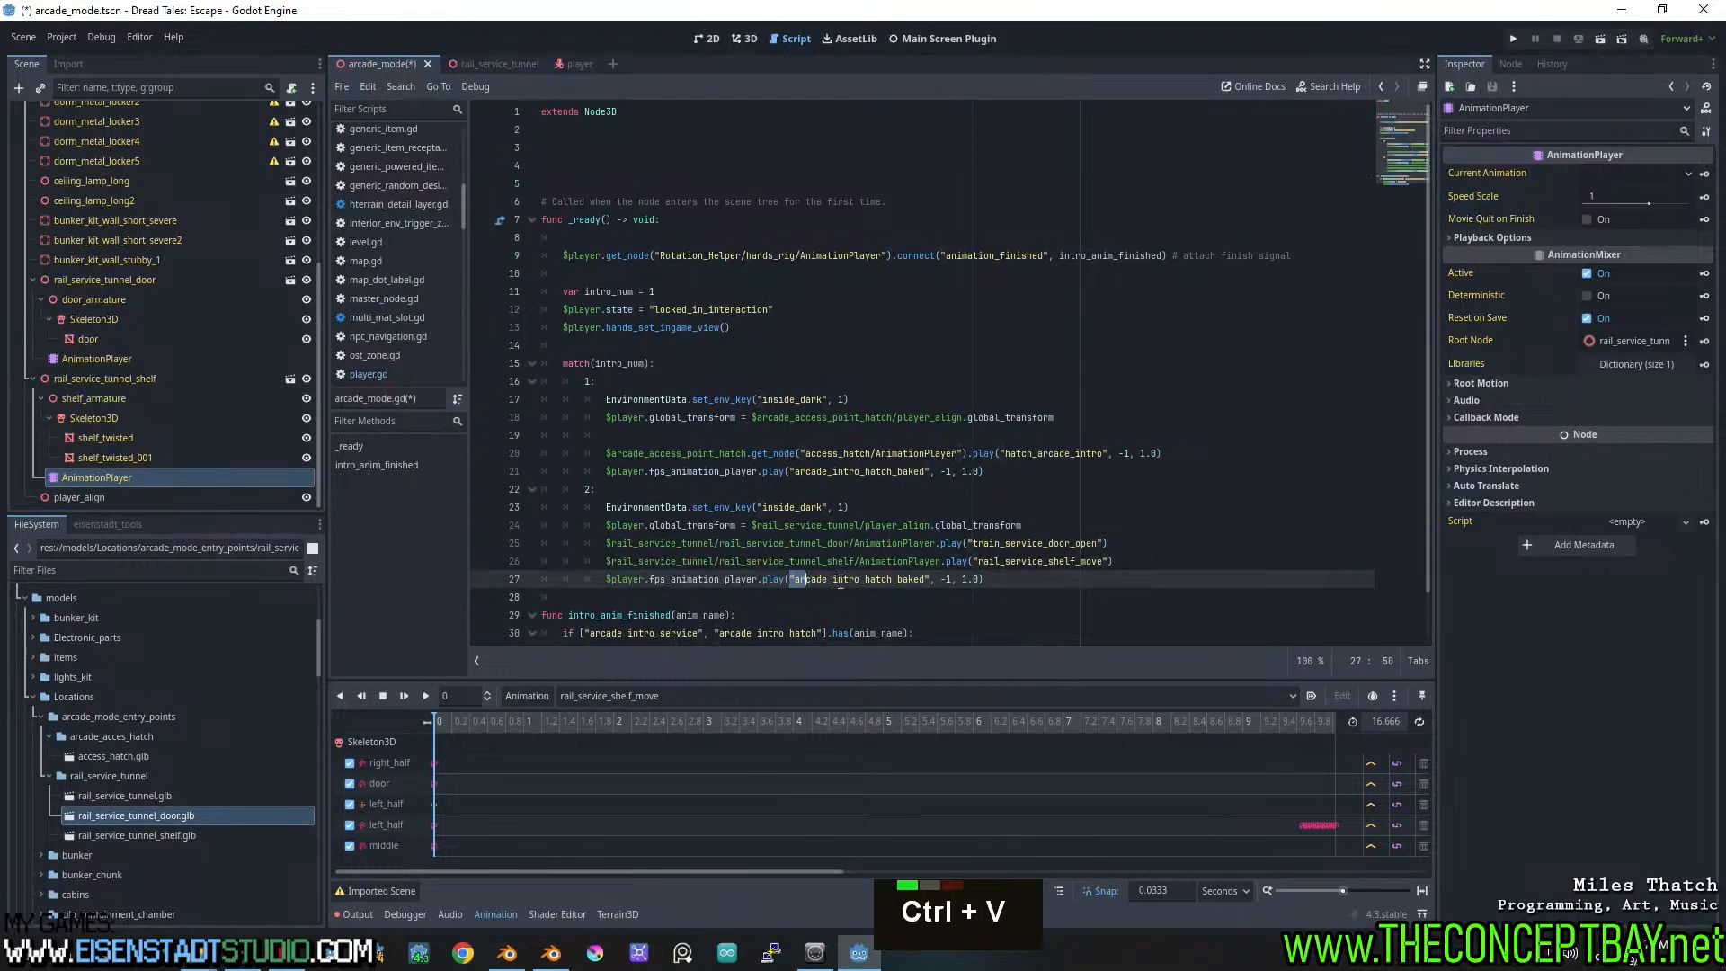
# Replace the animation name in case 2's fps_animation_player call with arcade_intro_service, copied from the intro_anim_finished condition
pyautogui.click(839, 579)
pyautogui.doubleClick(685, 632)
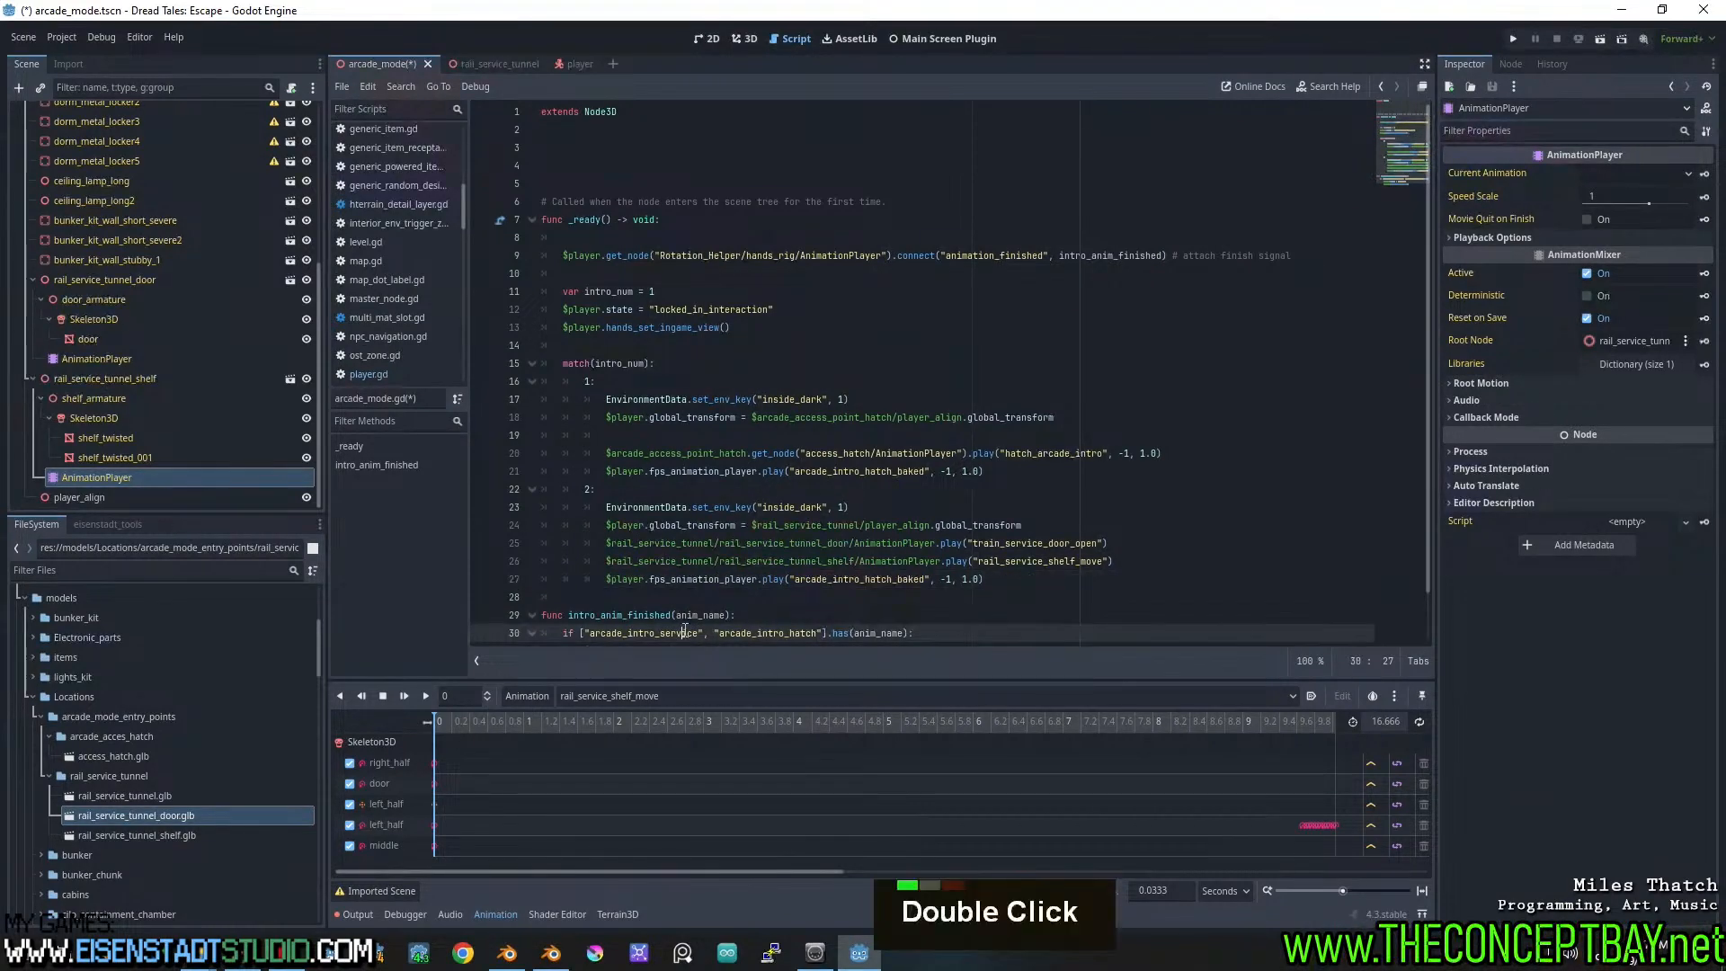
pyautogui.doubleClick(781, 632)
pyautogui.doubleClick(664, 633)
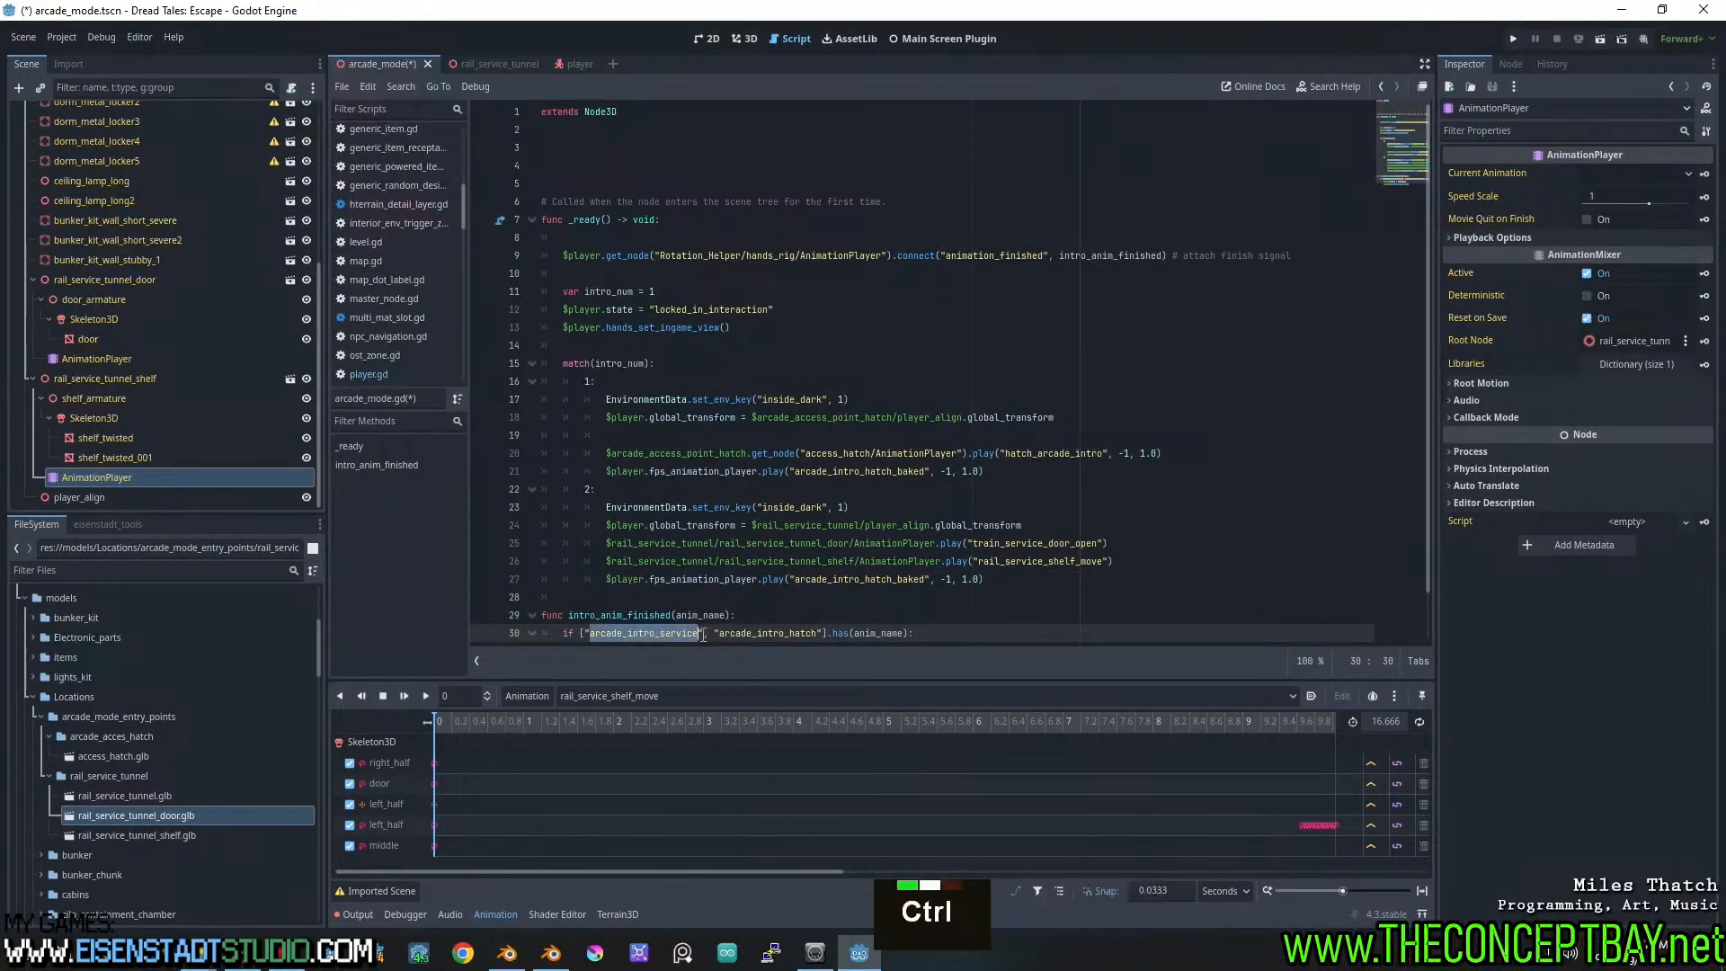
pyautogui.hotkey('ctrl', 'c')
pyautogui.doubleClick(876, 580)
pyautogui.hotkey('ctrl', 'v')
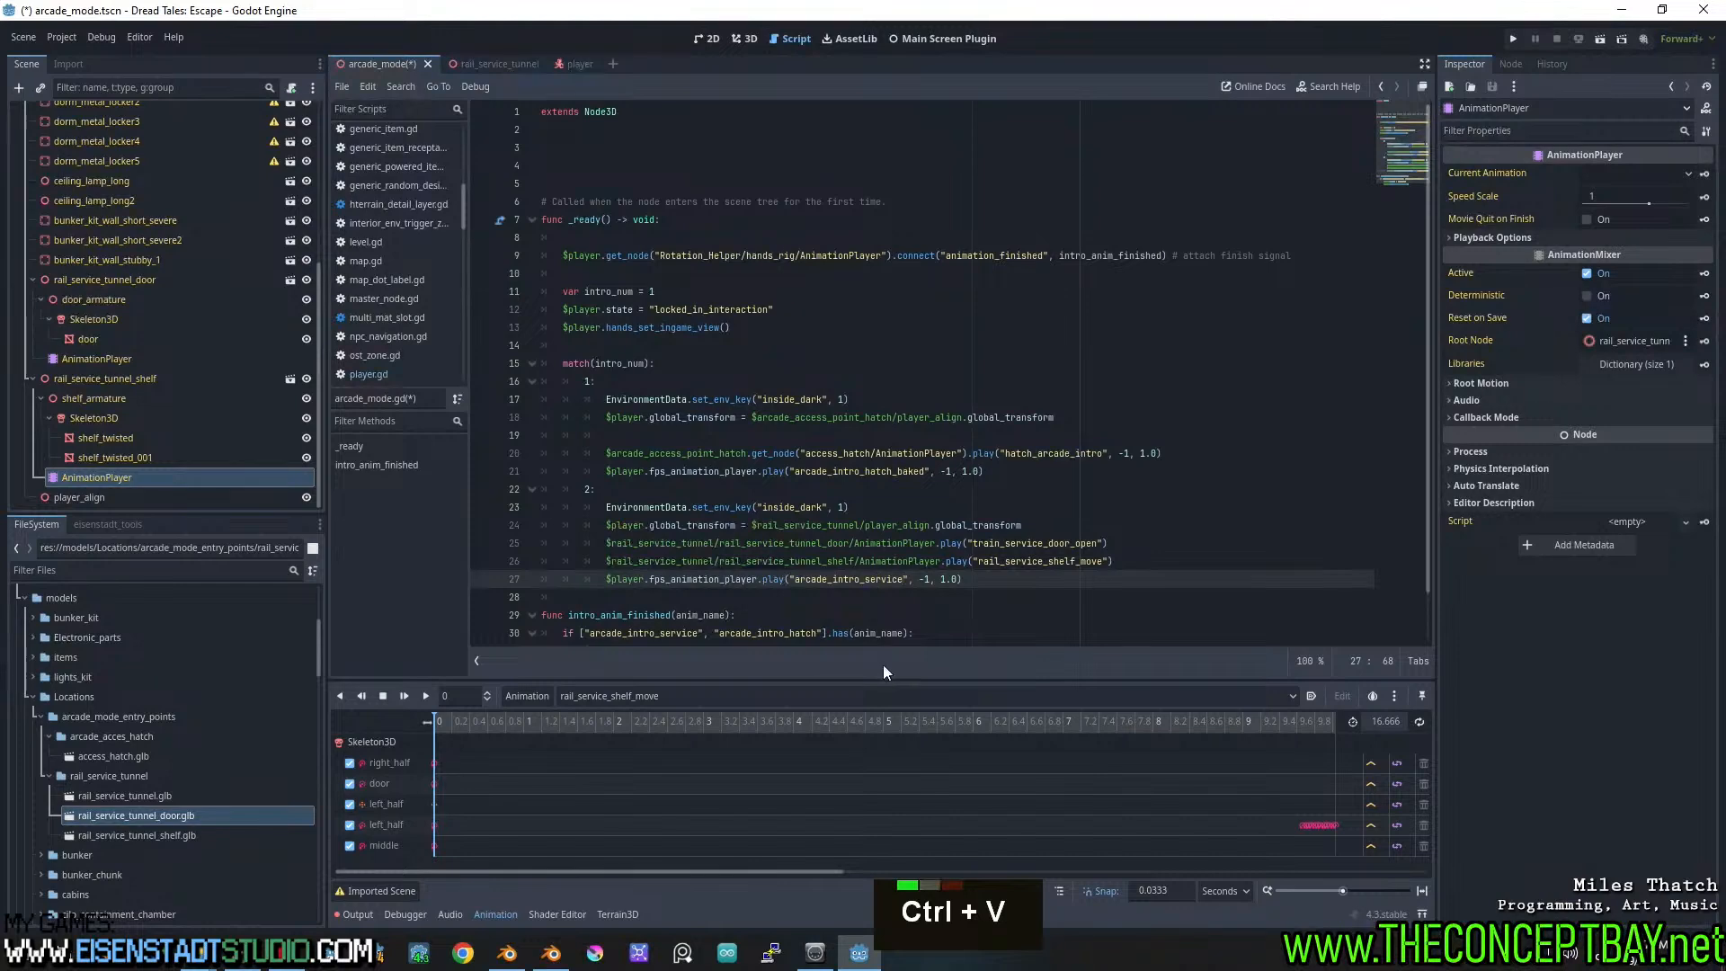
# Save the arcade_mode scene and set the intro_num variable in _ready to 2
pyautogui.hotkey('alt', 'Tab')
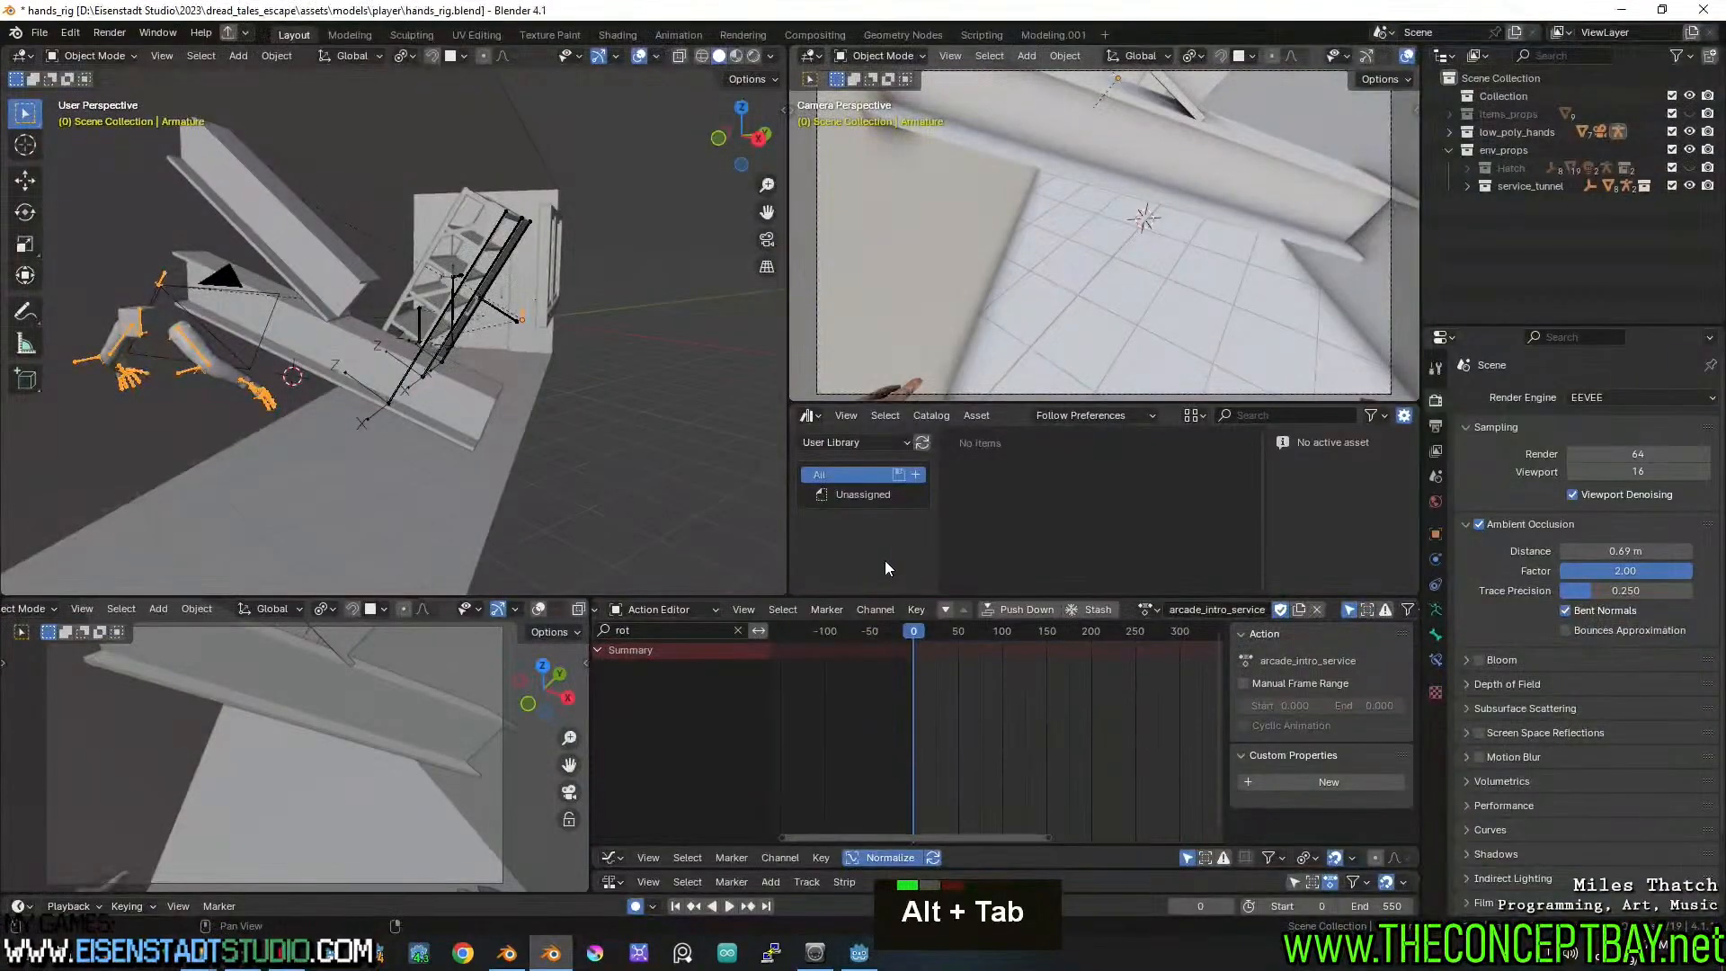
pyautogui.hotkey('alt', 'Tab')
pyautogui.click(1030, 526)
pyautogui.hotkey('ctrl', 's')
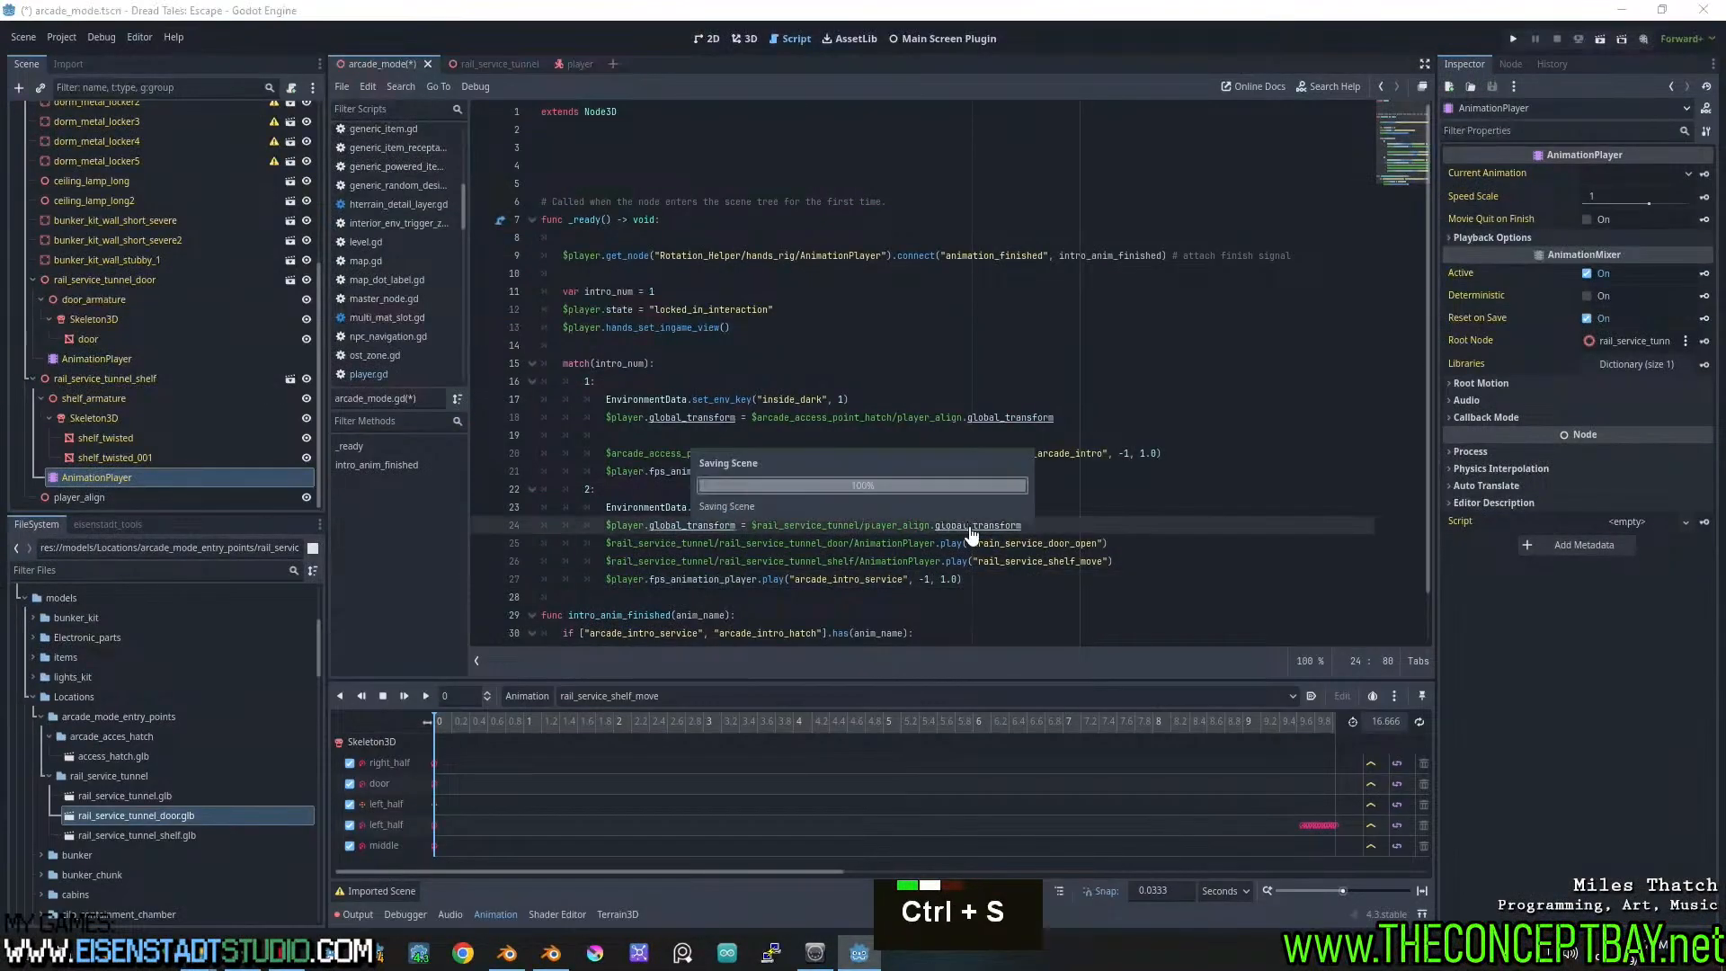
pyautogui.doubleClick(653, 292)
pyautogui.write('2')
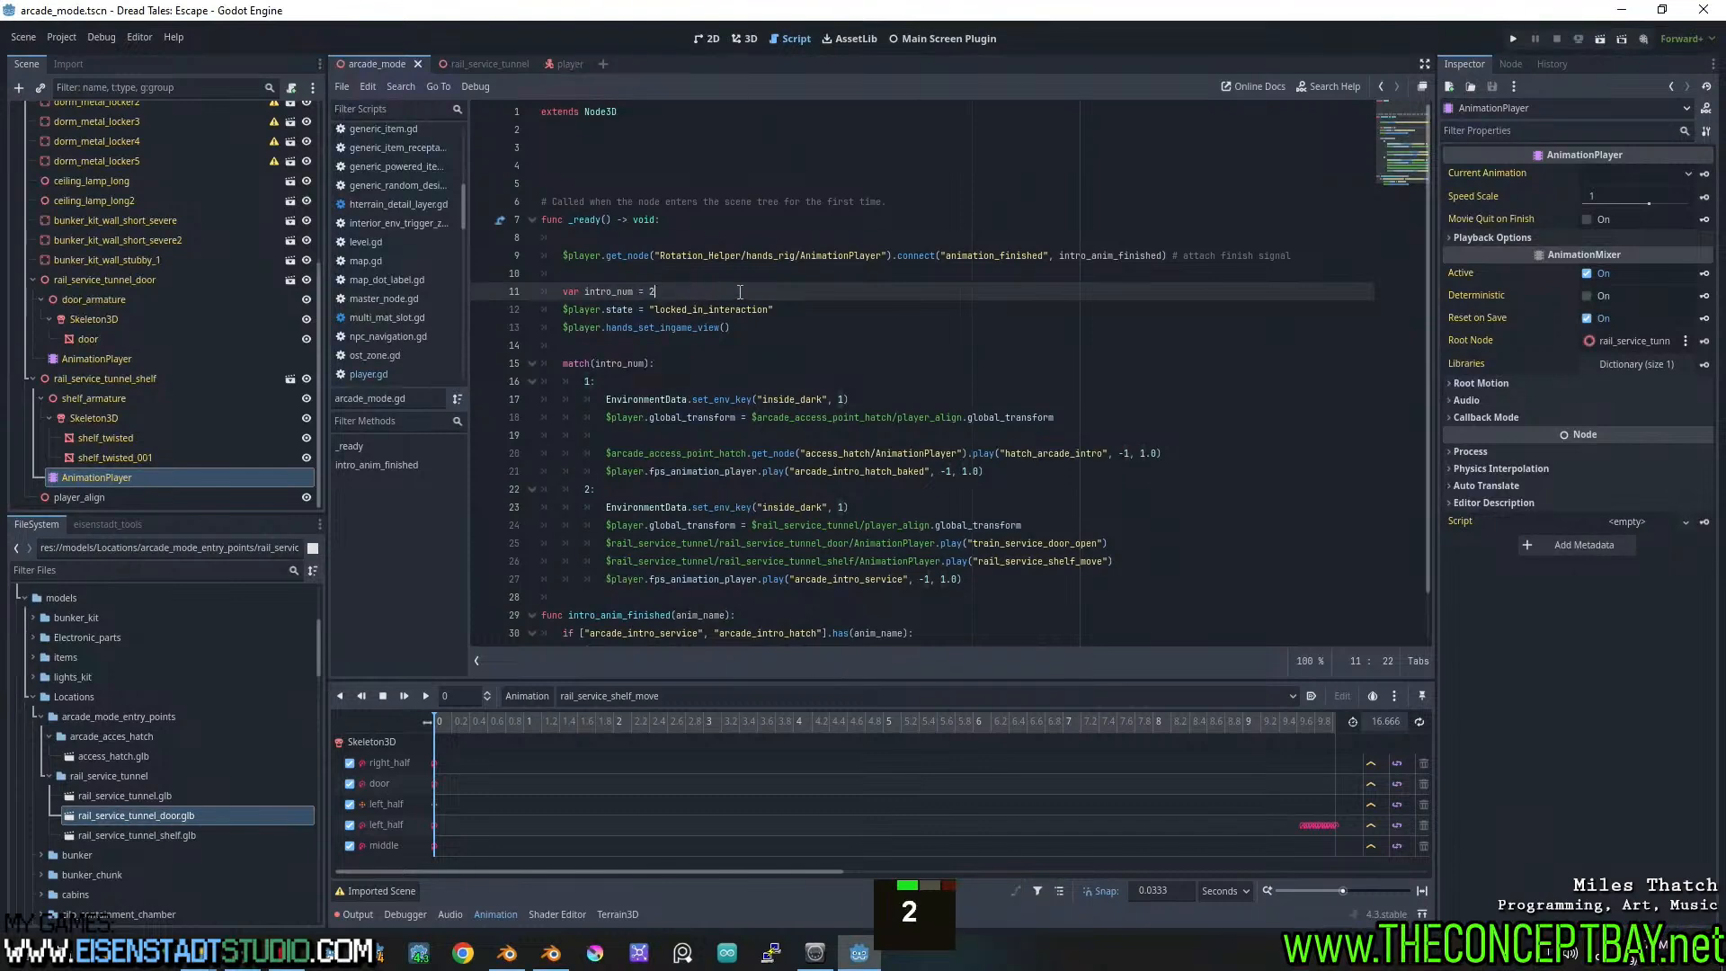
pyautogui.click(868, 349)
# Run the project to test the rail service tunnel intro, close the game, and review the intro_anim_finished function in the script
pyautogui.press('F5')
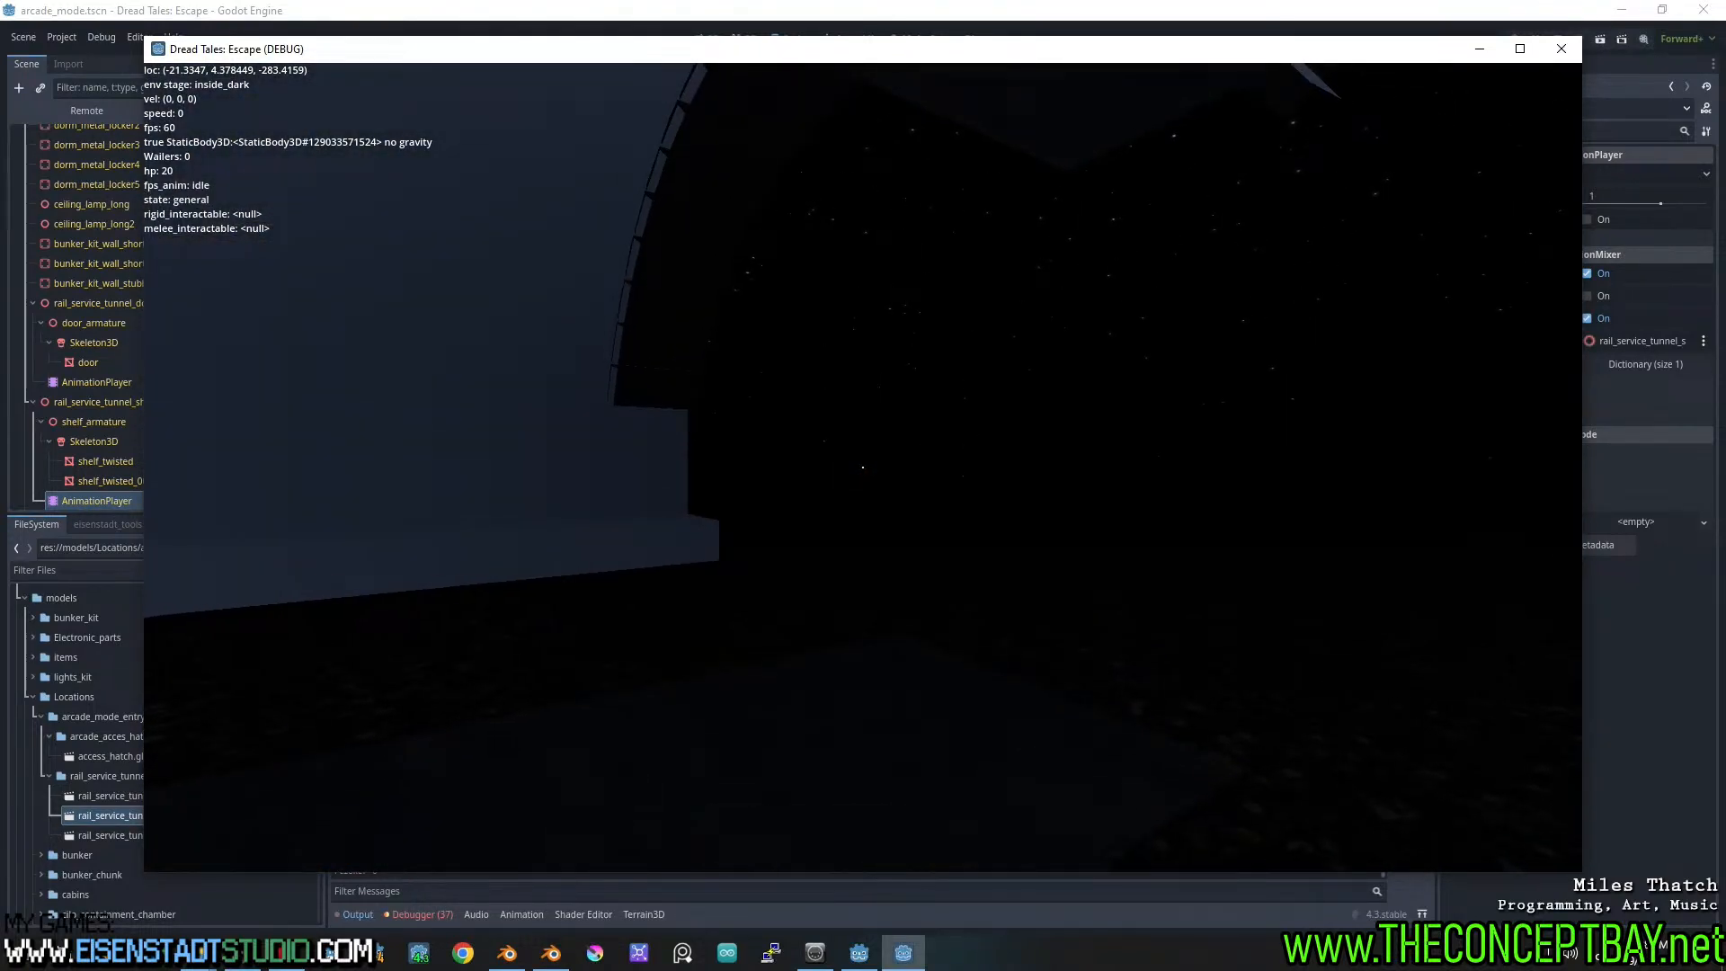
pyautogui.hotkey('alt', 'space')
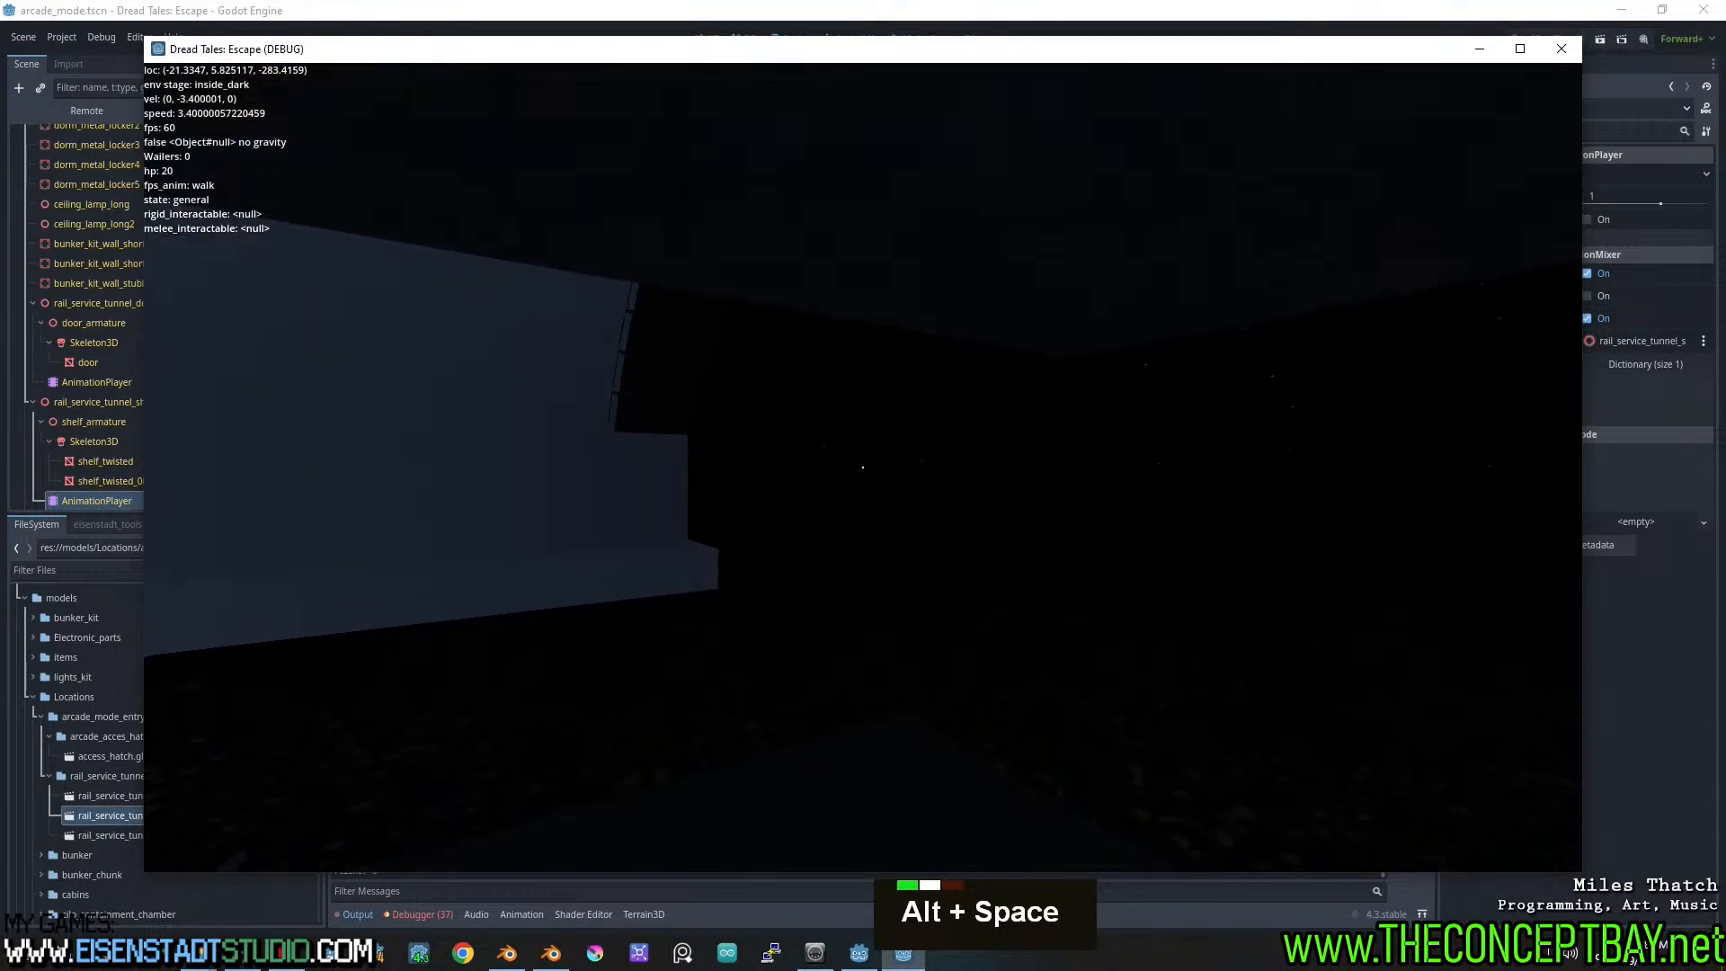
pyautogui.hotkey('alt', 'F4')
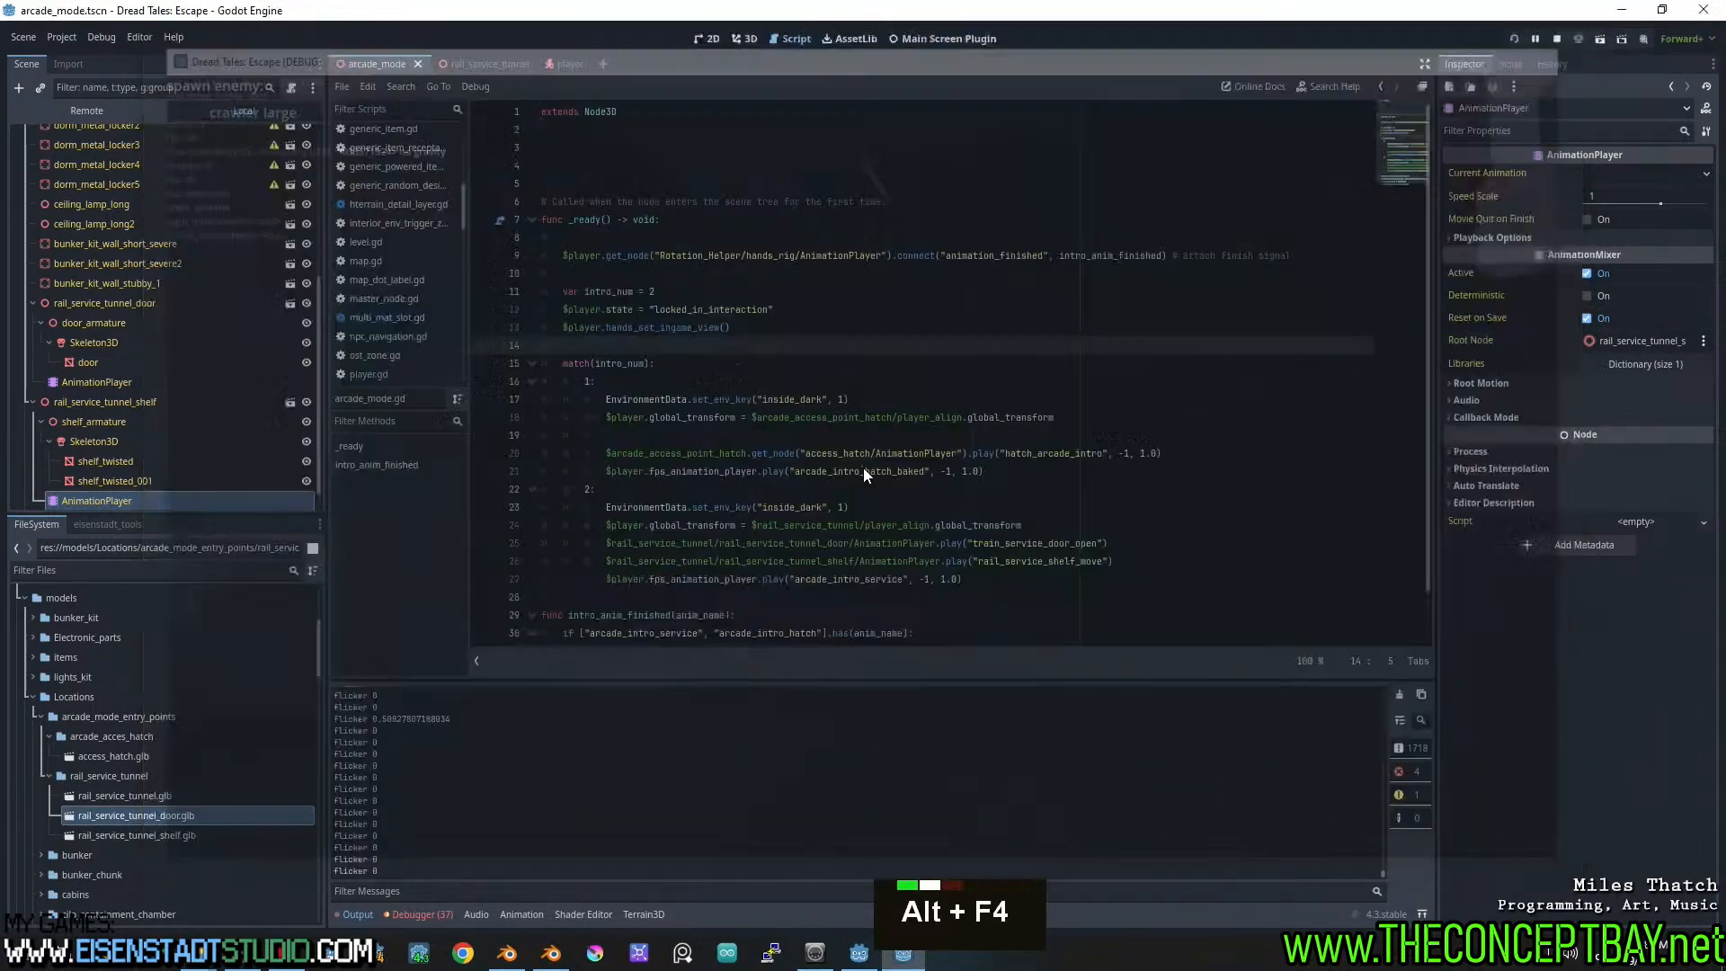
pyautogui.click(685, 383)
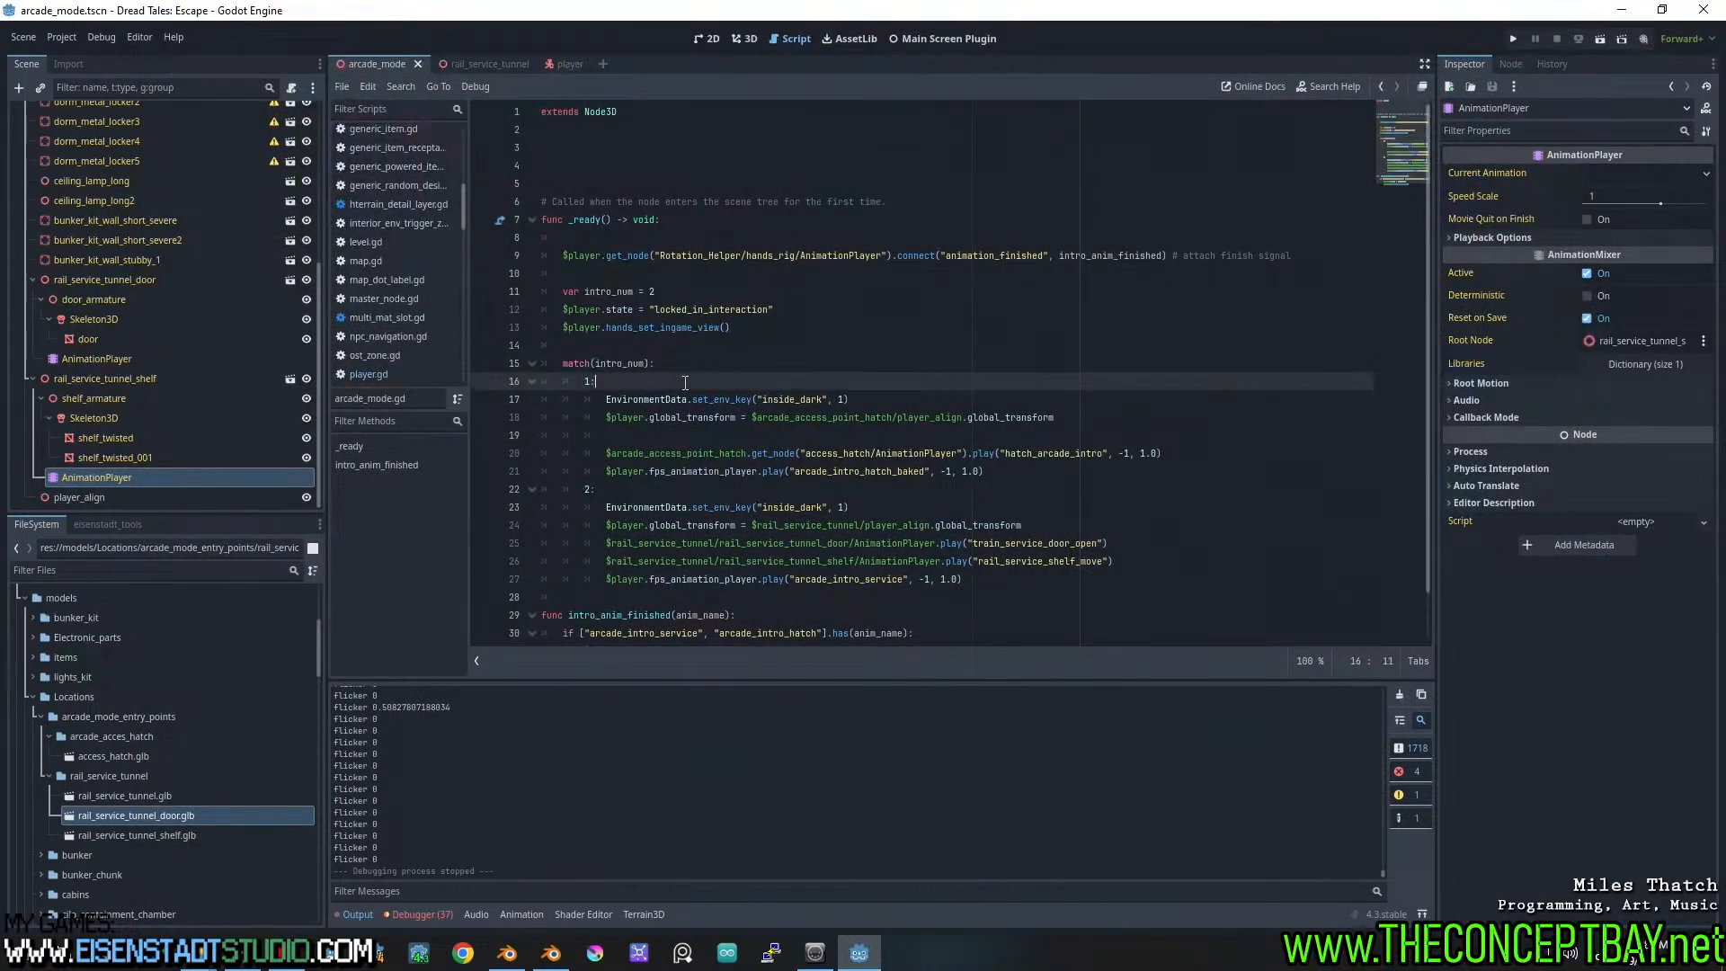
pyautogui.scroll(-3, 685, 383)
pyautogui.click(774, 615)
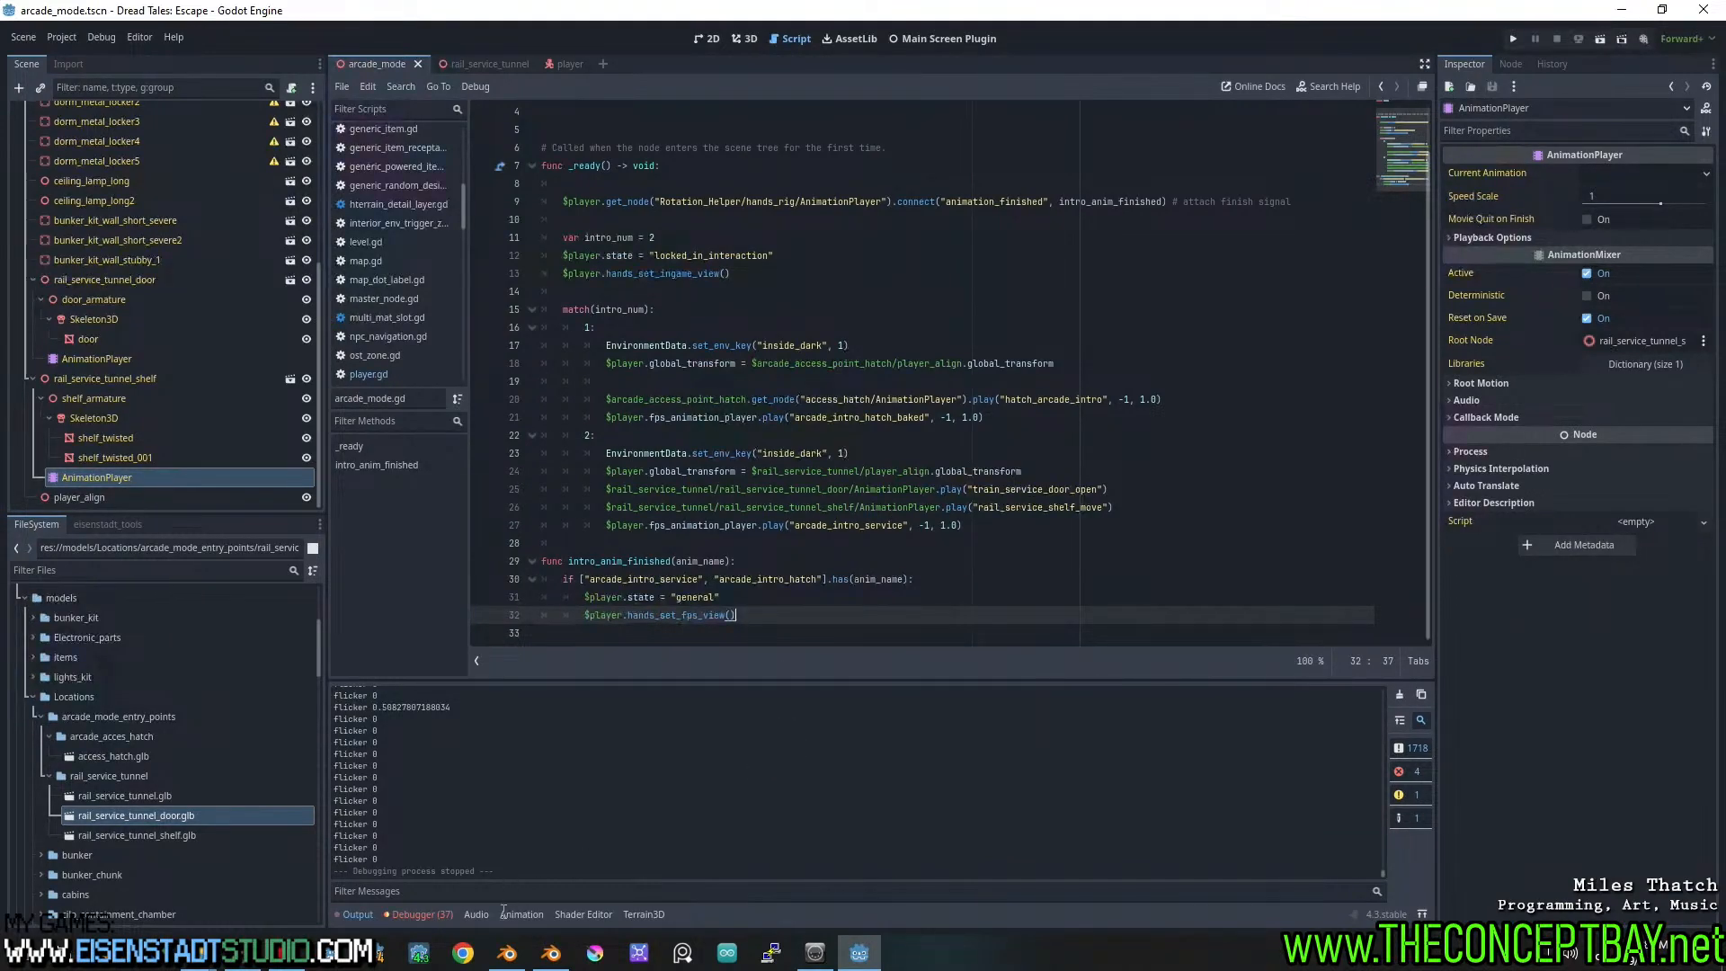
# Switch to Google Chrome in guest mode and search for "godot syncronize amrature animations"
pyautogui.click(463, 953)
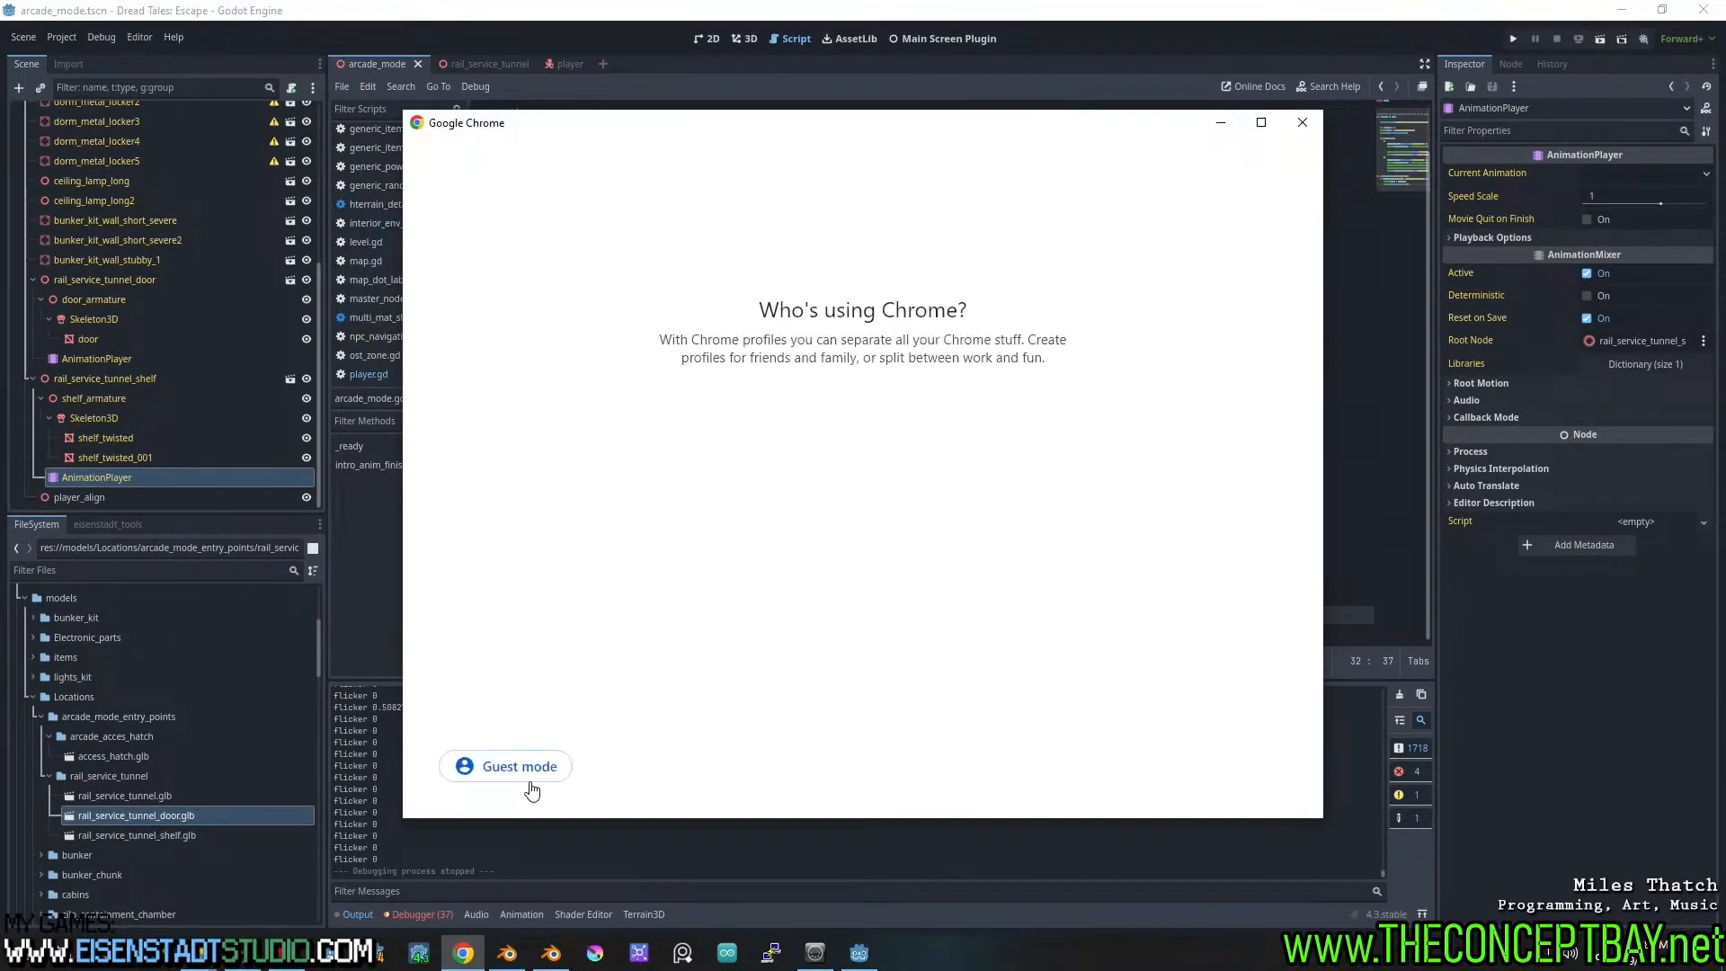
pyautogui.click(503, 767)
pyautogui.write('godot s')
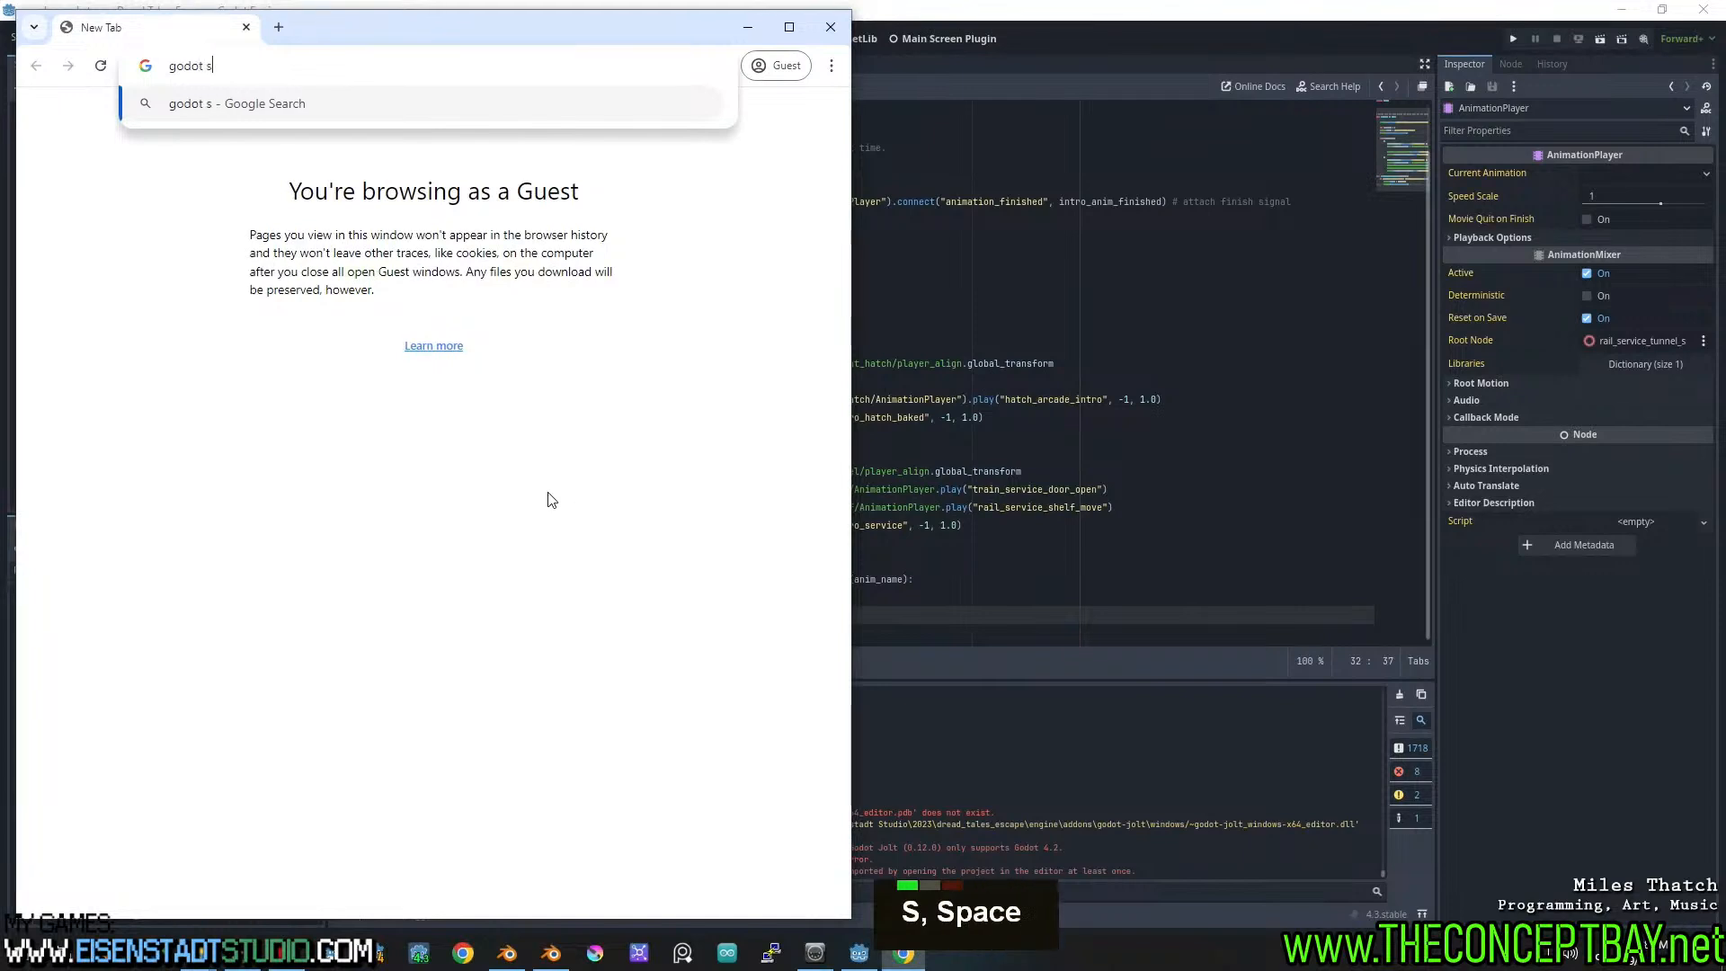
pyautogui.write('yncronize amrat')
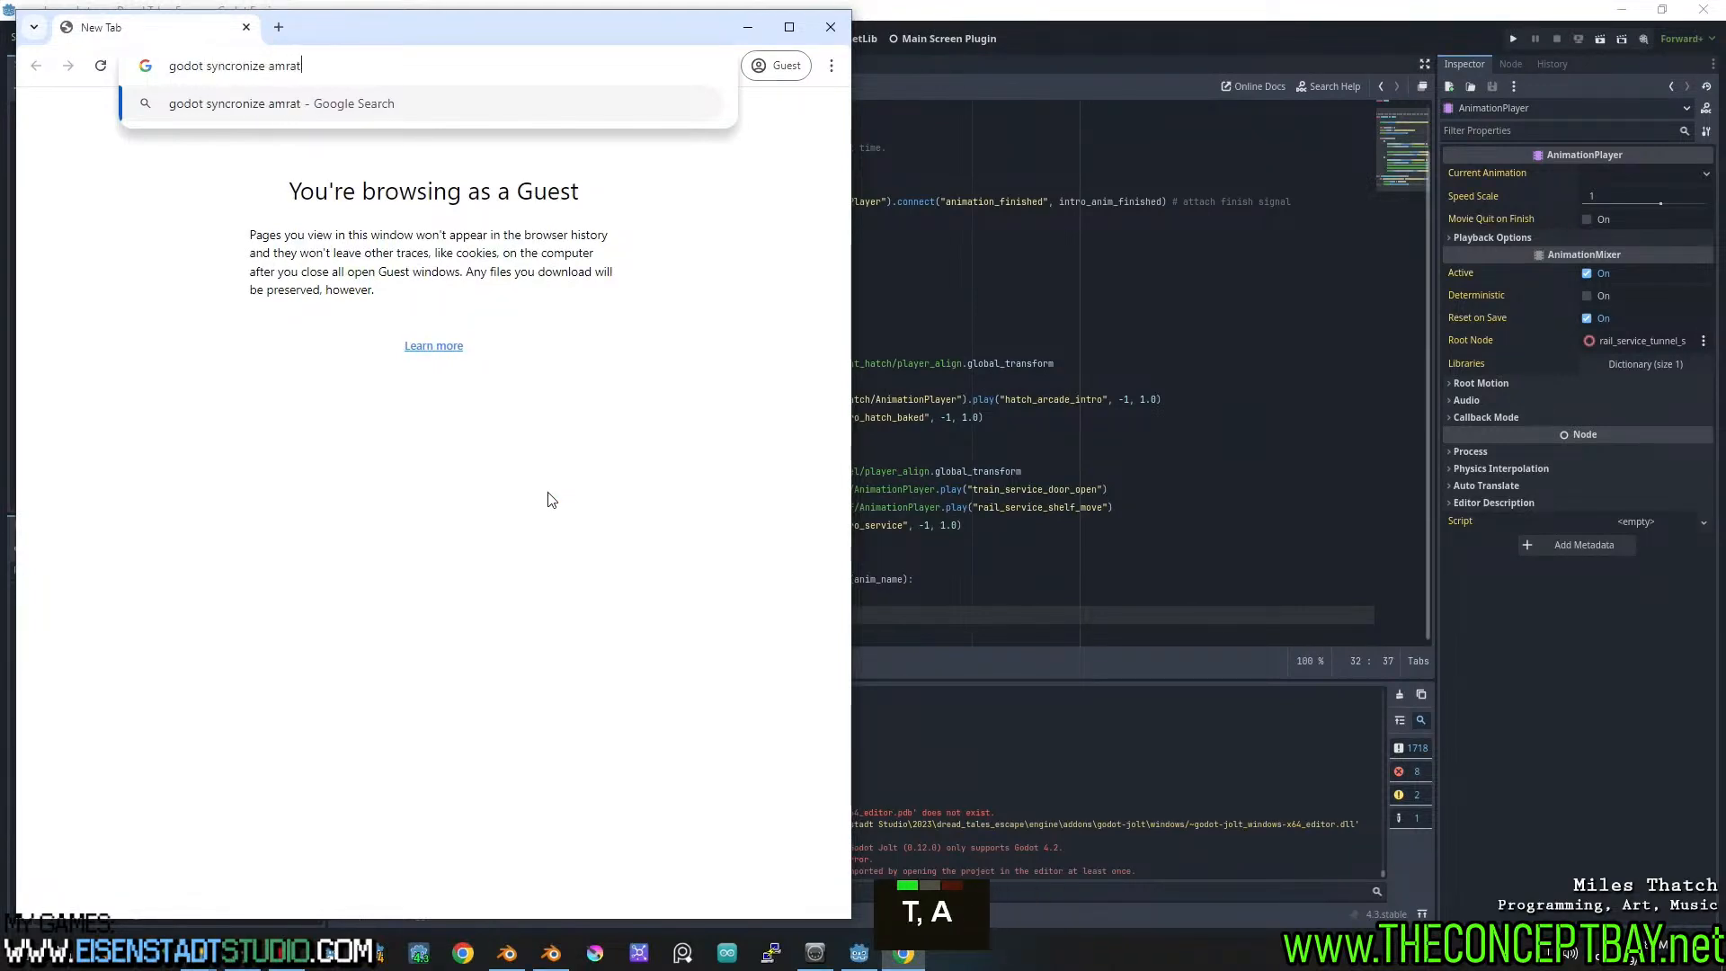
pyautogui.write('ure animations')
pyautogui.press('Return')
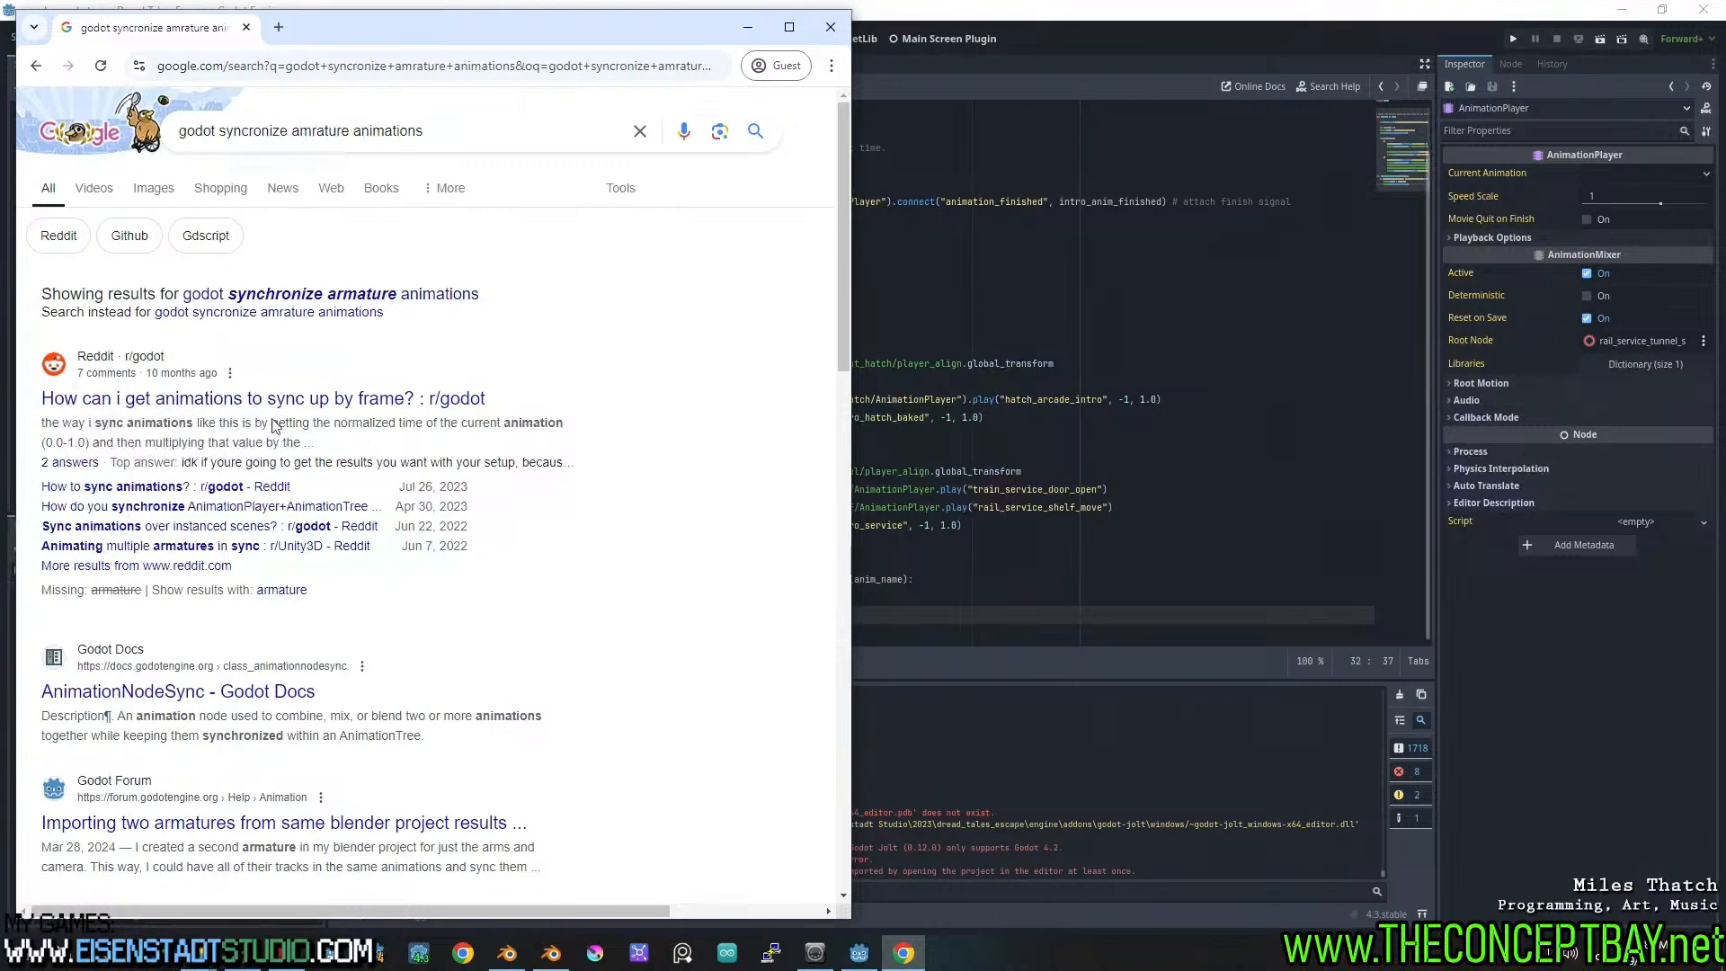
# Open the results on syncing animations by frame and animating multiple armatures in sync in separate tabs, and close the Unity3D one
pyautogui.middleClick(292, 401)
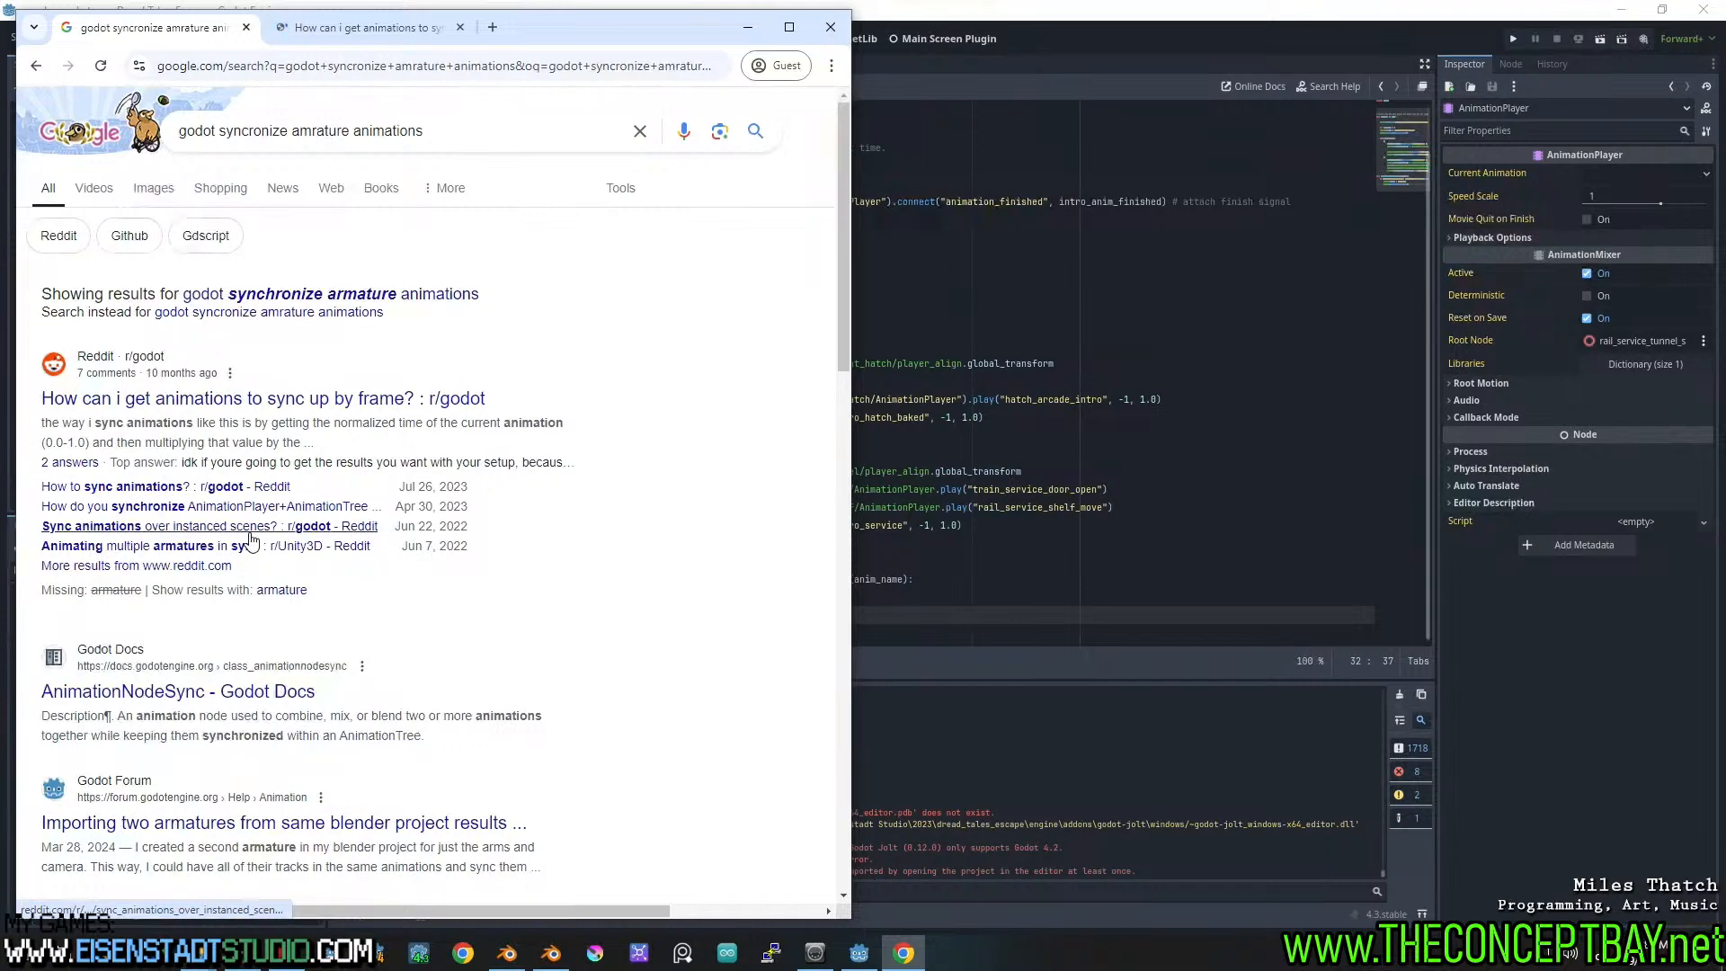
pyautogui.scroll(-1, 275, 535)
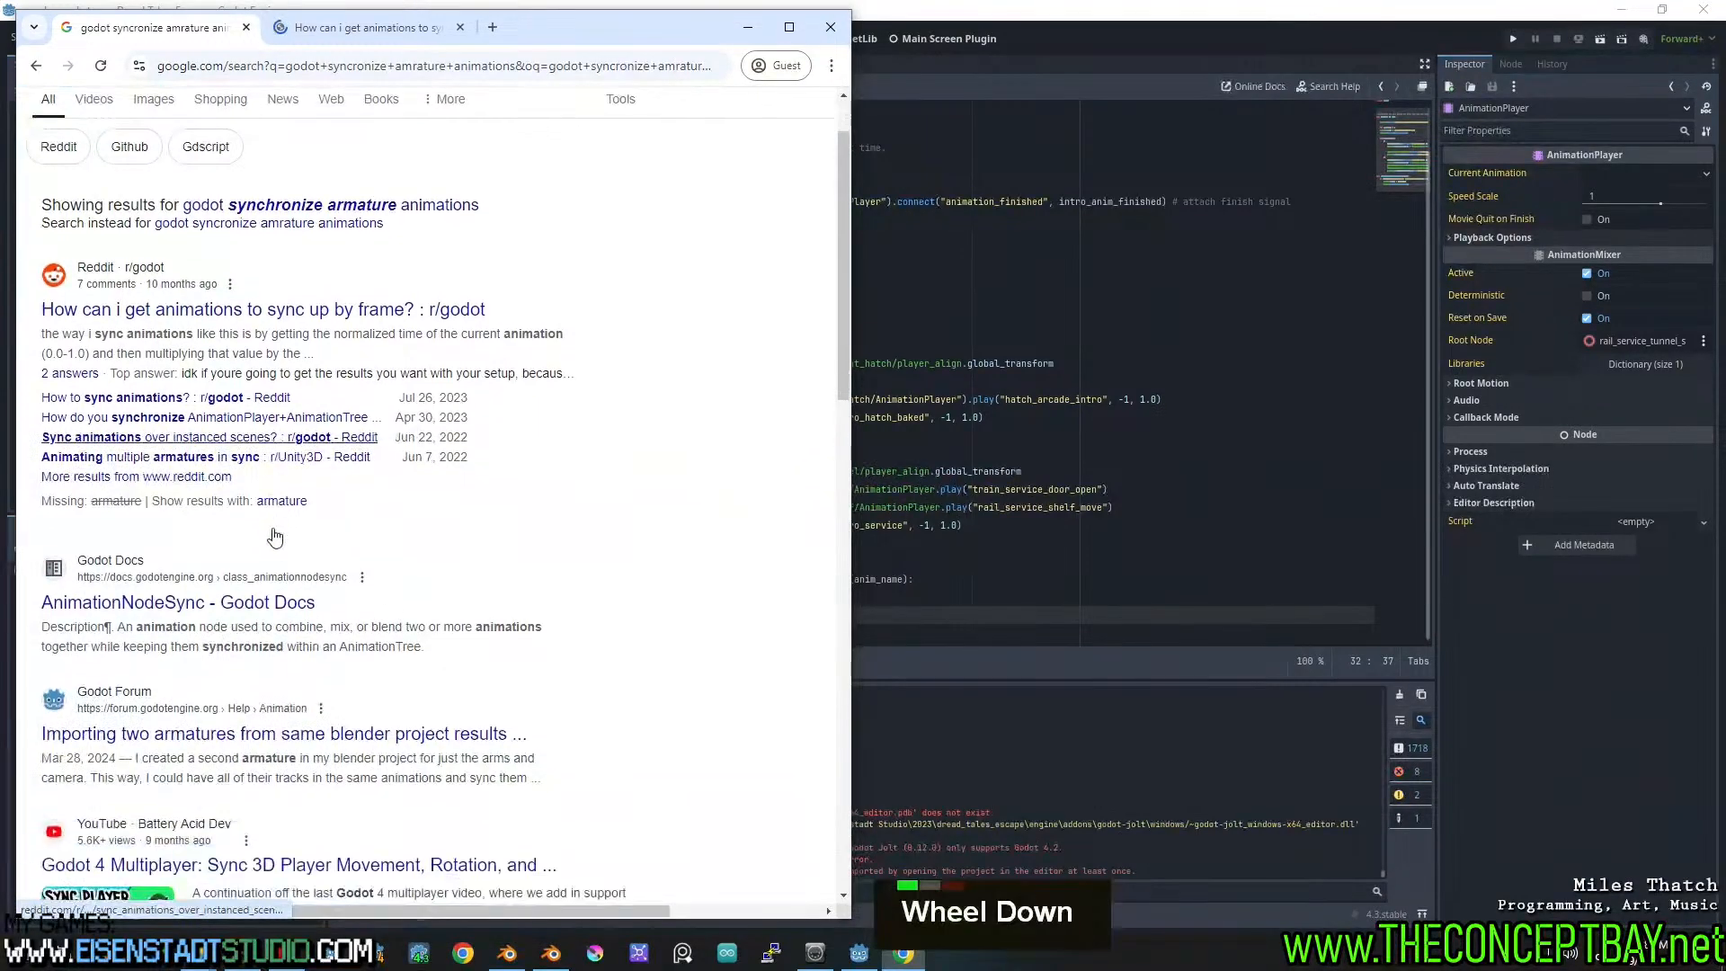
pyautogui.middleClick(263, 454)
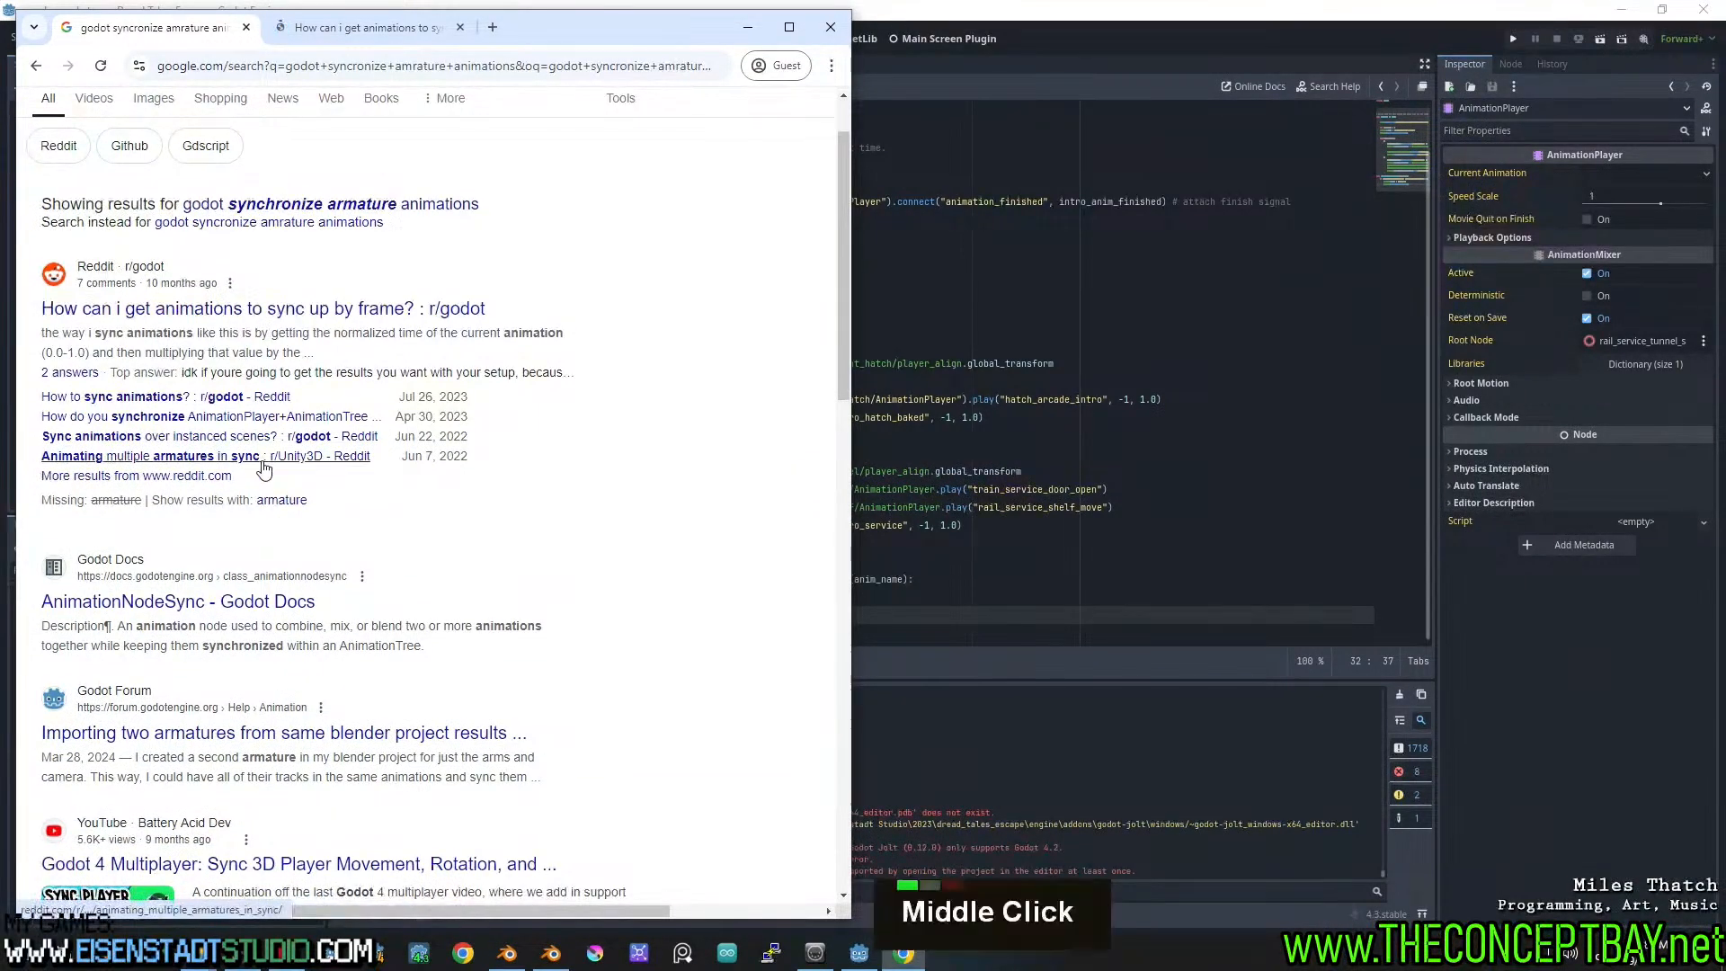
pyautogui.click(576, 28)
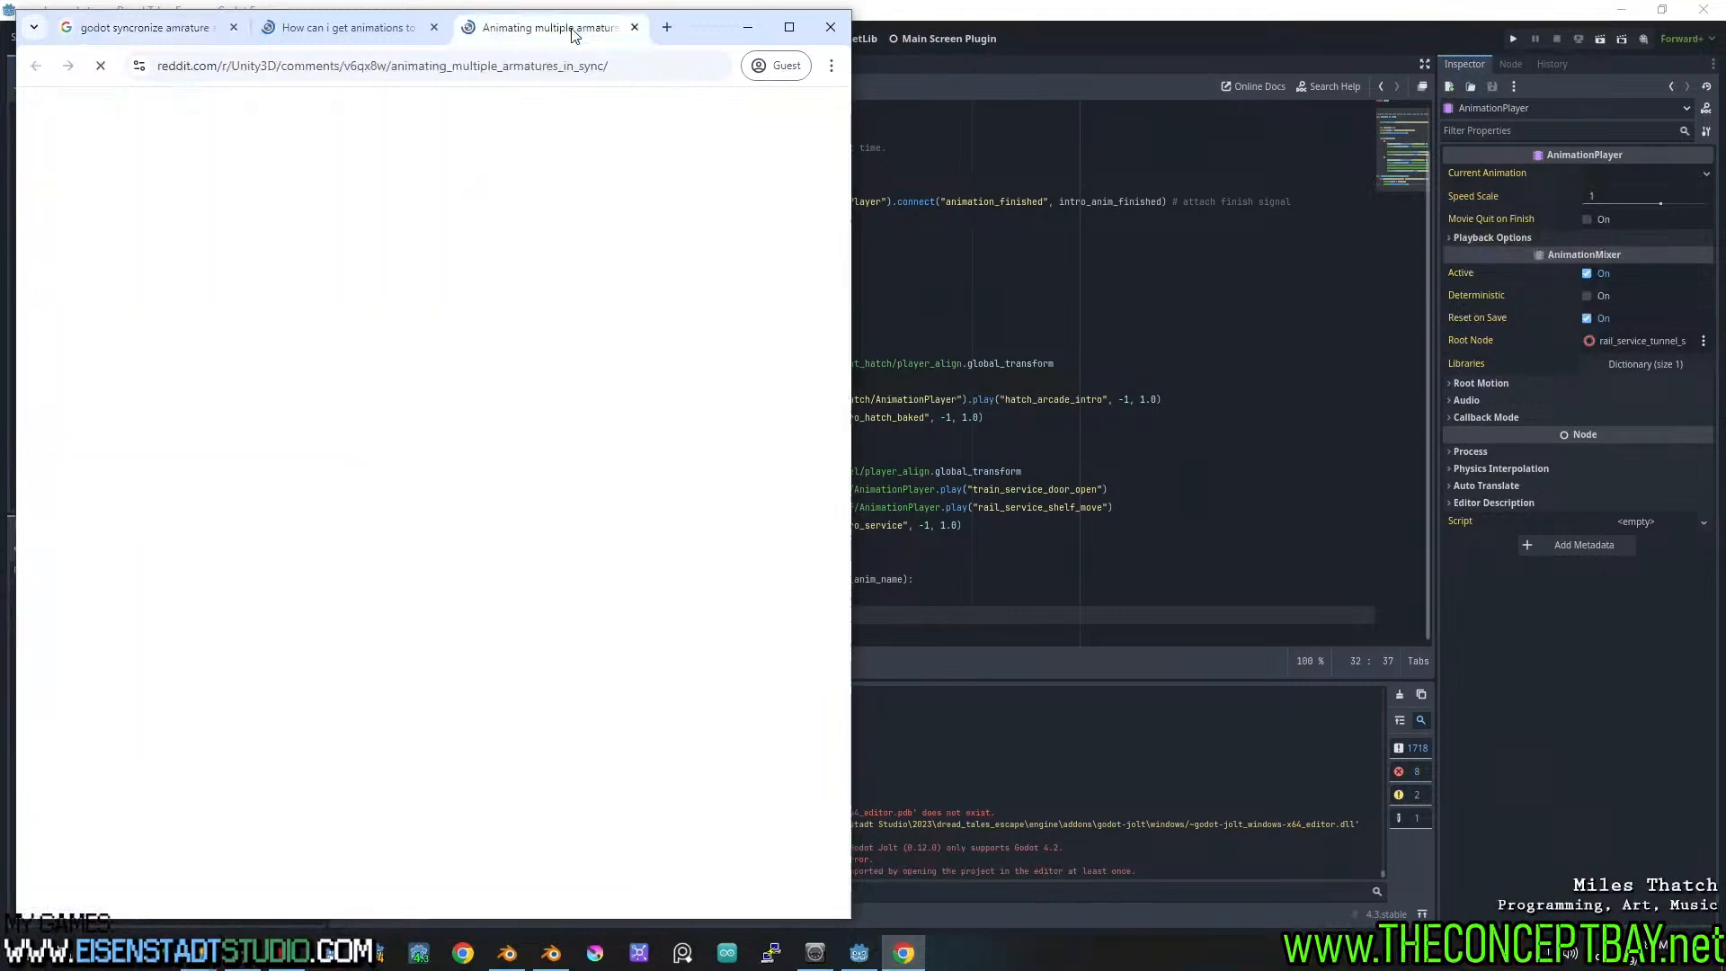
pyautogui.hotkey('ctrl', 'w')
pyautogui.click(182, 43)
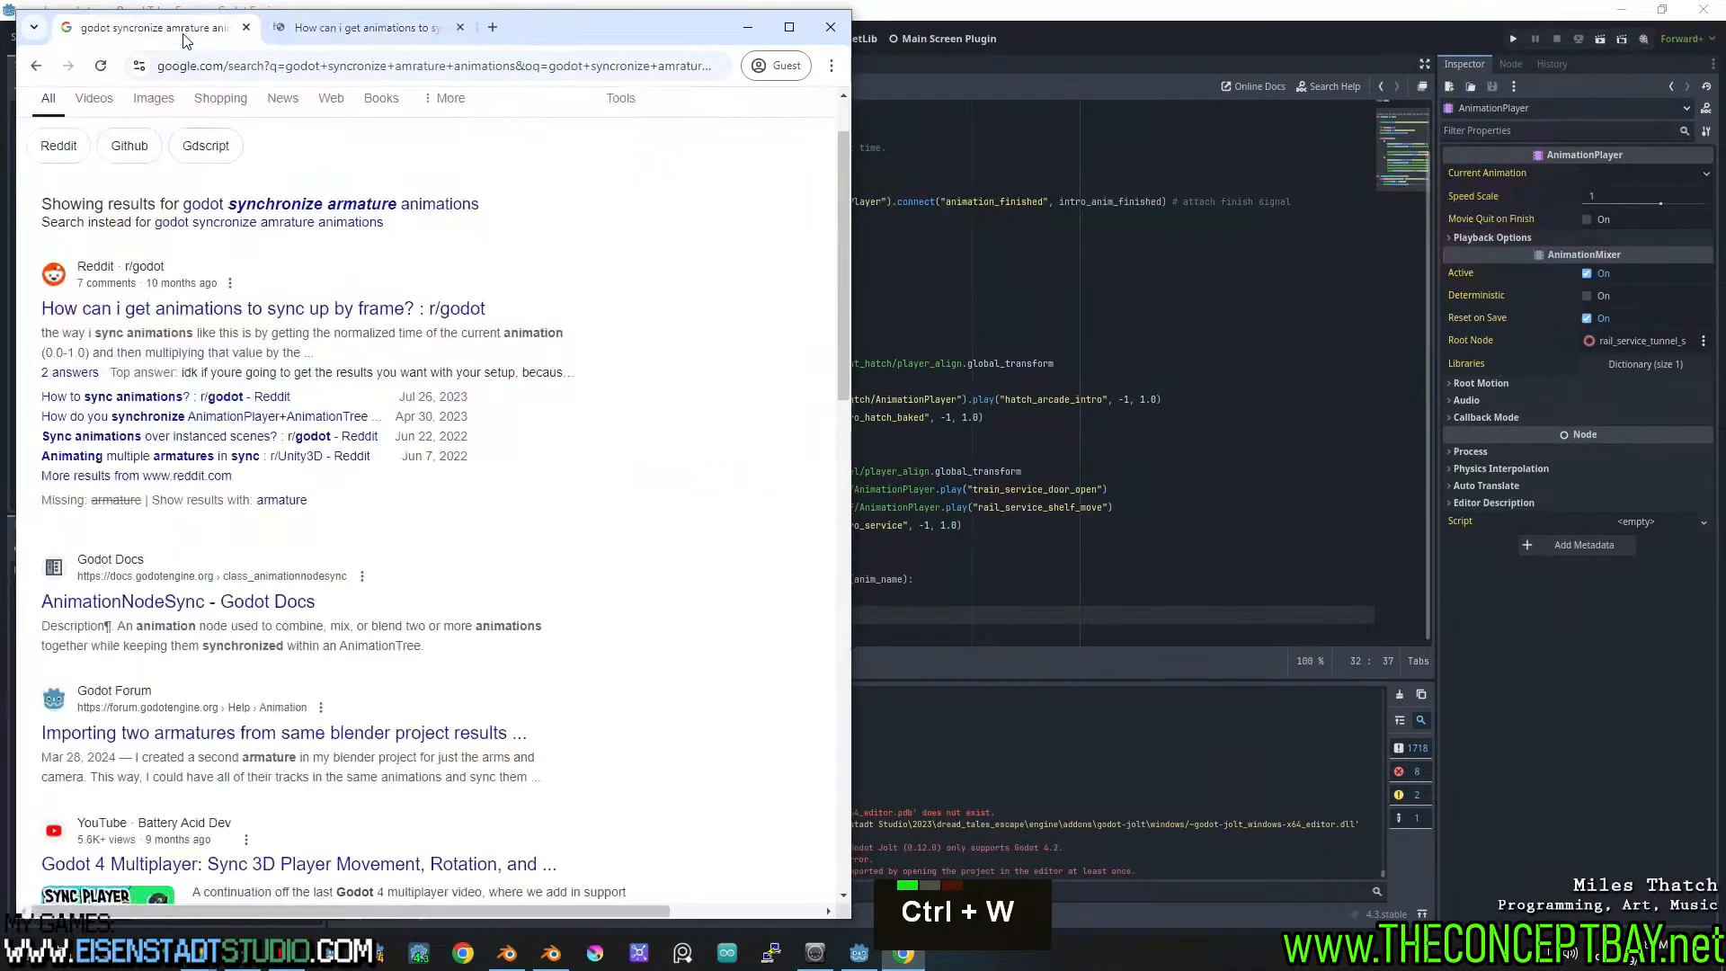
pyautogui.scroll(4, 211, 450)
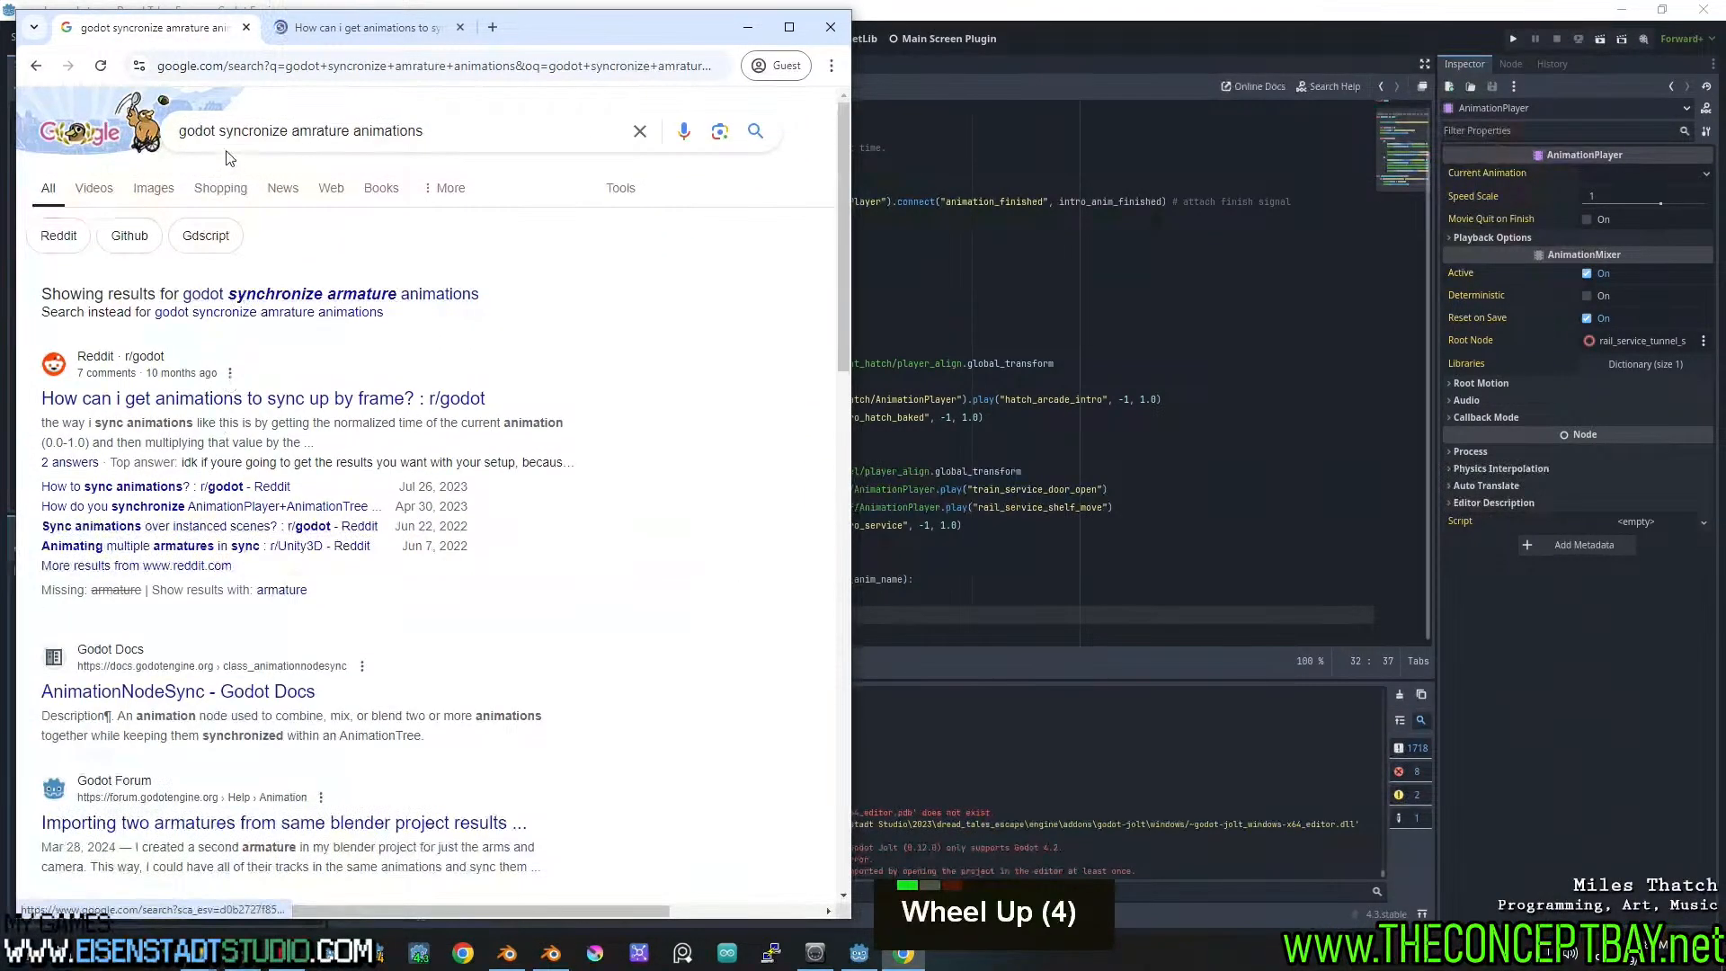
# Read the Reddit thread "How can i get animations to sync up by frame?" through its first answer and close it
pyautogui.click(369, 29)
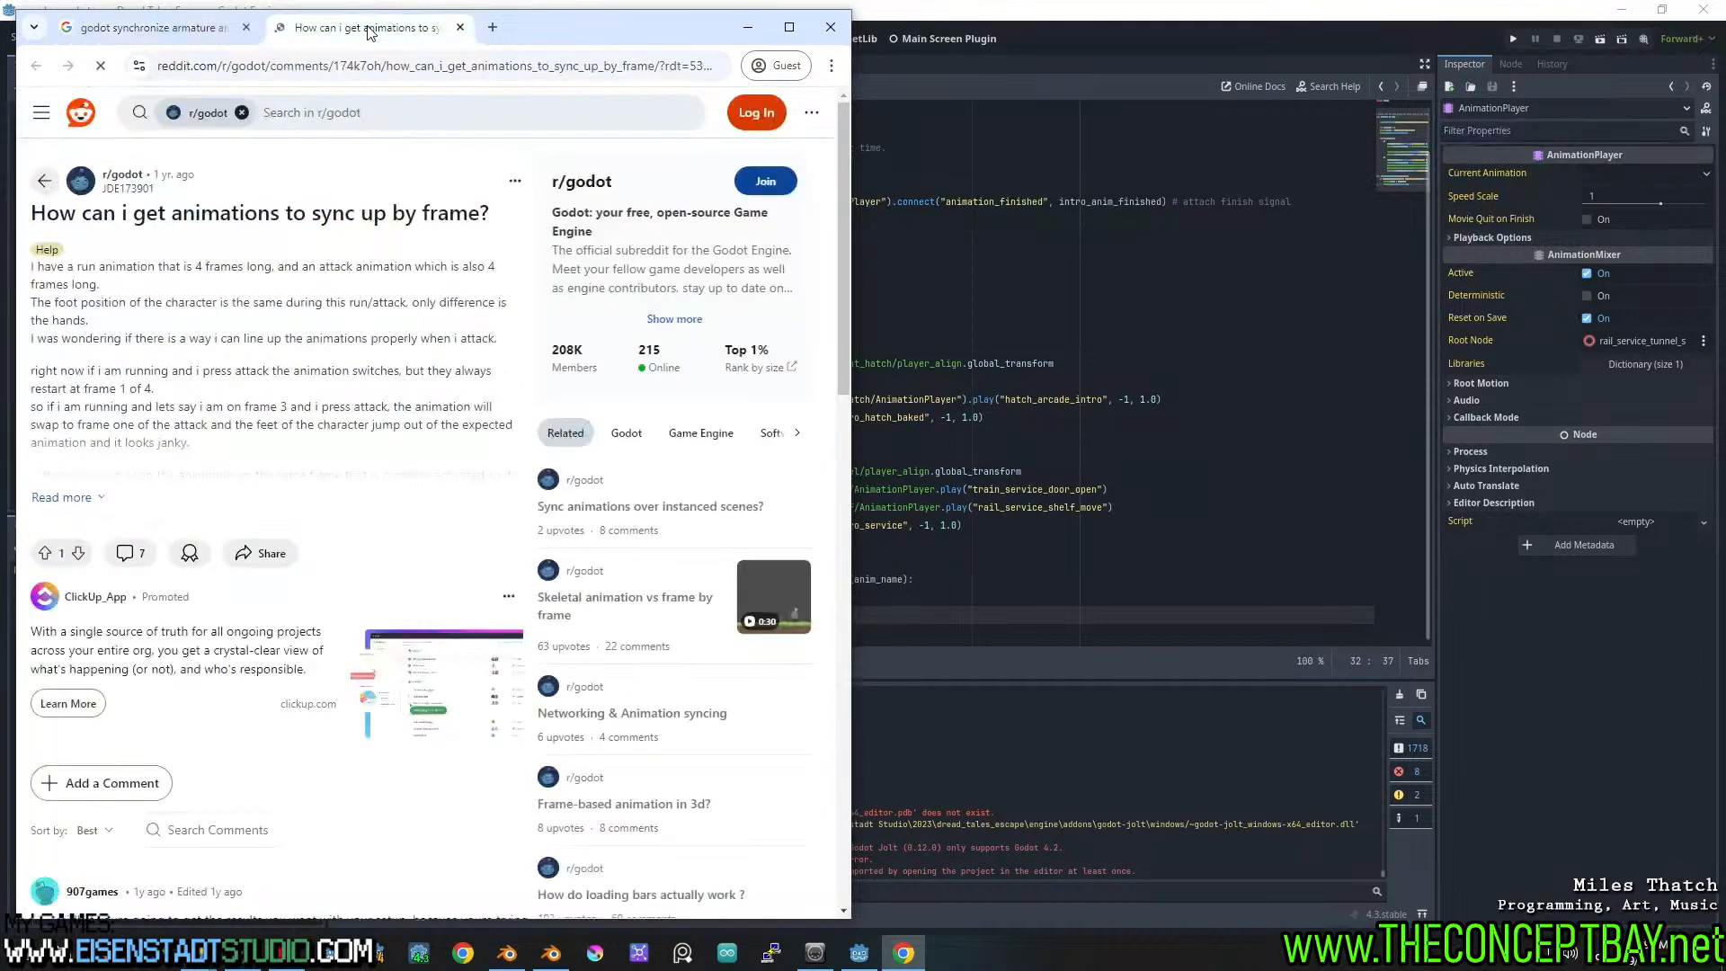
pyautogui.scroll(-4, 250, 447)
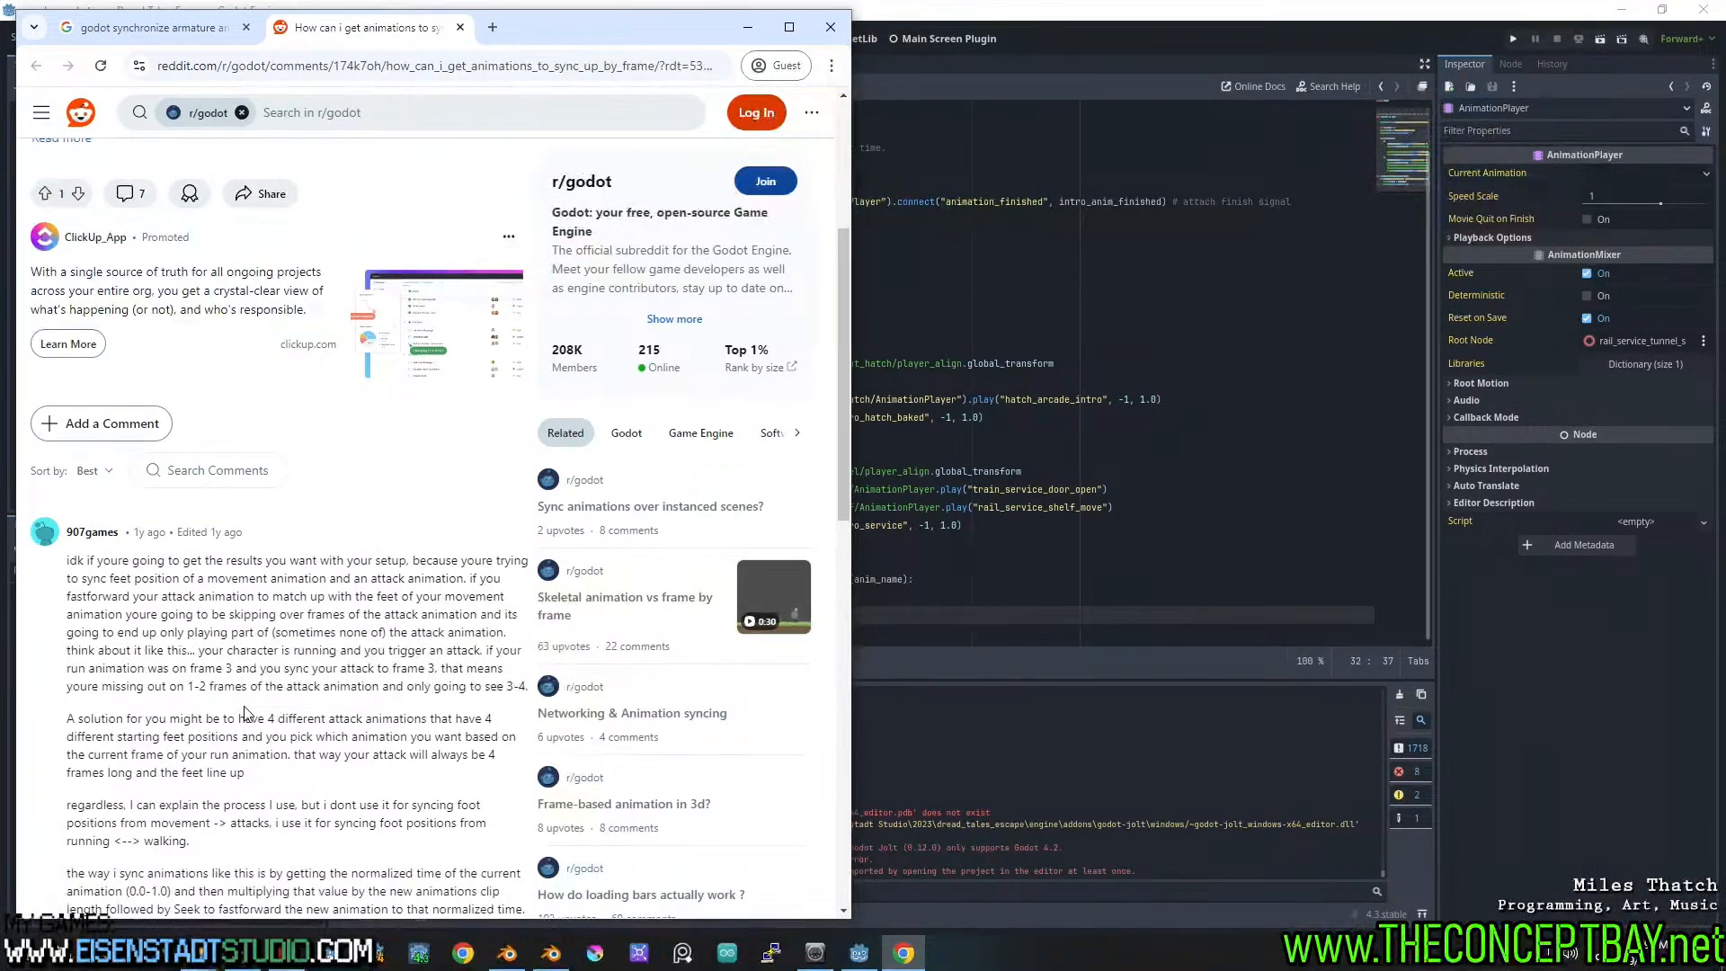
pyautogui.scroll(-3, 245, 713)
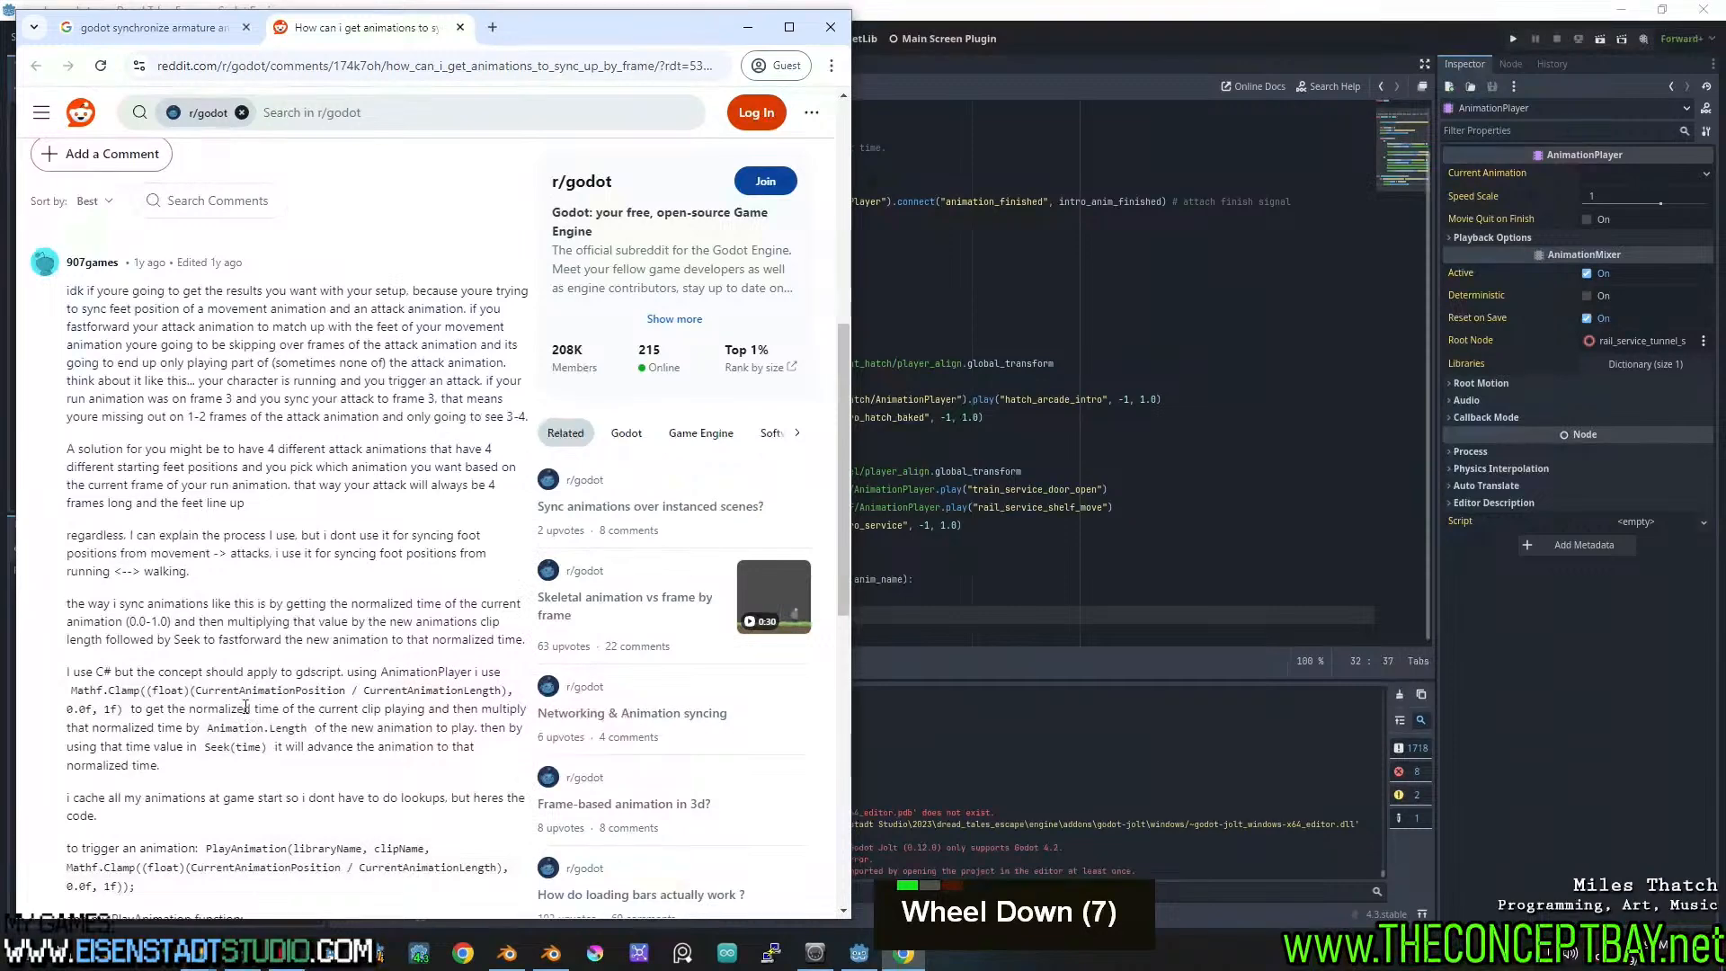
pyautogui.scroll(-3, 246, 706)
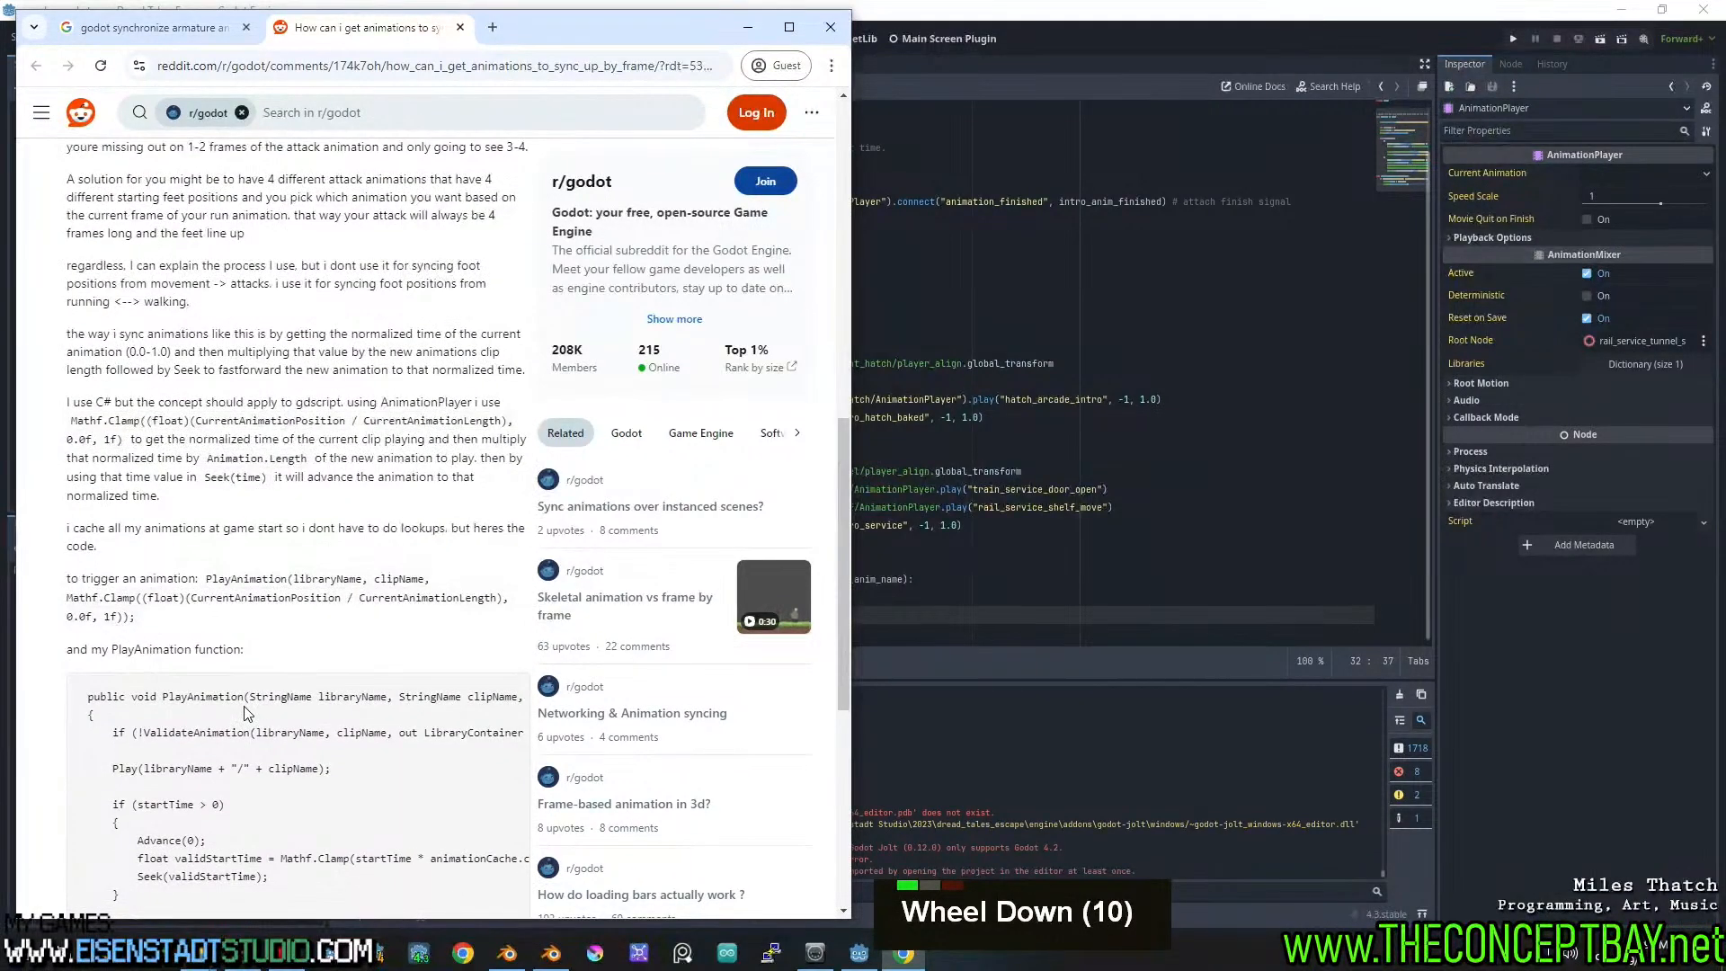
pyautogui.hotkey('ctrl', 'w')
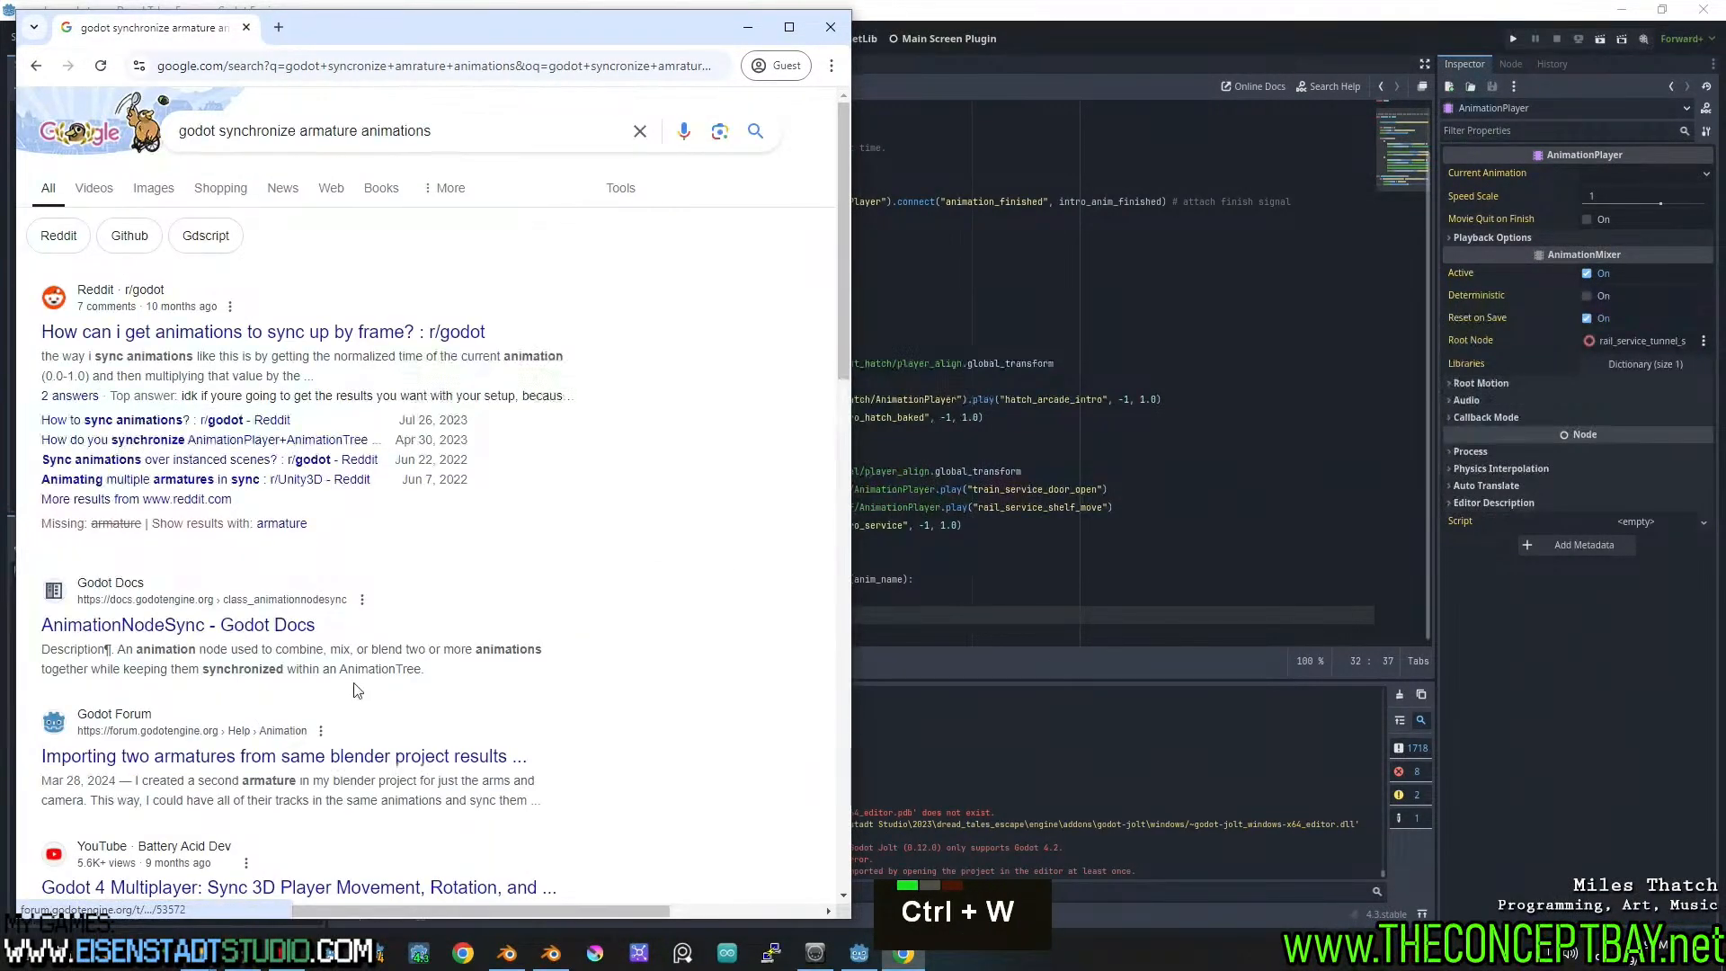
# Open the Godot Forum result on importing two armatures, return to the search results, and look through the remaining ones
pyautogui.click(285, 762)
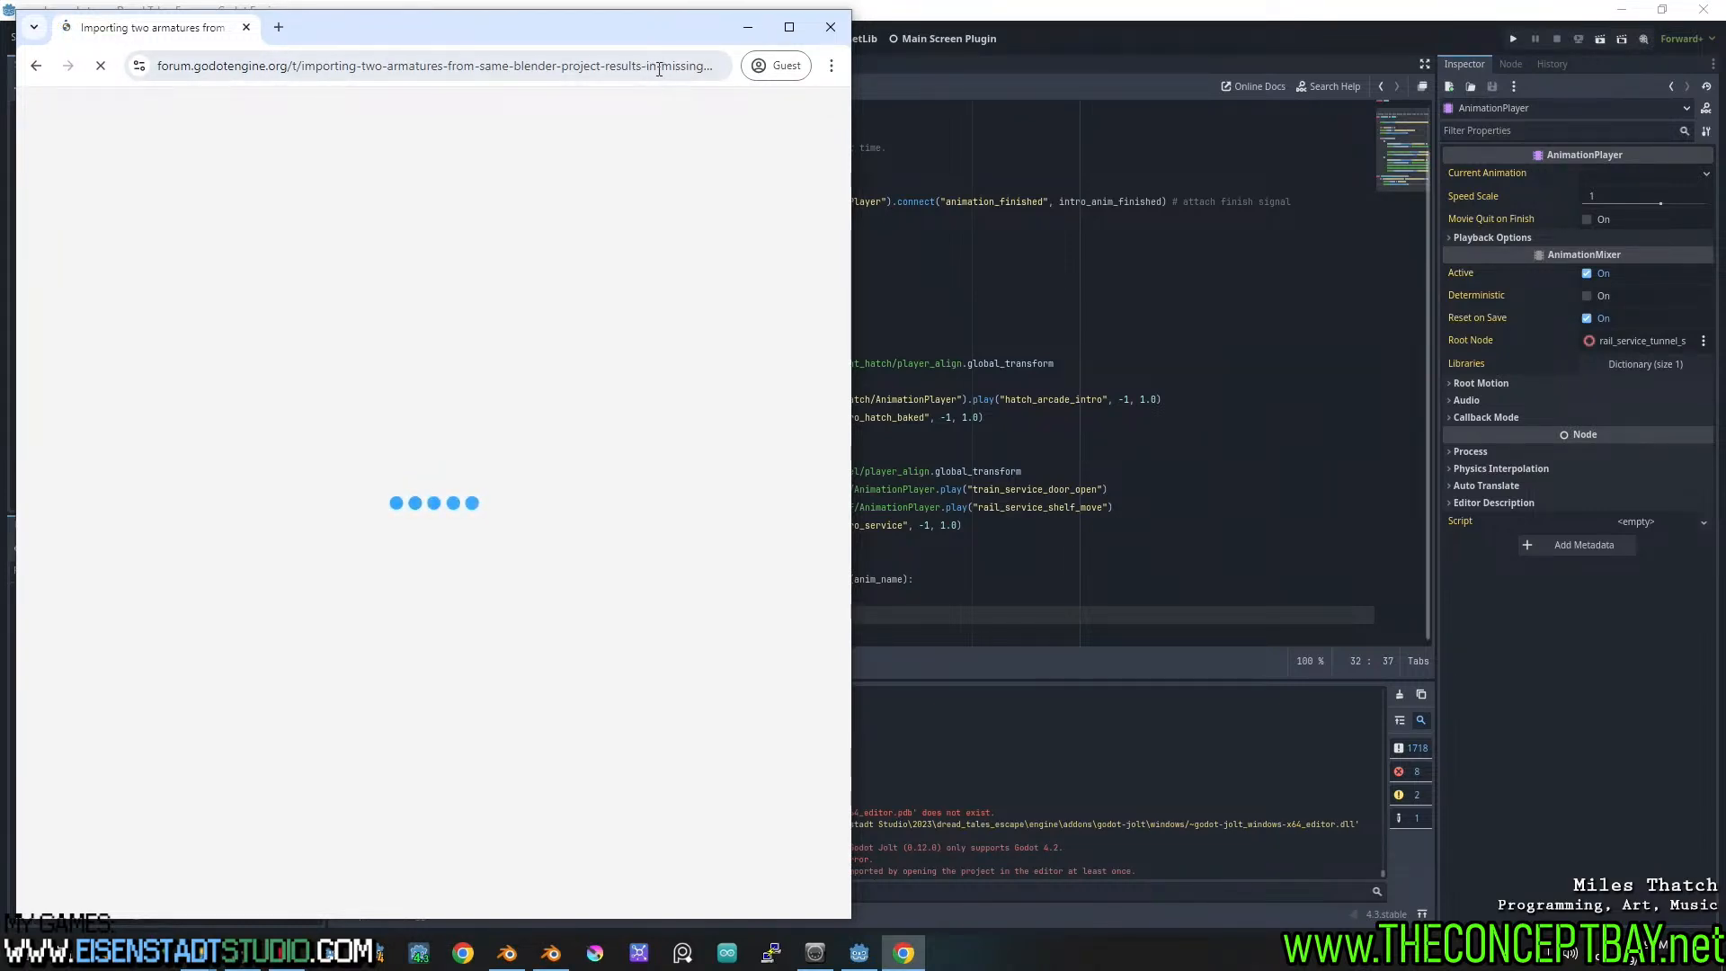
pyautogui.click(660, 70)
pyautogui.doubleClick(661, 70)
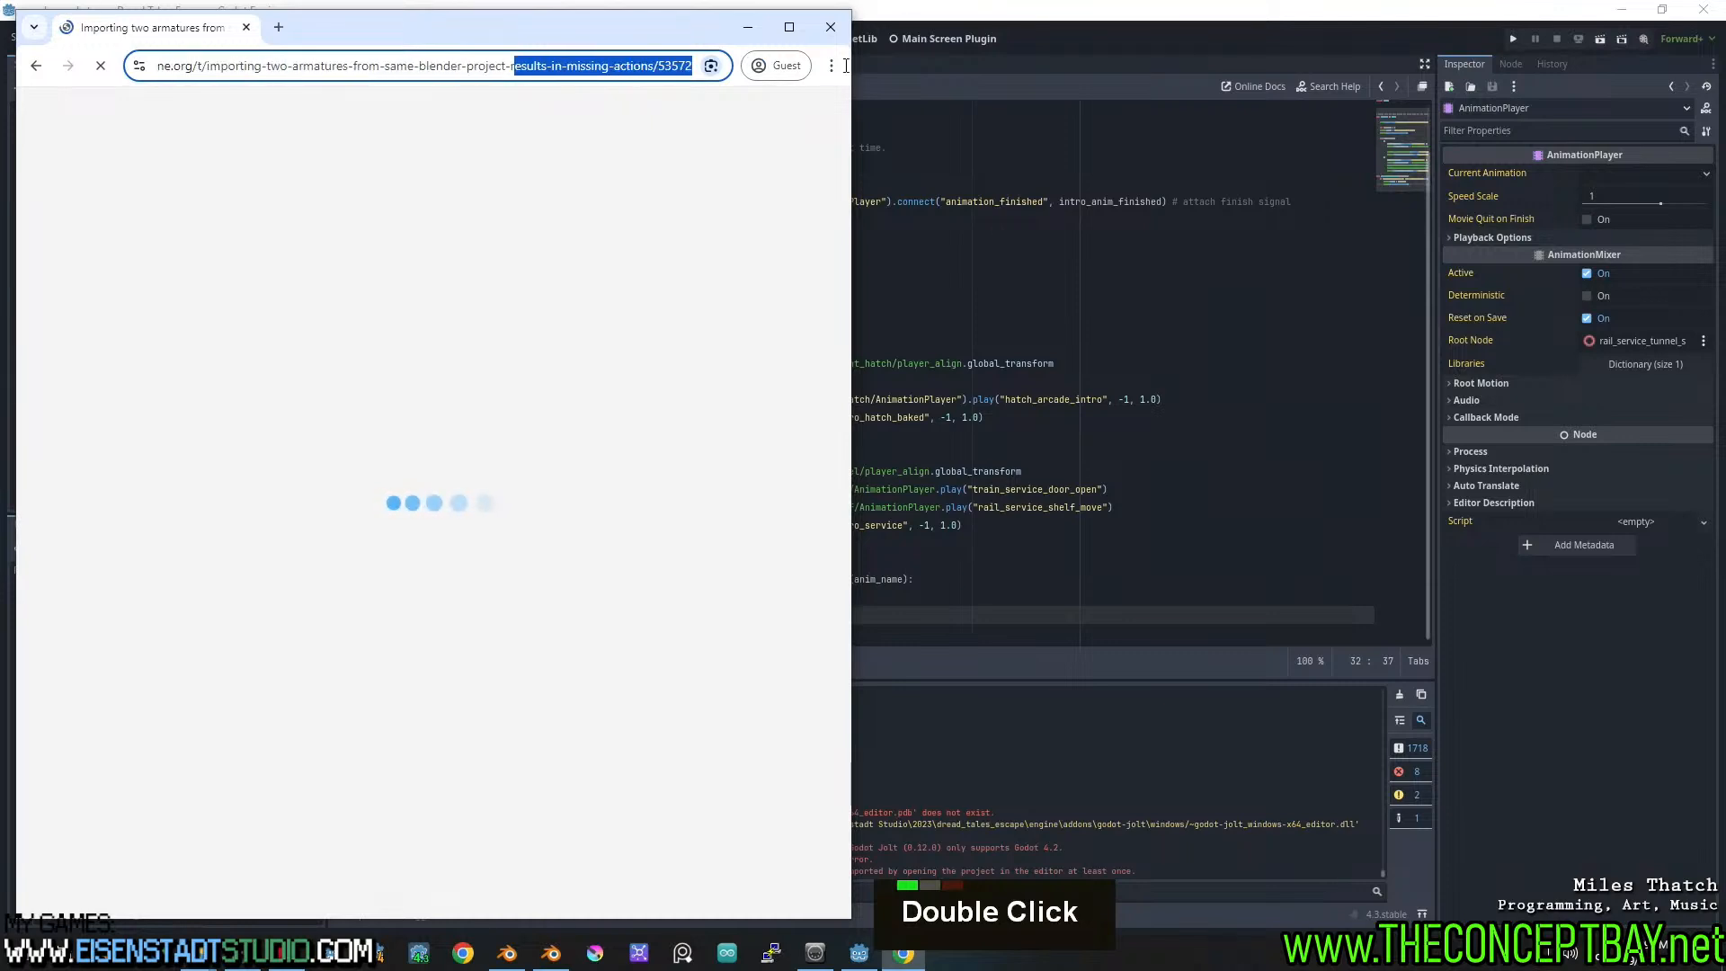
pyautogui.click(36, 66)
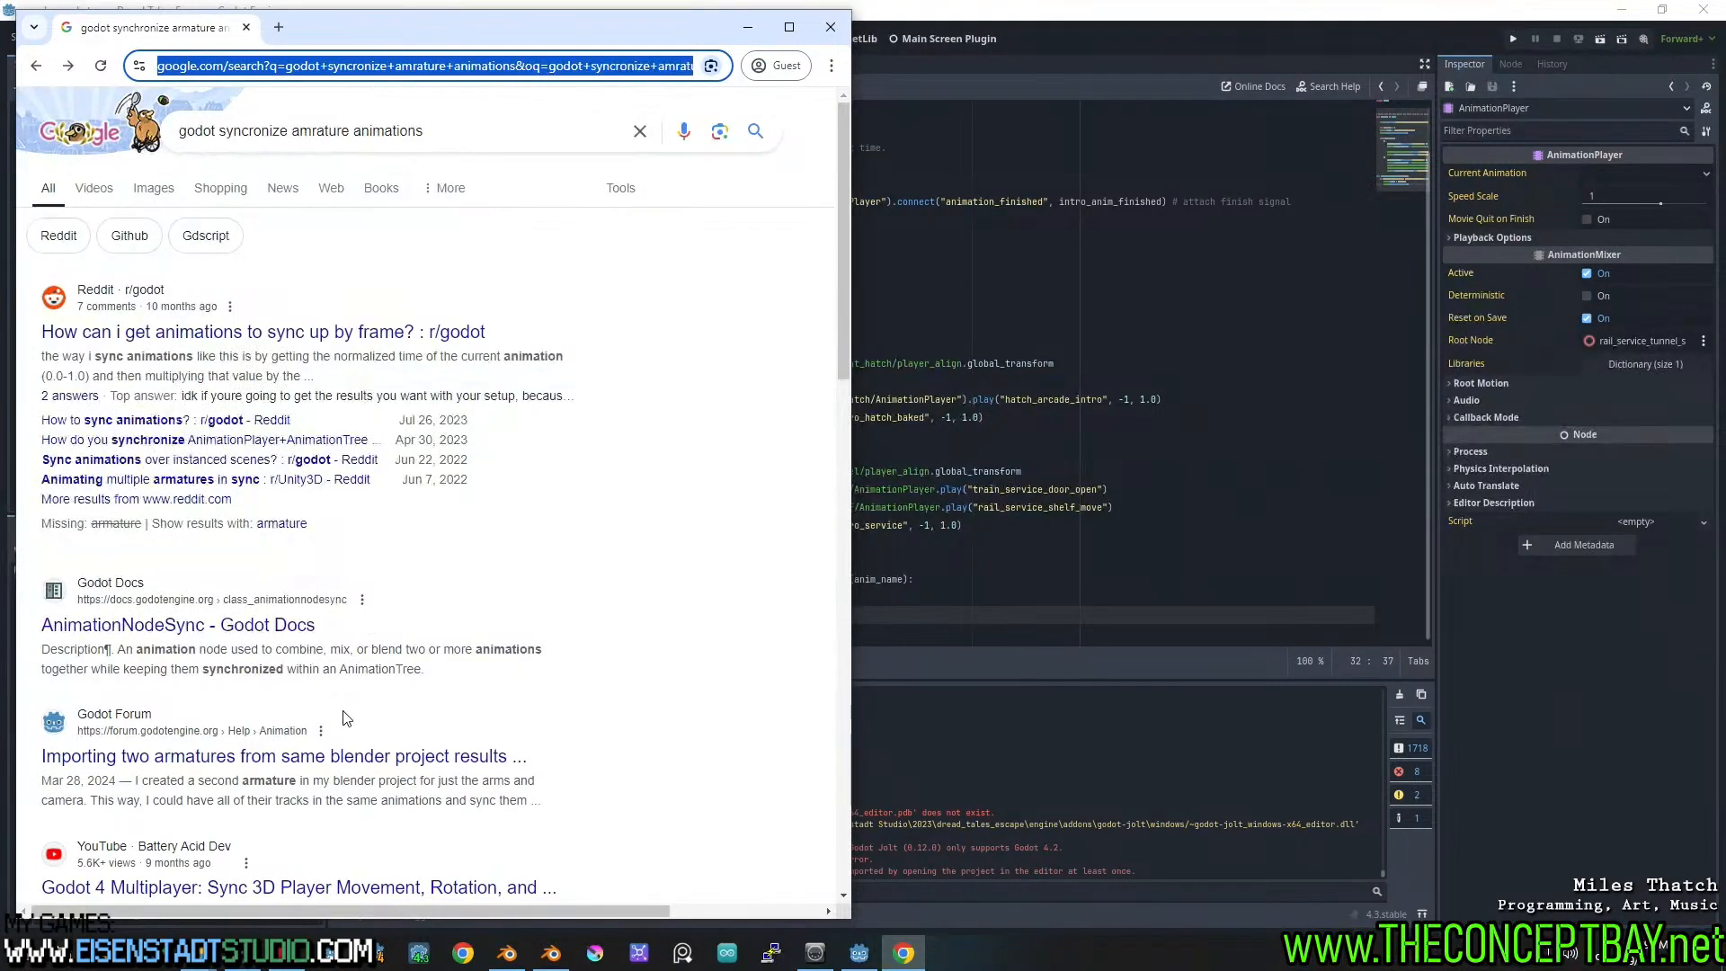
pyautogui.scroll(-5, 329, 742)
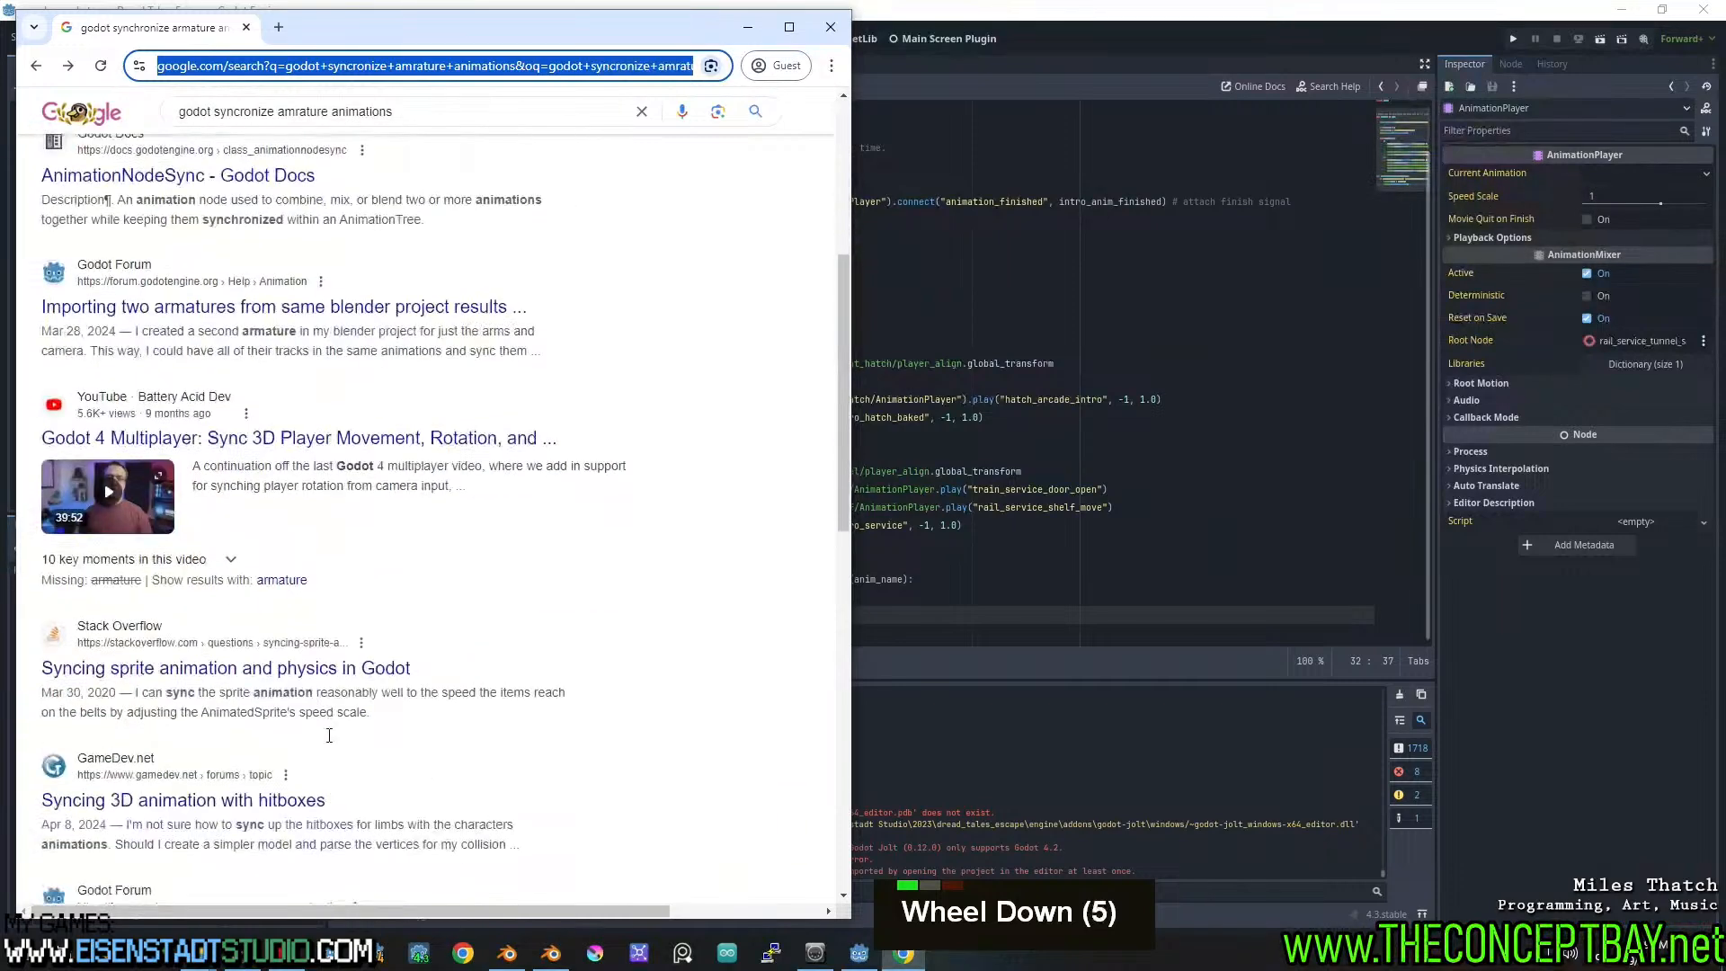
pyautogui.scroll(-2, 145, 743)
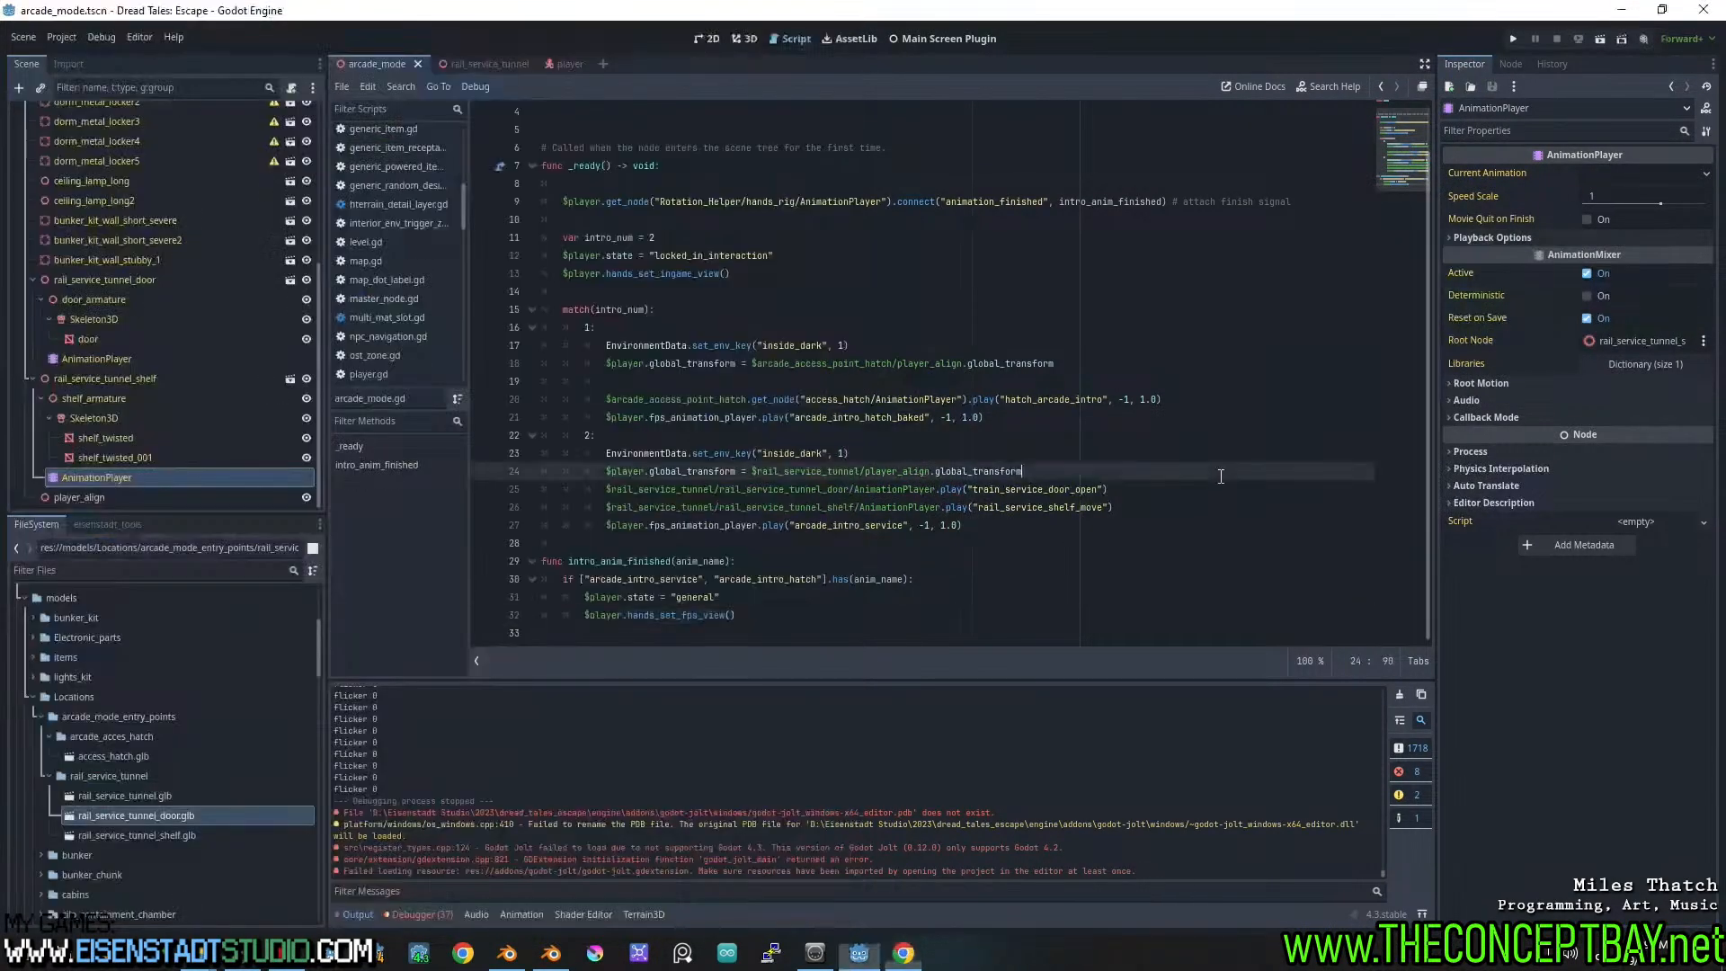
# Switch back to the Godot script and add an await statement below the player's global_transform line in intro case 2
pyautogui.click(1219, 474)
pyautogui.scroll(-2, 917, 580)
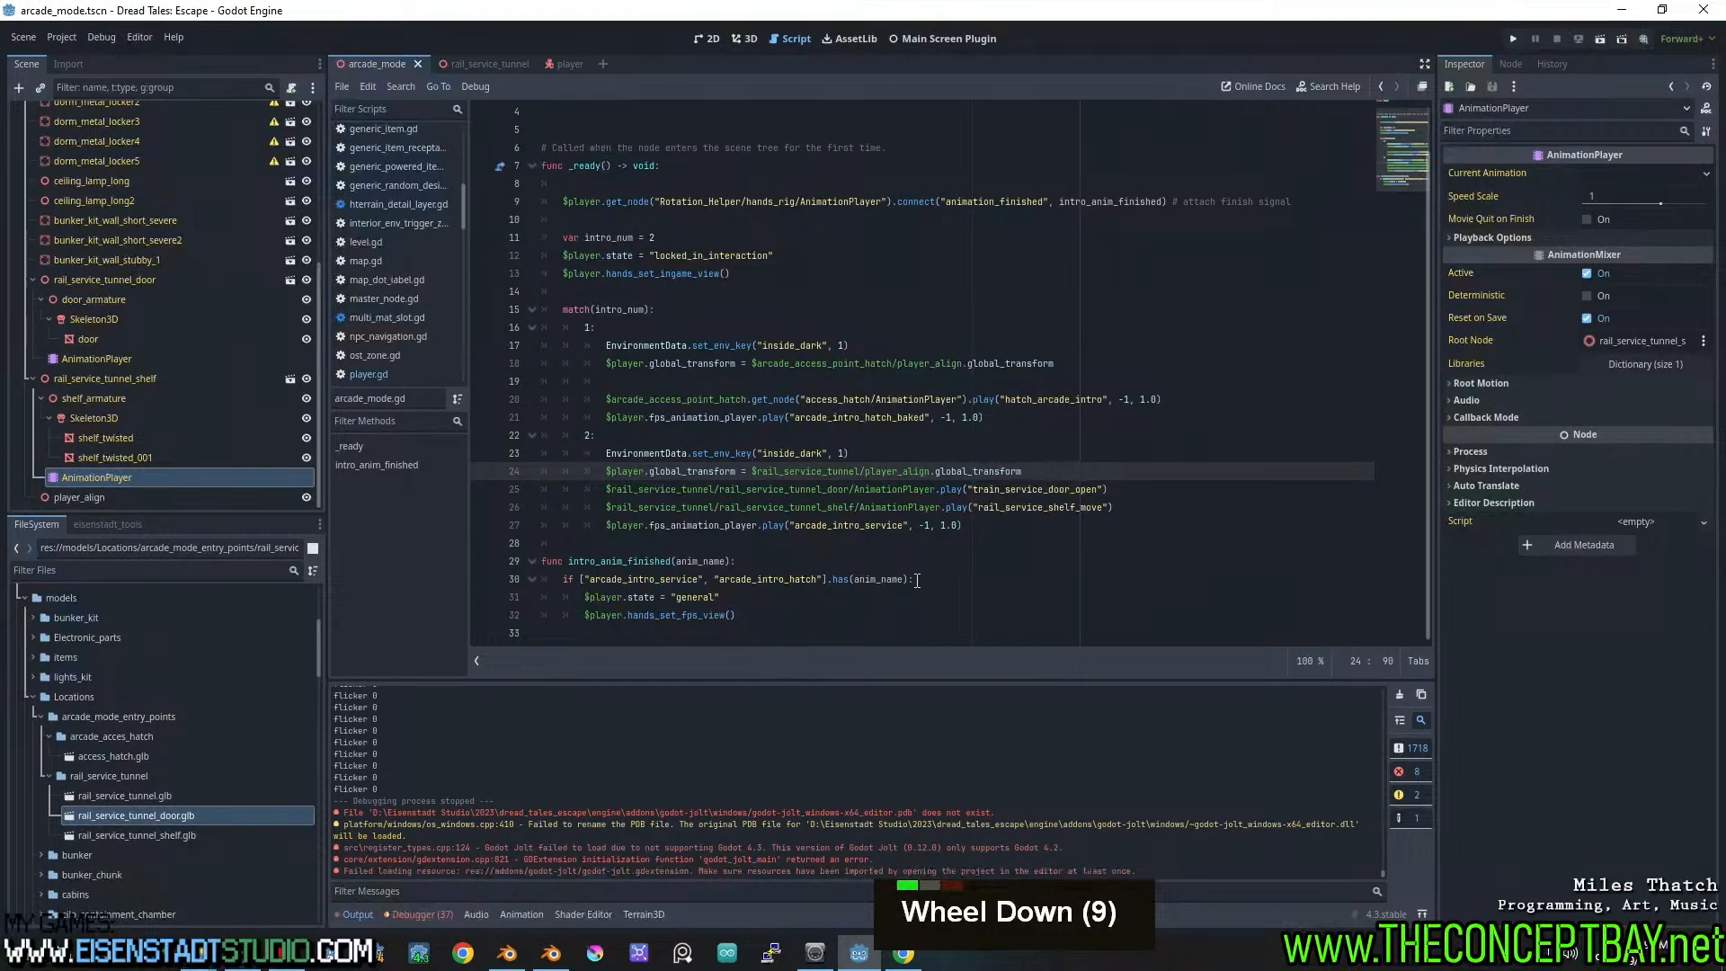
pyautogui.click(929, 583)
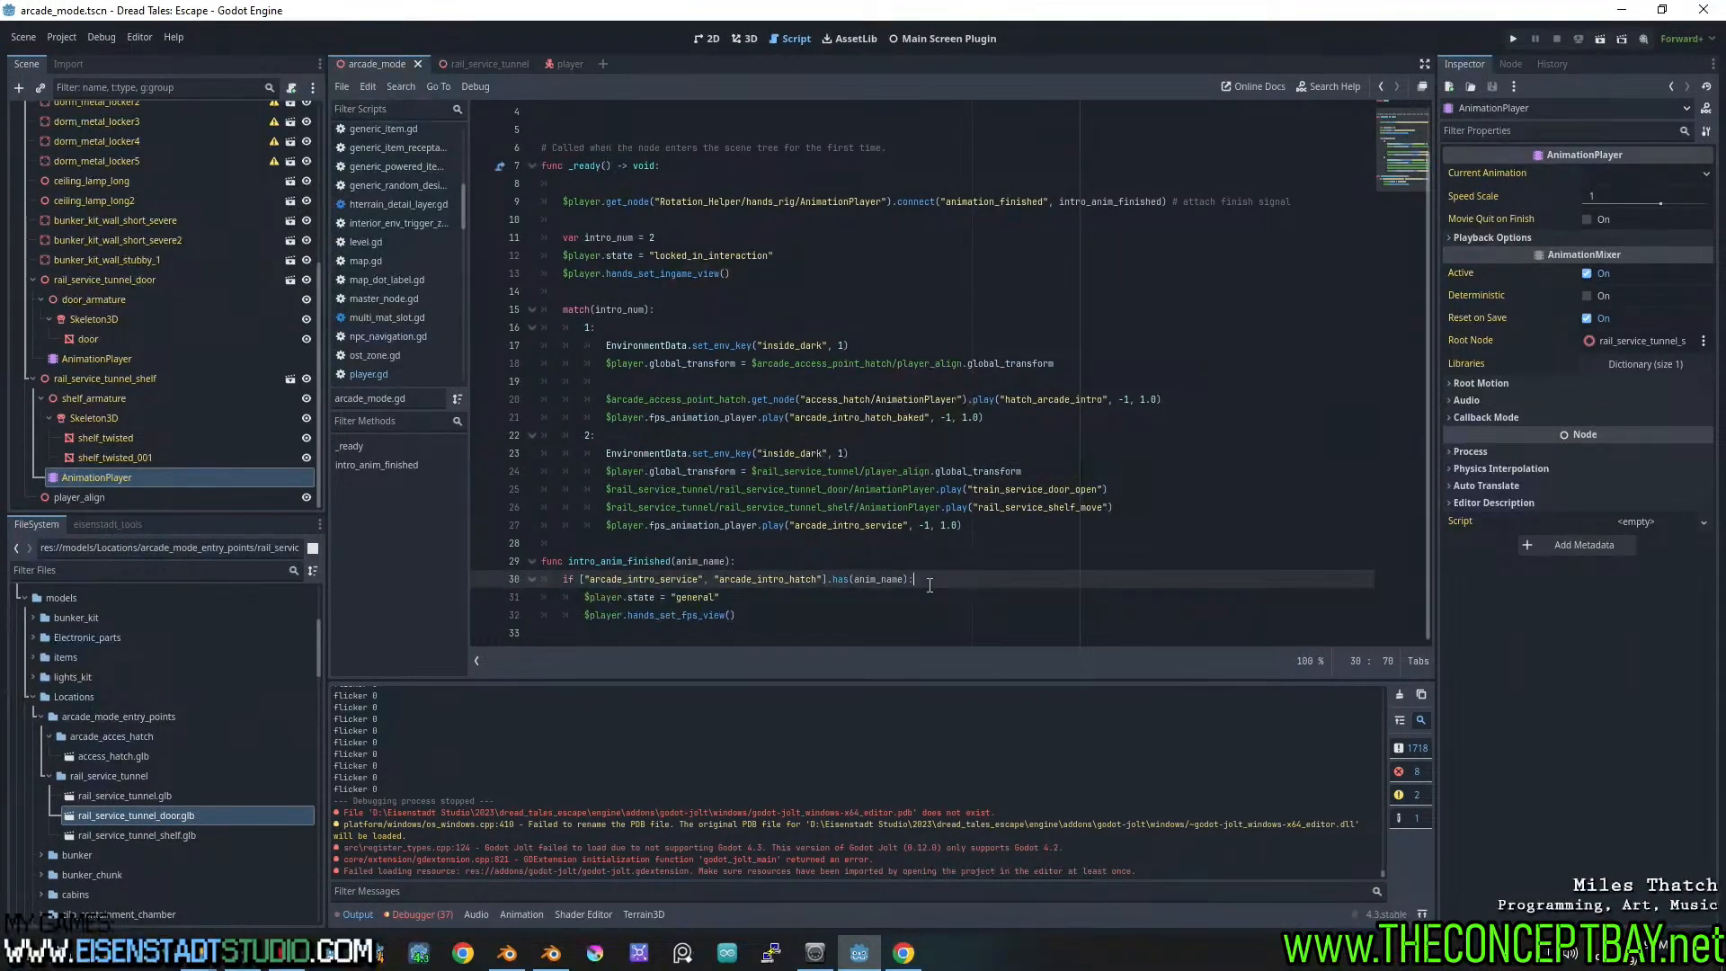
pyautogui.click(1136, 473)
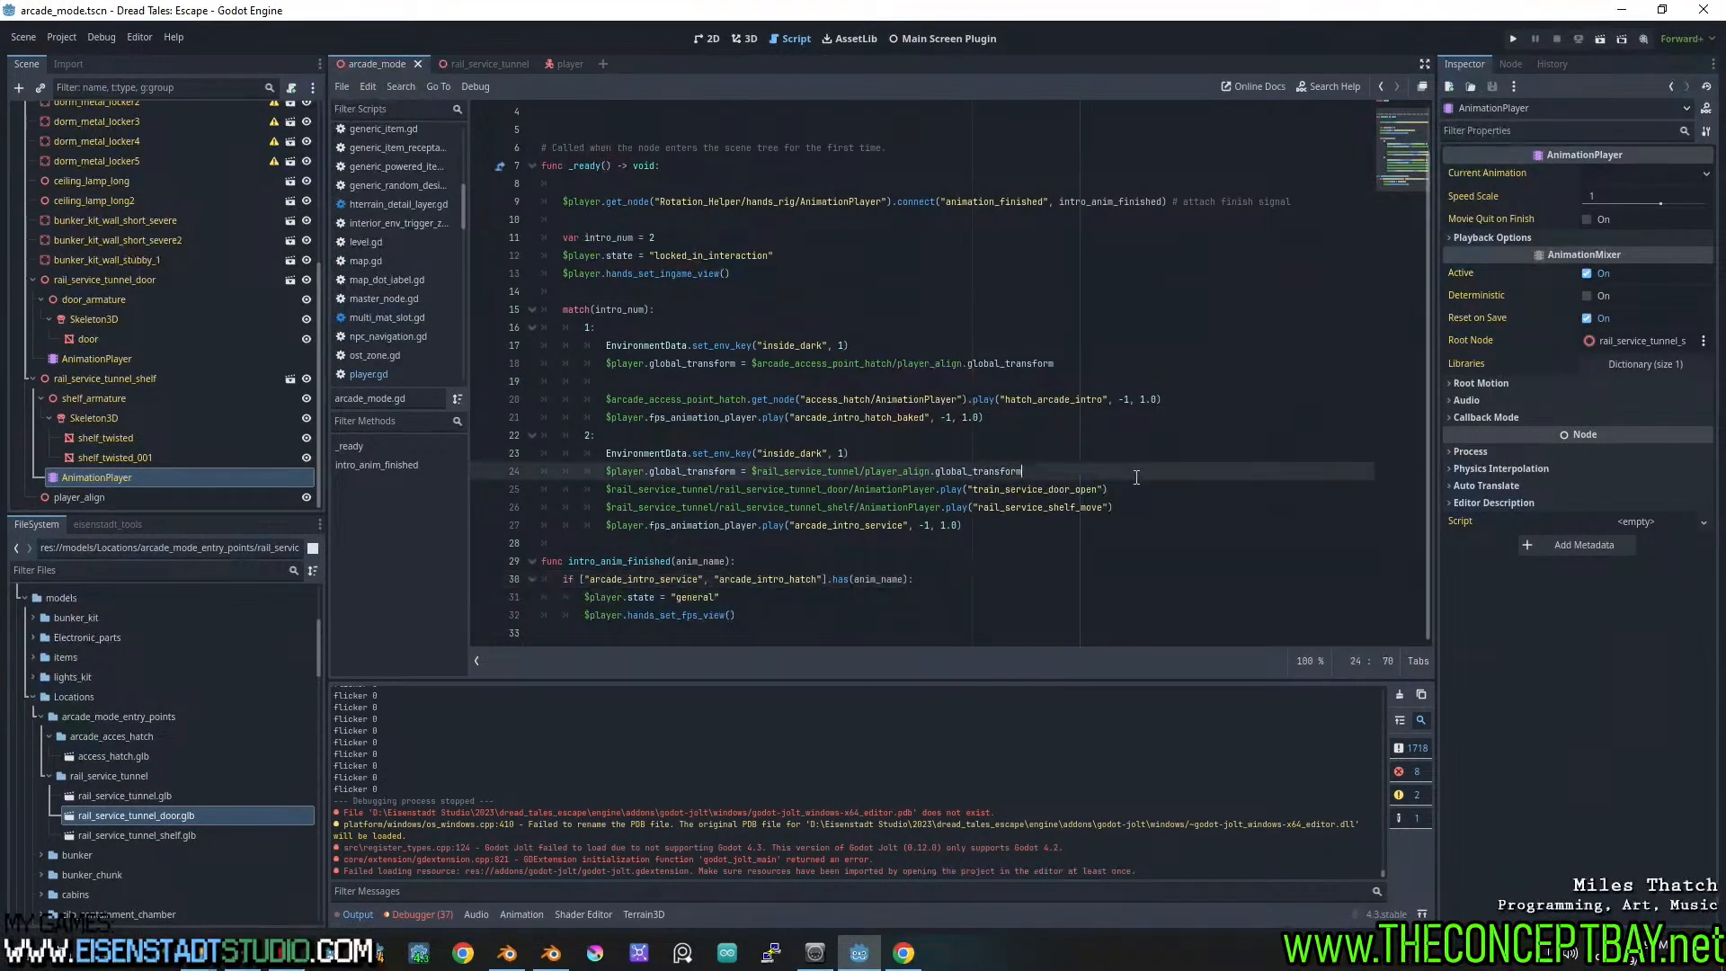
pyautogui.press('Return')
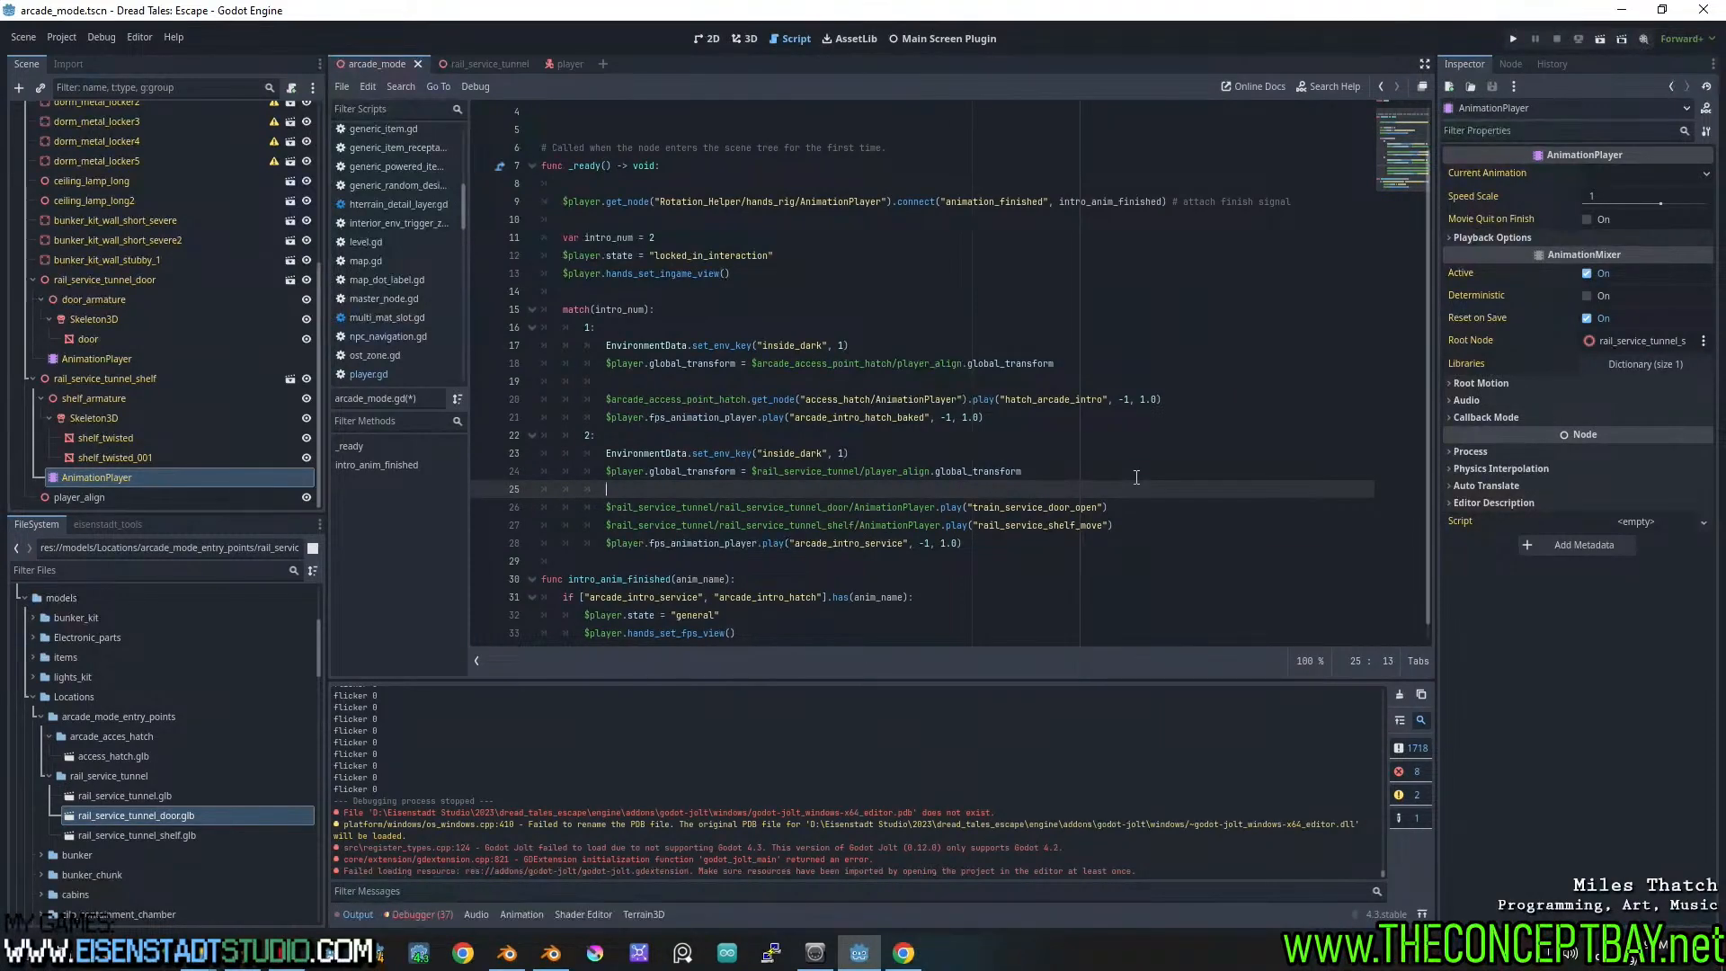
pyautogui.scroll(-2, 1049, 453)
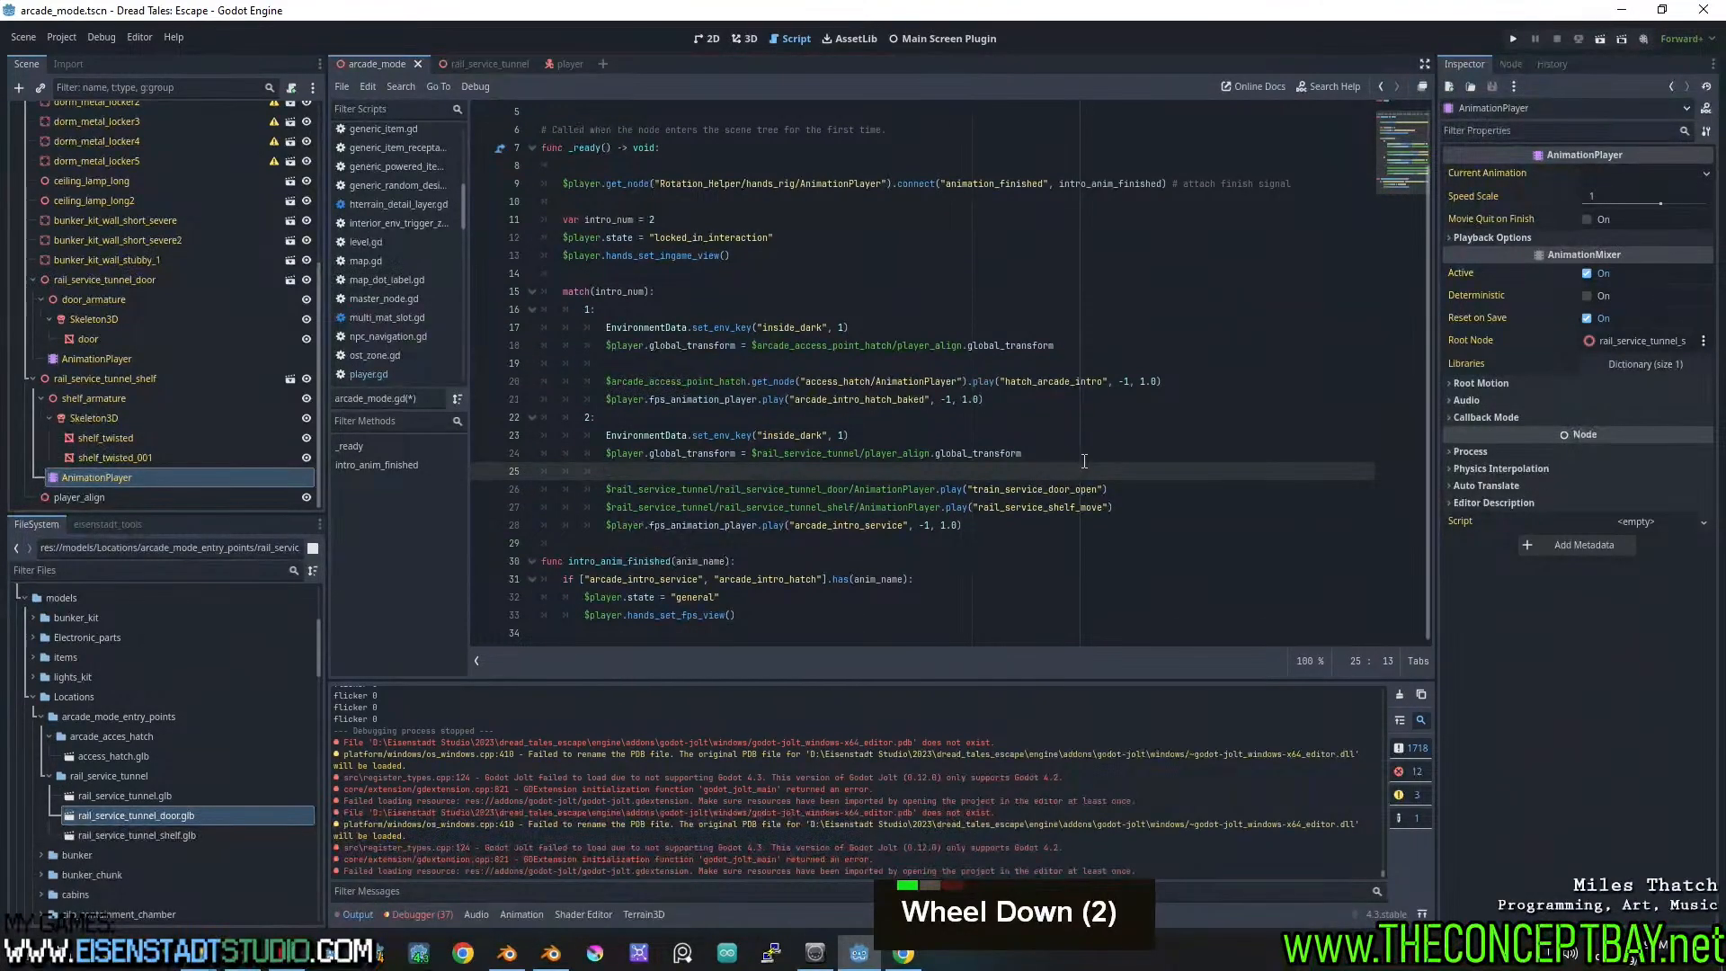
pyautogui.write('await')
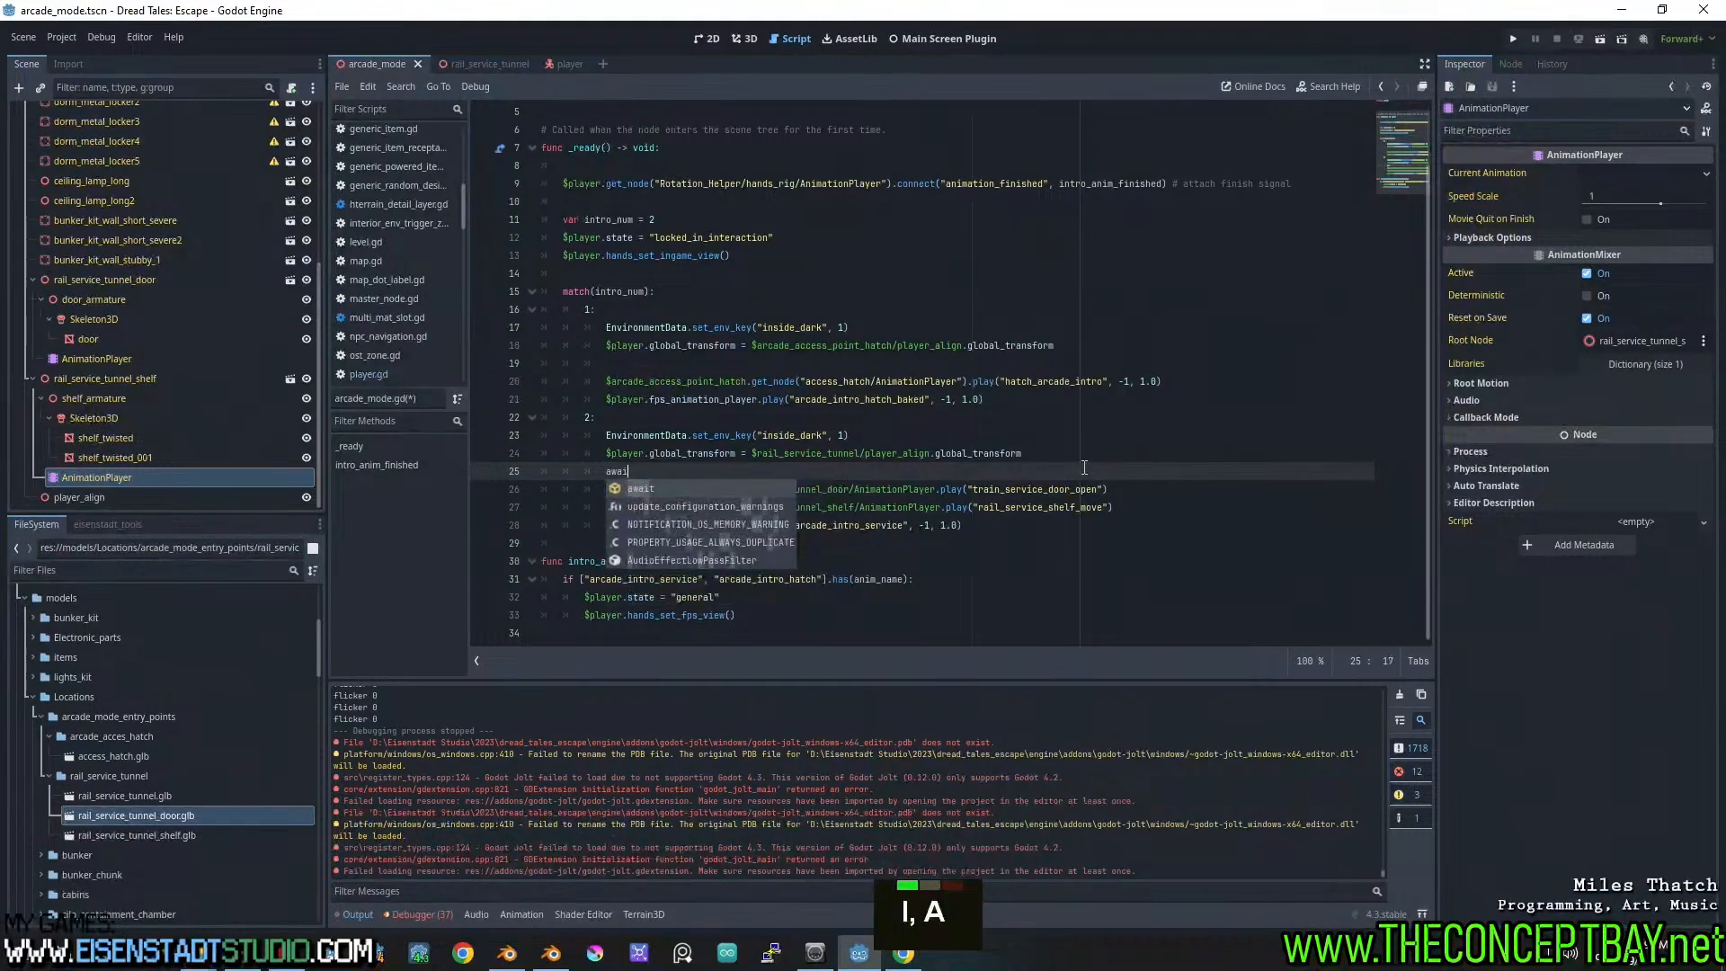
pyautogui.press('Return')
pyautogui.press('BackSpace')
pyautogui.hotkey('ctrl', 'space')
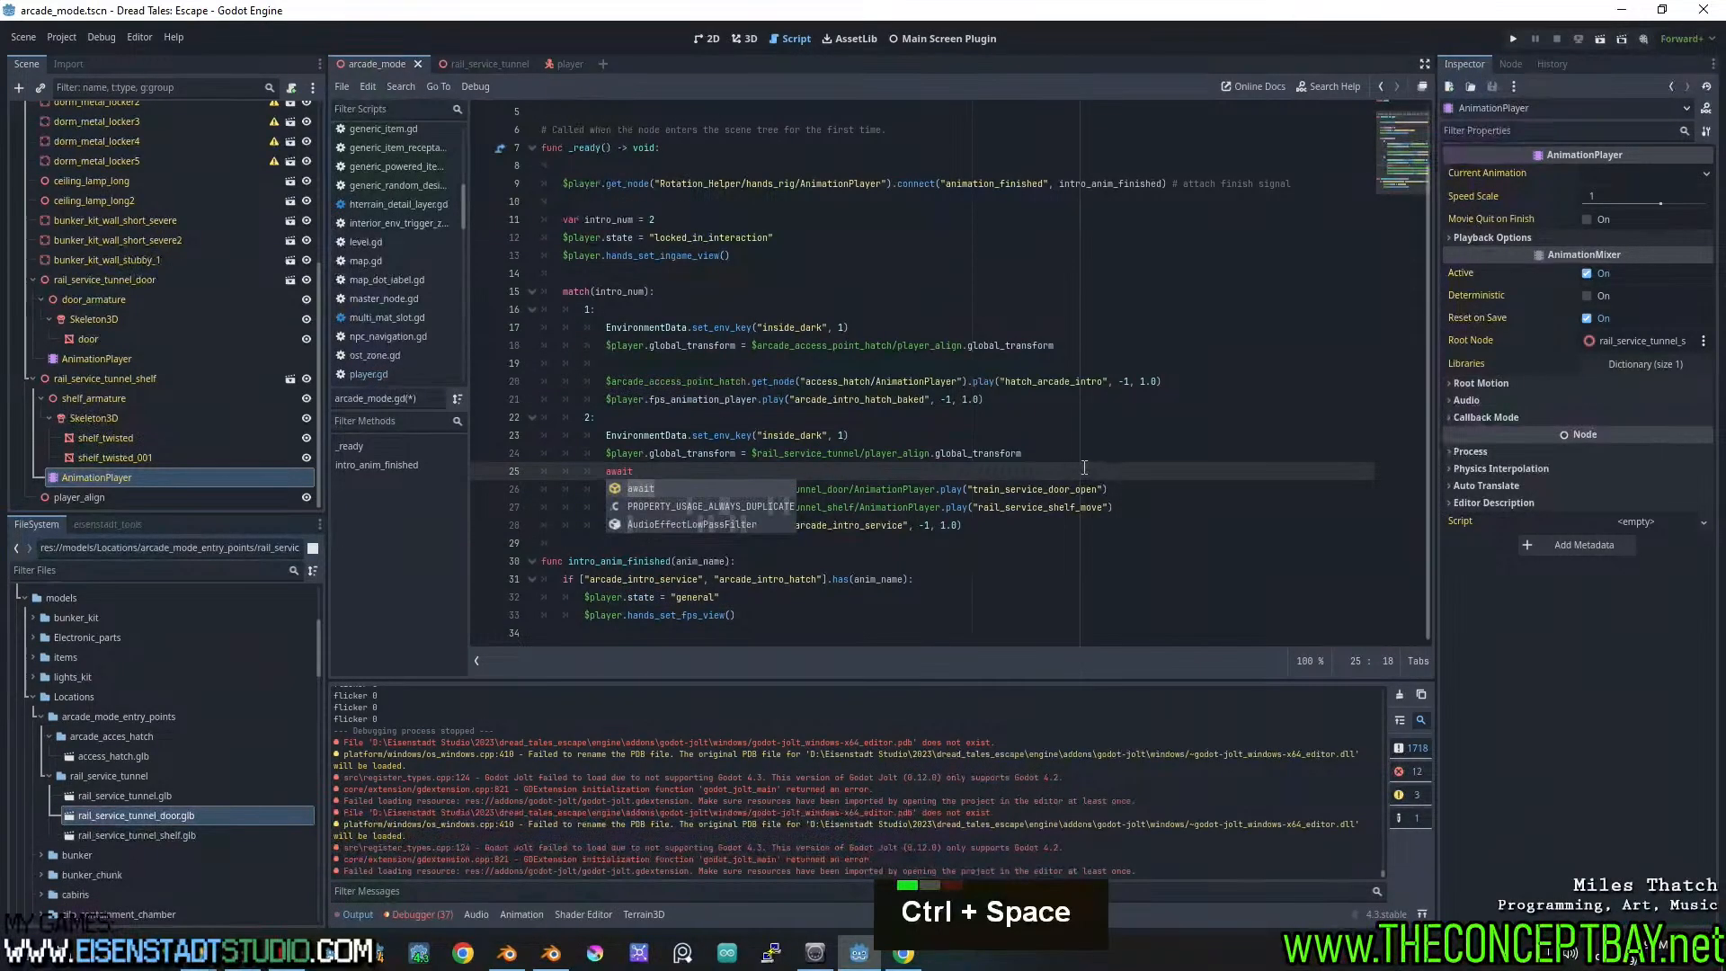
pyautogui.press('Escape')
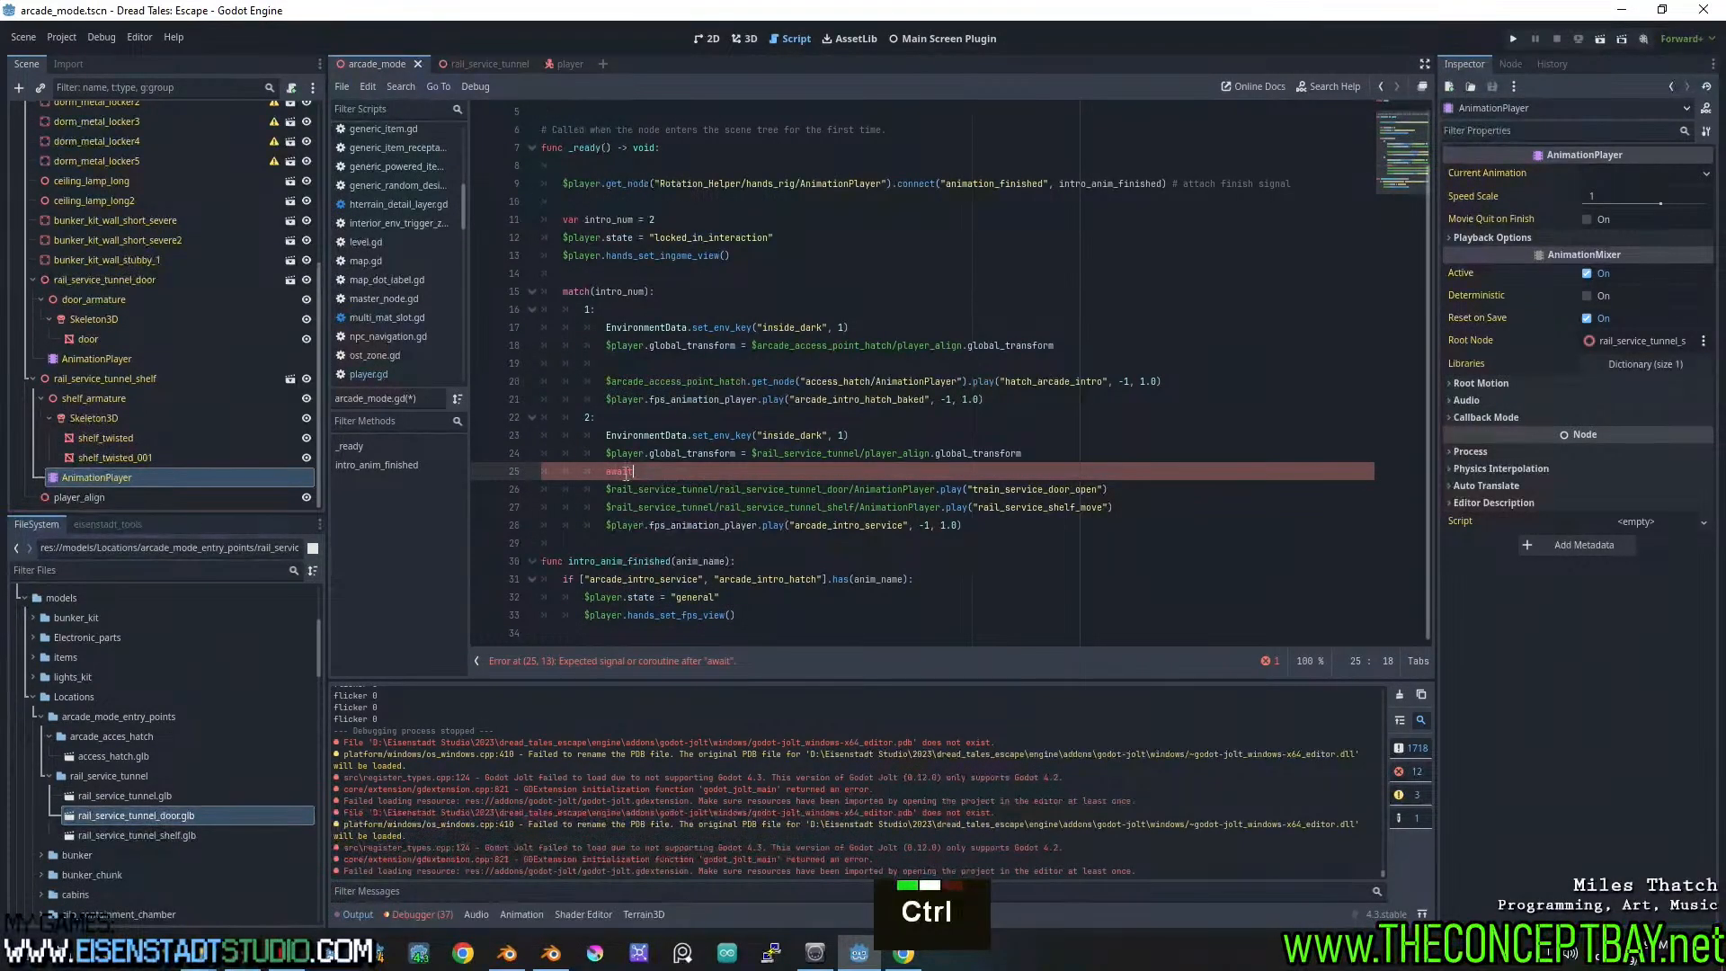
pyautogui.keyDown('ctrl'); pyautogui.click(625, 472); pyautogui.keyUp('ctrl')
# Move the player's "arcade_intro_service" play line directly below the global_transform line in intro case 2
pyautogui.moveTo(969, 527); pyautogui.dragTo(604, 526)
pyautogui.hotkey('ctrl', 'x')
pyautogui.click(1046, 449)
pyautogui.press('Return')
pyautogui.hotkey('ctrl', 'v')
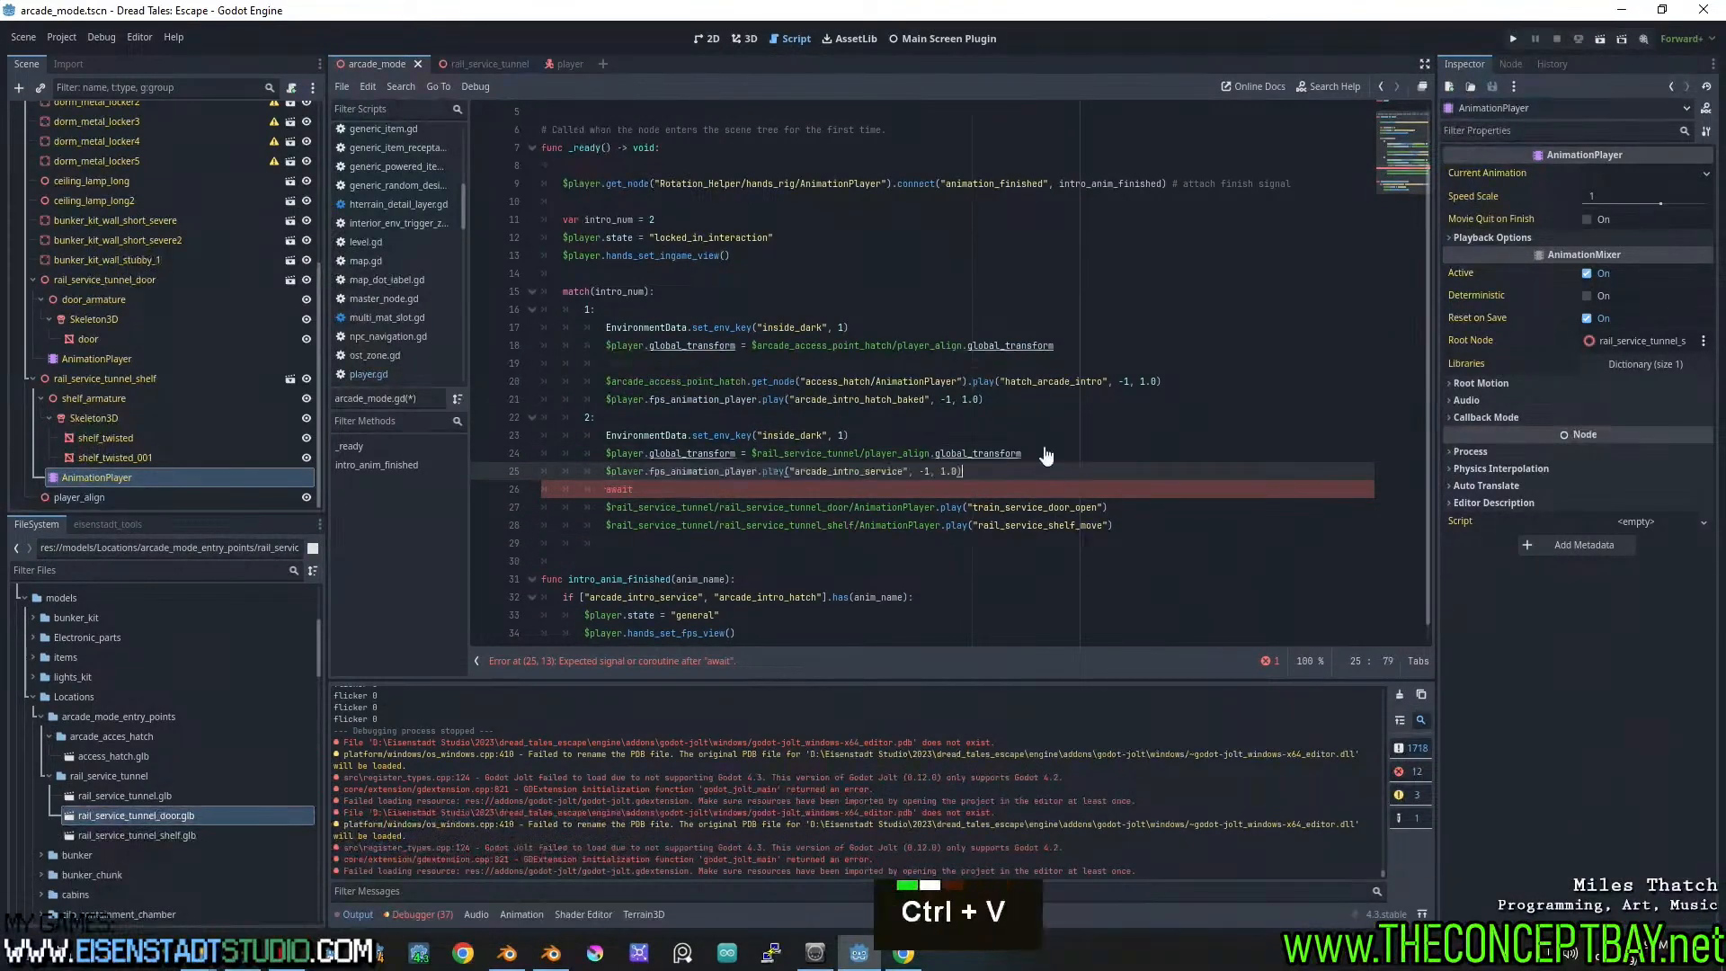
# Look up "await" in the built-in help search and close it
pyautogui.click(633, 489)
pyautogui.keyDown('ctrl'); pyautogui.click(620, 489); pyautogui.keyUp('ctrl')
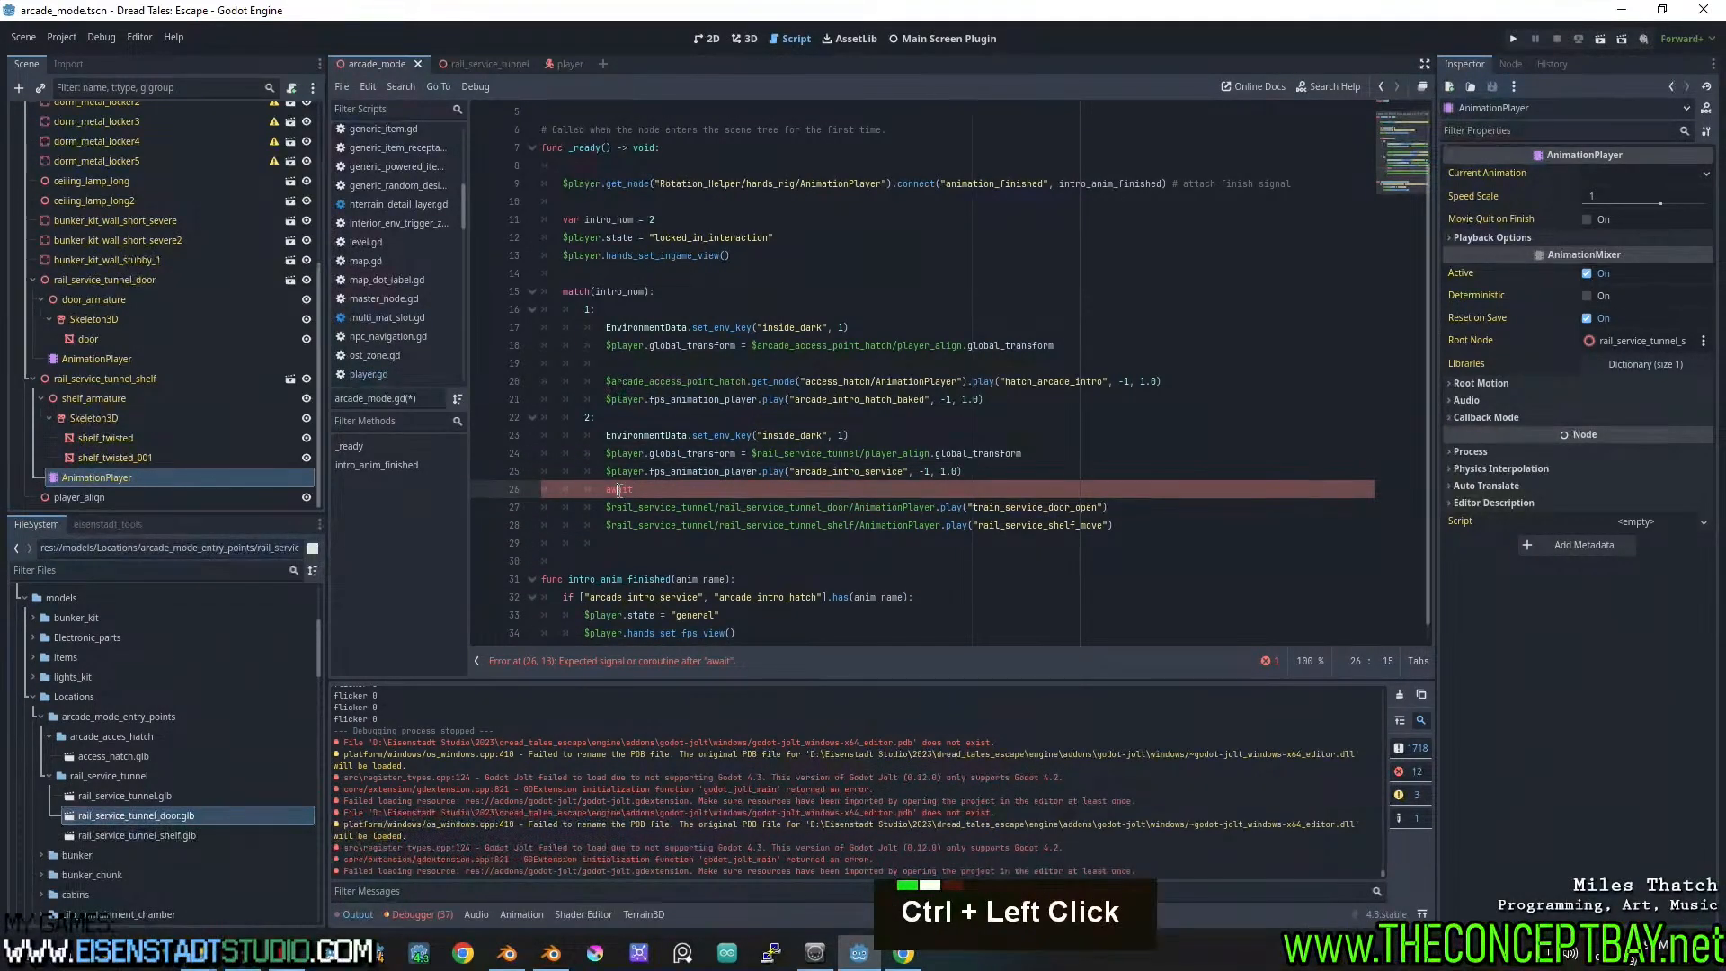
pyautogui.press('F1')
pyautogui.write('await')
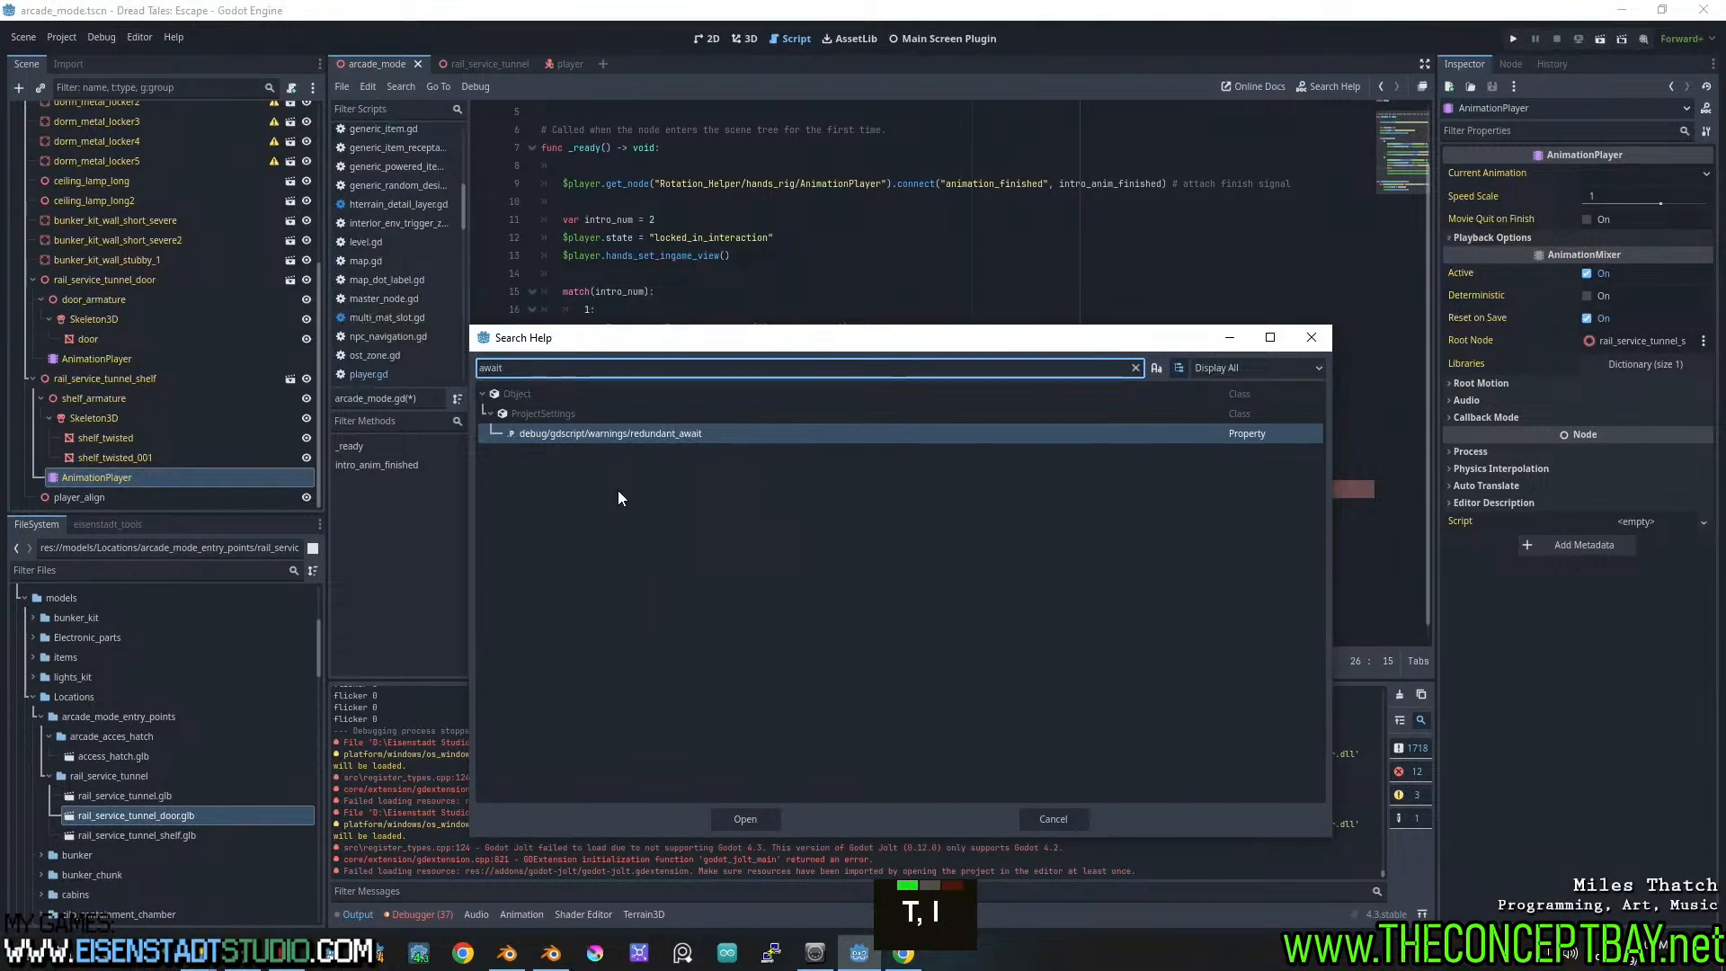
pyautogui.press('Escape')
# Switch to Google Chrome and search for "godot await" in a new tab
pyautogui.click(901, 955)
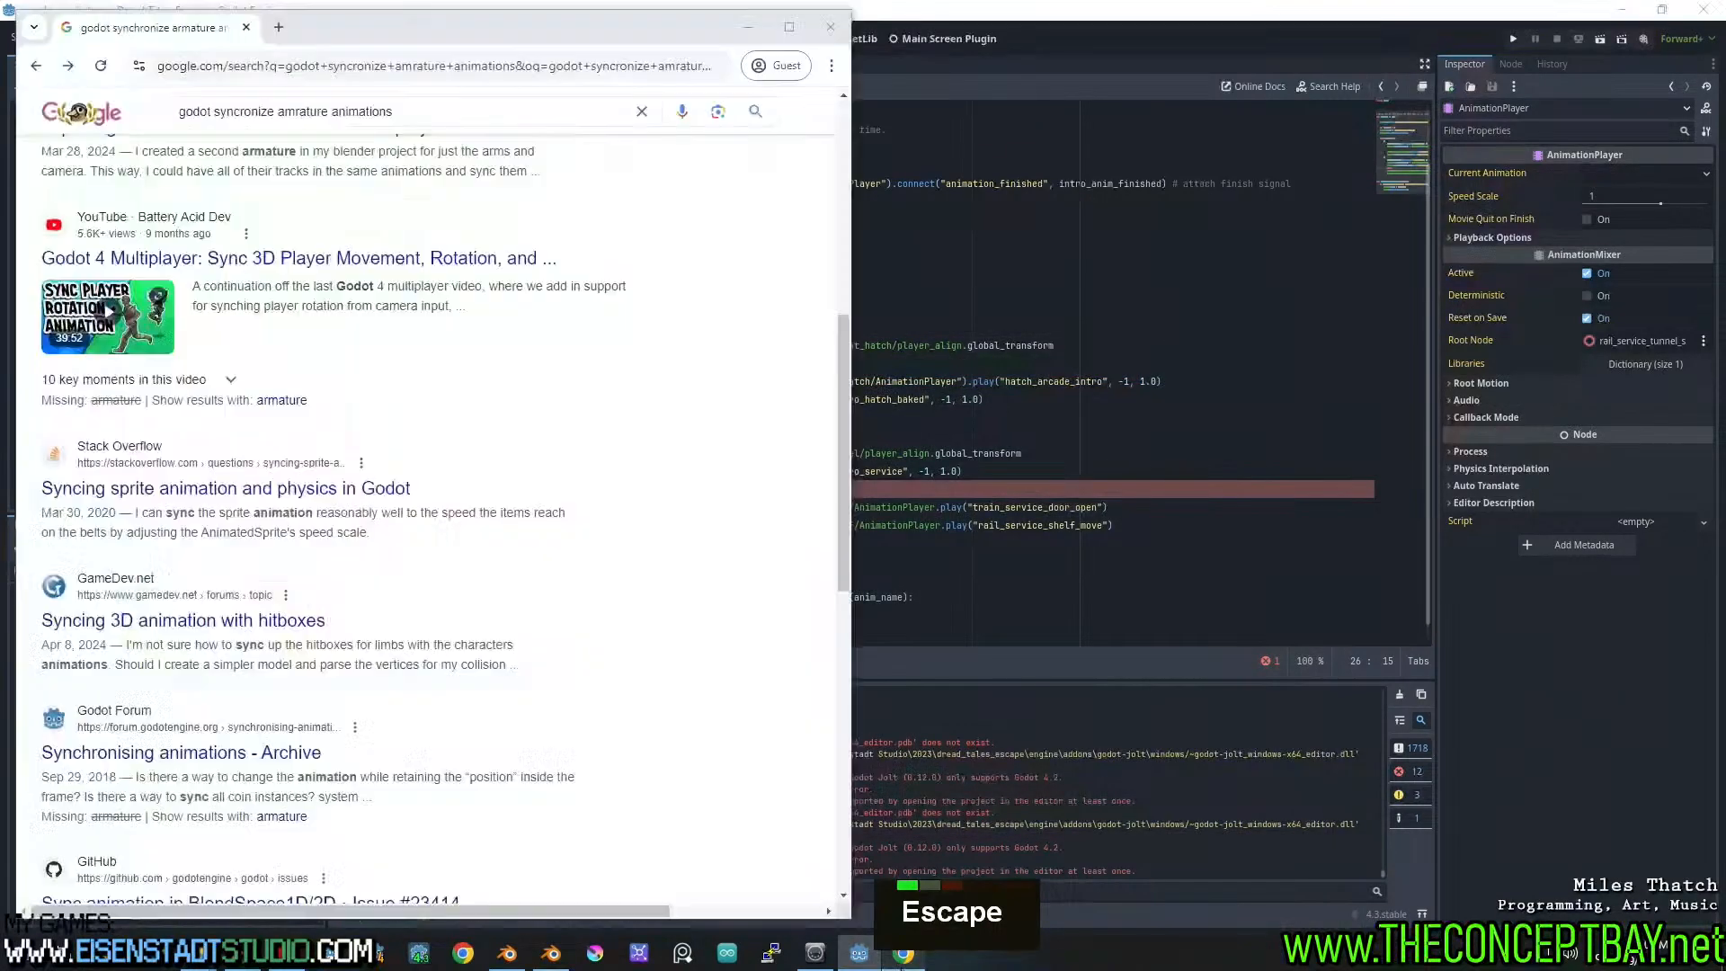
pyautogui.hotkey('ctrl', 't')
pyautogui.write('godot away')
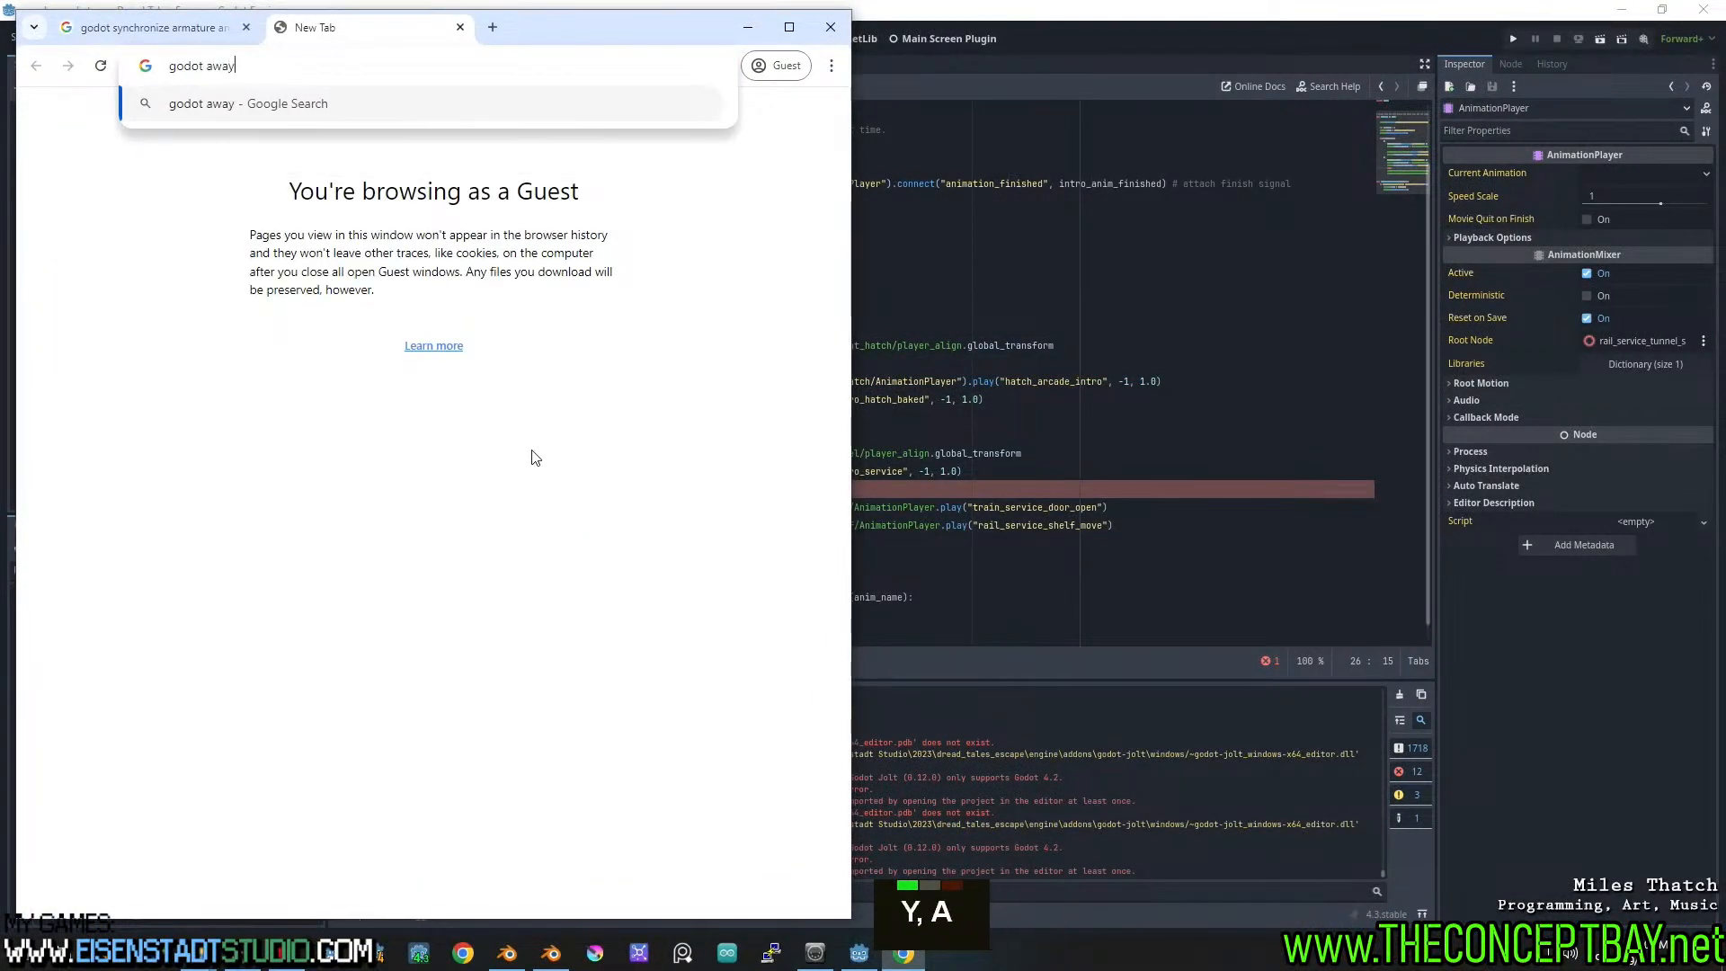
pyautogui.press('BackSpace')
pyautogui.write('it')
pyautogui.press('Return')
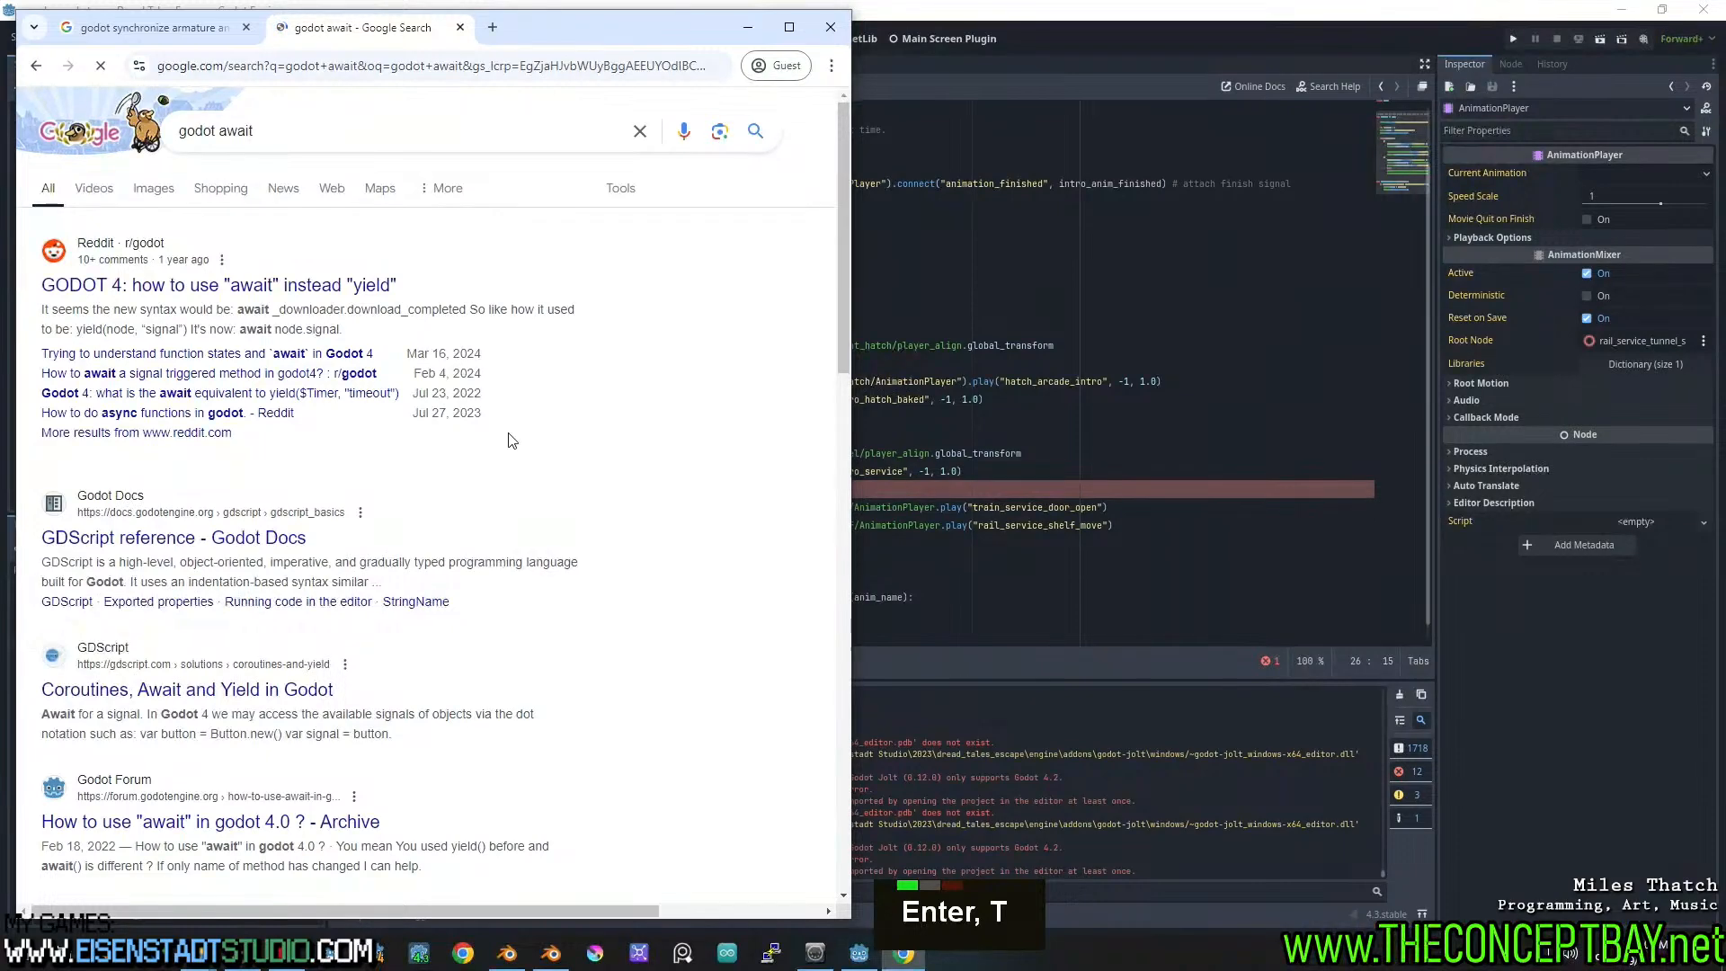
# Read the Reddit thread on using await instead of yield, return to the results, and open the Godot Forum archive thread
pyautogui.click(262, 286)
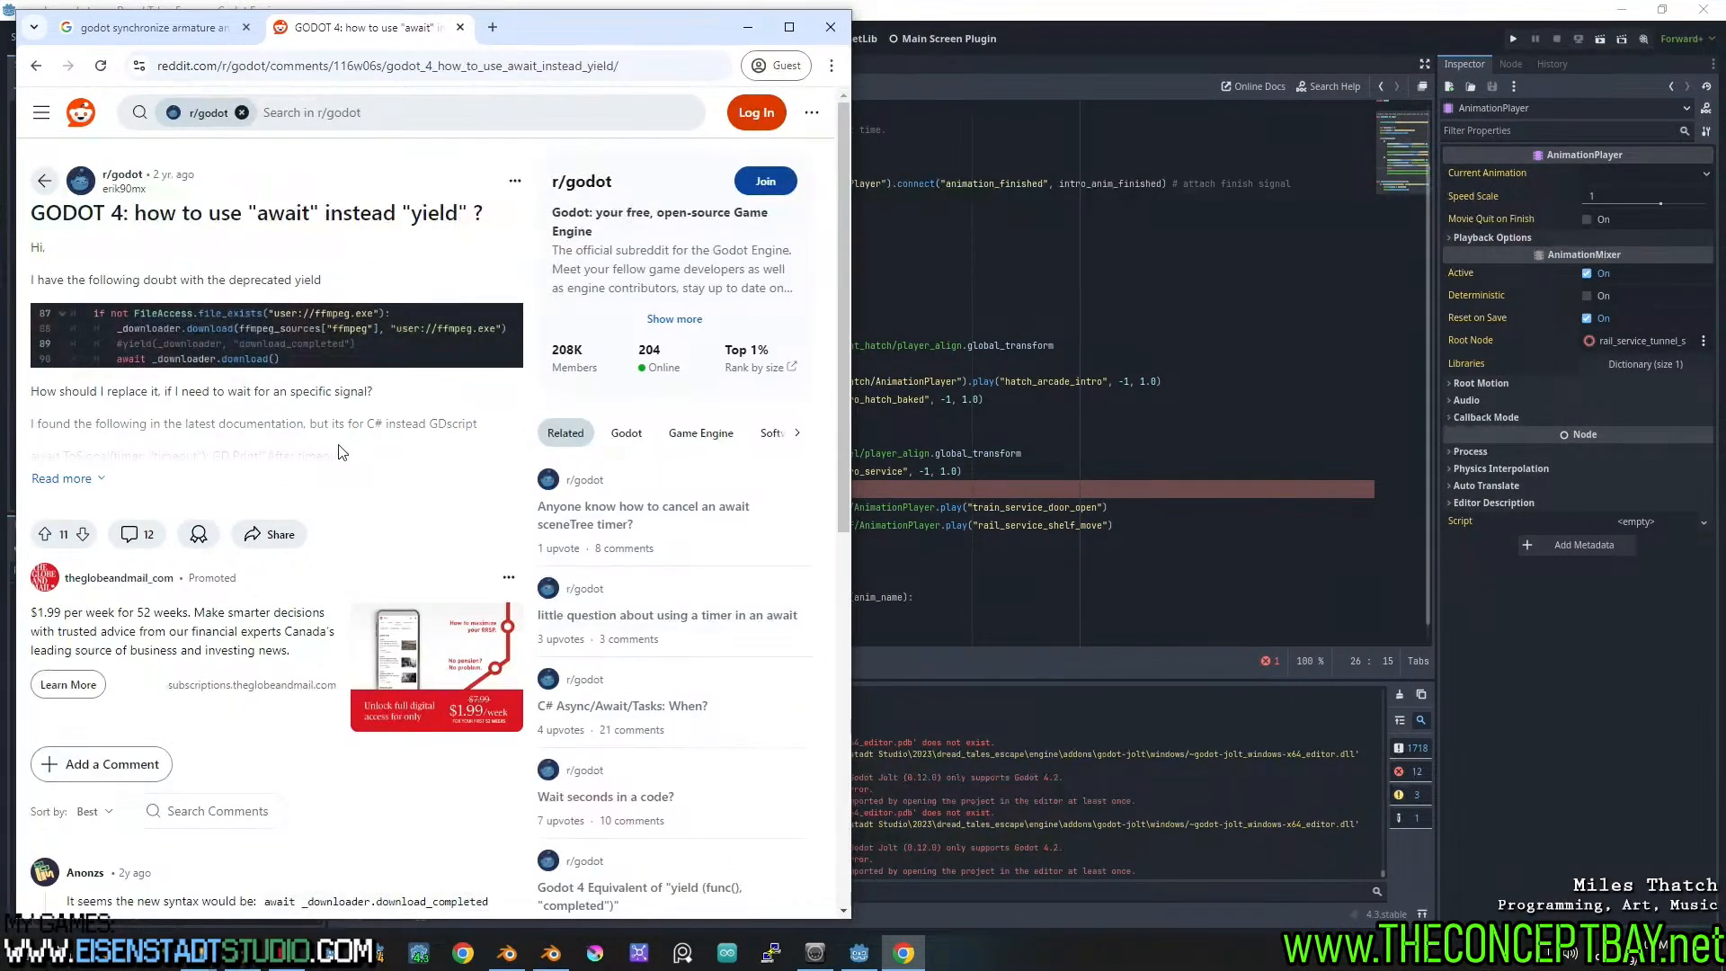
pyautogui.scroll(-6, 305, 329)
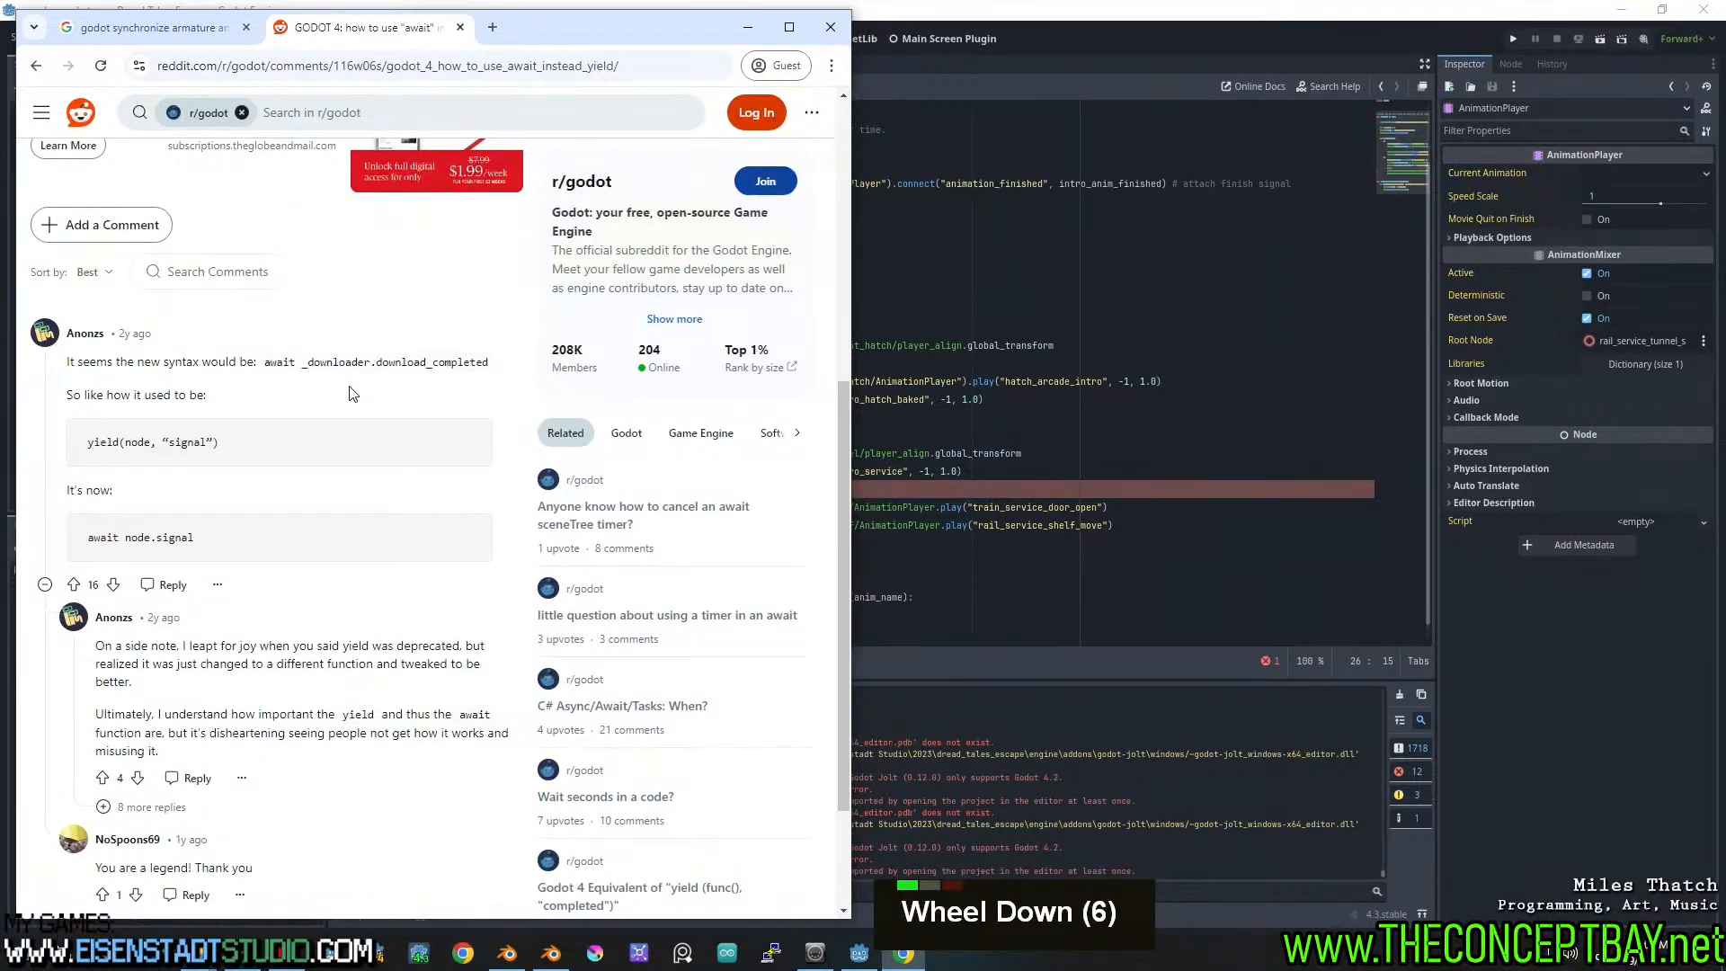
pyautogui.scroll(-5, 352, 393)
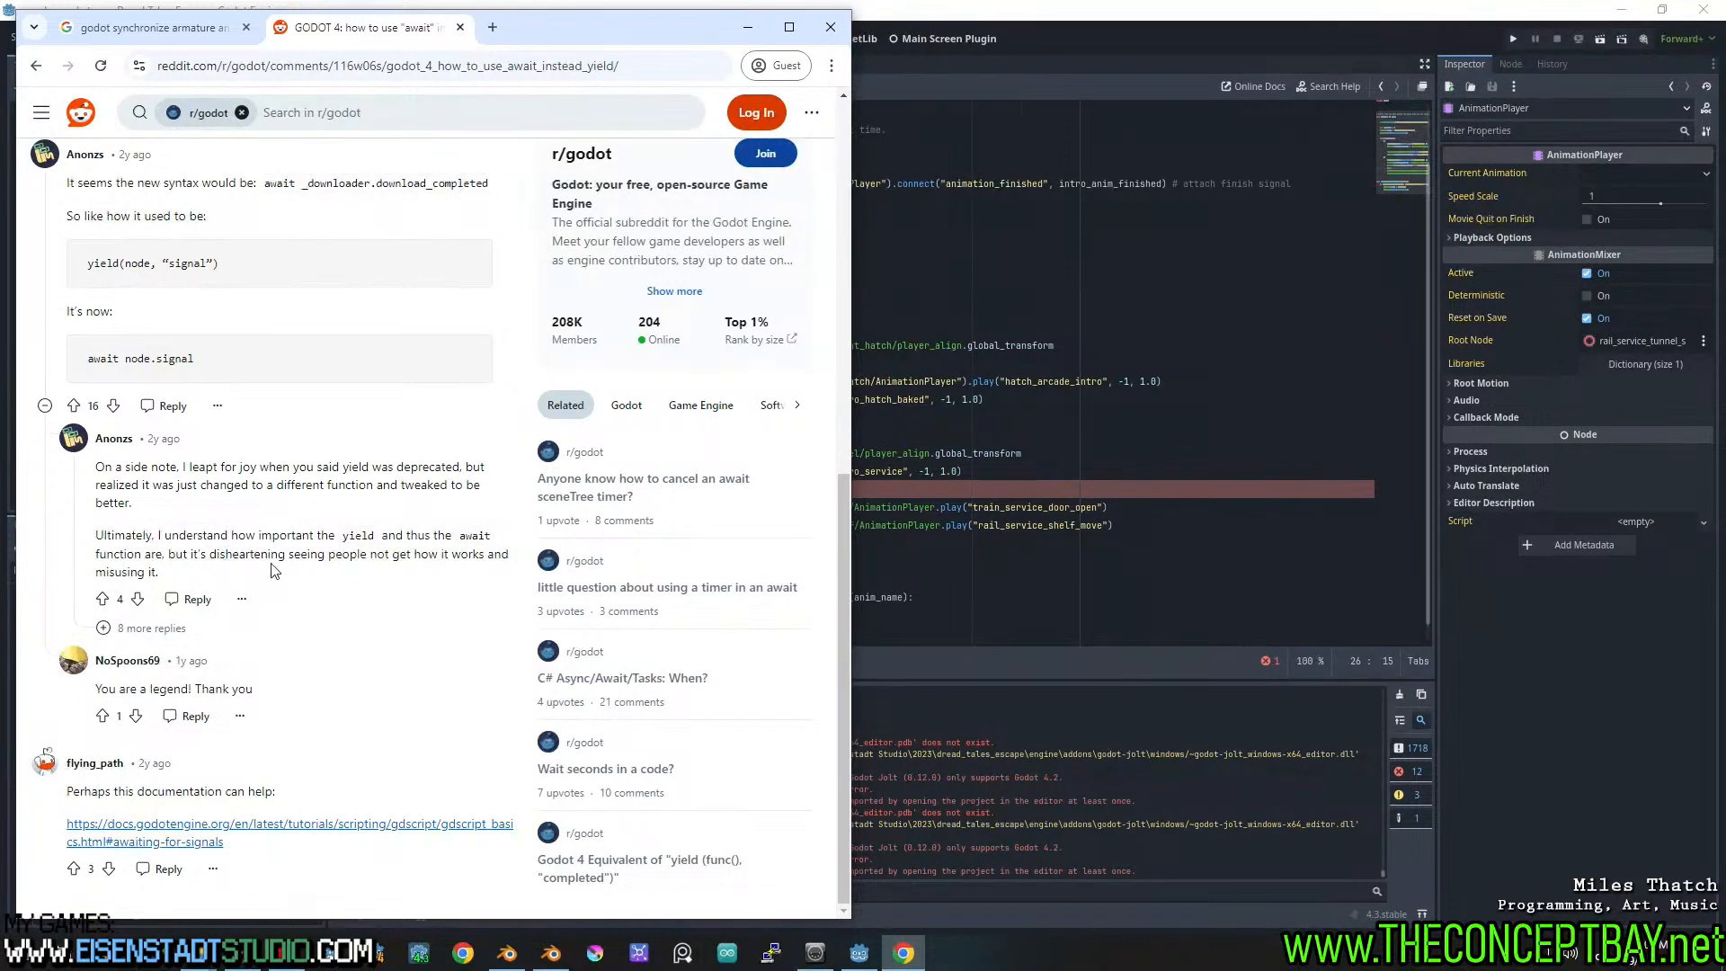
pyautogui.click(36, 65)
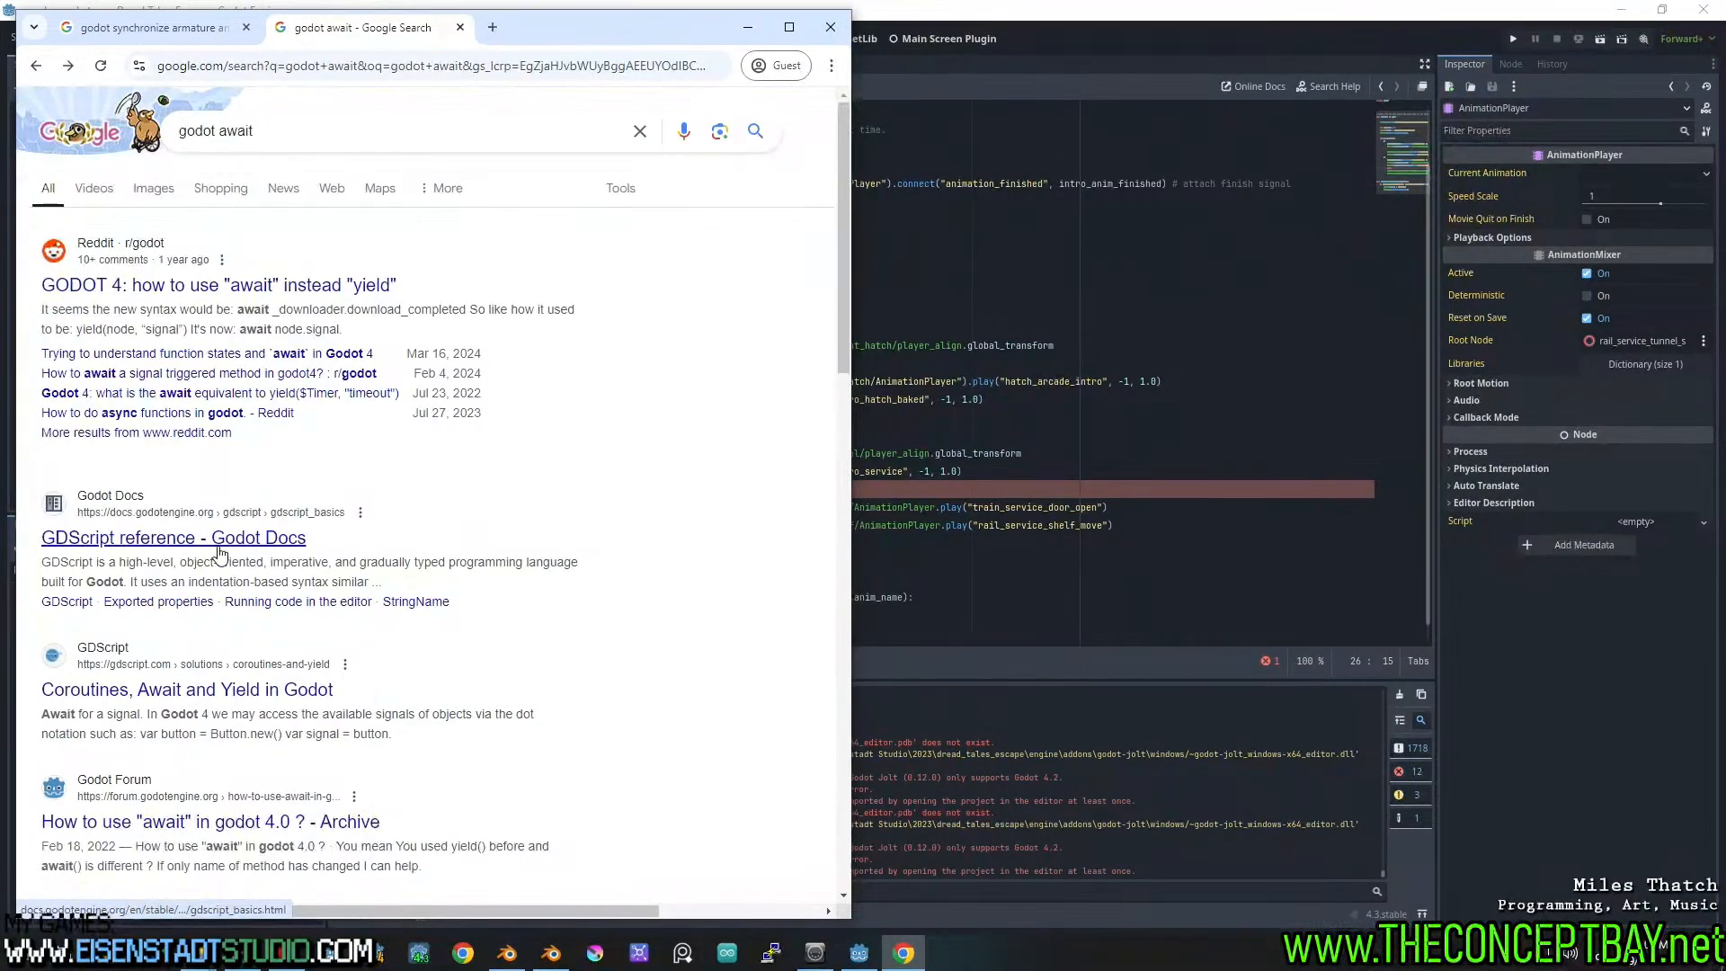
pyautogui.click(155, 827)
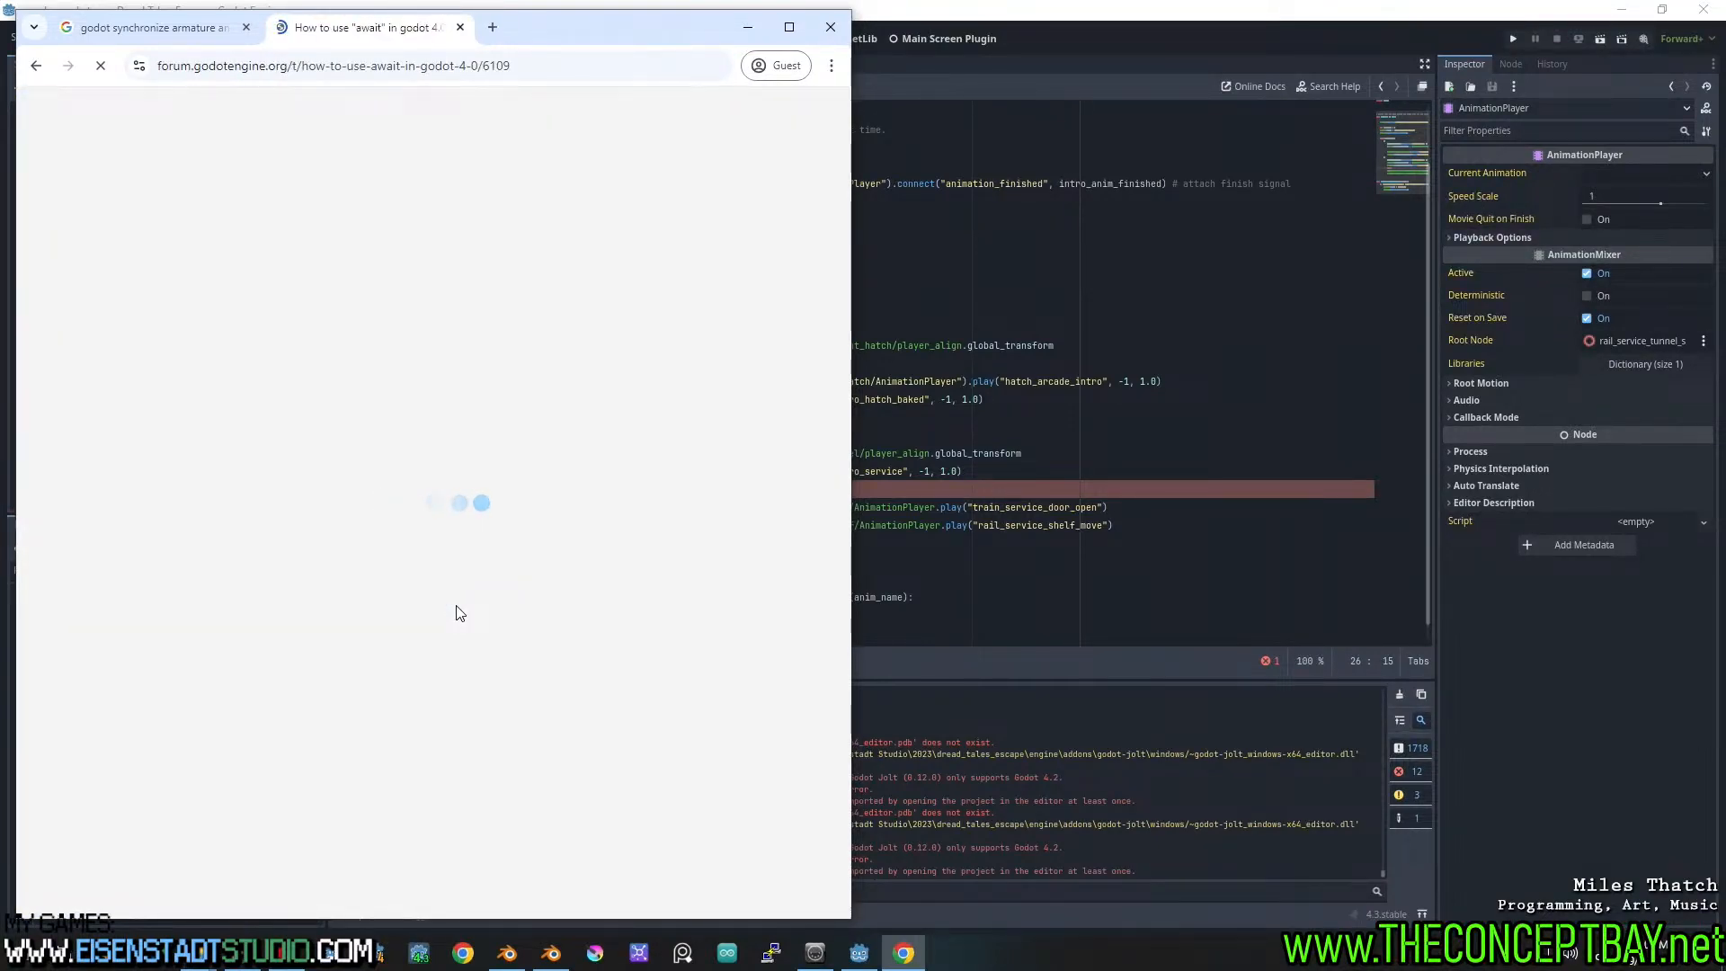
# Return to the armature animation search tab and replace its query with "Godot await"
pyautogui.click(196, 30)
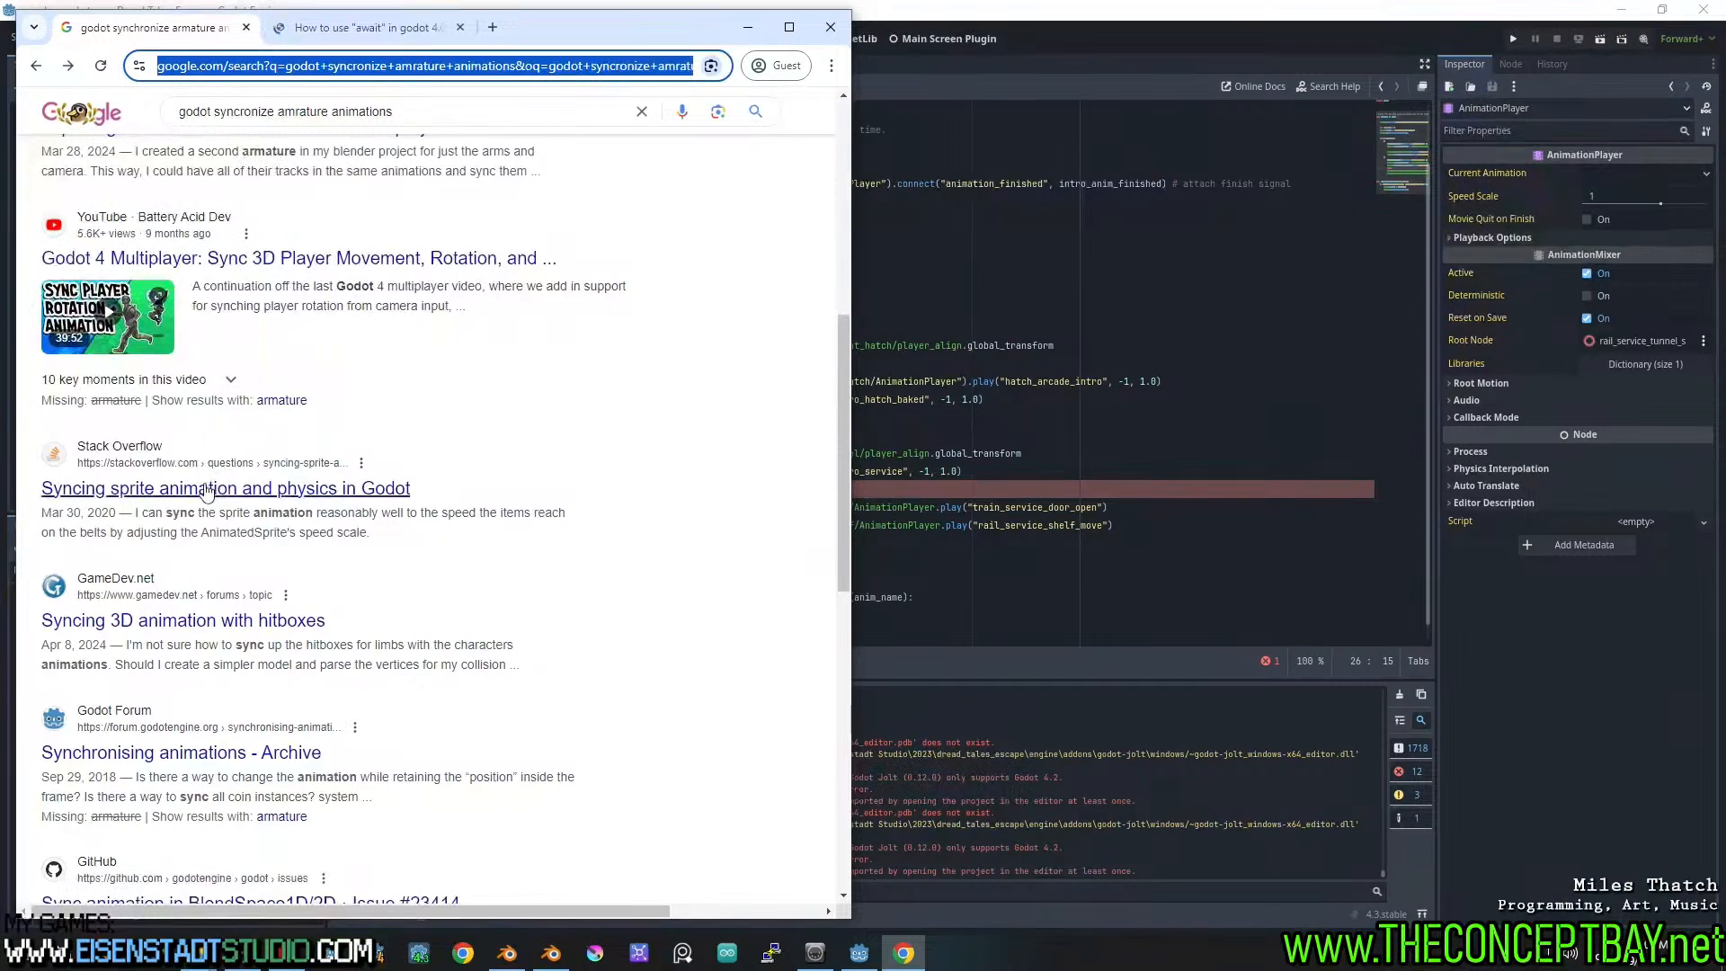
pyautogui.scroll(2, 203, 500)
pyautogui.scroll(1, 270, 386)
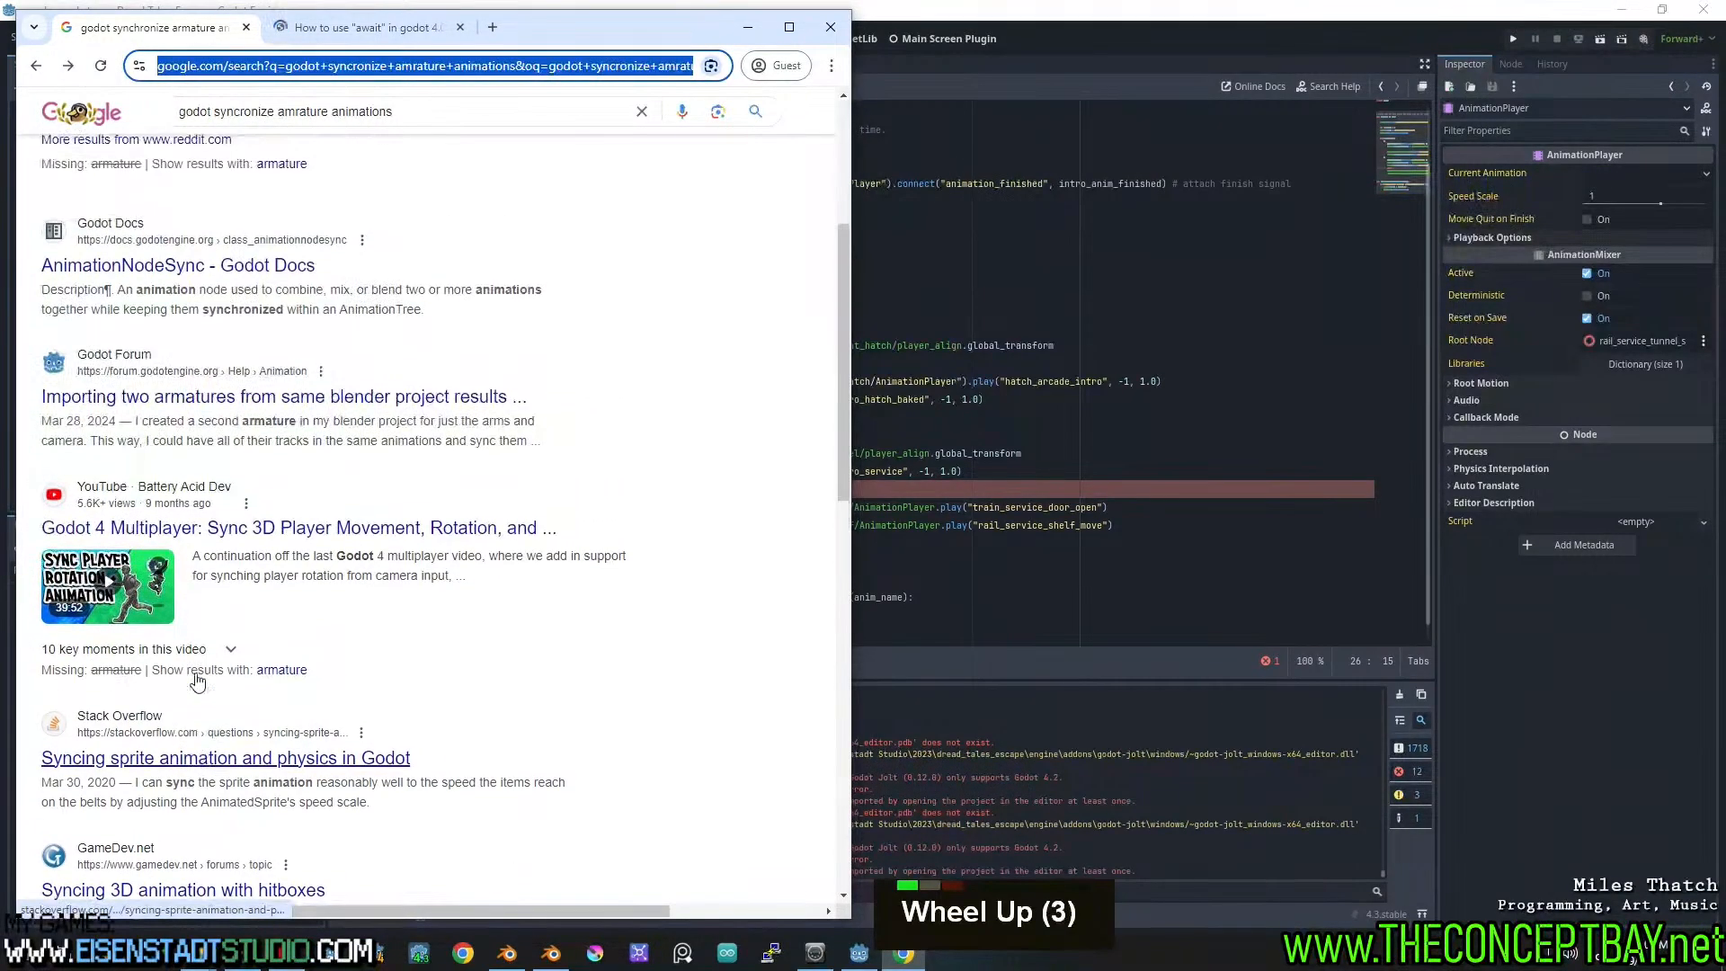
pyautogui.click(339, 100)
pyautogui.hotkey('ctrl', 'a')
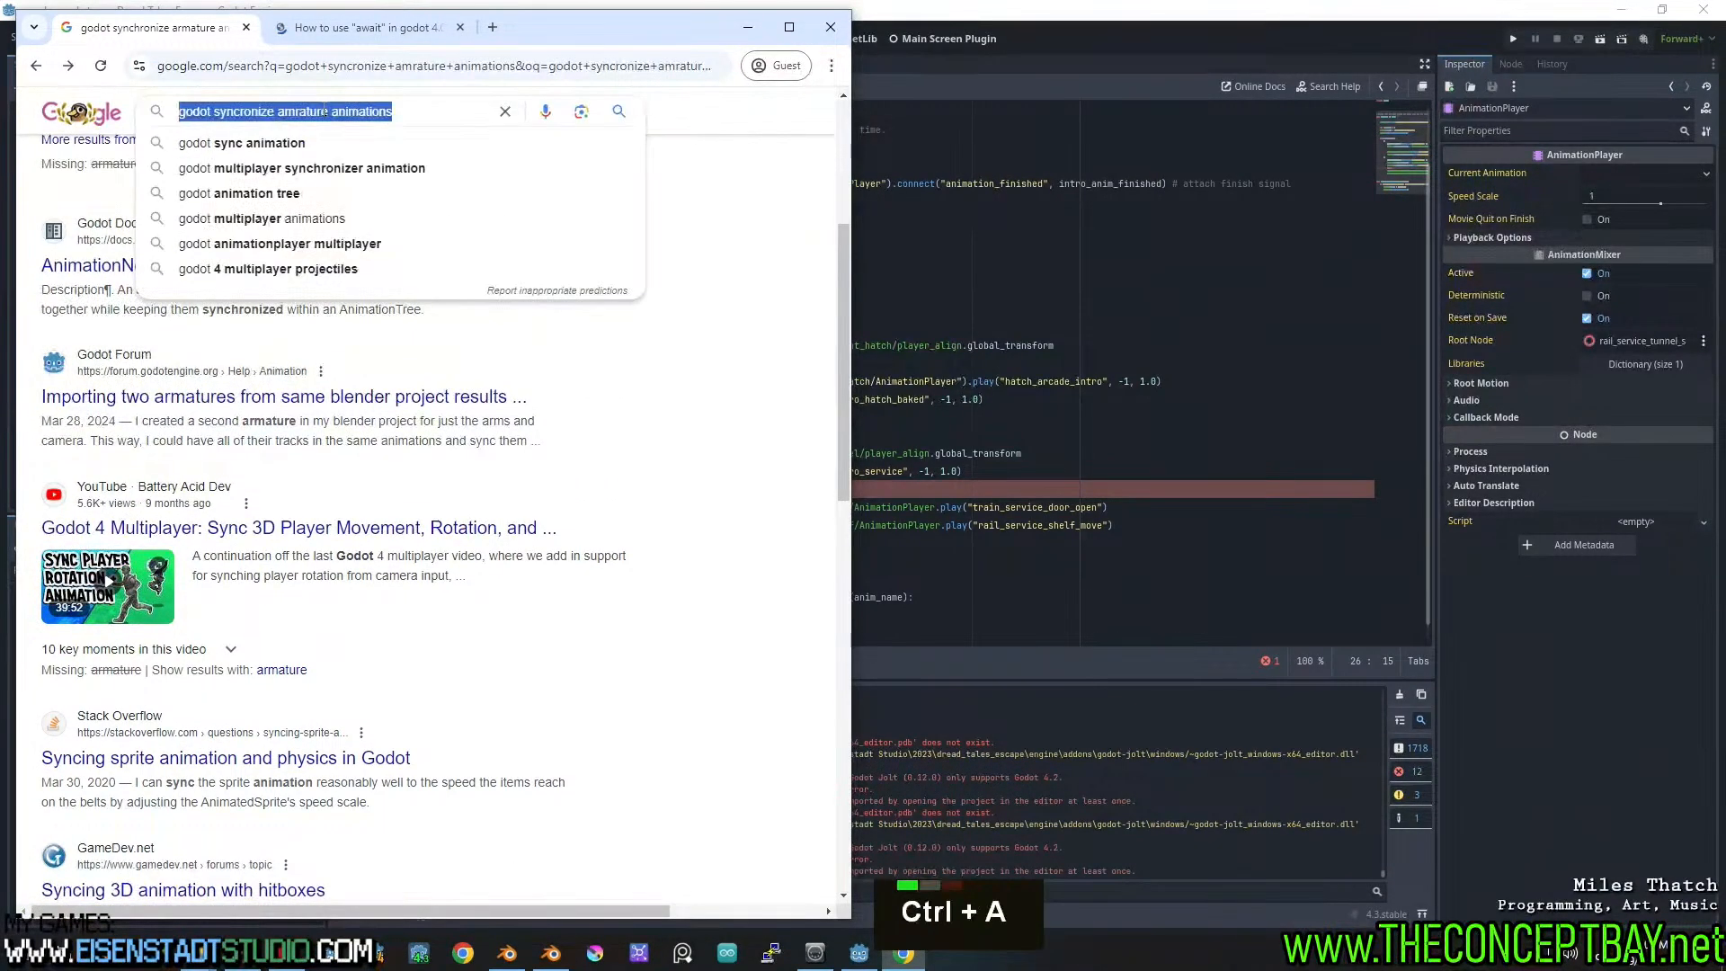
pyautogui.write('Godot w')
pyautogui.press('BackSpace')
pyautogui.press('BackSpace')
pyautogui.write('await')
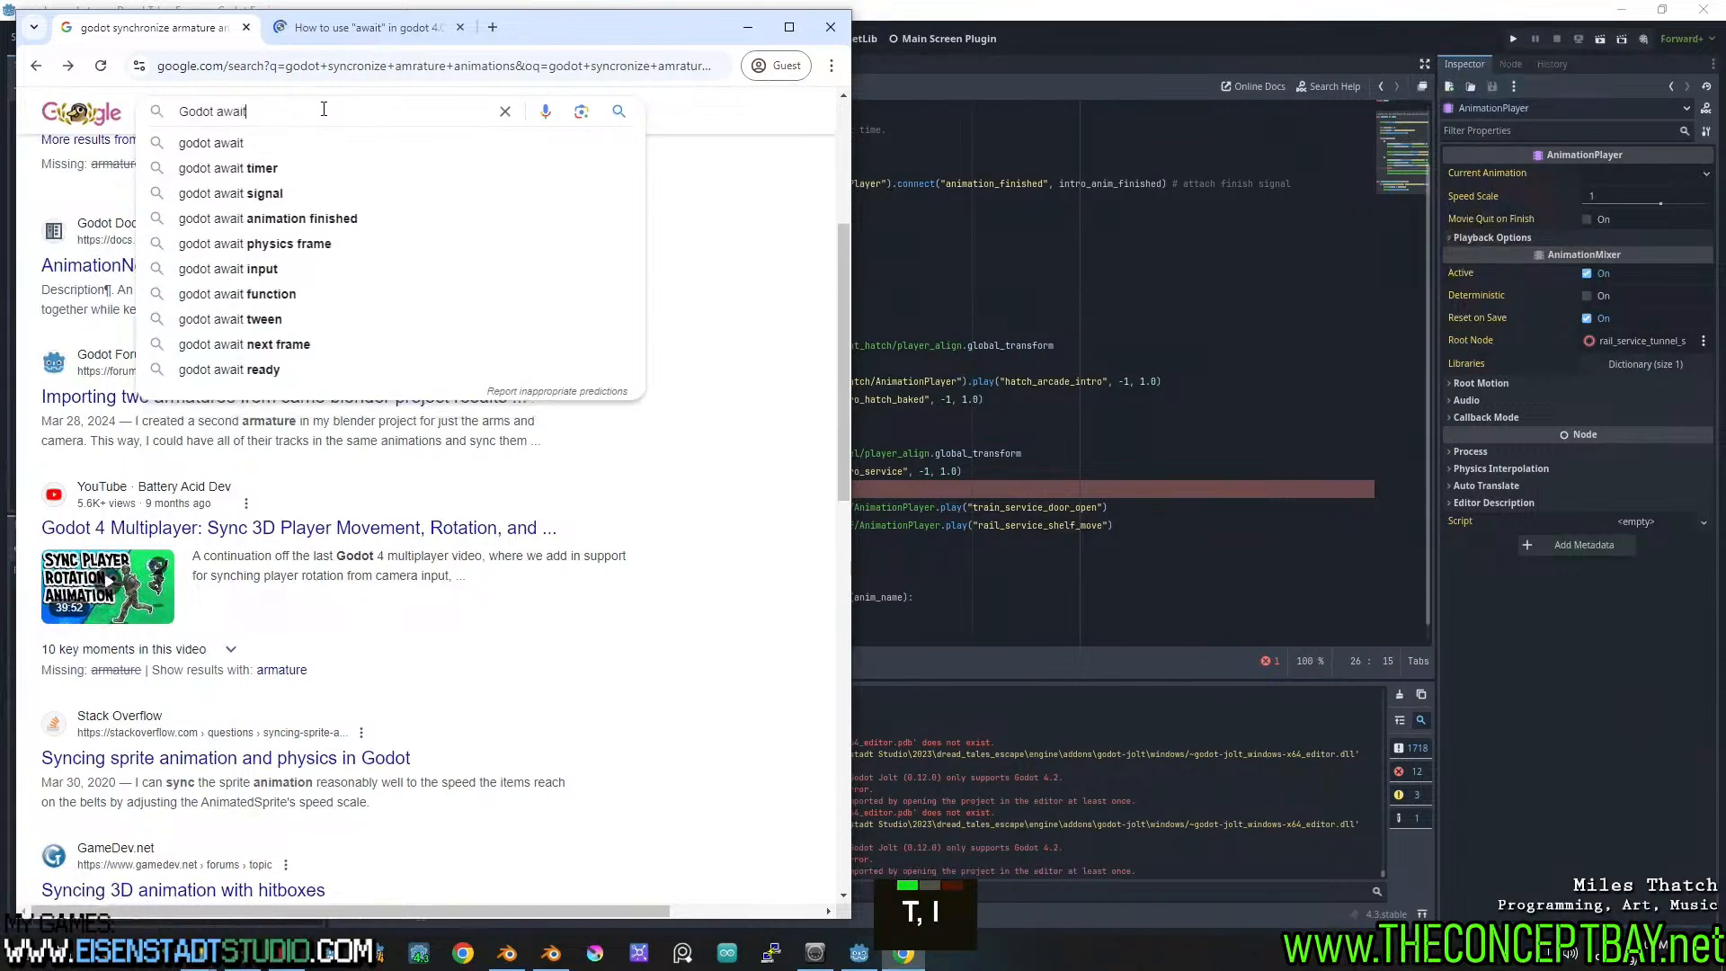
pyautogui.press('Return')
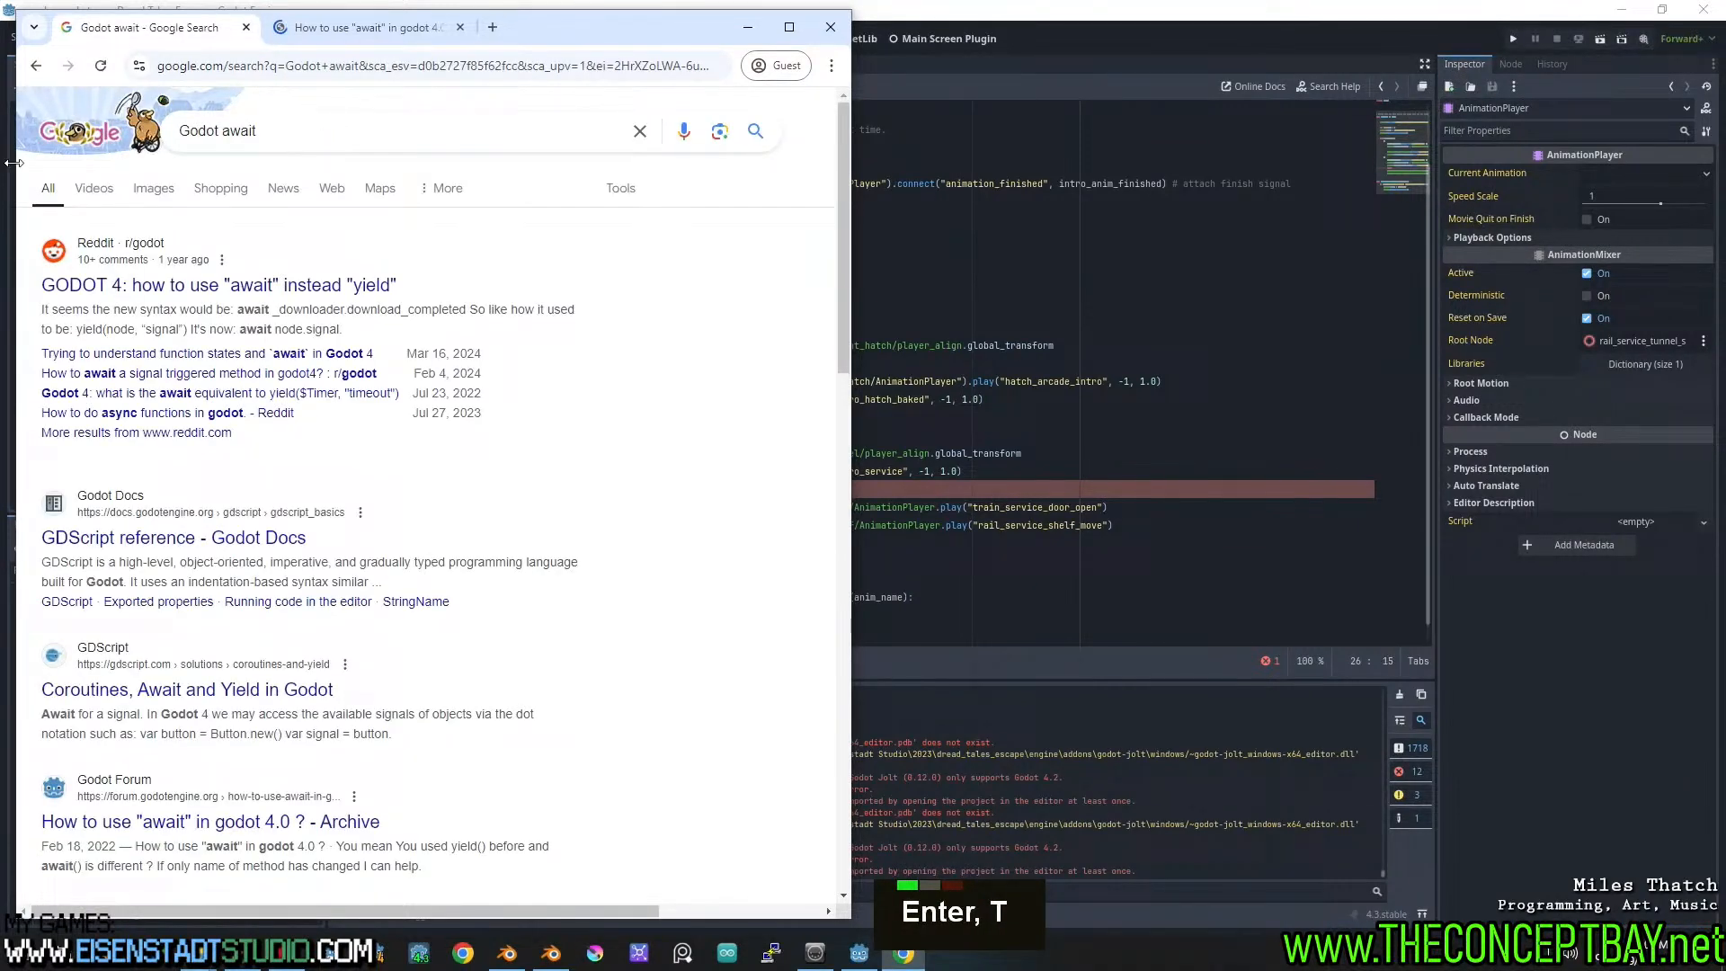
# Open the GDScript reference in Godot Docs, find "await" on the page, and return to the search results
pyautogui.click(164, 537)
pyautogui.hotkey('ctrl', 'f')
pyautogui.write('await')
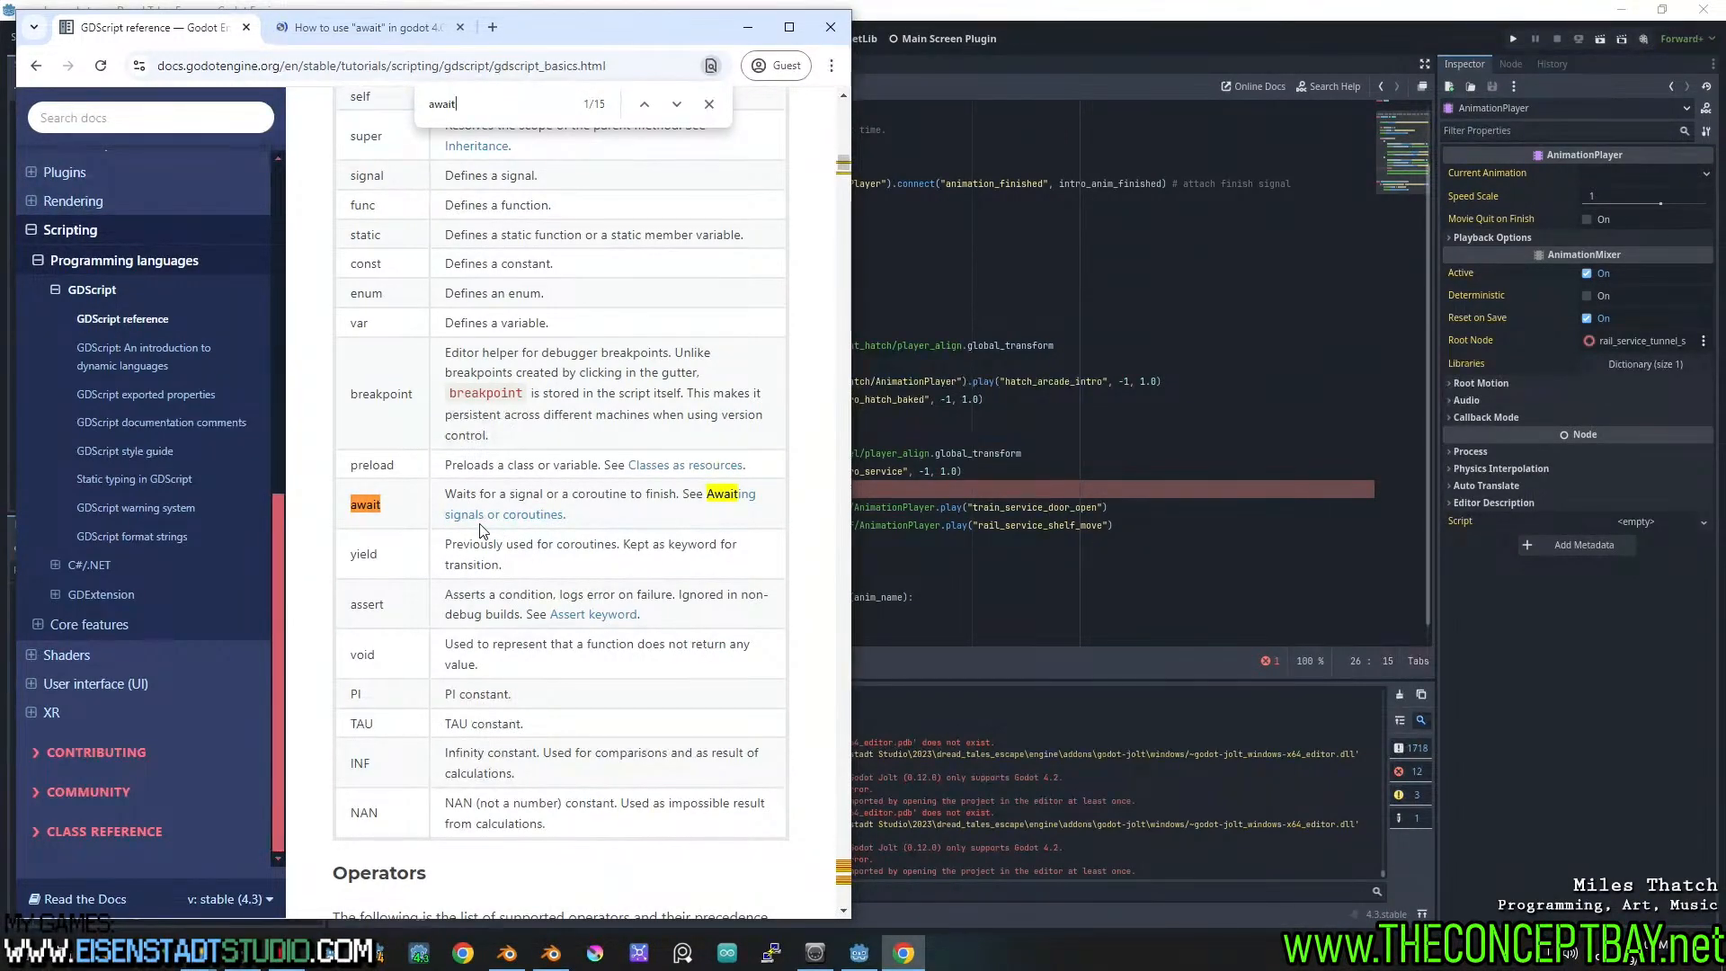
pyautogui.click(36, 67)
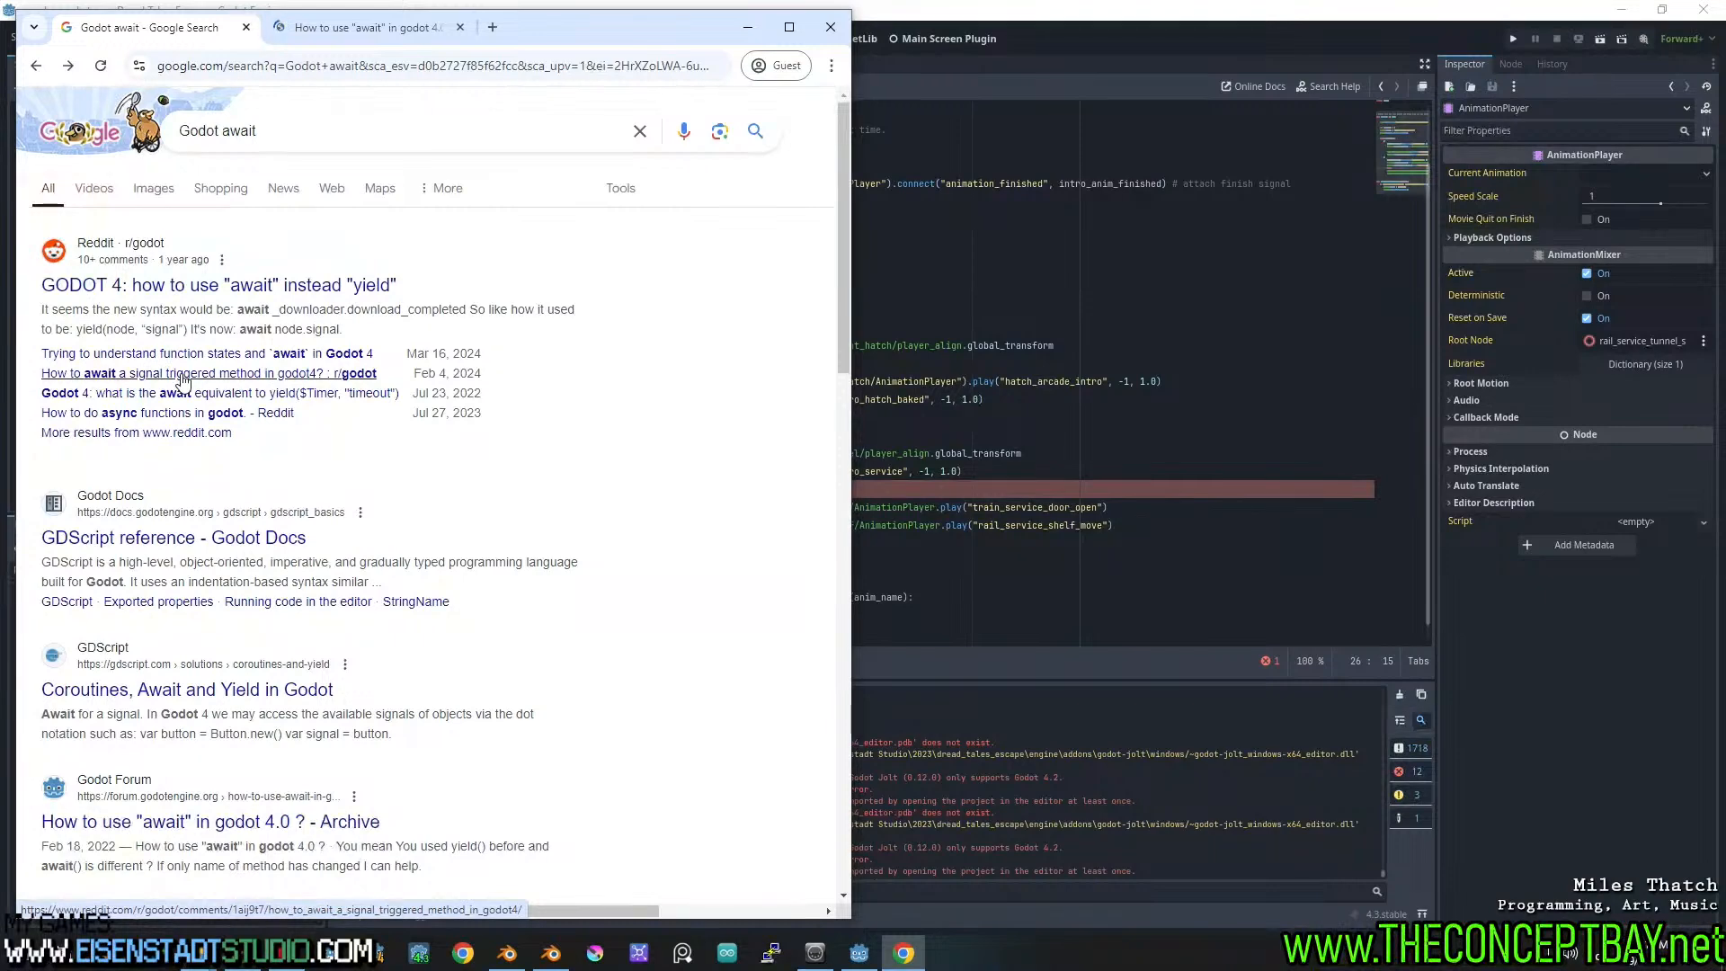
# Switch back to Godot and replace the unfinished await statement in intro case 2 with an empty line
pyautogui.hotkey('alt', 'Tab')
pyautogui.click(776, 492)
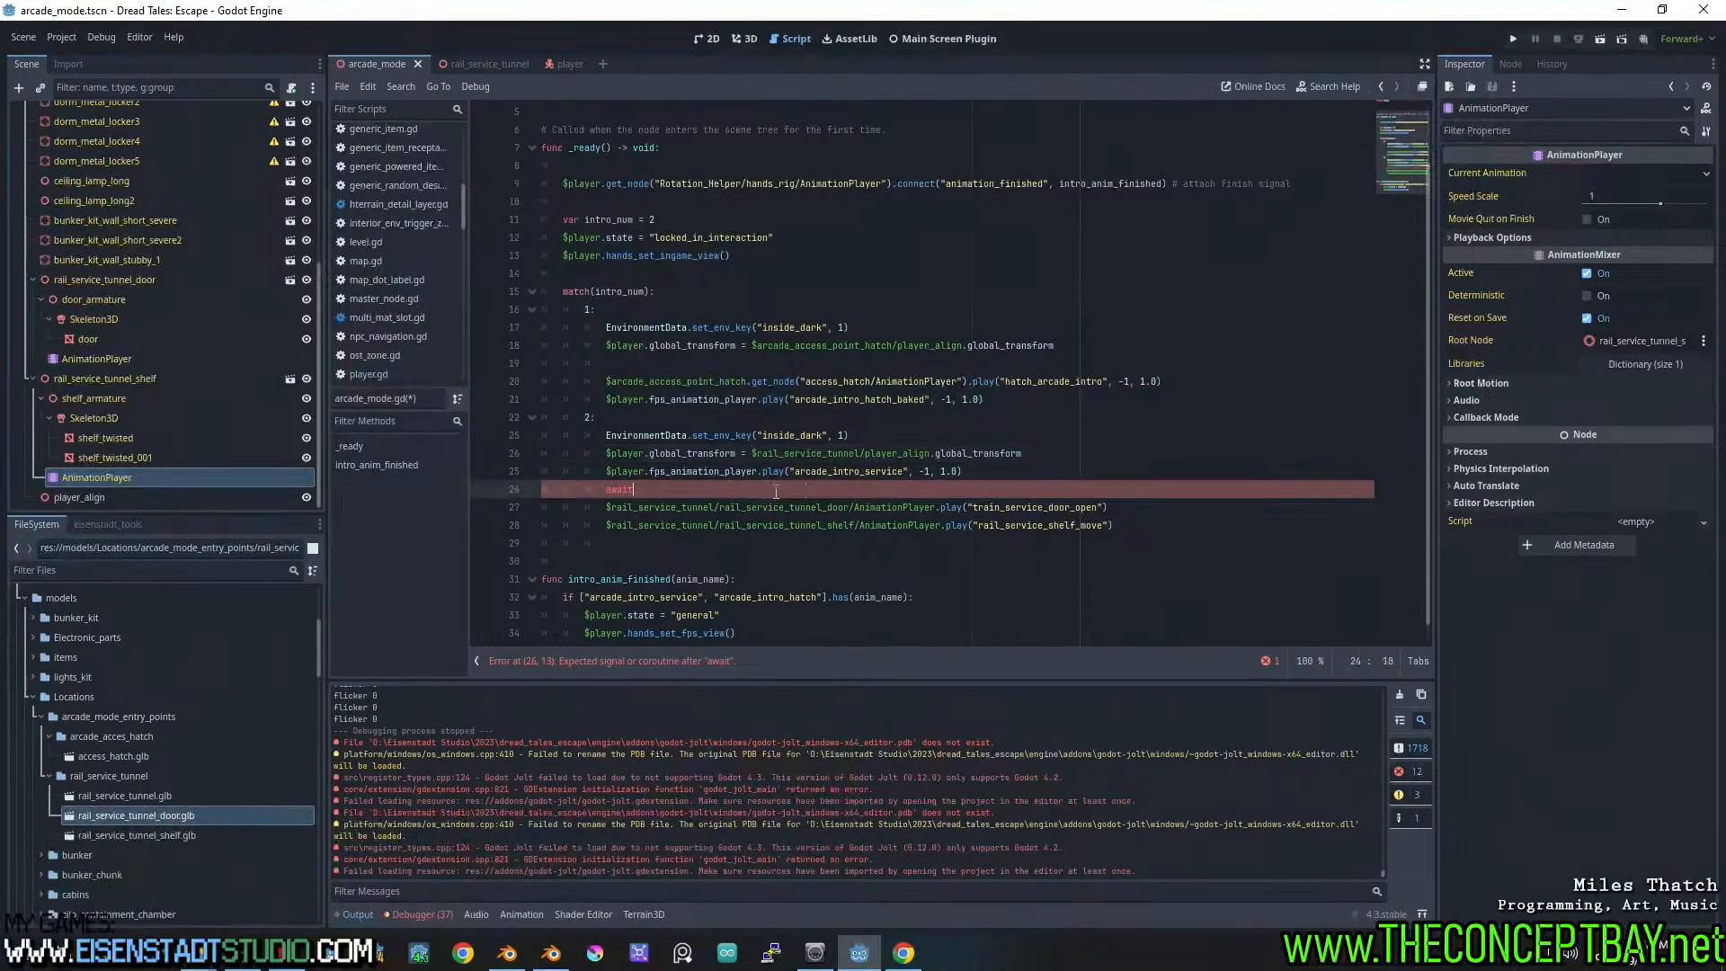
pyautogui.moveTo(776, 492); pyautogui.dragTo(515, 494)
pyautogui.press('BackSpace')
pyautogui.press('BackSpace')
pyautogui.press('Return')
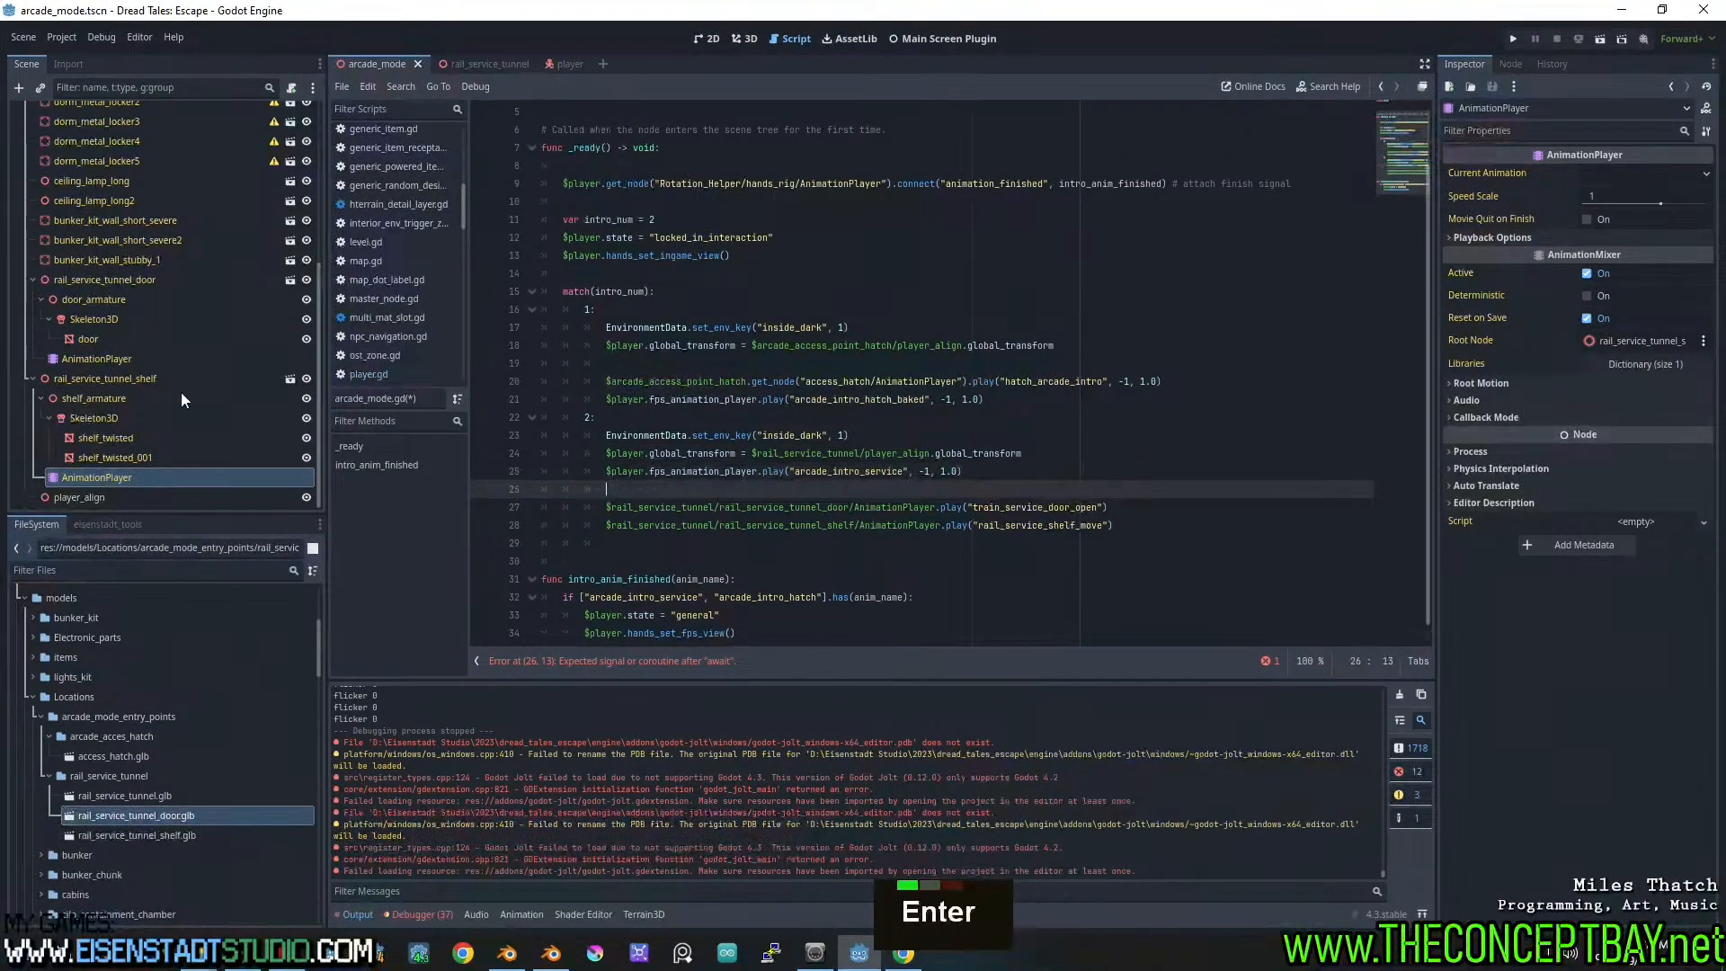
# Turn off Editable Children for the rail_service_tunnel node and confirm reverting its properties
pyautogui.scroll(5, 64, 239)
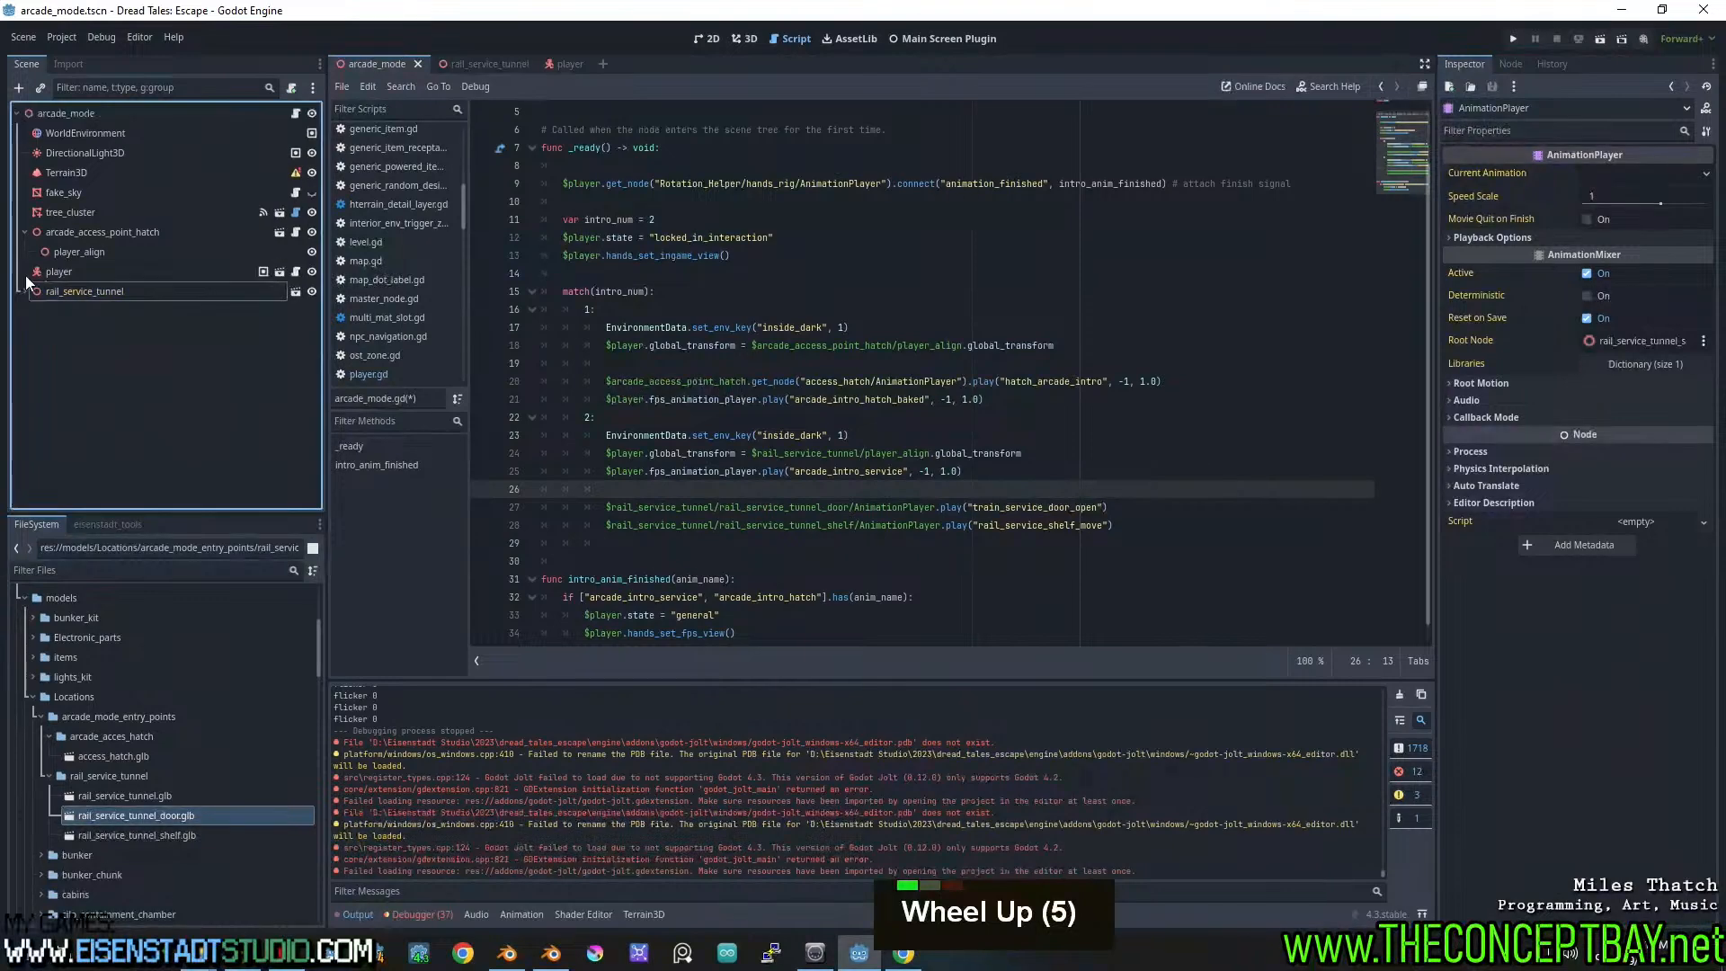
pyautogui.rightClick(53, 289)
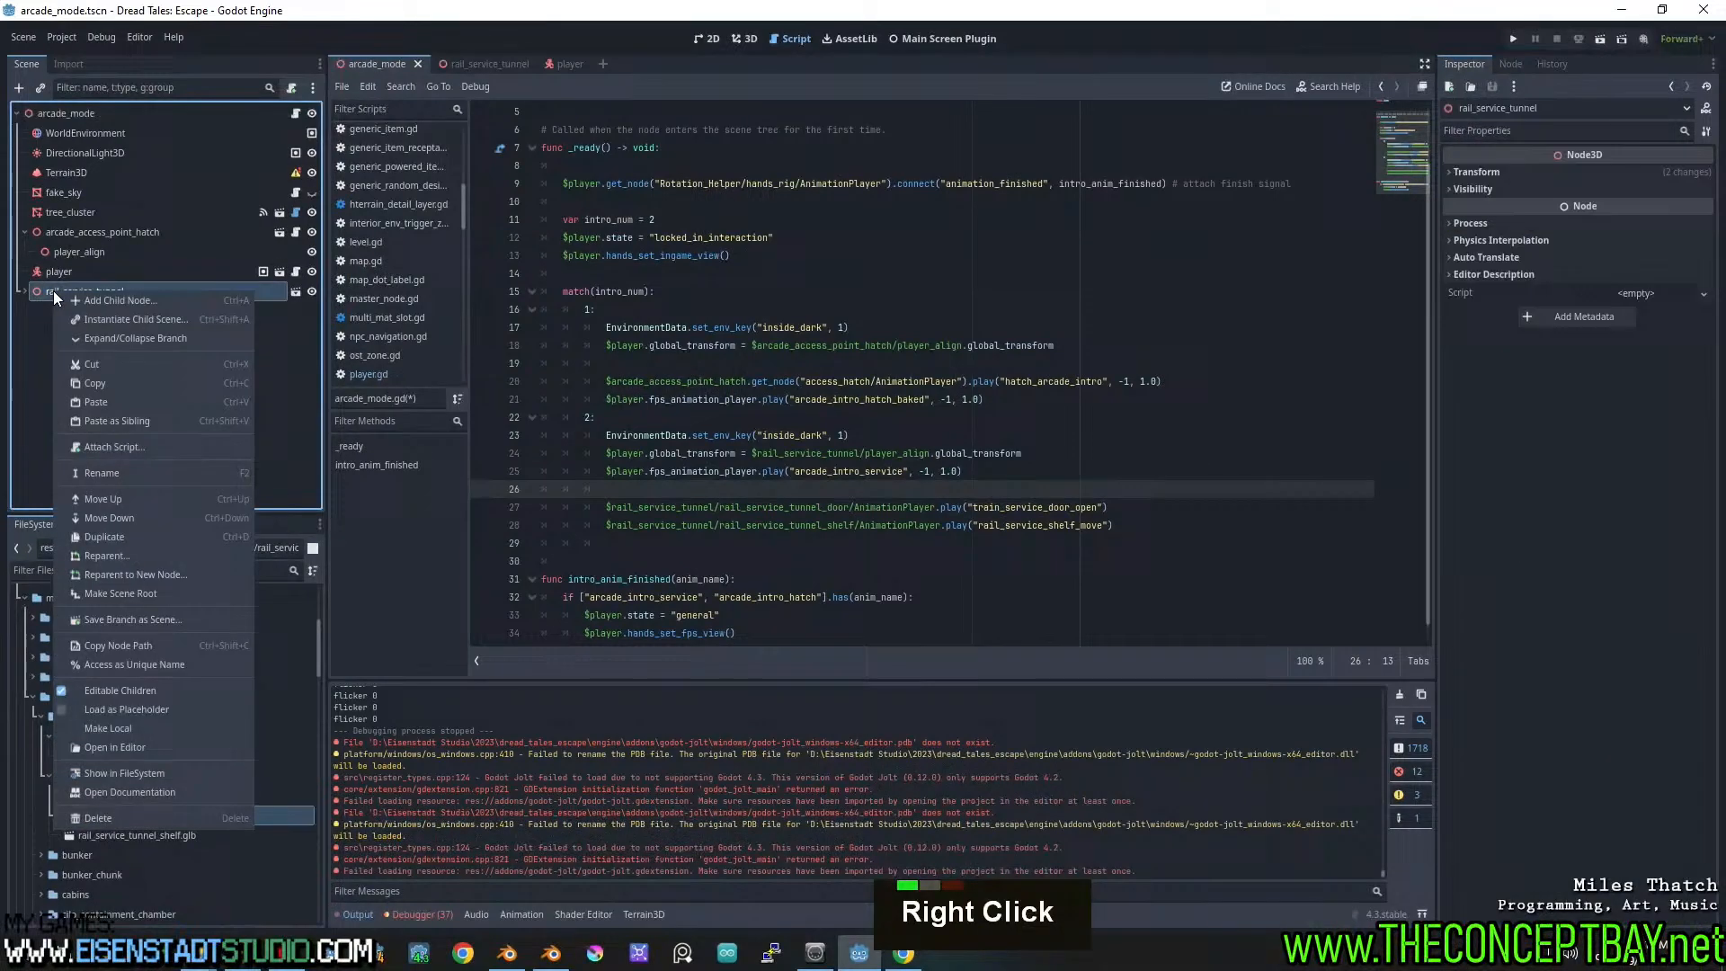
pyautogui.click(104, 689)
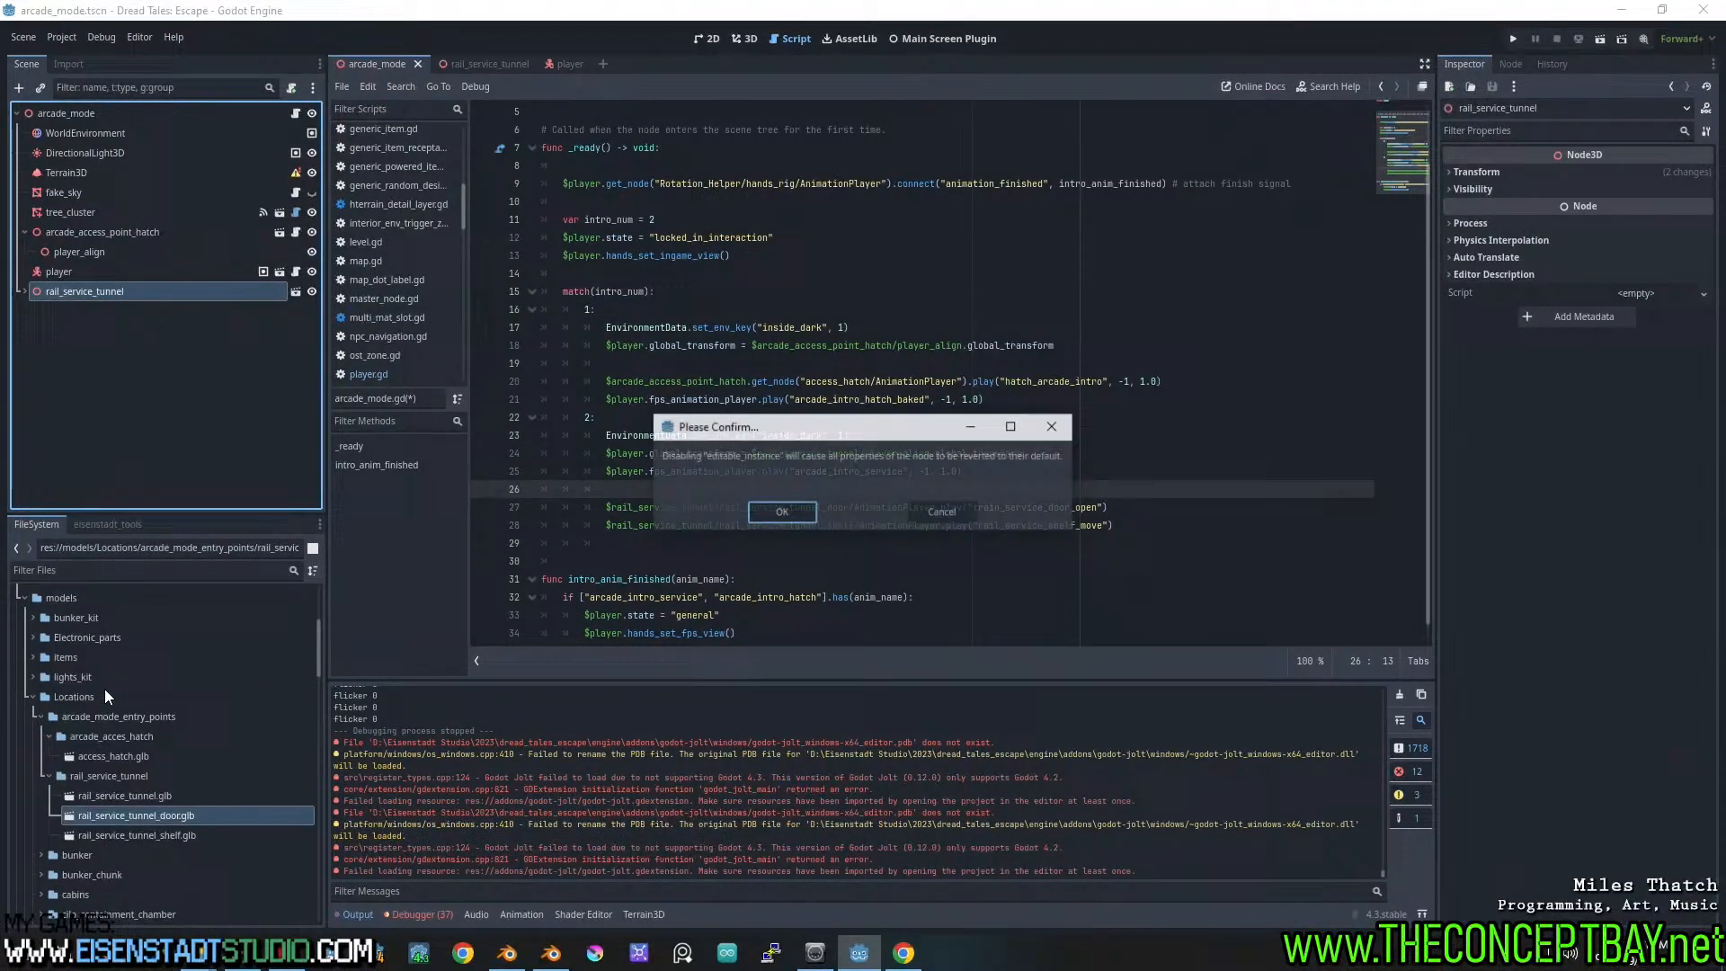
pyautogui.click(781, 512)
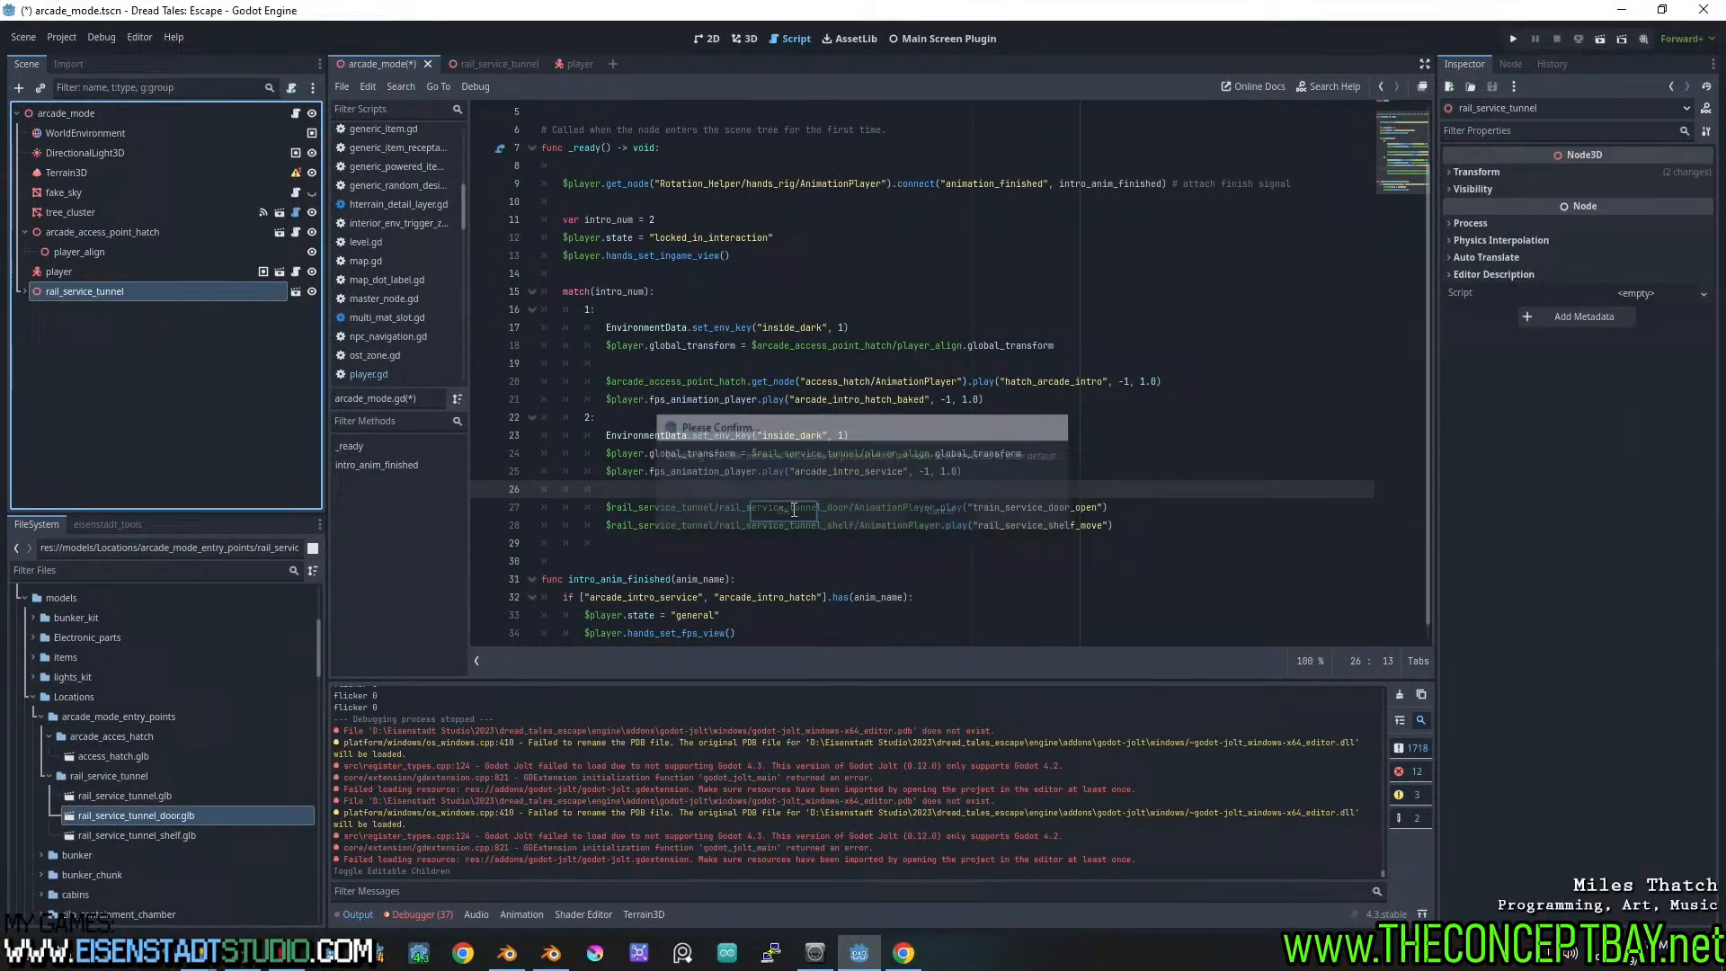
# Add a Timer node as a child of rail_service_tunnel
pyautogui.click(24, 293)
pyautogui.rightClick(71, 293)
pyautogui.click(108, 300)
pyautogui.write('t')
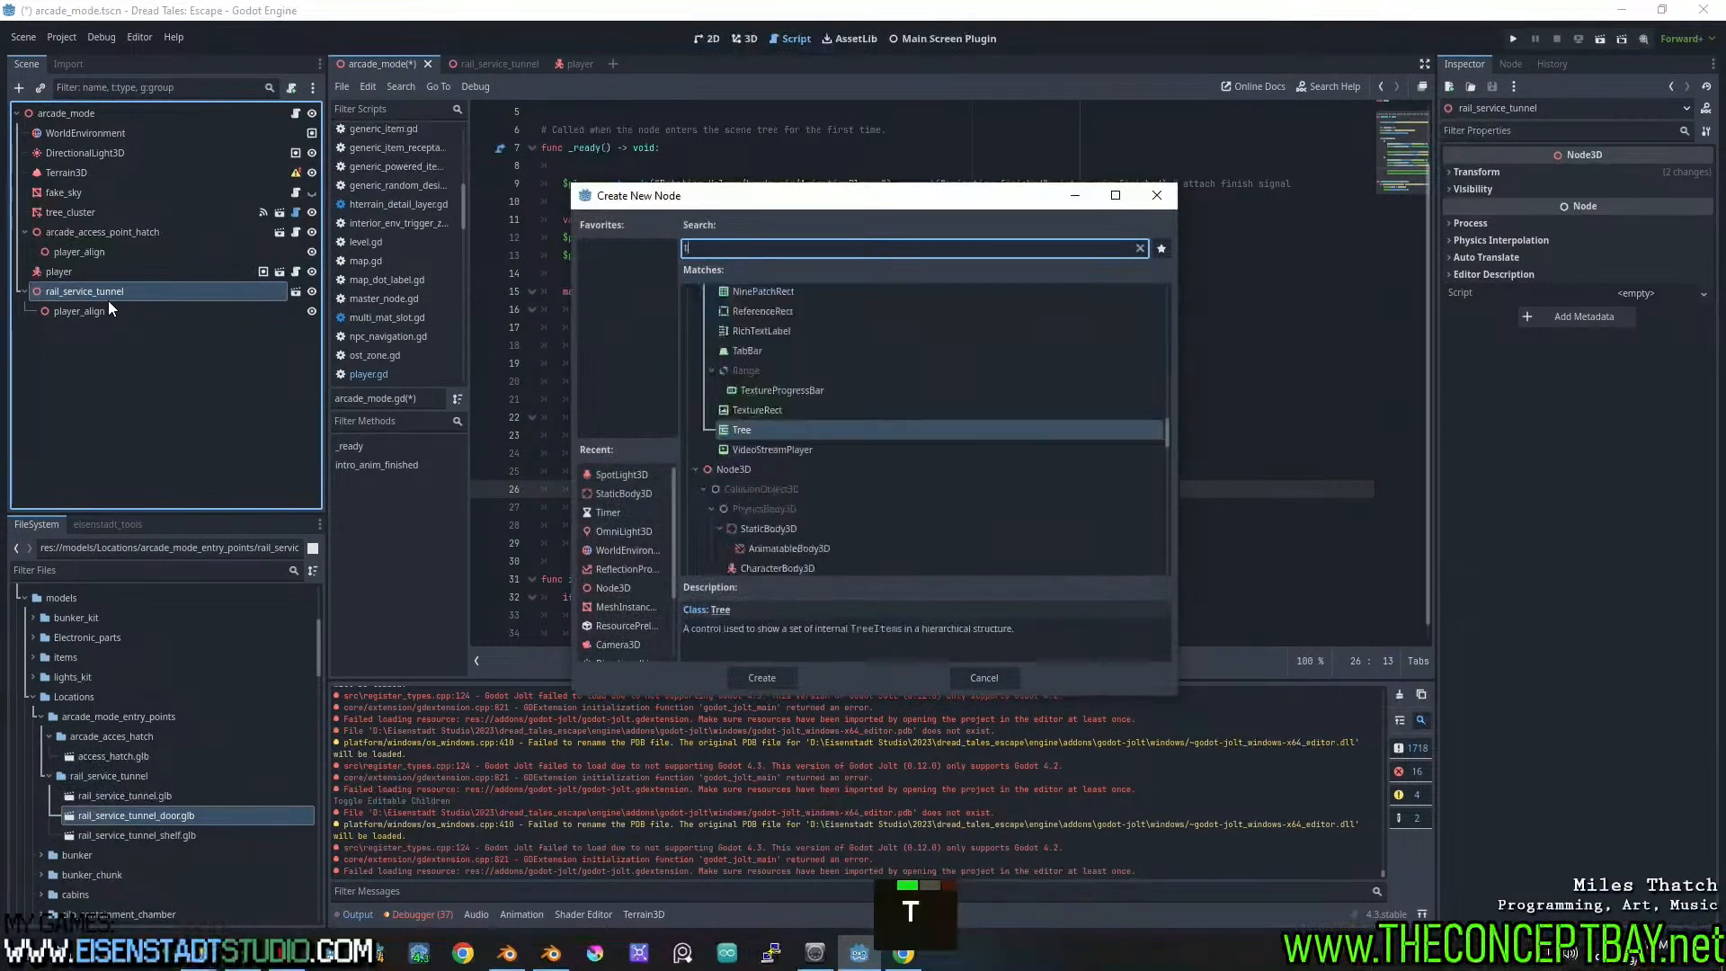
pyautogui.write('imer')
pyautogui.press('Return')
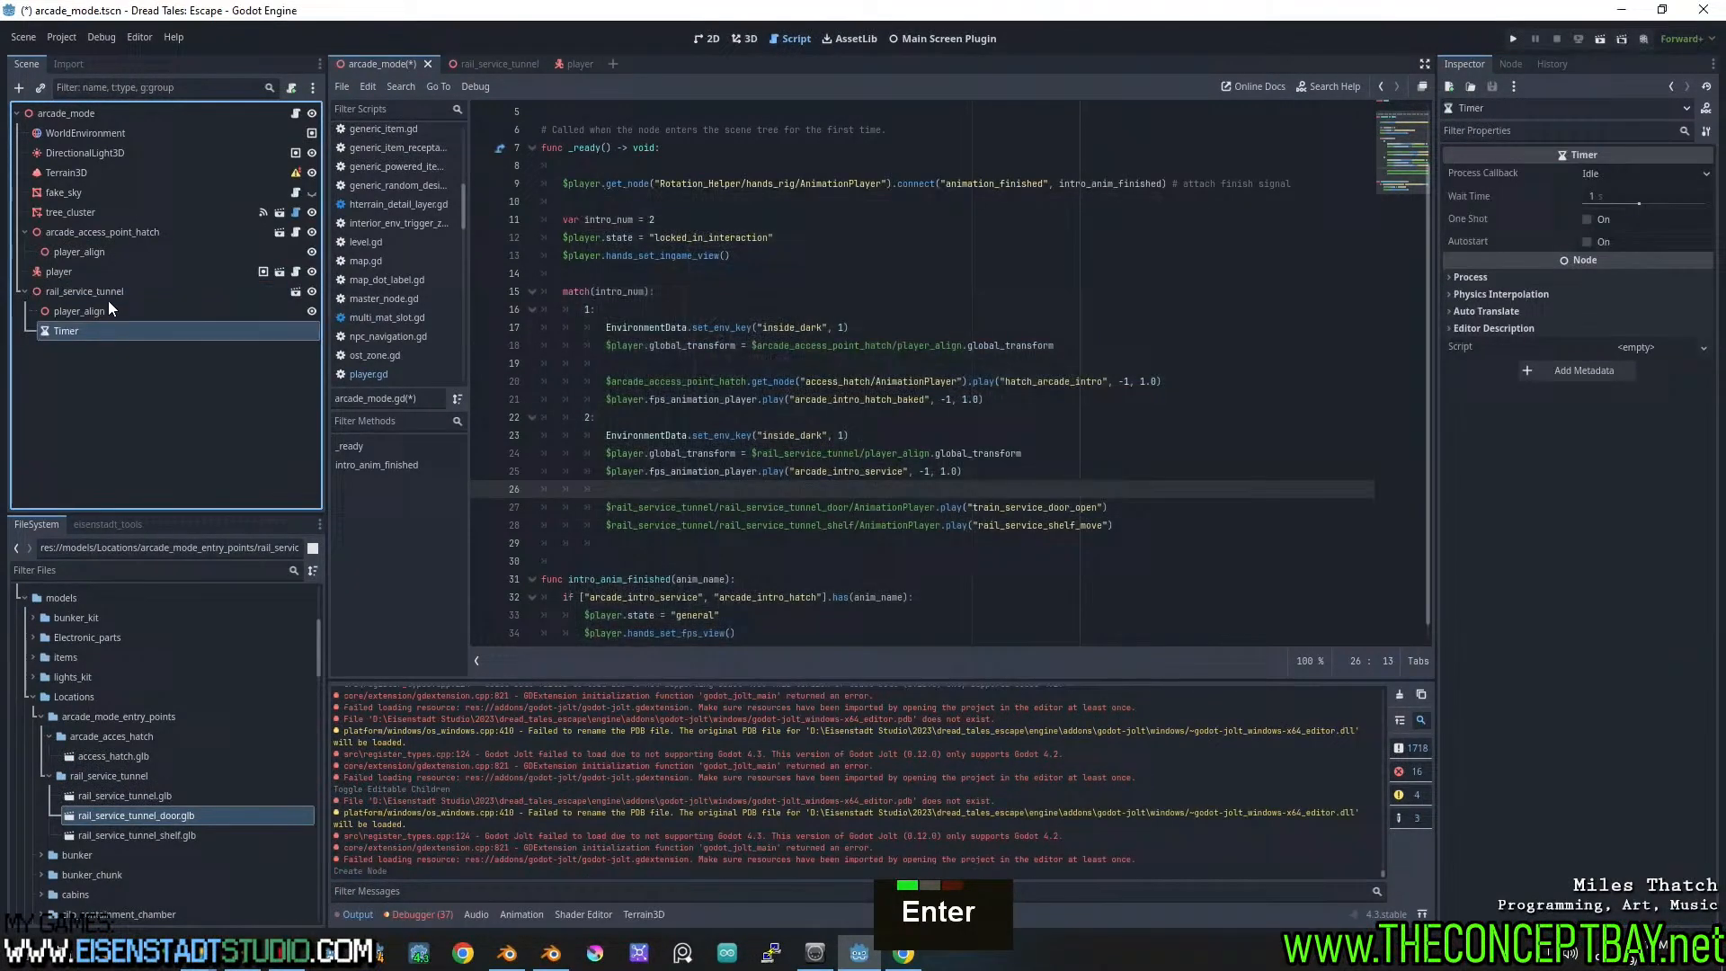
# Rename the new Timer node to anim_sync_delay
pyautogui.doubleClick(195, 334)
pyautogui.hotkey('ctrl', 'a')
pyautogui.write('anim_s')
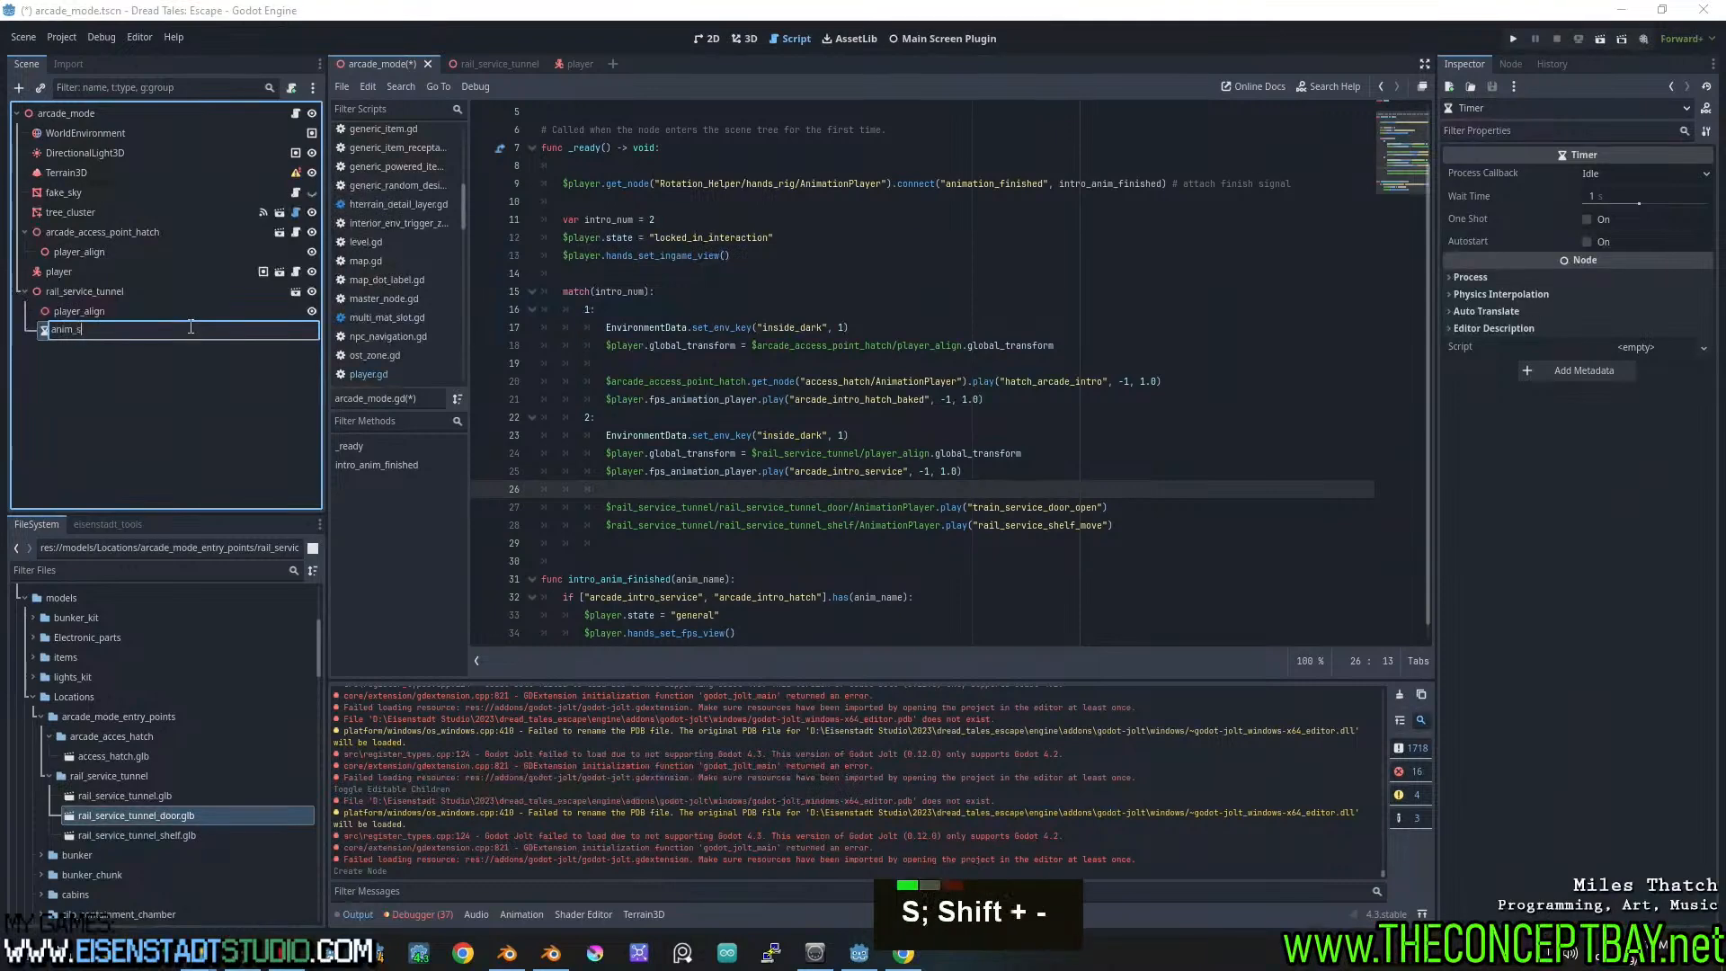
pyautogui.write('ync_delay')
pyautogui.press('Return')
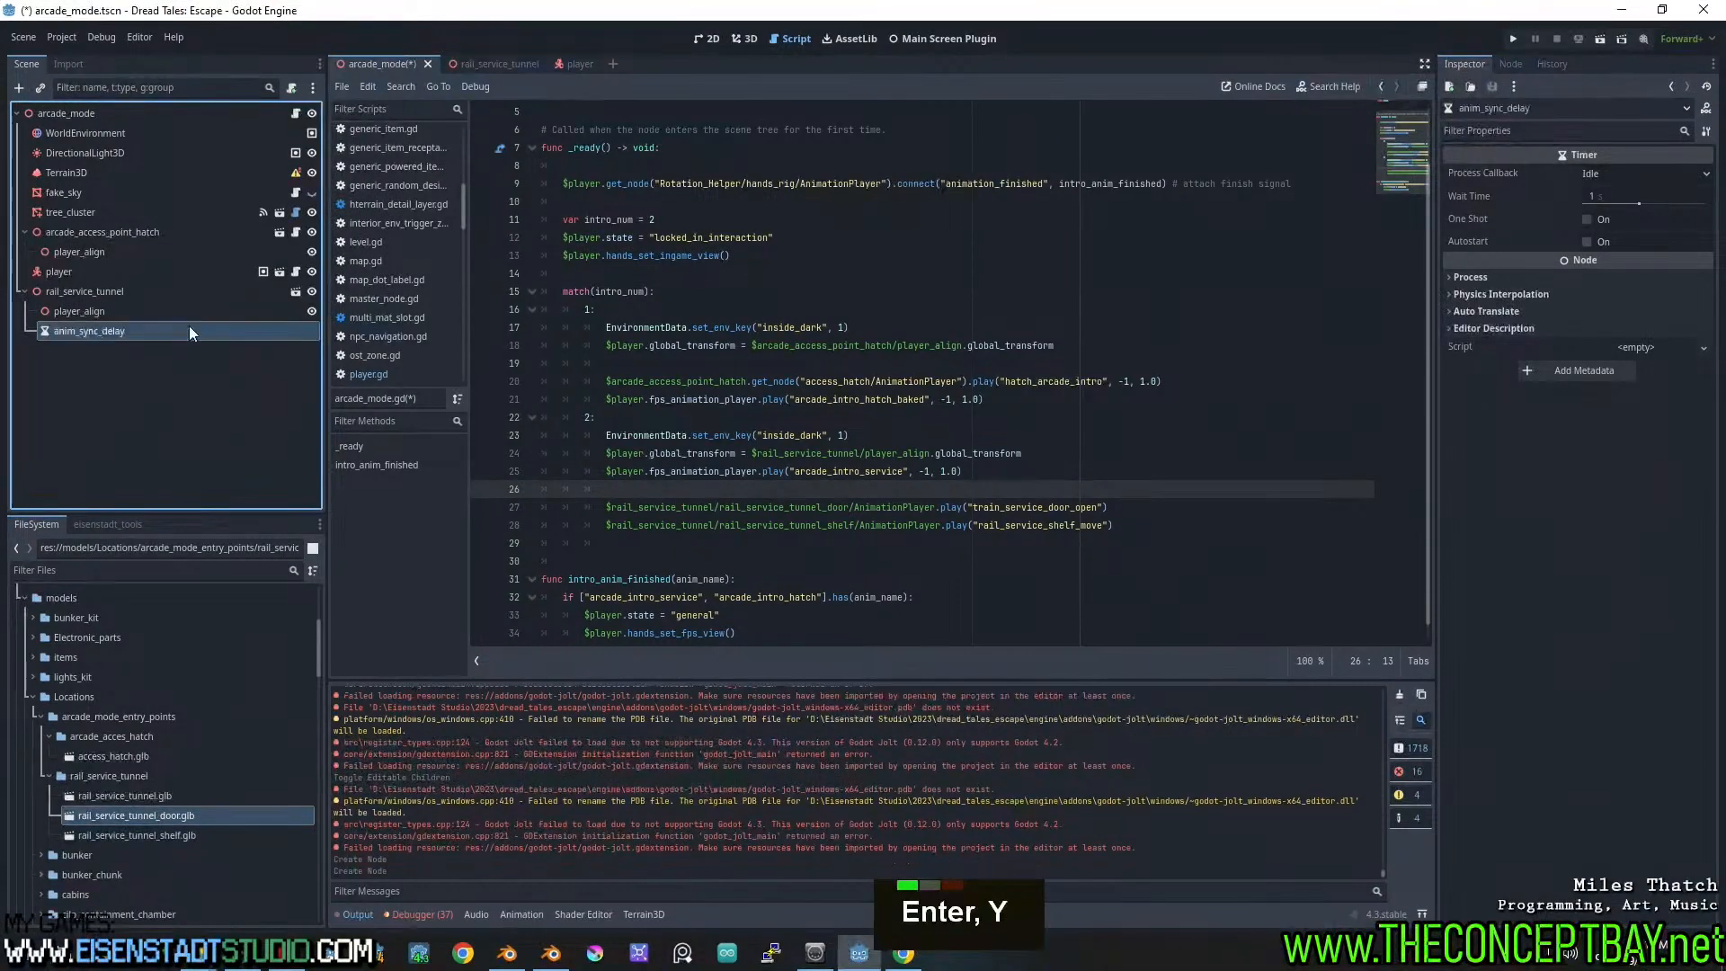
# Make the anim_sync_delay timer one-shot and set its wait time to 0.03 seconds
pyautogui.click(1587, 219)
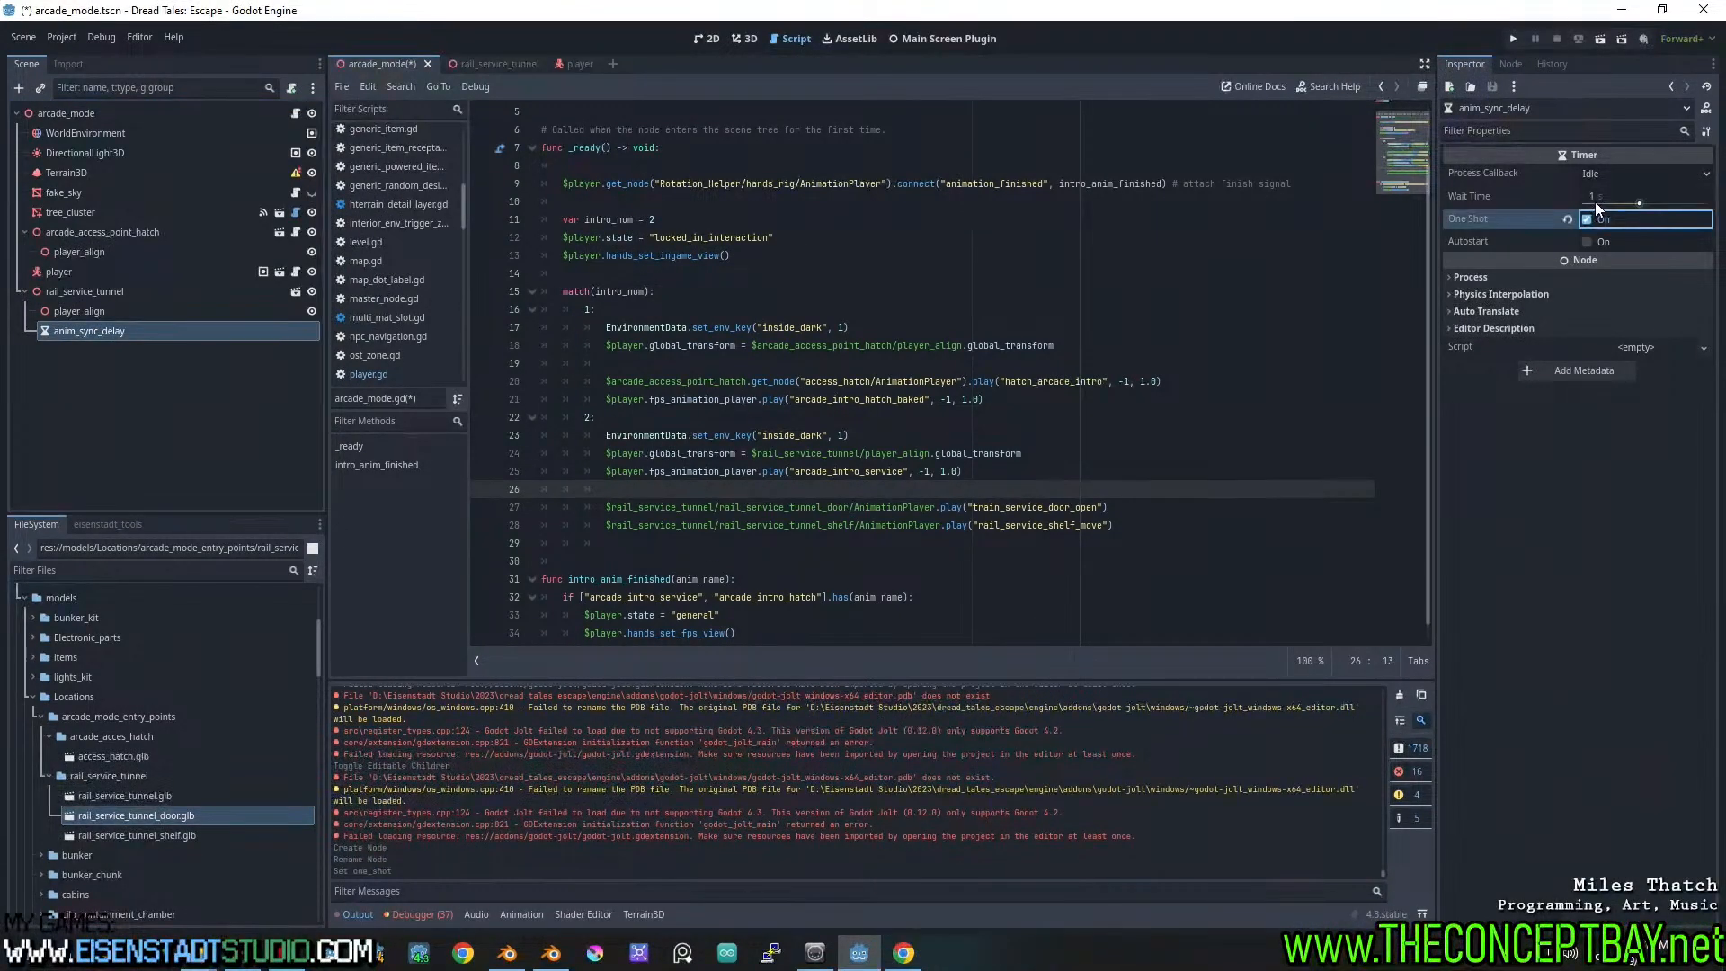
pyautogui.click(1595, 198)
pyautogui.write('0.1')
pyautogui.press('Return')
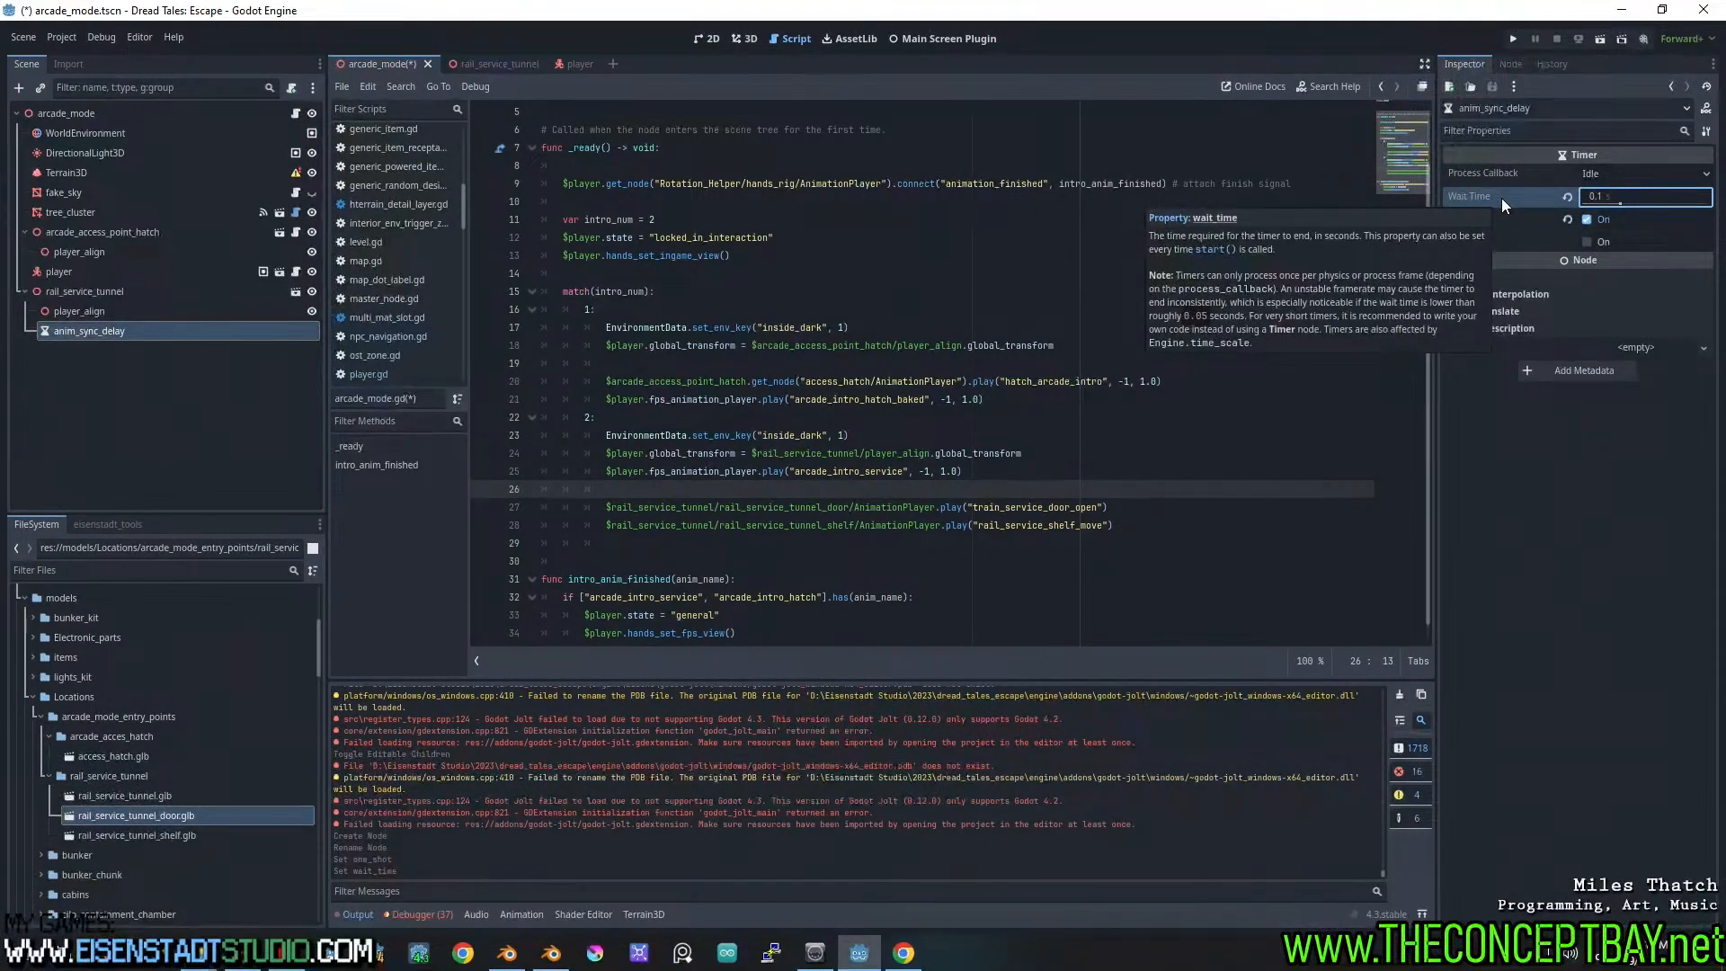
pyautogui.click(1614, 202)
pyautogui.press('Left')
pyautogui.write('0')
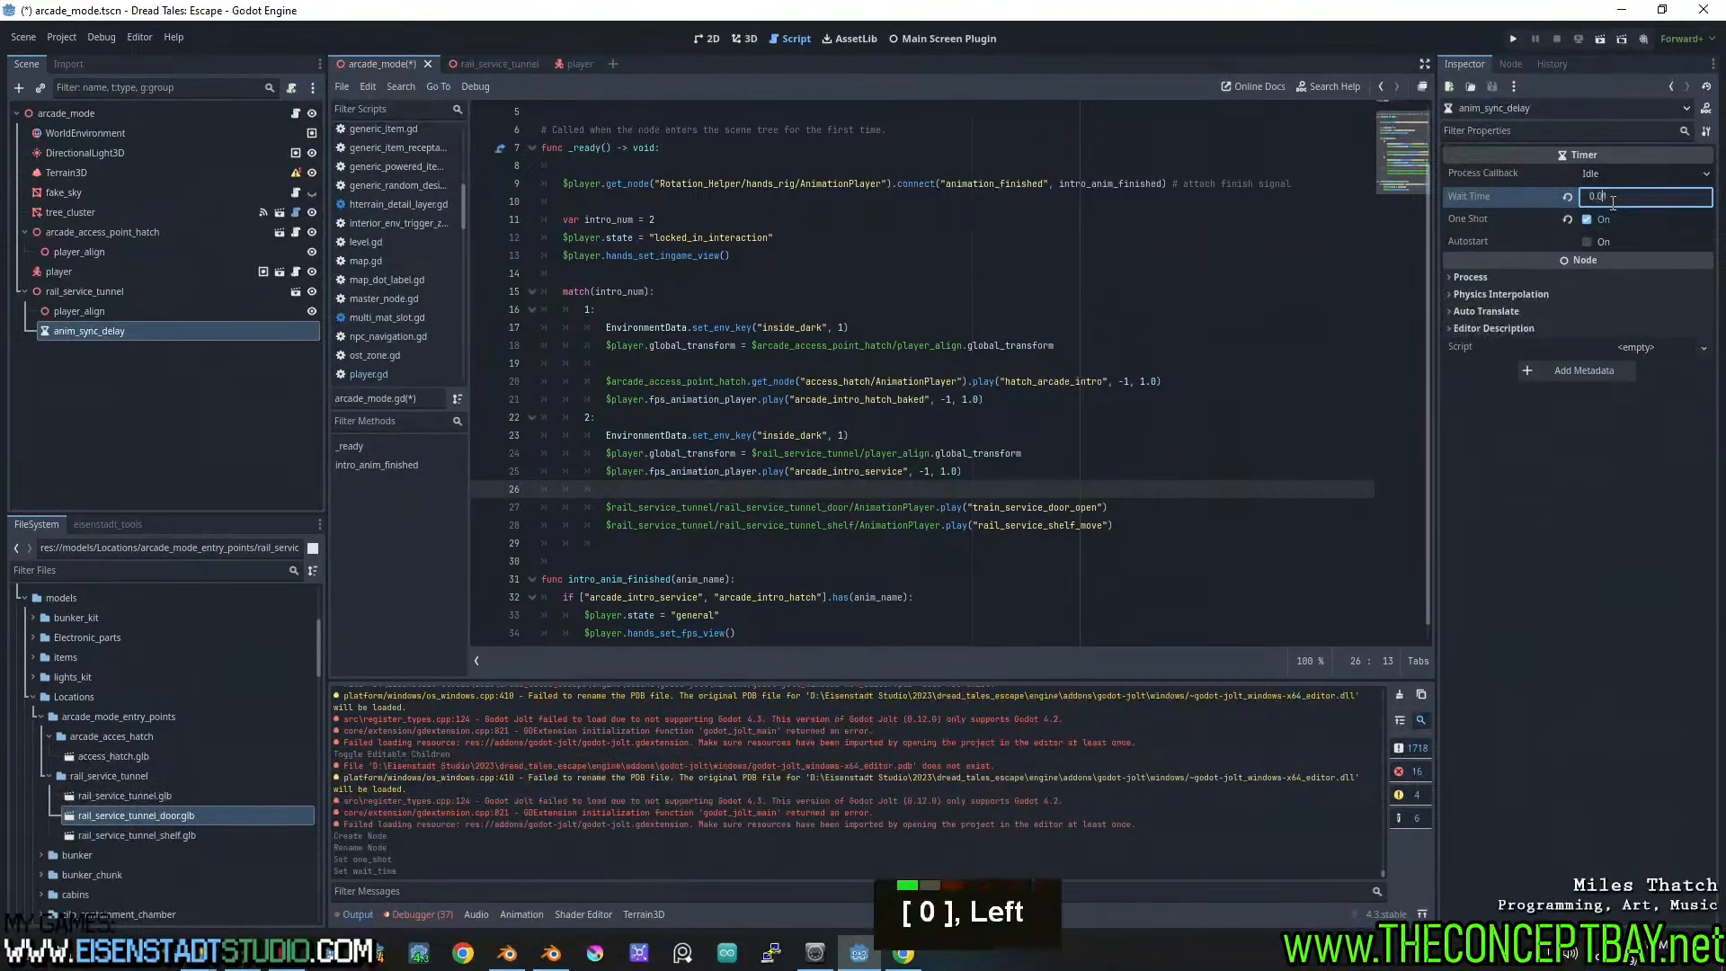
pyautogui.press('BackSpace')
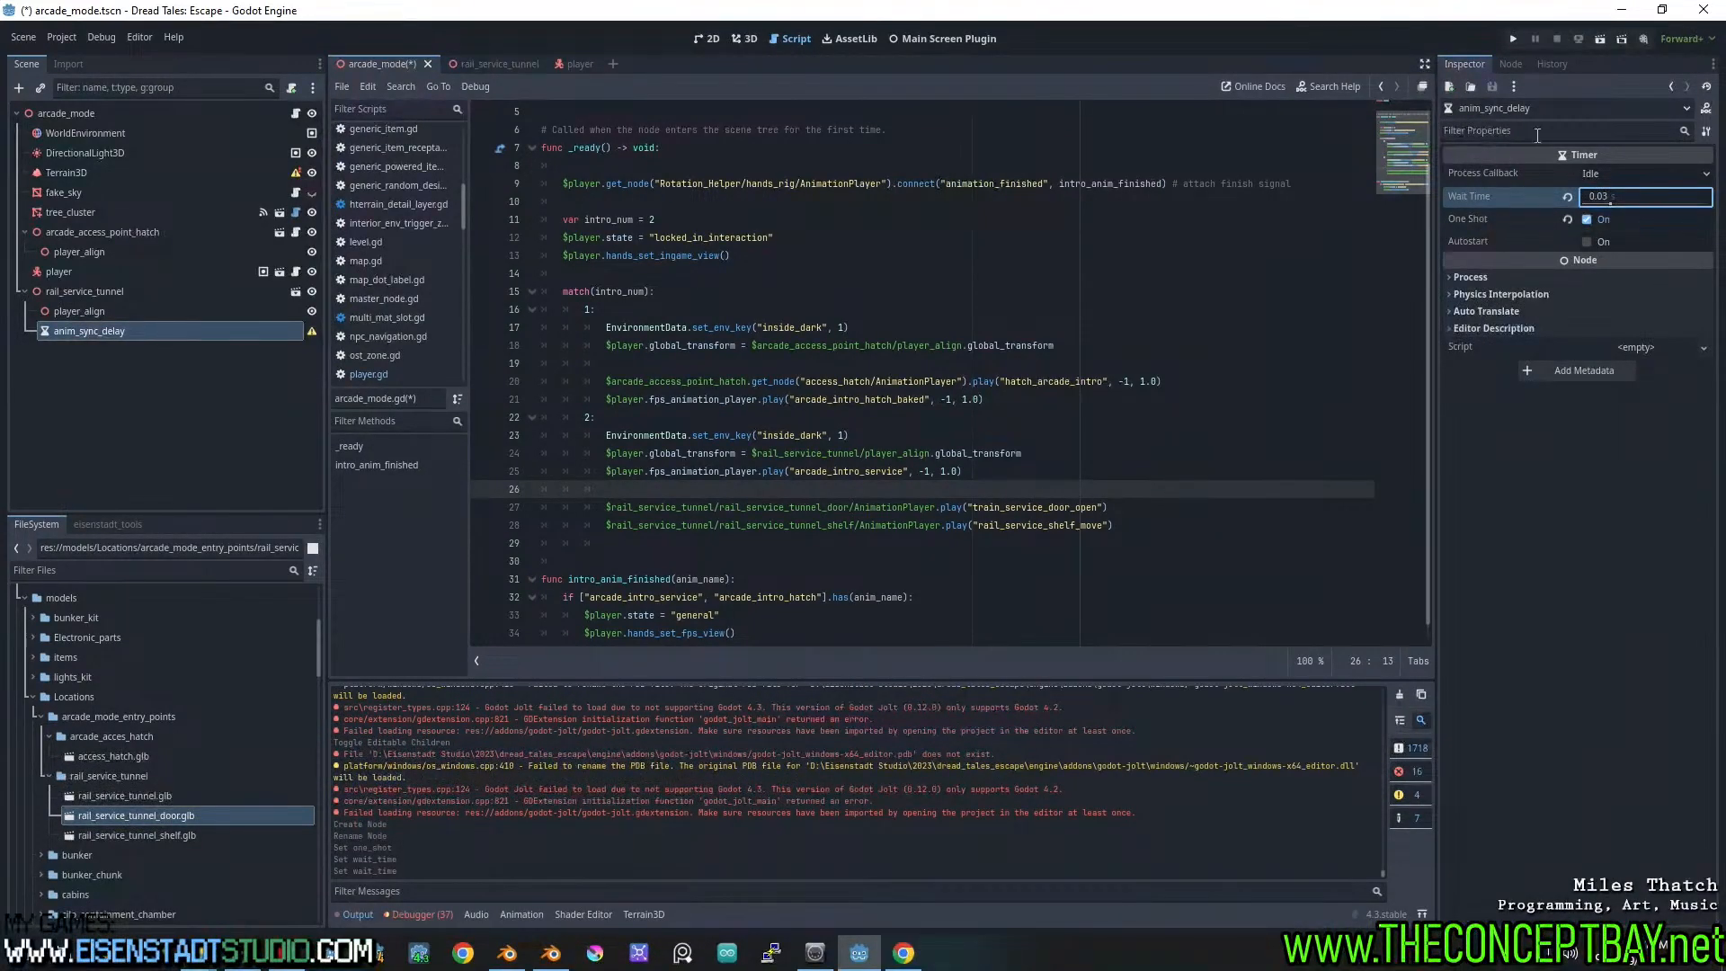
pyautogui.click(1513, 66)
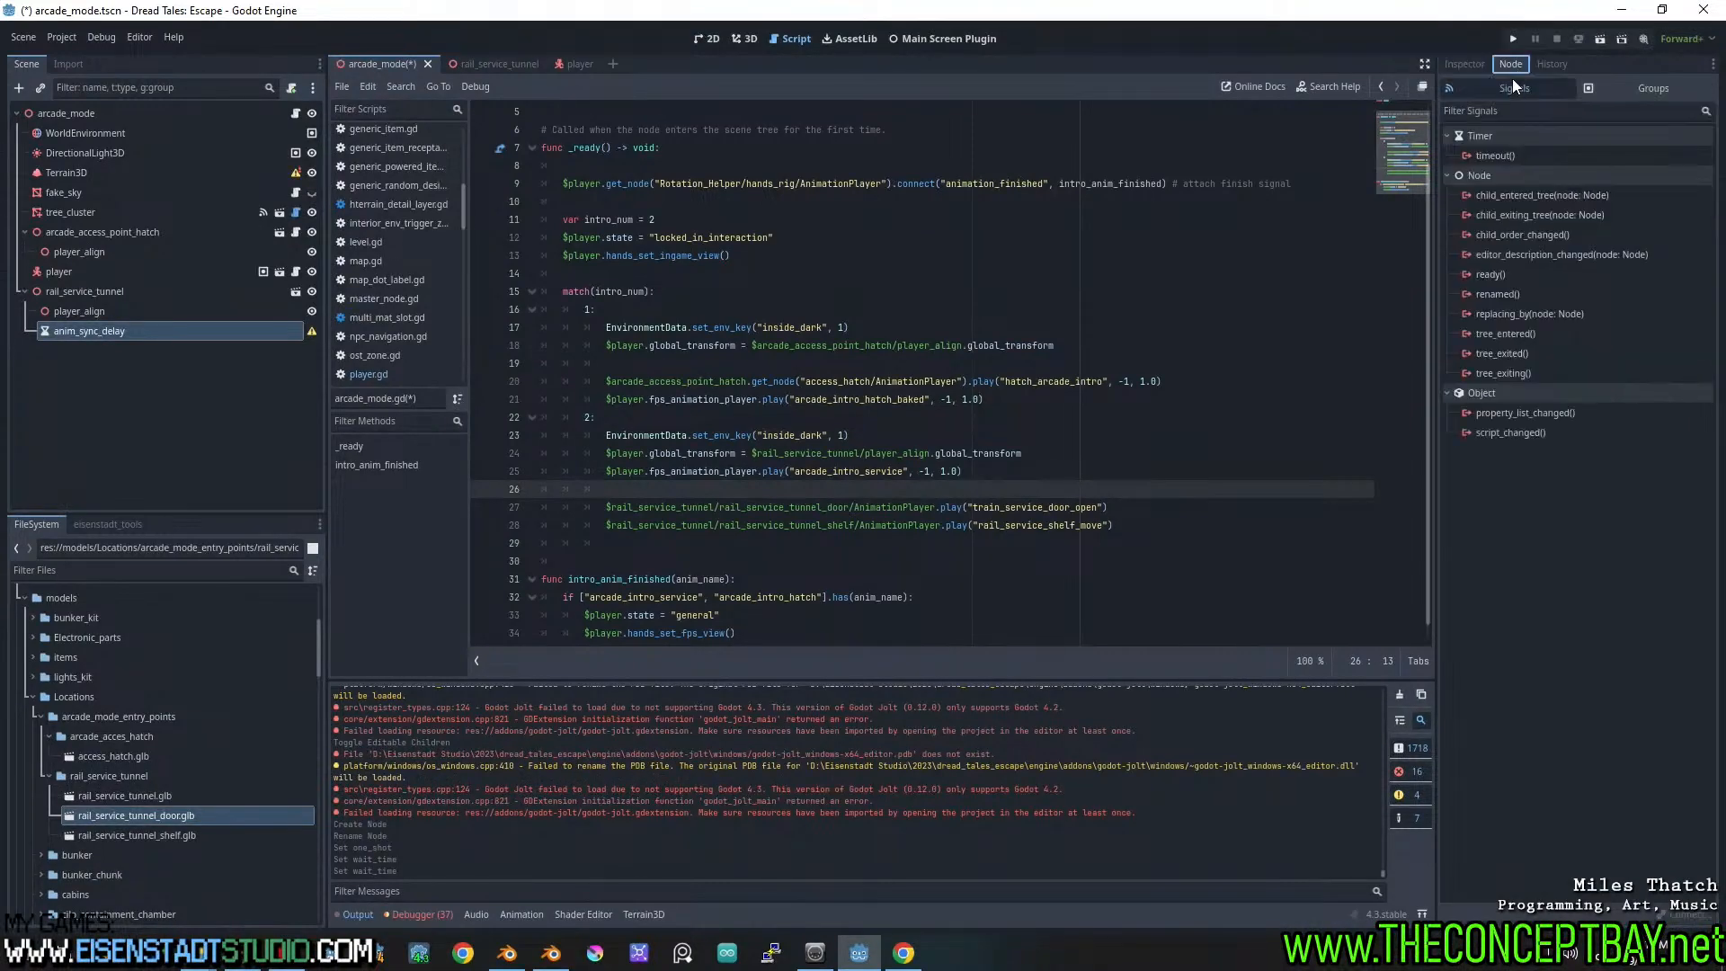
pyautogui.doubleClick(1498, 156)
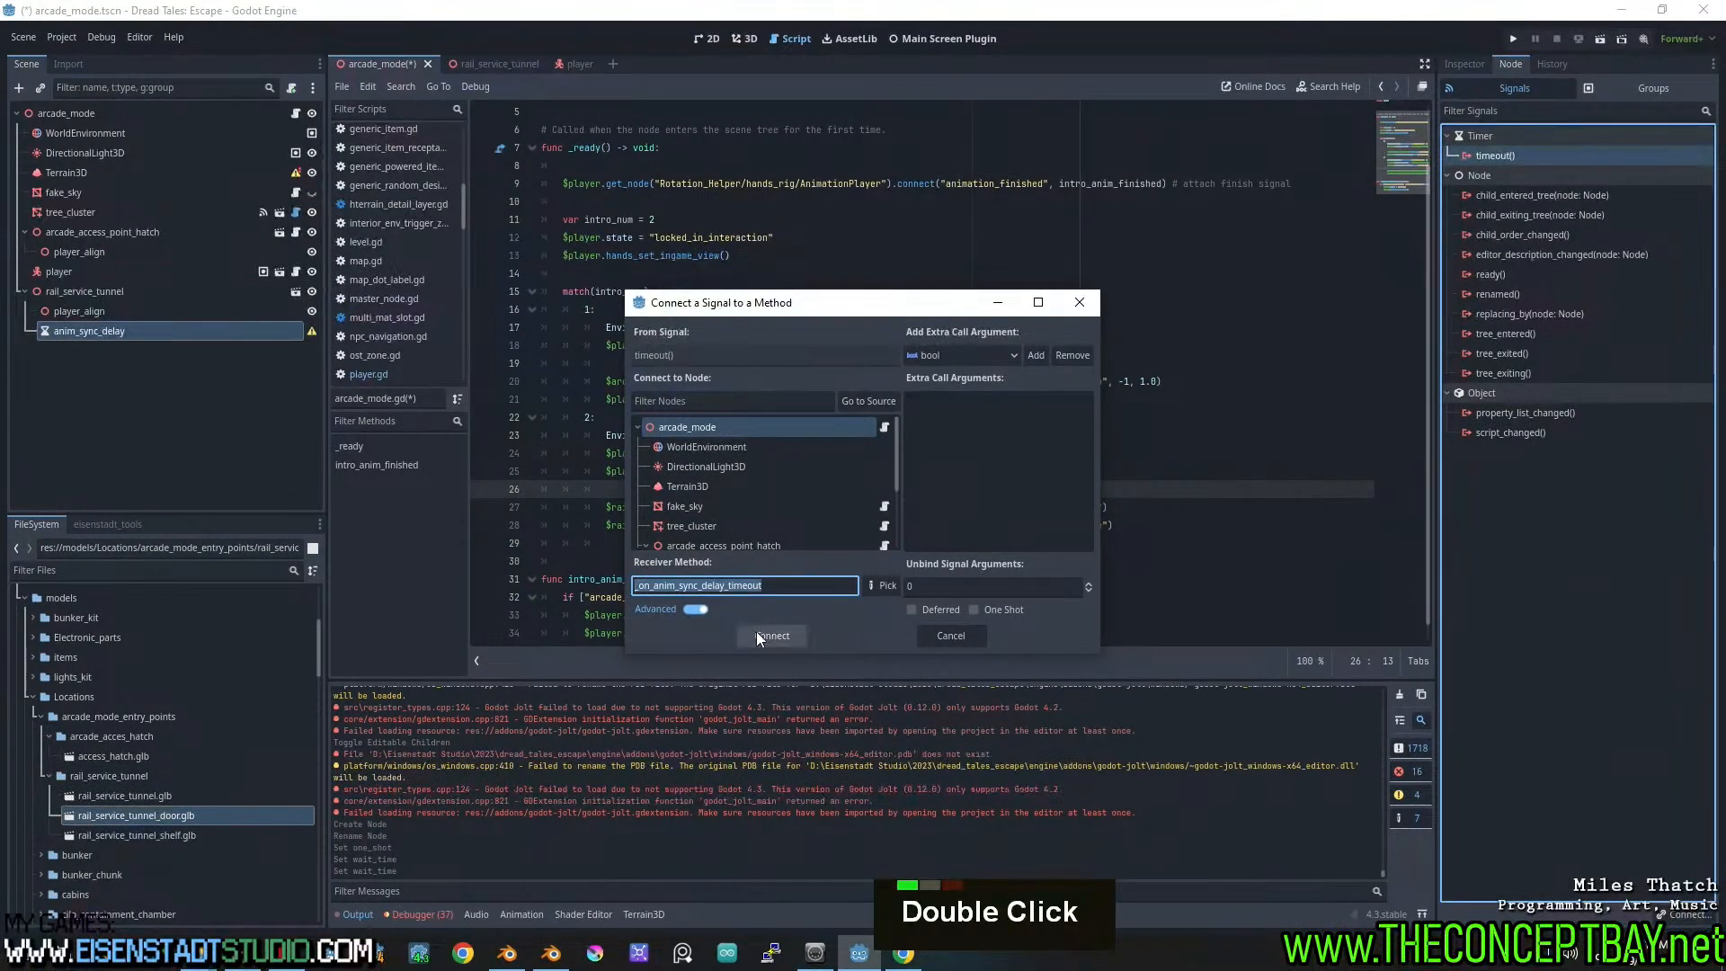
pyautogui.press('Escape')
# Rename the timer to rail_service_tunnel_anim_sync_delay and connect its timeout signal to the matching new method in the arcade_mode script
pyautogui.doubleClick(95, 293)
pyautogui.hotkey('ctrl', 'c')
pyautogui.press('Escape')
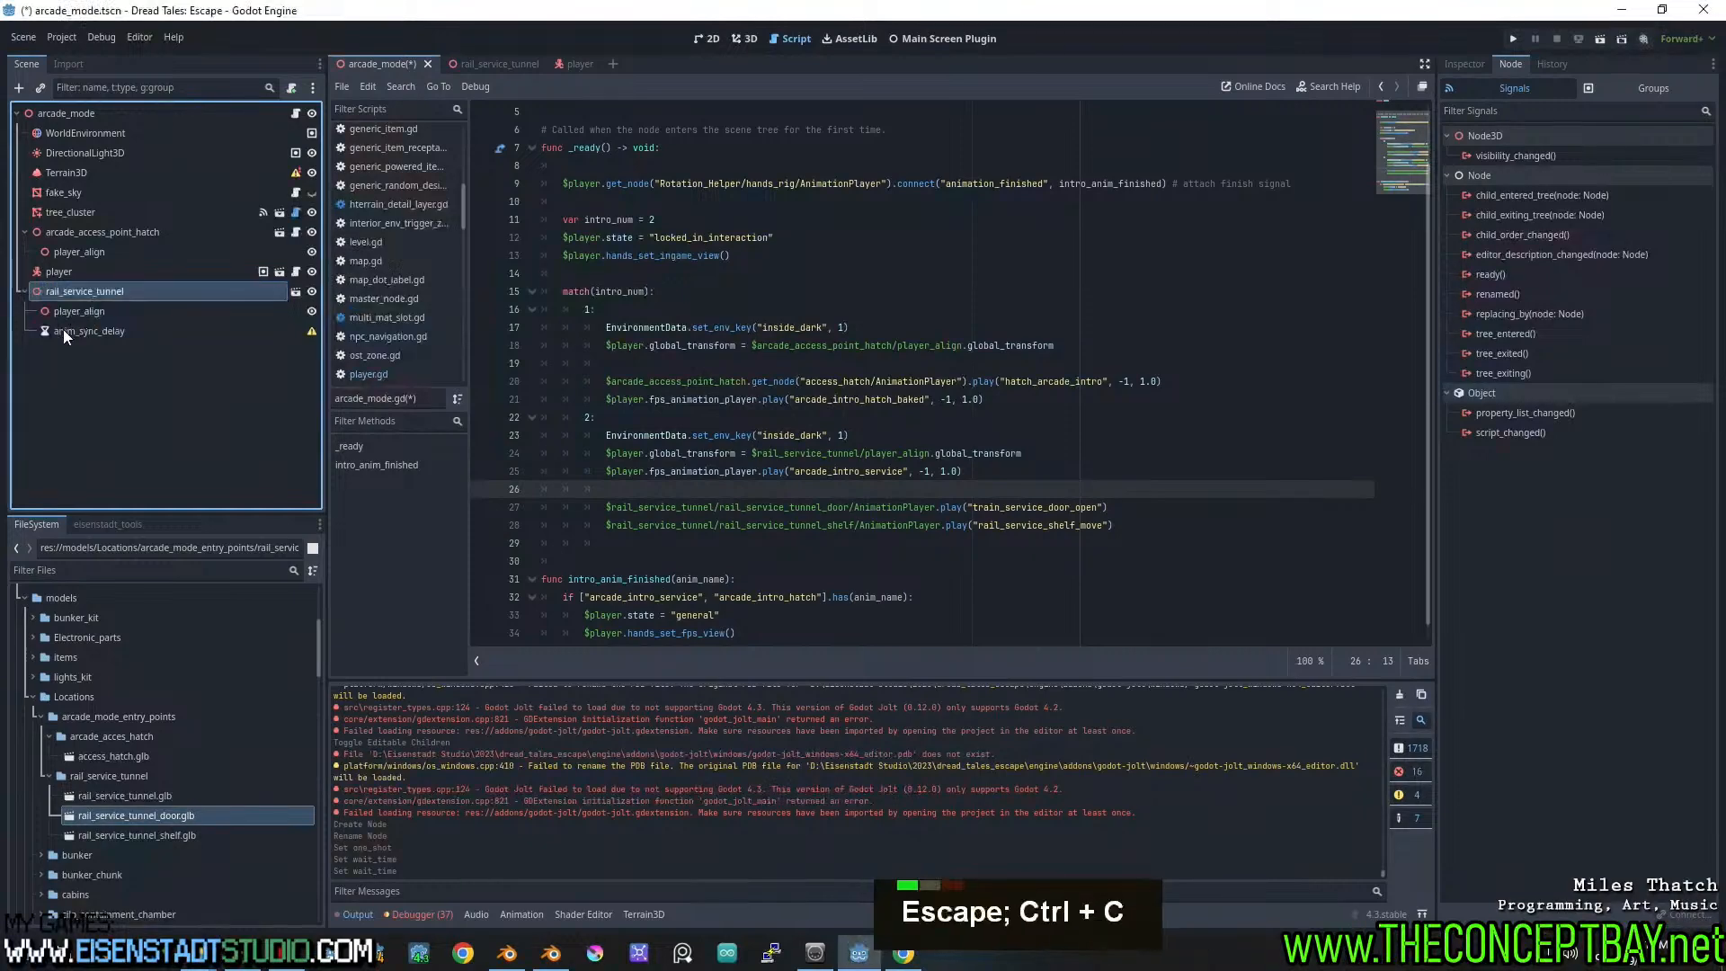
pyautogui.click(63, 329)
pyautogui.press('F2')
pyautogui.hotkey('ctrl', 'v')
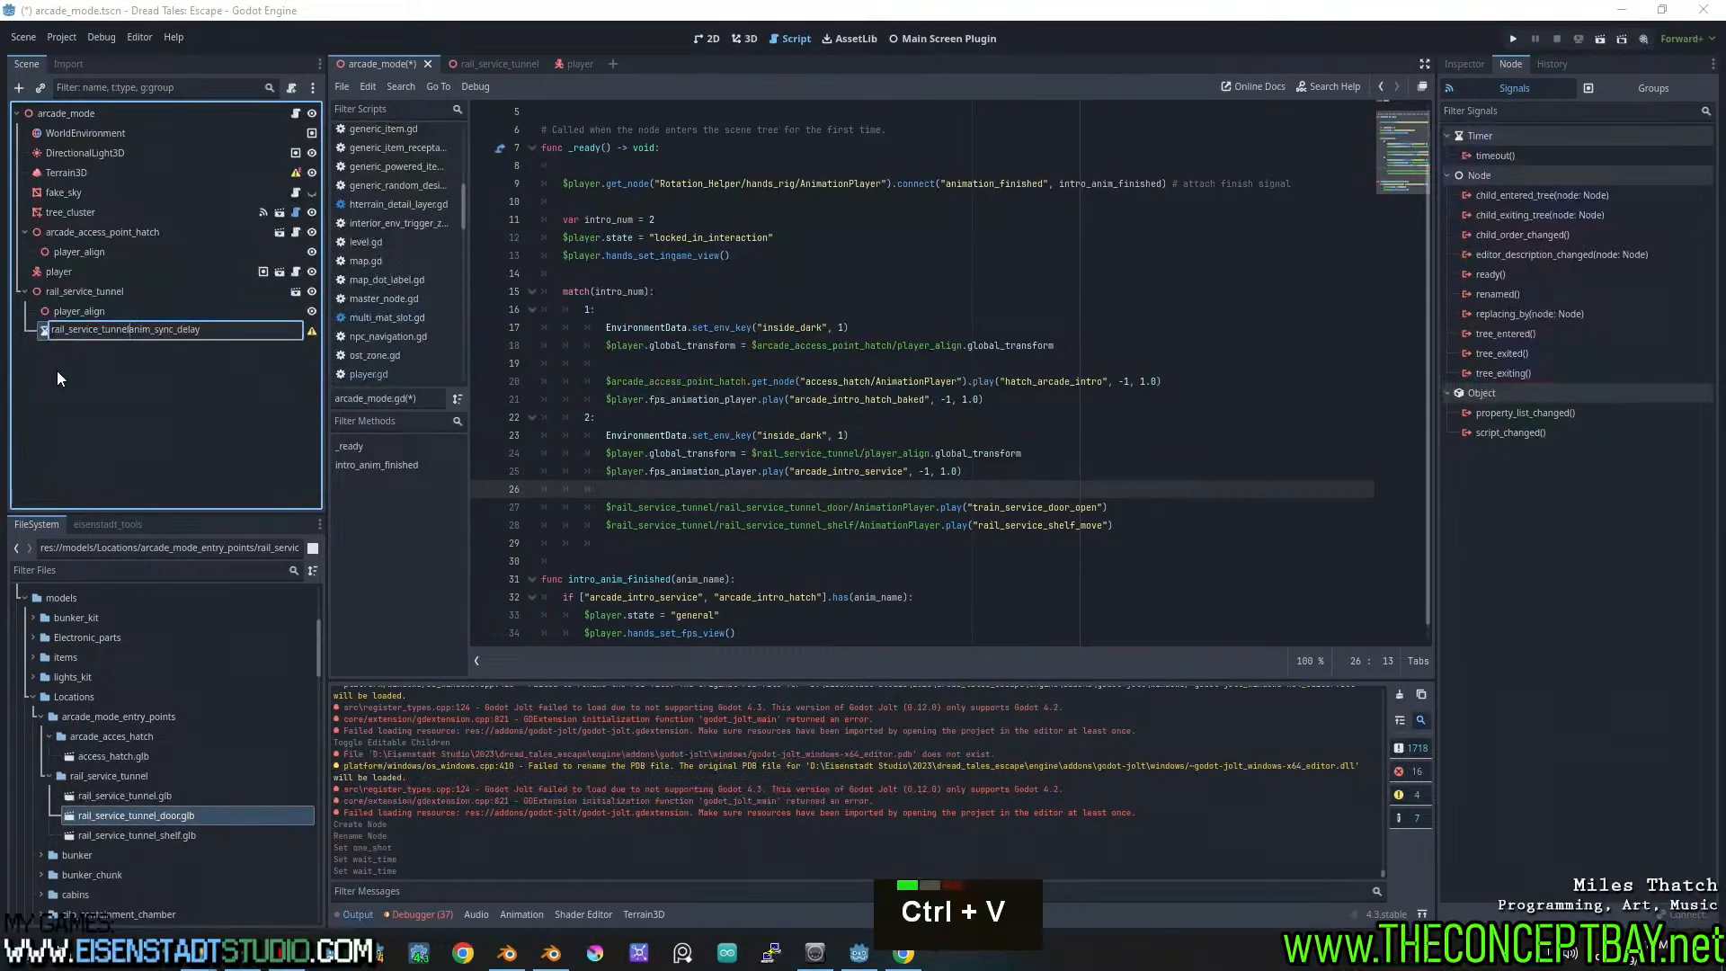
pyautogui.write('_')
pyautogui.press('Return')
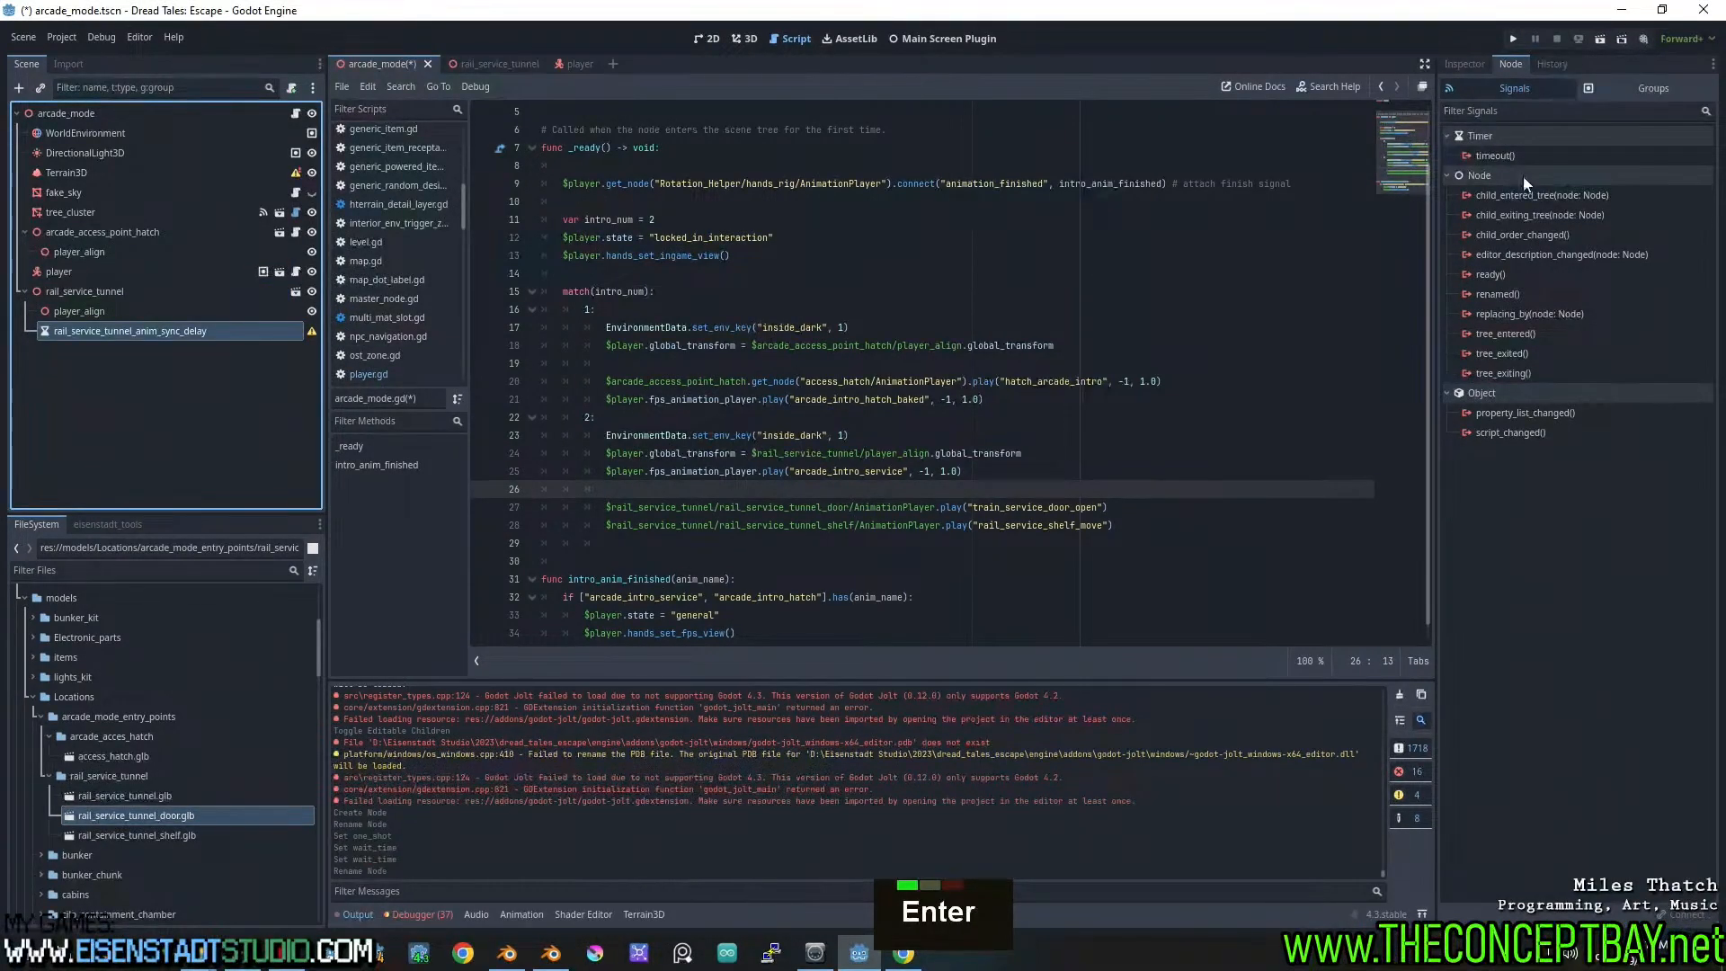
pyautogui.doubleClick(1497, 156)
pyautogui.press('Return')
# Copy the door and shelf animation play lines from intro case 2 into the timeout function, replacing its placeholder body, and fix their indentation
pyautogui.scroll(-3, 924, 353)
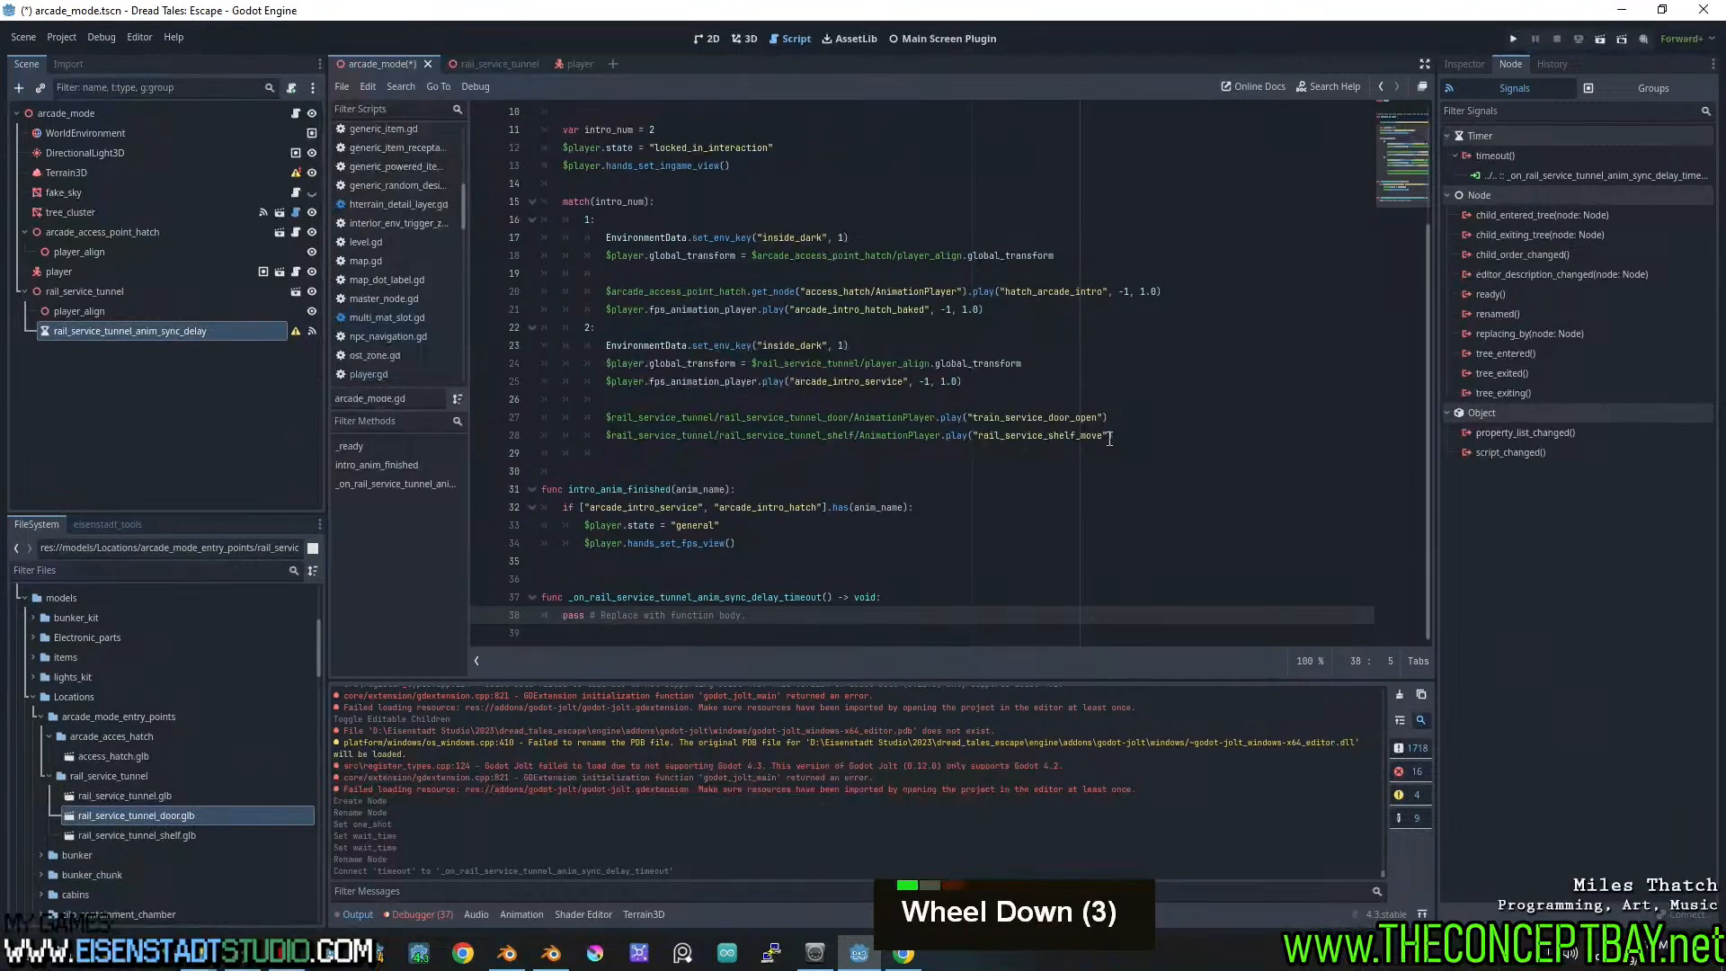
pyautogui.moveTo(1110, 438); pyautogui.dragTo(505, 415)
pyautogui.hotkey('ctrl', 'c')
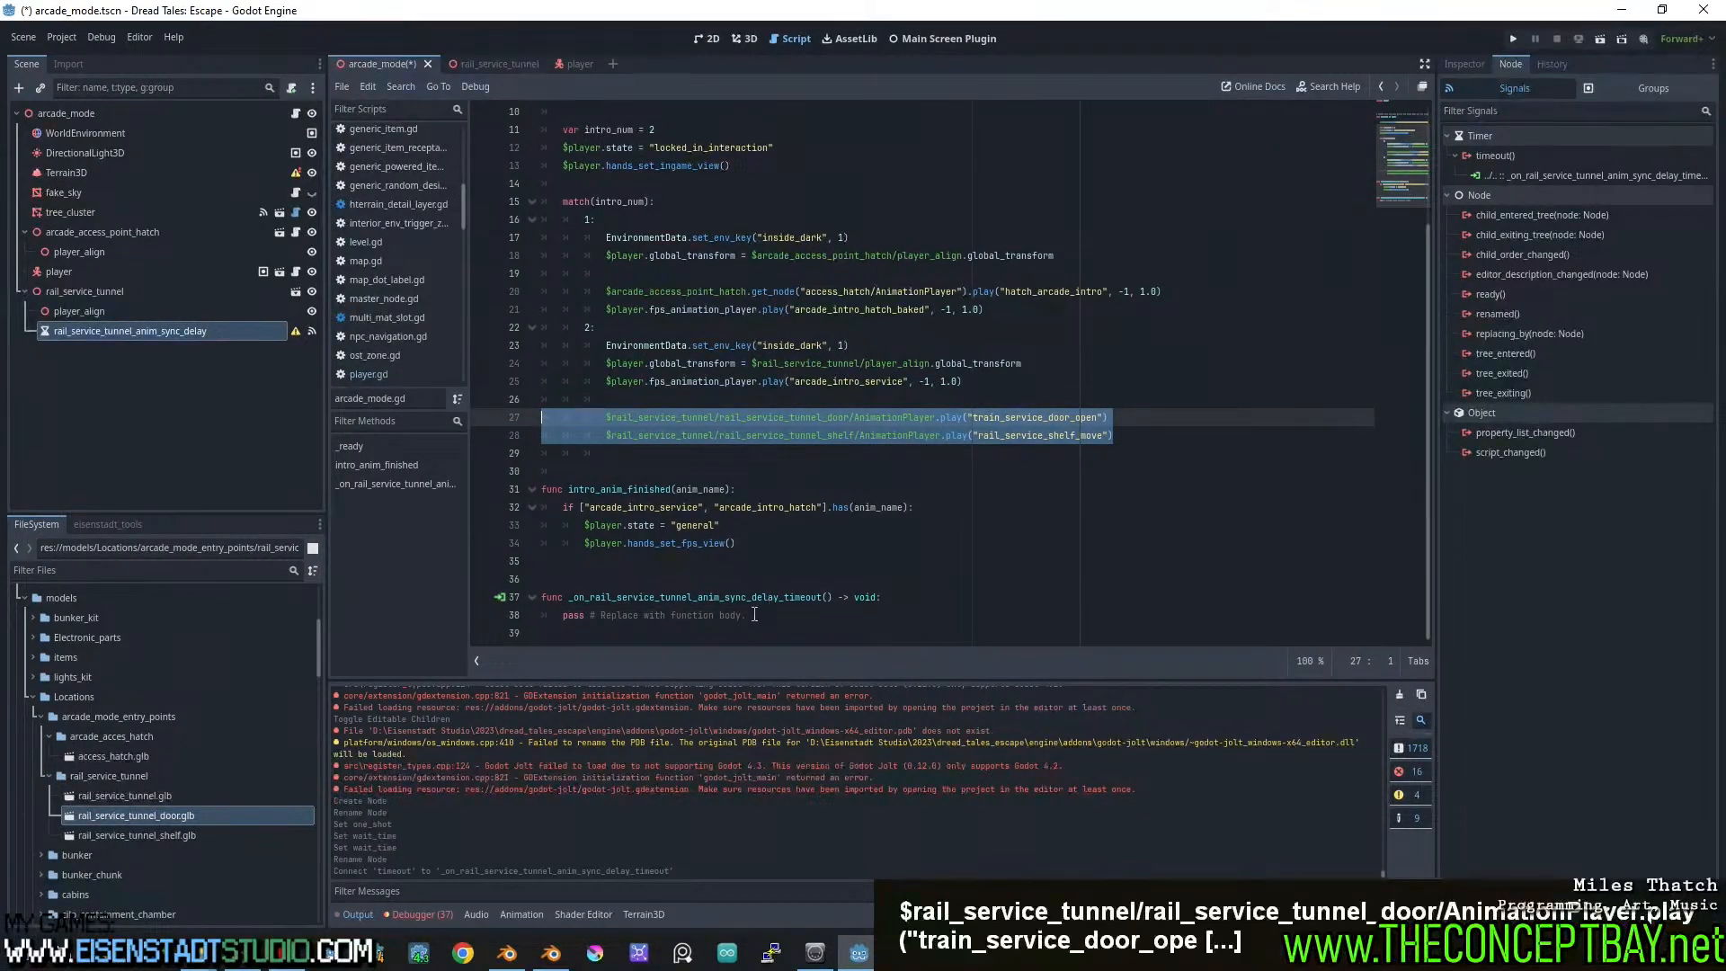
pyautogui.moveTo(755, 615); pyautogui.dragTo(563, 614)
pyautogui.hotkey('ctrl', 'v')
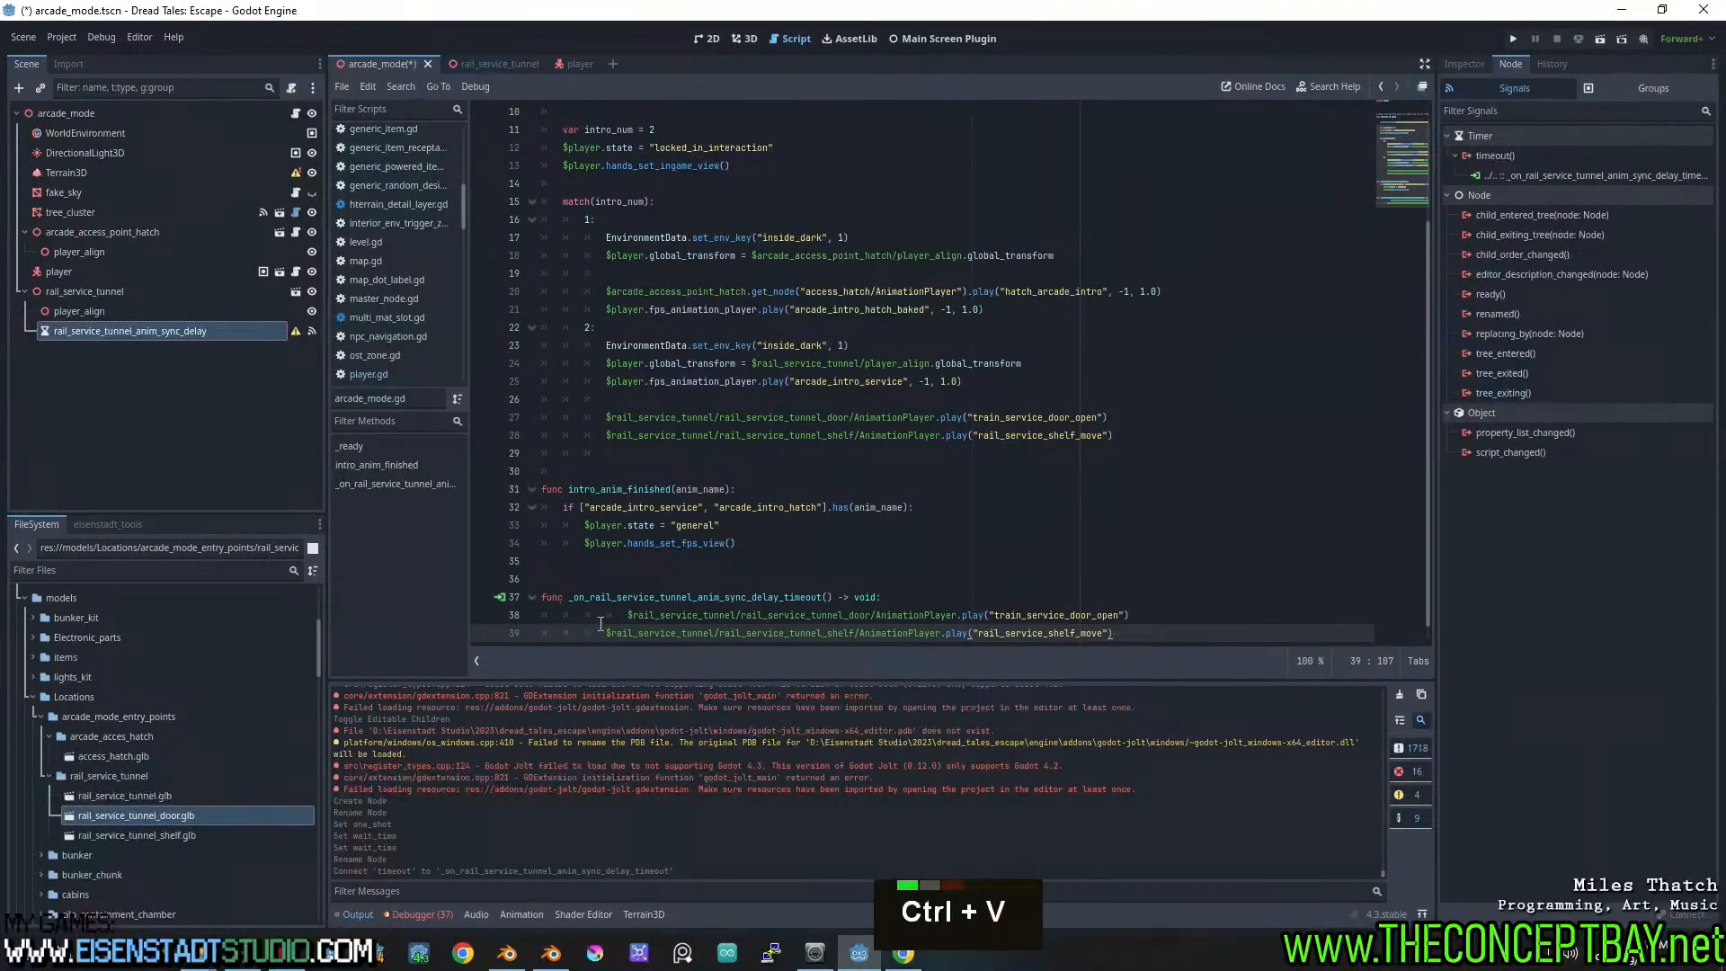
pyautogui.hotkey('shift', 'Tab')
pyautogui.hotkey('shift', 'Tab')
pyautogui.hotkey('shift', 'Tab')
pyautogui.hotkey('shift', 'Tab')
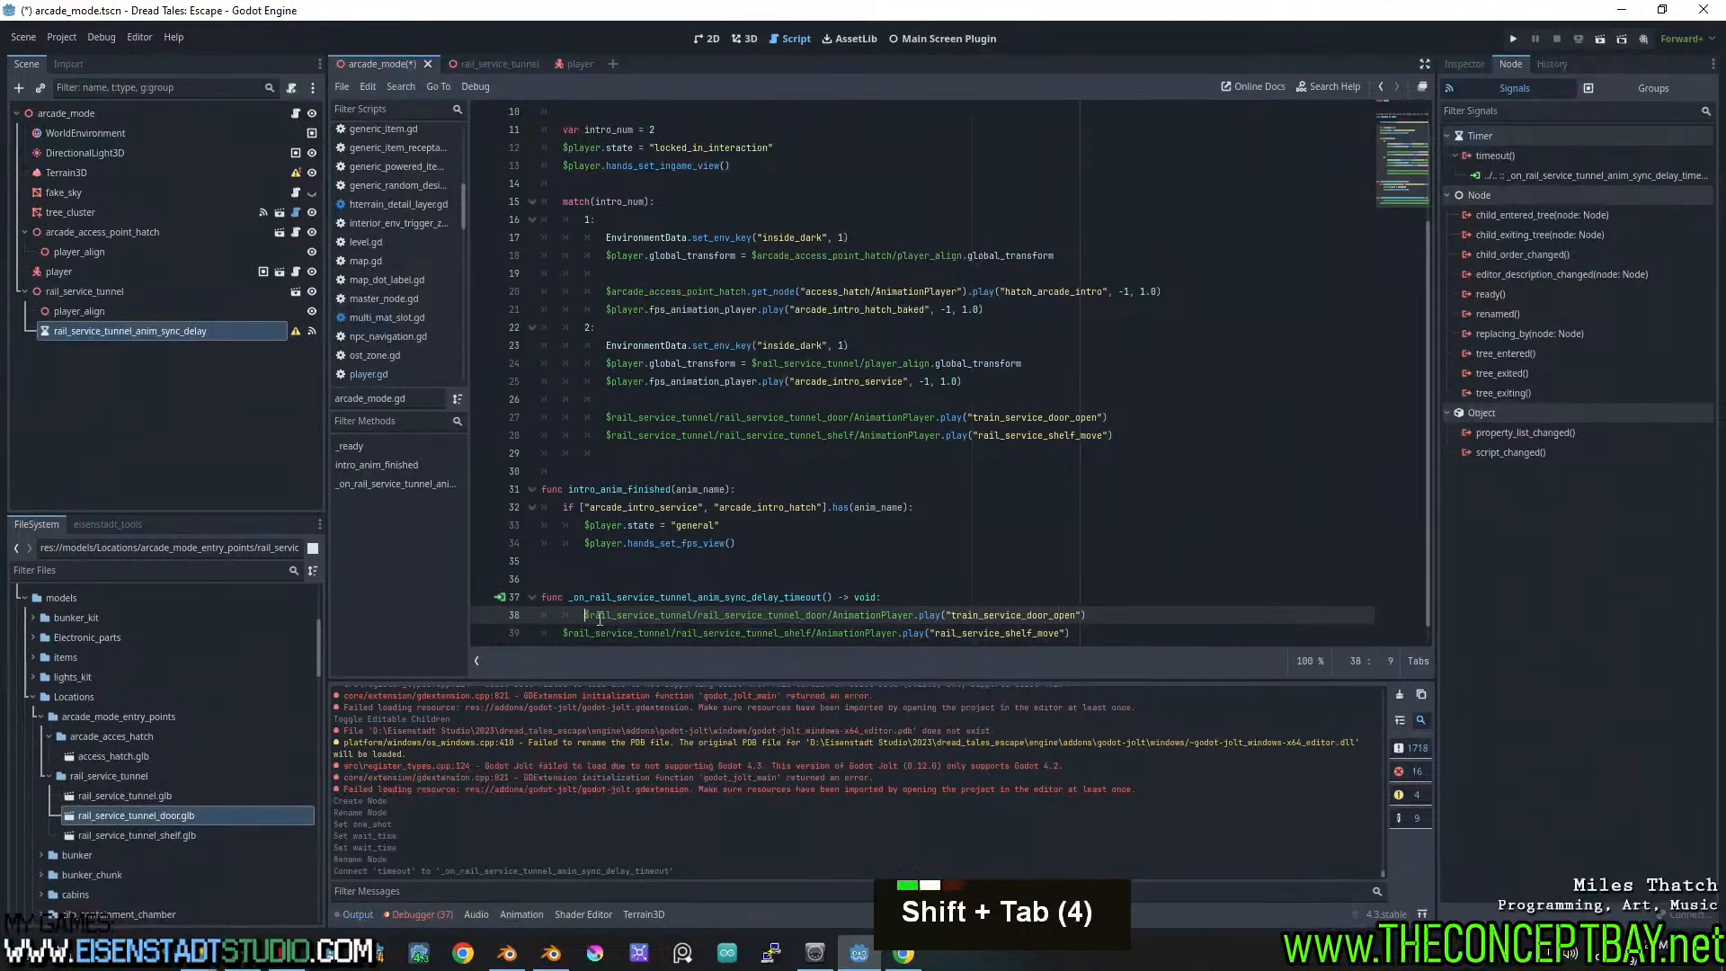
pyautogui.hotkey('shift', 'Tab')
pyautogui.click(943, 597)
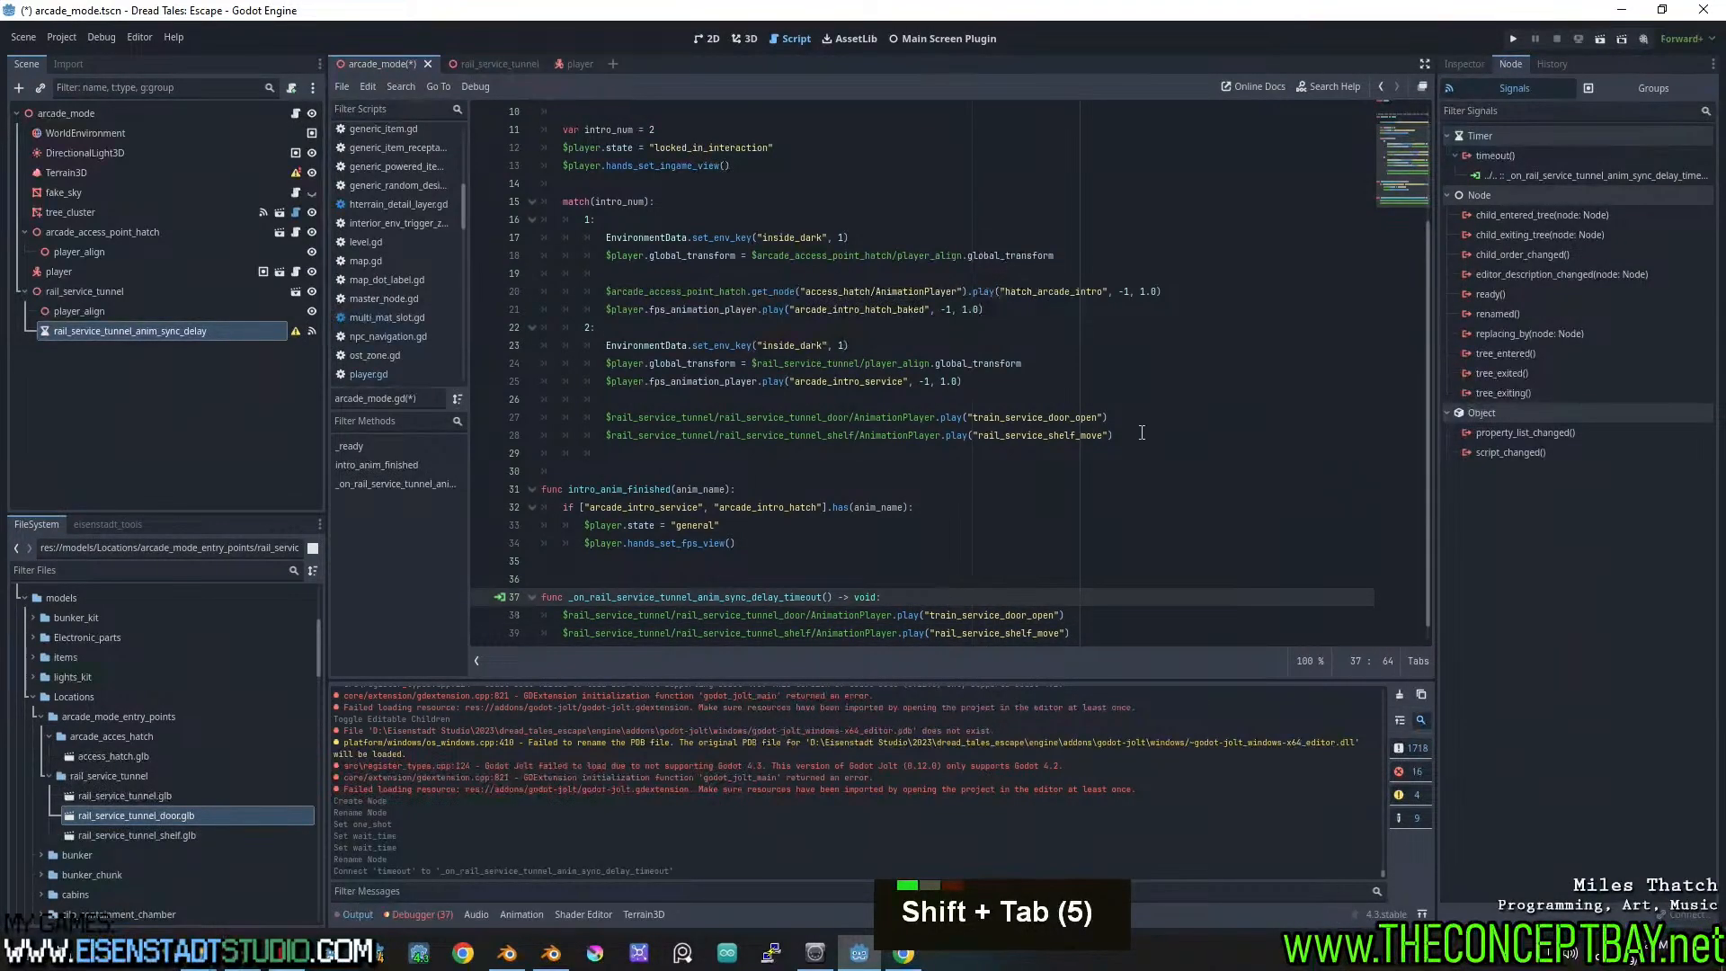
pyautogui.moveTo(1142, 432); pyautogui.dragTo(530, 376)
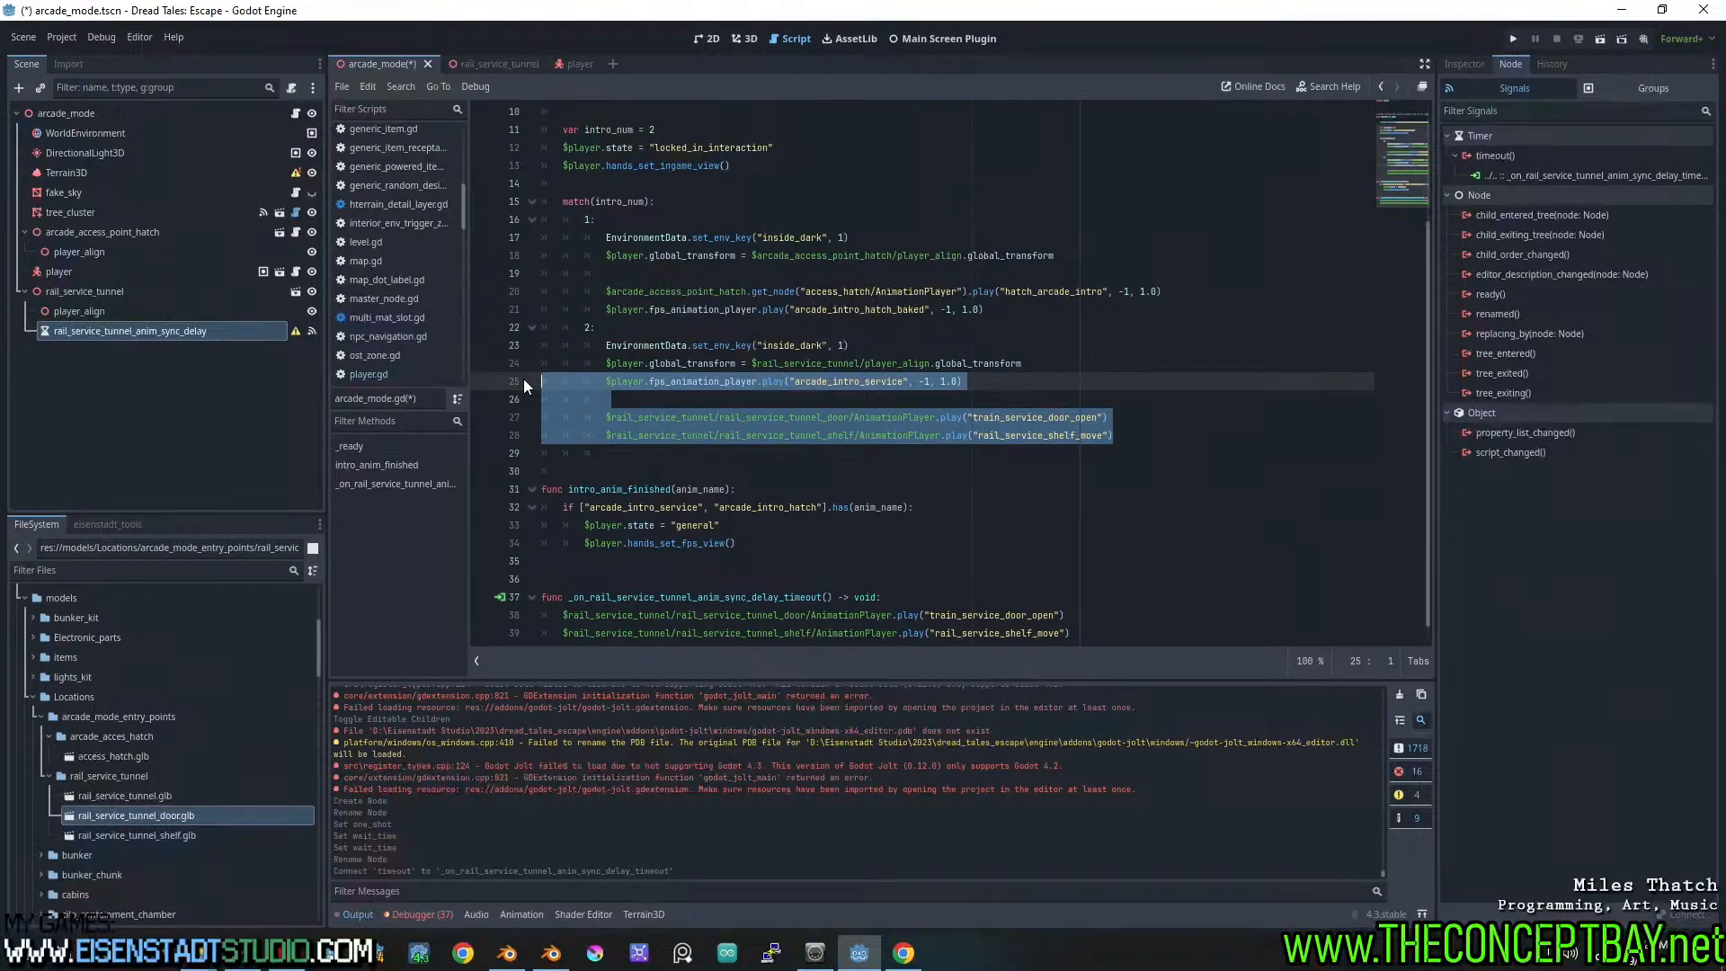
pyautogui.click(1024, 399)
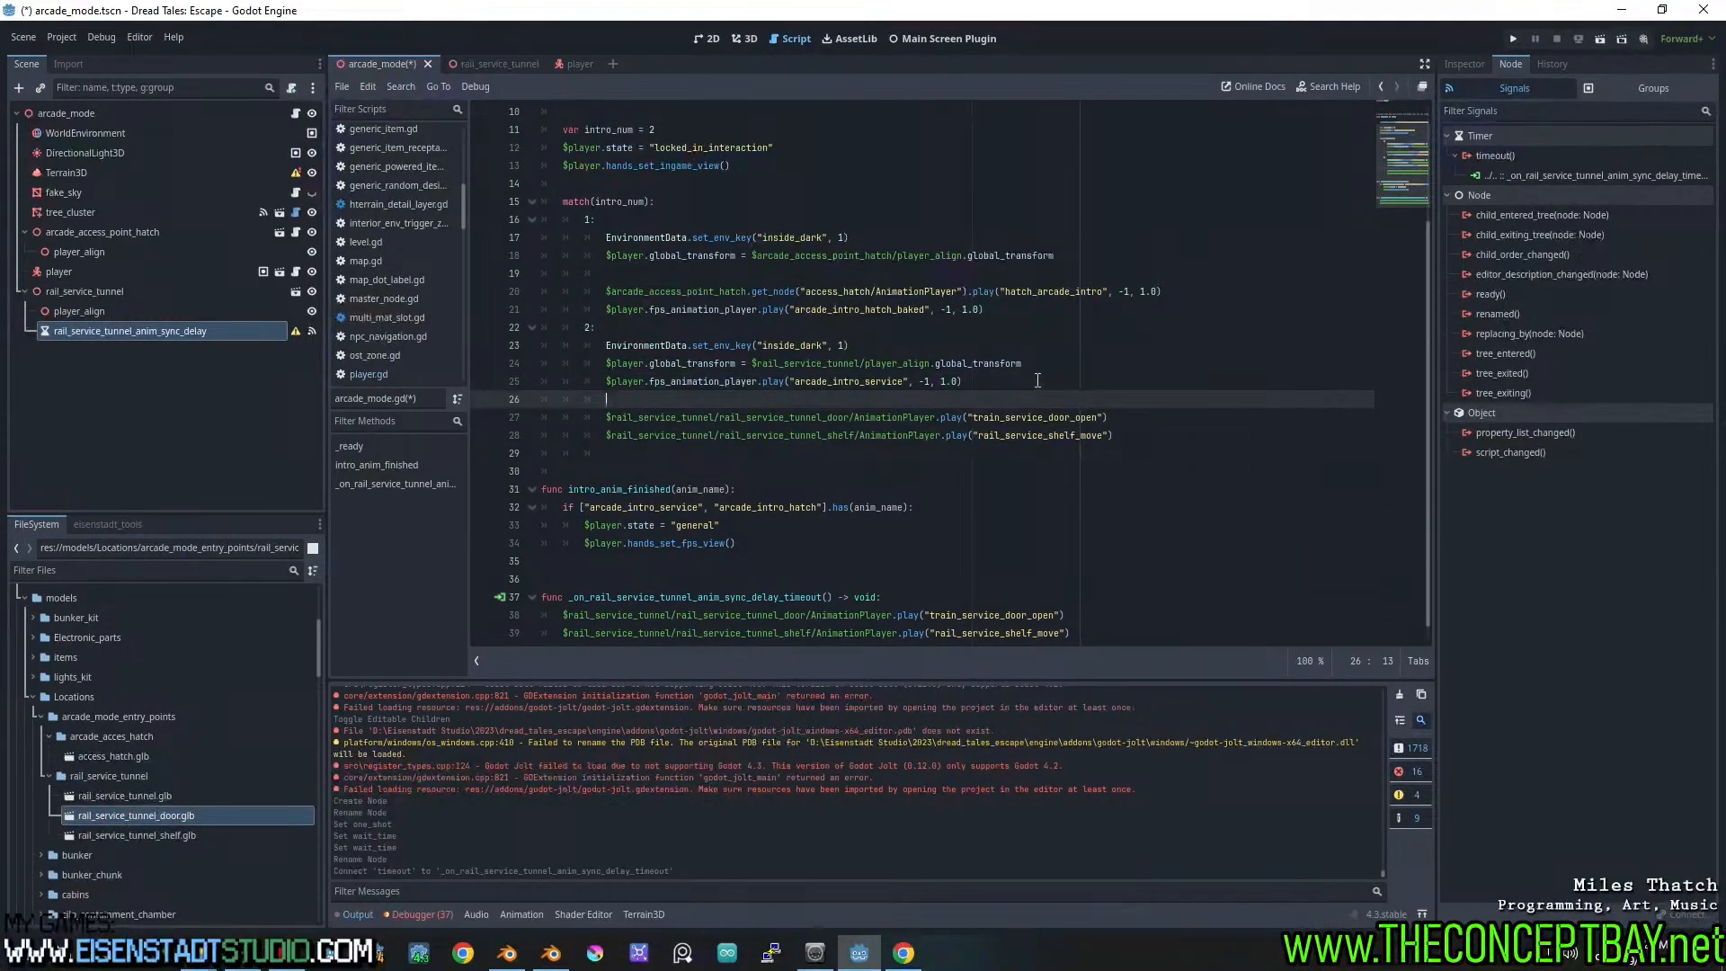
pyautogui.click(1037, 380)
pyautogui.moveTo(1109, 417); pyautogui.dragTo(871, 417)
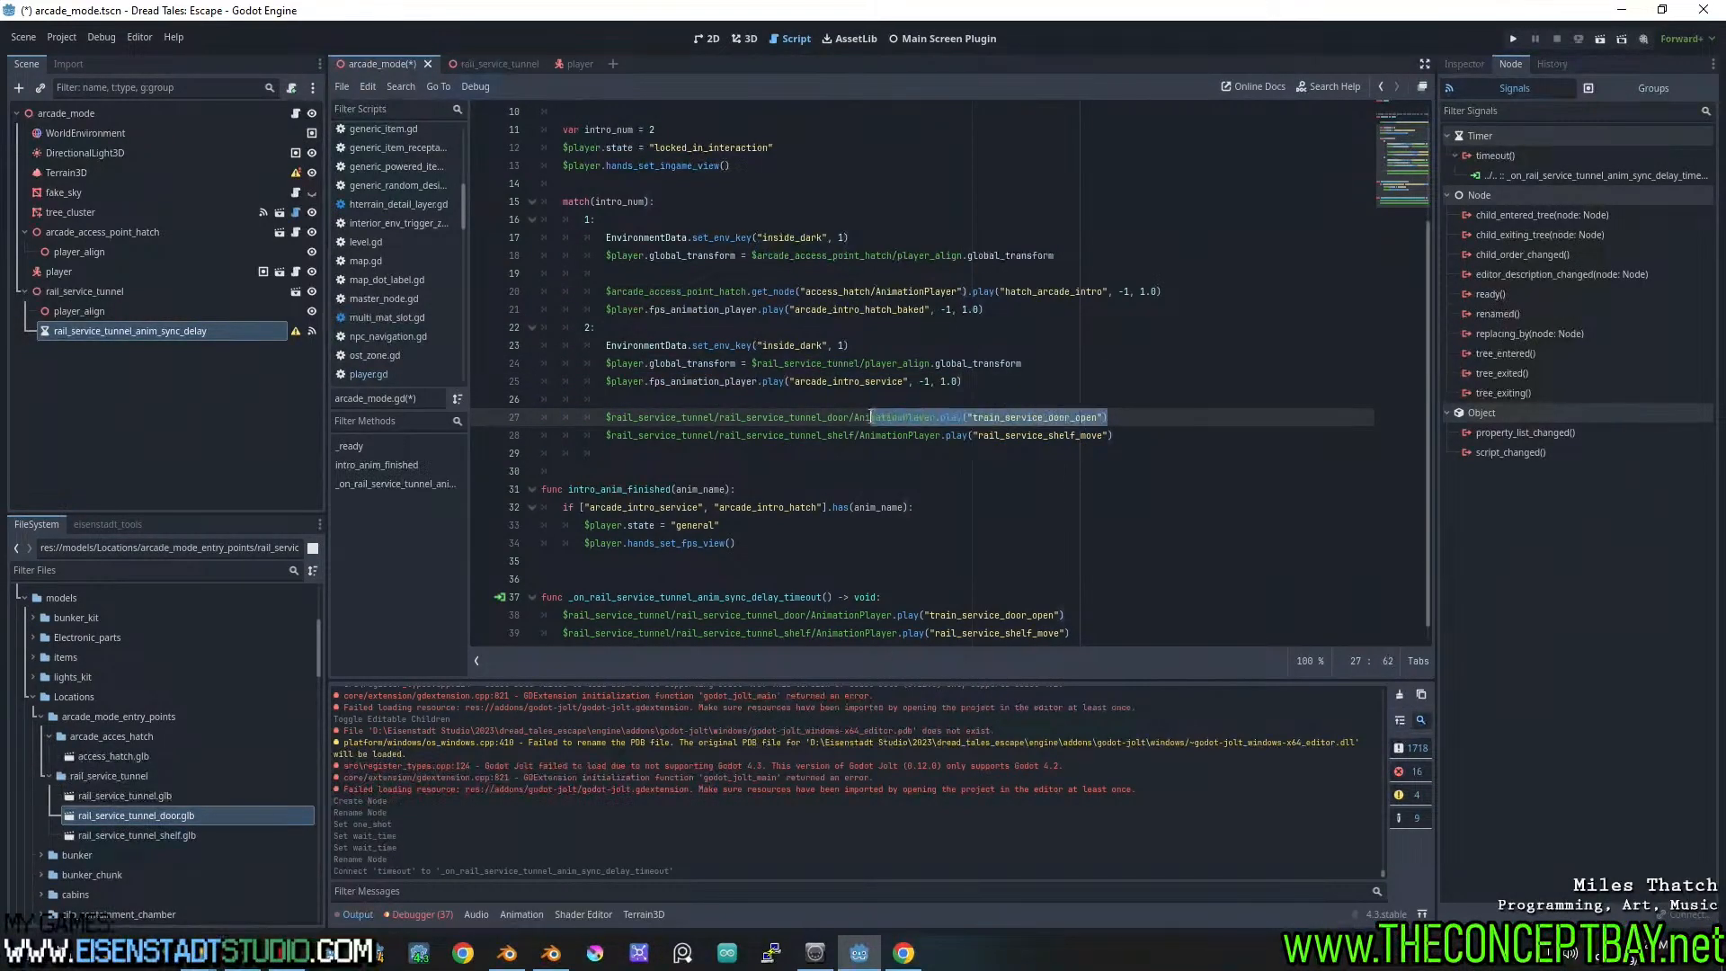
pyautogui.click(1114, 424)
pyautogui.moveTo(1142, 435); pyautogui.dragTo(897, 420)
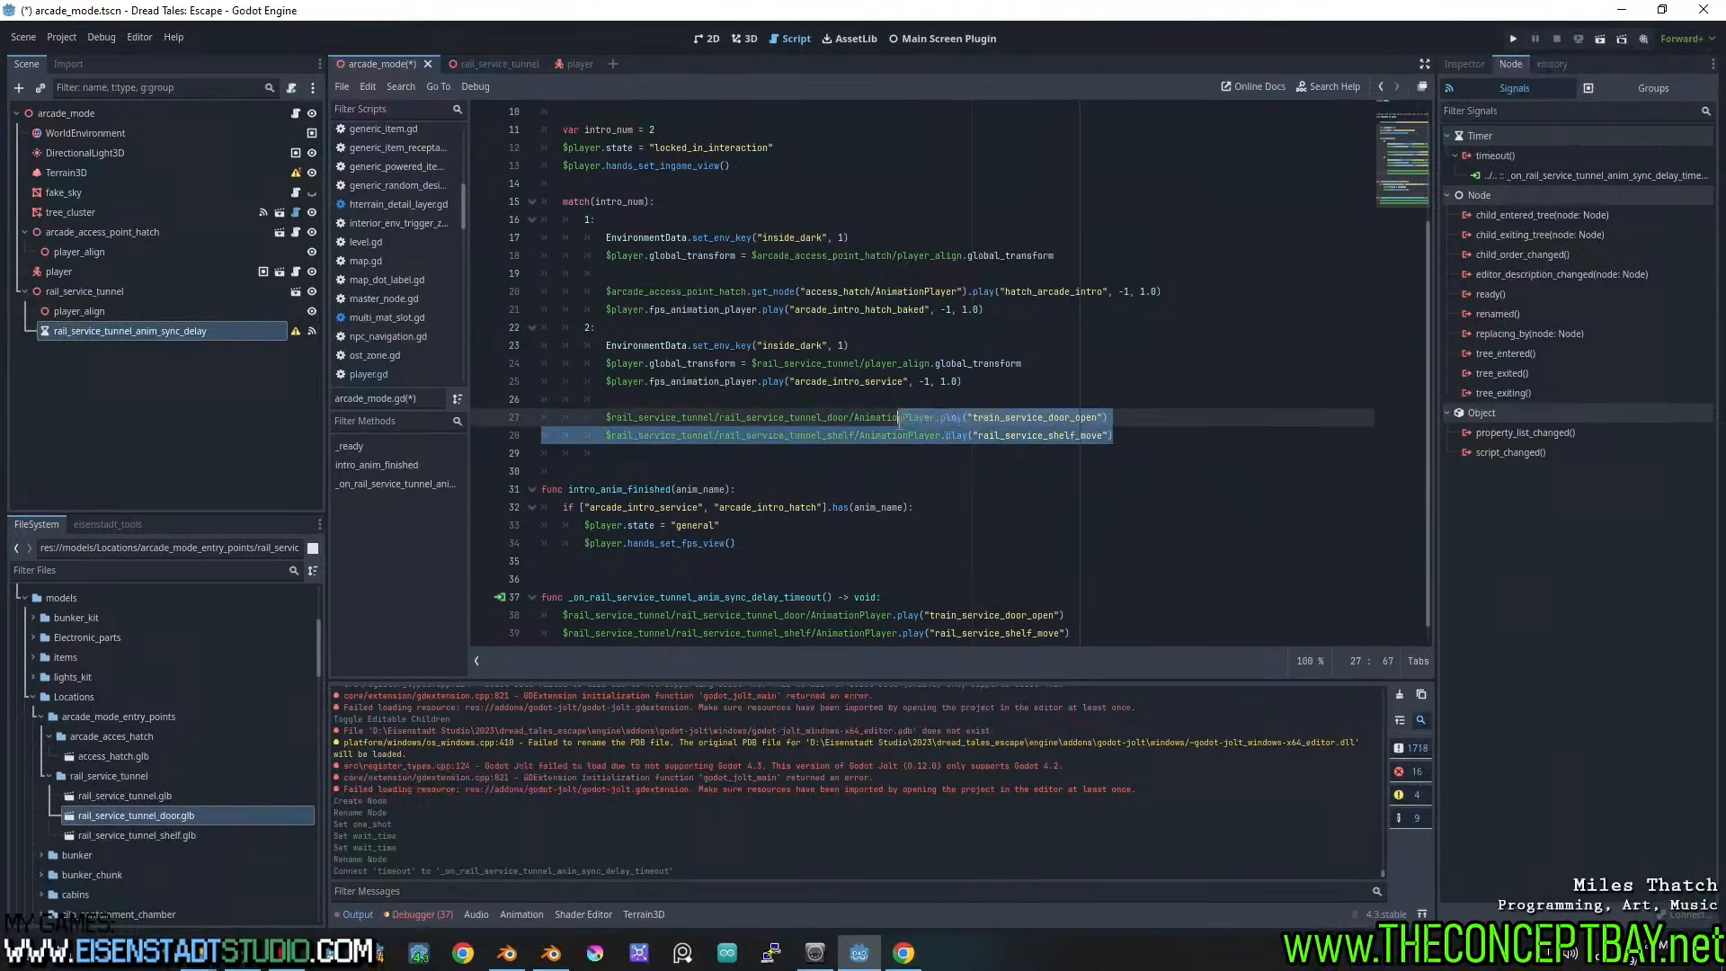
pyautogui.click(1125, 430)
pyautogui.scroll(-4, 1104, 440)
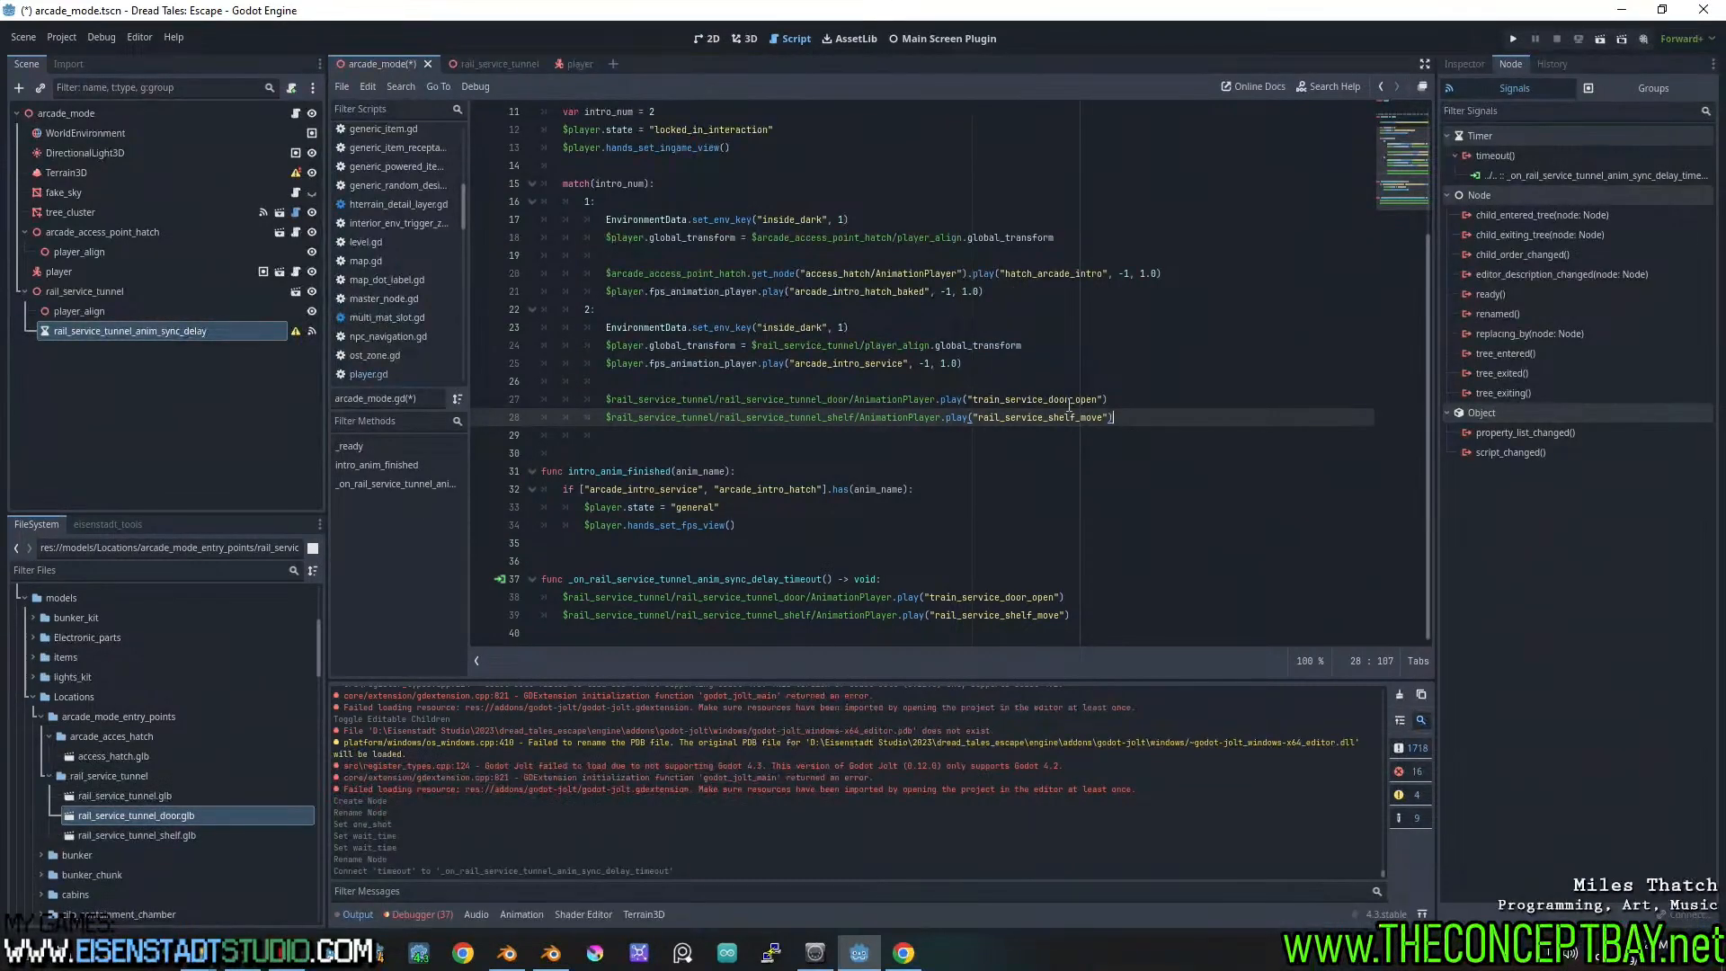
pyautogui.click(1140, 402)
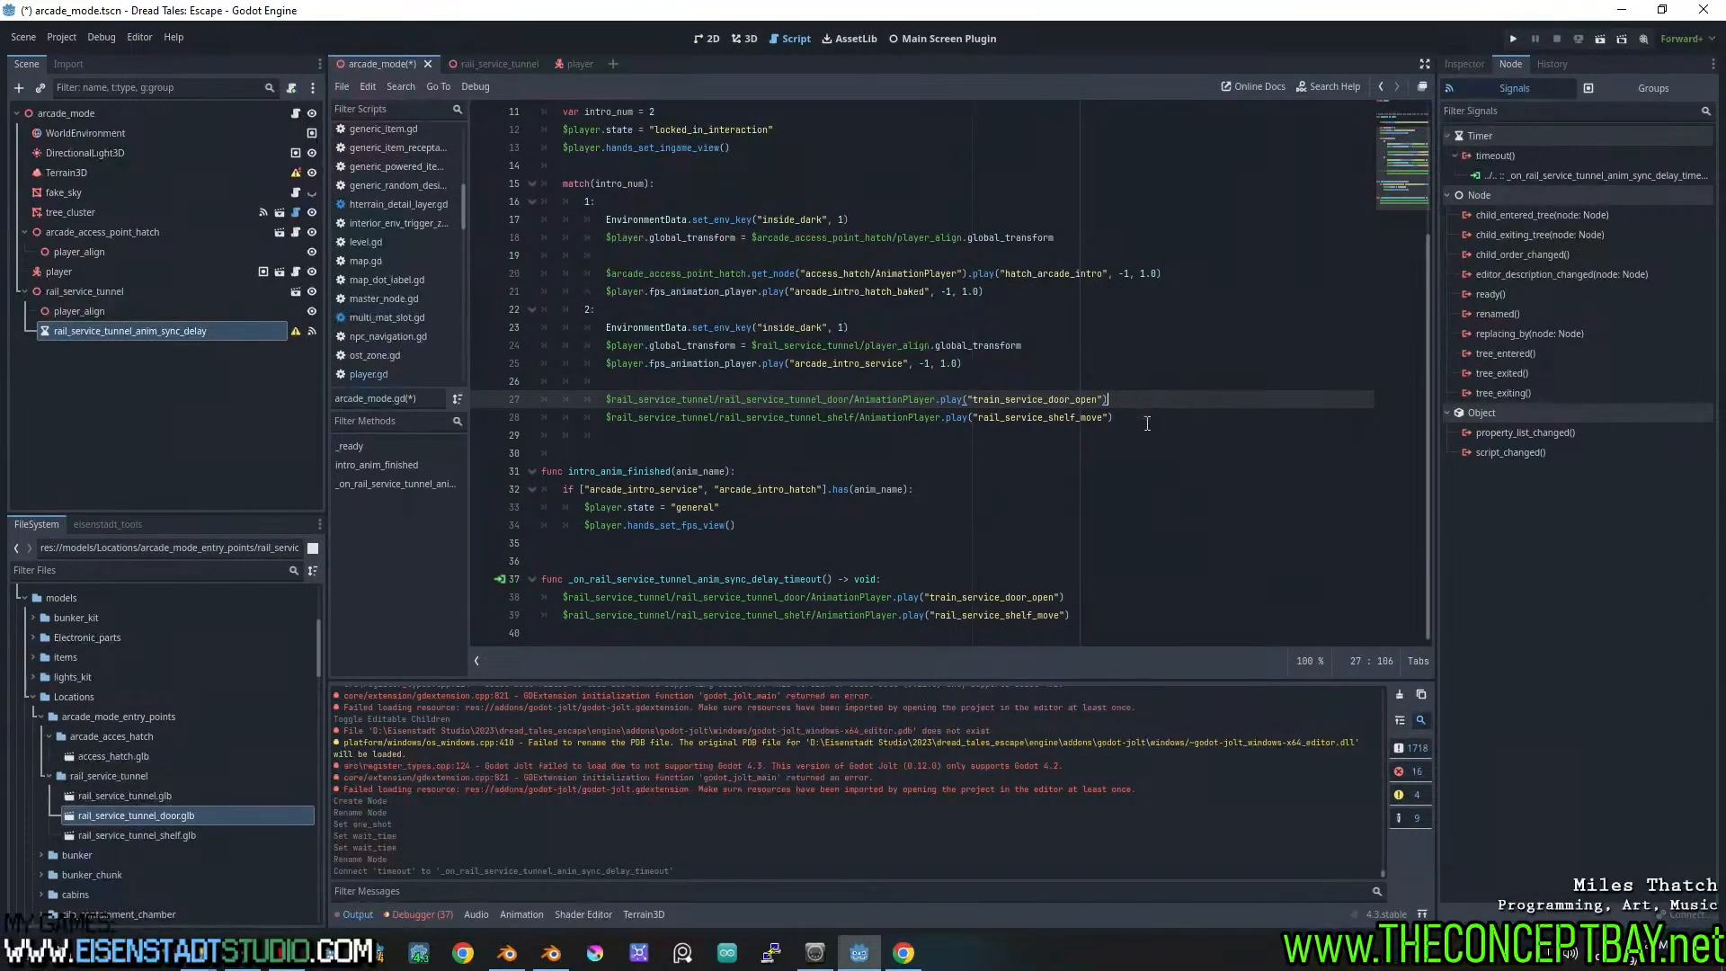
pyautogui.click(1147, 421)
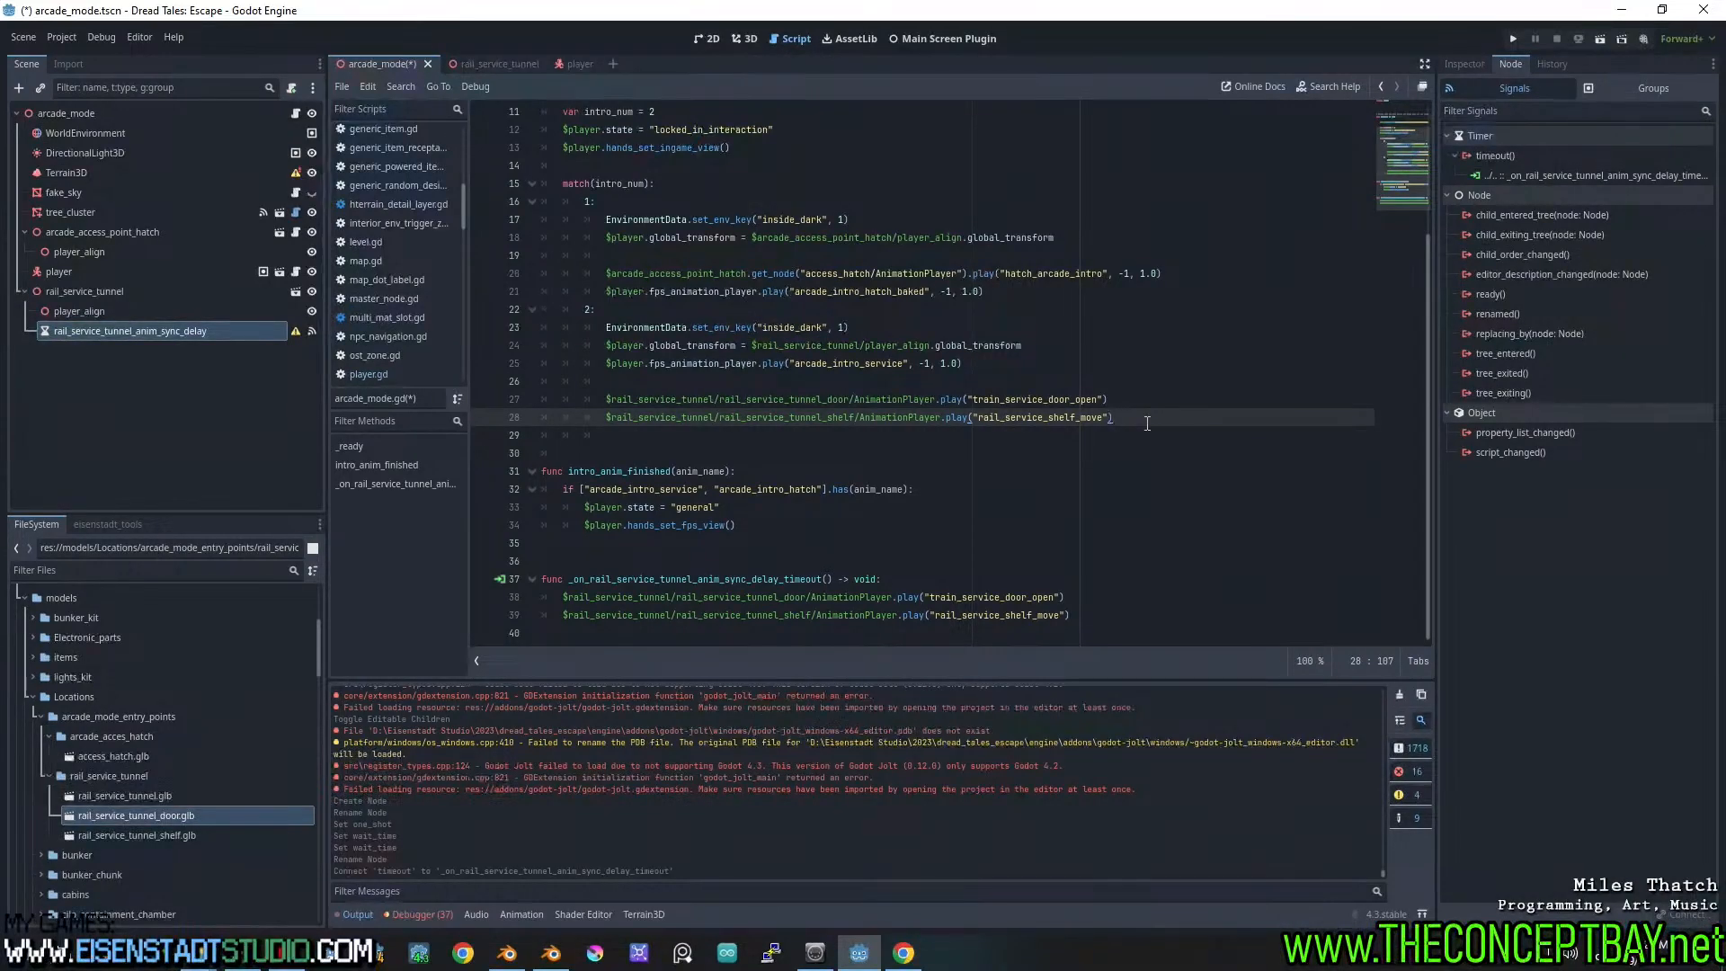
pyautogui.doubleClick(1122, 599)
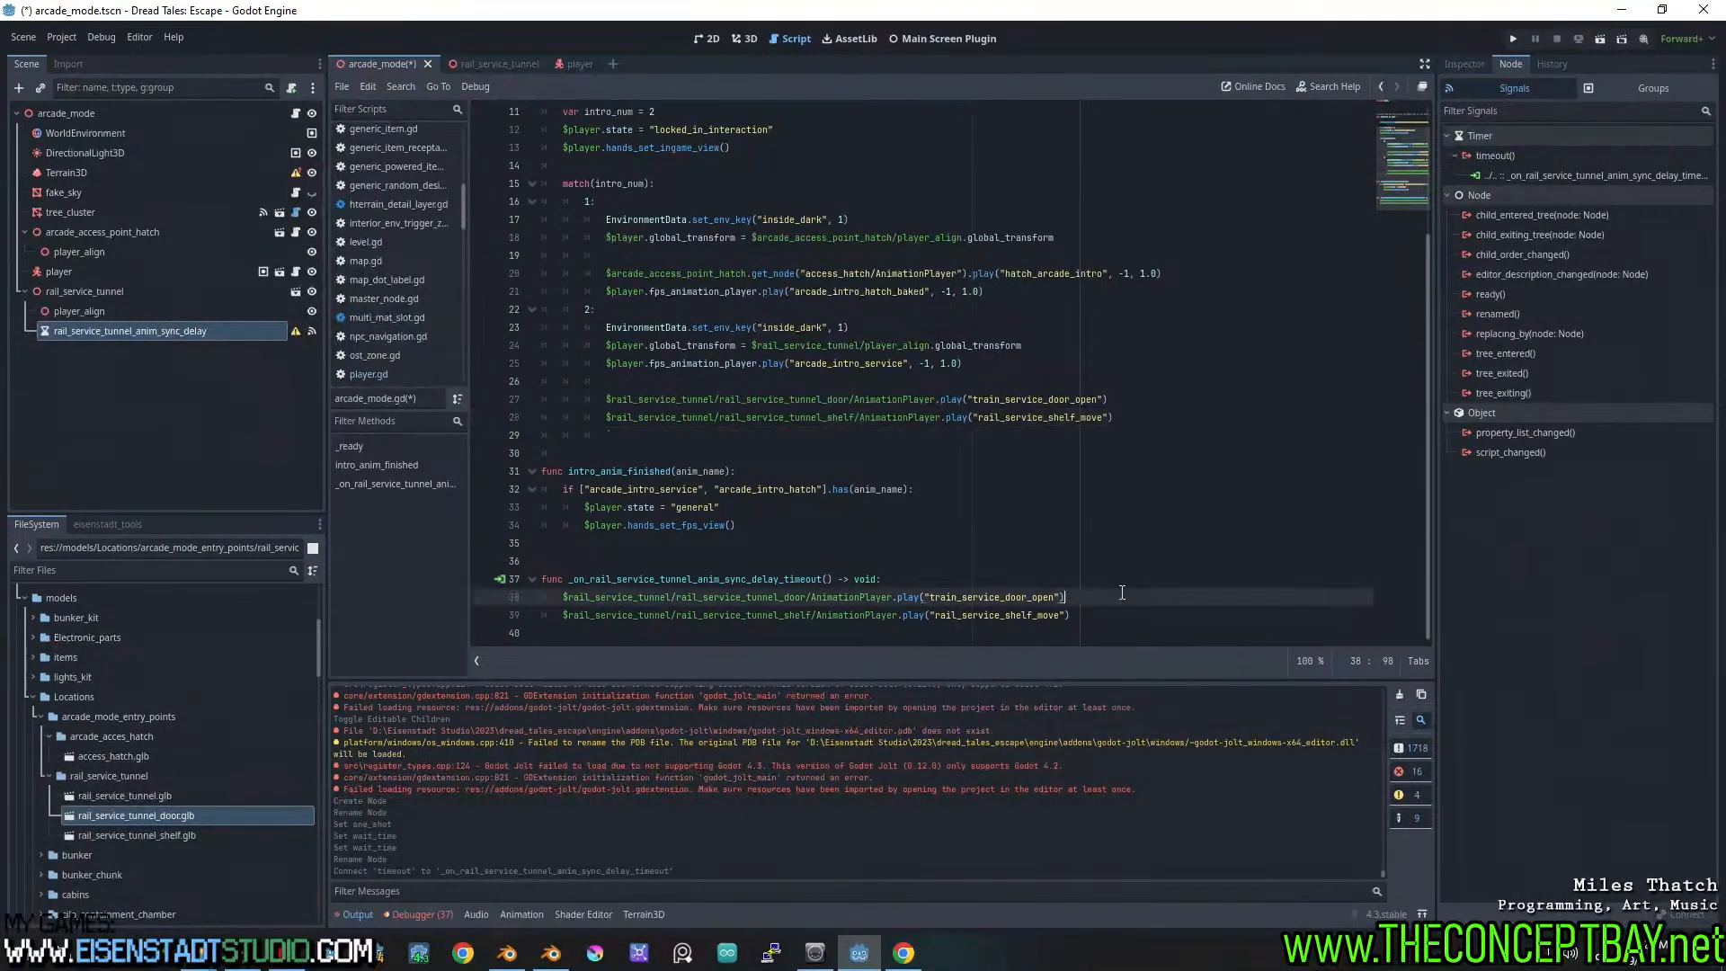
pyautogui.doubleClick(1118, 599)
# Replace the door and shelf play lines in case 2 with $rail_service_tunnel/rail_service_tunnel_anim_sync_delay.start(), and test-run the game
pyautogui.moveTo(1132, 415); pyautogui.dragTo(606, 399)
pyautogui.press('BackSpace')
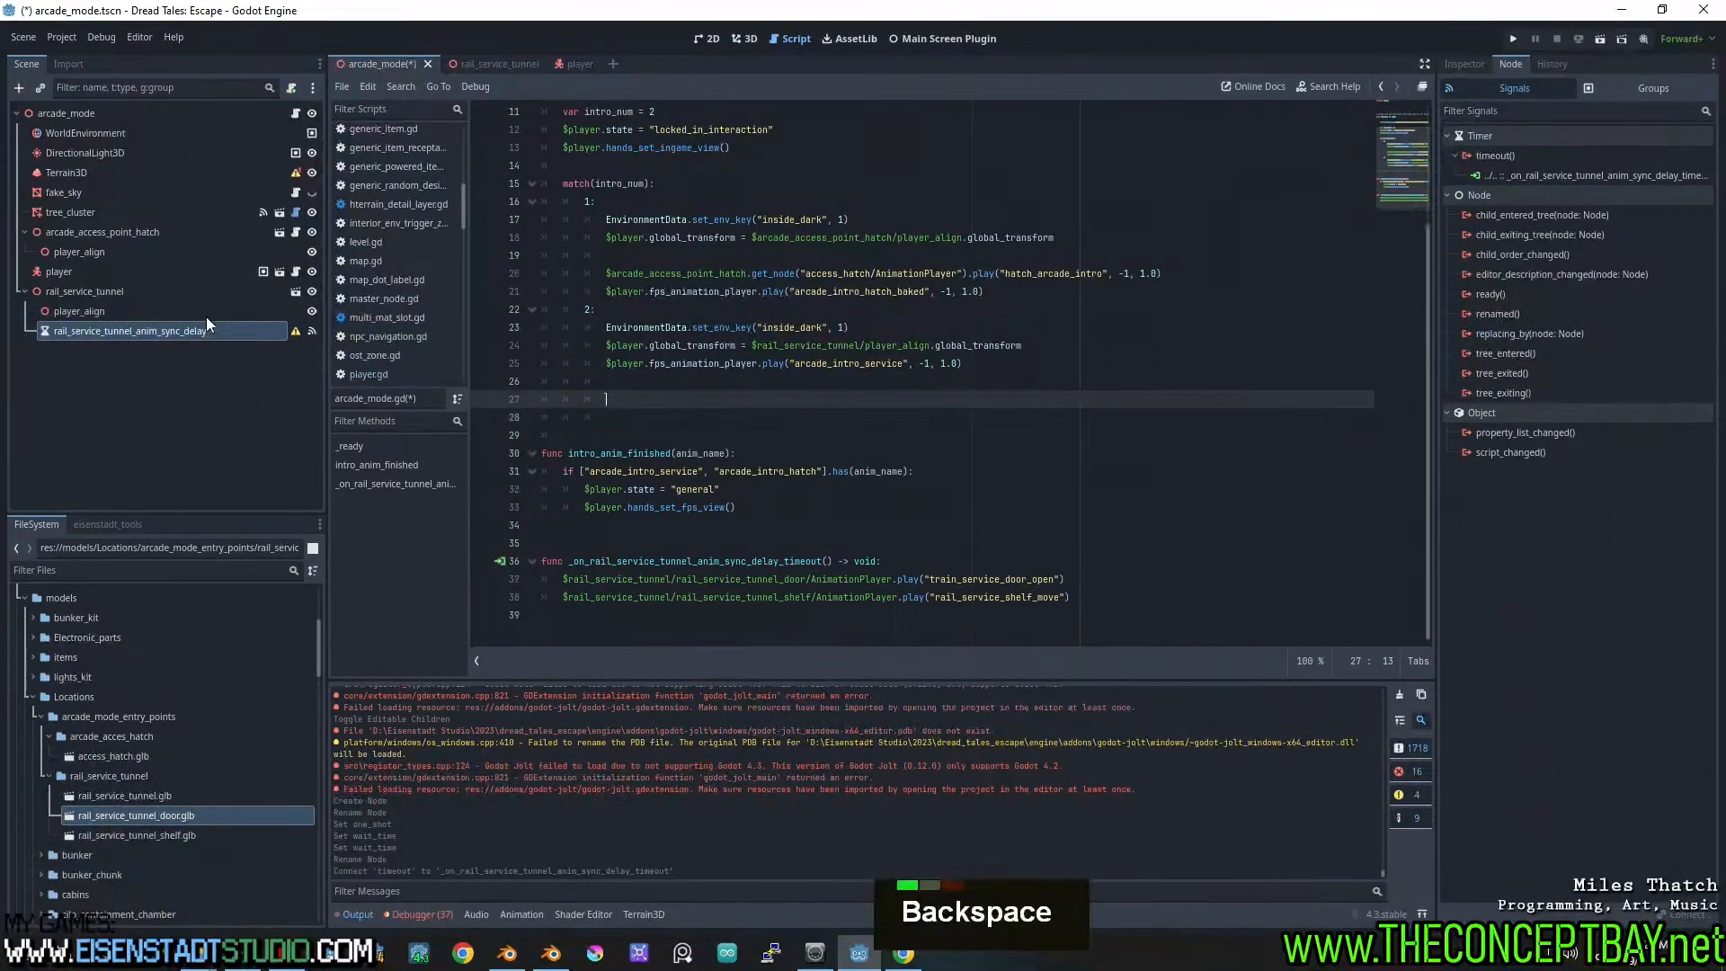
pyautogui.moveTo(207, 329); pyautogui.dragTo(774, 387)
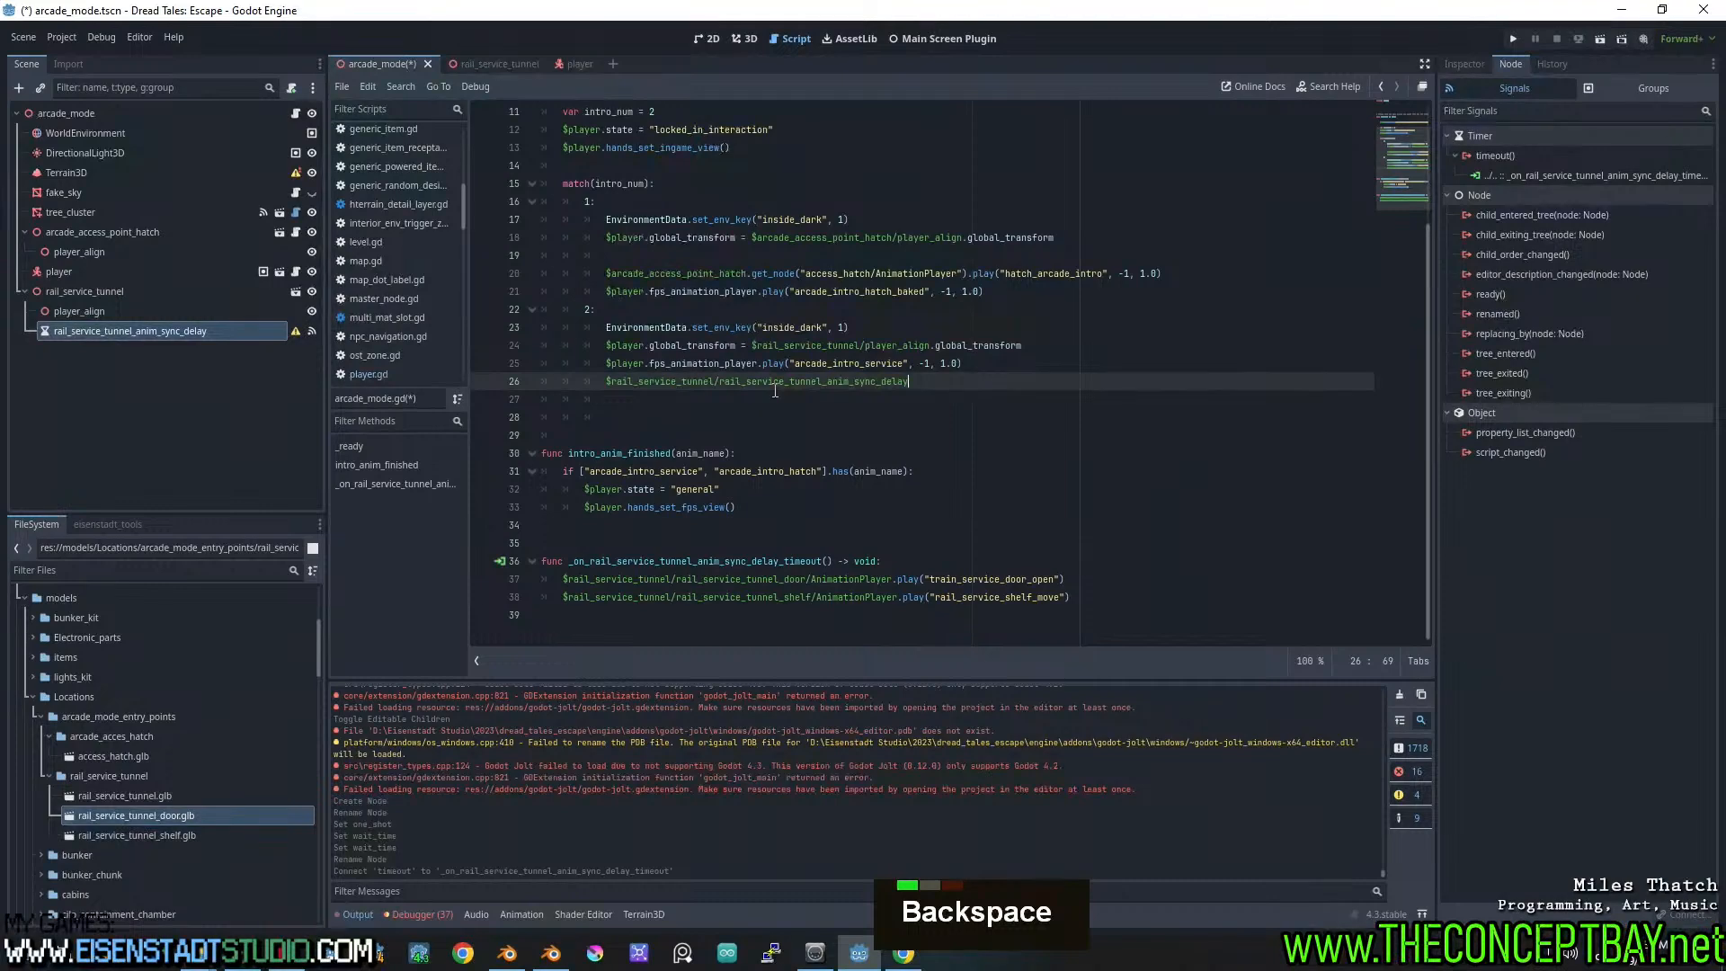
pyautogui.write('.start()')
pyautogui.press('F5')
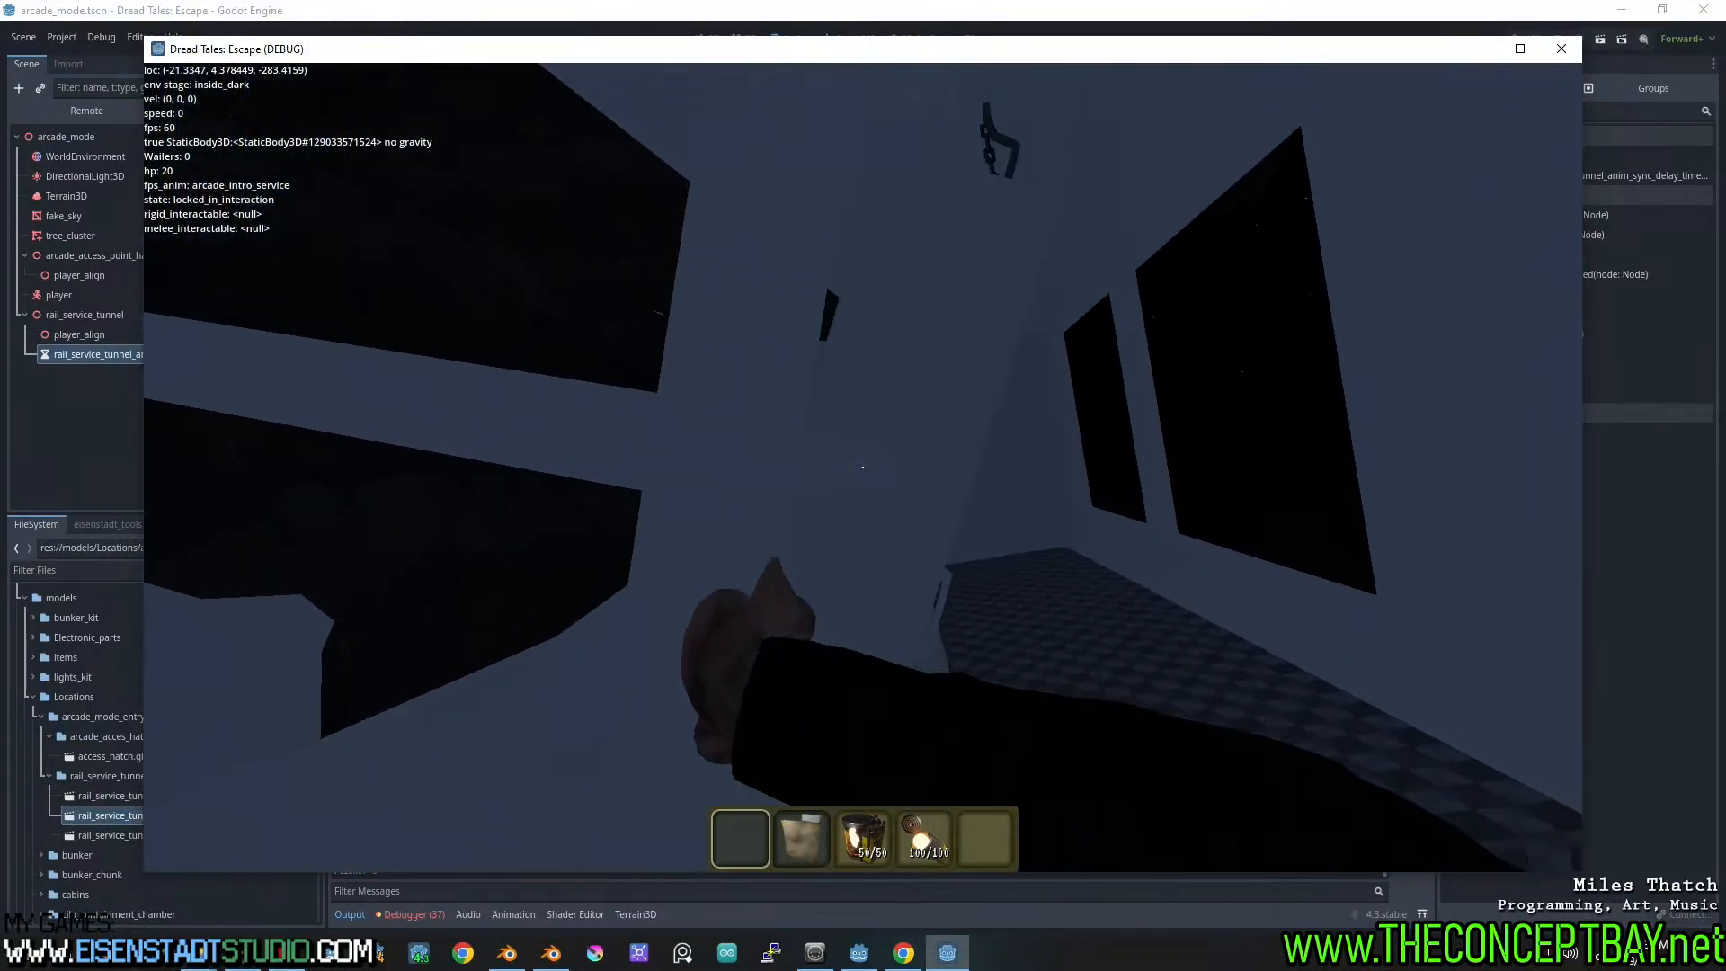
pyautogui.hotkey('alt', 'F4')
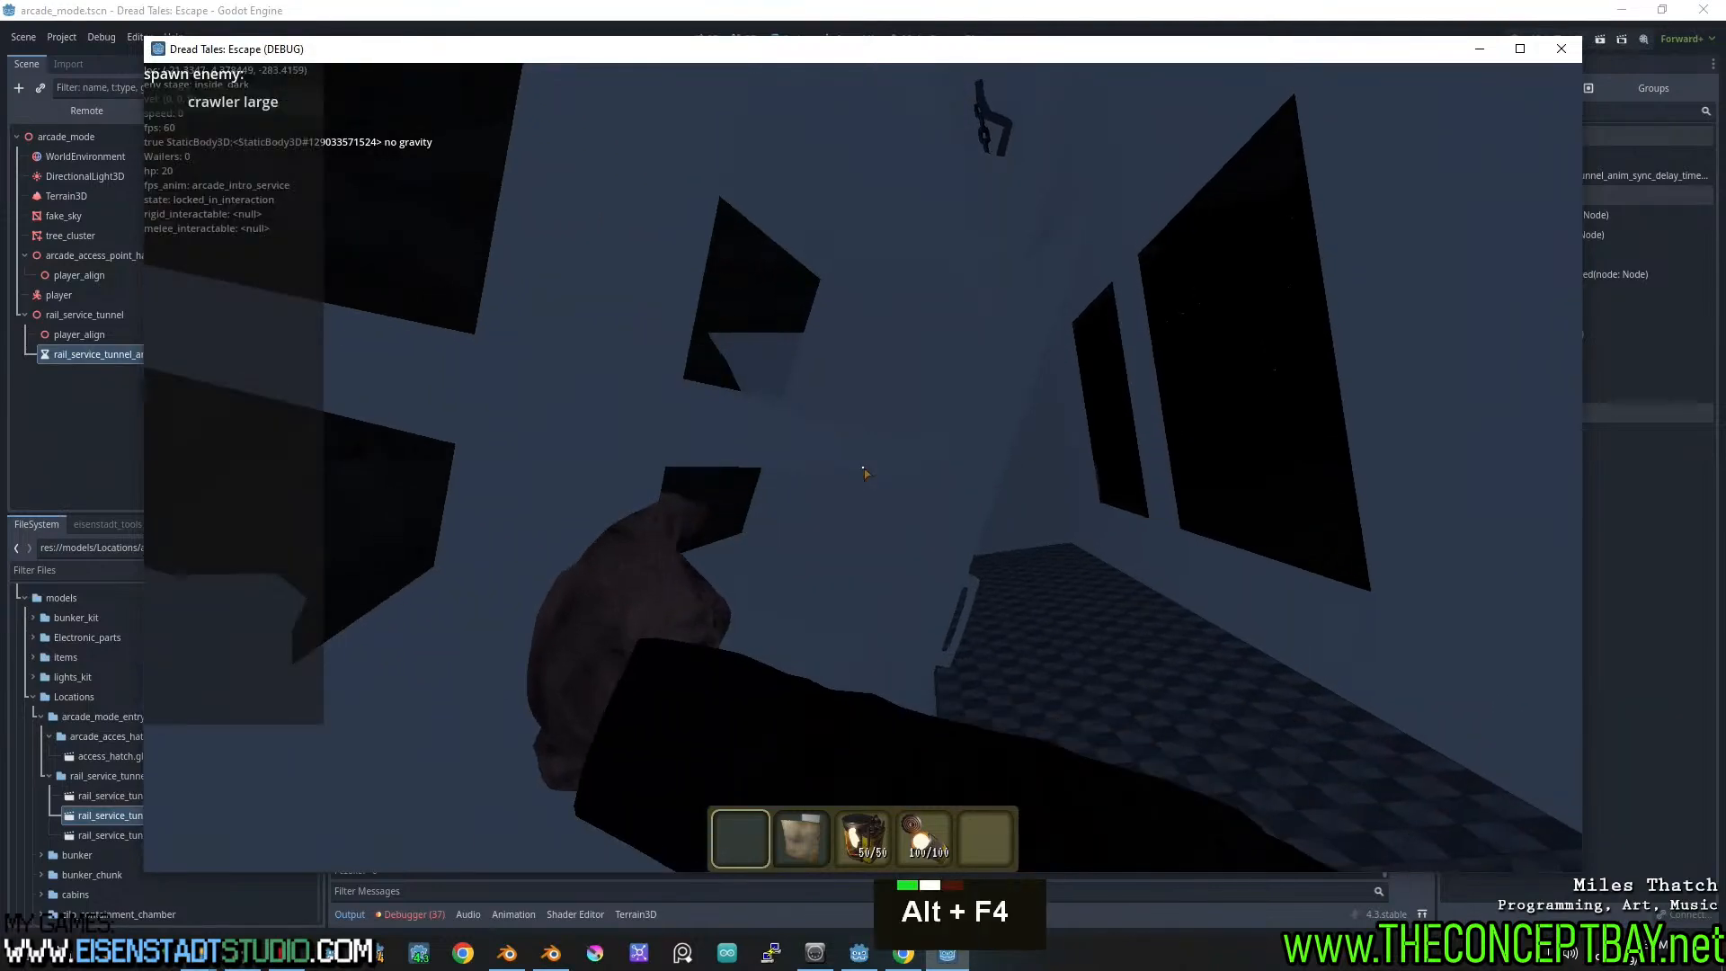
# Pass 0.1 to the timer's start() call in case 2, run the game to check the animation sync, and close it
pyautogui.press('Right')
pyautogui.press('Right')
pyautogui.press('Right')
pyautogui.press('Right')
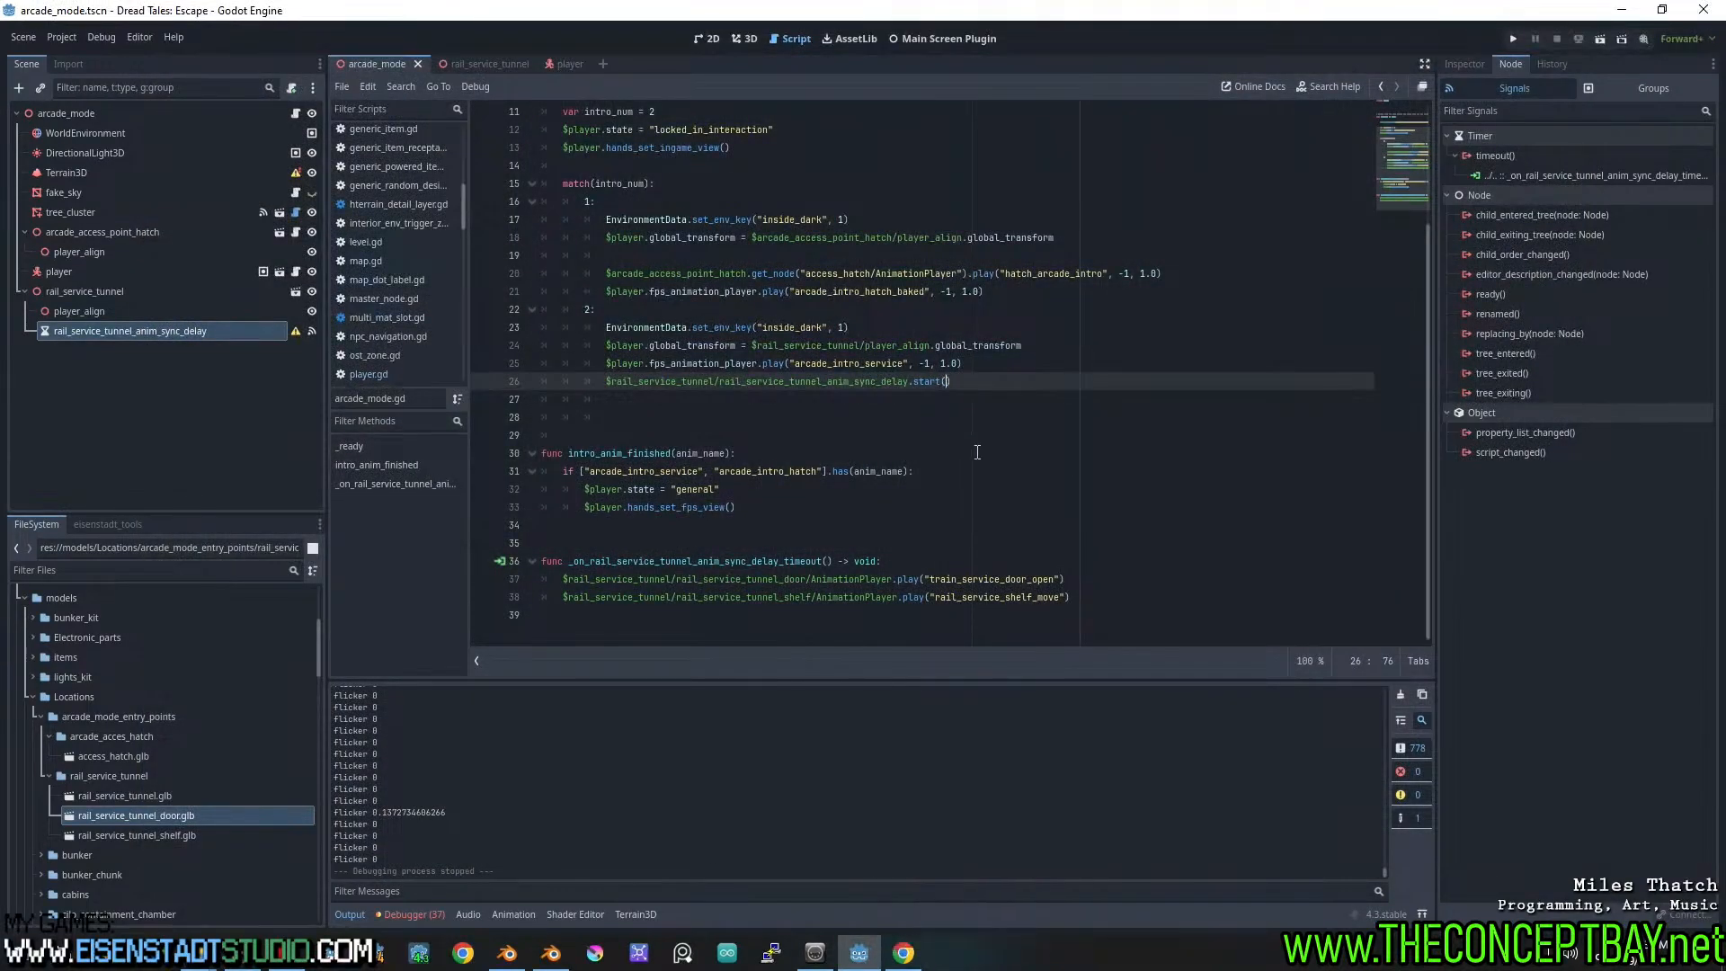
pyautogui.write('0.1')
pyautogui.click(1021, 433)
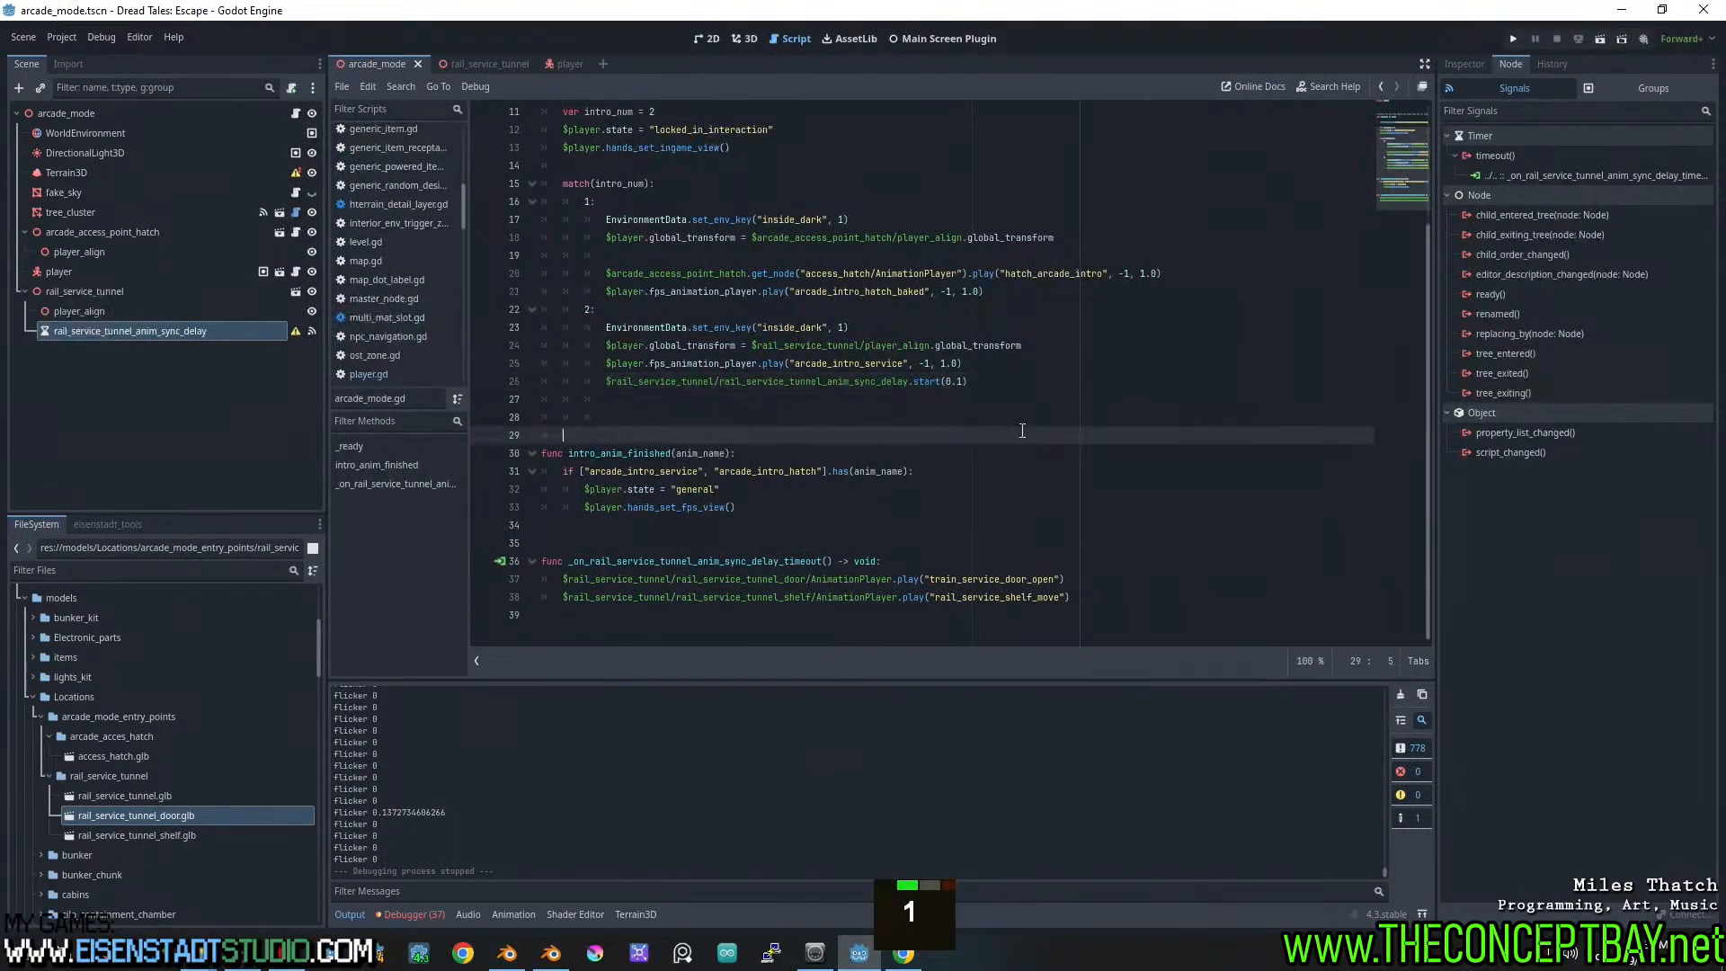
pyautogui.press('F5')
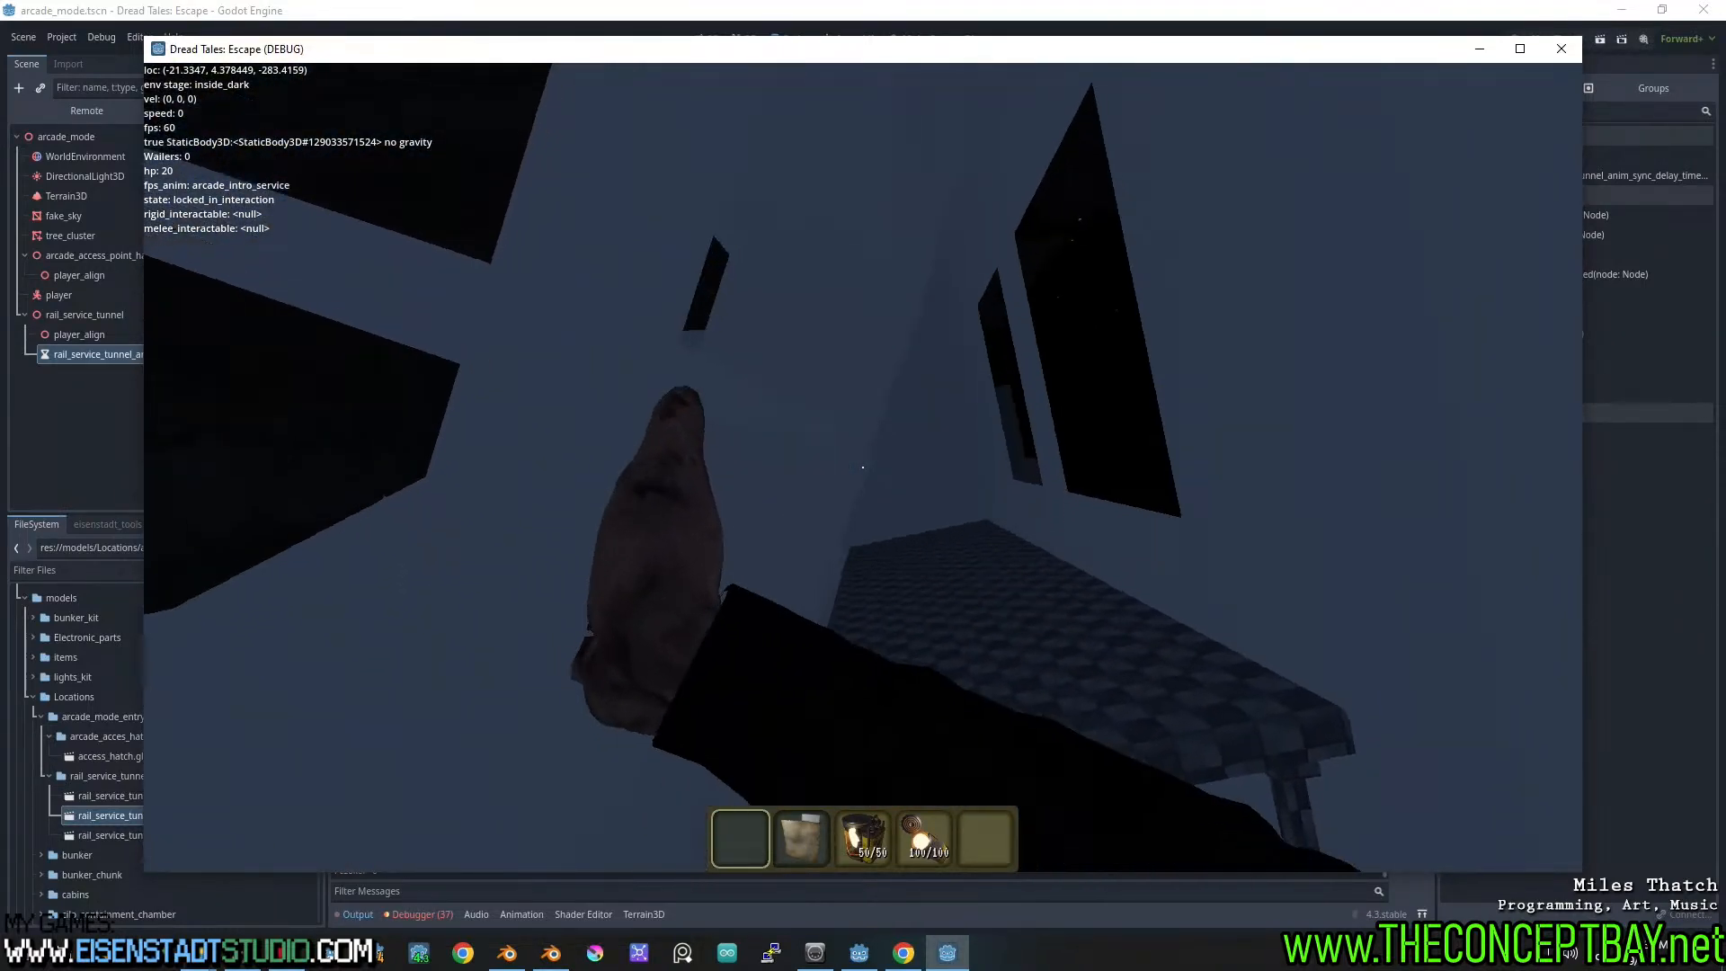
pyautogui.press('alt')
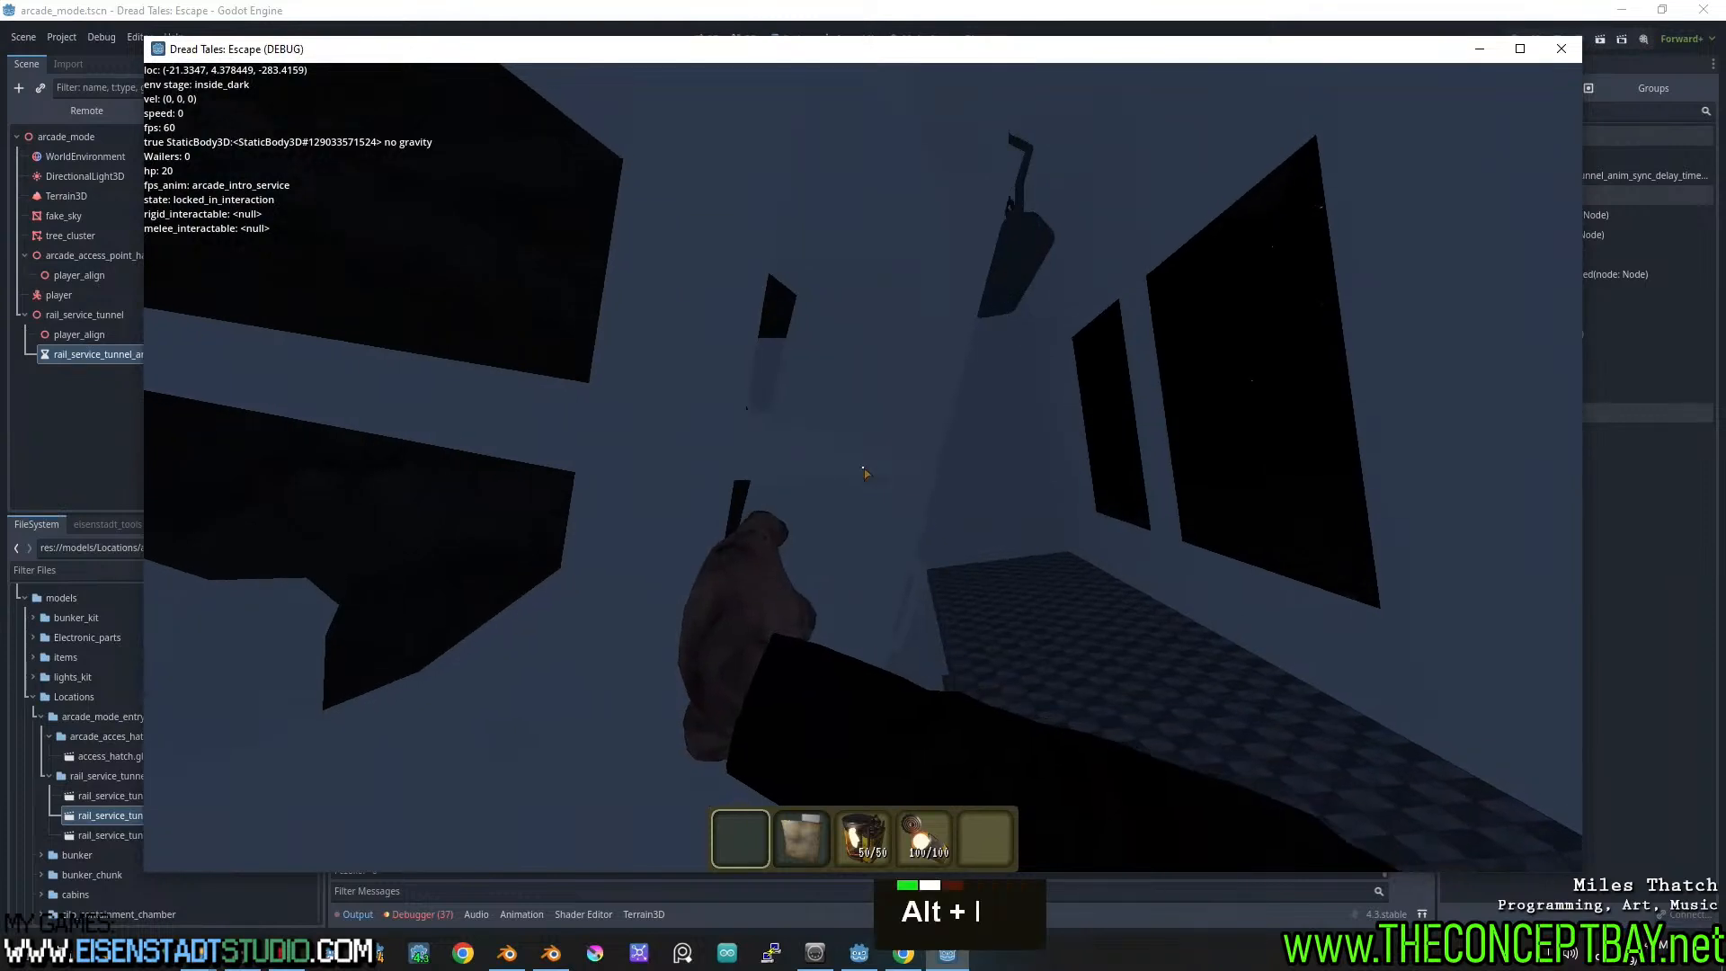
pyautogui.hotkey('alt', 'F4')
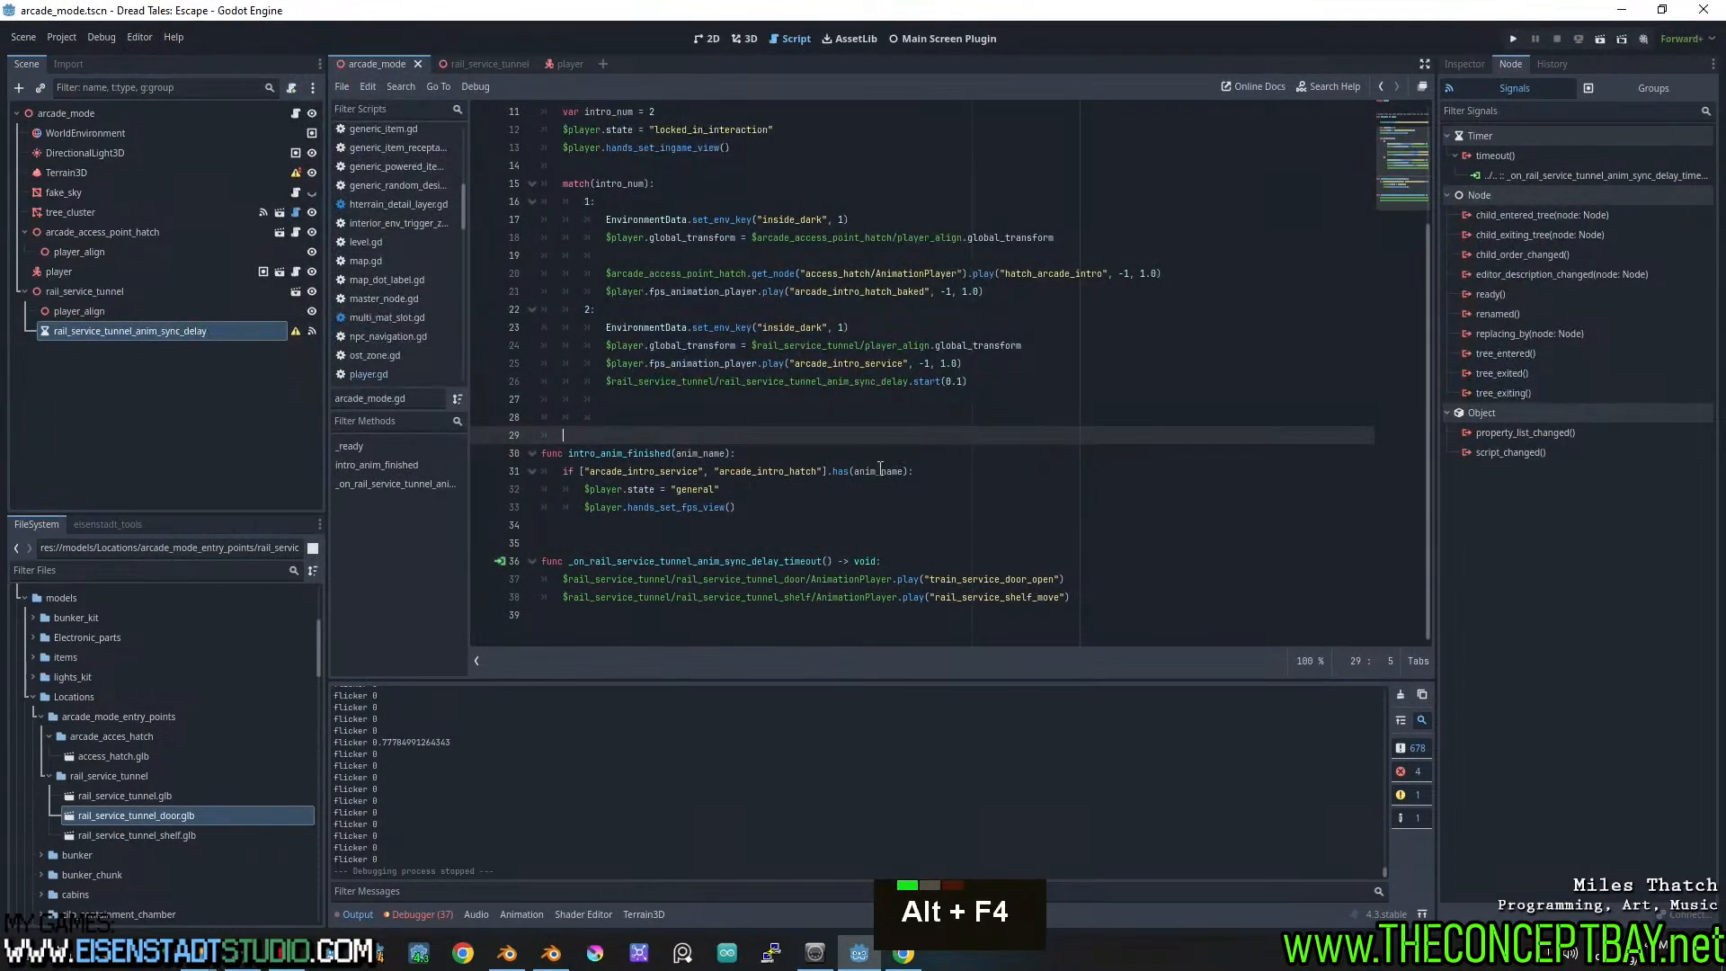
pyautogui.click(963, 382)
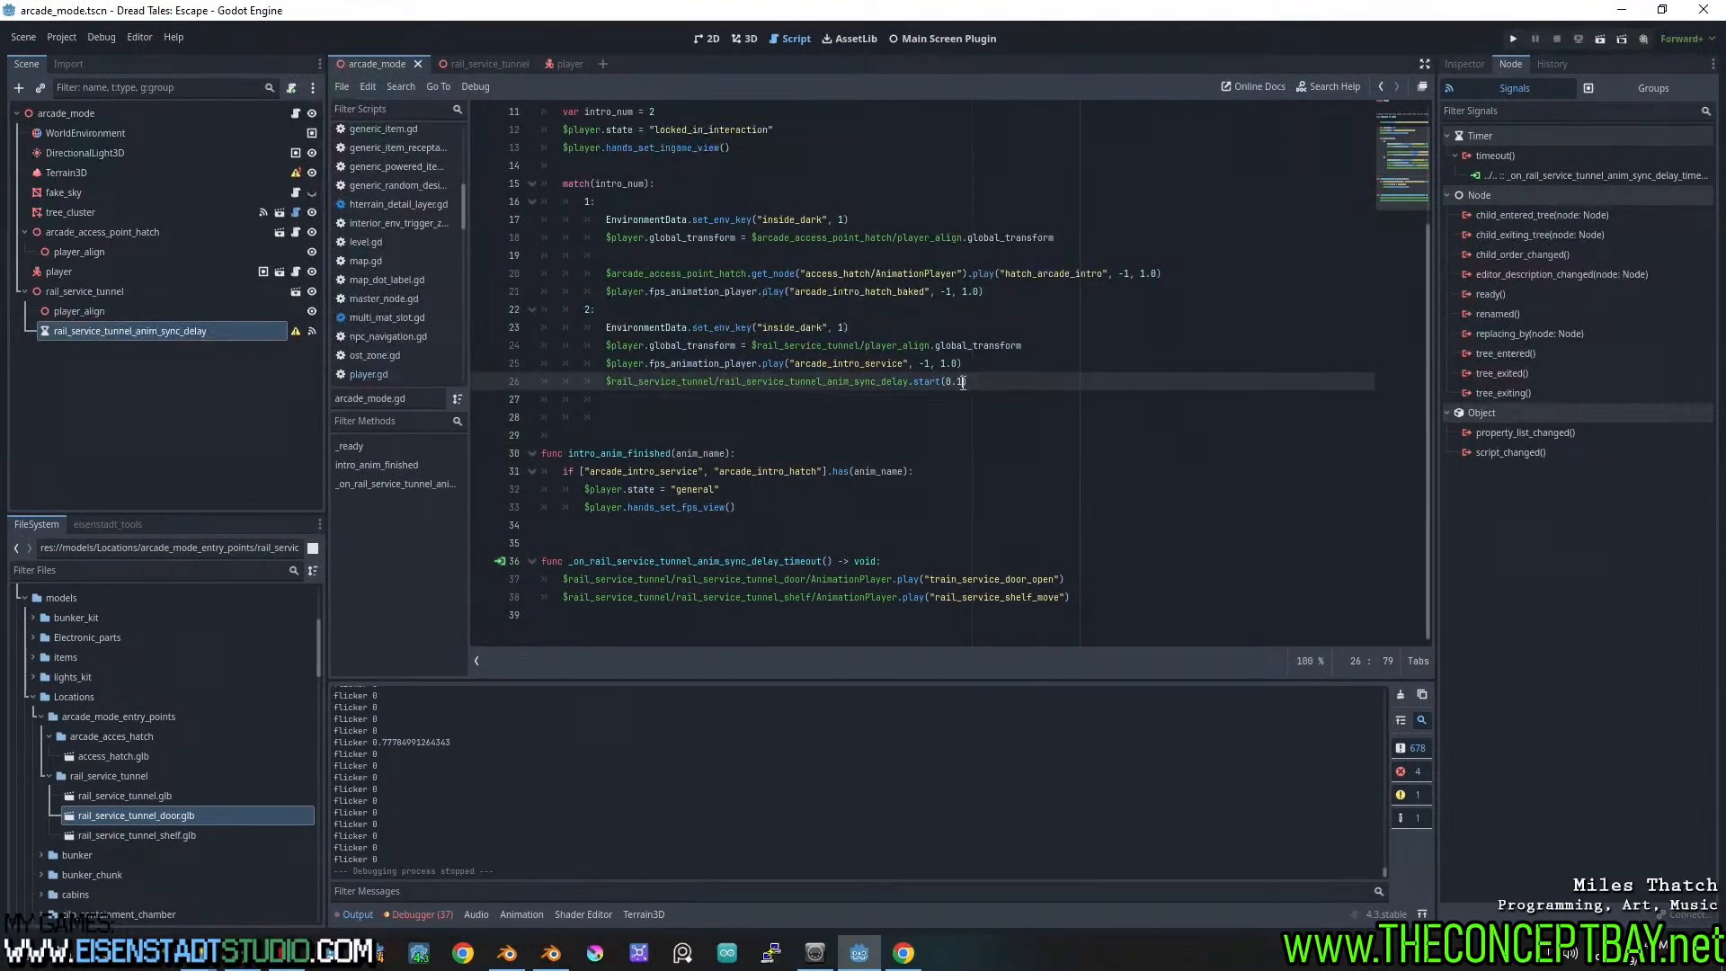
pyautogui.press('BackSpace')
pyautogui.write('1')
# Move the door and shelf animation play lines from the timeout function back into case 2 below the timer start, and fix their indentation
pyautogui.moveTo(1070, 597); pyautogui.dragTo(517, 580)
pyautogui.hotkey('ctrl', 'x')
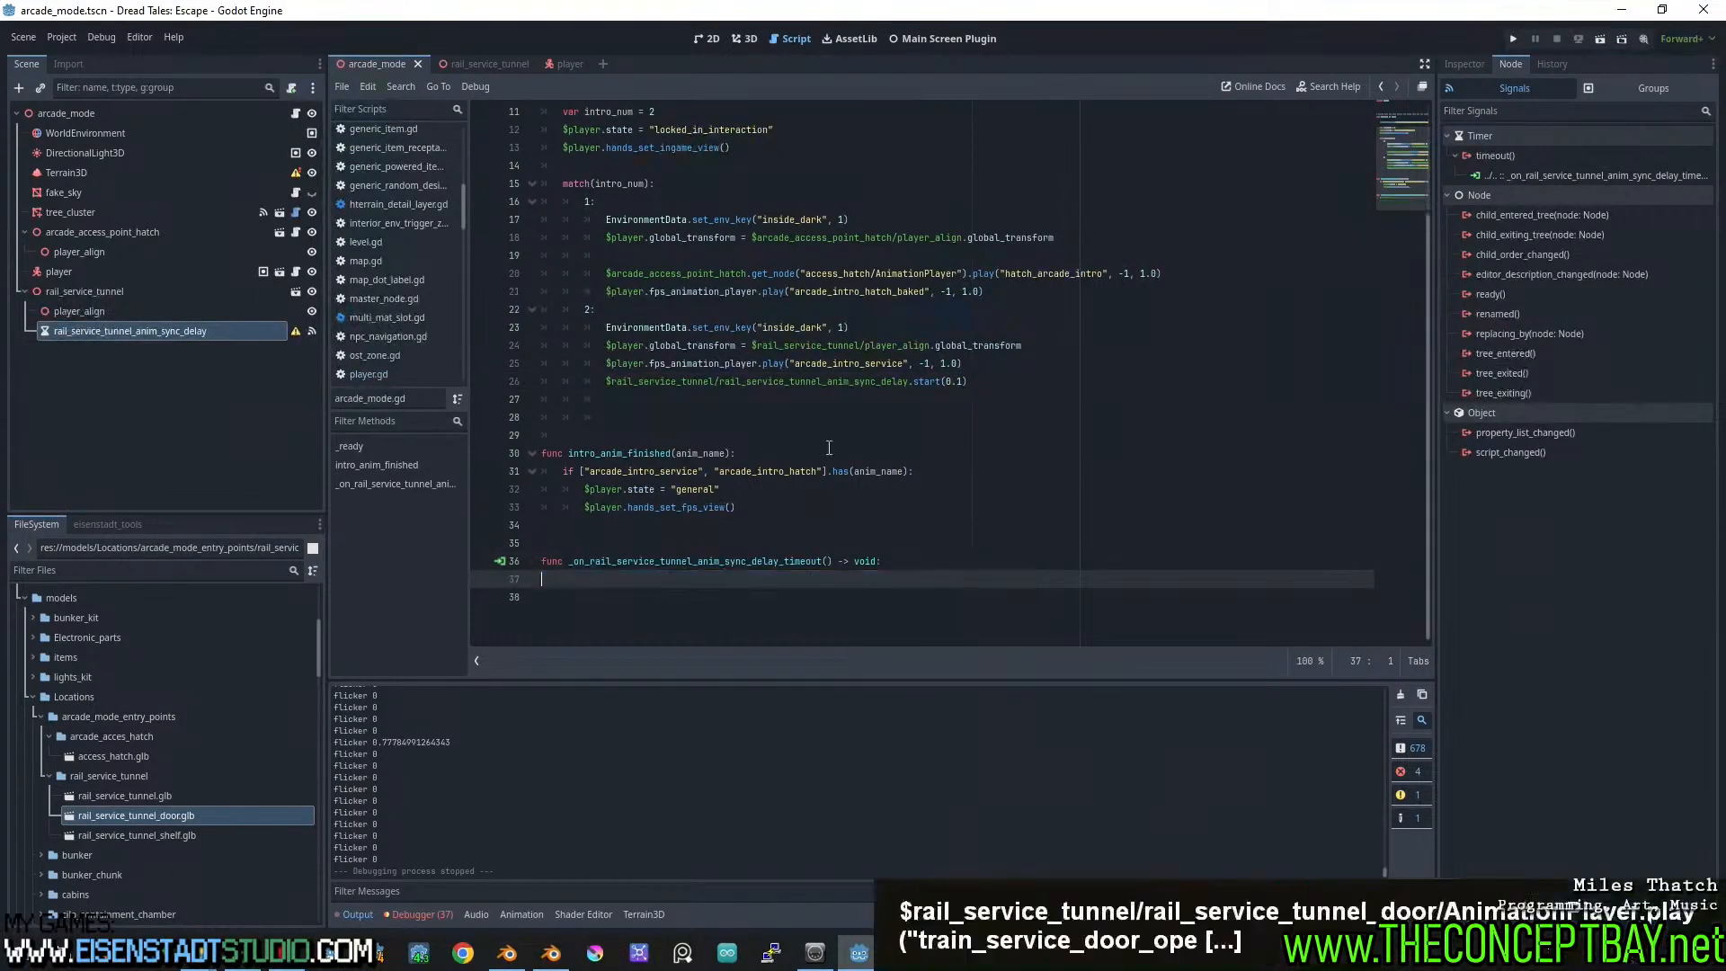
pyautogui.click(1010, 378)
pyautogui.press('Return')
pyautogui.hotkey('ctrl', 'v')
pyautogui.click(957, 381)
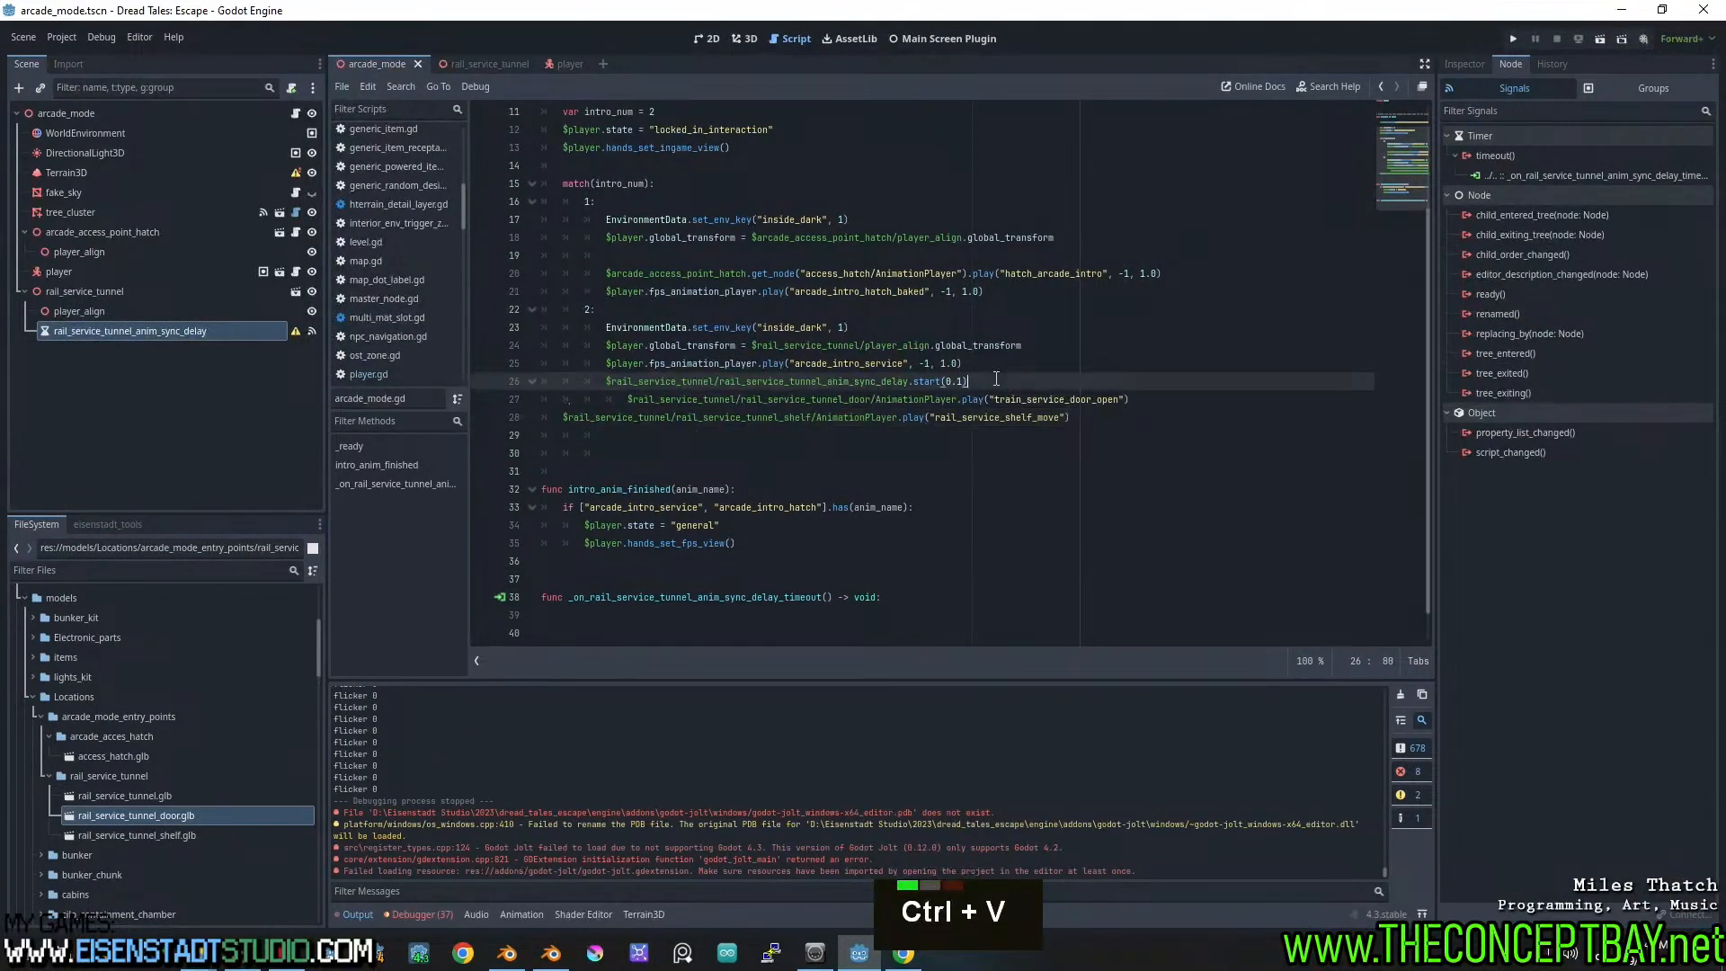
pyautogui.click(564, 417)
pyautogui.press('Tab')
pyautogui.press('Tab')
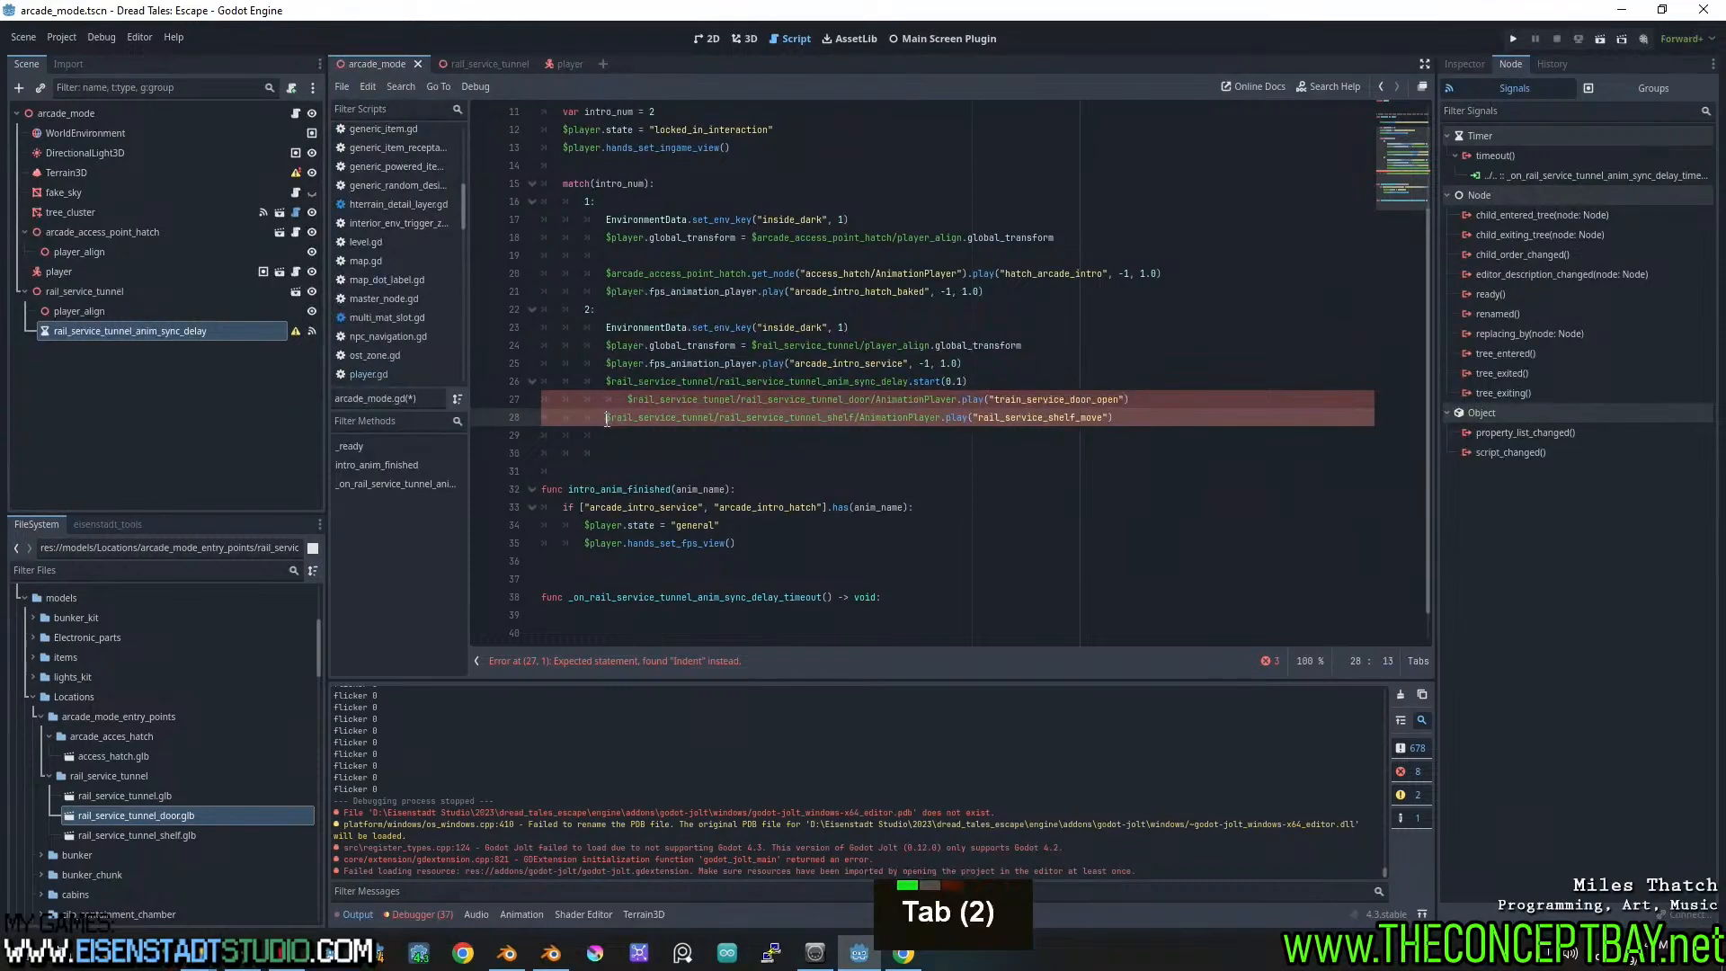
pyautogui.click(635, 403)
pyautogui.hotkey('shift', 'Tab')
pyautogui.click(990, 378)
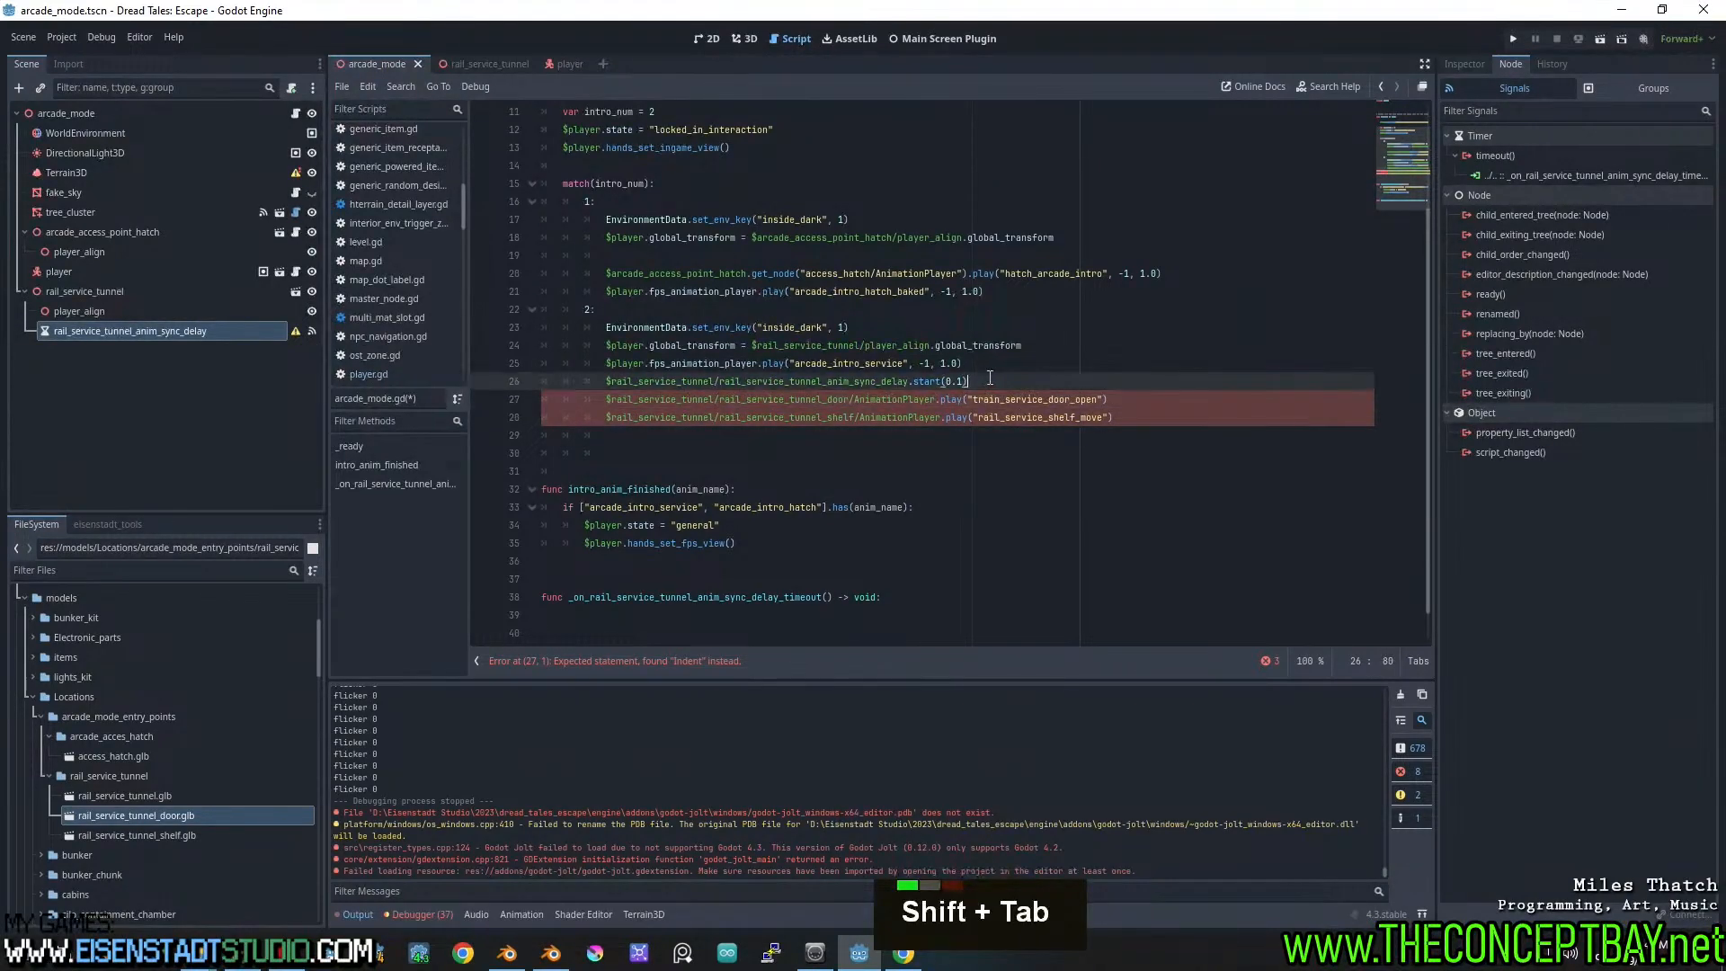
# Move the player's "arcade_intro_service" play line from case 2 into the timeout function, indent it, and test-run the game
pyautogui.moveTo(986, 379); pyautogui.dragTo(608, 378)
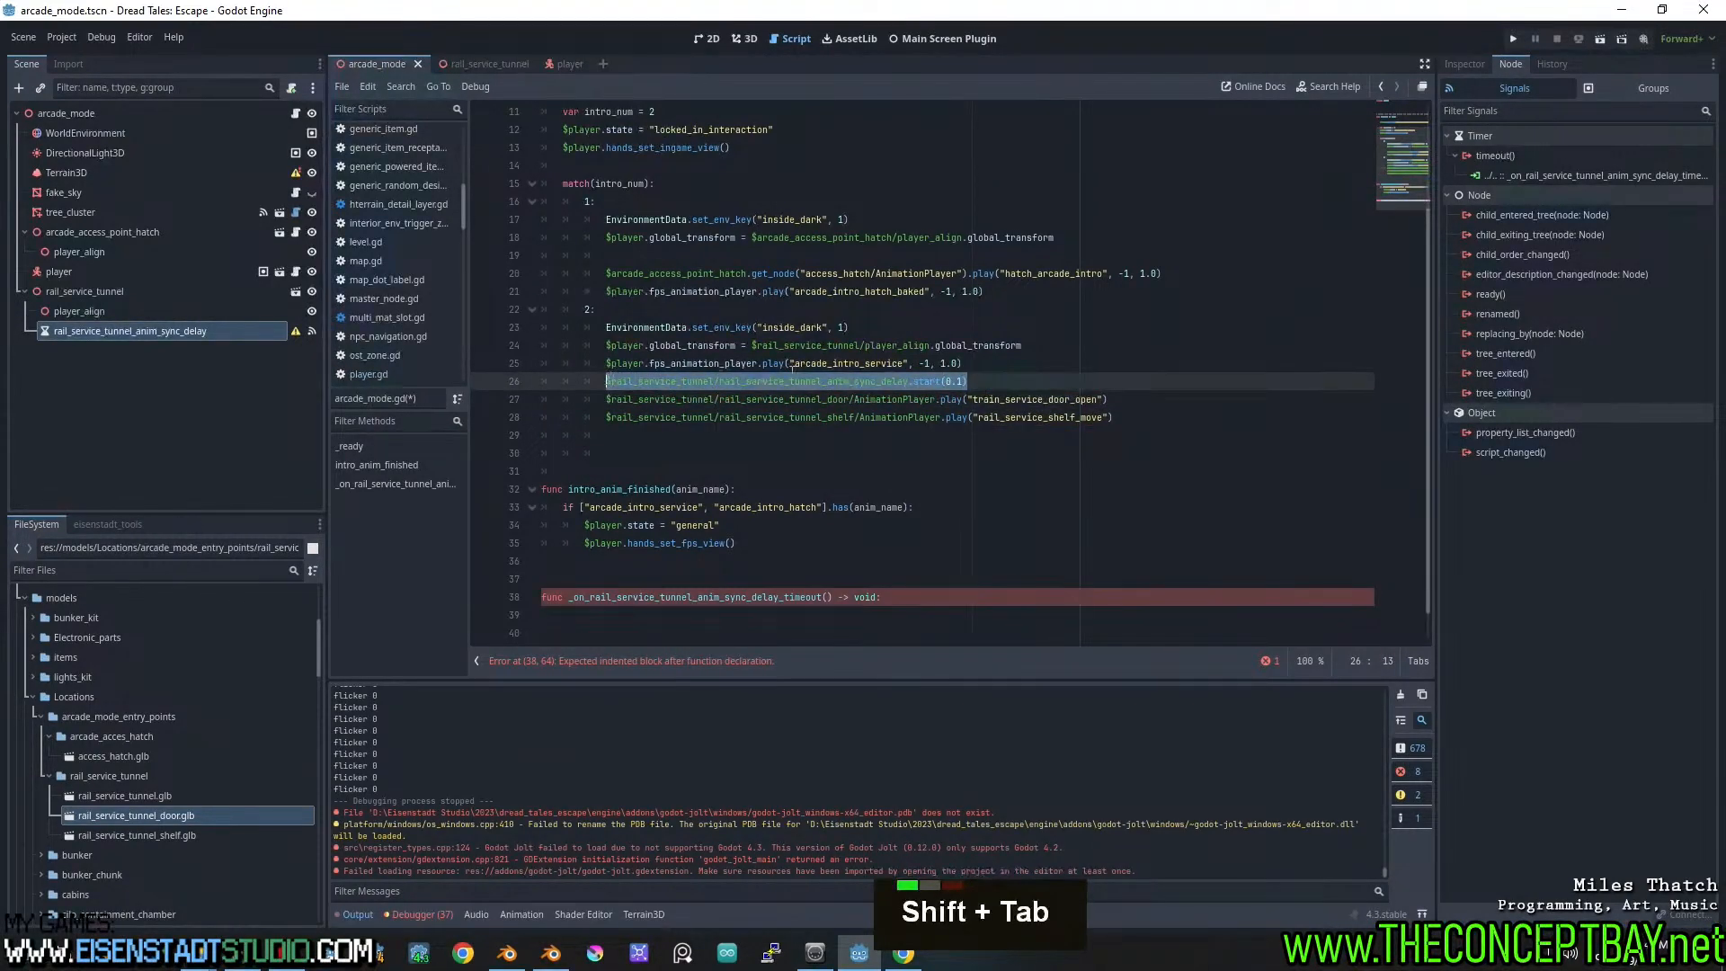
pyautogui.moveTo(983, 364); pyautogui.dragTo(606, 364)
pyautogui.hotkey('ctrl', 'c')
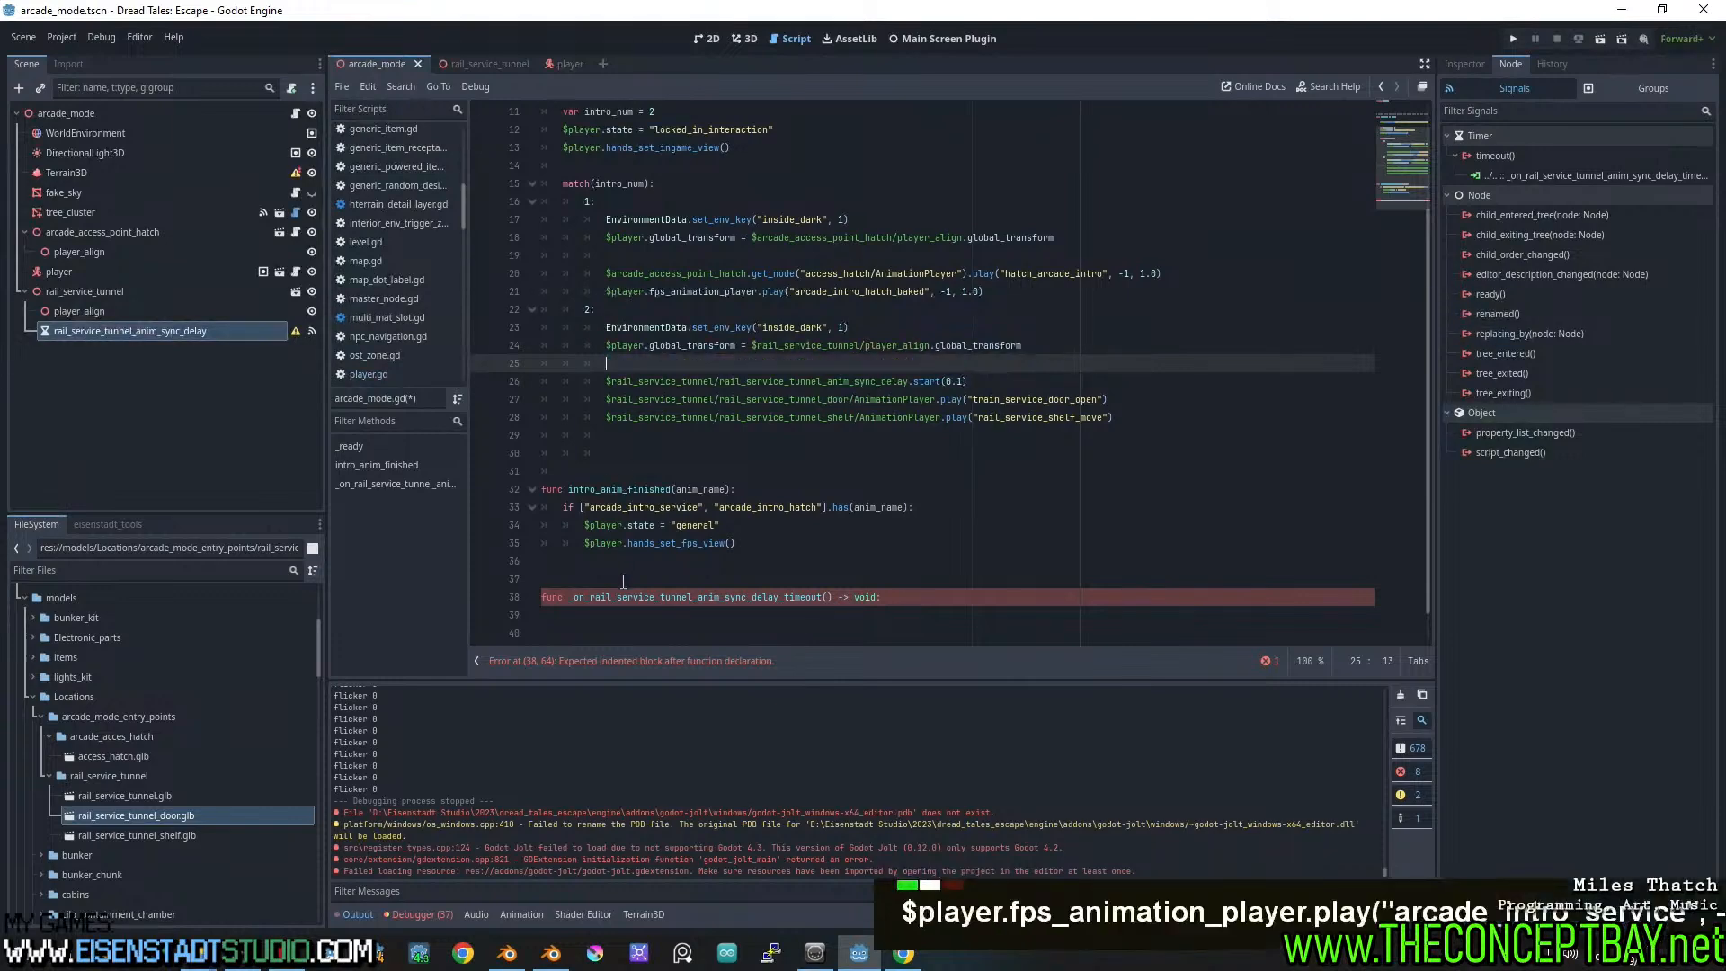
pyautogui.click(620, 621)
pyautogui.hotkey('ctrl', 'v')
pyautogui.click(544, 619)
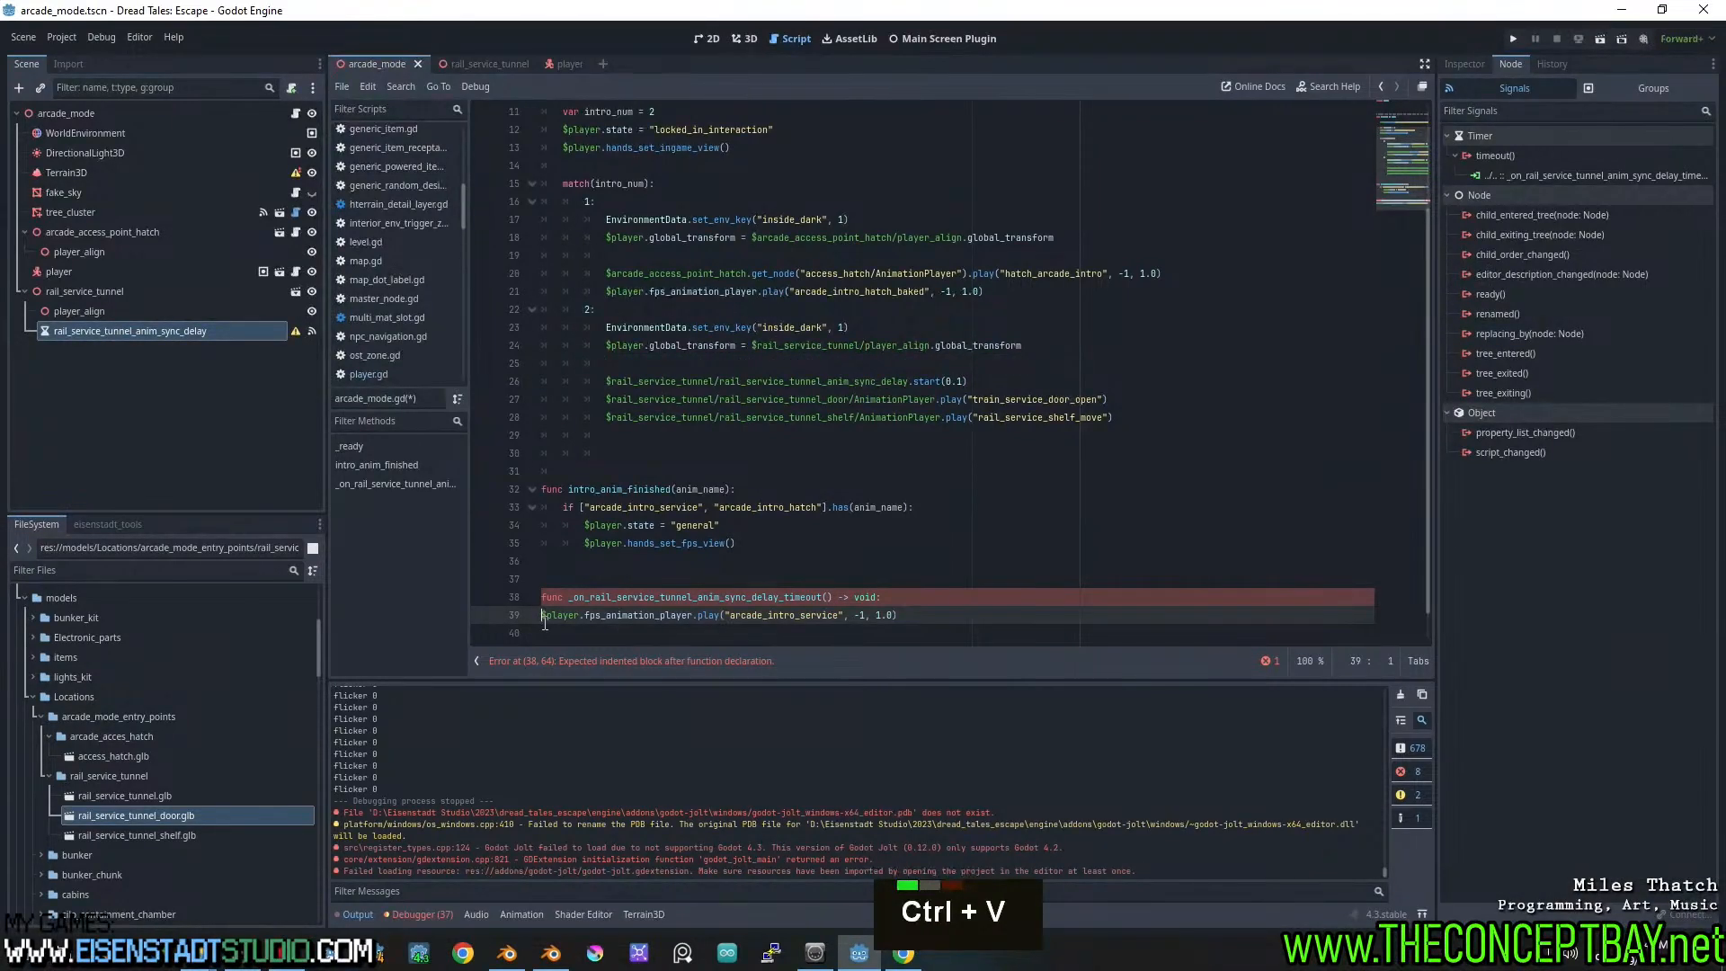
pyautogui.press('Tab')
pyautogui.click(931, 559)
pyautogui.press('F5')
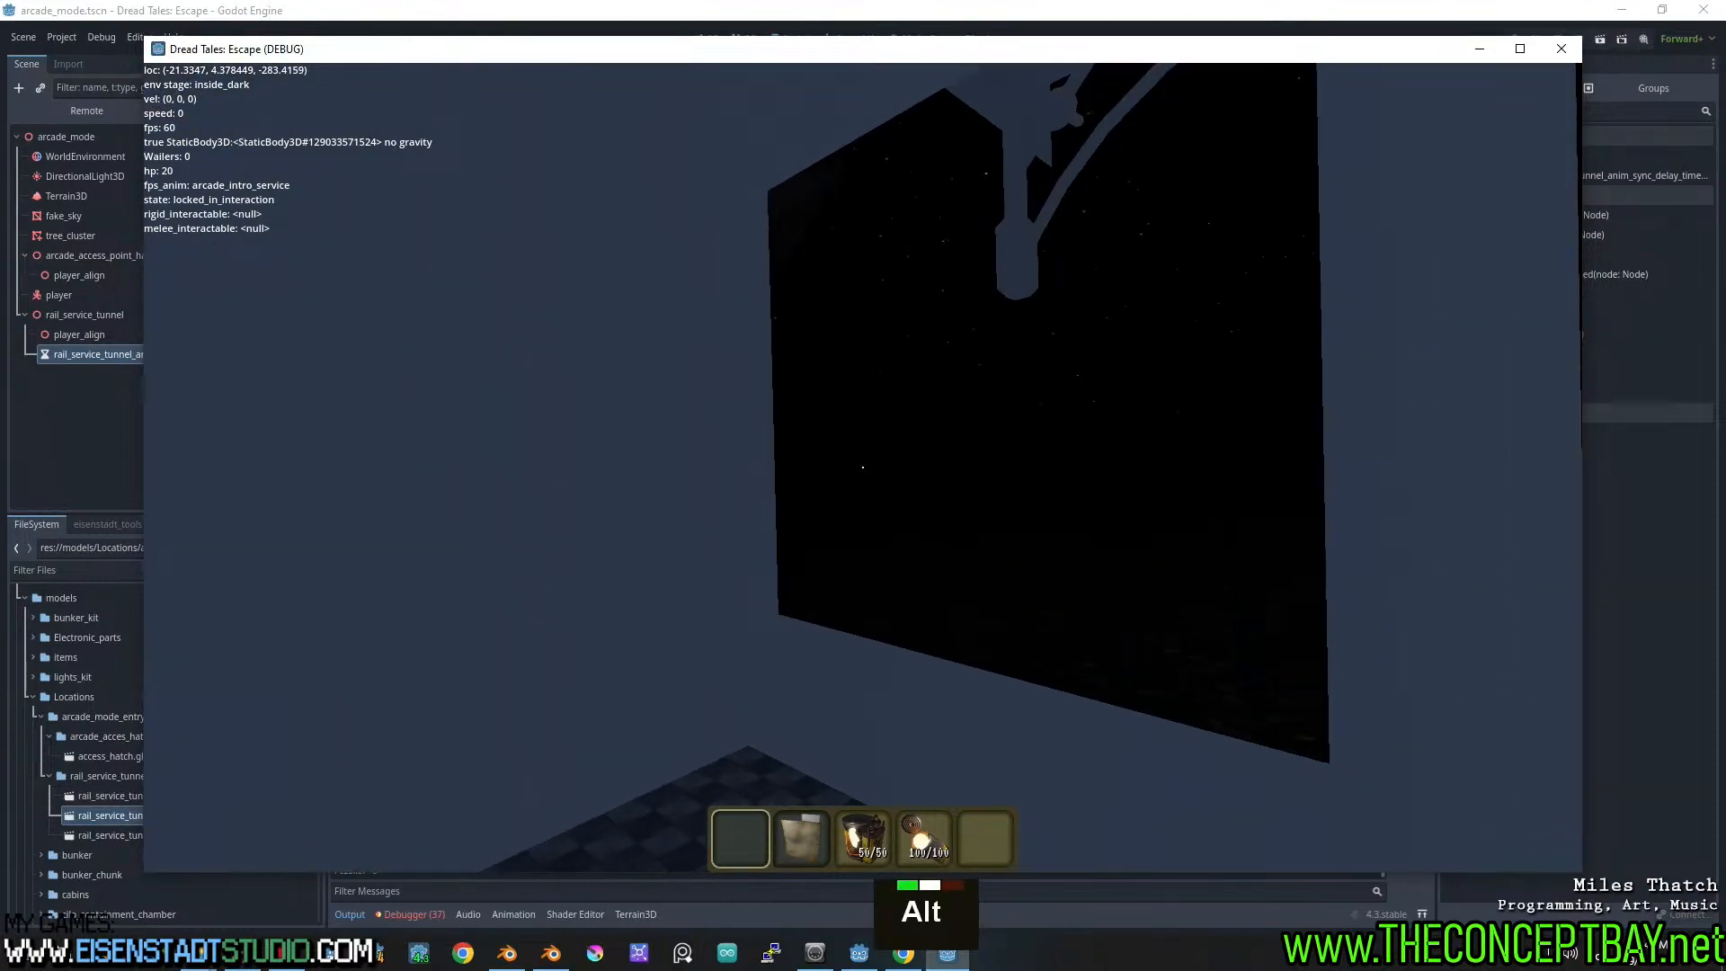
pyautogui.hotkey('alt', 'F4')
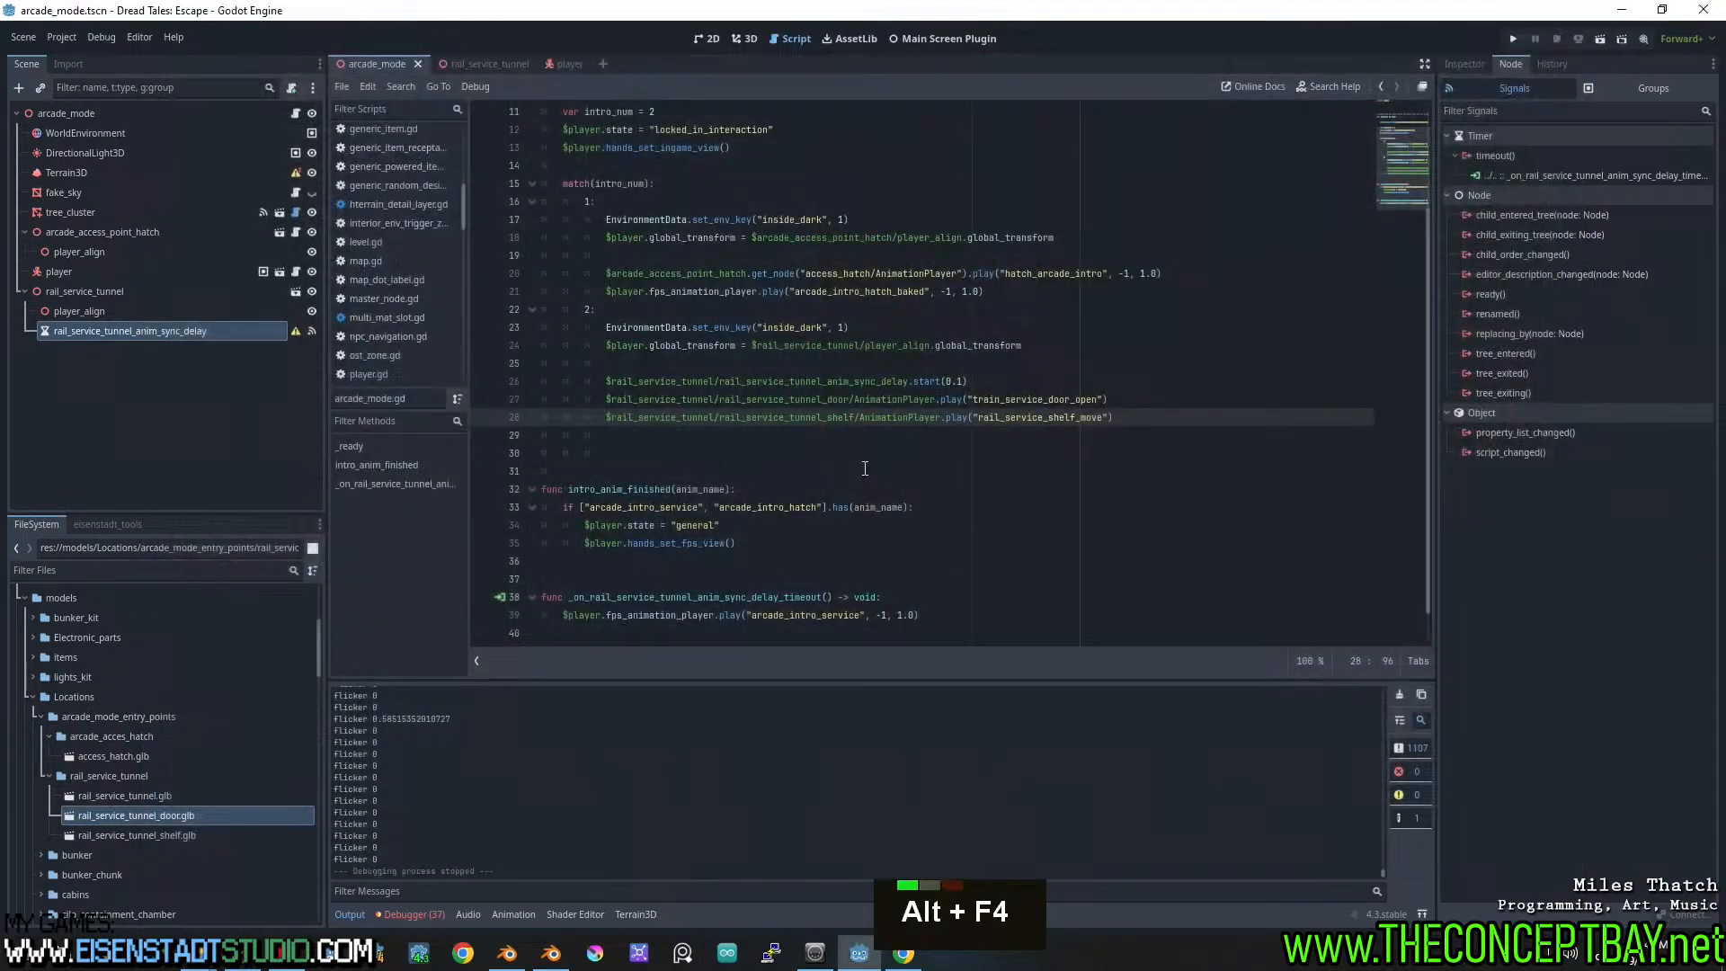
# Set the sync delay timer's start() value in case 2 to 0.09, run the game to check the animation sync, and close it
pyautogui.click(959, 381)
pyautogui.write('09')
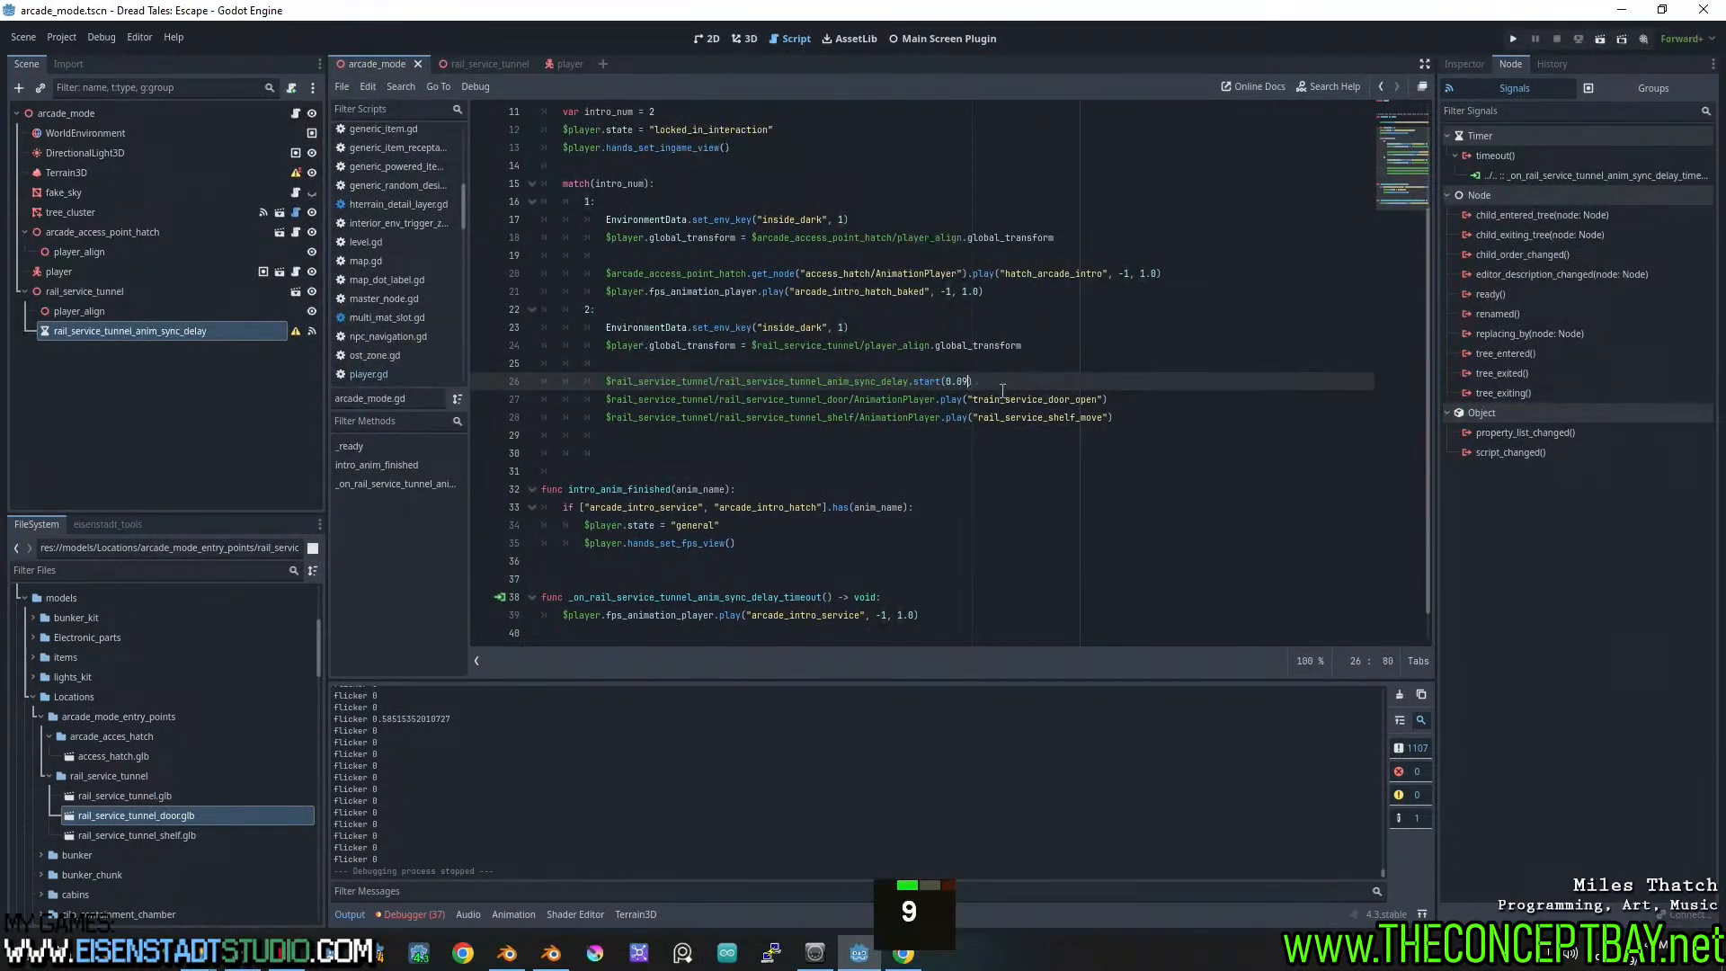
pyautogui.press('F5')
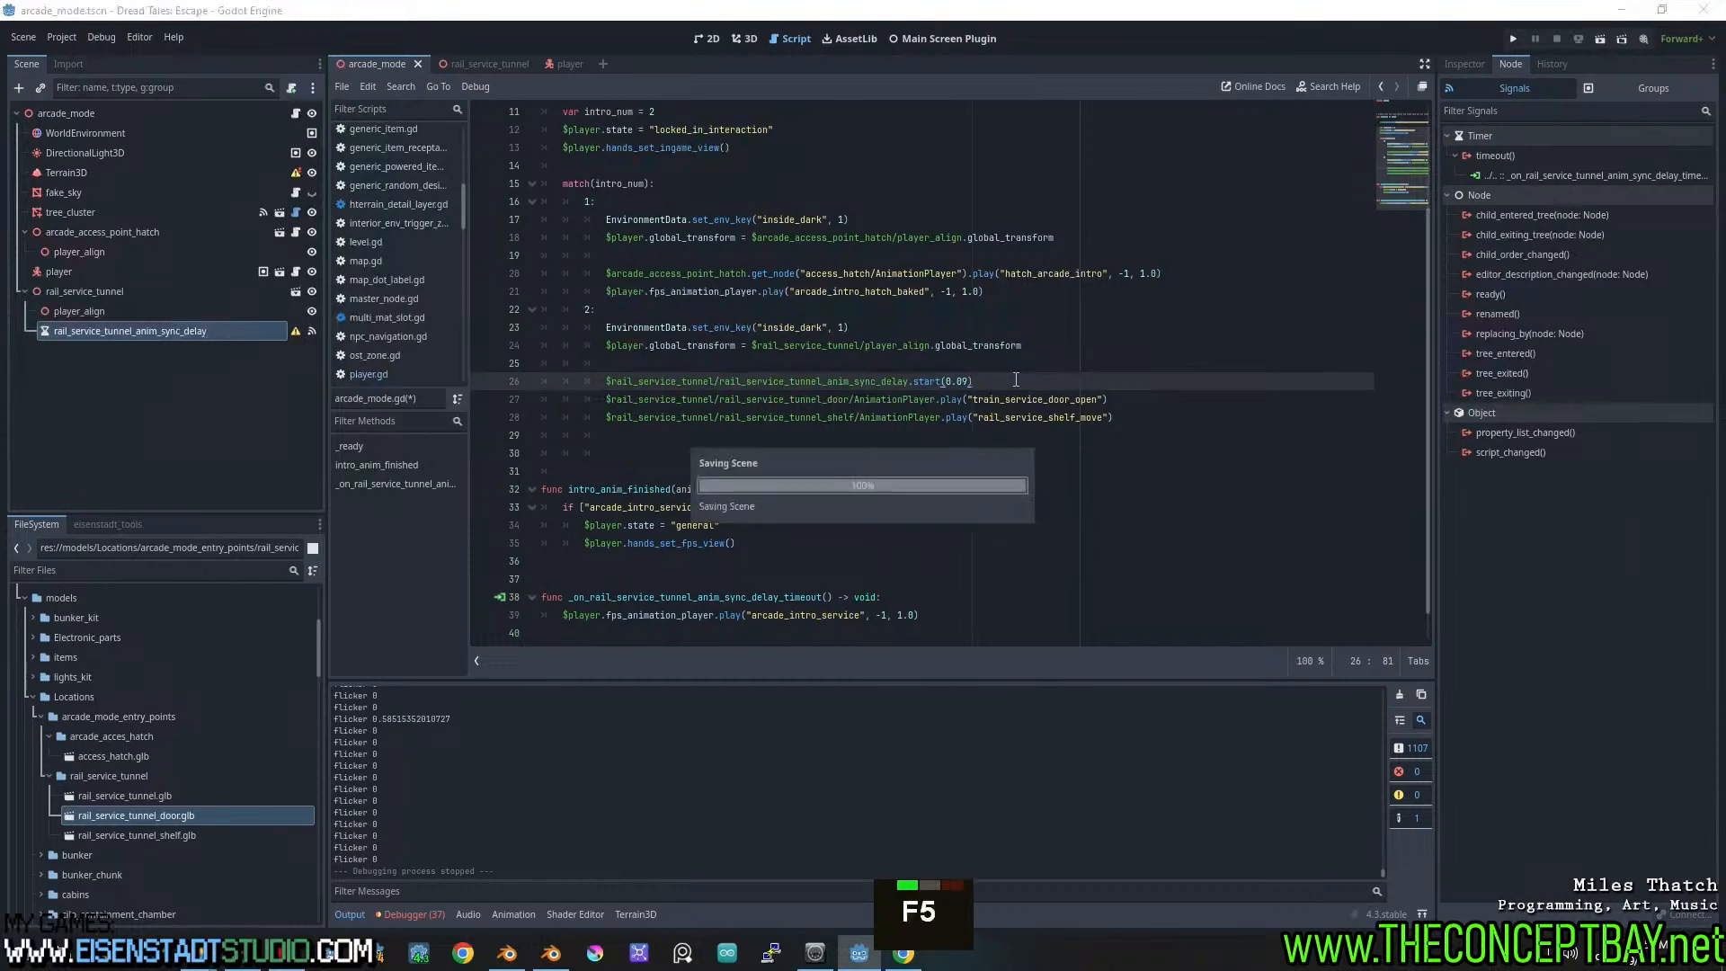
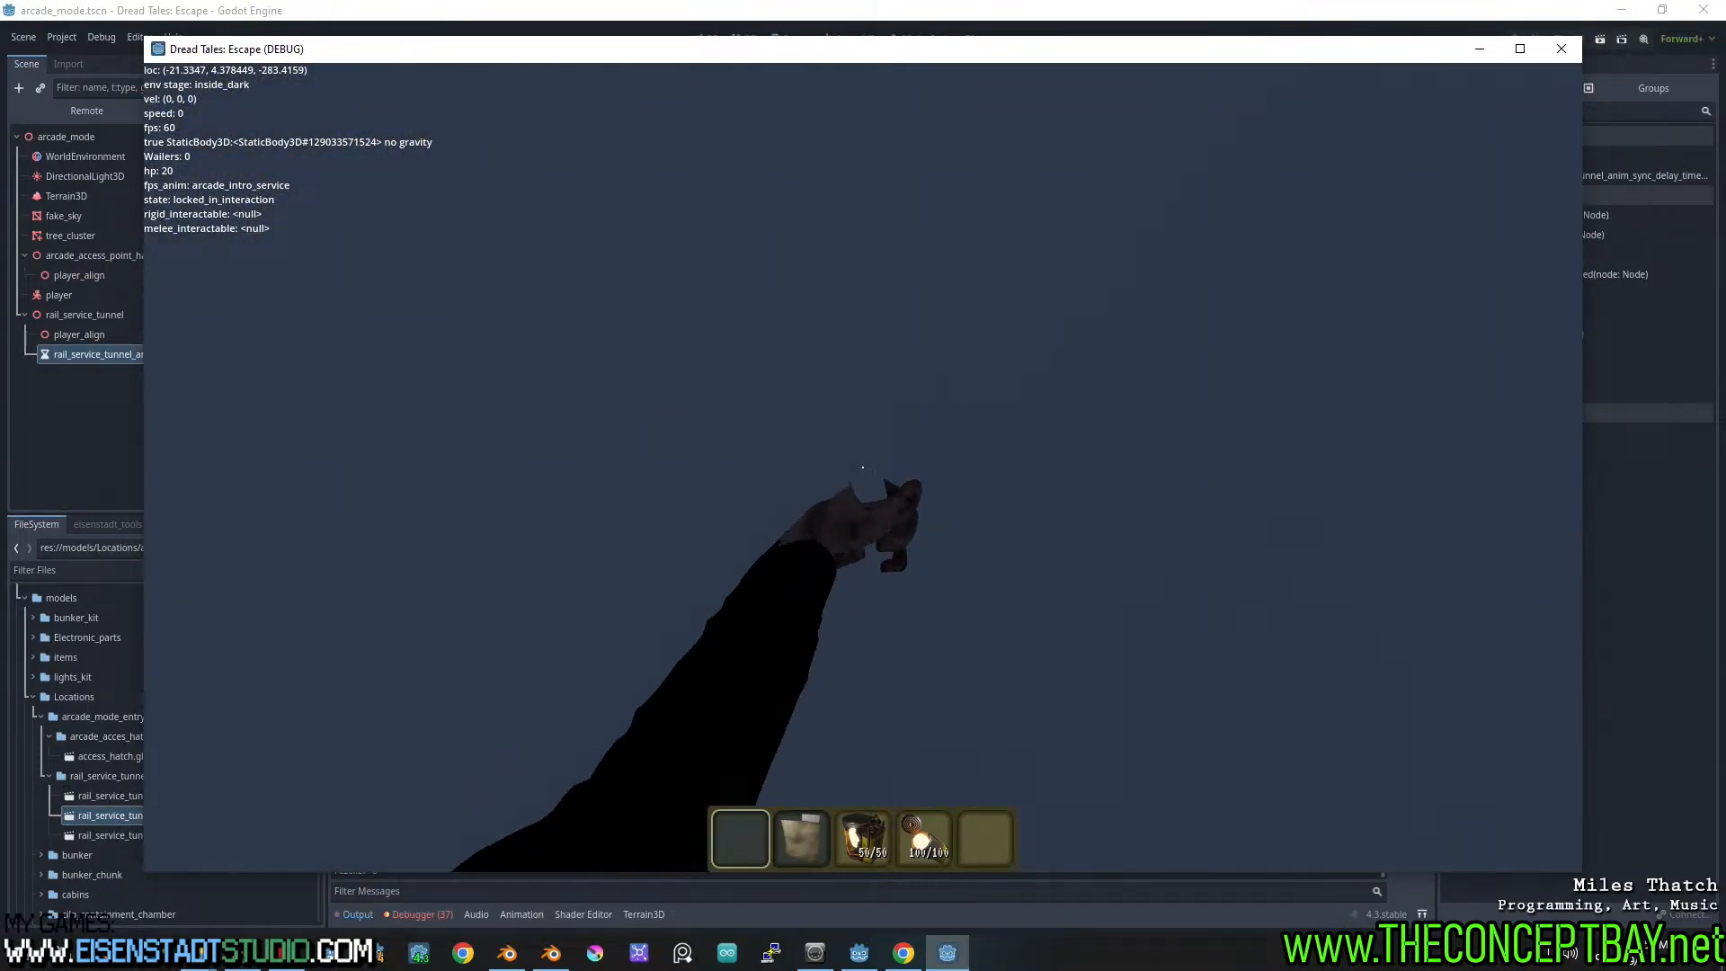
pyautogui.hotkey('alt', 'F4')
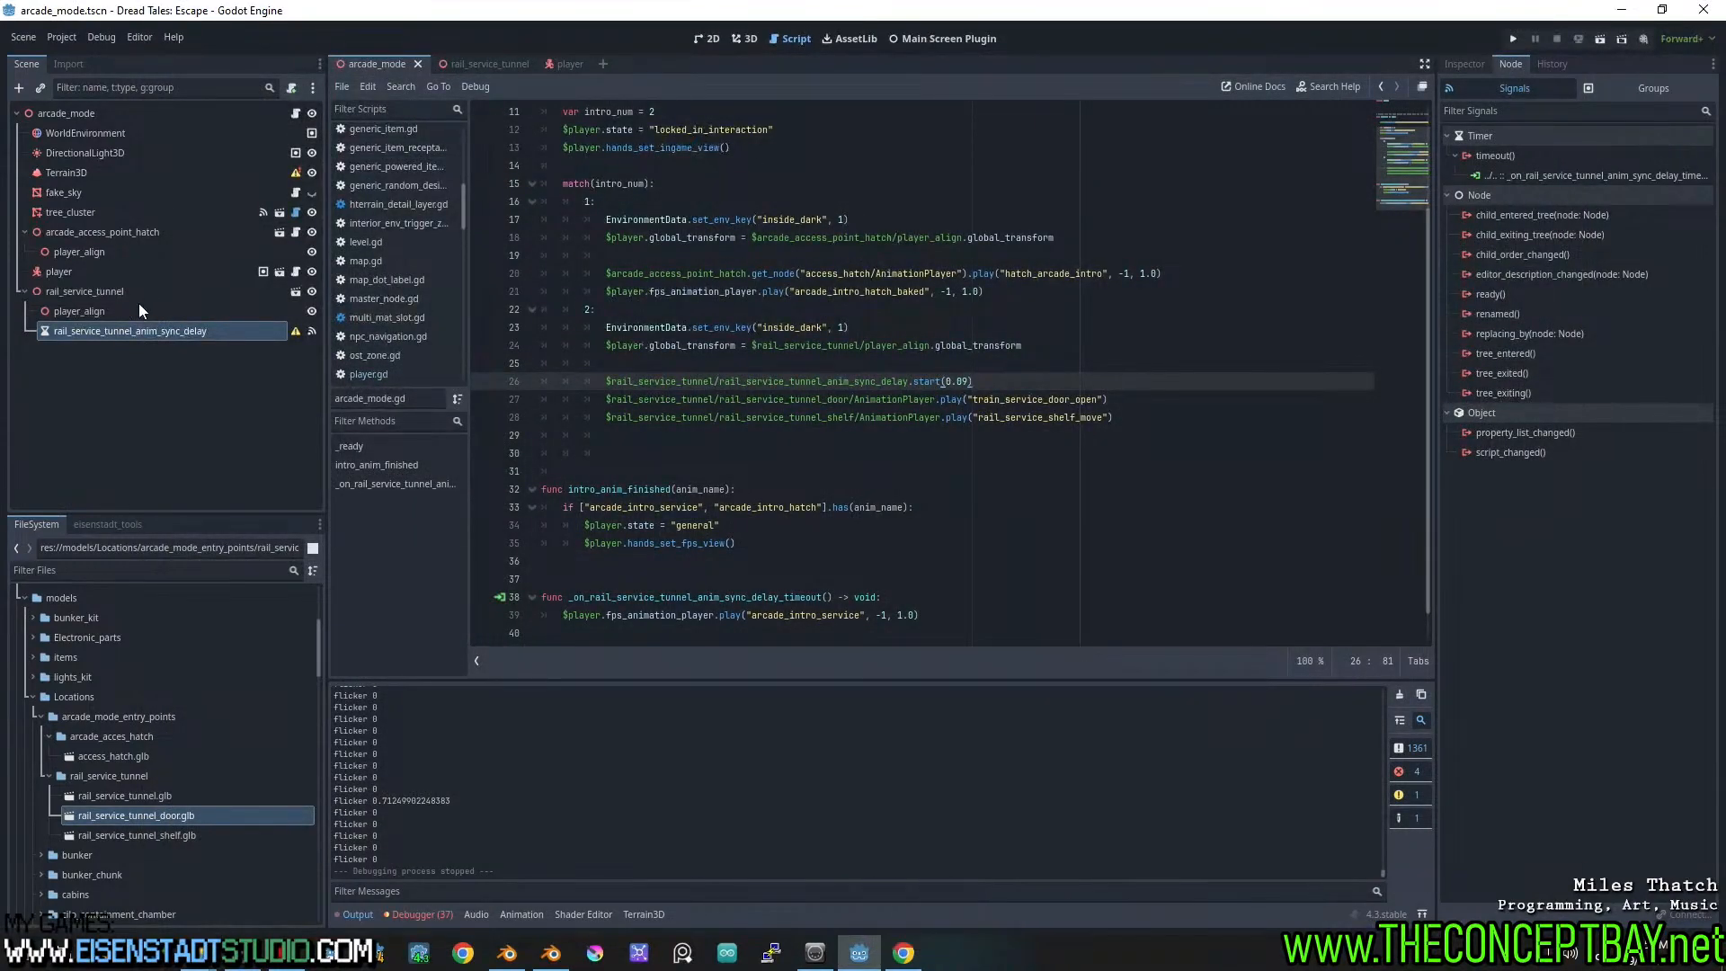
# Select player_align under rail_service_tunnel and examine its placement in the 3D view and its transform values
pyautogui.click(137, 309)
pyautogui.click(745, 39)
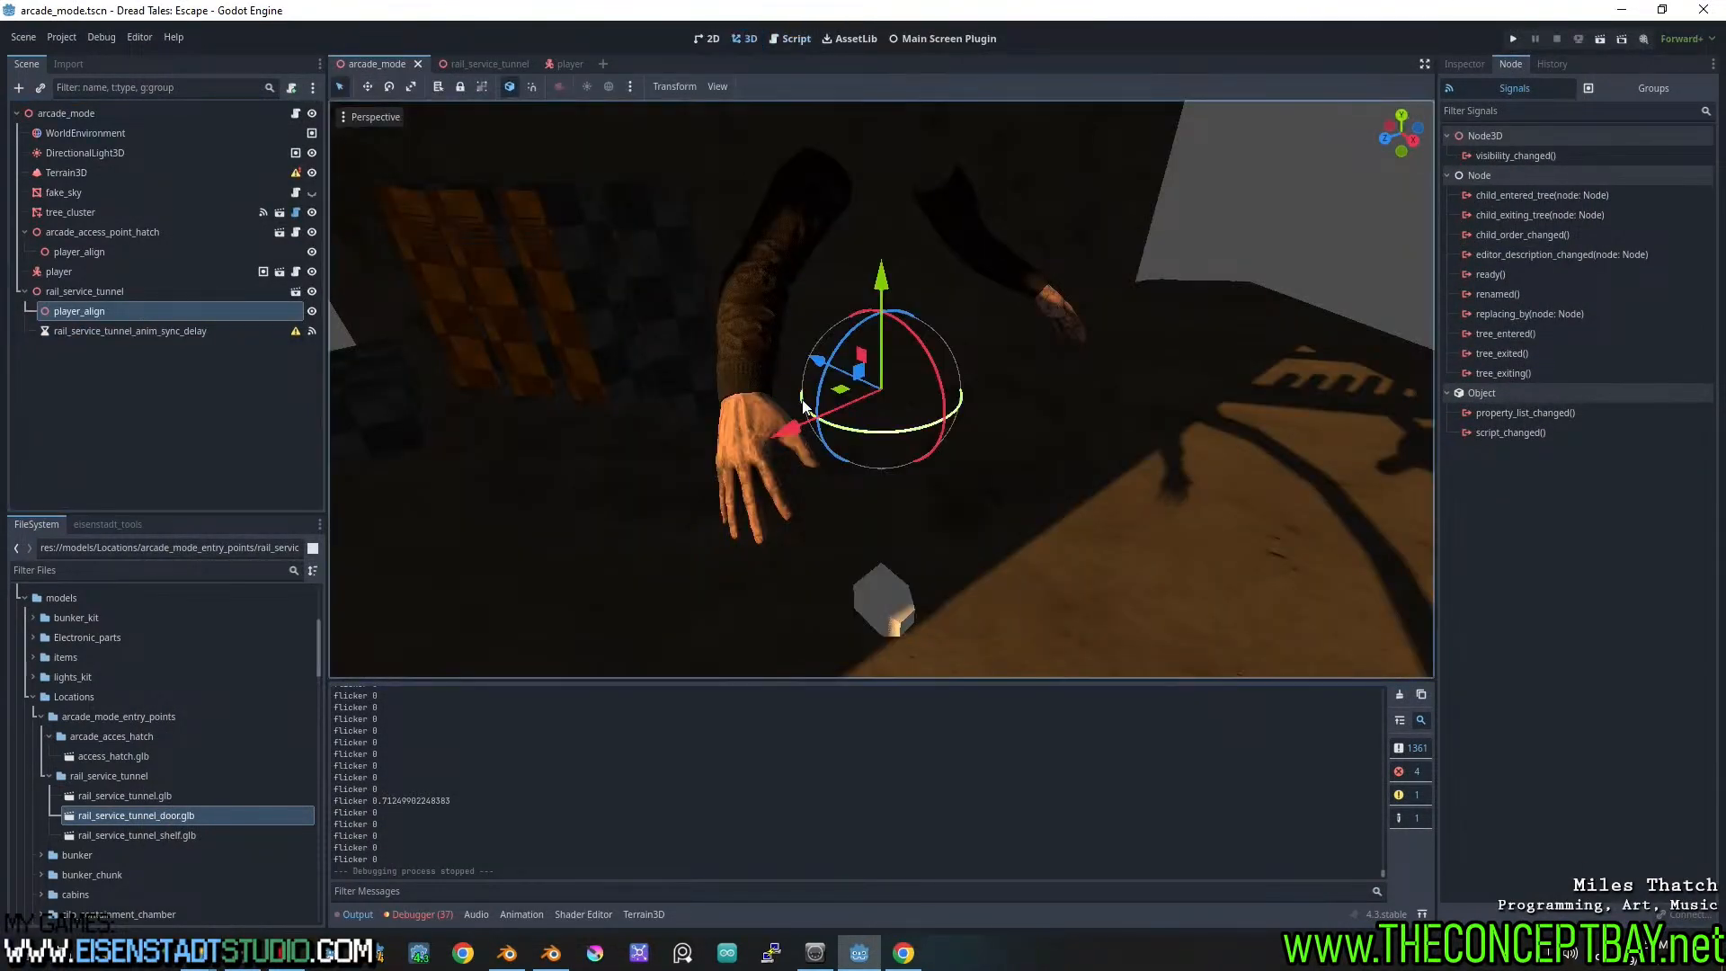
pyautogui.moveTo(909, 460); pyautogui.dragTo(910, 424, button='middle')
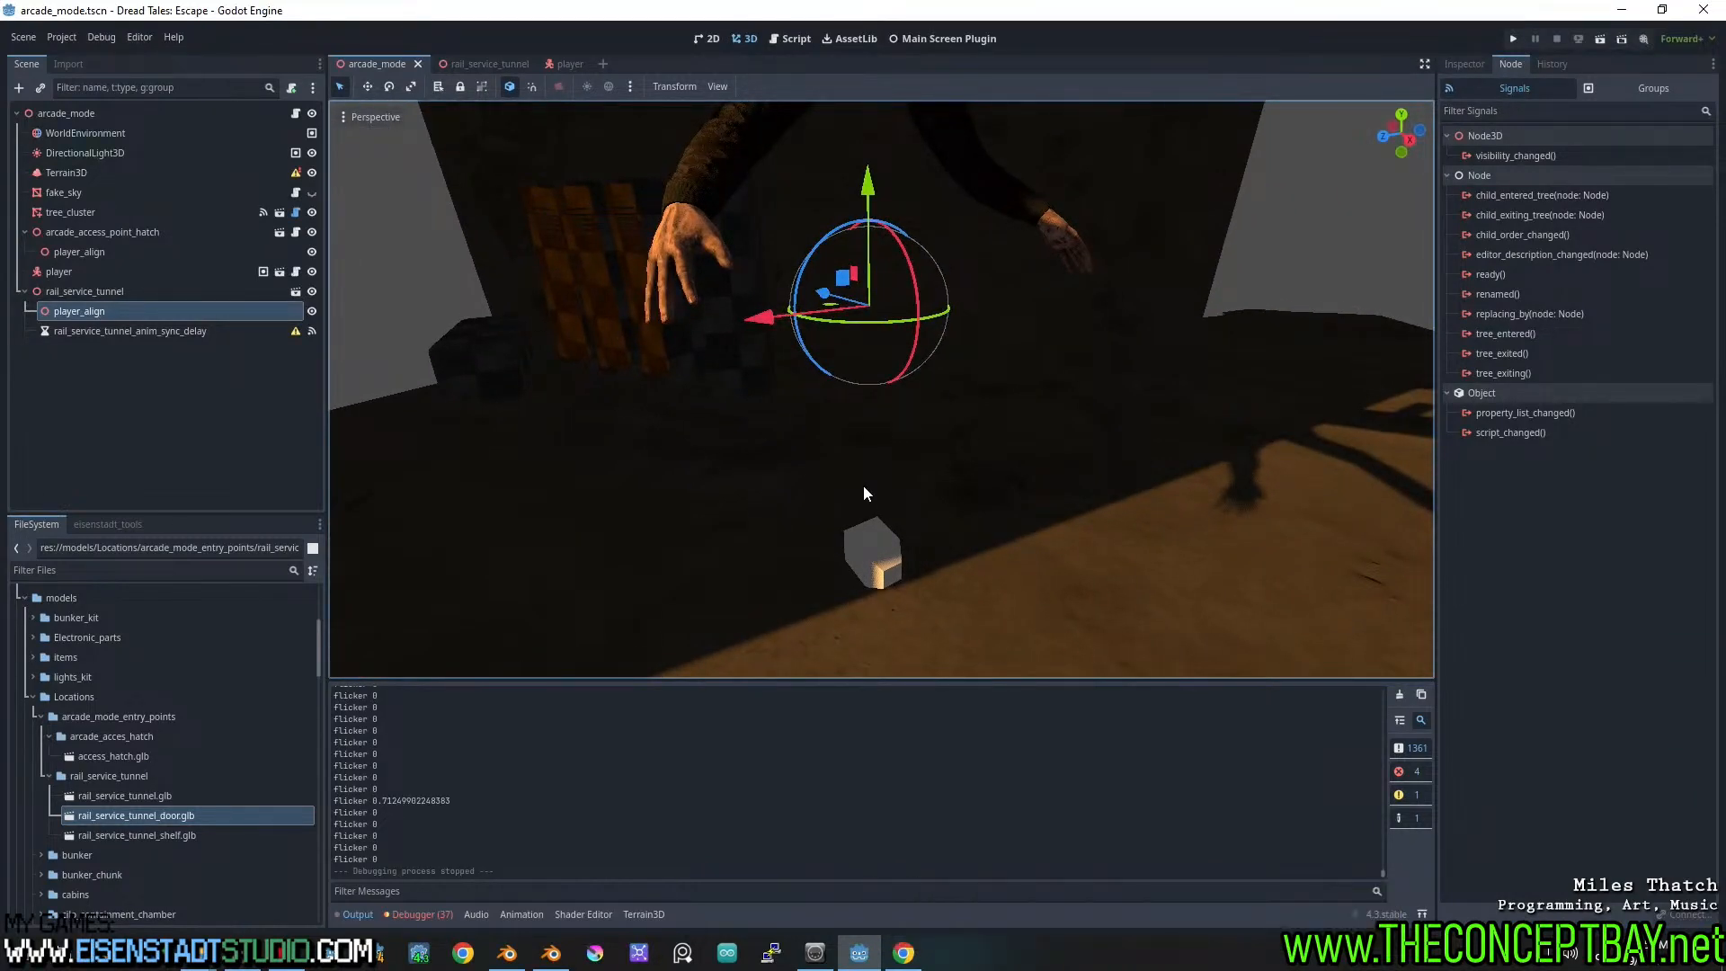
pyautogui.moveTo(863, 489); pyautogui.dragTo(956, 388, button='middle')
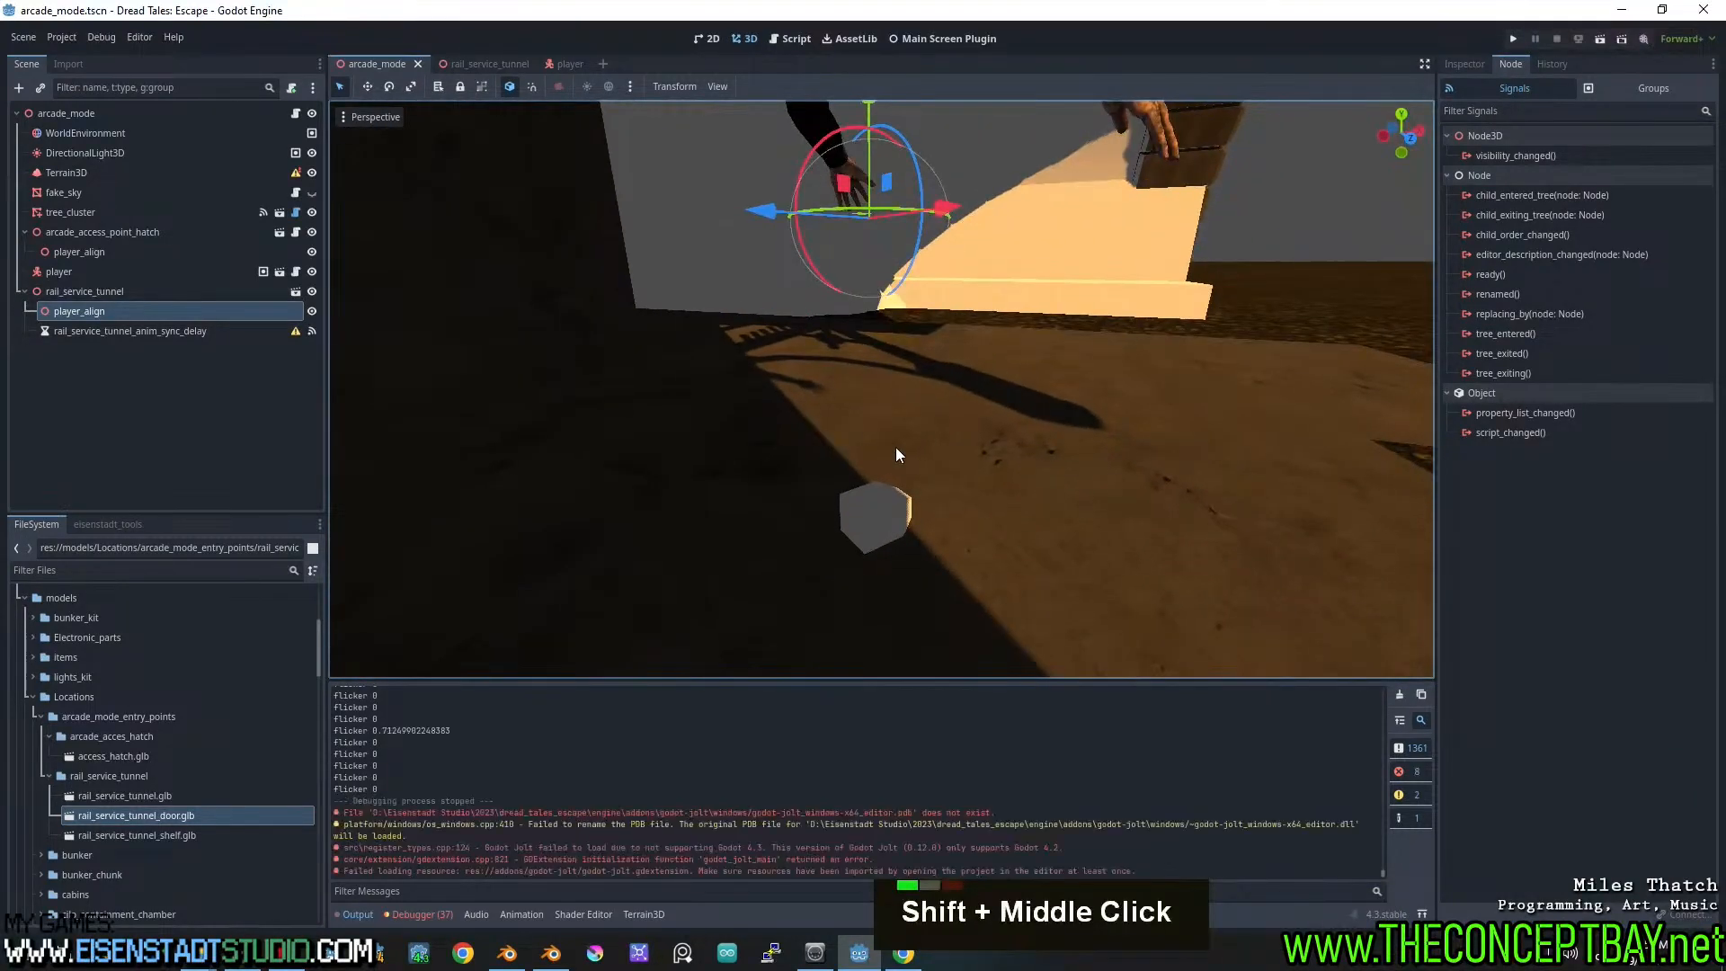
pyautogui.moveTo(896, 446); pyautogui.dragTo(942, 440, button='middle')
pyautogui.scroll(6, 891, 385)
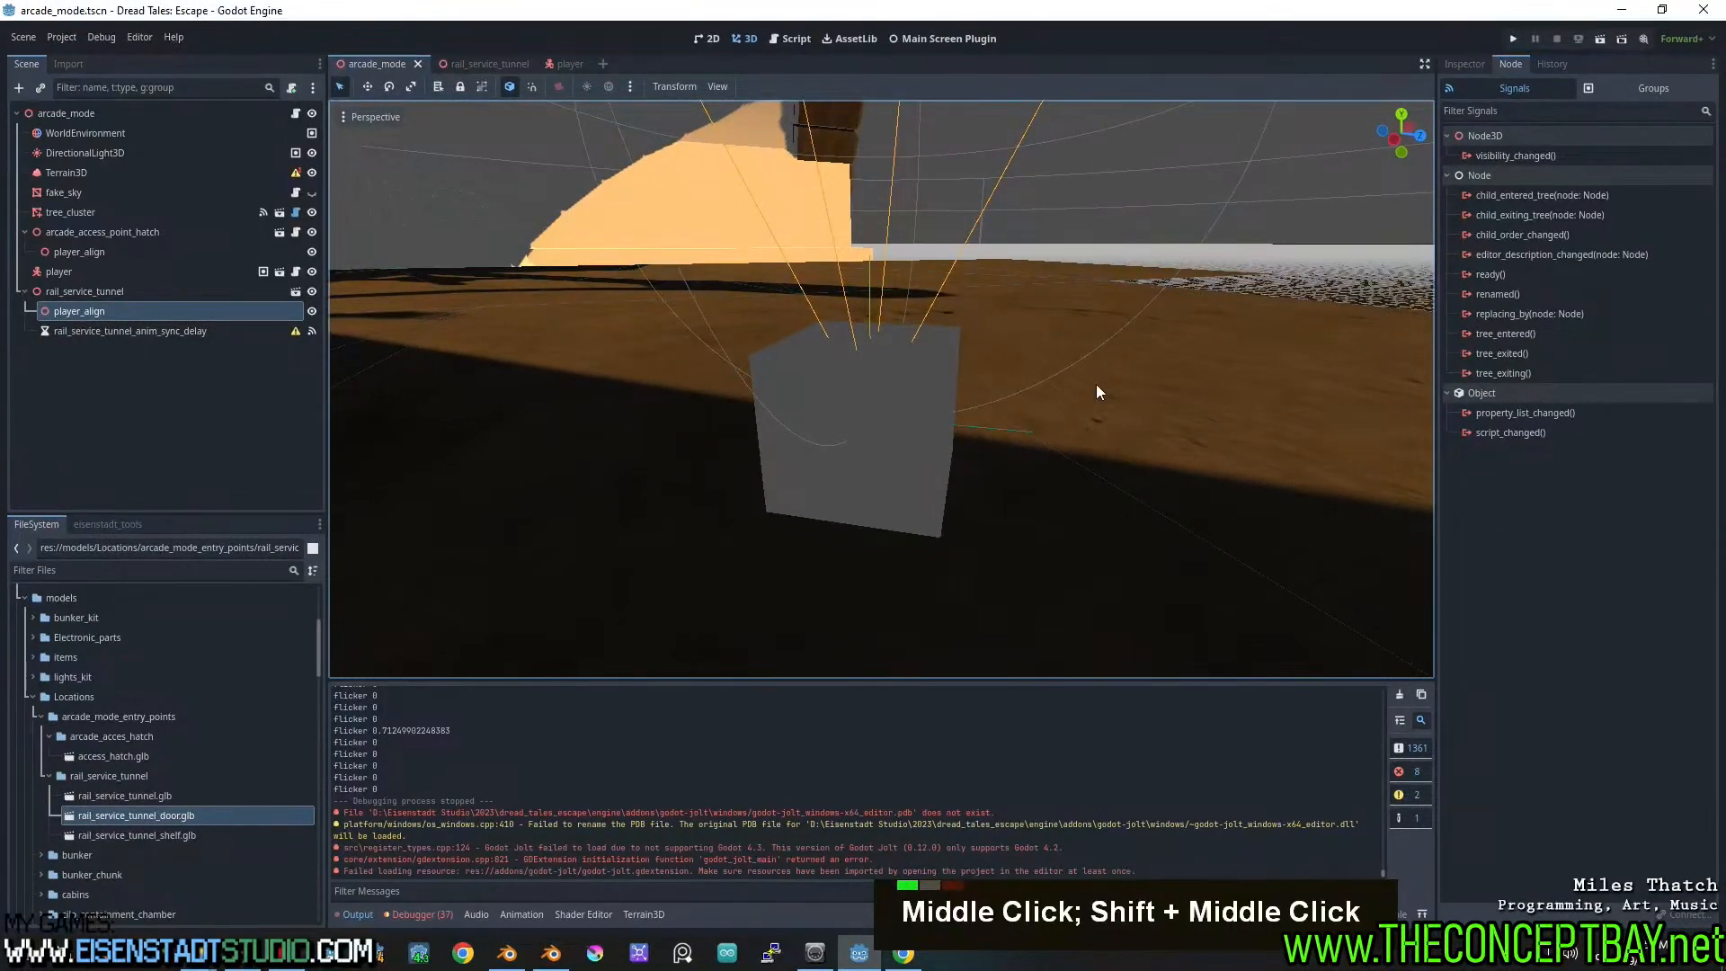
pyautogui.moveTo(1096, 385)
pyautogui.mouseDown(button='middle')
pyautogui.moveTo(827, 386)
pyautogui.moveTo(1107, 401)
pyautogui.mouseUp(button='middle')
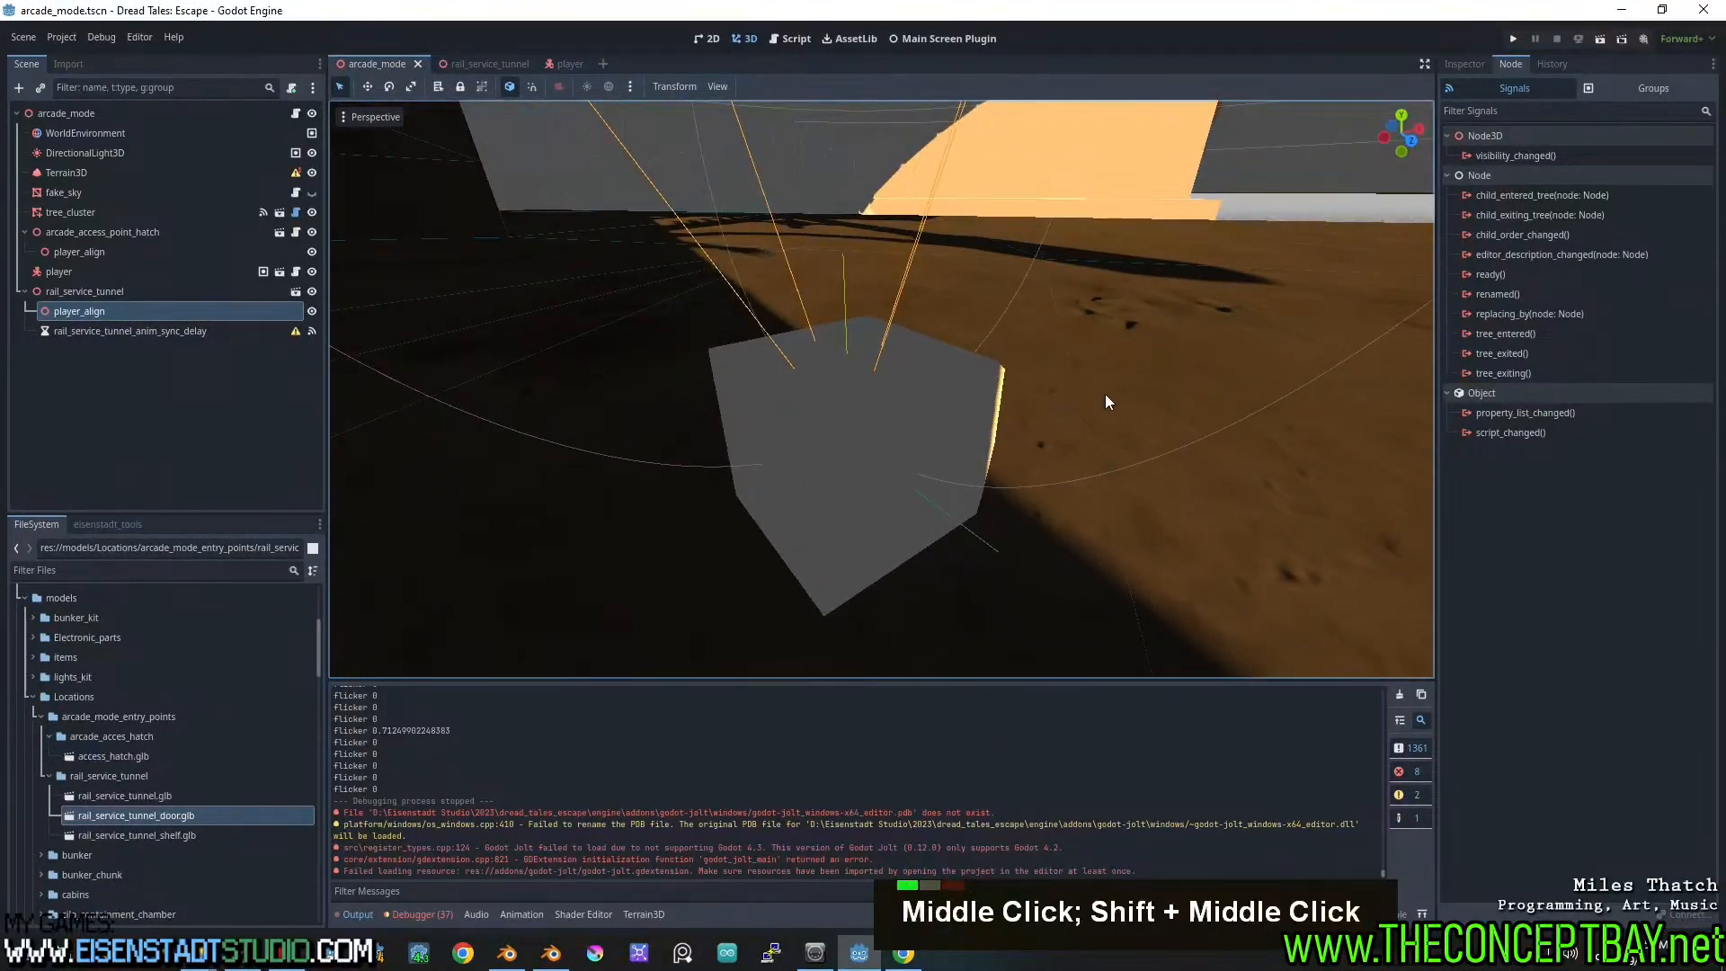
pyautogui.click(1474, 63)
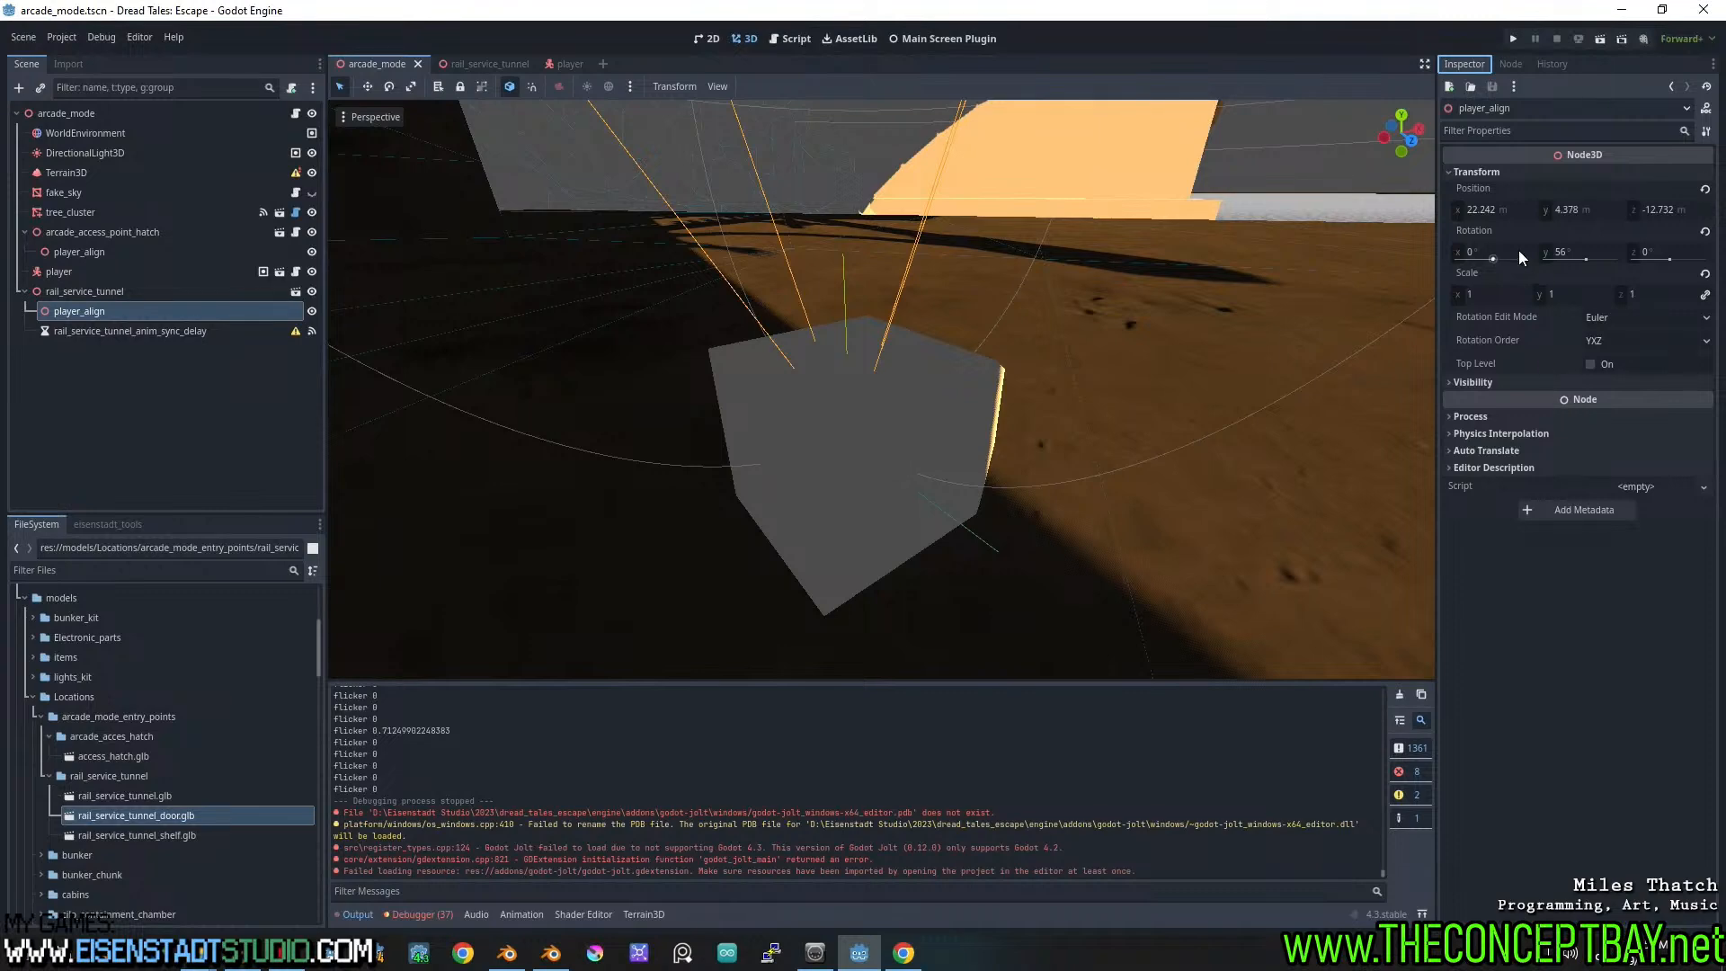
pyautogui.moveTo(1037, 320); pyautogui.dragTo(1156, 340, button='middle')
pyautogui.scroll(2, 1168, 376)
pyautogui.moveTo(1156, 340)
pyautogui.mouseDown(button='middle')
pyautogui.moveTo(1101, 339)
pyautogui.moveTo(1125, 337)
pyautogui.mouseUp(button='middle')
pyautogui.keyDown('shift'); pyautogui.moveTo(1126, 336); pyautogui.dragTo(1139, 338, button='middle'); pyautogui.keyUp('shift')
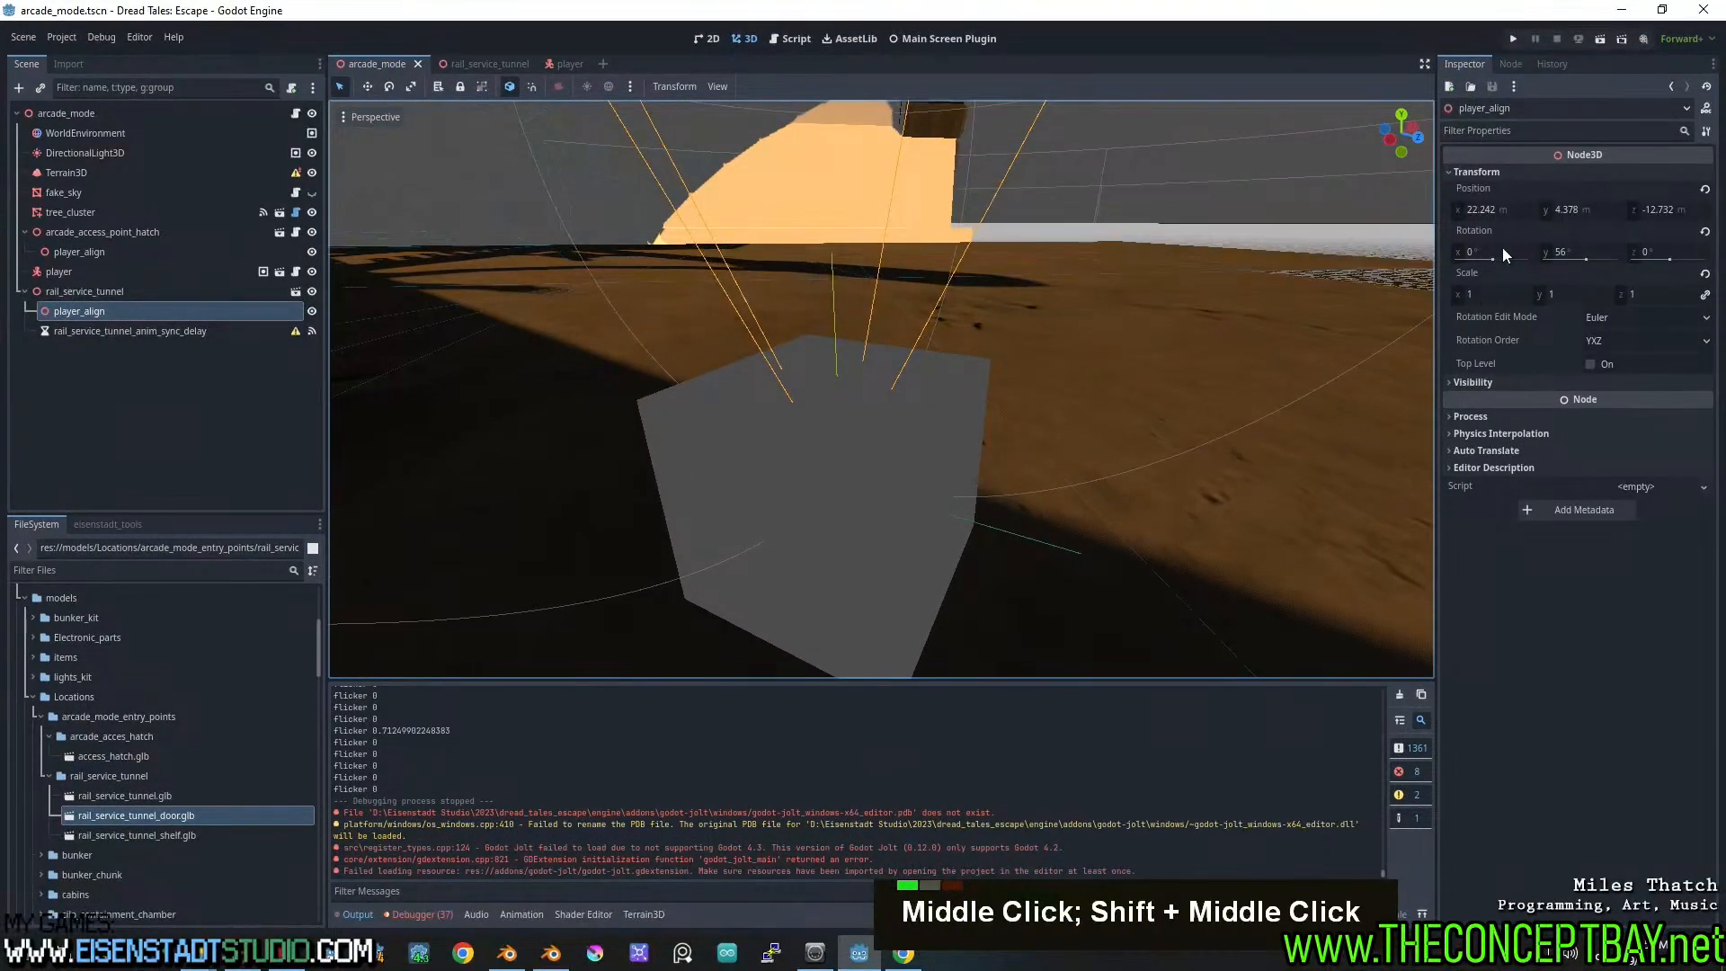
# Try to fine-tune player_align's X position to 22.2 m
pyautogui.keyDown('shift'); pyautogui.click(1508, 212); pyautogui.keyUp('shift')
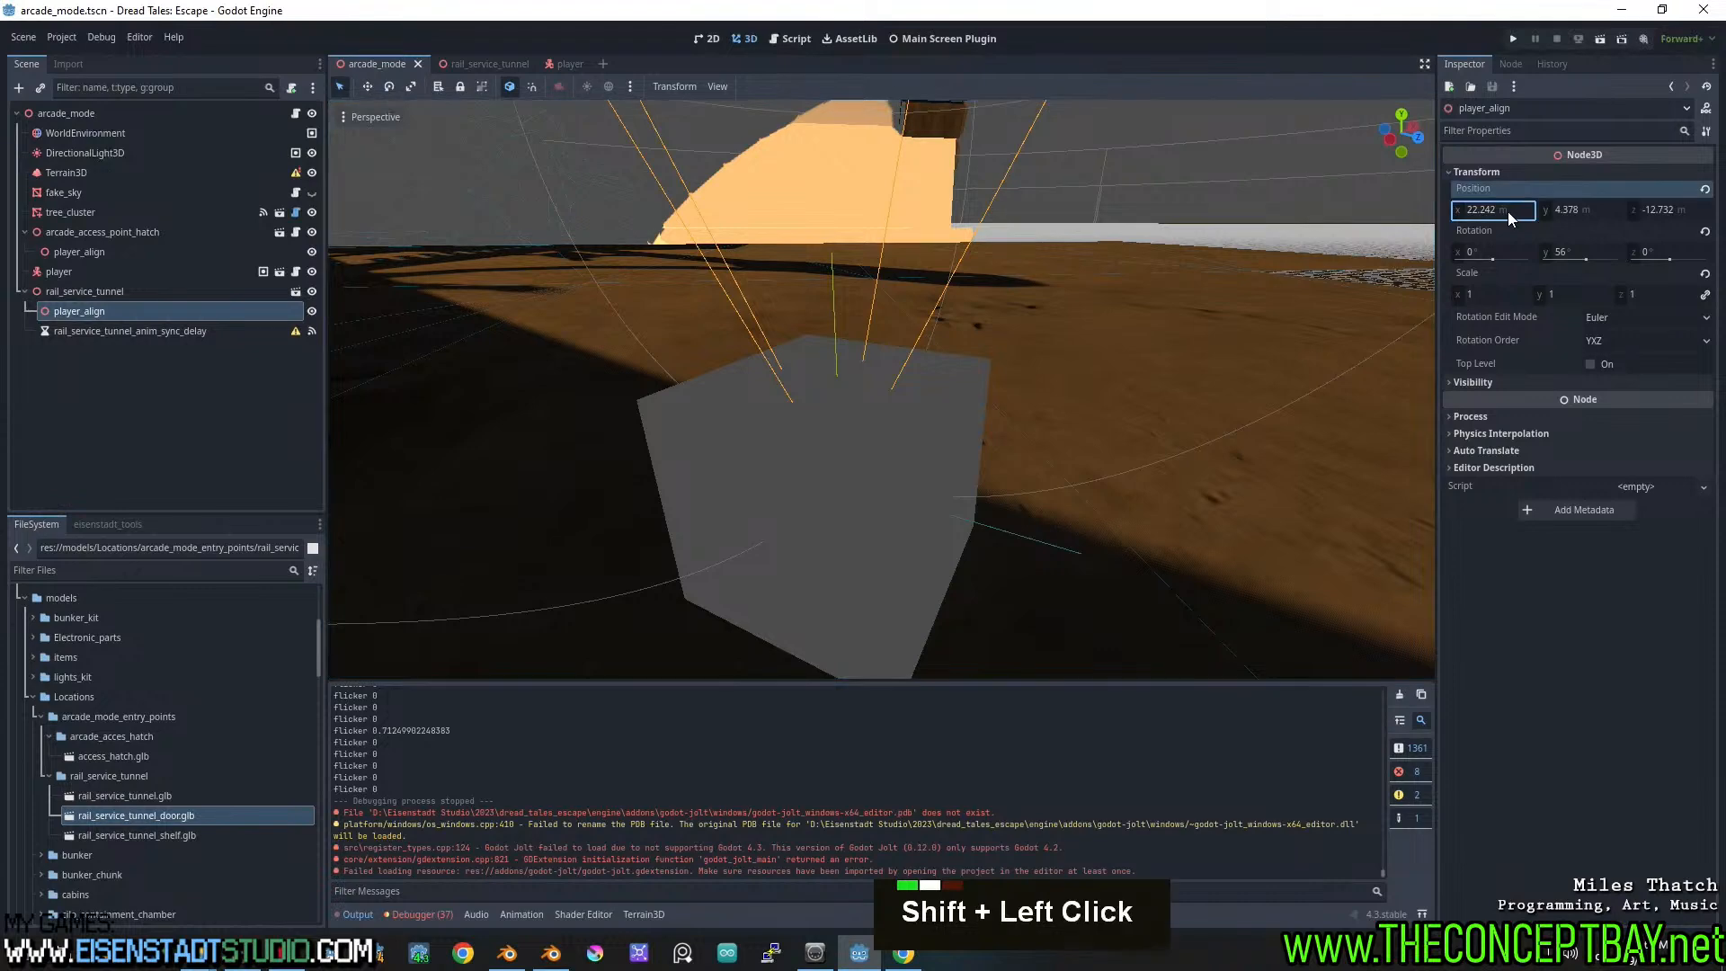
pyautogui.keyDown('shift'); pyautogui.moveTo(1508, 212); pyautogui.dragTo(1455, 212); pyautogui.keyUp('shift')
pyautogui.hotkey('ctrl', 'z')
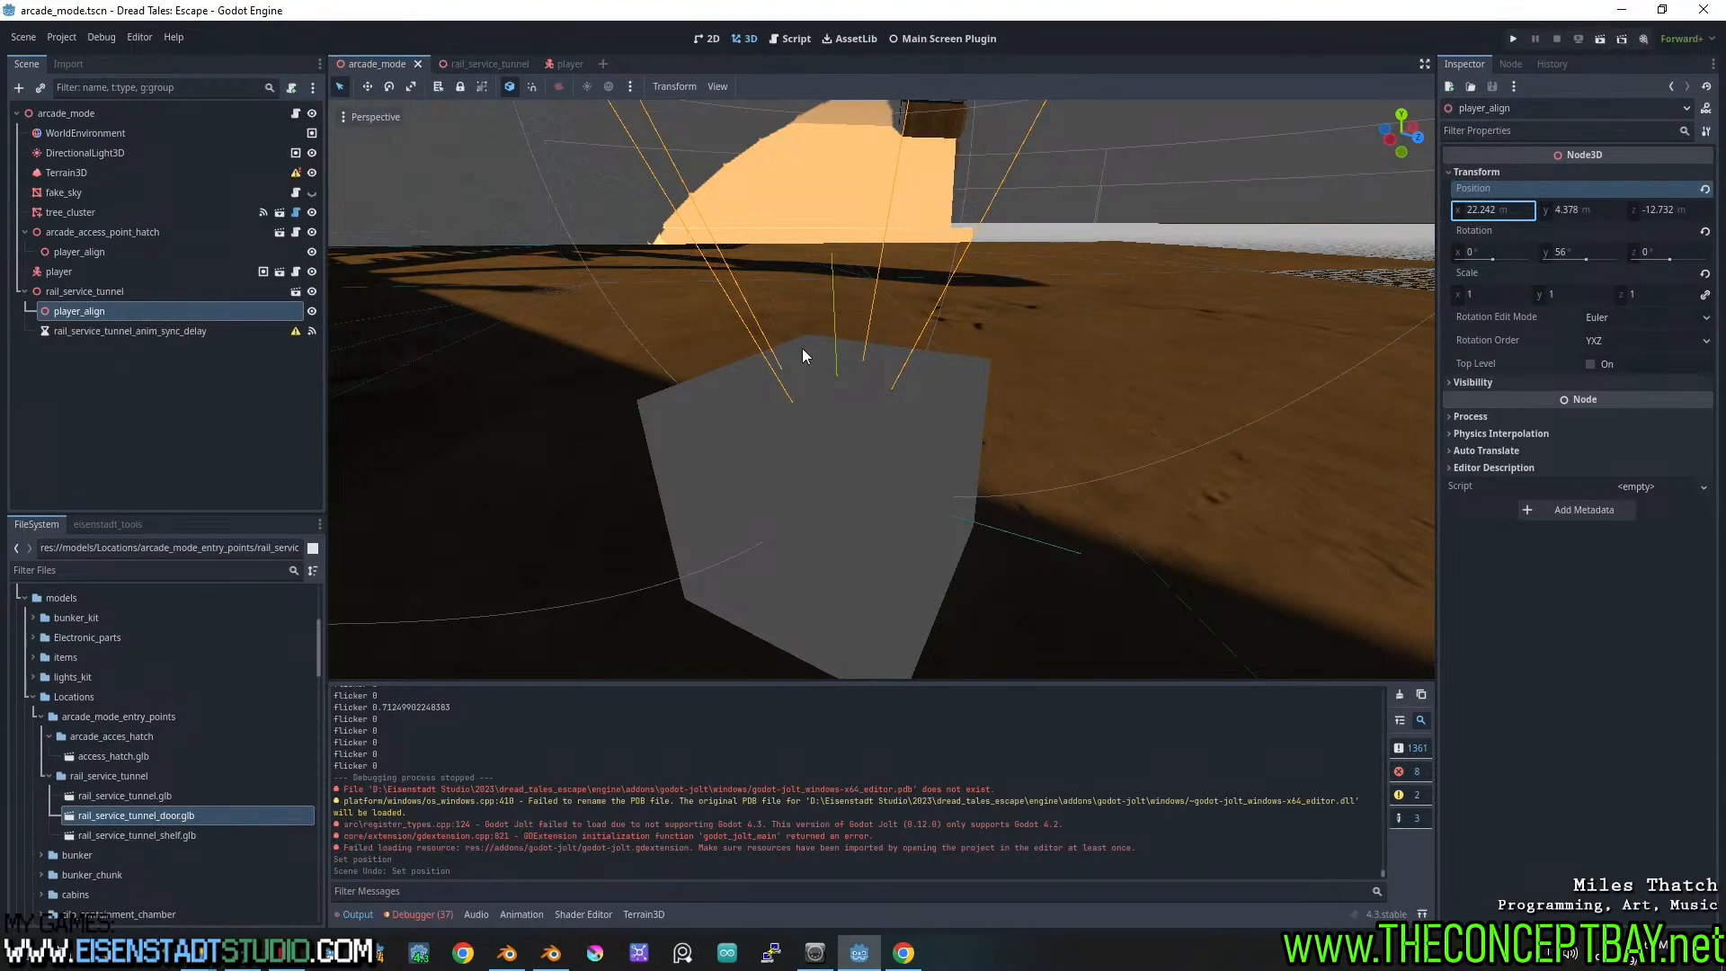
pyautogui.press('g')
pyautogui.press('g')
pyautogui.scroll(-12, 812, 386)
pyautogui.moveTo(812, 387); pyautogui.dragTo(899, 468, button='middle')
pyautogui.scroll(4, 886, 412)
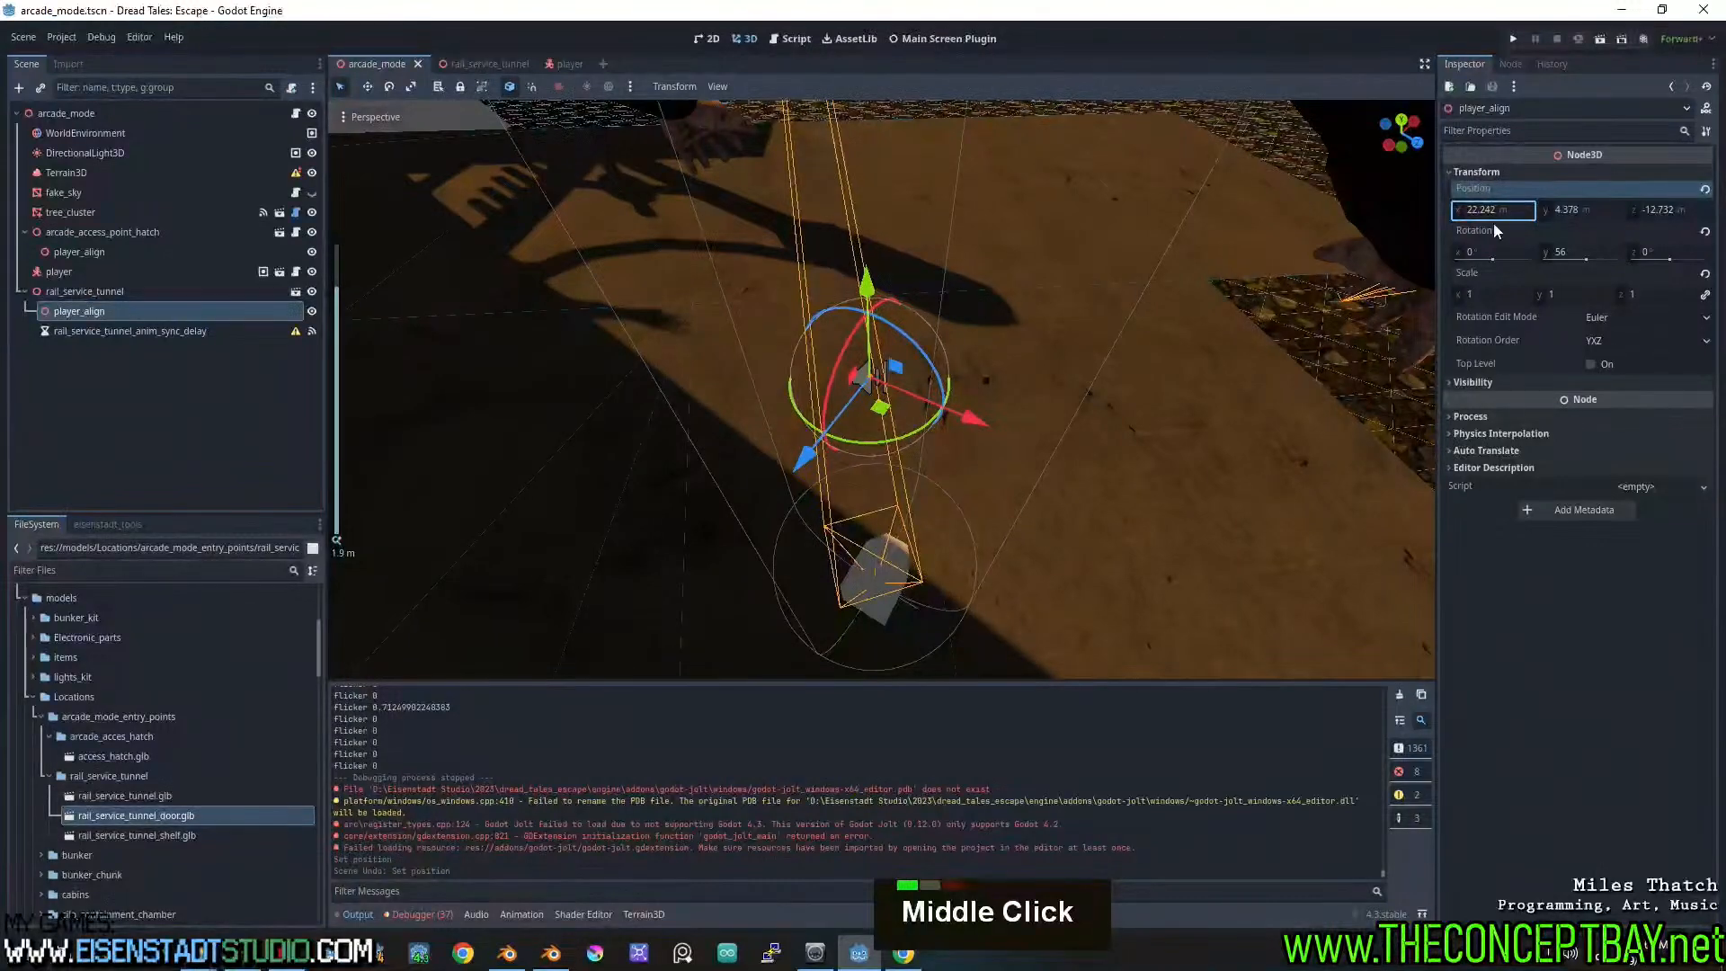
pyautogui.click(514, 88)
pyautogui.click(514, 88)
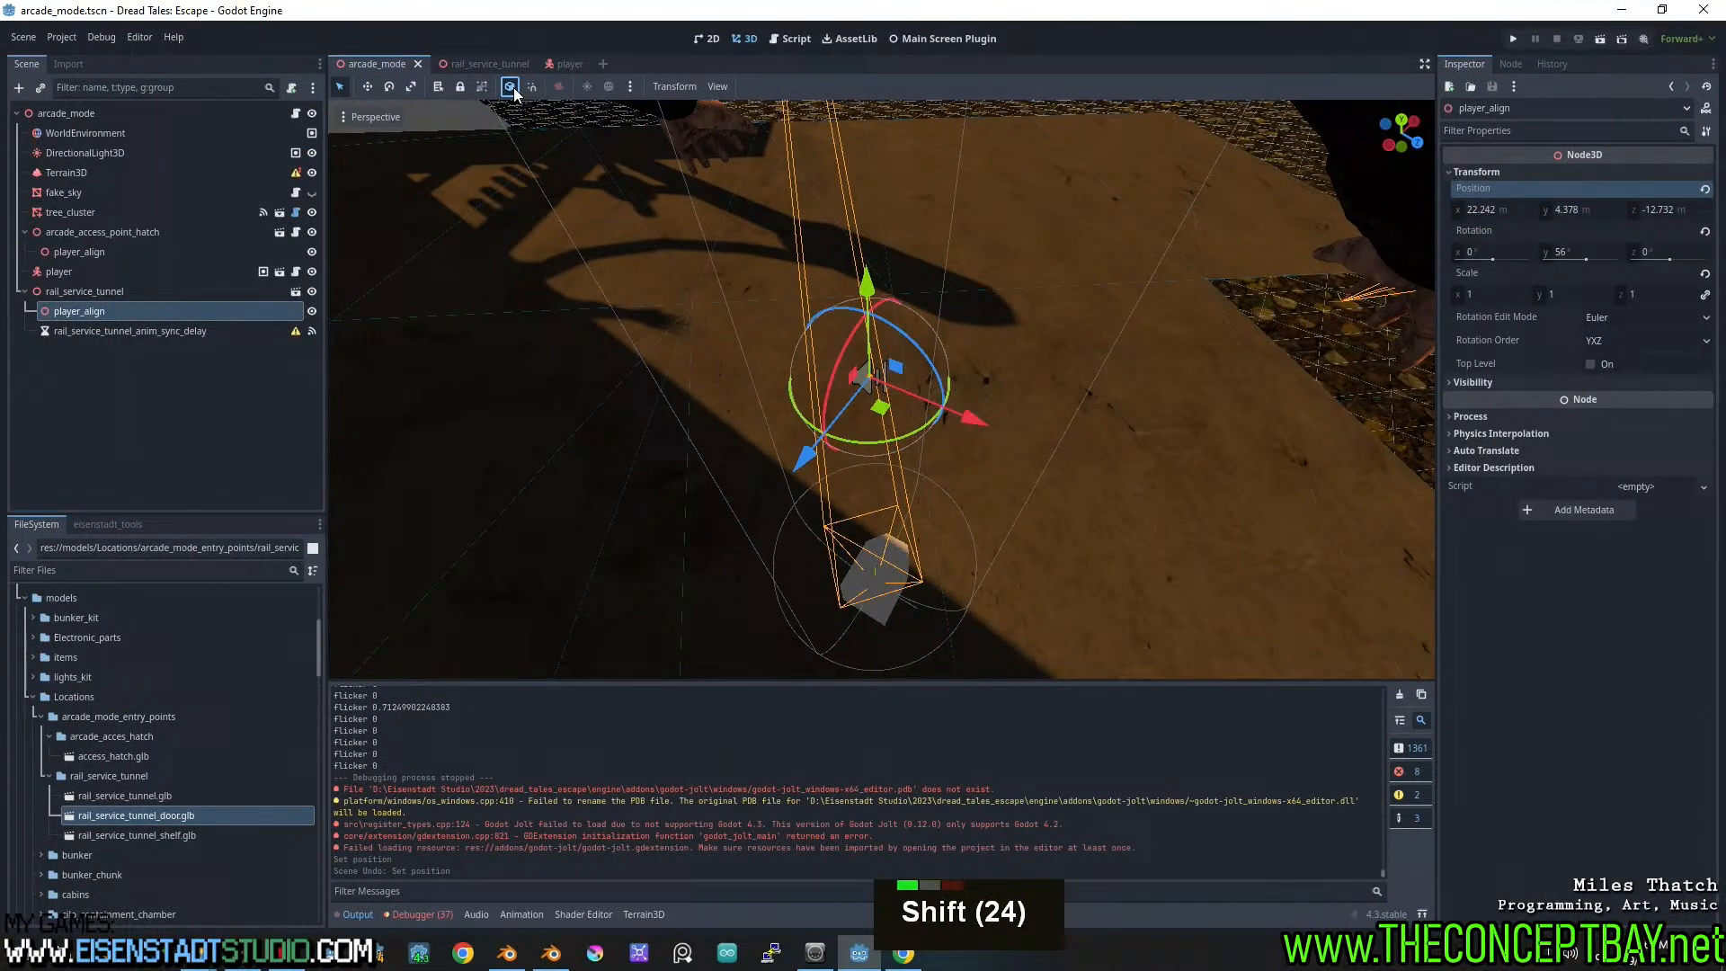
pyautogui.keyDown('shift'); pyautogui.click(1505, 209); pyautogui.keyUp('shift')
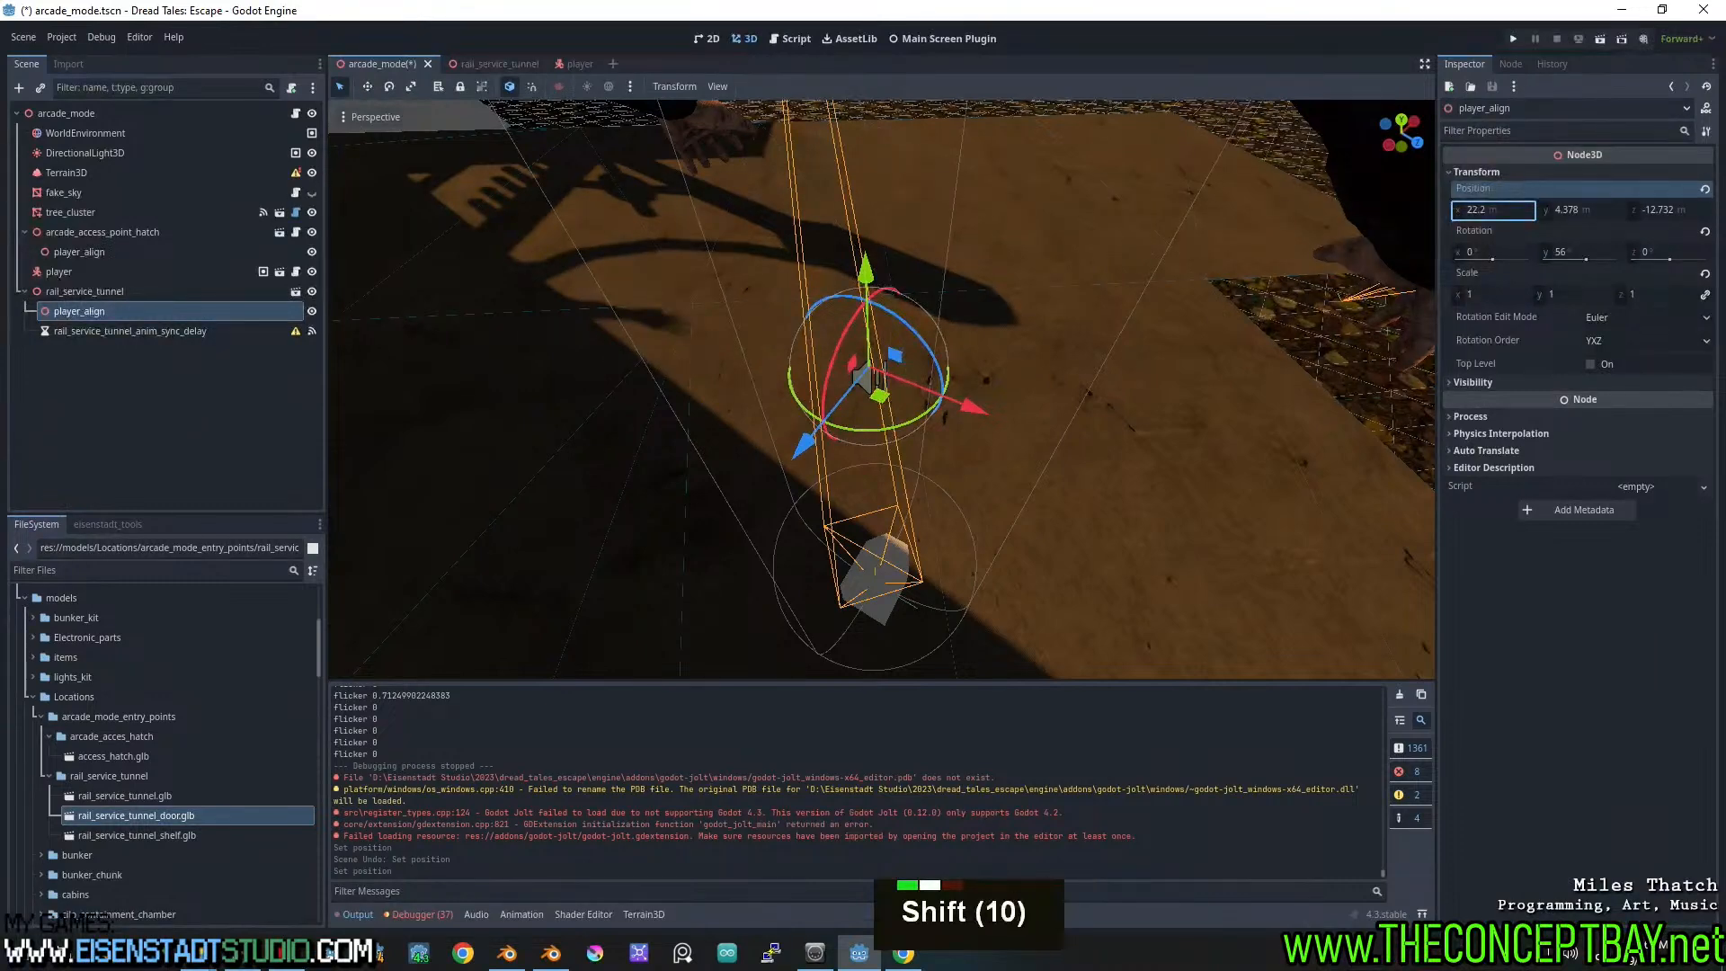
pyautogui.hotkey('ctrl', 'z')
# With local-space transforms turned off, nudge player_align horizontally to Z about -12.727 m and test-run the game to check the intro alignment
pyautogui.click(516, 85)
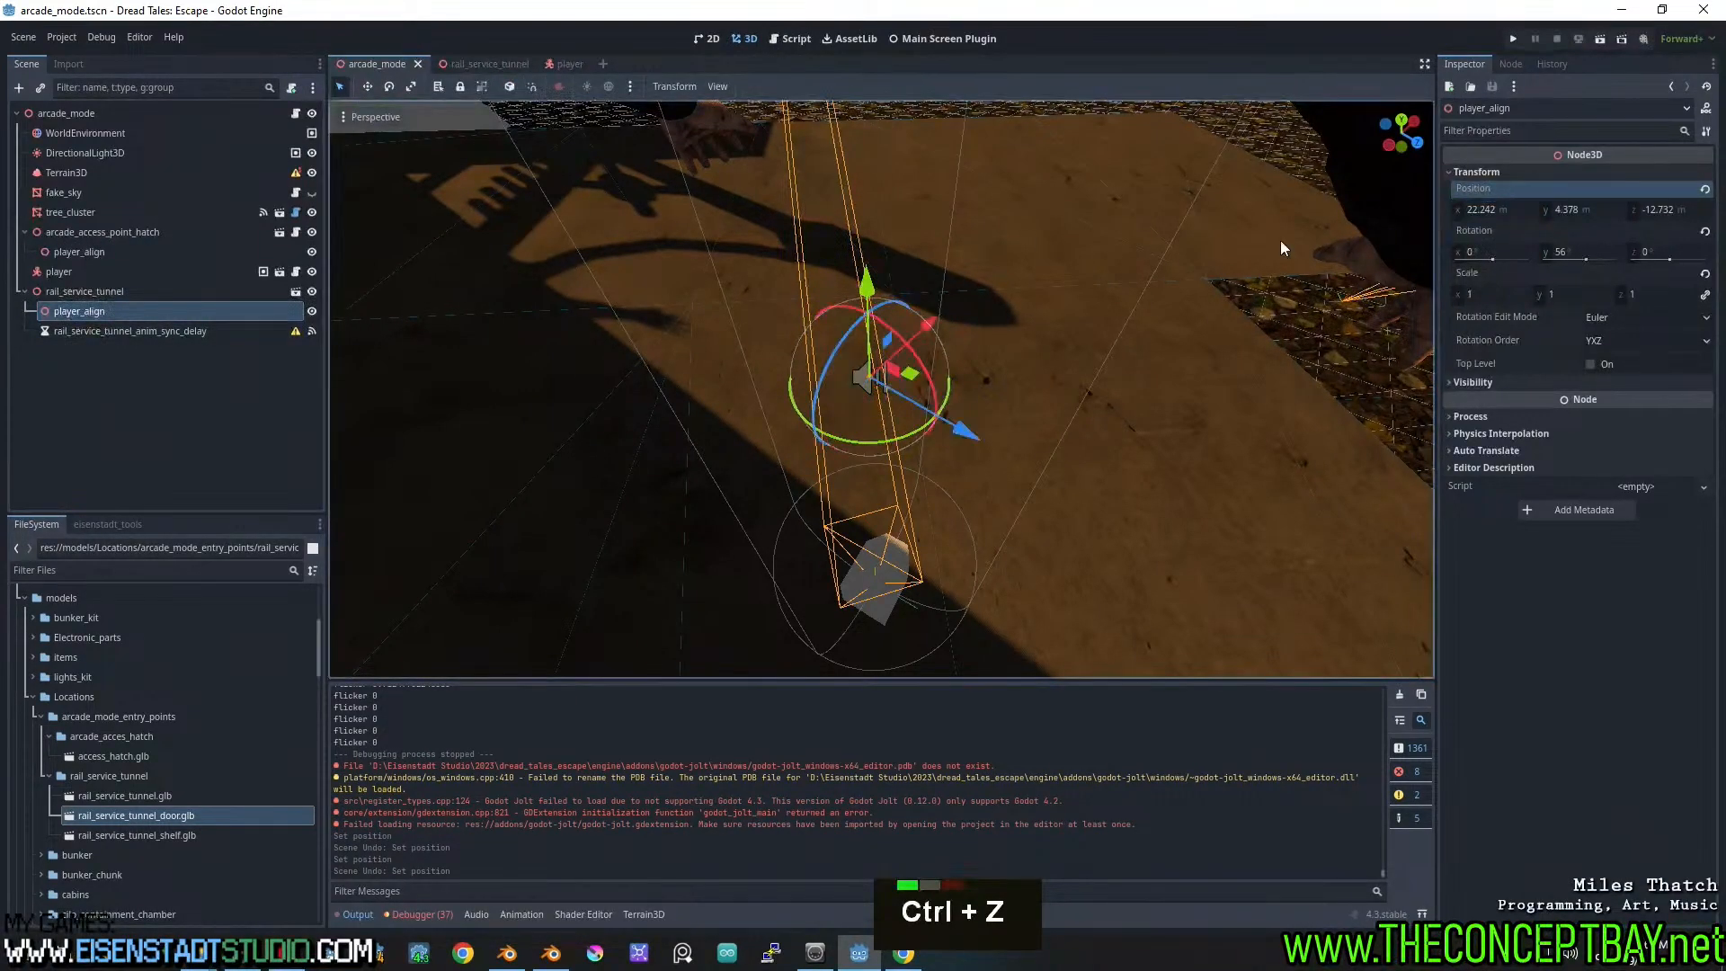
pyautogui.keyDown('shift'); pyautogui.click(1512, 212); pyautogui.keyUp('shift')
pyautogui.hotkey('ctrl', 'z')
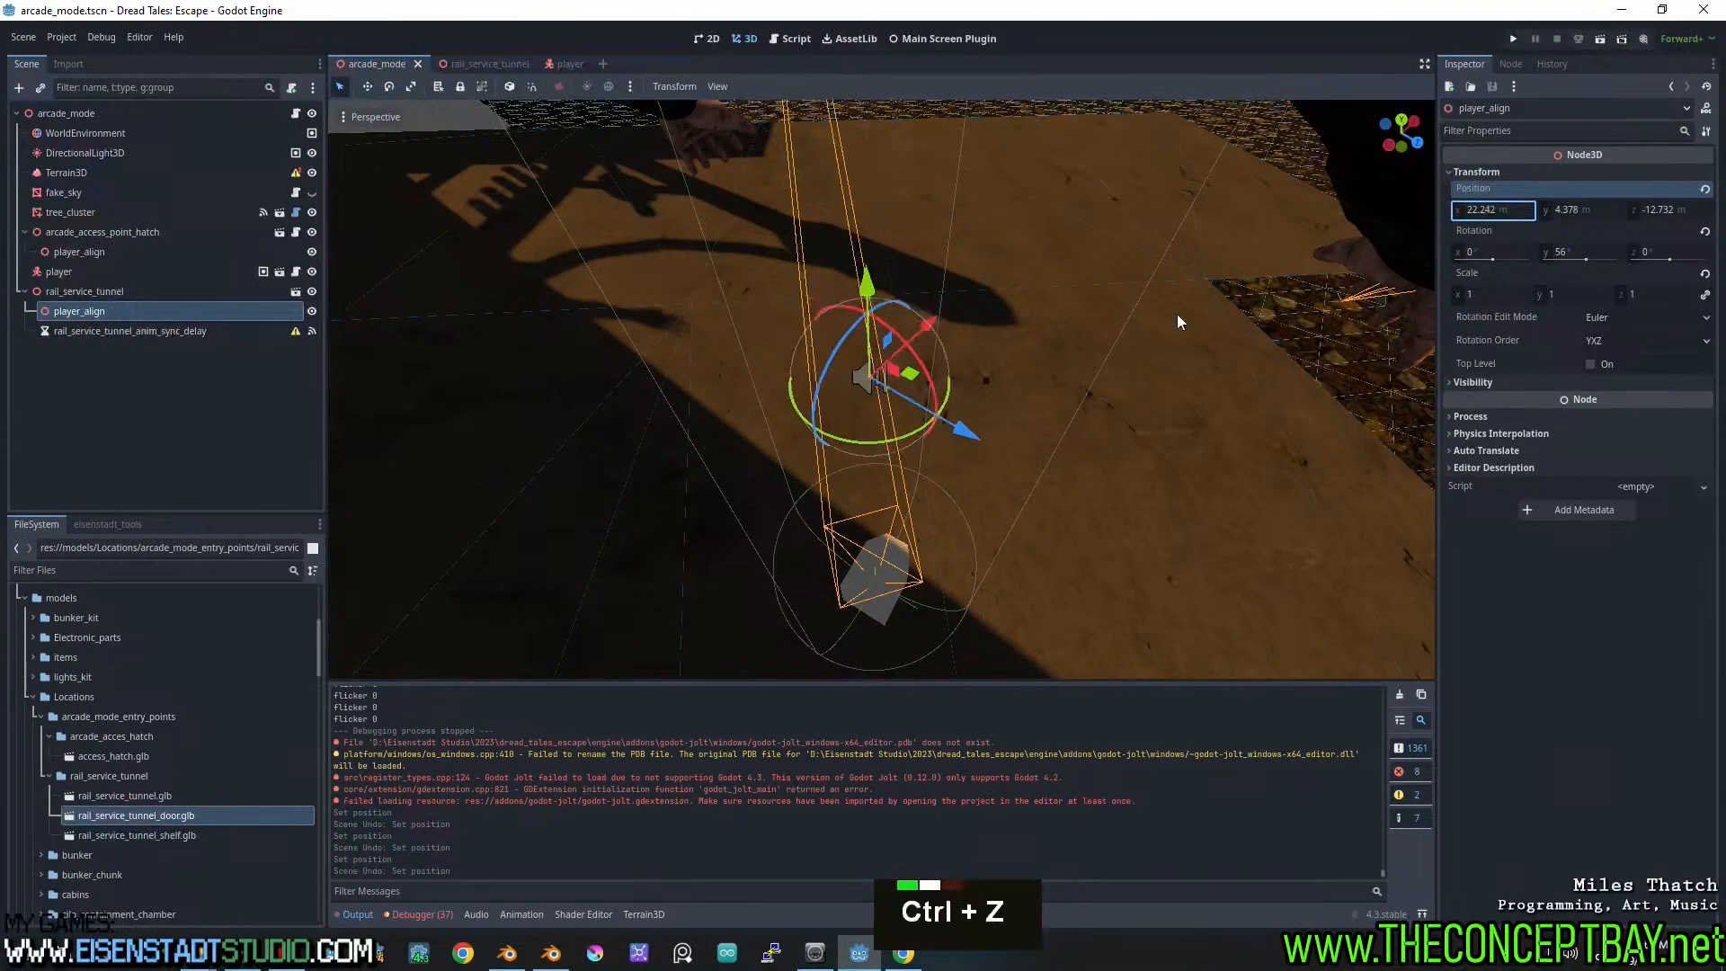
pyautogui.moveTo(989, 332); pyautogui.dragTo(893, 392, button='middle')
pyautogui.scroll(3, 946, 412)
pyautogui.scroll(-1, 893, 395)
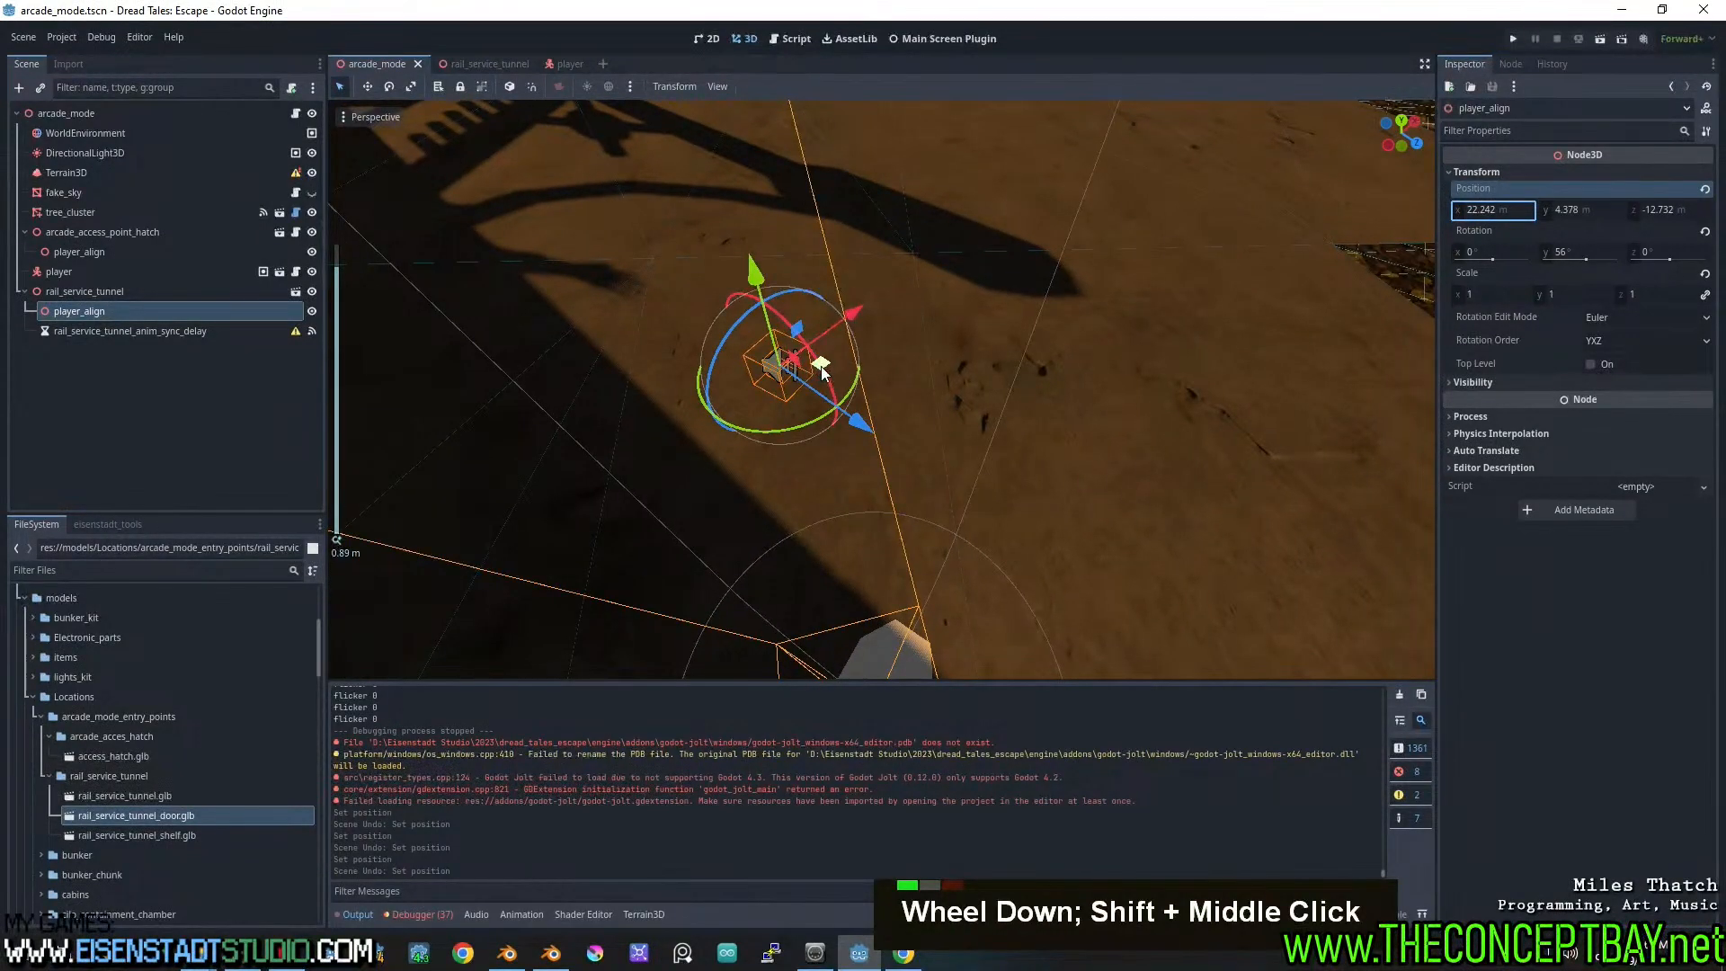
pyautogui.moveTo(813, 369); pyautogui.dragTo(802, 365)
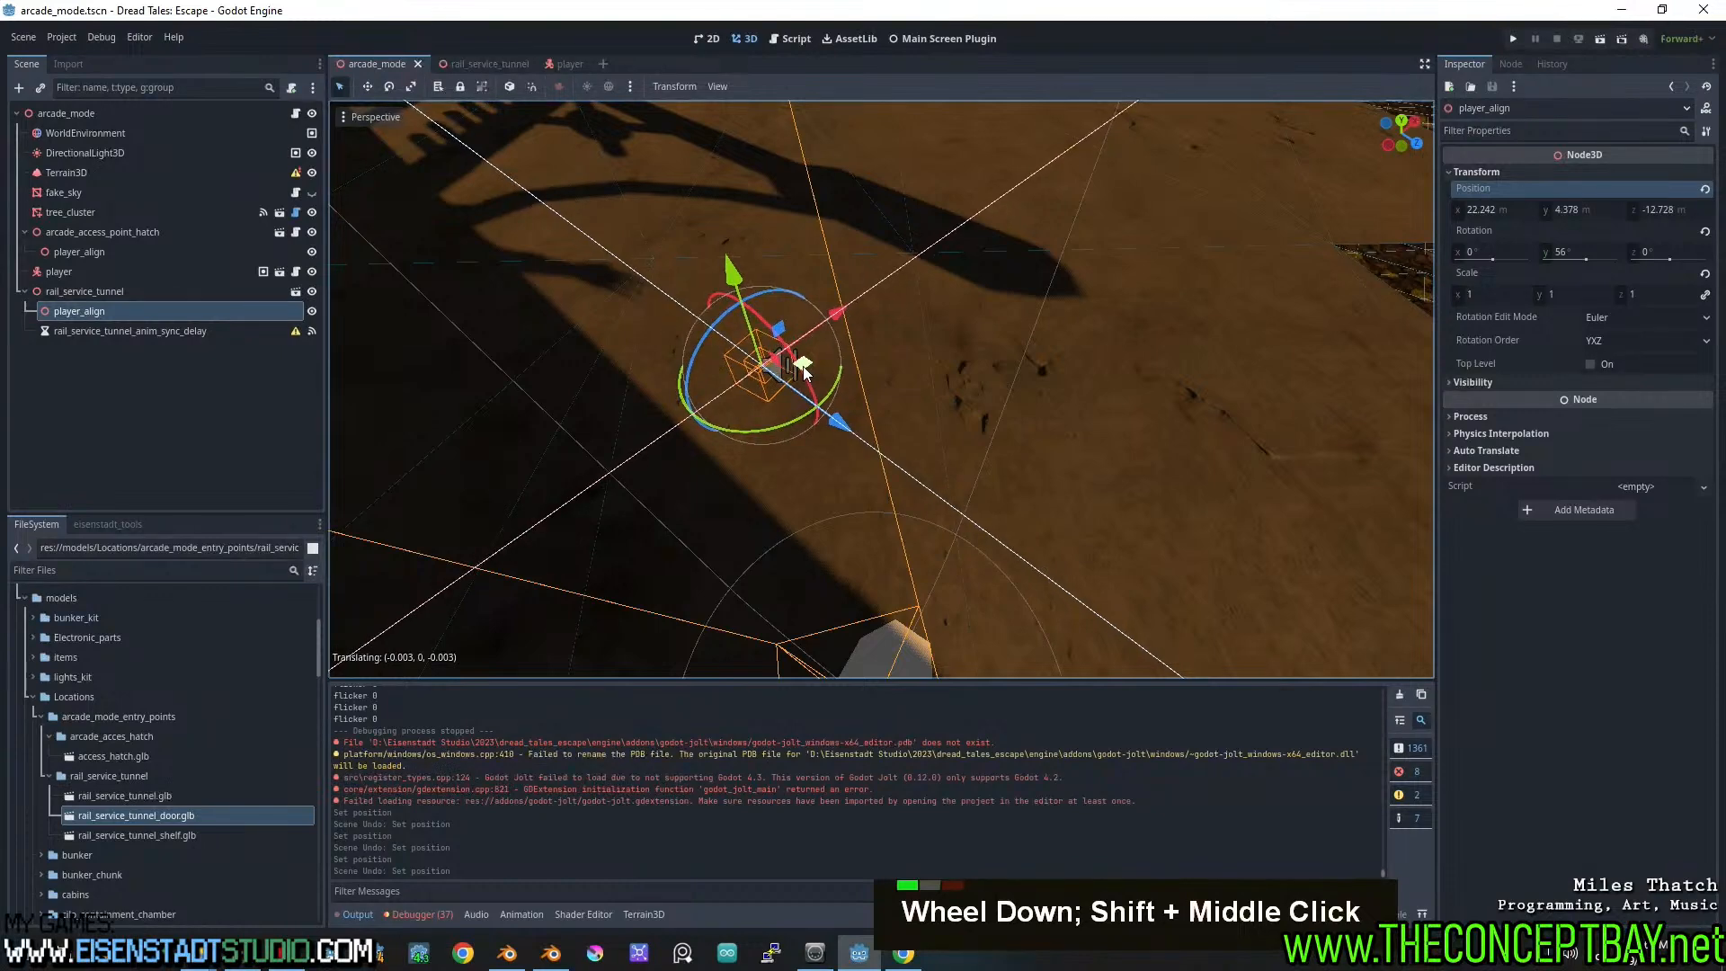
pyautogui.press('F5')
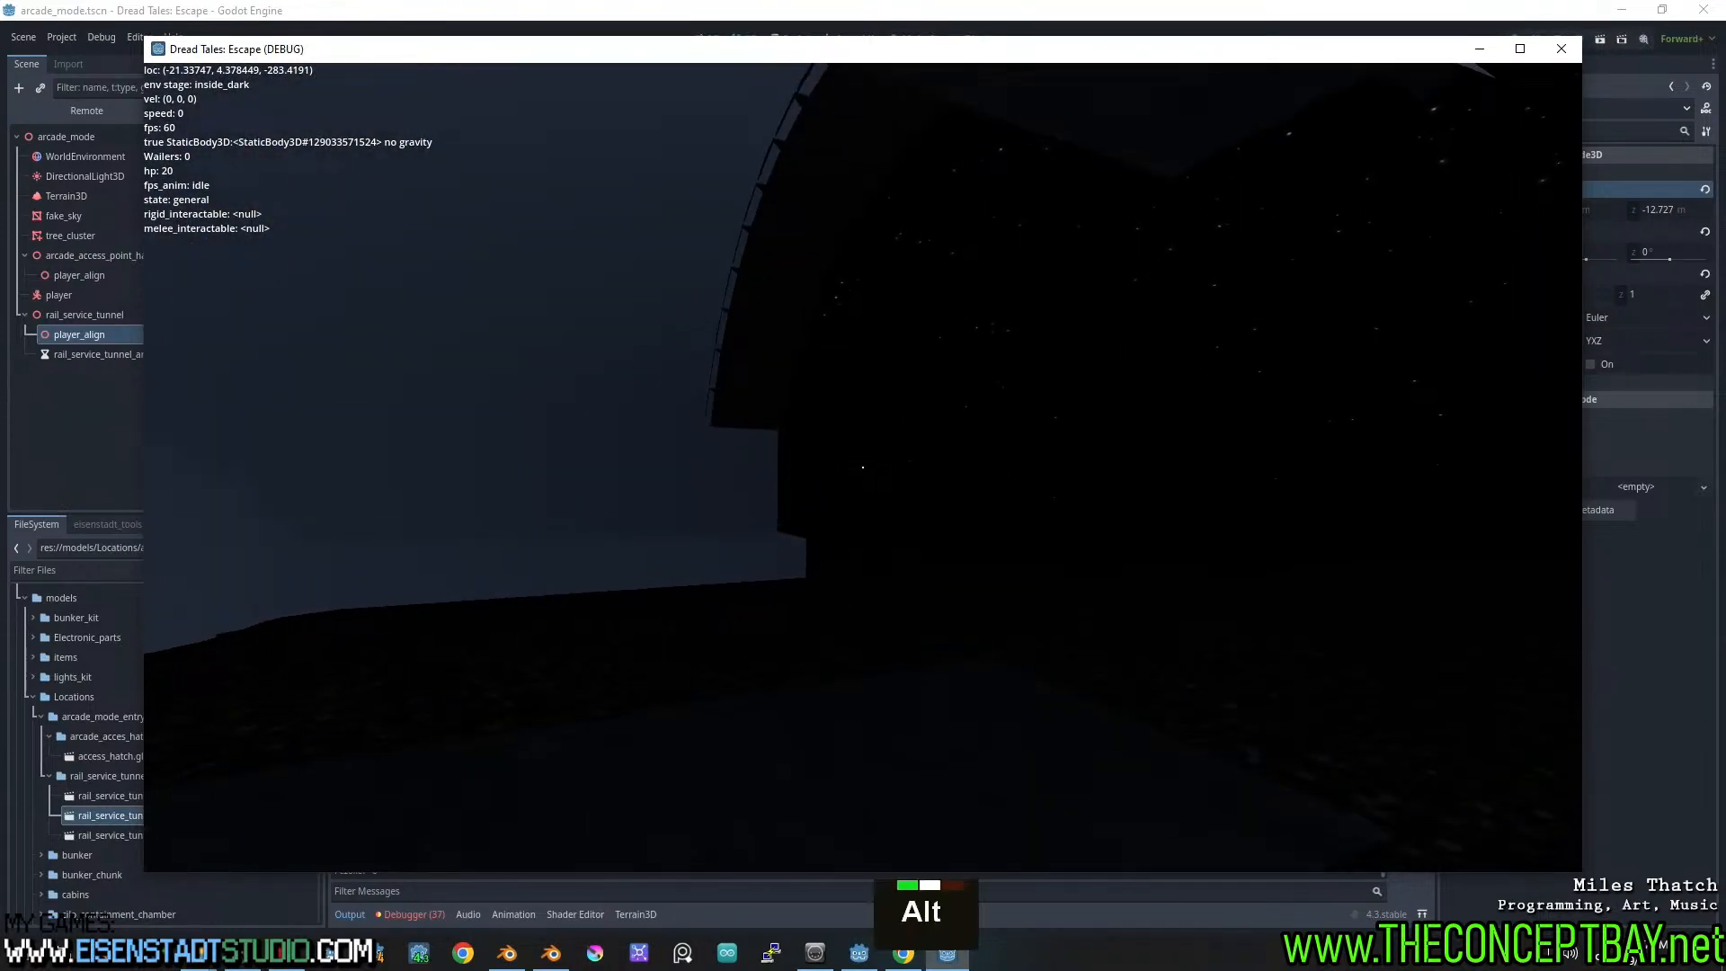
pyautogui.hotkey('alt', 'F4')
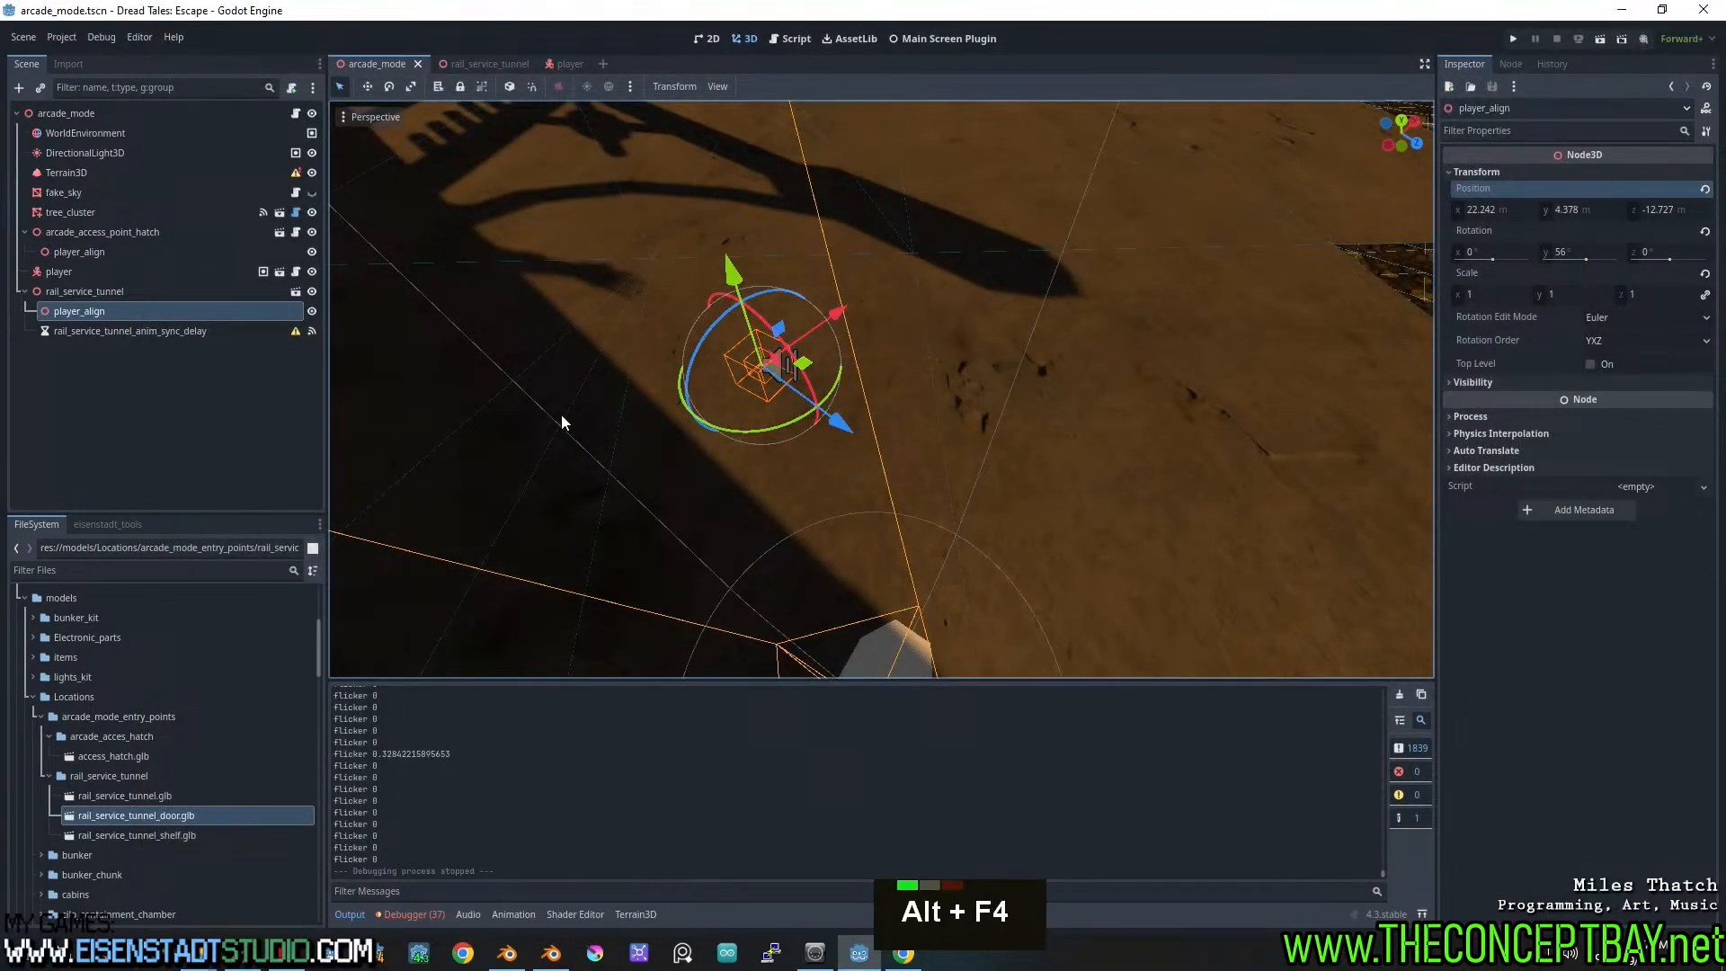
pyautogui.rightClick(100, 321)
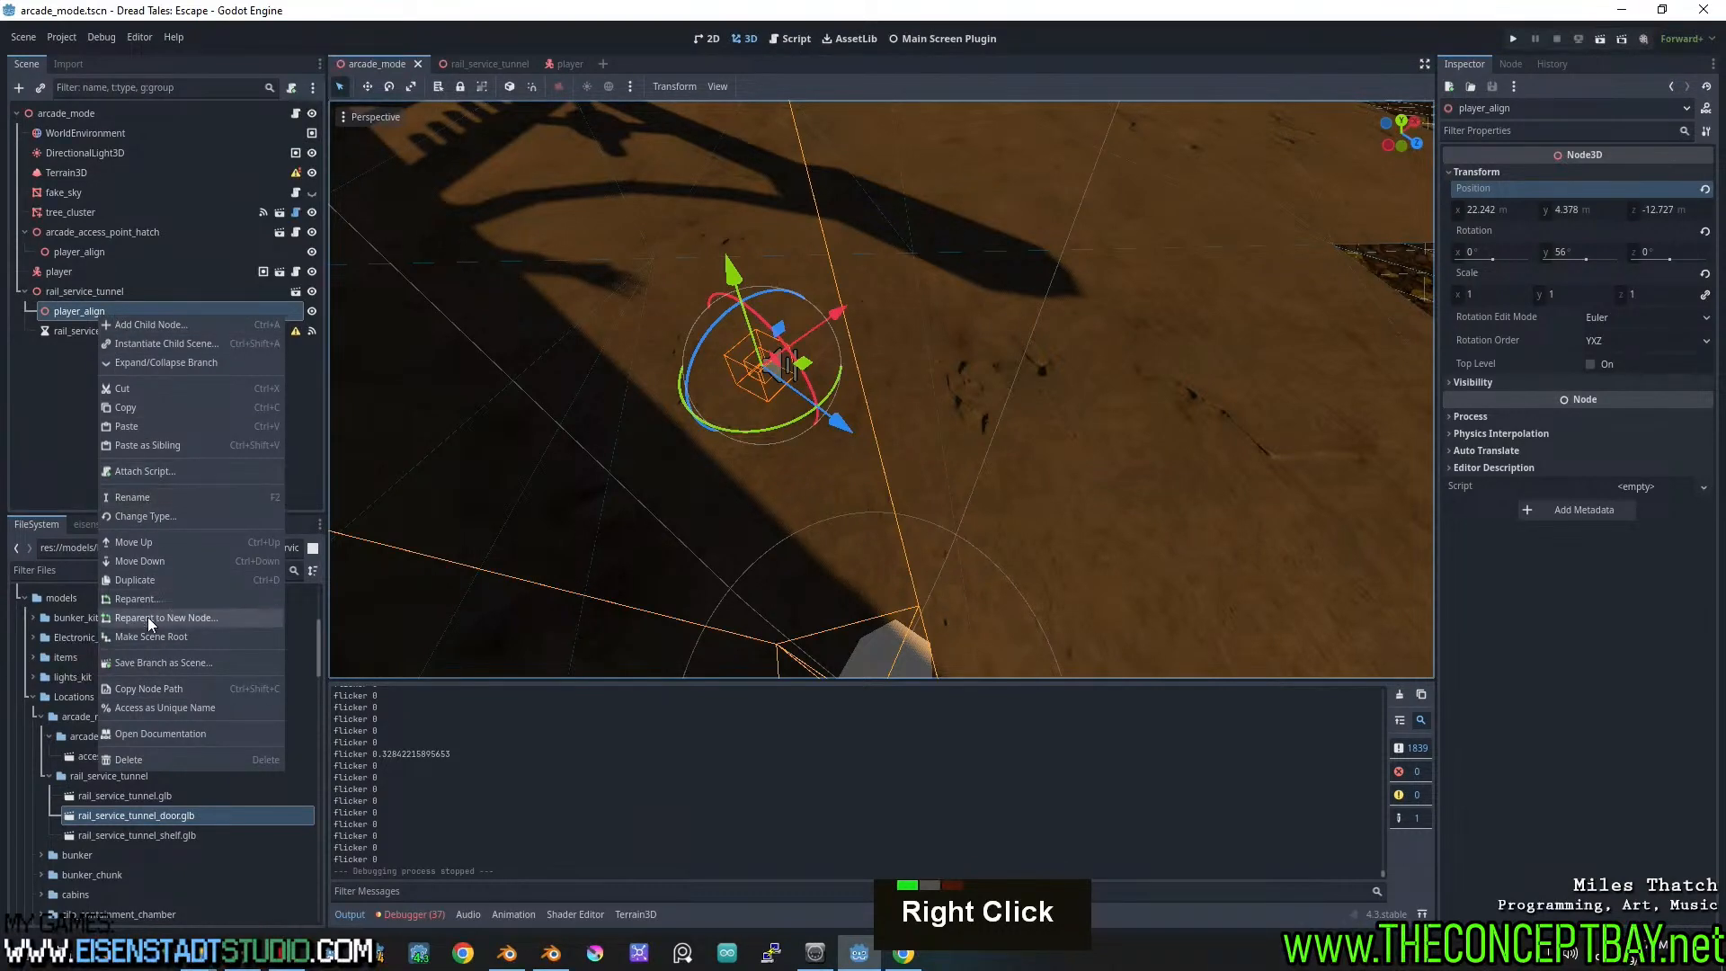
pyautogui.rightClick(77, 309)
pyautogui.rightClick(78, 309)
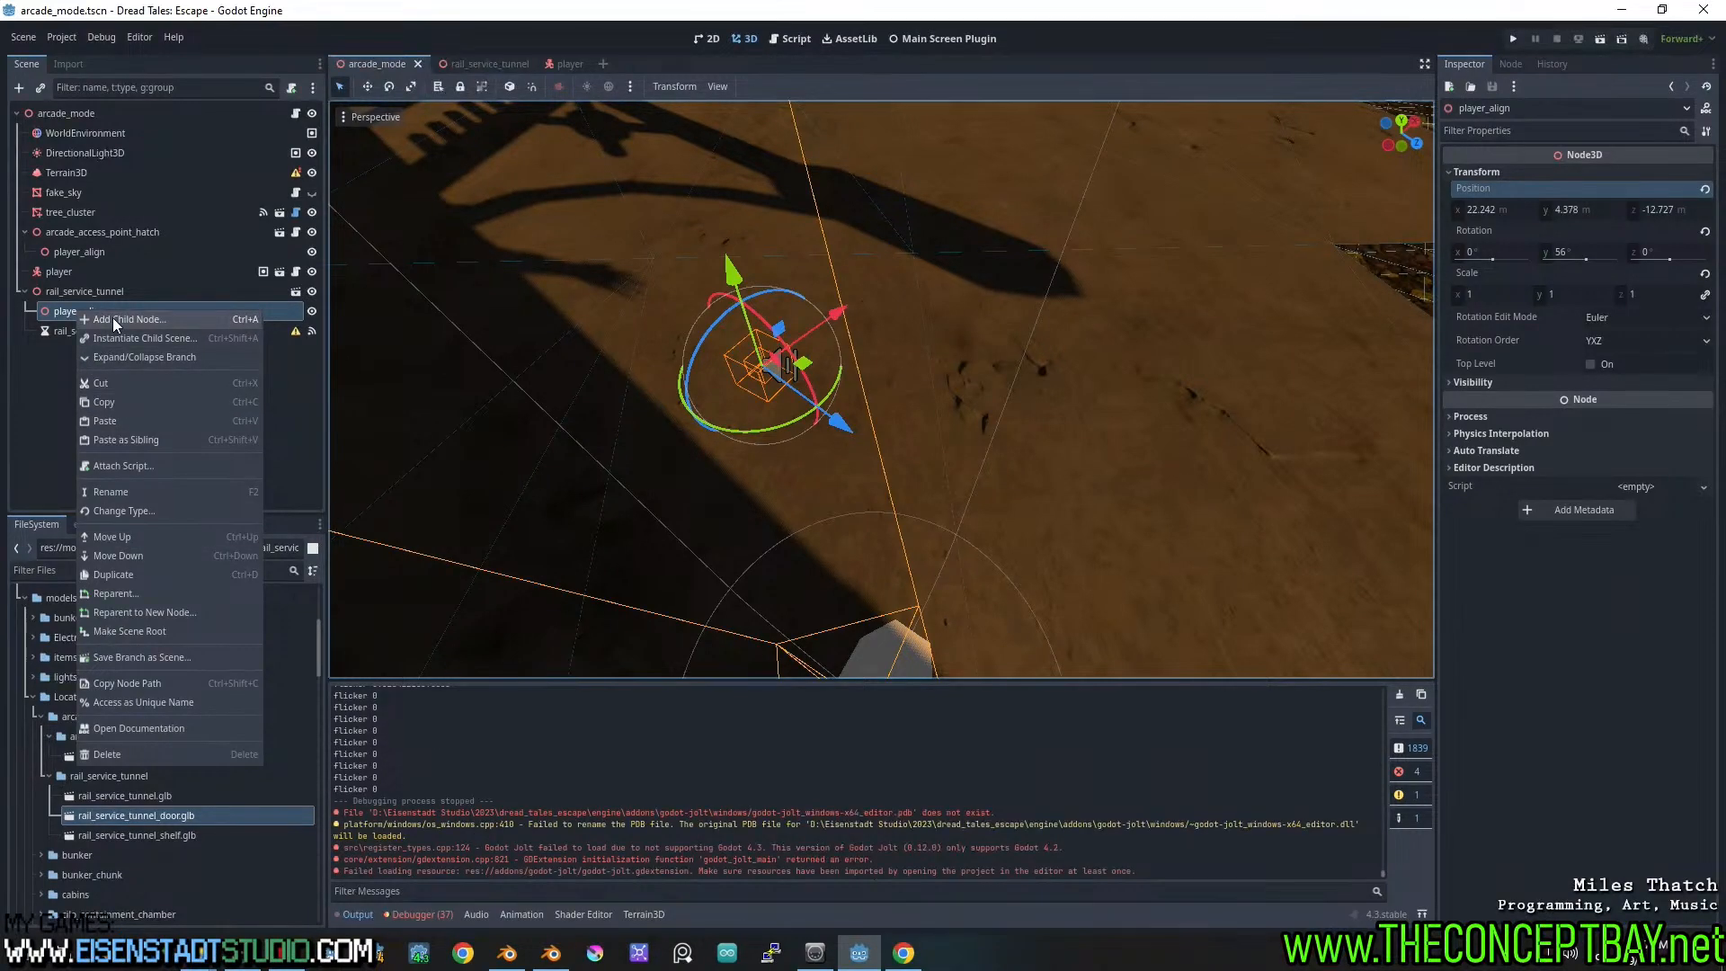
pyautogui.click(67, 309)
# Review the environment key calls in the intro cases of the arcade_mode script
pyautogui.click(296, 114)
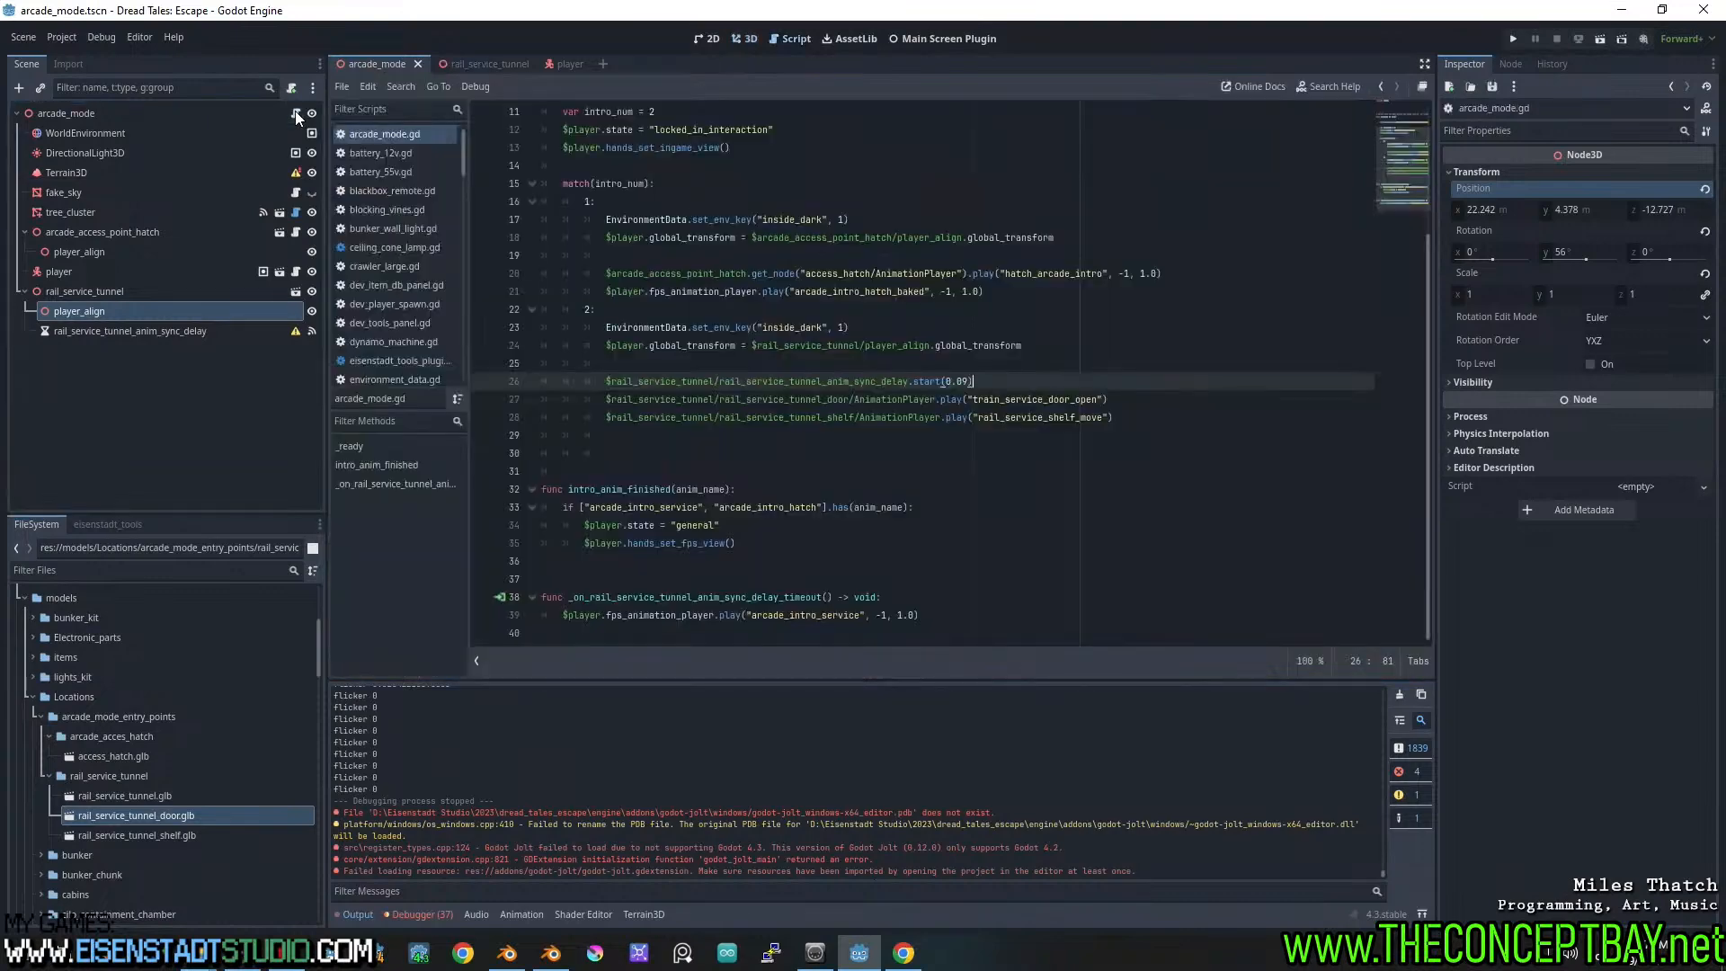
pyautogui.scroll(2, 865, 269)
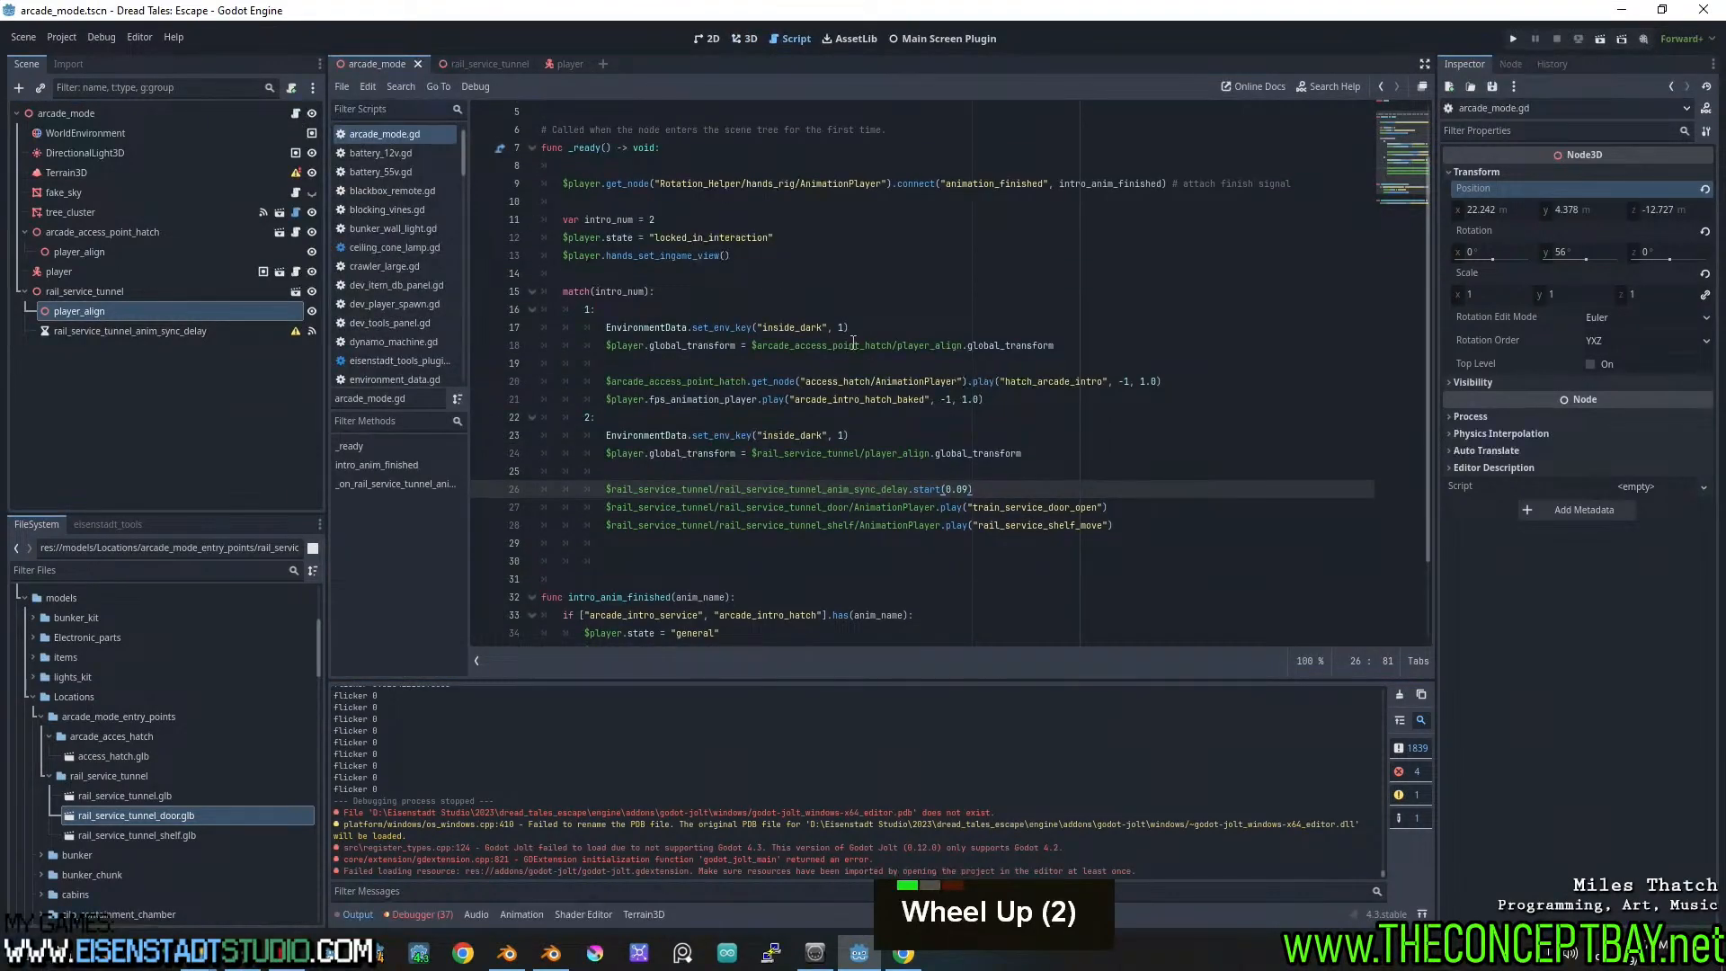
pyautogui.scroll(-5, 856, 422)
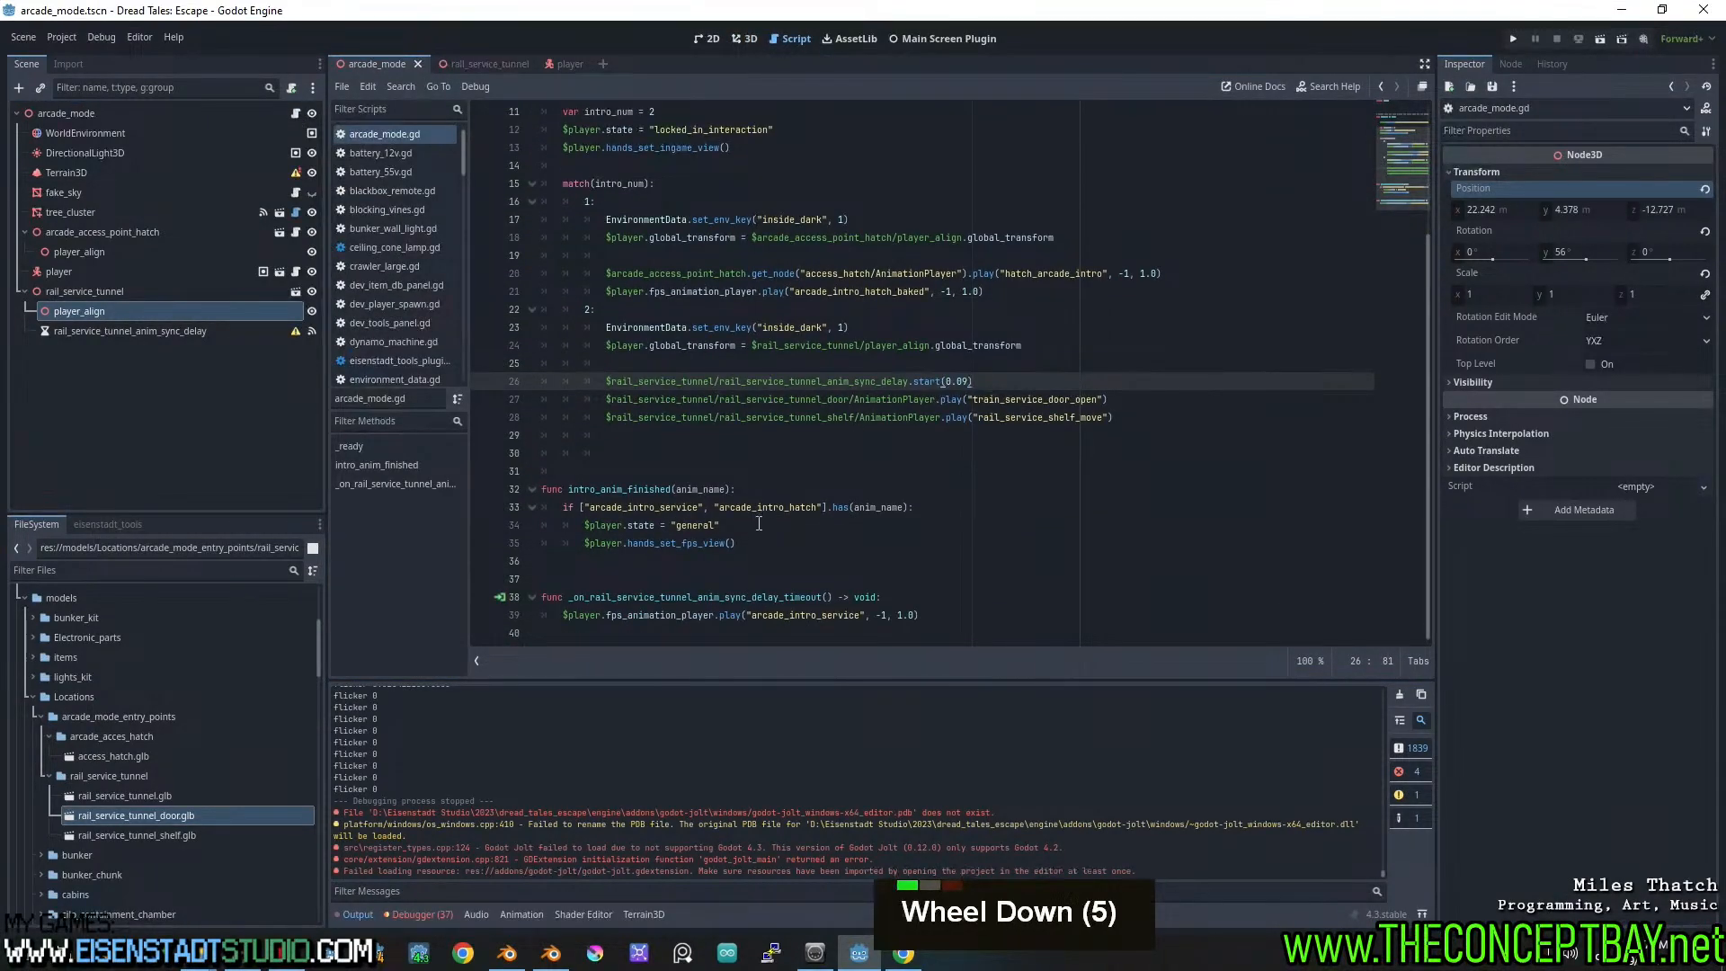
pyautogui.scroll(4, 865, 459)
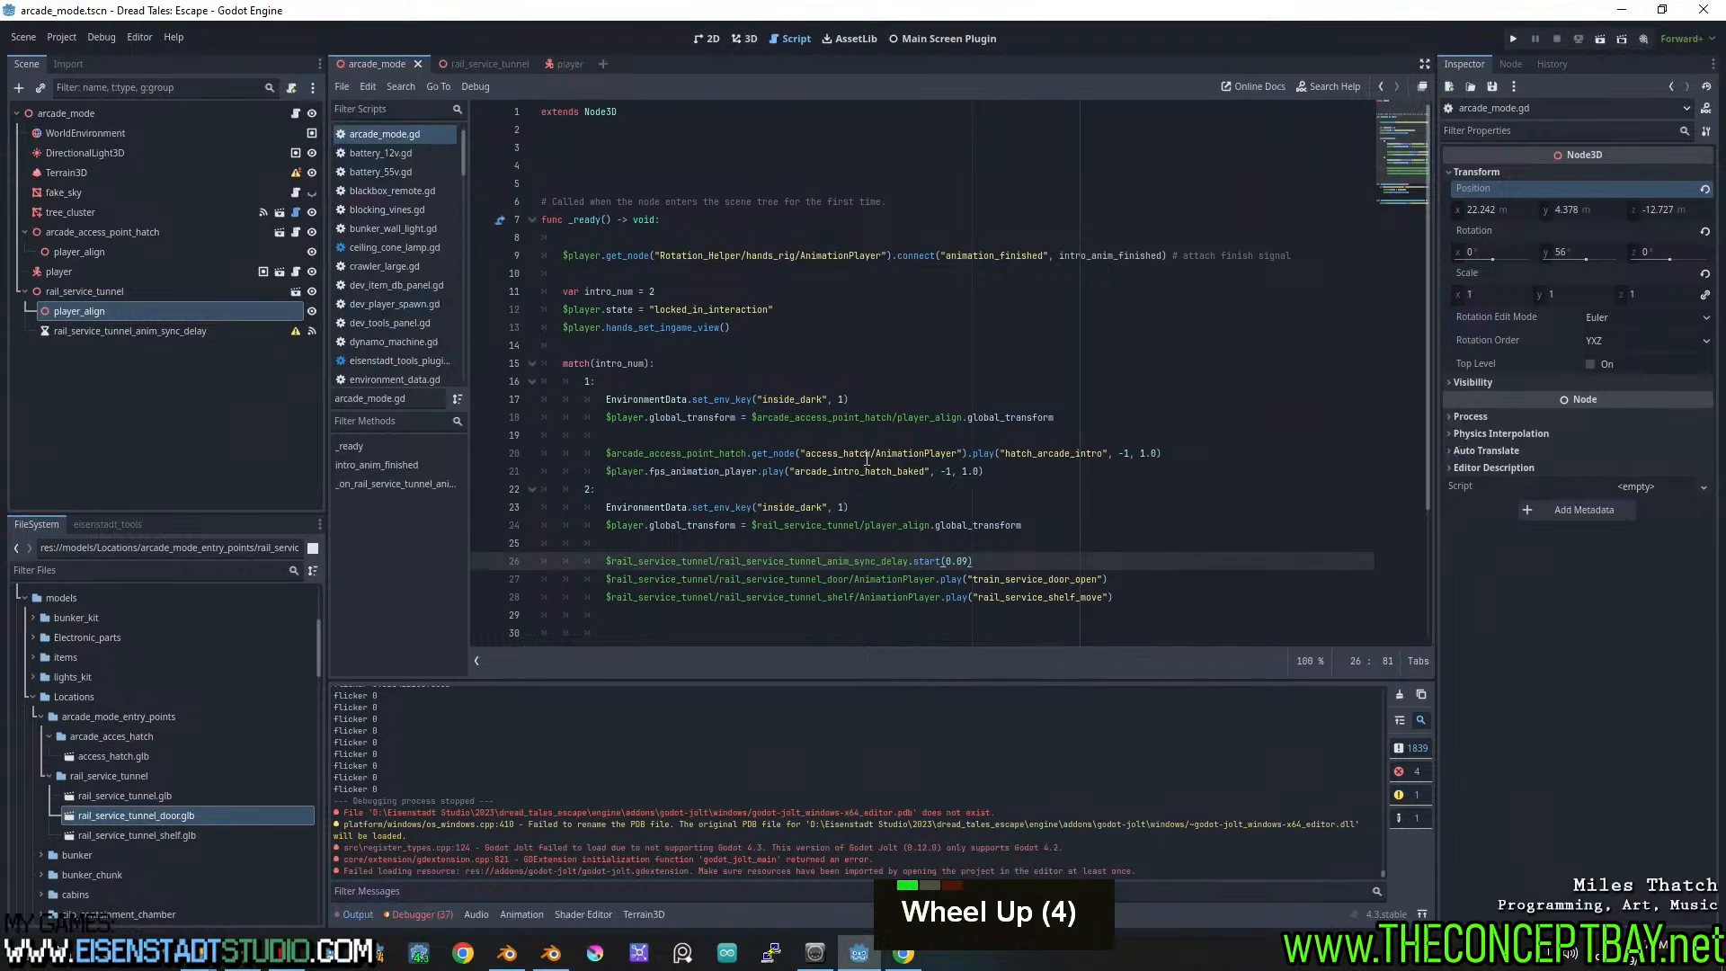
pyautogui.scroll(-4, 865, 459)
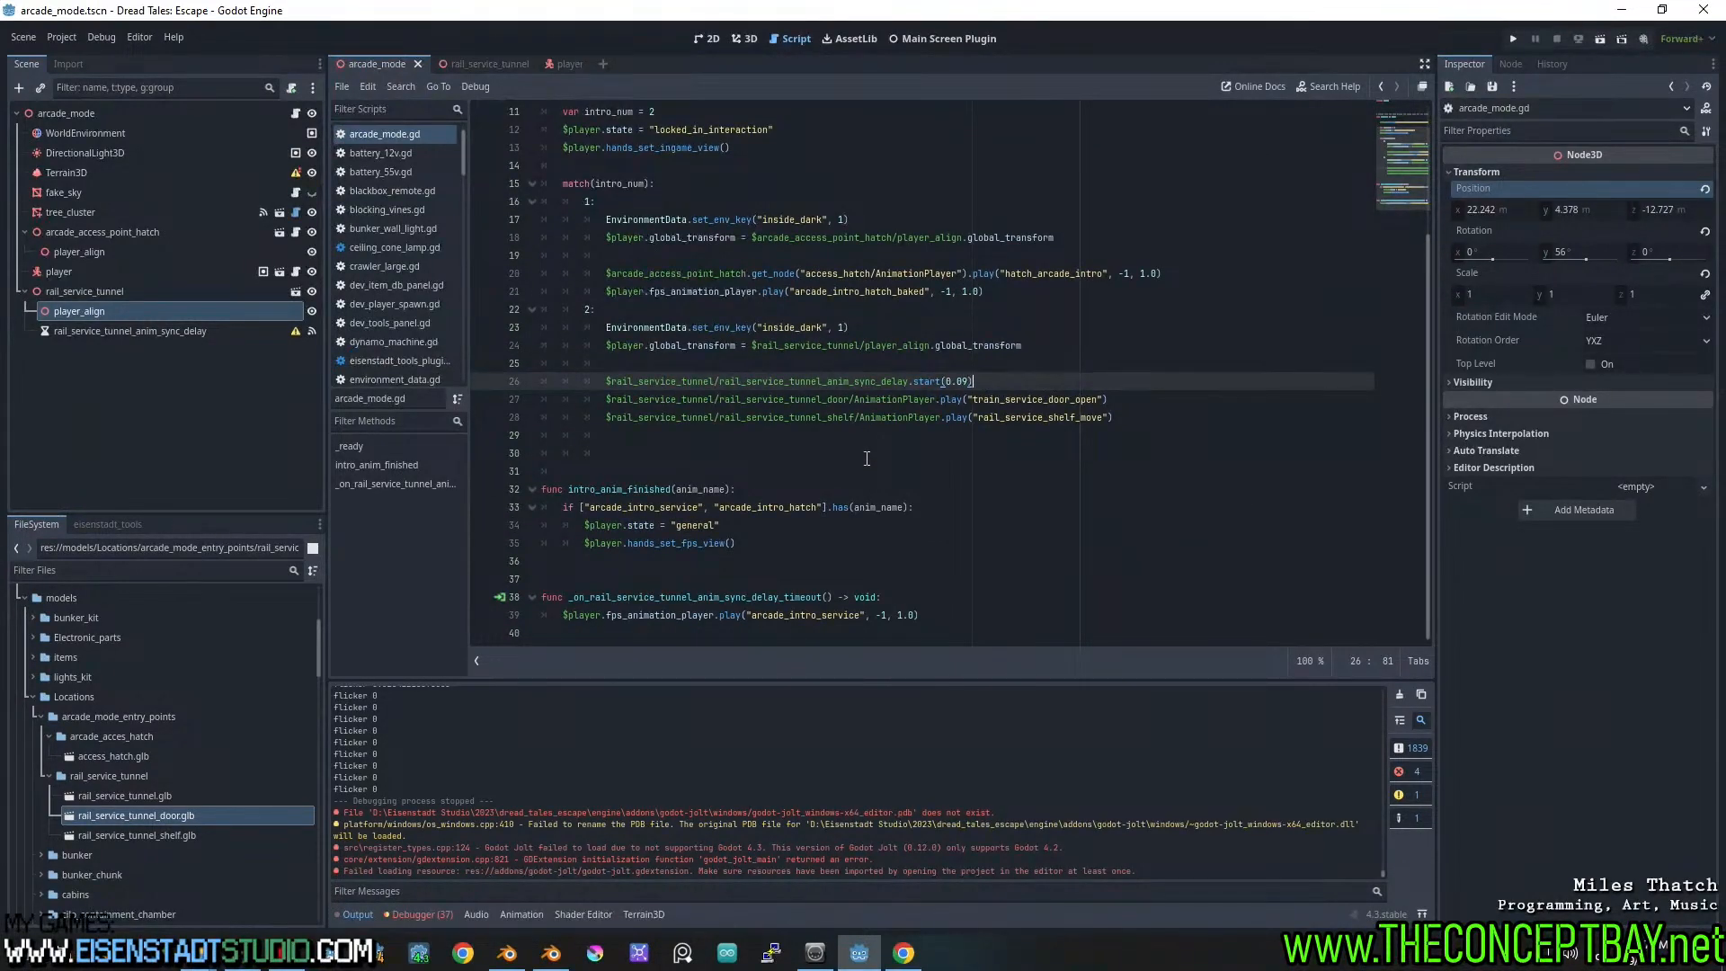
pyautogui.doubleClick(806, 329)
pyautogui.scroll(6, 791, 378)
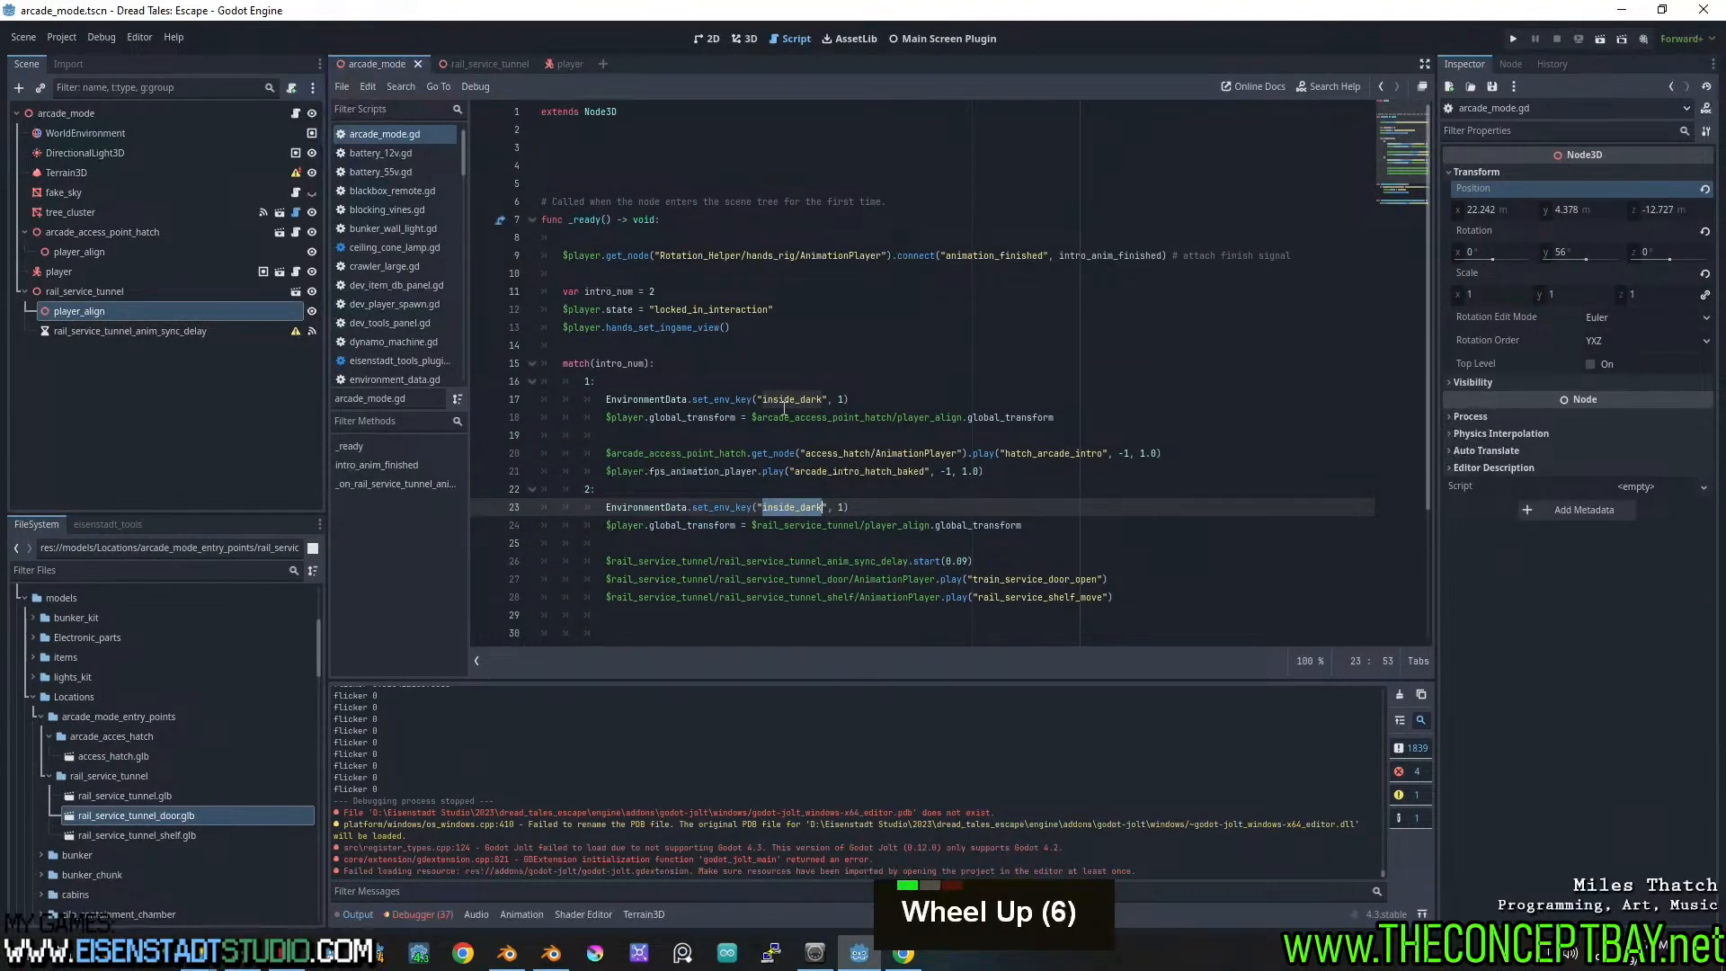
pyautogui.scroll(-4, 784, 409)
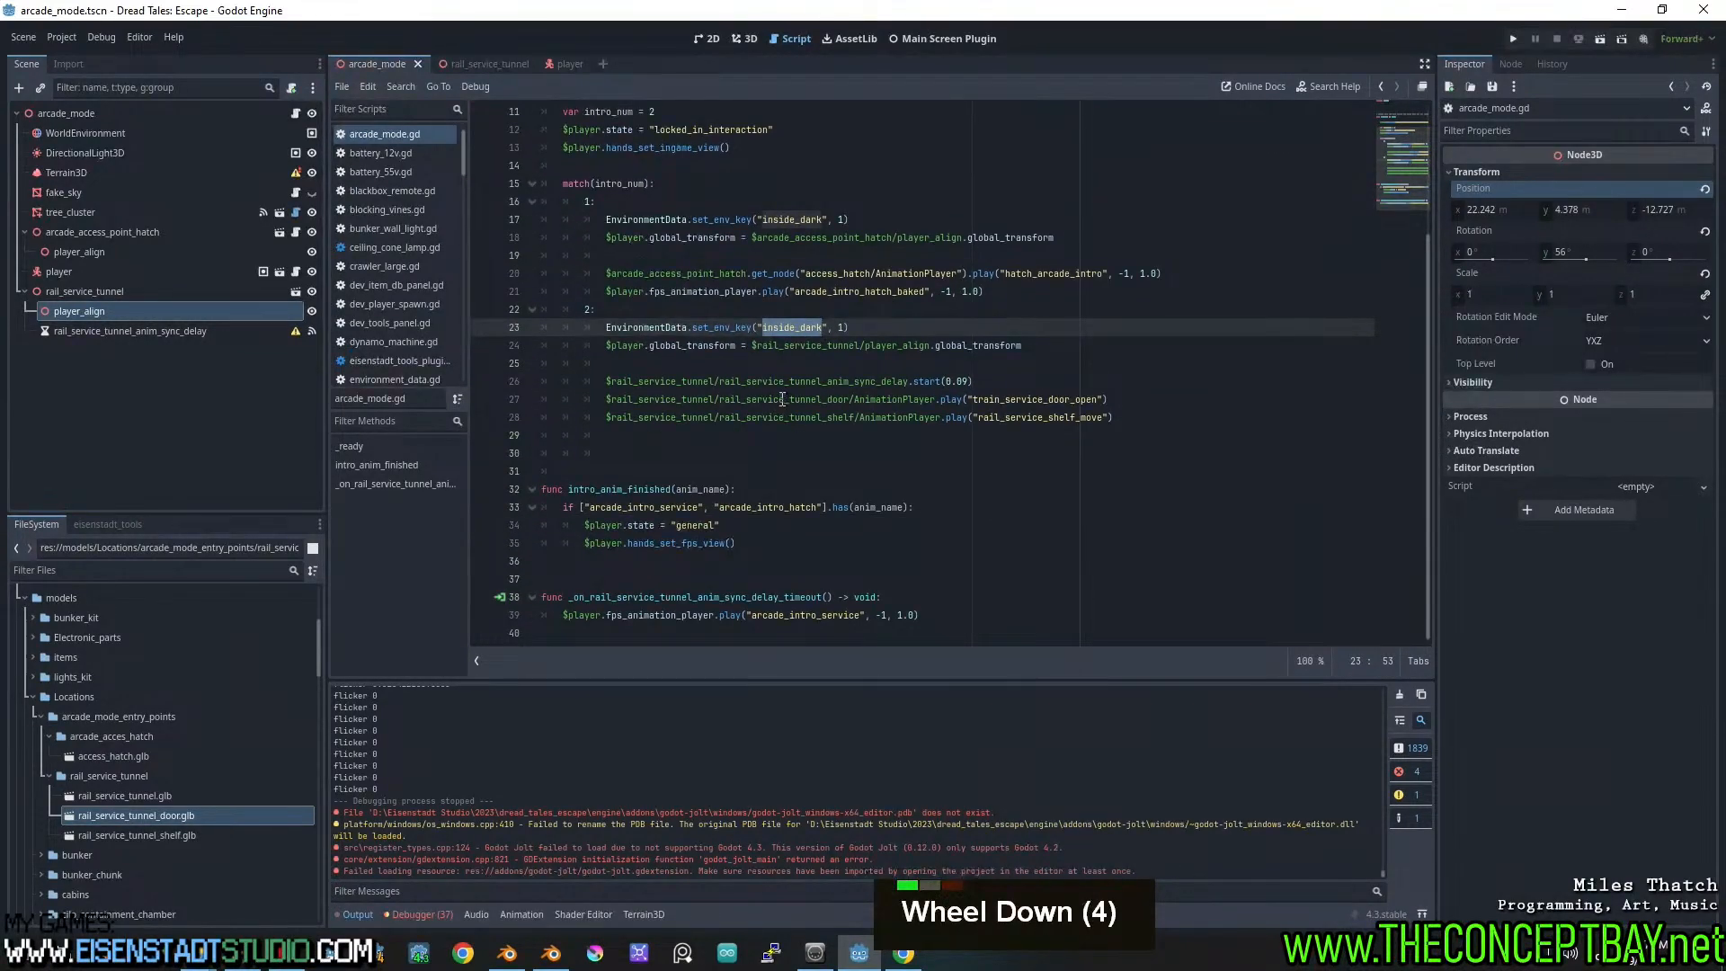
pyautogui.click(773, 363)
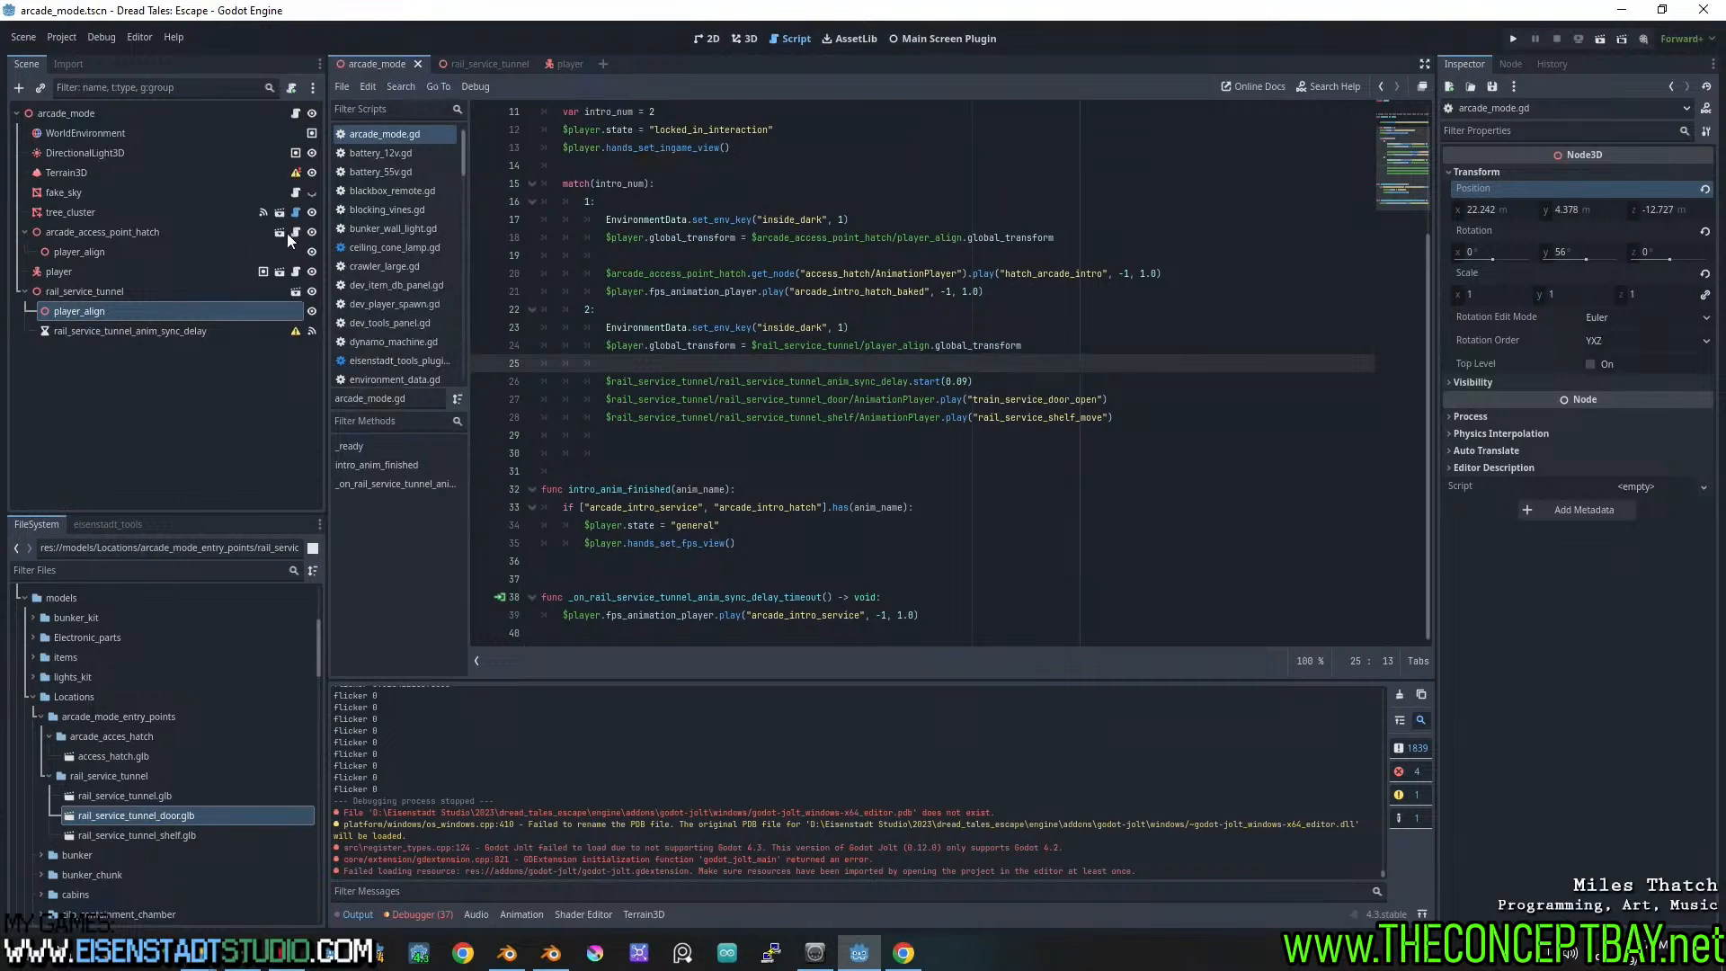
# Open the arcade_access_point_hatch script and copy the line EnvironmentData.set_env_key("arcade_evening", 100)
pyautogui.click(298, 231)
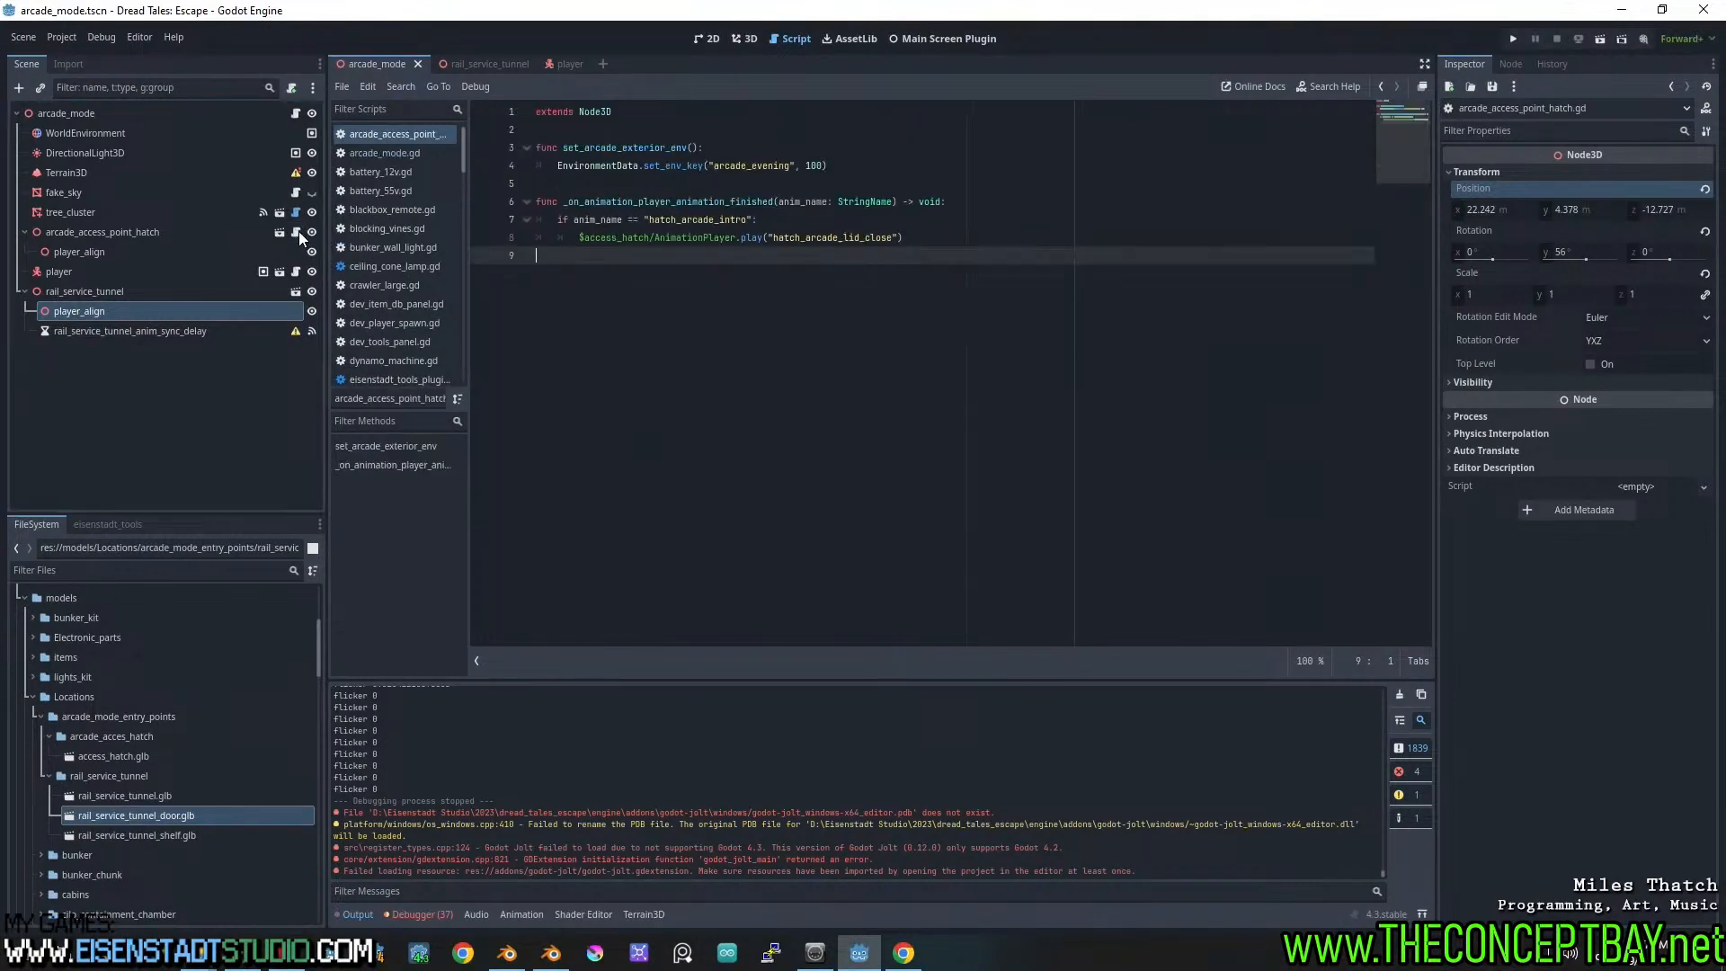
pyautogui.doubleClick(869, 238)
pyautogui.doubleClick(712, 221)
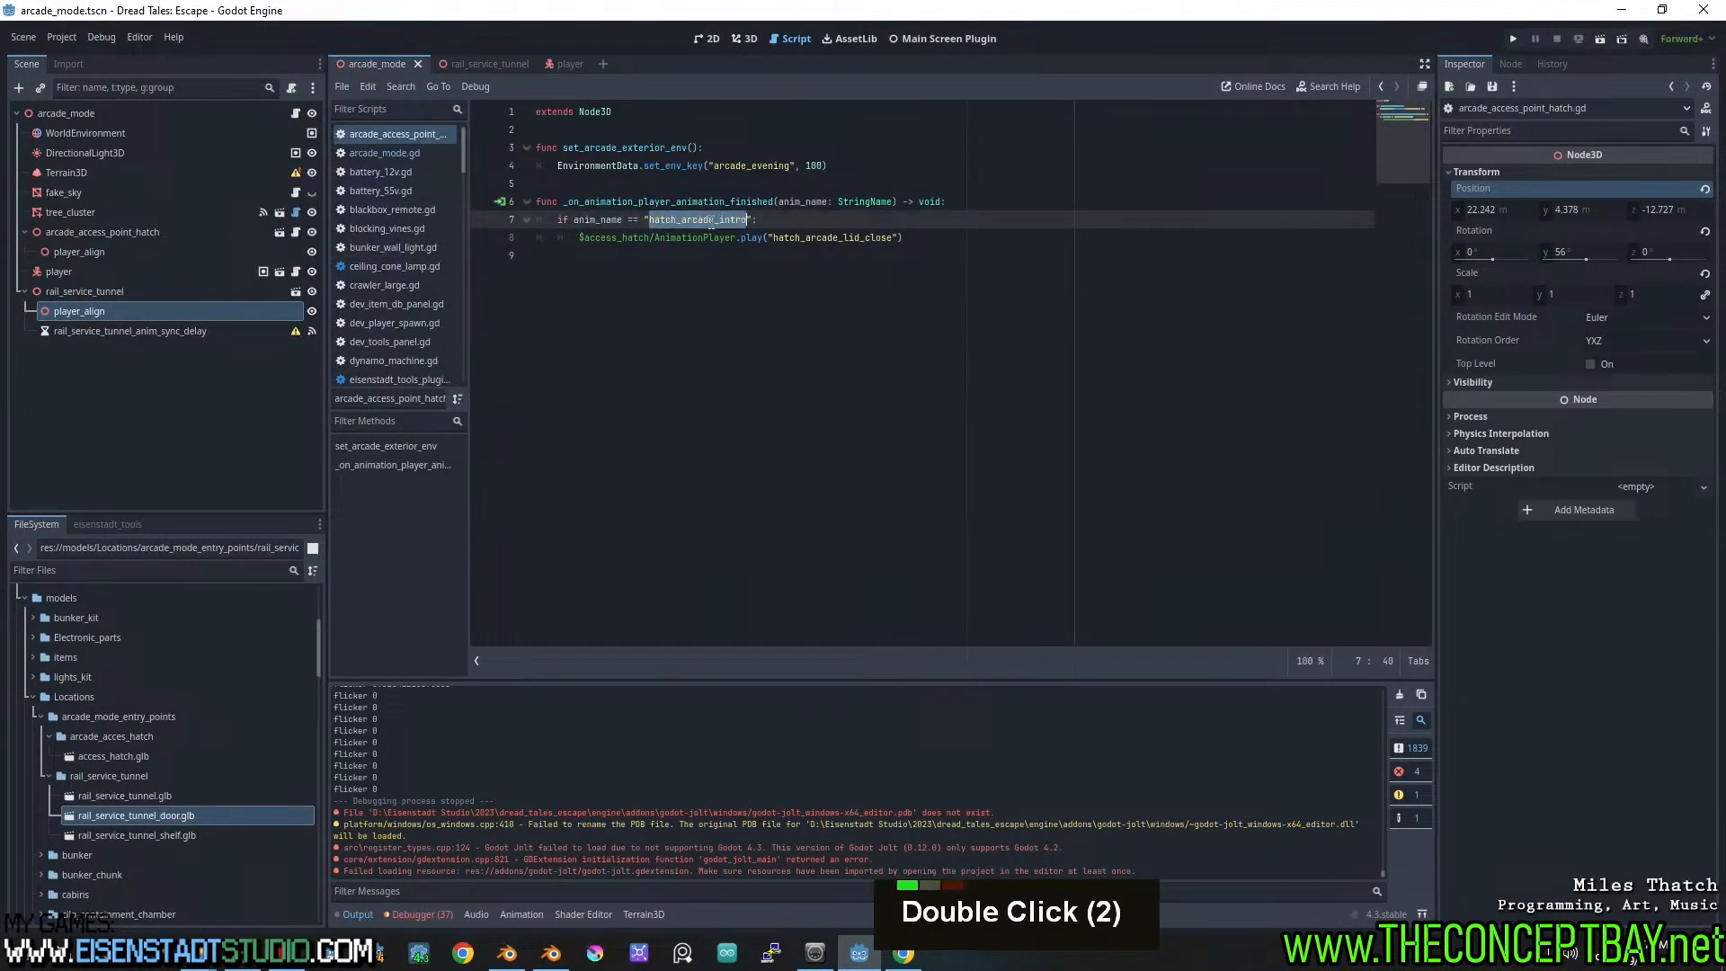
pyautogui.doubleClick(732, 166)
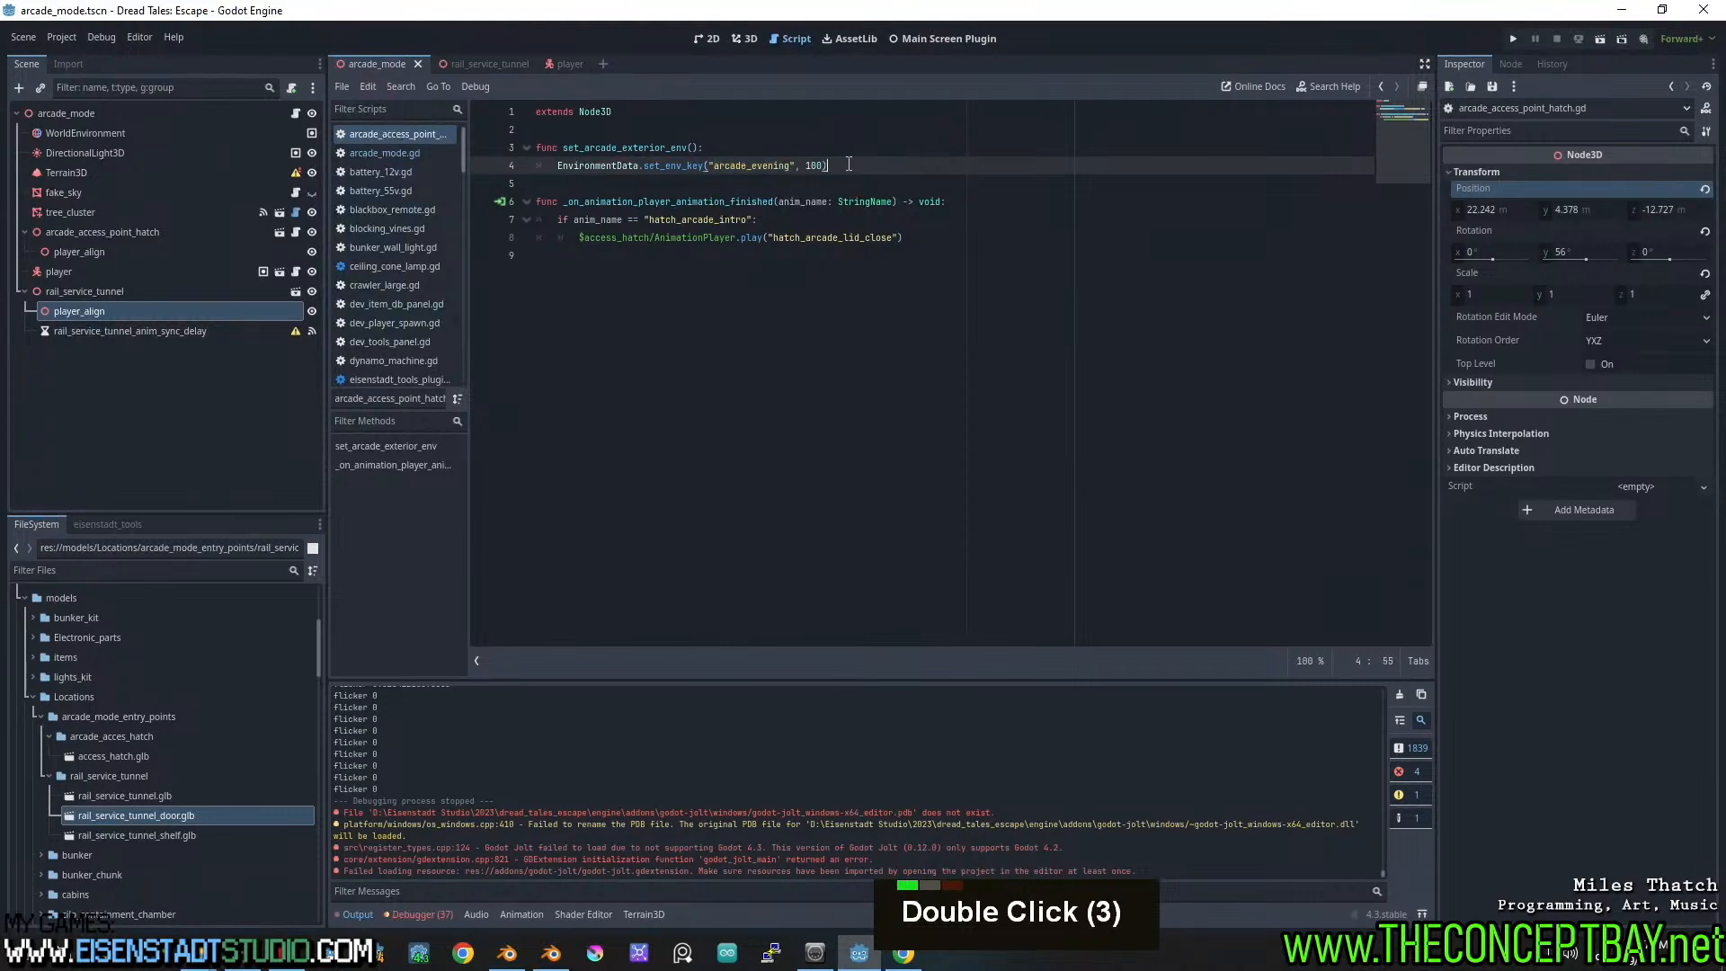
pyautogui.moveTo(827, 165); pyautogui.dragTo(557, 166)
pyautogui.hotkey('ctrl', 'c')
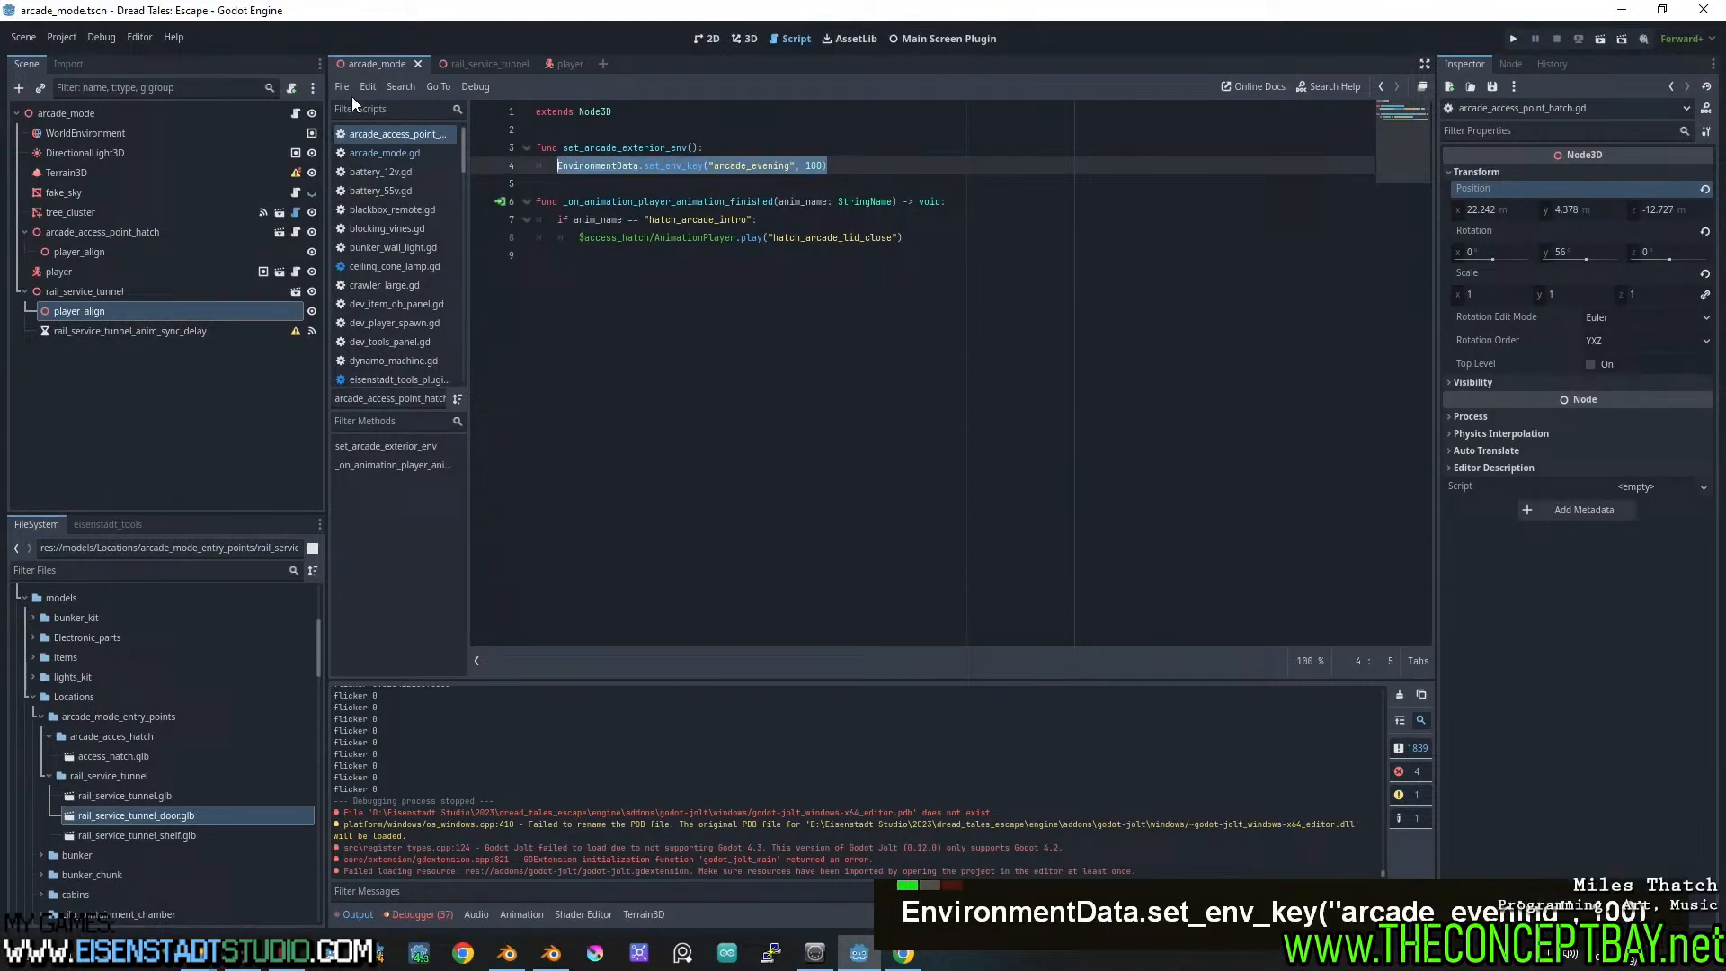
# Replace case 2's inside_dark environment call in arcade_mode.gd with the copied arcade_evening call set to 100, and test-run the game
pyautogui.click(295, 114)
pyautogui.click(937, 327)
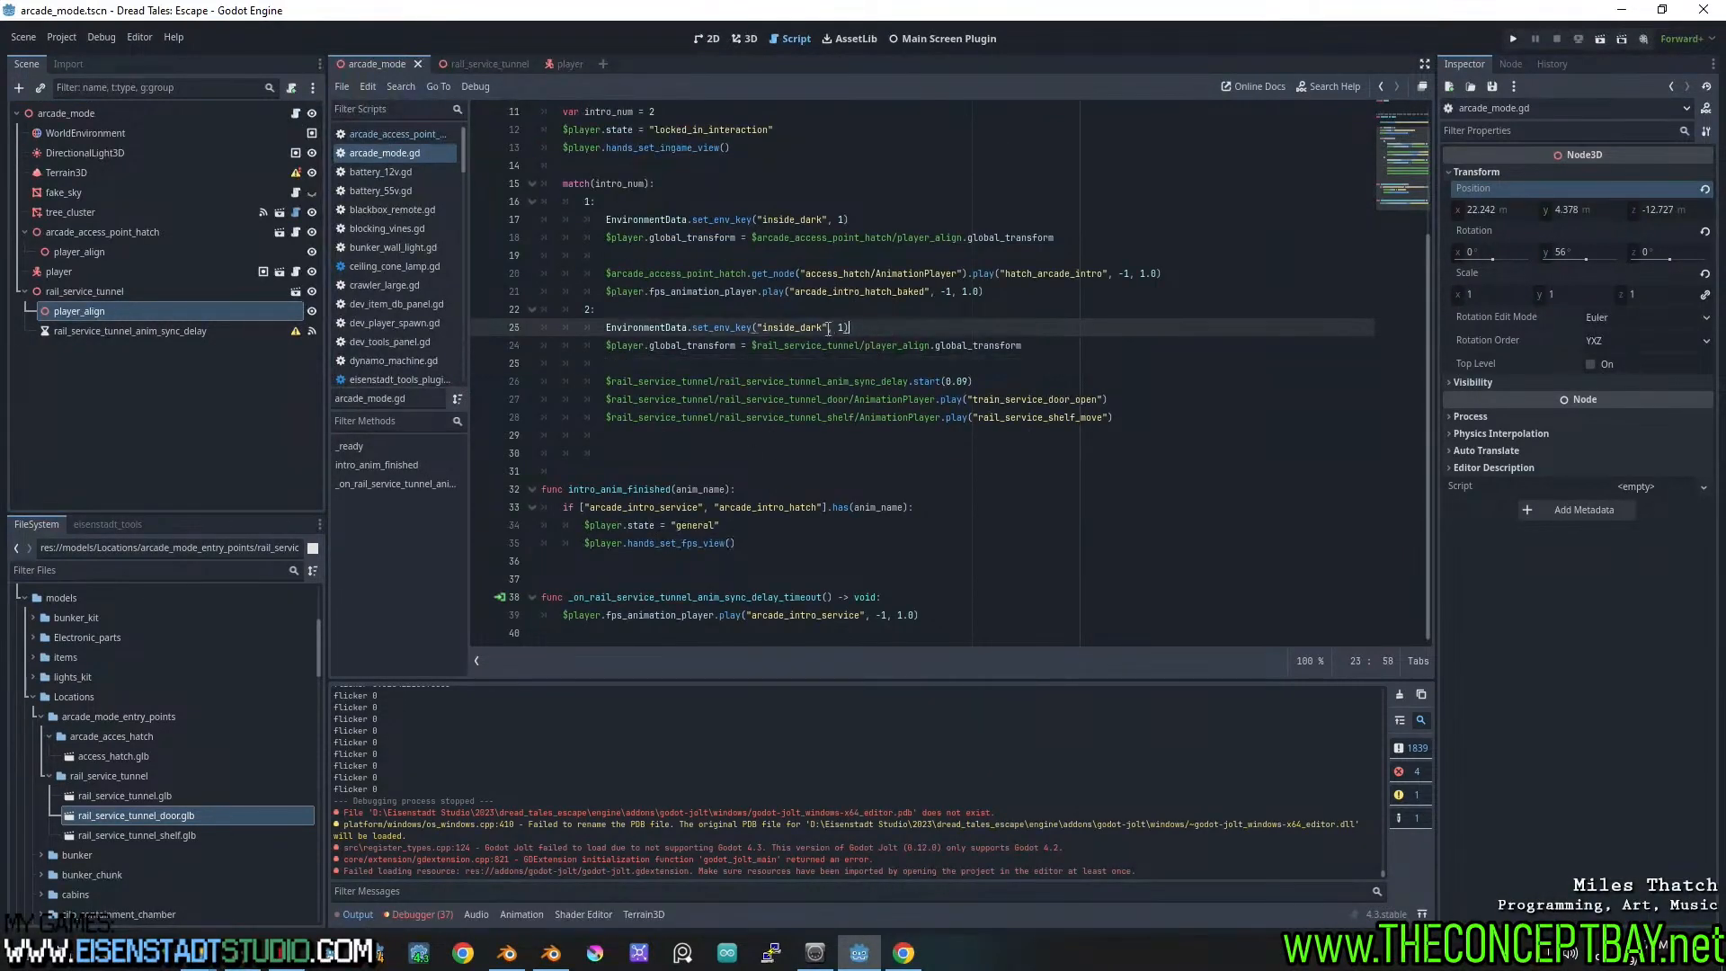
pyautogui.hotkey('shift', 'Home')
pyautogui.hotkey('ctrl', 'v')
pyautogui.press('F5')
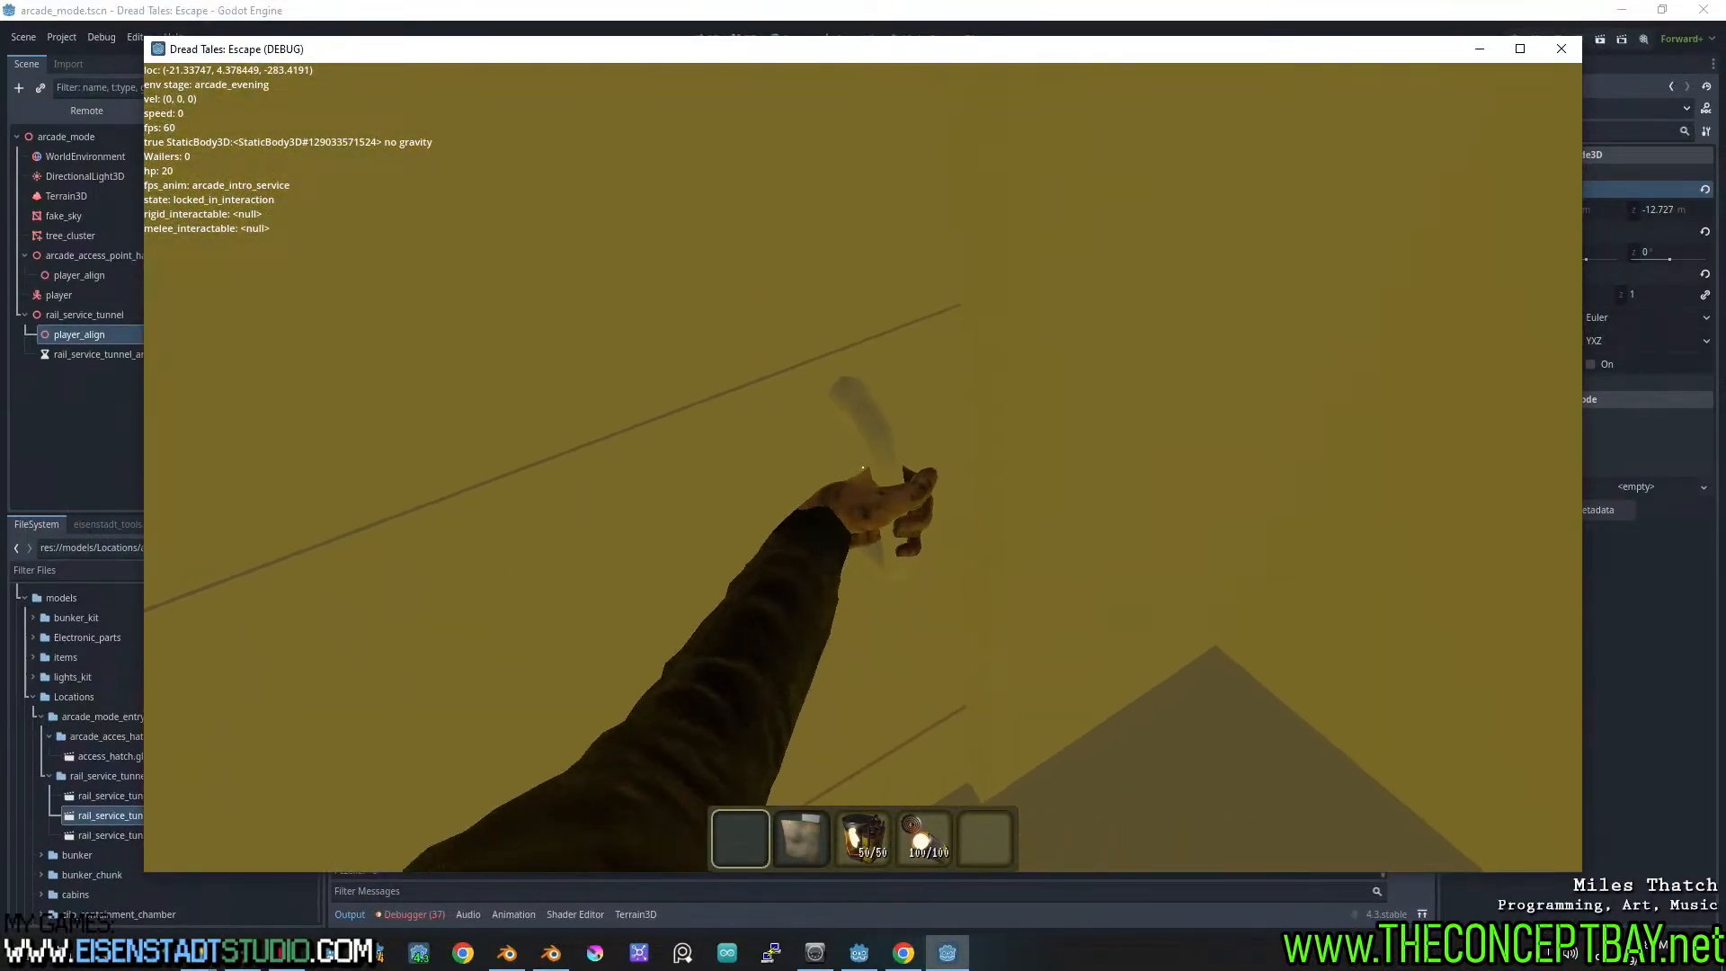
pyautogui.hotkey('alt', 'F4')
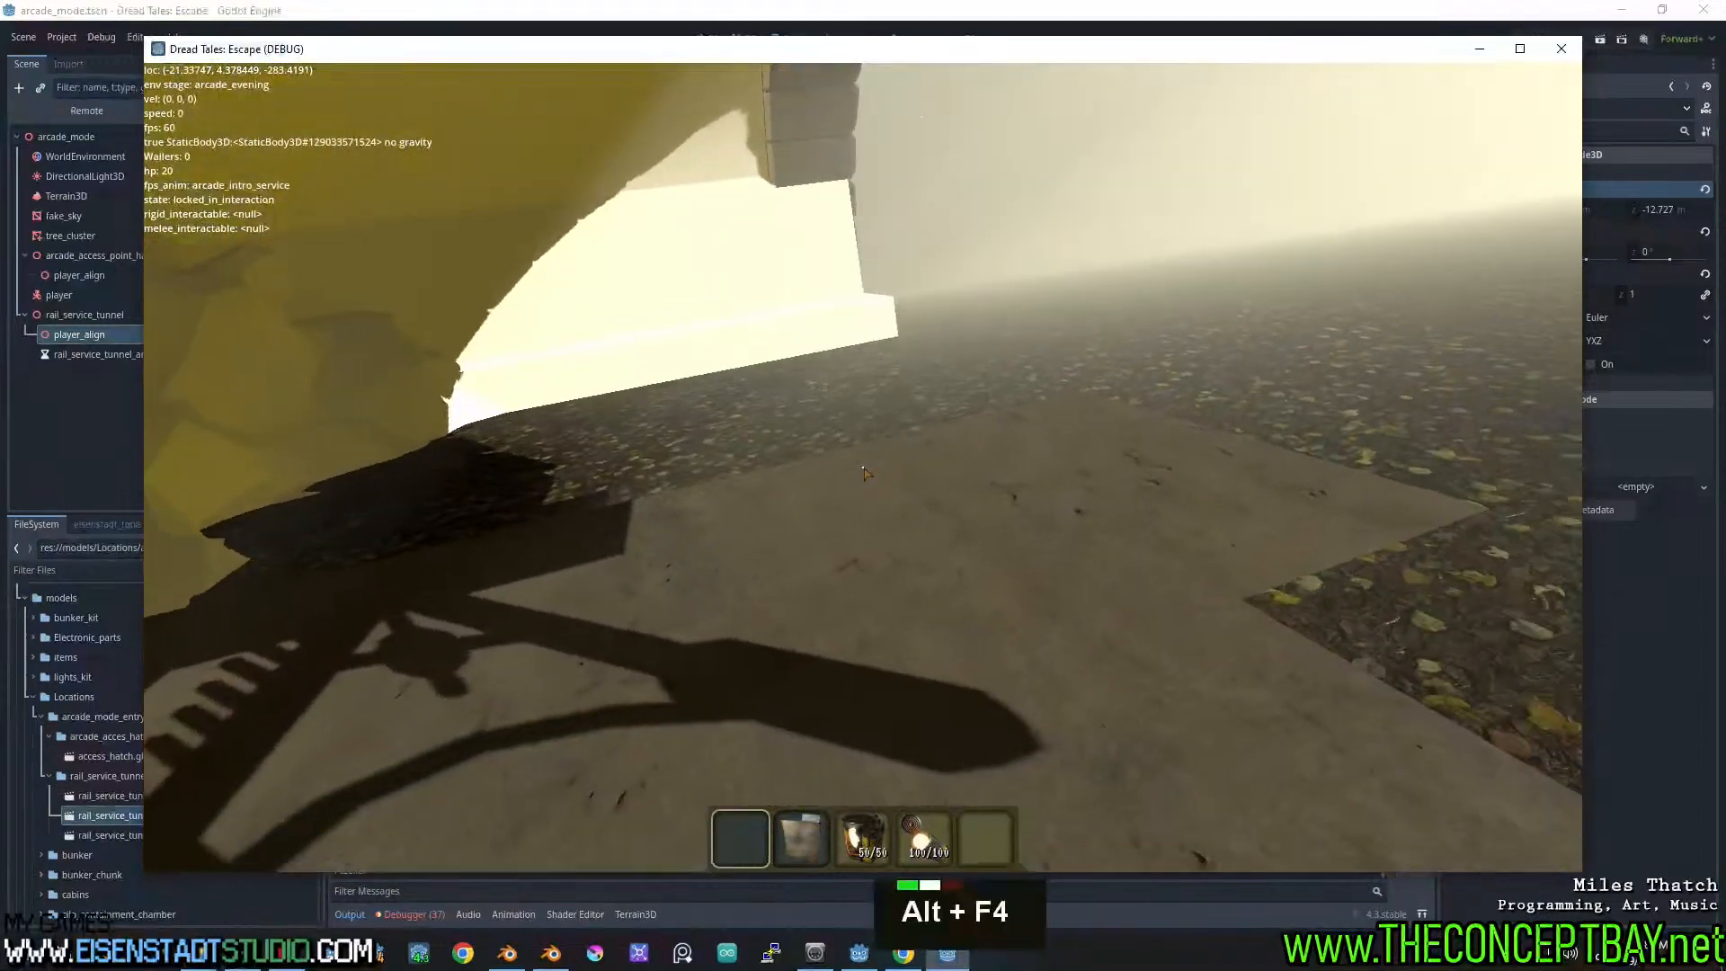
# Nudge player_align in the 3D view to X about 22.243 m and Z about -12.721 m, and test-run the intro
pyautogui.click(745, 38)
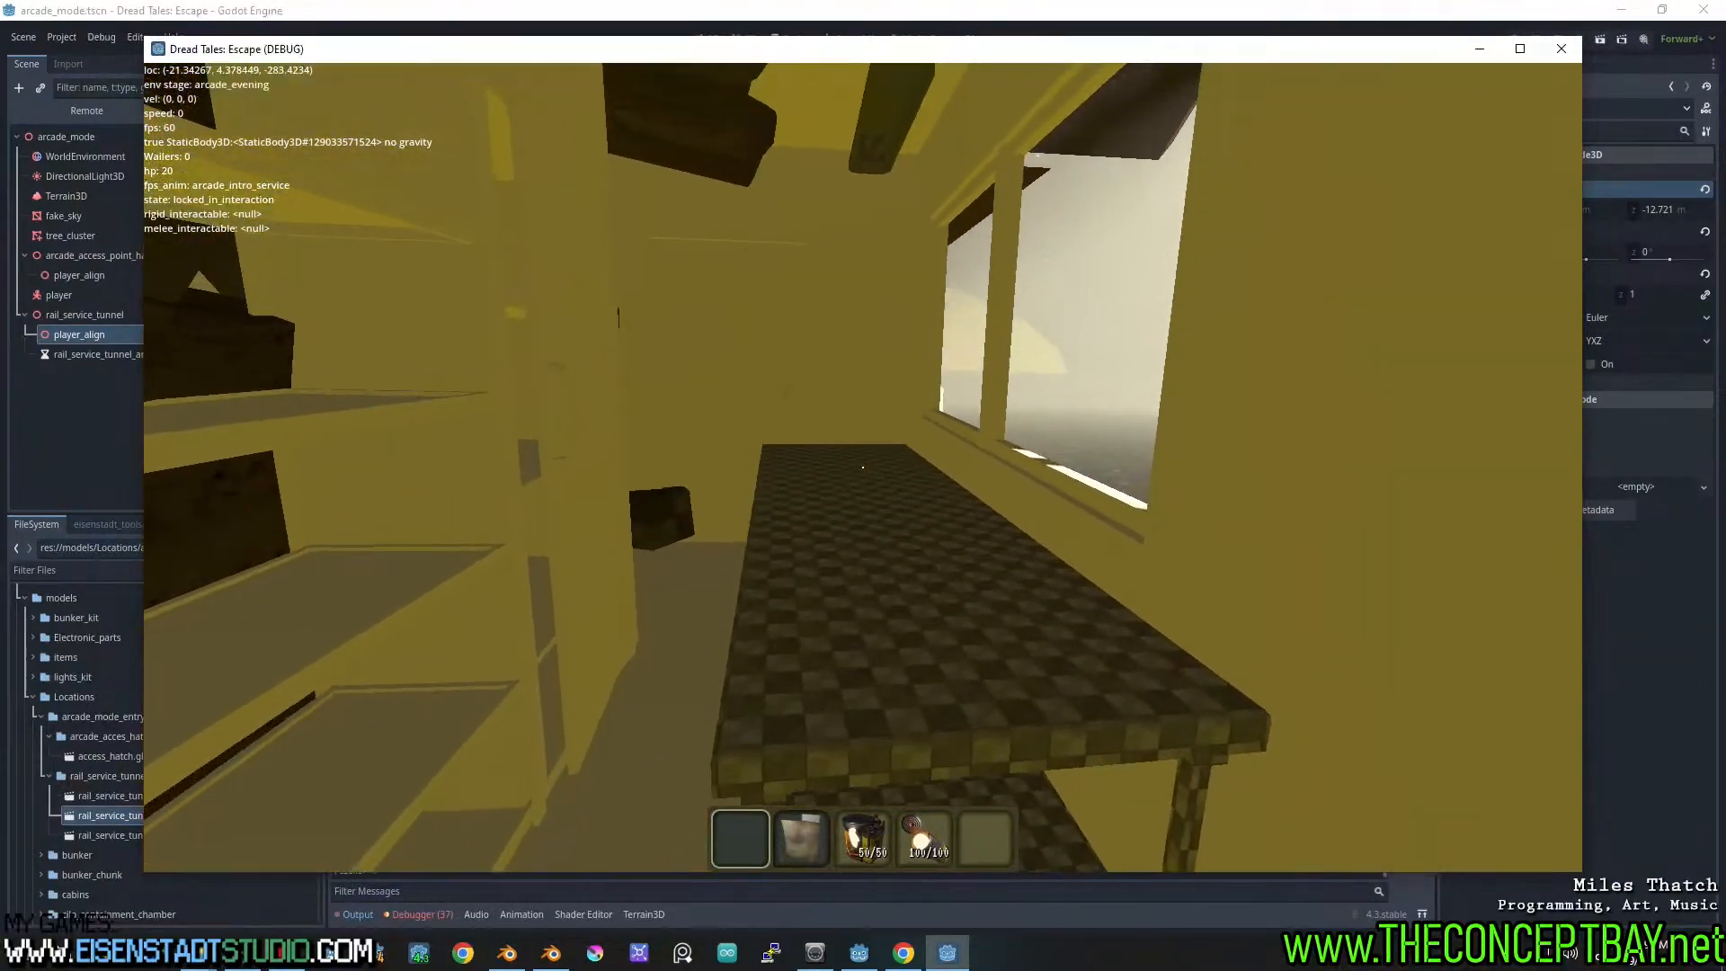
pyautogui.press('alt')
pyautogui.press('alt')
pyautogui.press('alt')
pyautogui.press('alt')
pyautogui.press('alt')
pyautogui.press('alt')
pyautogui.press('alt')
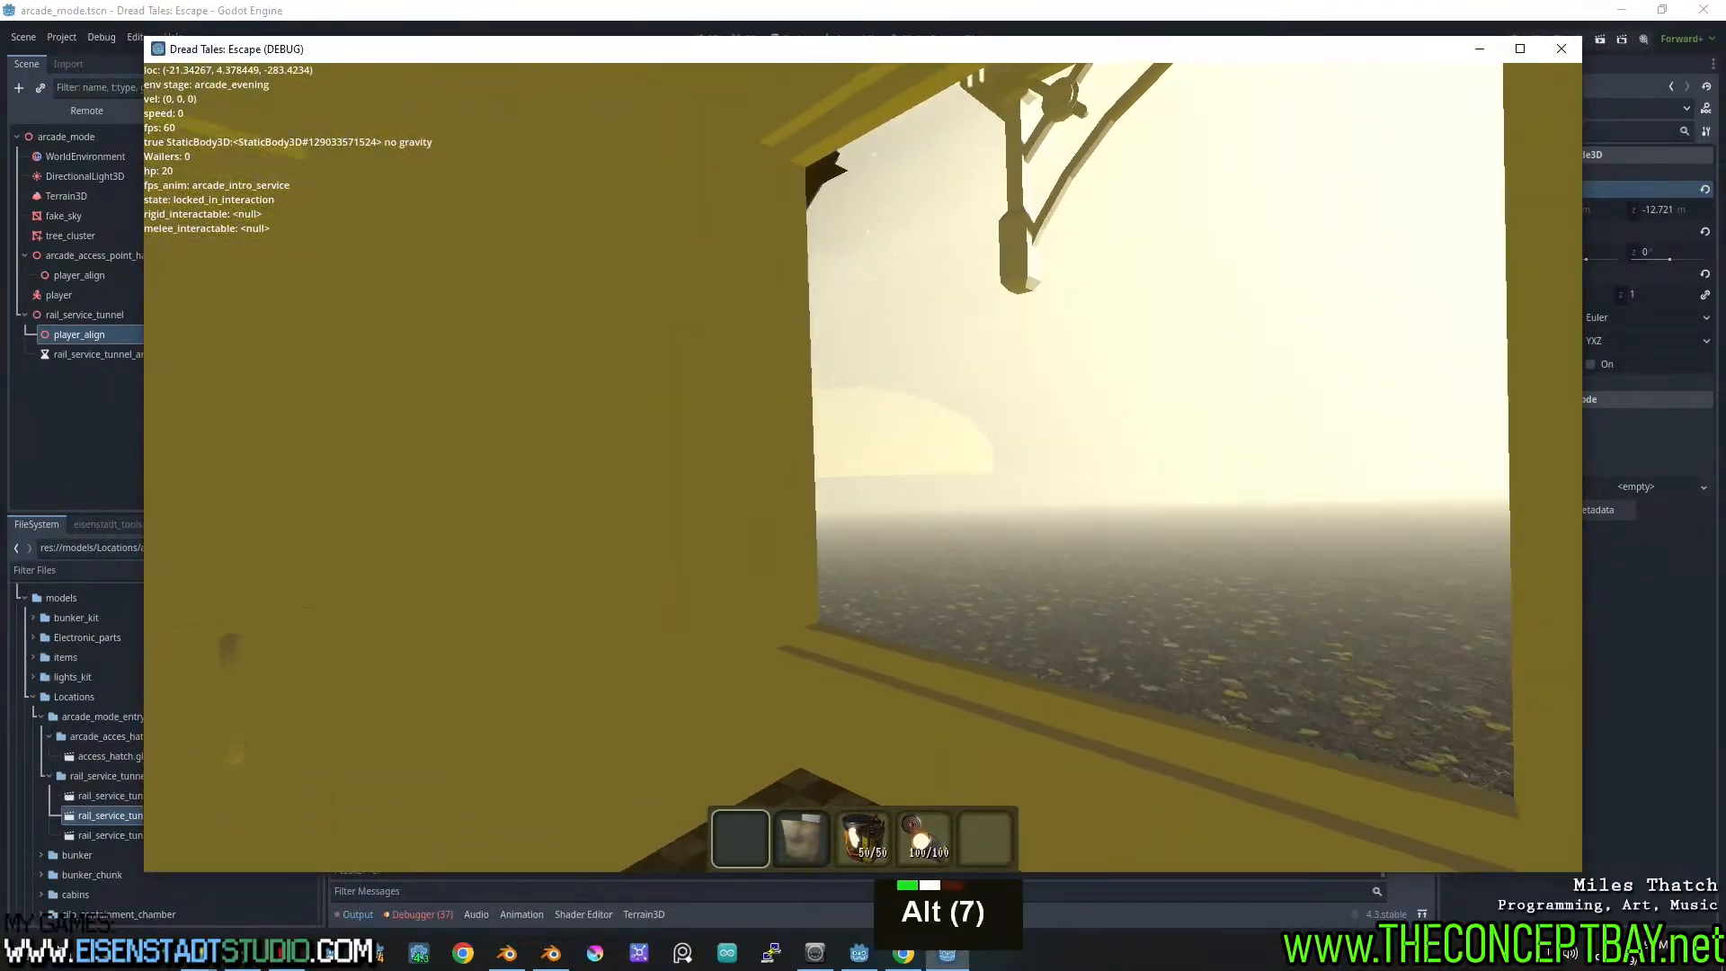
pyautogui.press('alt')
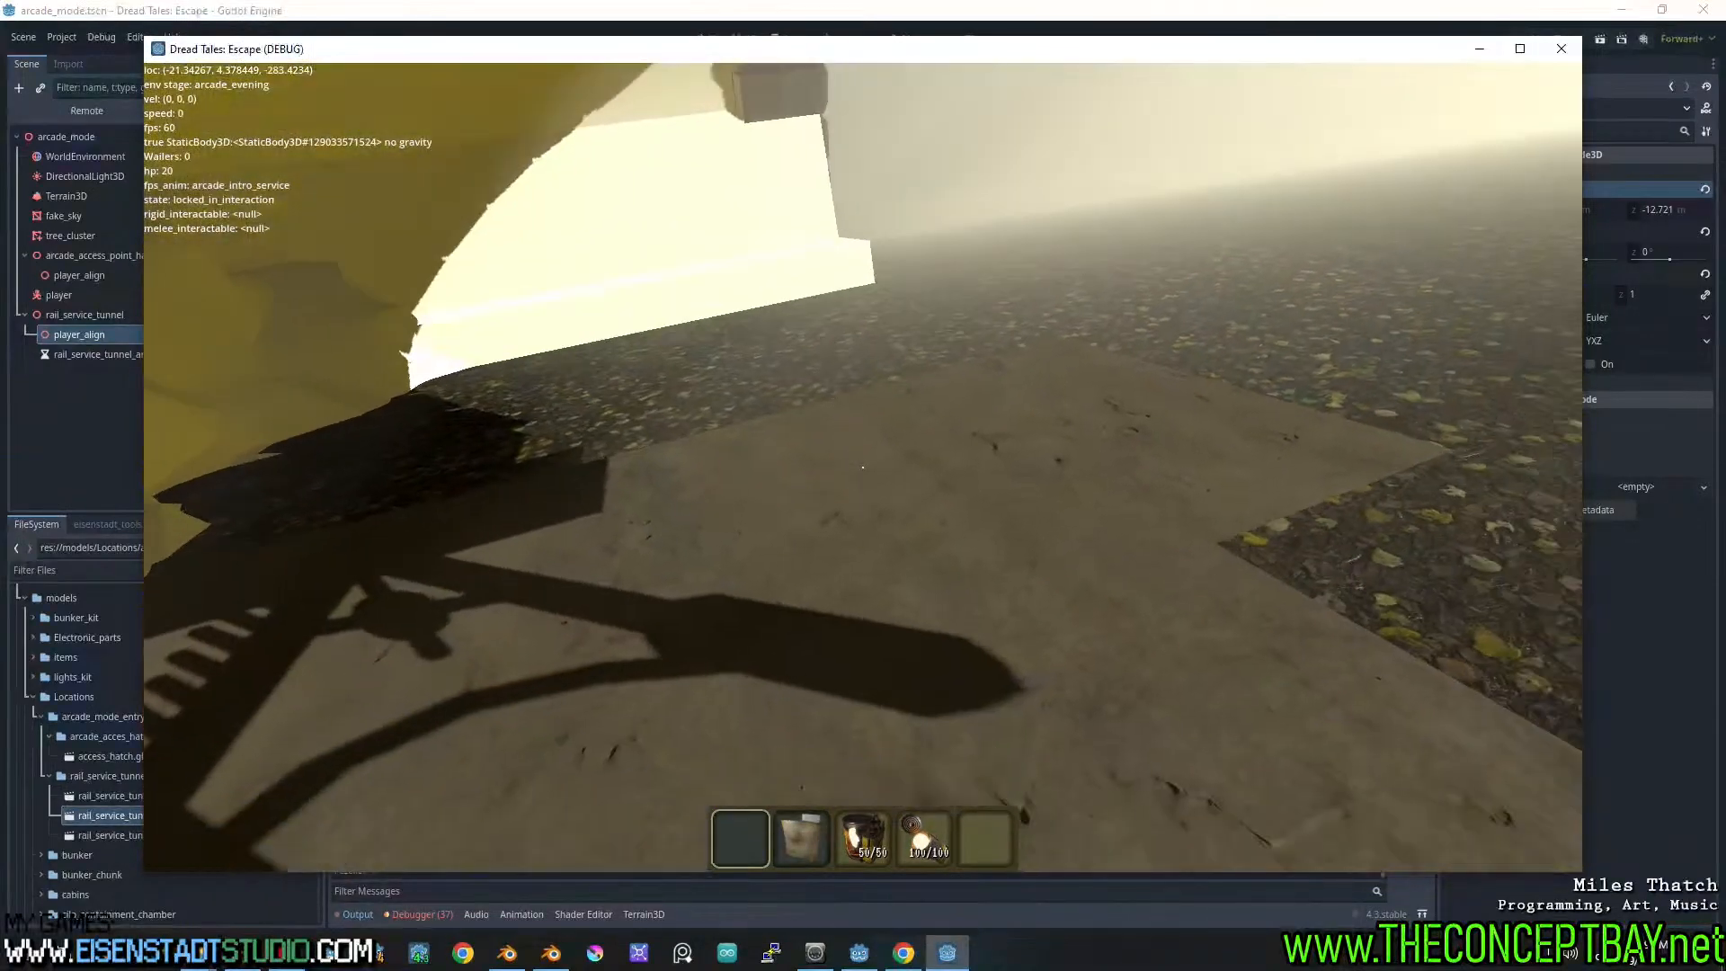
pyautogui.hotkey('alt', 'F4')
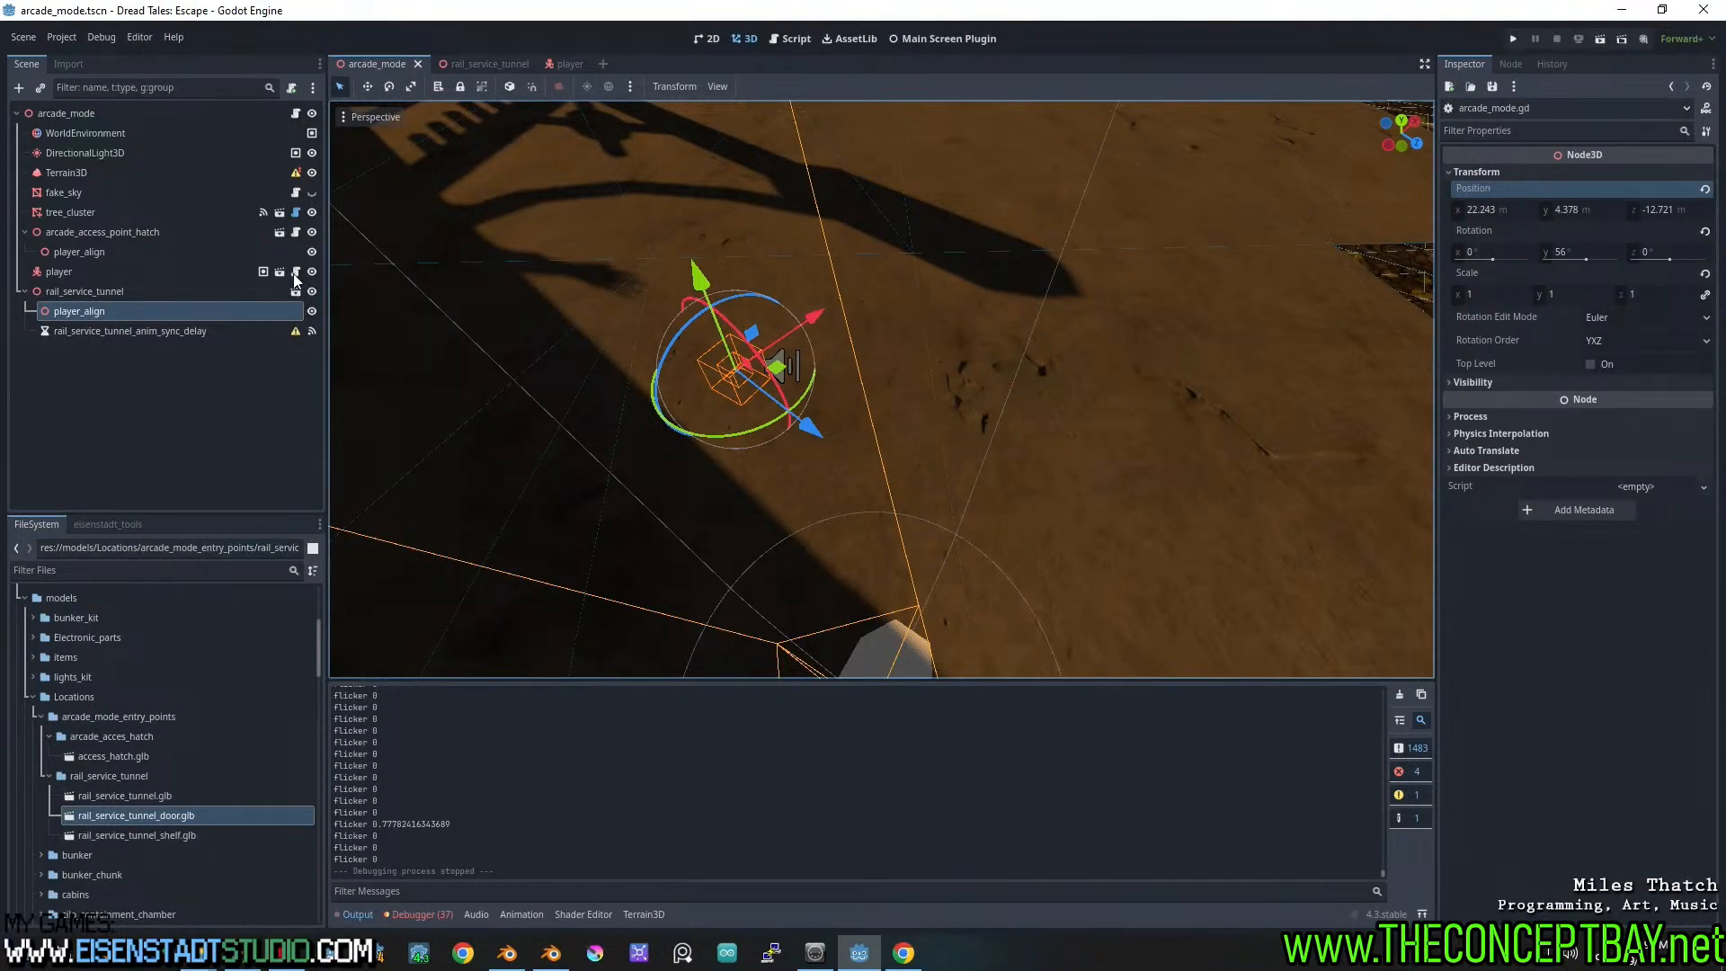
# Run the game two more times to recheck the rail service intro's alignment and evening lighting, closing it each time
pyautogui.press('F5')
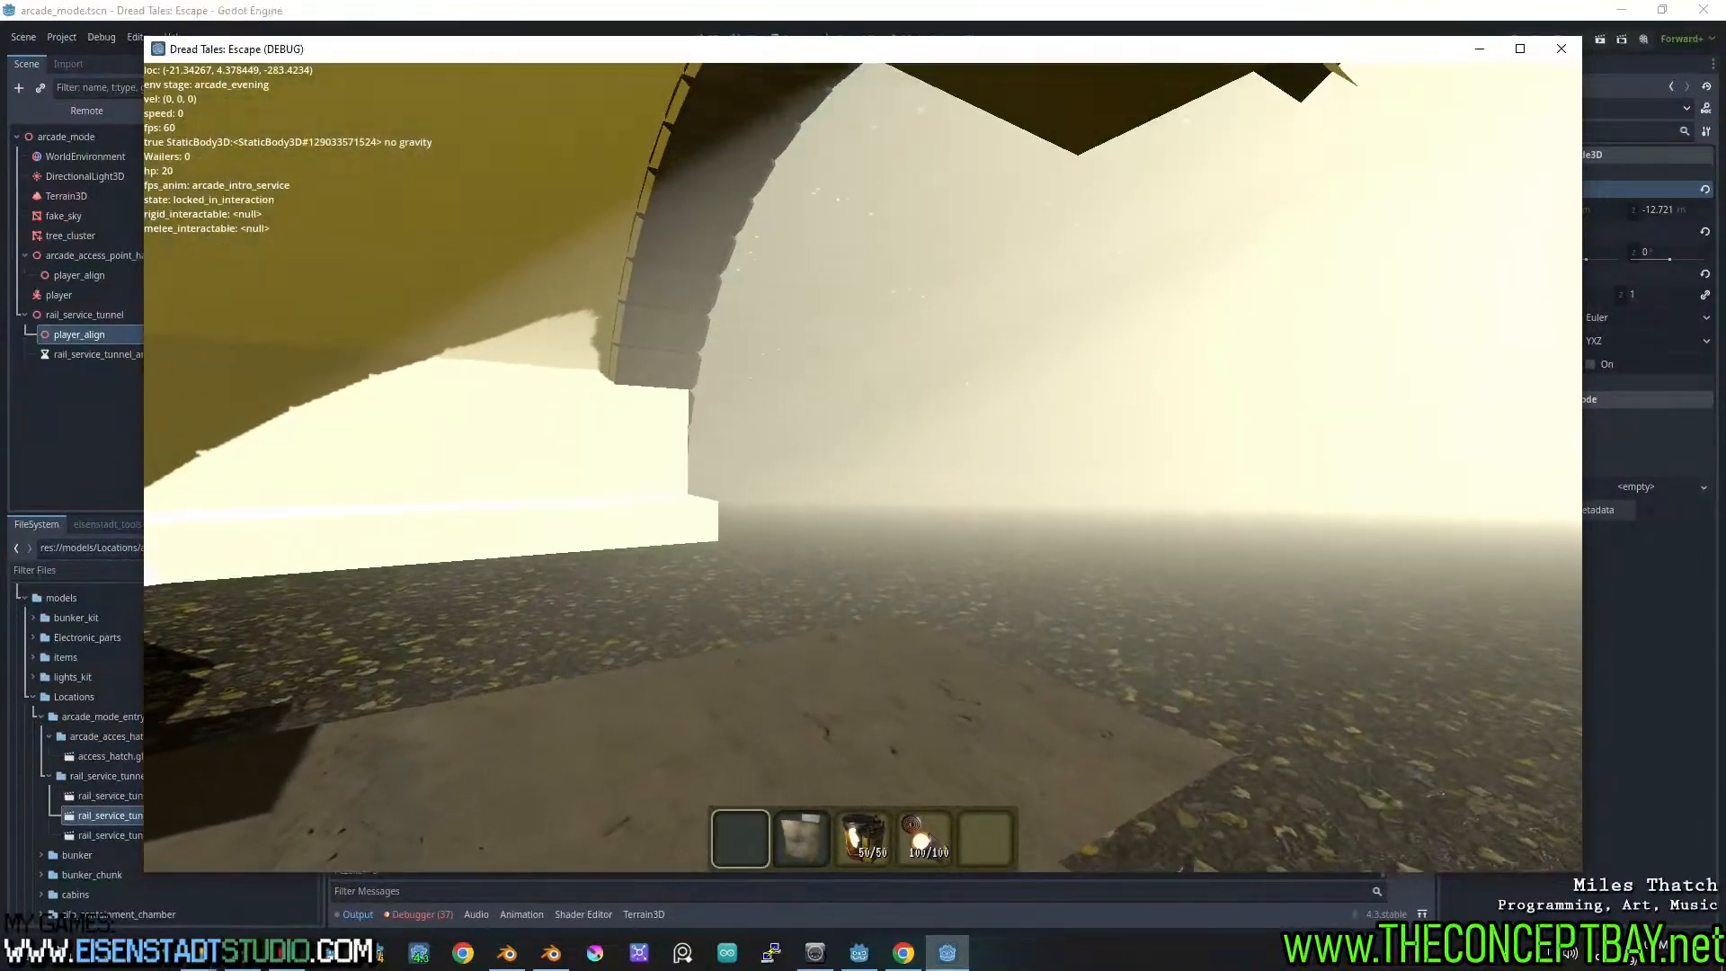
pyautogui.hotkey('alt', 'F4')
pyautogui.press('F5')
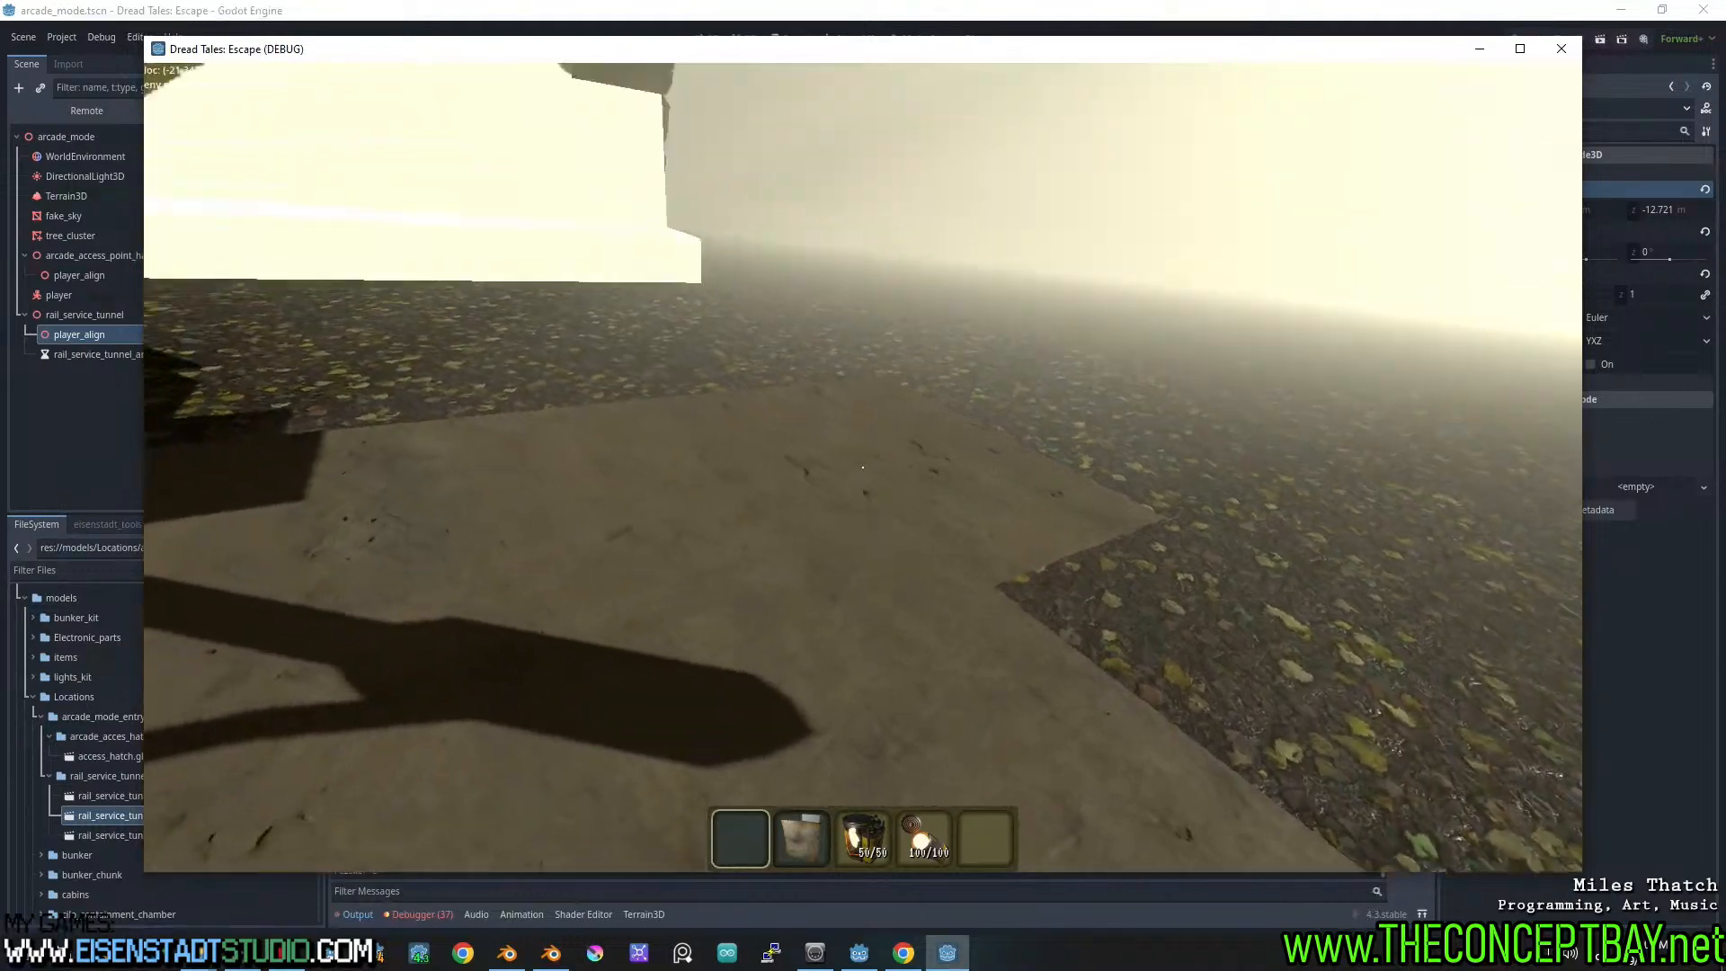
pyautogui.hotkey('alt', 'F4')
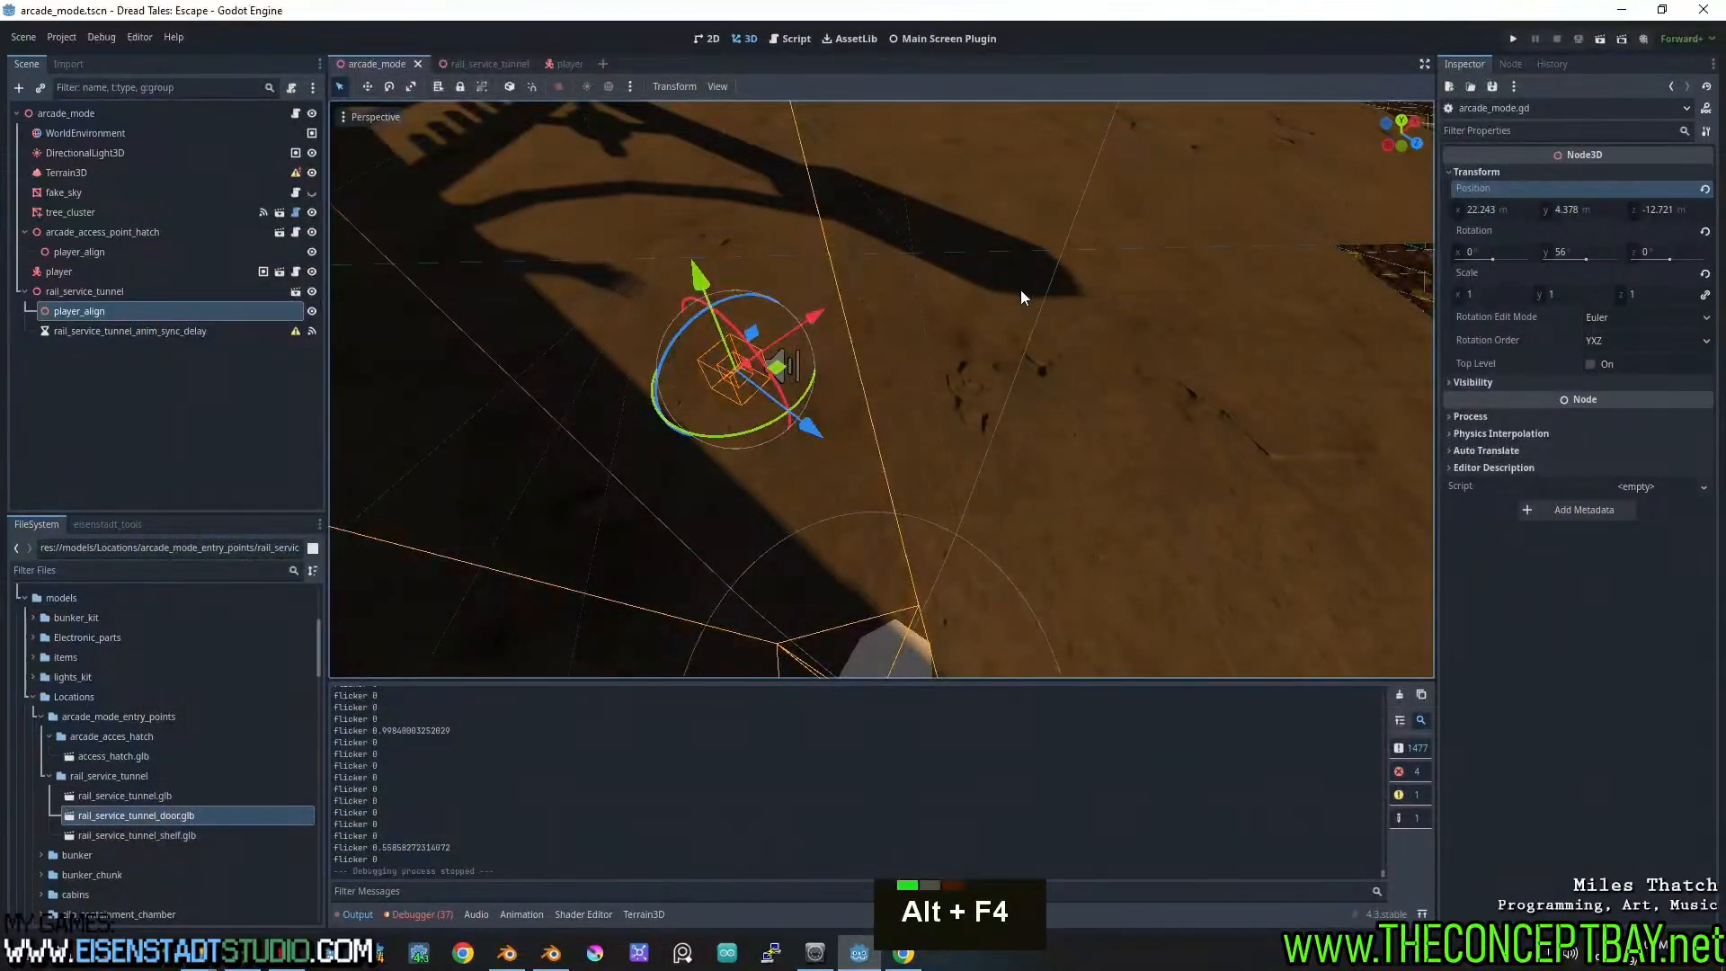
# Examine the rail service tunnel room around player_align in the 3D view, including its table, window and walls
pyautogui.scroll(-2, 972, 332)
pyautogui.moveTo(972, 332); pyautogui.dragTo(994, 386, button='middle')
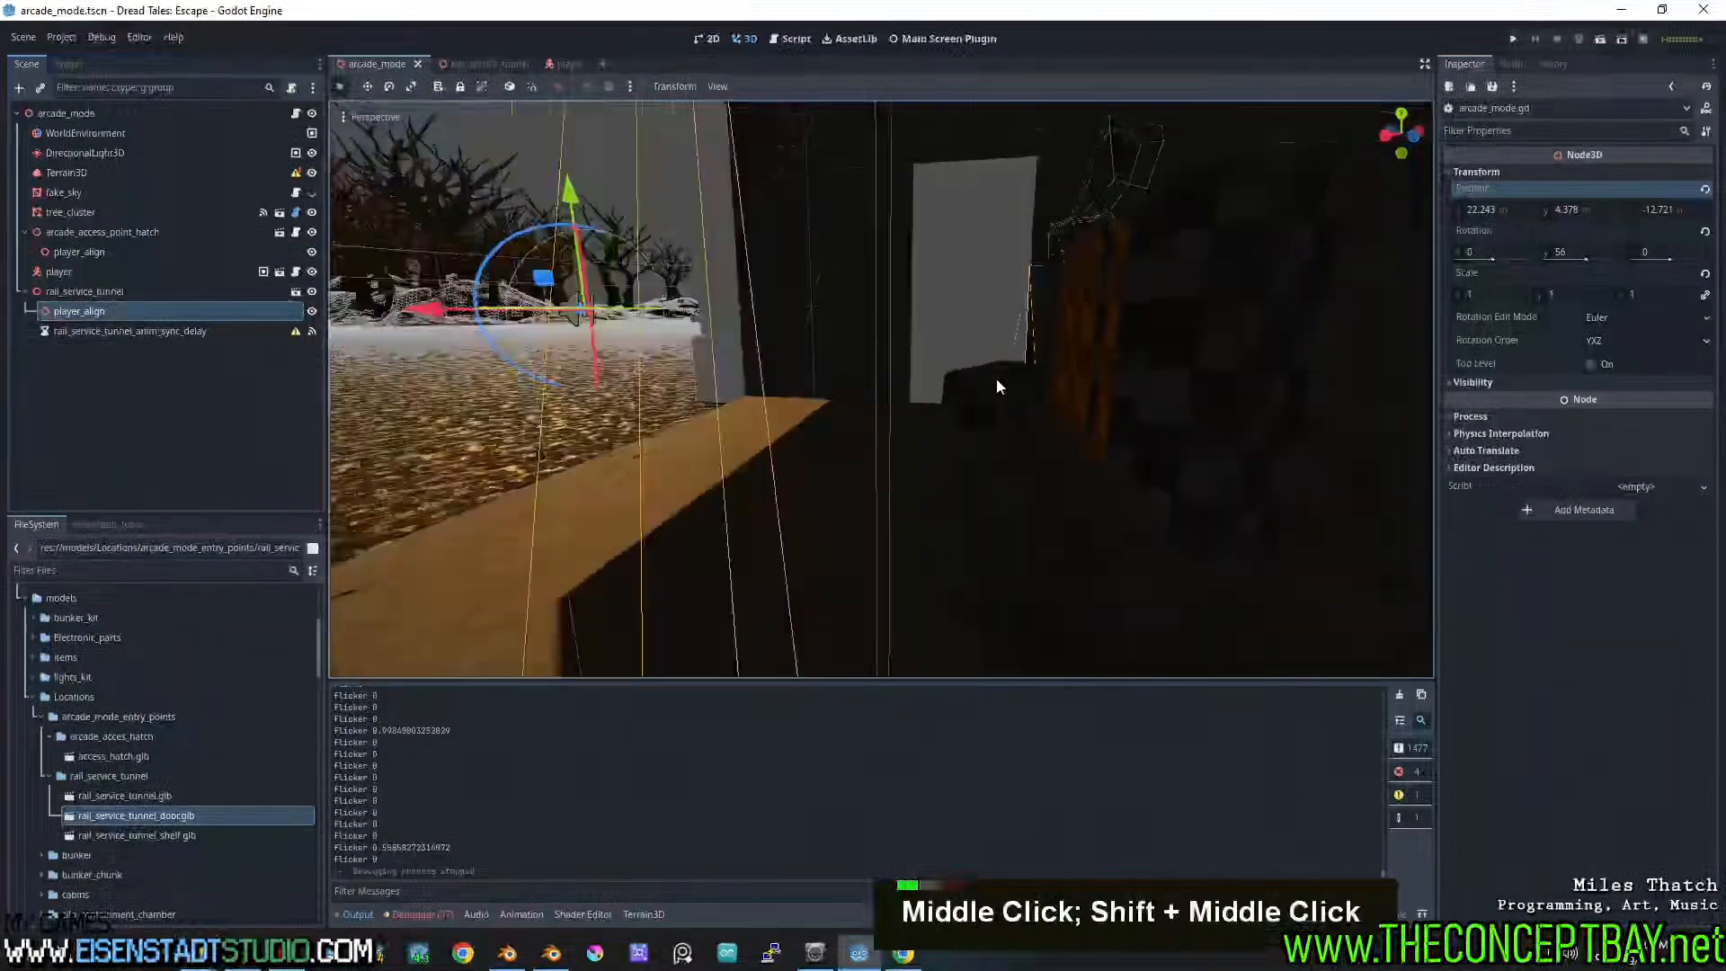
pyautogui.scroll(-7, 1013, 370)
pyautogui.press('w')
pyautogui.moveTo(1017, 363); pyautogui.dragTo(755, 355, button='right')
pyautogui.scroll(-1, 1017, 363)
pyautogui.press('d')
pyautogui.press('w')
pyautogui.press('d')
pyautogui.press('a')
pyautogui.press('w')
pyautogui.press('w')
pyautogui.press('w')
pyautogui.scroll(1, 755, 355)
pyautogui.scroll(11, 755, 355)
pyautogui.press('d')
pyautogui.press('w')
pyautogui.press('h')
pyautogui.moveTo(1021, 365); pyautogui.dragTo(1021, 366, button='right')
pyautogui.press('w')
pyautogui.press('d')
pyautogui.press('w')
pyautogui.press('s')
pyautogui.press('w')
pyautogui.press('d')
pyautogui.press('s')
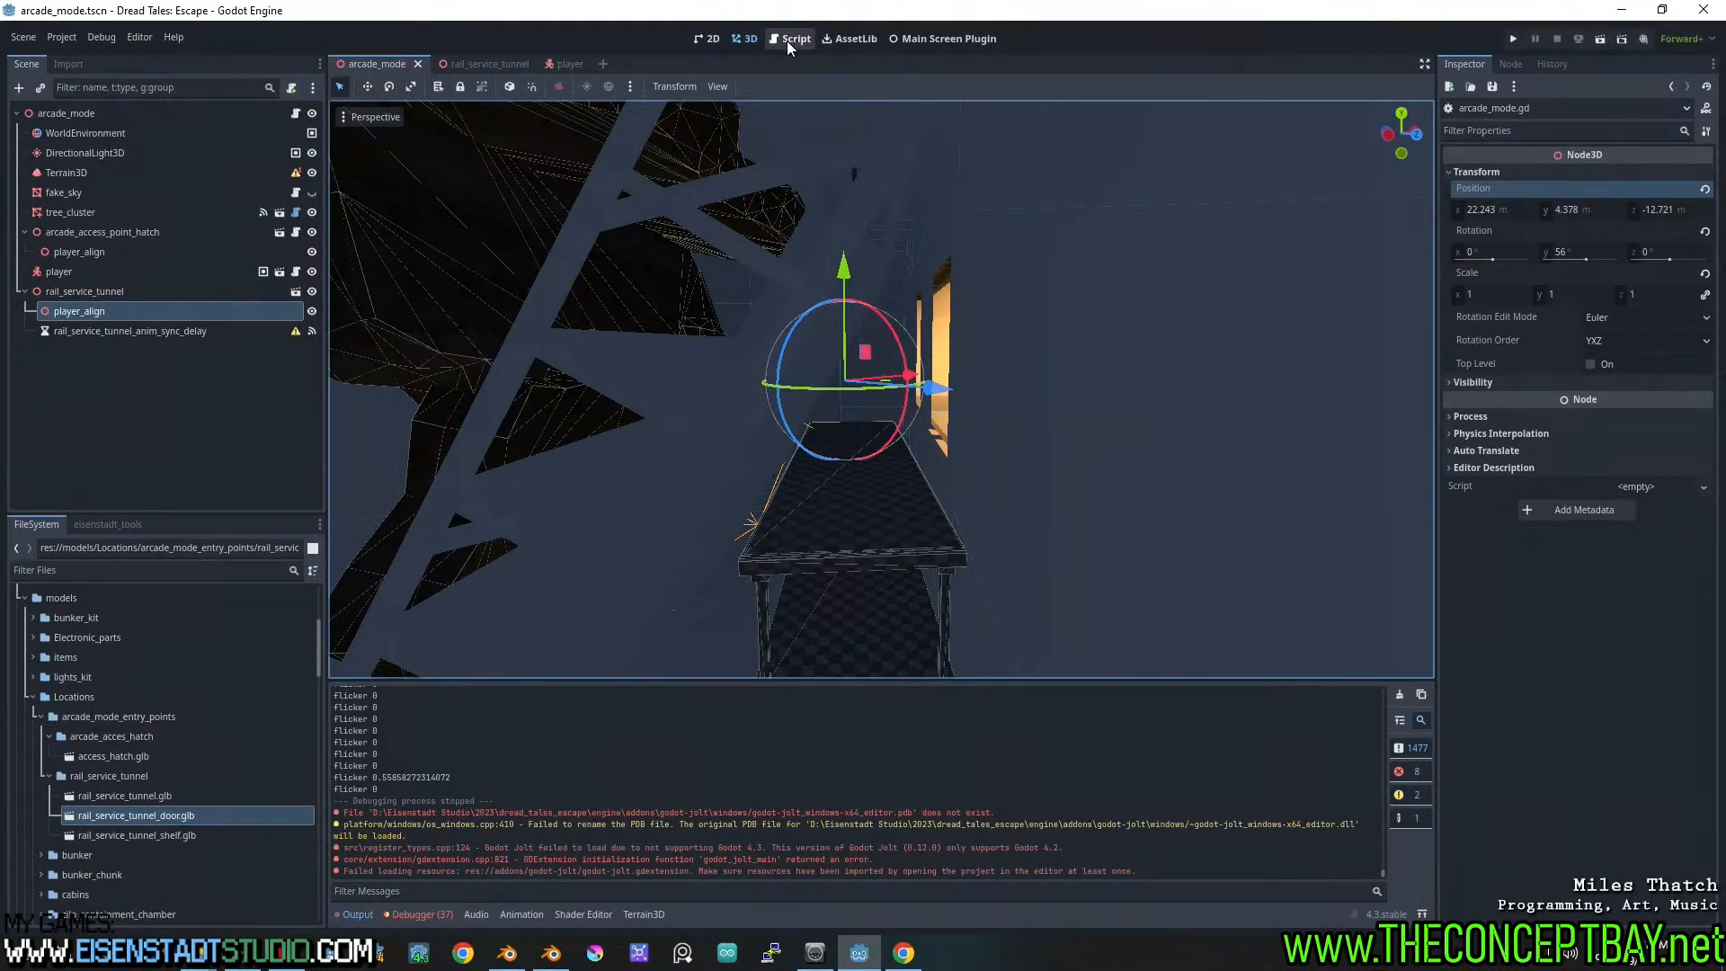
pyautogui.moveTo(975, 288); pyautogui.dragTo(382, 212, button='right')
pyautogui.press('a')
pyautogui.press('d')
pyautogui.press('w')
pyautogui.press('s')
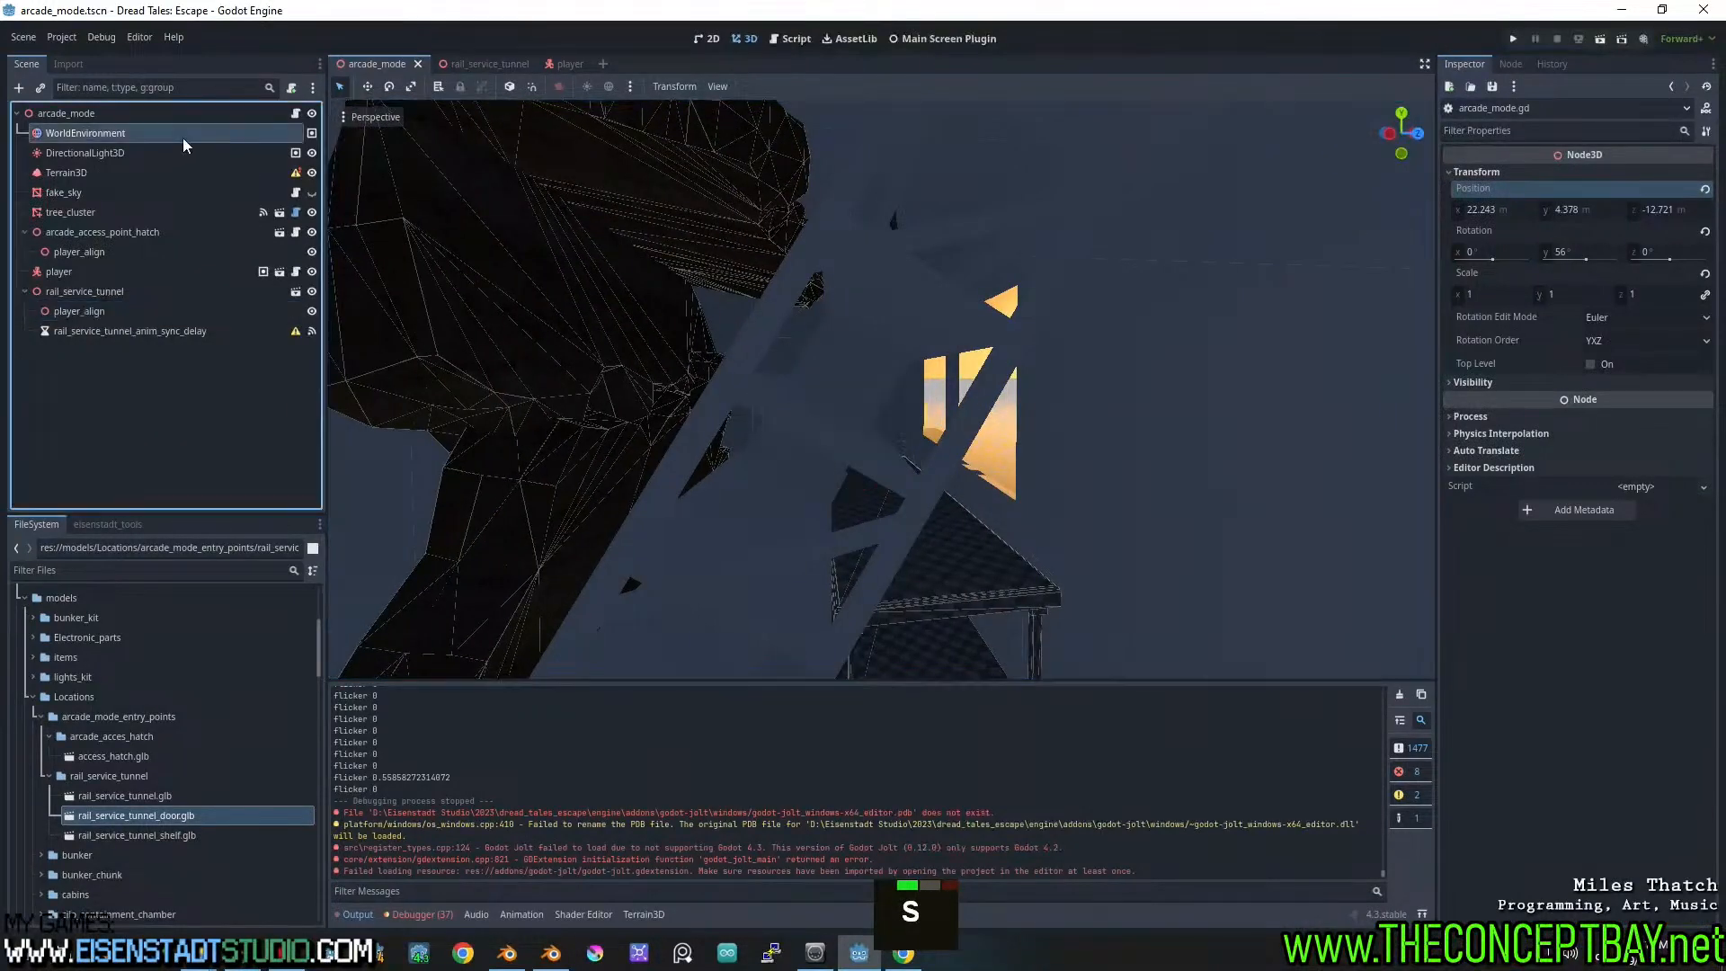
# Inspect WorldEnvironment's ambient light and volumetric fog settings and examine how the service room's interior and window are lit
pyautogui.click(185, 137)
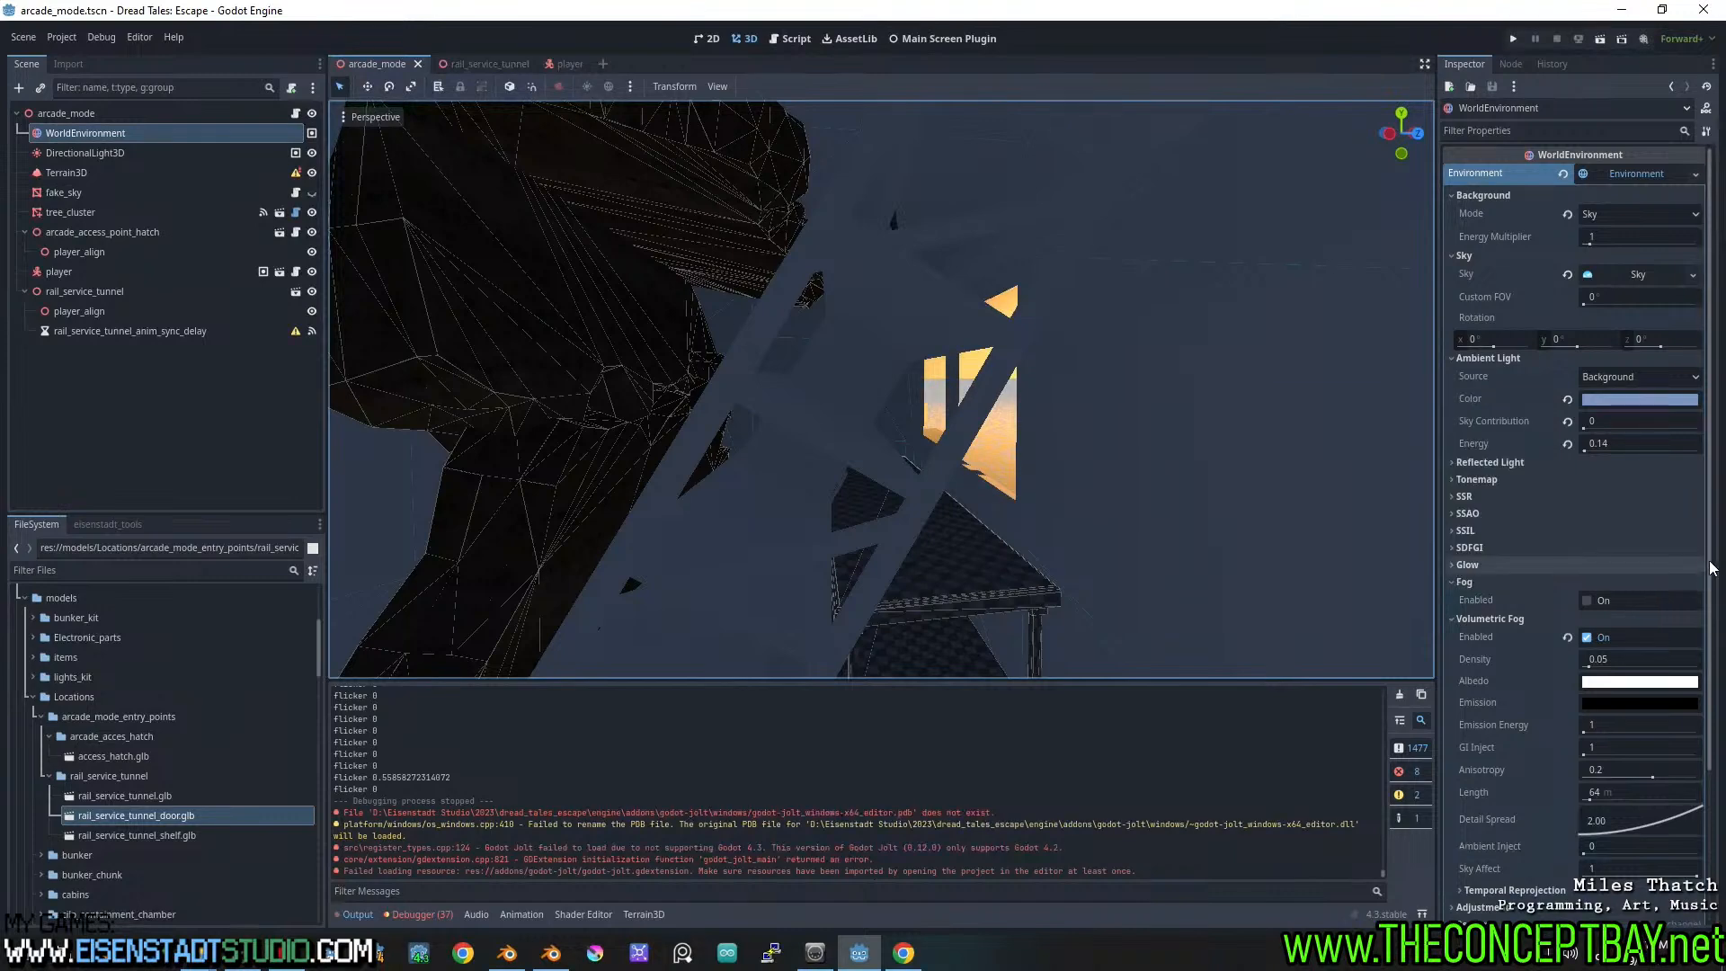
pyautogui.moveTo(1711, 565); pyautogui.dragTo(1711, 609)
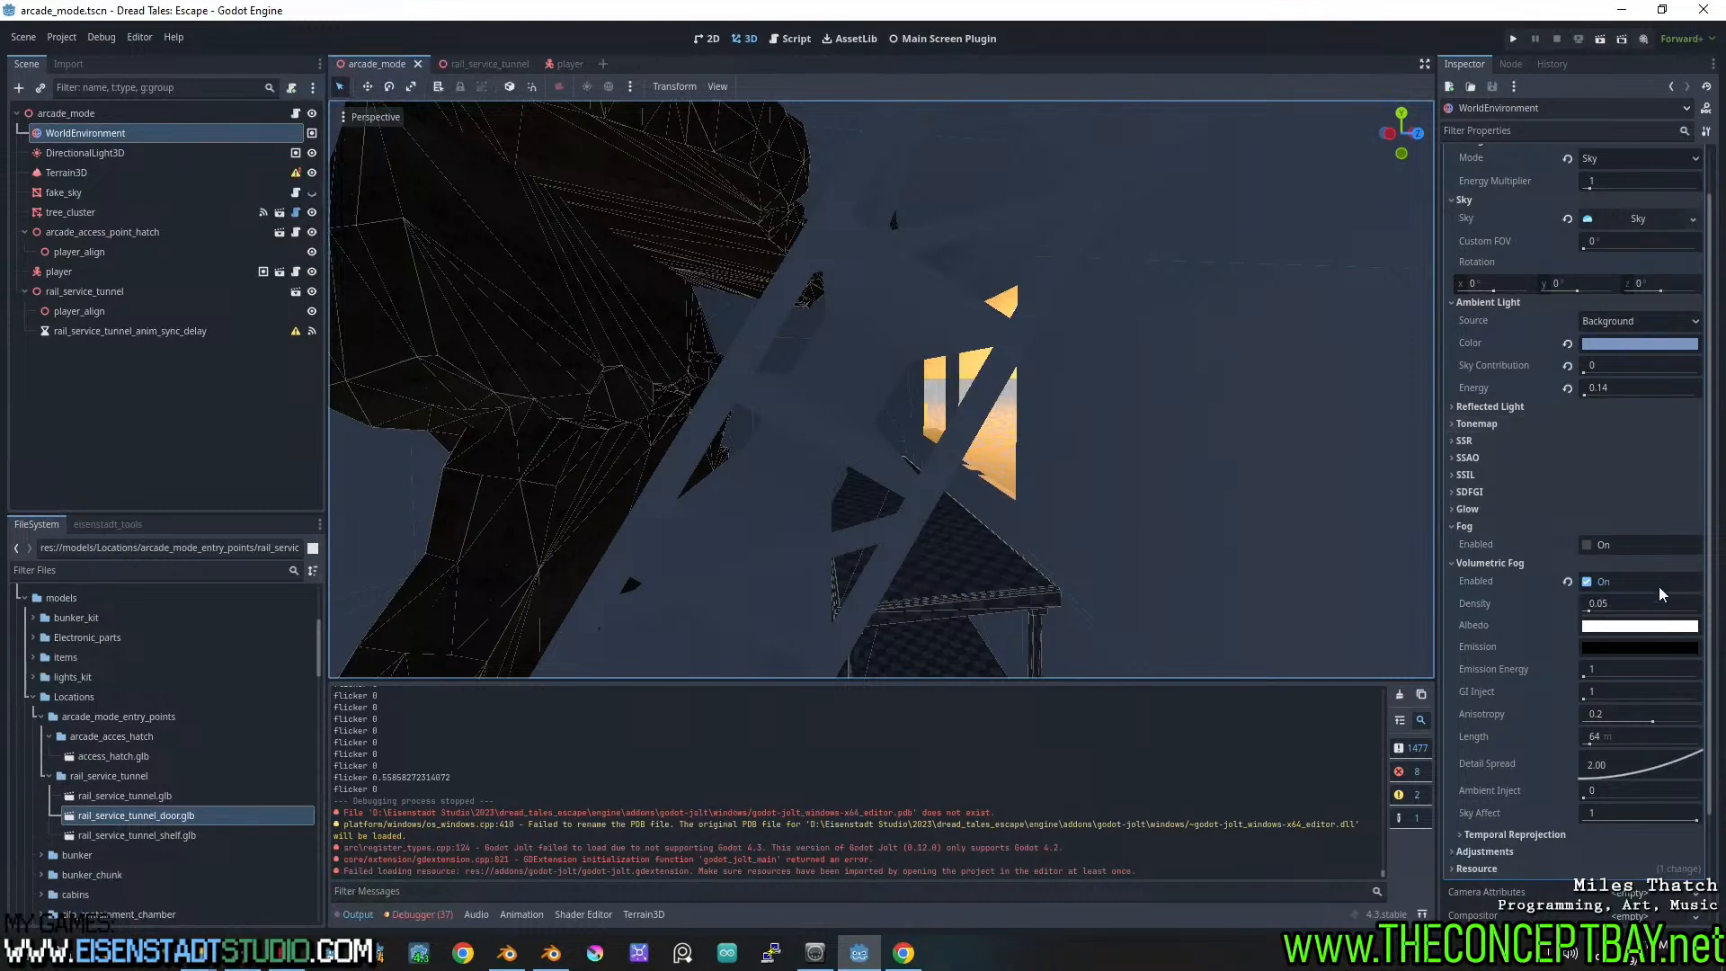
pyautogui.moveTo(1178, 433); pyautogui.dragTo(1055, 412, button='middle')
pyautogui.scroll(9, 921, 499)
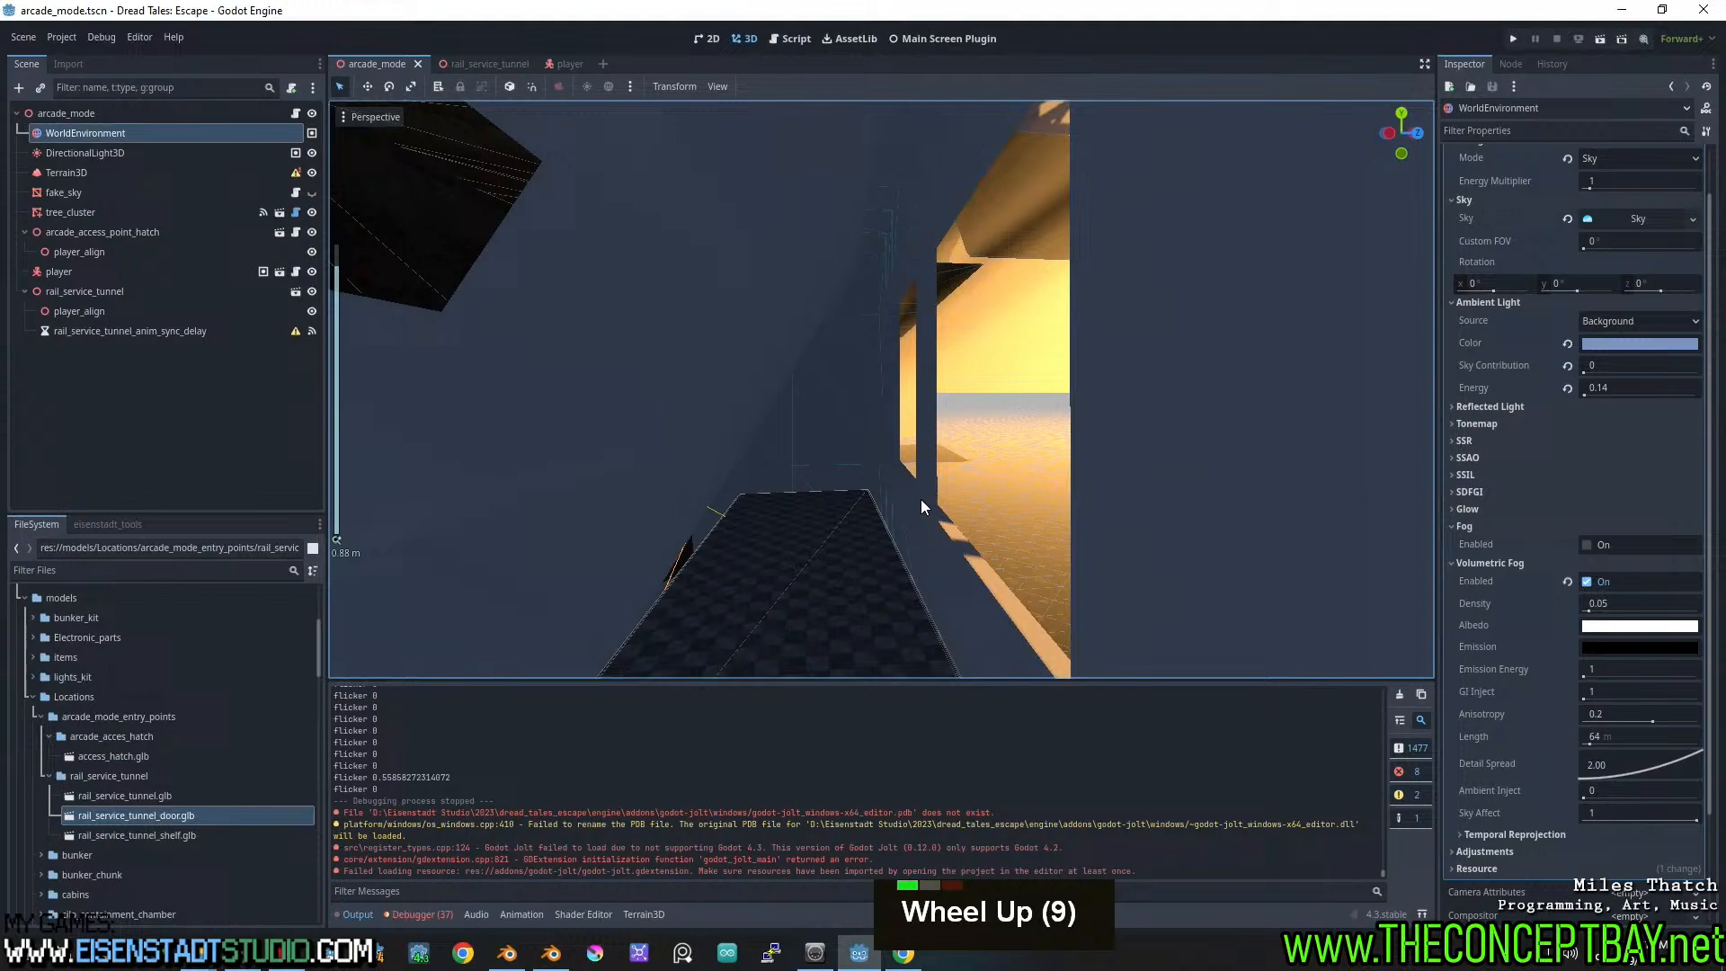
pyautogui.moveTo(921, 498); pyautogui.dragTo(963, 530, button='middle')
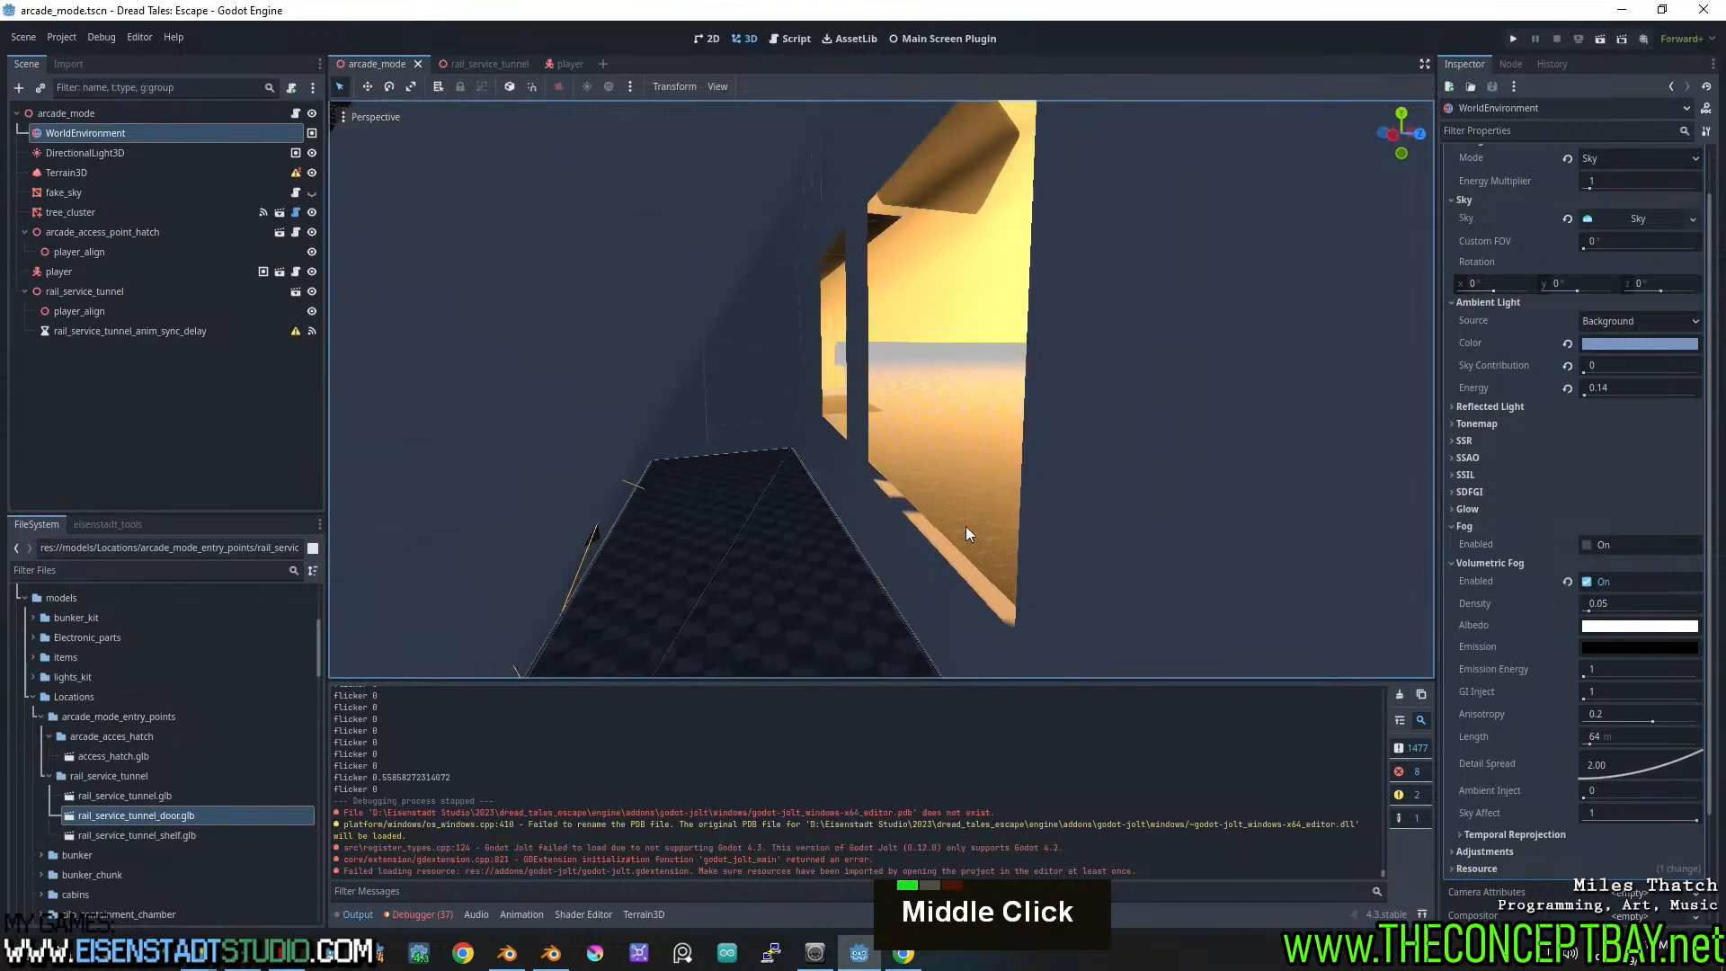
pyautogui.moveTo(963, 530); pyautogui.dragTo(962, 530, button='right')
pyautogui.press('w')
pyautogui.press('d')
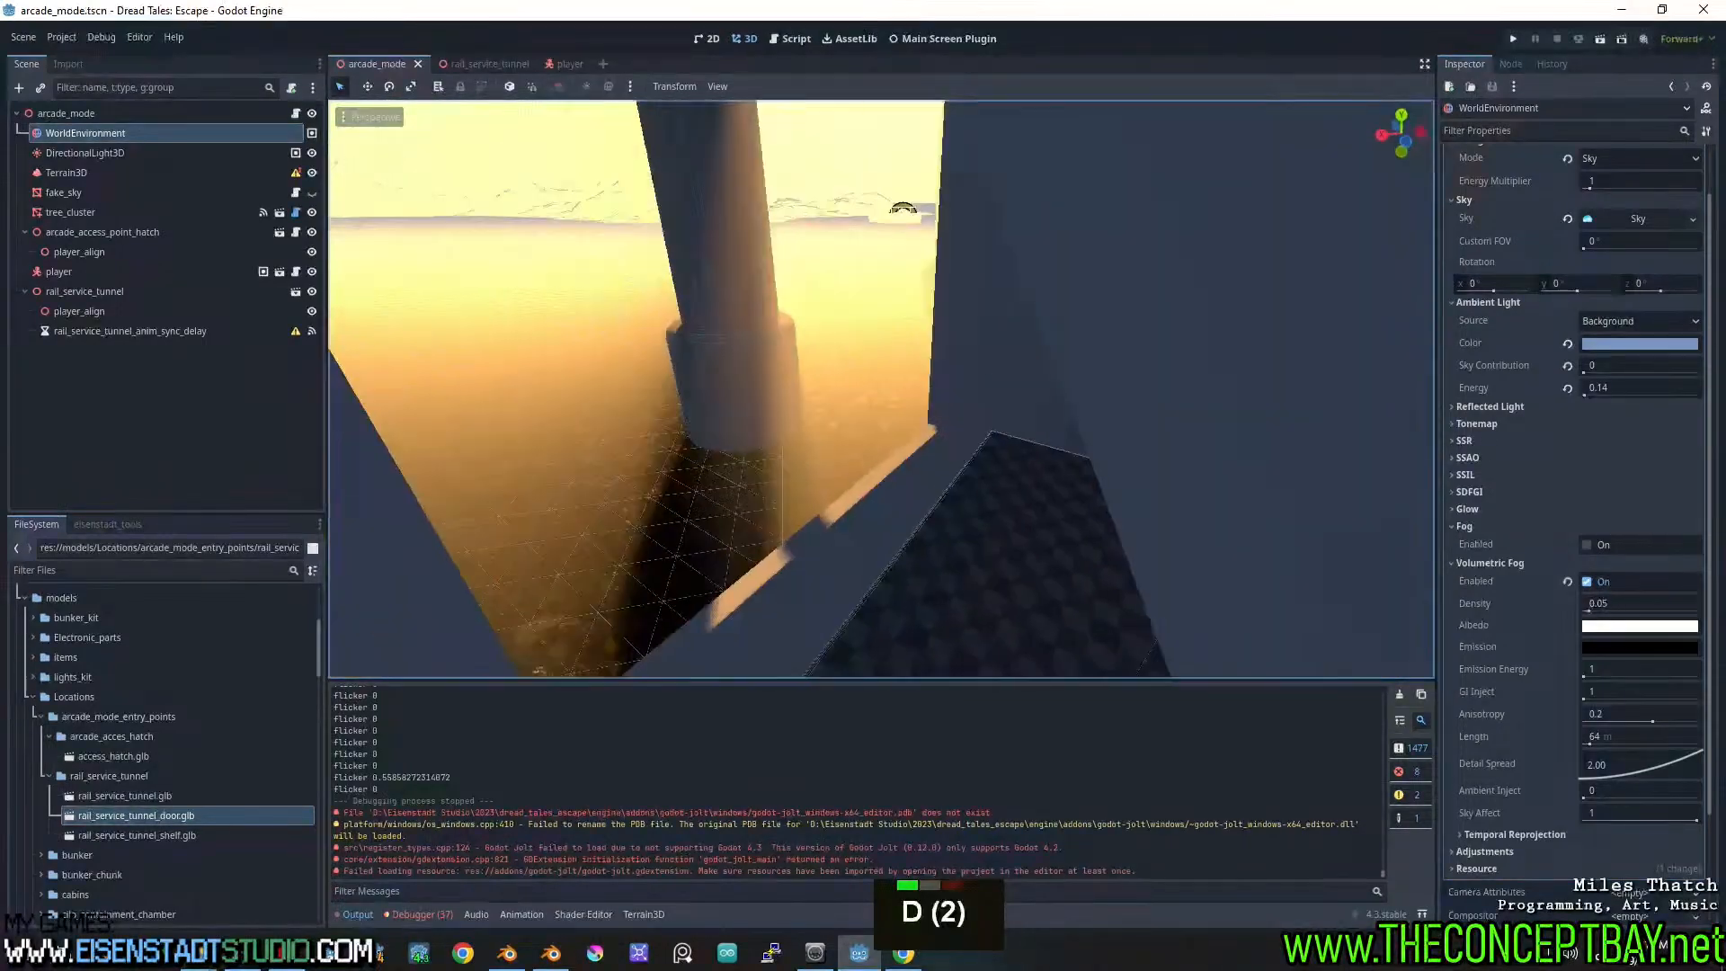
pyautogui.press('d')
pyautogui.press('a')
pyautogui.press('s')
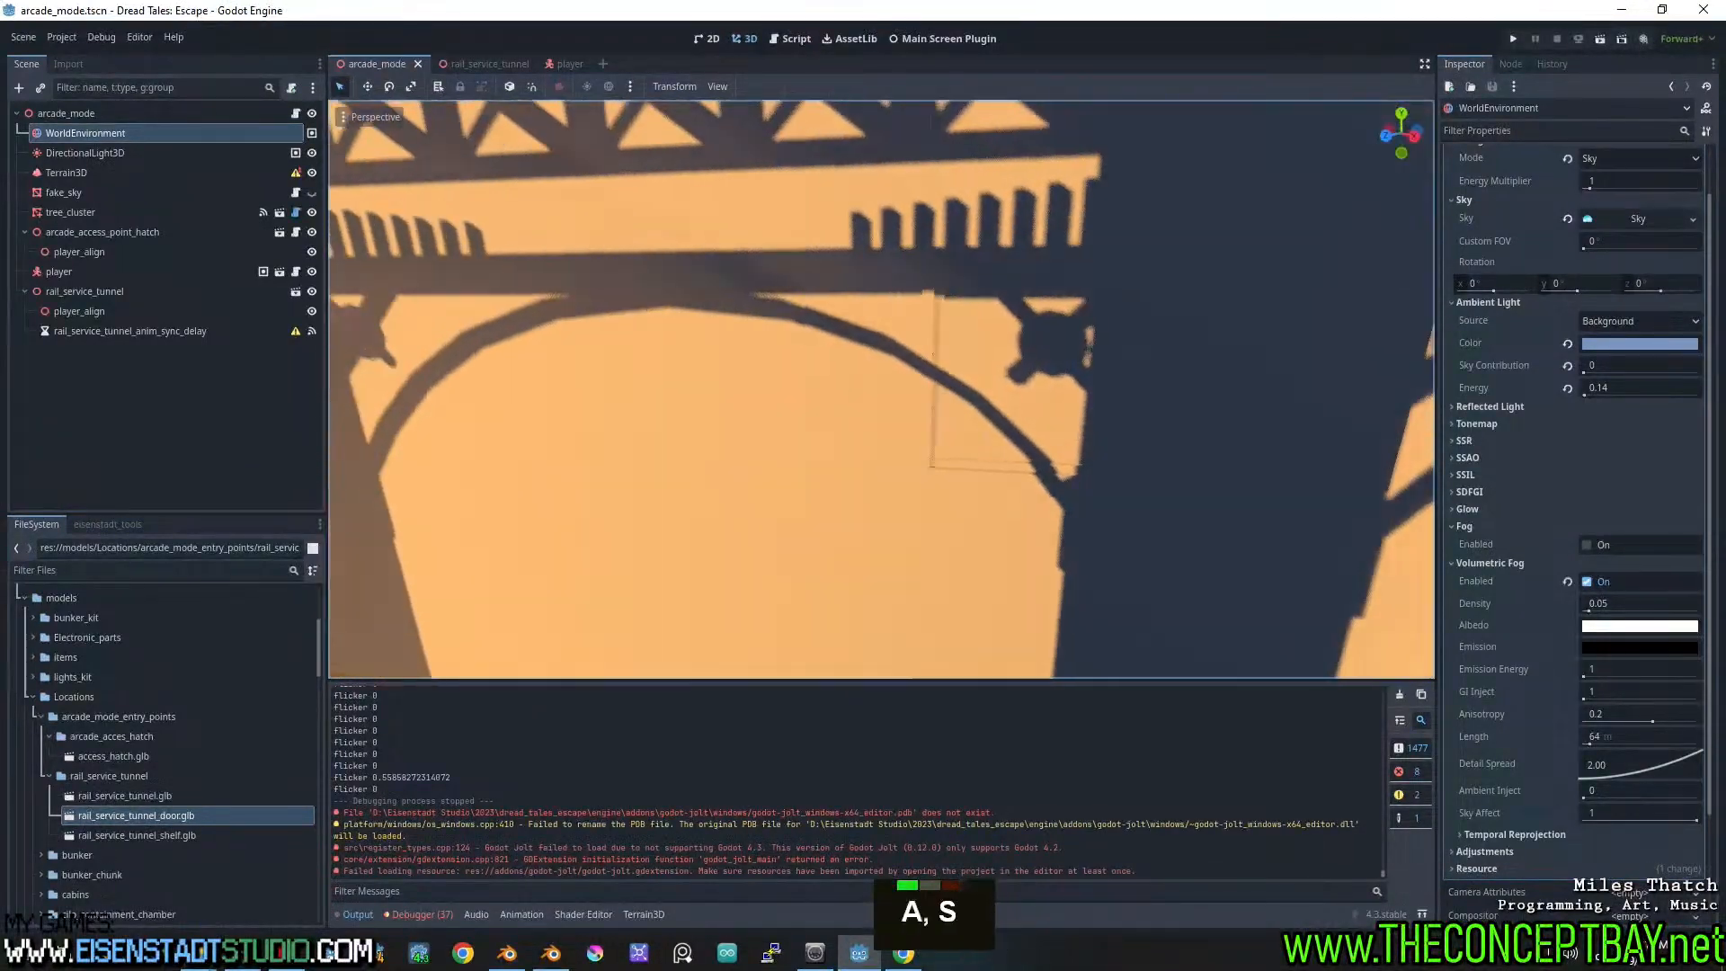
pyautogui.press('w')
pyautogui.press('a')
pyautogui.press('d')
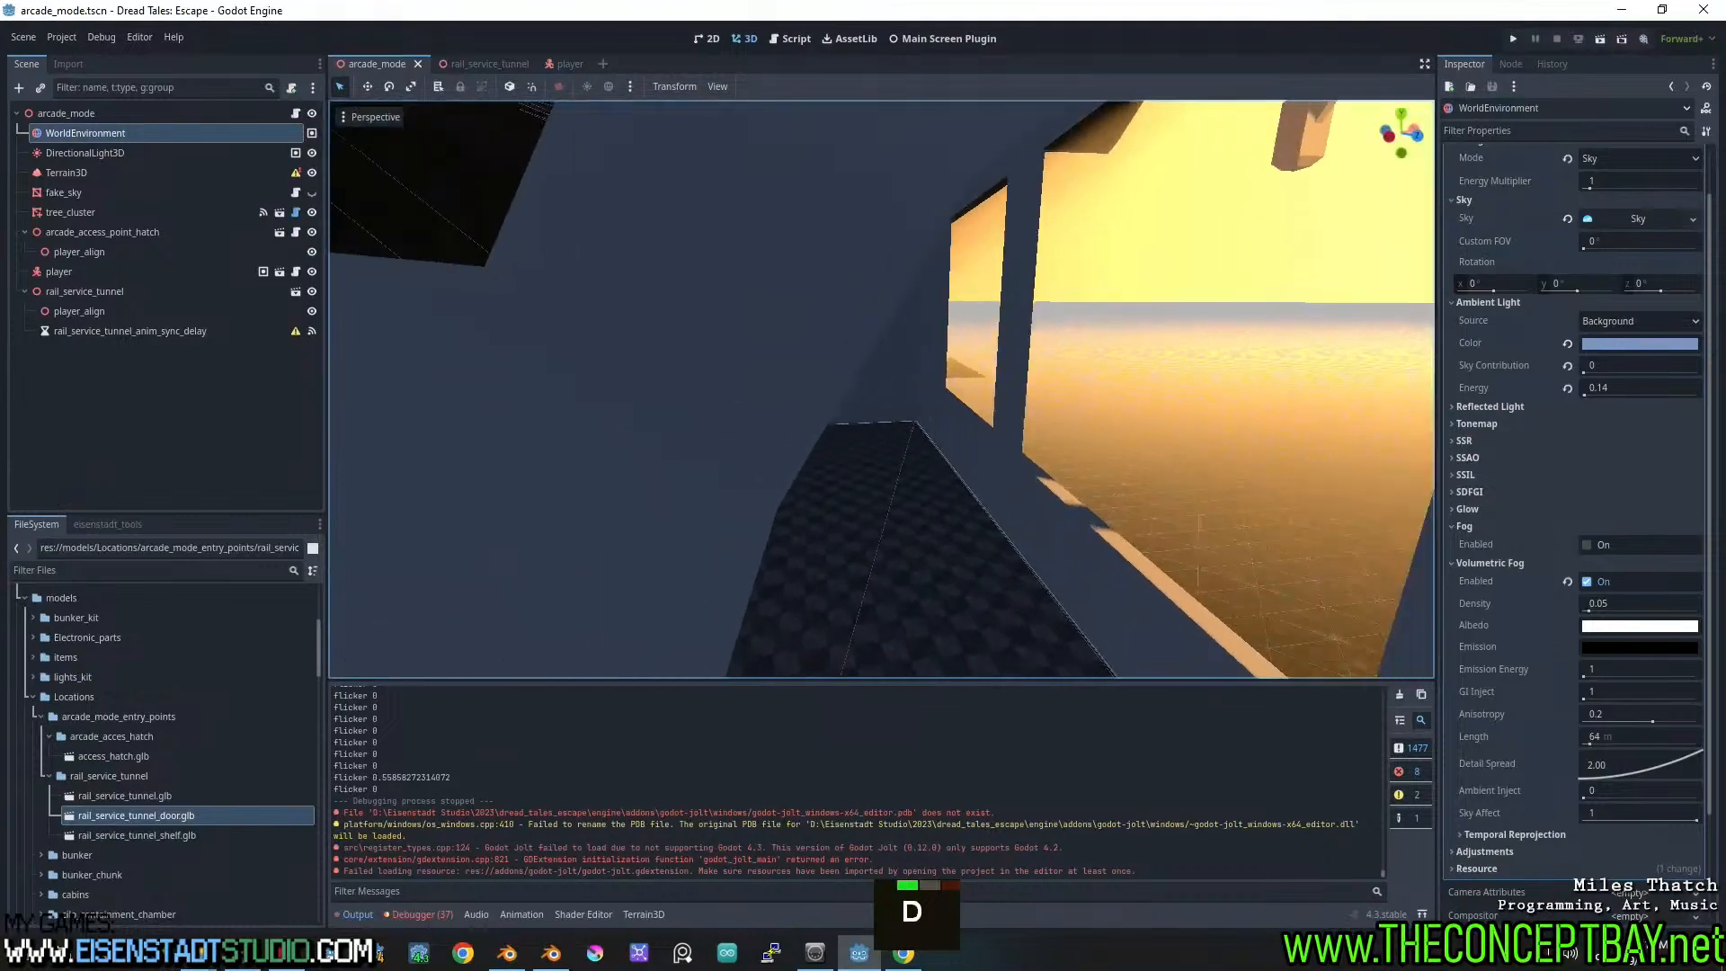
pyautogui.press('s')
pyautogui.press('d')
pyautogui.press('w')
pyautogui.press('s')
pyautogui.press('a')
pyautogui.press('s')
pyautogui.press('a')
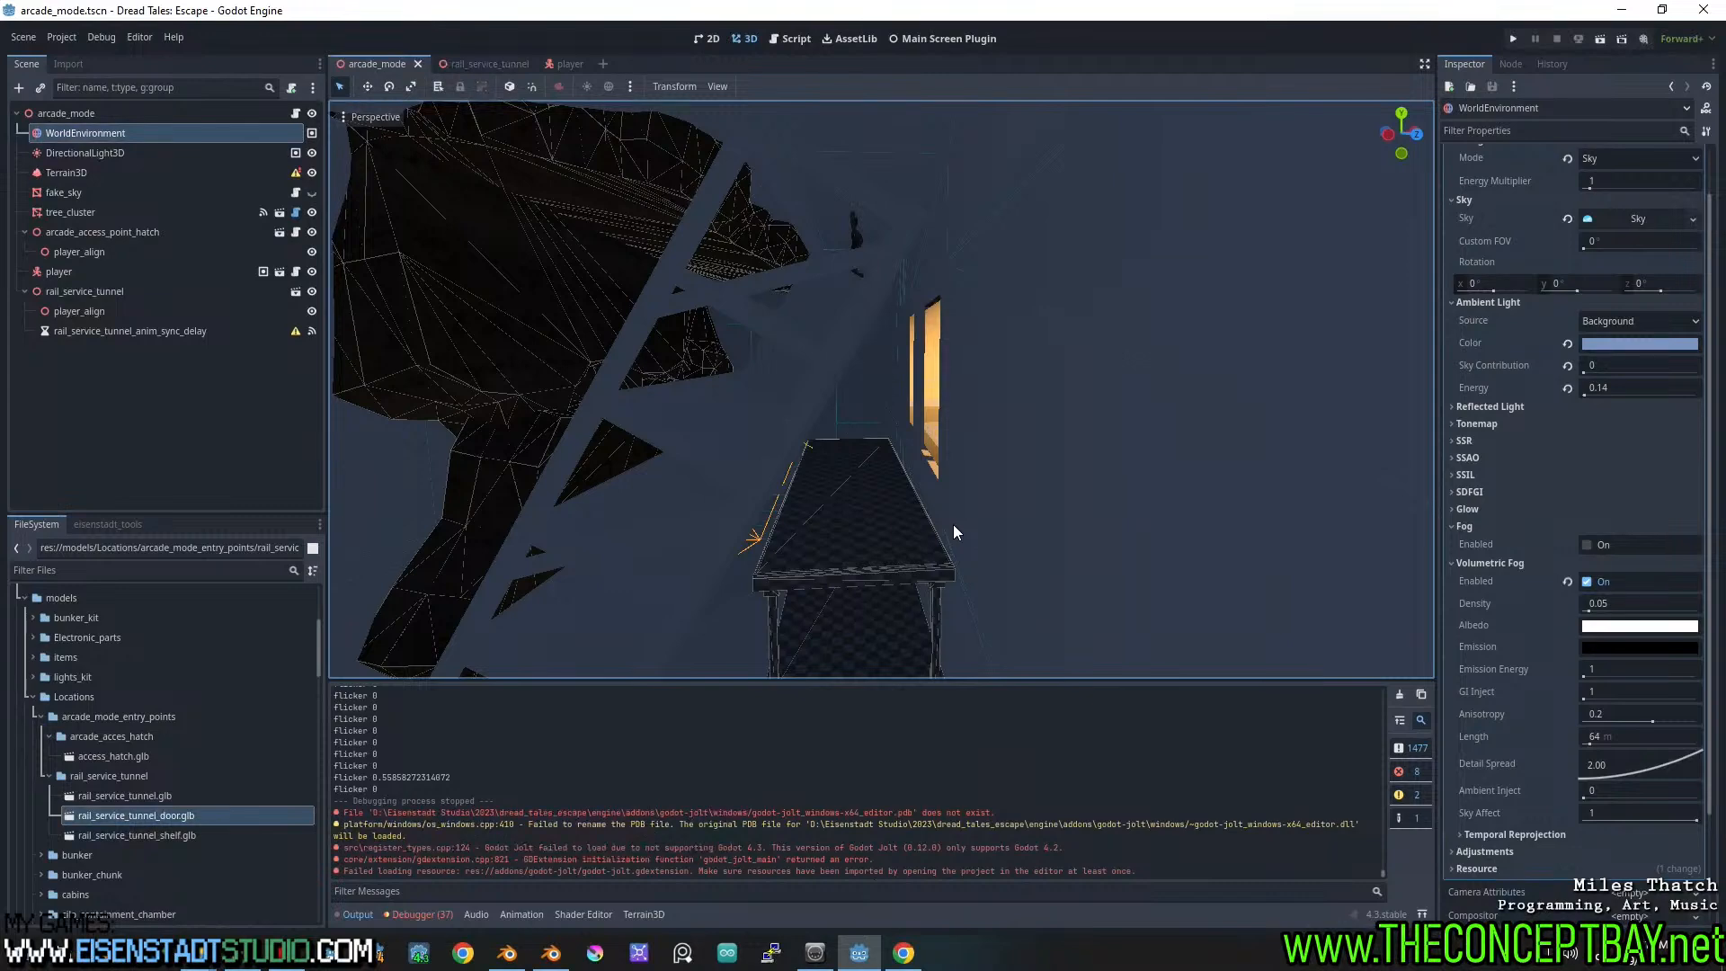
# Open the WorldEnvironment class documentation and read its description and properties
pyautogui.rightClick(211, 138)
pyautogui.click(235, 574)
pyautogui.scroll(3, 861, 385)
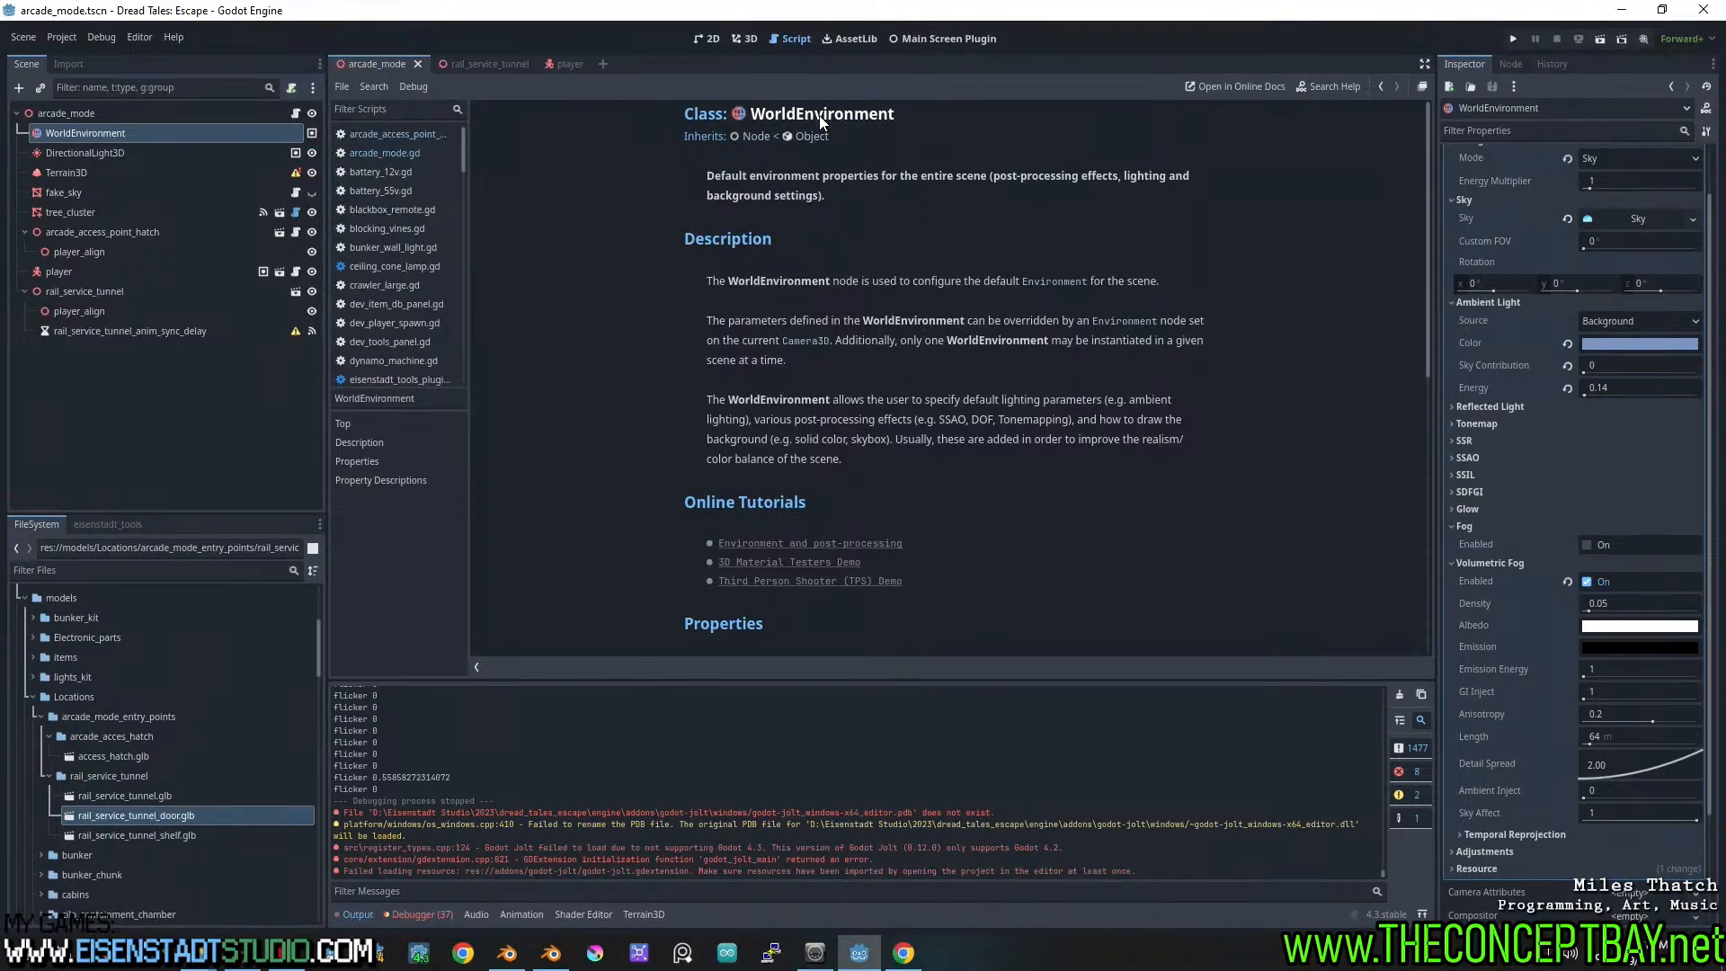
pyautogui.scroll(-4, 789, 405)
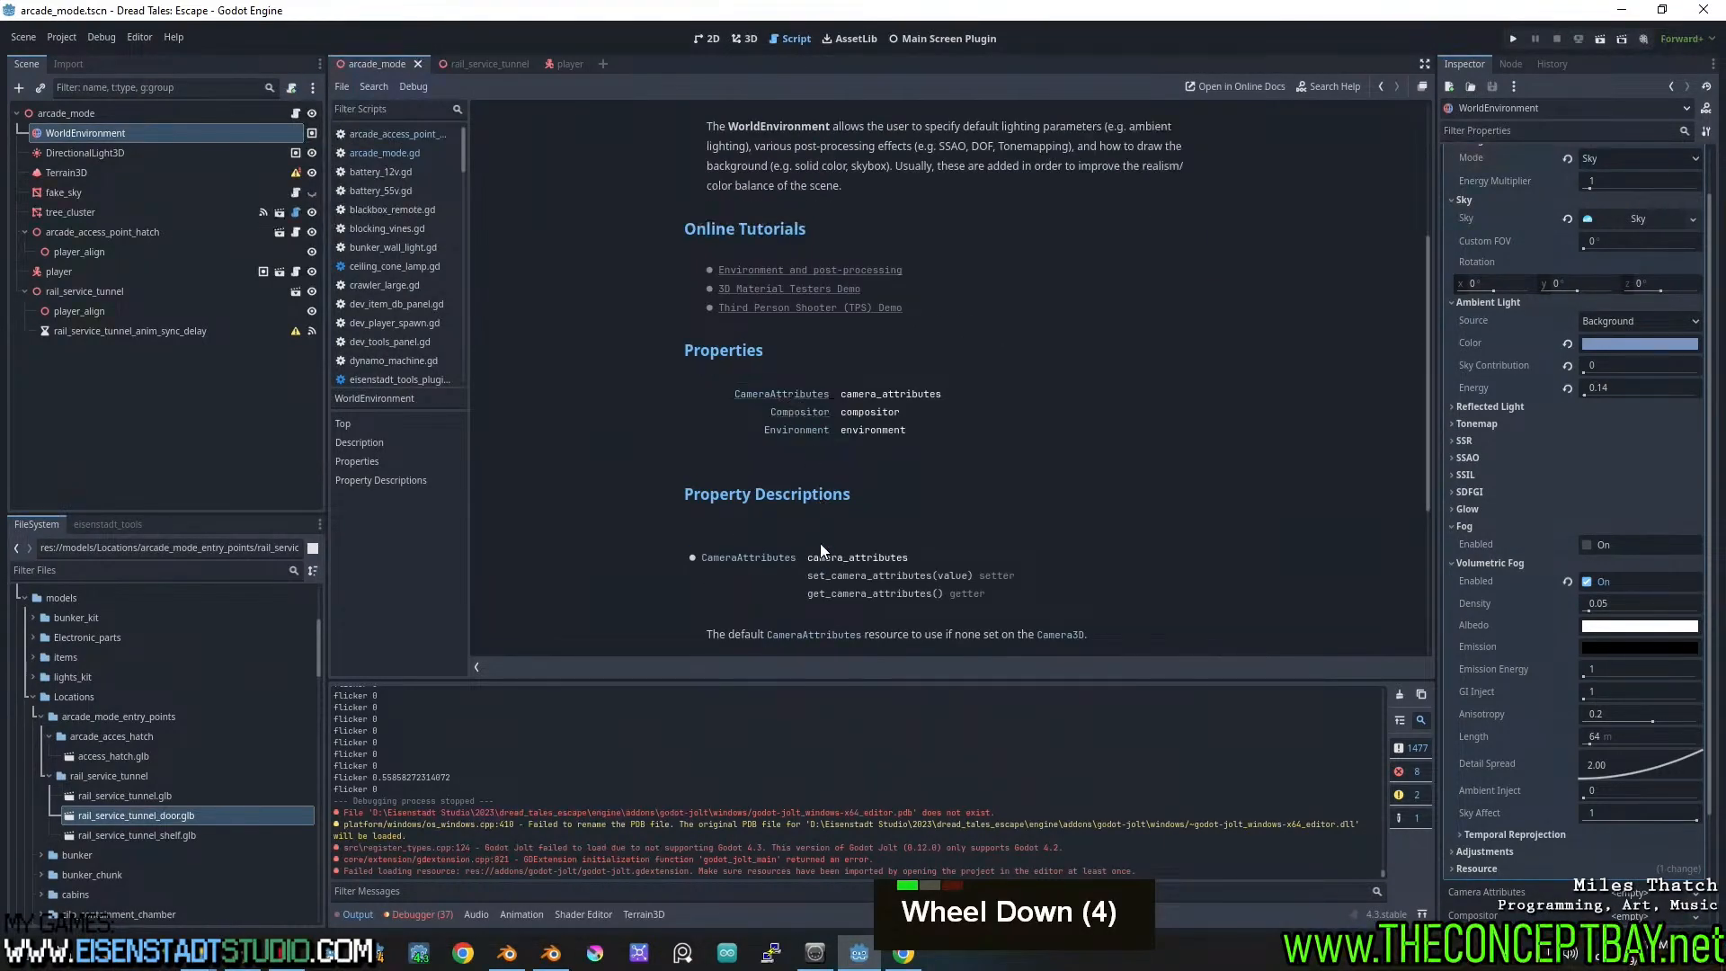
# Read through the WorldEnvironment class reference and open the documentation of its Environment resource type
pyautogui.scroll(5, 802, 368)
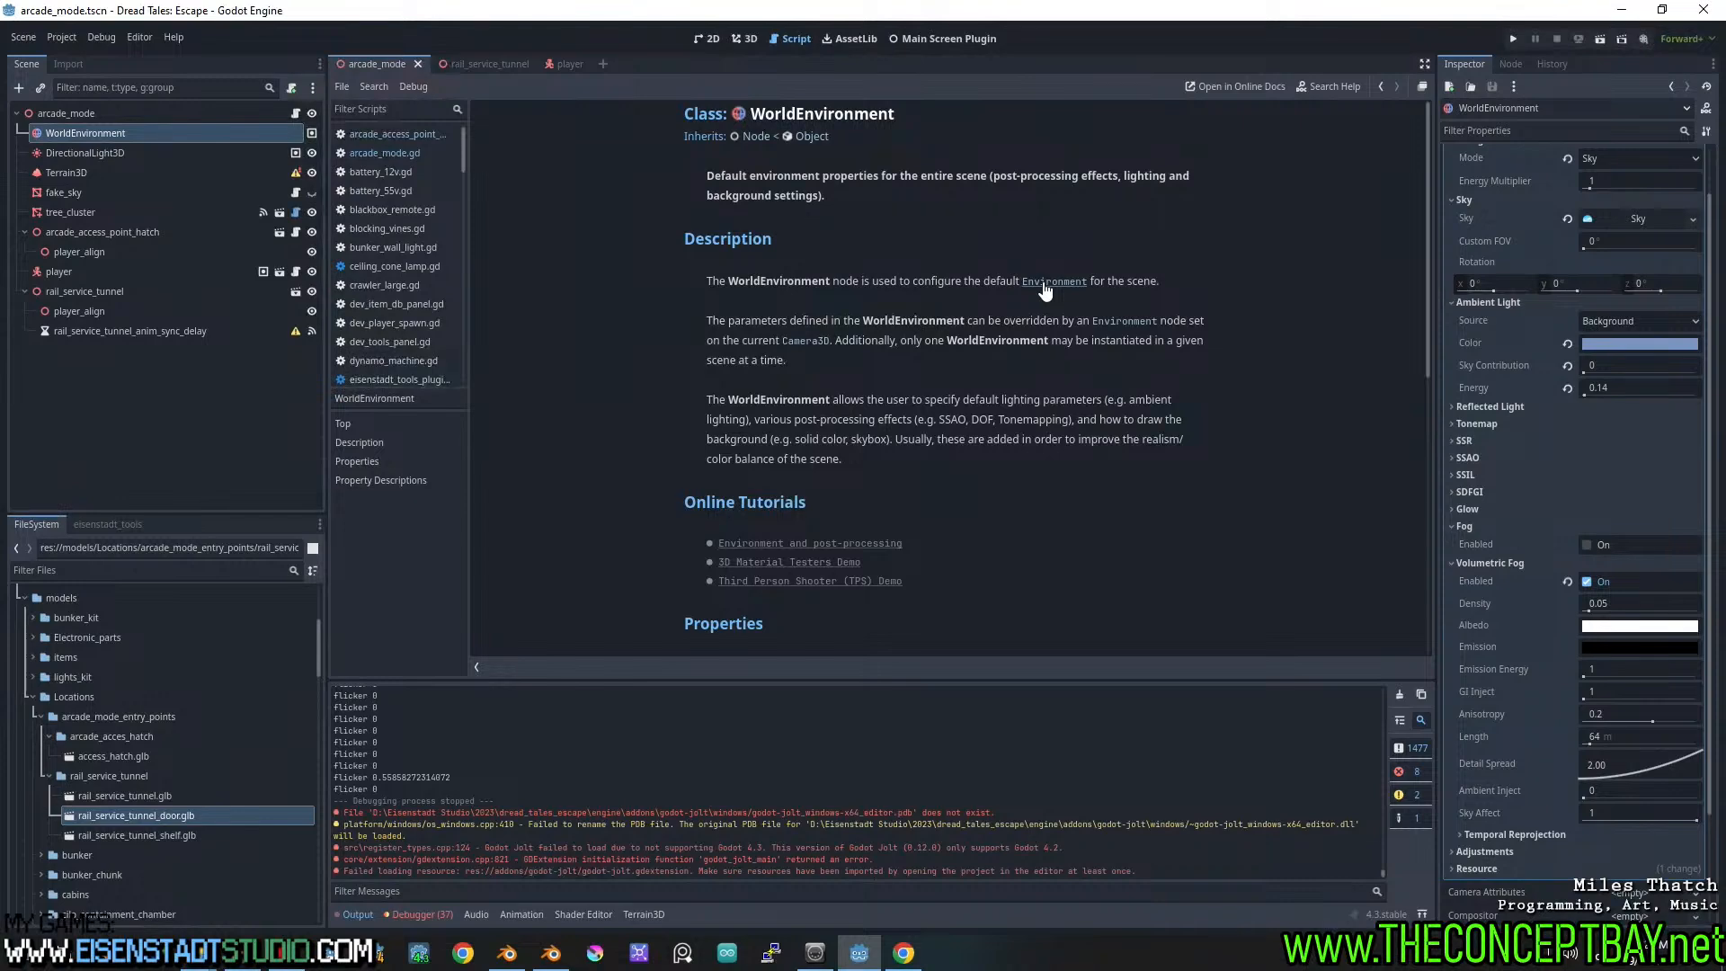
pyautogui.scroll(-10, 917, 345)
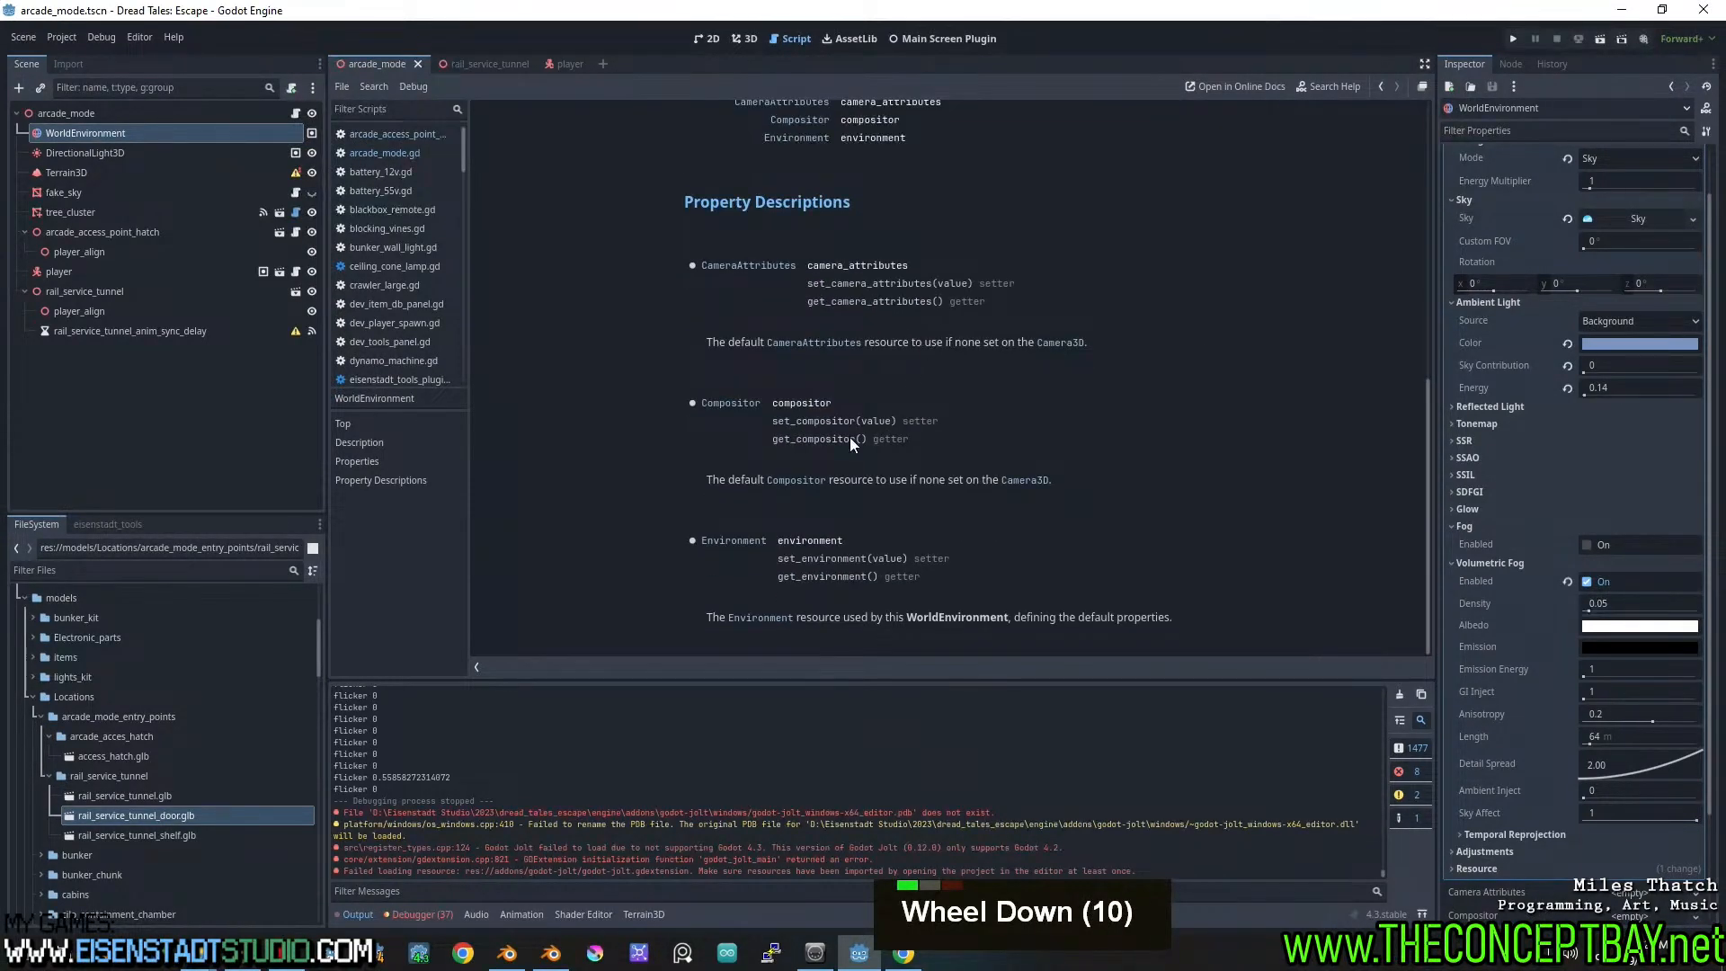
pyautogui.click(716, 541)
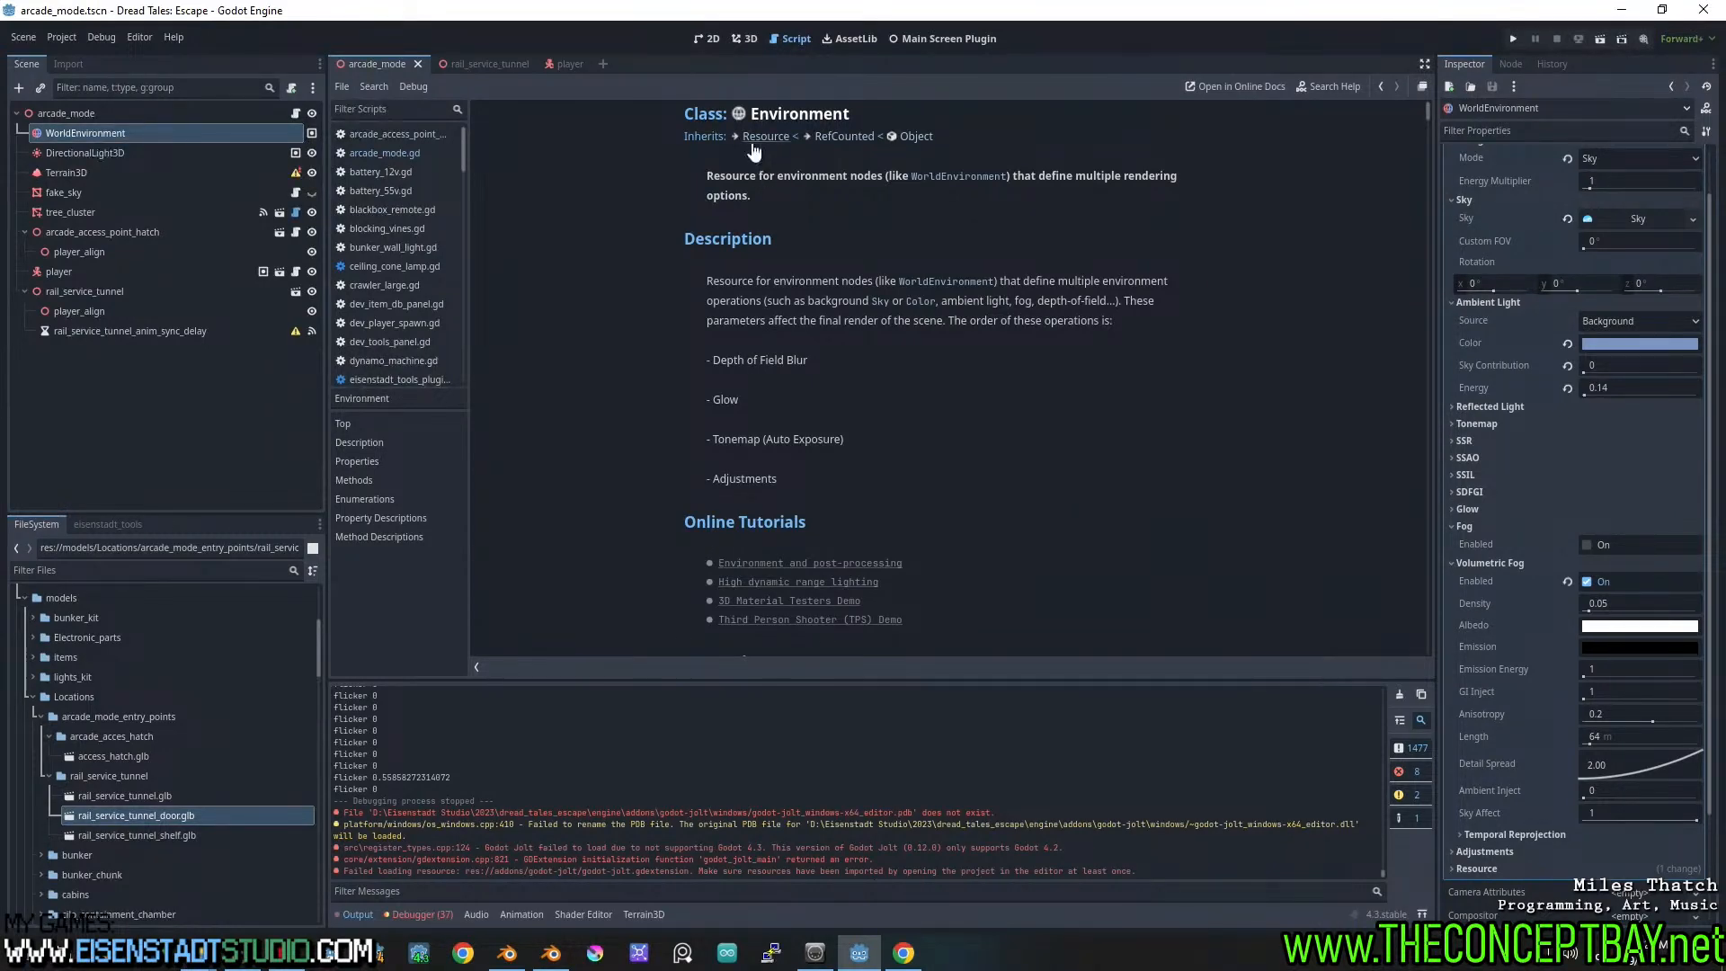
pyautogui.scroll(-3, 753, 151)
pyautogui.scroll(5, 757, 145)
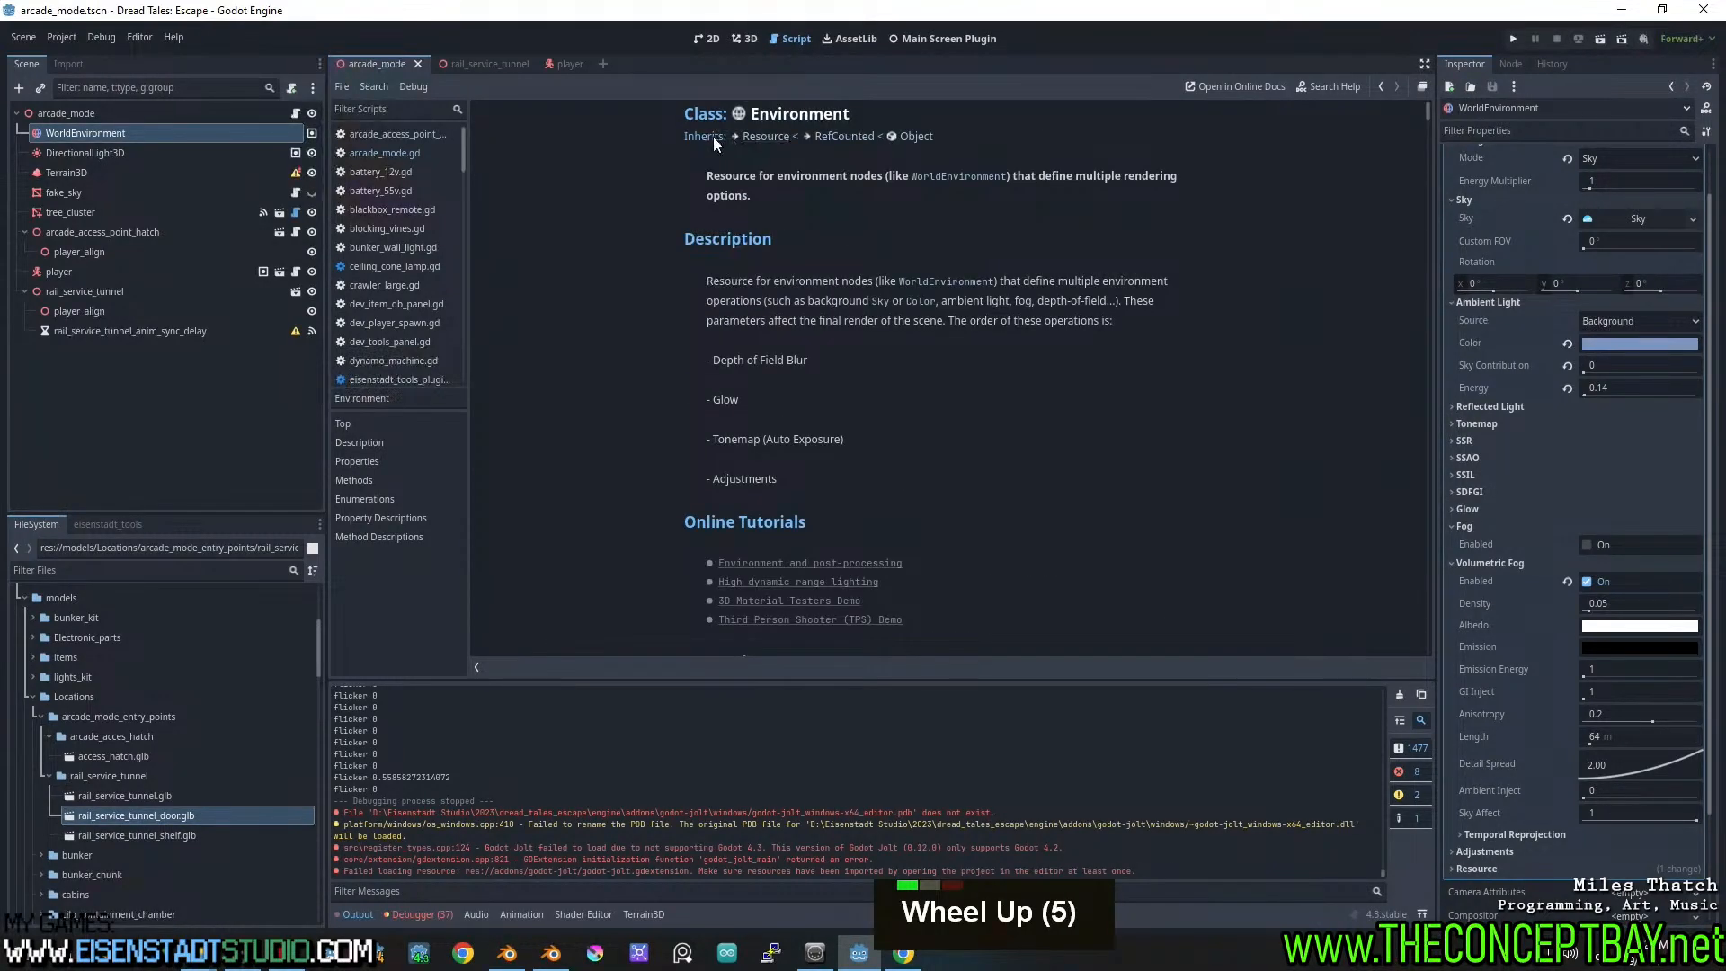
# Open the parent Resource class documentation and read its description, properties and methods
pyautogui.click(766, 137)
pyautogui.scroll(-4, 628, 316)
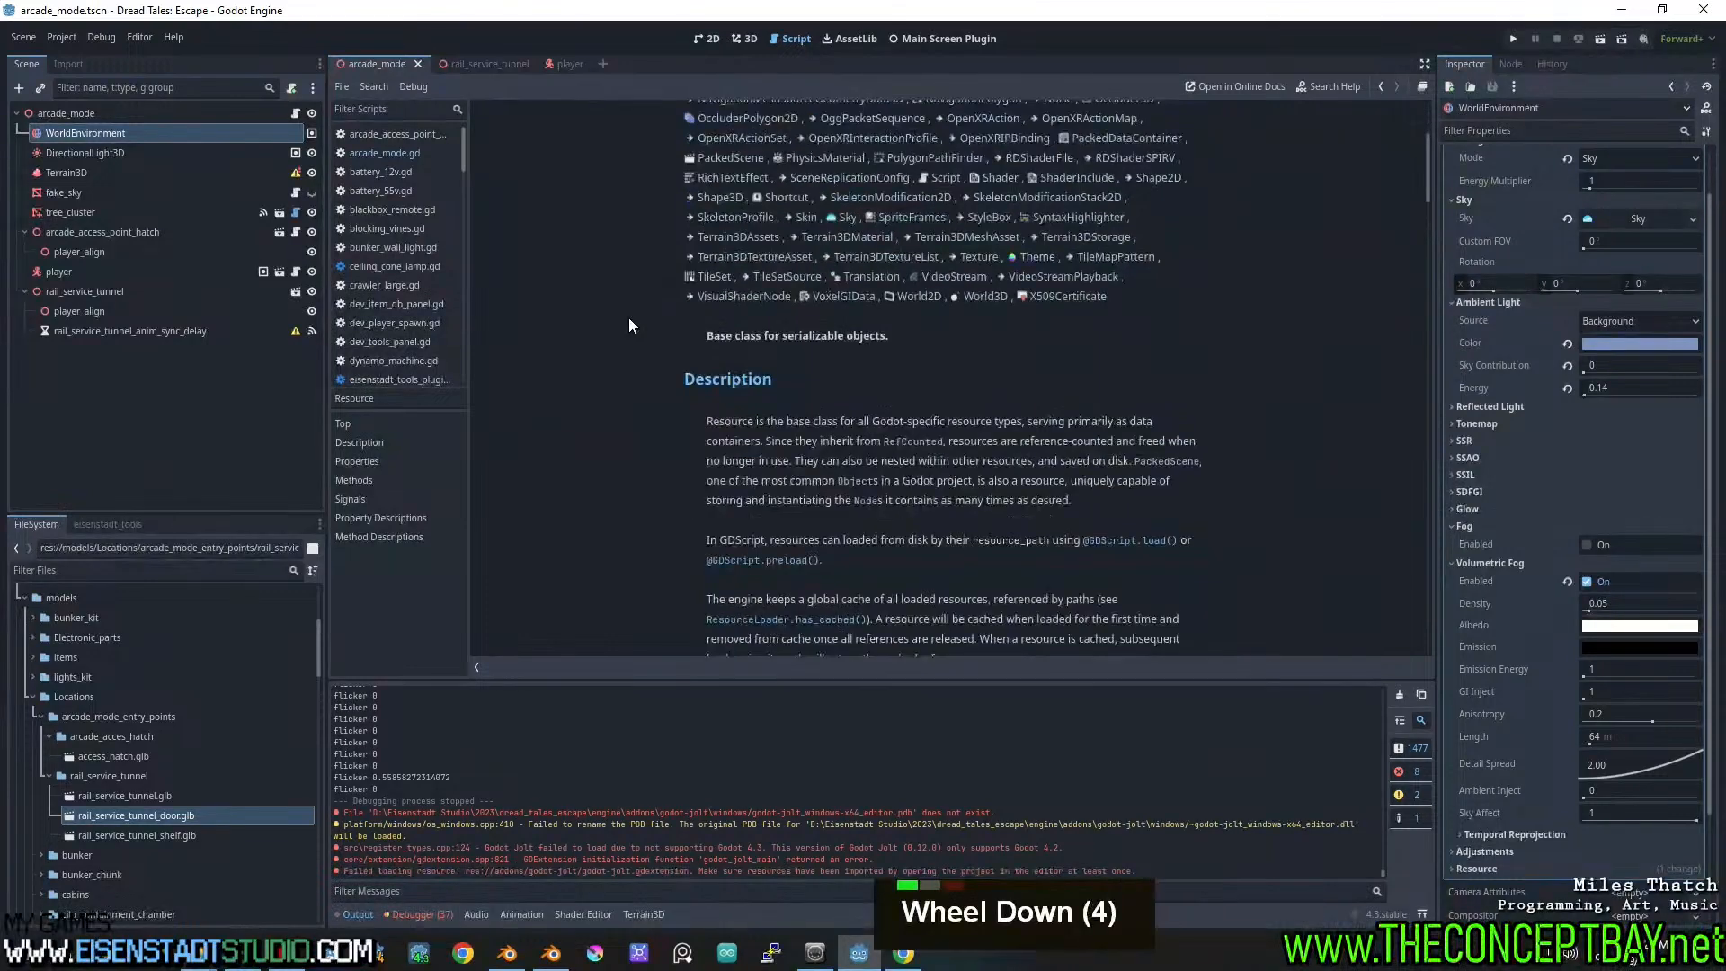
pyautogui.scroll(-6, 628, 325)
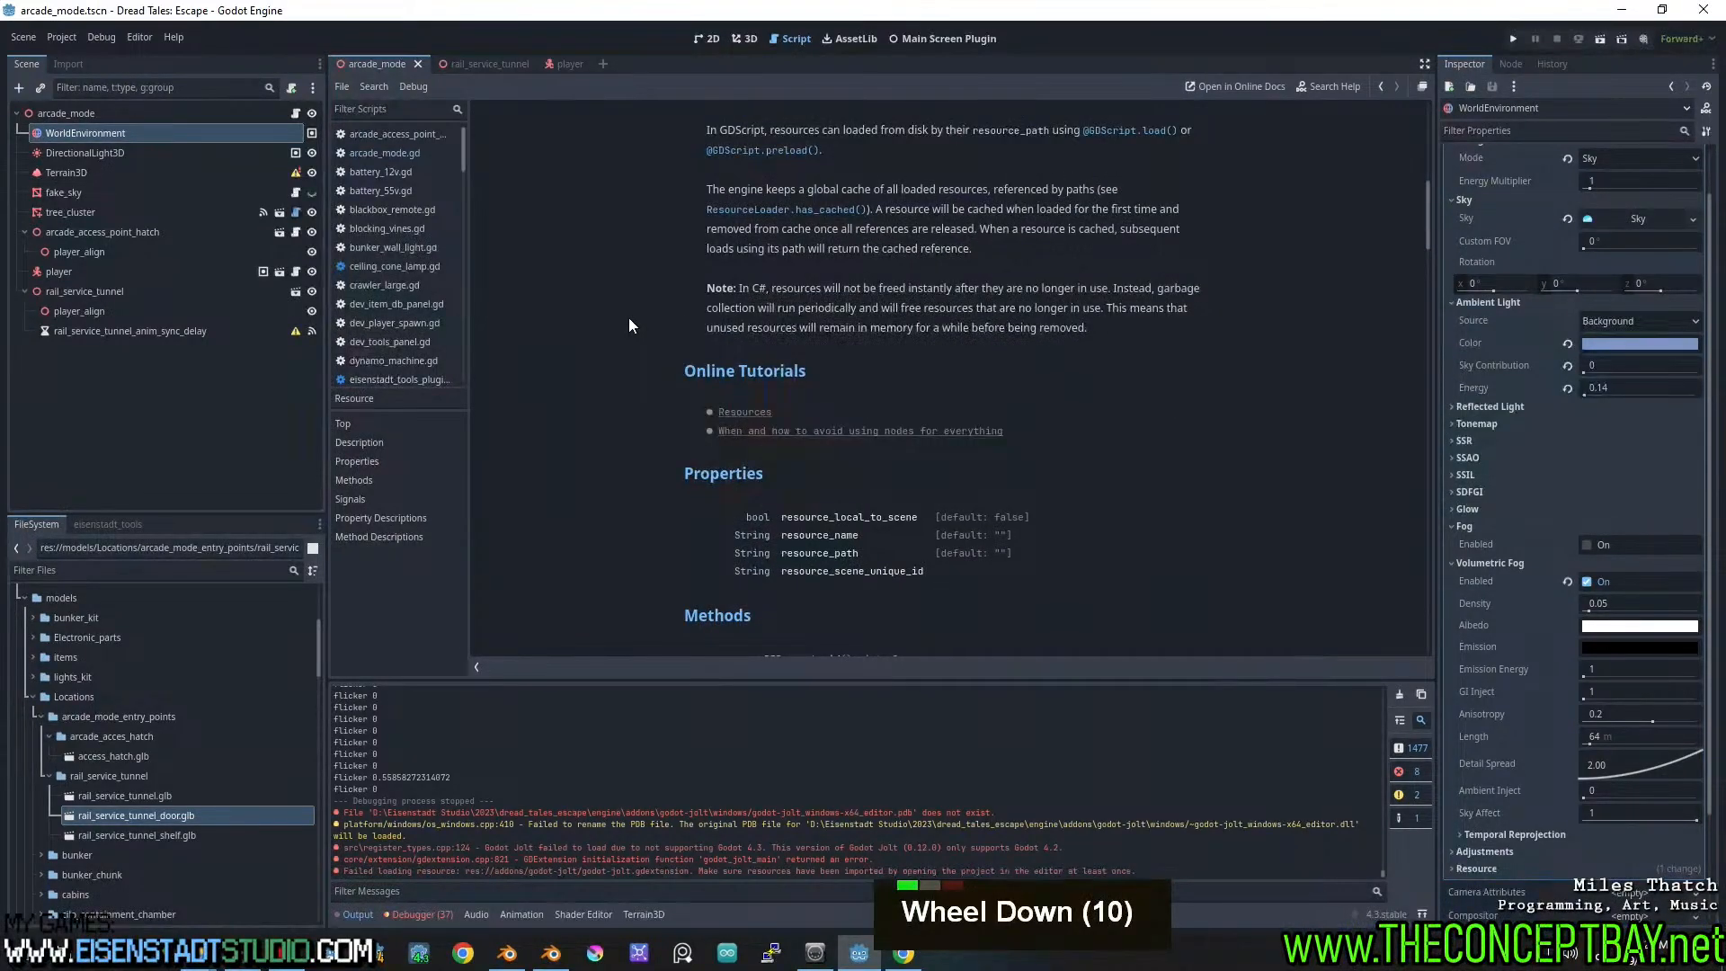
pyautogui.scroll(-3, 629, 316)
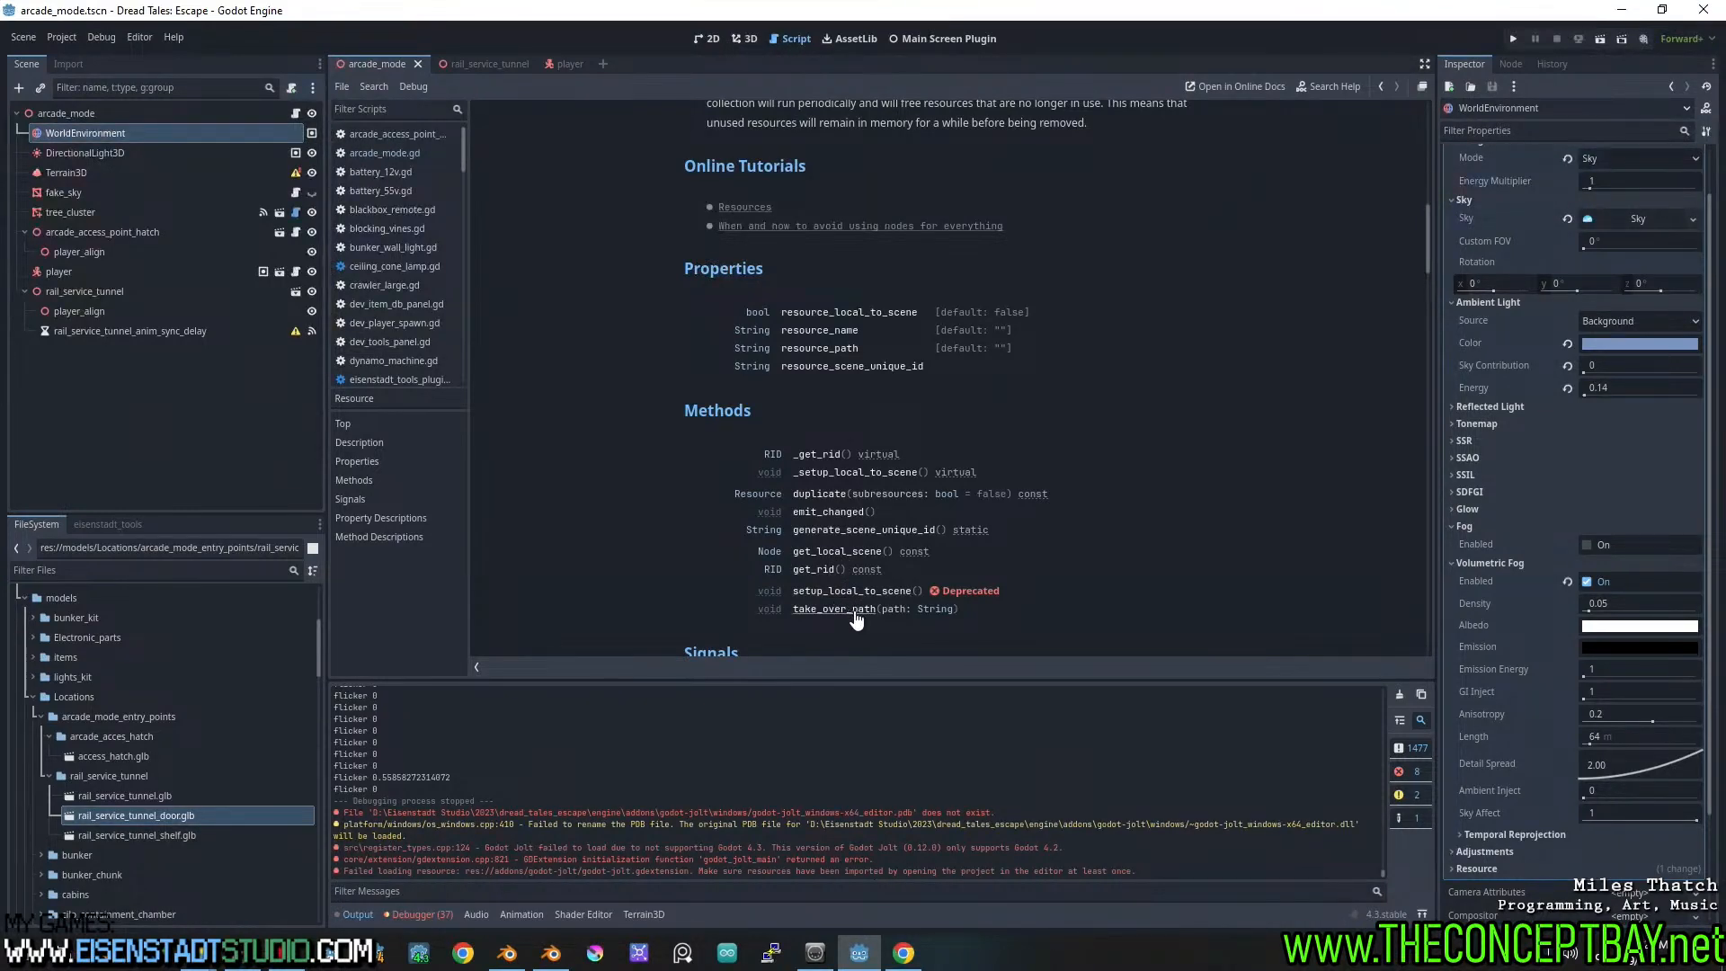
pyautogui.scroll(-3, 866, 616)
pyautogui.scroll(4, 868, 615)
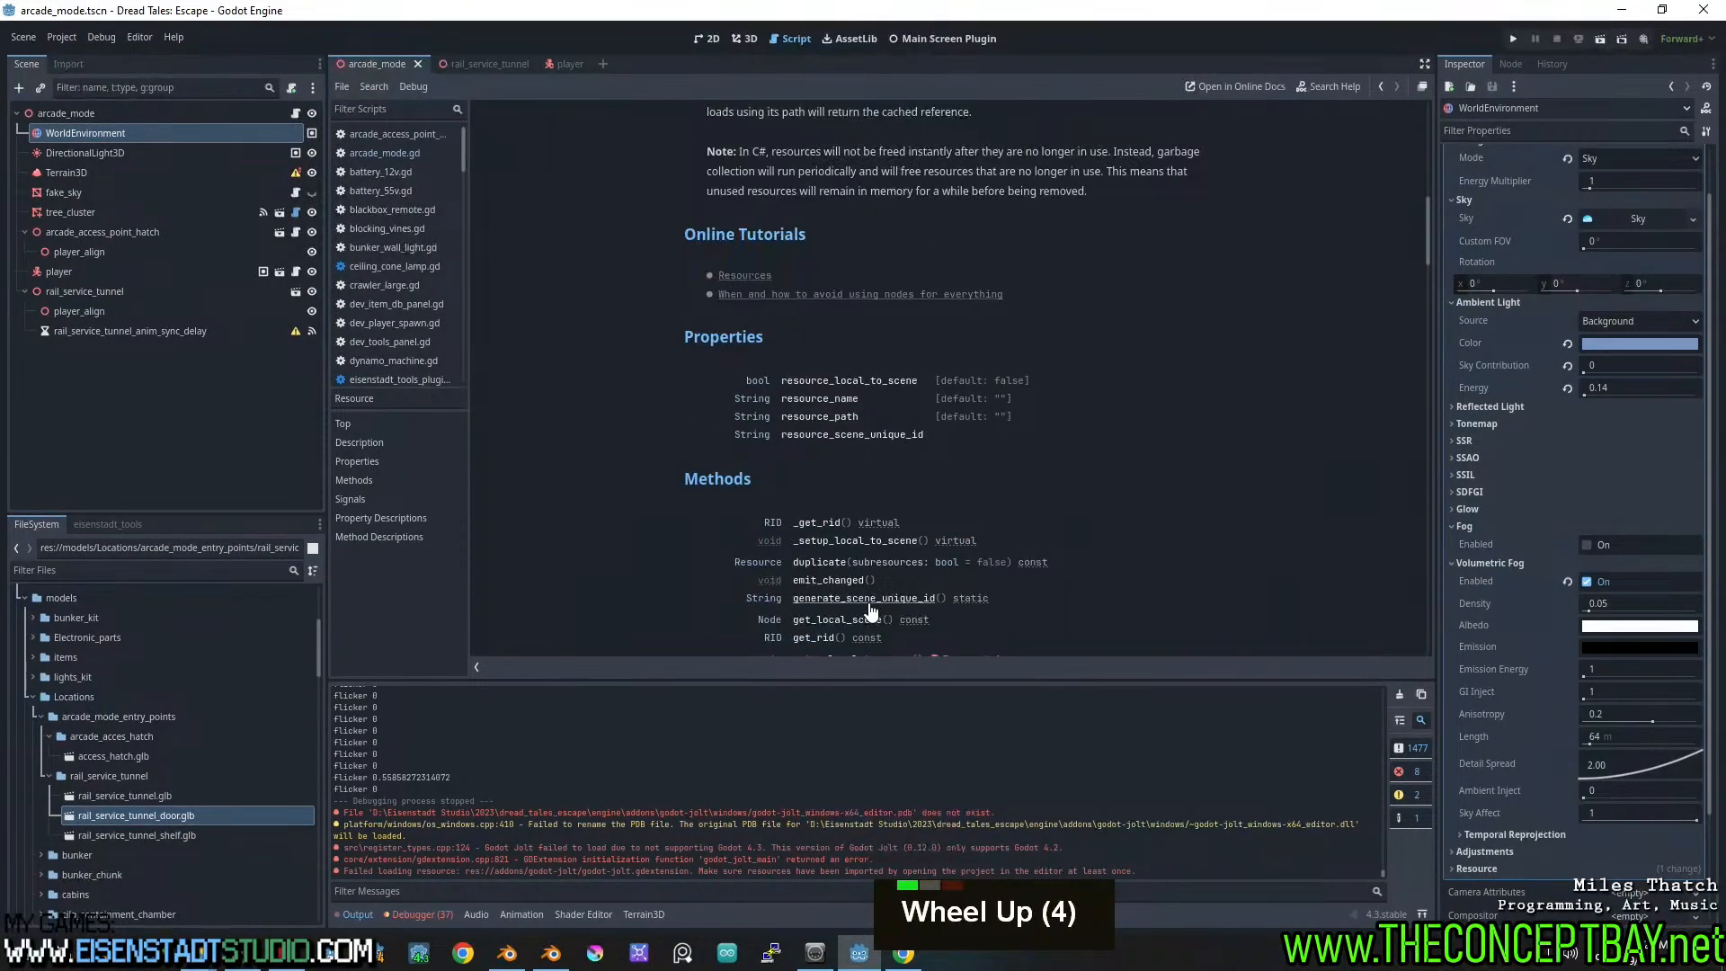
pyautogui.scroll(5, 795, 417)
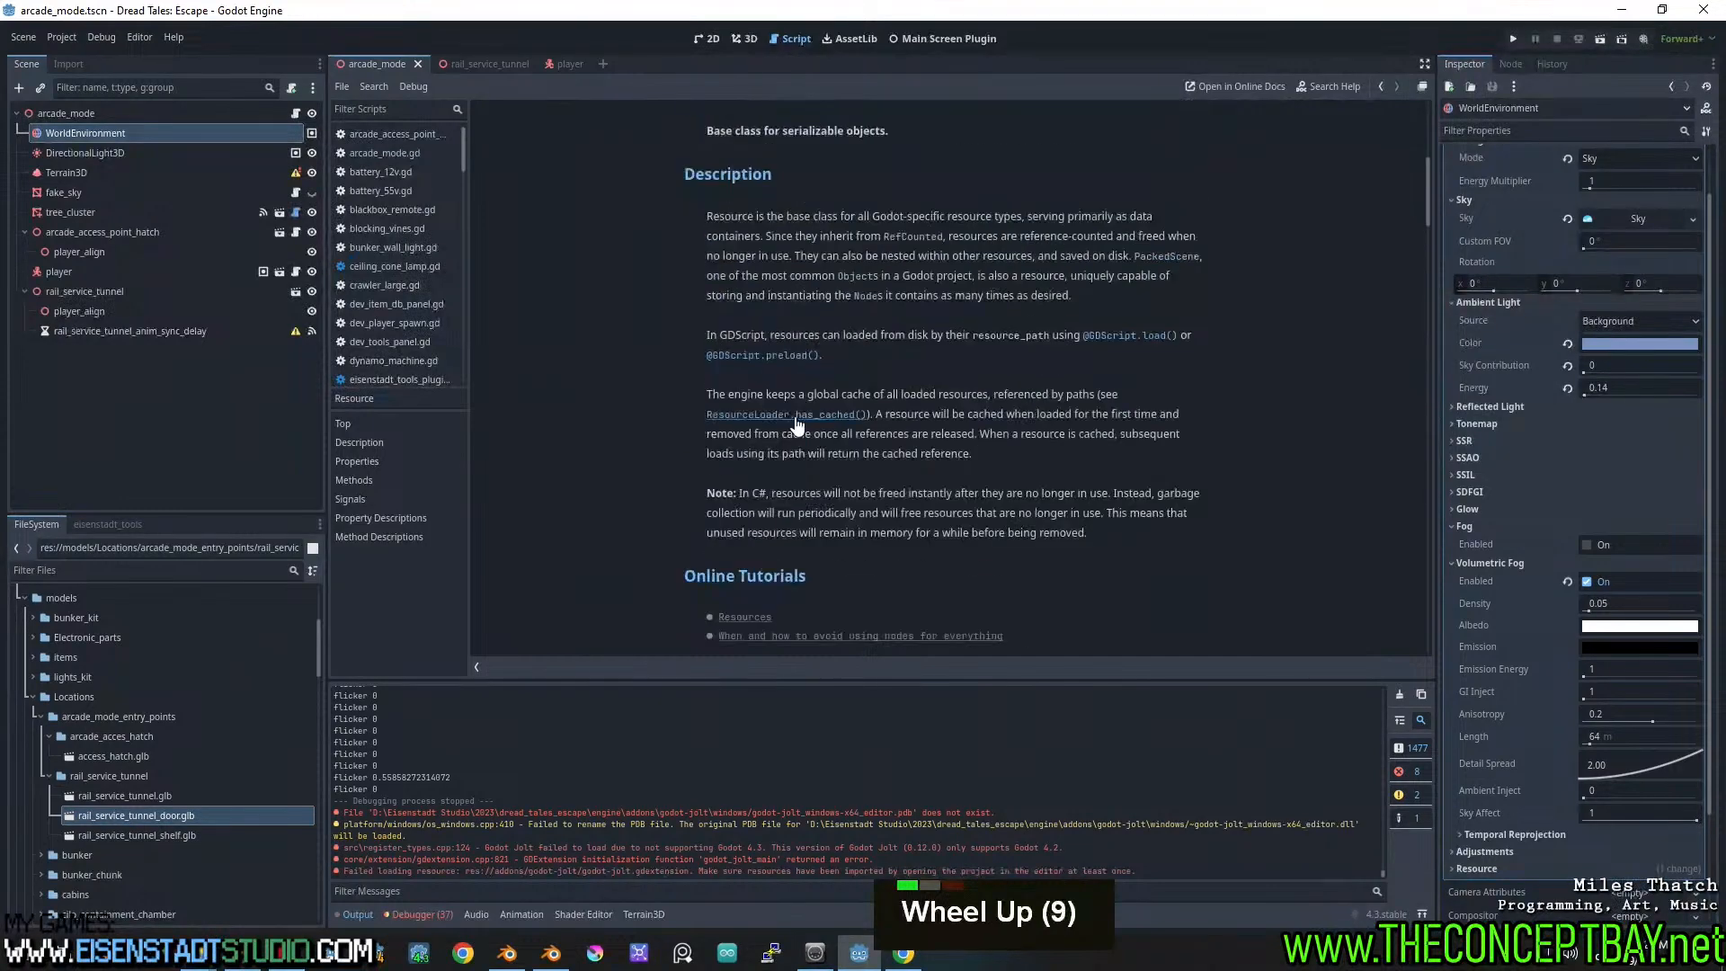
pyautogui.scroll(12, 795, 419)
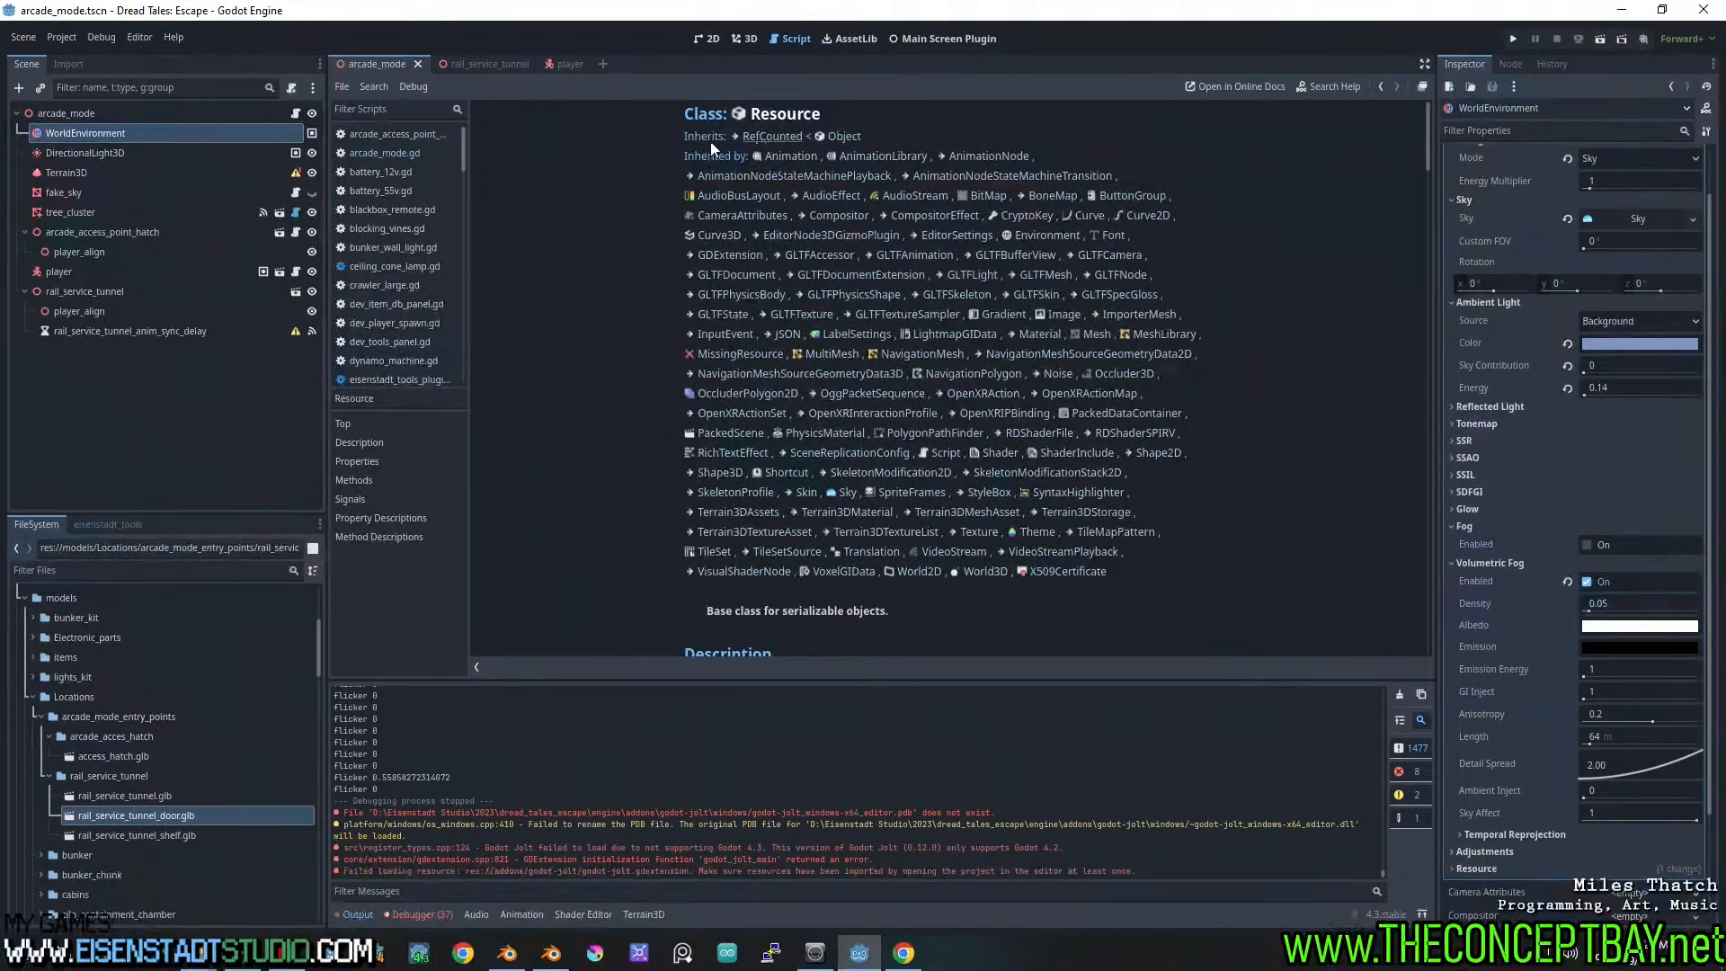
# Open the RefCounted class documentation and read its description and methods
pyautogui.click(770, 136)
pyautogui.scroll(-8, 979, 310)
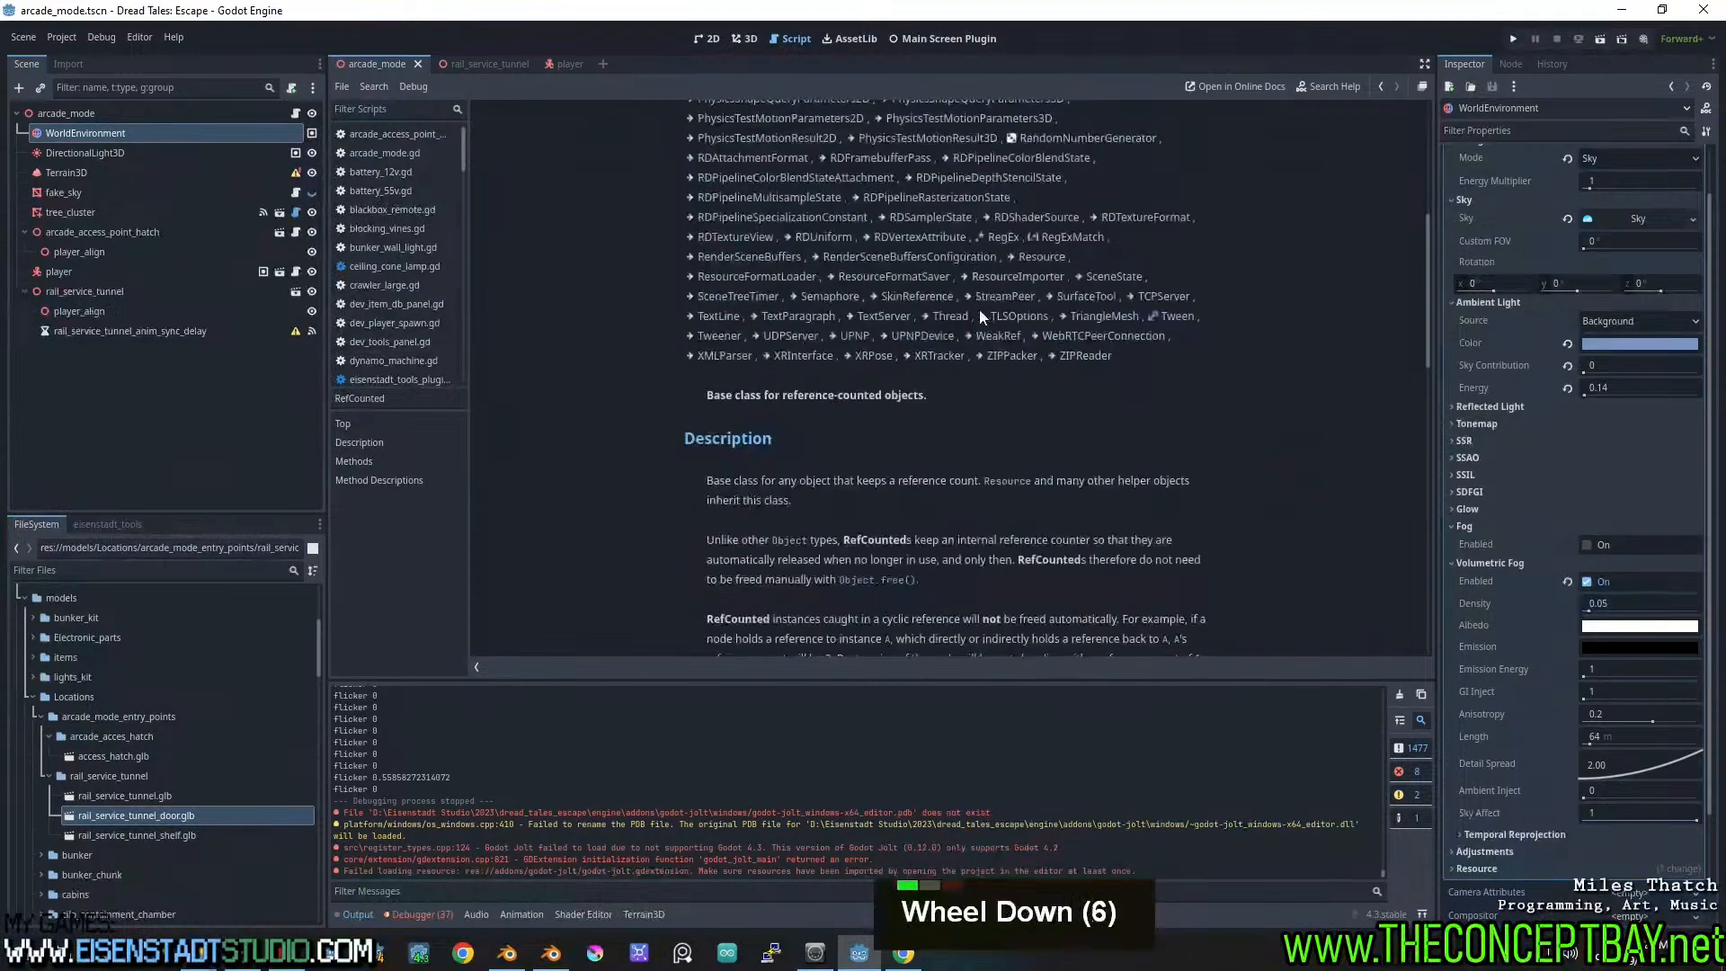
pyautogui.scroll(-6, 980, 310)
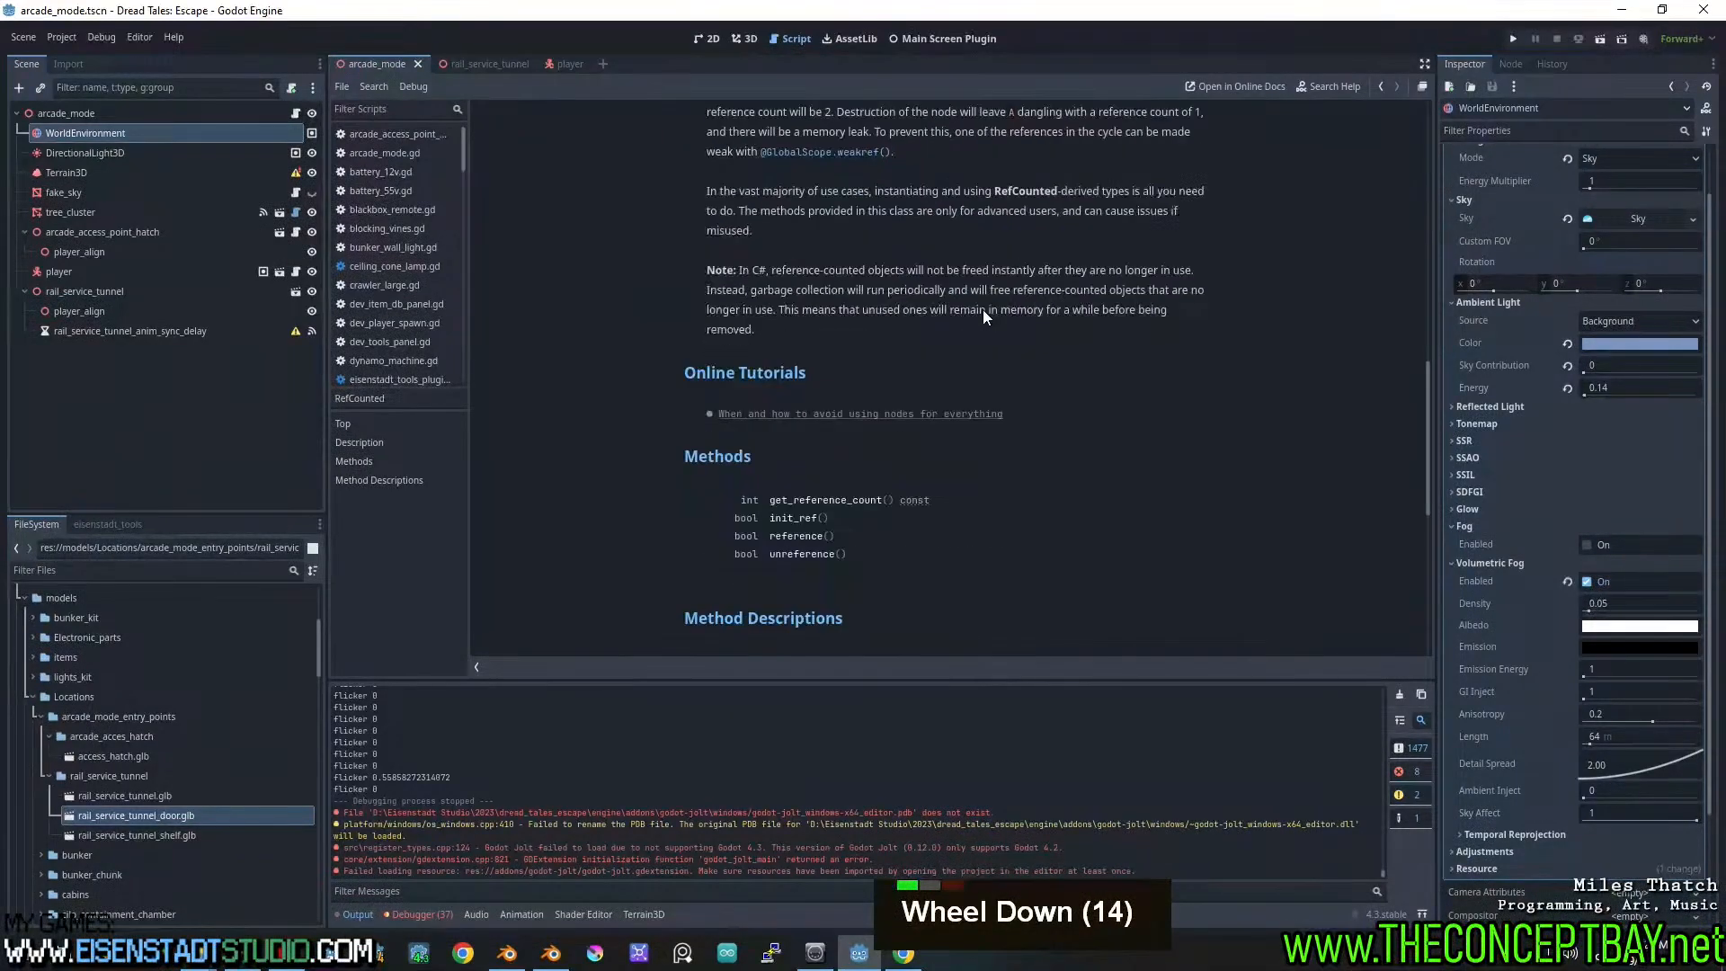
pyautogui.scroll(-3, 941, 541)
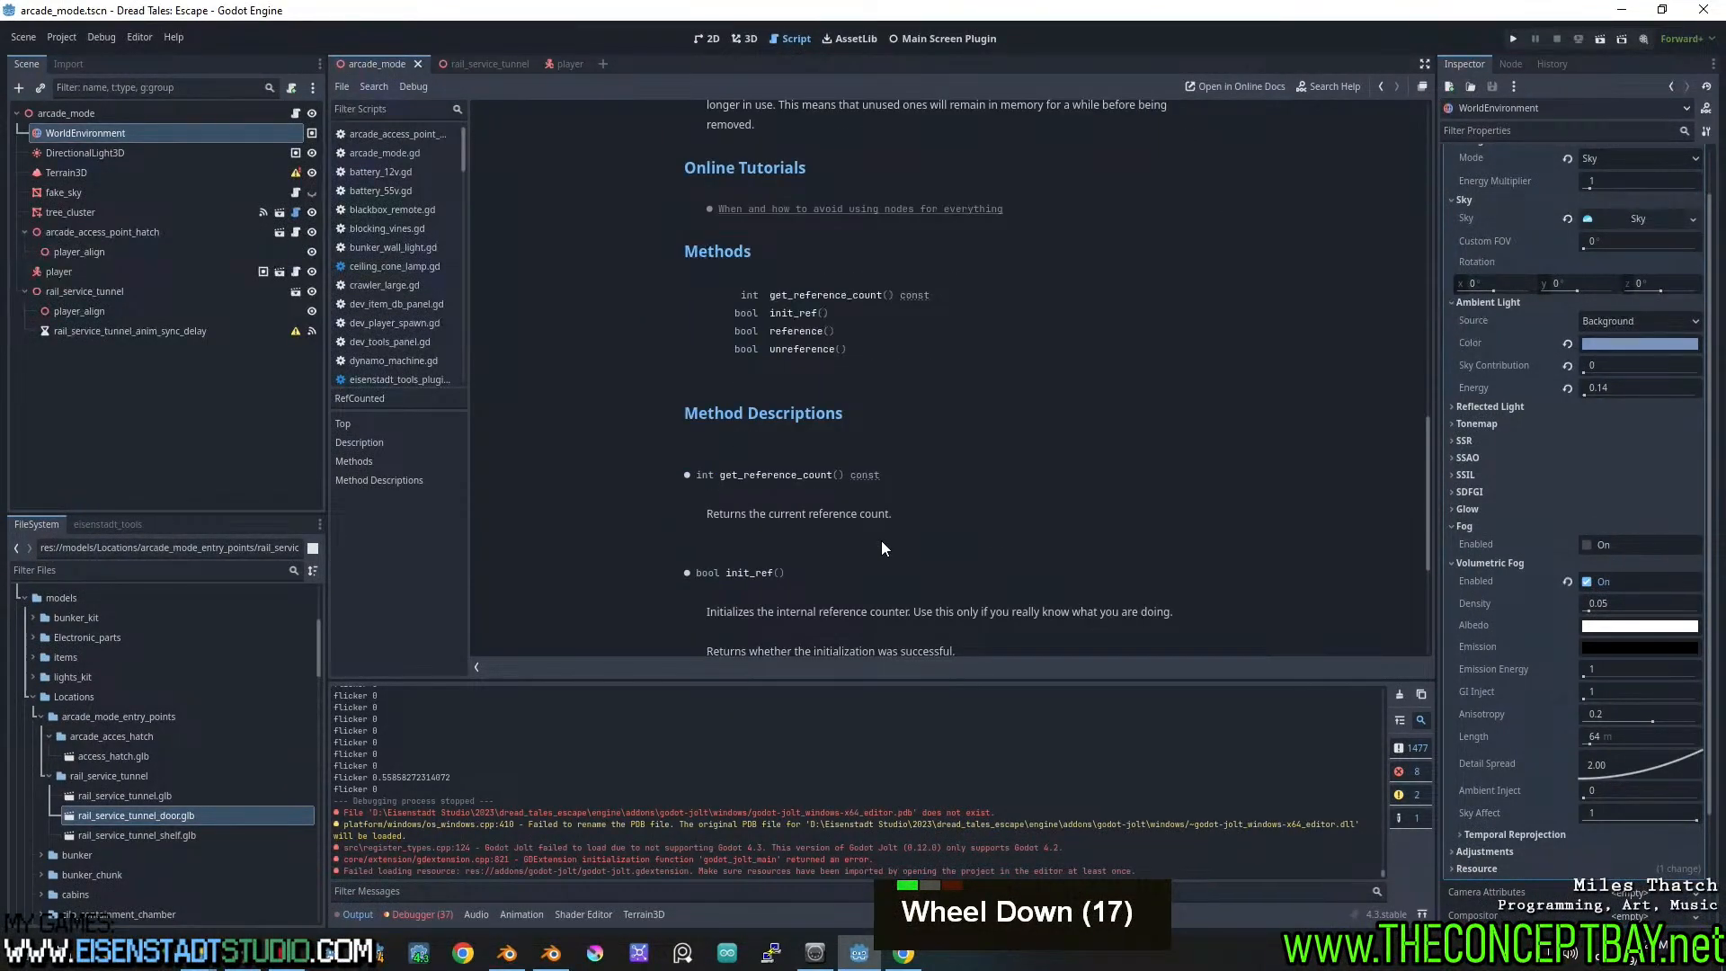
# Search the built-in help for "get_proper" and open the Object method get_property_list
pyautogui.press('F1')
pyautogui.write('g')
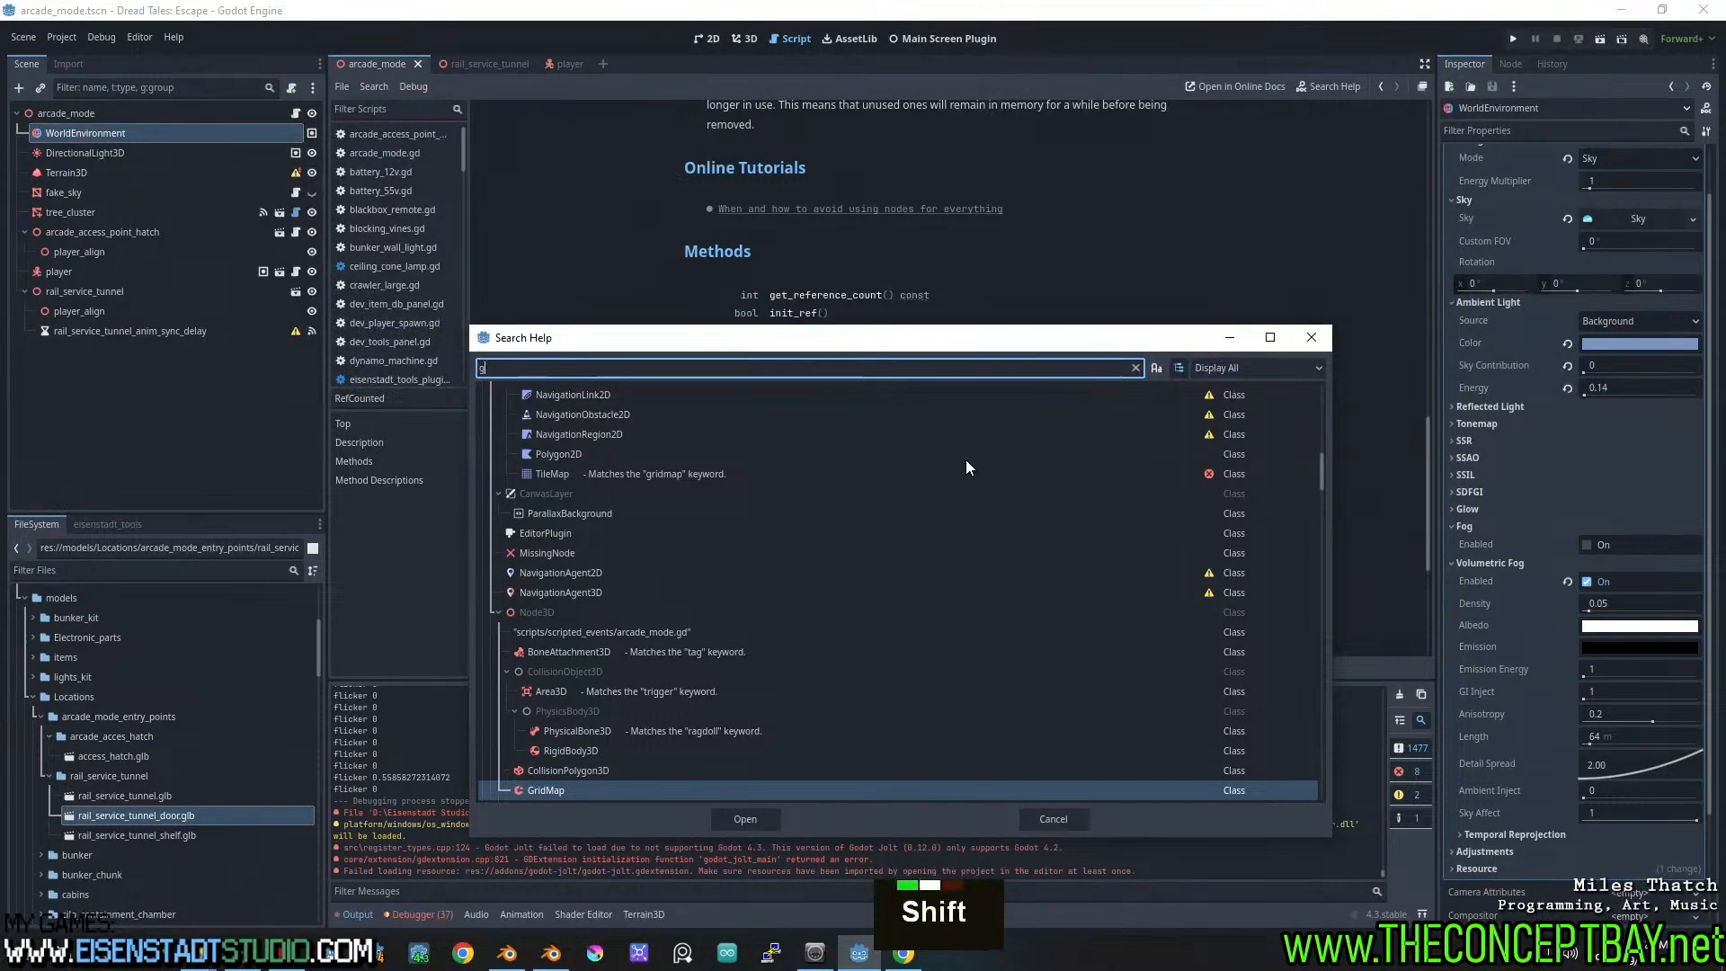
pyautogui.write('et+')
pyautogui.press('BackSpace')
pyautogui.write('_')
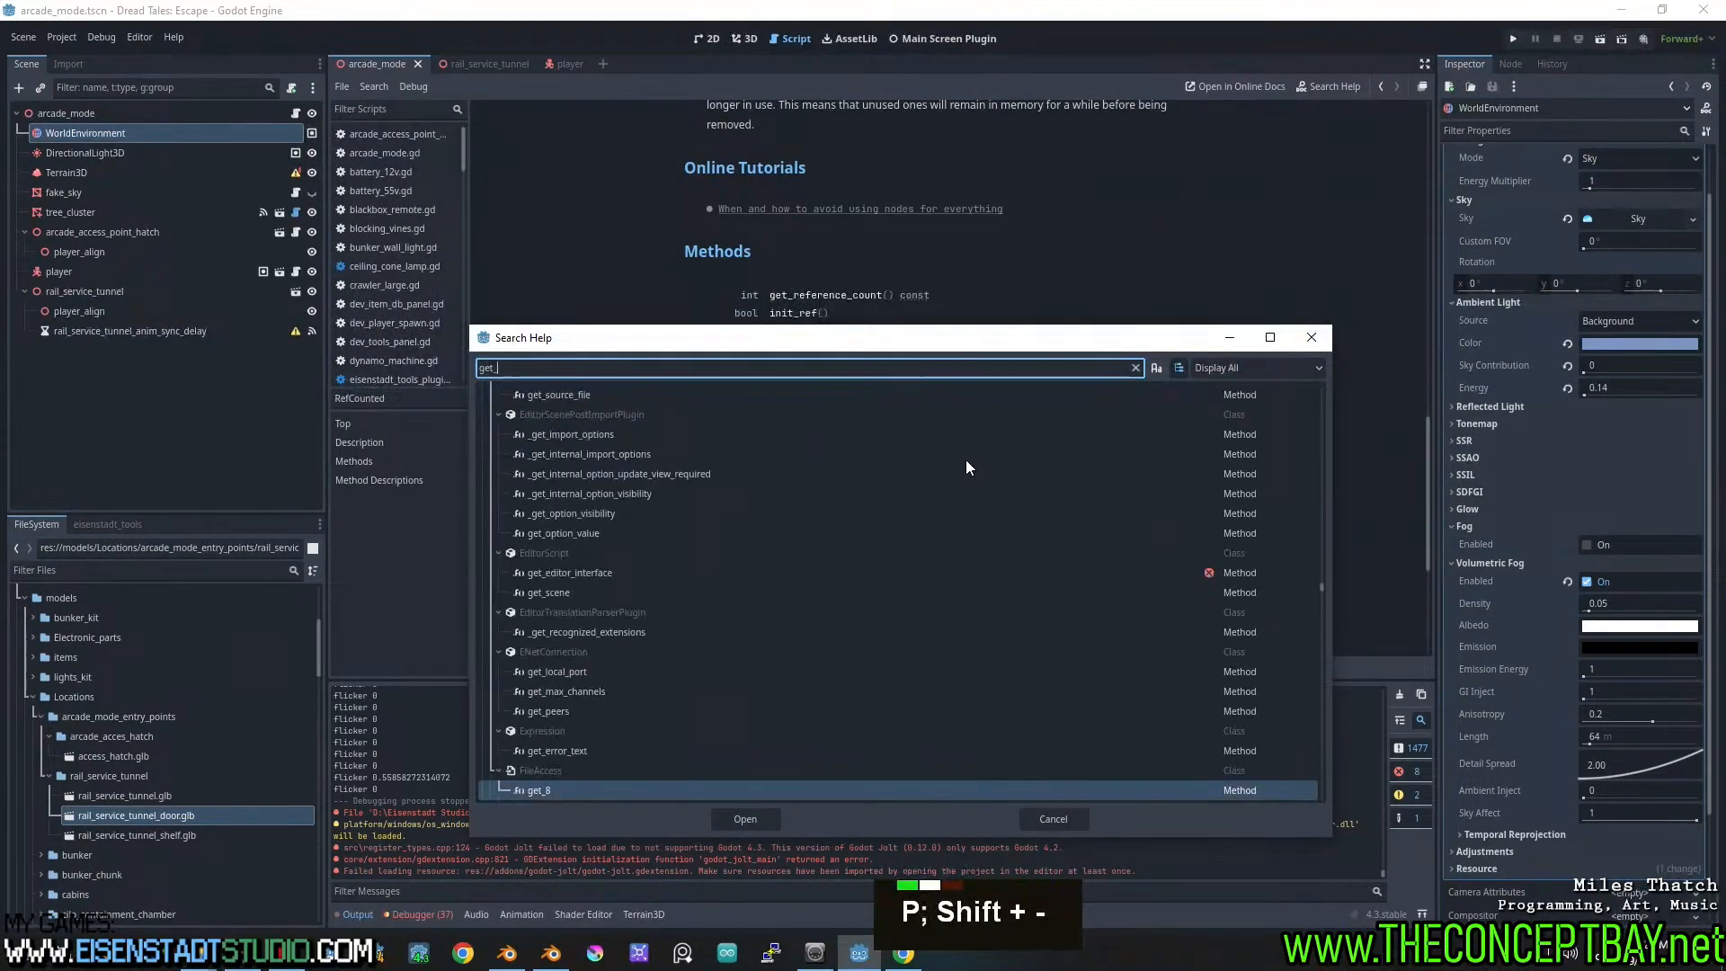
pyautogui.write('proper')
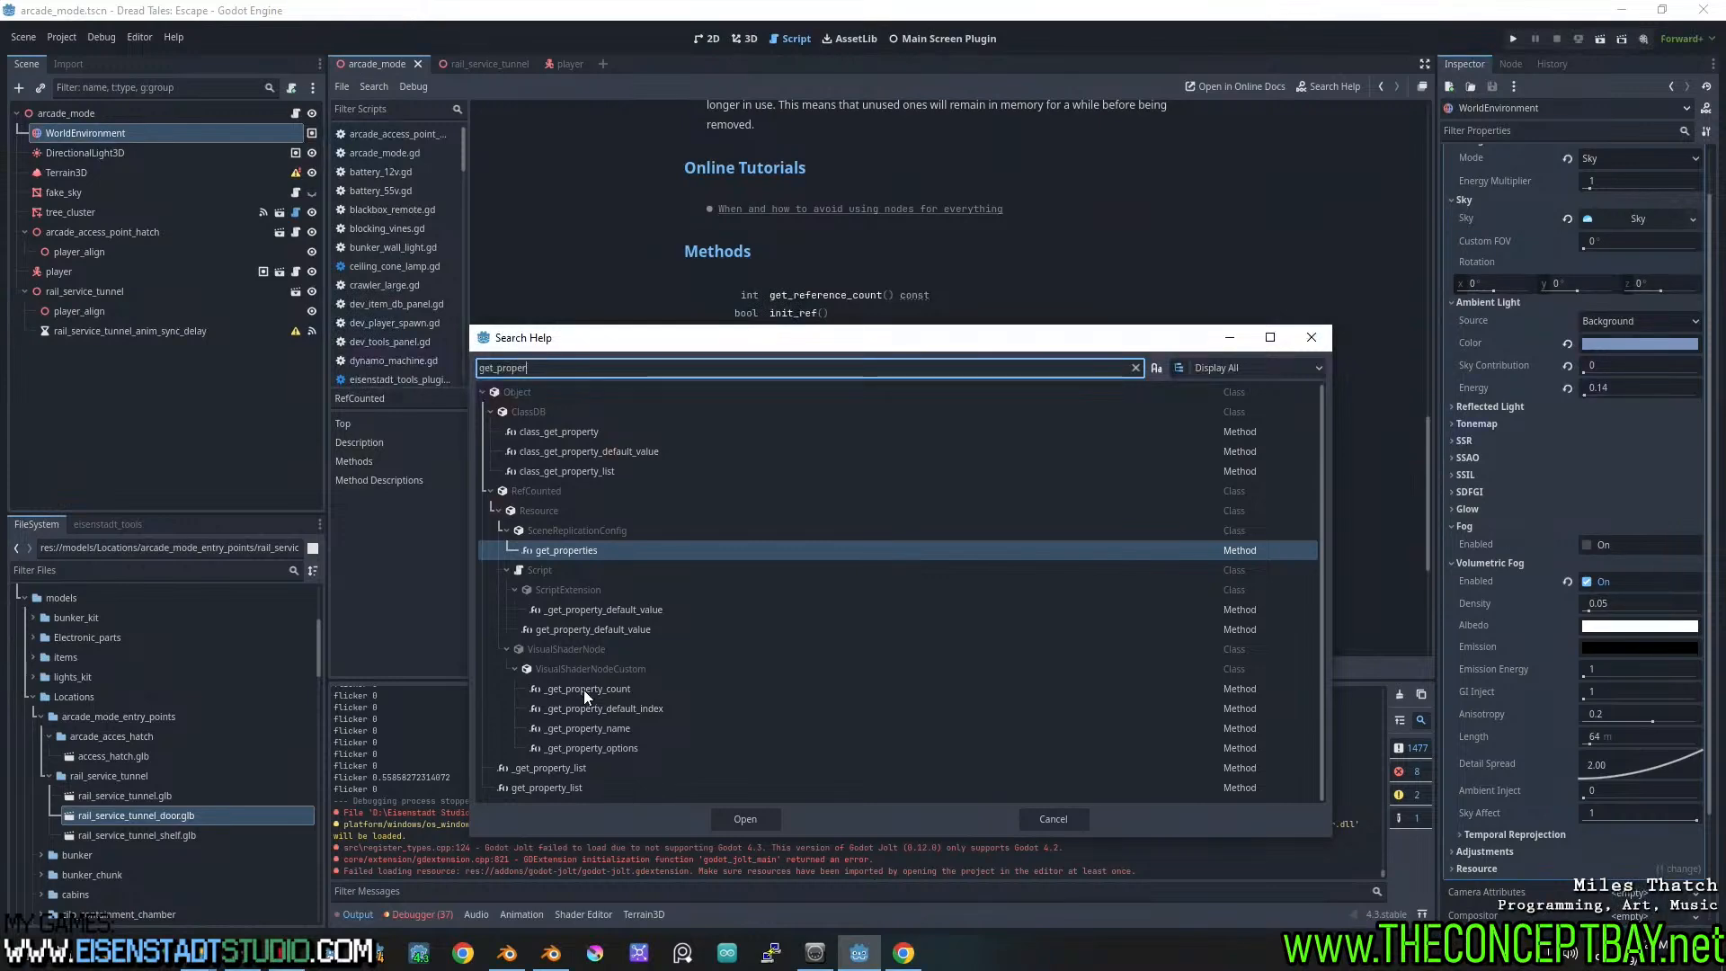
pyautogui.scroll(-1, 586, 712)
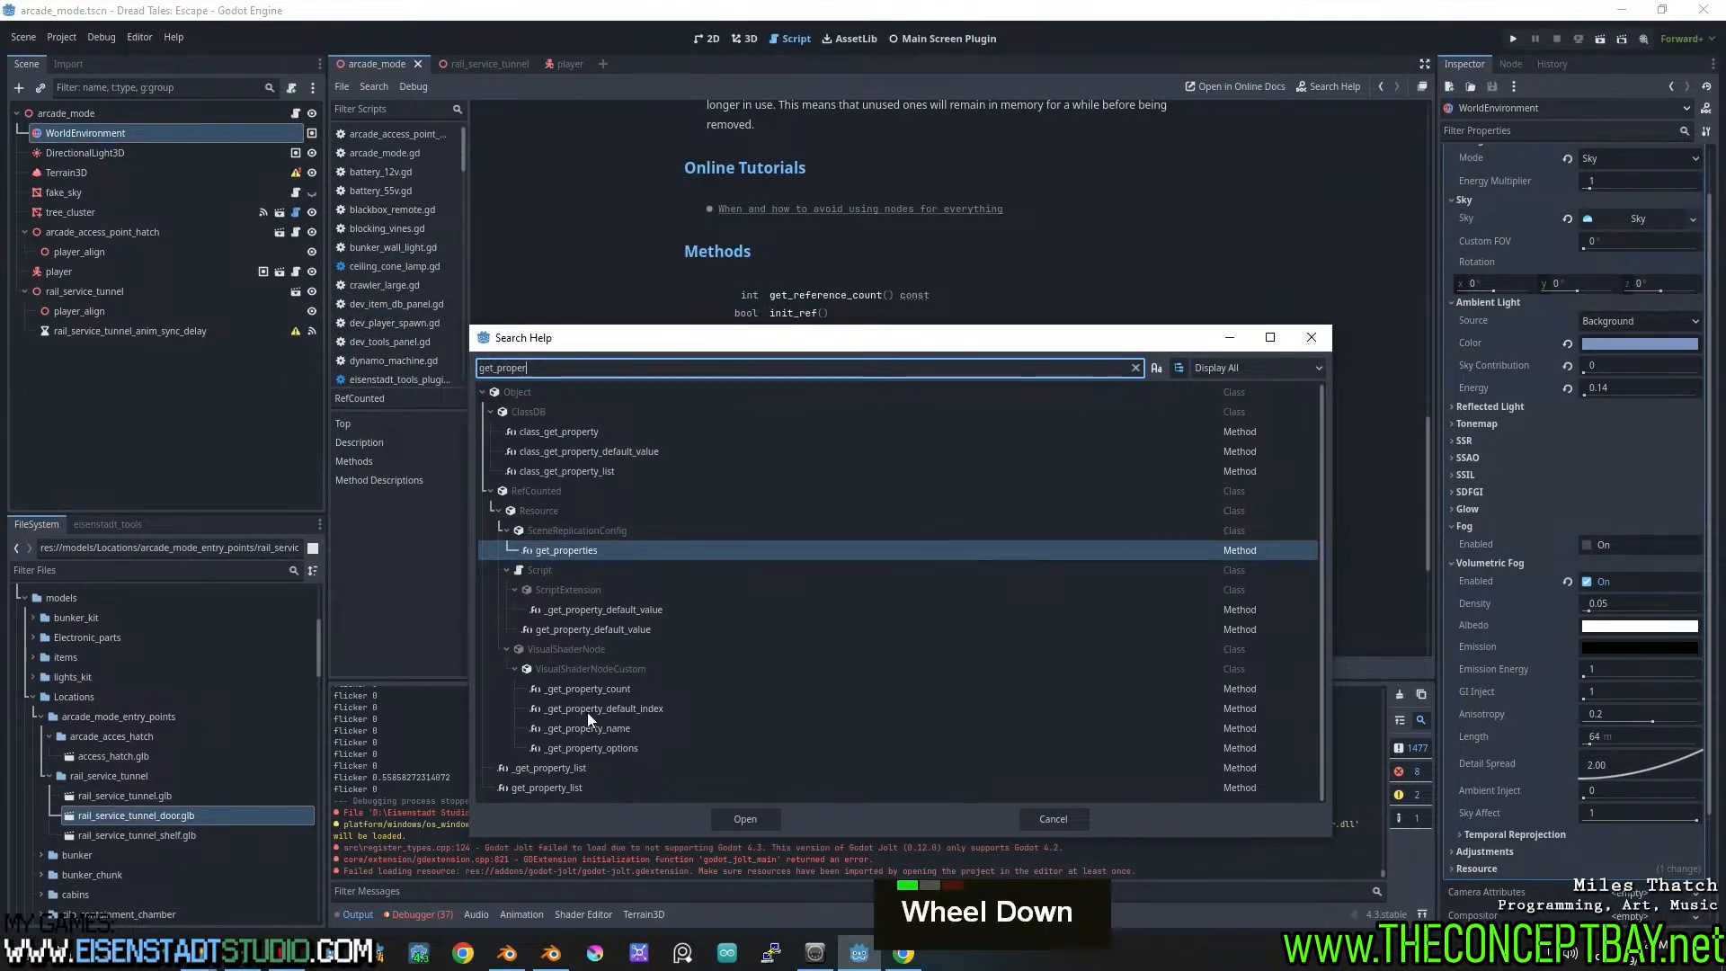
pyautogui.click(553, 785)
pyautogui.doubleClick(553, 786)
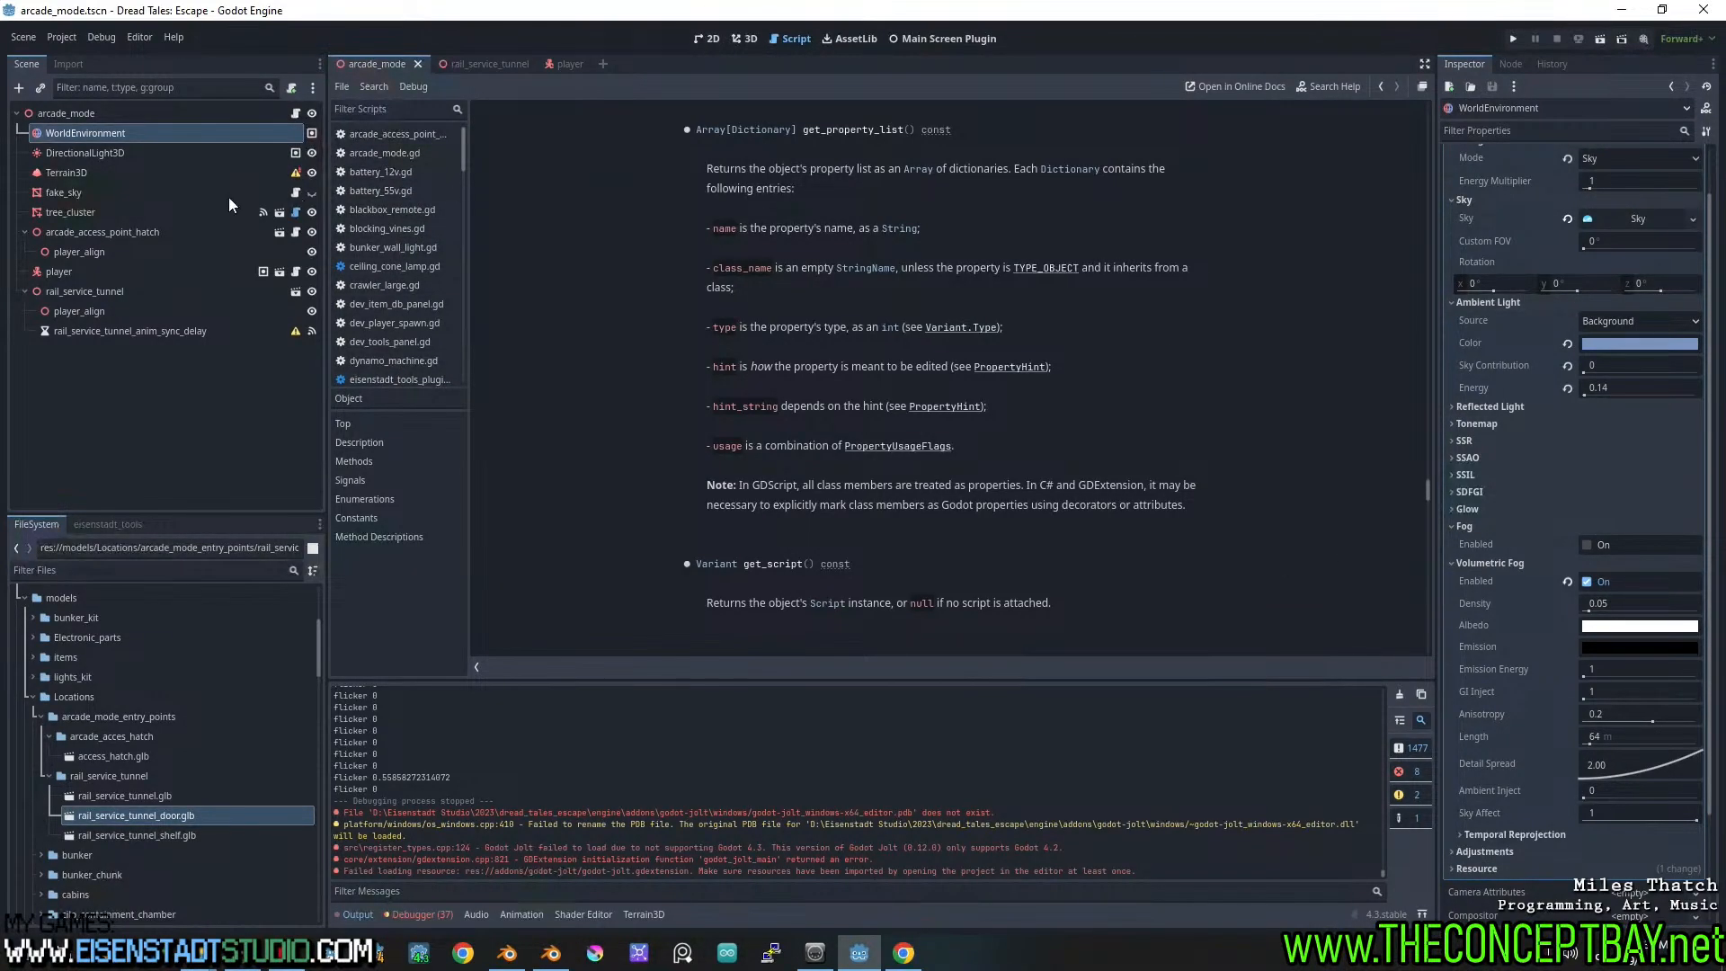
# Return to the 3D view and enable Fog in WorldEnvironment's environment settings
pyautogui.click(745, 38)
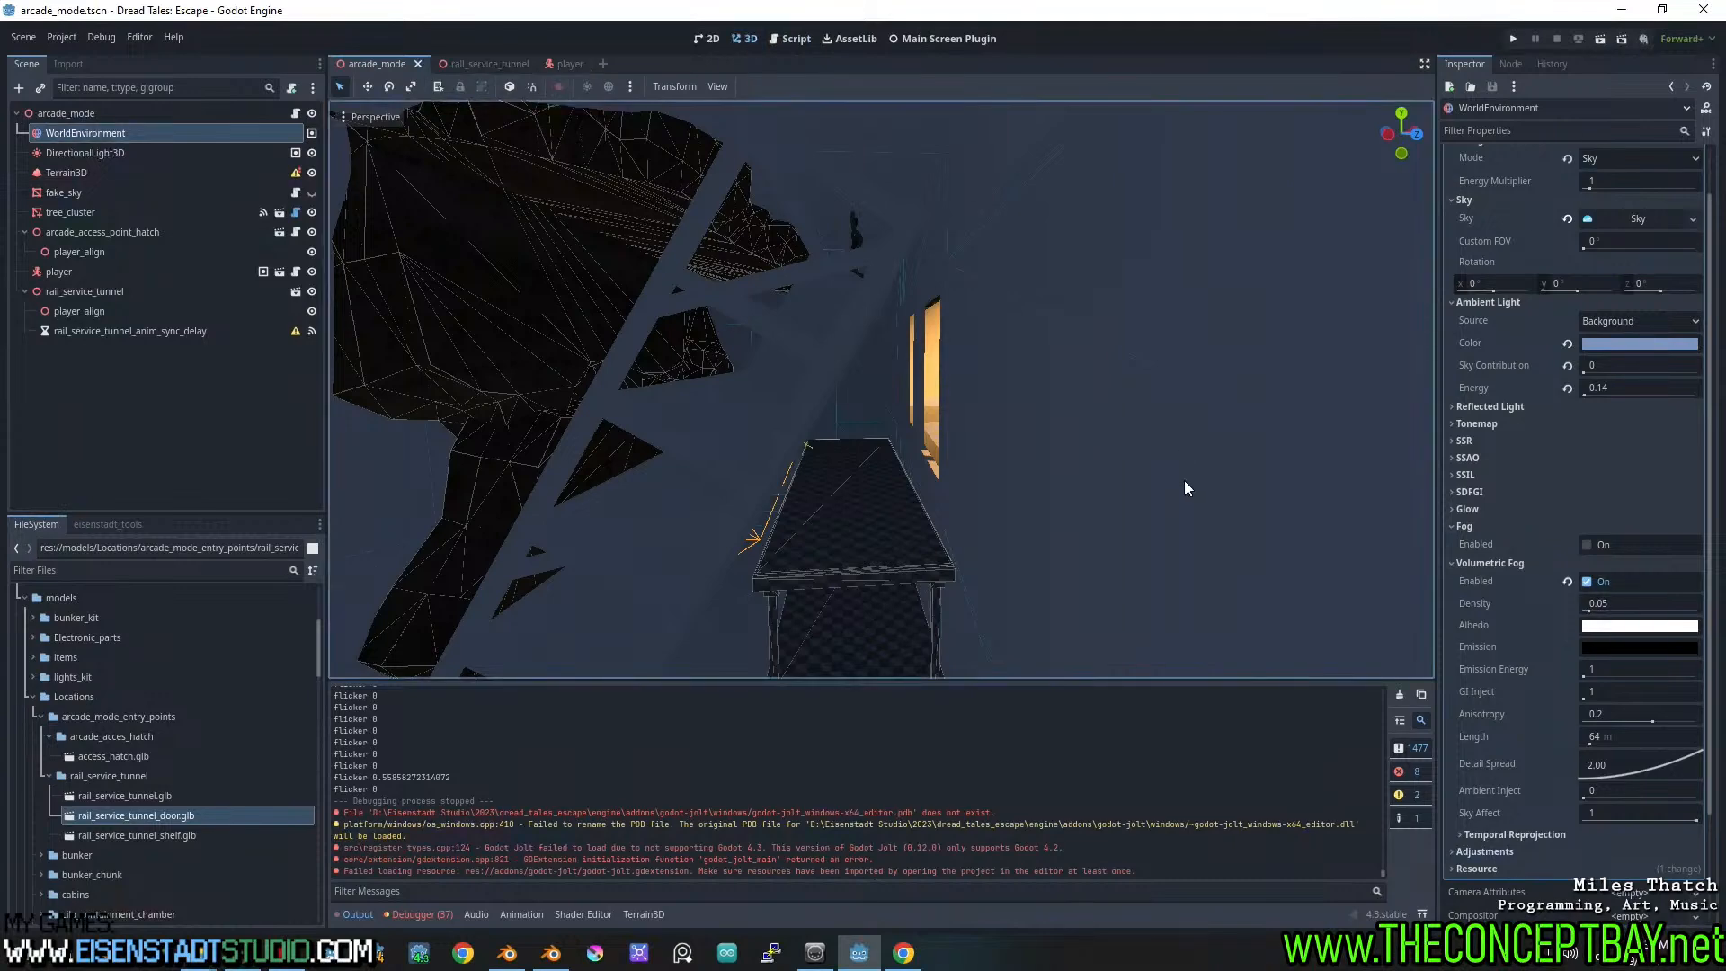
pyautogui.click(1587, 545)
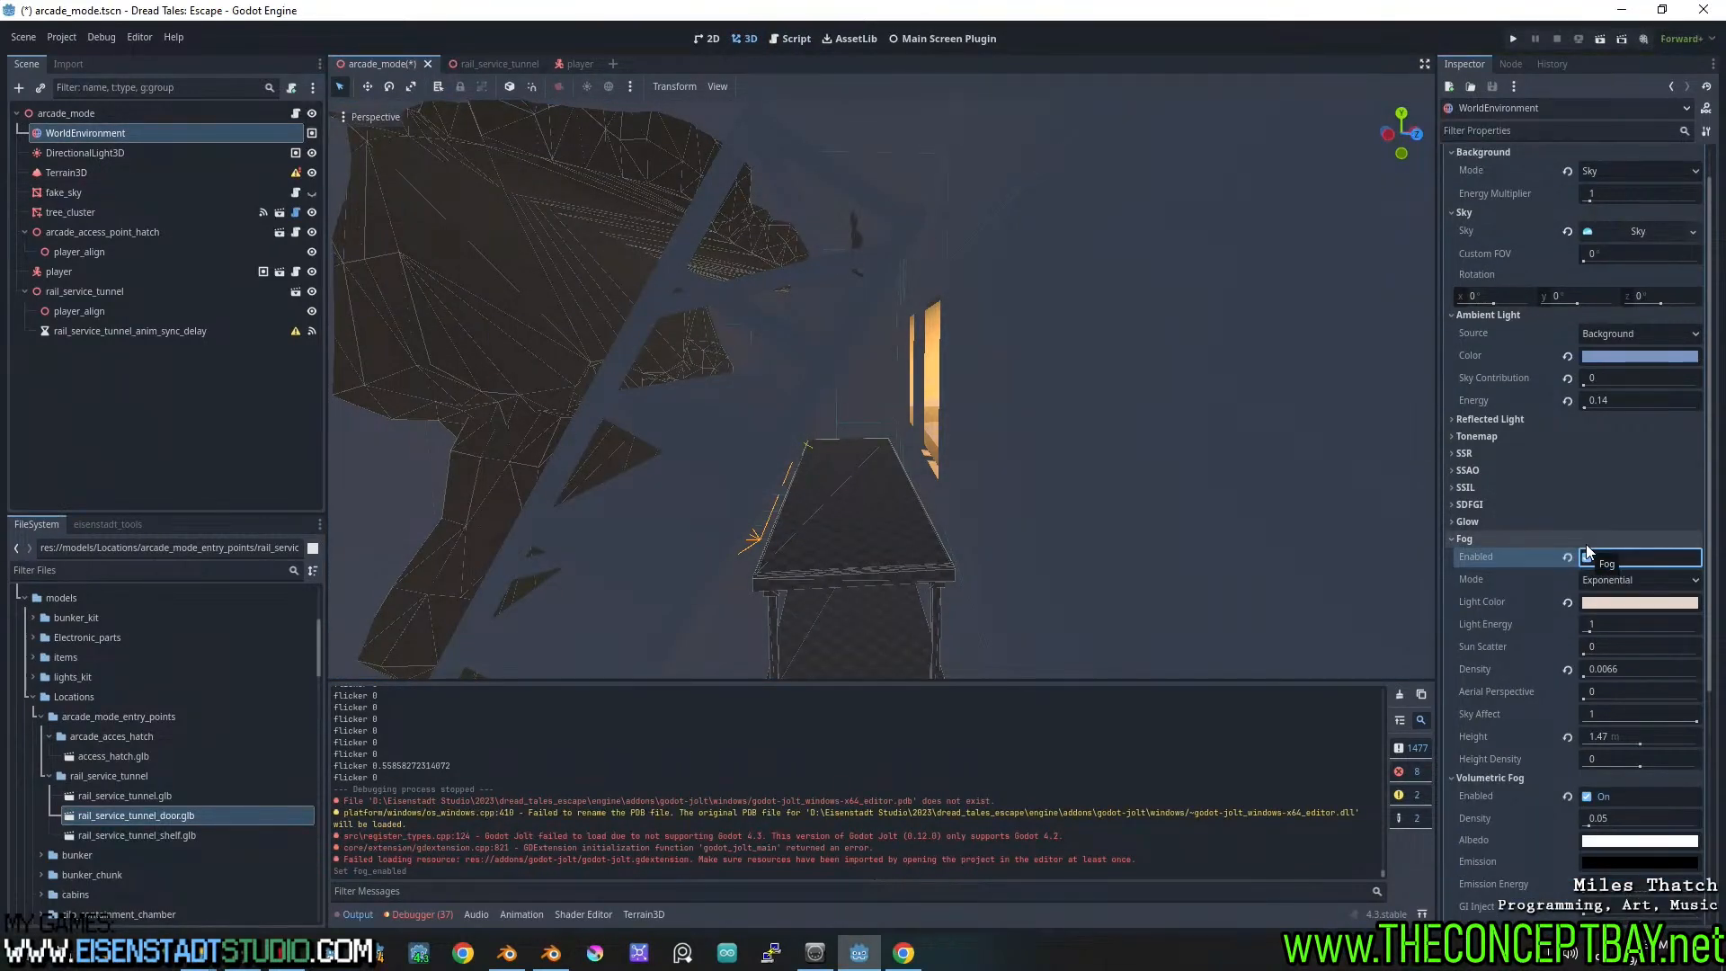
pyautogui.scroll(-2, 1597, 784)
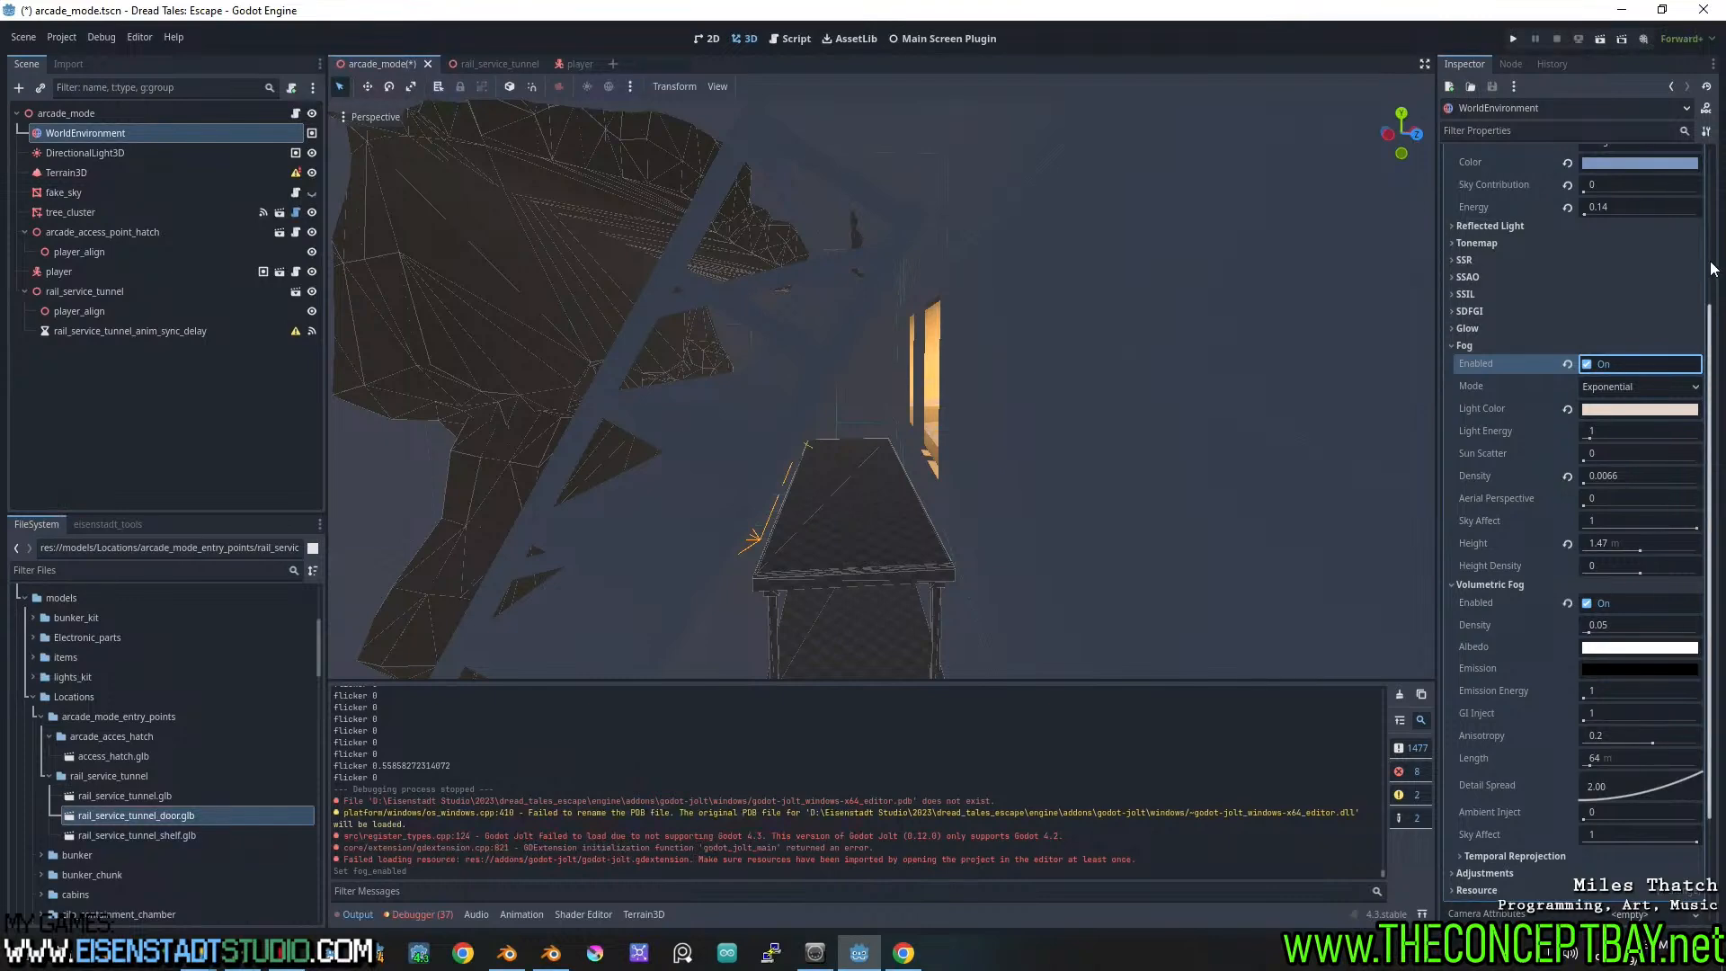
# Collapse WorldEnvironment's Fog, Volumetric Fog, Sky, Background and Ambient Light sections and check its SSAO and SSIL settings
pyautogui.click(1454, 345)
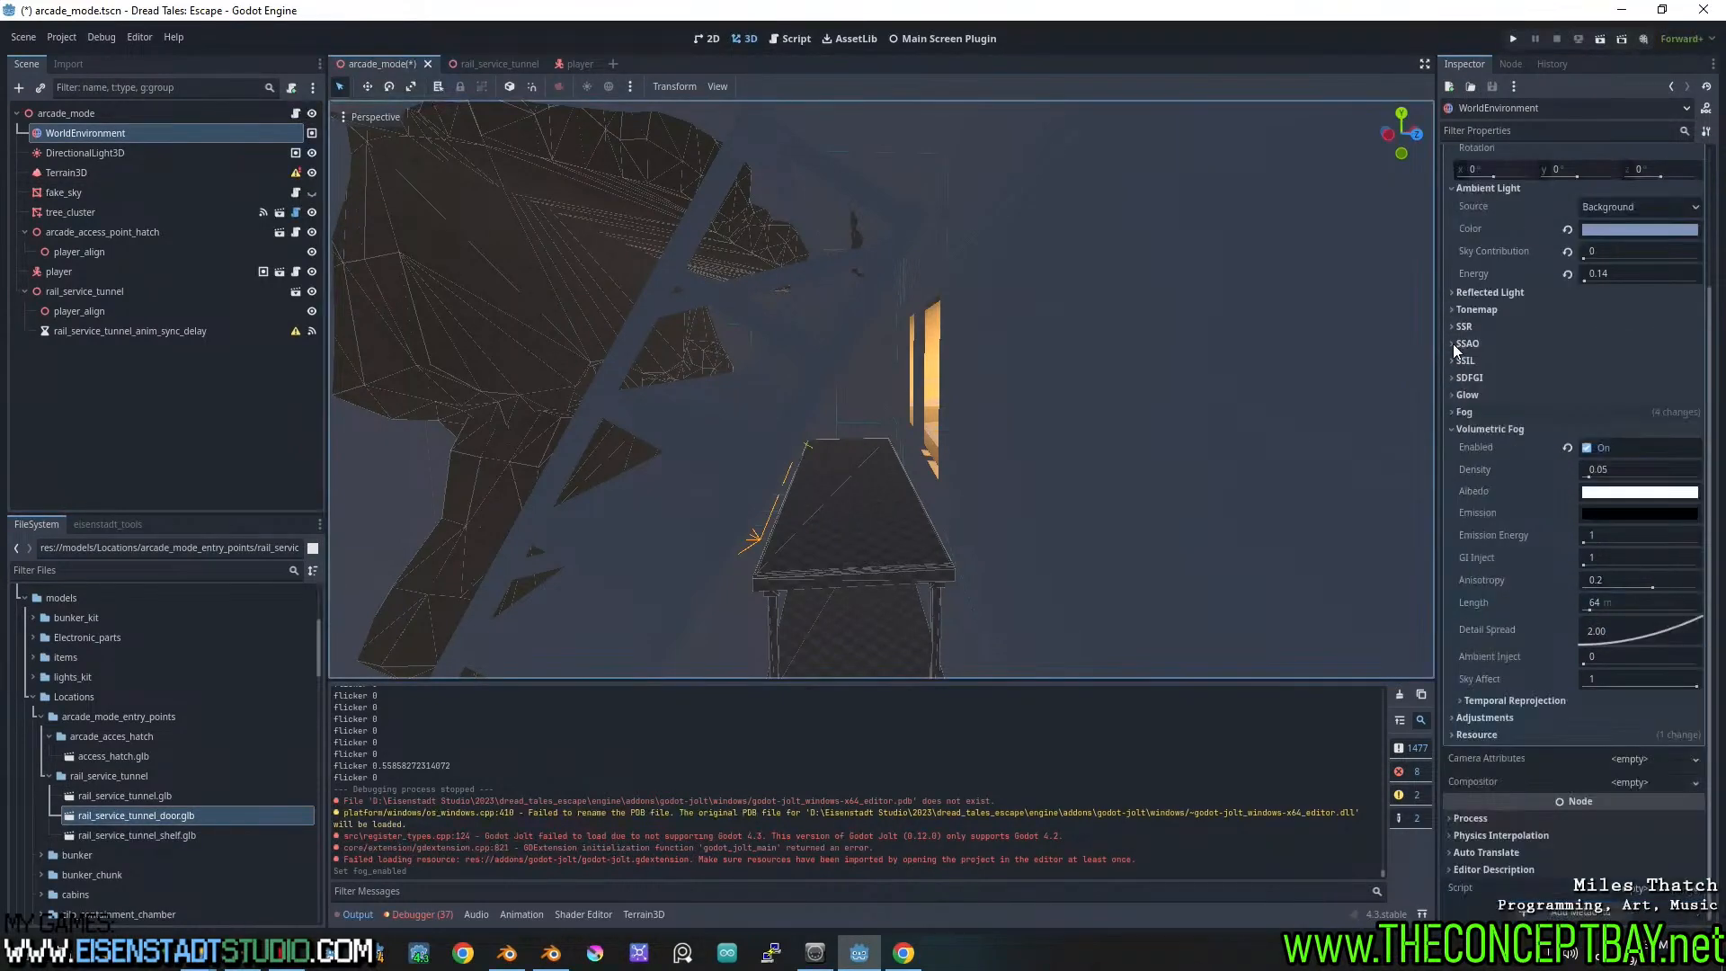
pyautogui.click(1453, 429)
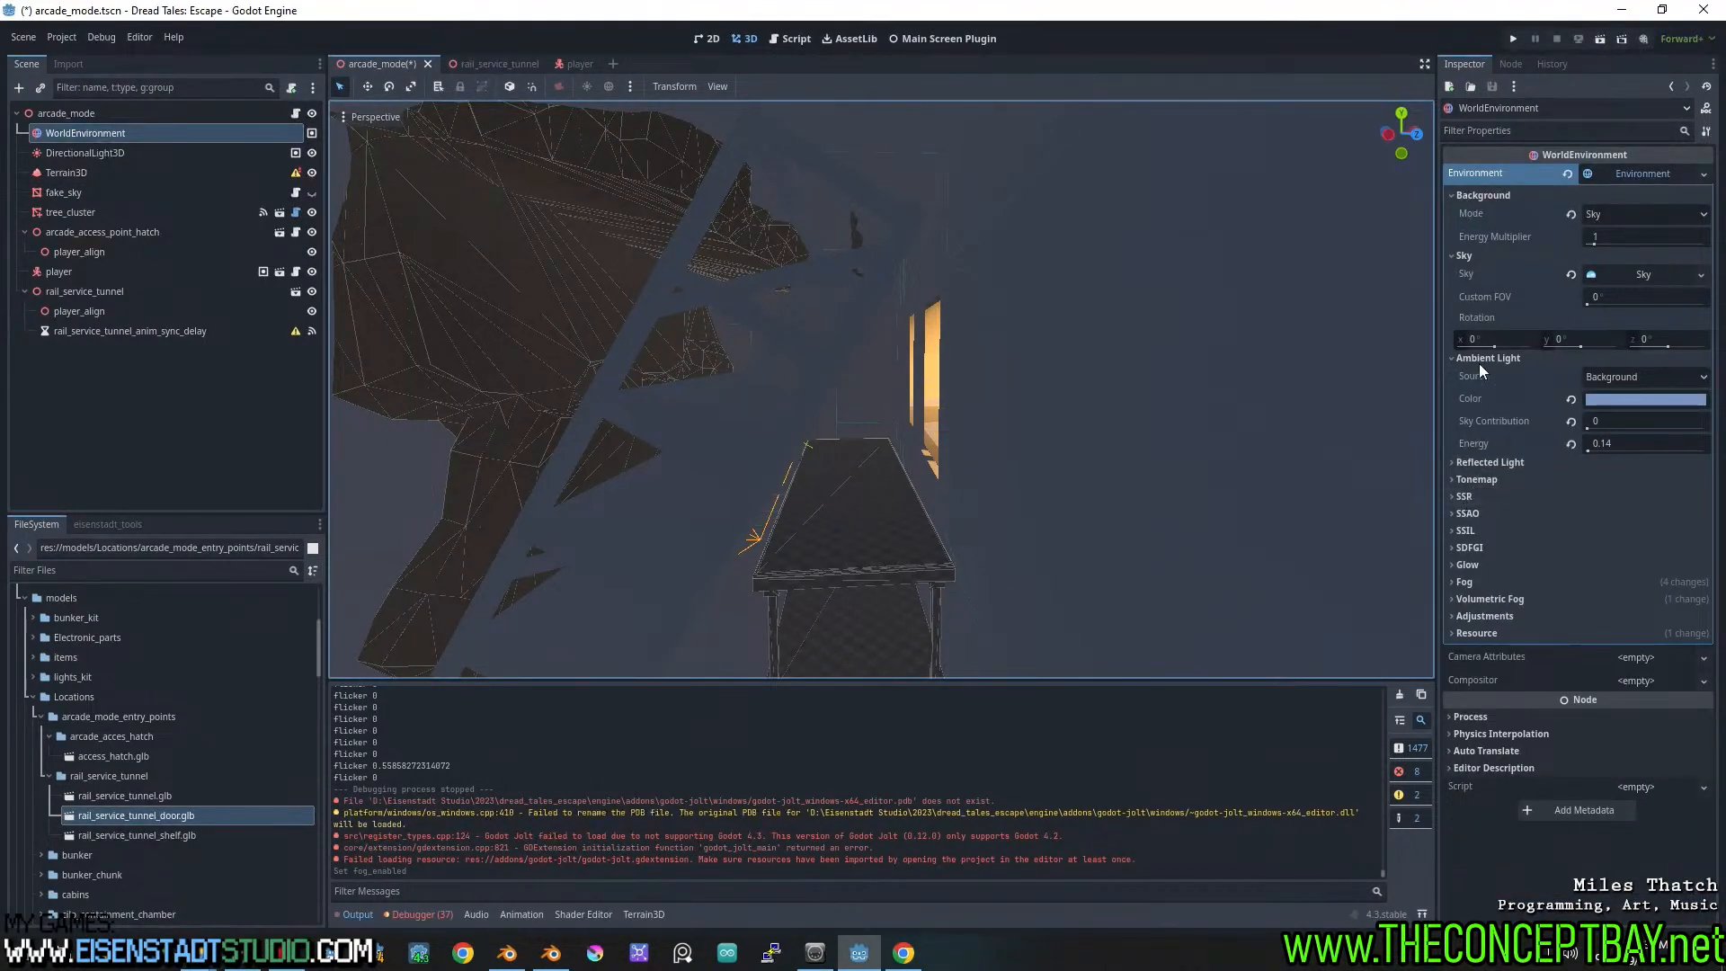
pyautogui.scroll(2, 1465, 341)
pyautogui.click(1453, 256)
pyautogui.click(1452, 195)
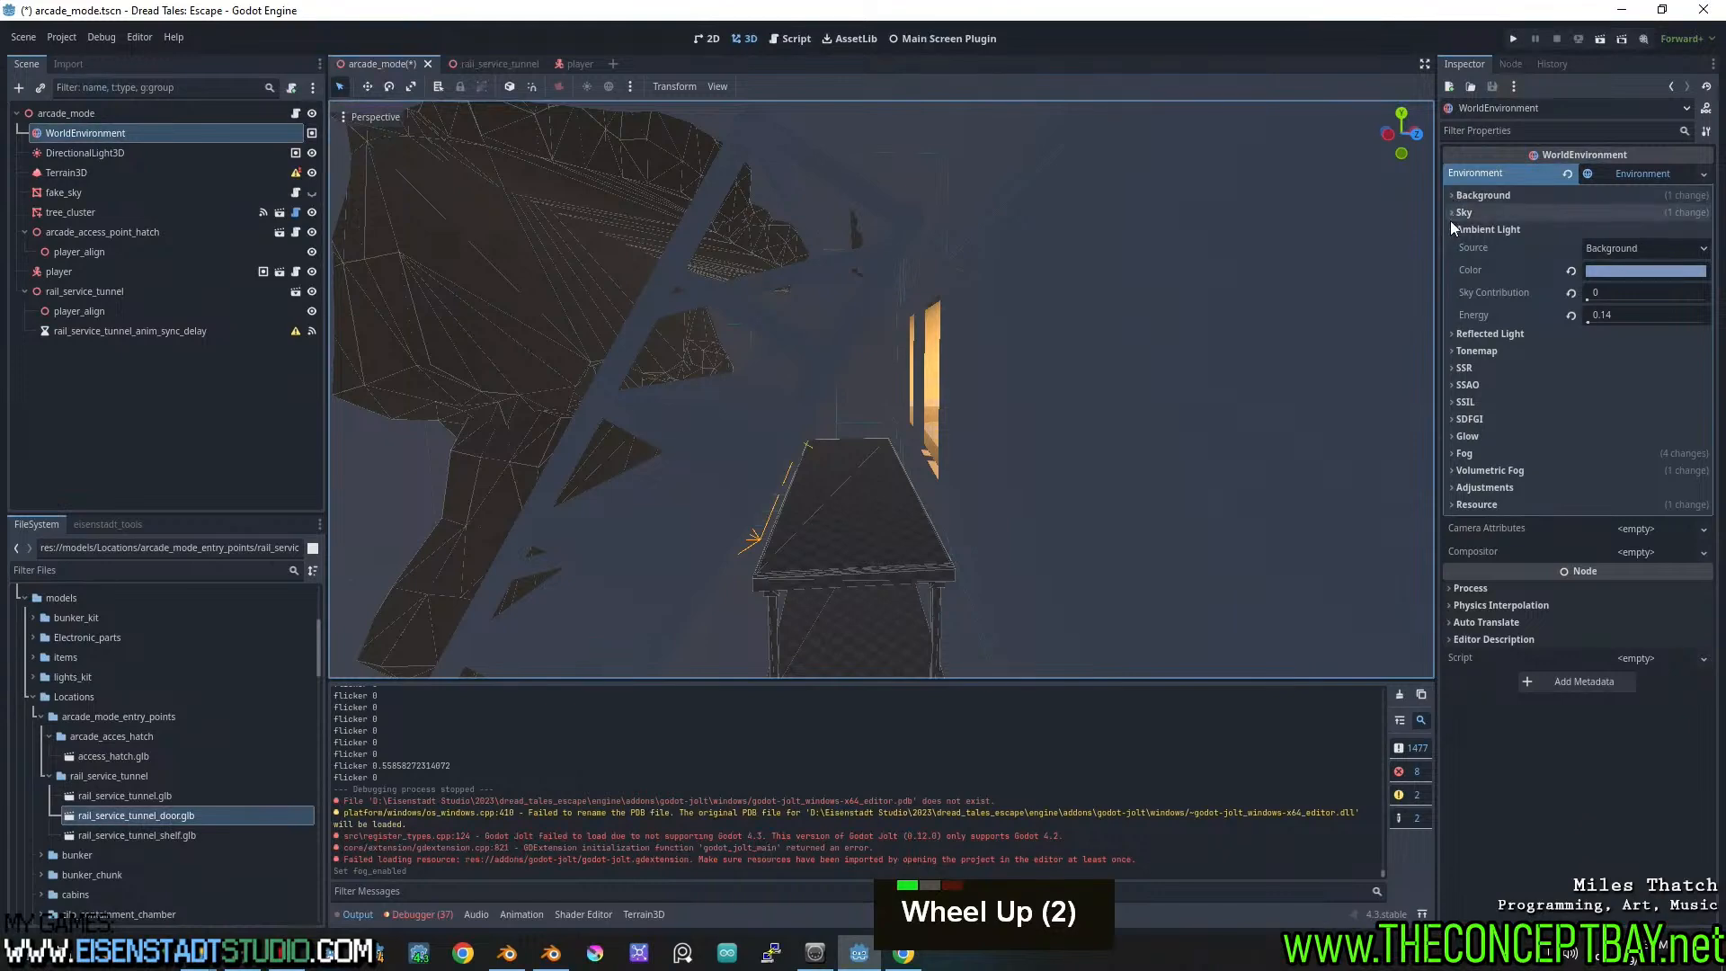
pyautogui.click(1451, 227)
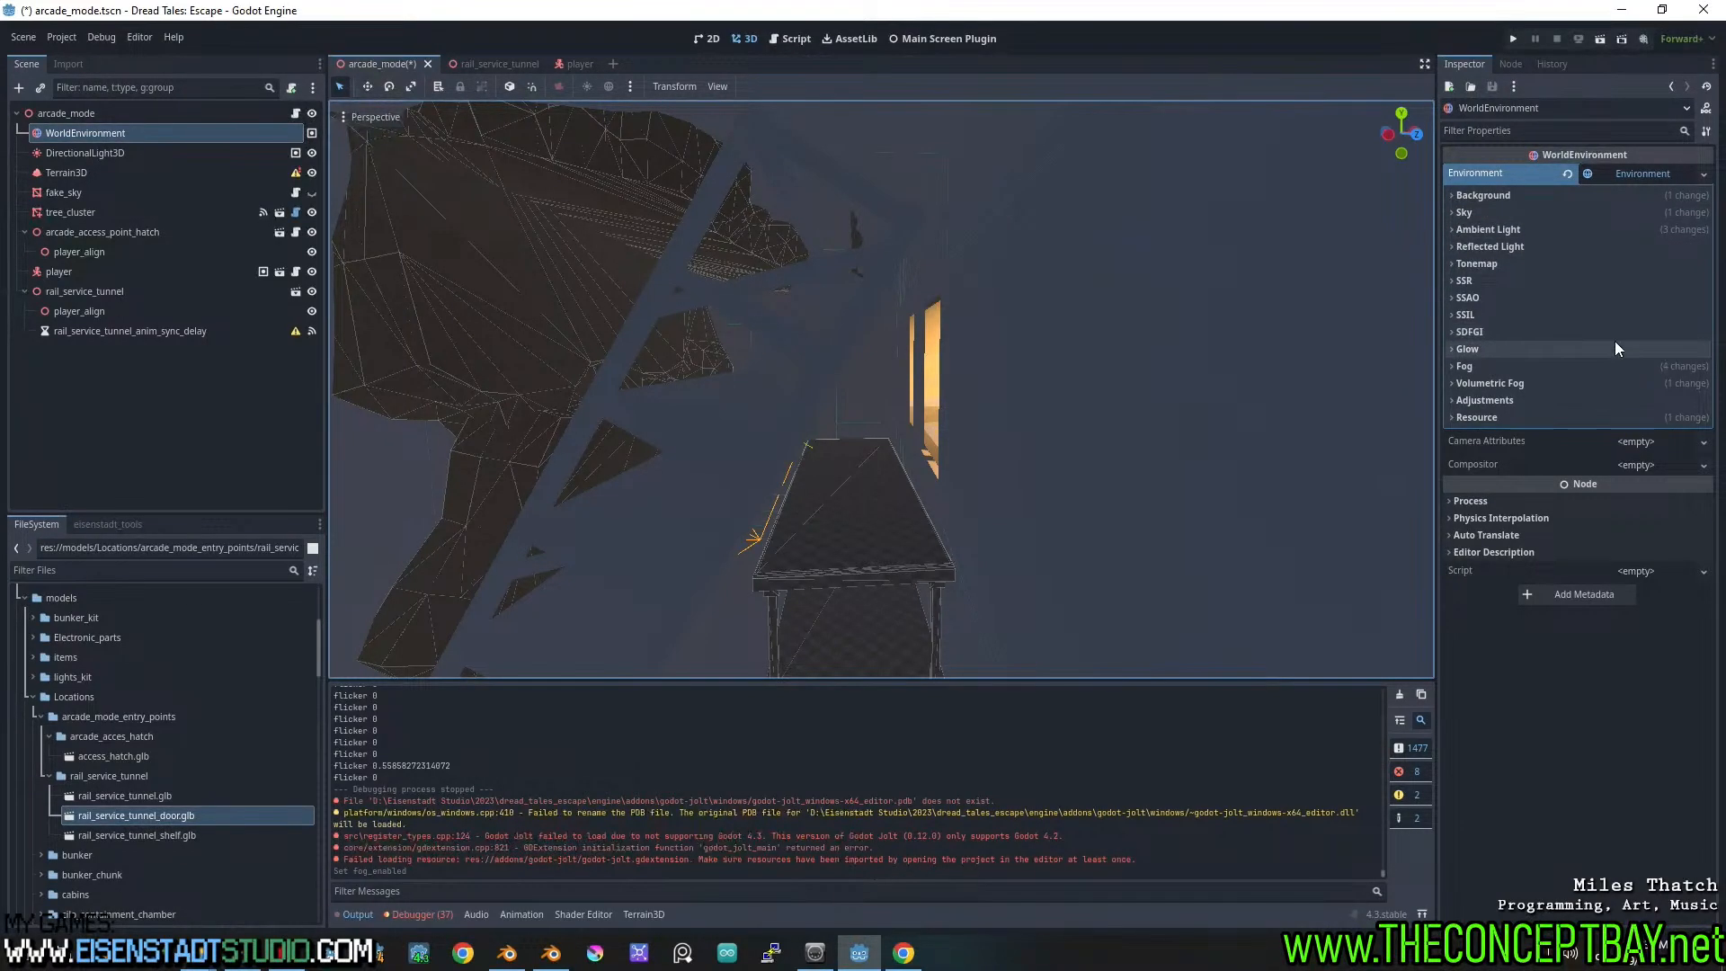
pyautogui.click(1451, 297)
pyautogui.click(1450, 297)
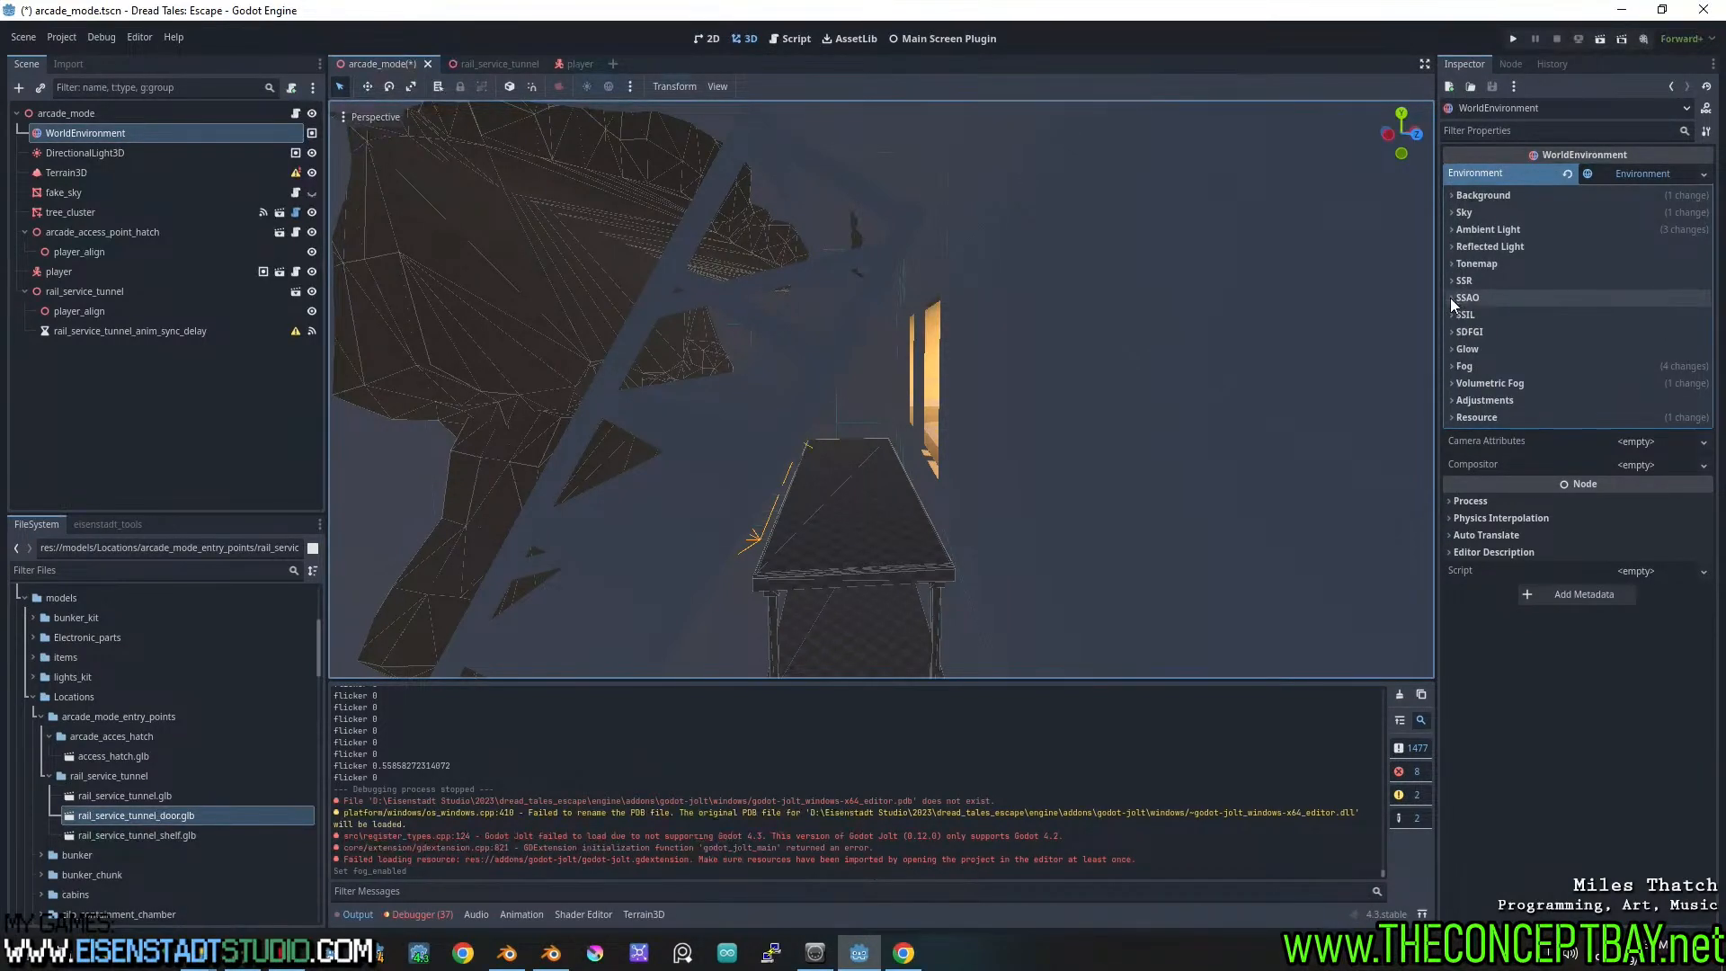
pyautogui.click(1451, 315)
pyautogui.click(1451, 315)
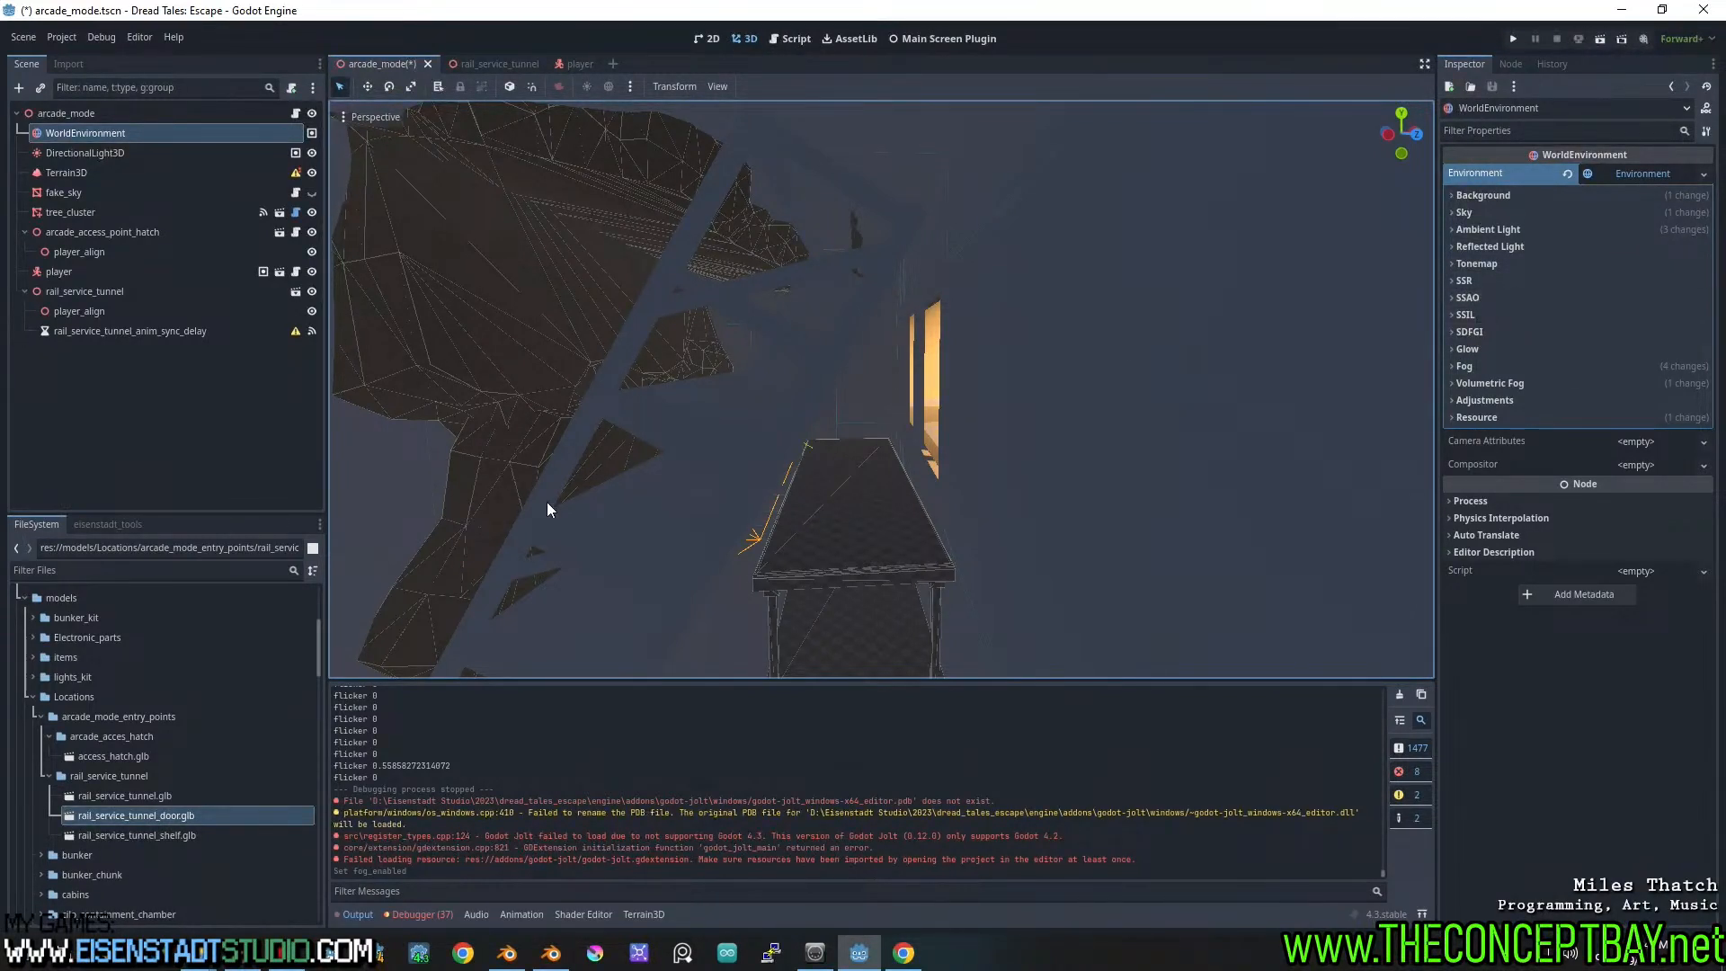
# Examine the service room's table, window and walls up close with the environment fog enabled
pyautogui.scroll(-3, 122, 881)
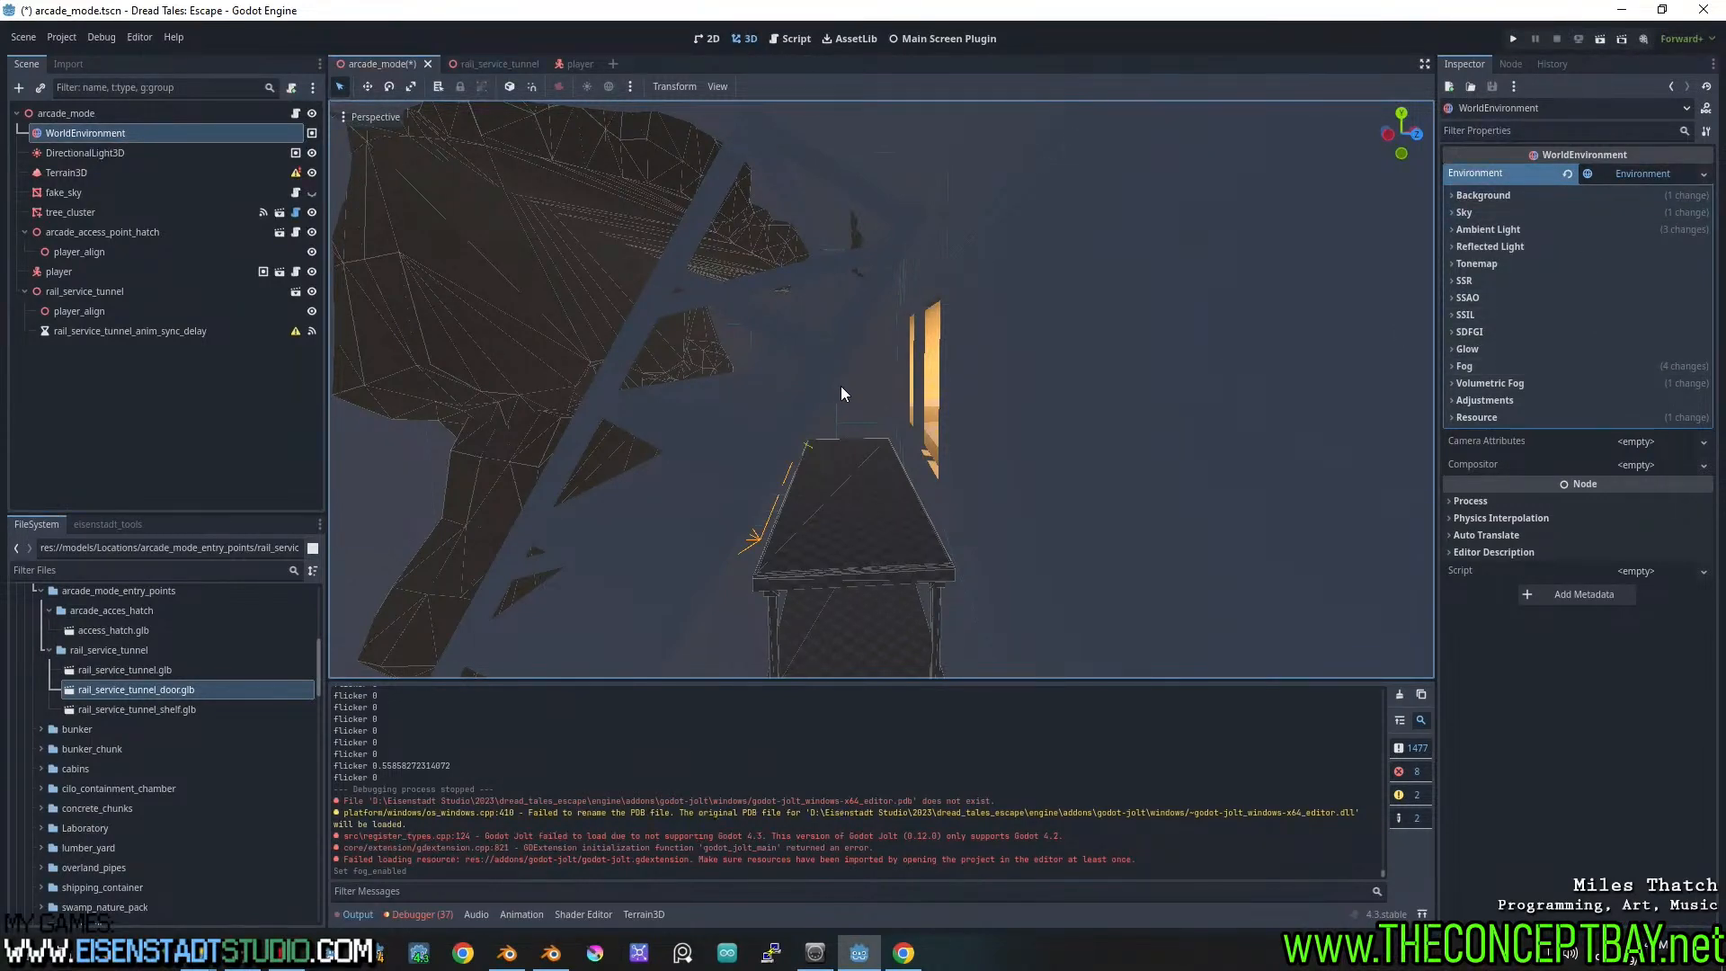
pyautogui.moveTo(882, 426); pyautogui.dragTo(908, 428, button='middle')
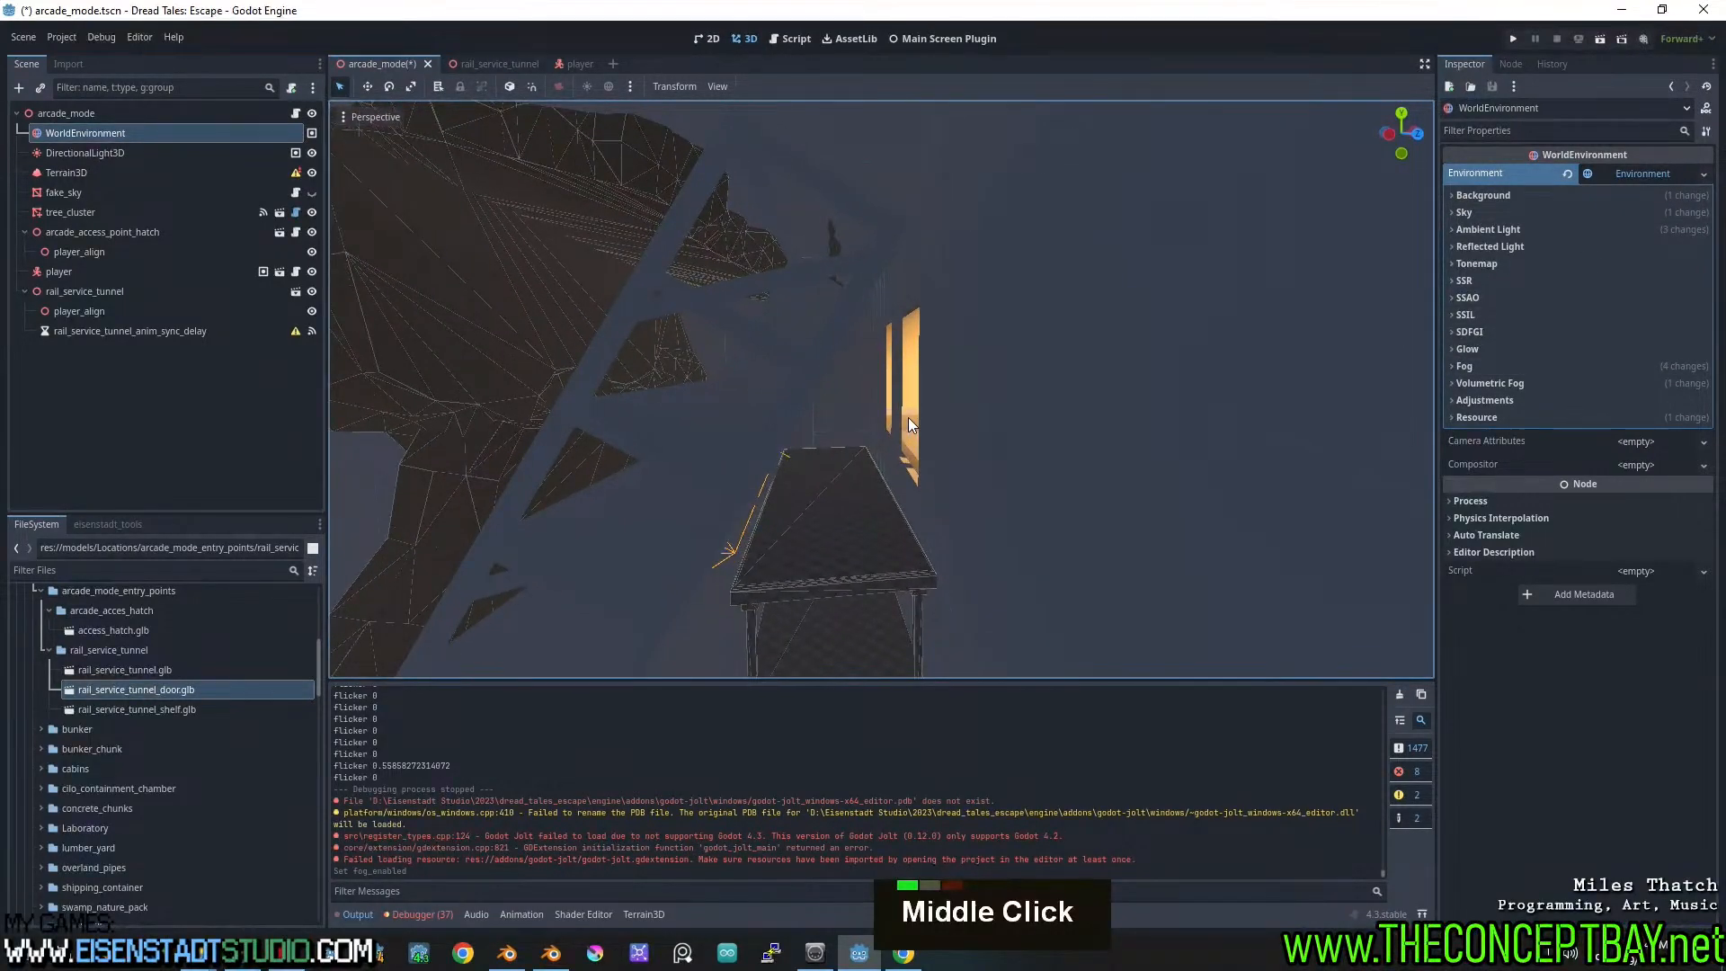
pyautogui.scroll(5, 908, 417)
pyautogui.moveTo(908, 417); pyautogui.dragTo(941, 478, button='right')
pyautogui.press('w')
pyautogui.press('s')
pyautogui.press('d')
pyautogui.press('w')
pyautogui.press('d')
pyautogui.press('w')
pyautogui.press('d')
pyautogui.press('w')
pyautogui.press('d')
# Select the rail_service_tunnel instance and open its scene in the editor
pyautogui.click(930, 445)
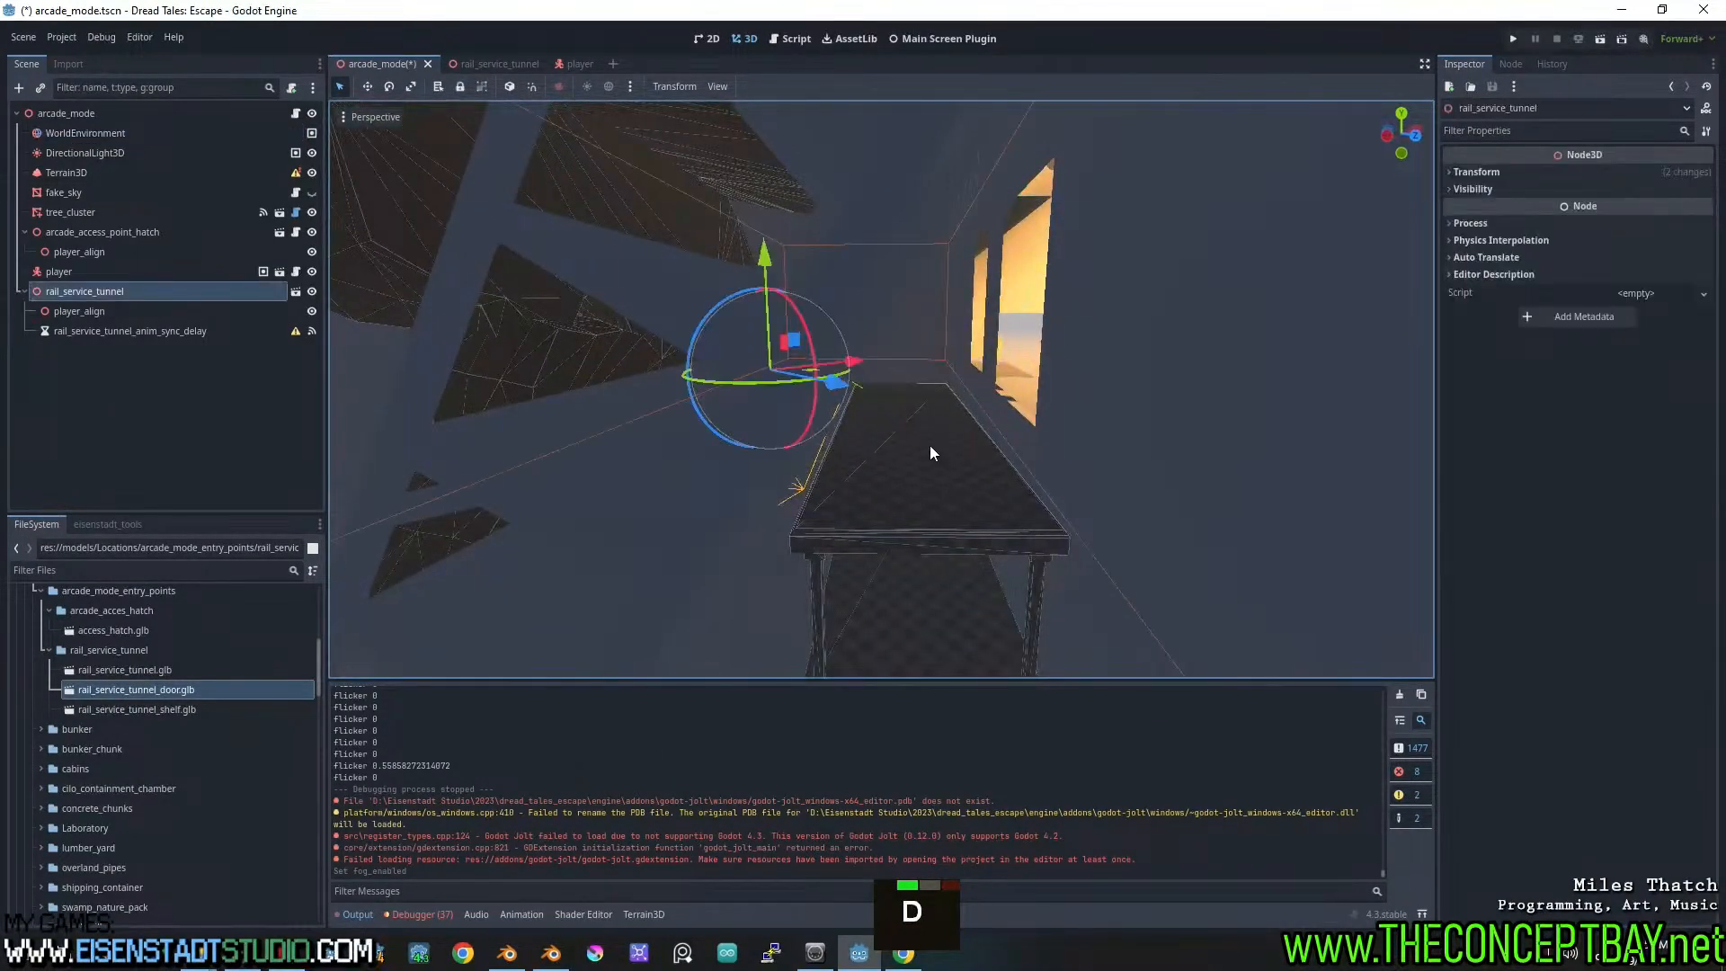
pyautogui.click(135, 331)
pyautogui.doubleClick(104, 291)
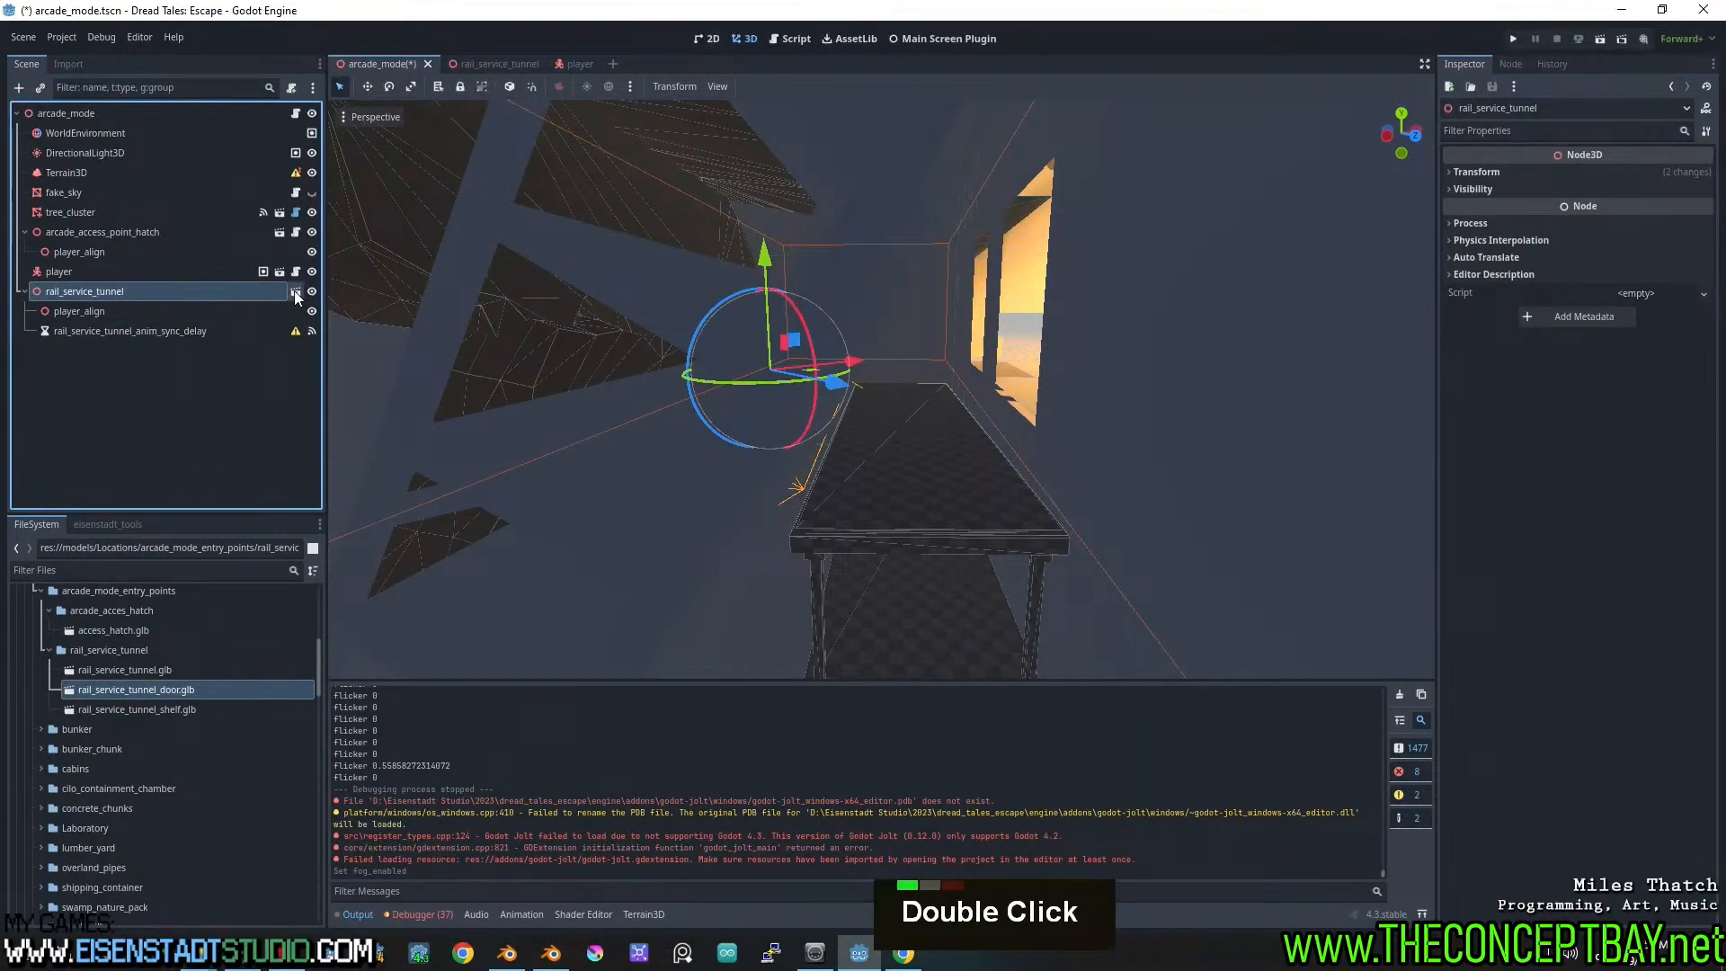
pyautogui.click(295, 293)
# Examine the start room interior of the rail_service_tunnel scene, including its shelf, workbench and window area
pyautogui.moveTo(840, 300); pyautogui.dragTo(902, 264, button='middle')
pyautogui.scroll(2, 892, 396)
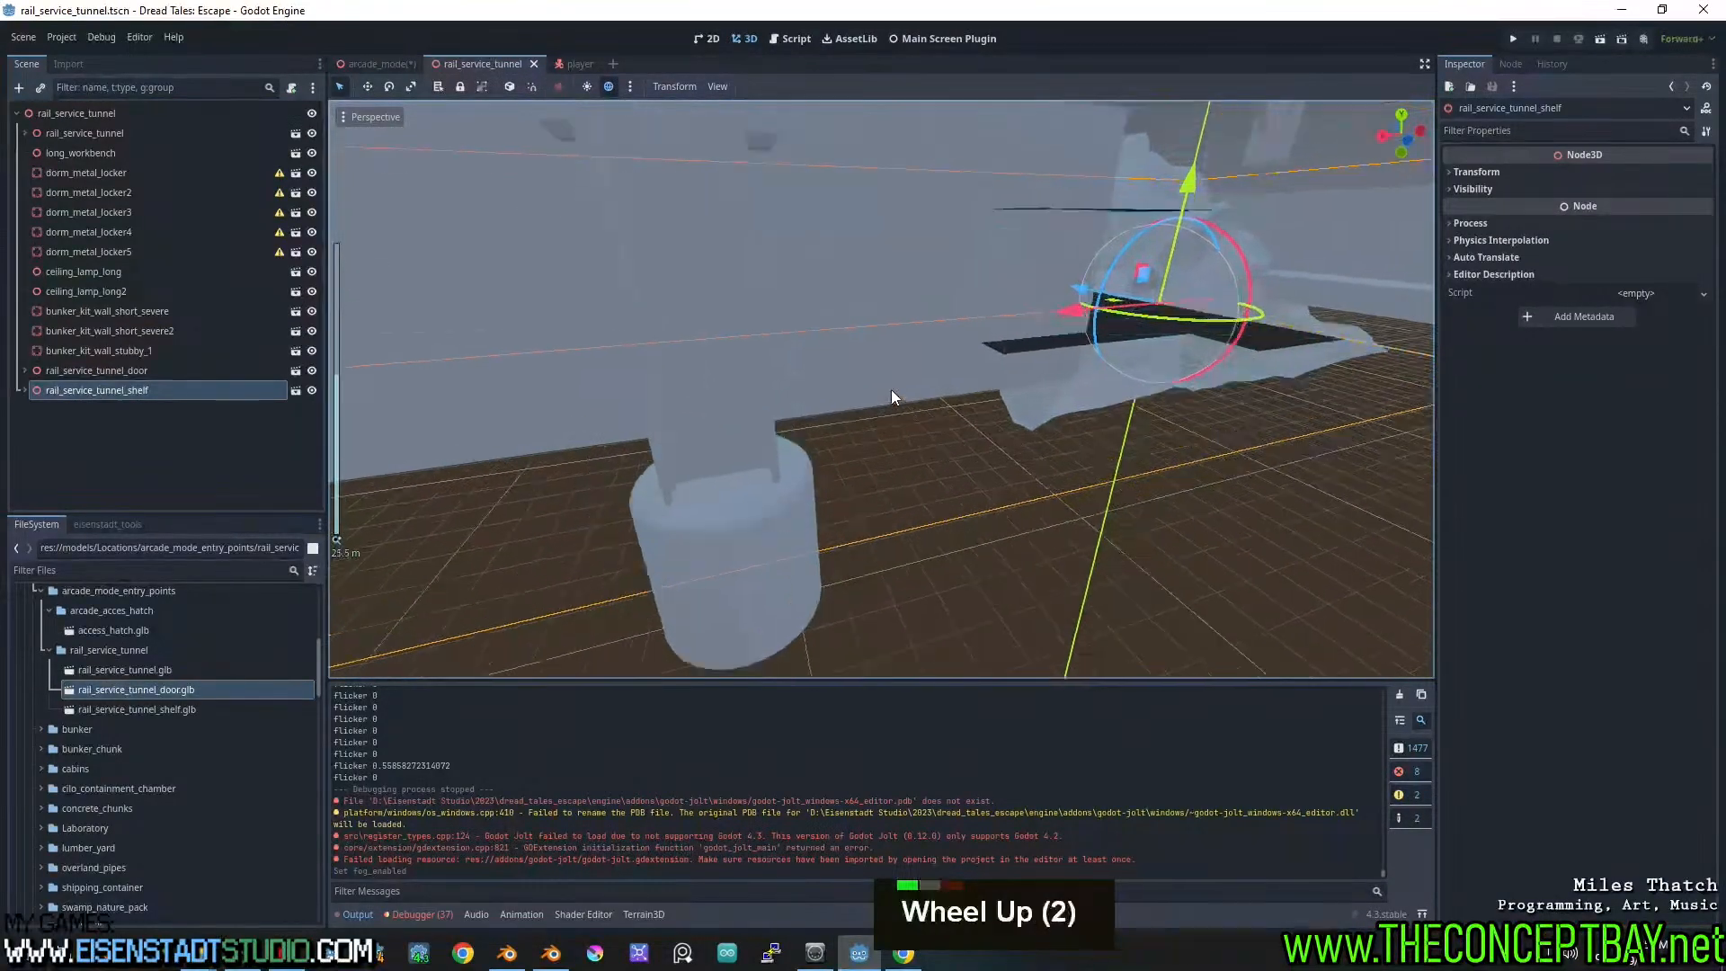
pyautogui.press('h')
pyautogui.moveTo(813, 408); pyautogui.dragTo(932, 435, button='middle')
pyautogui.press('k')
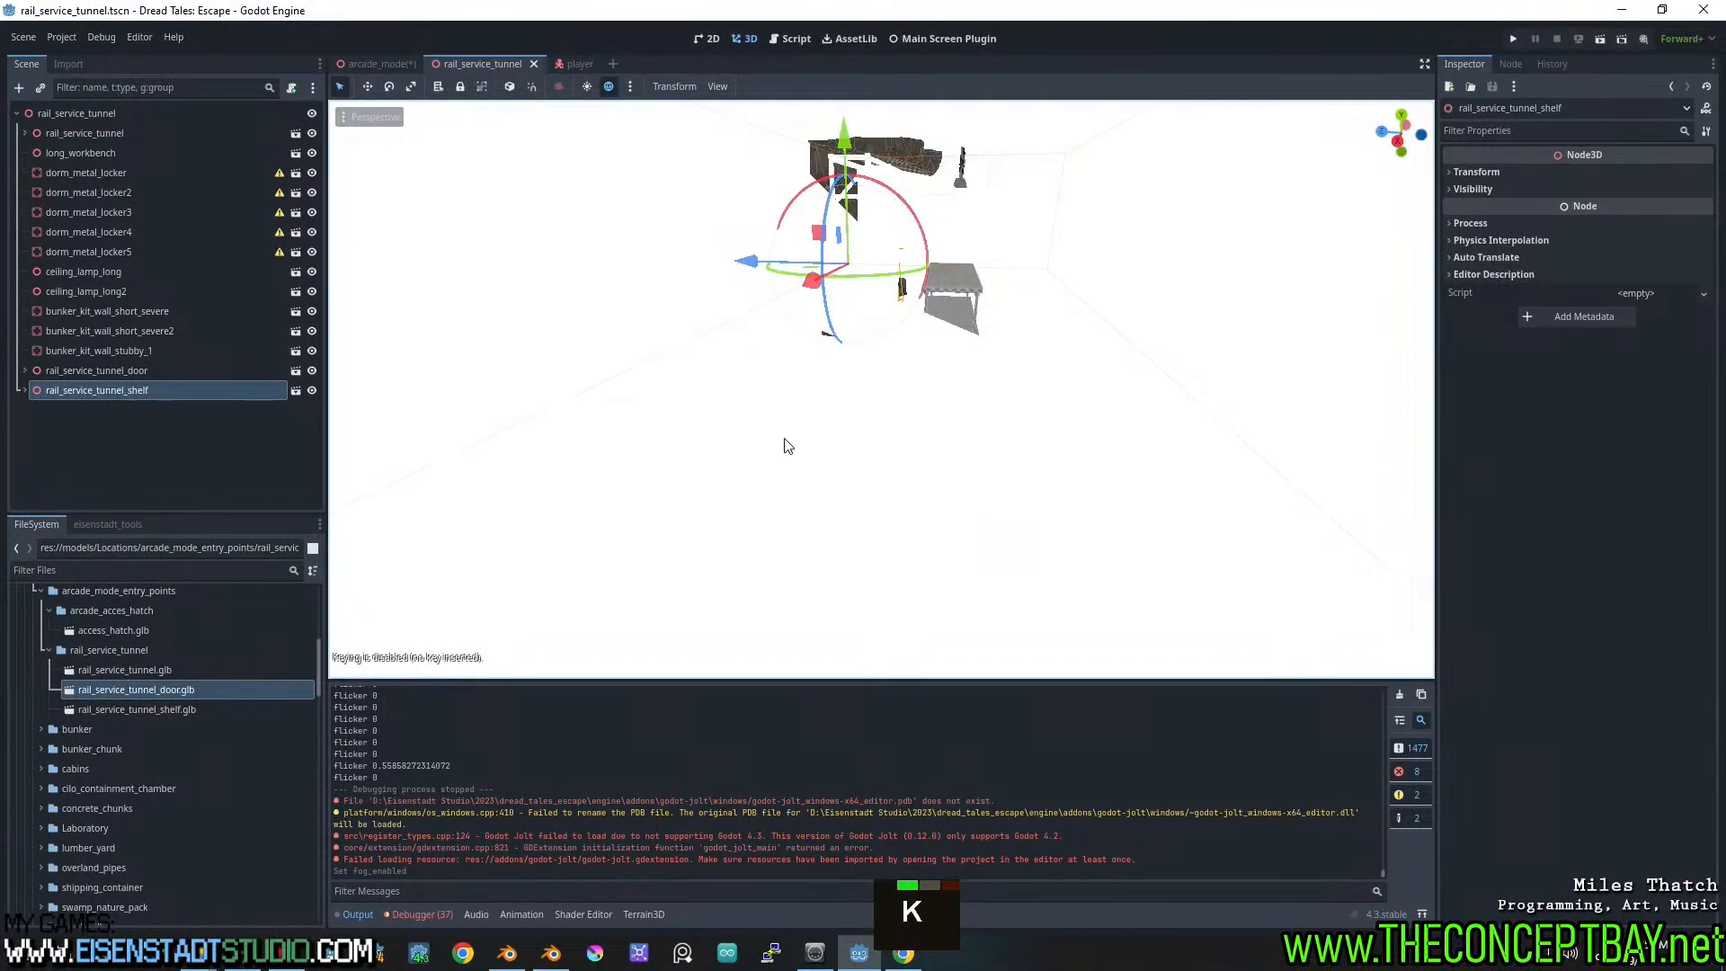
pyautogui.keyDown('shift'); pyautogui.moveTo(794, 443); pyautogui.dragTo(985, 430, button='middle'); pyautogui.keyUp('shift')
pyautogui.scroll(3, 938, 471)
pyautogui.moveTo(968, 316); pyautogui.dragTo(836, 368, button='middle')
pyautogui.scroll(-4, 758, 328)
pyautogui.keyDown('shift'); pyautogui.moveTo(836, 369); pyautogui.dragTo(862, 406, button='middle'); pyautogui.keyUp('shift')
pyautogui.keyDown('shift'); pyautogui.moveTo(863, 407); pyautogui.dragTo(1063, 413, button='middle'); pyautogui.keyUp('shift')
pyautogui.scroll(3, 1064, 412)
# Select the window mesh for inspection and switch the selection to the start_room mesh
pyautogui.click(894, 424)
pyautogui.moveTo(539, 463); pyautogui.dragTo(706, 440, button='middle')
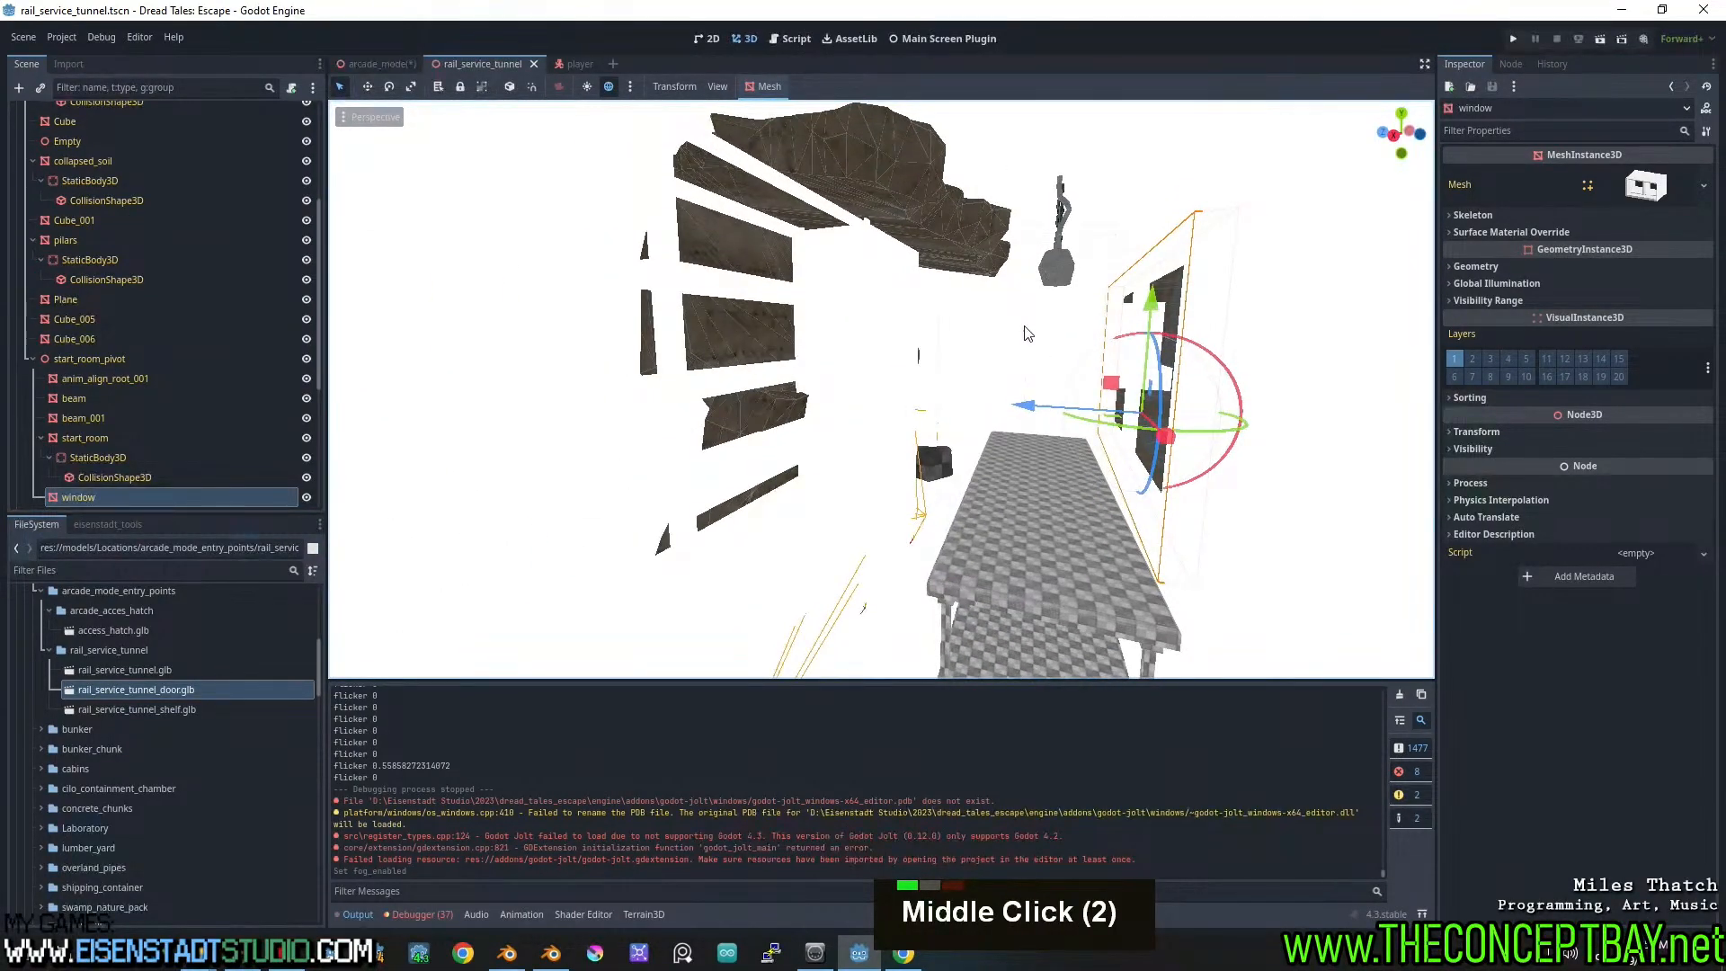
pyautogui.click(1341, 345)
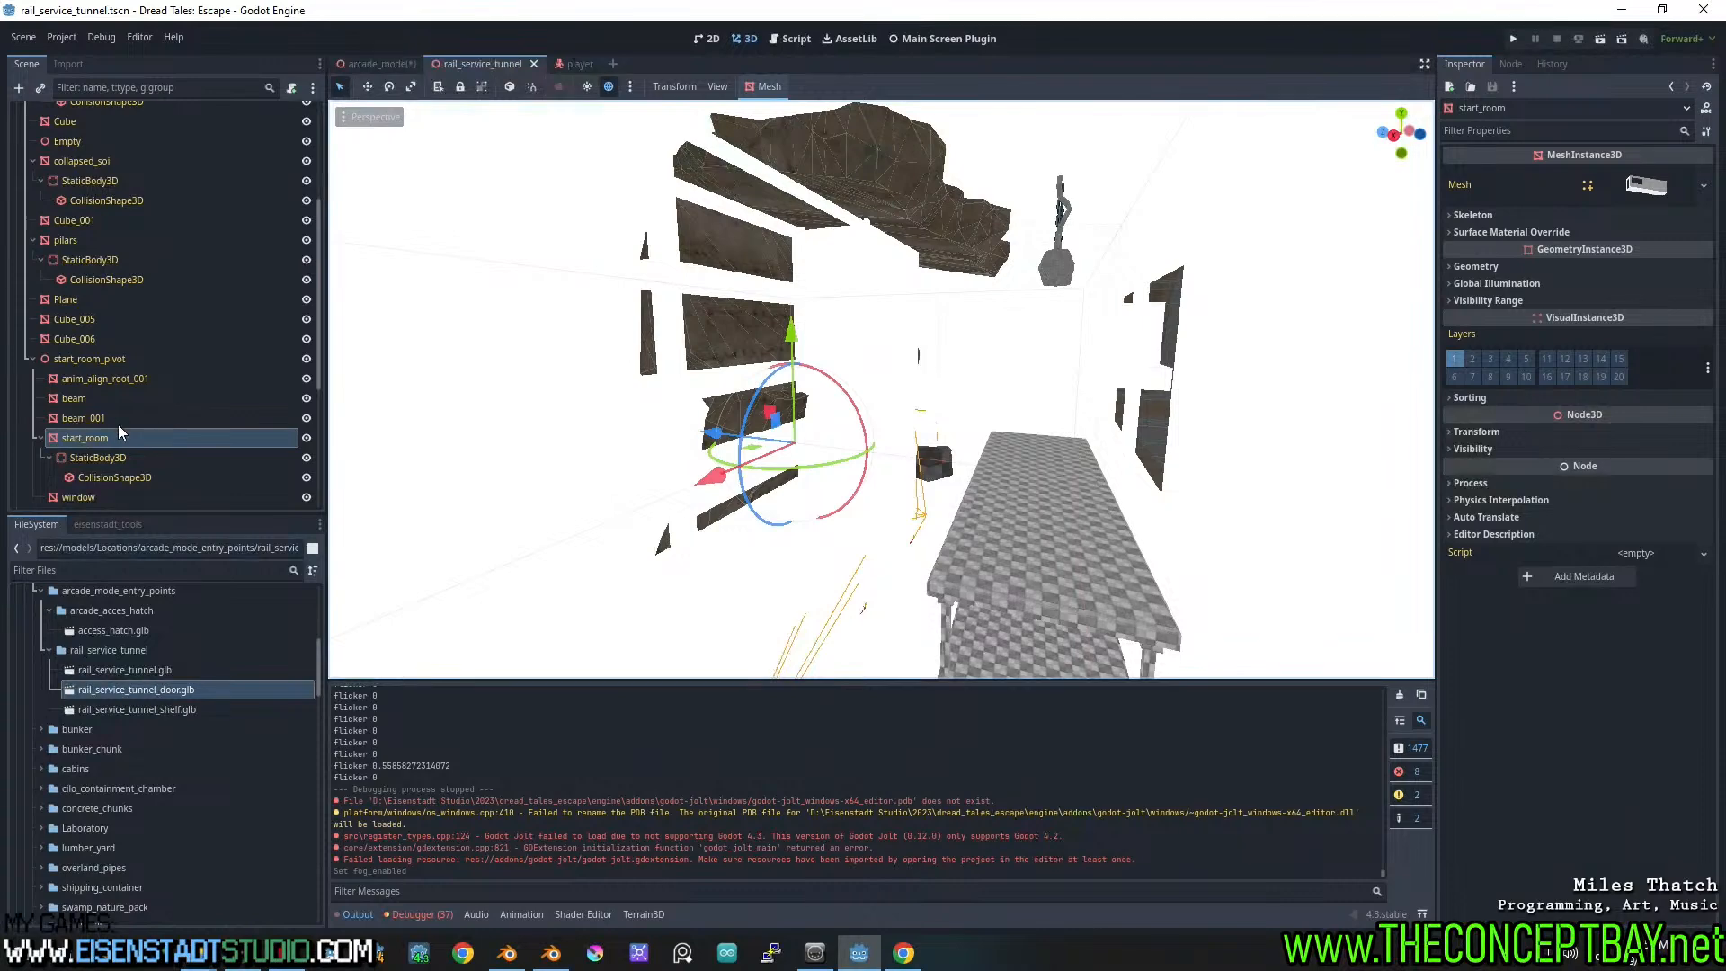
# Override the surface material of start_room with an existing concrete material from the project
pyautogui.click(1543, 232)
pyautogui.doubleClick(1627, 253)
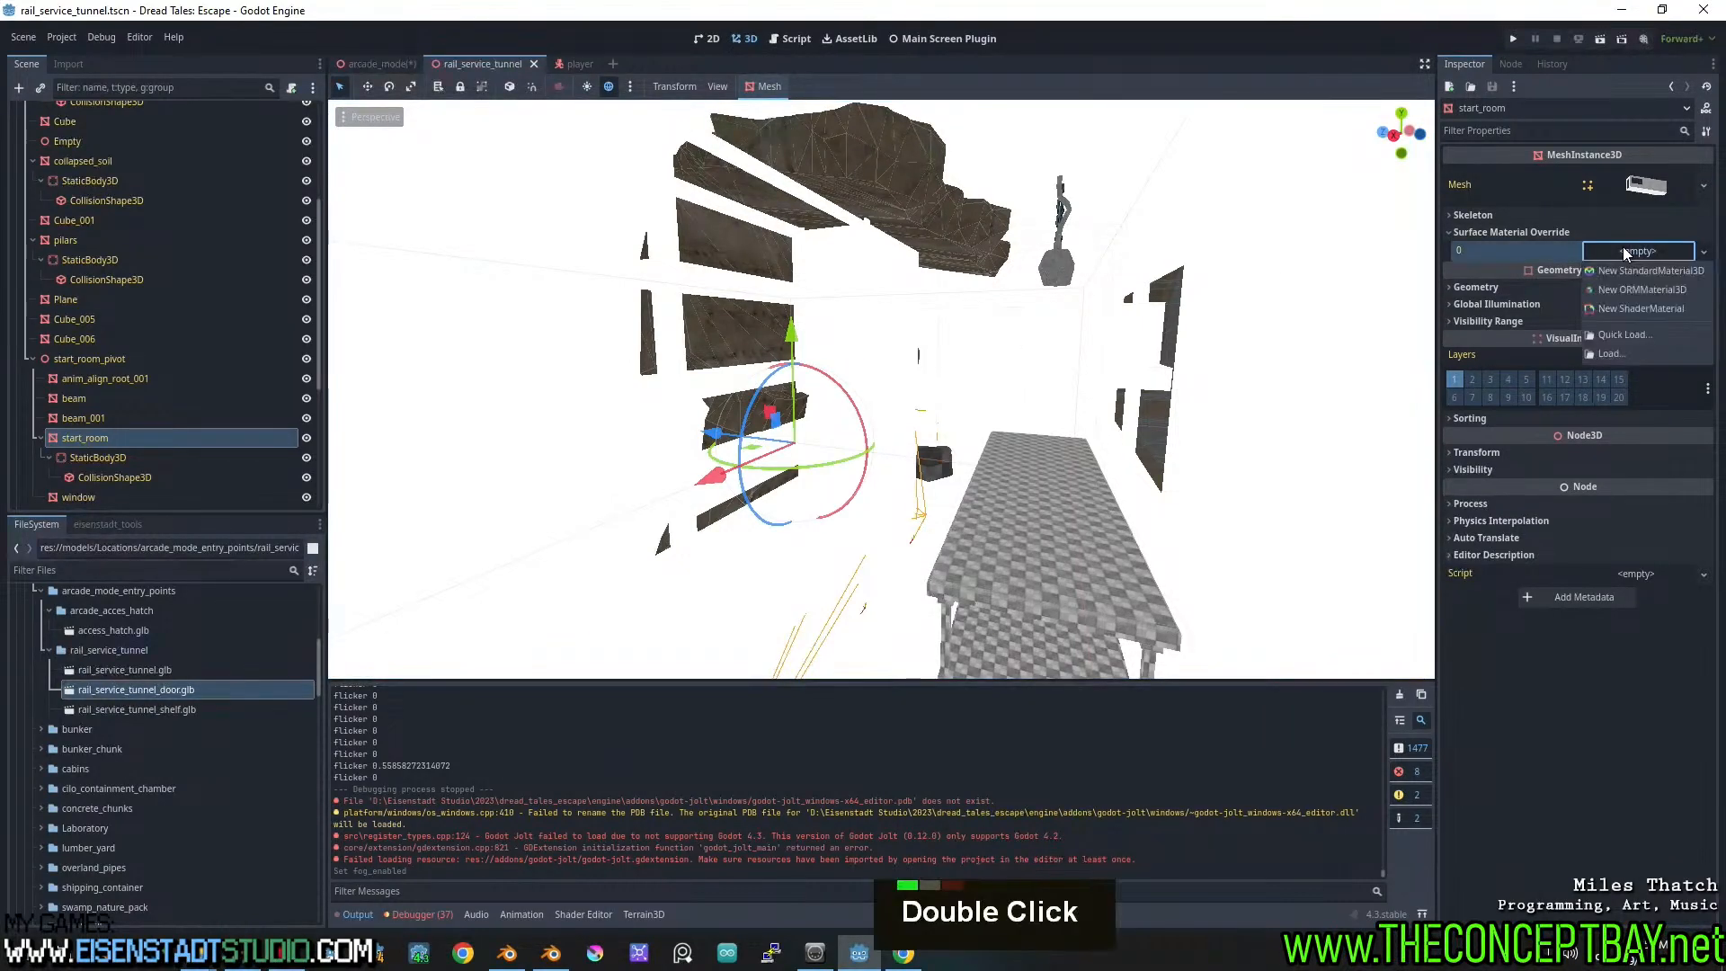
pyautogui.click(1621, 336)
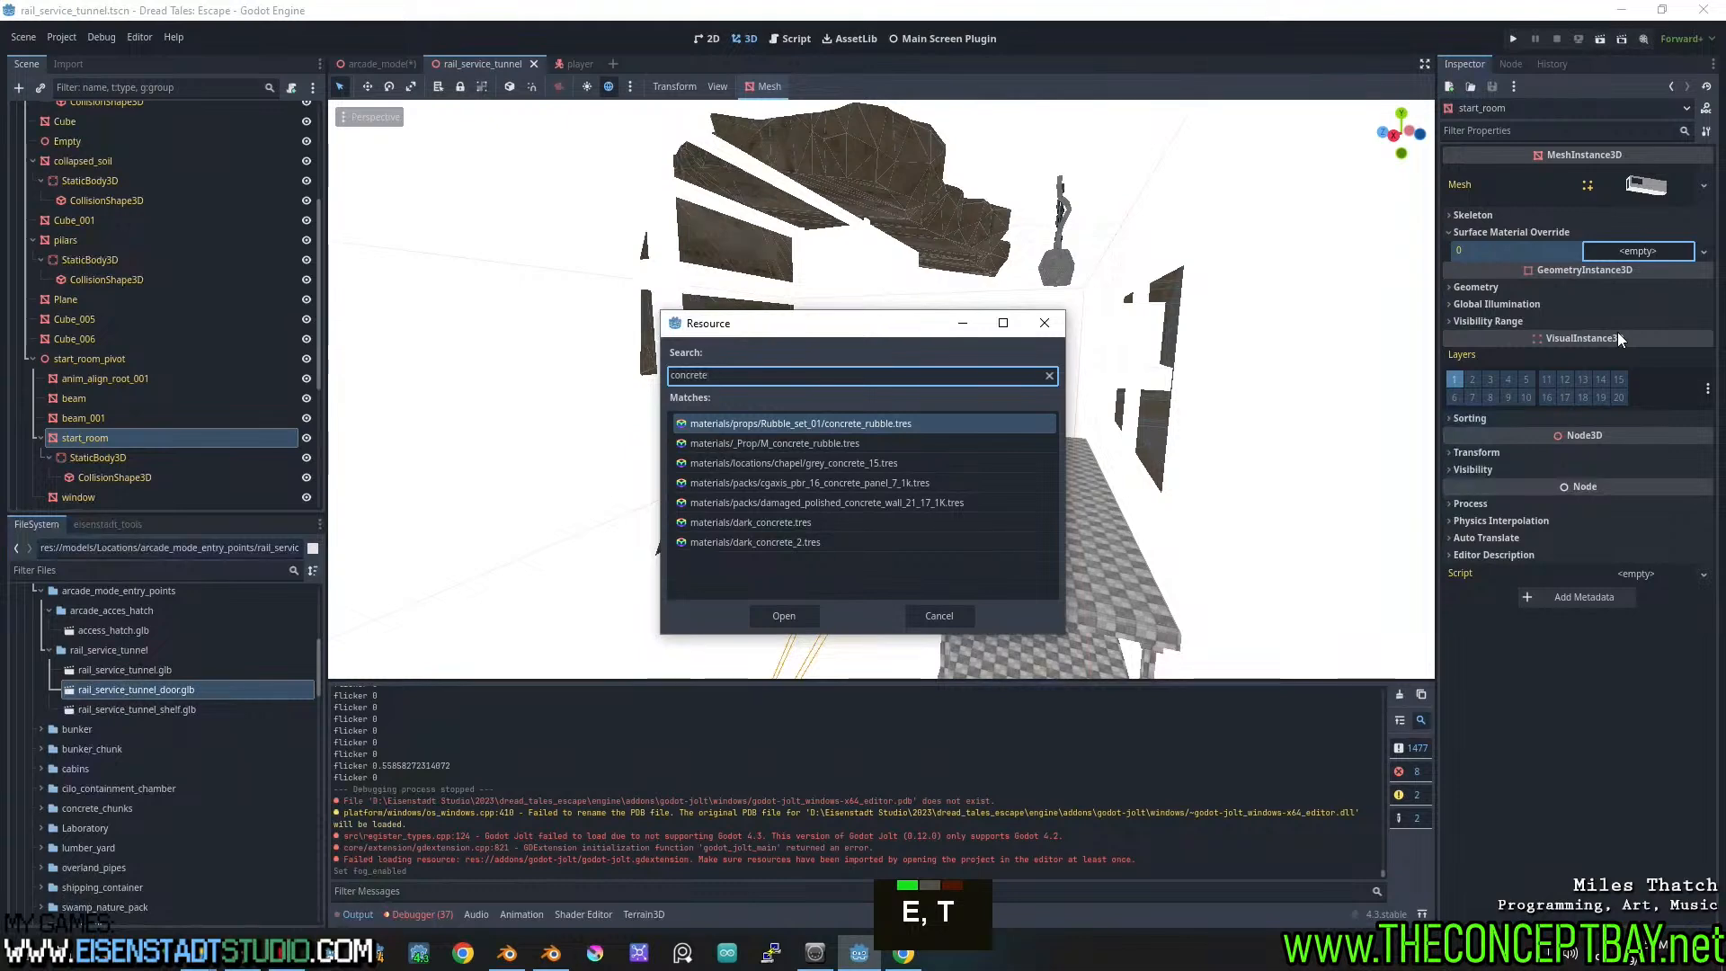
pyautogui.press('Down')
pyautogui.press('Down')
pyautogui.press('Down')
pyautogui.press('Return')
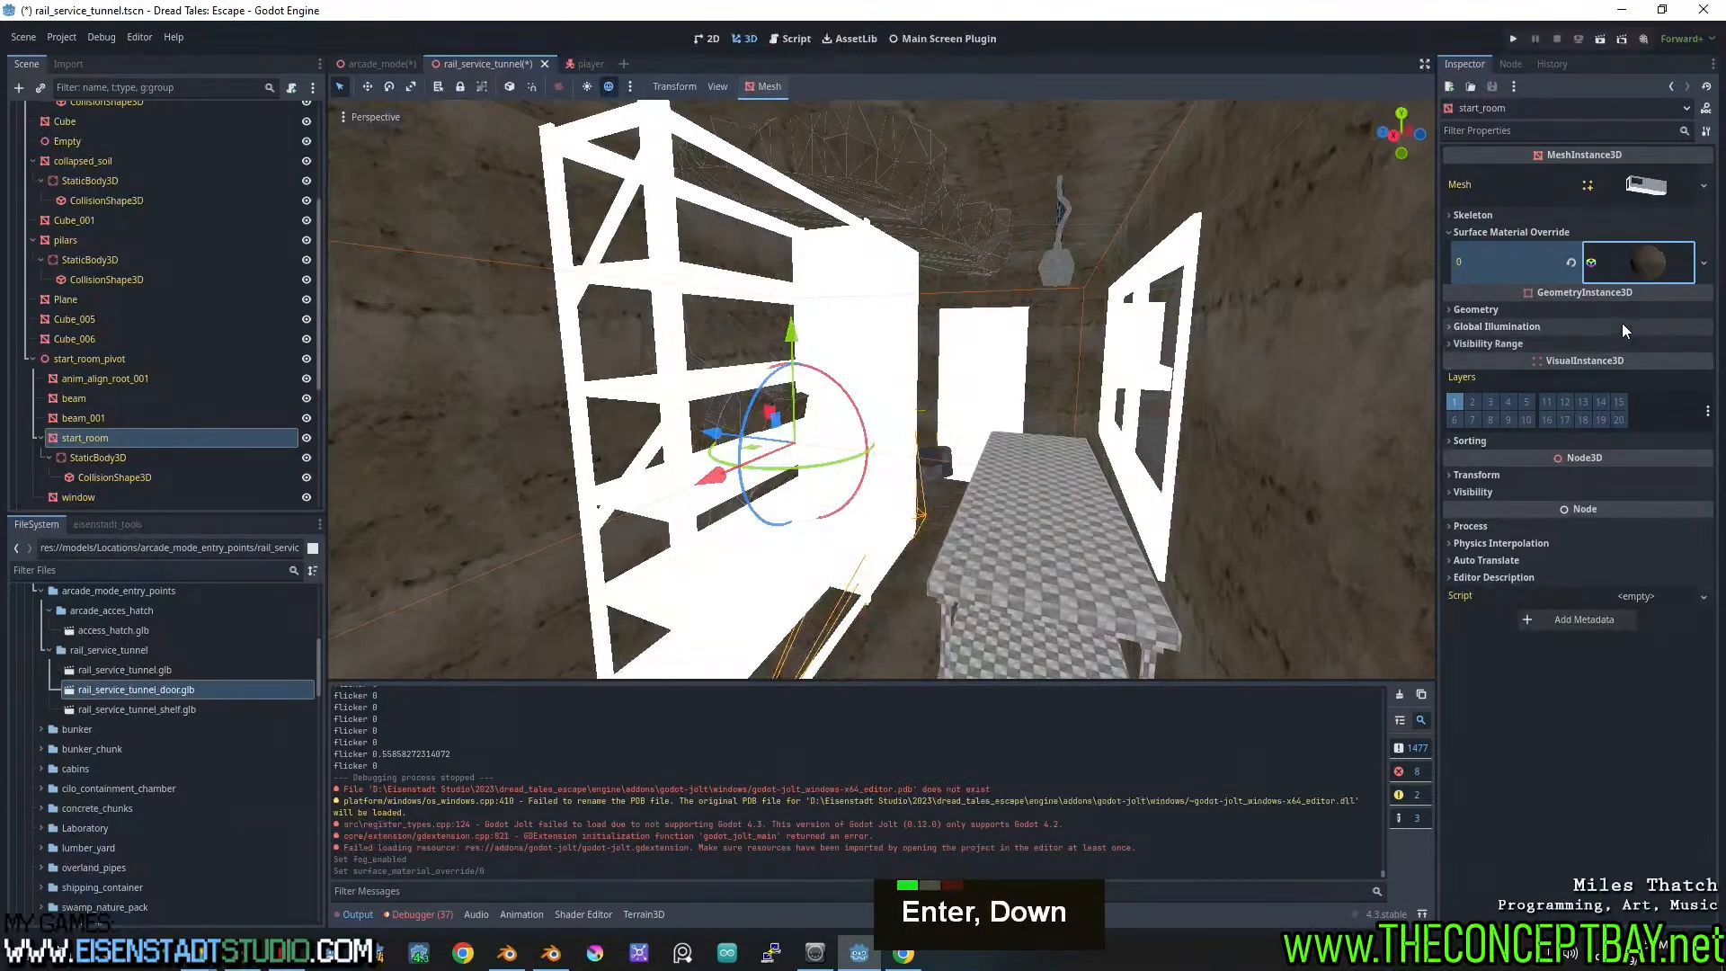
pyautogui.click(1704, 263)
pyautogui.click(1597, 549)
# Examine the concrete walls, shelf, workbench and window inside the start room
pyautogui.moveTo(909, 472); pyautogui.dragTo(557, 472, button='right')
pyautogui.press('a')
pyautogui.press('d')
pyautogui.press('w')
pyautogui.press('d')
pyautogui.press('d')
pyautogui.press('a')
pyautogui.press('w')
pyautogui.press('d')
pyautogui.press('w')
pyautogui.press('d')
pyautogui.moveTo(870, 399); pyautogui.dragTo(906, 471, button='right')
pyautogui.press('a')
pyautogui.press('s')
# Run the game and examine the rail tunnel building and its platform from outside
pyautogui.press('F5')
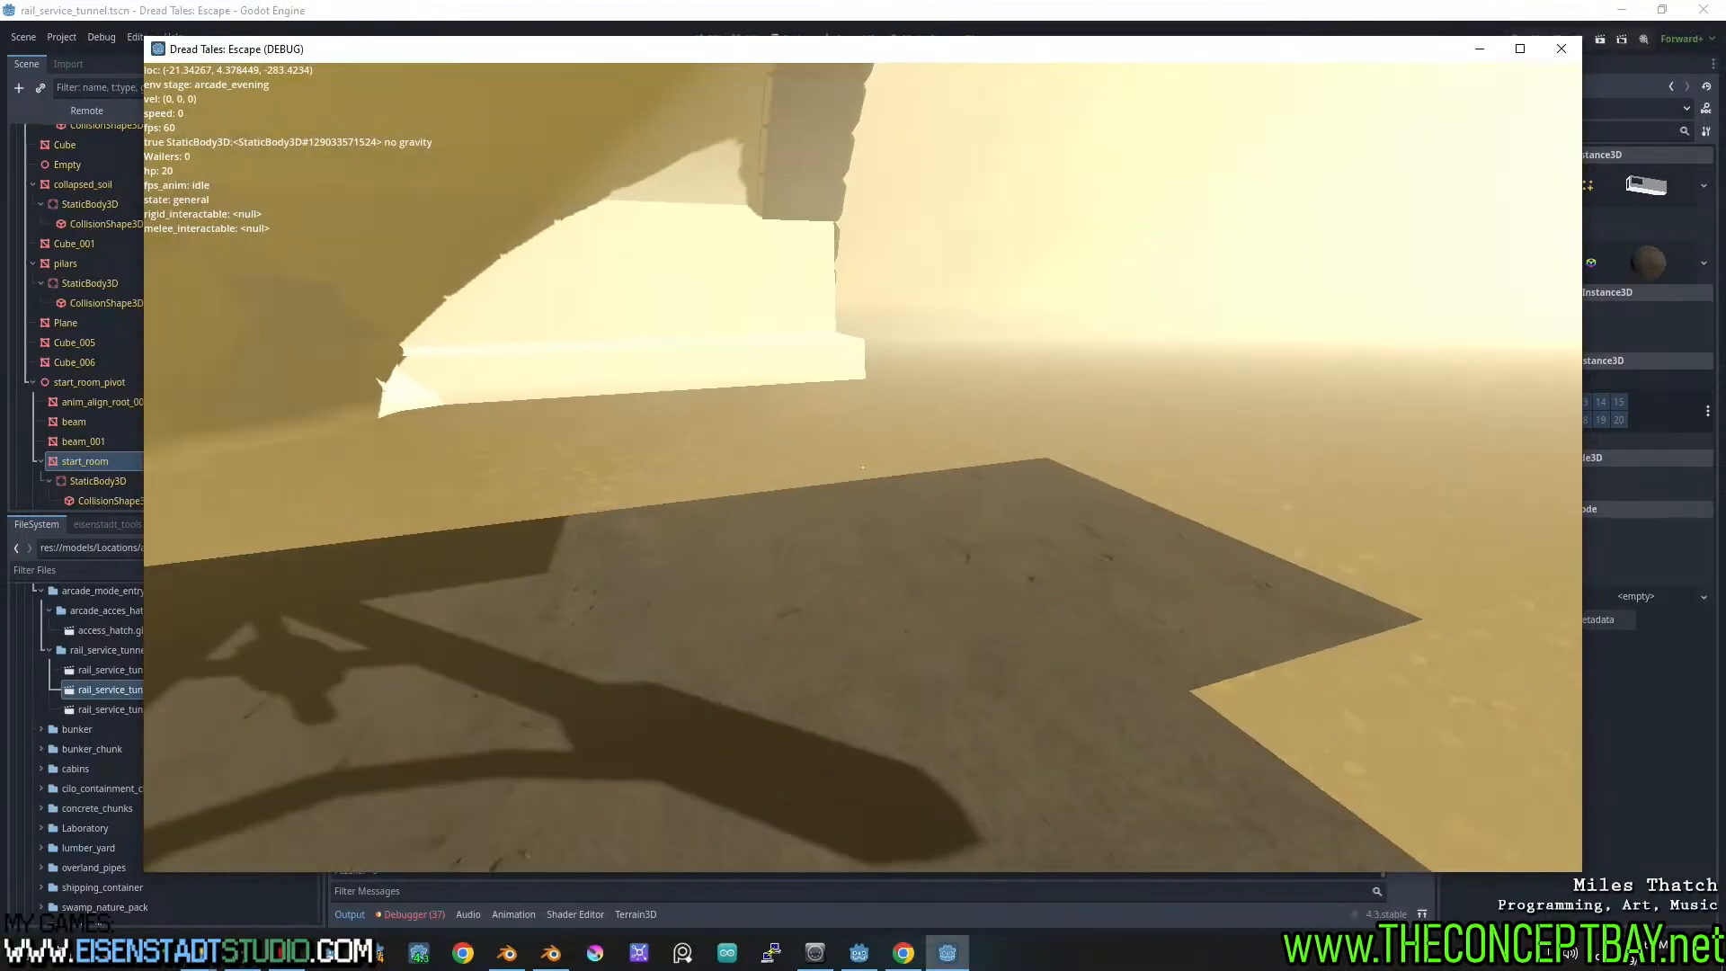
pyautogui.press('a')
pyautogui.press('a')
pyautogui.press('a')
pyautogui.press('a')
pyautogui.press('a')
pyautogui.press('a')
pyautogui.press('a')
pyautogui.press('a')
pyautogui.press('a')
pyautogui.press('a')
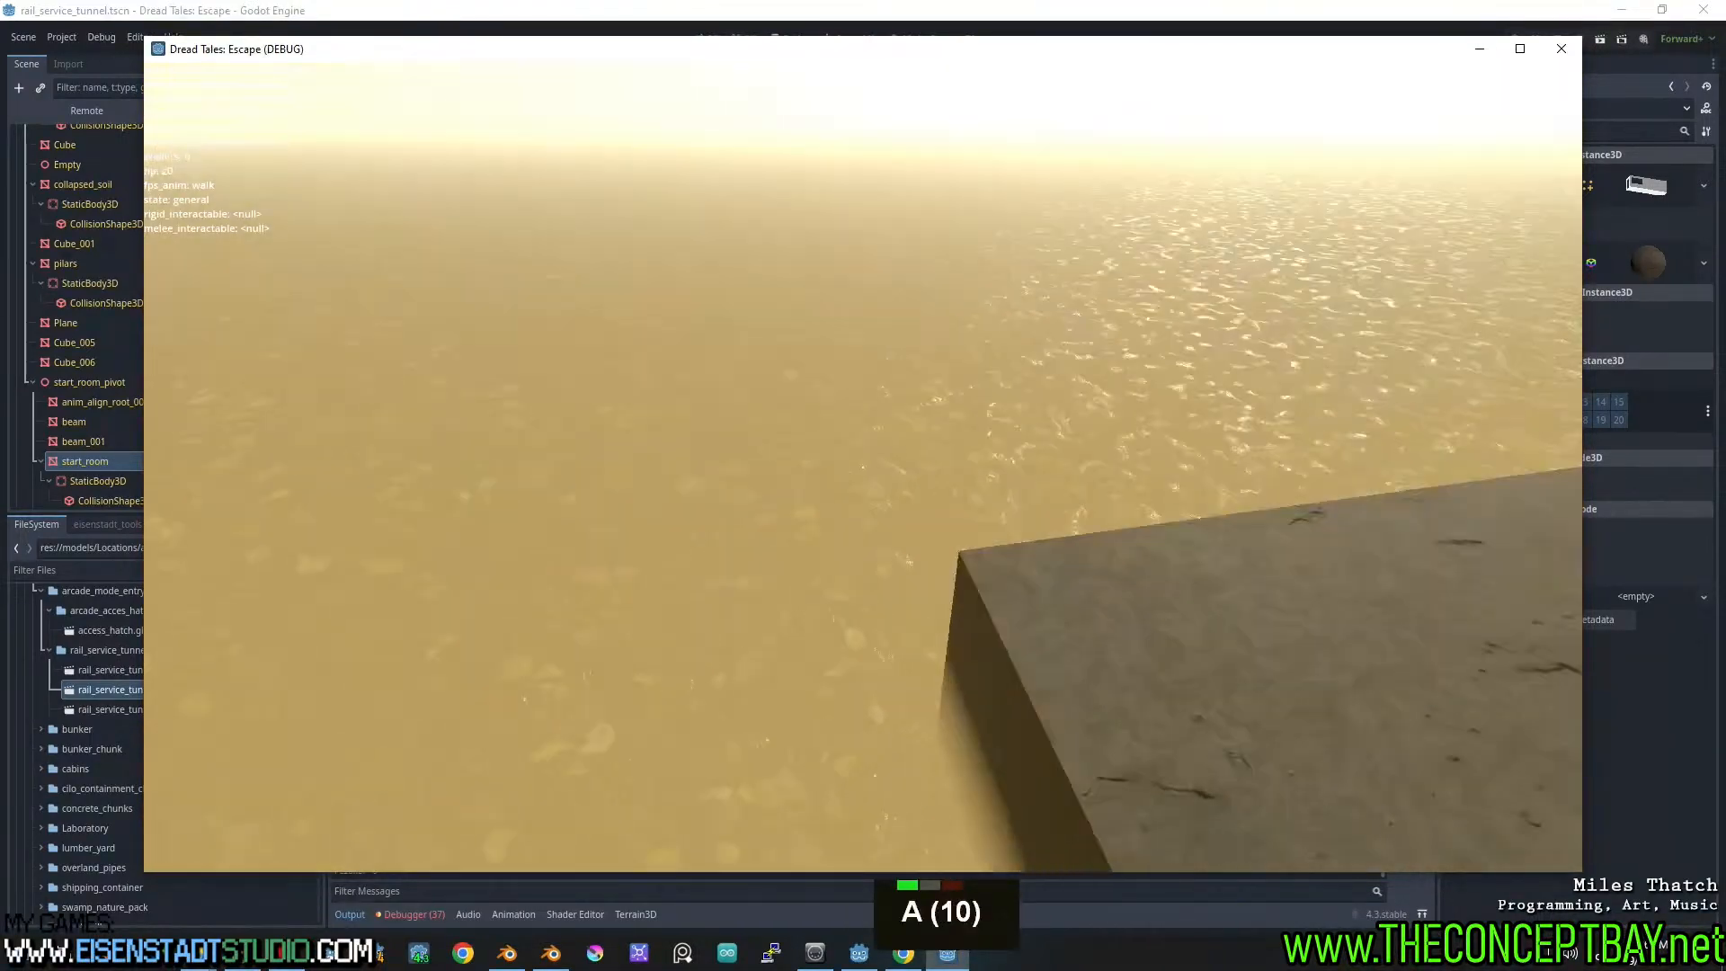
pyautogui.press('s')
pyautogui.press('s')
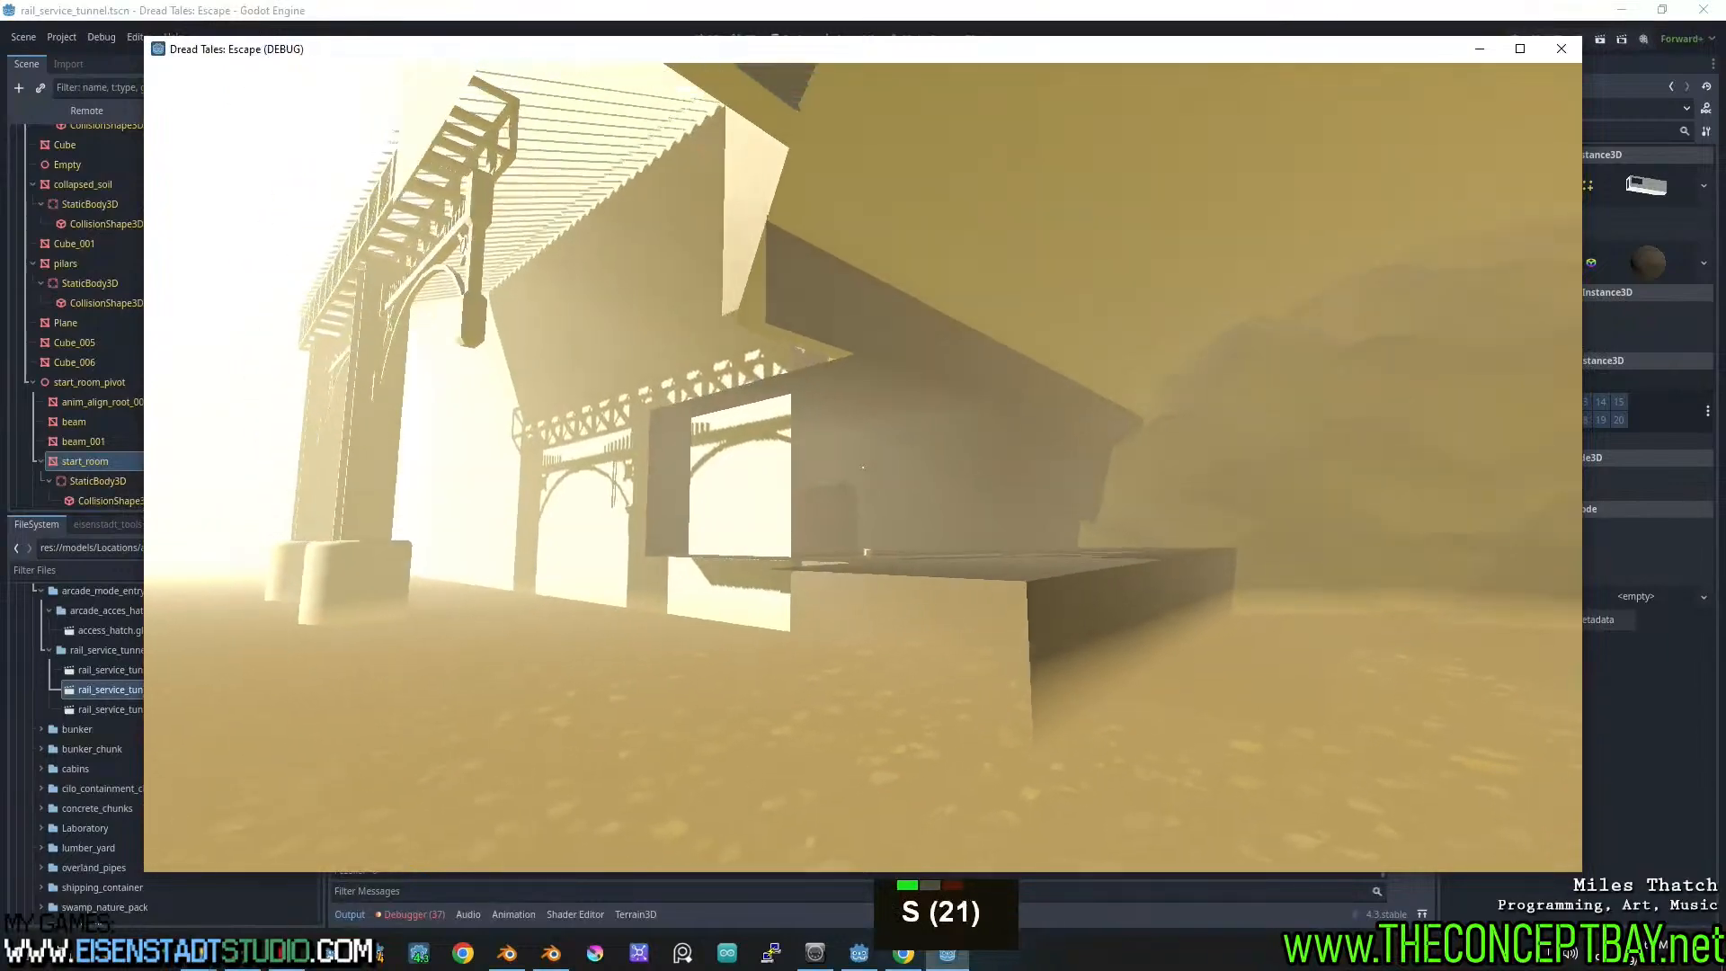
pyautogui.press('a')
pyautogui.press('w')
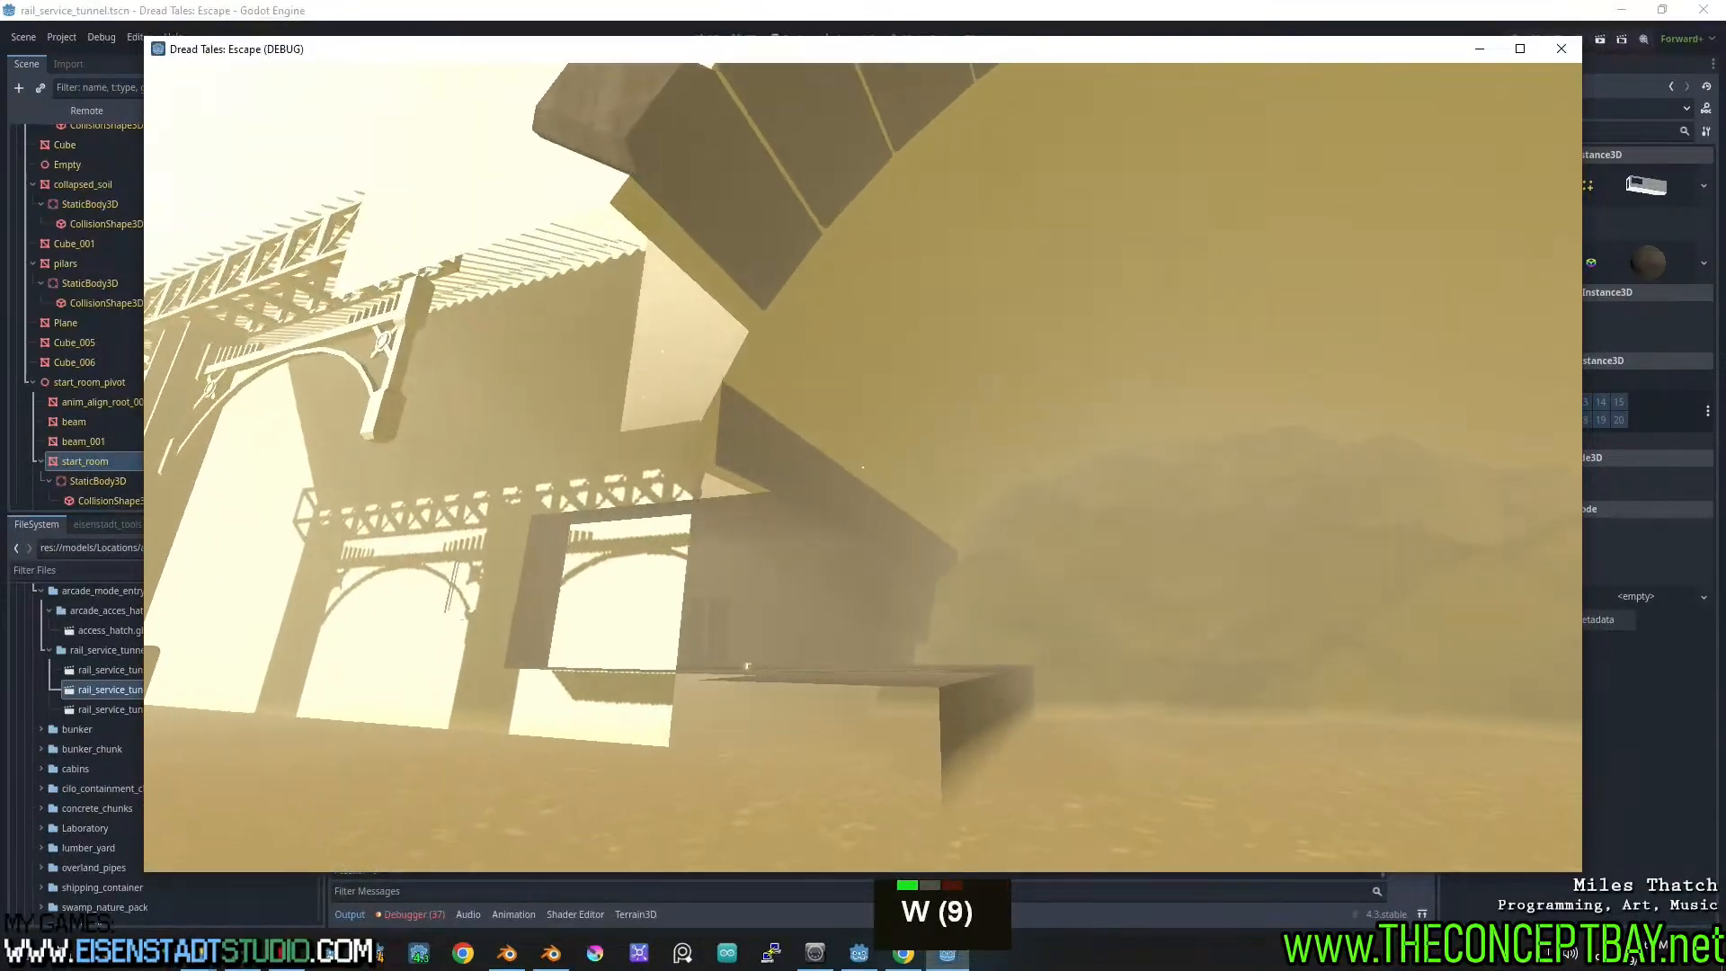
pyautogui.press('d')
pyautogui.press('d')
# Walk through the platform and wall openings in the running game, checking the concrete surfaces, and close the game
pyautogui.press('F3')
pyautogui.press('w')
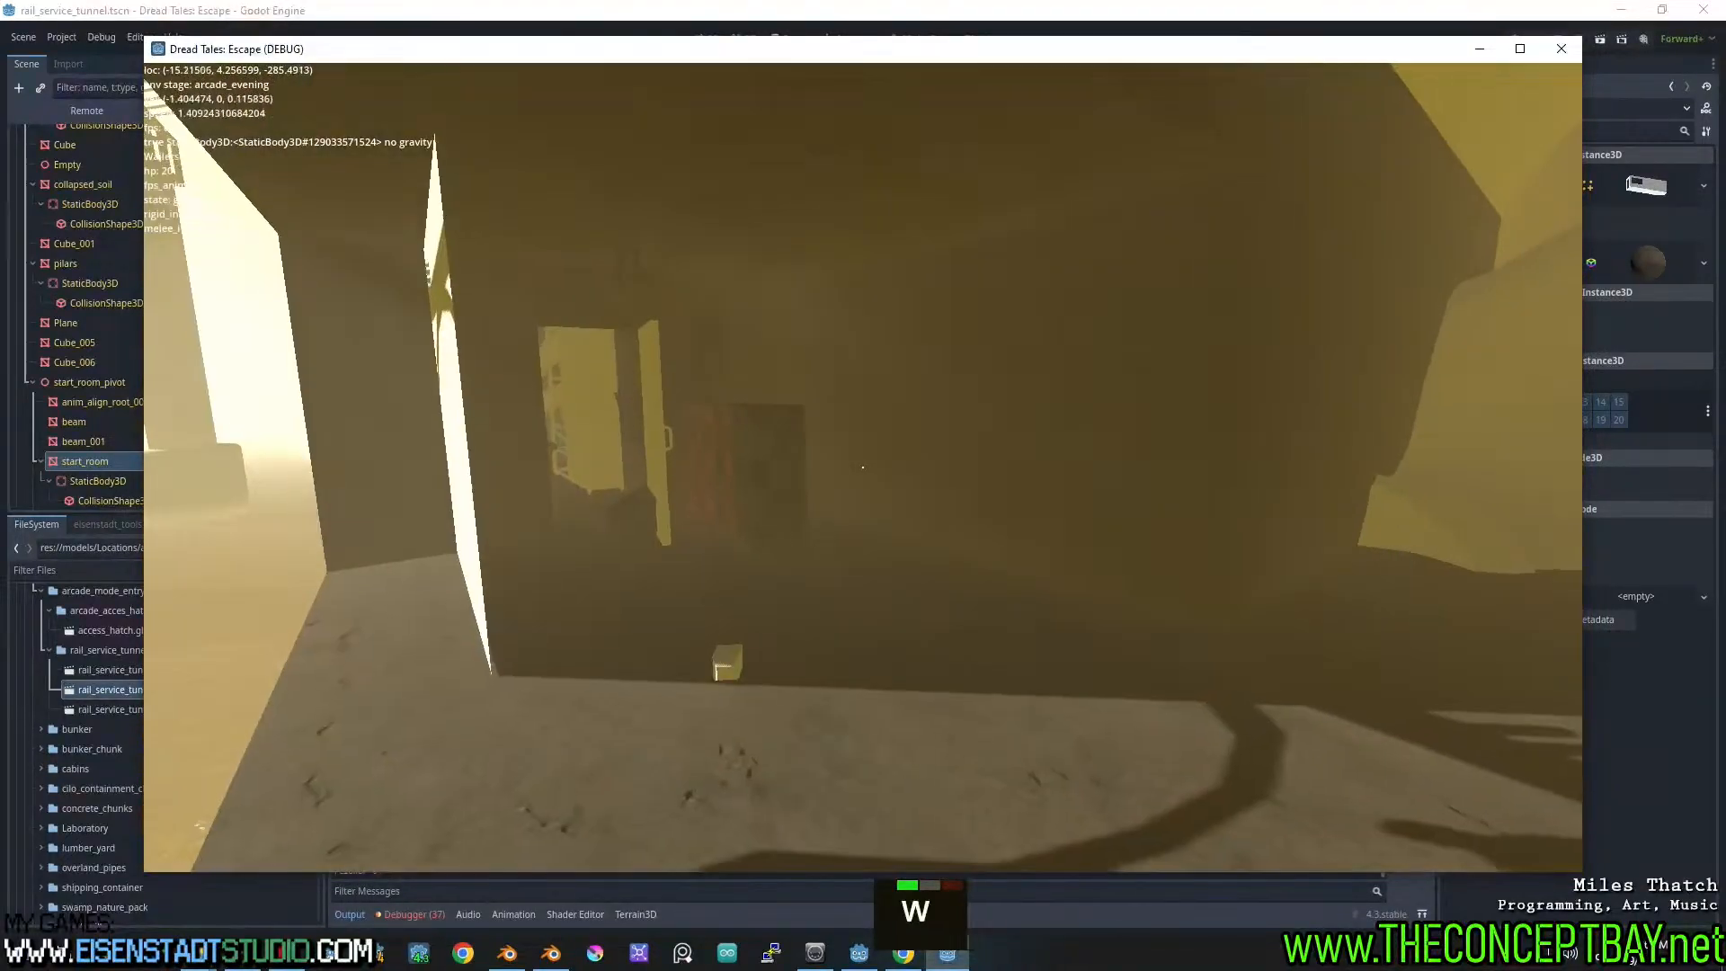
pyautogui.press('w')
pyautogui.press('w')
pyautogui.press('w')
pyautogui.press('a')
pyautogui.press('d')
pyautogui.press('a')
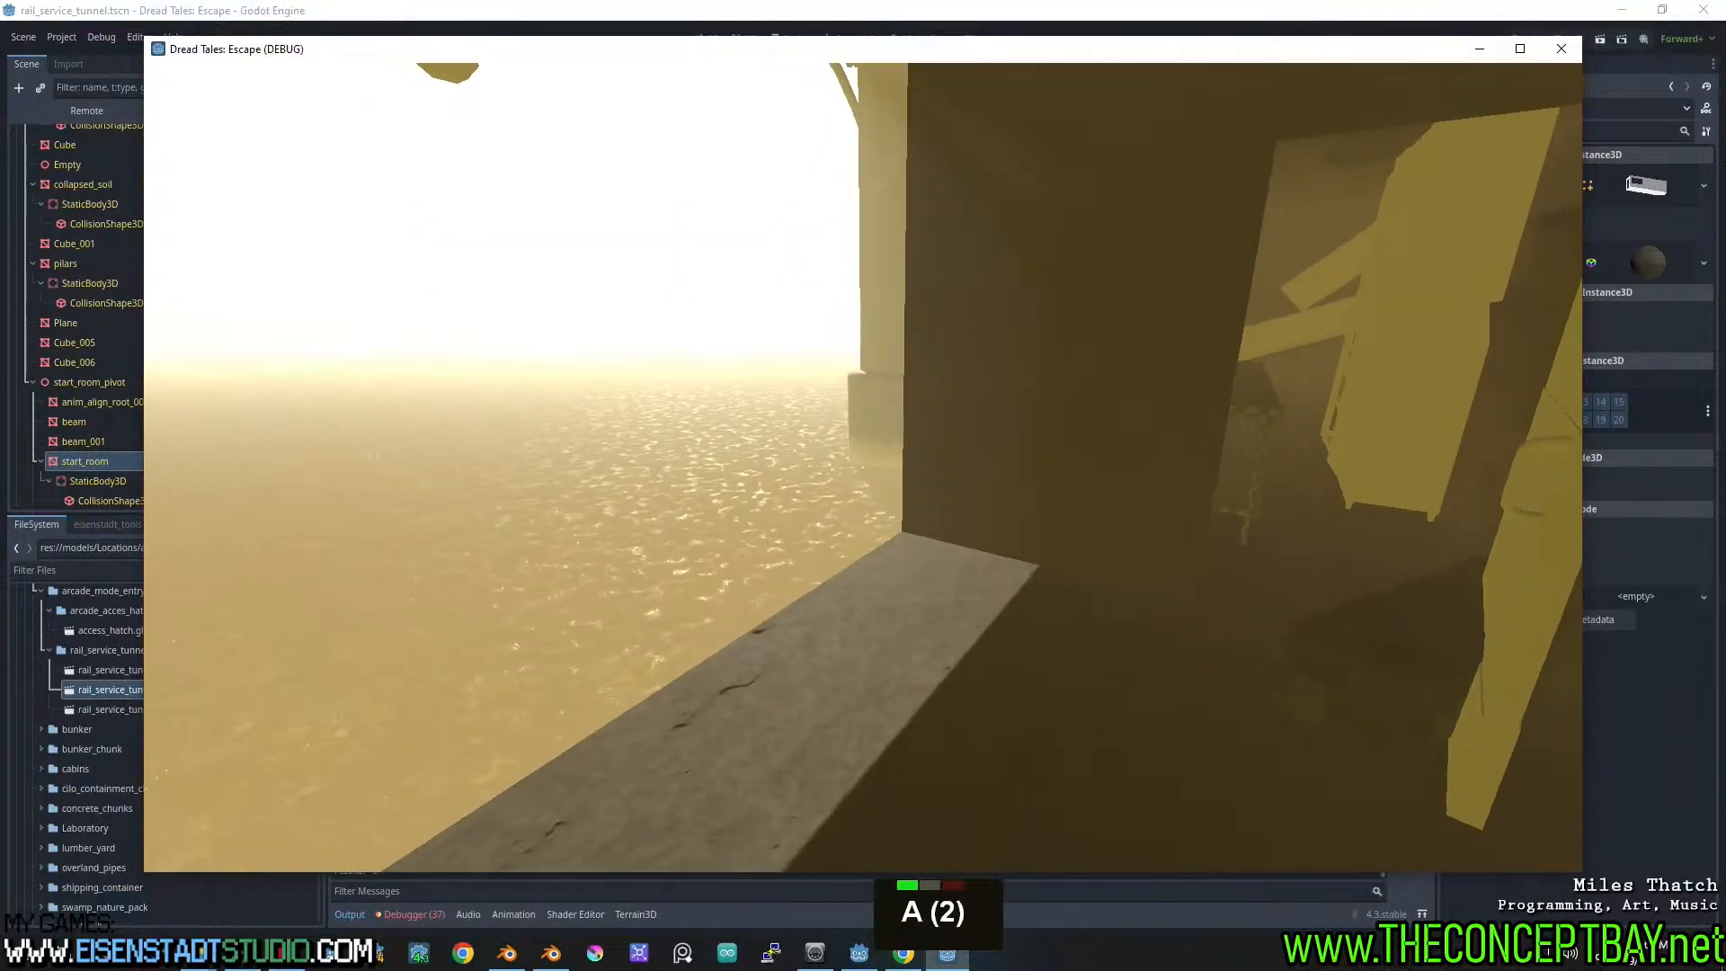
pyautogui.press('w')
pyautogui.press('d')
pyautogui.press('d')
pyautogui.press('s')
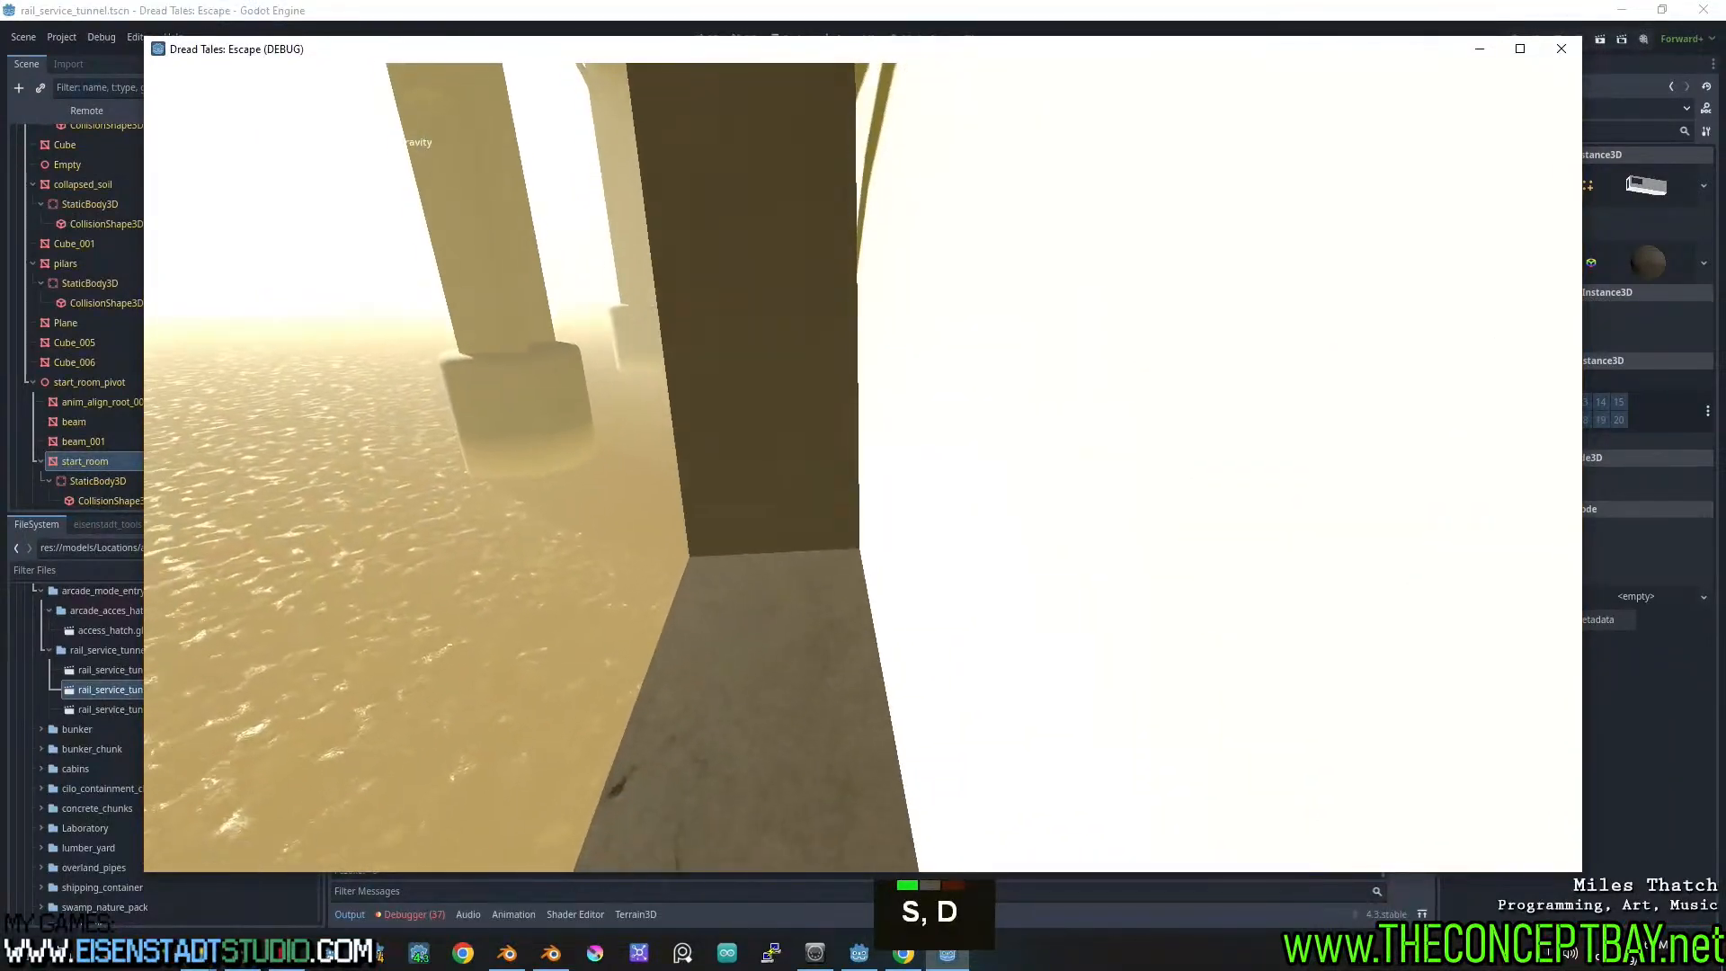
pyautogui.press('w')
pyautogui.hotkey('alt', 'F4')
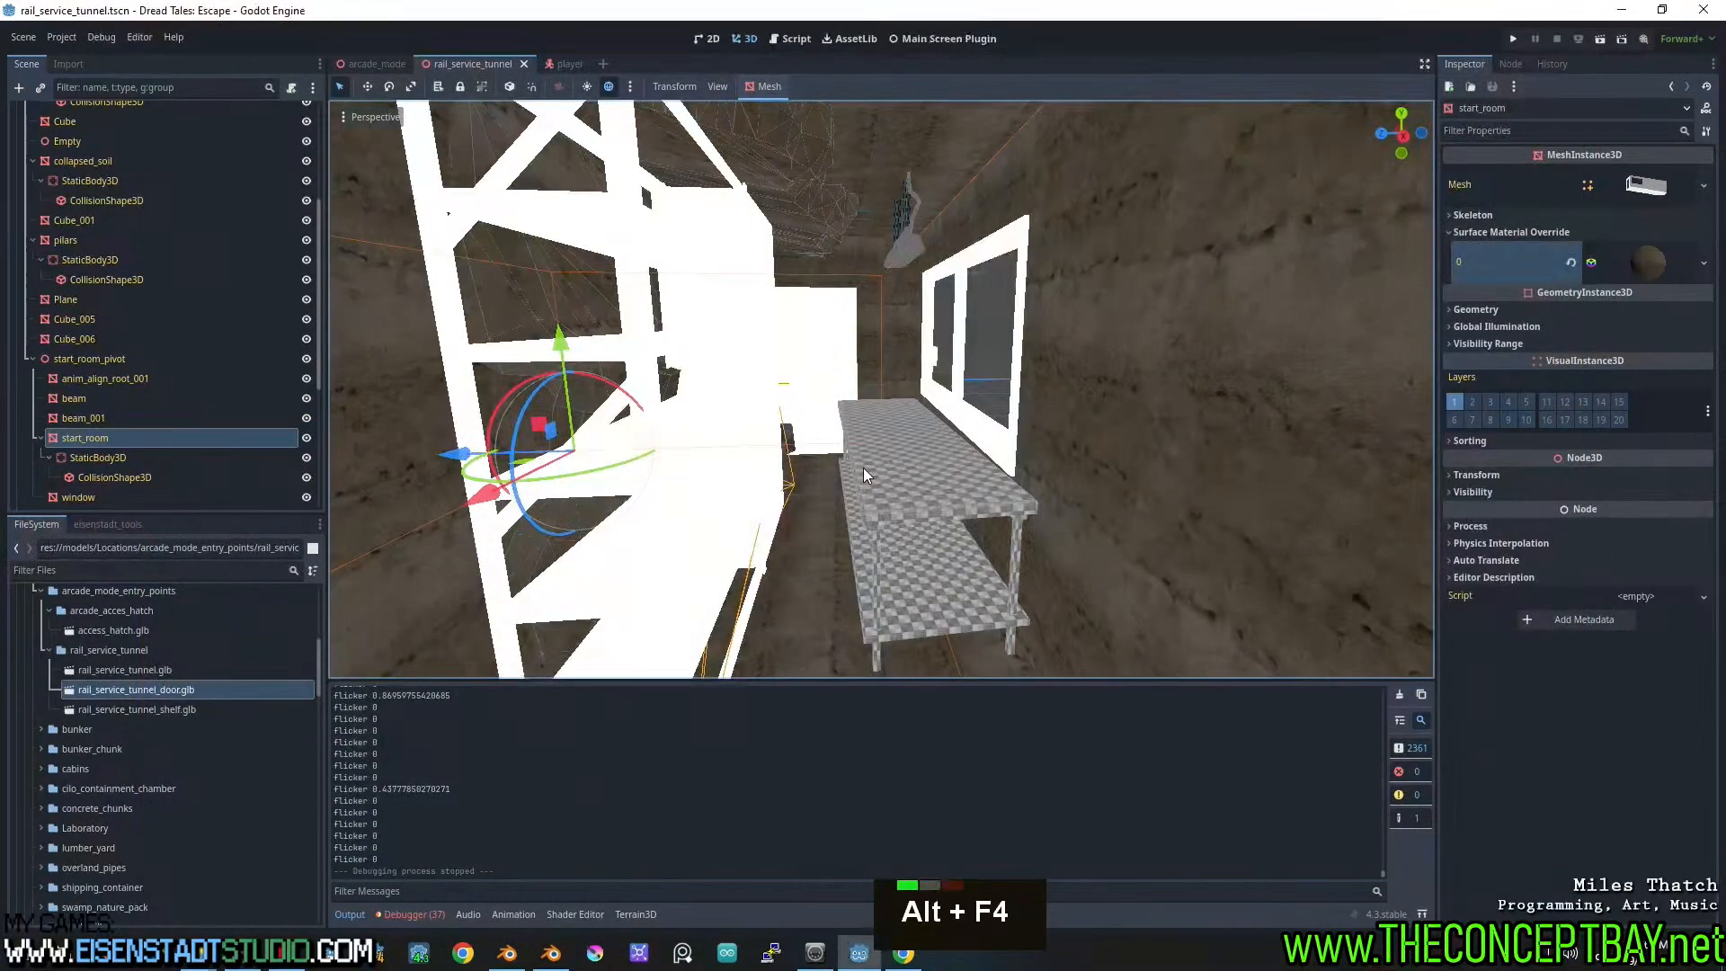
# Switch to Blender's rail_service_tunnel file and hide the train_service_shelf collection
pyautogui.click(506, 952)
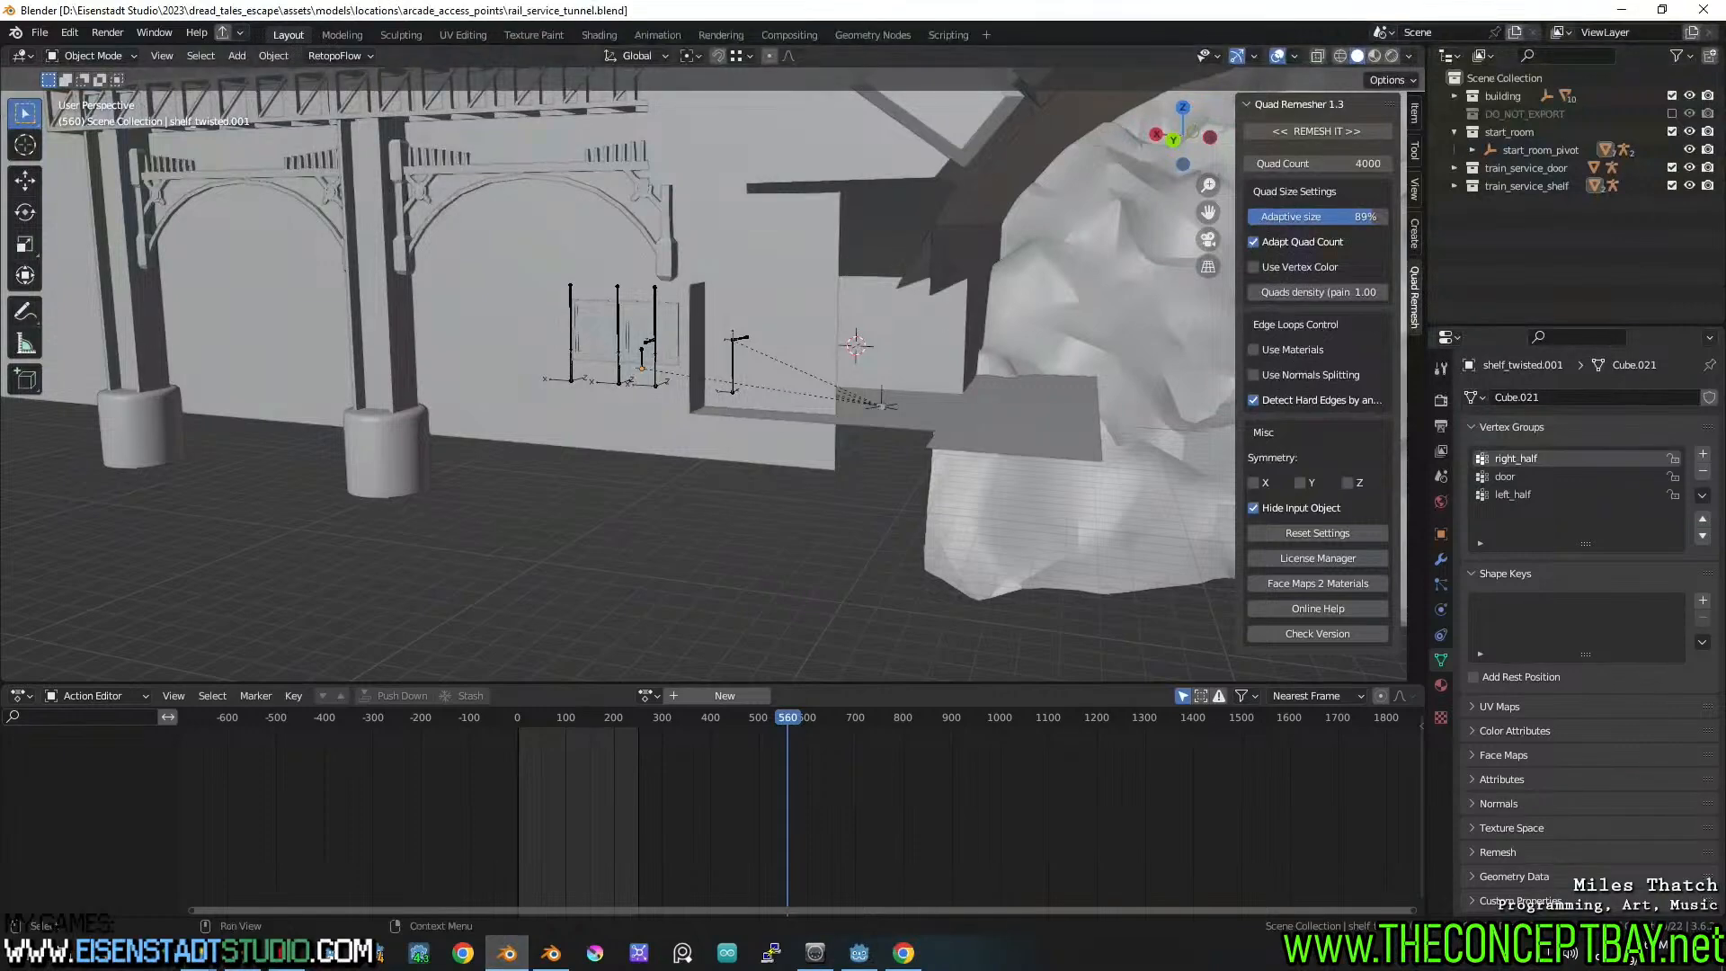
pyautogui.click(1690, 185)
pyautogui.keyDown('shift'); pyautogui.moveTo(834, 338); pyautogui.dragTo(745, 388, button='middle'); pyautogui.keyUp('shift')
pyautogui.scroll(3, 732, 394)
# Delete the exterior-col wall faces that cover the platform opening
pyautogui.click(721, 397)
pyautogui.press('Tab')
pyautogui.scroll(-2, 739, 437)
pyautogui.click(741, 279)
pyautogui.moveTo(743, 279); pyautogui.dragTo(757, 279, button='middle')
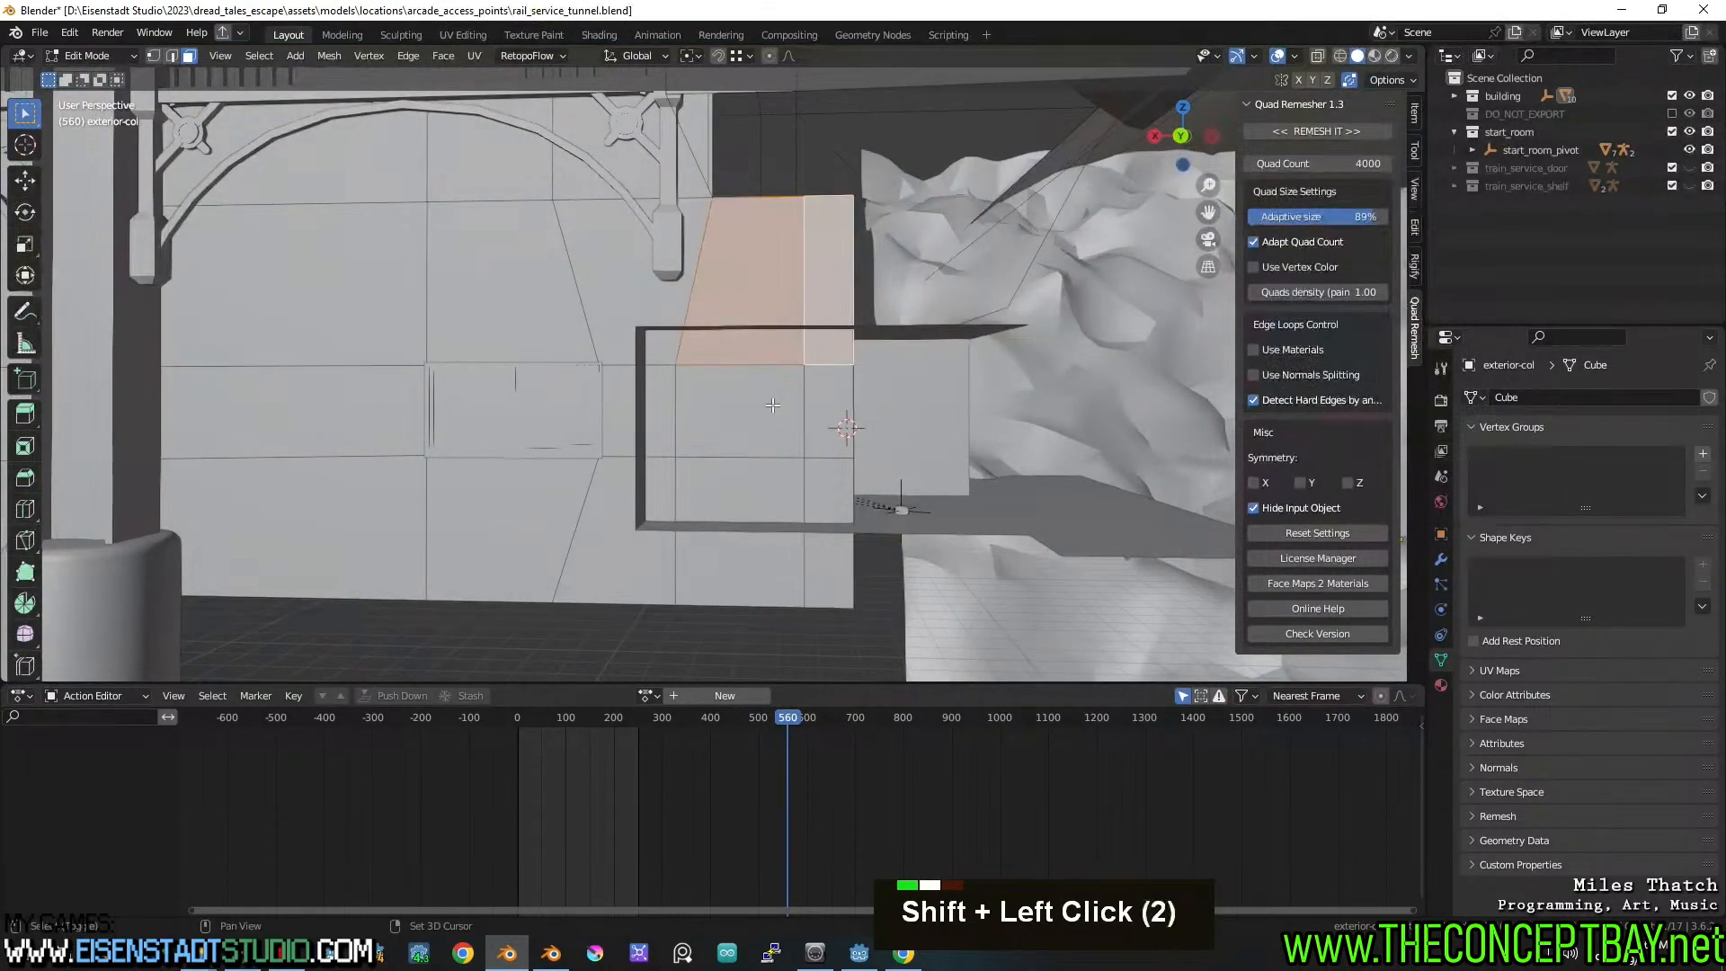
pyautogui.keyDown('shift'); pyautogui.click(764, 496); pyautogui.keyUp('shift')
pyautogui.press('x')
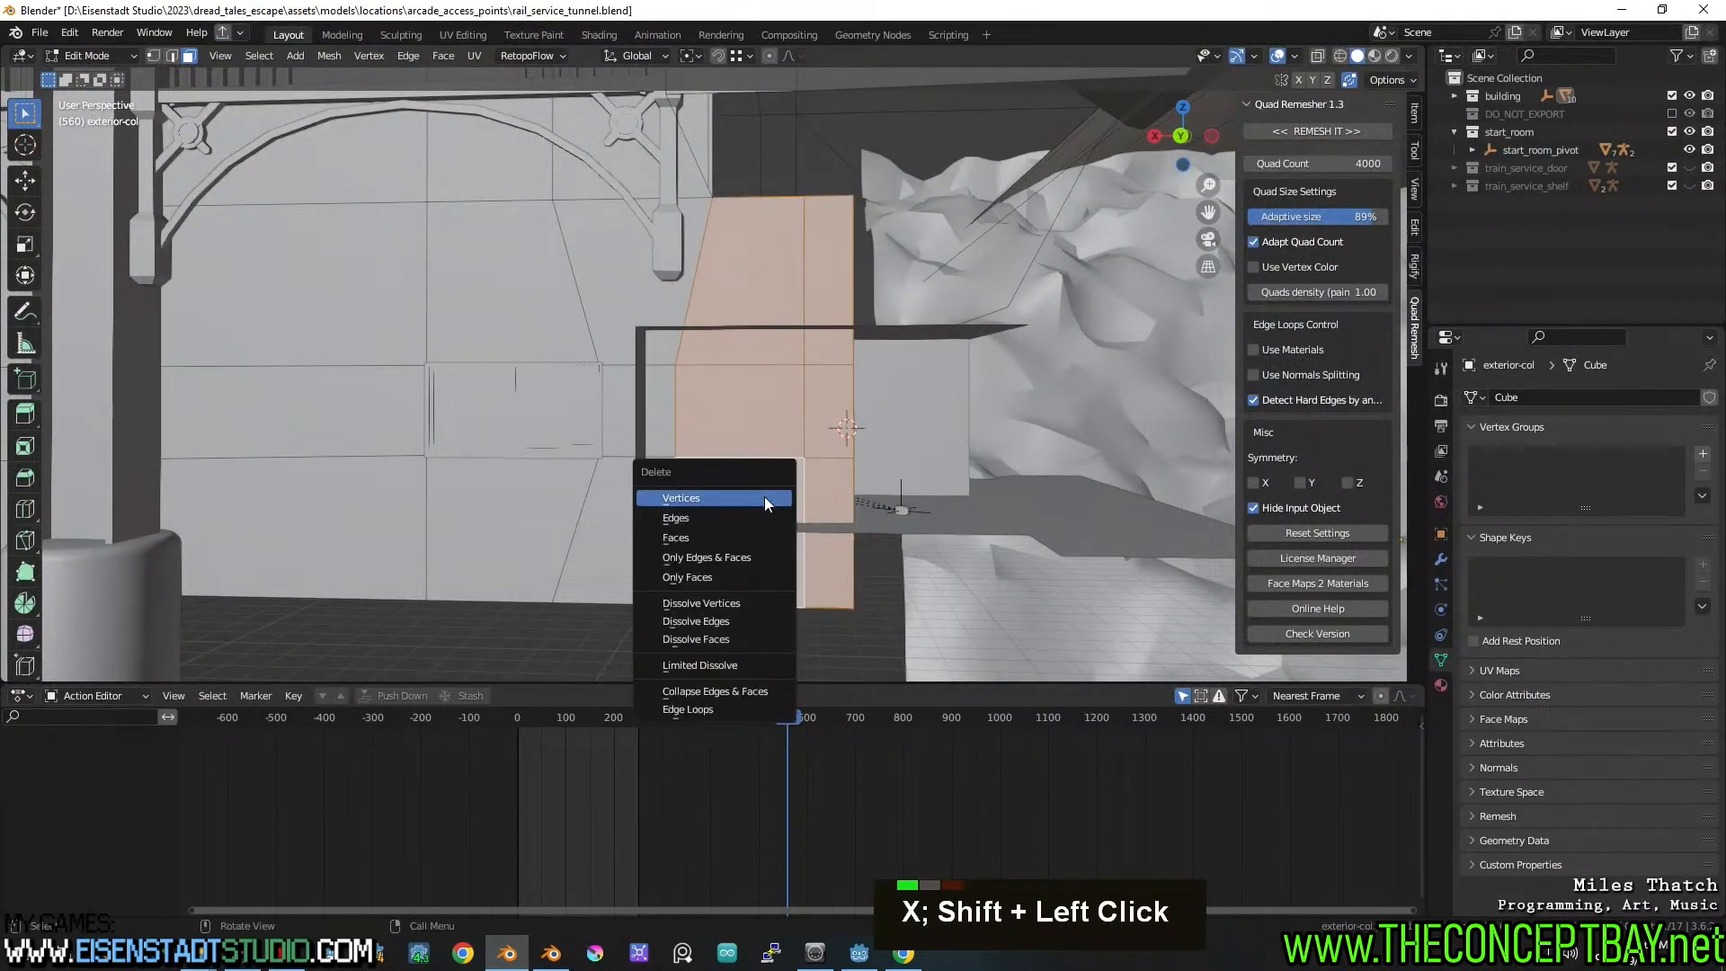
pyautogui.click(726, 536)
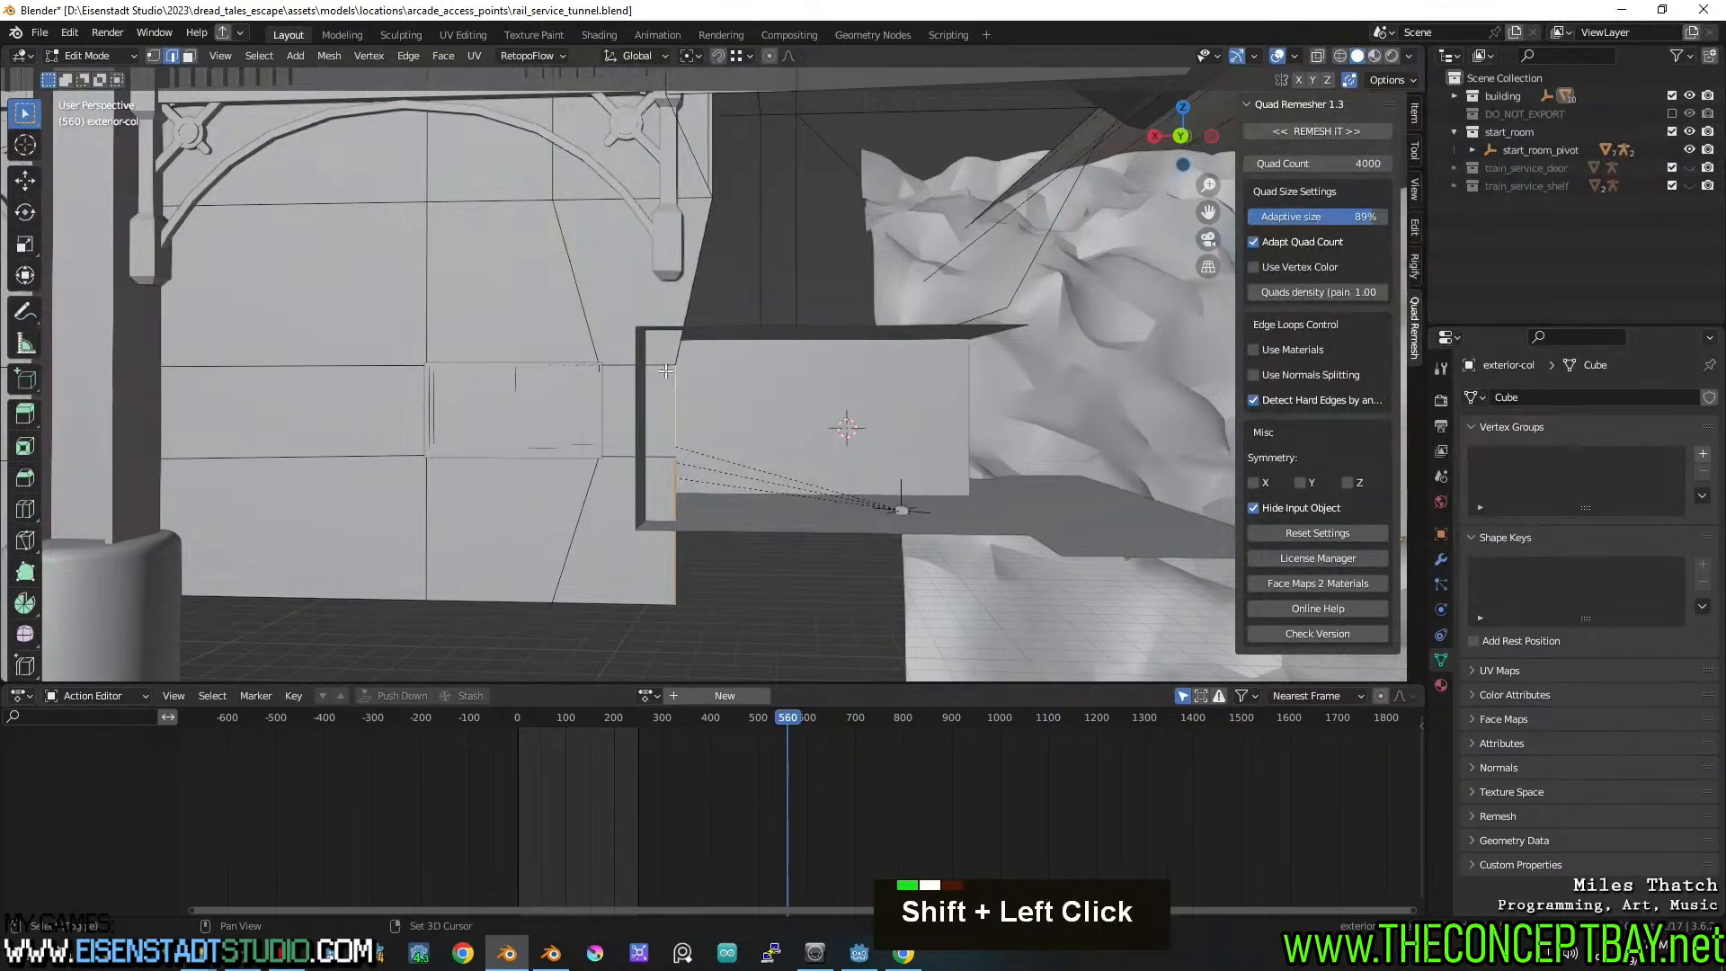
# Move the cut edge of exterior-col about 0.9 m along X and align its upper corner vertex vertically with the platform opening
pyautogui.press('x')
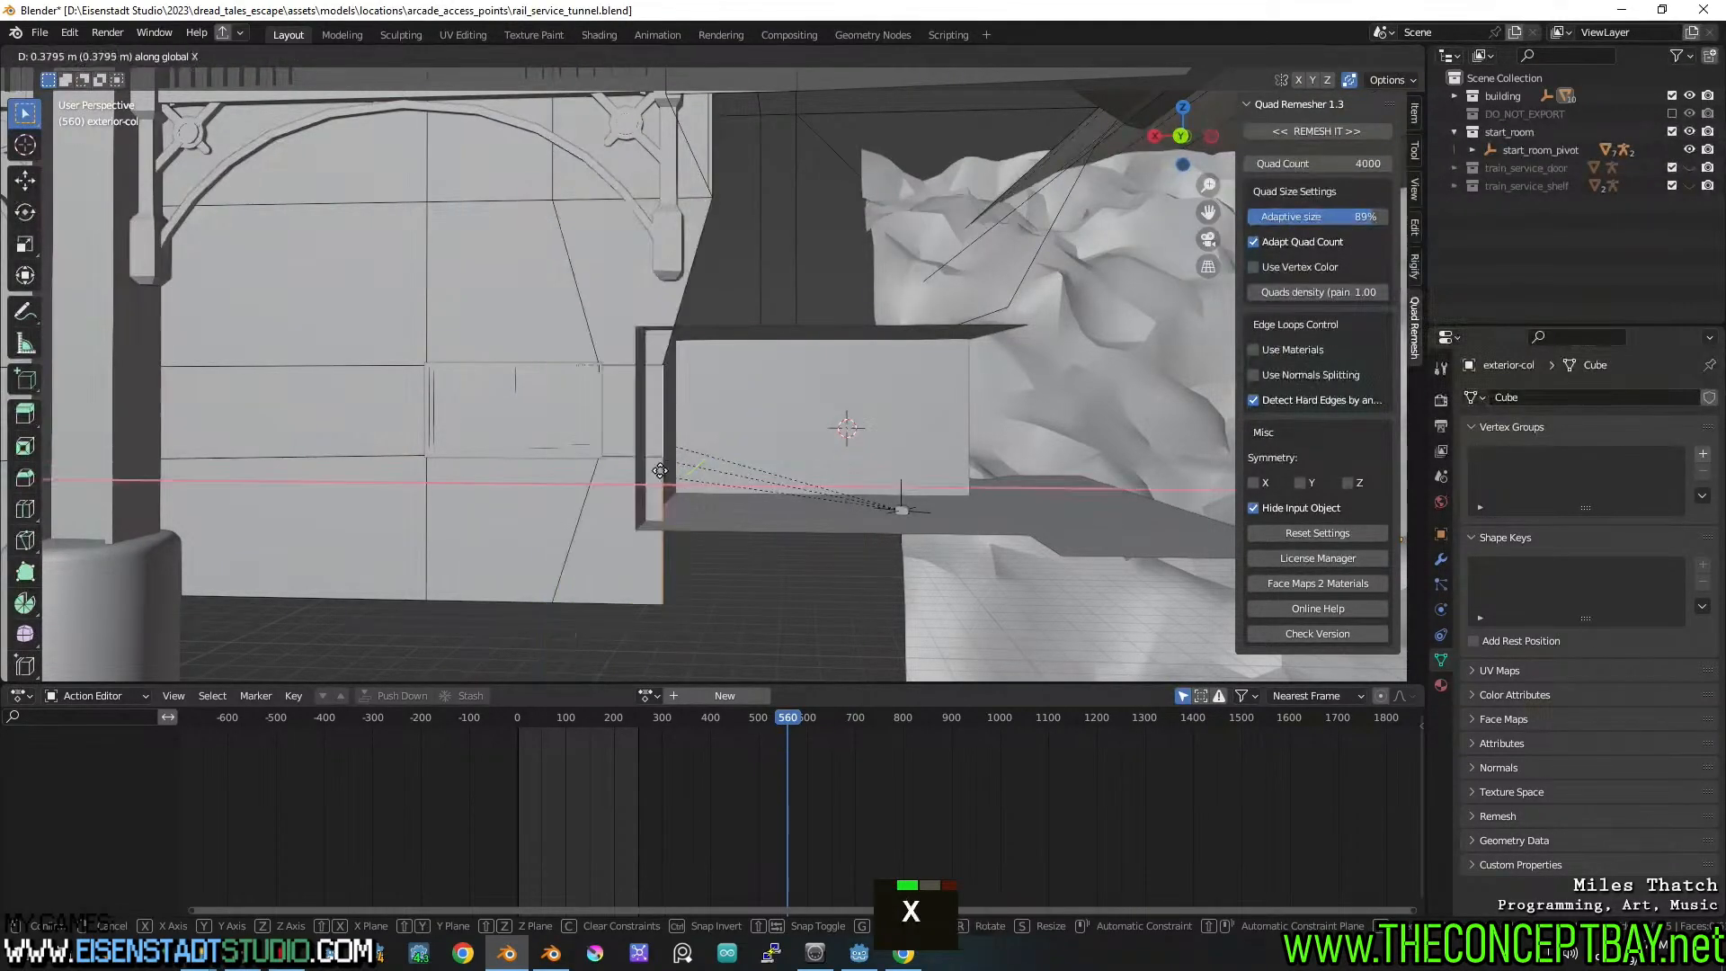
pyautogui.click(638, 534)
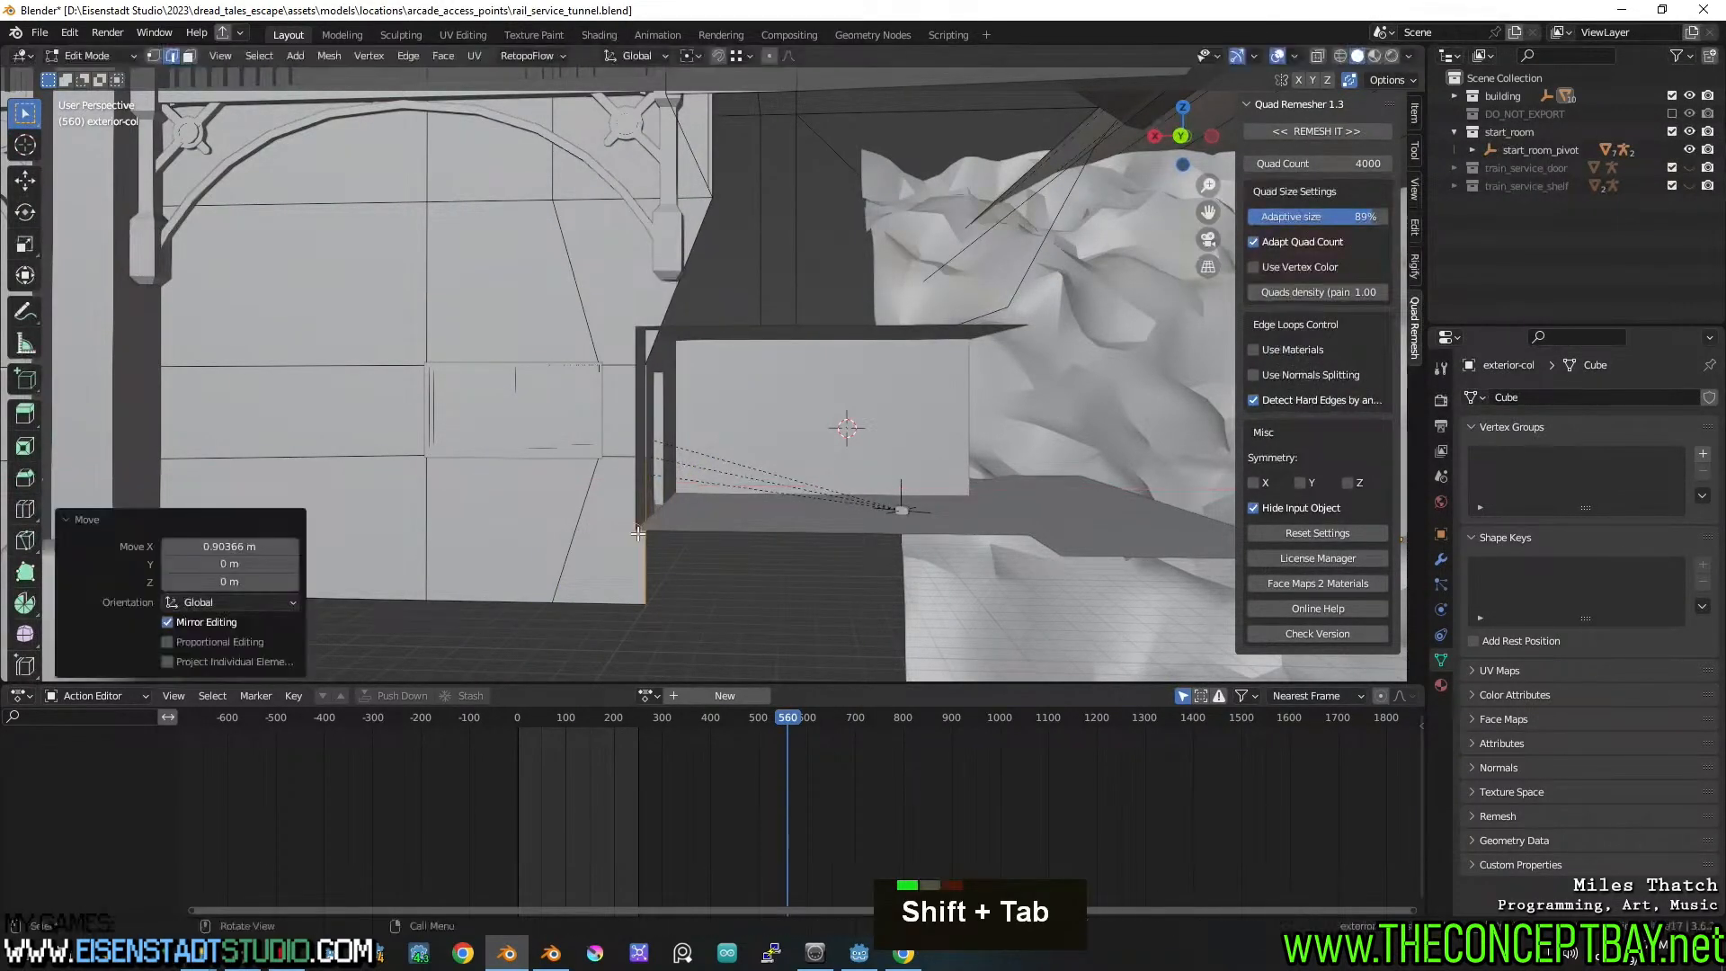
pyautogui.keyDown('shift'); pyautogui.moveTo(685, 277); pyautogui.dragTo(659, 420, button='middle'); pyautogui.keyUp('shift')
pyautogui.press('1')
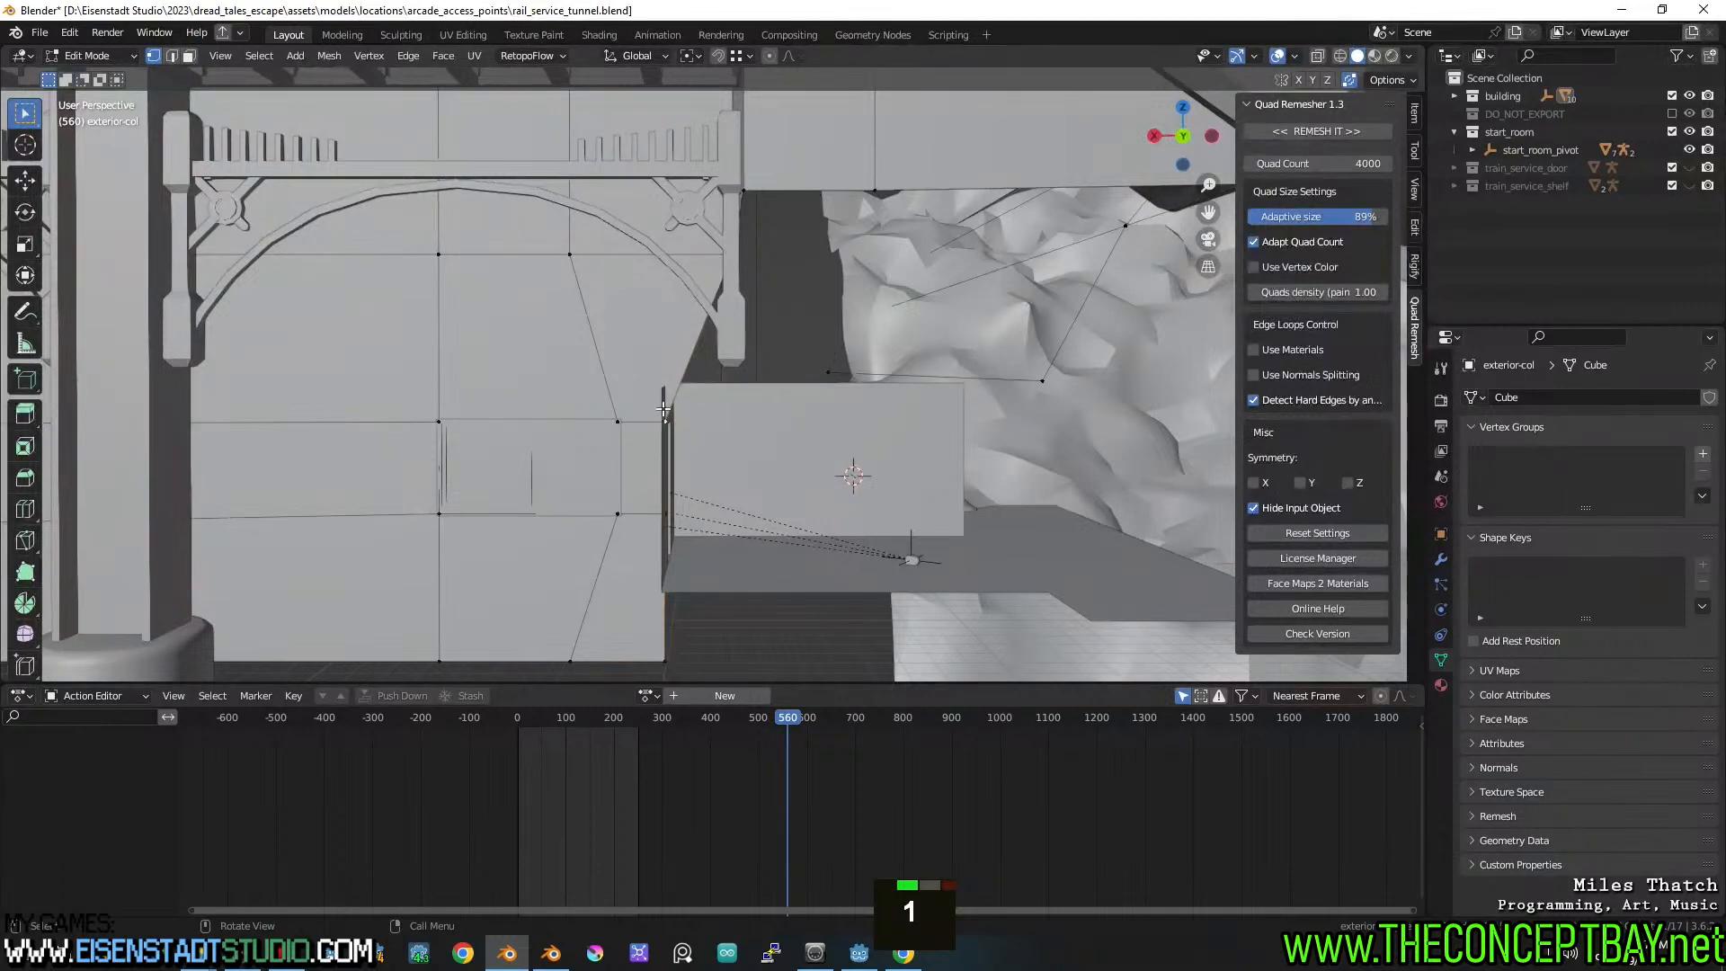
pyautogui.click(648, 358)
pyautogui.moveTo(649, 360)
pyautogui.mouseDown(button='middle')
pyautogui.moveTo(699, 385)
pyautogui.moveTo(644, 372)
pyautogui.mouseUp(button='middle')
pyautogui.press('g')
pyautogui.press('z')
pyautogui.press('Escape')
pyautogui.press('g')
pyautogui.press('z')
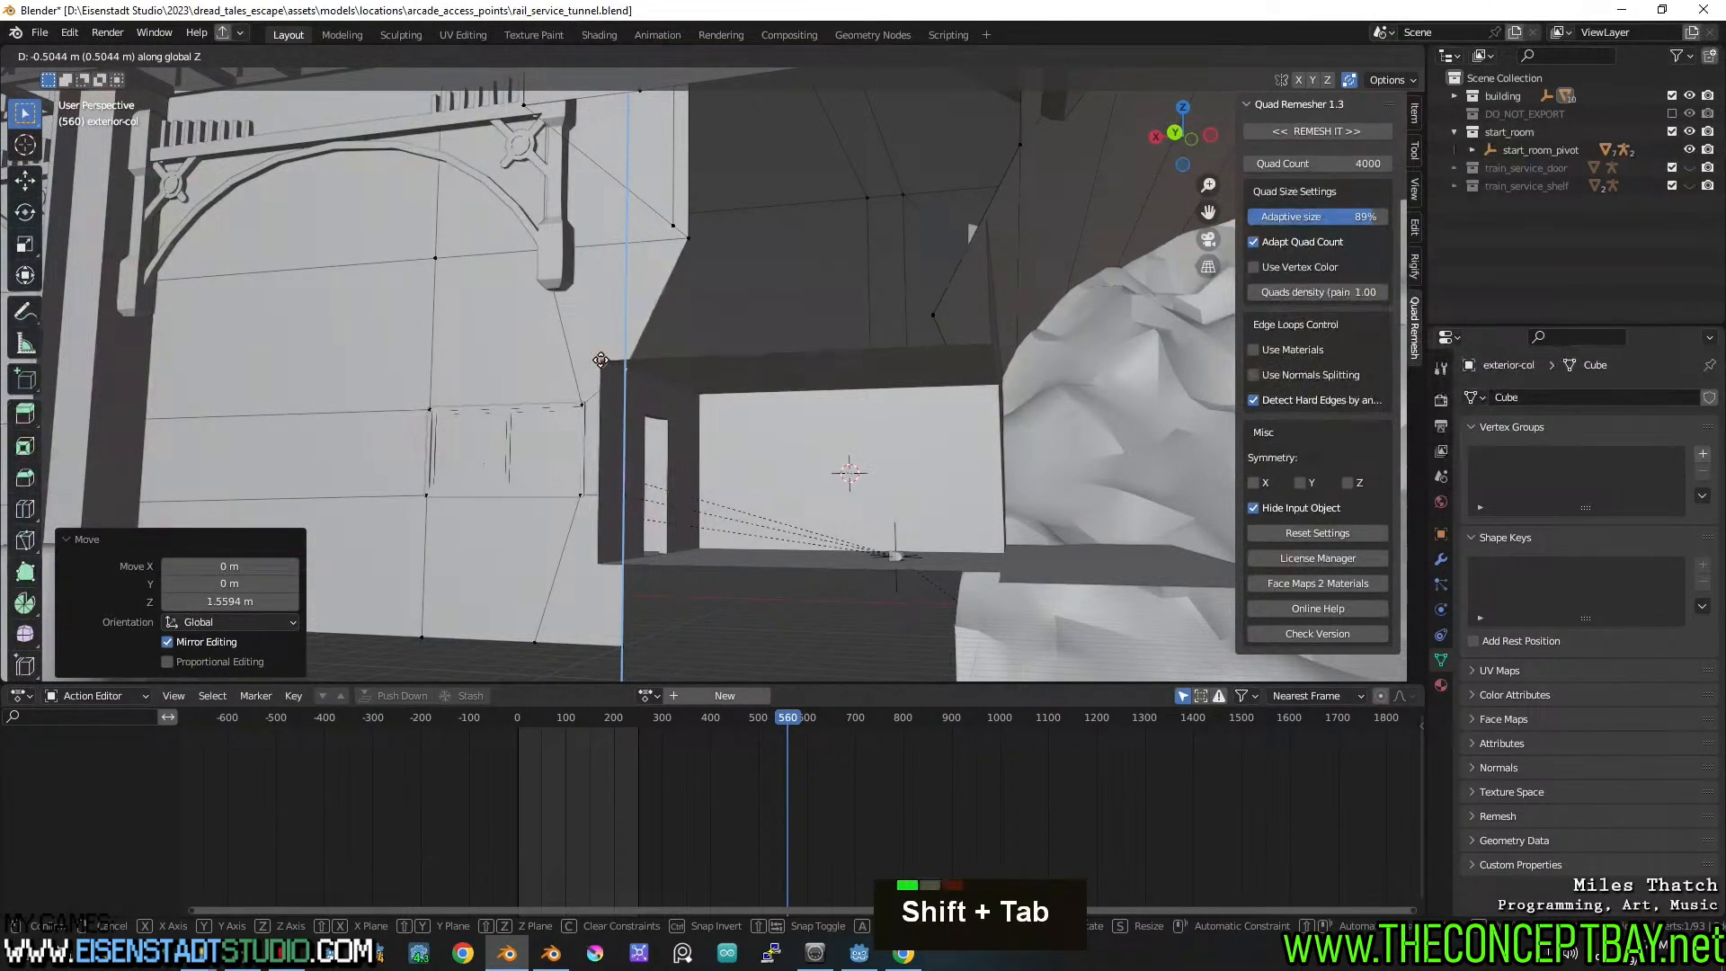
pyautogui.click(600, 361)
# Leave Edit Mode and split the 3D viewport into two side-by-side views, hiding the sidebar and toolbar in the first one
pyautogui.moveTo(719, 396); pyautogui.dragTo(840, 459, button='middle')
pyautogui.press('Tab')
pyautogui.scroll(-3, 828, 440)
pyautogui.keyDown('shift'); pyautogui.scroll(2, 670, 431); pyautogui.keyUp('shift')
pyautogui.scroll(3, 670, 431)
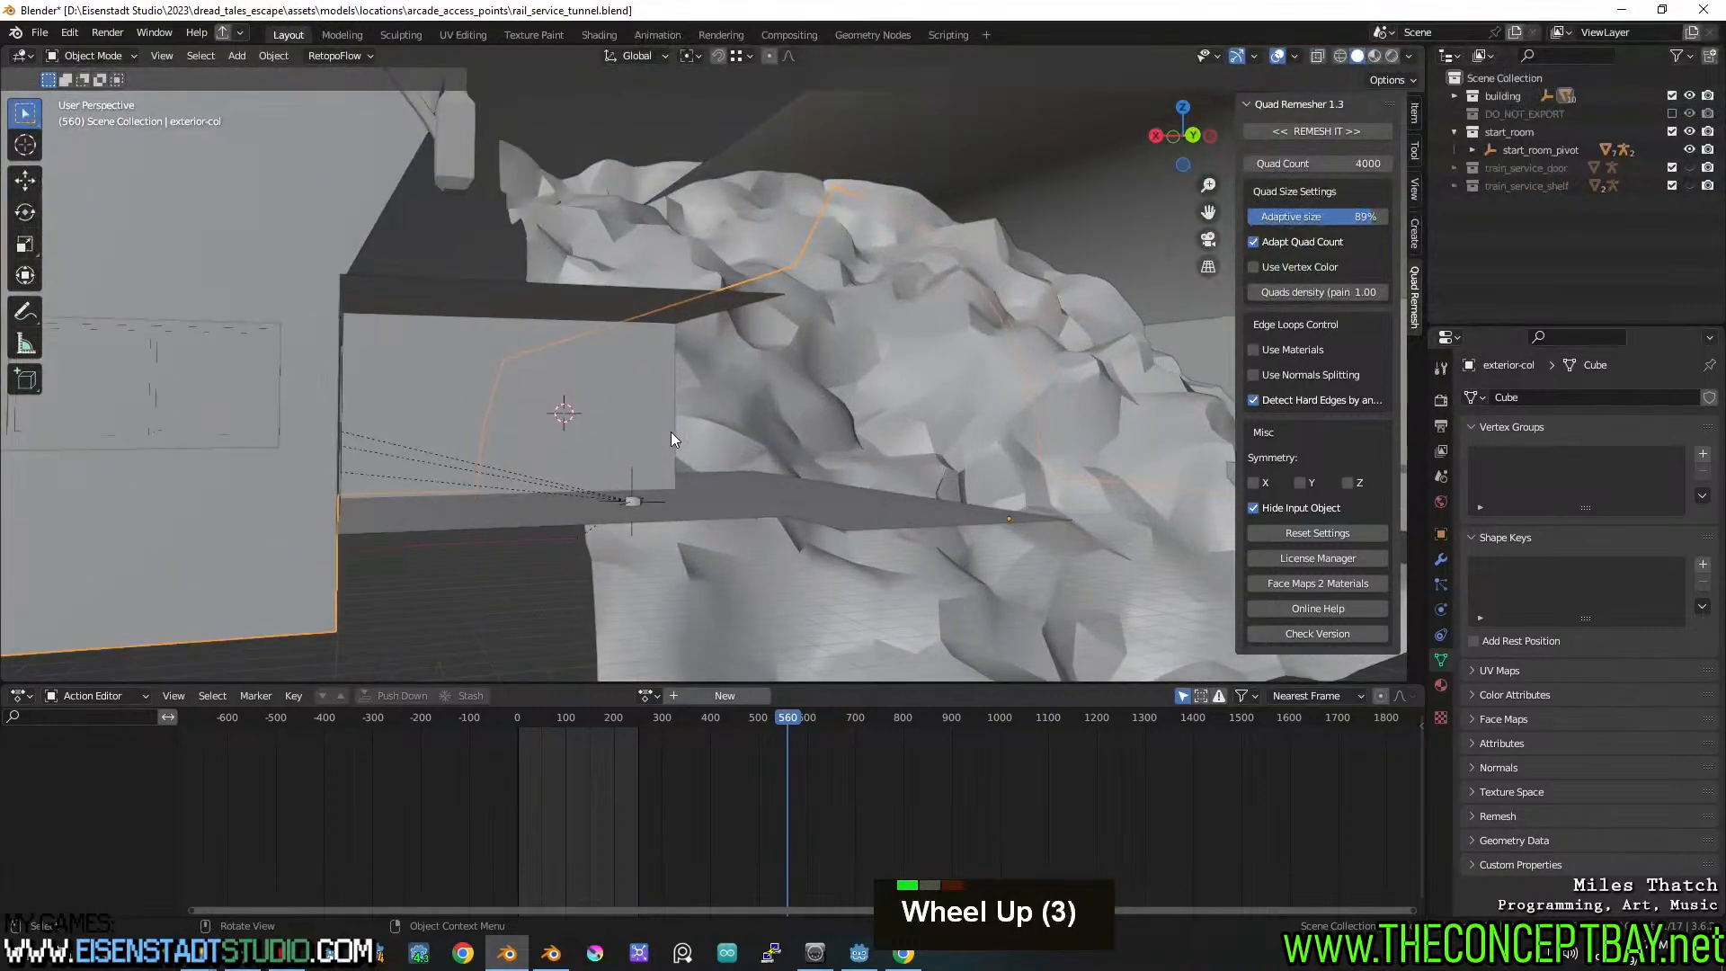
pyautogui.moveTo(671, 431); pyautogui.dragTo(840, 494, button='middle')
pyautogui.moveTo(841, 495); pyautogui.dragTo(844, 415, button='middle')
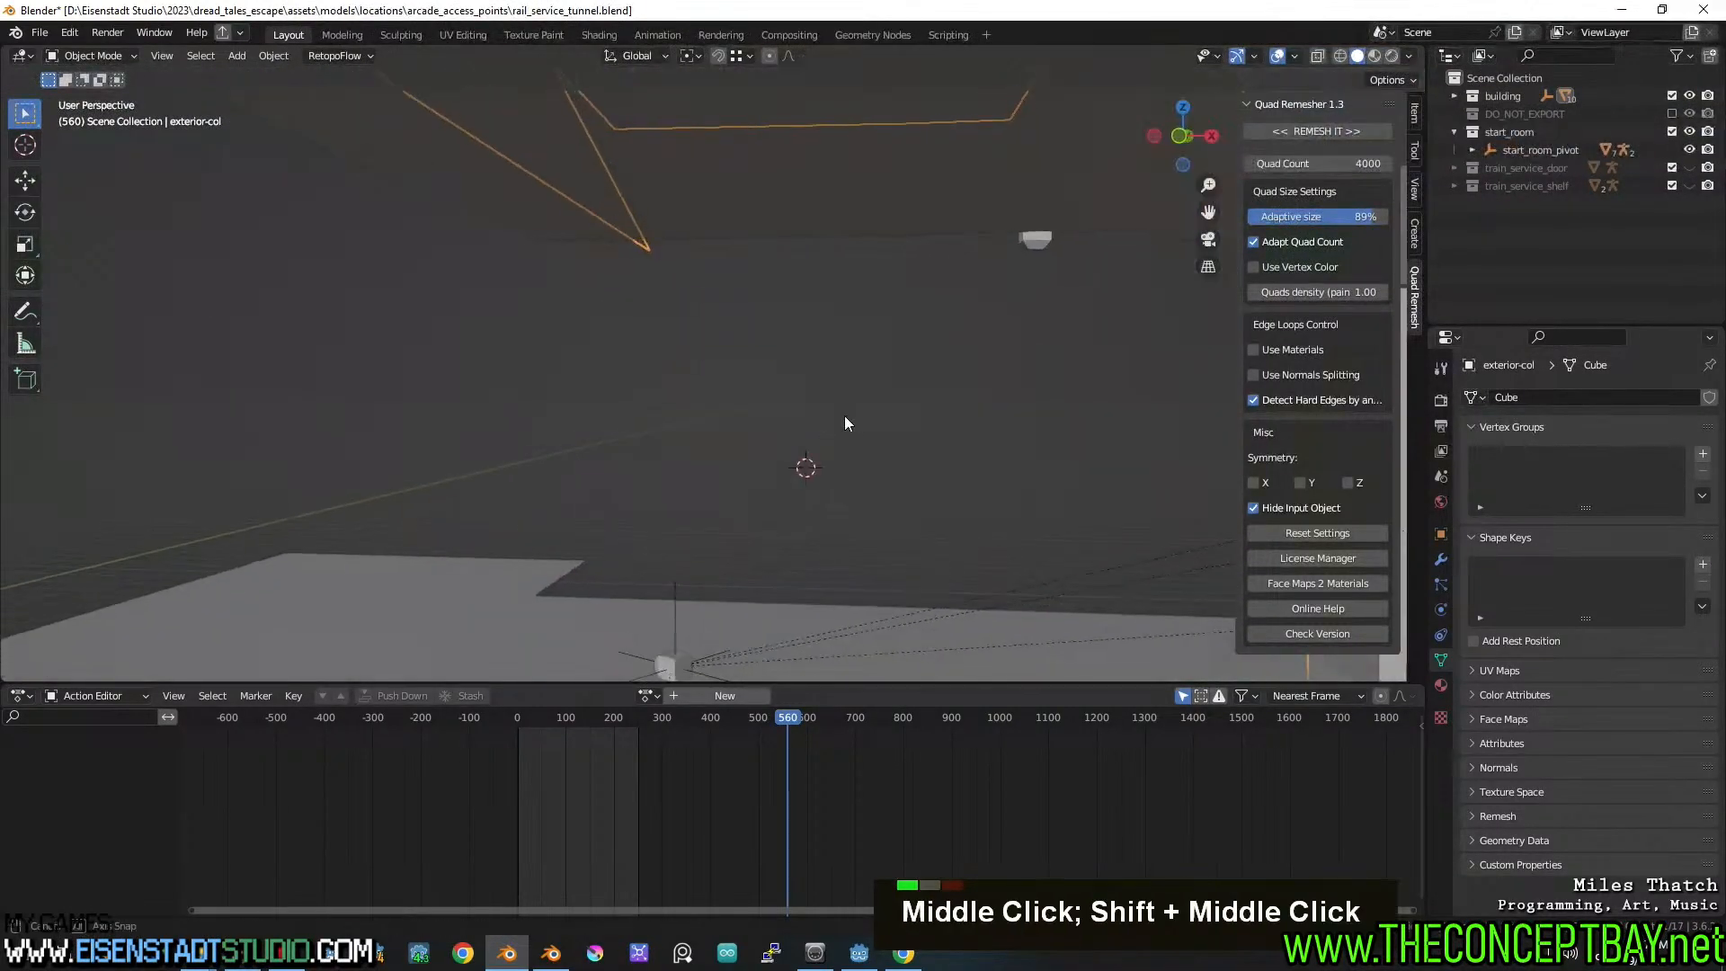
pyautogui.moveTo(71, 51); pyautogui.dragTo(629, 140)
pyautogui.press('n')
pyautogui.press('t')
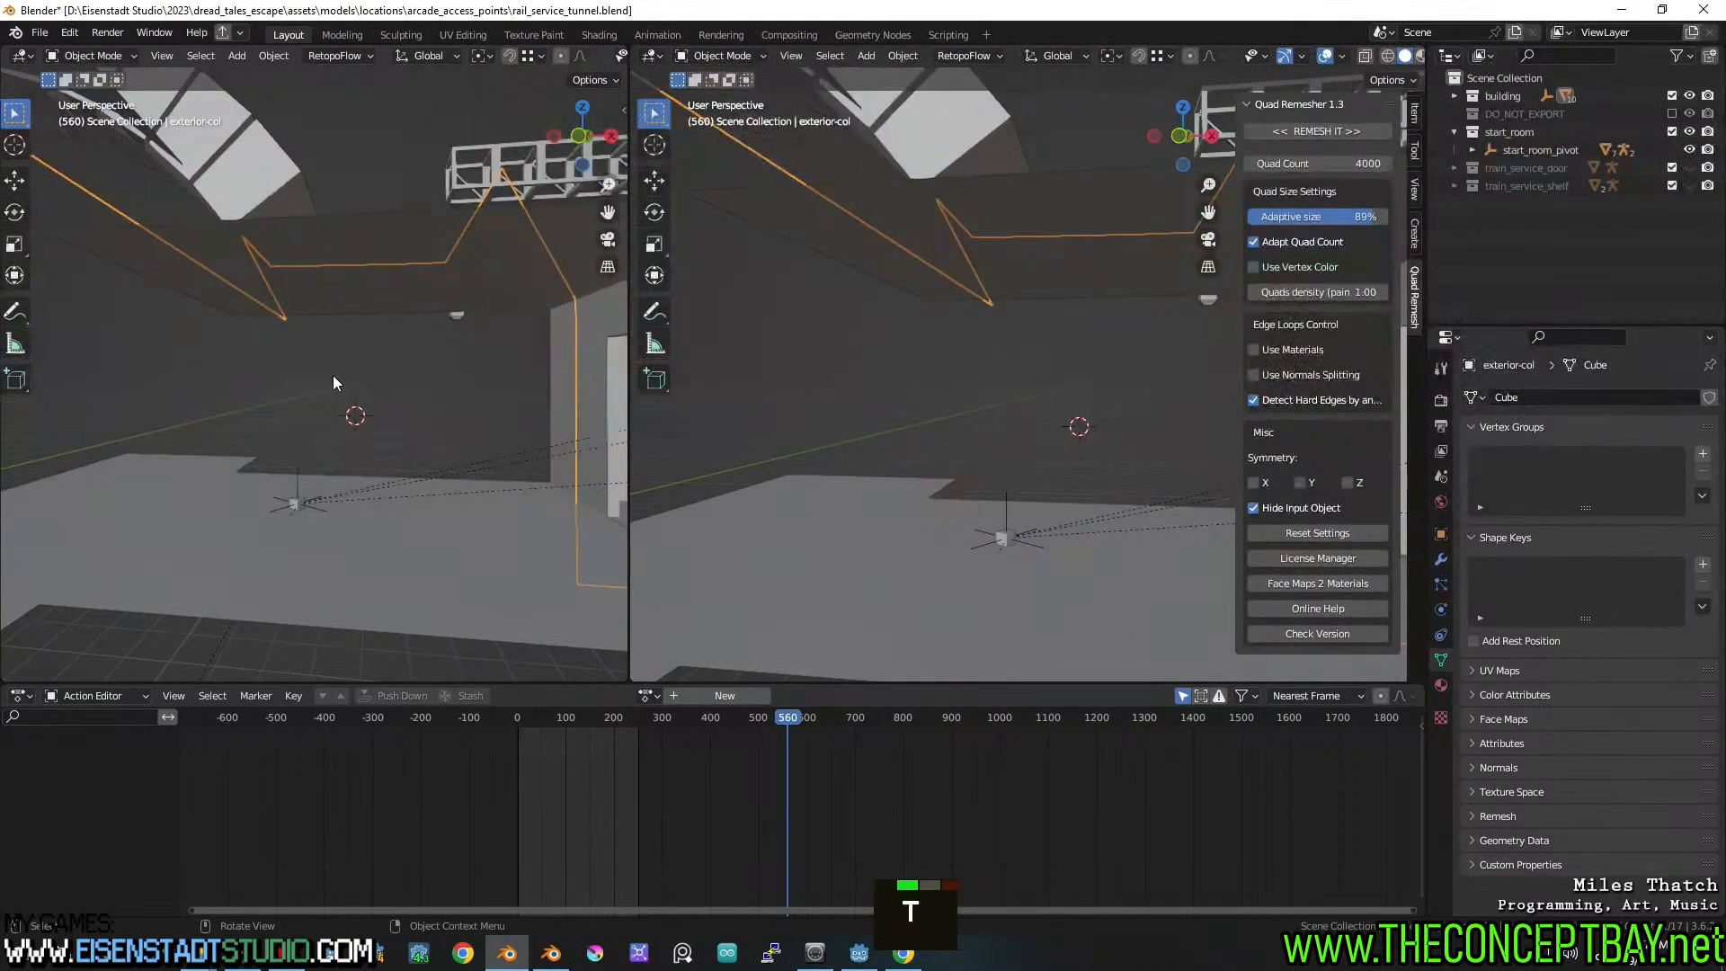
# Frame the platform area in both views and hide the sidebar in the second view
pyautogui.scroll(2, 401, 390)
pyautogui.moveTo(419, 419); pyautogui.dragTo(381, 383, button='middle')
pyautogui.scroll(1, 512, 404)
pyautogui.keyDown('shift'); pyautogui.scroll(1, 507, 400); pyautogui.keyUp('shift')
pyautogui.keyDown('shift'); pyautogui.scroll(1, 414, 406); pyautogui.keyUp('shift')
pyautogui.moveTo(890, 351); pyautogui.dragTo(1027, 329, button='middle')
pyautogui.press('n')
pyautogui.scroll(1, 1027, 328)
# Delete the vertical faces of platform-col above the platform opening
pyautogui.press('Tab')
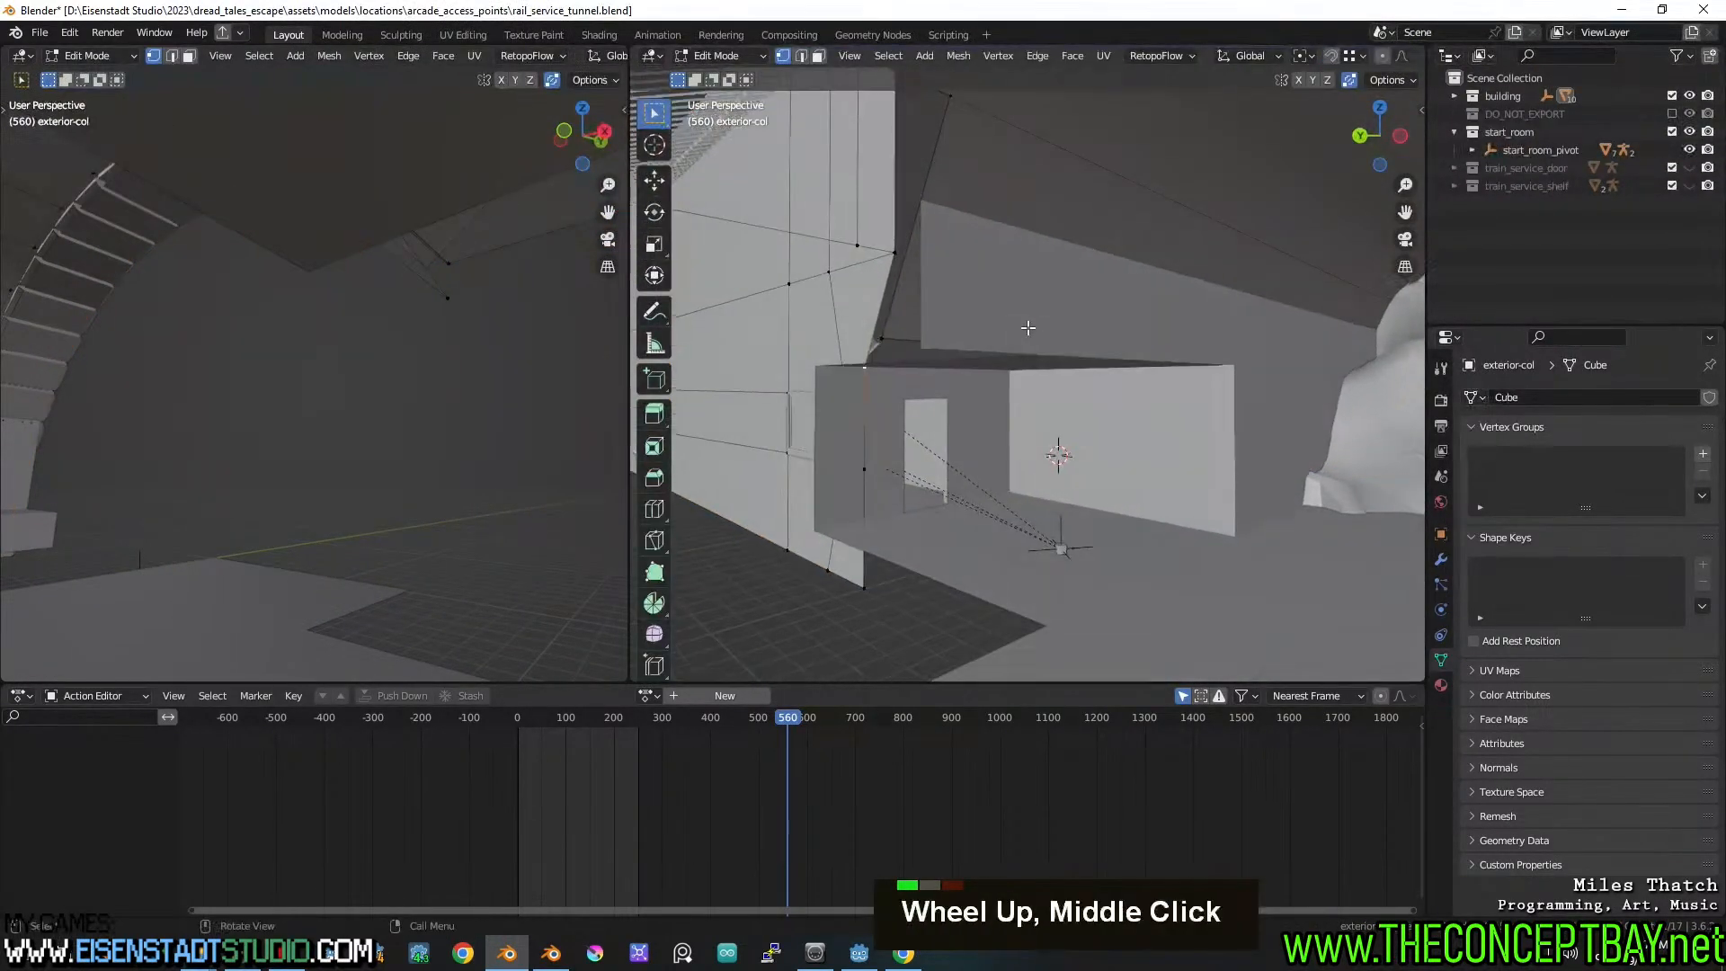
pyautogui.press('Tab')
pyautogui.click(967, 350)
pyautogui.press('Tab')
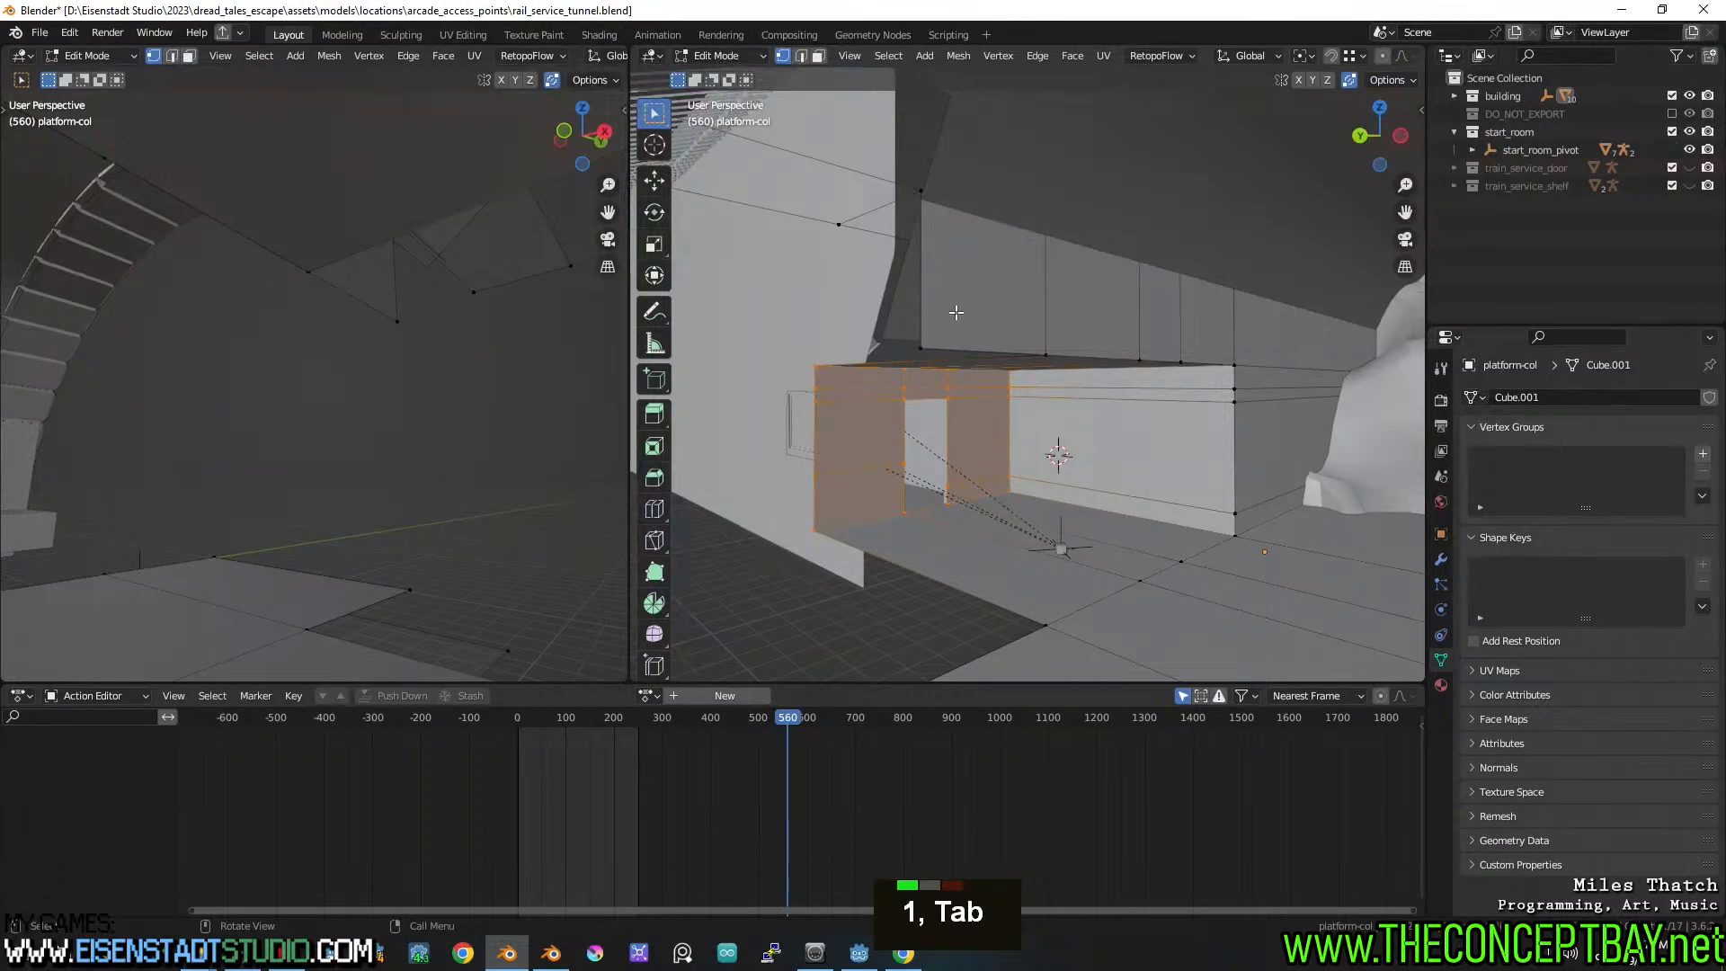
pyautogui.keyDown('shift'); pyautogui.click(1079, 310); pyautogui.keyUp('shift')
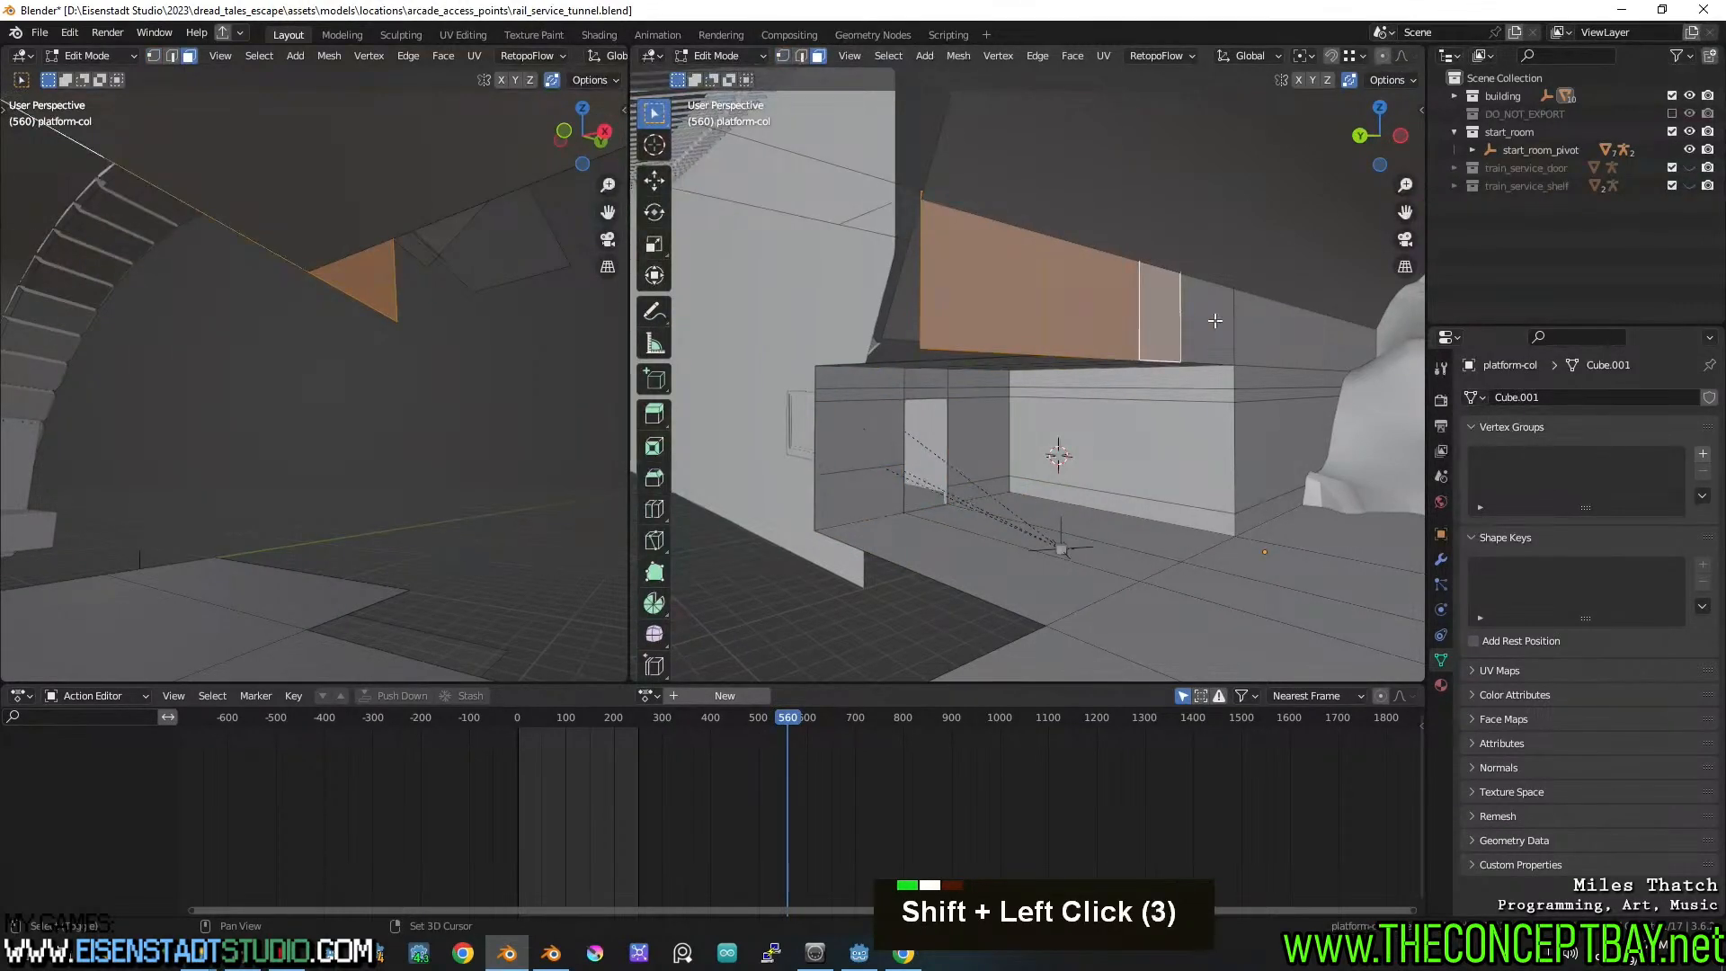
pyautogui.keyDown('shift'); pyautogui.click(1214, 321); pyautogui.keyUp('shift')
pyautogui.moveTo(1215, 321); pyautogui.dragTo(1338, 339, button='middle')
pyautogui.press('x')
pyautogui.click(1183, 330)
# Add a loop cut across platform-col near the opening's outer end and snap it about 0.19 m along X
pyautogui.moveTo(1112, 373); pyautogui.dragTo(1071, 373, button='middle')
pyautogui.keyDown('shift'); pyautogui.moveTo(1071, 373); pyautogui.dragTo(1065, 372, button='middle'); pyautogui.keyUp('shift')
pyautogui.hotkey('ctrl', 'r')
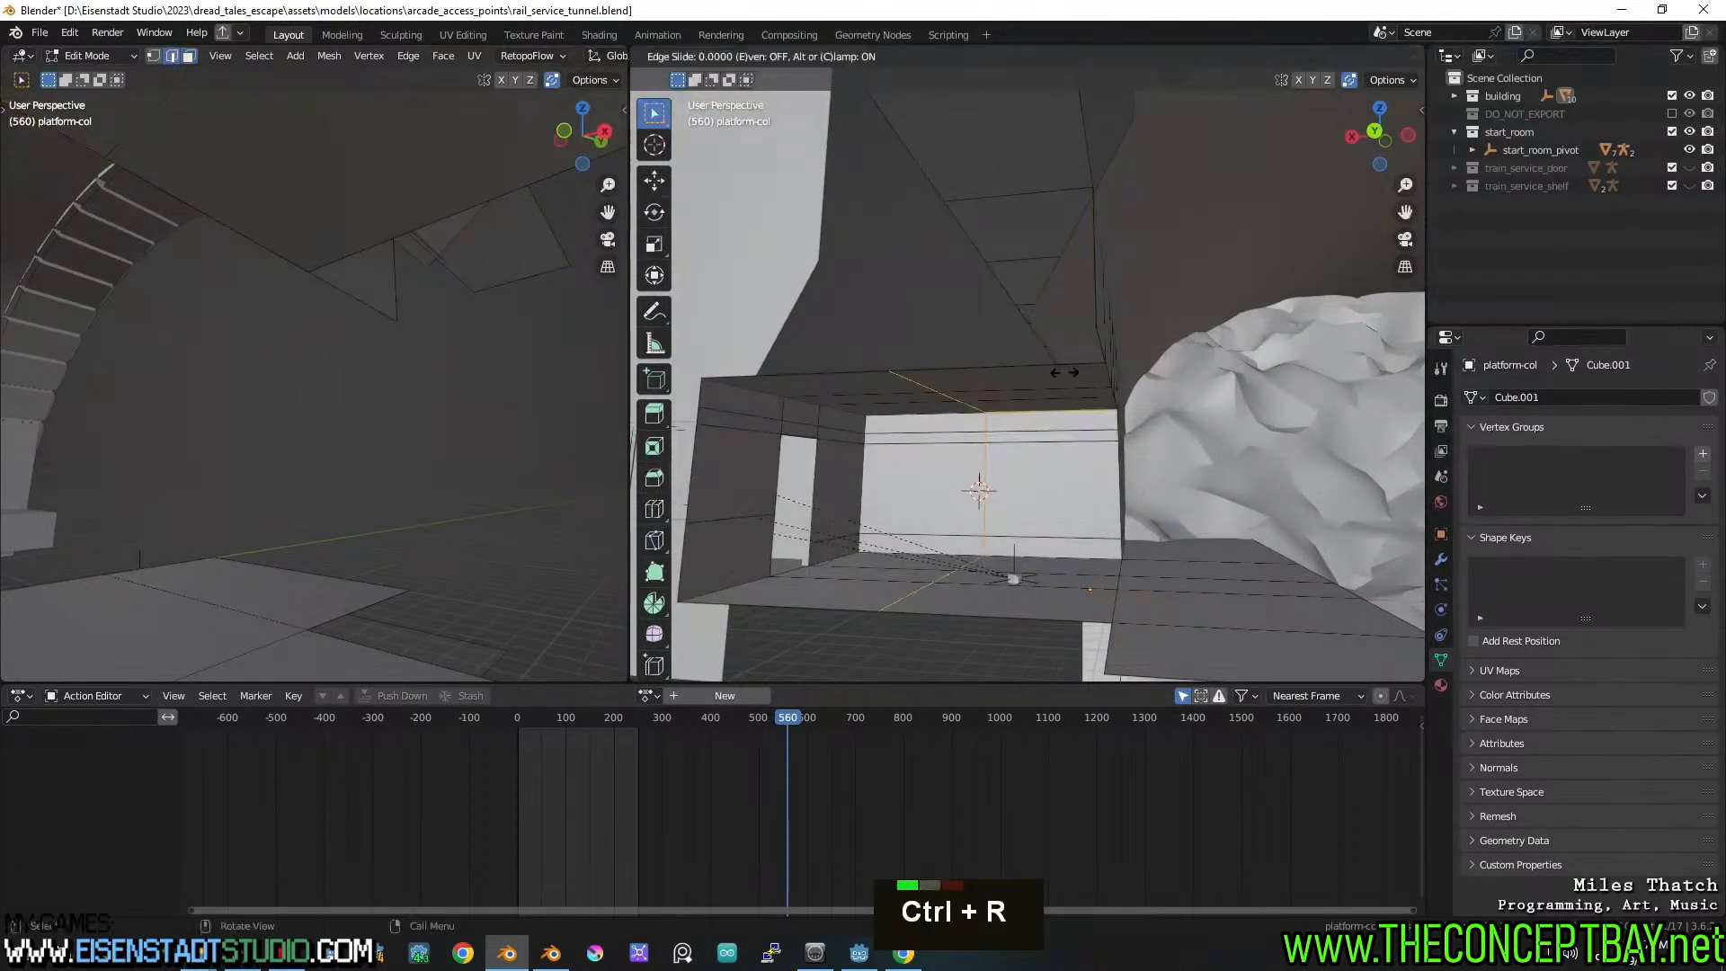
pyautogui.click(1210, 332)
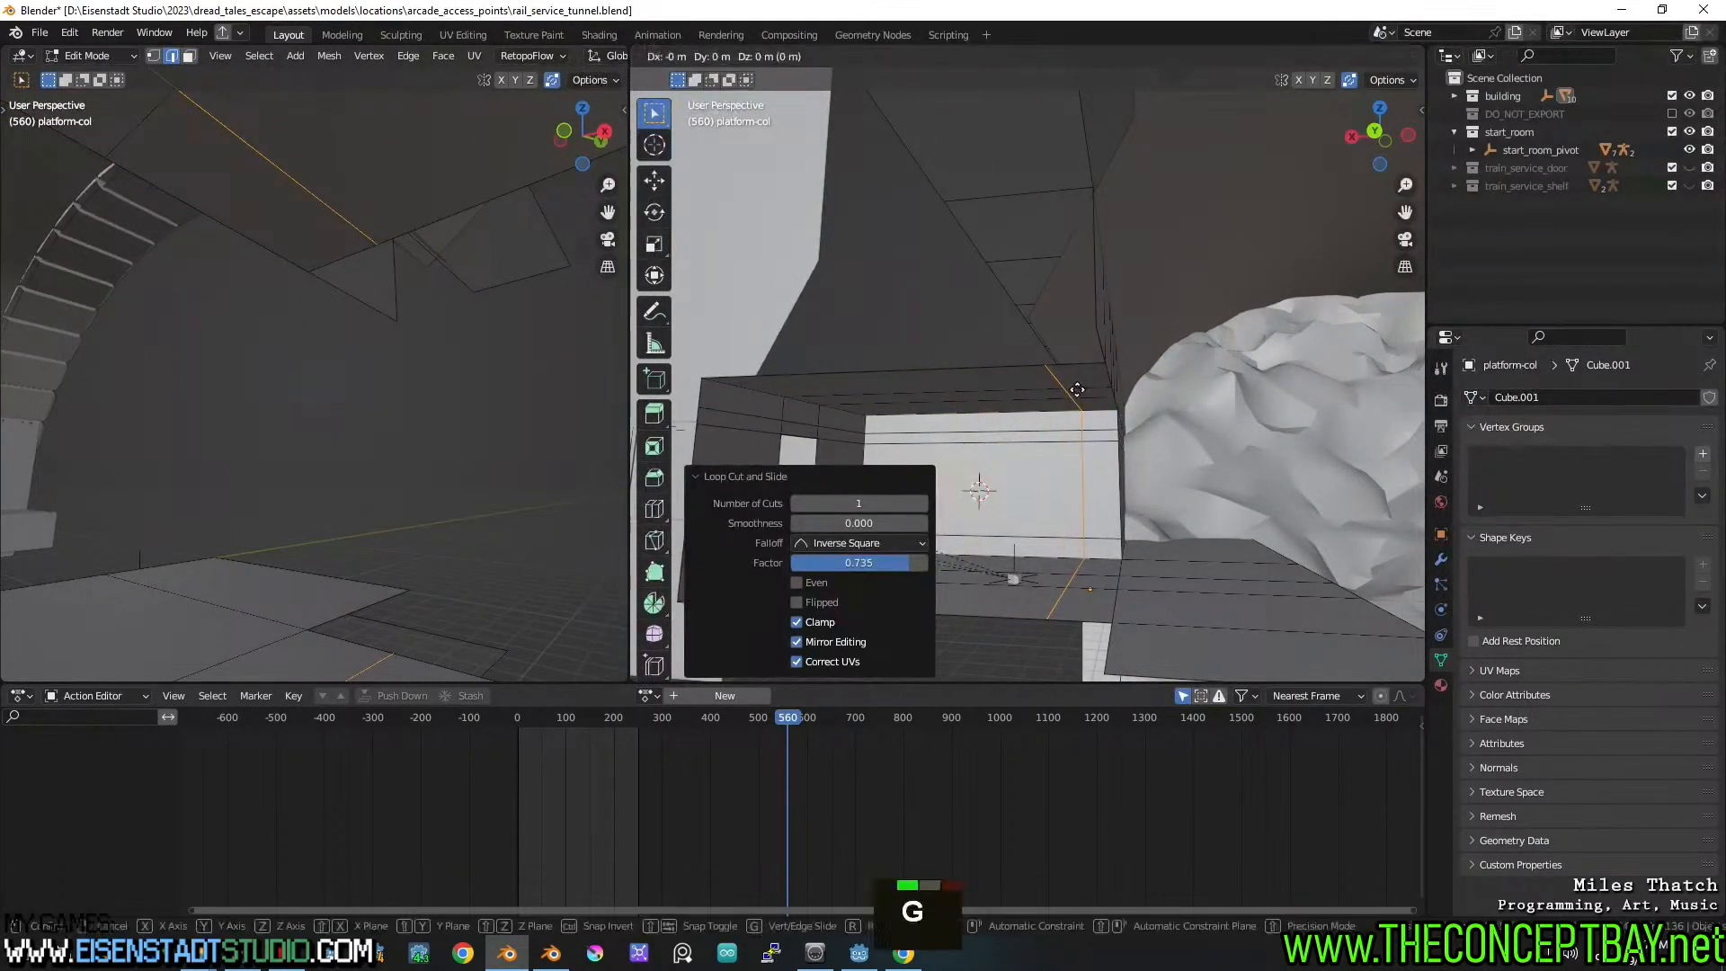
pyautogui.press('y')
pyautogui.press('x')
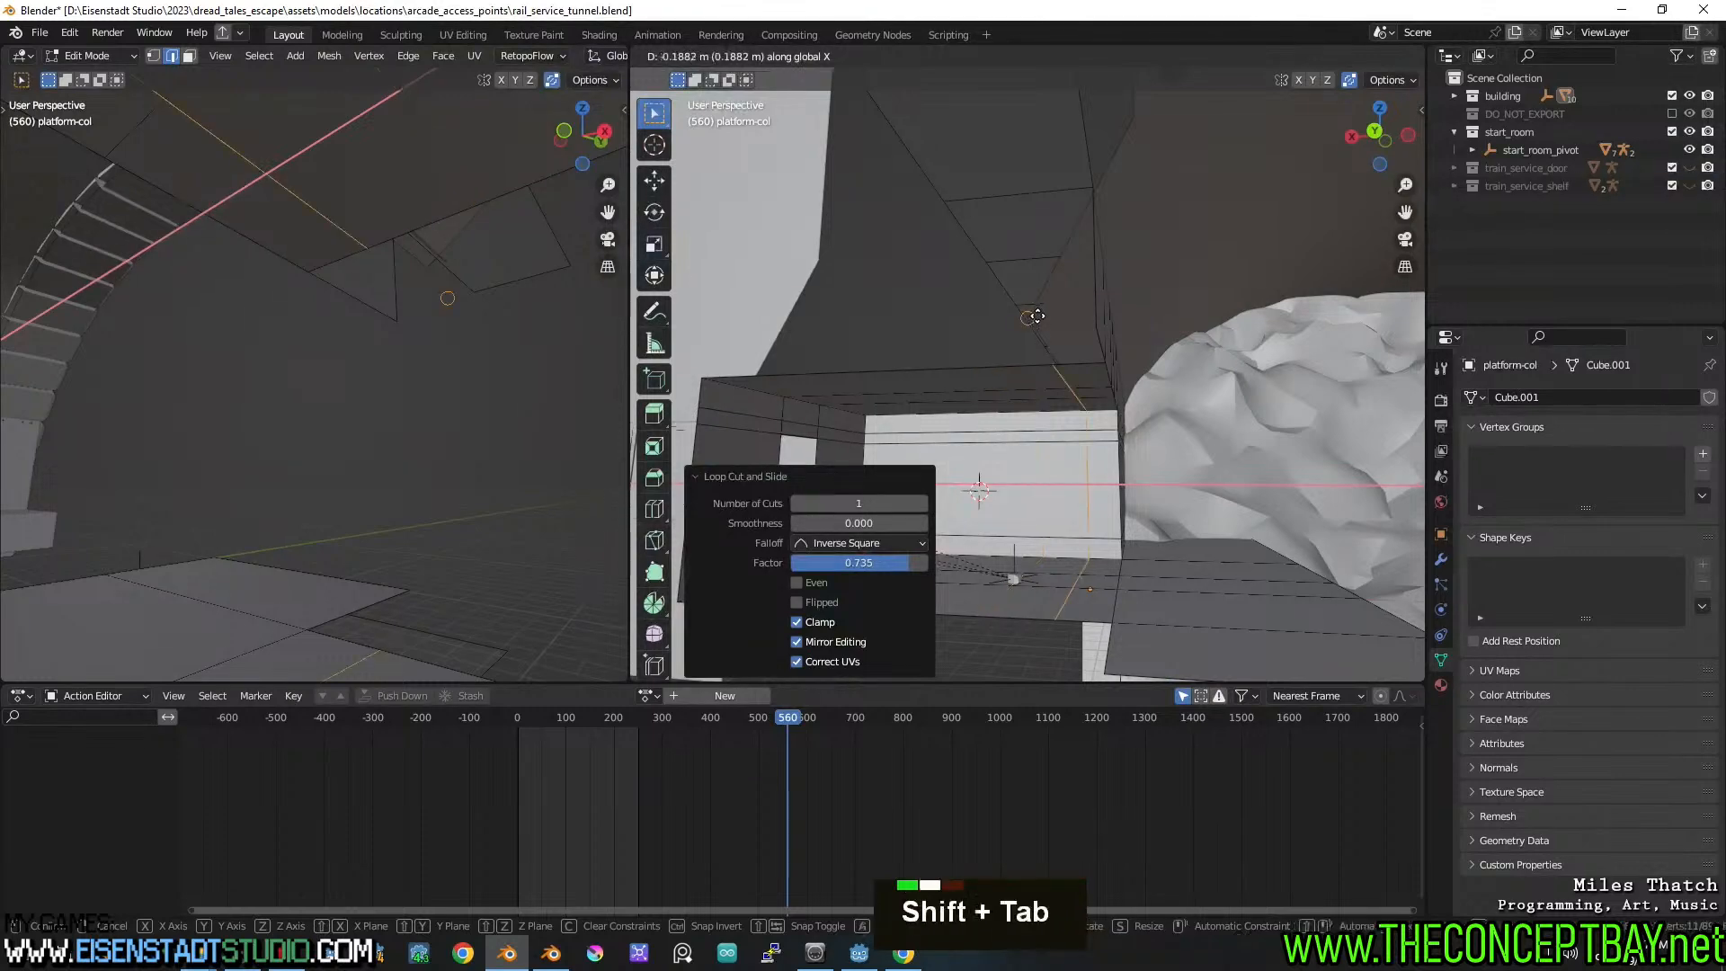
pyautogui.click(1036, 315)
# Delete the overhanging platform-col faces beside the new loop cut
pyautogui.moveTo(1037, 315); pyautogui.dragTo(1059, 356, button='middle')
pyautogui.press('3')
pyautogui.click(1059, 357)
pyautogui.keyDown('shift'); pyautogui.click(1077, 319); pyautogui.keyUp('shift')
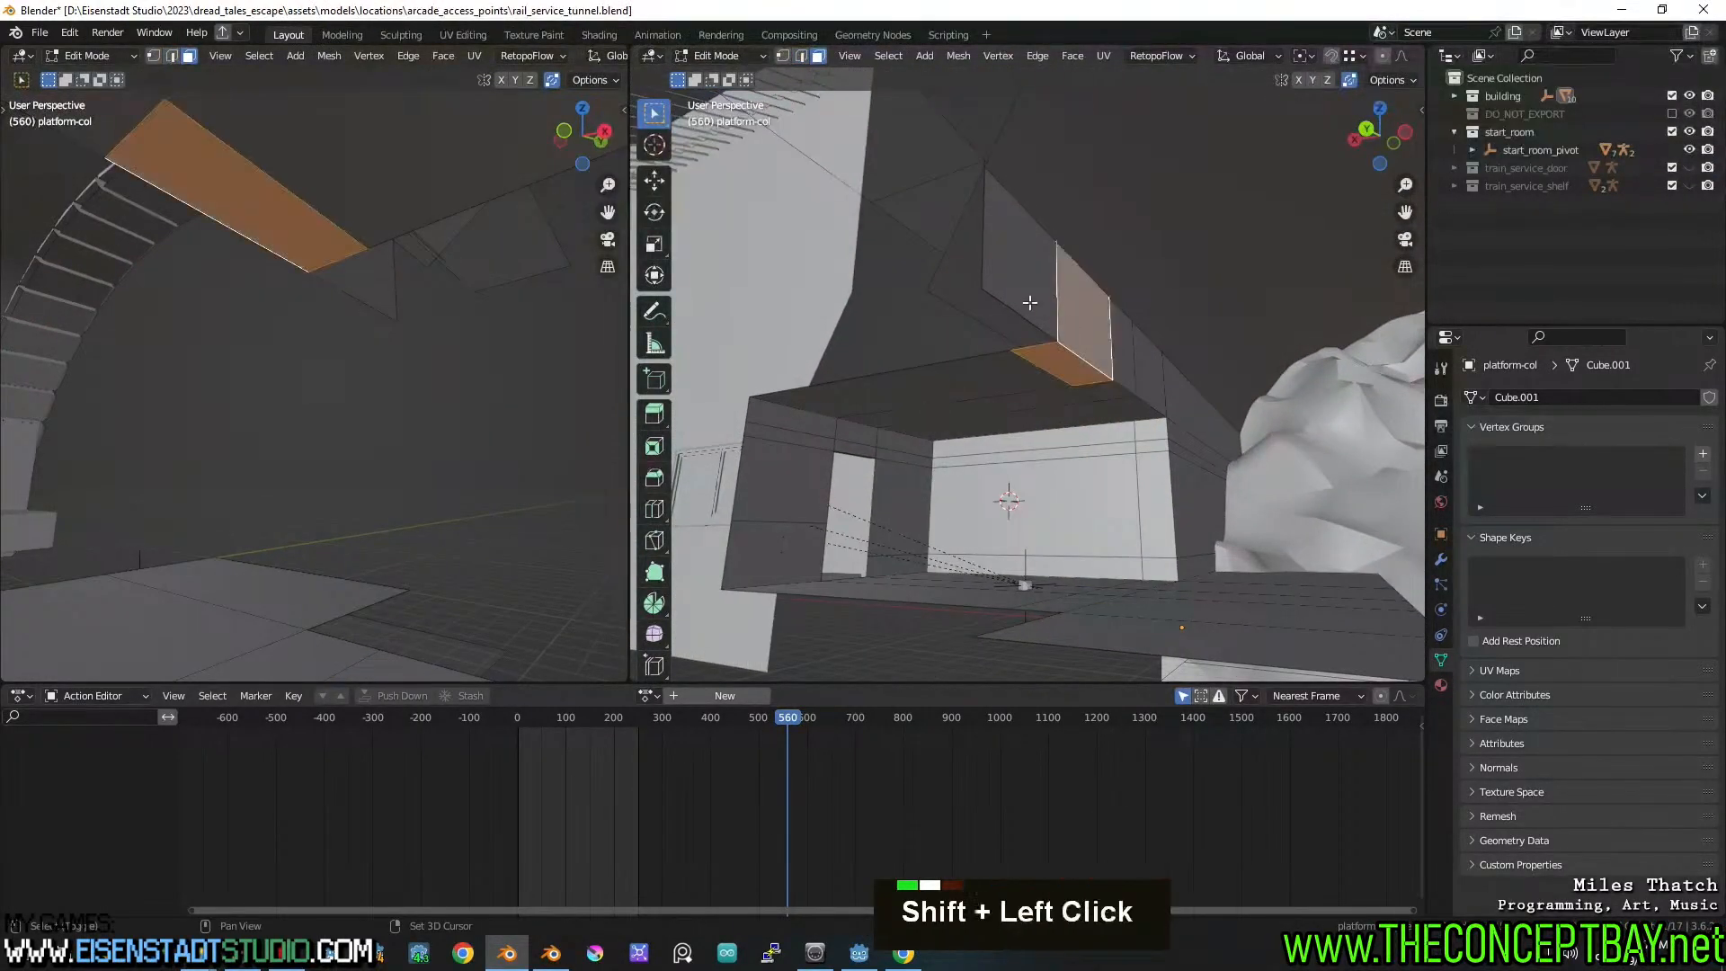
pyautogui.press('x')
pyautogui.click(1116, 387)
# Fill the gap at the outer end of platform-col's roof with a new face and check the result in Object Mode
pyautogui.moveTo(1115, 387); pyautogui.dragTo(1179, 412, button='middle')
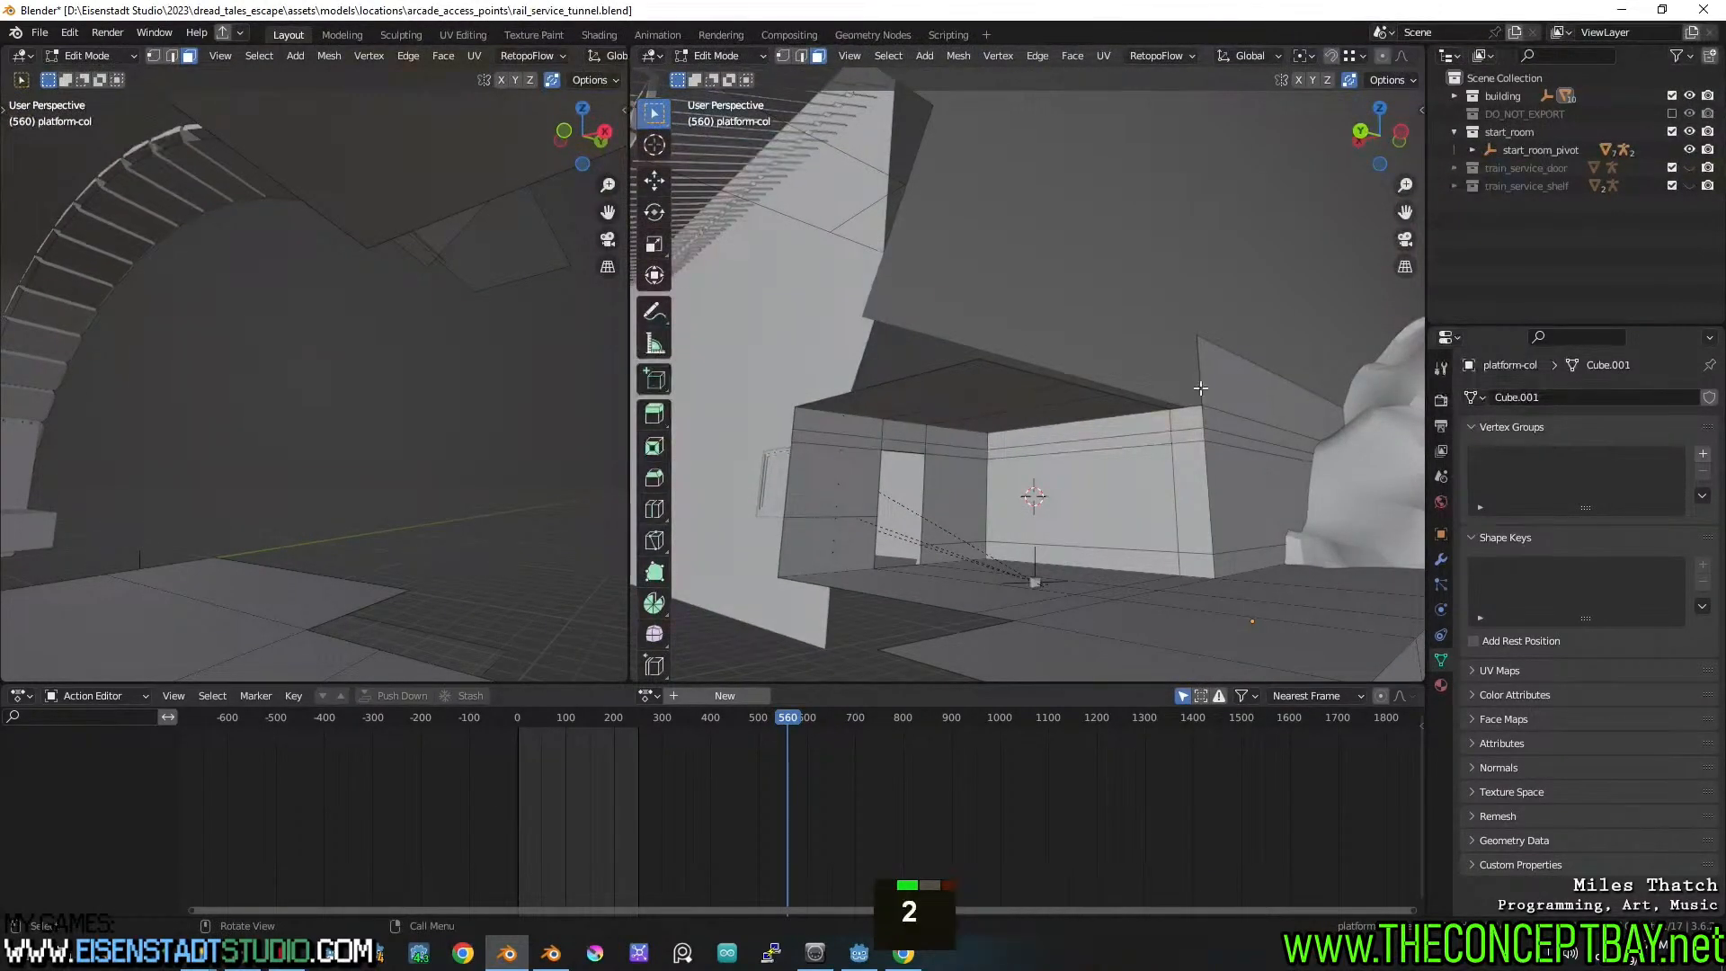
pyautogui.press('f')
pyautogui.moveTo(1190, 409)
pyautogui.mouseDown(button='middle')
pyautogui.moveTo(1213, 439)
pyautogui.moveTo(1270, 438)
pyautogui.moveTo(1280, 473)
pyautogui.moveTo(1219, 440)
pyautogui.moveTo(1201, 483)
pyautogui.moveTo(1092, 498)
pyautogui.moveTo(1343, 487)
pyautogui.moveTo(1278, 438)
pyautogui.moveTo(1183, 433)
pyautogui.mouseUp(button='middle')
pyautogui.press('Tab')
pyautogui.scroll(-2, 1142, 444)
pyautogui.keyDown('shift'); pyautogui.moveTo(1183, 433); pyautogui.dragTo(1202, 435, button='middle'); pyautogui.keyUp('shift')
# Add a vertical loop cut to exterior-col's wall above the platform opening and snap it about 0.43 m along Y
pyautogui.press('Tab')
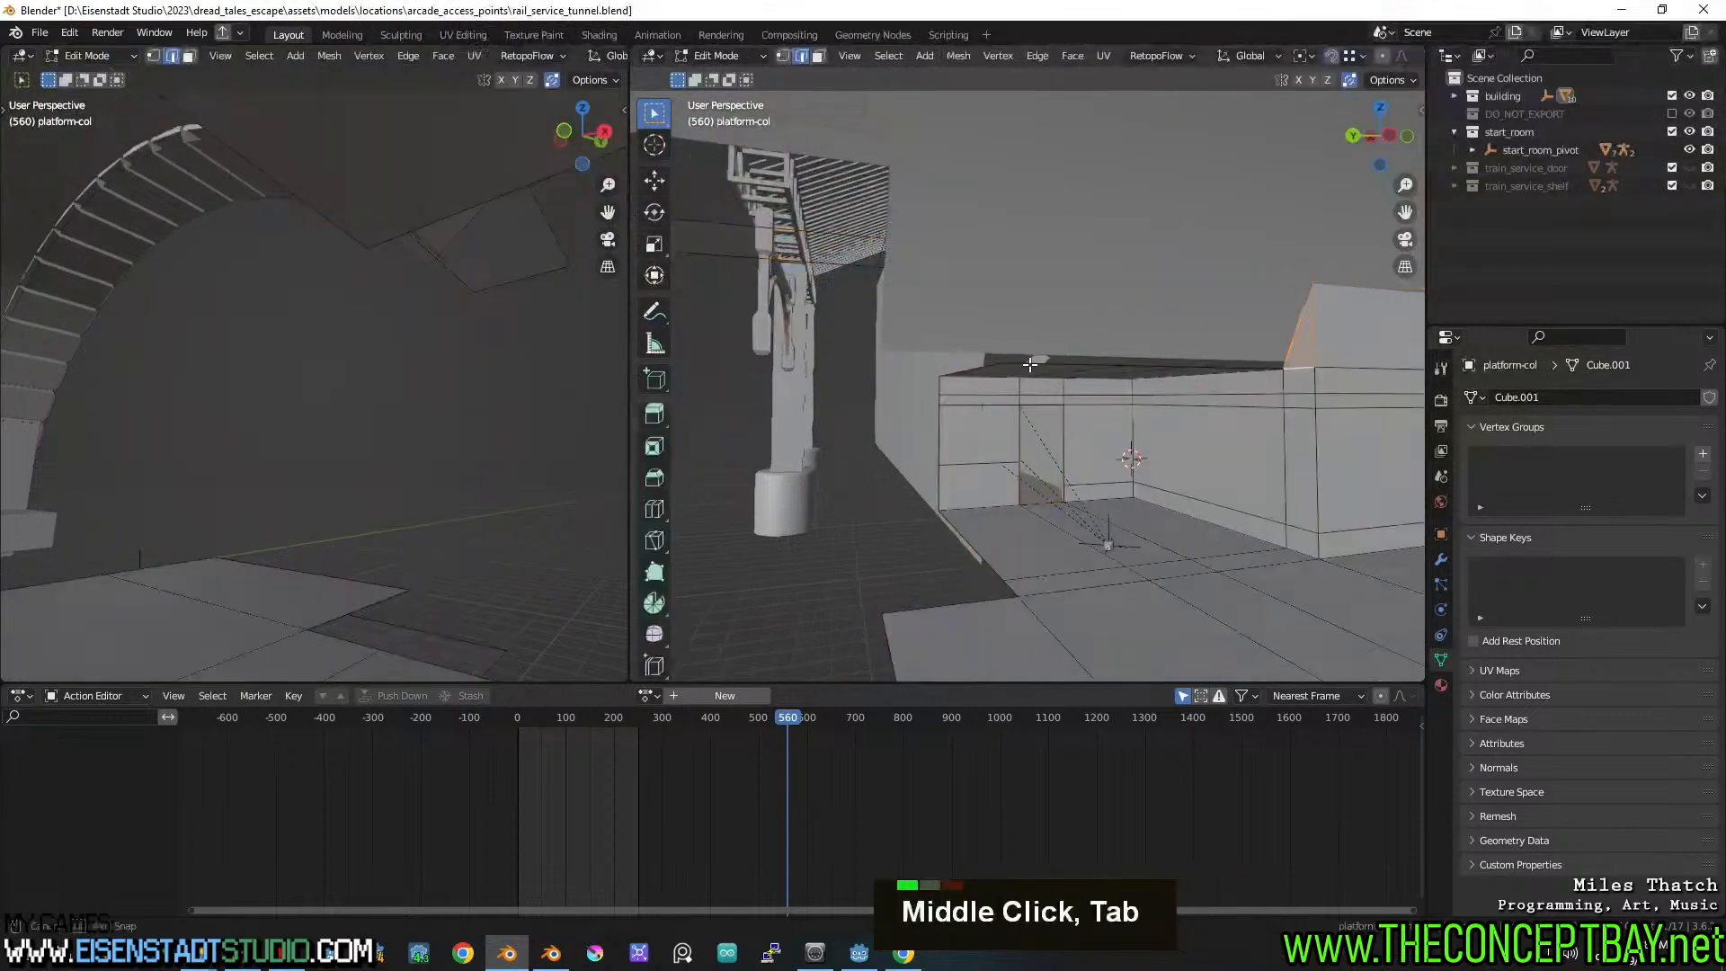
pyautogui.moveTo(1037, 363); pyautogui.dragTo(1018, 309, button='middle')
pyautogui.press('Tab')
pyautogui.click(990, 268)
pyautogui.press('Tab')
pyautogui.click(936, 279)
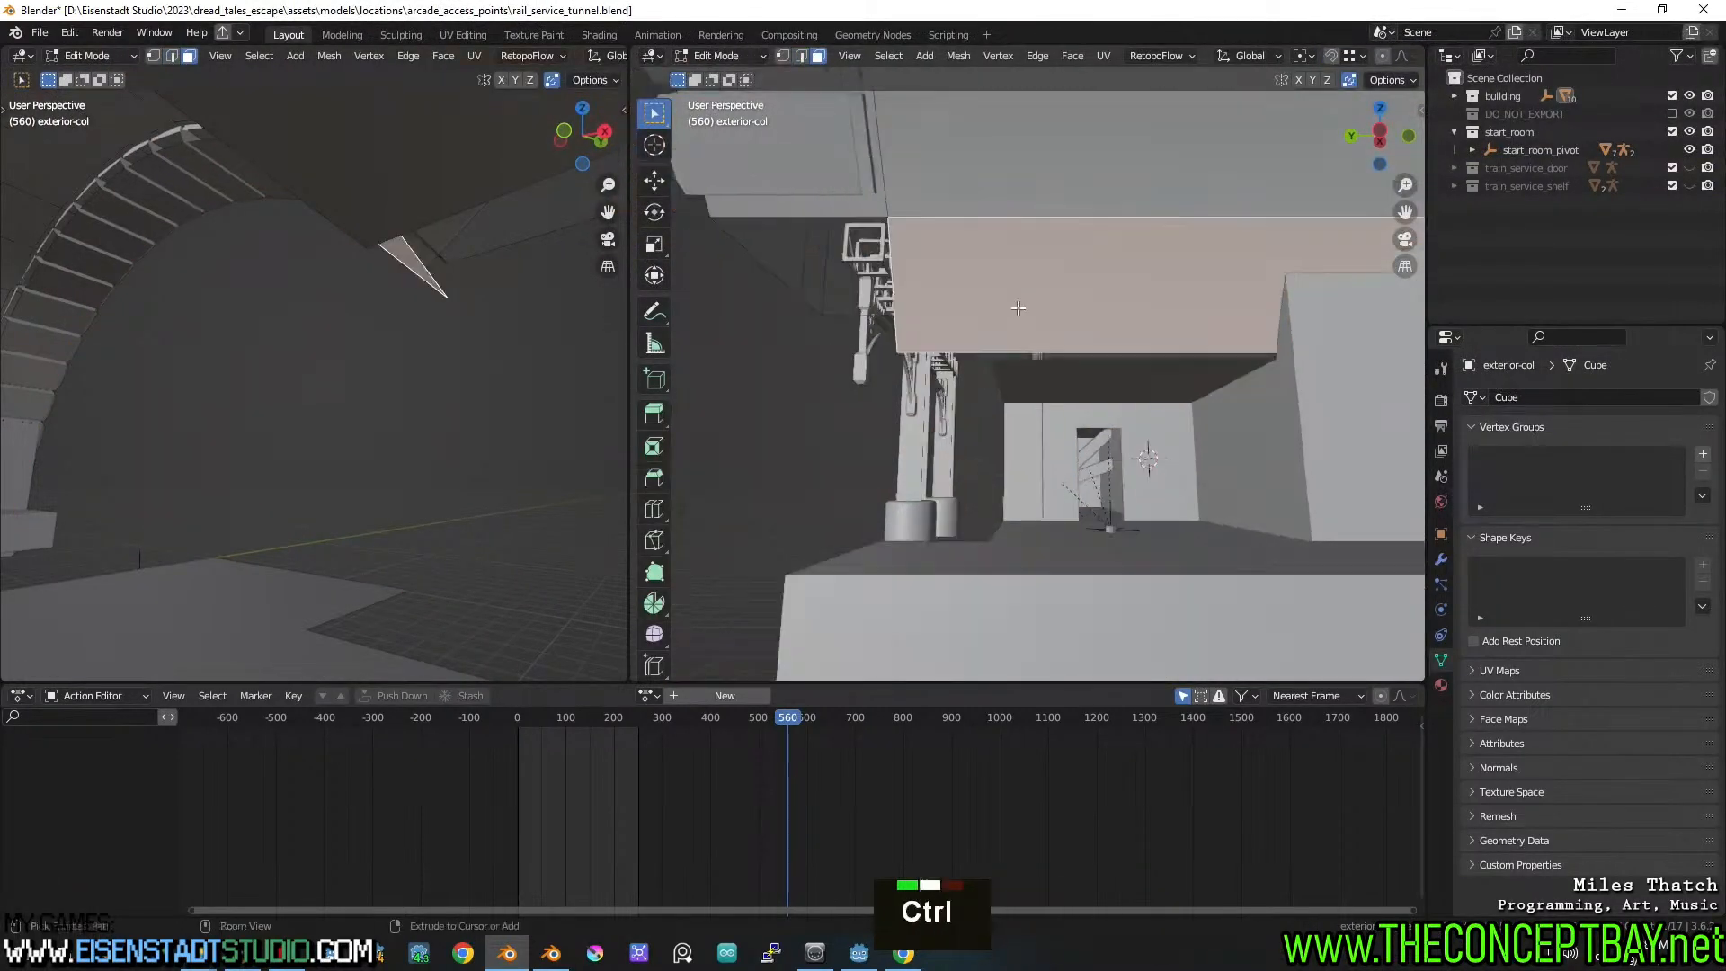
pyautogui.click(972, 217)
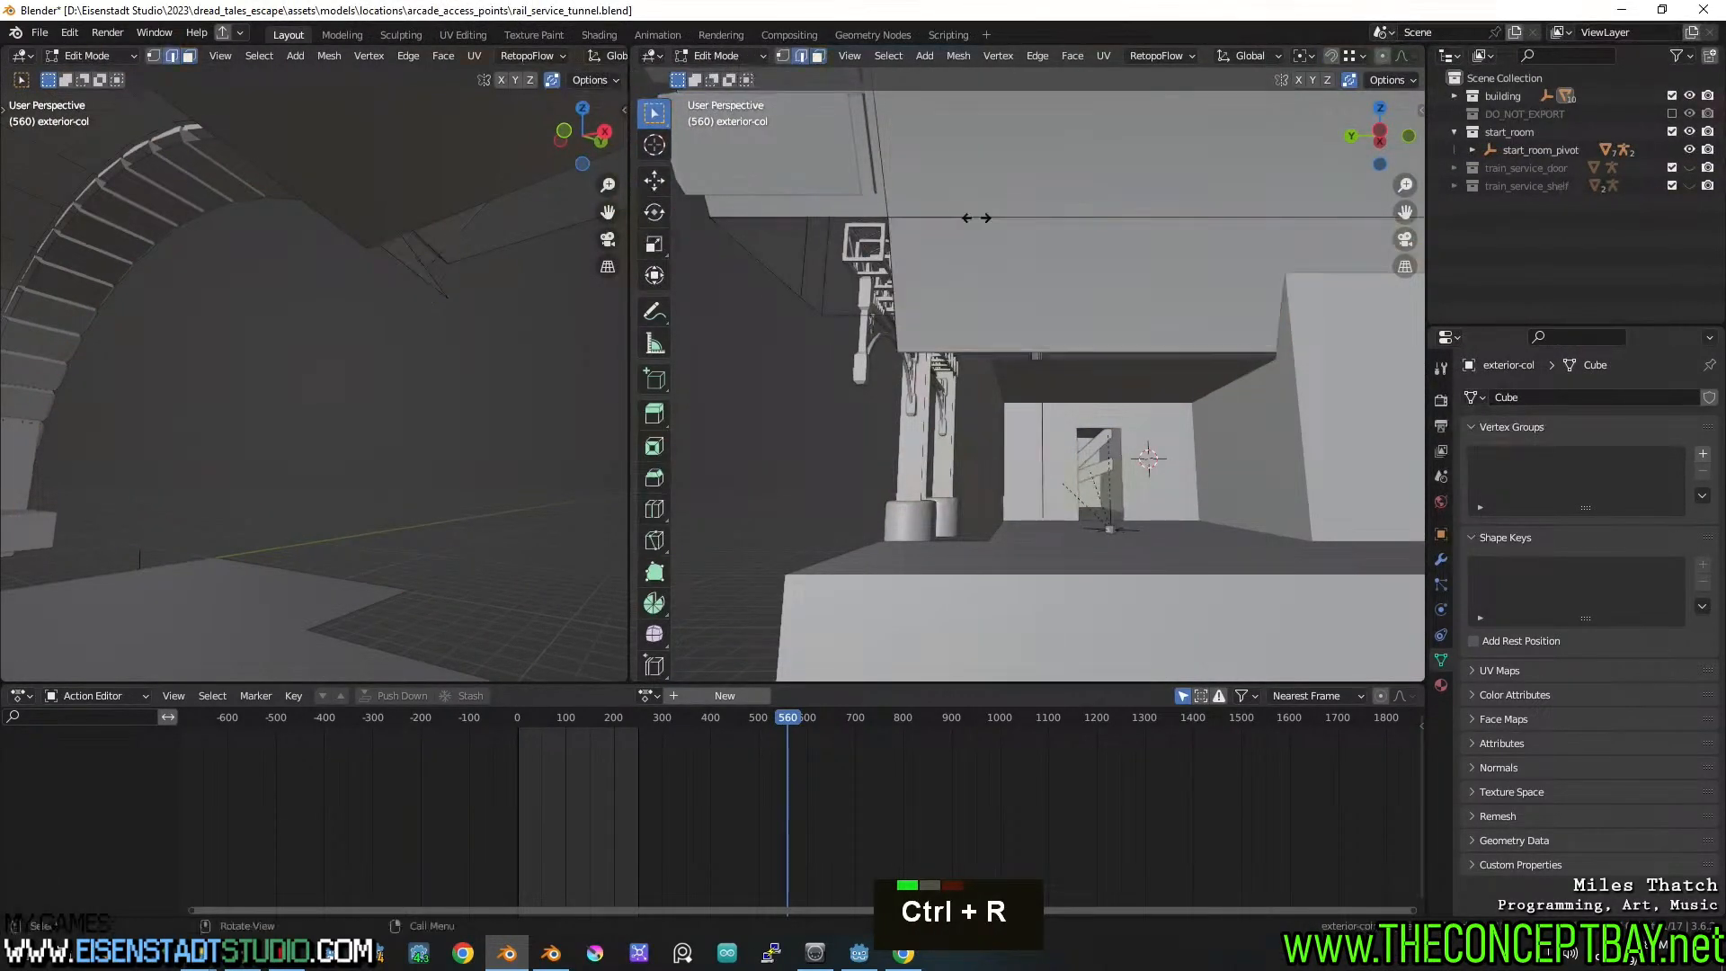
pyautogui.click(1118, 295)
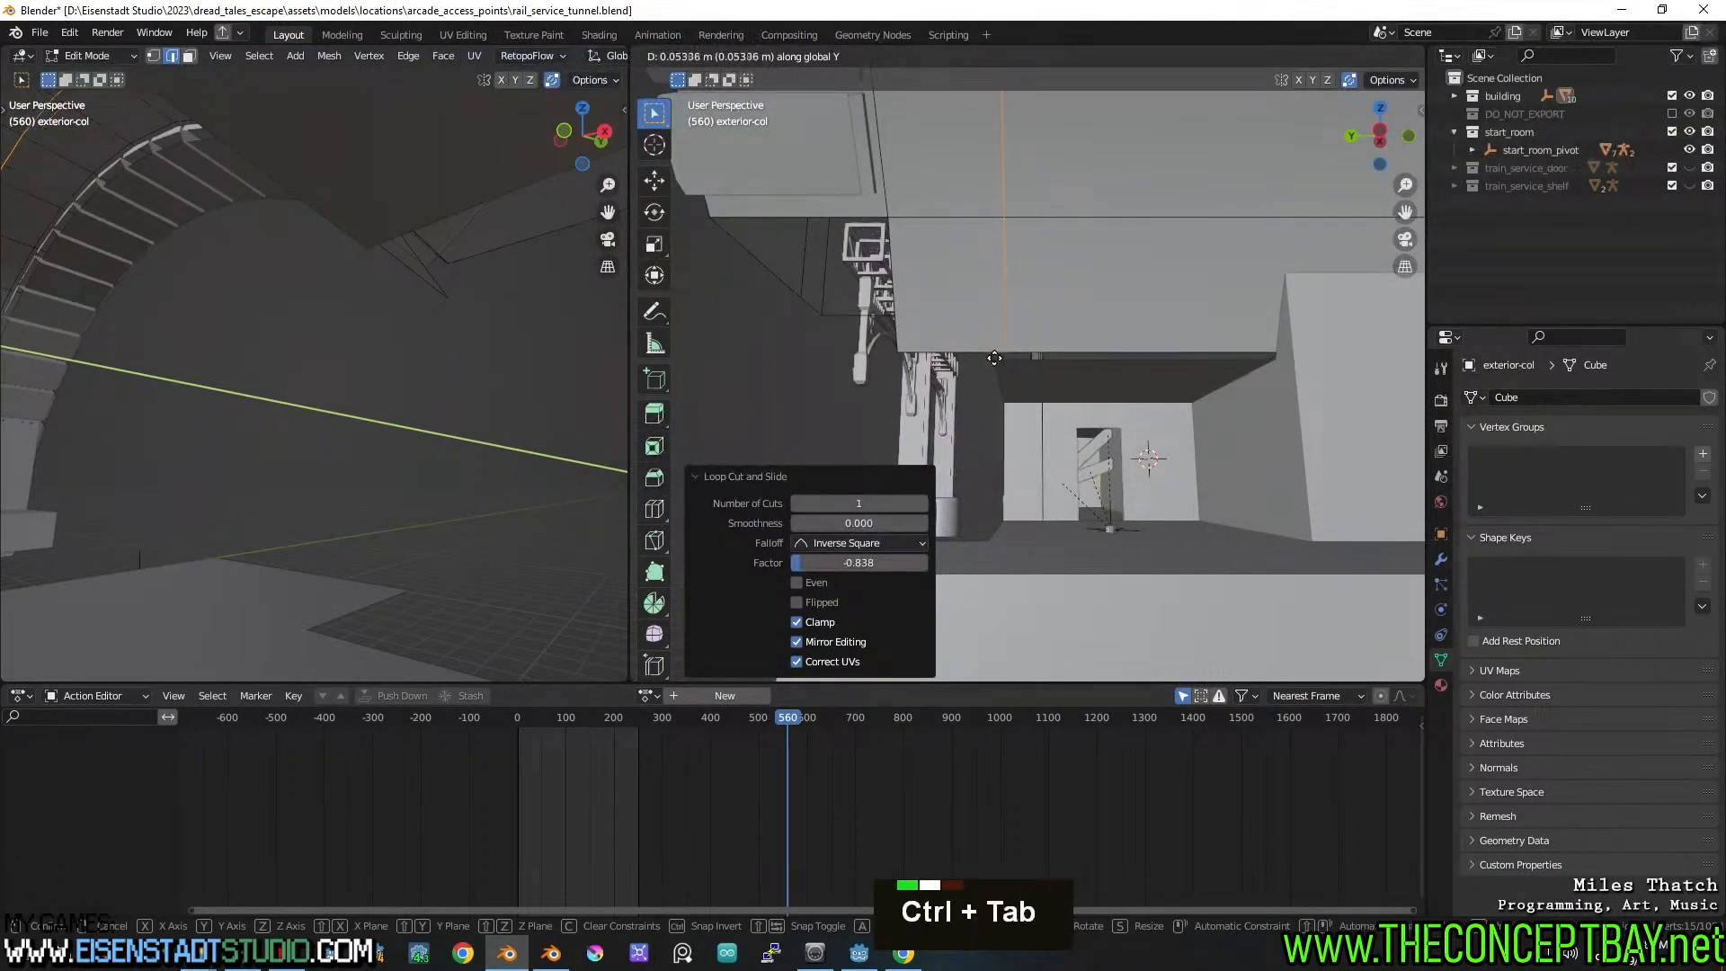
pyautogui.click(994, 358)
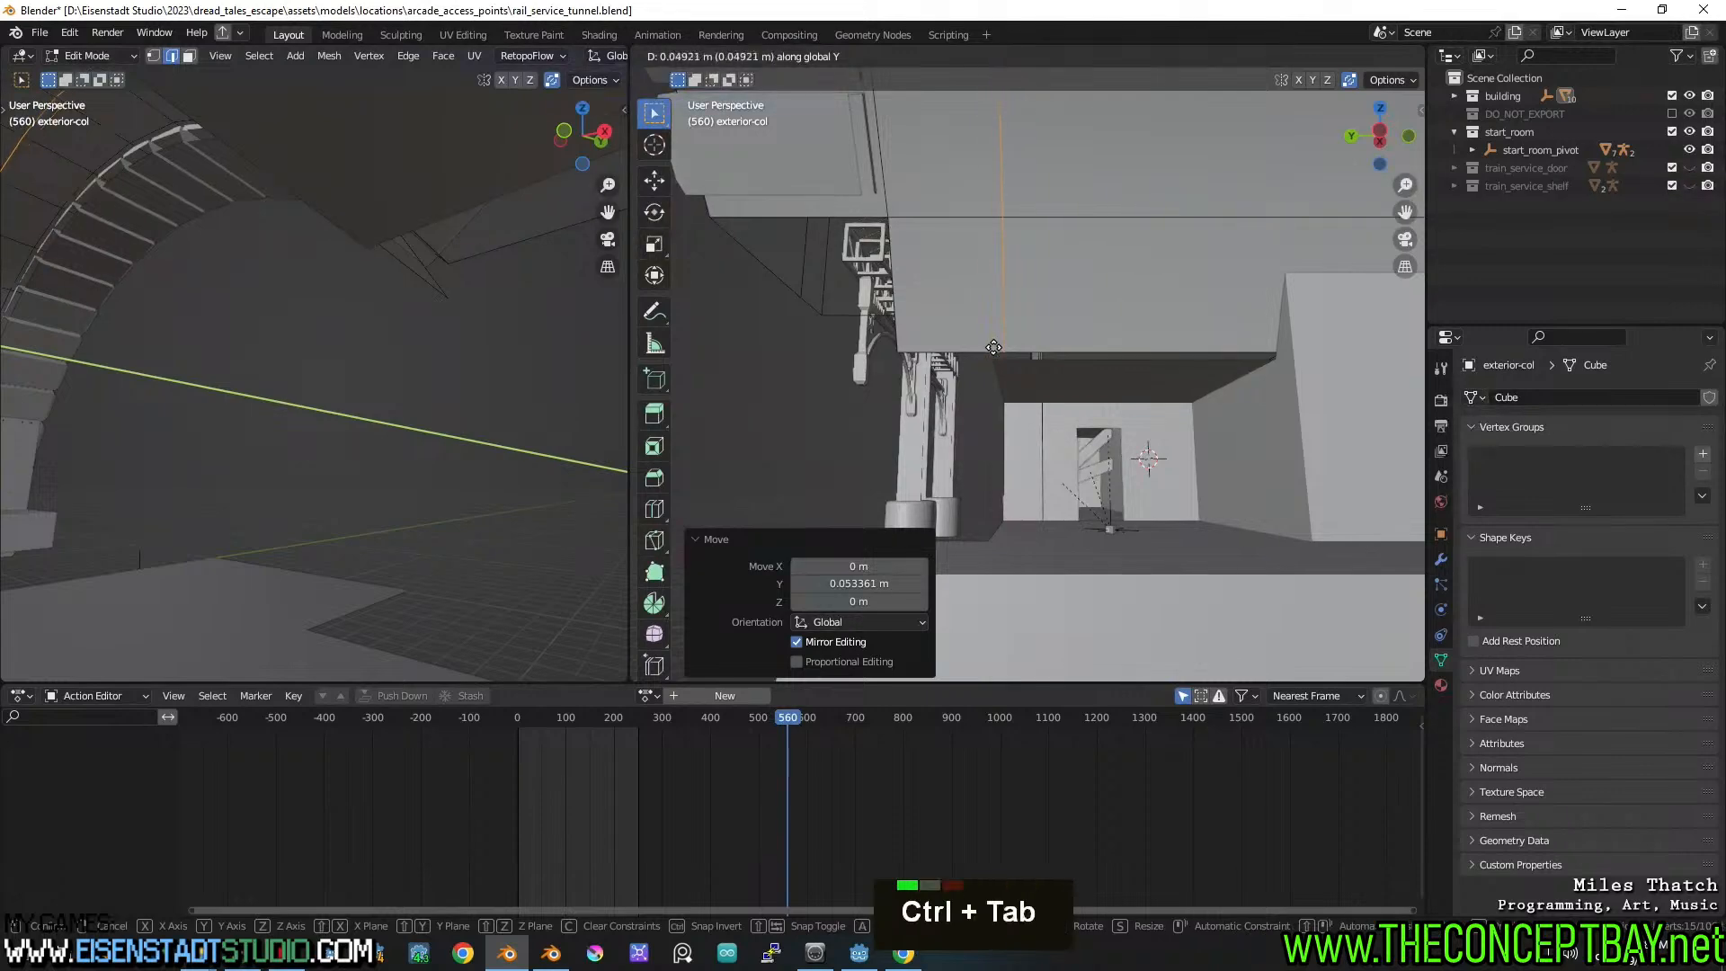
pyautogui.keyDown('ctrl'); pyautogui.click(992, 355); pyautogui.keyUp('ctrl')
# Delete the exterior-col wall face beside the new loop cut, above the platform opening
pyautogui.scroll(-1, 1061, 396)
pyautogui.moveTo(992, 355); pyautogui.dragTo(1072, 405, button='middle')
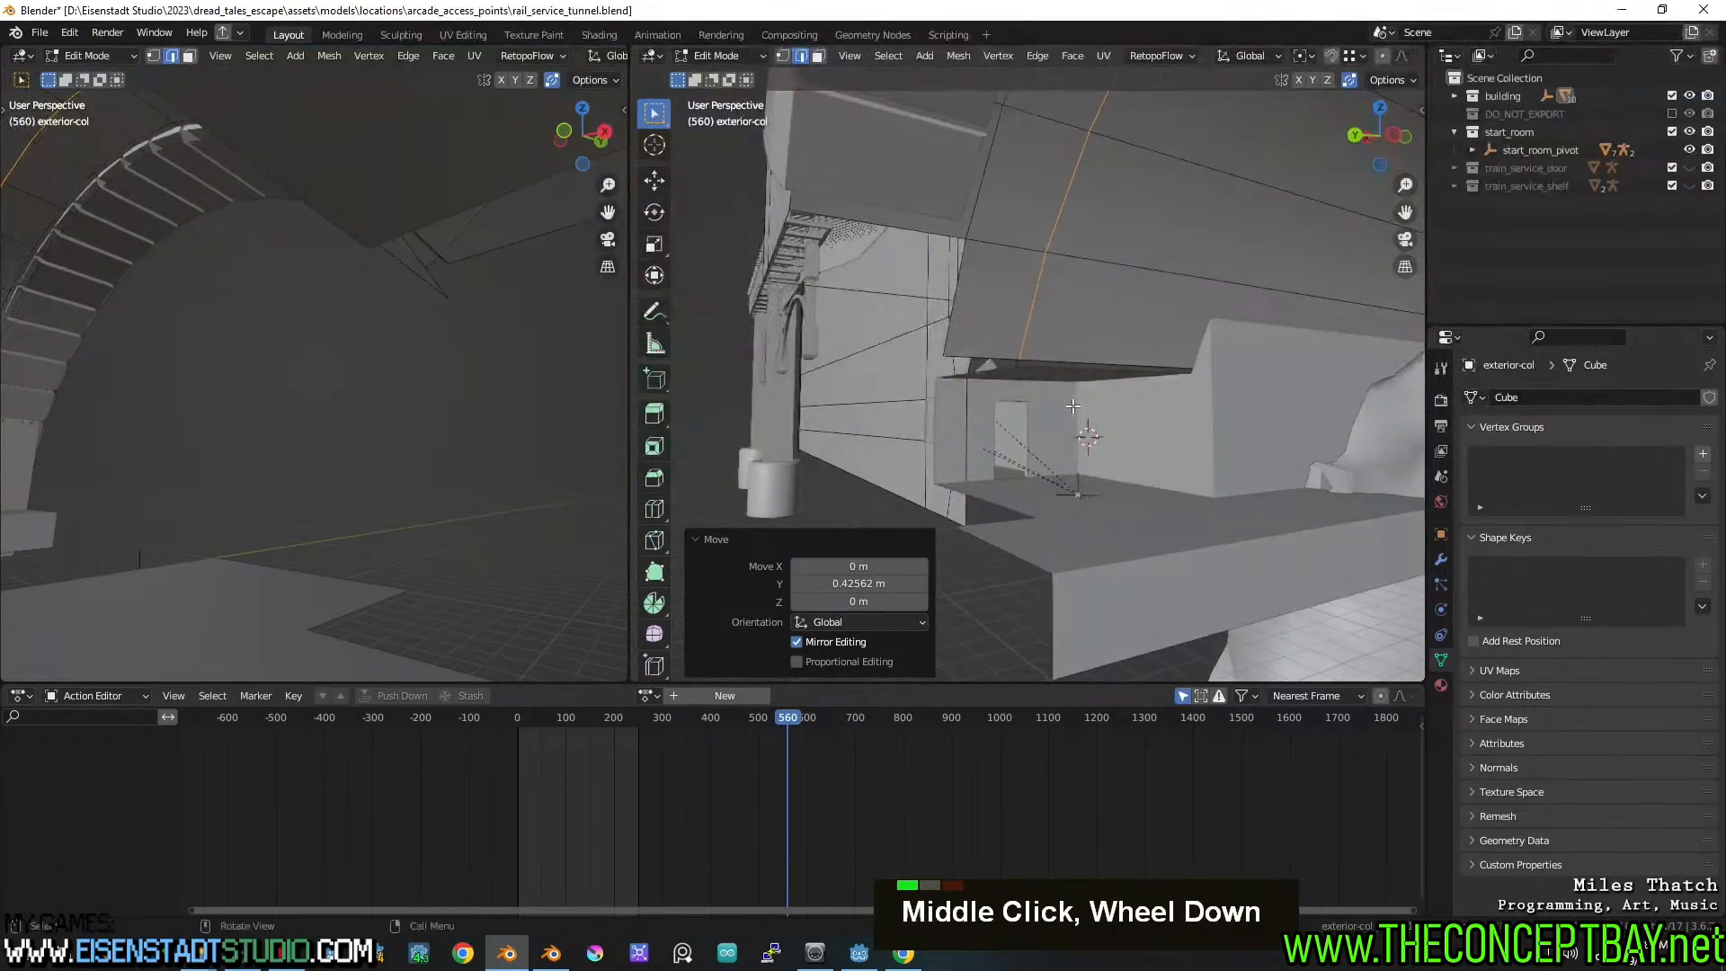
pyautogui.moveTo(1308, 63); pyautogui.dragTo(1070, 63, button='middle')
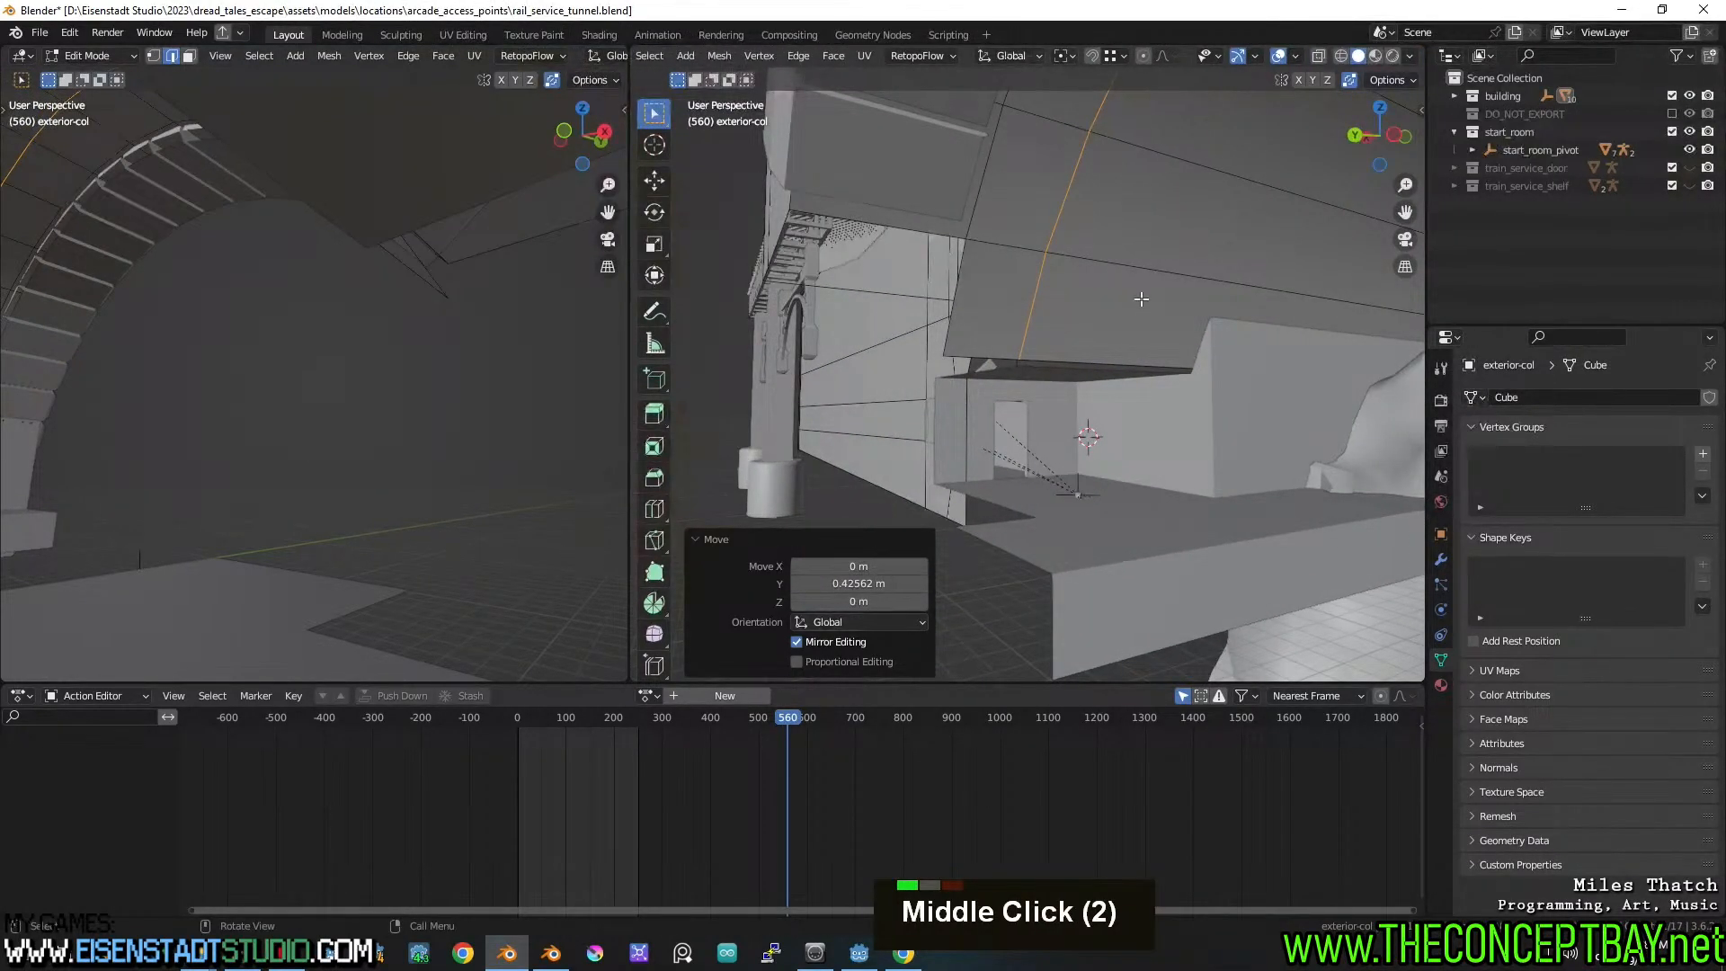
pyautogui.moveTo(1140, 298); pyautogui.dragTo(1223, 357, button='middle')
pyautogui.press('3')
pyautogui.click(1025, 287)
pyautogui.press('x')
pyautogui.click(975, 286)
pyautogui.scroll(2, 1119, 454)
pyautogui.click(1160, 286)
pyautogui.keyDown('shift'); pyautogui.moveTo(1165, 289); pyautogui.dragTo(1160, 331, button='middle'); pyautogui.keyUp('shift')
pyautogui.moveTo(1159, 330); pyautogui.dragTo(1014, 338, button='middle')
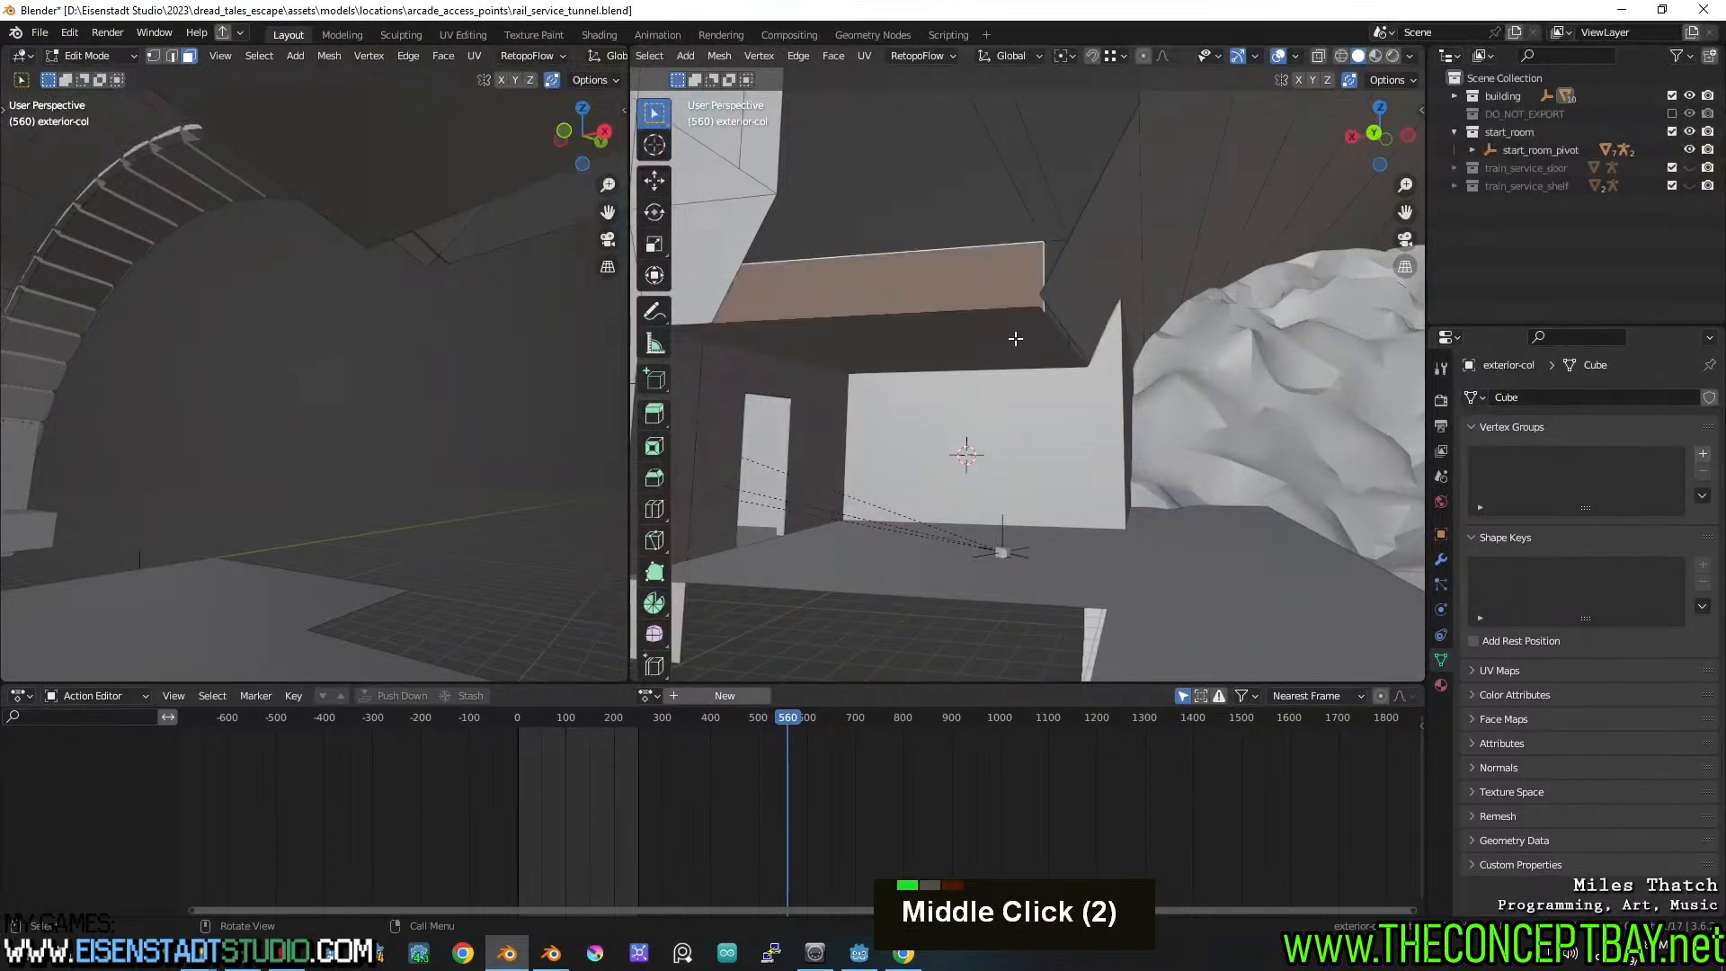
# Raise platform-col's roof faces about 0.24 m along Z, snapping them to the building's edge
pyautogui.press('Tab')
pyautogui.click(981, 352)
pyautogui.press('Tab')
pyautogui.press('3')
pyautogui.click(987, 334)
pyautogui.keyDown('shift'); pyautogui.click(989, 353); pyautogui.keyUp('shift')
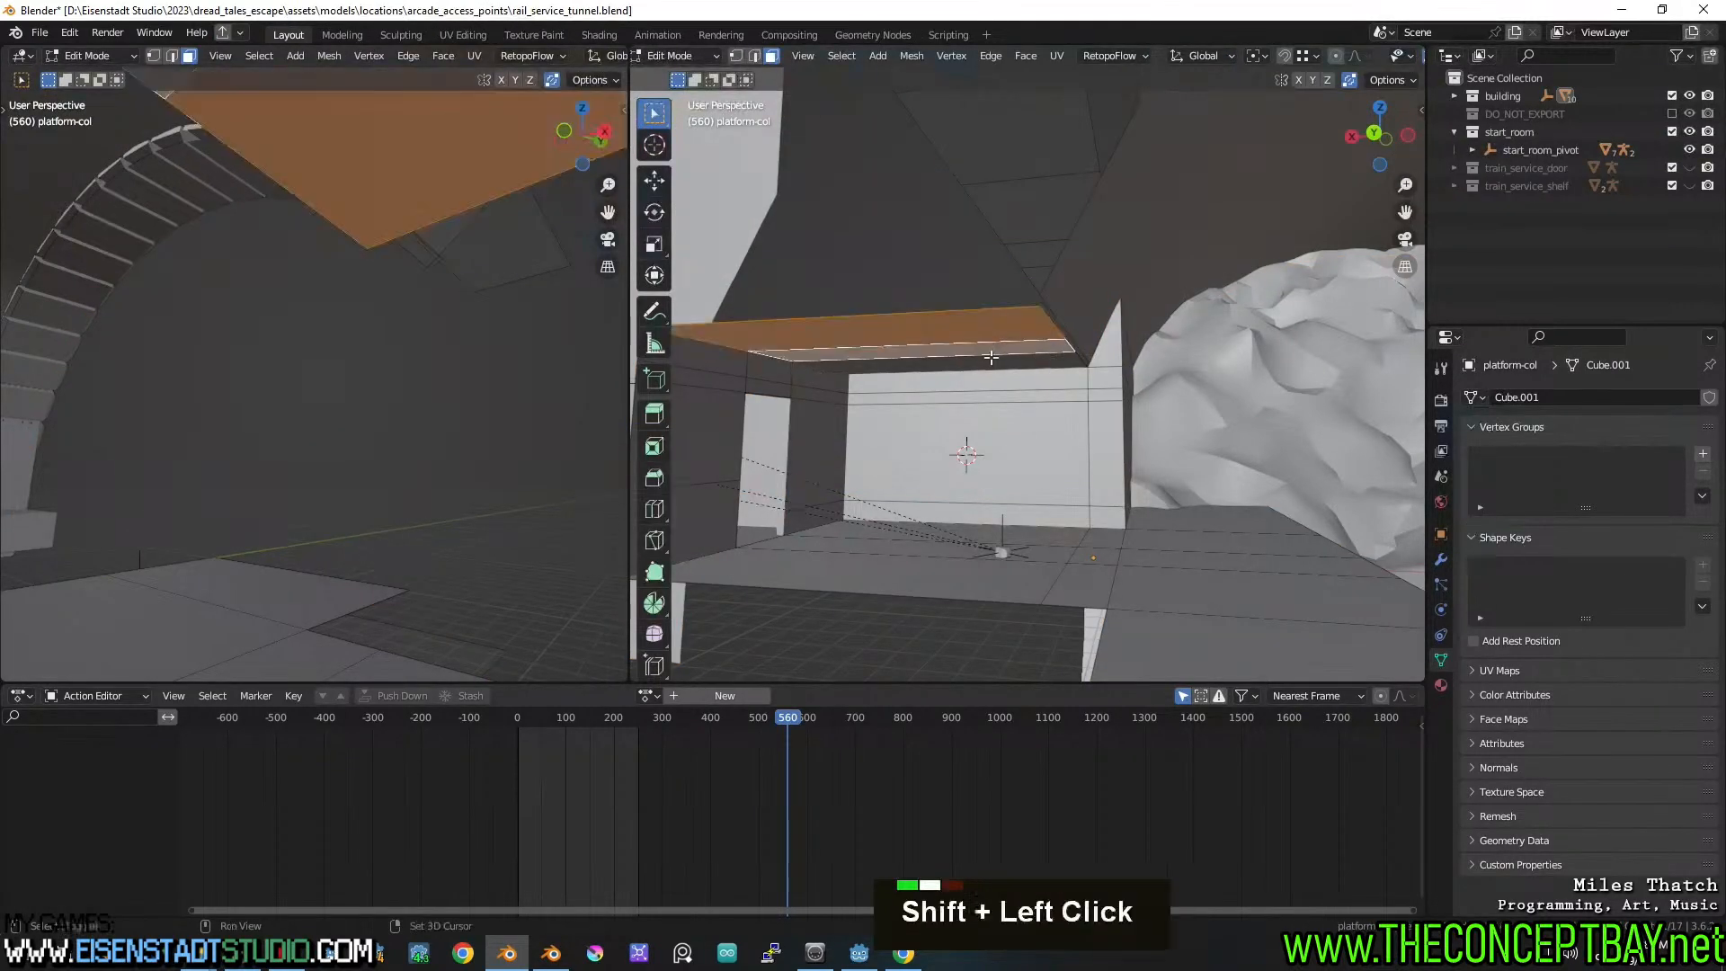
pyautogui.press('g')
pyautogui.press('z')
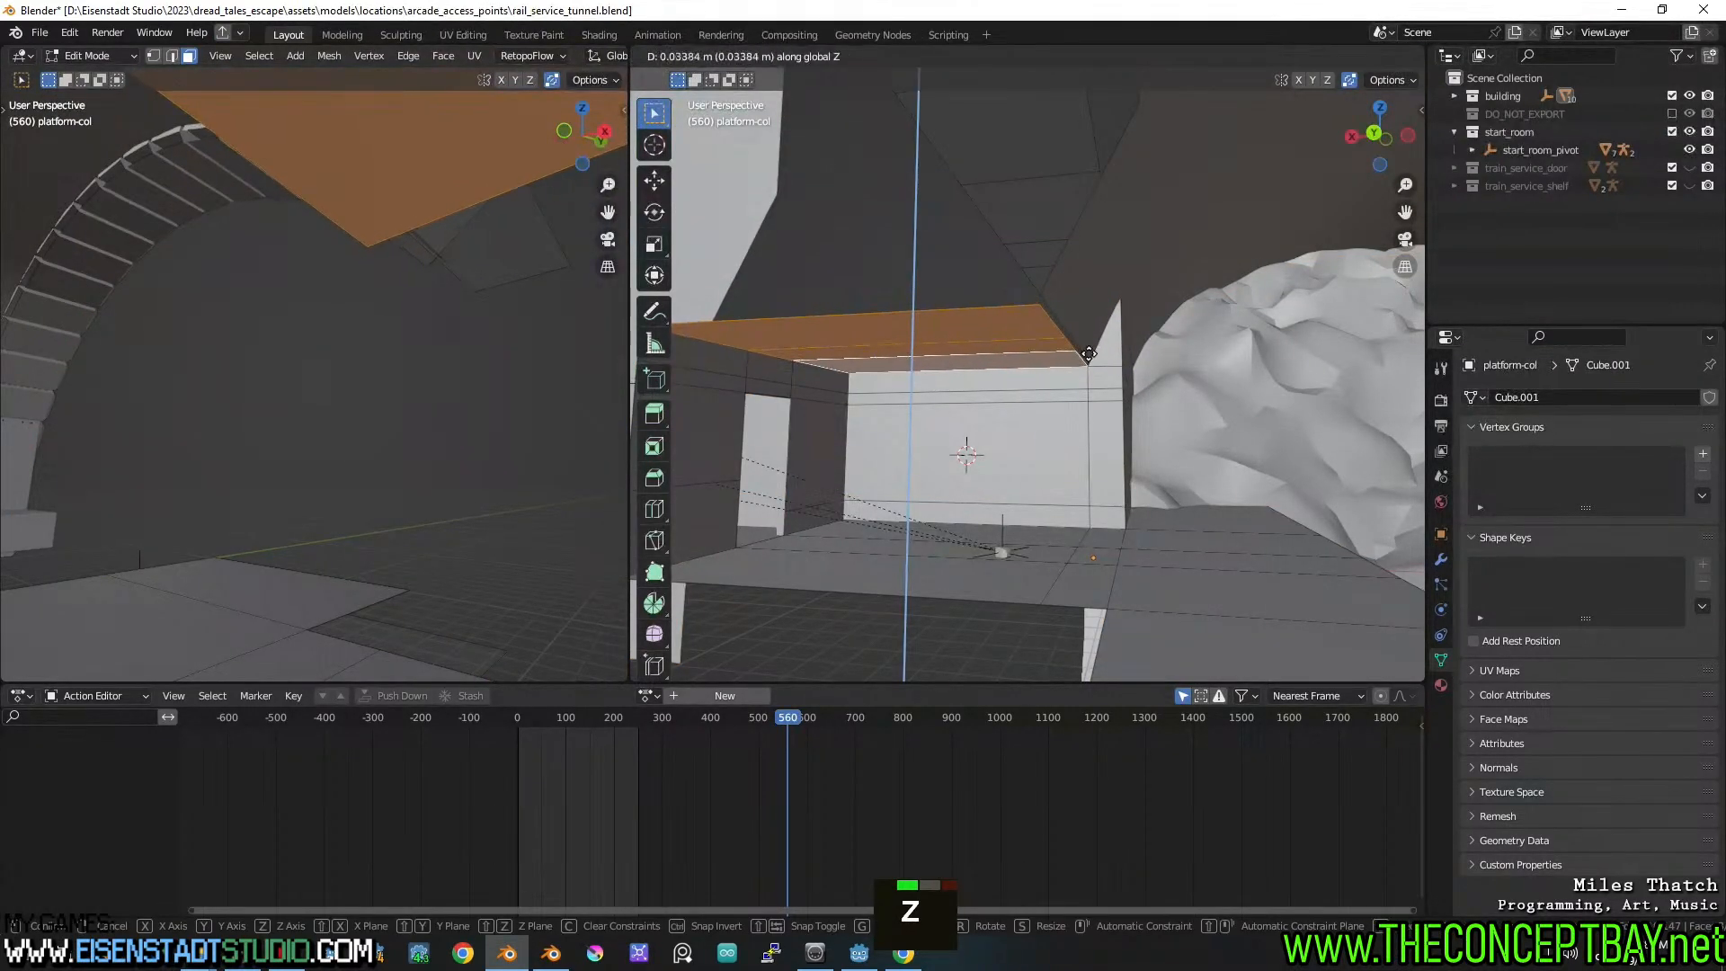
pyautogui.keyDown('ctrl'); pyautogui.click(1042, 298); pyautogui.keyUp('ctrl')
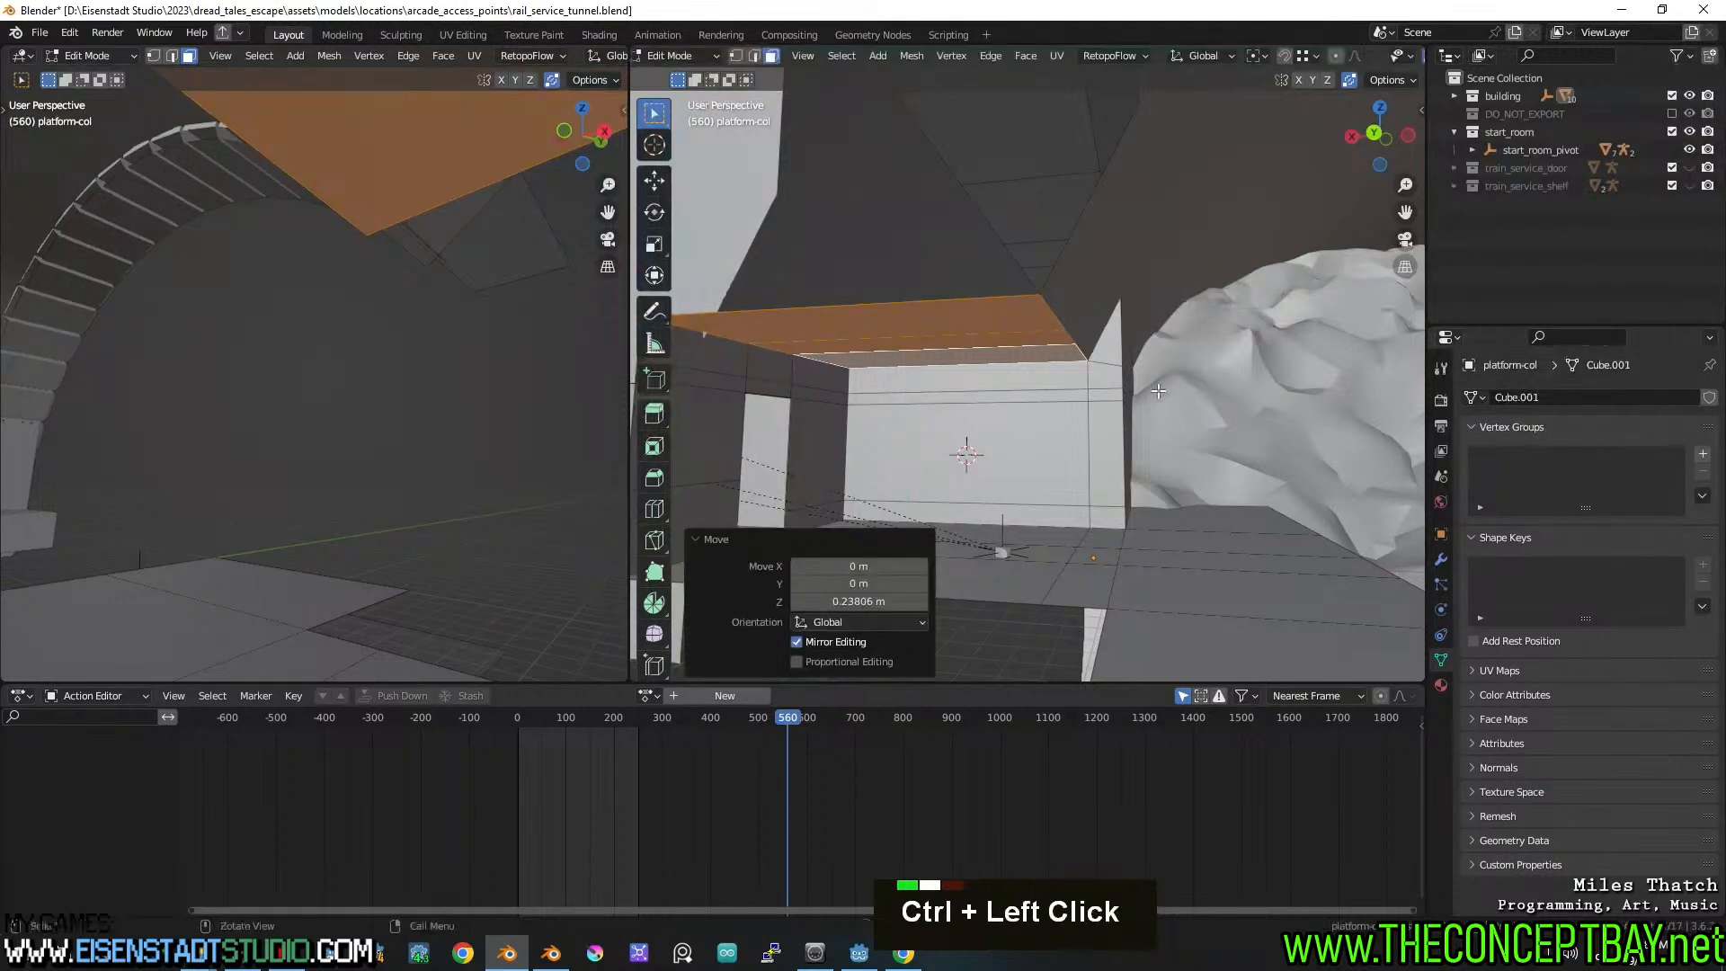
pyautogui.moveTo(1041, 298); pyautogui.dragTo(1146, 354, button='middle')
pyautogui.press('Tab')
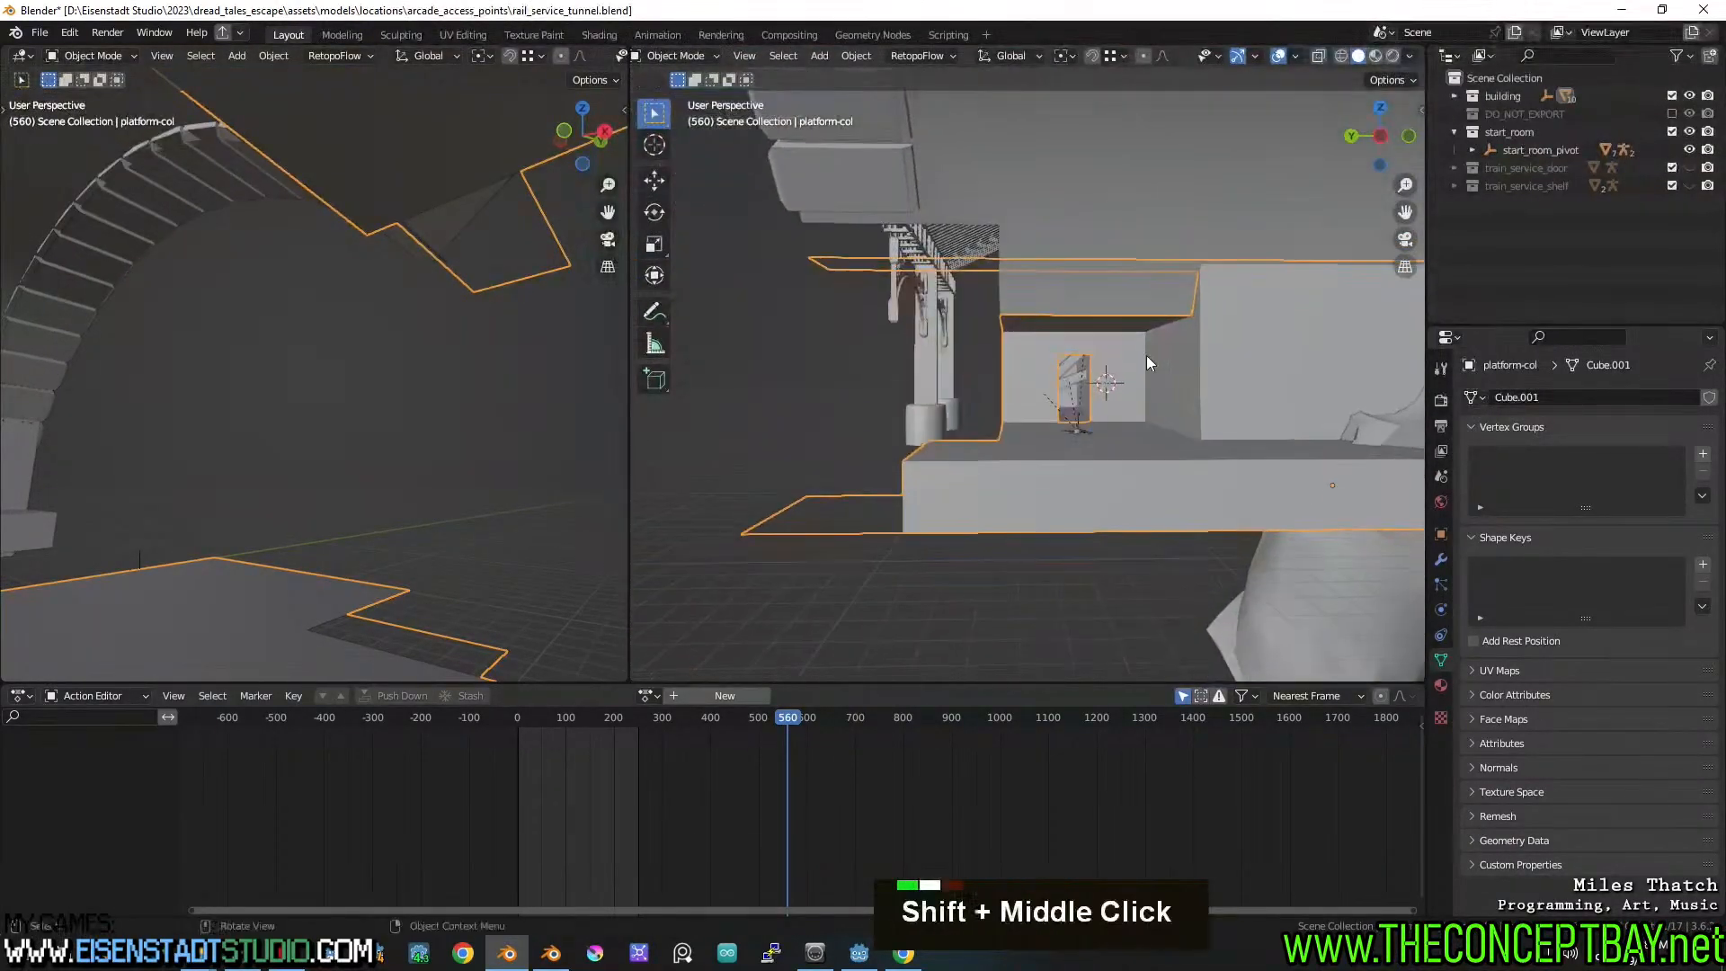
# Delete two of the platform-col faces that extend past the platform's outer end
pyautogui.scroll(3, 1177, 407)
pyautogui.keyDown('shift'); pyautogui.moveTo(1167, 411); pyautogui.dragTo(1264, 338, button='middle'); pyautogui.keyUp('shift')
pyautogui.scroll(-3, 1054, 354)
pyautogui.moveTo(998, 377)
pyautogui.mouseDown(button='middle')
pyautogui.moveTo(1190, 396)
pyautogui.moveTo(1016, 391)
pyautogui.mouseUp(button='middle')
pyautogui.moveTo(1016, 392); pyautogui.dragTo(908, 433, button='middle')
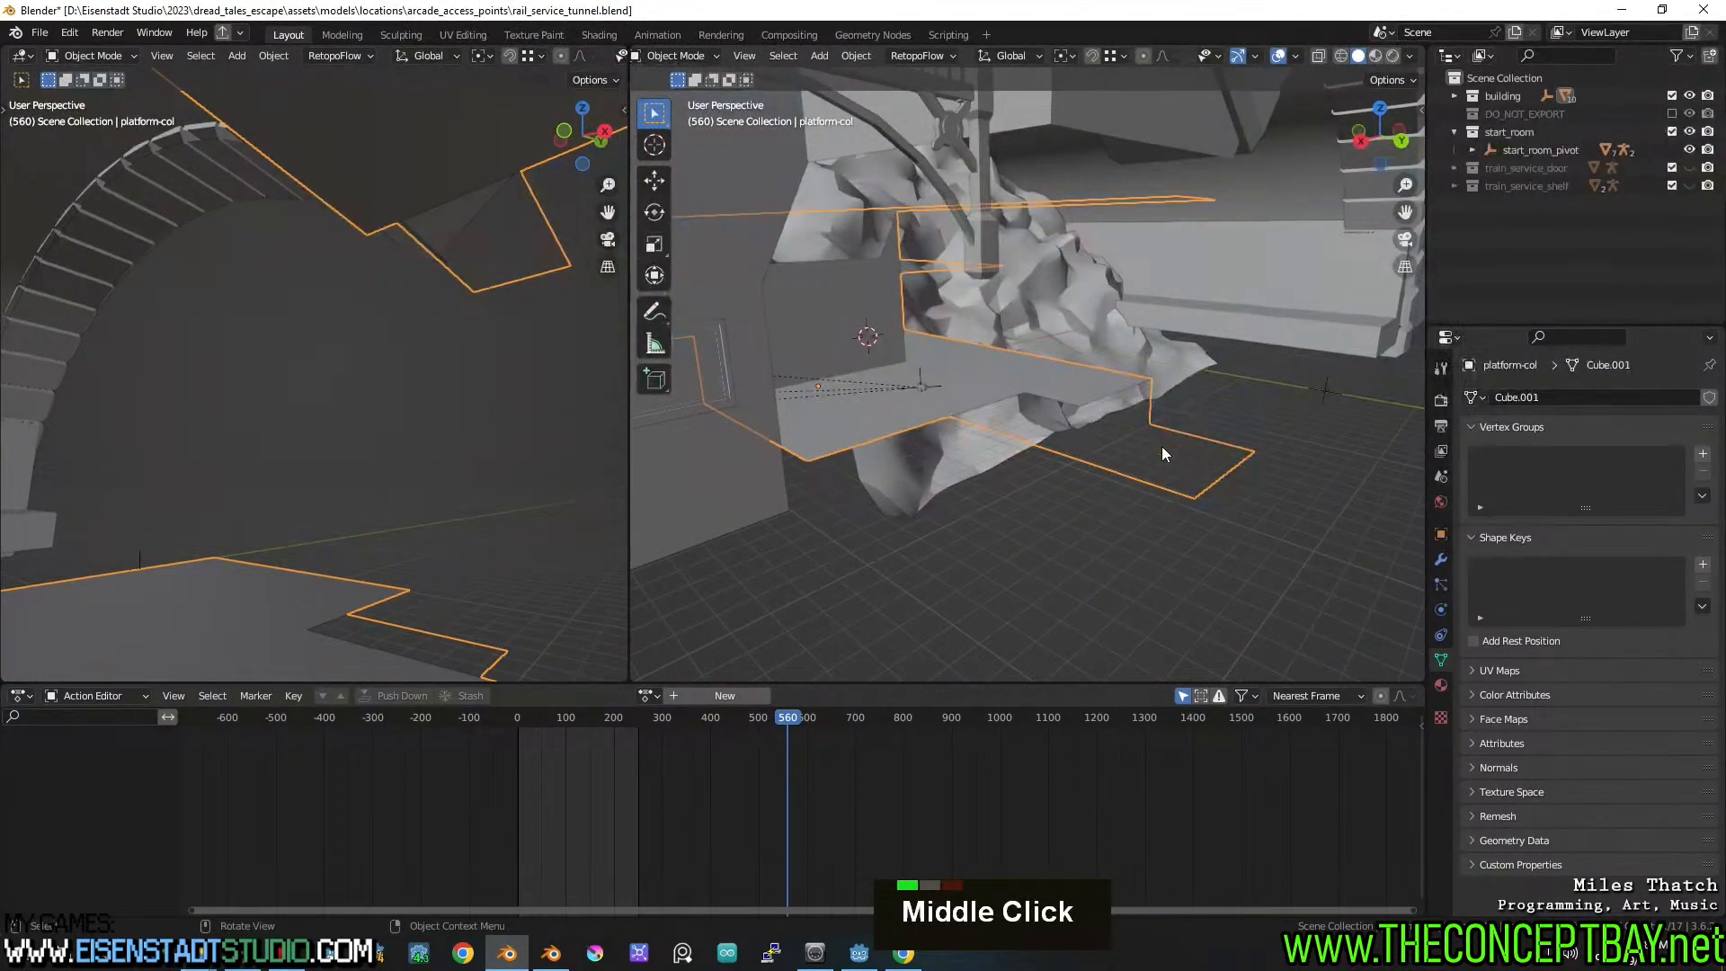
pyautogui.moveTo(1141, 447)
pyautogui.mouseDown(button='middle')
pyautogui.moveTo(1012, 453)
pyautogui.moveTo(1178, 478)
pyautogui.moveTo(1033, 452)
pyautogui.moveTo(1246, 465)
pyautogui.moveTo(1054, 390)
pyautogui.moveTo(1177, 370)
pyautogui.moveTo(1174, 422)
pyautogui.moveTo(1057, 334)
pyautogui.moveTo(1120, 449)
pyautogui.mouseUp(button='middle')
pyautogui.scroll(4, 1178, 478)
pyautogui.moveTo(1120, 449)
pyautogui.mouseDown(button='middle')
pyautogui.moveTo(1207, 473)
pyautogui.moveTo(1086, 431)
pyautogui.moveTo(1144, 469)
pyautogui.moveTo(1000, 464)
pyautogui.moveTo(1190, 527)
pyautogui.moveTo(1216, 484)
pyautogui.moveTo(1159, 395)
pyautogui.moveTo(1105, 359)
pyautogui.moveTo(1124, 423)
pyautogui.moveTo(1105, 445)
pyautogui.mouseUp(button='middle')
pyautogui.press('3')
pyautogui.press('Tab')
pyautogui.click(1200, 428)
pyautogui.keyDown('shift'); pyautogui.click(1074, 283); pyautogui.keyUp('shift')
pyautogui.press('x')
pyautogui.click(1154, 390)
pyautogui.moveTo(1105, 445)
pyautogui.keyDown('shift'); pyautogui.mouseDown(button='middle')
pyautogui.moveTo(1136, 471)
pyautogui.moveTo(1106, 413)
pyautogui.mouseUp(button='middle'); pyautogui.keyUp('shift')
# Delete the remaining run of overhanging platform-col faces at the outer end and save the Blender file
pyautogui.press('Tab')
pyautogui.press('Tab')
pyautogui.keyDown('shift'); pyautogui.moveTo(1106, 413); pyautogui.dragTo(971, 485, button='middle'); pyautogui.keyUp('shift')
pyautogui.press('3')
pyautogui.click(1098, 394)
pyautogui.keyDown('ctrl'); pyautogui.keyDown('shift'); pyautogui.click(1000, 544); pyautogui.keyUp('shift'); pyautogui.keyUp('ctrl')
pyautogui.press('x')
pyautogui.click(997, 547)
pyautogui.press('Tab')
pyautogui.press('Tab')
pyautogui.moveTo(971, 486); pyautogui.dragTo(1086, 483, button='middle')
pyautogui.press('Tab')
pyautogui.hotkey('ctrl', 's')
# Snap the 3D cursor to the outer edge of platform-col's roof
pyautogui.scroll(5, 1038, 438)
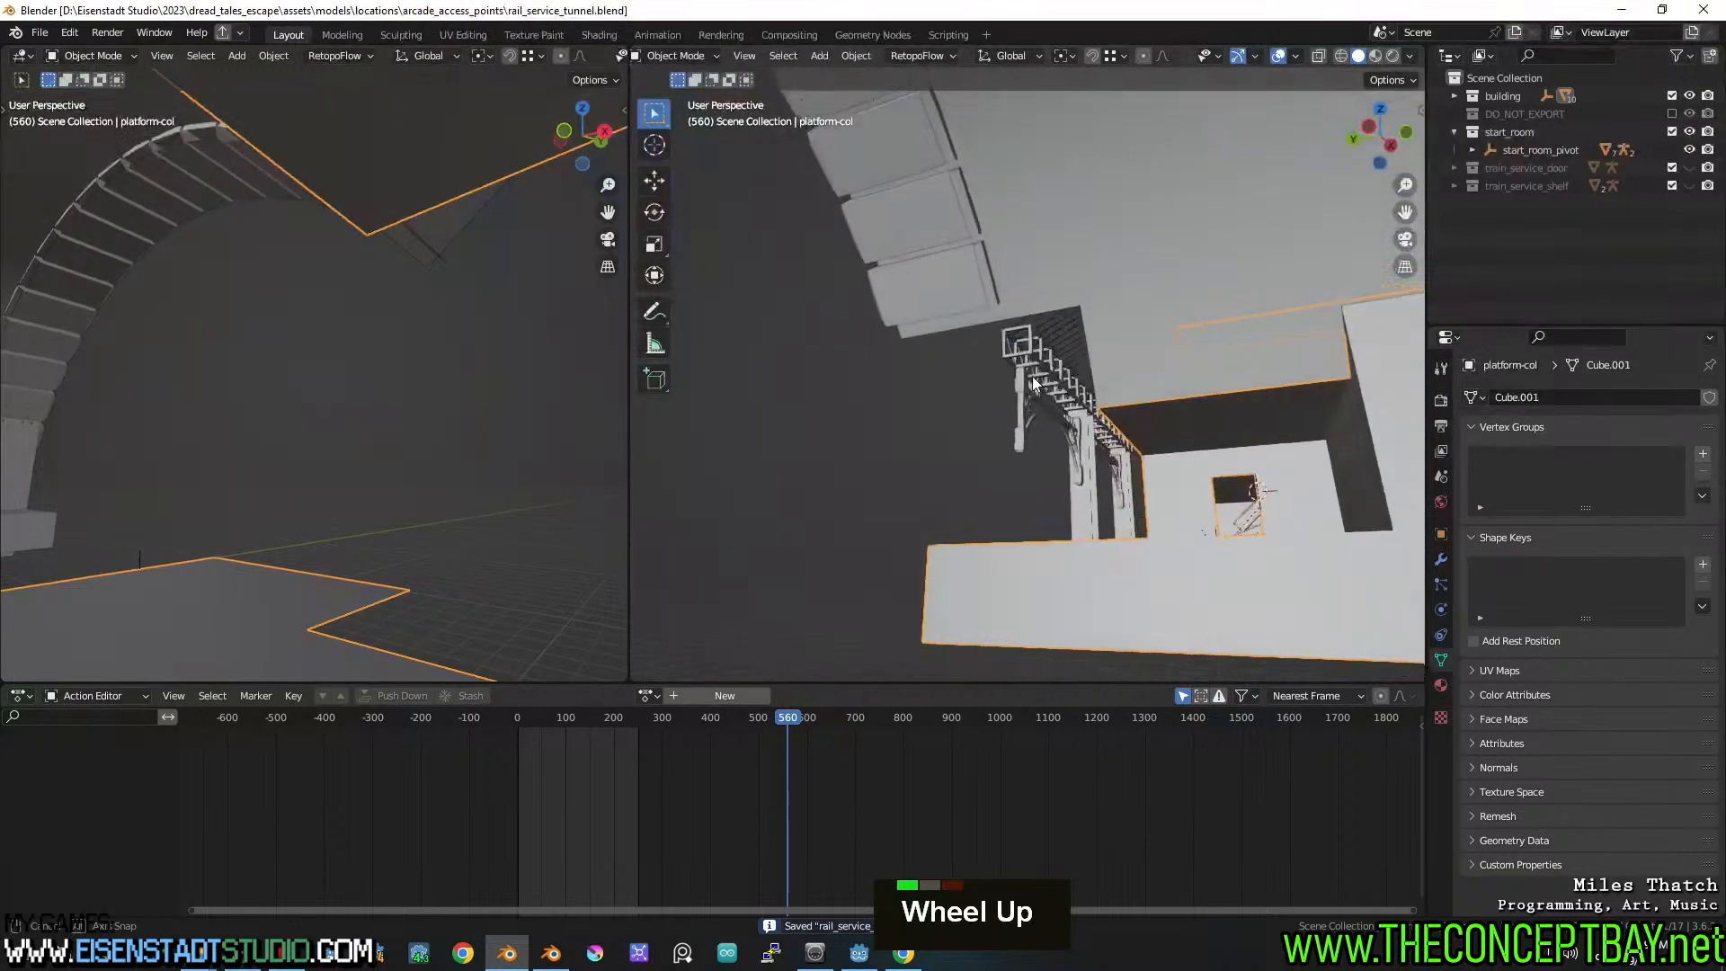
pyautogui.moveTo(1032, 376); pyautogui.dragTo(1188, 391, button='middle')
pyautogui.keyDown('shift'); pyautogui.moveTo(1077, 431); pyautogui.dragTo(1177, 444, button='middle'); pyautogui.keyUp('shift')
pyautogui.keyDown('shift'); pyautogui.moveTo(1052, 391); pyautogui.dragTo(1045, 450, button='middle'); pyautogui.keyUp('shift')
pyautogui.press('Tab')
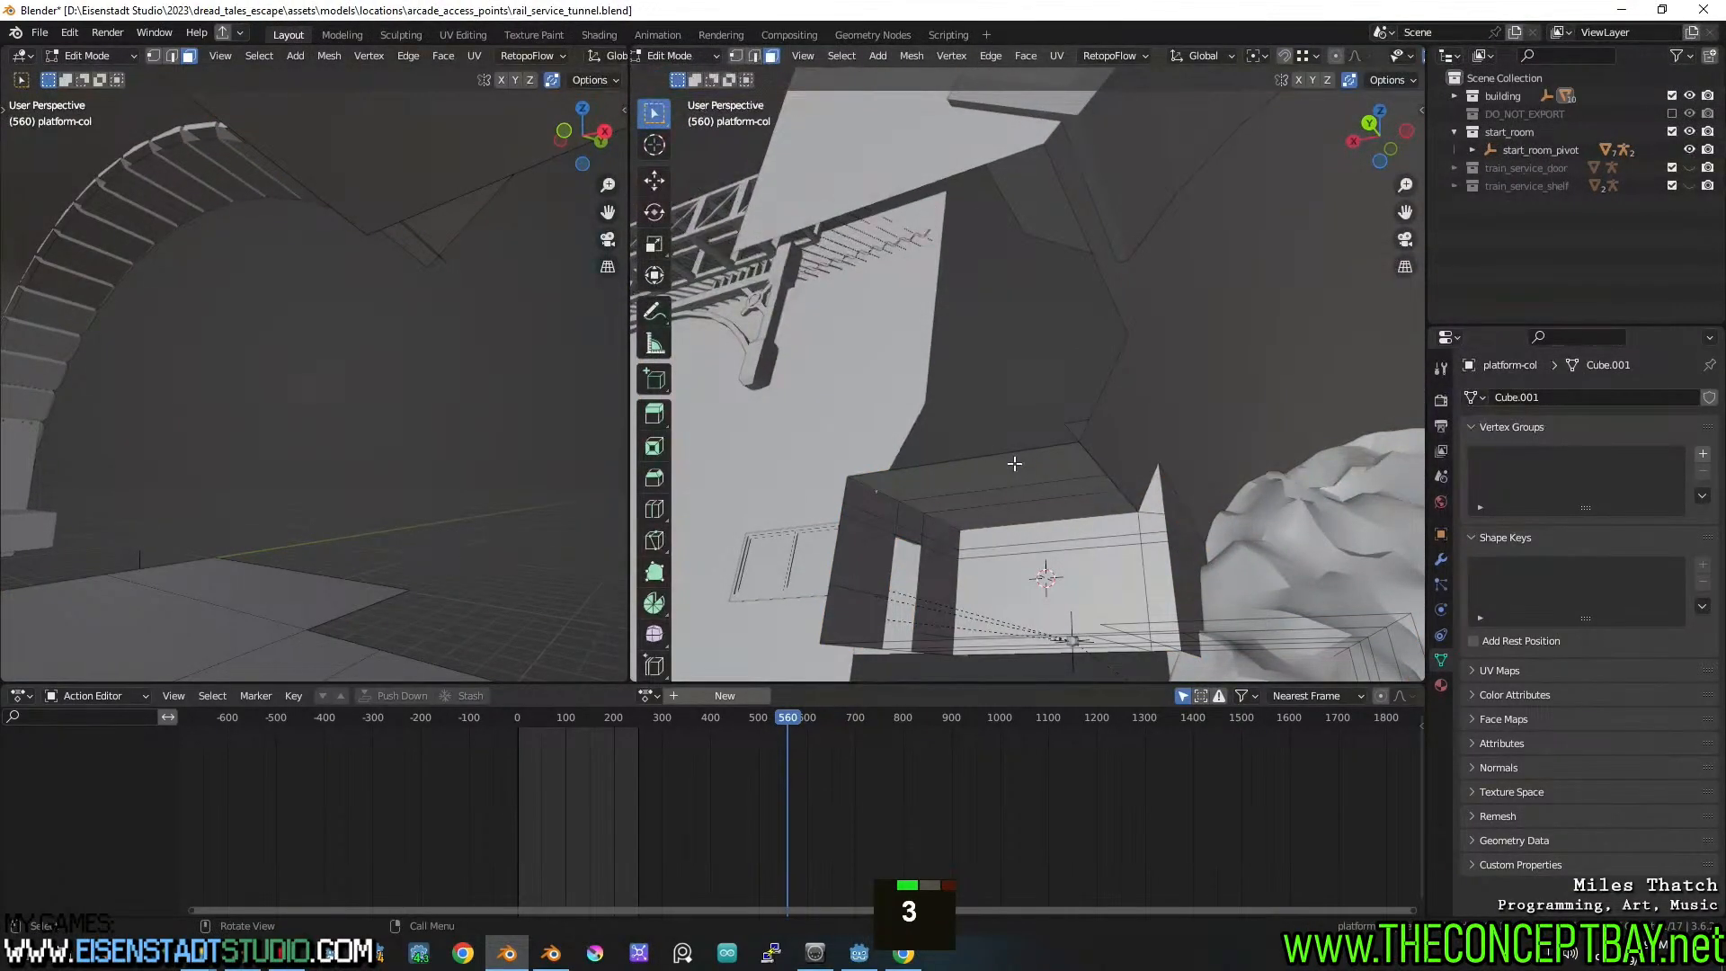
pyautogui.click(997, 467)
pyautogui.press('2')
pyautogui.click(986, 457)
pyautogui.hotkey('shift', 's')
pyautogui.click(989, 514)
# Add a 2 m plane at the 3D cursor and move it about 5.36 m along Y
pyautogui.press('Tab')
pyautogui.hotkey('shift', 'a')
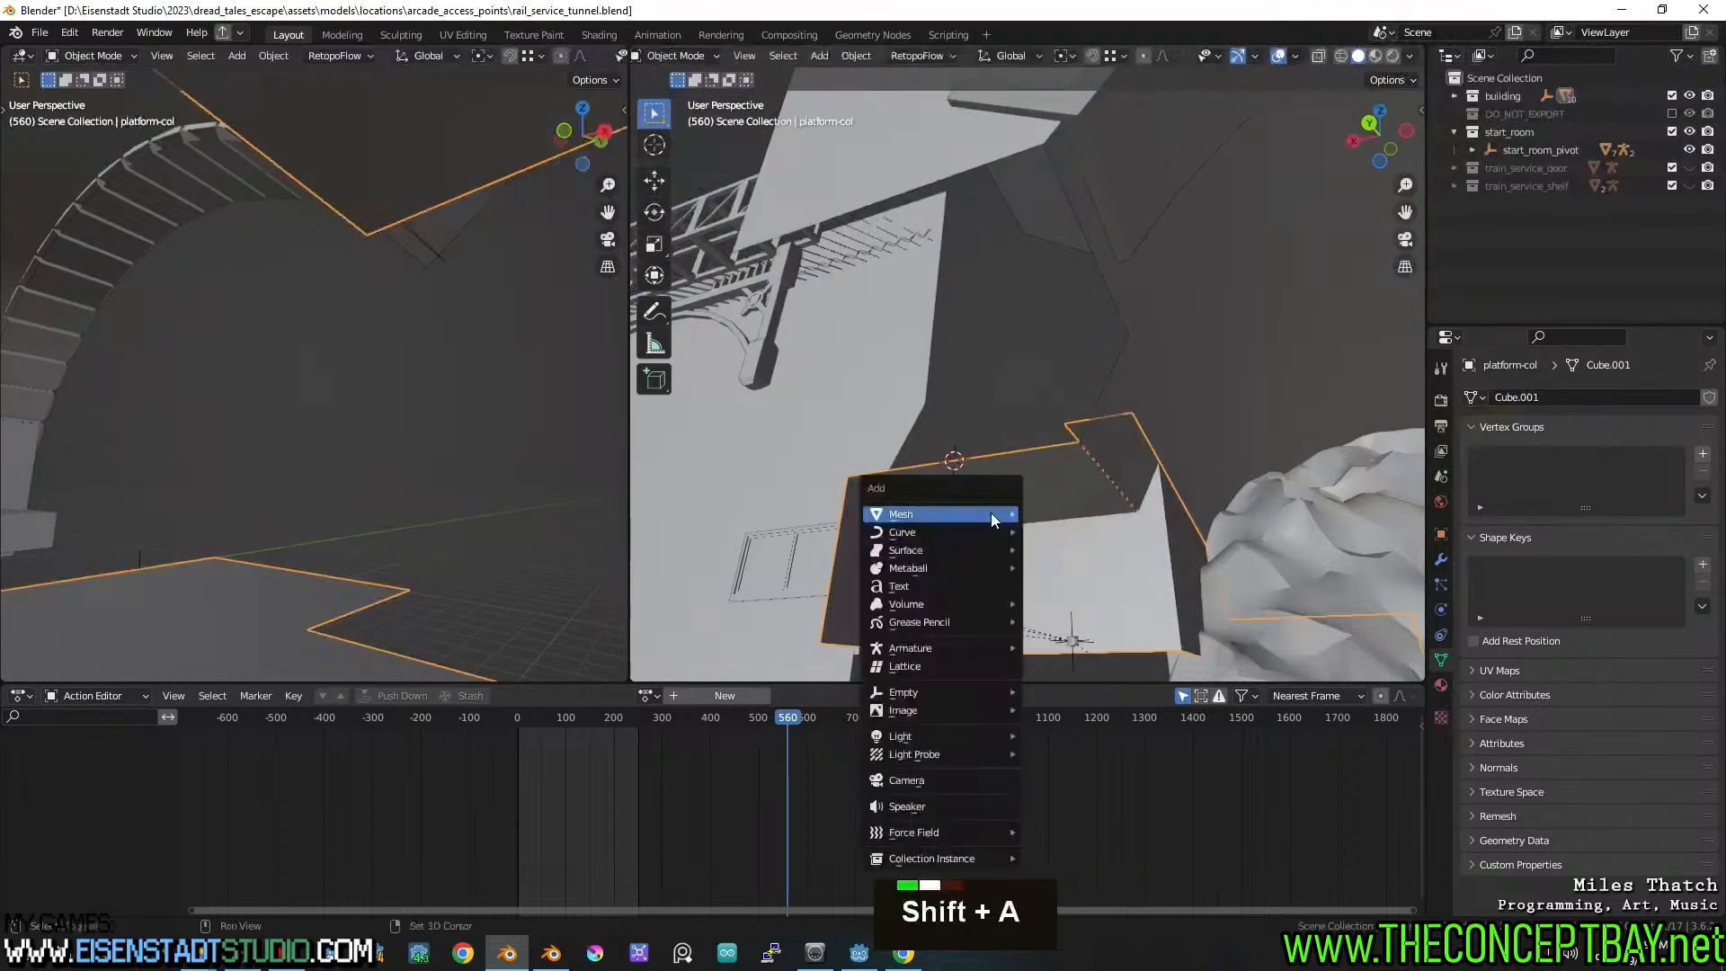
pyautogui.moveTo(991, 513)
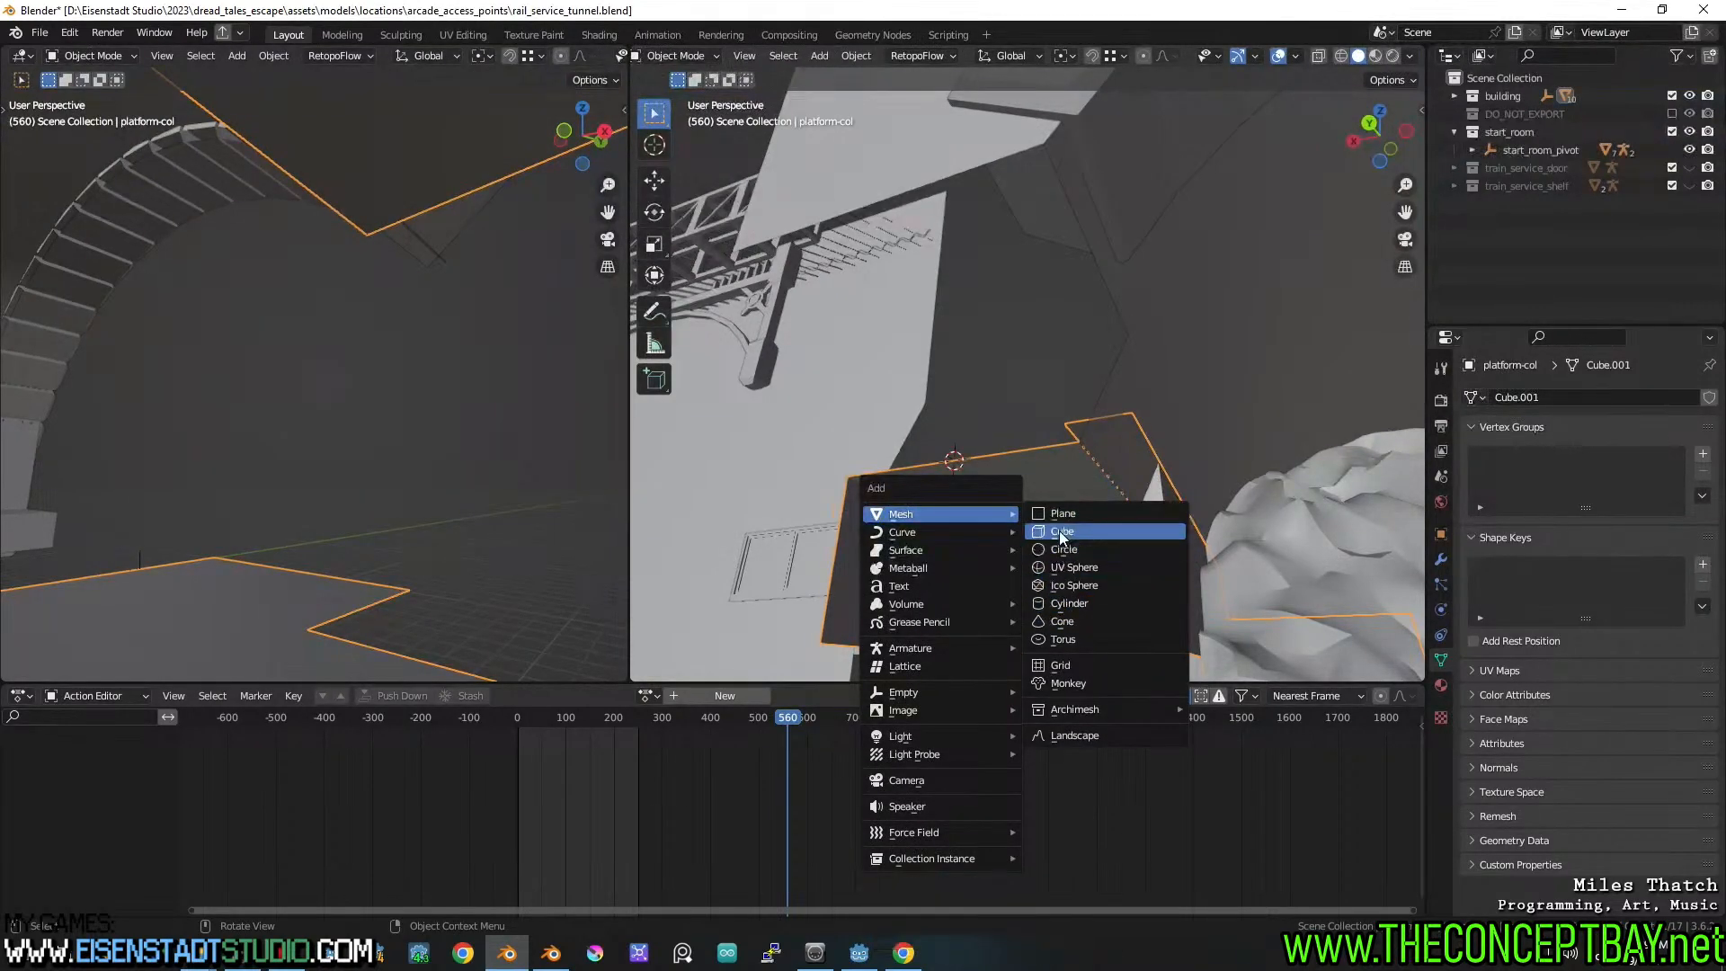
pyautogui.click(1072, 514)
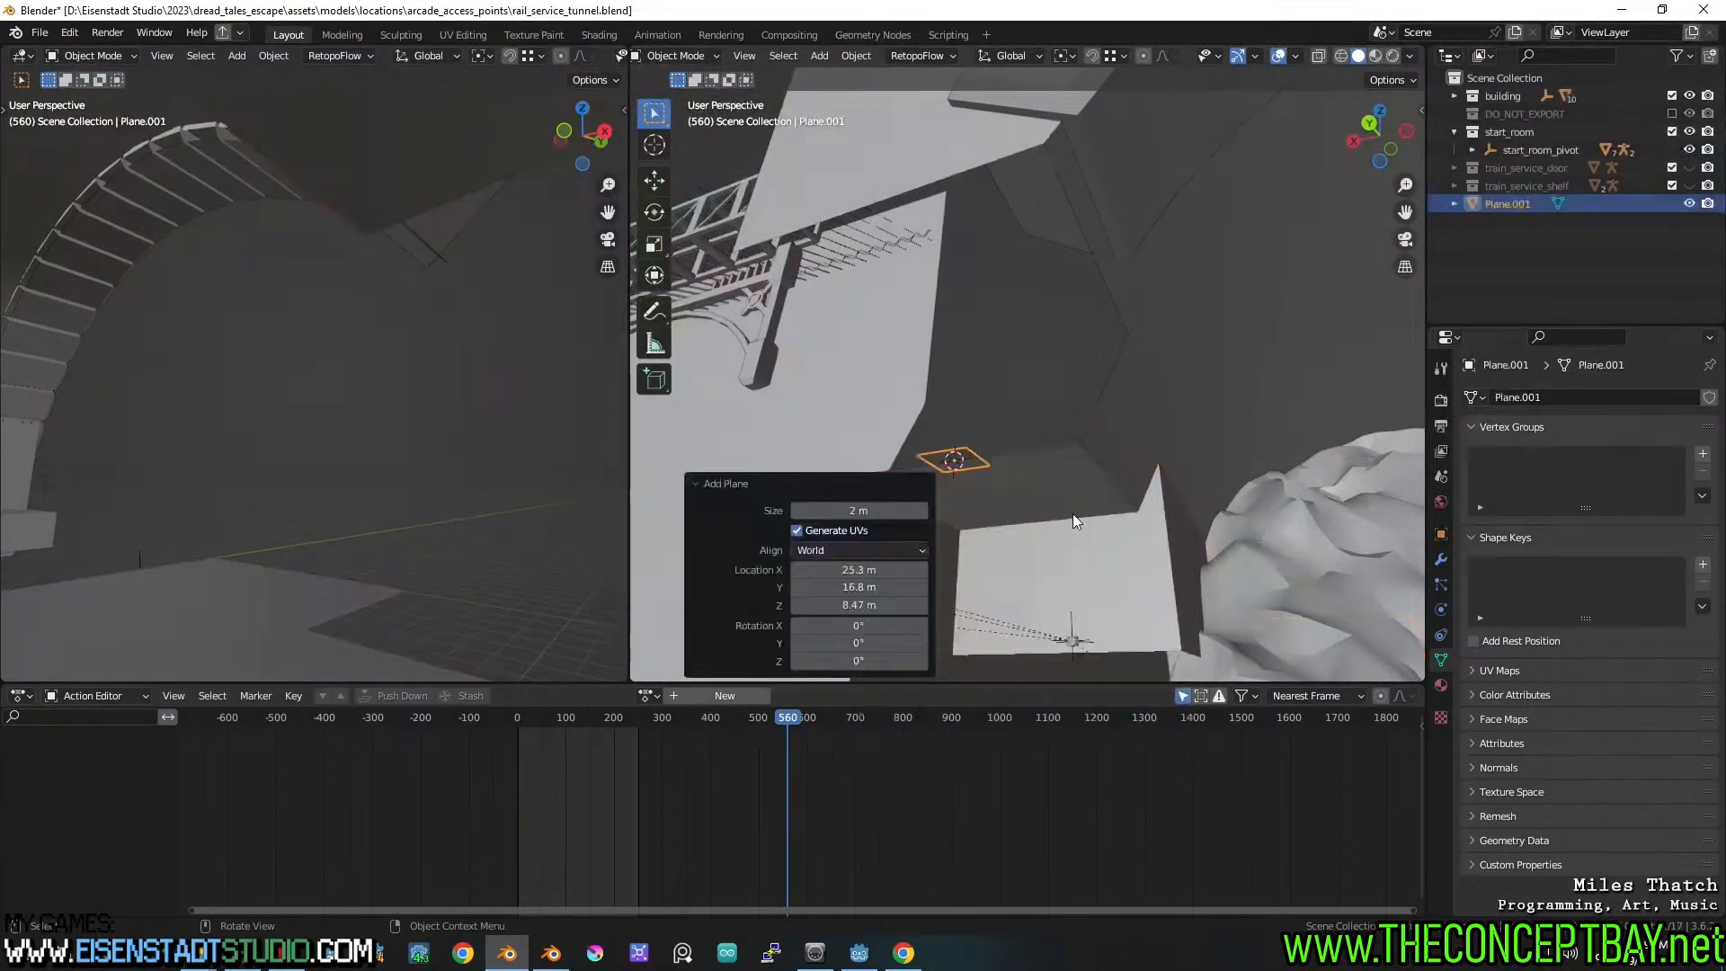
pyautogui.press('g')
pyautogui.press('y')
pyautogui.click(936, 341)
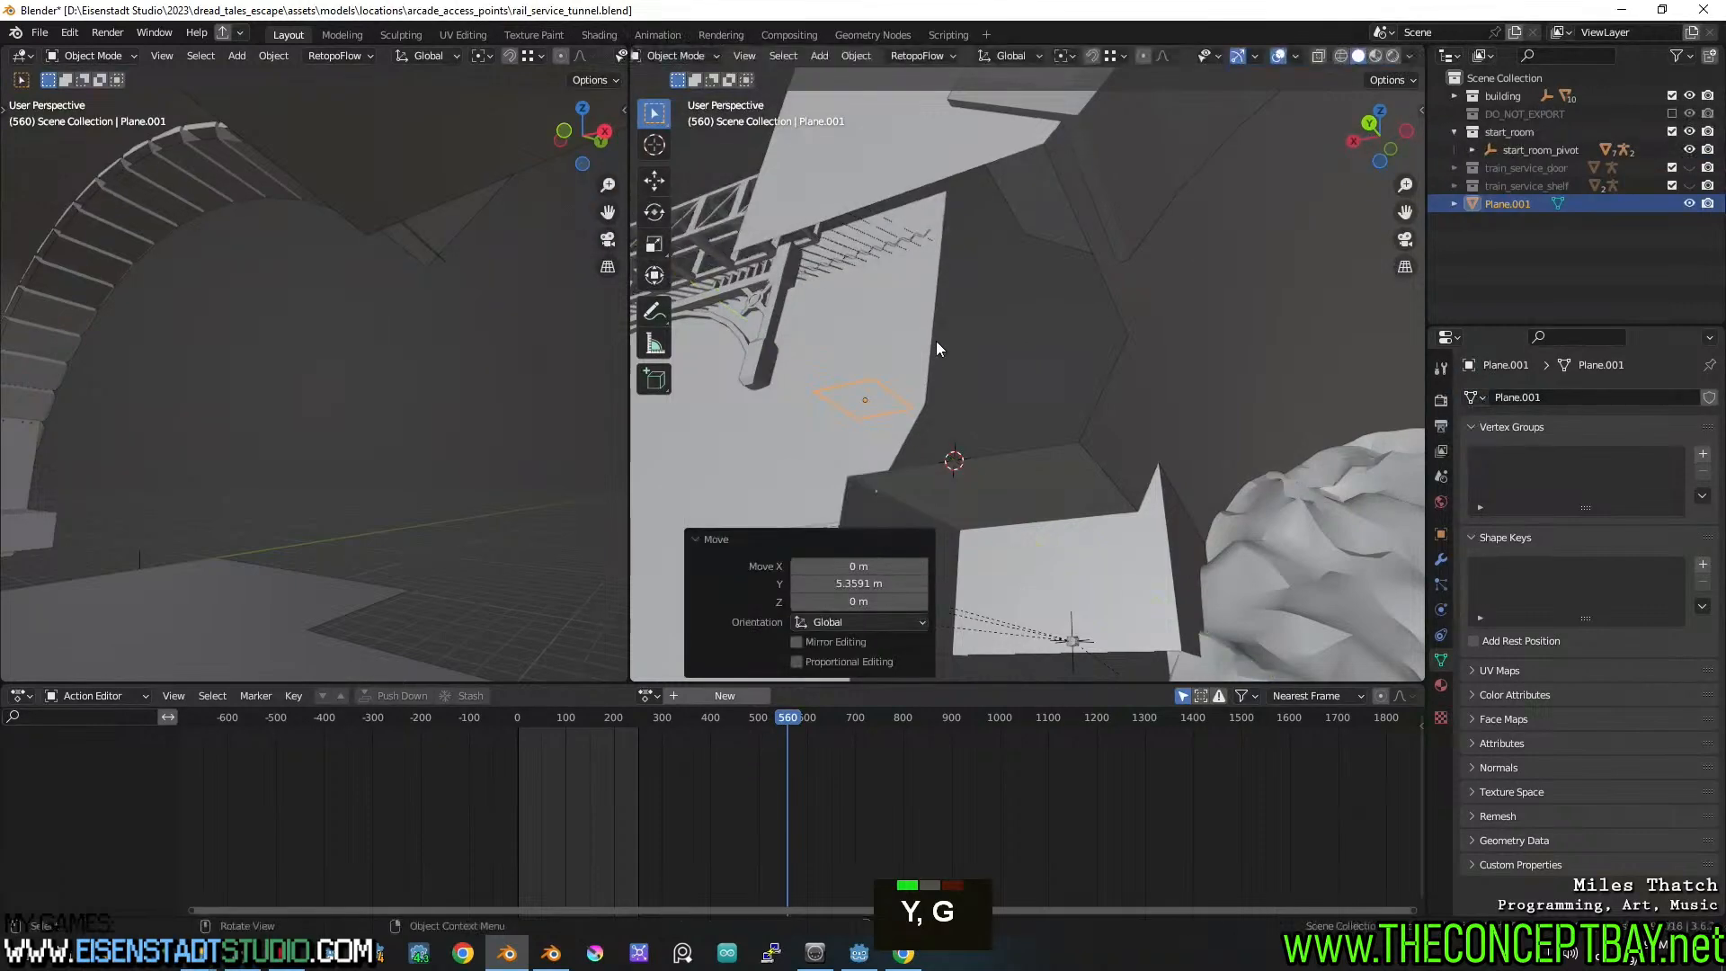
# Scale the new plane by about 3.76 and rotate it 180 degrees around Y so it faces downward
pyautogui.press('s')
pyautogui.click(1198, 306)
pyautogui.press('r')
pyautogui.press('z')
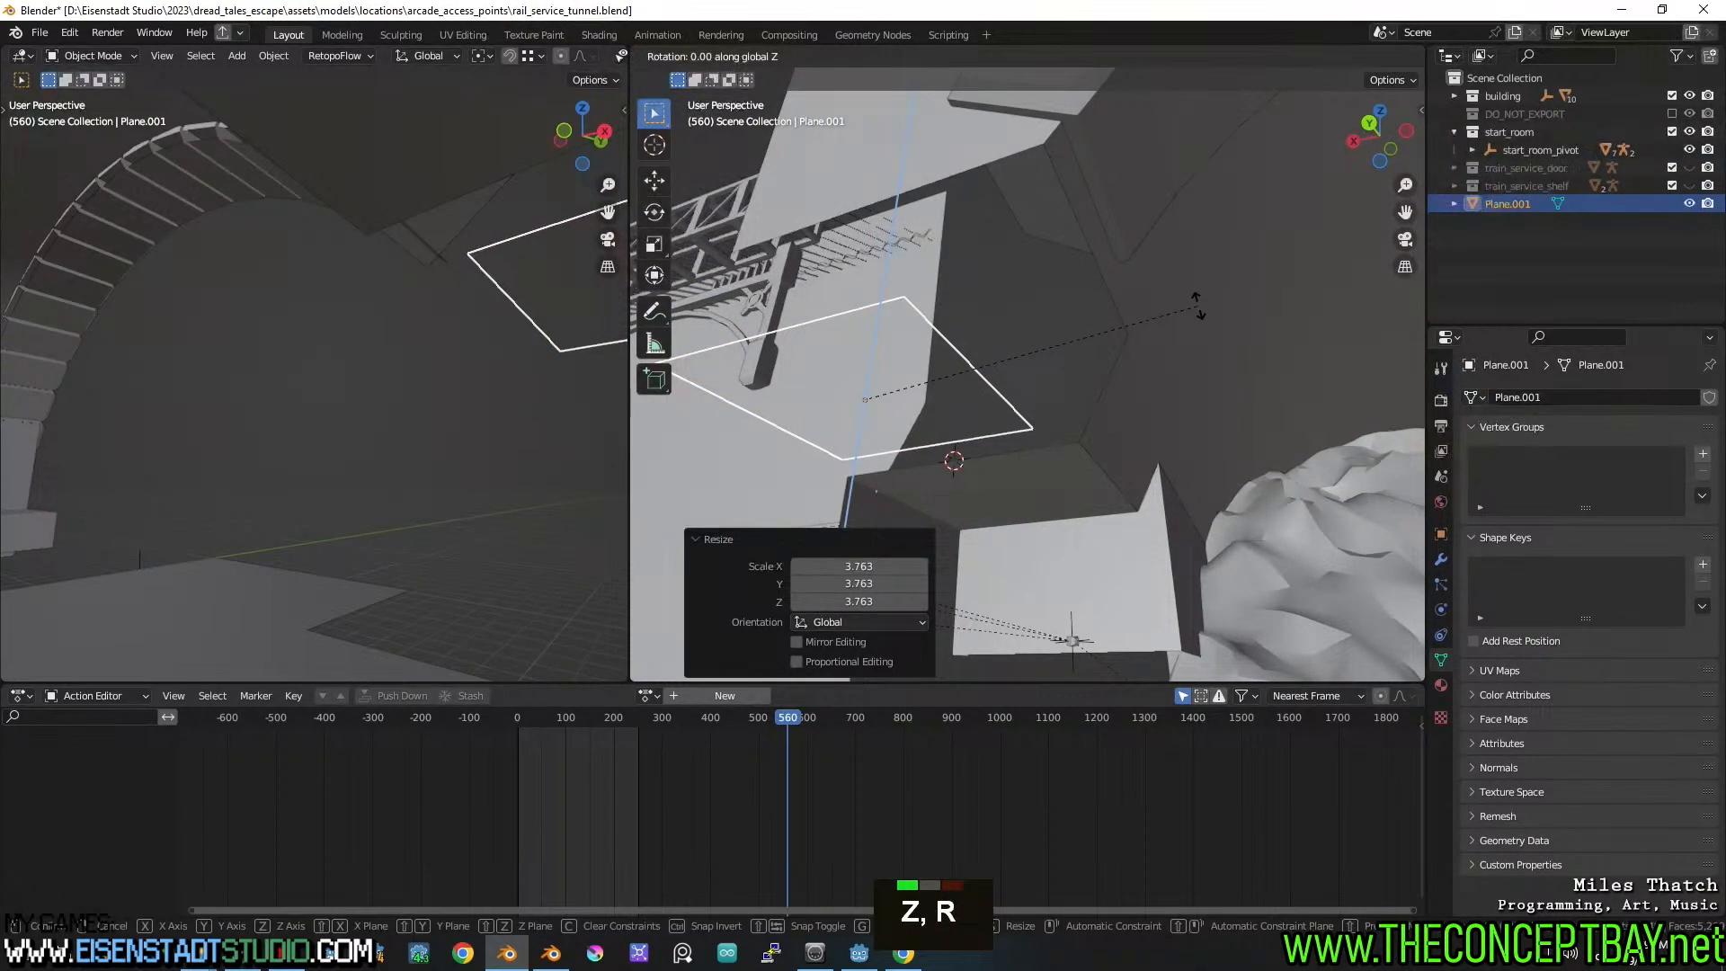
pyautogui.write('180')
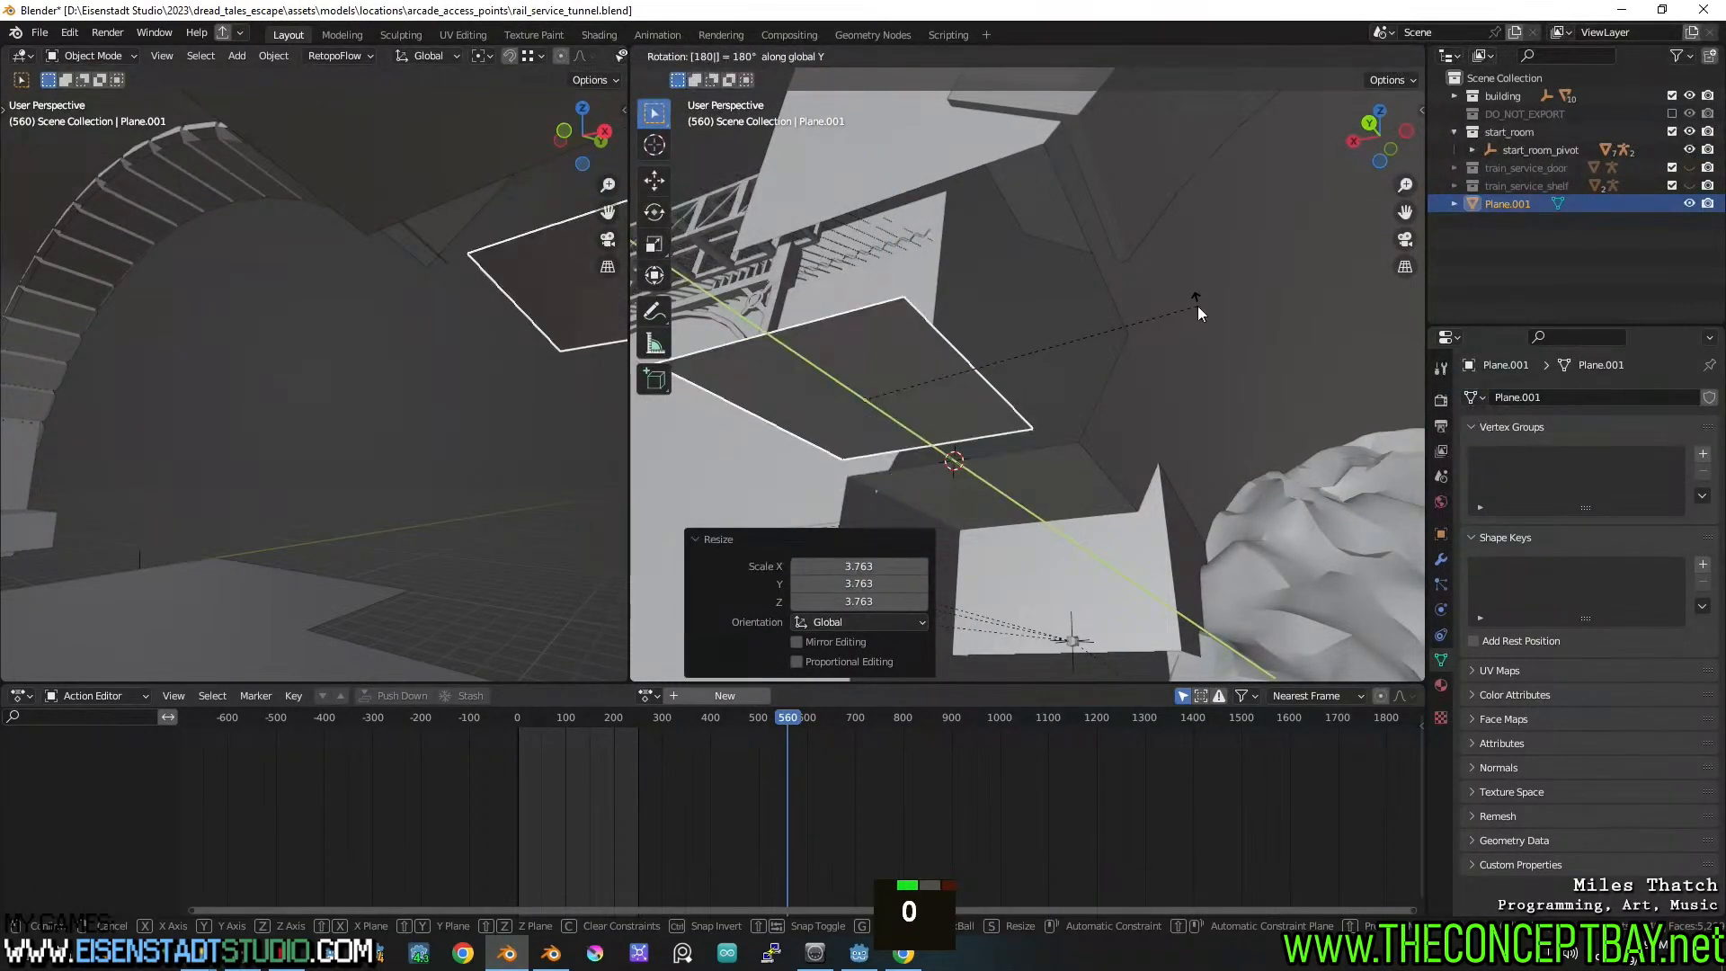
pyautogui.click(1198, 306)
# Extrude the plane's corner vertex nearest the platform roof onto the corner where the roof meets the exterior wall
pyautogui.moveTo(909, 395); pyautogui.dragTo(1105, 332, button='middle')
pyautogui.keyDown('shift'); pyautogui.moveTo(1106, 332); pyautogui.dragTo(1258, 364, button='middle'); pyautogui.keyUp('shift')
pyautogui.moveTo(1245, 359); pyautogui.dragTo(844, 424, button='middle')
pyautogui.press('Tab')
pyautogui.press('2')
pyautogui.click(931, 426)
pyautogui.press('1')
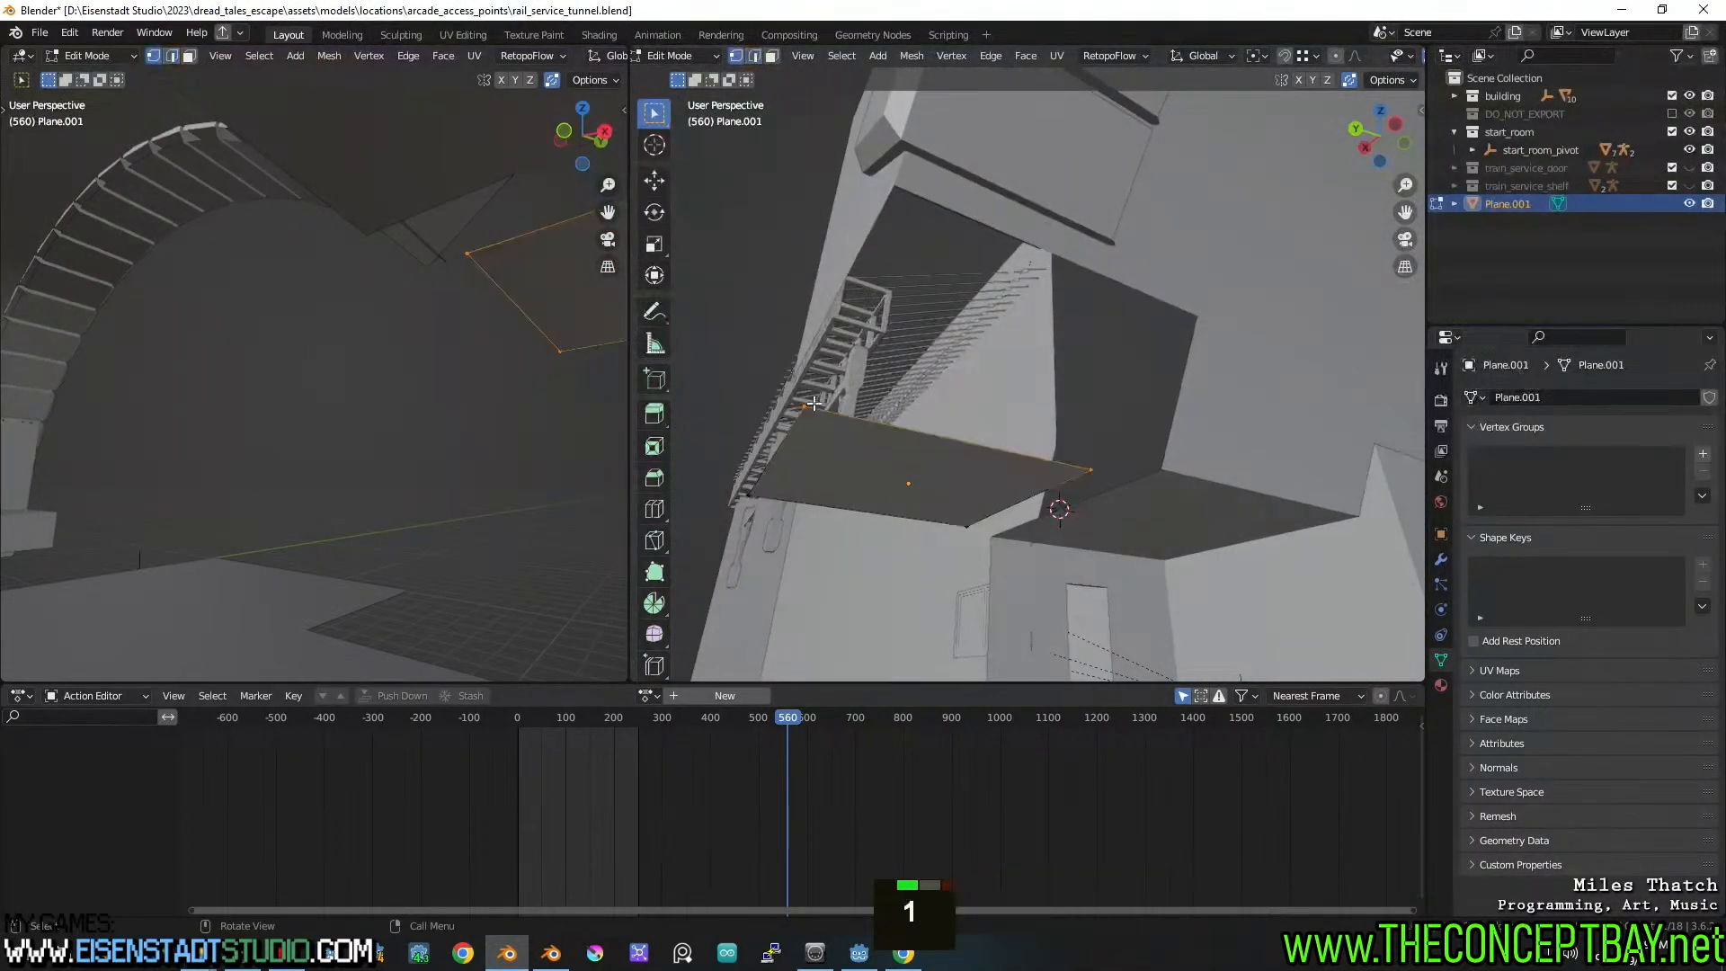
pyautogui.click(899, 184)
pyautogui.click(1090, 468)
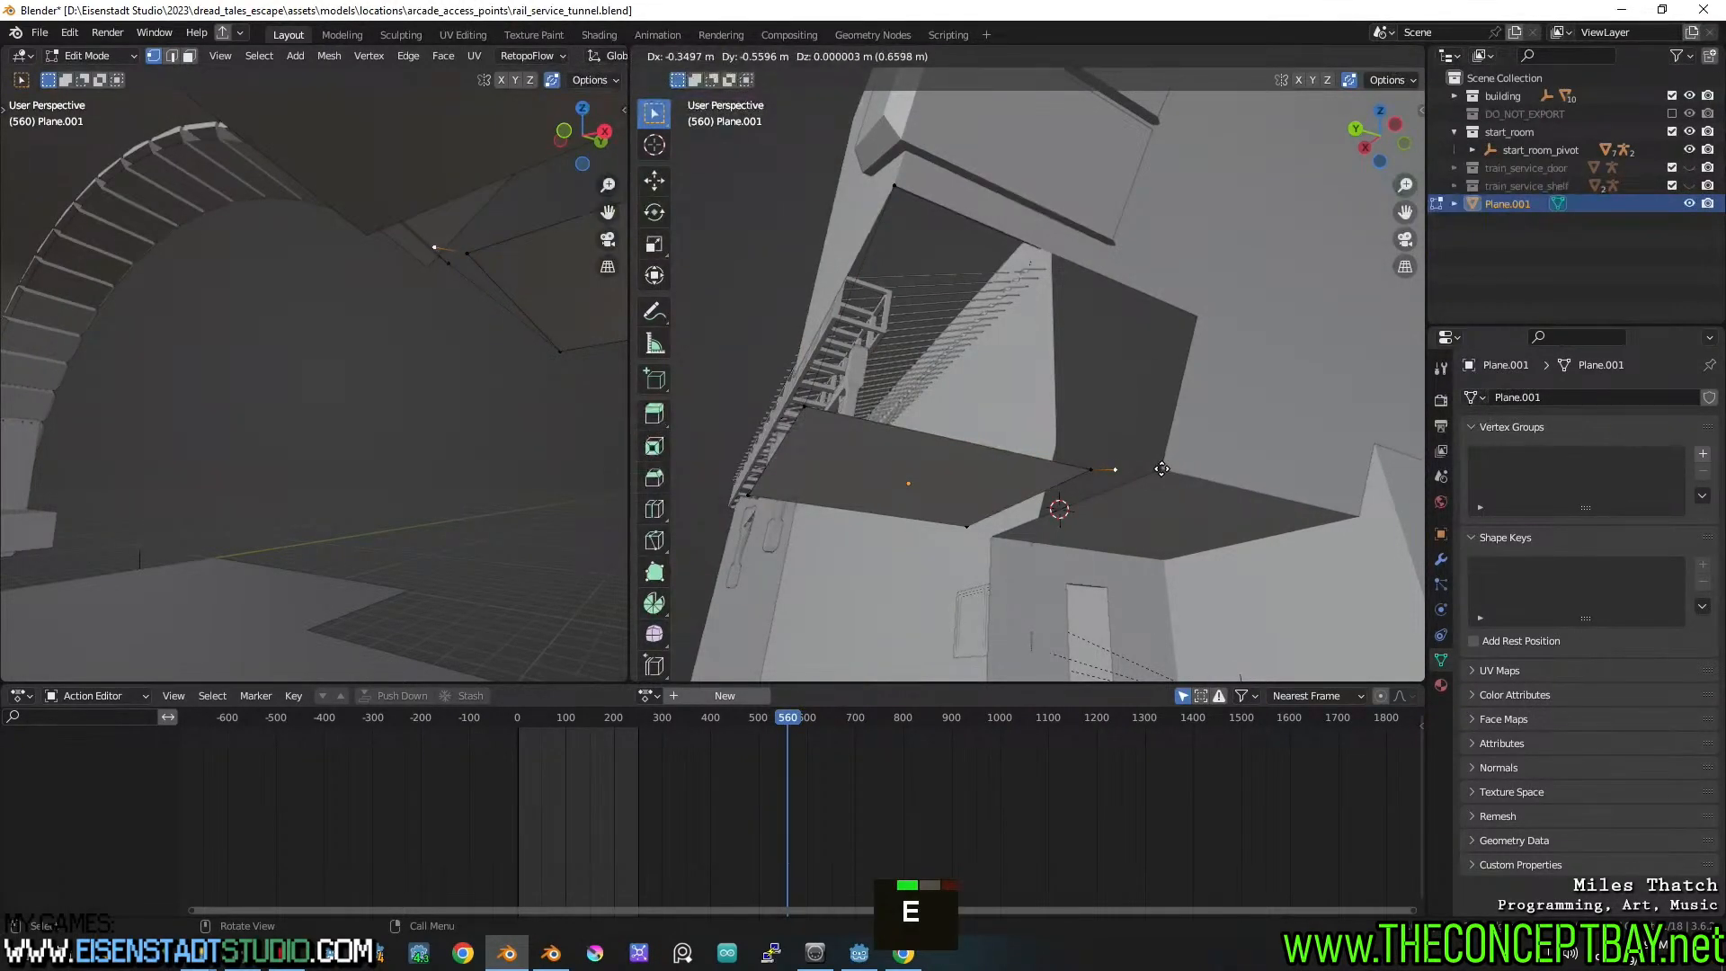
pyautogui.click(1161, 468)
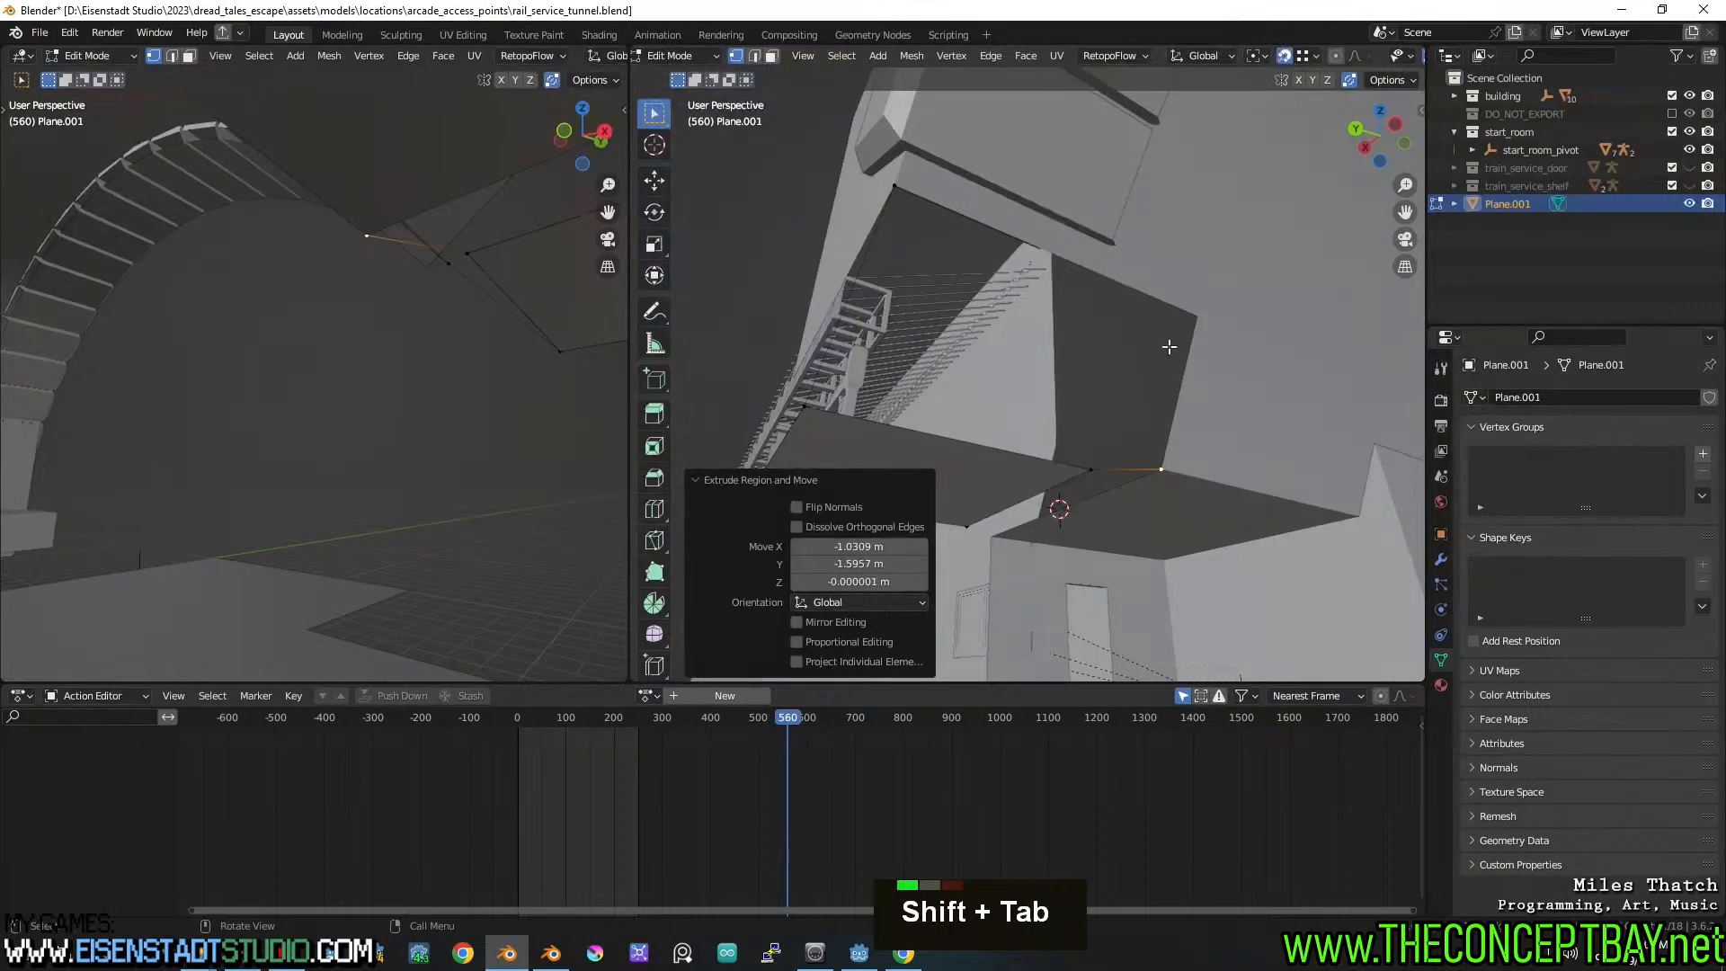
# Extrude edges from the plane's corner up to the exterior wall opening's upper corner and fill the narrow end face
pyautogui.click(1095, 464)
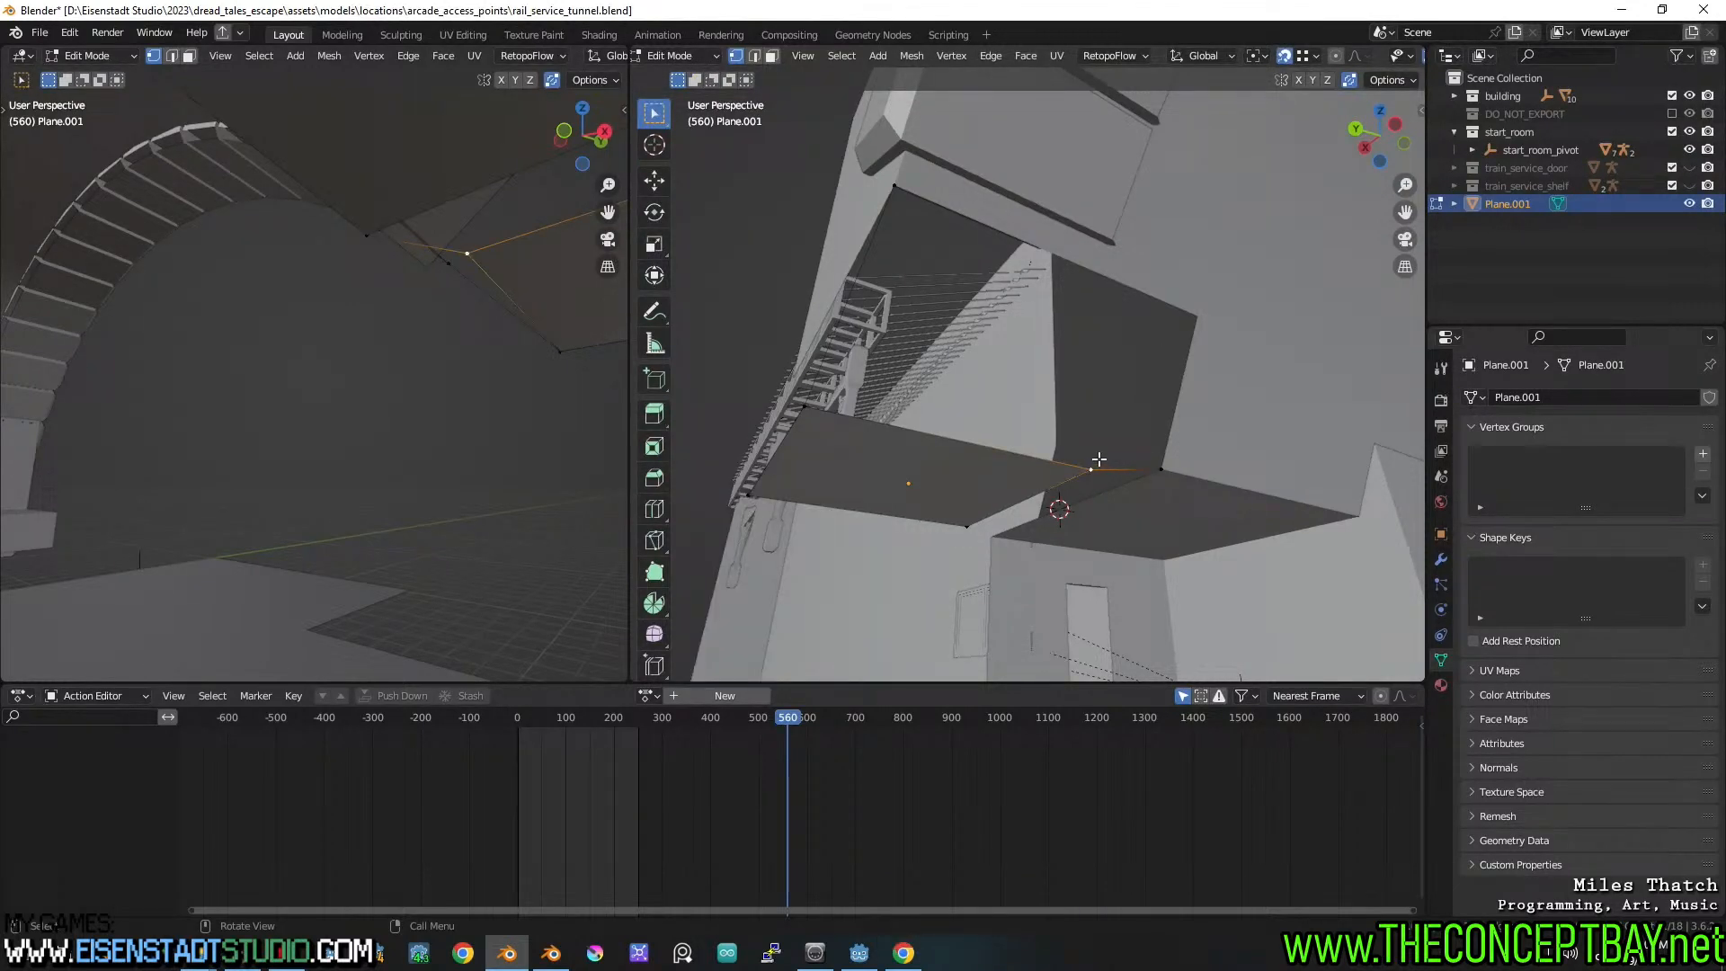
pyautogui.click(1119, 348)
pyautogui.doubleClick(1187, 315)
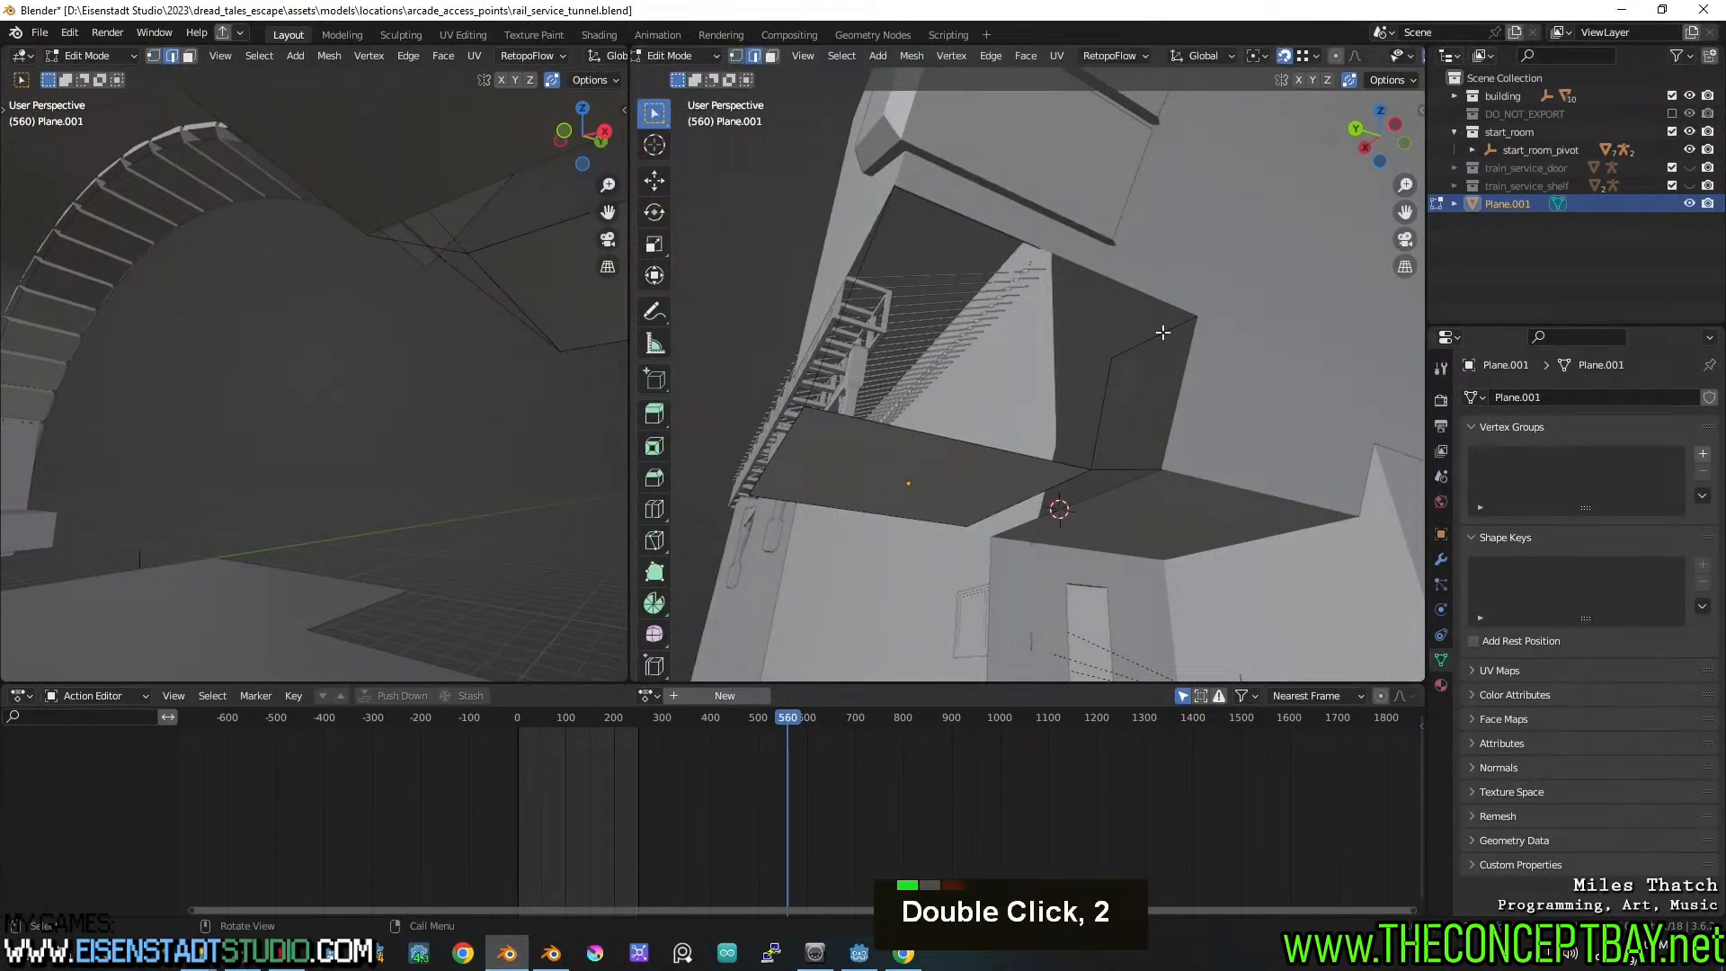
pyautogui.keyDown('shift'); pyautogui.click(1138, 463); pyautogui.keyUp('shift')
pyautogui.press('f')
pyautogui.press('1')
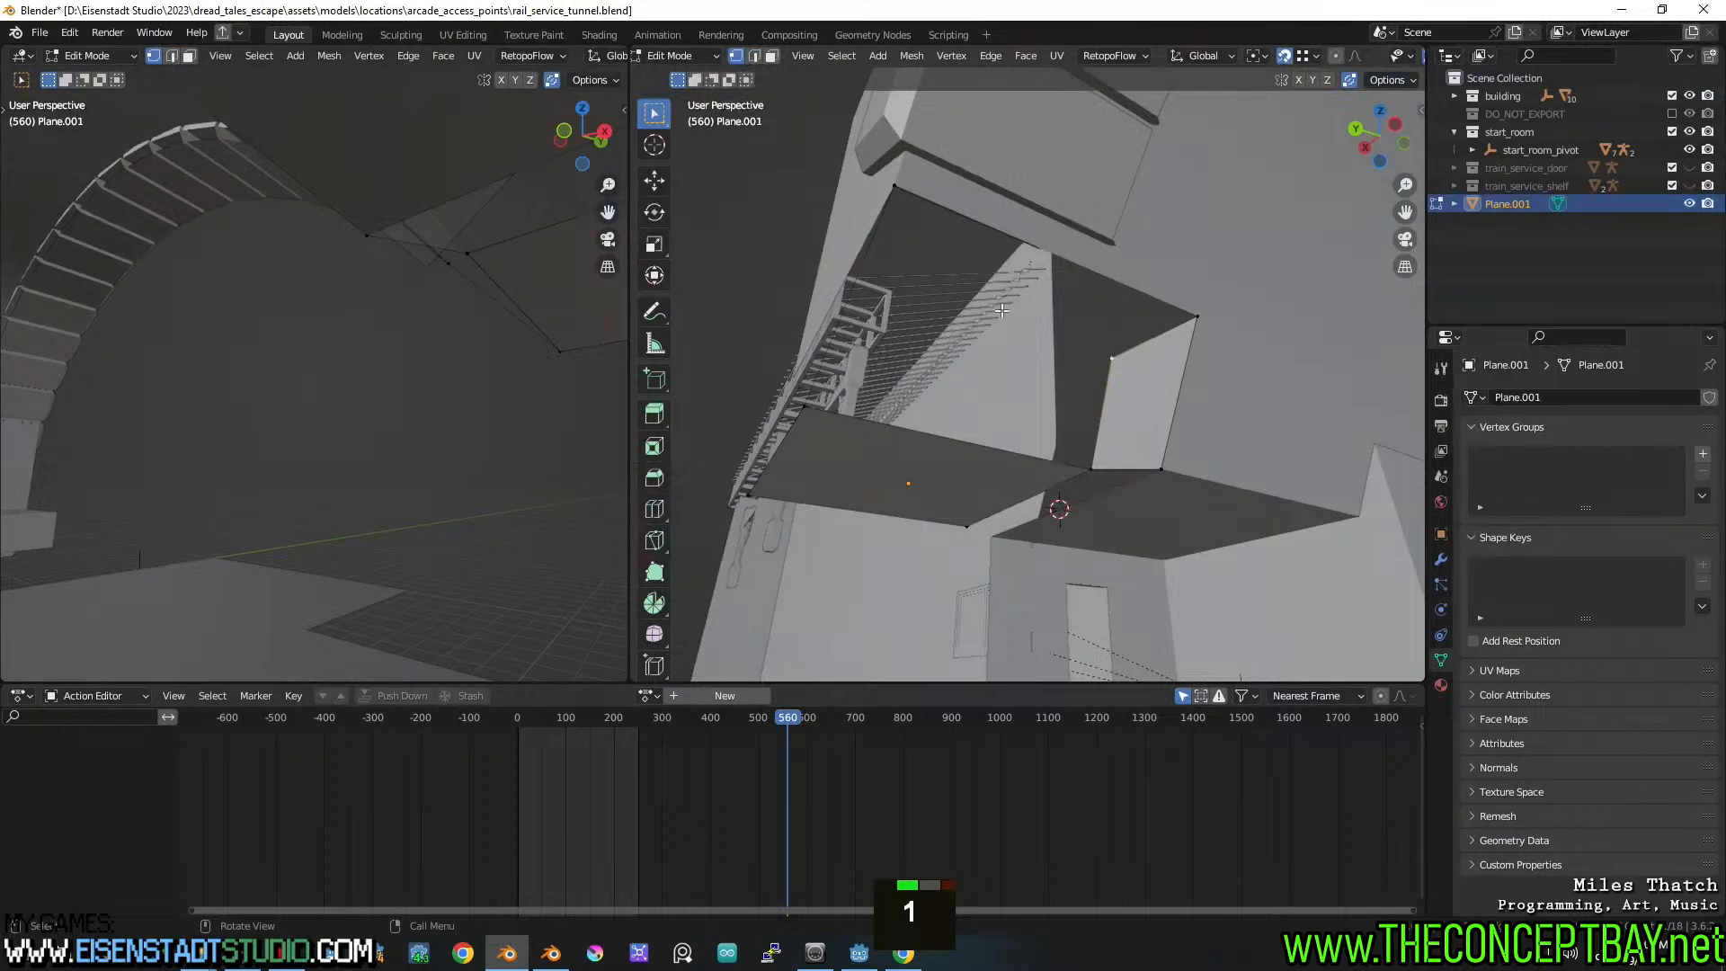
# Extend an edge at the far upper corner of the exterior wall opening and fill the upper face across to the end face
pyautogui.moveTo(1002, 310); pyautogui.dragTo(876, 283, button='middle')
pyautogui.rightClick(891, 282)
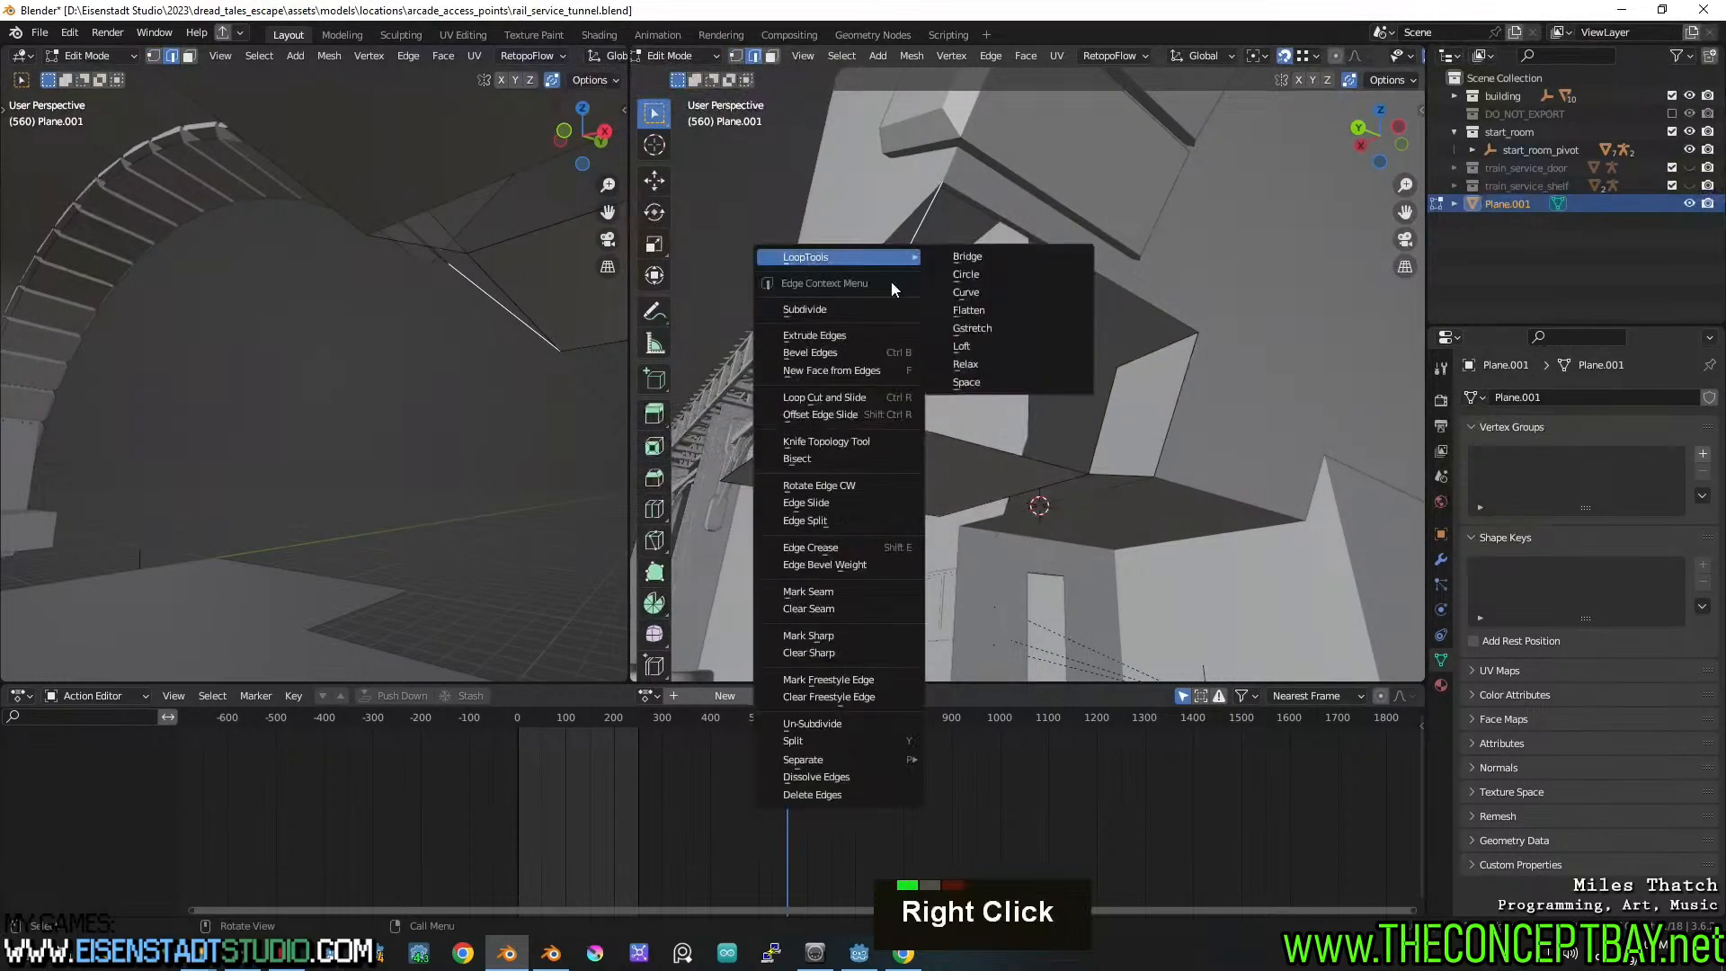
pyautogui.click(892, 282)
pyautogui.doubleClick(890, 303)
pyautogui.press('1')
pyautogui.moveTo(890, 306); pyautogui.dragTo(889, 270, button='middle')
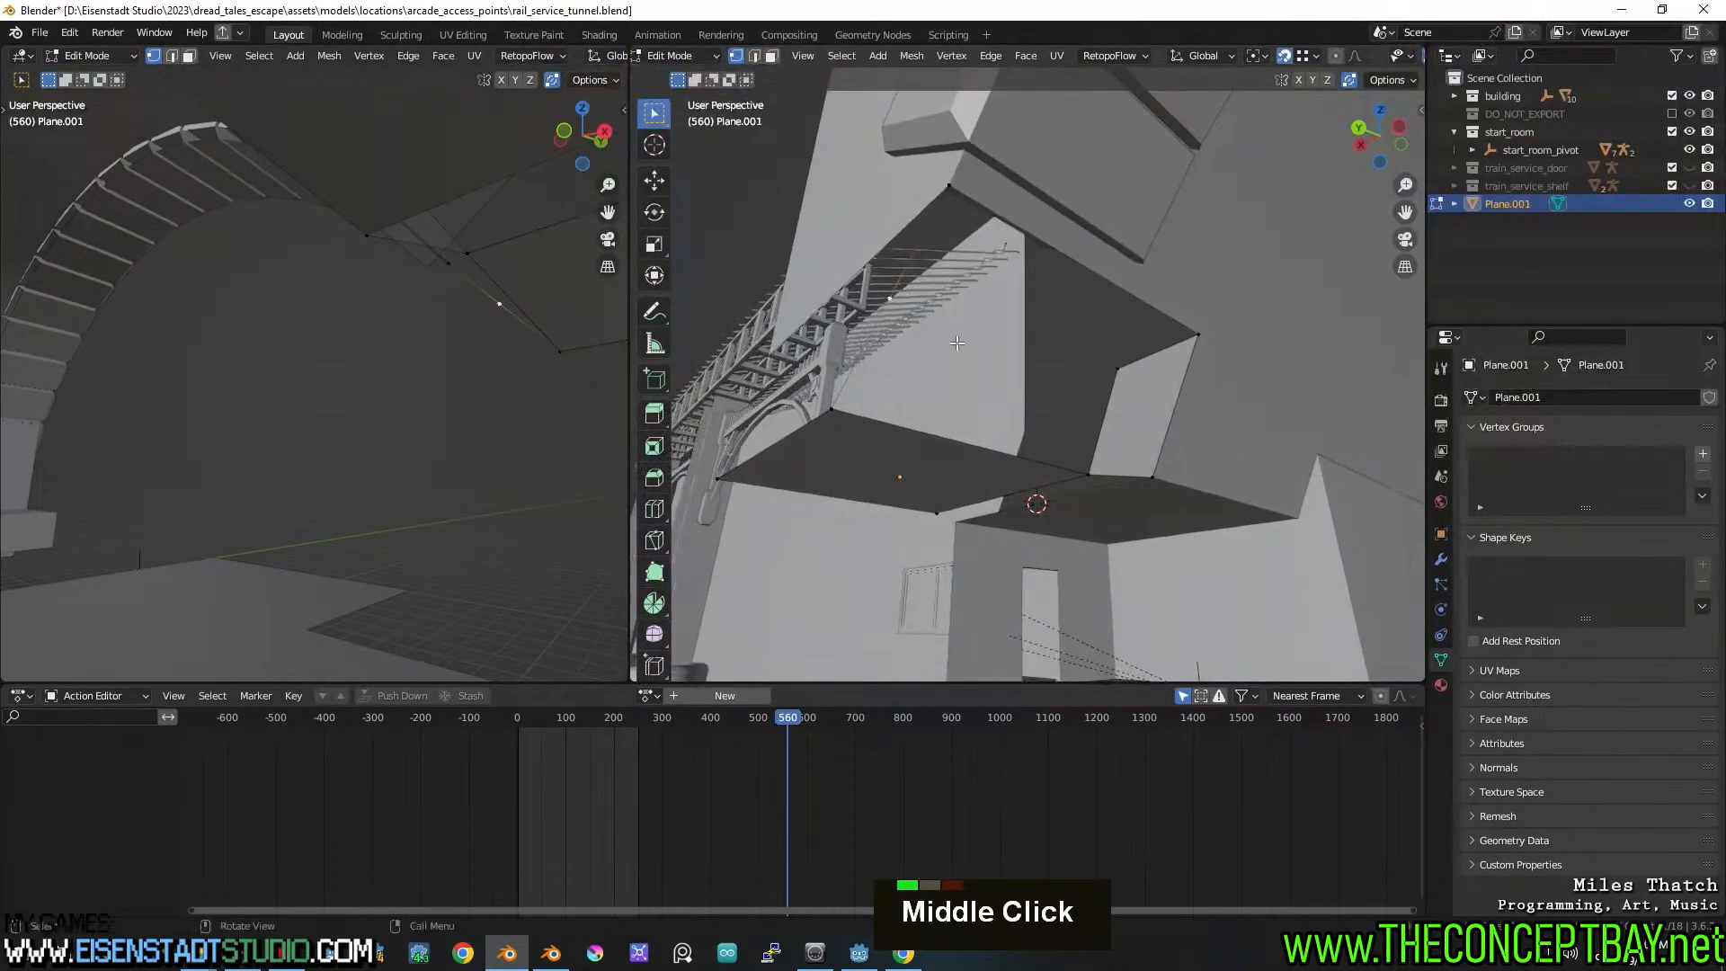
pyautogui.press('g')
pyautogui.press('2')
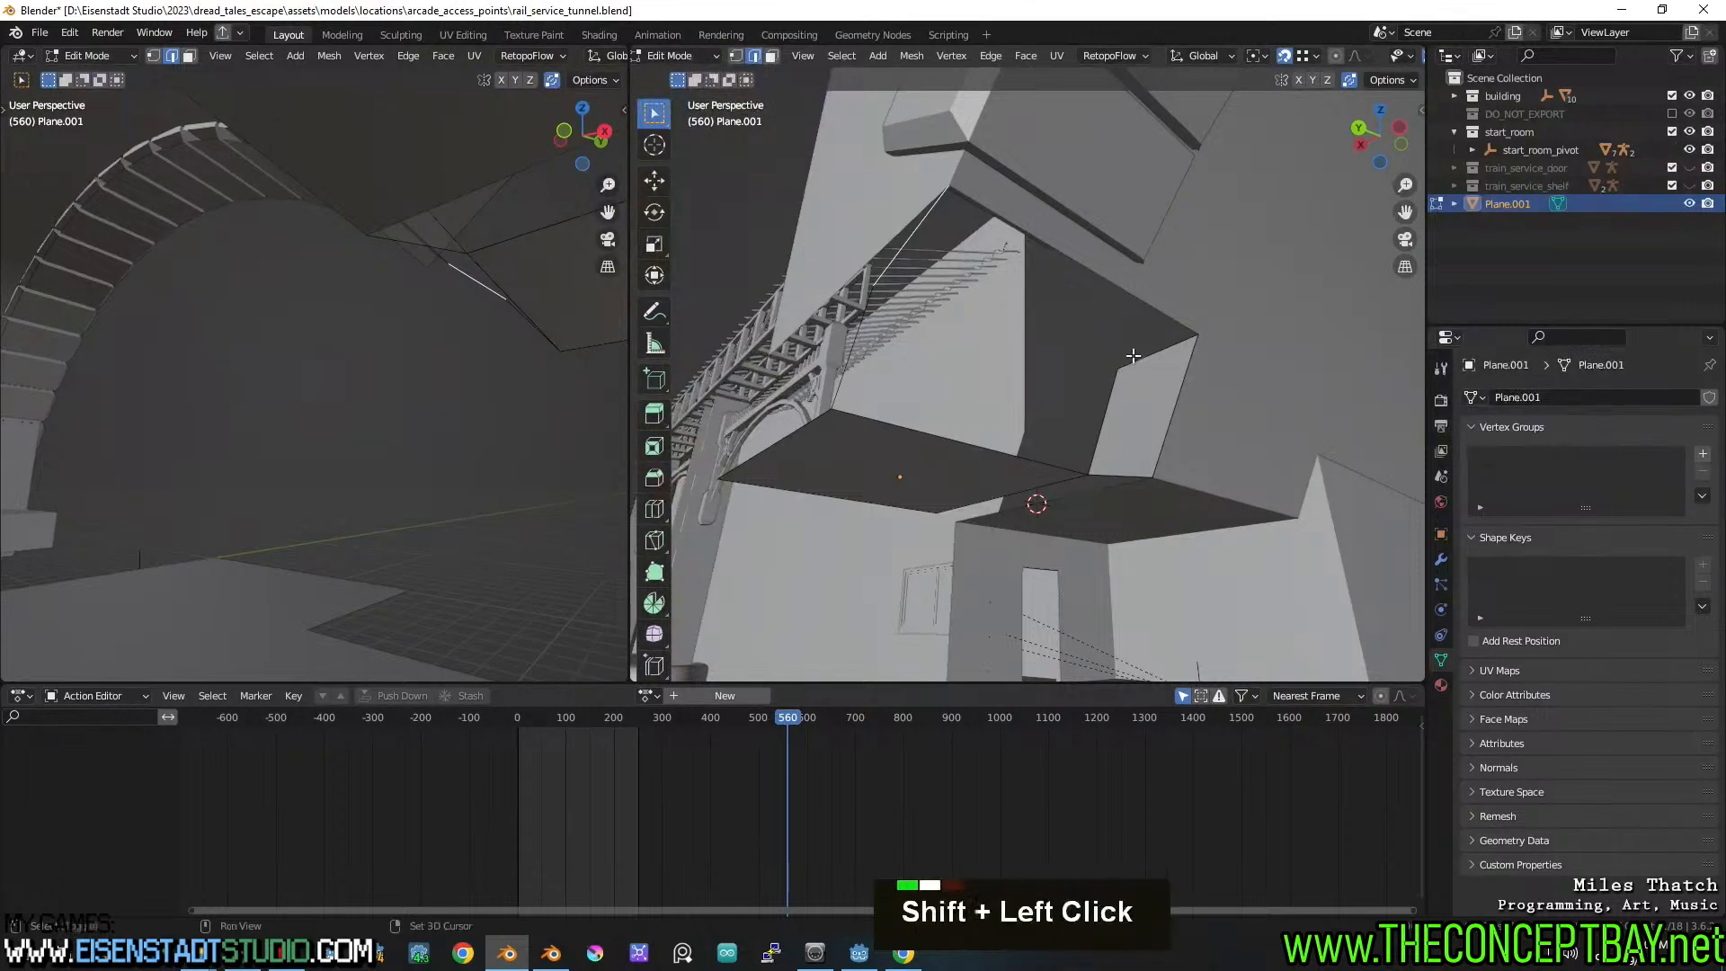
pyautogui.keyDown('shift'); pyautogui.click(1133, 356); pyautogui.keyUp('shift')
pyautogui.press('f')
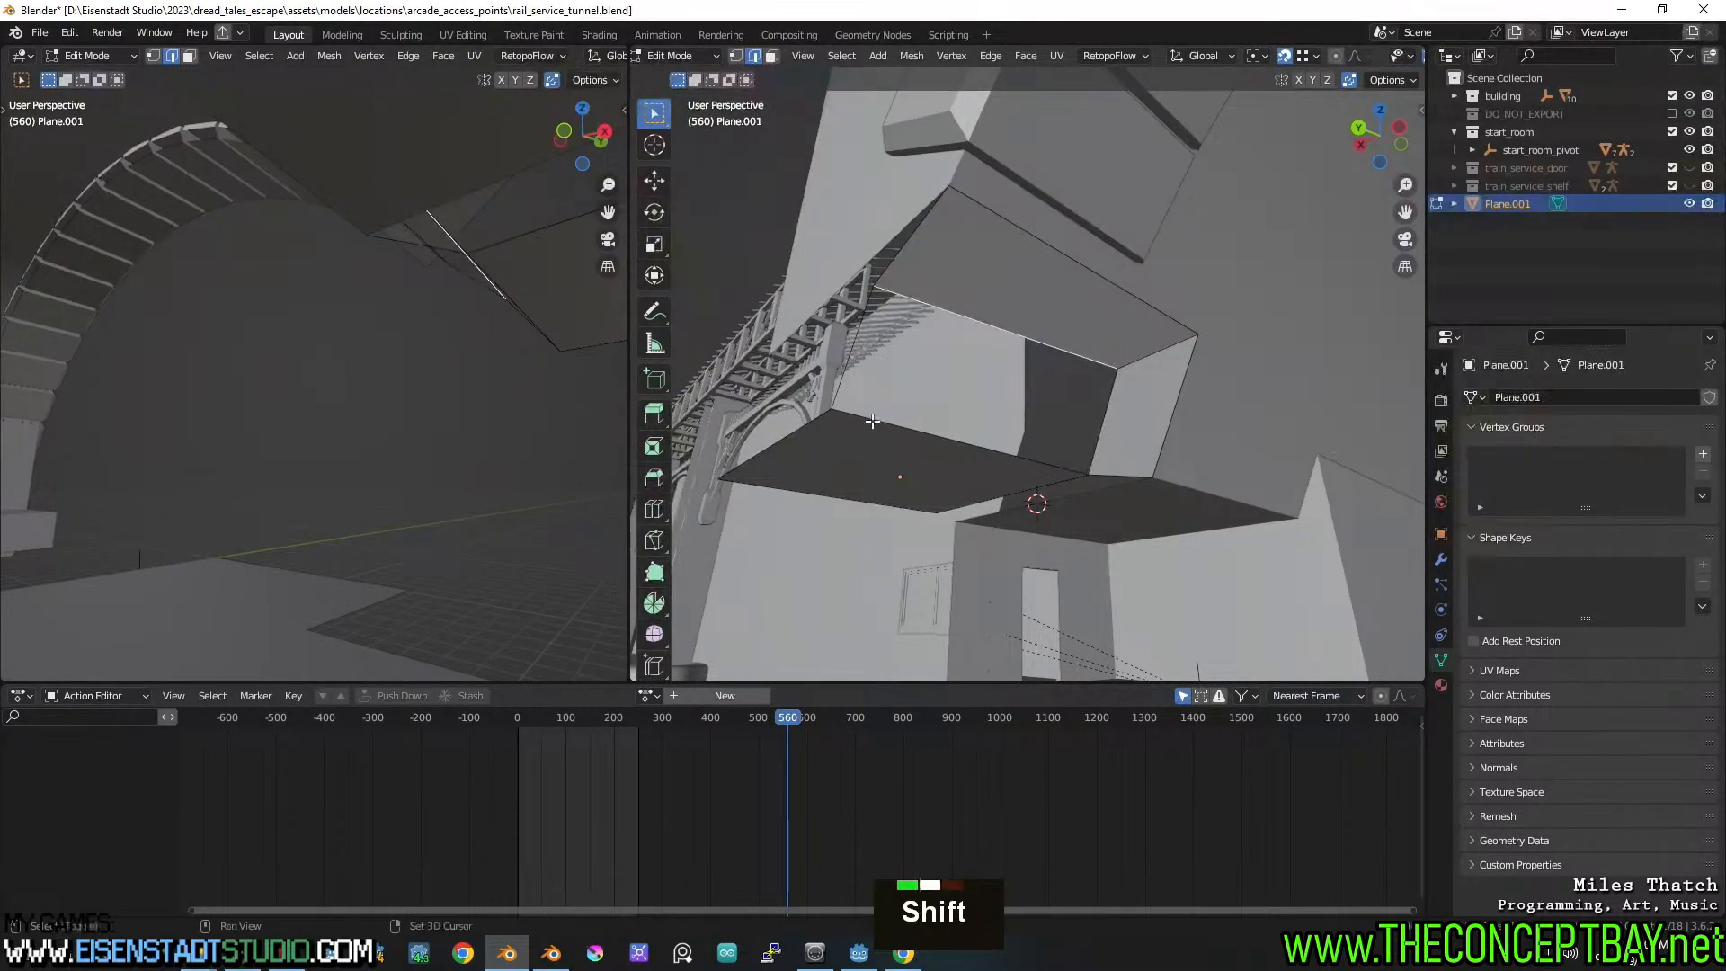
# Fill the face between the upper face's lower edge and the plane's edge, and snap a corner vertex about -1.38 m along Y
pyautogui.keyDown('shift'); pyautogui.click(872, 420); pyautogui.keyUp('shift')
pyautogui.press('f')
pyautogui.press('1')
pyautogui.moveTo(903, 305); pyautogui.dragTo(809, 314, button='middle')
pyautogui.press('g')
pyautogui.press('ctrl')
pyautogui.keyDown('ctrl'); pyautogui.click(915, 303); pyautogui.keyUp('ctrl')
# Extrude the snapped corner vertex about 8.97 m along X across the opening and connect it up to the upper wall corner
pyautogui.press('e')
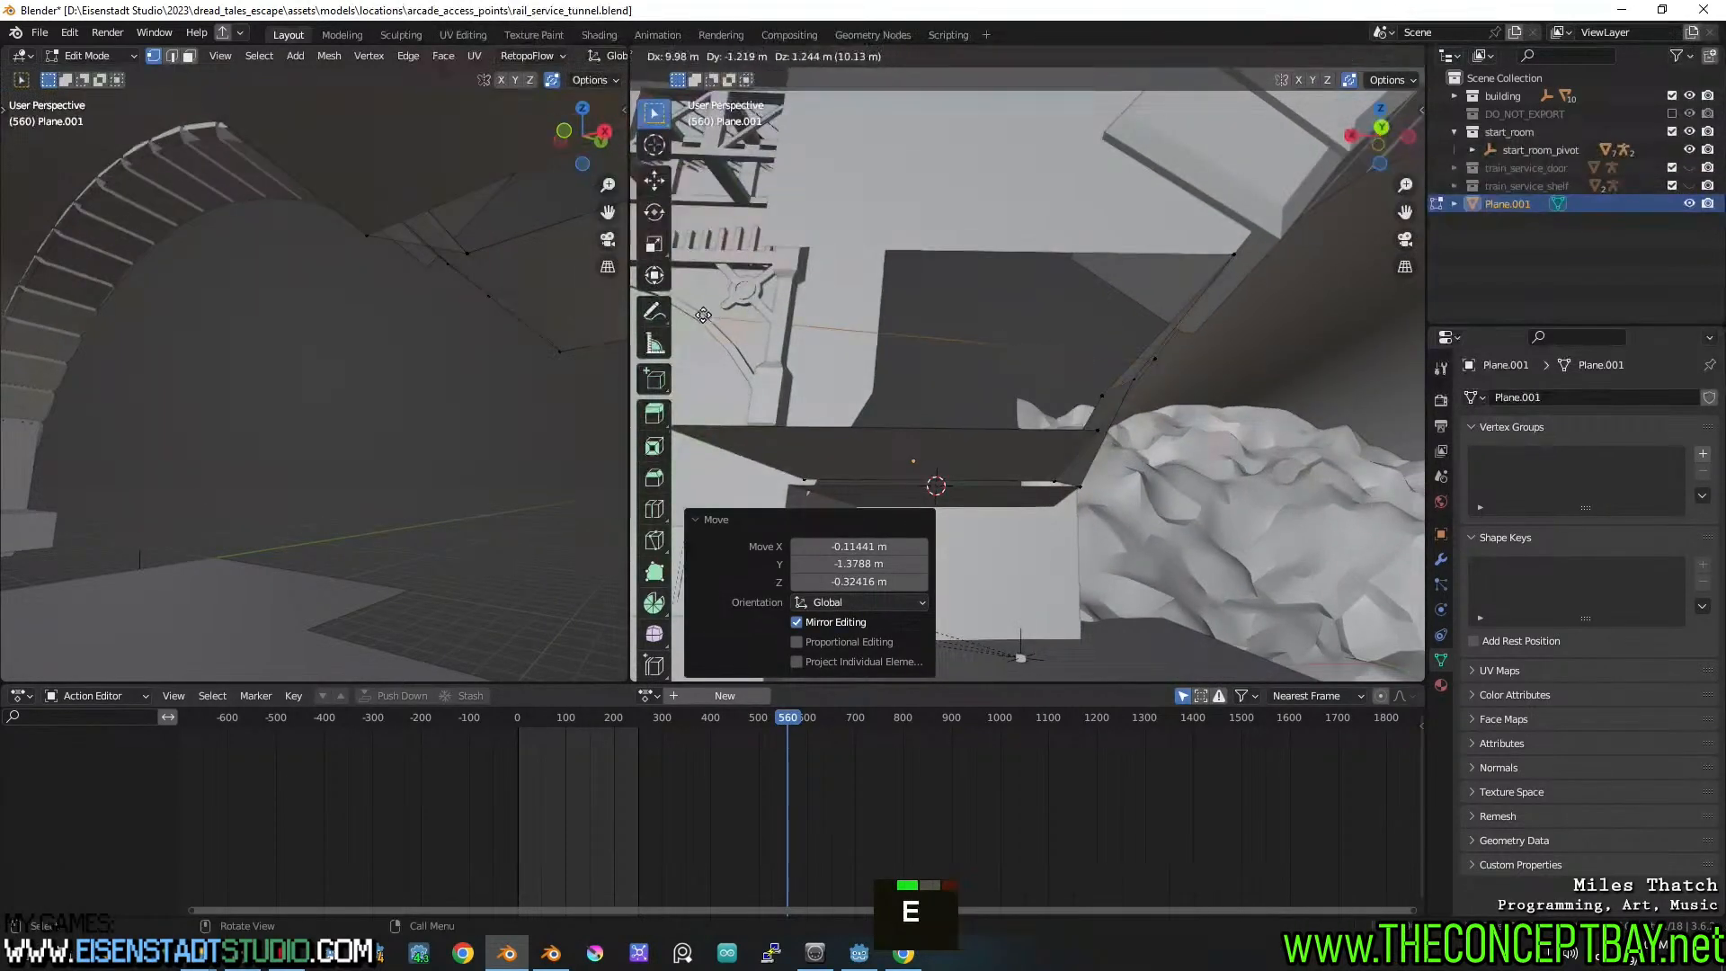
pyautogui.keyDown('ctrl'); pyautogui.click(651, 312); pyautogui.keyUp('ctrl')
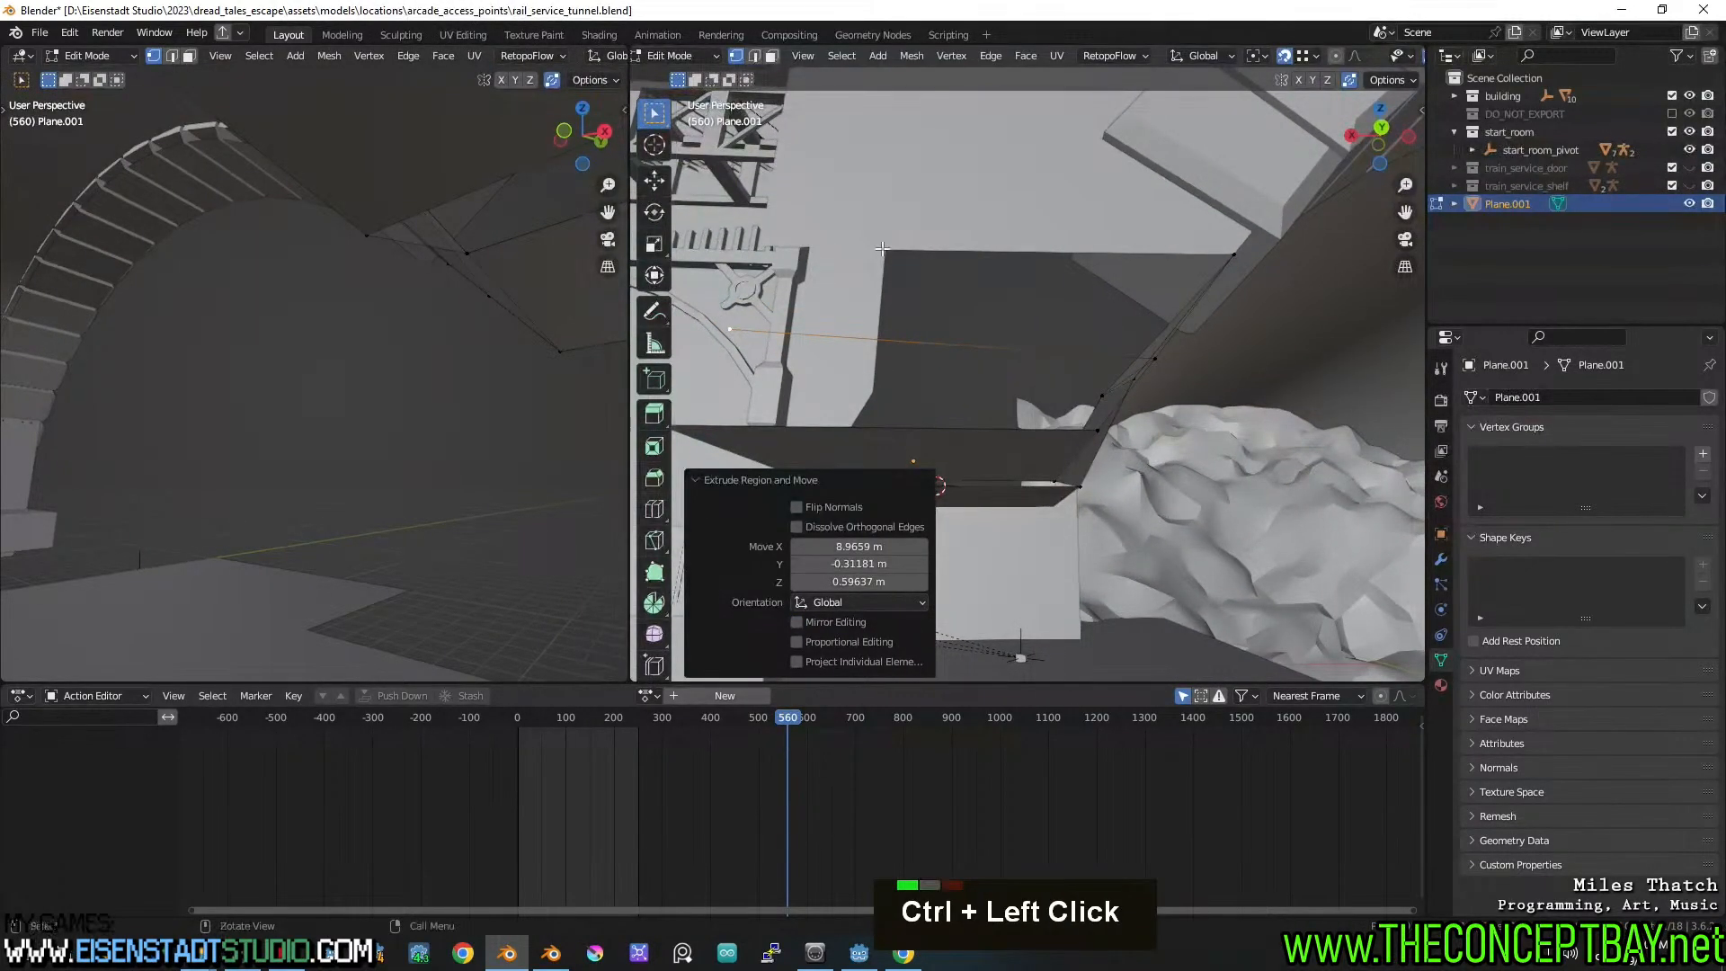
pyautogui.press('2')
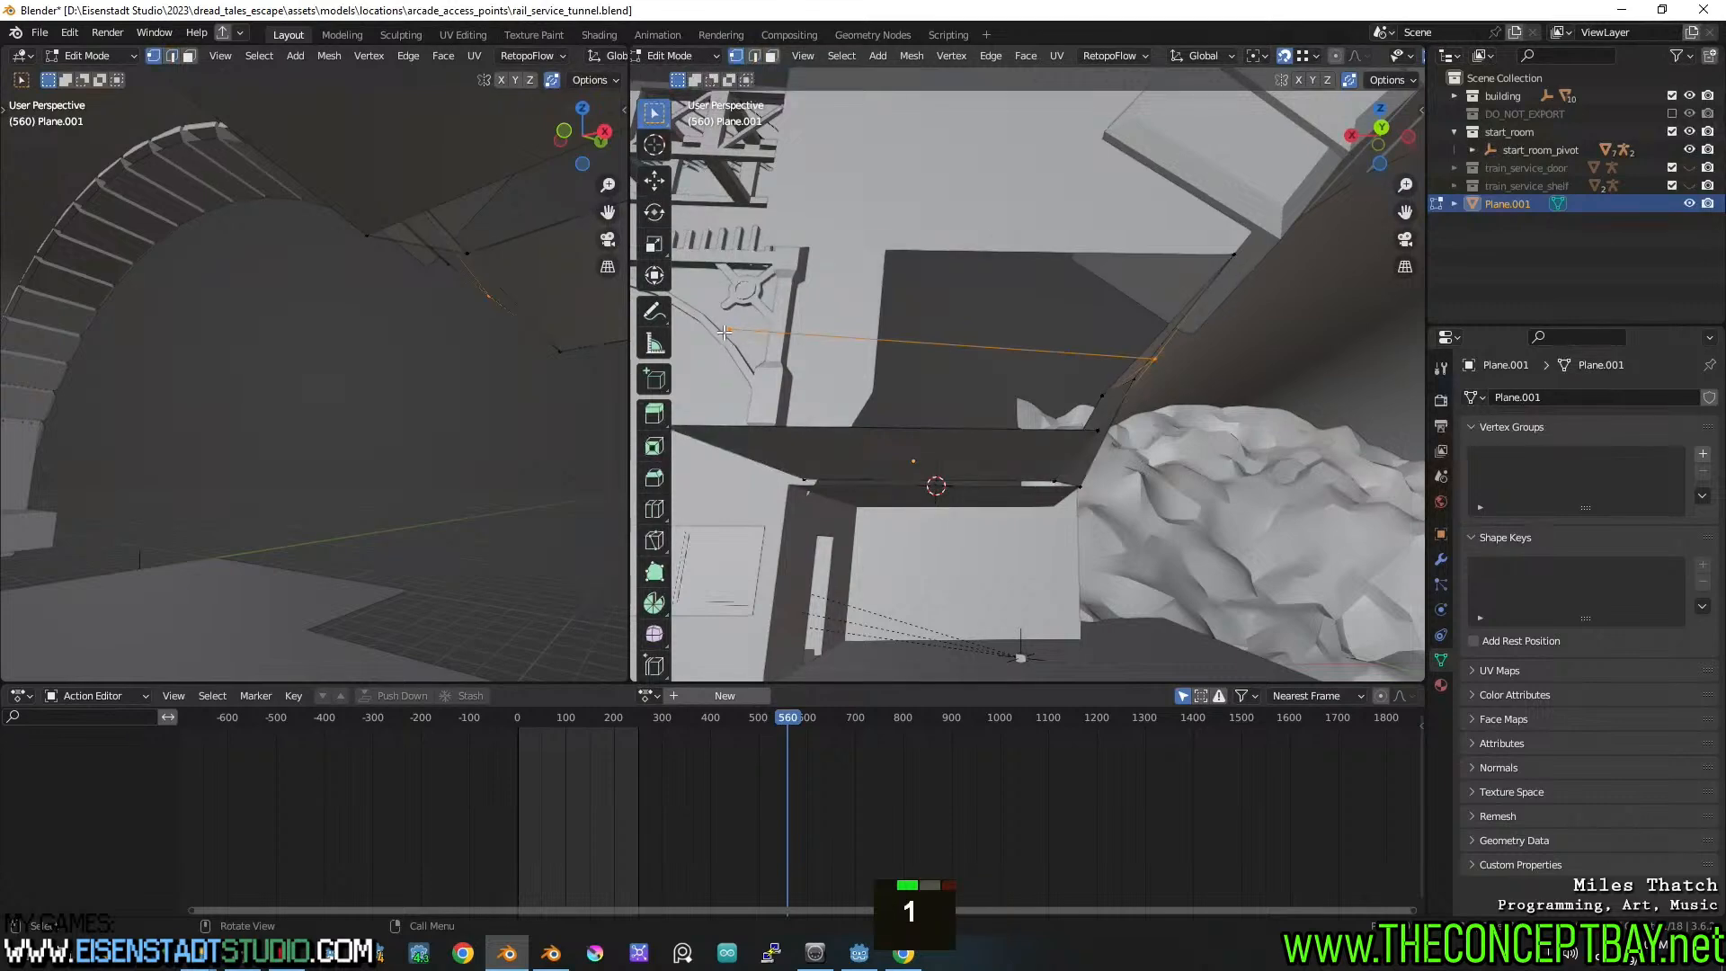
pyautogui.click(760, 239)
pyautogui.moveTo(761, 239); pyautogui.dragTo(876, 338, button='middle')
# Fill the face between the new edge and the opening's upper edge, plus the face from the new edge down to the plane
pyautogui.press('2')
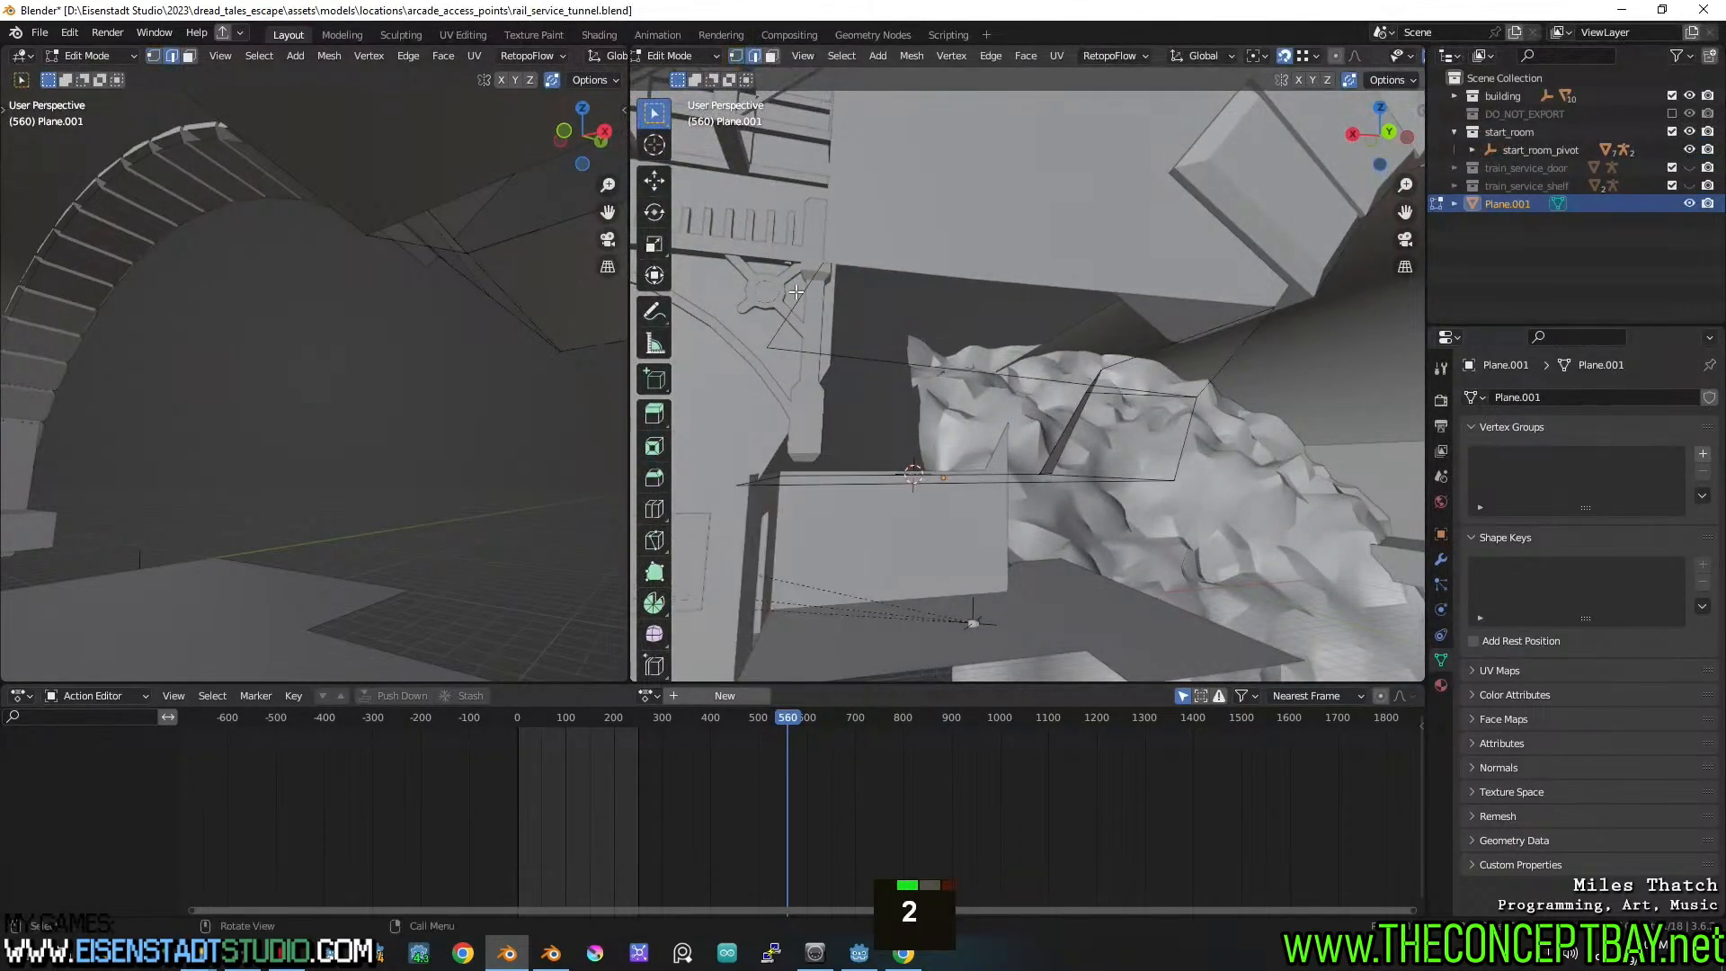
pyautogui.keyDown('shift'); pyautogui.click(1231, 359); pyautogui.keyUp('shift')
pyautogui.press('f')
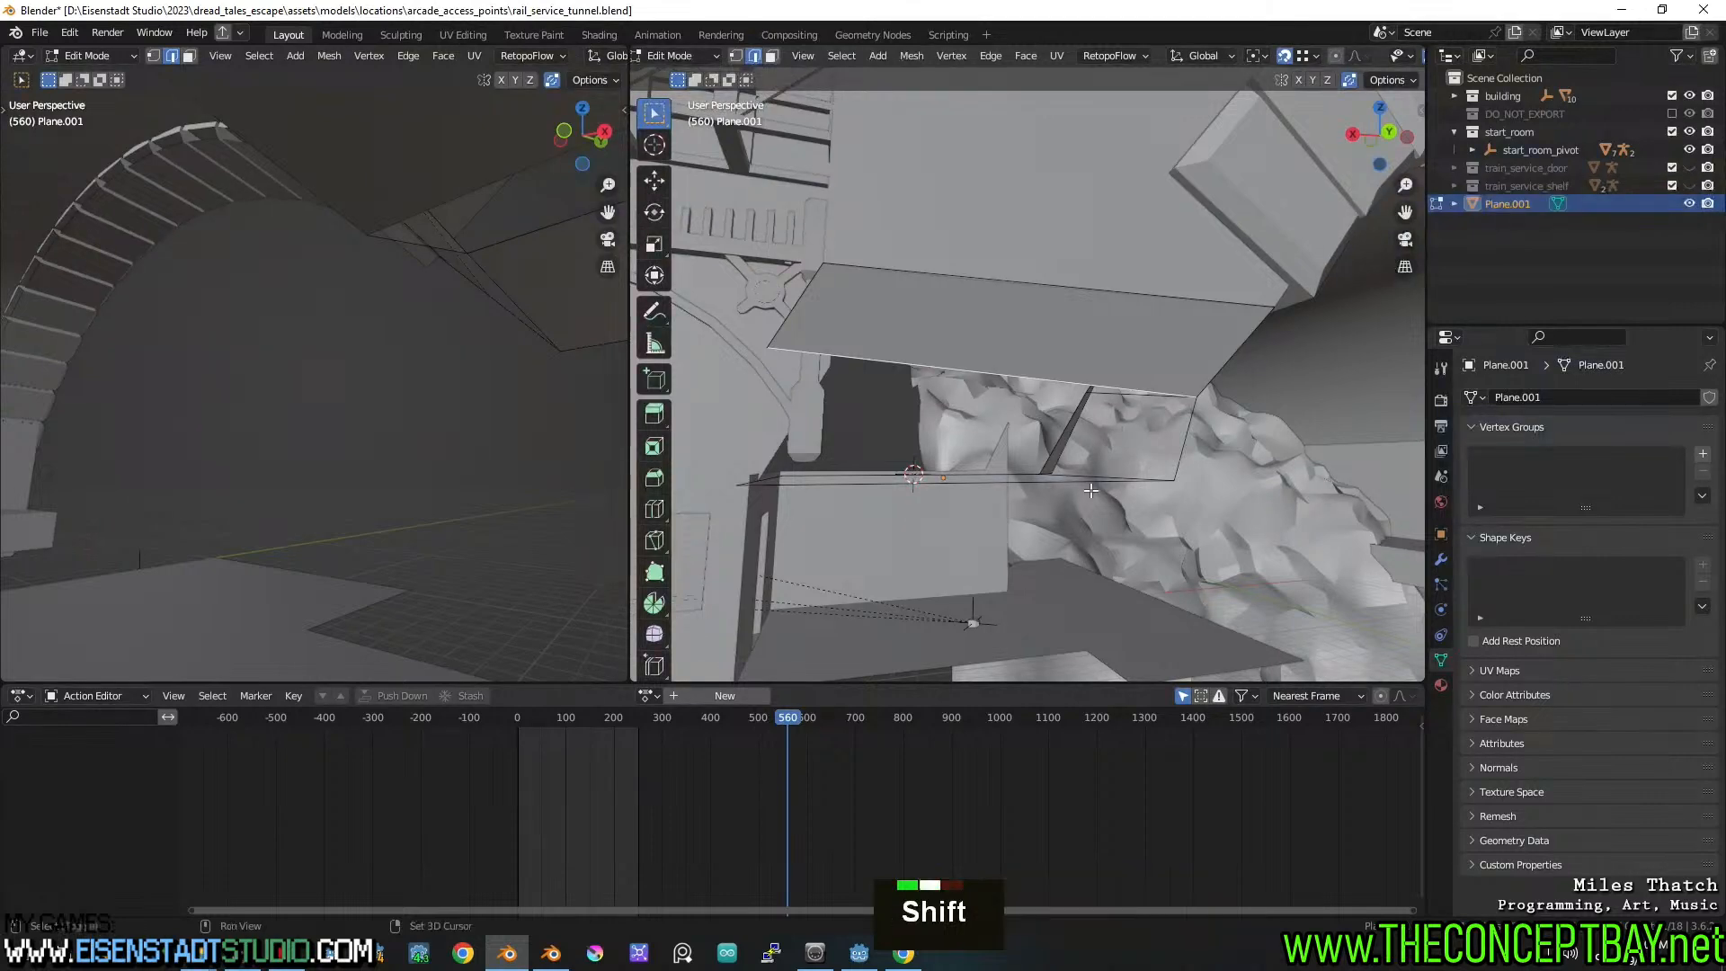
pyautogui.press('f')
# Pull the lower face's two end vertices inward, moving the bottom one about -3.45 m along Y and 1.12 m along X
pyautogui.moveTo(1089, 483); pyautogui.dragTo(1195, 388, button='middle')
pyautogui.scroll(-2, 1186, 432)
pyautogui.press('1')
pyautogui.press('g')
pyautogui.press('ctrl')
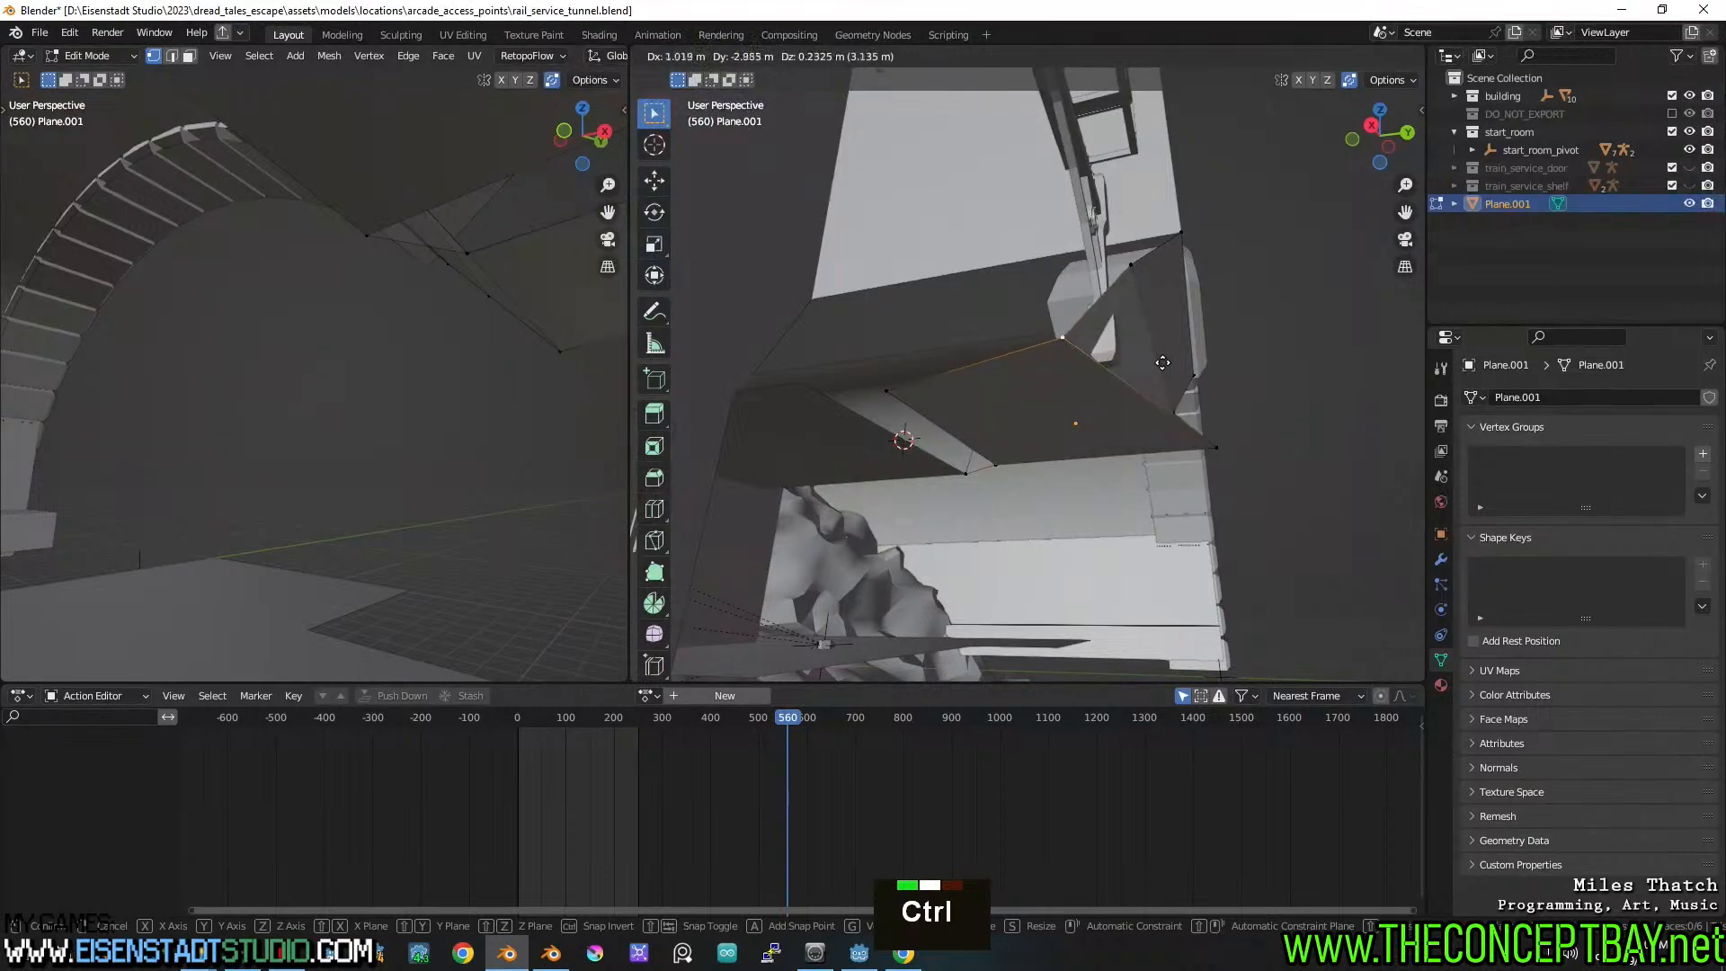
pyautogui.keyDown('ctrl'); pyautogui.click(1157, 367); pyautogui.keyUp('ctrl')
pyautogui.click(1213, 447)
pyautogui.press('g')
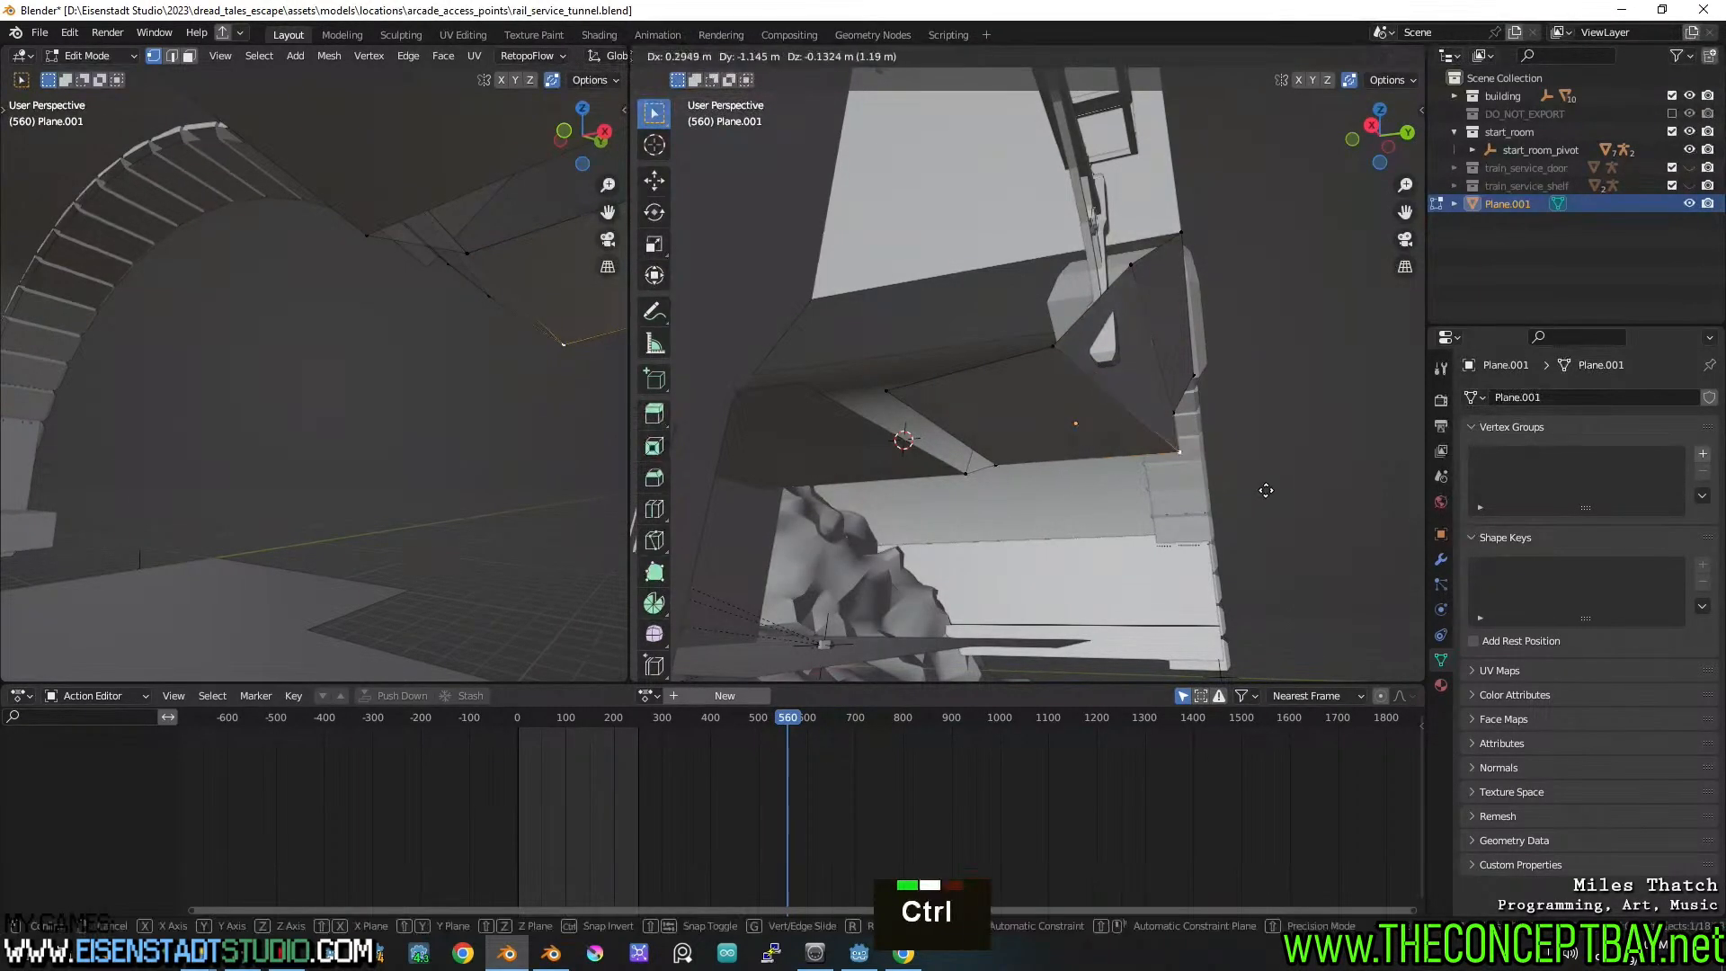
pyautogui.keyDown('ctrl'); pyautogui.click(1210, 483); pyautogui.keyUp('ctrl')
# Extrude the face's inner corner vertex to the neighbouring face's corner and fill the gap between the two faces
pyautogui.keyDown('shift'); pyautogui.moveTo(1209, 483); pyautogui.dragTo(1070, 460, button='middle'); pyautogui.keyUp('shift')
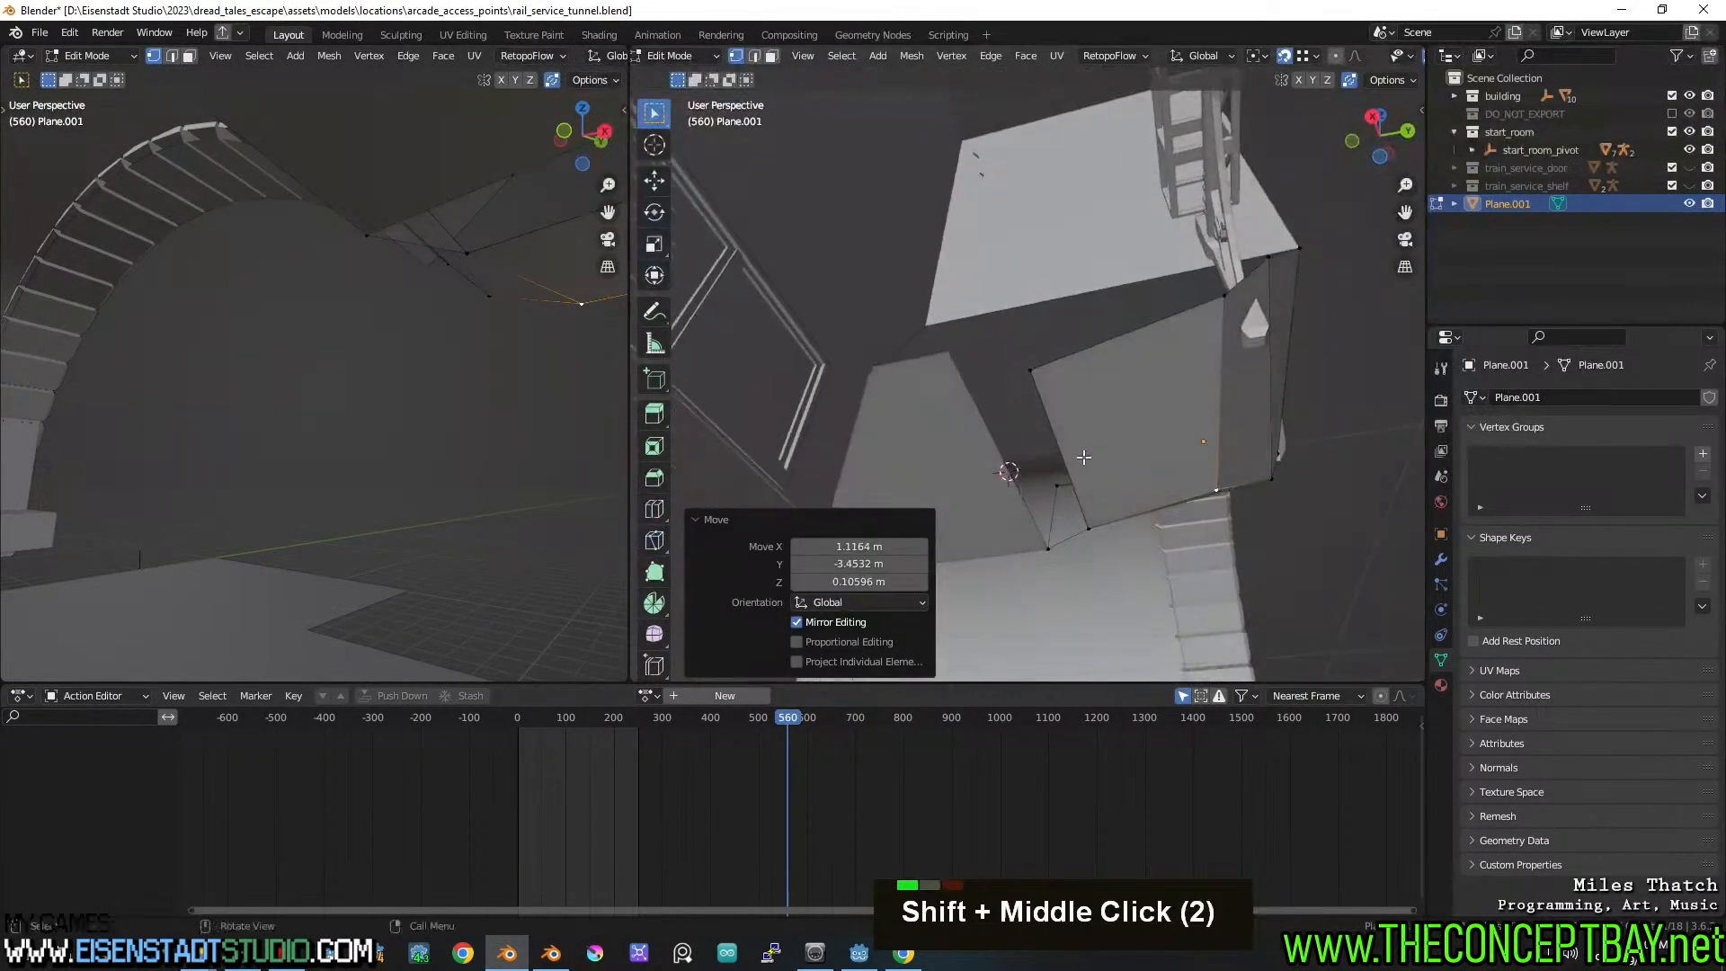
pyautogui.press('2')
pyautogui.press('ctrl')
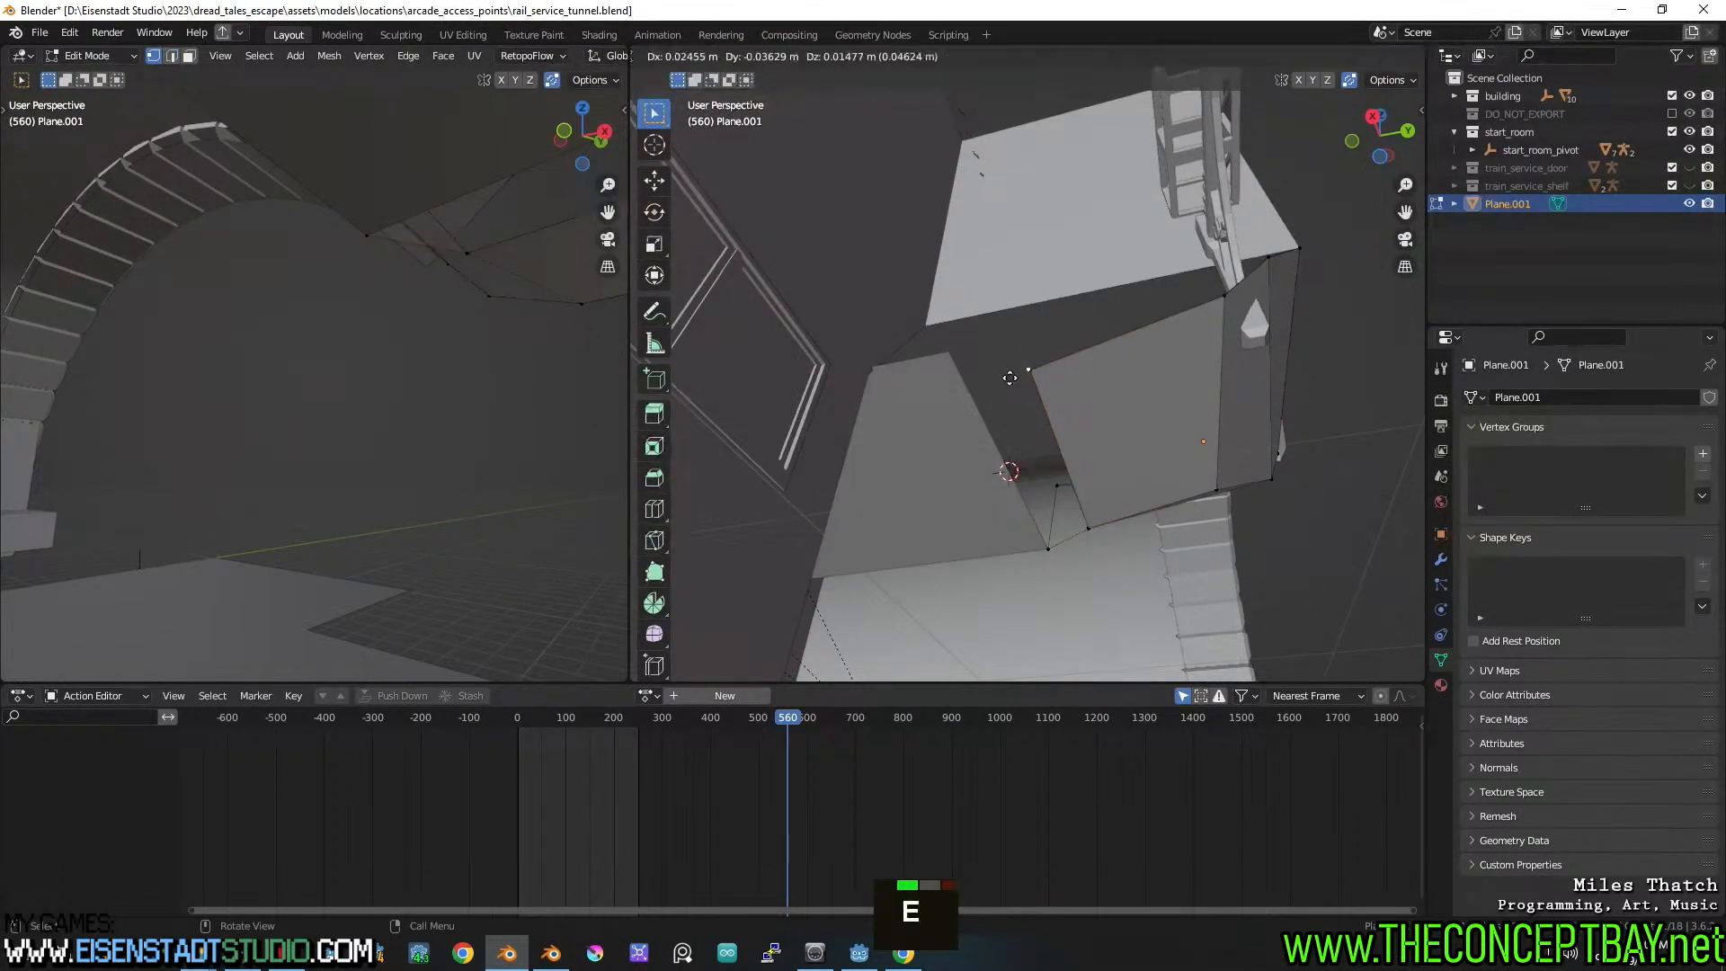
pyautogui.click(947, 352)
pyautogui.press('2')
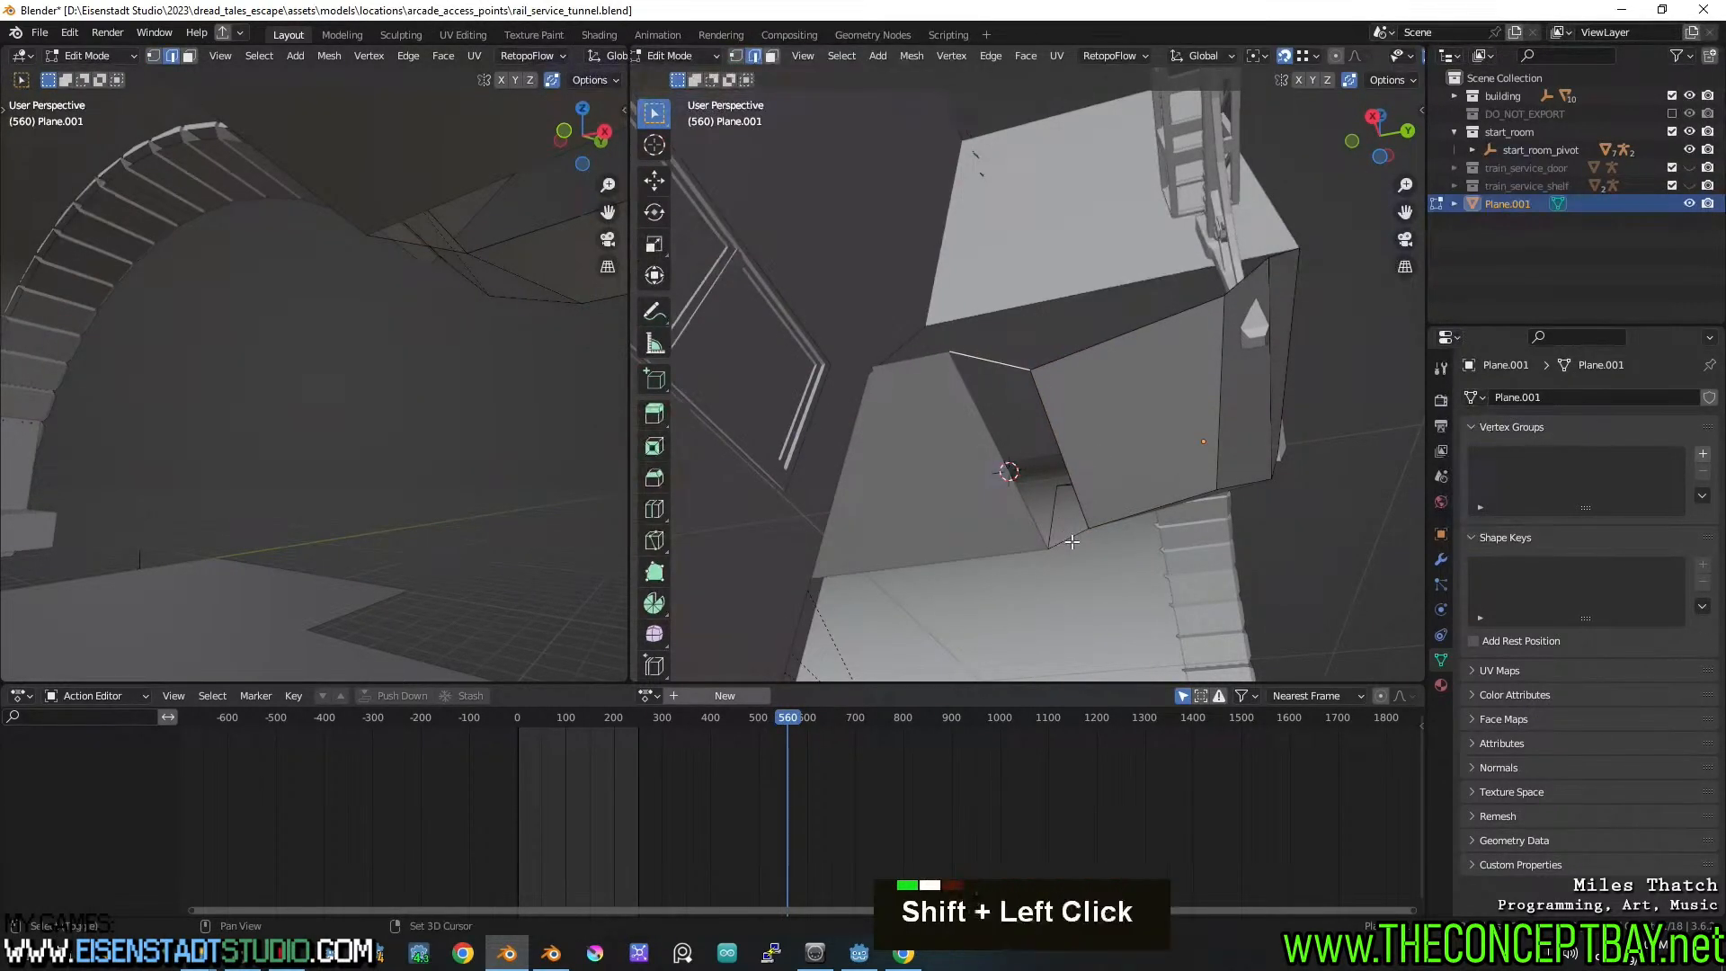
pyautogui.press('f')
# Extrude the filled face's upper corner vertex up to the opening's upper edge and extend it along to the wall corner
pyautogui.moveTo(1073, 542); pyautogui.dragTo(1042, 460, button='middle')
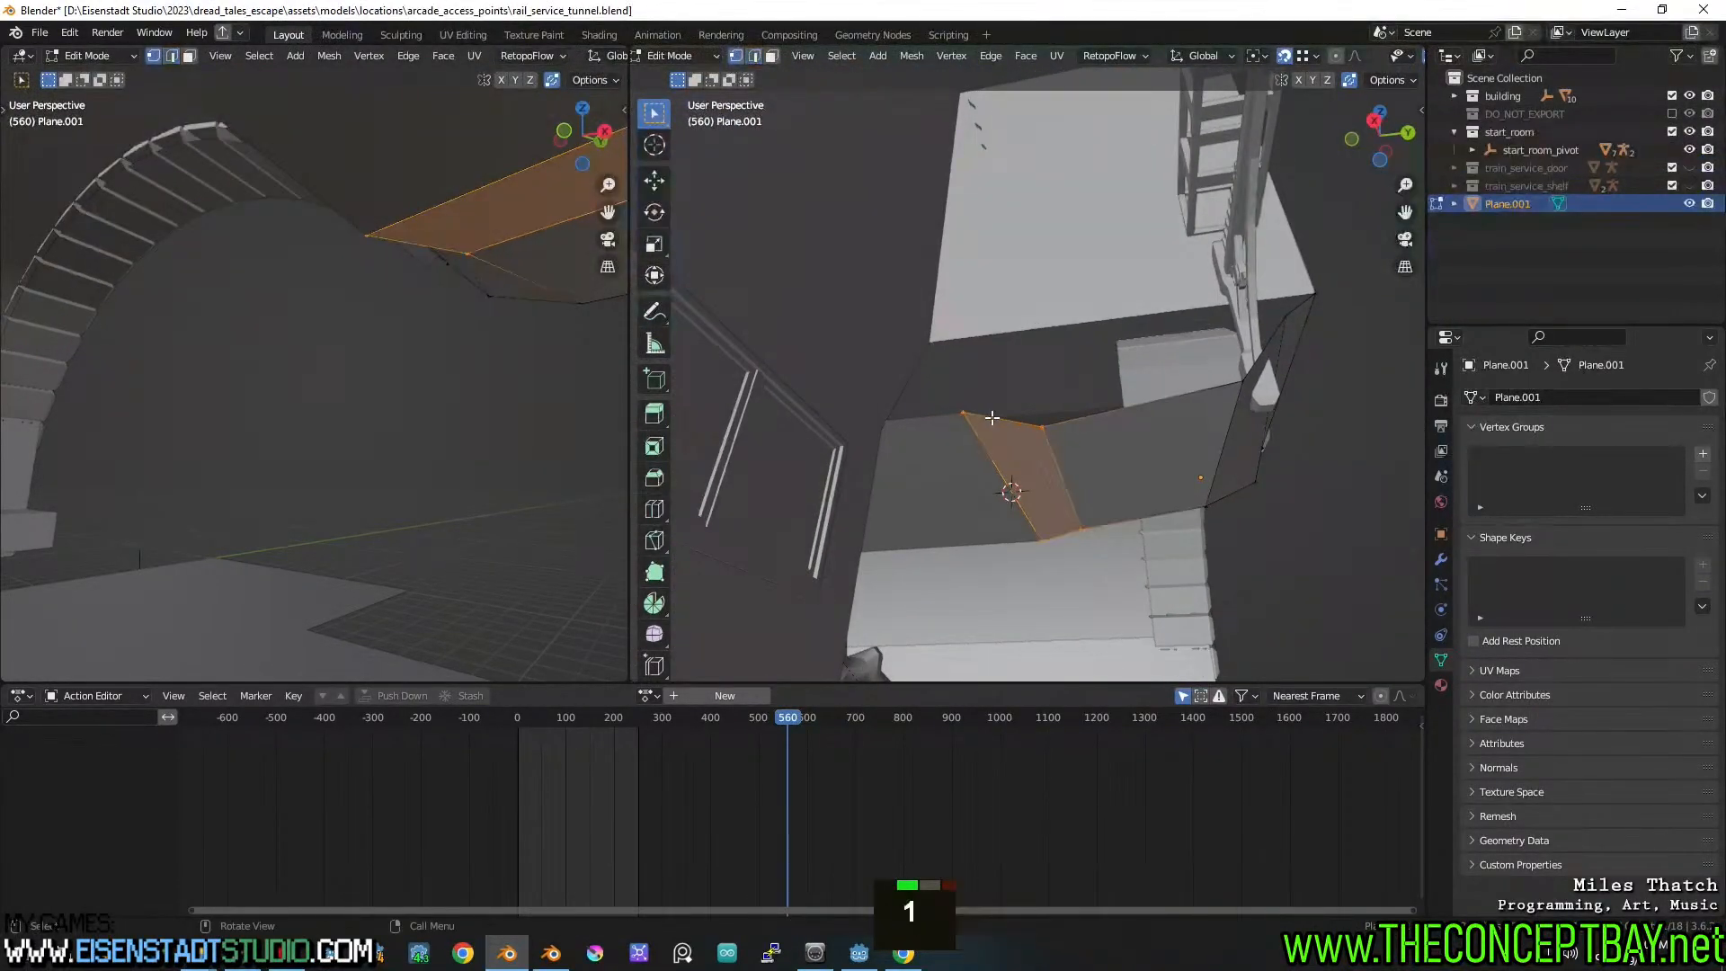
pyautogui.press('1')
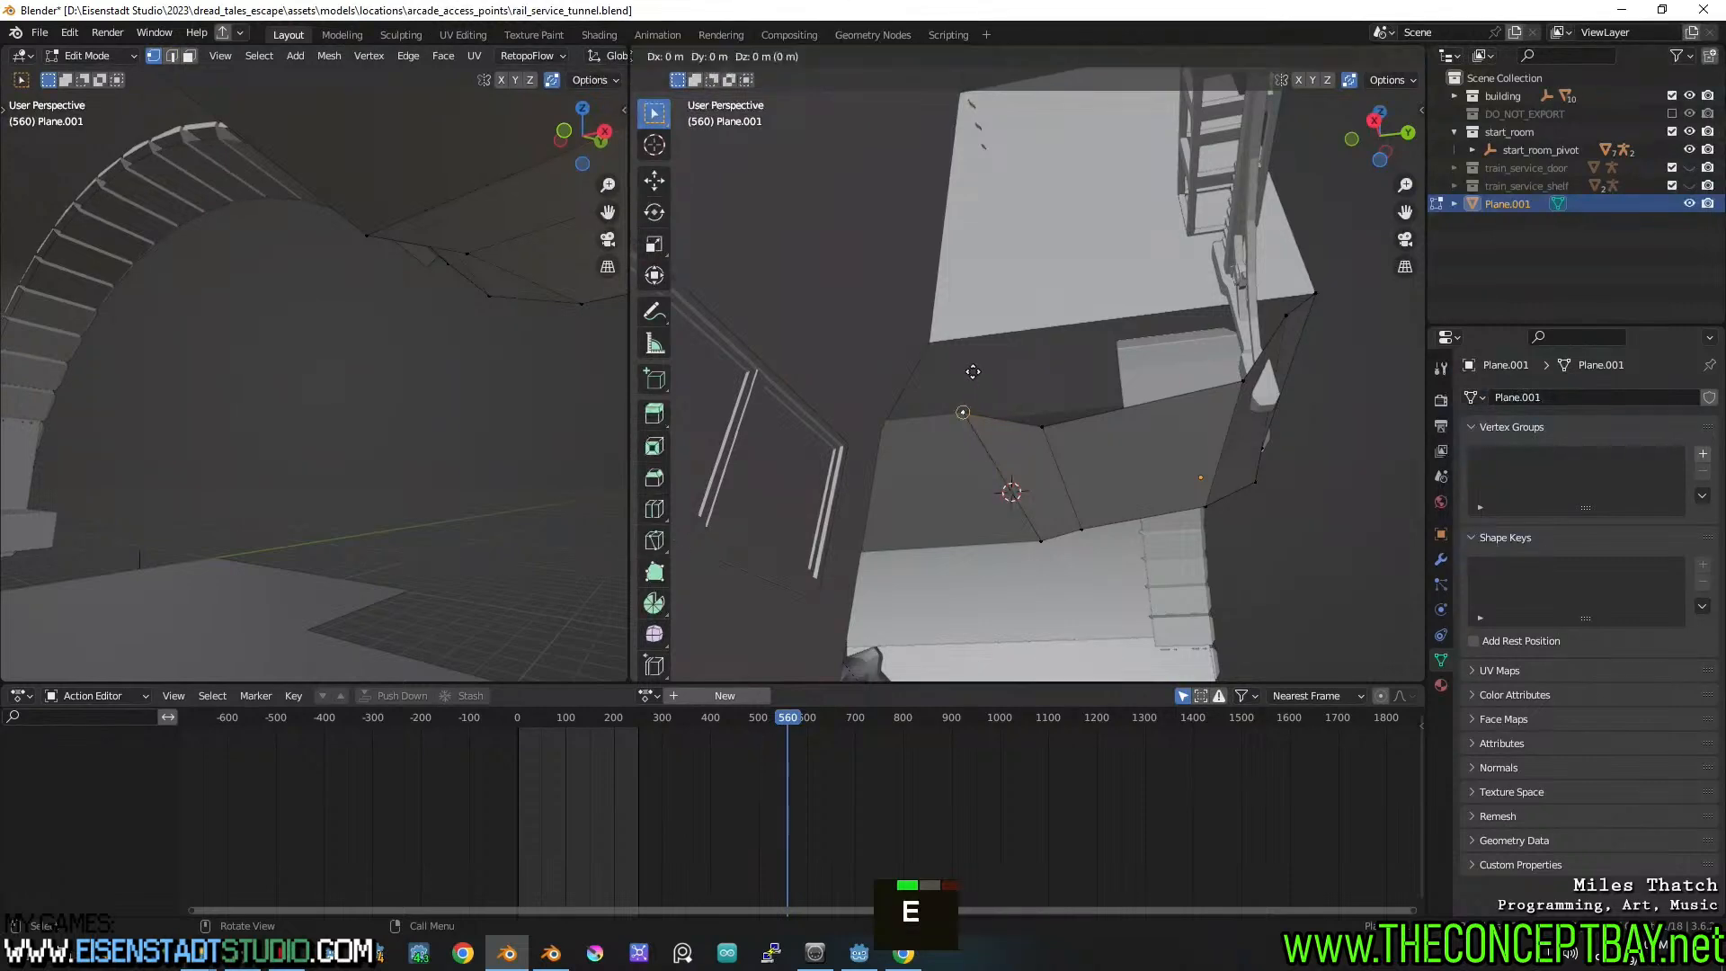
pyautogui.click(993, 332)
pyautogui.moveTo(1005, 359); pyautogui.dragTo(994, 389, button='middle')
pyautogui.press('2')
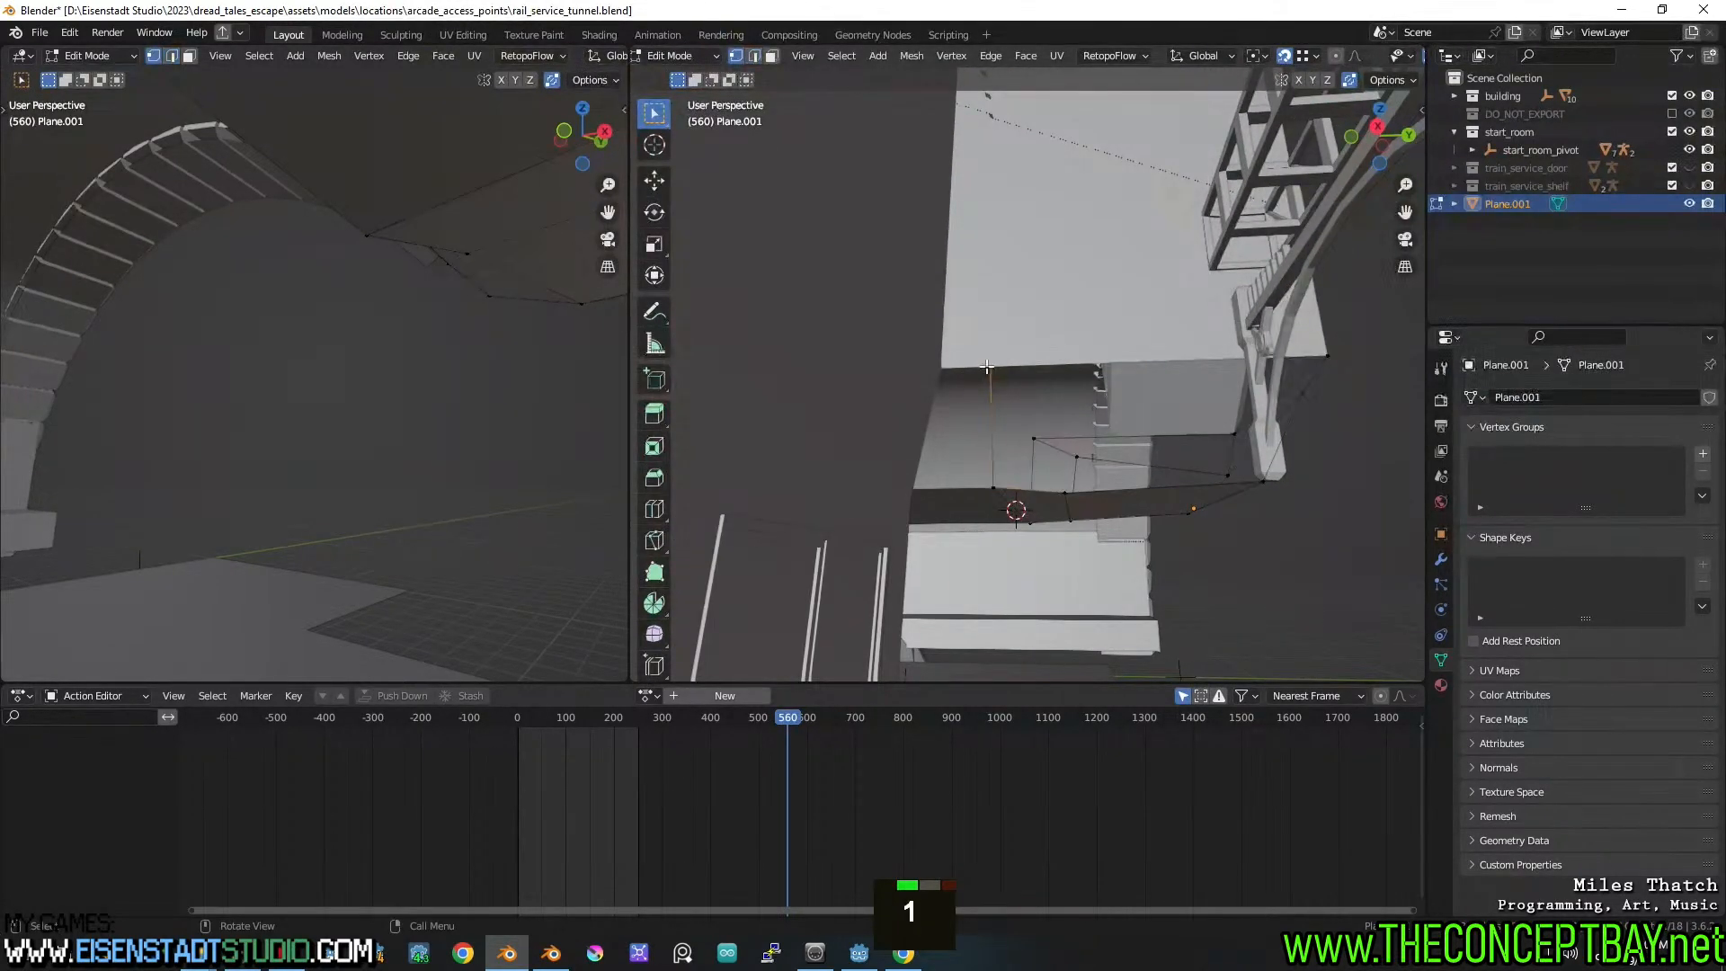
pyautogui.click(942, 361)
pyautogui.click(991, 481)
# Extrude the gap face's upper corner vertex towards the exterior wall and reposition its end about -2.23 m along Y
pyautogui.keyDown('shift'); pyautogui.moveTo(1015, 473); pyautogui.dragTo(1084, 449, button='middle'); pyautogui.keyUp('shift')
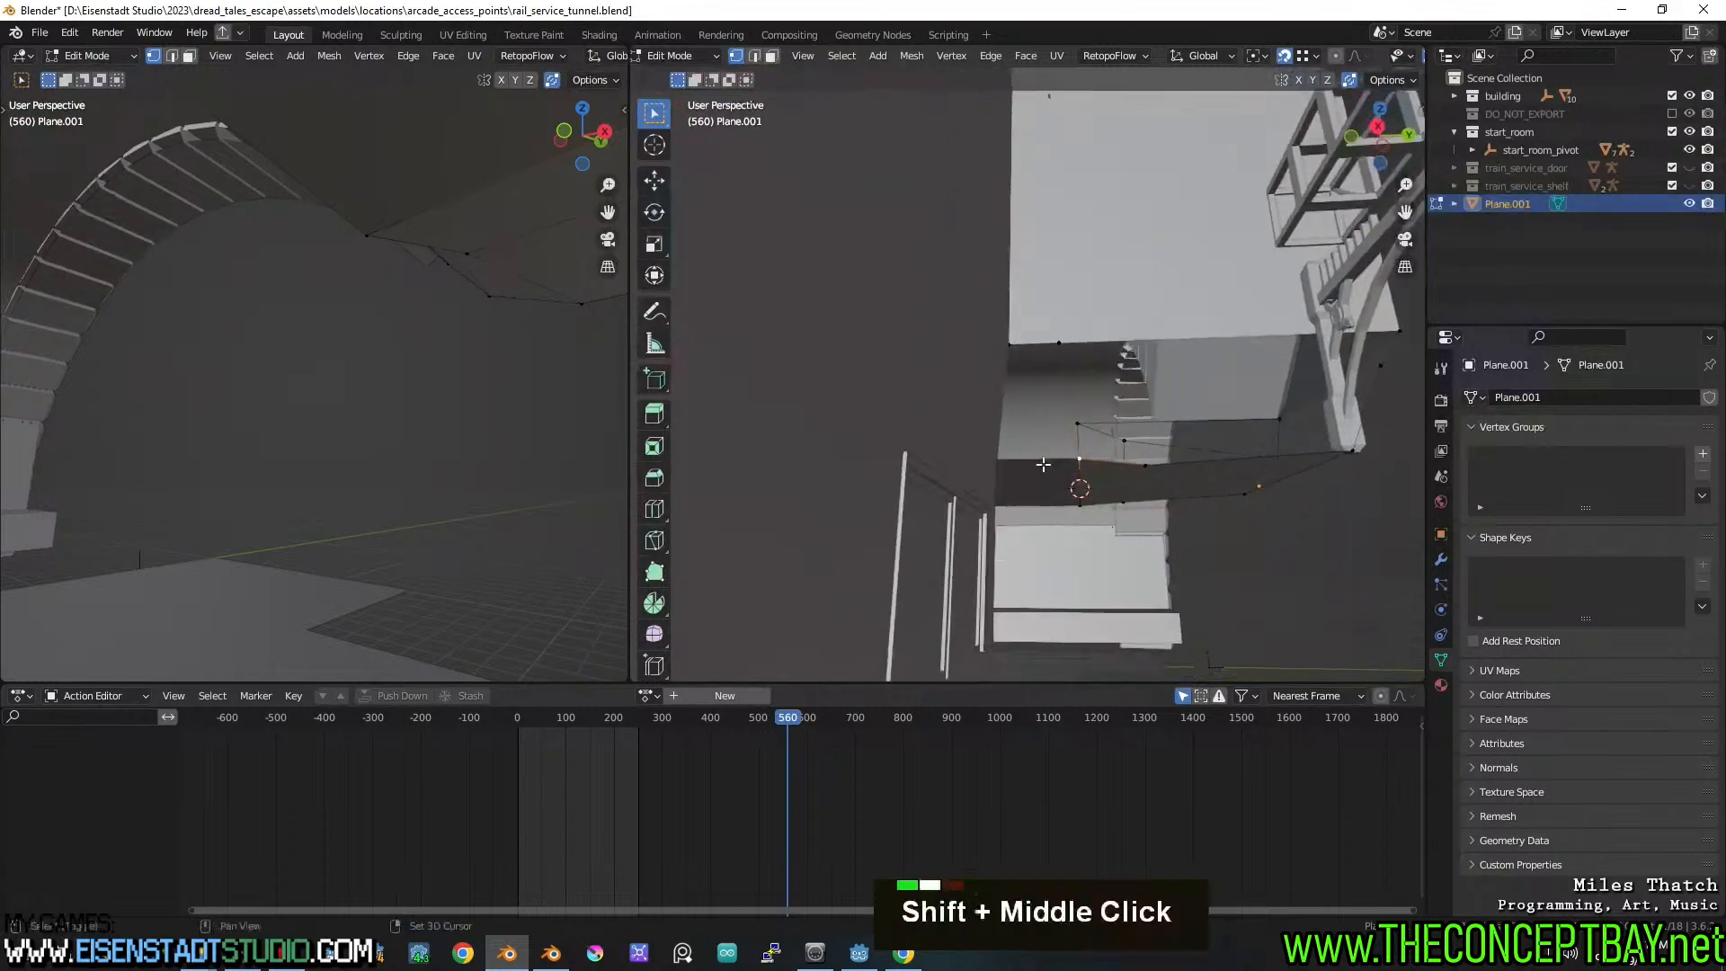
pyautogui.press('e')
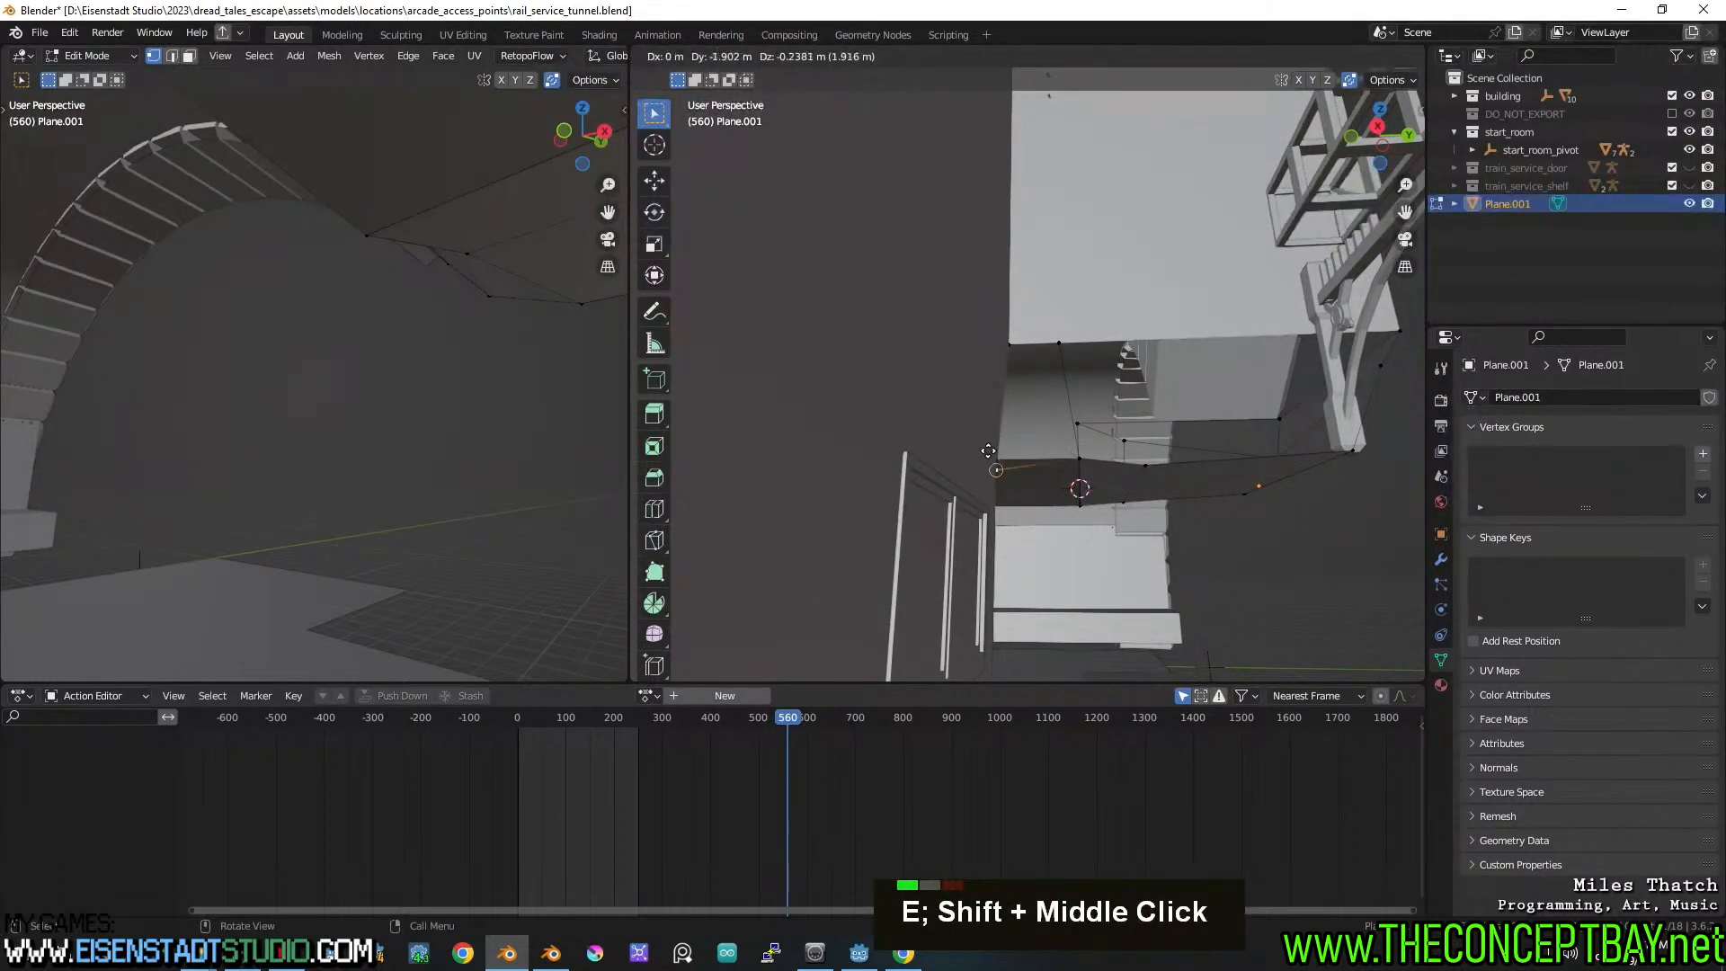
pyautogui.click(1040, 430)
pyautogui.moveTo(1040, 430)
pyautogui.mouseDown(button='middle')
pyautogui.moveTo(1055, 446)
pyautogui.moveTo(980, 416)
pyautogui.moveTo(1058, 402)
pyautogui.moveTo(1025, 450)
pyautogui.moveTo(994, 412)
pyautogui.moveTo(912, 438)
pyautogui.moveTo(1141, 401)
pyautogui.moveTo(1033, 401)
pyautogui.mouseUp(button='middle')
pyautogui.scroll(2, 1058, 402)
pyautogui.keyDown('shift'); pyautogui.scroll(1, 1058, 402); pyautogui.keyUp('shift')
pyautogui.press('g')
pyautogui.click(1037, 424)
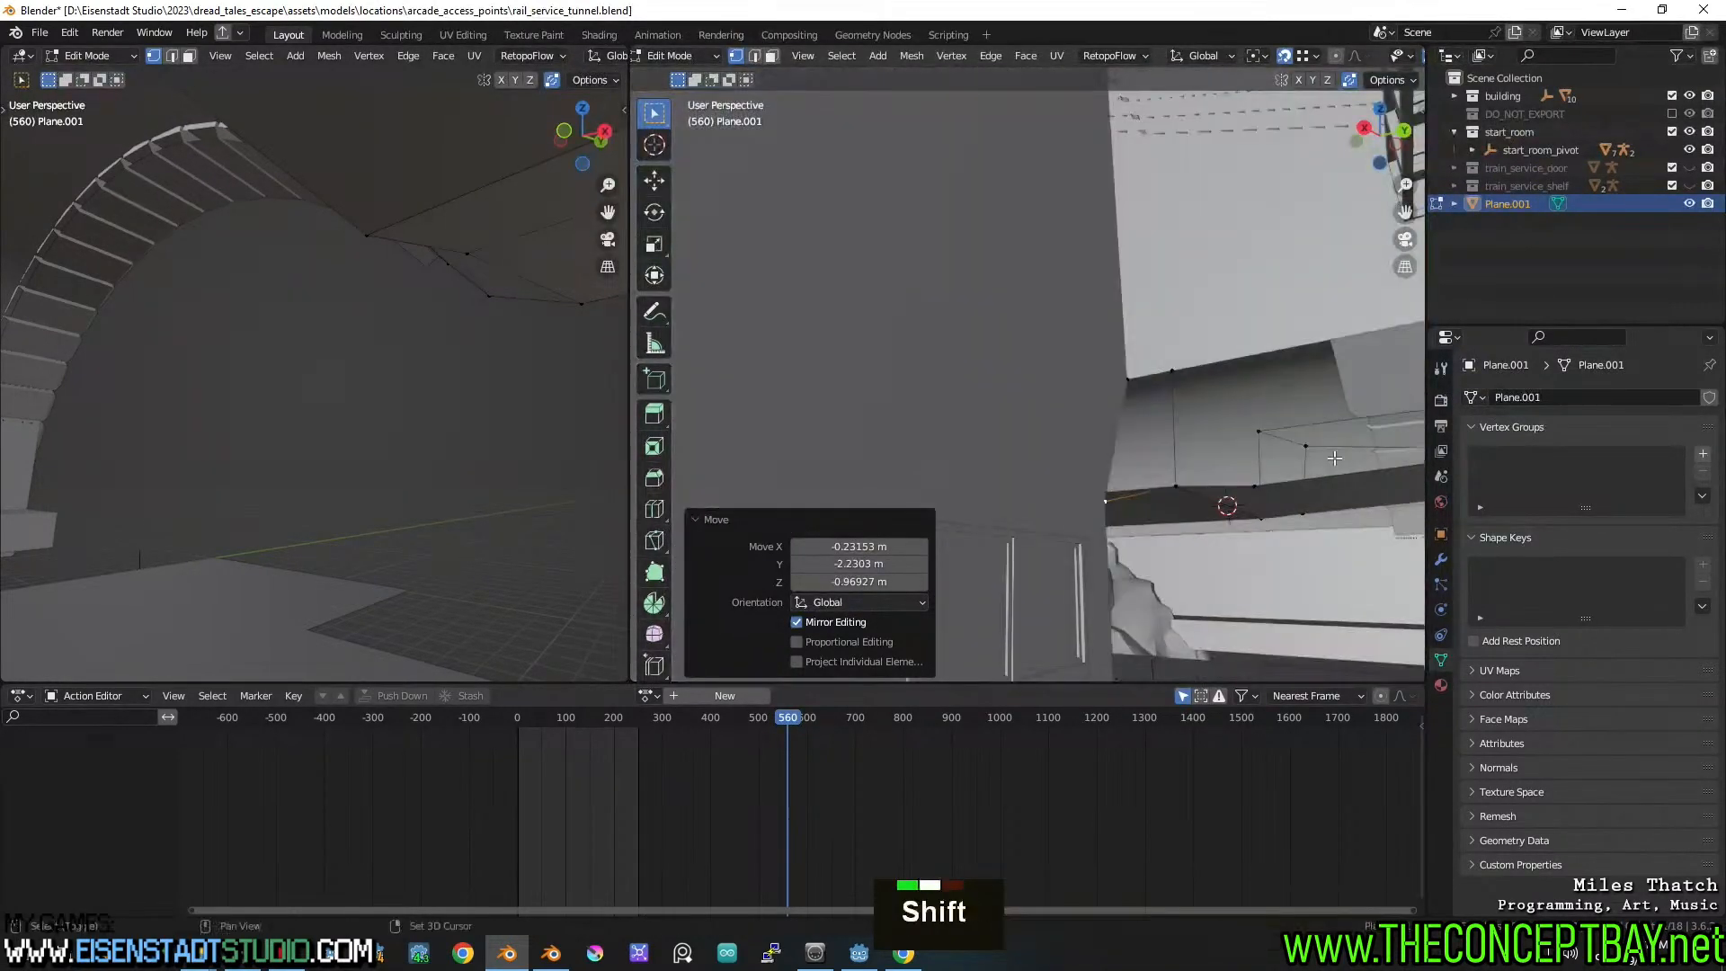
# Switch the snap target to edges and move the extruded end vertex onto the exterior wall's slanted edge
pyautogui.scroll(3, 1034, 402)
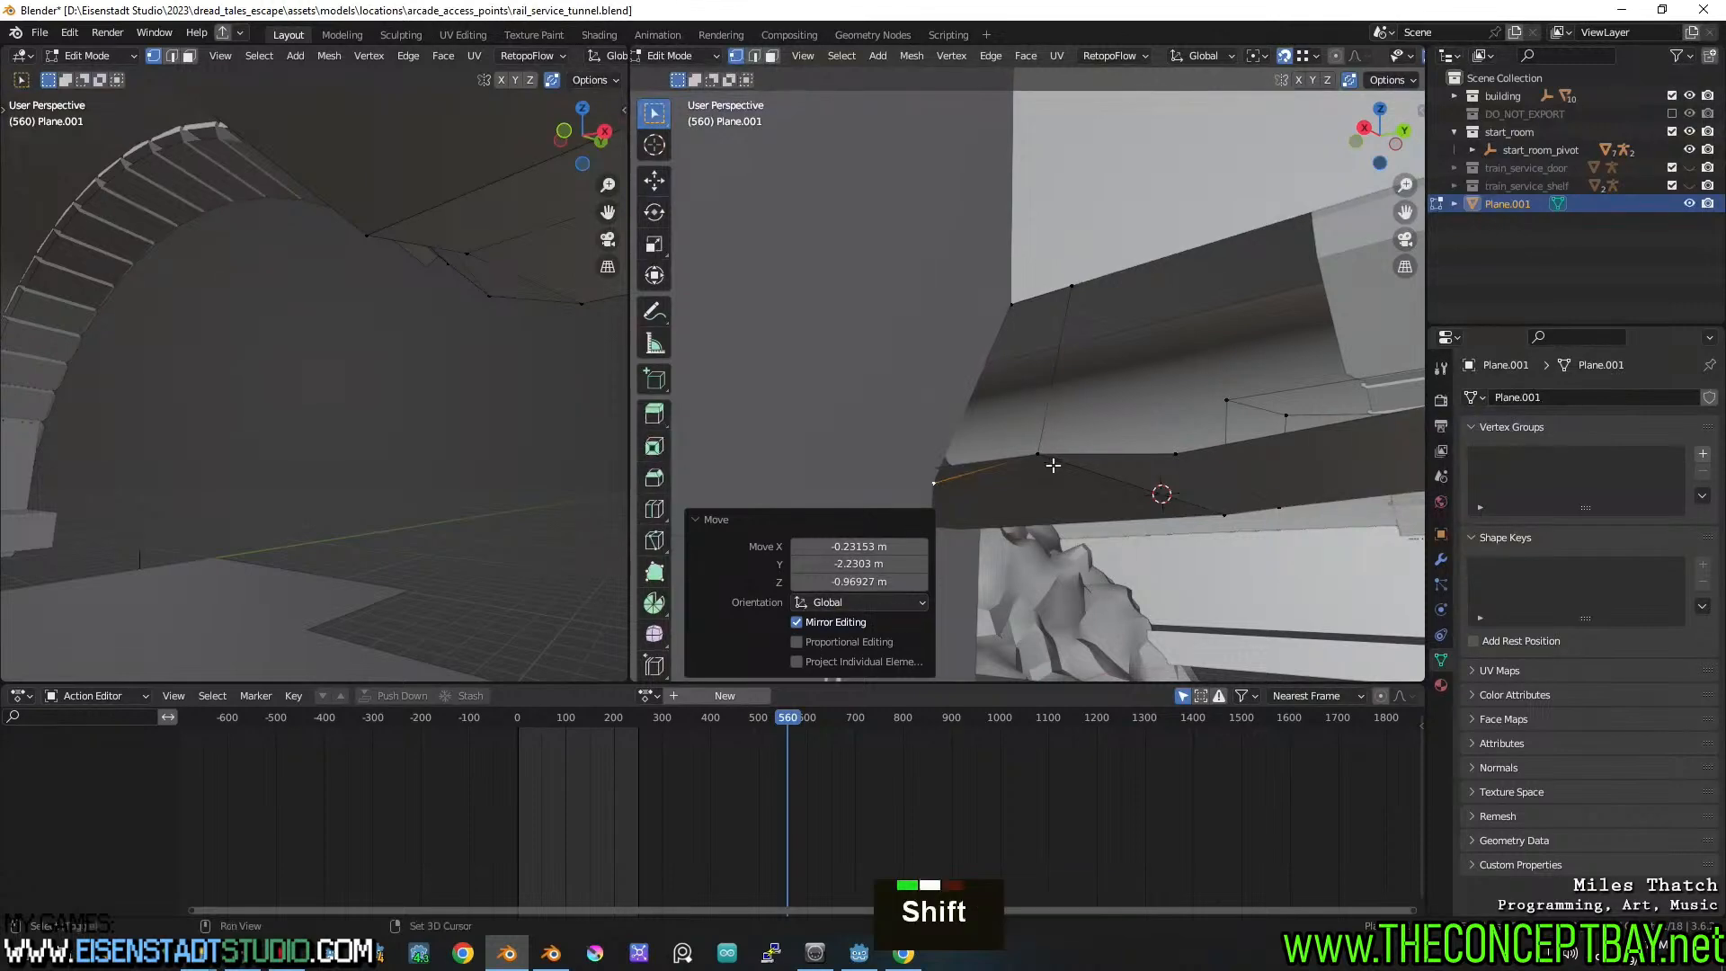
pyautogui.keyDown('shift'); pyautogui.moveTo(1052, 465); pyautogui.dragTo(1114, 386, button='middle'); pyautogui.keyUp('shift')
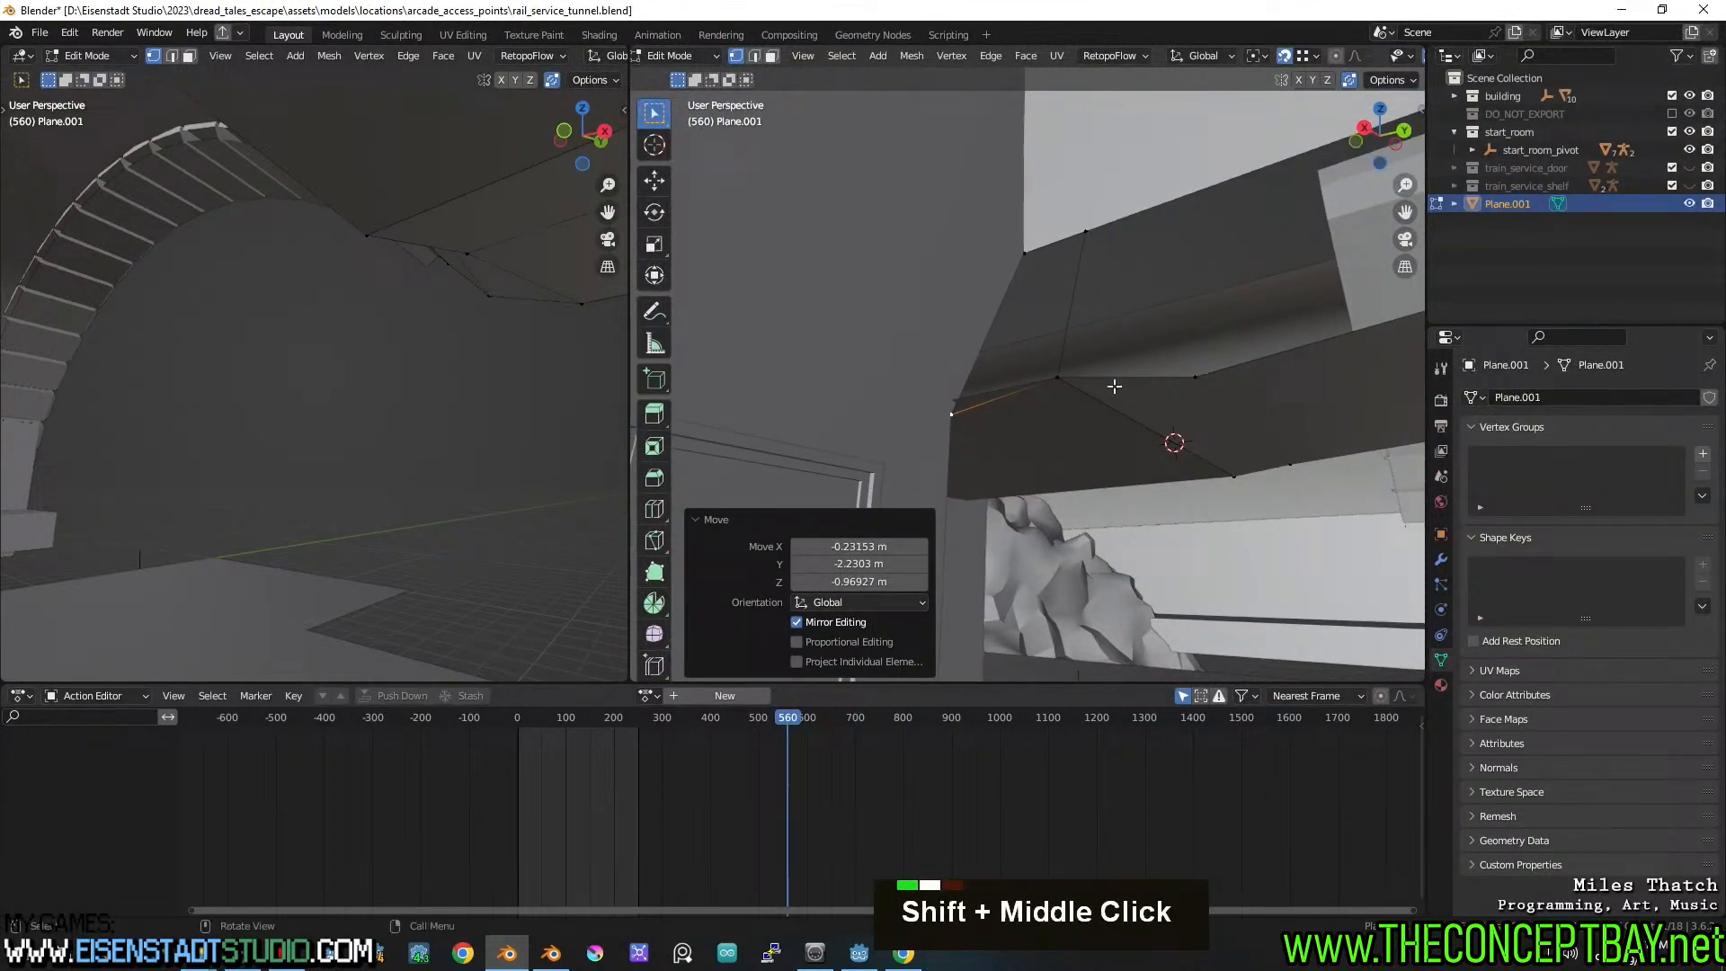
pyautogui.click(1318, 56)
pyautogui.click(1249, 145)
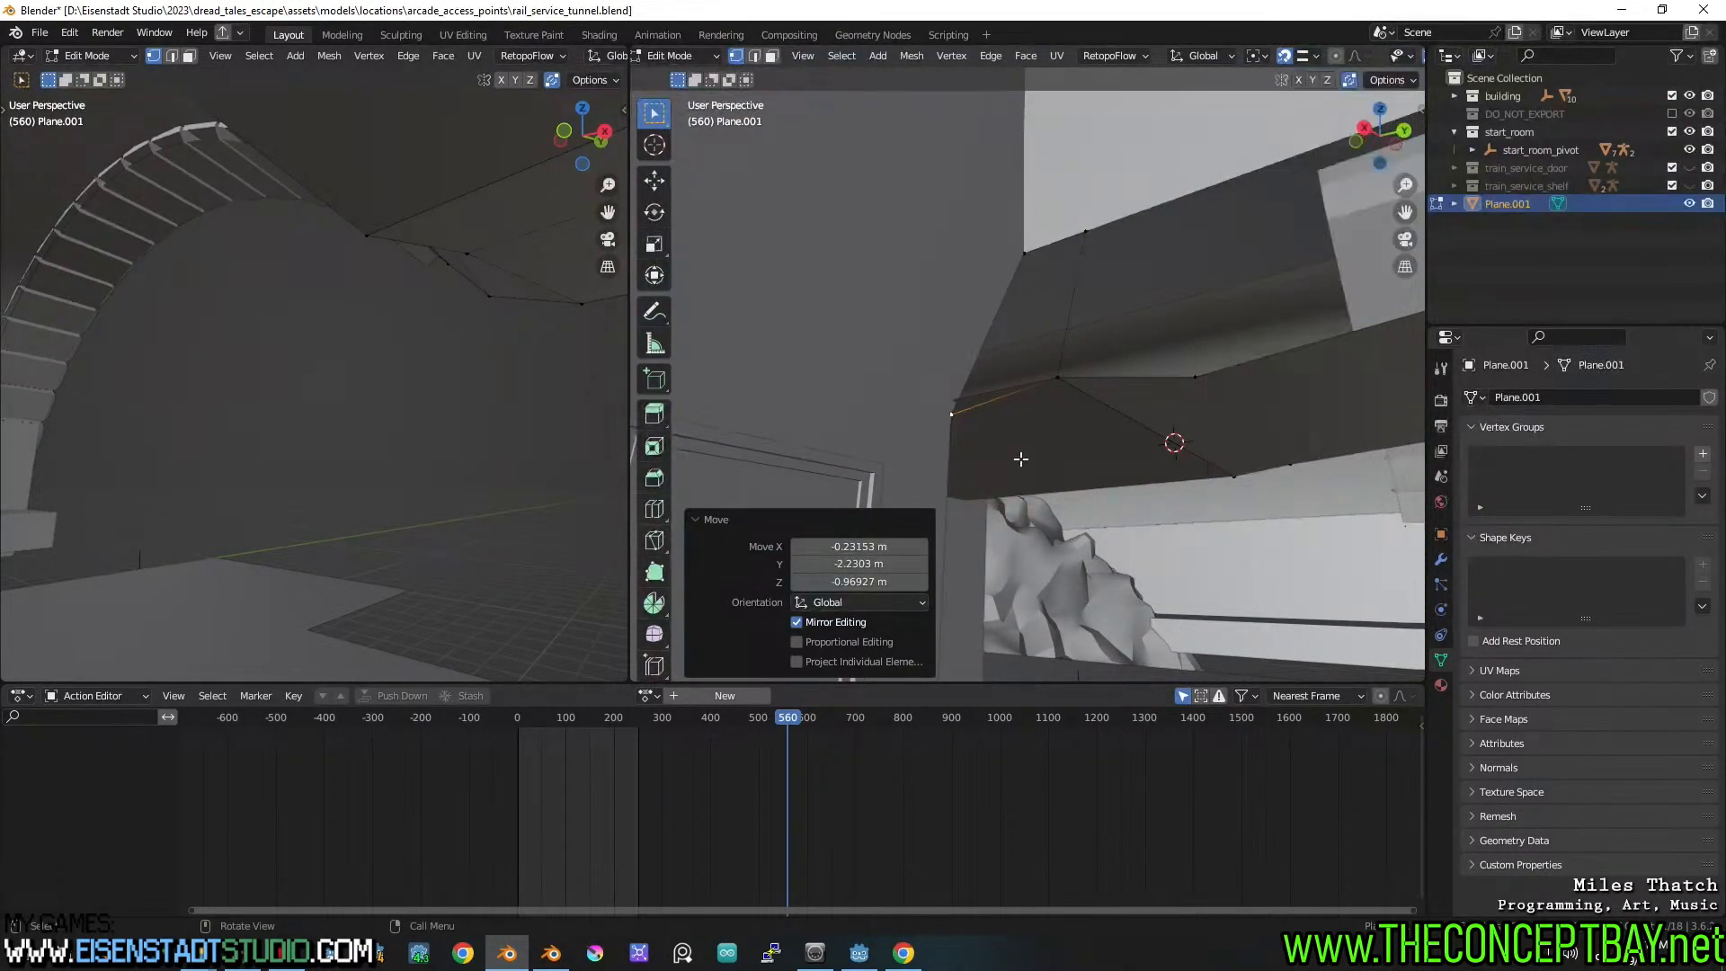
pyautogui.press('g')
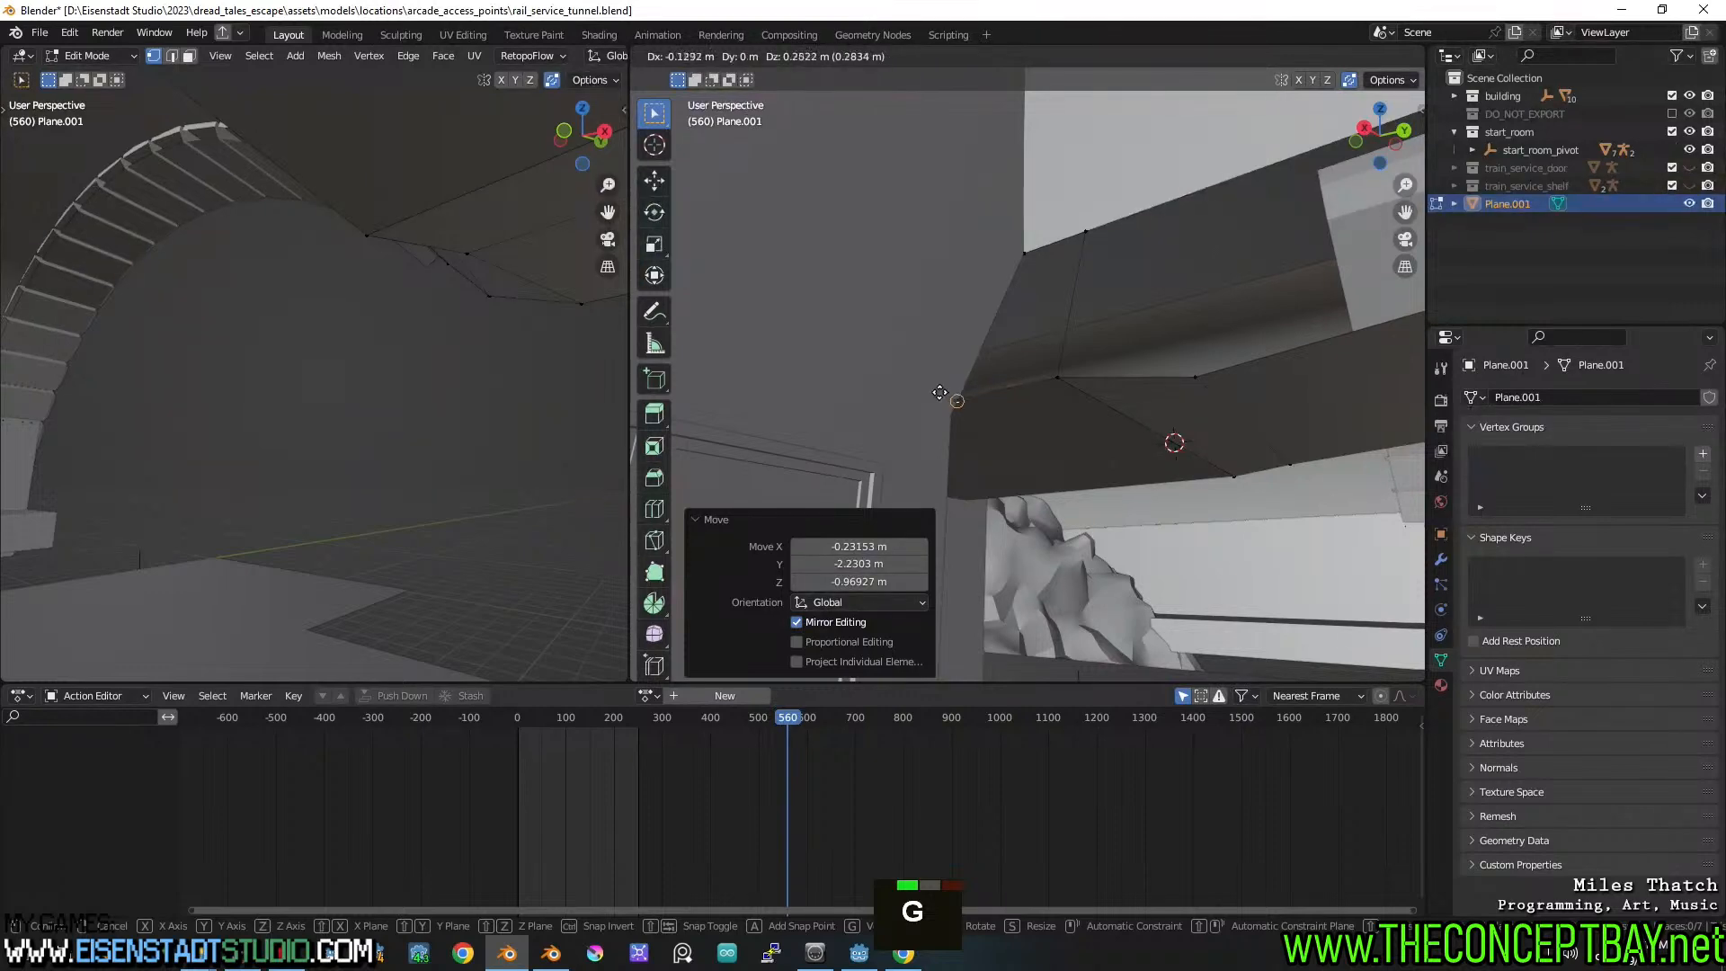
pyautogui.click(944, 388)
# Fill the sloping face between the opening's upper edge and the new lower edge beside the wall, and flip its normals
pyautogui.press('2')
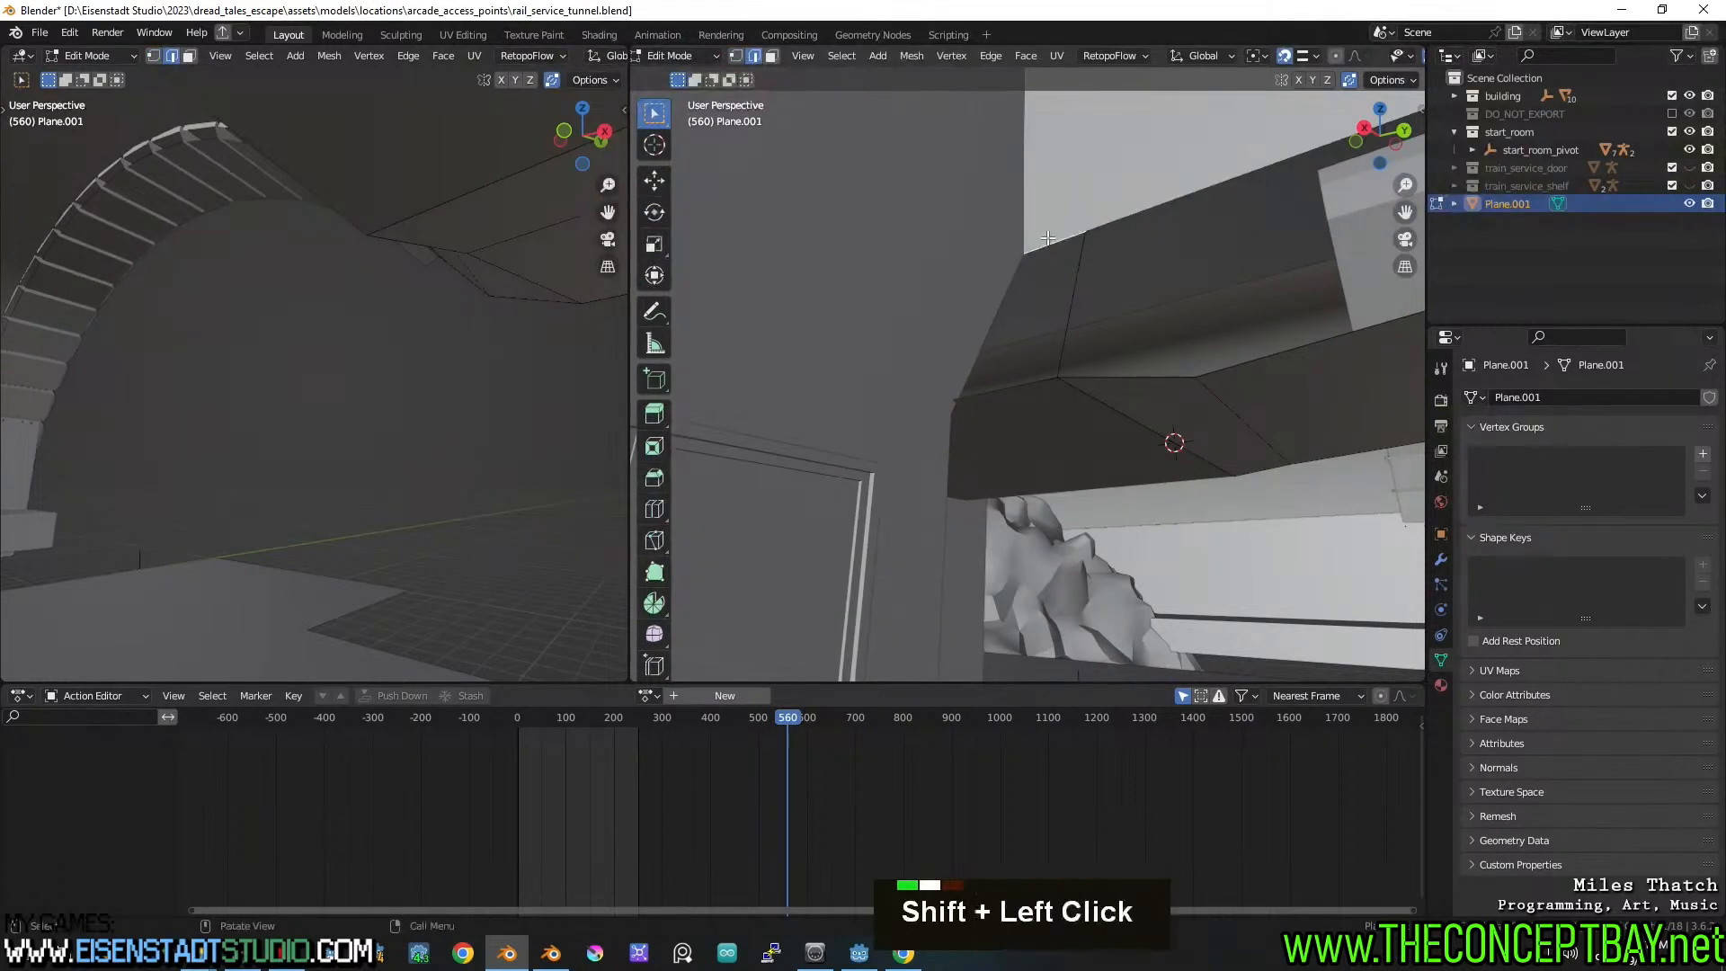
pyautogui.moveTo(1095, 344)
pyautogui.mouseDown(button='middle')
pyautogui.moveTo(1077, 382)
pyautogui.moveTo(1070, 366)
pyautogui.mouseUp(button='middle')
pyautogui.press('f')
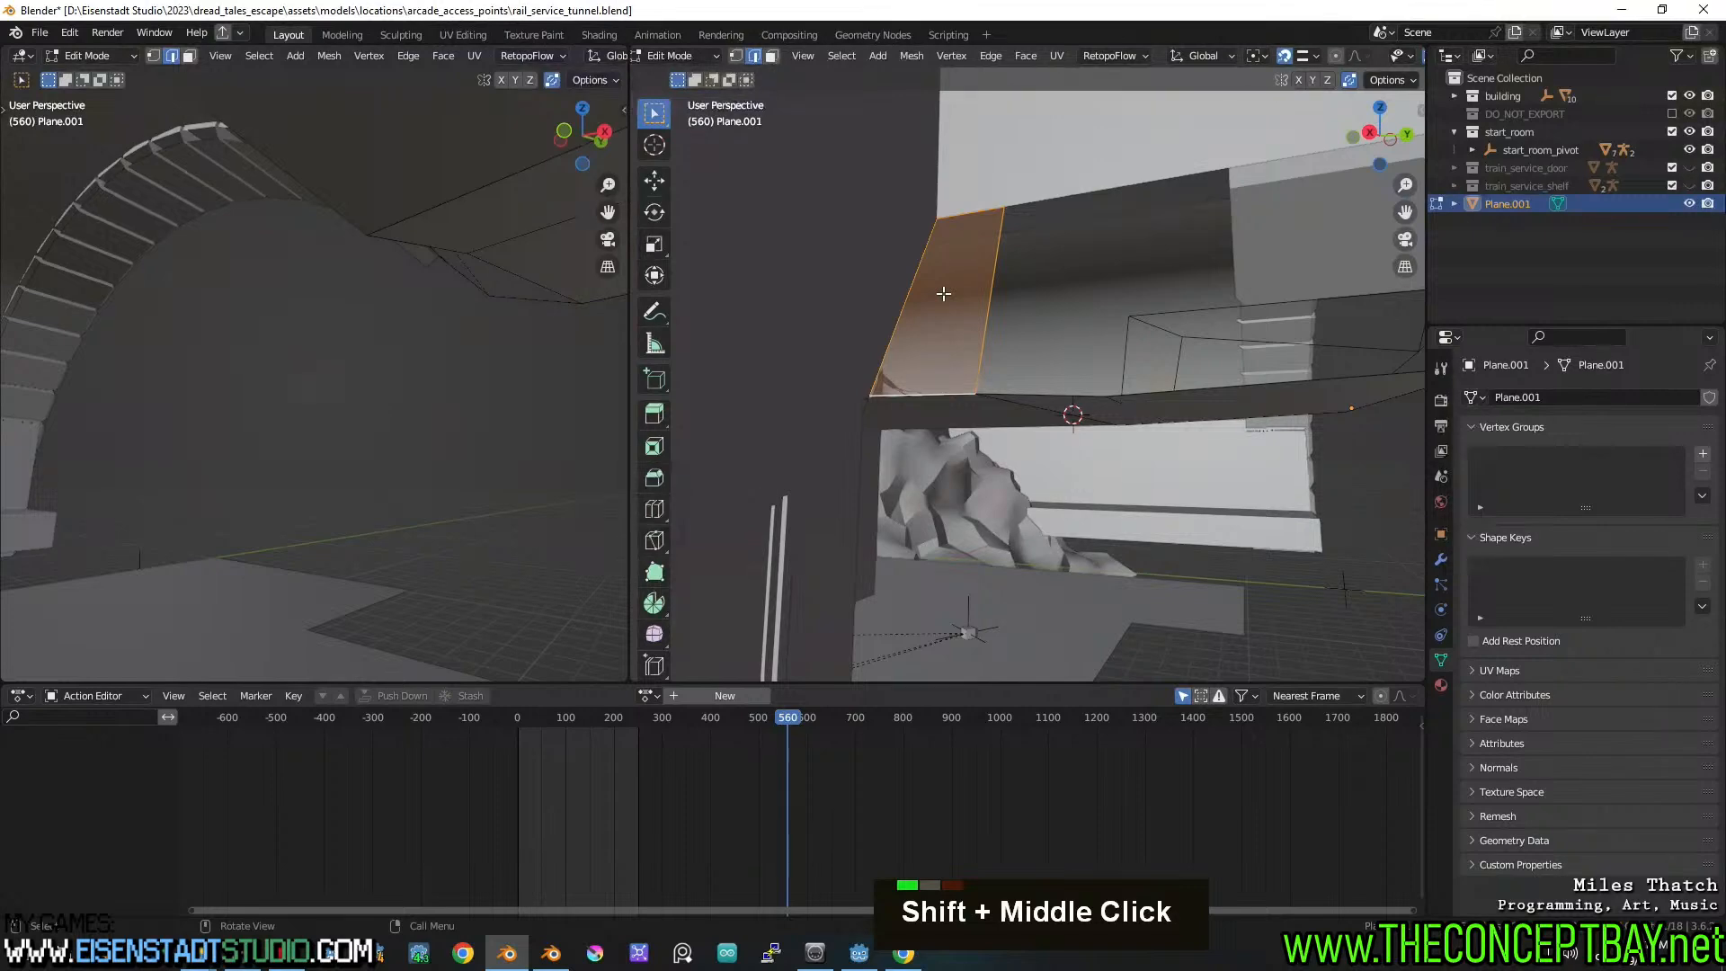
pyautogui.press('F3')
pyautogui.write('flip')
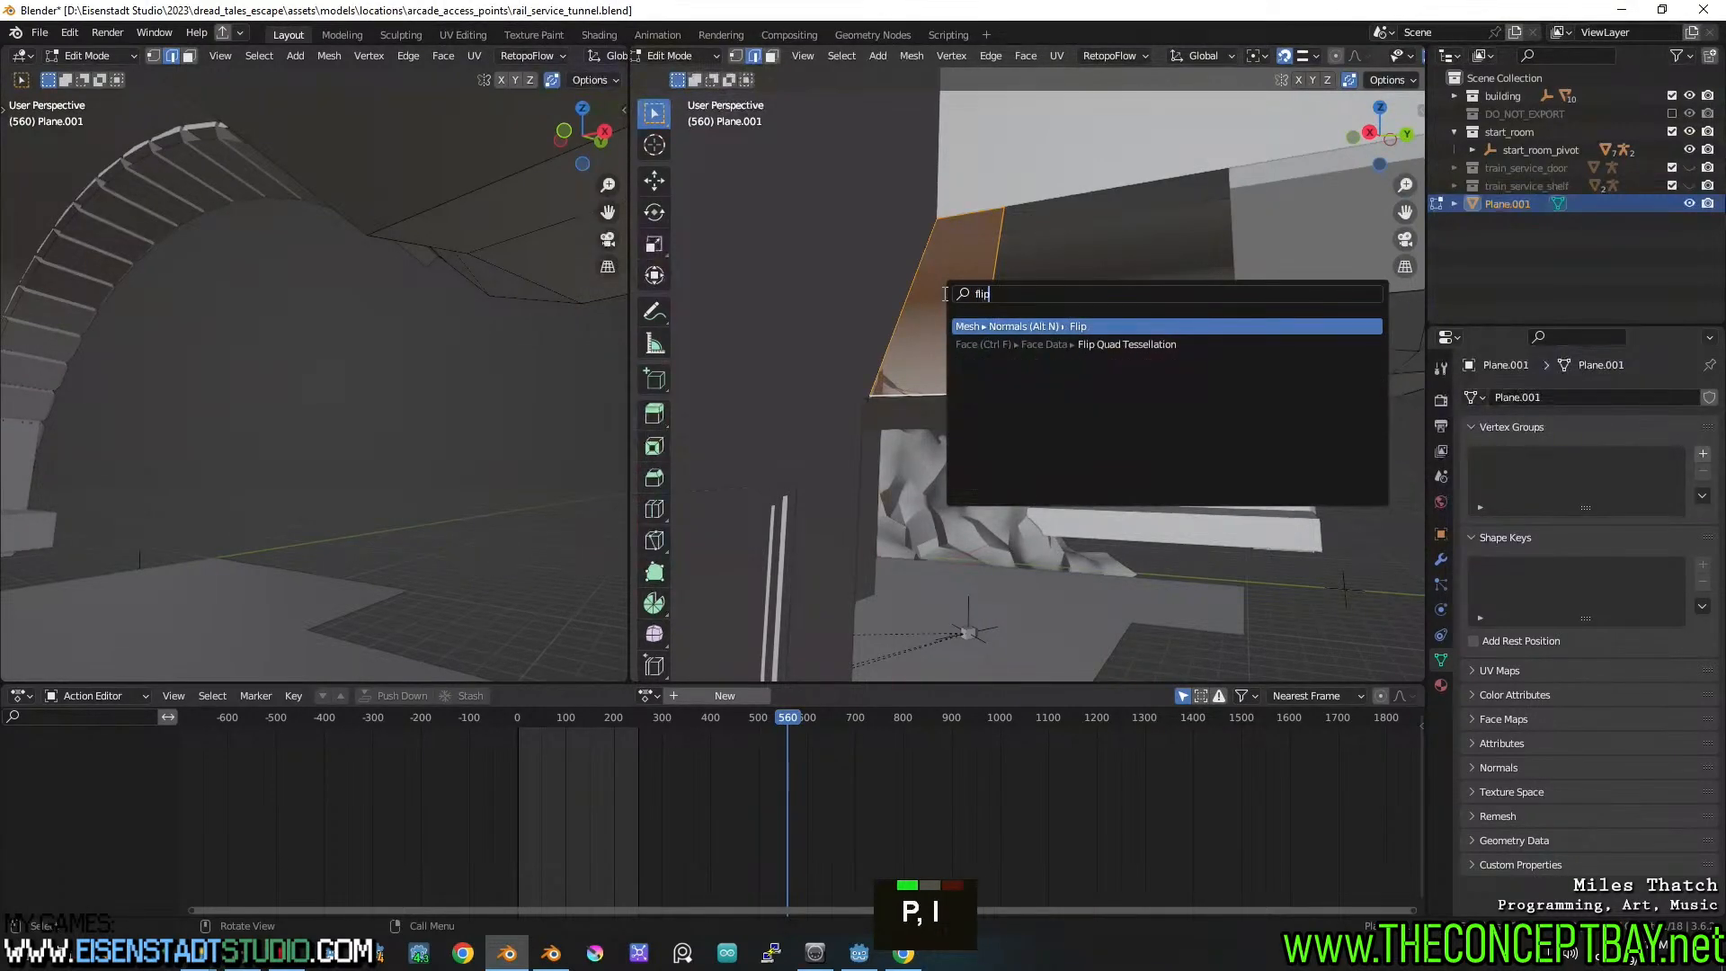
pyautogui.press('Return')
# Extrude the next lower vertex up to the opening's upper edge and fill the face beside the existing sloping face
pyautogui.moveTo(1038, 341); pyautogui.dragTo(1060, 297, button='middle')
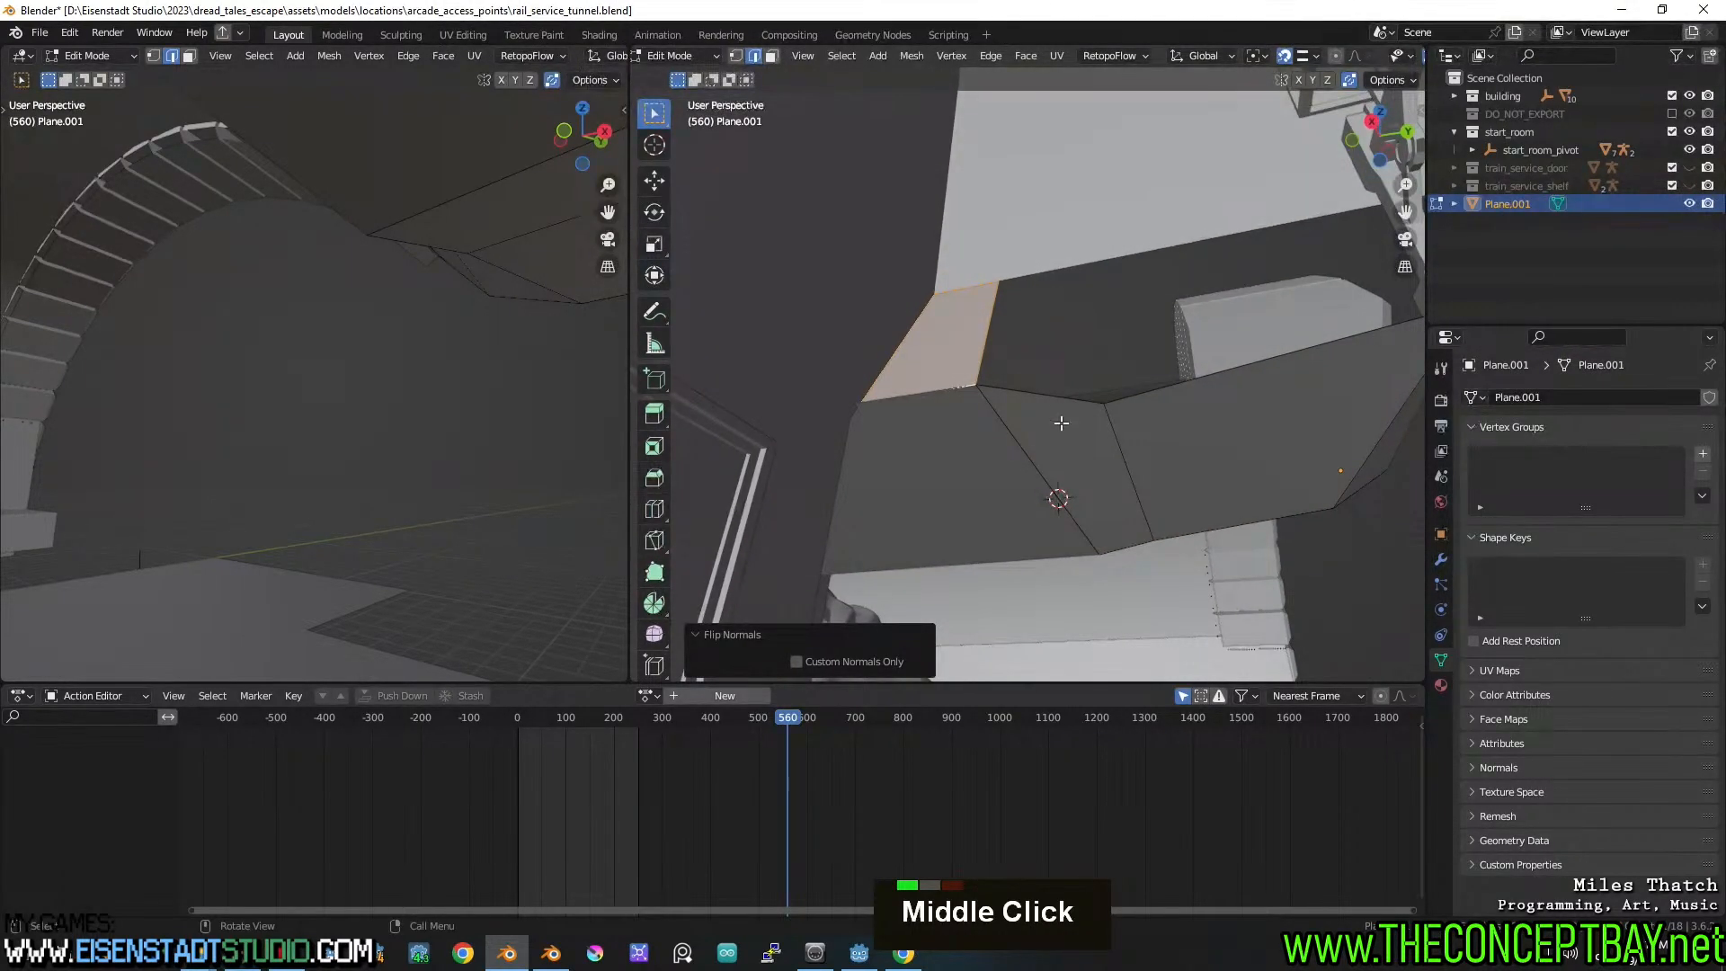
pyautogui.keyDown('shift'); pyautogui.moveTo(1061, 422); pyautogui.dragTo(1009, 420, button='middle'); pyautogui.keyUp('shift')
pyautogui.press('1')
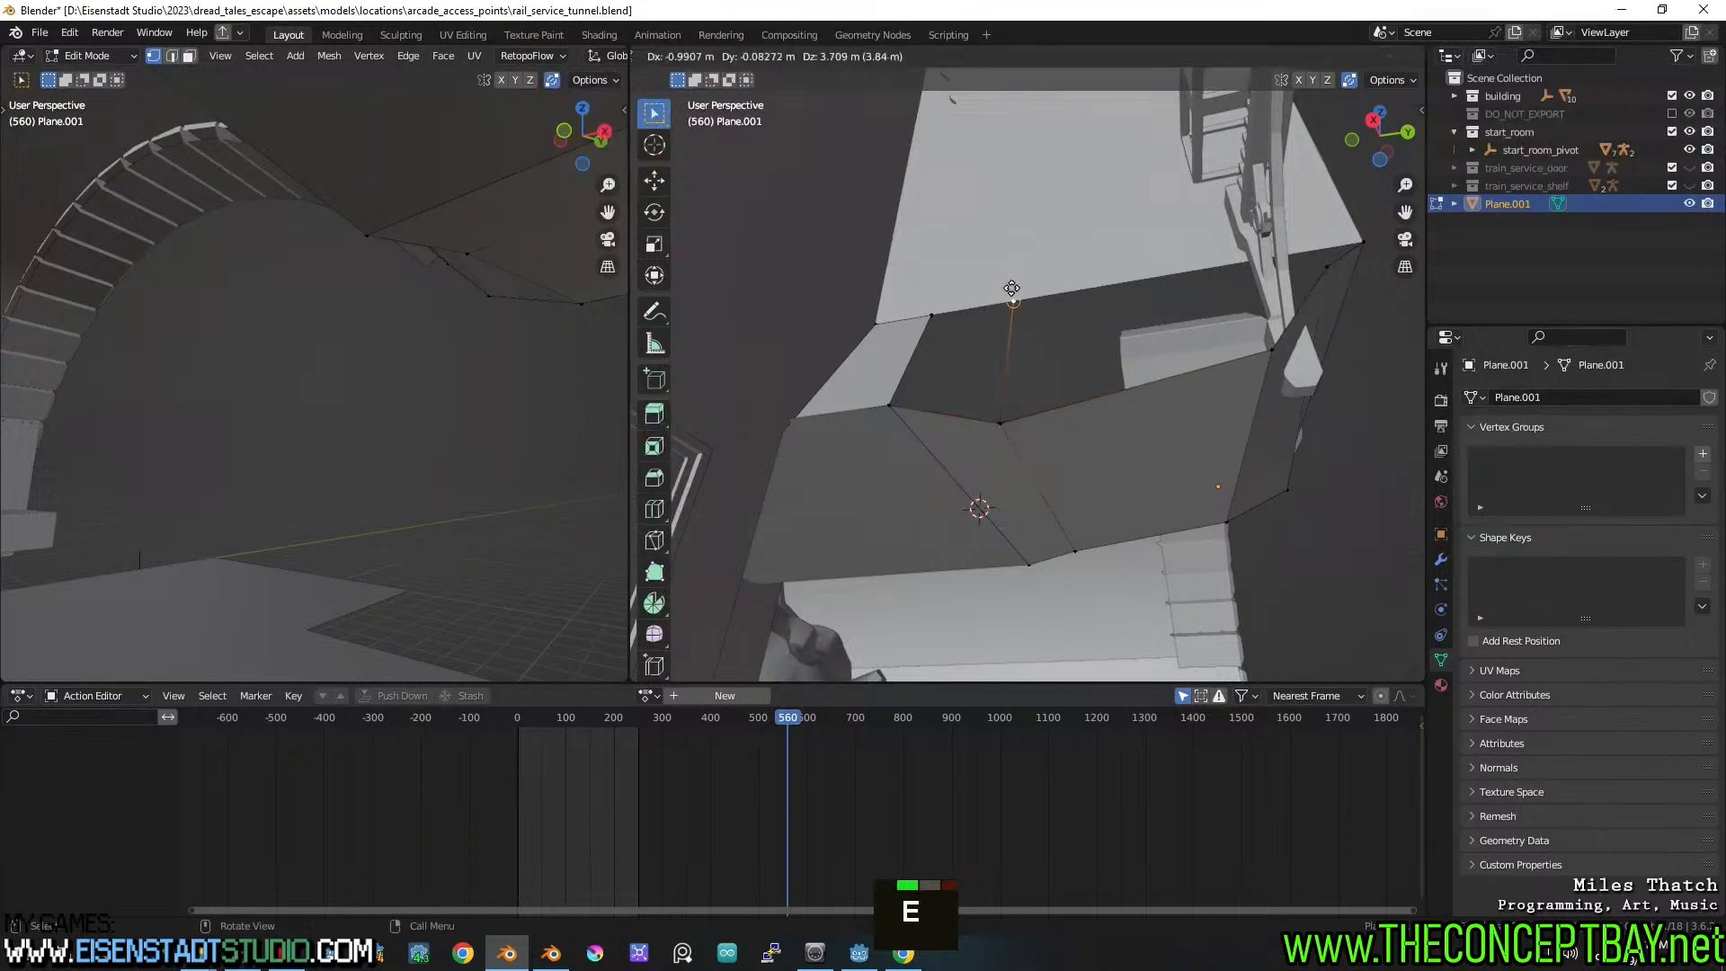
pyautogui.click(1011, 288)
pyautogui.press('2')
pyautogui.press('f')
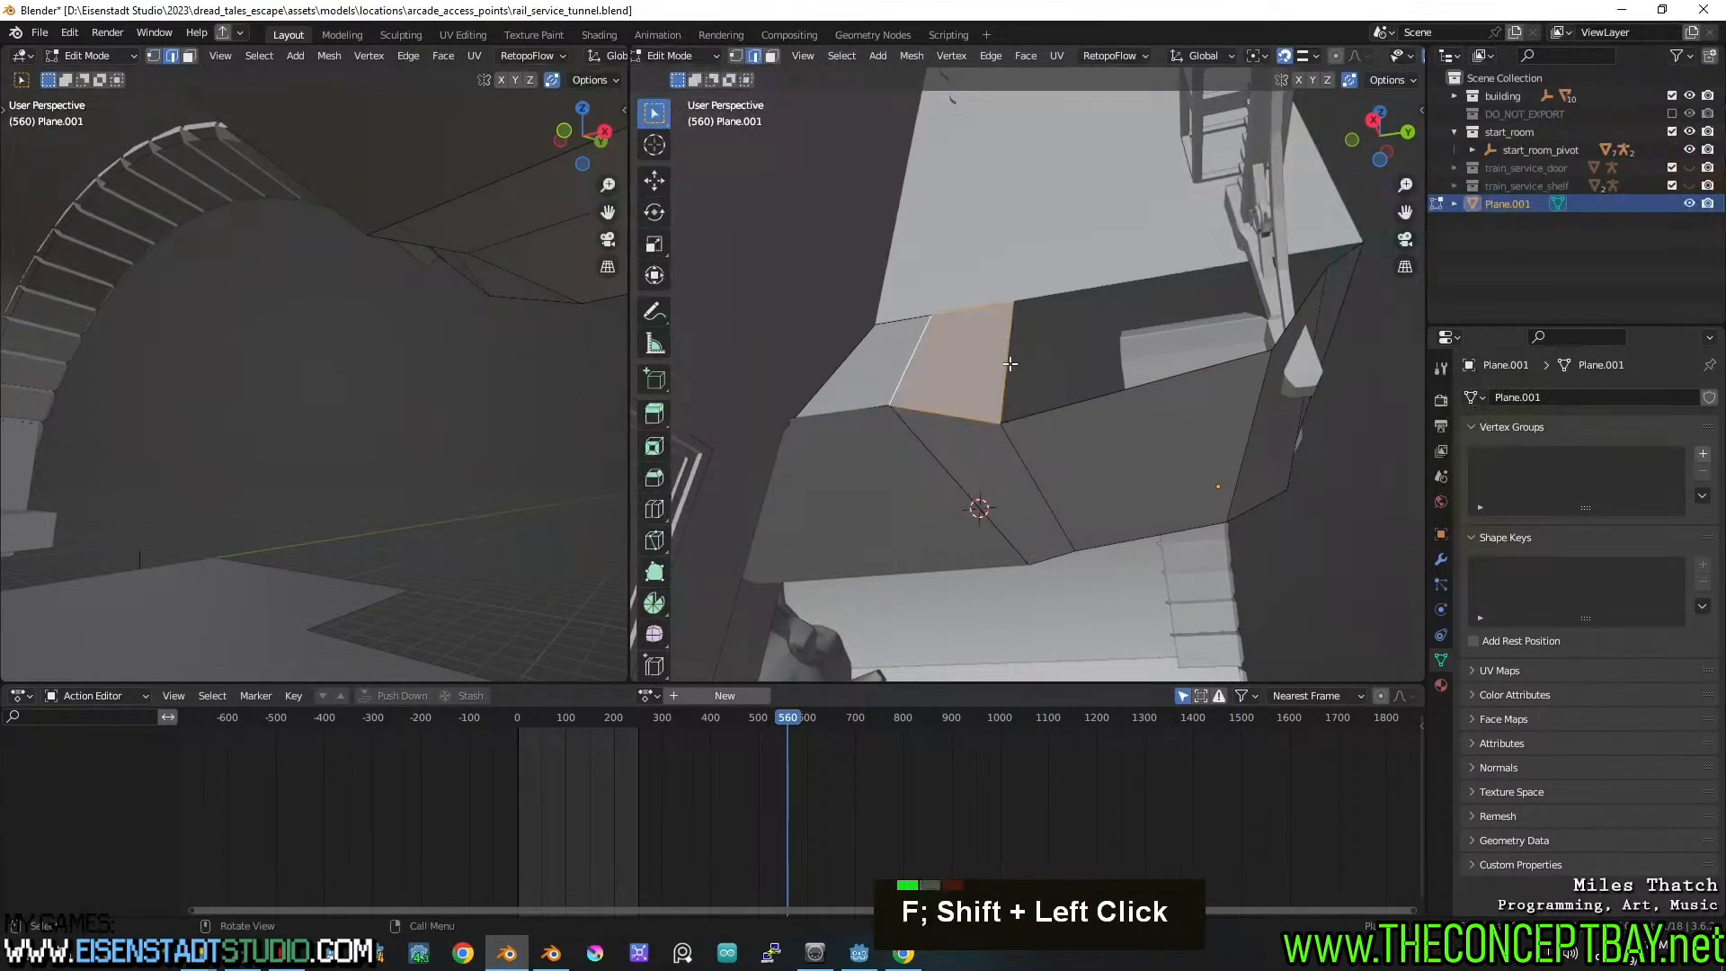
# Cut an edge loop across the two sloping faces, close to the opening's upper edge
pyautogui.moveTo(1312, 311); pyautogui.dragTo(1043, 405, button='middle')
pyautogui.hotkey('ctrl', 'r')
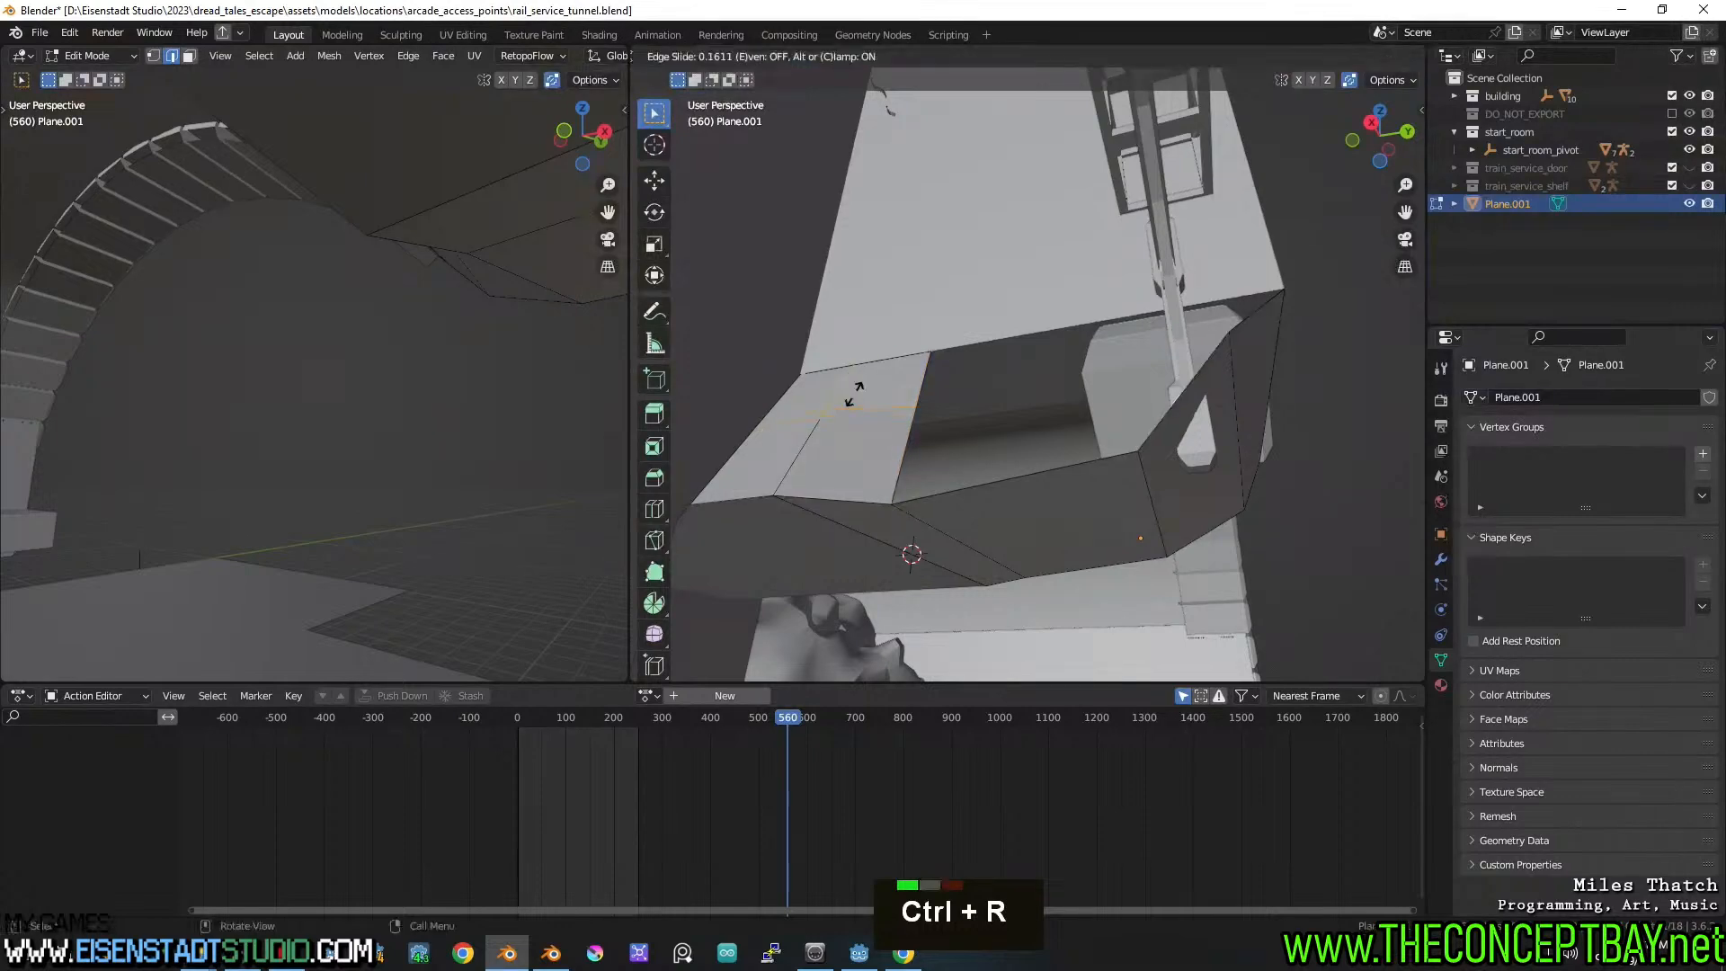
pyautogui.click(856, 407)
pyautogui.hotkey('ctrl', 'r')
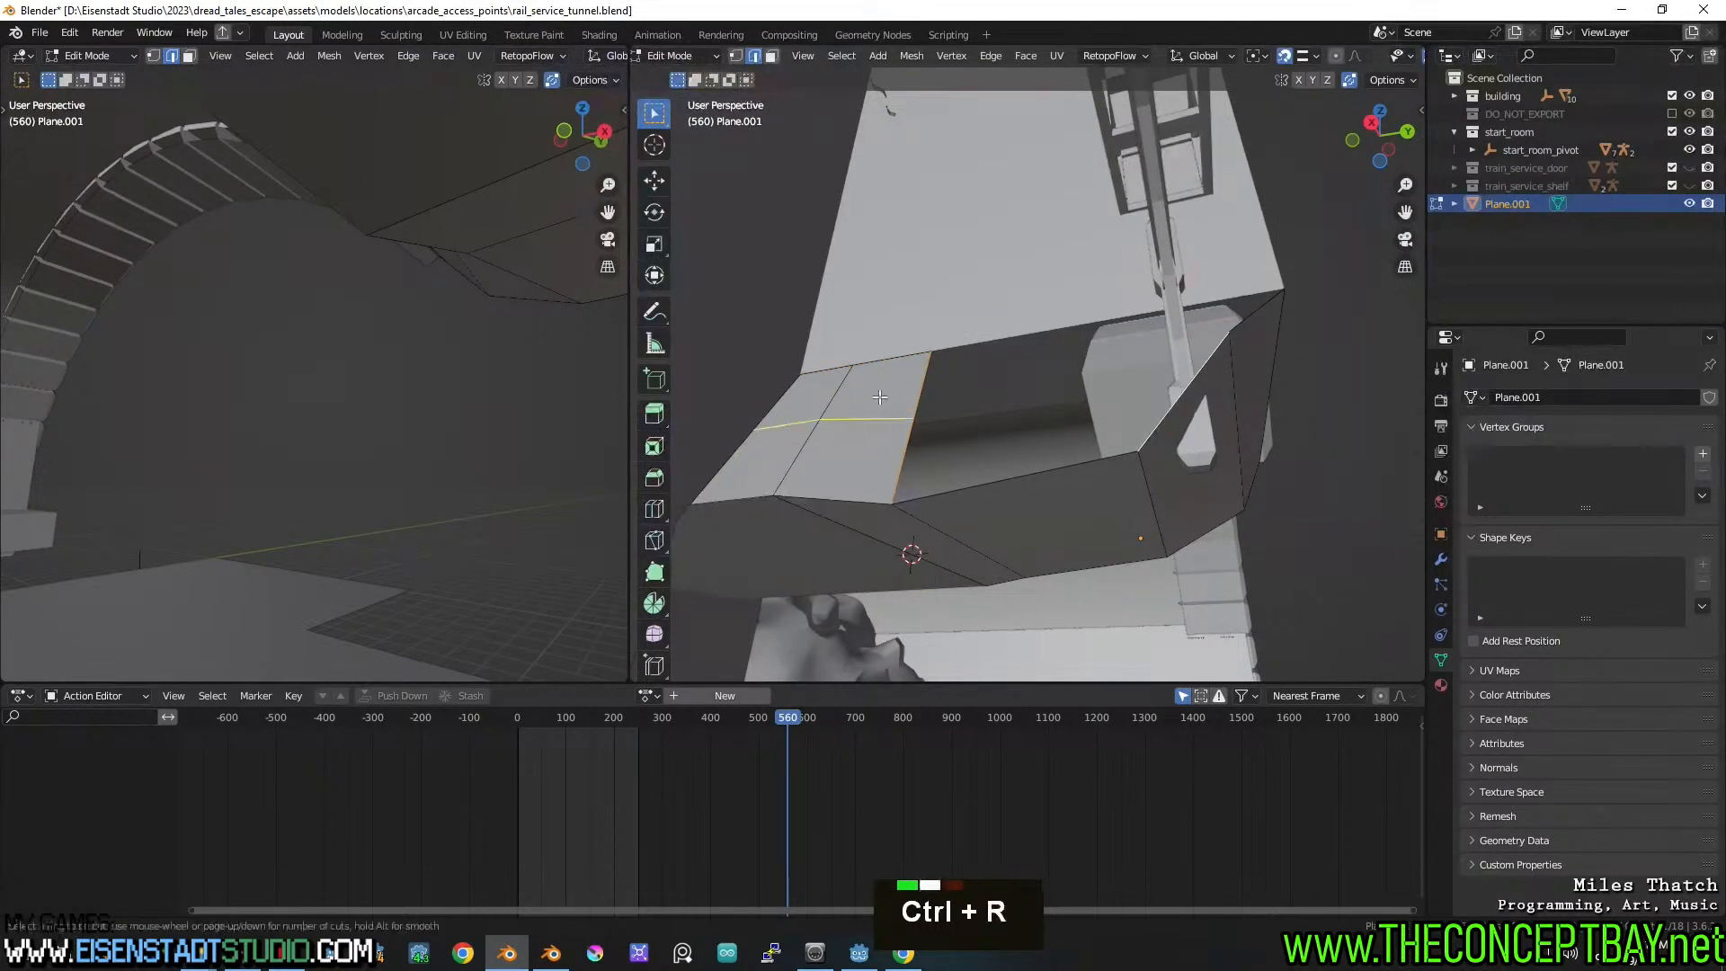
pyautogui.keyDown('ctrl'); pyautogui.click(898, 385); pyautogui.keyUp('ctrl')
# Fill the narrow upper strip and the larger face below it between the sloping faces and the far end of the opening
pyautogui.keyDown('ctrl'); pyautogui.click(930, 369); pyautogui.keyUp('ctrl')
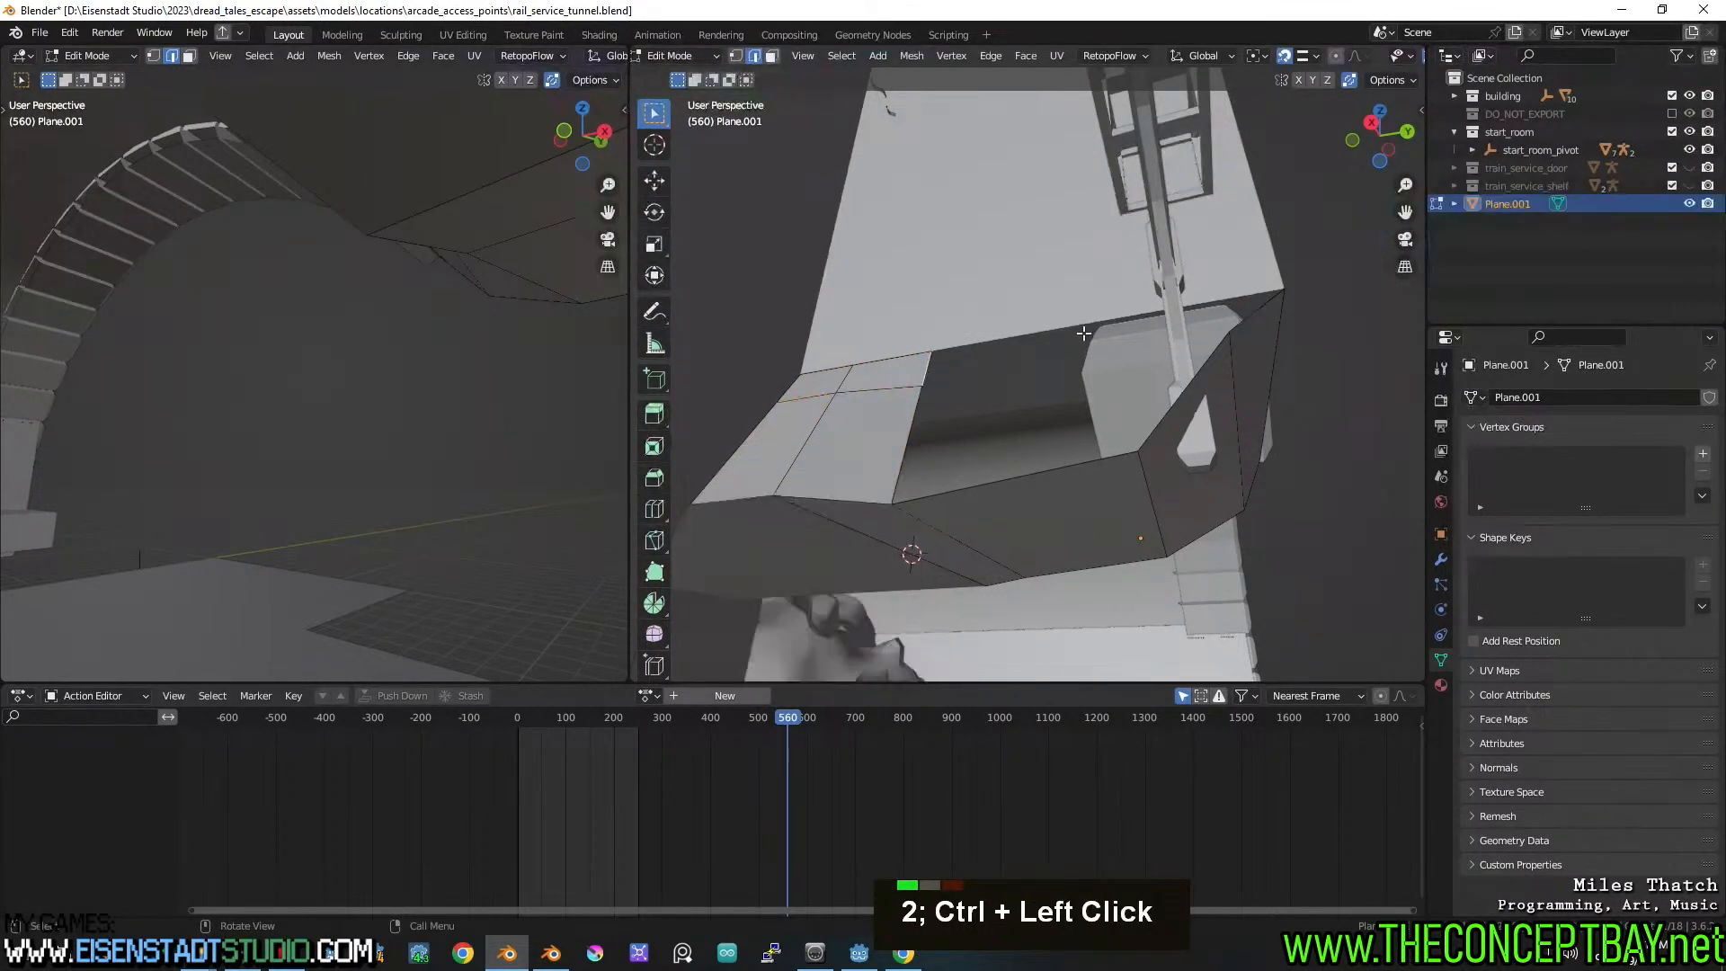
pyautogui.keyDown('shift'); pyautogui.click(1223, 337); pyautogui.keyUp('shift')
pyautogui.press('f')
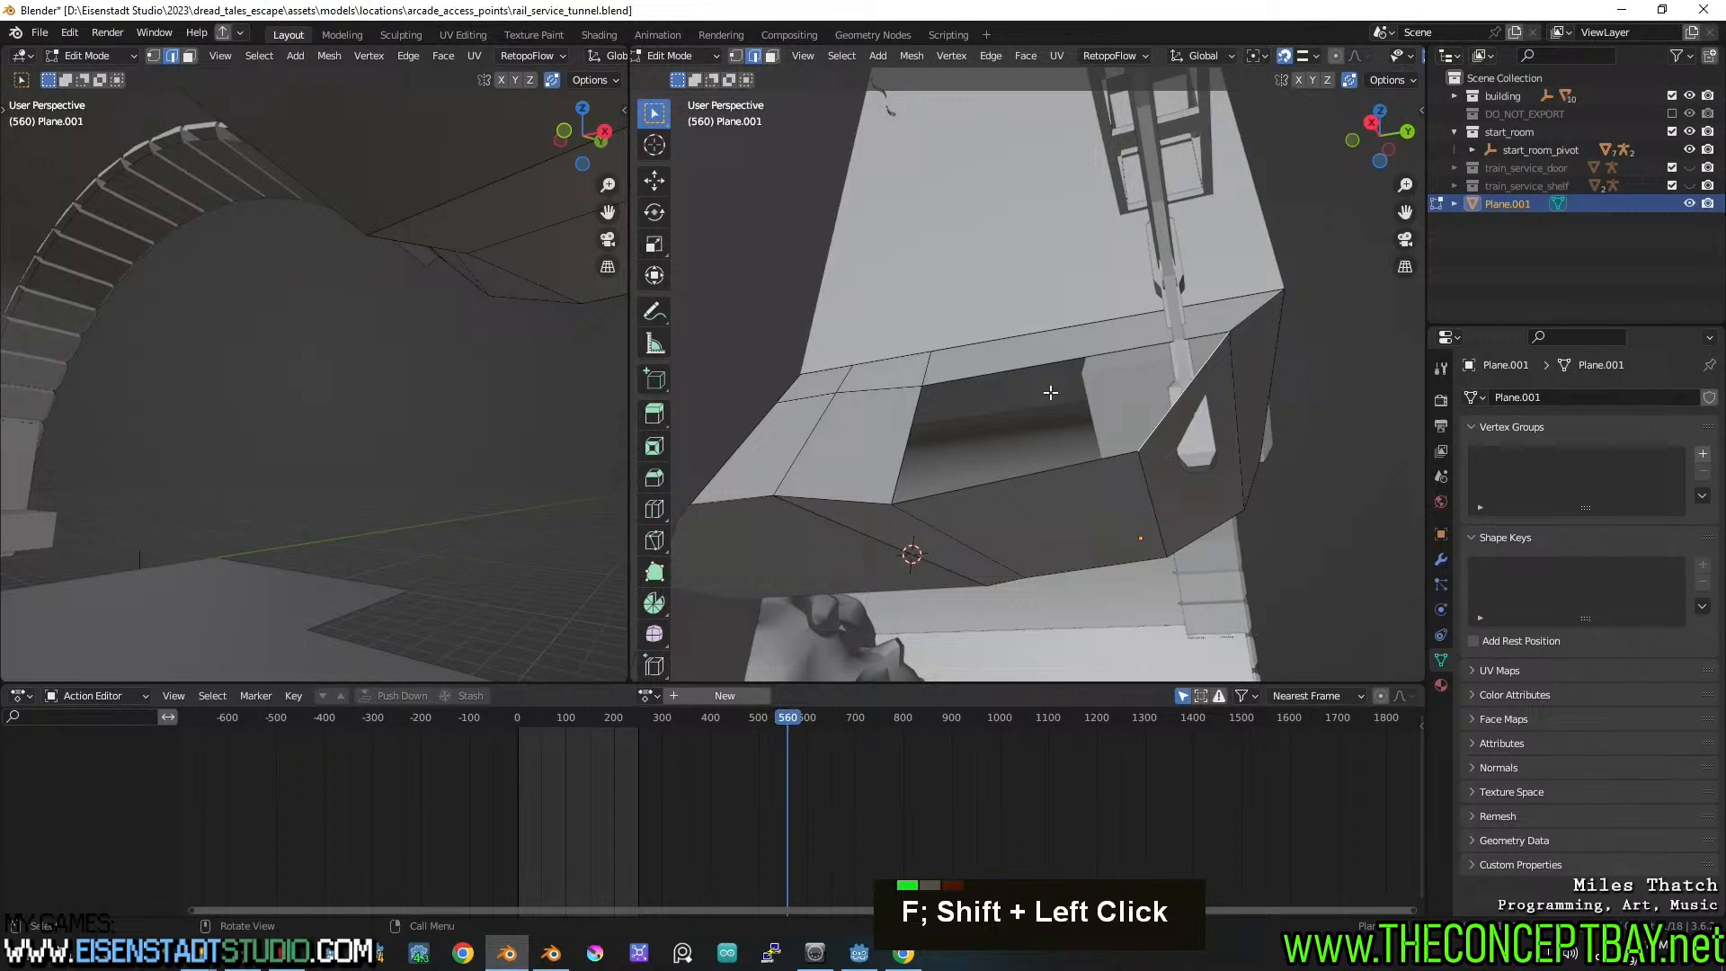
pyautogui.keyDown('shift'); pyautogui.click(917, 429); pyautogui.keyUp('shift')
pyautogui.press('f')
# Move a sloping face's lower vertex about -4.49 m along X and pull the neighbouring underside vertices inward
pyautogui.press('1')
pyautogui.moveTo(935, 431); pyautogui.dragTo(1034, 517, button='middle')
pyautogui.scroll(-2, 1060, 489)
pyautogui.keyDown('ctrl'); pyautogui.click(1188, 422); pyautogui.keyUp('ctrl')
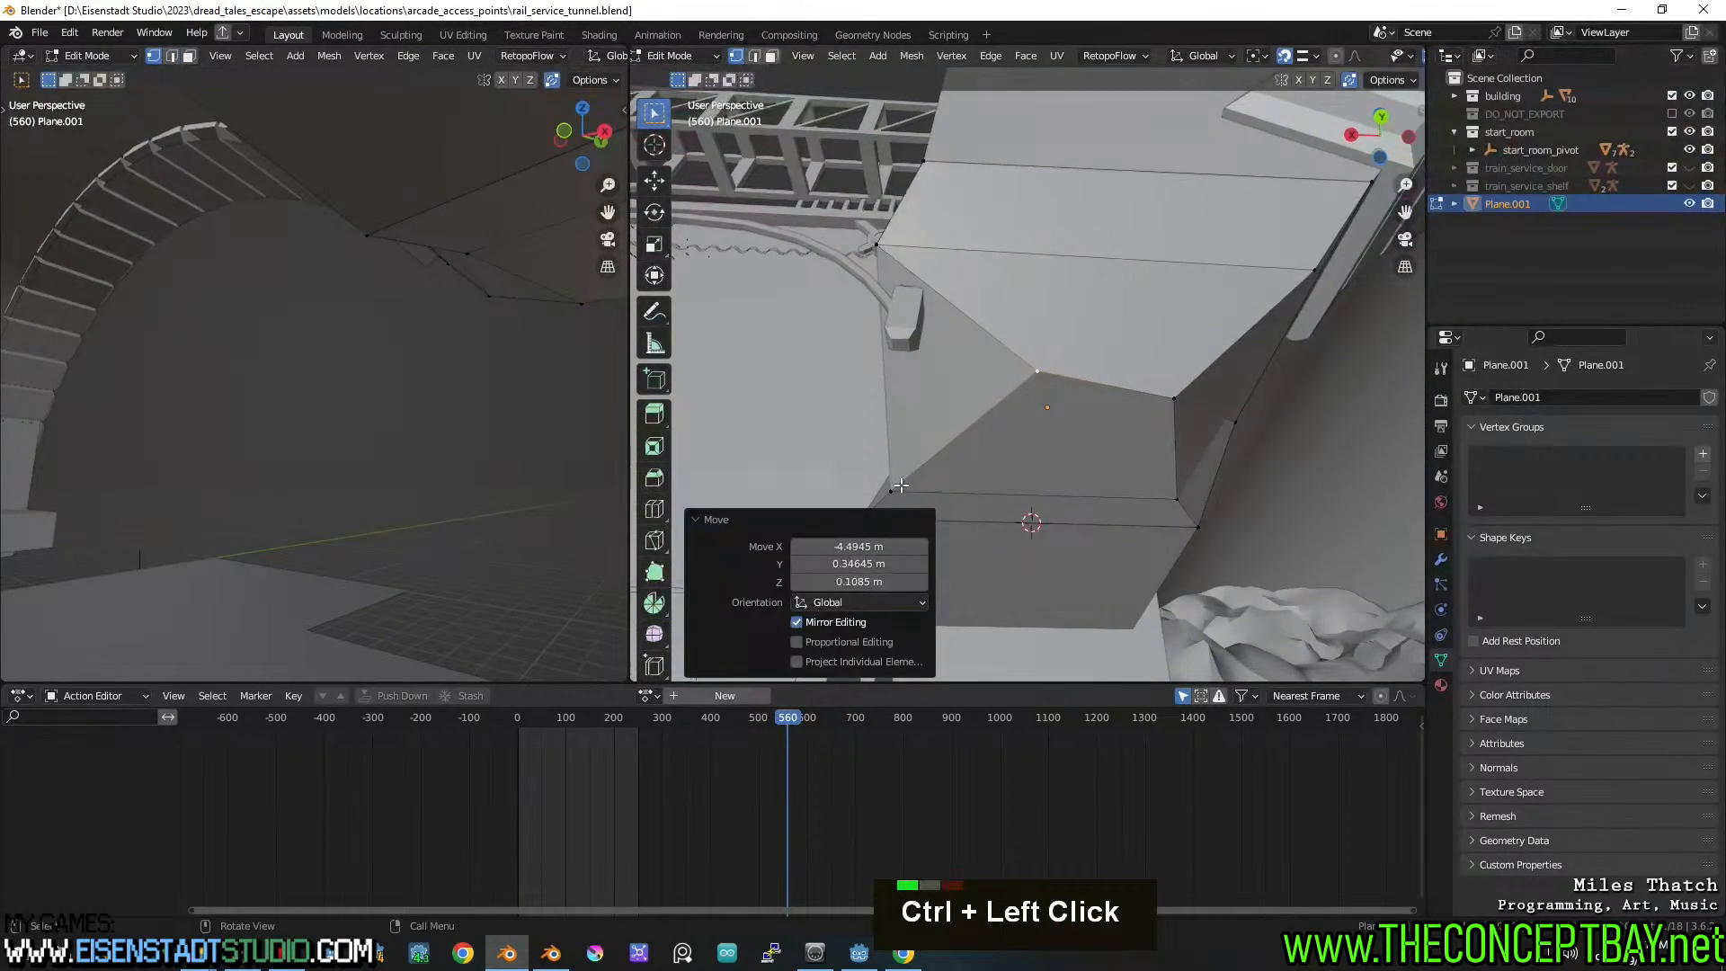
pyautogui.click(901, 486)
pyautogui.press('g')
pyautogui.keyDown('ctrl'); pyautogui.click(1062, 467); pyautogui.keyUp('ctrl')
pyautogui.moveTo(1061, 466); pyautogui.dragTo(1034, 342, button='middle')
pyautogui.keyDown('ctrl'); pyautogui.click(1034, 421); pyautogui.keyUp('ctrl')
pyautogui.moveTo(1034, 421)
pyautogui.mouseDown(button='middle')
pyautogui.moveTo(1004, 444)
pyautogui.moveTo(1016, 413)
pyautogui.moveTo(1025, 444)
pyautogui.mouseUp(button='middle')
# Edit the platform-col mesh and cut a vertical edge loop through it, snapped in line with the exterior wall's end
pyautogui.press('Tab')
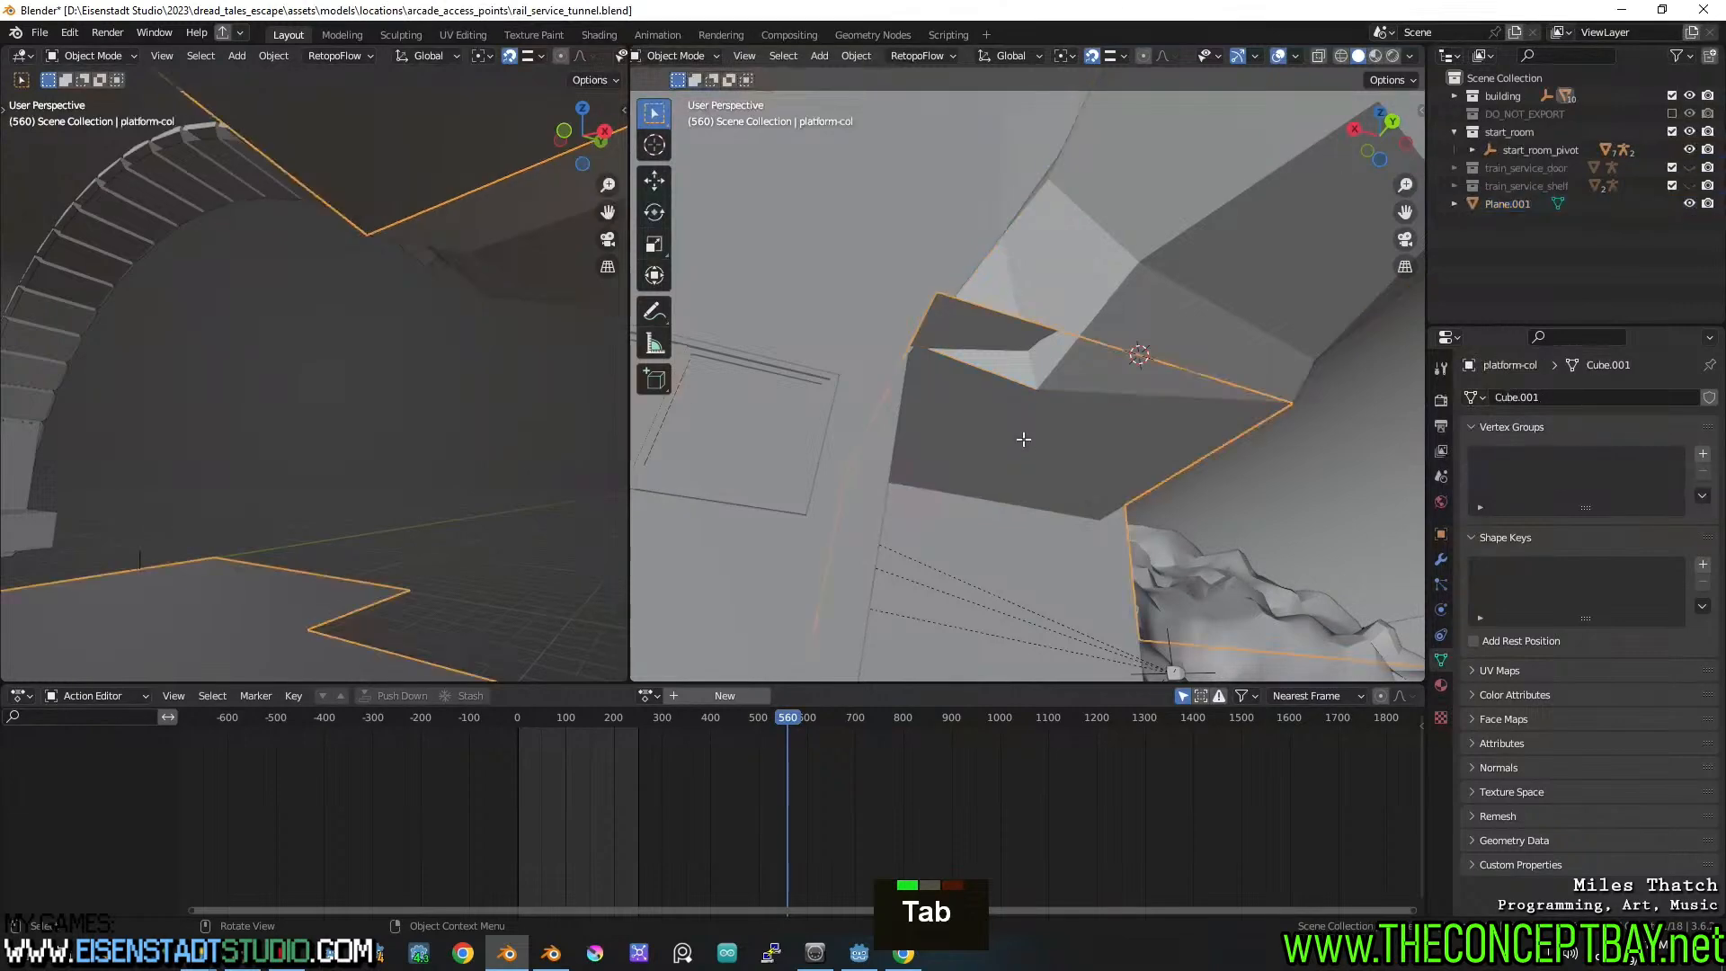
pyautogui.press('Tab')
pyautogui.moveTo(1022, 341); pyautogui.dragTo(871, 359, button='middle')
pyautogui.scroll(2, 871, 359)
pyautogui.keyDown('shift'); pyautogui.scroll(2, 871, 359); pyautogui.keyUp('shift')
pyautogui.hotkey('ctrl', 'r')
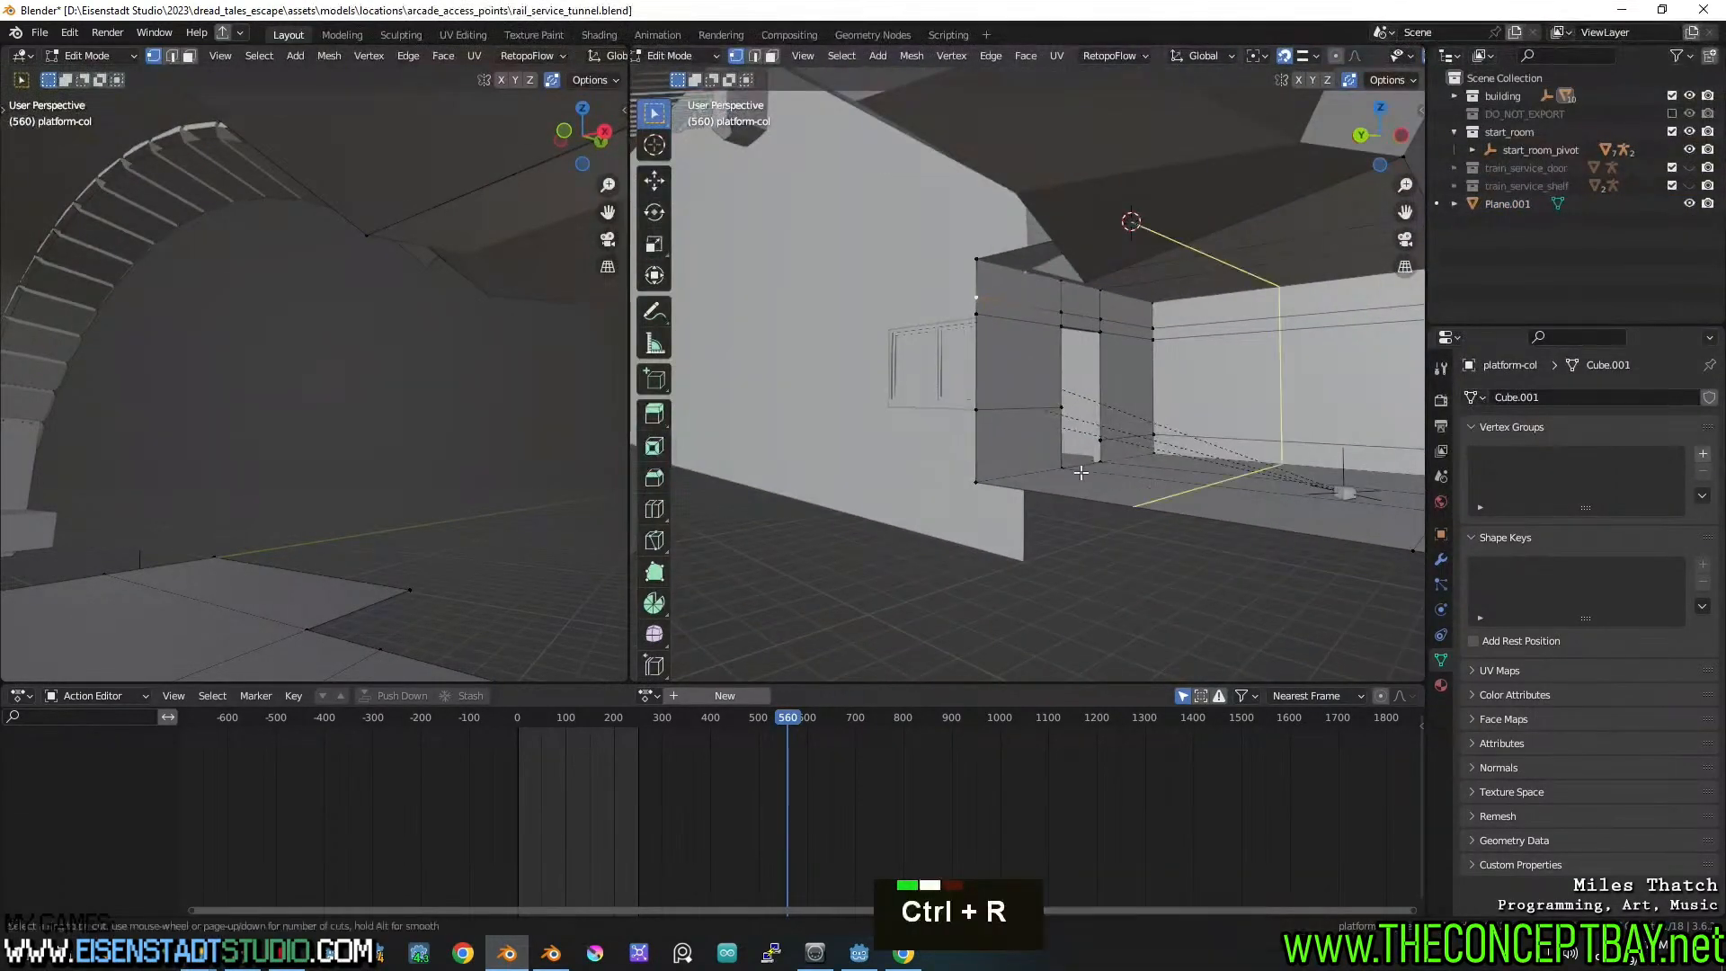
pyautogui.click(1022, 471)
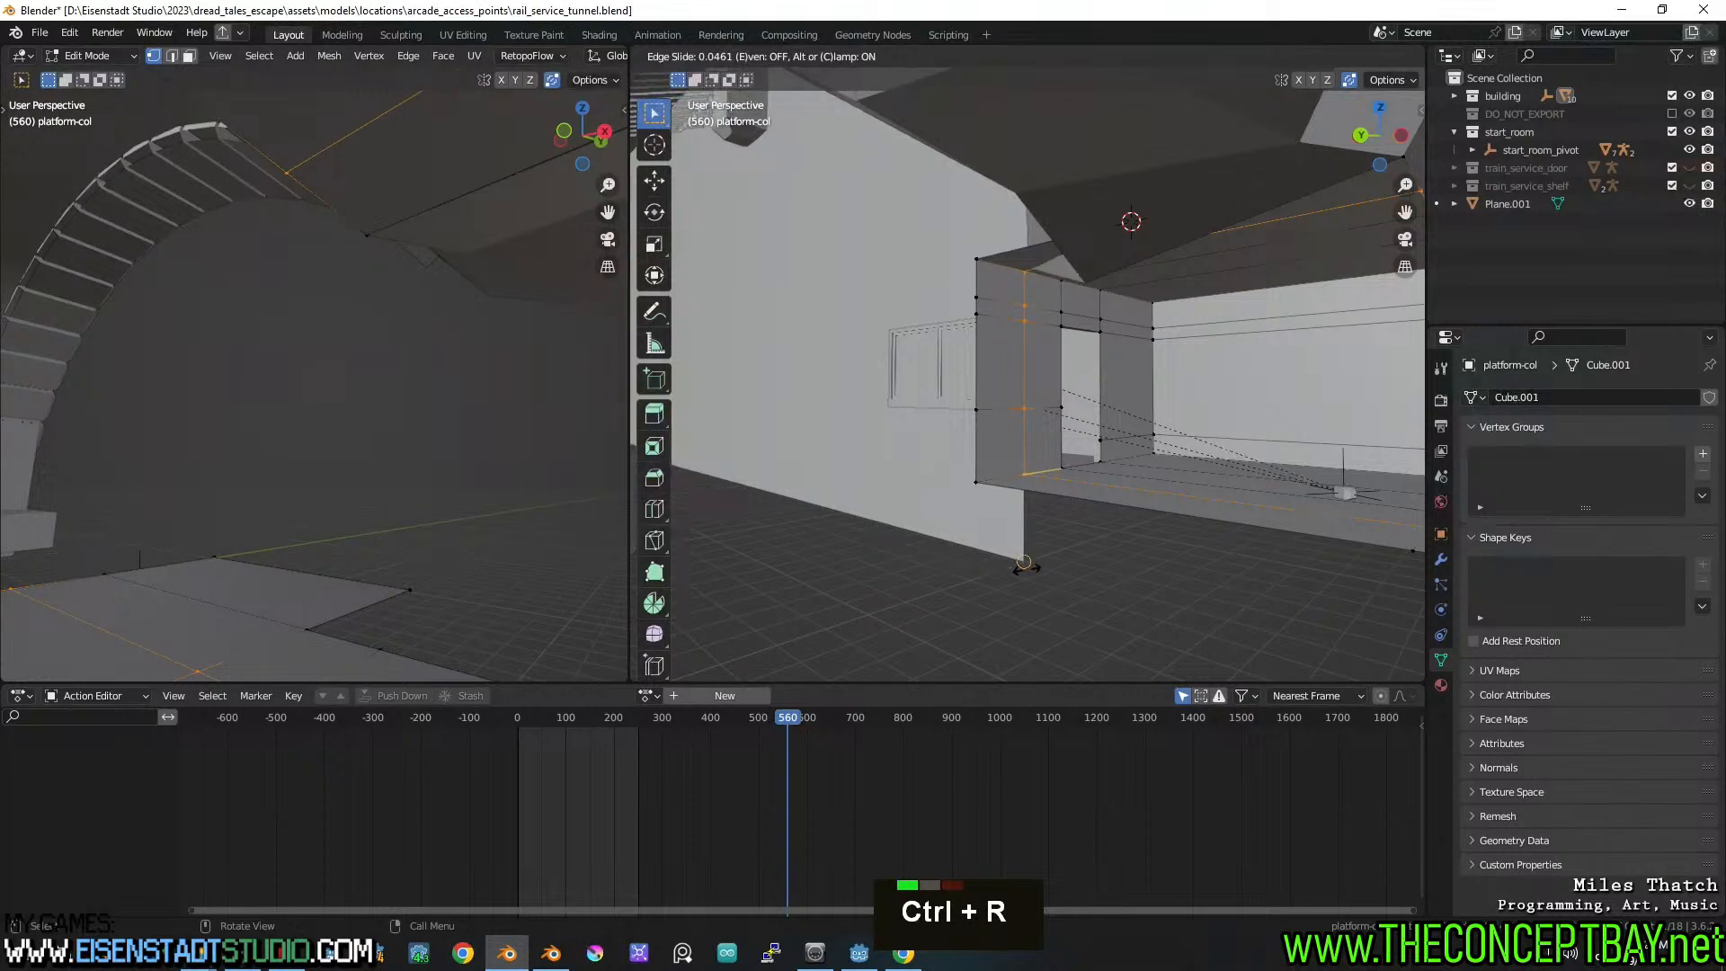
pyautogui.click(1026, 566)
pyautogui.moveTo(1045, 505); pyautogui.dragTo(1031, 492, button='middle')
pyautogui.press('3')
pyautogui.scroll(-1, 1217, 534)
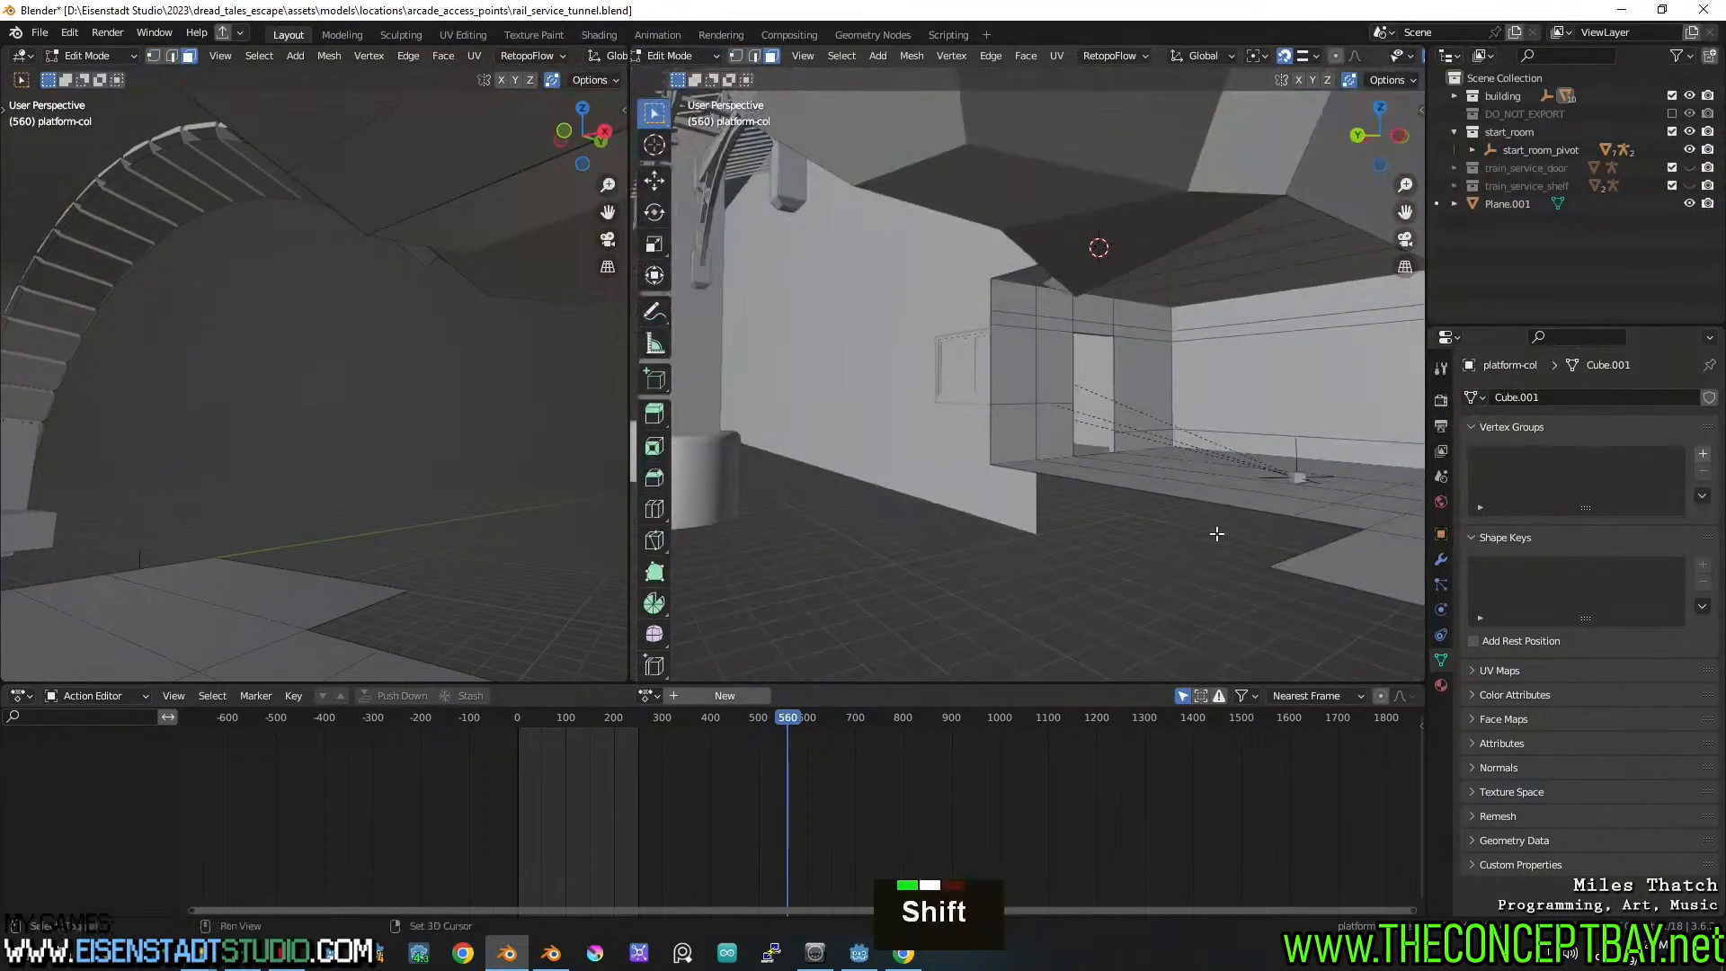
# Cut an edge loop through the platform-col mesh, snapped in line with the lower corner of the sloping geometry above it
pyautogui.keyDown('shift'); pyautogui.moveTo(1217, 534); pyautogui.dragTo(1279, 498, button='middle'); pyautogui.keyUp('shift')
pyautogui.keyDown('shift'); pyautogui.moveTo(1089, 409); pyautogui.dragTo(962, 243, button='middle'); pyautogui.keyUp('shift')
pyautogui.click(965, 227)
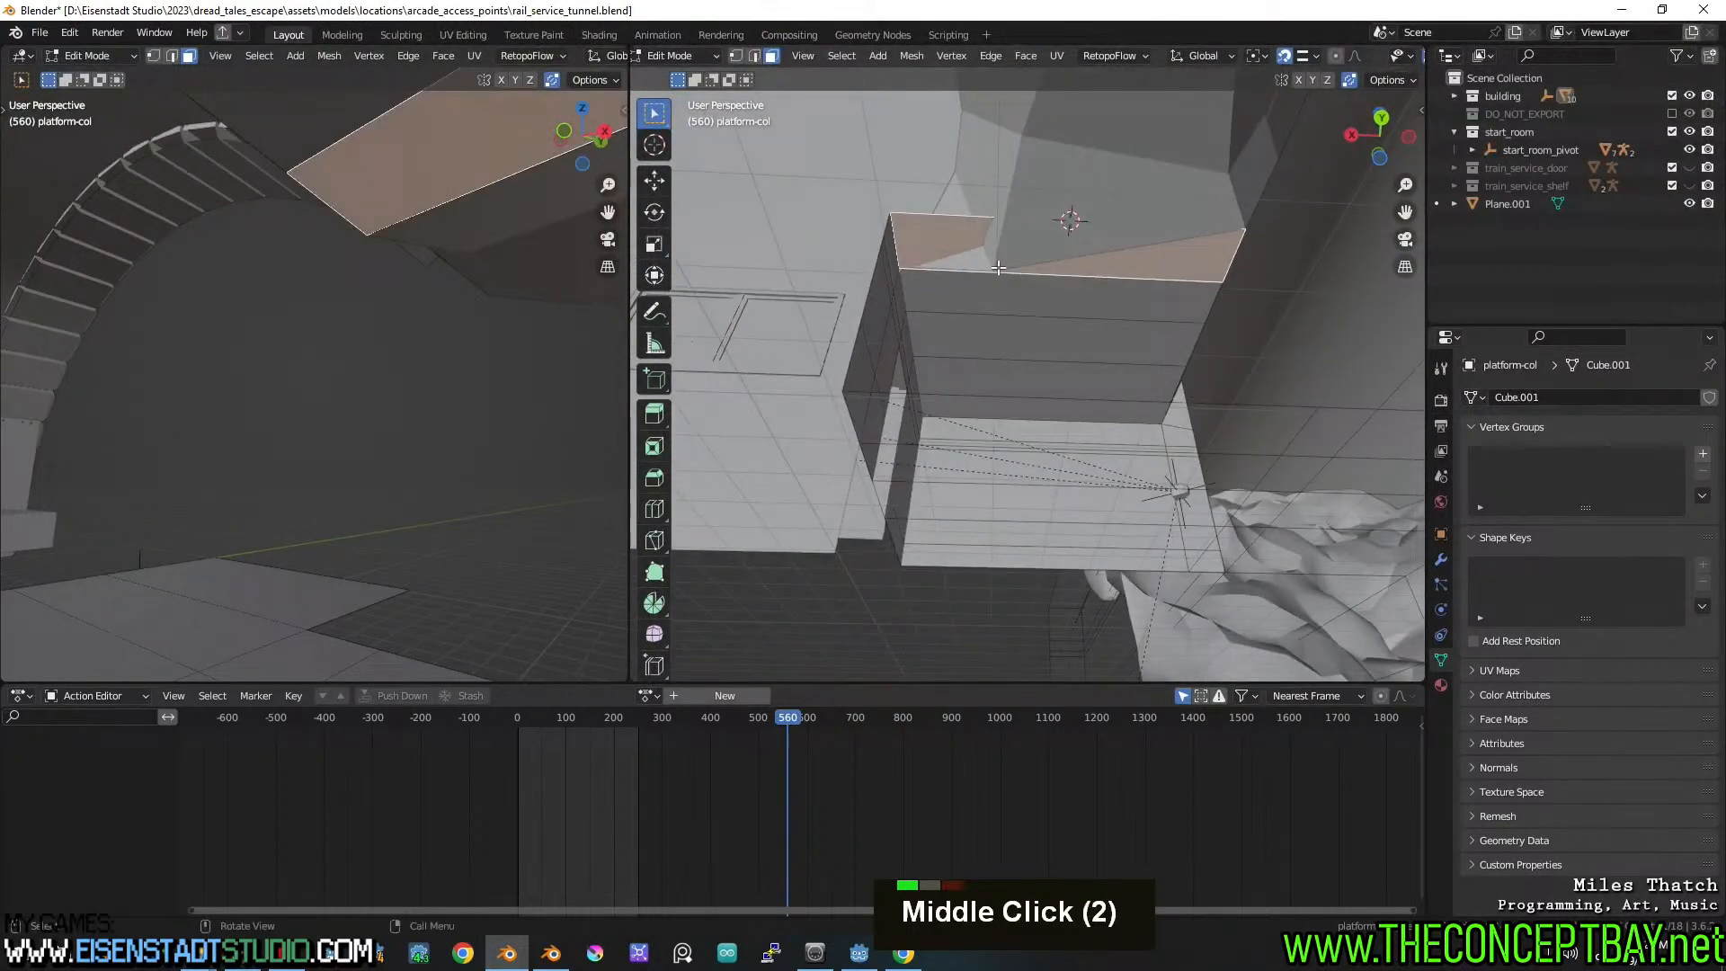
pyautogui.hotkey('ctrl', 'r')
pyautogui.click(947, 240)
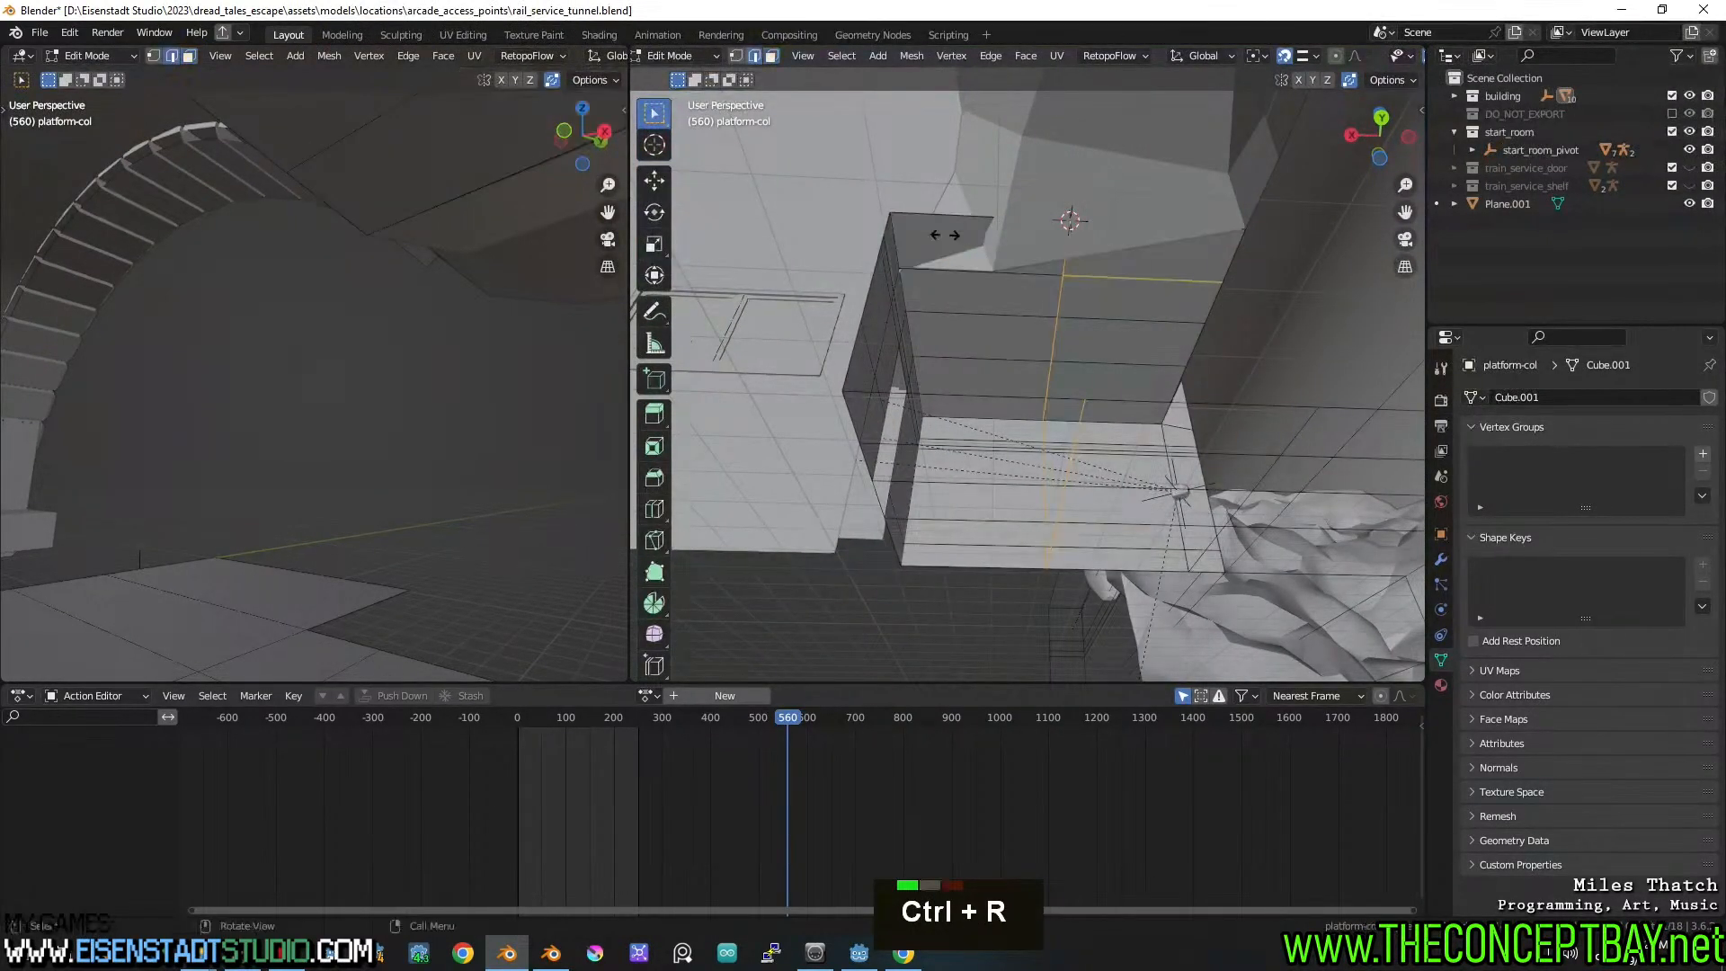
pyautogui.keyDown('ctrl'); pyautogui.click(873, 264); pyautogui.keyUp('ctrl')
# Delete the platform-col upper face between the new edge loop and the mesh's end beside the exterior wall
pyautogui.press('3')
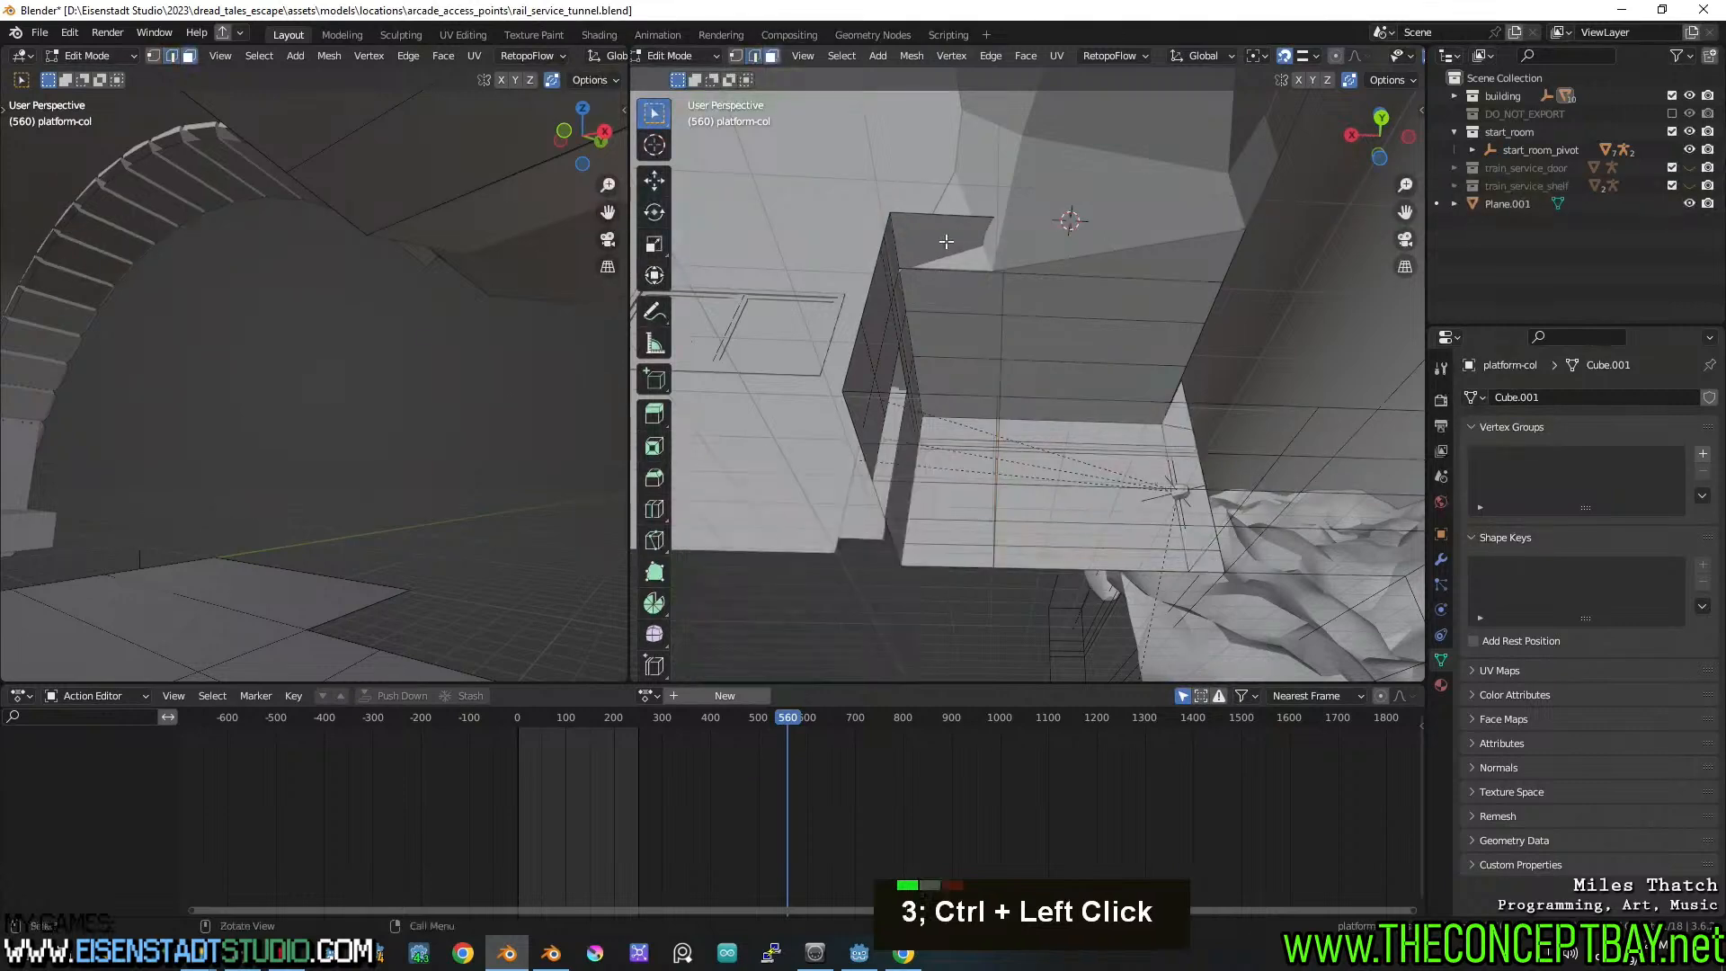
pyautogui.click(946, 240)
pyautogui.press('x')
pyautogui.click(948, 243)
# Edit the Plane.001 mesh and move the lower corner vertex by about -0.09 m X, -0.76 m Y and 0.85 m Z
pyautogui.moveTo(1063, 291); pyautogui.dragTo(1048, 346, button='middle')
pyautogui.keyDown('shift'); pyautogui.moveTo(1047, 346); pyautogui.dragTo(932, 381, button='middle'); pyautogui.keyUp('shift')
pyautogui.click(944, 331)
pyautogui.press('Tab')
pyautogui.press('Tab')
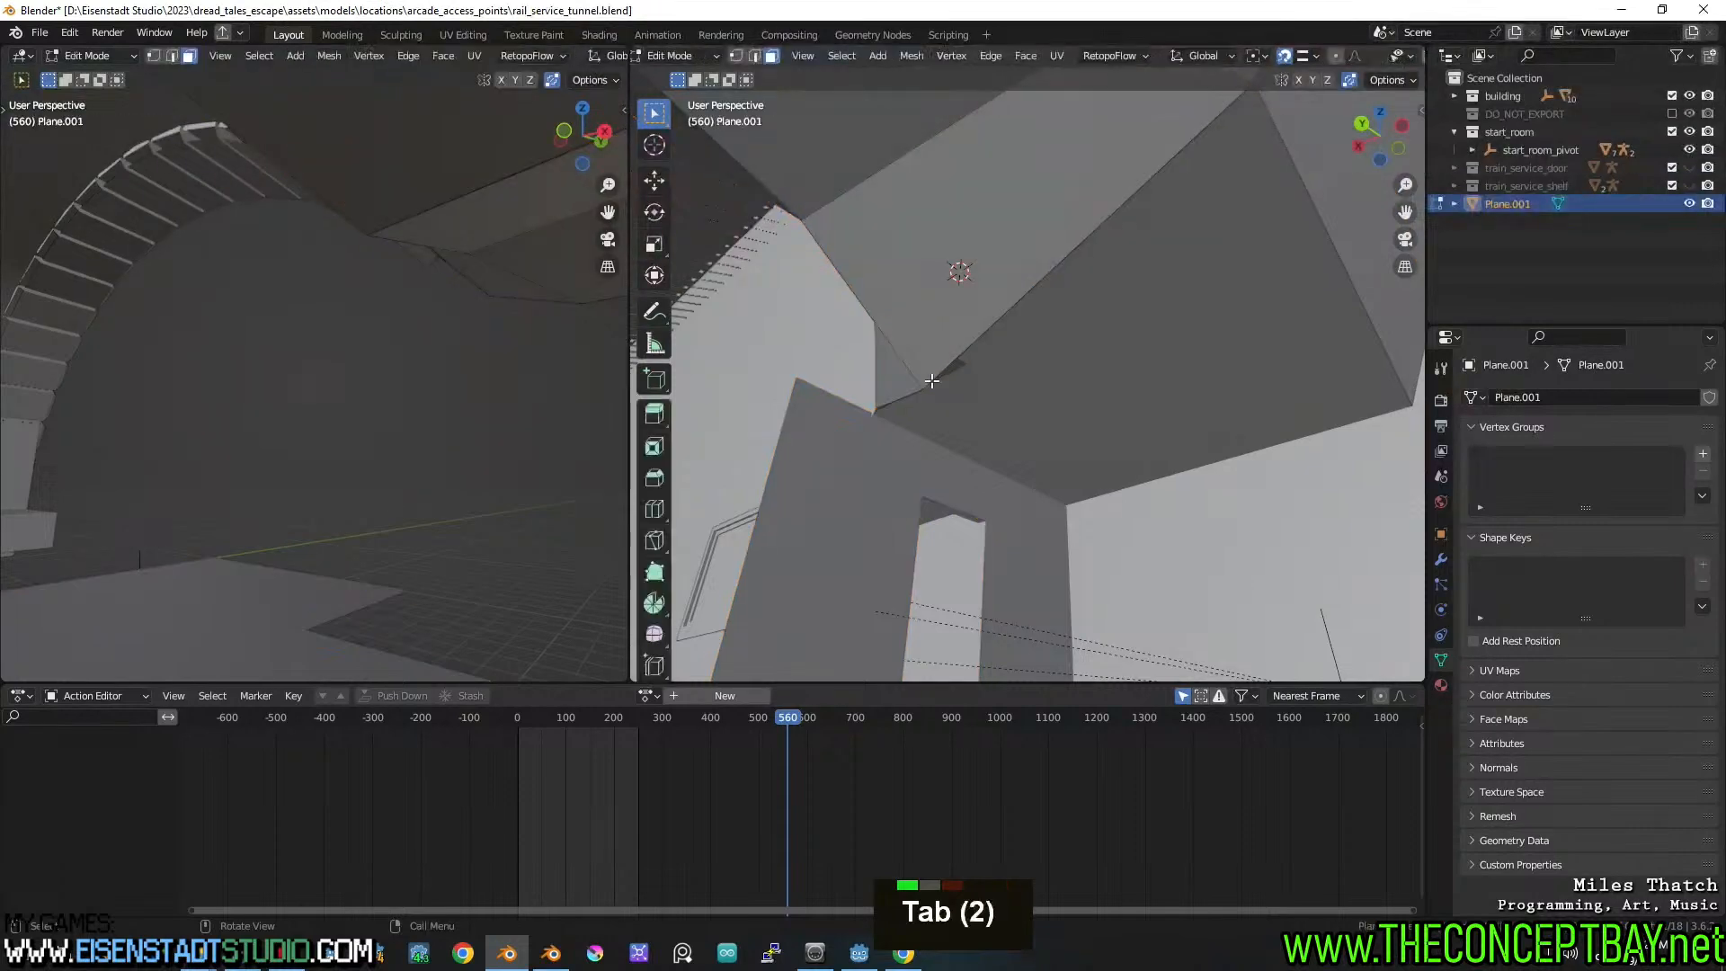
pyautogui.press('g')
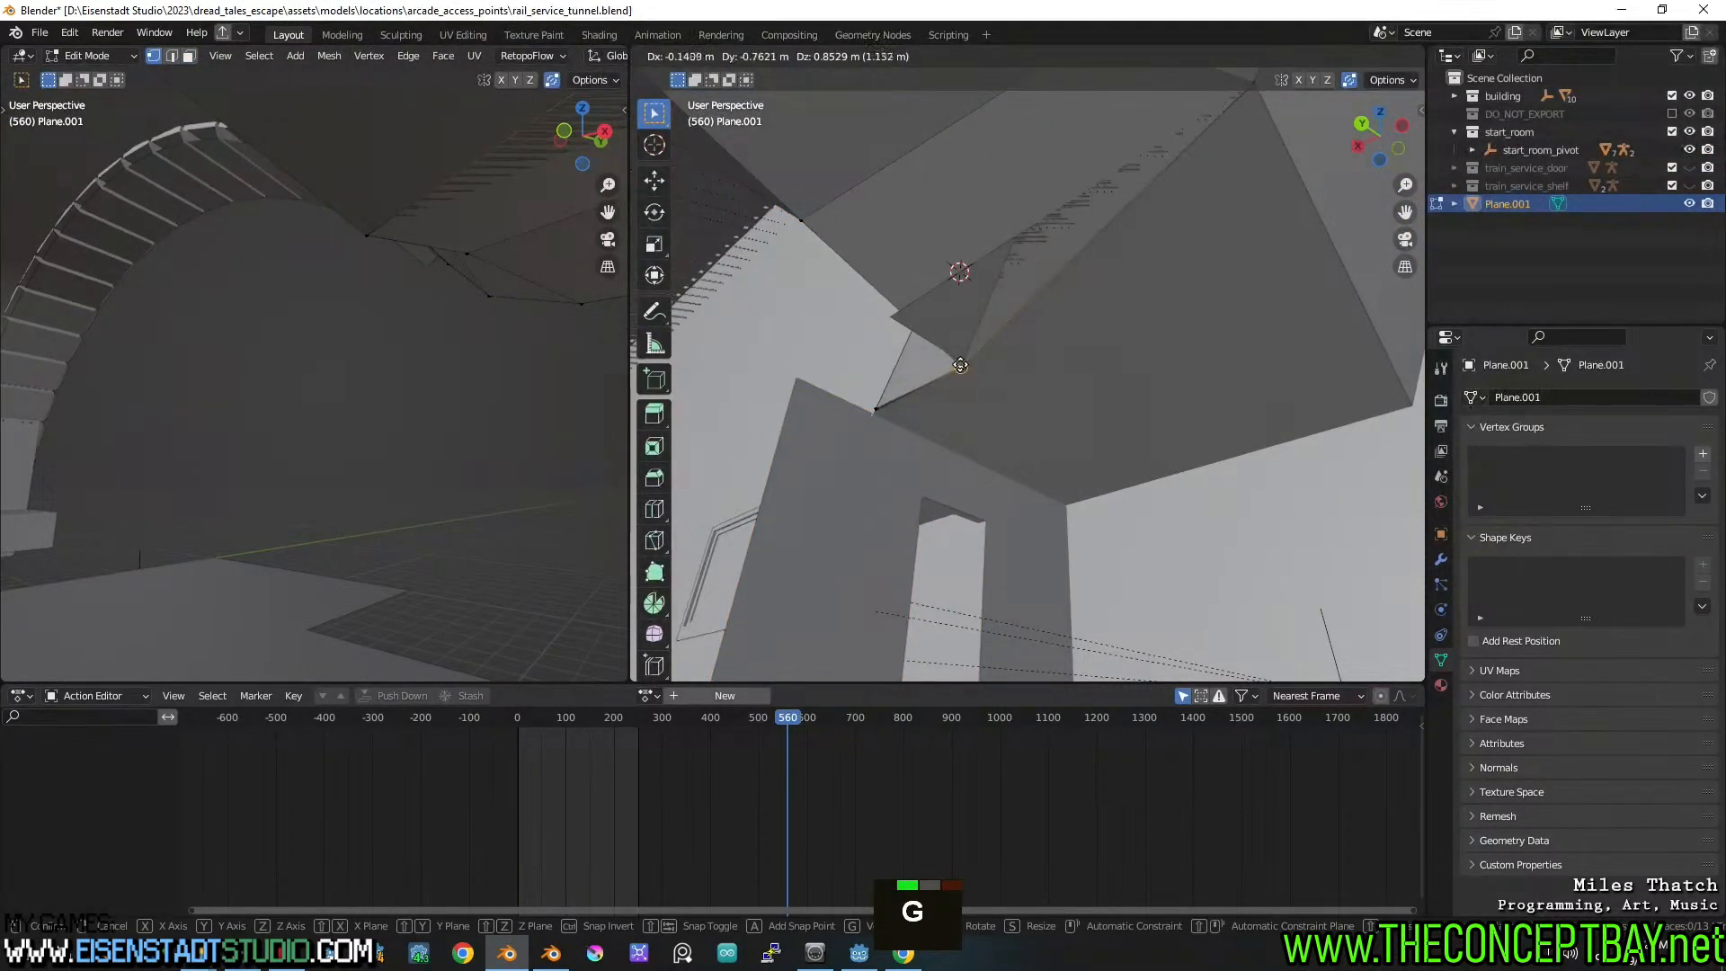
pyautogui.click(960, 365)
# Set snapping to Vertex, move the corner vertex about -0.2 m along X, and snap the neighbouring lower vertex to the wall's corner
pyautogui.click(1305, 58)
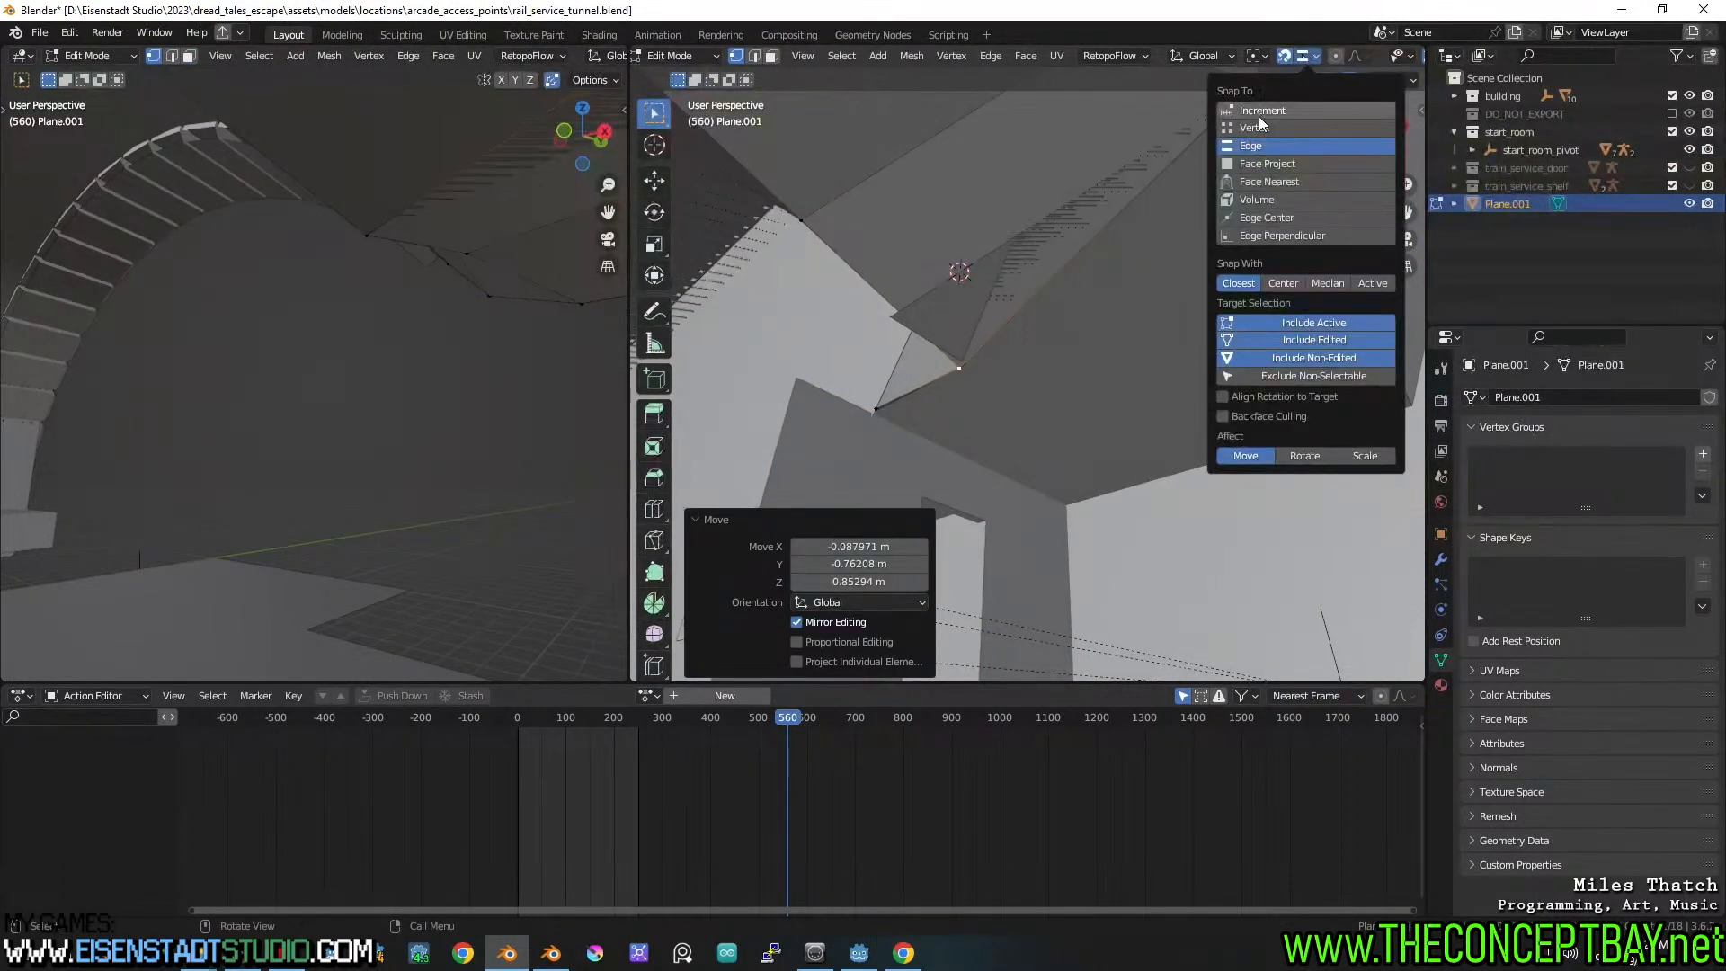
pyautogui.click(1255, 128)
pyautogui.press('g')
pyautogui.click(947, 367)
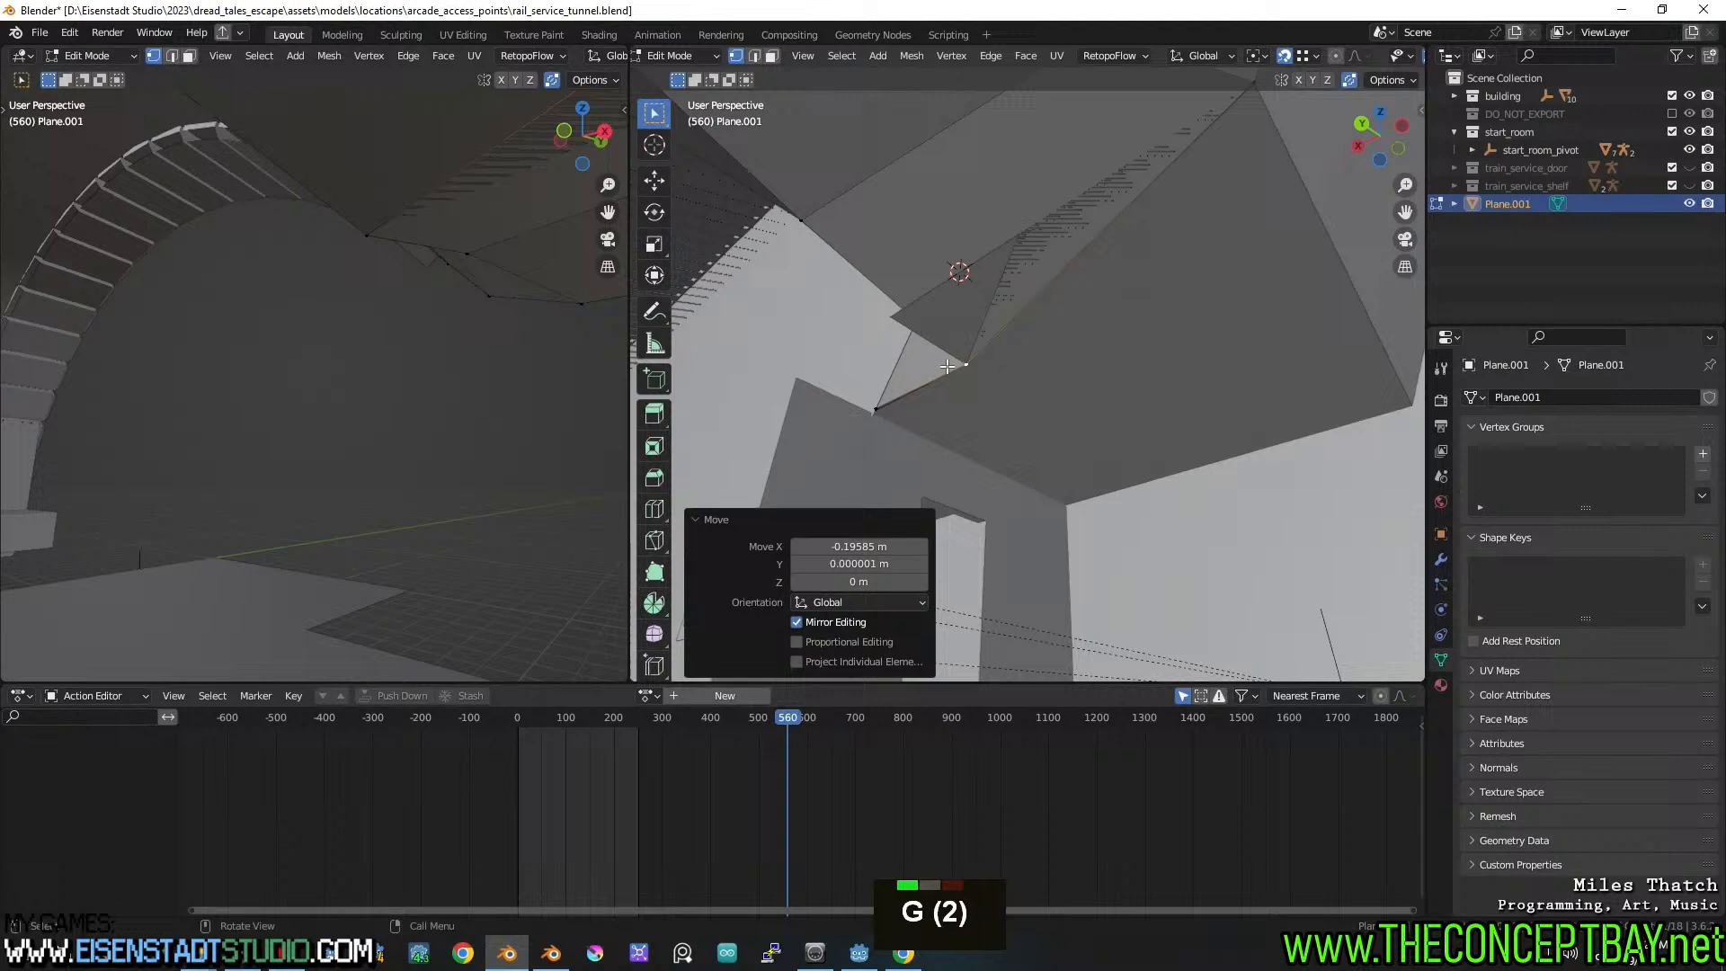
pyautogui.click(872, 406)
pyautogui.press('g')
pyautogui.click(873, 413)
# Move the lower corner vertex between the small triangular face and the large underside face about 1.9 m along Y
pyautogui.moveTo(898, 454); pyautogui.dragTo(944, 508, button='middle')
pyautogui.scroll(-2, 1089, 534)
pyautogui.moveTo(944, 509); pyautogui.dragTo(919, 336, button='middle')
pyautogui.keyDown('shift'); pyautogui.moveTo(919, 336); pyautogui.dragTo(925, 345, button='middle'); pyautogui.keyUp('shift')
pyautogui.moveTo(1034, 369); pyautogui.dragTo(997, 486, button='middle')
pyautogui.scroll(2, 1003, 405)
pyautogui.keyDown('shift'); pyautogui.moveTo(976, 440); pyautogui.dragTo(983, 466, button='middle'); pyautogui.keyUp('shift')
pyautogui.press('g')
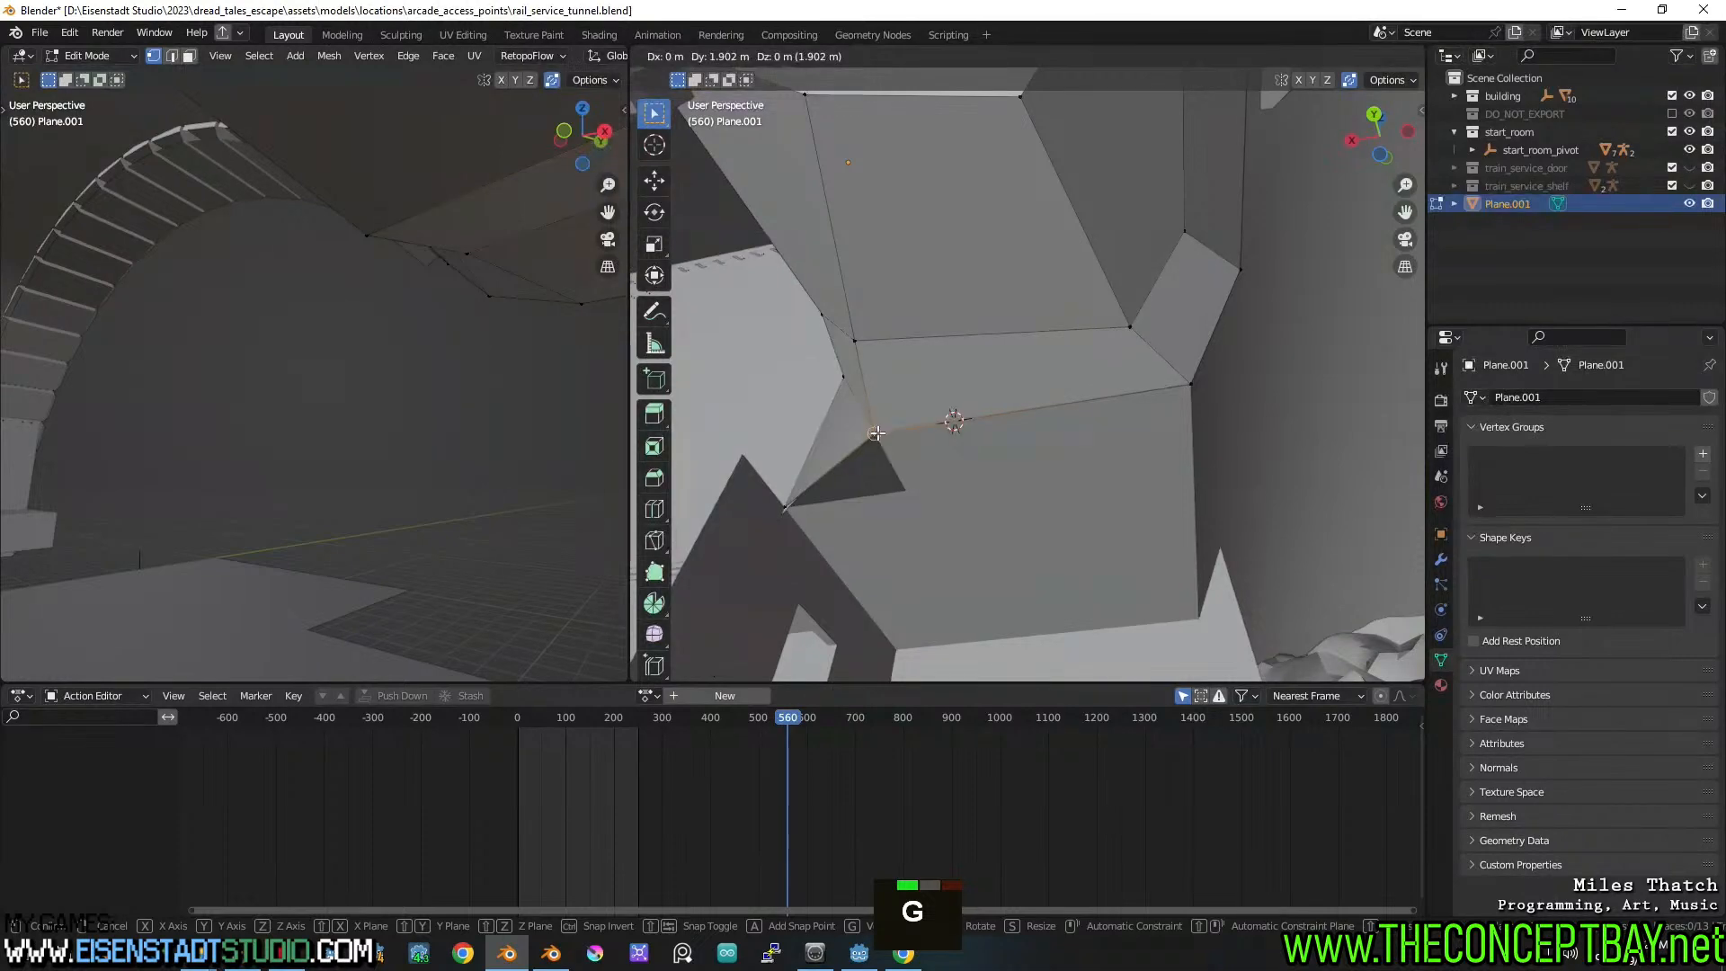
pyautogui.click(879, 431)
# Extrude the moved corner vertex about -1.9 m along Y to the outer corner of the dark triangular gap
pyautogui.moveTo(879, 431); pyautogui.dragTo(879, 389, button='middle')
pyautogui.press('e')
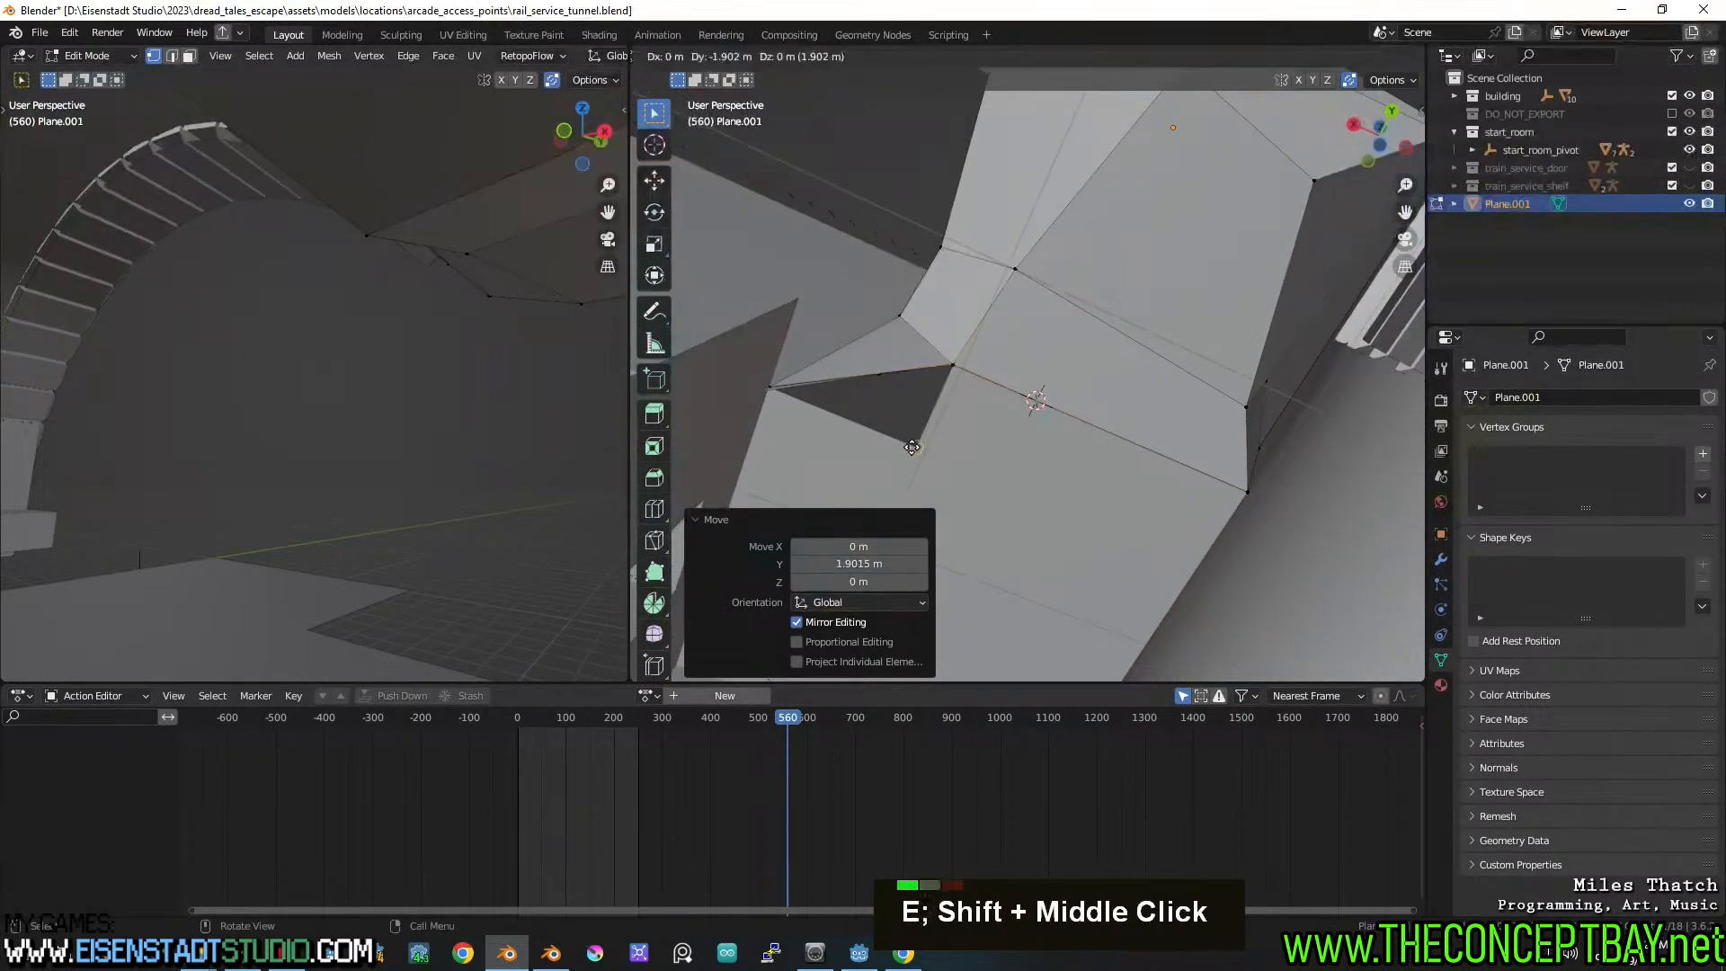
# Fill a face between the two edges bordering the dark triangular gap in Plane.001
pyautogui.press('2')
pyautogui.click(878, 377)
pyautogui.keyDown('shift'); pyautogui.click(923, 408); pyautogui.keyUp('shift')
pyautogui.press('f')
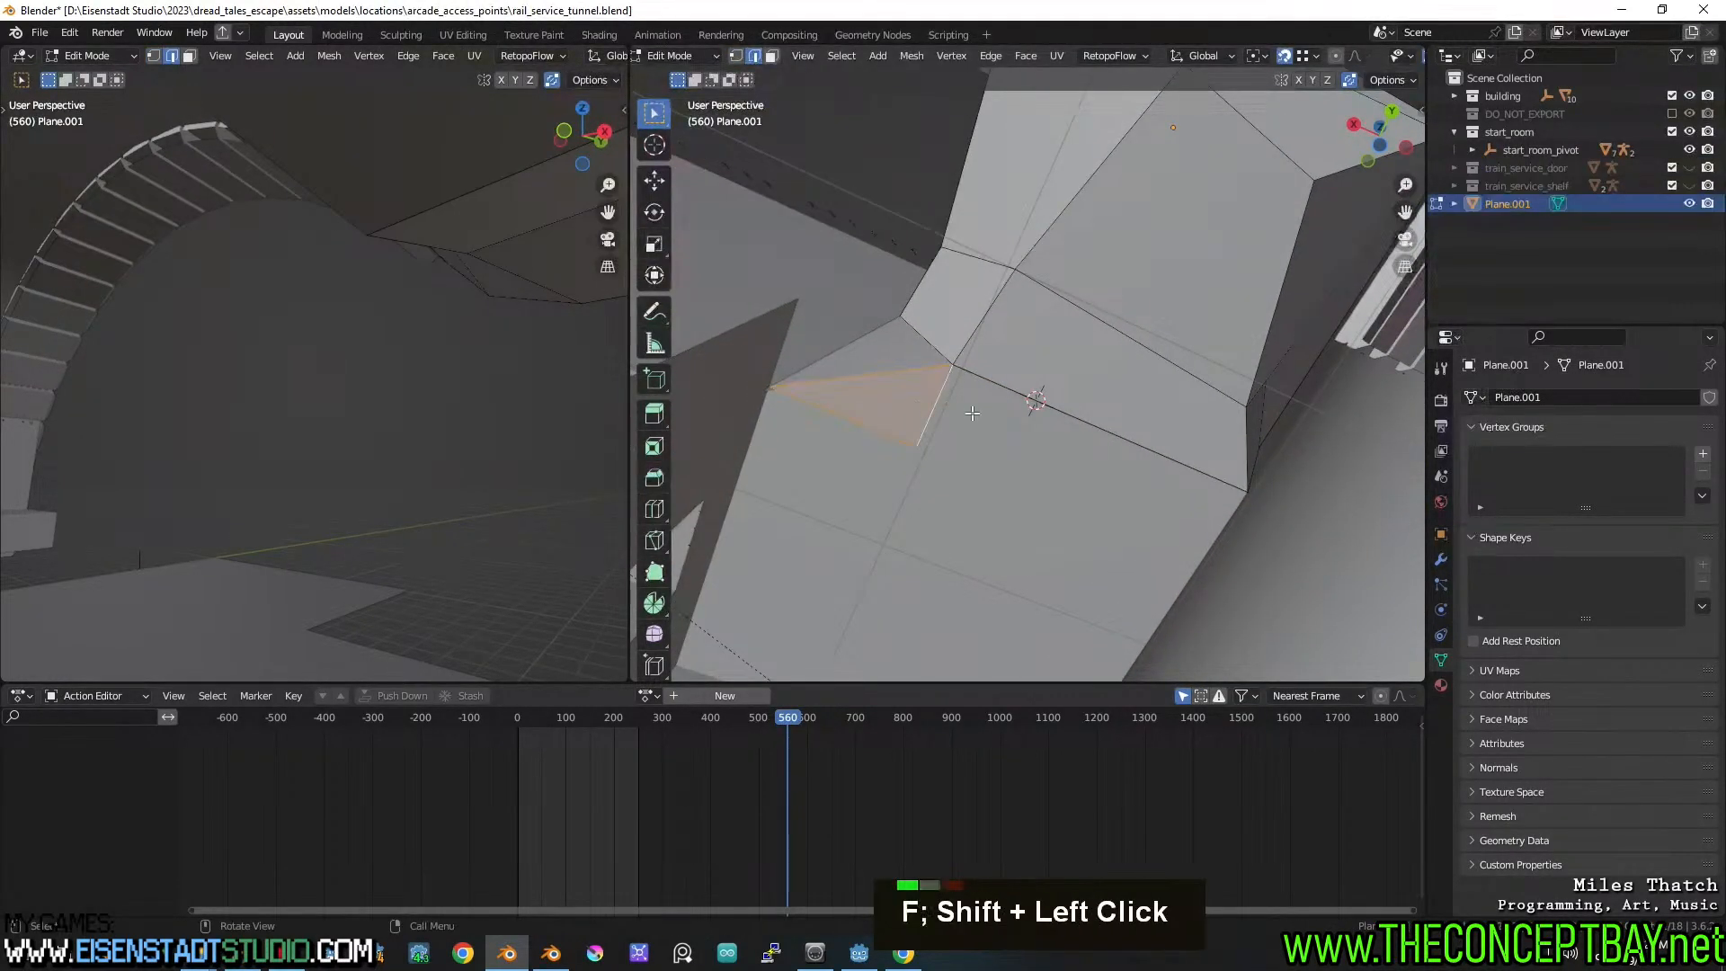
# Select the entire mesh of Plane.001 and subdivide it with 1 cut
pyautogui.moveTo(972, 413); pyautogui.dragTo(991, 539, button='middle')
pyautogui.keyDown('shift'); pyautogui.scroll(-1, 1190, 505); pyautogui.keyUp('shift')
pyautogui.scroll(-2, 1190, 504)
pyautogui.keyDown('shift'); pyautogui.moveTo(991, 540); pyautogui.dragTo(1129, 545, button='middle'); pyautogui.keyUp('shift')
pyautogui.moveTo(1129, 545); pyautogui.dragTo(1034, 400, button='middle')
pyautogui.scroll(2, 1018, 452)
pyautogui.press('a')
pyautogui.rightClick(979, 372)
pyautogui.click(979, 372)
pyautogui.keyDown('shift'); pyautogui.moveTo(1034, 400); pyautogui.dragTo(1072, 392, button='middle'); pyautogui.keyUp('shift')
pyautogui.moveTo(1071, 392); pyautogui.dragTo(1067, 412, button='middle')
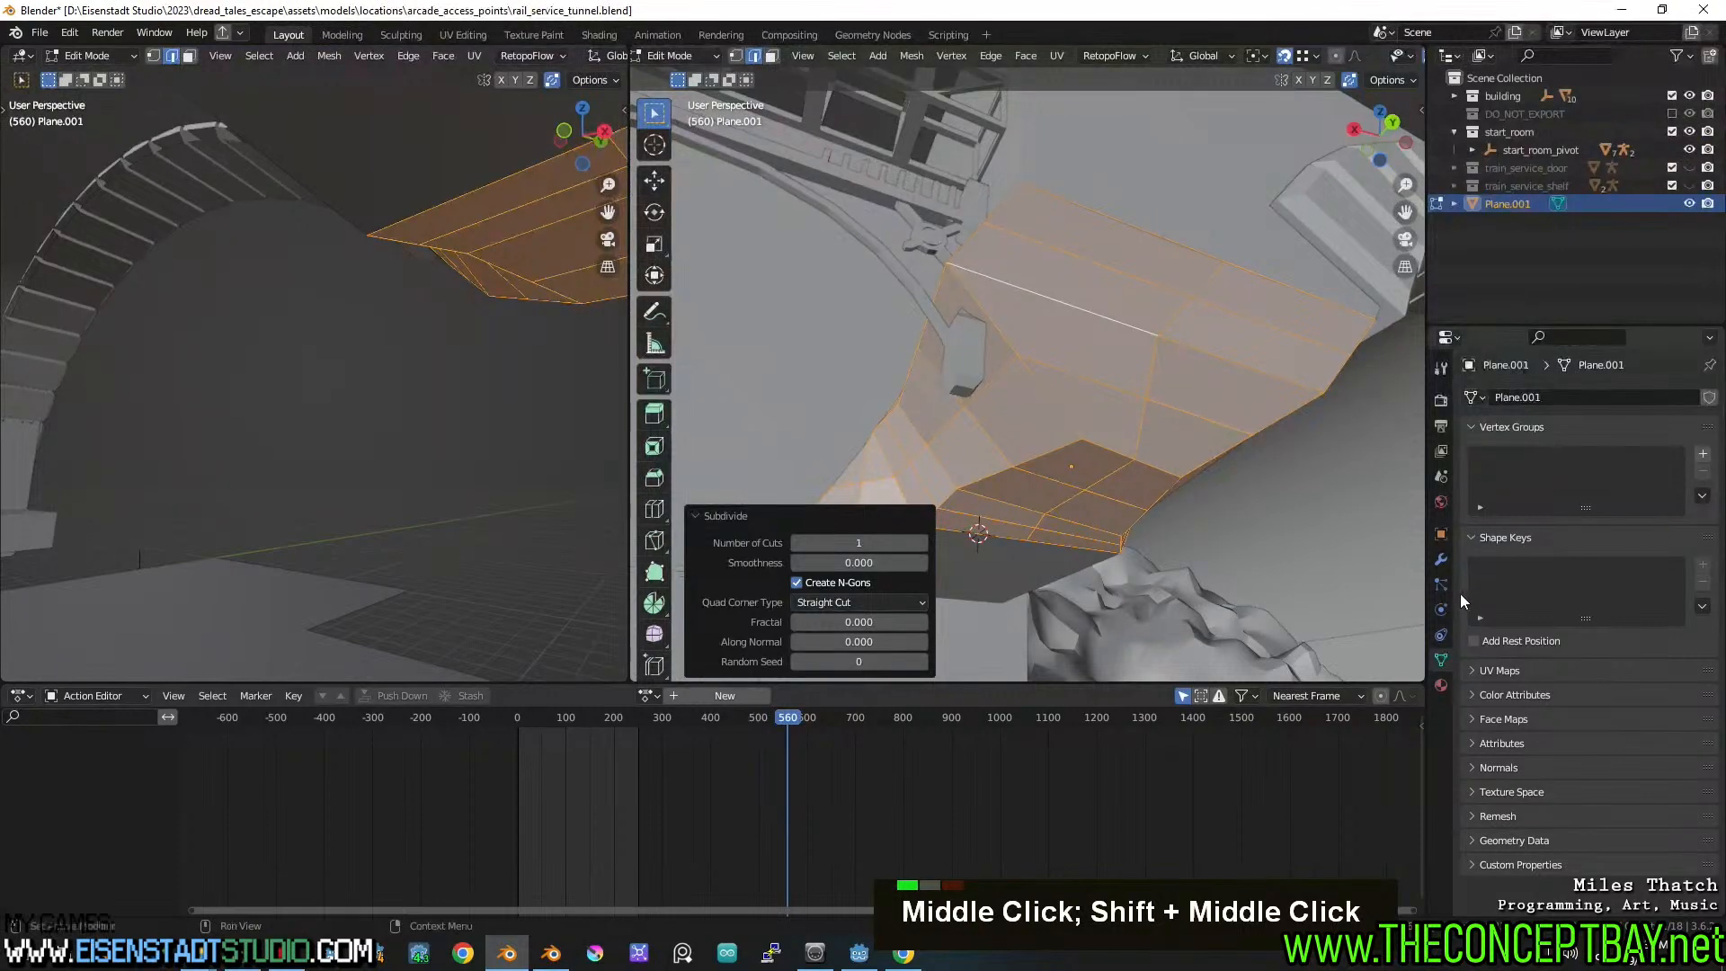
# Try a Subdivision Surface modifier on Plane.001, and remove it
pyautogui.click(1443, 559)
pyautogui.click(1528, 398)
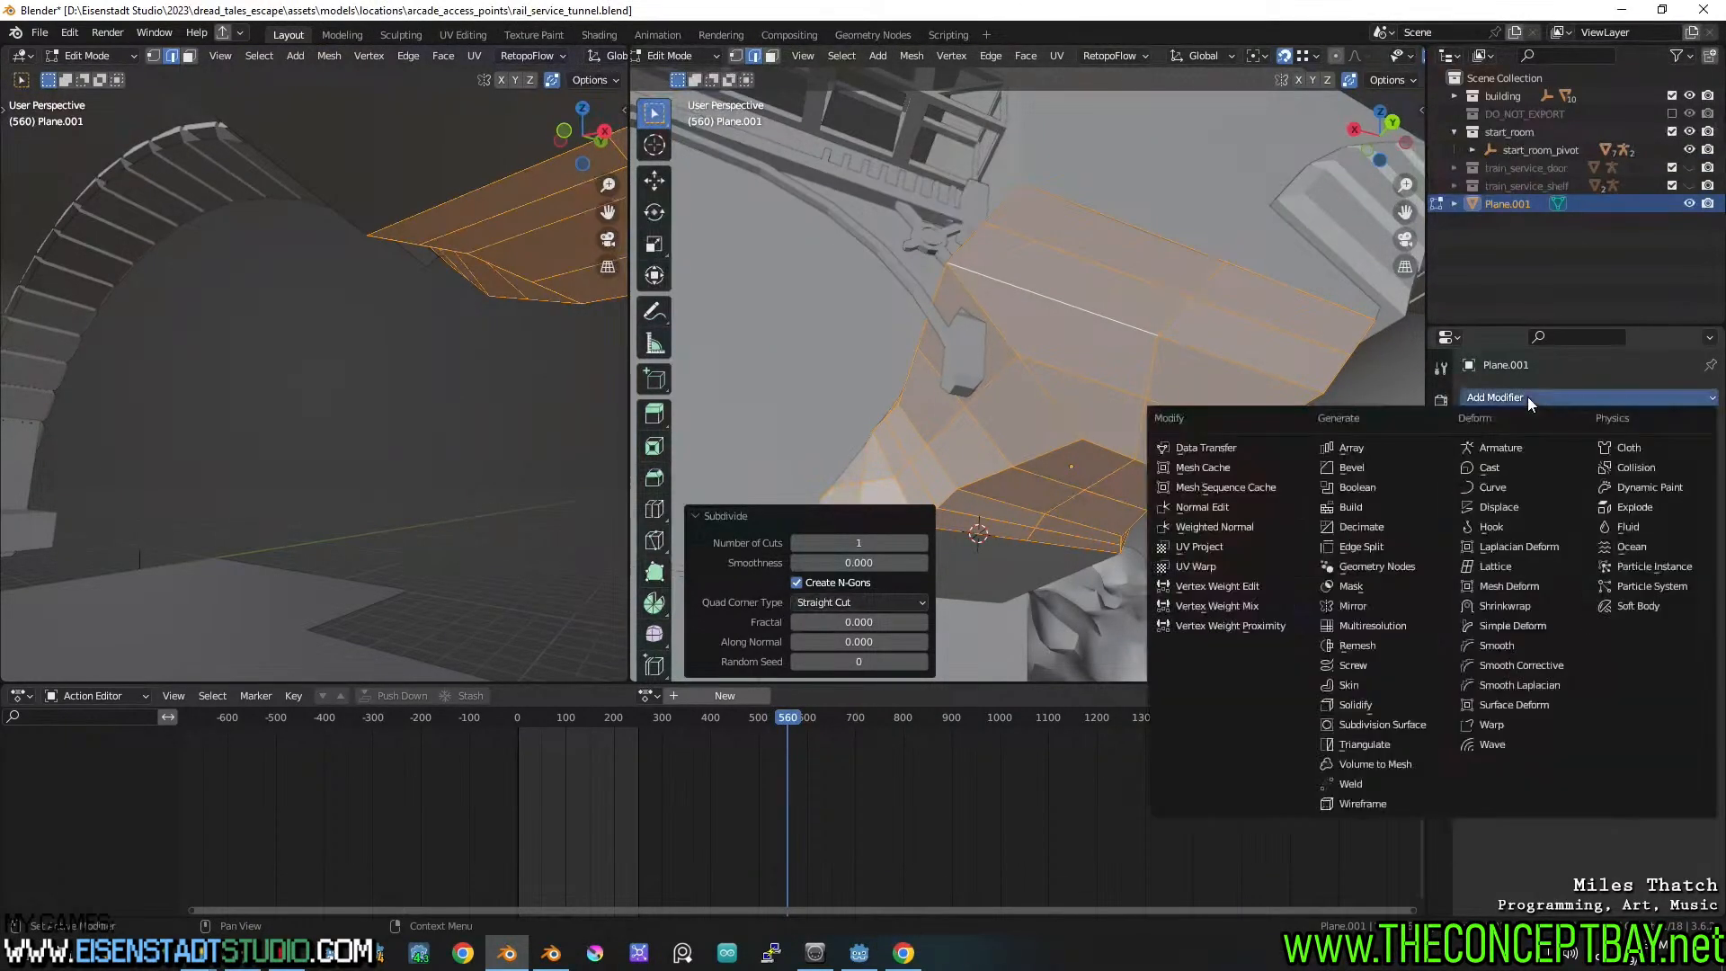
pyautogui.click(1401, 727)
pyautogui.hotkey('ctrl', 'z')
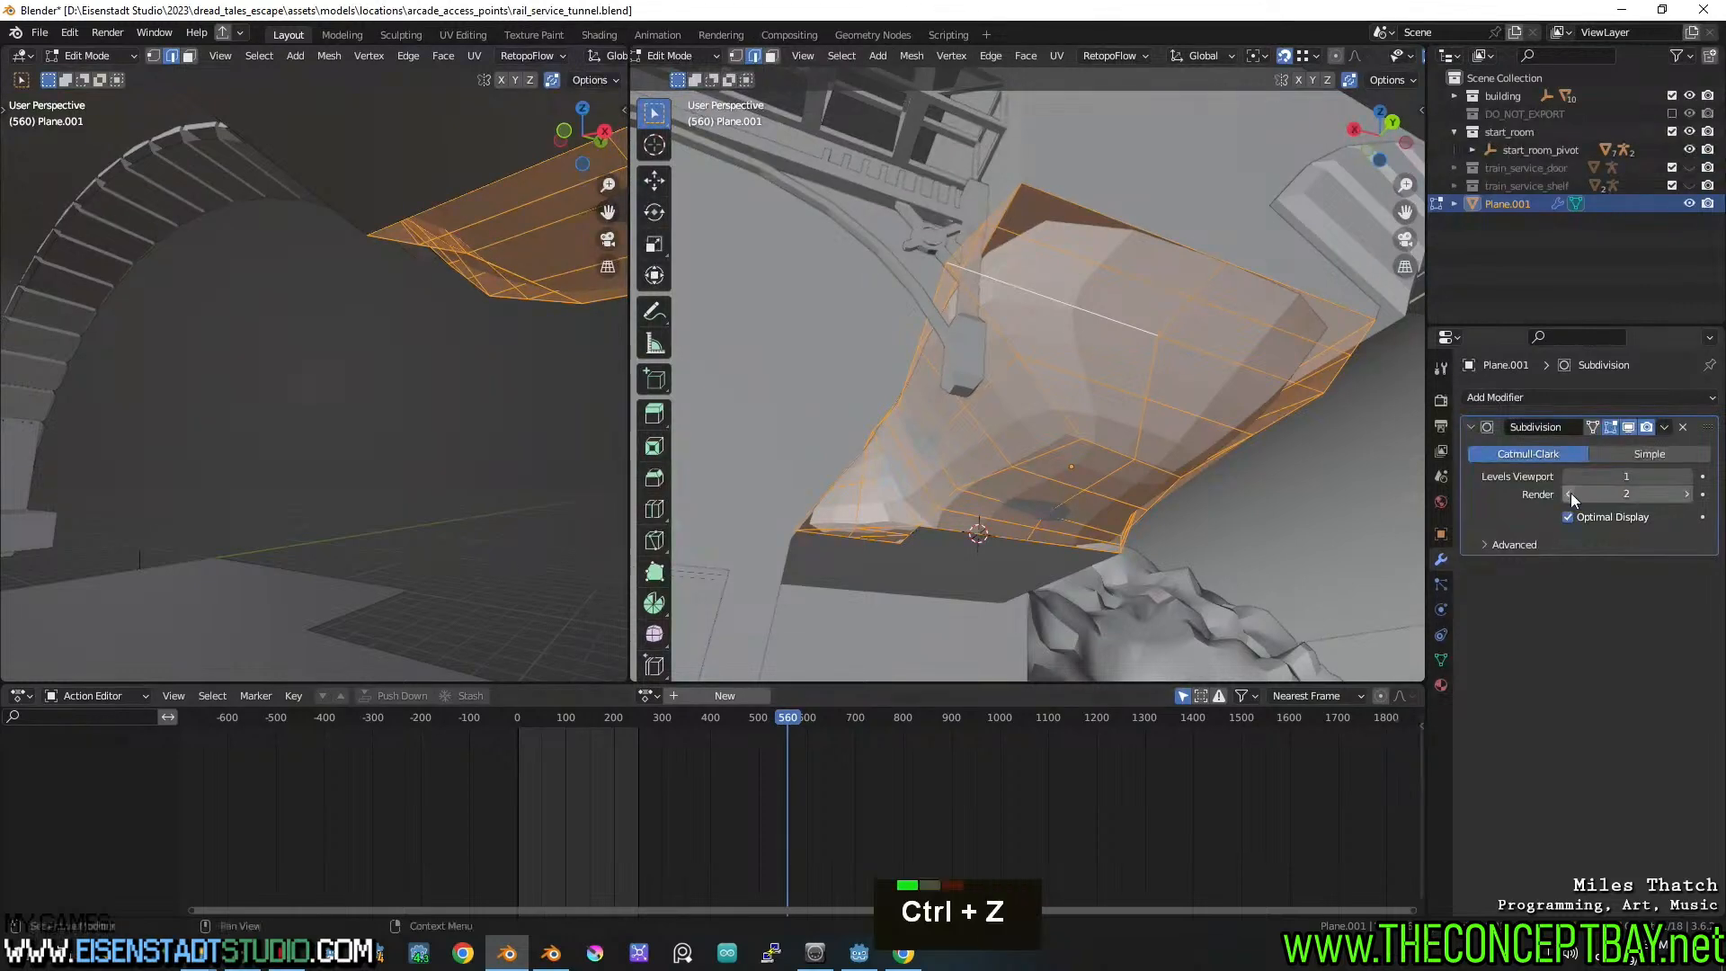
pyautogui.click(1682, 427)
# Try a Multiresolution modifier on Plane.001, and delete it
pyautogui.click(1670, 397)
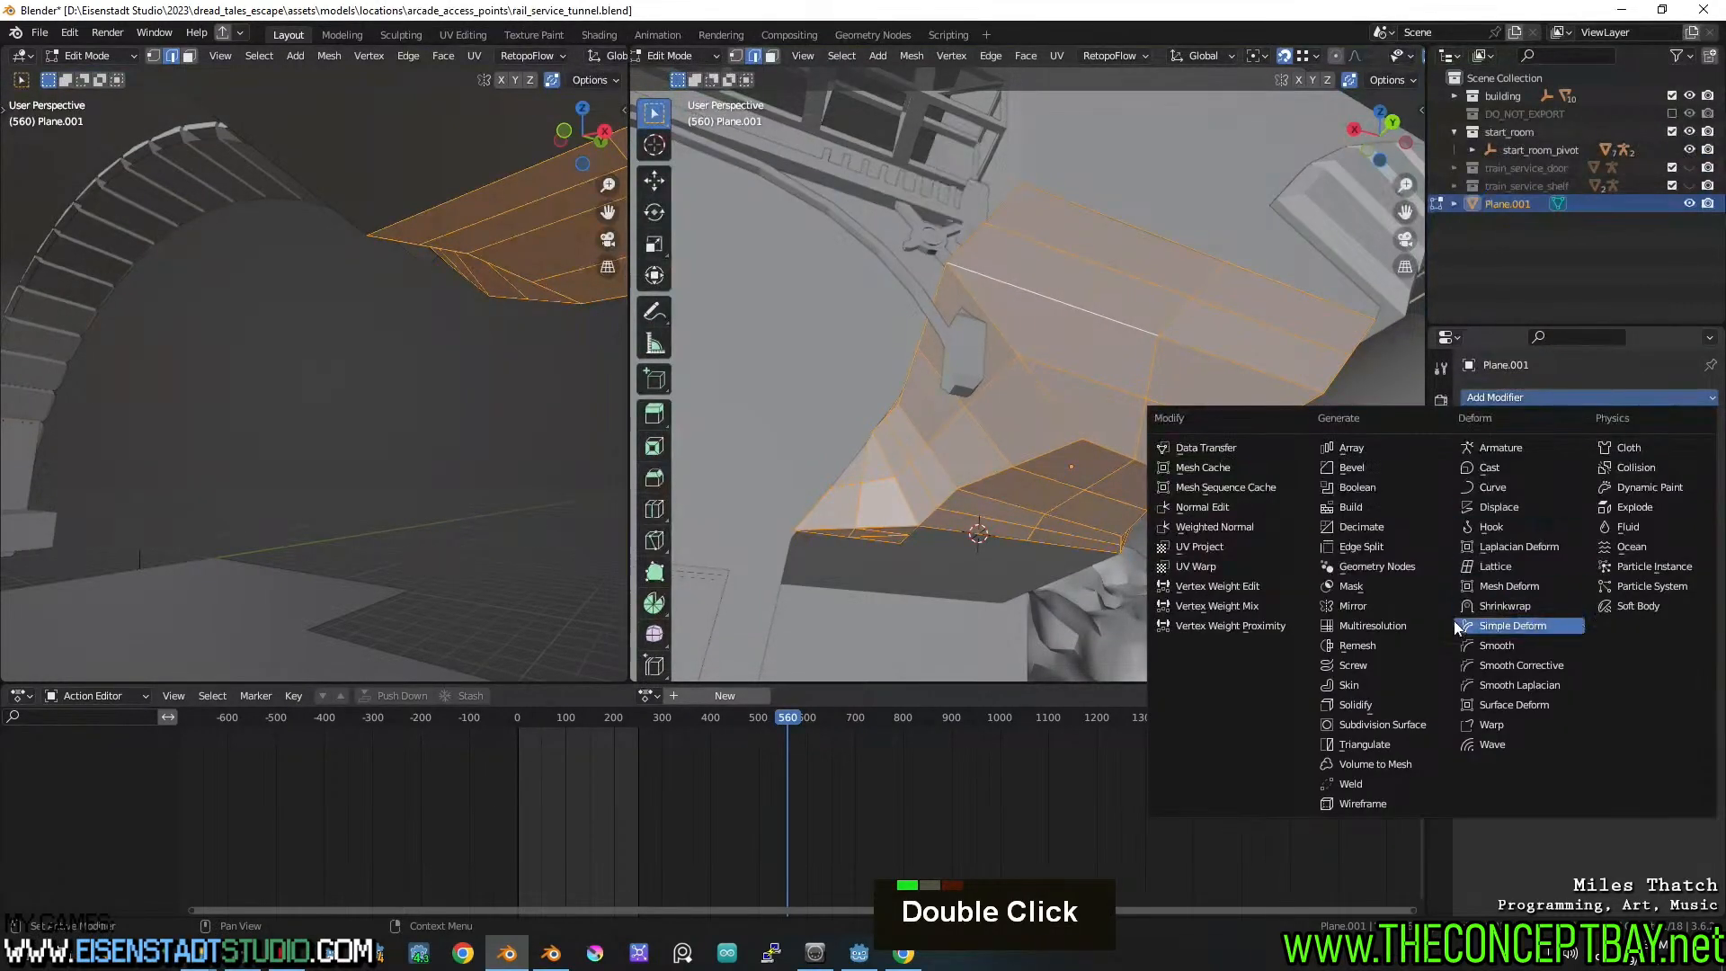
pyautogui.click(1356, 629)
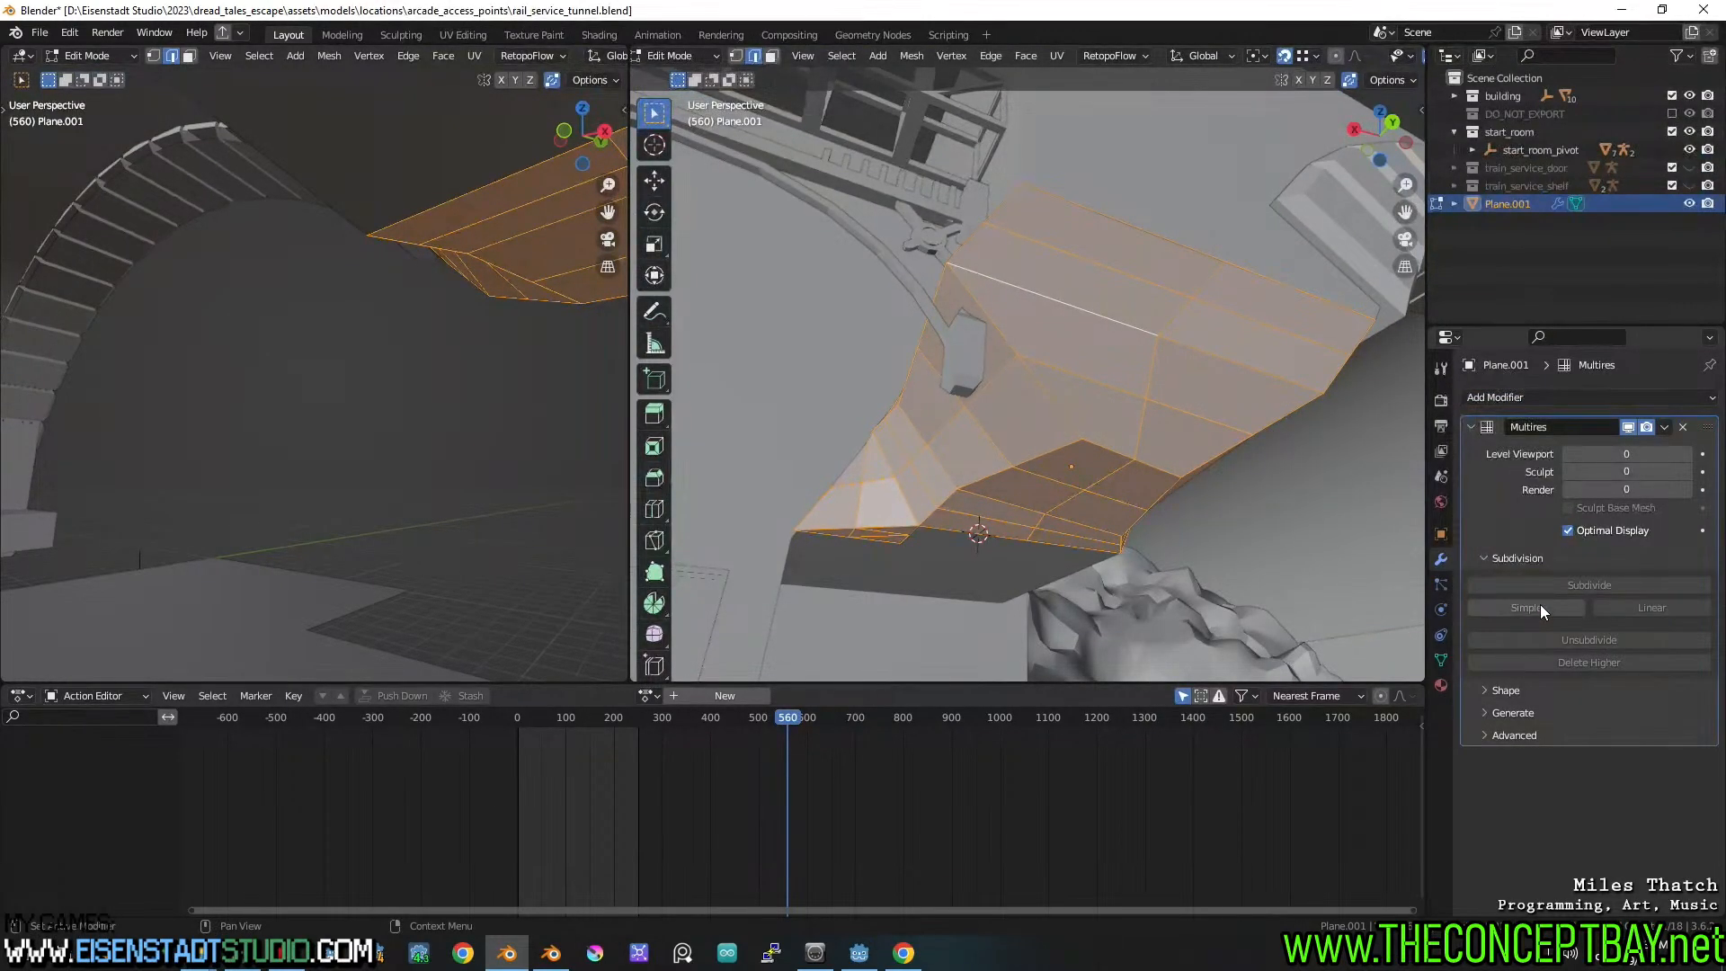
pyautogui.click(1683, 428)
# Try subdividing the selected mesh with 10 cuts, and undo it
pyautogui.rightClick(1172, 407)
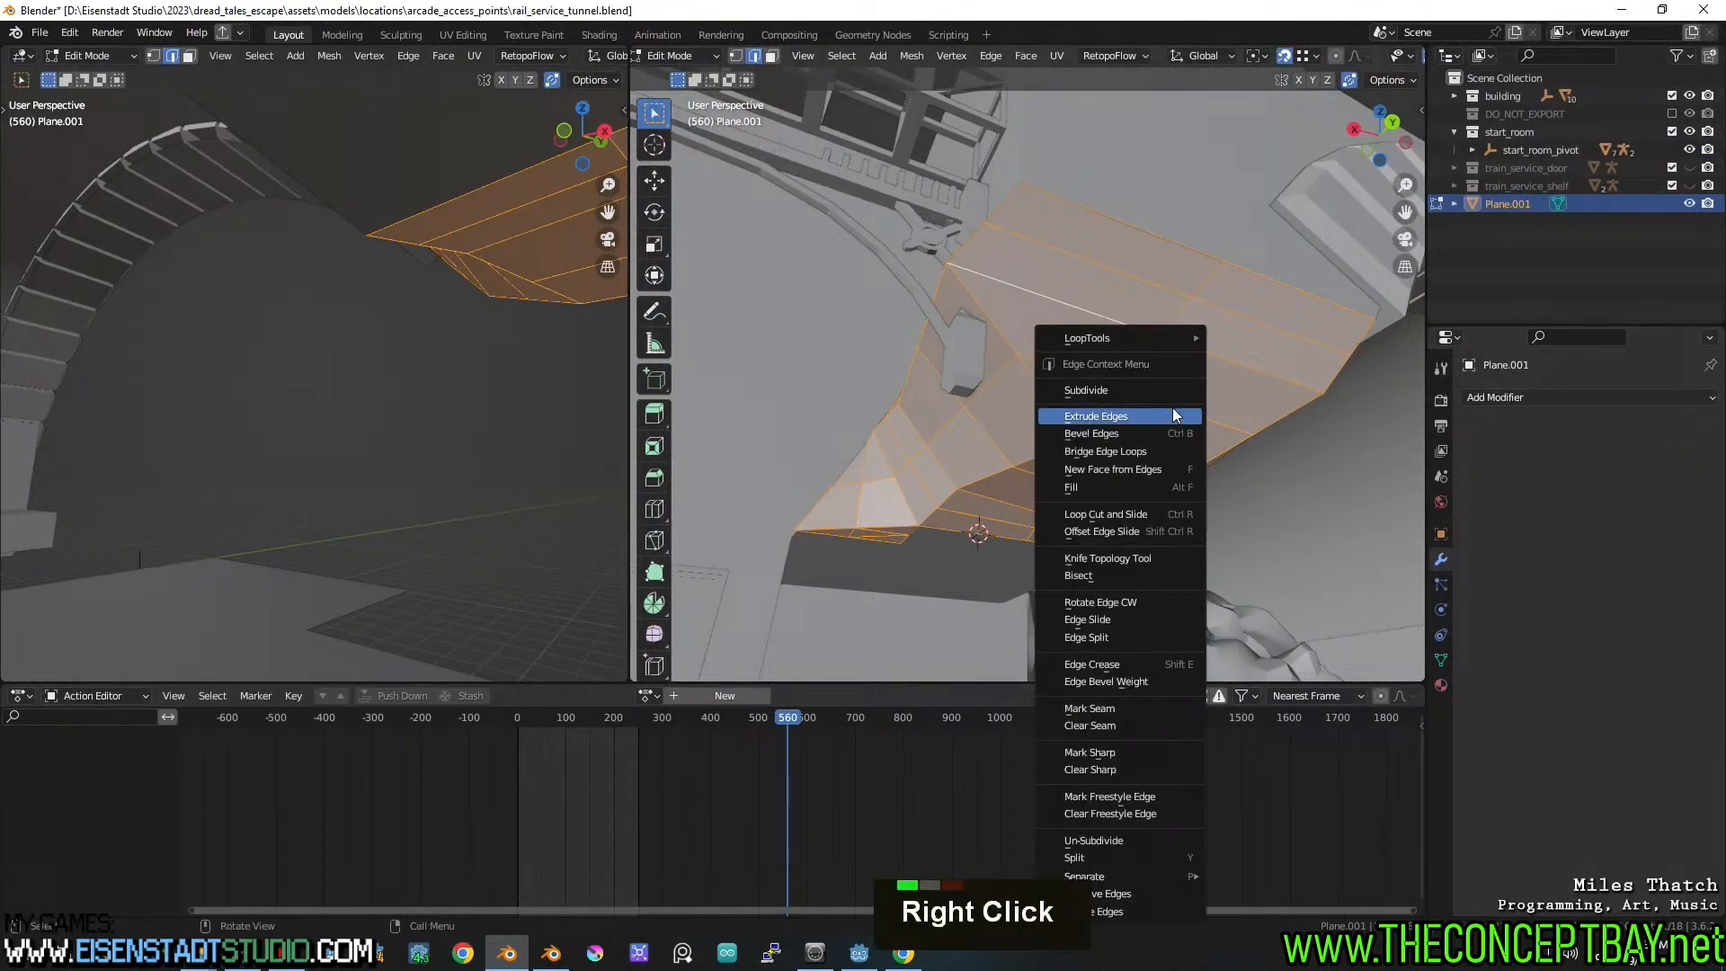
pyautogui.click(1125, 393)
pyautogui.doubleClick(923, 543)
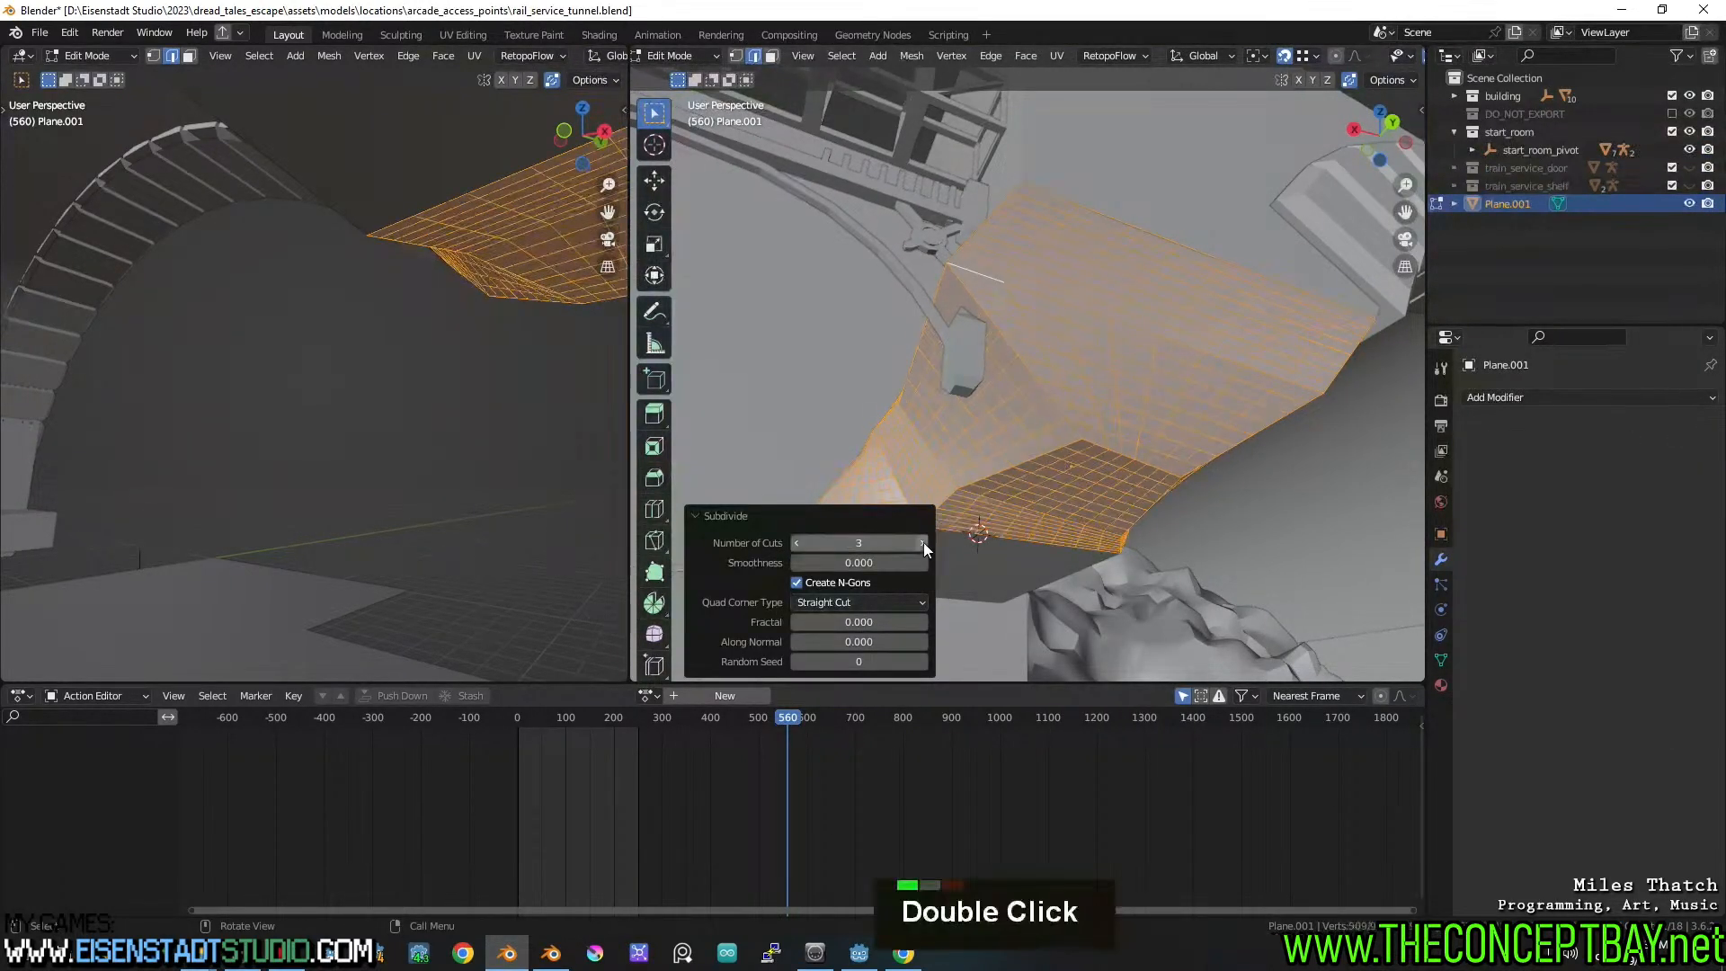
pyautogui.doubleClick(922, 543)
pyautogui.click(923, 543)
pyautogui.doubleClick(922, 543)
pyautogui.doubleClick(923, 543)
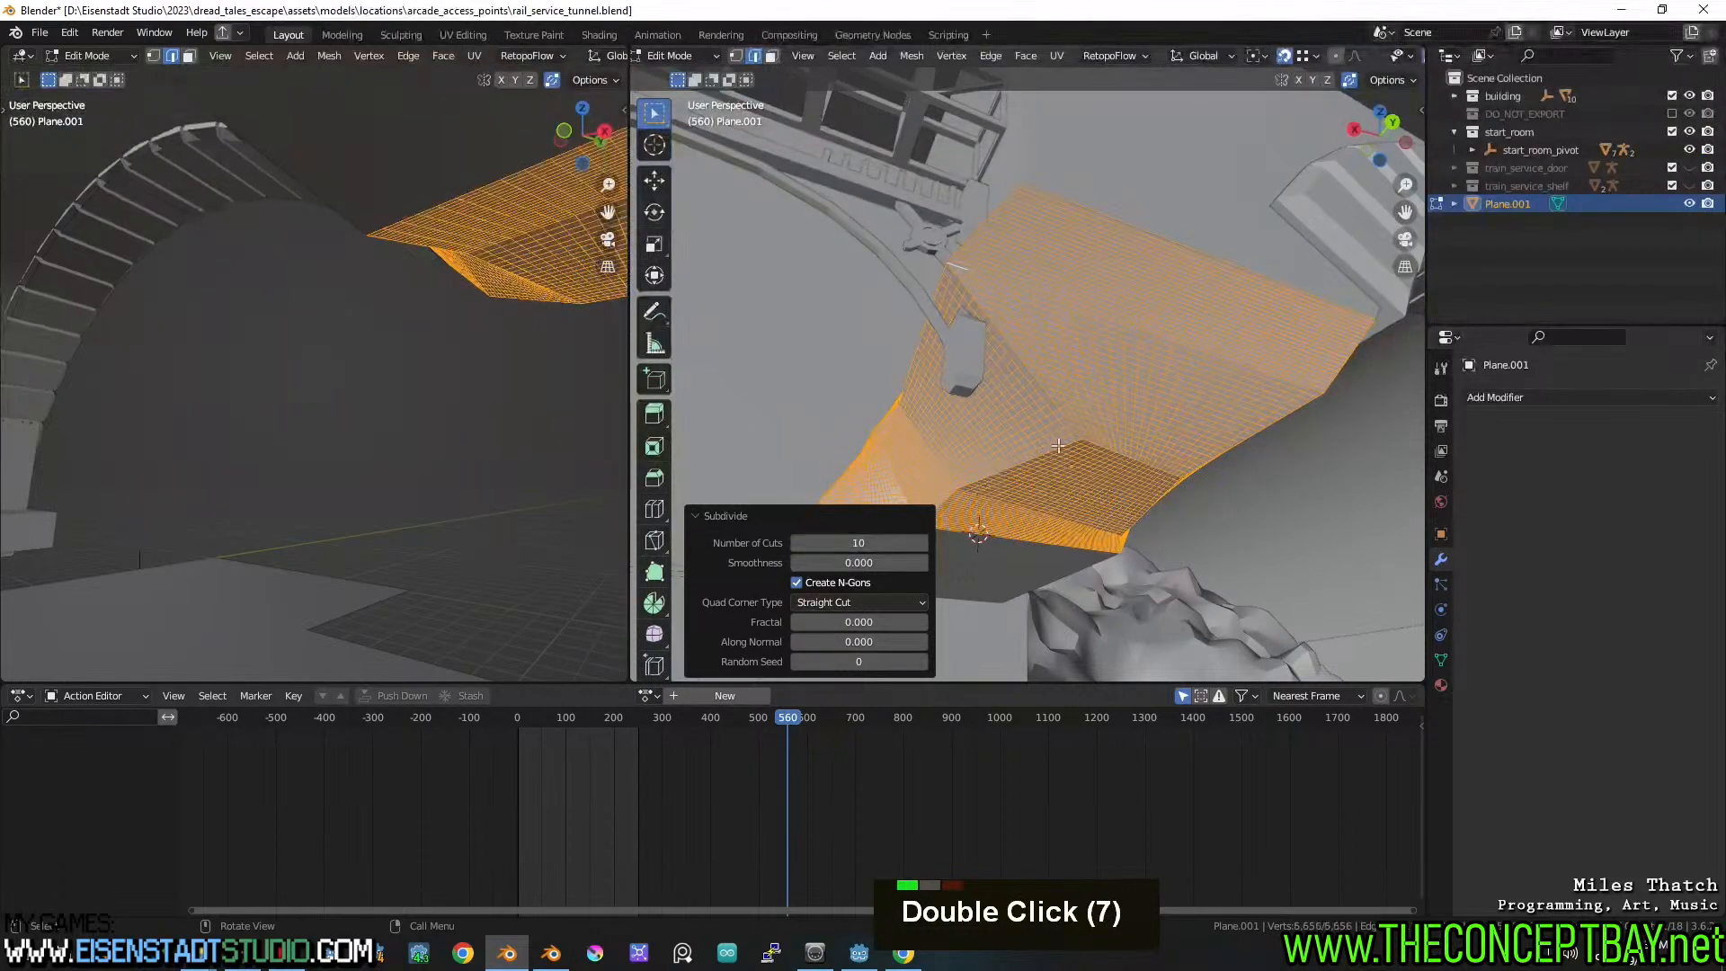
pyautogui.moveTo(1034, 450); pyautogui.dragTo(1173, 395, button='middle')
pyautogui.hotkey('ctrl', 'z')
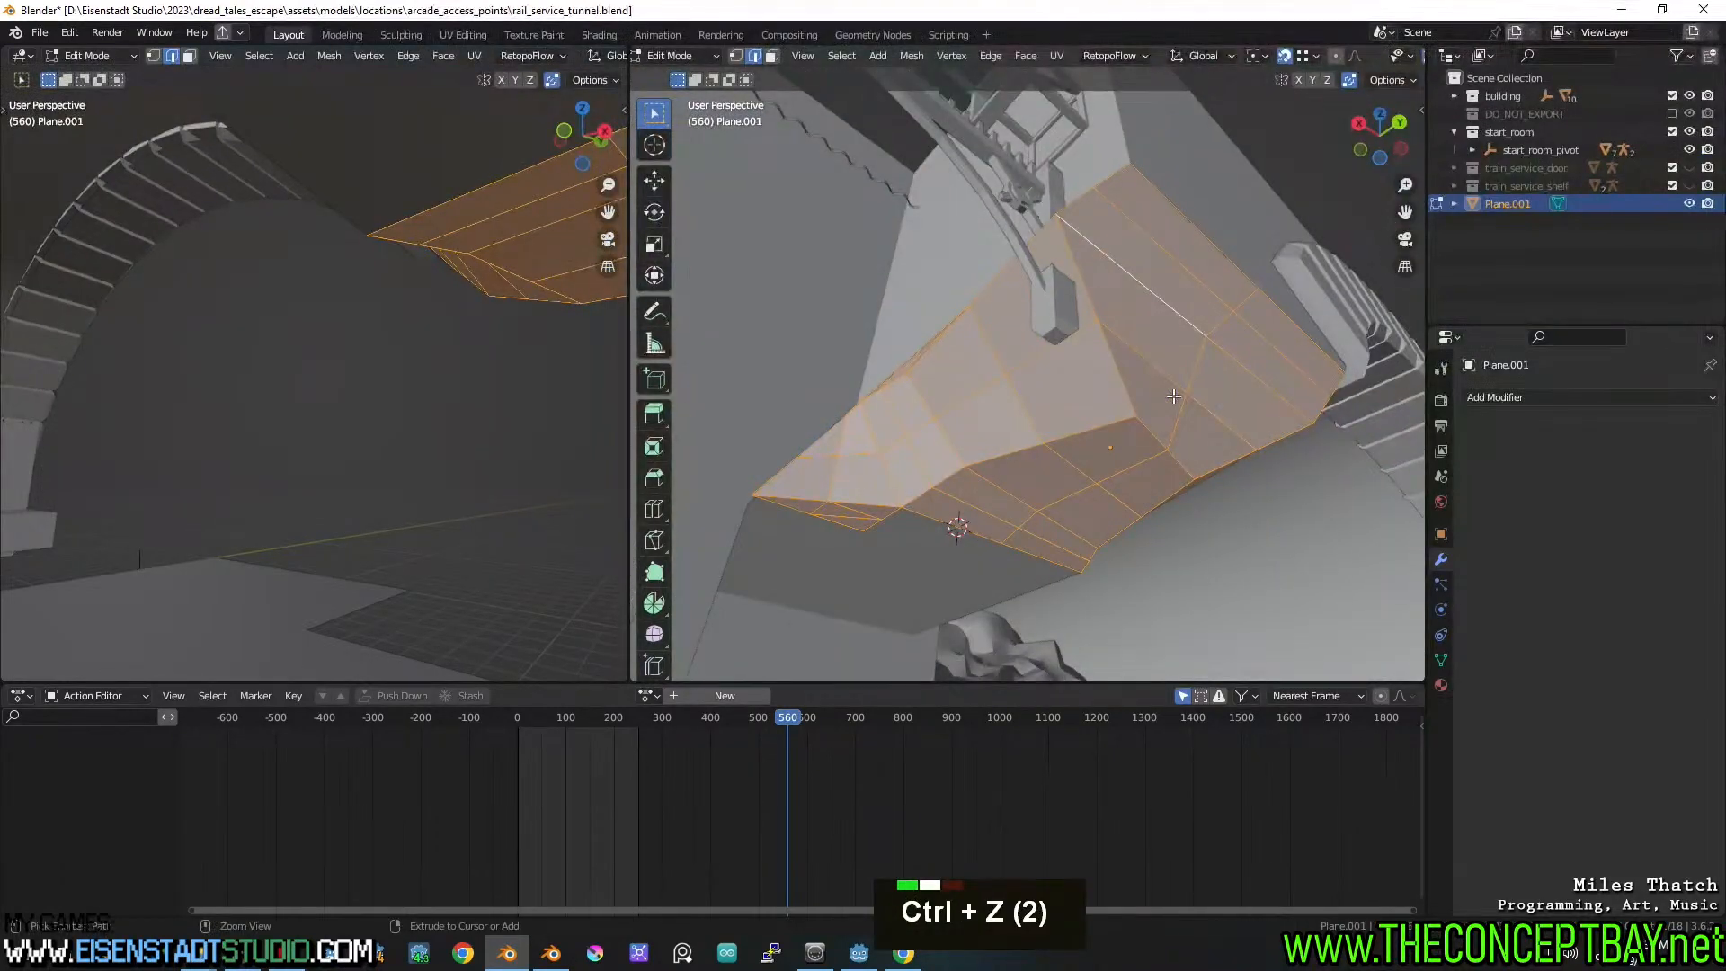
# Subdivide the whole selected mesh again, setting the number of cuts to 8
pyautogui.hotkey('ctrl', 'shift', 'z')
pyautogui.keyDown('ctrl'); pyautogui.rightClick(1173, 396); pyautogui.keyUp('ctrl')
pyautogui.click(1173, 396)
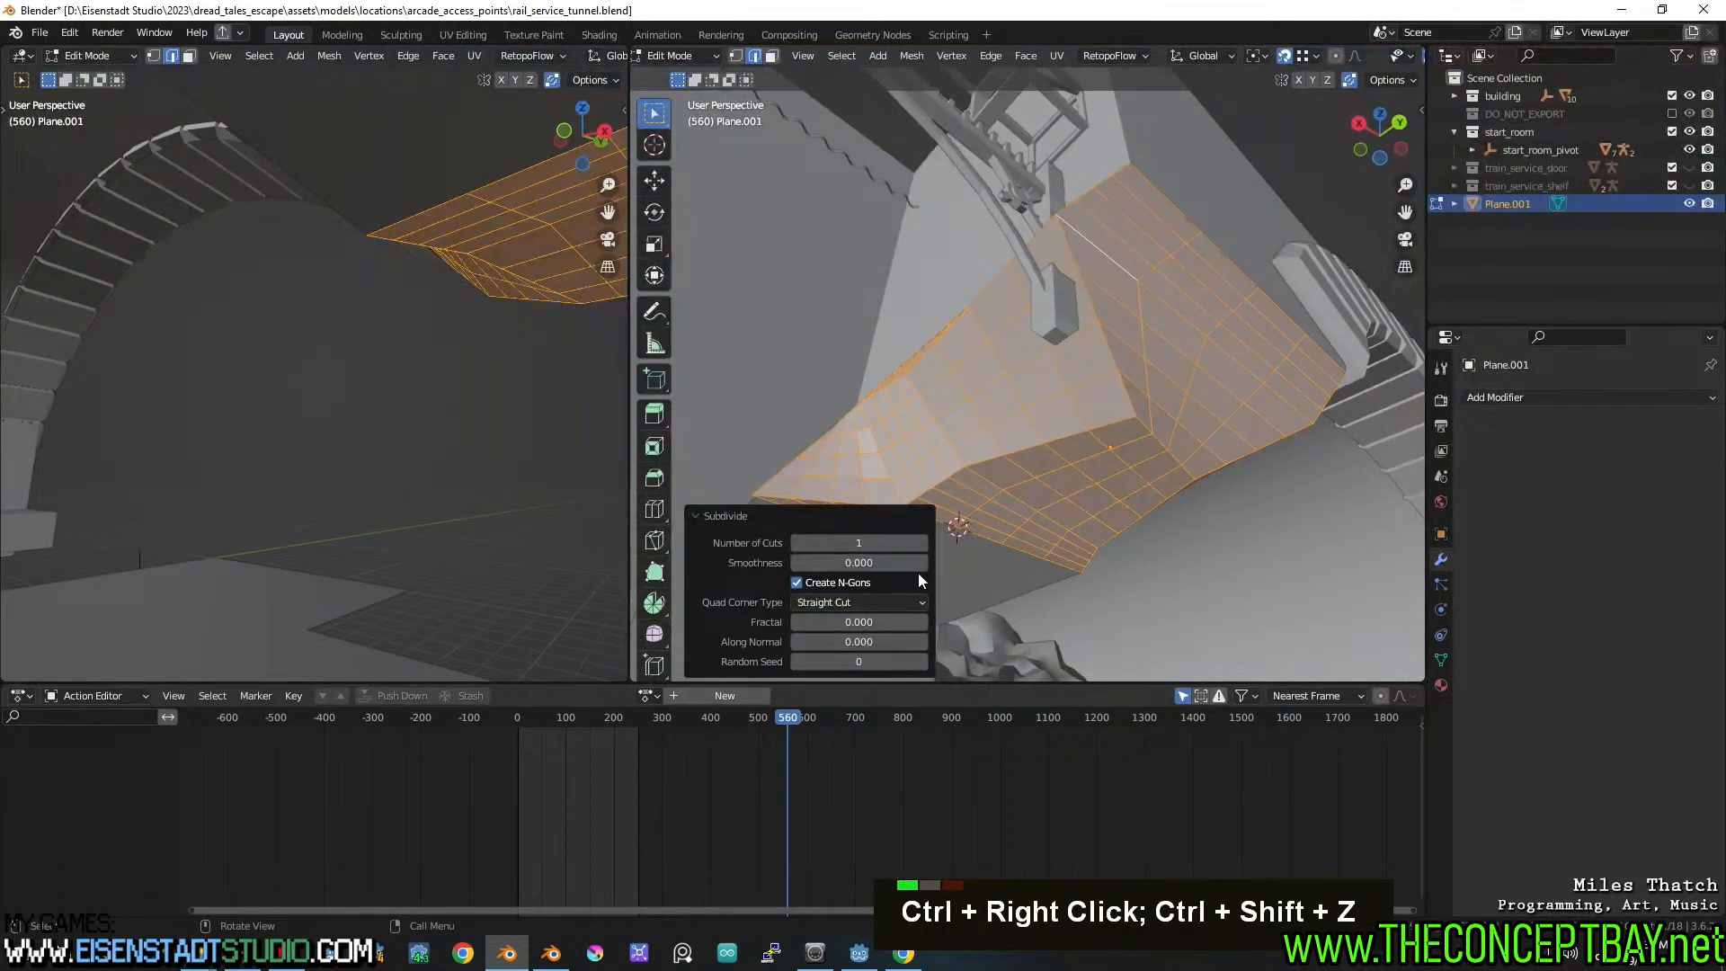
pyautogui.doubleClick(921, 543)
pyautogui.doubleClick(922, 543)
pyautogui.doubleClick(921, 543)
pyautogui.click(922, 543)
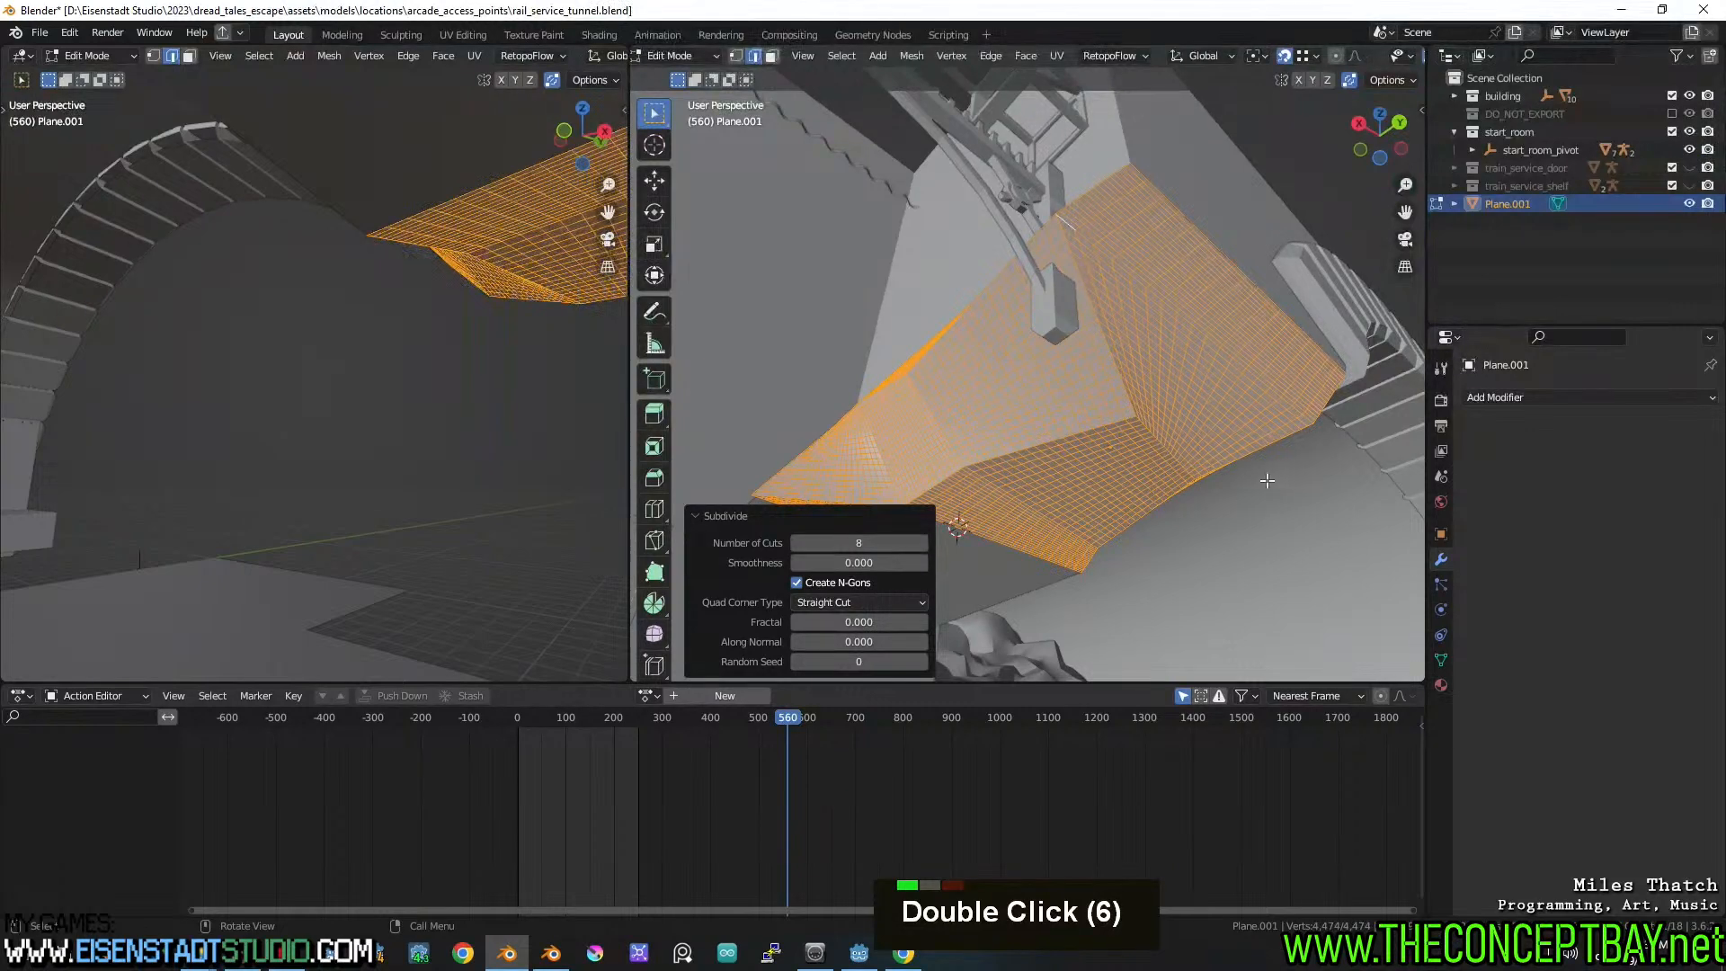
# Try to shrink the selection inward from the mesh borders with Select Less
pyautogui.moveTo(1033, 490); pyautogui.dragTo(990, 486, button='middle')
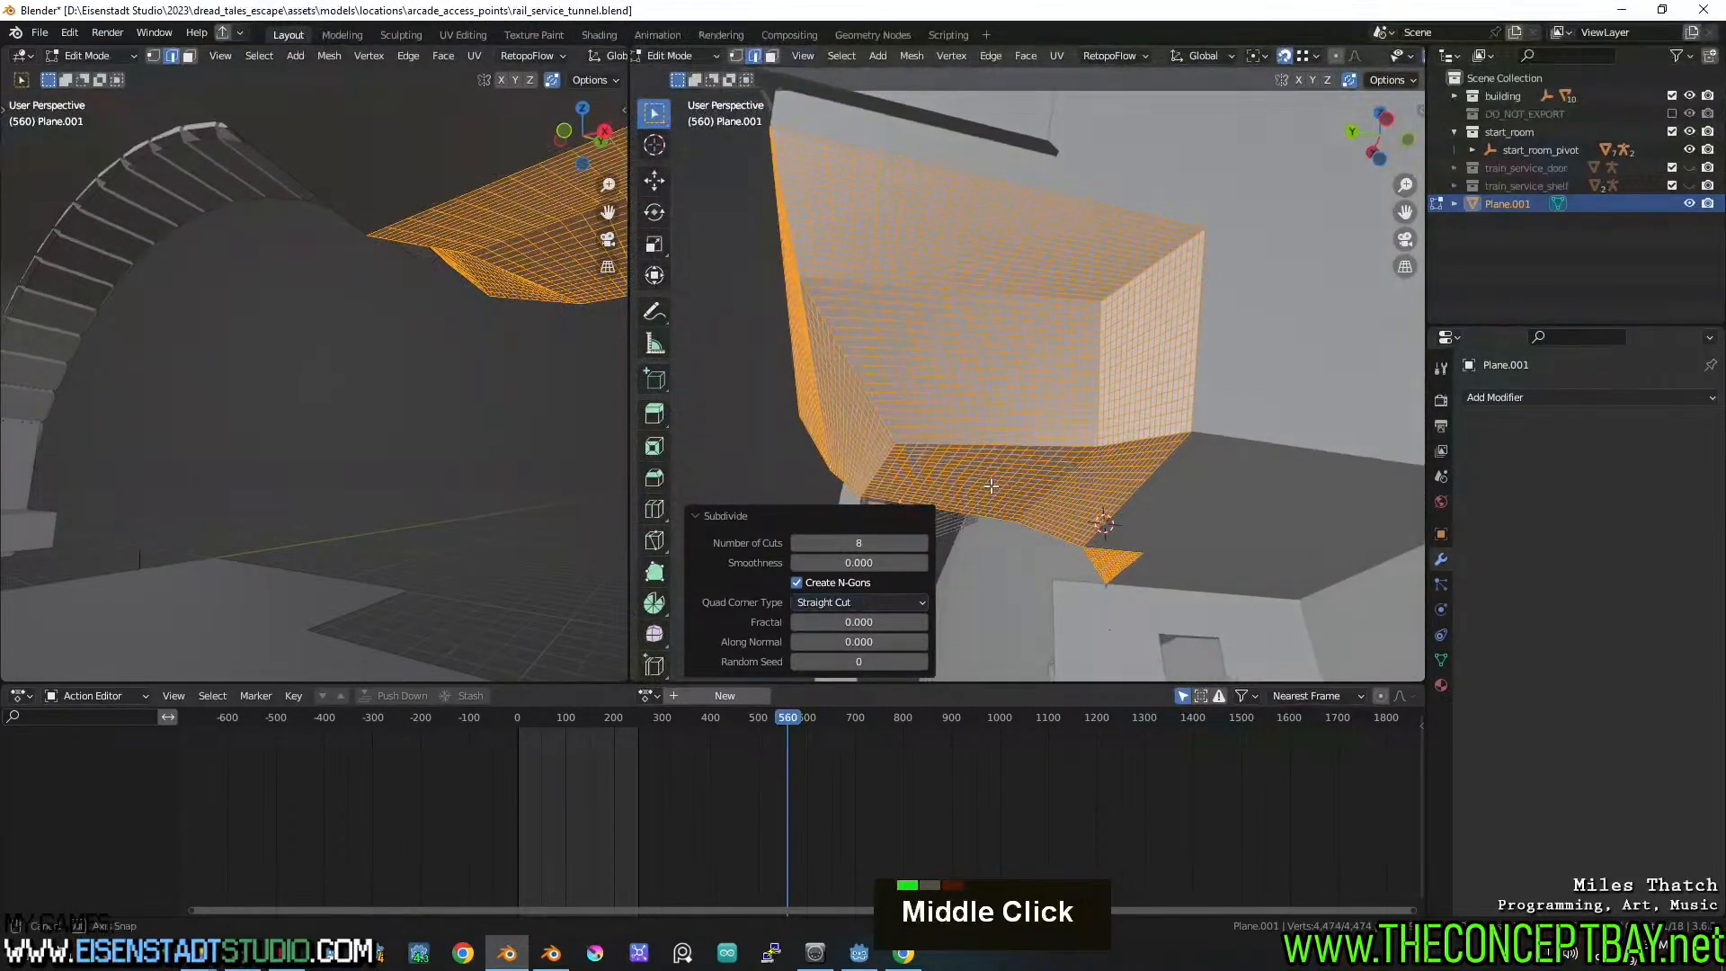
pyautogui.press('ctrl+KP_Subtract')
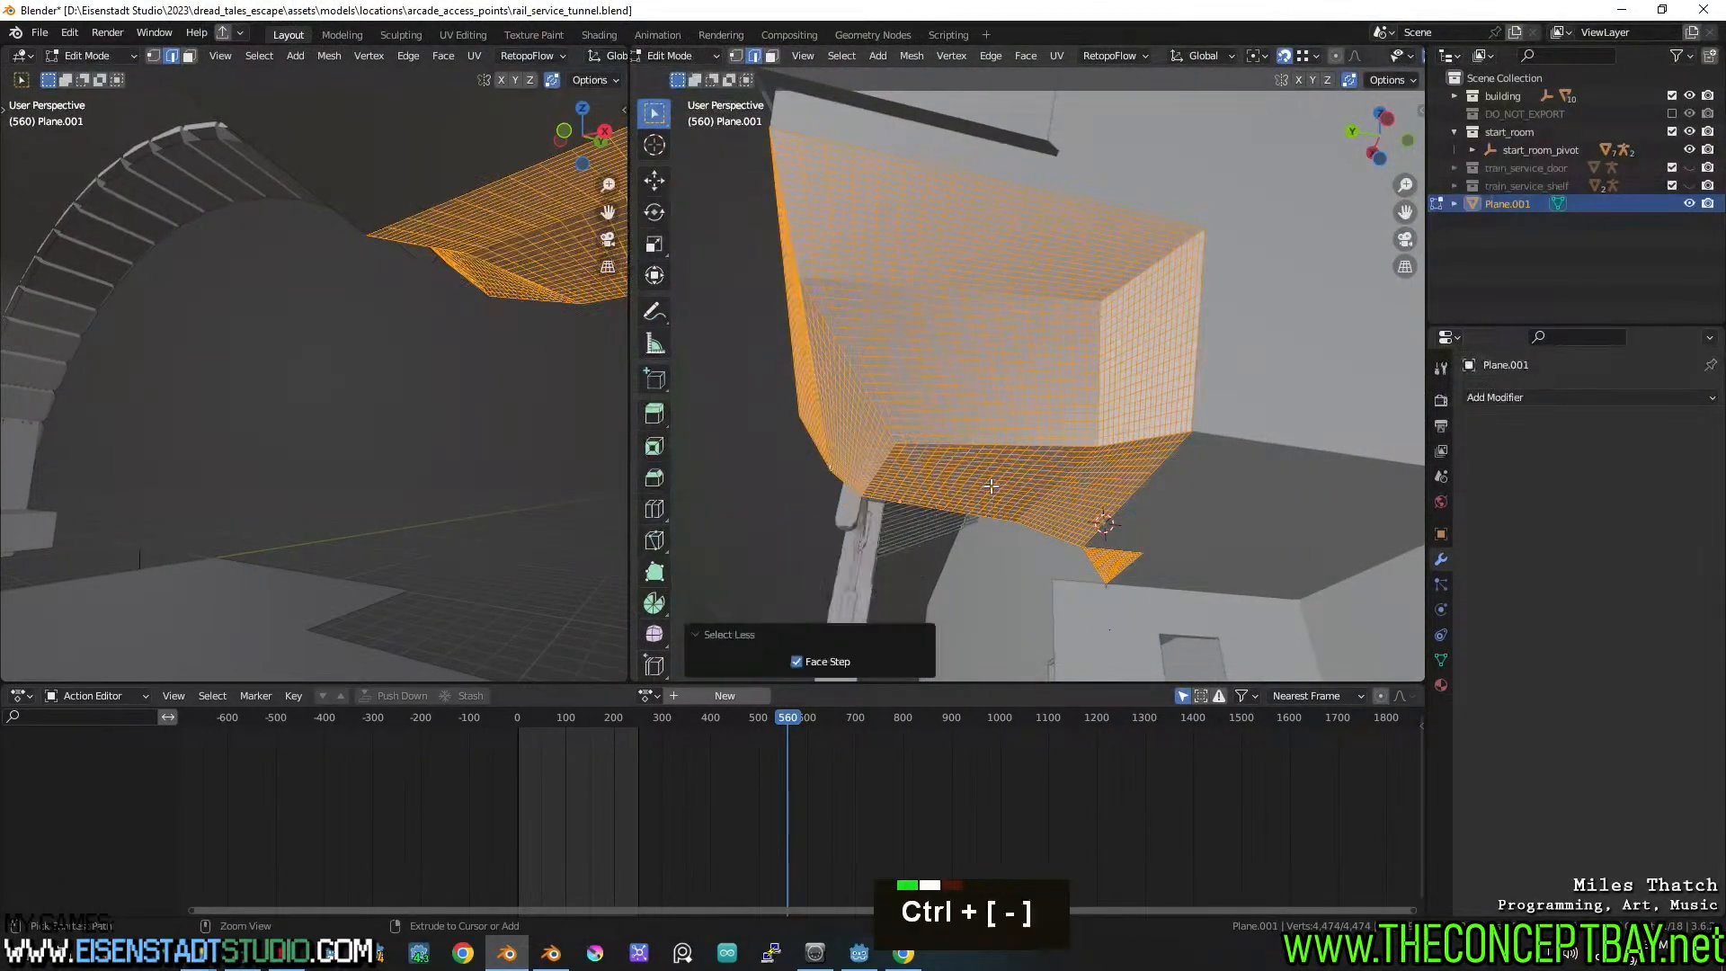
pyautogui.moveTo(991, 485); pyautogui.dragTo(1195, 442, button='middle')
pyautogui.press('ctrl+KP_Subtract')
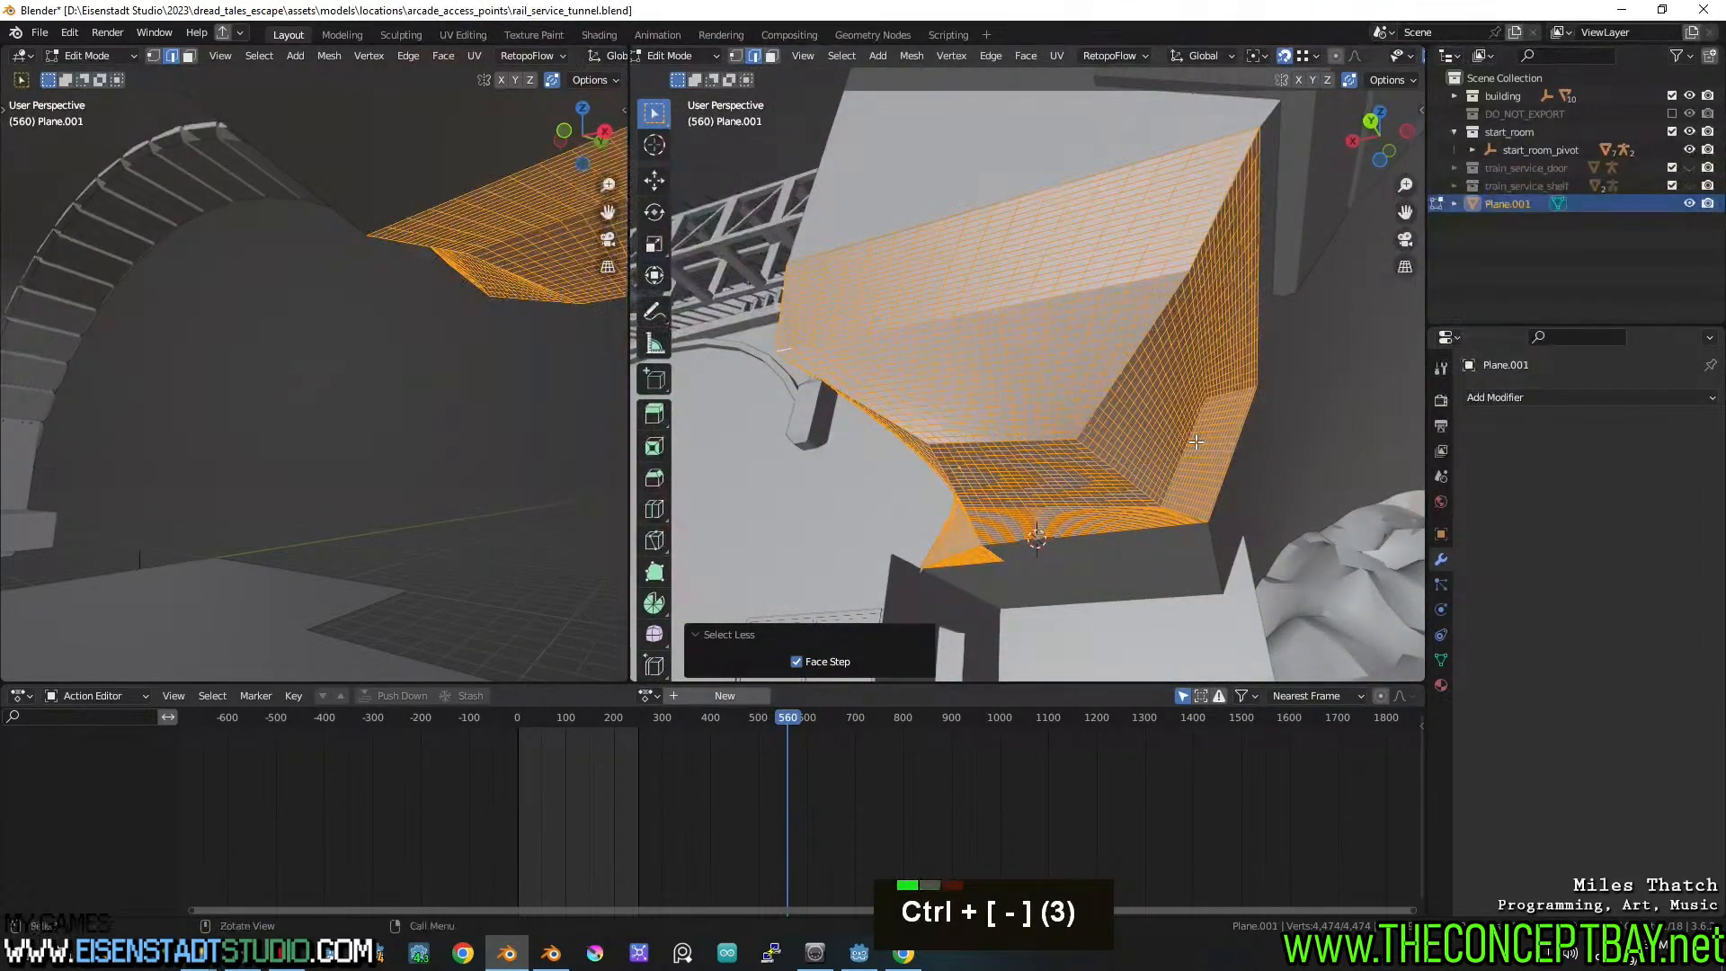
pyautogui.moveTo(1146, 445); pyautogui.dragTo(1186, 442, button='middle')
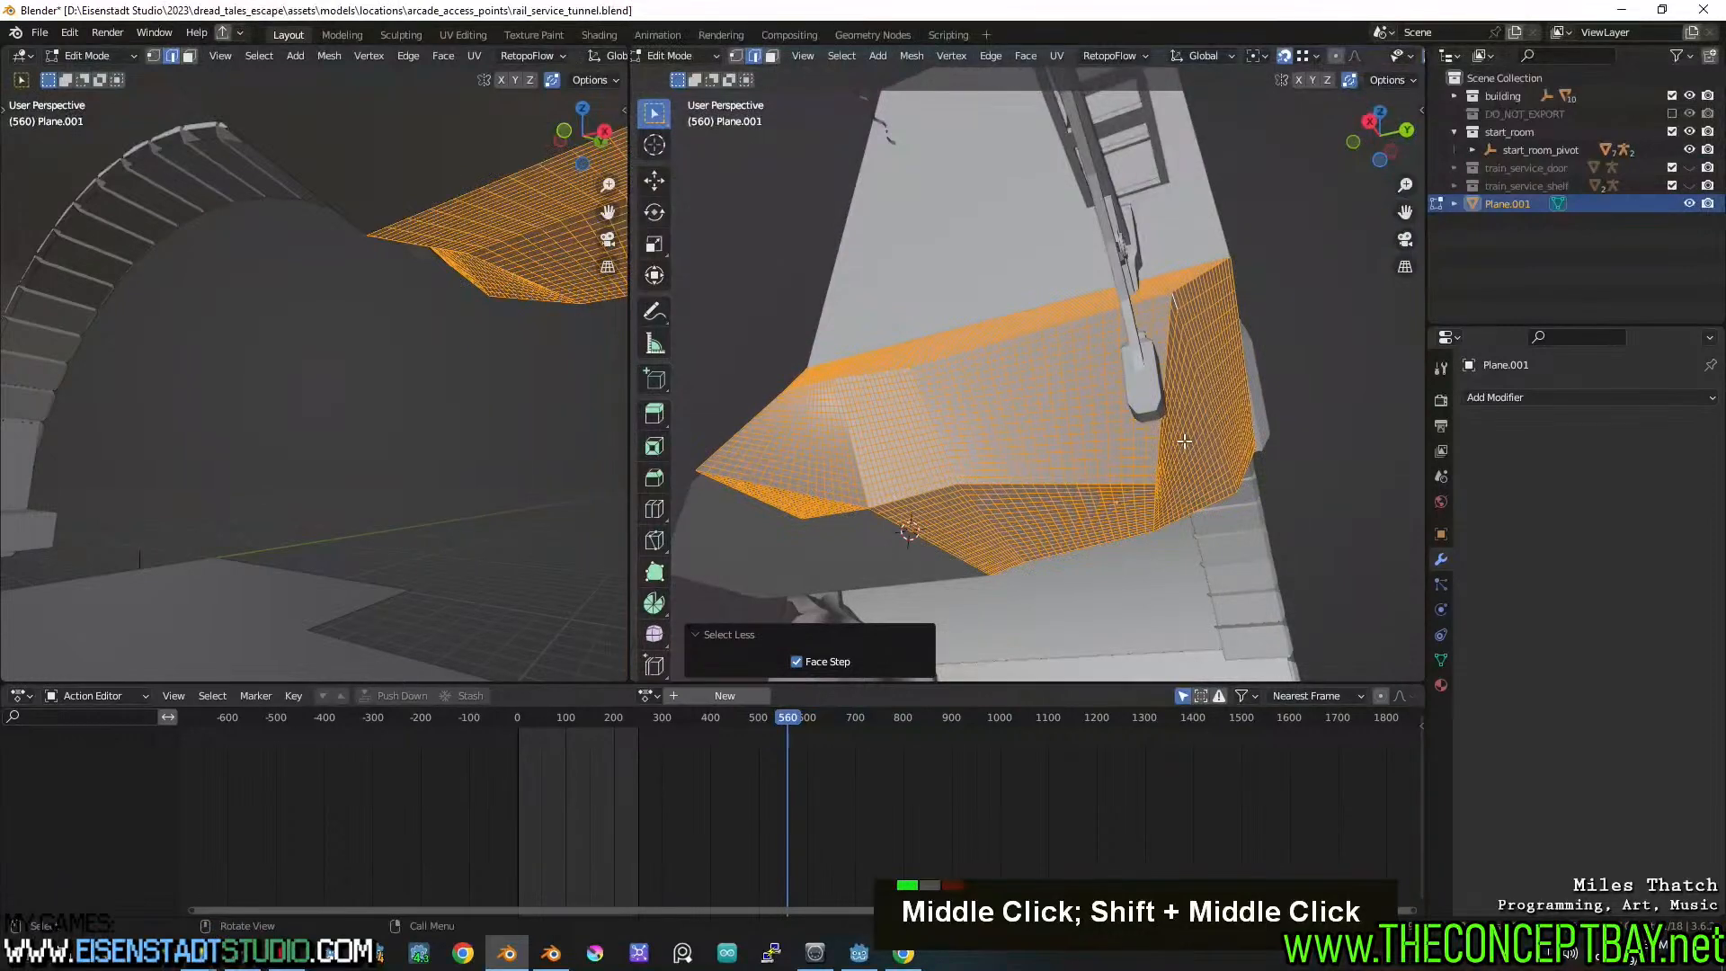
# Undo the selection changes and the 8-cut subdivision
pyautogui.hotkey('ctrl', 'z')
pyautogui.hotkey('ctrl', 'z')
pyautogui.hotkey('ctrl', 'z')
pyautogui.hotkey('ctrl', 'z')
pyautogui.hotkey('ctrl', 'z')
pyautogui.hotkey('ctrl', 'z')
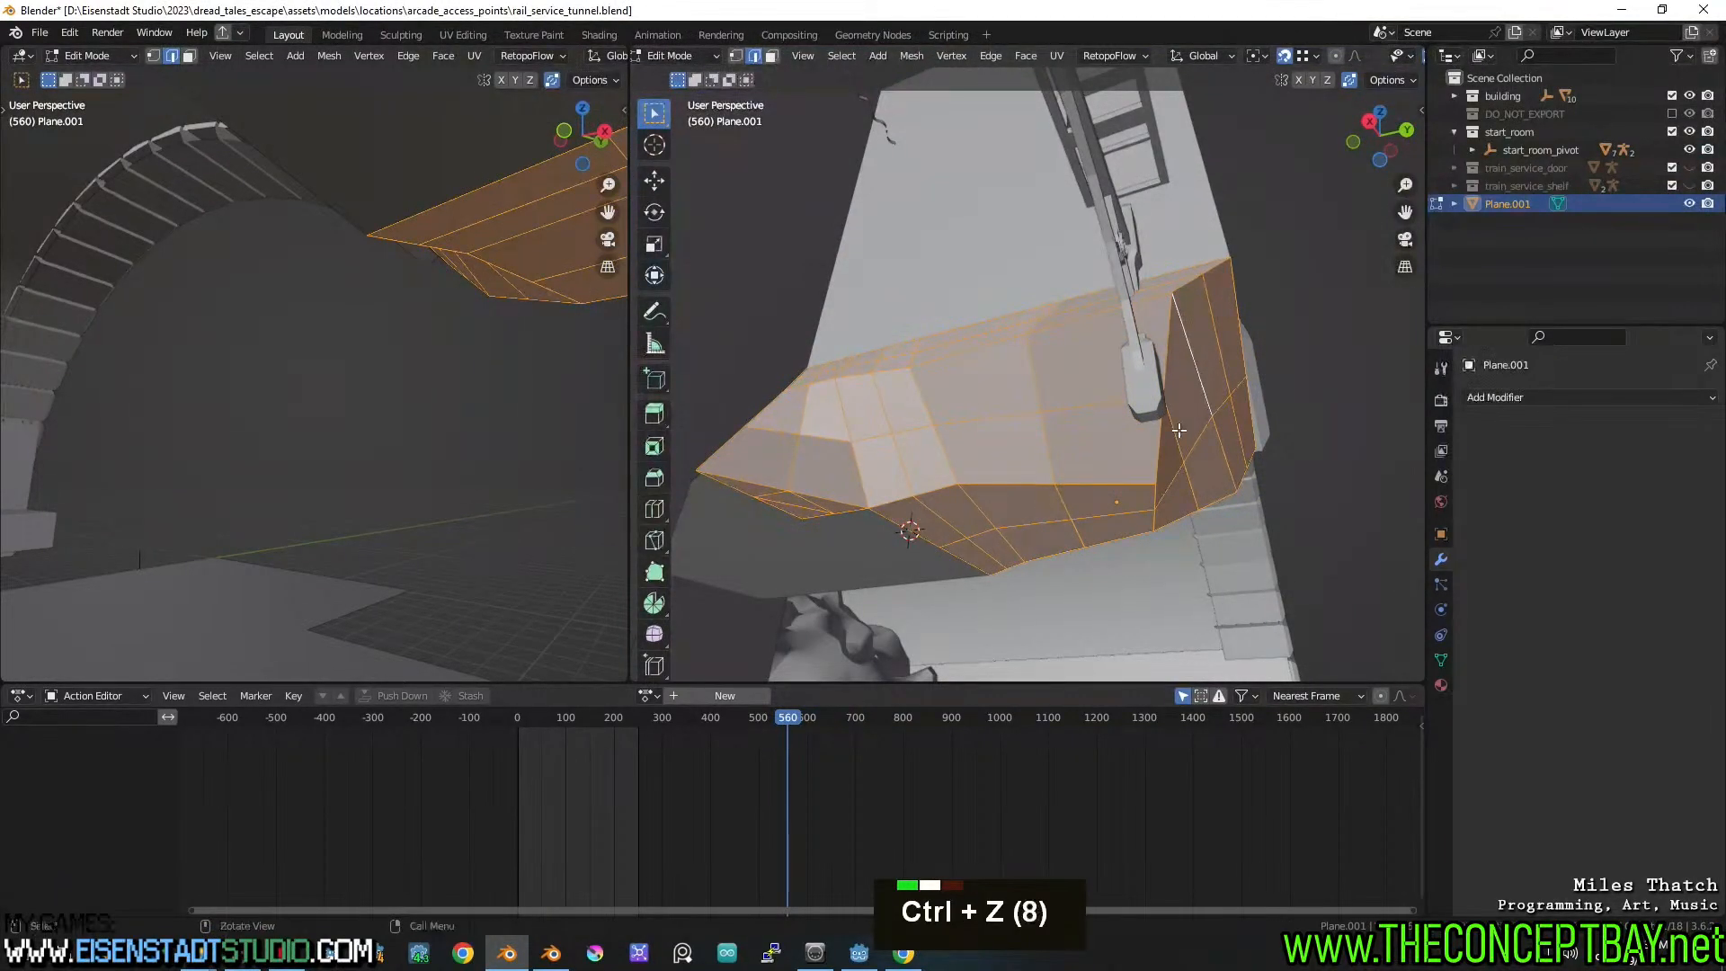
# Save the file in Object Mode, duplicate Plane.001 in place and hide the duplicate
pyautogui.press('Escape')
pyautogui.press('Tab')
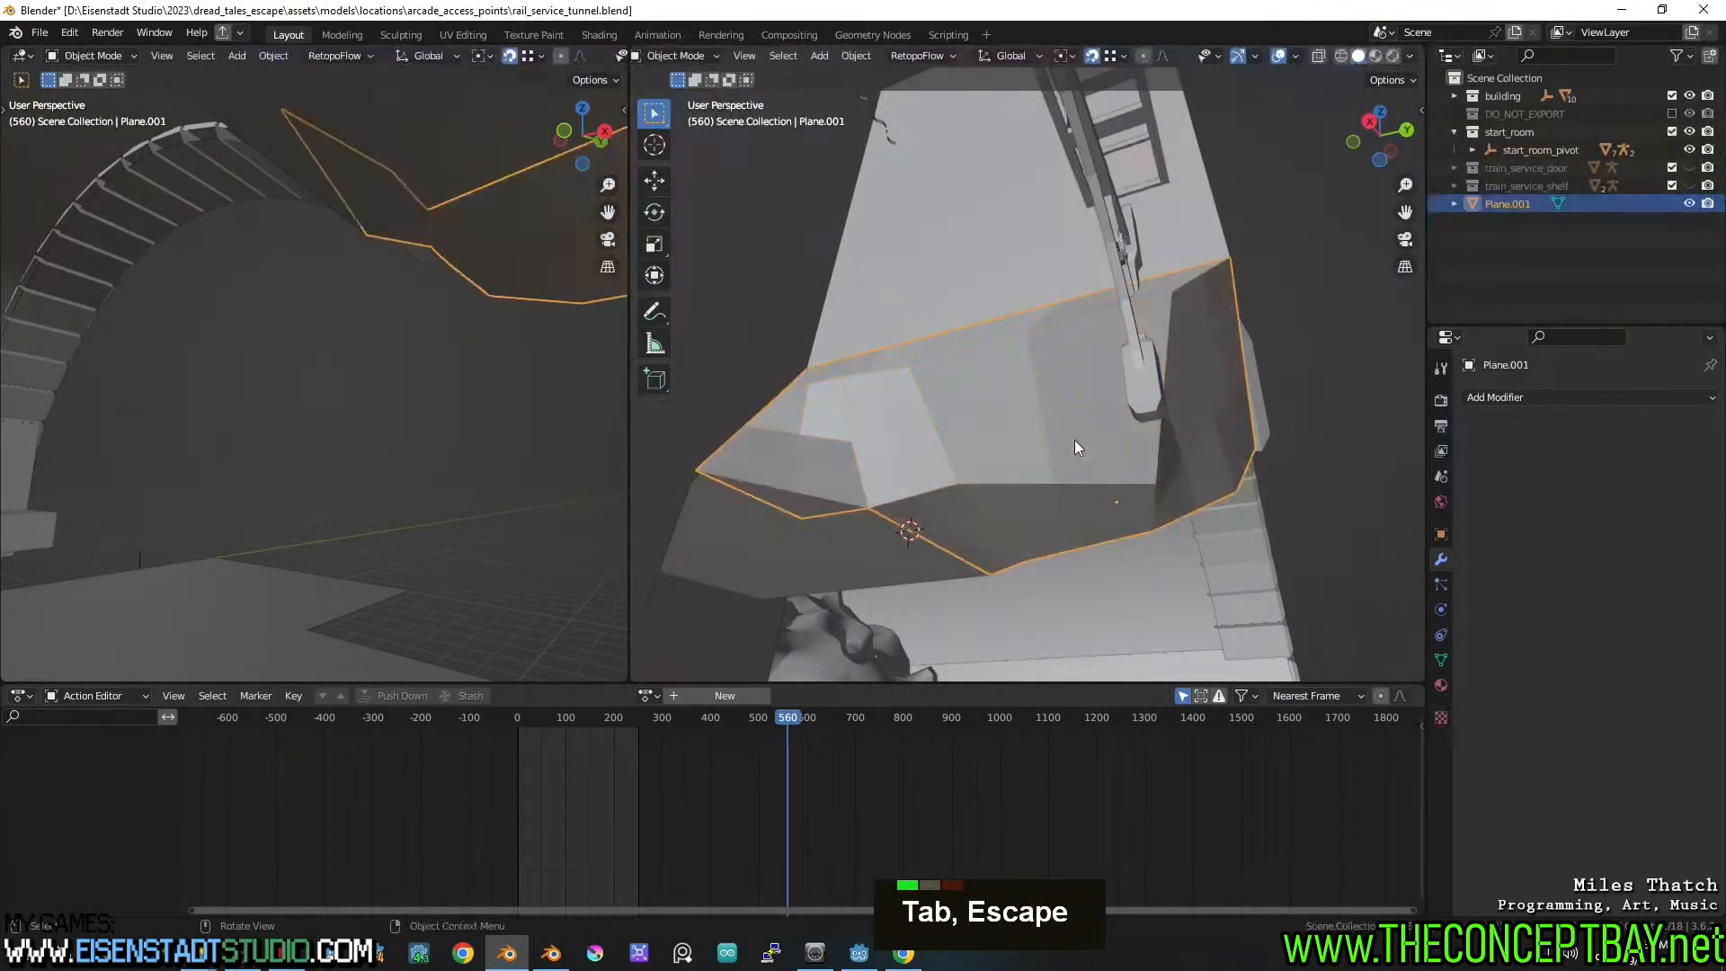
pyautogui.hotkey('ctrl', 's')
pyautogui.hotkey('shift', 'd')
pyautogui.press('Escape')
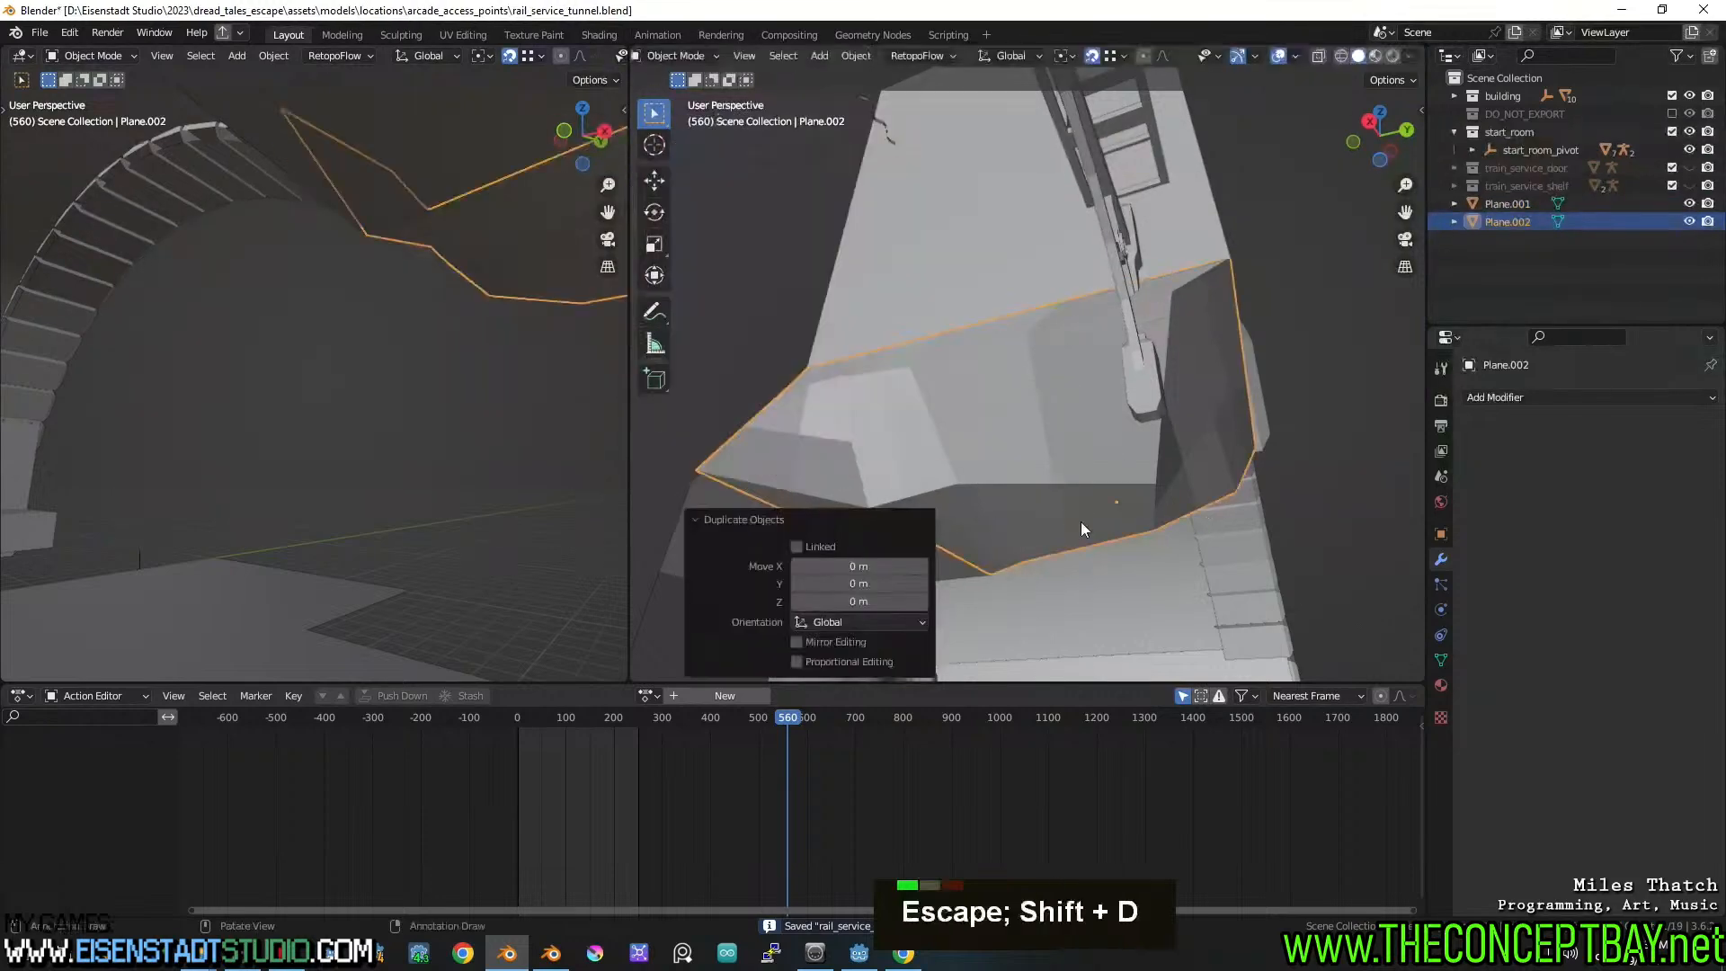
pyautogui.press('h')
# Subdivide the entire mesh of the original Plane.001 with 8 cuts
pyautogui.click(1046, 437)
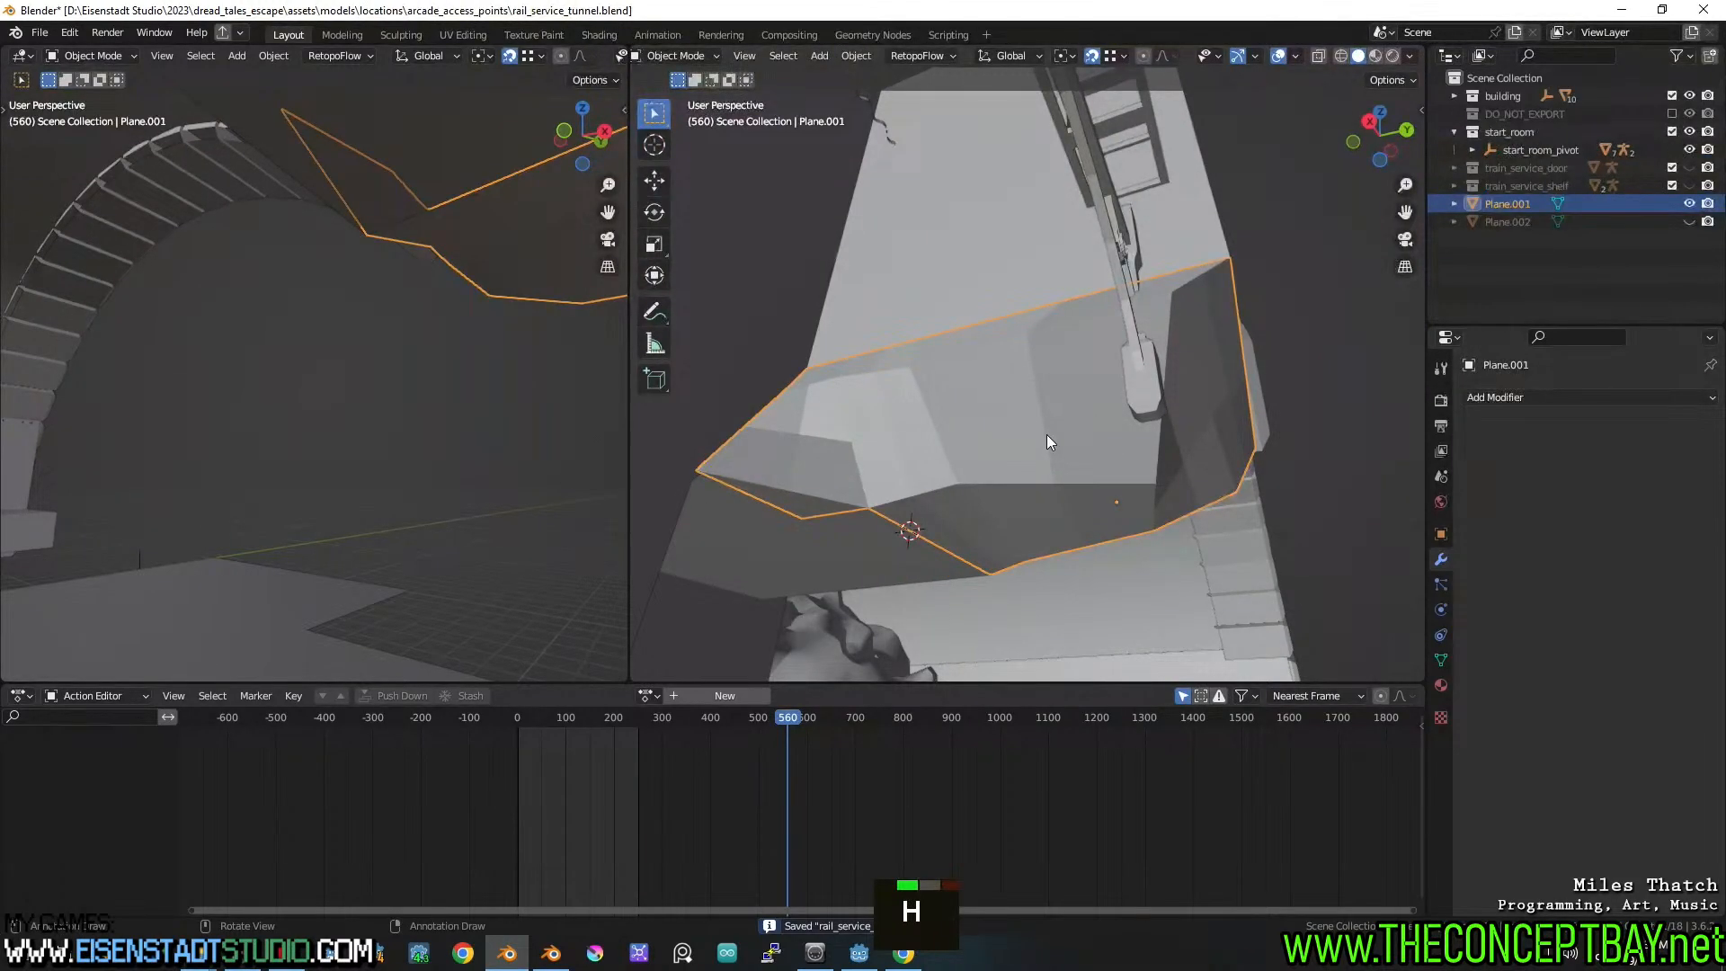
pyautogui.press('Tab')
pyautogui.rightClick(1047, 434)
pyautogui.click(1021, 394)
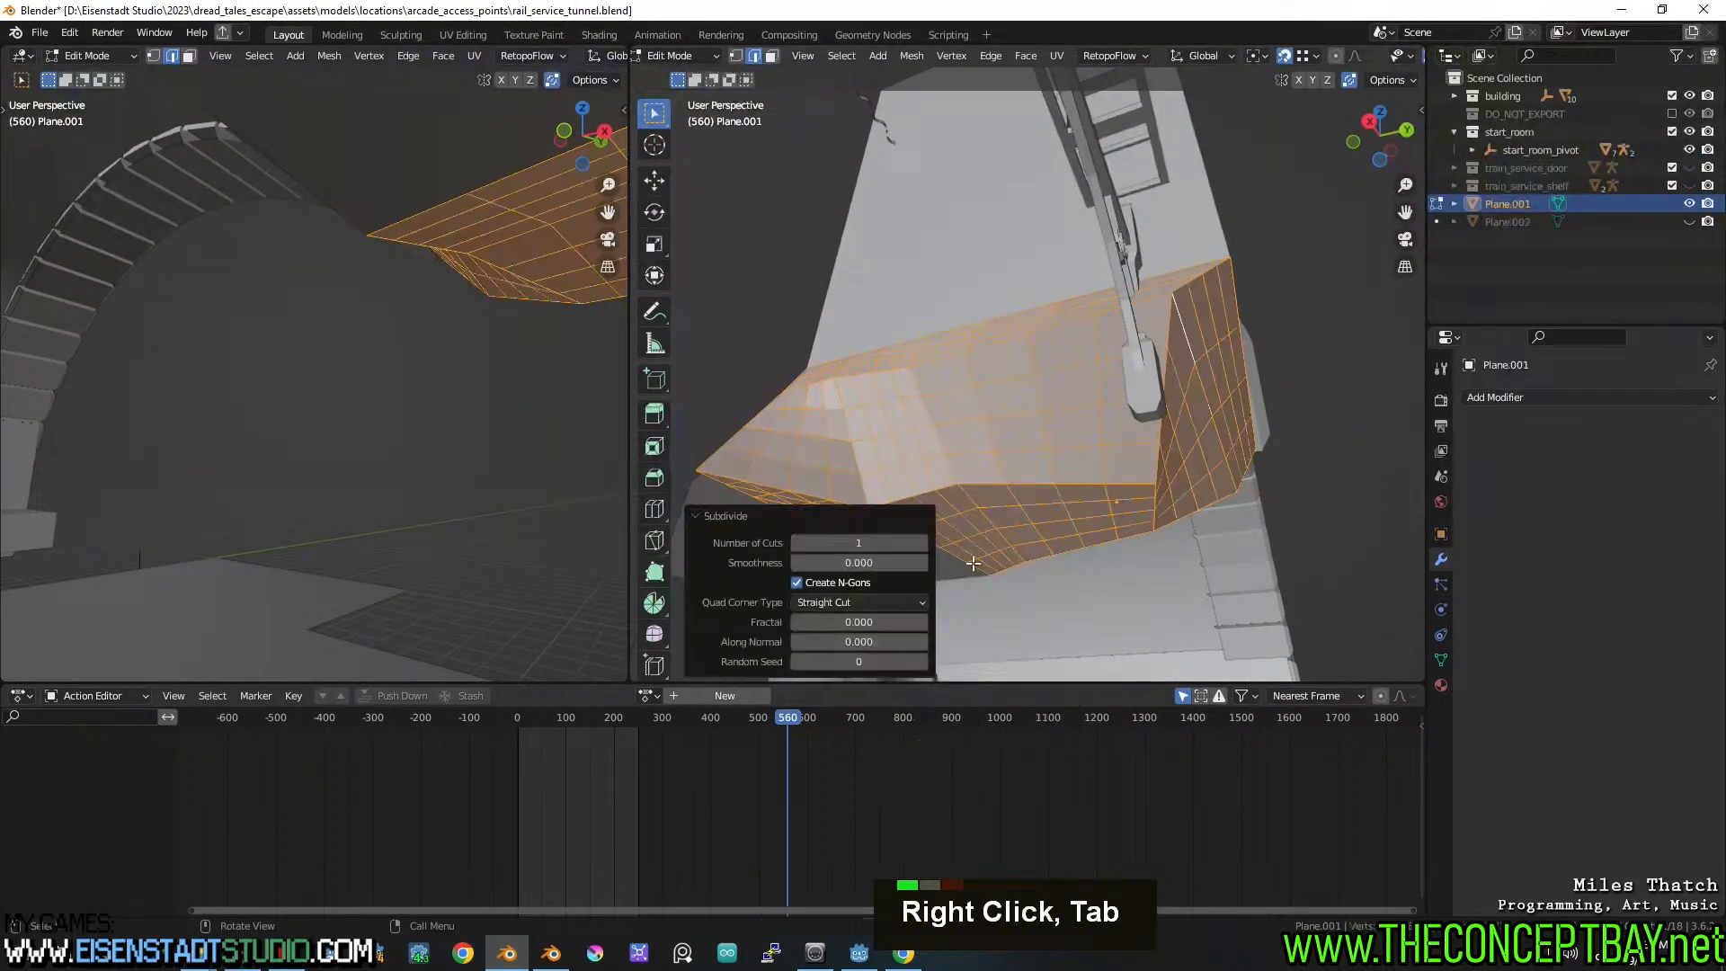
pyautogui.tripleClick(921, 543)
pyautogui.tripleClick(921, 543)
pyautogui.click(921, 543)
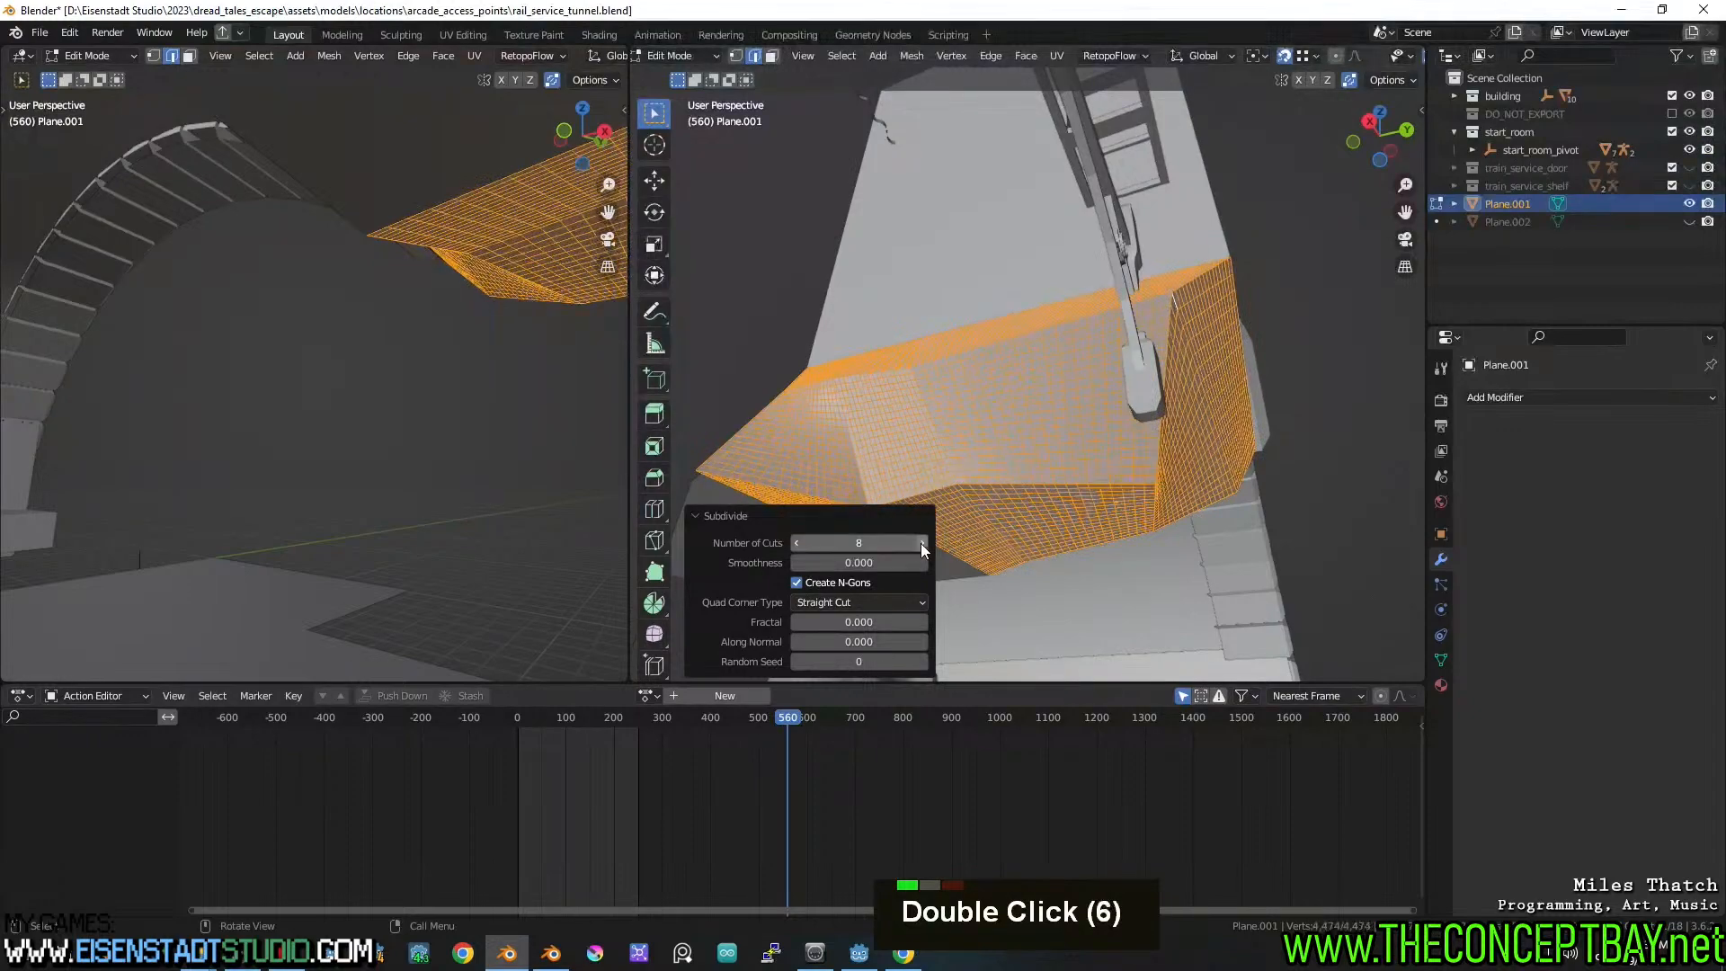
# Select the edge loops along the outer border of the dense mesh
pyautogui.moveTo(980, 449)
pyautogui.mouseDown(button='middle')
pyautogui.moveTo(953, 423)
pyautogui.moveTo(993, 469)
pyautogui.mouseUp(button='middle')
pyautogui.keyDown('alt'); pyautogui.click(1052, 352); pyautogui.keyUp('alt')
pyautogui.moveTo(1006, 394); pyautogui.dragTo(1063, 412, button='middle')
pyautogui.keyDown('alt'); pyautogui.keyDown('shift'); pyautogui.click(903, 403); pyautogui.keyUp('shift'); pyautogui.keyUp('alt')
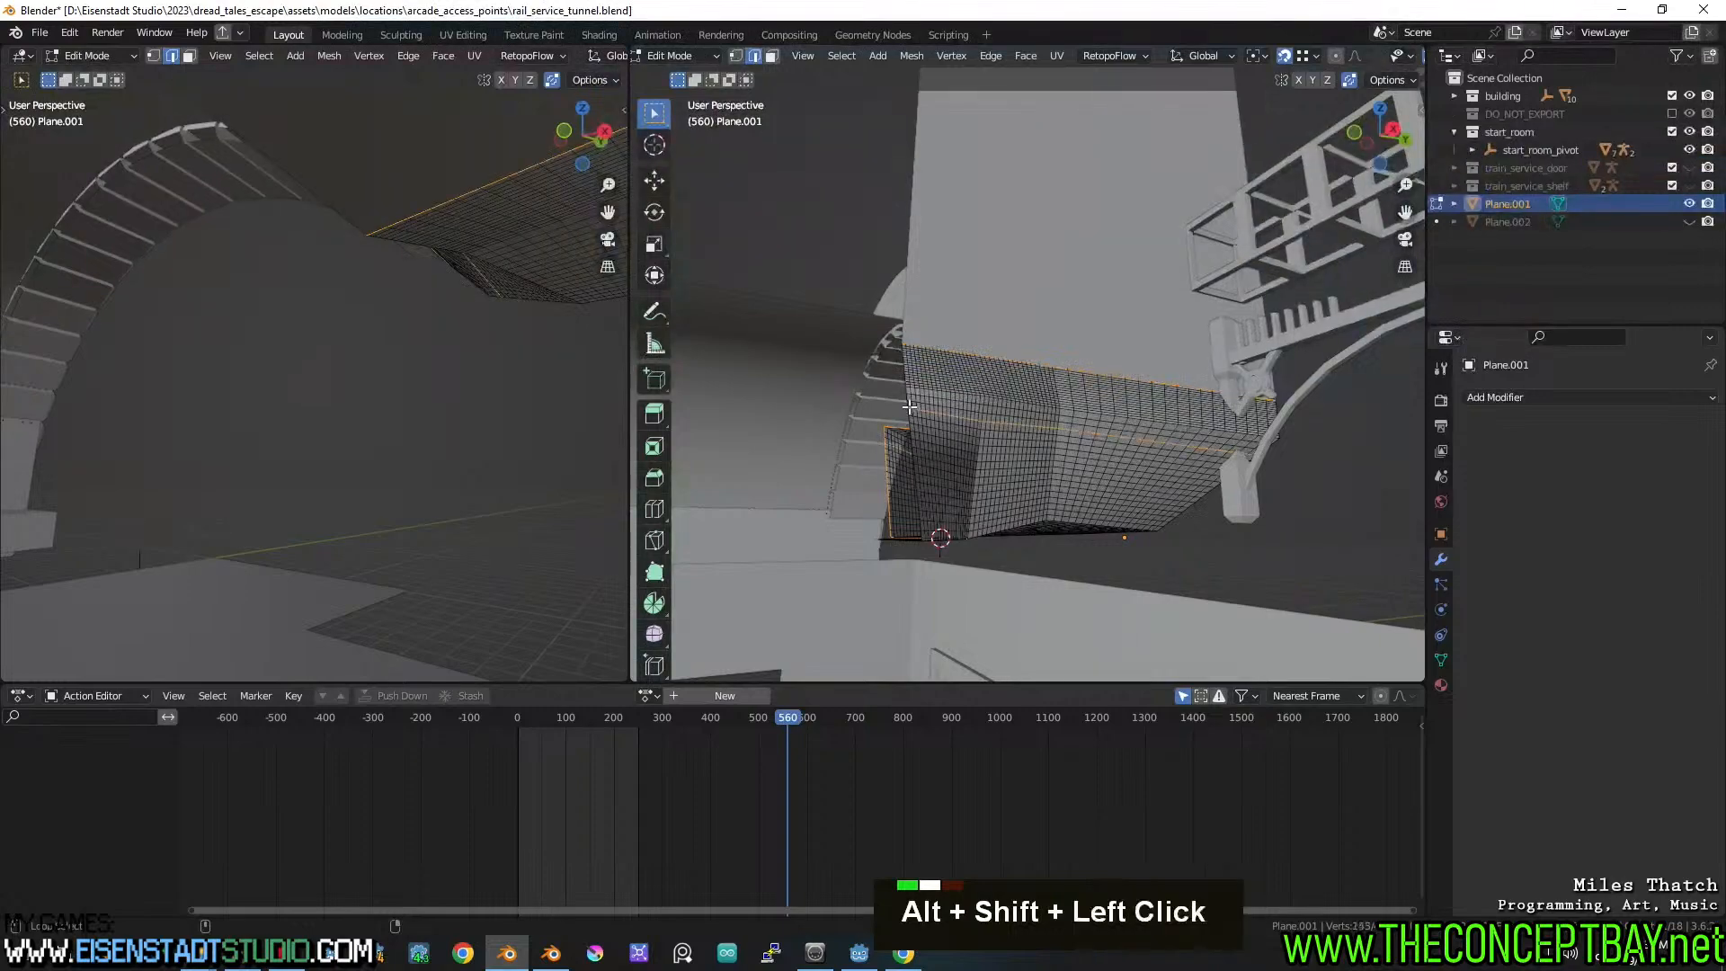
pyautogui.hotkey('ctrl', 'z')
pyautogui.keyDown('alt'); pyautogui.keyDown('shift'); pyautogui.click(901, 399); pyautogui.keyUp('shift'); pyautogui.keyUp('alt')
pyautogui.moveTo(901, 399); pyautogui.dragTo(1002, 528, button='middle')
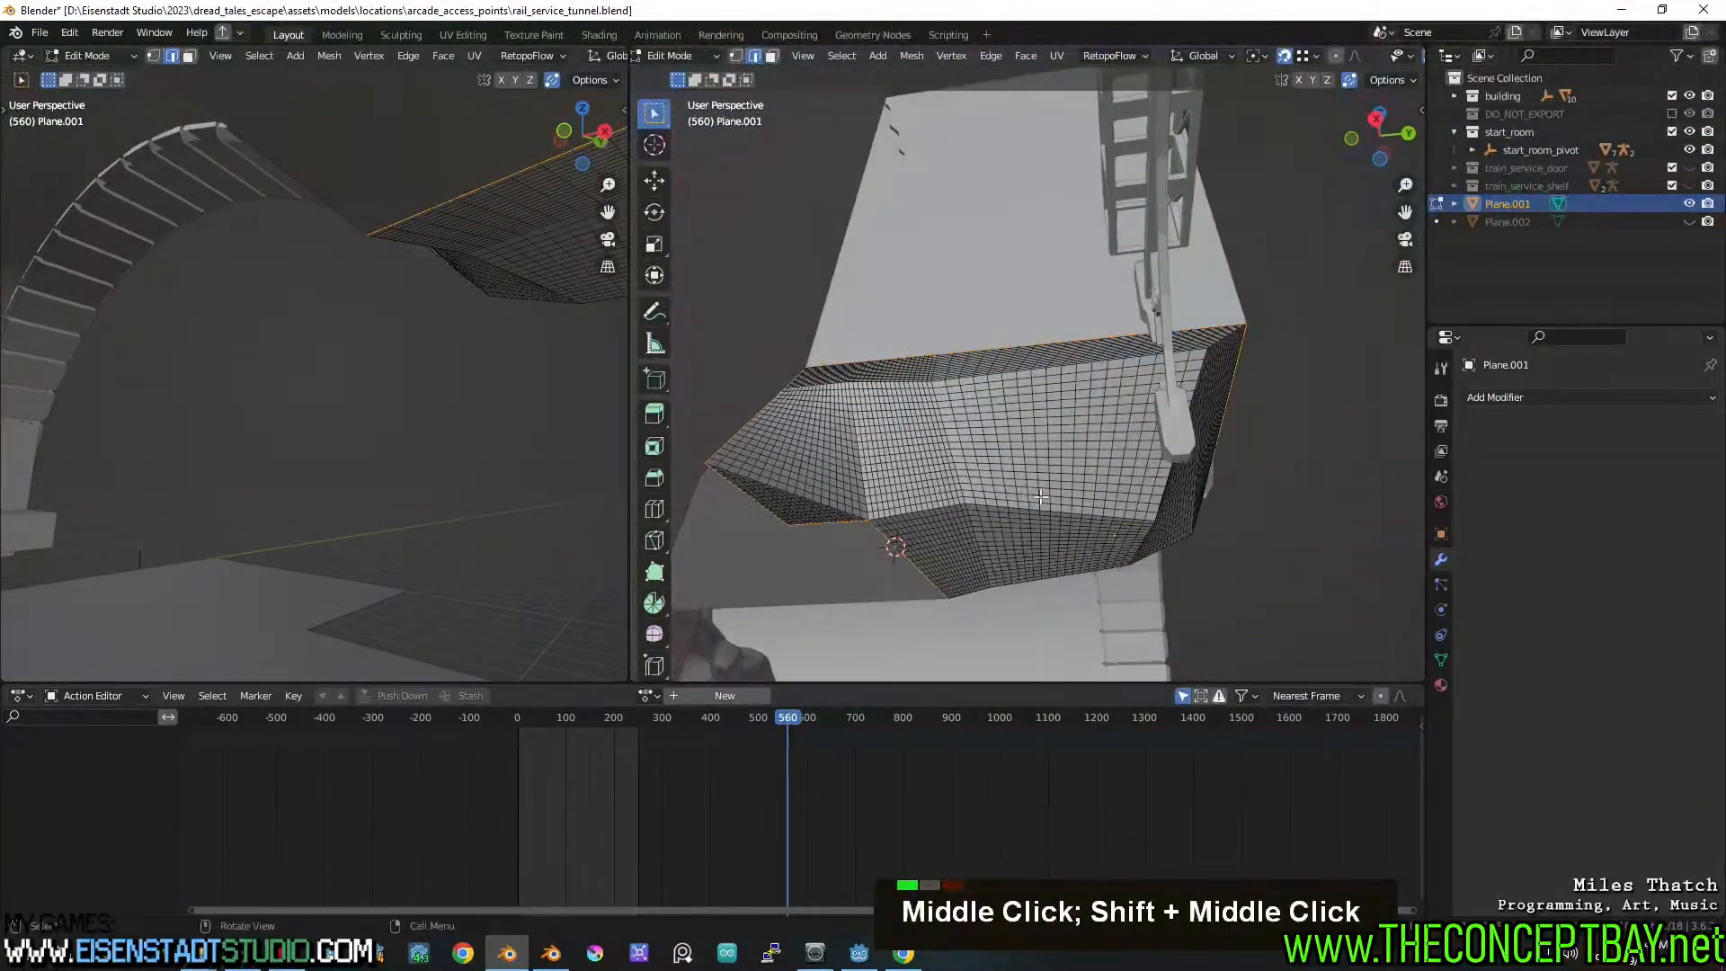
pyautogui.moveTo(834, 447); pyautogui.dragTo(989, 422, button='middle')
# Select all vertices of Plane.001 and add a vertex group named "destruction"
pyautogui.press('Tab')
pyautogui.press('Tab')
pyautogui.press('a')
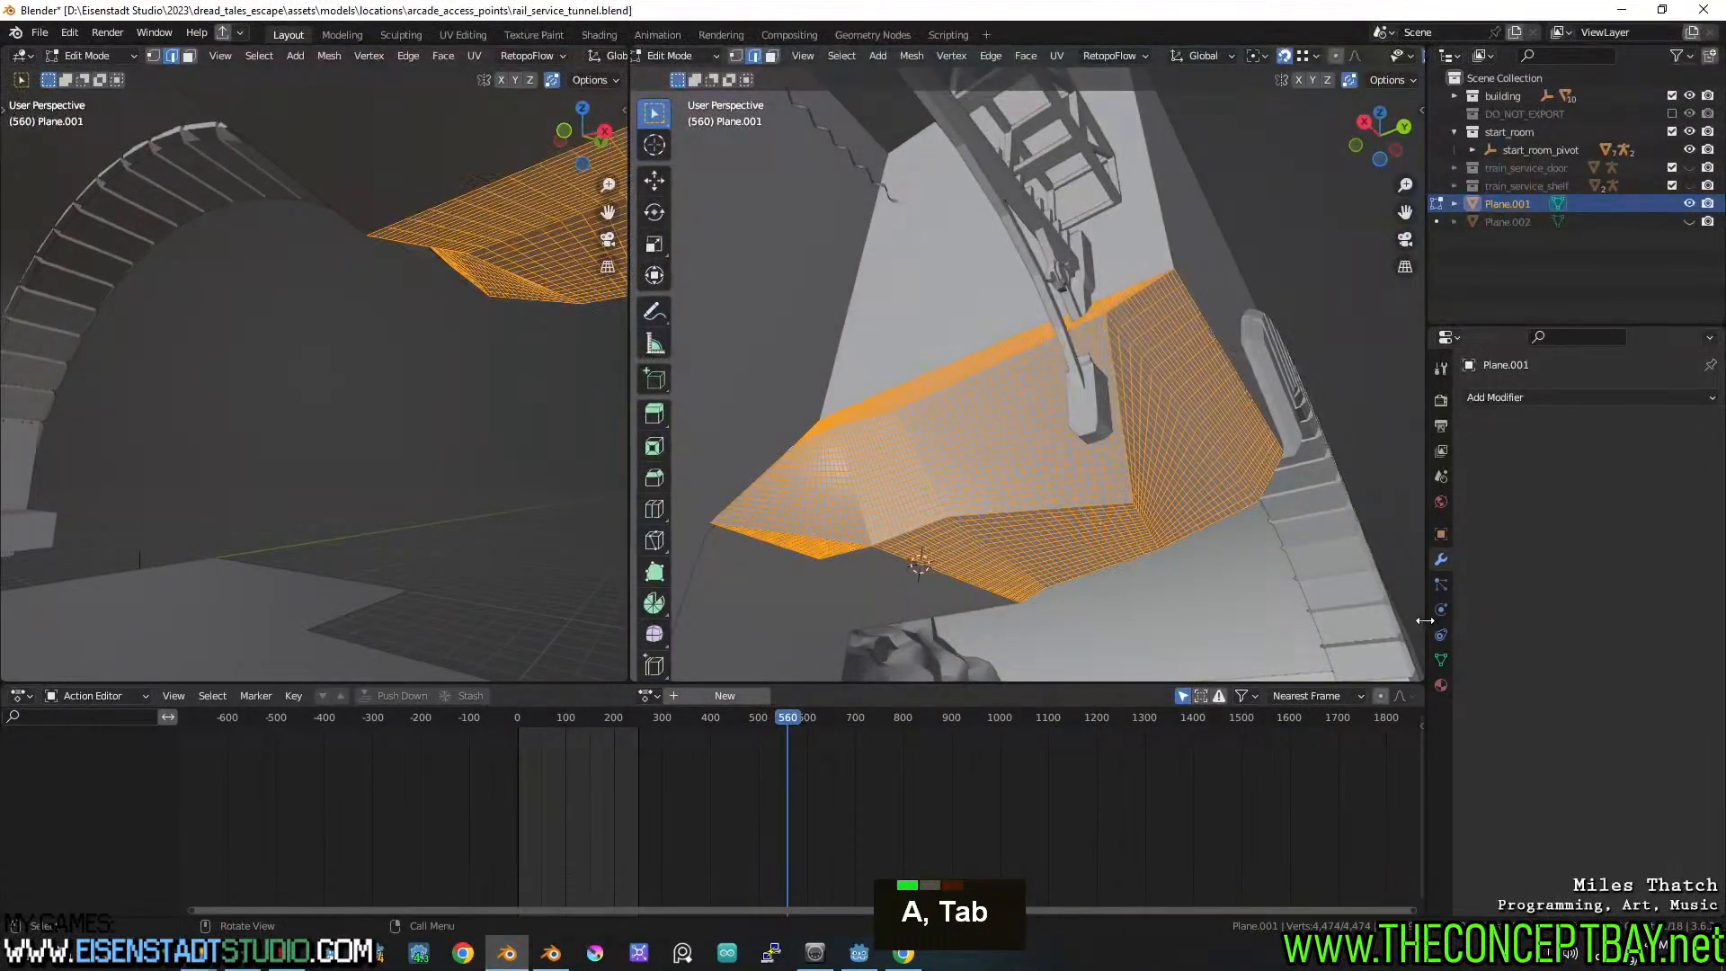
pyautogui.click(1441, 659)
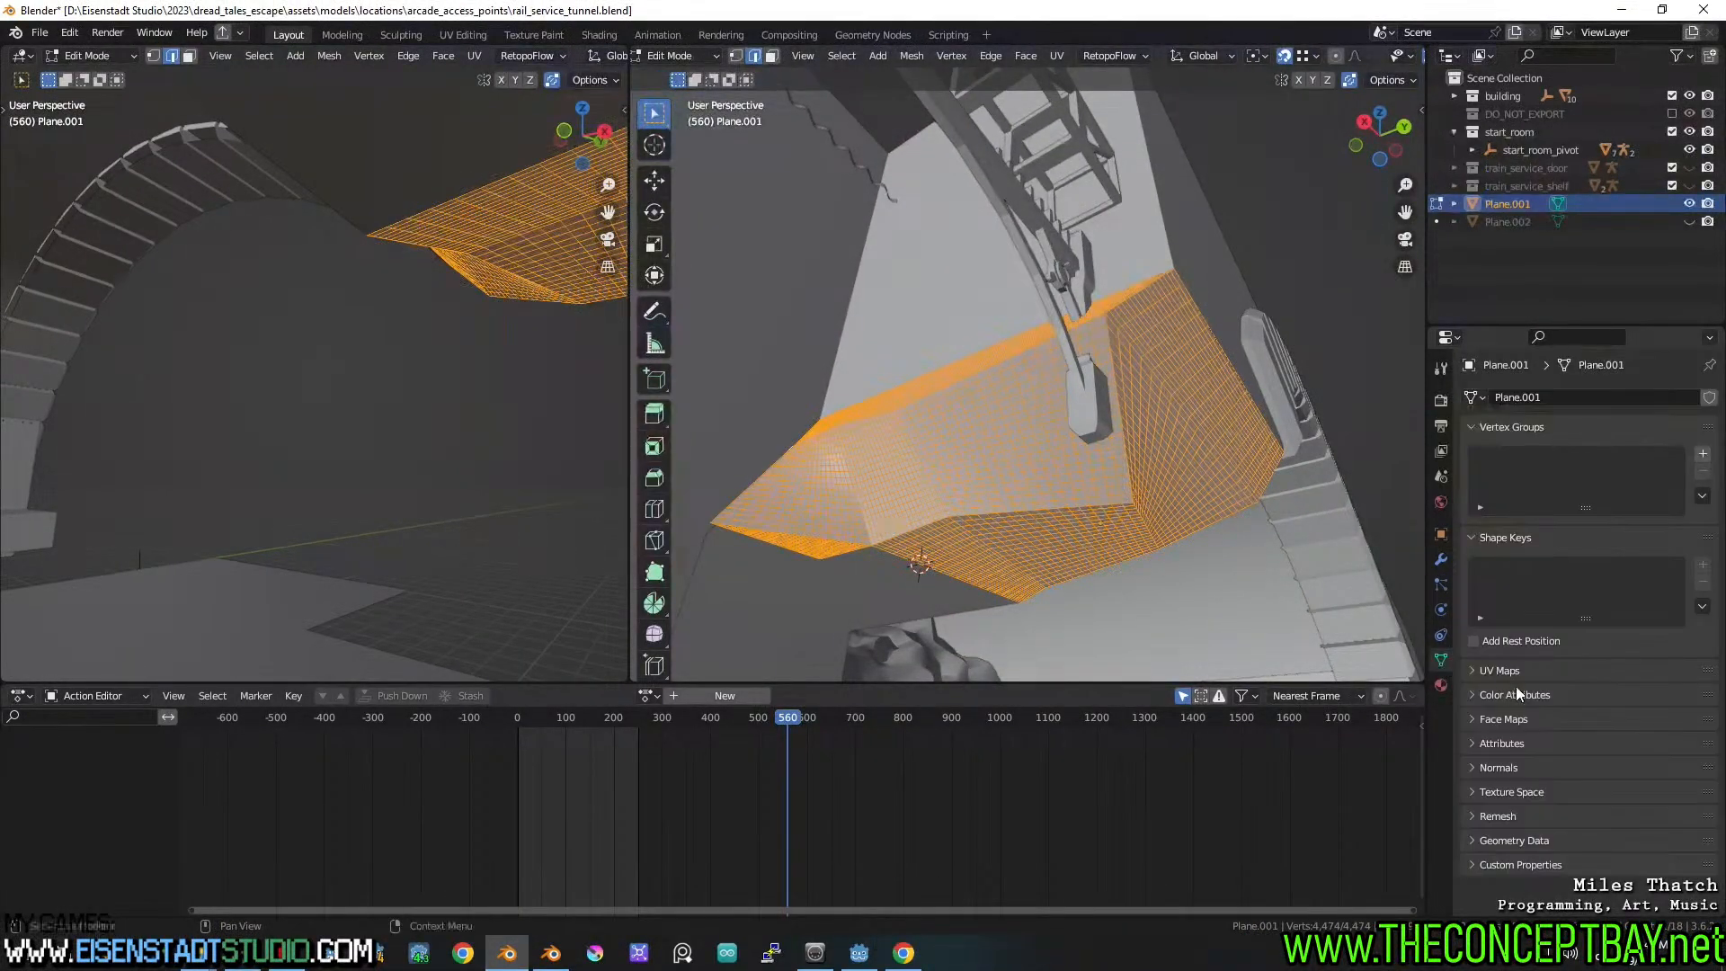
pyautogui.click(1703, 454)
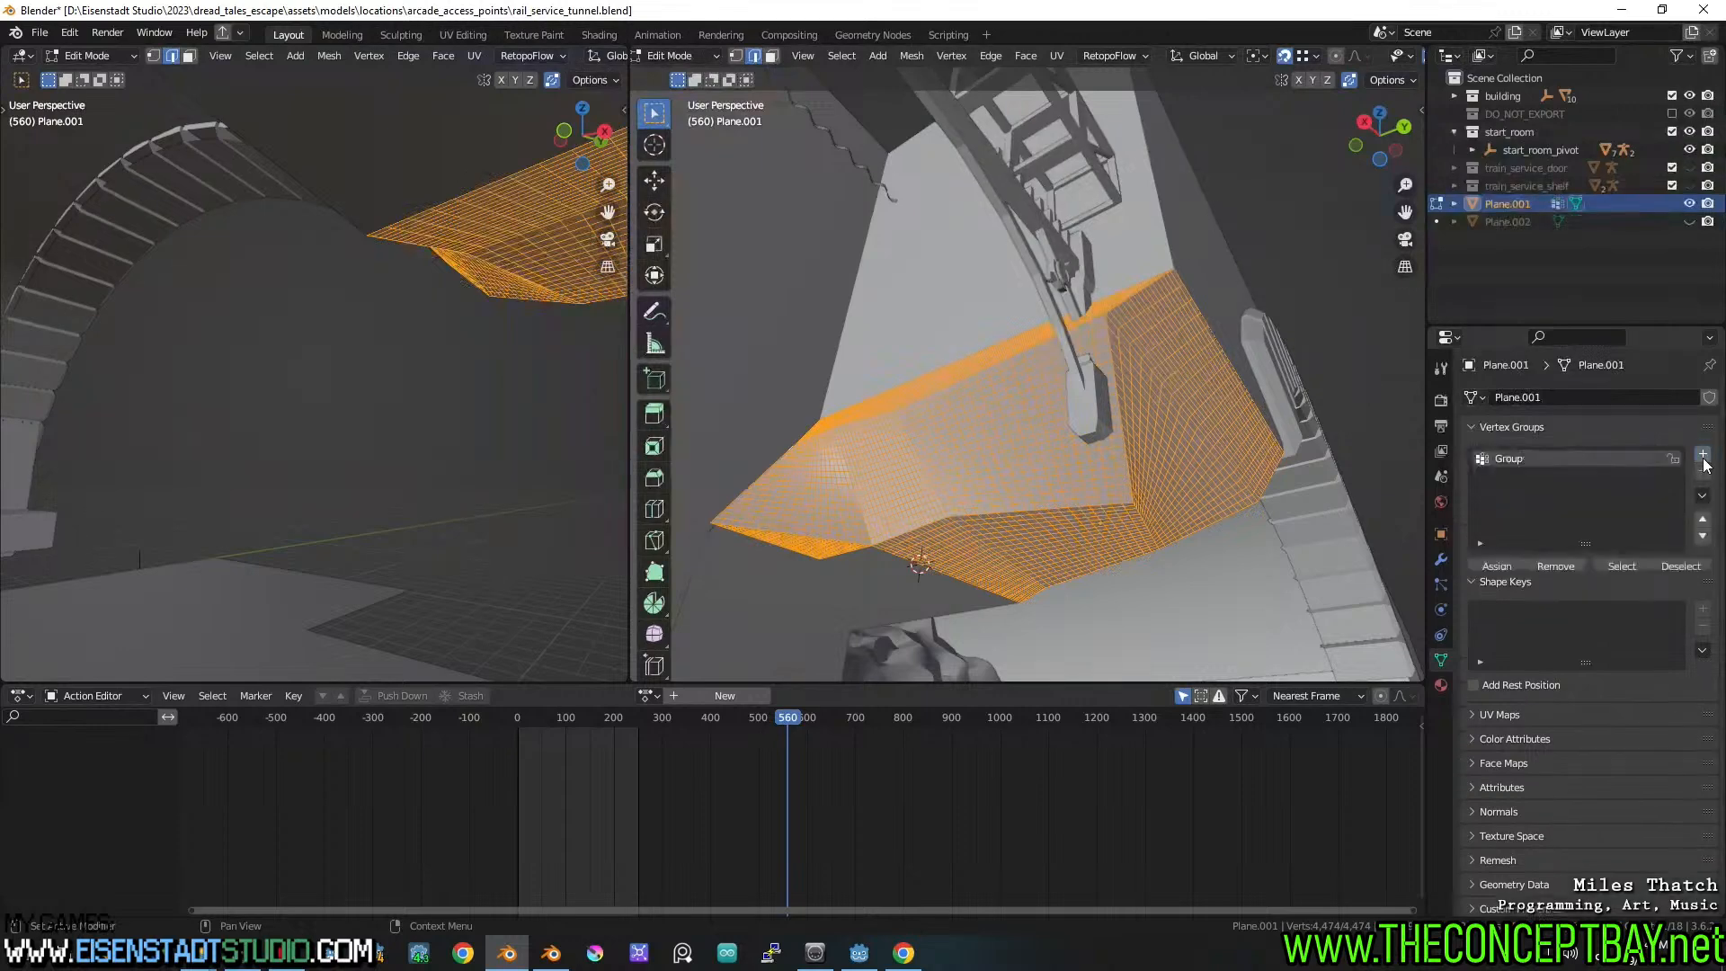
pyautogui.doubleClick(1497, 460)
pyautogui.write('destruction')
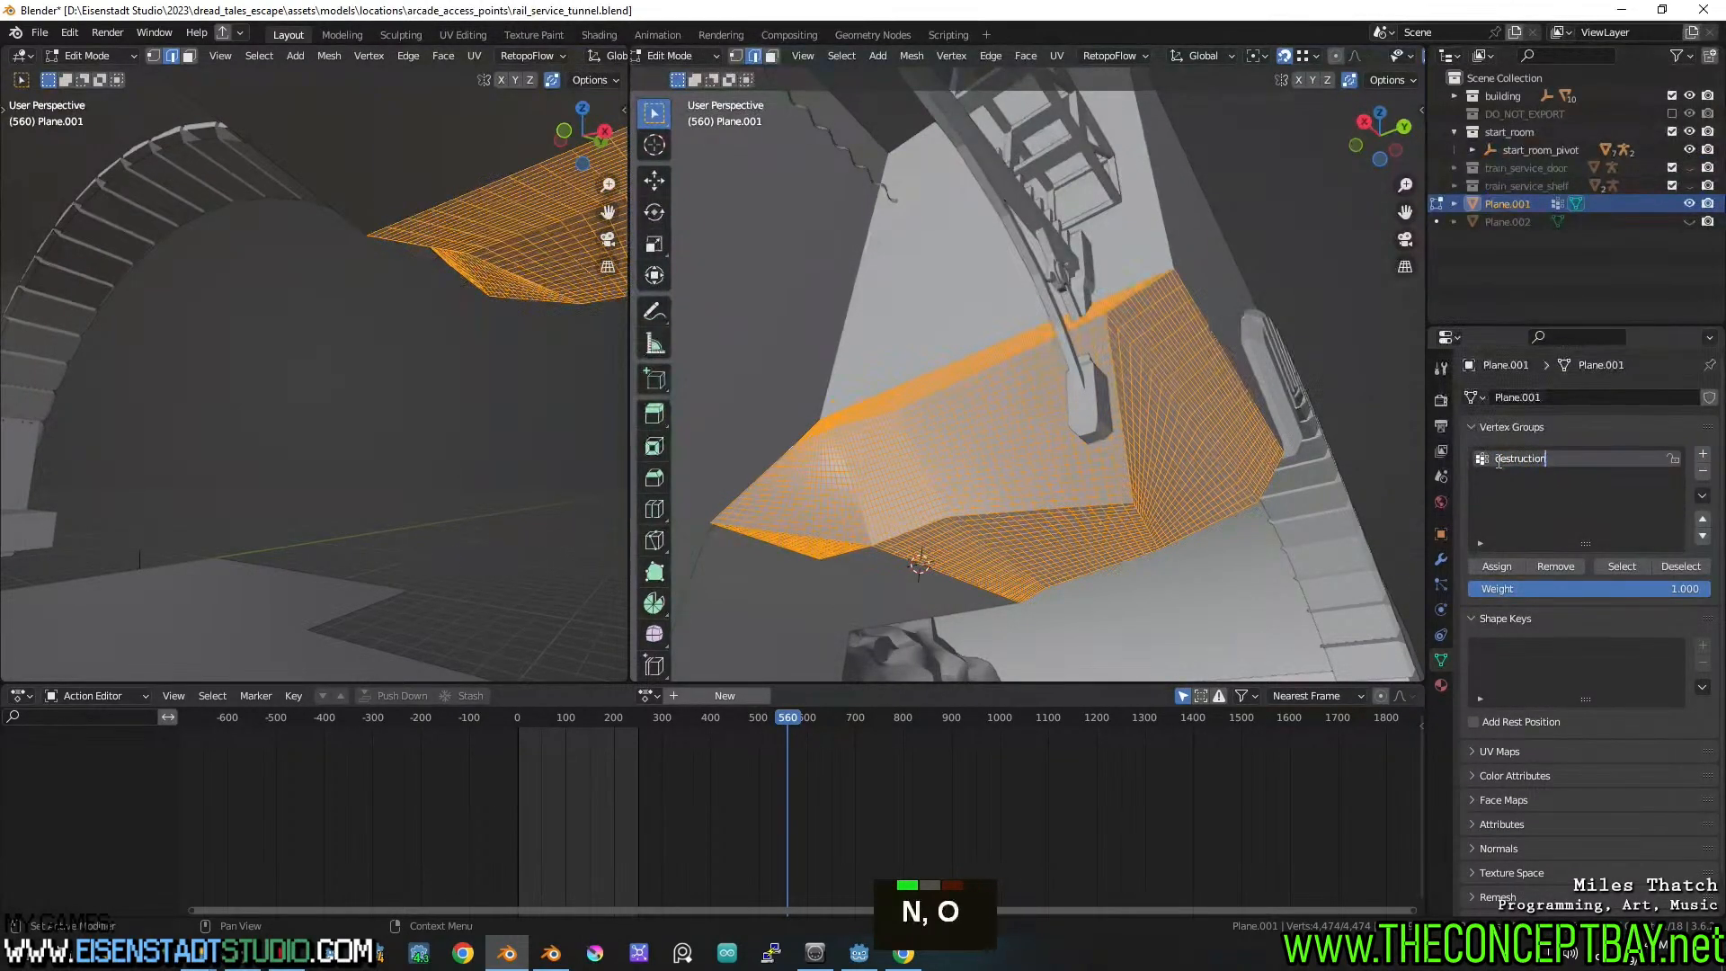
pyautogui.press('Return')
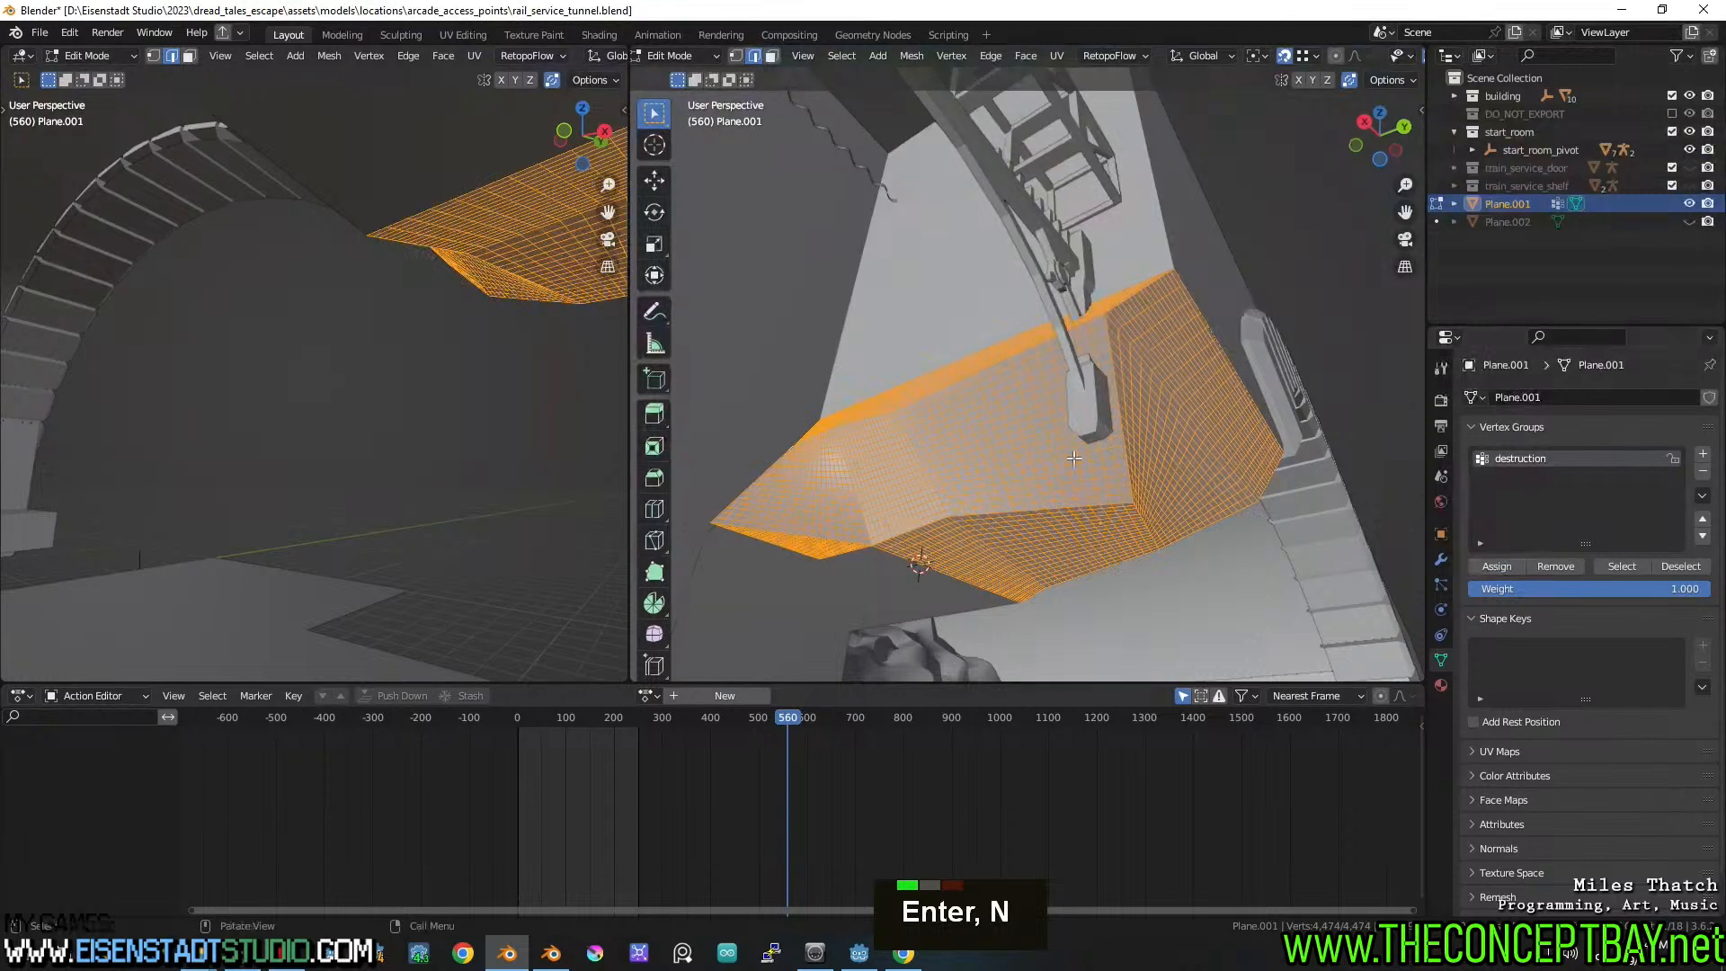
# Switch Plane.001 to Vertex Paint mode and display the Draw brush's tool settings
pyautogui.press('Tab')
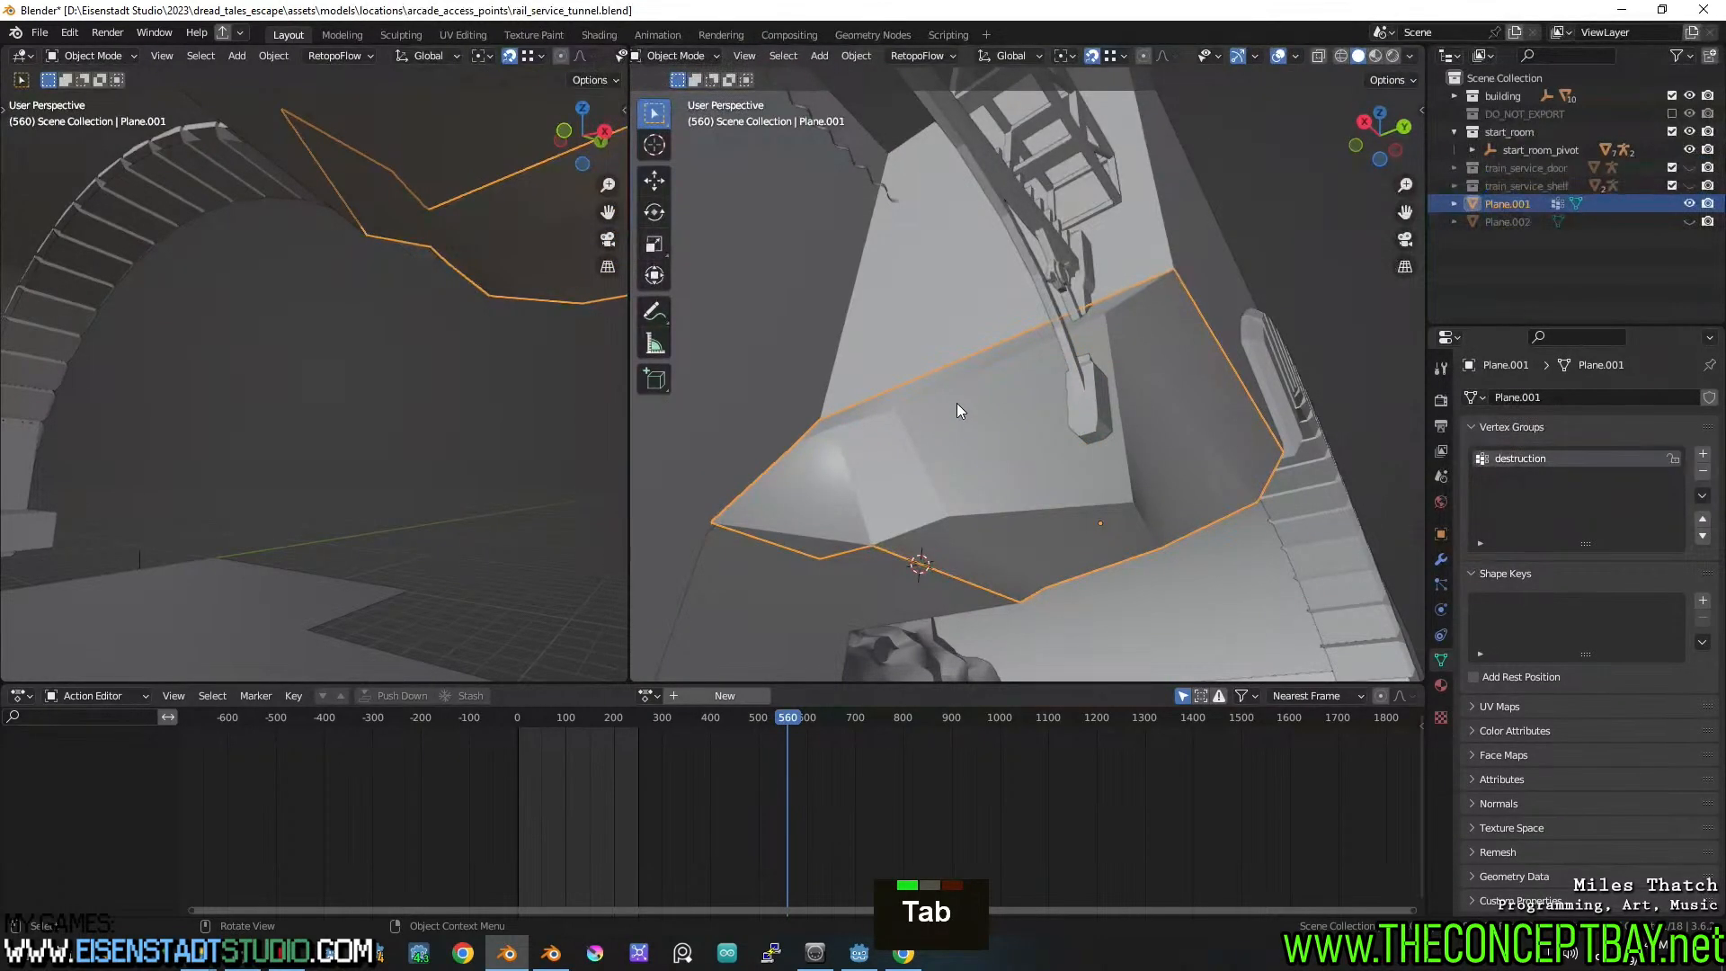
pyautogui.click(697, 58)
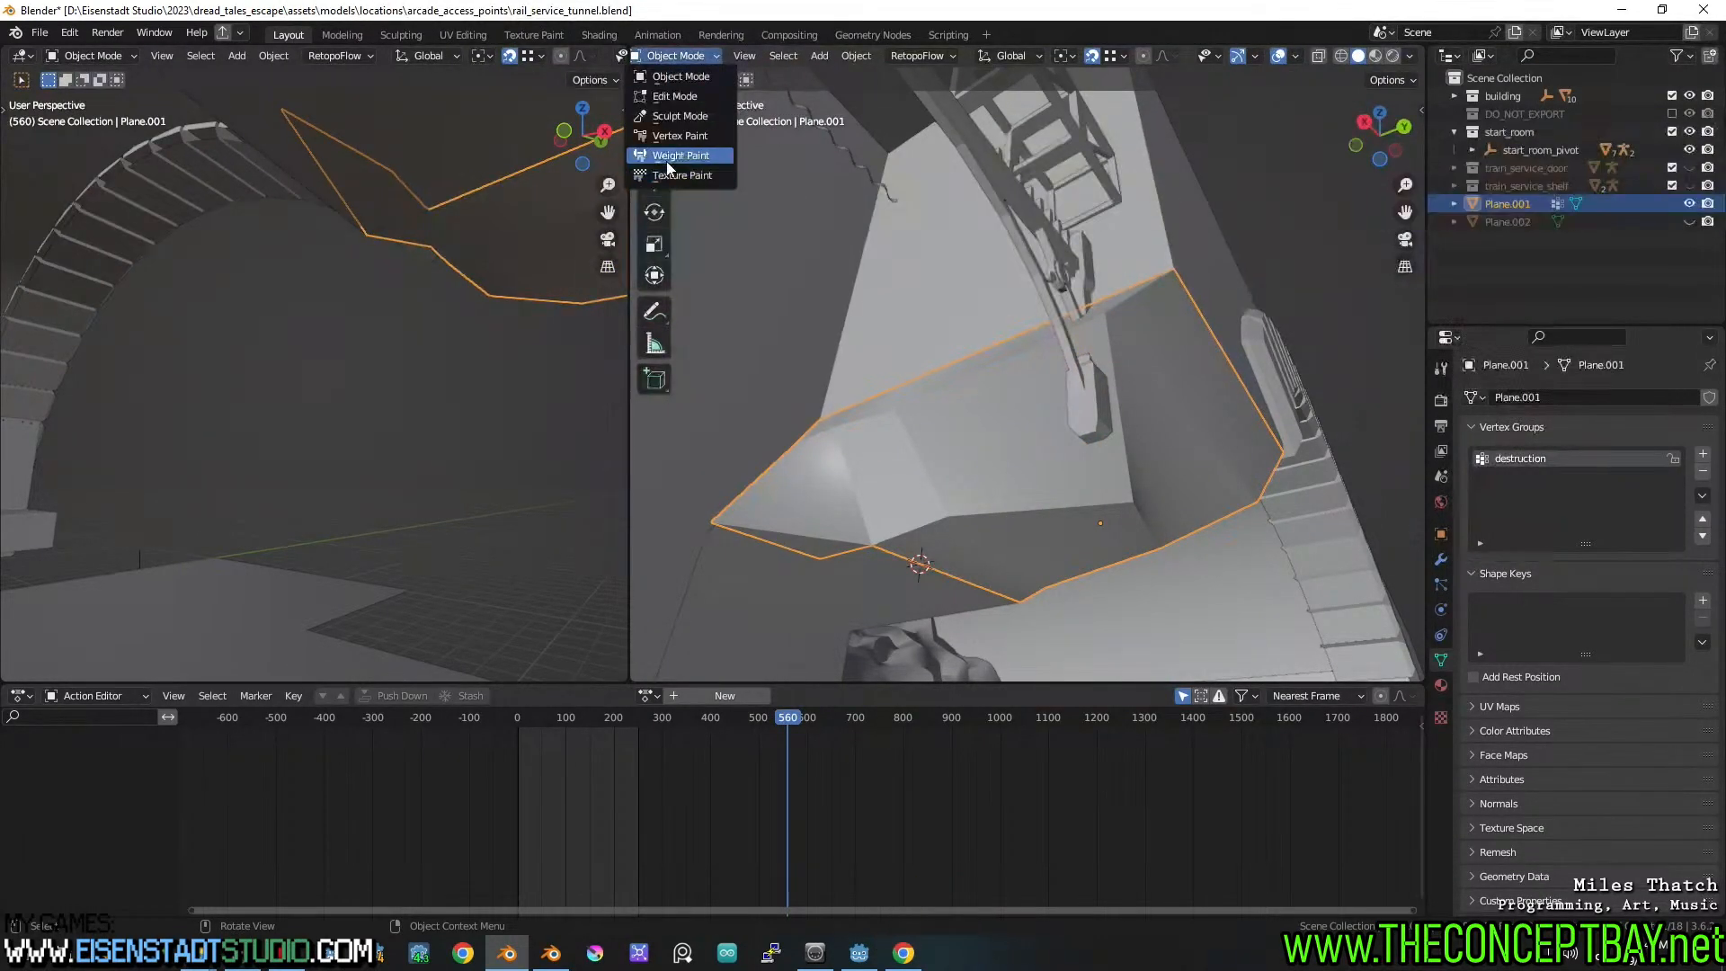
pyautogui.click(676, 138)
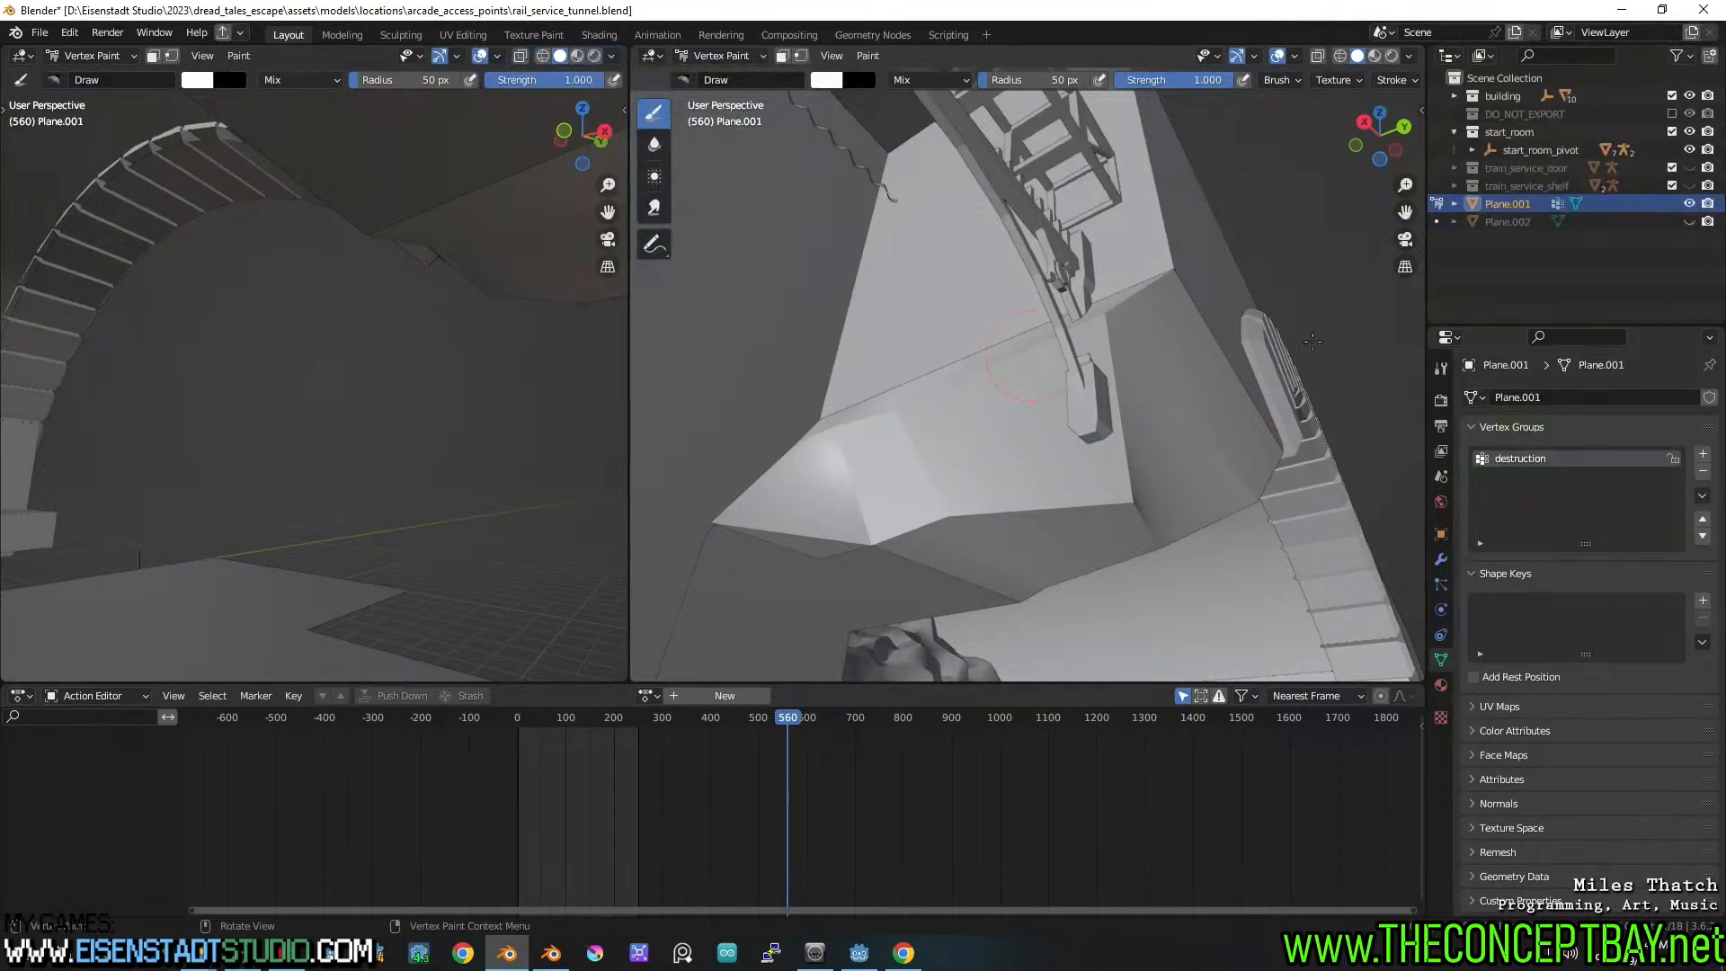
pyautogui.press('n')
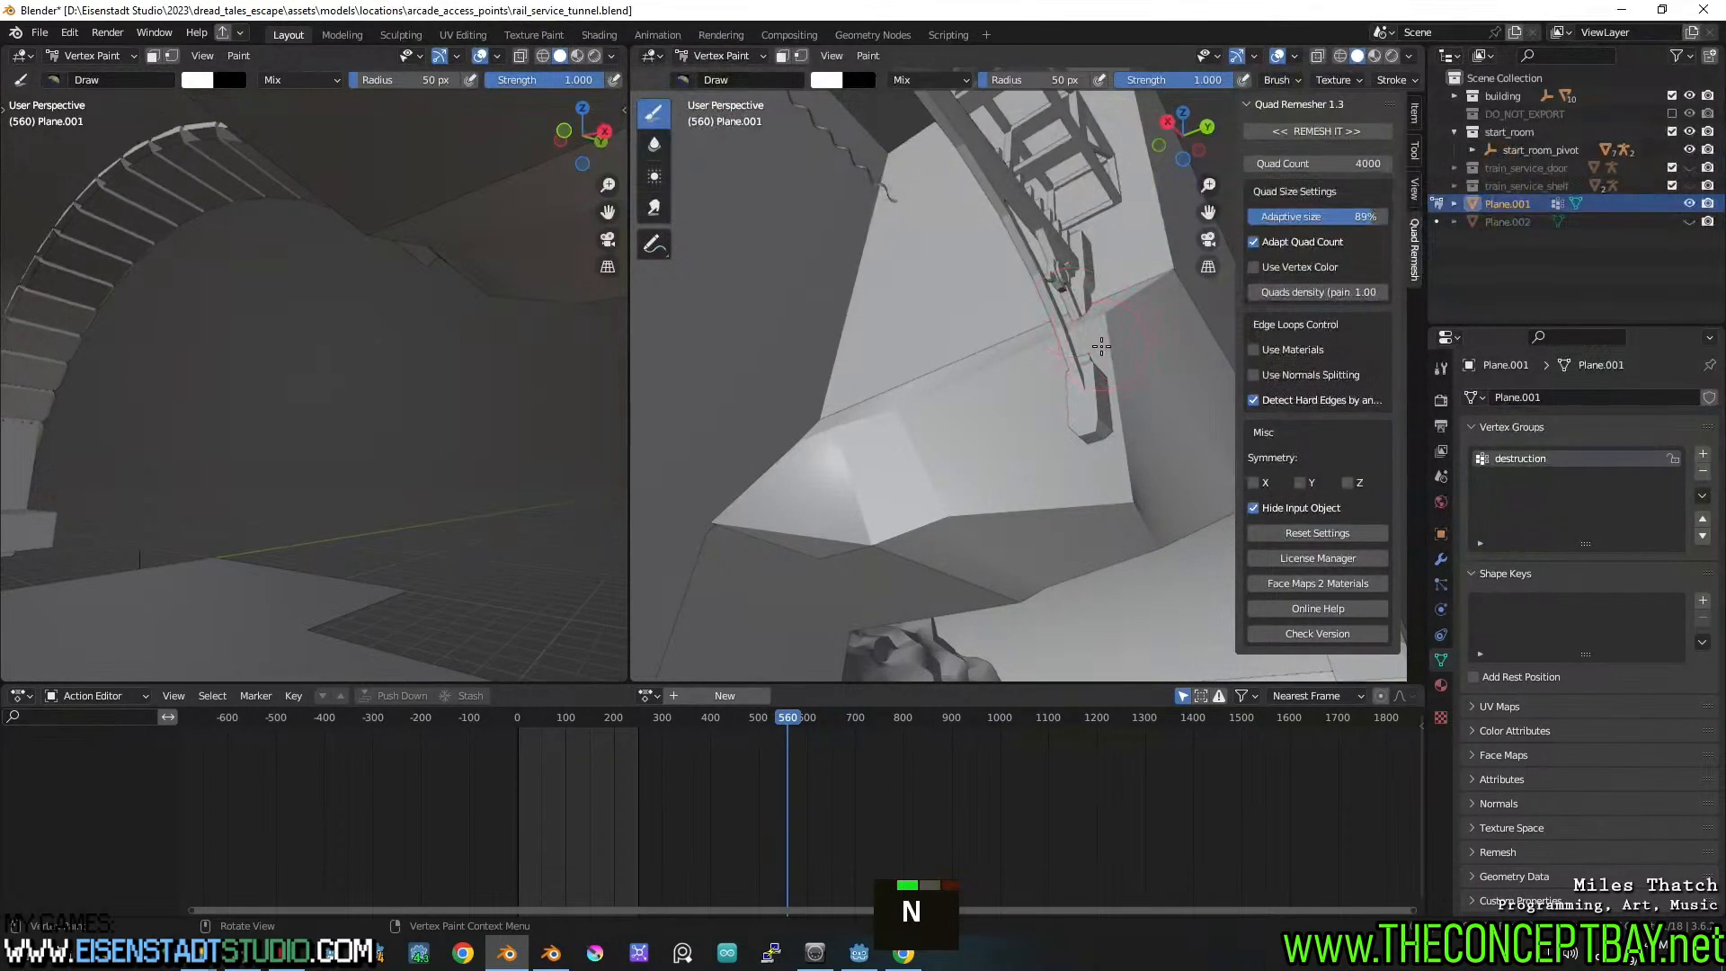
pyautogui.keyDown('shift'); pyautogui.moveTo(1101, 346); pyautogui.dragTo(993, 346, button='middle'); pyautogui.keyUp('shift')
pyautogui.doubleClick(1411, 116)
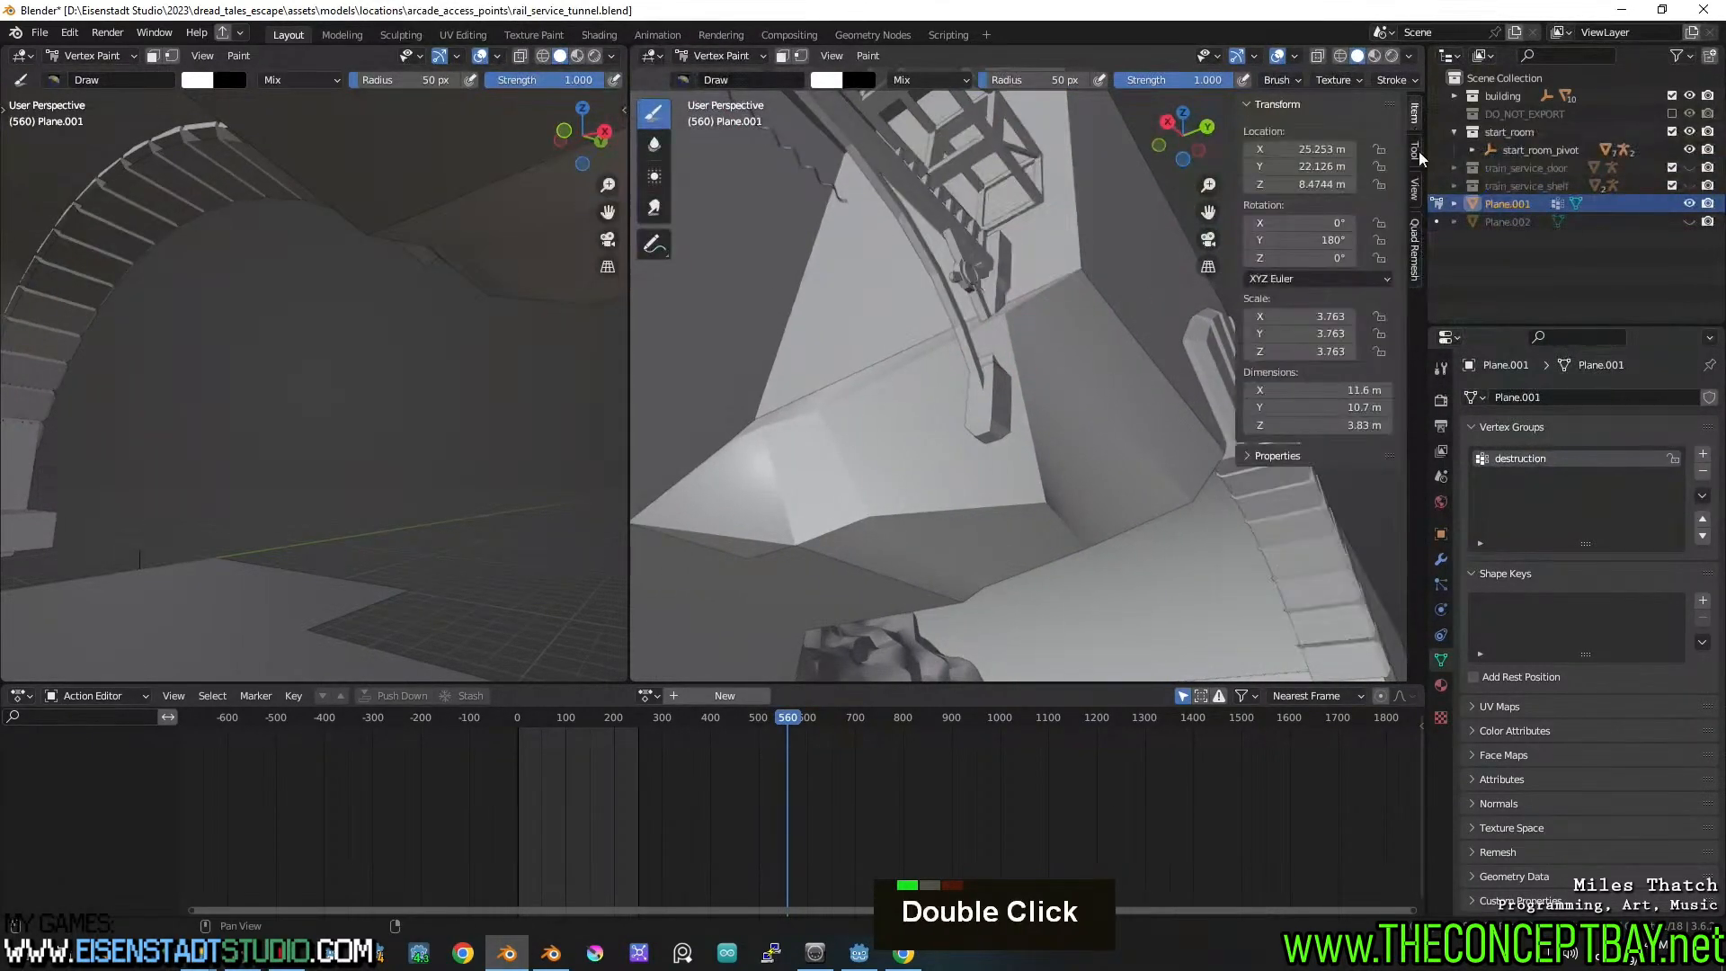
pyautogui.click(1415, 155)
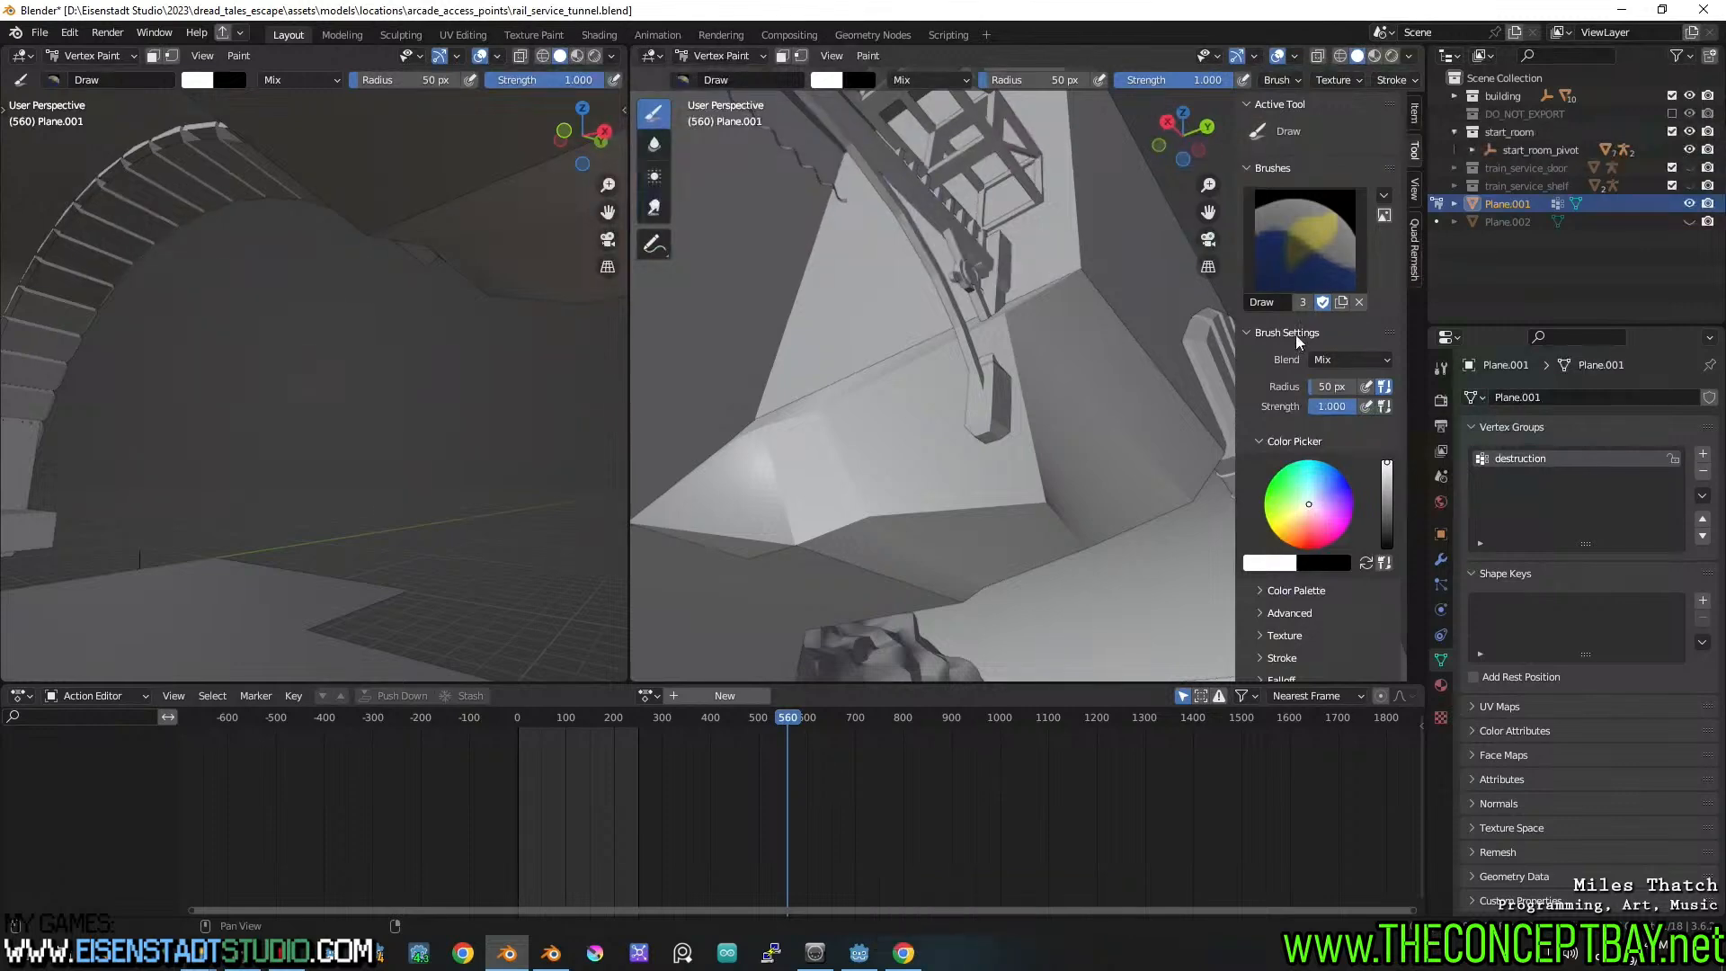
# Examine the Draw brush settings, the vertex paint commands and the shading of the Plane.001 surface for painting options
pyautogui.scroll(-8, 1282, 476)
pyautogui.scroll(-4, 1281, 482)
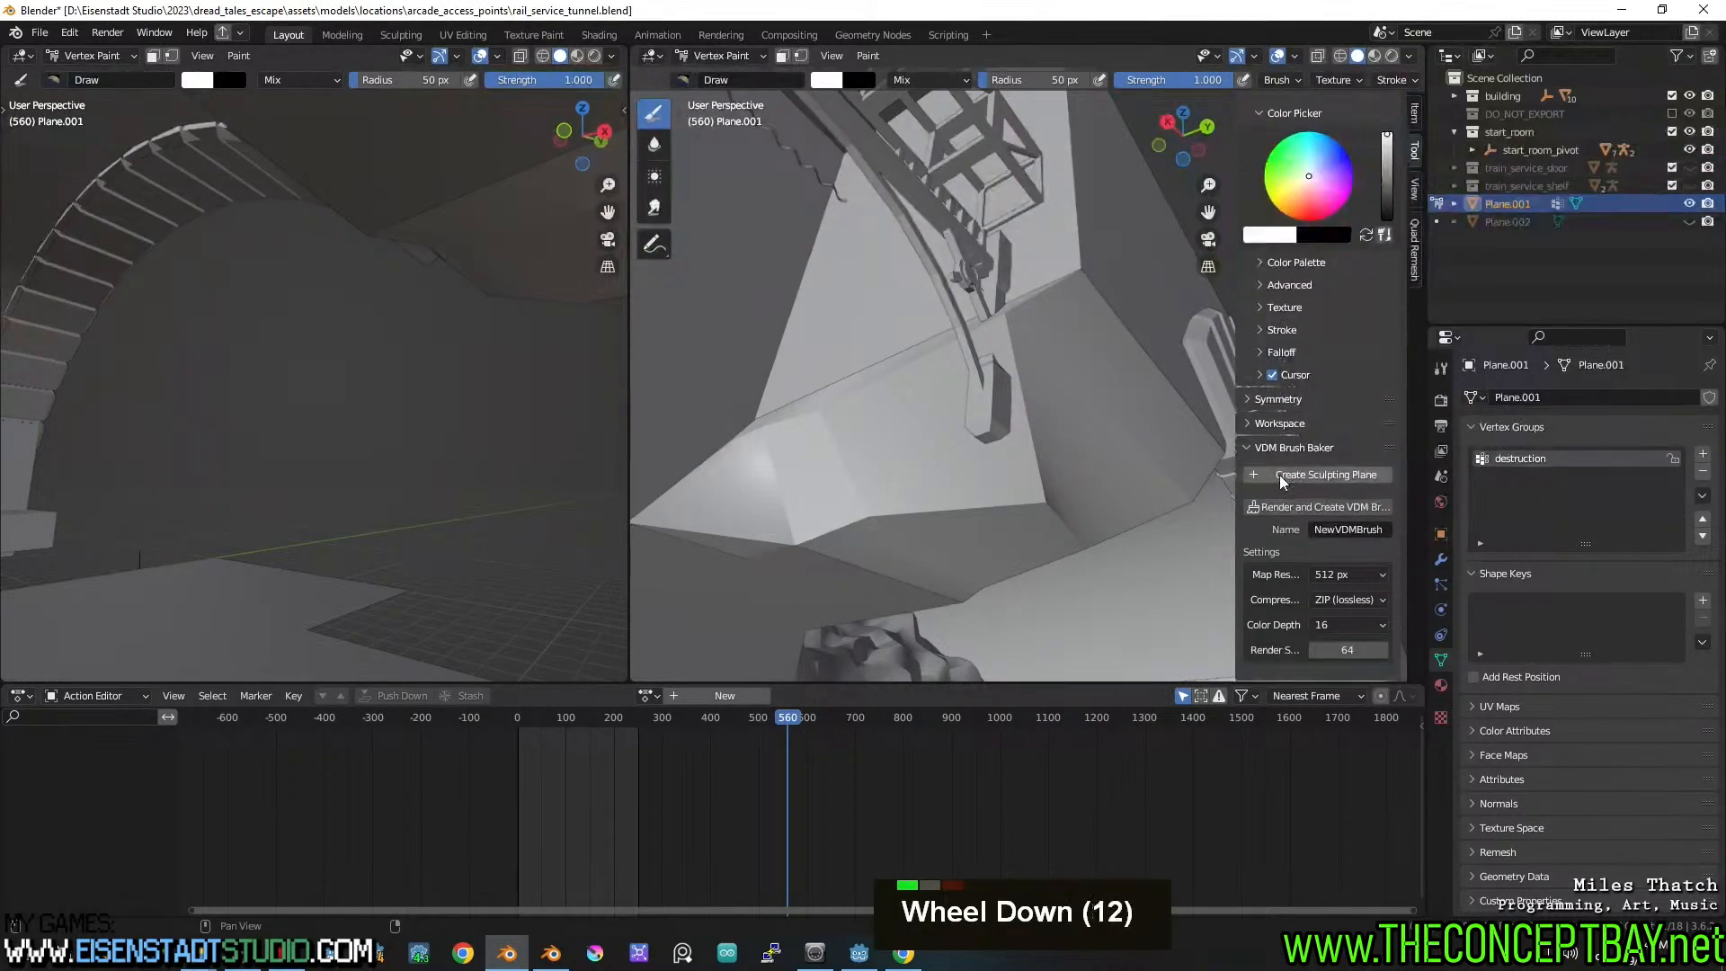
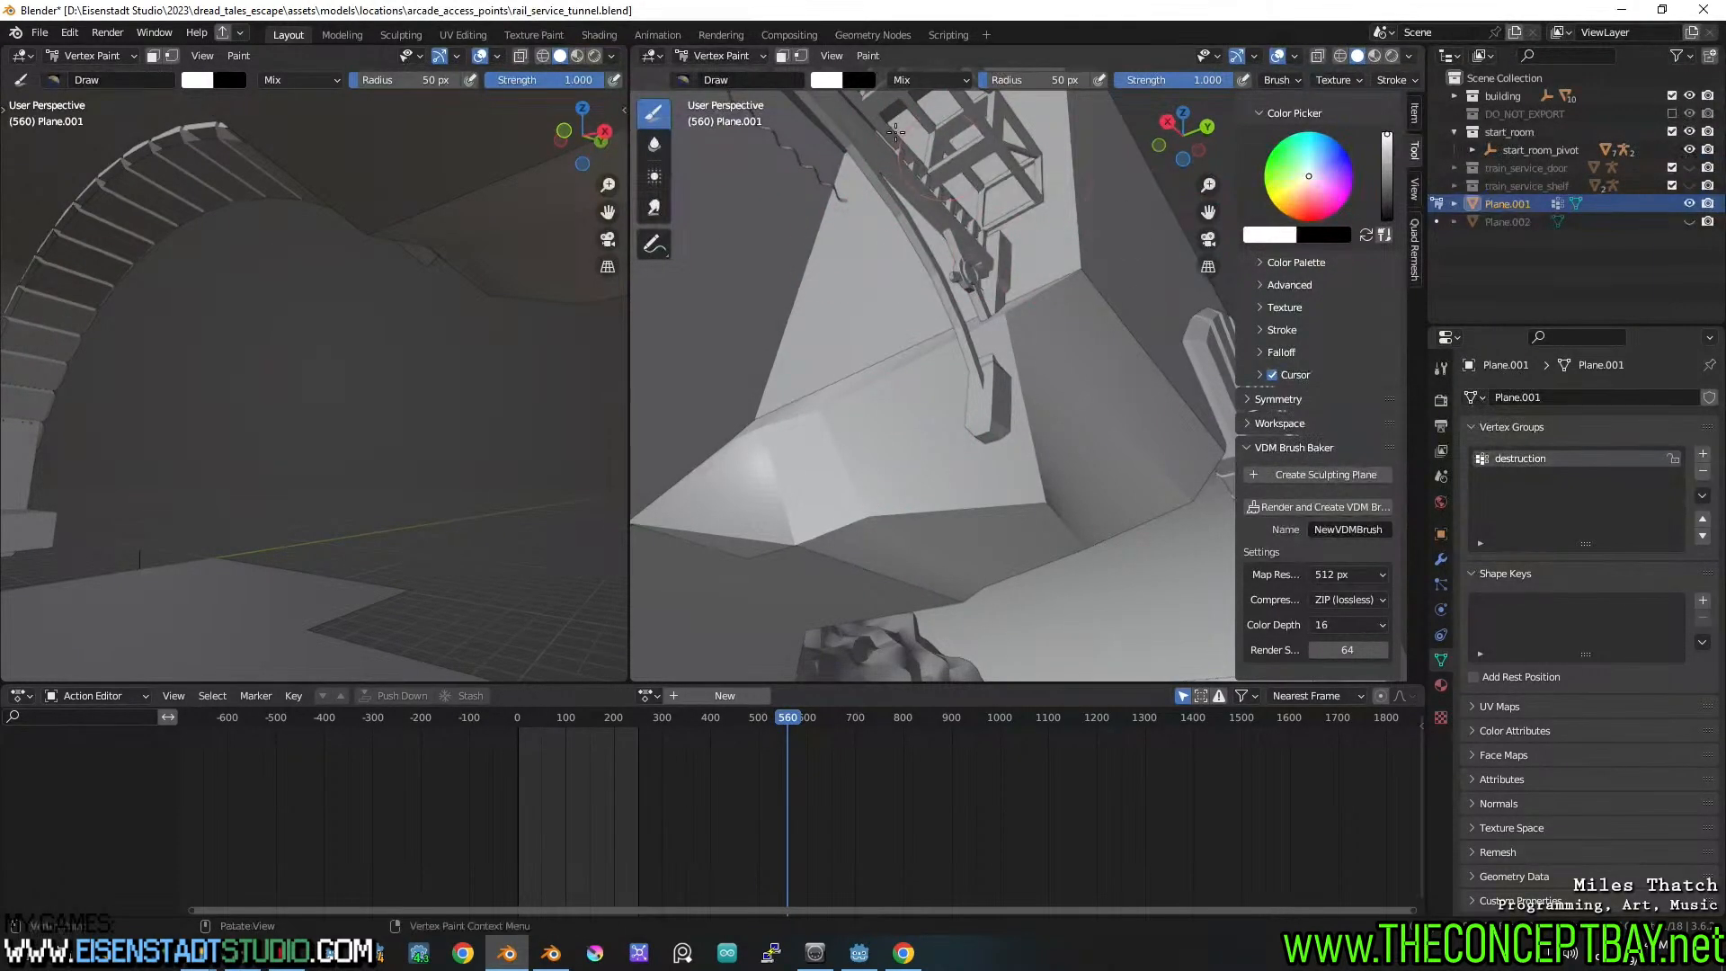
pyautogui.click(867, 56)
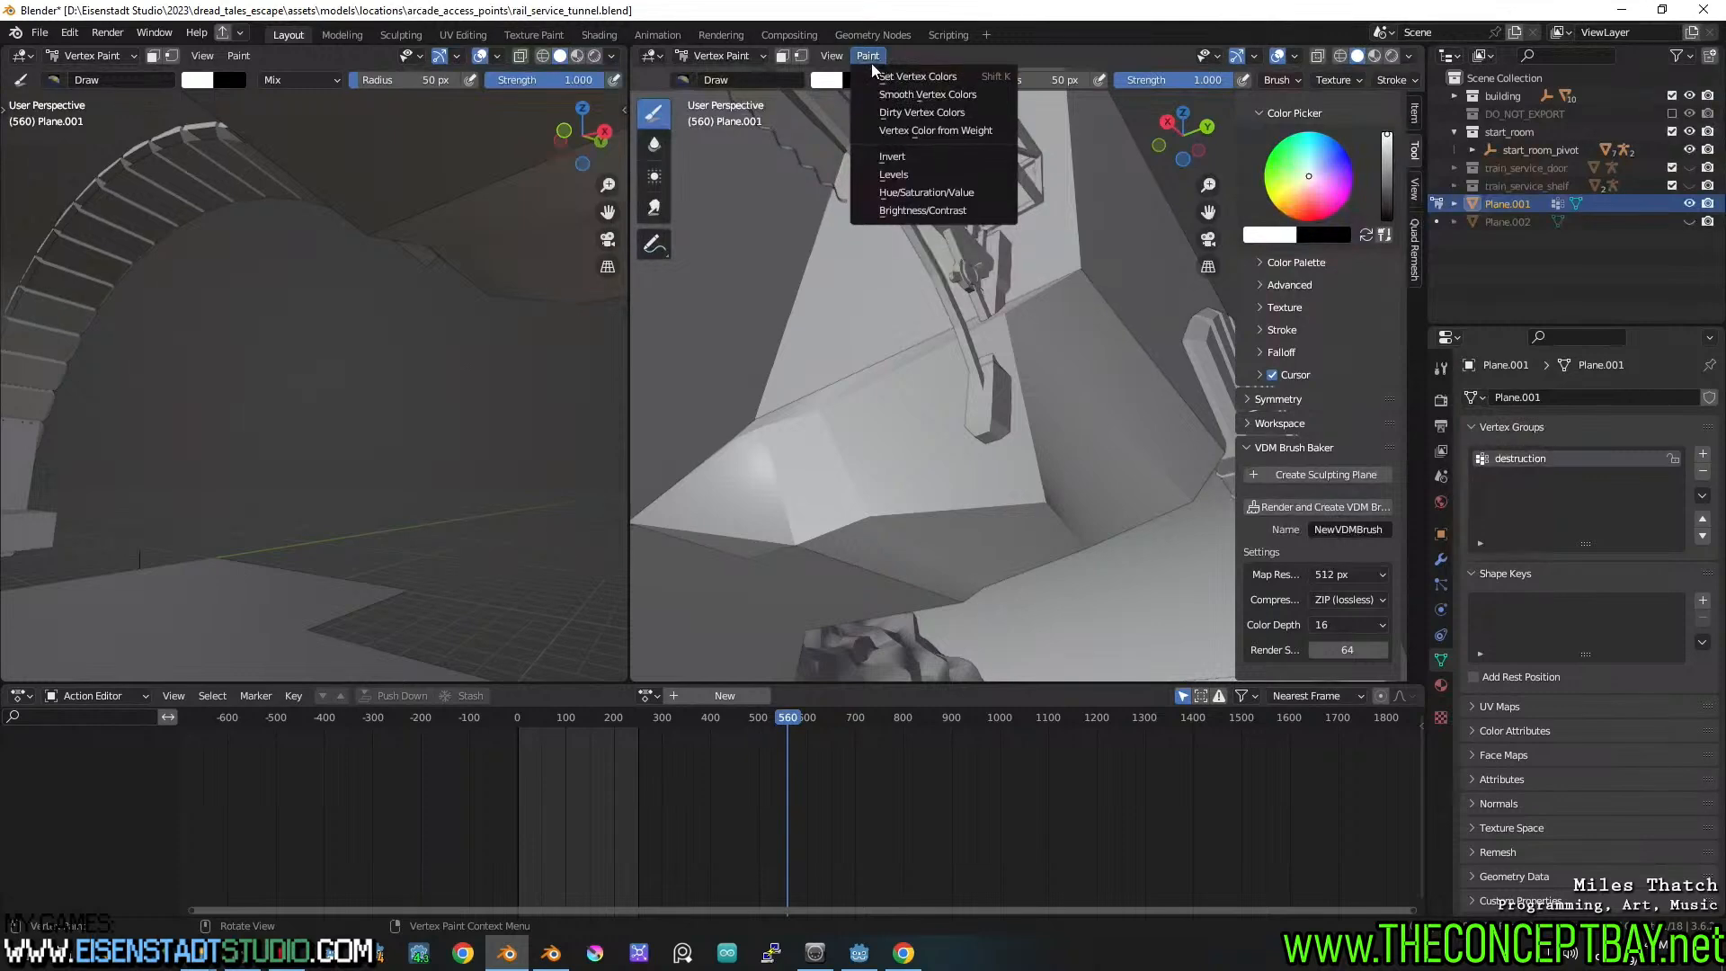
pyautogui.click(881, 57)
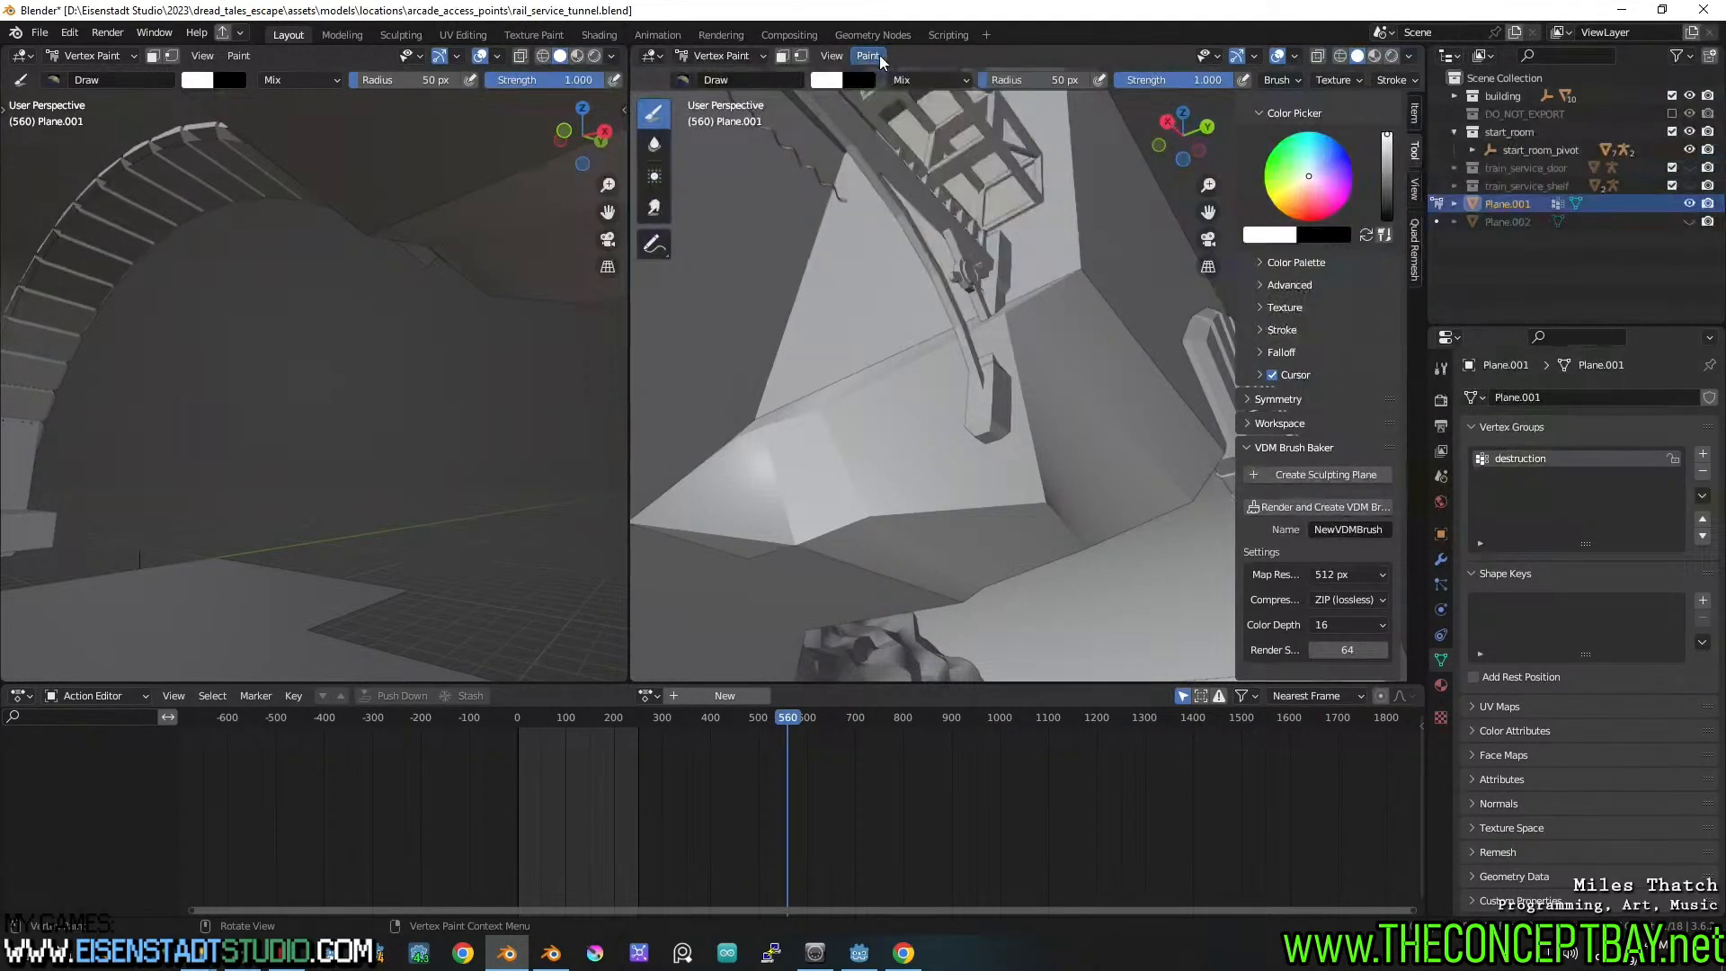
pyautogui.scroll(4, 1325, 336)
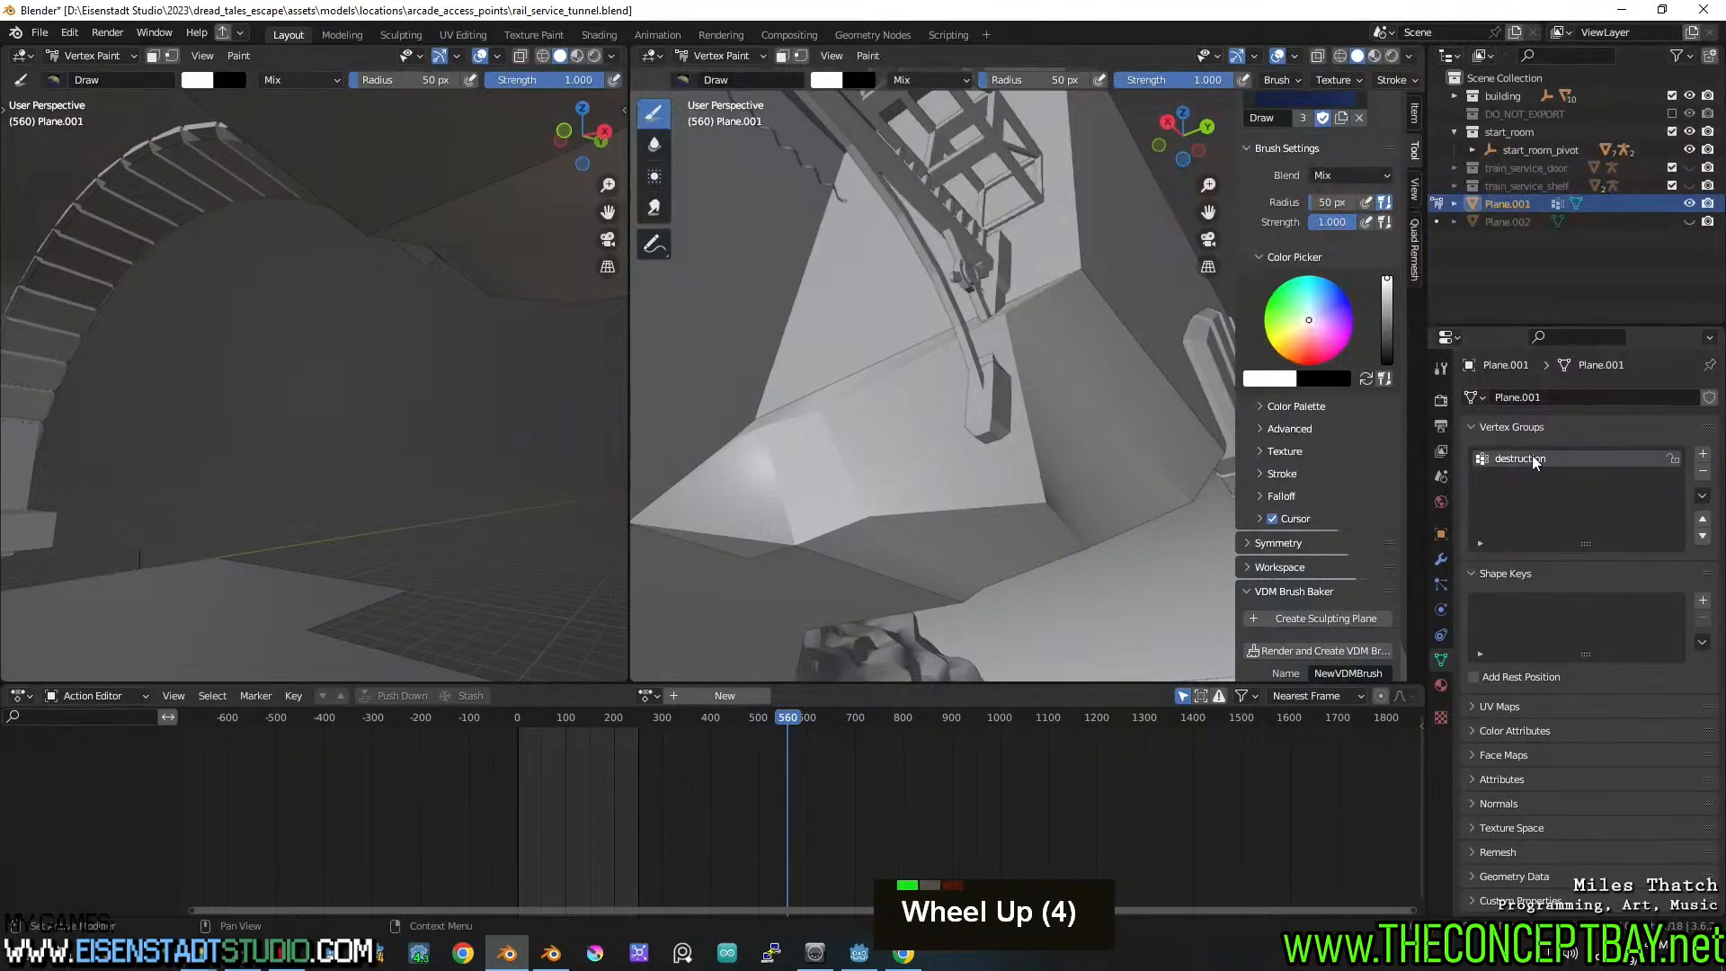
pyautogui.moveTo(1122, 453)
pyautogui.mouseDown(button='middle')
pyautogui.moveTo(989, 470)
pyautogui.moveTo(917, 435)
pyautogui.moveTo(936, 440)
pyautogui.mouseUp(button='middle')
pyautogui.press('z')
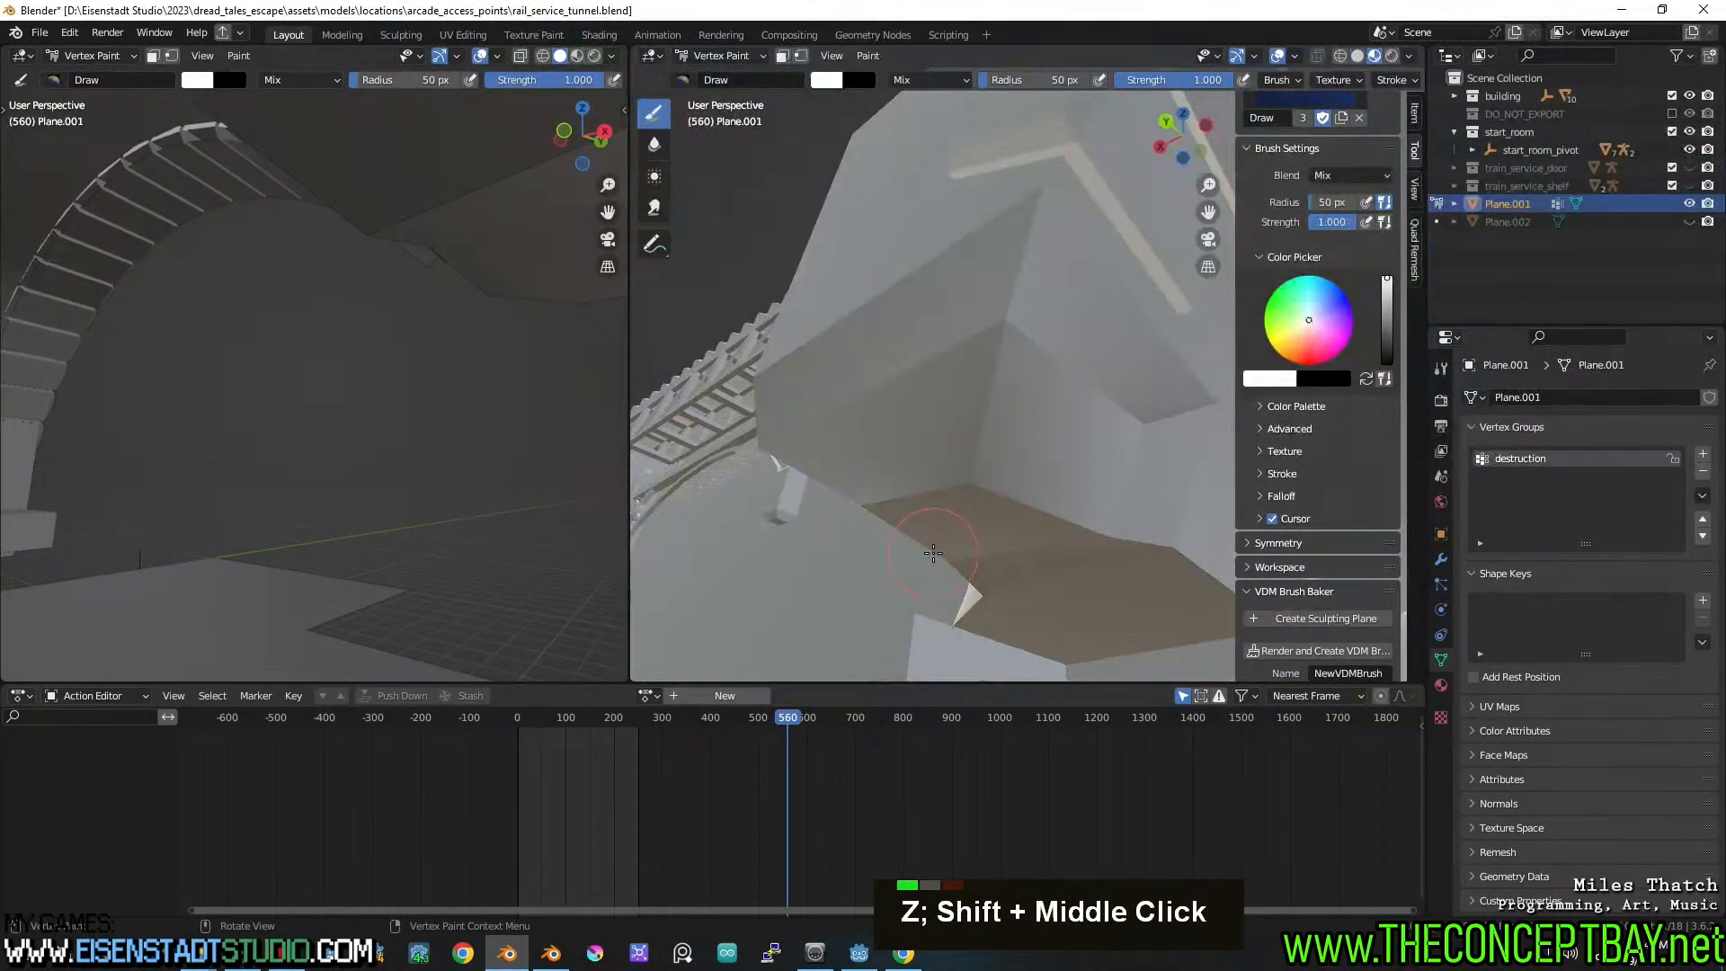
pyautogui.press('z')
pyautogui.moveTo(845, 490)
pyautogui.mouseDown(button='middle')
pyautogui.moveTo(1004, 496)
pyautogui.moveTo(936, 493)
pyautogui.moveTo(1020, 475)
pyautogui.mouseUp(button='middle')
pyautogui.keyDown('shift'); pyautogui.moveTo(1019, 474); pyautogui.dragTo(975, 496, button='middle'); pyautogui.keyUp('shift')
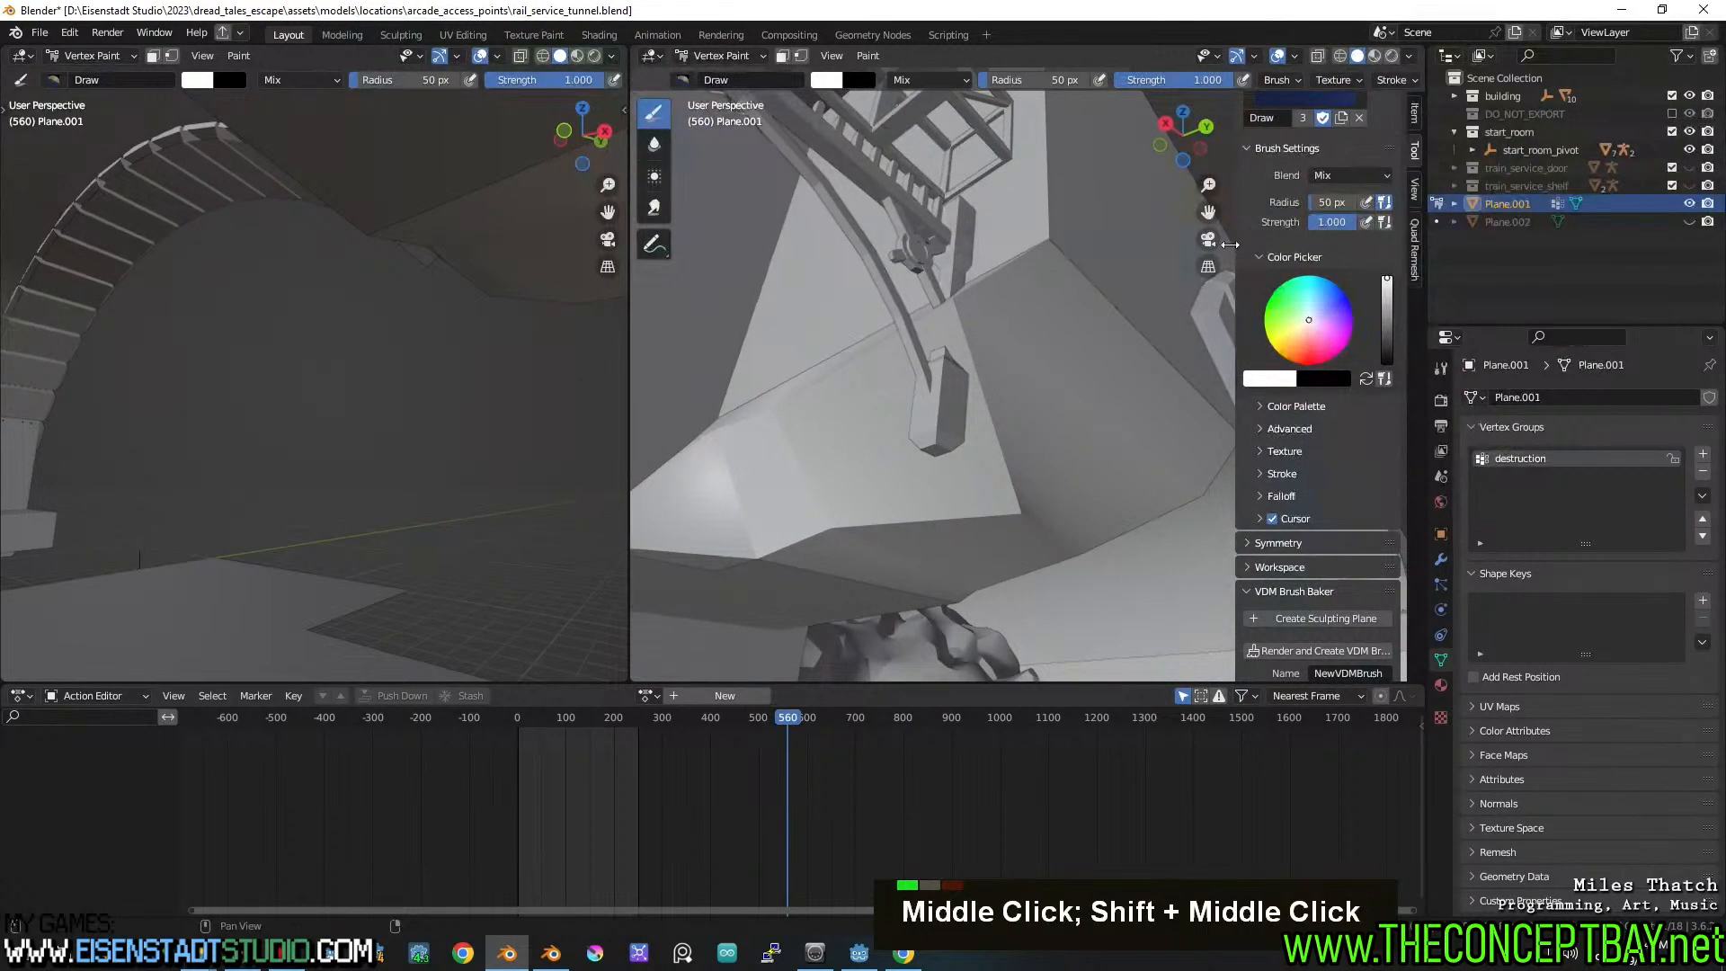
pyautogui.scroll(3, 1034, 366)
pyautogui.scroll(-6, 1034, 366)
pyautogui.moveTo(1034, 371)
pyautogui.mouseDown(button='middle')
pyautogui.moveTo(1064, 373)
pyautogui.moveTo(1052, 351)
pyautogui.mouseUp(button='middle')
pyautogui.scroll(-2, 1407, 521)
pyautogui.scroll(-7, 1339, 529)
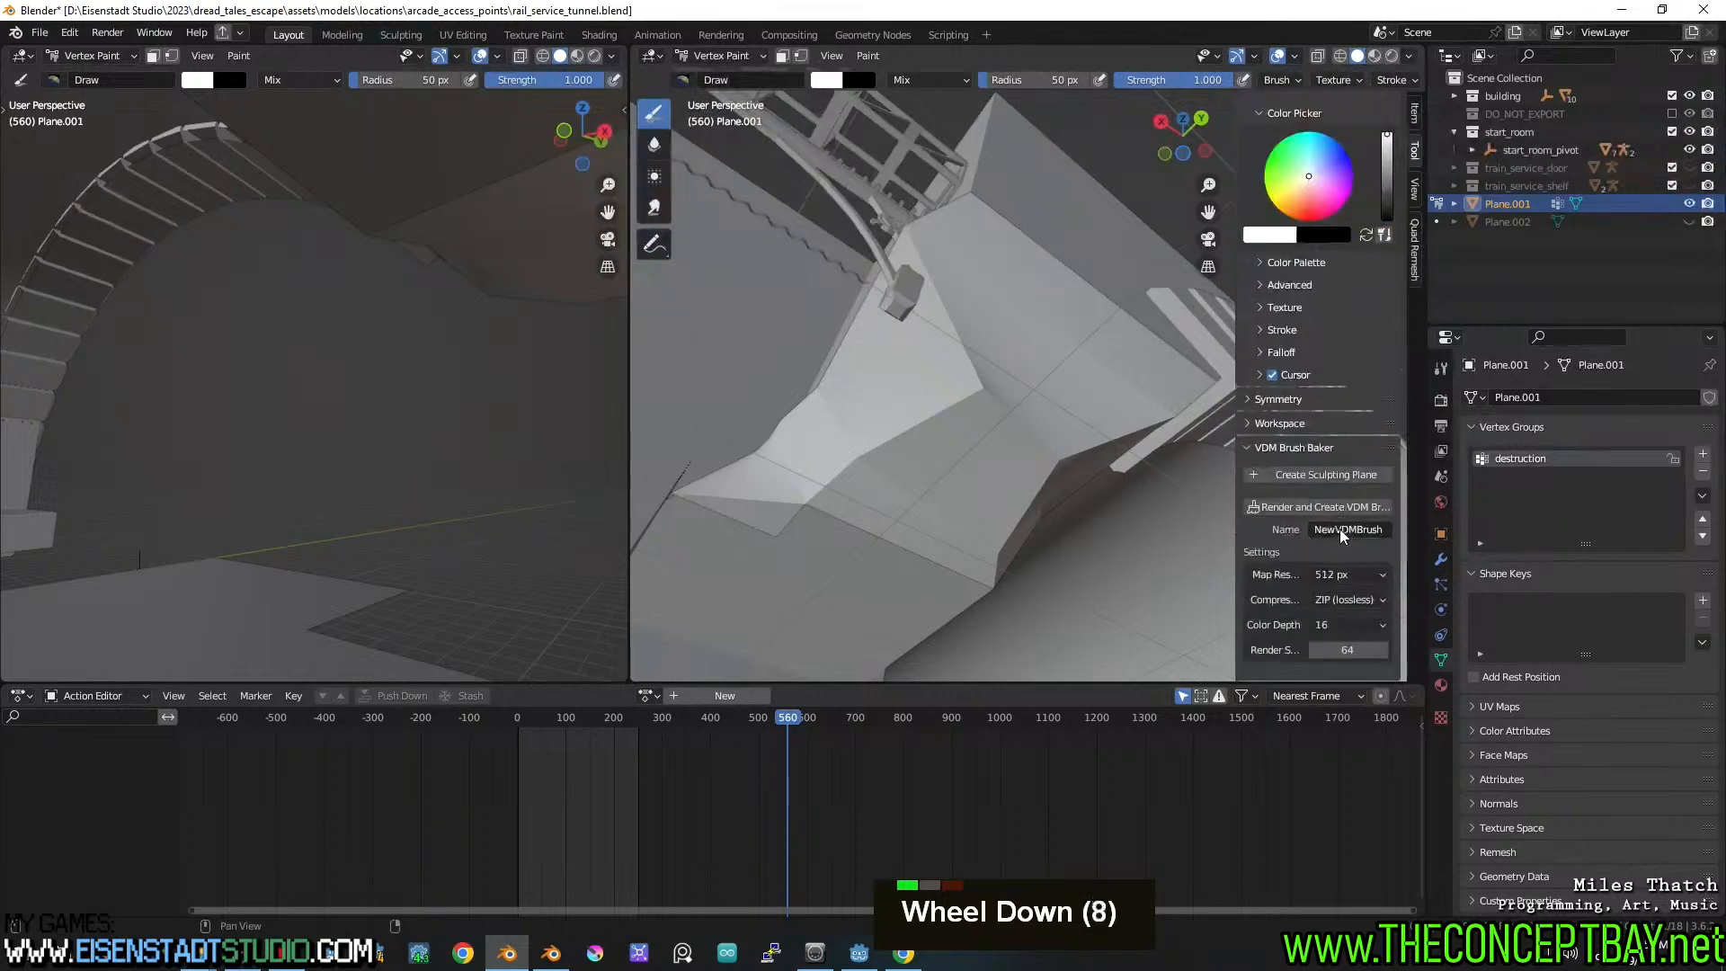
# Collapse the VDM Brush Baker settings and expand the Draw brush's Advanced and Color Palette settings
pyautogui.click(1258, 446)
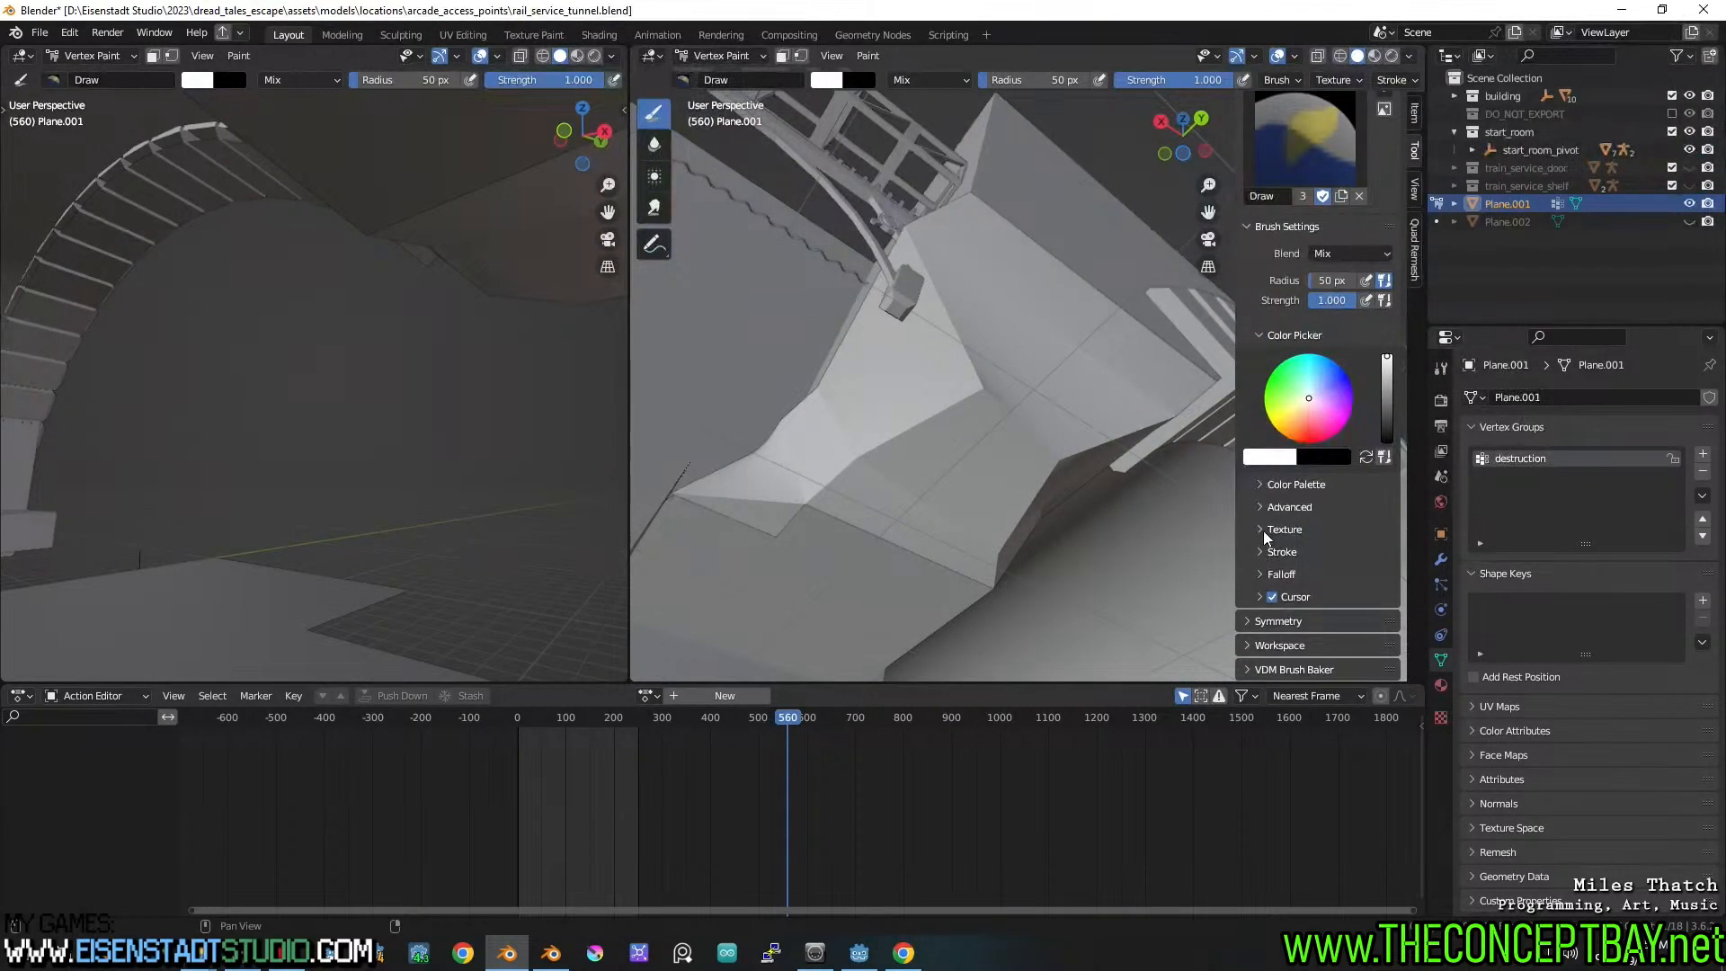
pyautogui.doubleClick(1275, 486)
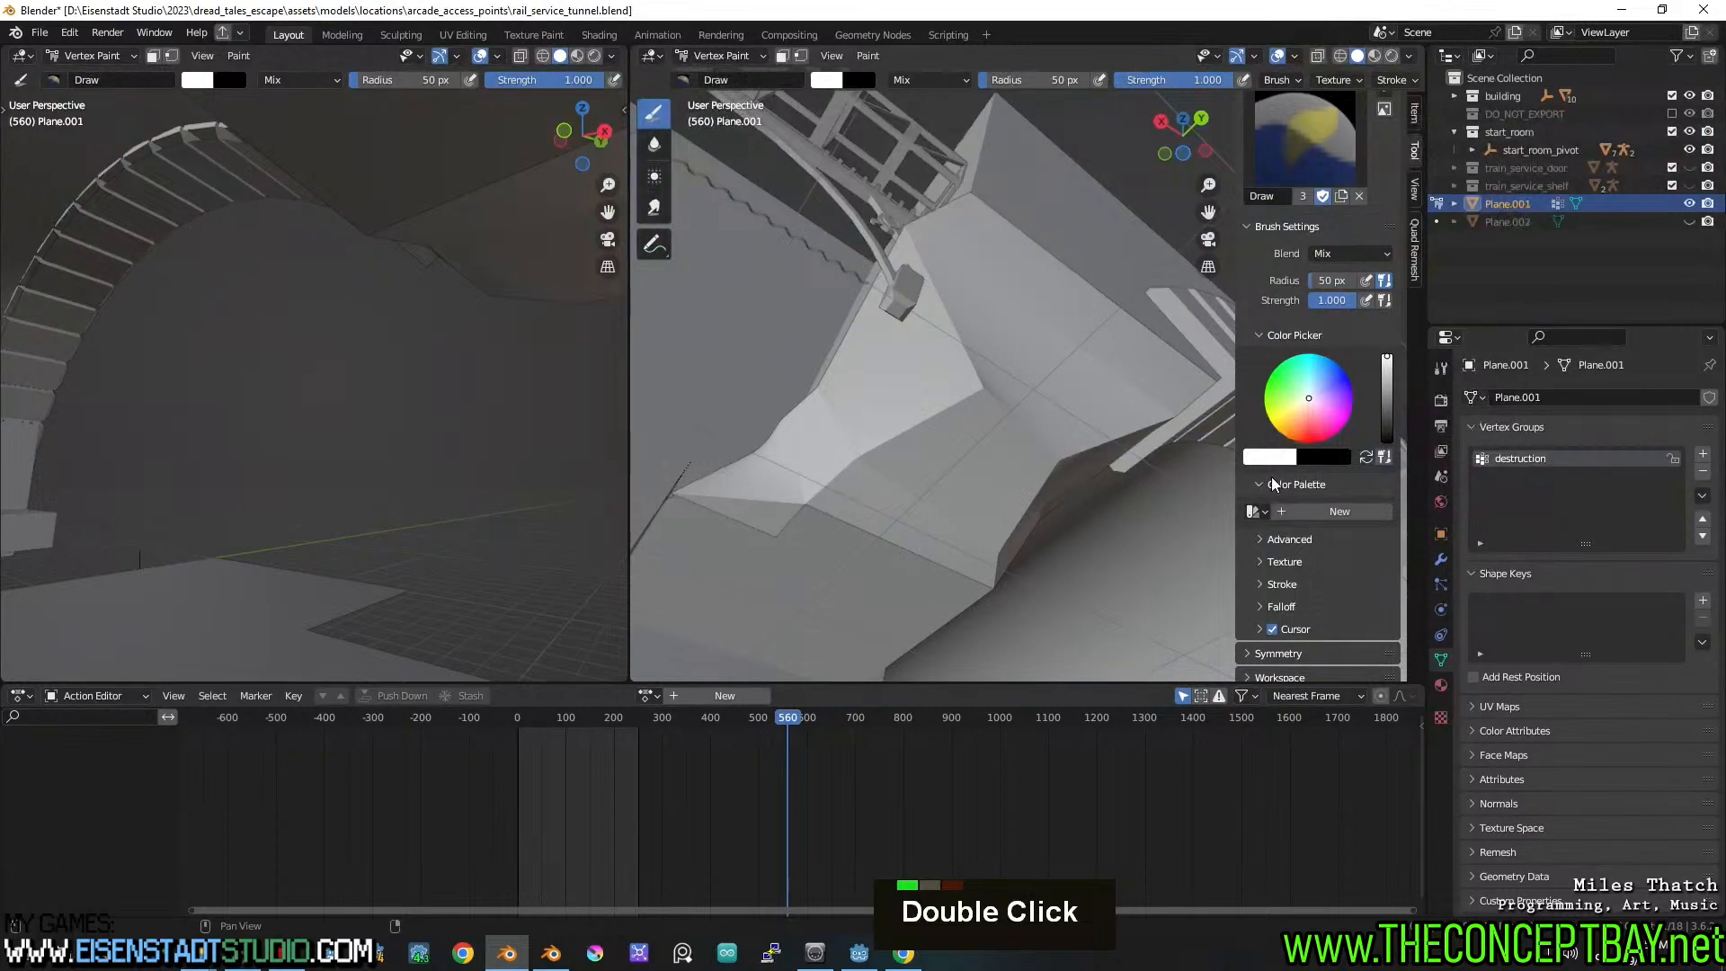
pyautogui.click(1272, 485)
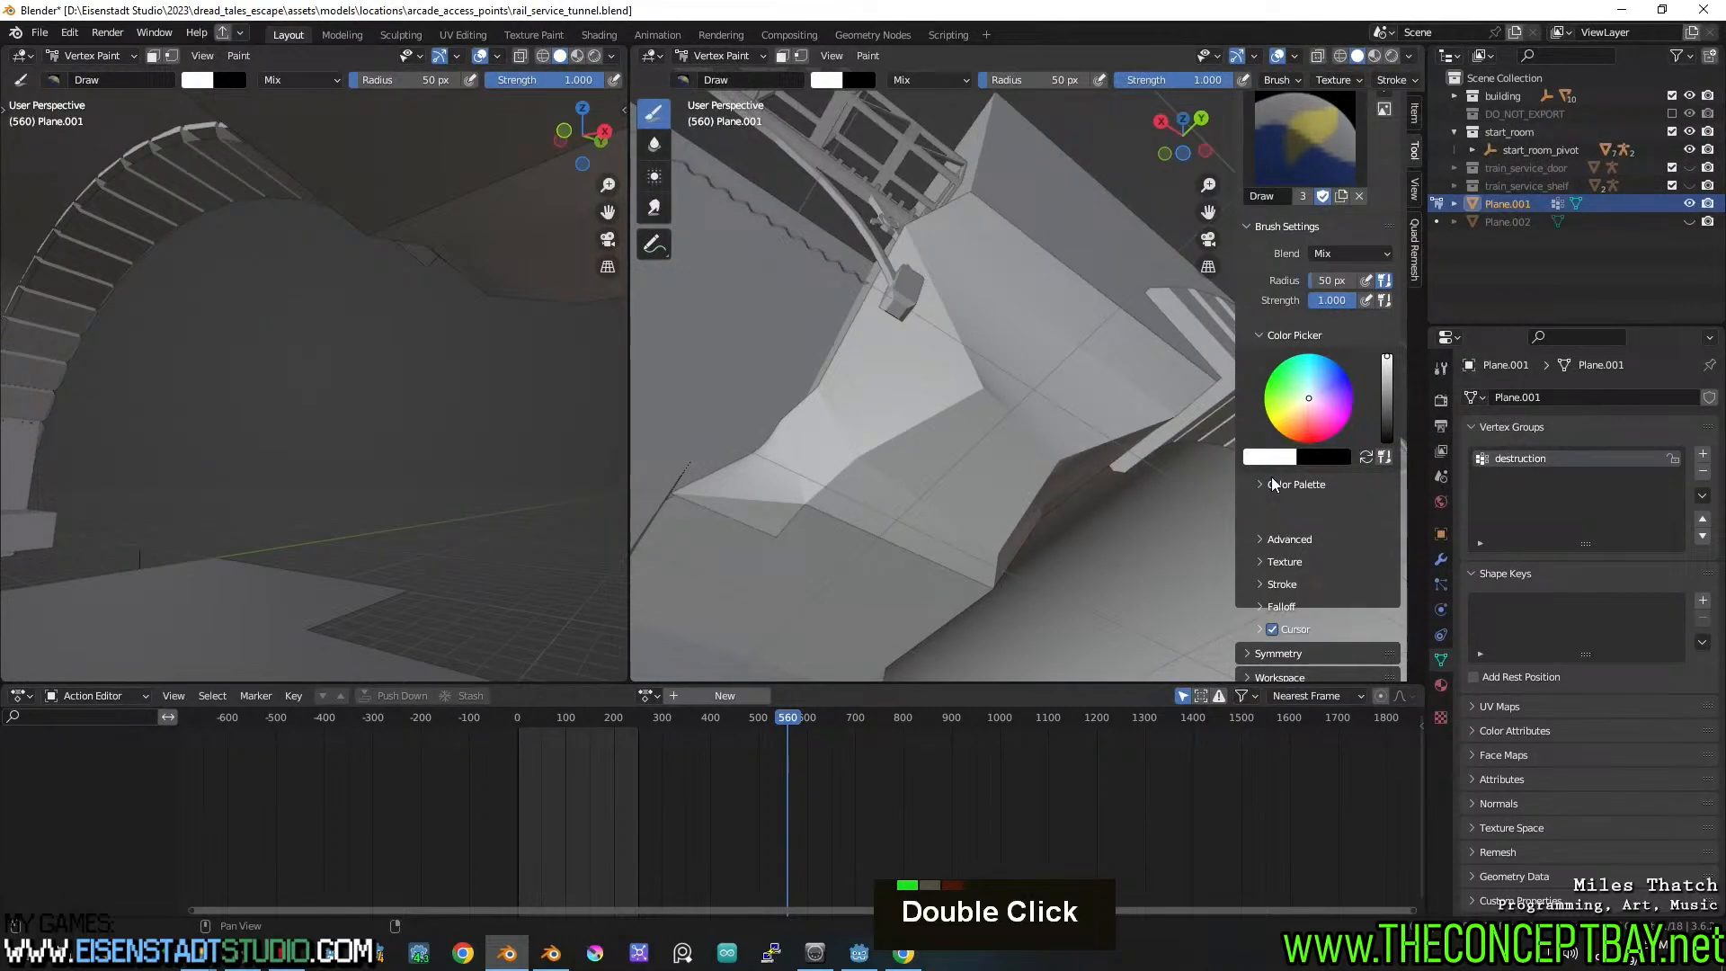
pyautogui.doubleClick(877, 59)
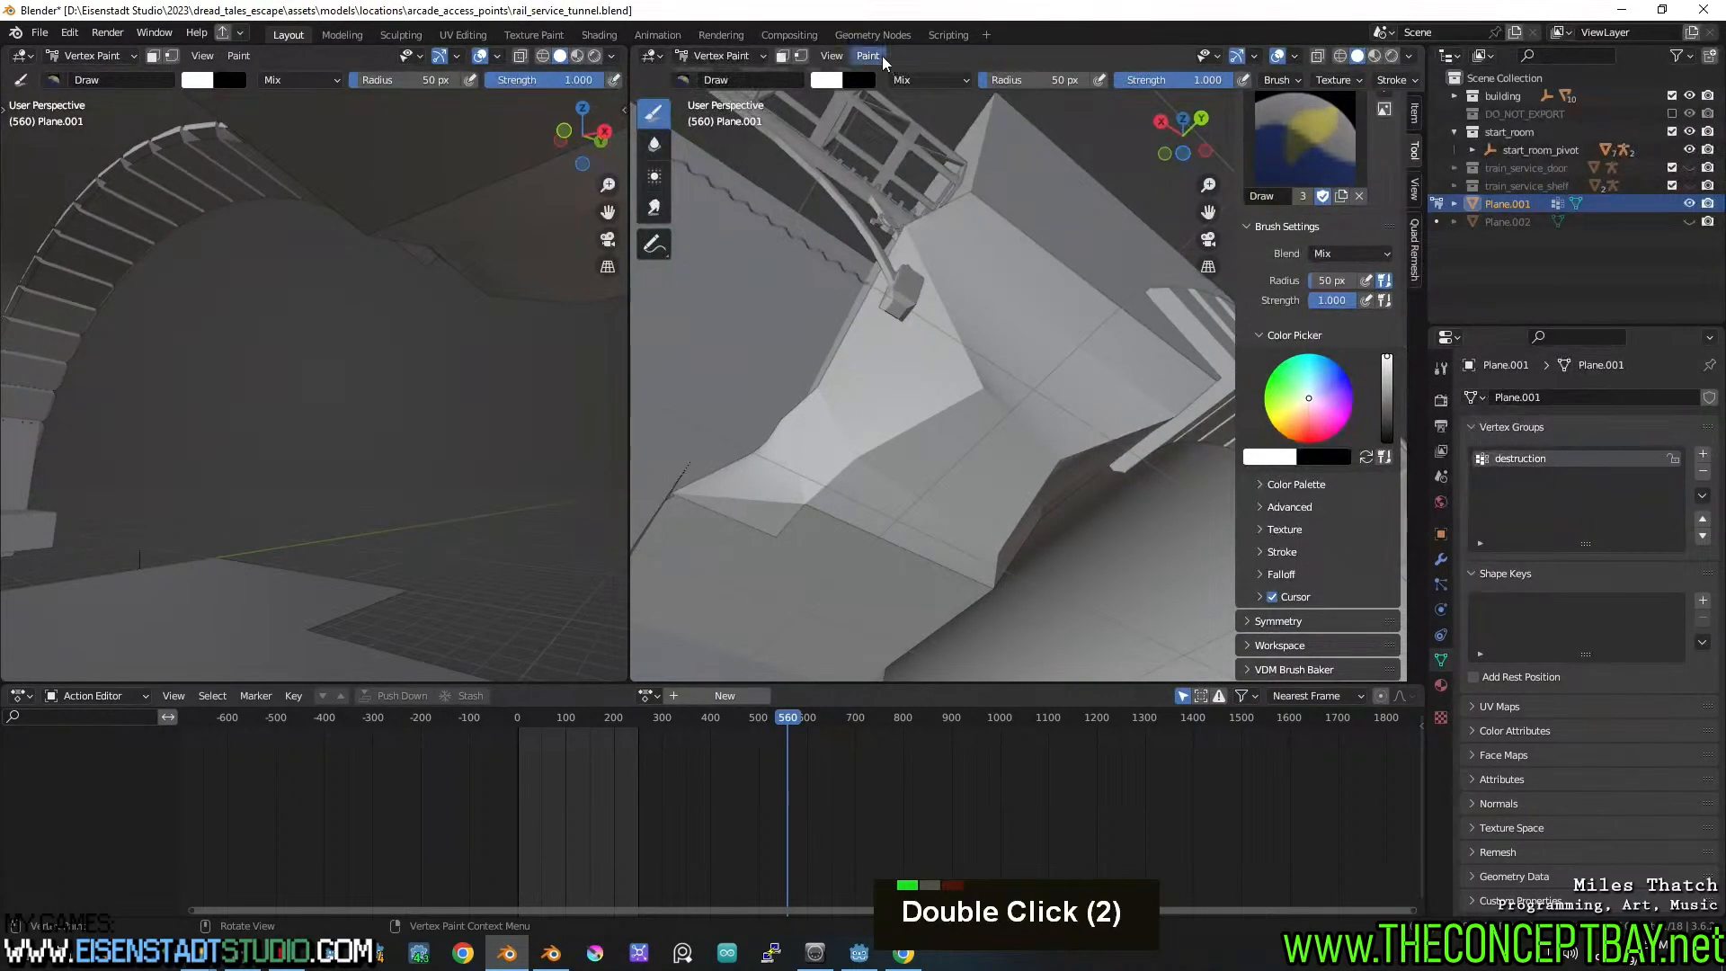
pyautogui.click(868, 56)
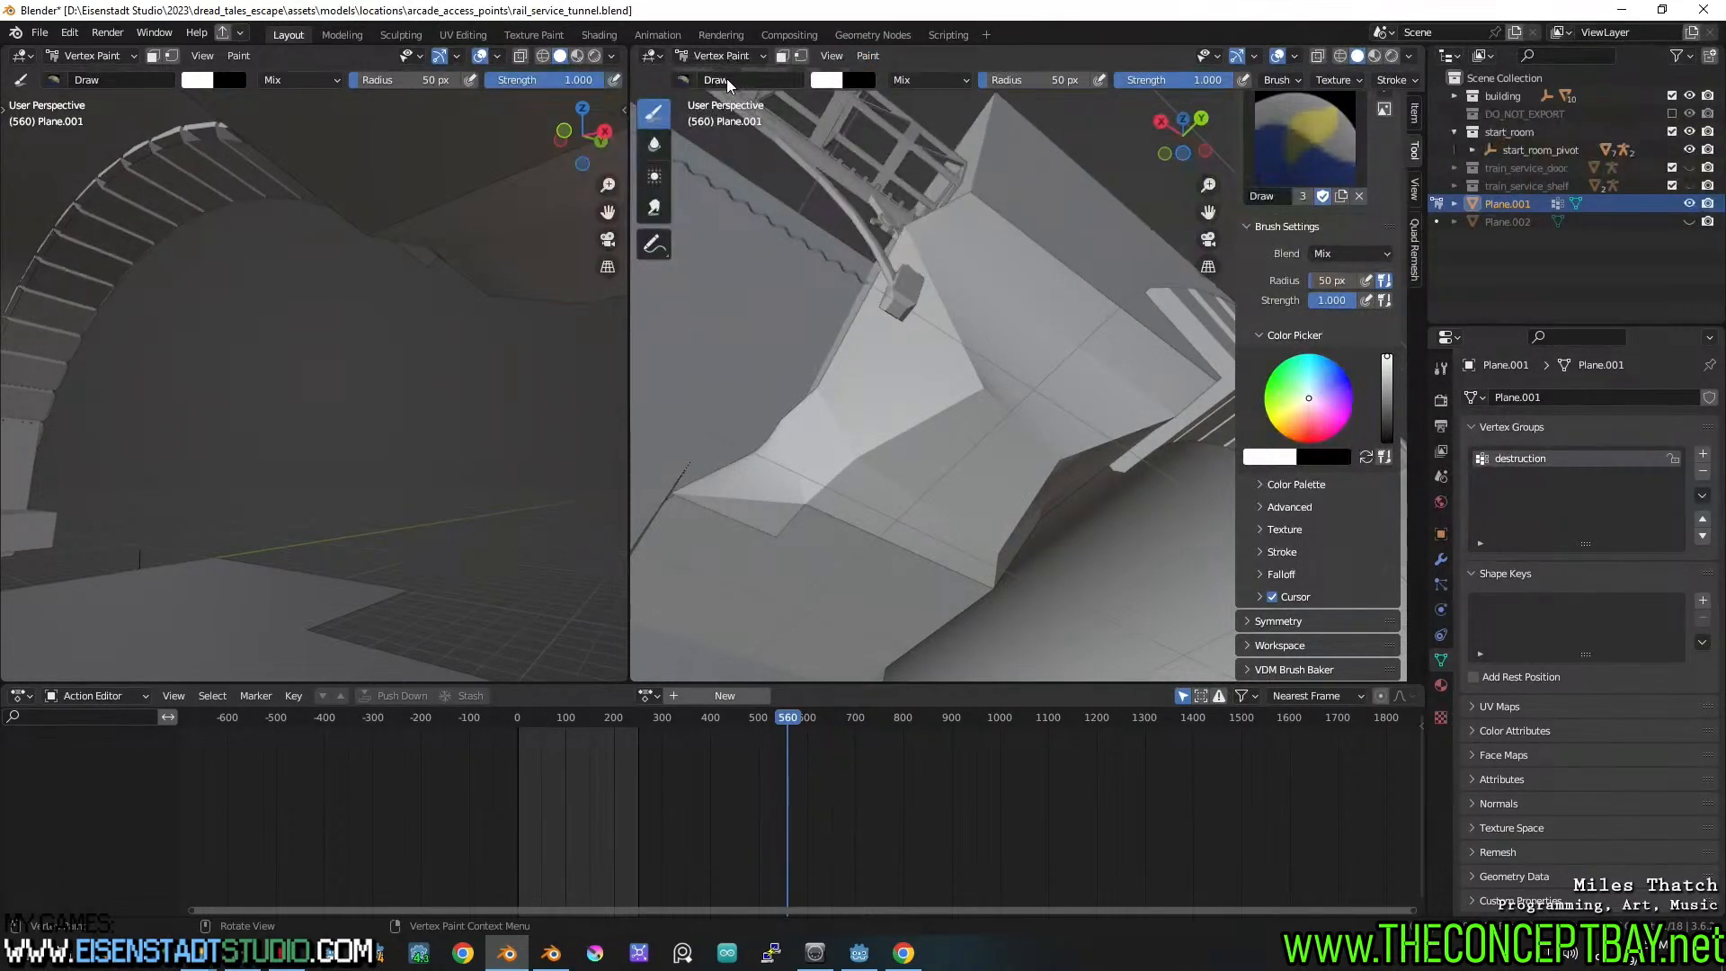
pyautogui.scroll(5, 1267, 224)
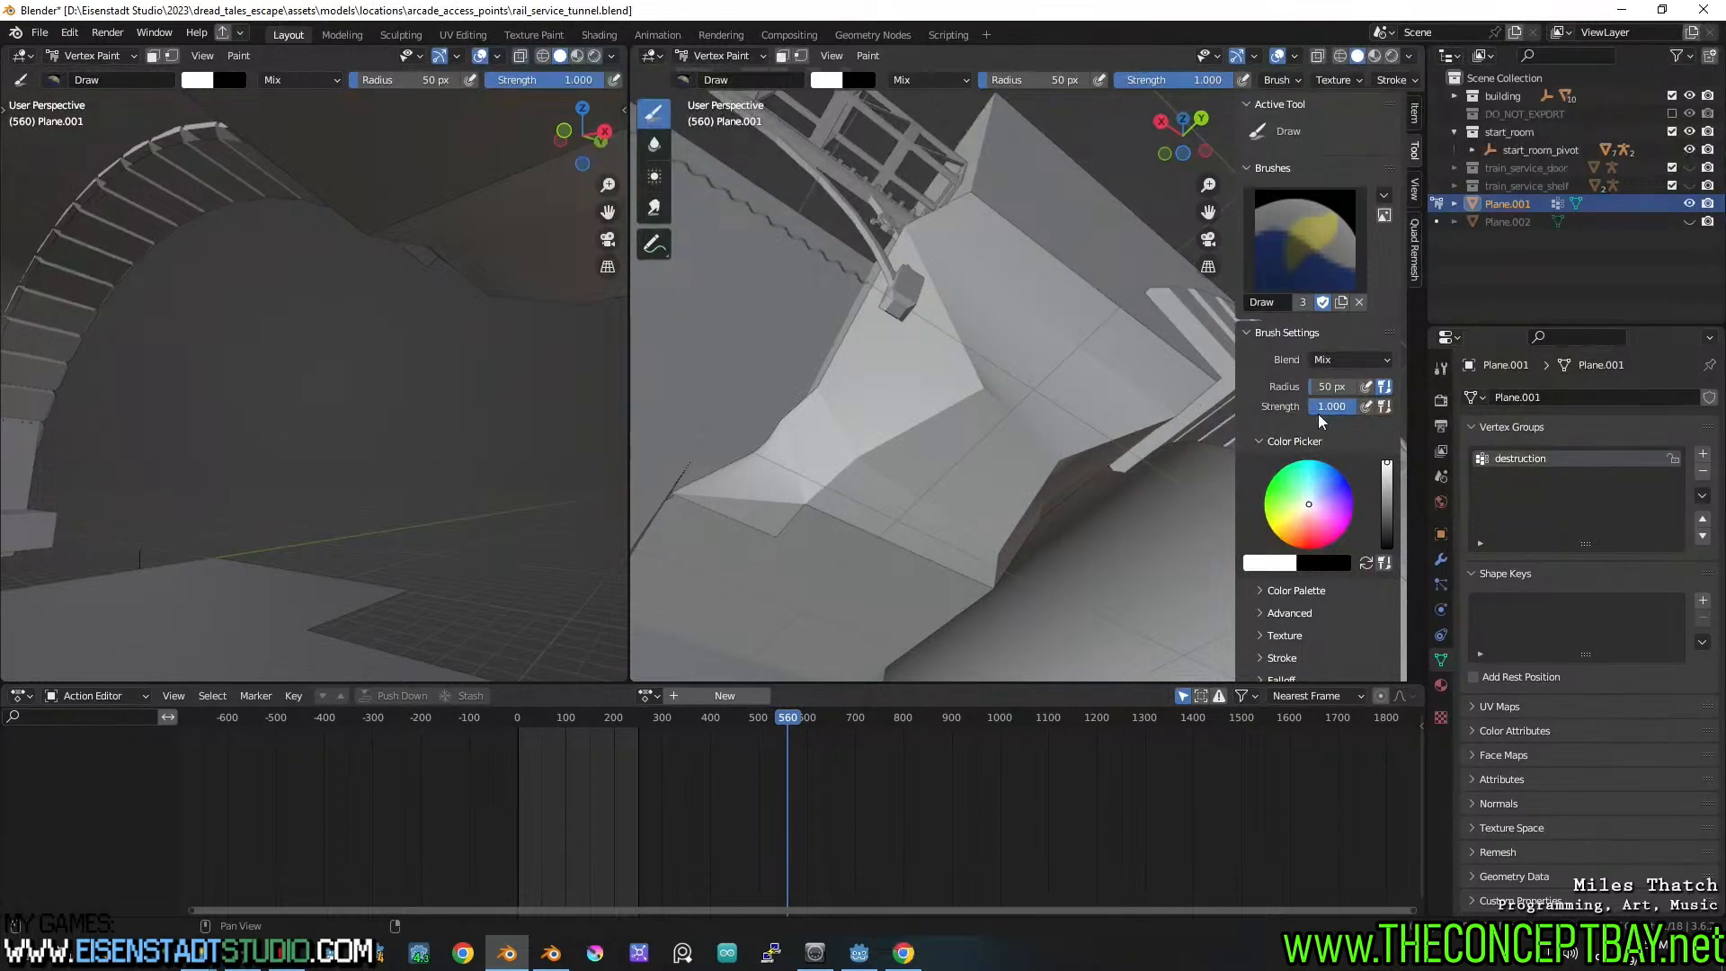
pyautogui.click(1294, 615)
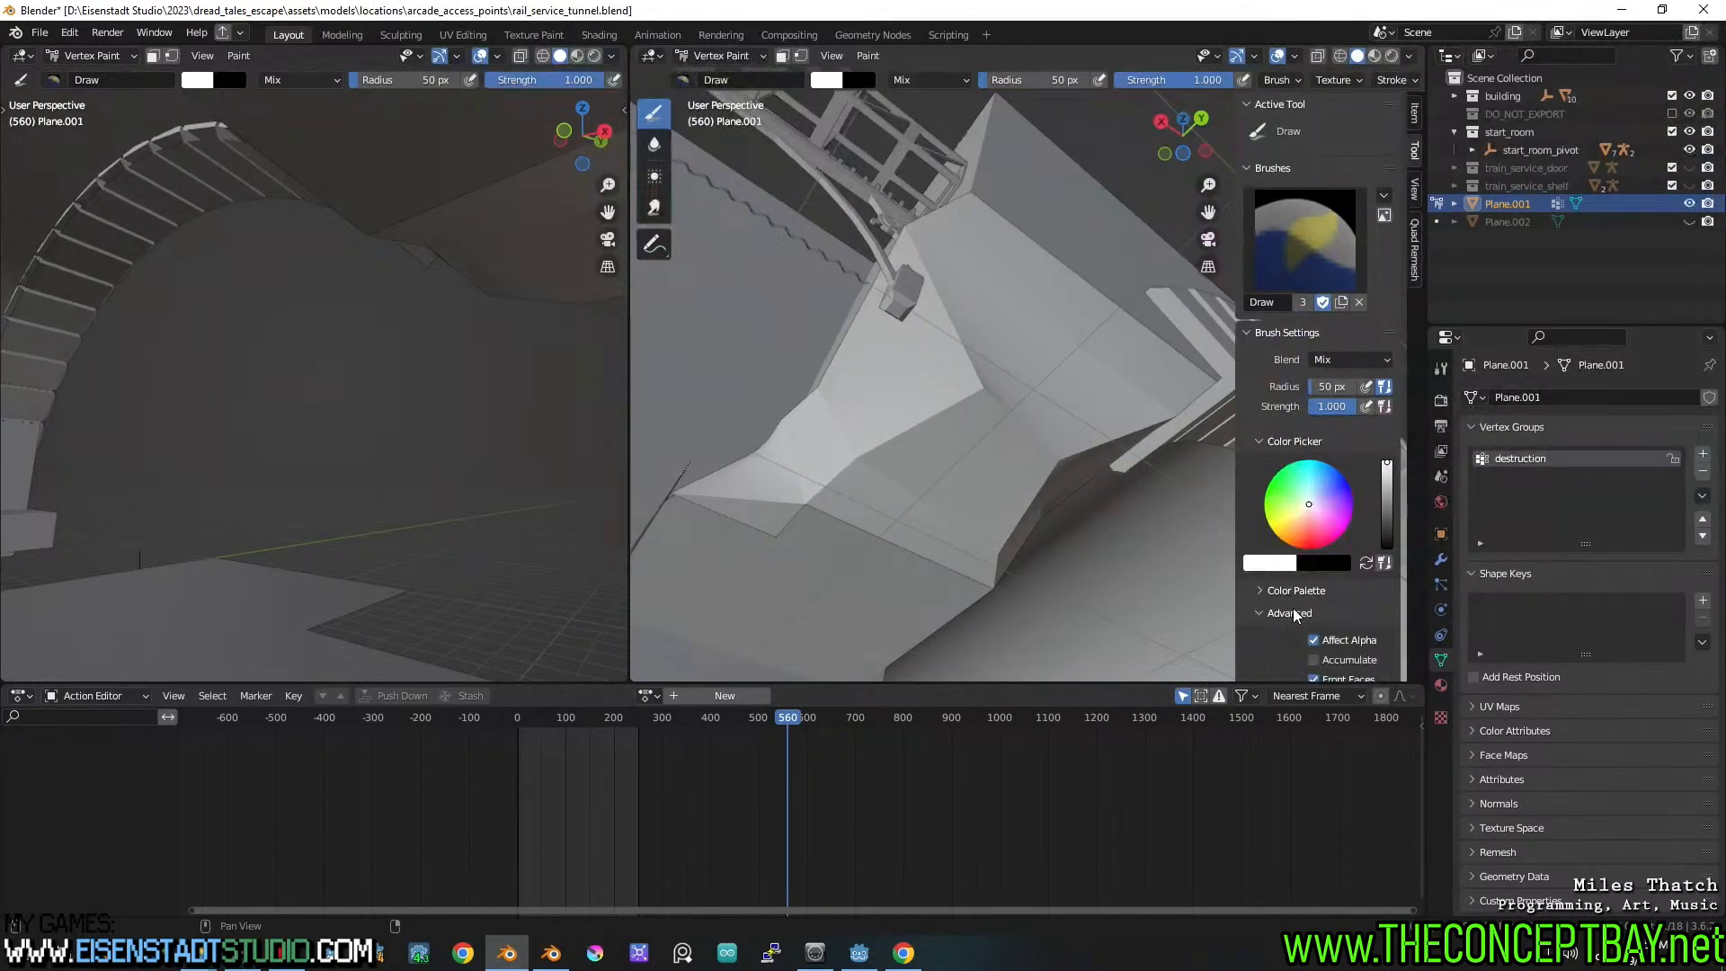
pyautogui.scroll(-3, 1295, 617)
pyautogui.click(1294, 483)
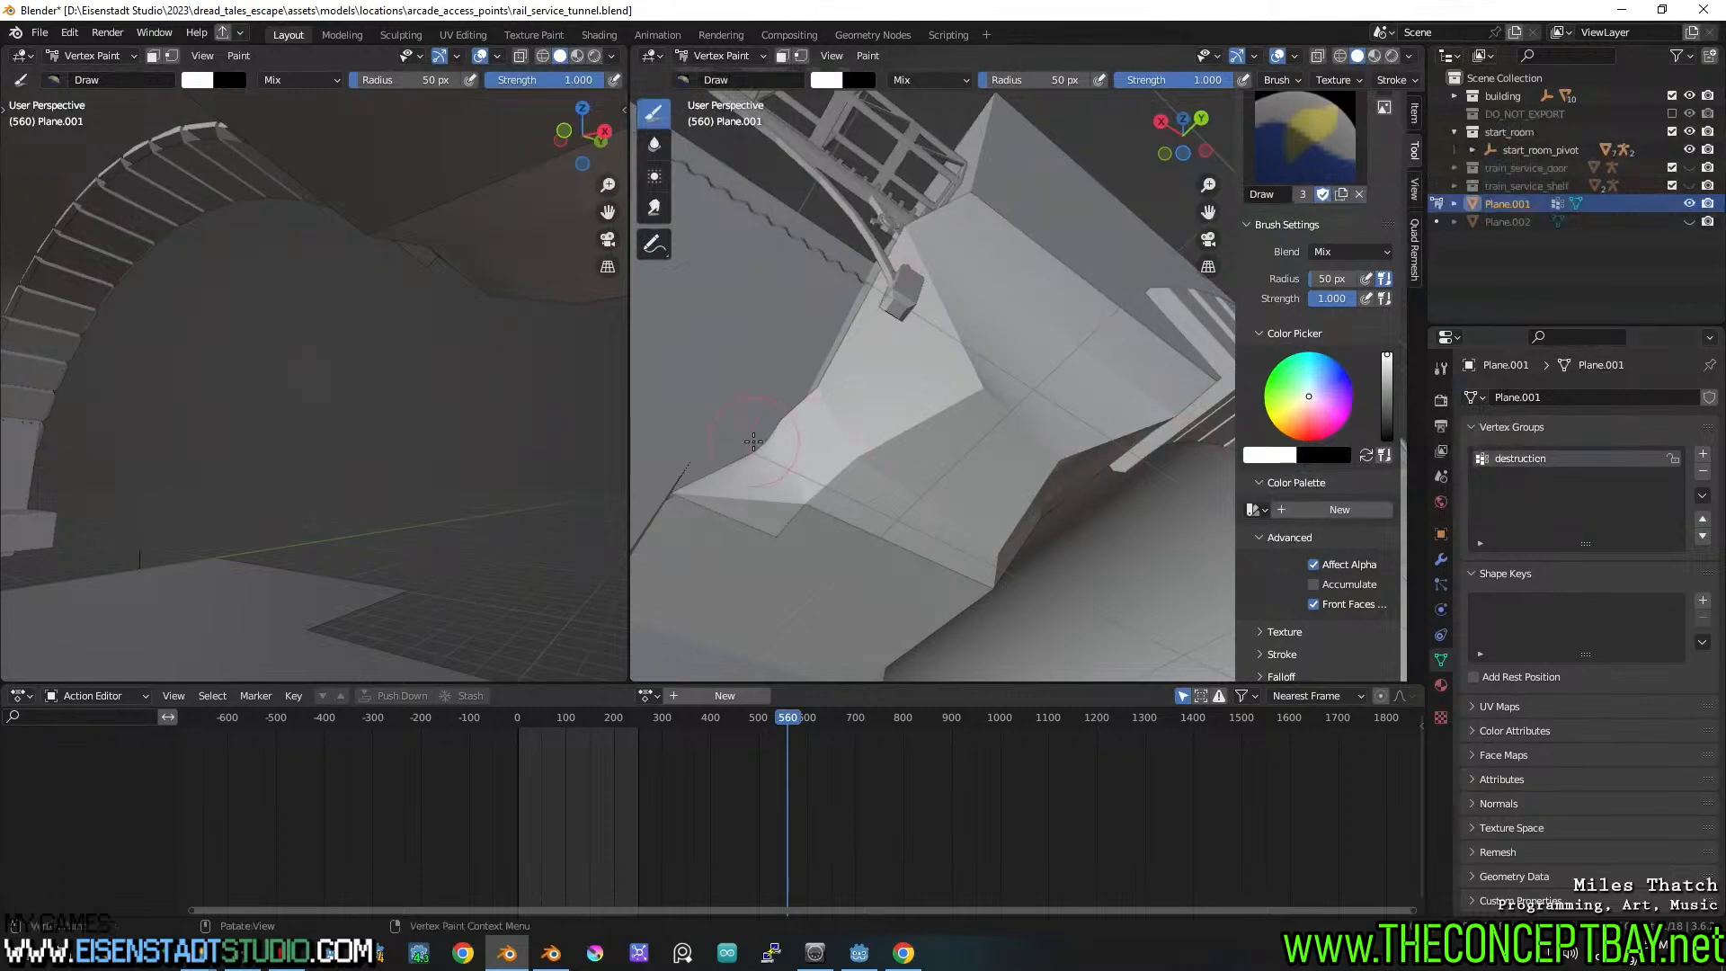
# Set the vertex paint brush's blending mode to Add and swap its primary and secondary colors
pyautogui.moveTo(854, 433); pyautogui.dragTo(912, 462, button='middle')
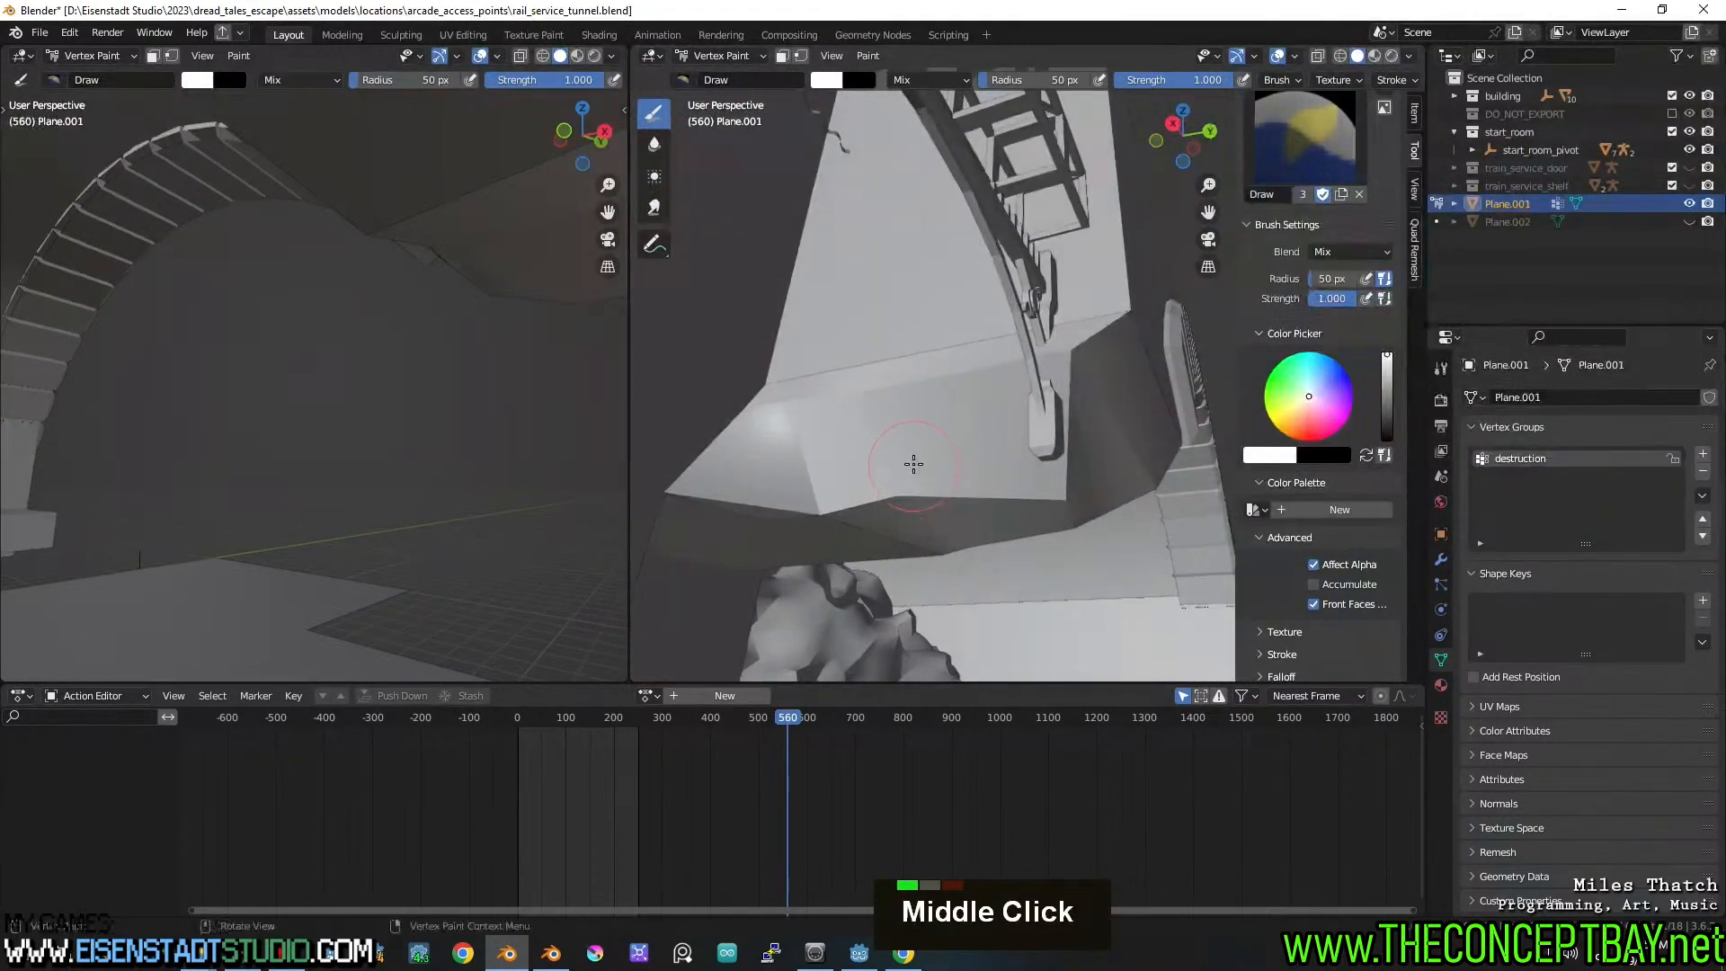
pyautogui.moveTo(761, 454); pyautogui.dragTo(908, 324, button='middle')
pyautogui.scroll(2, 840, 463)
pyautogui.scroll(-2, 953, 378)
pyautogui.click(919, 79)
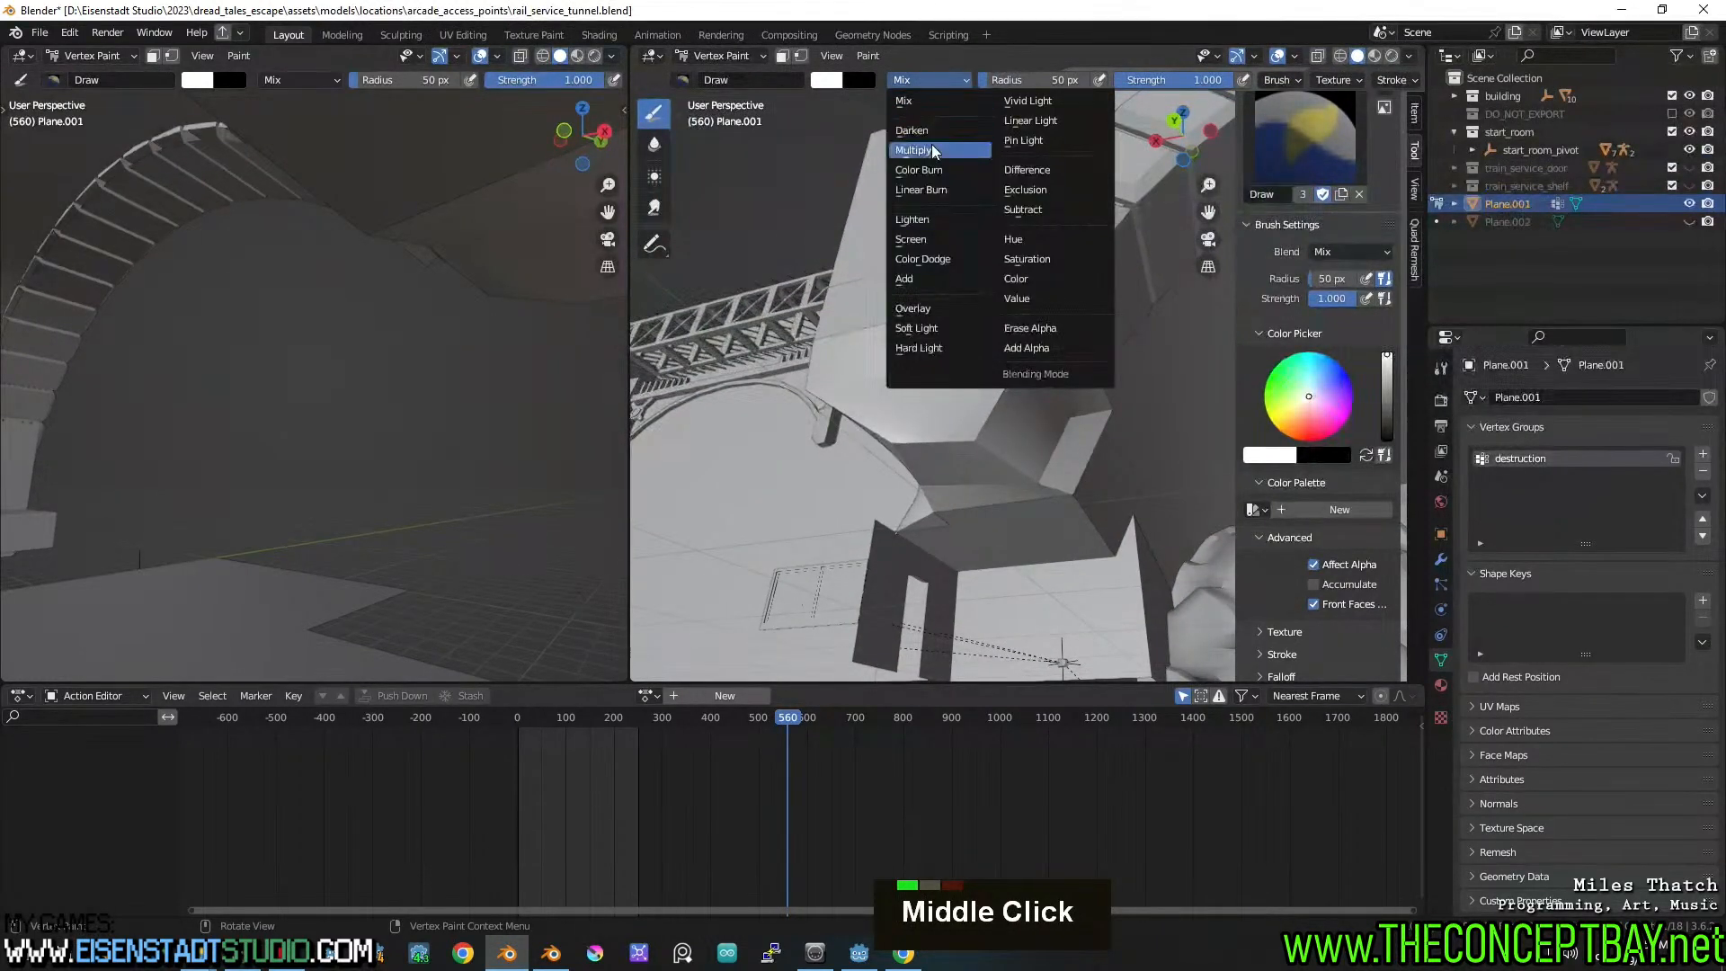
pyautogui.click(924, 279)
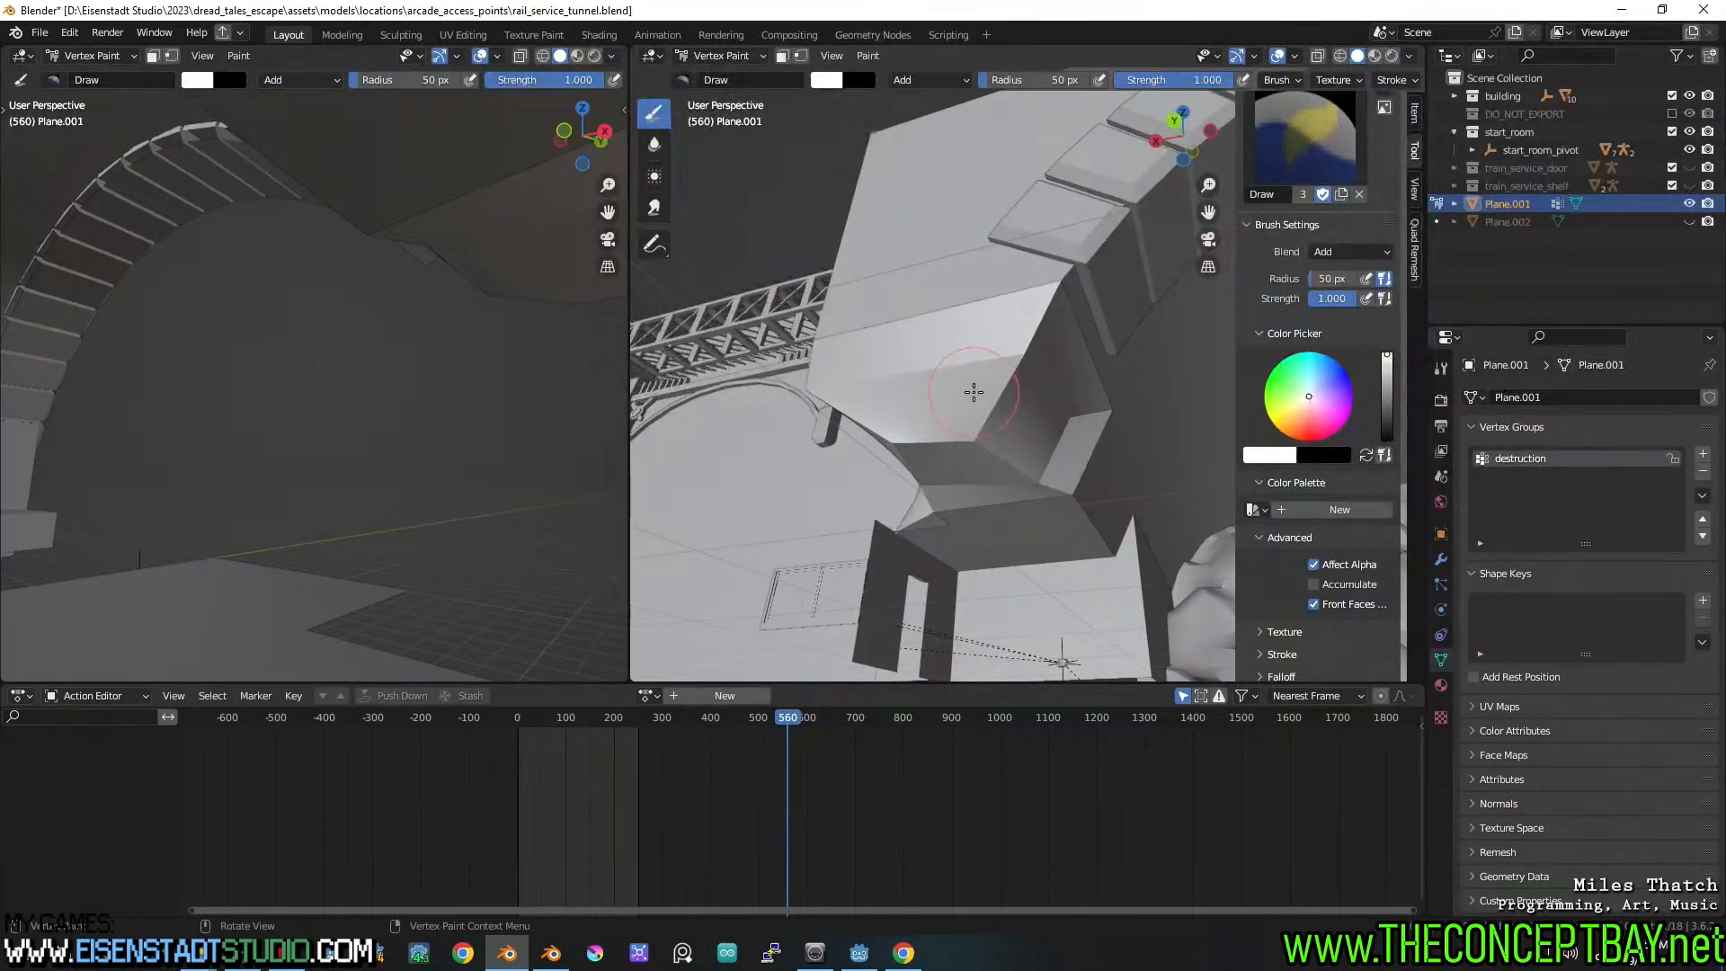
pyautogui.press('x')
pyautogui.moveTo(941, 419); pyautogui.dragTo(1060, 420, button='middle')
# Try out a new color palette with a black and a red swatch for the vertex paint brush
pyautogui.click(1339, 510)
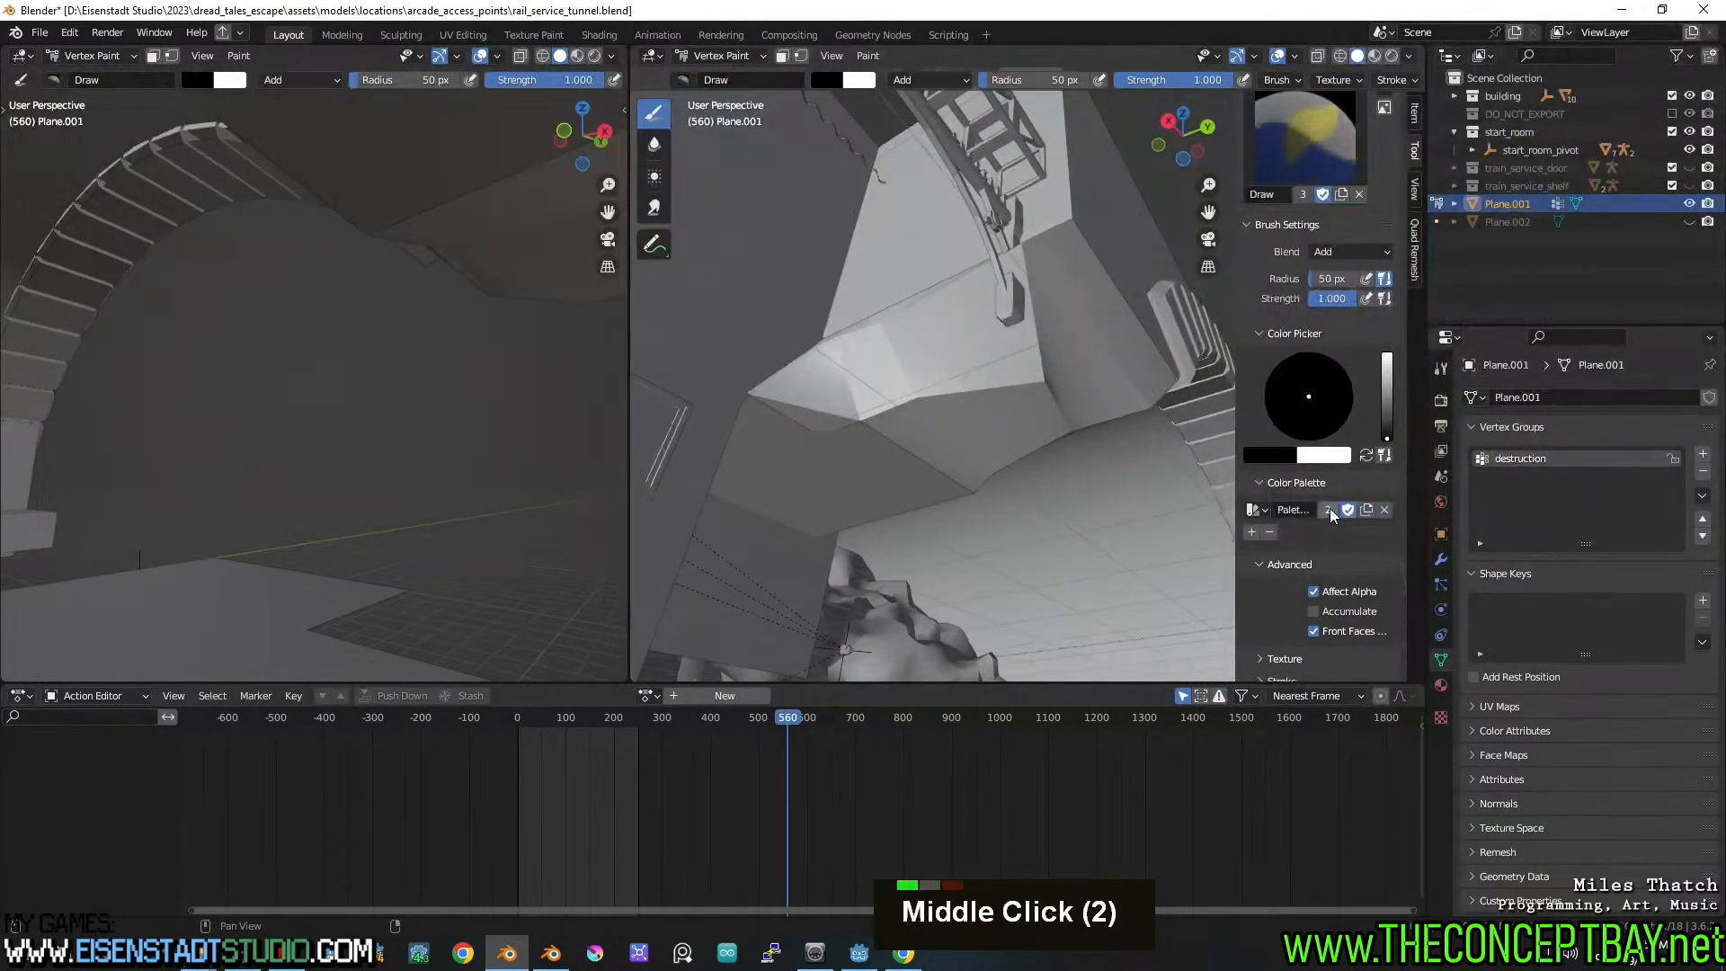
pyautogui.click(1252, 532)
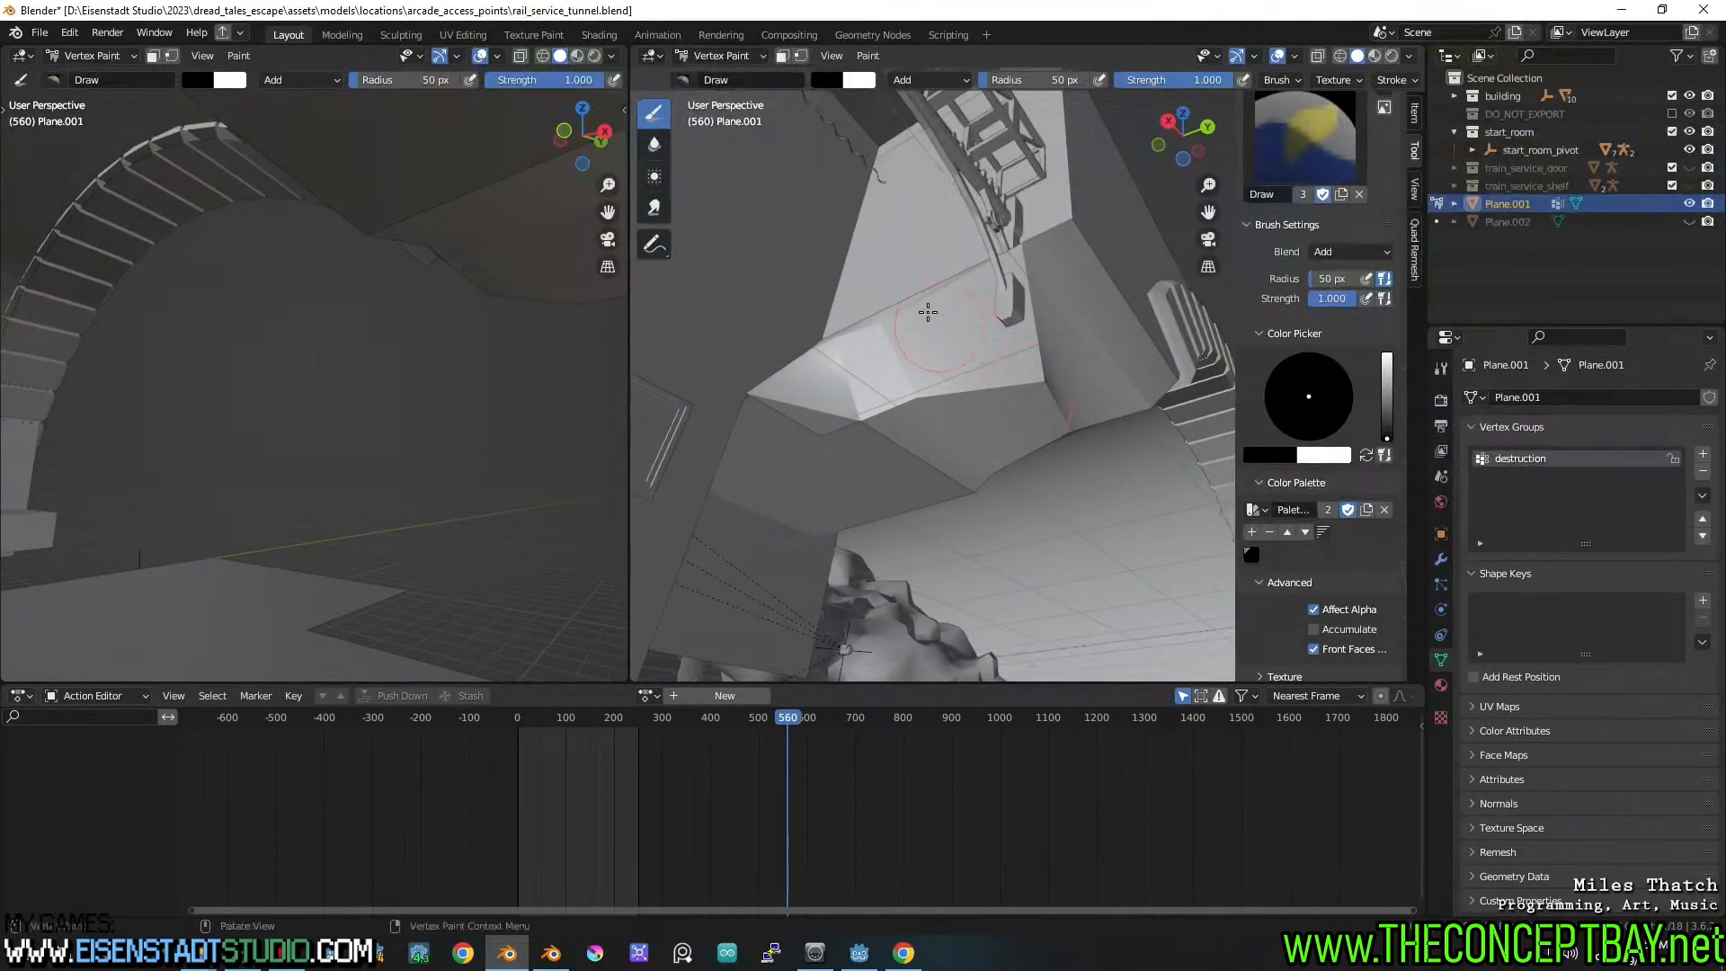
pyautogui.doubleClick(1251, 555)
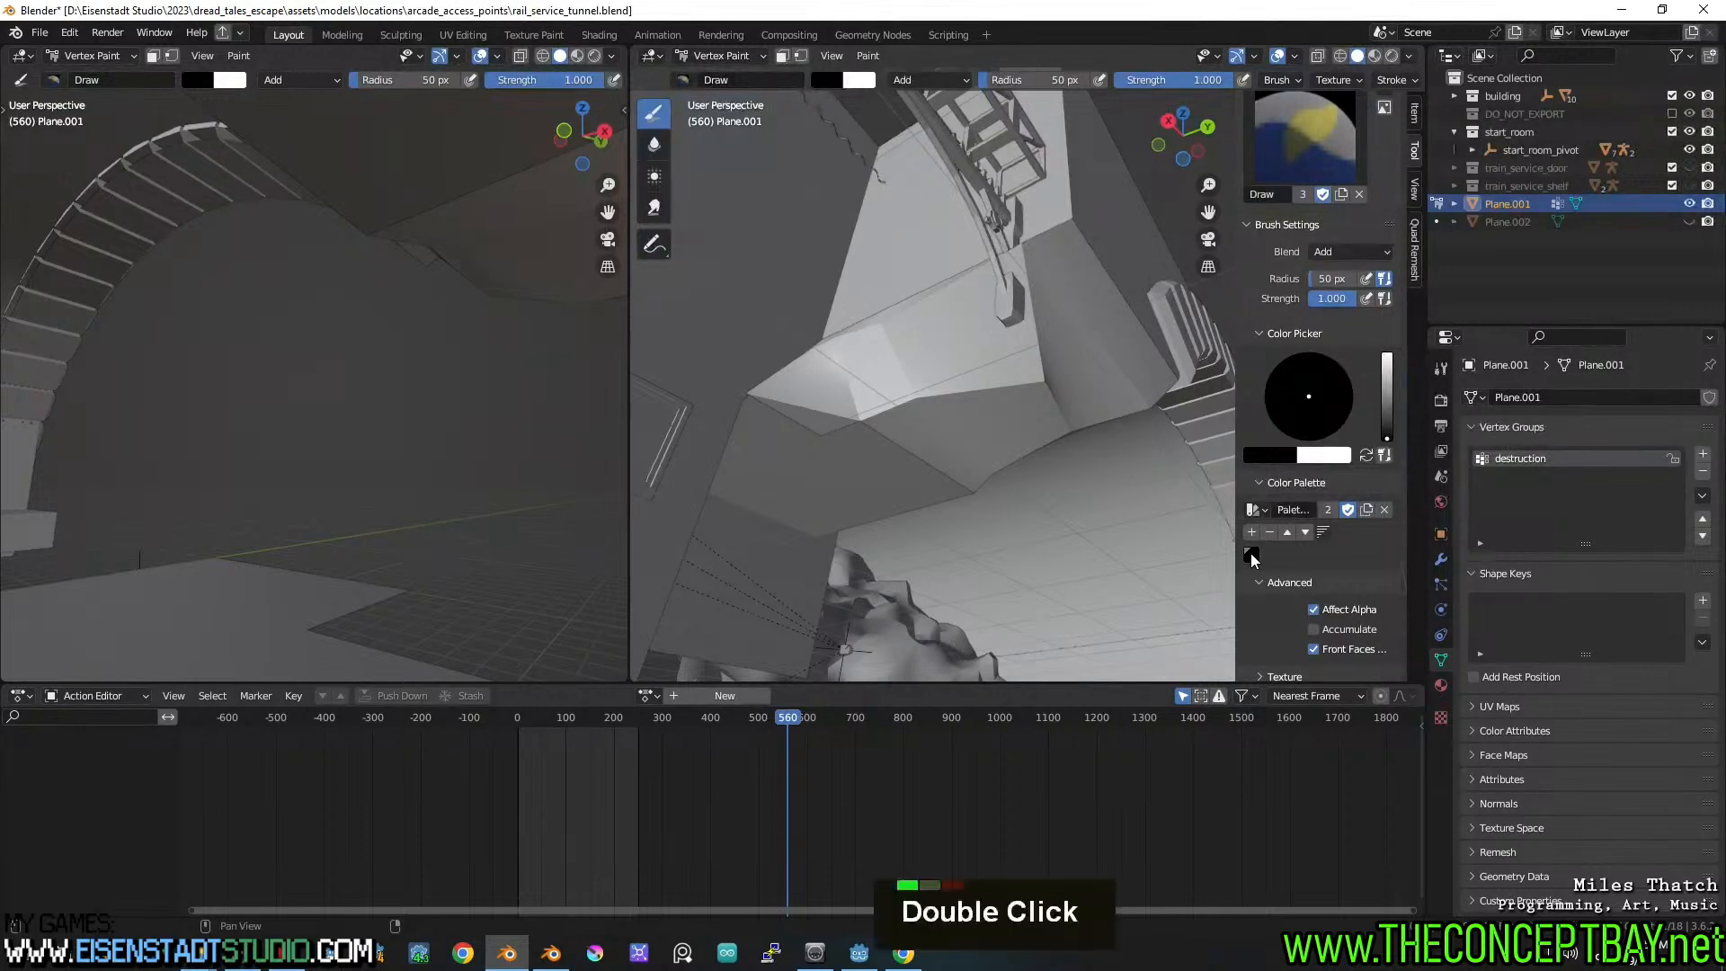
pyautogui.doubleClick(1252, 555)
pyautogui.doubleClick(1251, 555)
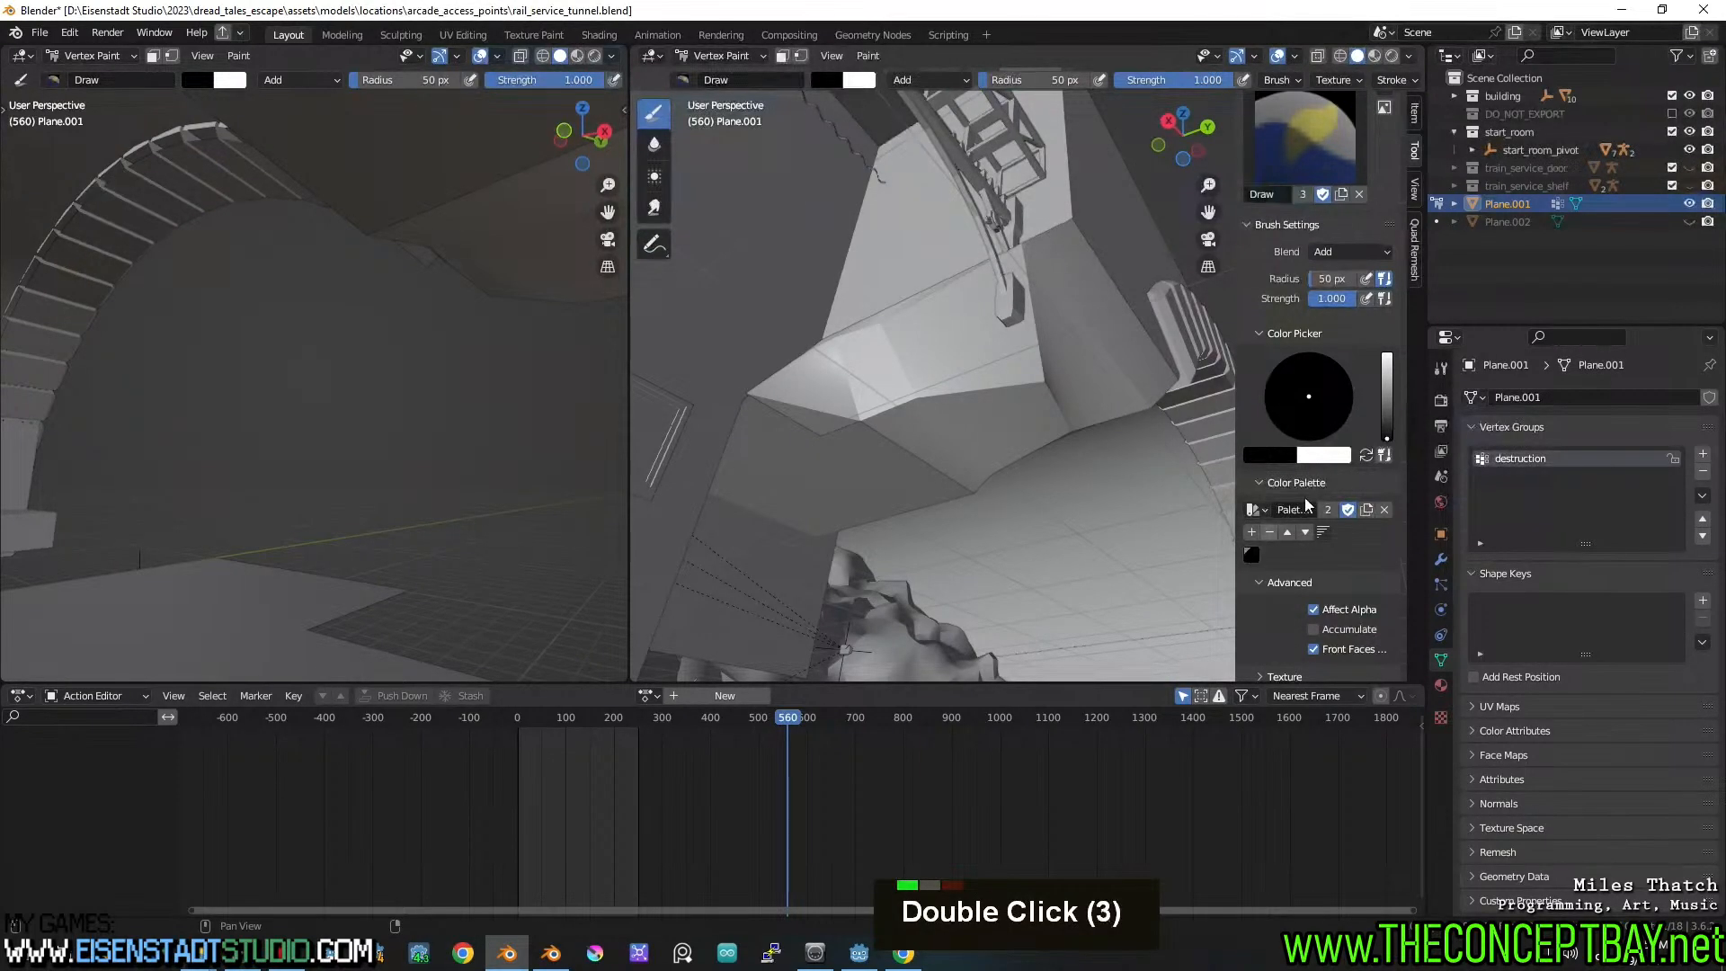
pyautogui.moveTo(1387, 392)
pyautogui.mouseDown()
pyautogui.moveTo(1387, 372)
pyautogui.moveTo(1309, 525)
pyautogui.mouseUp()
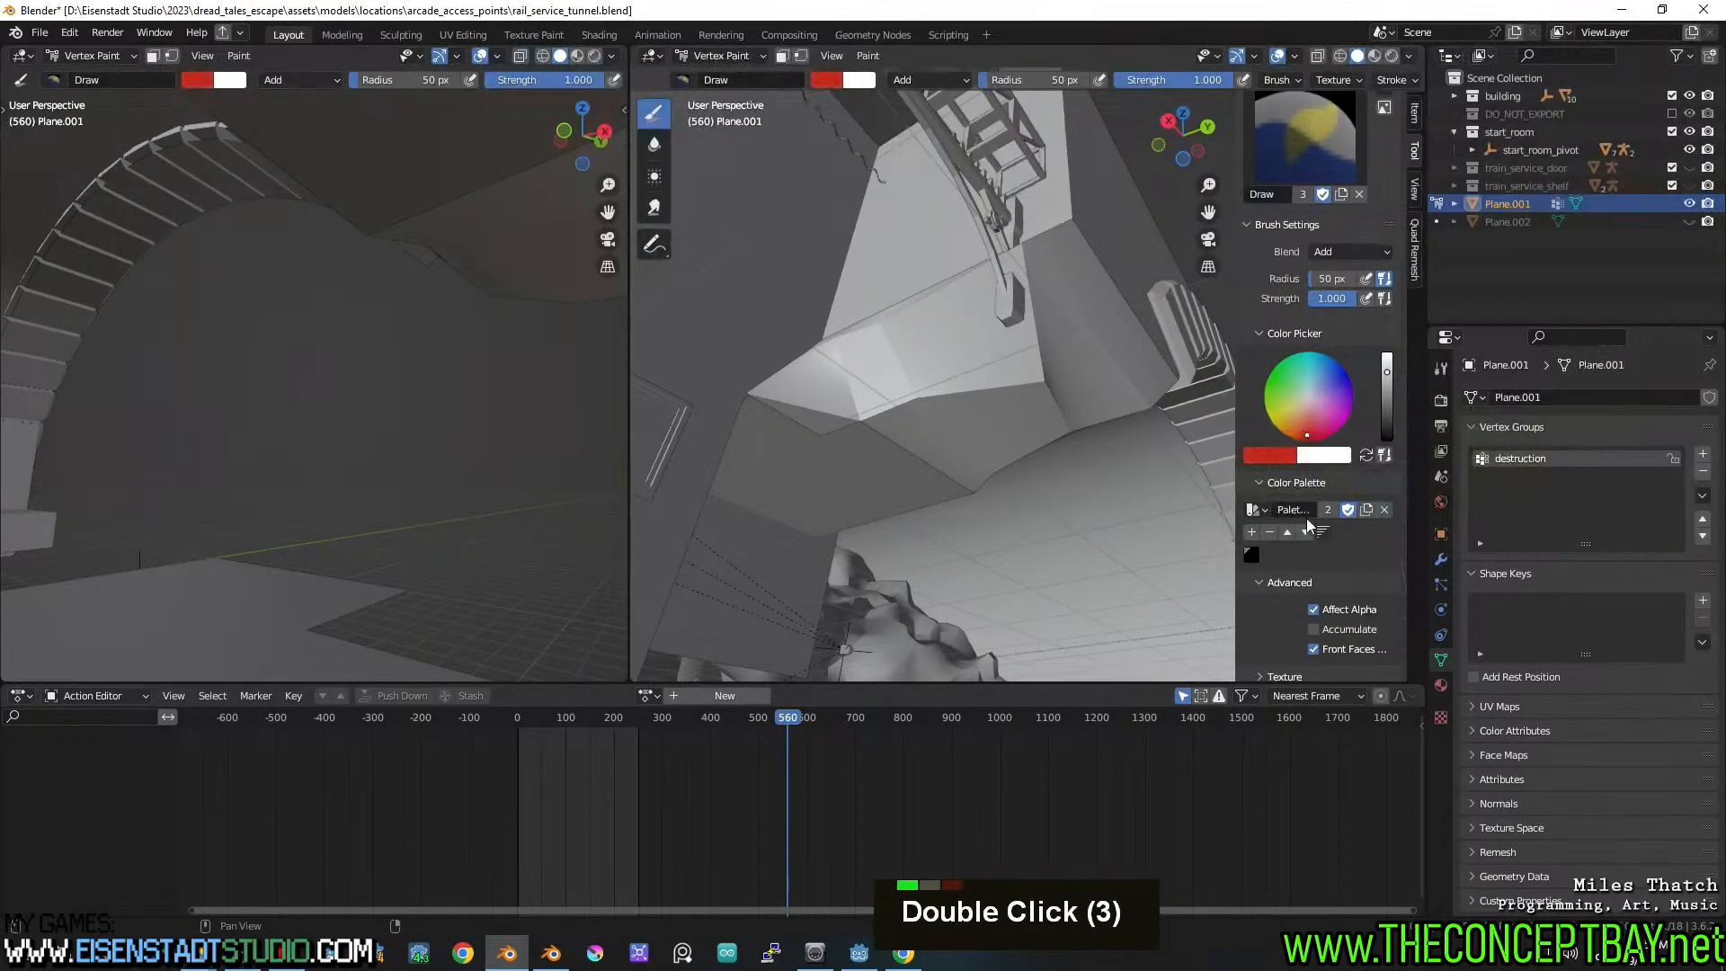
pyautogui.click(1252, 531)
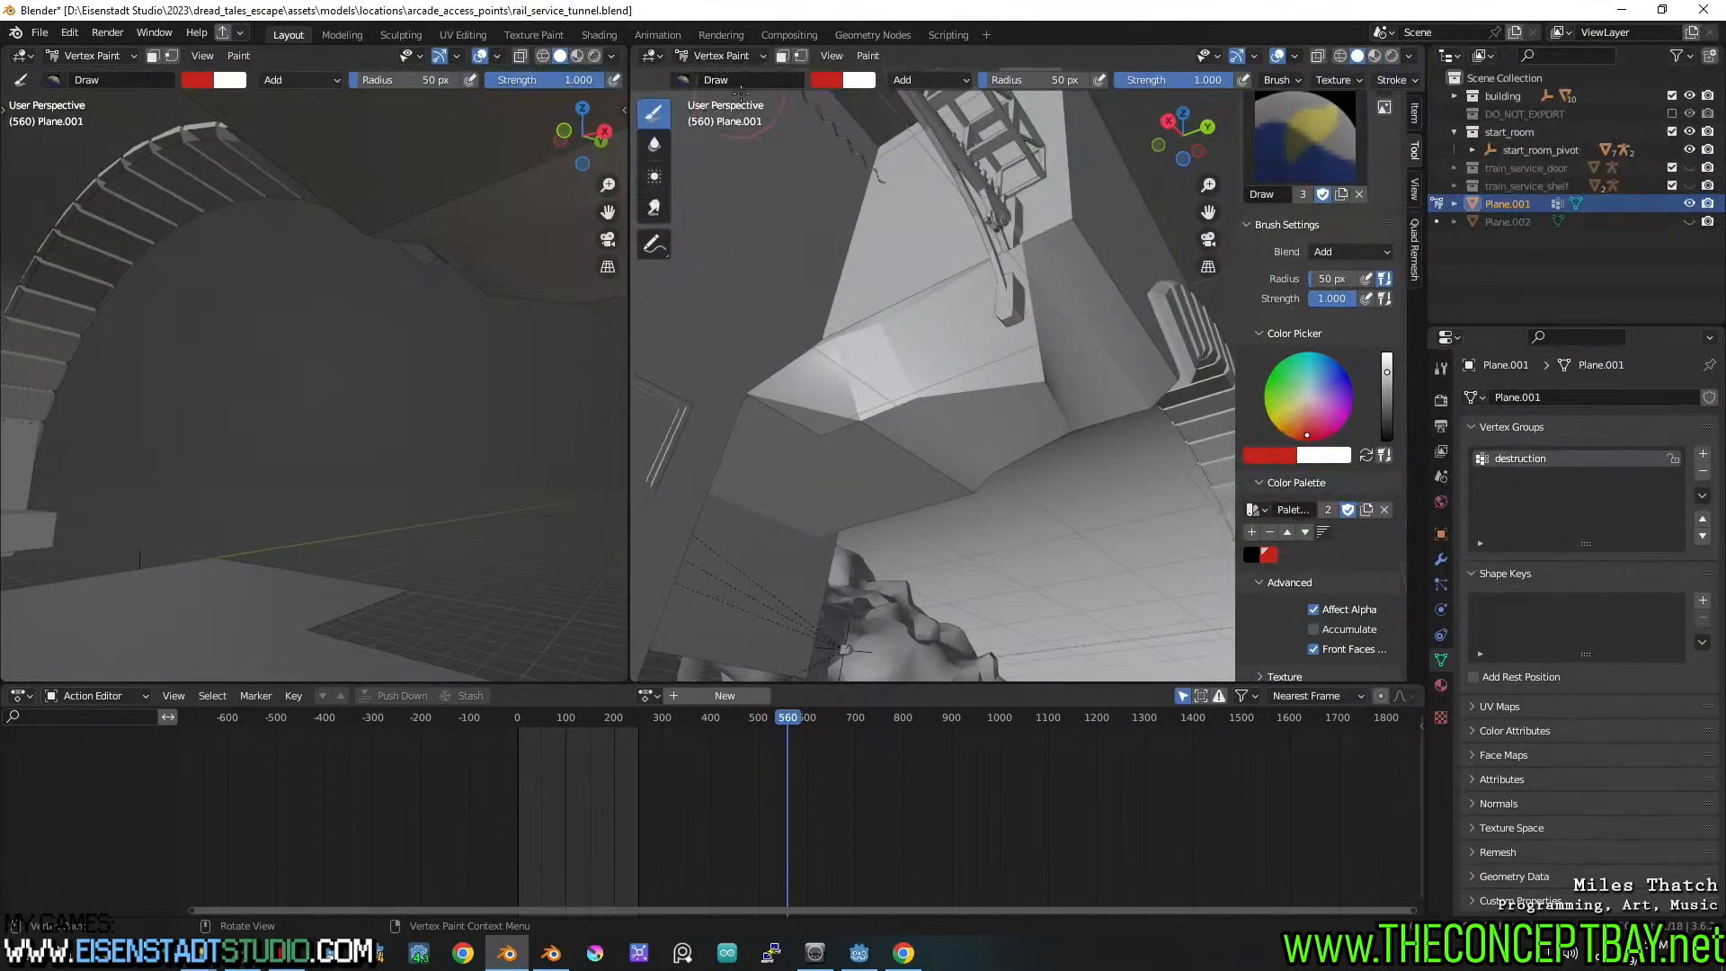
pyautogui.click(744, 59)
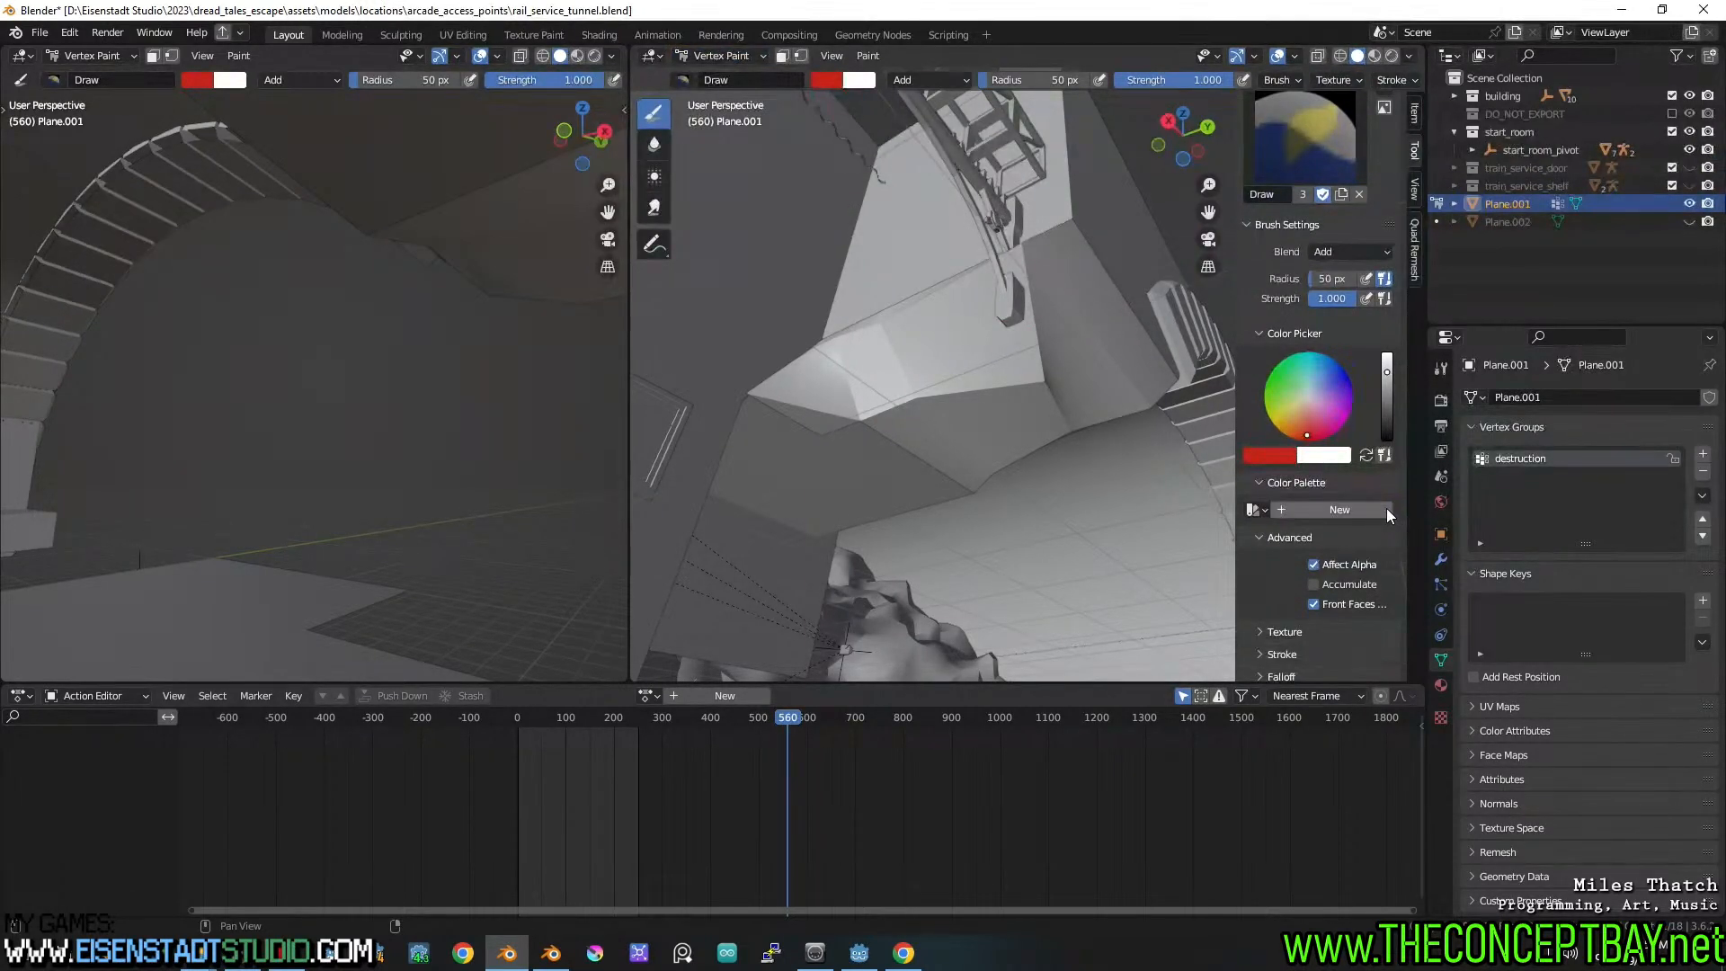
pyautogui.click(1386, 509)
# Switch Plane.001 to Weight Paint mode to work on the "destruction" vertex group
pyautogui.click(722, 56)
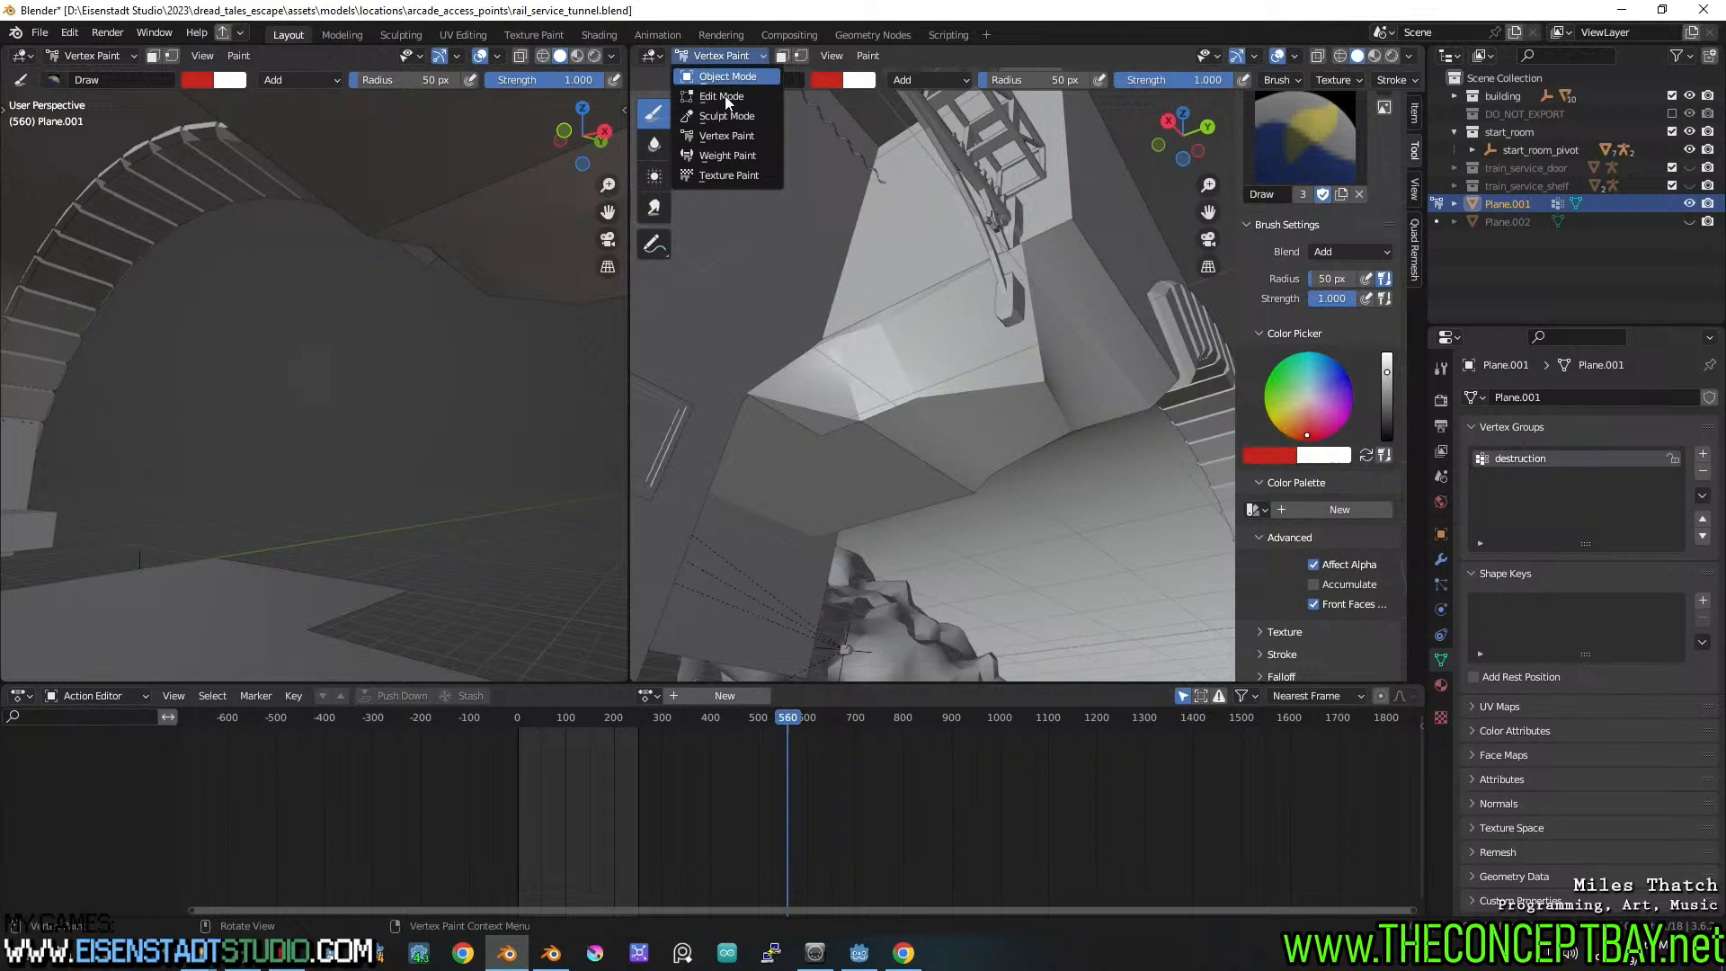
pyautogui.click(760, 162)
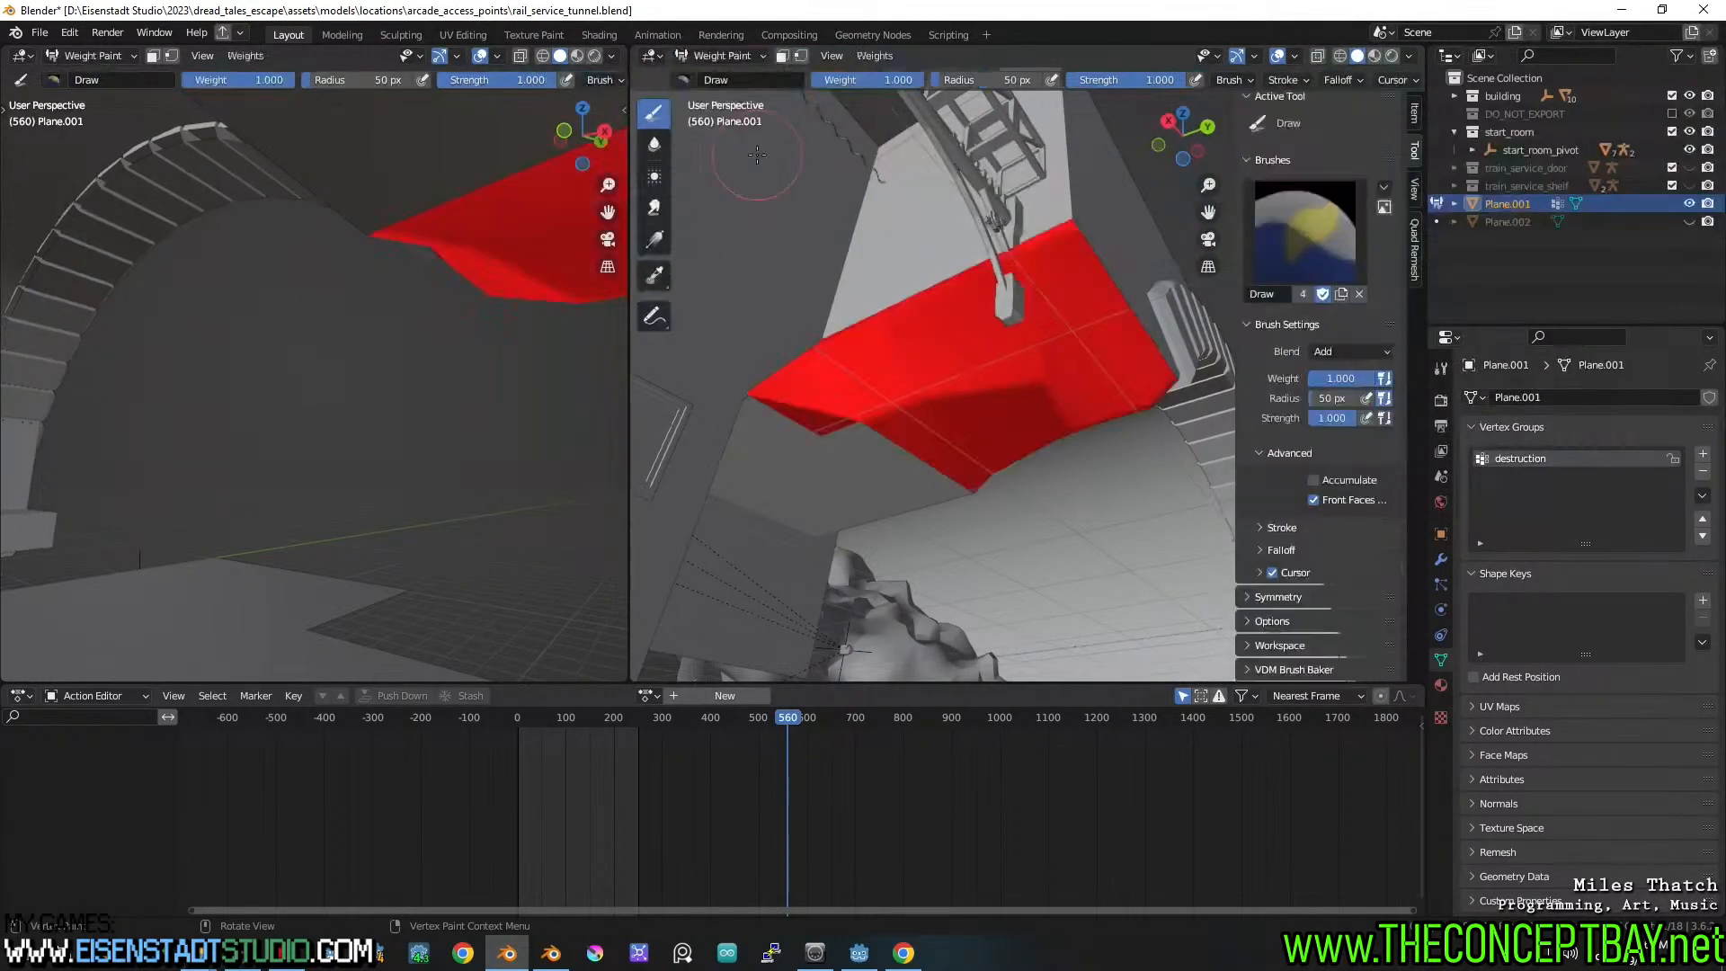
pyautogui.scroll(2, 1040, 356)
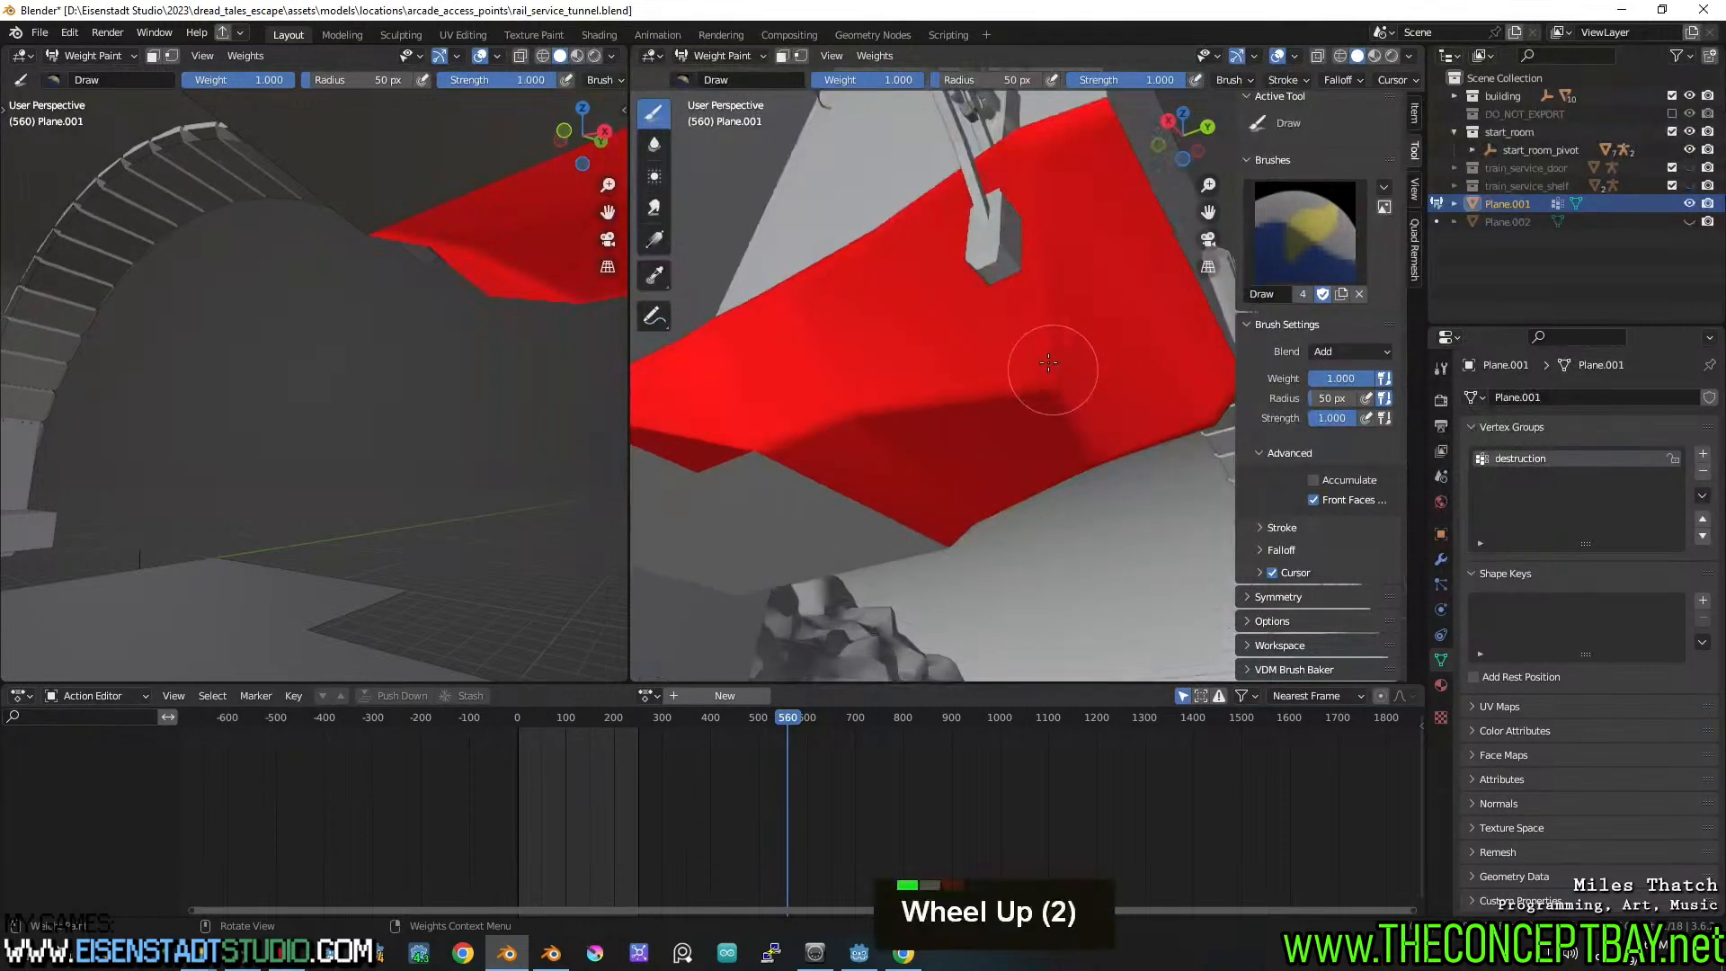
pyautogui.scroll(-2, 1034, 359)
pyautogui.keyDown('shift'); pyautogui.moveTo(1033, 359); pyautogui.dragTo(1021, 386, button='middle'); pyautogui.keyUp('shift')
pyautogui.scroll(1, 1021, 386)
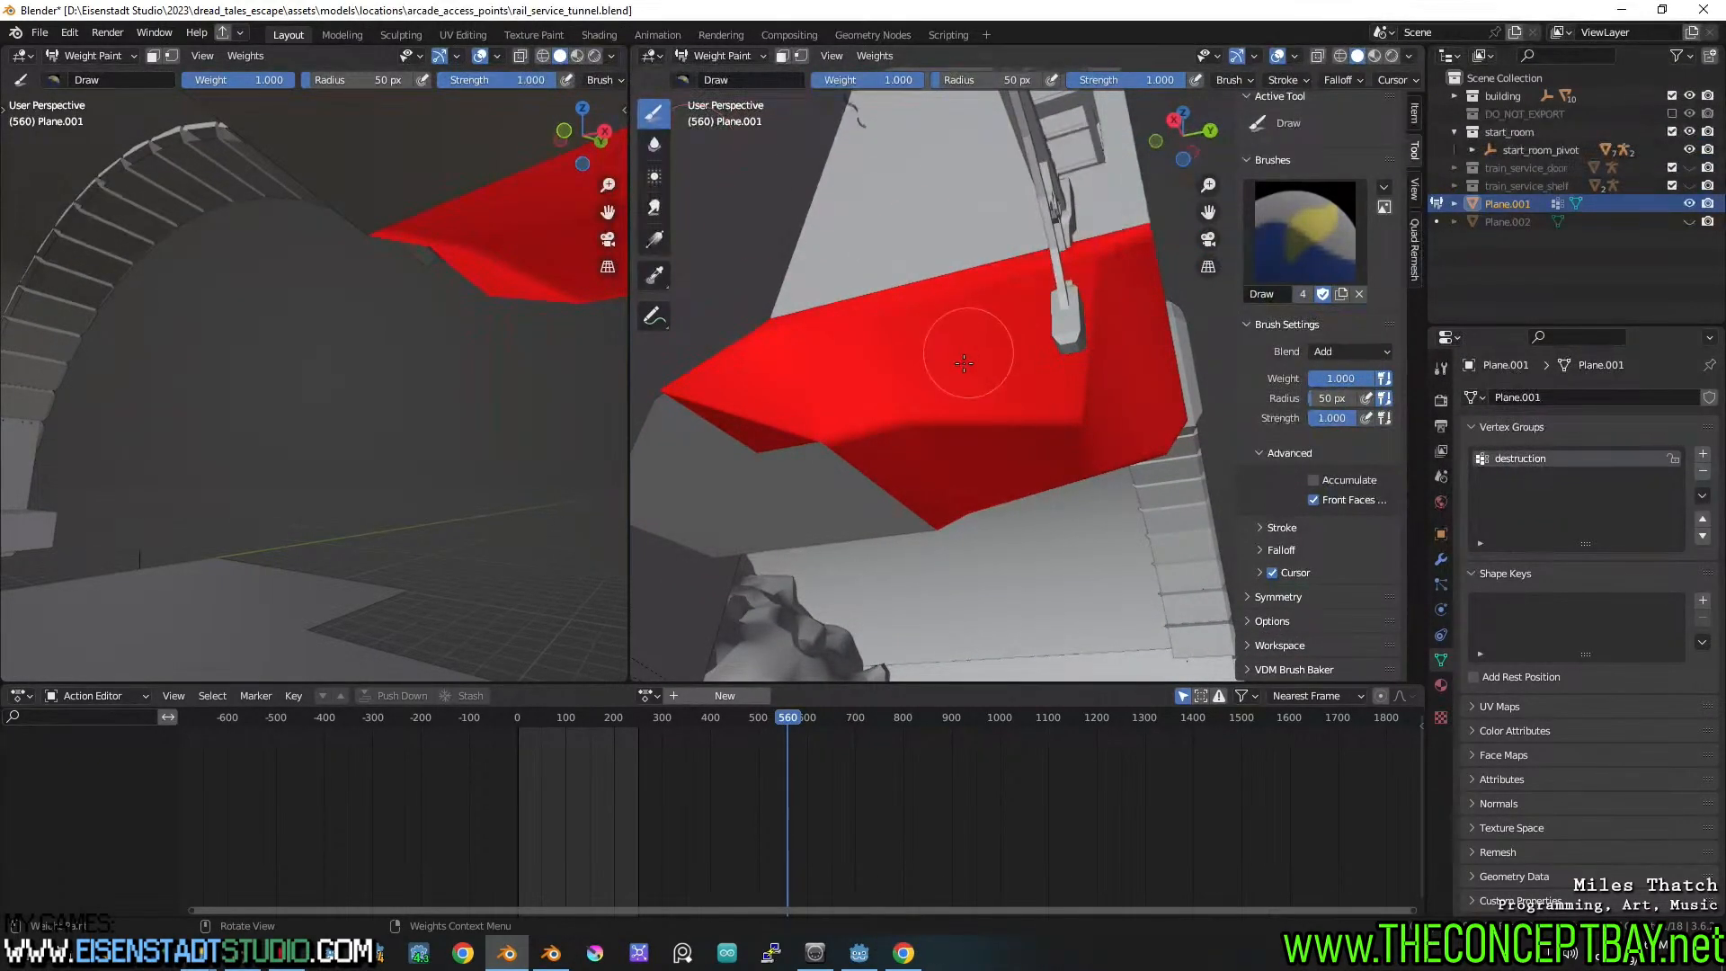
# Set the Draw brush to weight 0 with Mix blending and paint an irregular patch in the middle of the Plane.001 surface
pyautogui.moveTo(903, 80); pyautogui.dragTo(818, 81)
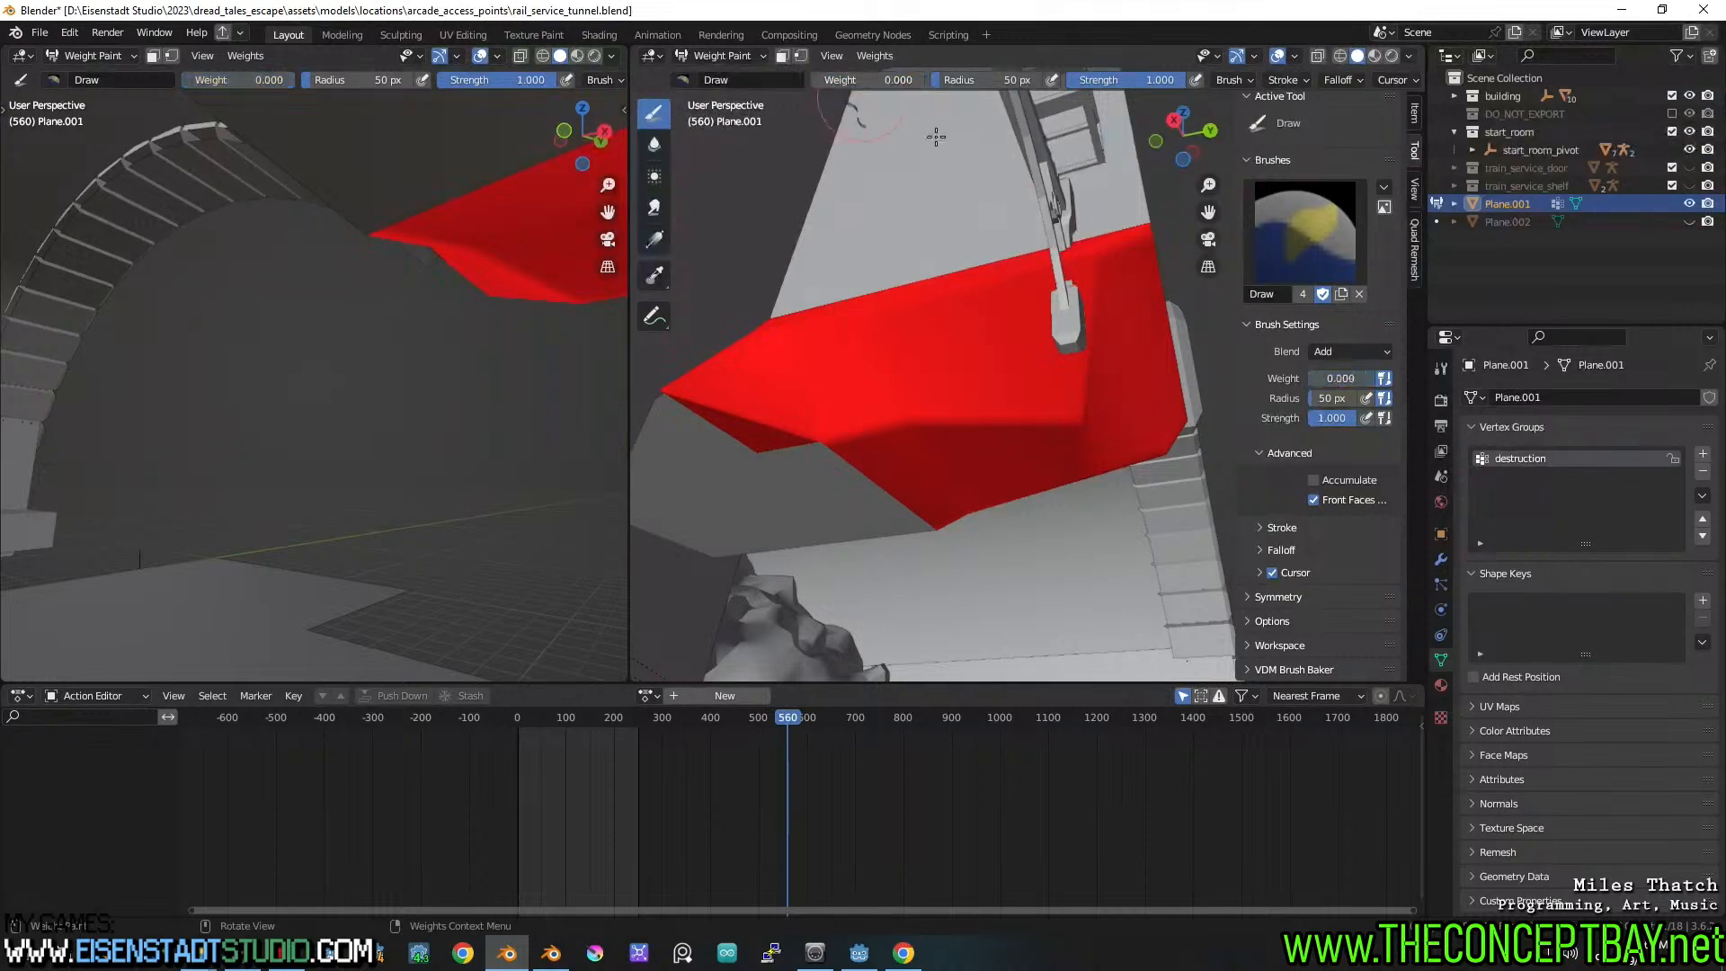
pyautogui.moveTo(1118, 386); pyautogui.dragTo(1478, 479, button='middle')
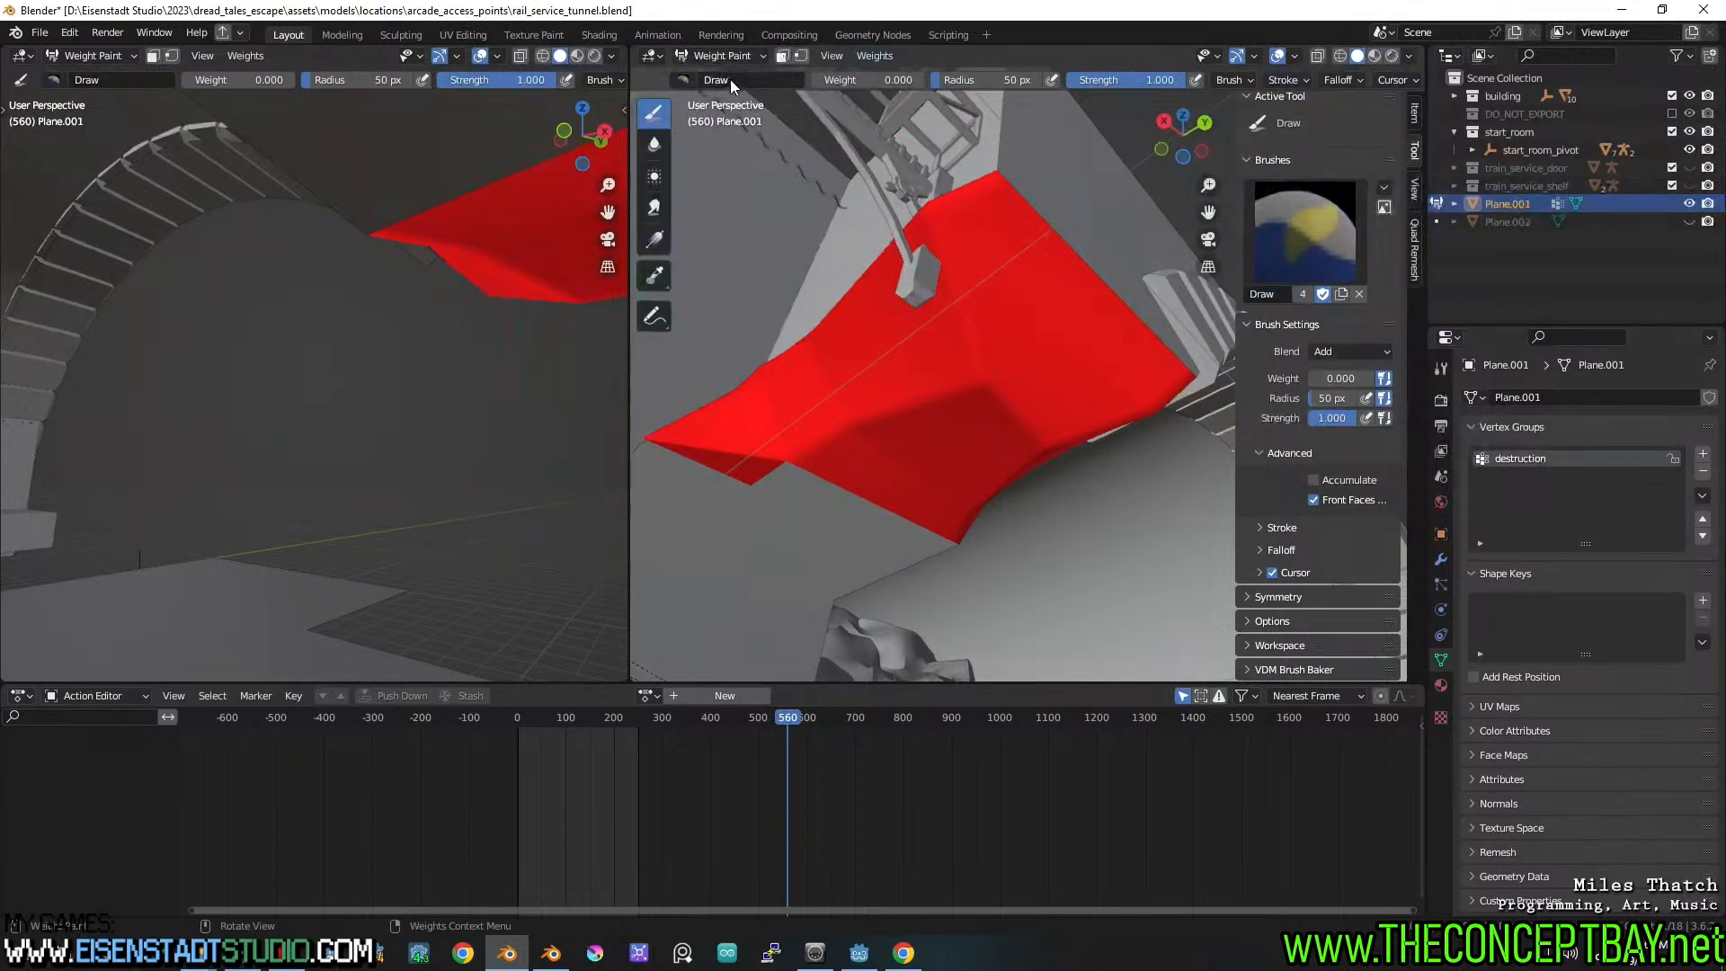
pyautogui.click(1339, 350)
pyautogui.click(1335, 350)
pyautogui.moveTo(889, 378)
pyautogui.mouseDown()
pyautogui.moveTo(988, 364)
pyautogui.moveTo(908, 387)
pyautogui.moveTo(966, 385)
pyautogui.mouseUp()
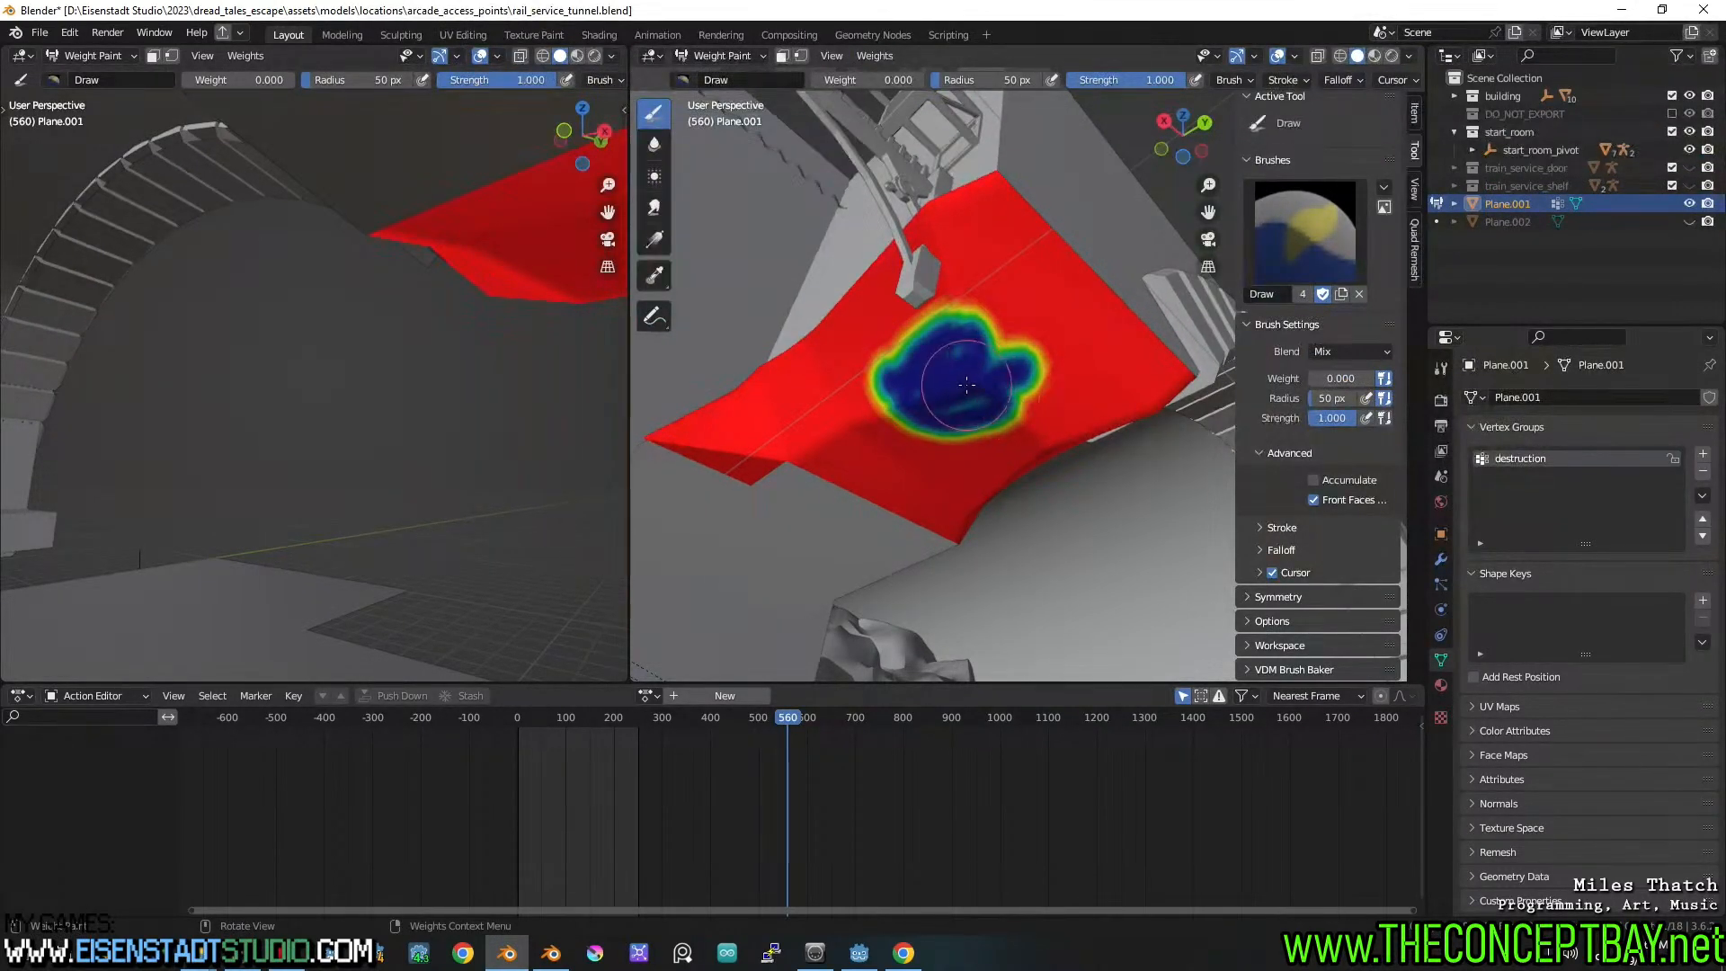
# Undo the weight-0 patch painted in the middle of the Plane.001 surface
pyautogui.press('ctrl')
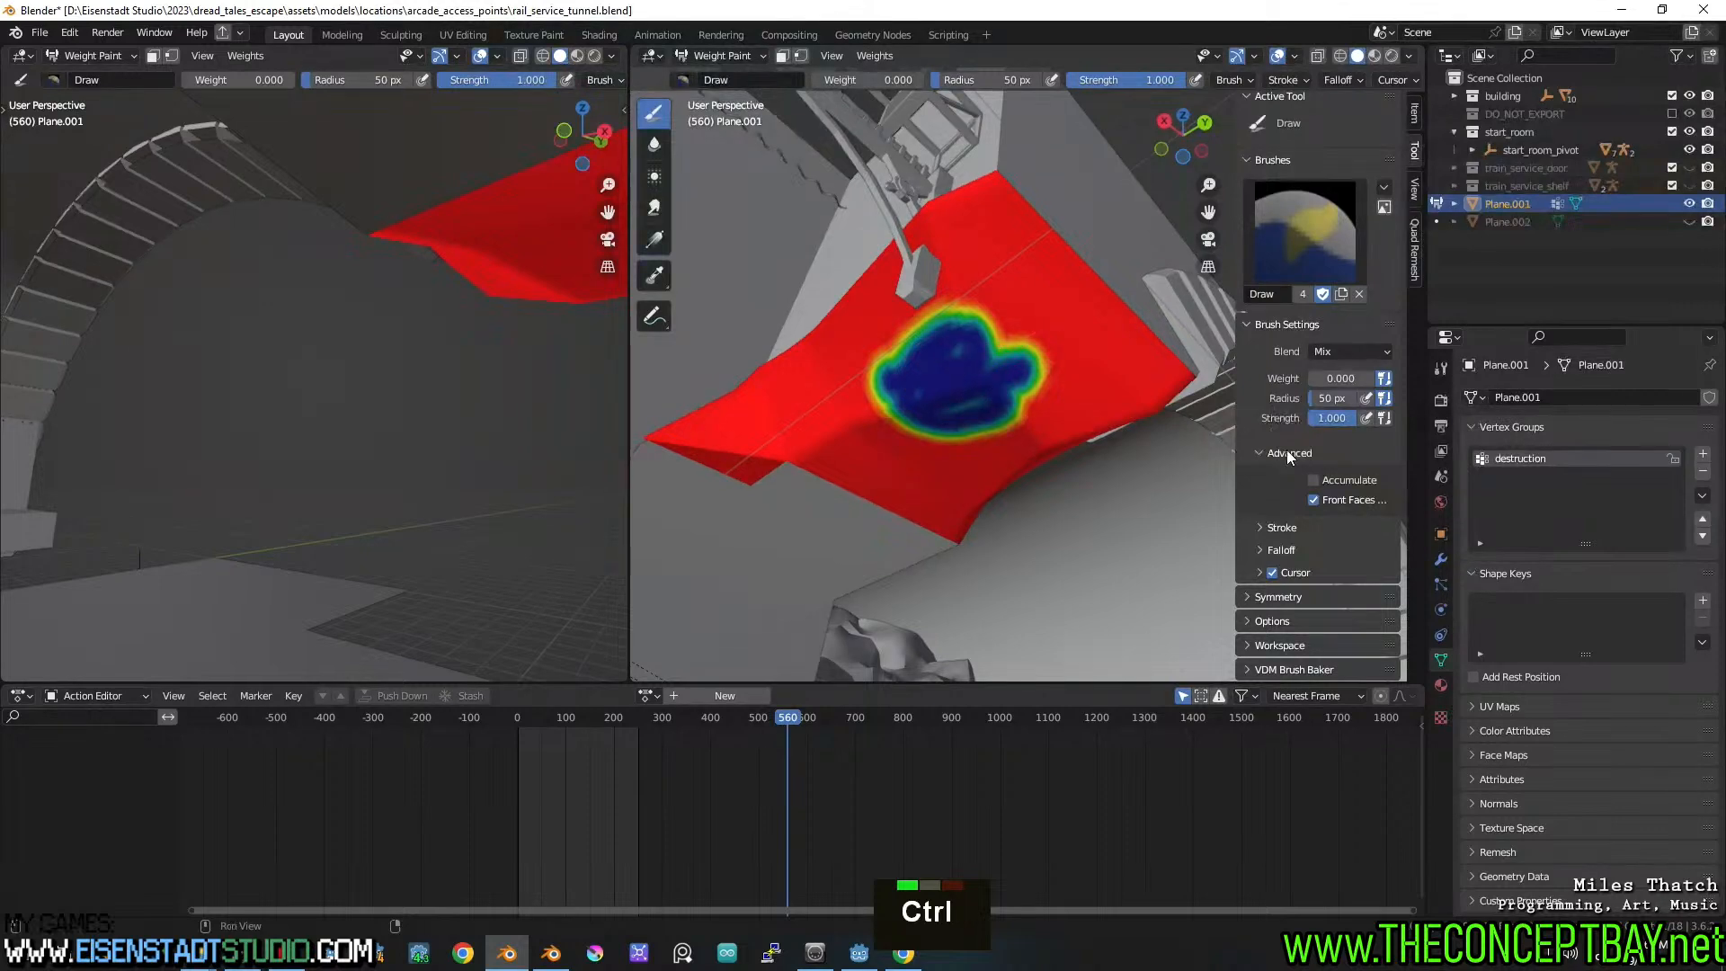
pyautogui.click(1294, 530)
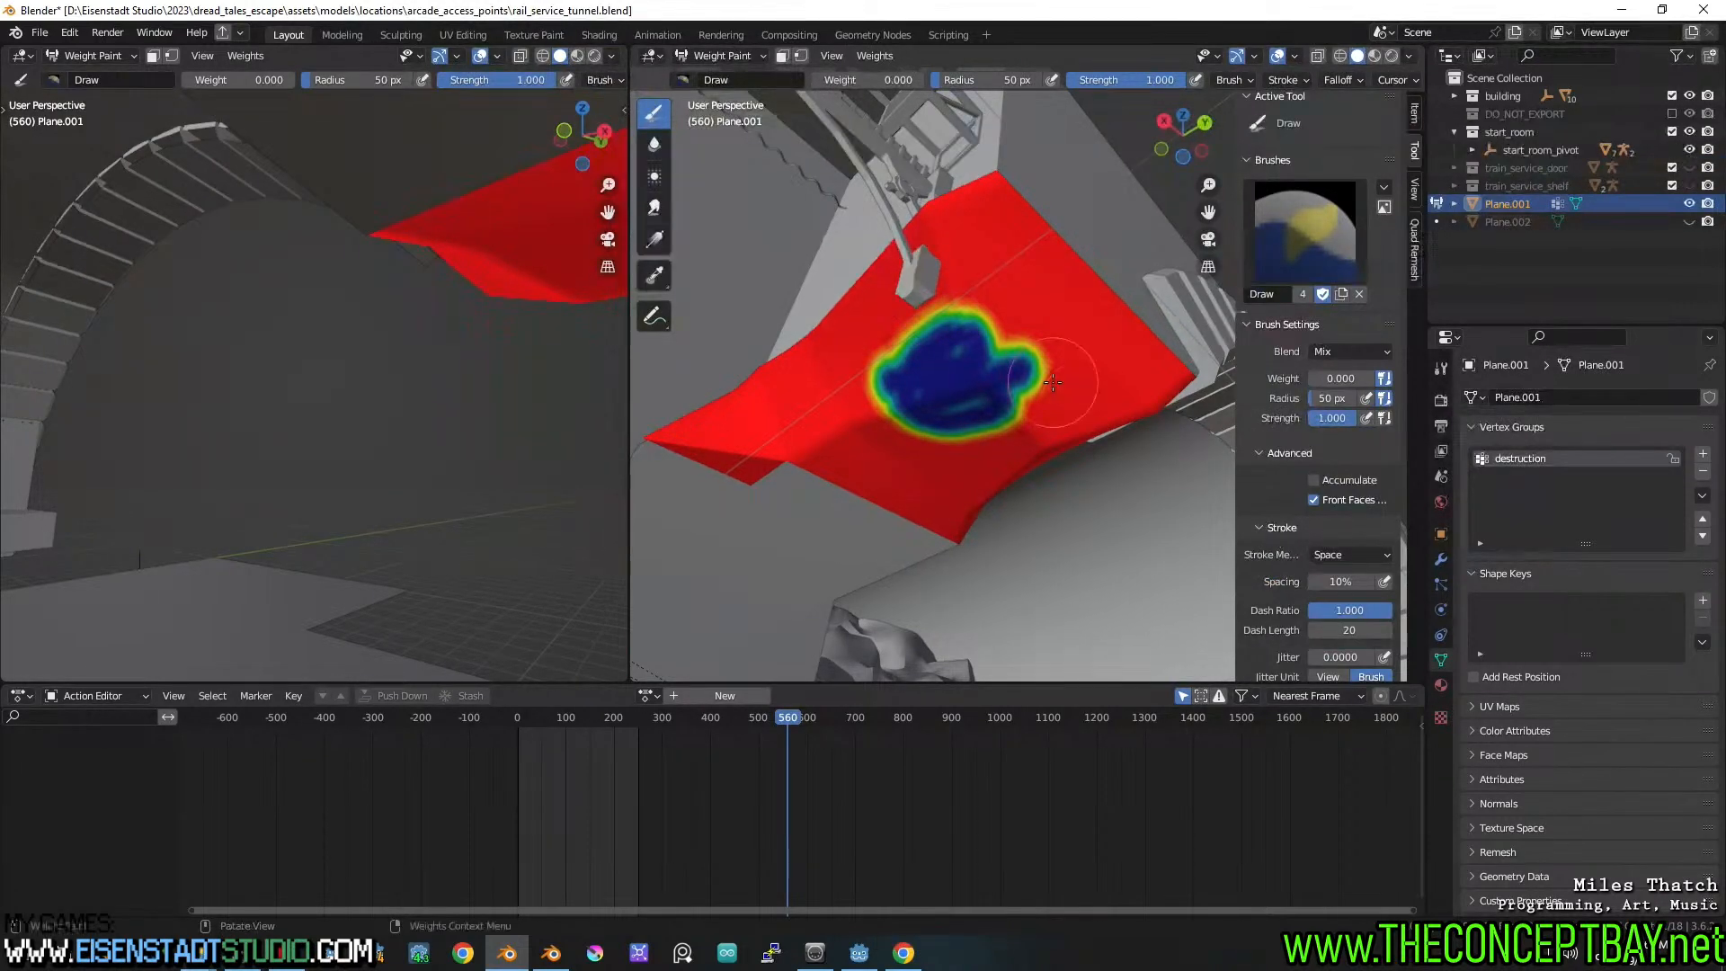
pyautogui.hotkey('ctrl', 'z')
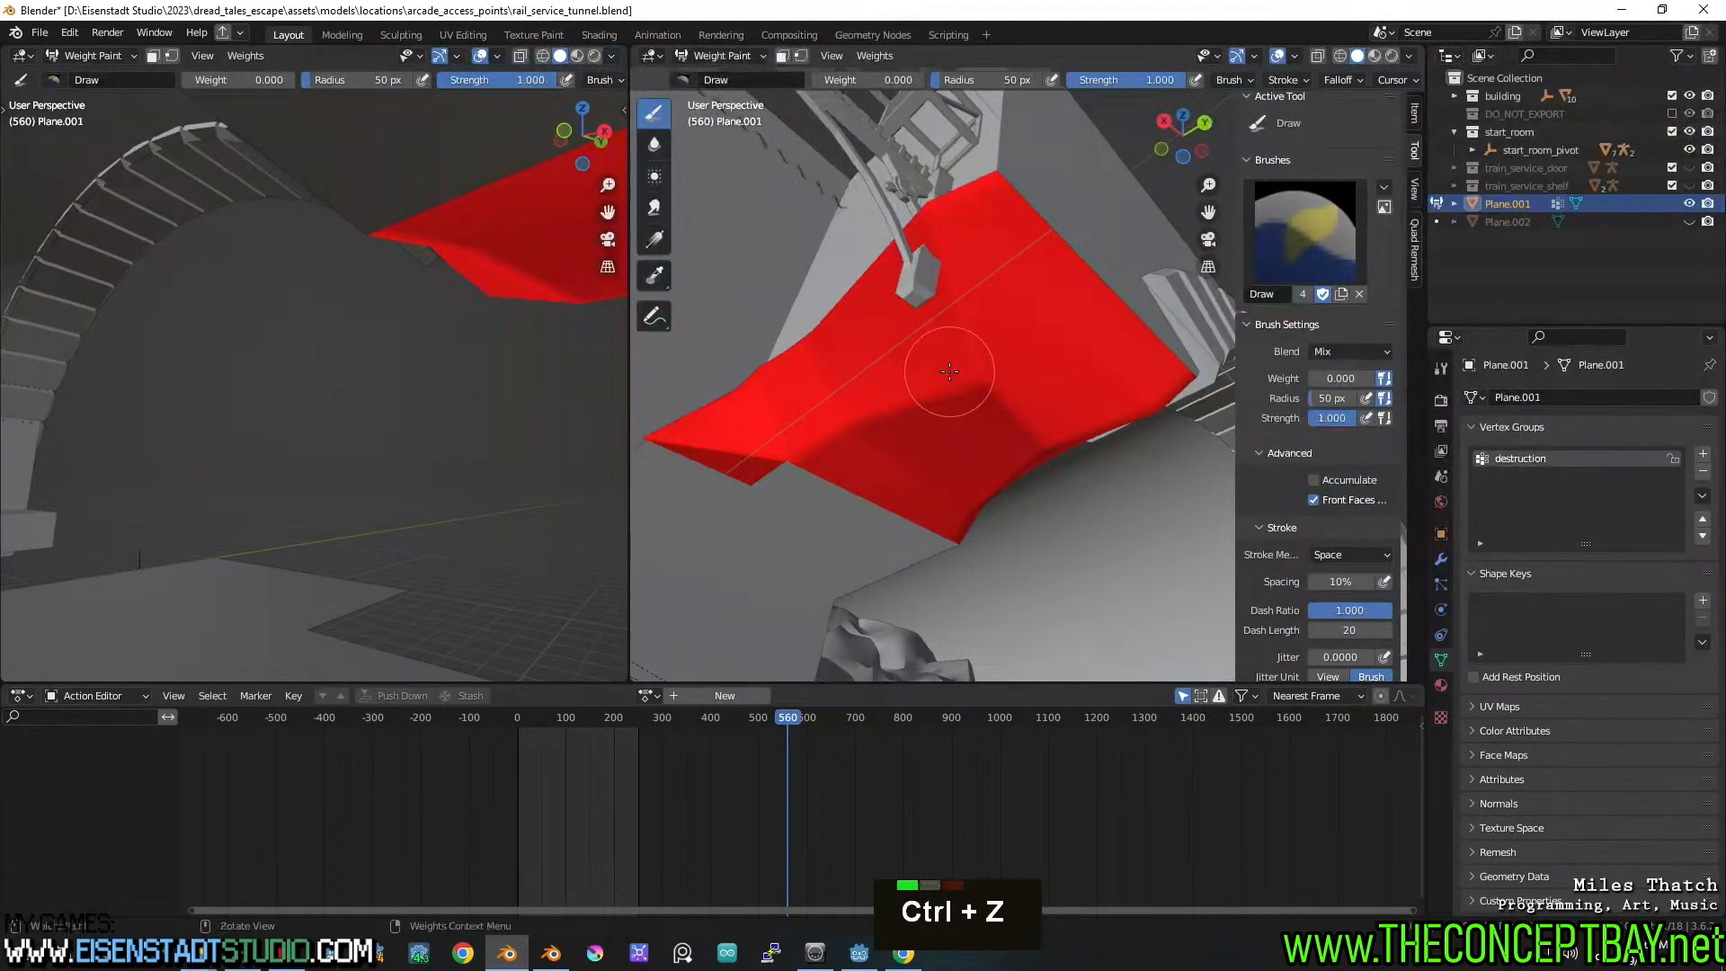
# Paint a weight-0 strip along the edge of Plane.001 that meets the tunnel wall, using the 50 px Draw brush
pyautogui.moveTo(944, 370); pyautogui.dragTo(1041, 423, button='middle')
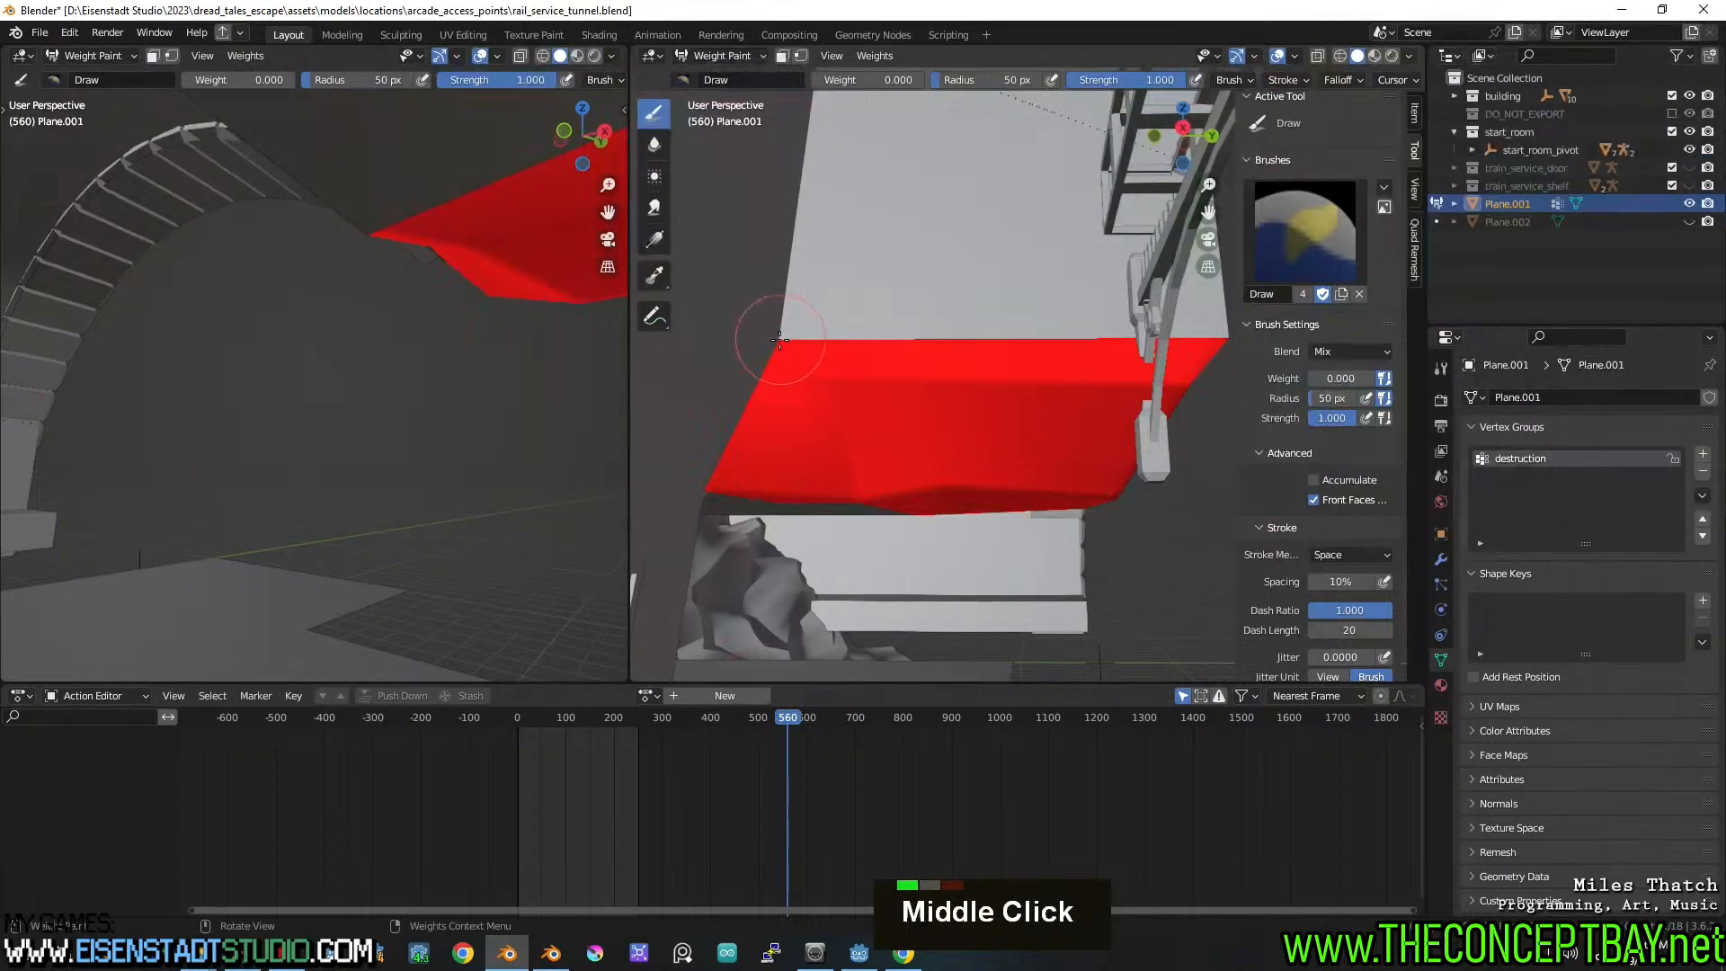
pyautogui.click(782, 342)
pyautogui.moveTo(783, 340); pyautogui.dragTo(1227, 340)
pyautogui.moveTo(1224, 346); pyautogui.dragTo(966, 360, button='middle')
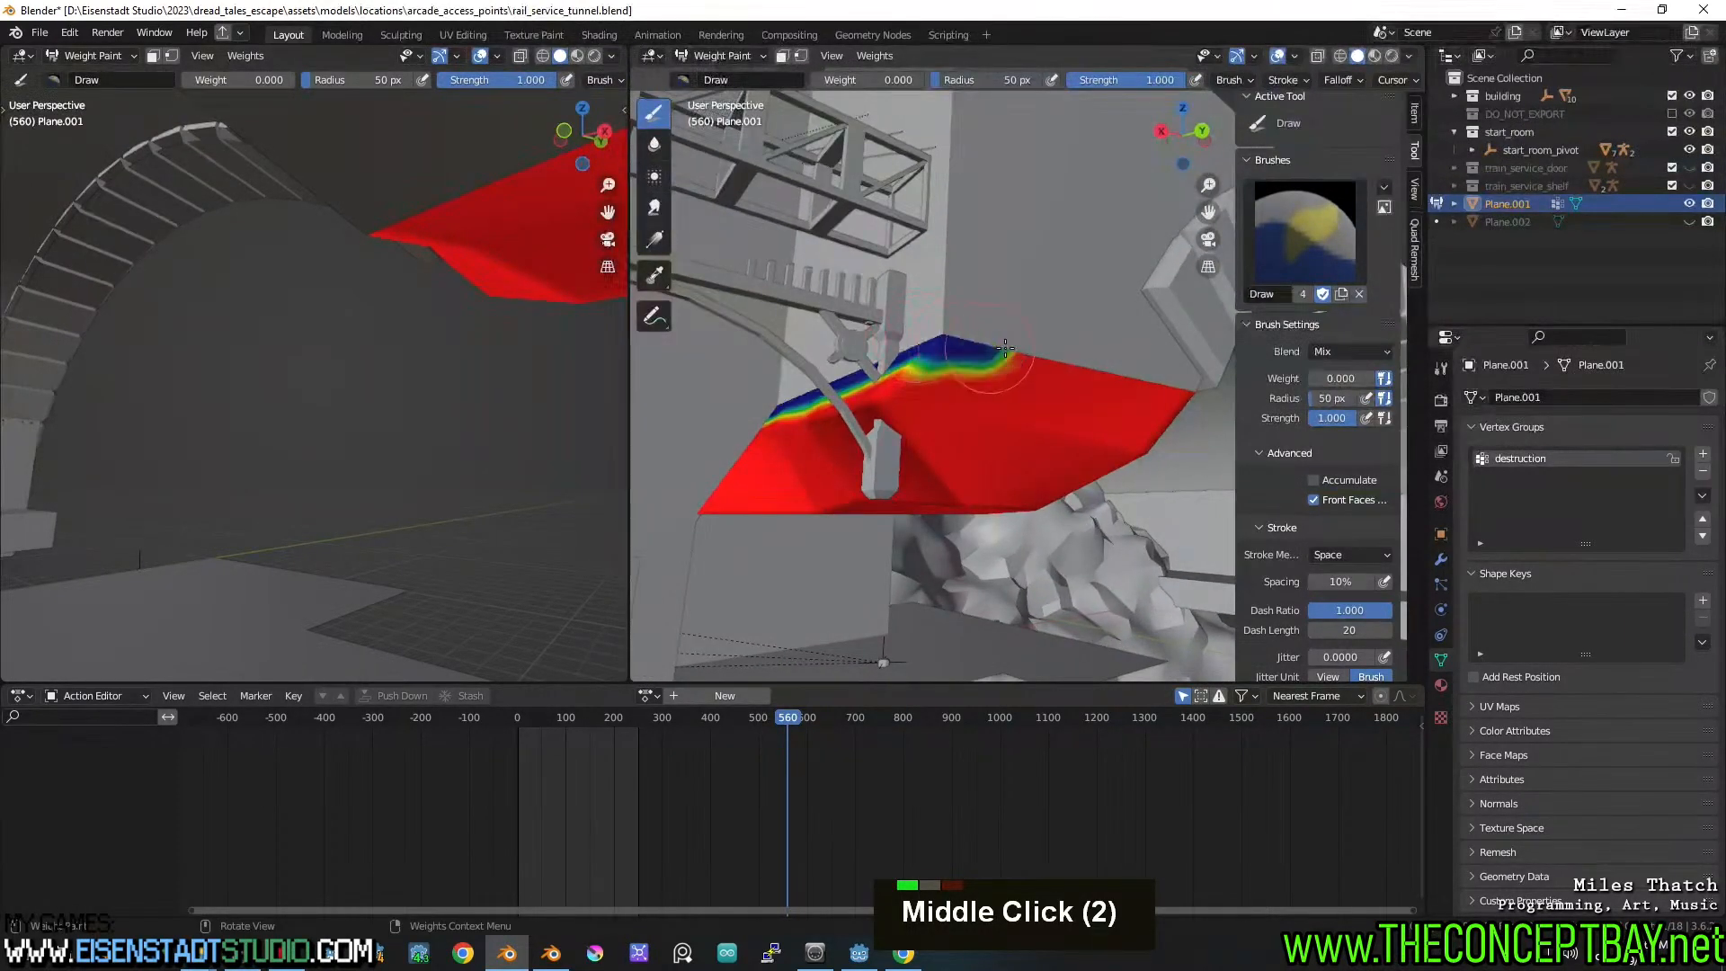
# Examine the Draw brush's stroke settings, the weight paint options, and the view and object transform settings
pyautogui.scroll(-5, 1315, 521)
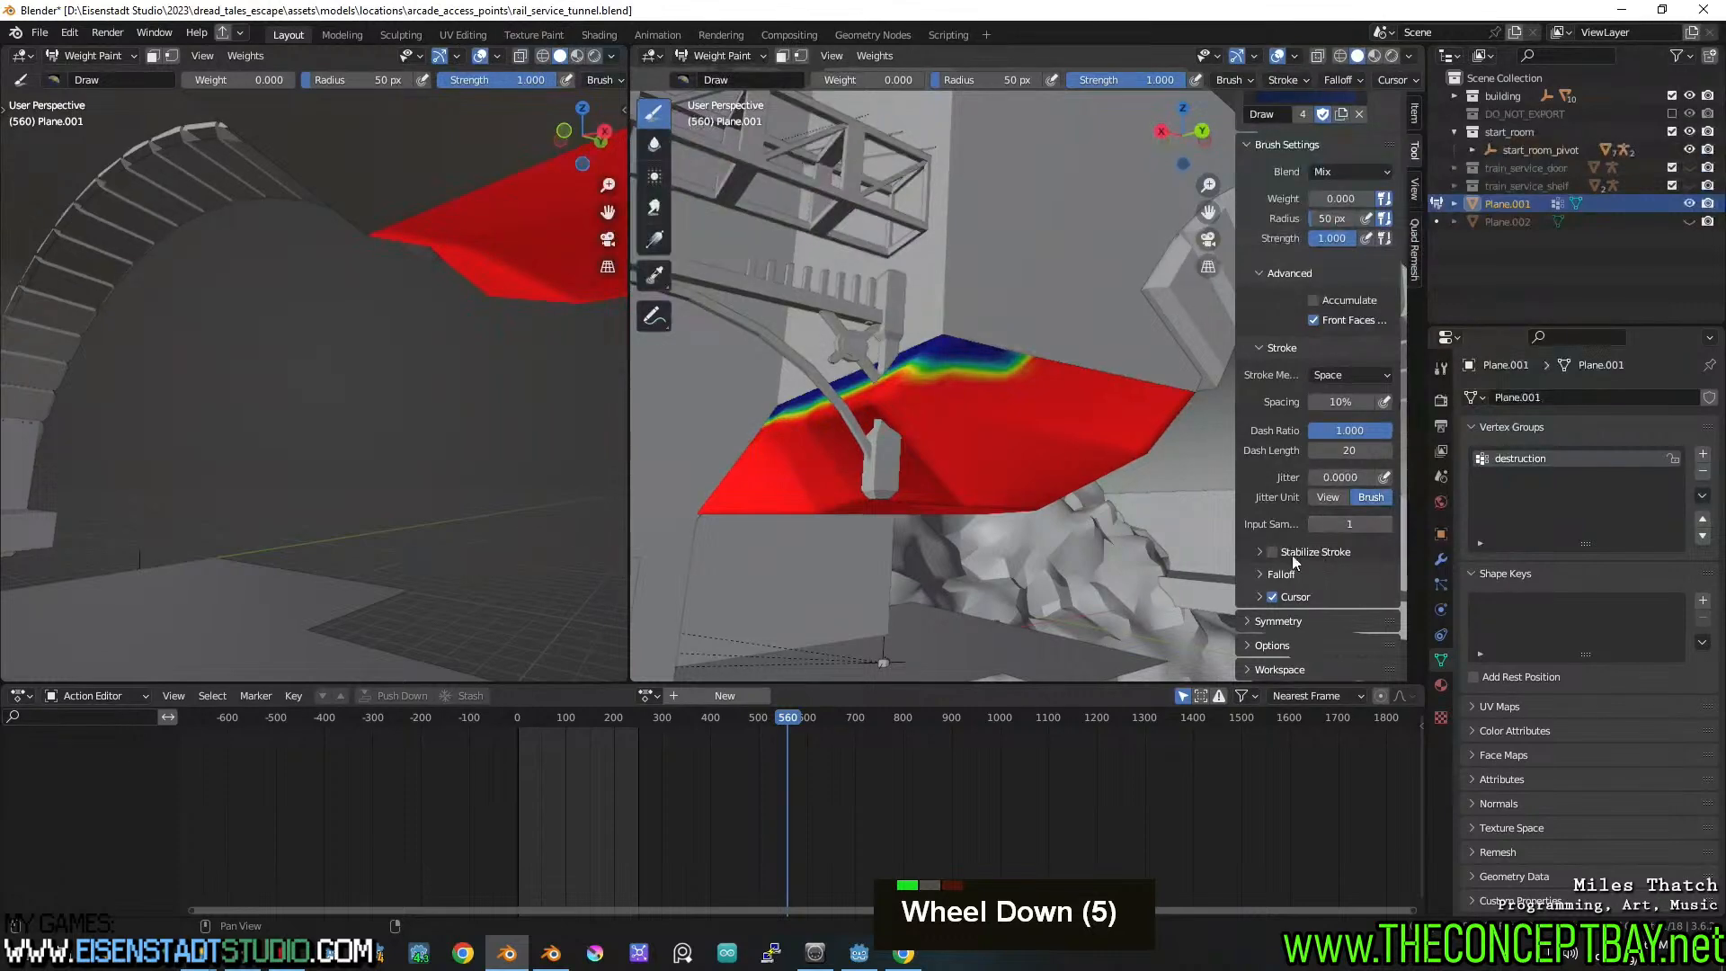
pyautogui.scroll(4, 1283, 444)
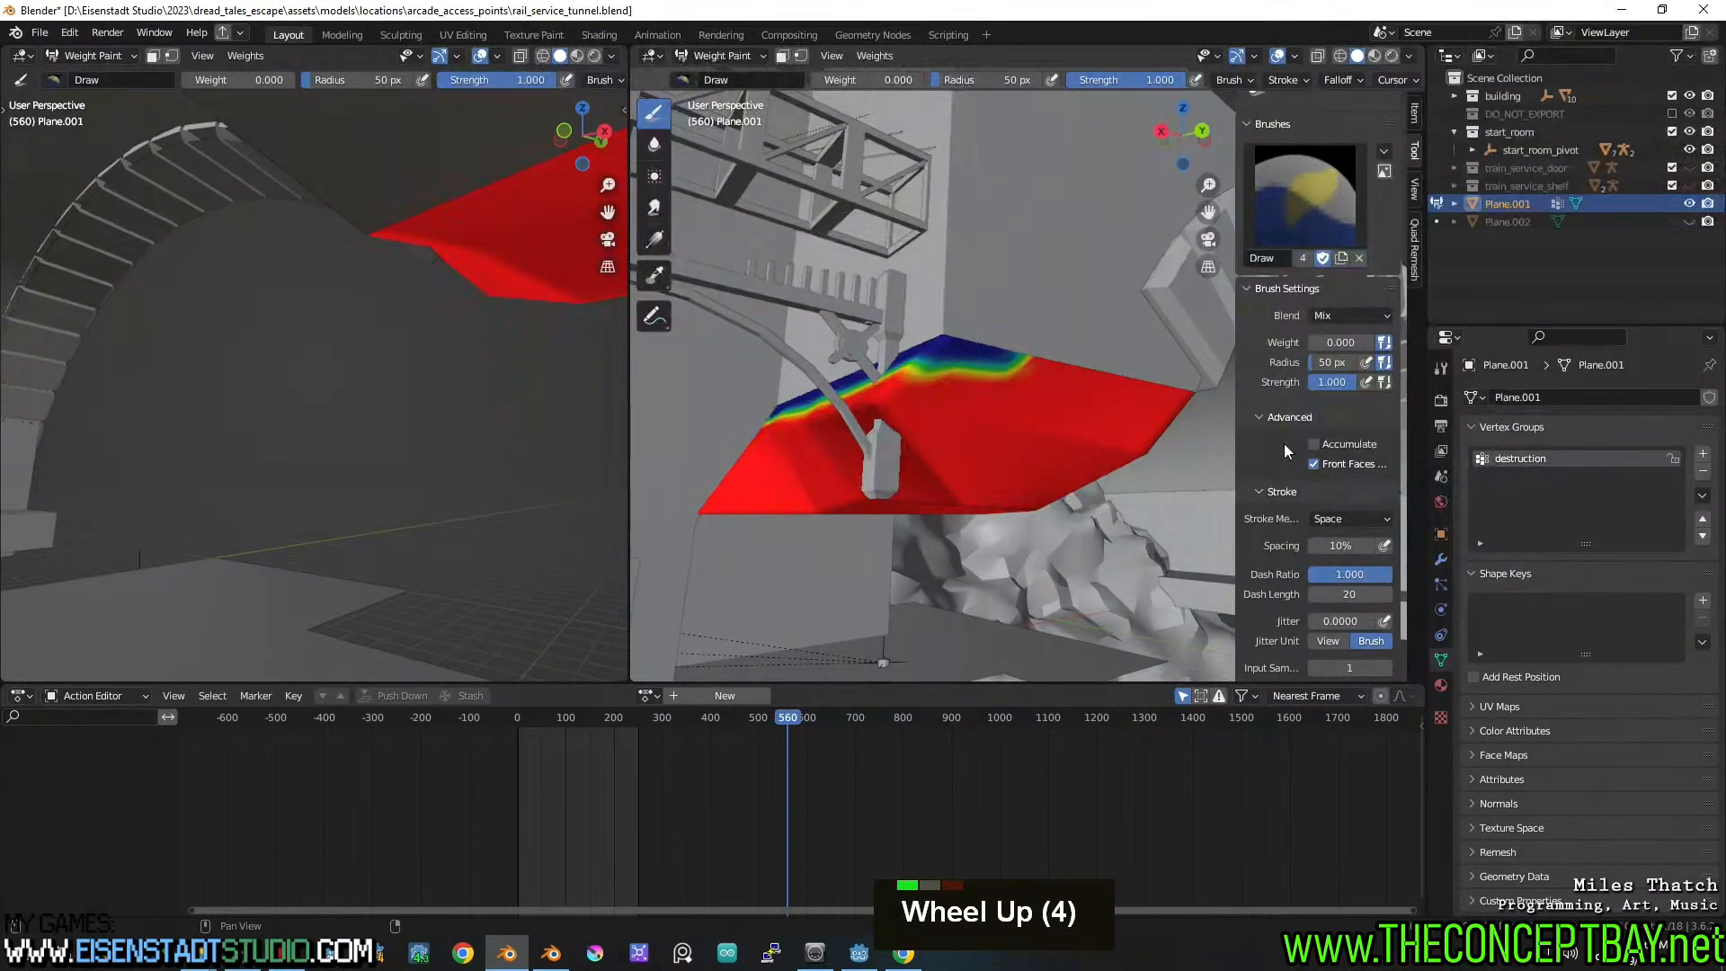
pyautogui.scroll(-12, 1284, 444)
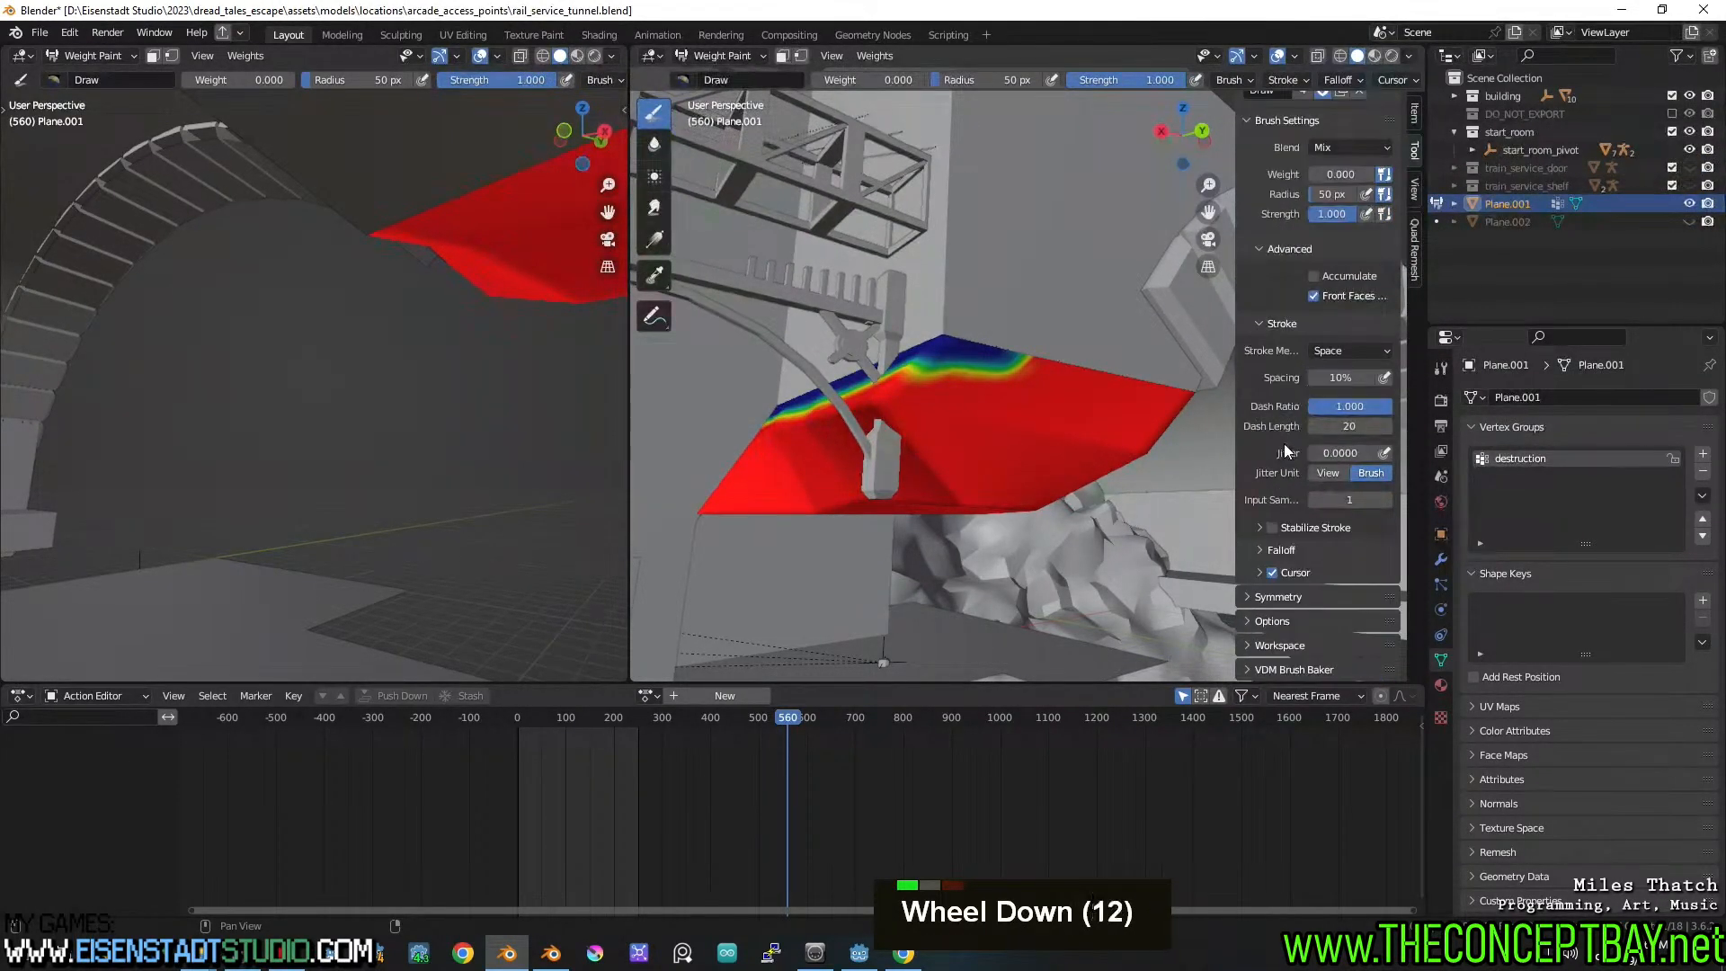
pyautogui.click(1277, 619)
pyautogui.scroll(-5, 1277, 611)
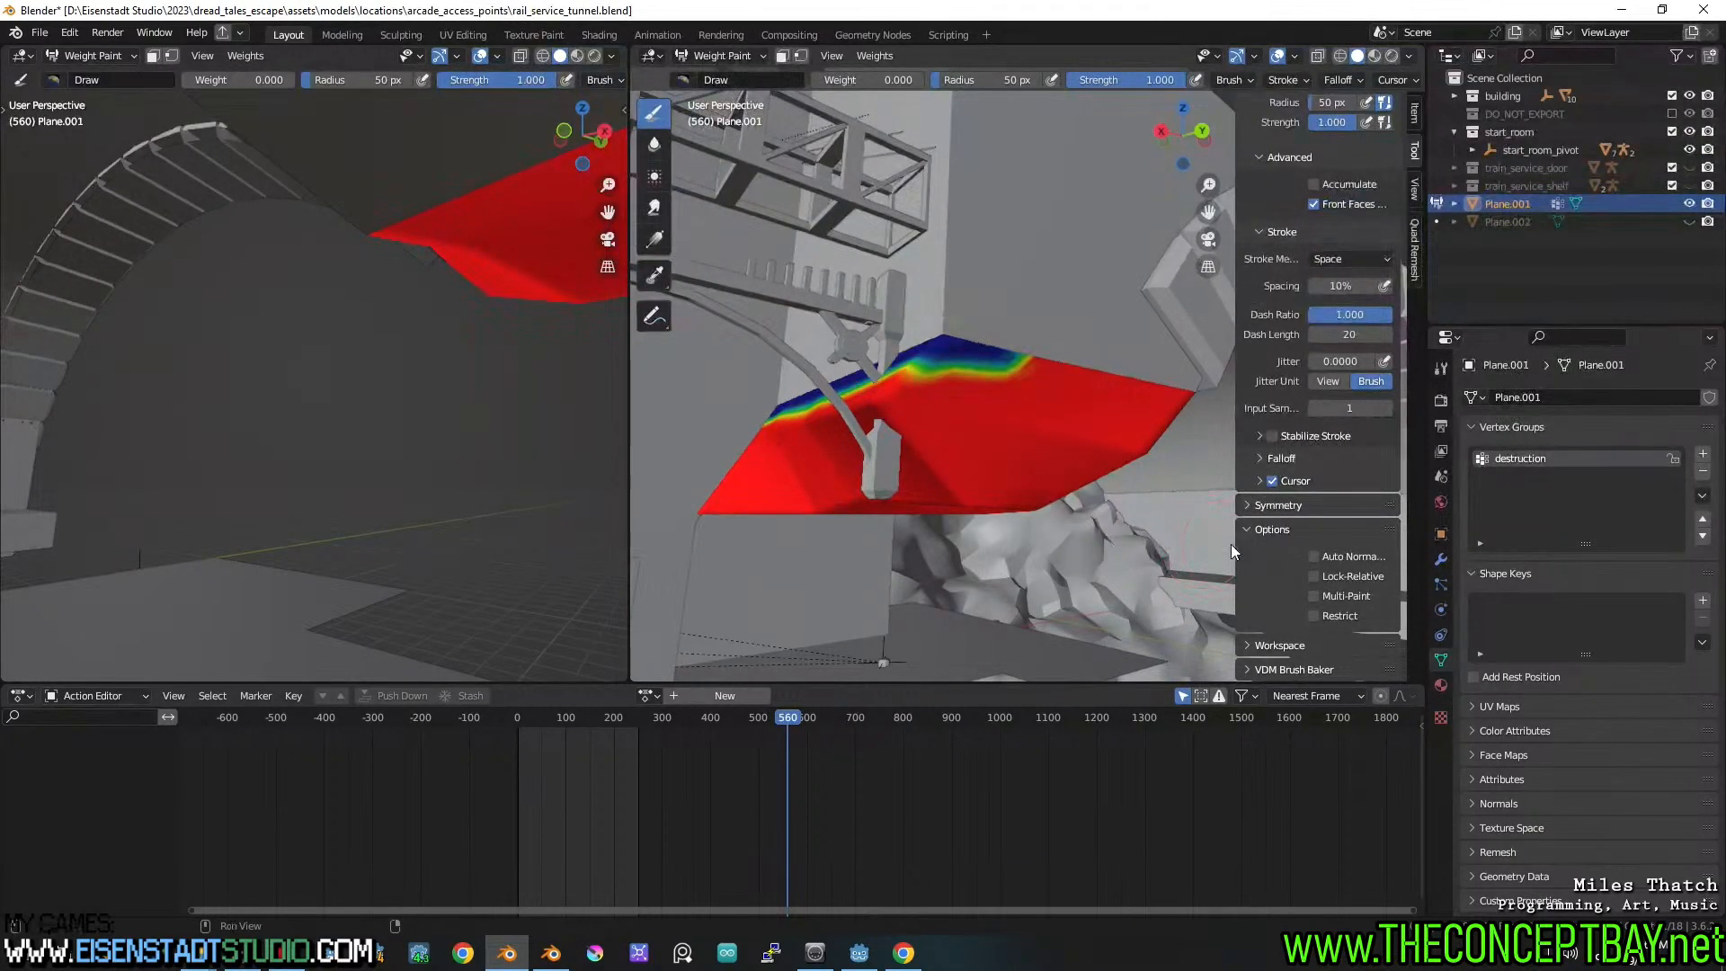
pyautogui.moveTo(1237, 543); pyautogui.dragTo(1178, 542)
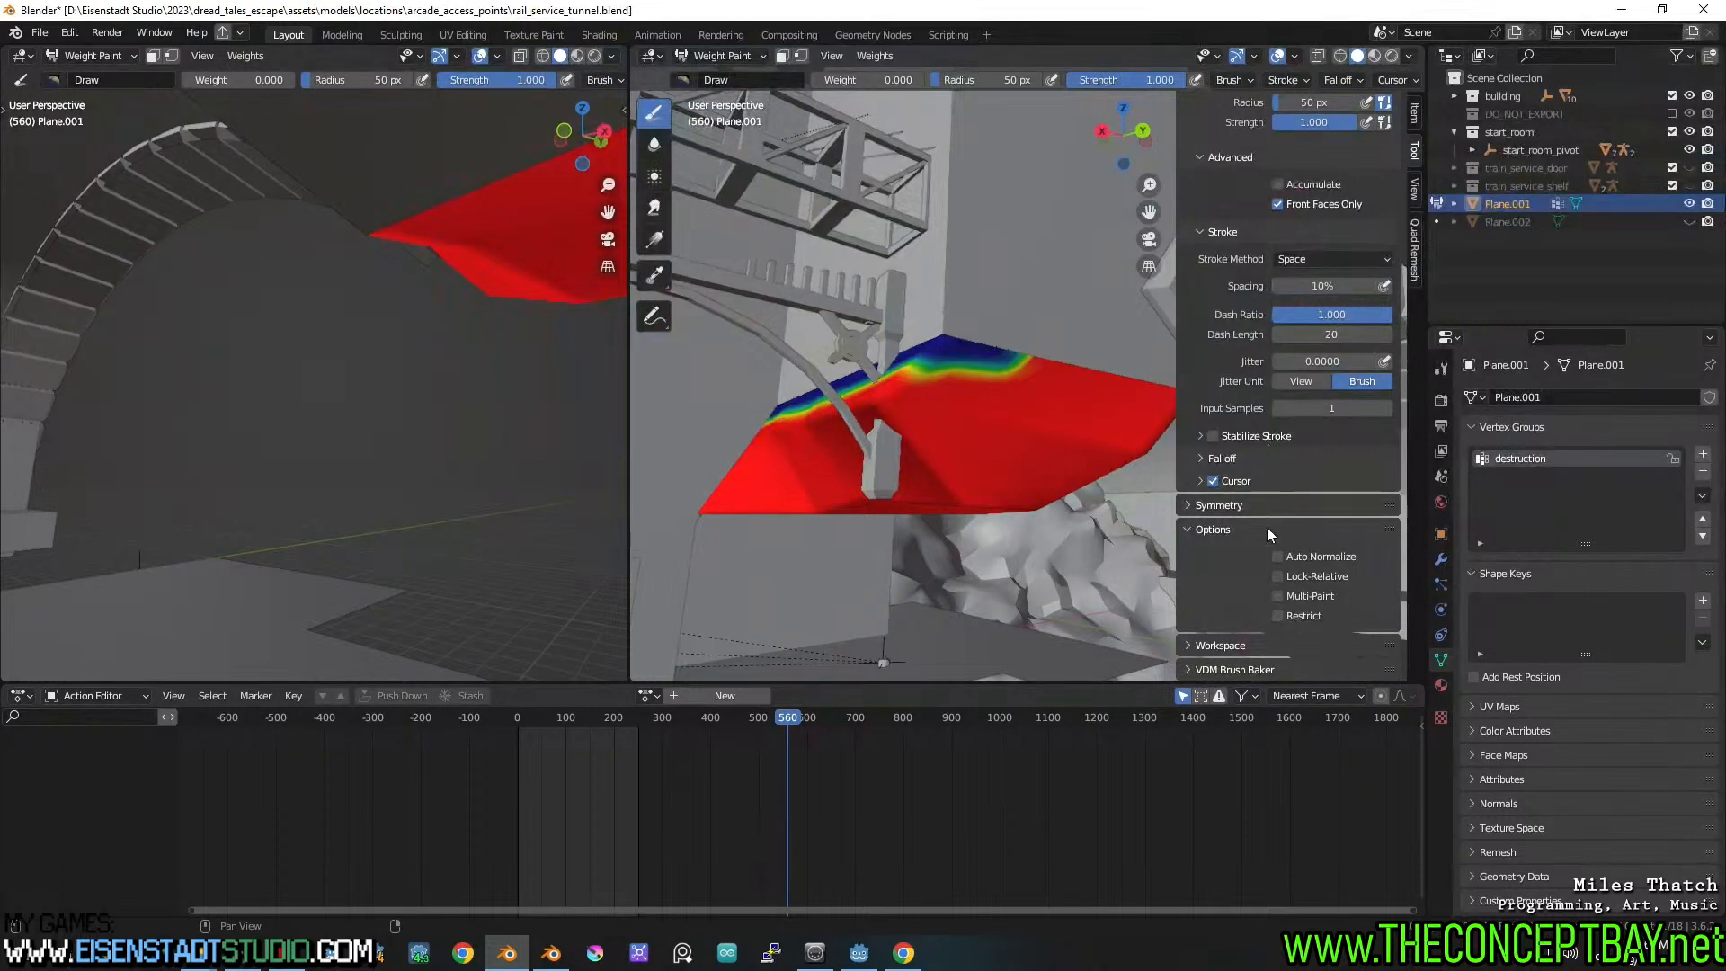
pyautogui.scroll(-2, 1254, 625)
pyautogui.click(1415, 188)
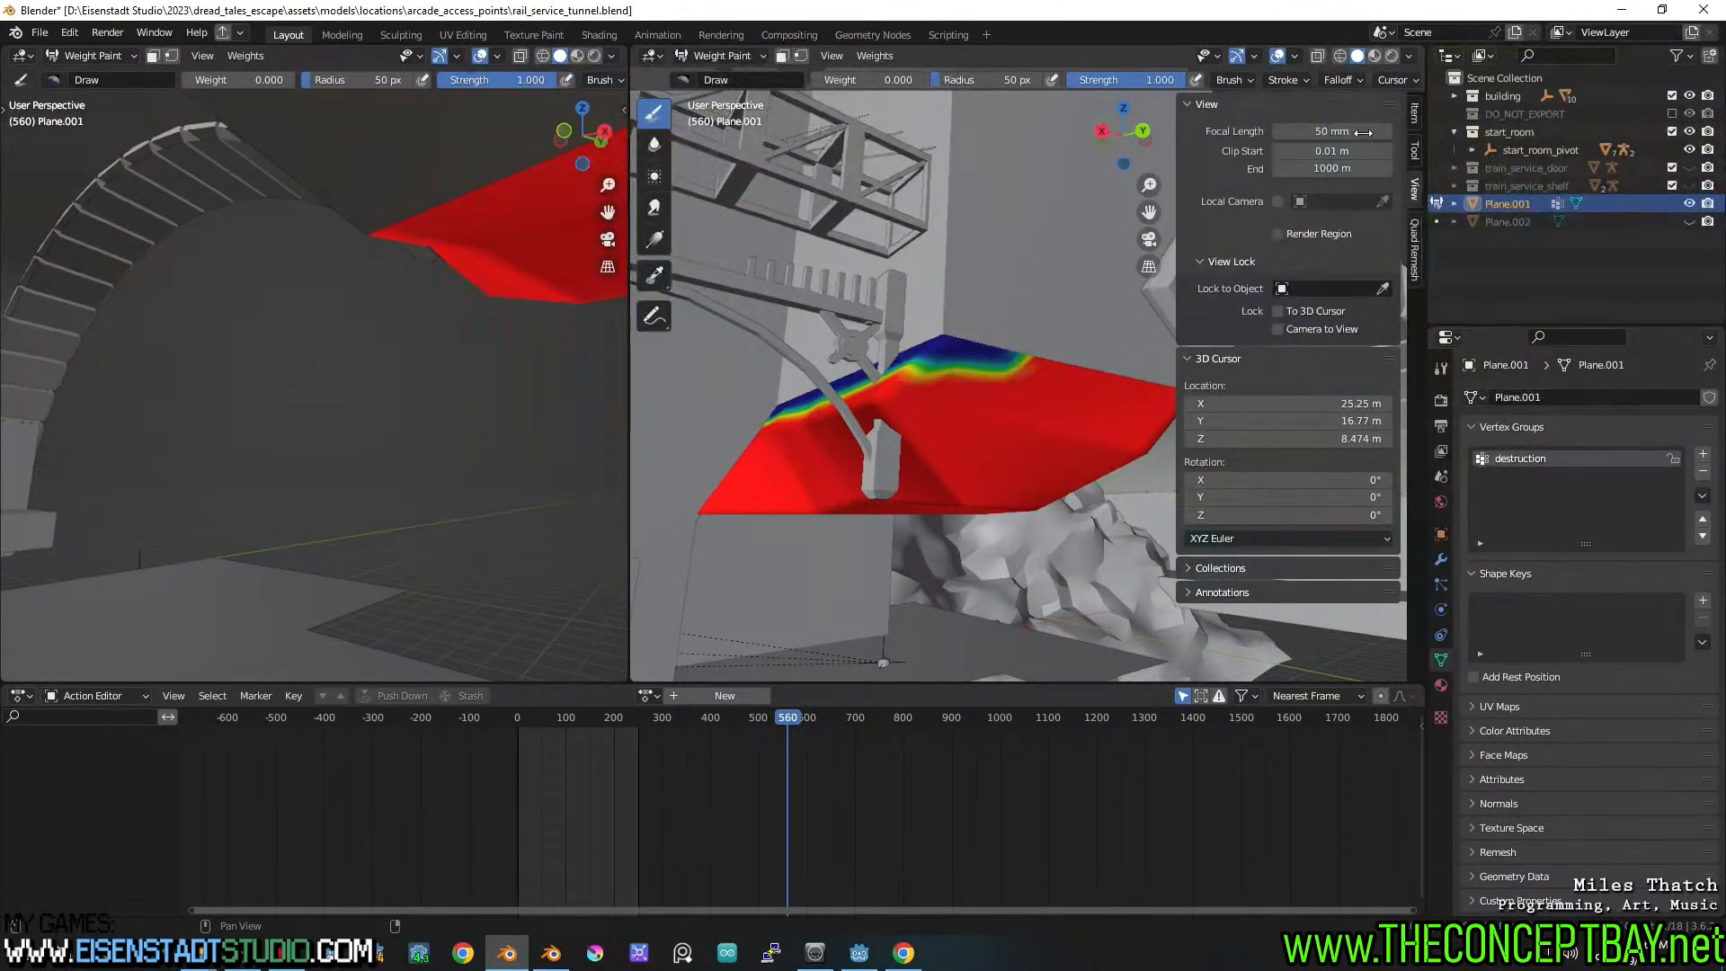
pyautogui.click(1414, 115)
# Look through the Interface and Editing preferences and expand the Weight Paint color settings
pyautogui.click(69, 32)
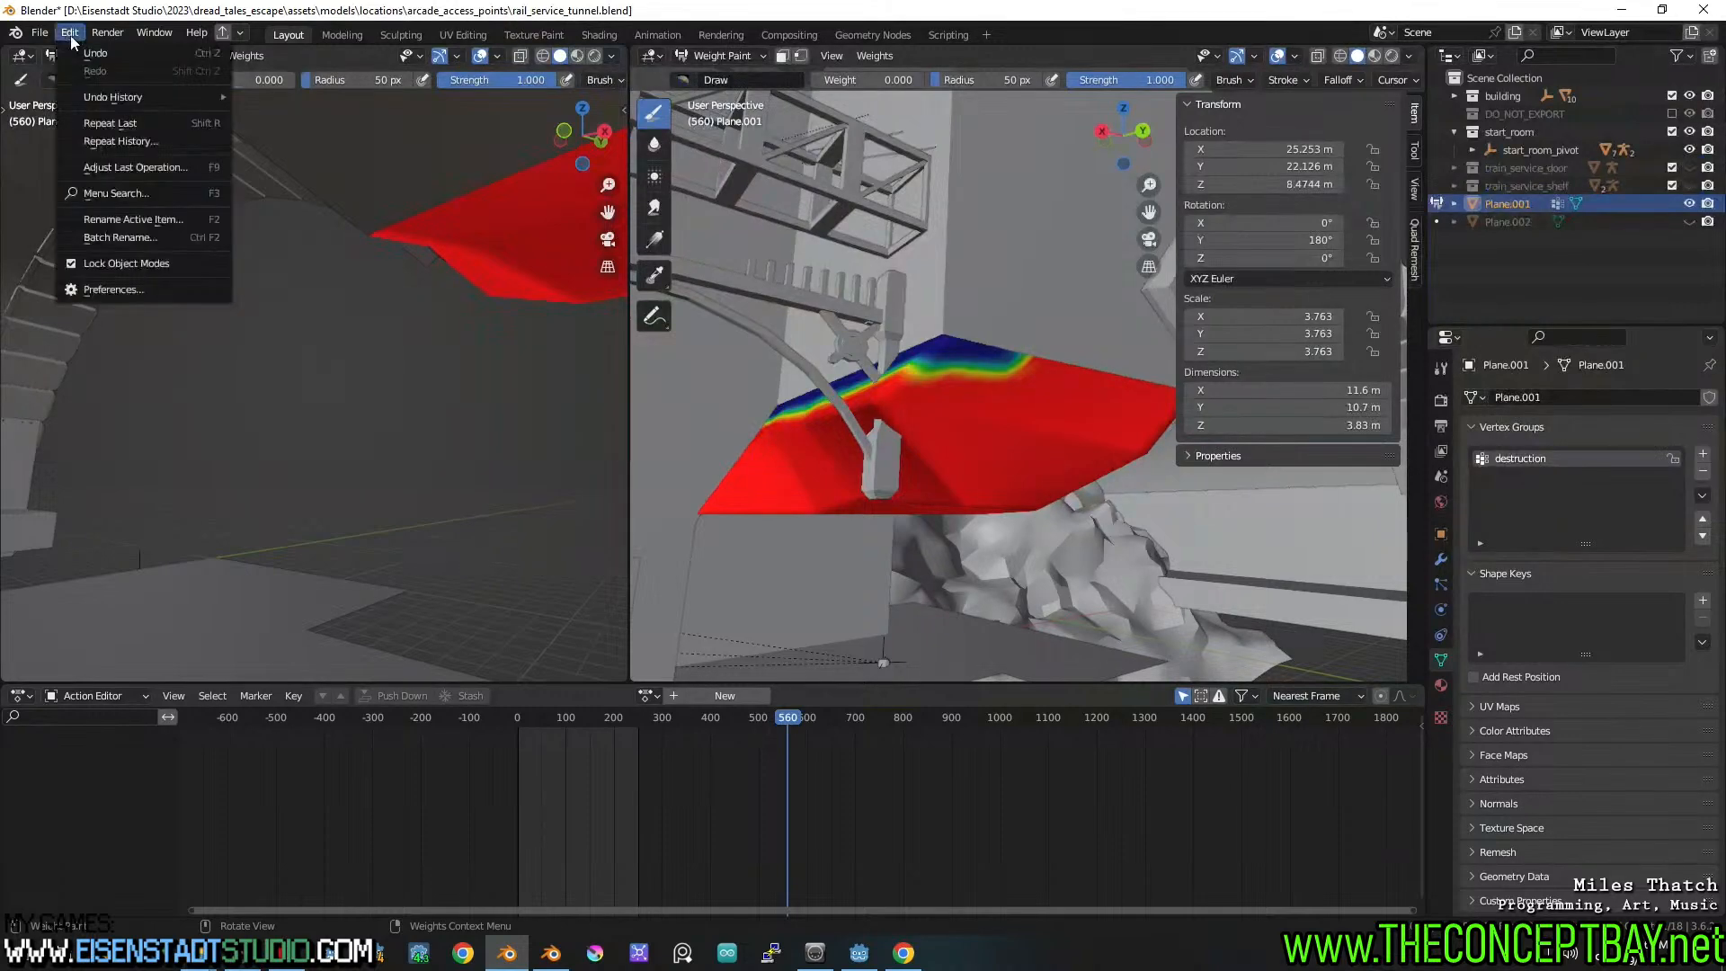
pyautogui.click(70, 32)
pyautogui.click(99, 289)
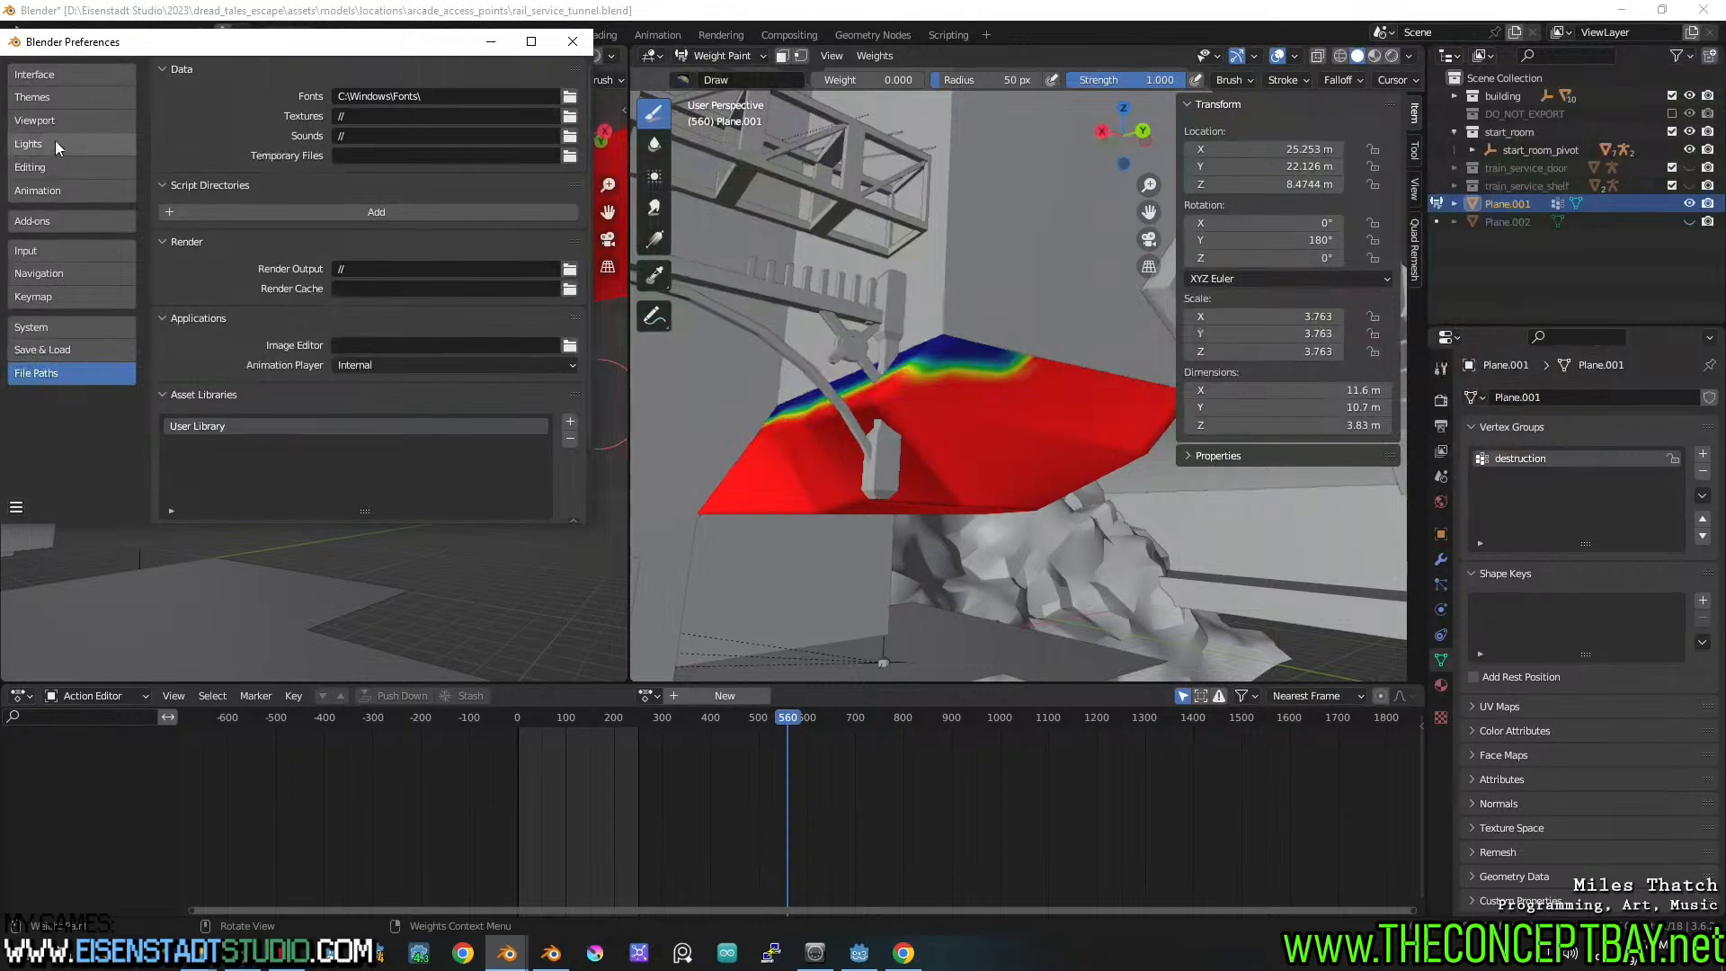
pyautogui.click(63, 76)
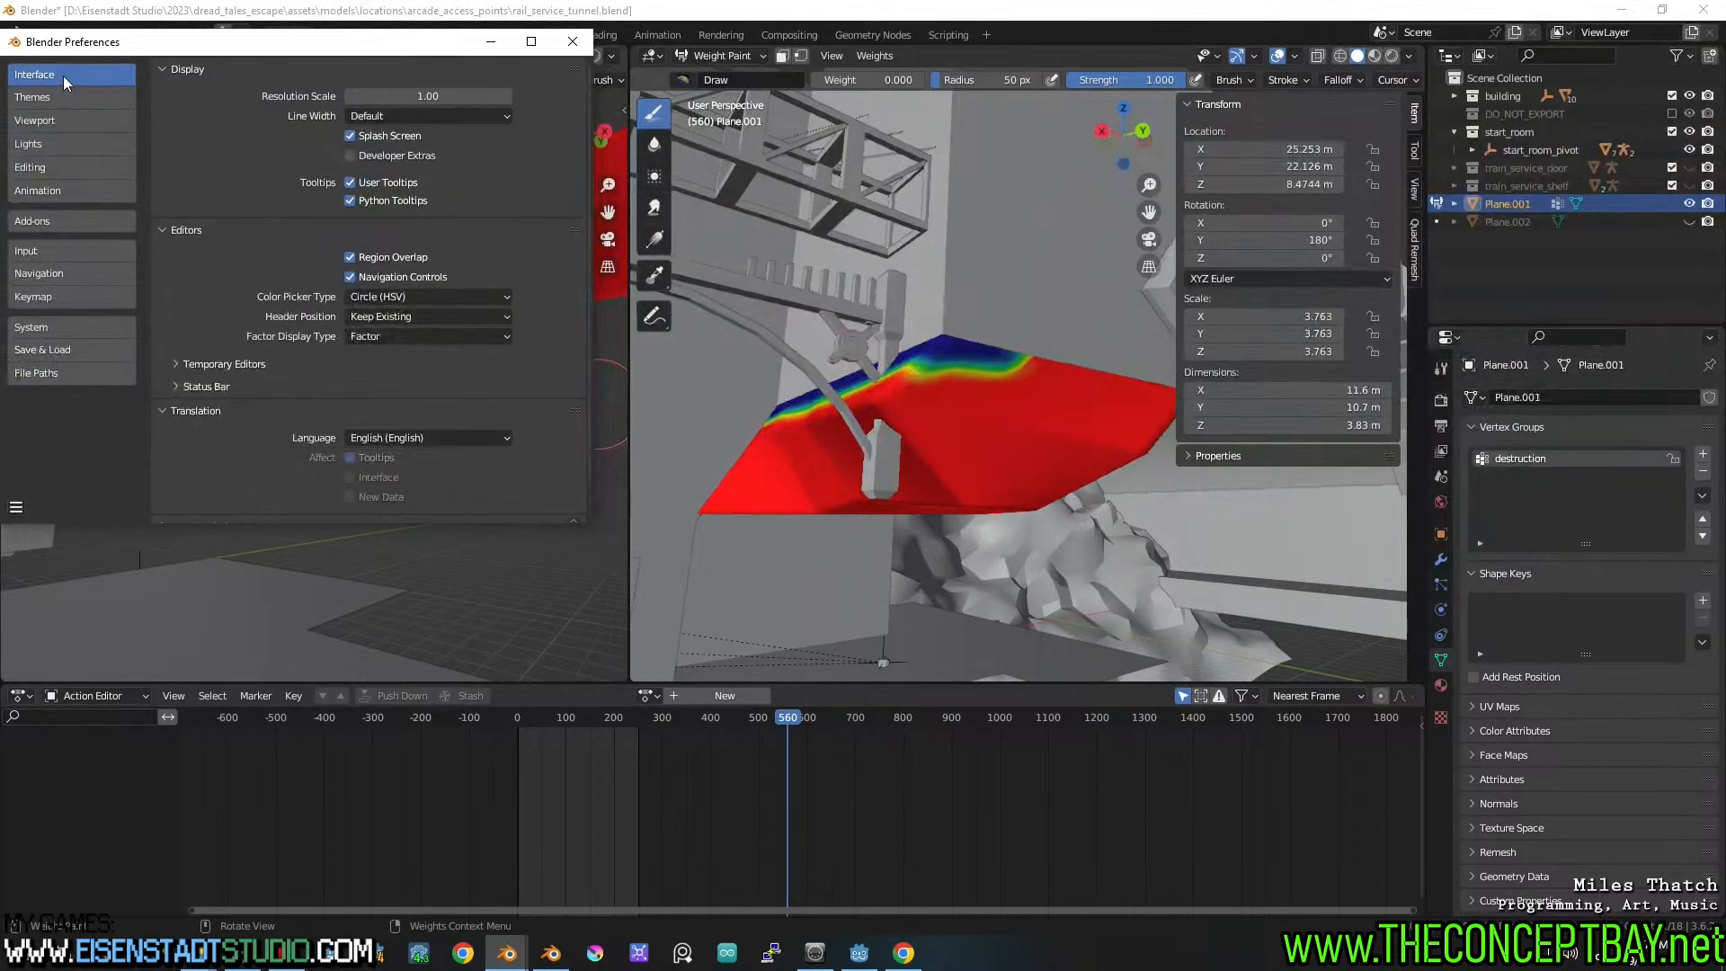
pyautogui.scroll(-3, 232, 368)
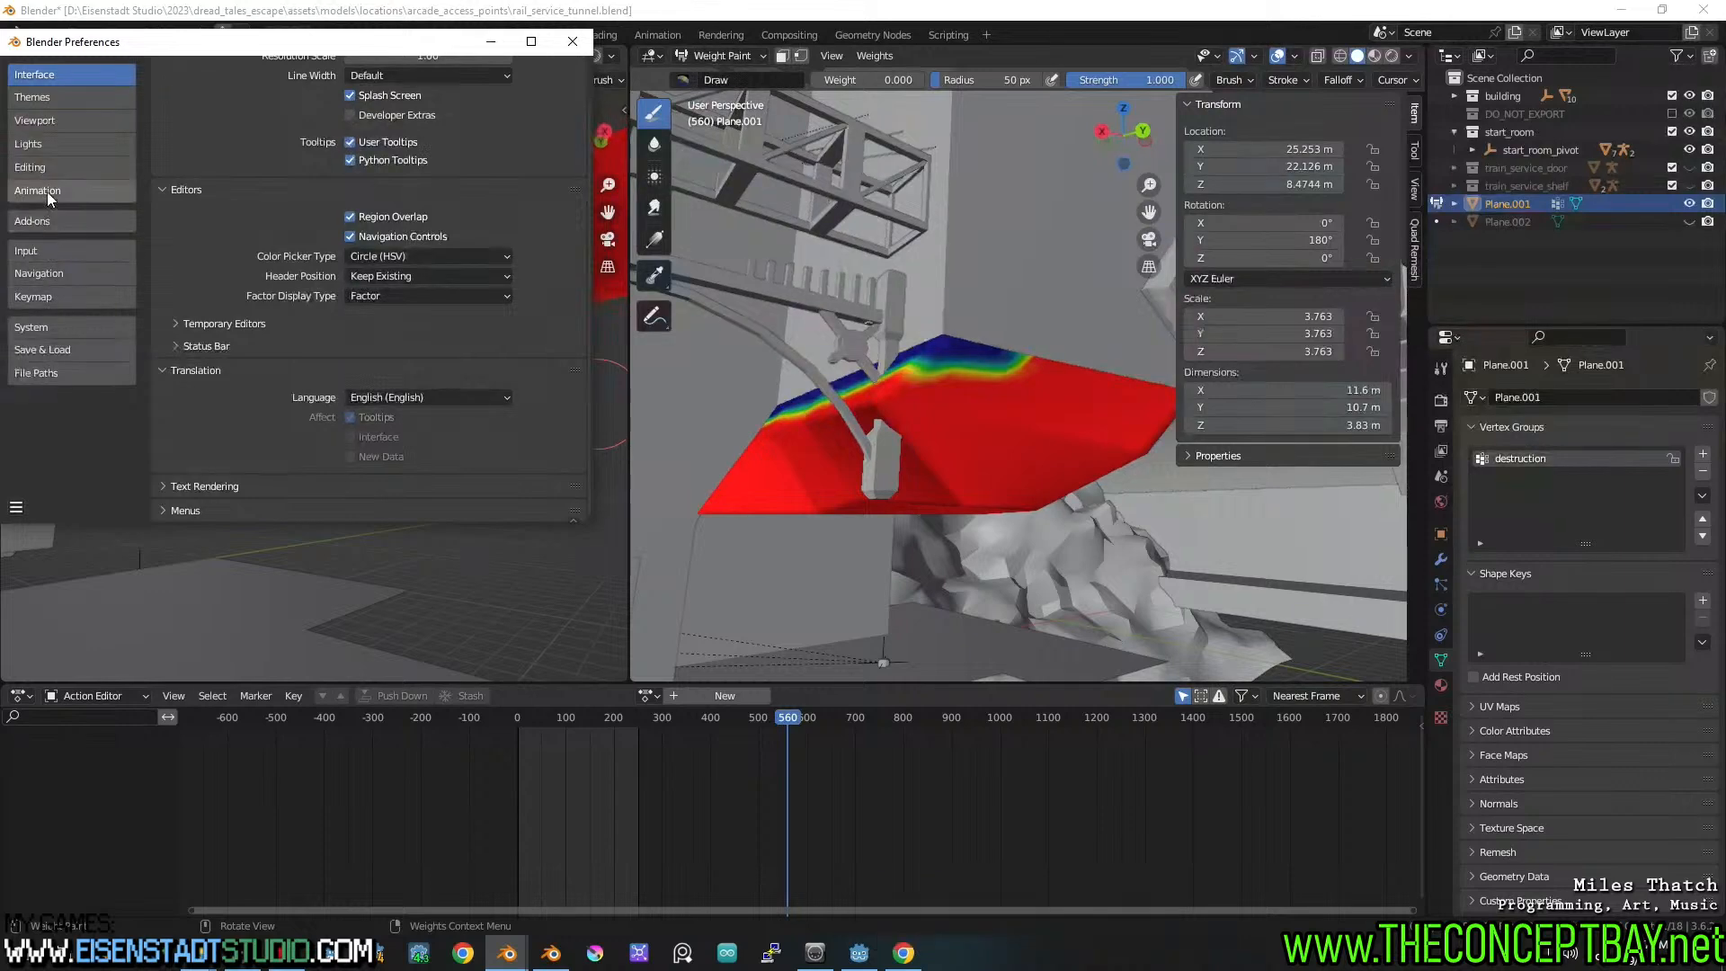
pyautogui.click(53, 168)
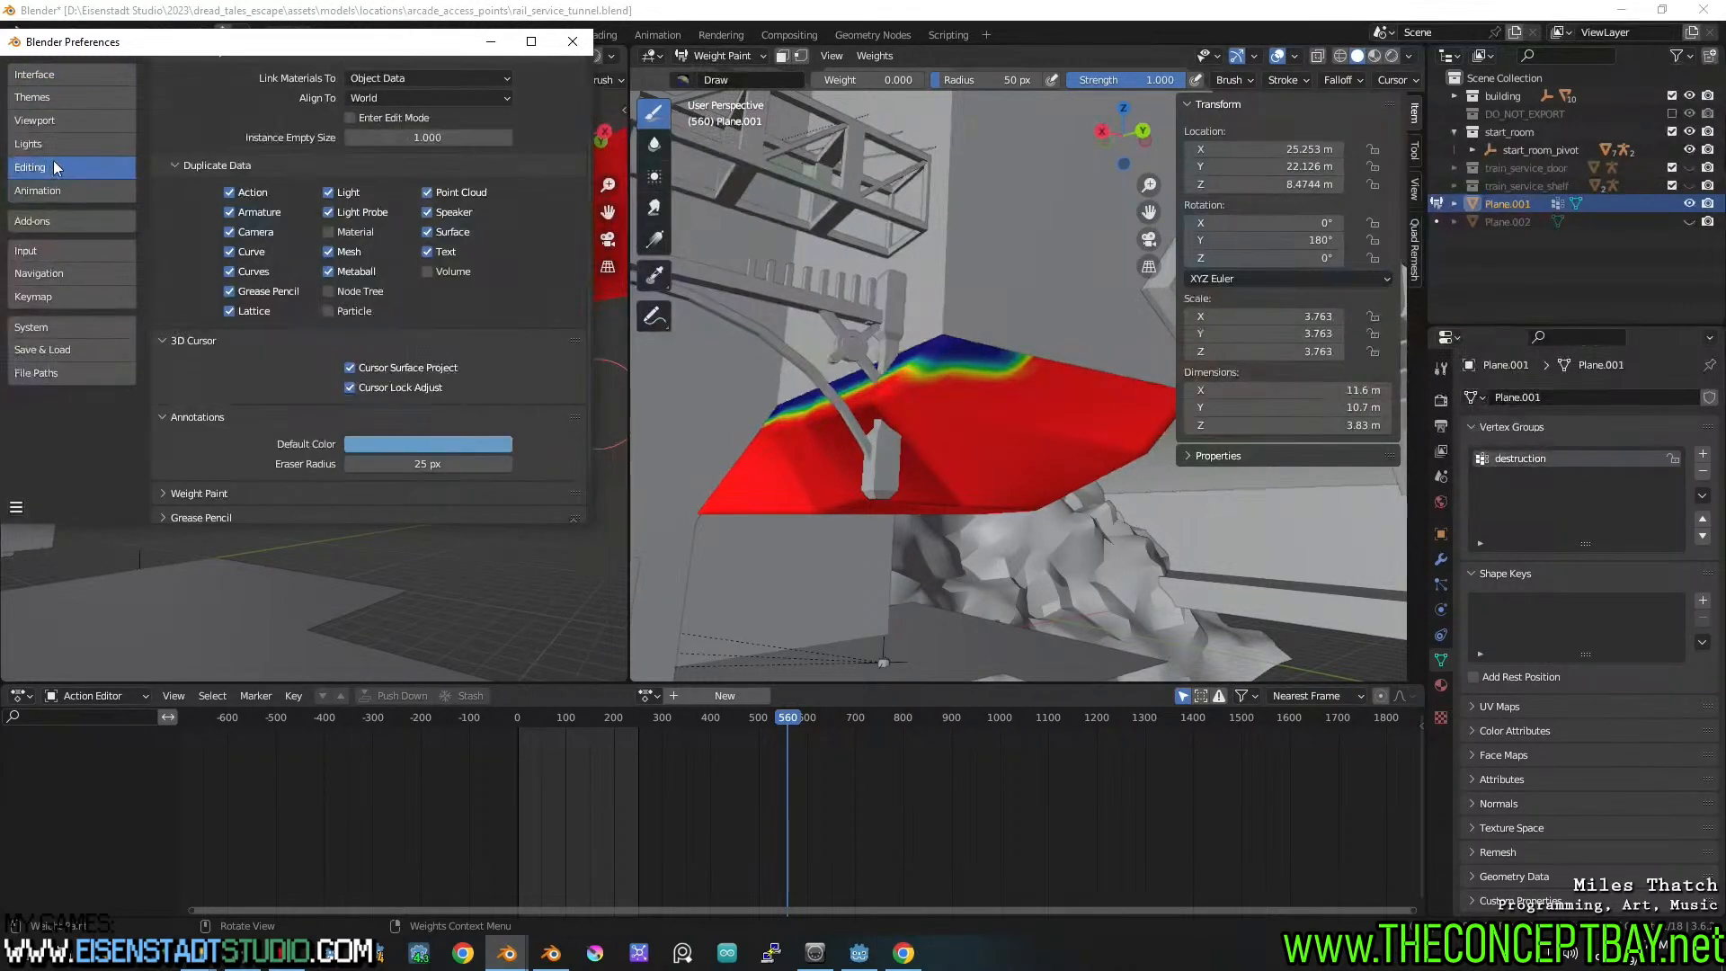
pyautogui.scroll(-5, 192, 196)
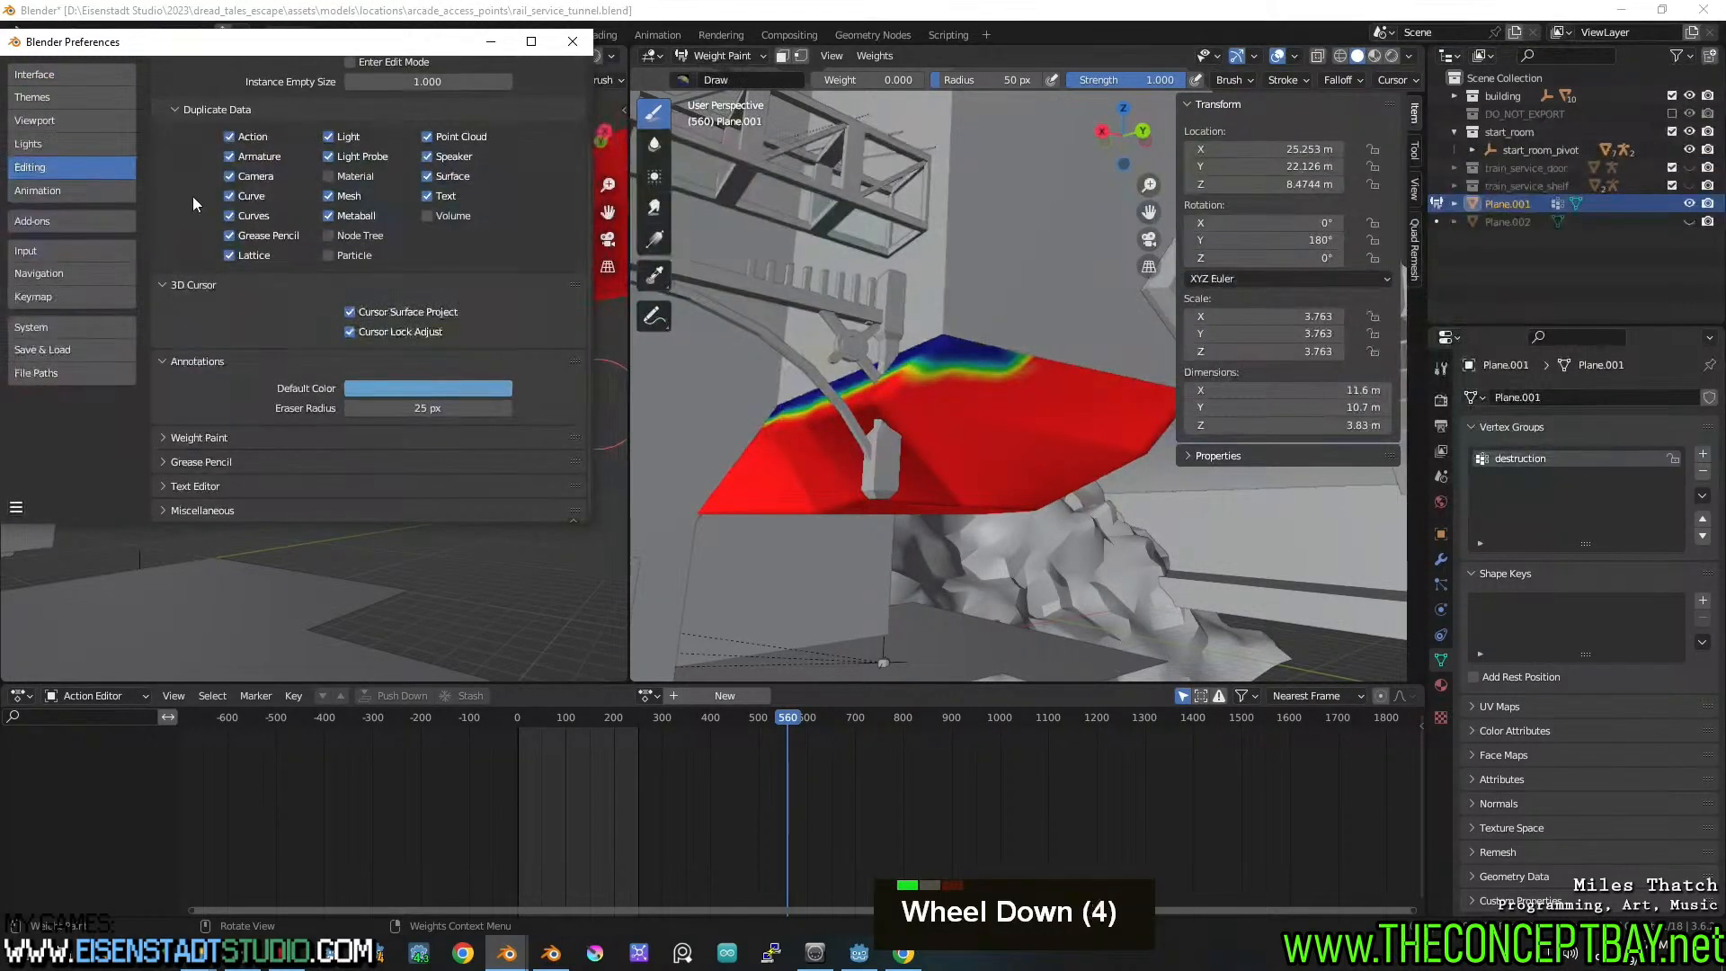
pyautogui.click(165, 438)
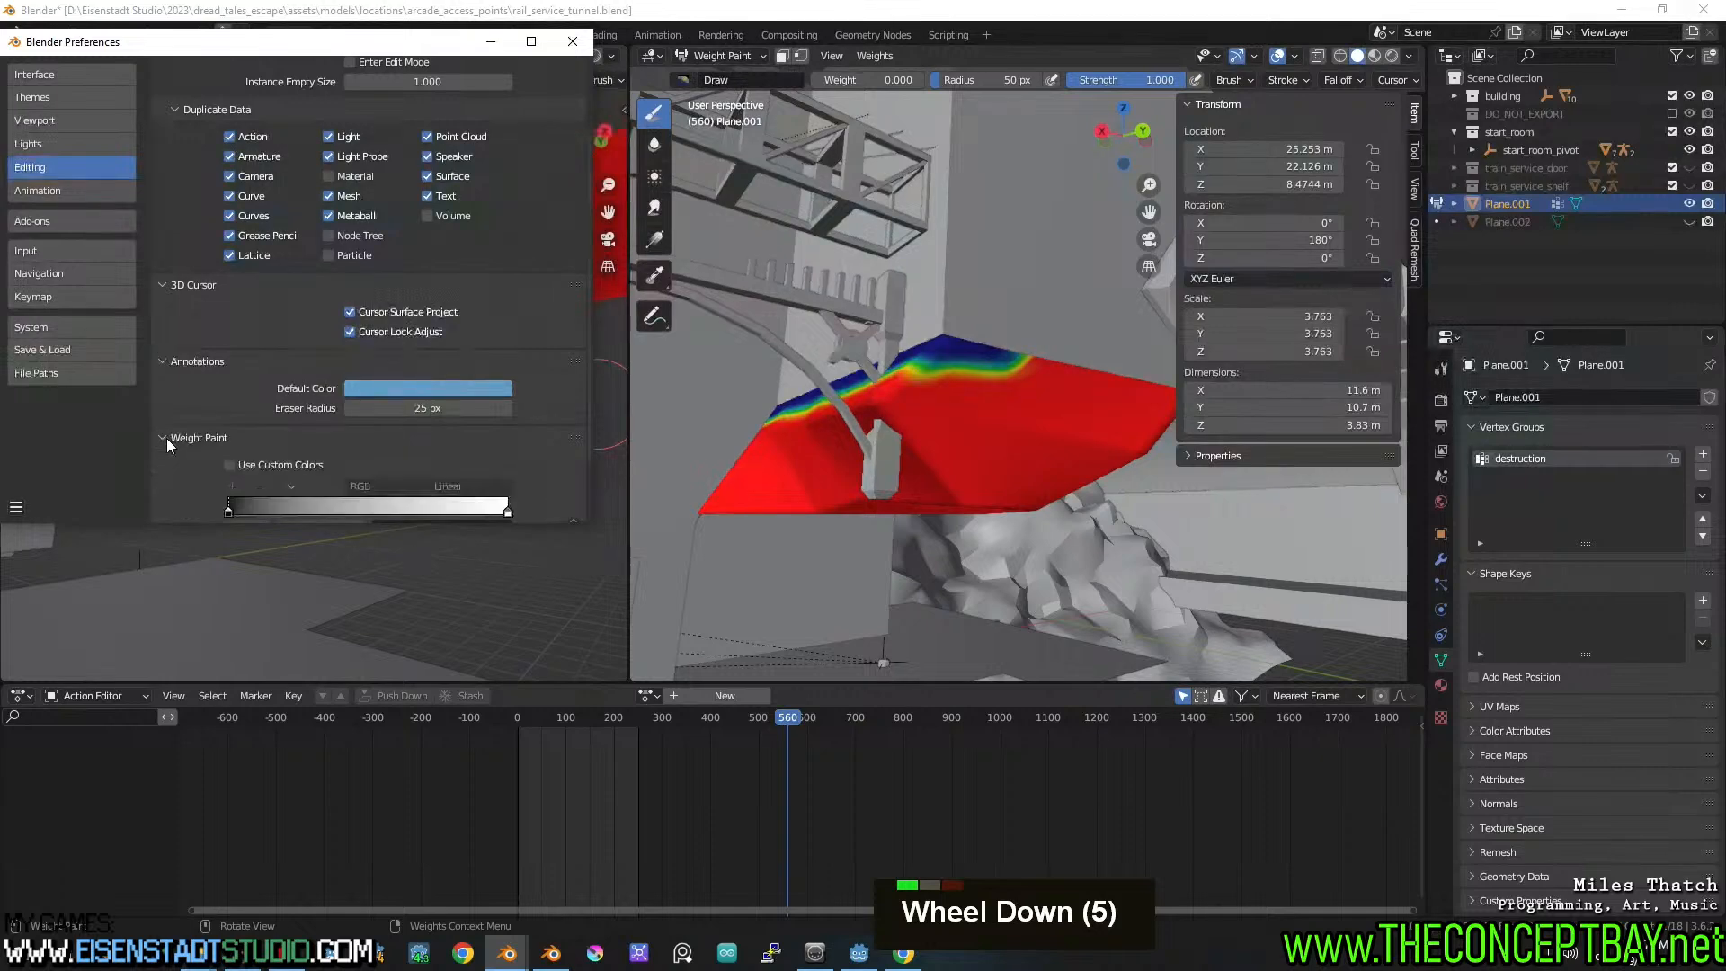
pyautogui.scroll(-6, 165, 450)
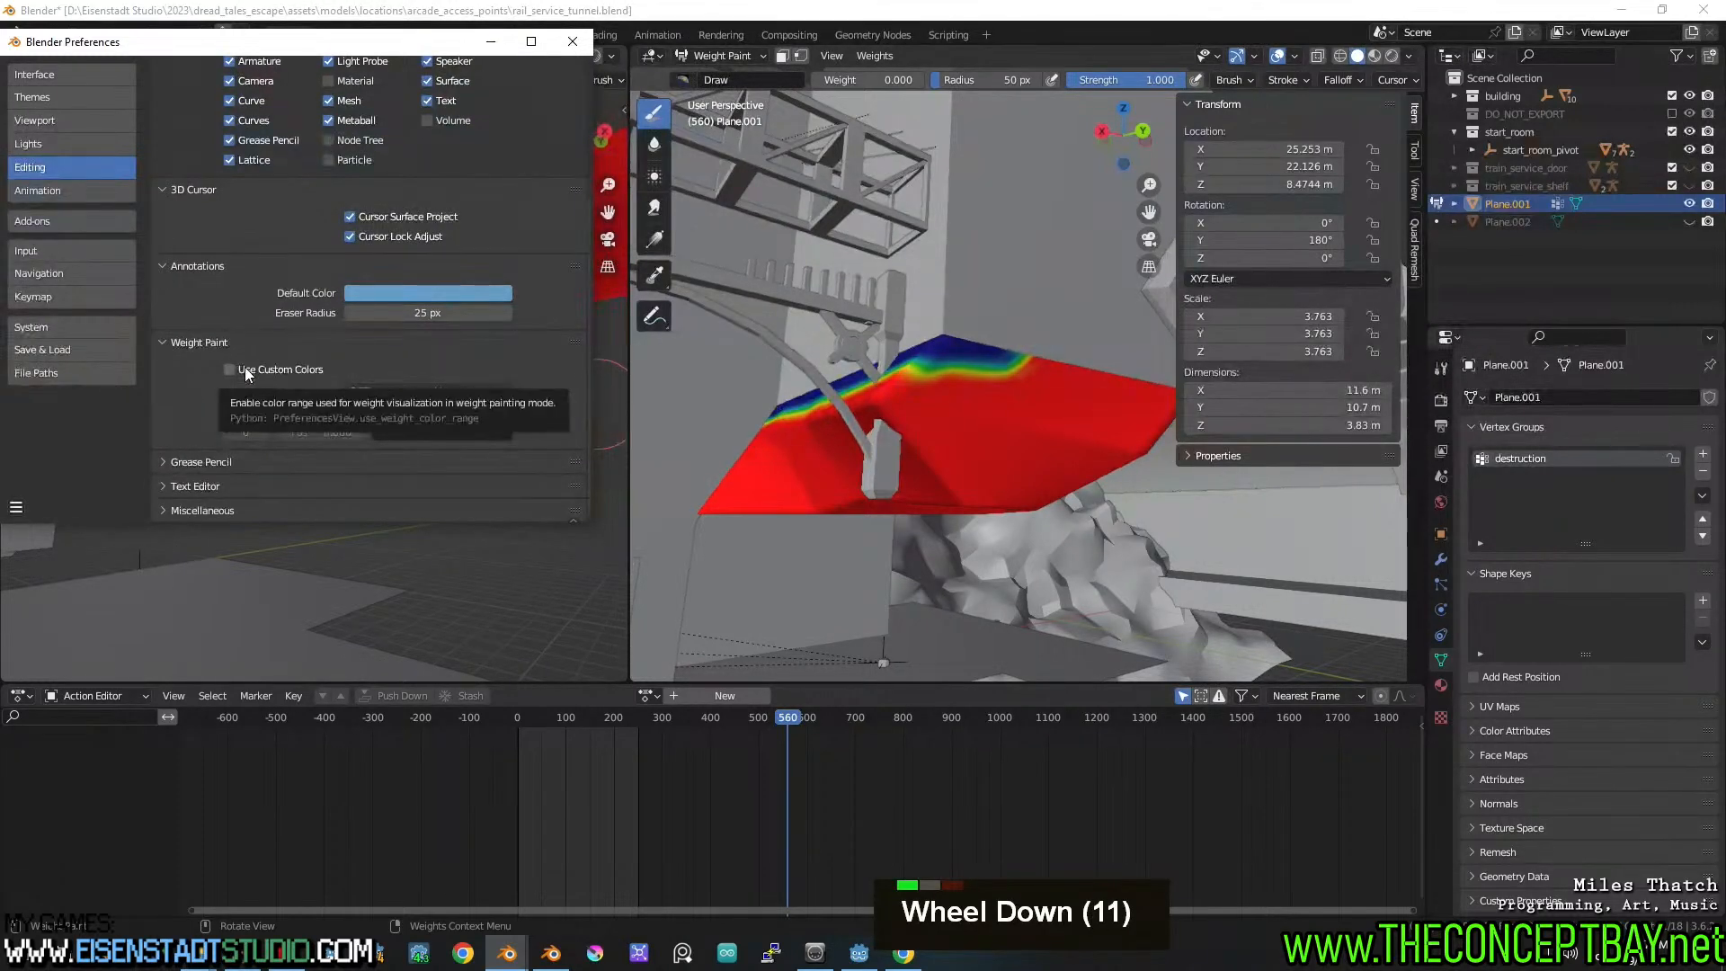
# Try the black-to-white custom weight paint colors on and off, leave them disabled, and close the preferences
pyautogui.click(230, 370)
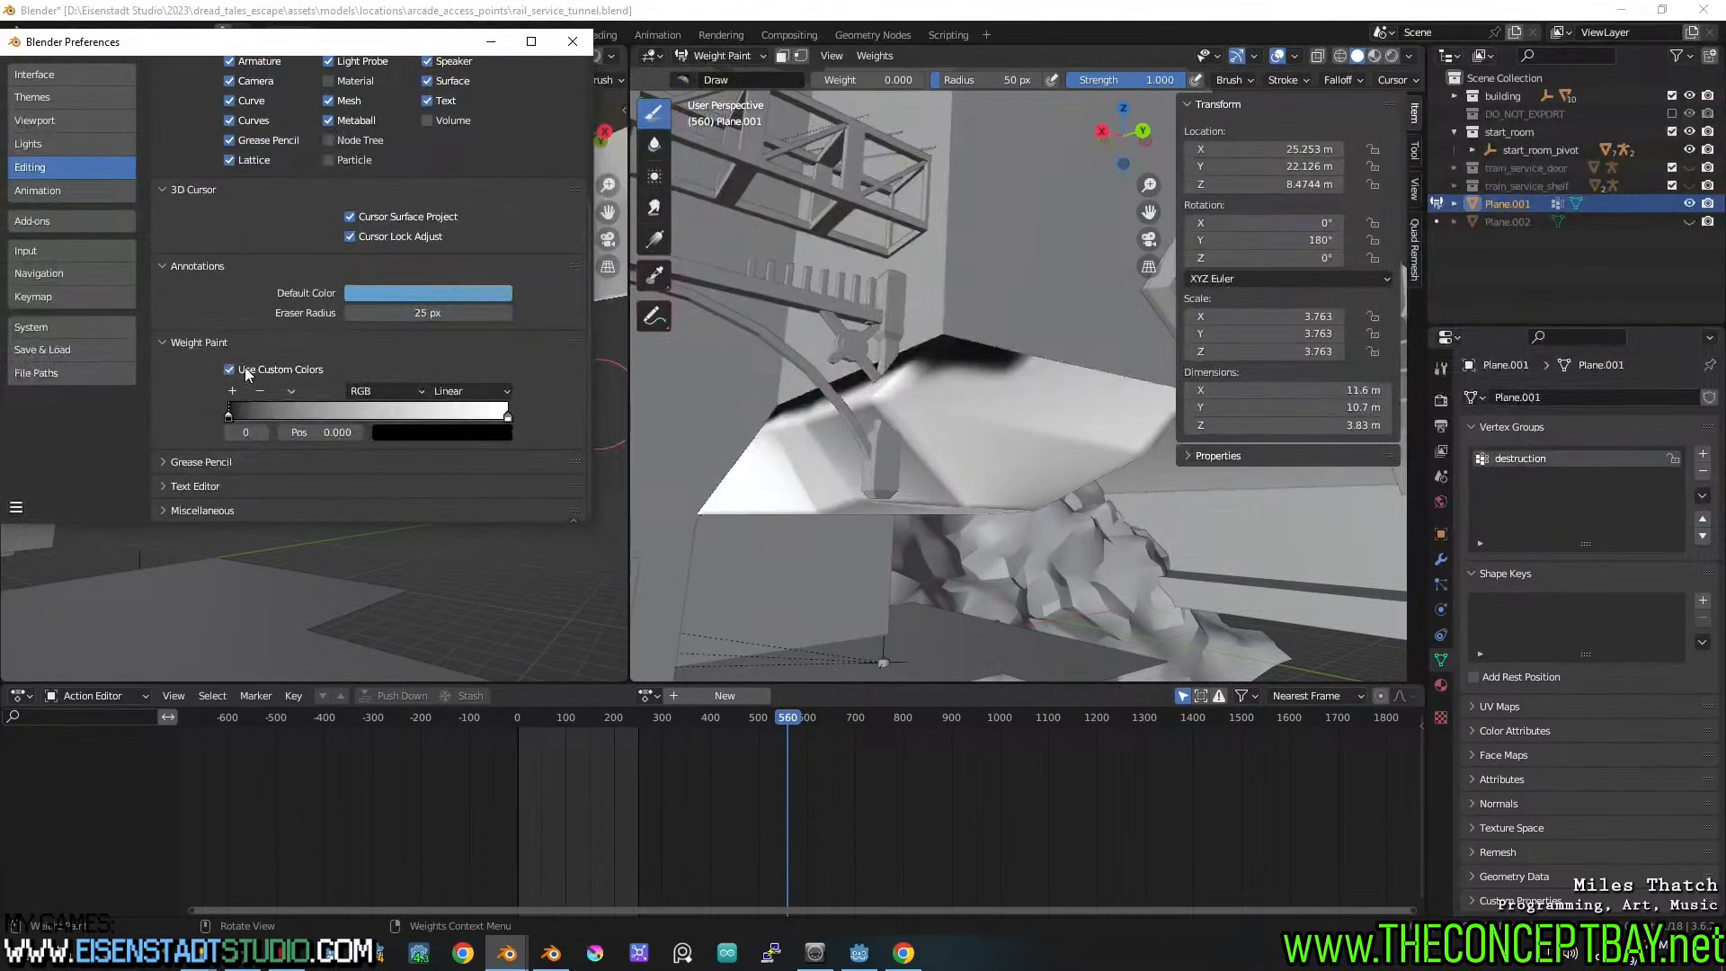
pyautogui.click(246, 374)
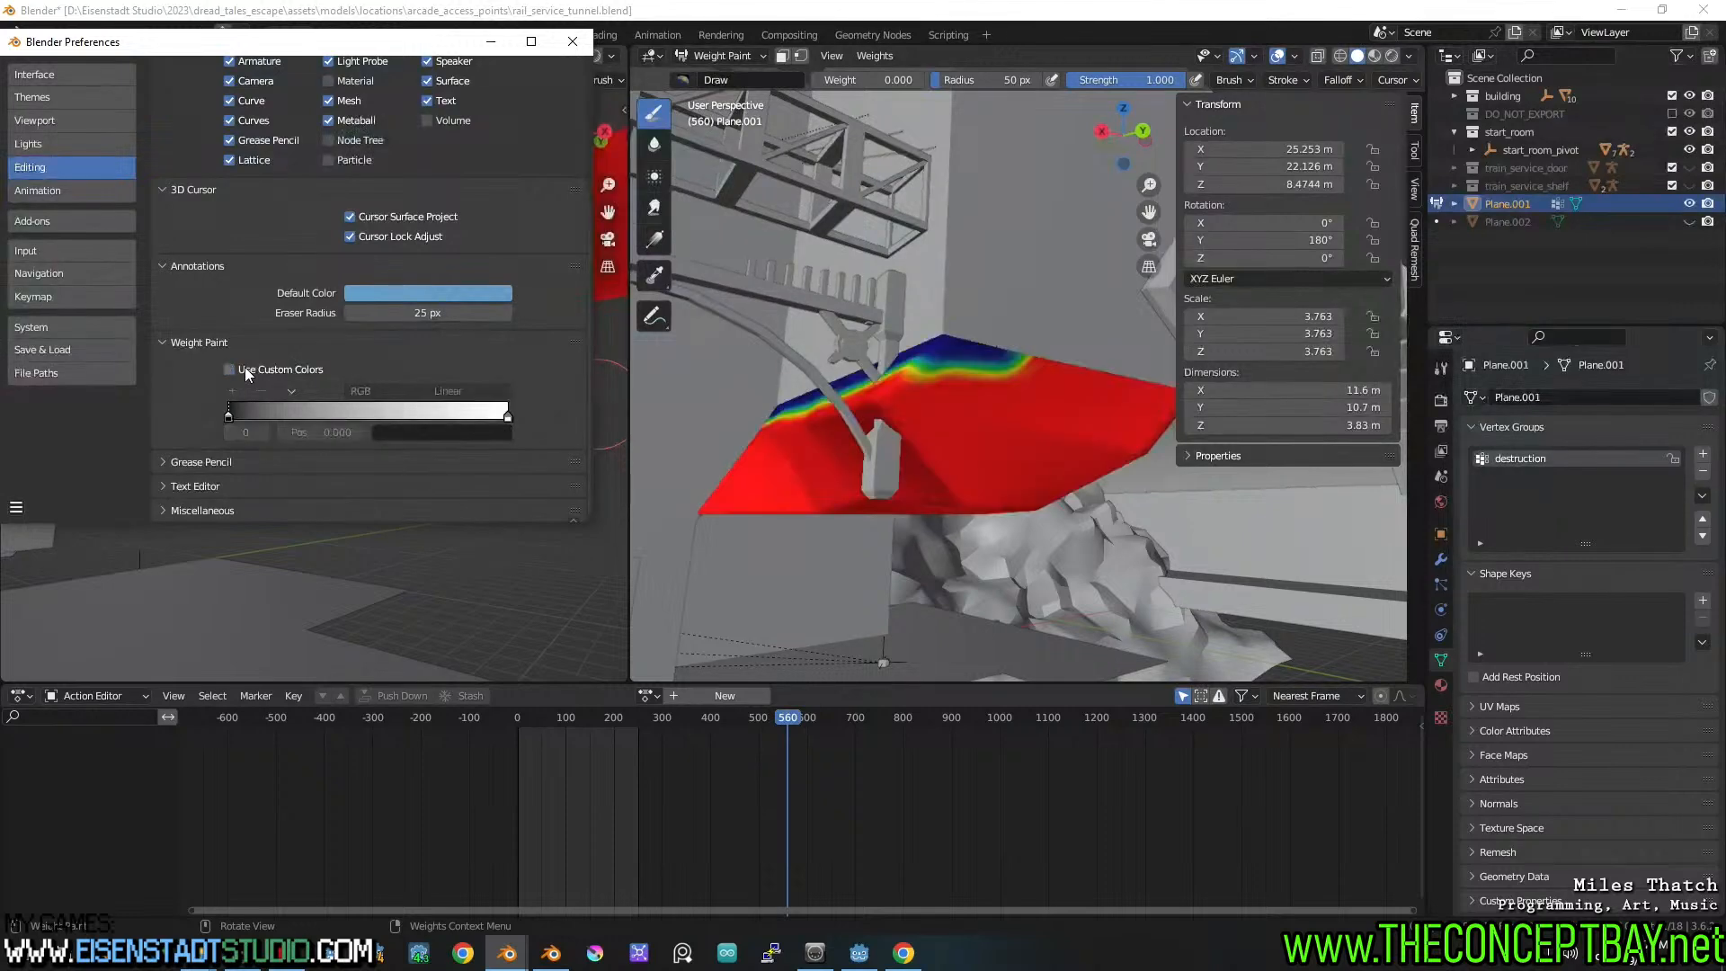
pyautogui.click(245, 374)
pyautogui.click(245, 374)
pyautogui.click(245, 374)
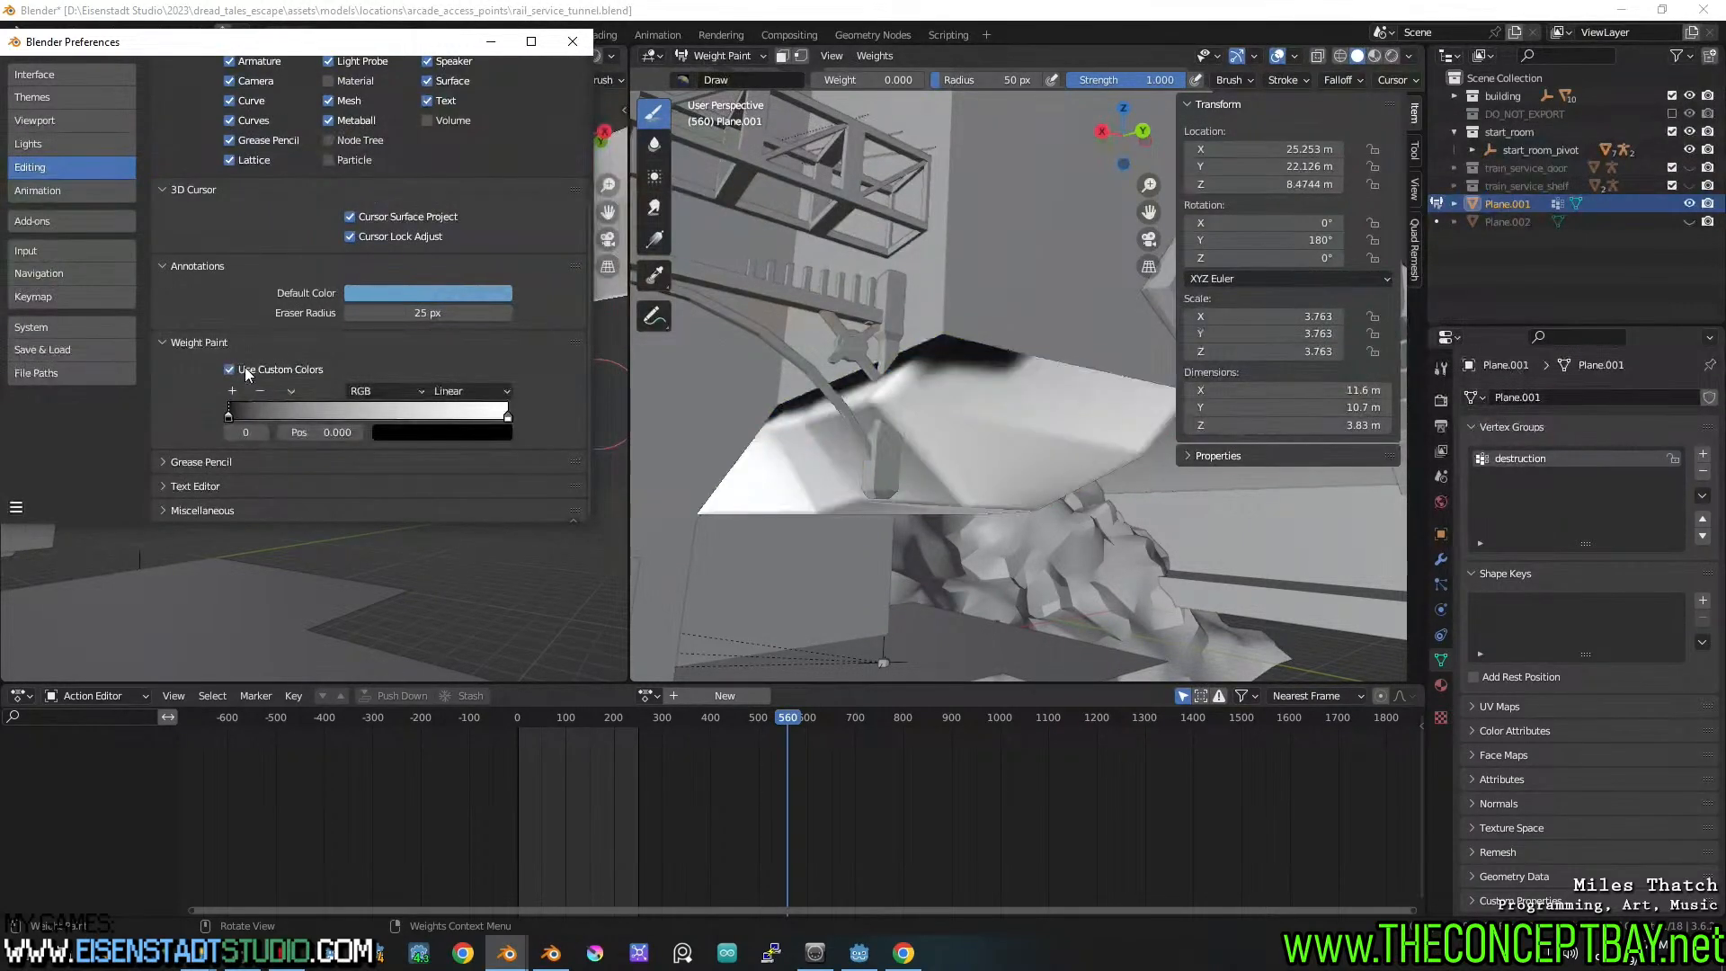
pyautogui.click(245, 374)
pyautogui.click(245, 373)
pyautogui.click(246, 373)
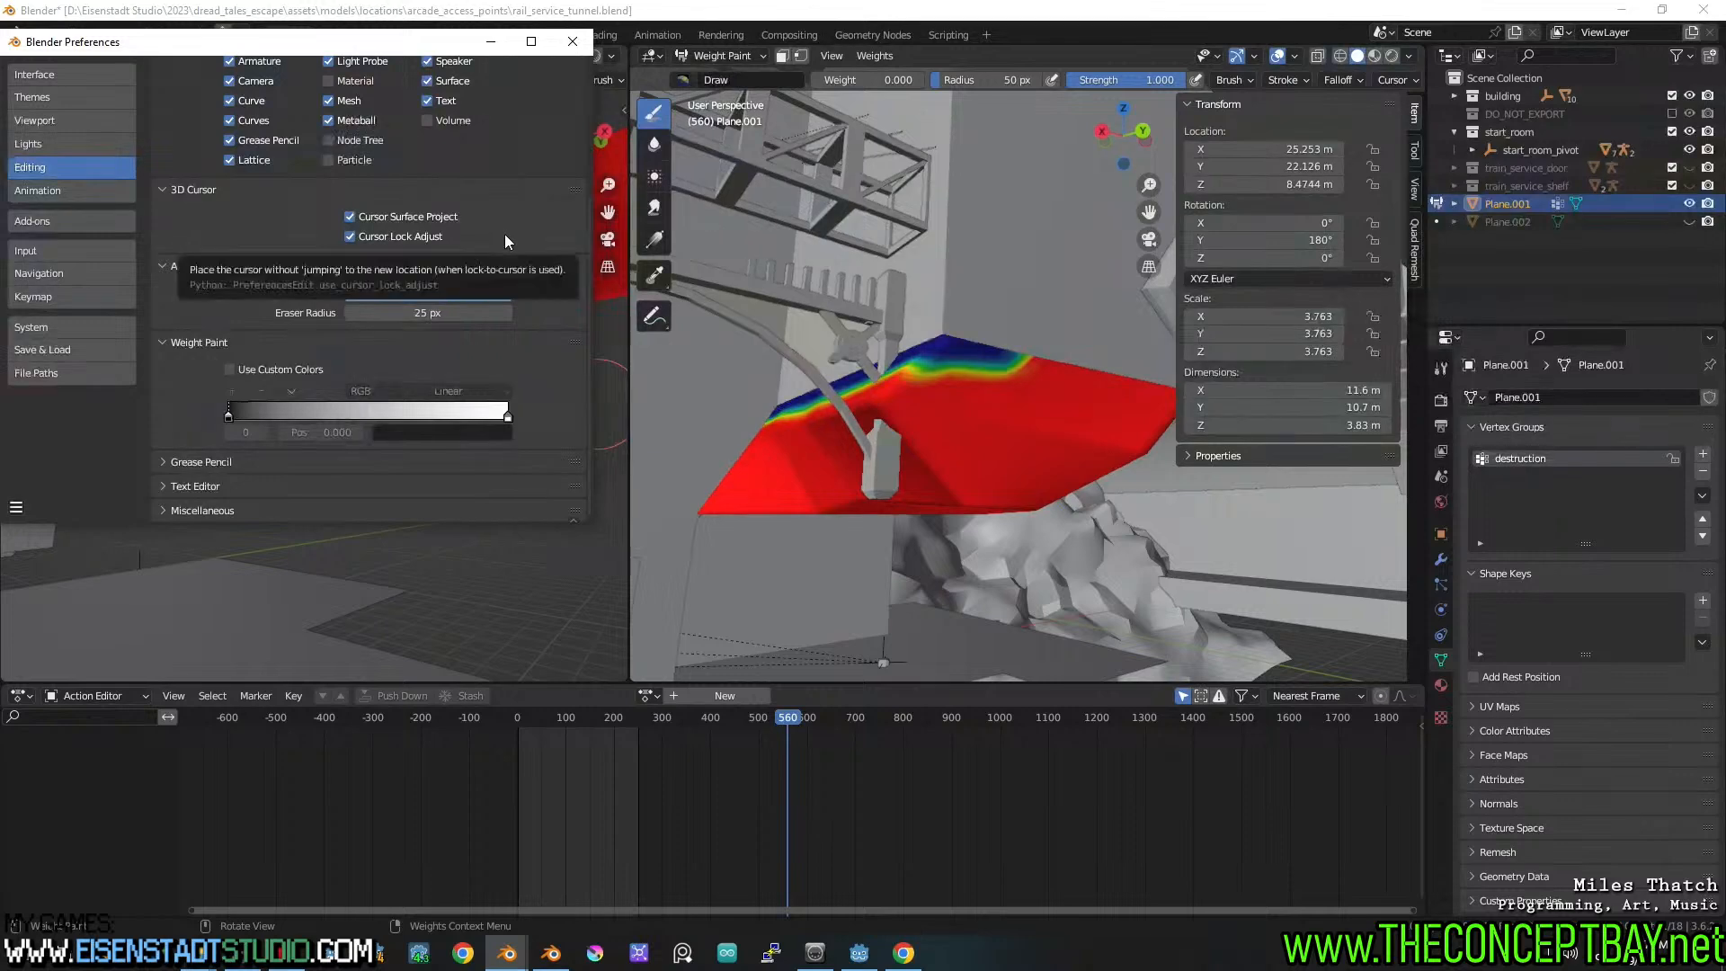
pyautogui.scroll(-2, 167, 375)
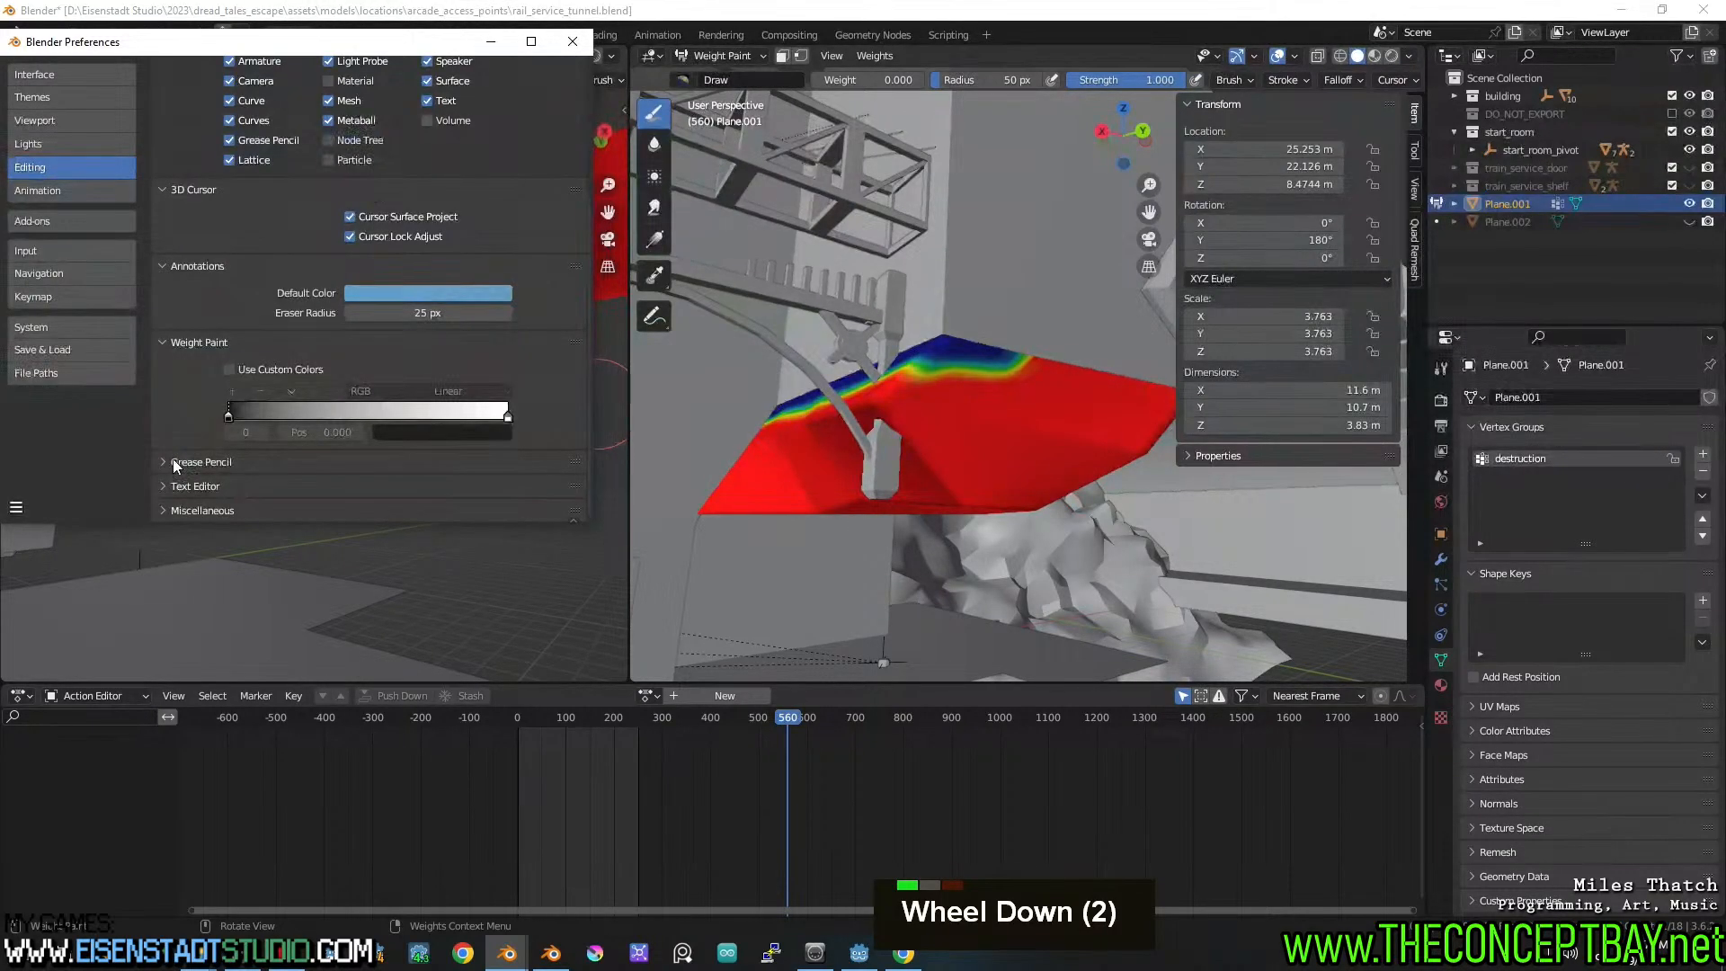
pyautogui.click(572, 42)
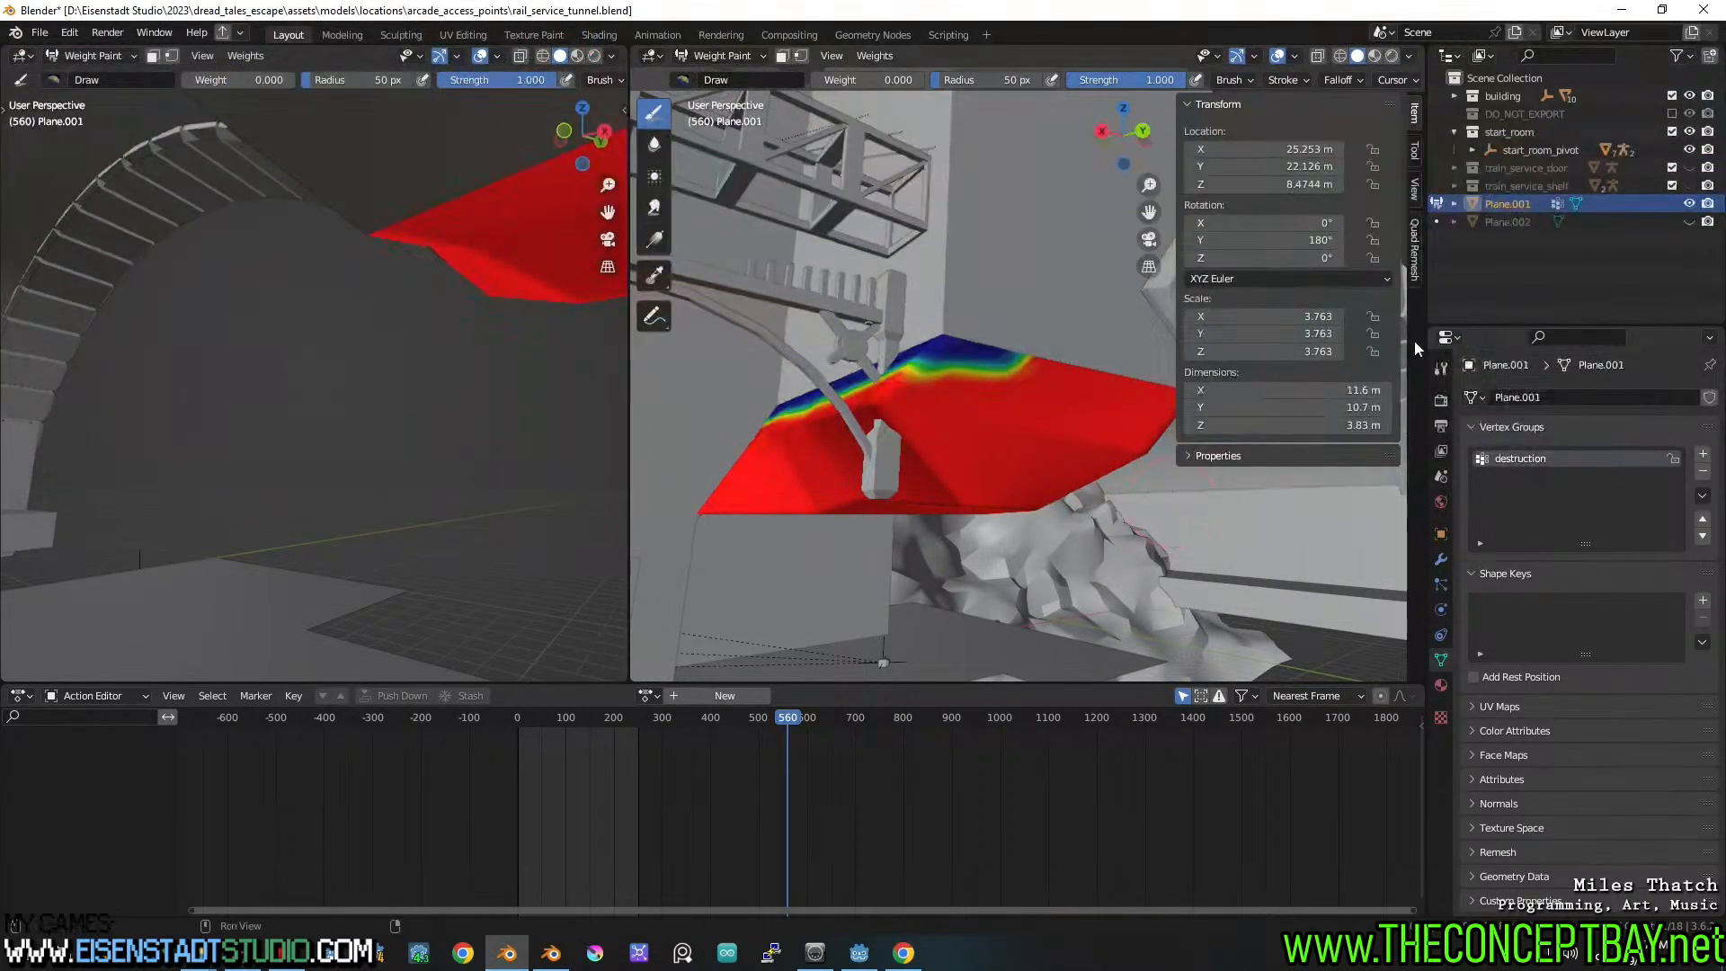
# Examine the active Draw brush's advanced settings and the weight paint options in the tool properties
pyautogui.click(1440, 370)
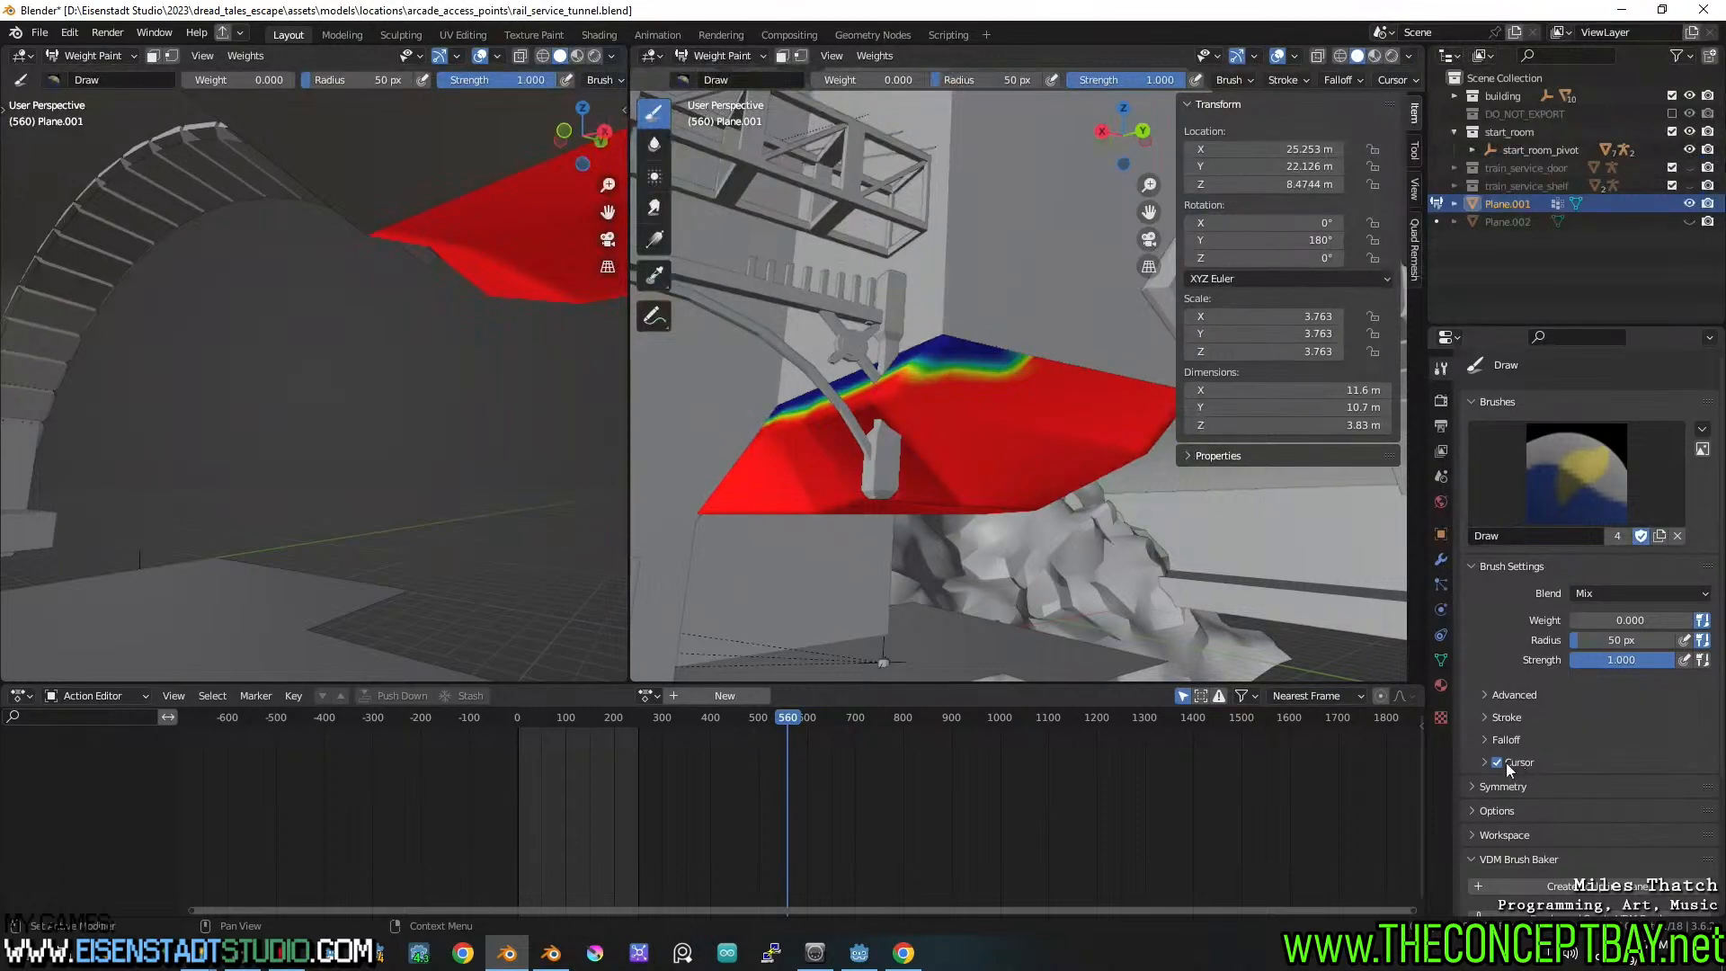
pyautogui.scroll(-7, 1492, 719)
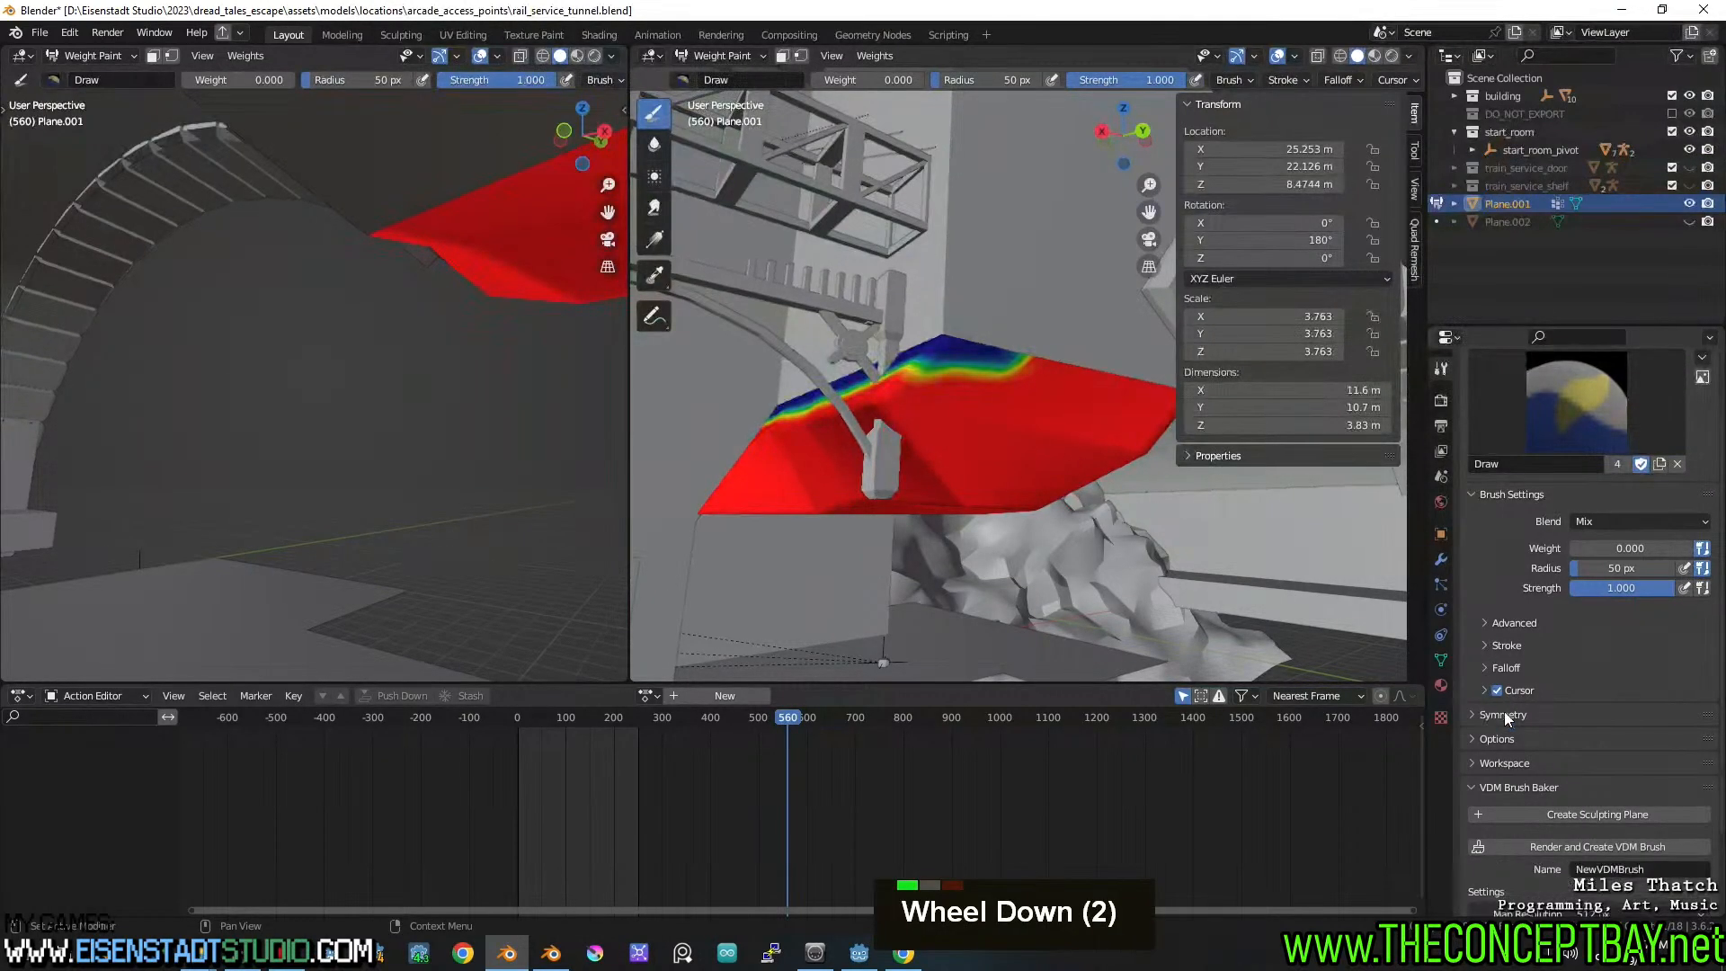
pyautogui.click(1475, 678)
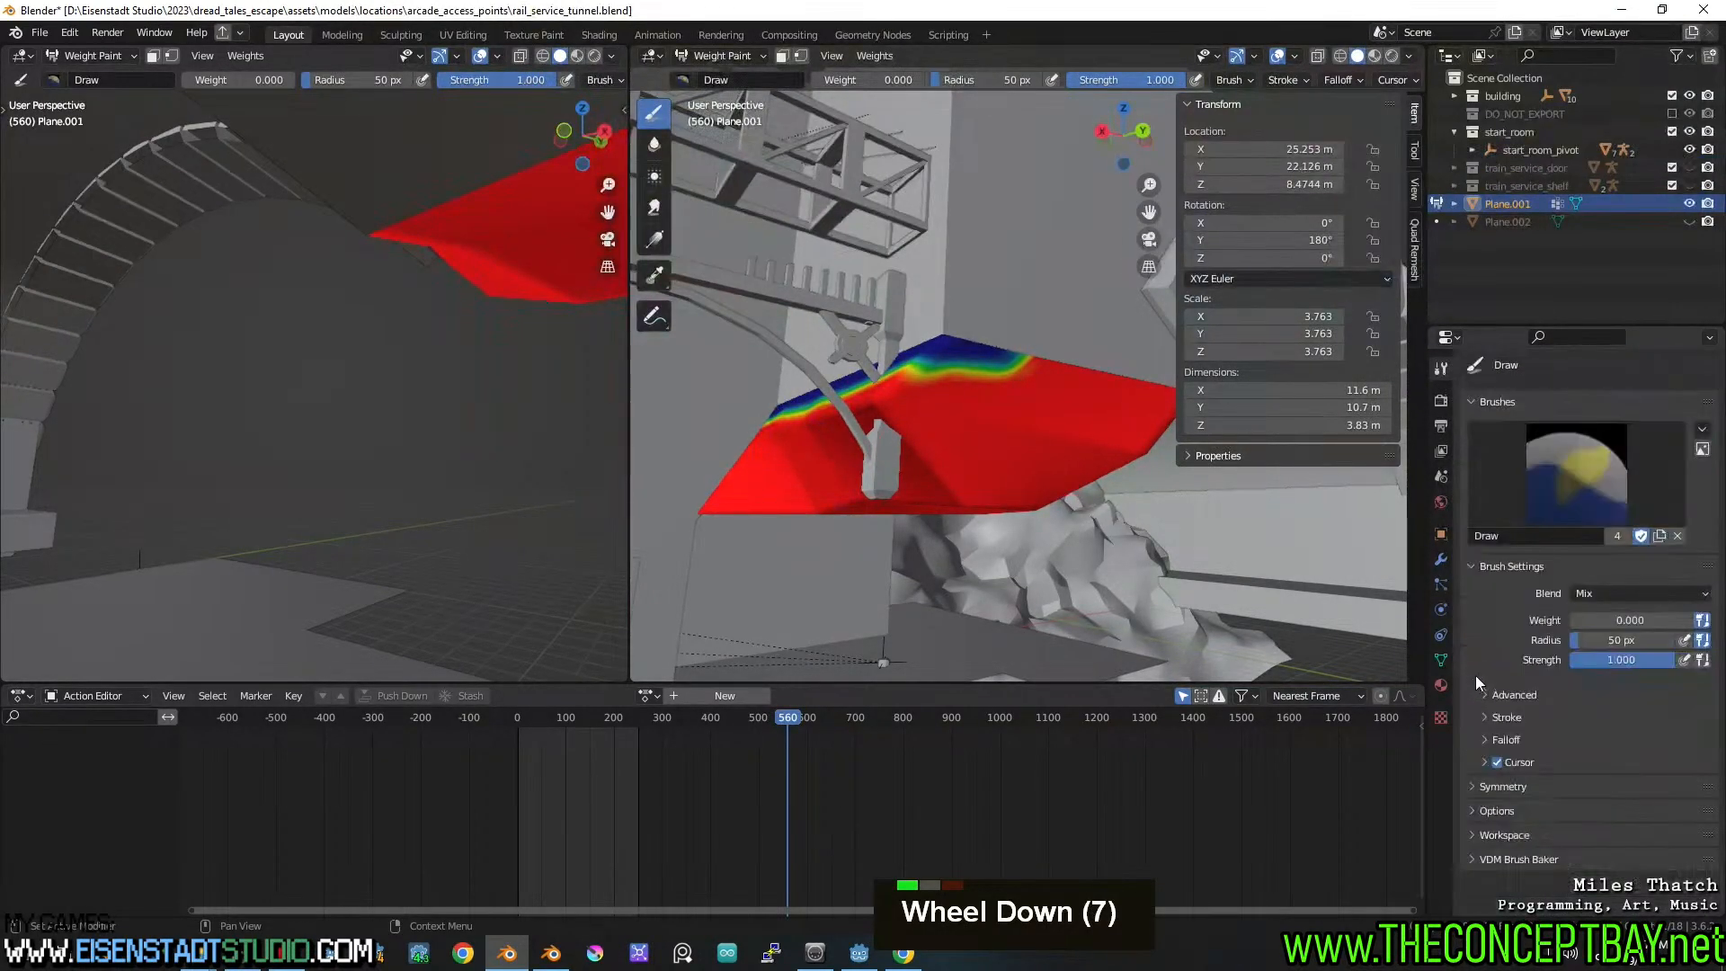
pyautogui.click(1487, 694)
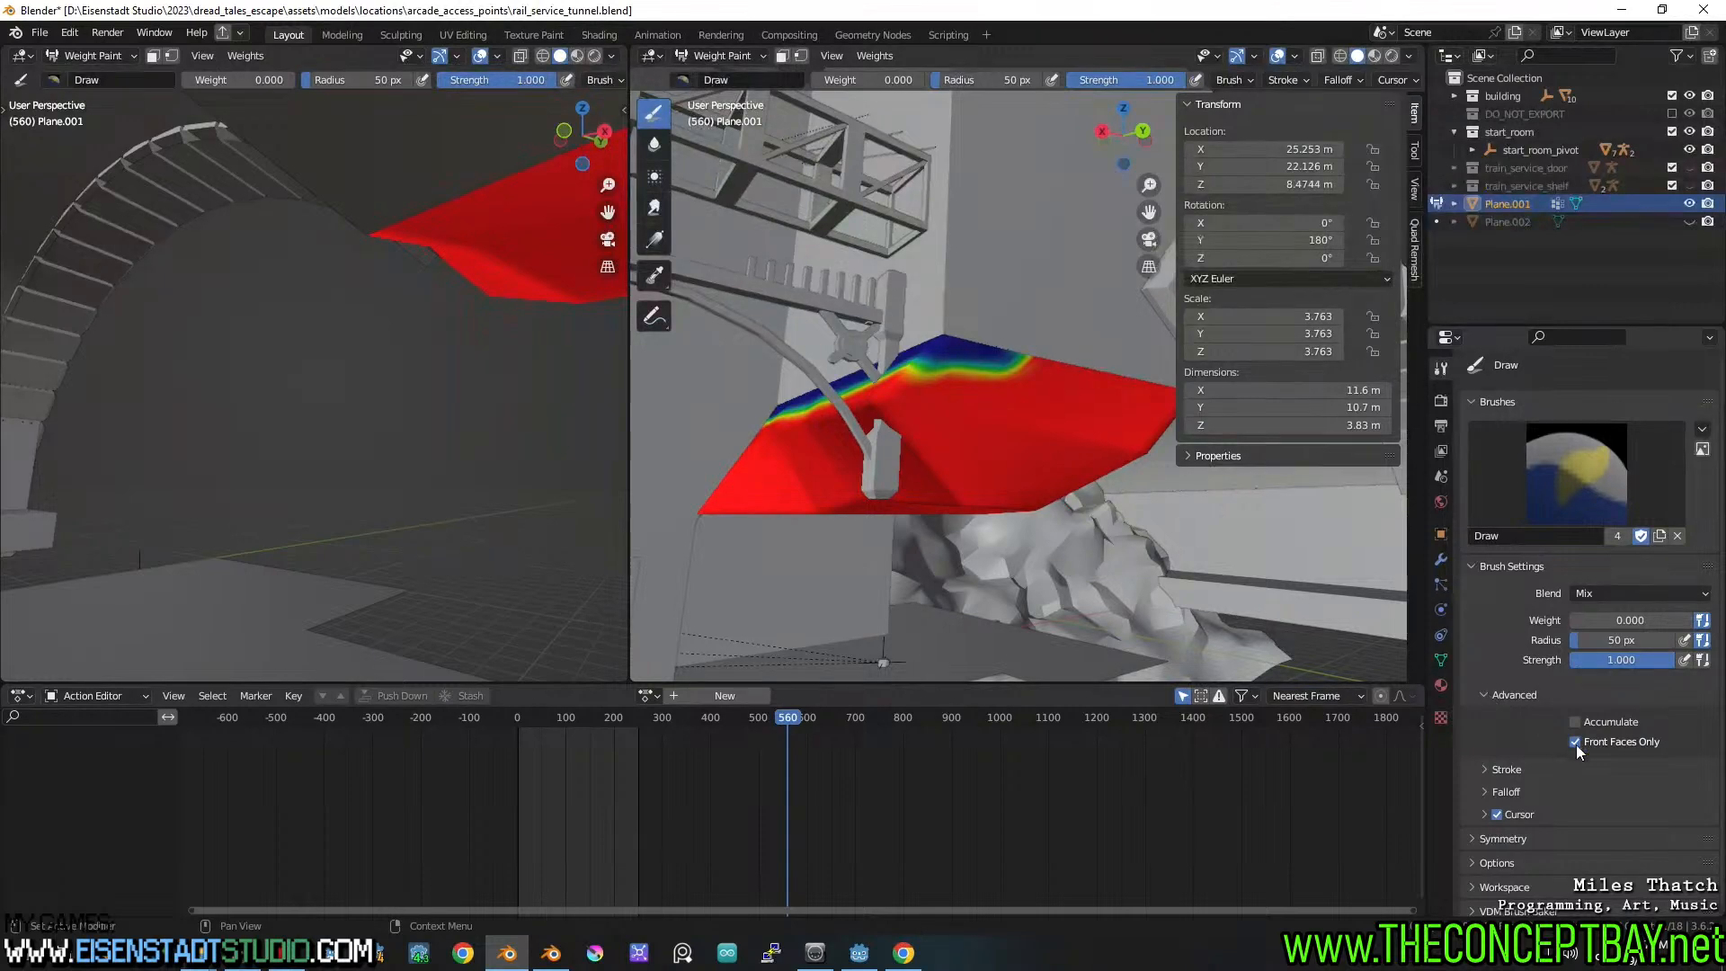
pyautogui.scroll(-4, 1496, 764)
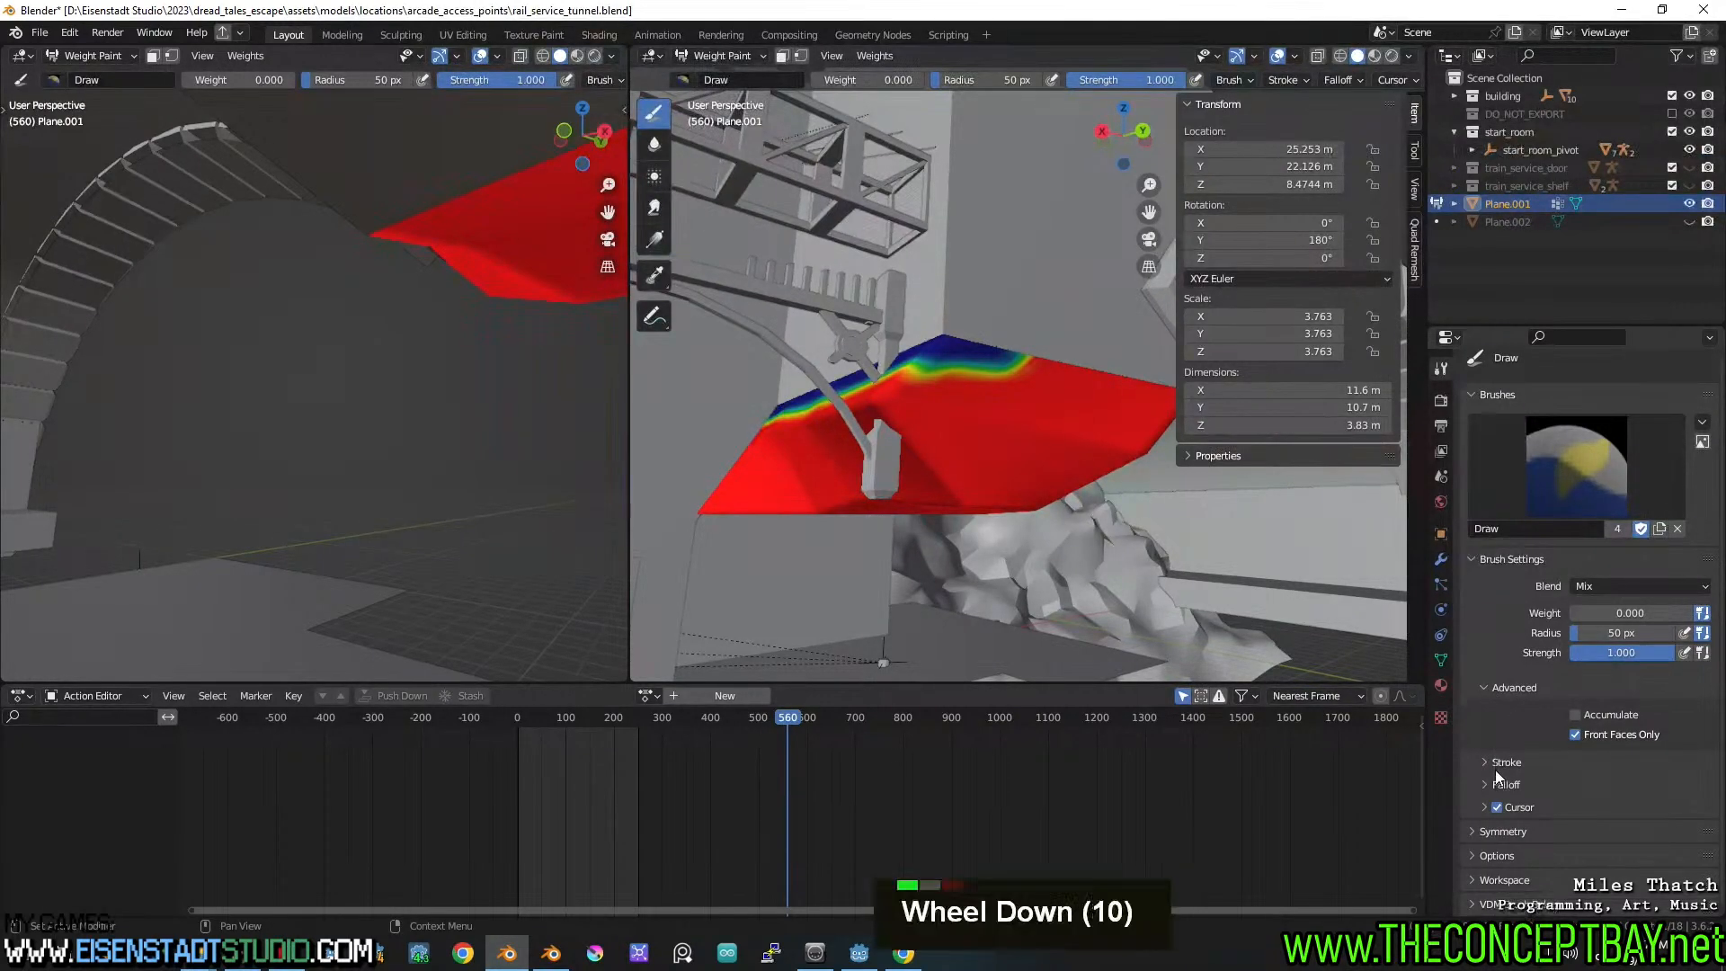
pyautogui.click(1492, 859)
pyautogui.scroll(-3, 1493, 861)
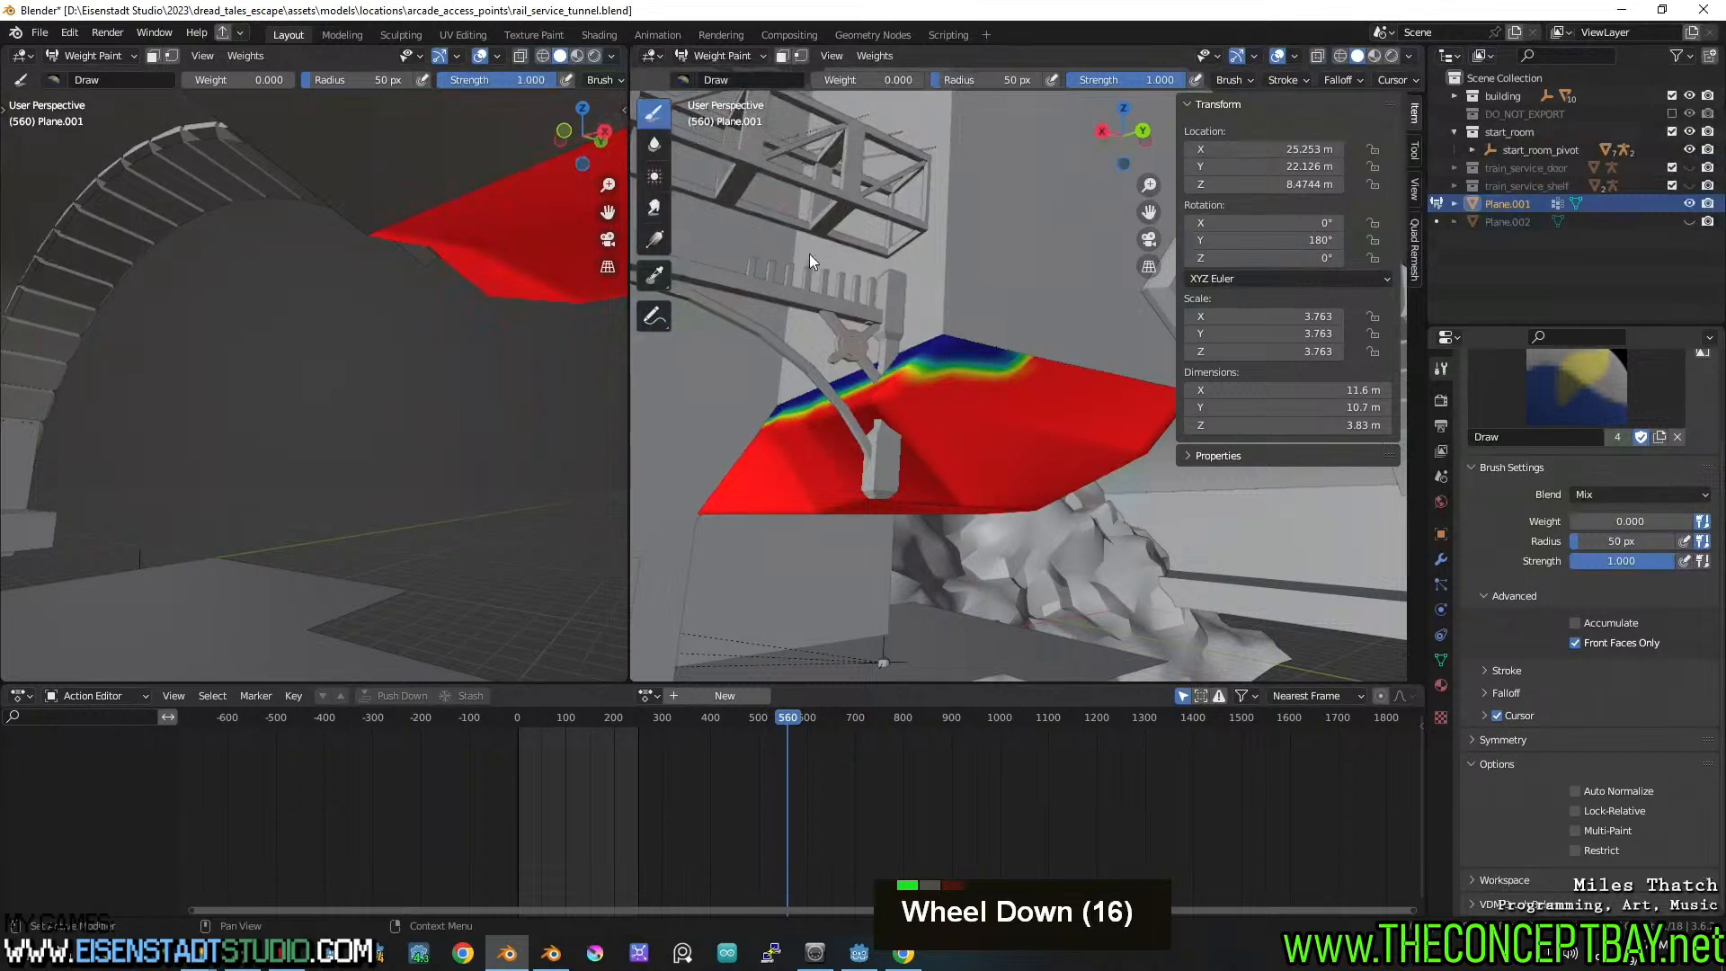
# Look through the weight operations, the view options, the viewport overlays and the viewport shading settings for weight display options
pyautogui.click(238, 53)
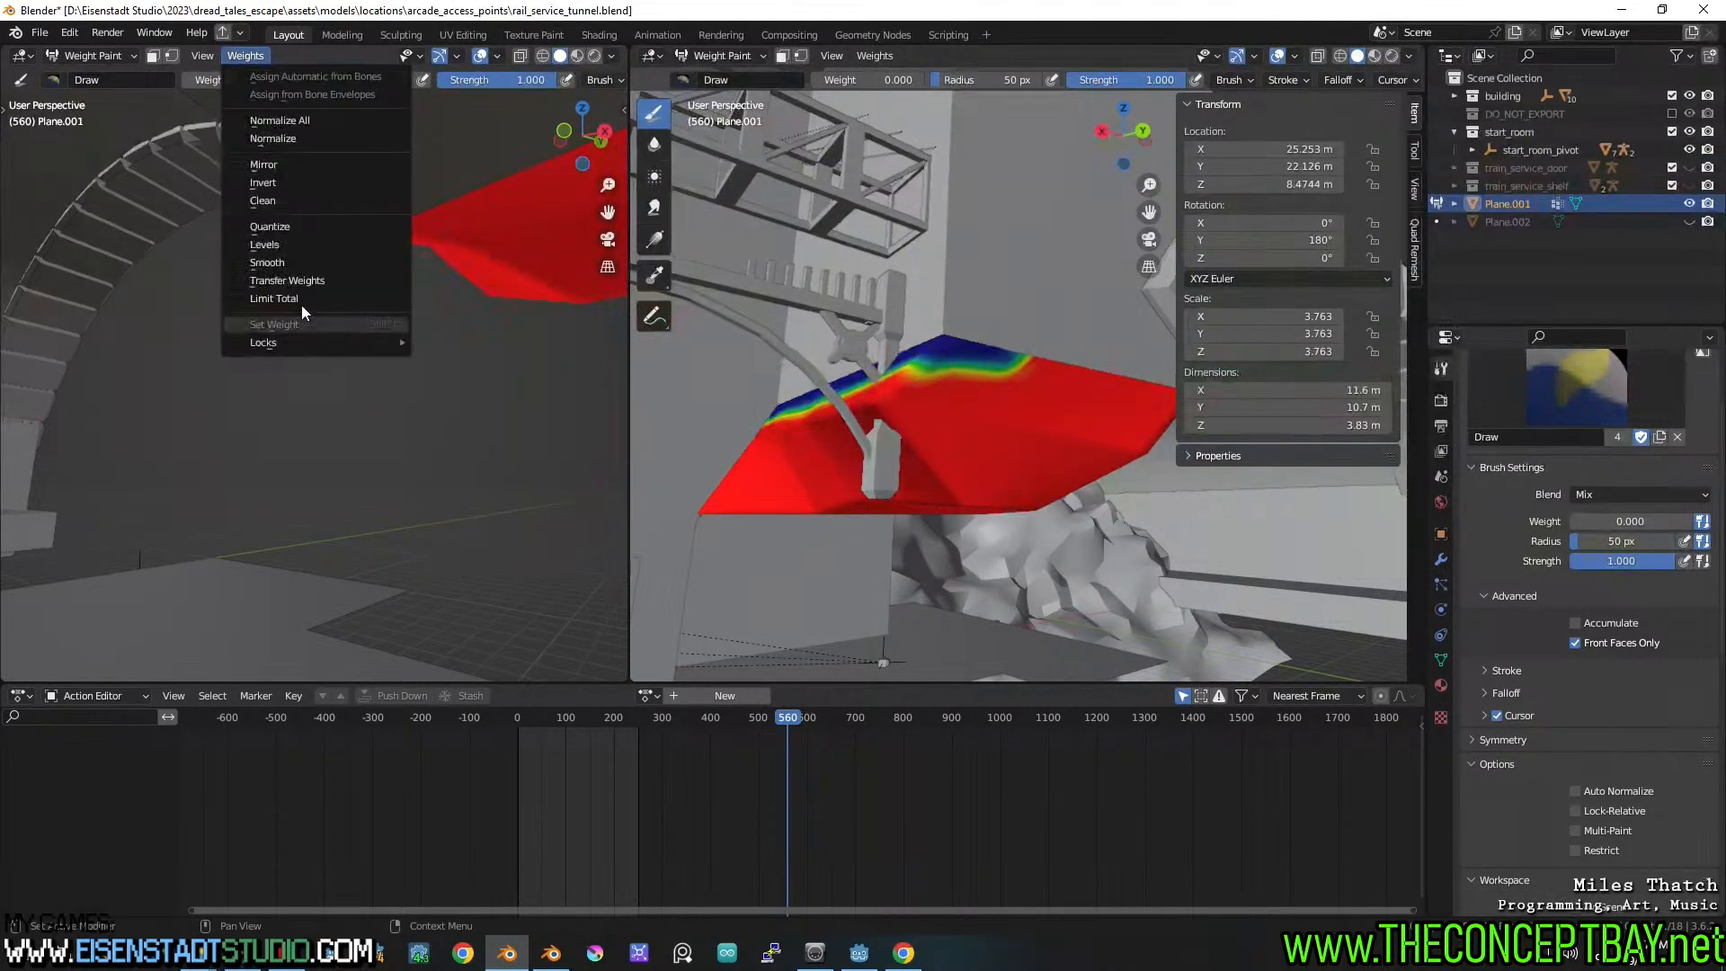
pyautogui.click(205, 55)
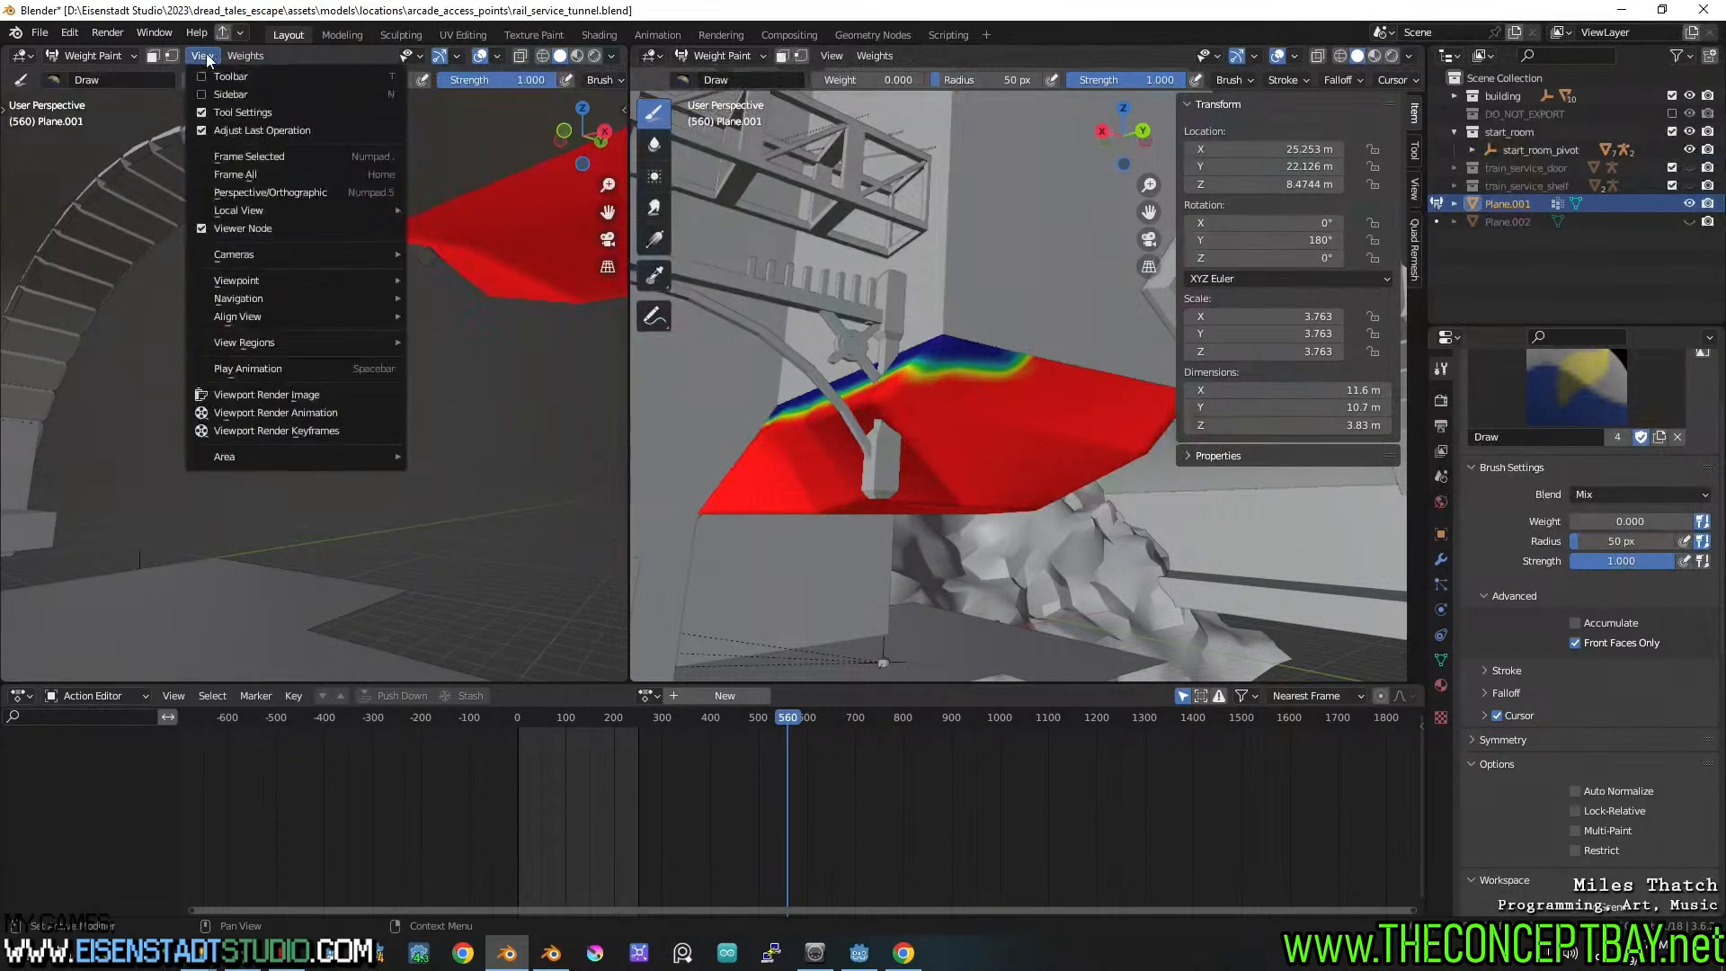
pyautogui.moveTo(328, 459)
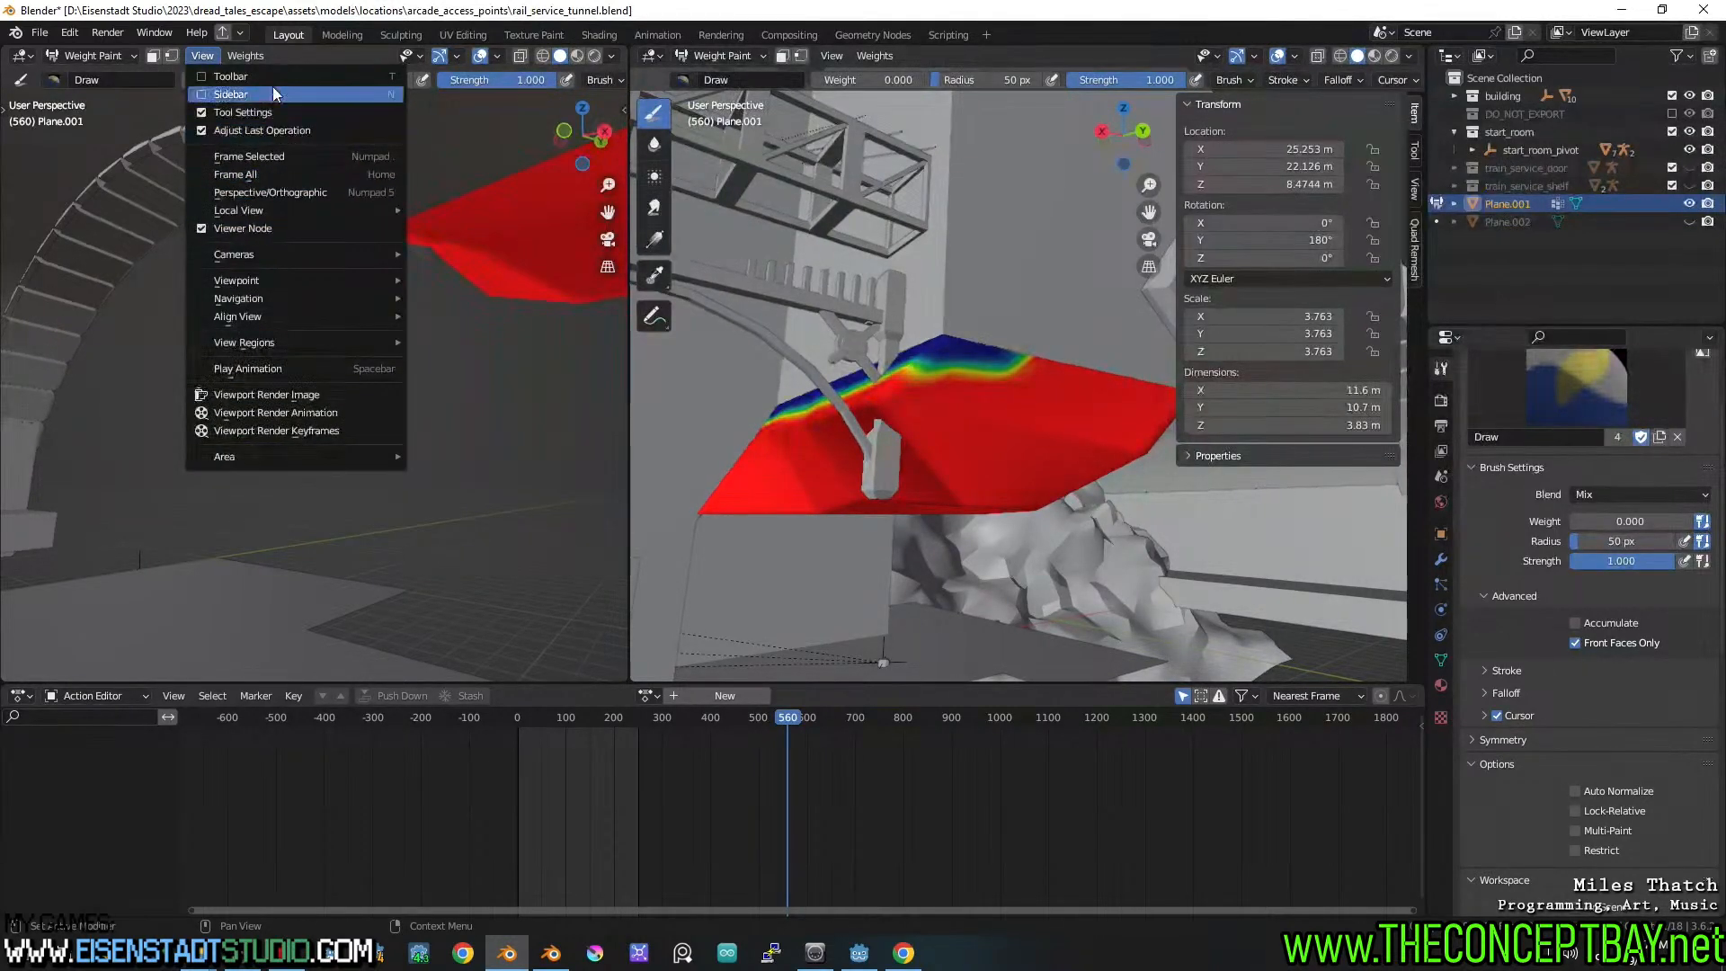
pyautogui.moveTo(343, 285)
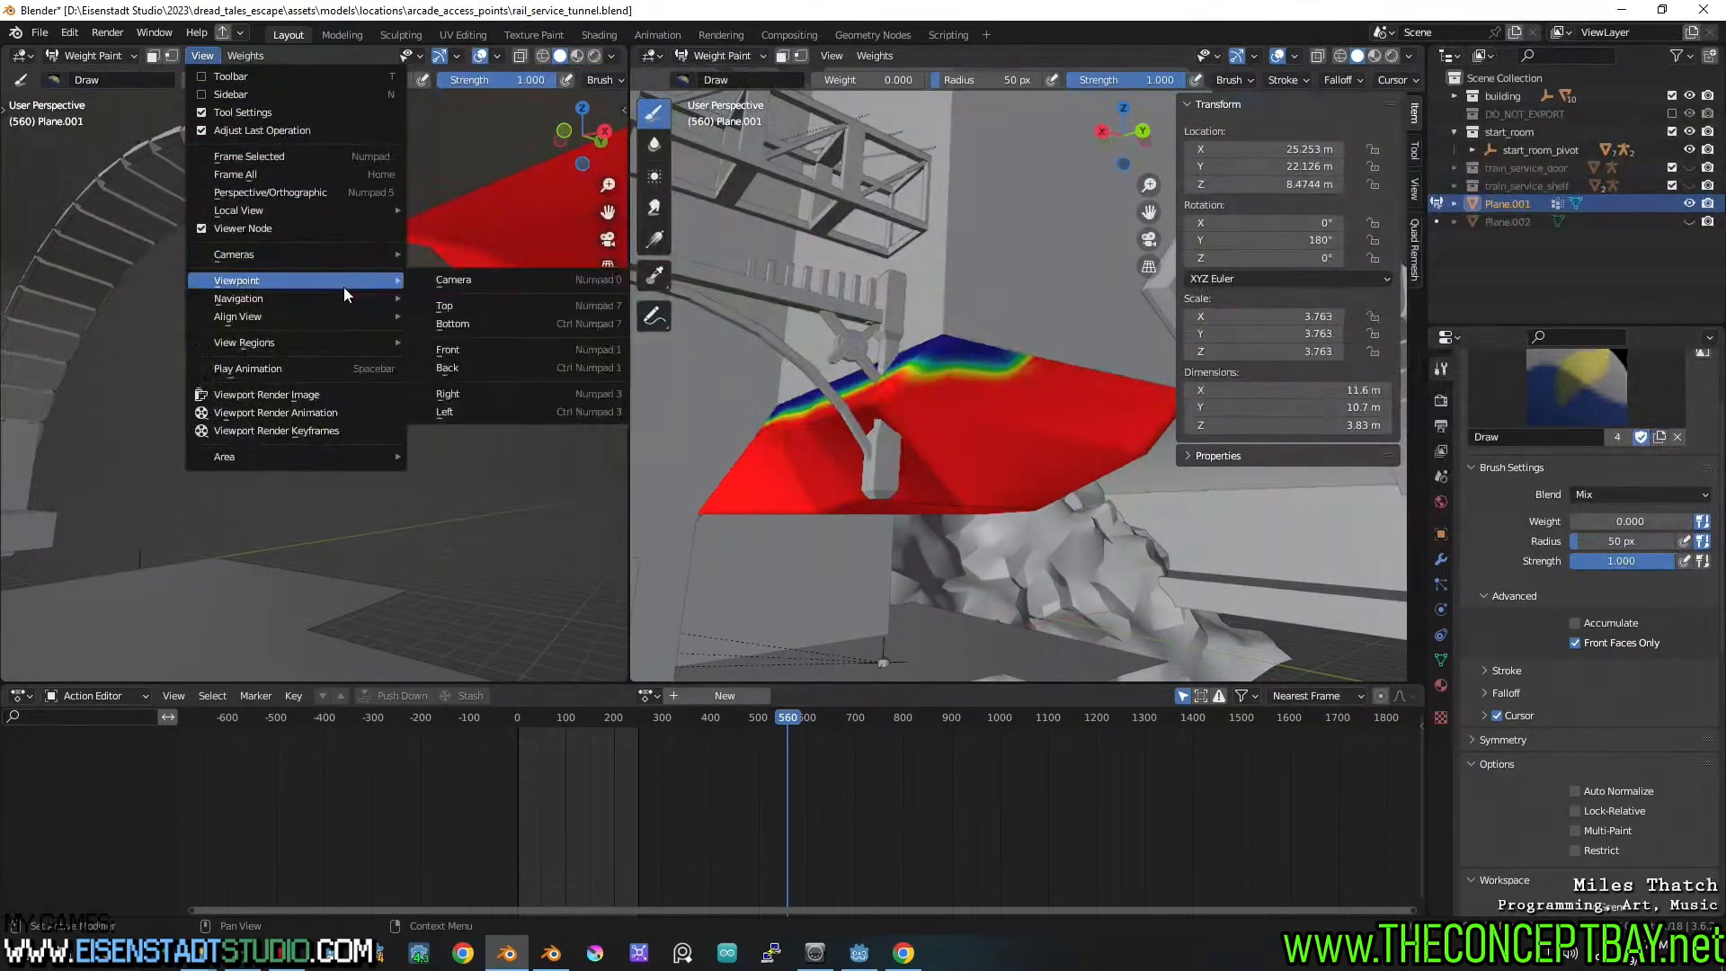
pyautogui.moveTo(340, 347)
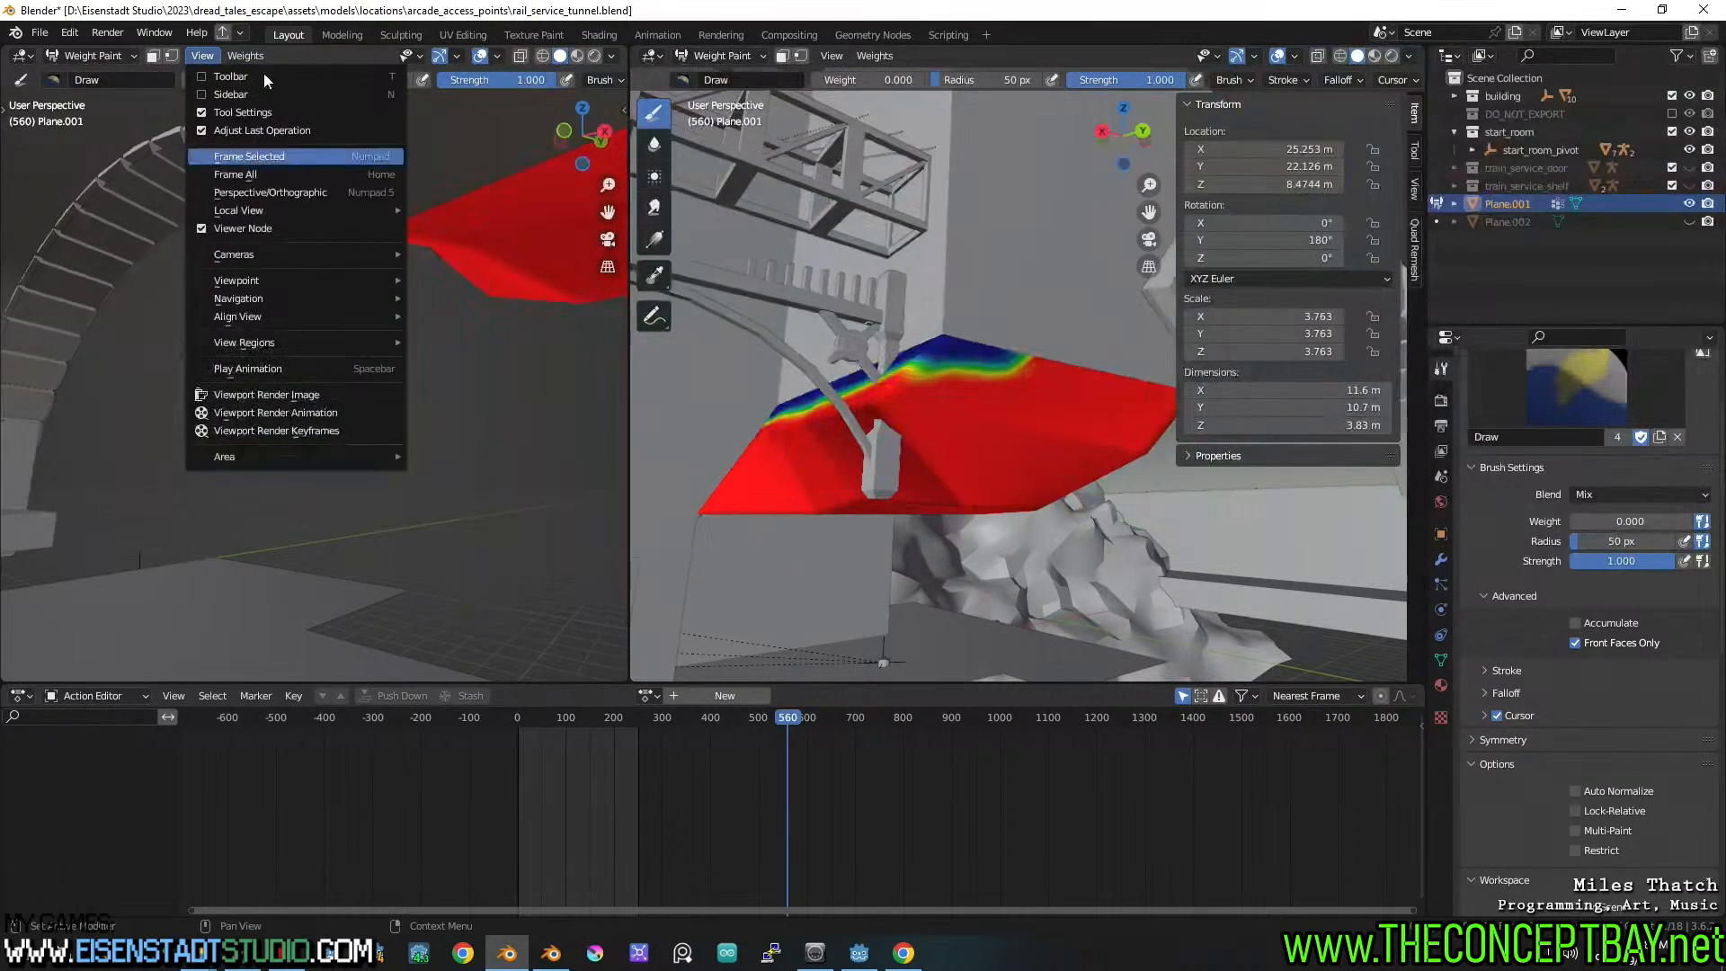
pyautogui.moveTo(246, 56)
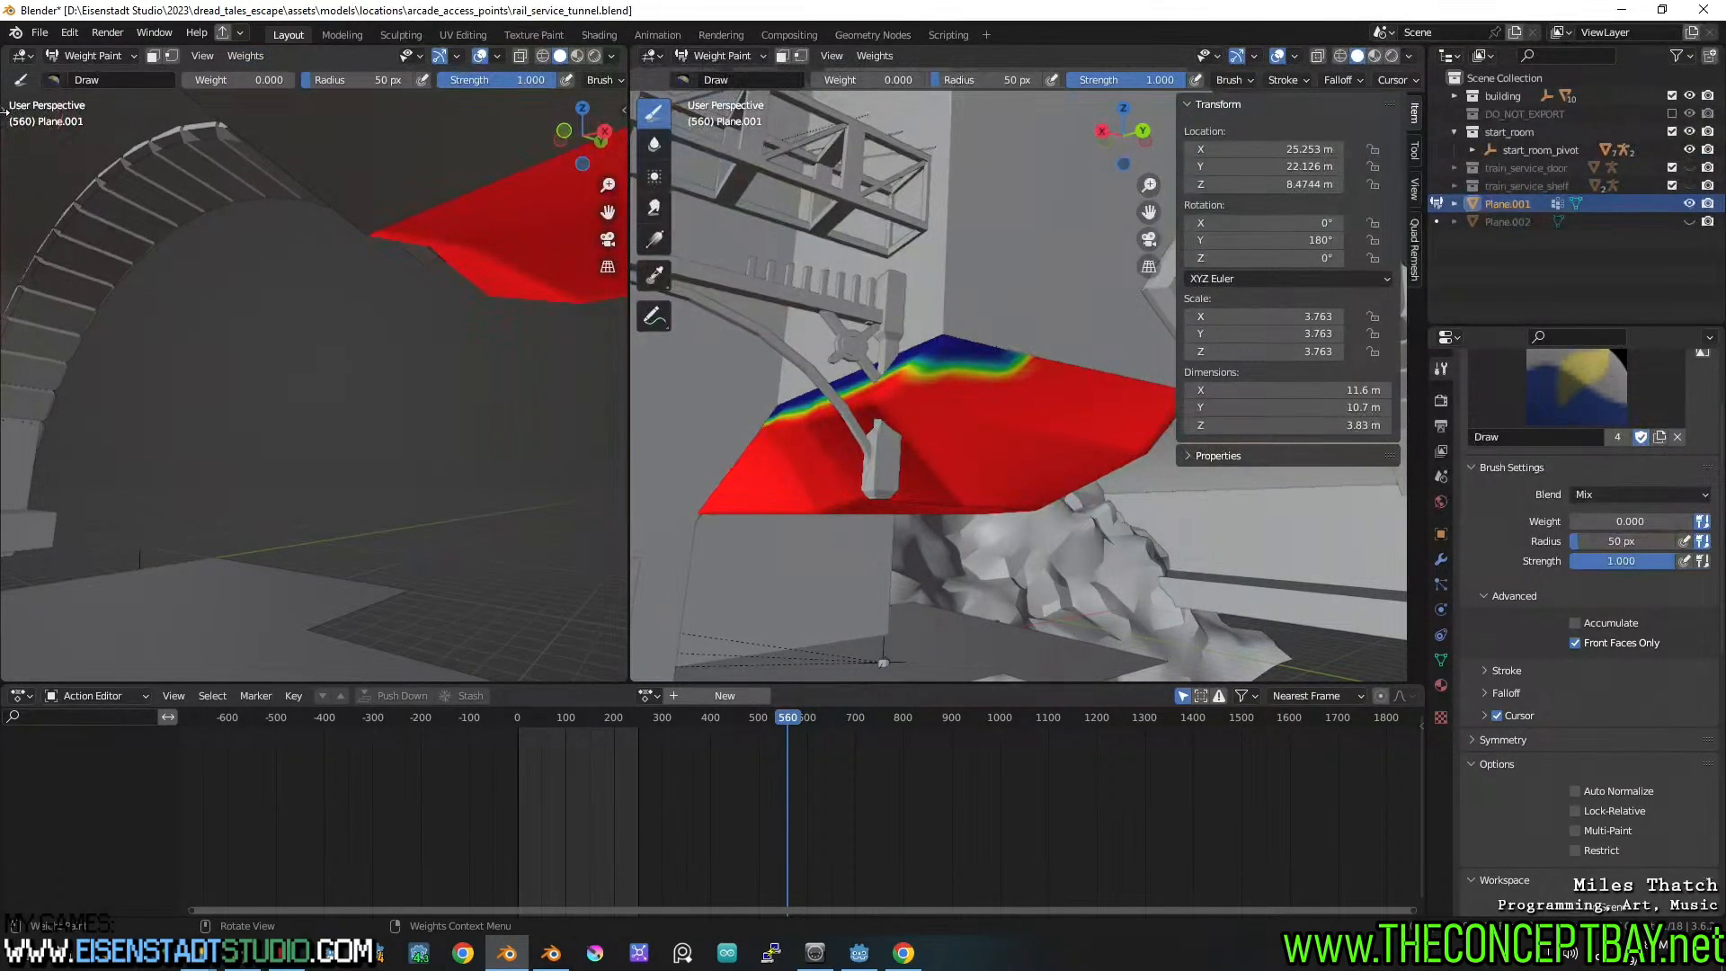
pyautogui.click(411, 56)
pyautogui.moveTo(459, 58)
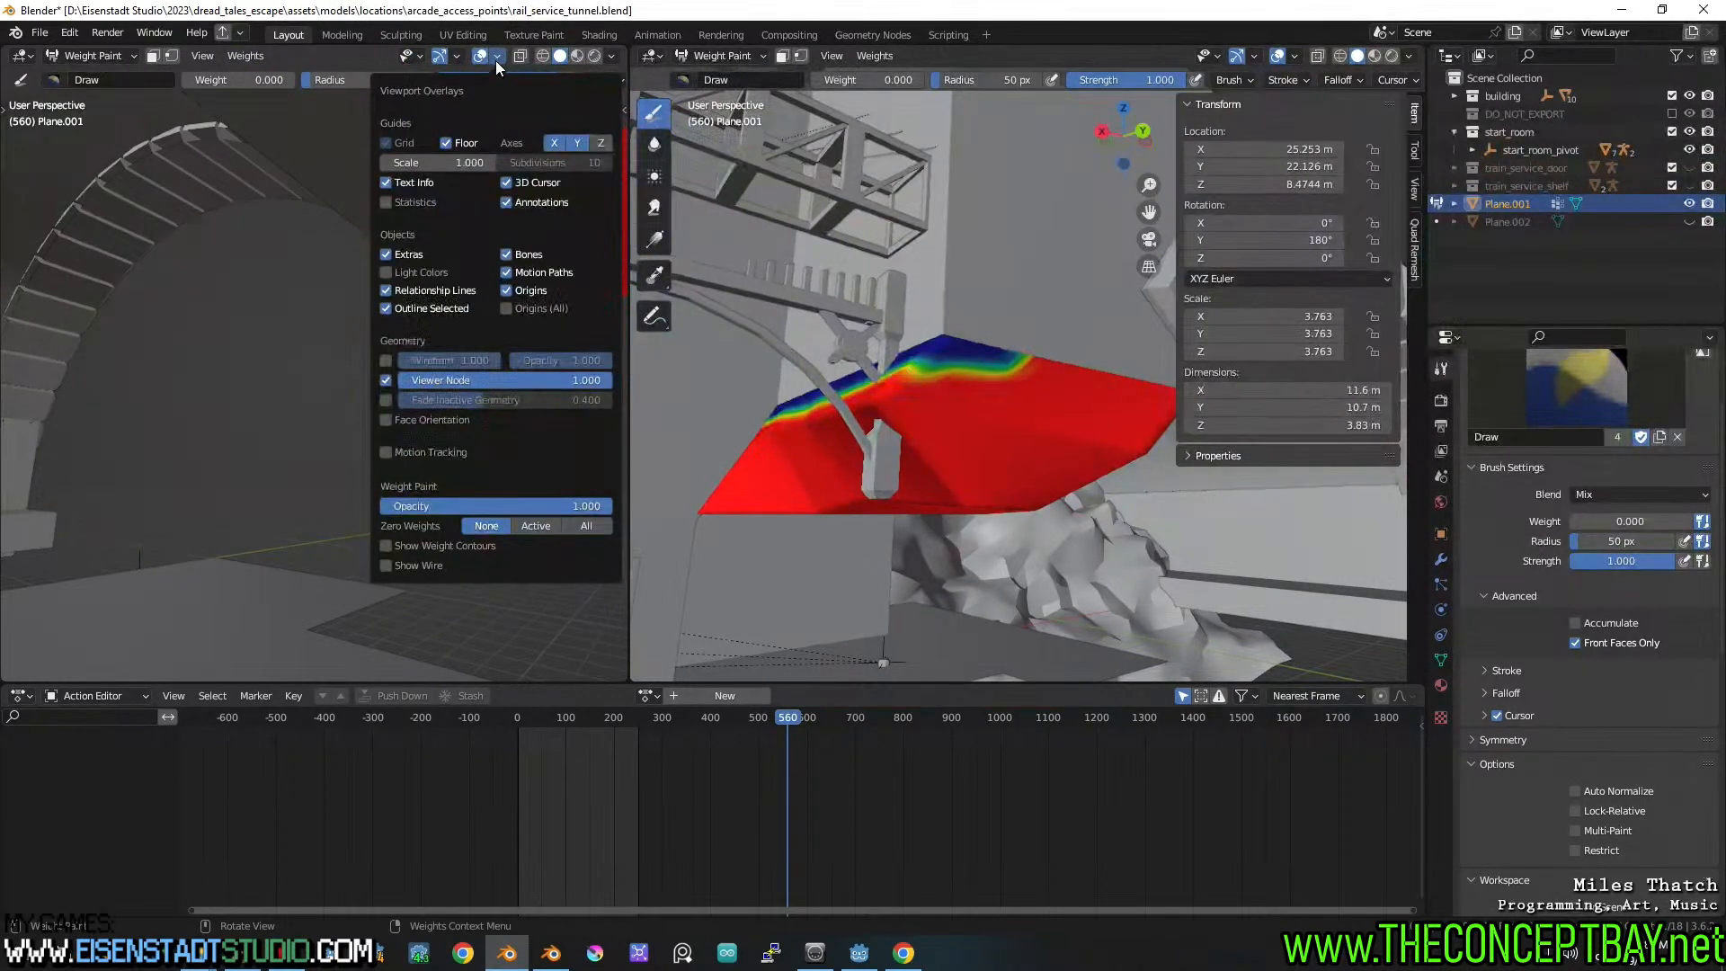
pyautogui.click(1410, 58)
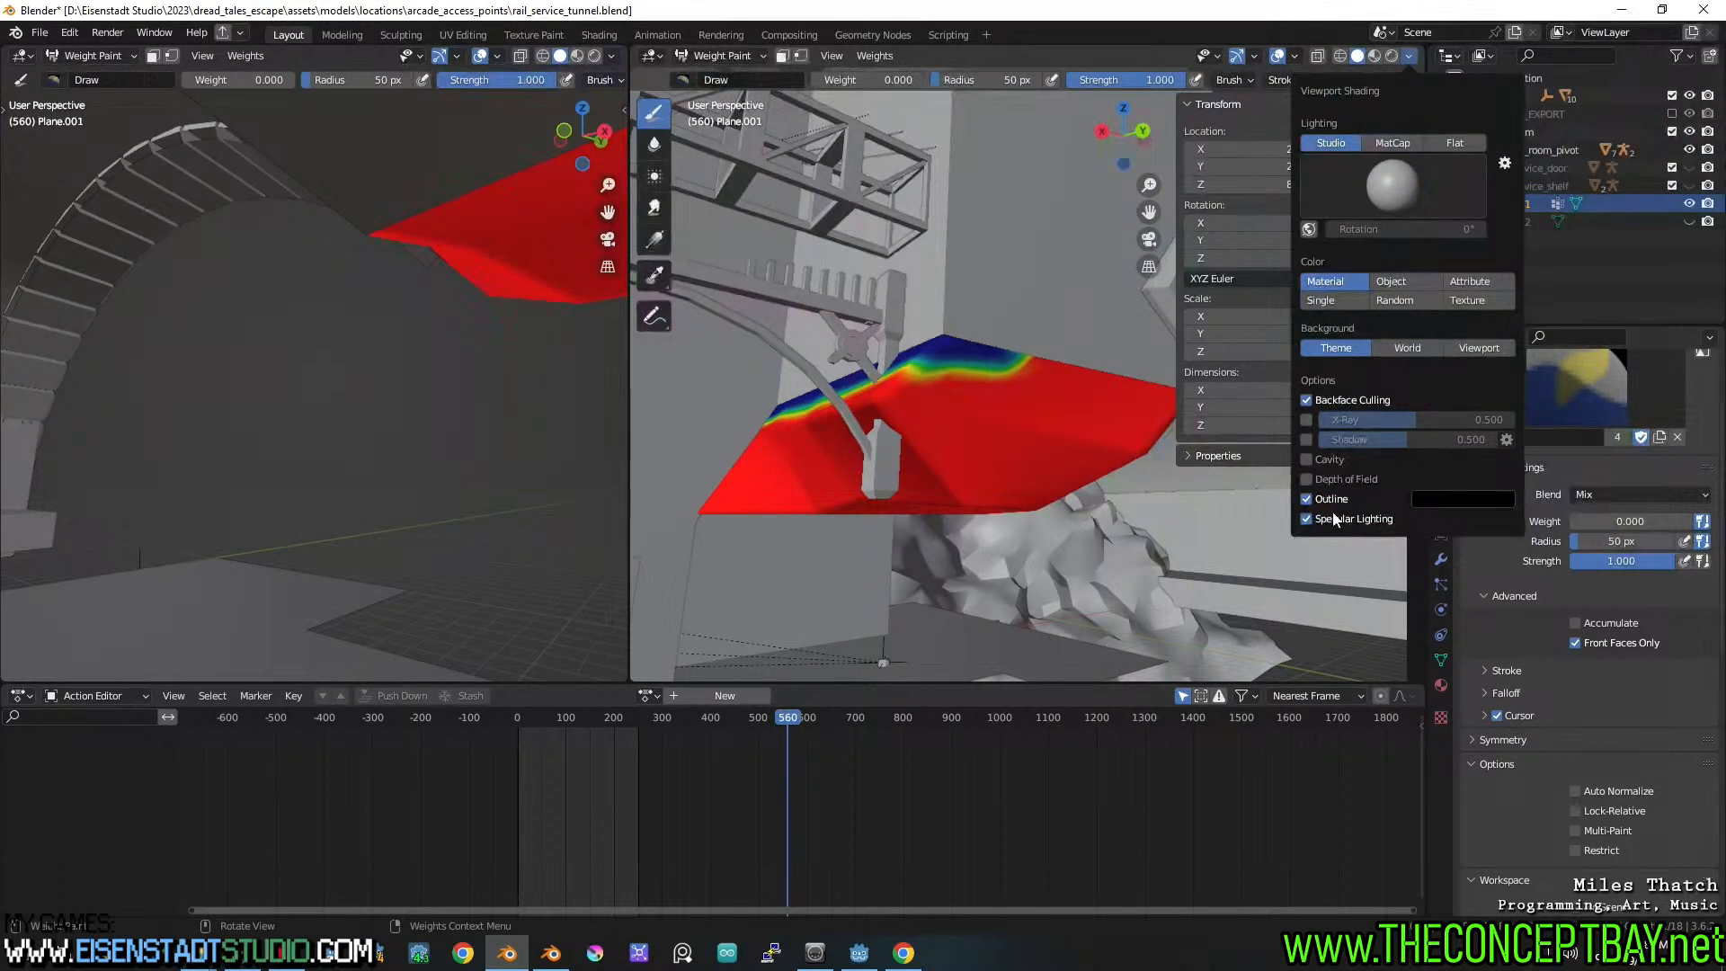
# Try the Weight Paint overlay's contours, opacity and zero-weight options, and set Zero Weights to All
pyautogui.click(1295, 57)
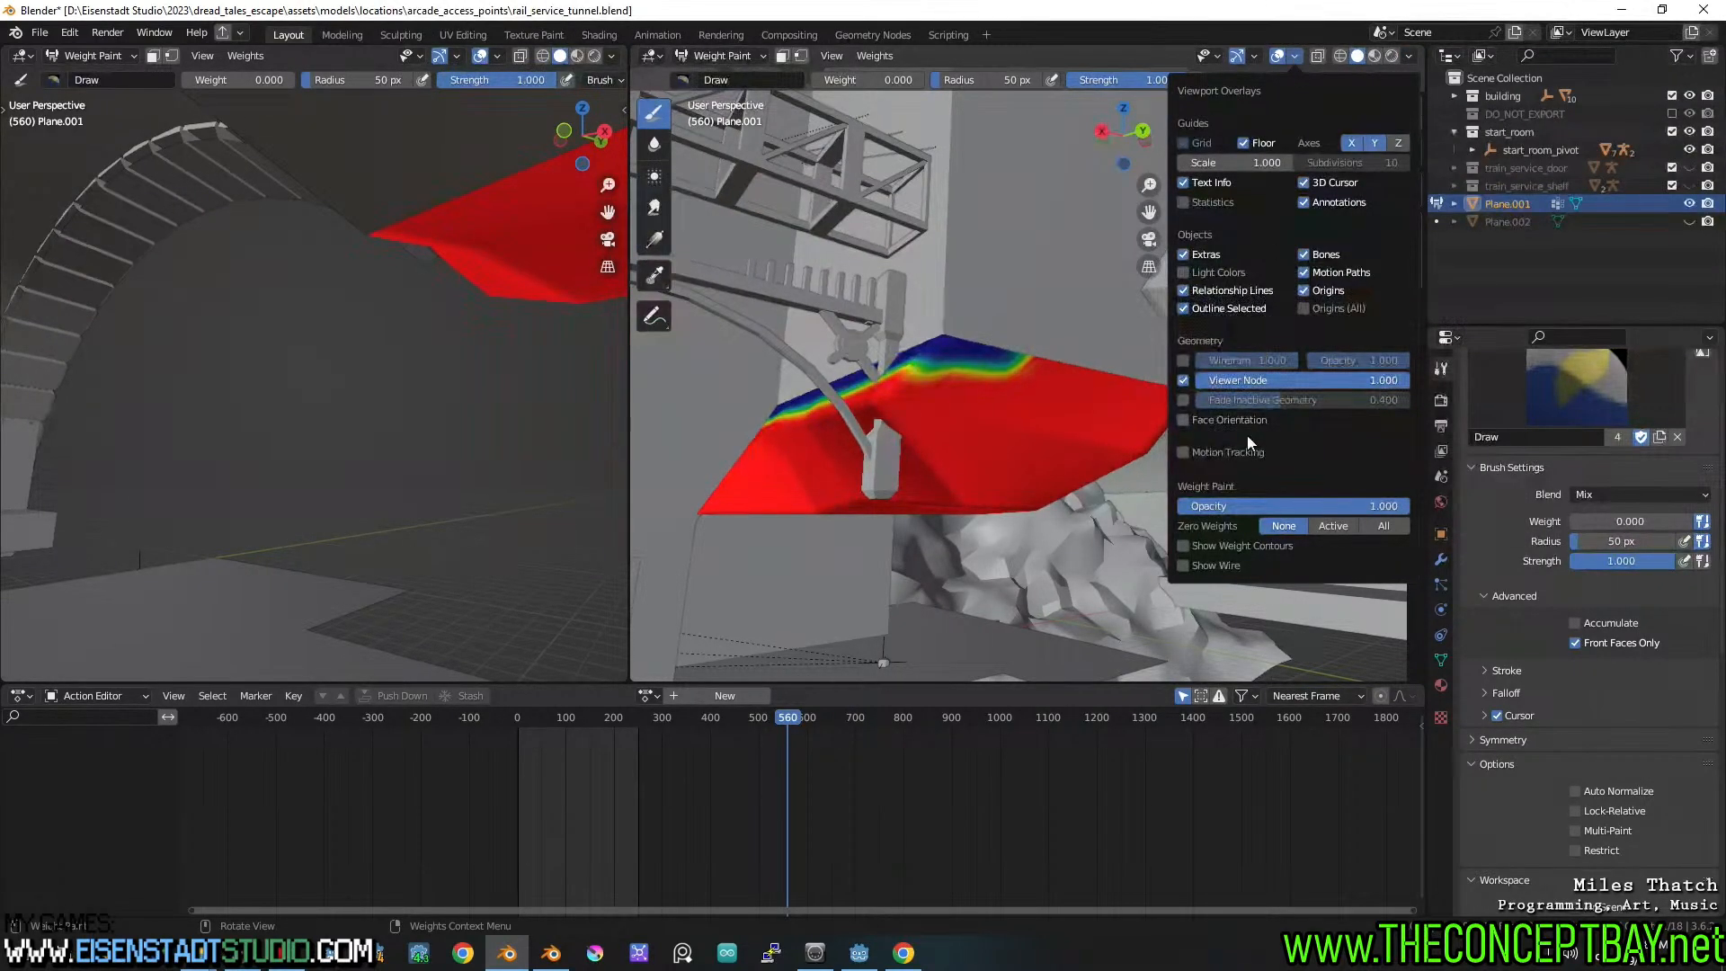
pyautogui.click(1231, 547)
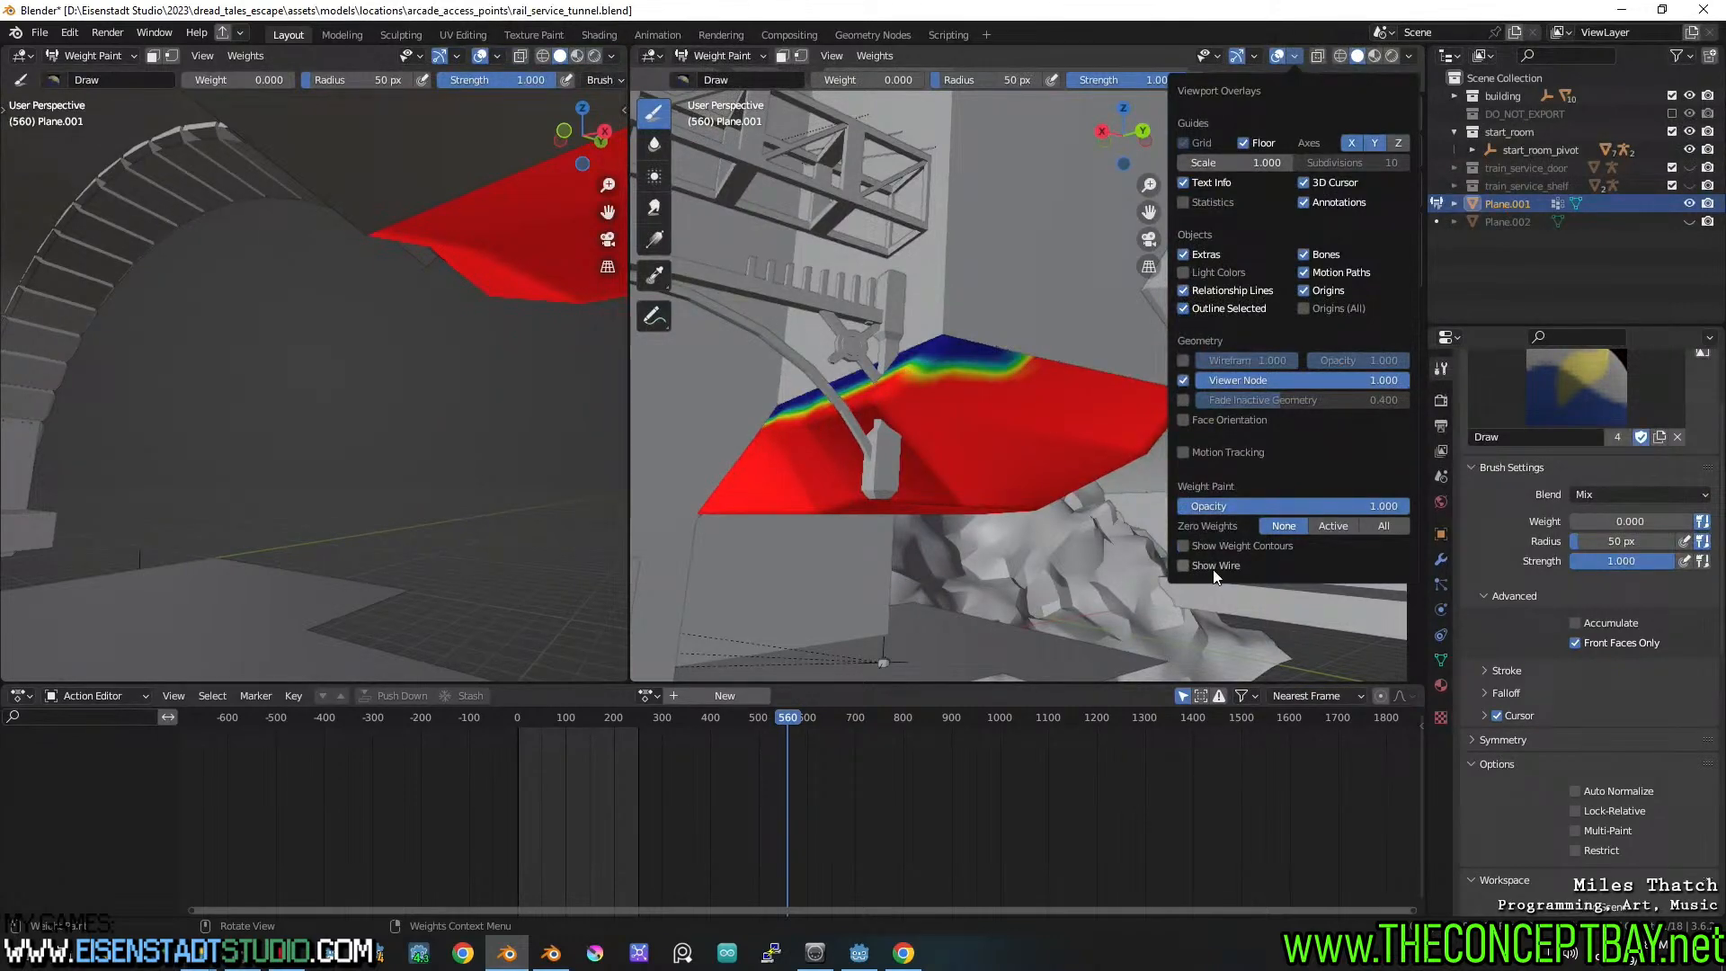
pyautogui.click(1337, 527)
pyautogui.click(1371, 527)
pyautogui.click(1281, 528)
pyautogui.moveTo(1281, 506)
pyautogui.mouseDown()
pyautogui.moveTo(1179, 506)
pyautogui.moveTo(1408, 506)
pyautogui.mouseUp()
pyautogui.click(1343, 533)
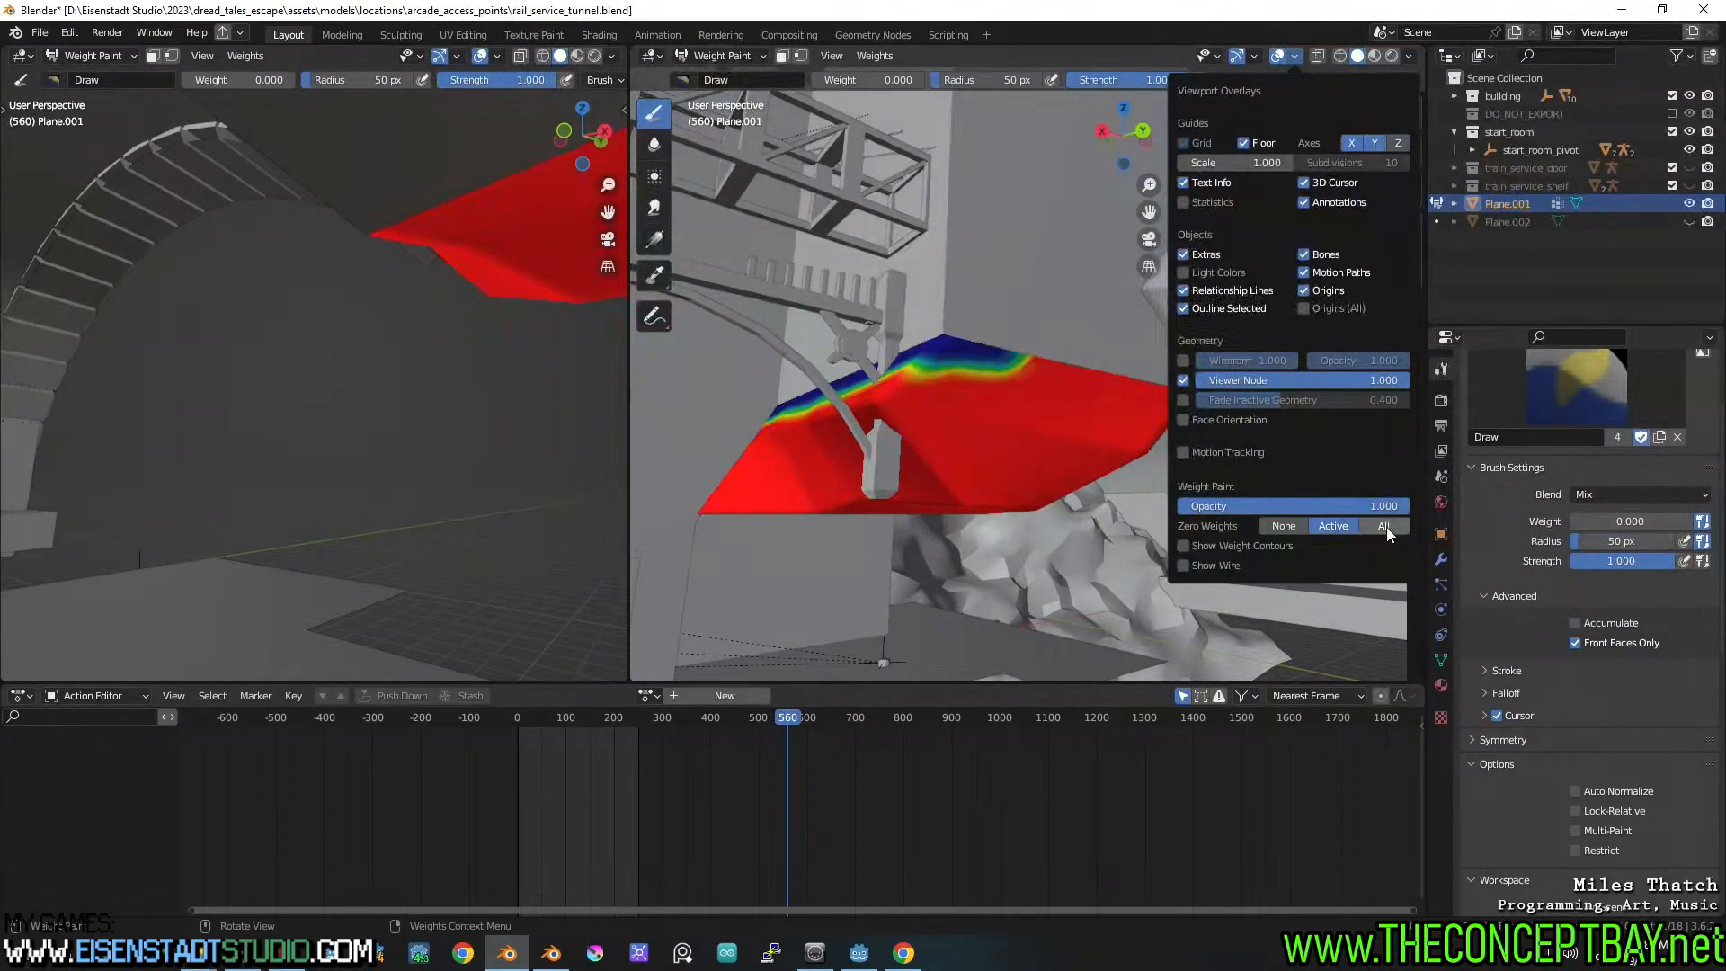
pyautogui.press('n')
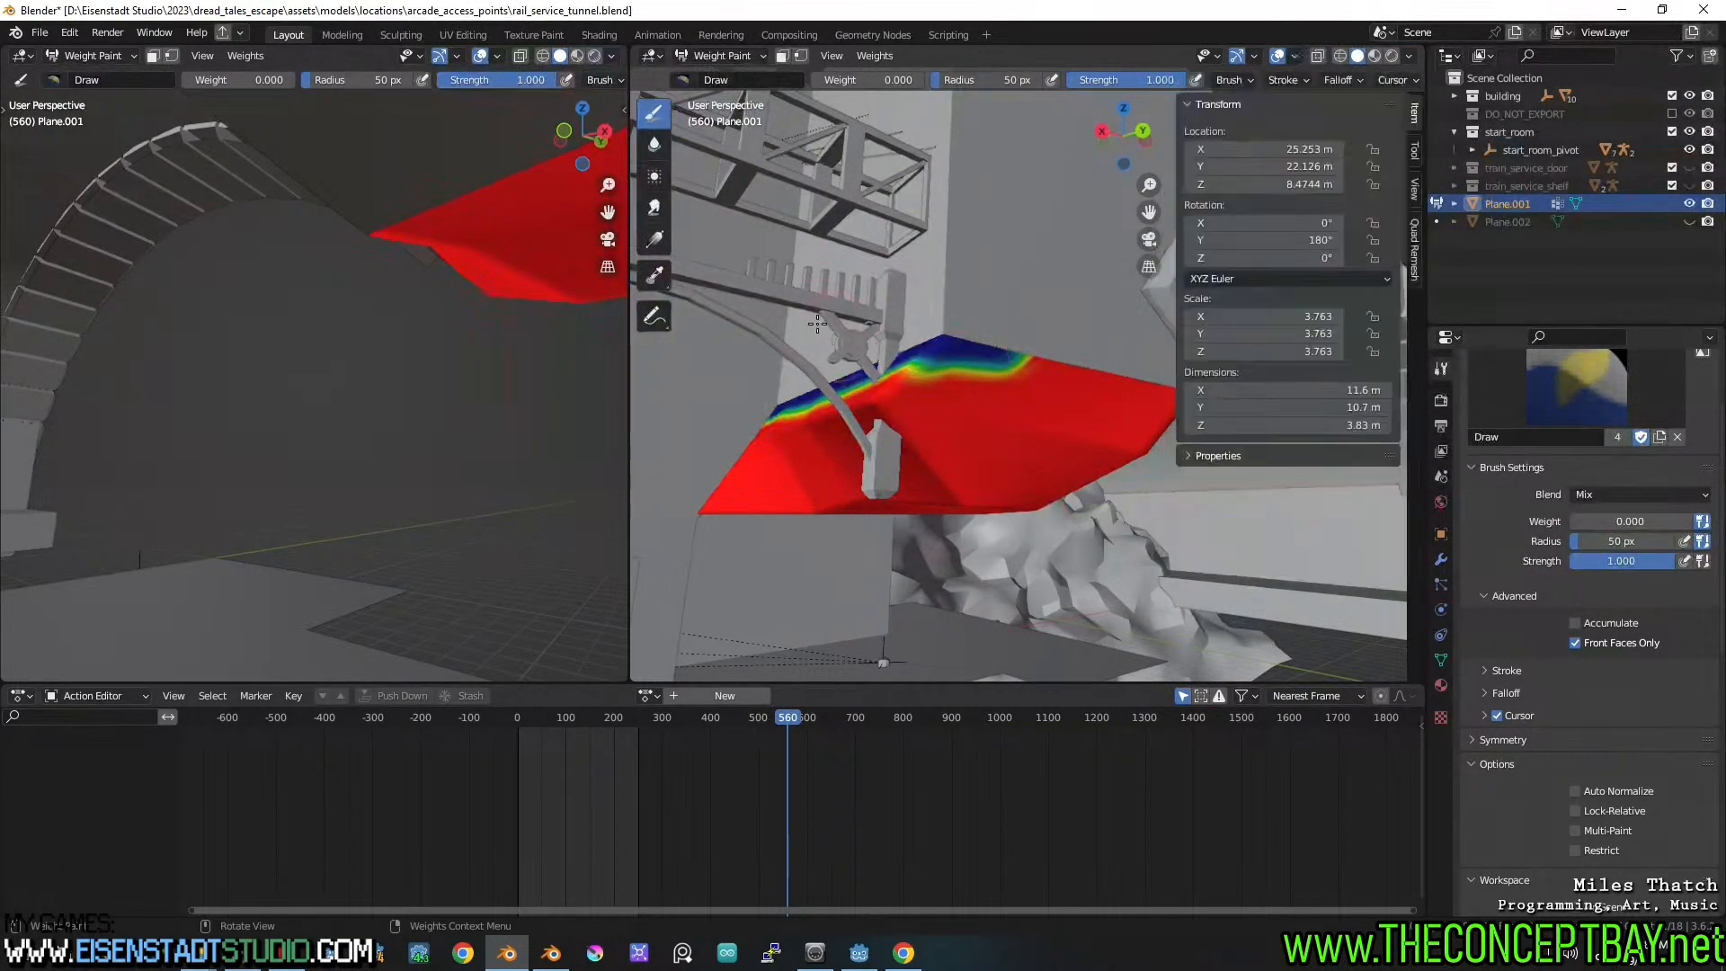
# Try the Darken blend mode on the Draw brush, return it to Mix, and undo the test stroke
pyautogui.moveTo(817, 322)
pyautogui.mouseDown(button='middle')
pyautogui.moveTo(924, 350)
pyautogui.moveTo(966, 335)
pyautogui.mouseUp(button='middle')
pyautogui.scroll(2, 924, 349)
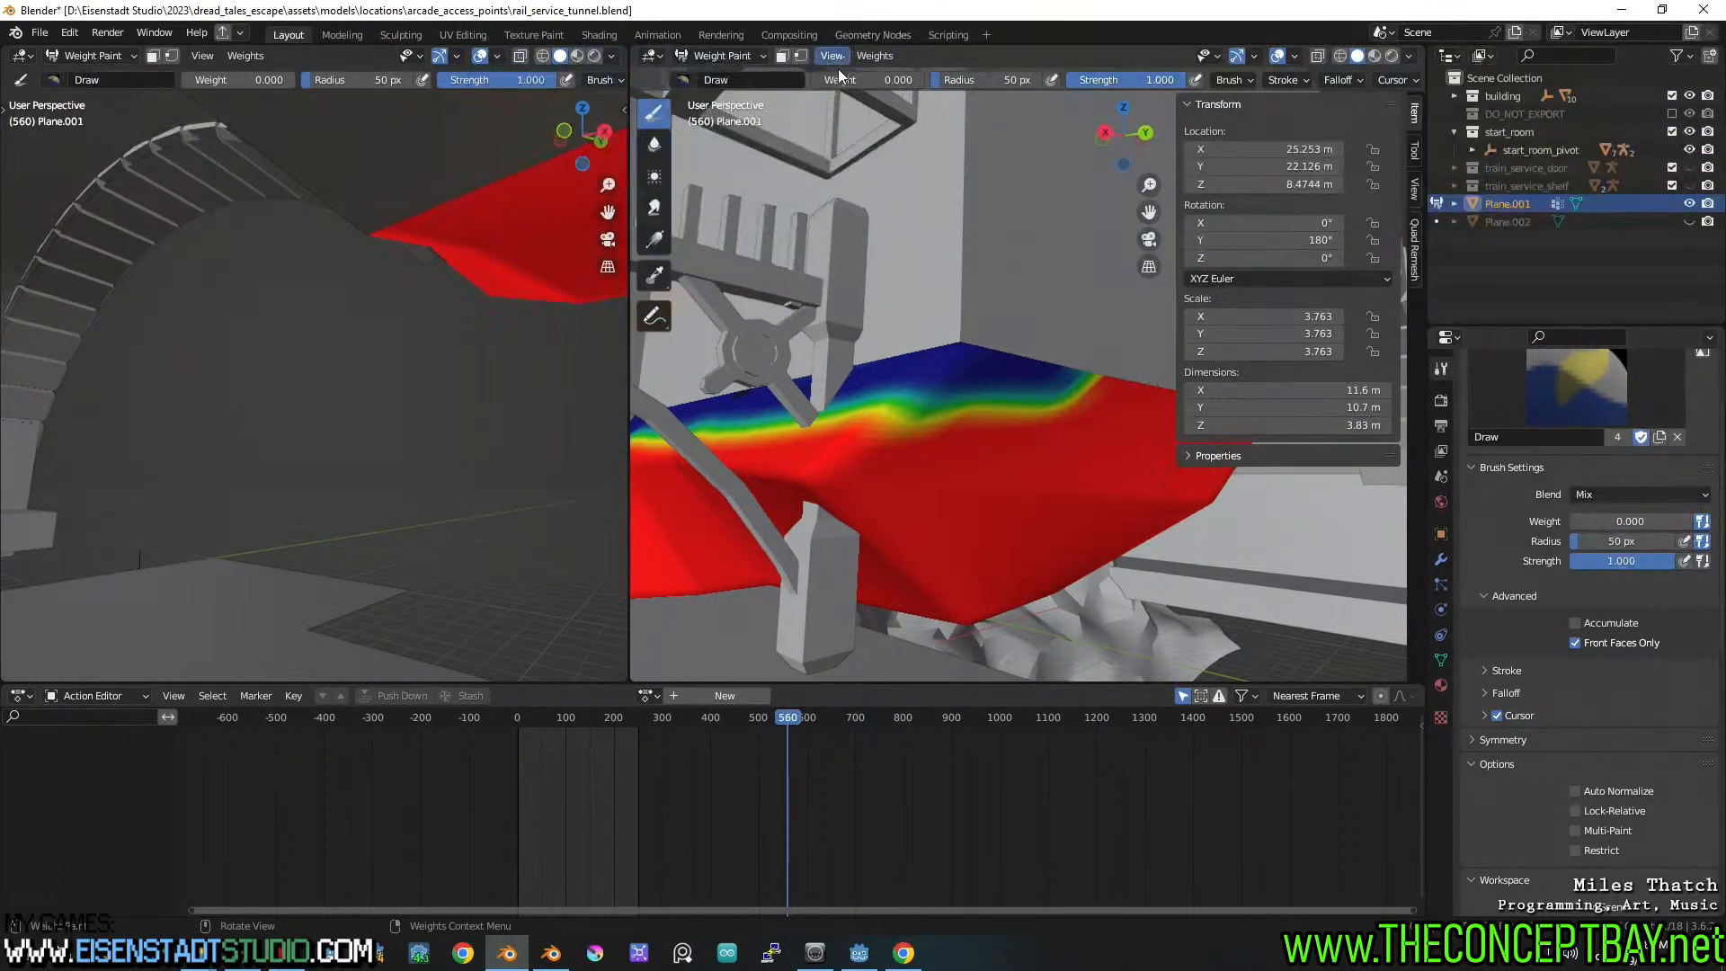
pyautogui.click(1623, 493)
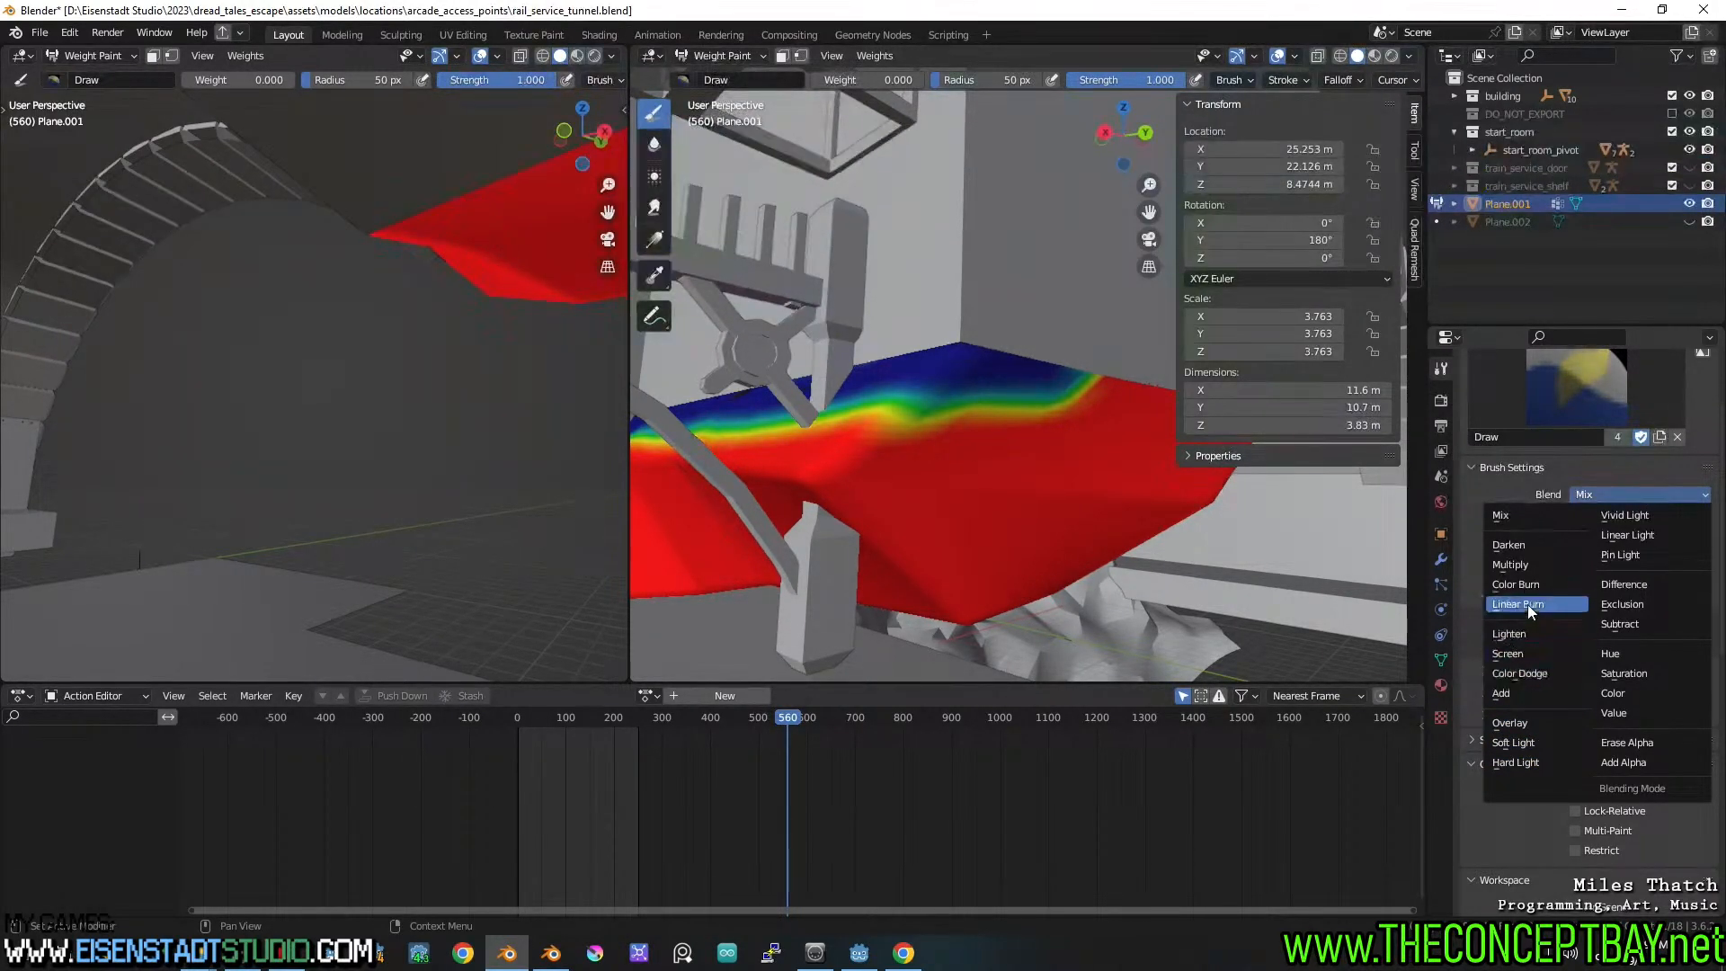
pyautogui.click(1534, 544)
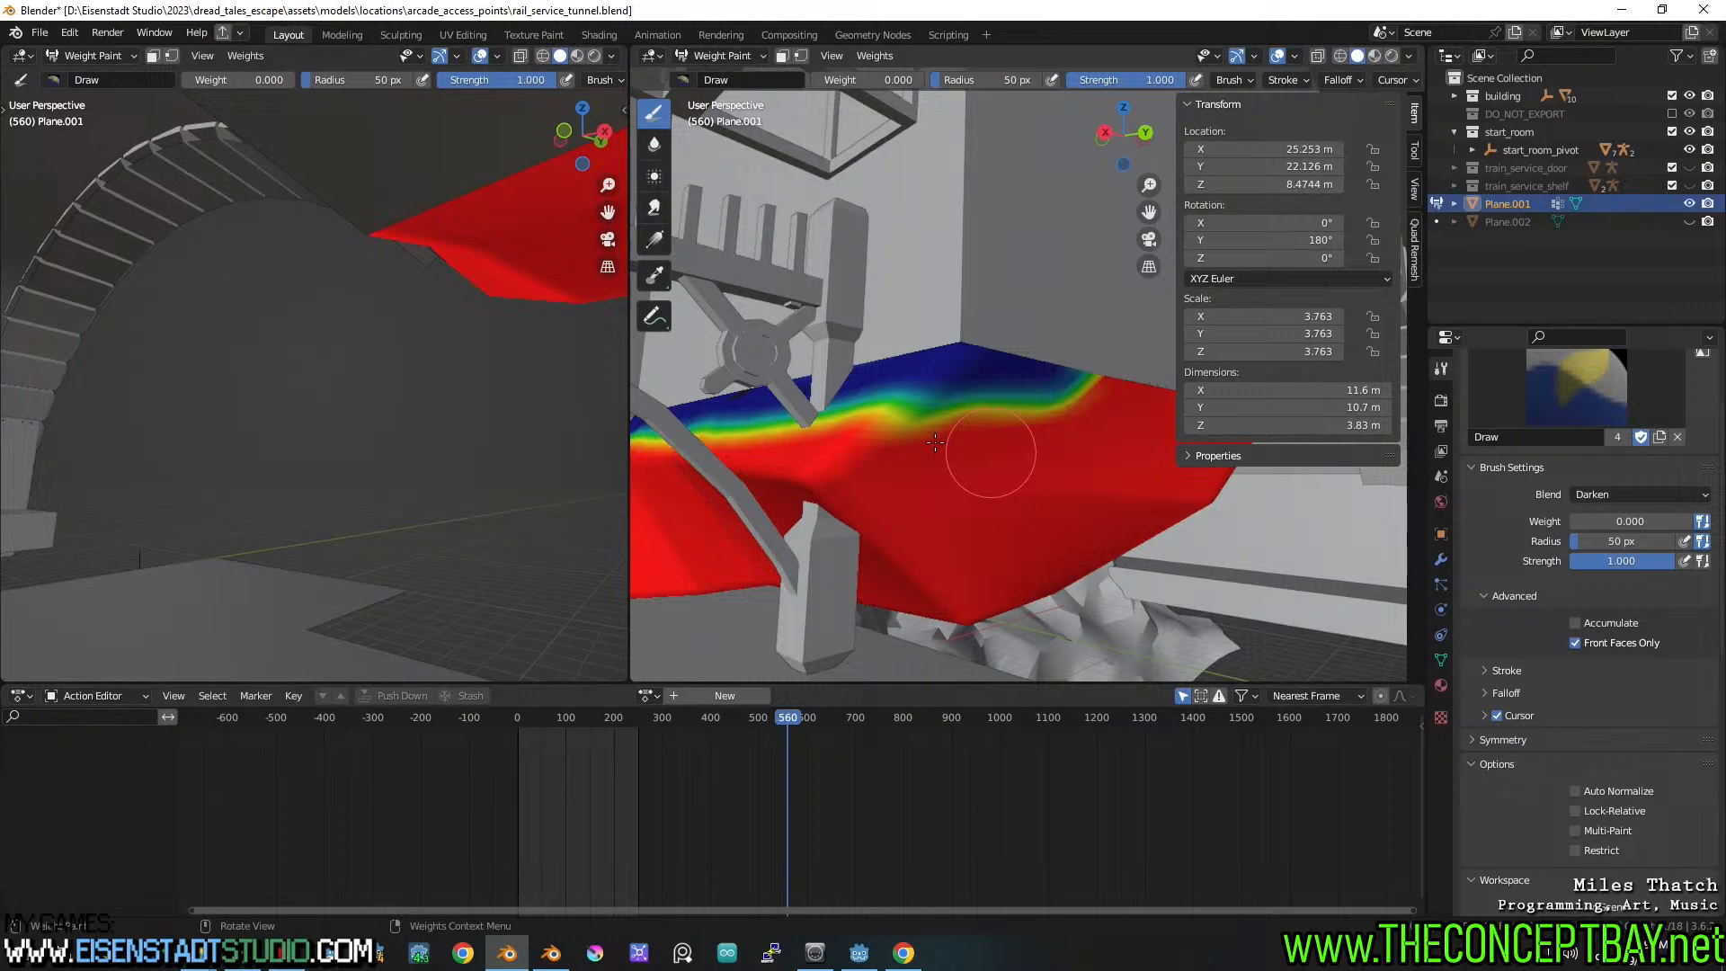
pyautogui.click(1612, 493)
pyautogui.click(1528, 516)
pyautogui.moveTo(938, 356); pyautogui.dragTo(984, 395)
pyautogui.hotkey('ctrl', 'z')
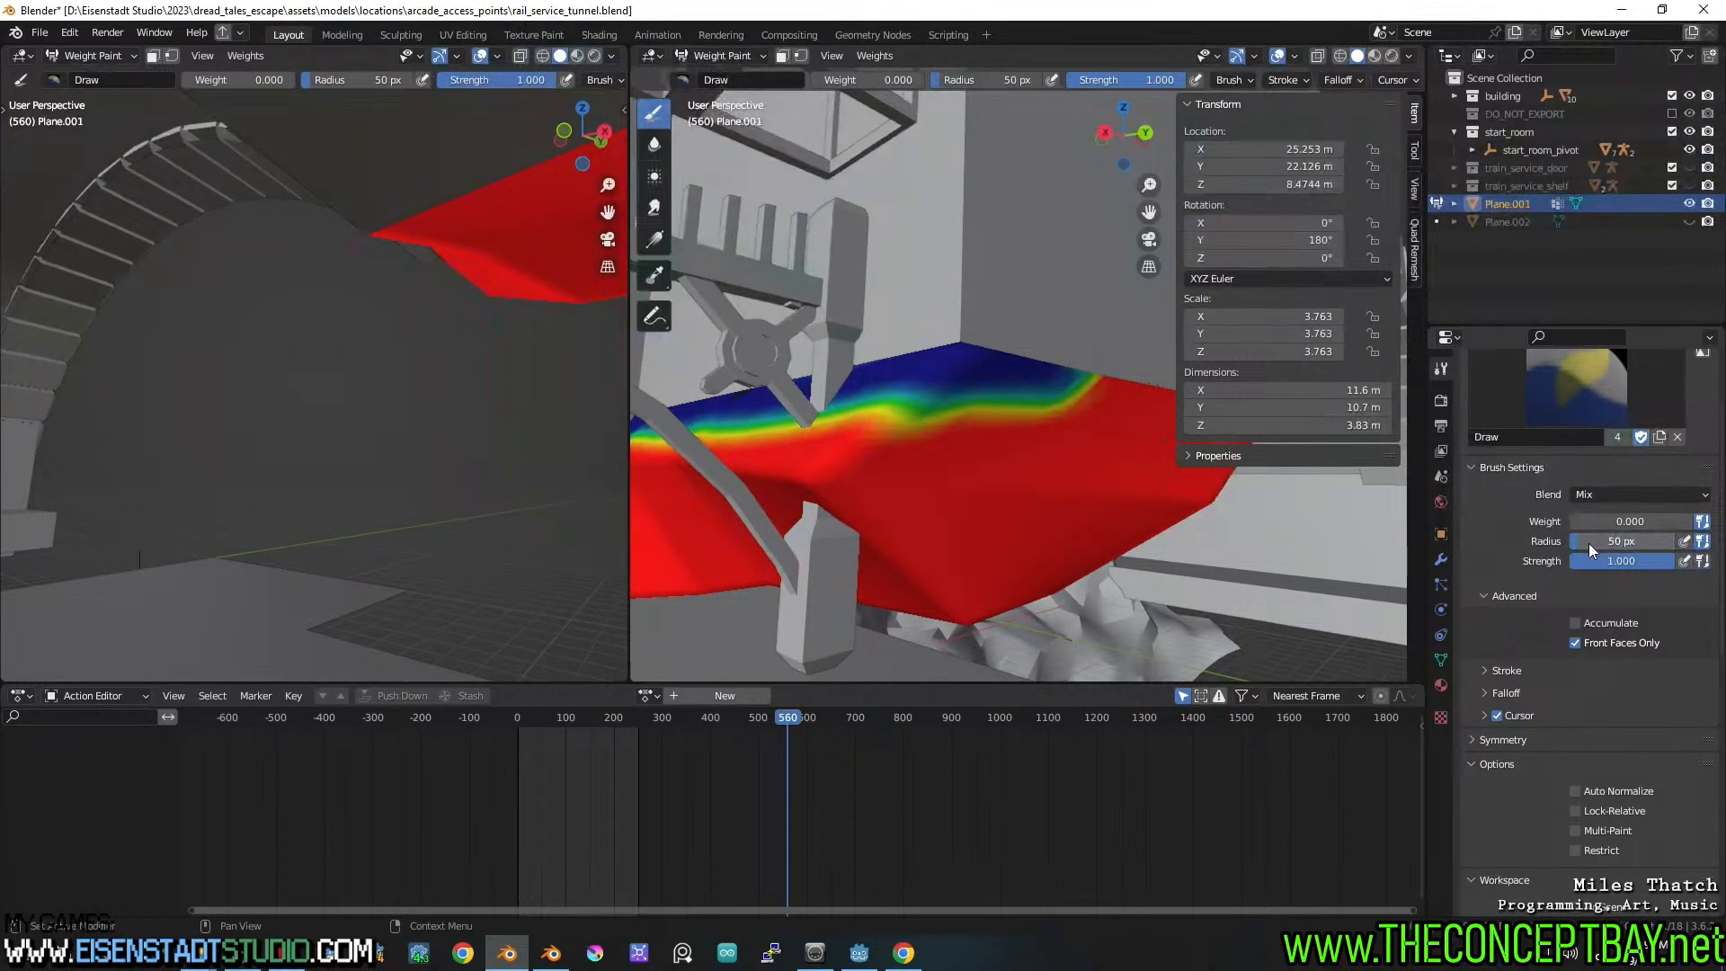
# Set the Draw brush radius to 71 px and paint zero weight along the upper edge of Plane.001
pyautogui.moveTo(1582, 542); pyautogui.dragTo(1584, 541)
pyautogui.moveTo(951, 382); pyautogui.dragTo(950, 318, button='middle')
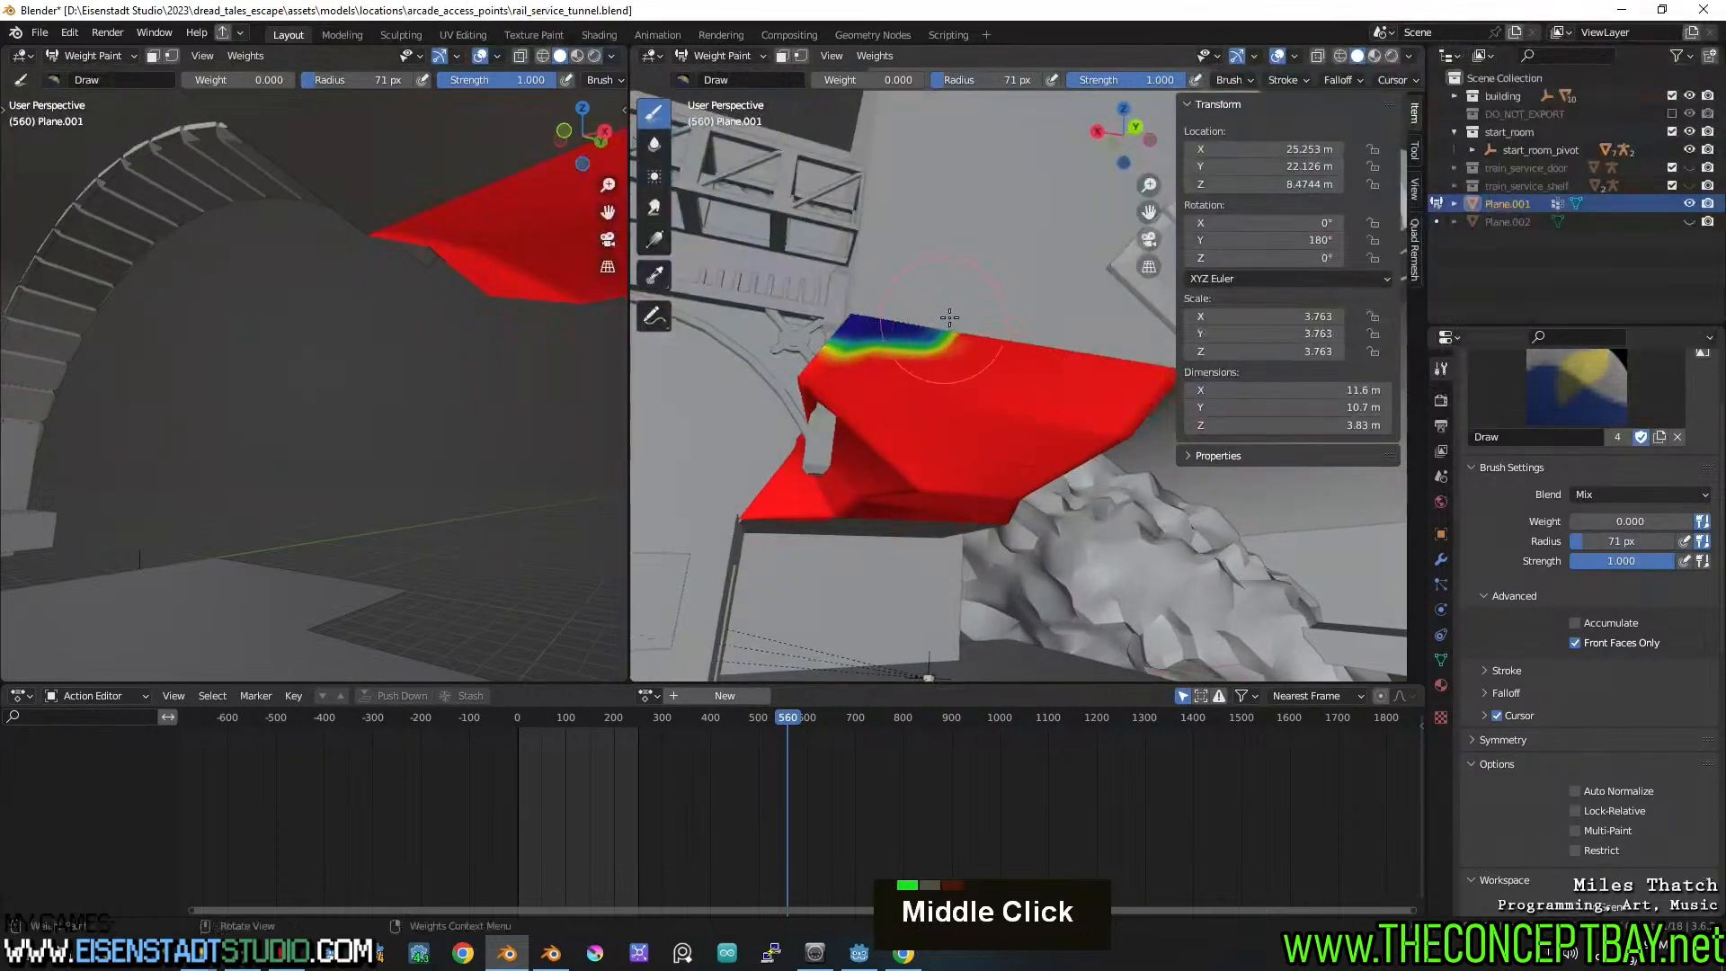
pyautogui.moveTo(949, 318); pyautogui.dragTo(1095, 360)
pyautogui.moveTo(1091, 359); pyautogui.dragTo(991, 360, button='middle')
pyautogui.moveTo(992, 360); pyautogui.dragTo(1023, 351)
# Try the weight contours overlay on and off and compare the zero-weight display options, leaving All selected
pyautogui.click(1296, 57)
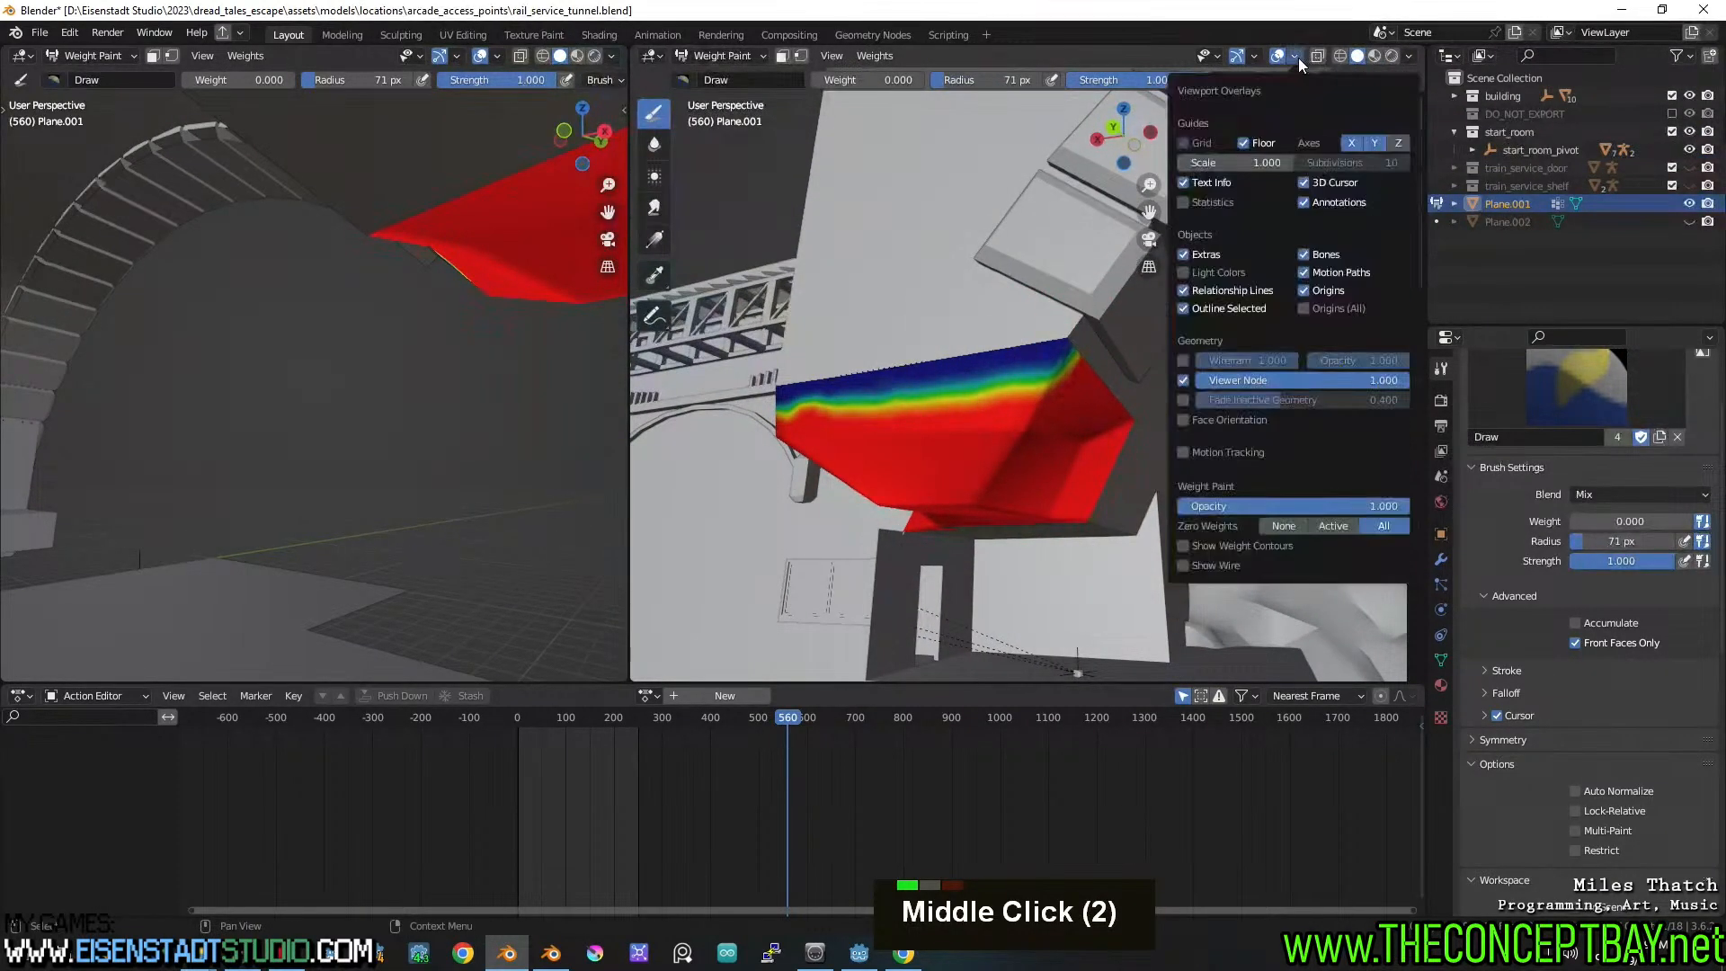
pyautogui.click(1248, 548)
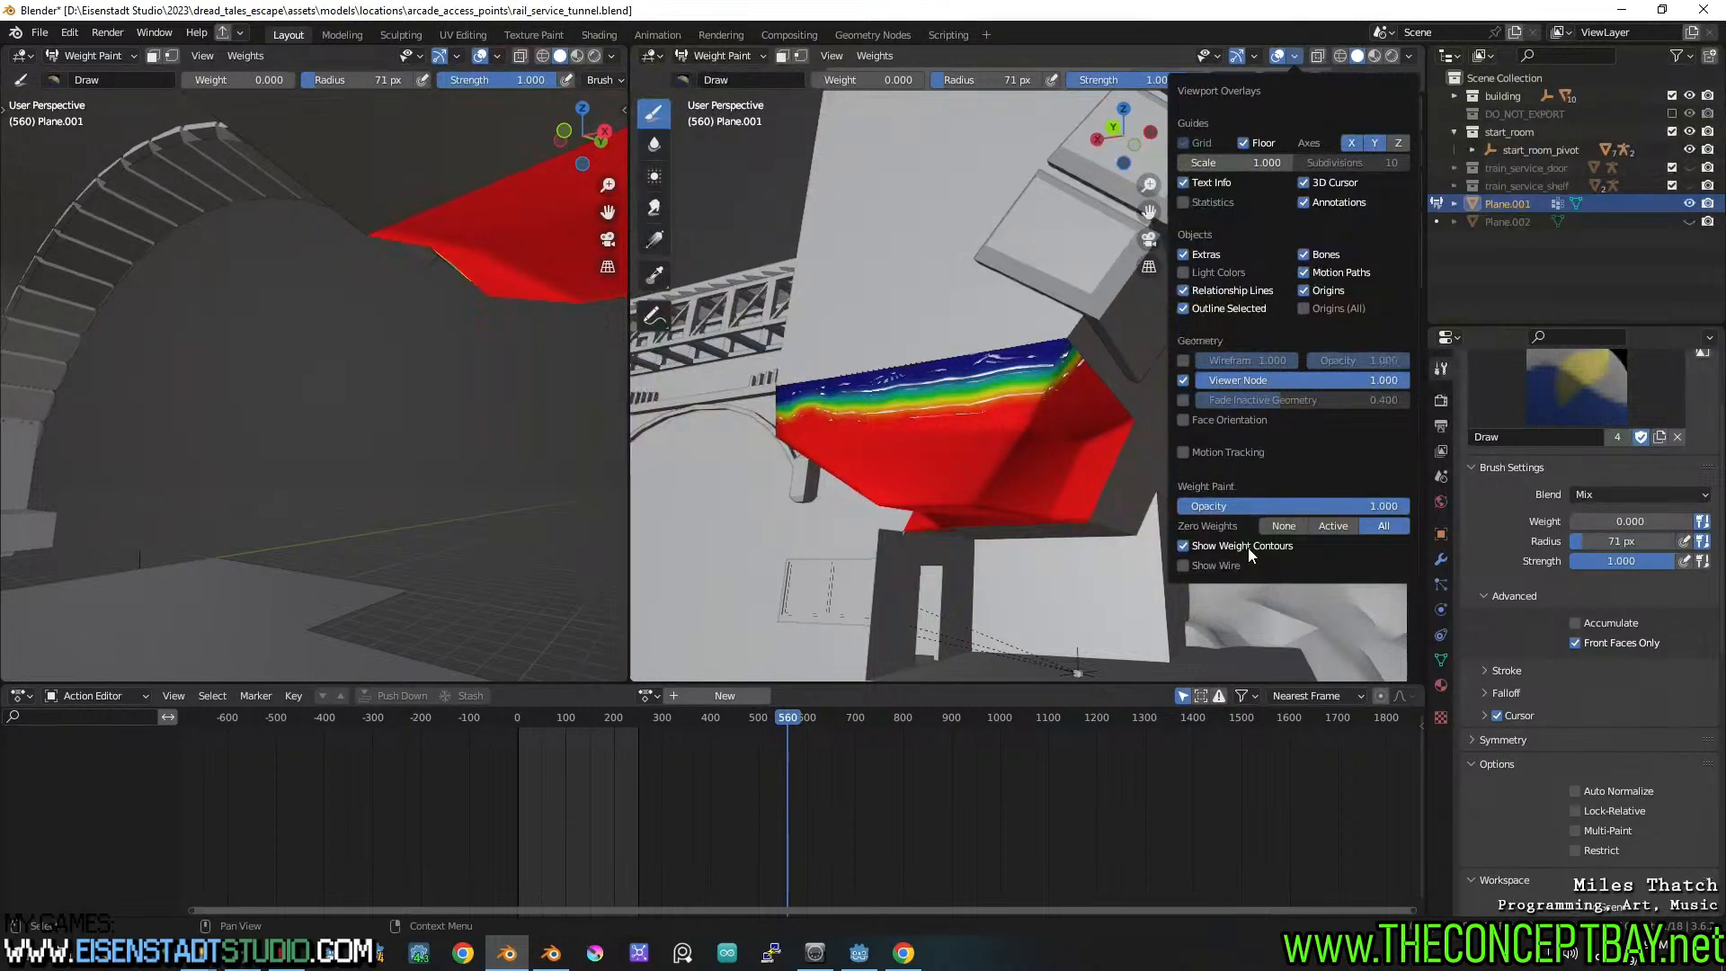
pyautogui.click(1248, 548)
pyautogui.moveTo(1308, 509)
pyautogui.mouseDown()
pyautogui.moveTo(1206, 509)
pyautogui.moveTo(1350, 520)
pyautogui.mouseUp()
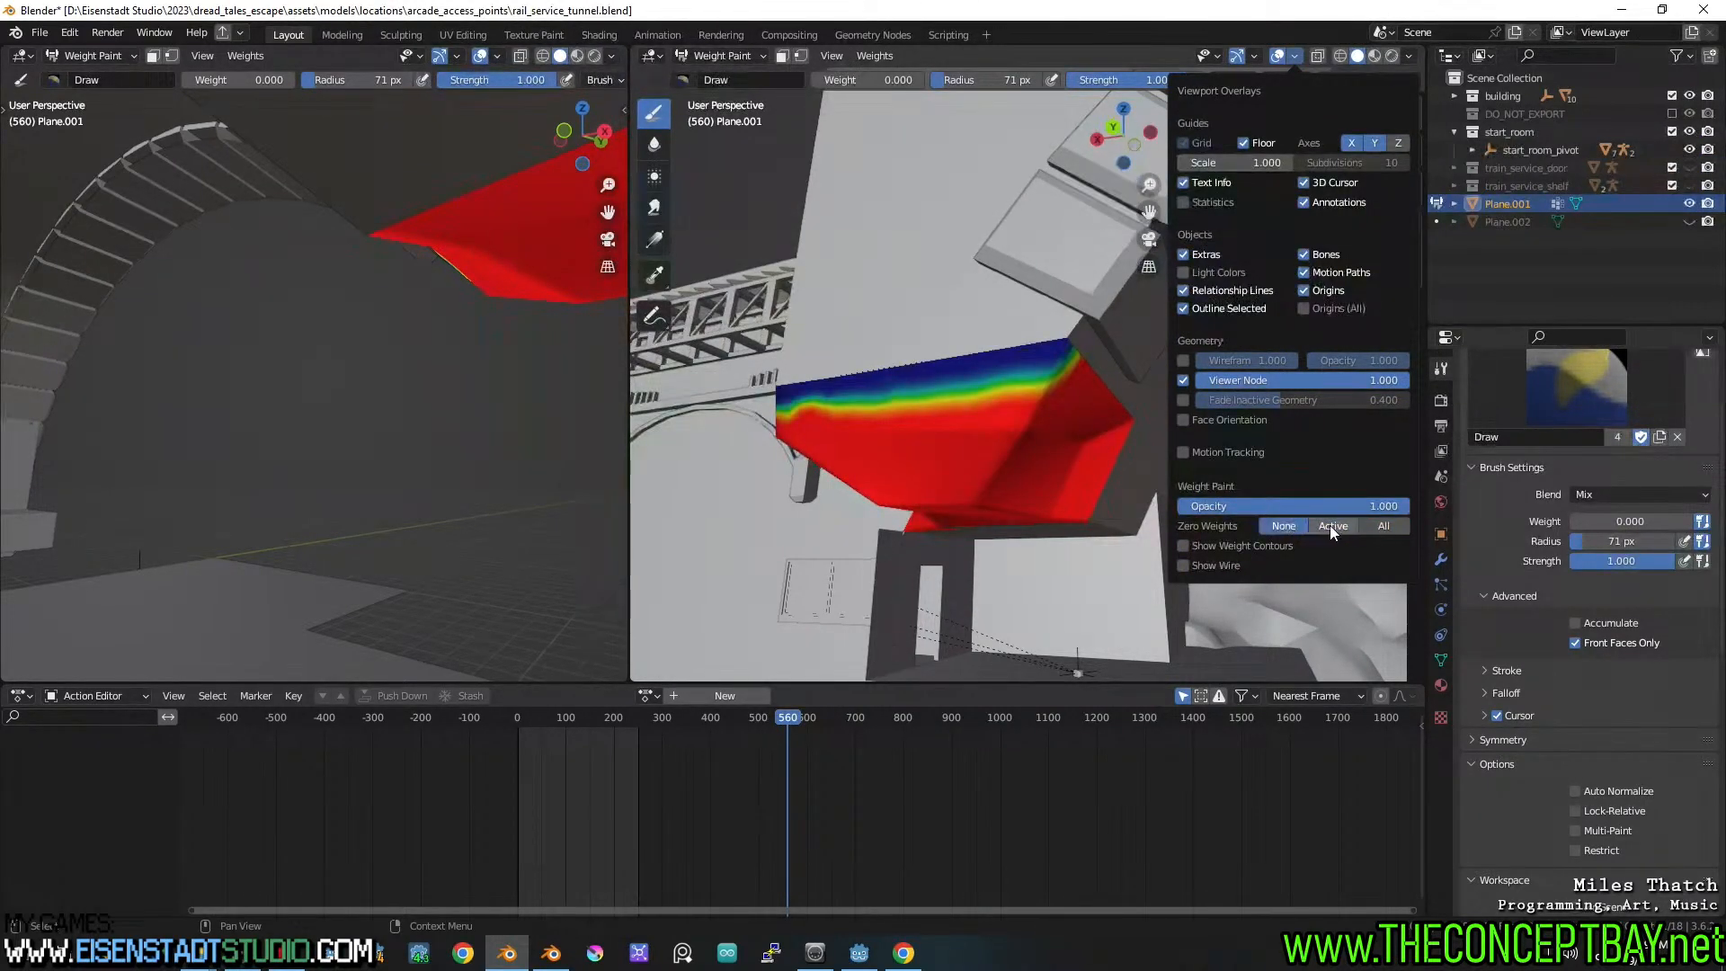
pyautogui.doubleClick(1331, 525)
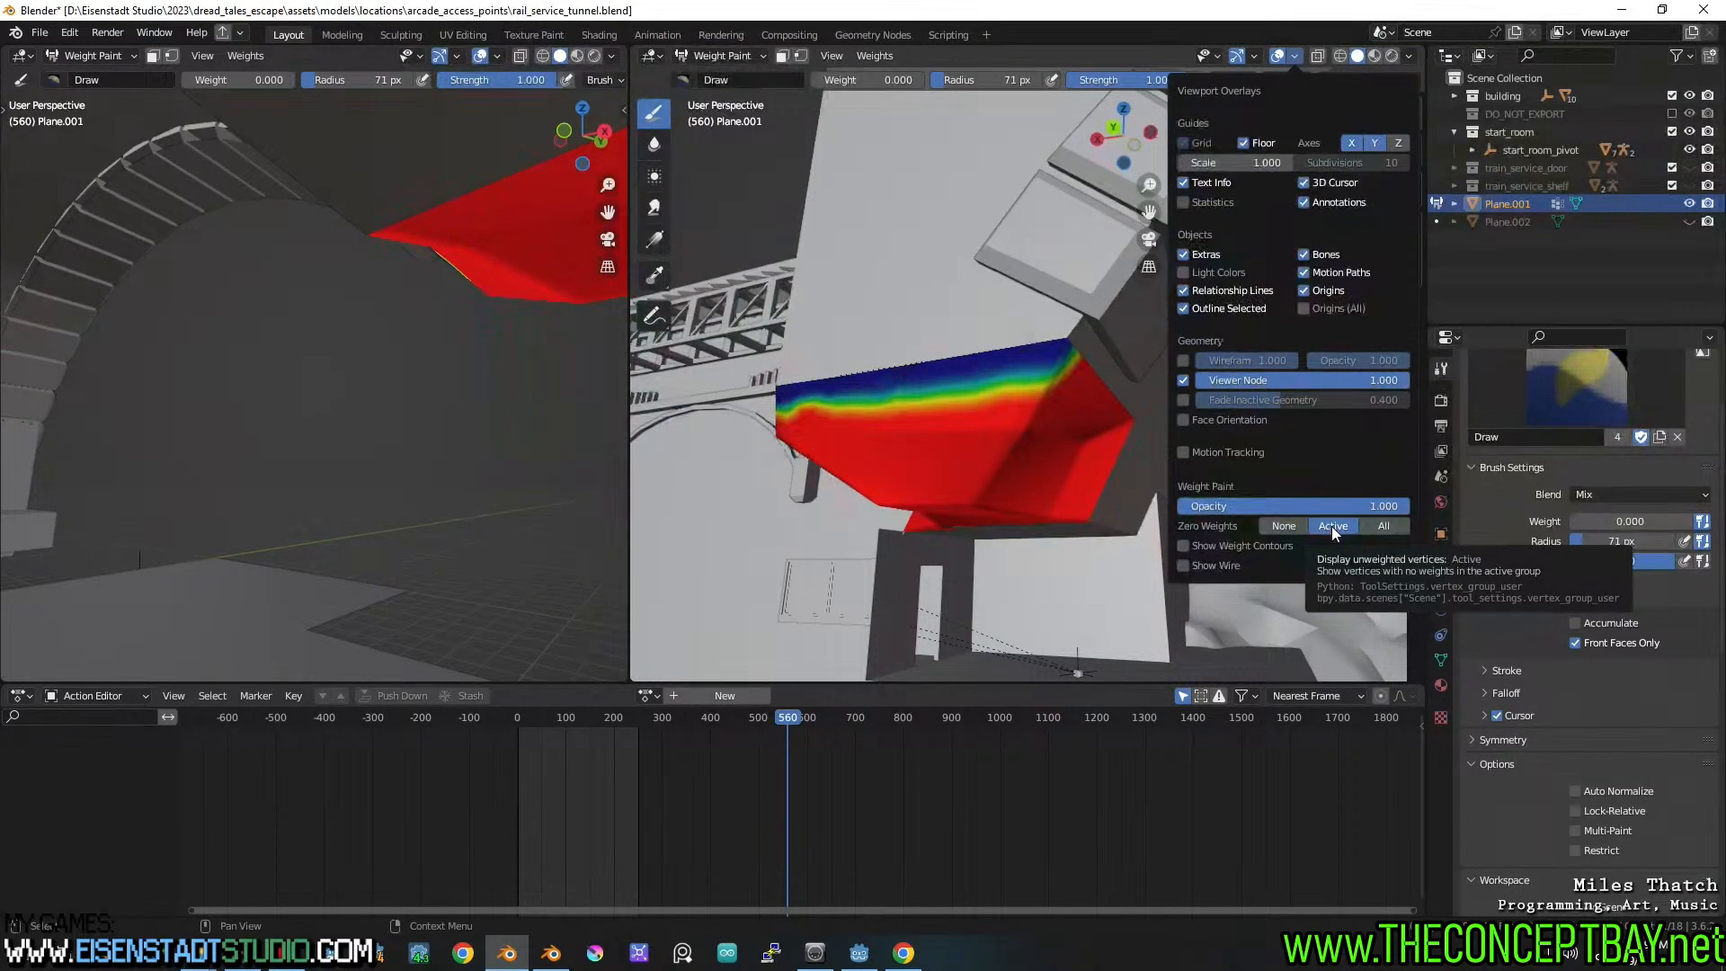
pyautogui.click(1374, 525)
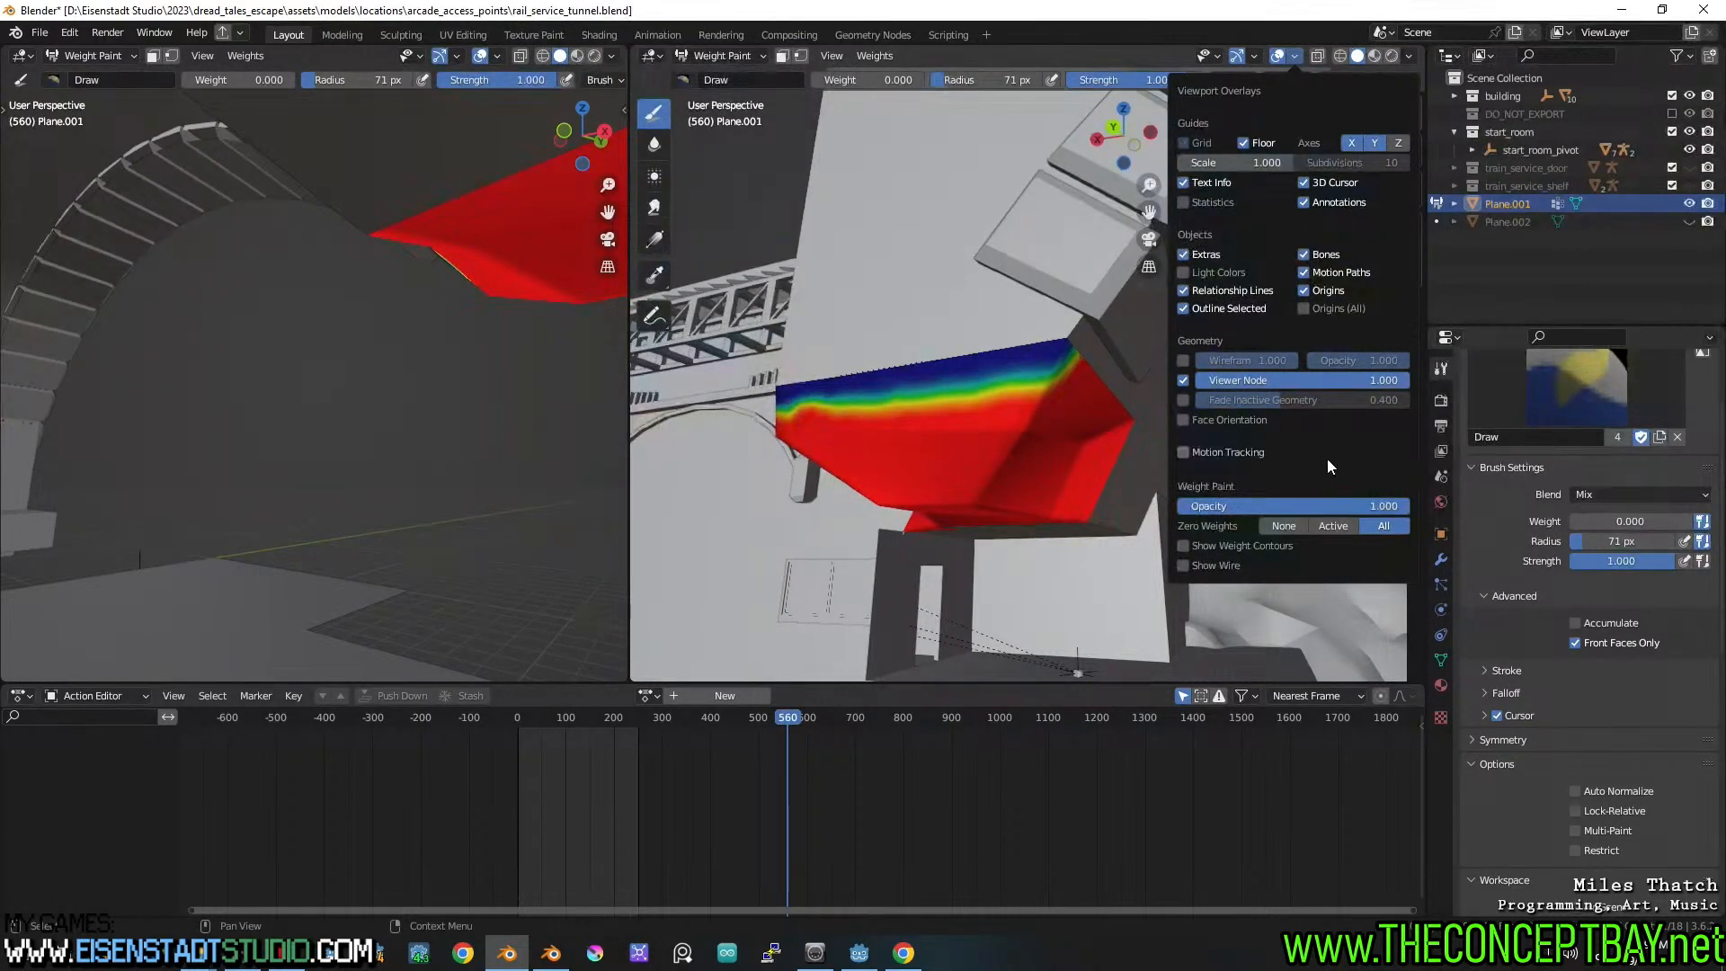
# Toggle the face orientation overlay on and off, and check the object type visibility settings
pyautogui.click(1185, 420)
pyautogui.click(1185, 419)
pyautogui.click(1278, 62)
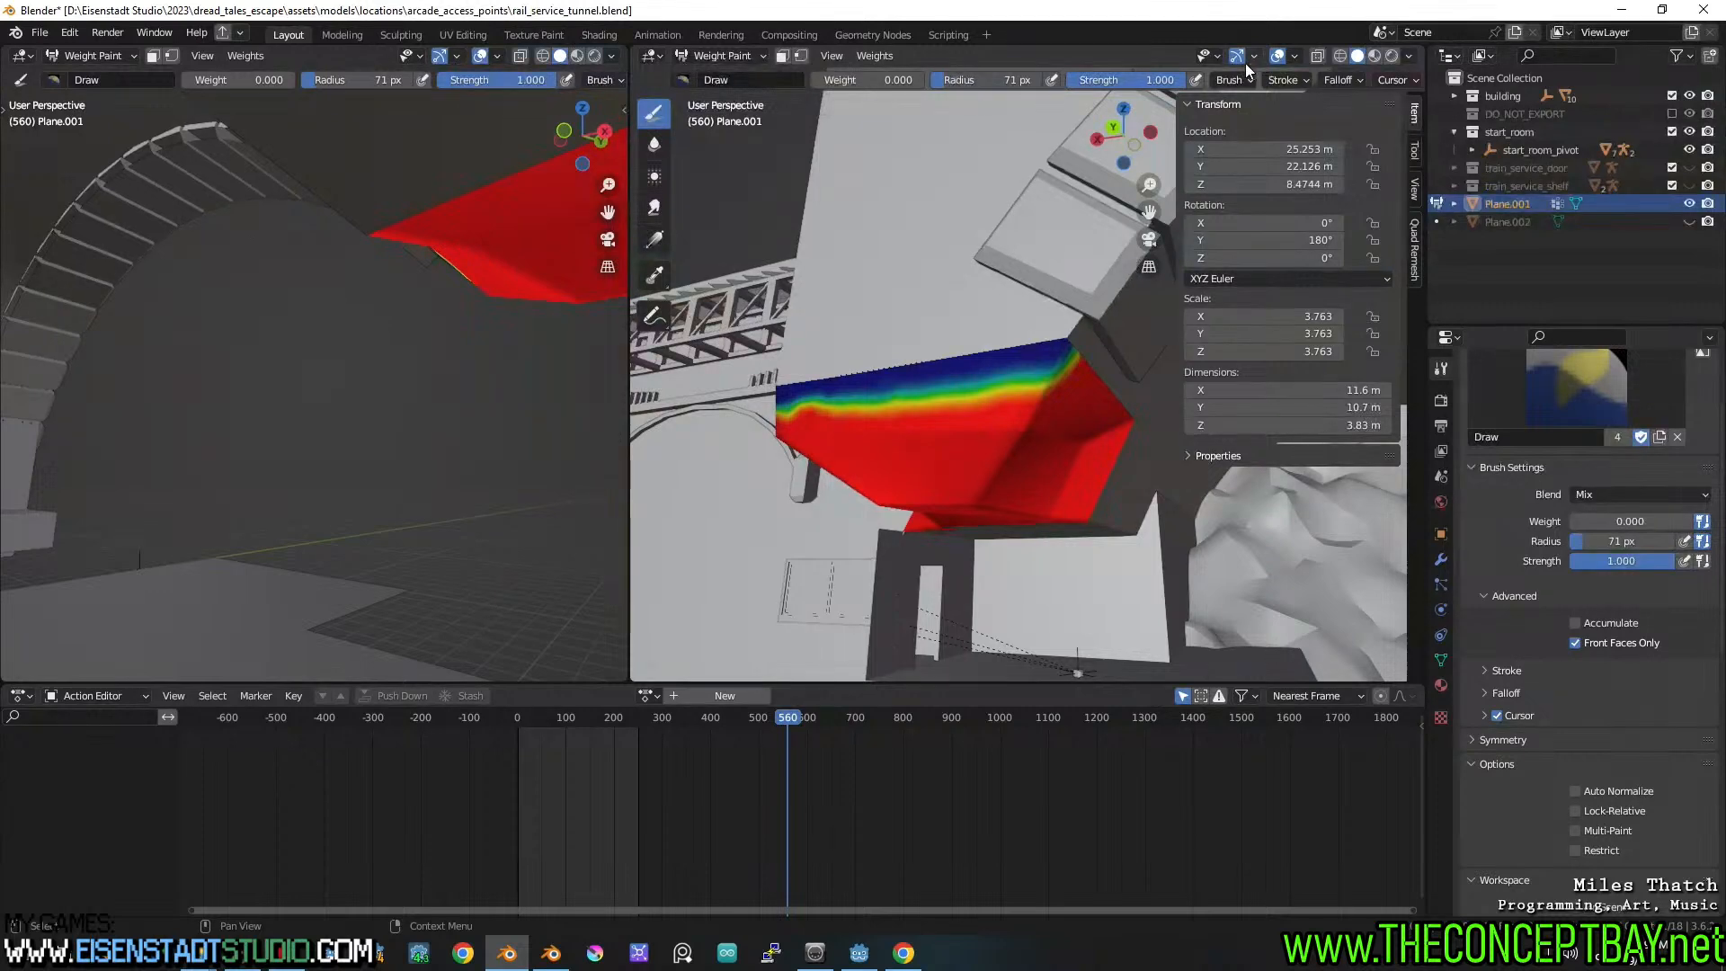
pyautogui.click(1251, 59)
pyautogui.moveTo(1296, 59)
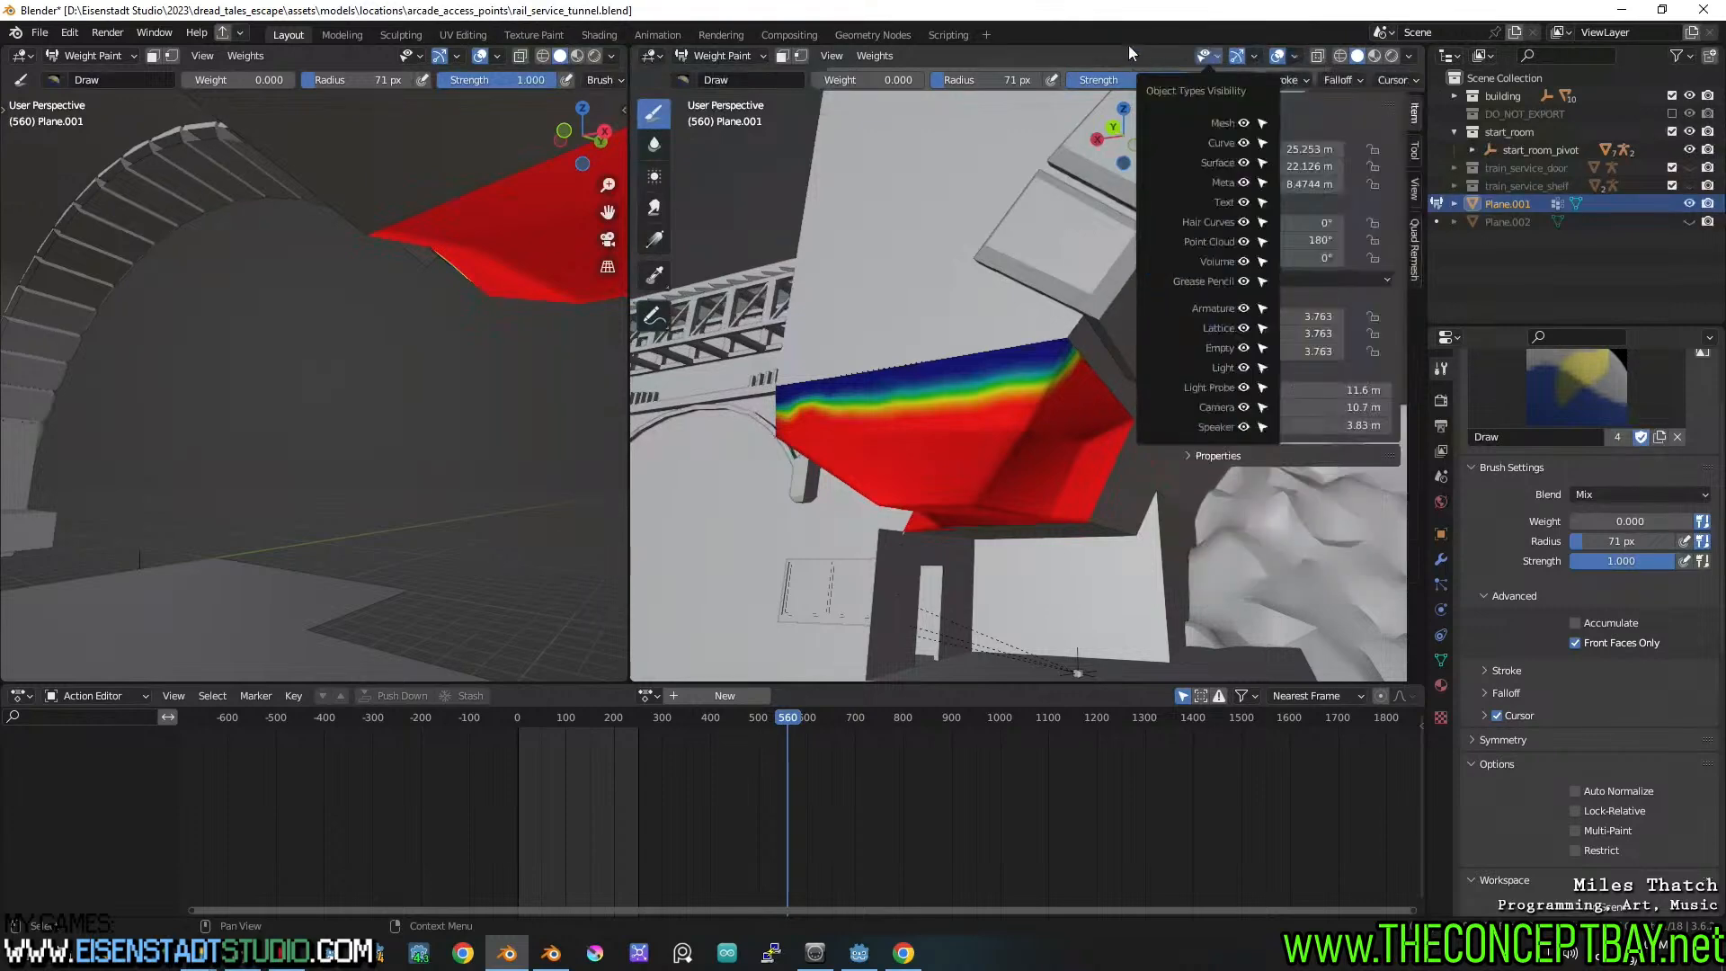
# Paint zero weight along the surface's next long outer edge, around its corner and down the adjoining edge
pyautogui.moveTo(1106, 379); pyautogui.dragTo(988, 364, button='middle')
pyautogui.scroll(2, 989, 364)
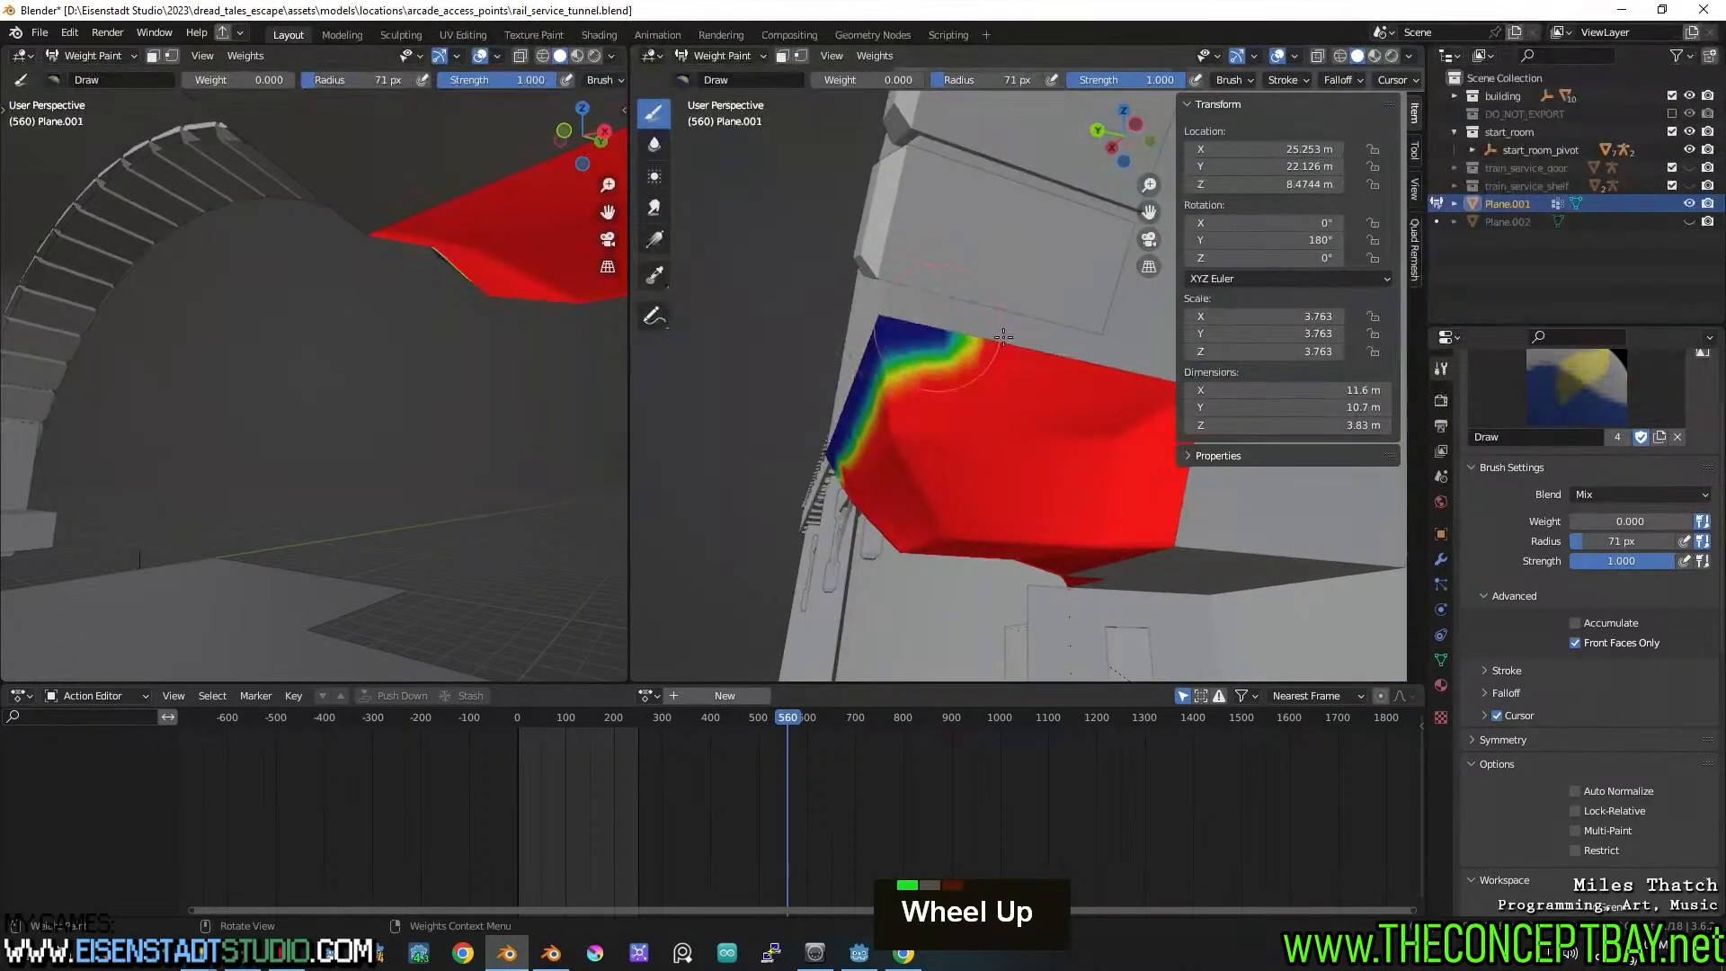
pyautogui.moveTo(1006, 346)
pyautogui.mouseDown()
pyautogui.moveTo(969, 352)
pyautogui.moveTo(1110, 378)
pyautogui.mouseUp()
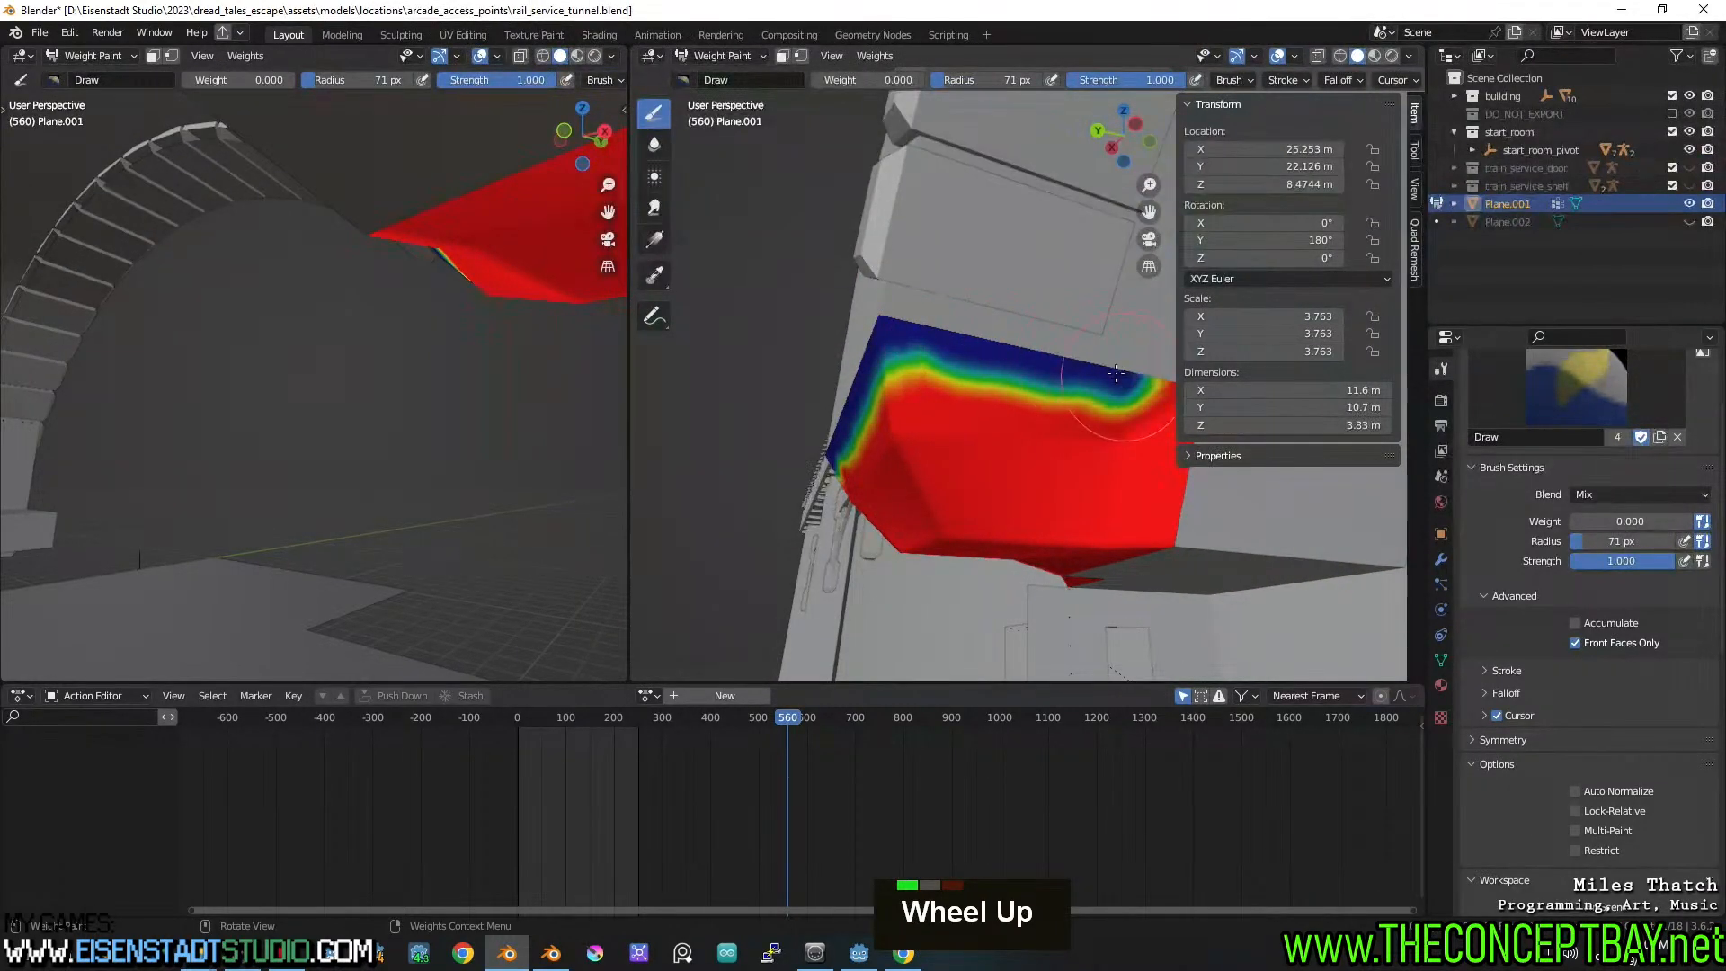
pyautogui.keyDown('ctrl'); pyautogui.keyDown('shift'); pyautogui.moveTo(1111, 378); pyautogui.dragTo(865, 363, button='middle'); pyautogui.keyUp('shift'); pyautogui.keyUp('ctrl')
pyautogui.moveTo(904, 347)
pyautogui.mouseDown()
pyautogui.moveTo(829, 352)
pyautogui.moveTo(918, 356)
pyautogui.mouseUp()
pyautogui.moveTo(905, 419); pyautogui.dragTo(921, 365)
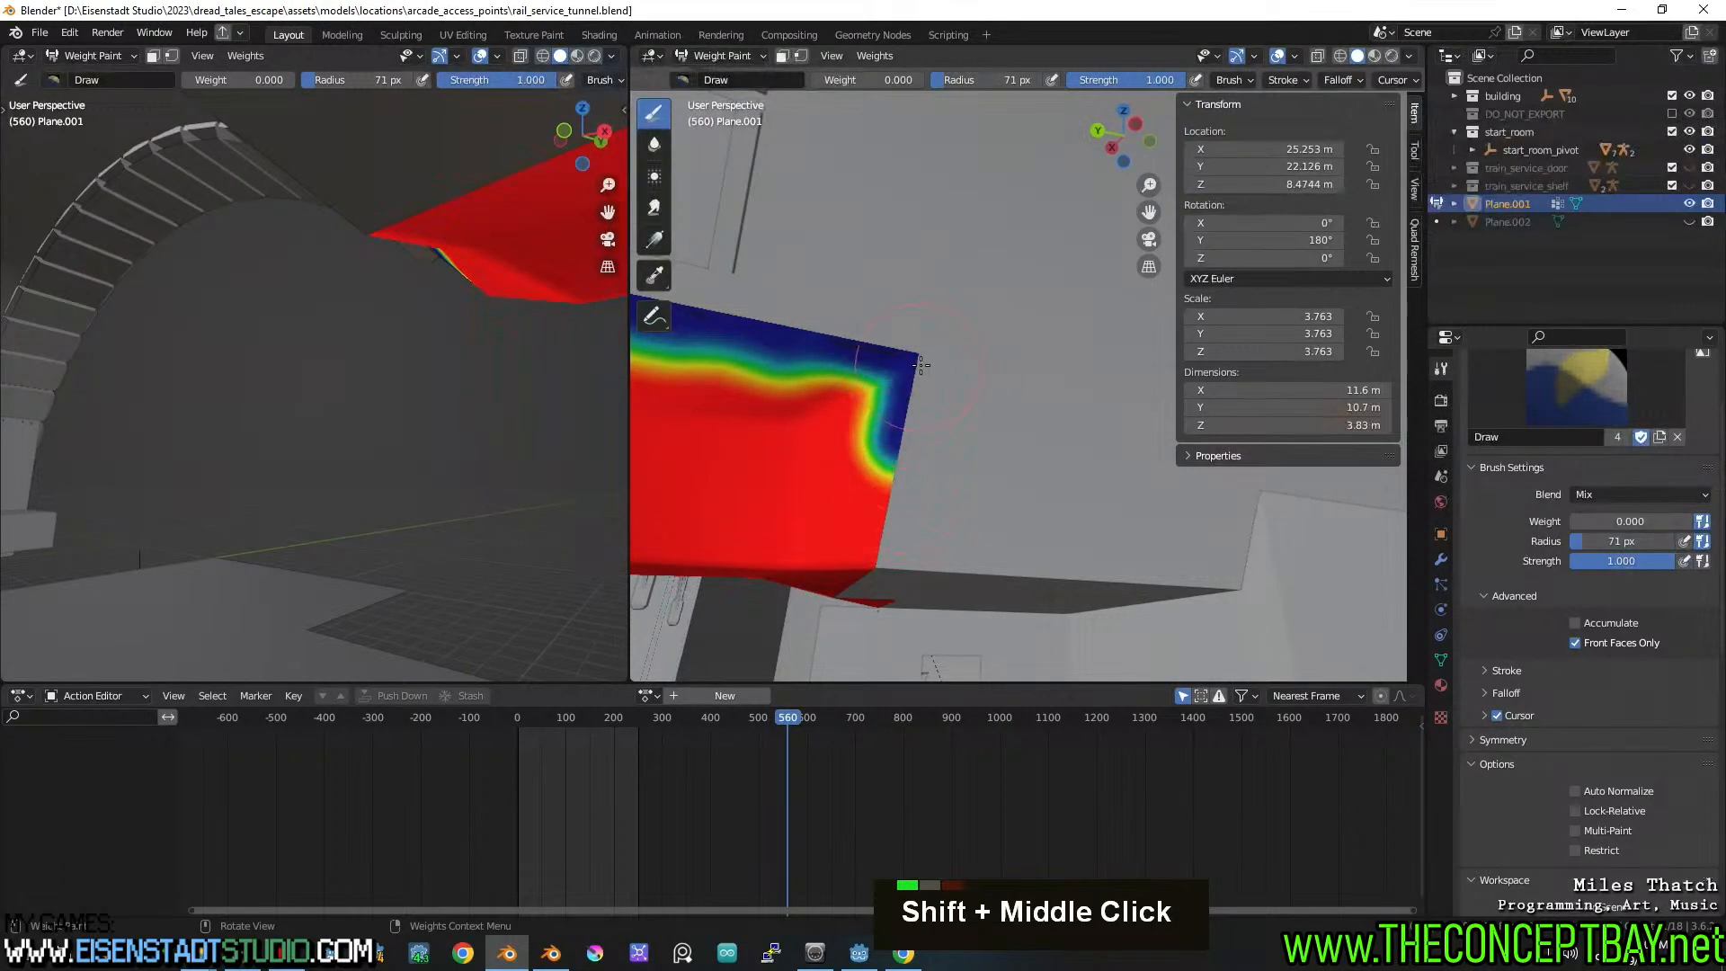
pyautogui.click(875, 555)
pyautogui.moveTo(892, 494); pyautogui.dragTo(885, 510)
# Paint zero weight along the surface's remaining lower edge, over its small pointed end and up the adjacent side
pyautogui.moveTo(884, 515)
pyautogui.mouseDown(button='middle')
pyautogui.moveTo(925, 462)
pyautogui.moveTo(950, 360)
pyautogui.mouseUp(button='middle')
pyautogui.moveTo(944, 364); pyautogui.dragTo(744, 490)
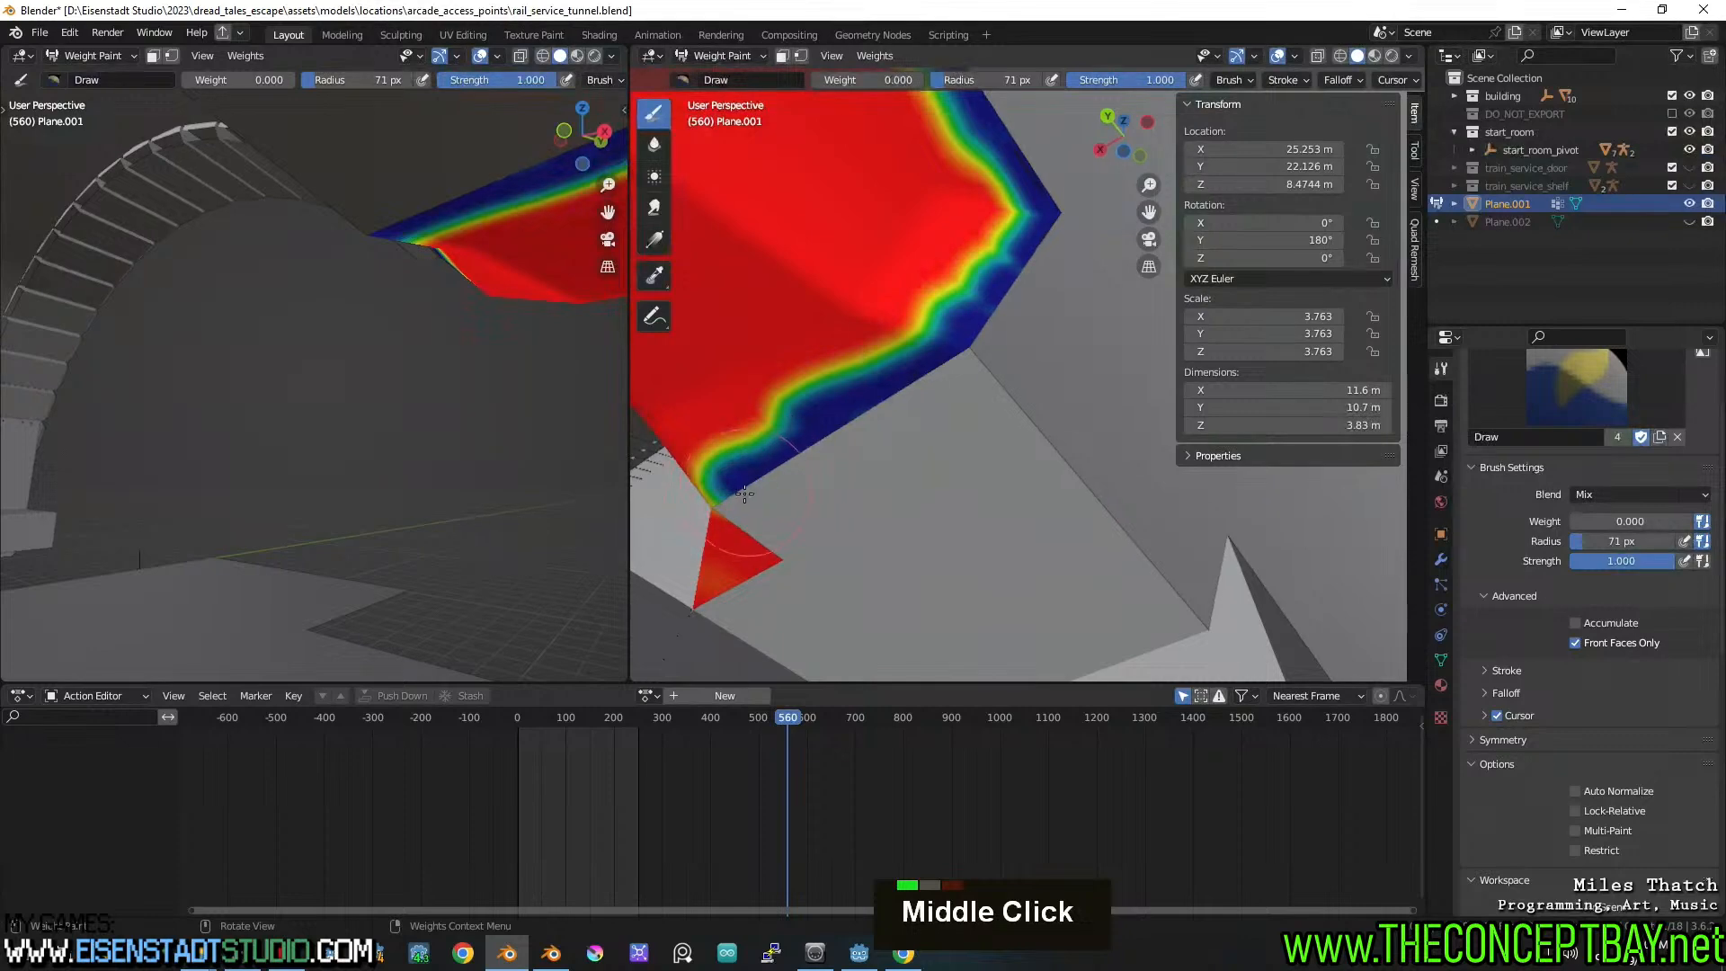
pyautogui.moveTo(754, 493)
pyautogui.mouseDown(button='middle')
pyautogui.moveTo(904, 483)
pyautogui.moveTo(989, 499)
pyautogui.moveTo(926, 445)
pyautogui.mouseUp(button='middle')
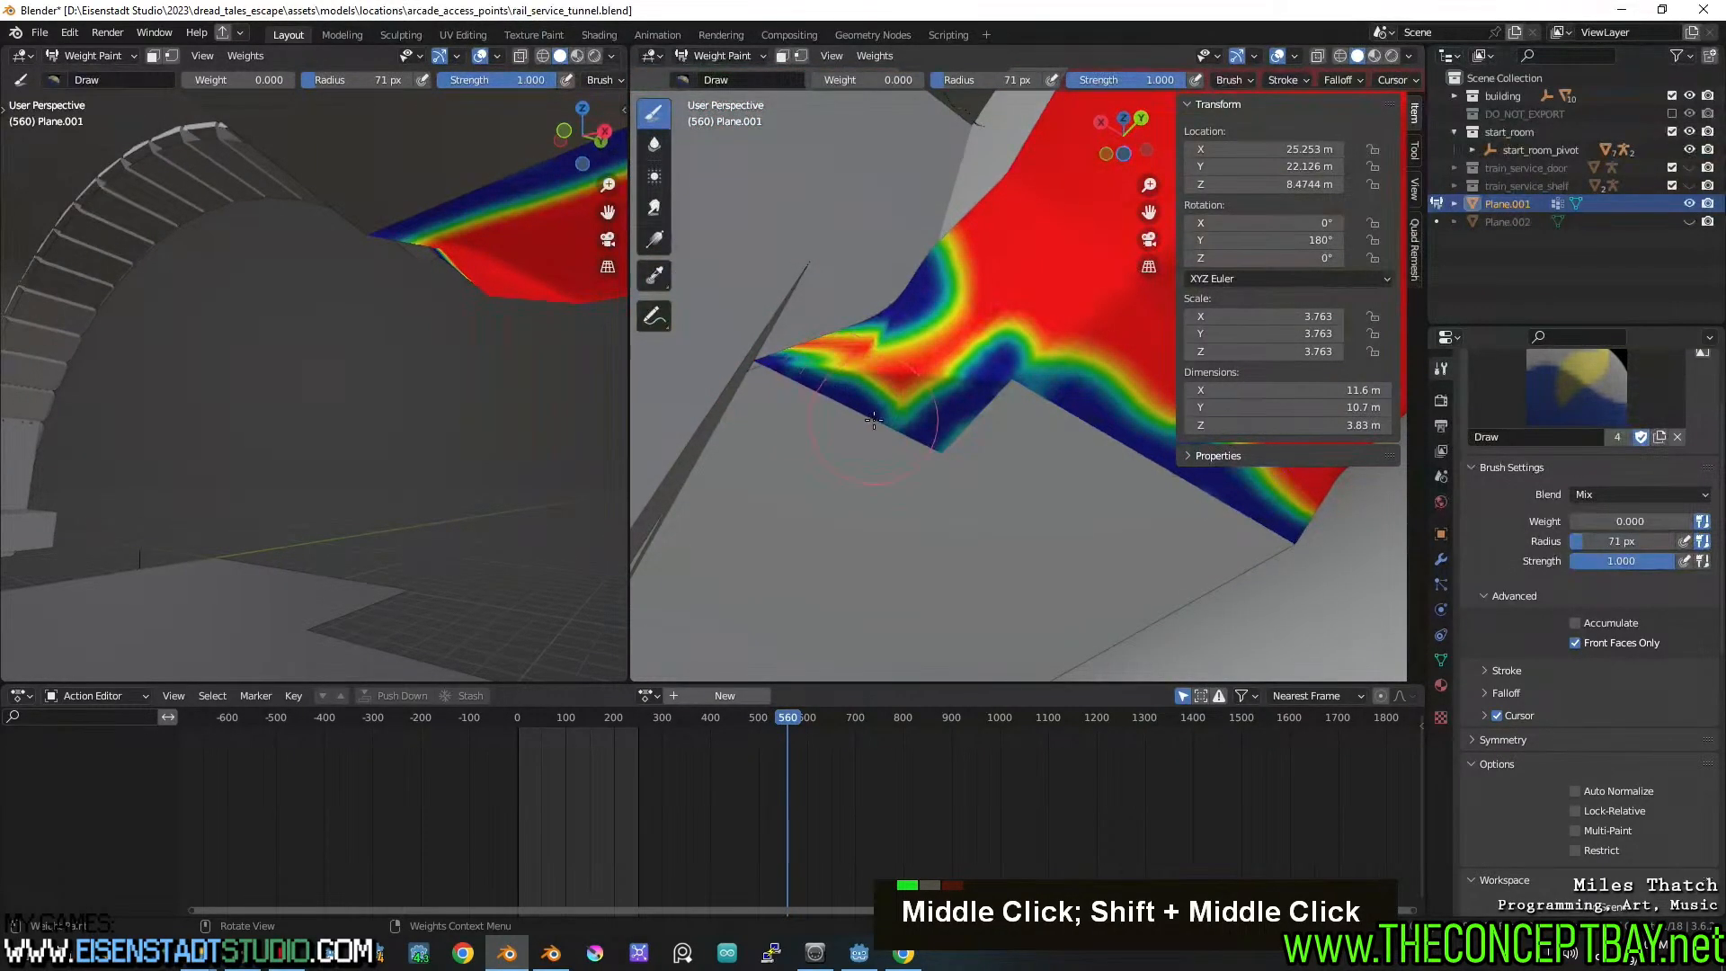
pyautogui.moveTo(804, 421); pyautogui.dragTo(830, 476, button='middle')
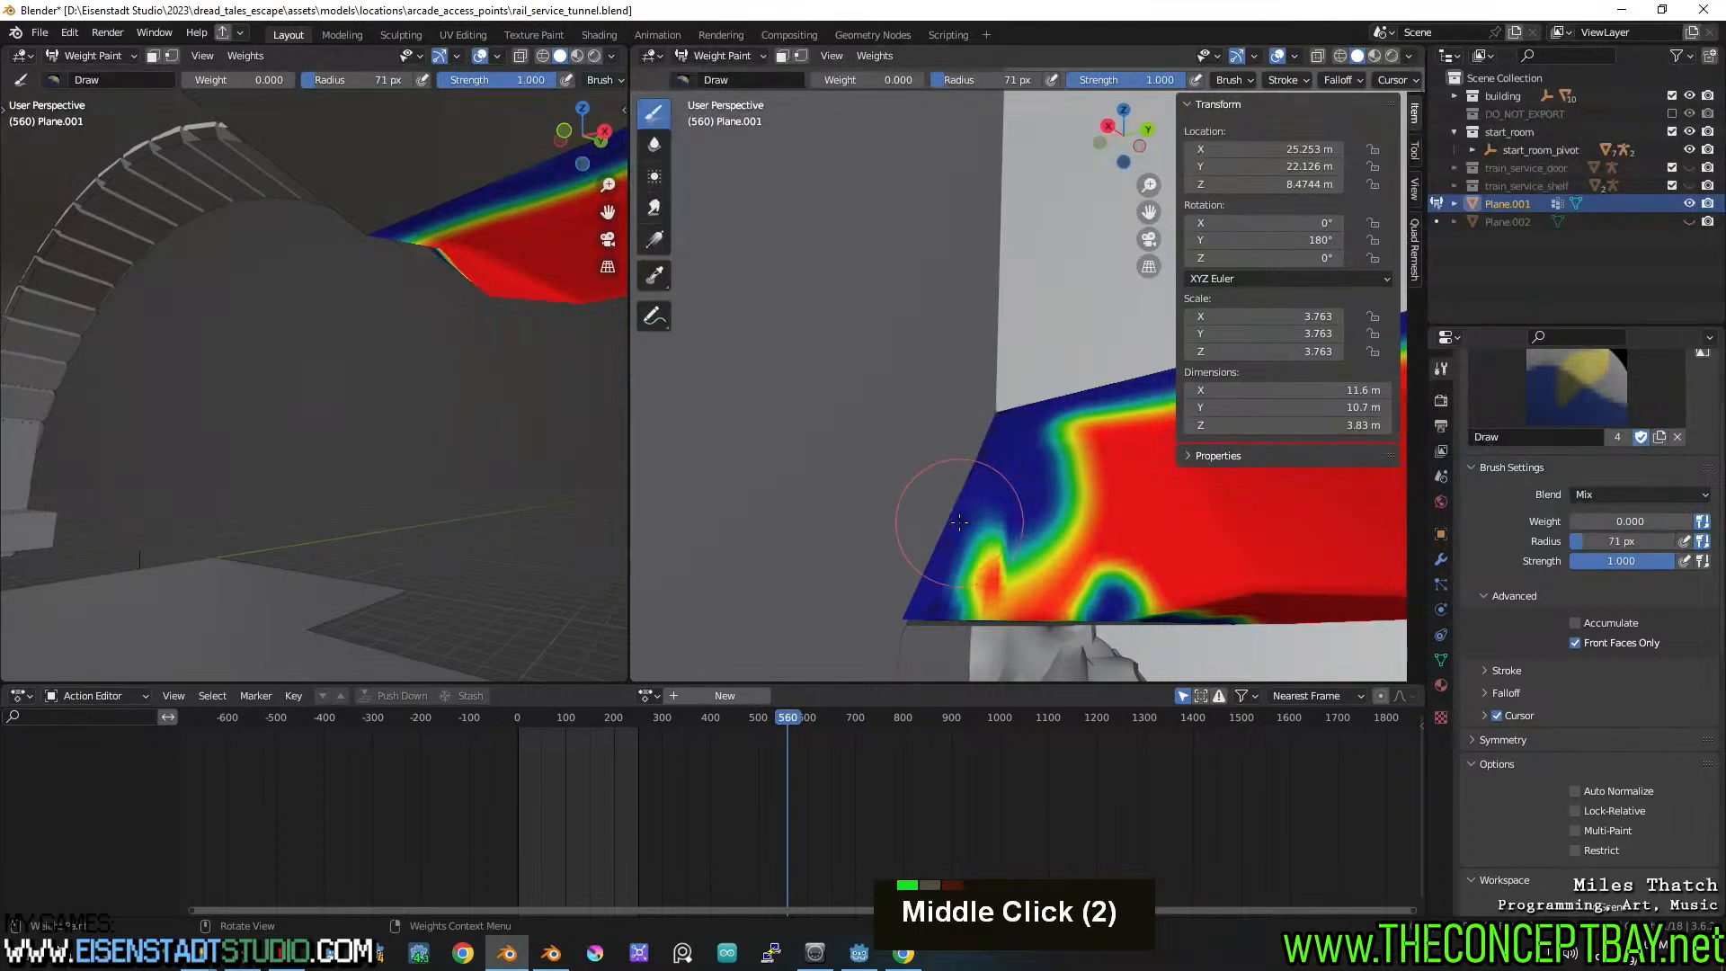
# Try to remove the excess zero weight from the interior of the surface's corner by sampling and inverting the brush
pyautogui.keyDown('shift'); pyautogui.moveTo(970, 517); pyautogui.dragTo(995, 518, button='middle'); pyautogui.keyUp('shift')
pyautogui.scroll(2, 995, 519)
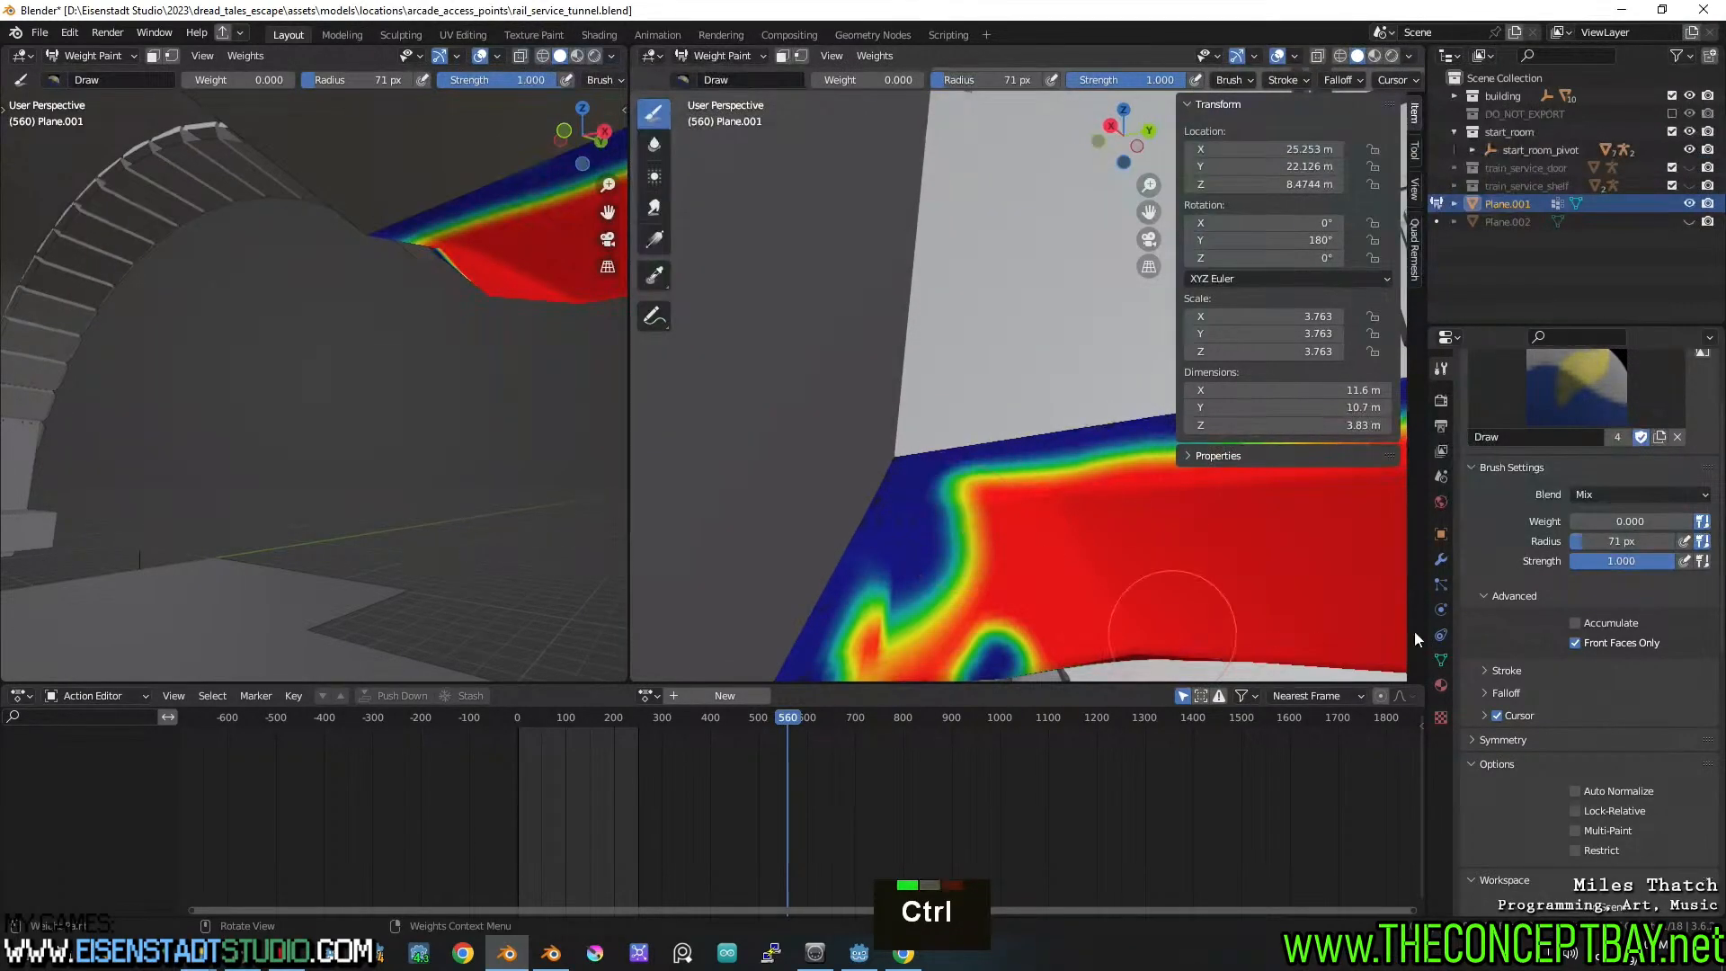
pyautogui.keyDown('shift'); pyautogui.moveTo(1138, 488); pyautogui.dragTo(1146, 400, button='middle'); pyautogui.keyUp('shift')
pyautogui.keyDown('ctrl'); pyautogui.click(939, 449); pyautogui.keyUp('ctrl')
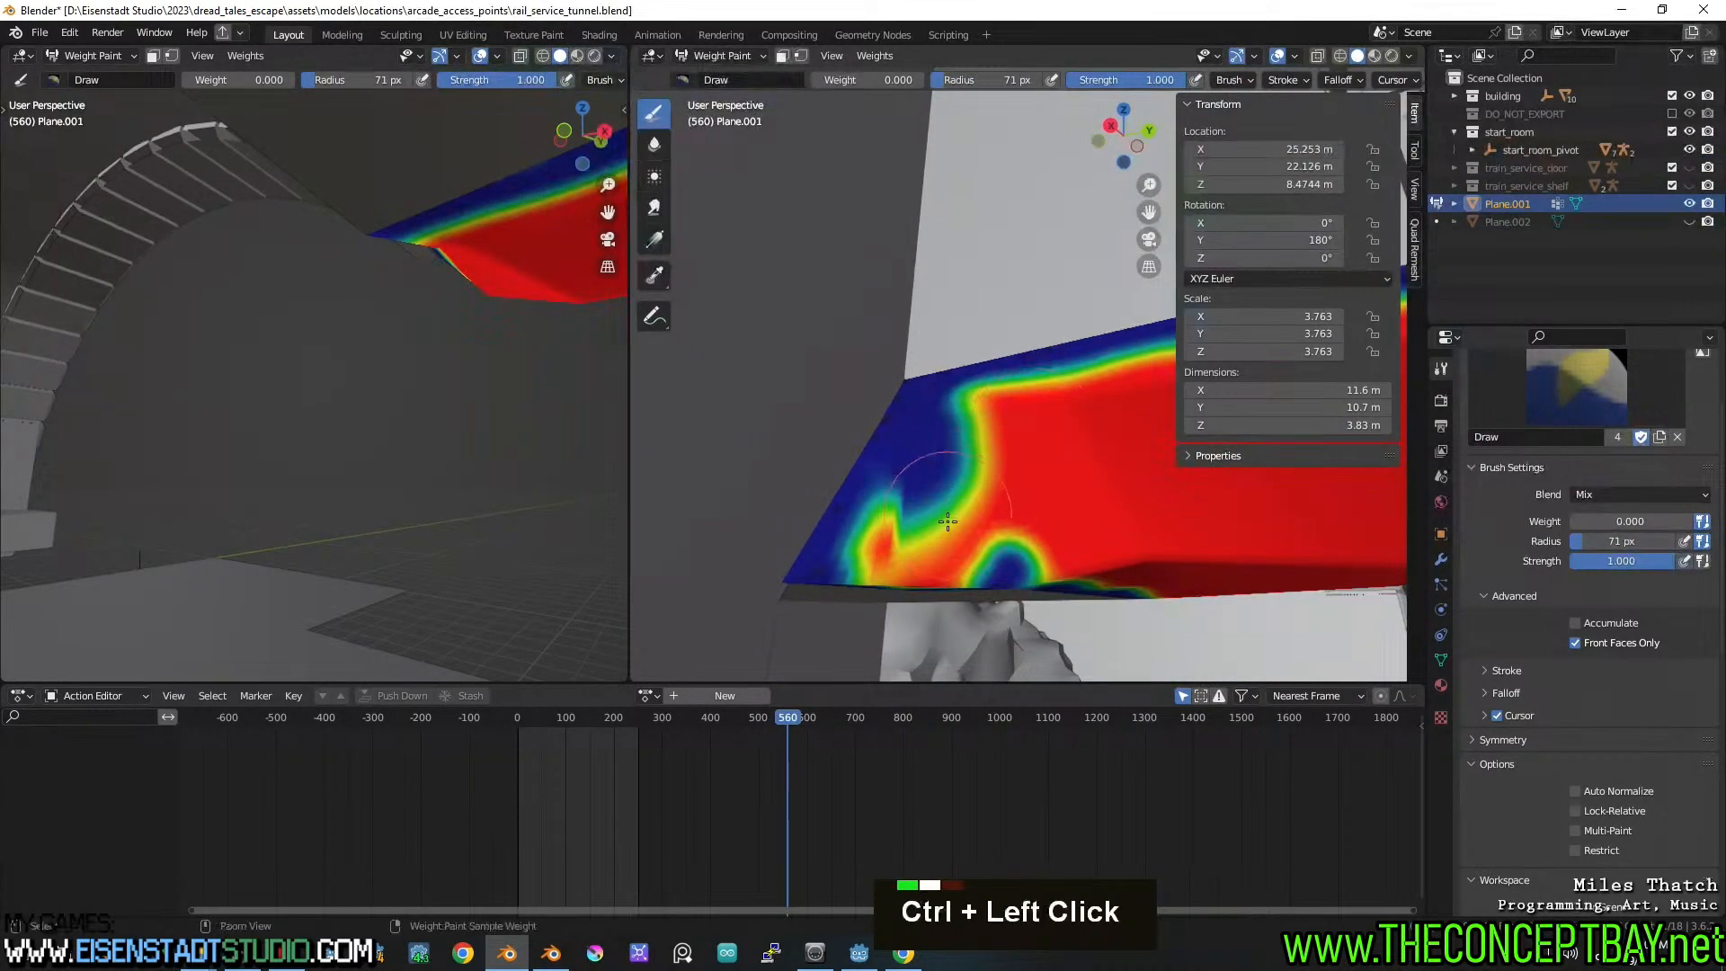
pyautogui.press('x')
pyautogui.moveTo(933, 446); pyautogui.dragTo(958, 444)
pyautogui.press('x')
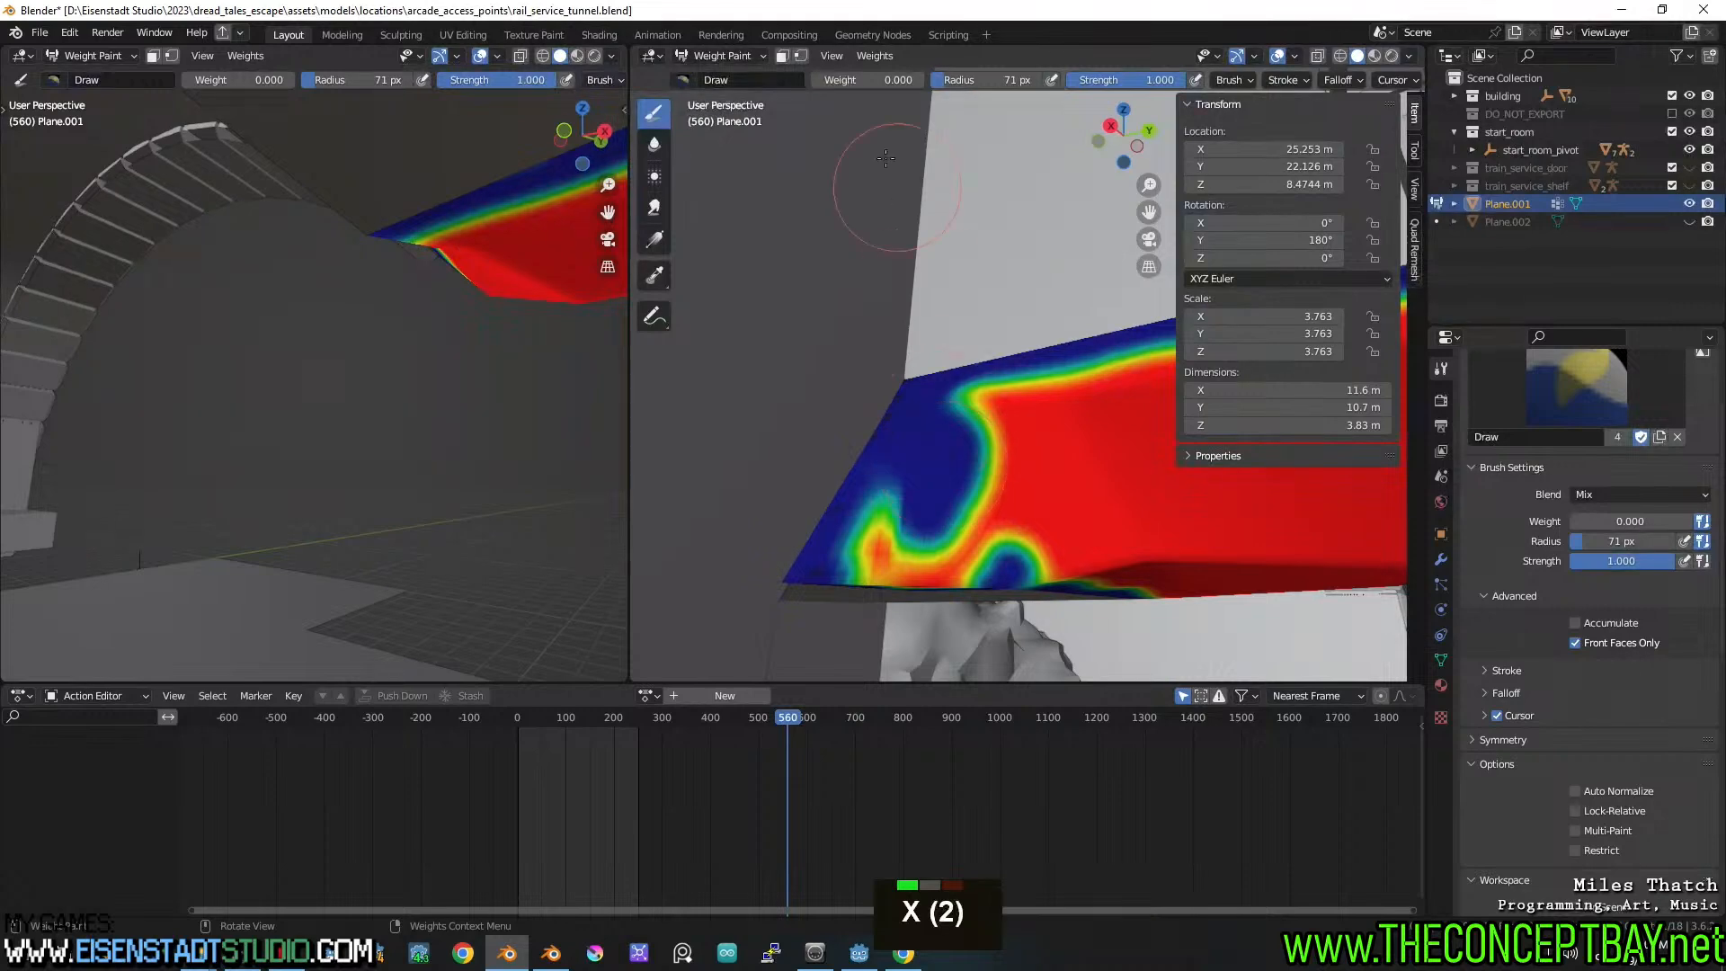
# Set the brush weight to 1.000 and repaint full weight over the corner's interior, keeping only the outer edge at zero
pyautogui.moveTo(885, 79); pyautogui.dragTo(998, 79)
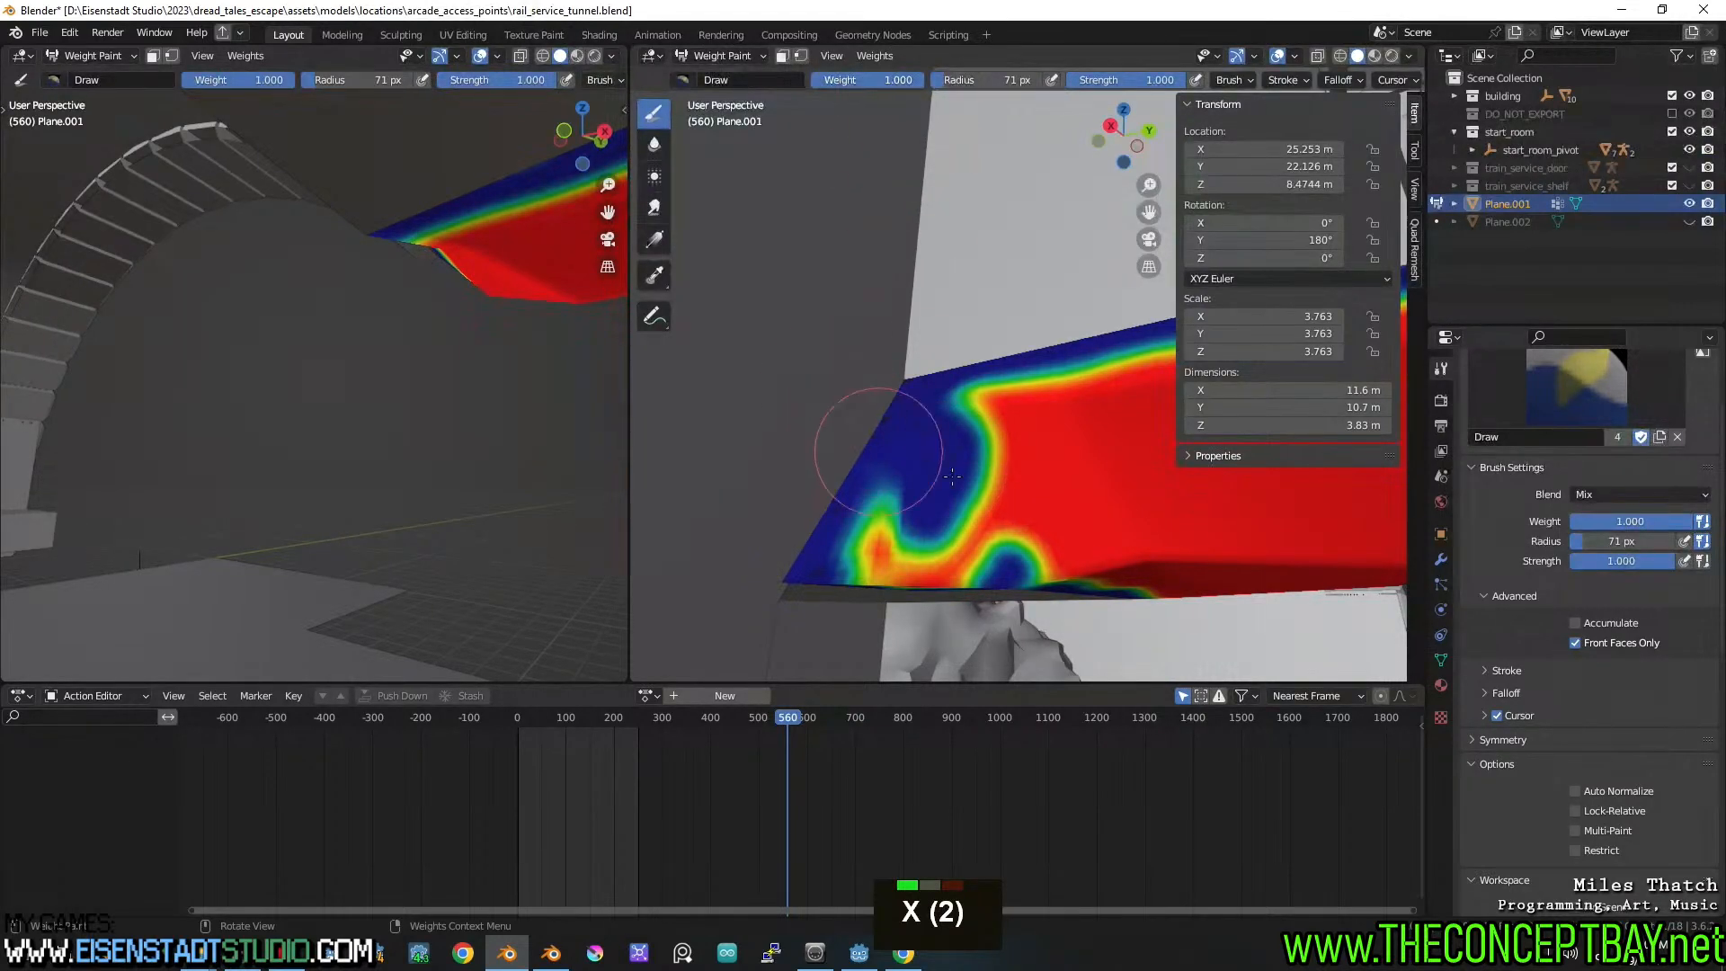
pyautogui.moveTo(971, 508)
pyautogui.mouseDown()
pyautogui.moveTo(905, 502)
pyautogui.moveTo(921, 540)
pyautogui.moveTo(1034, 531)
pyautogui.mouseUp()
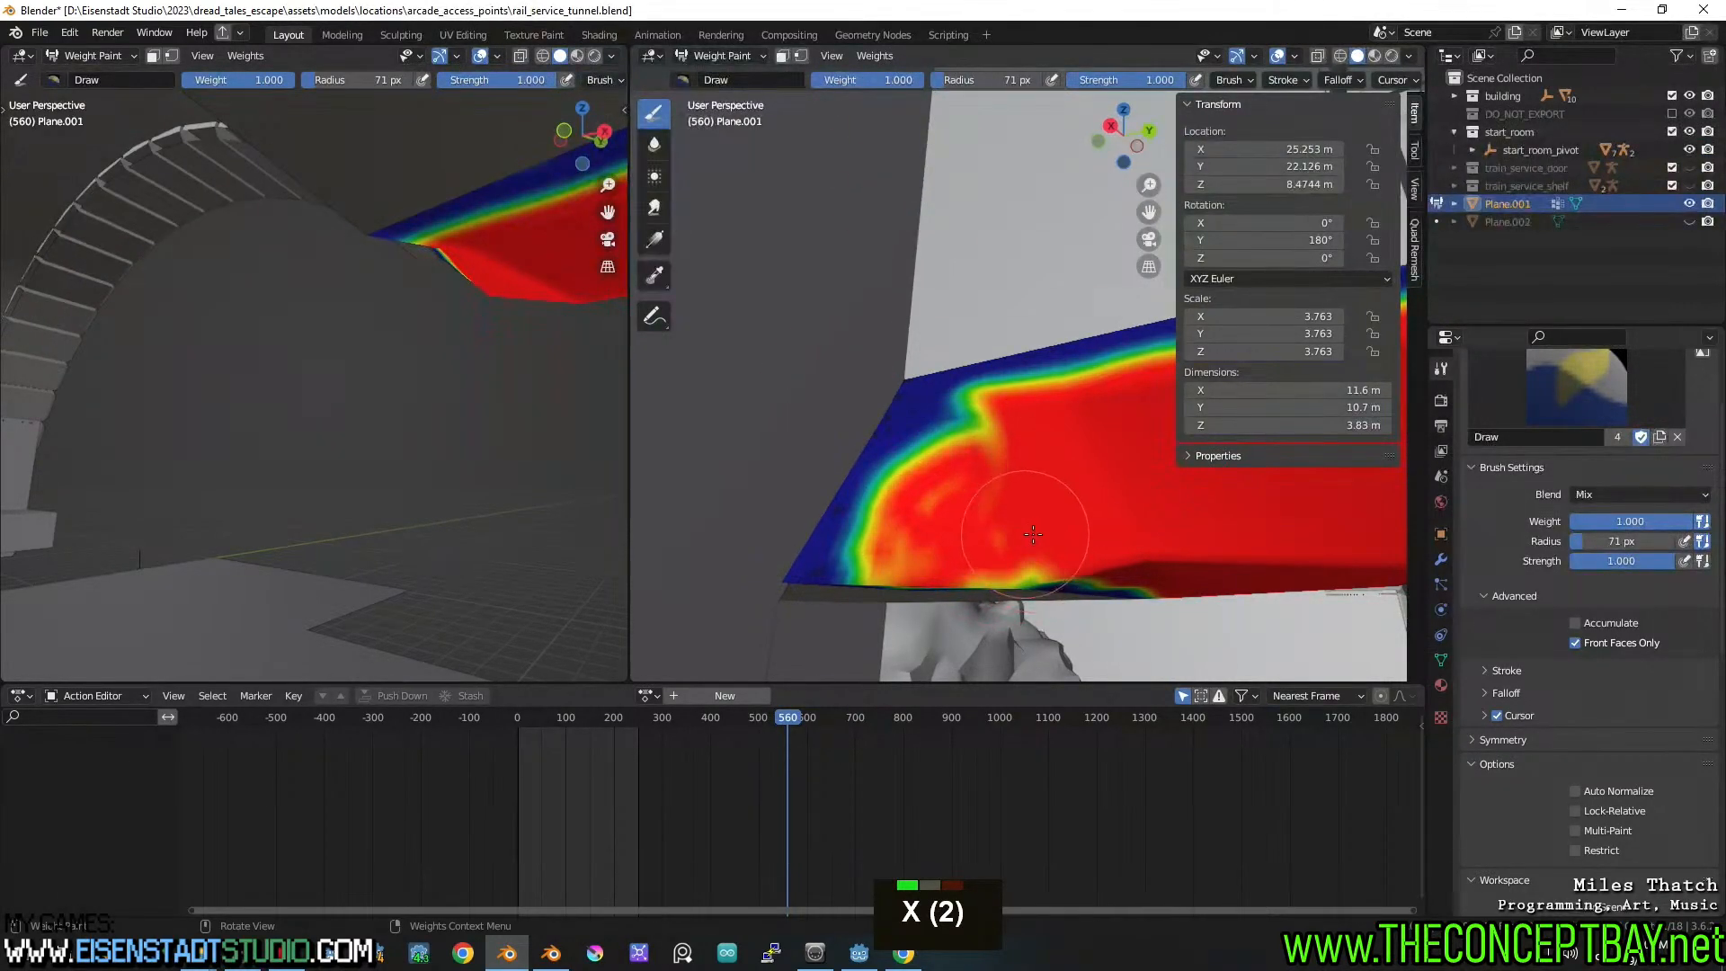
# Undo the last weight stroke and repaint full weight around the inside of the surface's corner
pyautogui.moveTo(1034, 530); pyautogui.dragTo(1025, 497, button='middle')
pyautogui.hotkey('ctrl', 'z')
pyautogui.moveTo(1007, 422)
pyautogui.mouseDown()
pyautogui.moveTo(944, 396)
pyautogui.moveTo(935, 342)
pyautogui.moveTo(883, 400)
pyautogui.moveTo(876, 385)
pyautogui.moveTo(965, 330)
pyautogui.moveTo(962, 315)
pyautogui.mouseUp()
pyautogui.moveTo(962, 315); pyautogui.dragTo(983, 444, button='middle')
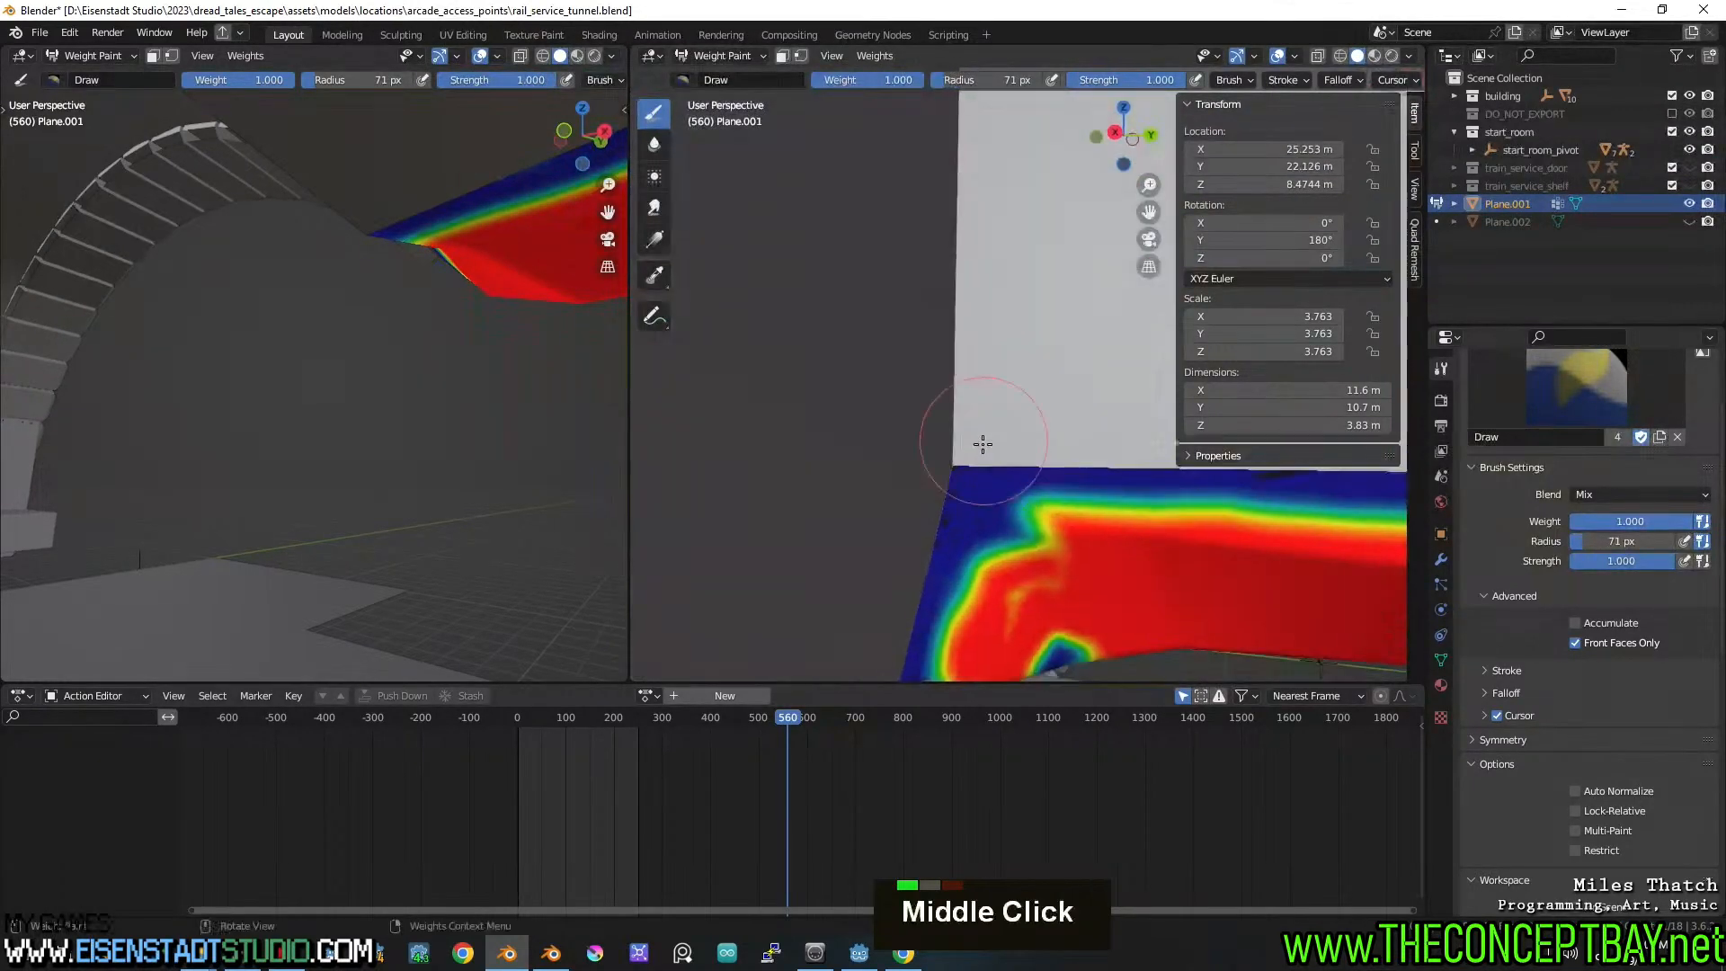
pyautogui.moveTo(1043, 577)
pyautogui.mouseDown()
pyautogui.moveTo(998, 522)
pyautogui.moveTo(1060, 540)
pyautogui.moveTo(988, 526)
pyautogui.moveTo(993, 597)
pyautogui.mouseUp()
pyautogui.moveTo(993, 597); pyautogui.dragTo(966, 442, button='middle')
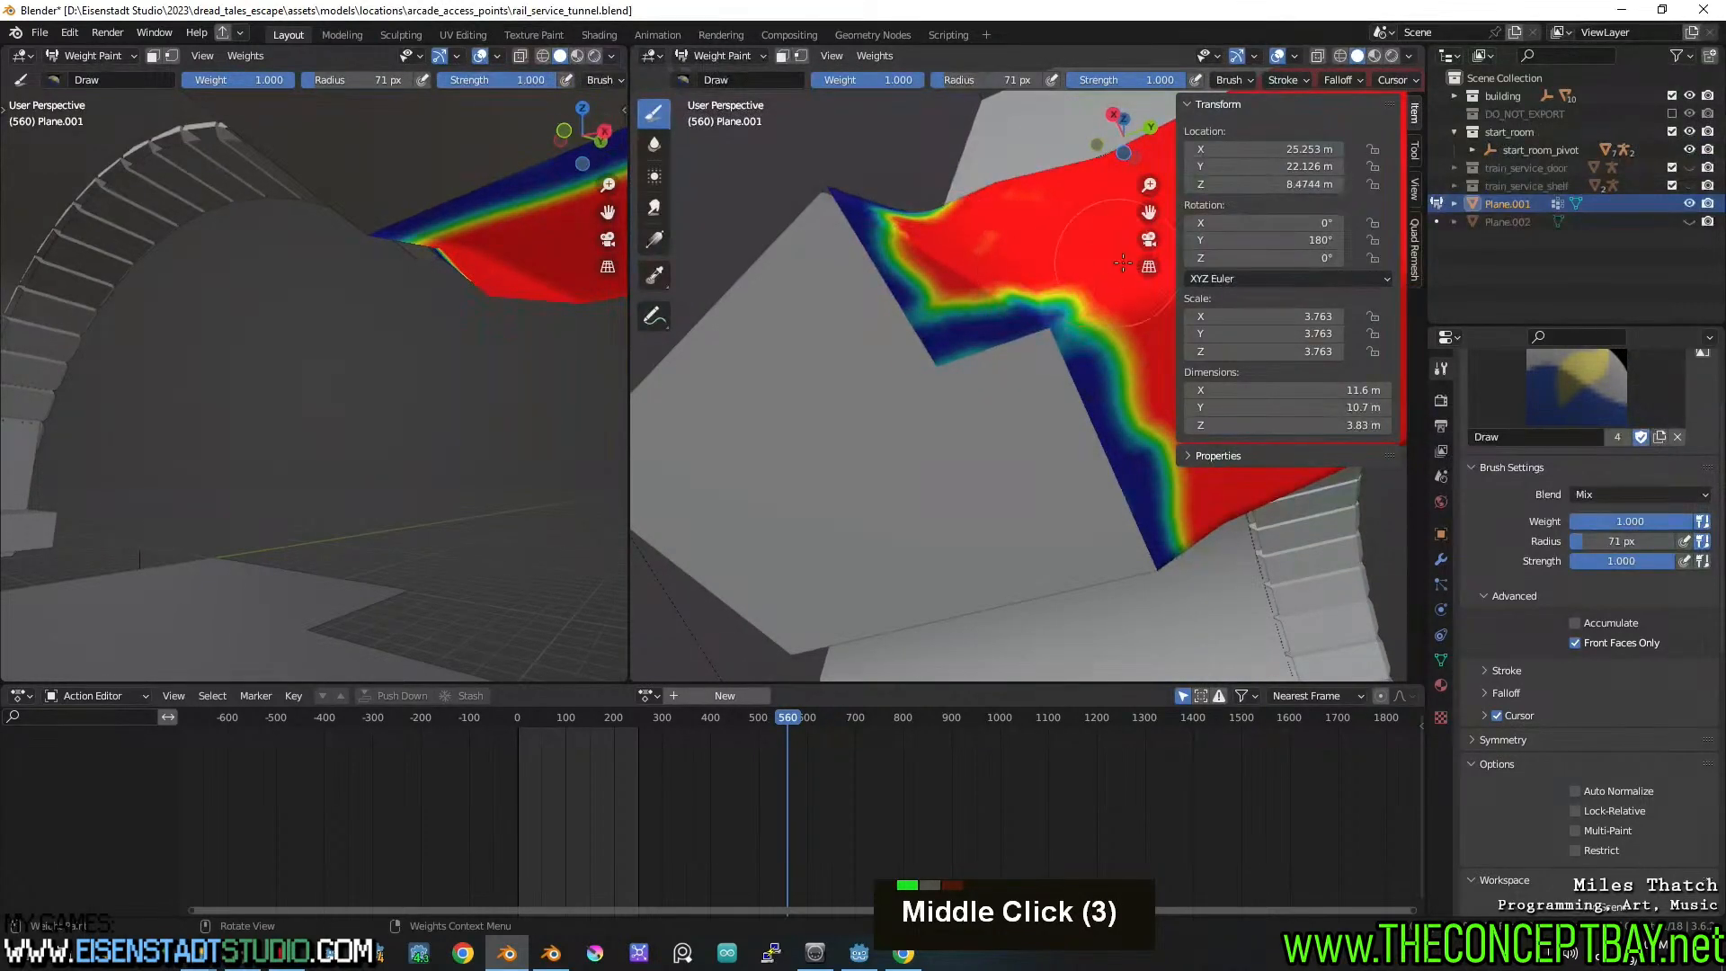
# Paint full weight along the inner side of the surface's notched edge to narrow its zero-weight band, undoing the excess dabs
pyautogui.doubleClick(954, 303)
pyautogui.hotkey('ctrl', 'z')
pyautogui.hotkey('ctrl', 'z')
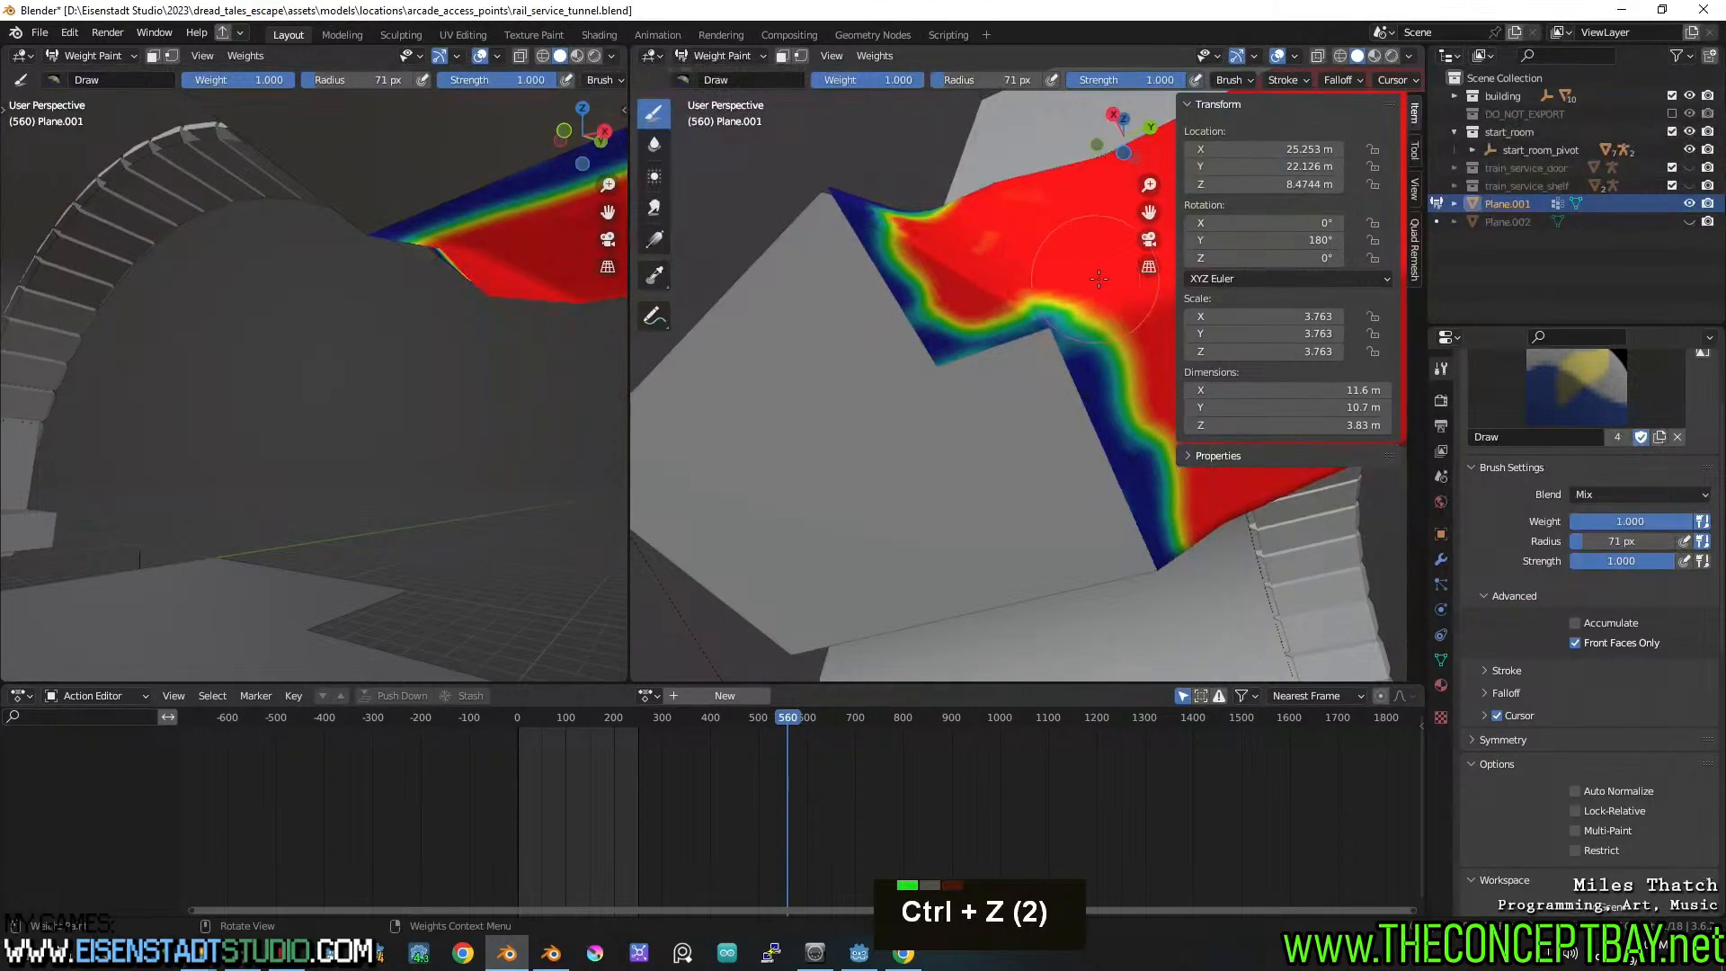
pyautogui.doubleClick(1129, 324)
pyautogui.doubleClick(1138, 356)
pyautogui.doubleClick(1150, 416)
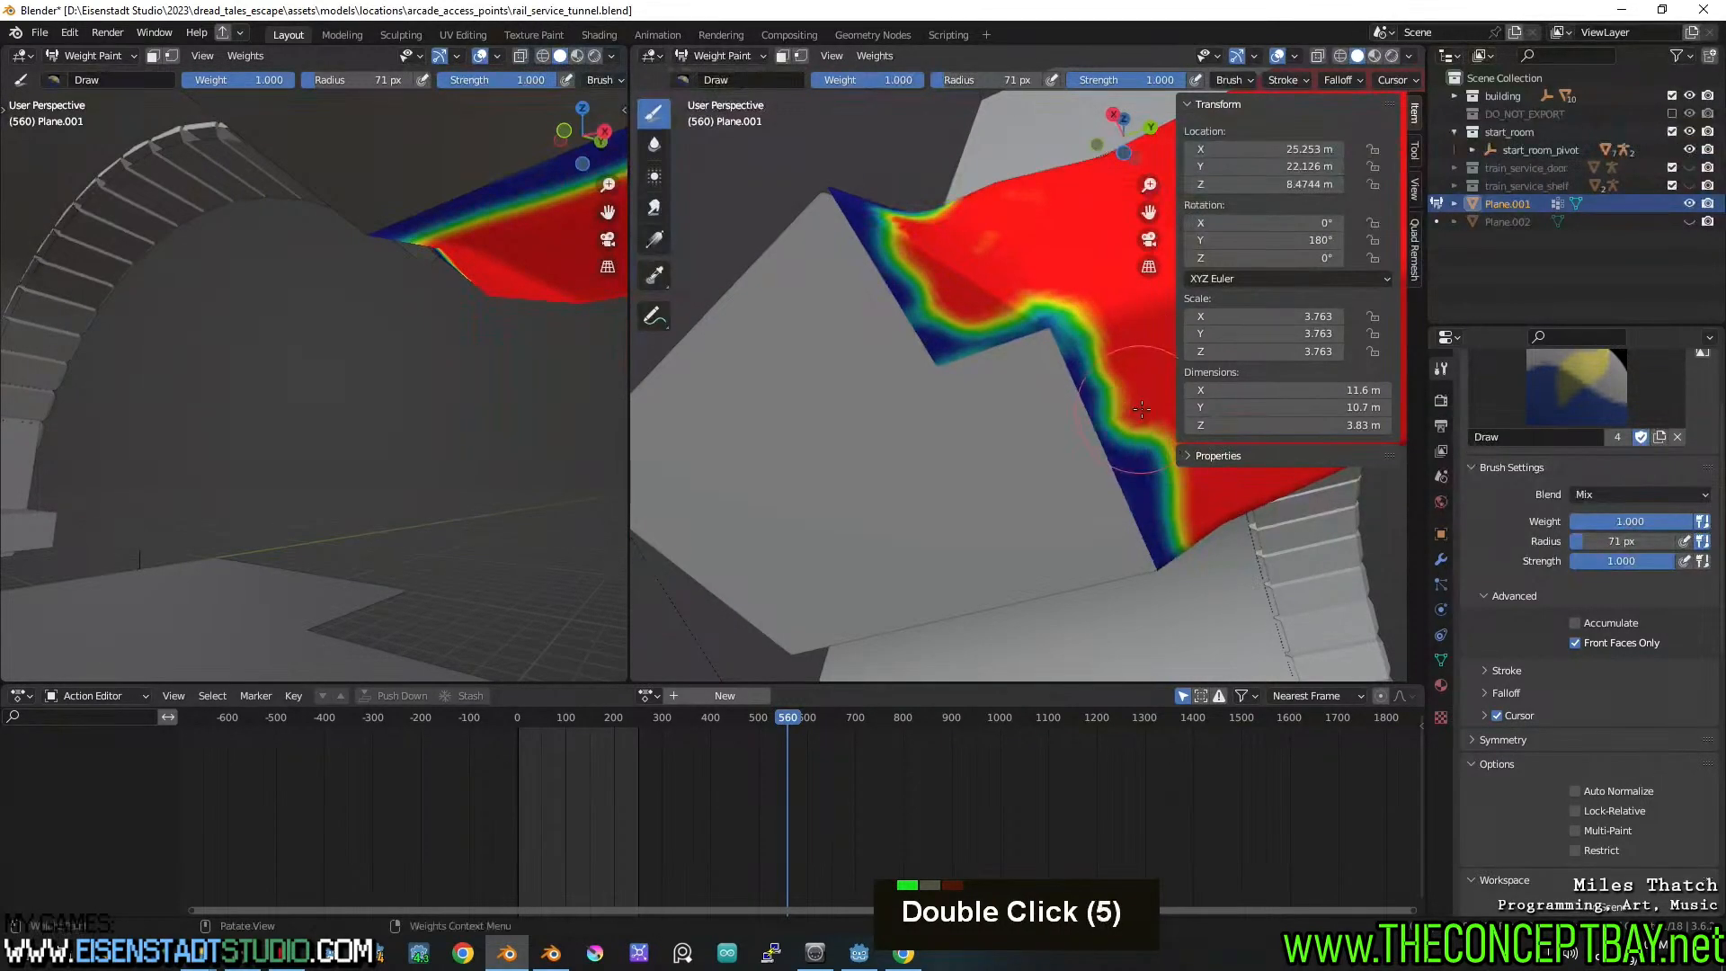
# Even out the zero-weight band along the surface's long edge by the arch with full-weight dabs, undoing the misplaced ones
pyautogui.moveTo(1146, 412)
pyautogui.keyDown('shift'); pyautogui.mouseDown(button='middle')
pyautogui.moveTo(1033, 359)
pyautogui.moveTo(958, 356)
pyautogui.moveTo(989, 524)
pyautogui.mouseUp(button='middle'); pyautogui.keyUp('shift')
pyautogui.doubleClick(881, 367)
pyautogui.doubleClick(909, 378)
pyautogui.doubleClick(939, 388)
pyautogui.doubleClick(962, 397)
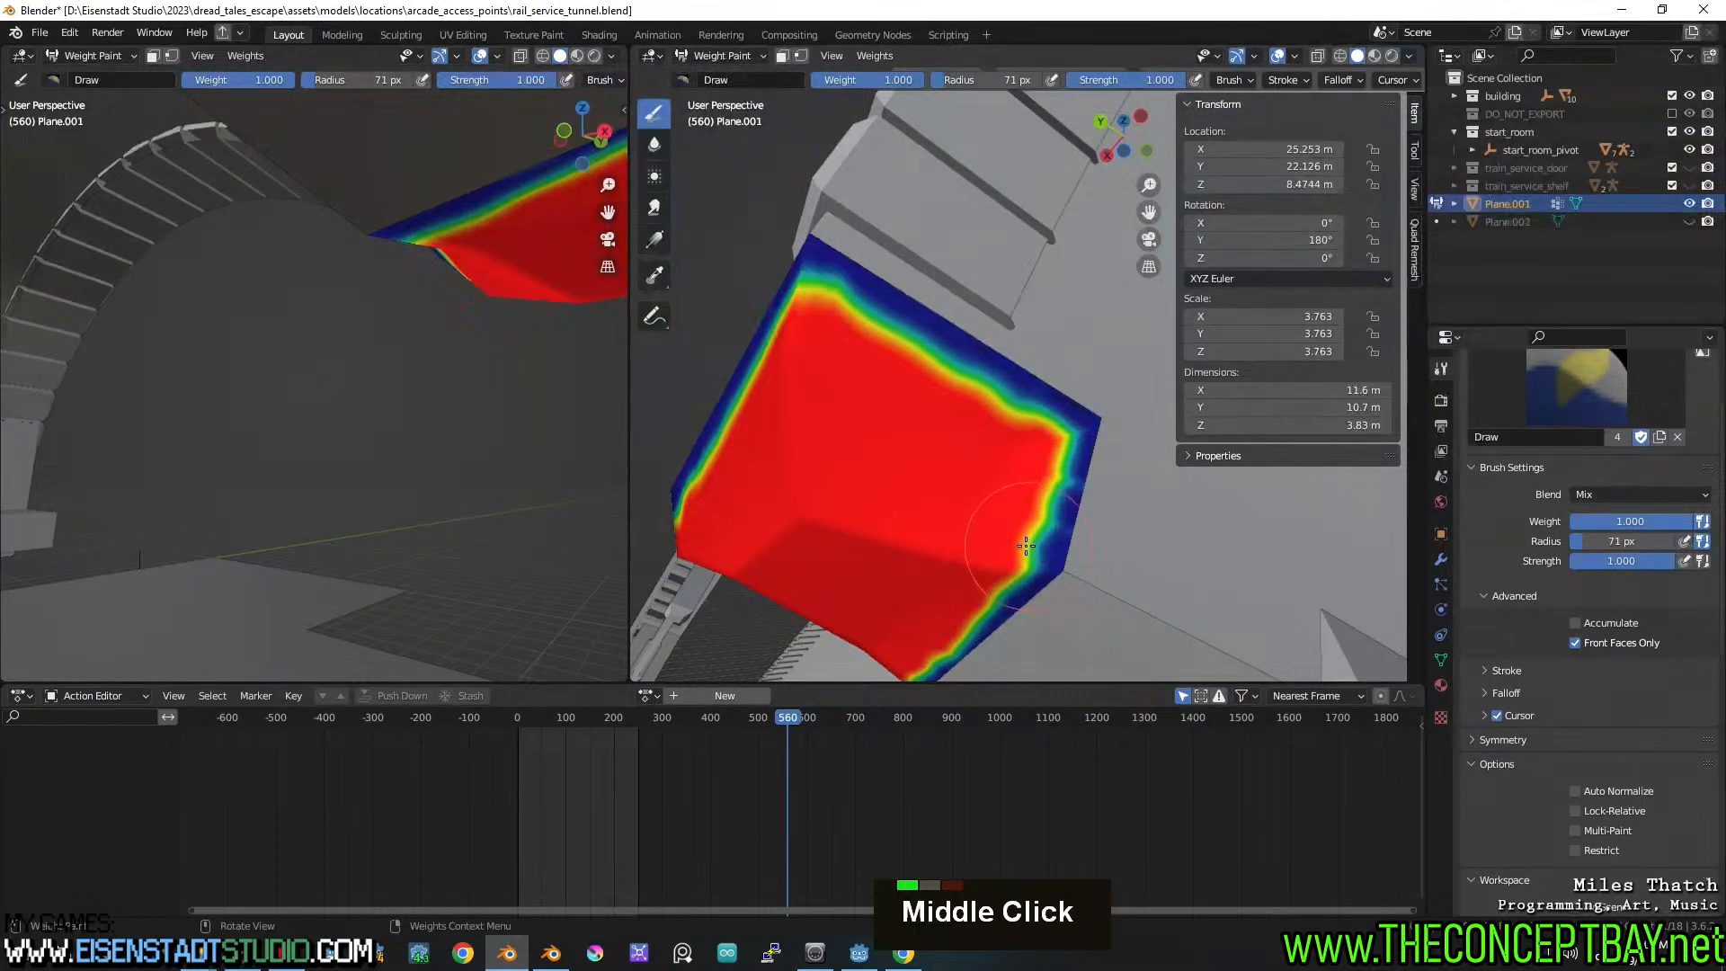
pyautogui.doubleClick(980, 400)
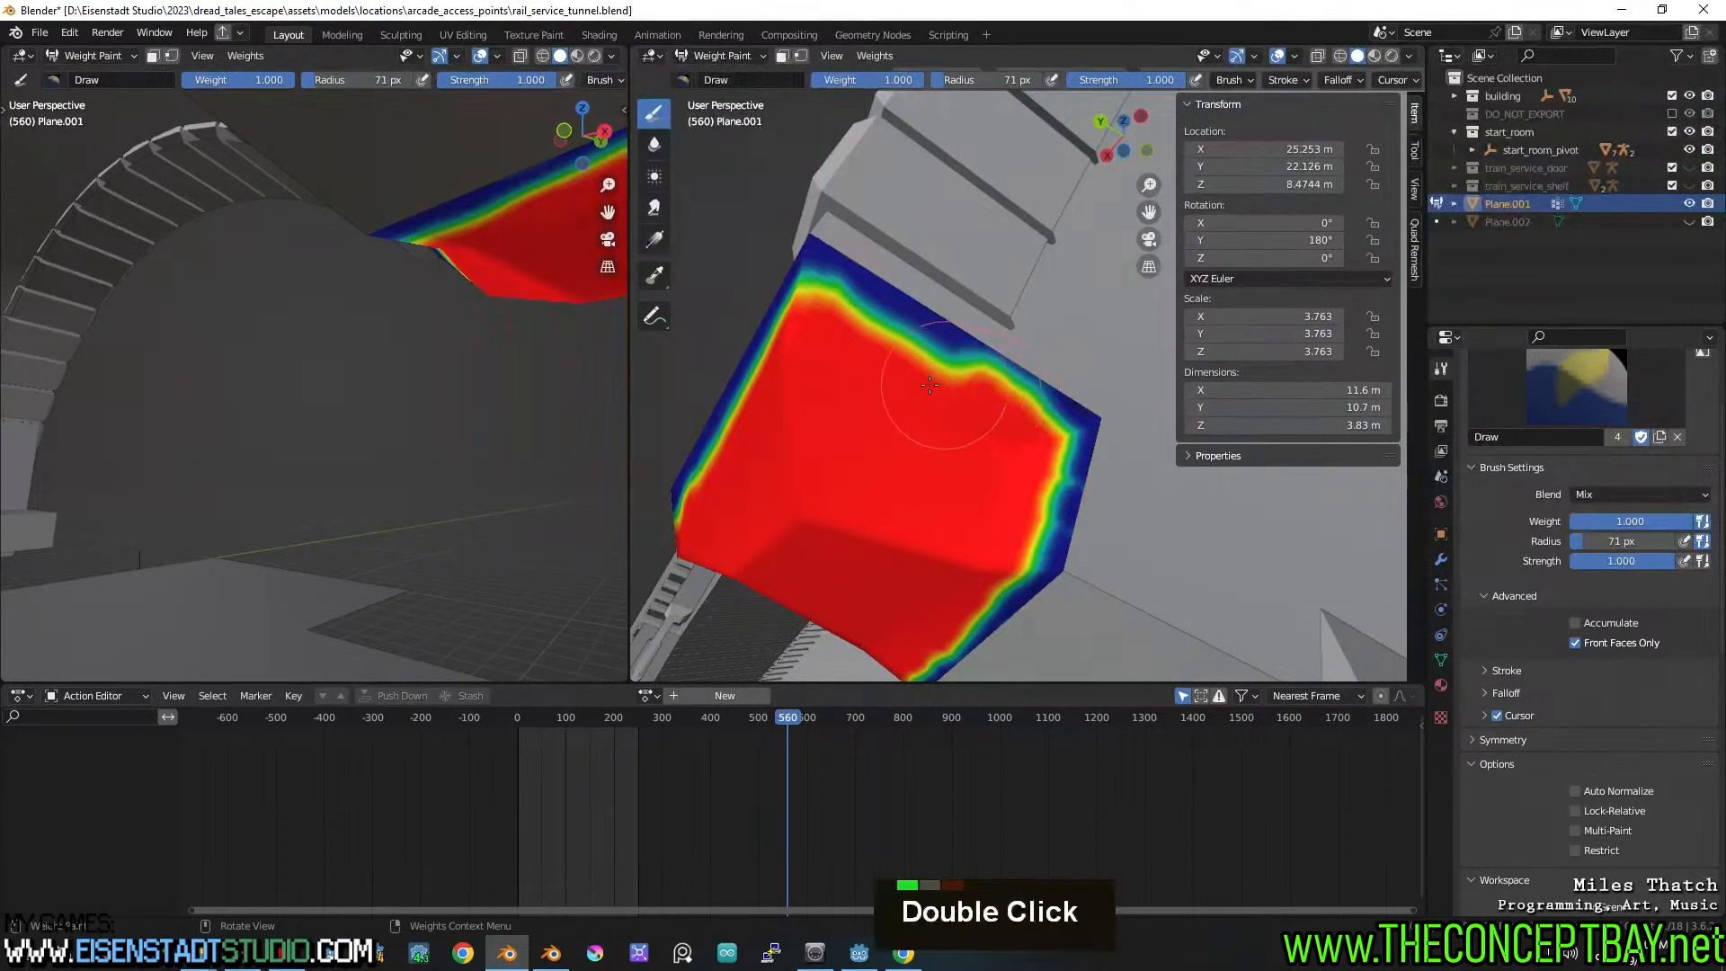
pyautogui.hotkey('ctrl', 'z')
pyautogui.hotkey('ctrl', 'z')
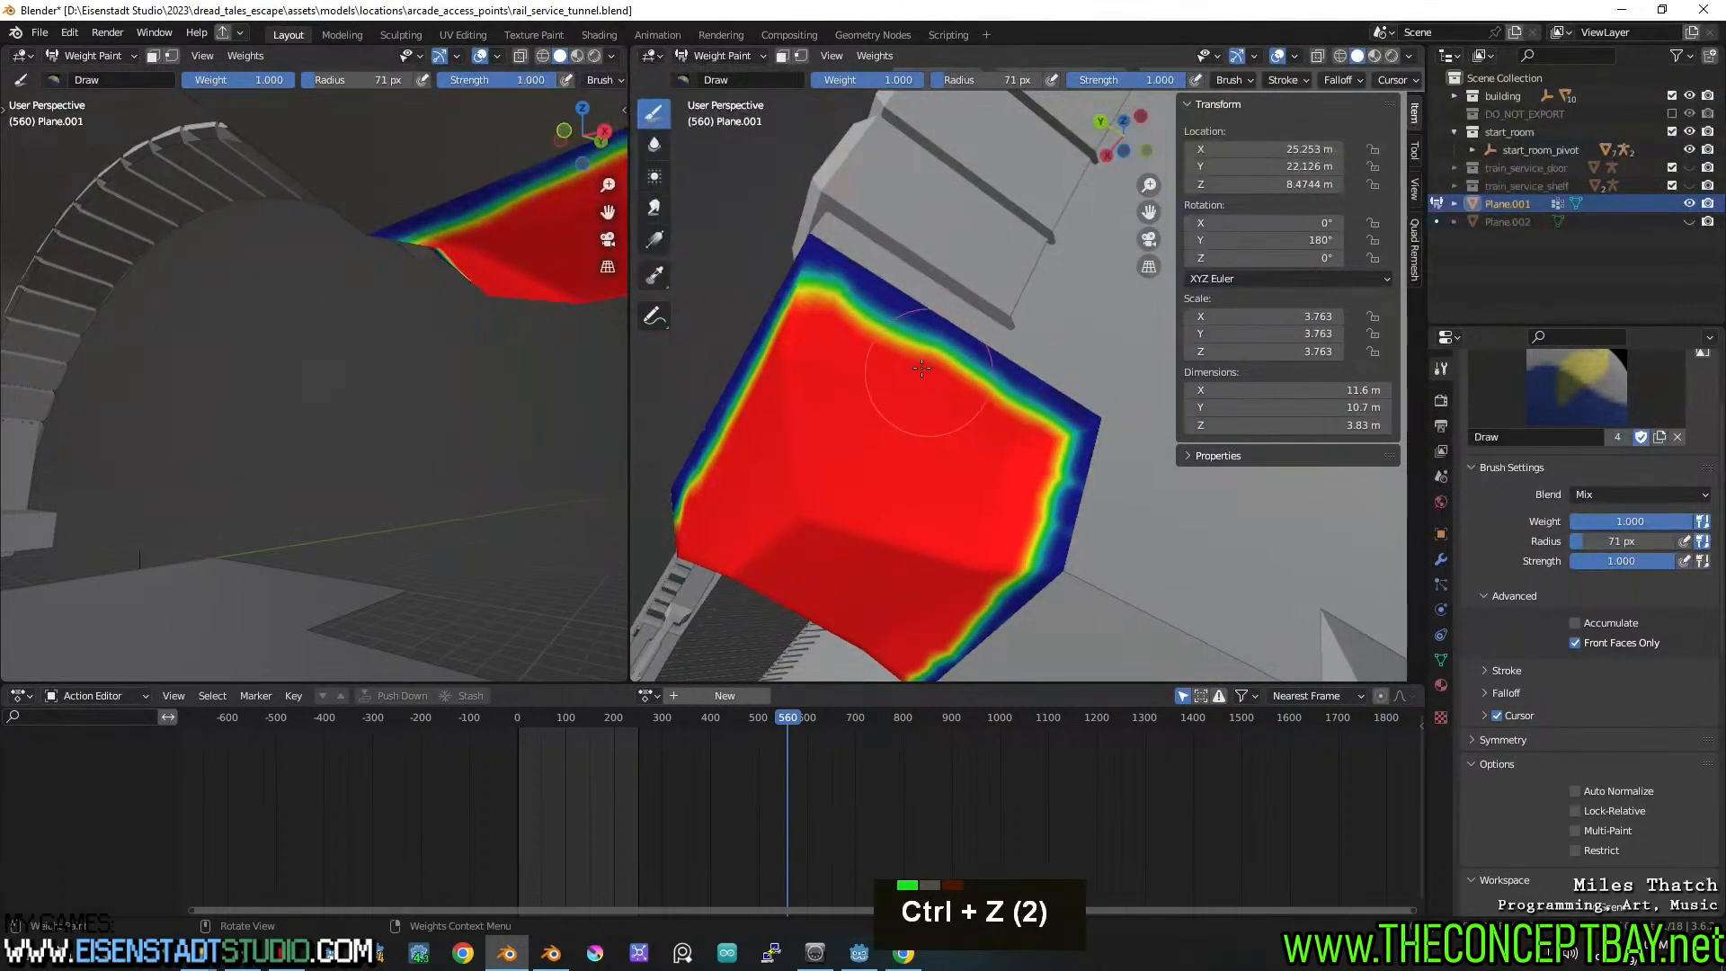
pyautogui.doubleClick(825, 338)
# Examine the painted weights along all outer edges of the surface from several angles
pyautogui.moveTo(823, 335)
pyautogui.mouseDown(button='middle')
pyautogui.moveTo(821, 364)
pyautogui.moveTo(883, 417)
pyautogui.moveTo(1040, 386)
pyautogui.mouseUp(button='middle')
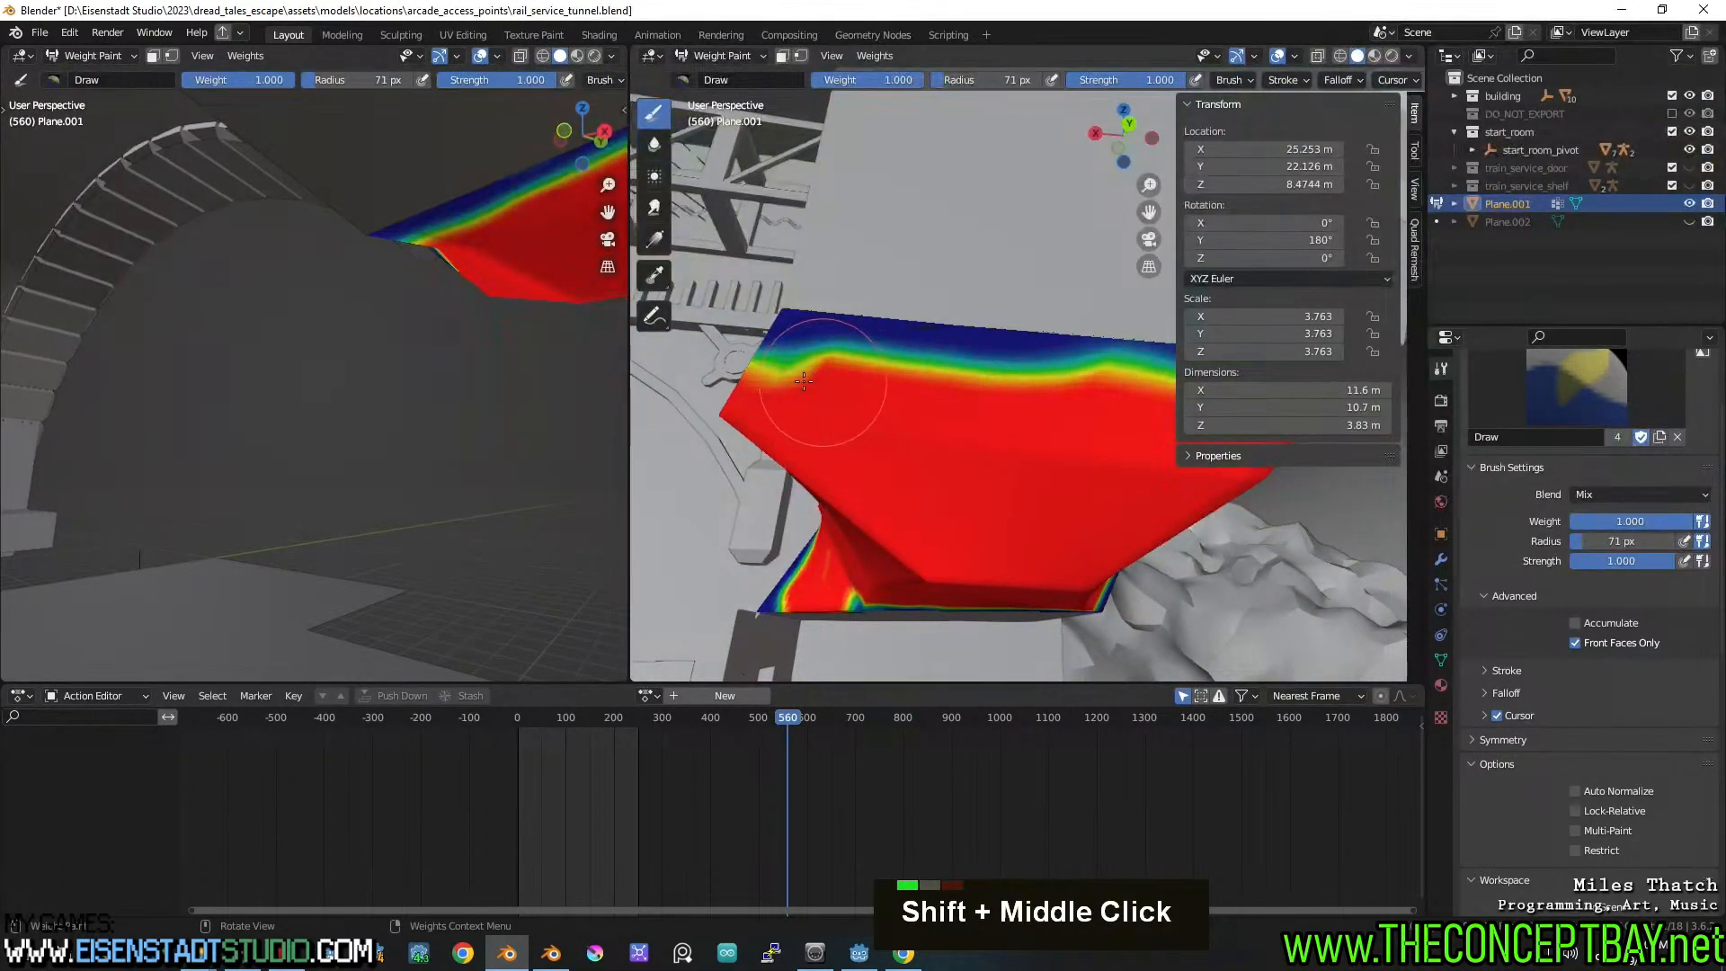
pyautogui.moveTo(814, 369); pyautogui.dragTo(1078, 576, button='middle')
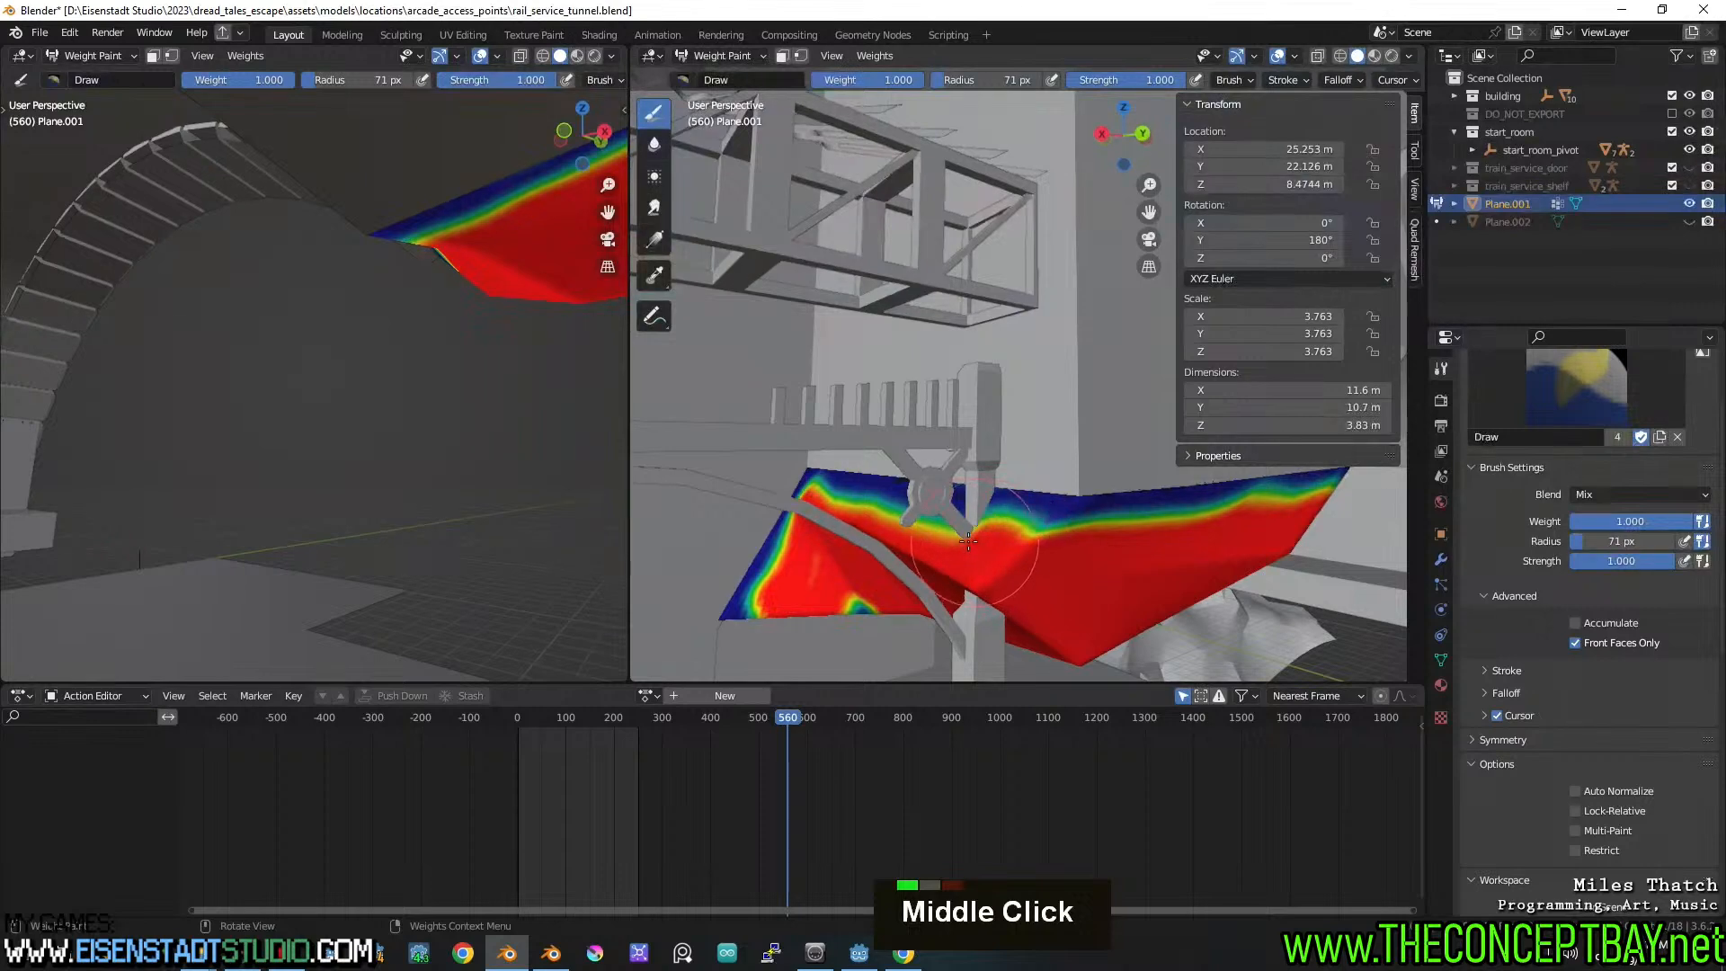
pyautogui.moveTo(858, 557); pyautogui.dragTo(1130, 555, button='middle')
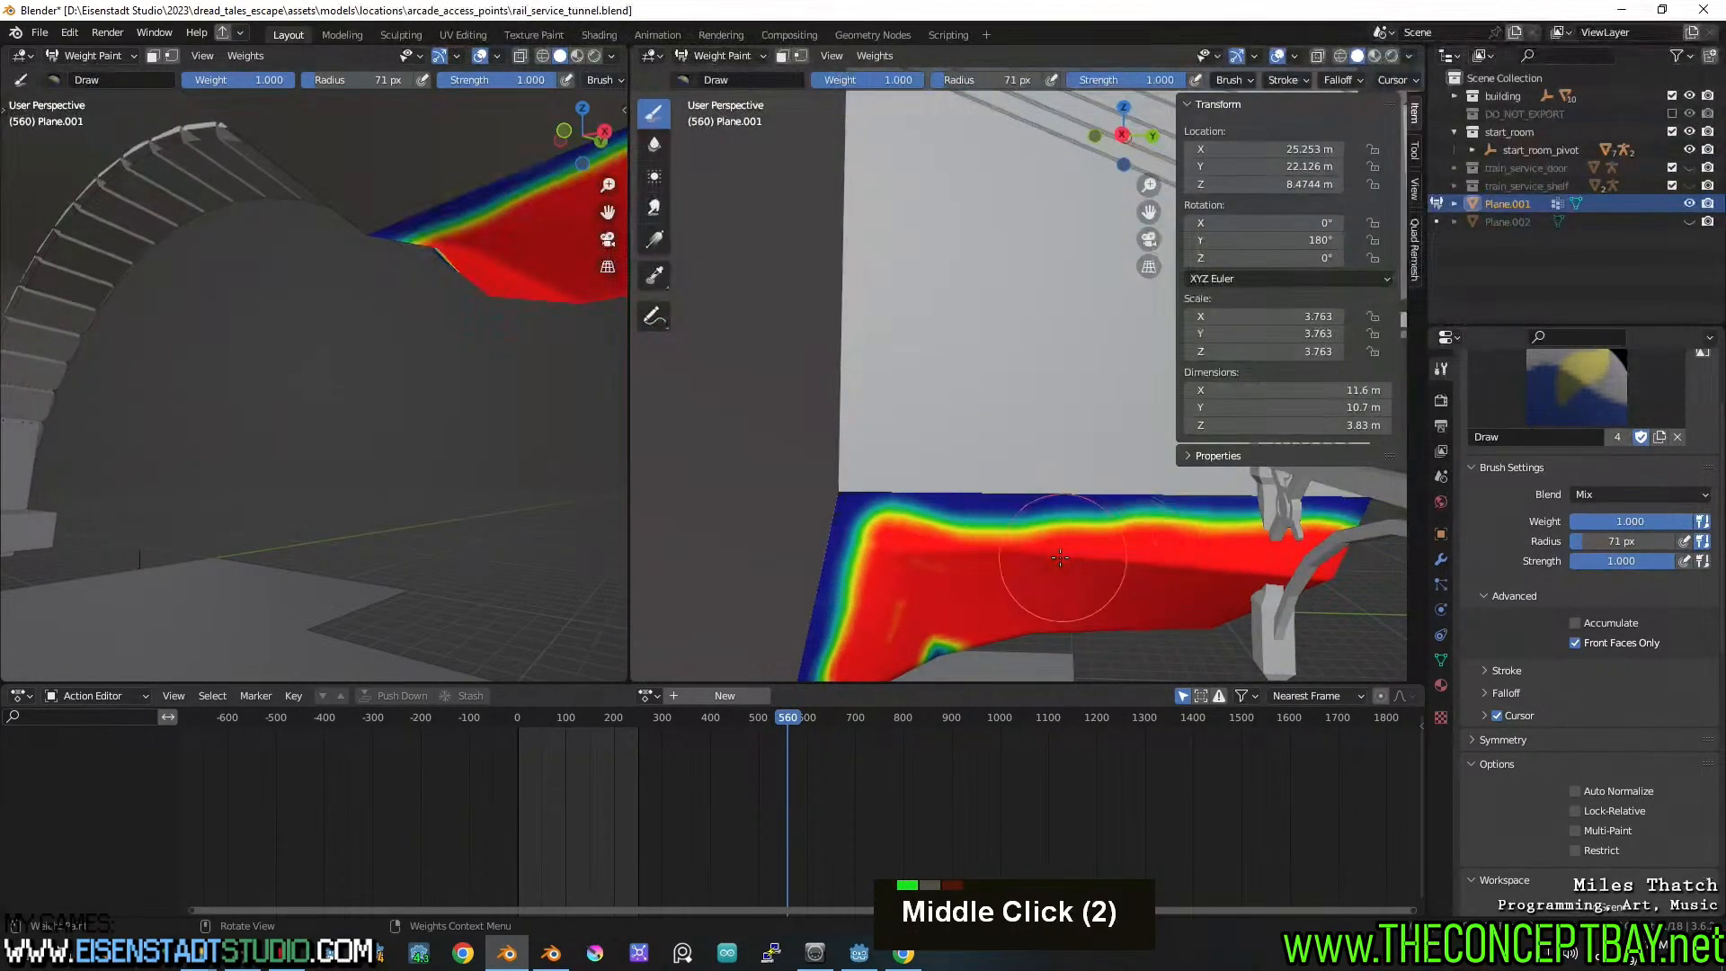
pyautogui.moveTo(948, 579)
pyautogui.mouseDown(button='middle')
pyautogui.moveTo(926, 431)
pyautogui.moveTo(1008, 412)
pyautogui.moveTo(926, 355)
pyautogui.mouseUp(button='middle')
pyautogui.moveTo(925, 355)
pyautogui.keyDown('shift'); pyautogui.mouseDown(button='middle')
pyautogui.moveTo(953, 360)
pyautogui.moveTo(902, 354)
pyautogui.moveTo(1005, 342)
pyautogui.moveTo(1081, 382)
pyautogui.moveTo(999, 405)
pyautogui.mouseUp(button='middle'); pyautogui.keyUp('shift')
pyautogui.keyDown('shift'); pyautogui.scroll(2, 901, 355); pyautogui.keyUp('shift')
pyautogui.scroll(1, 908, 352)
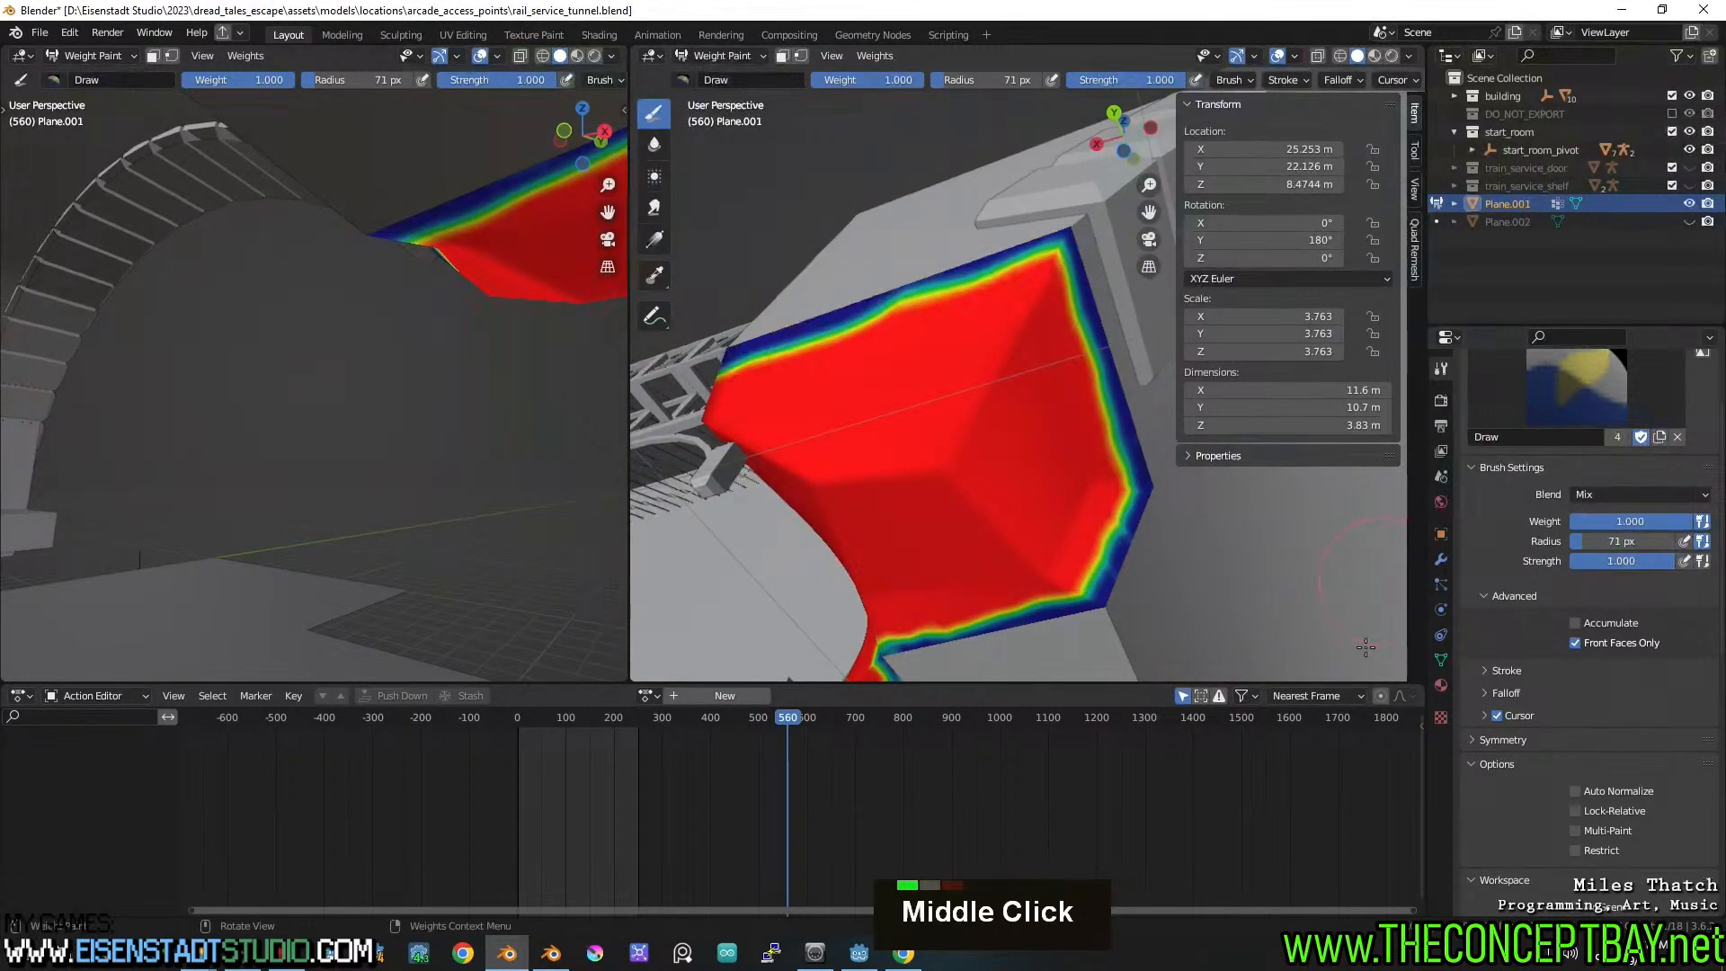
pyautogui.moveTo(951, 368); pyautogui.dragTo(1444, 531, button='middle')
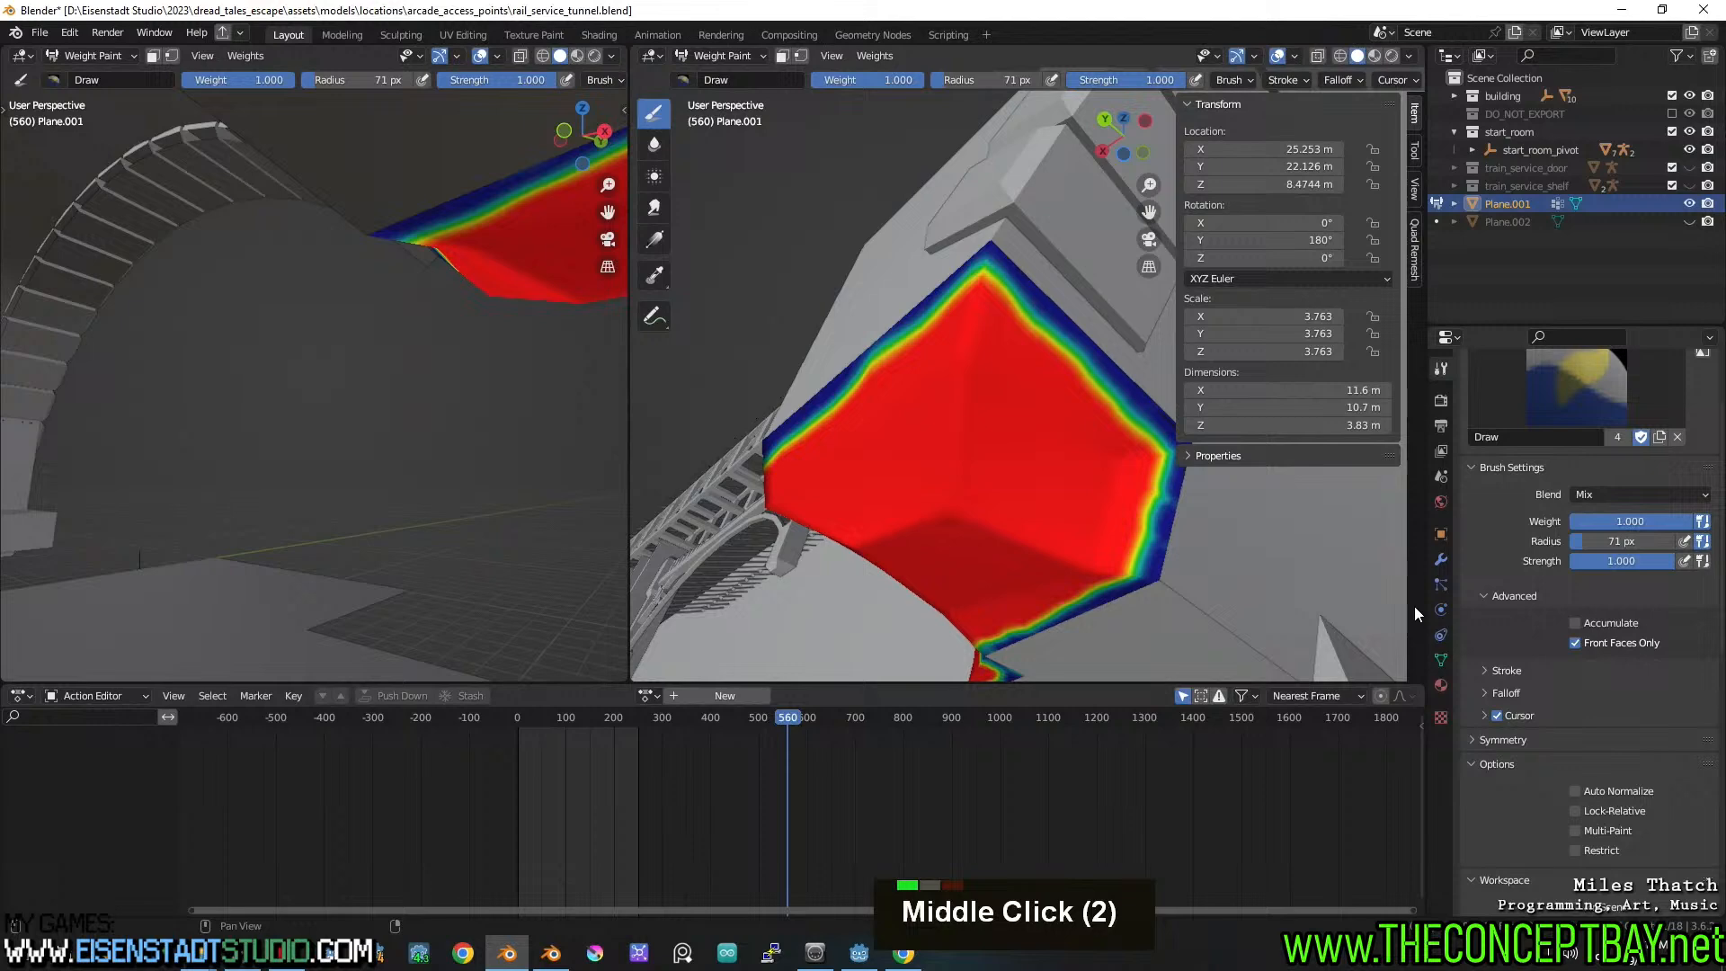
# Check the surface's modifiers and vertex groups, and switch Plane.001 to Sculpt Mode
pyautogui.click(1441, 558)
pyautogui.click(1441, 660)
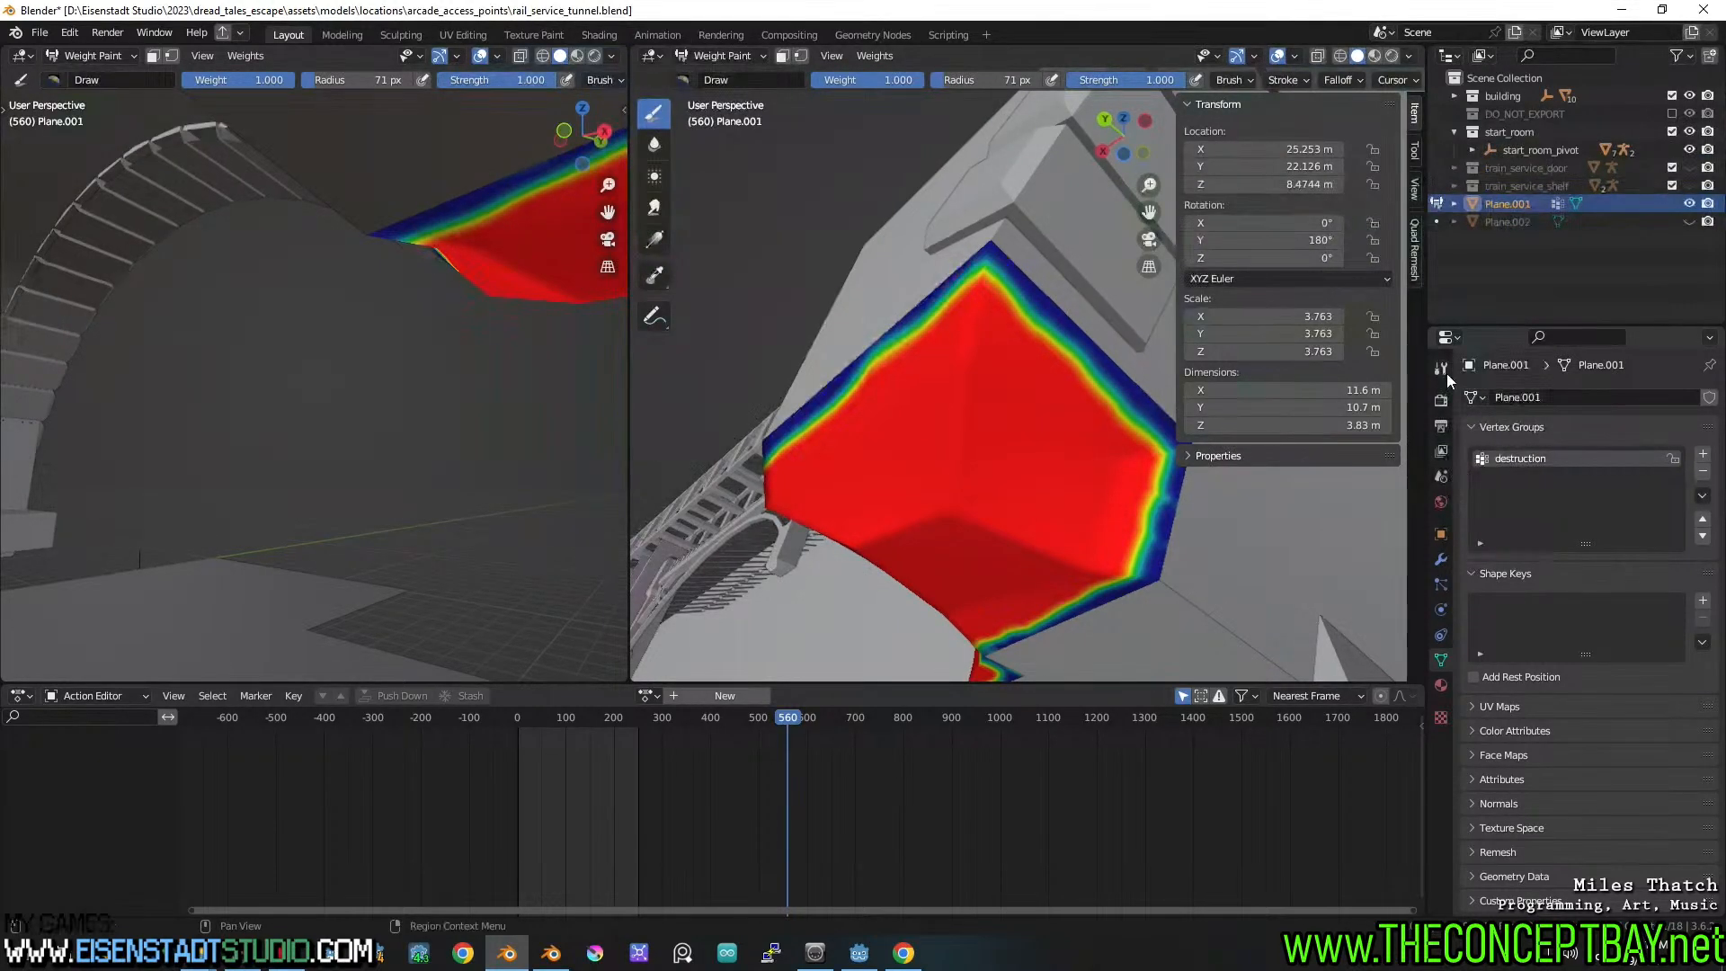
pyautogui.hotkey('ctrl', 'Tab')
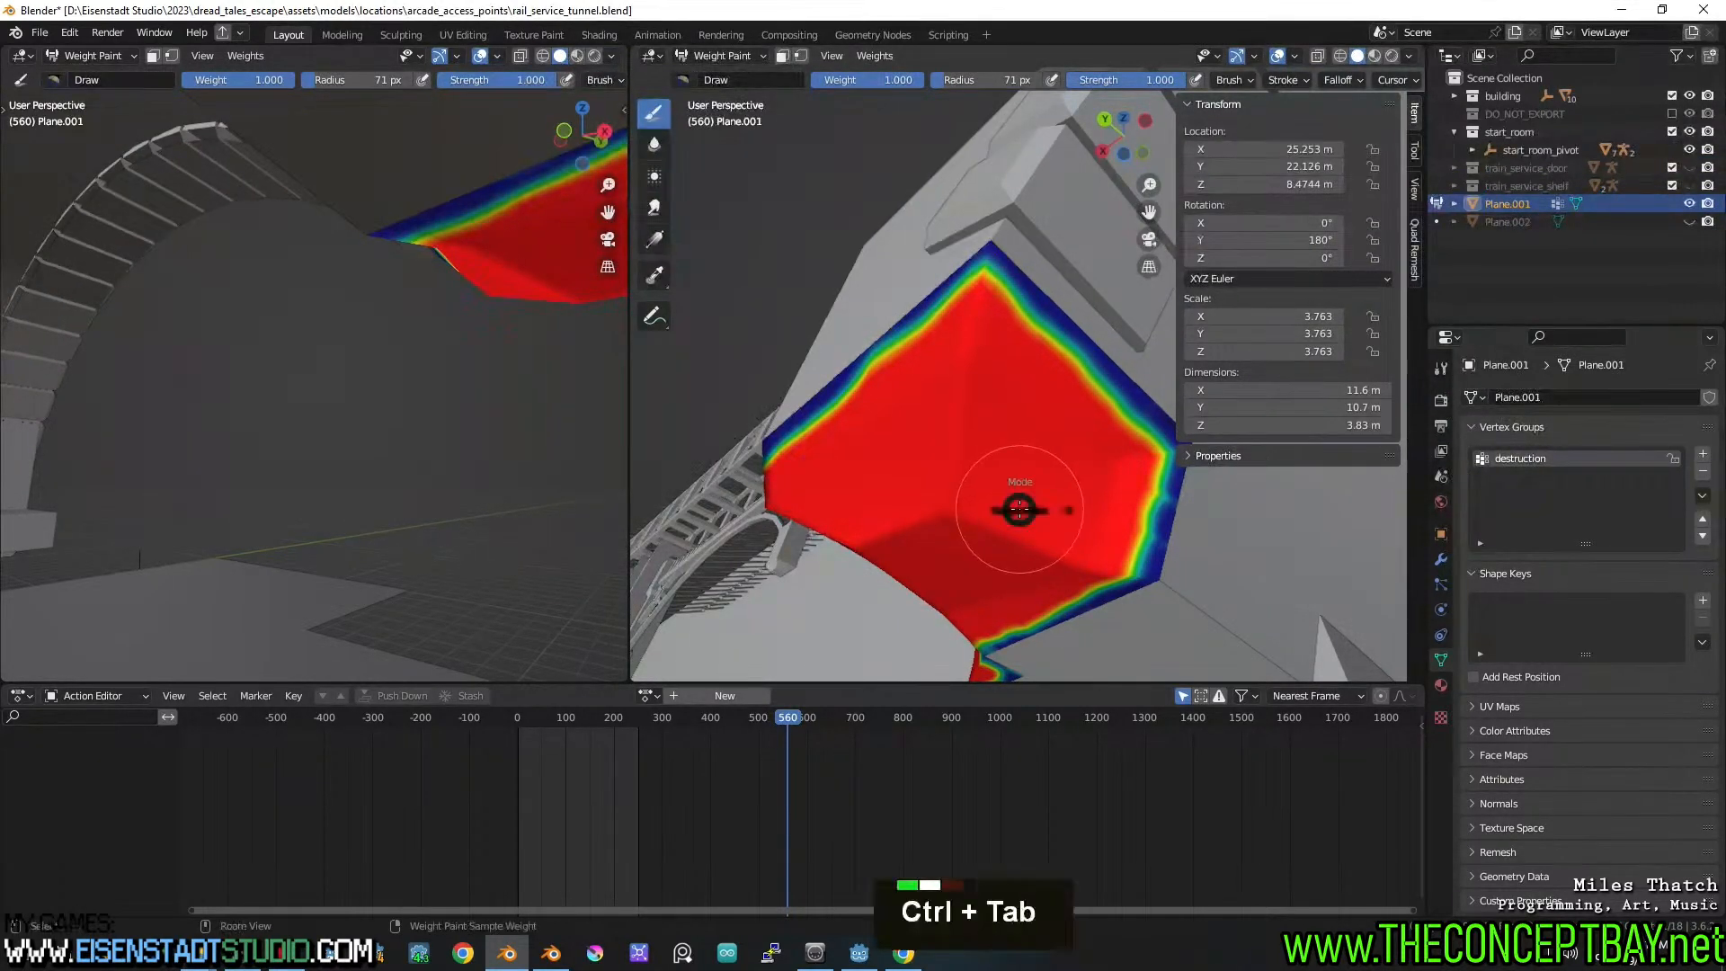
pyautogui.click(998, 617)
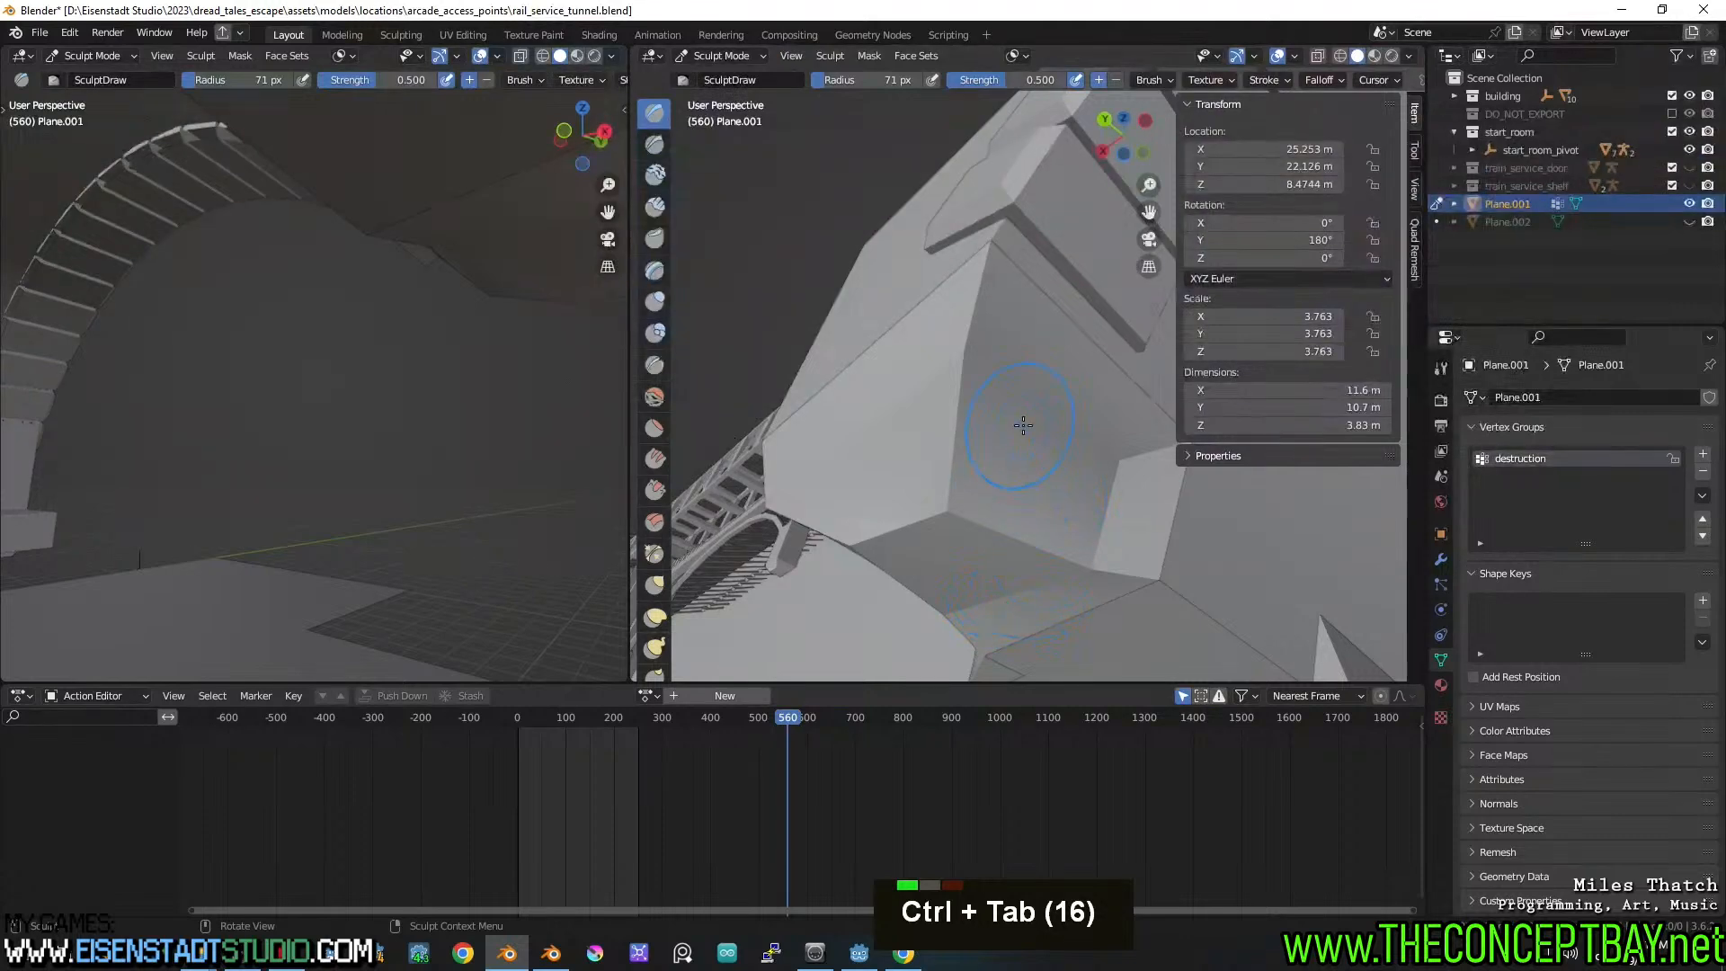
# Try smoothing the surface's inner creases with the sculpt brush and undo strokes
pyautogui.scroll(1, 998, 497)
pyautogui.keyDown('shift'); pyautogui.moveTo(998, 497); pyautogui.dragTo(1005, 416, button='middle'); pyautogui.keyUp('shift')
pyautogui.scroll(-1, 1005, 416)
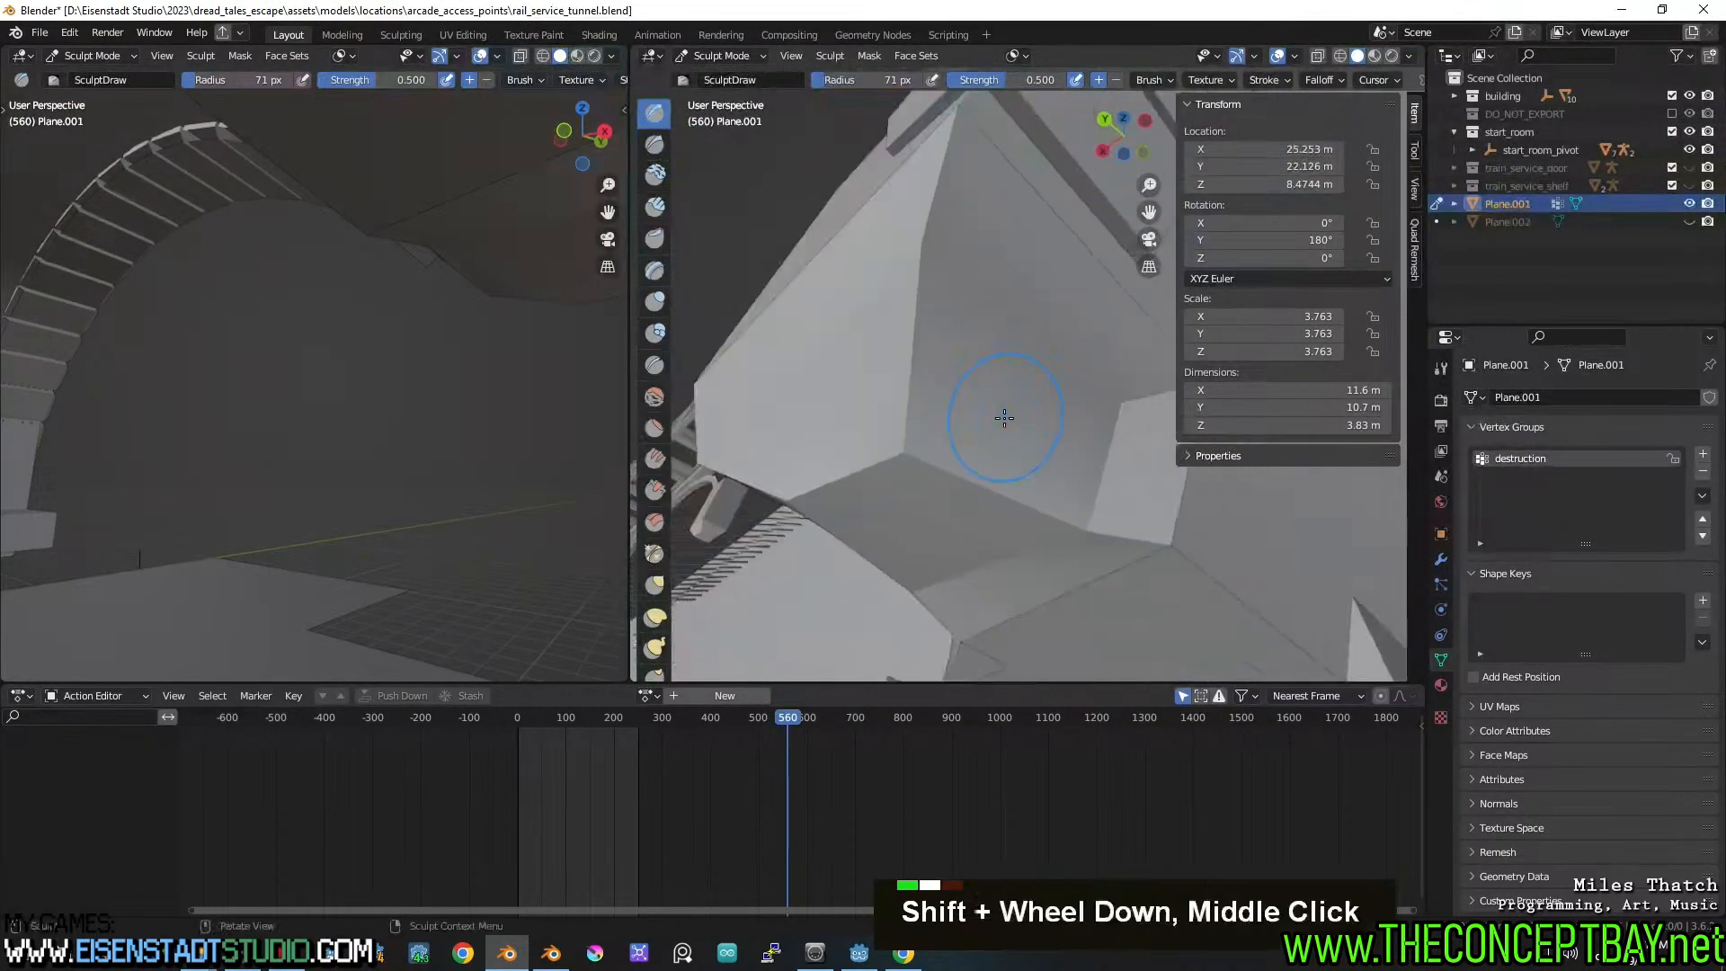
pyautogui.moveTo(956, 426)
pyautogui.keyDown('shift'); pyautogui.mouseDown()
pyautogui.moveTo(992, 465)
pyautogui.moveTo(1110, 475)
pyautogui.mouseUp(); pyautogui.keyUp('shift')
pyautogui.hotkey('ctrl', 'z')
pyautogui.hotkey('ctrl', 'z')
pyautogui.hotkey('ctrl', 'z')
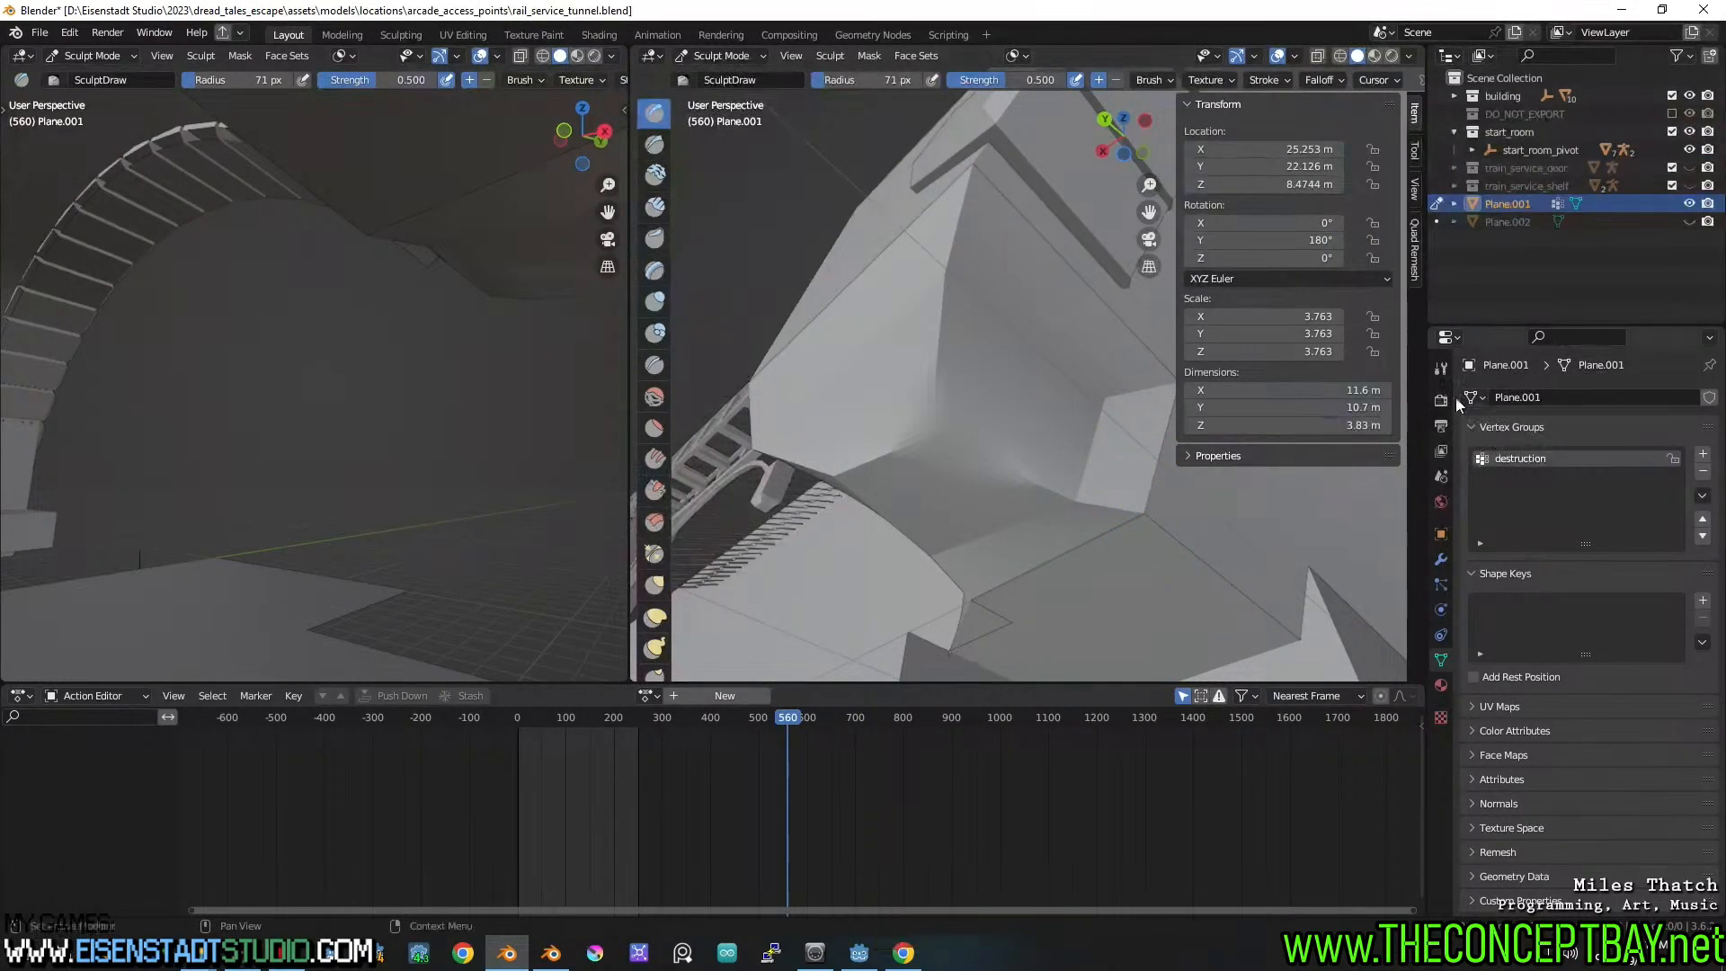
# Look through the sculpt brush's auto-masking, sculpt plane and general options, and undo the remaining smoothing stroke
pyautogui.click(1441, 369)
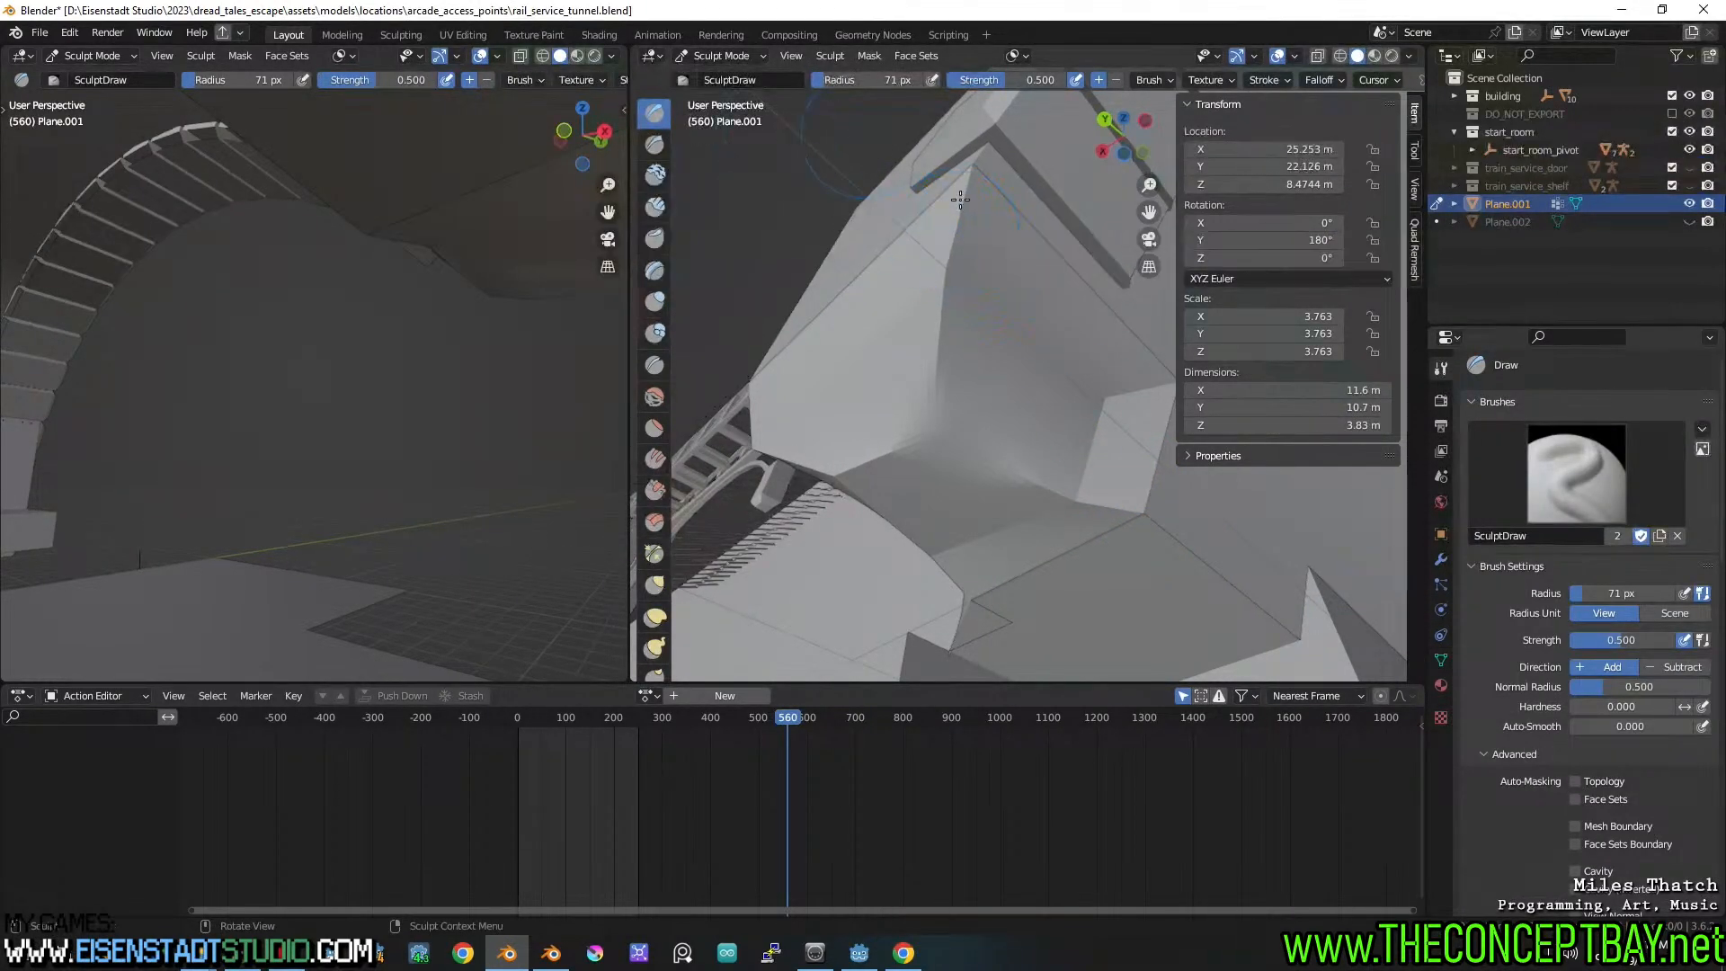
pyautogui.scroll(-11, 1539, 793)
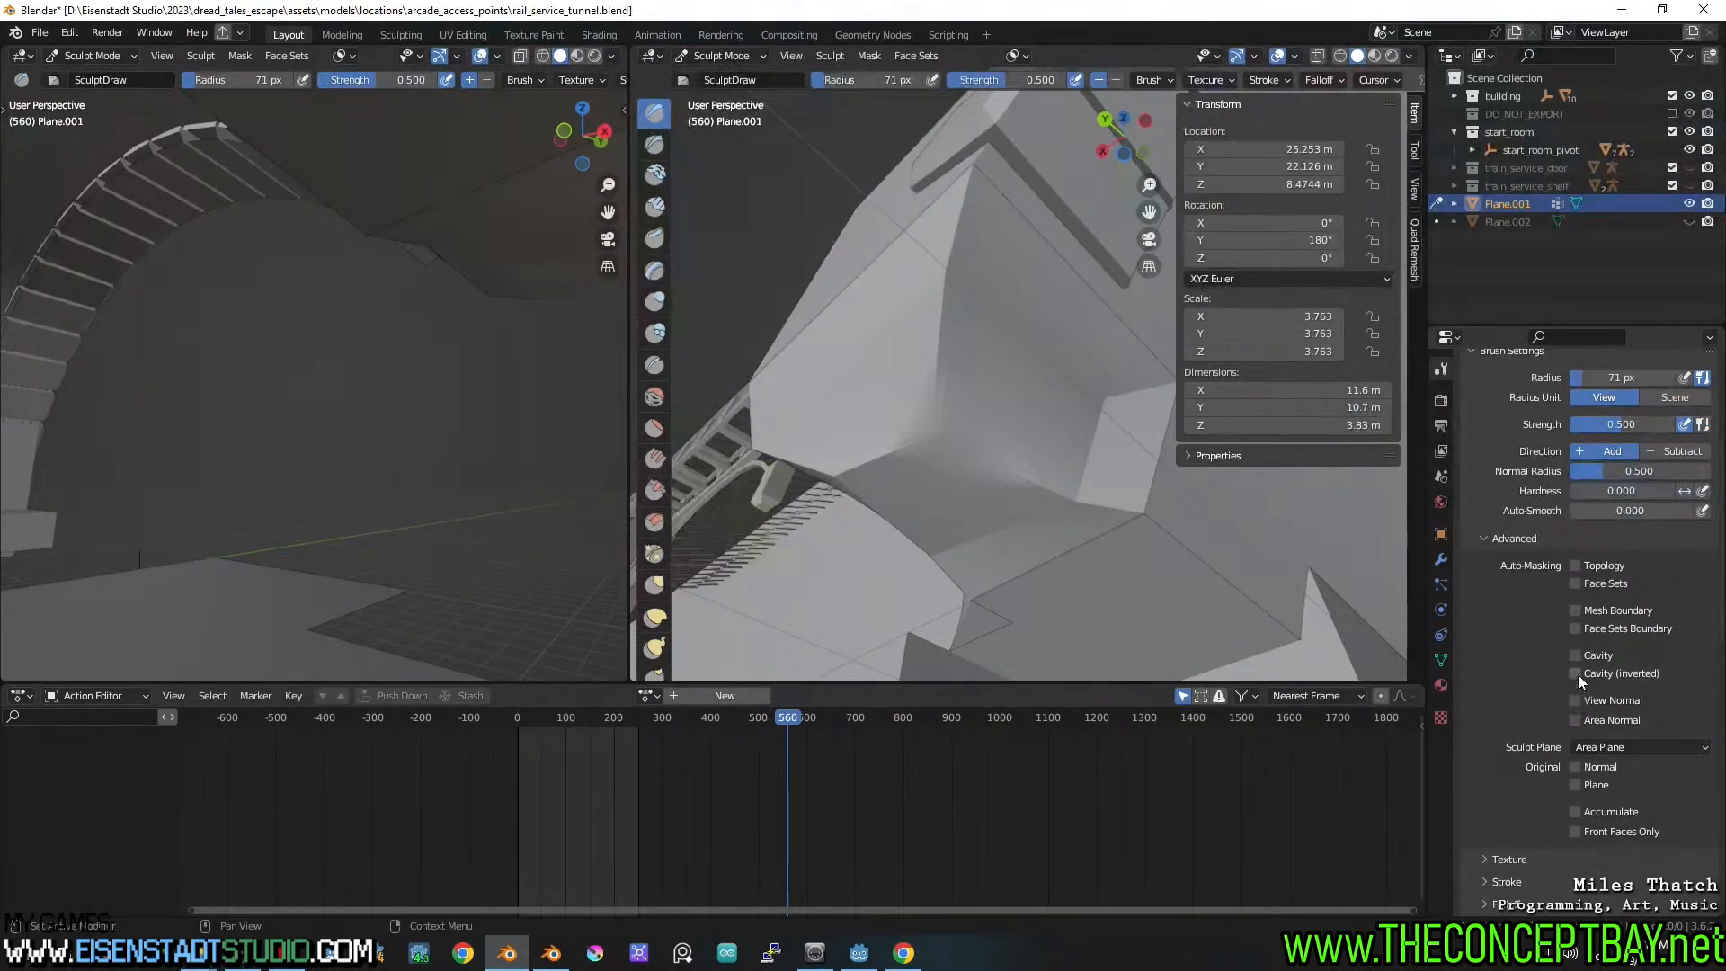
pyautogui.click(1595, 742)
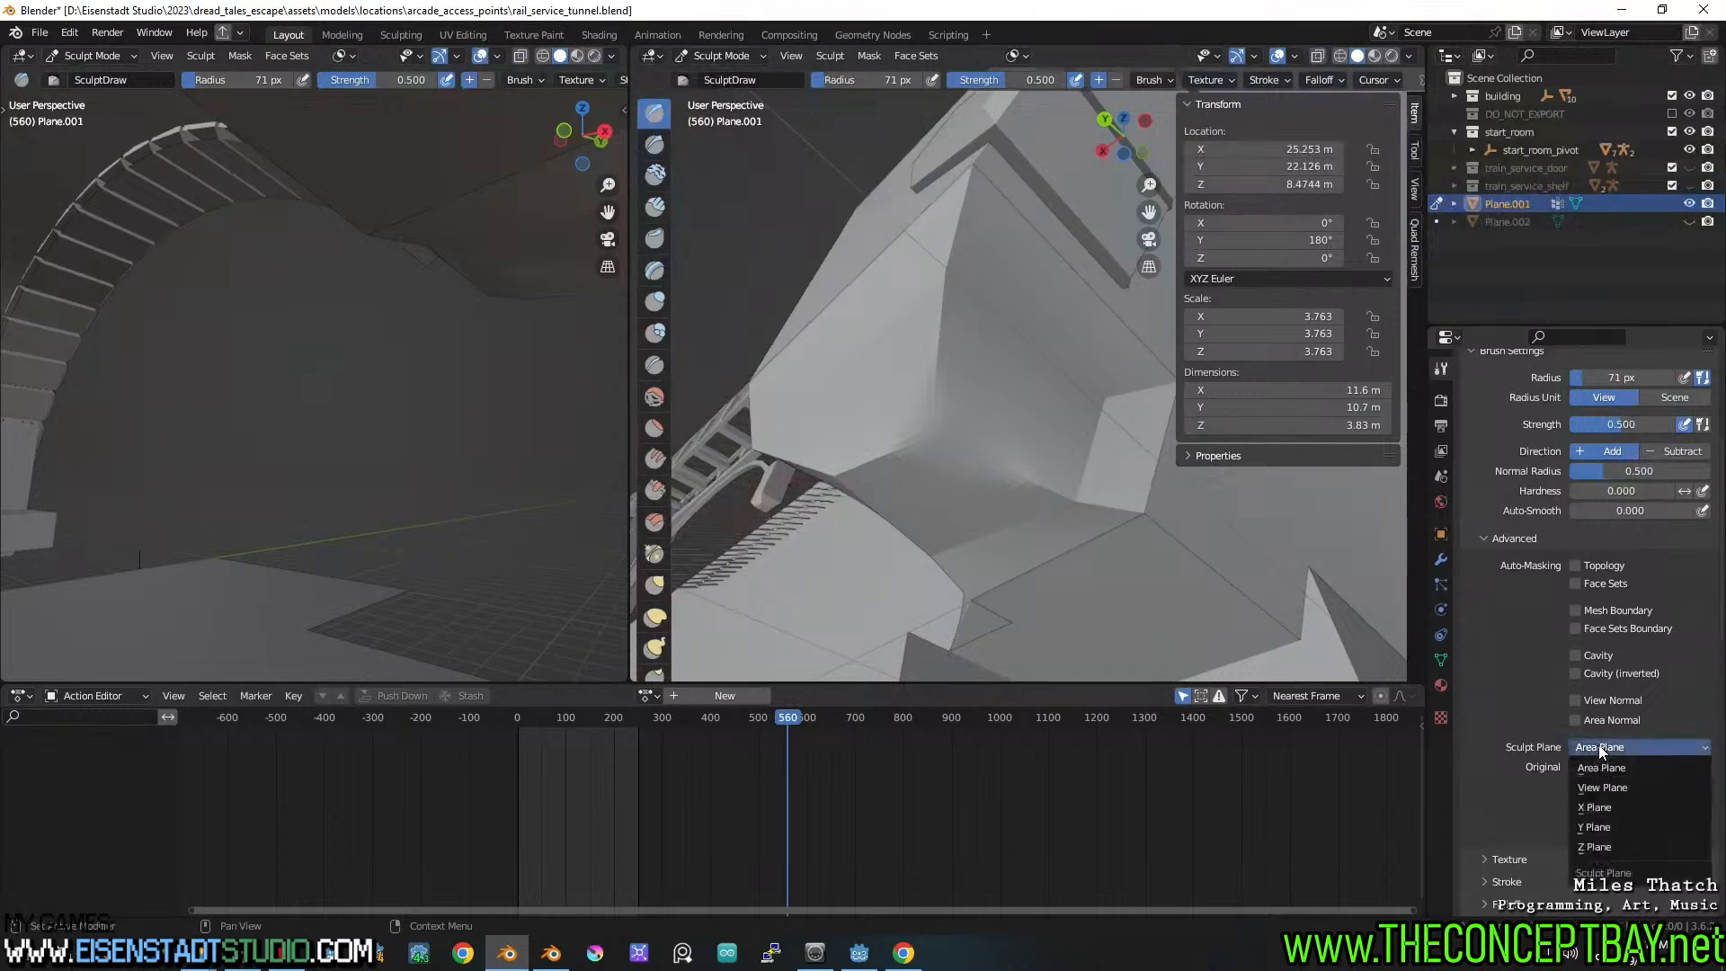
pyautogui.scroll(-3, 1487, 752)
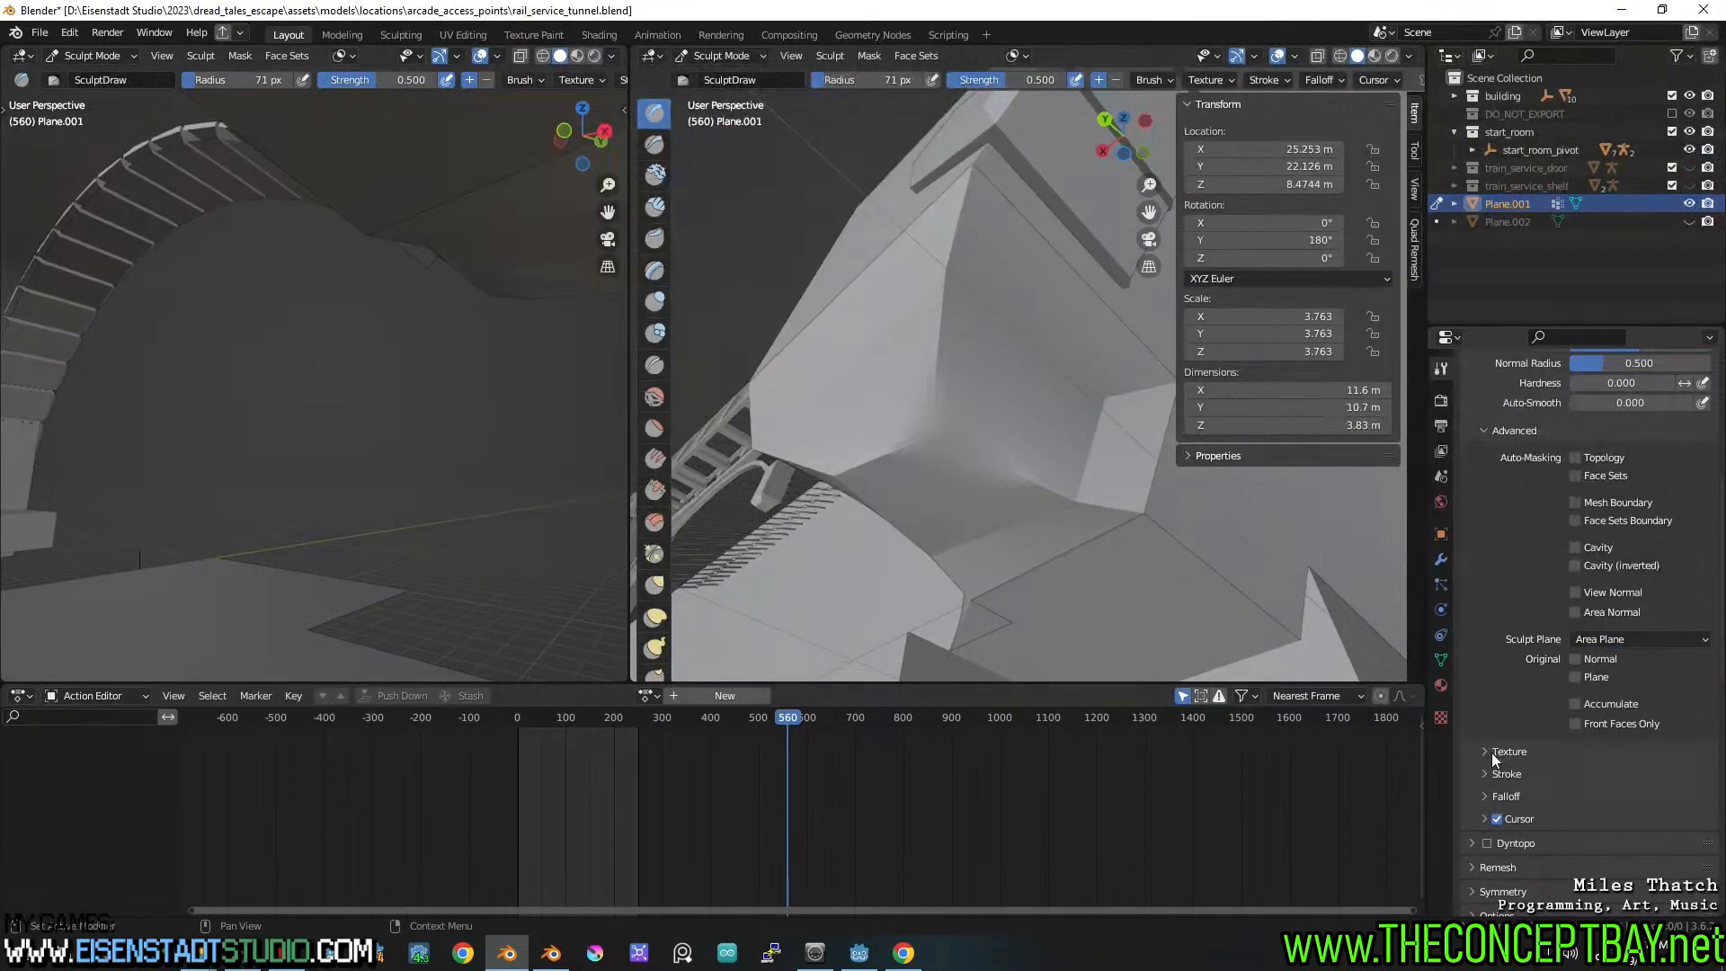
pyautogui.scroll(-6, 1493, 773)
pyautogui.click(1473, 807)
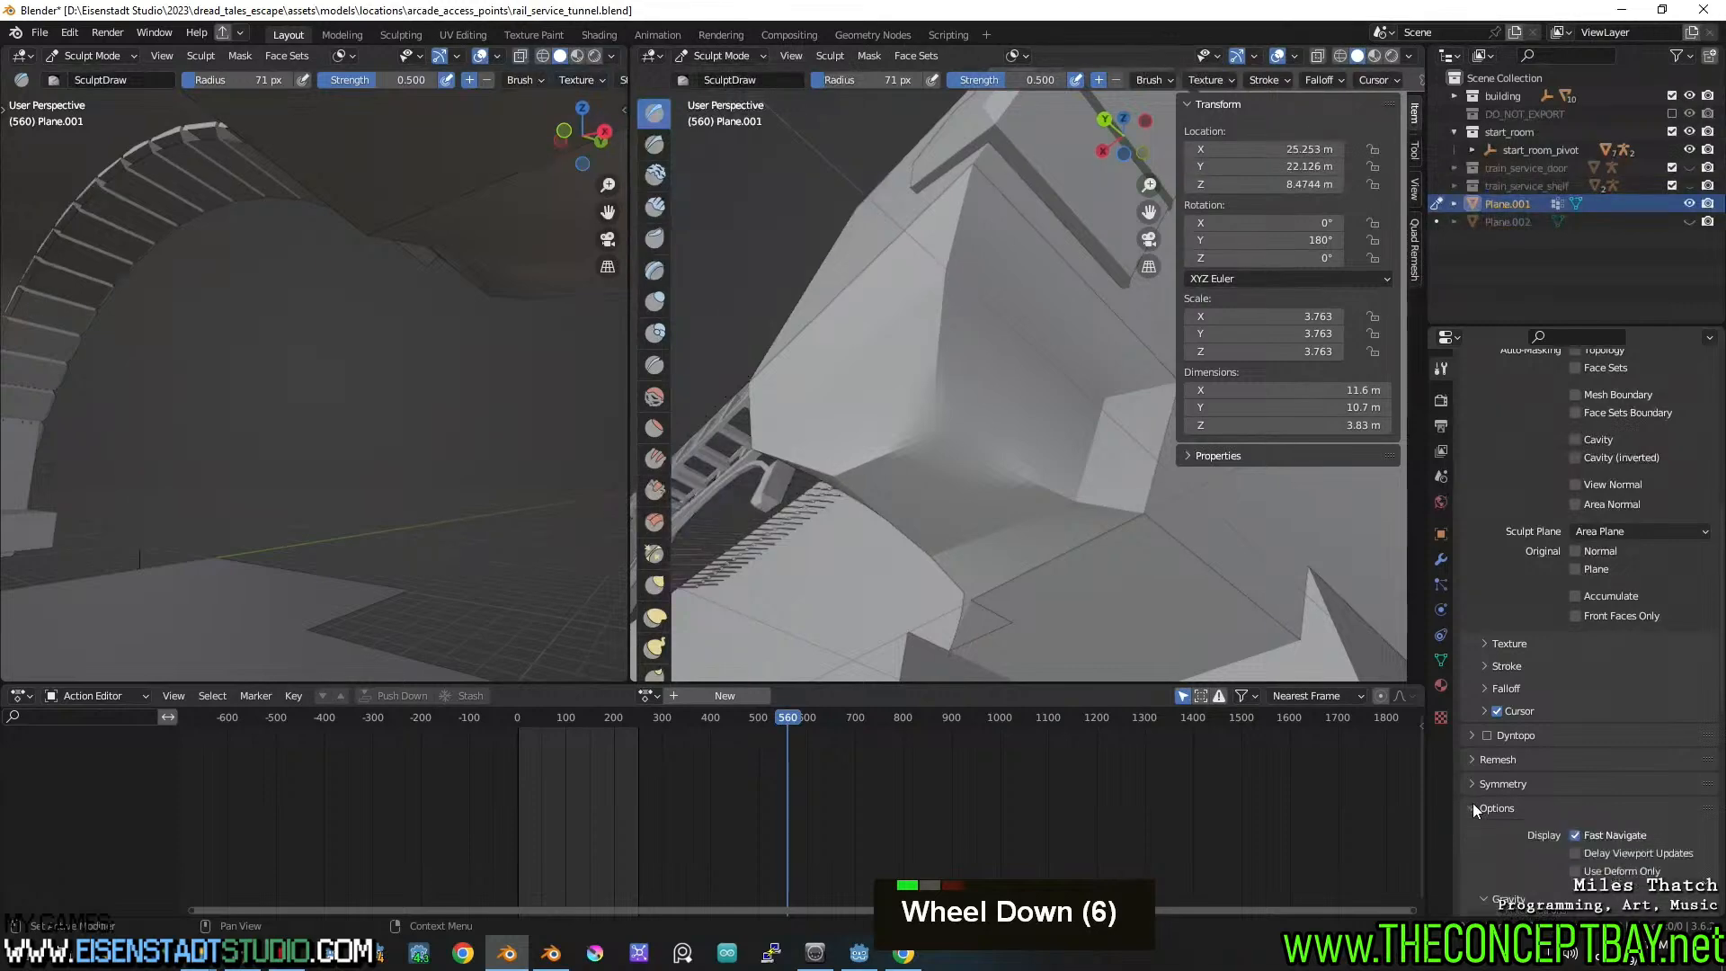
pyautogui.scroll(-3, 1472, 804)
pyautogui.scroll(-3, 1472, 810)
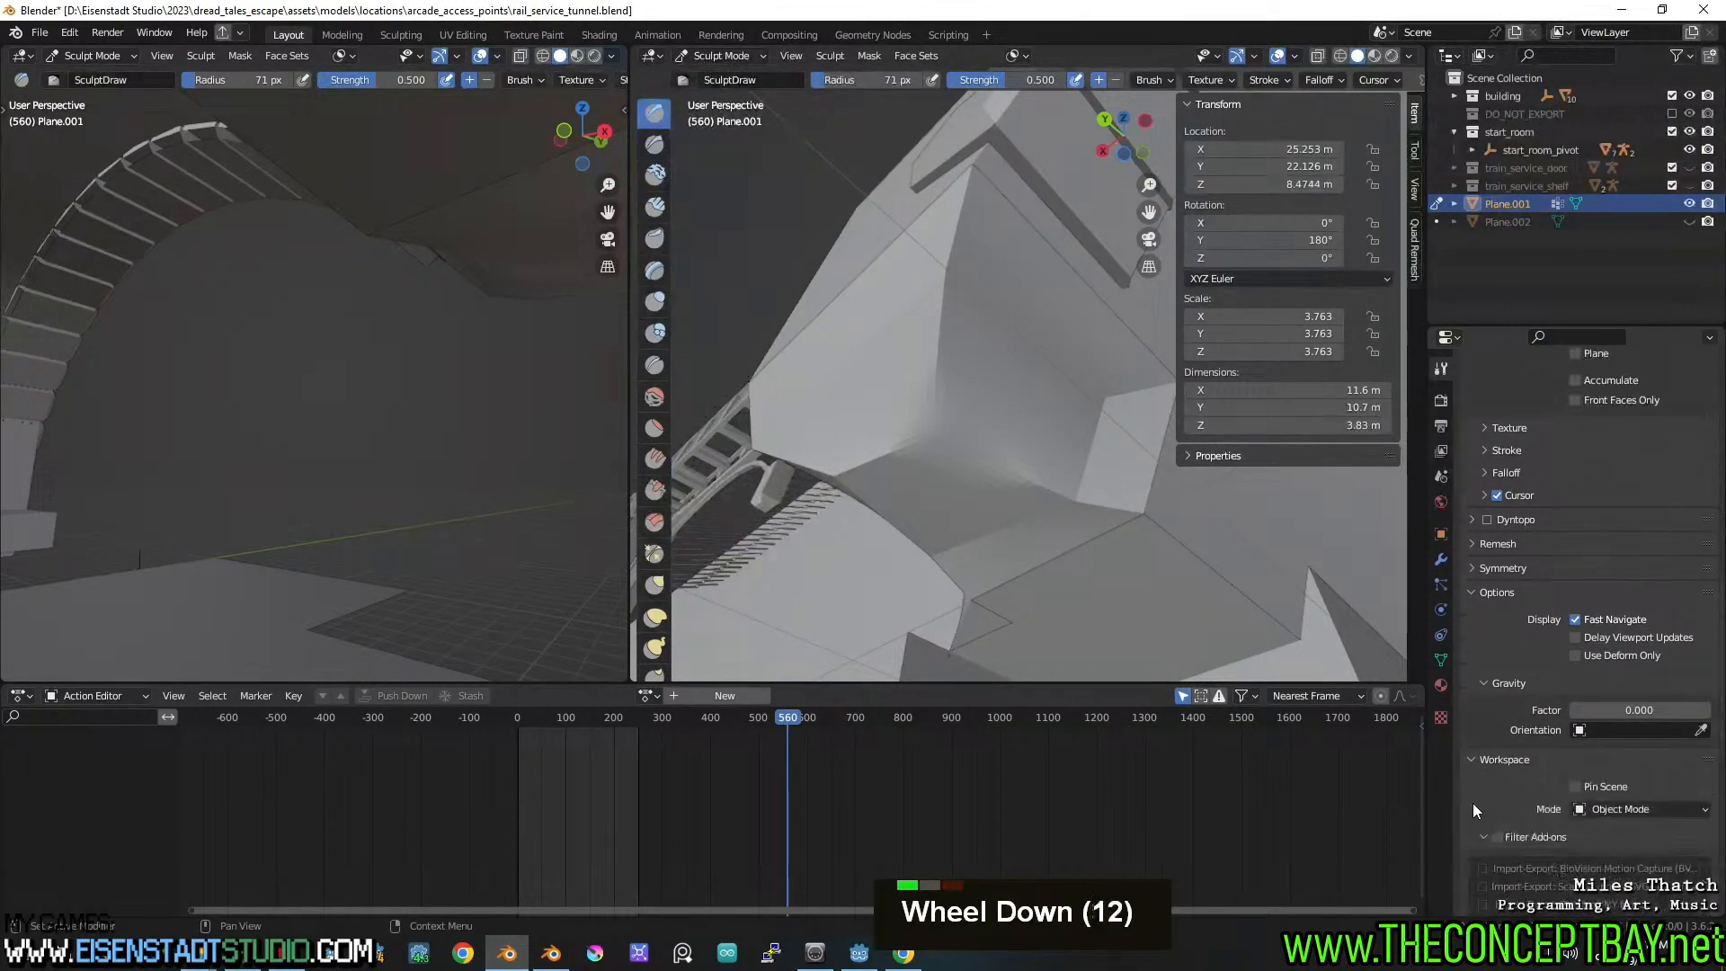
pyautogui.scroll(6, 1473, 801)
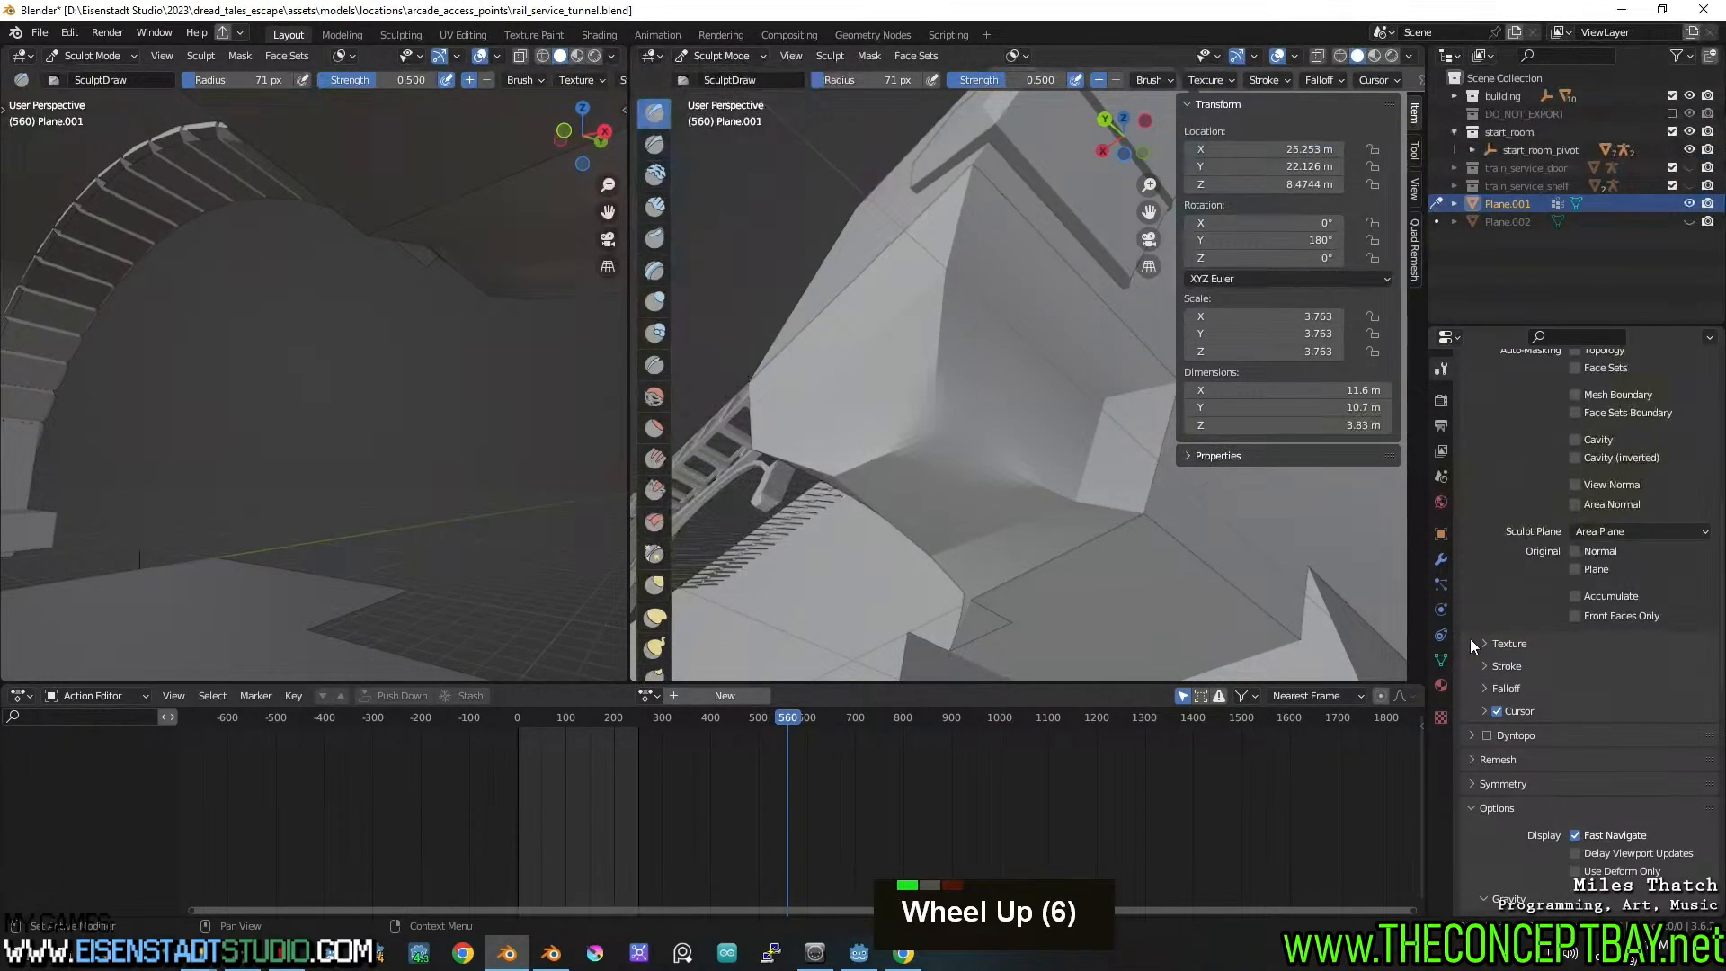
pyautogui.hotkey('ctrl', 'z')
# Add a Displace modifier to Plane.001 and create a new texture for it
pyautogui.click(1440, 559)
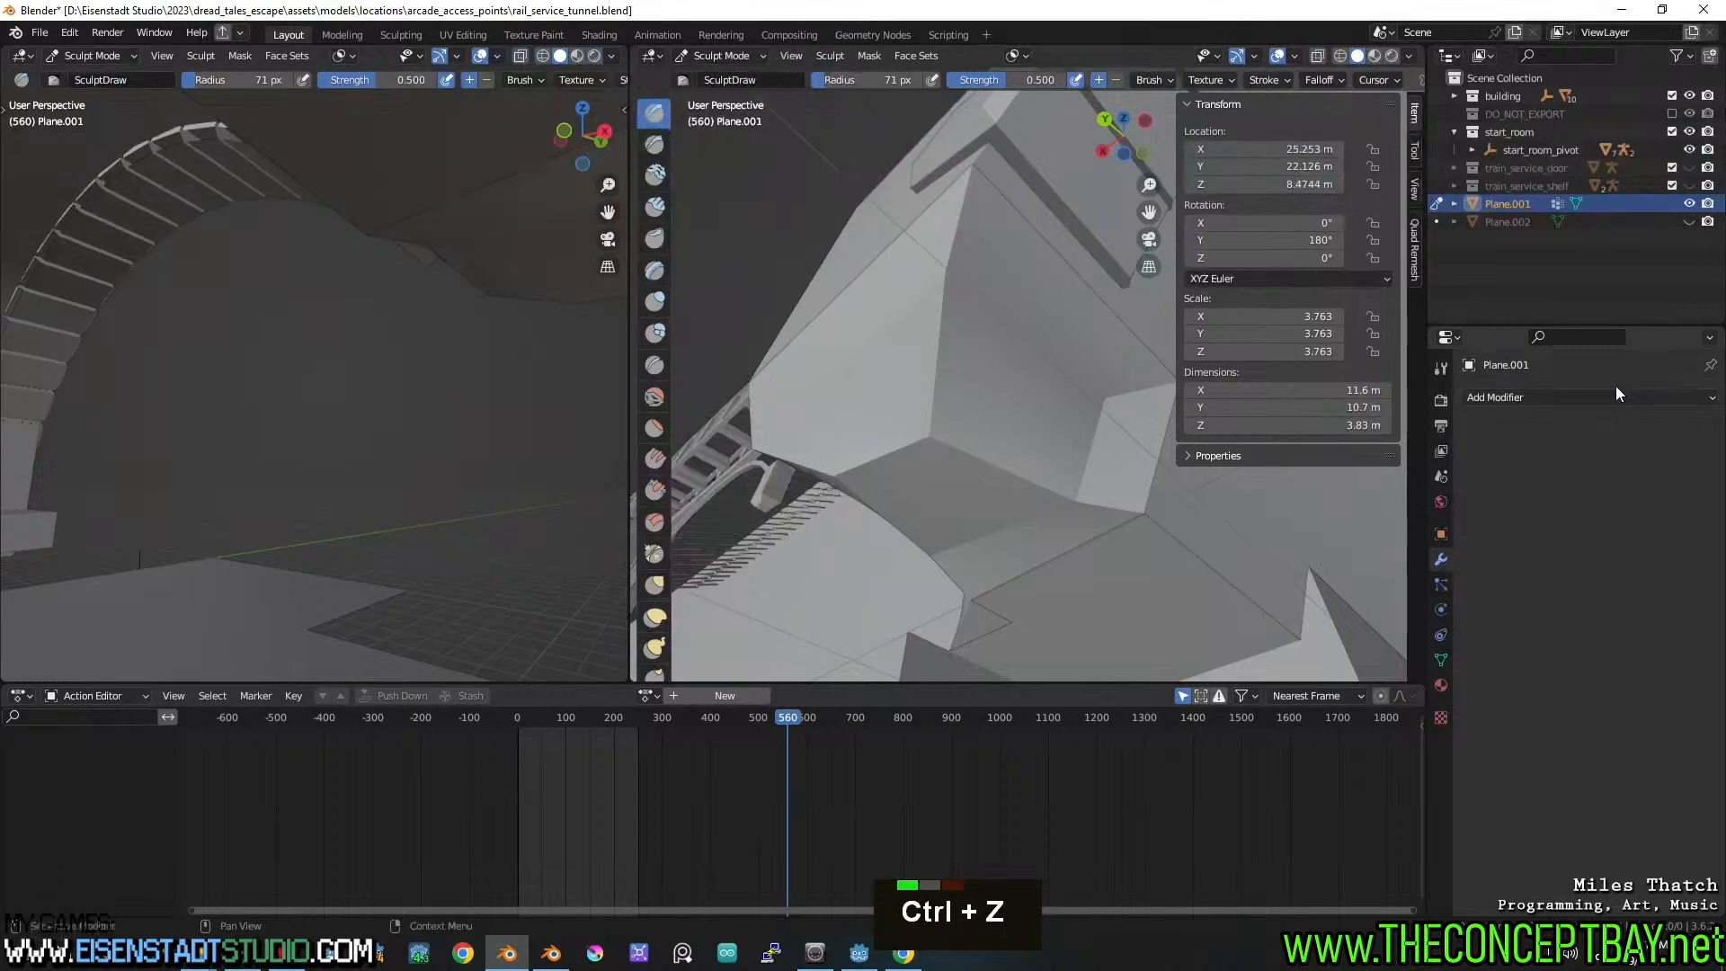
pyautogui.click(1566, 400)
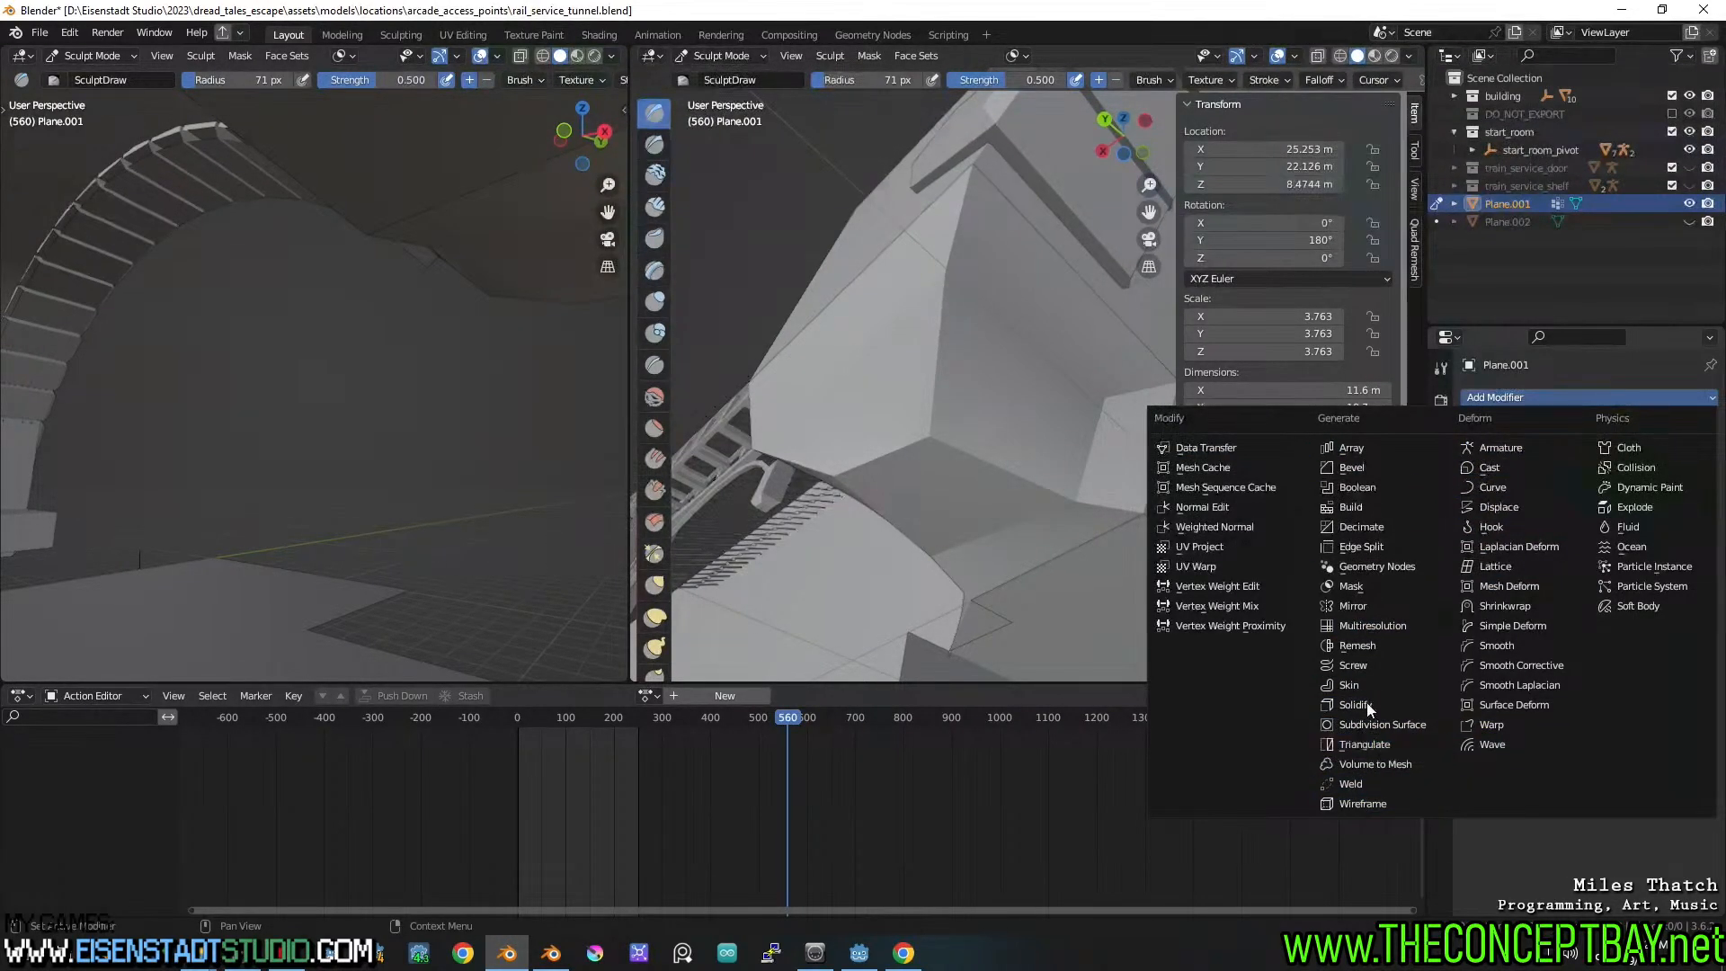
pyautogui.click(1501, 507)
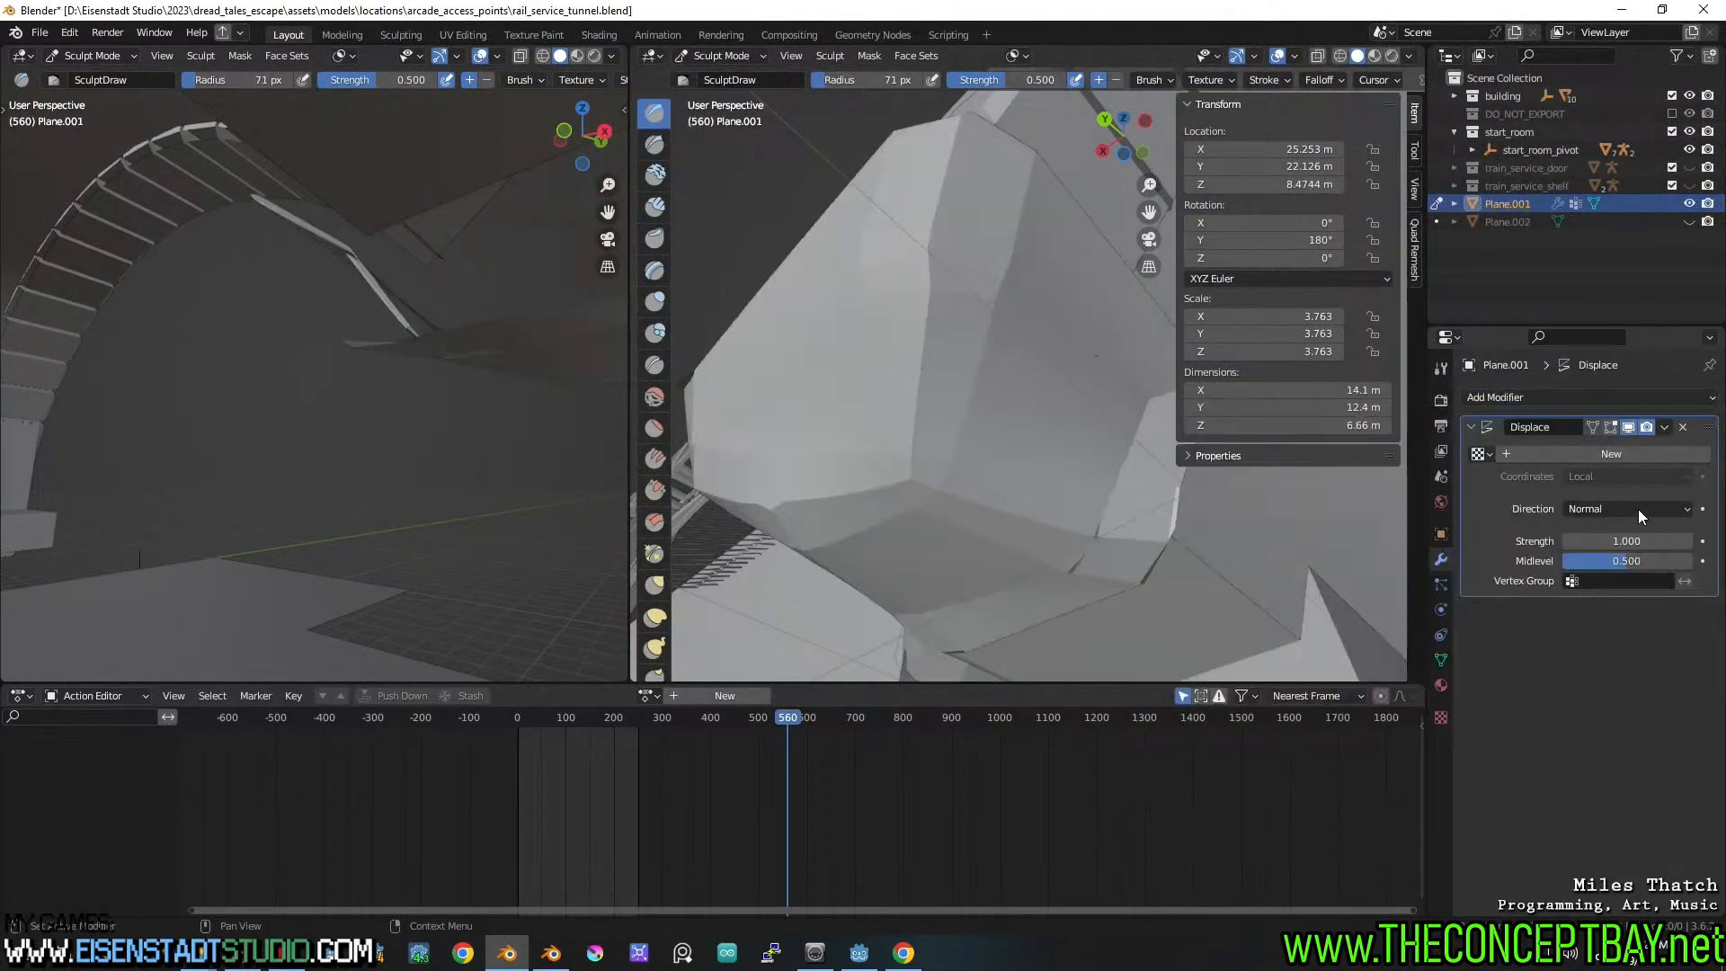
pyautogui.click(1622, 453)
# Set the displacement texture's type to Clouds instead of an image
pyautogui.click(1441, 716)
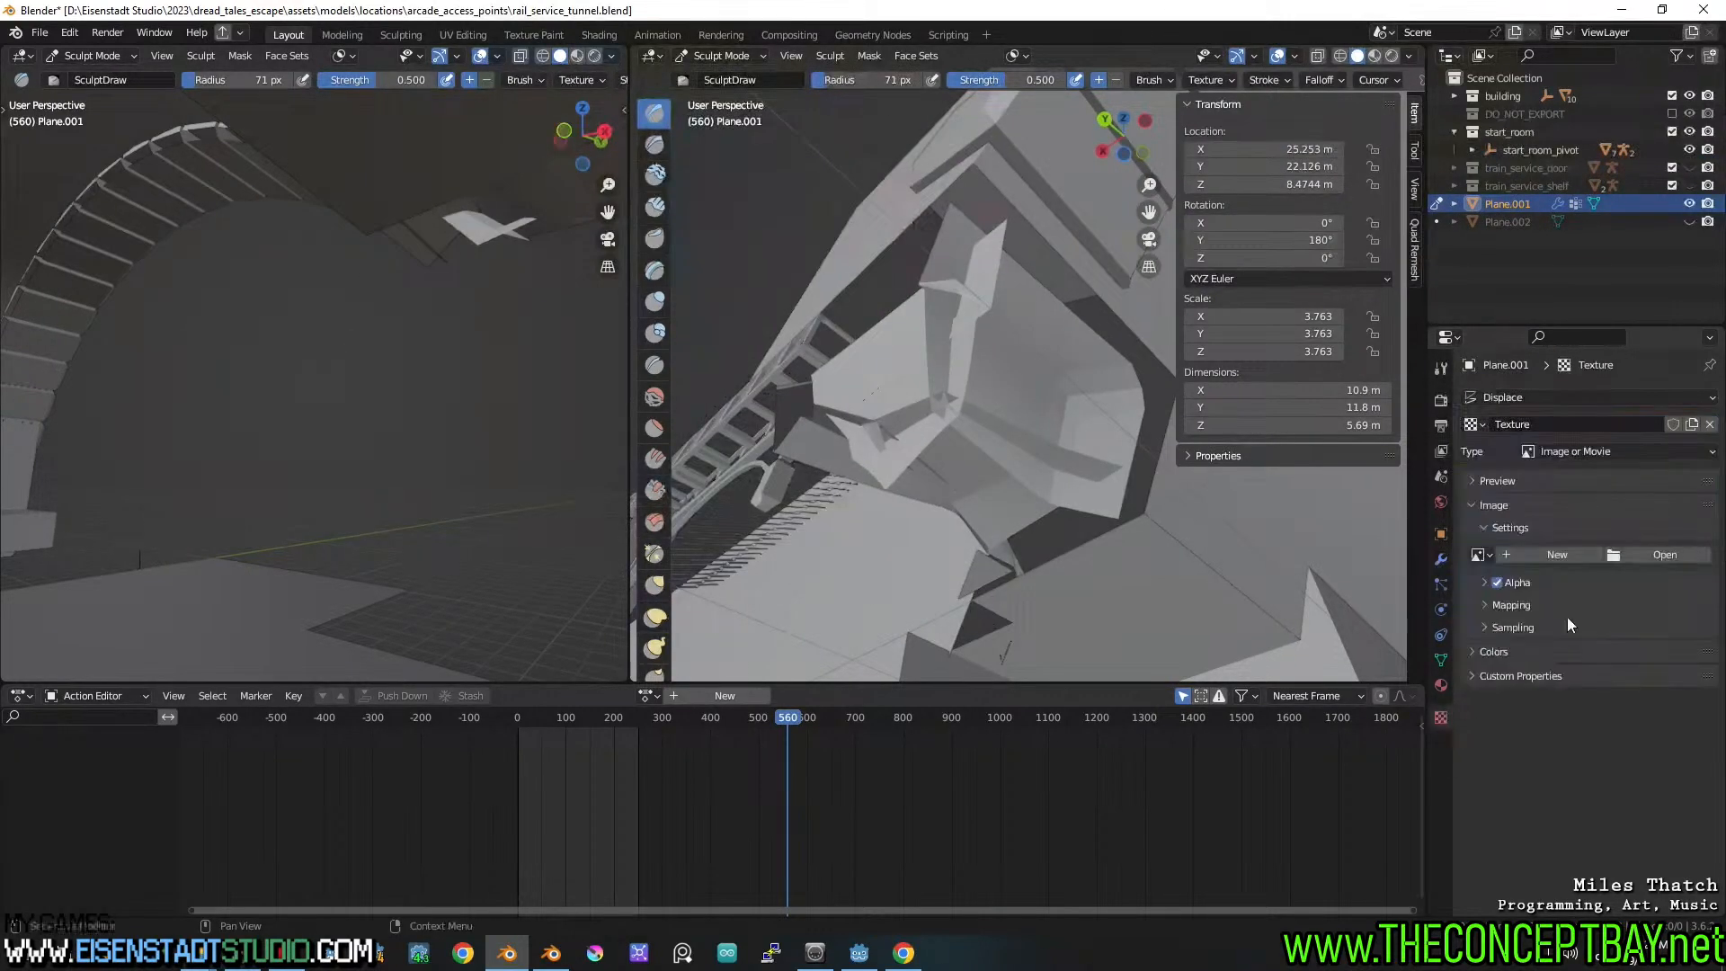
pyautogui.click(1645, 554)
pyautogui.press('Escape')
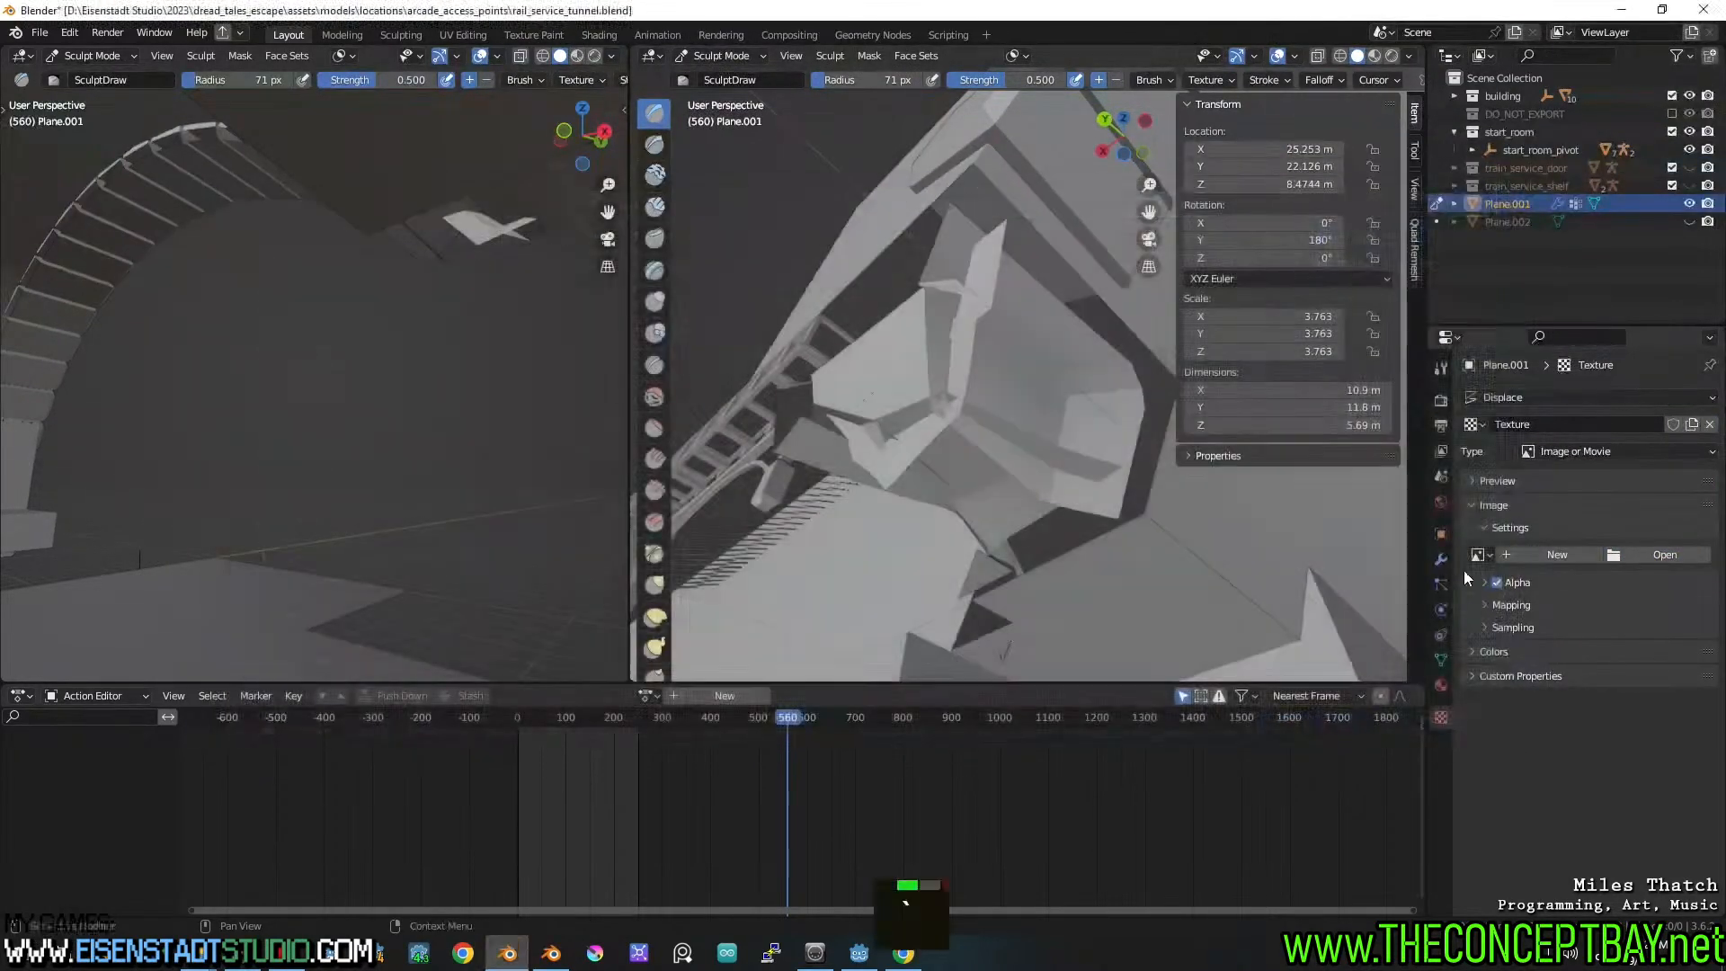
pyautogui.click(1629, 450)
pyautogui.click(1555, 508)
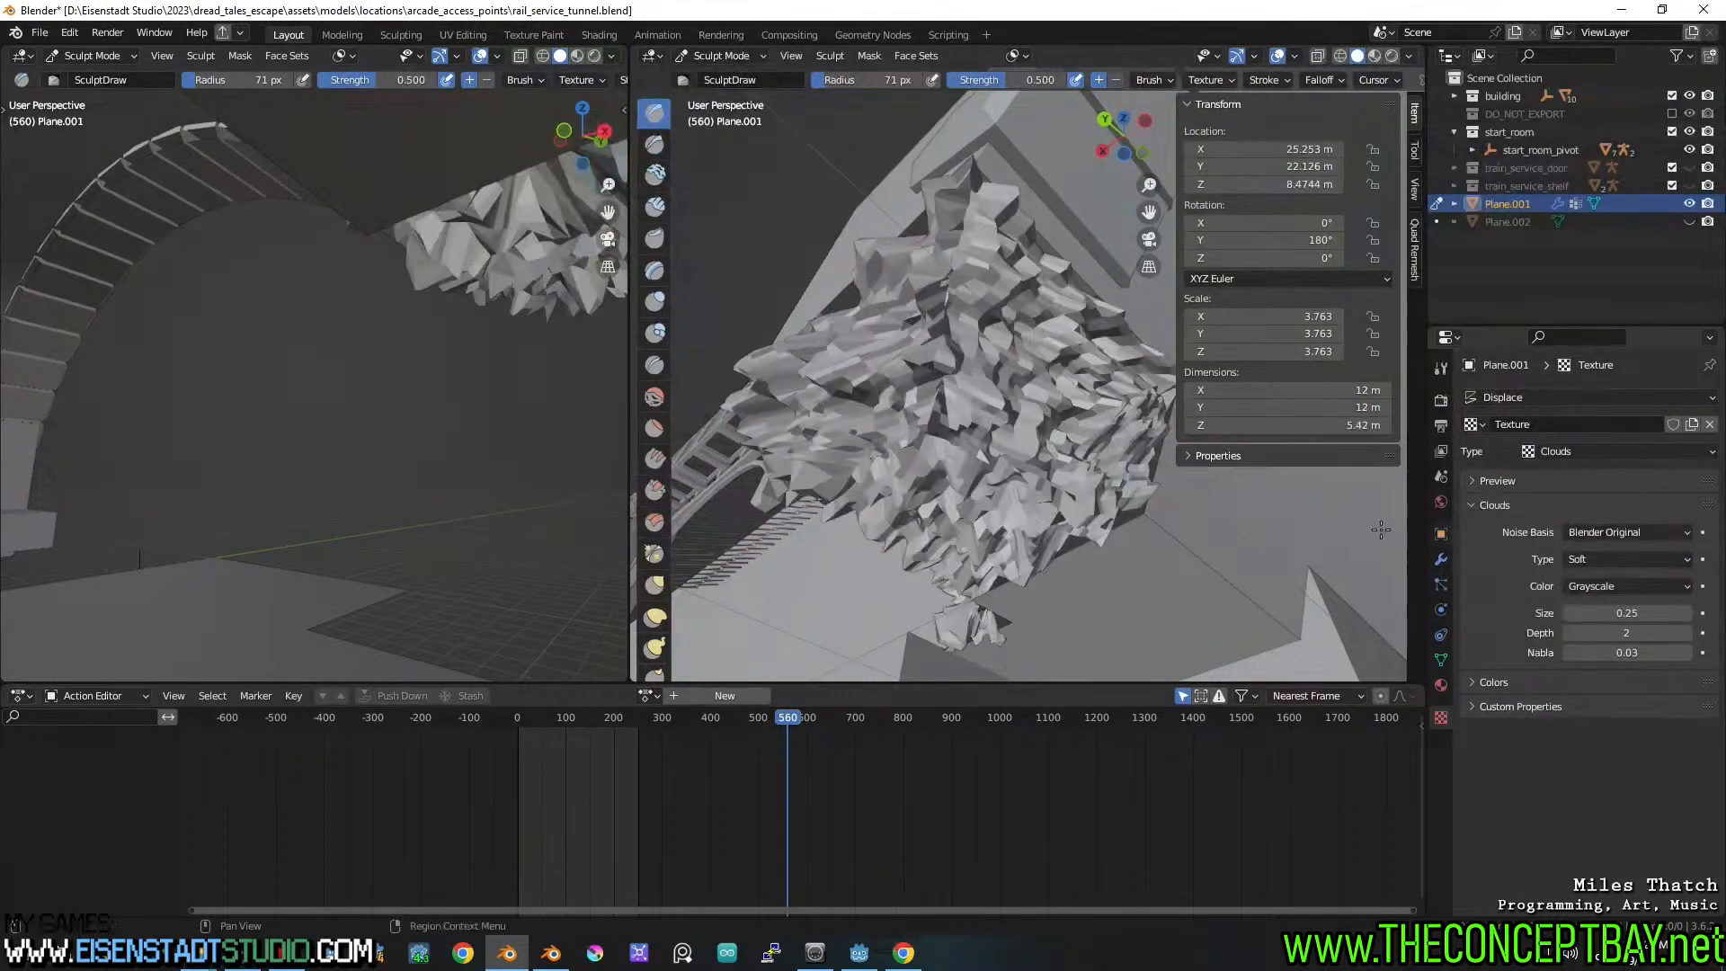
# Increase the cloud texture's noise size and disable the Displace modifier's display in the viewport
pyautogui.moveTo(1659, 618); pyautogui.dragTo(1450, 651)
pyautogui.click(1441, 559)
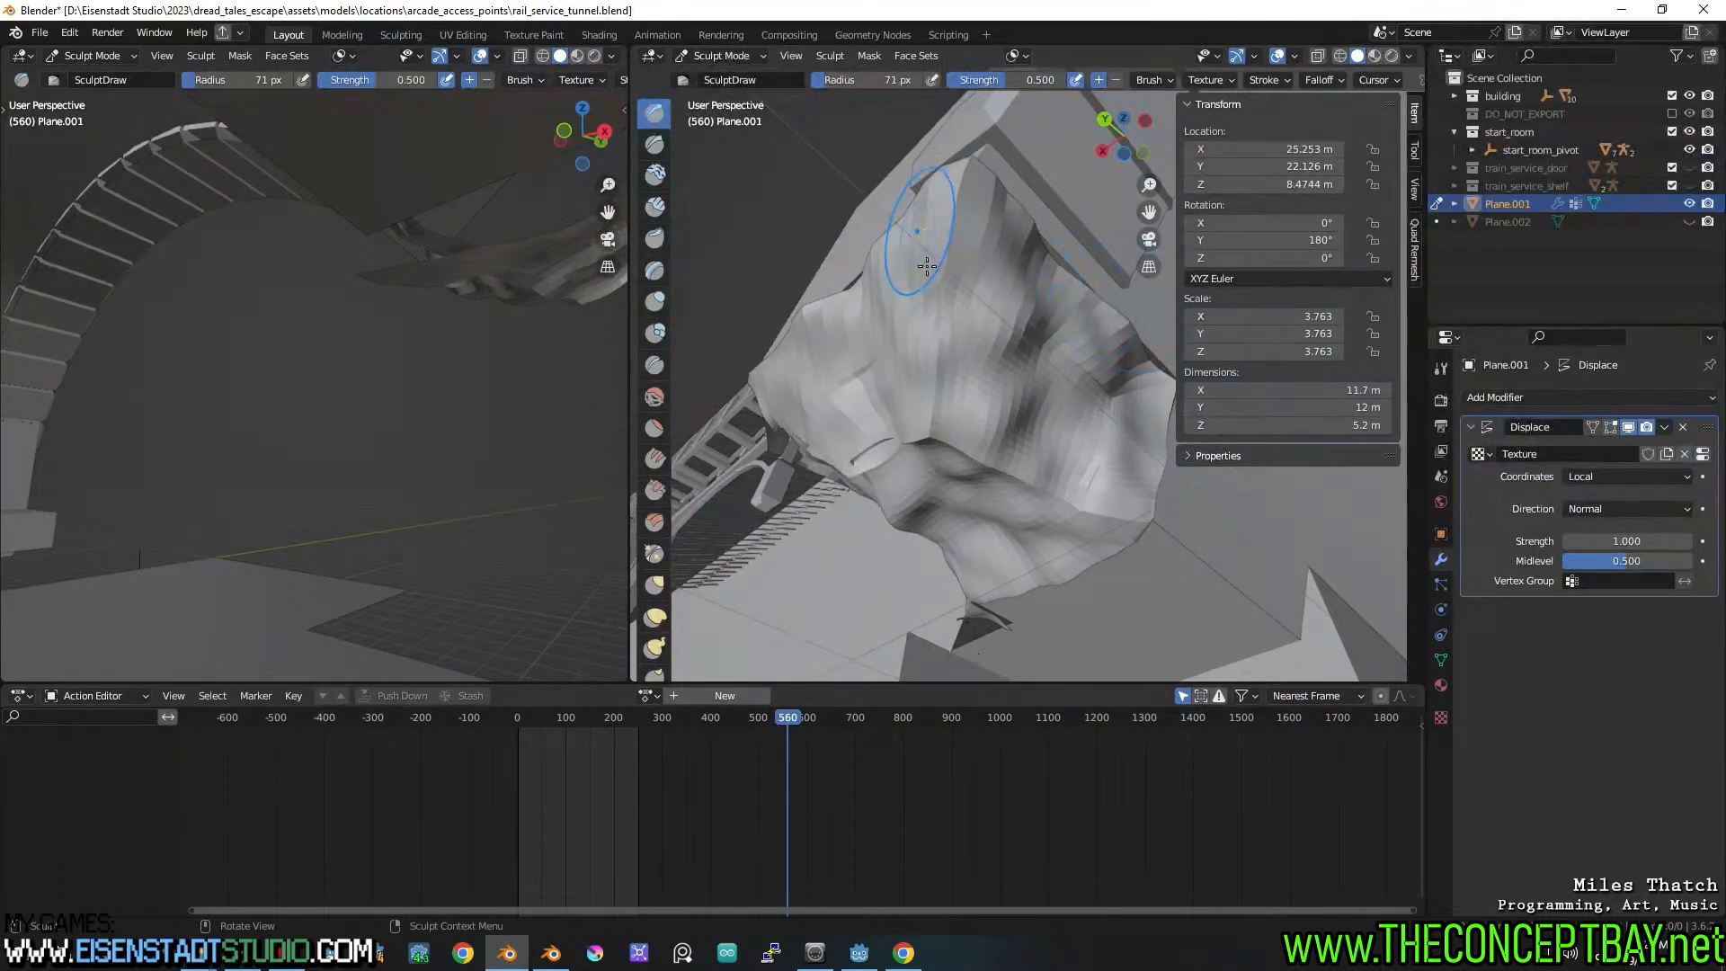
pyautogui.click(1629, 427)
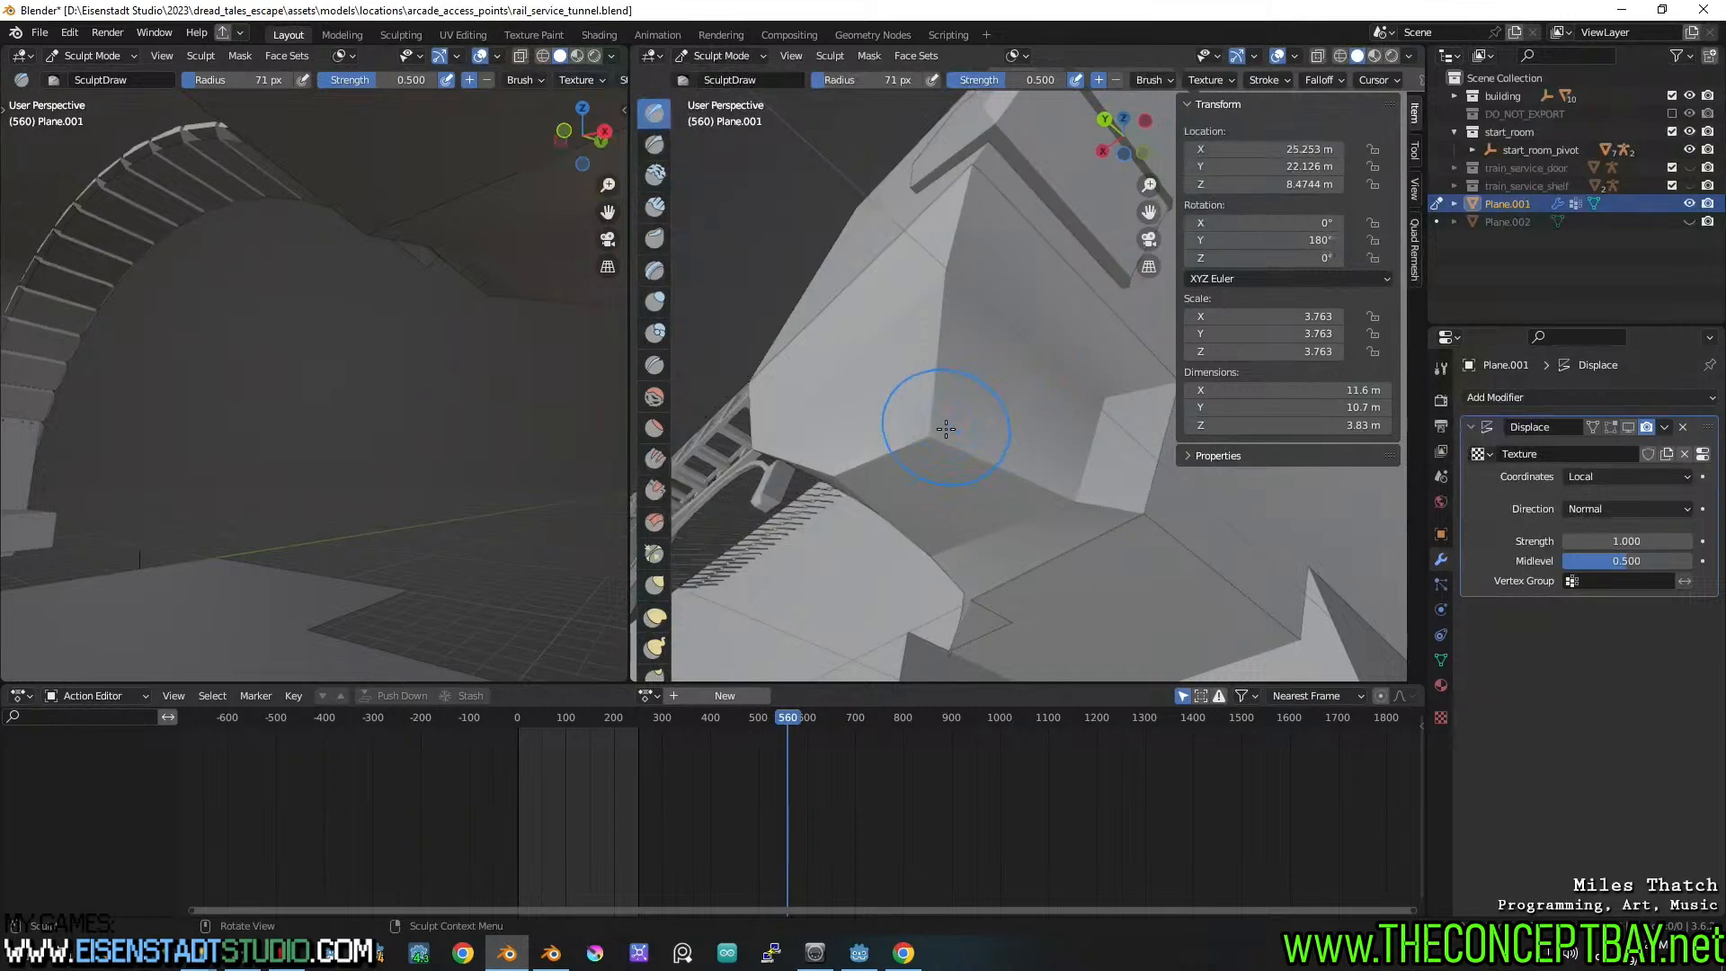
# Look over the face set commands, including the initialization options, and switch Plane.001 to Edit Mode
pyautogui.click(916, 55)
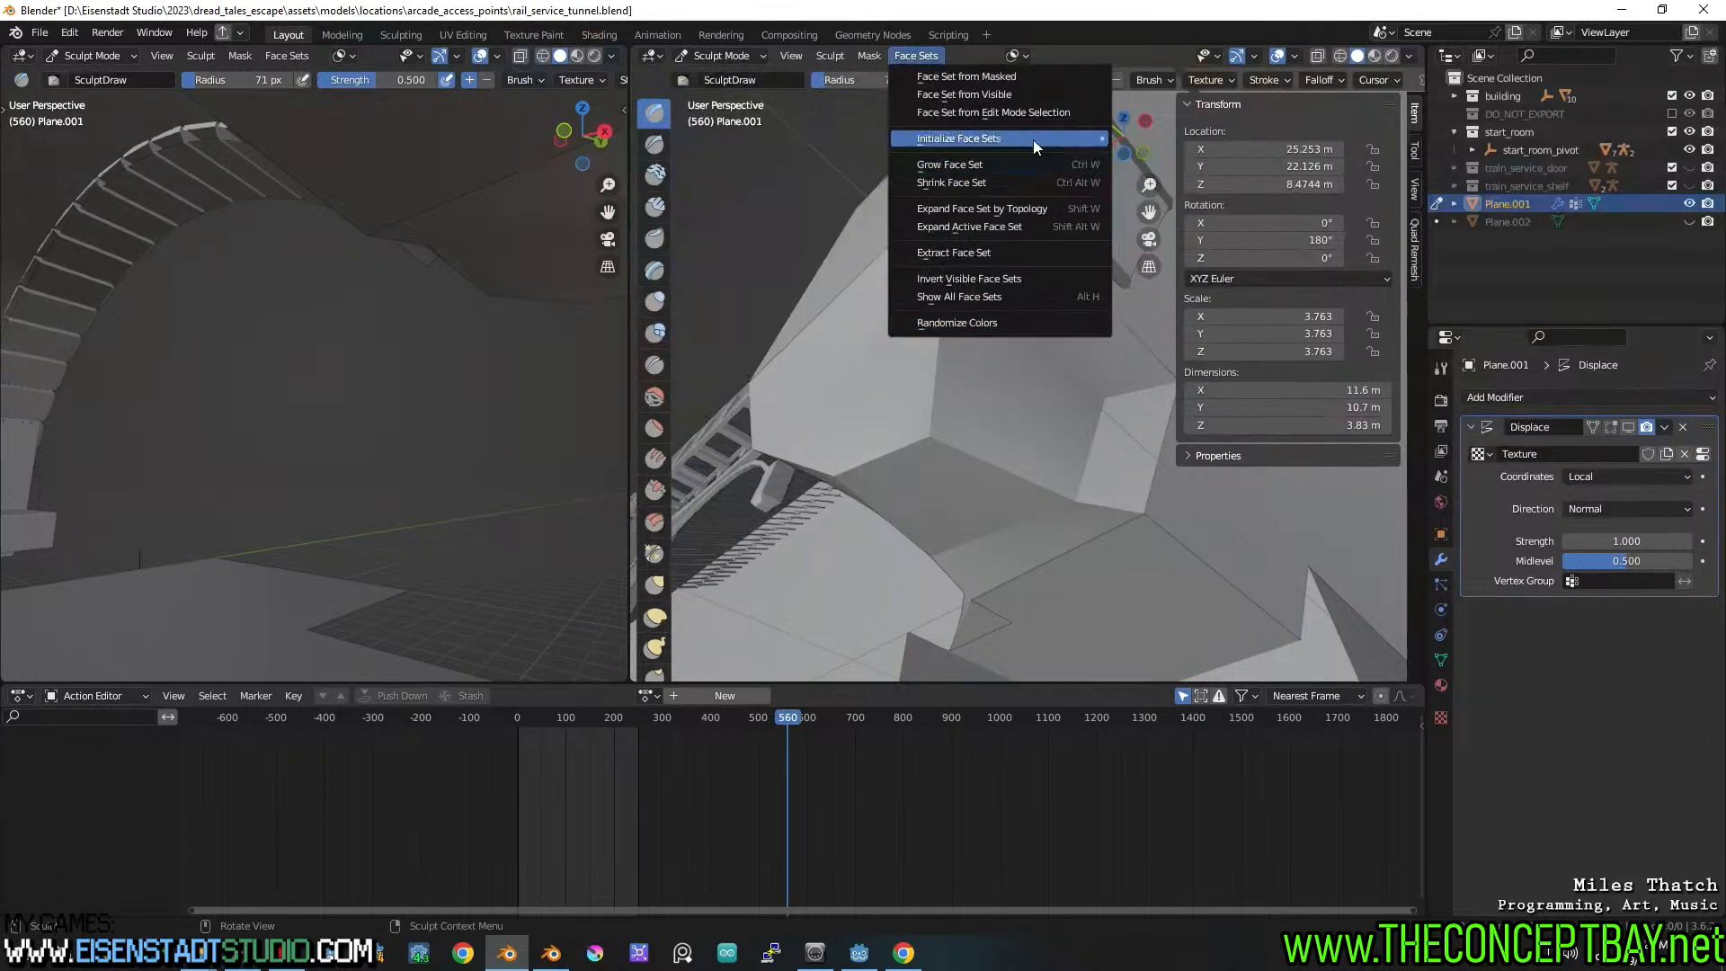
pyautogui.moveTo(1033, 139)
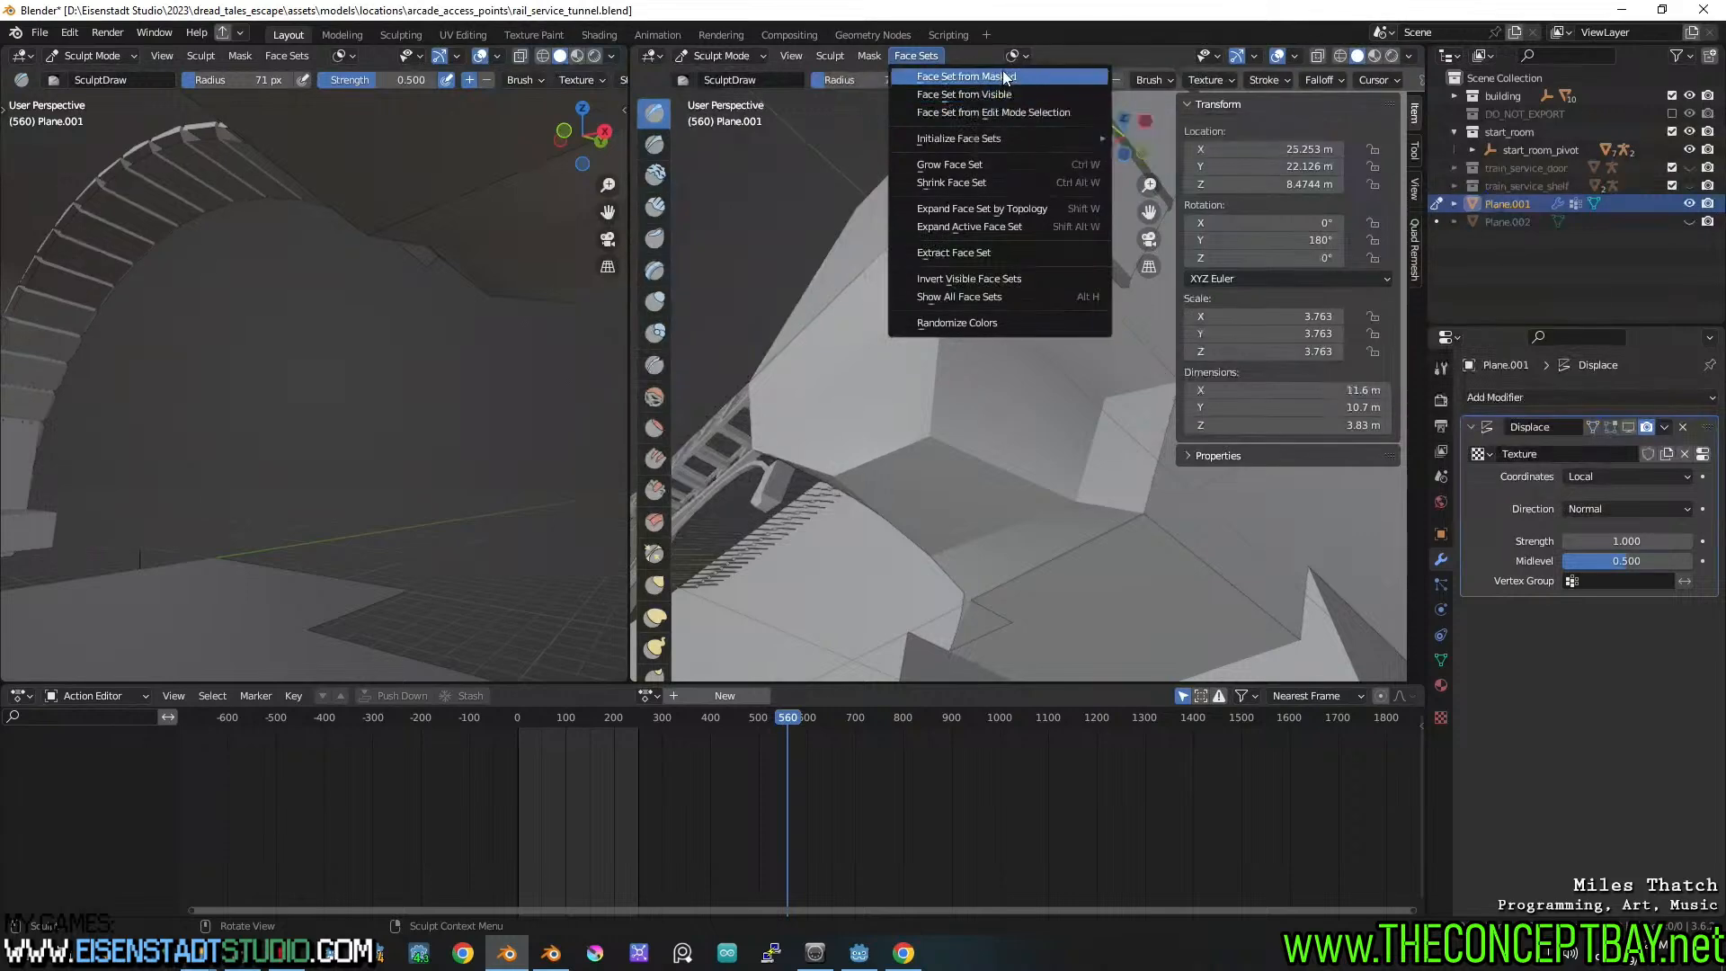
pyautogui.click(698, 59)
pyautogui.click(715, 99)
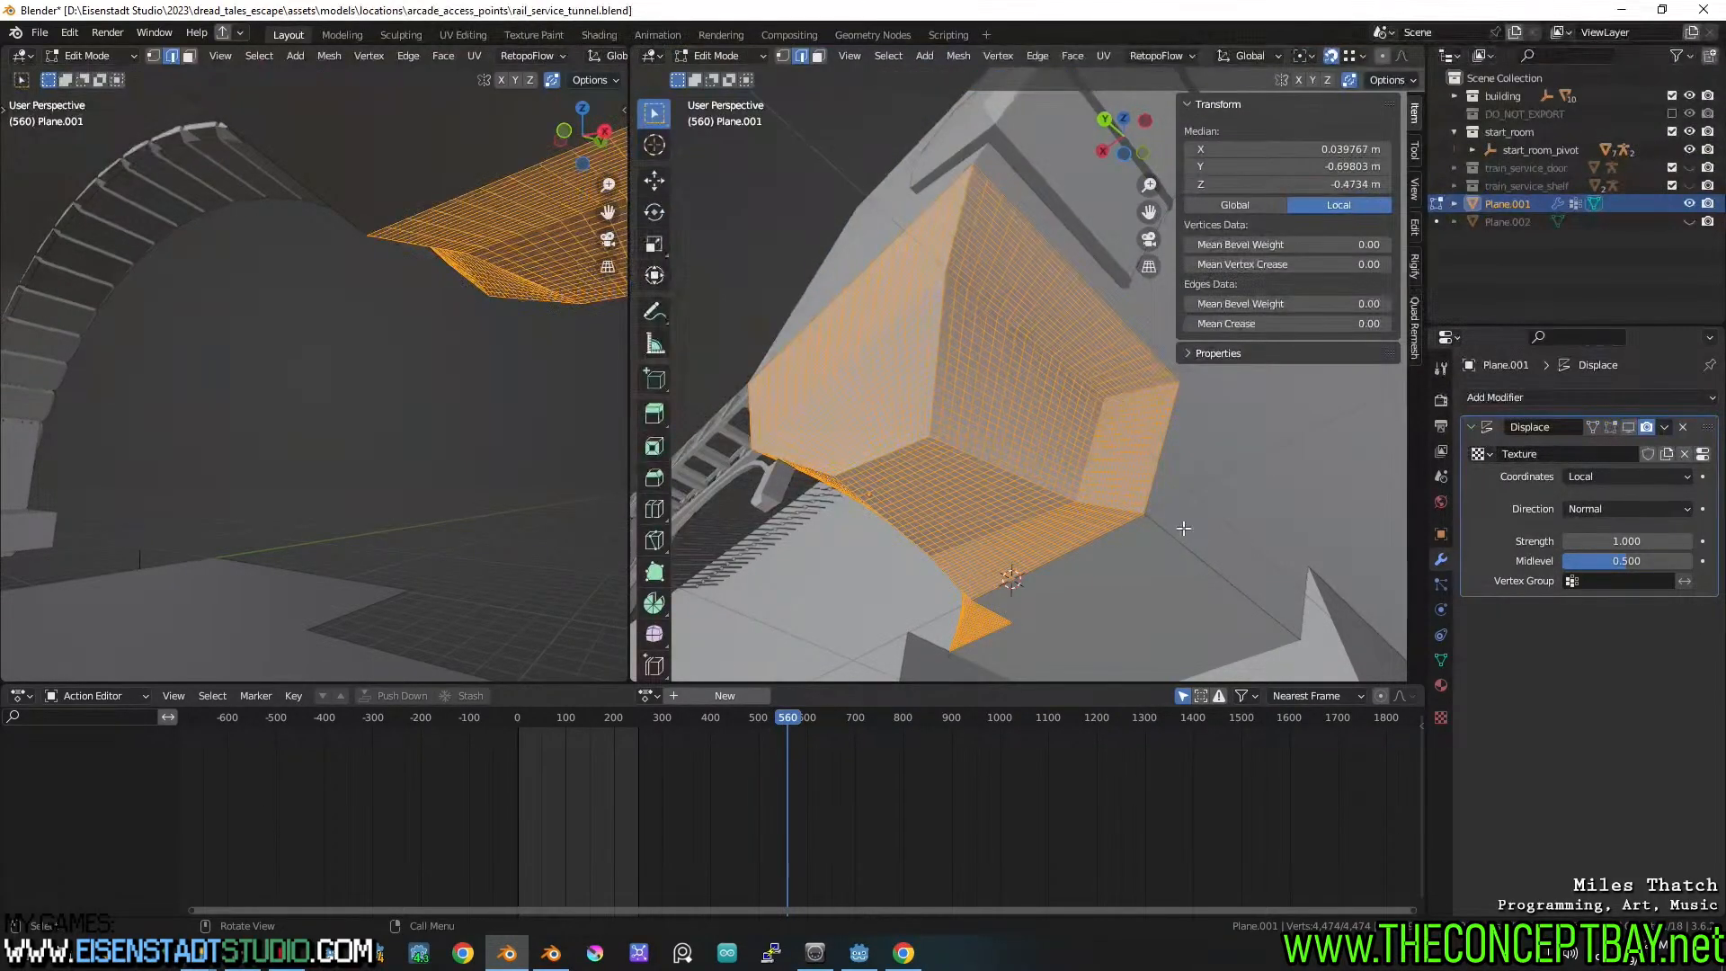
# Check which part of Plane.001 the "destruction" vertex group covers by selecting its vertices and inspecting the mesh
pyautogui.press('a')
pyautogui.press('a')
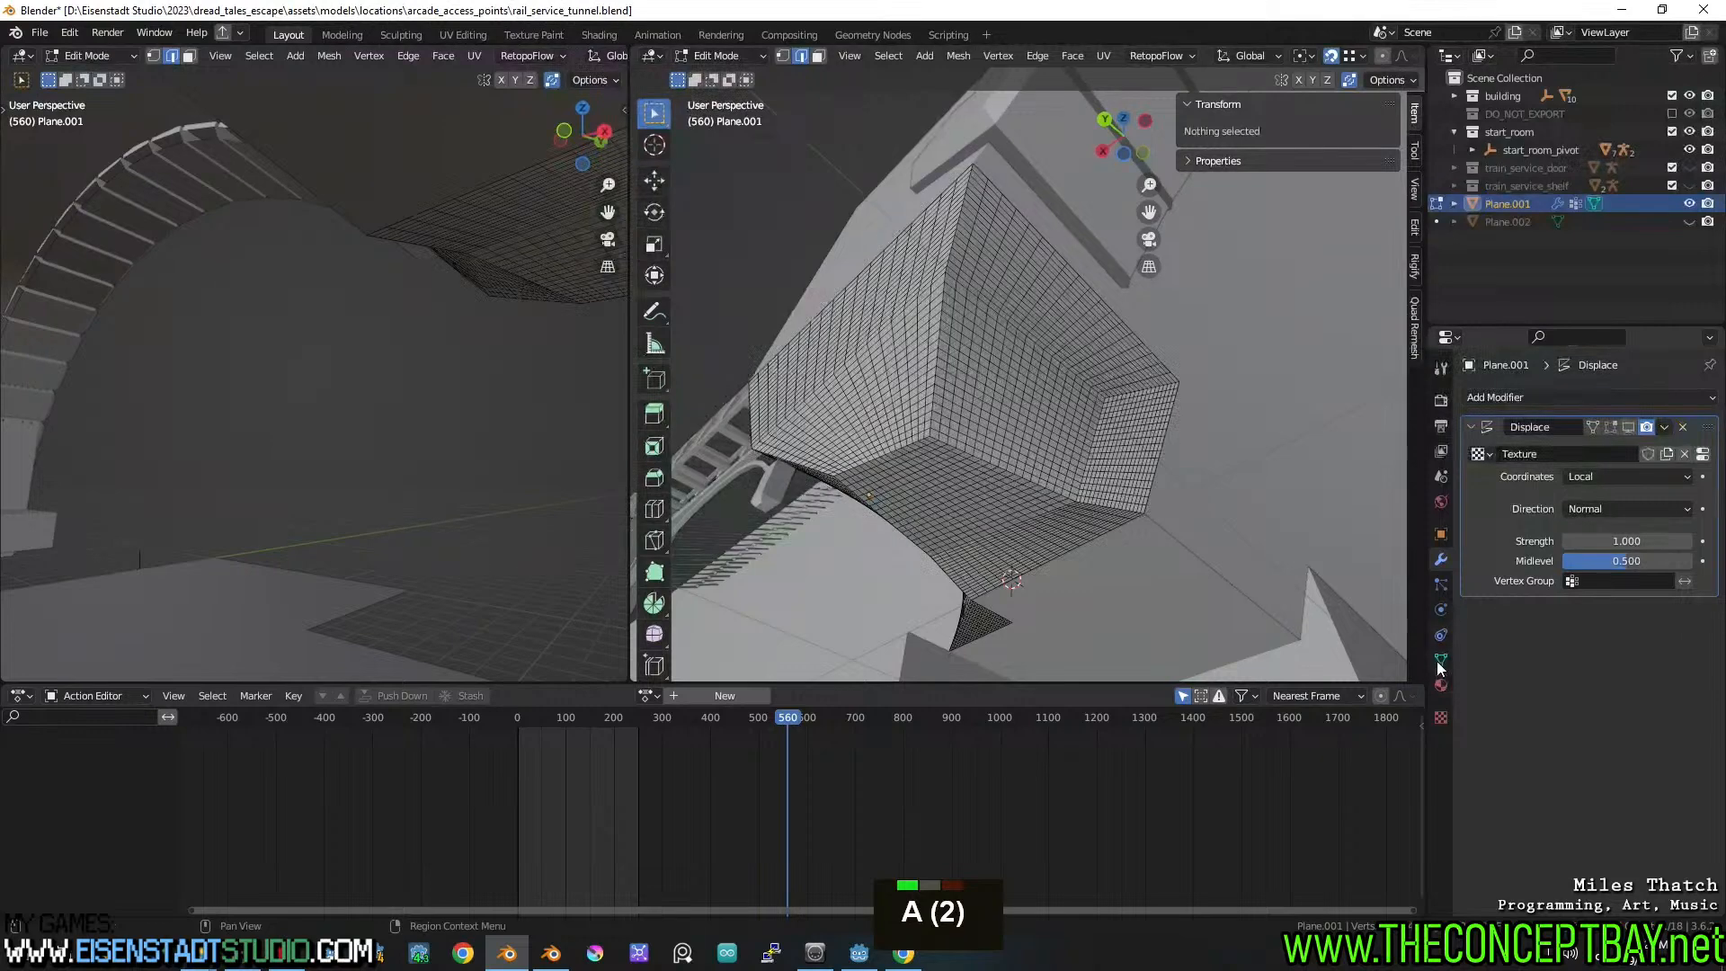
pyautogui.click(1440, 660)
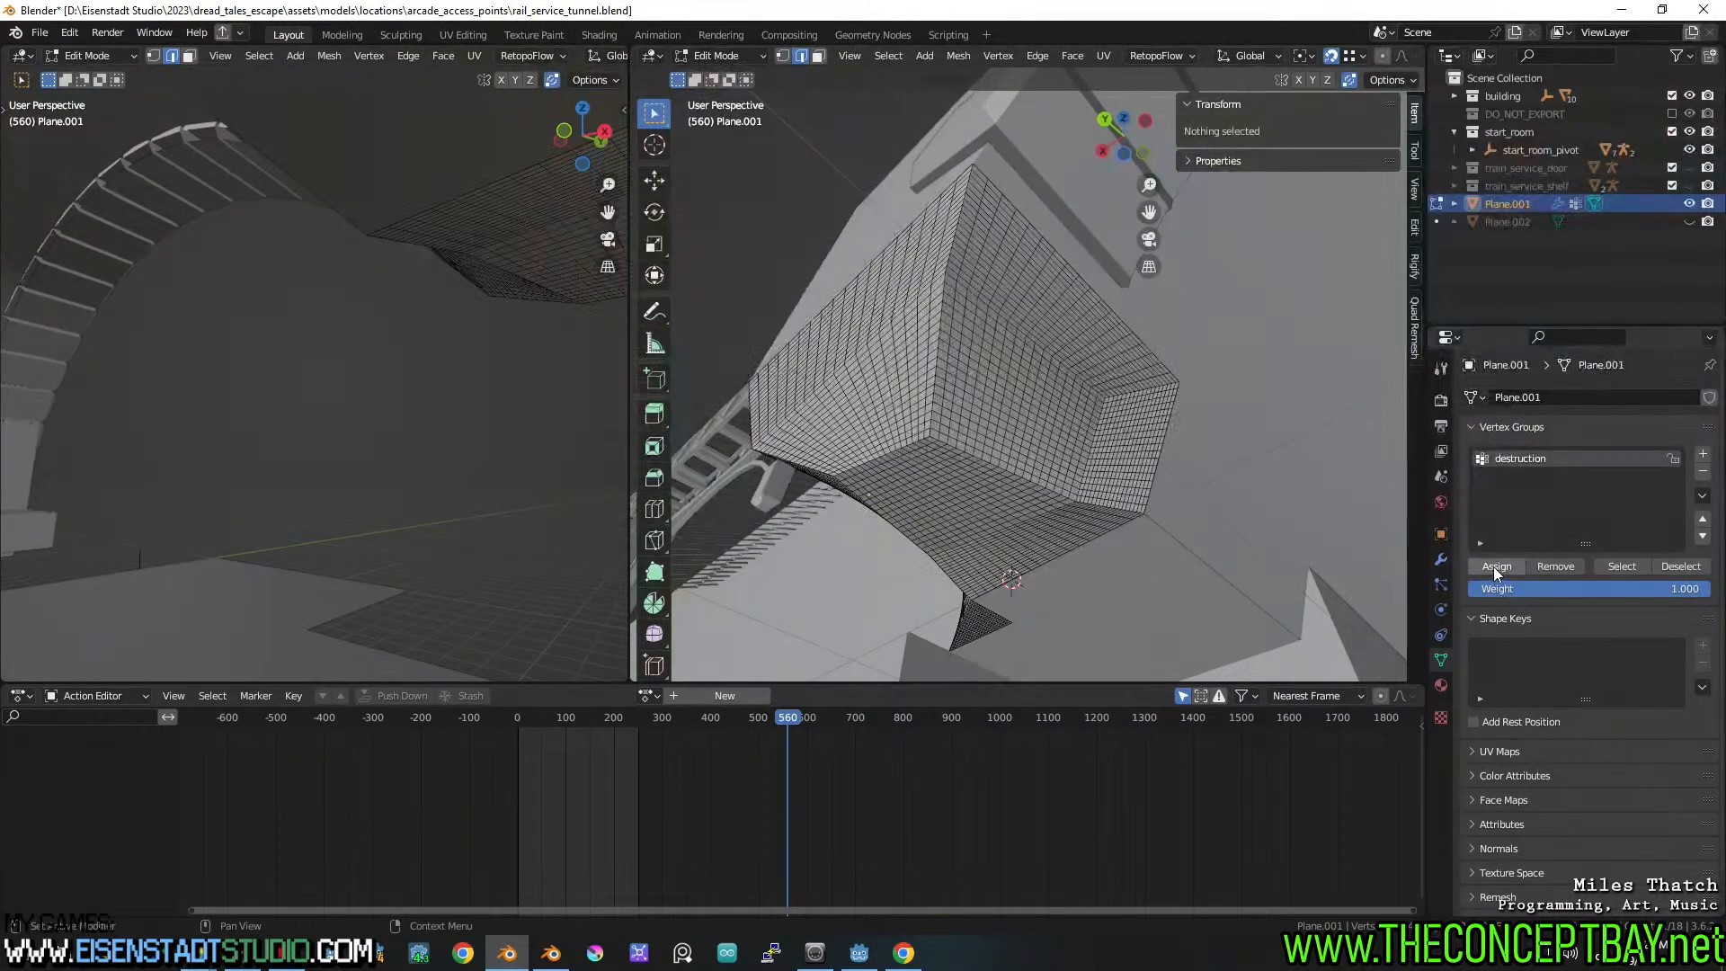
pyautogui.hotkey('ctrl', 'z')
pyautogui.click(1611, 566)
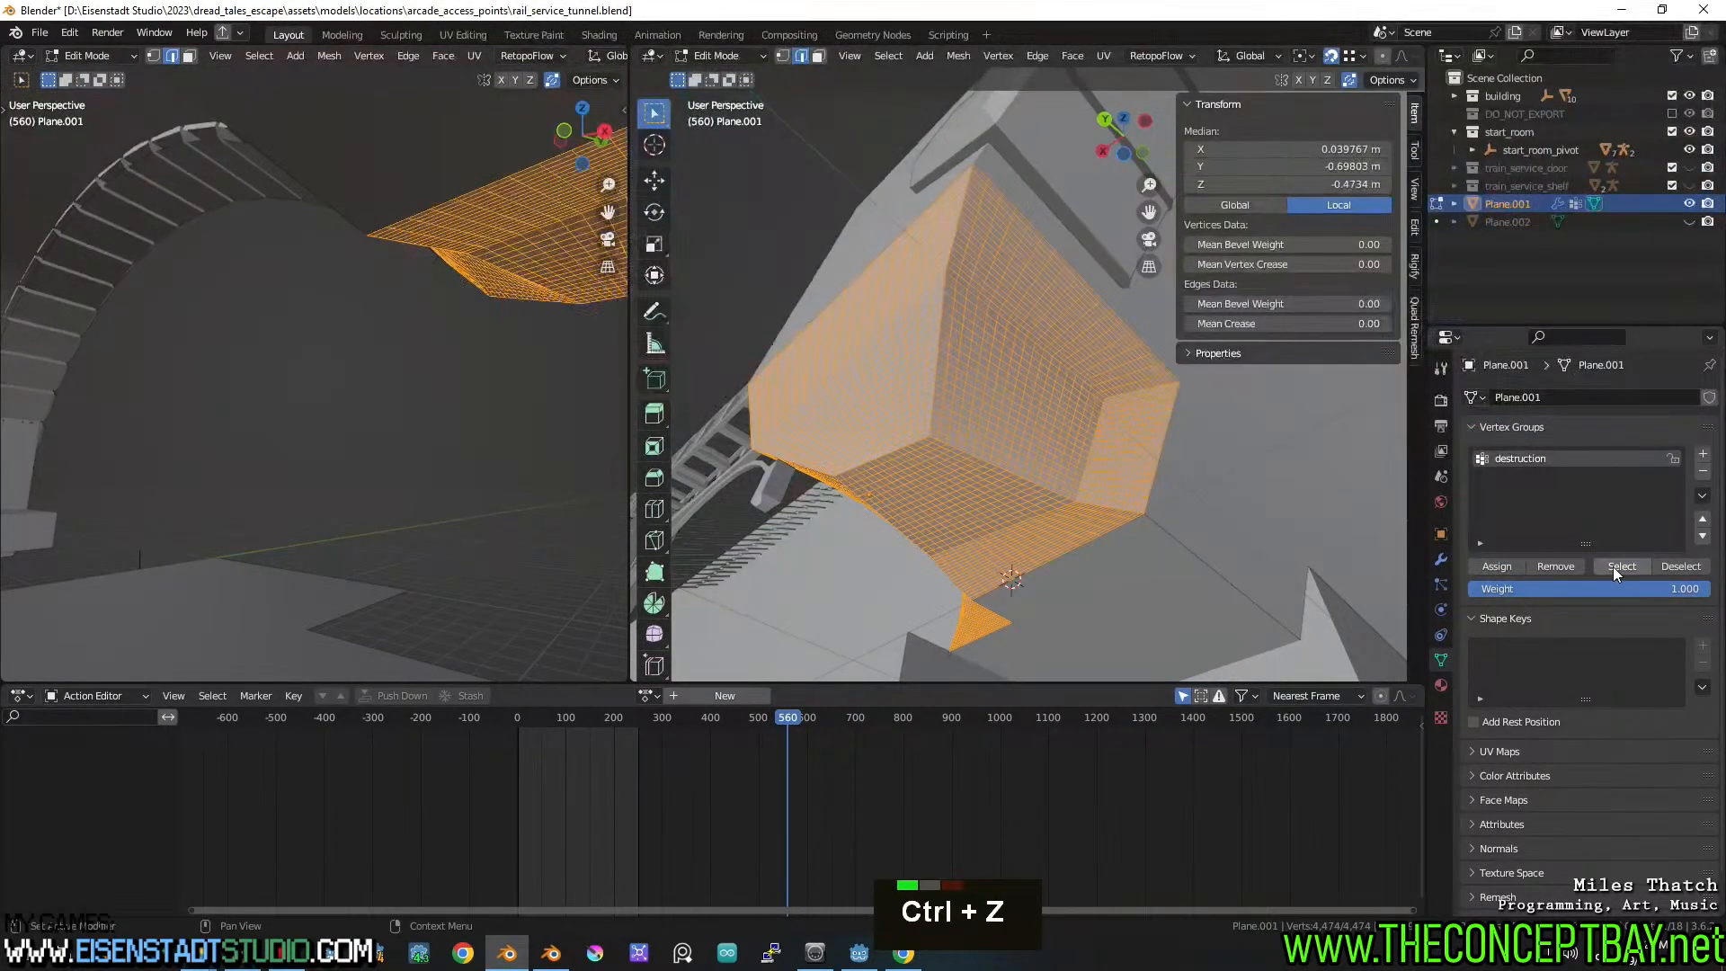
pyautogui.moveTo(1033, 504); pyautogui.dragTo(1016, 557, button='middle')
pyautogui.keyDown('shift'); pyautogui.moveTo(1016, 558); pyautogui.dragTo(1077, 509, button='middle'); pyautogui.keyUp('shift')
pyautogui.scroll(-3, 1033, 503)
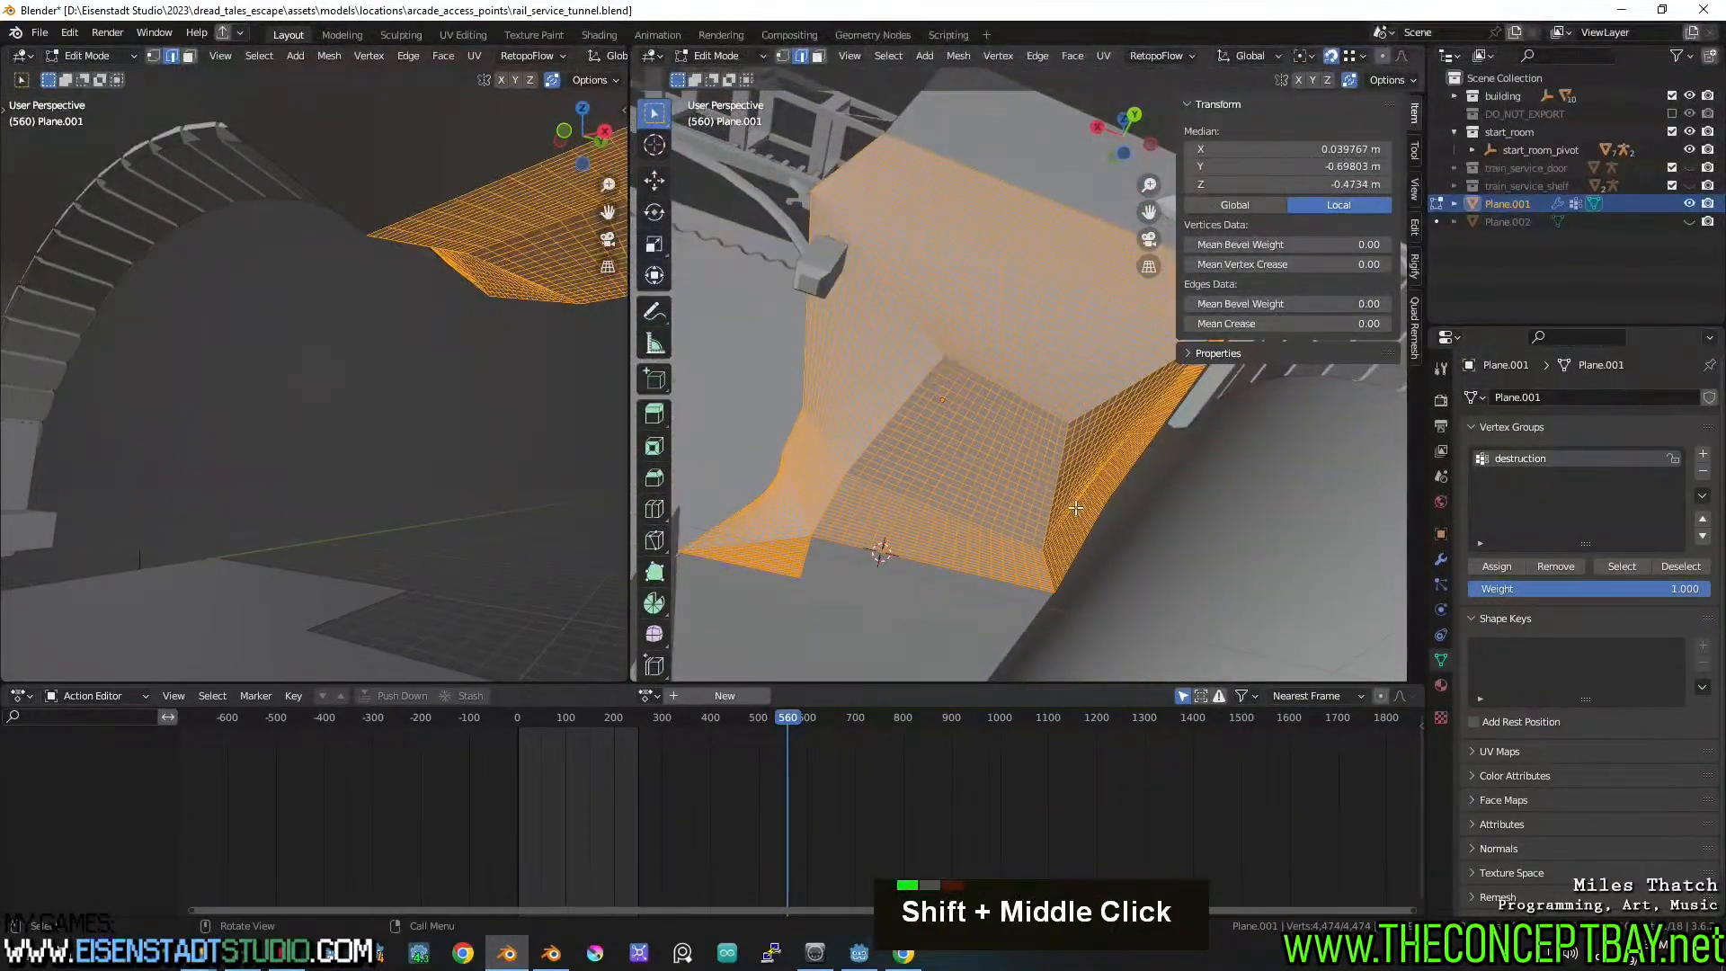
# Leave Edit Mode and switch Plane.001 to Sculpt Mode
pyautogui.press('Tab')
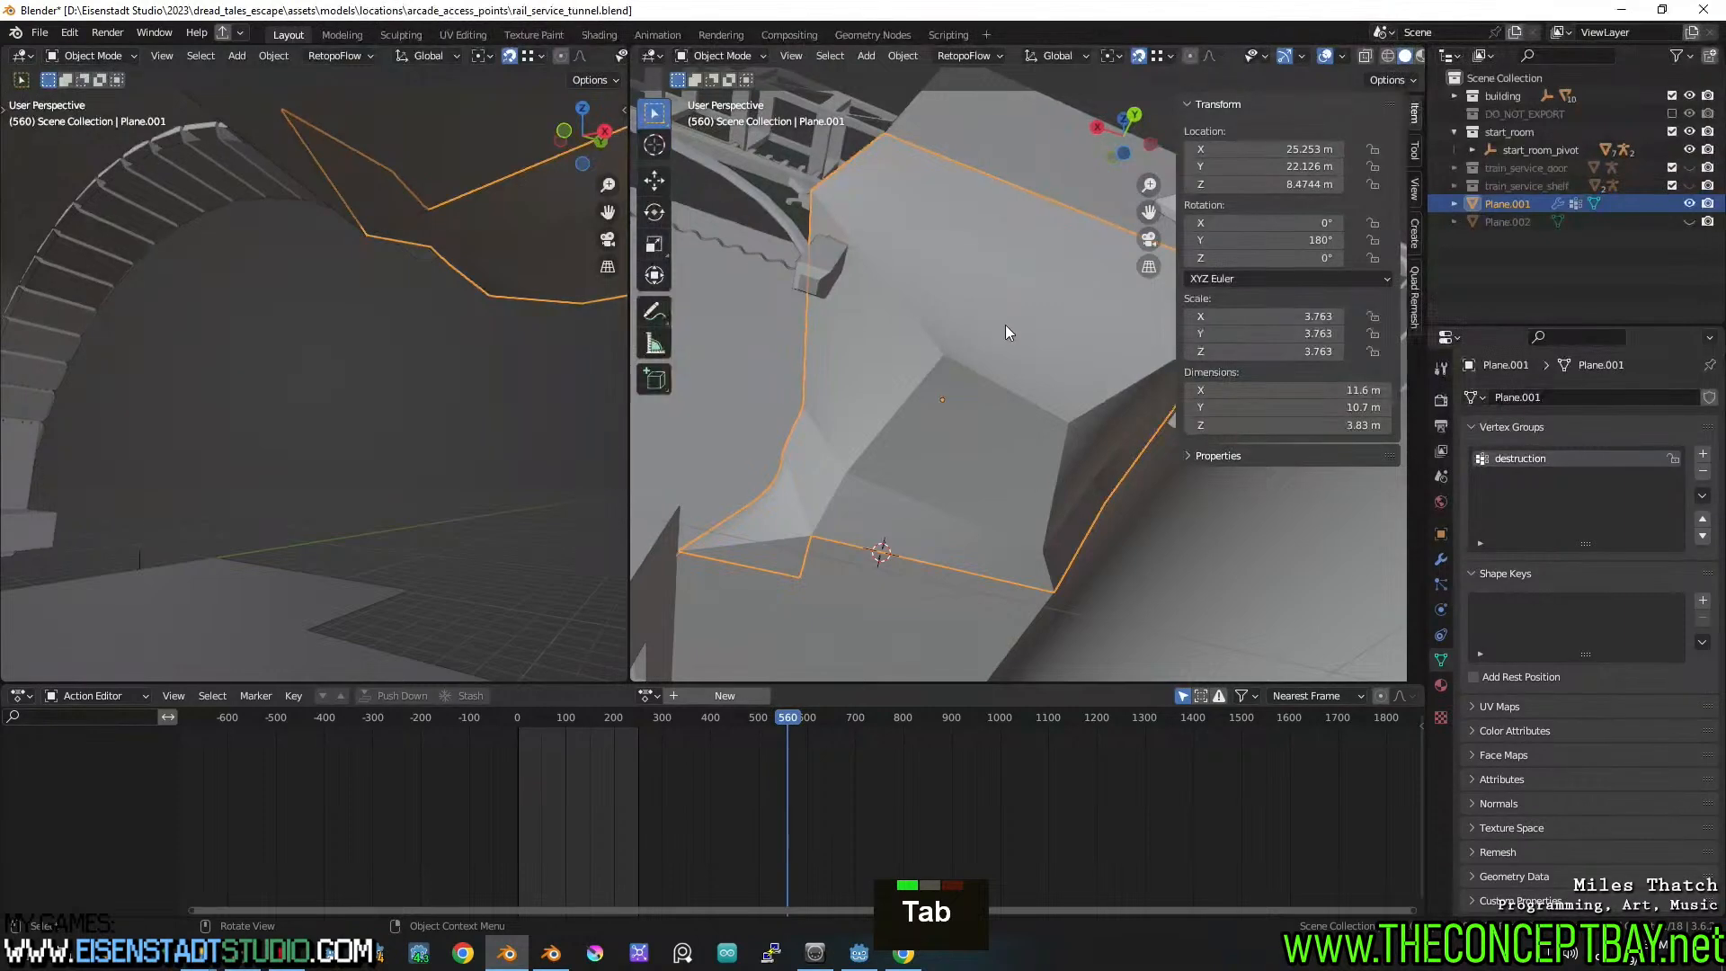
pyautogui.moveTo(892, 325); pyautogui.dragTo(943, 376, button='middle')
pyautogui.scroll(2, 836, 148)
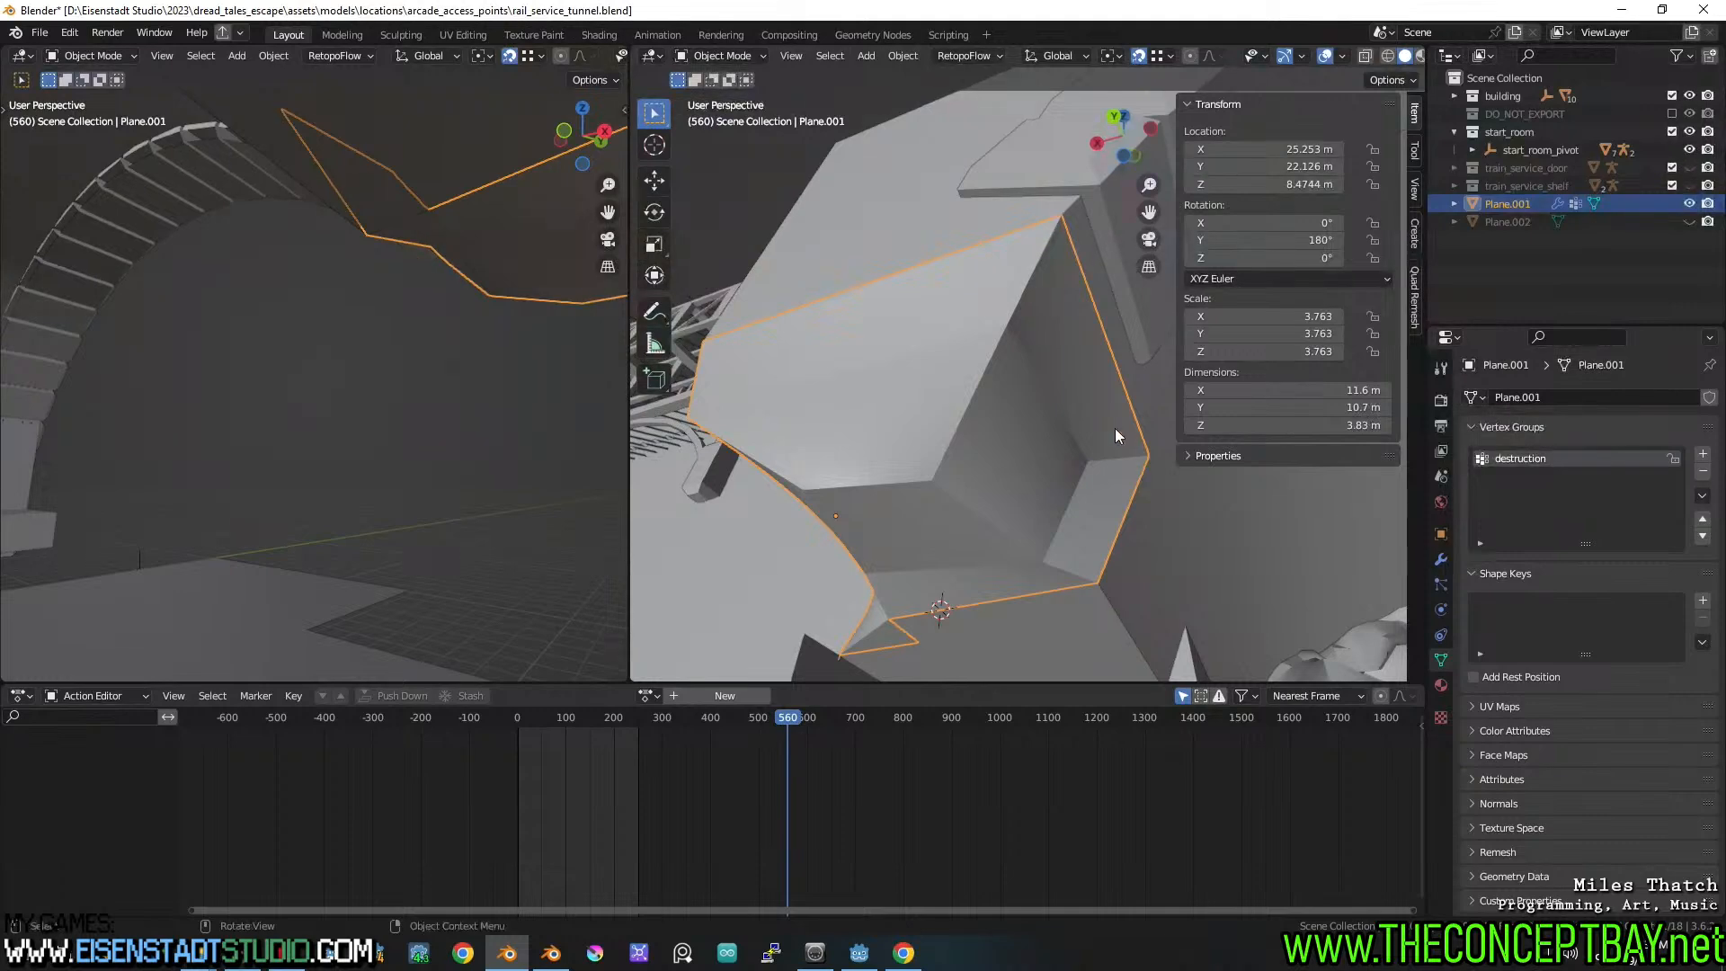
pyautogui.click(716, 55)
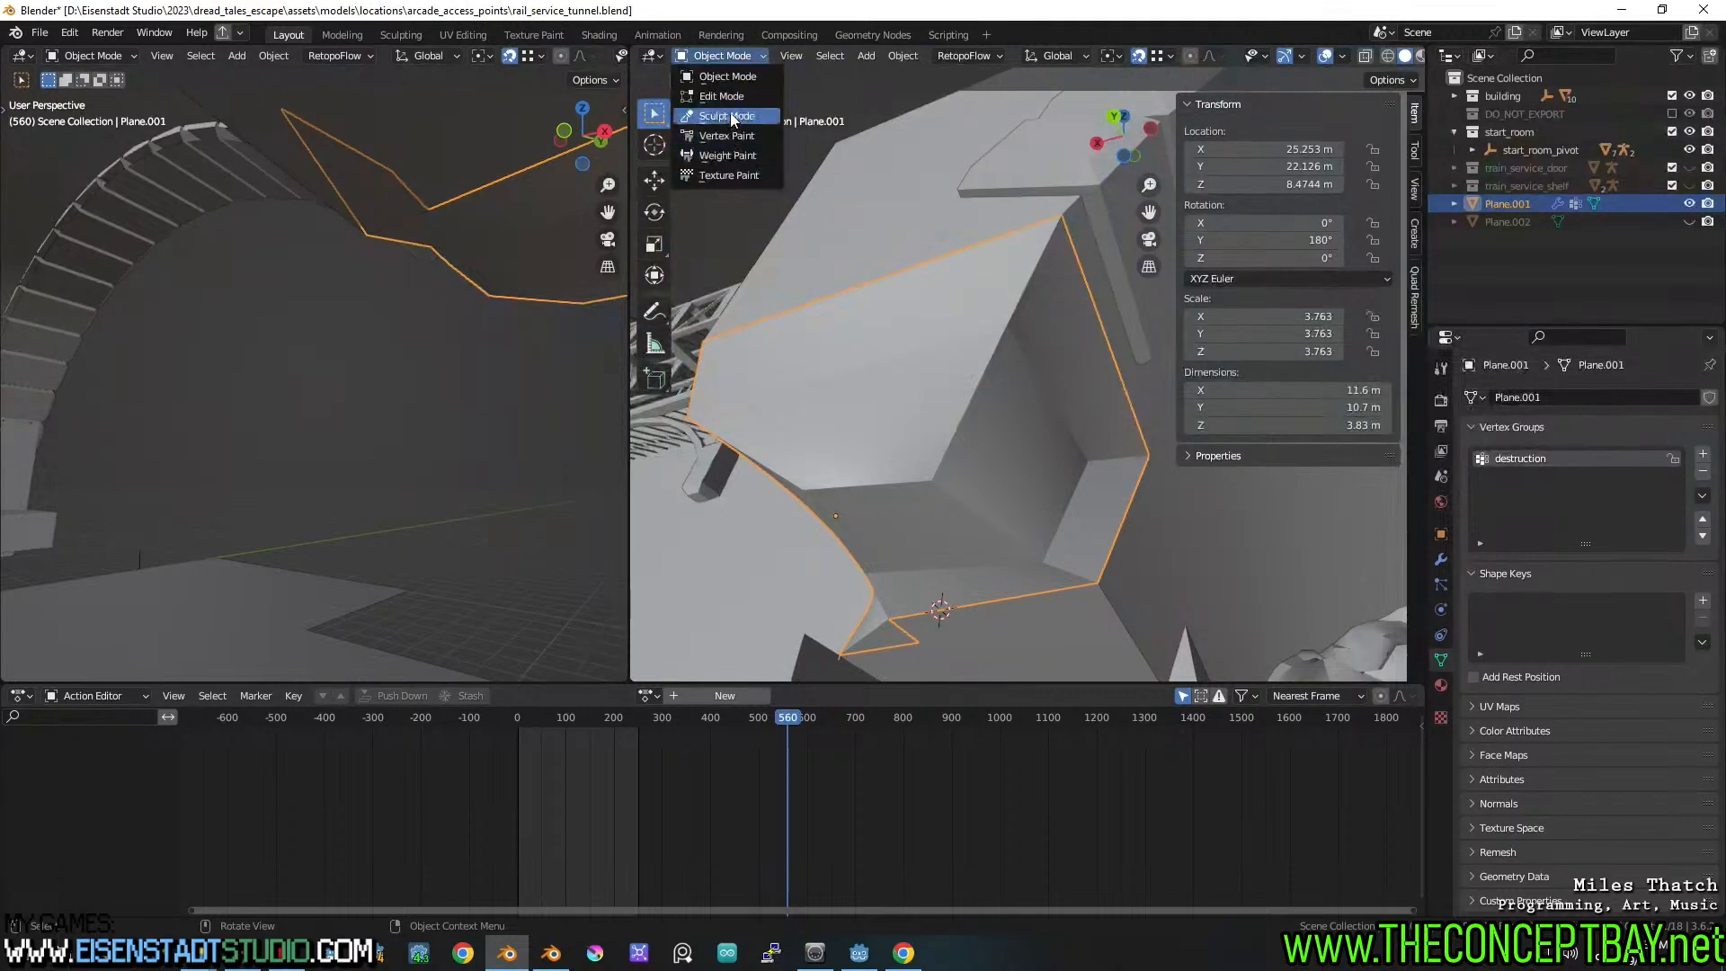
pyautogui.click(726, 116)
# Paint a mask with the Mask brush along the outer border of the short end face and the adjoining edge of Plane.001
pyautogui.moveTo(899, 387); pyautogui.dragTo(1014, 402, button='middle')
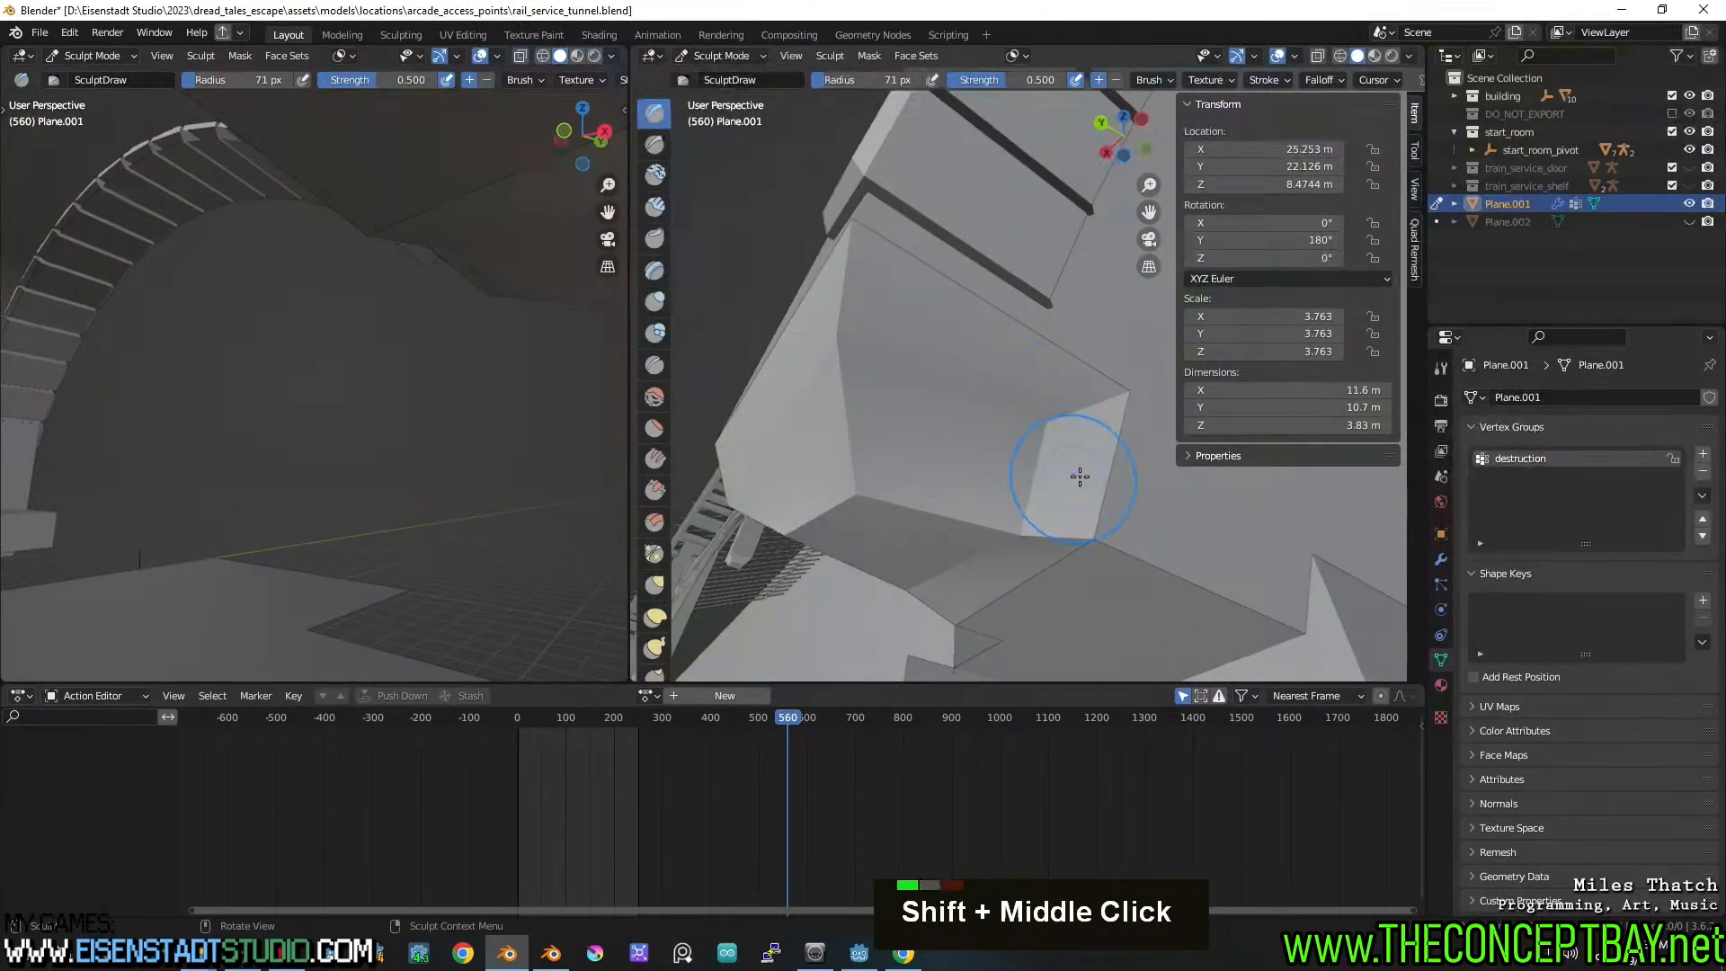
pyautogui.scroll(2, 1079, 477)
pyautogui.press('m')
pyautogui.moveTo(1122, 552)
pyautogui.mouseDown()
pyautogui.moveTo(1113, 529)
pyautogui.moveTo(1131, 548)
pyautogui.moveTo(1173, 406)
pyautogui.mouseUp()
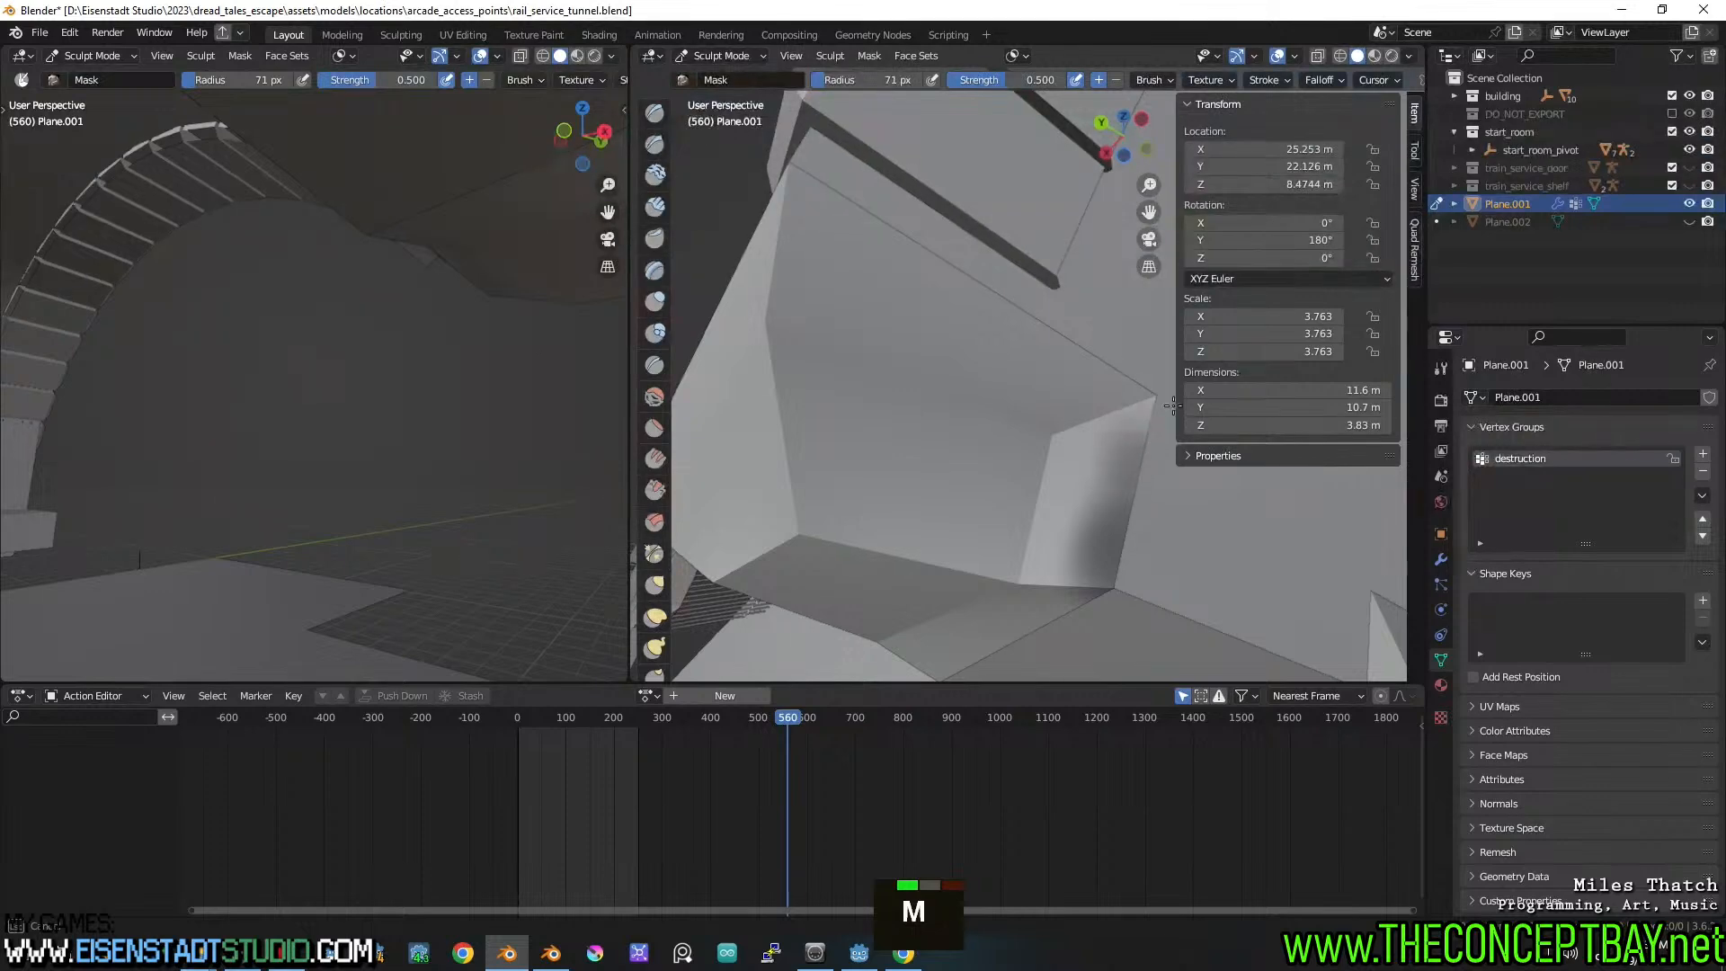
pyautogui.keyDown('shift'); pyautogui.moveTo(1144, 444); pyautogui.dragTo(1090, 458, button='middle'); pyautogui.keyUp('shift')
pyautogui.scroll(2, 1090, 458)
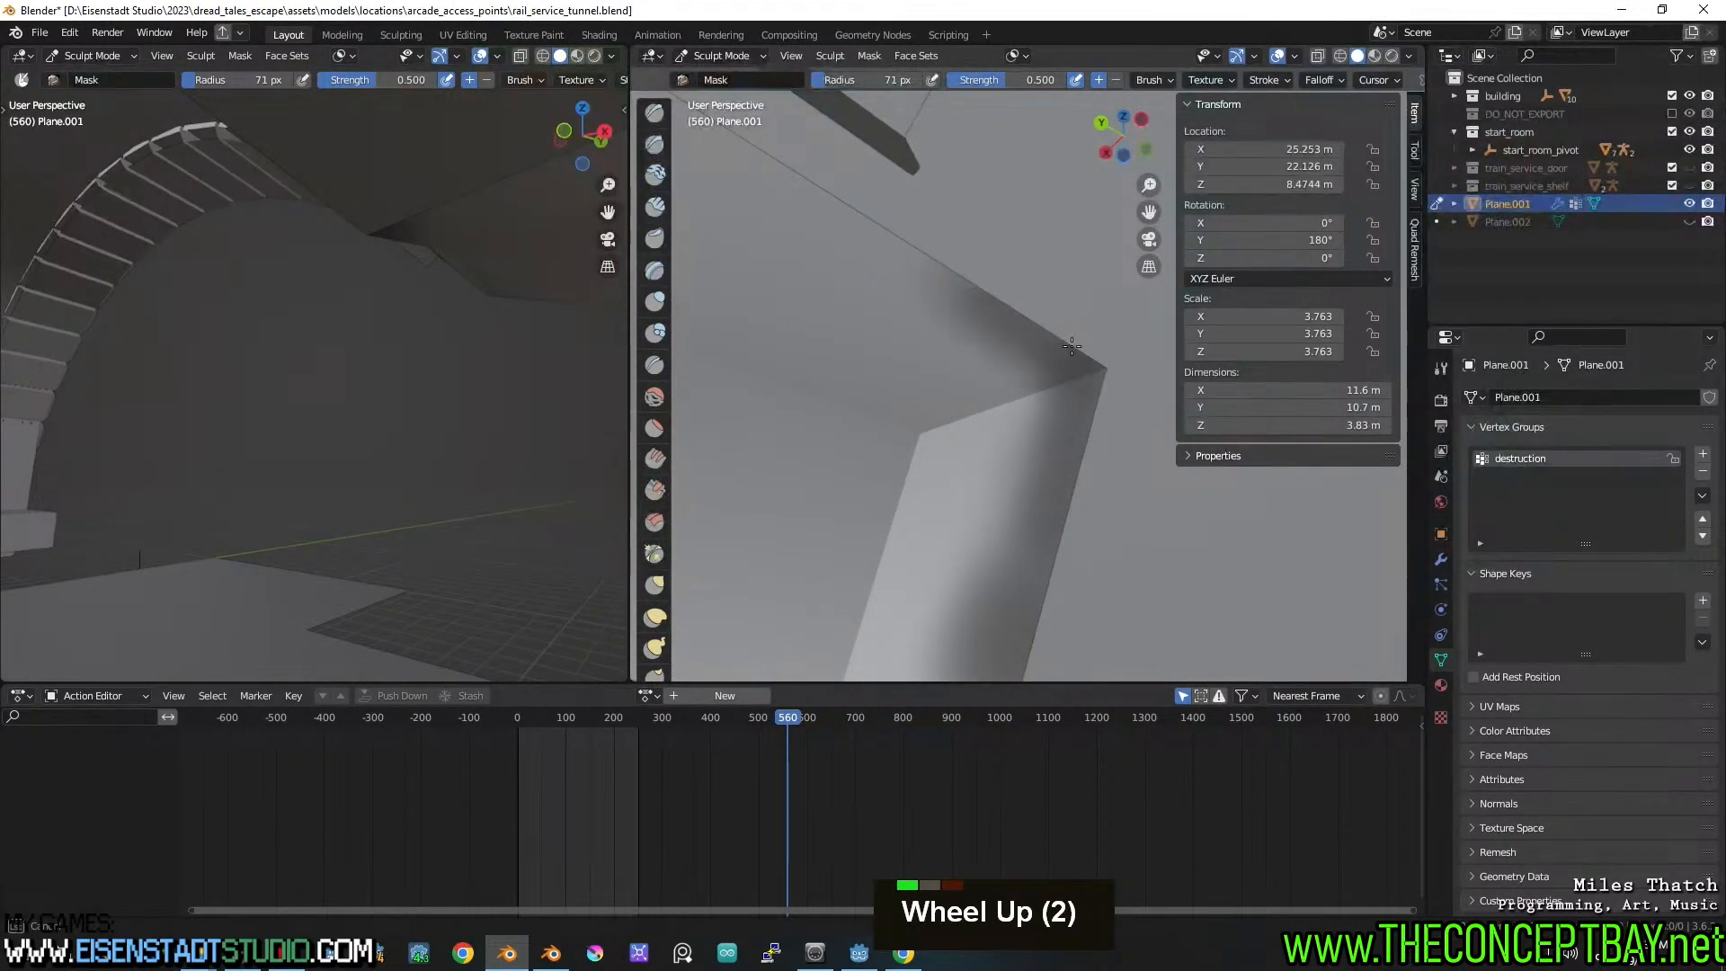
pyautogui.keyDown('shift'); pyautogui.moveTo(989, 301); pyautogui.dragTo(1100, 433, button='middle'); pyautogui.keyUp('shift')
pyautogui.moveTo(1100, 433)
pyautogui.mouseDown()
pyautogui.moveTo(791, 278)
pyautogui.moveTo(877, 316)
pyautogui.mouseUp()
# Hide the transform sidebar and paint the mask freehand along the long upper border of Plane.001
pyautogui.moveTo(877, 315)
pyautogui.keyDown('shift'); pyautogui.mouseDown(button='middle')
pyautogui.moveTo(1025, 405)
pyautogui.moveTo(1070, 466)
pyautogui.moveTo(935, 401)
pyautogui.moveTo(1102, 396)
pyautogui.mouseUp(button='middle'); pyautogui.keyUp('shift')
pyautogui.scroll(2, 1024, 410)
pyautogui.press('n')
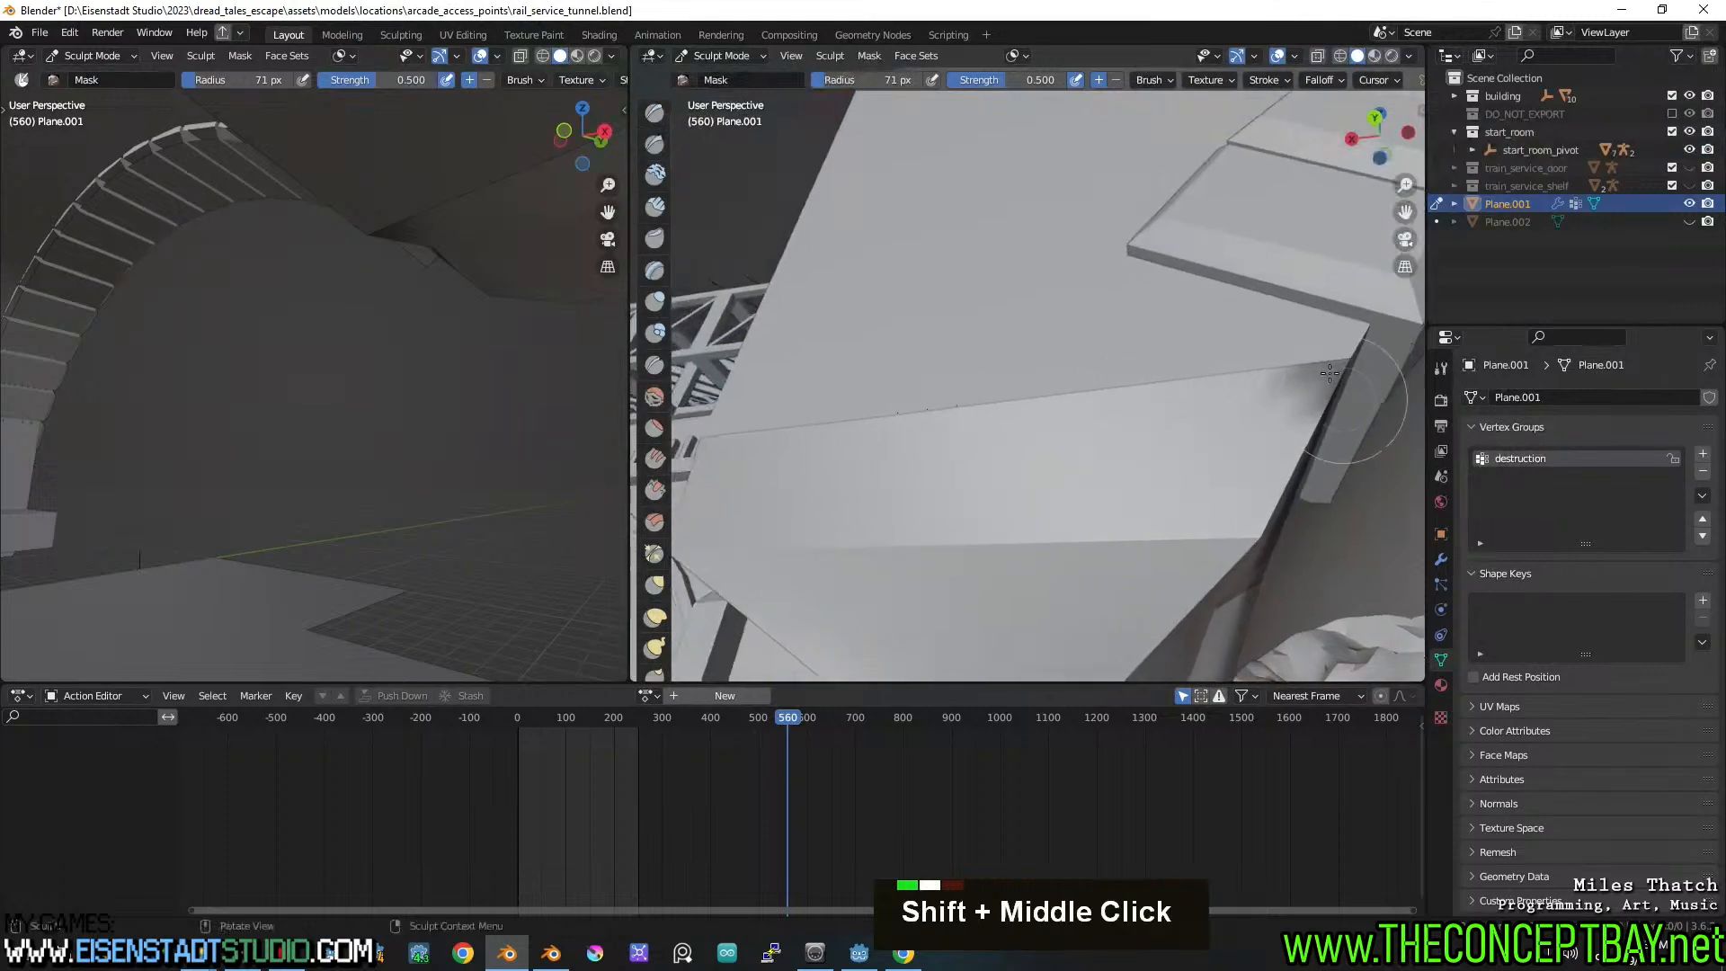
pyautogui.moveTo(1349, 395)
pyautogui.mouseDown()
pyautogui.moveTo(886, 423)
pyautogui.moveTo(1147, 401)
pyautogui.mouseUp()
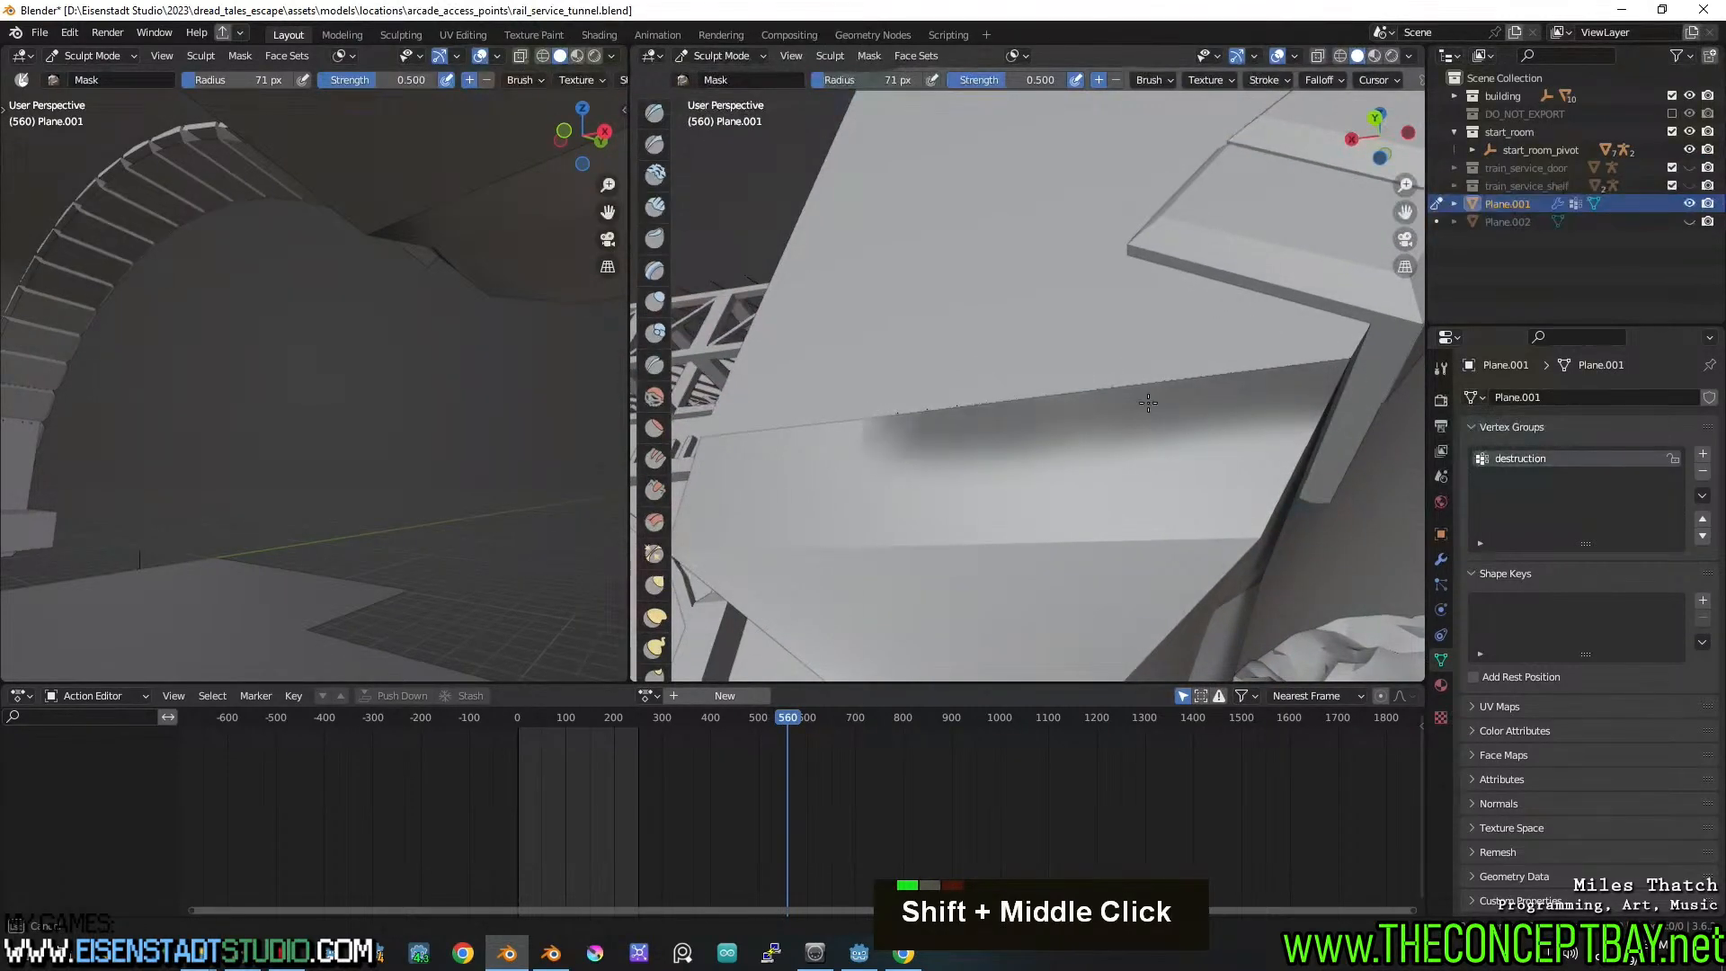
pyautogui.keyDown('shift'); pyautogui.moveTo(899, 421); pyautogui.dragTo(1202, 413, button='middle'); pyautogui.keyUp('shift')
pyautogui.moveTo(1272, 403); pyautogui.dragTo(1110, 428)
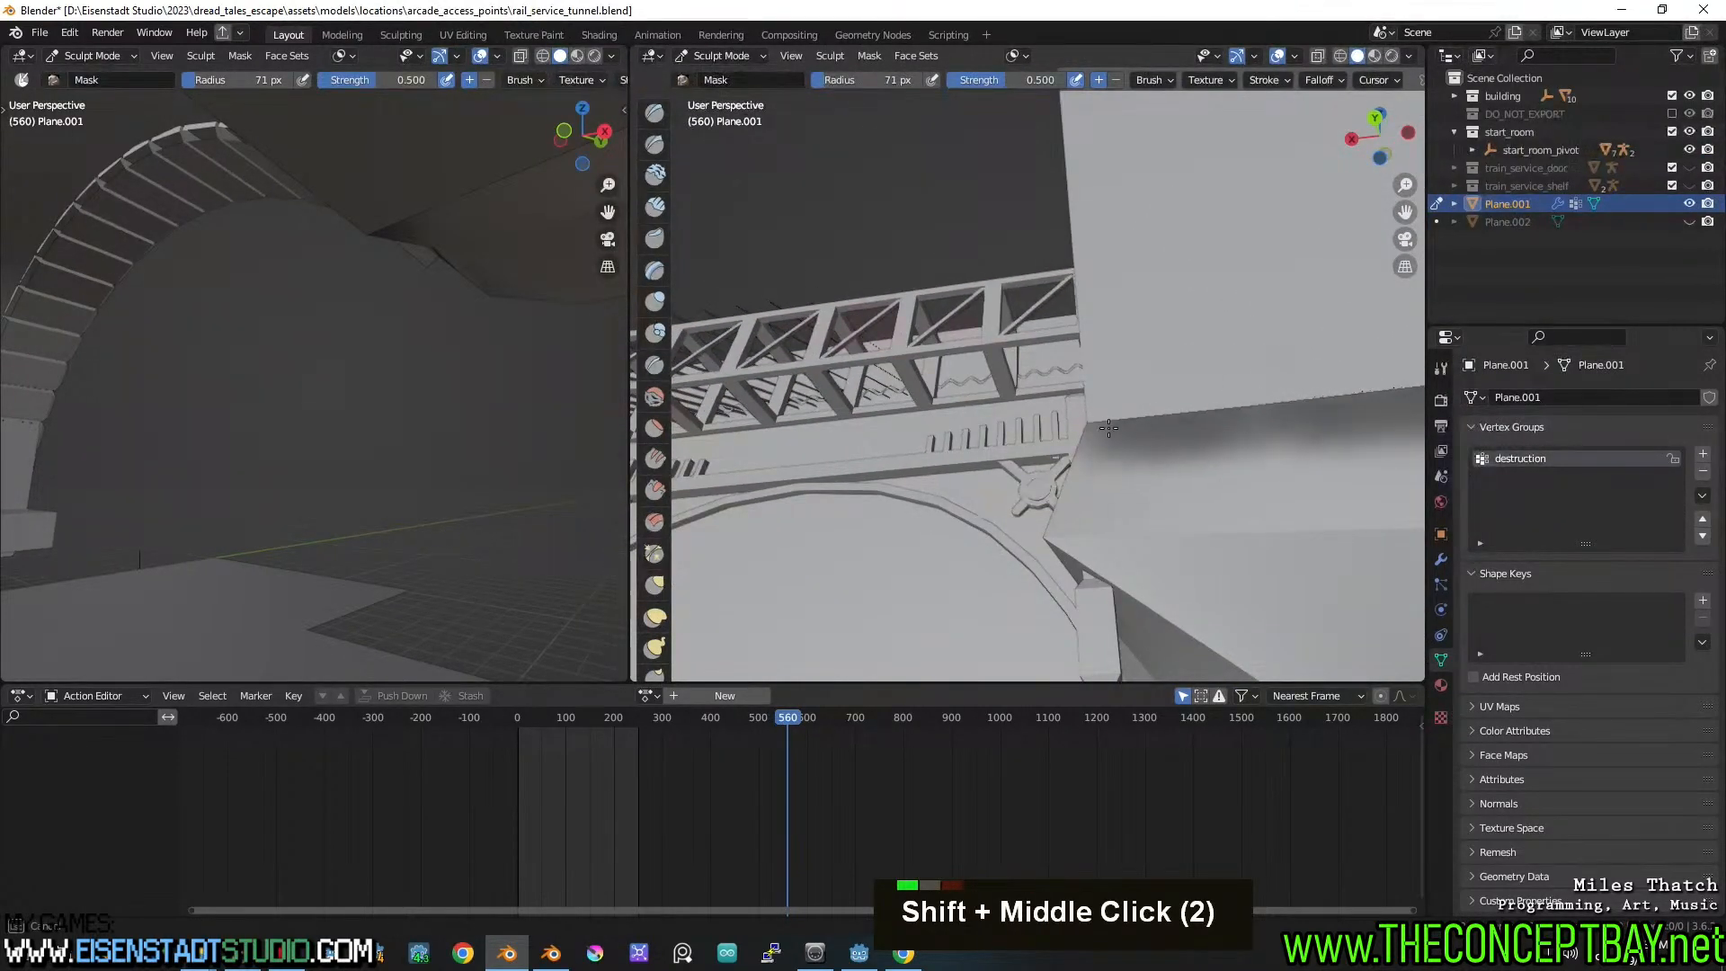
# Set the Mask brush's stroke method to Line and its strength to 1.000, and mask the straight upper border of Plane.001
pyautogui.moveTo(1249, 422)
pyautogui.mouseDown(button='middle')
pyautogui.moveTo(1225, 500)
pyautogui.moveTo(1149, 476)
pyautogui.moveTo(1143, 494)
pyautogui.mouseUp(button='middle')
pyautogui.scroll(3, 1155, 481)
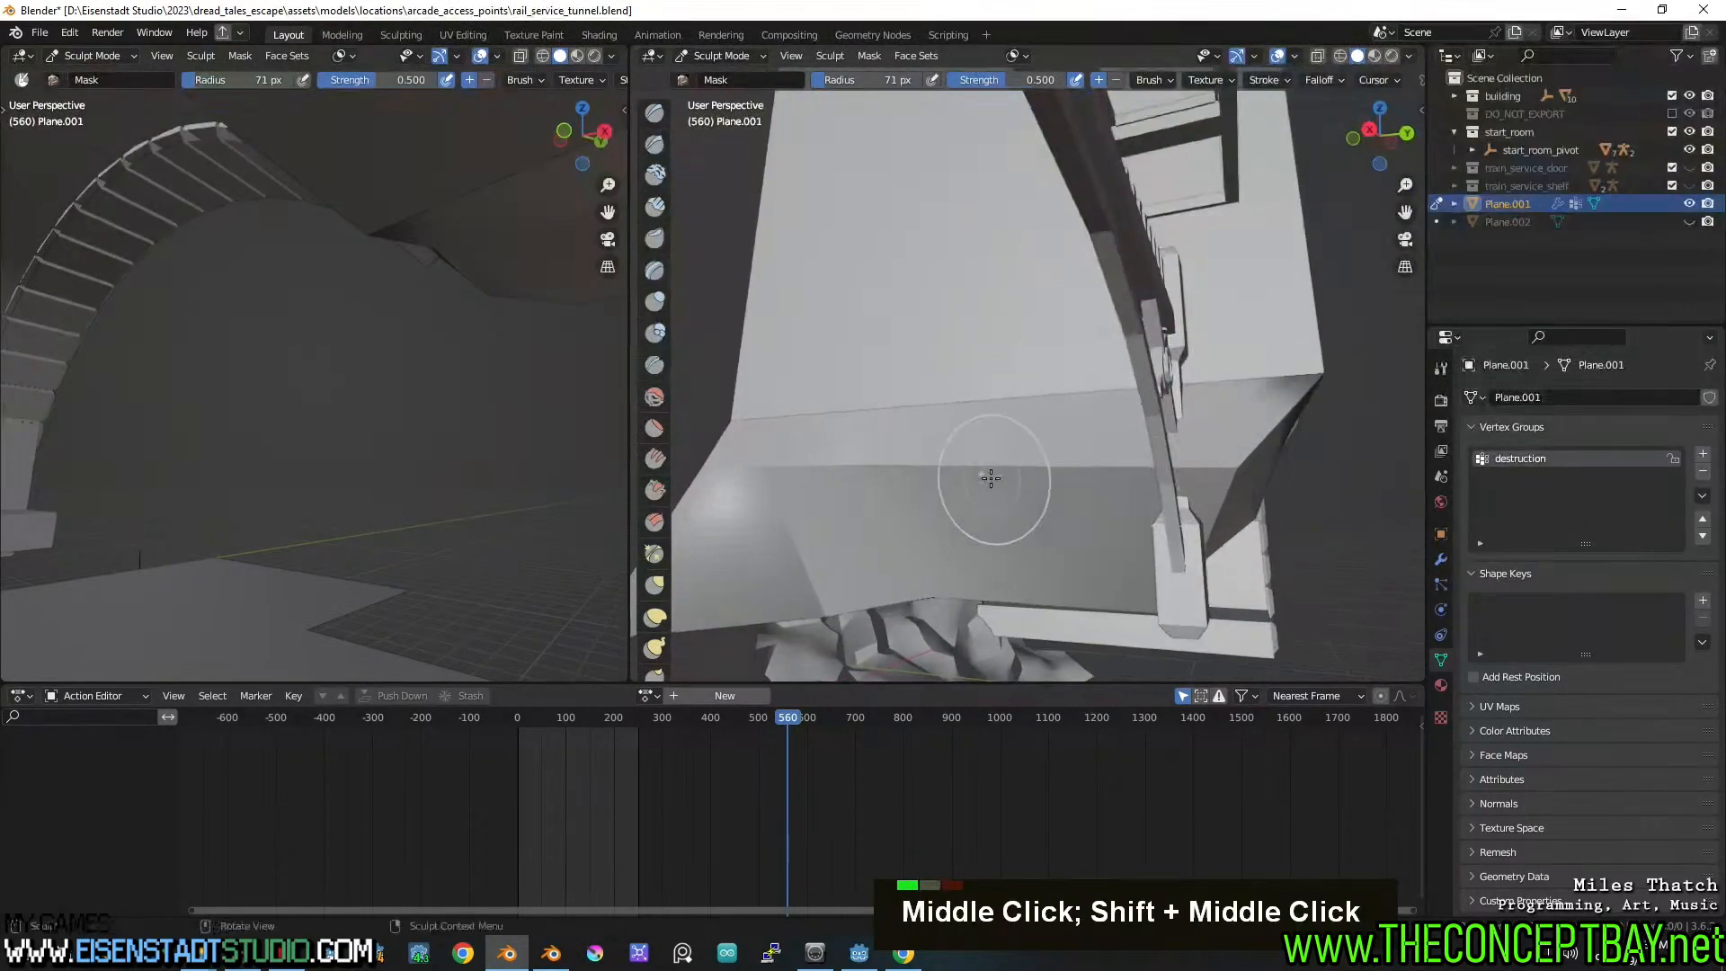
pyautogui.hotkey('alt', 'e')
pyautogui.hotkey('ctrl', 'e')
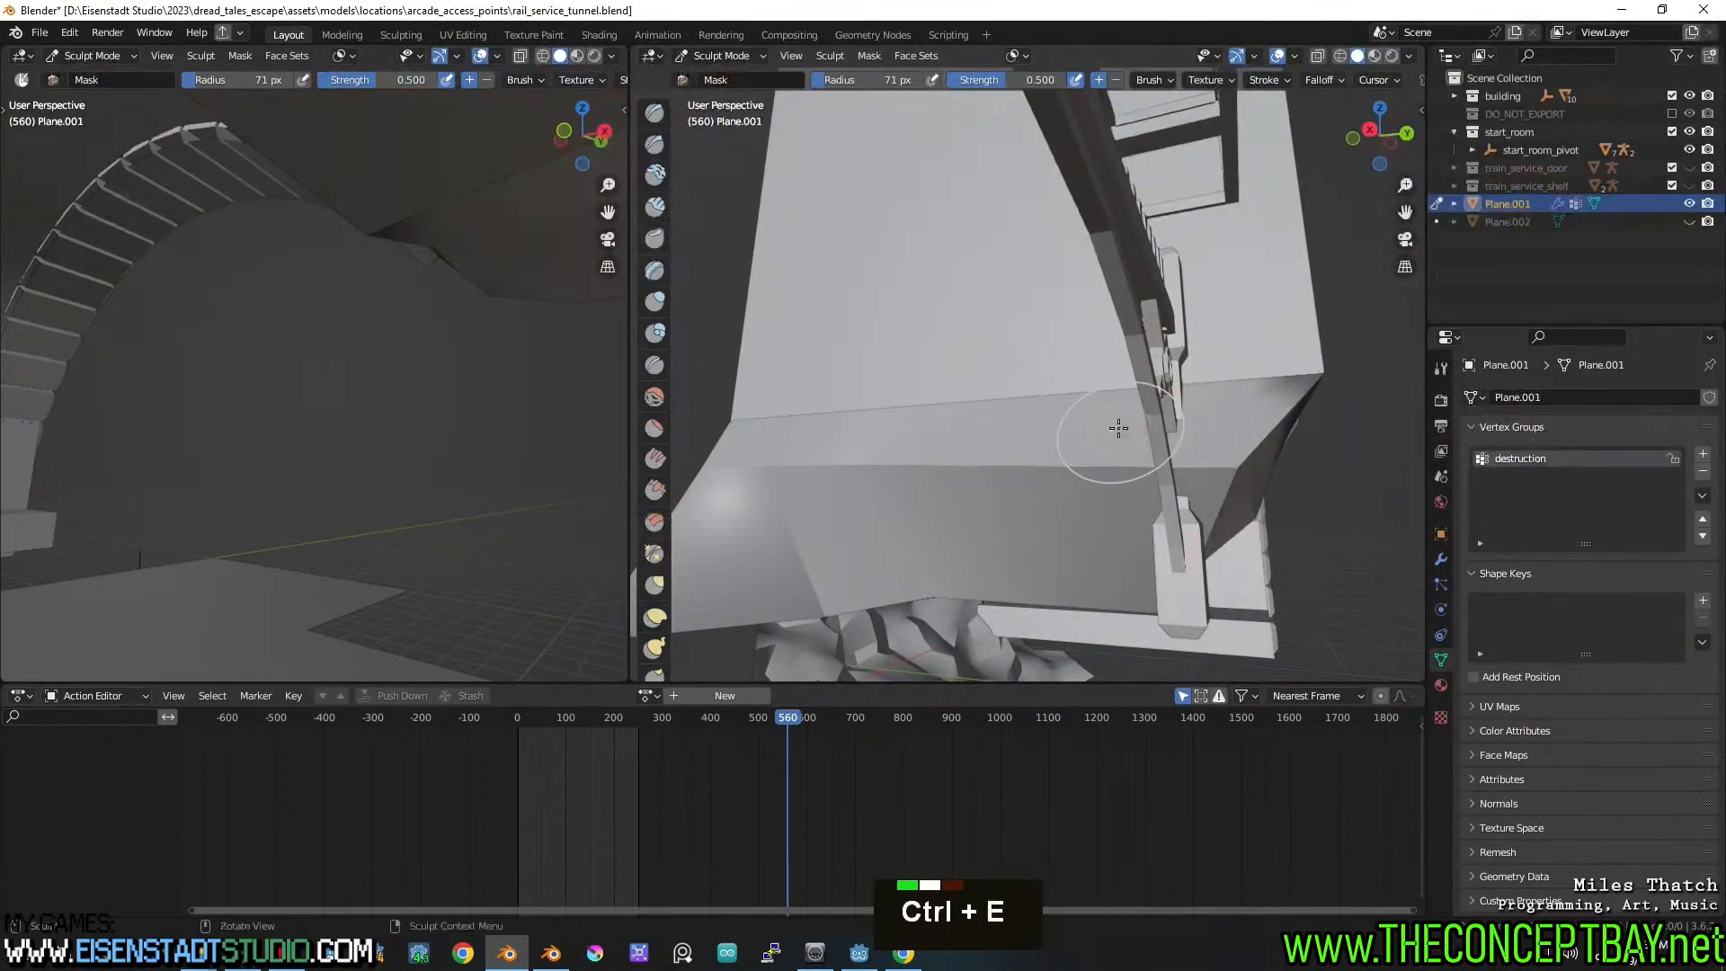
pyautogui.press('e')
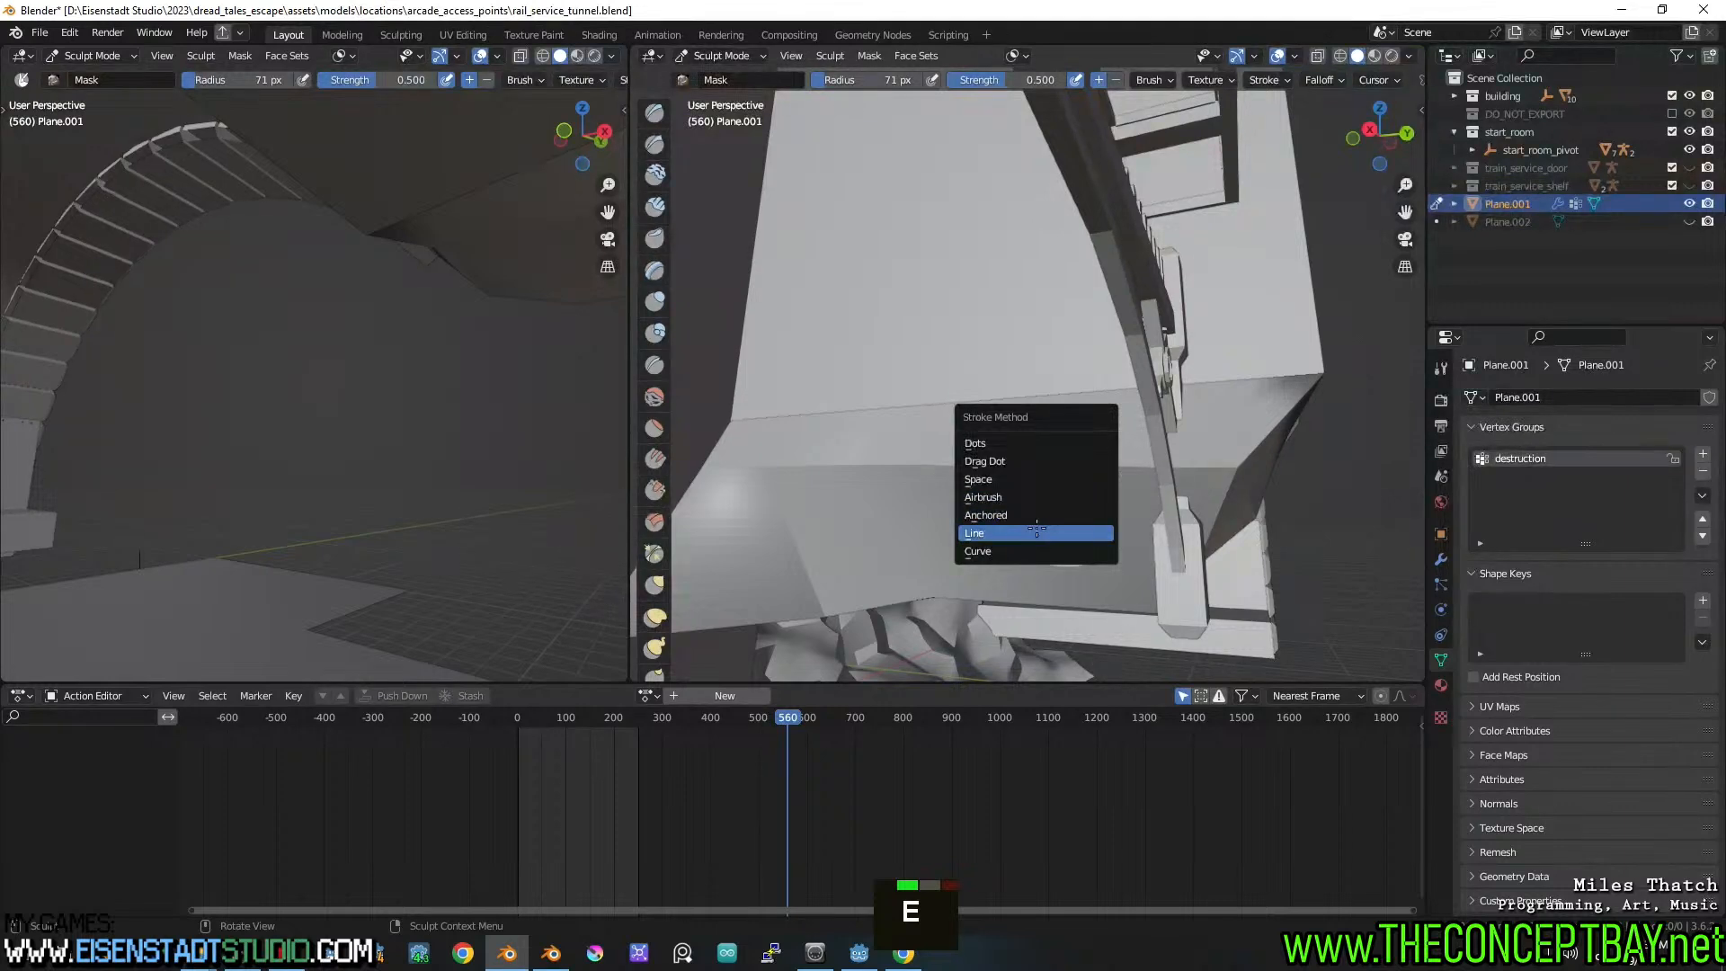
pyautogui.moveTo(1319, 375)
pyautogui.mouseDown()
pyautogui.moveTo(821, 385)
pyautogui.moveTo(734, 420)
pyautogui.mouseUp()
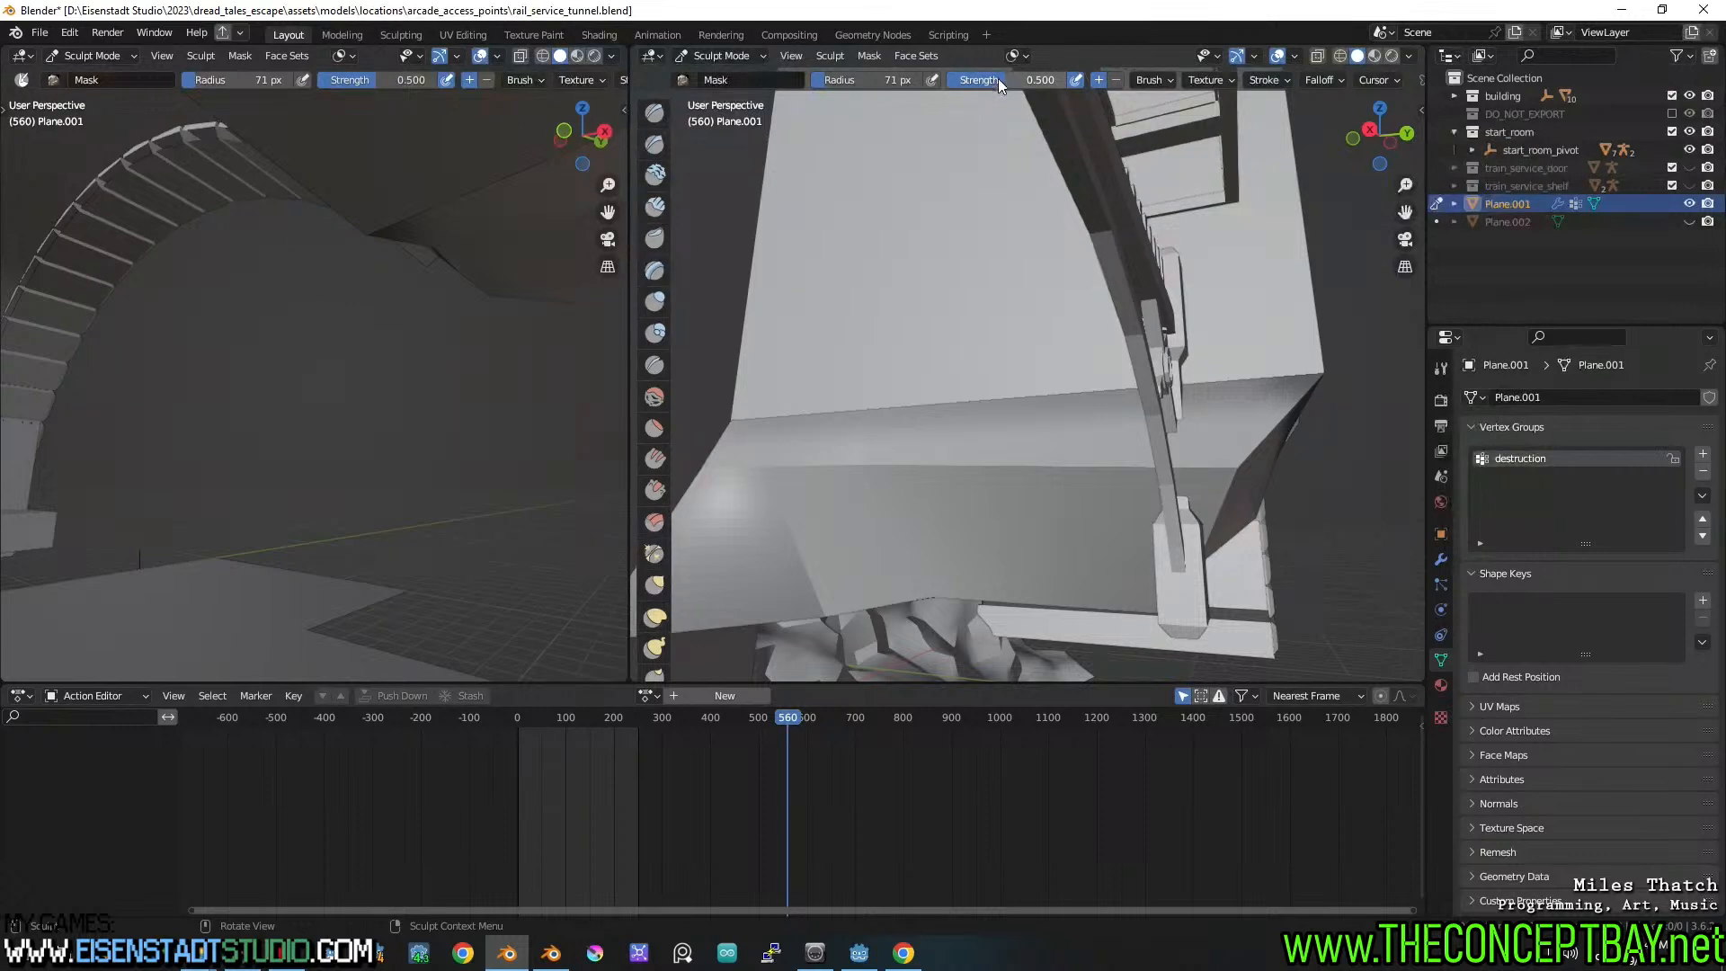
pyautogui.moveTo(999, 80); pyautogui.dragTo(1069, 80)
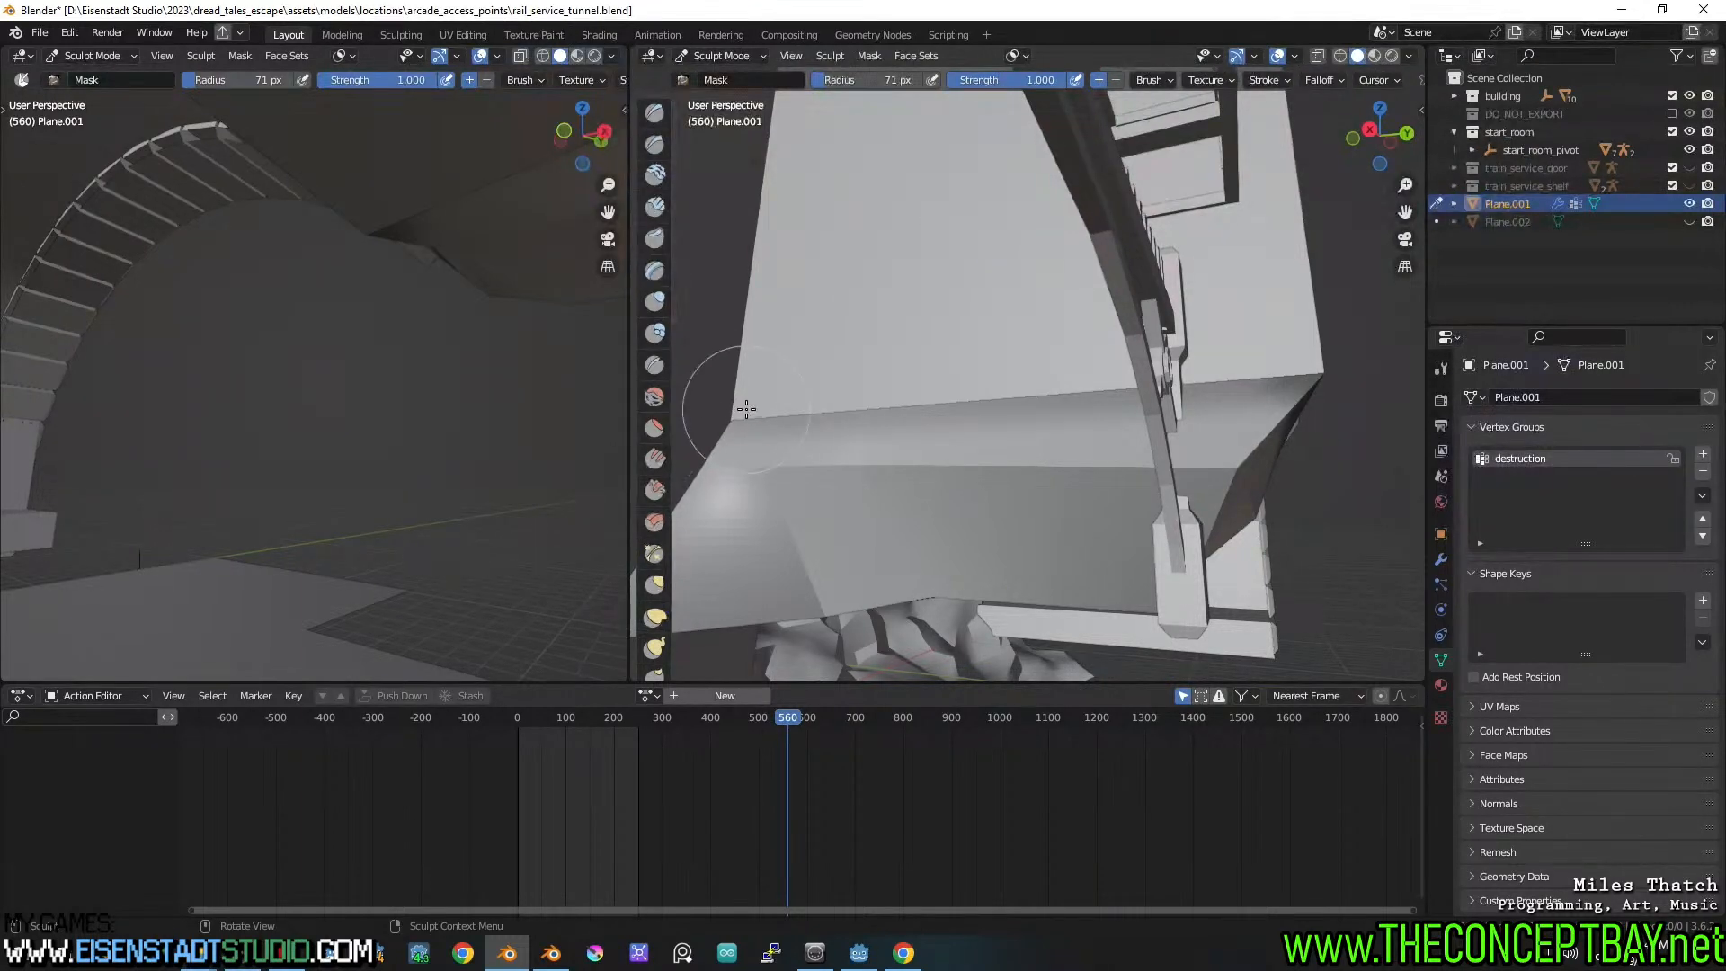
pyautogui.moveTo(729, 423)
pyautogui.mouseDown()
pyautogui.moveTo(1096, 414)
pyautogui.moveTo(1323, 375)
pyautogui.mouseUp()
# Mask the slanted end border and the outer edges of the small triangular flap with straight line strokes
pyautogui.keyDown('shift'); pyautogui.moveTo(1323, 375); pyautogui.dragTo(886, 366, button='middle'); pyautogui.keyUp('shift')
pyautogui.scroll(2, 952, 346)
pyautogui.keyDown('shift'); pyautogui.scroll(2, 1017, 324); pyautogui.keyUp('shift')
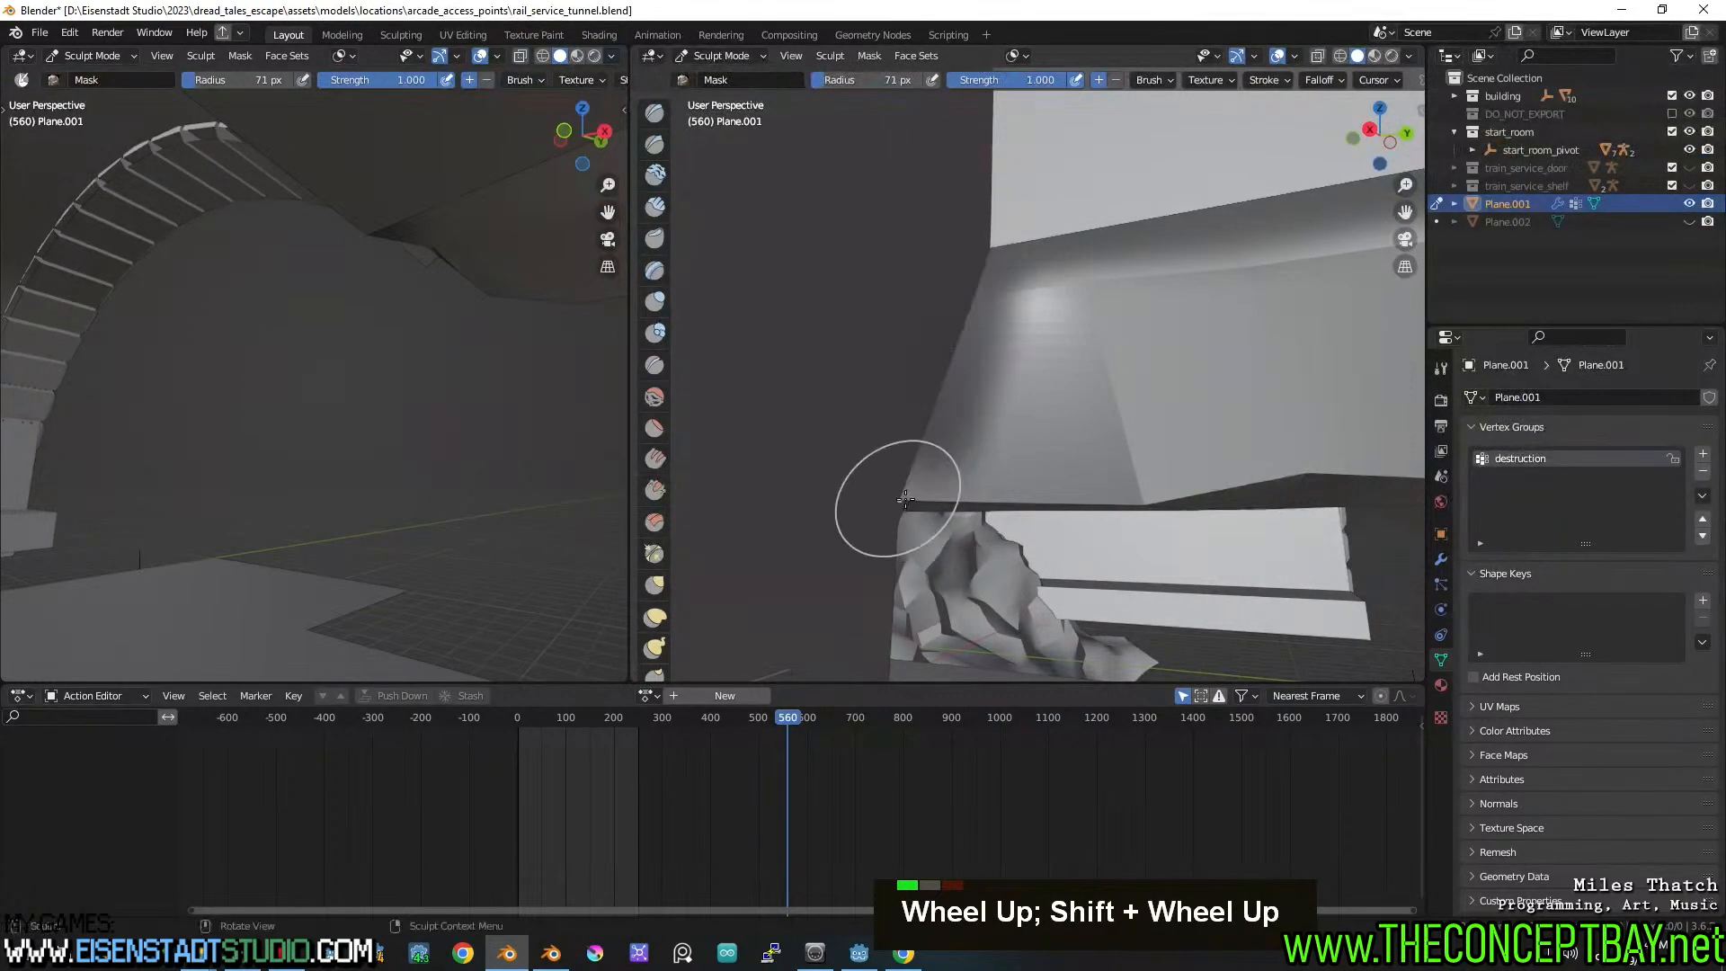
pyautogui.moveTo(909, 501); pyautogui.dragTo(919, 415, button='middle')
pyautogui.moveTo(885, 423)
pyautogui.mouseDown()
pyautogui.moveTo(1028, 551)
pyautogui.moveTo(1036, 583)
pyautogui.mouseUp()
pyautogui.moveTo(1093, 569)
pyautogui.keyDown('shift'); pyautogui.mouseDown(button='middle')
pyautogui.moveTo(1014, 537)
pyautogui.moveTo(974, 481)
pyautogui.mouseUp(button='middle'); pyautogui.keyUp('shift')
pyautogui.keyDown('shift'); pyautogui.moveTo(1057, 594); pyautogui.dragTo(960, 486, button='middle'); pyautogui.keyUp('shift')
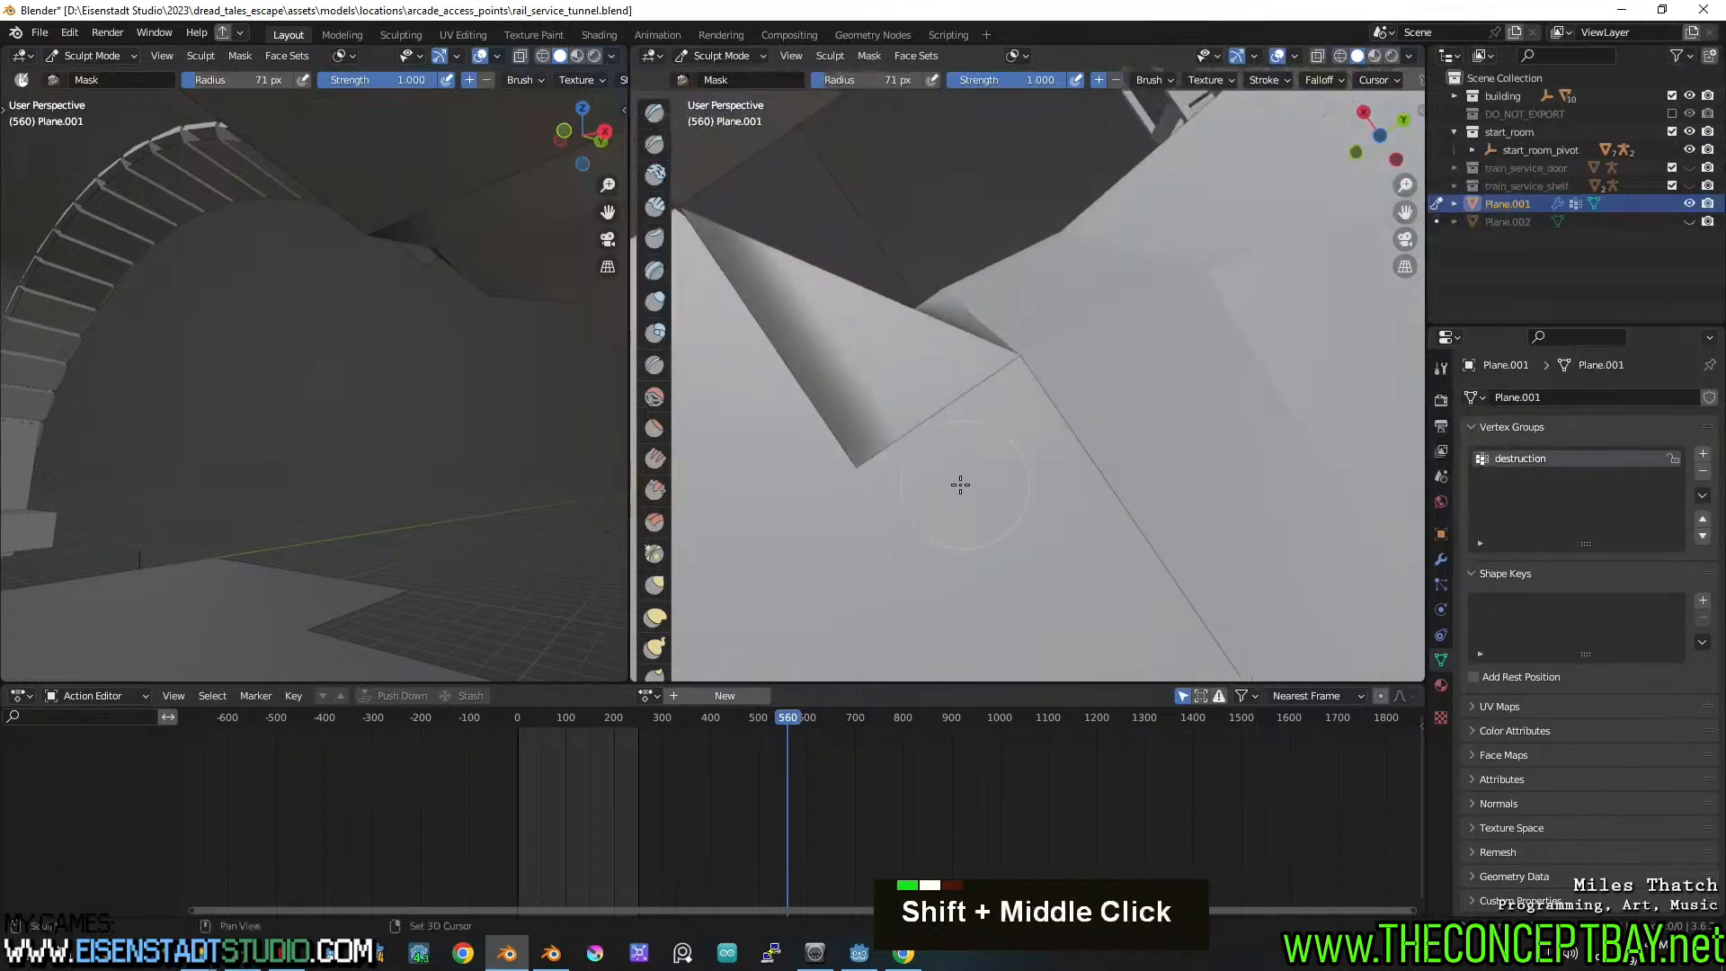
pyautogui.scroll(1, 958, 485)
pyautogui.moveTo(815, 486); pyautogui.dragTo(1023, 352)
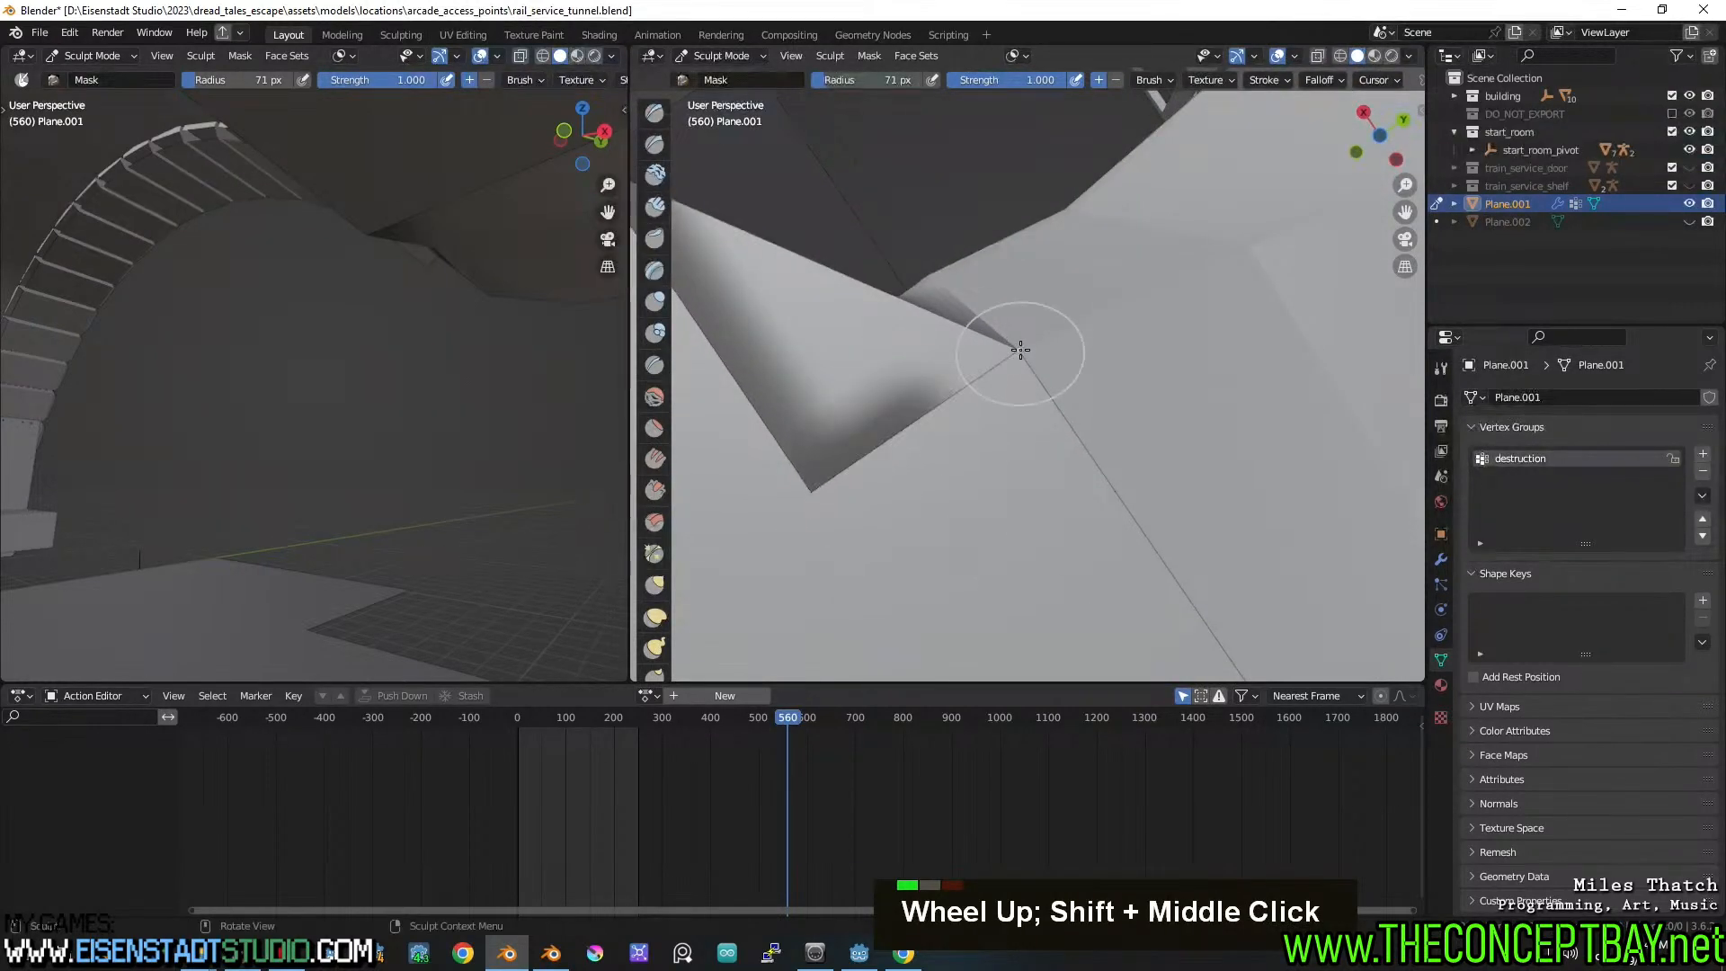
# Mask the lower border of Plane.001 from the triangular flap to the far corner with line strokes
pyautogui.moveTo(911, 391)
pyautogui.mouseDown()
pyautogui.moveTo(1023, 329)
pyautogui.moveTo(1183, 583)
pyautogui.mouseUp()
pyautogui.scroll(-3, 1175, 585)
pyautogui.keyDown('shift'); pyautogui.moveTo(1175, 585); pyautogui.dragTo(993, 236, button='middle'); pyautogui.keyUp('shift')
pyautogui.moveTo(978, 242); pyautogui.dragTo(978, 242)
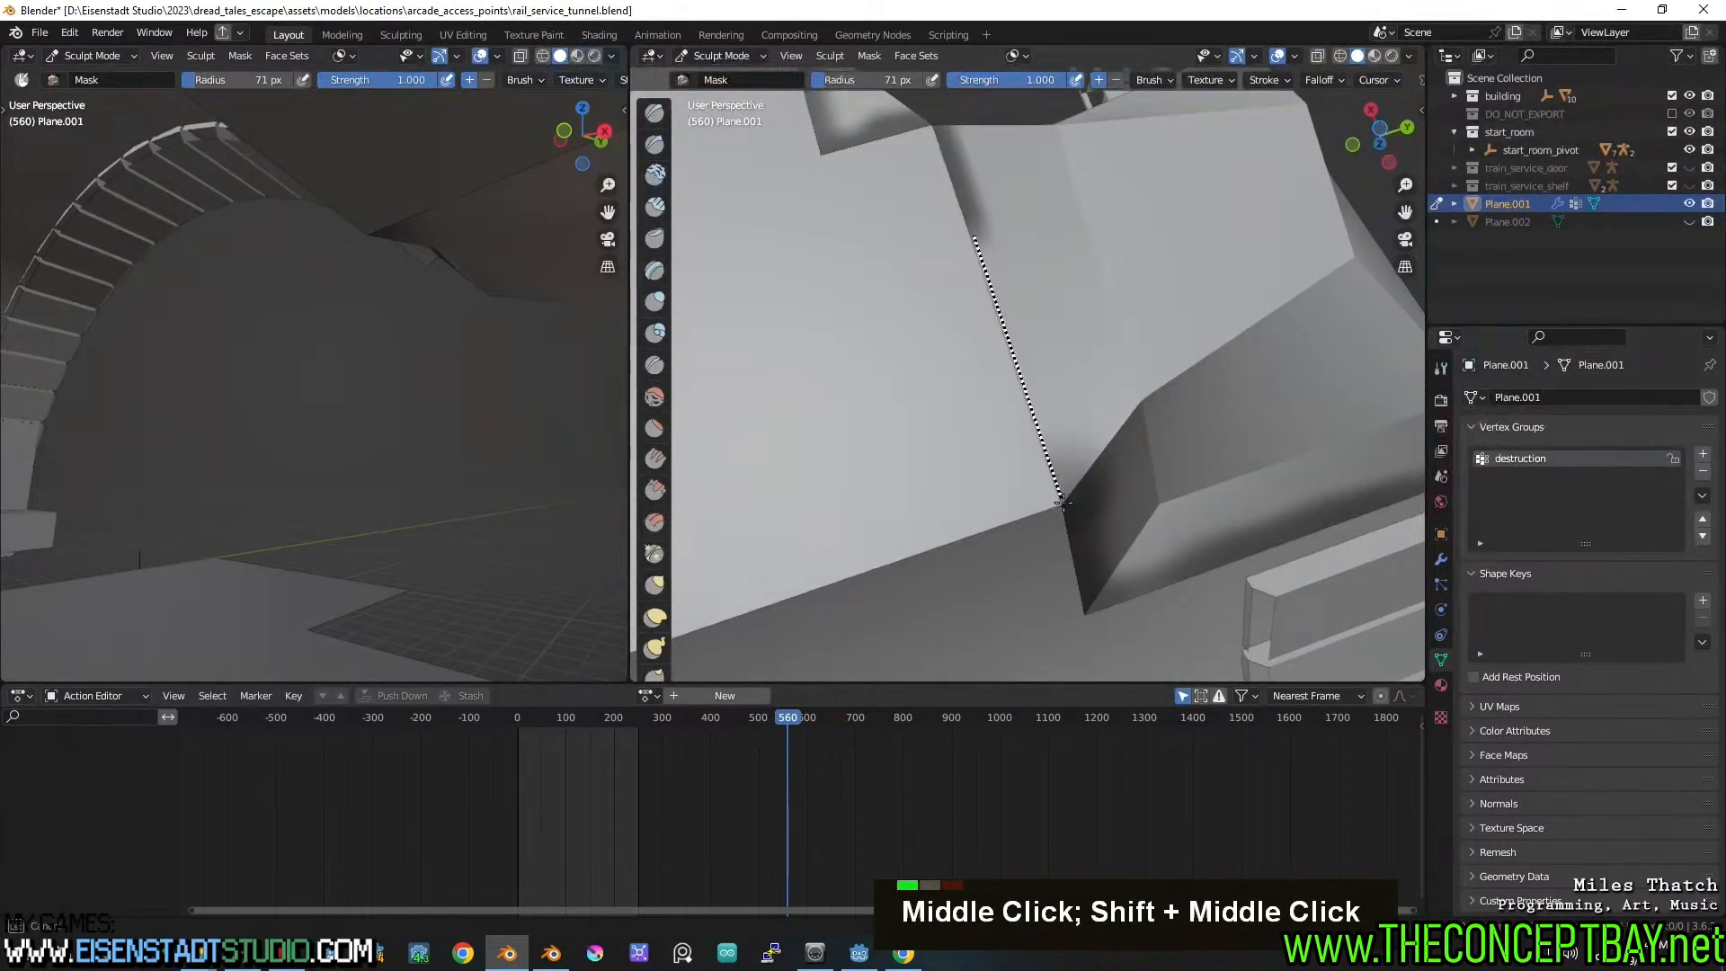
pyautogui.moveTo(1063, 501); pyautogui.dragTo(1066, 505)
# Switch to the SculptDraw brush and smooth the crease between the middle faces of Plane.001
pyautogui.scroll(-2, 1037, 371)
pyautogui.keyDown('shift'); pyautogui.moveTo(1037, 370); pyautogui.dragTo(1021, 443, button='middle'); pyautogui.keyUp('shift')
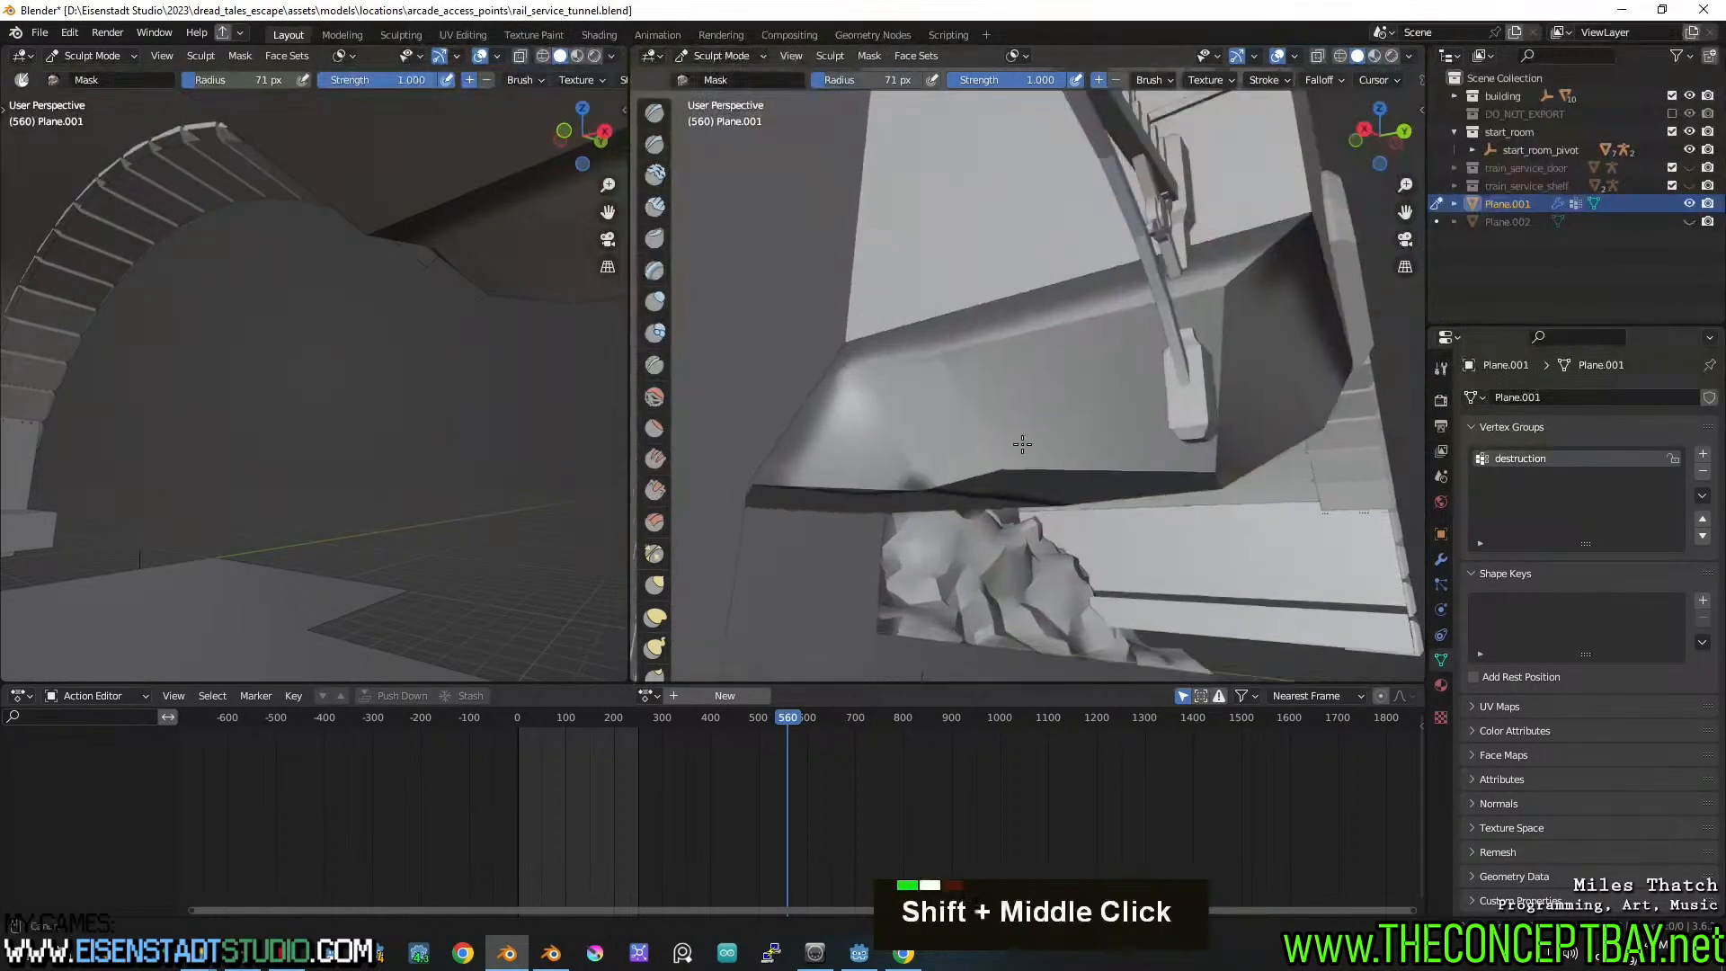
pyautogui.scroll(1, 1057, 378)
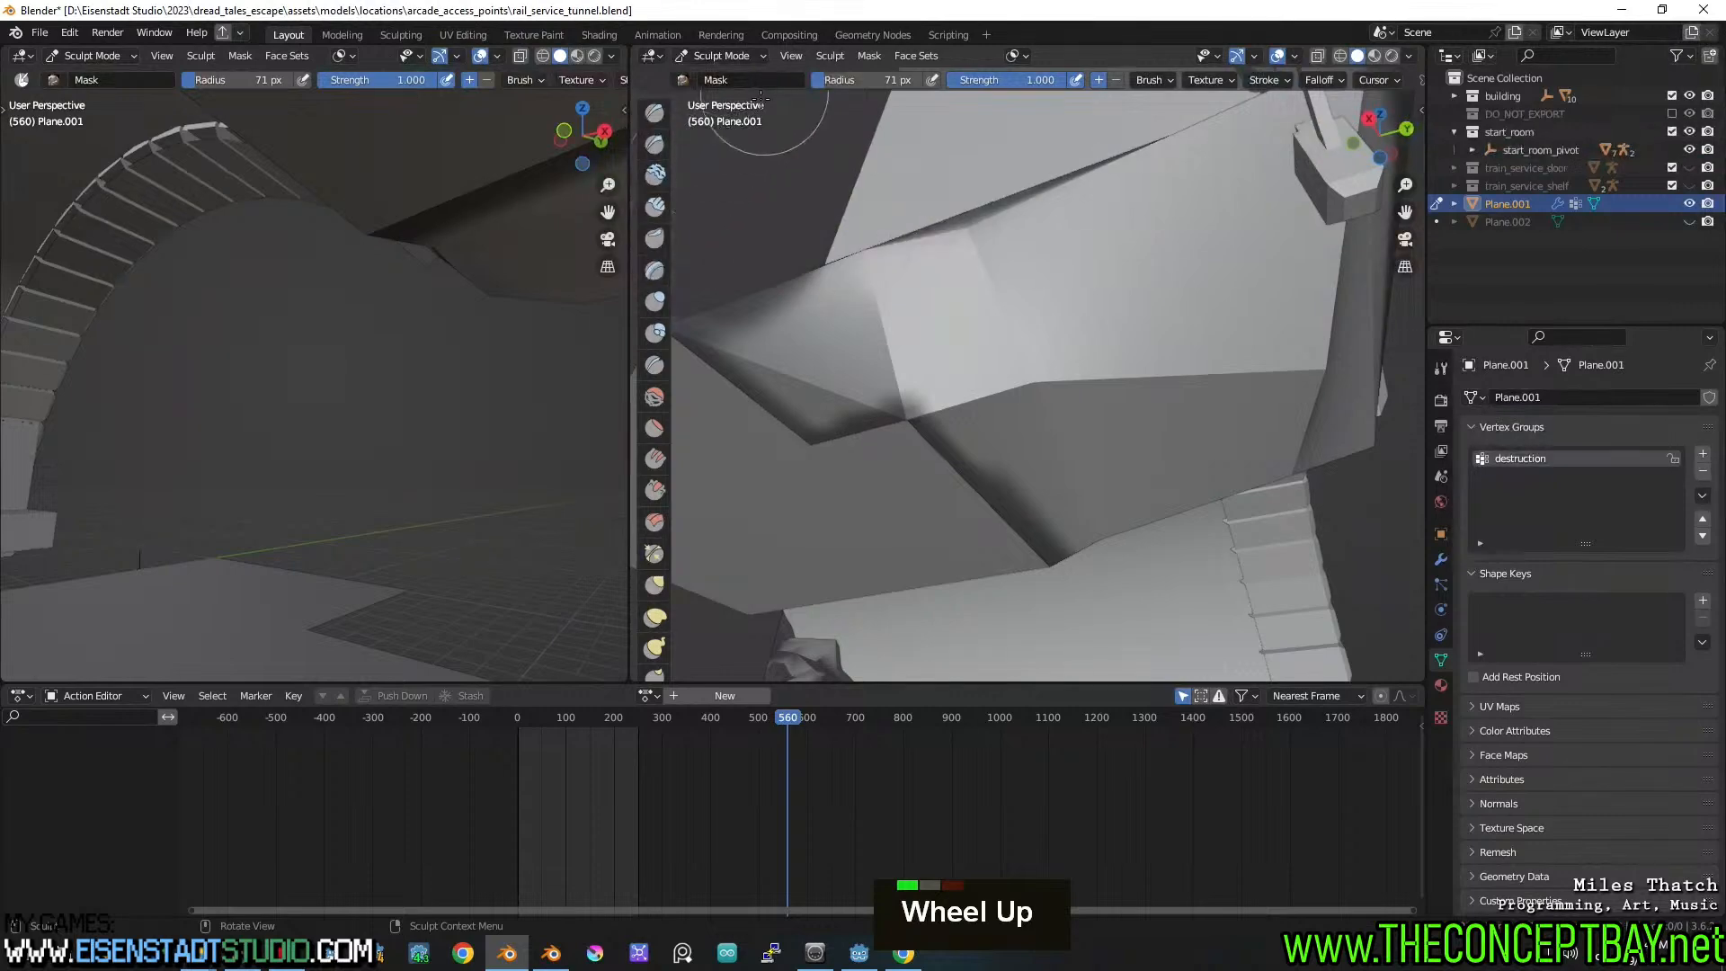
pyautogui.click(656, 112)
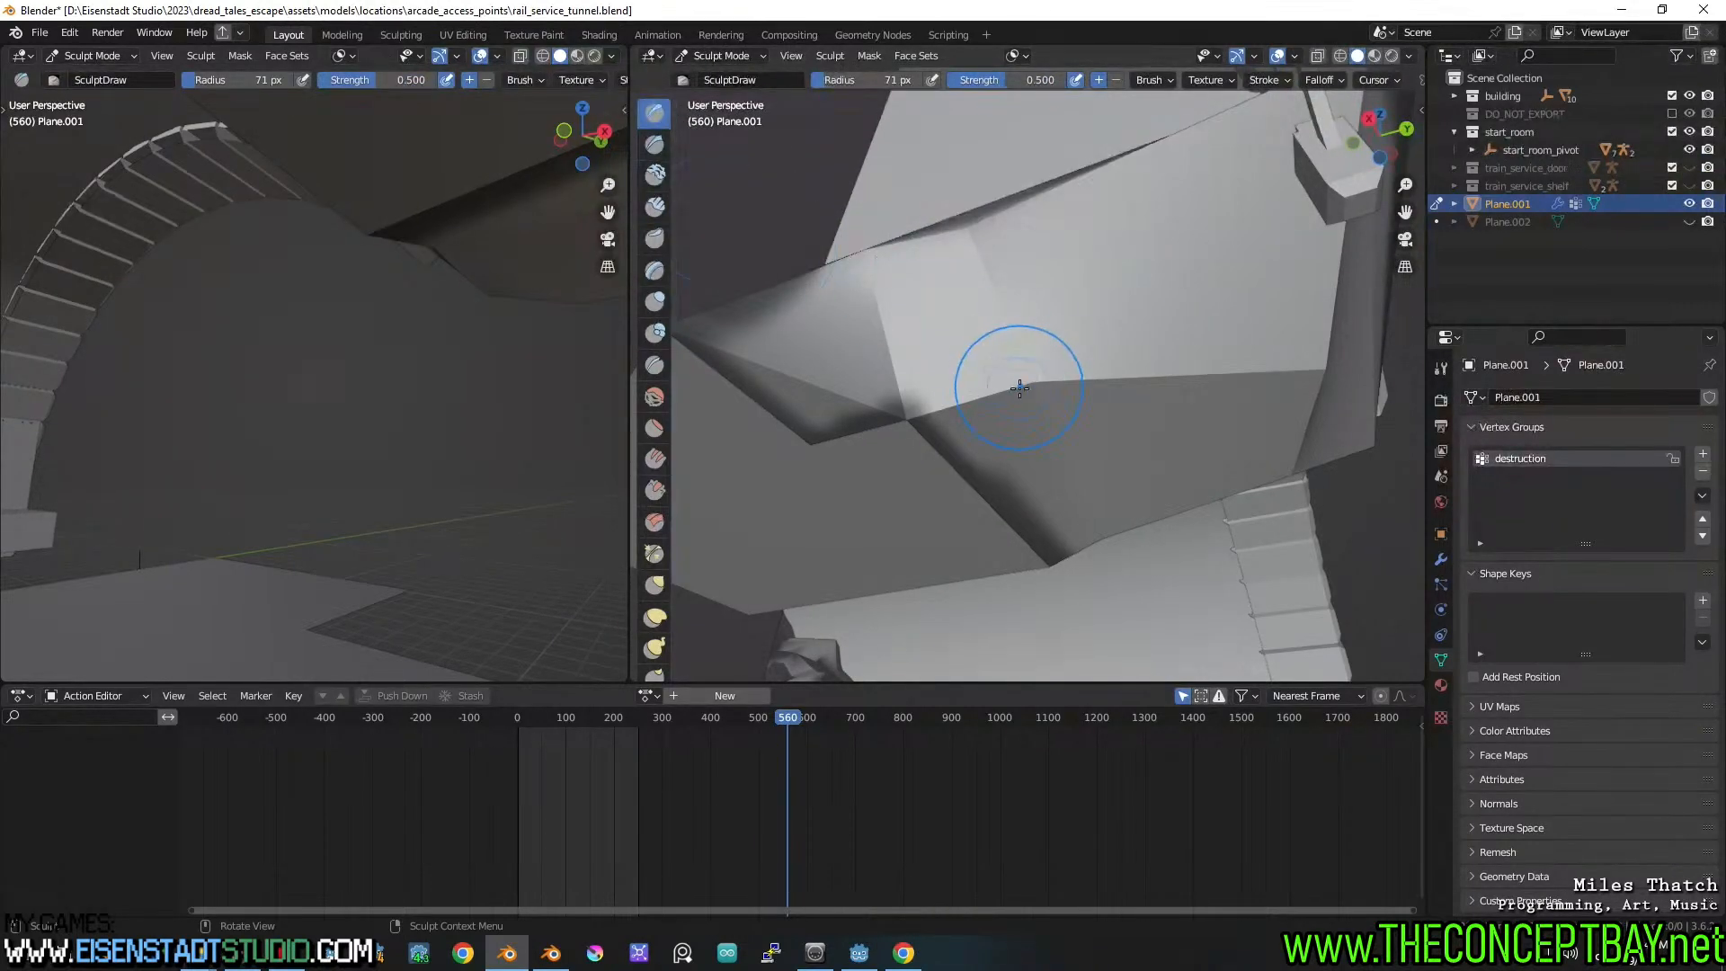
pyautogui.moveTo(1056, 364); pyautogui.dragTo(1075, 387, button='middle')
pyautogui.moveTo(1075, 386)
pyautogui.keyDown('shift'); pyautogui.mouseDown(button='middle')
pyautogui.moveTo(1117, 455)
pyautogui.moveTo(1067, 423)
pyautogui.mouseUp(button='middle'); pyautogui.keyUp('shift')
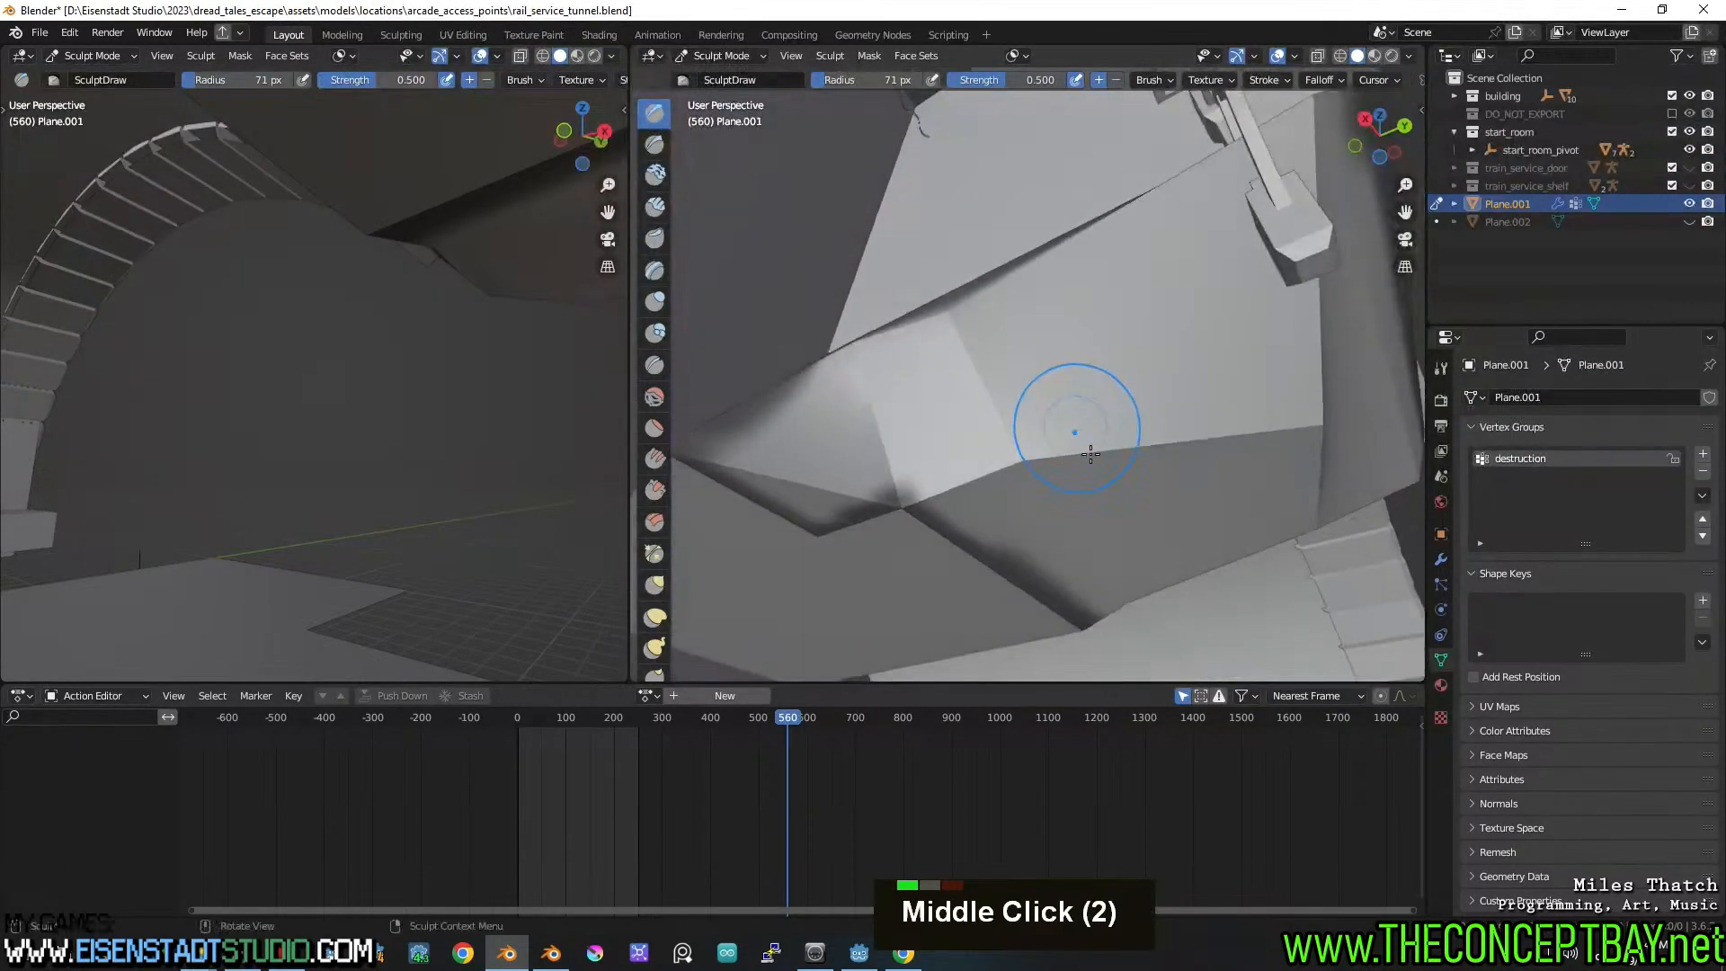
pyautogui.keyDown('shift'); pyautogui.moveTo(1067, 432); pyautogui.dragTo(970, 491); pyautogui.keyUp('shift')
pyautogui.keyDown('shift'); pyautogui.click(1226, 406); pyautogui.keyUp('shift')
# Smooth the ridges around the inner central face and up toward the bridge pillar
pyautogui.moveTo(1226, 407); pyautogui.dragTo(1048, 397, button='middle')
pyautogui.keyDown('shift'); pyautogui.scroll(-2, 1048, 397); pyautogui.keyUp('shift')
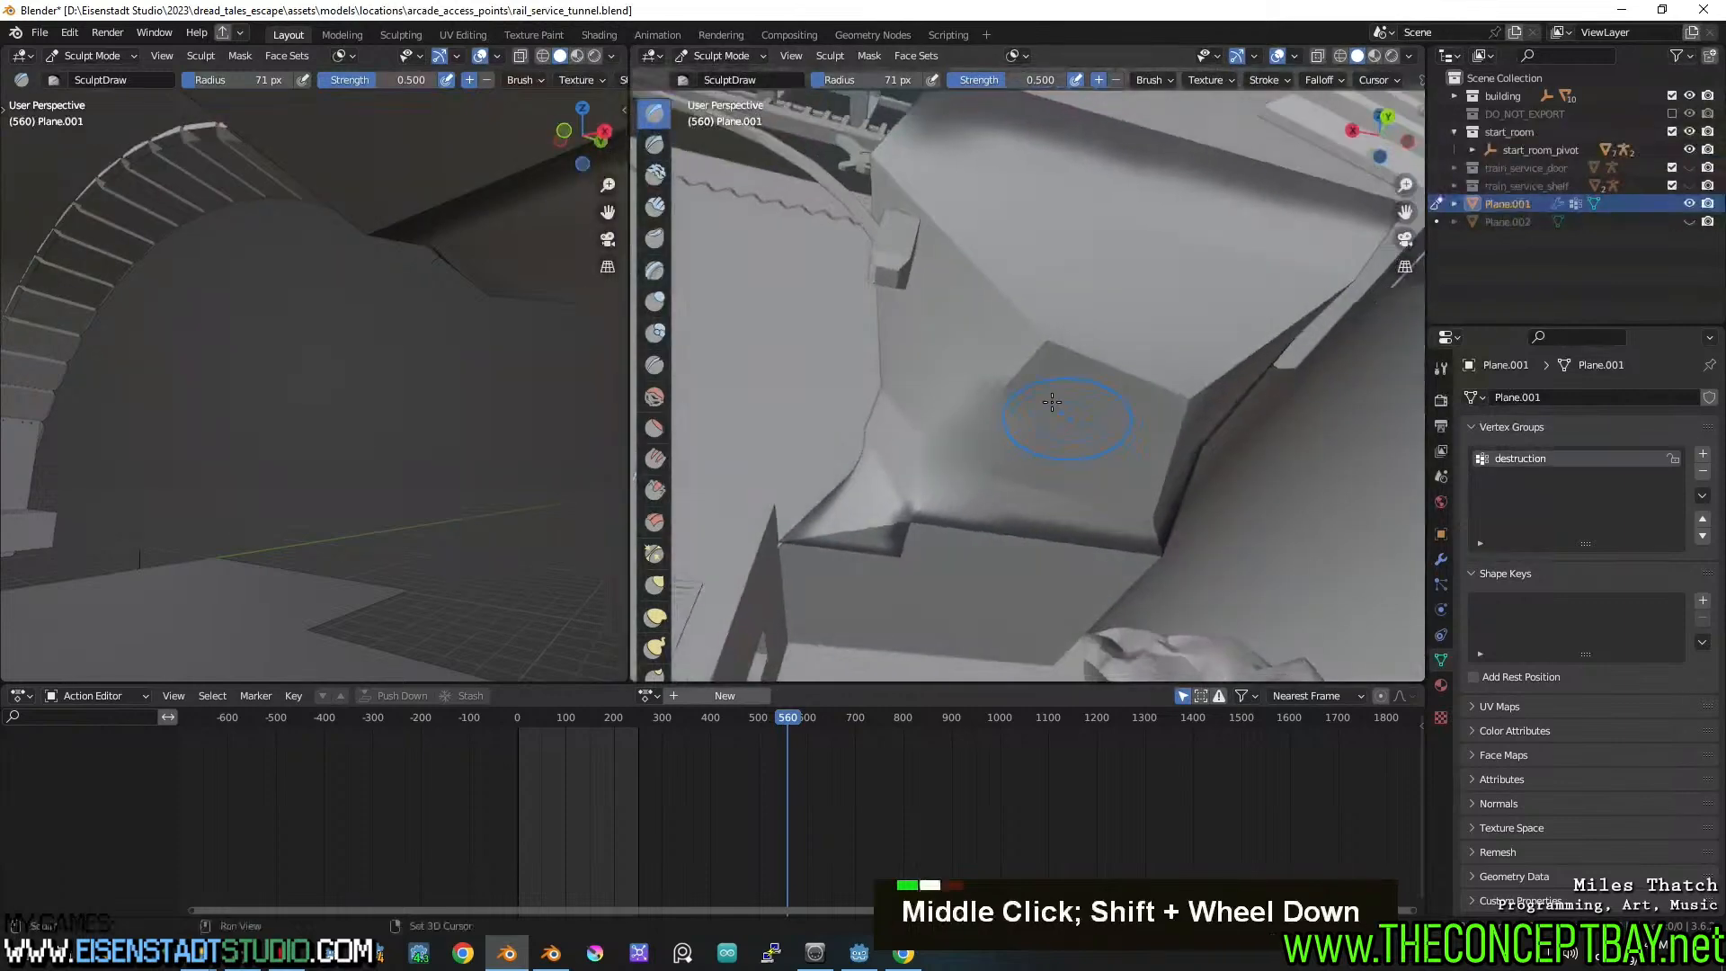
pyautogui.keyDown('shift'); pyautogui.doubleClick(1087, 364); pyautogui.keyUp('shift')
pyautogui.keyDown('shift'); pyautogui.click(1113, 351); pyautogui.keyUp('shift')
pyautogui.keyDown('shift'); pyautogui.click(952, 255); pyautogui.keyUp('shift')
pyautogui.keyDown('shift'); pyautogui.click(1006, 297); pyautogui.keyUp('shift')
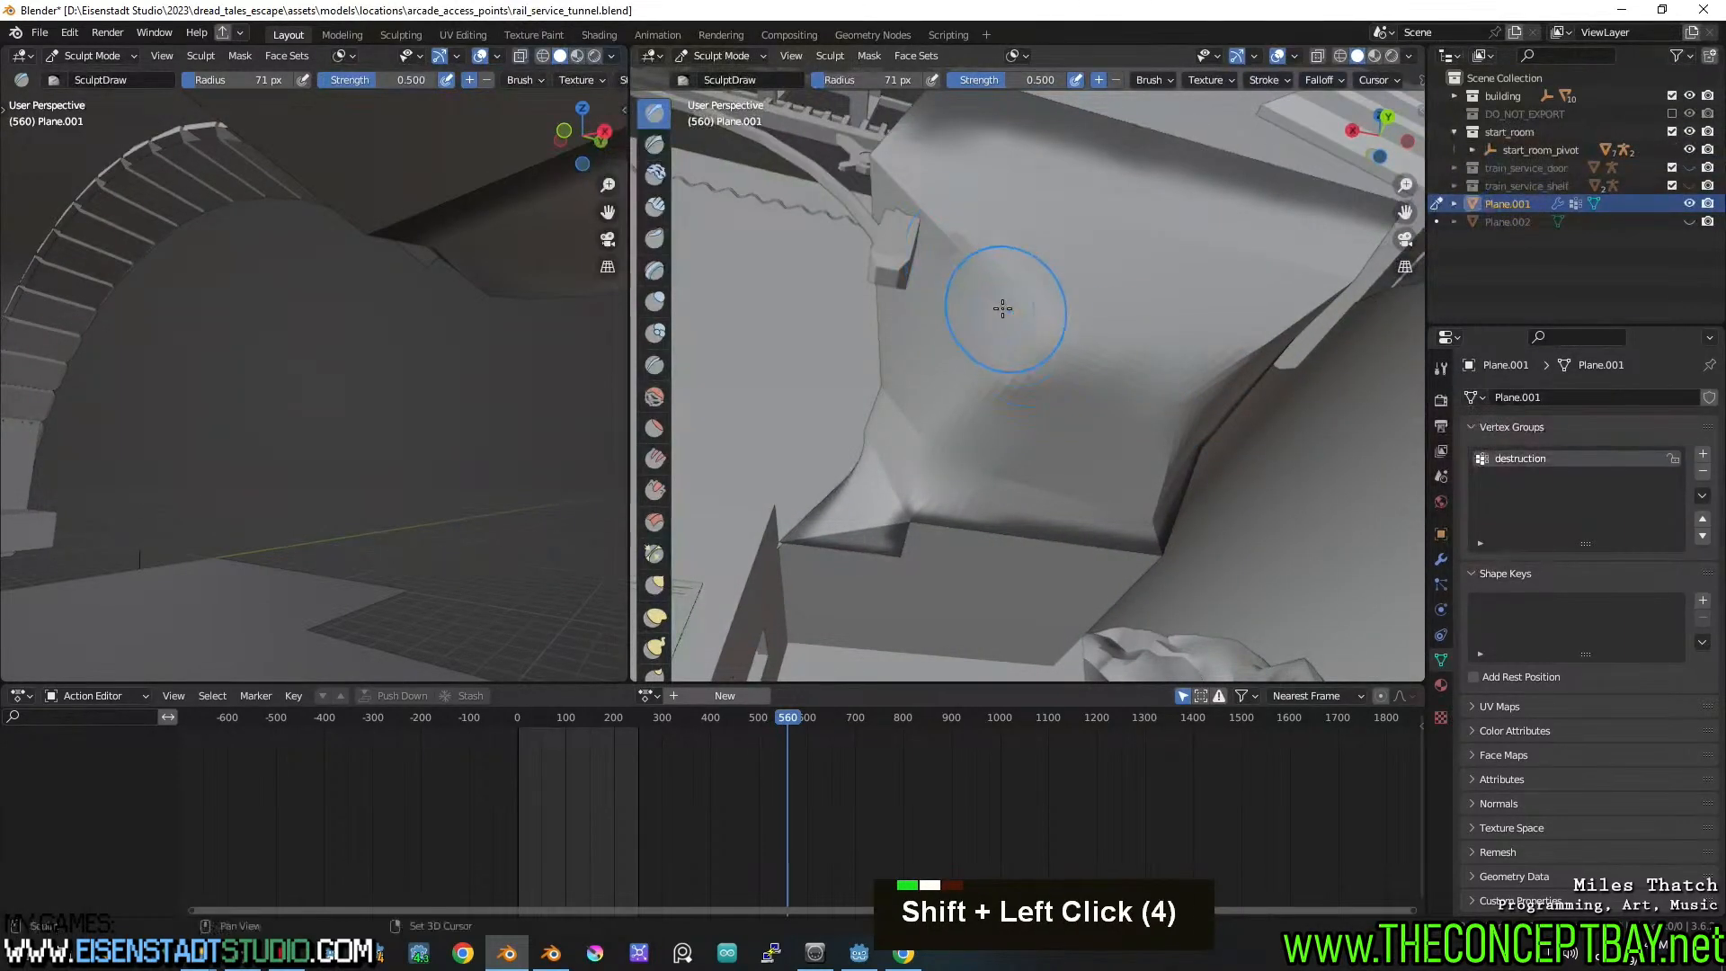
# Smooth the middle of the surface and the creases toward its narrow end beside the triangular flap
pyautogui.scroll(-1, 1006, 297)
pyautogui.moveTo(1006, 297); pyautogui.dragTo(1103, 382, button='middle')
pyautogui.keyDown('shift'); pyautogui.click(1103, 382); pyautogui.keyUp('shift')
pyautogui.keyDown('shift'); pyautogui.click(1034, 393); pyautogui.keyUp('shift')
pyautogui.keyDown('shift'); pyautogui.moveTo(984, 405); pyautogui.dragTo(994, 412, button='middle'); pyautogui.keyUp('shift')
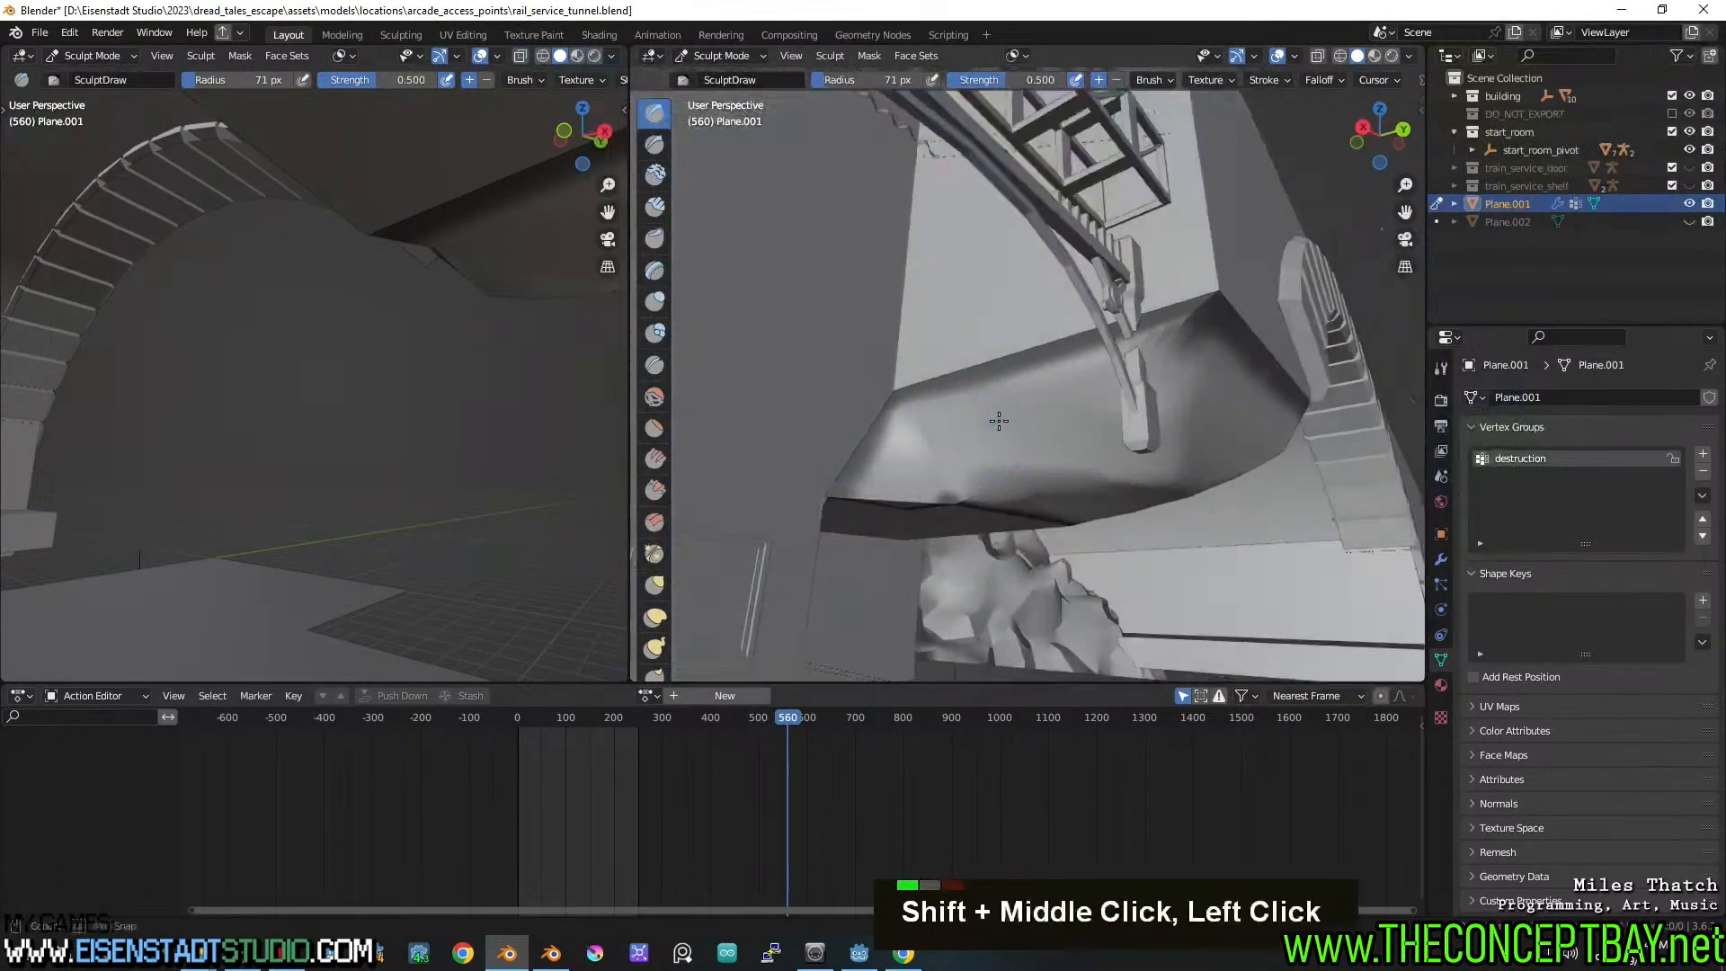
pyautogui.keyDown('shift'); pyautogui.click(914, 413); pyautogui.keyUp('shift')
pyautogui.keyDown('shift'); pyautogui.moveTo(870, 476); pyautogui.dragTo(966, 486); pyautogui.keyUp('shift')
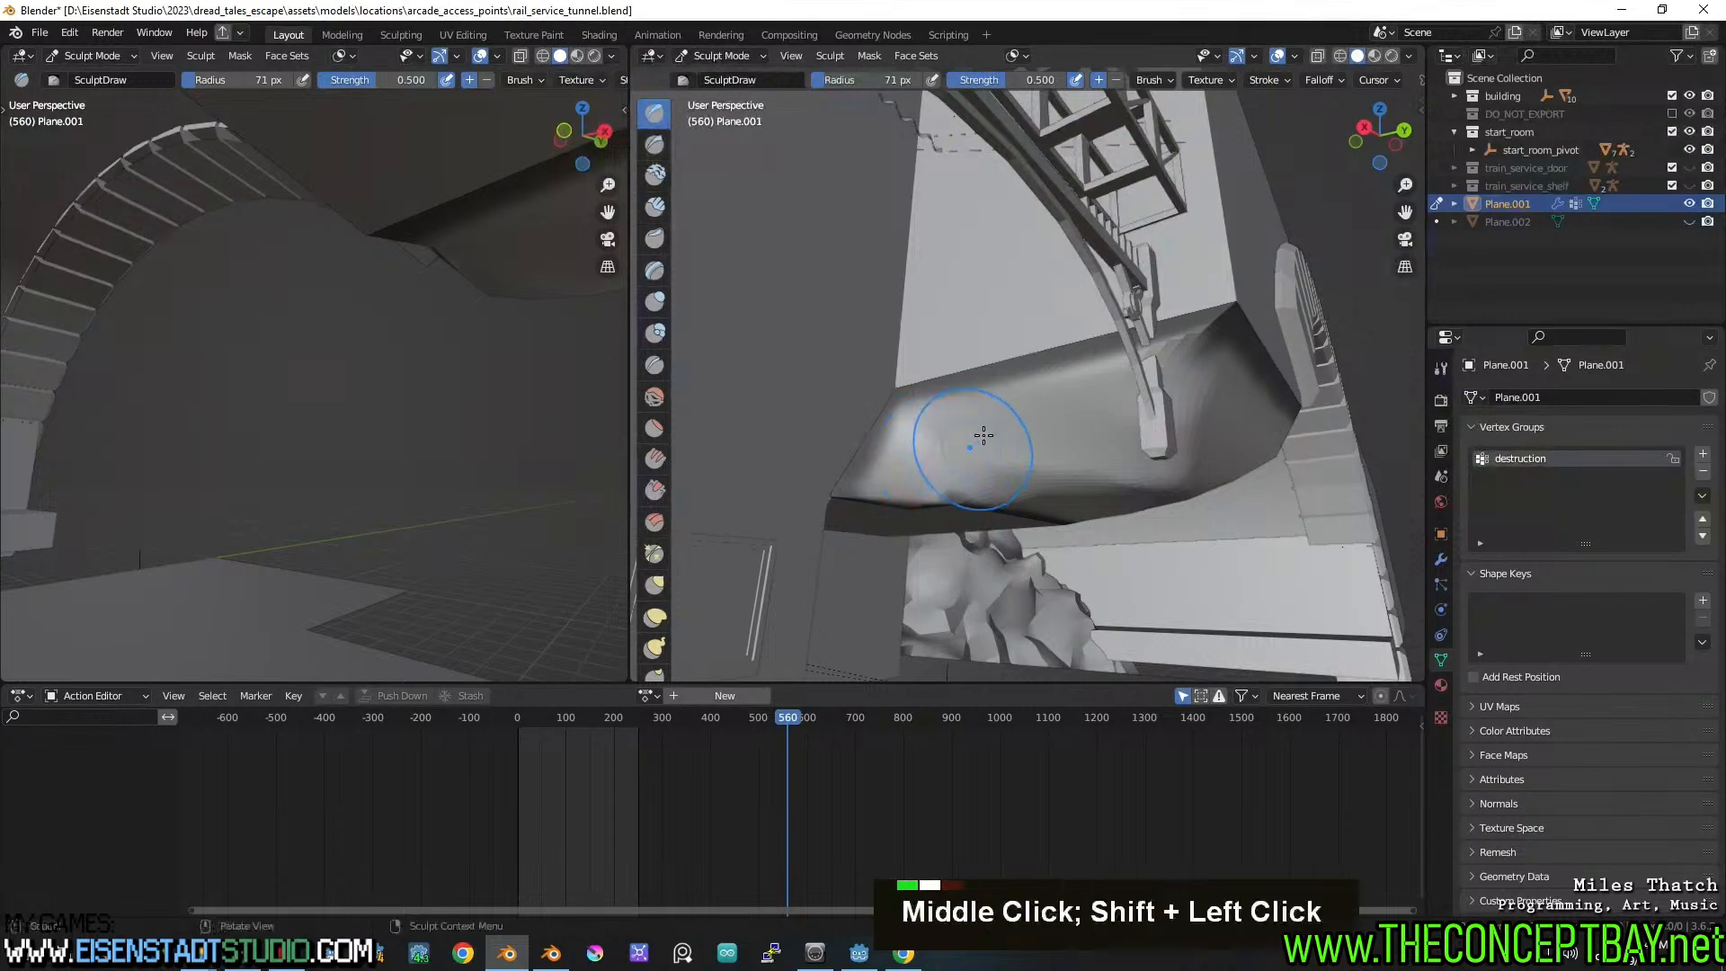
# Smooth the triangular flap area and the remaining hard creases across the large faces and the short end face
pyautogui.moveTo(982, 435); pyautogui.dragTo(997, 403, button='middle')
pyautogui.scroll(4, 998, 403)
pyautogui.moveTo(788, 423); pyautogui.dragTo(811, 415, button='middle')
pyautogui.keyDown('shift'); pyautogui.click(811, 415); pyautogui.keyUp('shift')
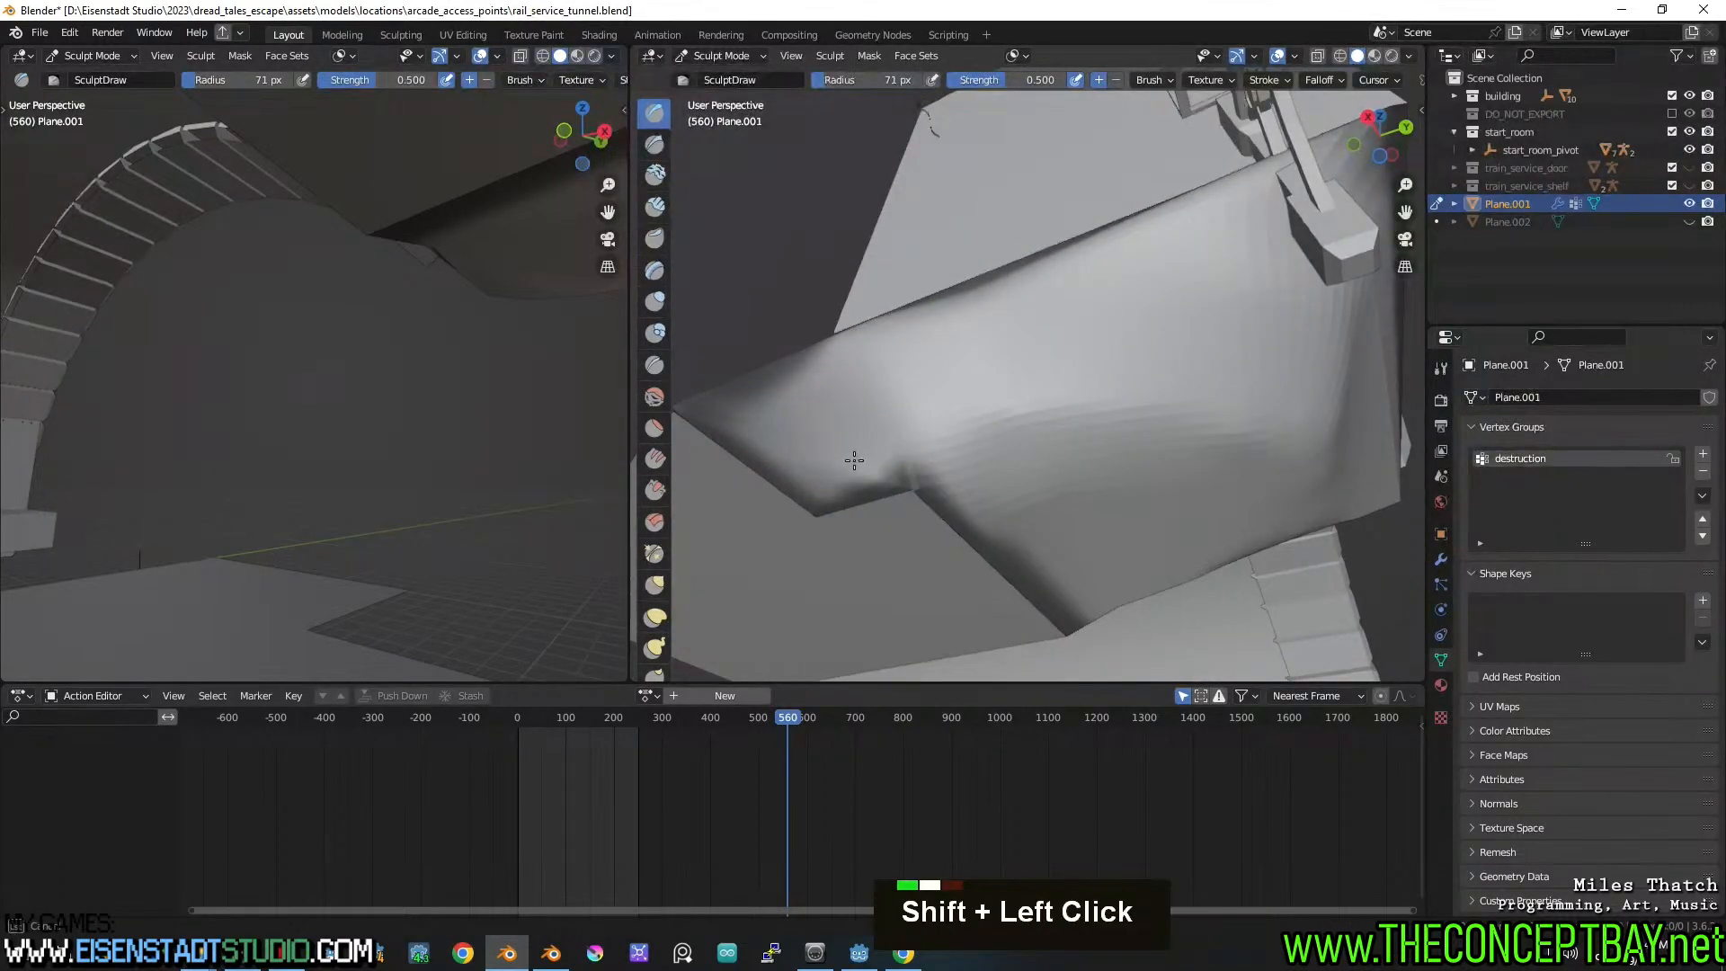
pyautogui.moveTo(974, 412)
pyautogui.keyDown('shift'); pyautogui.mouseDown(button='middle')
pyautogui.moveTo(982, 386)
pyautogui.moveTo(855, 386)
pyautogui.mouseUp(button='middle'); pyautogui.keyUp('shift')
pyautogui.keyDown('shift'); pyautogui.click(1022, 335); pyautogui.keyUp('shift')
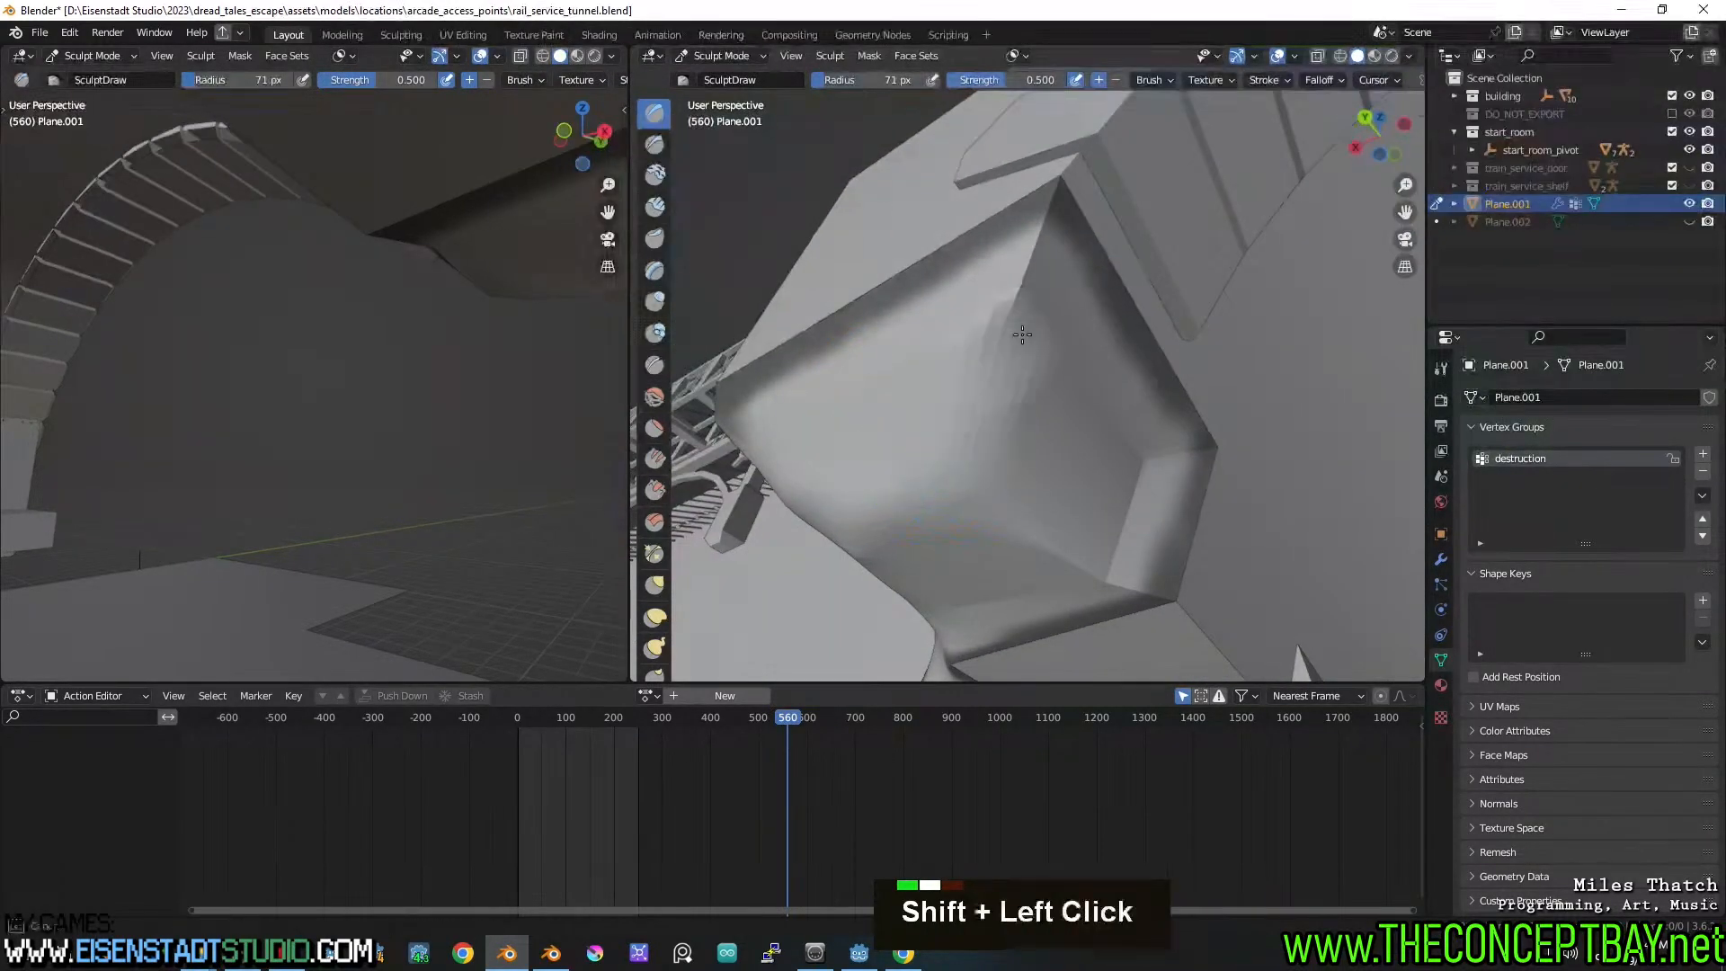
pyautogui.moveTo(1022, 334)
pyautogui.keyDown('shift'); pyautogui.mouseDown()
pyautogui.moveTo(1024, 239)
pyautogui.moveTo(917, 354)
pyautogui.moveTo(979, 510)
pyautogui.mouseUp(); pyautogui.keyUp('shift')
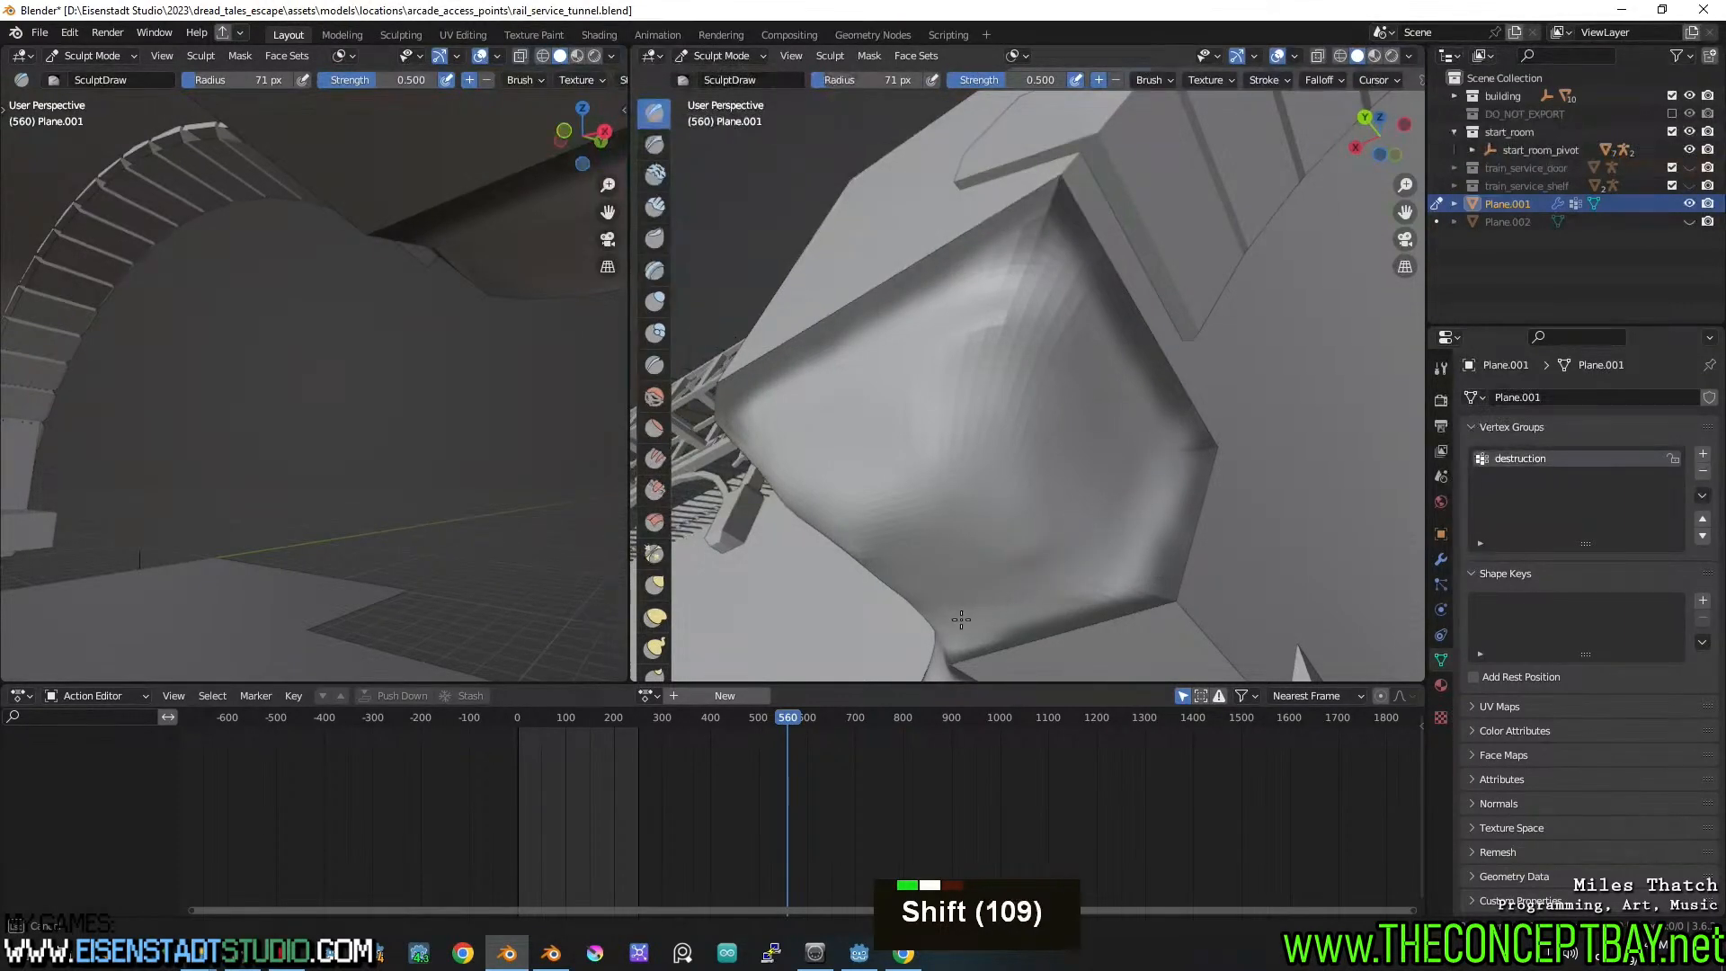
pyautogui.keyDown('shift'); pyautogui.click(982, 520); pyautogui.keyUp('shift')
# Smooth the bumps along the lower border near the rock pile and the surface beside the bridge pillar
pyautogui.moveTo(982, 521); pyautogui.dragTo(1074, 413, button='middle')
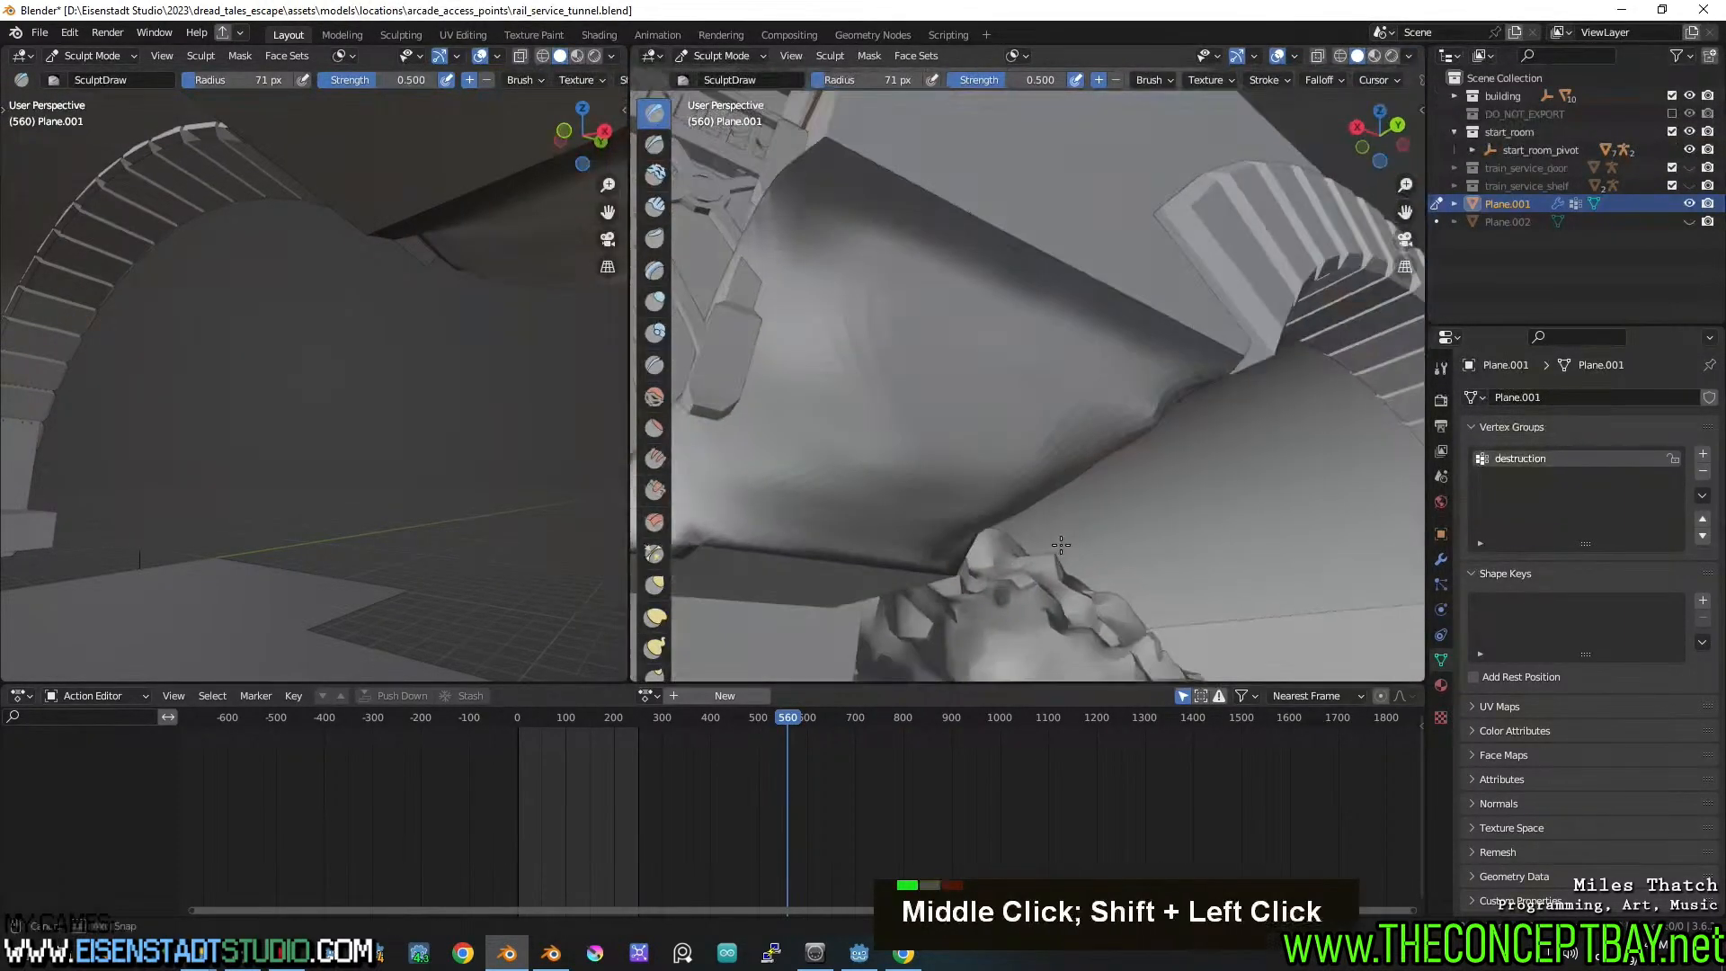
pyautogui.keyDown('shift'); pyautogui.click(1074, 412); pyautogui.keyUp('shift')
pyautogui.keyDown('shift'); pyautogui.moveTo(1150, 425); pyautogui.dragTo(1065, 436); pyautogui.keyUp('shift')
pyautogui.keyDown('shift'); pyautogui.moveTo(899, 337); pyautogui.dragTo(816, 289); pyautogui.keyUp('shift')
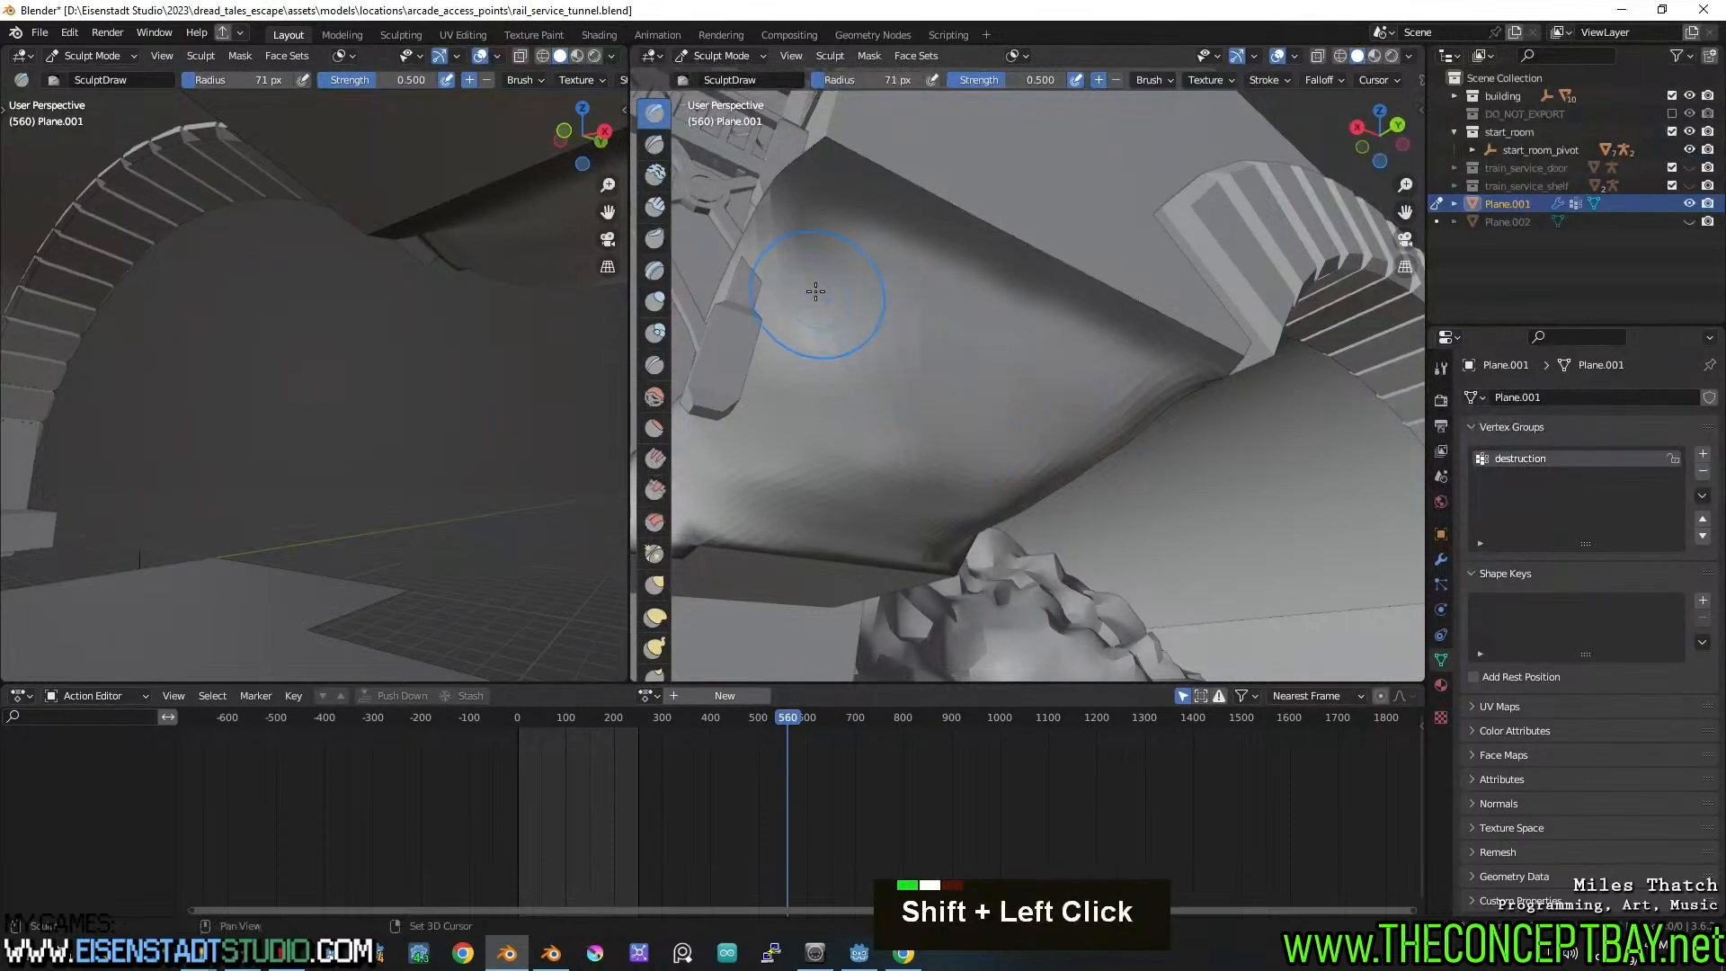
# Smooth the surface around the bridge pillar, along its lower border and at the notched corner of its narrow end
pyautogui.moveTo(816, 289); pyautogui.dragTo(863, 351, button='middle')
pyautogui.keyDown('shift'); pyautogui.moveTo(873, 351); pyautogui.dragTo(925, 289); pyautogui.keyUp('shift')
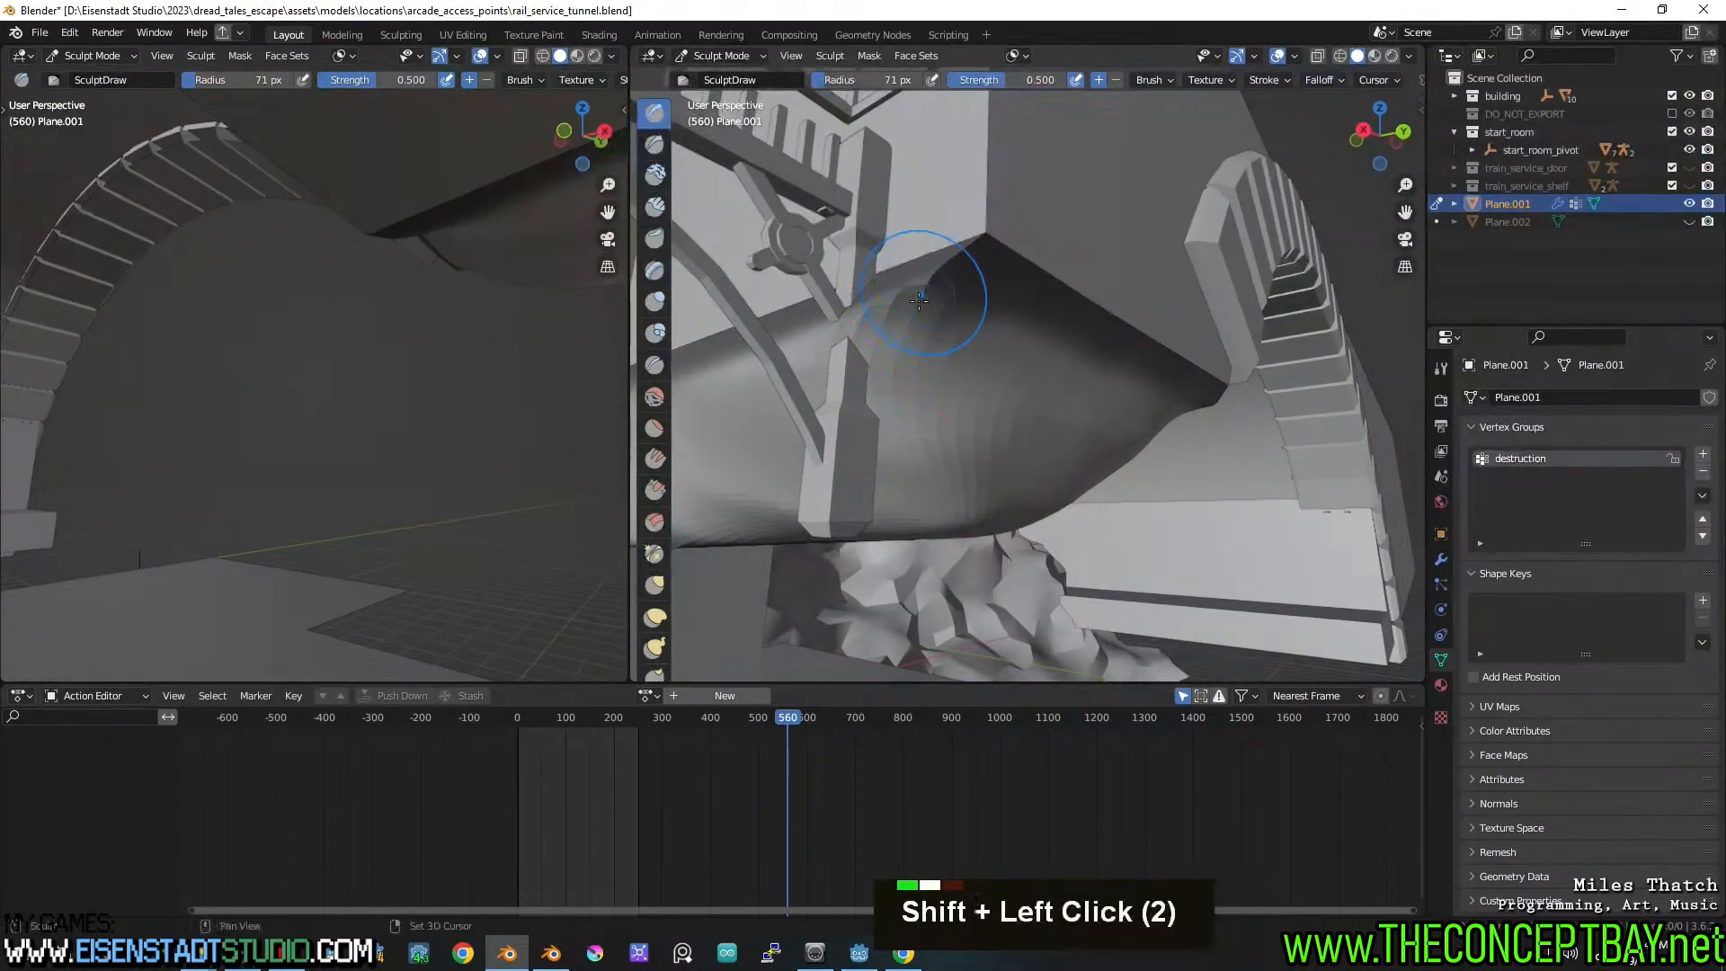
pyautogui.keyDown('shift'); pyautogui.moveTo(924, 304); pyautogui.dragTo(1079, 290, button='middle'); pyautogui.keyUp('shift')
pyautogui.moveTo(836, 398)
pyautogui.keyDown('shift'); pyautogui.mouseDown()
pyautogui.moveTo(771, 482)
pyautogui.moveTo(848, 511)
pyautogui.mouseUp(); pyautogui.keyUp('shift')
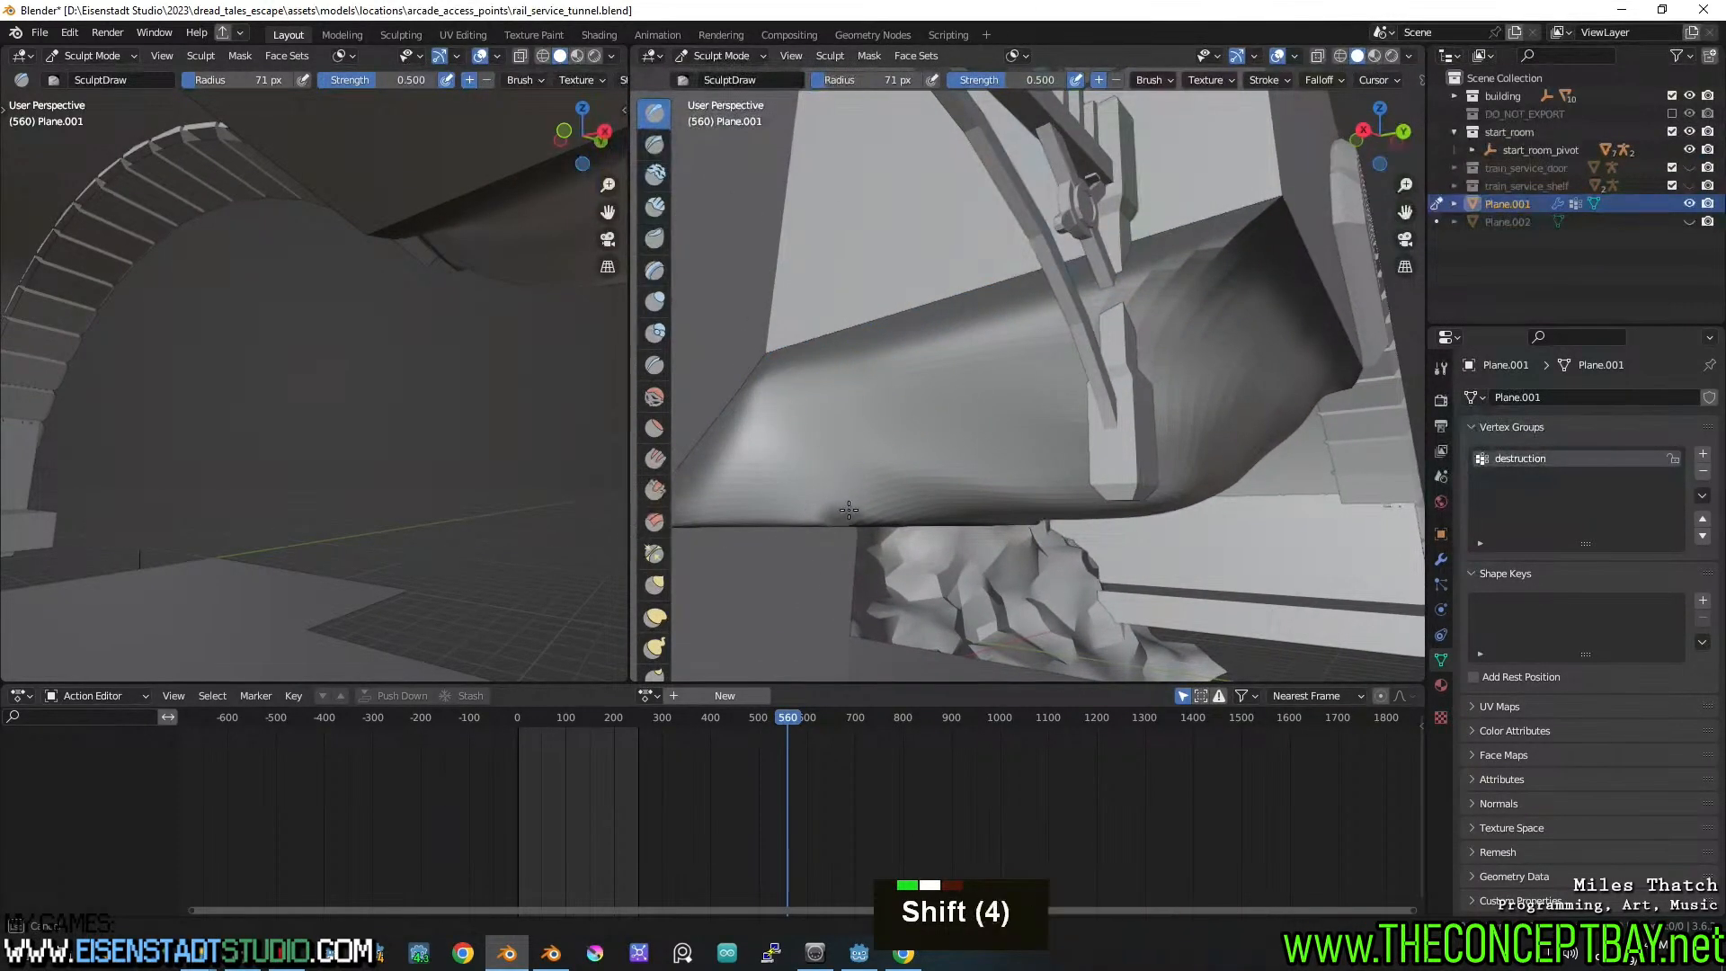
pyautogui.moveTo(848, 511)
pyautogui.mouseDown(button='middle')
pyautogui.moveTo(986, 362)
pyautogui.moveTo(964, 336)
pyautogui.mouseUp(button='middle')
pyautogui.keyDown('shift'); pyautogui.moveTo(823, 353); pyautogui.dragTo(759, 375); pyautogui.keyUp('shift')
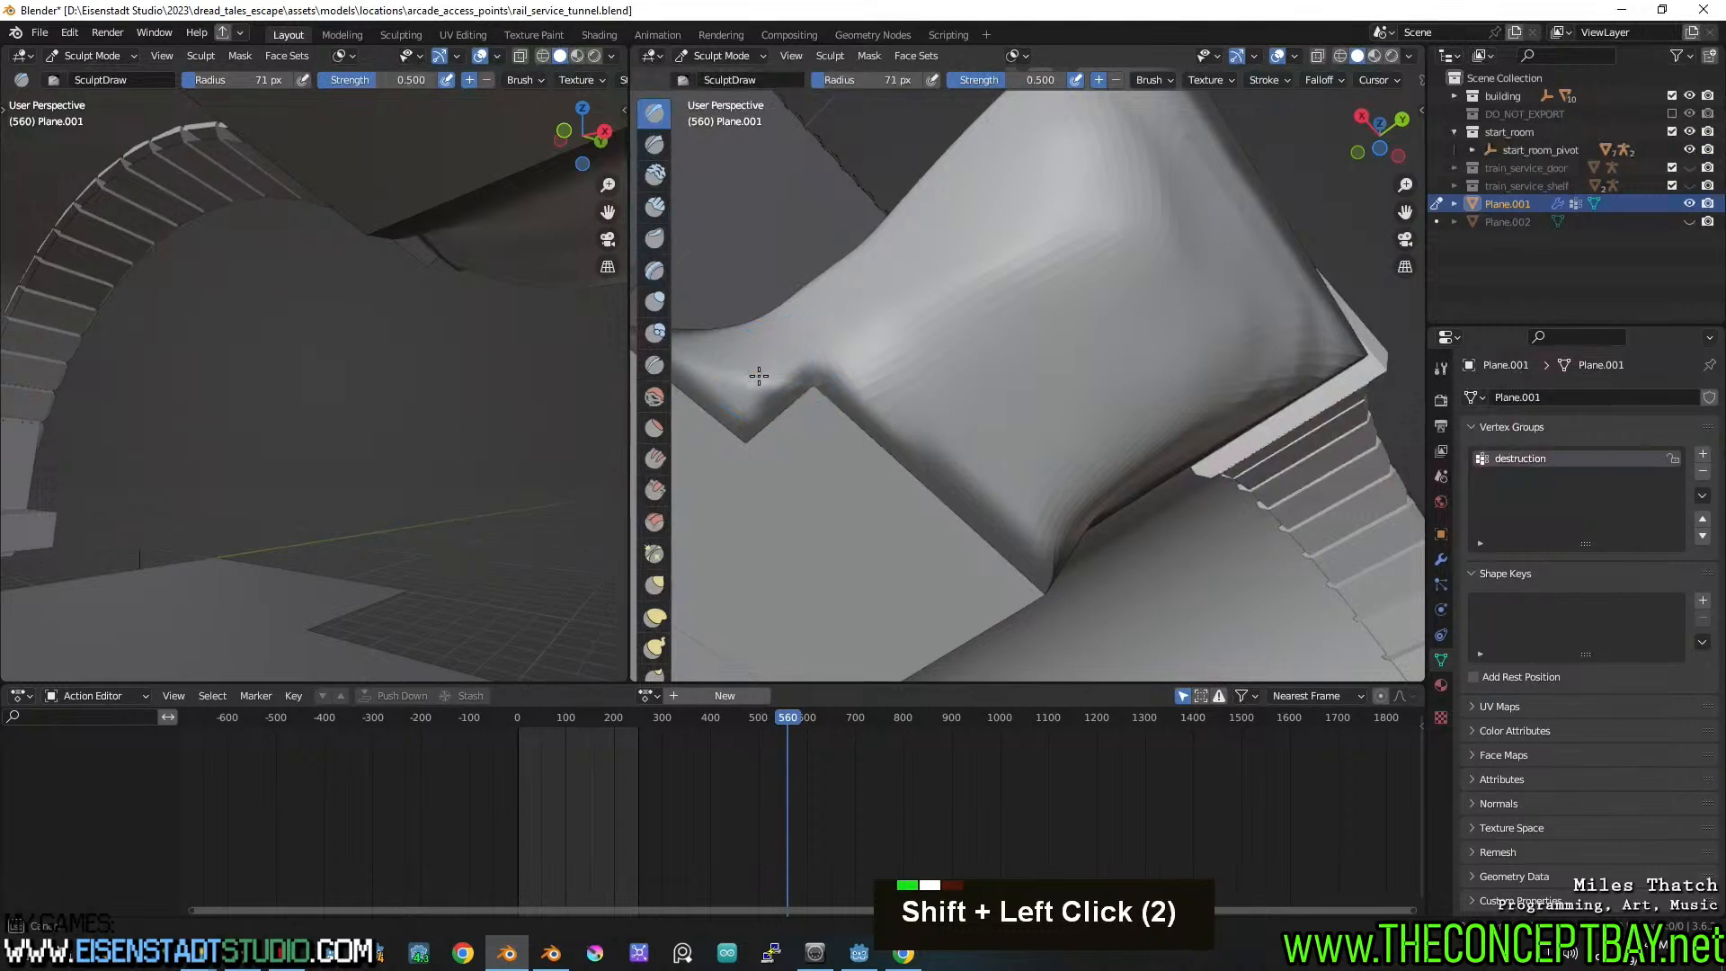
# Enable the Displace modifier's viewport display on Plane.001 and limit its effect to the destruction vertex group
pyautogui.moveTo(1112, 381); pyautogui.dragTo(970, 433, button='middle')
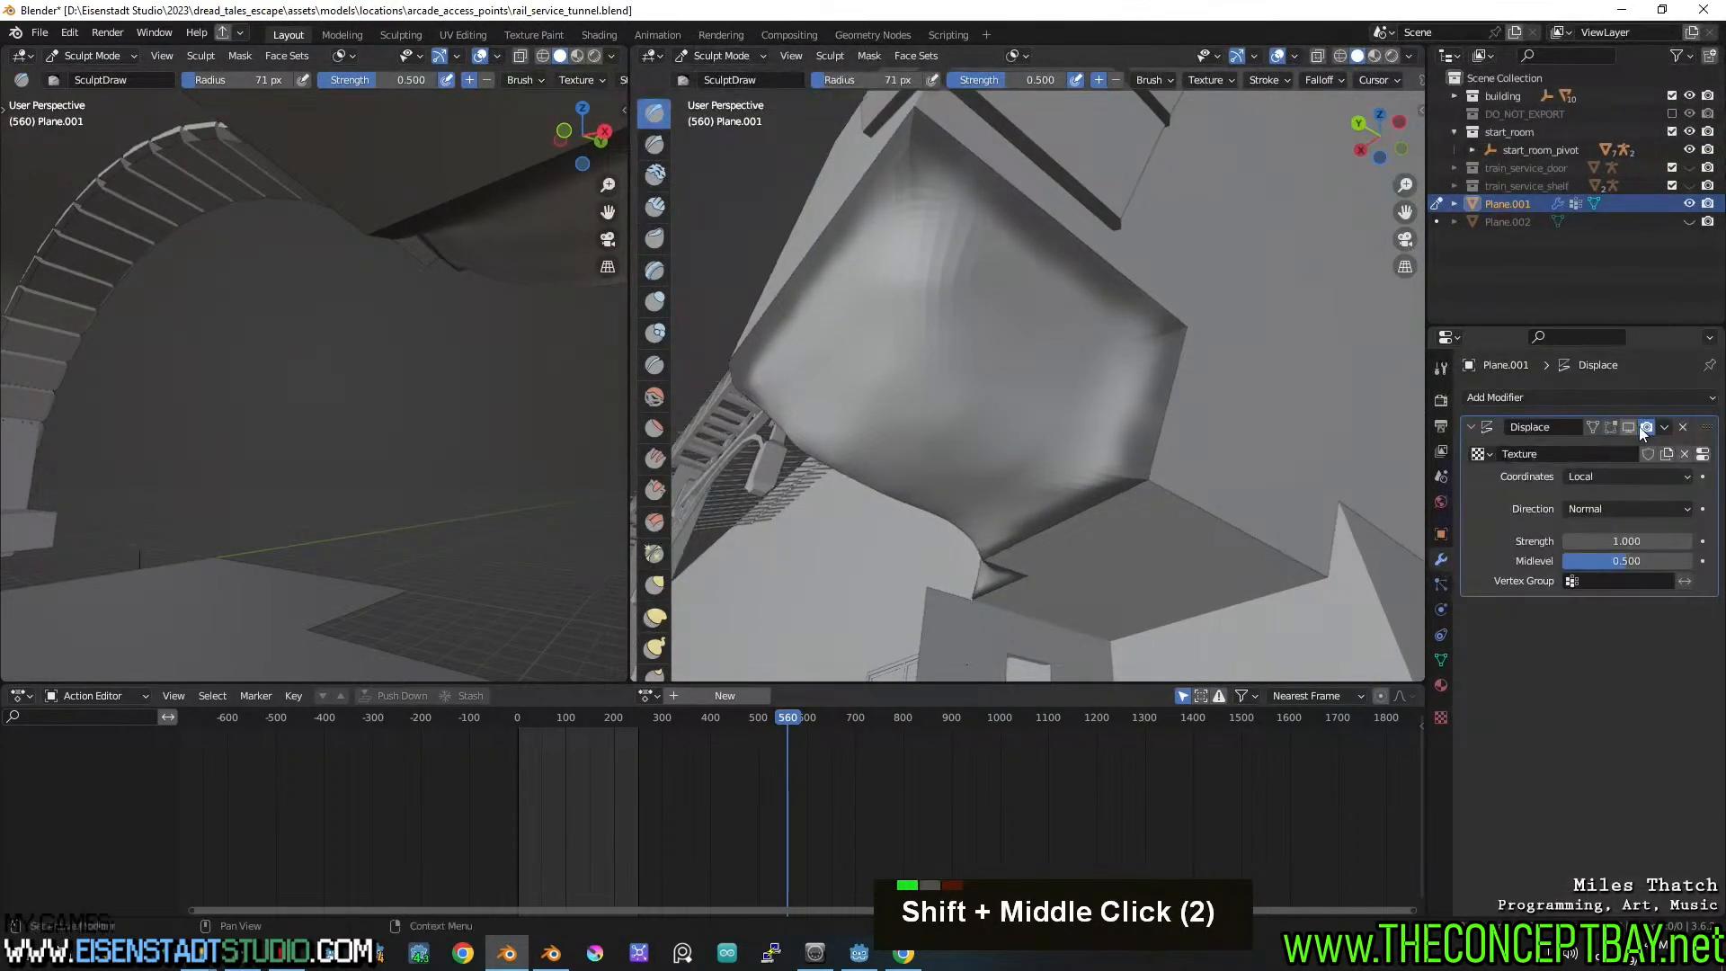
pyautogui.click(1627, 428)
pyautogui.moveTo(1061, 441); pyautogui.dragTo(1001, 476, button='middle')
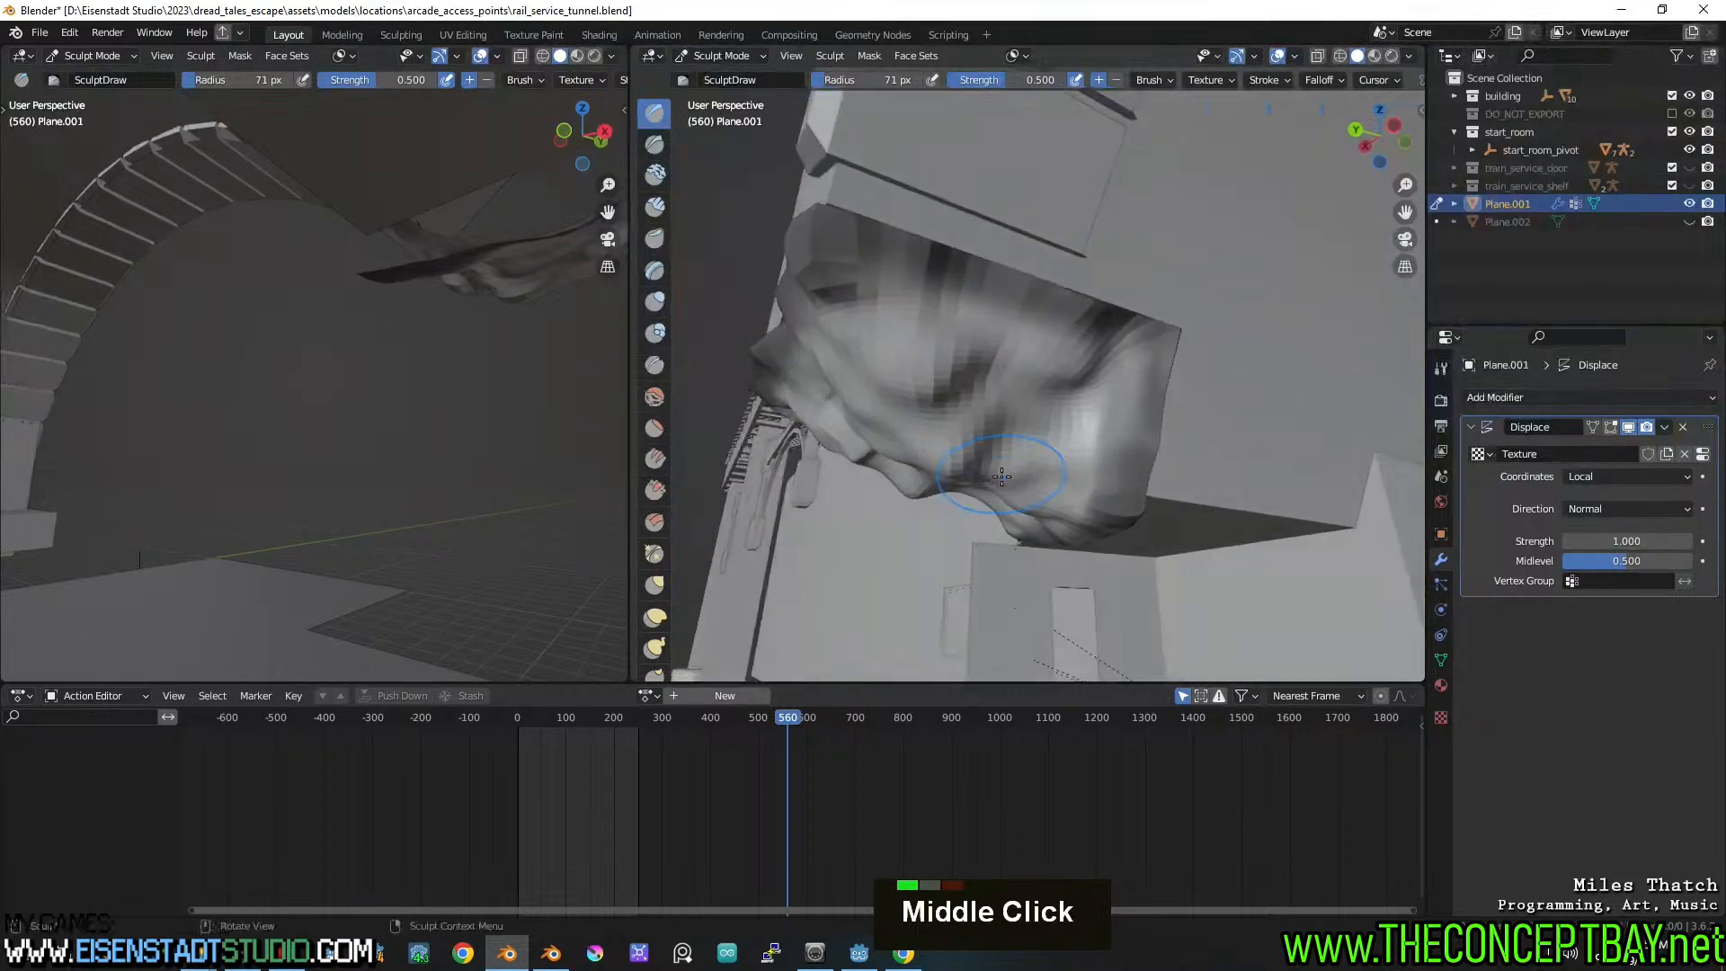
pyautogui.click(1596, 582)
pyautogui.click(1582, 609)
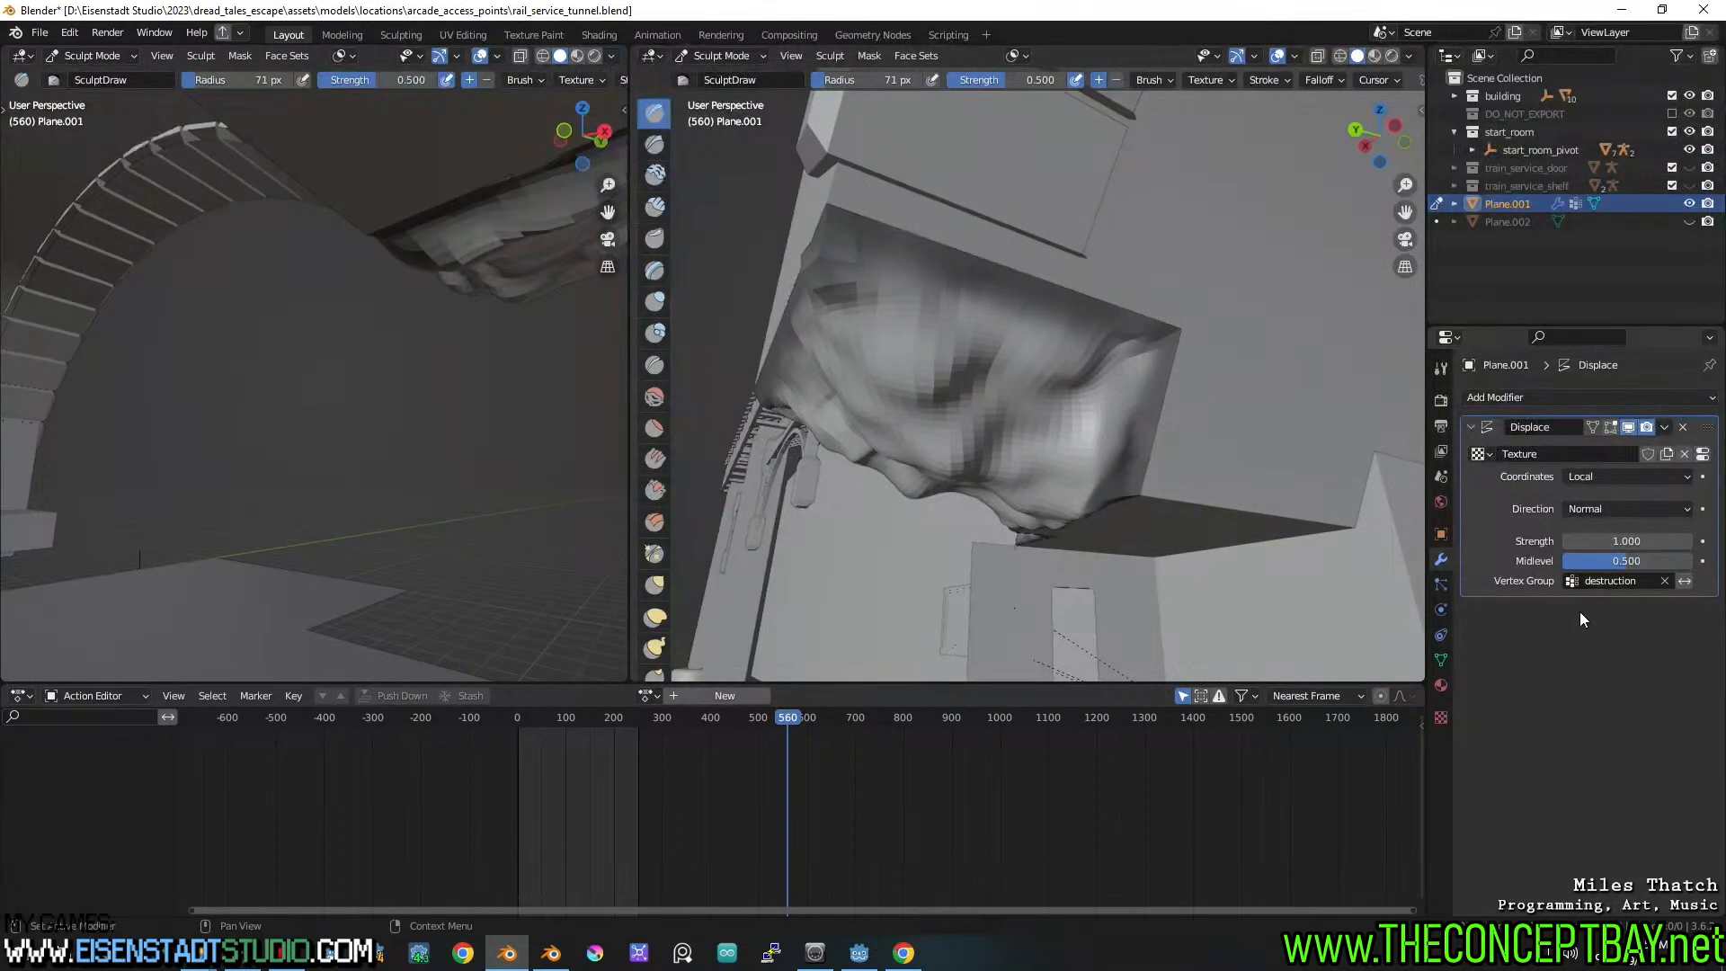
pyautogui.moveTo(1034, 440); pyautogui.dragTo(1060, 474, button='middle')
pyautogui.scroll(-2, 790, 435)
pyautogui.scroll(3, 1243, 473)
pyautogui.scroll(1, 1330, 429)
pyautogui.moveTo(1330, 430)
pyautogui.mouseDown(button='middle')
pyautogui.moveTo(1209, 455)
pyautogui.moveTo(1108, 351)
pyautogui.moveTo(1250, 390)
pyautogui.mouseUp(button='middle')
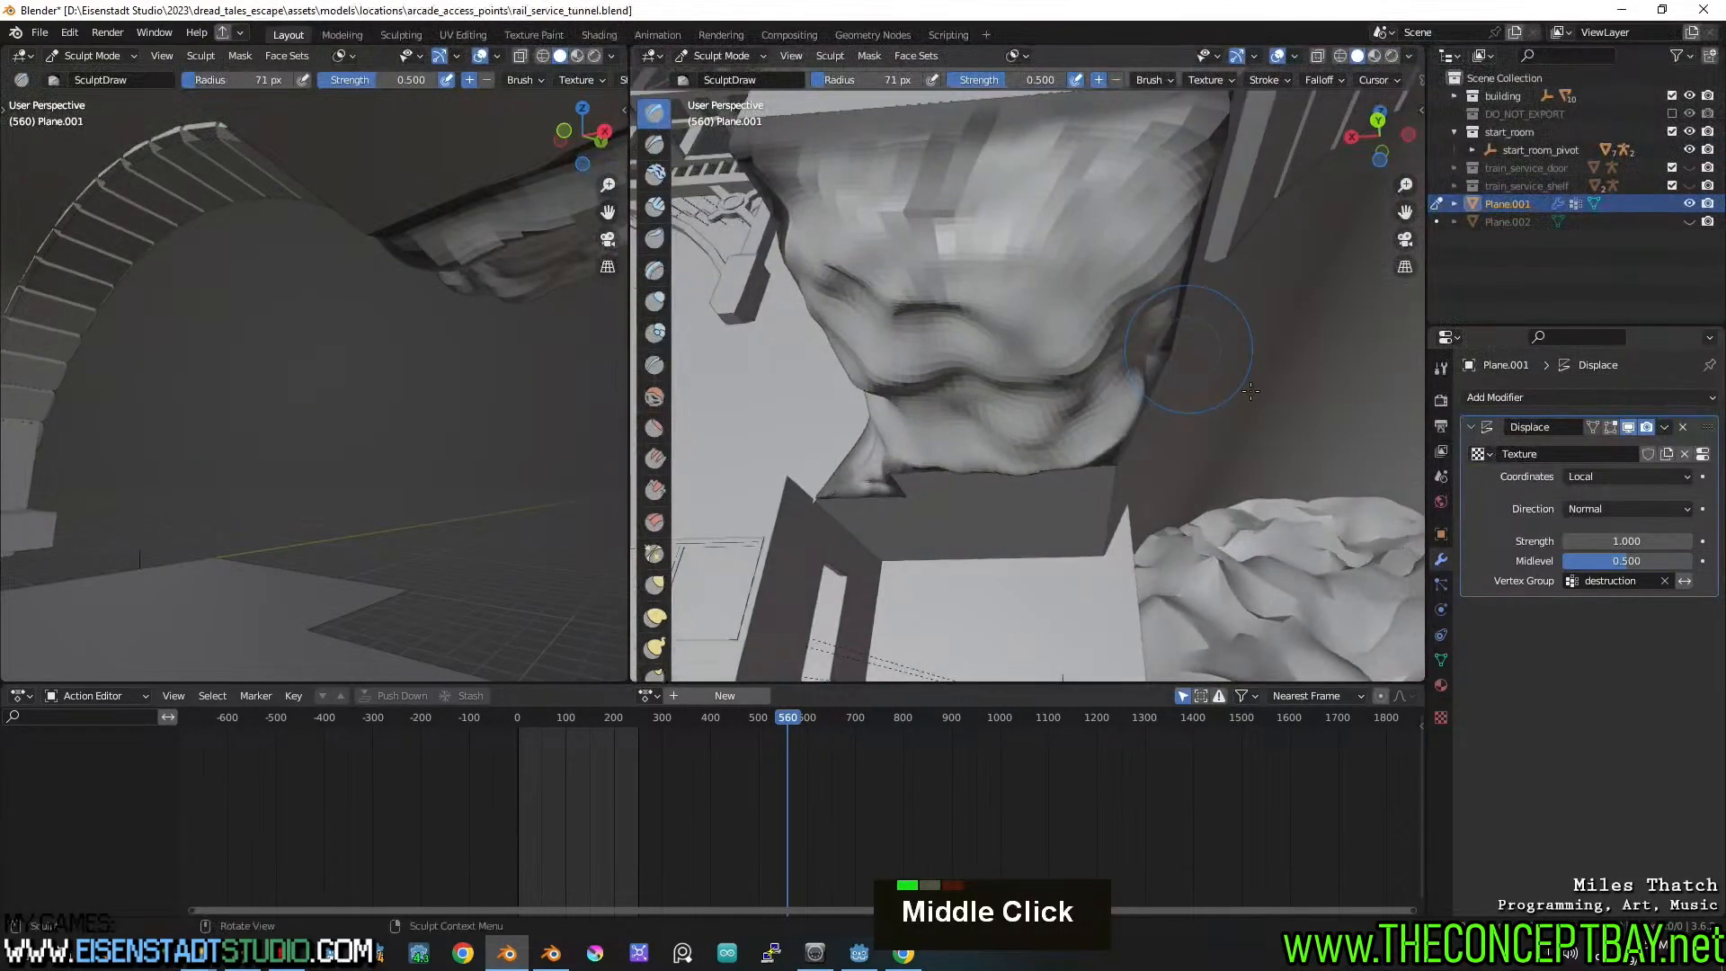
# Change the displacement texture type from Clouds to Voronoi
pyautogui.click(1440, 685)
pyautogui.click(1441, 718)
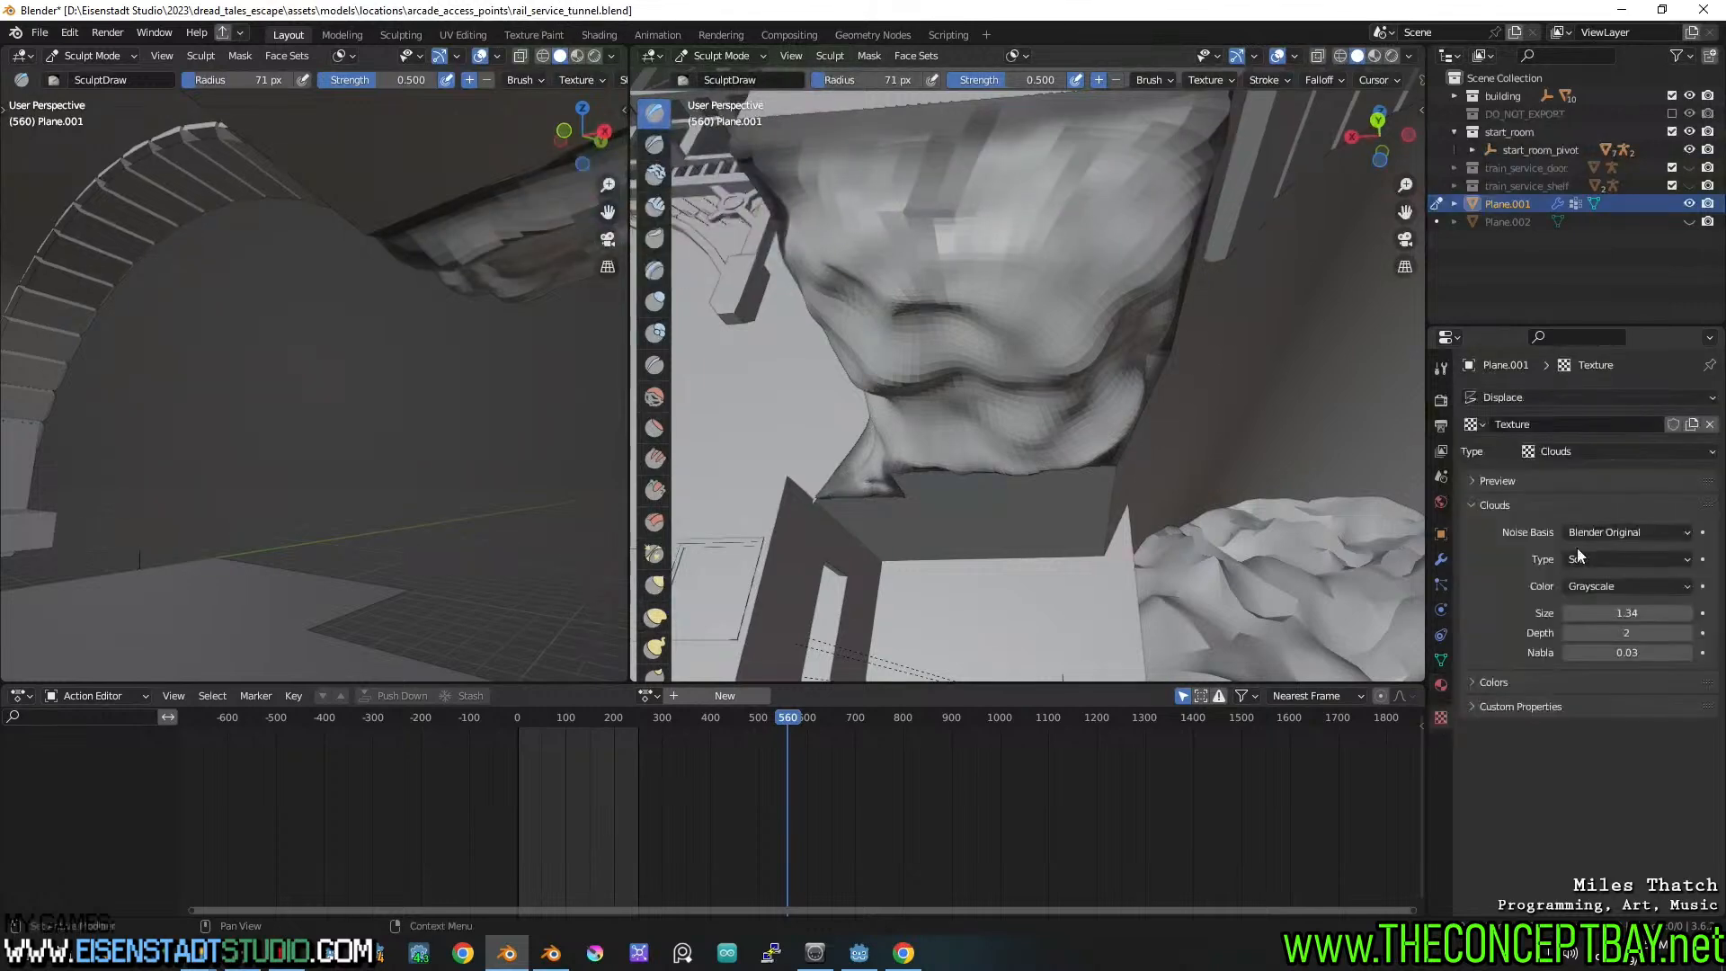
pyautogui.click(1570, 450)
pyautogui.click(1546, 688)
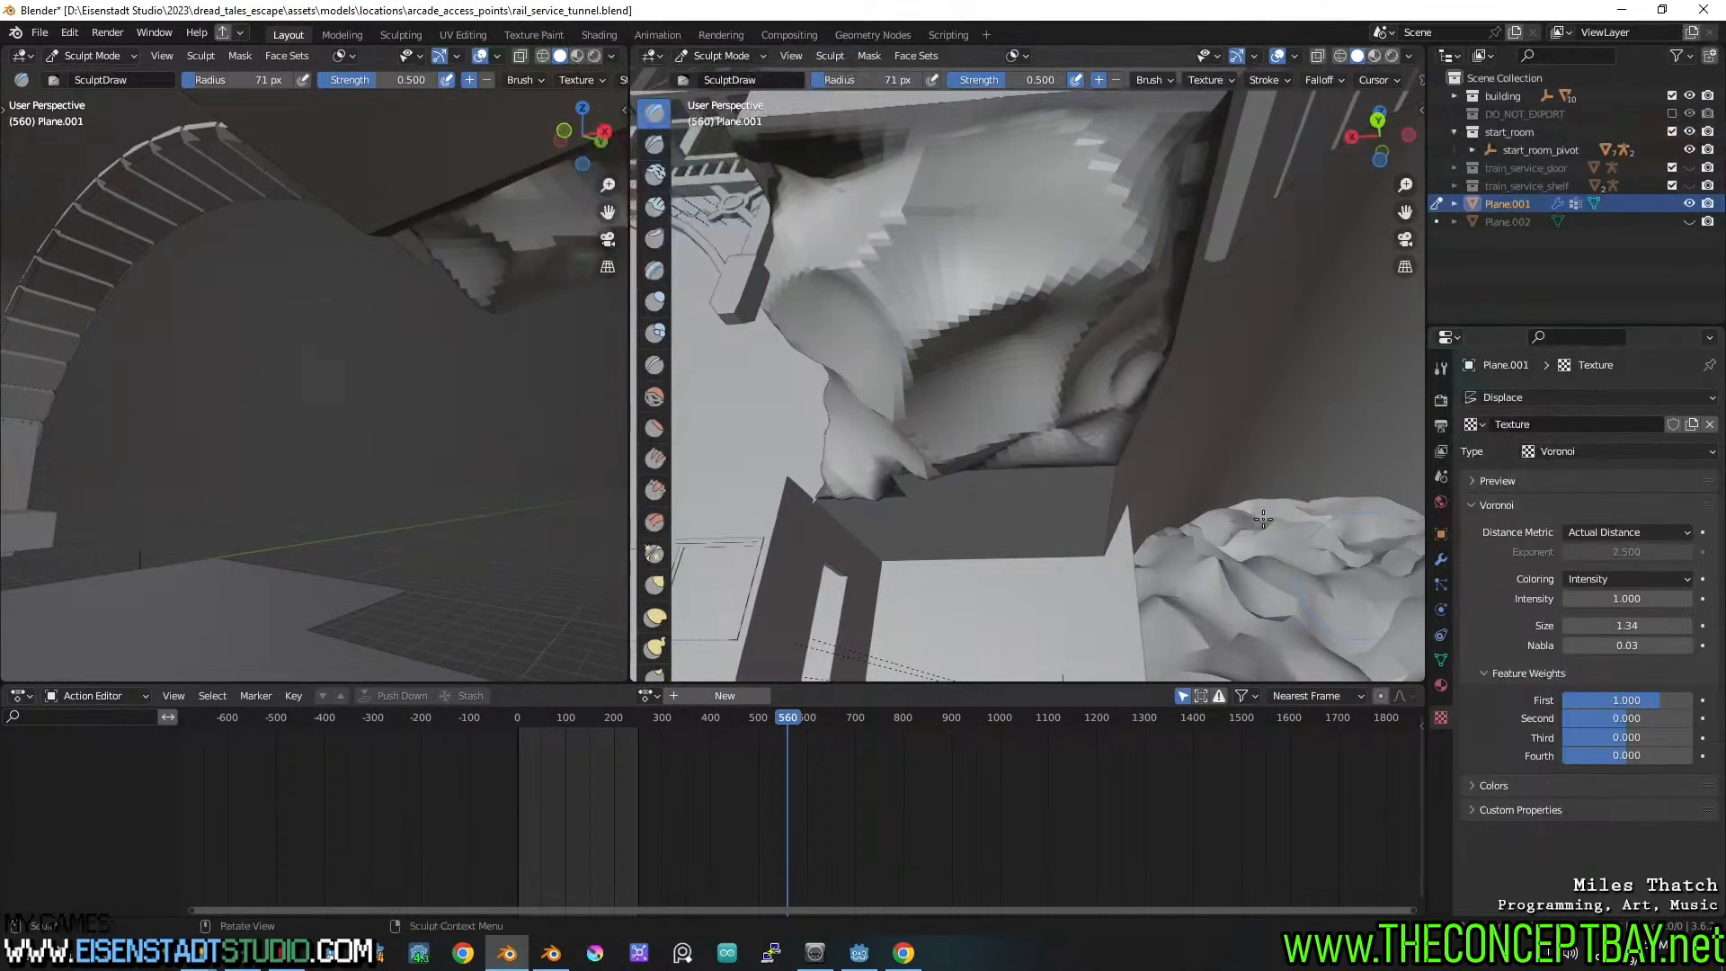
pyautogui.moveTo(1143, 412); pyautogui.dragTo(1119, 438, button='middle')
pyautogui.scroll(2, 1120, 438)
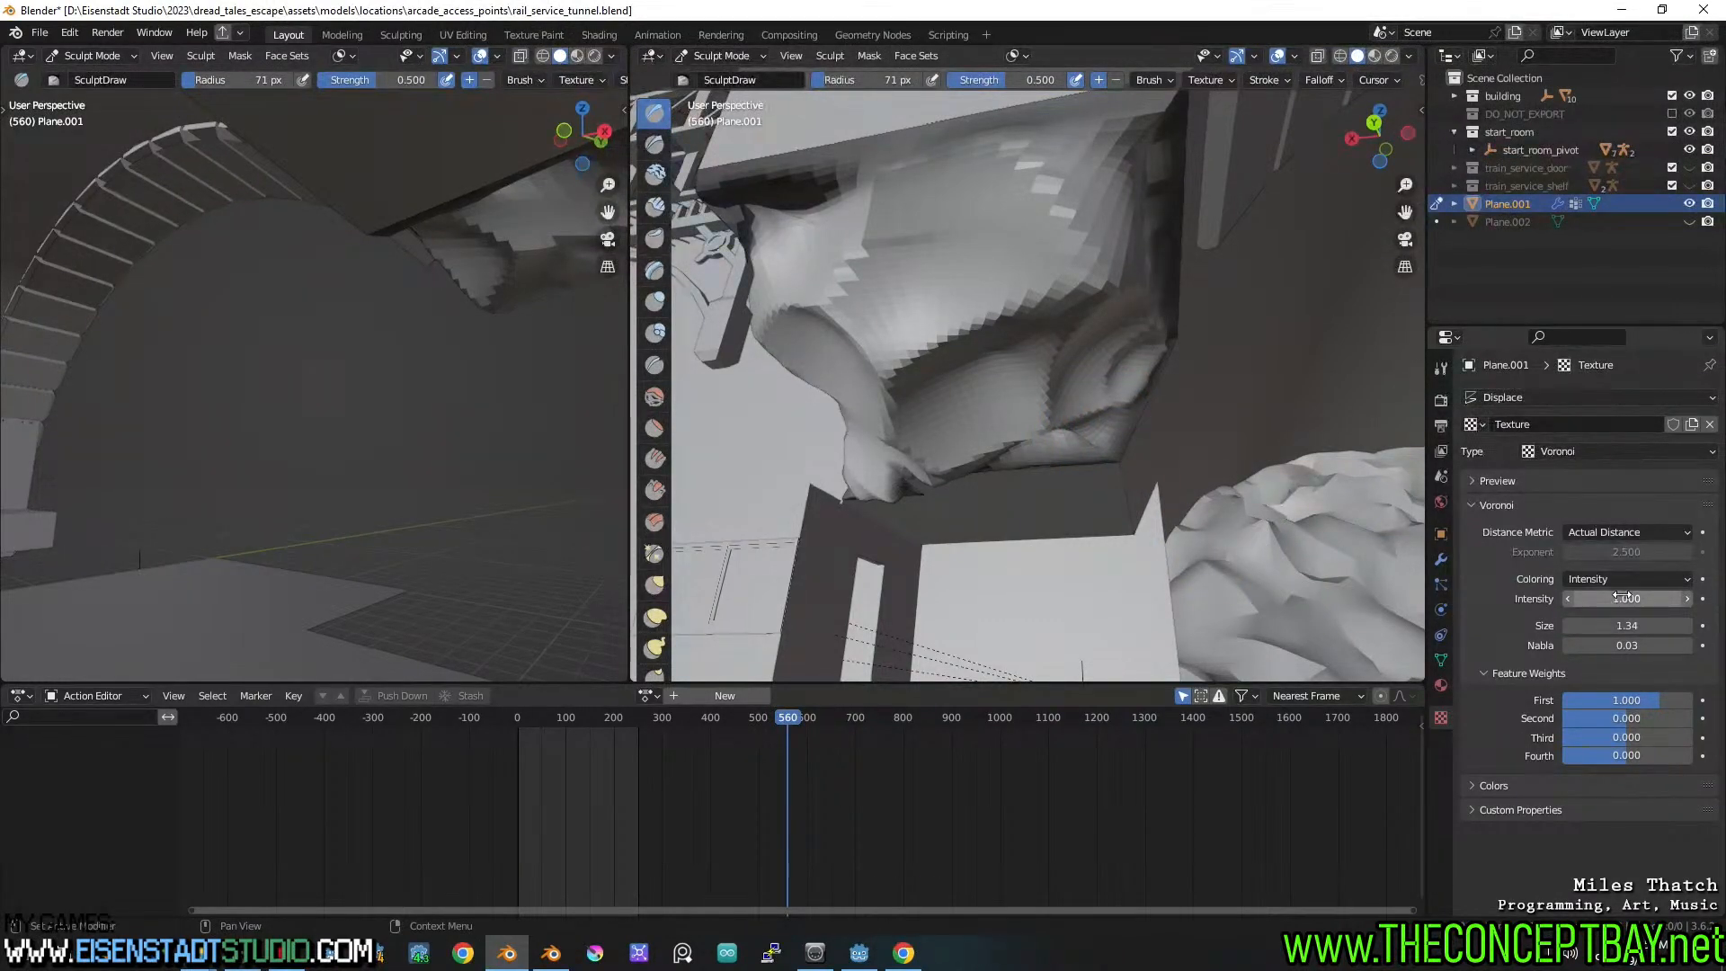
# Reduce the Voronoi texture size to 0.56
pyautogui.press('shift')
pyautogui.press('shift')
pyautogui.press('shift')
pyautogui.keyDown('shift'); pyautogui.click(1616, 624); pyautogui.keyUp('shift')
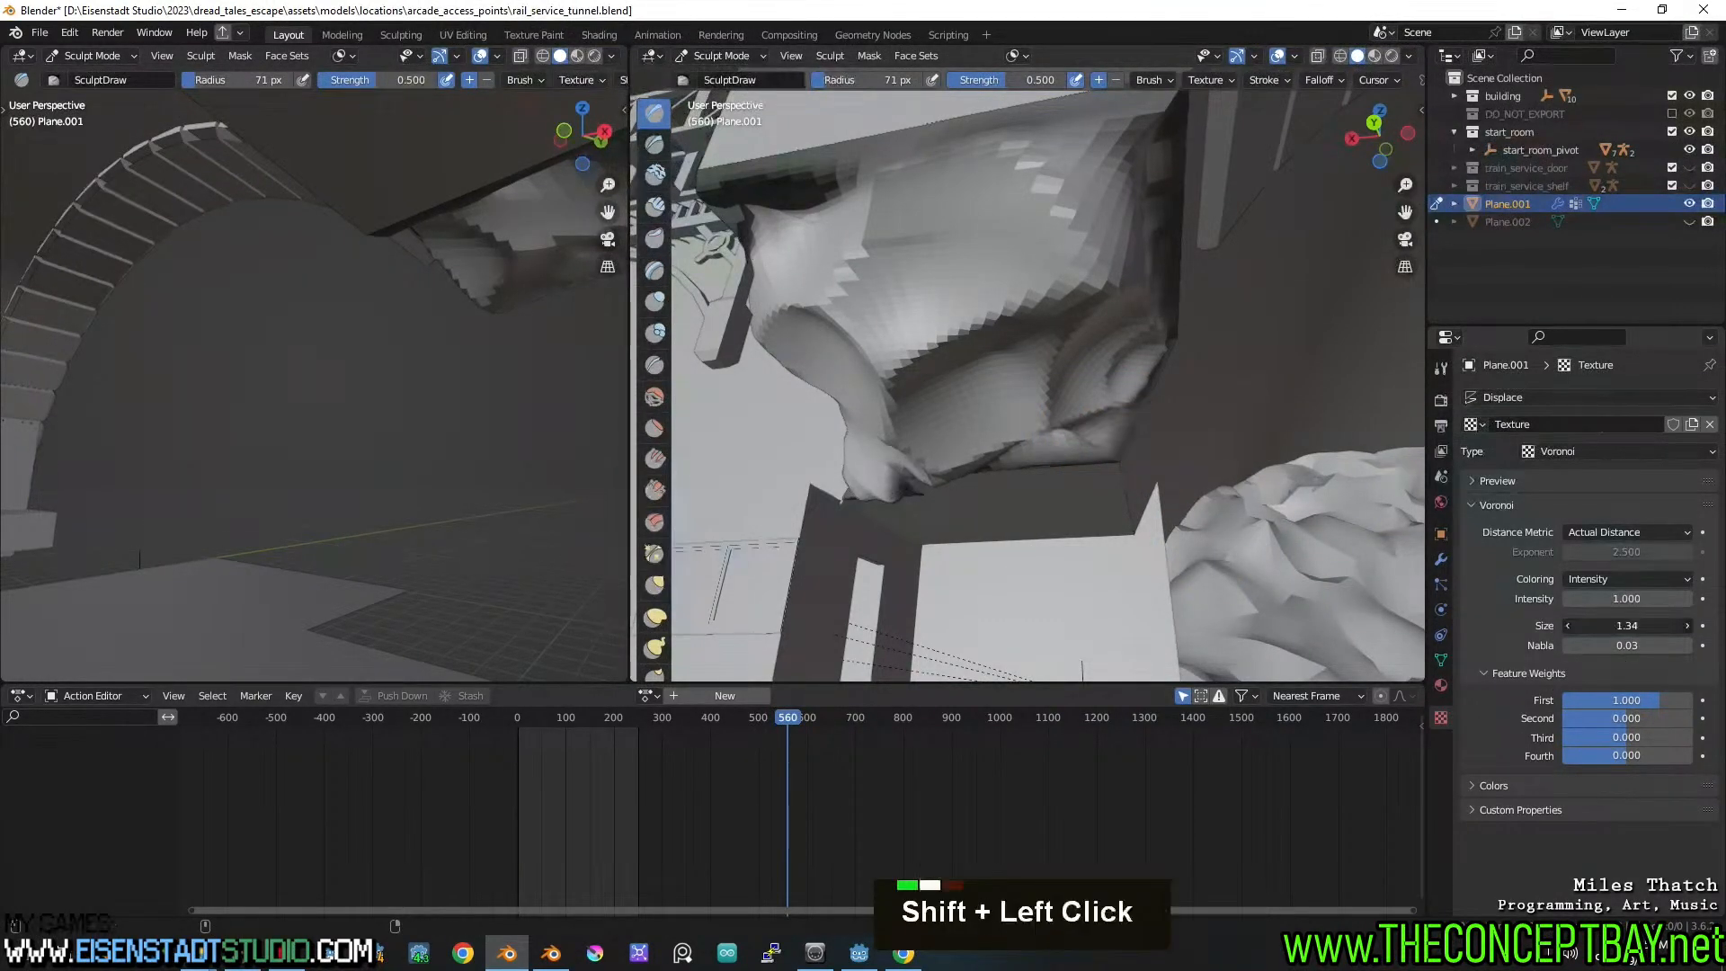
pyautogui.keyDown('shift'); pyautogui.moveTo(1616, 624); pyautogui.dragTo(1550, 624); pyautogui.keyUp('shift')
pyautogui.moveTo(1300, 407)
pyautogui.mouseDown(button='middle')
pyautogui.moveTo(1135, 432)
pyautogui.moveTo(1177, 486)
pyautogui.mouseUp(button='middle')
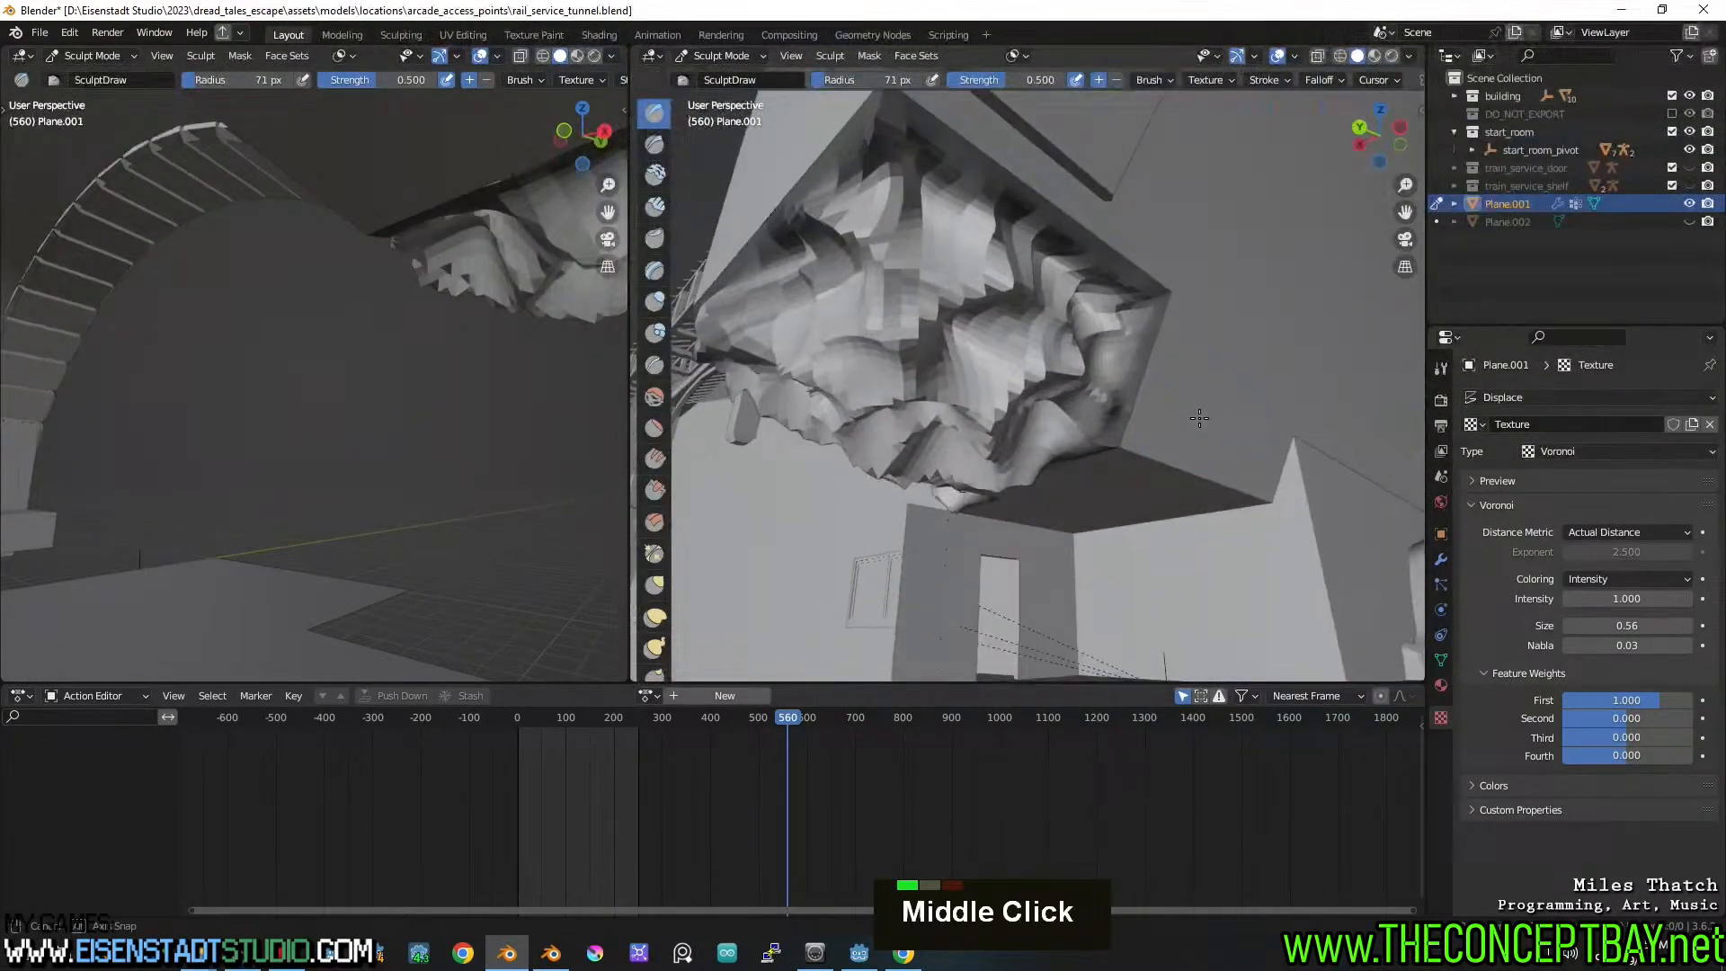
# Lower the Displace modifier's strength to 0.240
pyautogui.doubleClick(1442, 559)
pyautogui.keyDown('shift'); pyautogui.moveTo(1627, 540); pyautogui.dragTo(1574, 540); pyautogui.keyUp('shift')
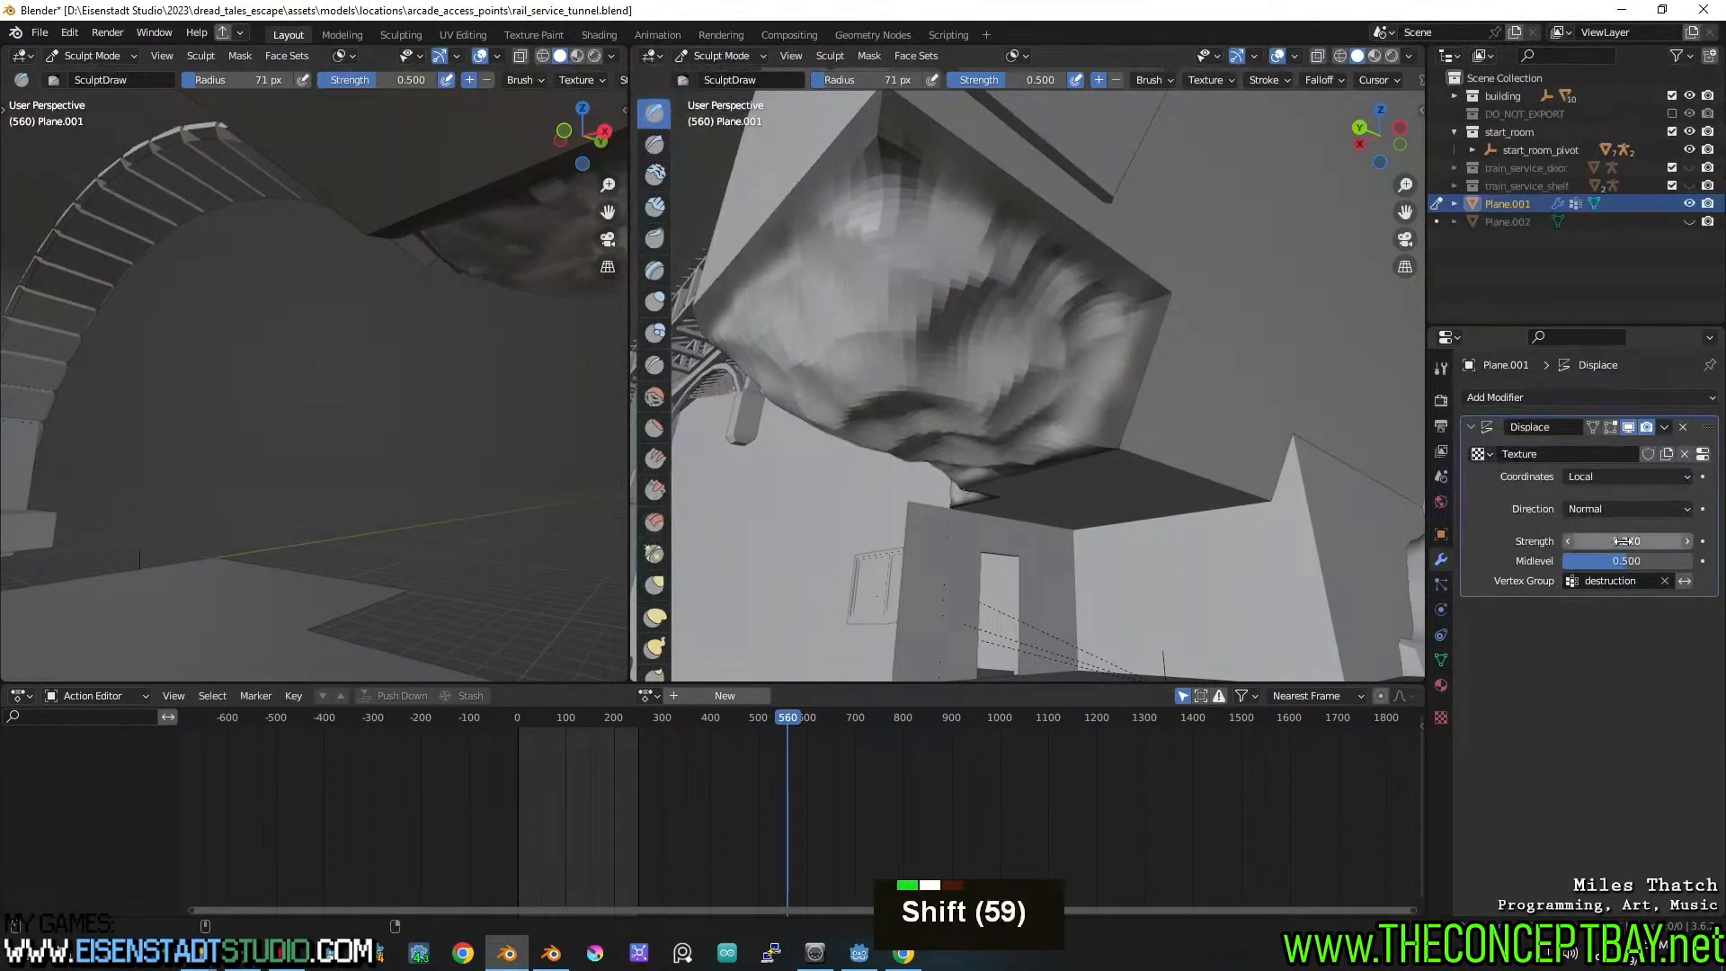
pyautogui.moveTo(1213, 467)
pyautogui.mouseDown(button='middle')
pyautogui.moveTo(1051, 393)
pyautogui.moveTo(1179, 448)
pyautogui.moveTo(936, 418)
pyautogui.moveTo(969, 358)
pyautogui.moveTo(1057, 314)
pyautogui.moveTo(993, 295)
pyautogui.mouseUp(button='middle')
pyautogui.scroll(-3, 1051, 393)
# Subdivide the entire Plane.001 mesh once in Edit Mode and return to Sculpt Mode
pyautogui.press('Tab')
pyautogui.press('Tab')
pyautogui.press('Tab')
pyautogui.rightClick(969, 341)
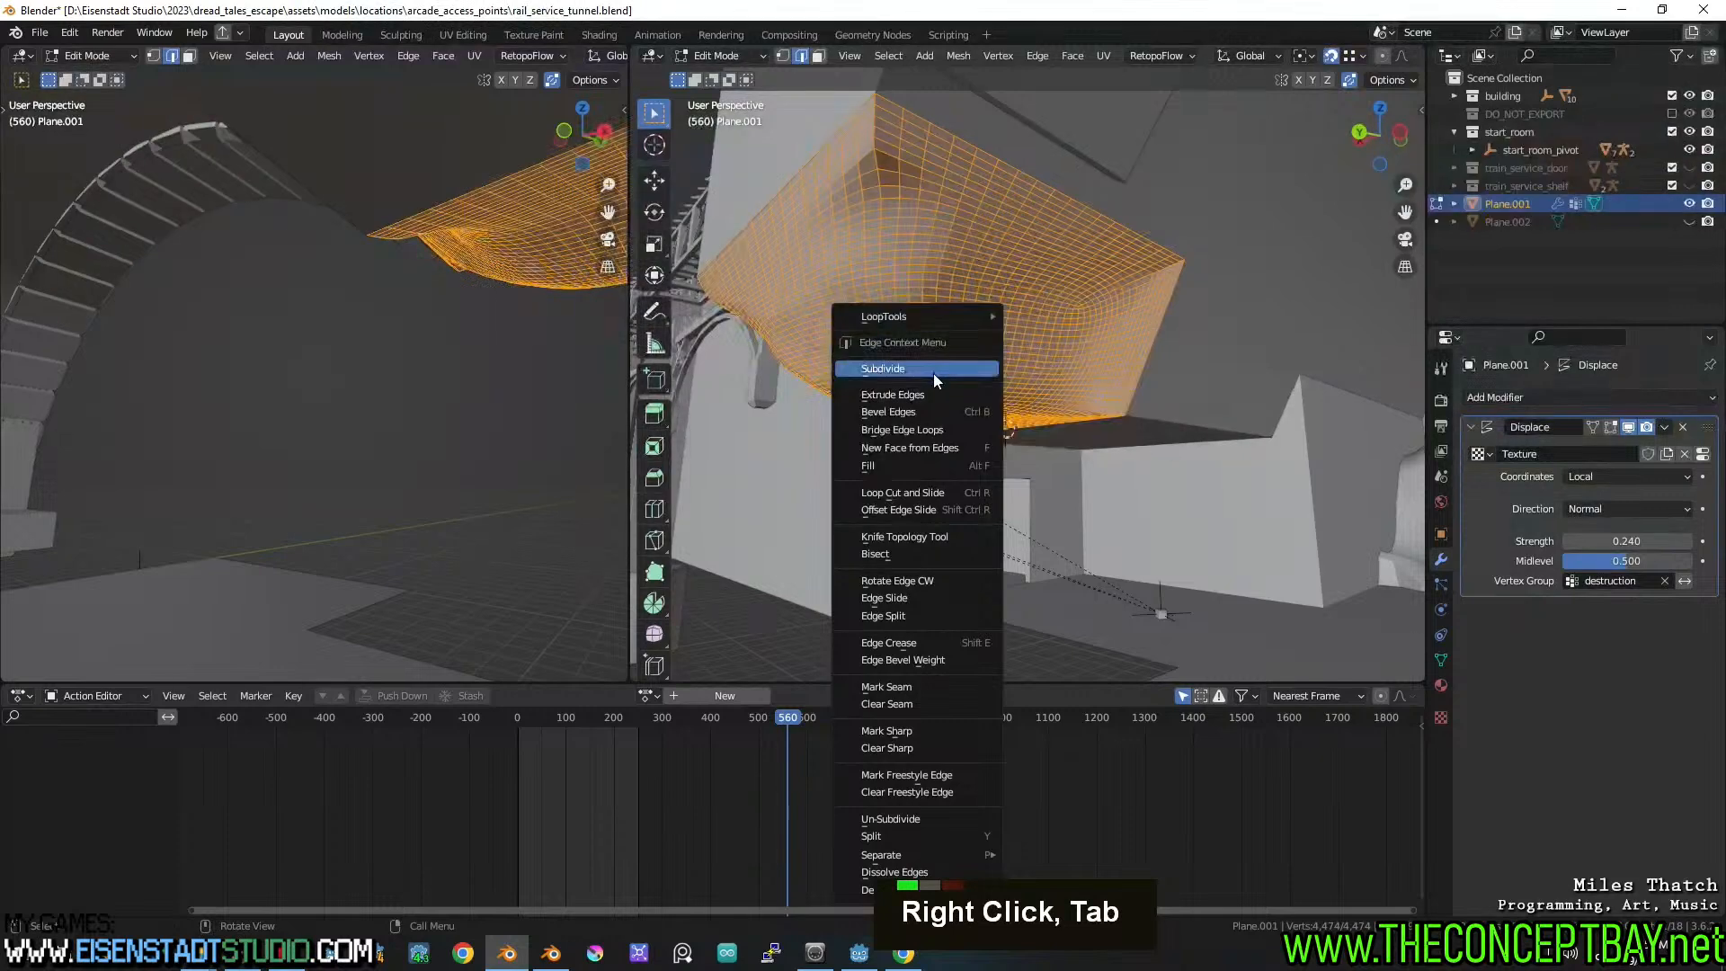
pyautogui.click(934, 375)
pyautogui.press('Tab')
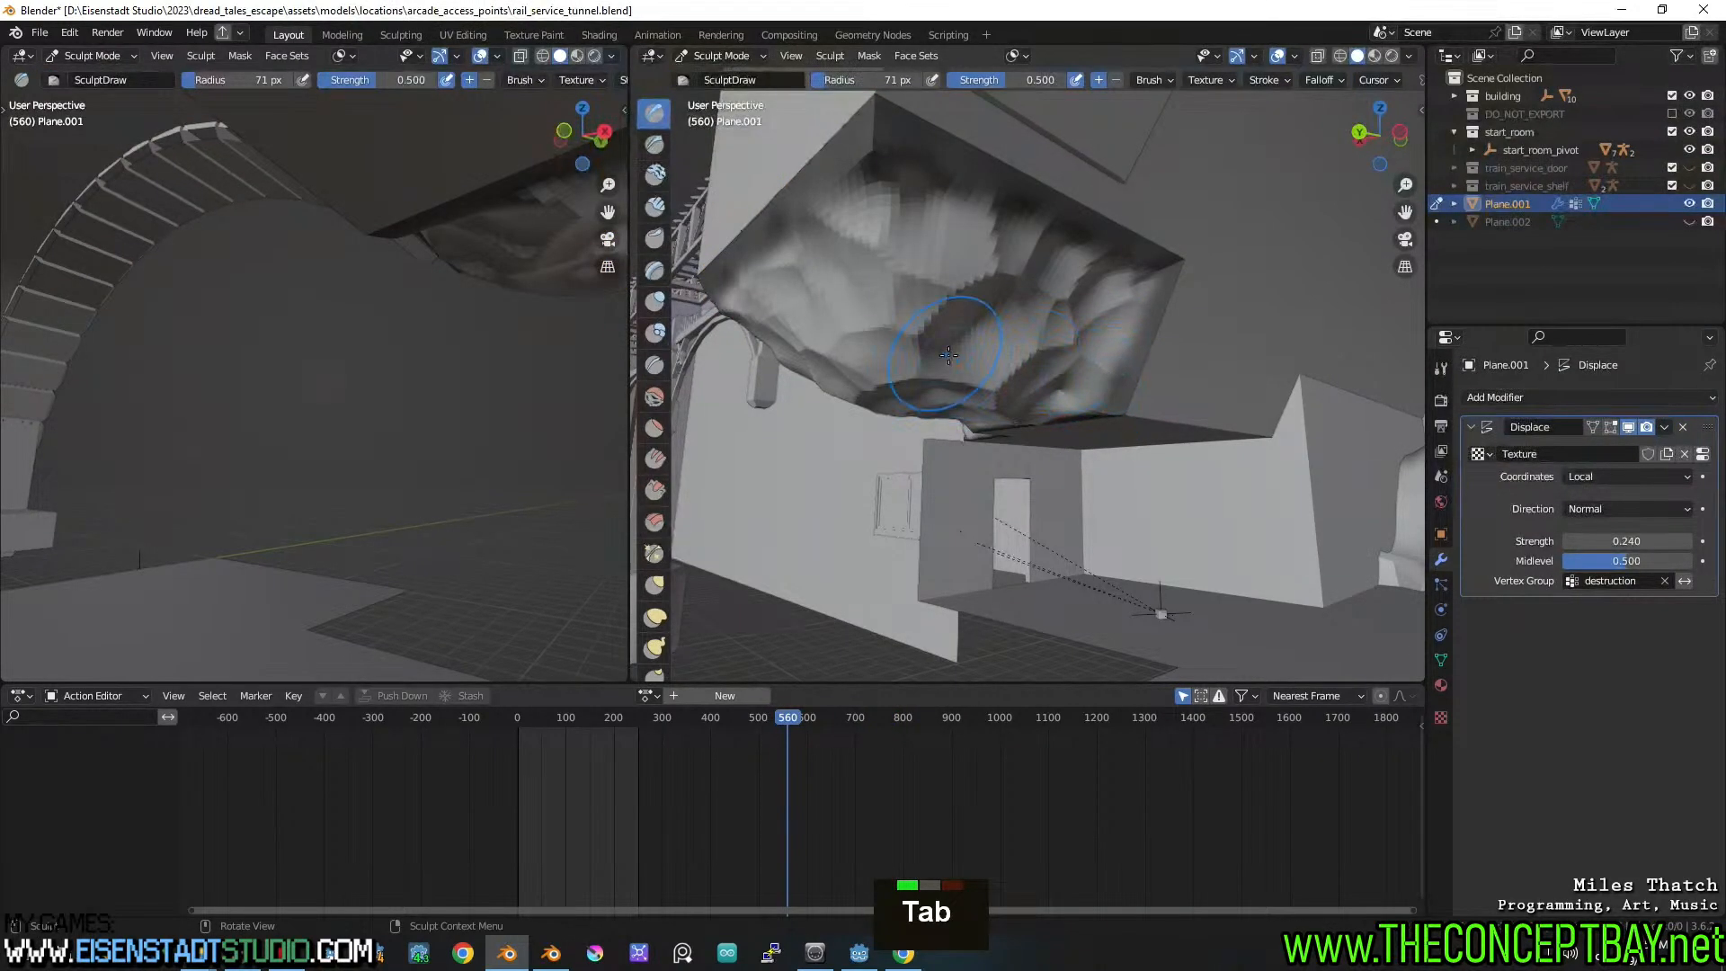
# Switch Plane.001 to Object Mode, apply Shade Smooth and deselect it to check the rocky surface
pyautogui.click(728, 76)
pyautogui.rightClick(1045, 277)
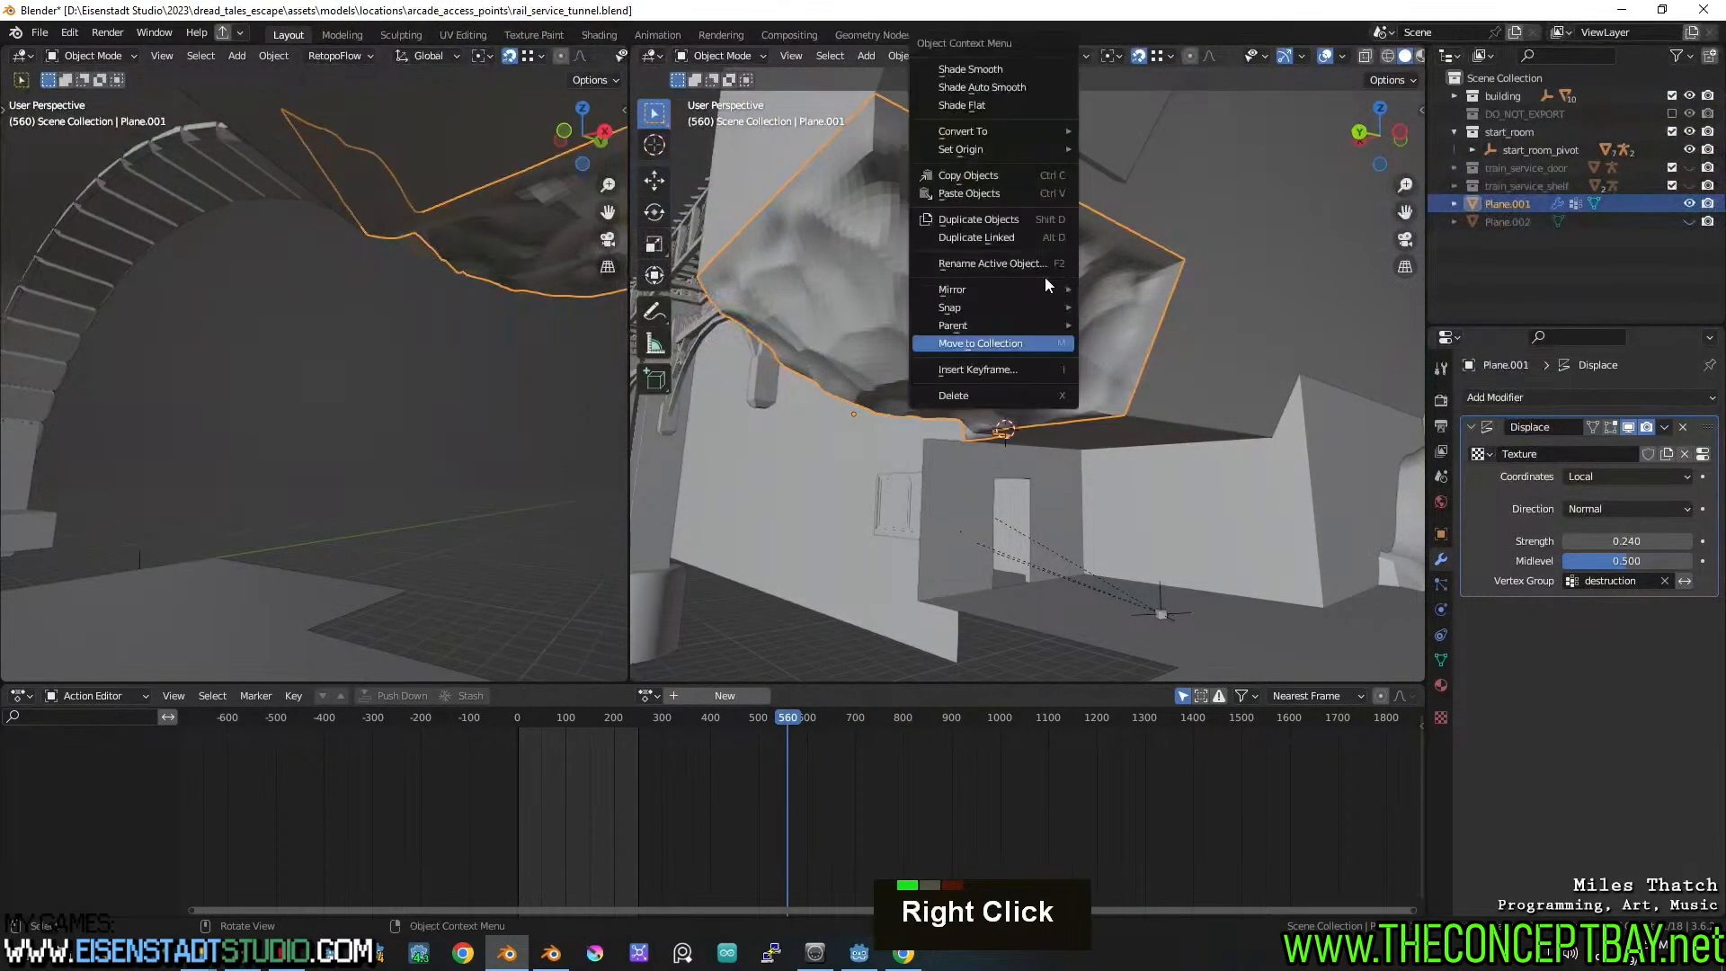
pyautogui.click(1001, 72)
pyautogui.moveTo(1005, 395); pyautogui.dragTo(1075, 408, button='middle')
pyautogui.scroll(2, 1201, 419)
pyautogui.moveTo(1201, 419); pyautogui.dragTo(1102, 364, button='middle')
pyautogui.keyDown('shift'); pyautogui.moveTo(1101, 364); pyautogui.dragTo(1097, 401, button='middle'); pyautogui.keyUp('shift')
pyautogui.scroll(1, 1097, 401)
pyautogui.click(900, 558)
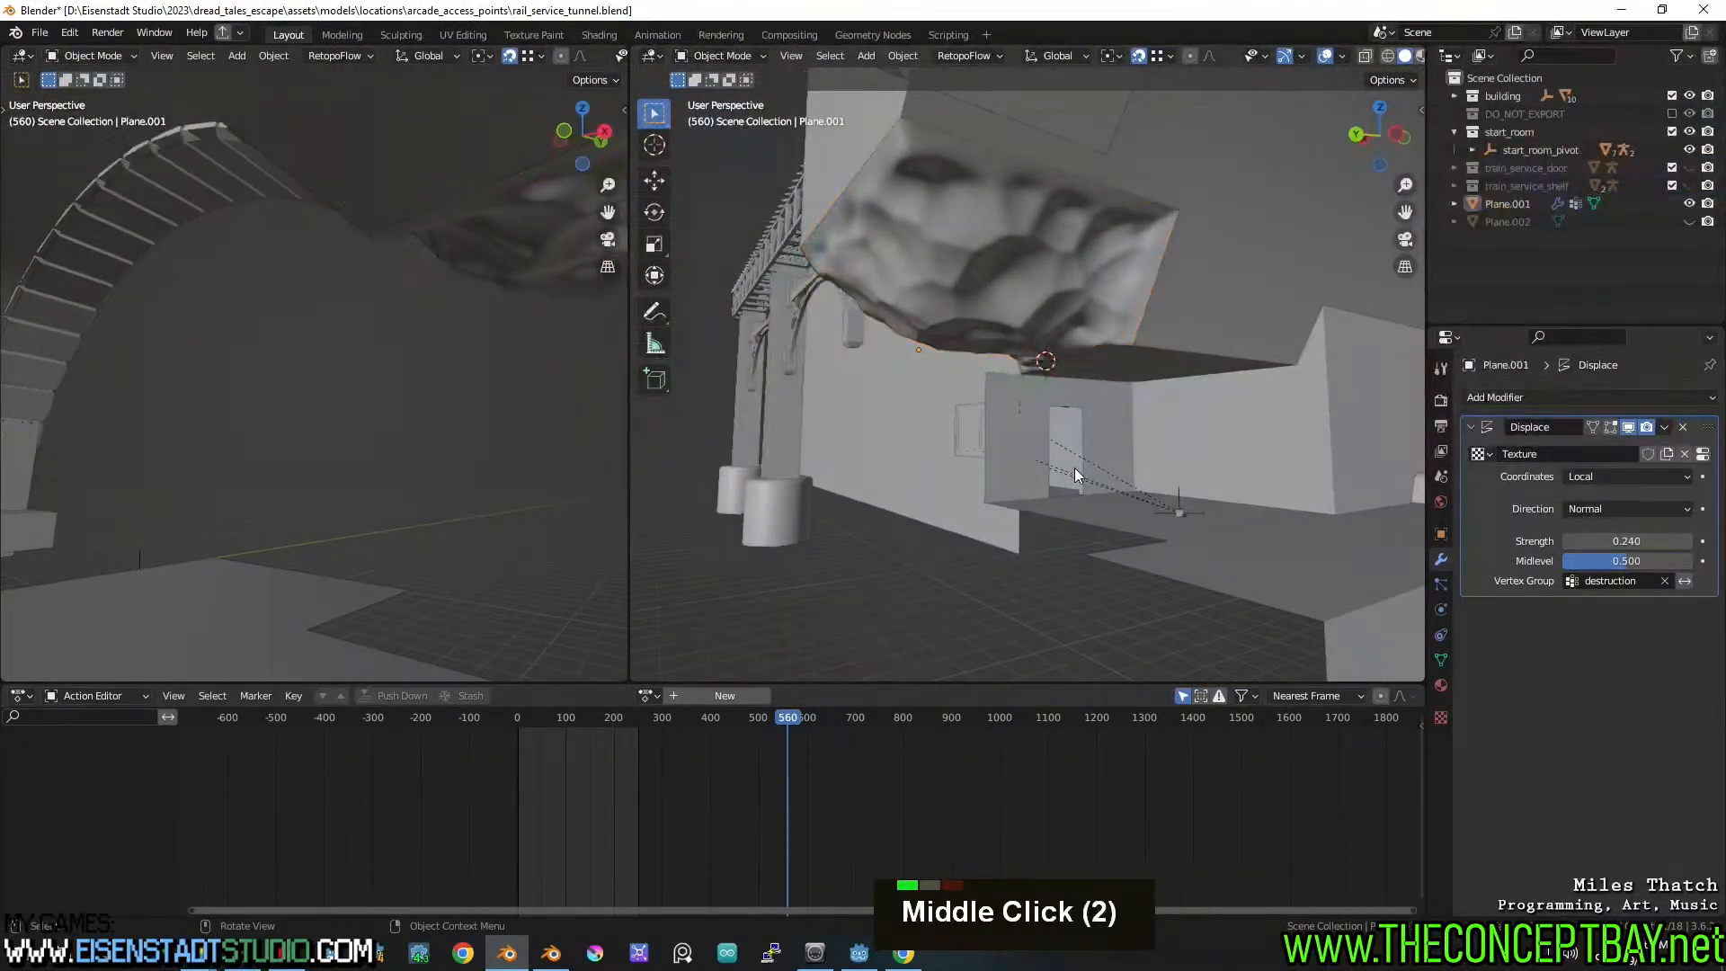
# Lower the Displace modifier's midlevel to 0.210 so the rock bulges further out from the wall
pyautogui.moveTo(1075, 467); pyautogui.dragTo(1178, 523, button='middle')
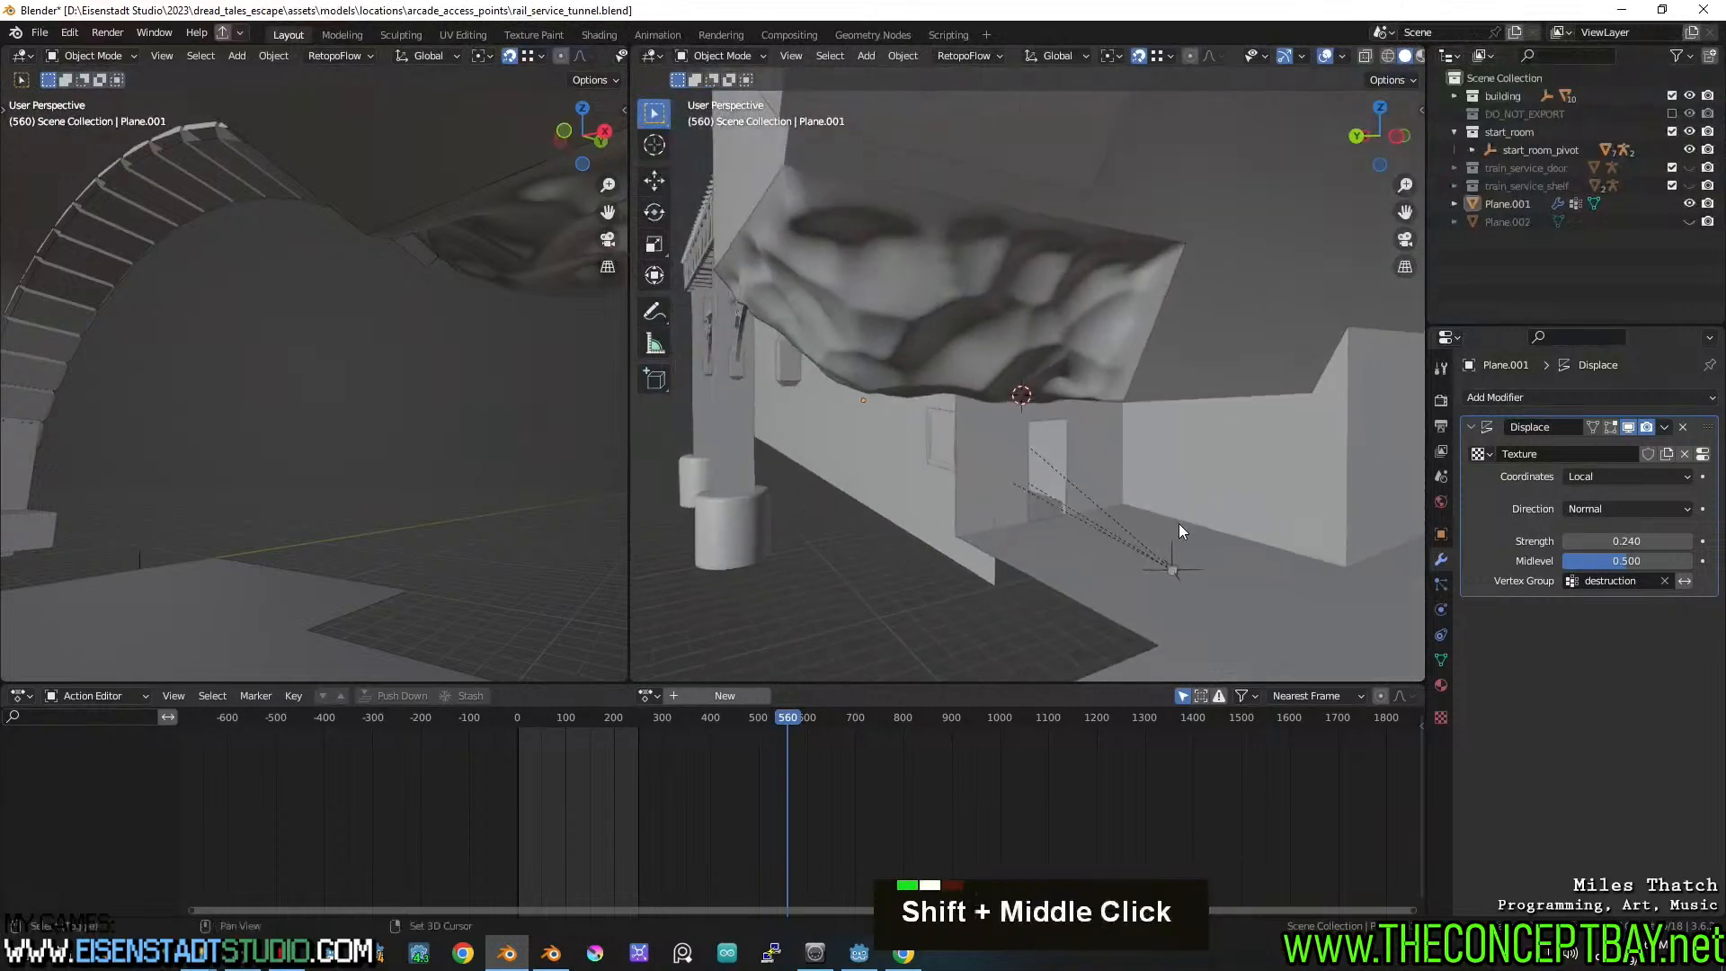
pyautogui.scroll(-1, 1178, 523)
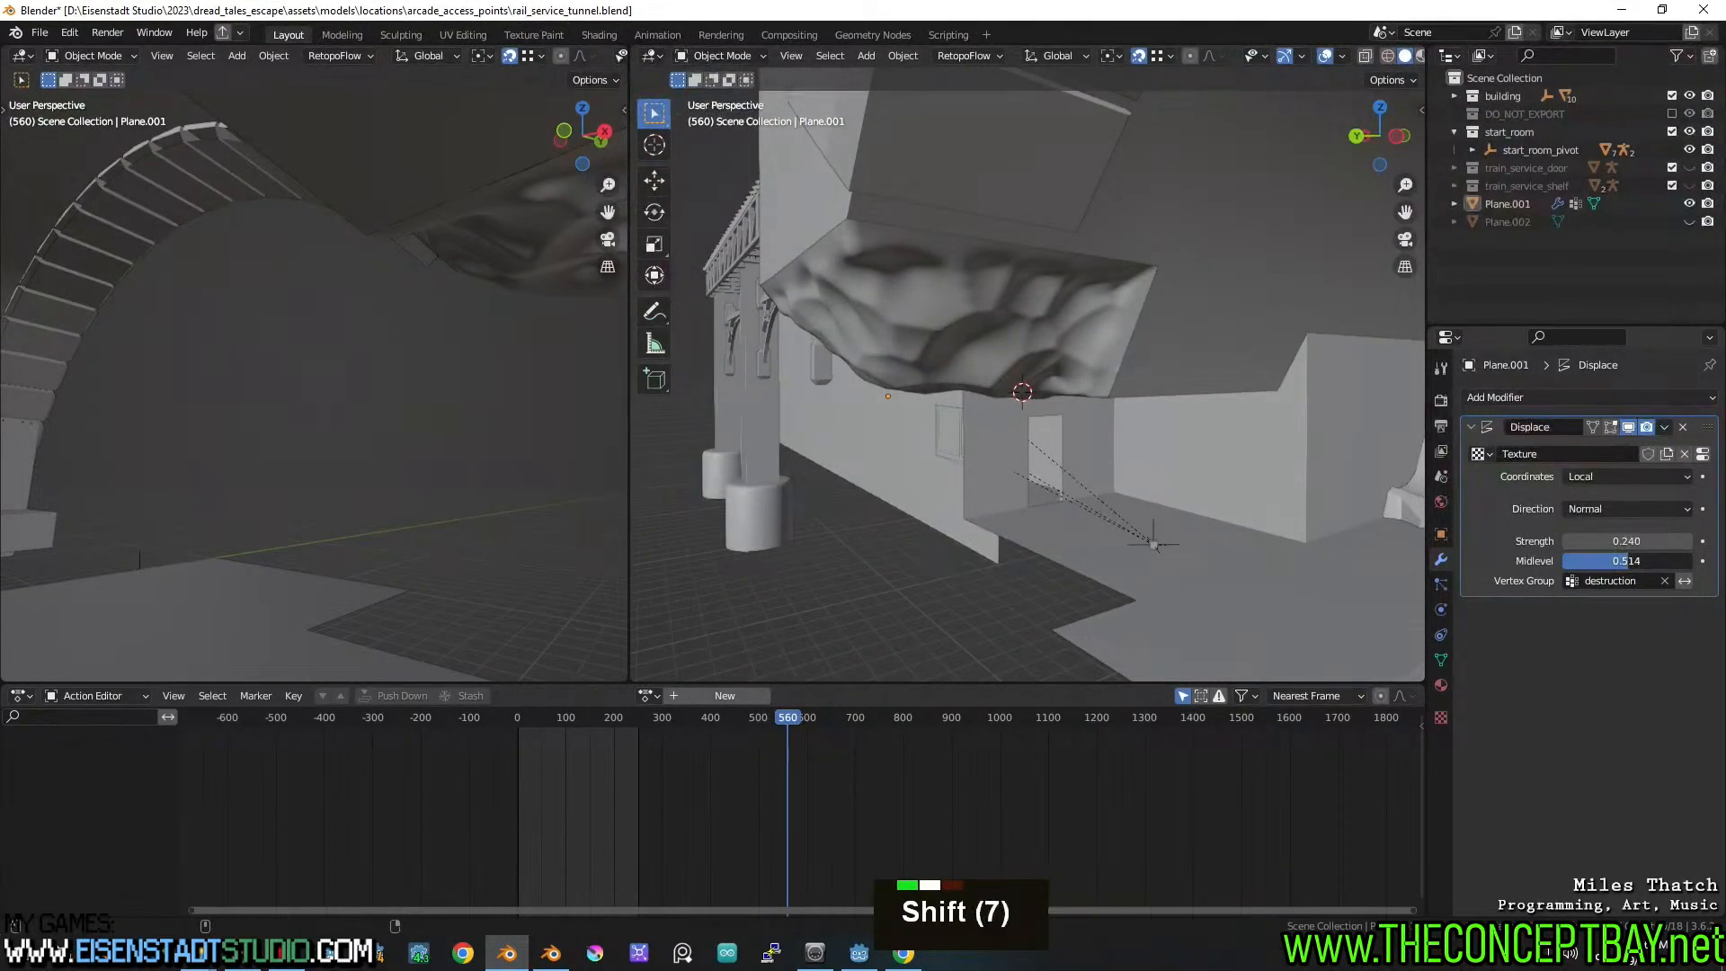
pyautogui.keyDown('shift'); pyautogui.moveTo(1627, 560); pyautogui.dragTo(1602, 560); pyautogui.keyUp('shift')
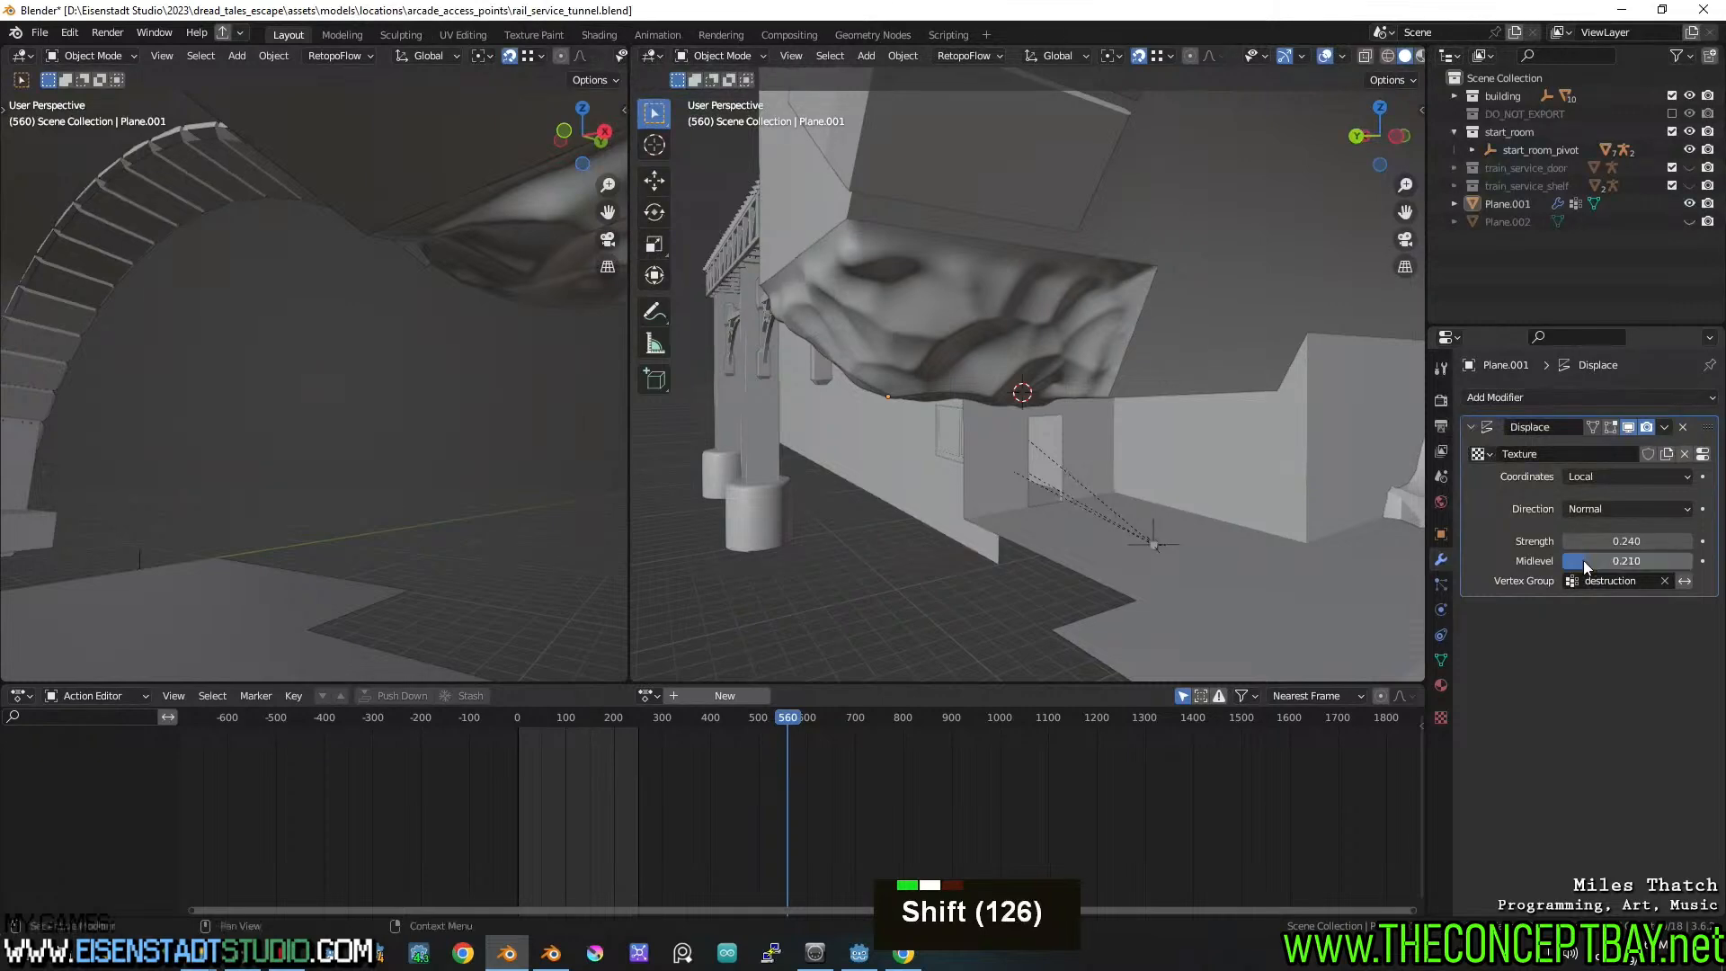
pyautogui.moveTo(1119, 443); pyautogui.dragTo(1086, 390, button='middle')
pyautogui.scroll(-2, 846, 291)
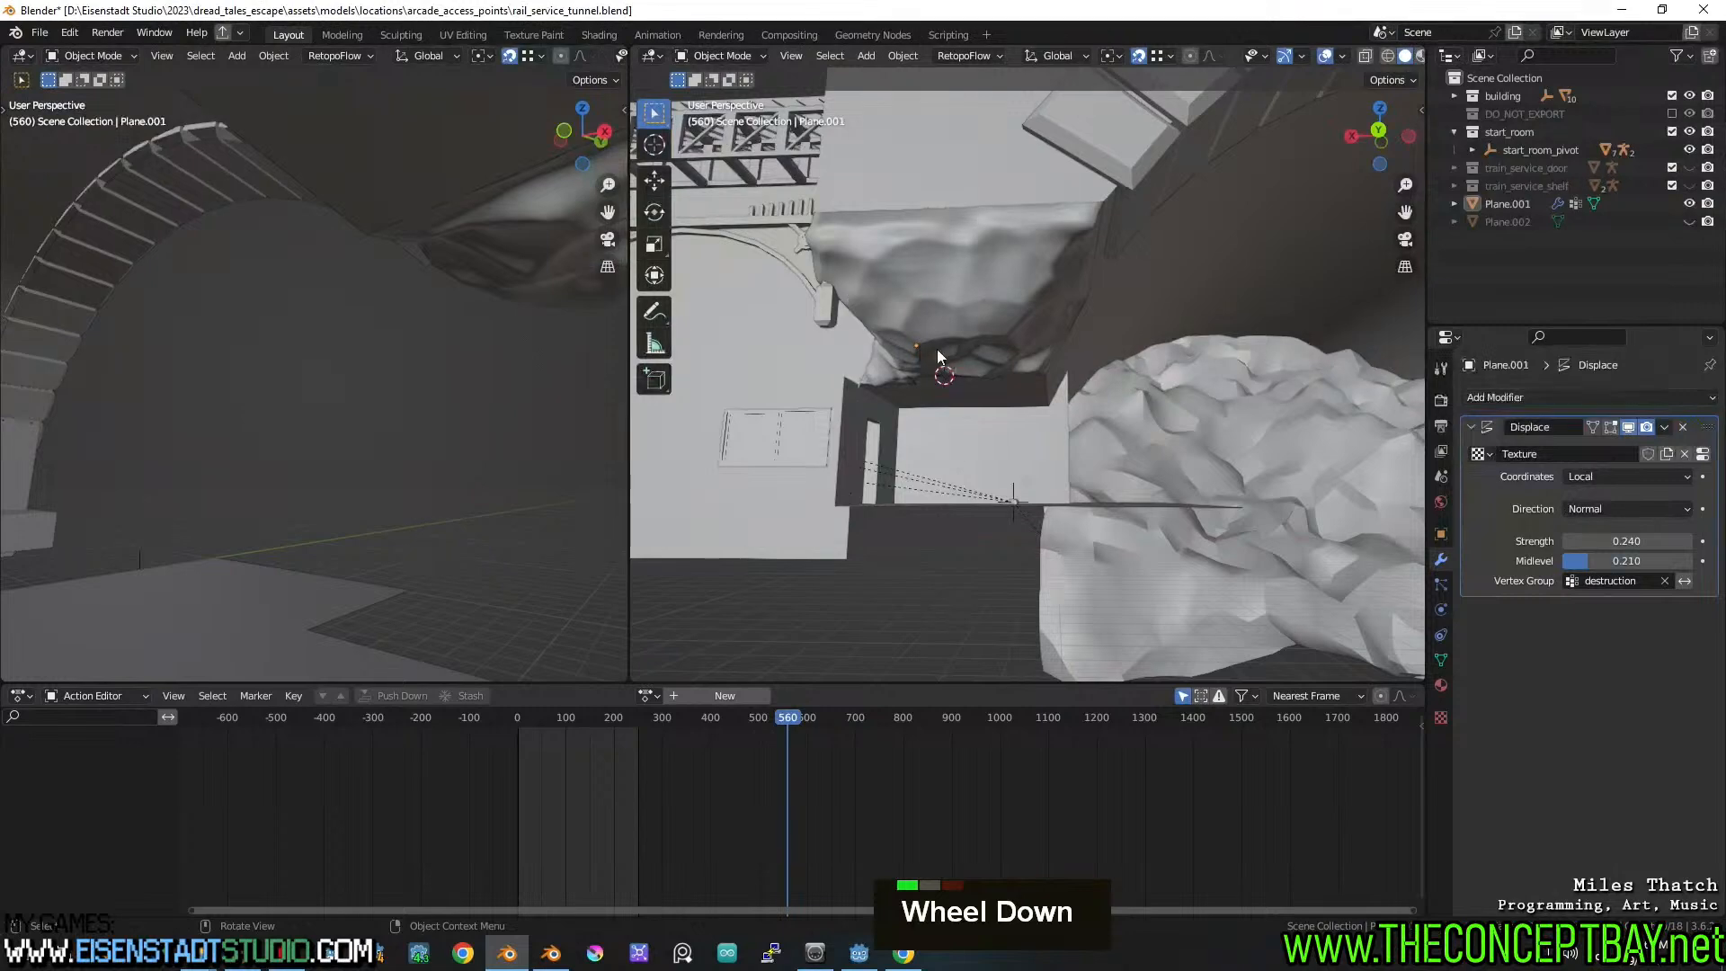
# Add a Decimate modifier to Plane.001 with a collapse ratio of 0.1
pyautogui.moveTo(937, 349); pyautogui.dragTo(953, 379, button='middle')
pyautogui.keyDown('shift'); pyautogui.moveTo(952, 379); pyautogui.dragTo(1135, 436, button='middle'); pyautogui.keyUp('shift')
pyautogui.keyDown('shift'); pyautogui.moveTo(1134, 437); pyautogui.dragTo(1107, 401, button='middle'); pyautogui.keyUp('shift')
pyautogui.keyDown('shift'); pyautogui.moveTo(1107, 400); pyautogui.dragTo(1169, 442, button='middle'); pyautogui.keyUp('shift')
pyautogui.keyDown('shift'); pyautogui.moveTo(1168, 442); pyautogui.dragTo(1065, 345, button='middle'); pyautogui.keyUp('shift')
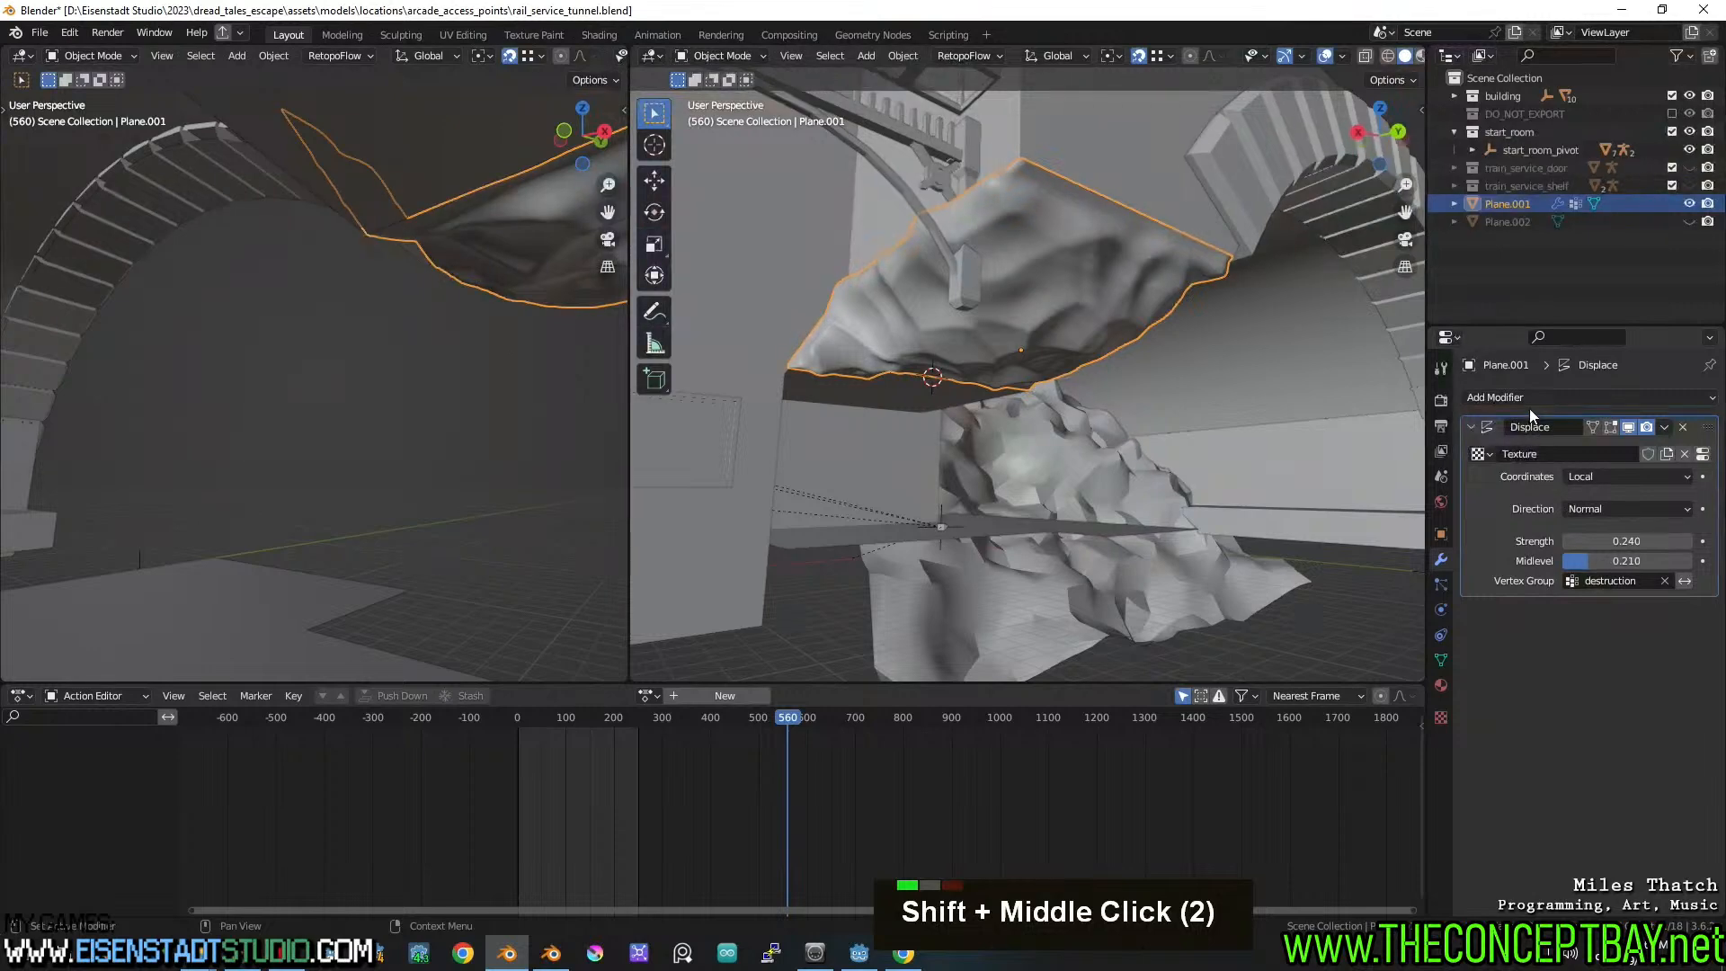
pyautogui.doubleClick(1529, 401)
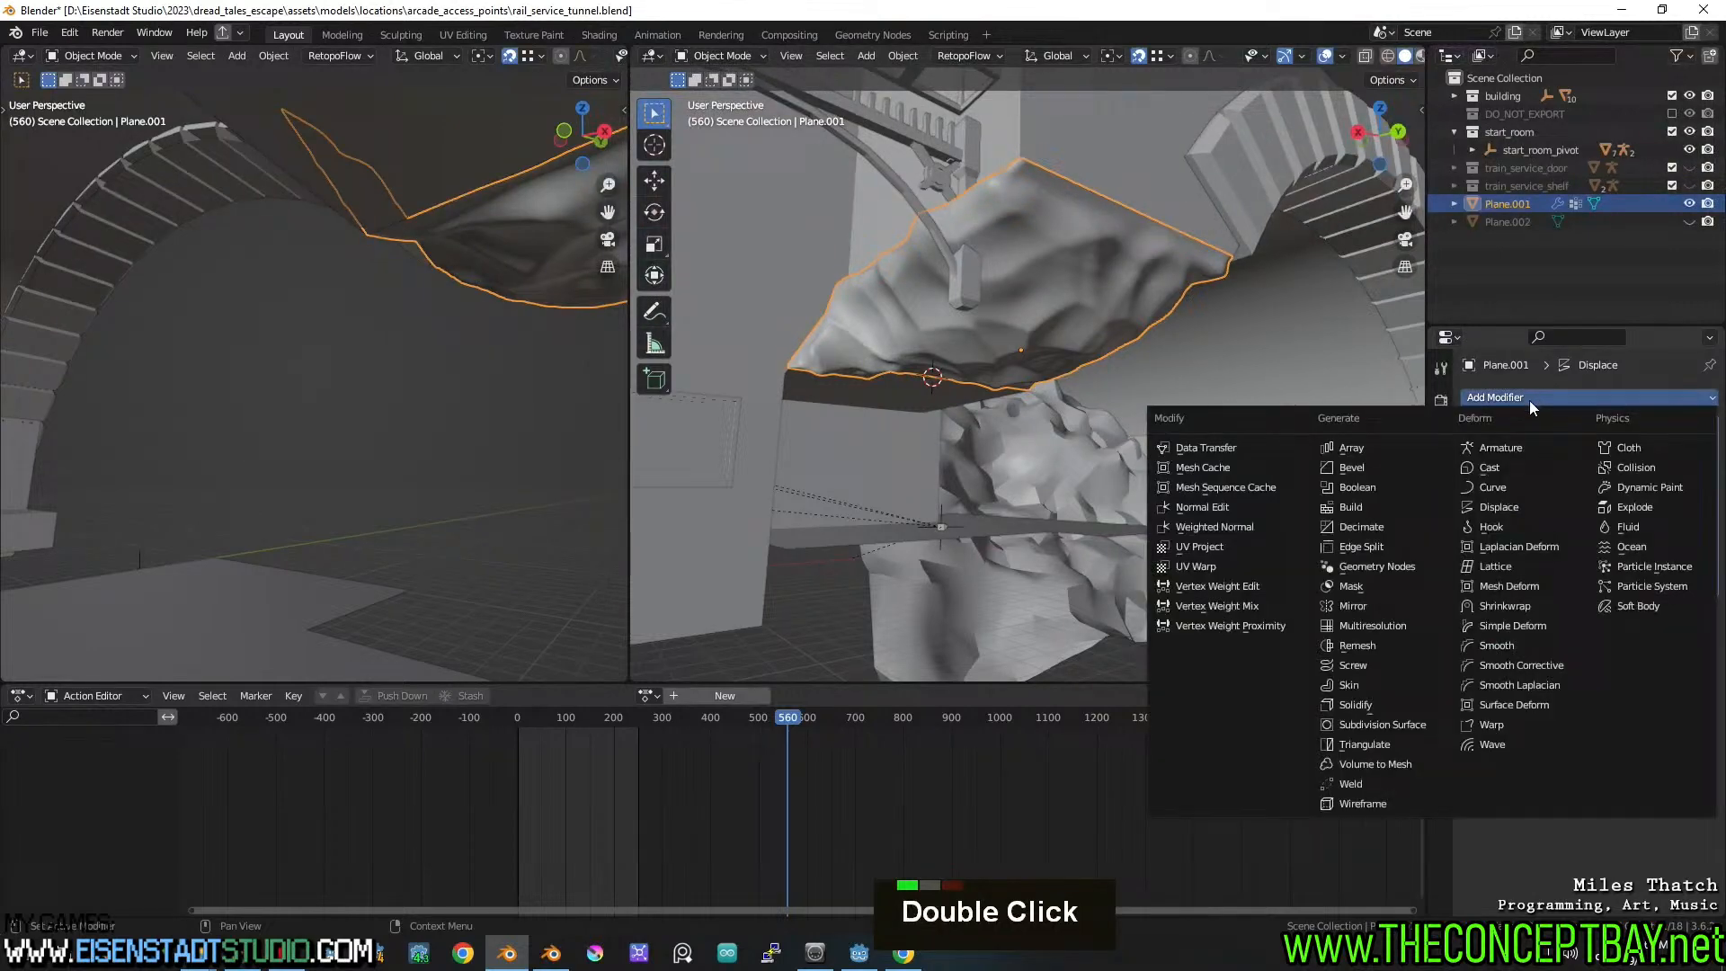
pyautogui.click(1382, 527)
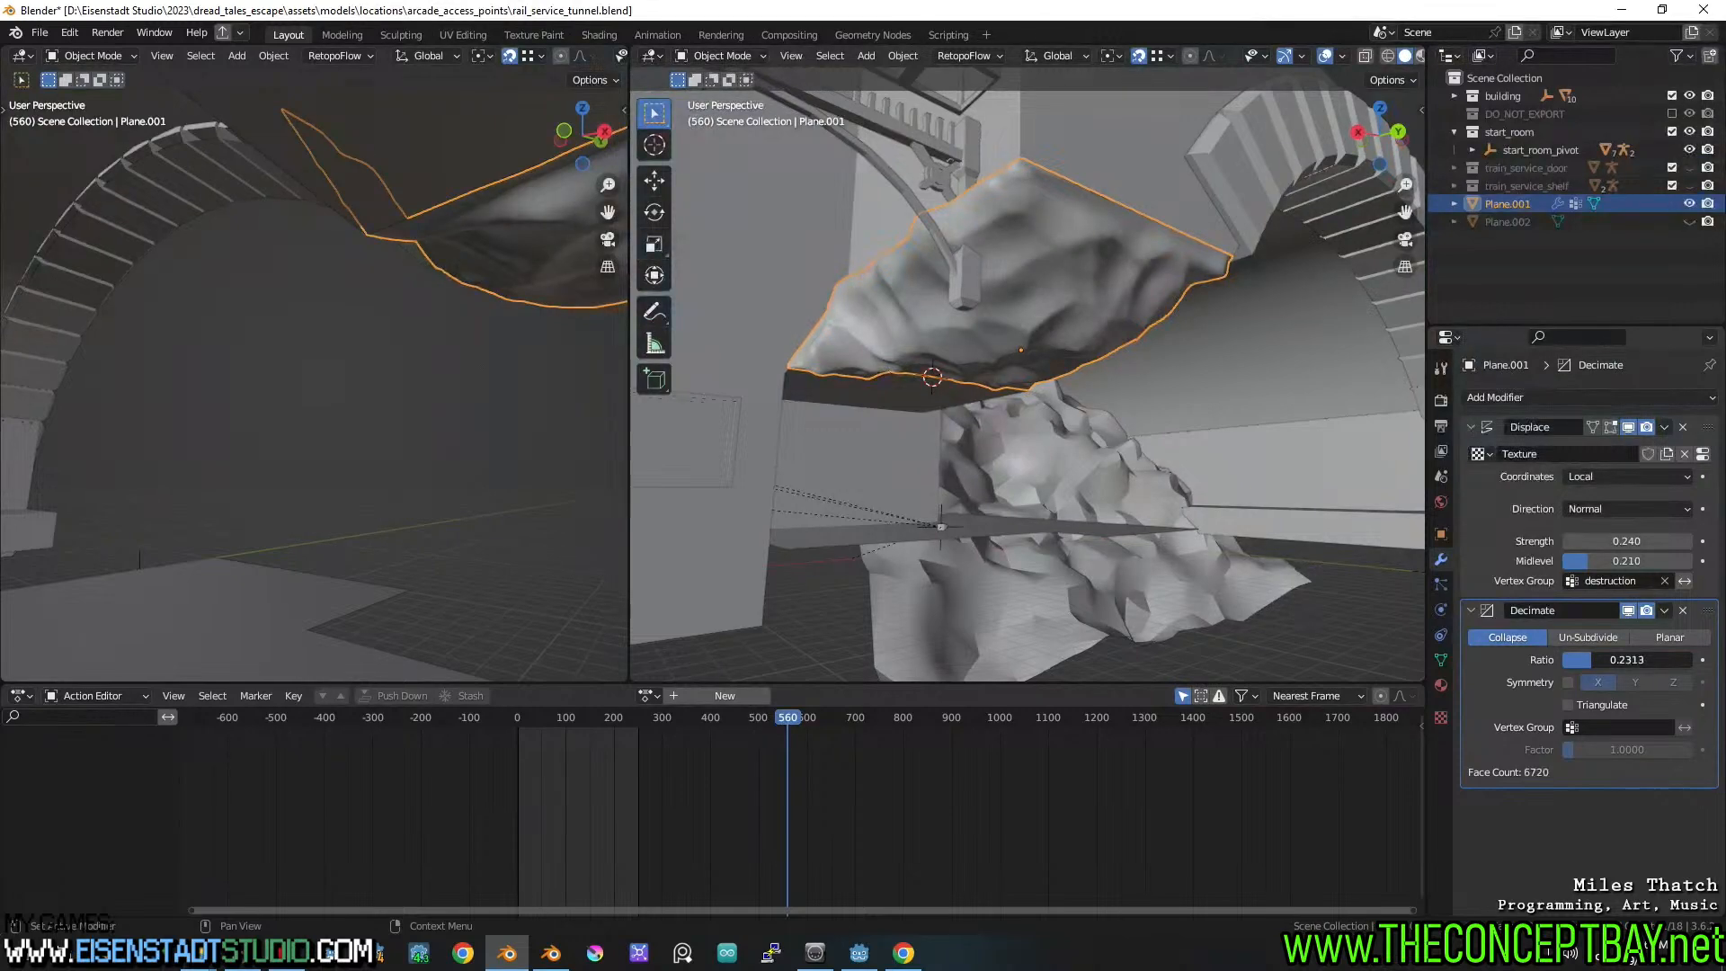
pyautogui.write('1')
pyautogui.press('Return')
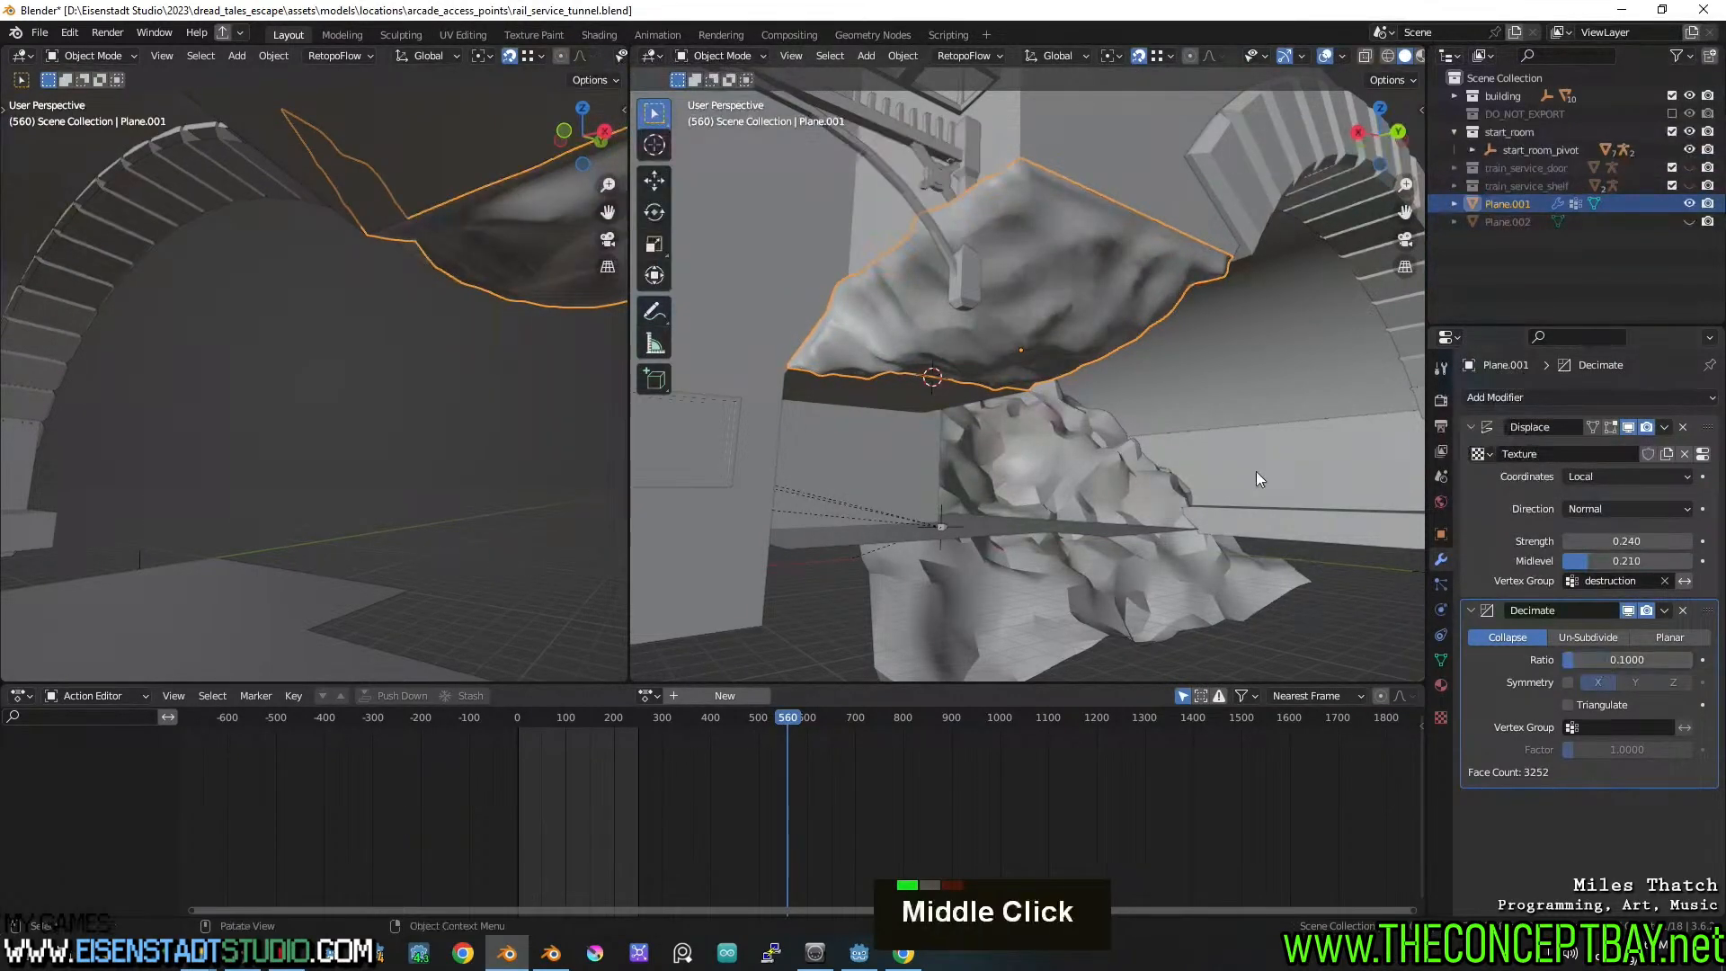
# Apply Shade Auto Smooth with a 30° angle to the decimated rock surface
pyautogui.moveTo(1255, 471); pyautogui.dragTo(1190, 484, button='middle')
pyautogui.scroll(3, 1180, 455)
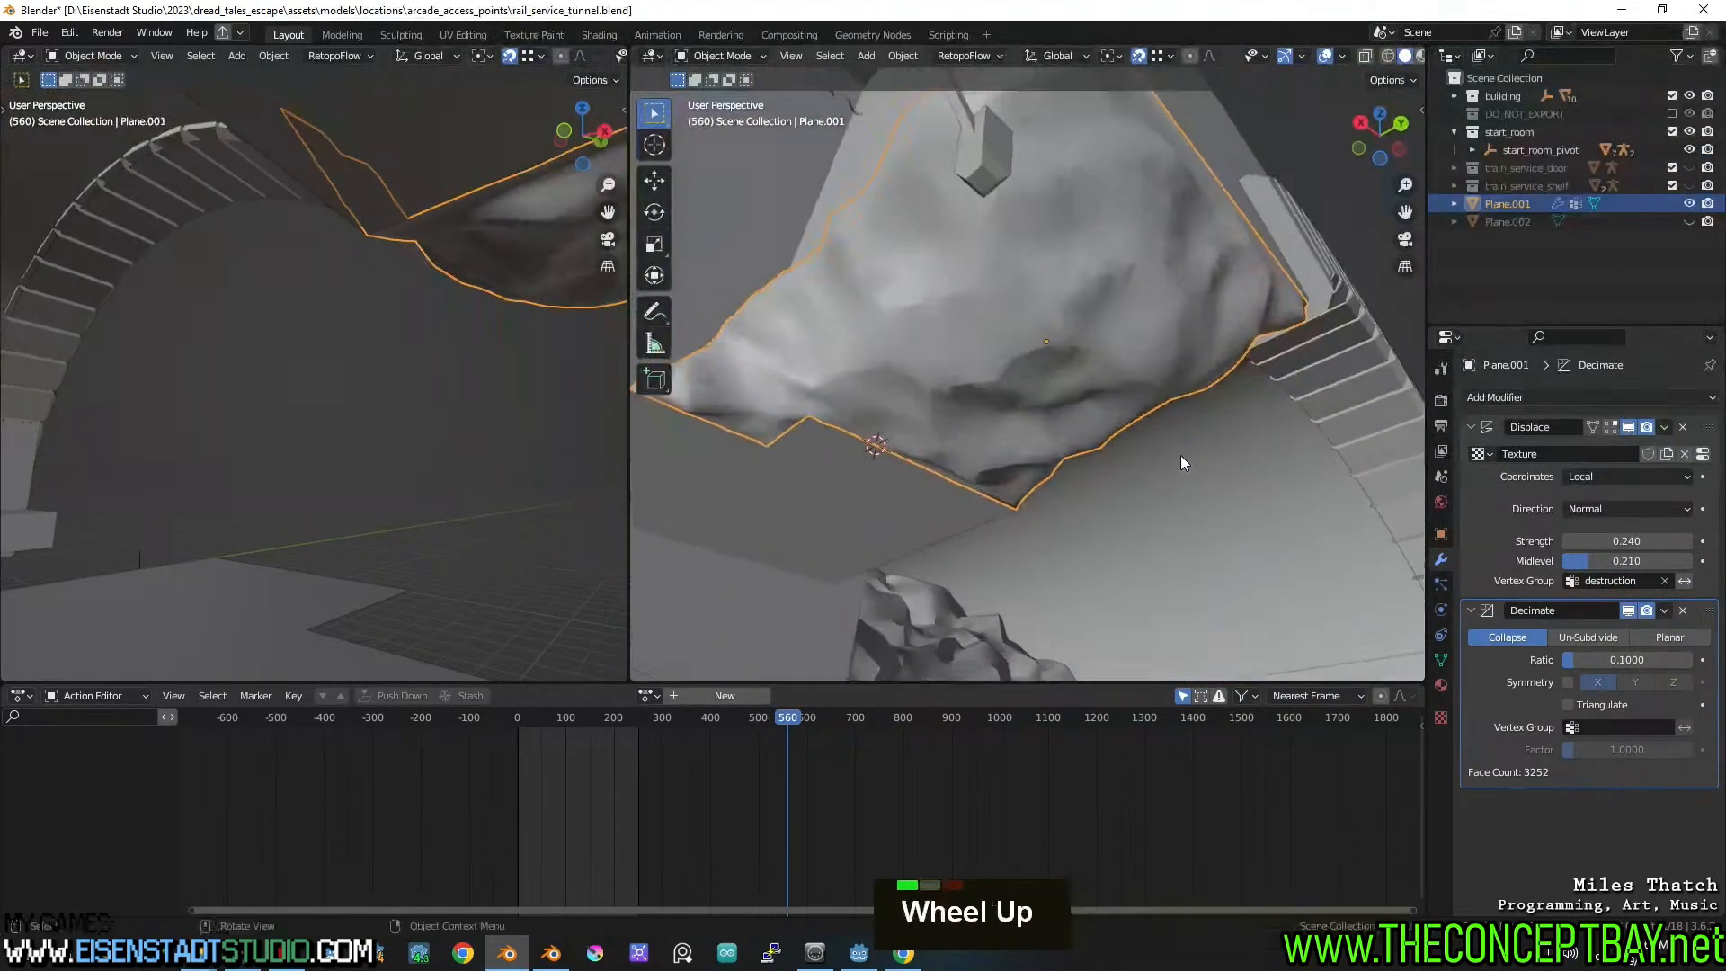
pyautogui.rightClick(1090, 338)
pyautogui.click(1070, 354)
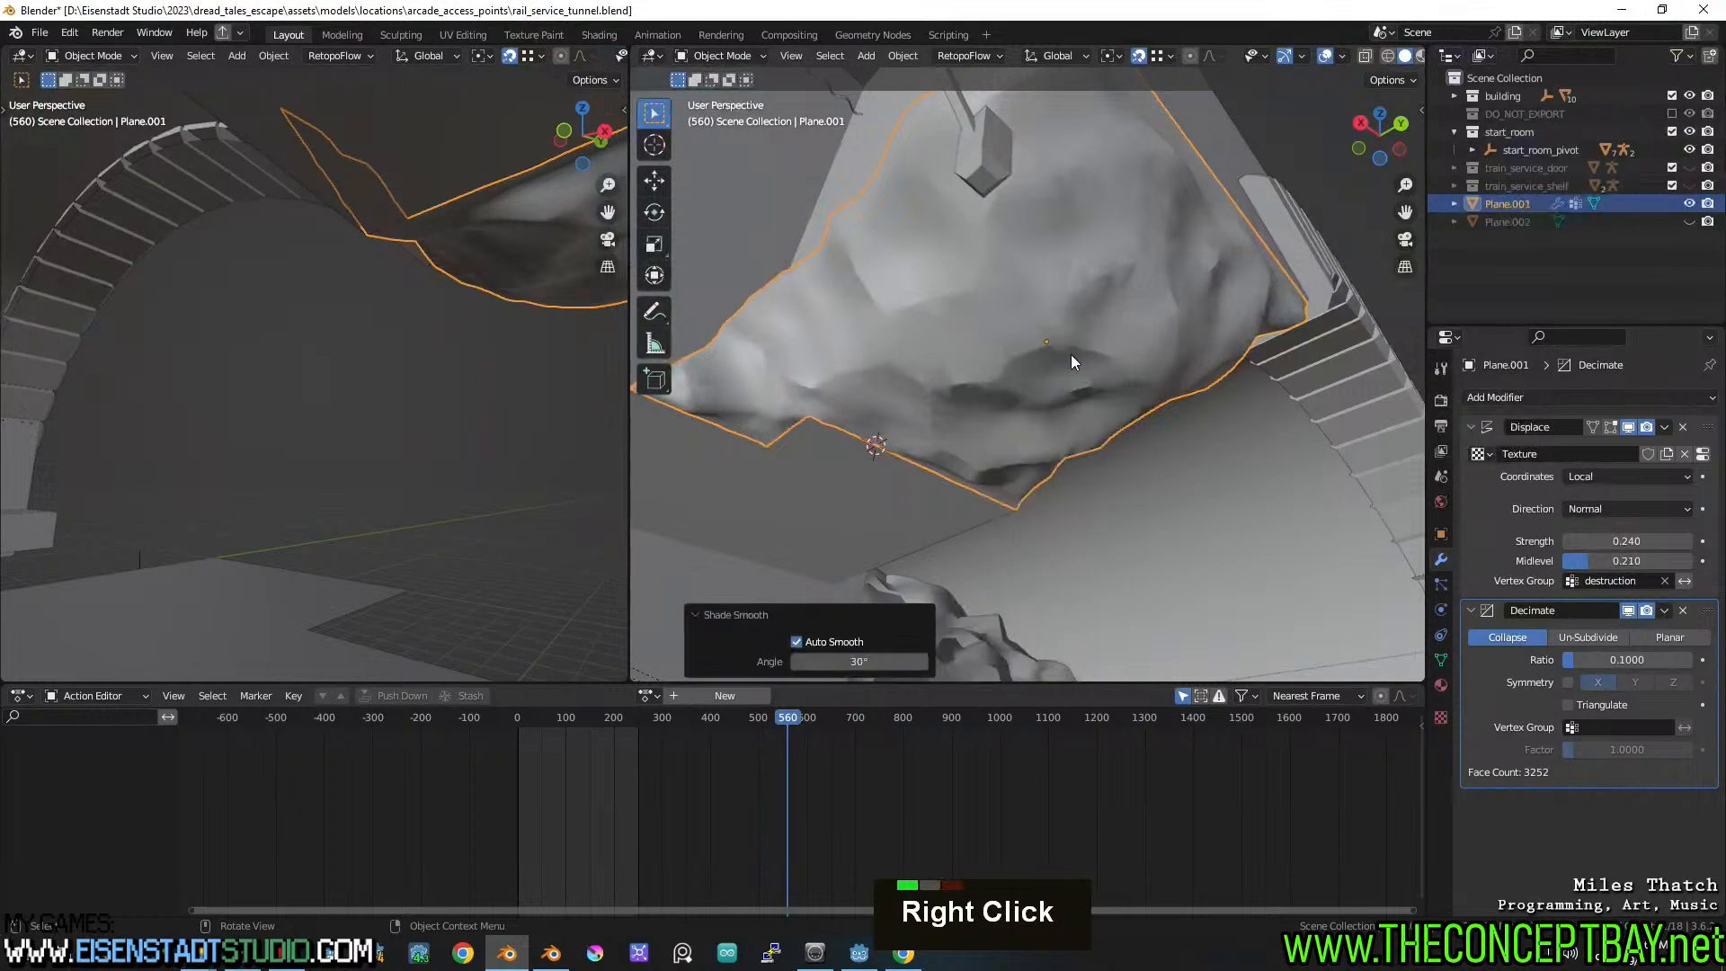
pyautogui.moveTo(1070, 354); pyautogui.dragTo(1117, 412, button='middle')
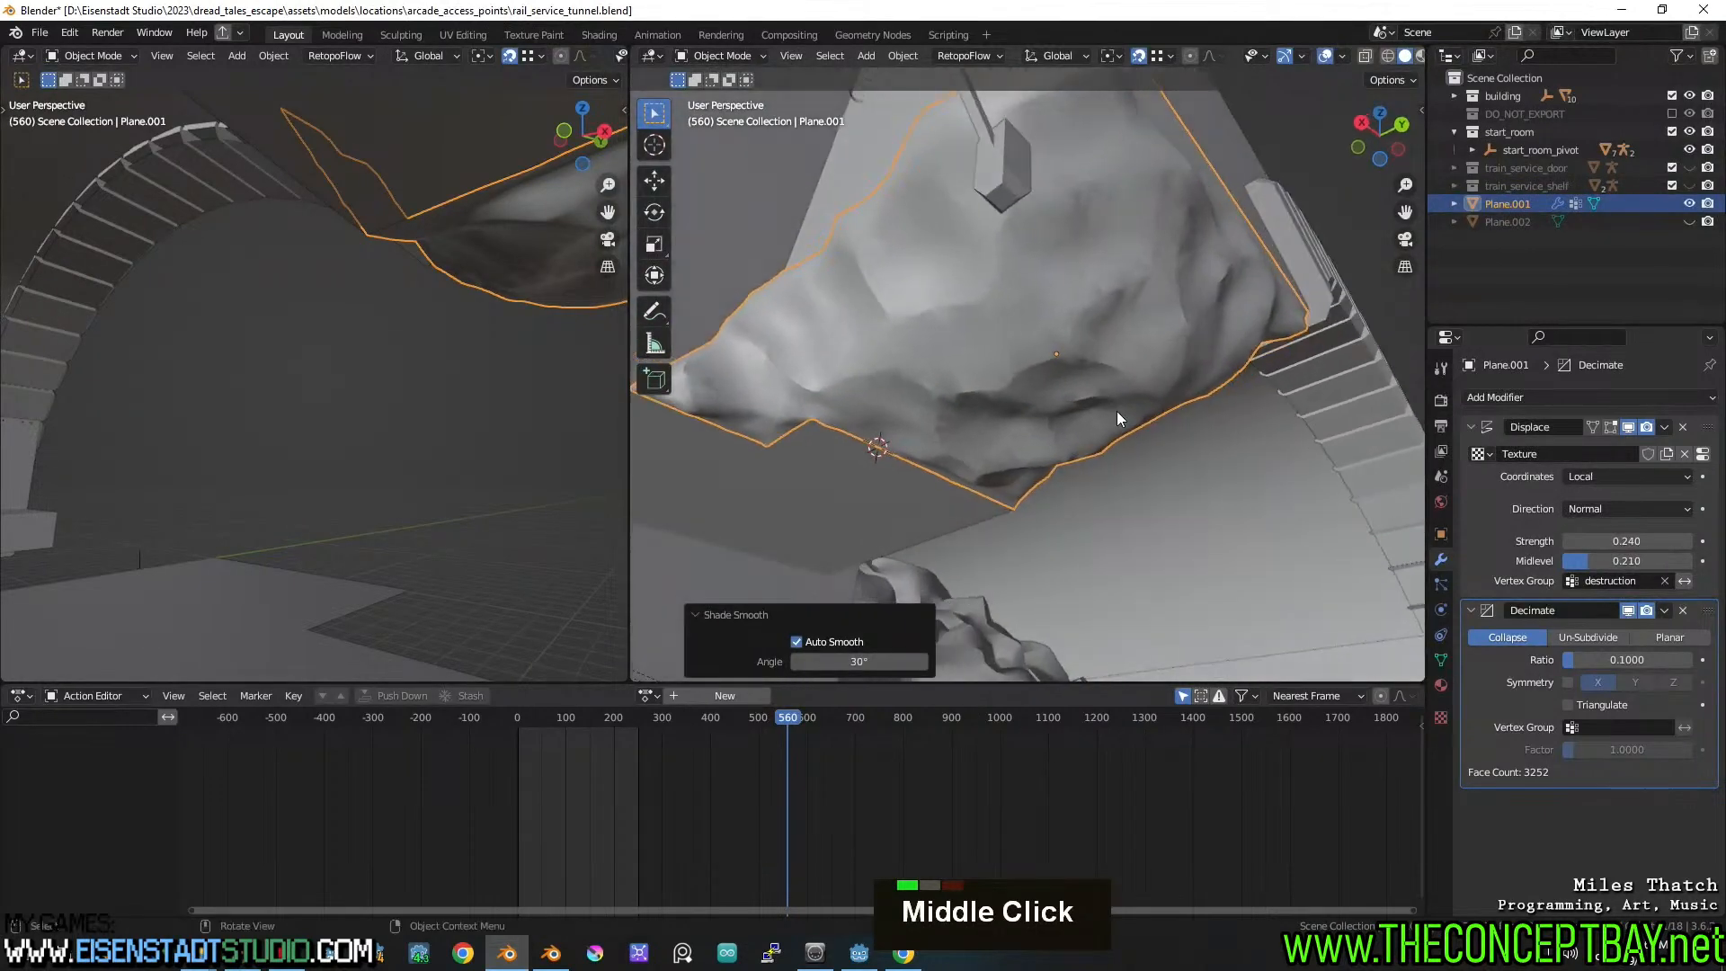
# Set the Decimate ratio to 0.05 and check the reduced mesh in wireframe and solid shading
pyautogui.click(1627, 660)
pyautogui.write('.2')
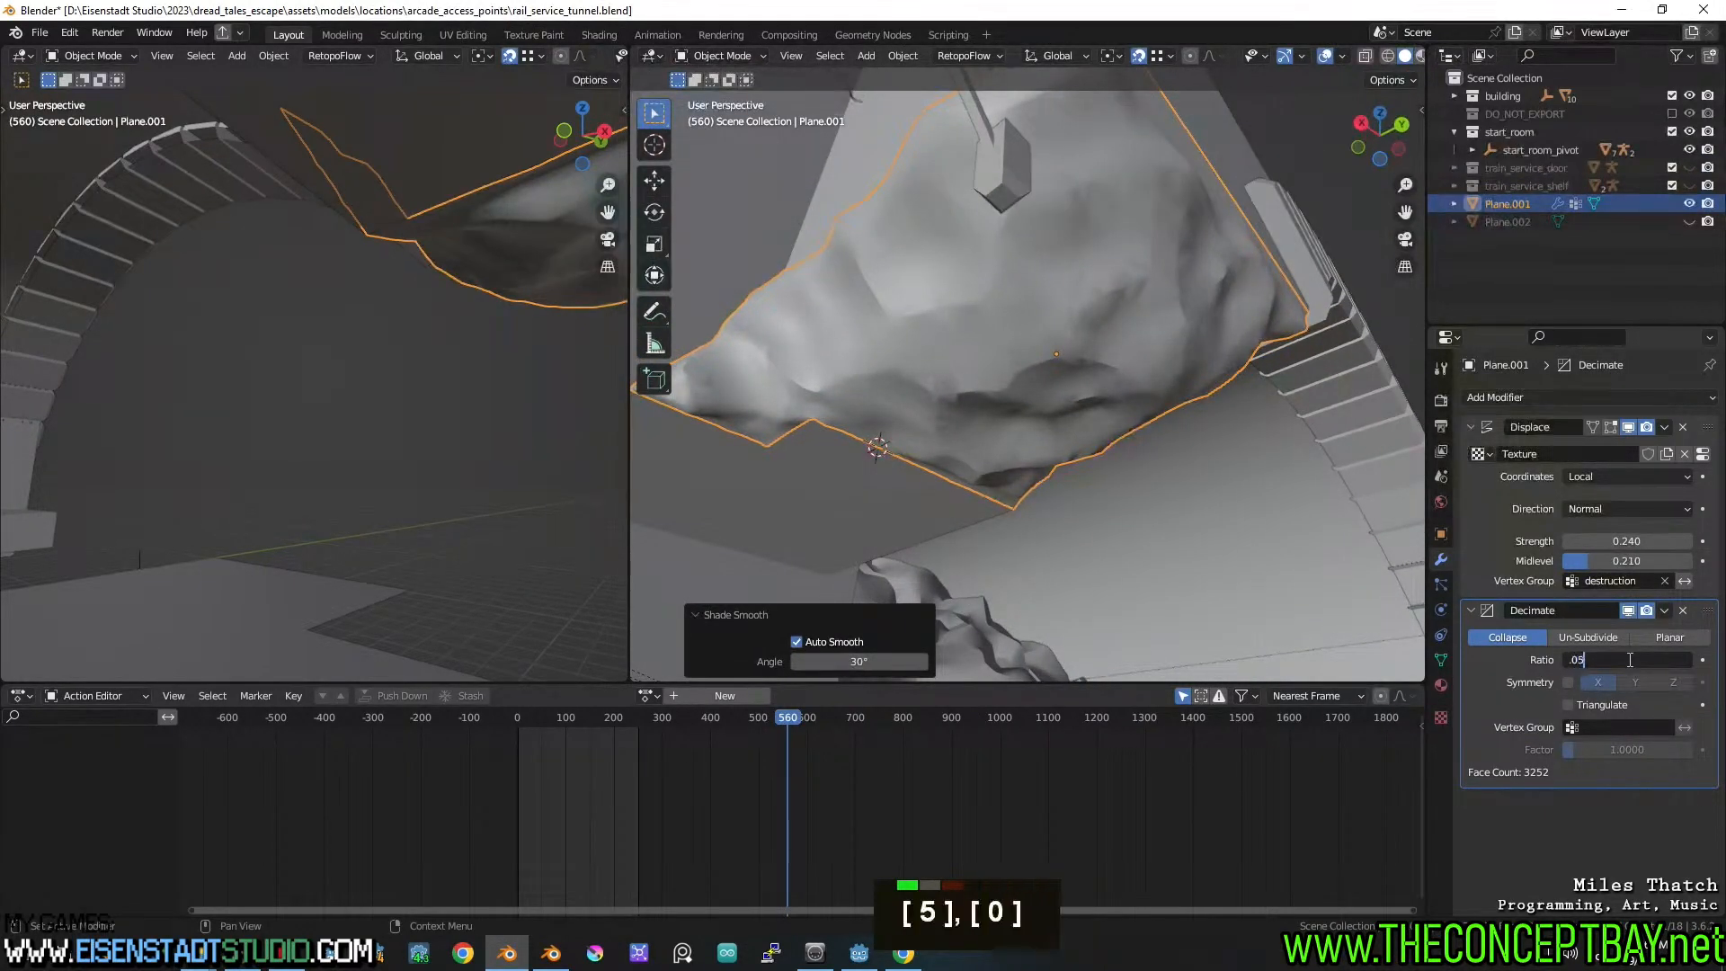
pyautogui.press('Return')
pyautogui.moveTo(1061, 432)
pyautogui.mouseDown(button='middle')
pyautogui.moveTo(1027, 451)
pyautogui.moveTo(1097, 433)
pyautogui.moveTo(881, 480)
pyautogui.moveTo(1113, 488)
pyautogui.moveTo(1129, 449)
pyautogui.moveTo(967, 435)
pyautogui.mouseUp(button='middle')
pyautogui.scroll(-2, 994, 453)
pyautogui.press('Tab')
pyautogui.scroll(2, 1127, 477)
pyautogui.press('z')
pyautogui.press('z')
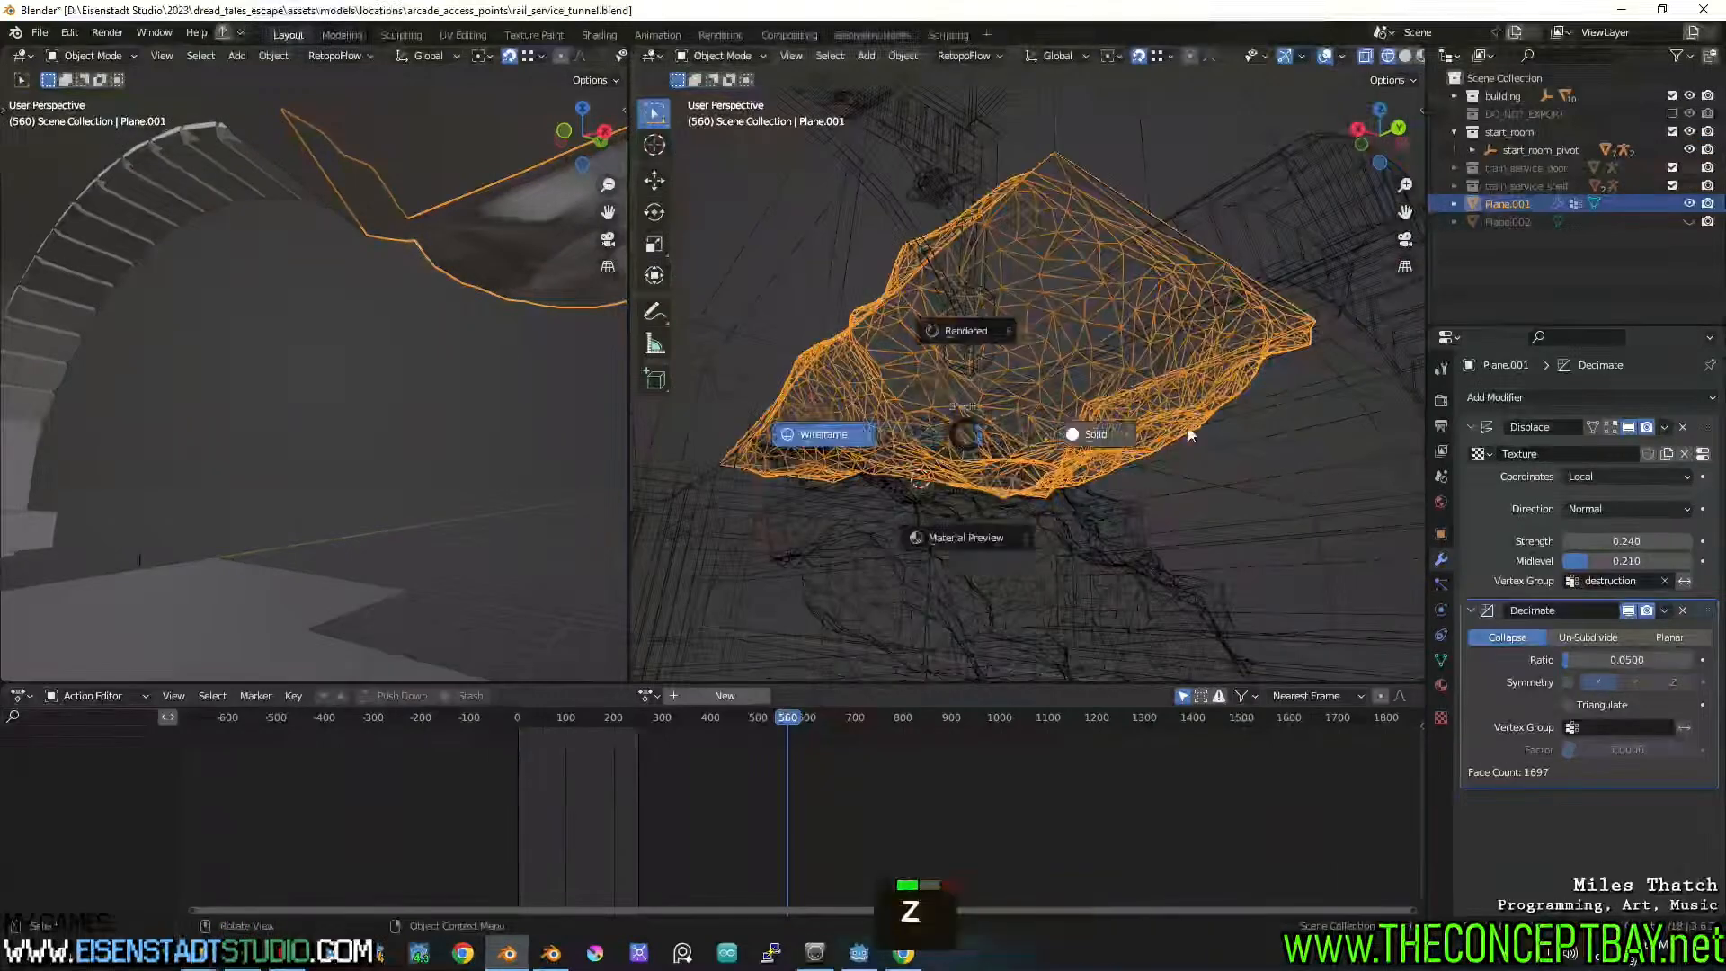
pyautogui.moveTo(1189, 435)
pyautogui.mouseDown(button='middle')
pyautogui.moveTo(976, 458)
pyautogui.moveTo(1048, 397)
pyautogui.mouseUp(button='middle')
pyautogui.scroll(-2, 976, 459)
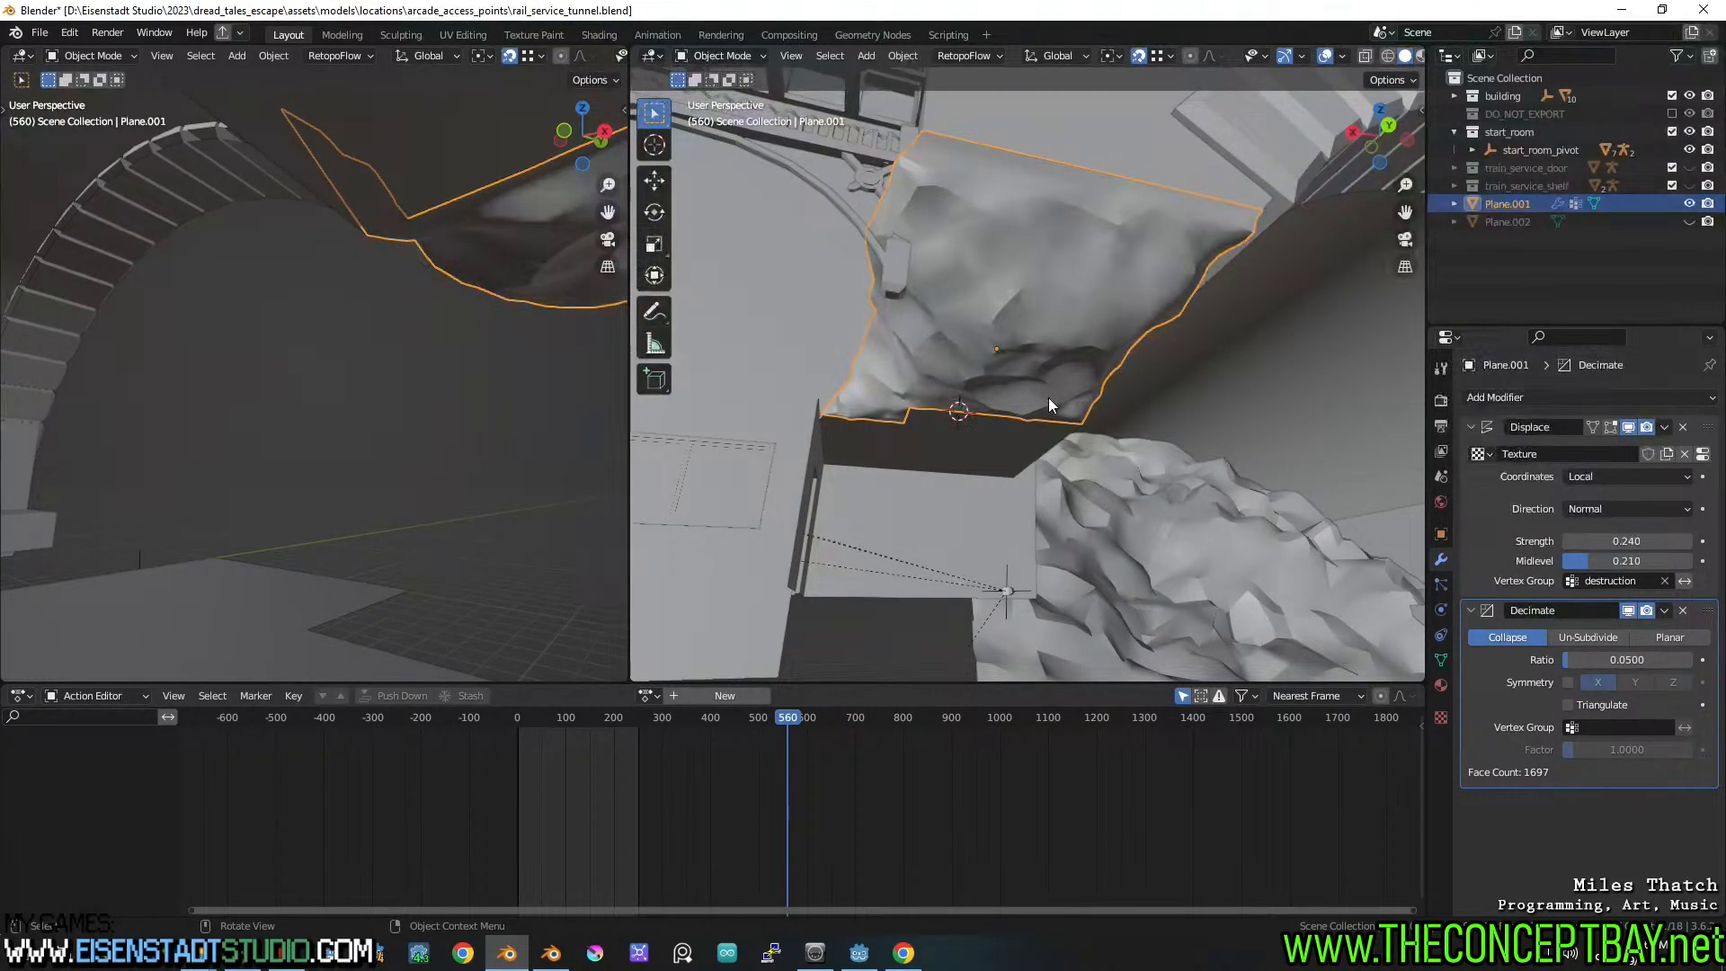
# Select the platform-col object below the rock surface and save the file
pyautogui.moveTo(1048, 397); pyautogui.dragTo(974, 375, button='middle')
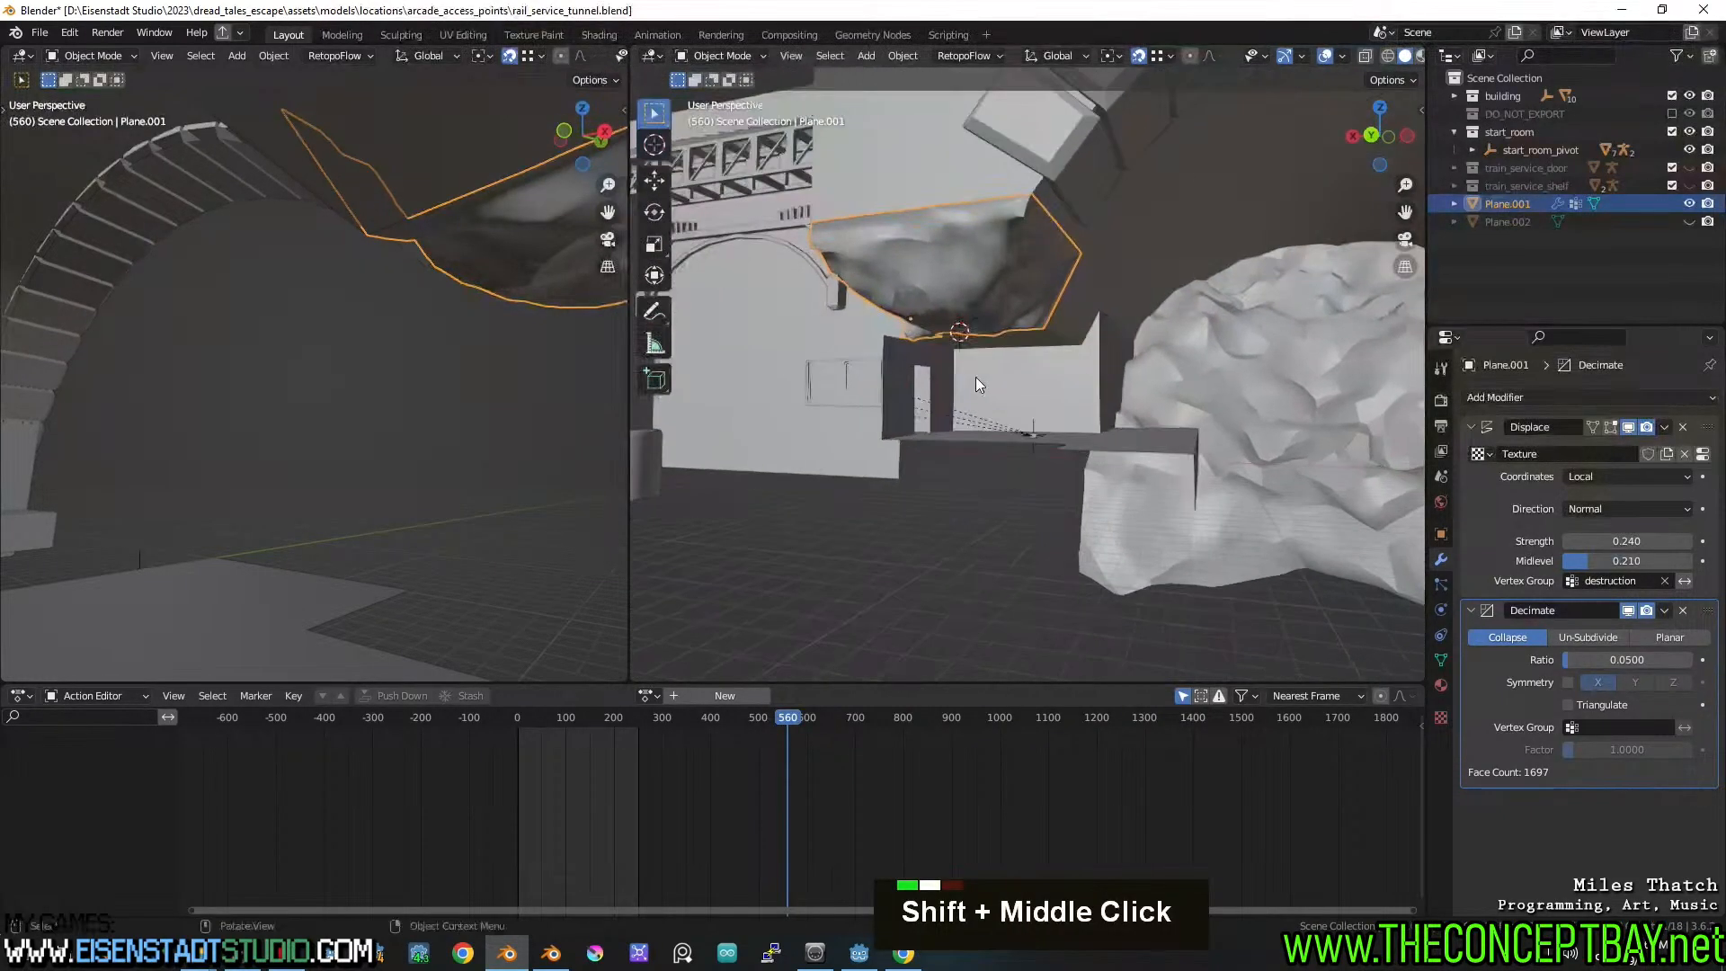
pyautogui.scroll(3, 1009, 416)
pyautogui.moveTo(1099, 423)
pyautogui.keyDown('shift'); pyautogui.mouseDown(button='middle')
pyautogui.moveTo(1174, 442)
pyautogui.moveTo(994, 428)
pyautogui.moveTo(1097, 449)
pyautogui.mouseUp(button='middle'); pyautogui.keyUp('shift')
pyautogui.moveTo(1097, 449)
pyautogui.mouseDown(button='middle')
pyautogui.moveTo(967, 429)
pyautogui.moveTo(1122, 434)
pyautogui.moveTo(1124, 469)
pyautogui.mouseUp(button='middle')
pyautogui.click(1108, 443)
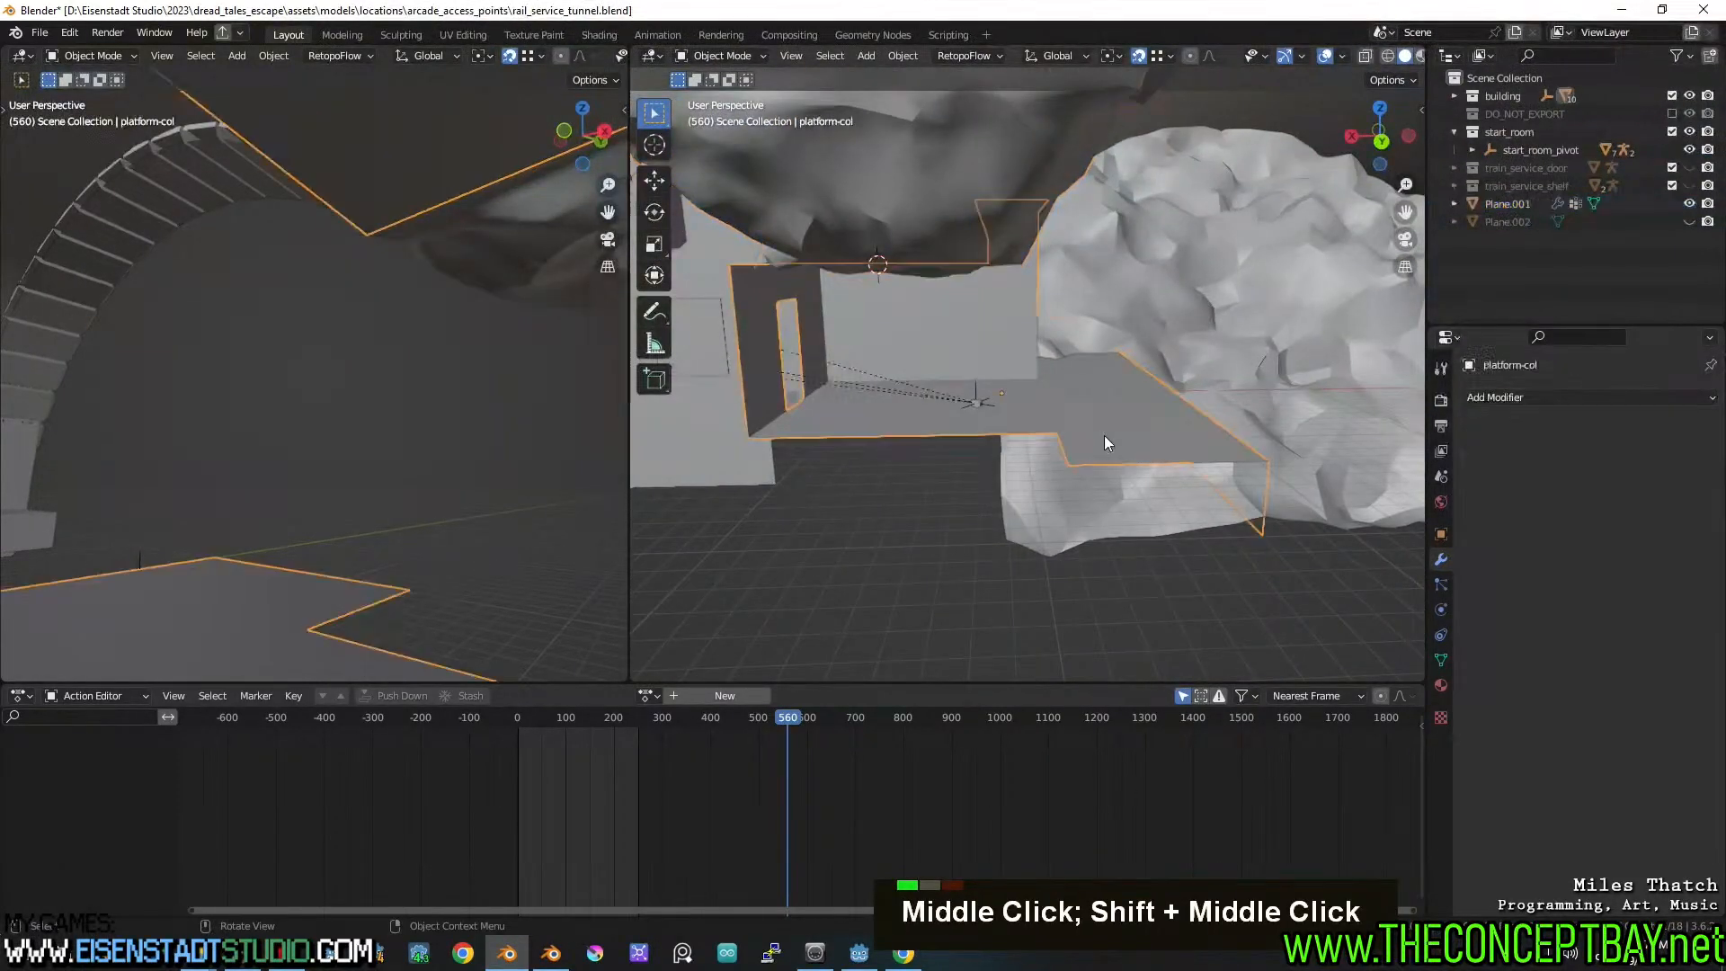
pyautogui.moveTo(880, 353); pyautogui.dragTo(991, 381, button='middle')
pyautogui.hotkey('ctrl', 's')
# Add a plane at the platform's notch, move it along Y away from the platform and open its vertices for editing
pyautogui.keyDown('shift'); pyautogui.rightClick(985, 369); pyautogui.keyUp('shift')
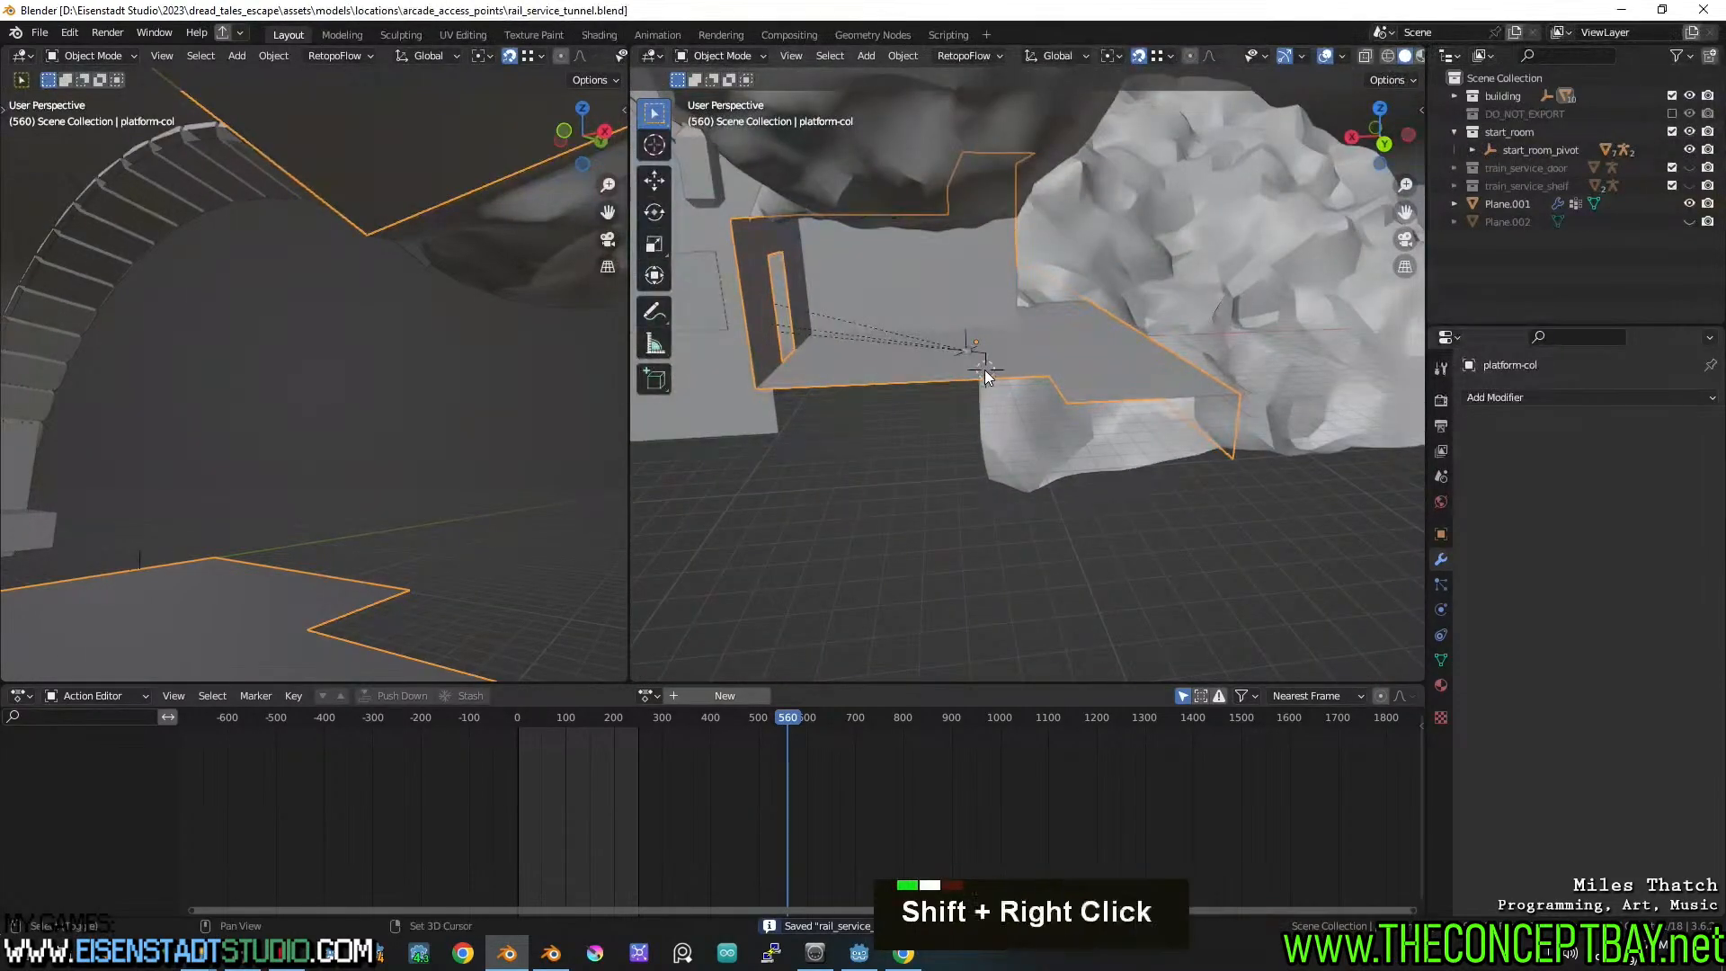
pyautogui.hotkey('shift', 'a')
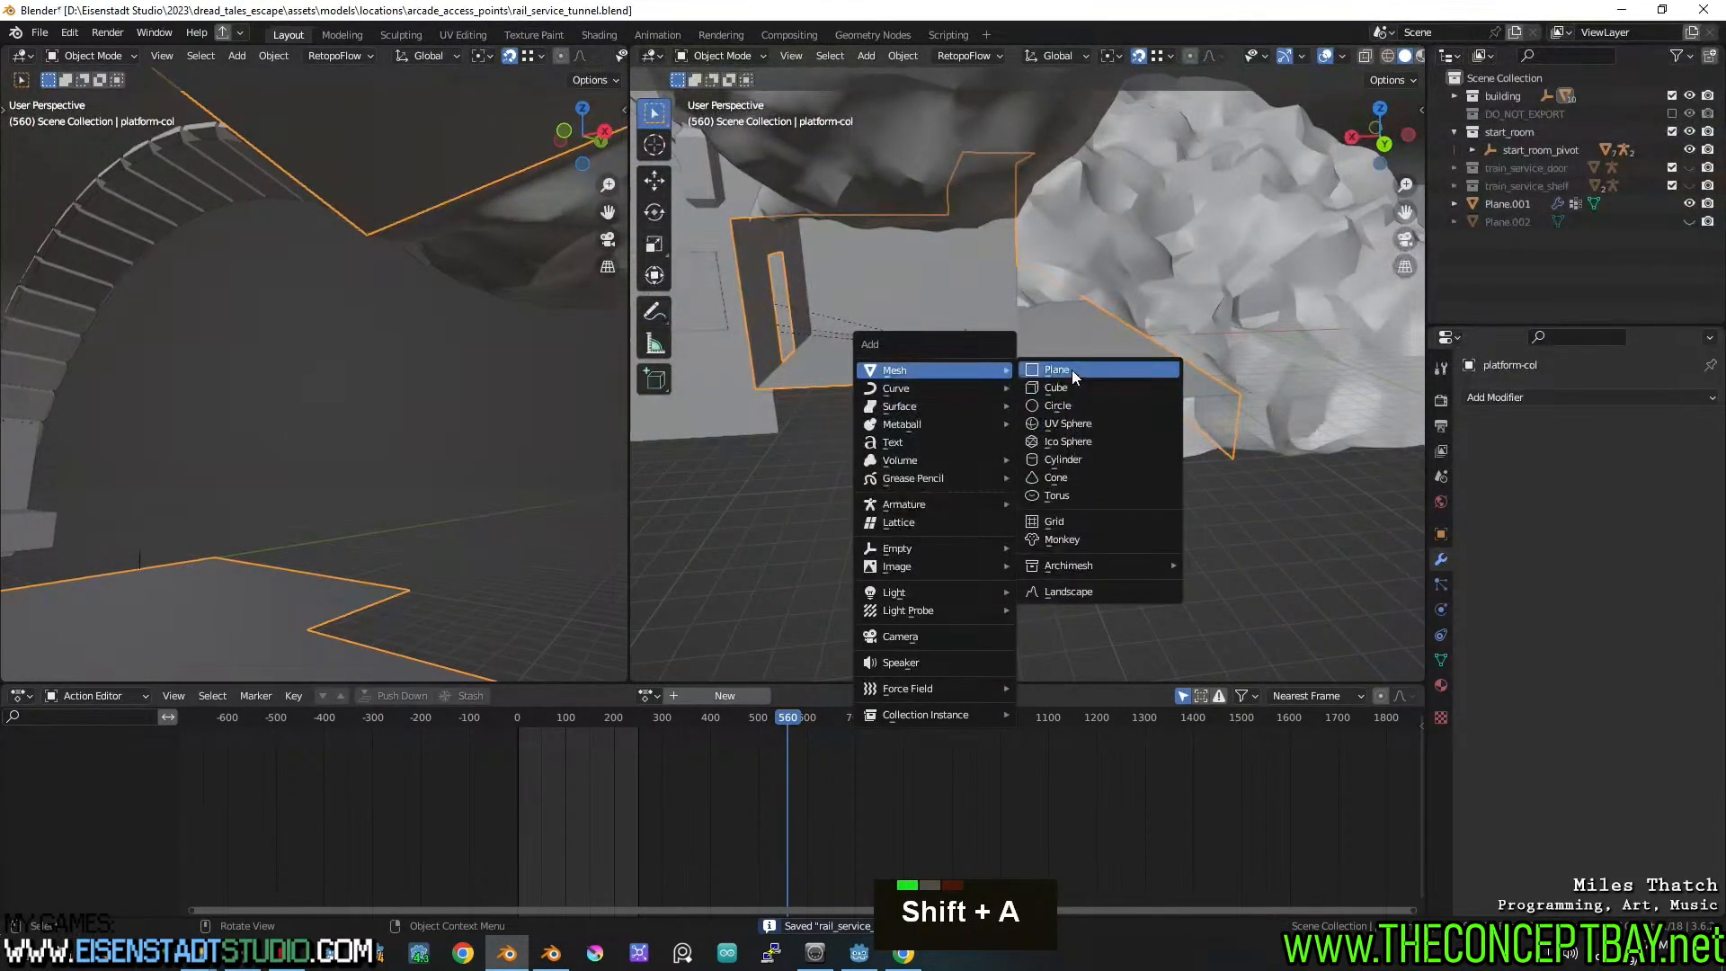
pyautogui.click(1071, 370)
pyautogui.press('g')
pyautogui.press('y')
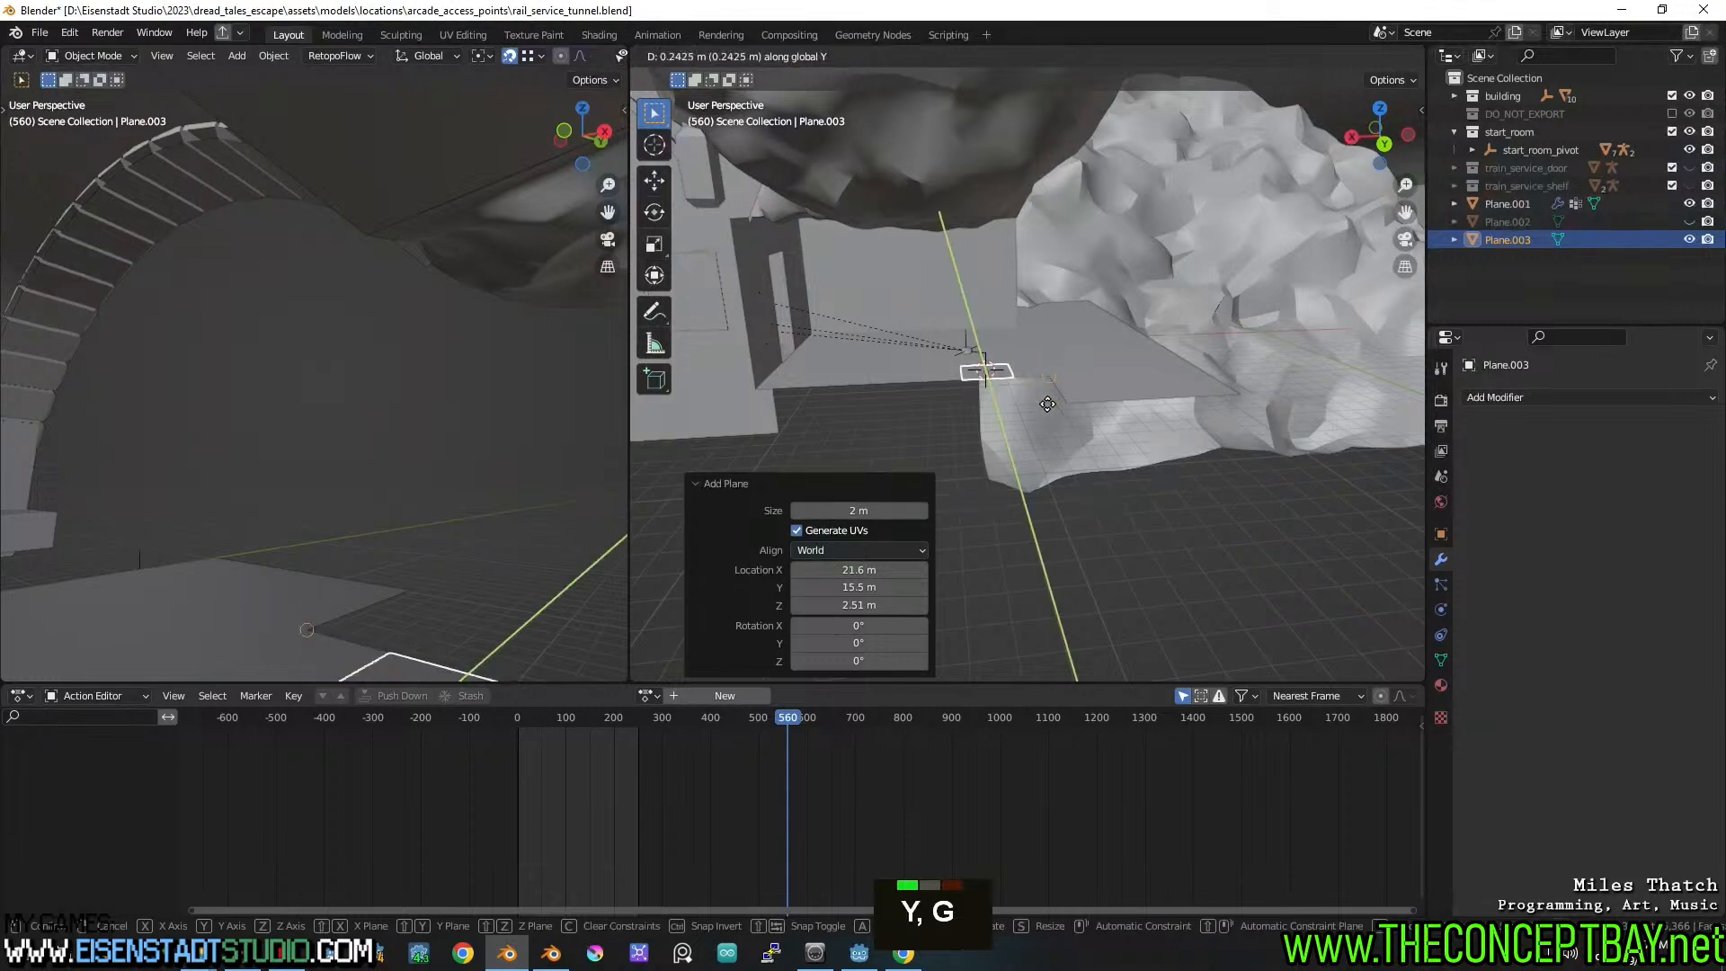
pyautogui.keyDown('ctrl'); pyautogui.click(1057, 450); pyautogui.keyUp('ctrl')
pyautogui.moveTo(1057, 452)
pyautogui.mouseDown(button='middle')
pyautogui.moveTo(1090, 513)
pyautogui.moveTo(1087, 464)
pyautogui.moveTo(1066, 483)
pyautogui.moveTo(1048, 459)
pyautogui.mouseUp(button='middle')
pyautogui.scroll(2, 1092, 487)
pyautogui.press('Tab')
pyautogui.press('1')
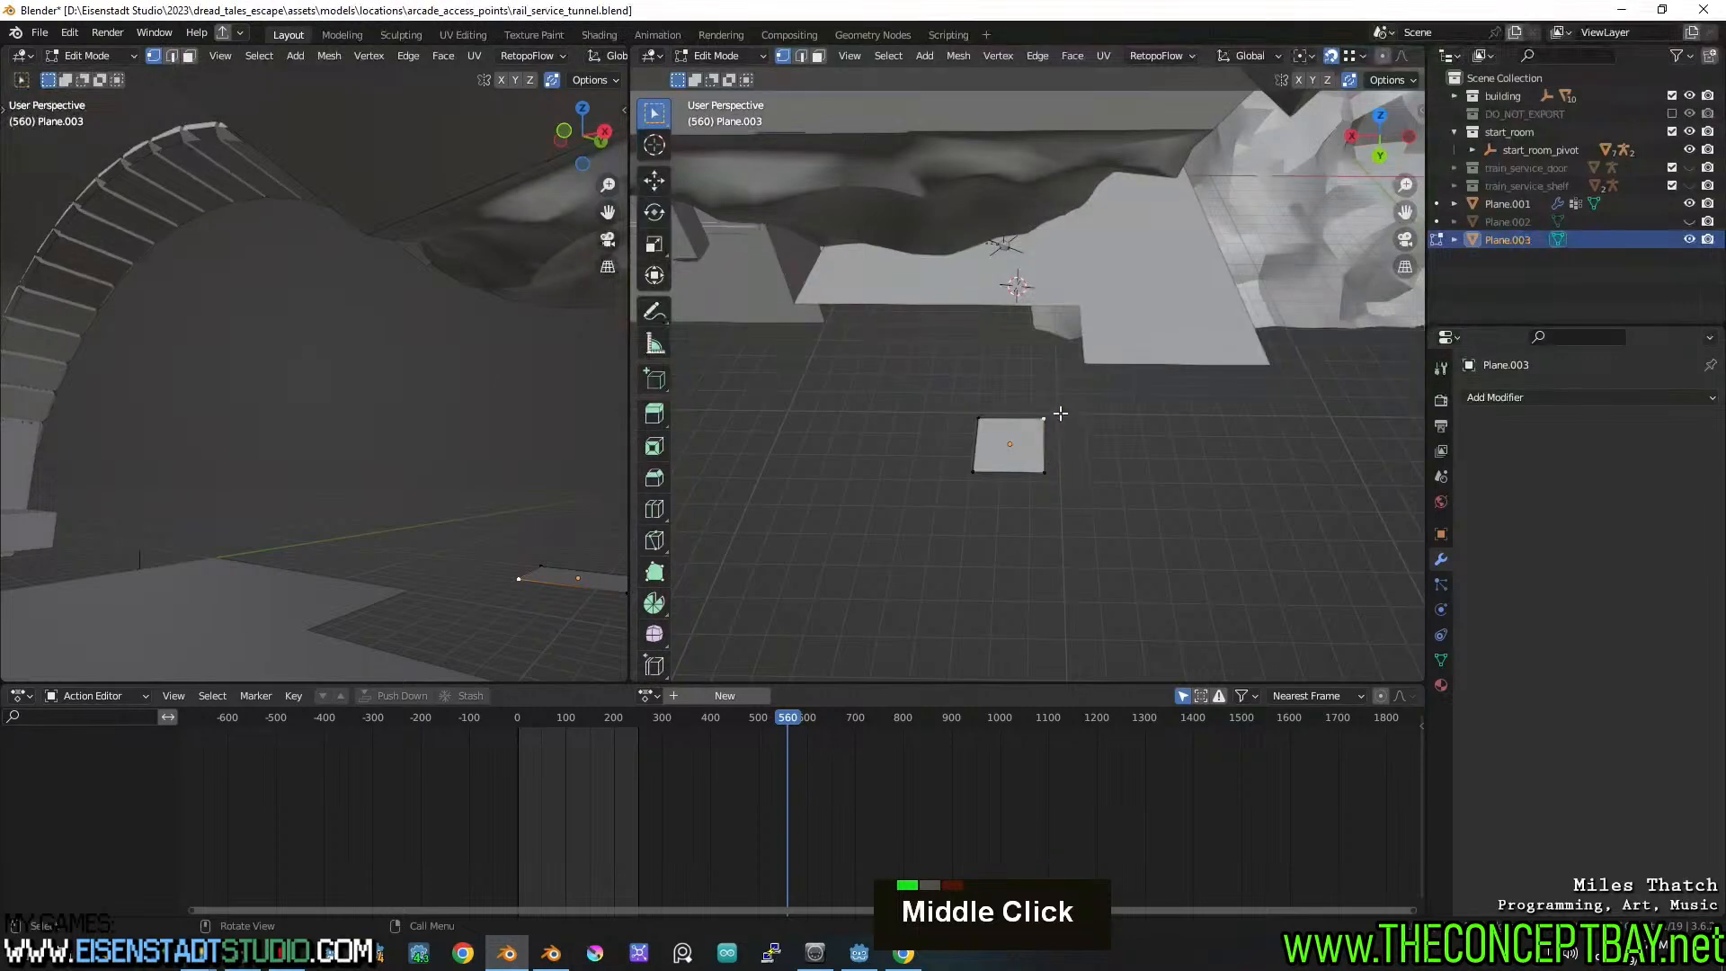
pyautogui.moveTo(1073, 387)
pyautogui.mouseDown(button='middle')
pyautogui.moveTo(940, 374)
pyautogui.moveTo(1082, 416)
pyautogui.moveTo(1109, 396)
pyautogui.moveTo(1068, 388)
pyautogui.mouseUp(button='middle')
pyautogui.press('Tab')
pyautogui.press('Tab')
pyautogui.press('e')
pyautogui.click(1087, 361)
pyautogui.scroll(2, 1060, 400)
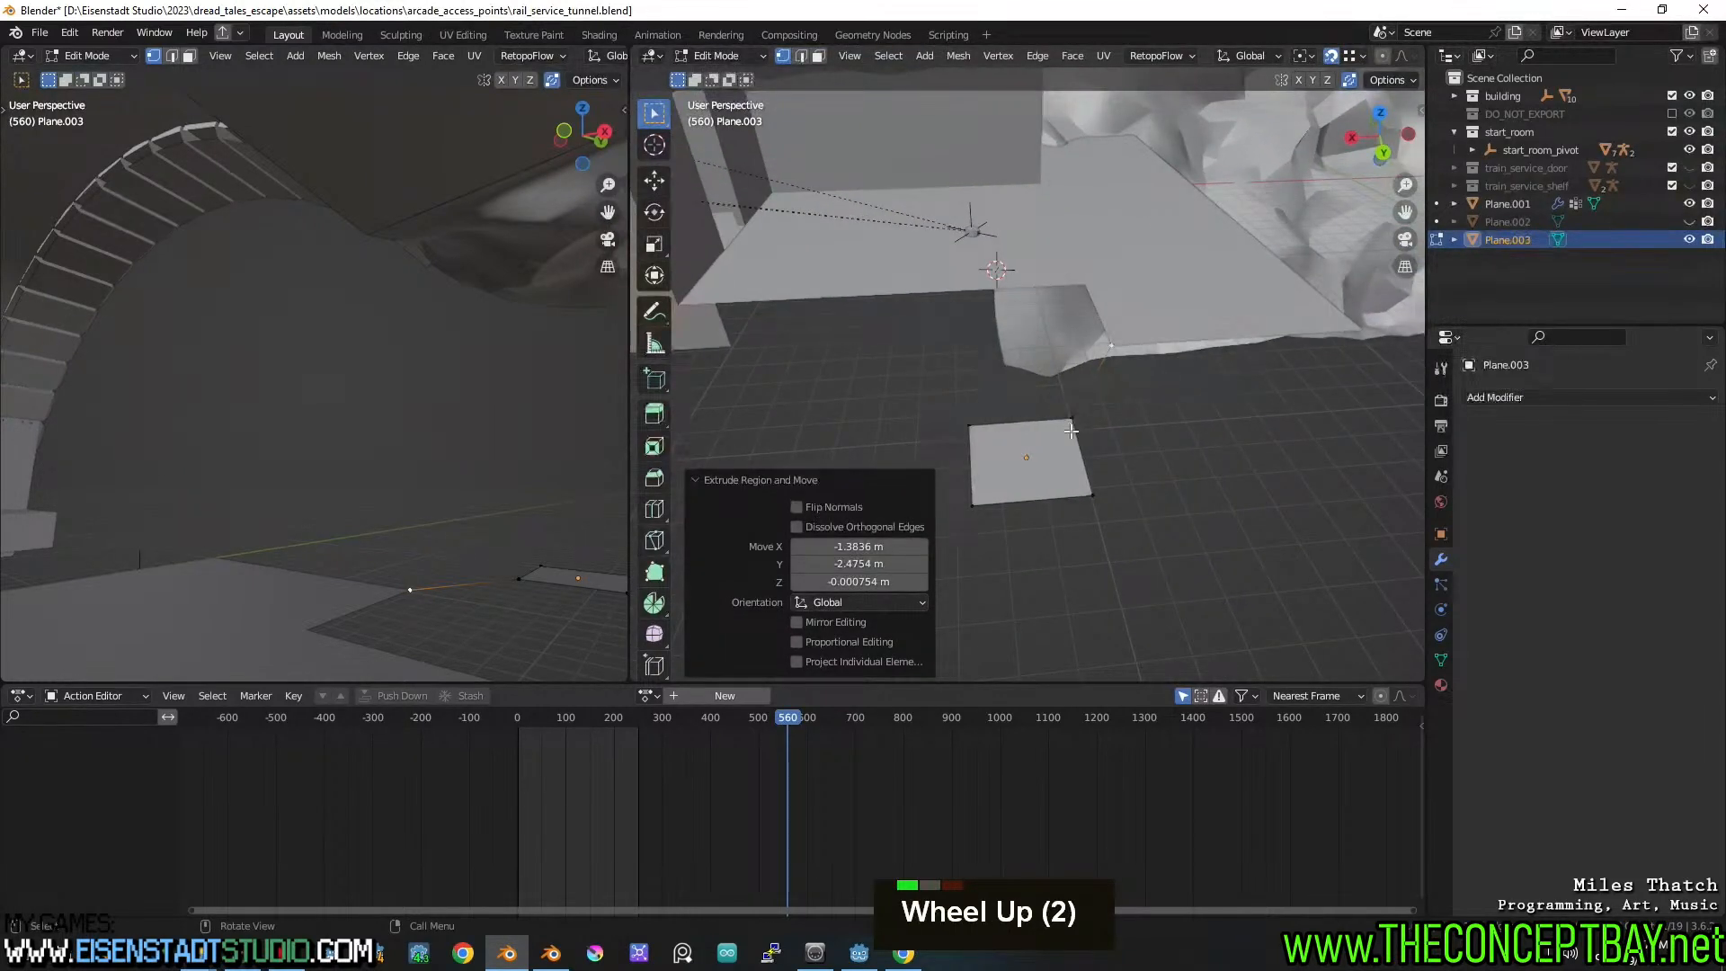
pyautogui.hotkey('ctrl', 'z')
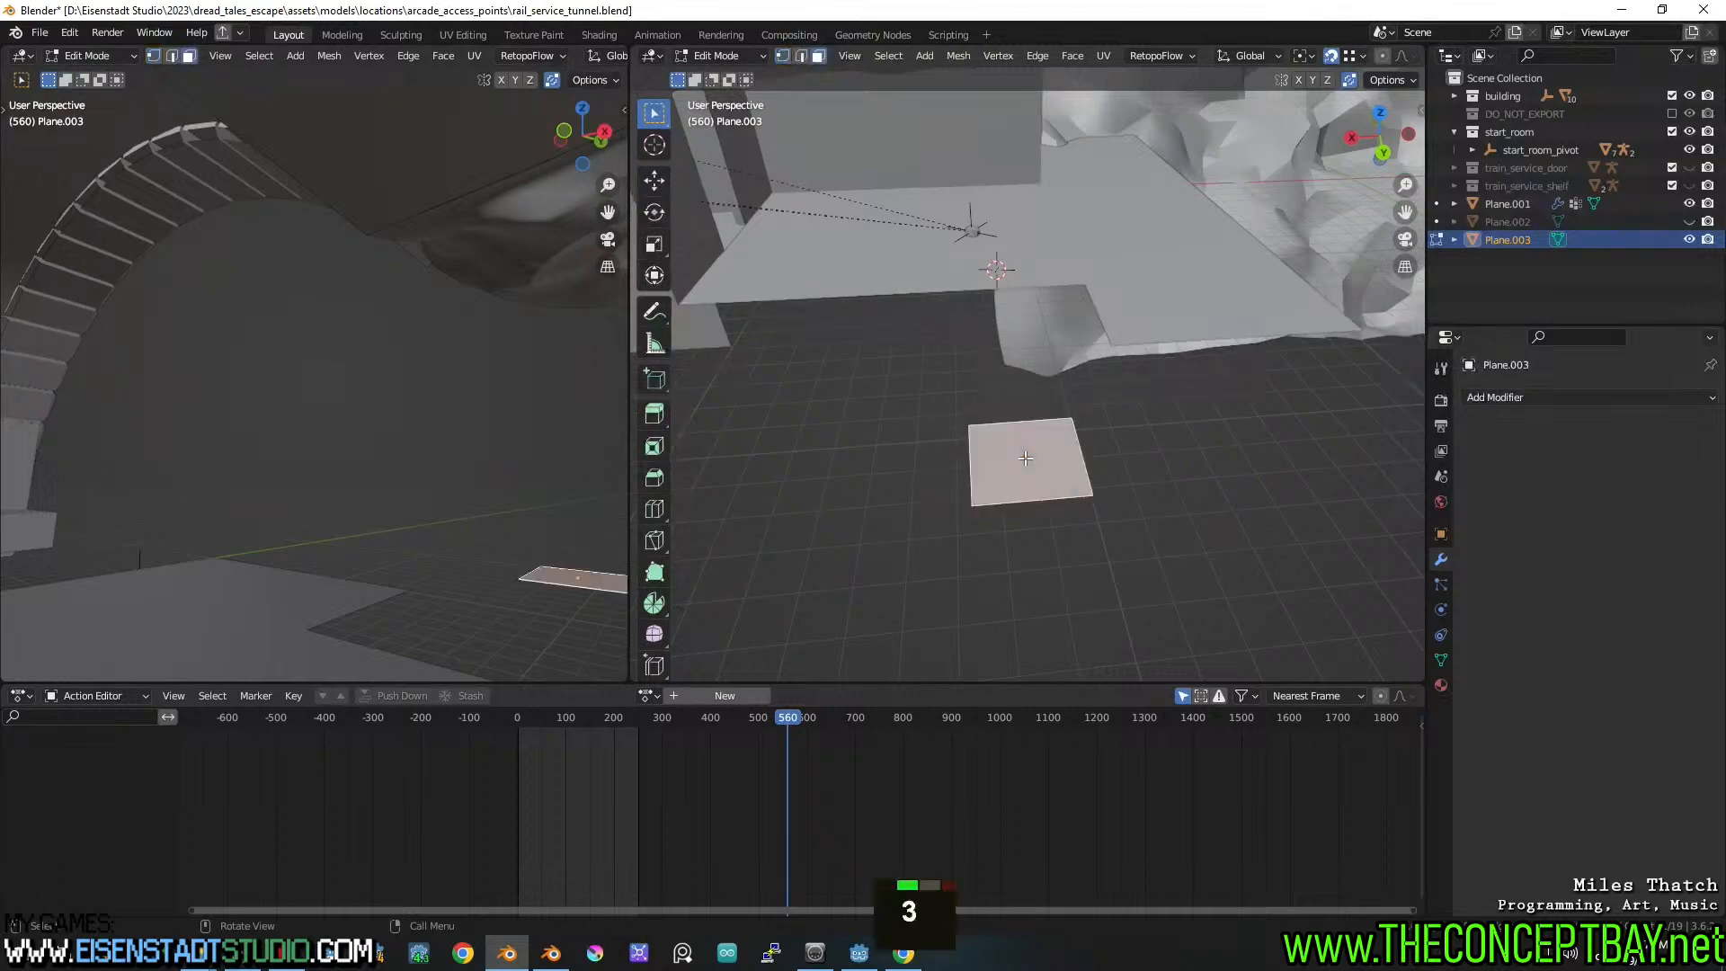
# Reposition the face of Plane.003 freely on the open ground in front of the platform's notch
pyautogui.moveTo(1138, 532); pyautogui.dragTo(1229, 540, button='middle')
pyautogui.press('g')
pyautogui.click(1089, 524)
pyautogui.moveTo(1121, 521); pyautogui.dragTo(1028, 509, button='middle')
# Extrude the plane's two corner vertices nearest the platform to the notch corners and fill a face between the new edges
pyautogui.press('1')
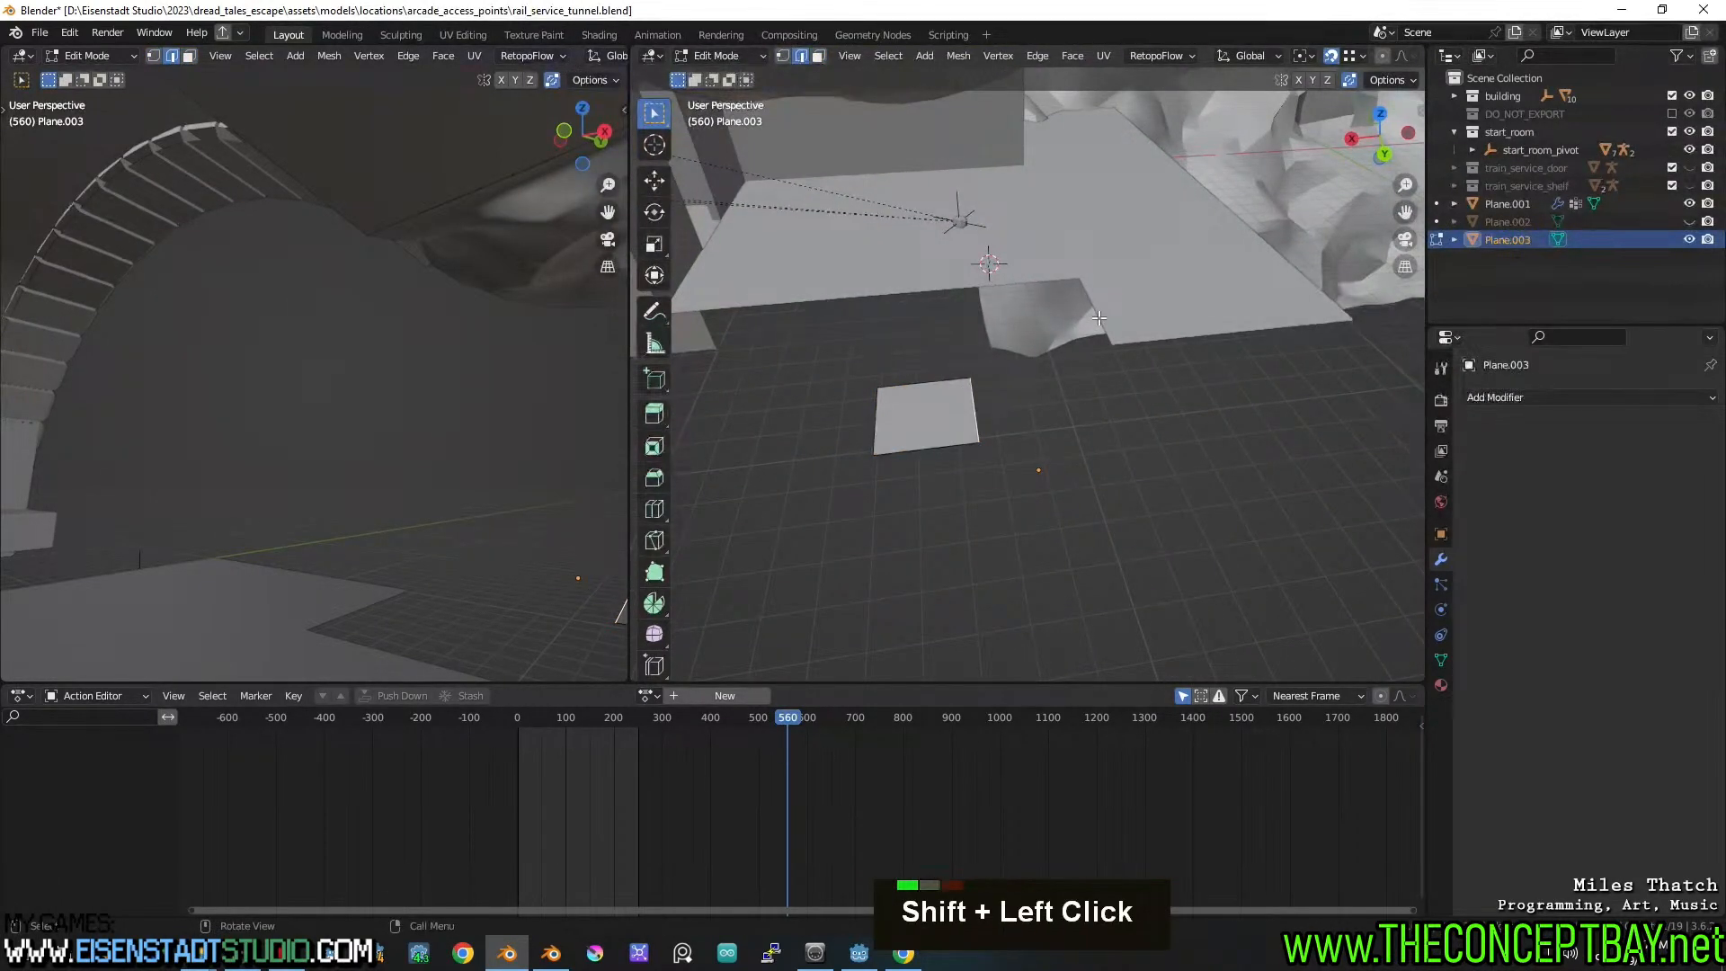
pyautogui.press('1')
pyautogui.click(1077, 274)
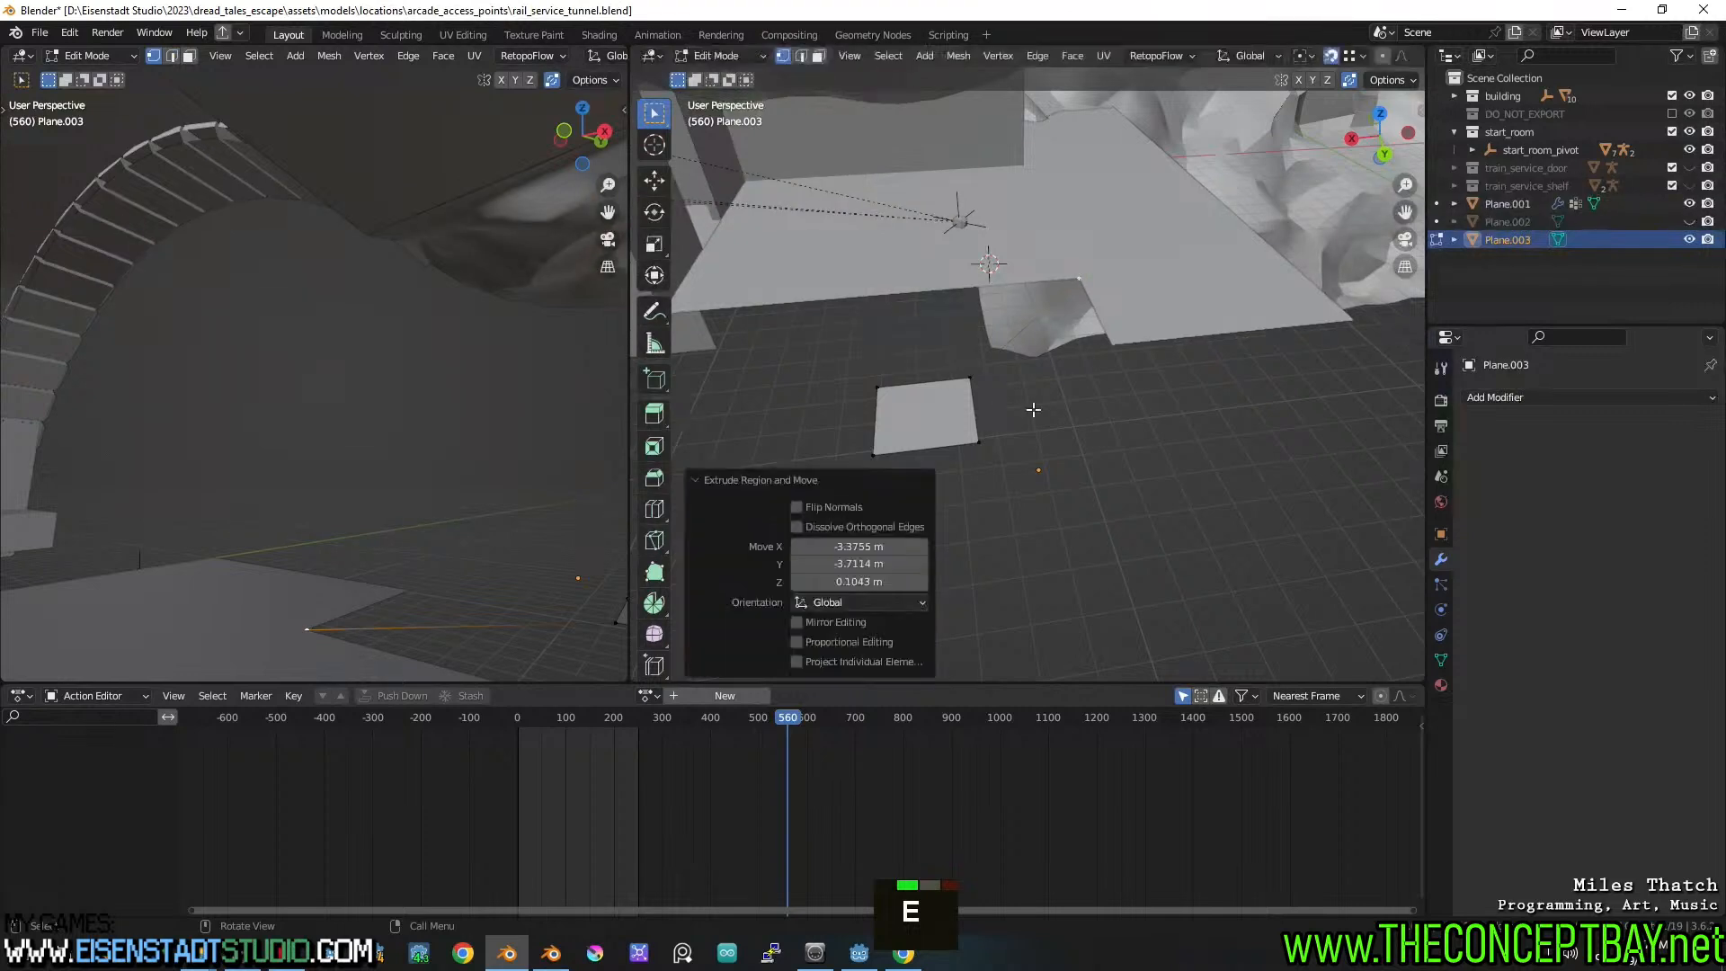
pyautogui.click(980, 438)
pyautogui.press('e')
pyautogui.click(1114, 340)
pyautogui.press('2')
pyautogui.click(1031, 332)
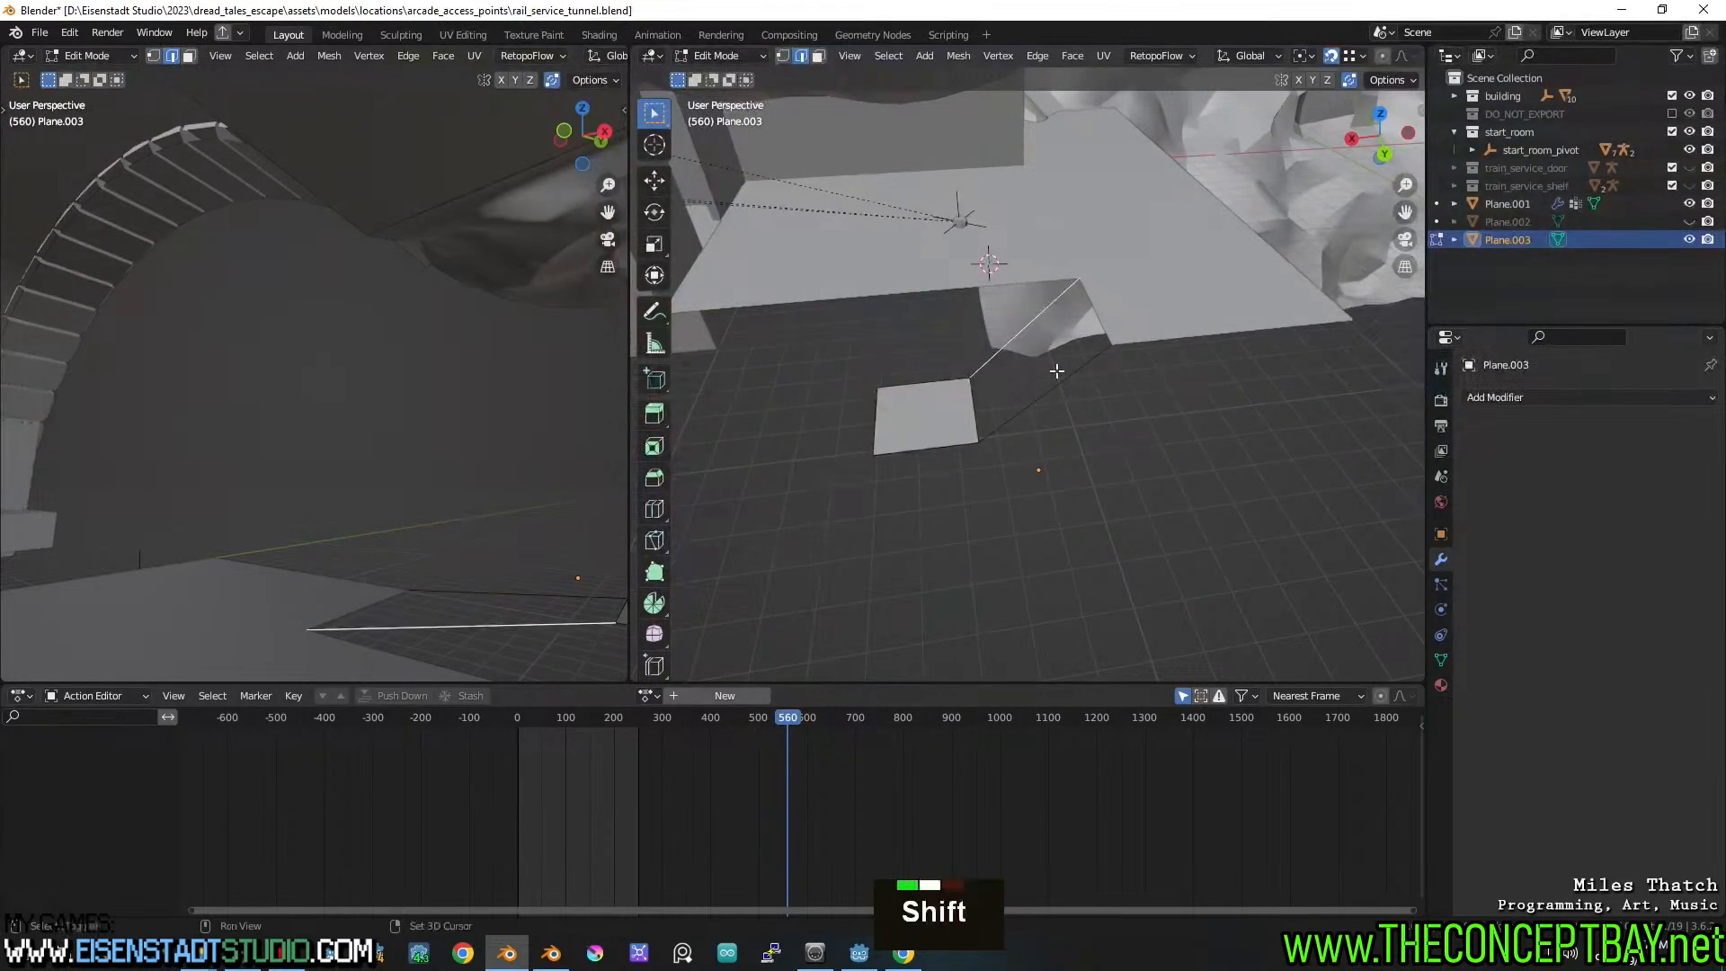
pyautogui.keyDown('shift'); pyautogui.click(1061, 384); pyautogui.keyUp('shift')
pyautogui.press('f')
# Extrude the two vertices at the plane's opposite end about 5 m outward along X and fill a face between them
pyautogui.press('1')
pyautogui.keyDown('shift'); pyautogui.moveTo(953, 382); pyautogui.dragTo(1023, 364, button='middle'); pyautogui.keyUp('shift')
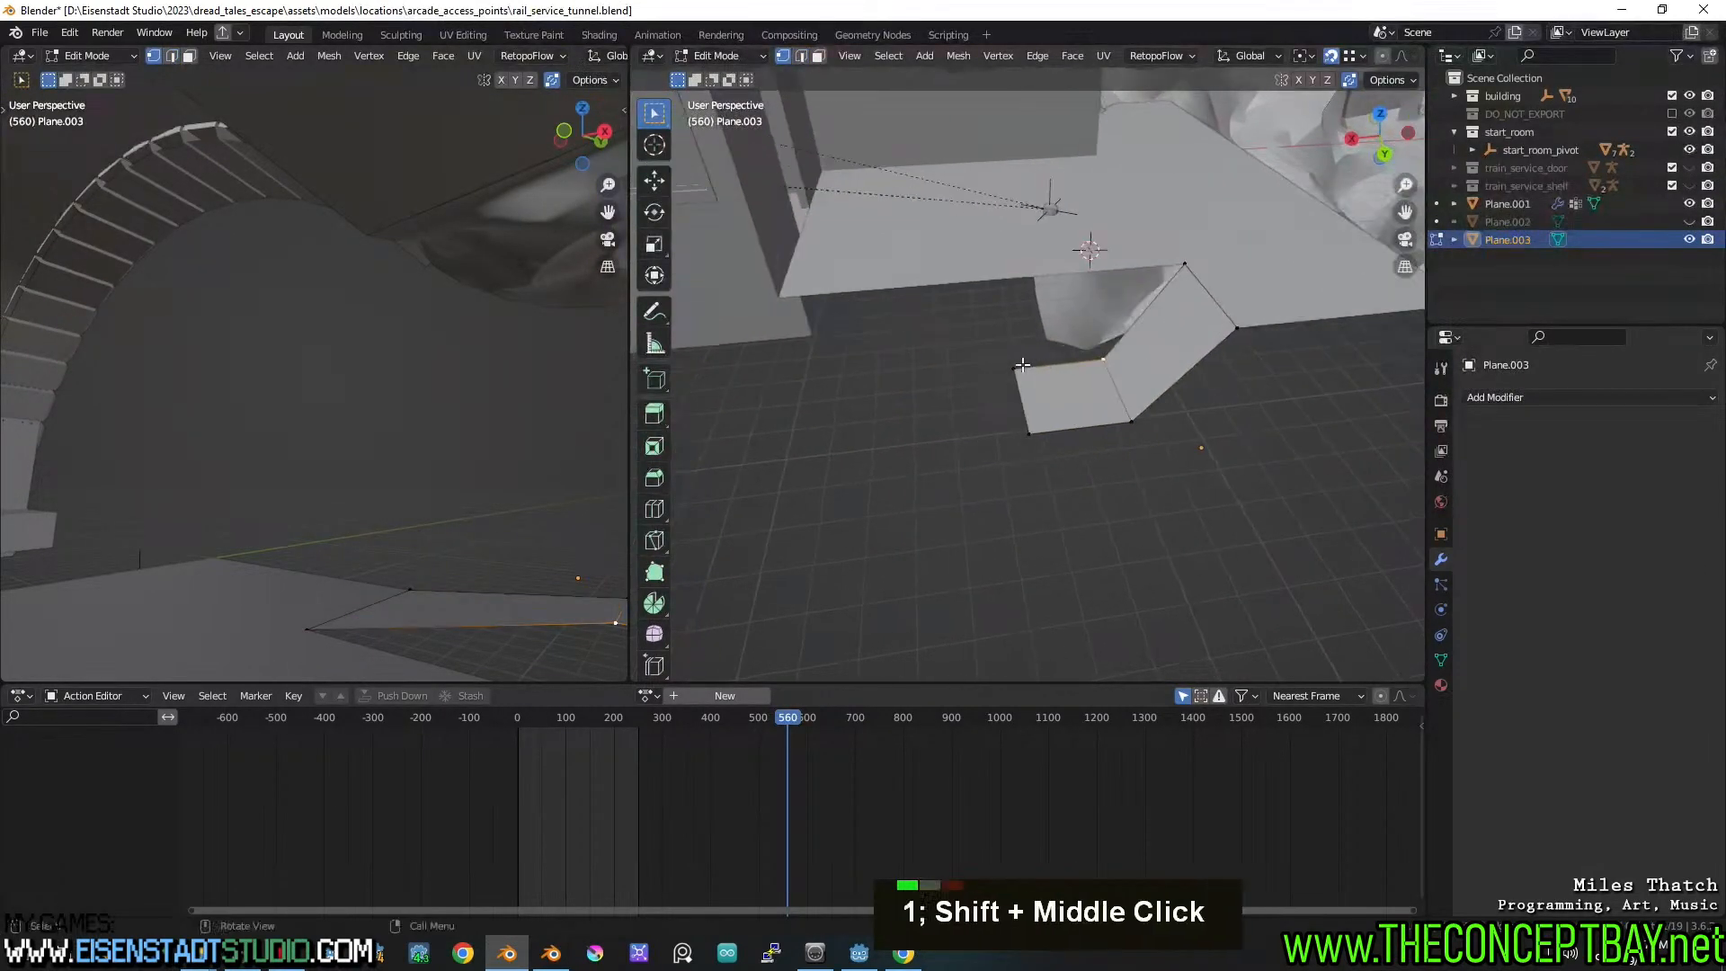
pyautogui.press('e')
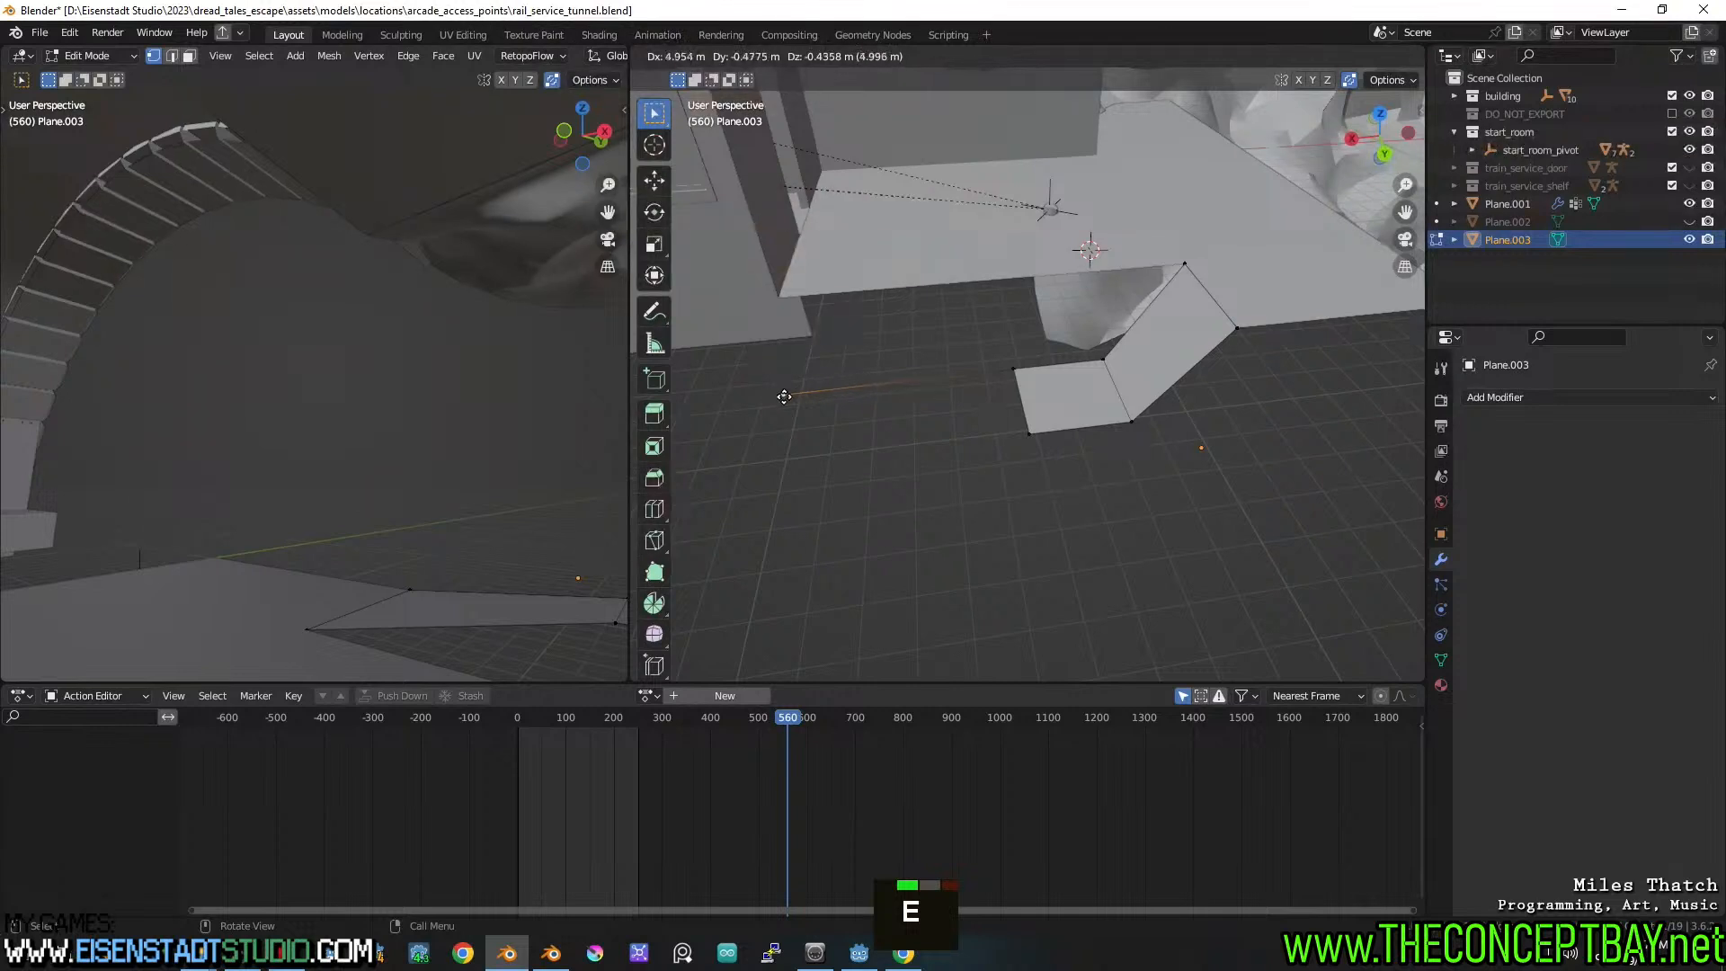
pyautogui.click(787, 397)
pyautogui.press('e')
pyautogui.click(858, 503)
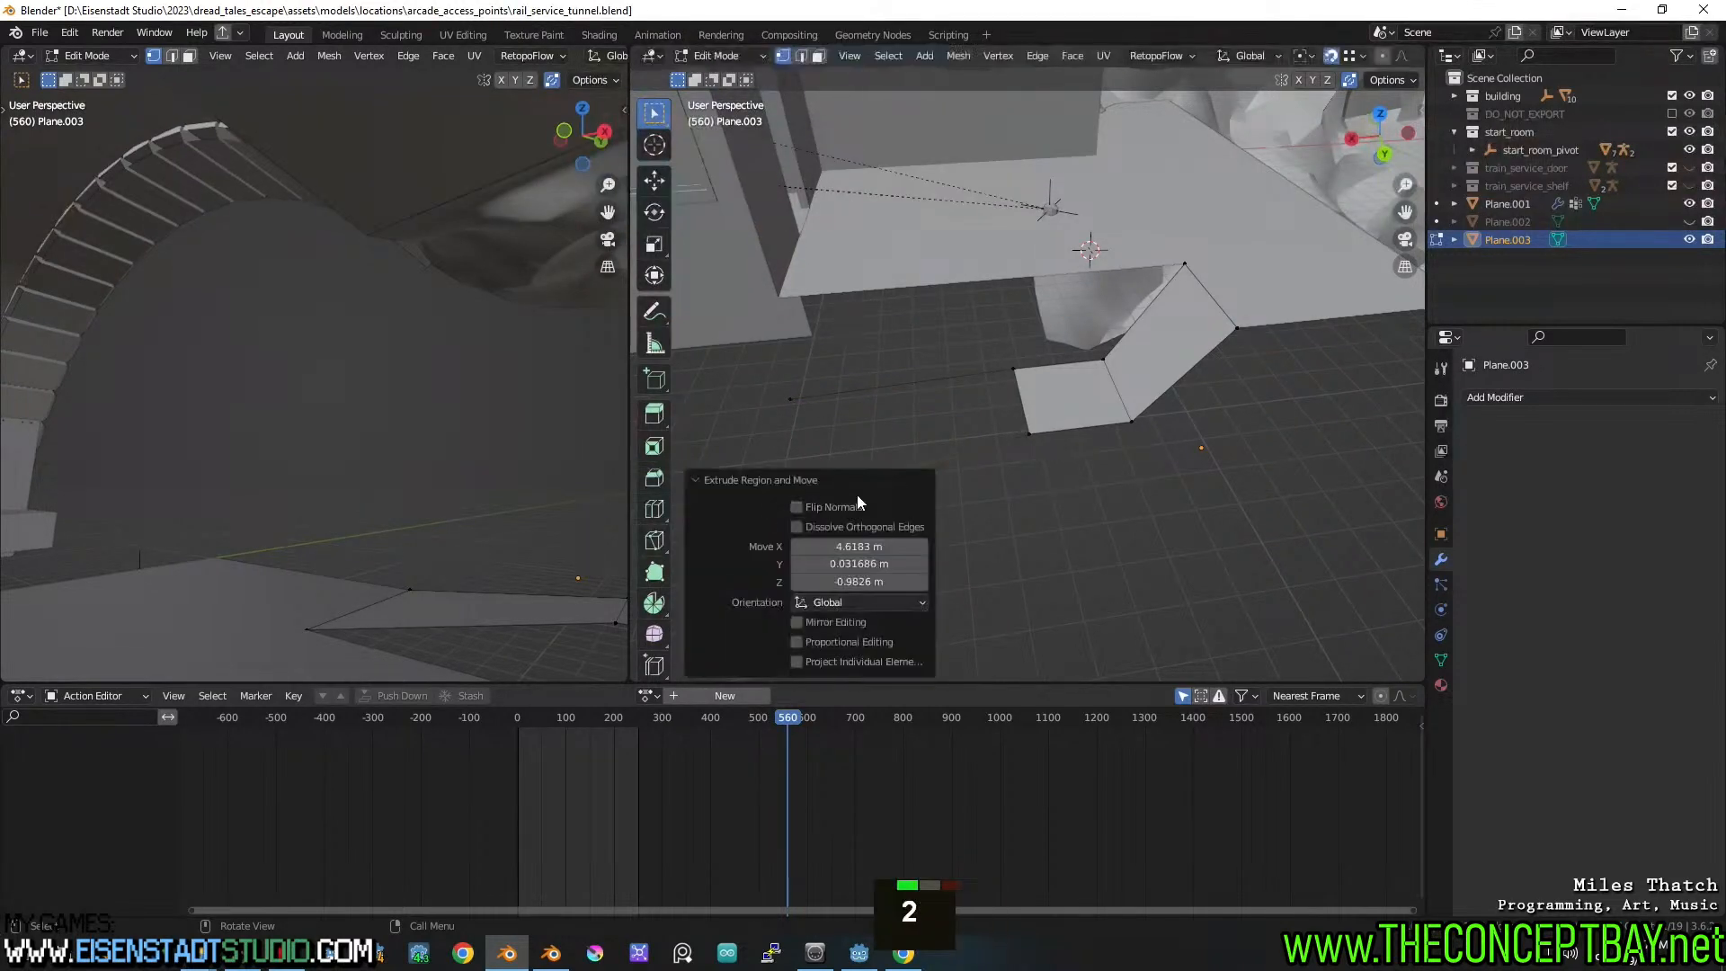
pyautogui.keyDown('shift'); pyautogui.click(947, 377); pyautogui.keyUp('shift')
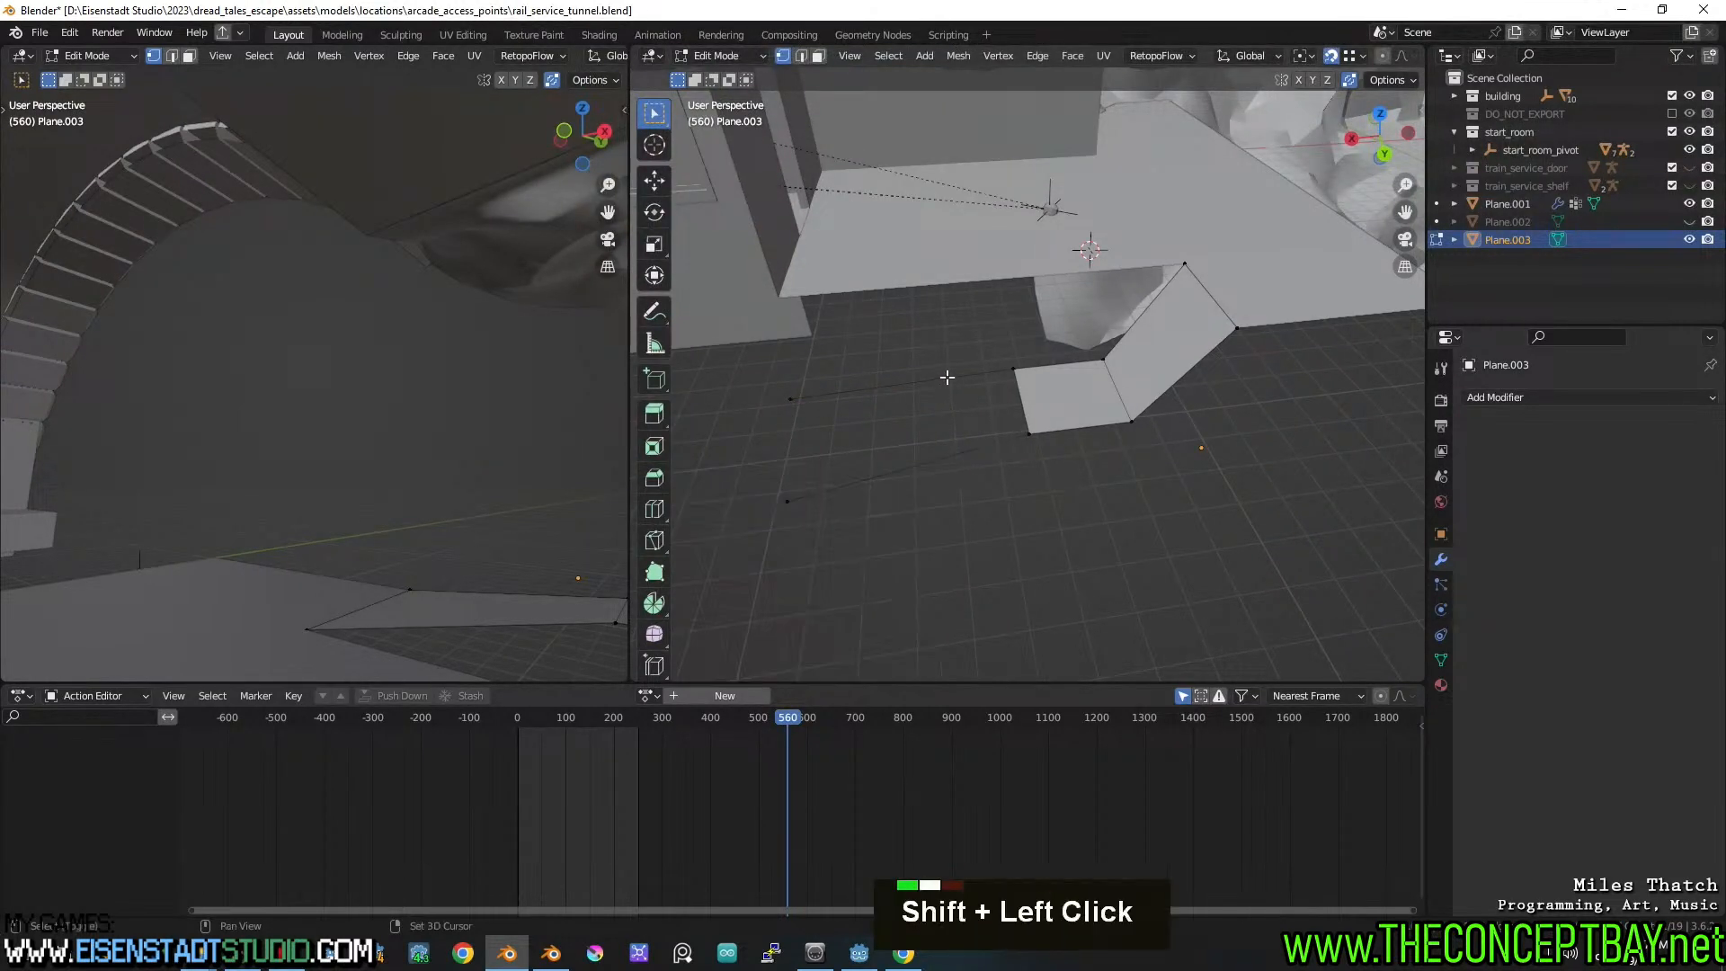
pyautogui.keyDown('shift'); pyautogui.click(962, 456); pyautogui.keyUp('shift')
pyautogui.press('f')
# Extrude the outer vertex at the slanted face's base along the platform side and position it near the platform's outer corner
pyautogui.press('1')
pyautogui.moveTo(1059, 370); pyautogui.dragTo(976, 374, button='middle')
pyautogui.rightClick(975, 374)
pyautogui.keyDown('shift'); pyautogui.moveTo(1165, 428); pyautogui.dragTo(1106, 366, button='middle'); pyautogui.keyUp('shift')
pyautogui.scroll(-2, 1192, 381)
pyautogui.moveTo(1006, 419)
pyautogui.mouseDown(button='middle')
pyautogui.moveTo(1137, 412)
pyautogui.moveTo(902, 408)
pyautogui.moveTo(910, 442)
pyautogui.moveTo(986, 463)
pyautogui.moveTo(1021, 397)
pyautogui.mouseUp(button='middle')
pyautogui.press('1')
pyautogui.press('e')
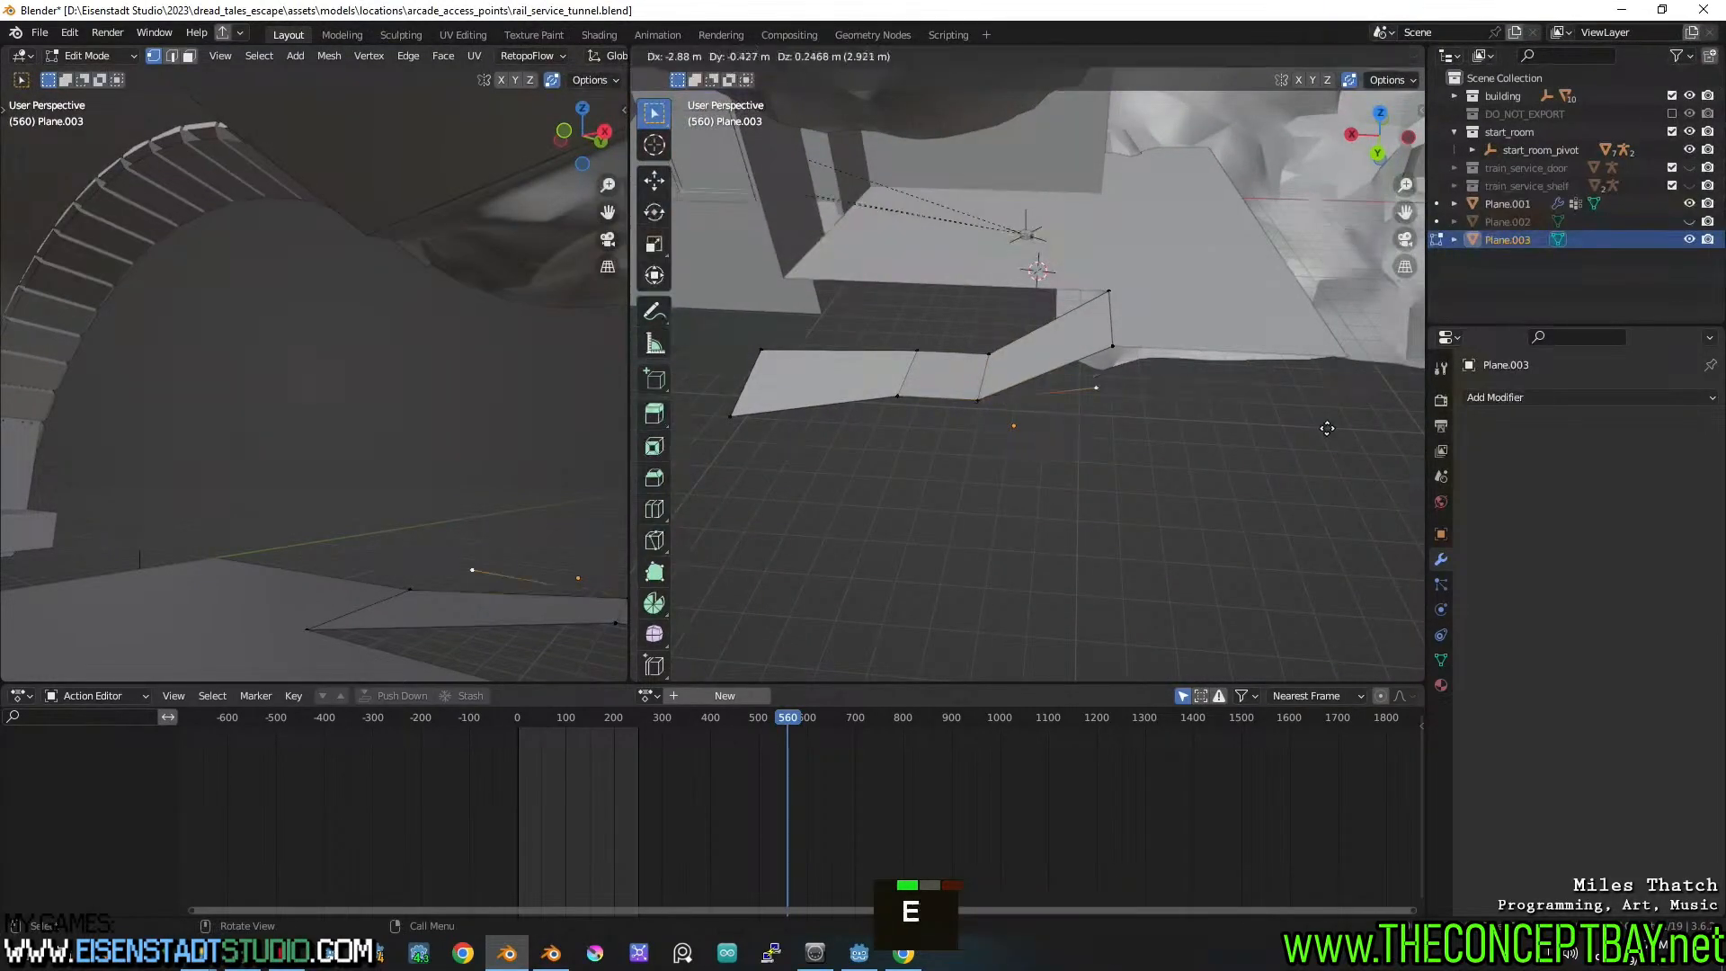
pyautogui.click(638, 461)
pyautogui.keyDown('shift'); pyautogui.moveTo(1325, 400); pyautogui.dragTo(1145, 376, button='middle'); pyautogui.keyUp('shift')
pyautogui.press('g')
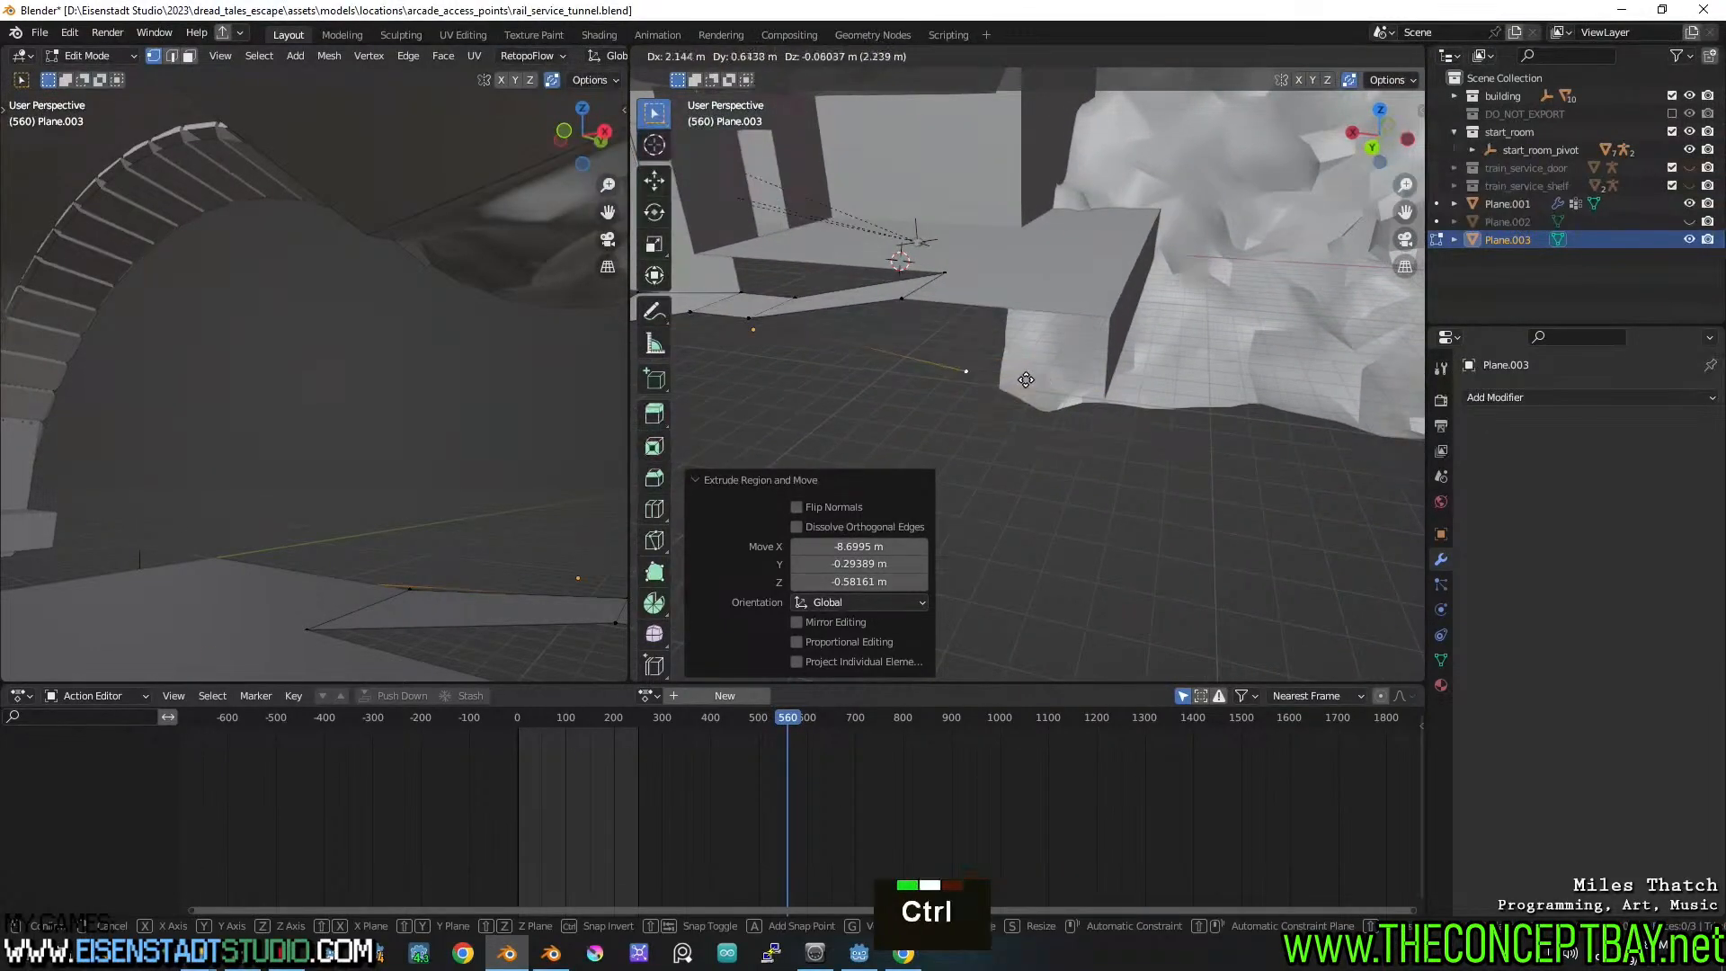
pyautogui.keyDown('ctrl'); pyautogui.click(1032, 391); pyautogui.keyUp('ctrl')
# Extrude that vertex to the platform's upper outer corner and fill the face alongside the platform edge
pyautogui.press('e')
pyautogui.doubleClick(1111, 319)
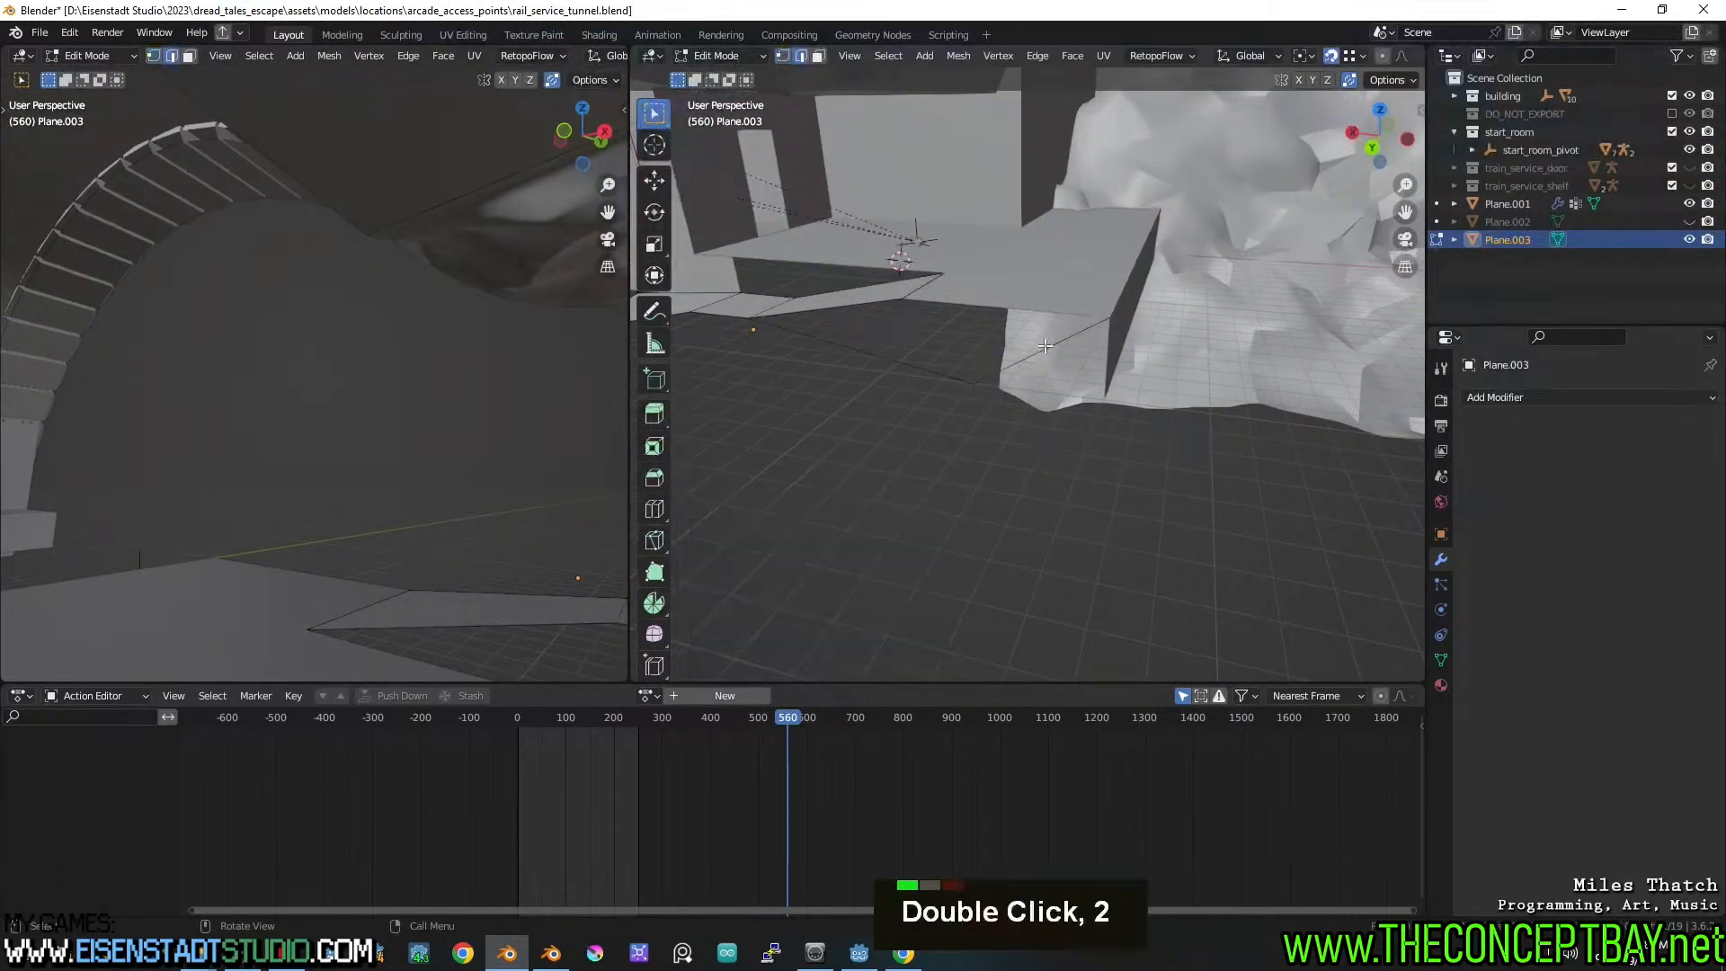
pyautogui.moveTo(1111, 319); pyautogui.dragTo(1001, 352, button='middle')
# Extrude the outer corner vertex of the new face downward about 2.5 m and adjust its position
pyautogui.press('1')
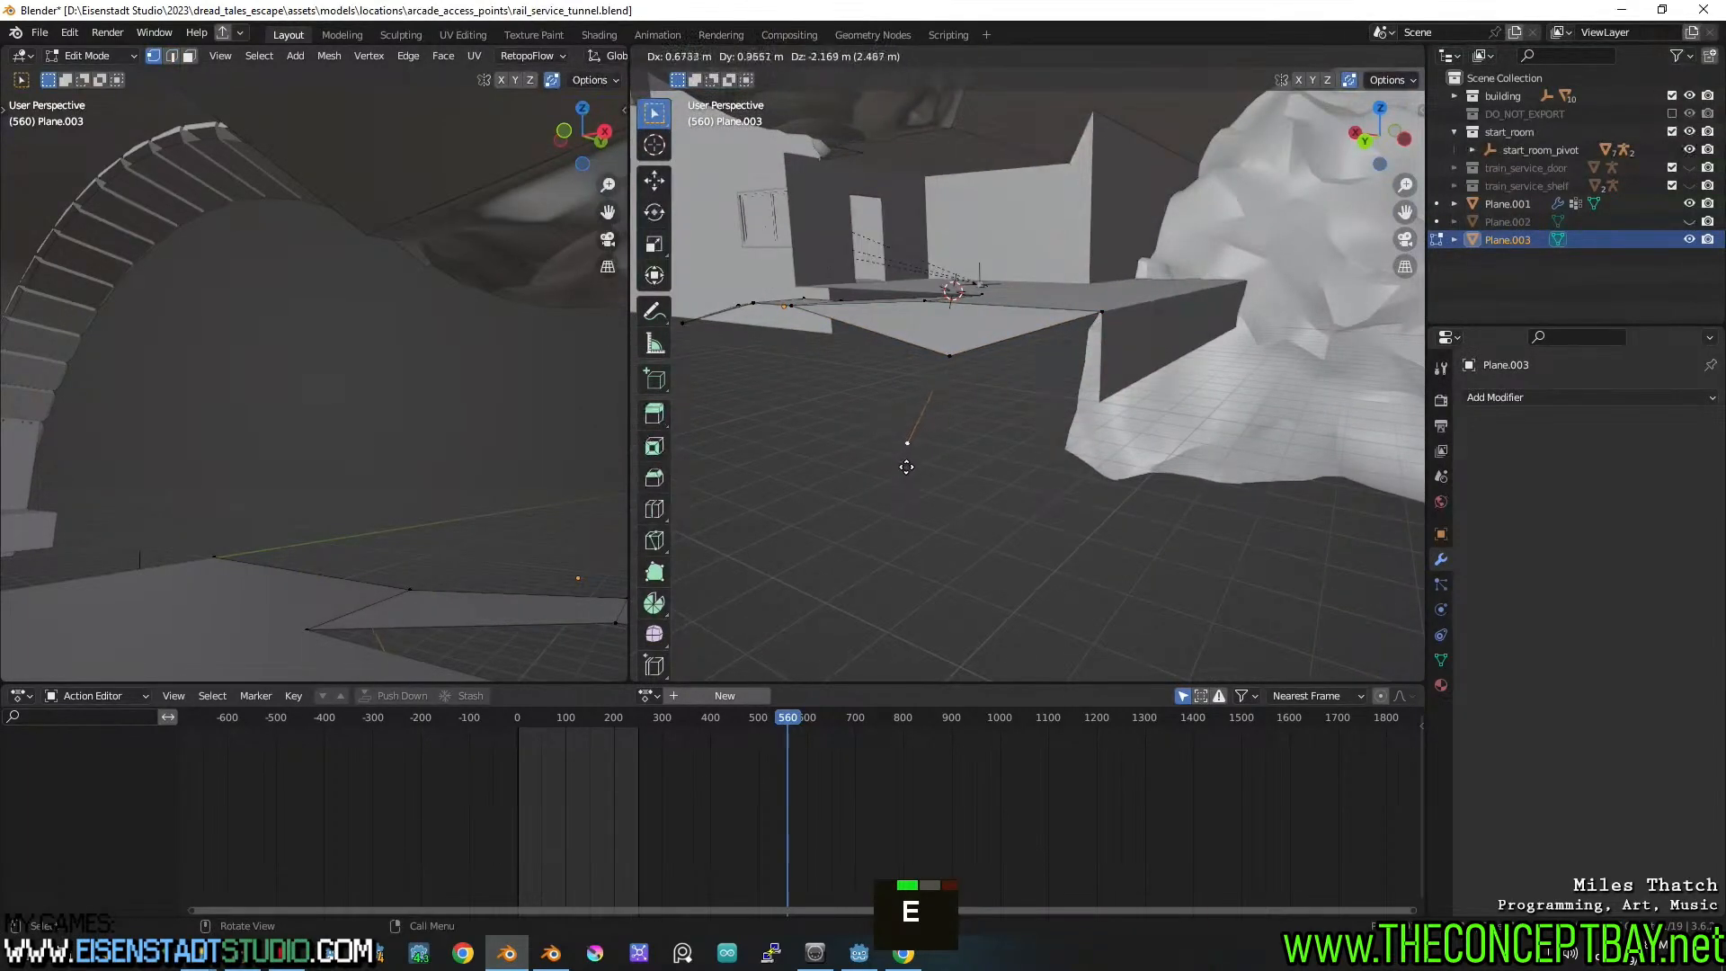
pyautogui.keyDown('ctrl'); pyautogui.click(906, 467); pyautogui.keyUp('ctrl')
pyautogui.moveTo(906, 450); pyautogui.dragTo(1014, 419, button='middle')
pyautogui.press('g')
pyautogui.click(1169, 473)
pyautogui.press('g')
pyautogui.click(1018, 502)
pyautogui.press('2')
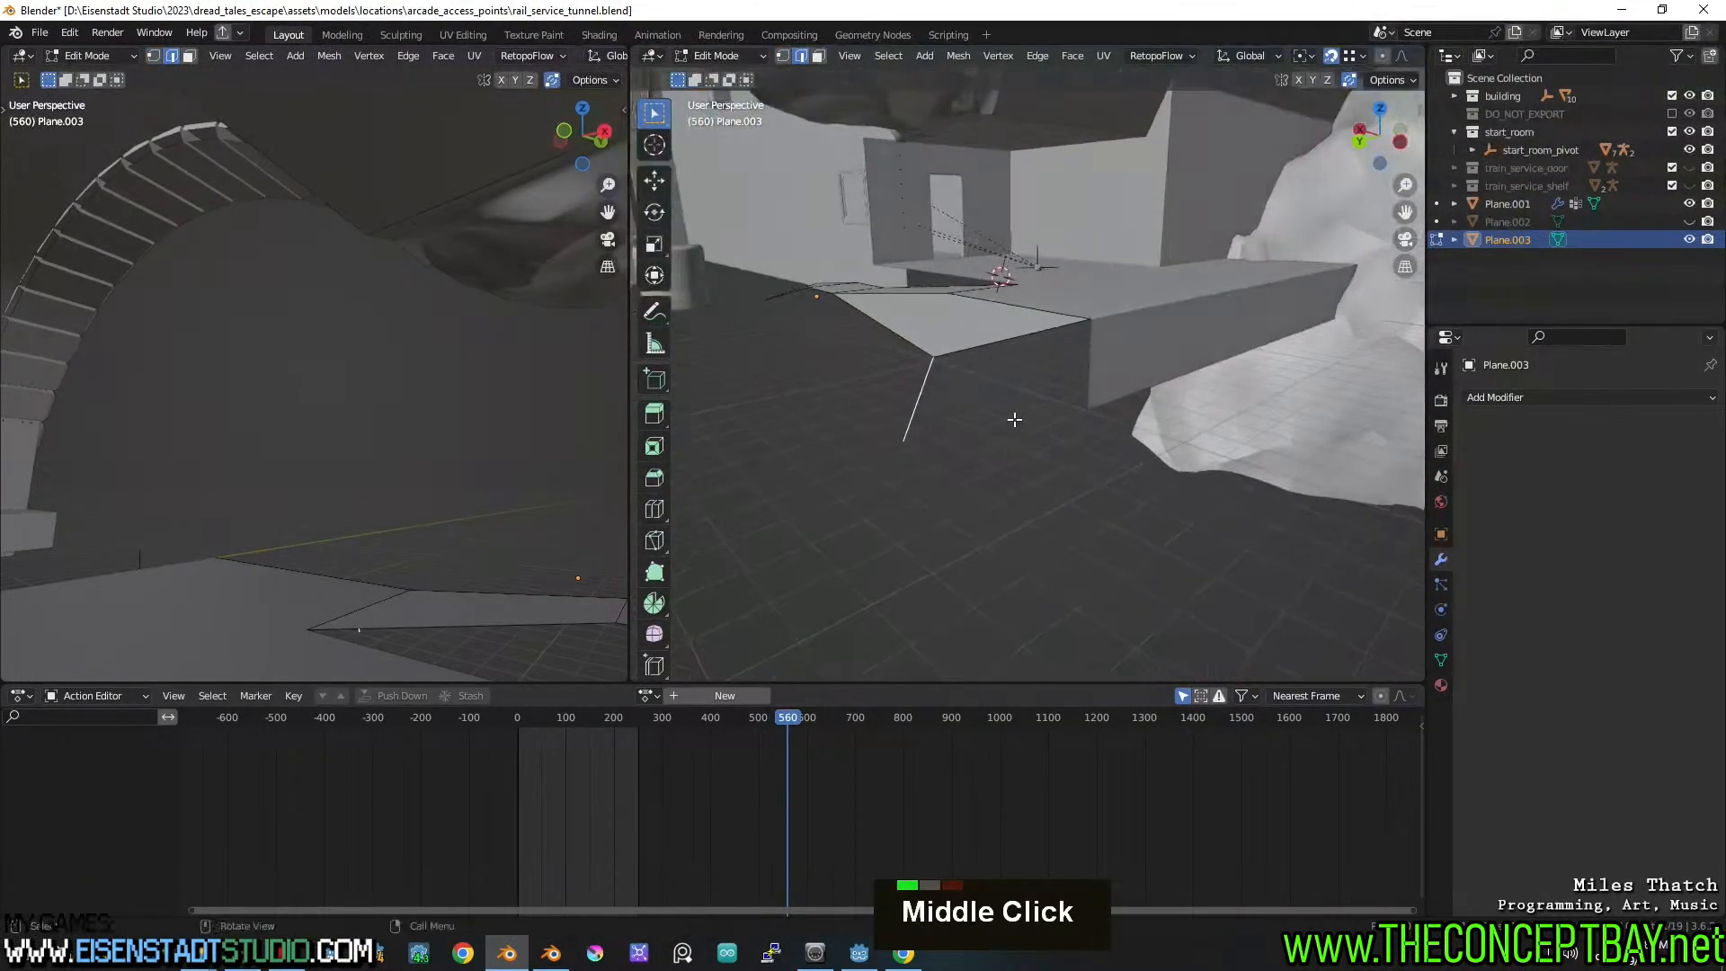
# Extrude the lowered vertex to the platform's lower corner and fill the vertical face at the end of the ground strip
pyautogui.press('1')
pyautogui.press('e')
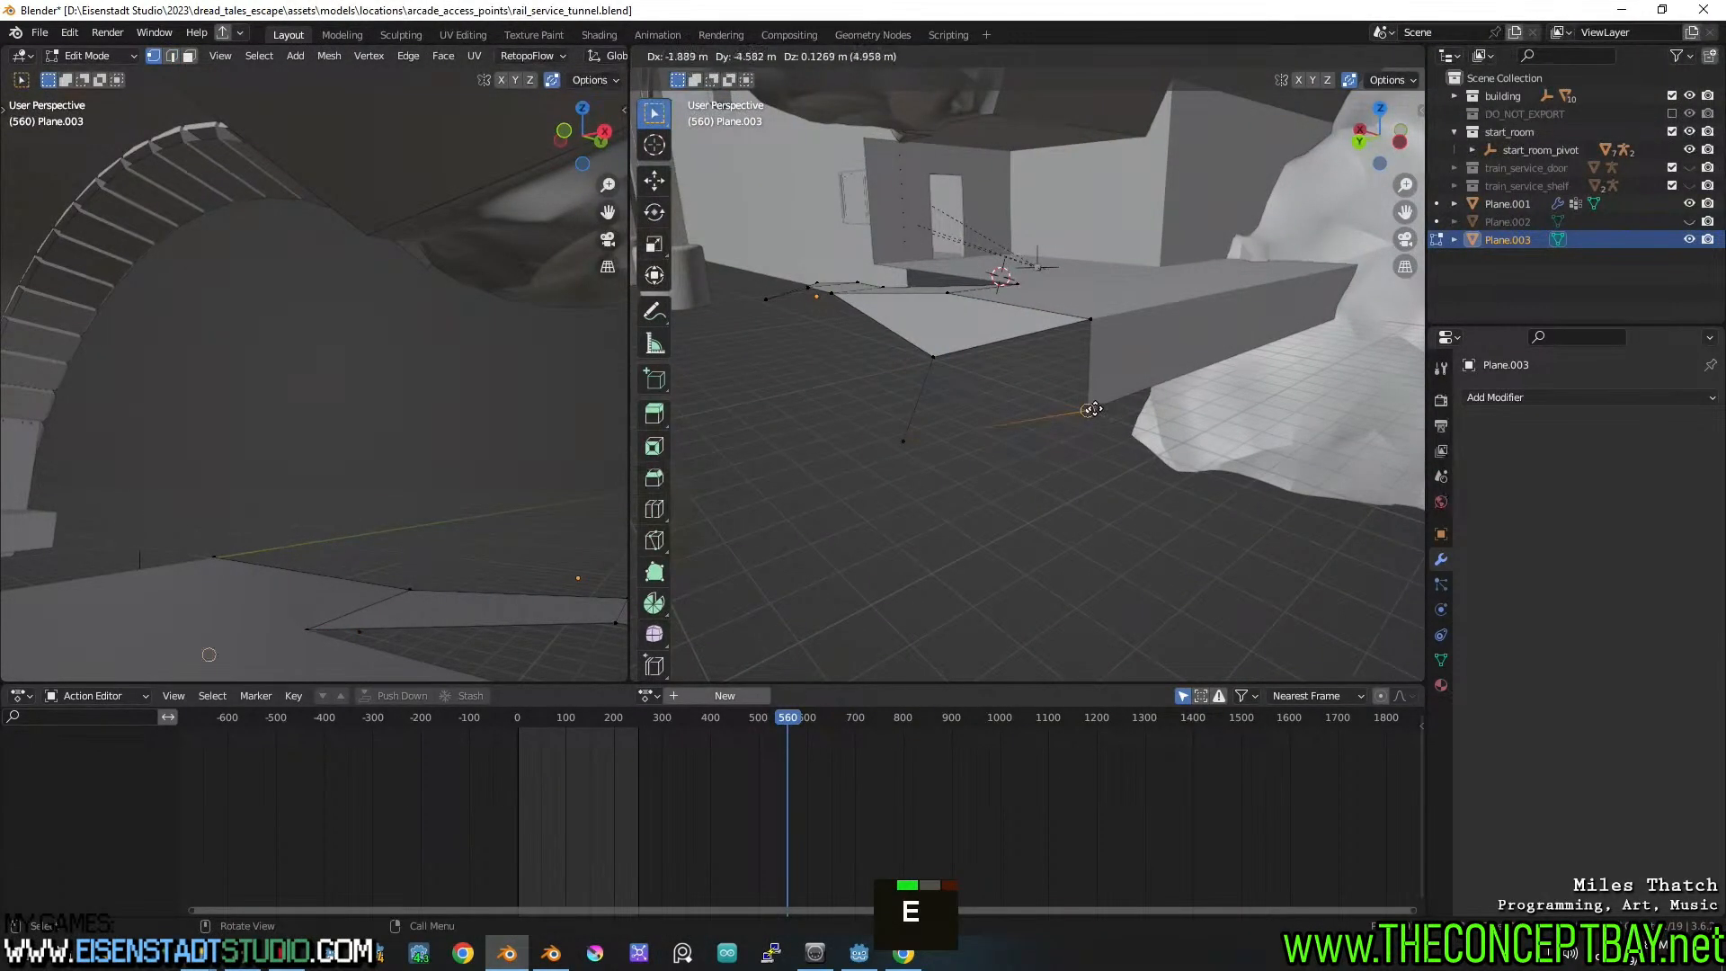
pyautogui.doubleClick(1093, 410)
pyautogui.press('2')
pyautogui.keyDown('shift'); pyautogui.click(1040, 328); pyautogui.keyUp('shift')
pyautogui.moveTo(920, 401); pyautogui.dragTo(1061, 407, button='middle')
pyautogui.keyDown('shift'); pyautogui.moveTo(1061, 407); pyautogui.dragTo(956, 332, button='middle'); pyautogui.keyUp('shift')
# Extrude a further vertex down from the outer top corner, reposition it and fill a triangular face beside the vertical end face
pyautogui.press('1')
pyautogui.click(1155, 372)
pyautogui.press('e')
pyautogui.click(828, 363)
pyautogui.moveTo(828, 362); pyautogui.dragTo(1069, 414, button='middle')
pyautogui.press('g')
pyautogui.click(1081, 469)
pyautogui.press('2')
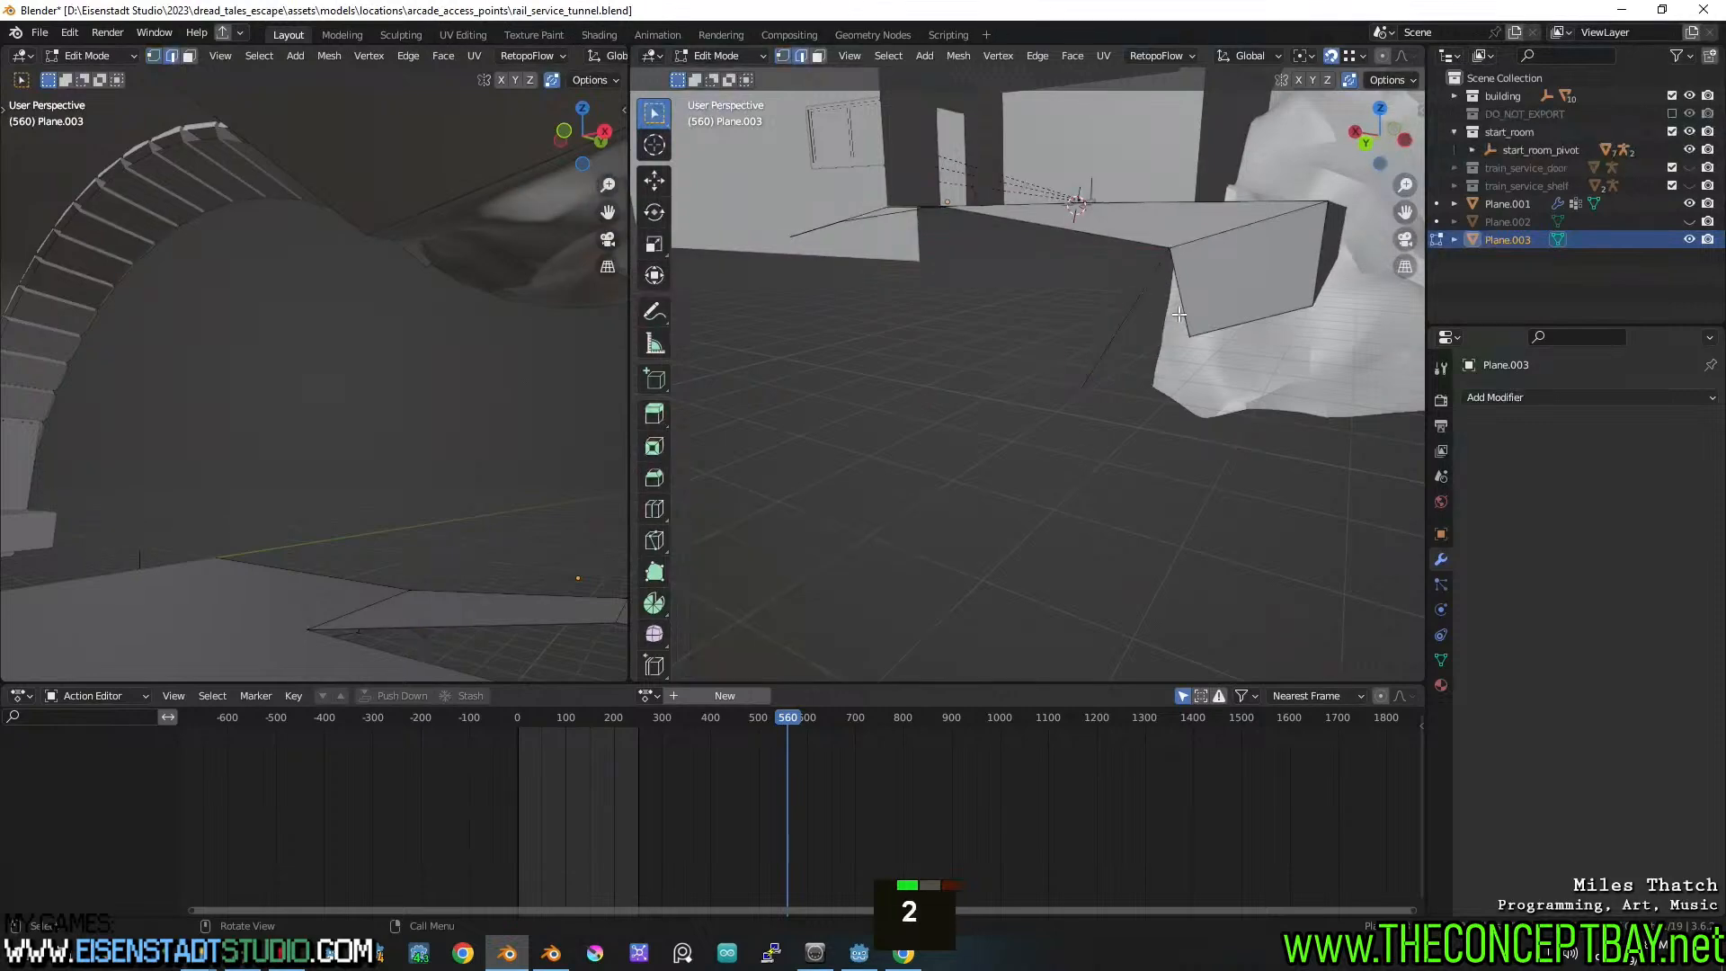
pyautogui.click(1180, 293)
pyautogui.keyDown('shift'); pyautogui.click(1113, 324); pyautogui.keyUp('shift')
pyautogui.press('f')
# Move the triangle's free lower vertex about 1.3 m along X and extrude a base edge about 5 m long from it
pyautogui.moveTo(1114, 323); pyautogui.dragTo(1176, 478, button='middle')
pyautogui.press('1')
pyautogui.press('g')
pyautogui.click(1160, 454)
pyautogui.keyDown('shift'); pyautogui.moveTo(1176, 478); pyautogui.dragTo(1279, 538, button='middle'); pyautogui.keyUp('shift')
pyautogui.press('e')
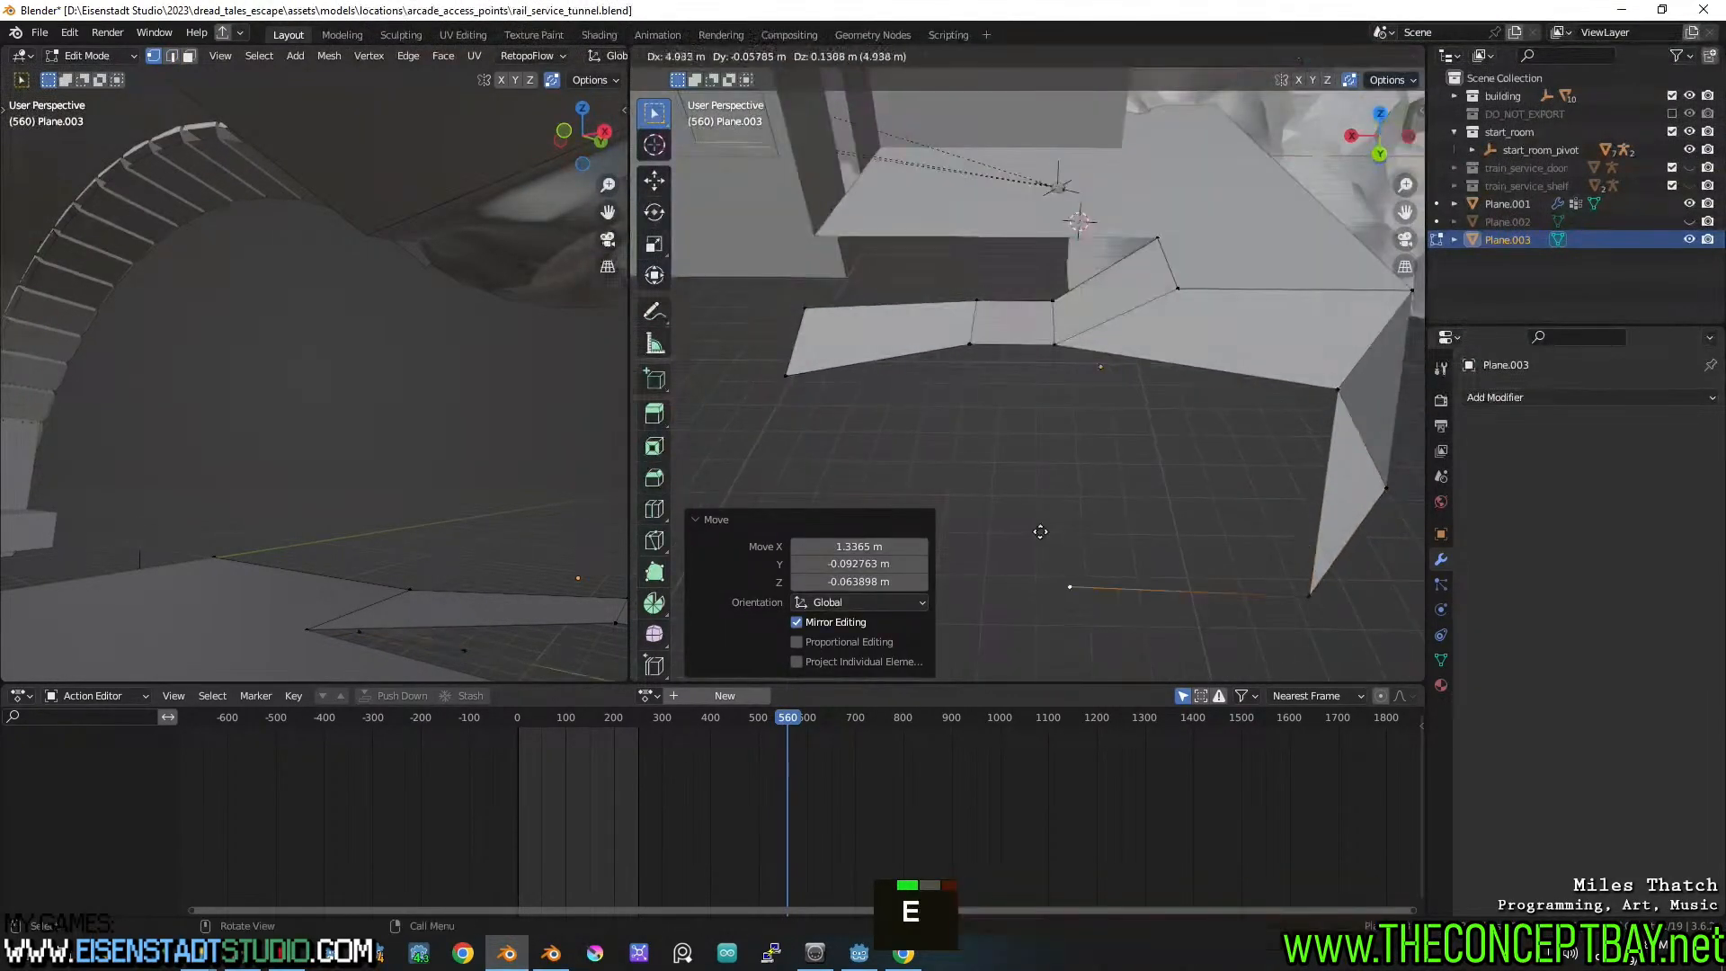
pyautogui.click(1044, 531)
# Add one centred loop cut across the long top face beside the platform
pyautogui.hotkey('ctrl', 'r')
pyautogui.click(1196, 371)
pyautogui.press('Escape')
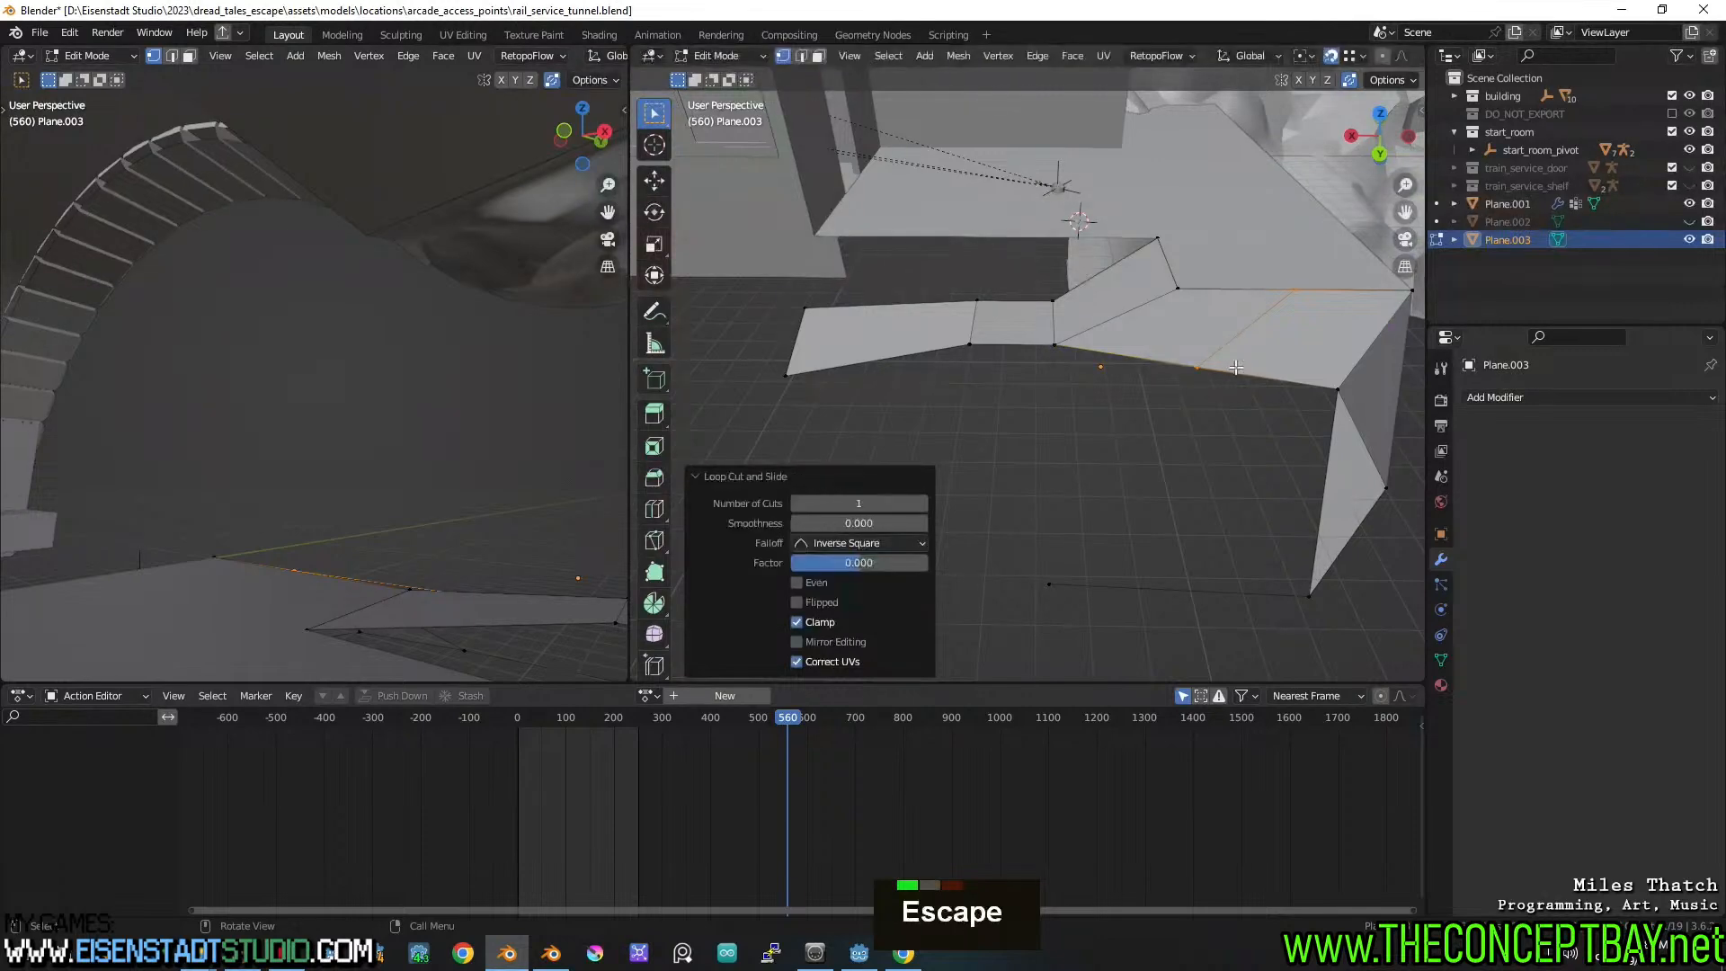
# Extrude the loop cut's outer vertex down to the free end of the base edge and fill the sloping face
pyautogui.press('1')
pyautogui.click(1197, 371)
pyautogui.press('e')
pyautogui.click(1056, 573)
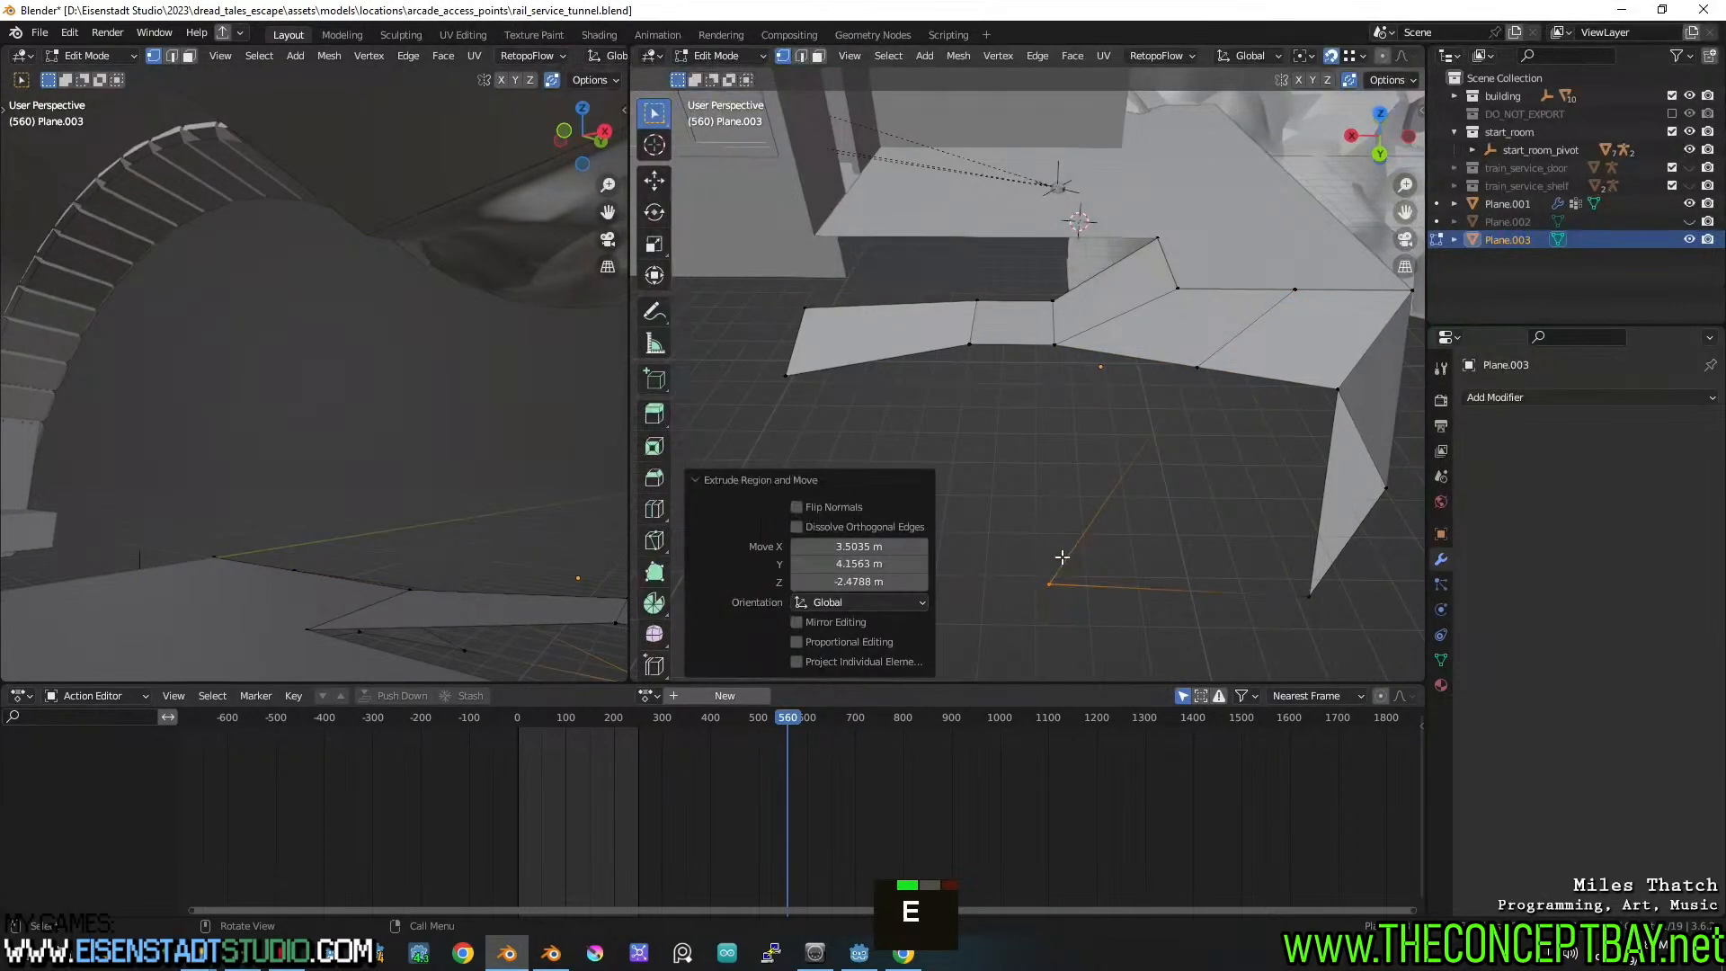
pyautogui.keyDown('shift'); pyautogui.click(1169, 409); pyautogui.keyUp('shift')
pyautogui.press('1')
pyautogui.press('f')
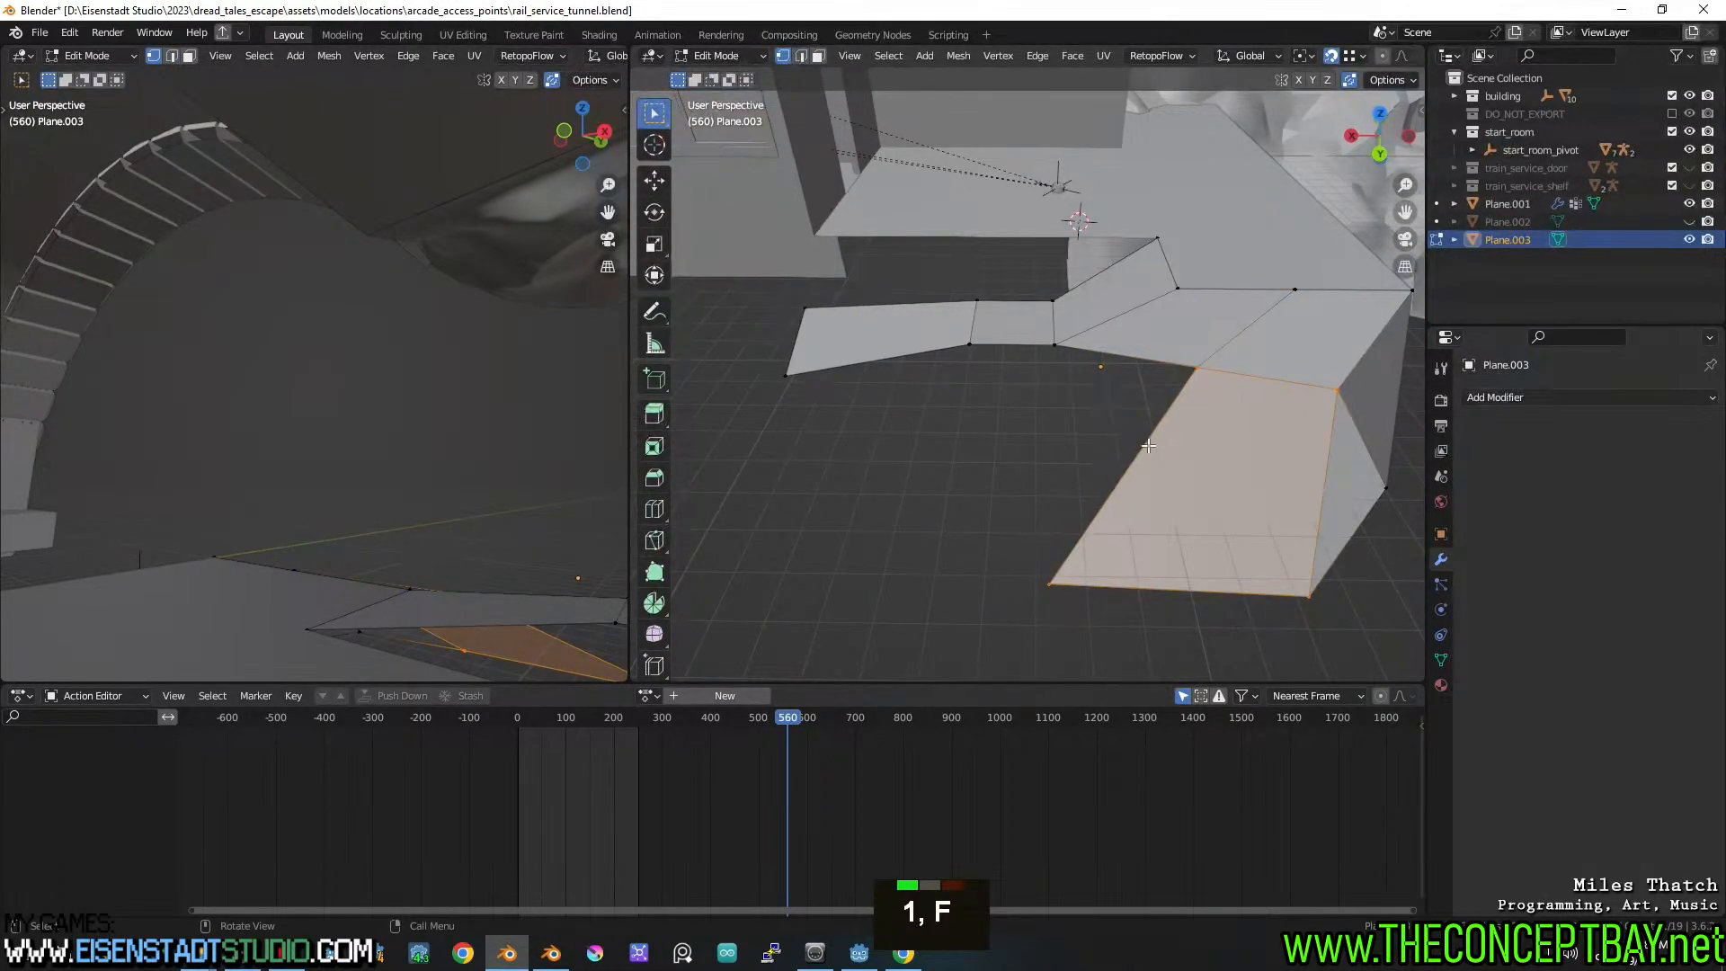
# Move the sloping face's free lower corner about 2.8 m along X toward the platform end
pyautogui.click(1083, 421)
pyautogui.moveTo(1052, 391); pyautogui.dragTo(1151, 397, button='middle')
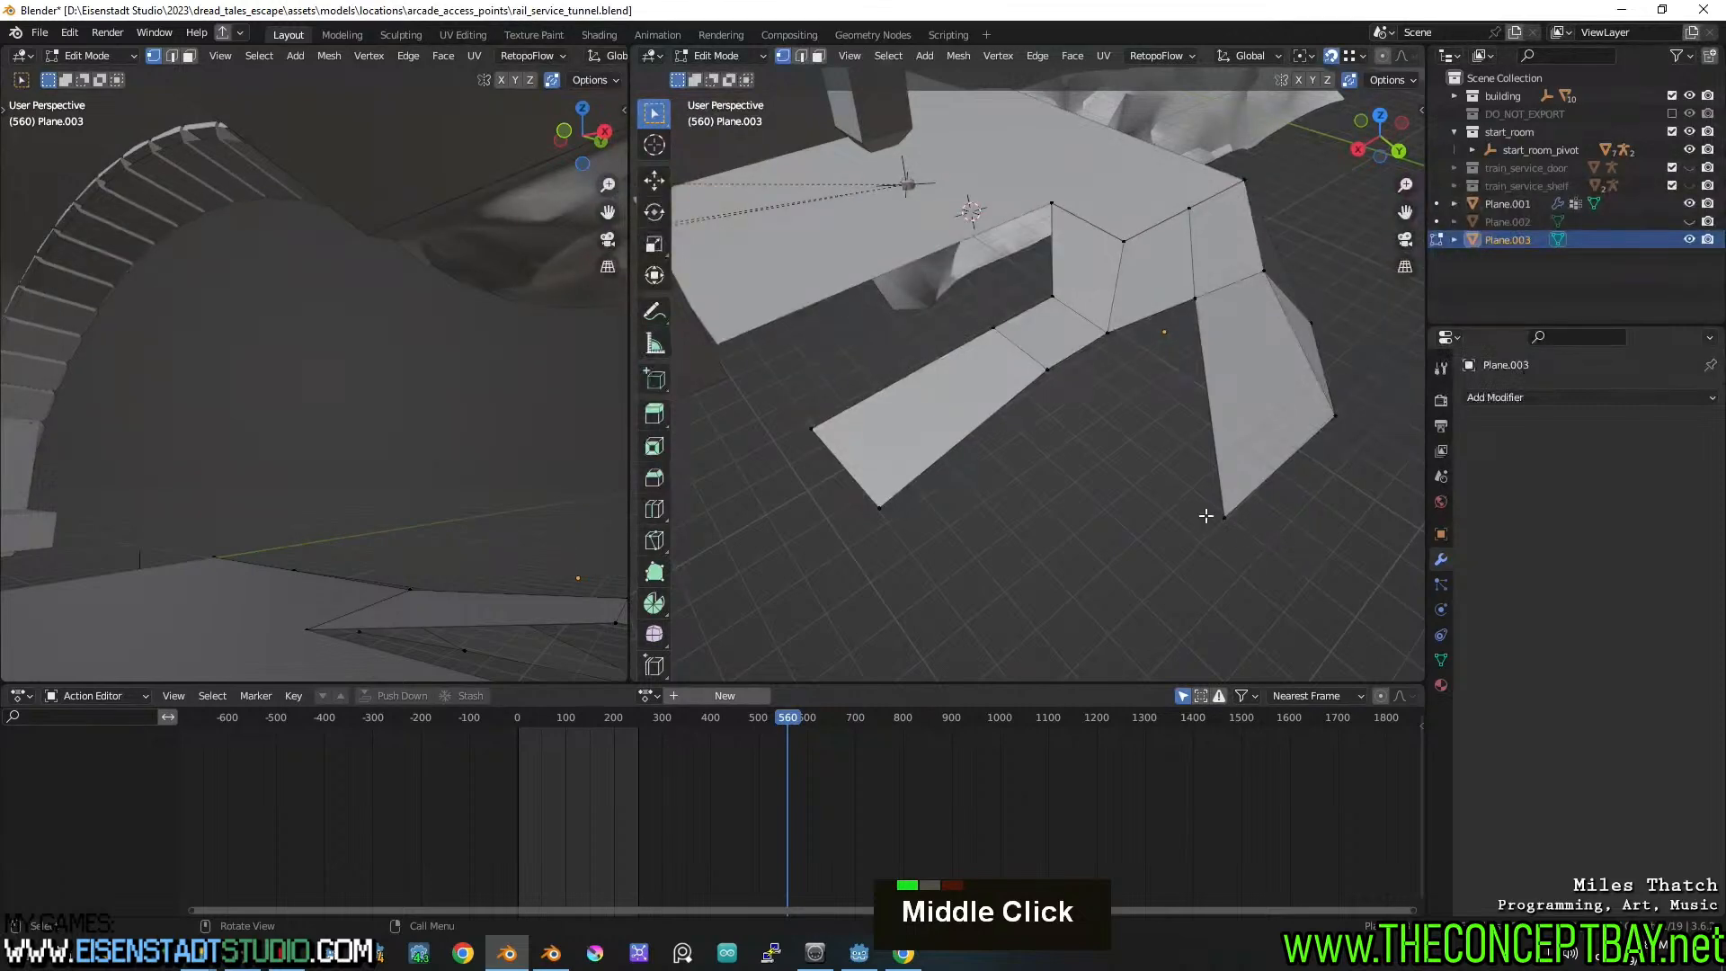
pyautogui.keyDown('shift'); pyautogui.moveTo(1260, 567); pyautogui.dragTo(1209, 508, button='middle'); pyautogui.keyUp('shift')
pyautogui.moveTo(1209, 508); pyautogui.dragTo(1106, 494, button='middle')
pyautogui.click(994, 443)
pyautogui.press('g')
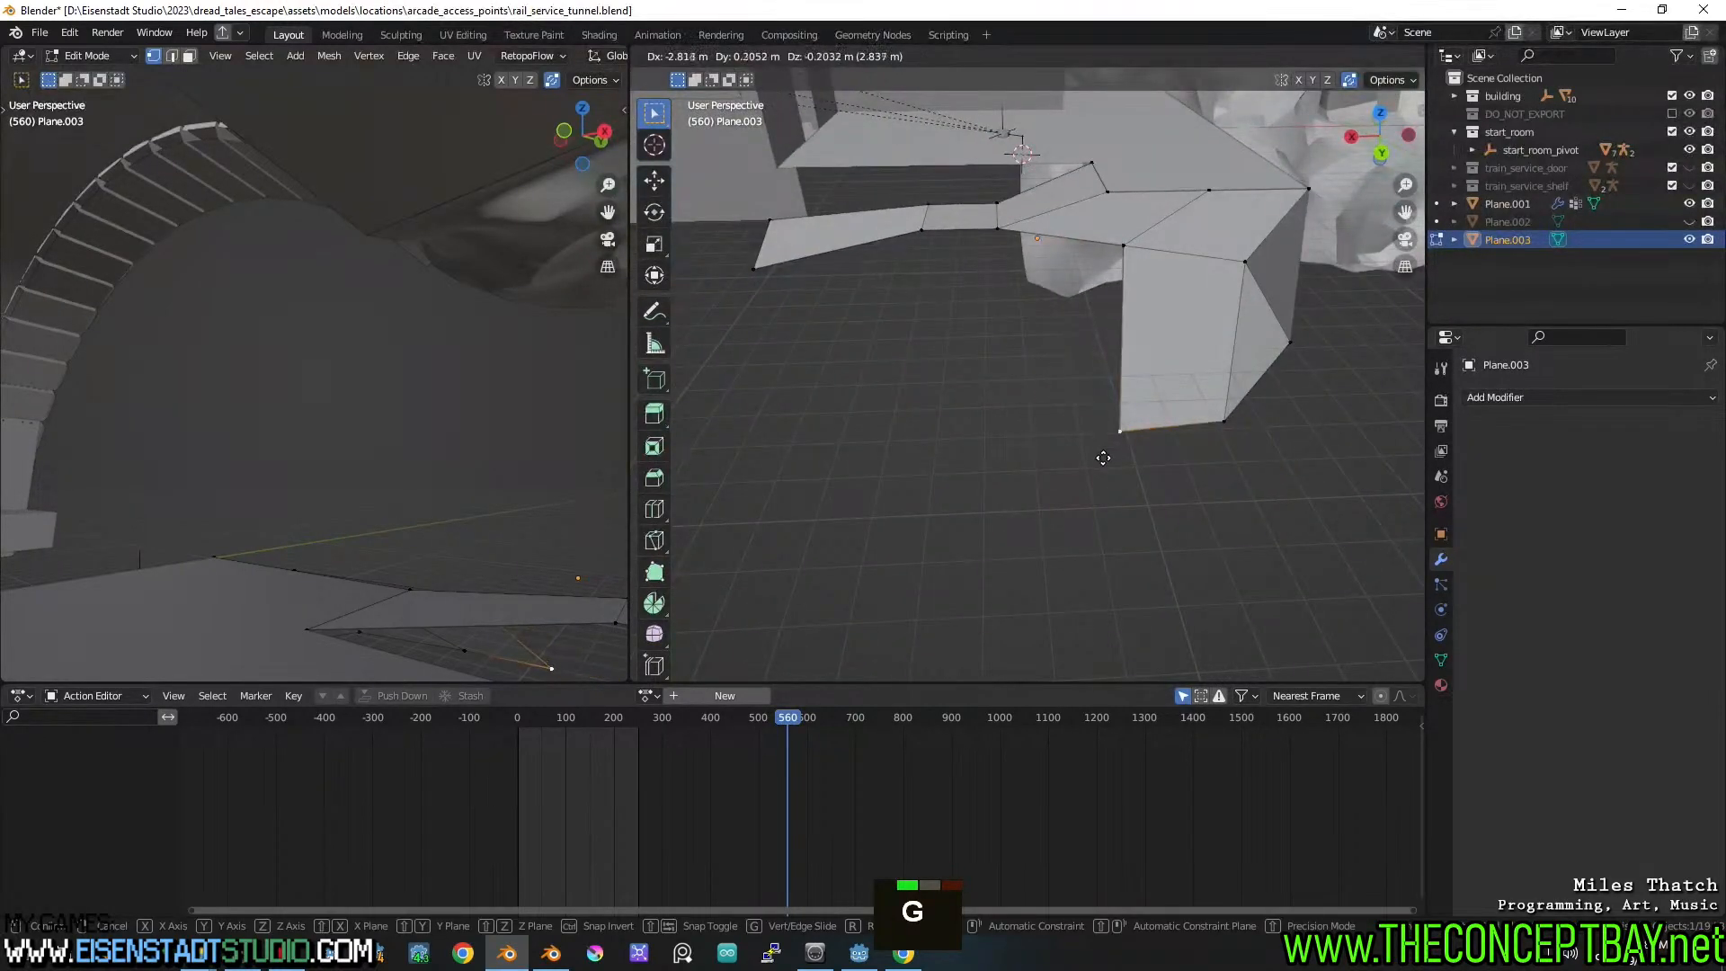
pyautogui.click(1103, 457)
# Extrude the next vertex along the strip's outer edge downward and fill a second sloping face beside the first
pyautogui.press('e')
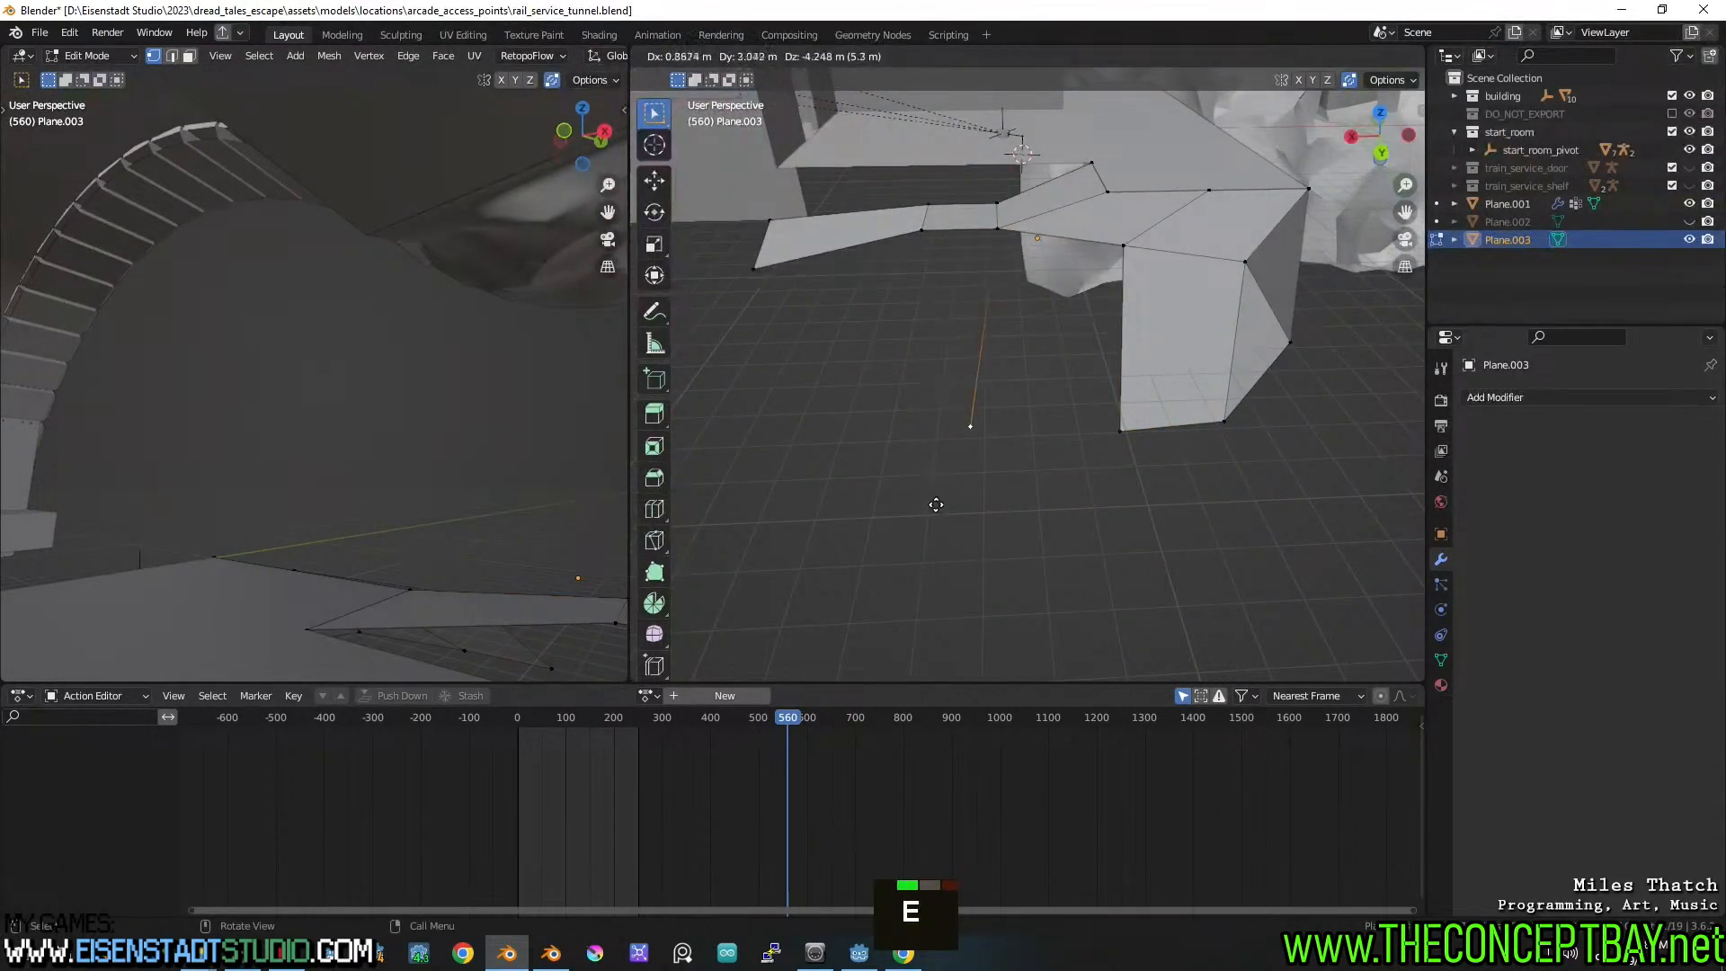
pyautogui.click(964, 429)
pyautogui.press('2')
pyautogui.keyDown('shift'); pyautogui.click(1147, 400); pyautogui.keyUp('shift')
pyautogui.keyDown('shift'); pyautogui.moveTo(1147, 400); pyautogui.dragTo(1022, 356, button='middle'); pyautogui.keyUp('shift')
# Extrude the following outer-edge vertex about 4.2 m down and 3 m along X, filling a third sloping face
pyautogui.press('1')
pyautogui.press('e')
pyautogui.click(915, 559)
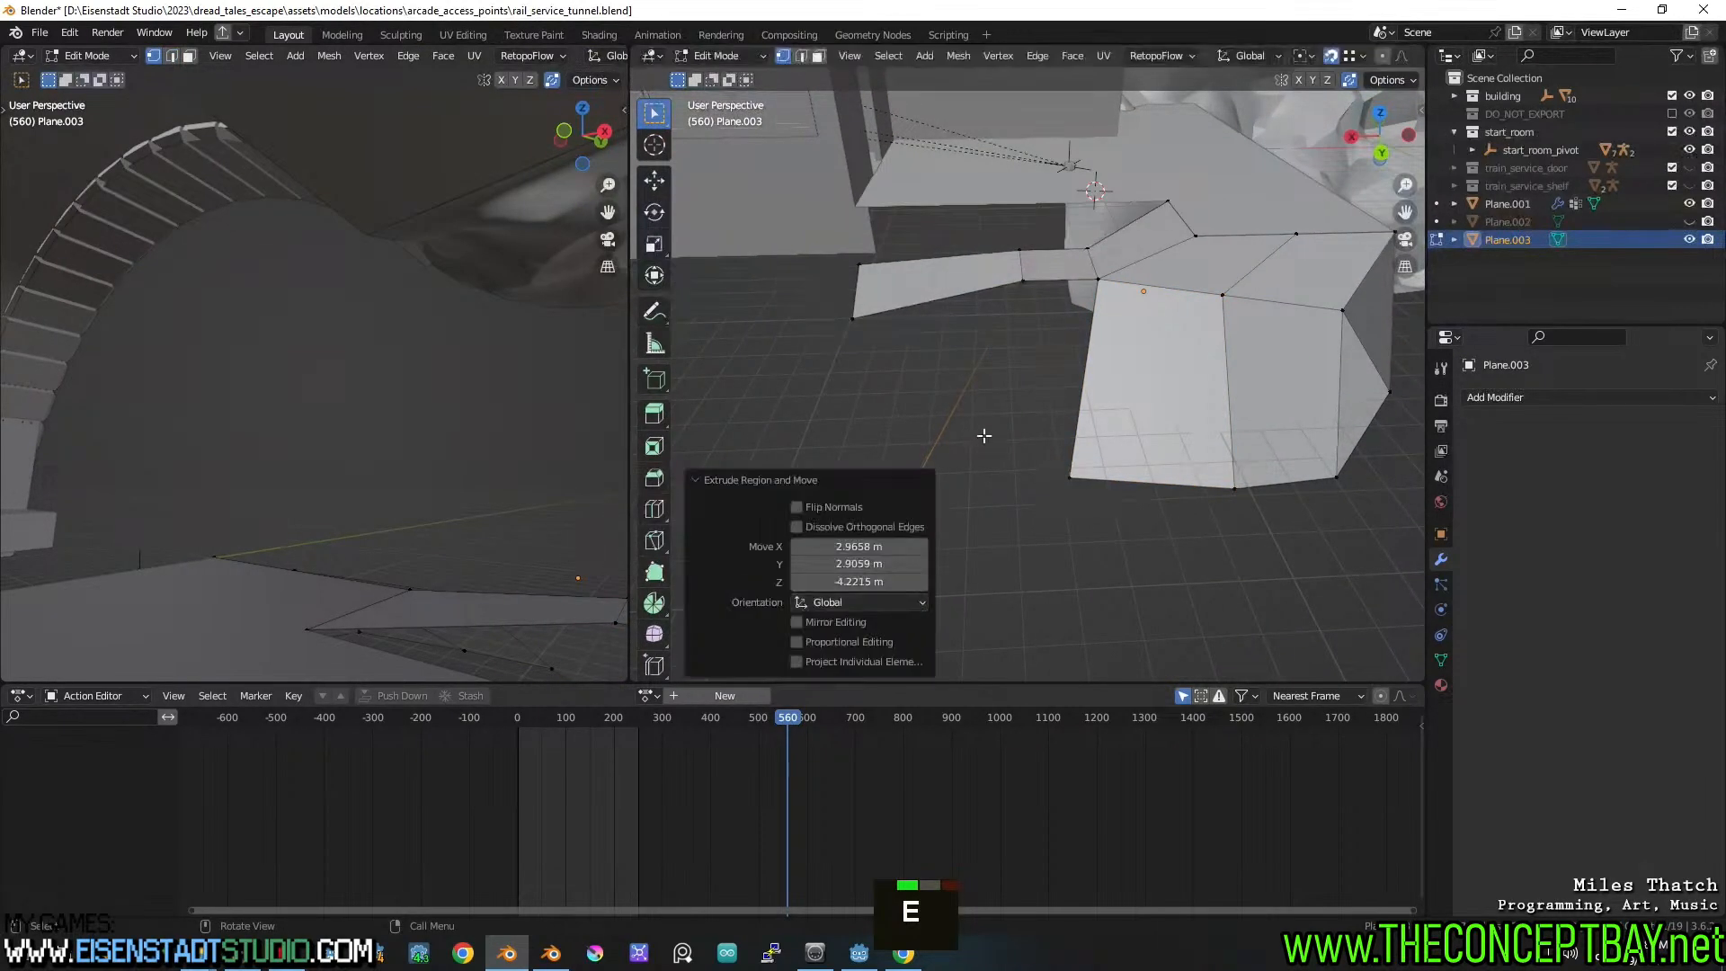
pyautogui.press('2')
pyautogui.keyDown('shift'); pyautogui.click(1106, 418); pyautogui.keyUp('shift')
pyautogui.keyDown('shift'); pyautogui.moveTo(1105, 418); pyautogui.dragTo(1047, 508, button='middle'); pyautogui.keyUp('shift')
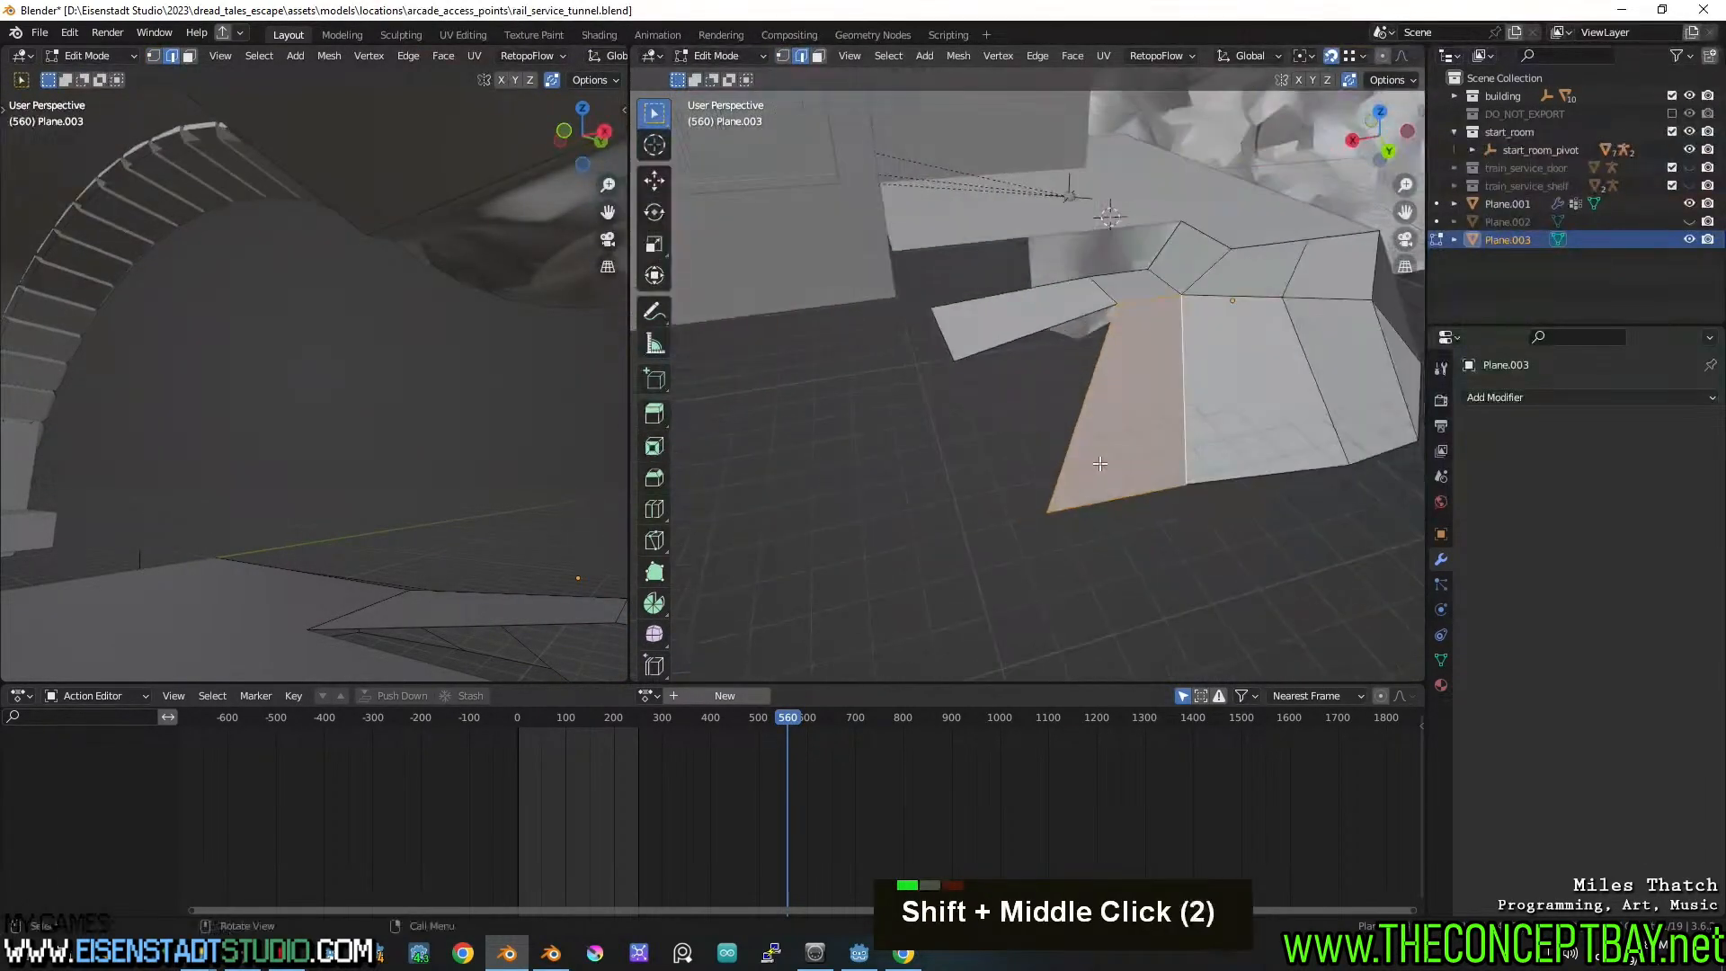
# Extrude the slope's last lower vertex outward along X and fill the sloping face below the strip's long end section
pyautogui.press('1')
pyautogui.press('e')
pyautogui.click(843, 545)
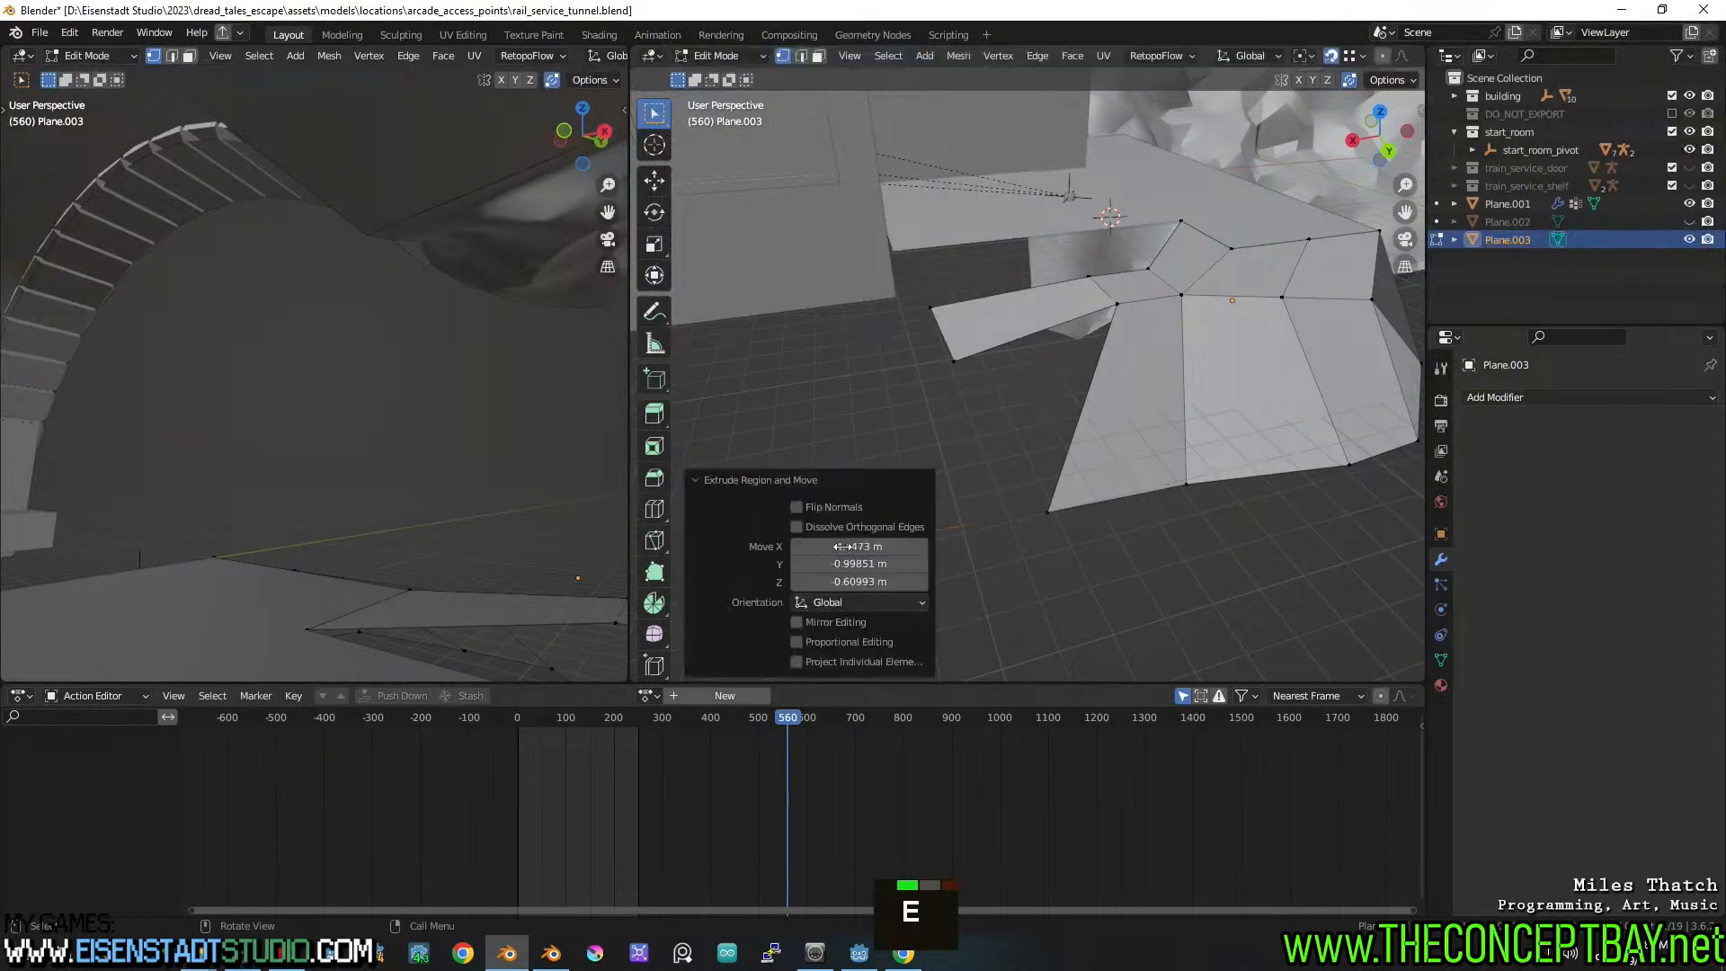
pyautogui.click(995, 355)
pyautogui.keyDown('shift'); pyautogui.moveTo(981, 502); pyautogui.dragTo(1067, 482, button='middle'); pyautogui.keyUp('shift')
pyautogui.press('2')
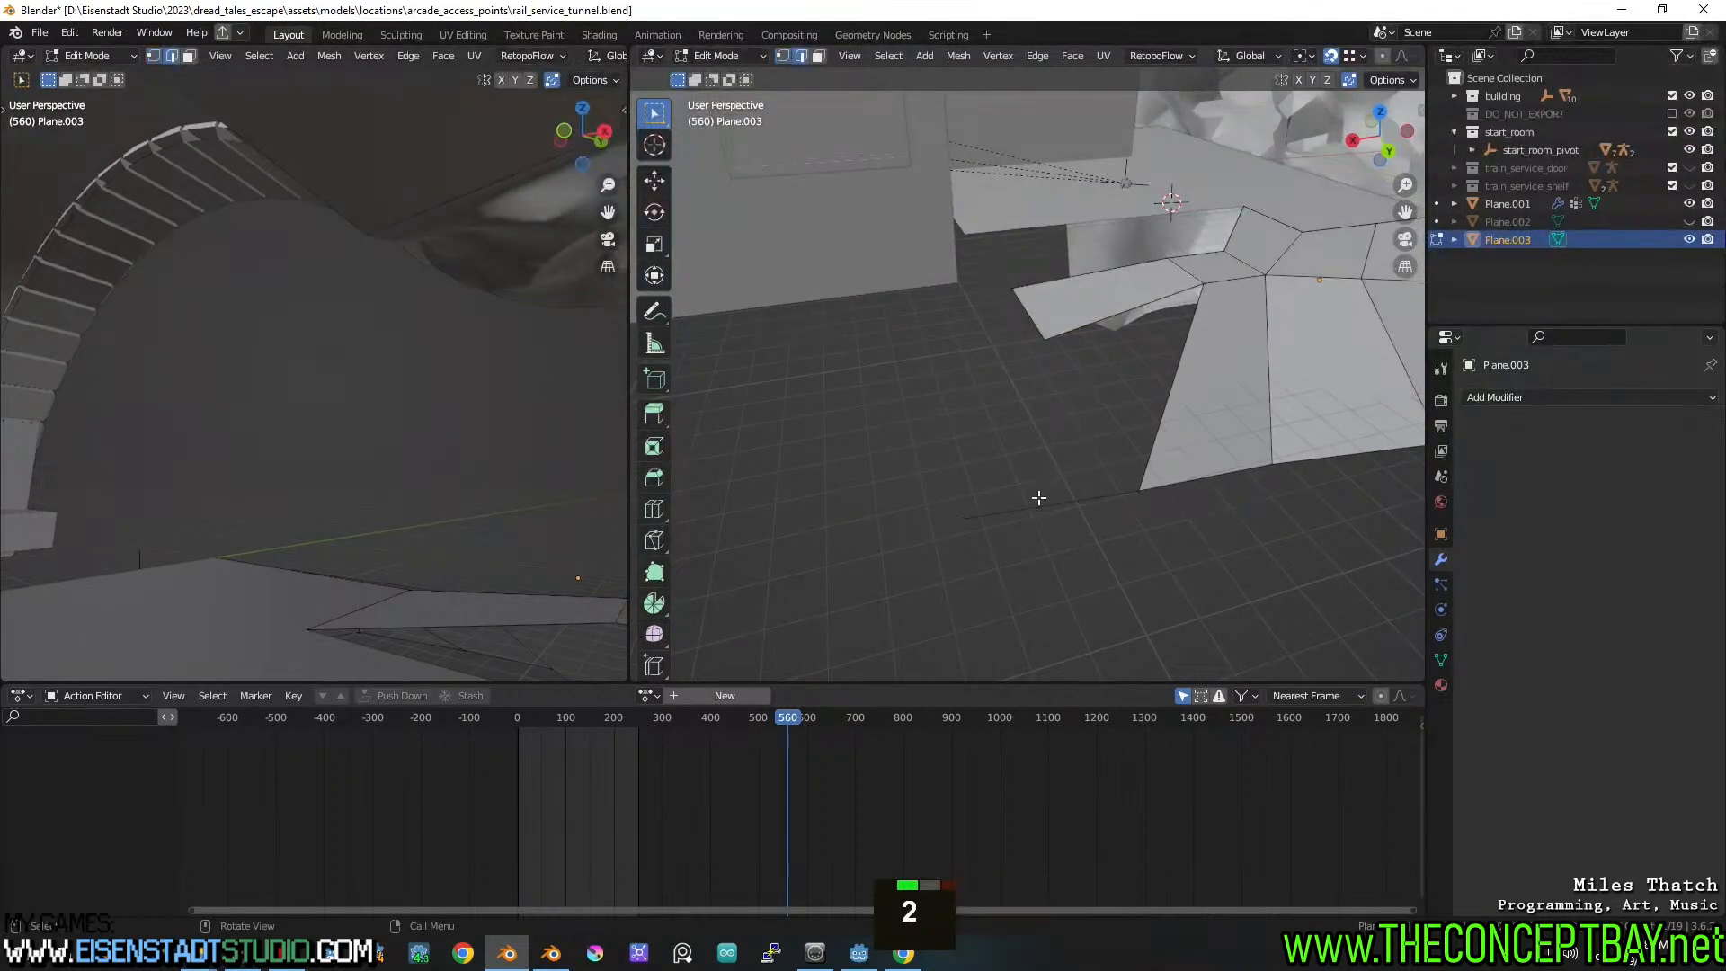
pyautogui.click(1037, 499)
pyautogui.keyDown('shift'); pyautogui.click(1098, 308); pyautogui.keyUp('shift')
pyautogui.press('f')
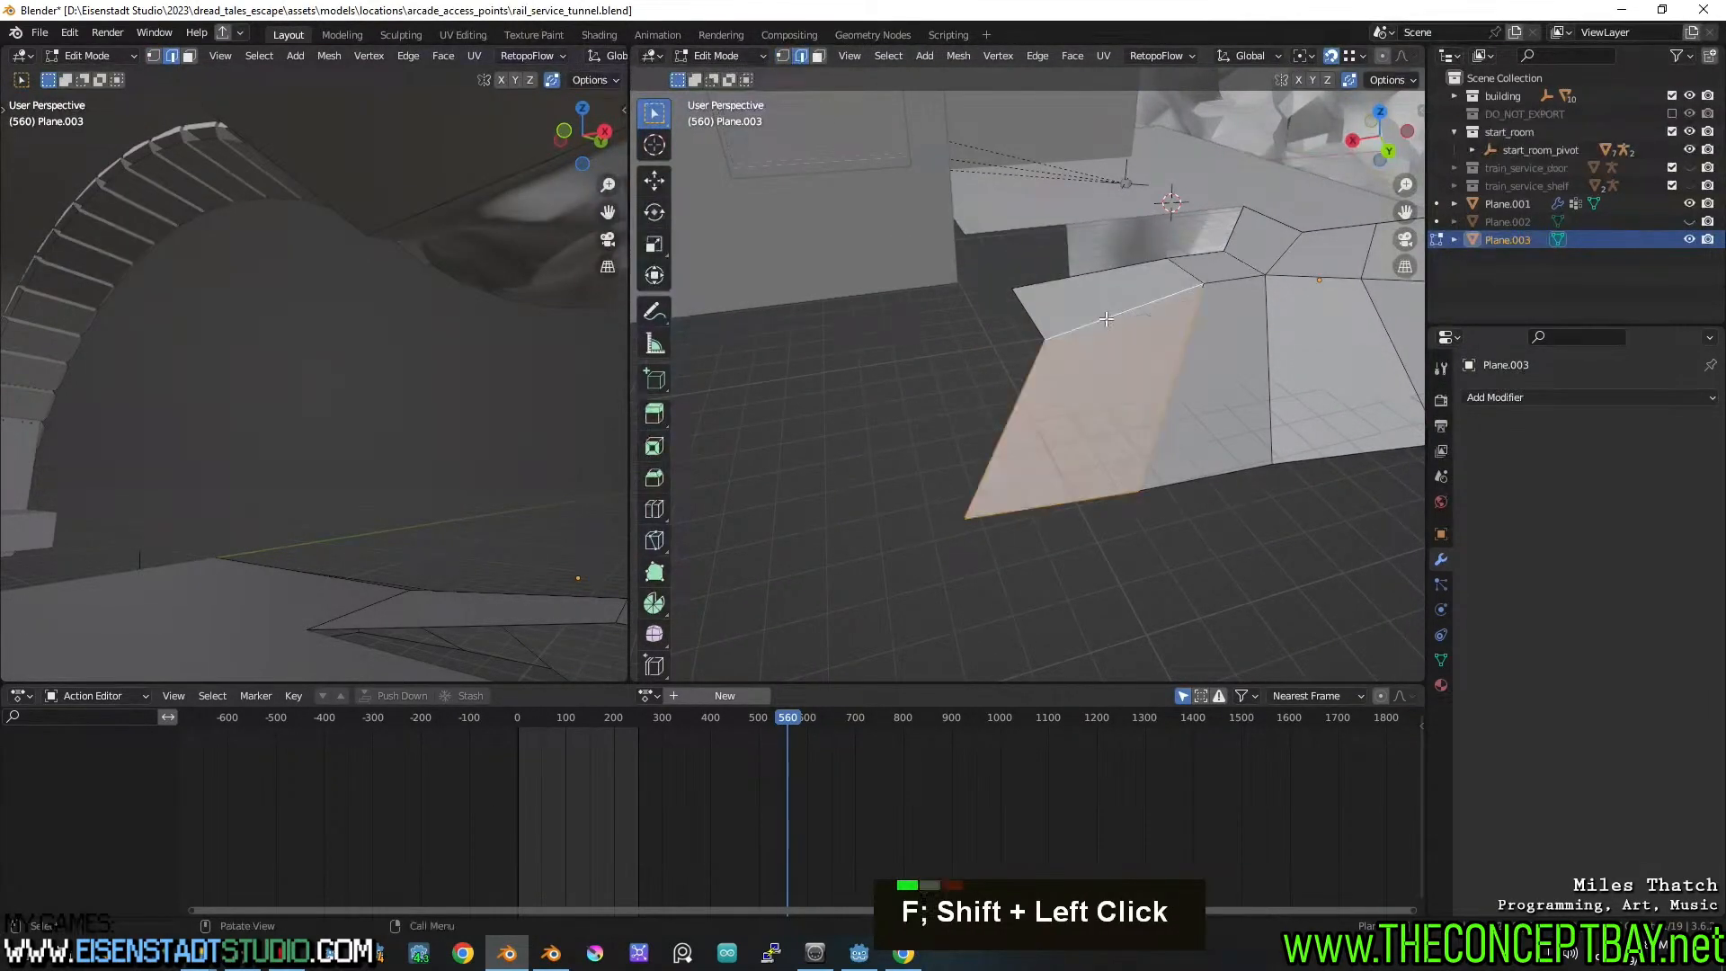
# Leave the Plane.003 mesh and open the platform-col mesh for editing
pyautogui.press('1')
pyautogui.moveTo(948, 512); pyautogui.dragTo(1096, 542, button='middle')
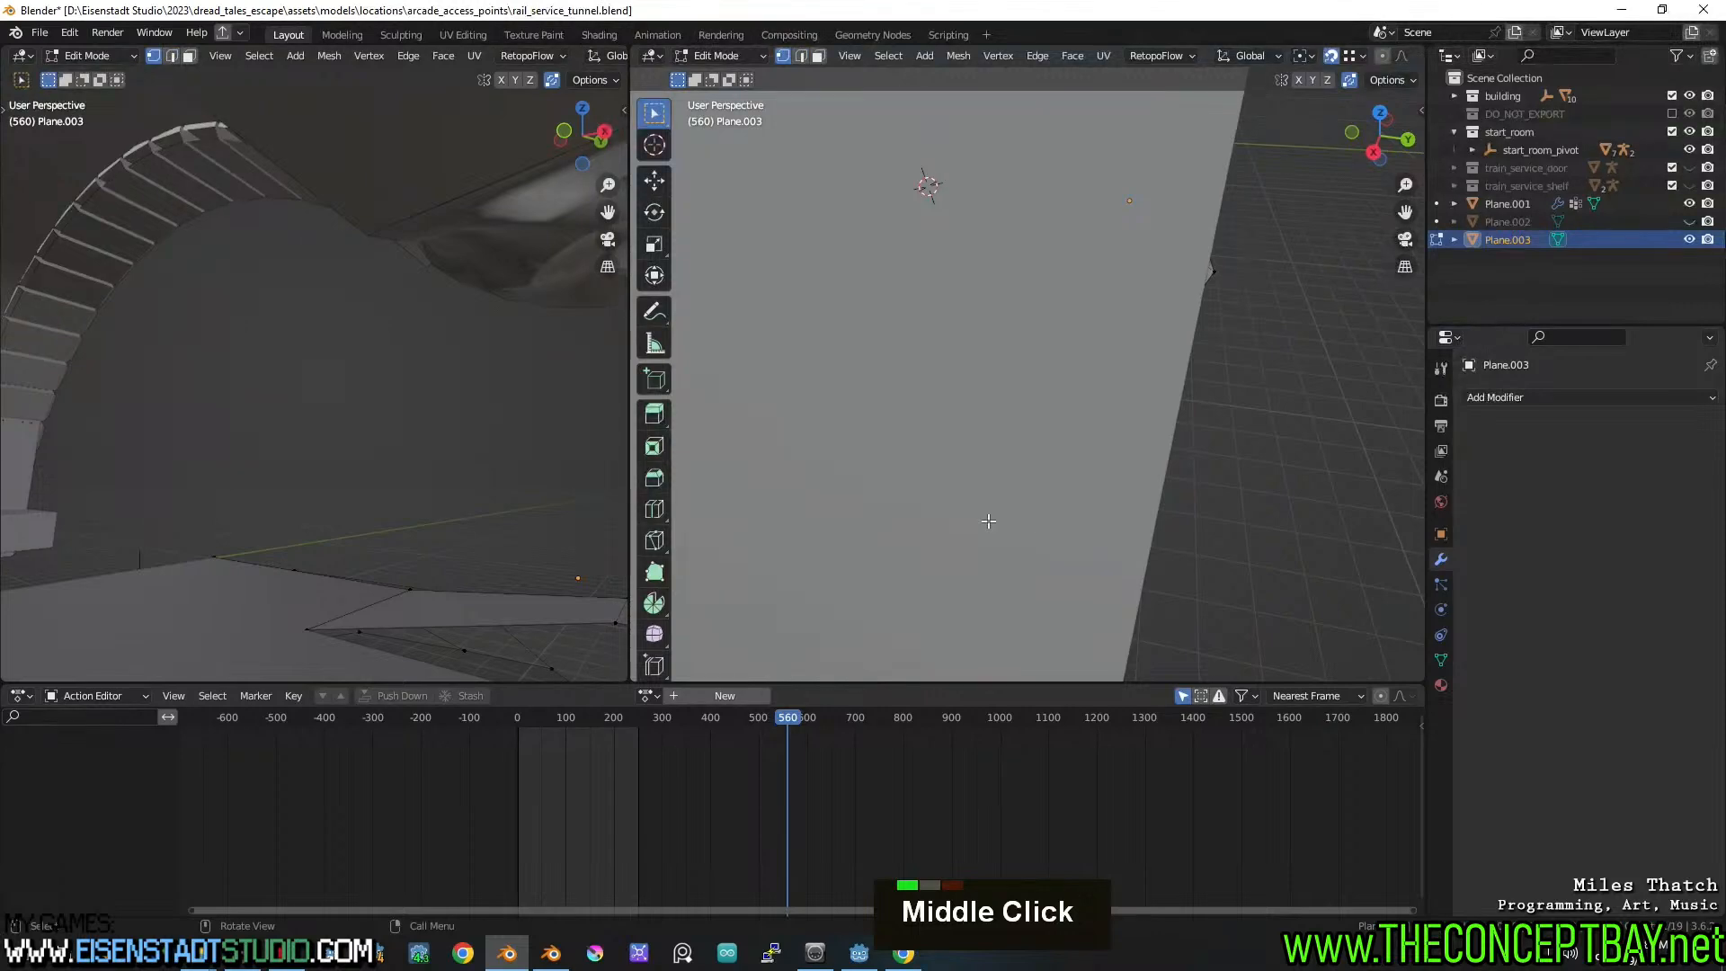
pyautogui.scroll(3, 989, 521)
pyautogui.keyDown('shift'); pyautogui.moveTo(989, 521); pyautogui.dragTo(1129, 462, button='middle'); pyautogui.keyUp('shift')
pyautogui.keyDown('shift'); pyautogui.moveTo(1129, 462); pyautogui.dragTo(1106, 494, button='middle'); pyautogui.keyUp('shift')
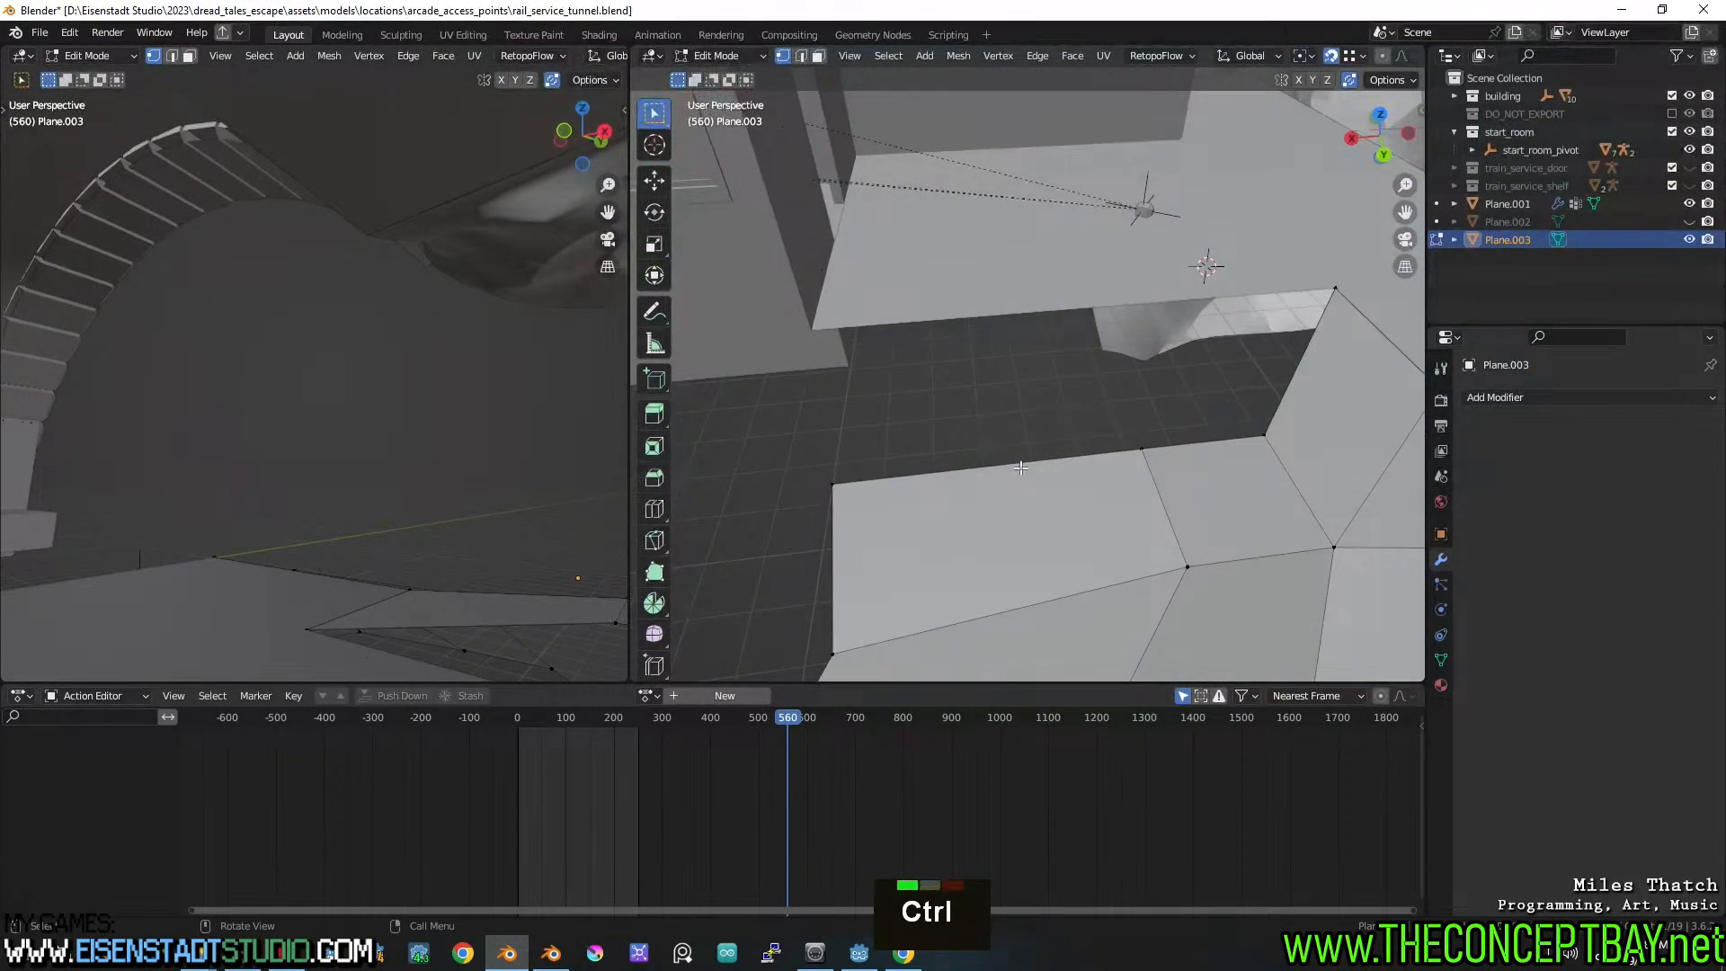
pyautogui.press('Tab')
pyautogui.click(1047, 289)
pyautogui.press('Tab')
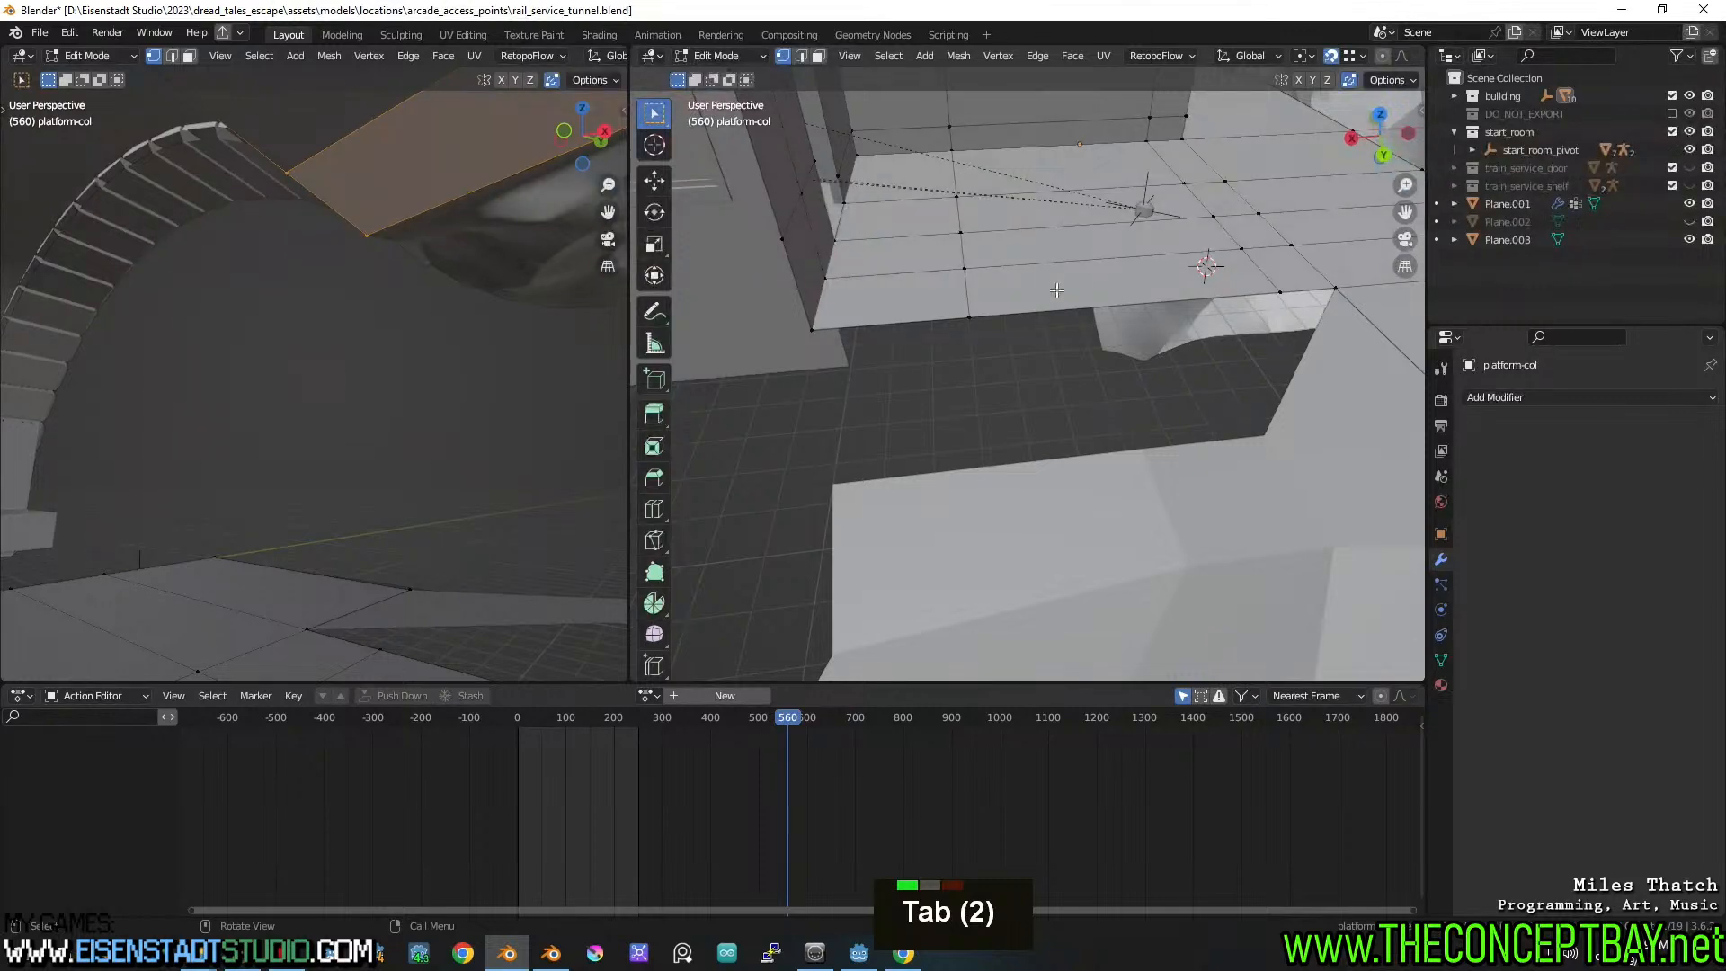
# Return to editing the Plane.003 mesh and add one centred loop cut along the slope faces nearest the platform edge
pyautogui.press('Tab')
pyautogui.click(1333, 397)
pyautogui.keyDown('shift'); pyautogui.moveTo(1333, 397); pyautogui.dragTo(1183, 395, button='middle'); pyautogui.keyUp('shift')
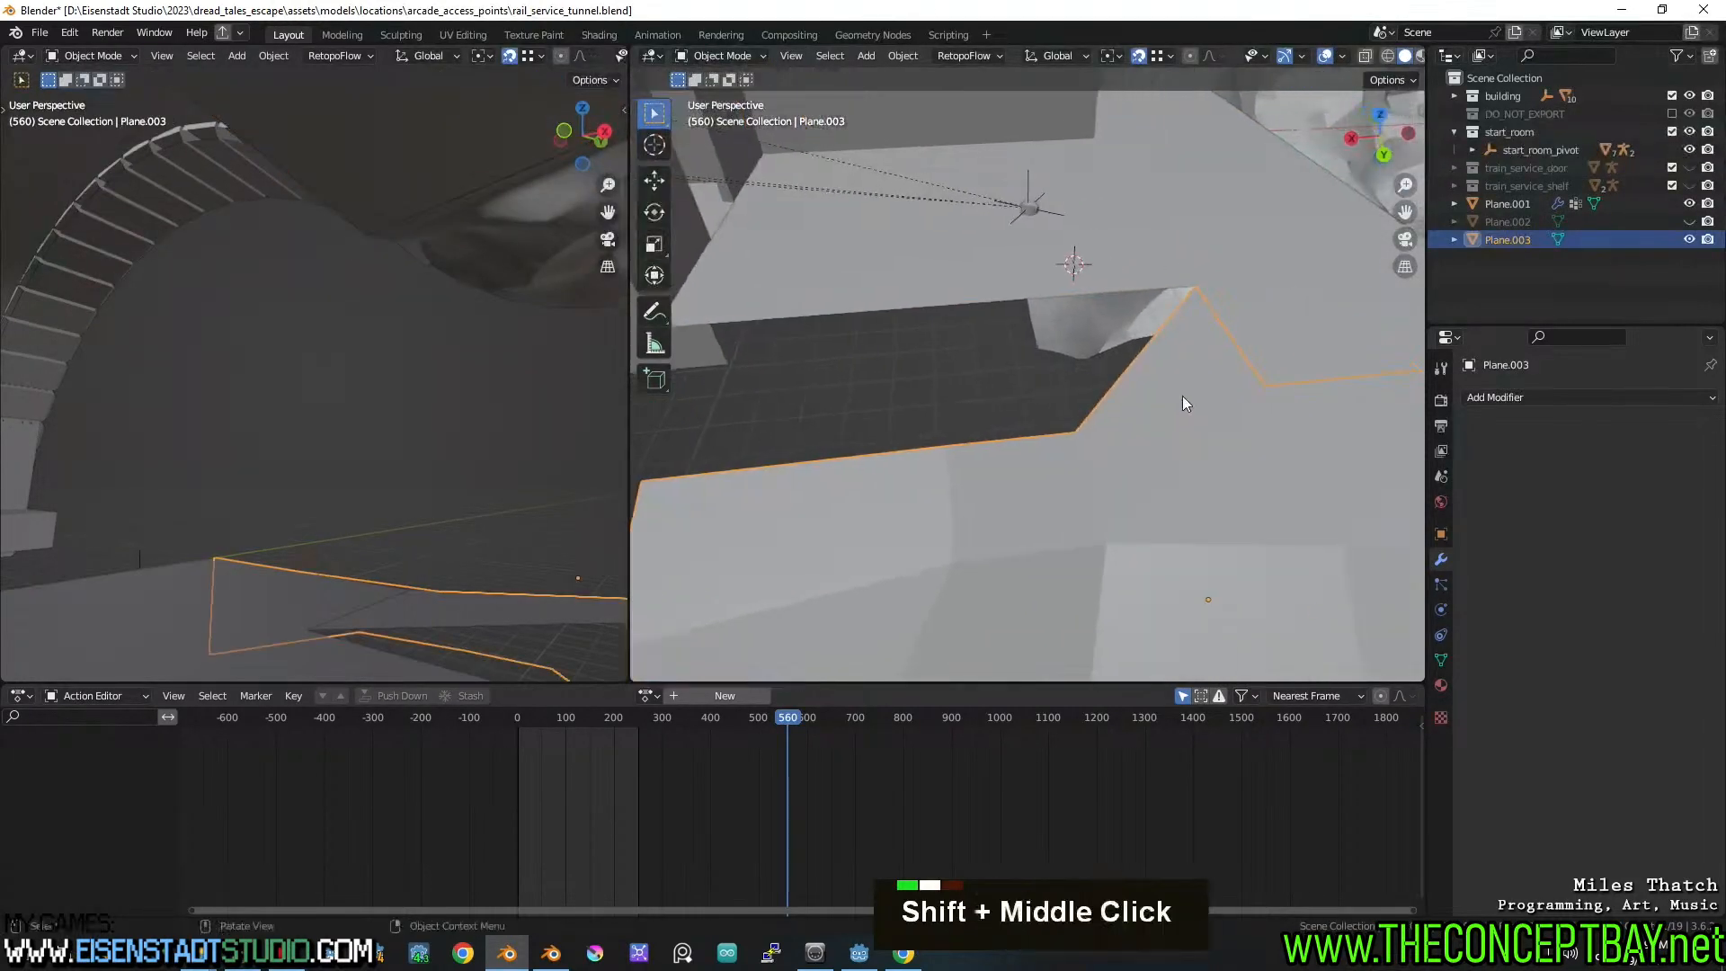
pyautogui.press('Tab')
pyautogui.hotkey('ctrl', 'r')
pyautogui.click(1134, 352)
pyautogui.press('Escape')
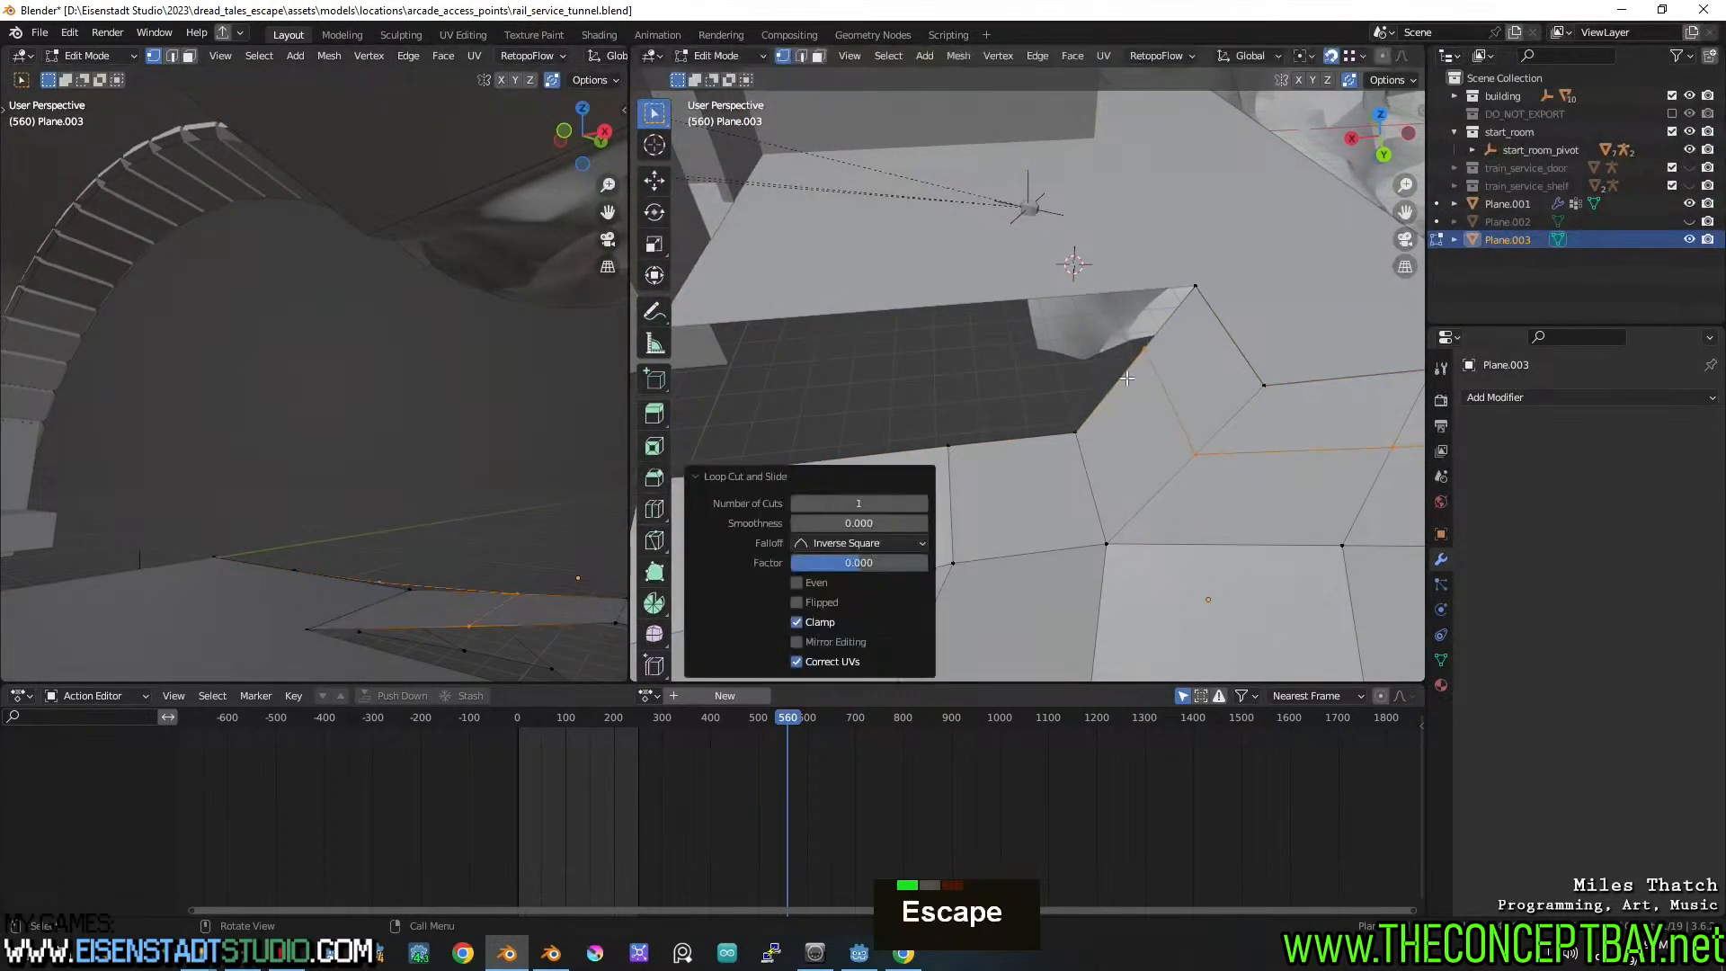
# Select the loop cut's end vertex on the open outer edge and switch the view to wireframe
pyautogui.press('1')
pyautogui.press('2')
pyautogui.press('1')
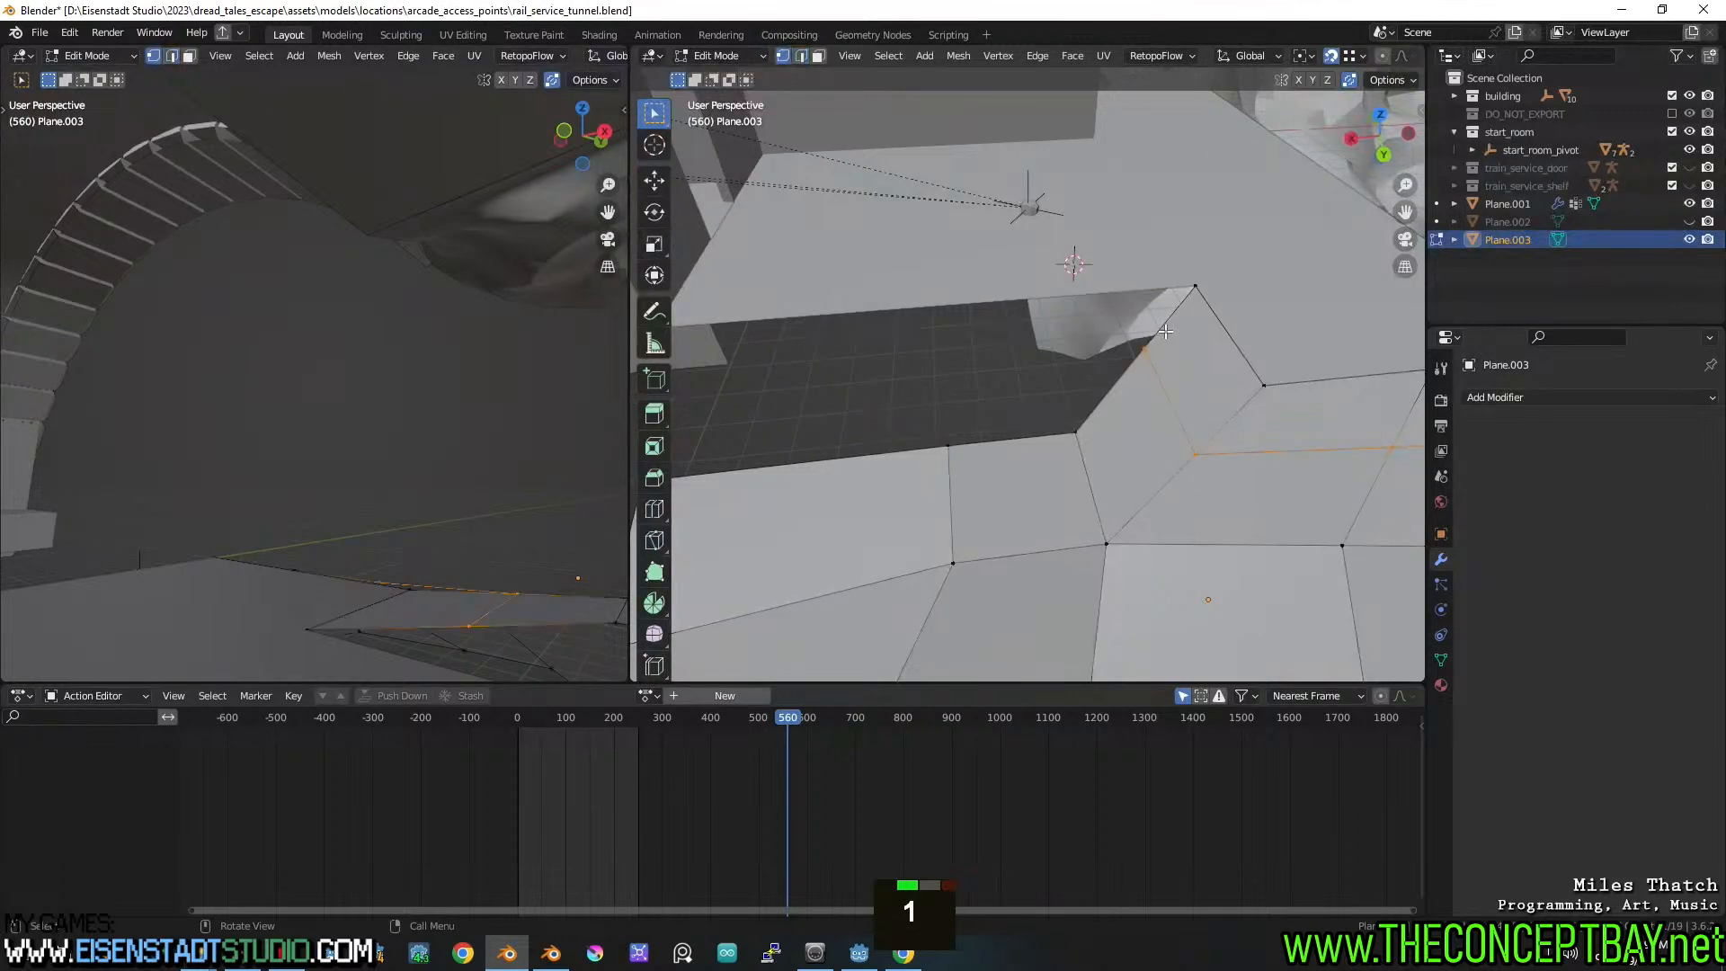
pyautogui.press('1')
pyautogui.hotkey('shift', 'z')
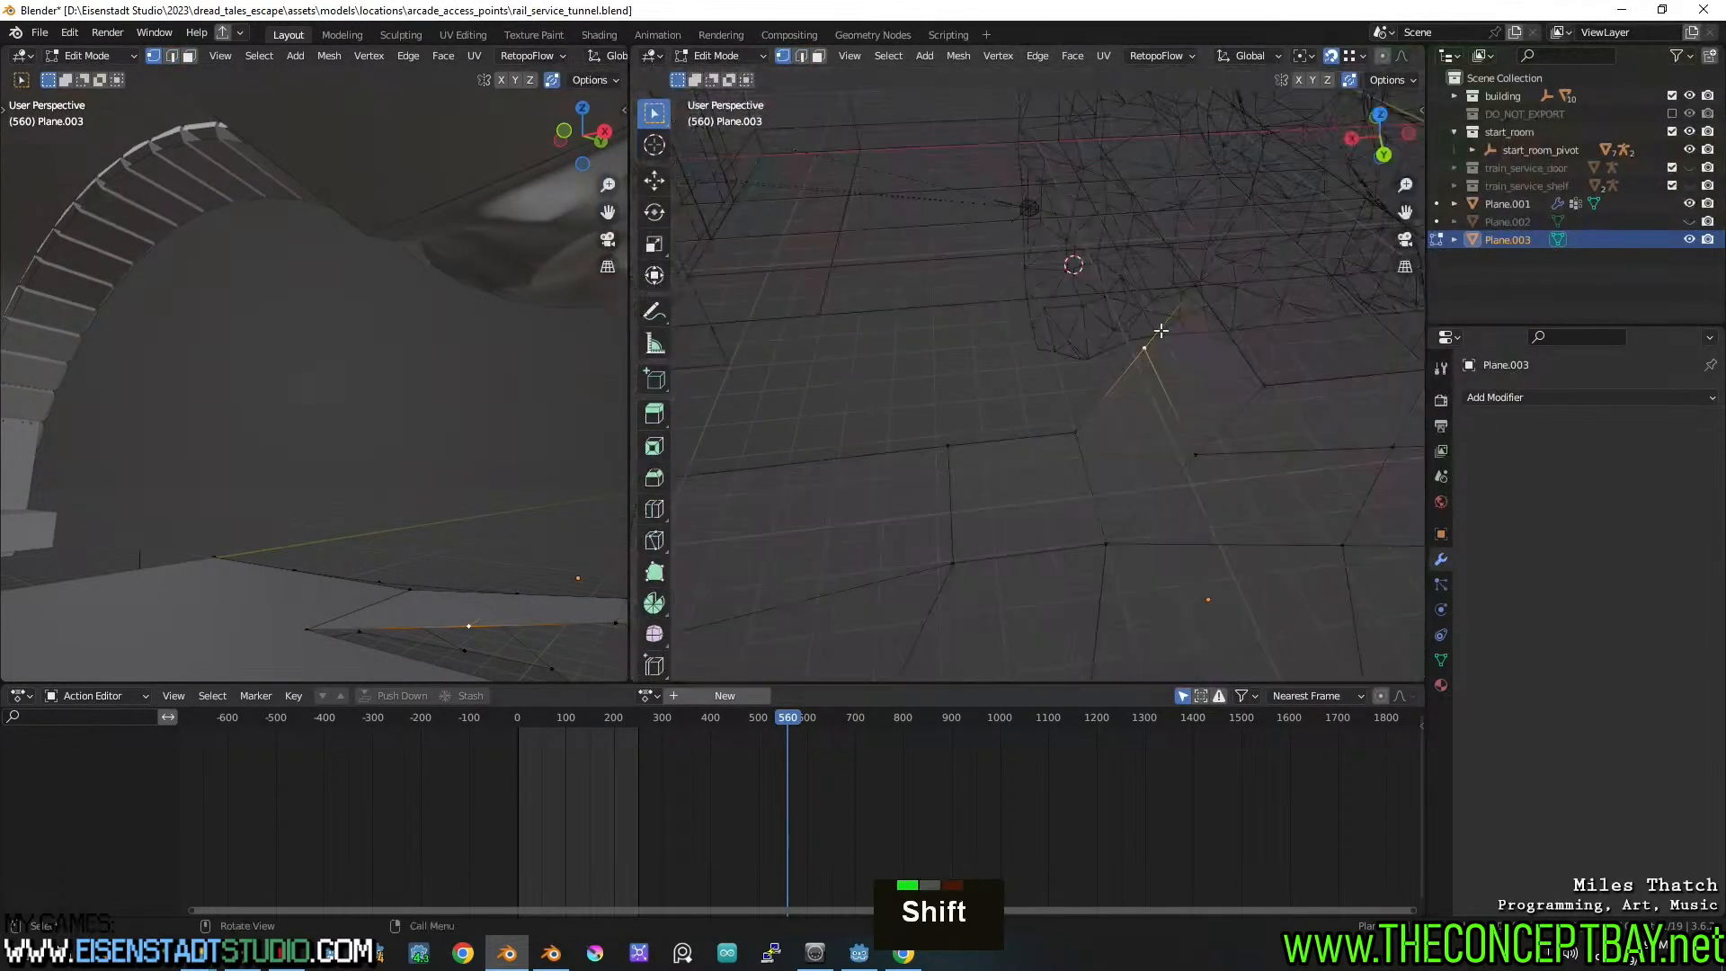
pyautogui.moveTo(1130, 326); pyautogui.dragTo(1195, 347, button='middle')
pyautogui.press('e')
pyautogui.click(1218, 332)
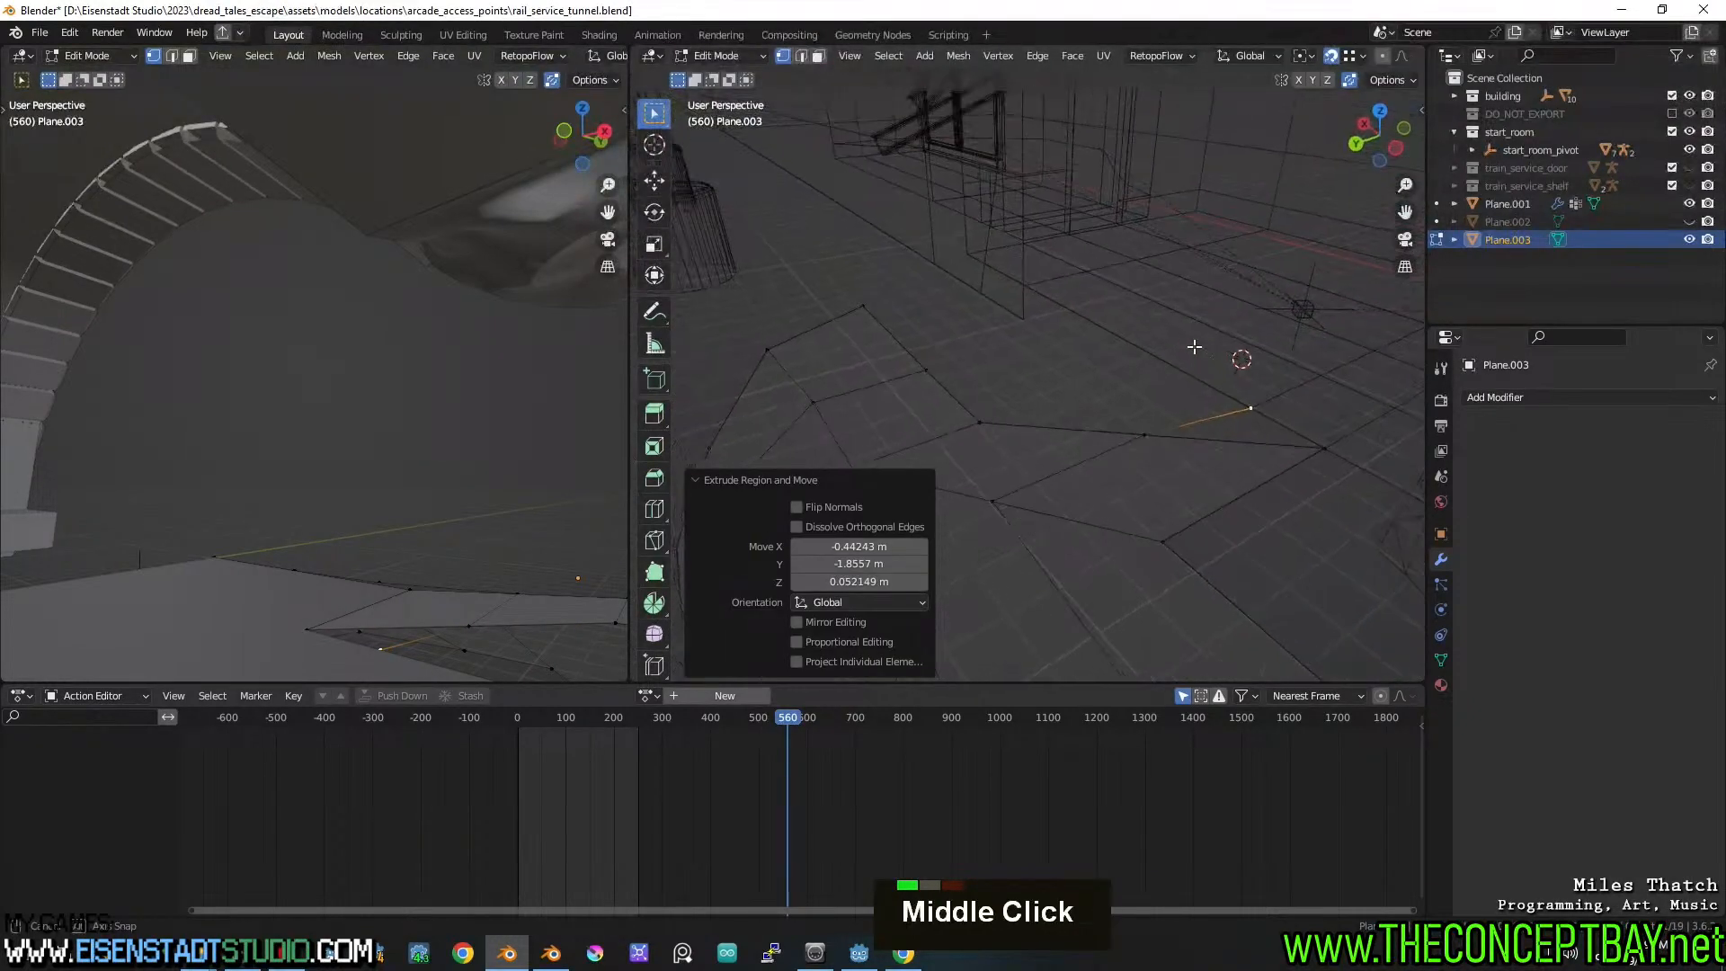
pyautogui.press('2')
pyautogui.click(1239, 417)
pyautogui.keyDown('shift'); pyautogui.click(1247, 452); pyautogui.keyUp('shift')
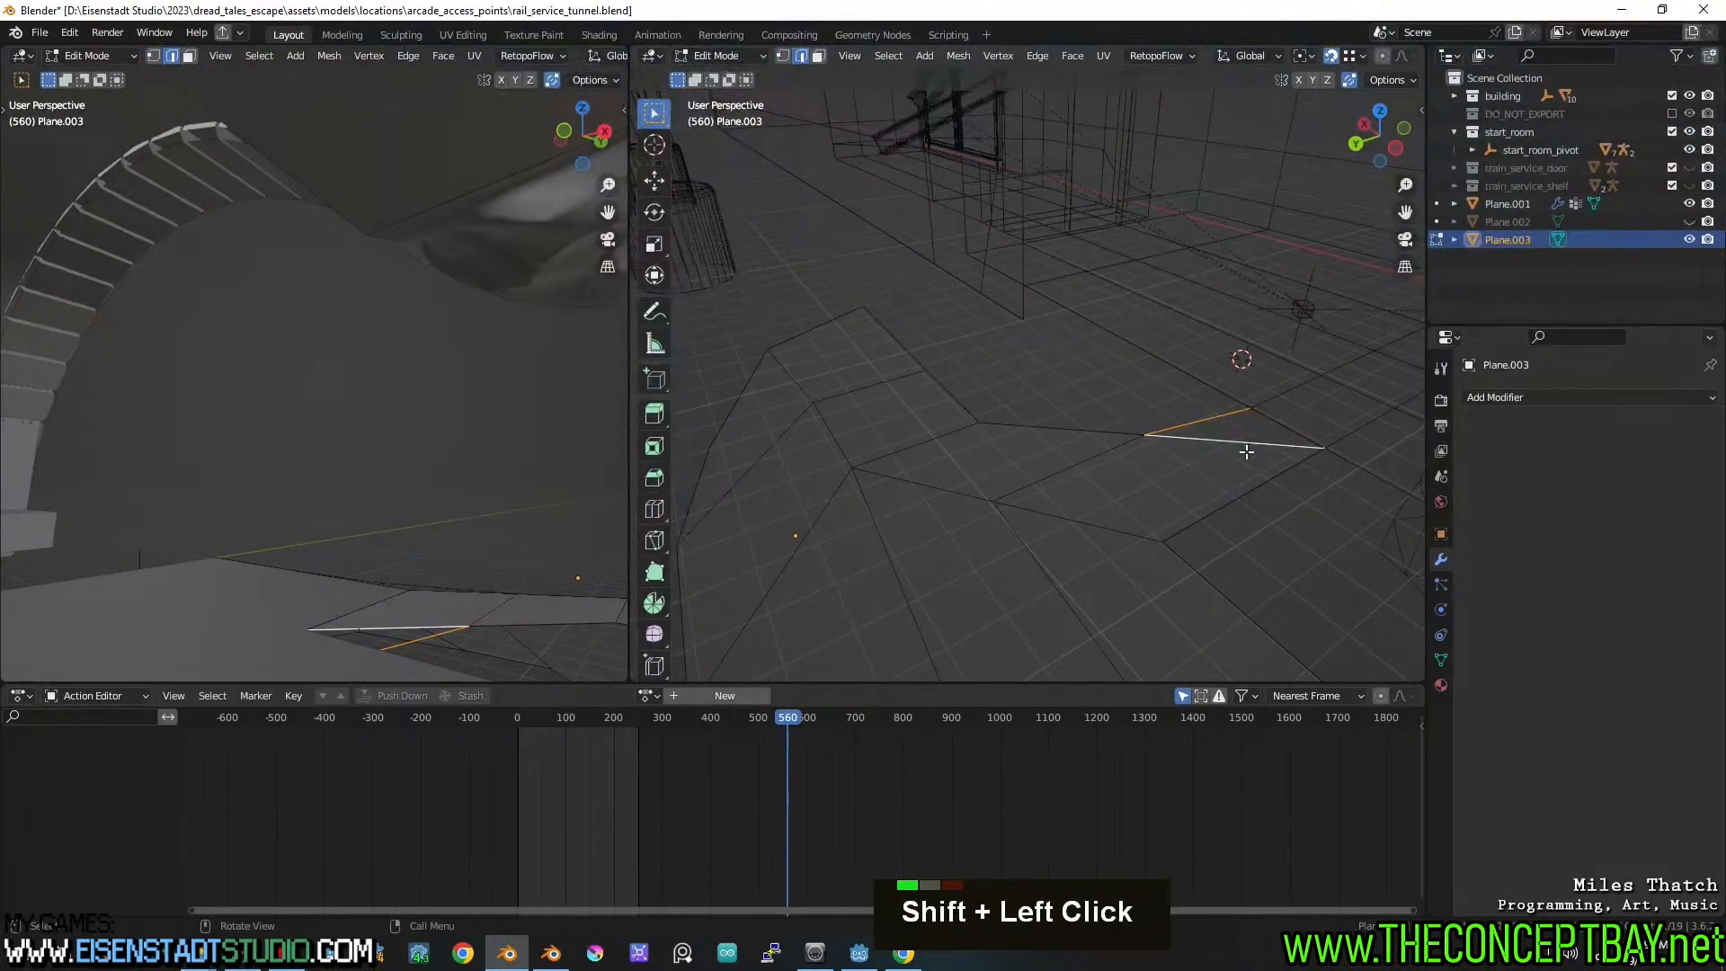
pyautogui.rightClick(1249, 454)
pyautogui.press('Escape')
pyautogui.hotkey('ctrl', 'z')
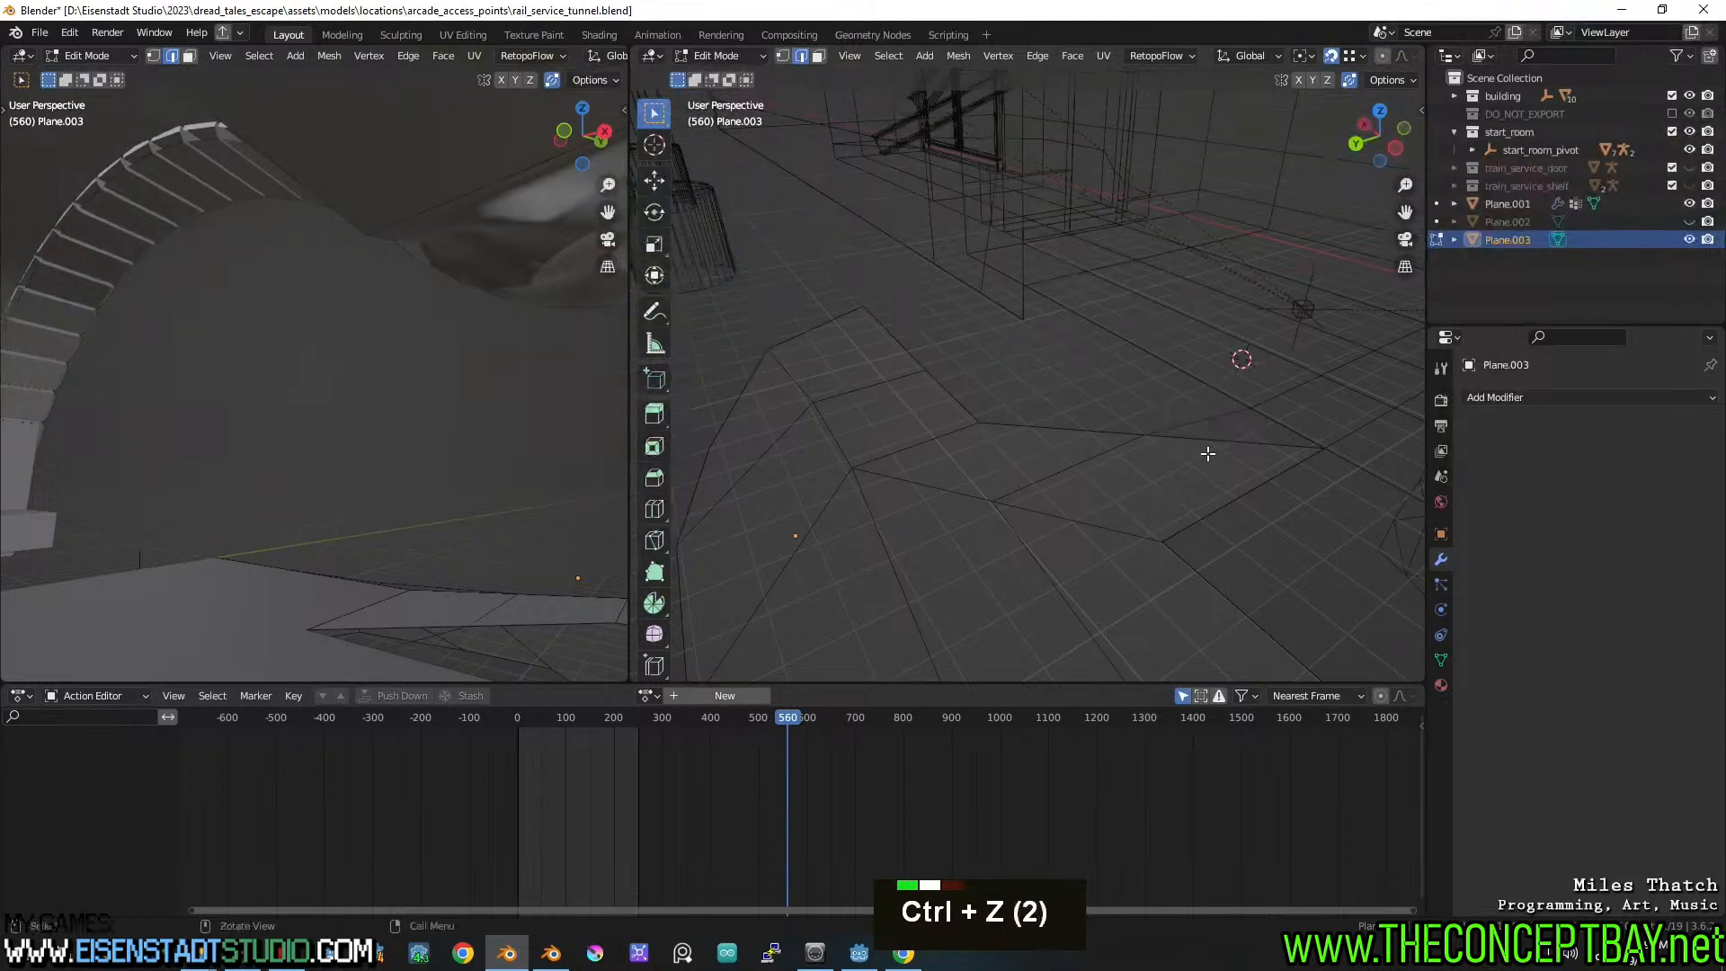
pyautogui.keyDown('shift'); pyautogui.moveTo(1206, 455); pyautogui.dragTo(1125, 450, button='middle'); pyautogui.keyUp('shift')
pyautogui.scroll(2, 1110, 425)
pyautogui.scroll(1, 1109, 425)
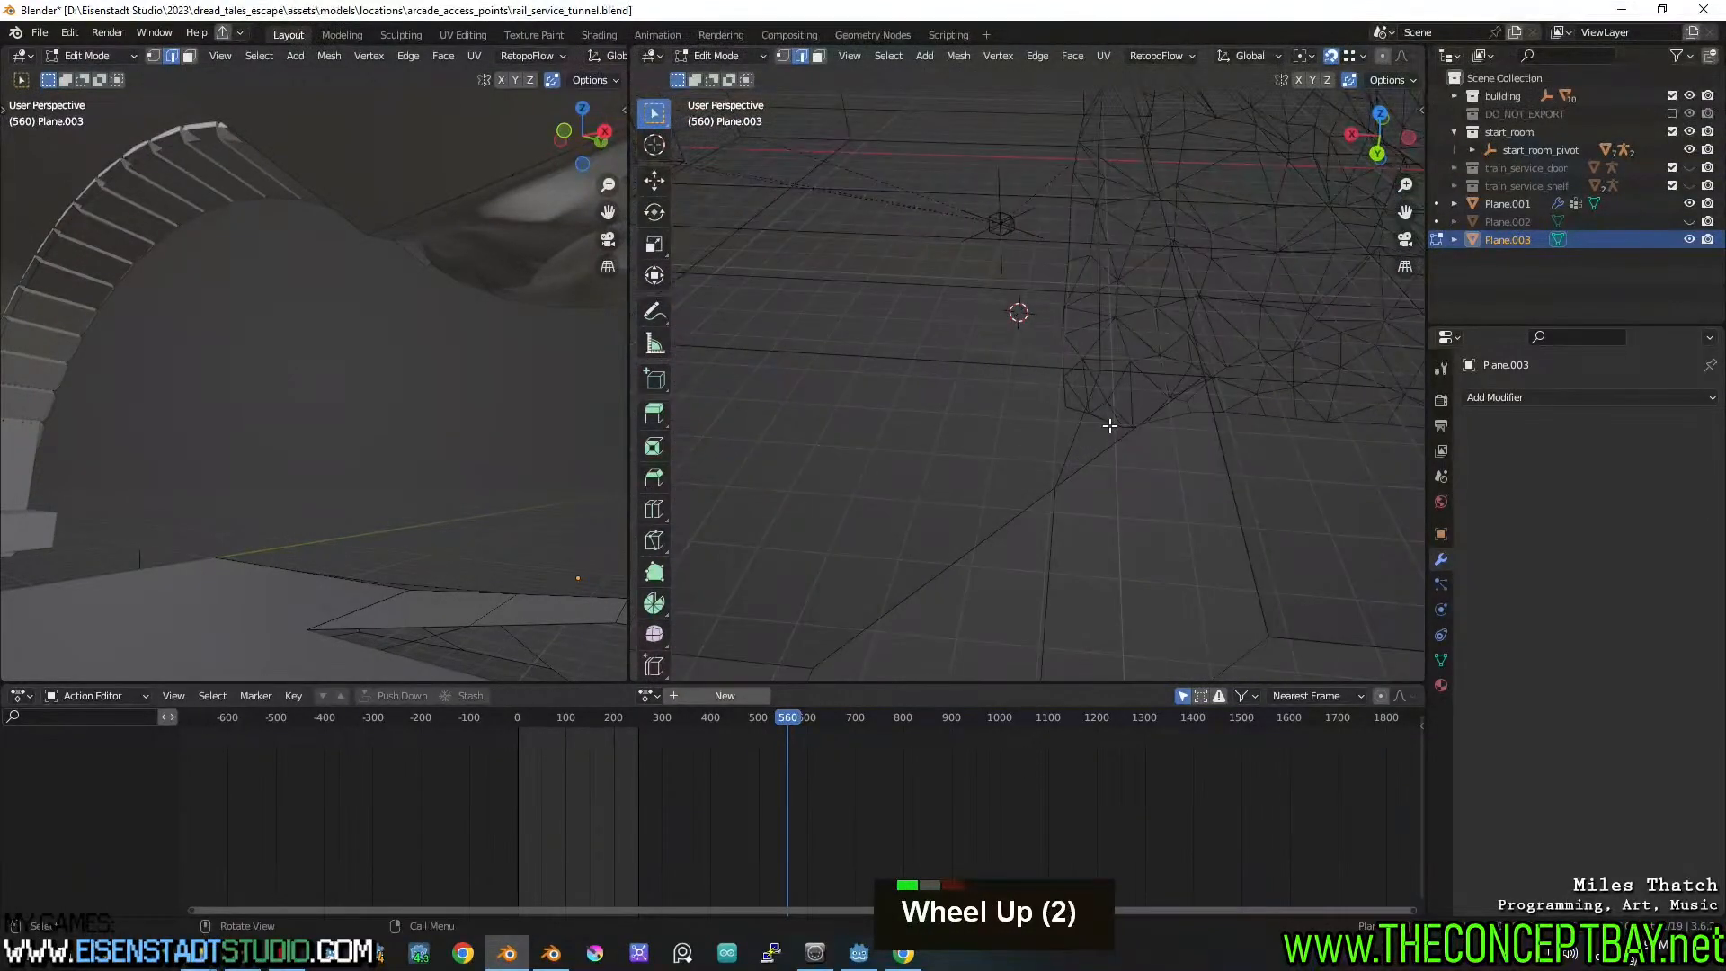
pyautogui.scroll(-1, 1102, 421)
pyautogui.hotkey('ctrl', 'z')
pyautogui.hotkey('ctrl', 'z')
# Extrude the loop cut's end vertex about 0.95 m toward the platform edge
pyautogui.keyDown('shift'); pyautogui.moveTo(1085, 424); pyautogui.dragTo(1020, 376, button='middle'); pyautogui.keyUp('shift')
pyautogui.keyDown('shift'); pyautogui.moveTo(1185, 381); pyautogui.dragTo(1151, 421, button='middle'); pyautogui.keyUp('shift')
pyautogui.keyDown('shift'); pyautogui.moveTo(1151, 421); pyautogui.dragTo(1129, 450, button='middle'); pyautogui.keyUp('shift')
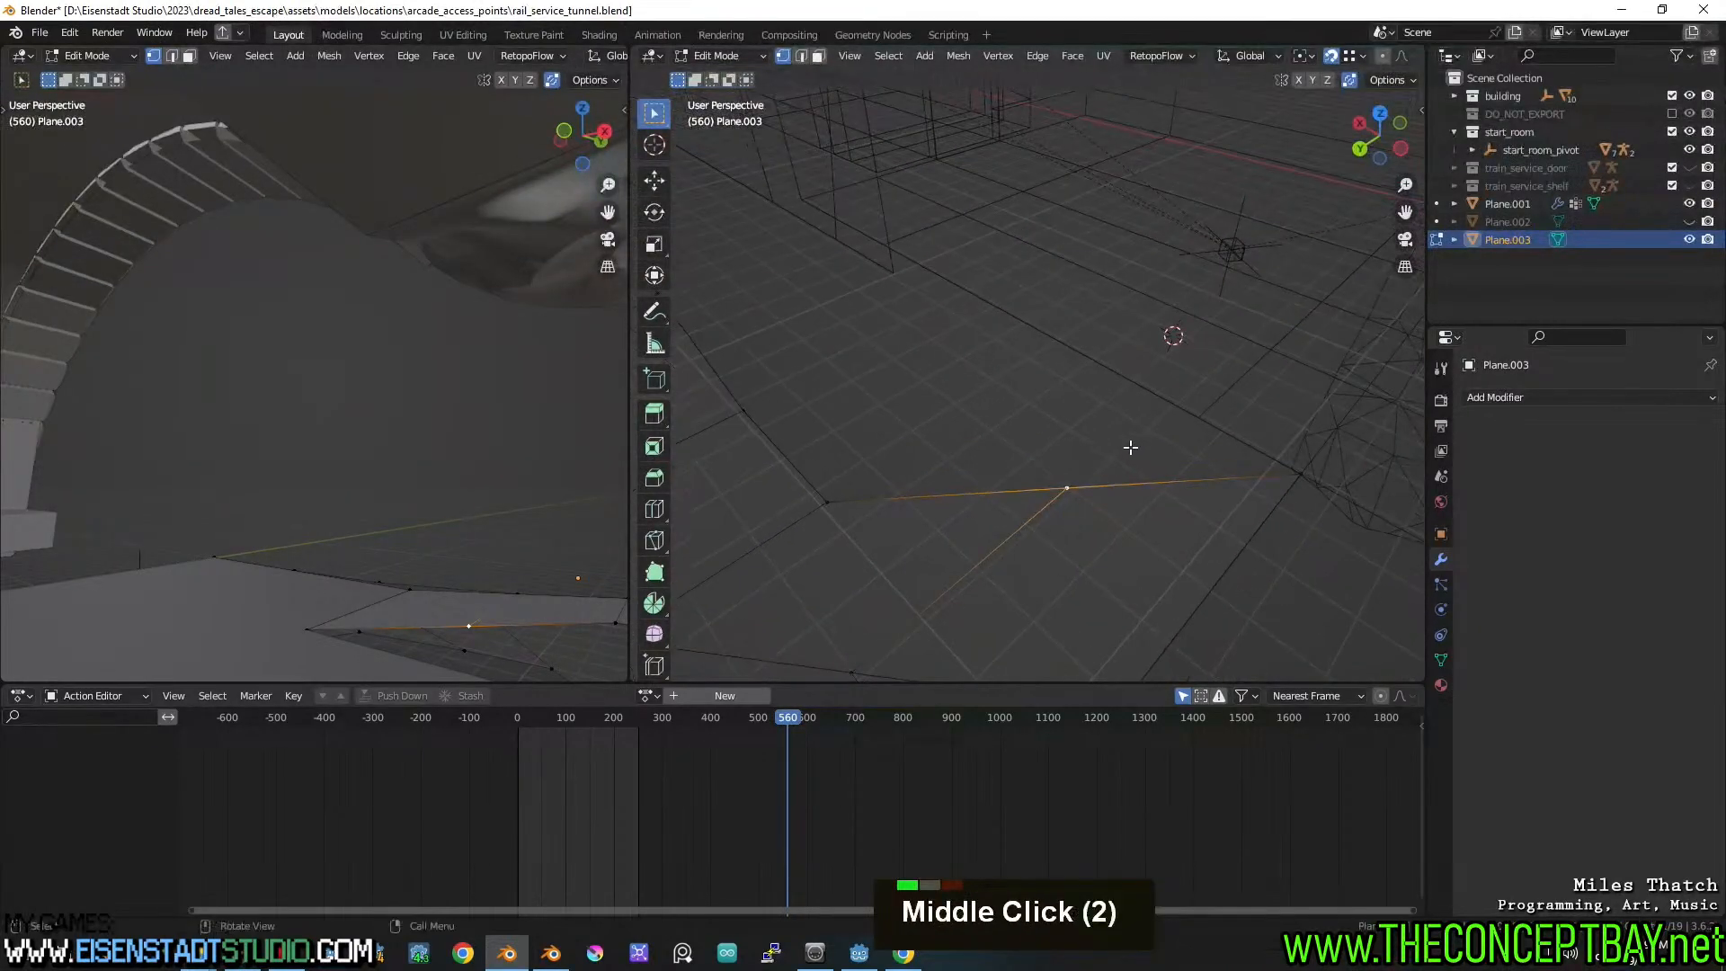
pyautogui.press('e')
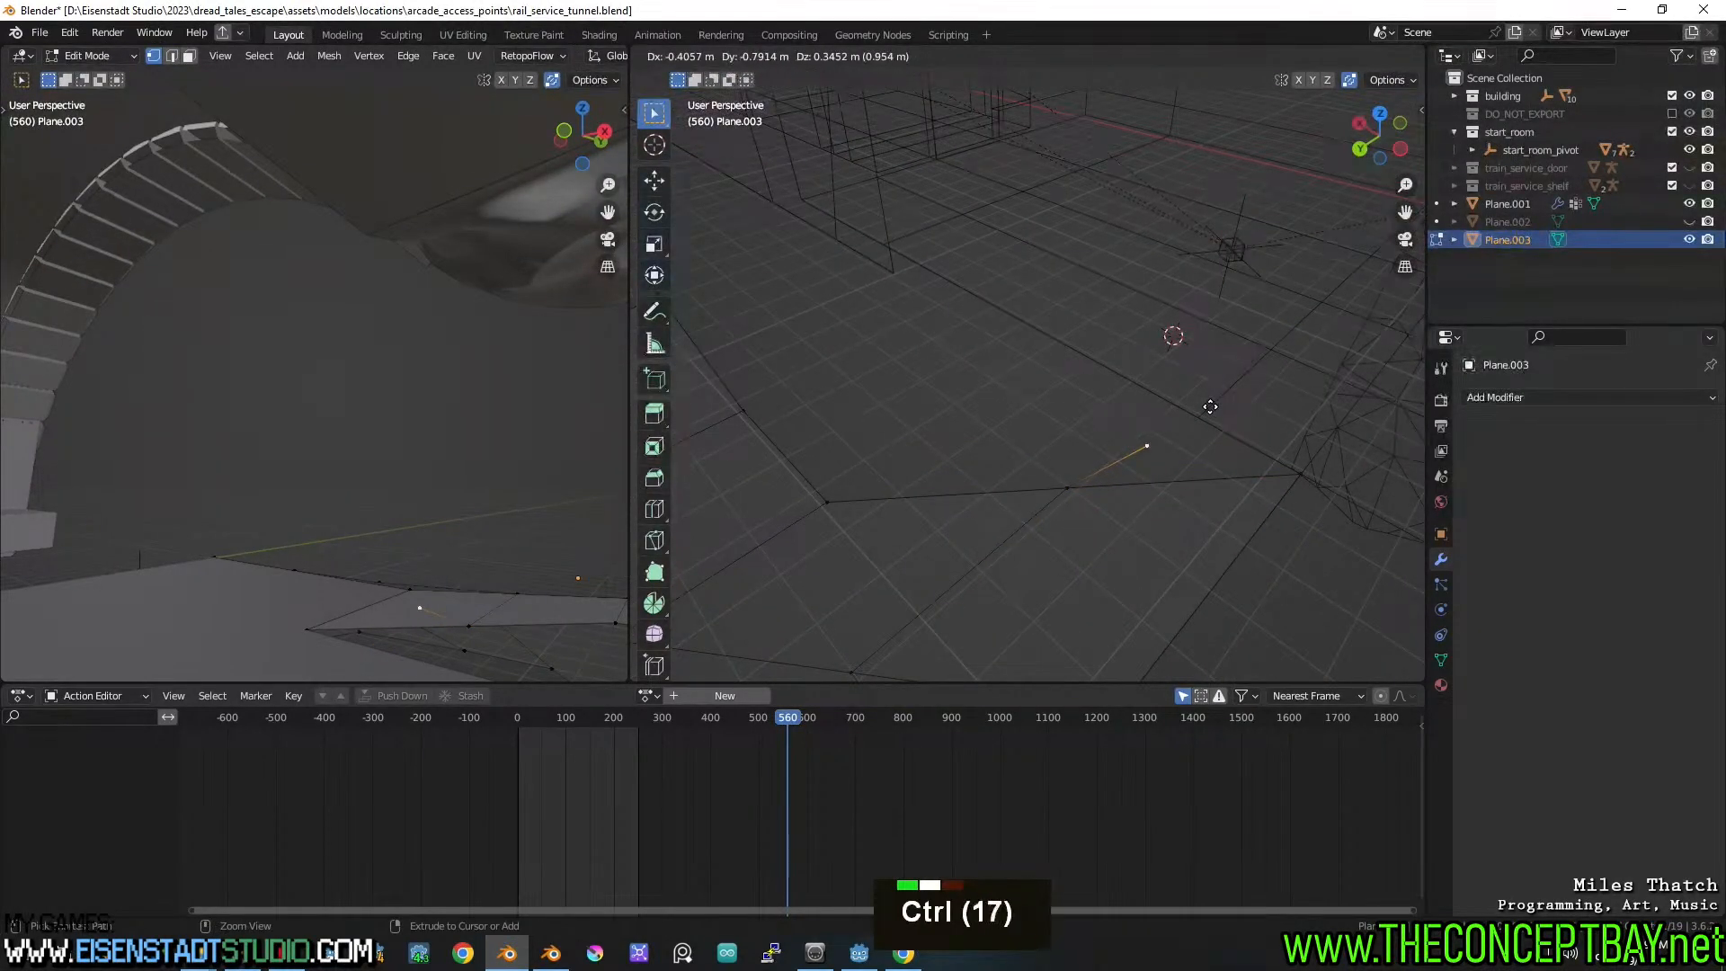
pyautogui.keyDown('ctrl'); pyautogui.click(1210, 406); pyautogui.keyUp('ctrl')
# Try to fill a triangular face between the extruded edge and the neighbouring slope edge
pyautogui.press('2')
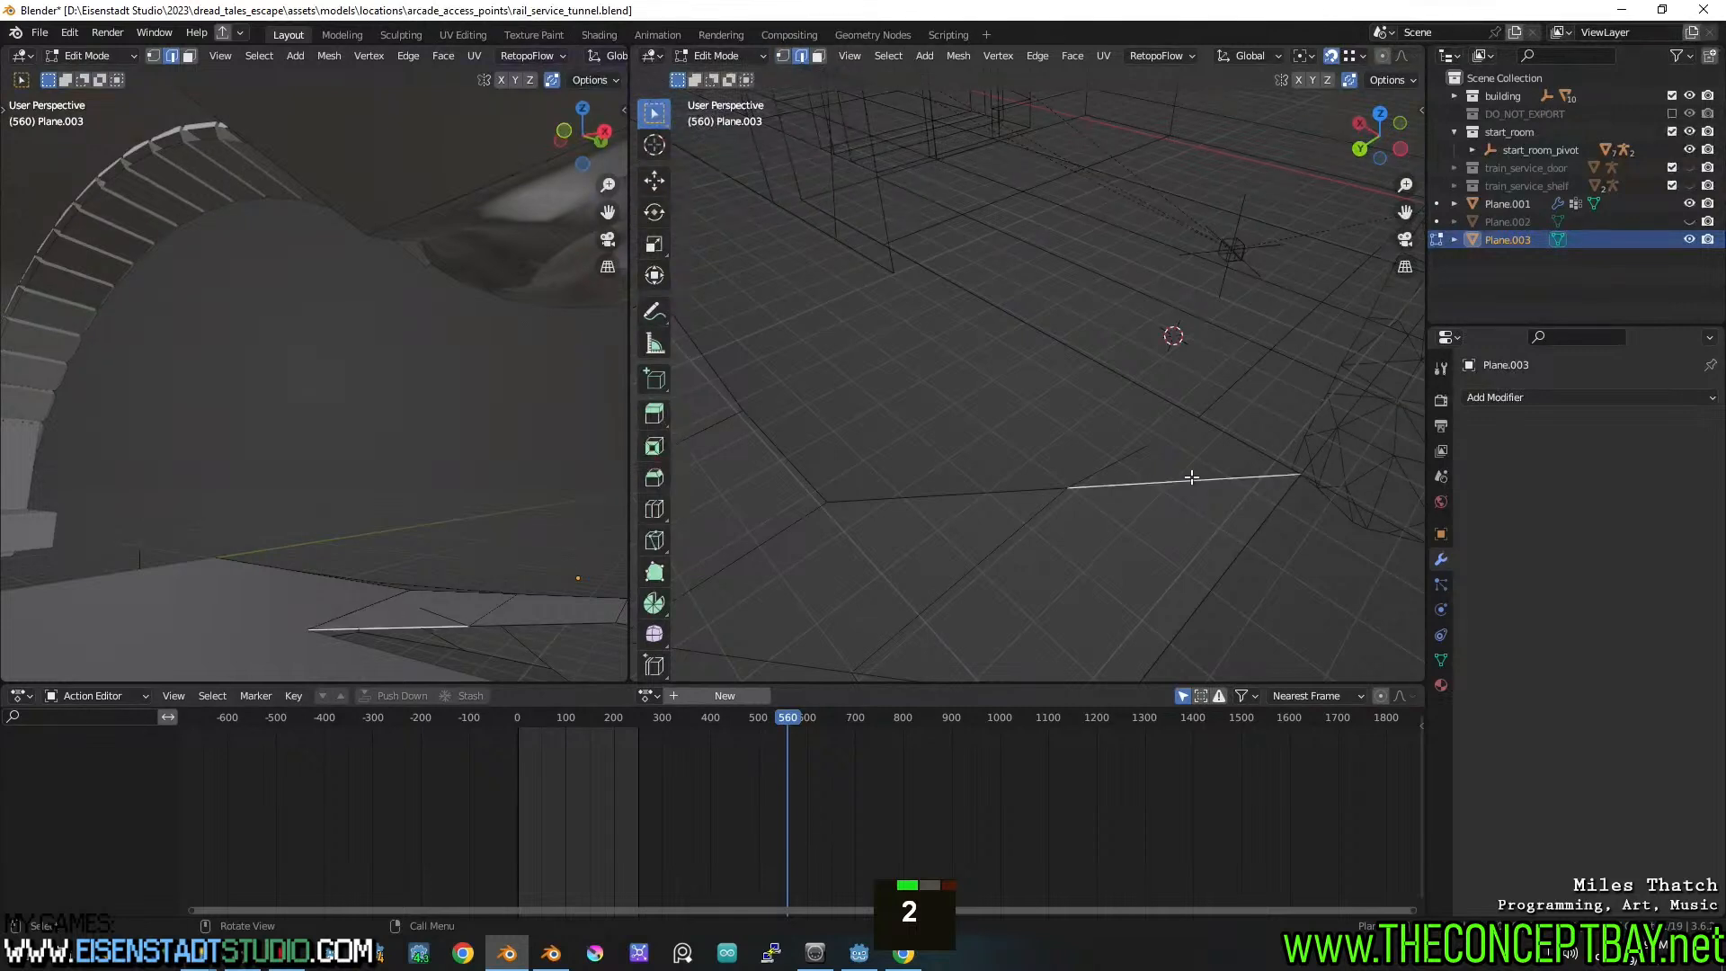
pyautogui.keyDown('shift'); pyautogui.click(1138, 457); pyautogui.keyUp('shift')
pyautogui.press('f')
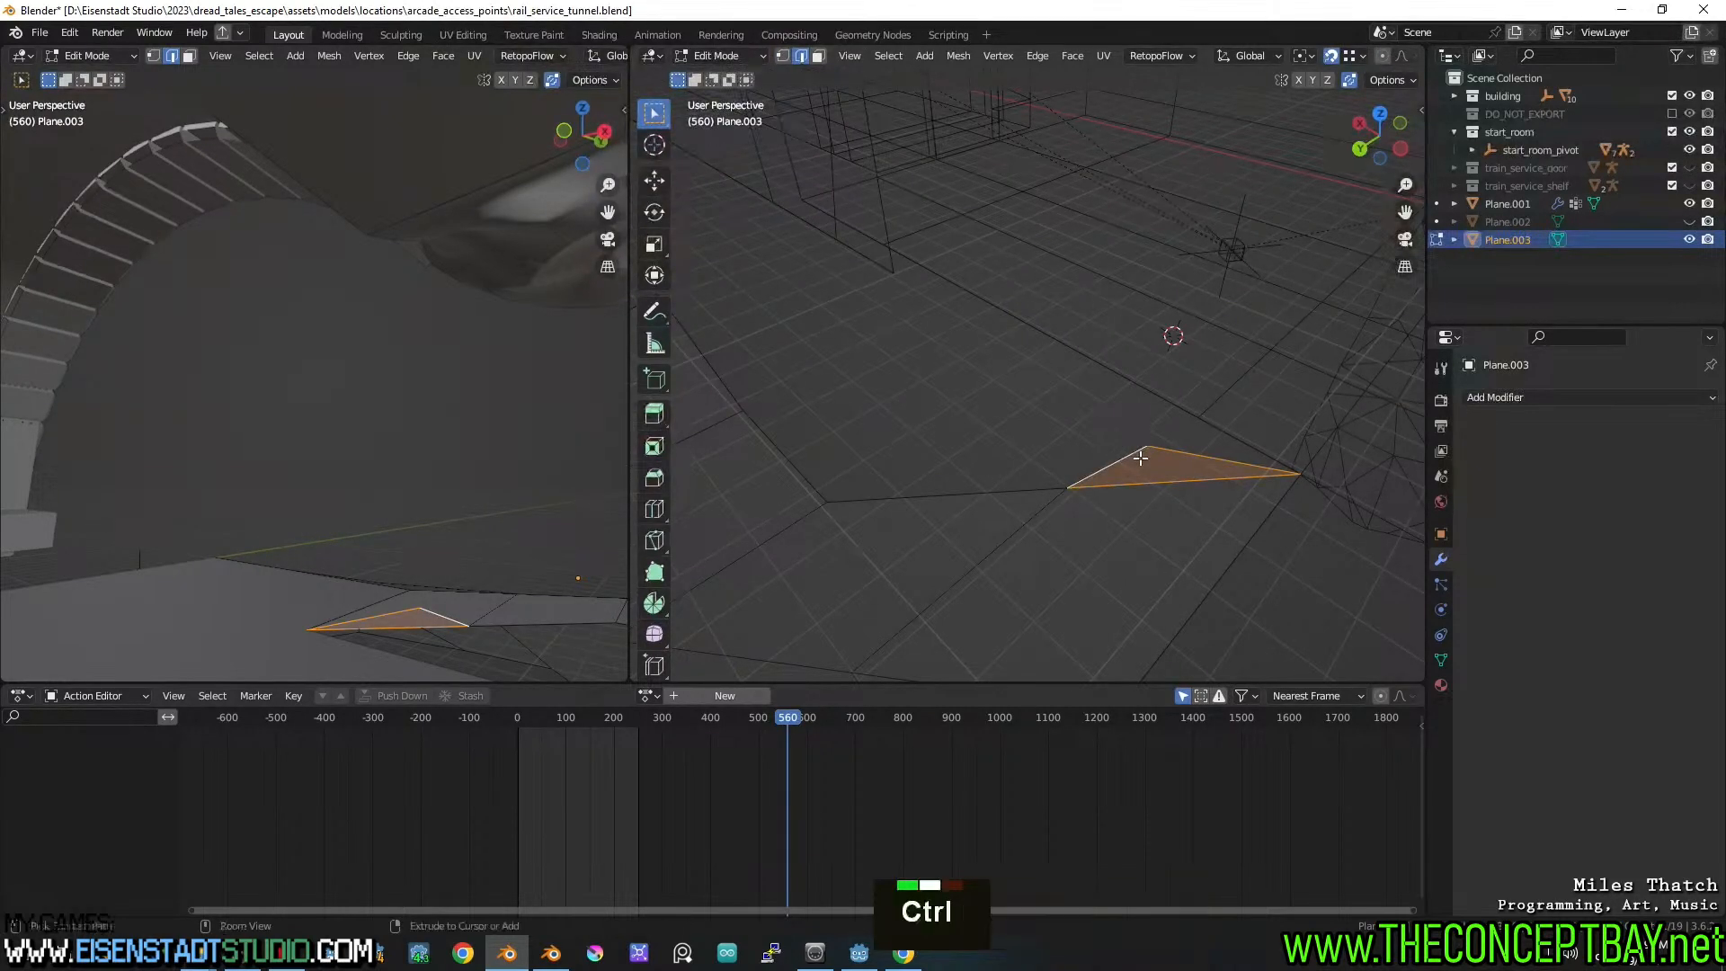
pyautogui.hotkey('ctrl', 'z')
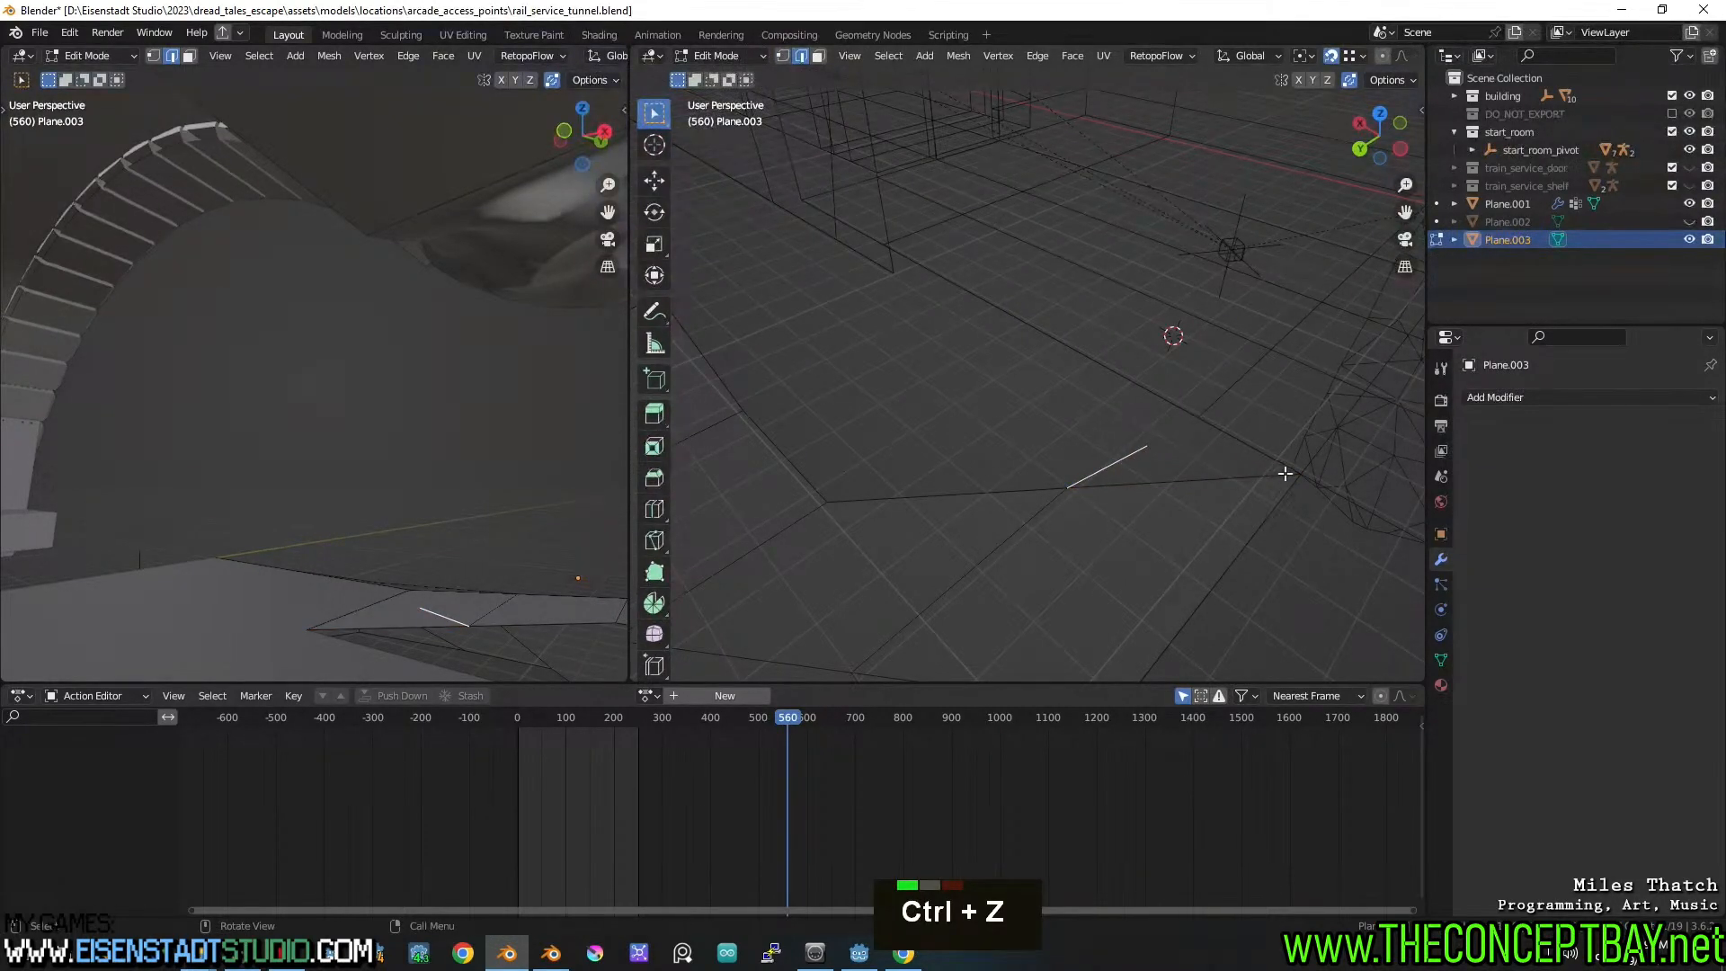
# Extrude the new vertex another 1.1 m or so to the platform edge and fill a face from that edge to the slope edge
pyautogui.click(1179, 431)
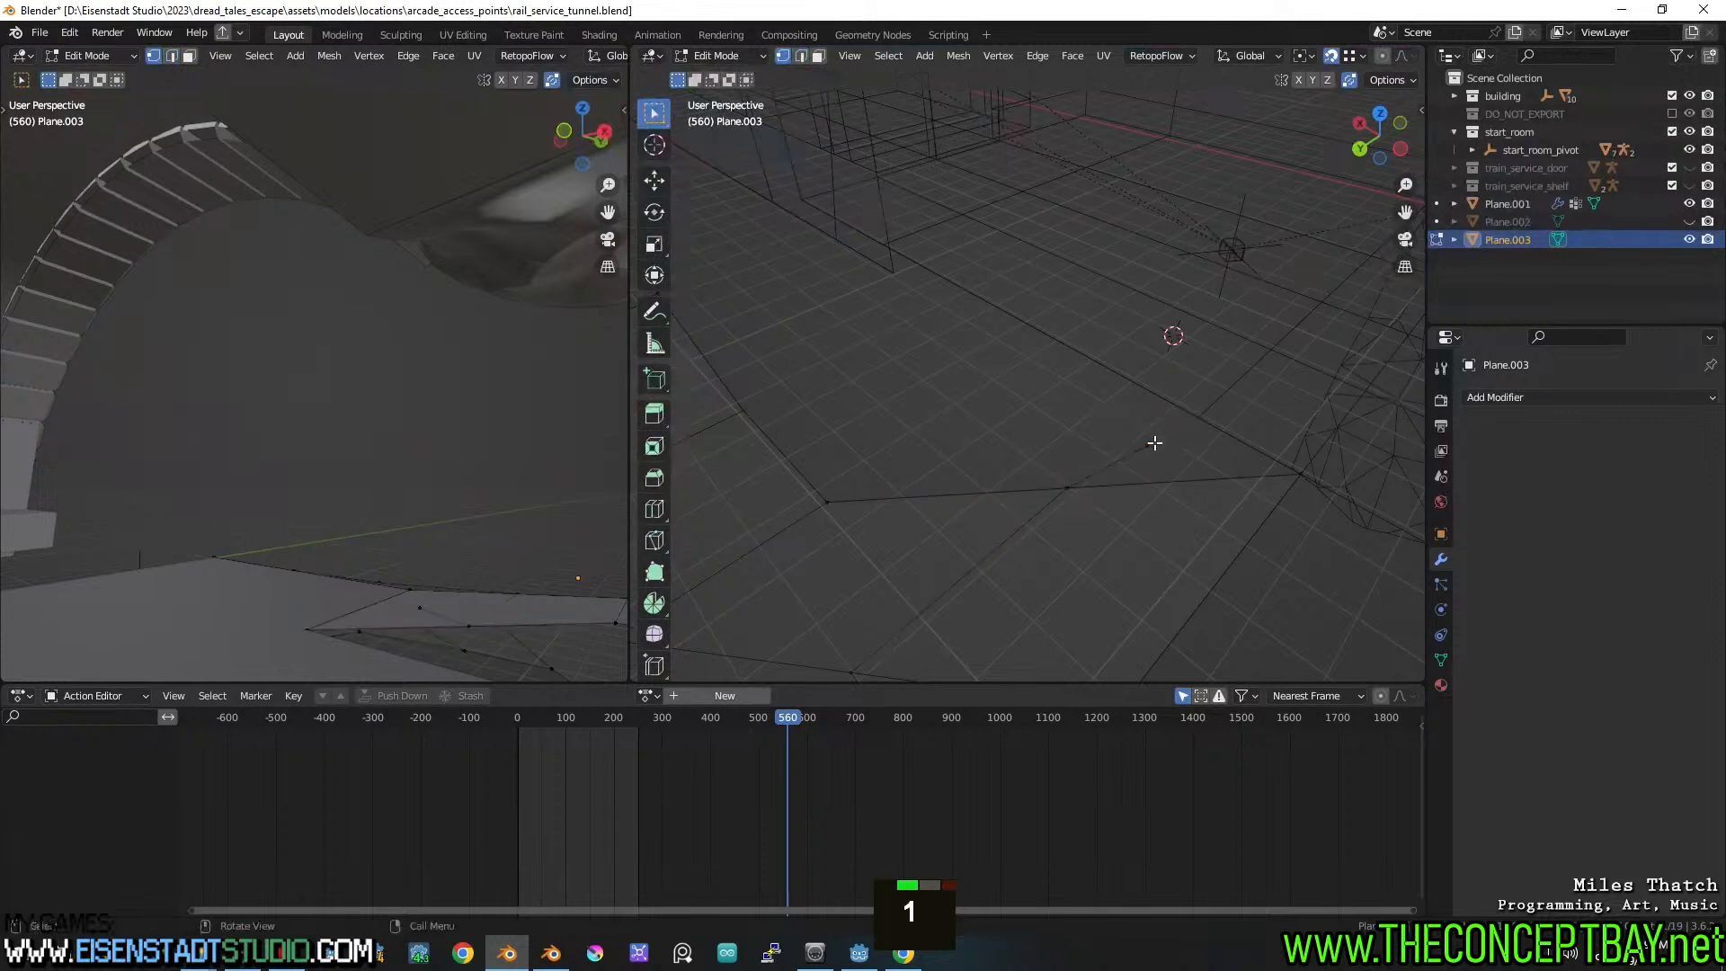
pyautogui.keyDown('shift'); pyautogui.click(1152, 444); pyautogui.keyUp('shift')
pyautogui.press('e')
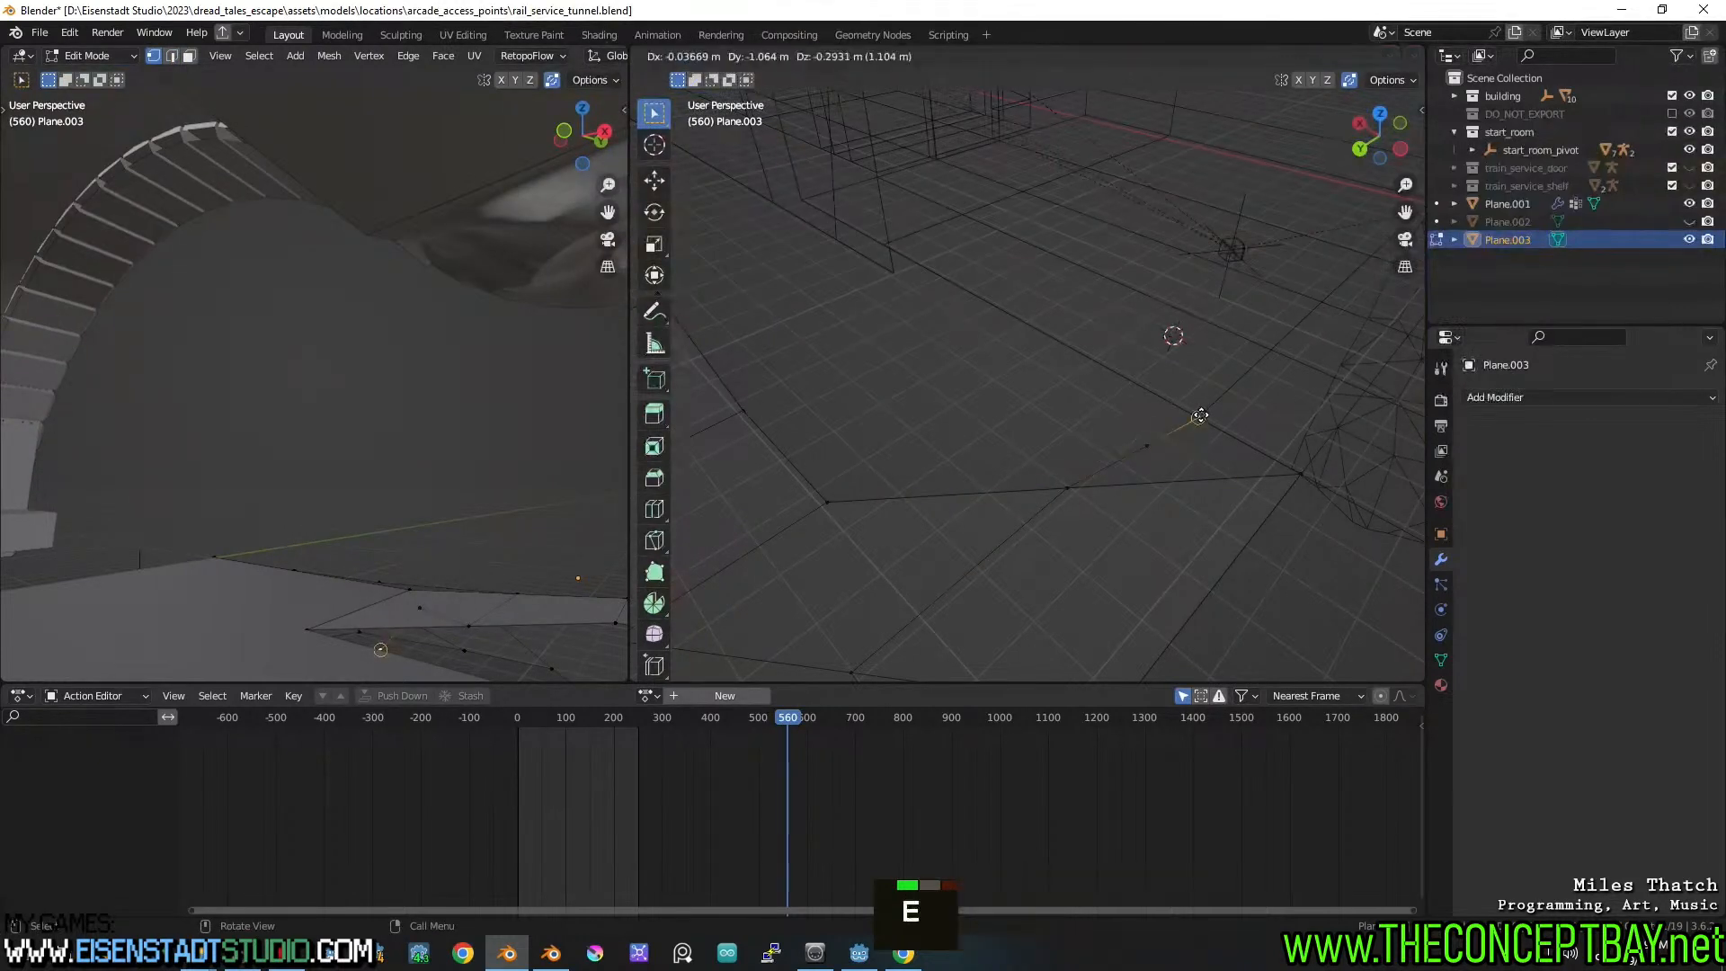
pyautogui.click(1195, 421)
pyautogui.press('2')
pyautogui.keyDown('shift'); pyautogui.click(1187, 476); pyautogui.keyUp('shift')
pyautogui.press('g')
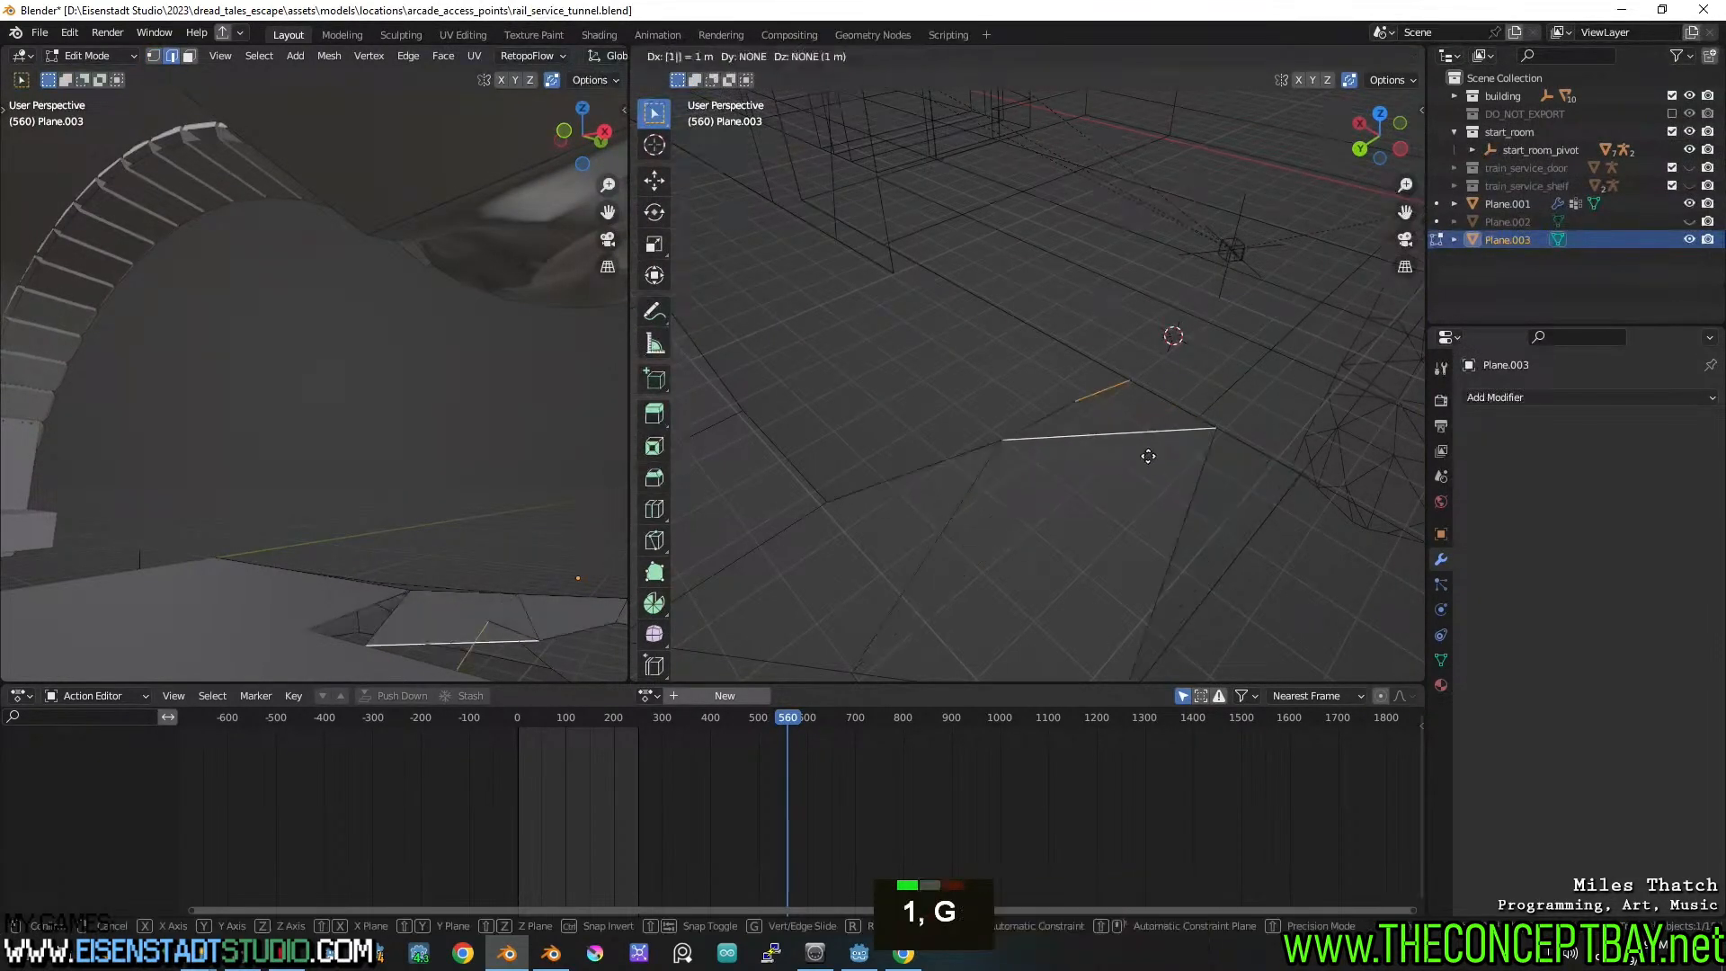
pyautogui.press('Escape')
pyautogui.press('f')
pyautogui.press('Escape')
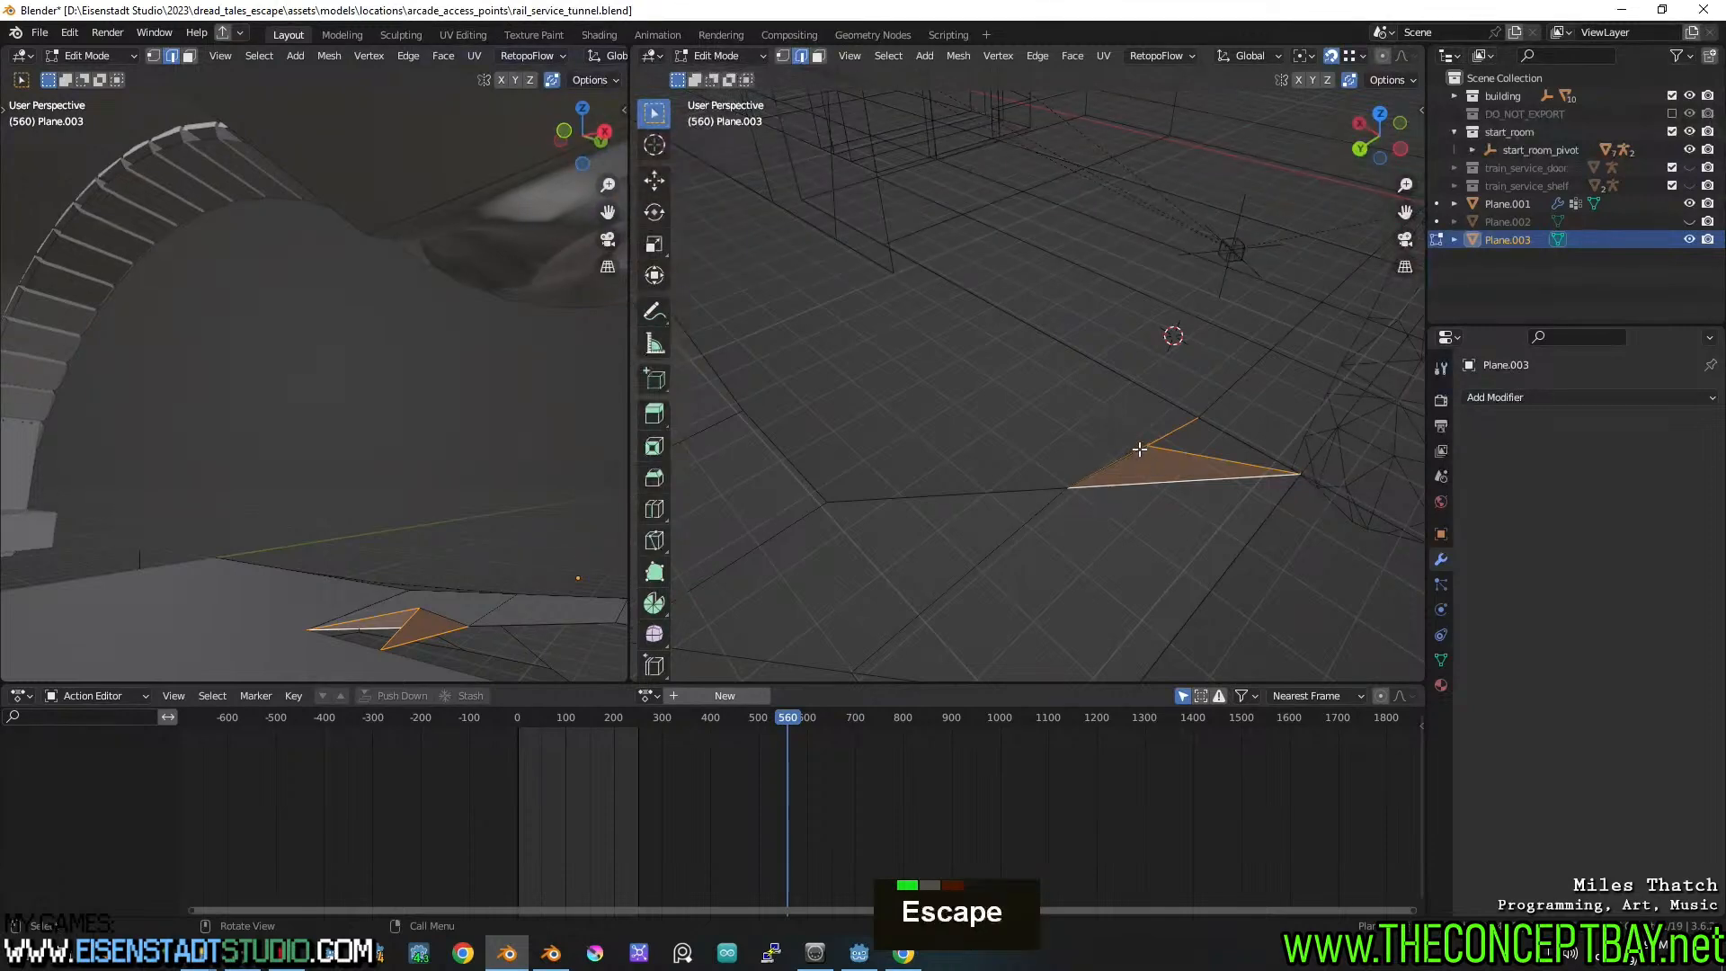
# Try repositioning the first extruded vertex and deleting the newly filled face
pyautogui.press('1')
pyautogui.click(1146, 442)
pyautogui.press('g')
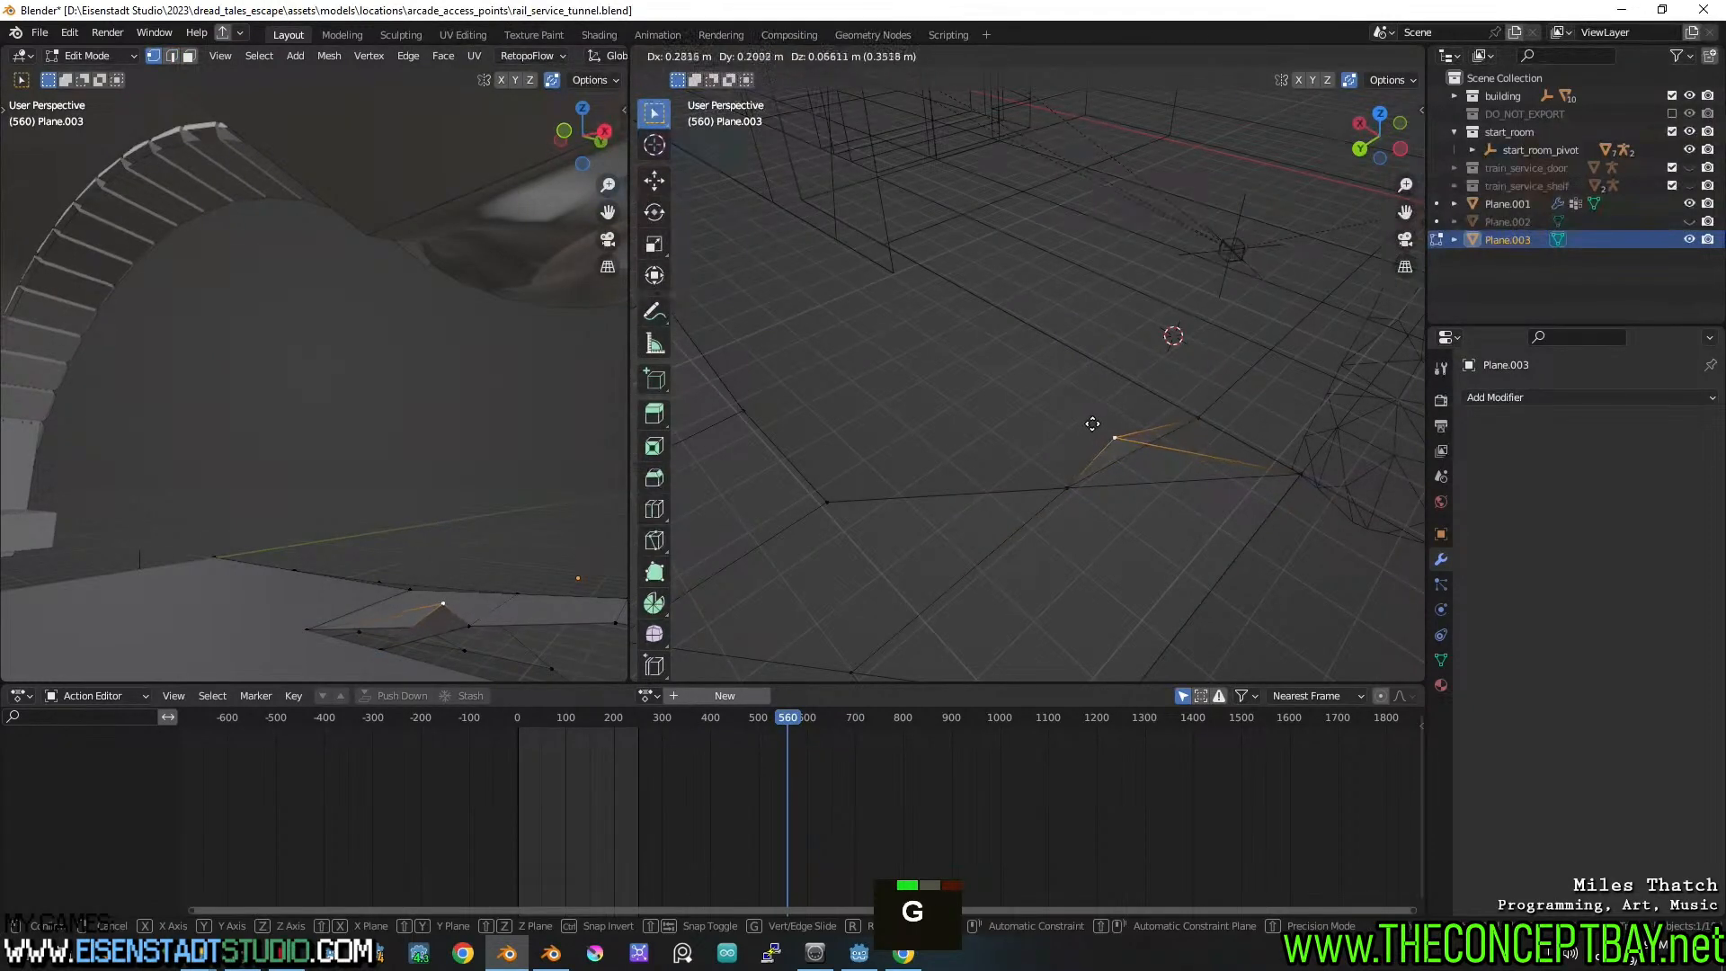
pyautogui.click(1092, 423)
pyautogui.moveTo(1092, 424); pyautogui.dragTo(1148, 450, button='middle')
pyautogui.press('3')
pyautogui.press('x')
pyautogui.click(1186, 335)
pyautogui.hotkey('ctrl', 'z')
# Move the first extruded vertex about -0.32 m X, -1.26 m Y and -0.36 m Z onto the vertex at the platform edge
pyautogui.press('1')
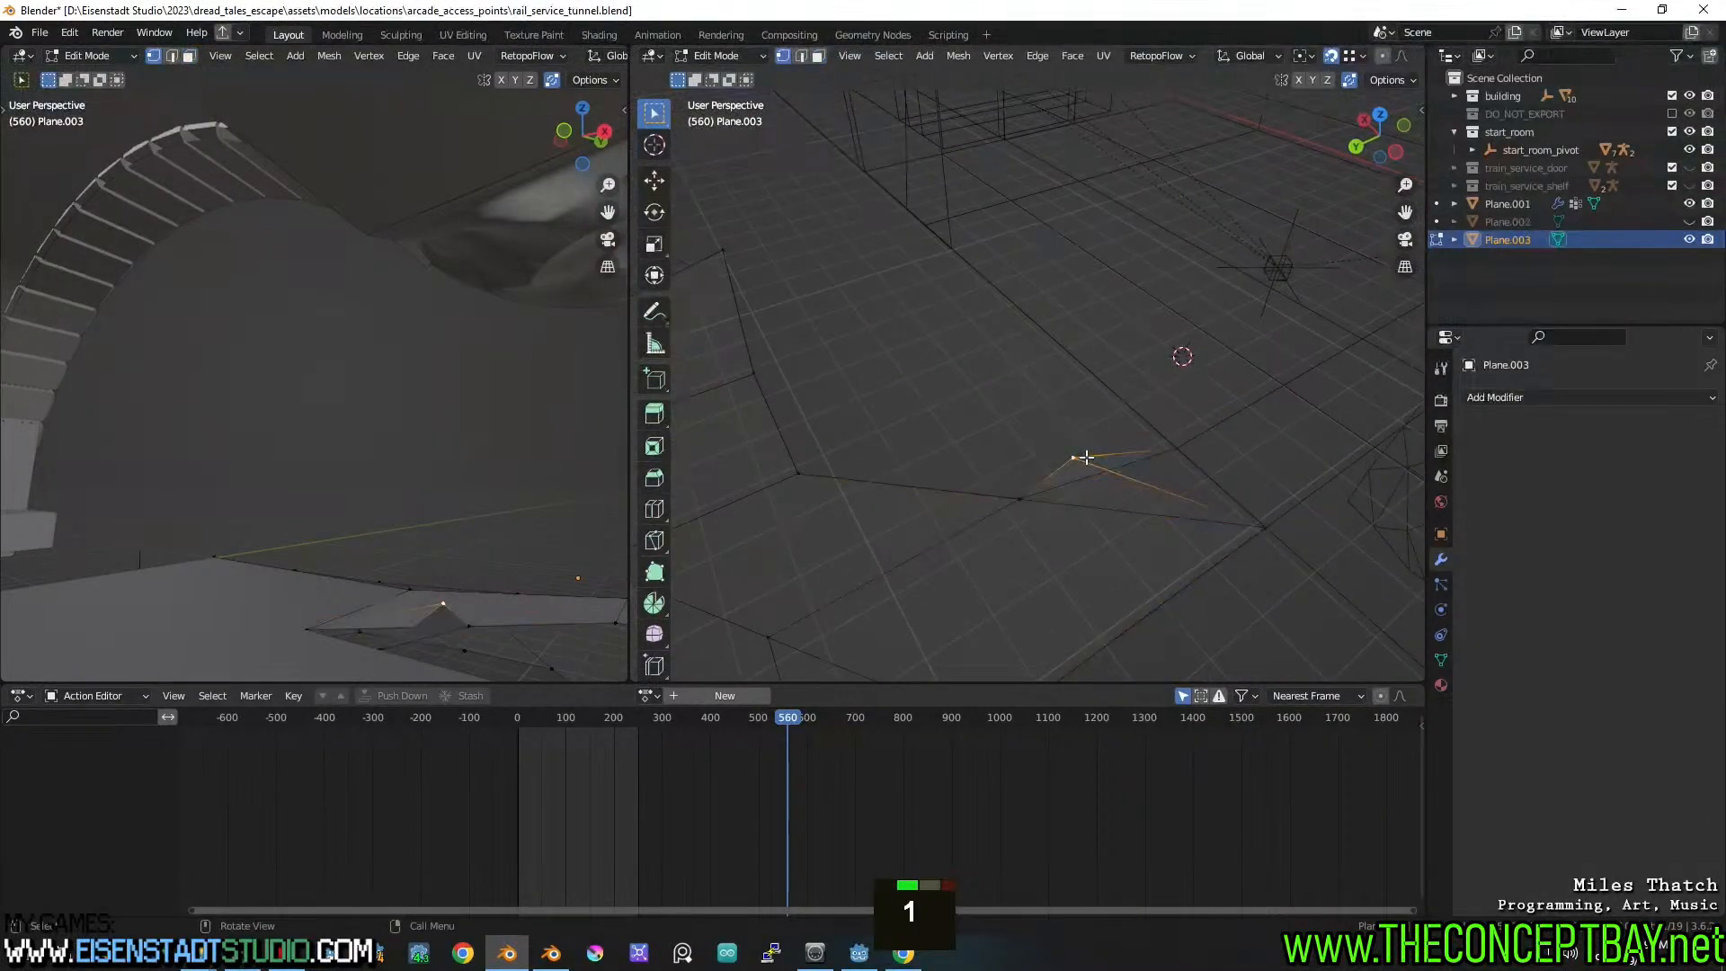
pyautogui.press('g')
pyautogui.click(1183, 448)
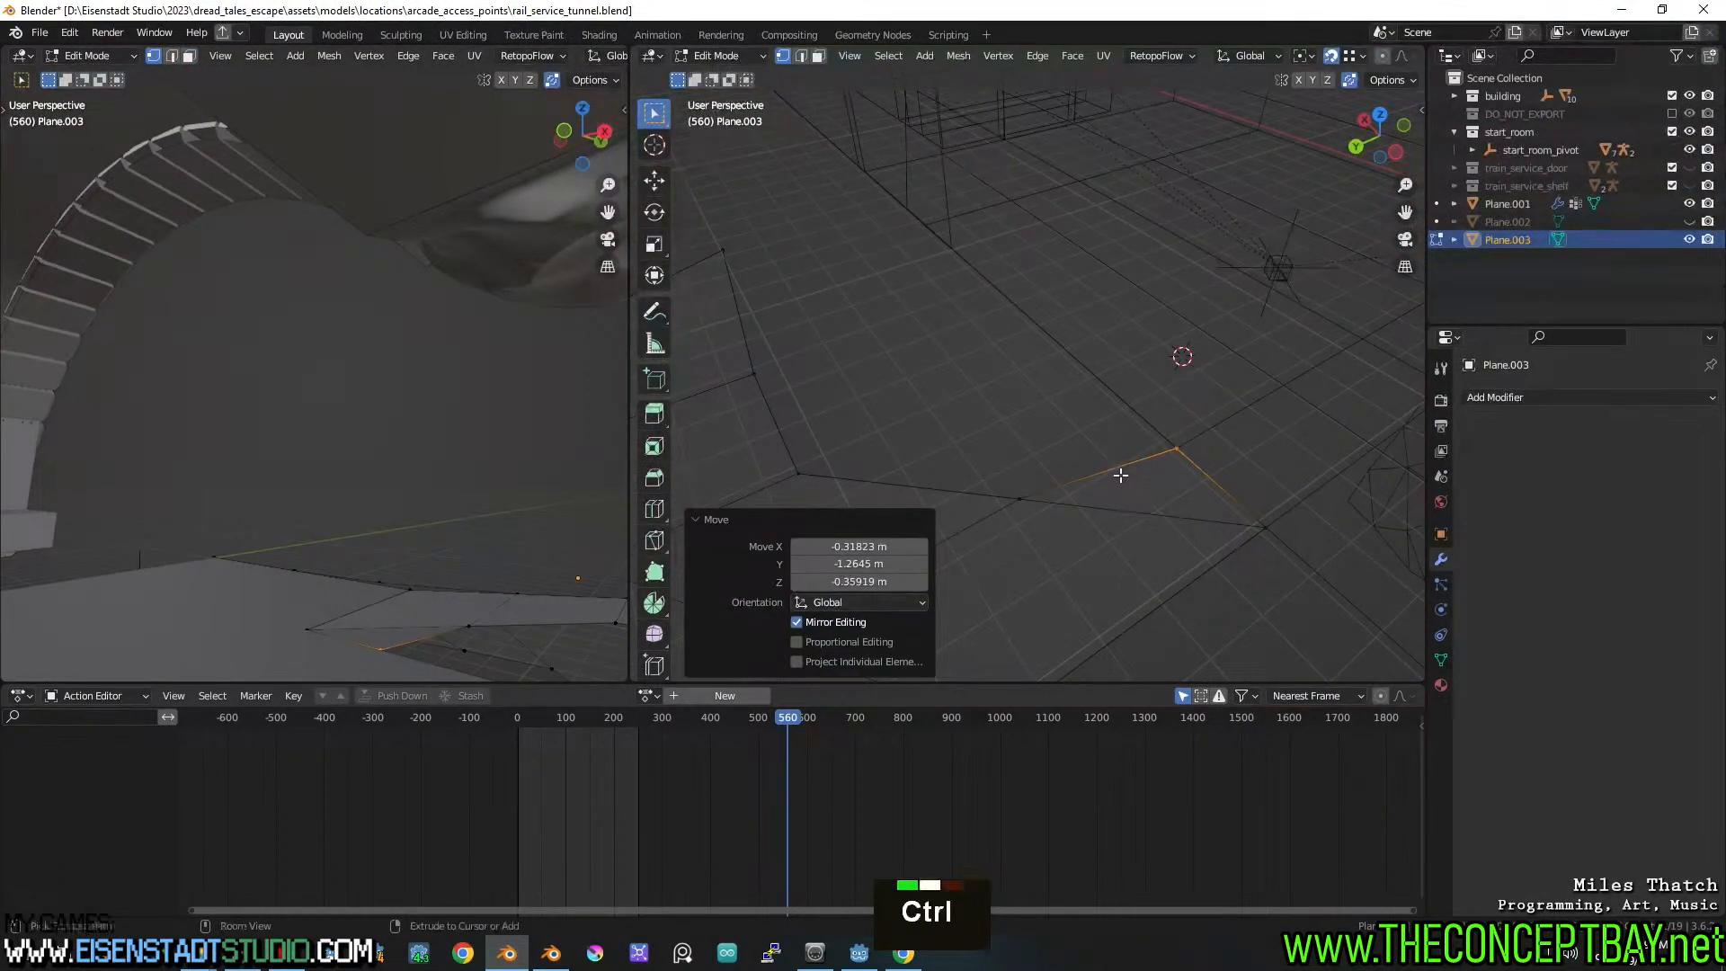
# Subdivide the filled face's open edge and move its midpoint about 0.5 m X, 0.23 m Y and 0.32 m Z
pyautogui.hotkey('ctrl', 'r')
pyautogui.press('2')
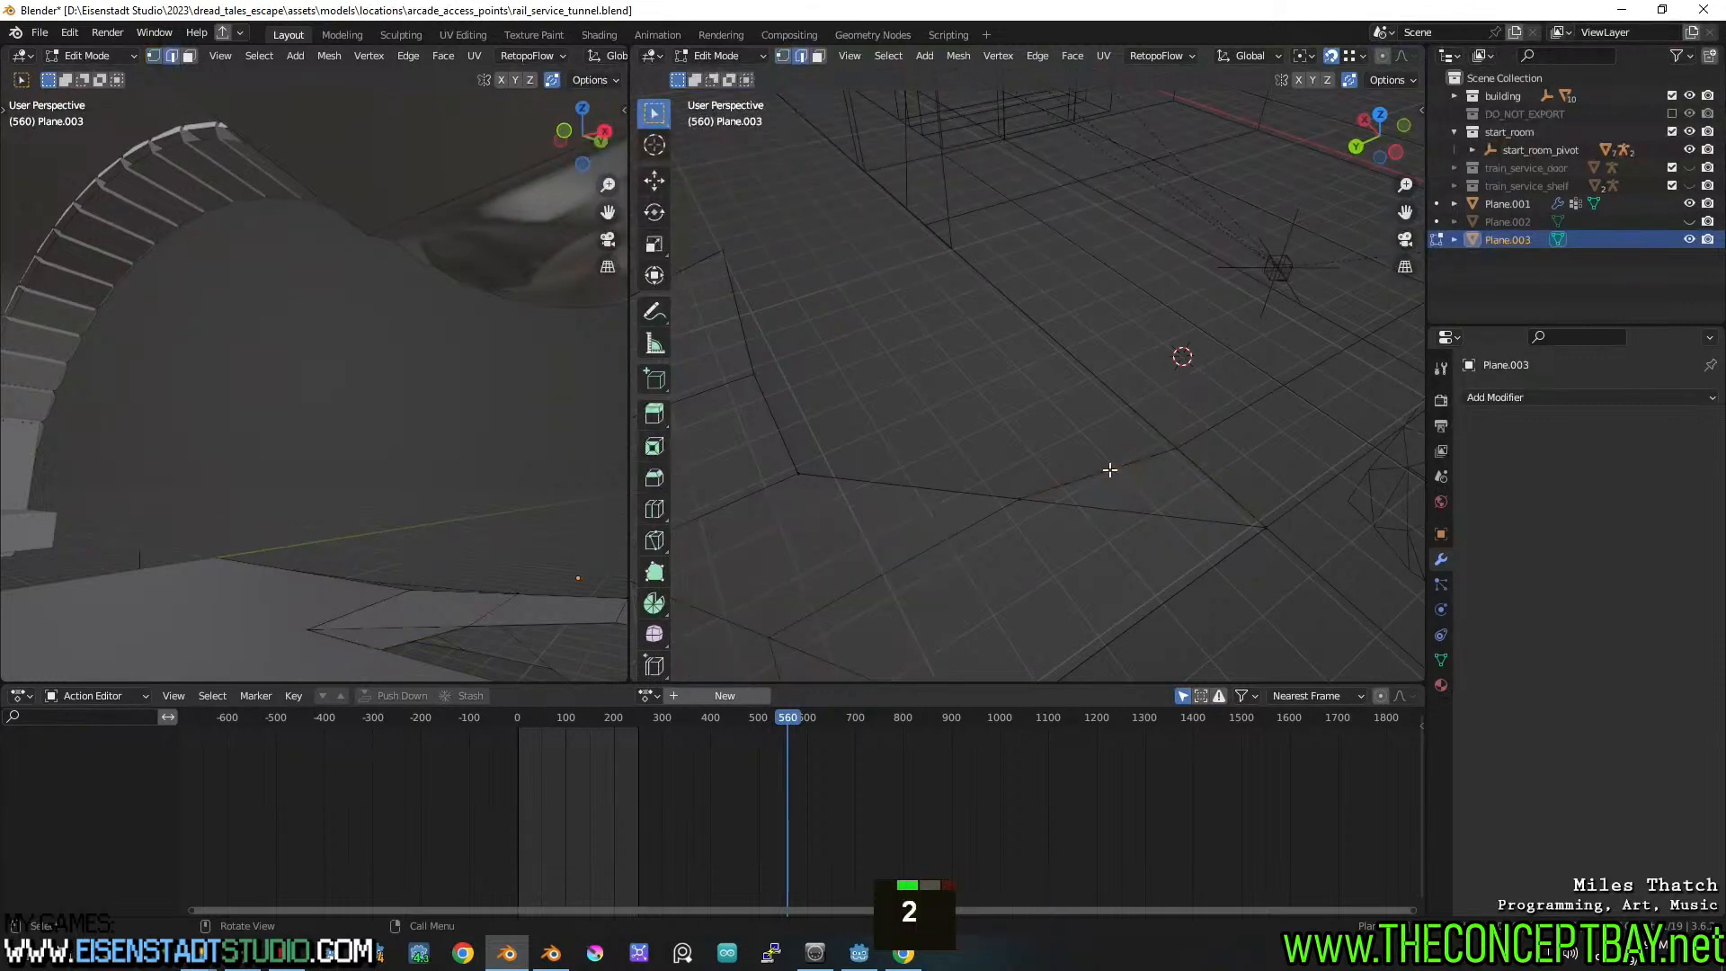
pyautogui.rightClick(1109, 469)
pyautogui.click(1111, 470)
pyautogui.press('1')
pyautogui.press('g')
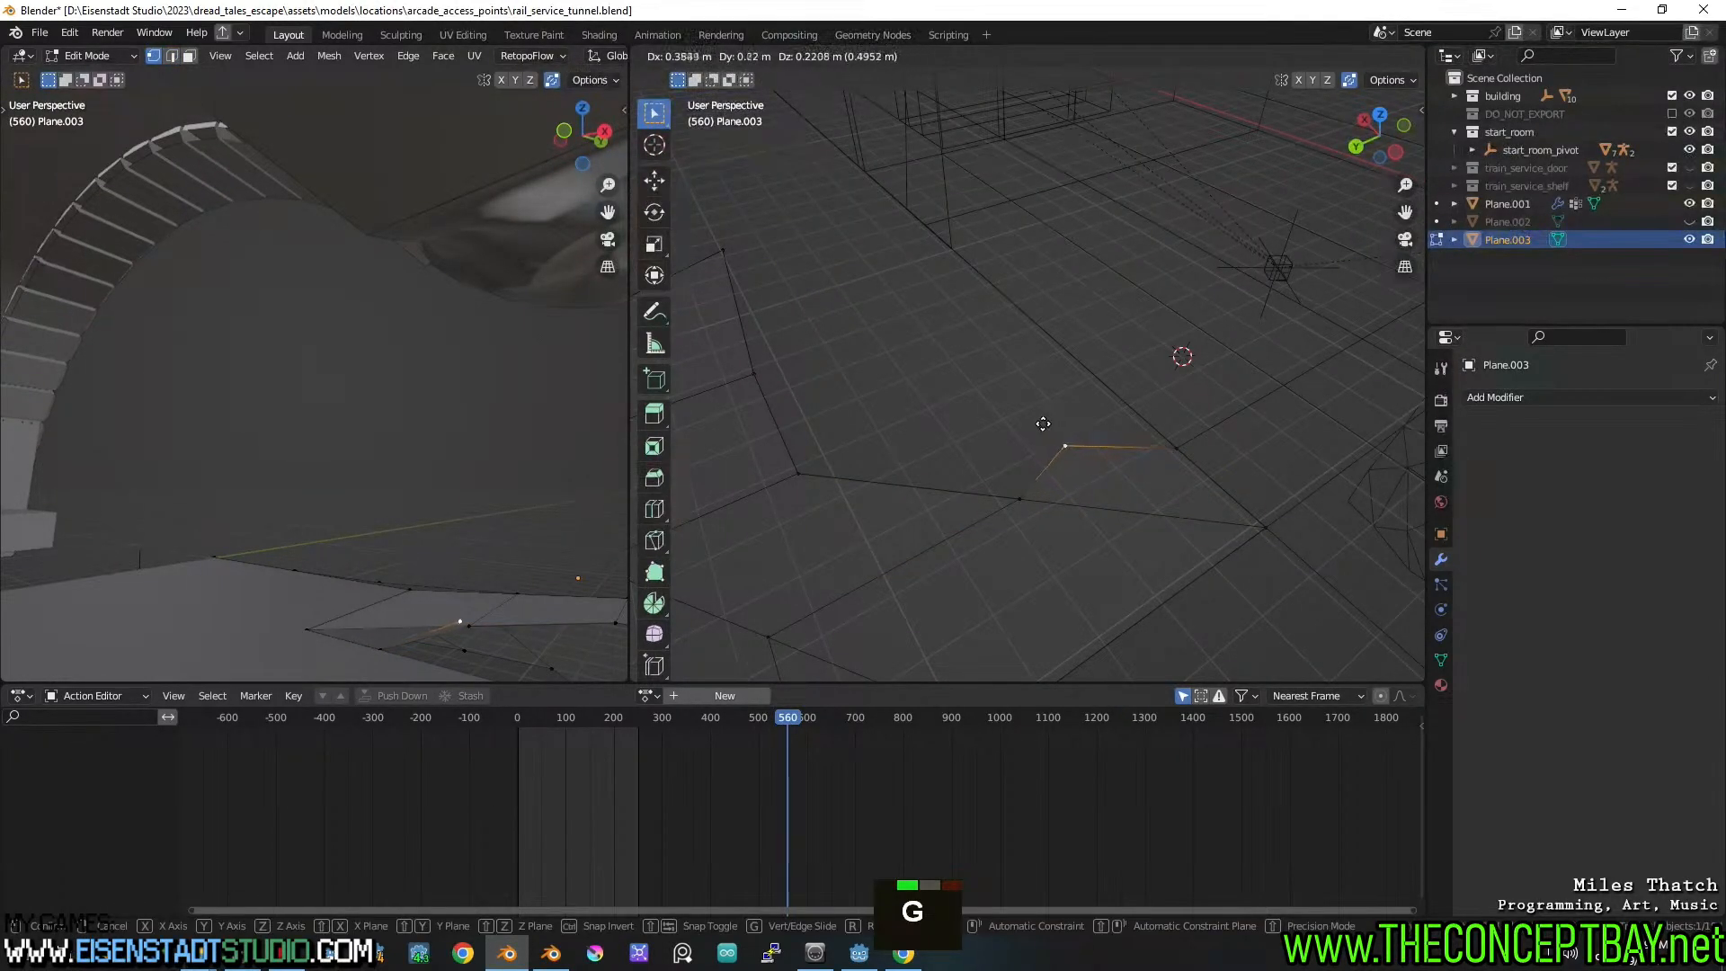
pyautogui.click(1035, 416)
# Switch to solid shading, extrude the moved midpoint outward alongside the slope and fill the face between the new edge and the slope edge
pyautogui.moveTo(1025, 427)
pyautogui.keyDown('shift'); pyautogui.mouseDown(button='middle')
pyautogui.moveTo(1113, 407)
pyautogui.moveTo(1163, 370)
pyautogui.moveTo(1114, 396)
pyautogui.moveTo(1193, 405)
pyautogui.mouseUp(button='middle'); pyautogui.keyUp('shift')
pyautogui.press('z')
pyautogui.click(1244, 401)
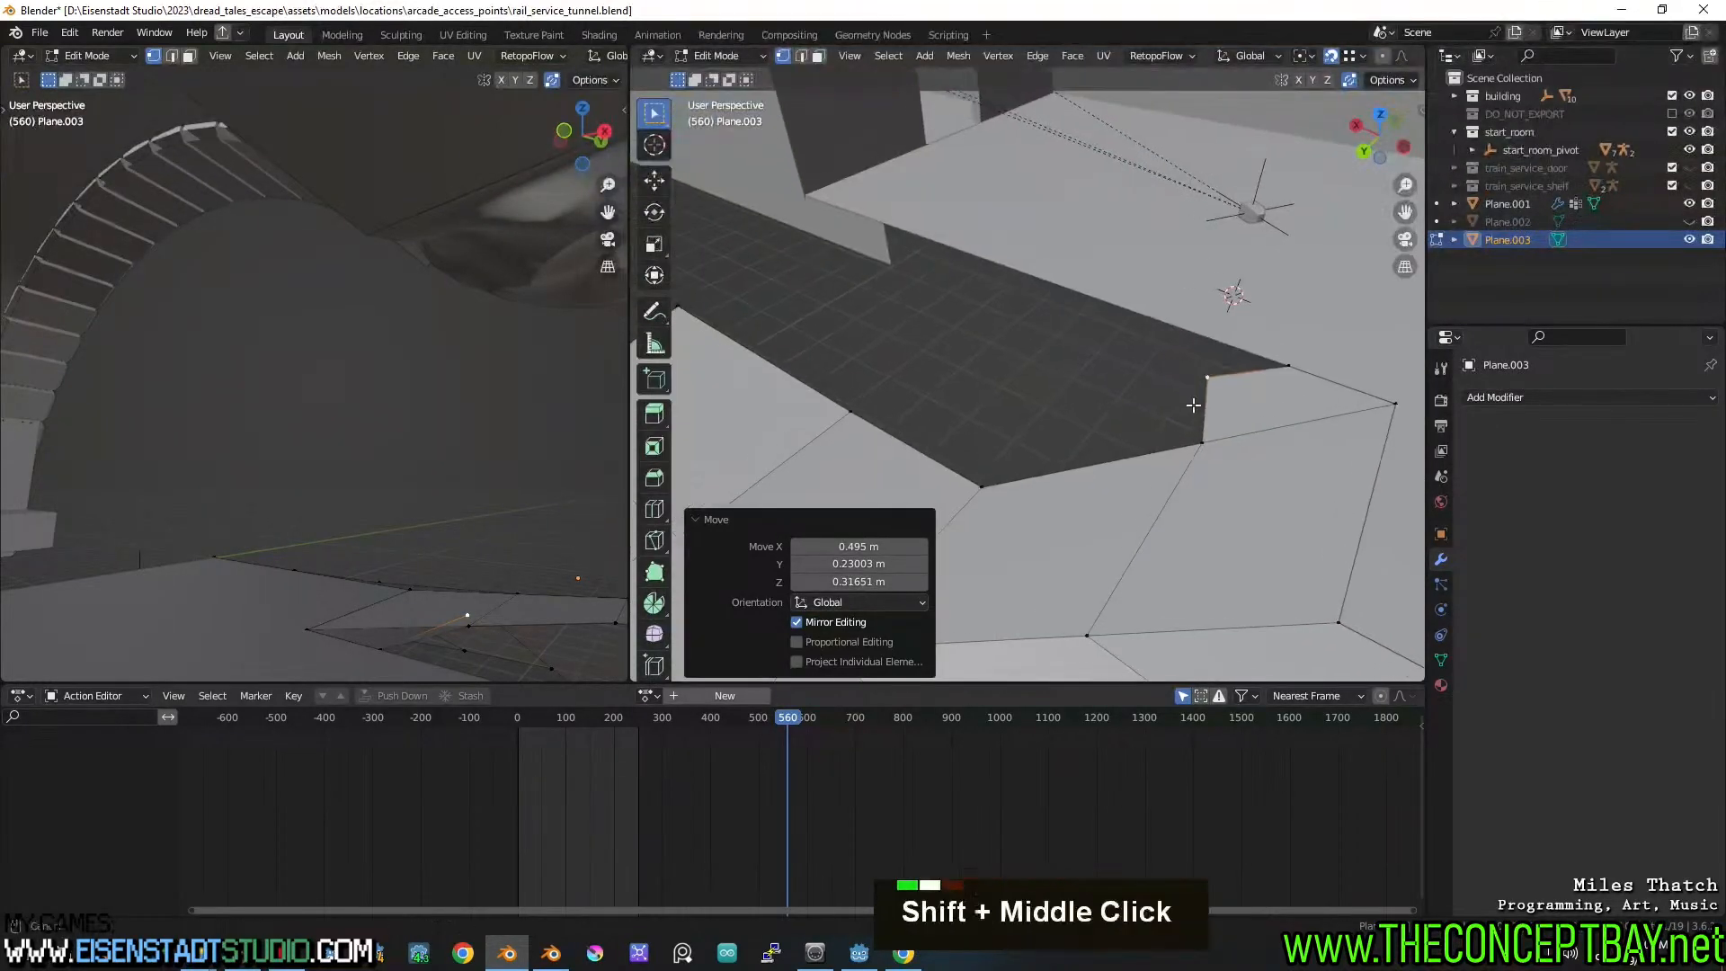
pyautogui.press('e')
pyautogui.click(960, 421)
pyautogui.press('2')
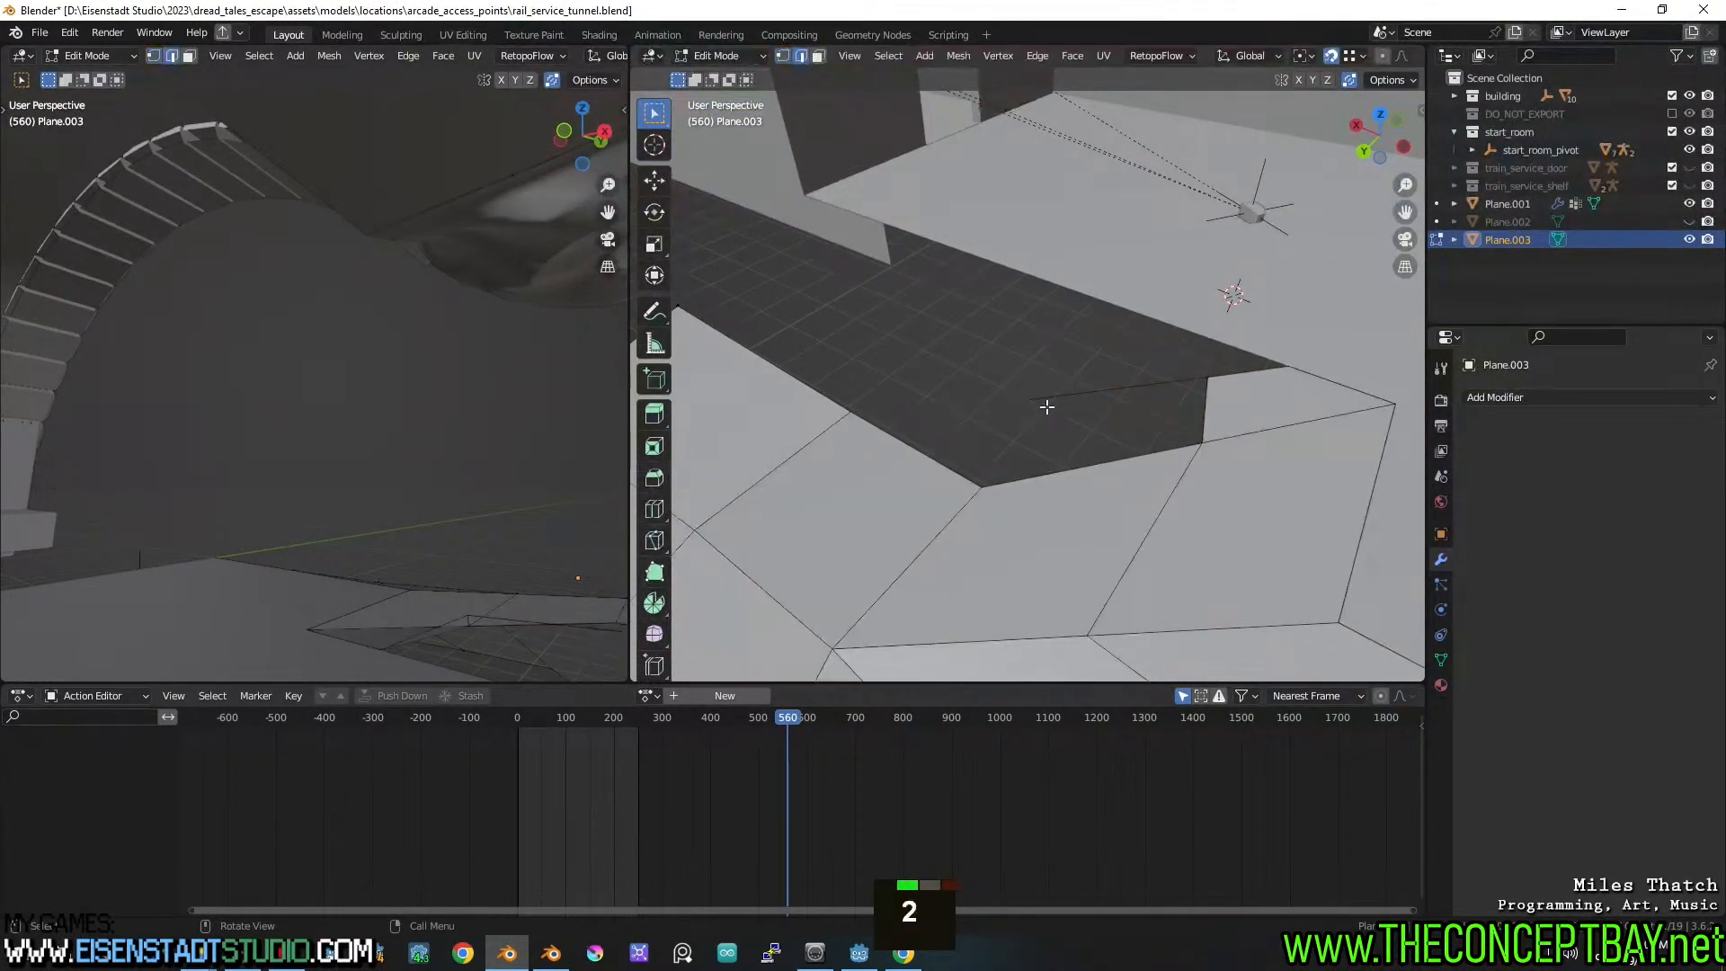
pyautogui.keyDown('shift'); pyautogui.click(1073, 468); pyautogui.keyUp('shift')
pyautogui.press('f')
# Extrude the inner corner vertex about 3.5 m along X, and extrude its end again toward the lower slope edge
pyautogui.press('1')
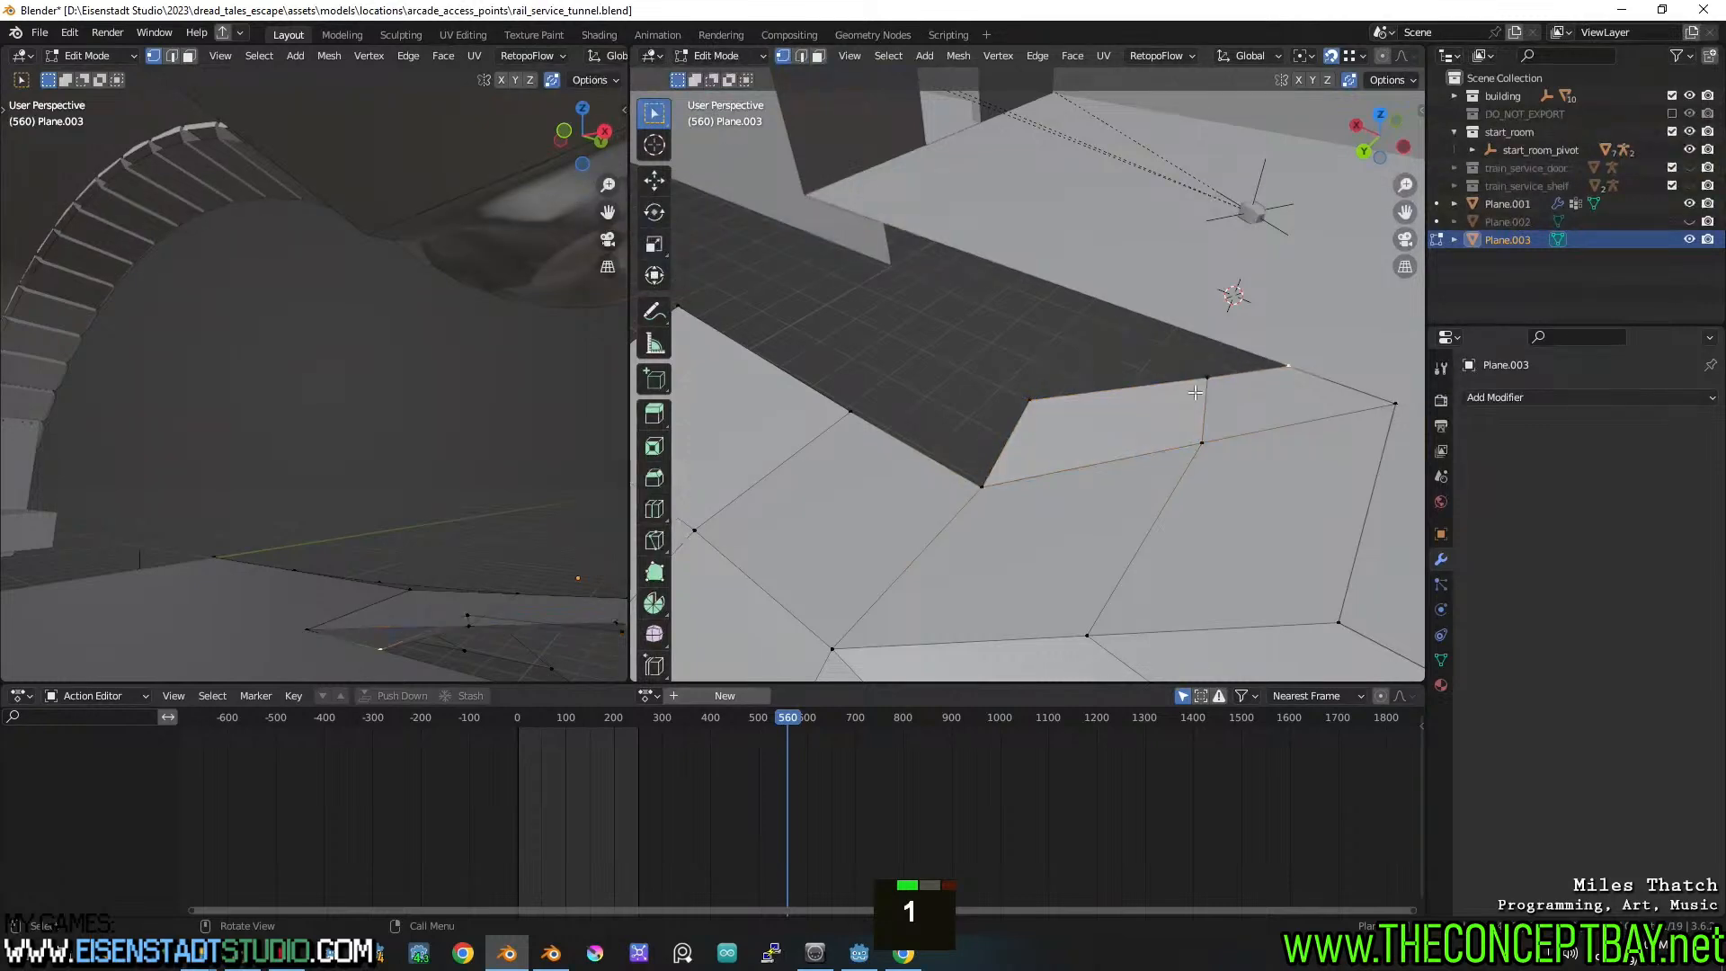
pyautogui.doubleClick(1200, 380)
pyautogui.moveTo(1198, 378); pyautogui.dragTo(1206, 455, button='middle')
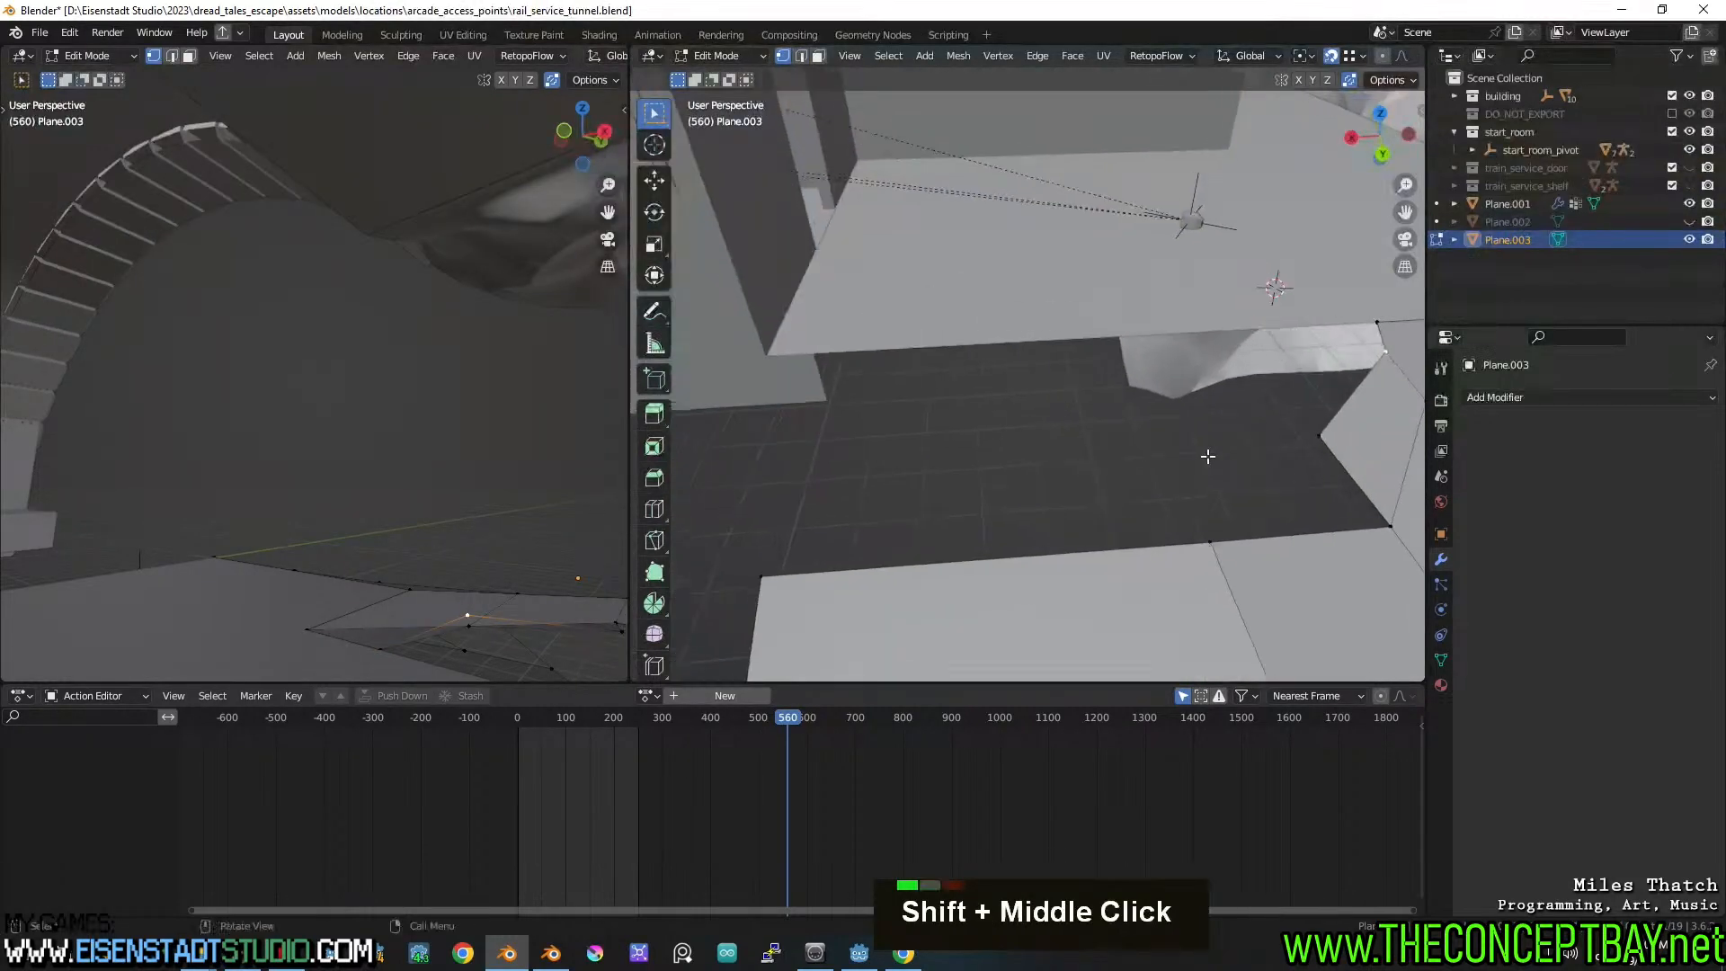
pyautogui.press('e')
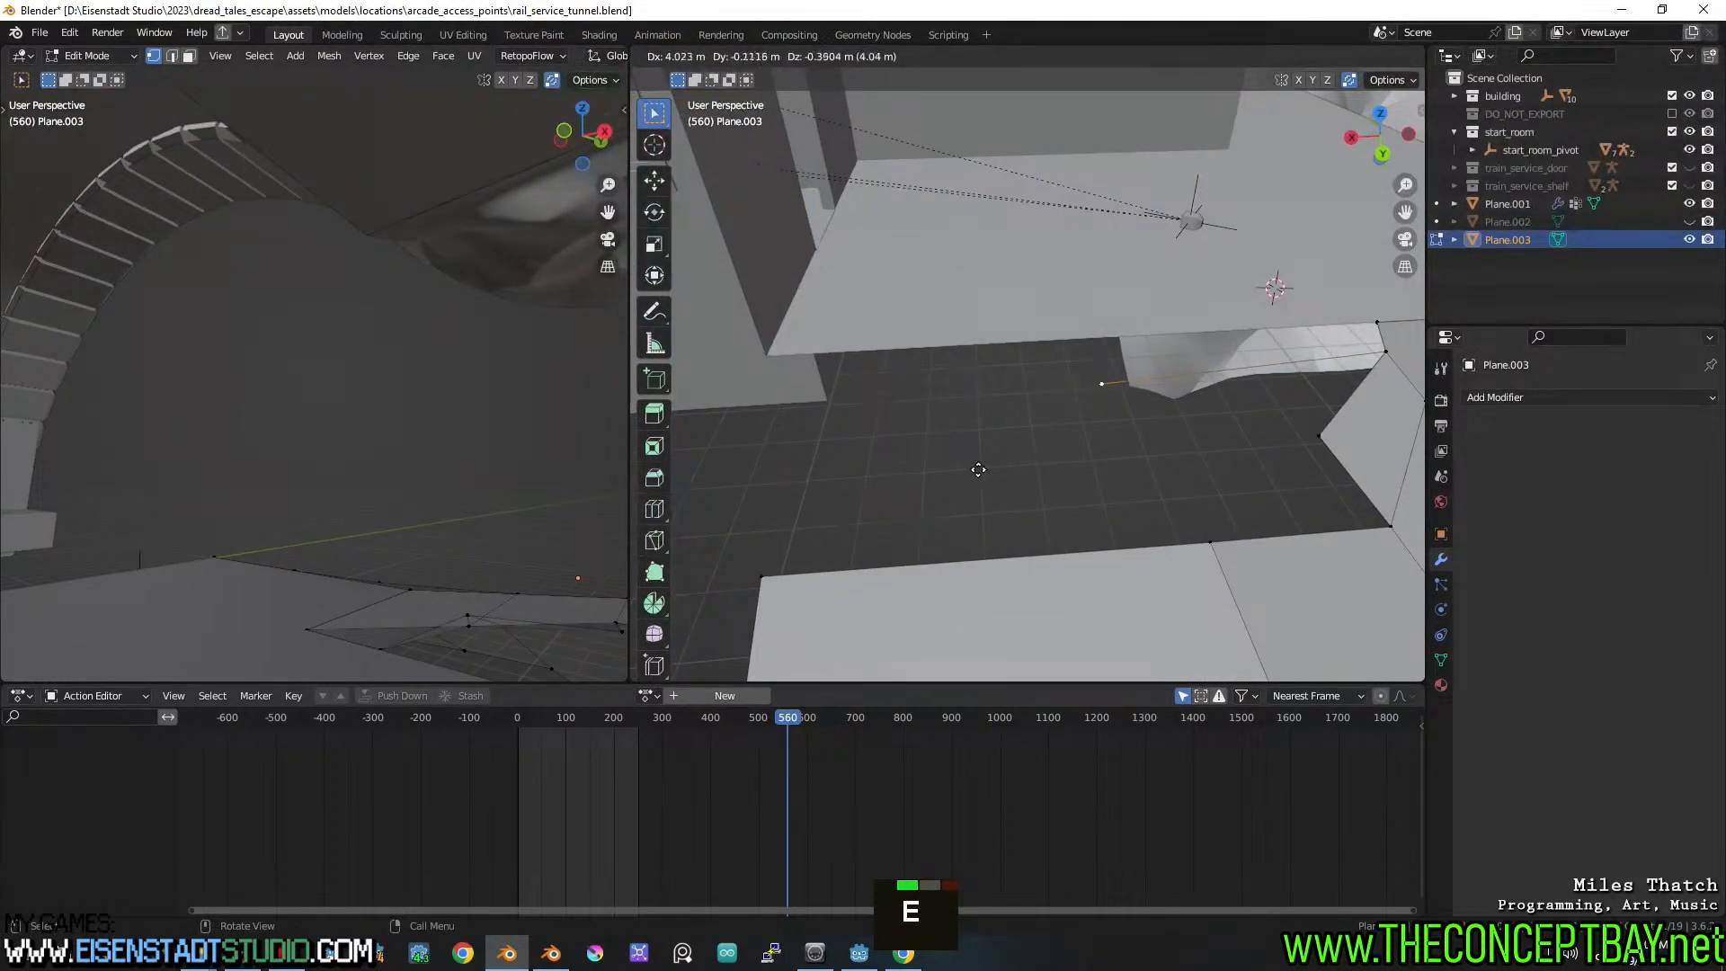
pyautogui.click(1016, 468)
pyautogui.press('e')
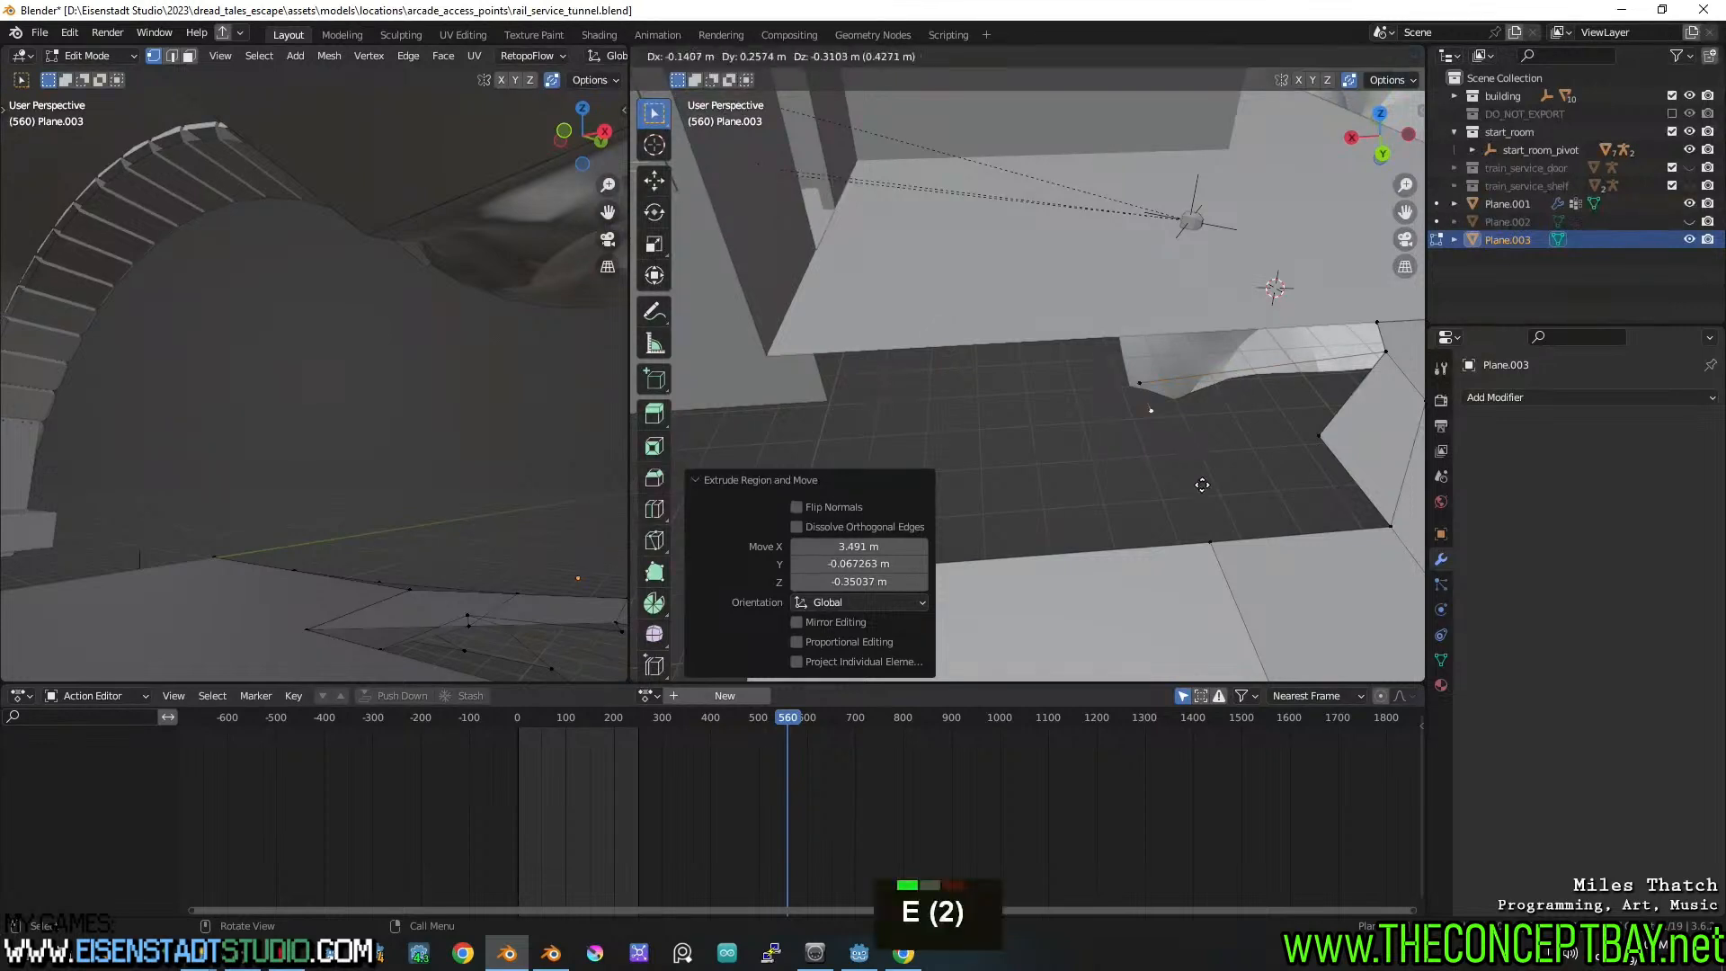
pyautogui.click(1219, 500)
# Fill the two ground faces between the newly extruded edges and the slope's existing open edges
pyautogui.press('f')
pyautogui.keyDown('shift'); pyautogui.click(1167, 418); pyautogui.keyUp('shift')
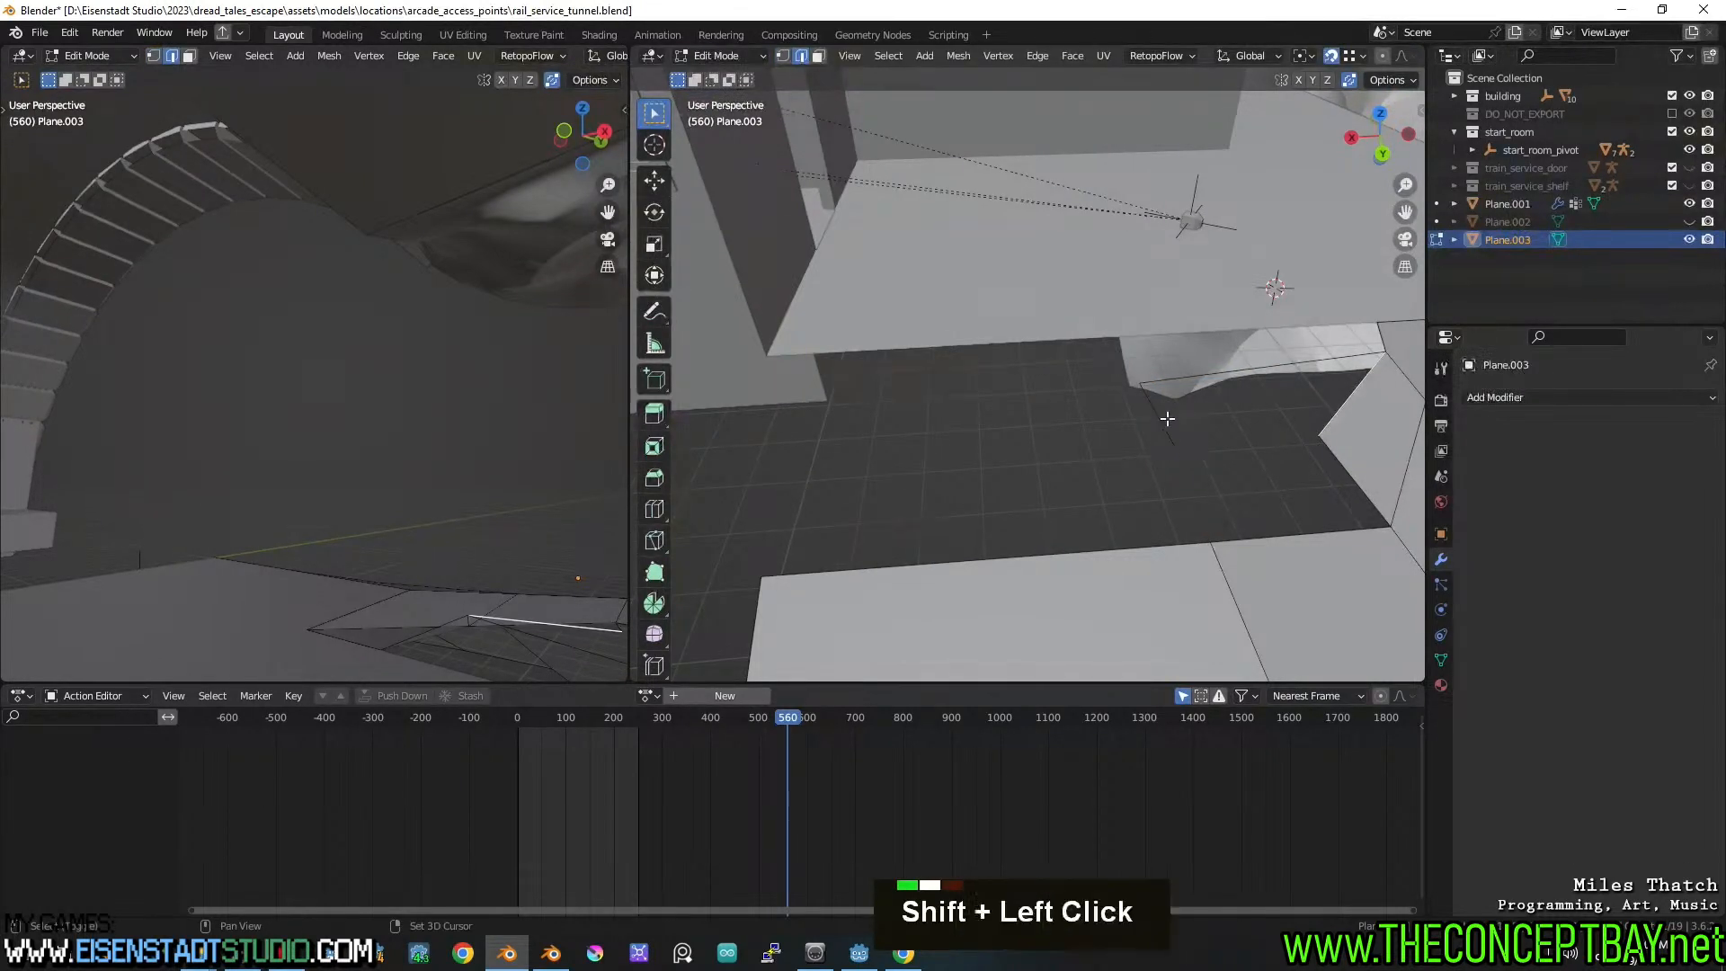
pyautogui.click(1226, 444)
pyautogui.keyDown('shift'); pyautogui.click(1282, 534); pyautogui.keyUp('shift')
pyautogui.press('f')
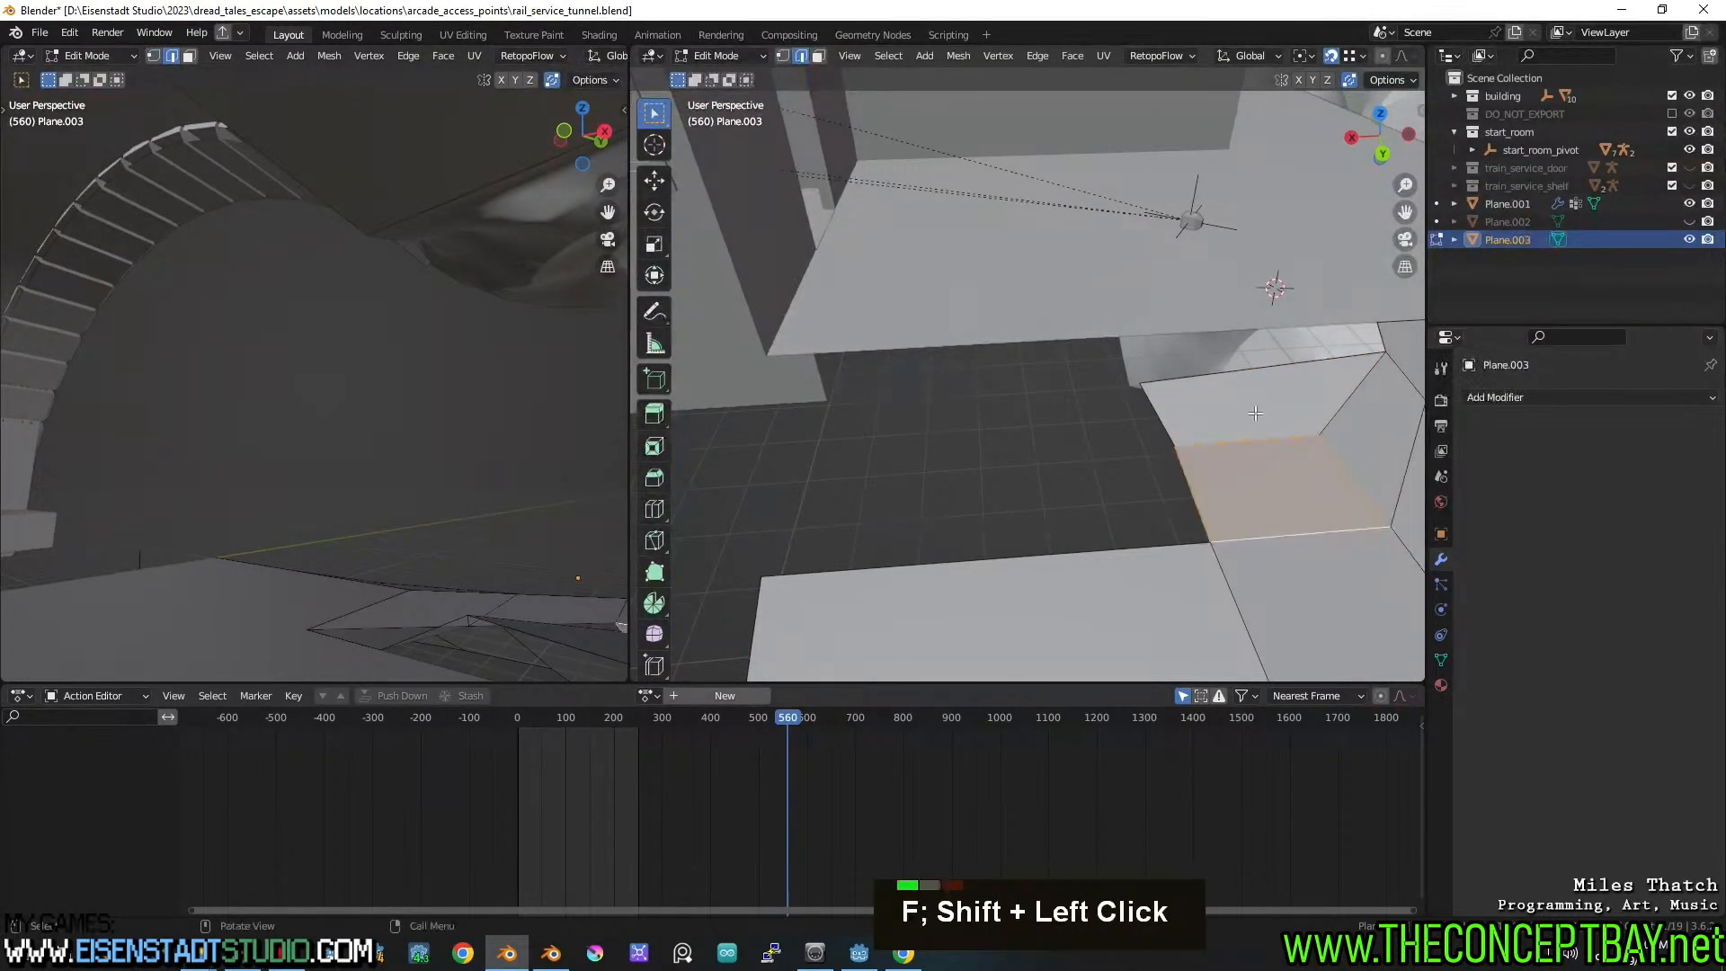
# In wireframe view, move the two outer vertices of the new ground faces about 2.5 m further along X
pyautogui.press('z')
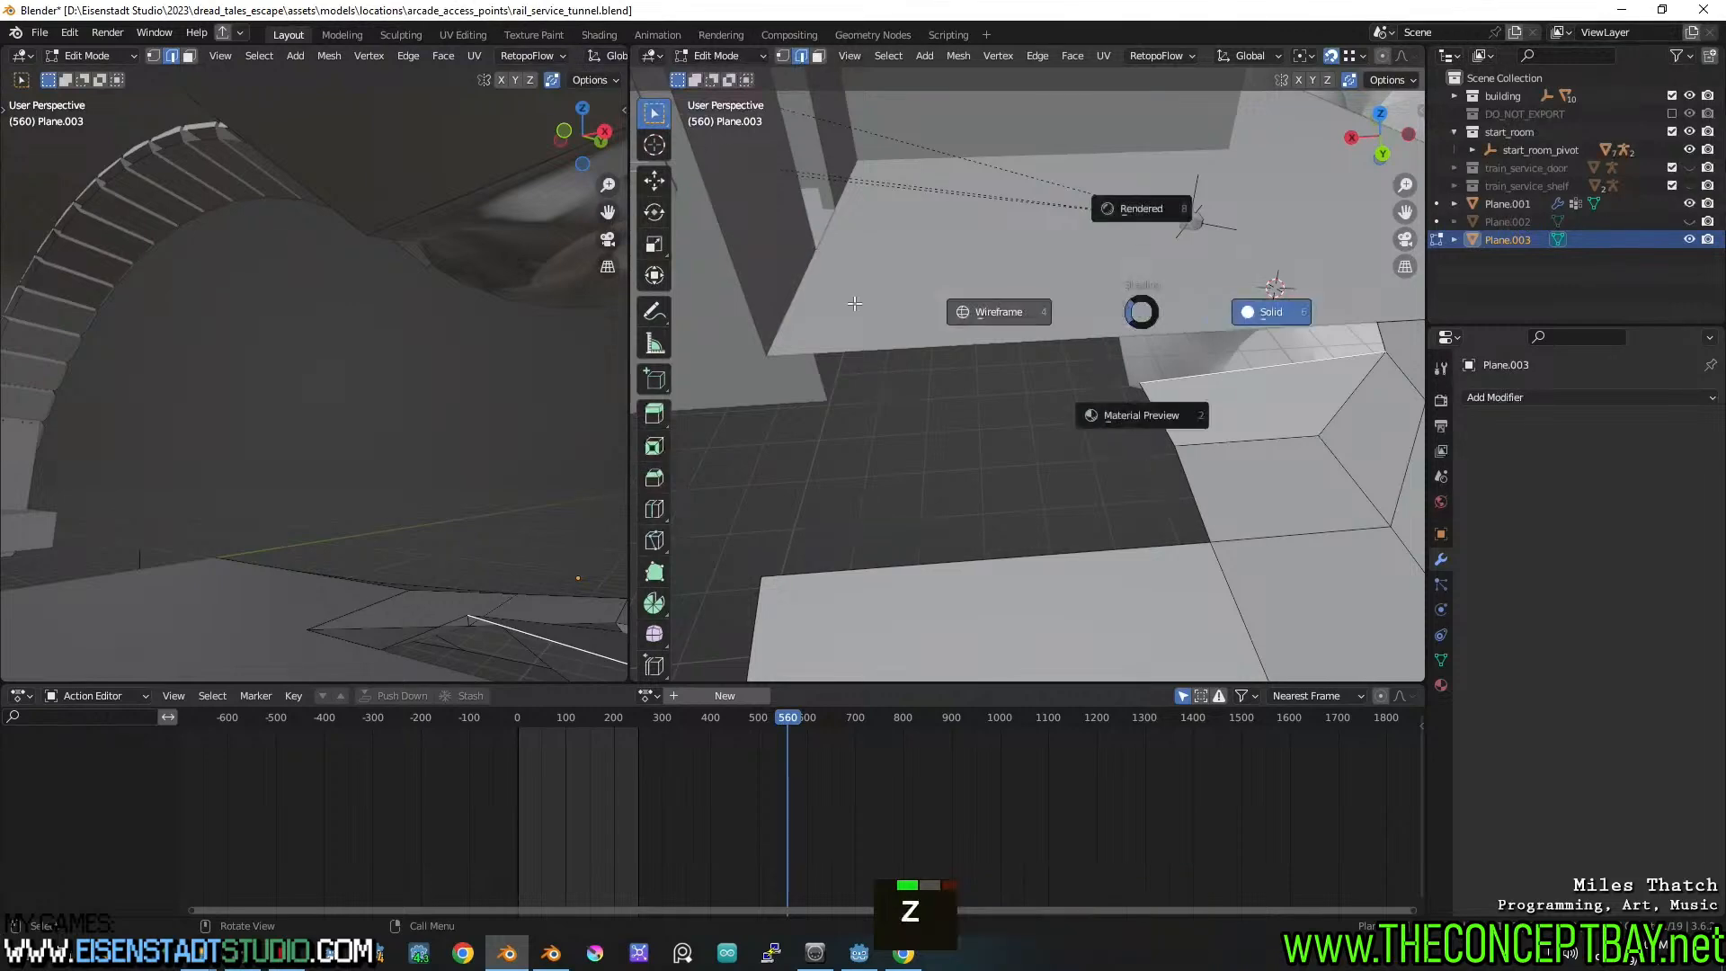
pyautogui.moveTo(1198, 336)
pyautogui.mouseDown(button='middle')
pyautogui.moveTo(1175, 325)
pyautogui.moveTo(1204, 345)
pyautogui.moveTo(1067, 350)
pyautogui.moveTo(1069, 370)
pyautogui.mouseUp(button='middle')
pyautogui.moveTo(1070, 370); pyautogui.dragTo(1114, 372, button='middle')
pyautogui.press('1')
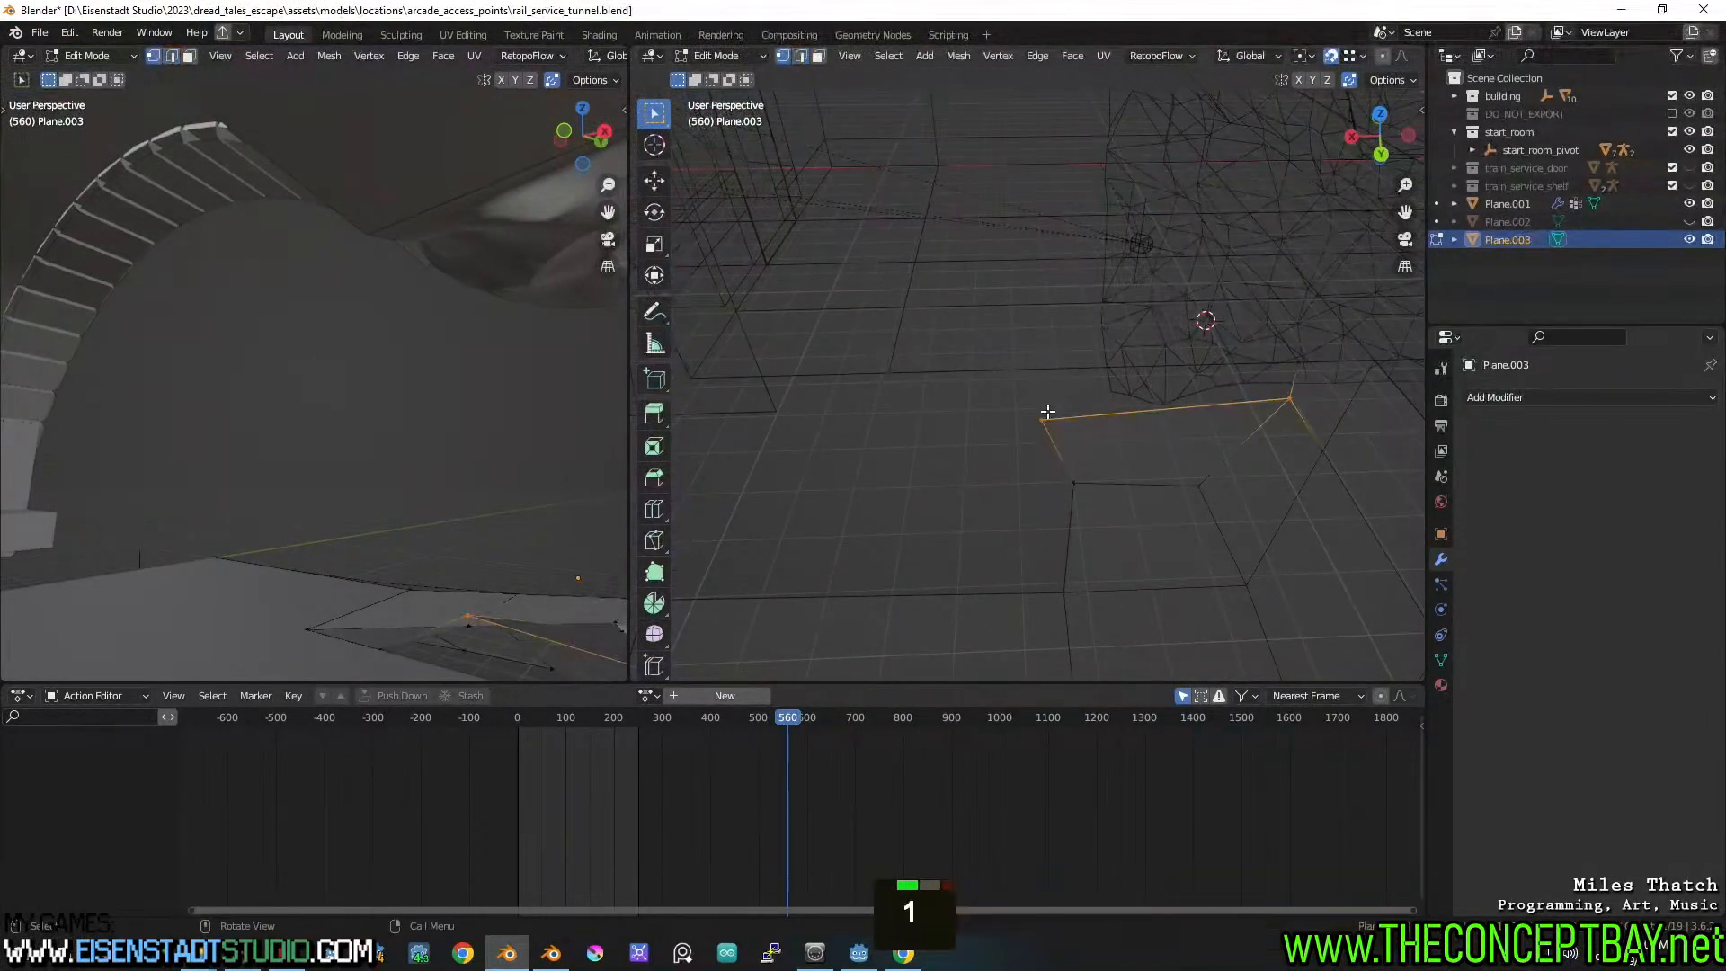
pyautogui.press('g')
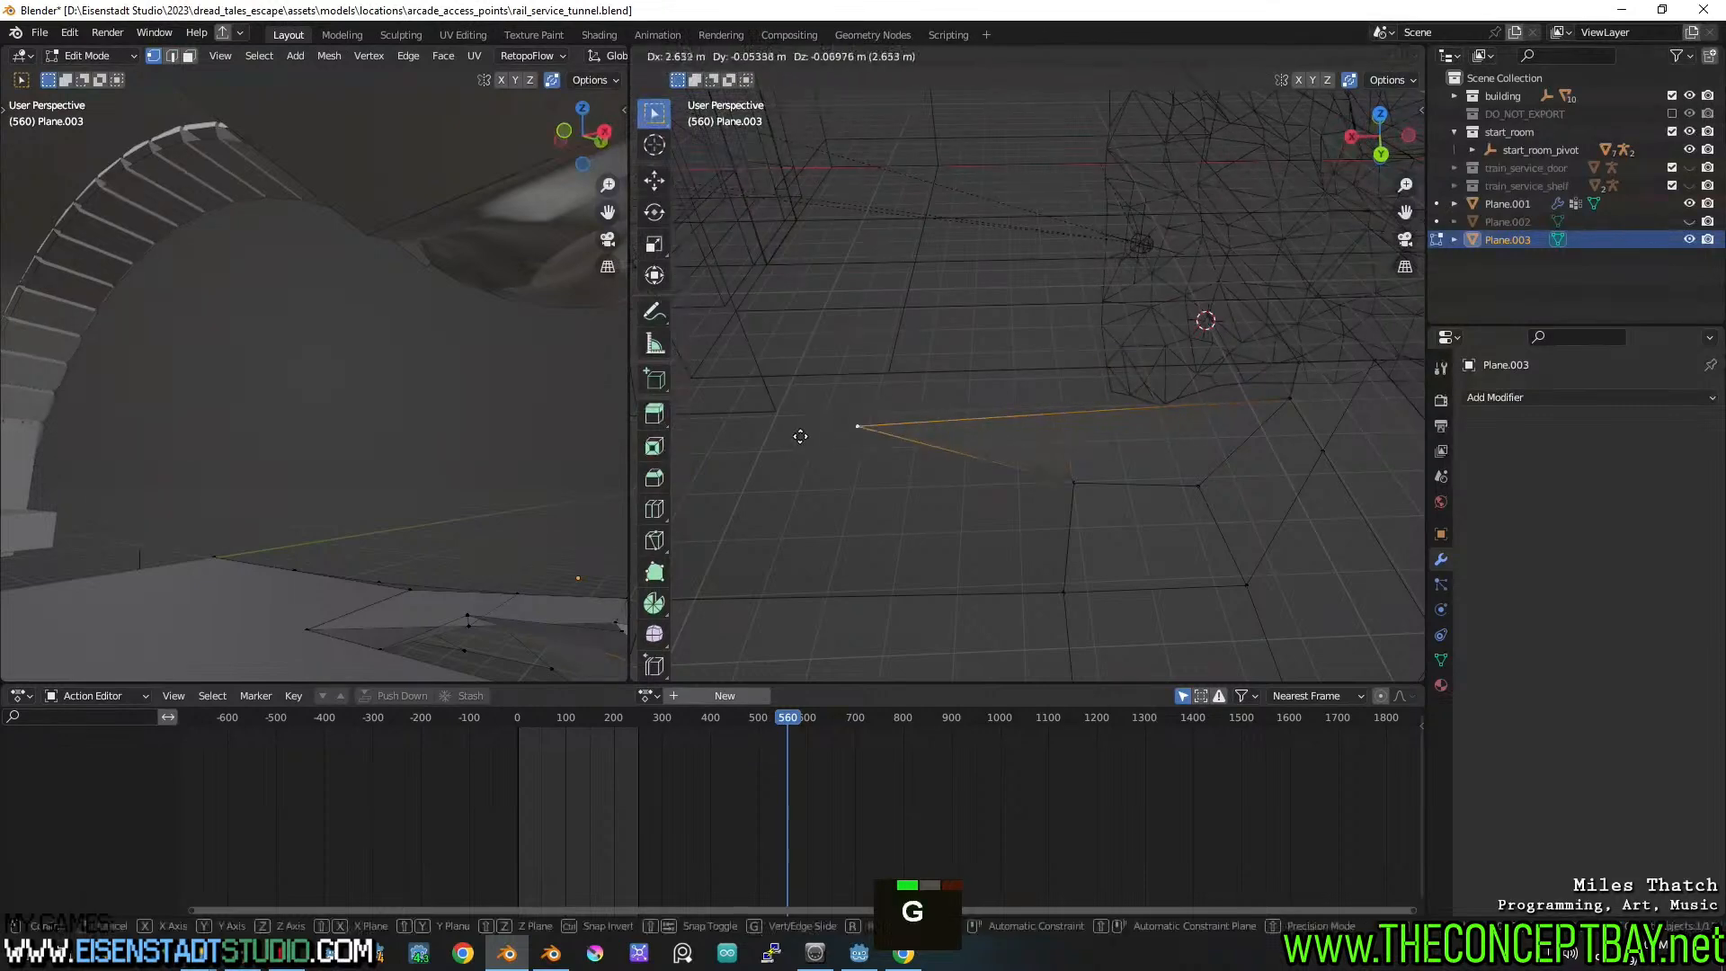
pyautogui.click(826, 432)
pyautogui.click(1052, 478)
pyautogui.press('g')
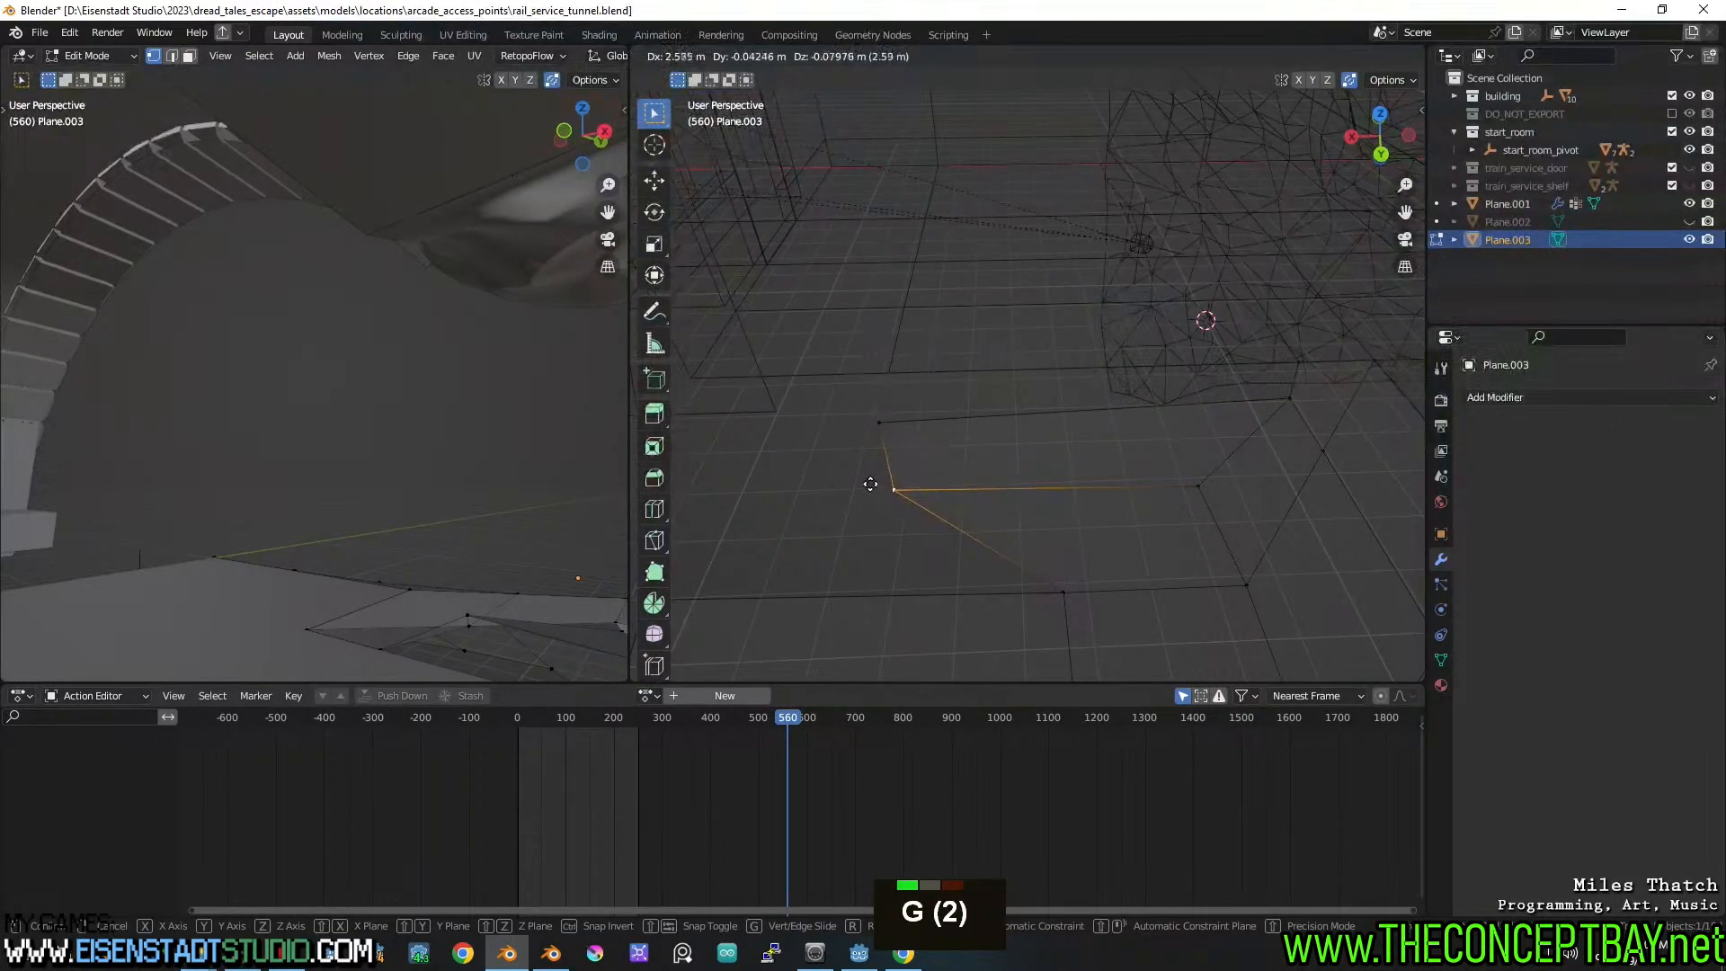
pyautogui.click(870, 484)
# Extrude the outer ground vertex about 1 m along negative Y and fill the face to the slope's matching open edge
pyautogui.click(995, 406)
pyautogui.click(882, 417)
pyautogui.press('e')
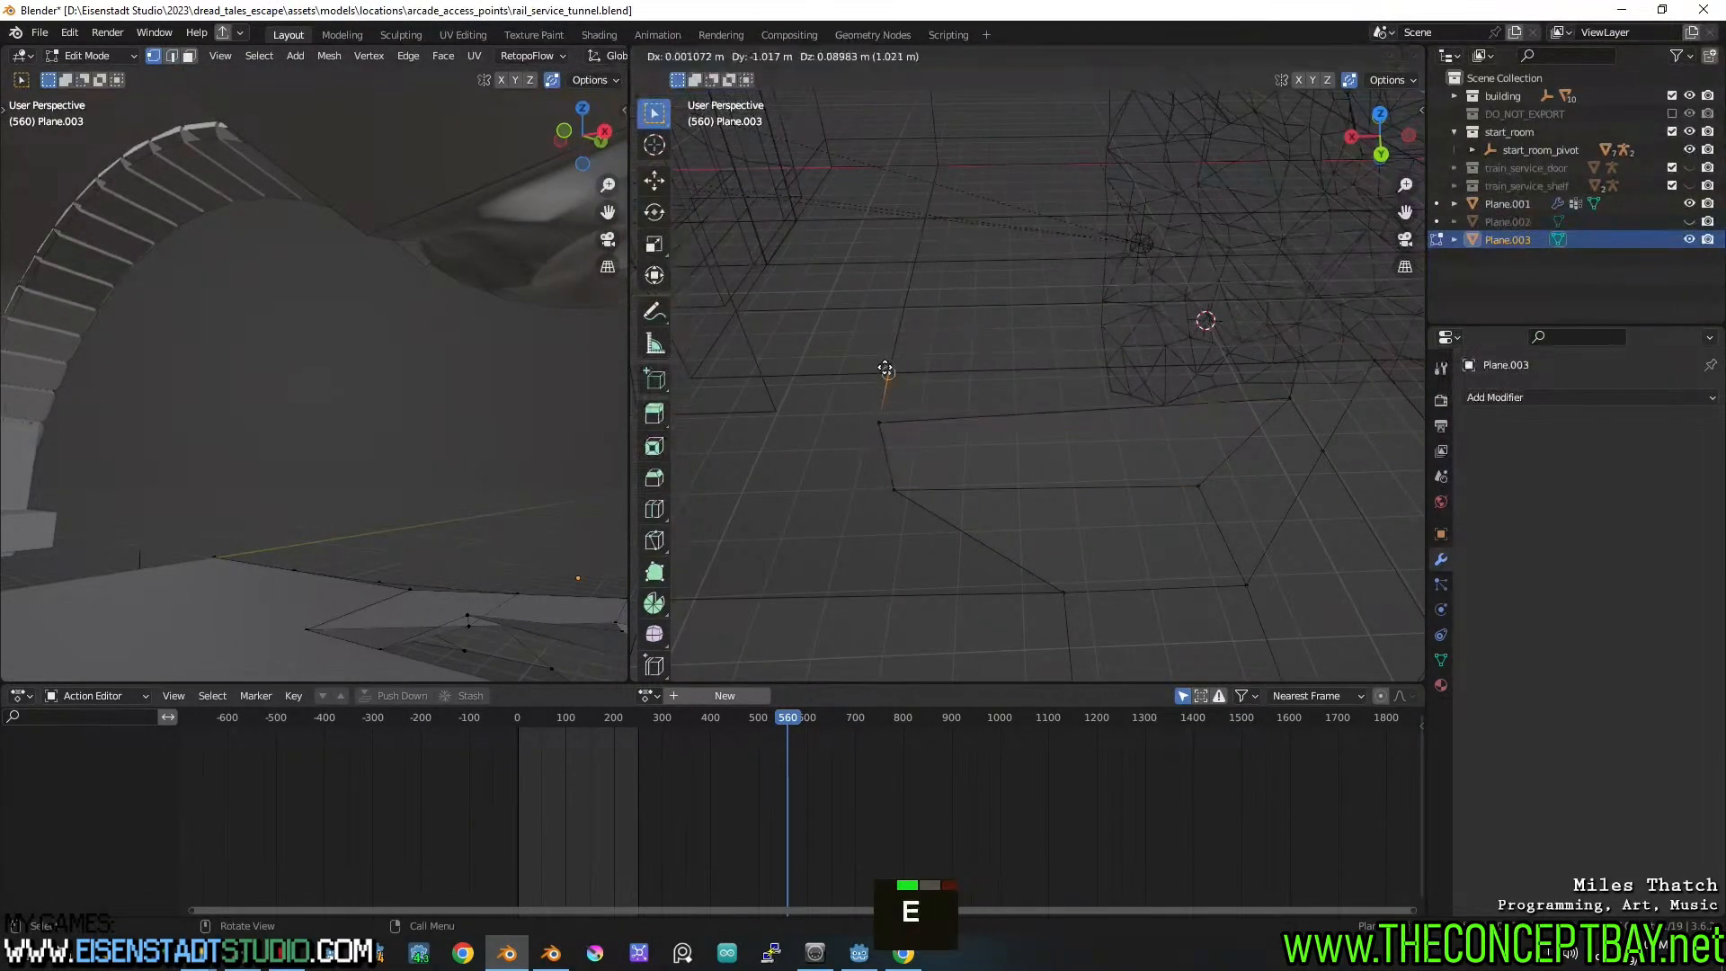
pyautogui.click(887, 373)
pyautogui.press('2')
pyautogui.keyDown('shift'); pyautogui.click(1298, 376); pyautogui.keyUp('shift')
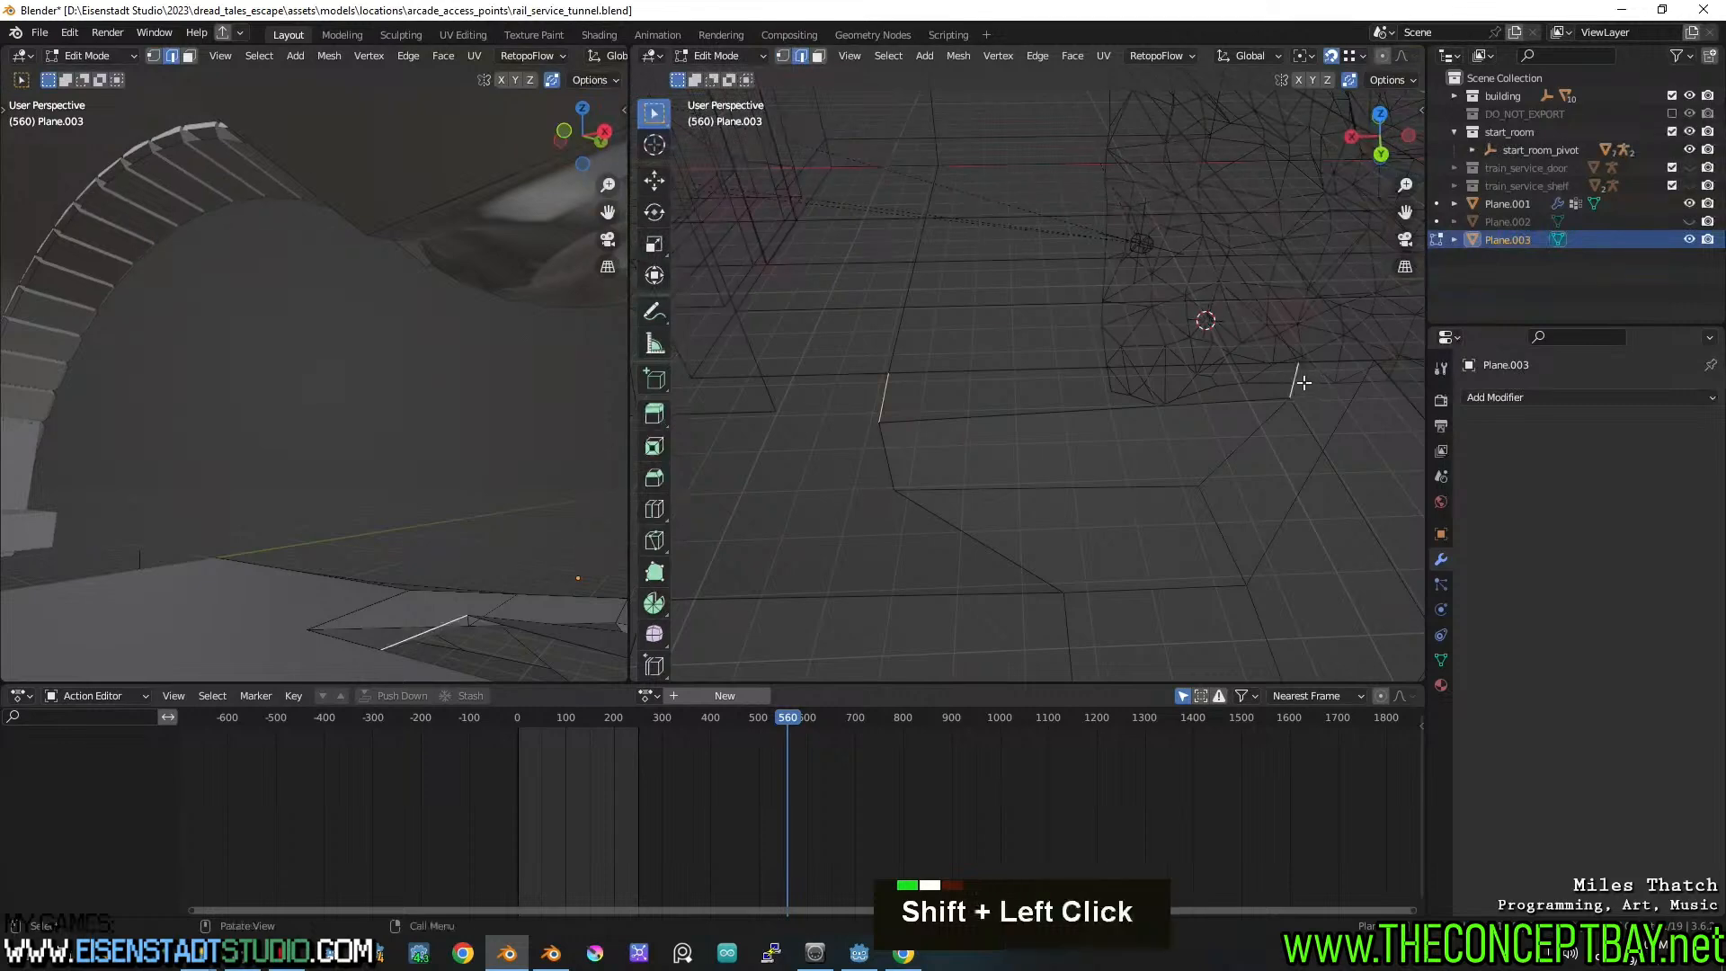
pyautogui.press('f')
# Extrude the new face's outer corner about 2.7 m along X and downward, and extrude its end again to the platform's corner
pyautogui.keyDown('shift'); pyautogui.moveTo(1086, 489); pyautogui.dragTo(1282, 441, button='middle'); pyautogui.keyUp('shift')
pyautogui.press('1')
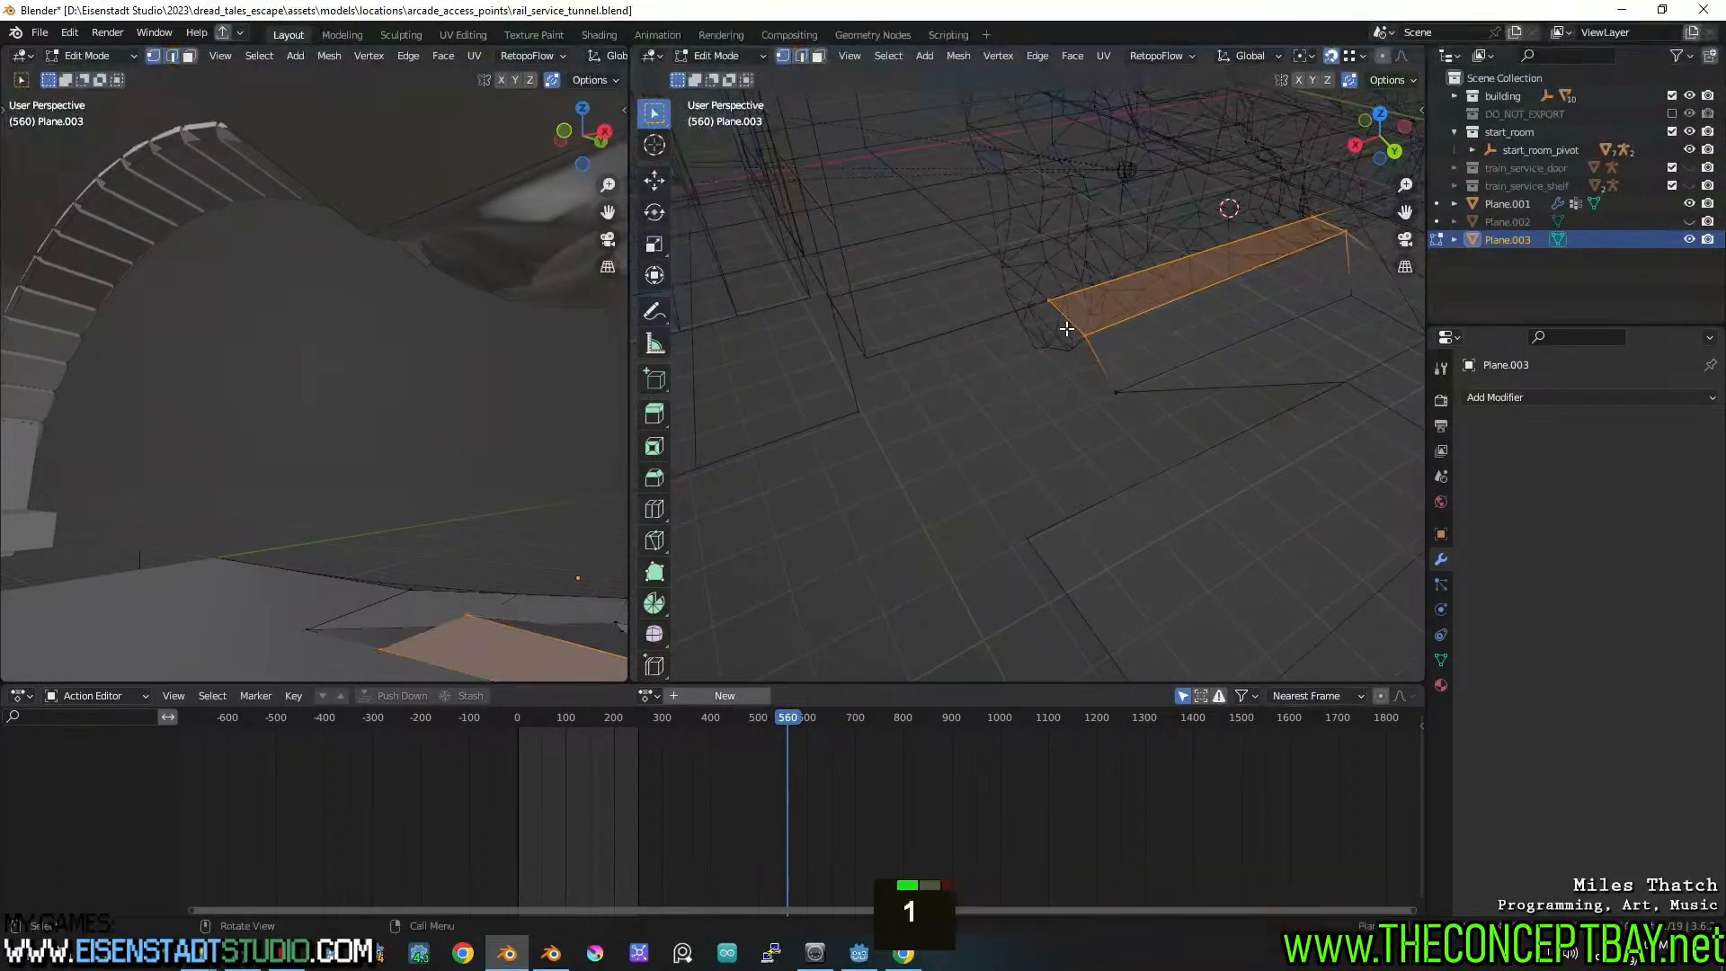
pyautogui.click(1083, 337)
pyautogui.press('e')
pyautogui.click(899, 445)
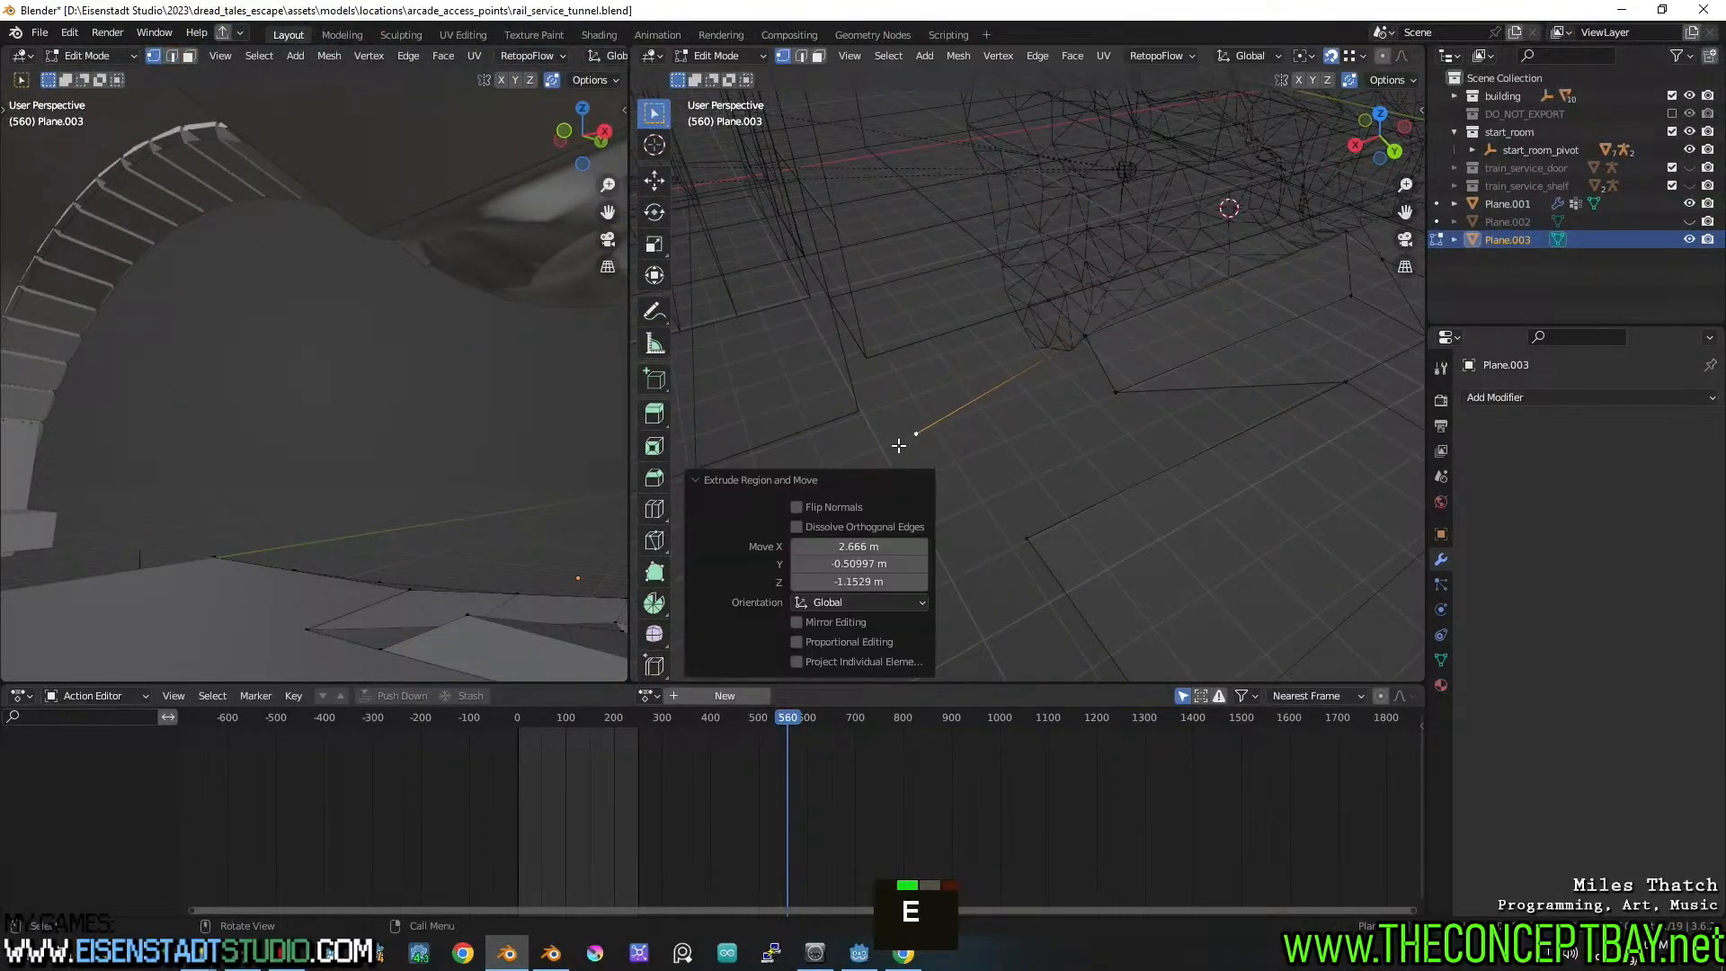
pyautogui.press('e')
pyautogui.click(861, 357)
# Fill the ground face between the new edge beside the platform corner and the open side edge of the previous face
pyautogui.press('1')
pyautogui.click(946, 346)
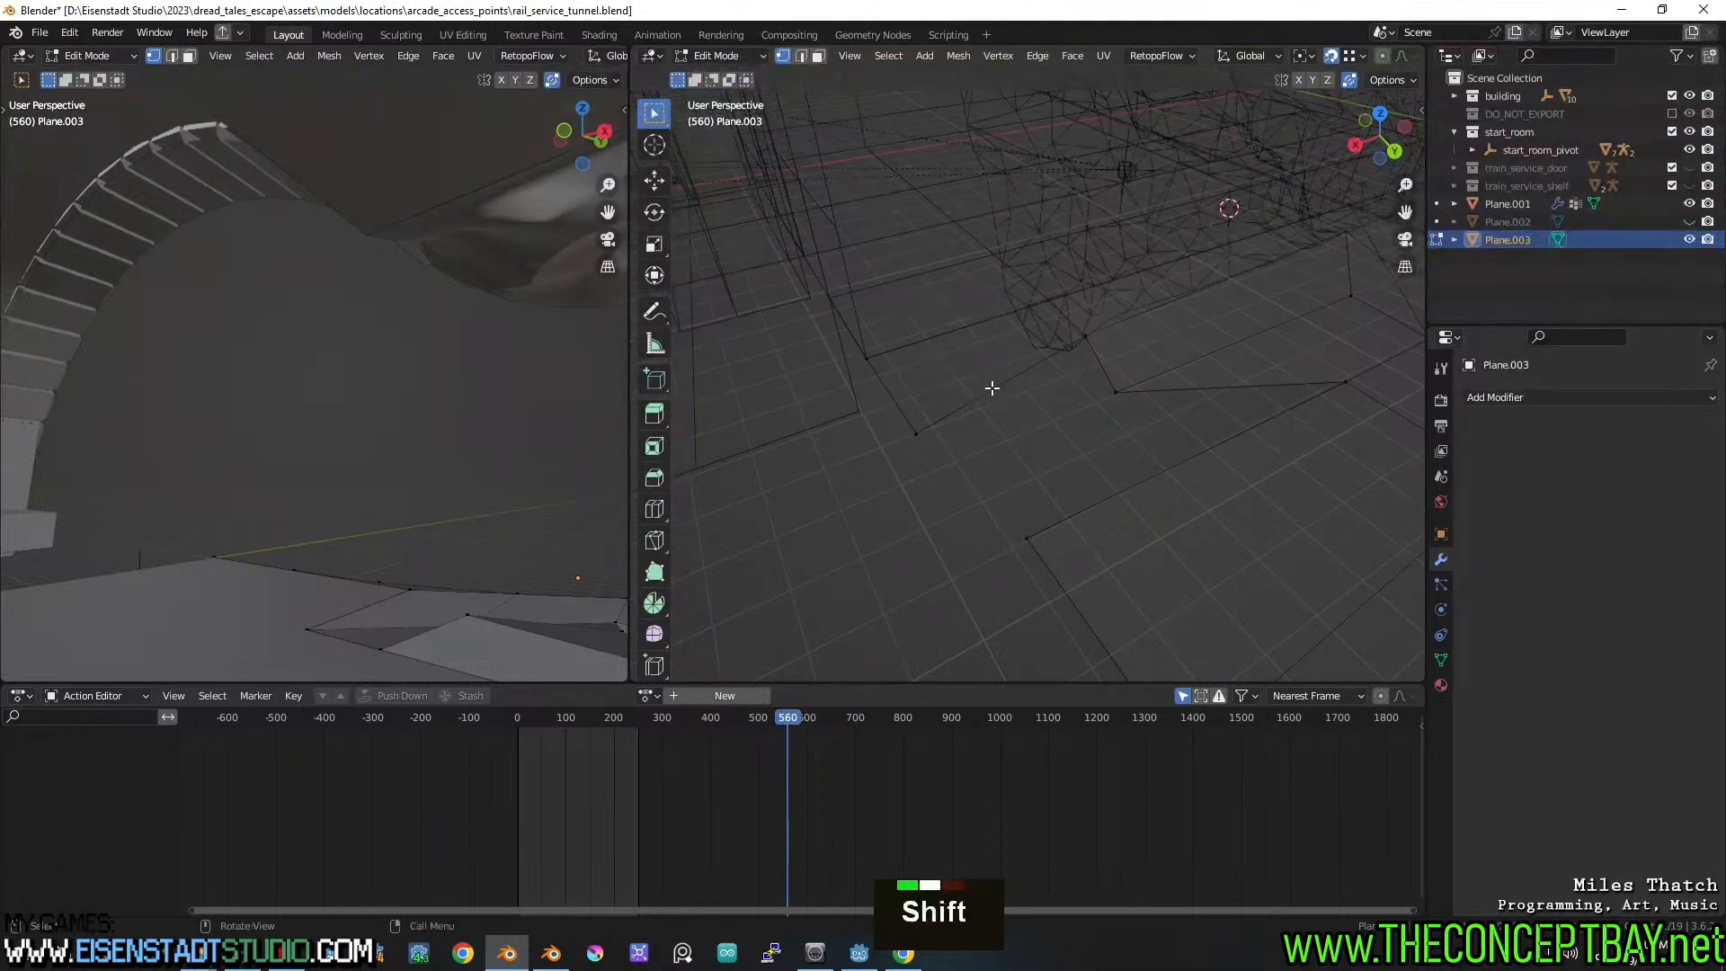
pyautogui.doubleClick(991, 387)
pyautogui.moveTo(992, 387); pyautogui.dragTo(1107, 344, button='middle')
pyautogui.press('2')
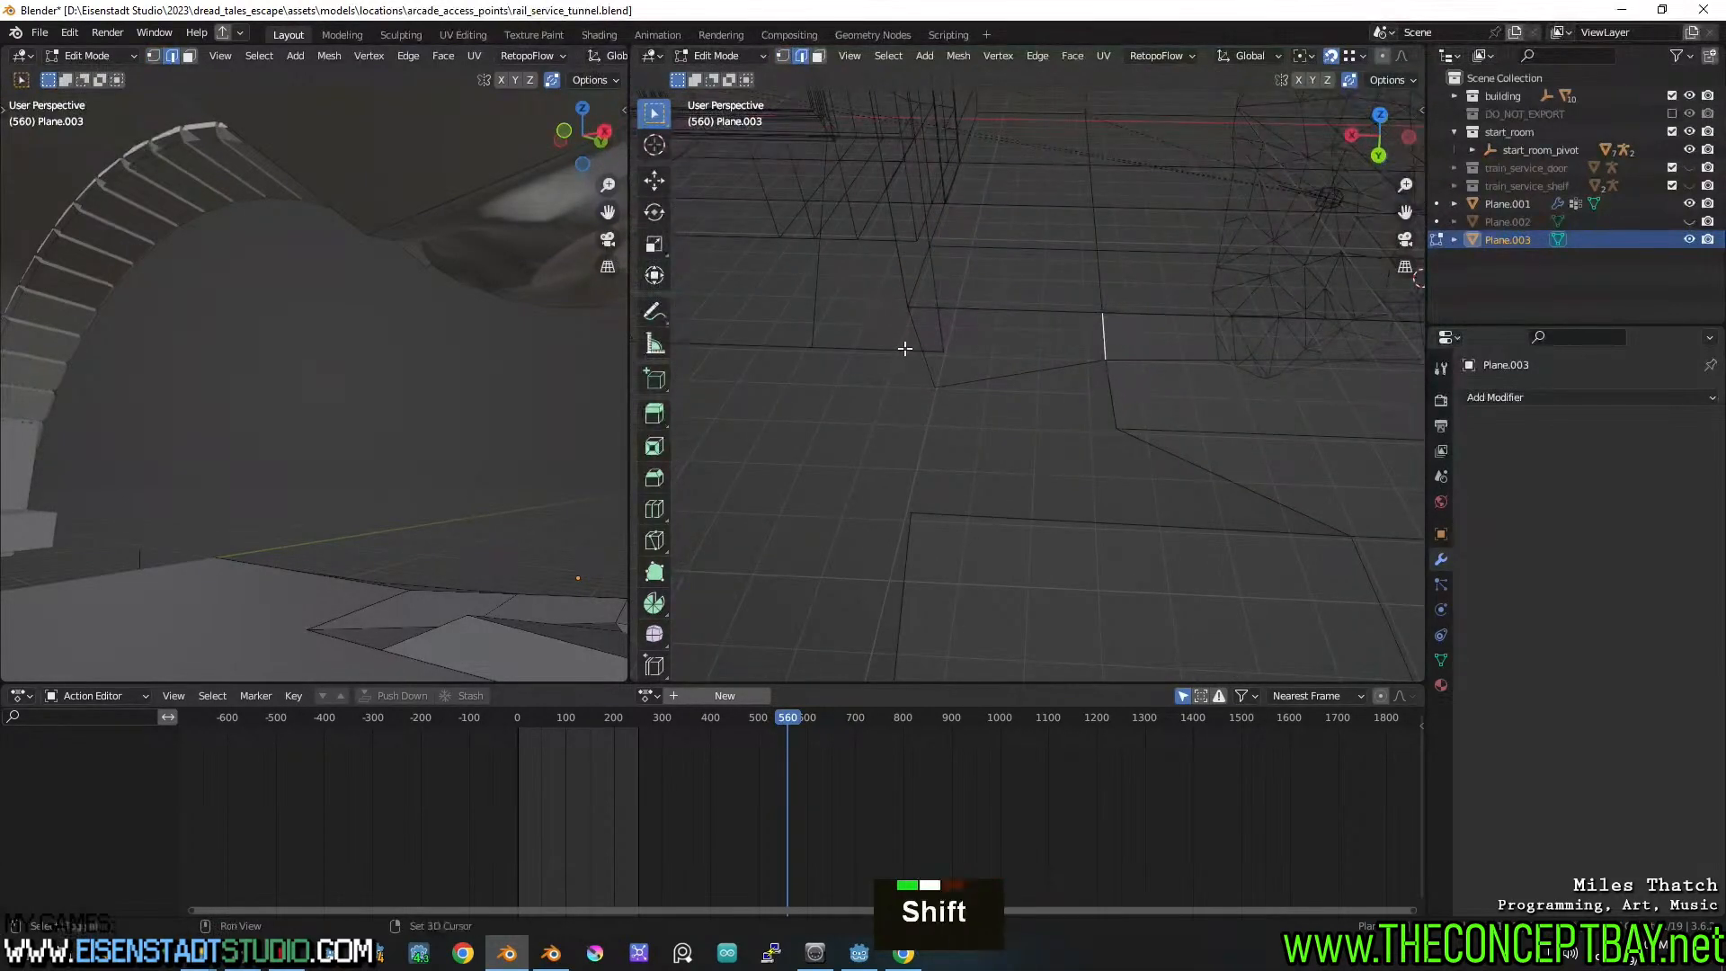
pyautogui.keyDown('shift'); pyautogui.click(908, 348); pyautogui.keyUp('shift')
pyautogui.press('f')
# Move the new face's lower outer vertex about 0.56 m along Y and 0.45 m up
pyautogui.moveTo(1030, 393); pyautogui.dragTo(1098, 335, button='middle')
pyautogui.press('1')
pyautogui.click(920, 452)
pyautogui.moveTo(922, 454); pyautogui.dragTo(959, 551, button='middle')
pyautogui.press('g')
pyautogui.click(1108, 474)
# Extrude the moved vertex about 1 m along the ground's outer border and fill the face to the opposite open edge
pyautogui.press('e')
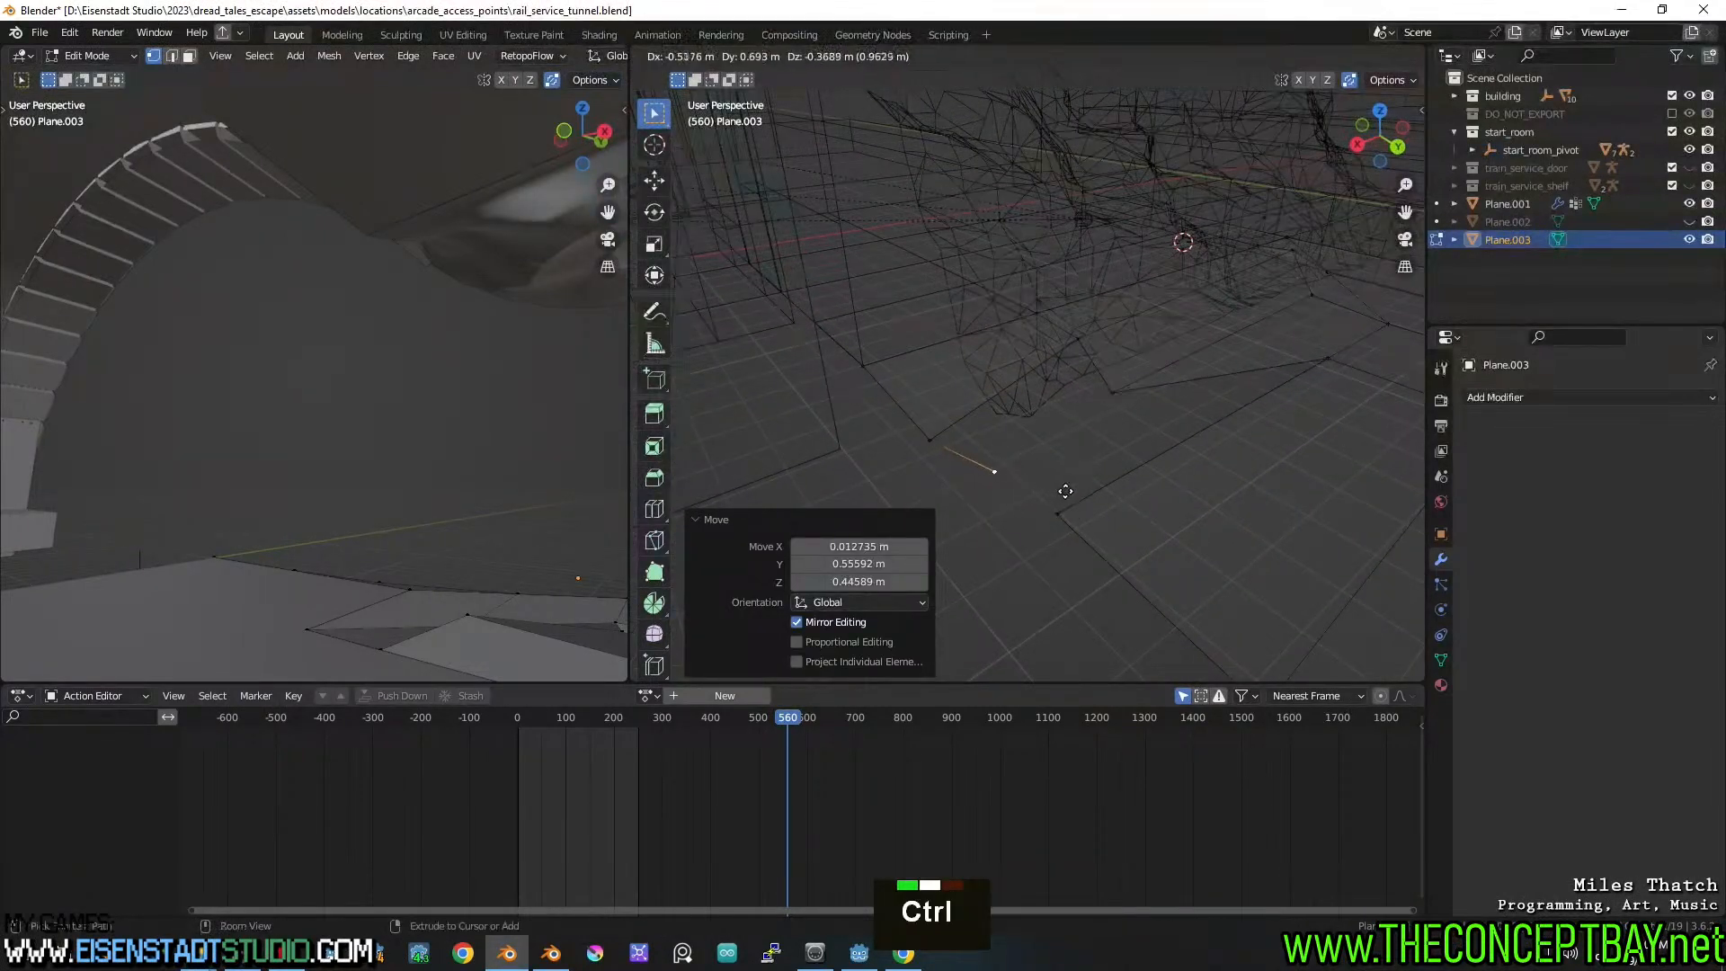
pyautogui.keyDown('ctrl'); pyautogui.click(996, 487); pyautogui.keyUp('ctrl')
pyautogui.moveTo(996, 487); pyautogui.dragTo(1118, 386, button='middle')
pyautogui.press('2')
pyautogui.keyDown('shift'); pyautogui.click(936, 443); pyautogui.keyUp('shift')
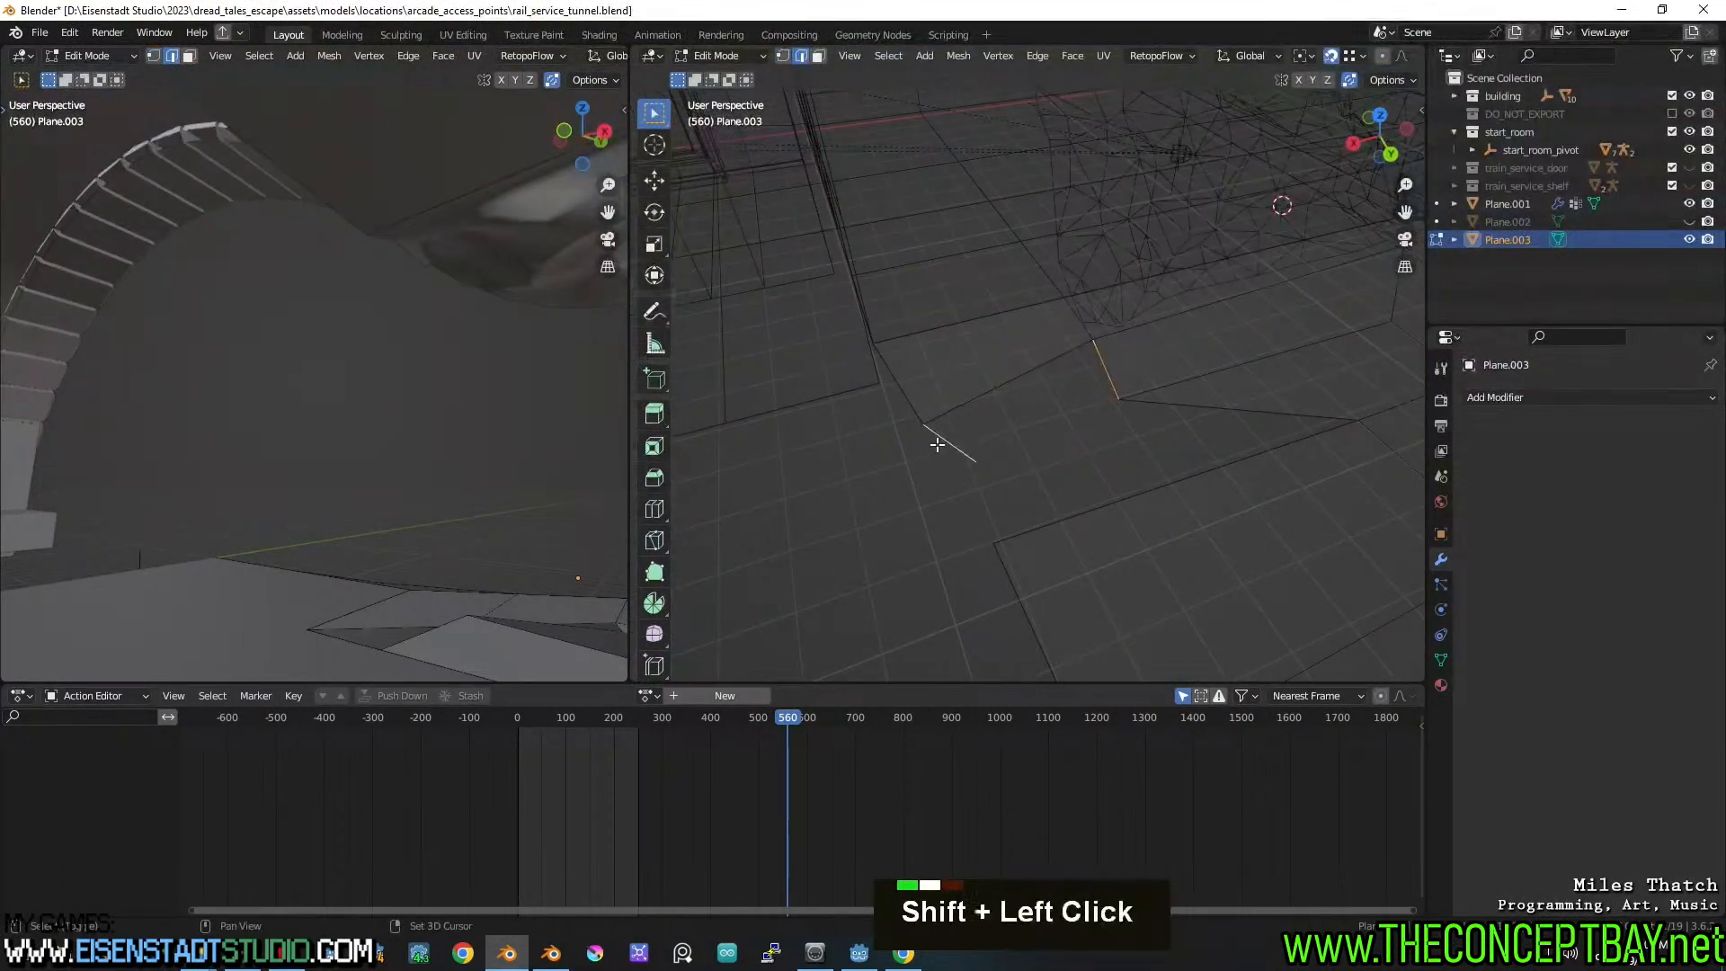
pyautogui.press('f')
# Extrude the border's end vertex to the neighbouring ground face's corner and fill the remaining gap between the two open side edges
pyautogui.press('1')
pyautogui.moveTo(983, 466); pyautogui.dragTo(1164, 472, button='middle')
pyautogui.keyDown('shift'); pyautogui.moveTo(1164, 471); pyautogui.dragTo(1082, 508, button='middle'); pyautogui.keyUp('shift')
pyautogui.press('e')
pyautogui.click(1094, 481)
pyautogui.press('2')
pyautogui.click(1060, 480)
pyautogui.click(1089, 410)
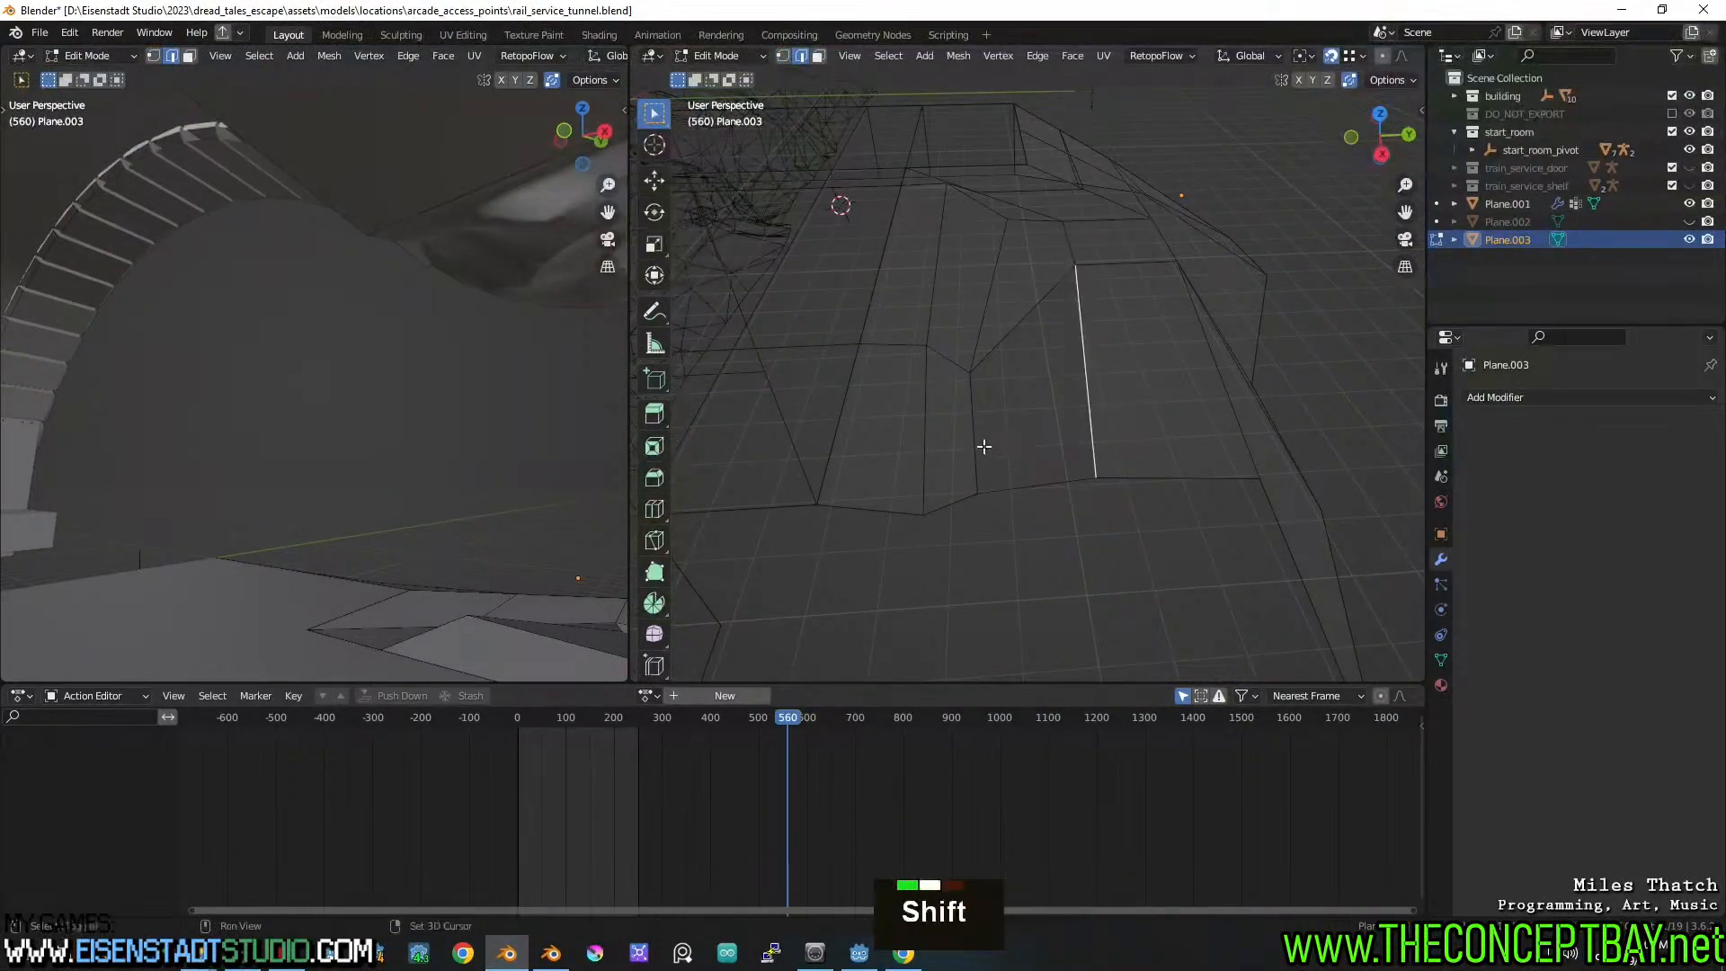
pyautogui.keyDown('shift'); pyautogui.click(975, 443); pyautogui.keyUp('shift')
pyautogui.press('f')
# Switch to solid shading and reposition two outer border vertices of the new ground faces
pyautogui.moveTo(1130, 428)
pyautogui.mouseDown(button='middle')
pyautogui.moveTo(1052, 423)
pyautogui.moveTo(1000, 463)
pyautogui.moveTo(969, 450)
pyautogui.mouseUp(button='middle')
pyautogui.press('z')
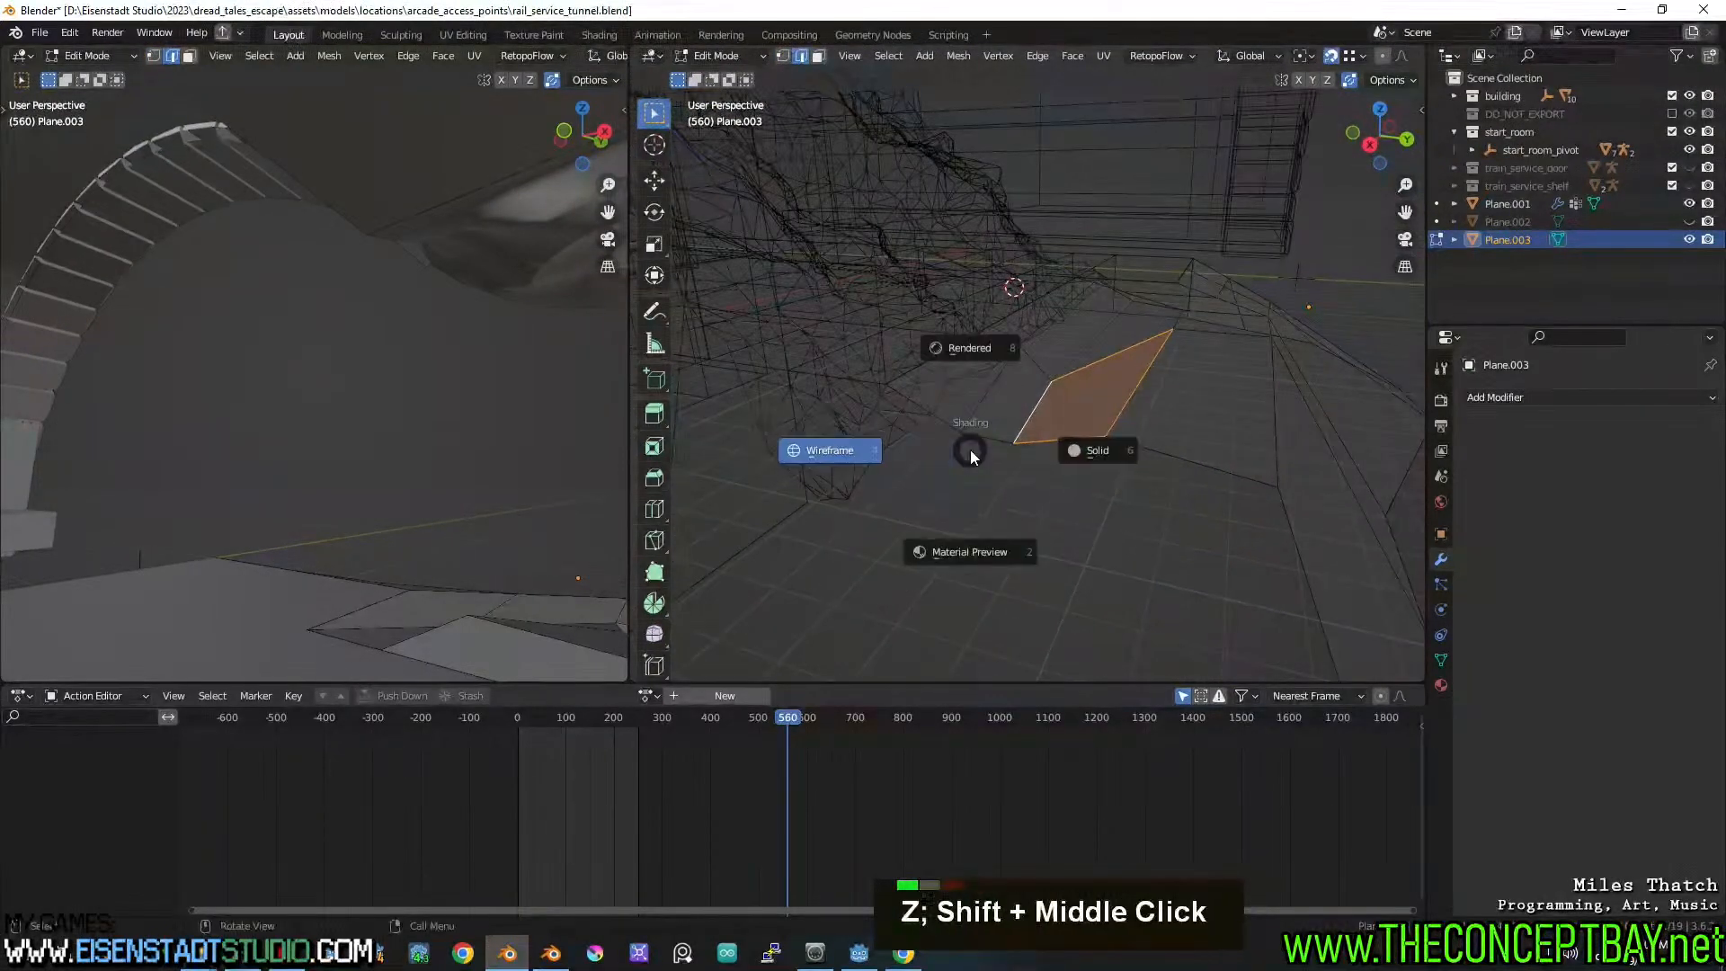
pyautogui.click(1101, 452)
pyautogui.keyDown('shift'); pyautogui.scroll(2, 1063, 474); pyautogui.keyUp('shift')
pyautogui.moveTo(1064, 474)
pyautogui.mouseDown(button='middle')
pyautogui.moveTo(987, 420)
pyautogui.moveTo(910, 449)
pyautogui.moveTo(1128, 412)
pyautogui.mouseUp(button='middle')
pyautogui.press('1')
pyautogui.click(987, 420)
pyautogui.press('g')
pyautogui.click(856, 458)
pyautogui.click(969, 461)
pyautogui.press('g')
pyautogui.click(926, 468)
pyautogui.click(1041, 359)
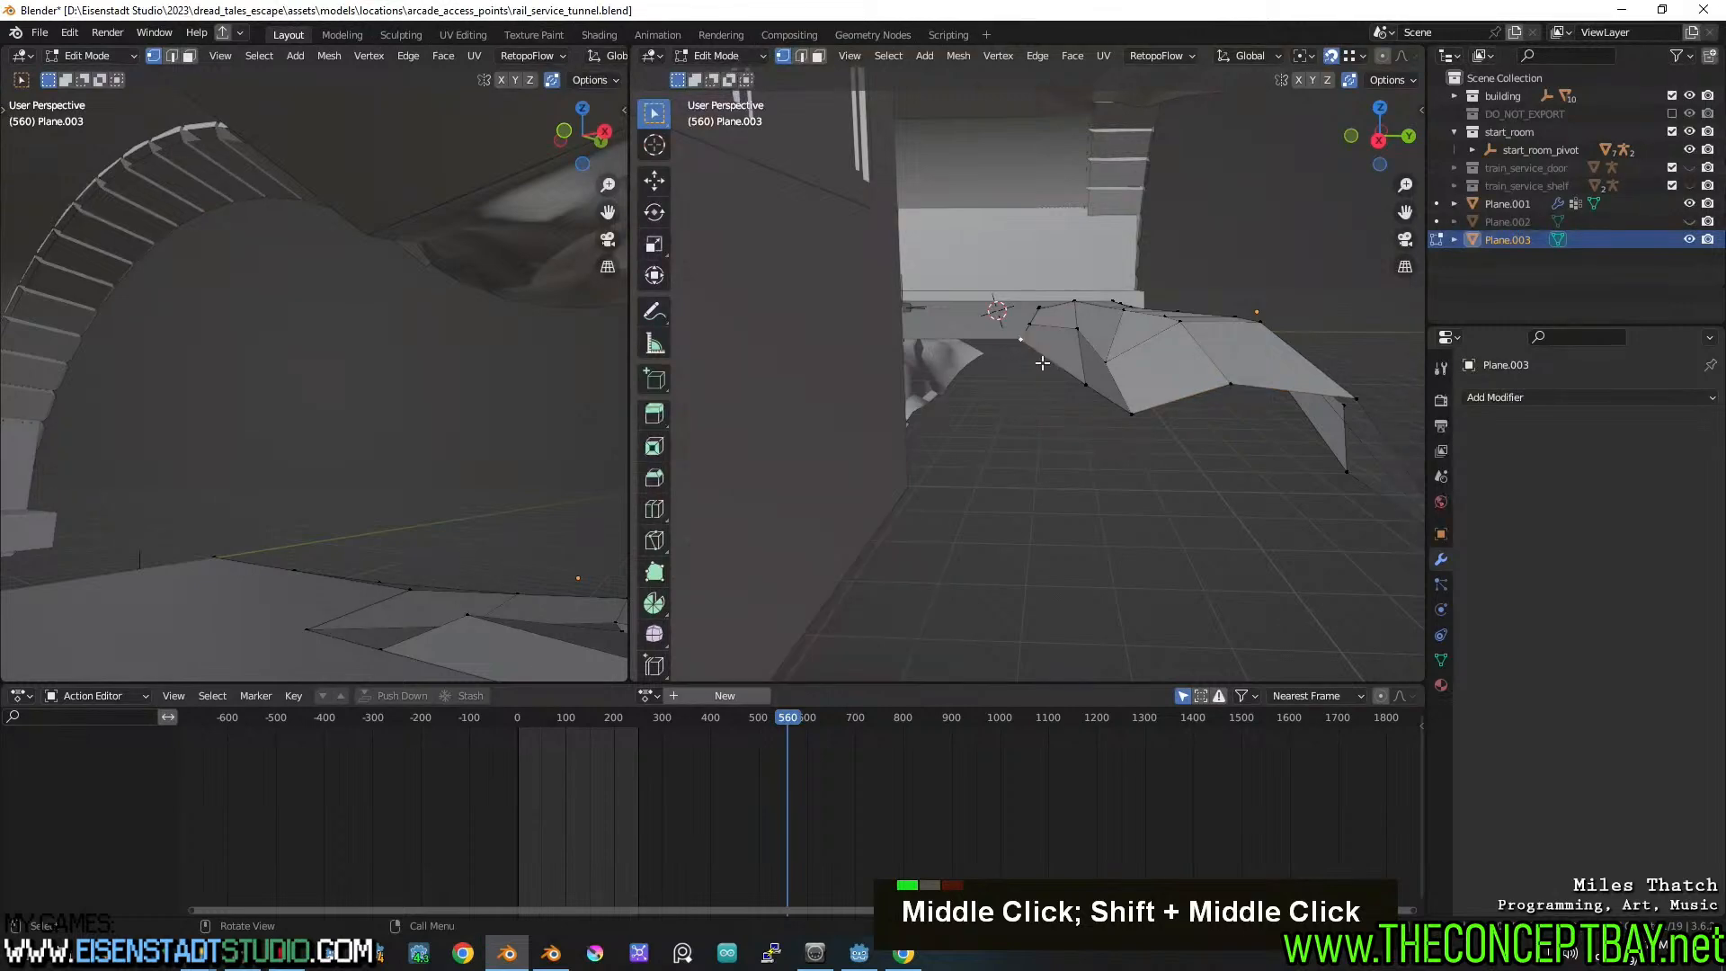
pyautogui.press('e')
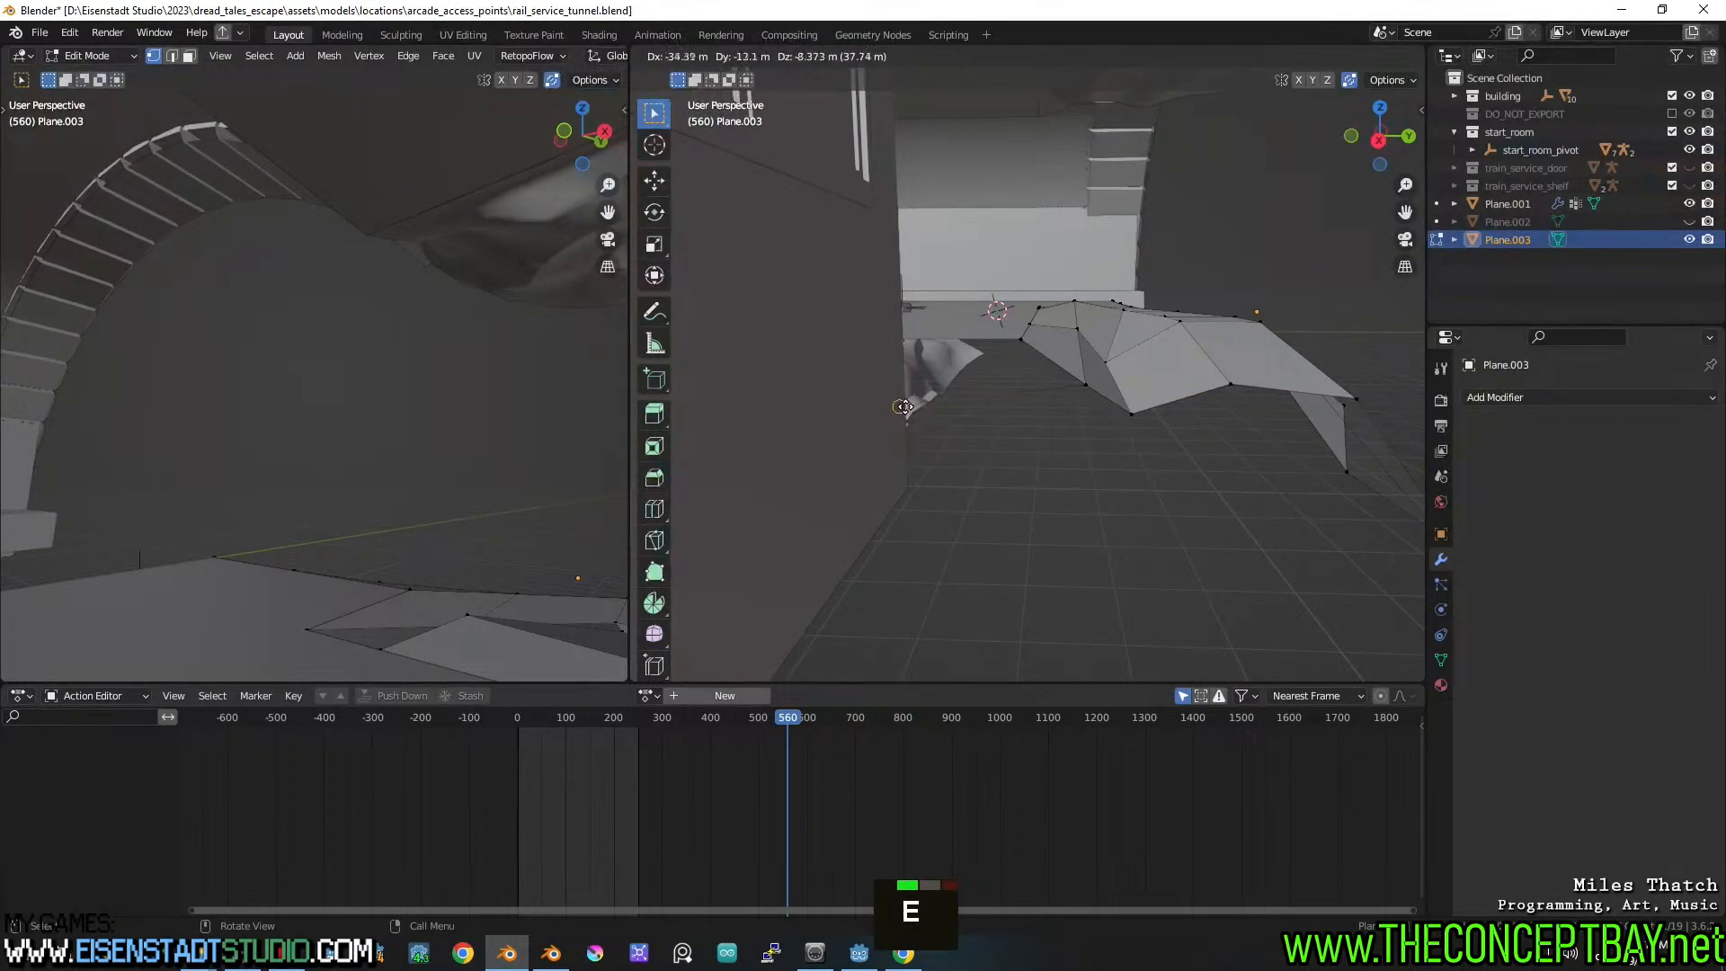
pyautogui.click(903, 406)
pyautogui.moveTo(903, 406); pyautogui.dragTo(1115, 528, button='middle')
pyautogui.hotkey('ctrl', 'z')
# Extrude the lowest corner vertex of the ground about 4.3 m along negative Y and fill the face up to the slope's lower edge
pyautogui.scroll(-3, 1013, 481)
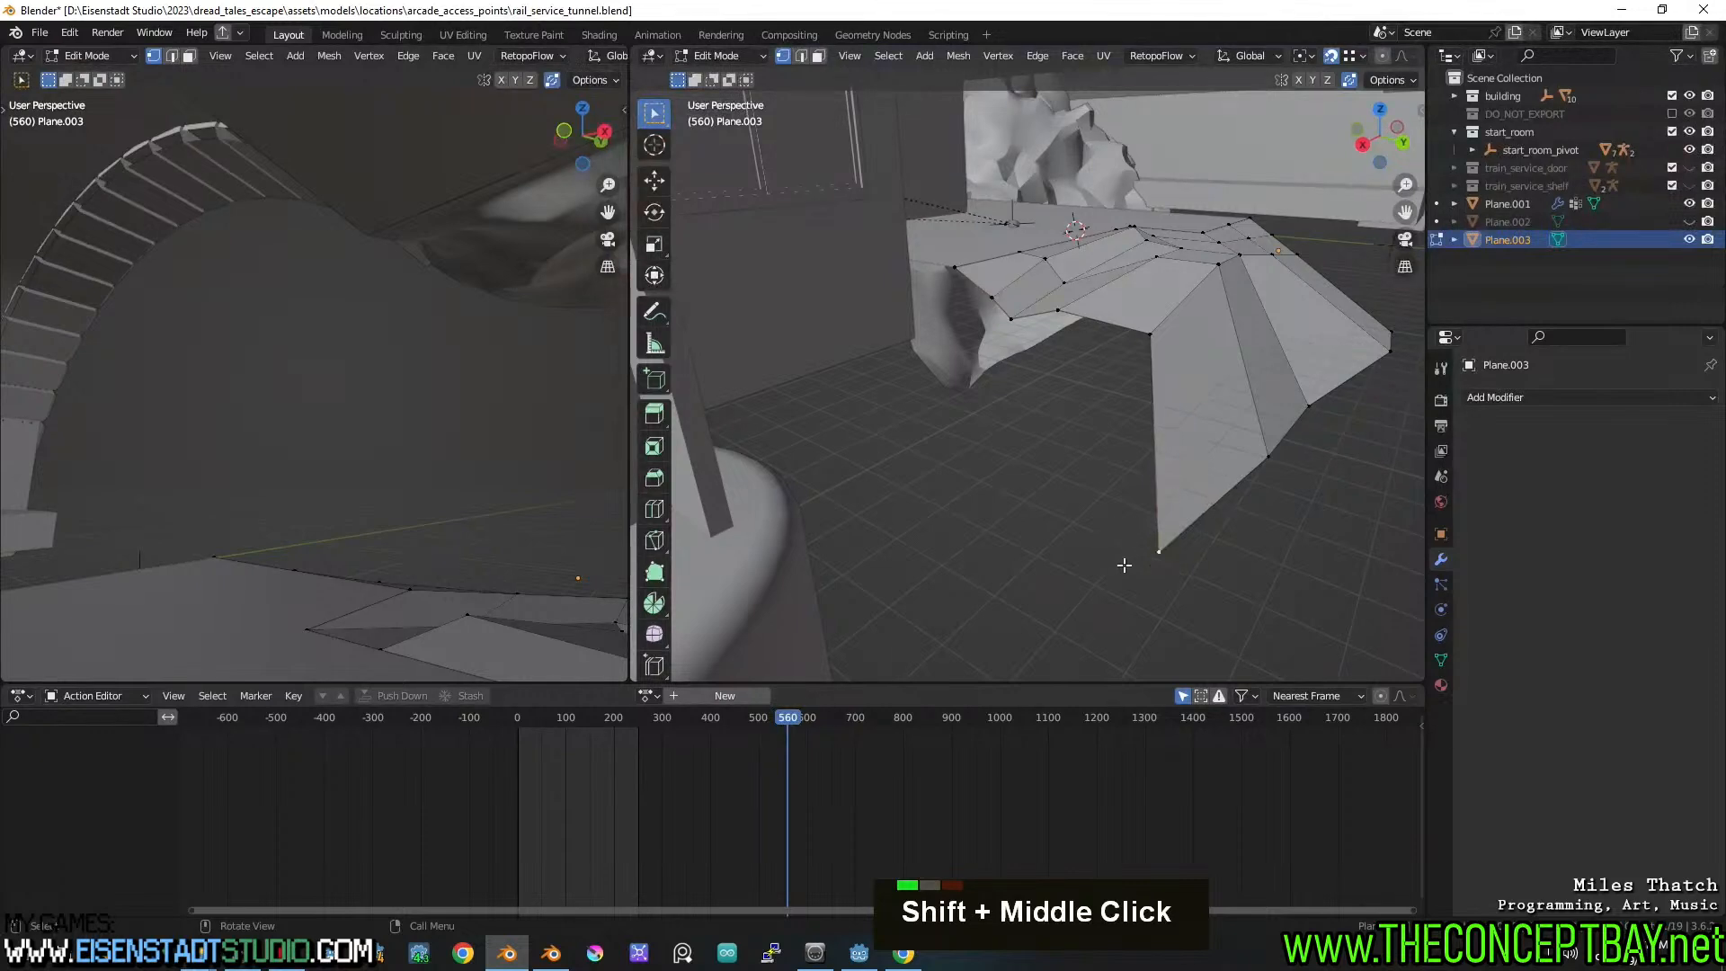
pyautogui.scroll(2, 1146, 584)
pyautogui.moveTo(1167, 609); pyautogui.dragTo(1217, 485, button='middle')
pyautogui.keyDown('shift'); pyautogui.scroll(2, 1163, 505); pyautogui.keyUp('shift')
pyautogui.press('e')
pyautogui.click(1033, 532)
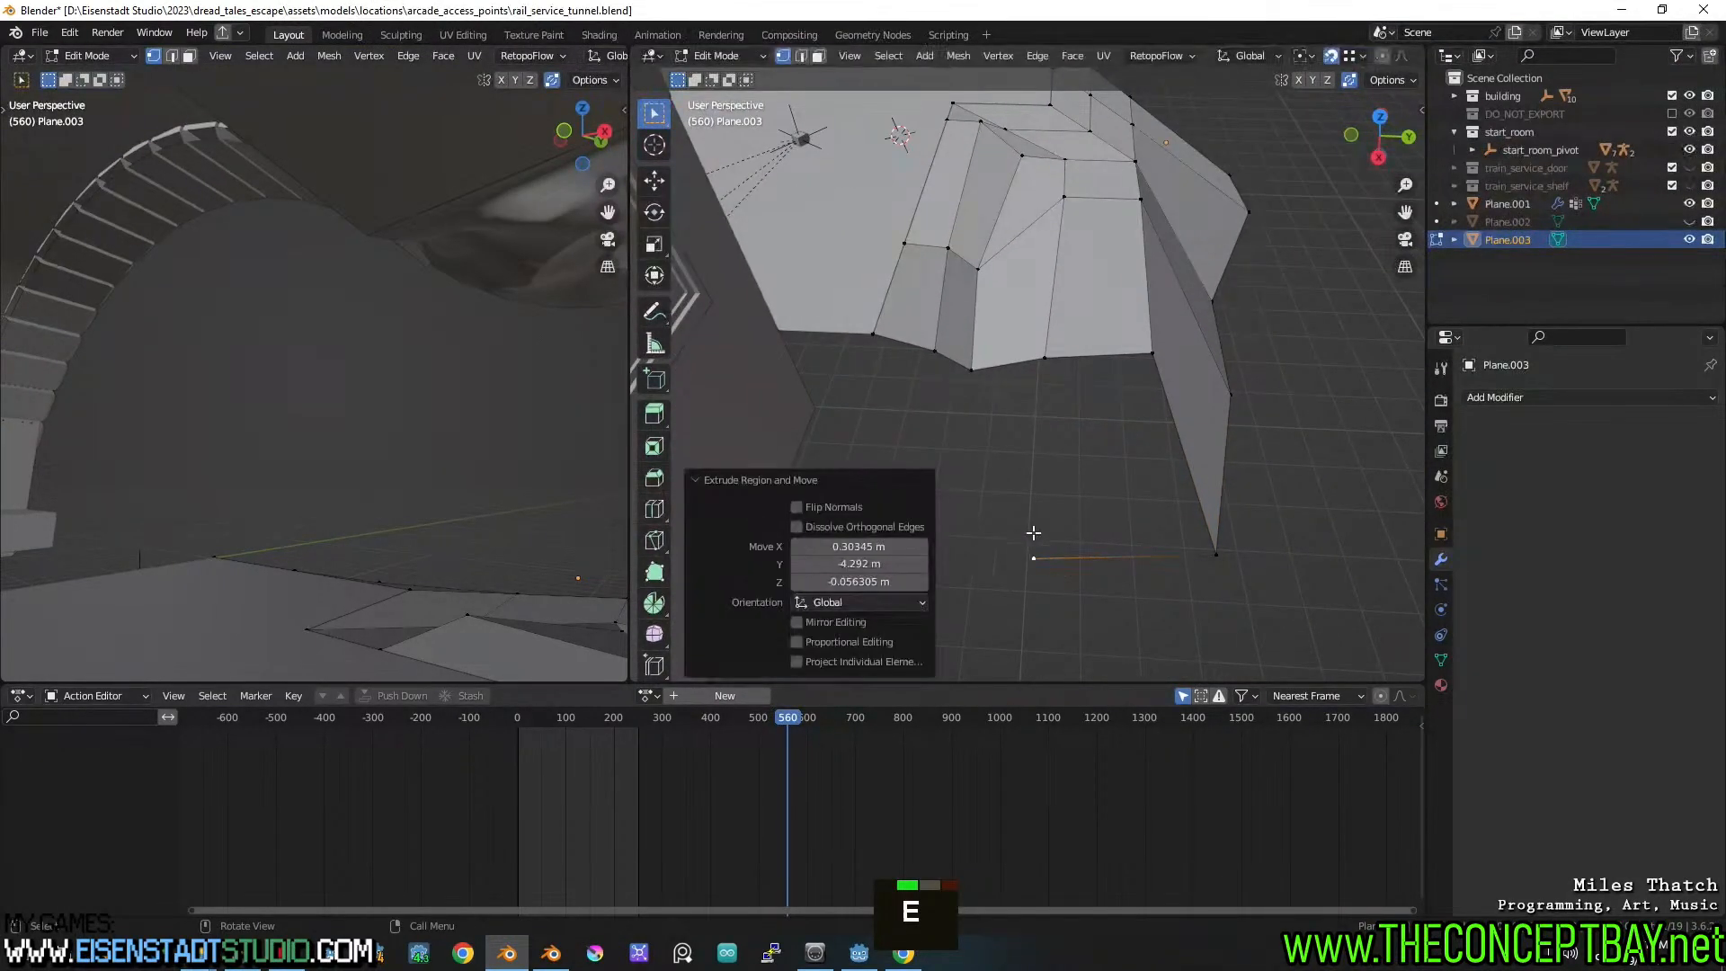
pyautogui.press('2')
pyautogui.doubleClick(1095, 528)
pyautogui.keyDown('shift'); pyautogui.click(1084, 340); pyautogui.keyUp('shift')
pyautogui.press('f')
# Extrude the new face's free lower corner toward the platform and fill the second lower slope face beside it
pyautogui.press('1')
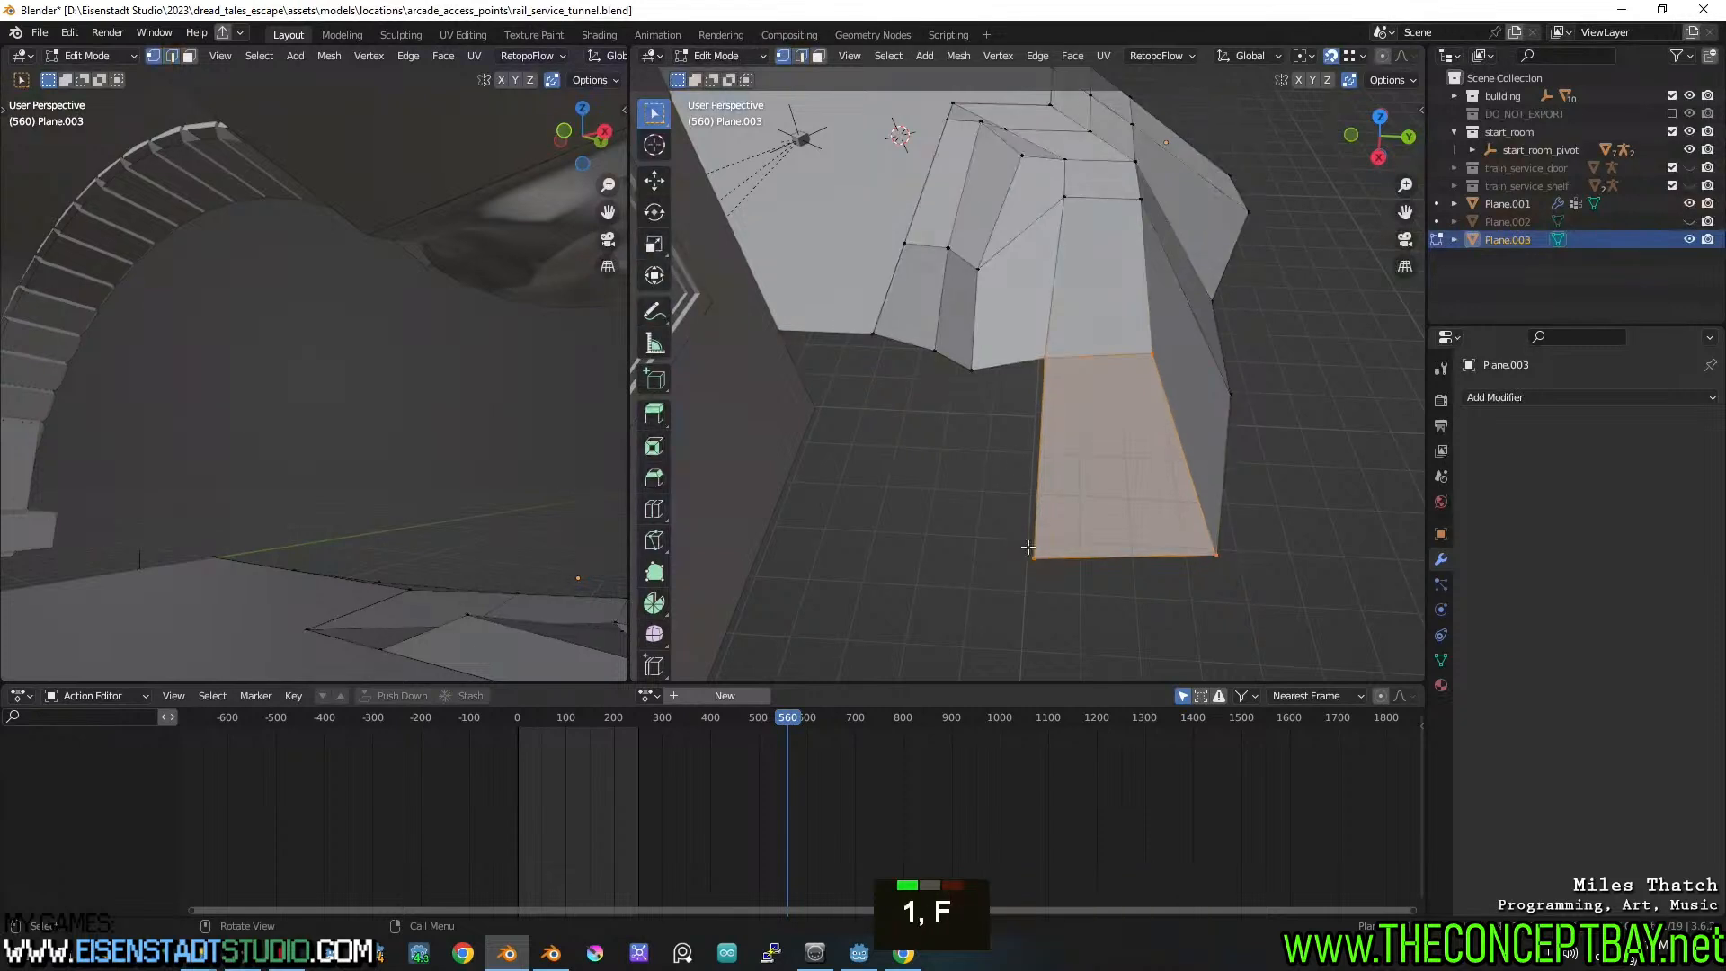
pyautogui.click(1030, 550)
pyautogui.press('e')
pyautogui.click(907, 570)
pyautogui.rightClick(906, 570)
pyautogui.press('2')
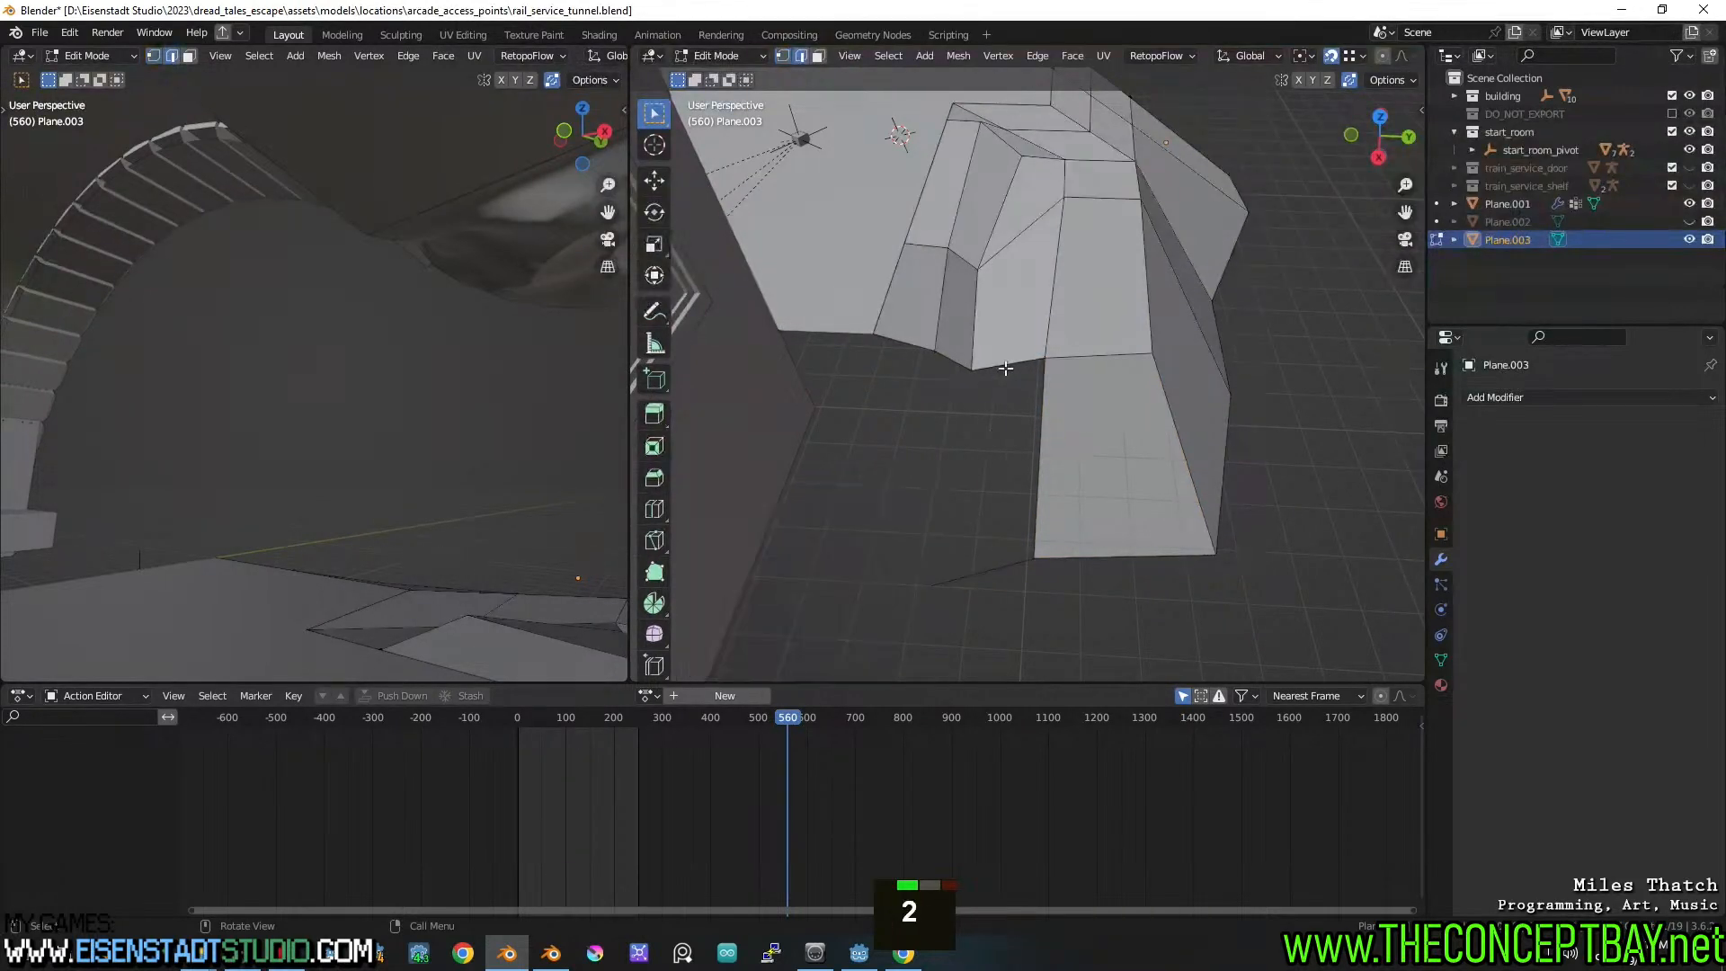
pyautogui.keyDown('shift'); pyautogui.click(990, 545); pyautogui.keyUp('shift')
pyautogui.press('f')
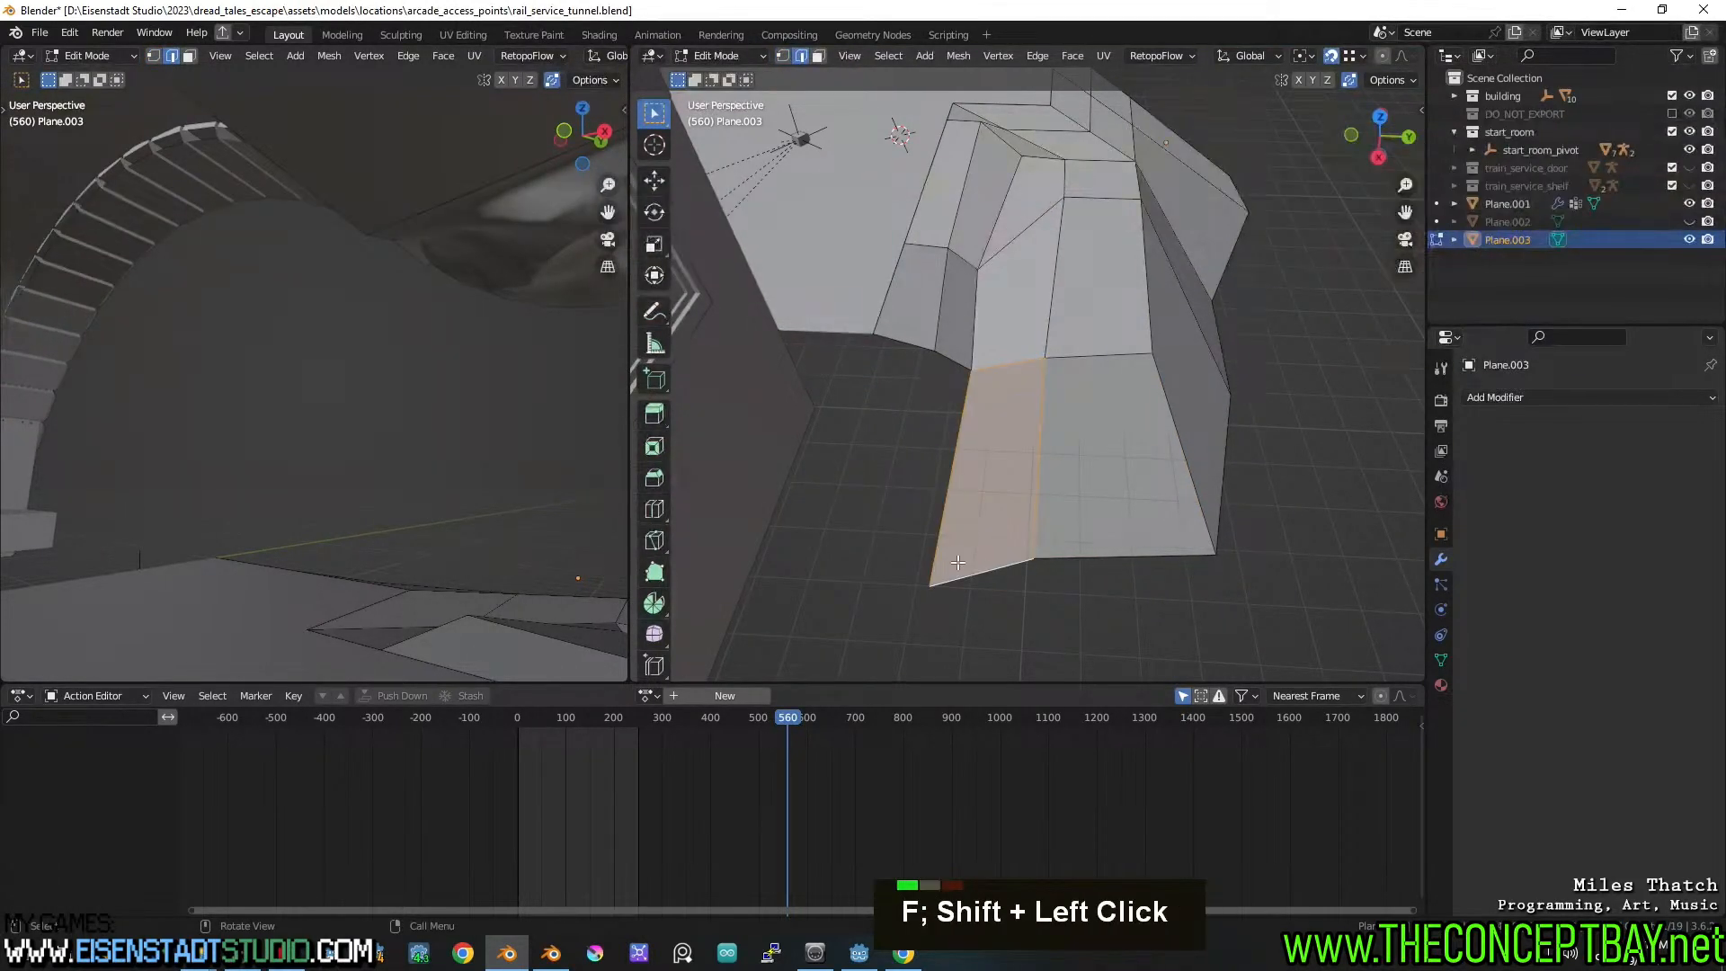
# Extrude the lower border's end vertex about 1.6 m along negative Y and 0.5 m up, and fill the third lower slope face
pyautogui.press('1')
pyautogui.press('e')
pyautogui.click(850, 550)
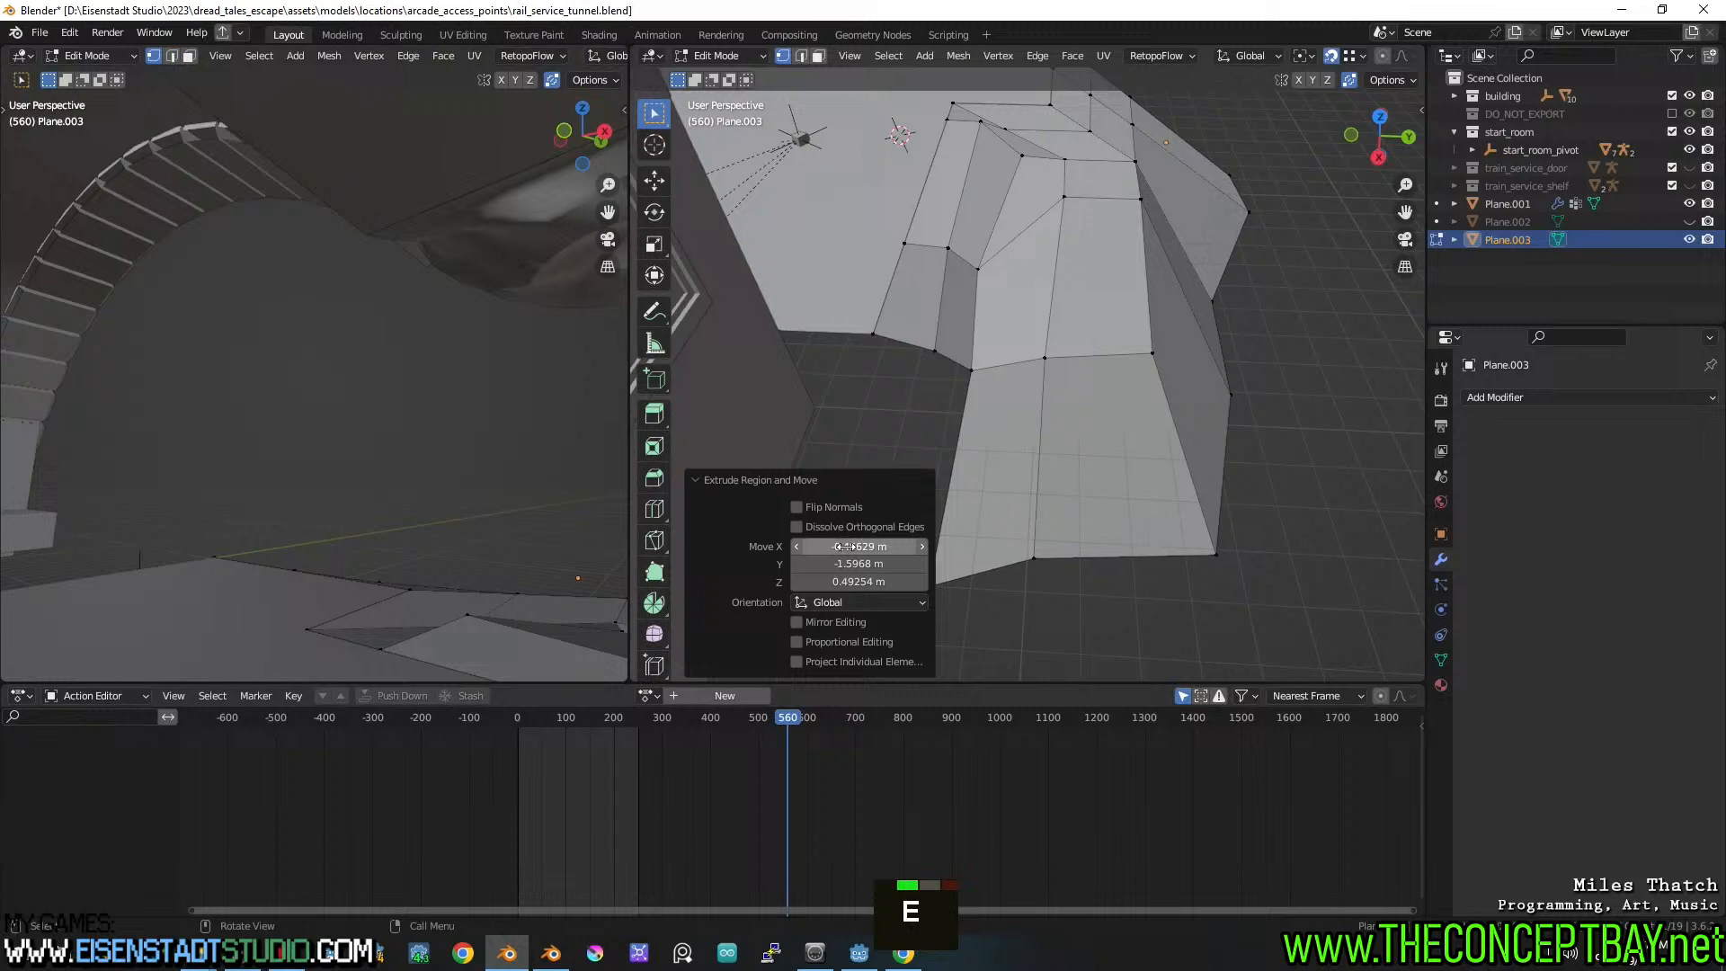
pyautogui.click(732, 483)
pyautogui.press('2')
pyautogui.keyDown('shift'); pyautogui.click(885, 565); pyautogui.keyUp('shift')
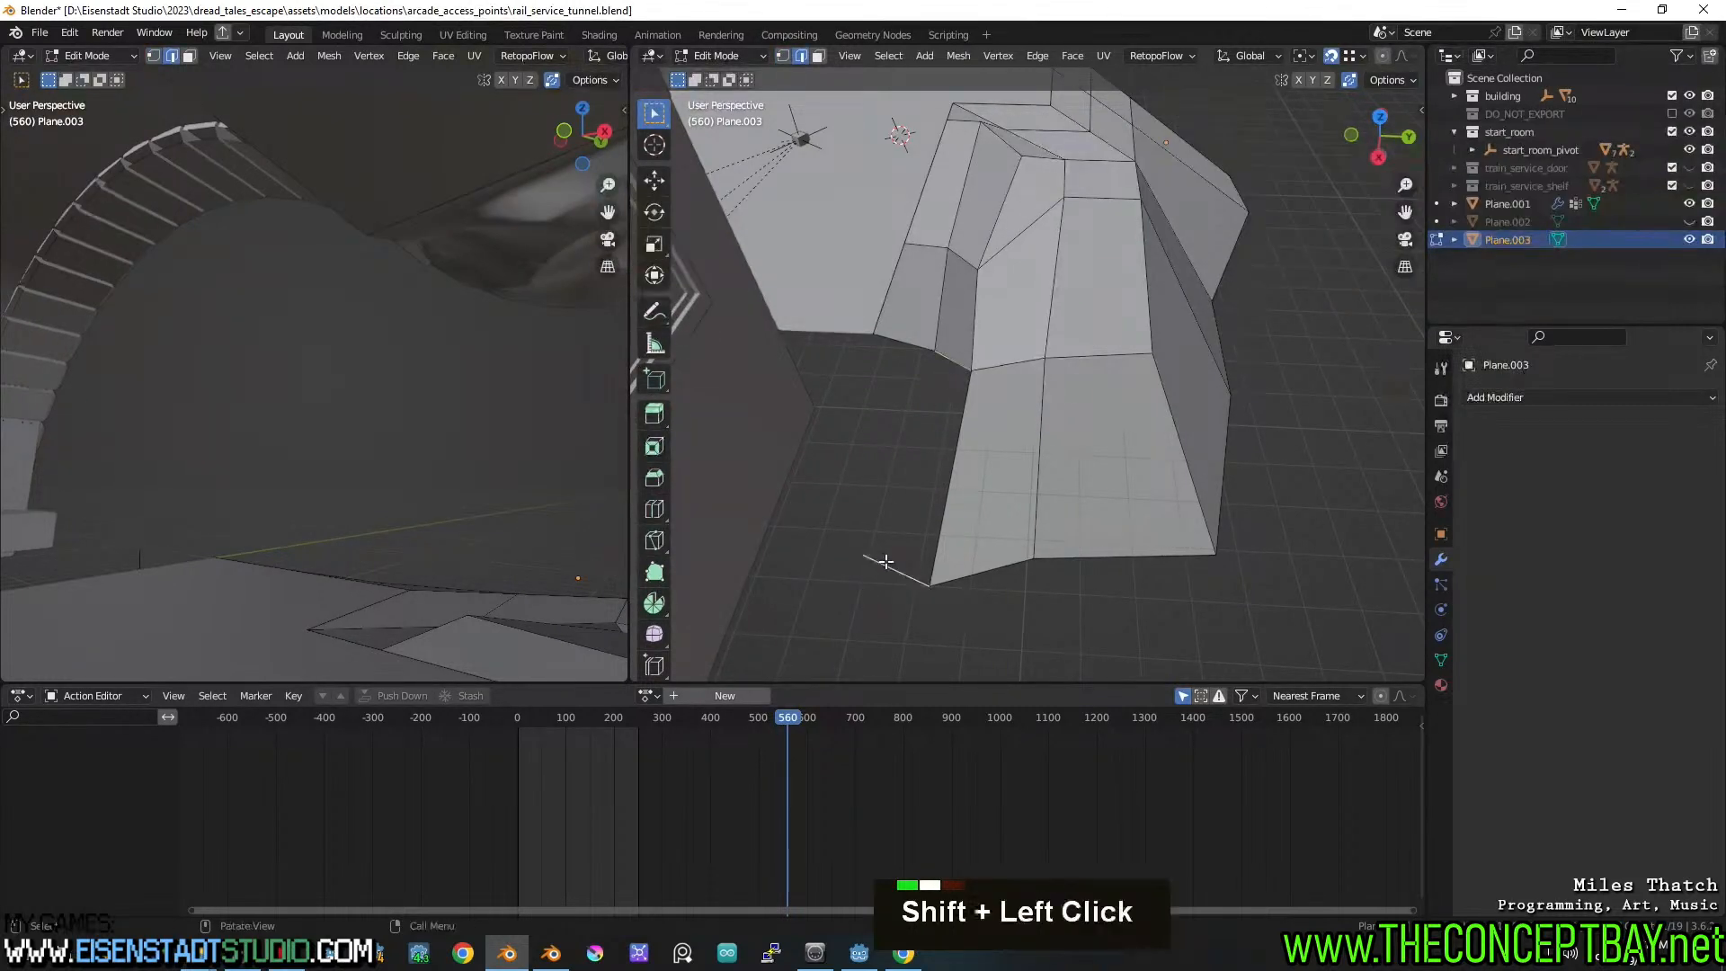
# Extrude the upper border vertex nearest the platform wall down to the lower border and fill the narrow face beside it
pyautogui.keyDown('shift'); pyautogui.moveTo(925, 387); pyautogui.dragTo(1023, 424, button='middle'); pyautogui.keyUp('shift')
pyautogui.press('1')
pyautogui.click(1014, 392)
pyautogui.press('e')
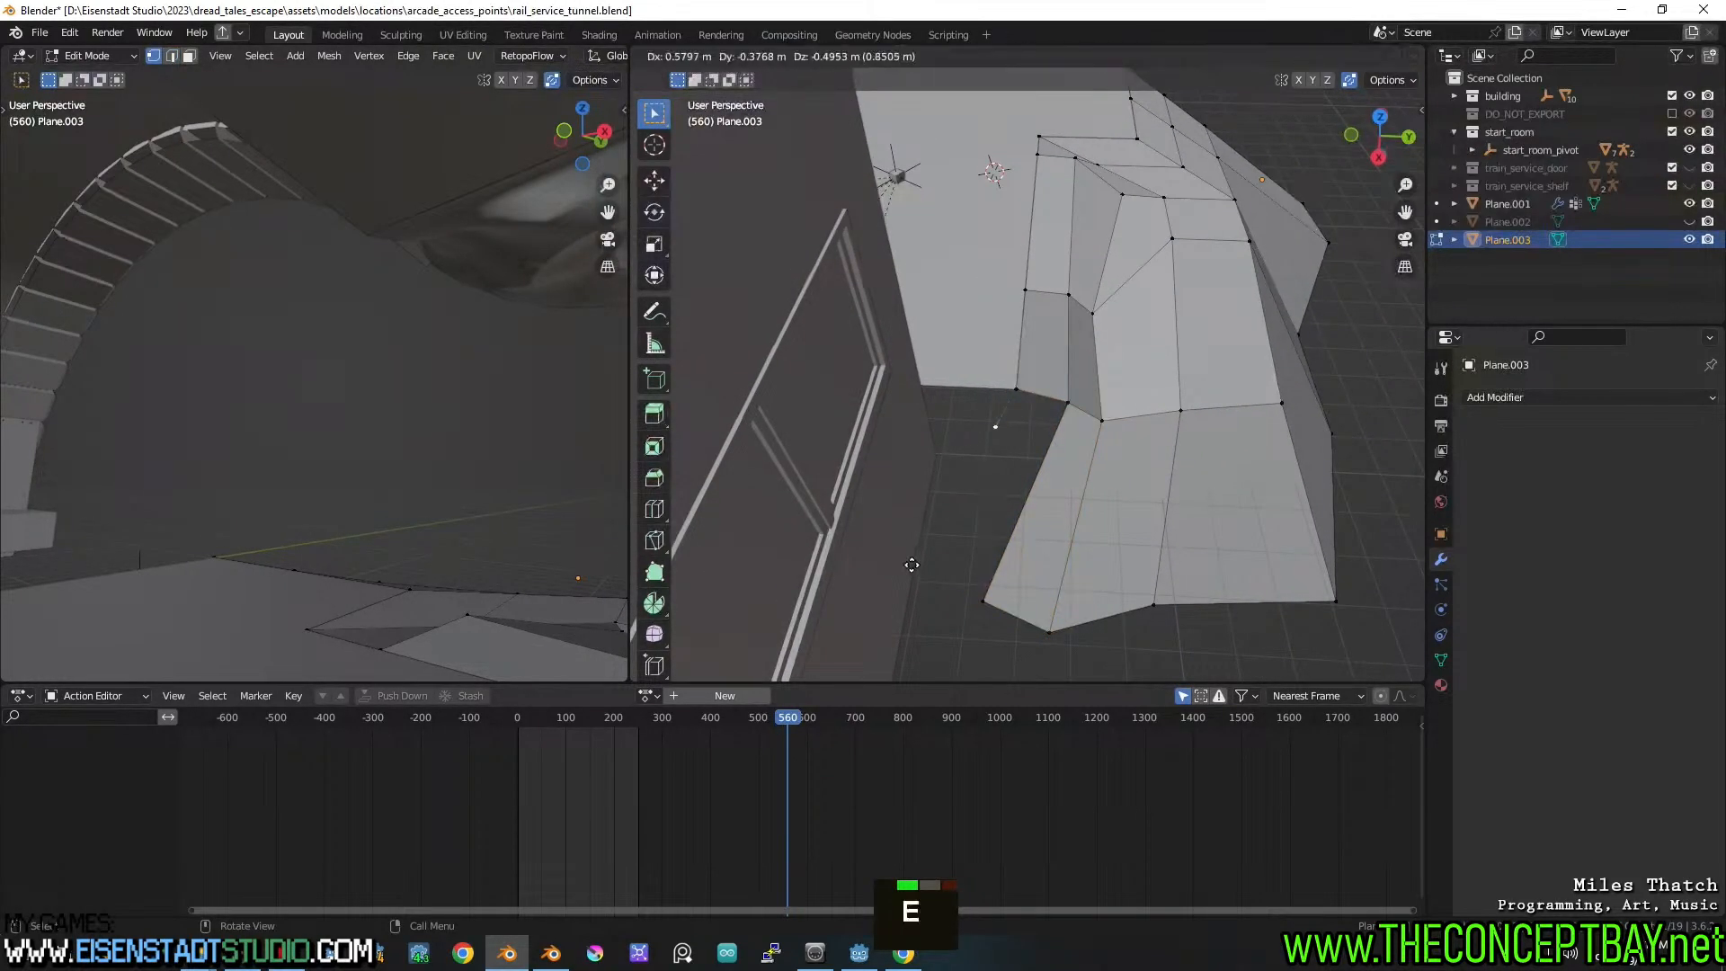
pyautogui.keyDown('ctrl'); pyautogui.click(937, 608); pyautogui.keyUp('ctrl')
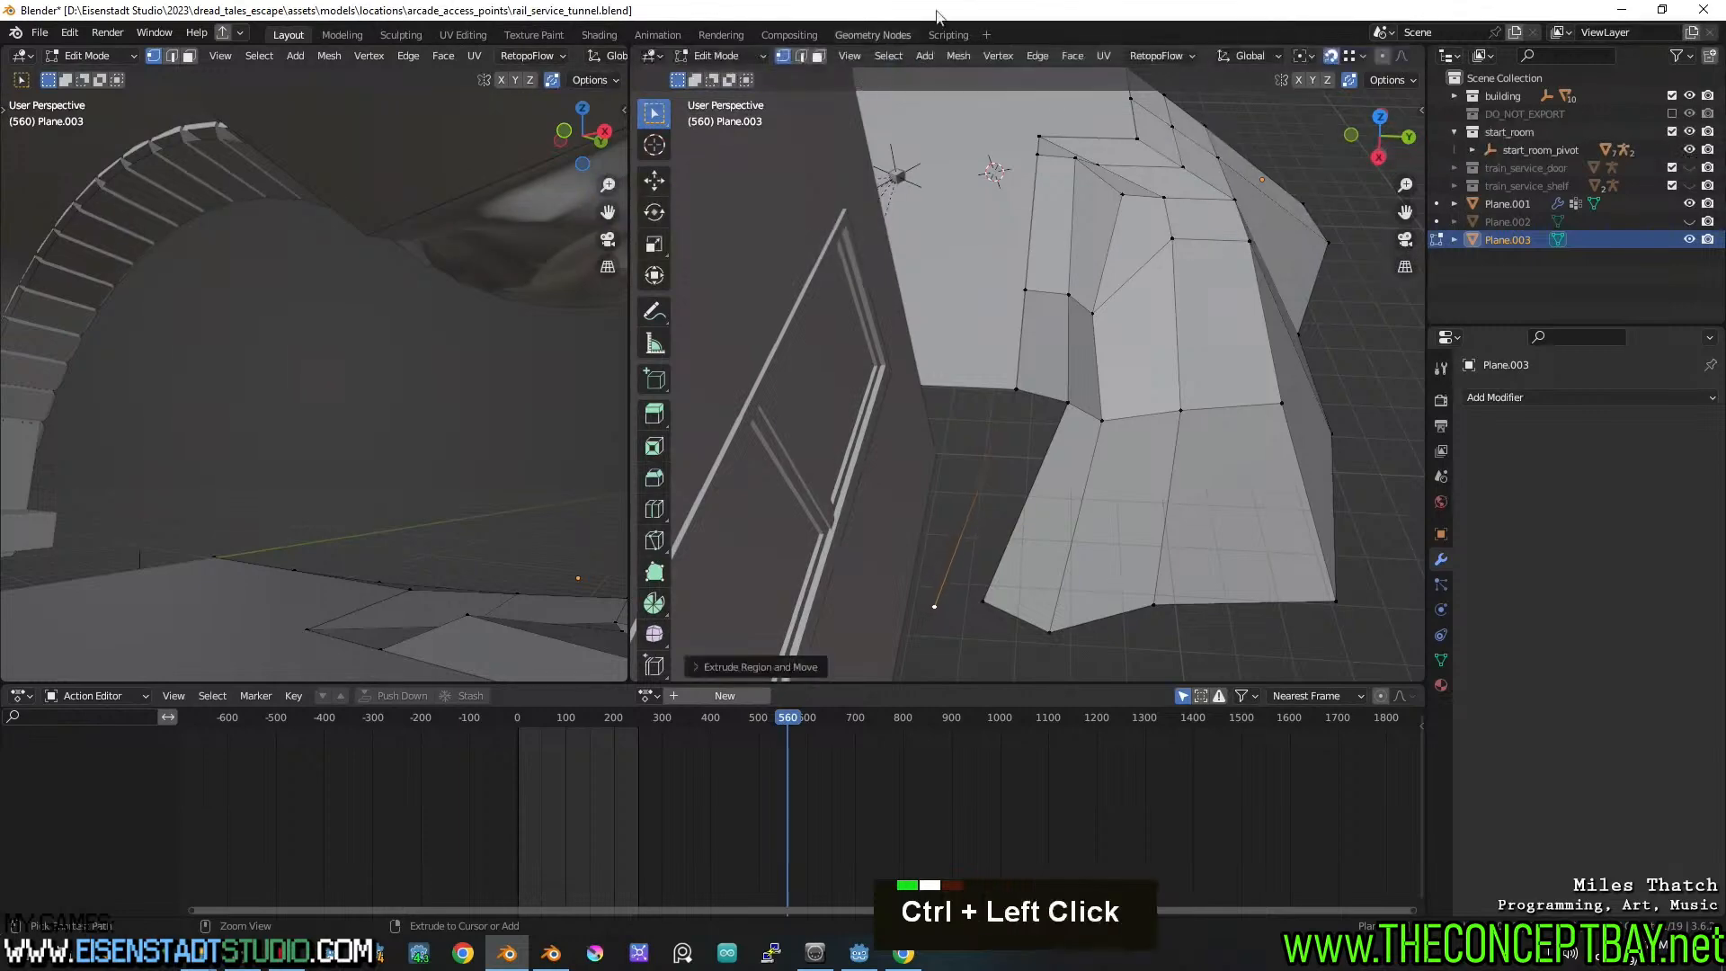
pyautogui.press('2')
pyautogui.keyDown('shift'); pyautogui.click(1032, 485); pyautogui.keyUp('shift')
pyautogui.keyDown('shift'); pyautogui.click(1009, 419); pyautogui.keyUp('shift')
pyautogui.press('f')
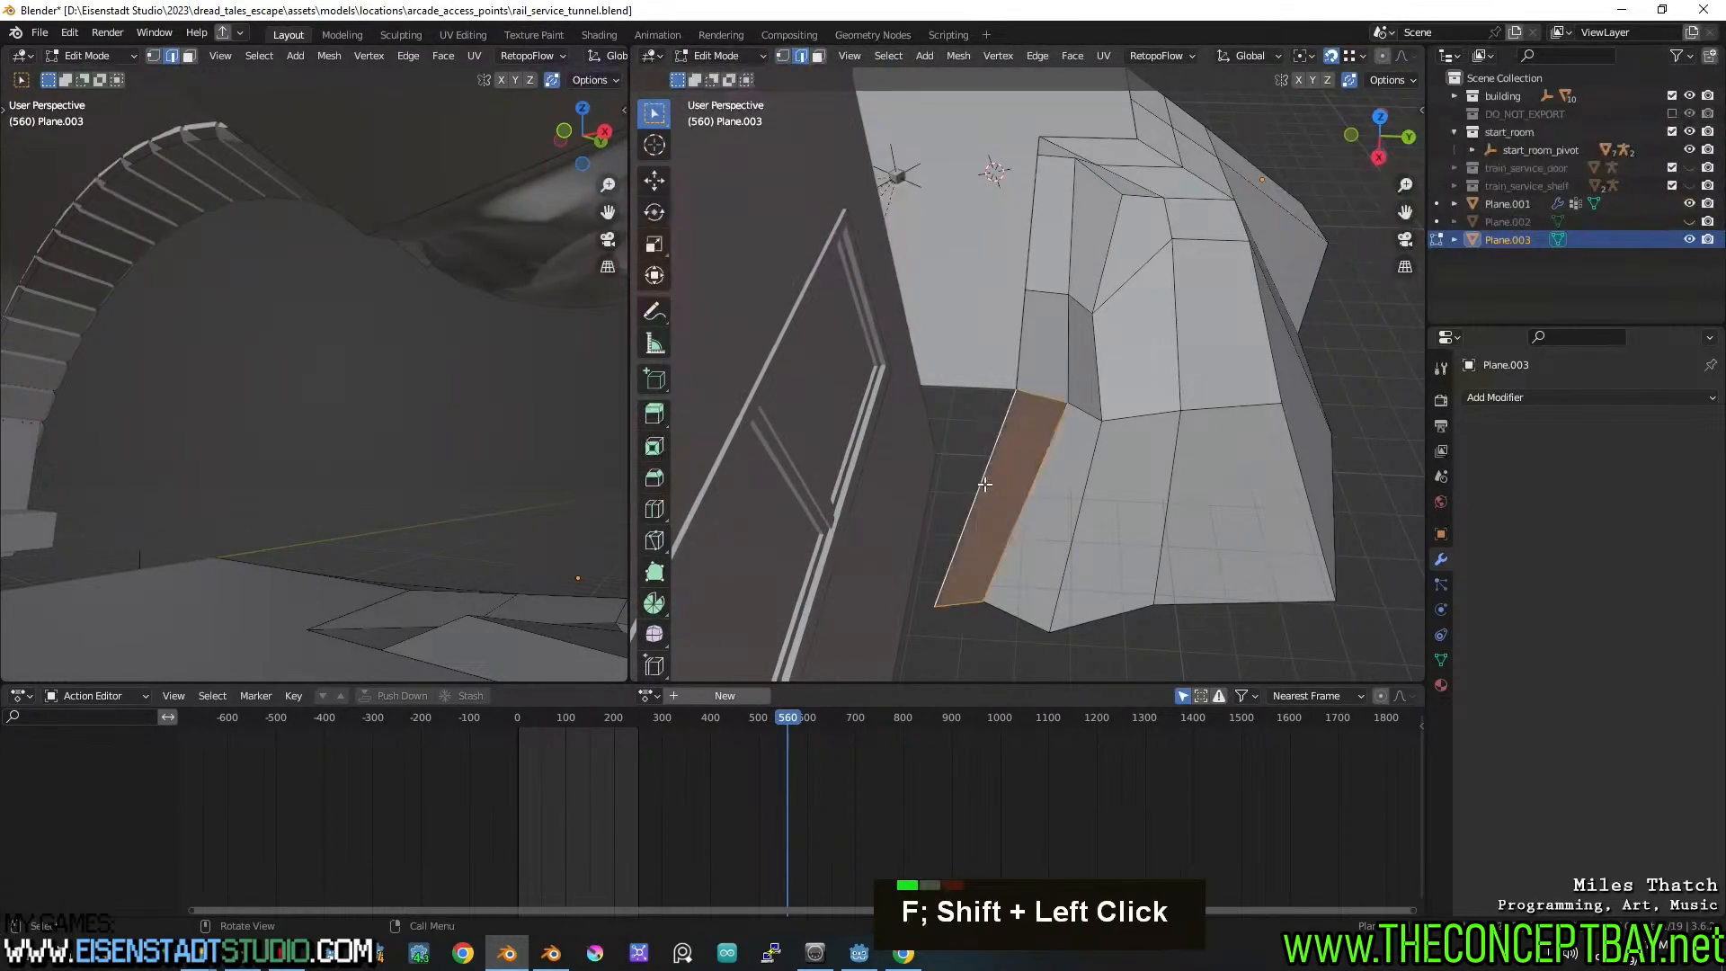
# Examine how the ground mesh meets the platform wall, checking it outside Edit Mode as well
pyautogui.press('1')
pyautogui.click(923, 572)
pyautogui.moveTo(923, 572); pyautogui.dragTo(1034, 460, button='middle')
pyautogui.scroll(2, 1052, 413)
pyautogui.scroll(-1, 1054, 411)
pyautogui.press('Tab')
pyautogui.press('Tab')
pyautogui.press('Tab')
pyautogui.click(1027, 489)
pyautogui.press('Tab')
# In wireframe view, extrude the narrow face's lower corner vertex through the platform wall
pyautogui.press('z')
pyautogui.click(866, 493)
pyautogui.moveTo(1034, 460); pyautogui.dragTo(1041, 499, button='middle')
pyautogui.press('1')
pyautogui.keyDown('shift'); pyautogui.moveTo(945, 534); pyautogui.dragTo(961, 548, button='middle'); pyautogui.keyUp('shift')
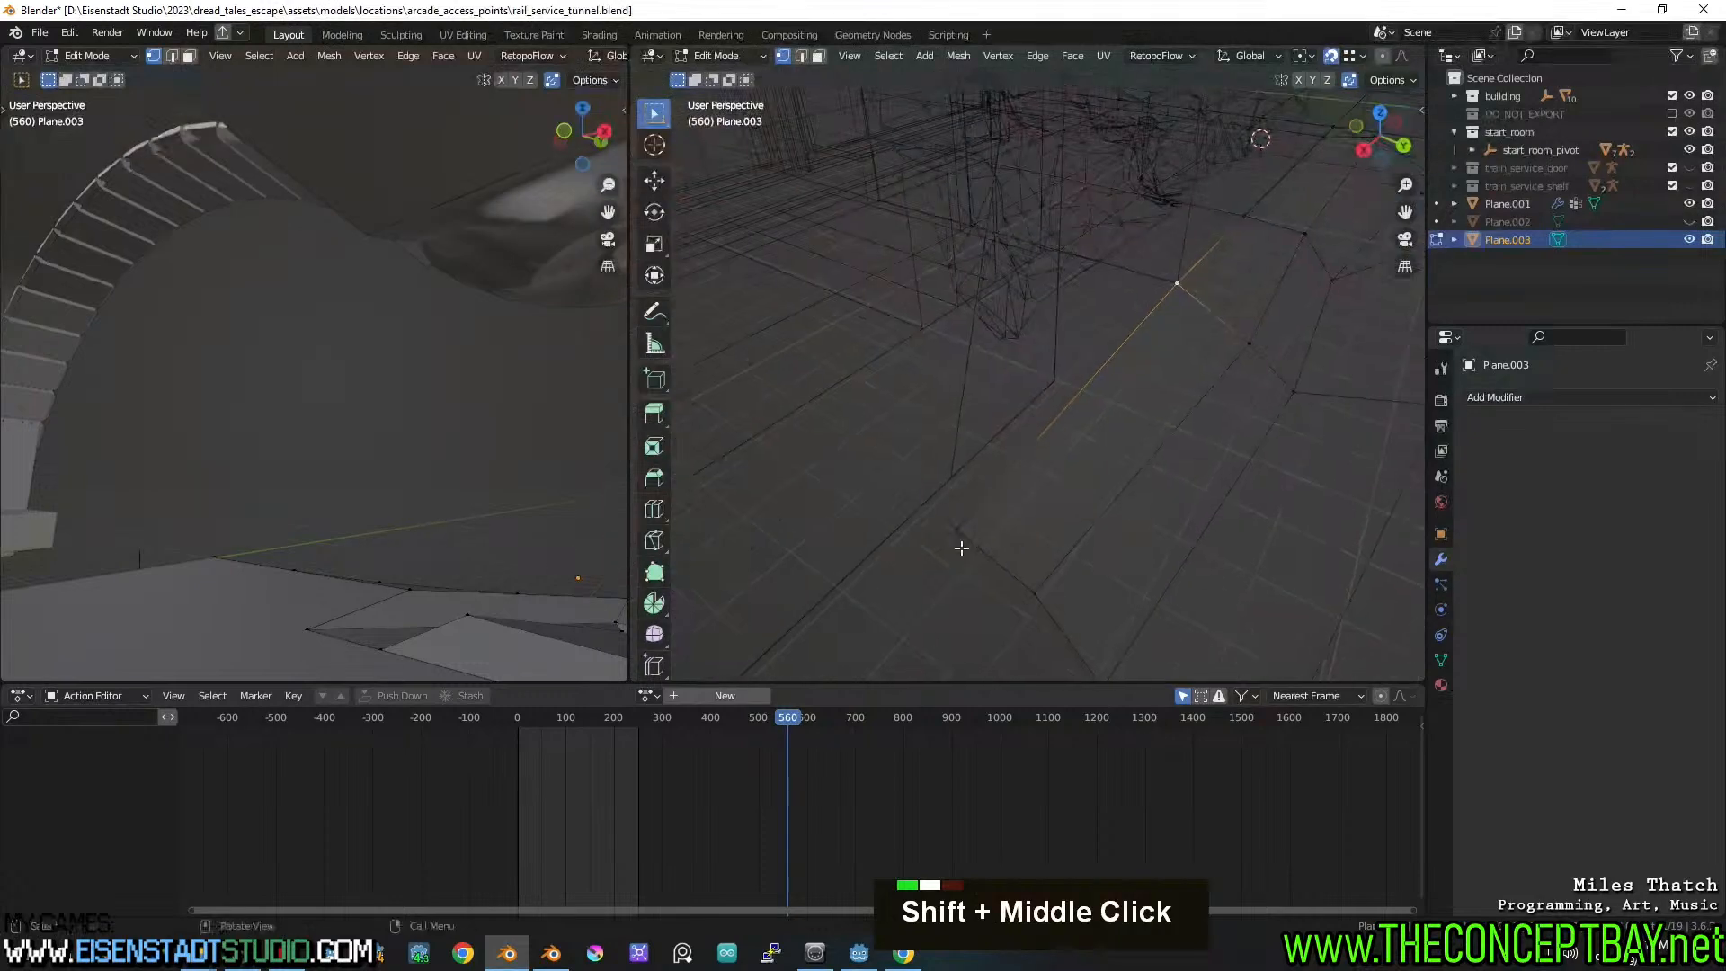
pyautogui.press('e')
pyautogui.click(859, 517)
# Try to fill a face between the short extruded edge and an edge at the upper end of the platform wall
pyautogui.press('2')
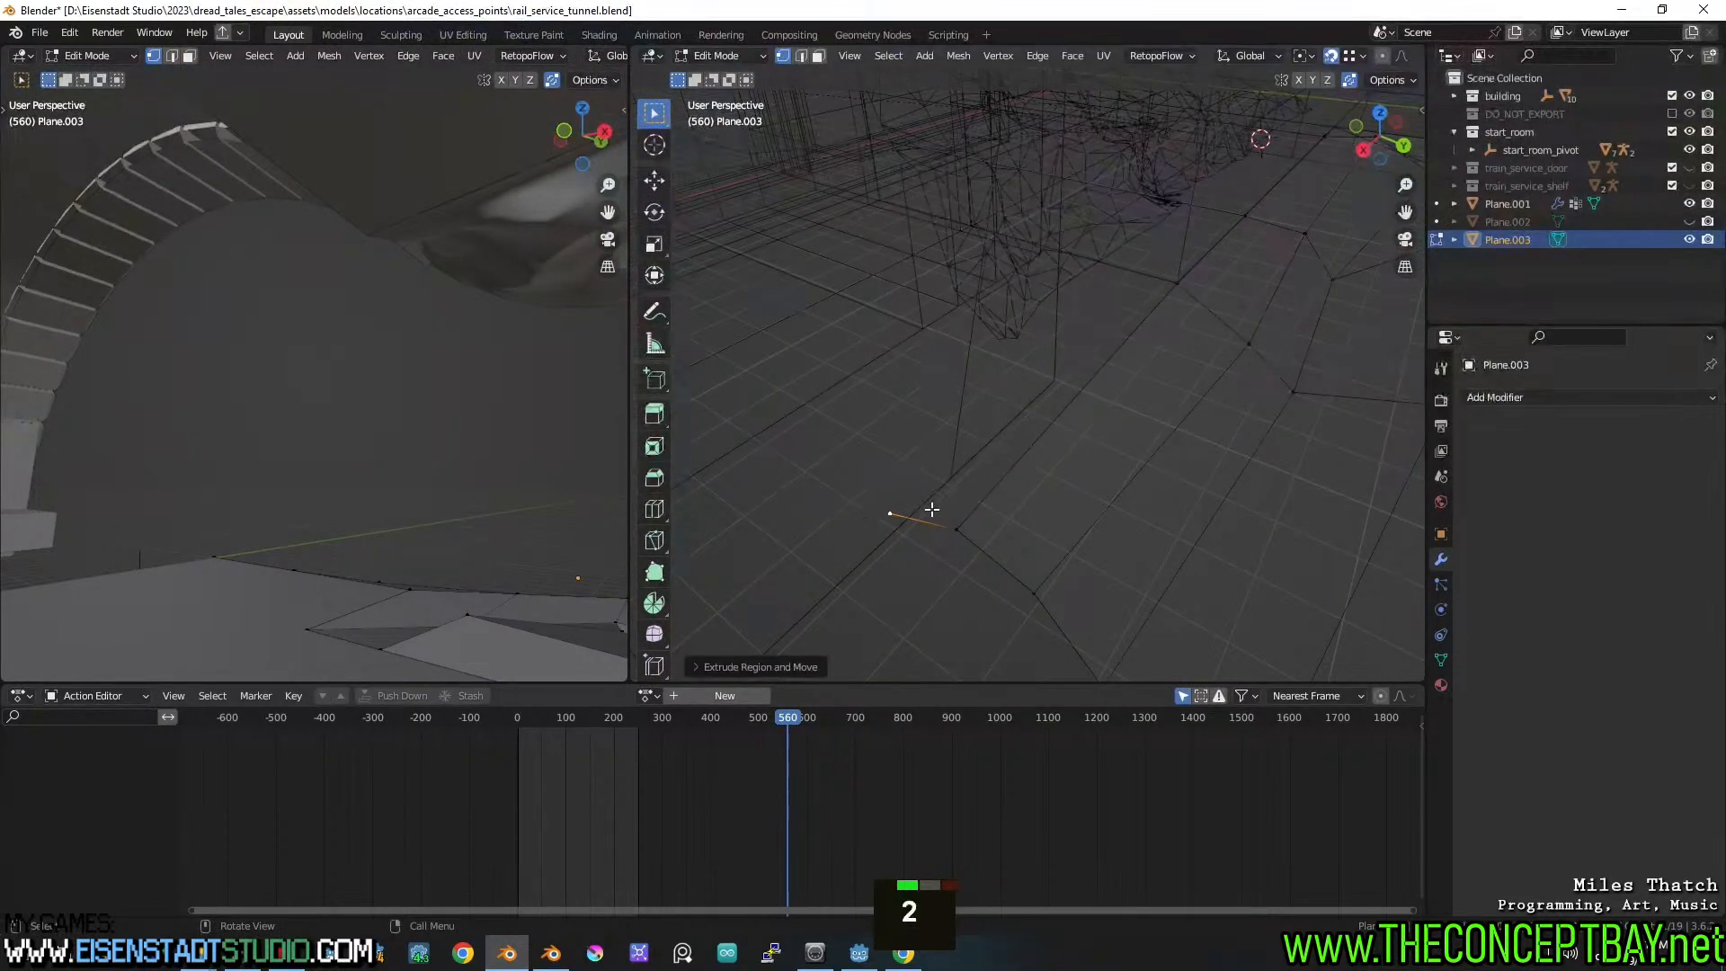
pyautogui.click(927, 514)
pyautogui.moveTo(1074, 456); pyautogui.dragTo(1008, 467, button='middle')
pyautogui.keyDown('shift'); pyautogui.click(1056, 318); pyautogui.keyUp('shift')
pyautogui.press('f')
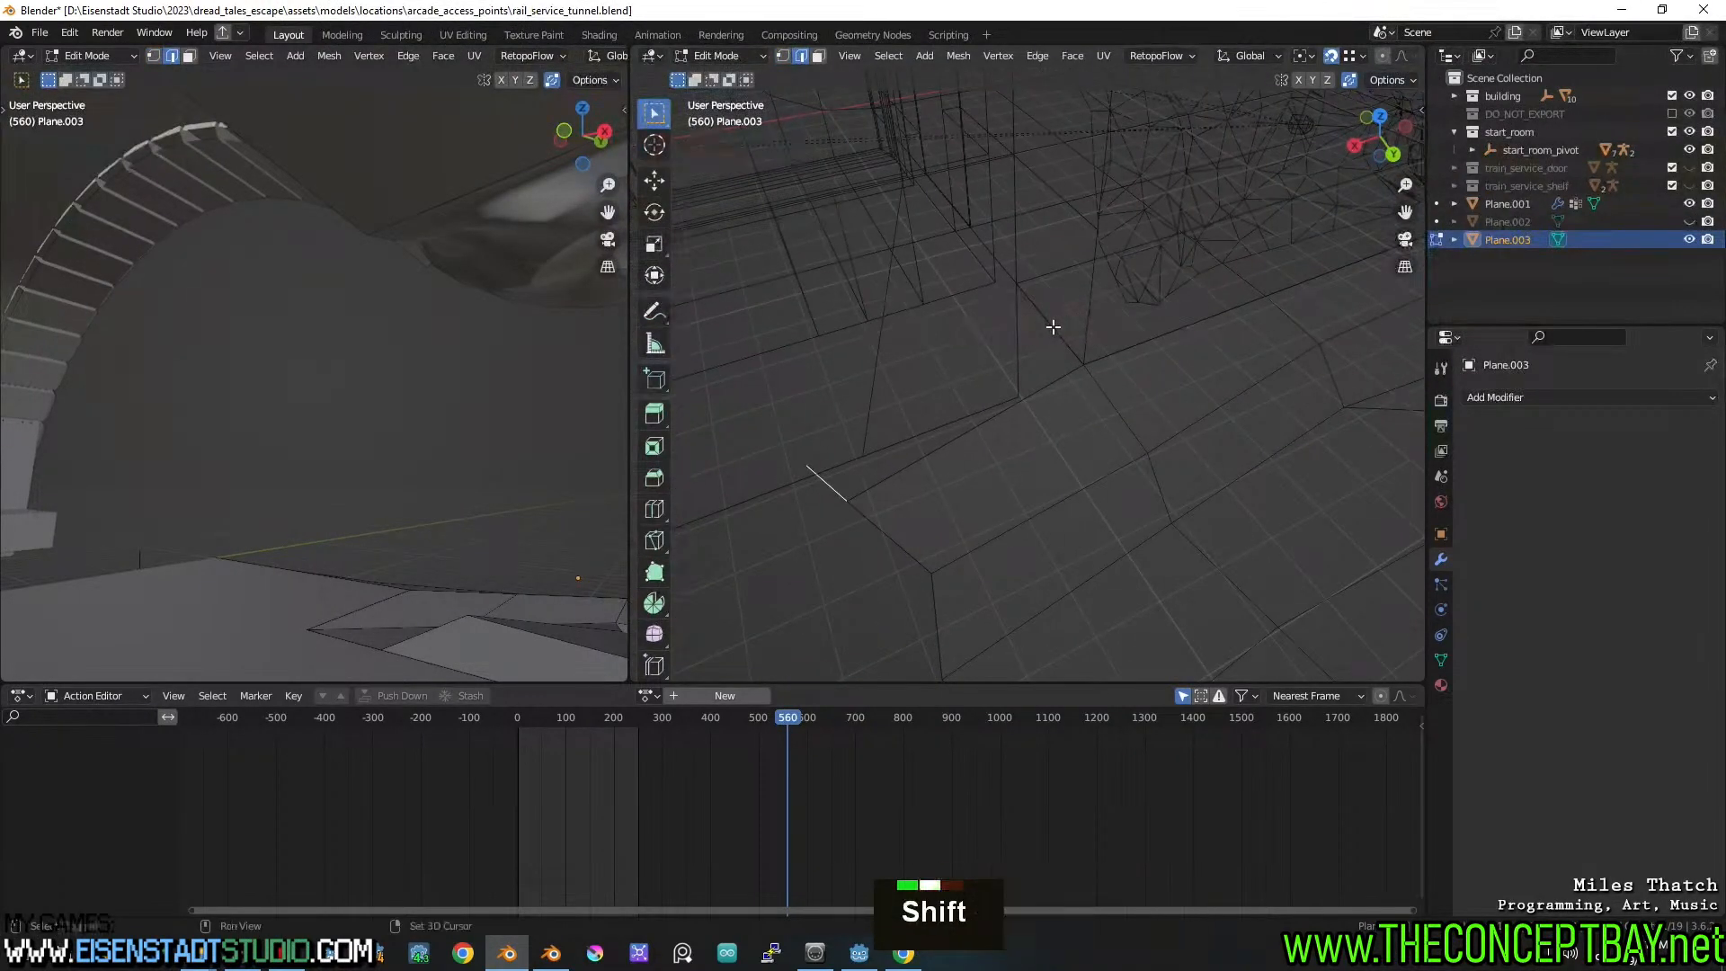
pyautogui.keyDown('shift'); pyautogui.click(1054, 326); pyautogui.keyUp('shift')
# Extrude the narrow face's upper corner vertex to the platform wall and fill the face between the two short extruded edges
pyautogui.press('1')
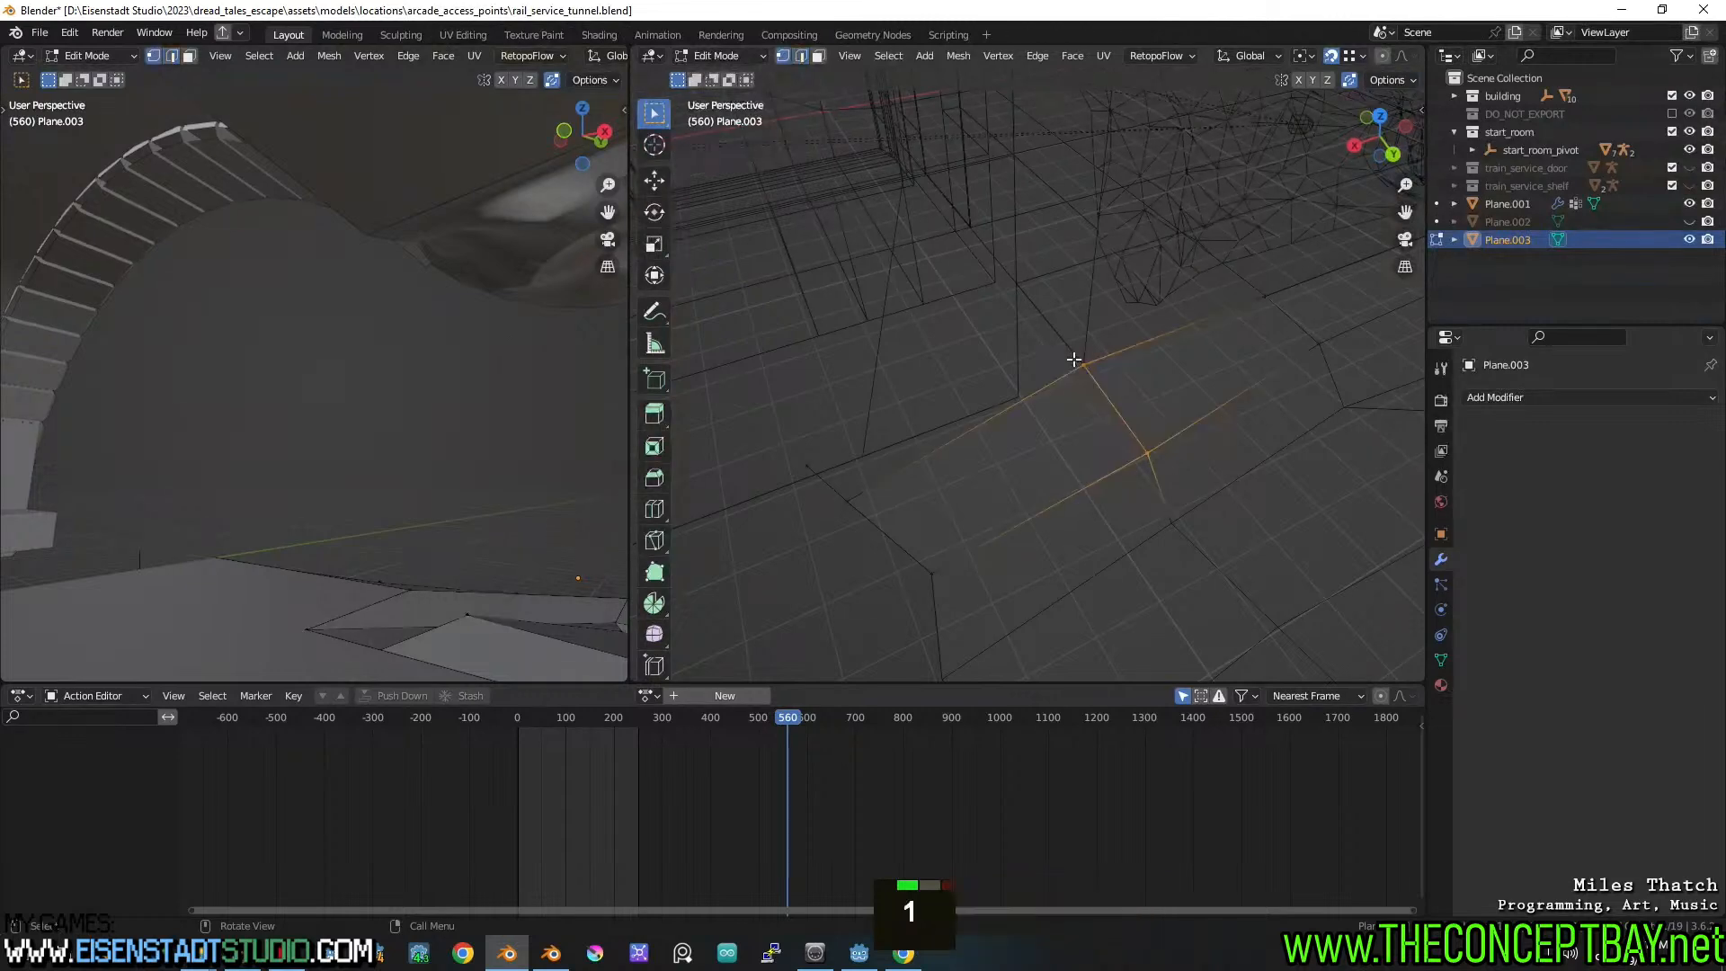
pyautogui.press('e')
pyautogui.click(1014, 282)
pyautogui.press('2')
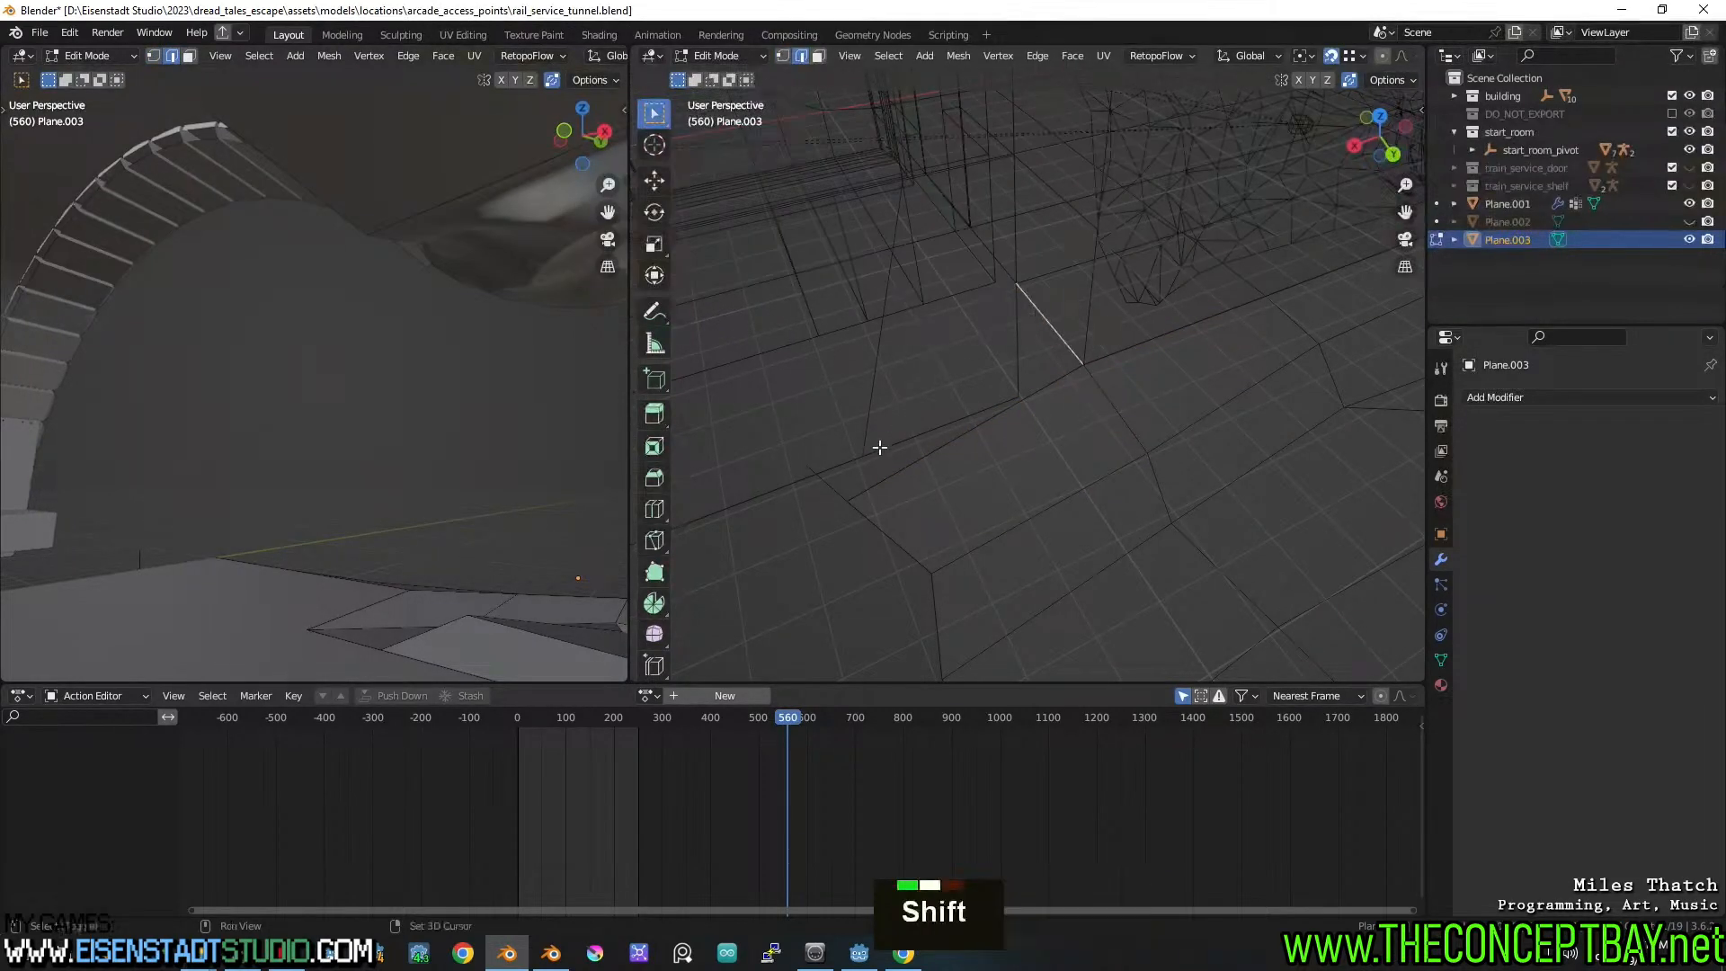
pyautogui.keyDown('shift'); pyautogui.click(833, 476); pyautogui.keyUp('shift')
pyautogui.keyDown('shift'); pyautogui.click(827, 477); pyautogui.keyUp('shift')
pyautogui.press('f')
pyautogui.moveTo(908, 466); pyautogui.dragTo(925, 432, button='middle')
pyautogui.scroll(-1, 925, 431)
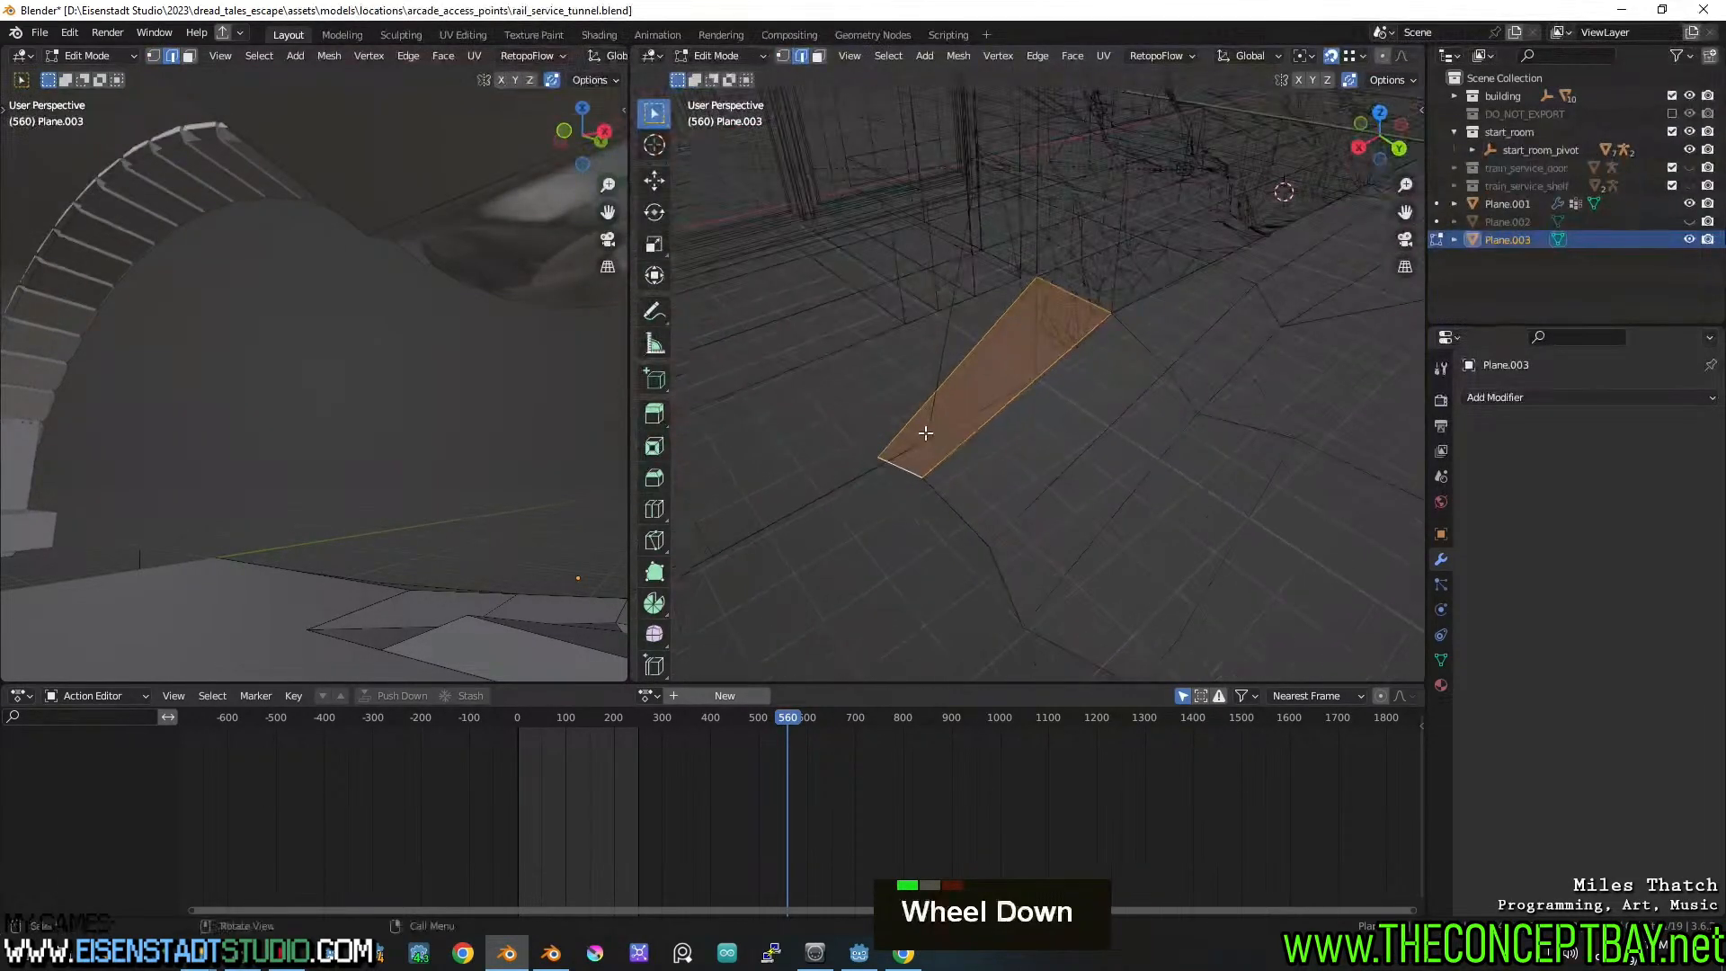
# Switch to solid shading and inspect the whole ground mesh from several sides outside Edit Mode
pyautogui.press('z')
pyautogui.moveTo(1178, 412)
pyautogui.mouseDown(button='middle')
pyautogui.moveTo(1251, 405)
pyautogui.moveTo(1215, 375)
pyautogui.moveTo(1070, 382)
pyautogui.mouseUp(button='middle')
pyautogui.scroll(-2, 1252, 405)
pyautogui.press('Tab')
pyautogui.moveTo(1069, 382); pyautogui.dragTo(946, 388, button='middle')
pyautogui.scroll(2, 946, 386)
pyautogui.scroll(-1, 1000, 402)
pyautogui.press('Tab')
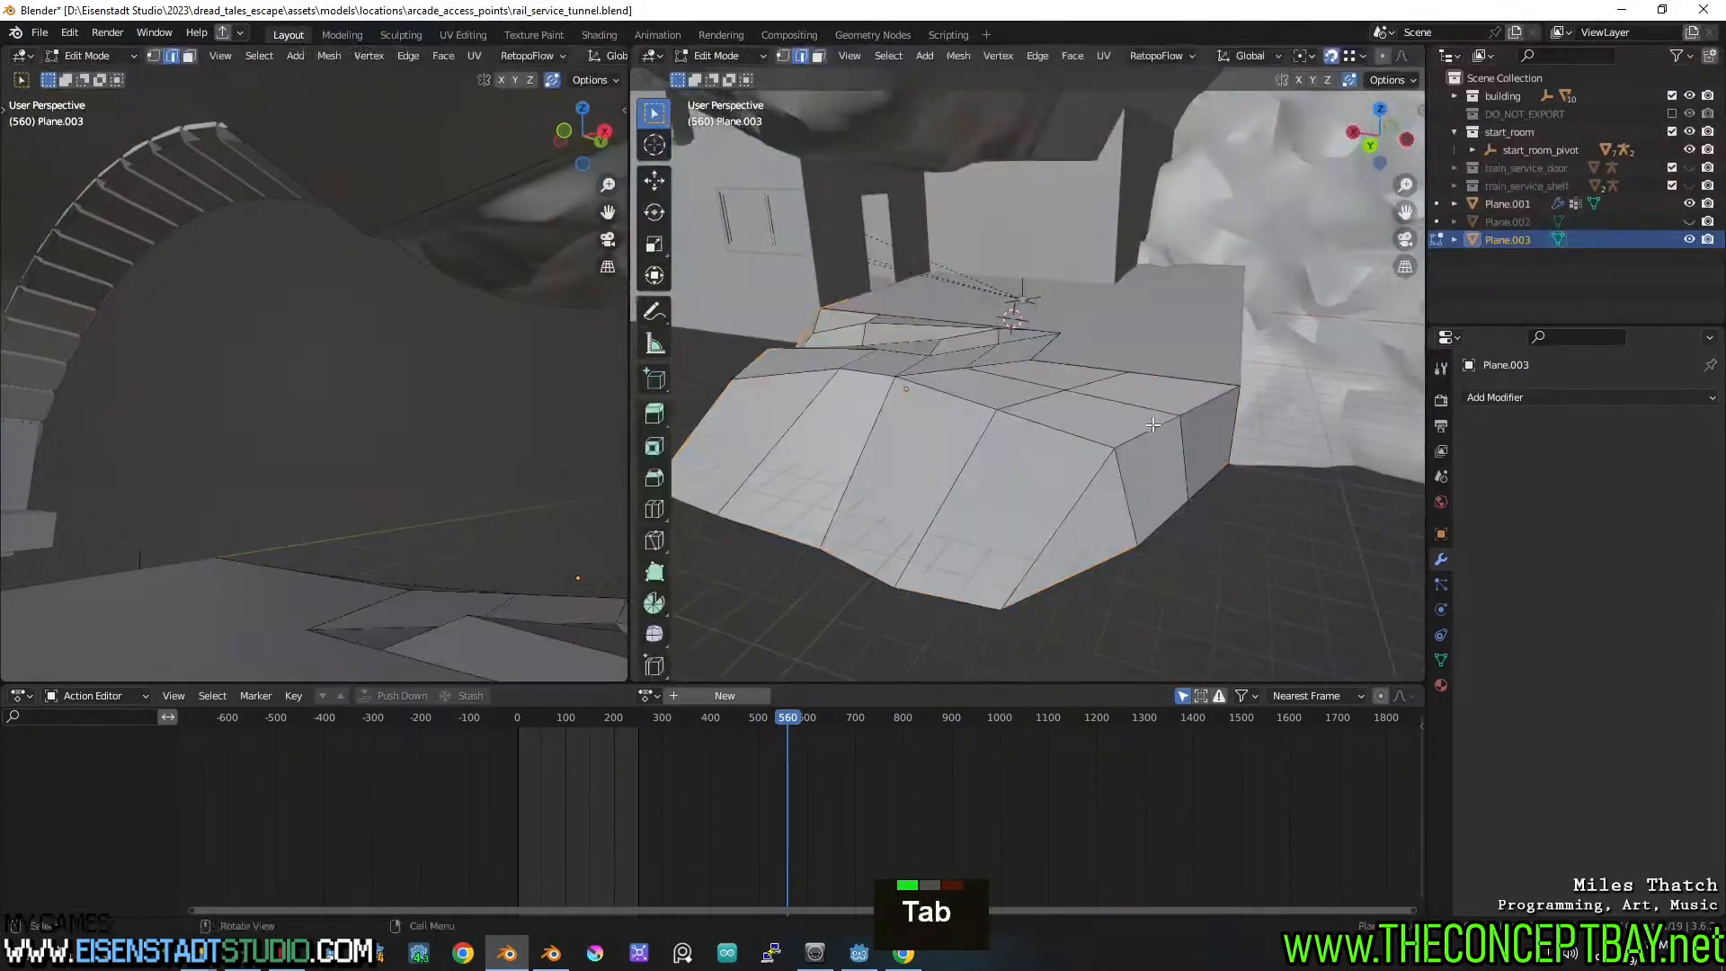
# Move two vertices on the ground's upper outer corner inward and down to round off the slope
pyautogui.press('1')
pyautogui.moveTo(1190, 428); pyautogui.dragTo(1294, 489, button='middle')
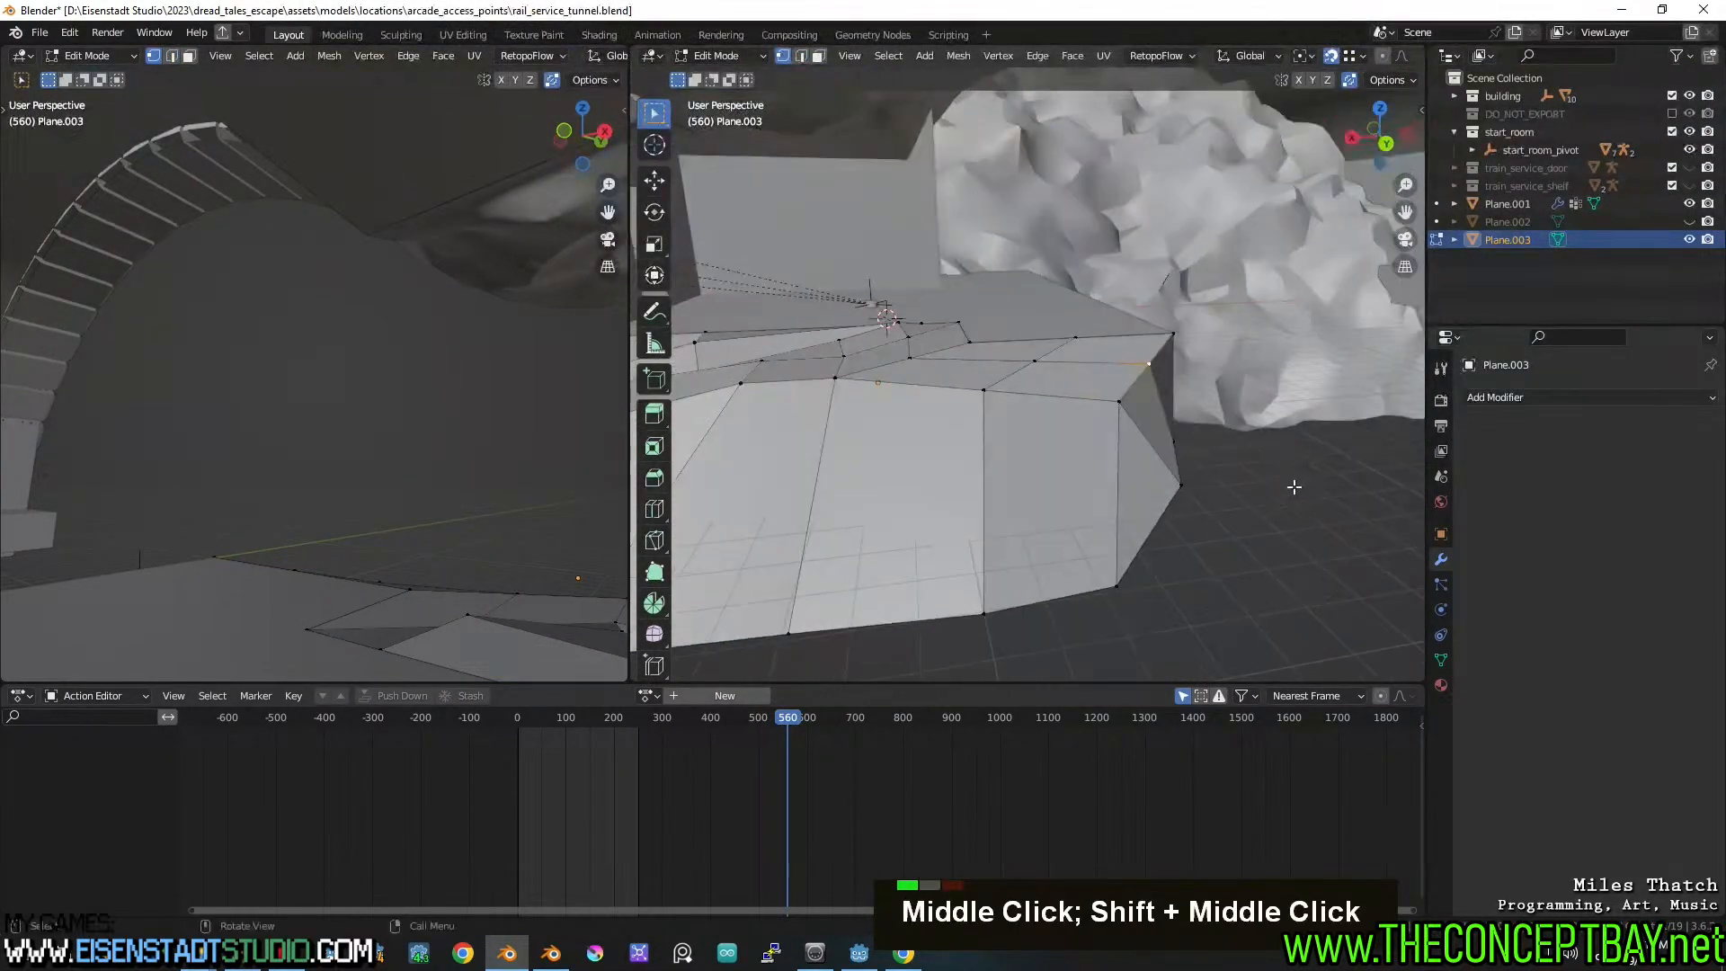
pyautogui.press('g')
pyautogui.doubleClick(1108, 402)
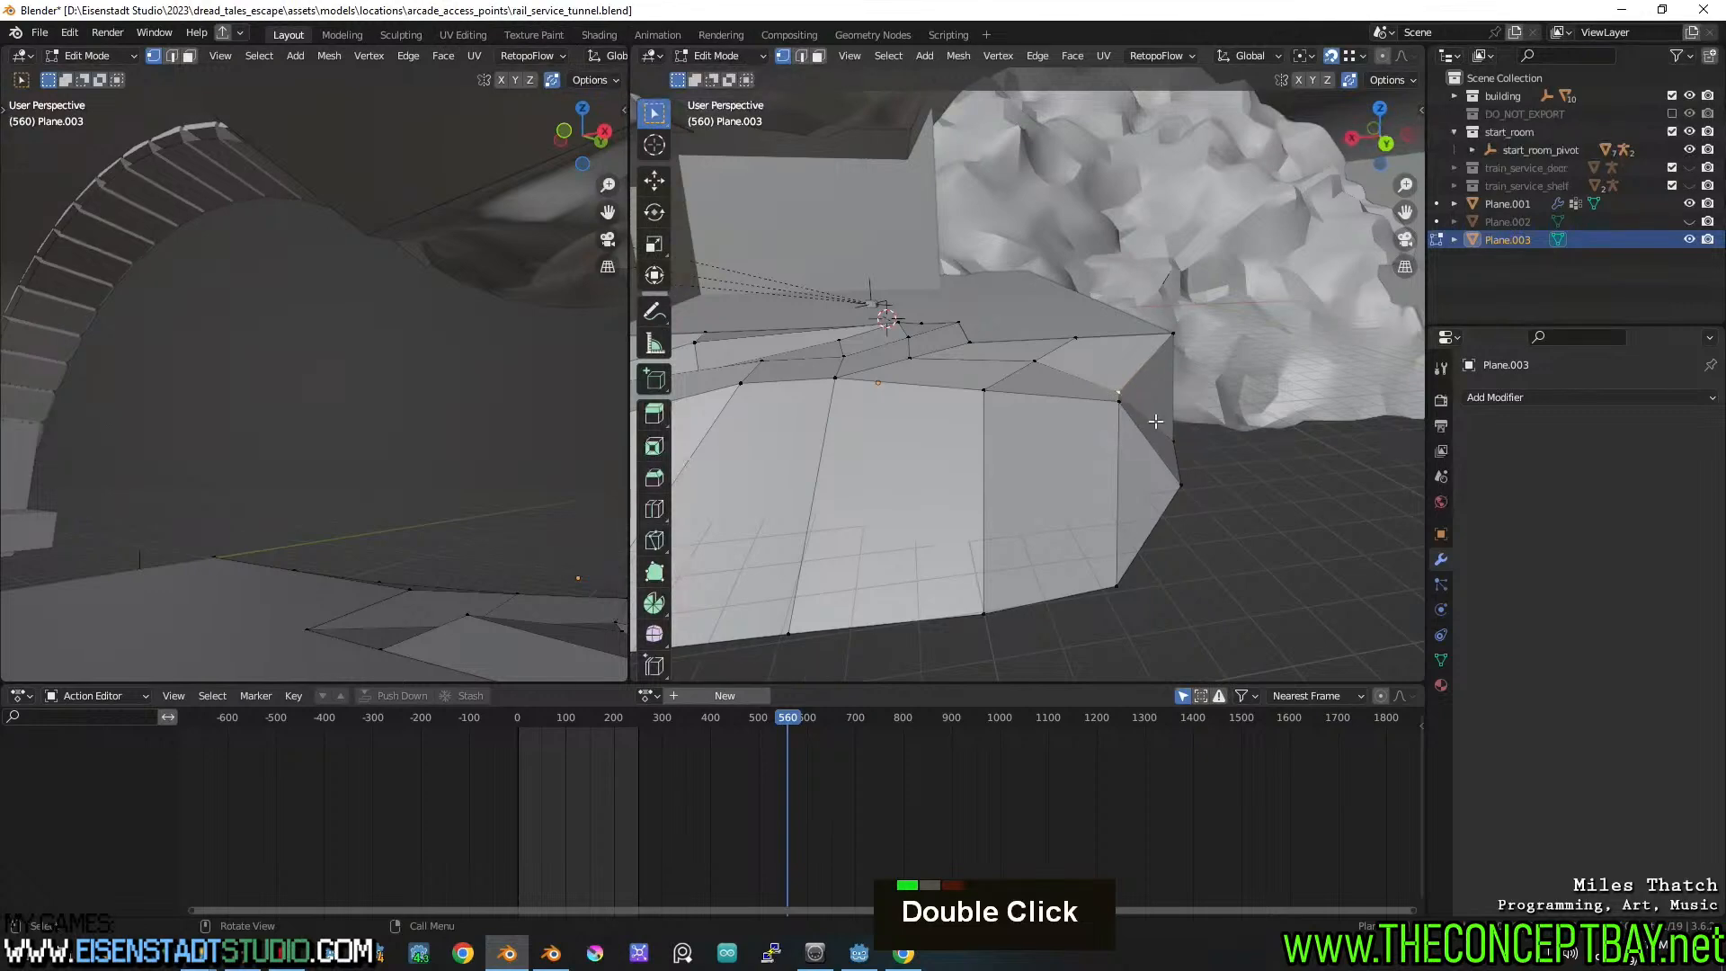
pyautogui.press('g')
pyautogui.click(1061, 516)
pyautogui.moveTo(1061, 516); pyautogui.dragTo(1173, 540, button='middle')
# Turn off snapping and lower two neighbouring vertices on the front slope's upper edge, the second by about 1.4 m
pyautogui.hotkey('ctrl', 'Tab')
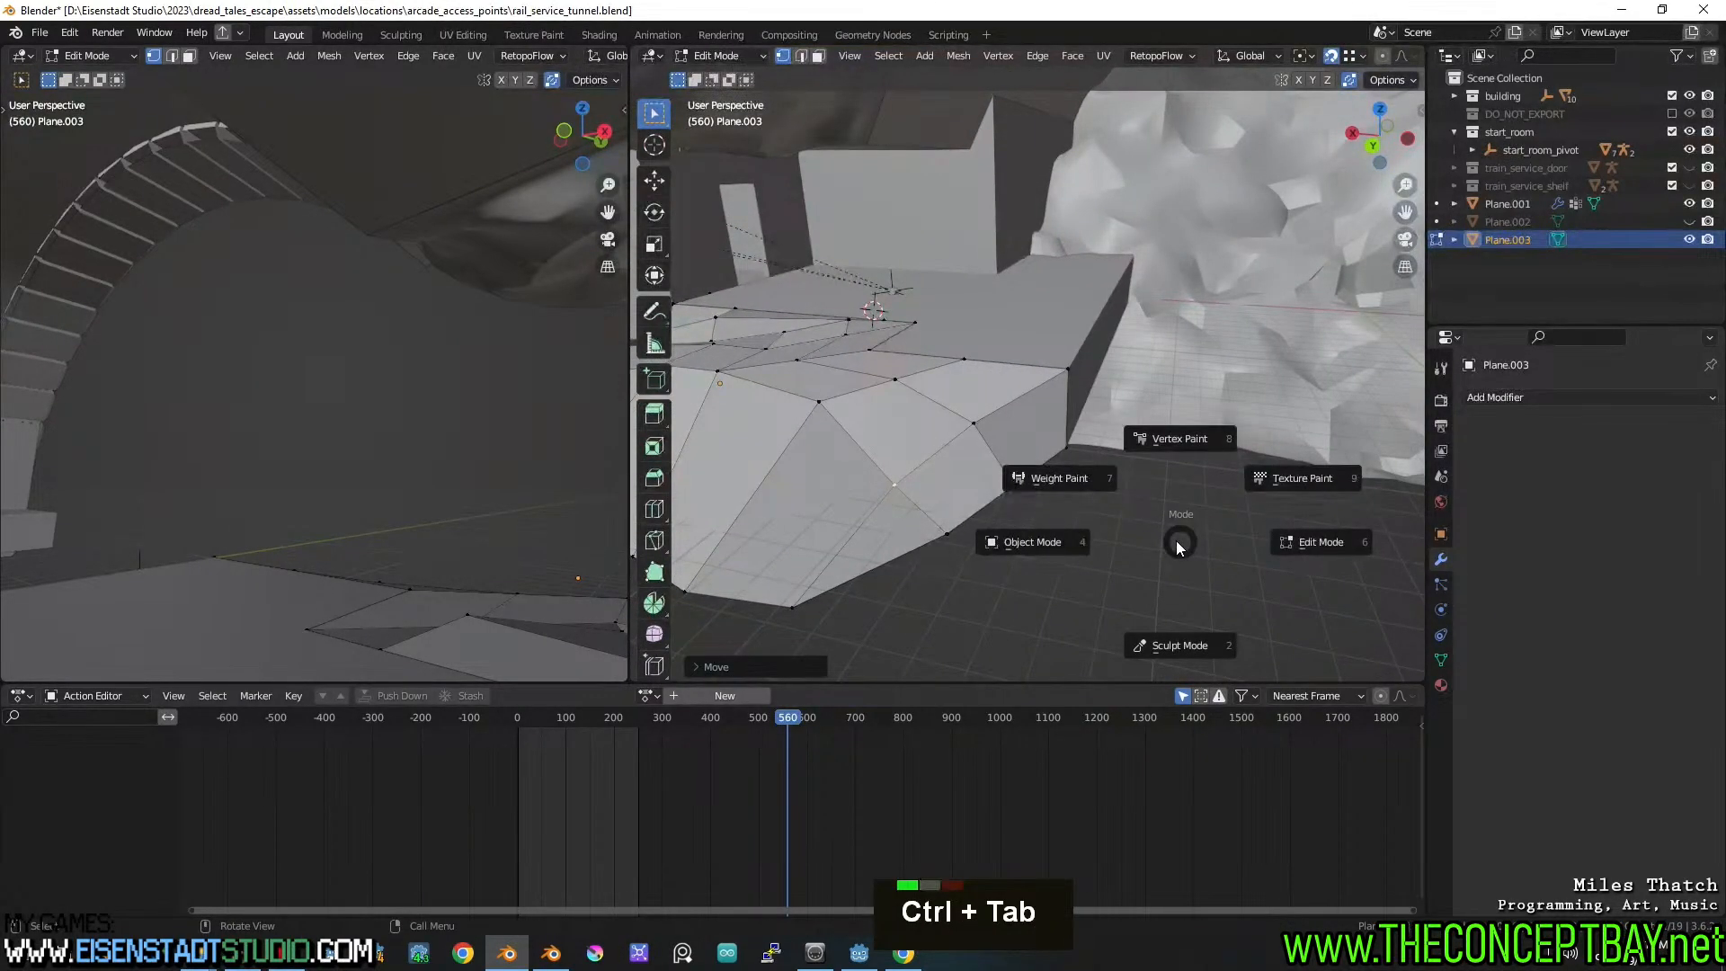
pyautogui.press('Escape')
pyautogui.hotkey('shift', 'Tab')
pyautogui.moveTo(1176, 541); pyautogui.dragTo(1164, 537, button='middle')
pyautogui.scroll(-1, 1164, 537)
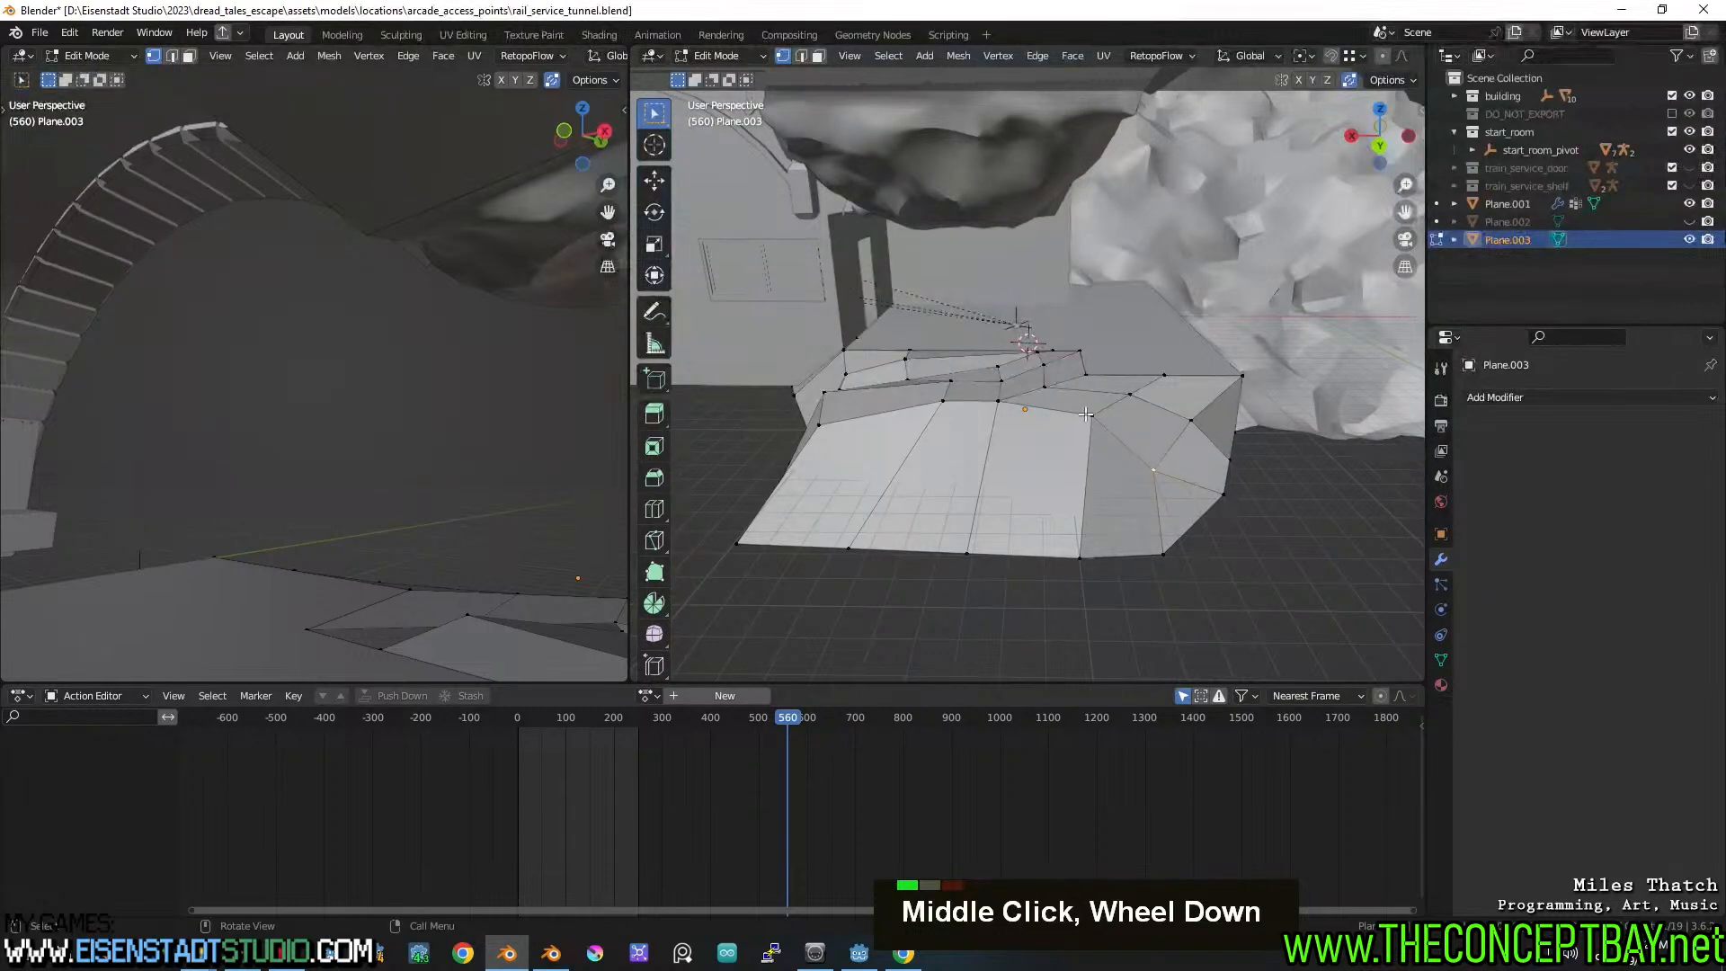
pyautogui.press('g')
pyautogui.press('g')
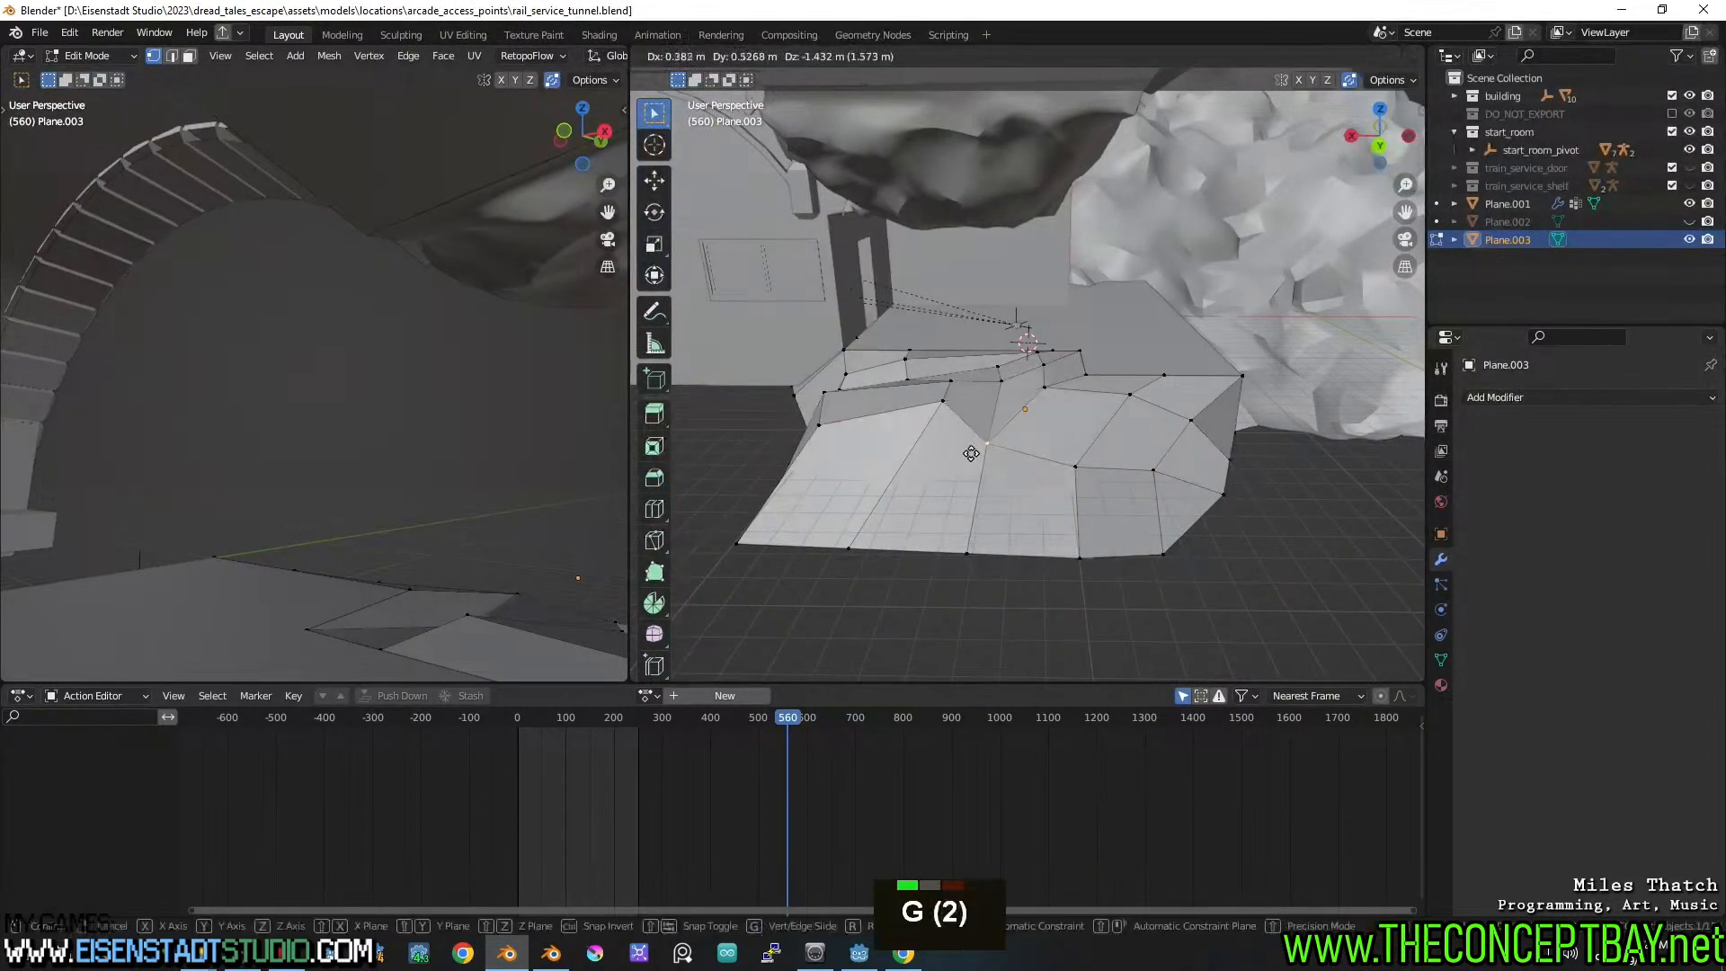
pyautogui.click(967, 456)
# Move two upper-edge vertices down the ground's front slope, the second by about 2.3 m
pyautogui.click(938, 404)
pyautogui.moveTo(933, 409); pyautogui.dragTo(1007, 434, button='middle')
pyautogui.scroll(3, 1007, 433)
pyautogui.keyDown('shift'); pyautogui.moveTo(1007, 433); pyautogui.dragTo(1185, 444, button='middle'); pyautogui.keyUp('shift')
pyautogui.press('g')
pyautogui.click(1059, 514)
pyautogui.click(1062, 386)
pyautogui.press('g')
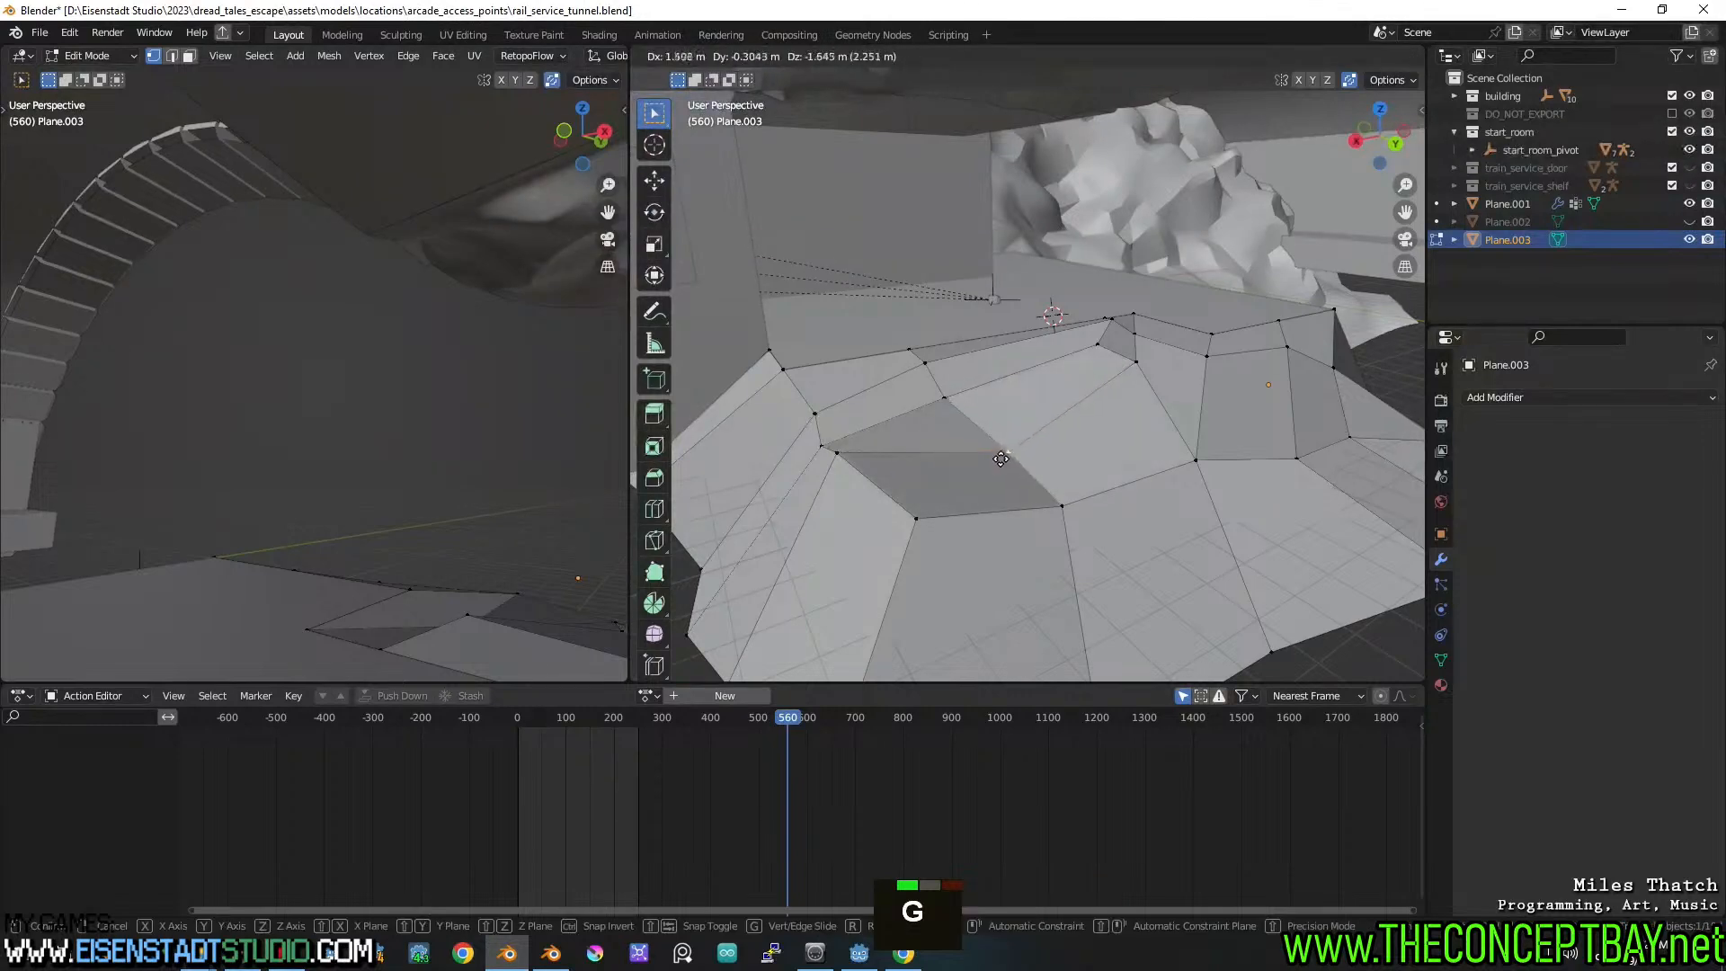
pyautogui.click(1005, 459)
# Lower the next two neighbouring vertices of the front slope, the second by about 0.6 m
pyautogui.click(917, 522)
pyautogui.press('g')
pyautogui.click(934, 610)
pyautogui.click(842, 461)
pyautogui.press('g')
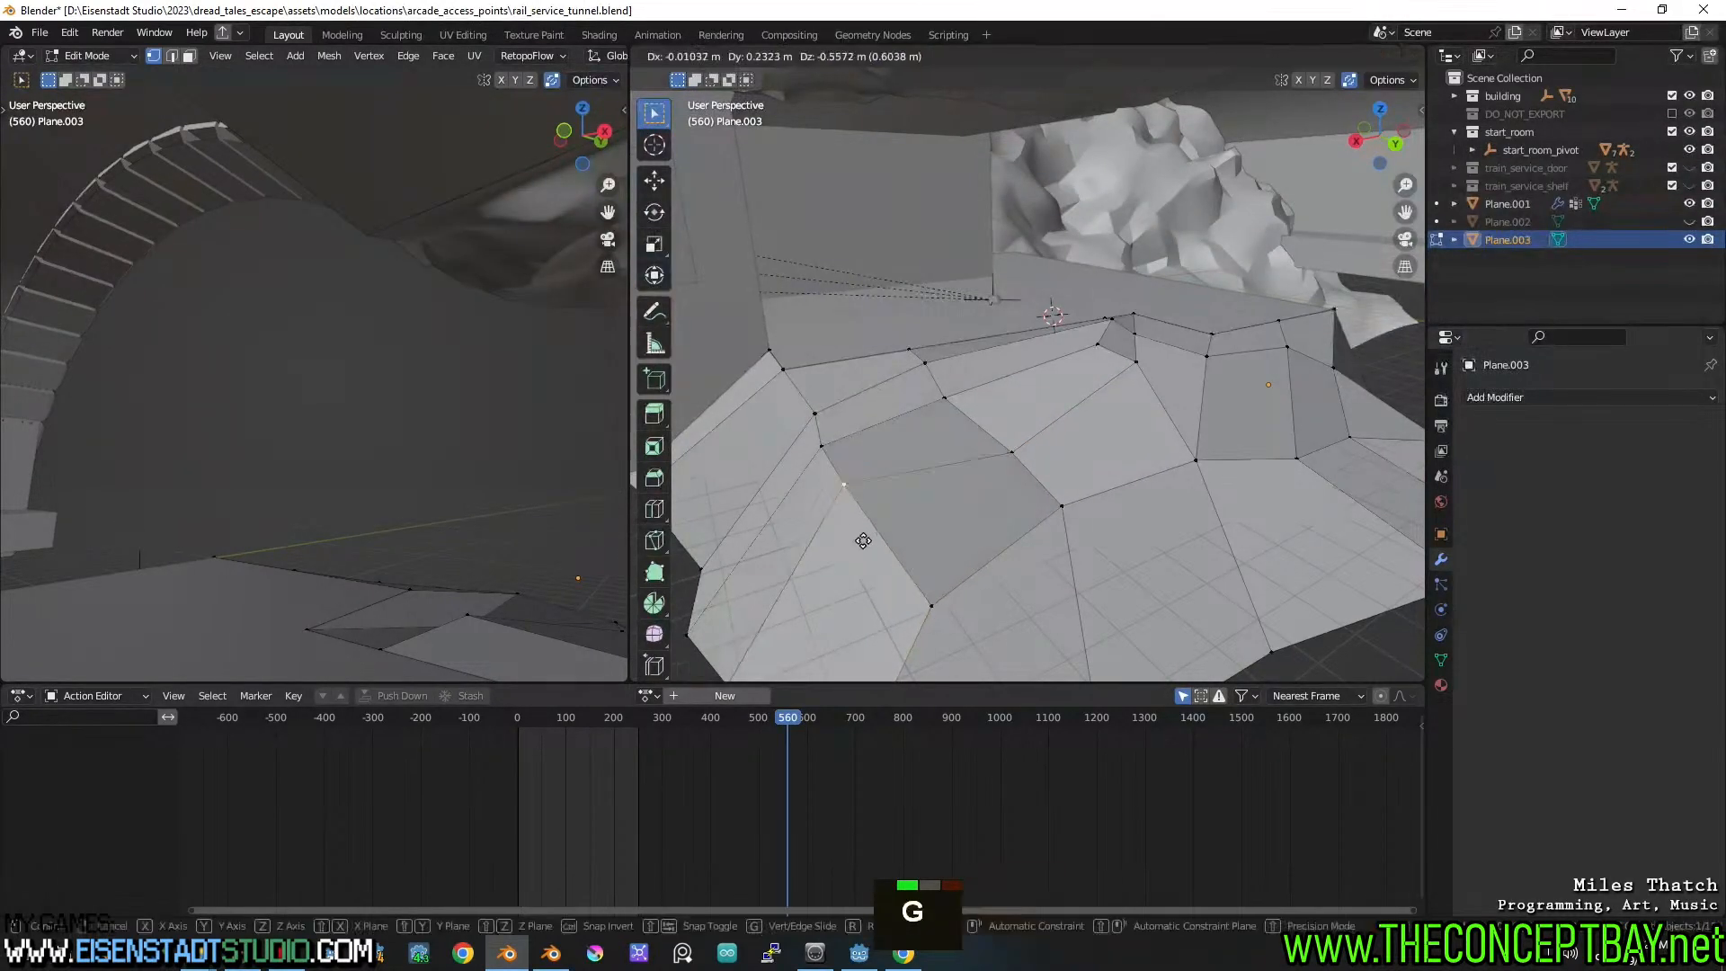
pyautogui.click(861, 541)
# Pull three vertices around the steep recess near the platform edge outward and down to soften the slope there
pyautogui.scroll(-3, 935, 503)
pyautogui.scroll(2, 1004, 468)
pyautogui.keyDown('shift'); pyautogui.scroll(2, 1004, 468); pyautogui.keyUp('shift')
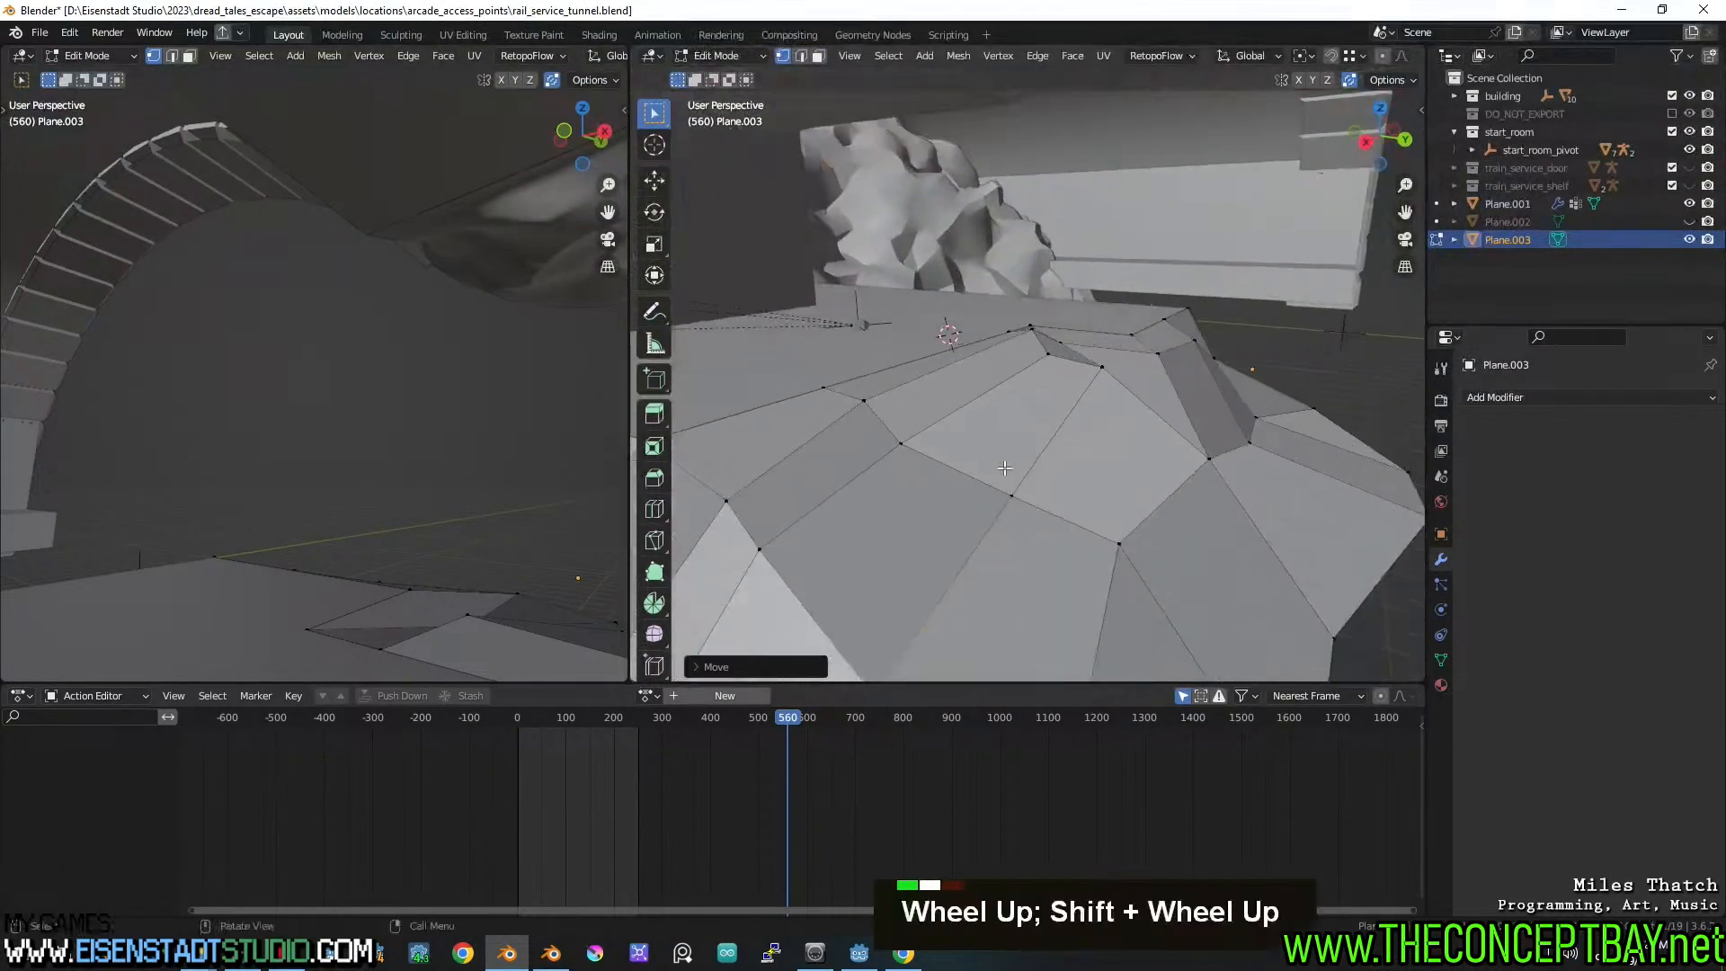
pyautogui.moveTo(1004, 468); pyautogui.dragTo(908, 476, button='middle')
pyautogui.press('g')
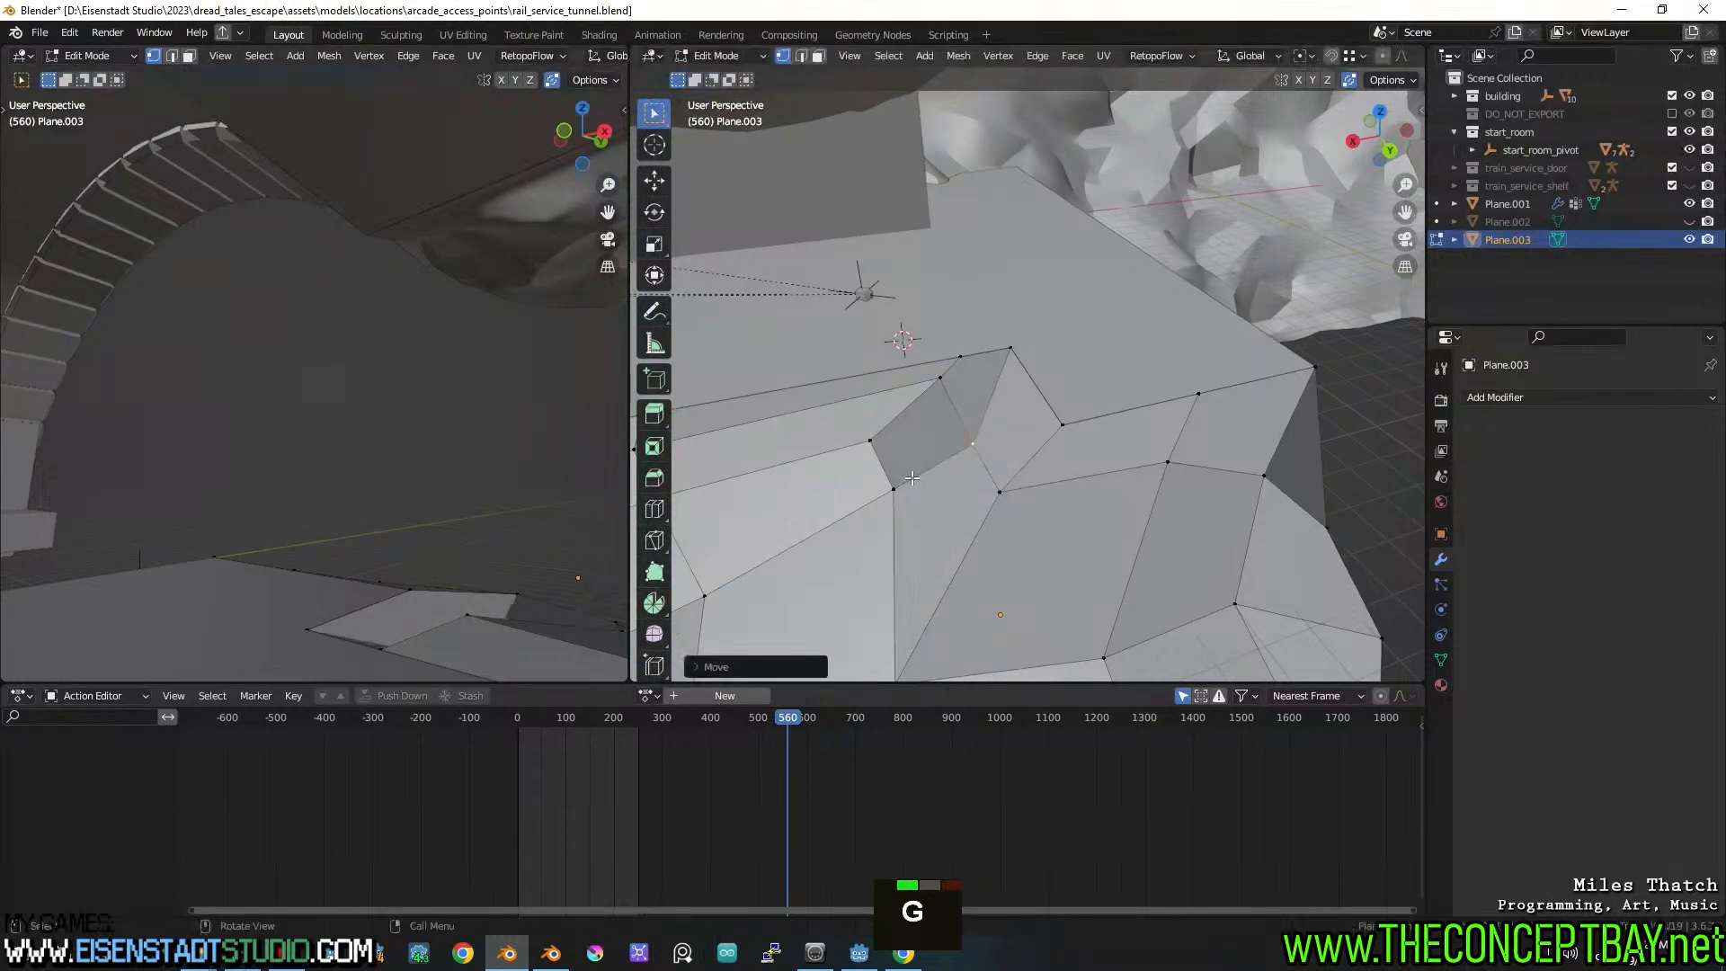
pyautogui.click(894, 490)
pyautogui.press('g')
pyautogui.click(817, 583)
pyautogui.click(868, 445)
pyautogui.press('g')
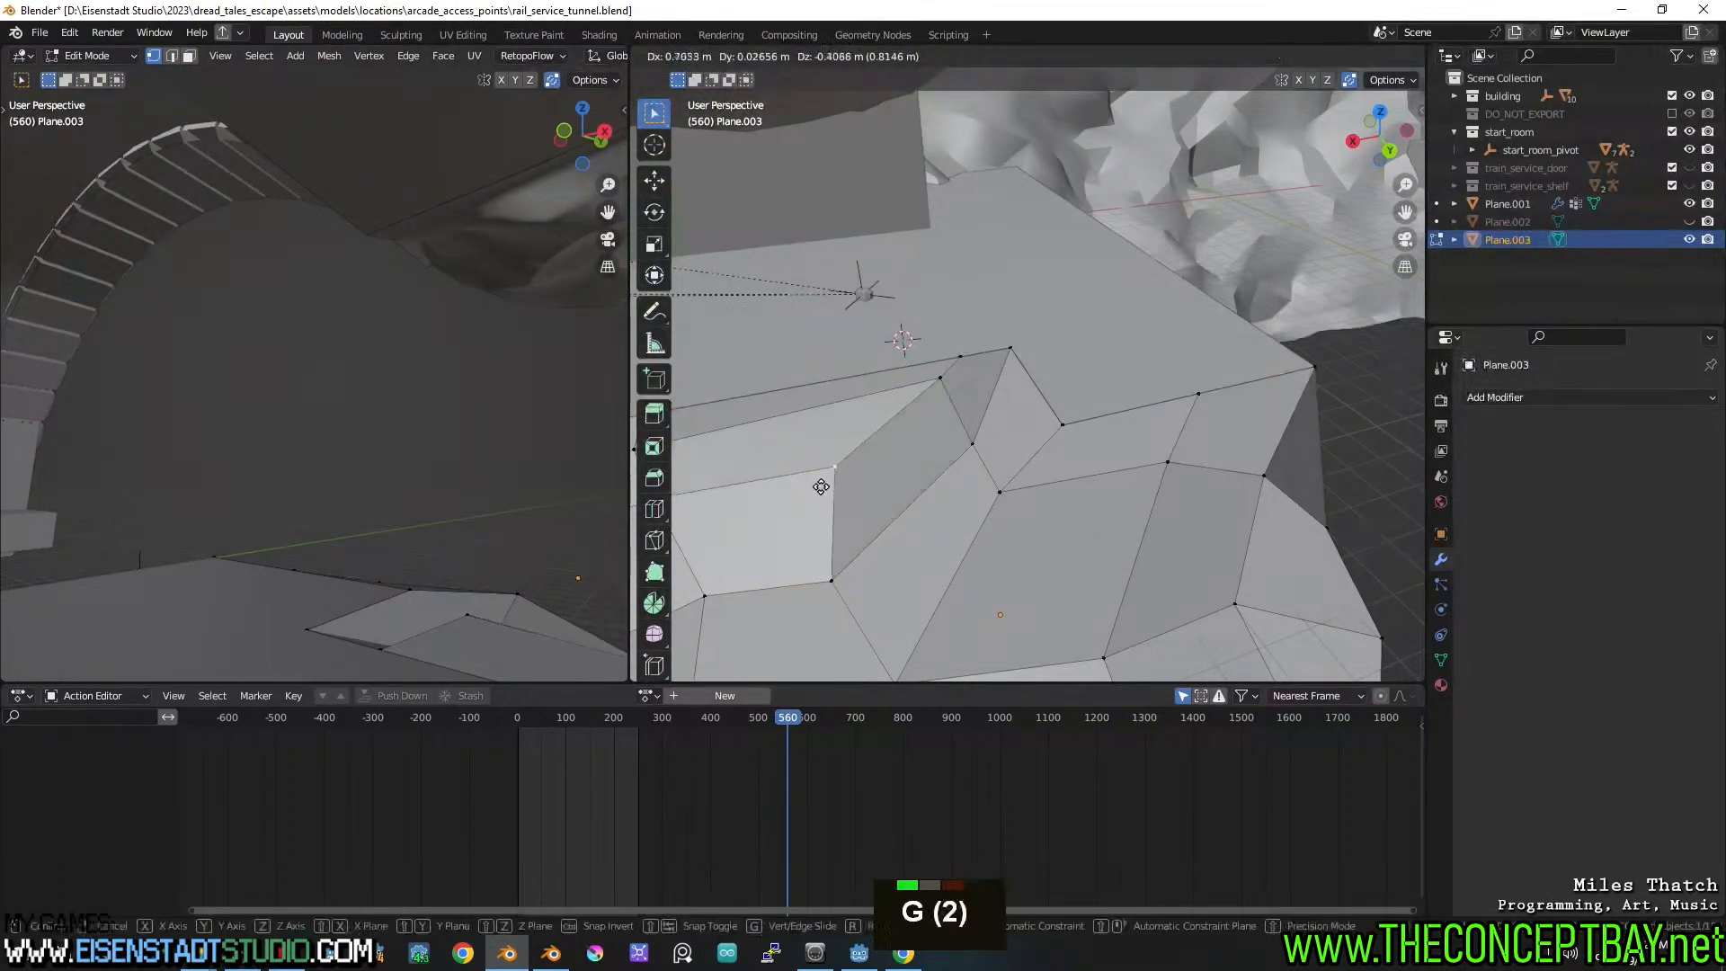
pyautogui.click(800, 521)
pyautogui.doubleClick(939, 379)
pyautogui.press('g')
pyautogui.click(976, 488)
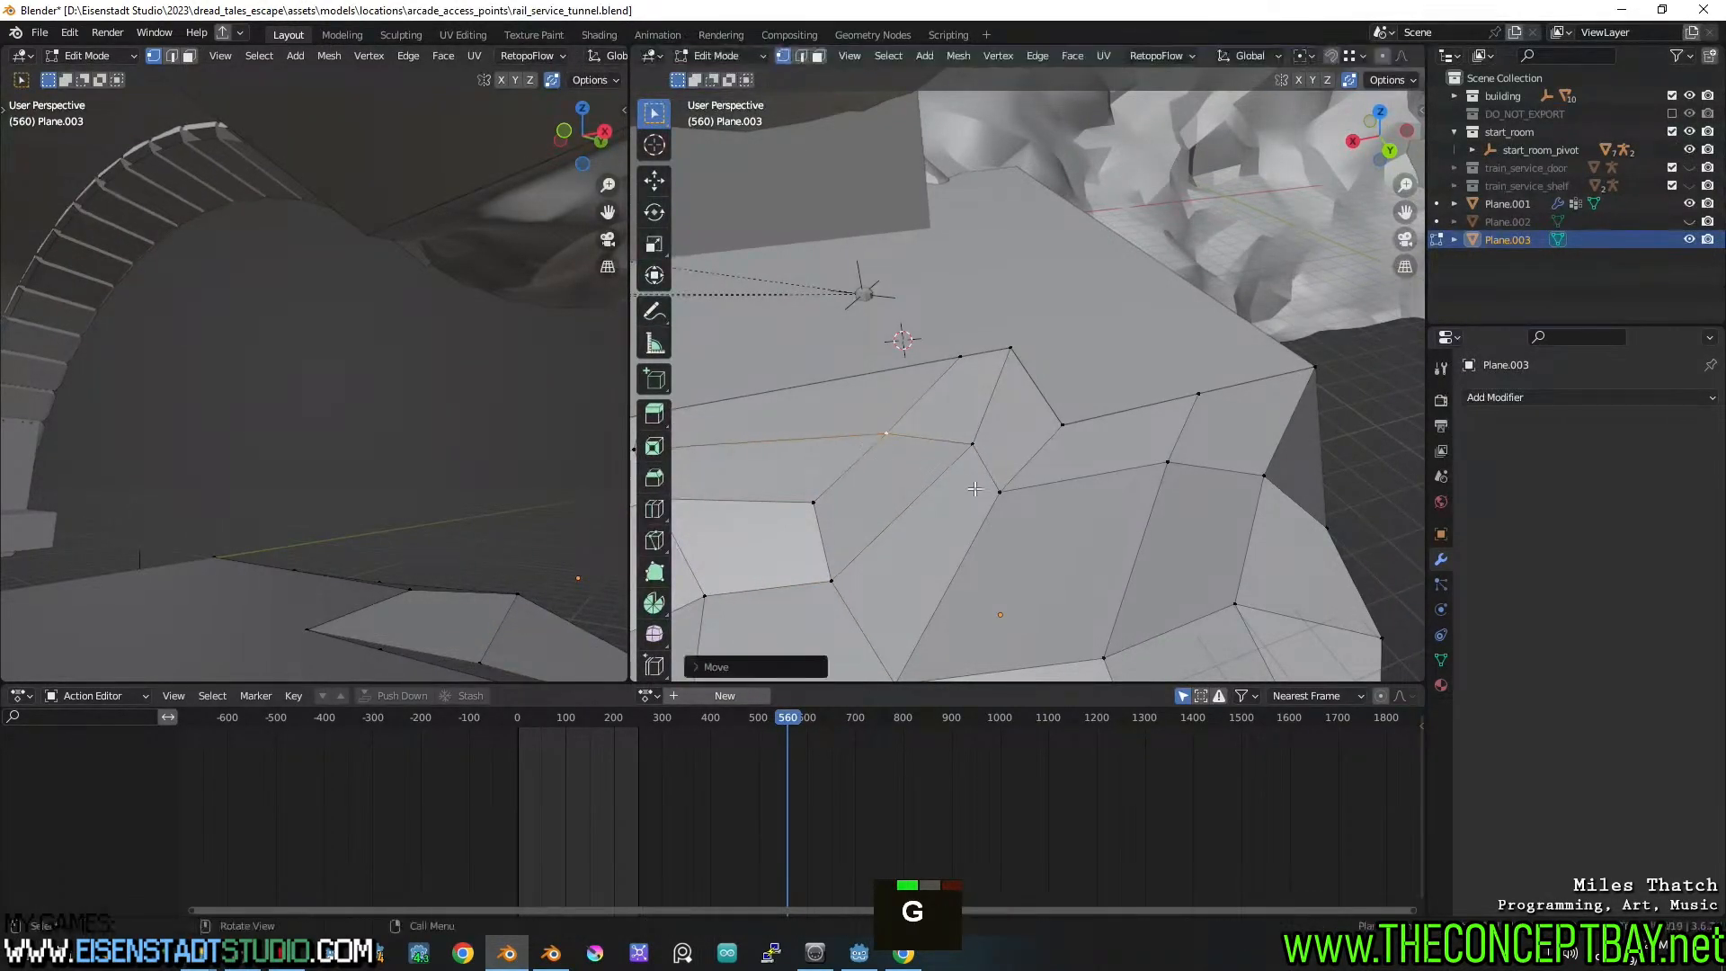
# Lower three neighbouring vertices in the row just below the platform edge, continuing toward the outer corner
pyautogui.moveTo(975, 489); pyautogui.dragTo(944, 476, button='middle')
pyautogui.keyDown('shift'); pyautogui.moveTo(943, 477); pyautogui.dragTo(1015, 360, button='middle'); pyautogui.keyUp('shift')
pyautogui.keyDown('shift'); pyautogui.moveTo(1016, 359); pyautogui.dragTo(967, 387, button='middle'); pyautogui.keyUp('shift')
pyautogui.keyDown('shift'); pyautogui.moveTo(967, 387); pyautogui.dragTo(998, 292, button='middle'); pyautogui.keyUp('shift')
pyautogui.moveTo(998, 292); pyautogui.dragTo(1015, 274, button='middle')
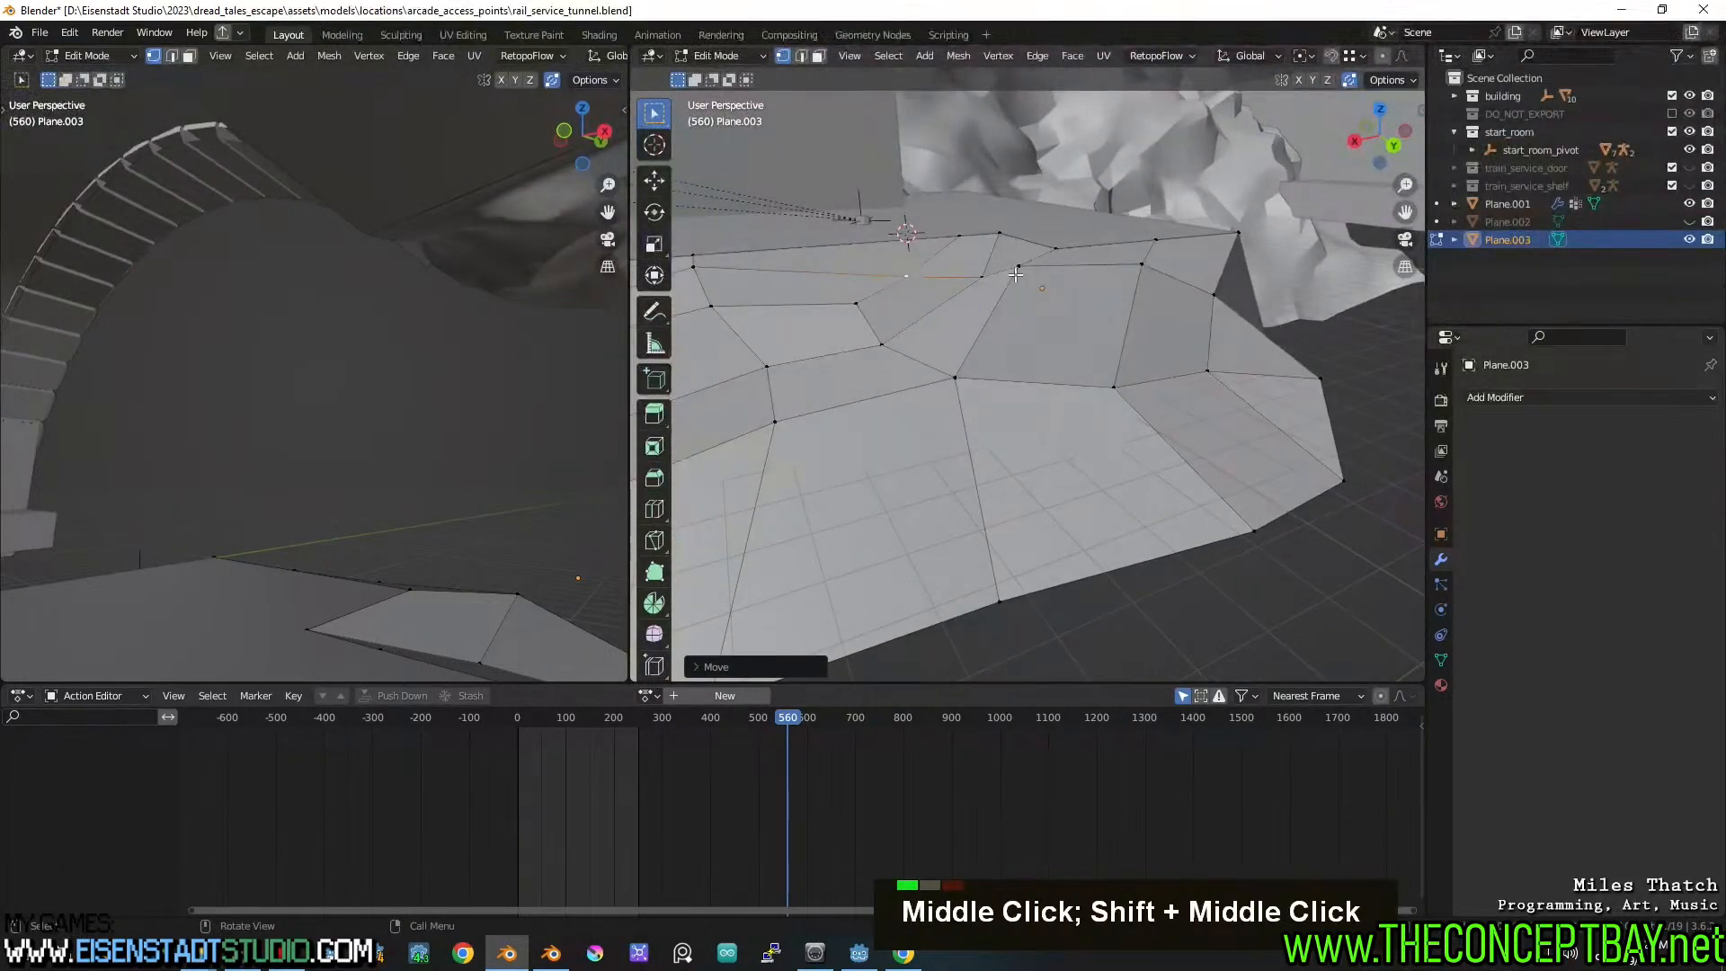
pyautogui.click(1017, 274)
pyautogui.press('g')
pyautogui.click(1039, 361)
pyautogui.click(1156, 283)
pyautogui.press('g')
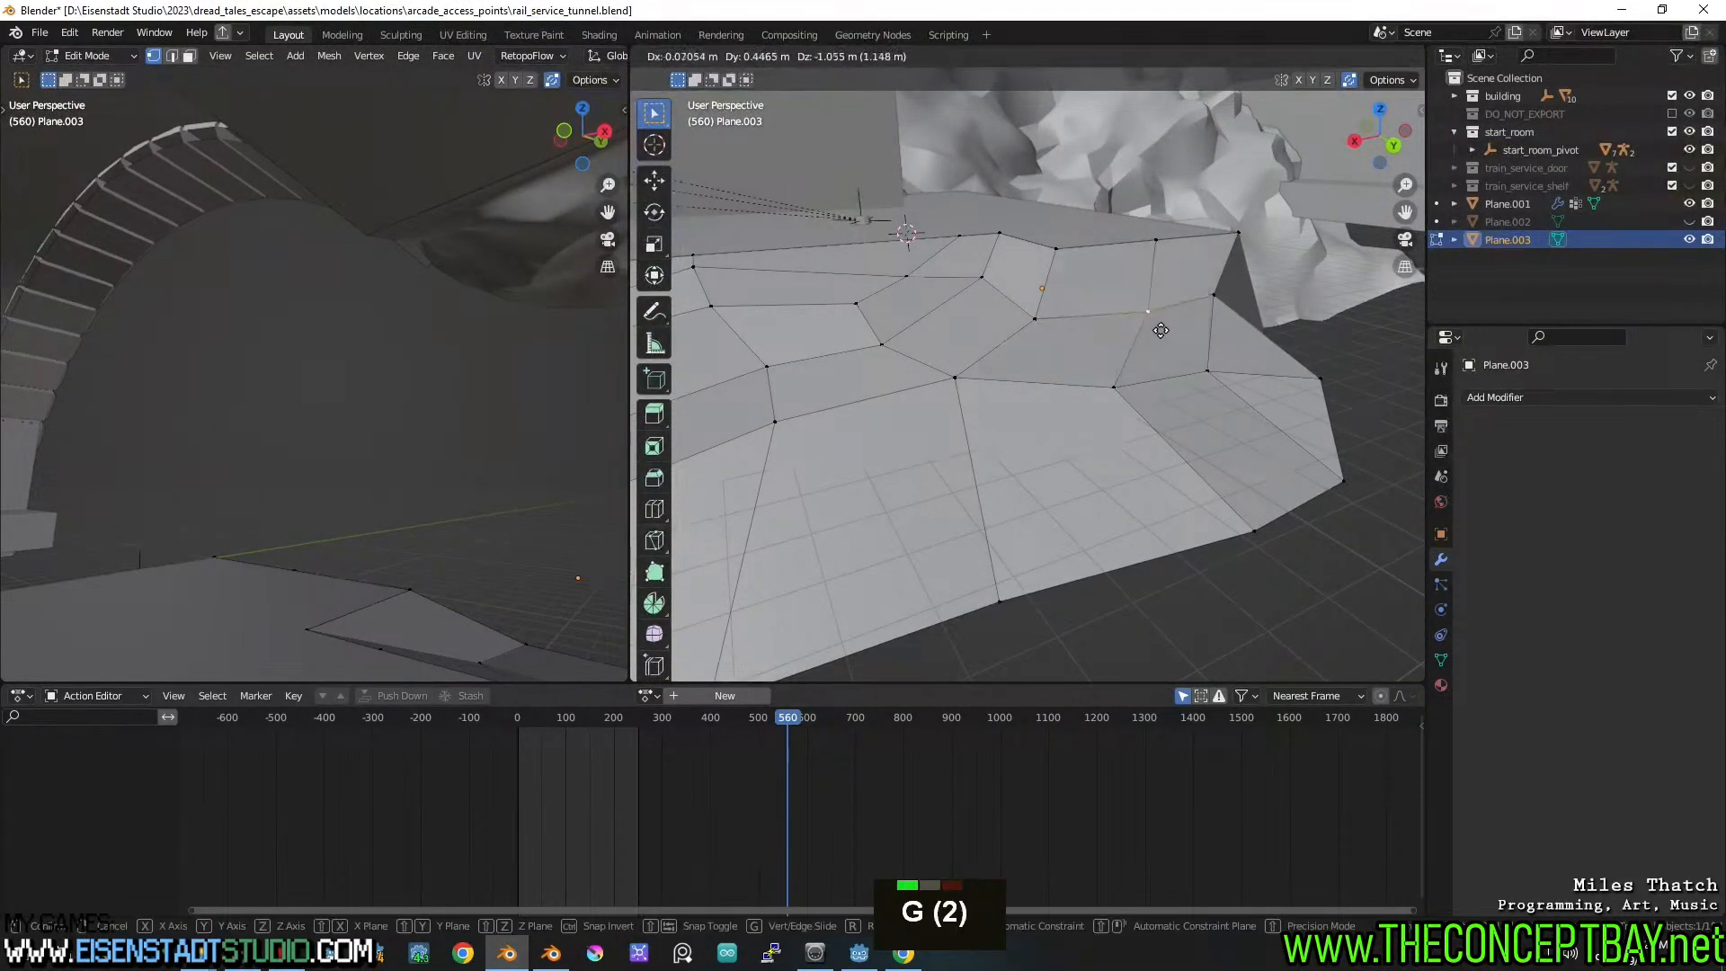
pyautogui.click(1161, 331)
pyautogui.moveTo(1191, 316); pyautogui.dragTo(1125, 324, button='middle')
pyautogui.click(1128, 327)
pyautogui.press('g')
pyautogui.click(1150, 353)
# Move the two lower vertices on the ground's outer side outward and down to widen the slope's foot
pyautogui.click(1187, 403)
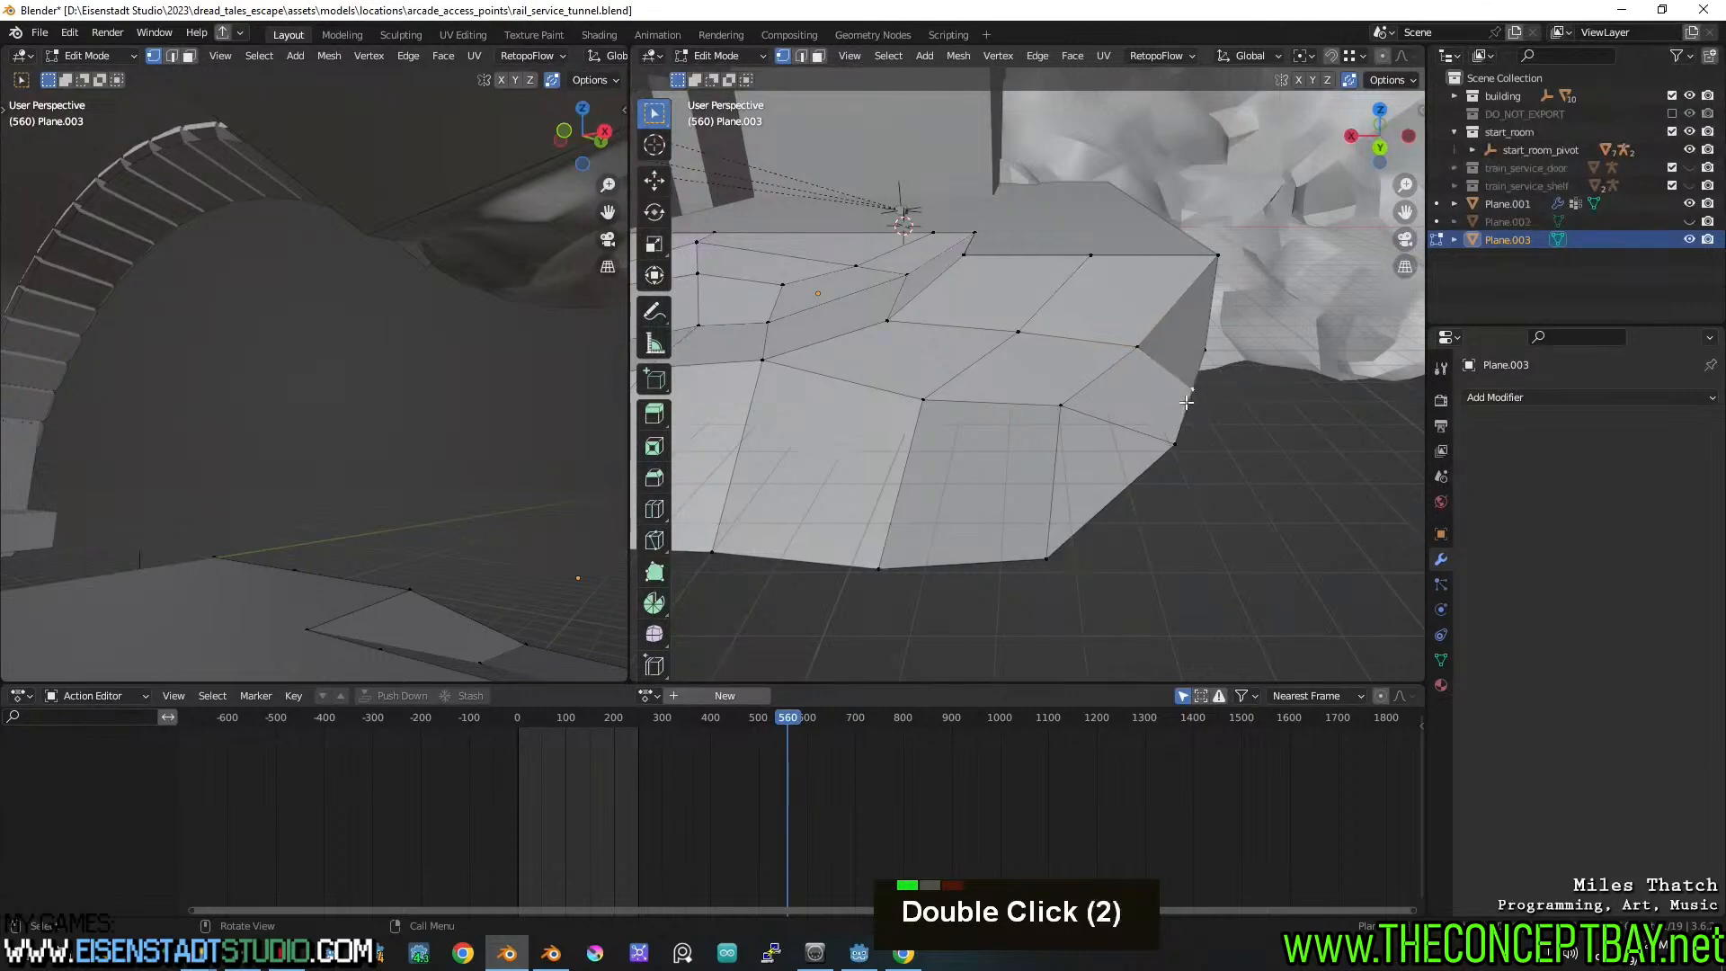
pyautogui.press('g')
pyautogui.click(1246, 454)
pyautogui.click(1168, 447)
pyautogui.press('g')
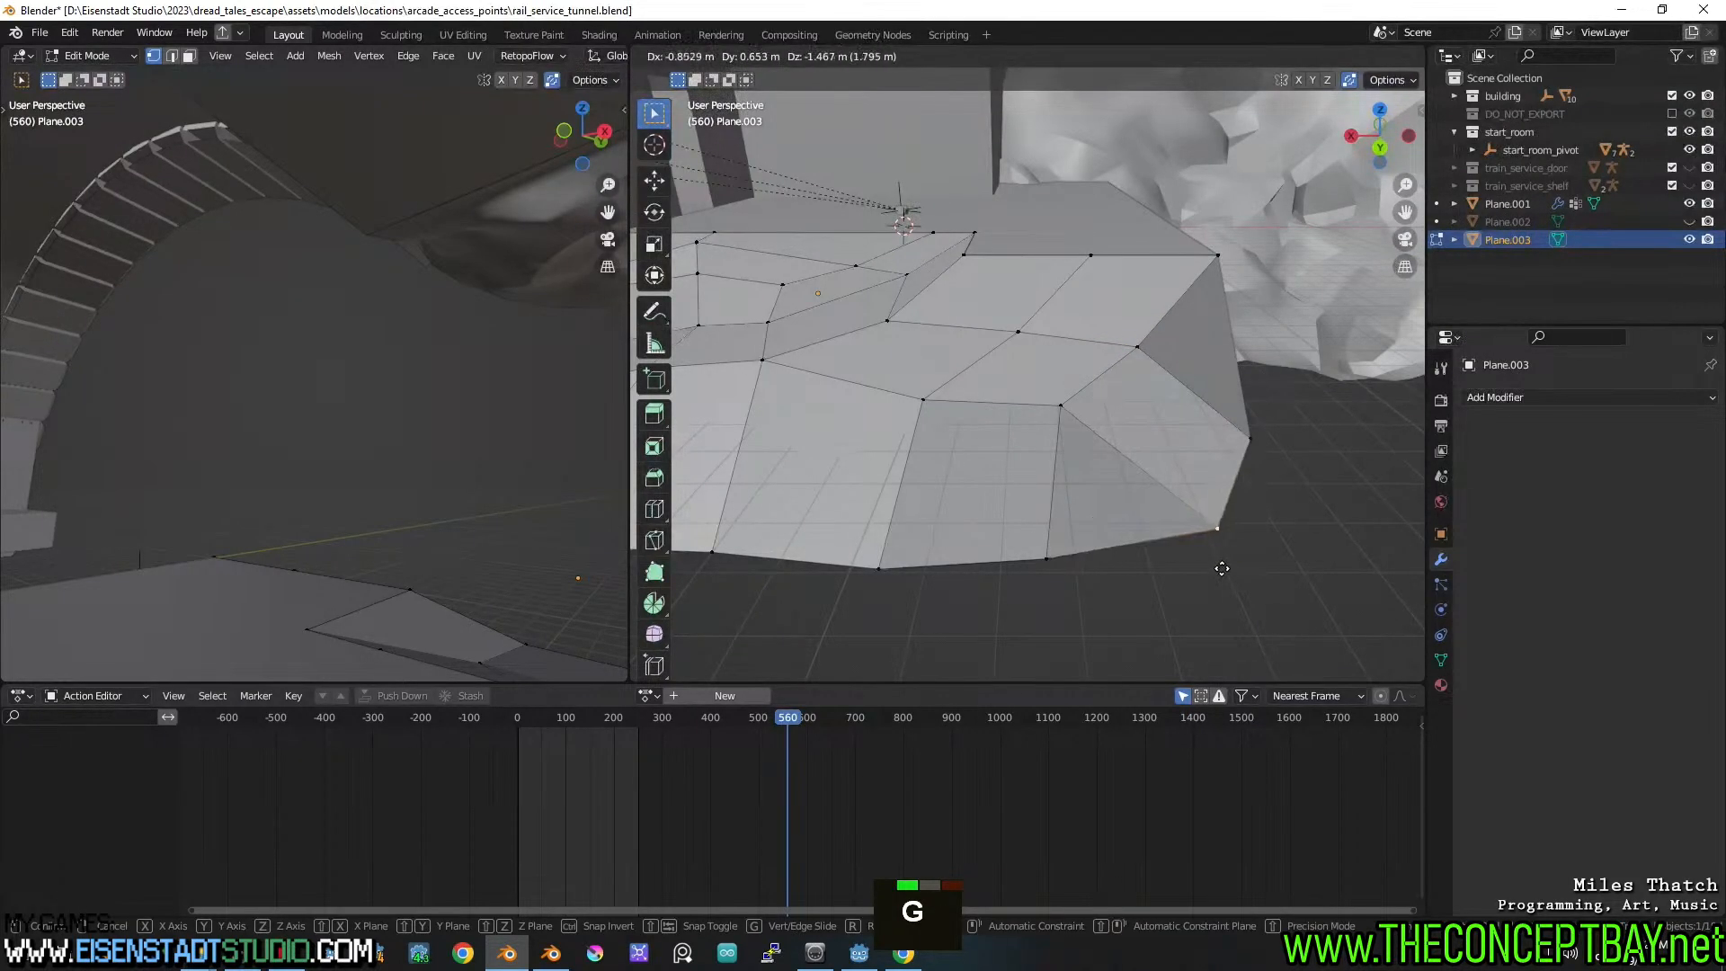
pyautogui.click(1221, 569)
# Leave Edit Mode, duplicate the ground mesh in place and hide the duplicate as a backup
pyautogui.moveTo(1233, 540)
pyautogui.mouseDown(button='middle')
pyautogui.moveTo(1214, 508)
pyautogui.moveTo(1132, 504)
pyautogui.moveTo(1140, 532)
pyautogui.moveTo(1238, 542)
pyautogui.mouseUp(button='middle')
pyautogui.scroll(-1, 1240, 543)
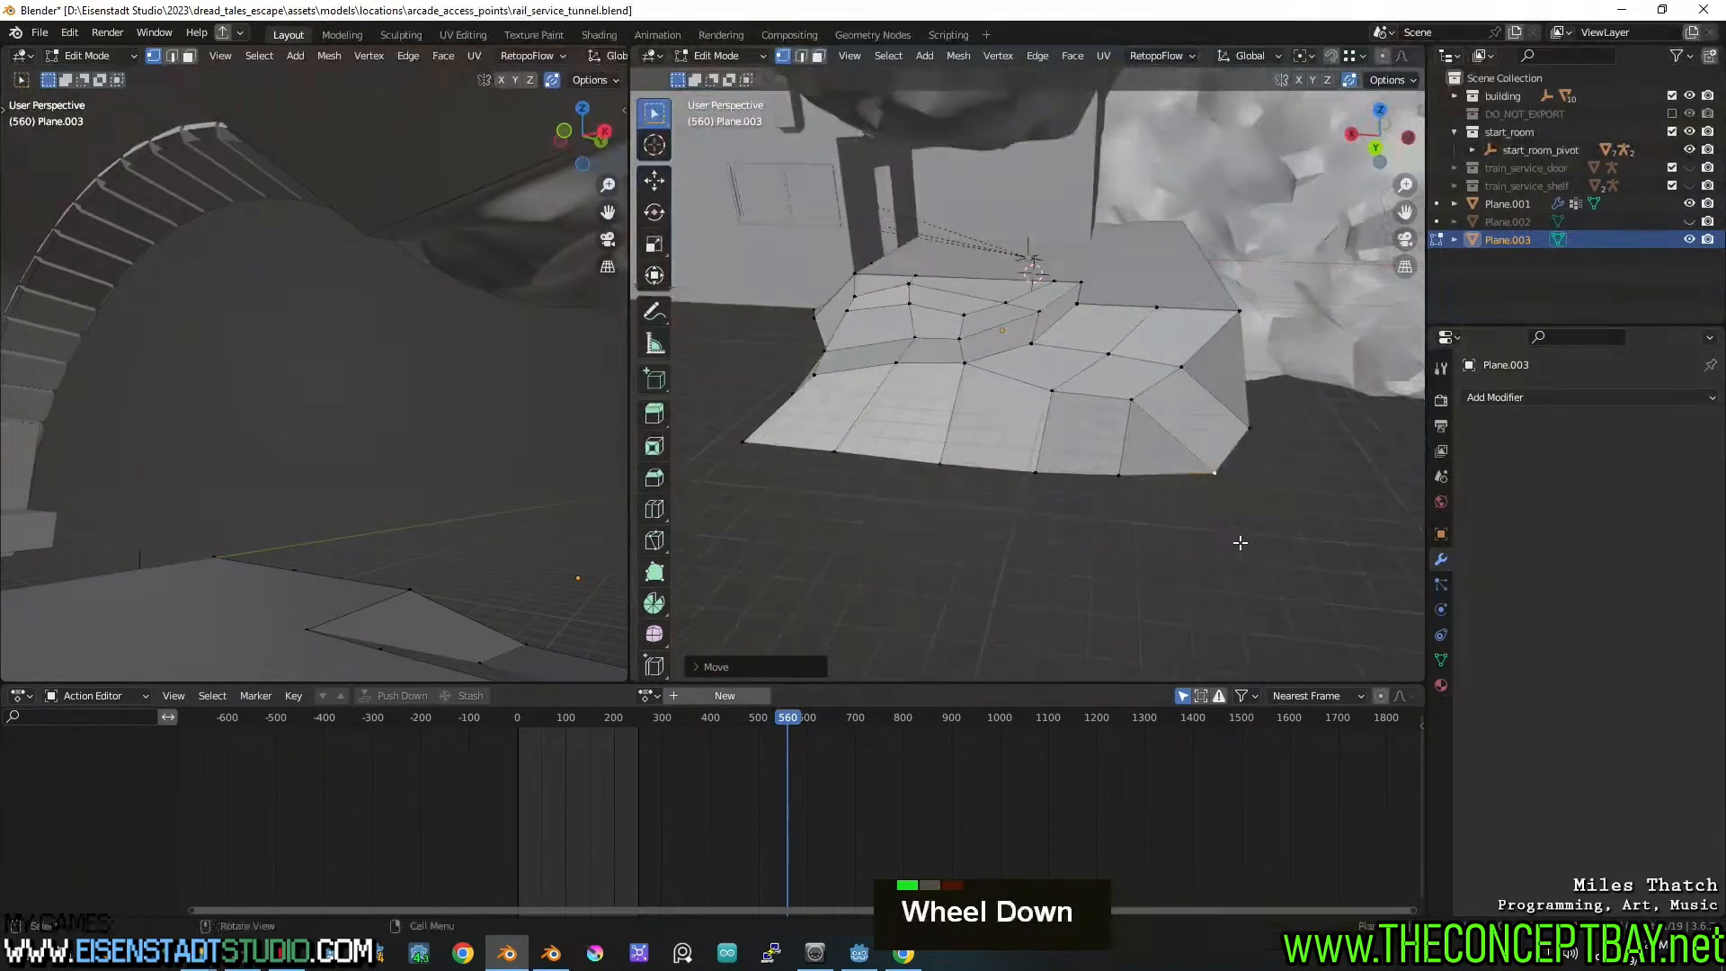
pyautogui.moveTo(1313, 482); pyautogui.dragTo(1070, 493, button='middle')
pyautogui.keyDown('shift'); pyautogui.moveTo(1070, 492); pyautogui.dragTo(1232, 490, button='middle'); pyautogui.keyUp('shift')
pyautogui.keyDown('shift'); pyautogui.moveTo(1232, 490); pyautogui.dragTo(1217, 413, button='middle'); pyautogui.keyUp('shift')
pyautogui.keyDown('shift'); pyautogui.scroll(2, 1217, 412); pyautogui.keyUp('shift')
pyautogui.moveTo(1259, 501); pyautogui.dragTo(1148, 483, button='middle')
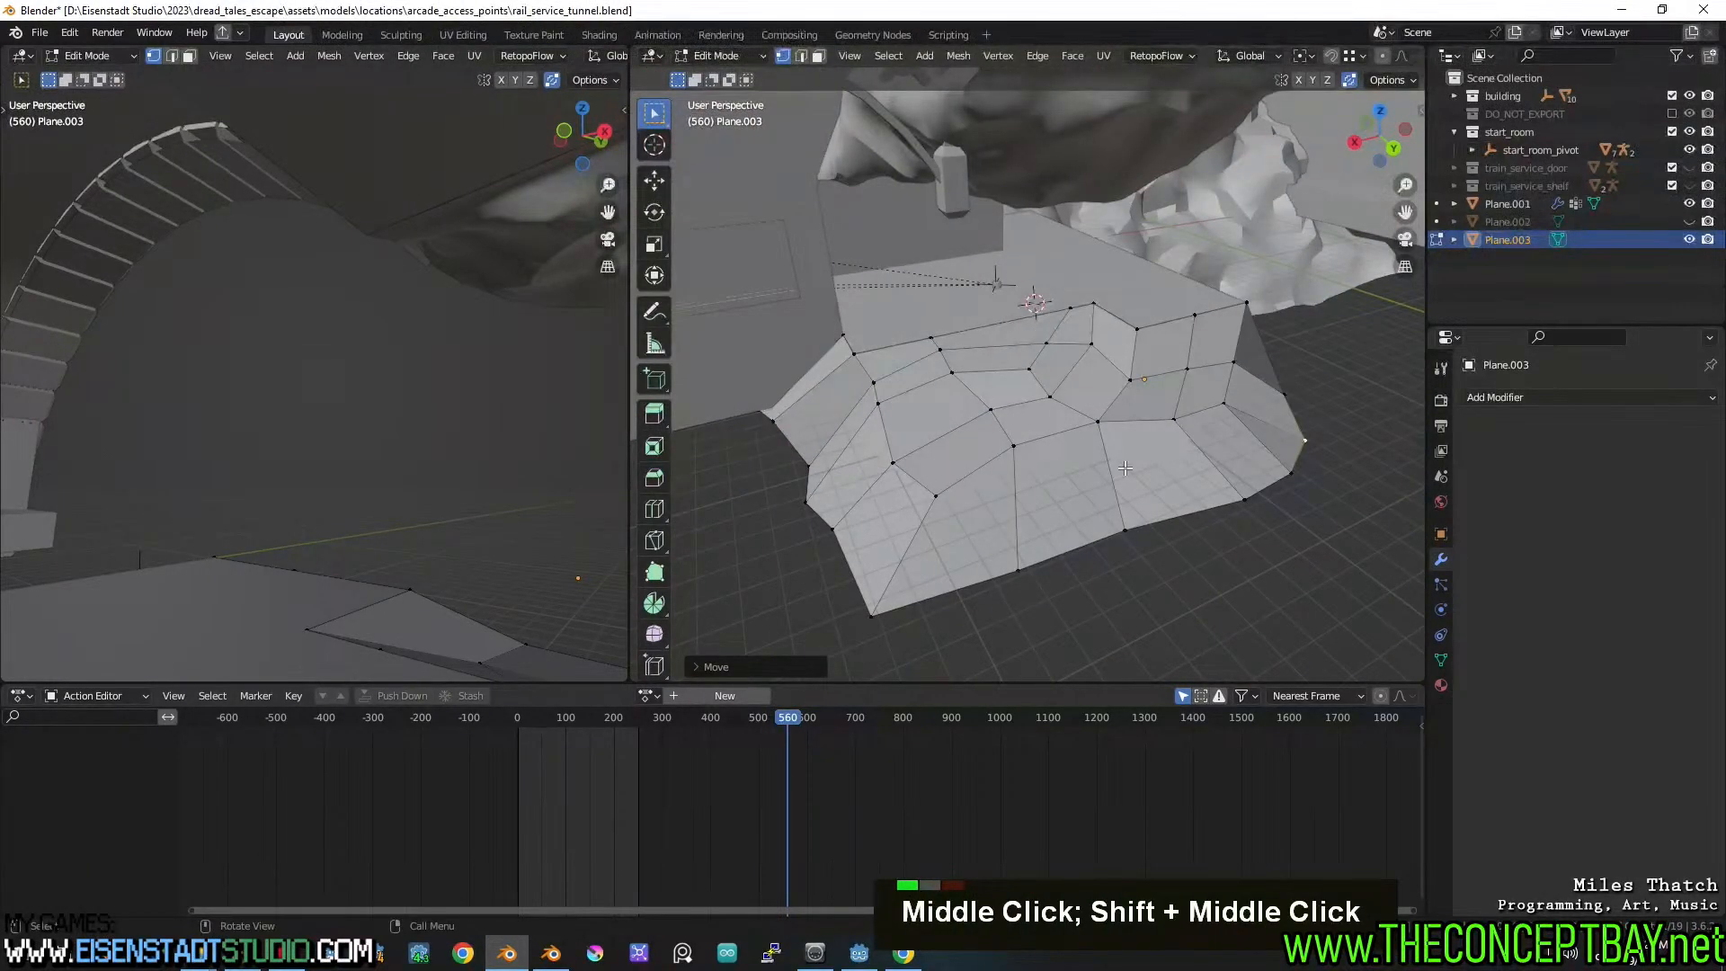
pyautogui.press('Tab')
pyautogui.hotkey('shift', 'd')
pyautogui.press('Escape')
pyautogui.press('h')
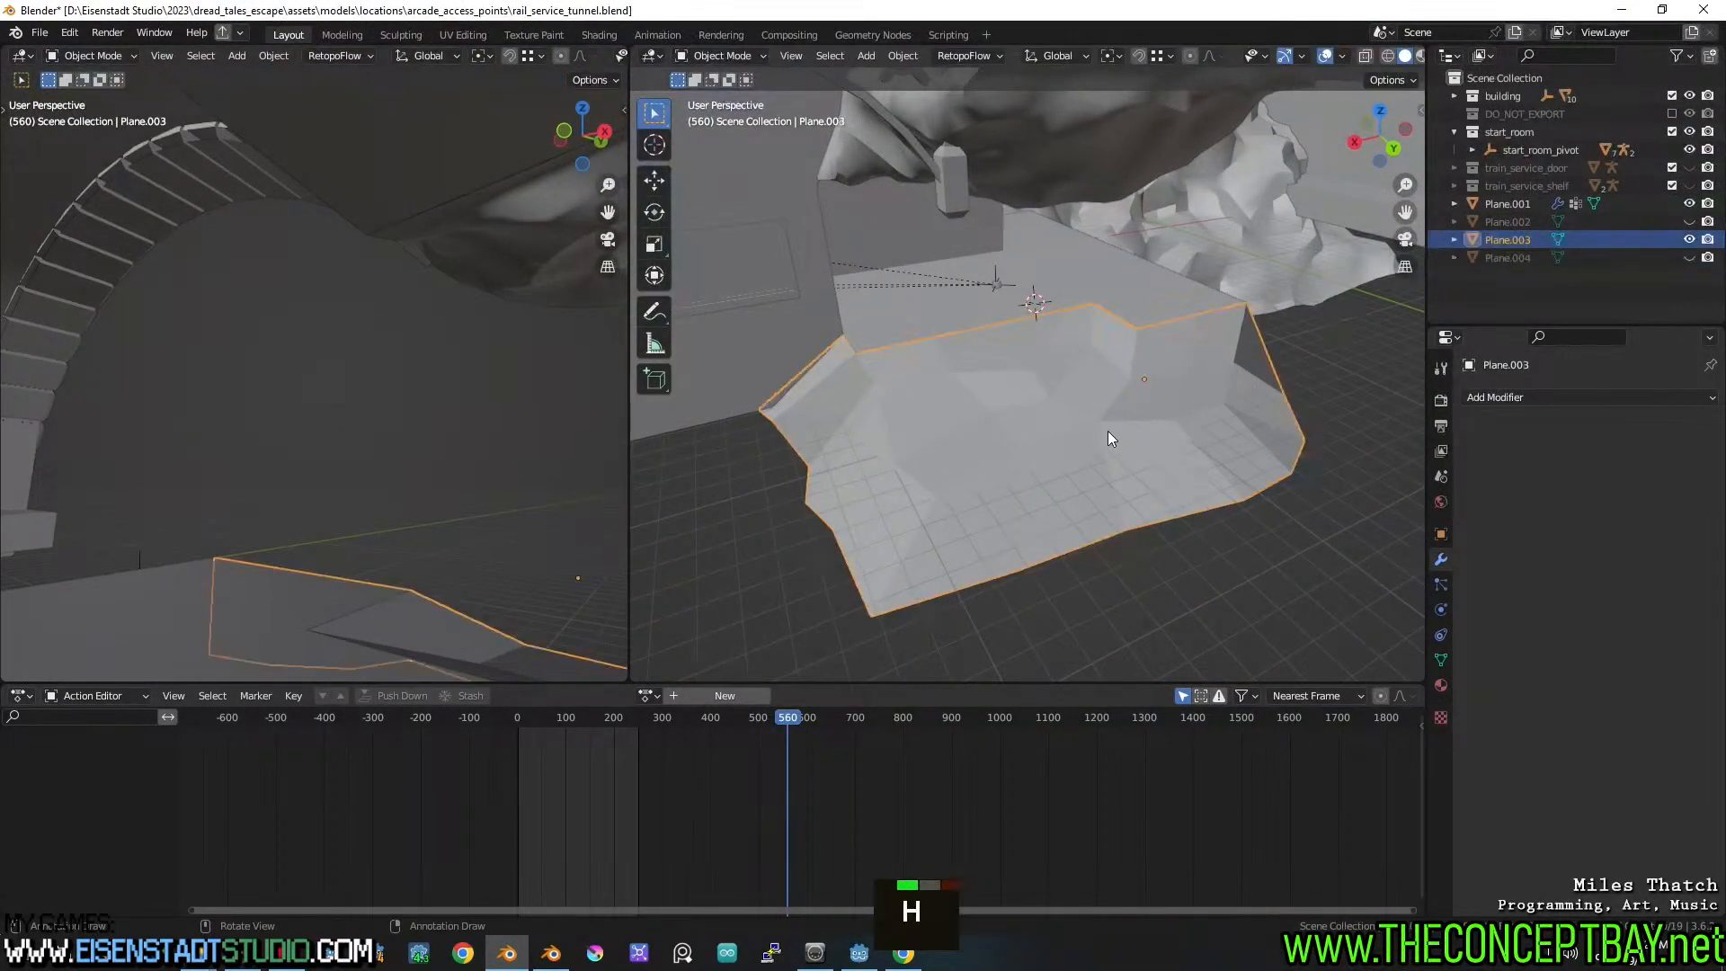
# Subdivide the whole Plane.003 mesh with 10 cuts
pyautogui.rightClick(1108, 430)
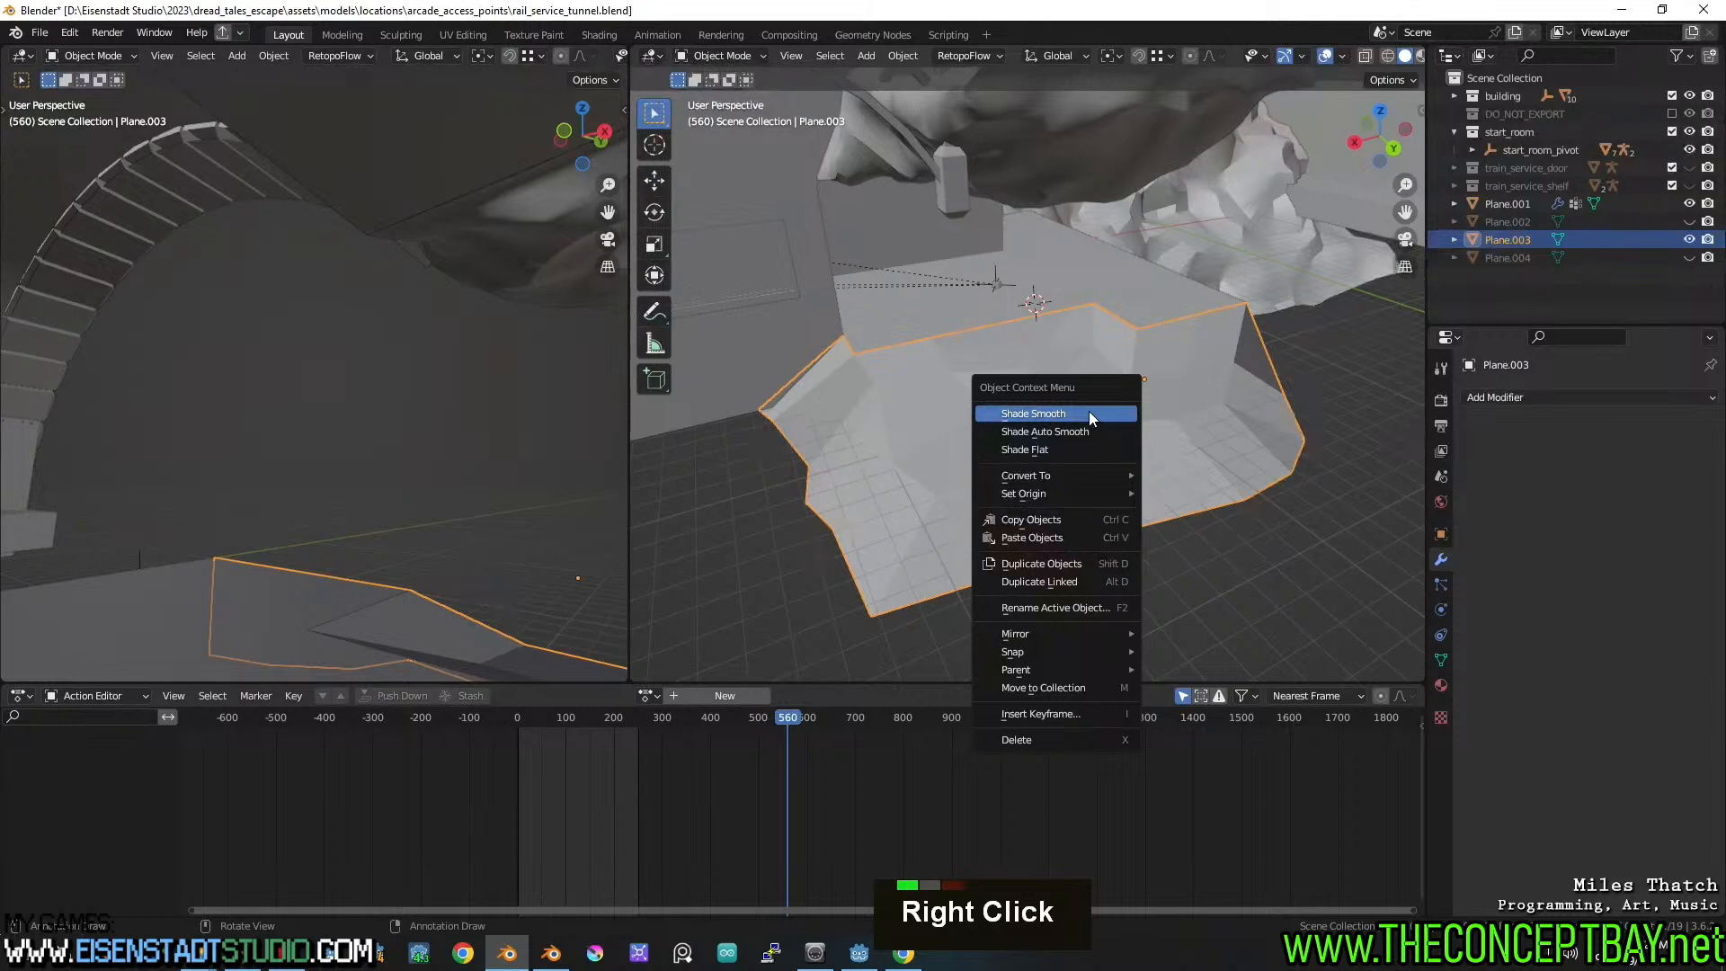
pyautogui.press('Tab')
pyautogui.press('Escape')
pyautogui.press('a')
pyautogui.rightClick(1089, 411)
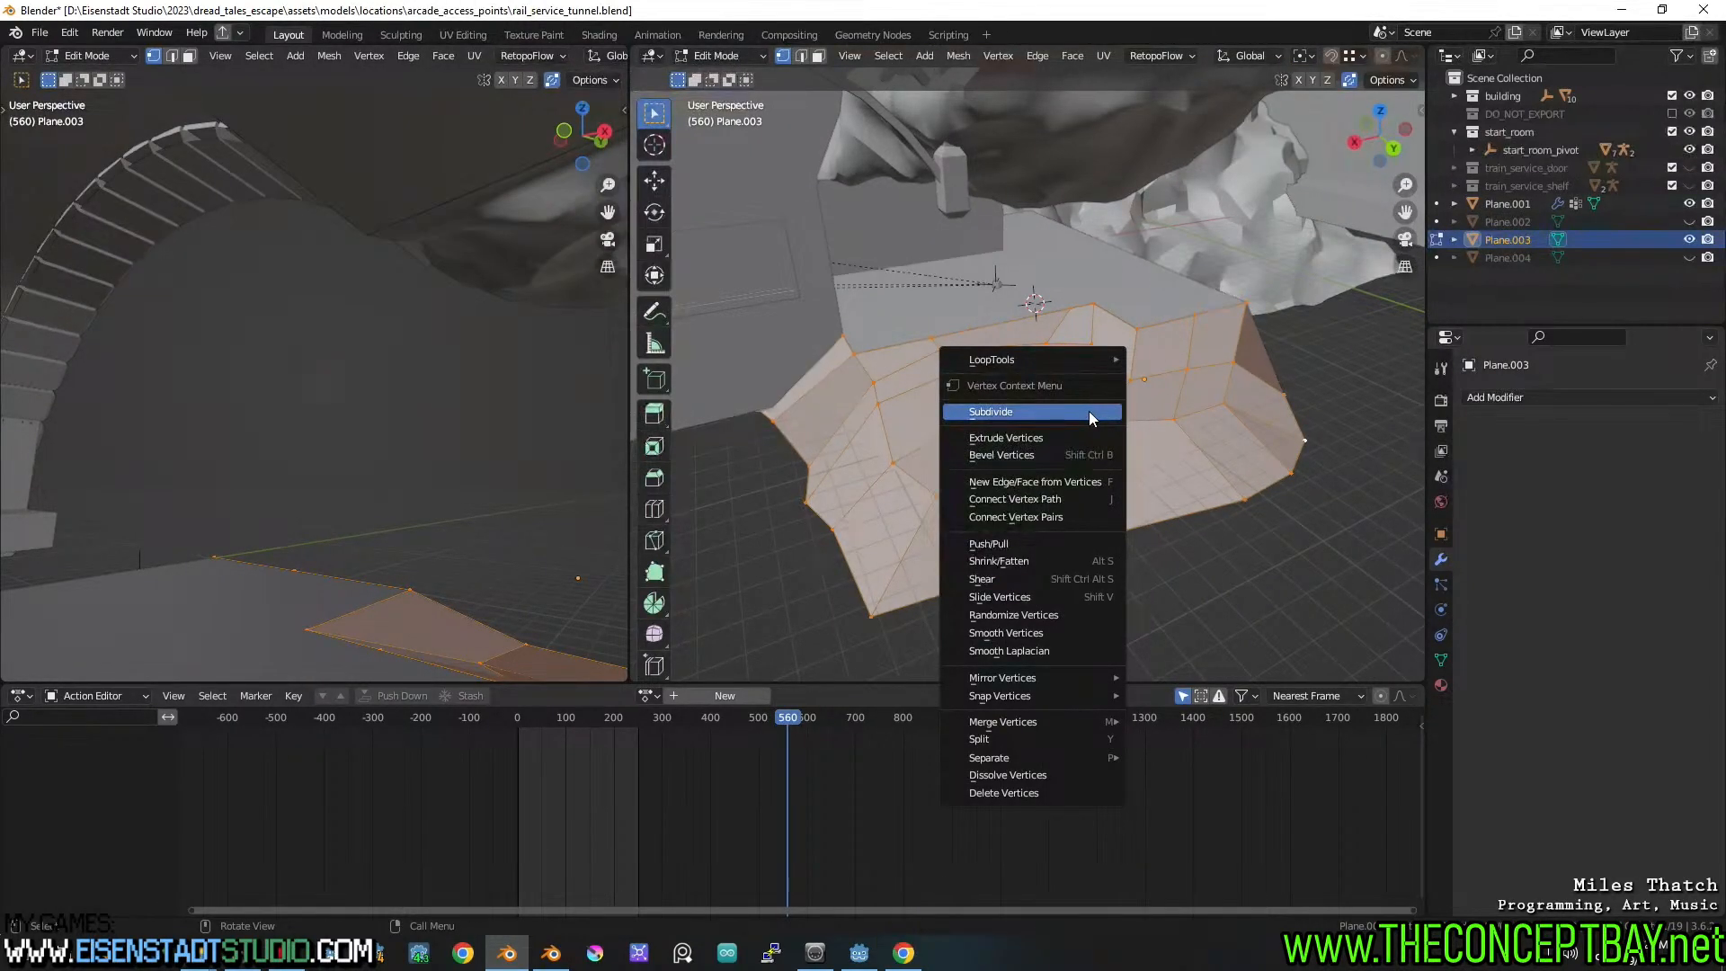
pyautogui.click(1089, 412)
pyautogui.click(791, 667)
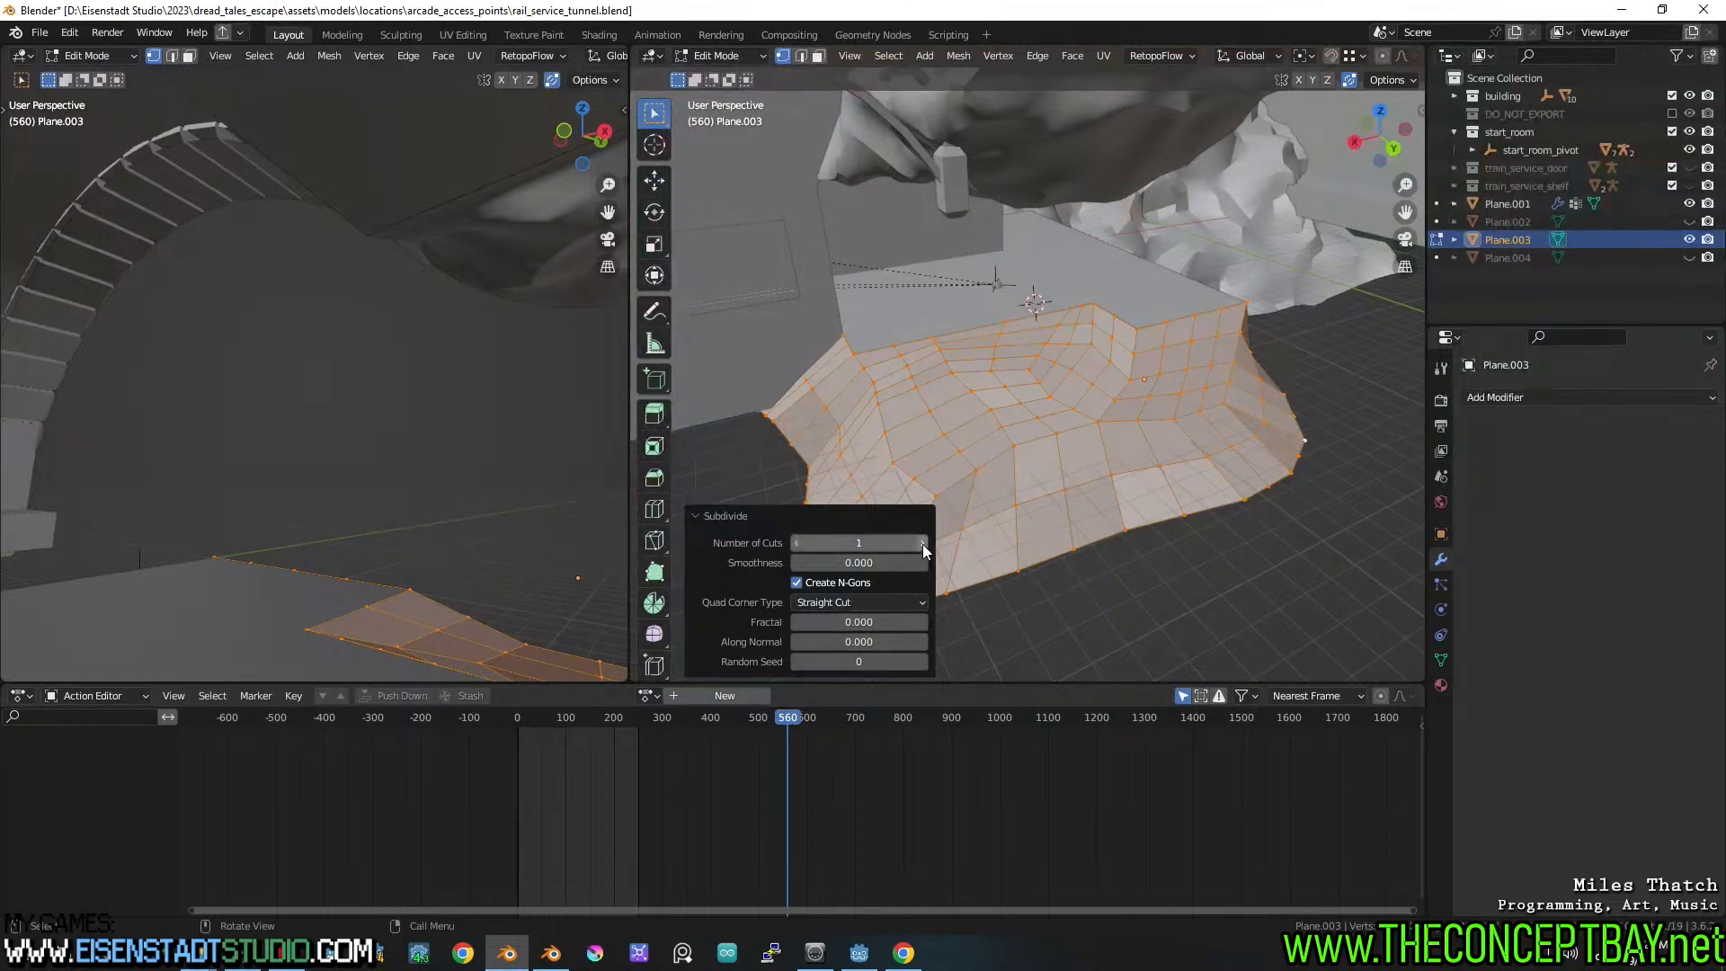
pyautogui.doubleClick(922, 543)
pyautogui.doubleClick(922, 543)
pyautogui.doubleClick(922, 543)
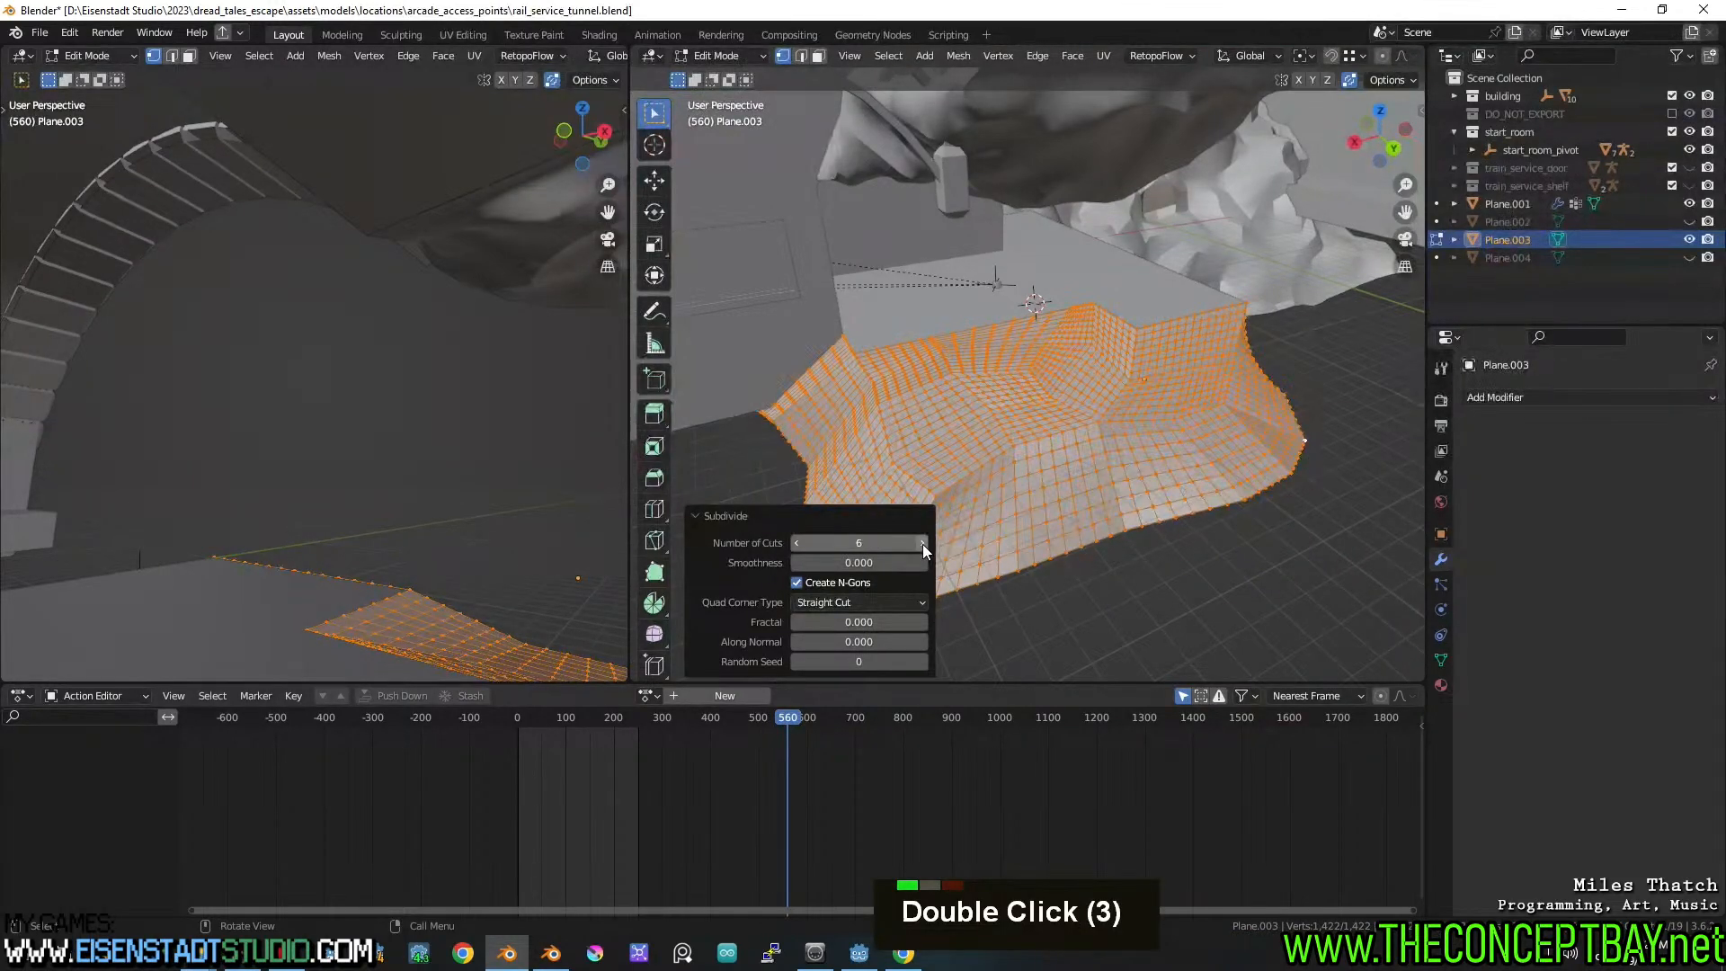
pyautogui.doubleClick(923, 543)
pyautogui.doubleClick(922, 543)
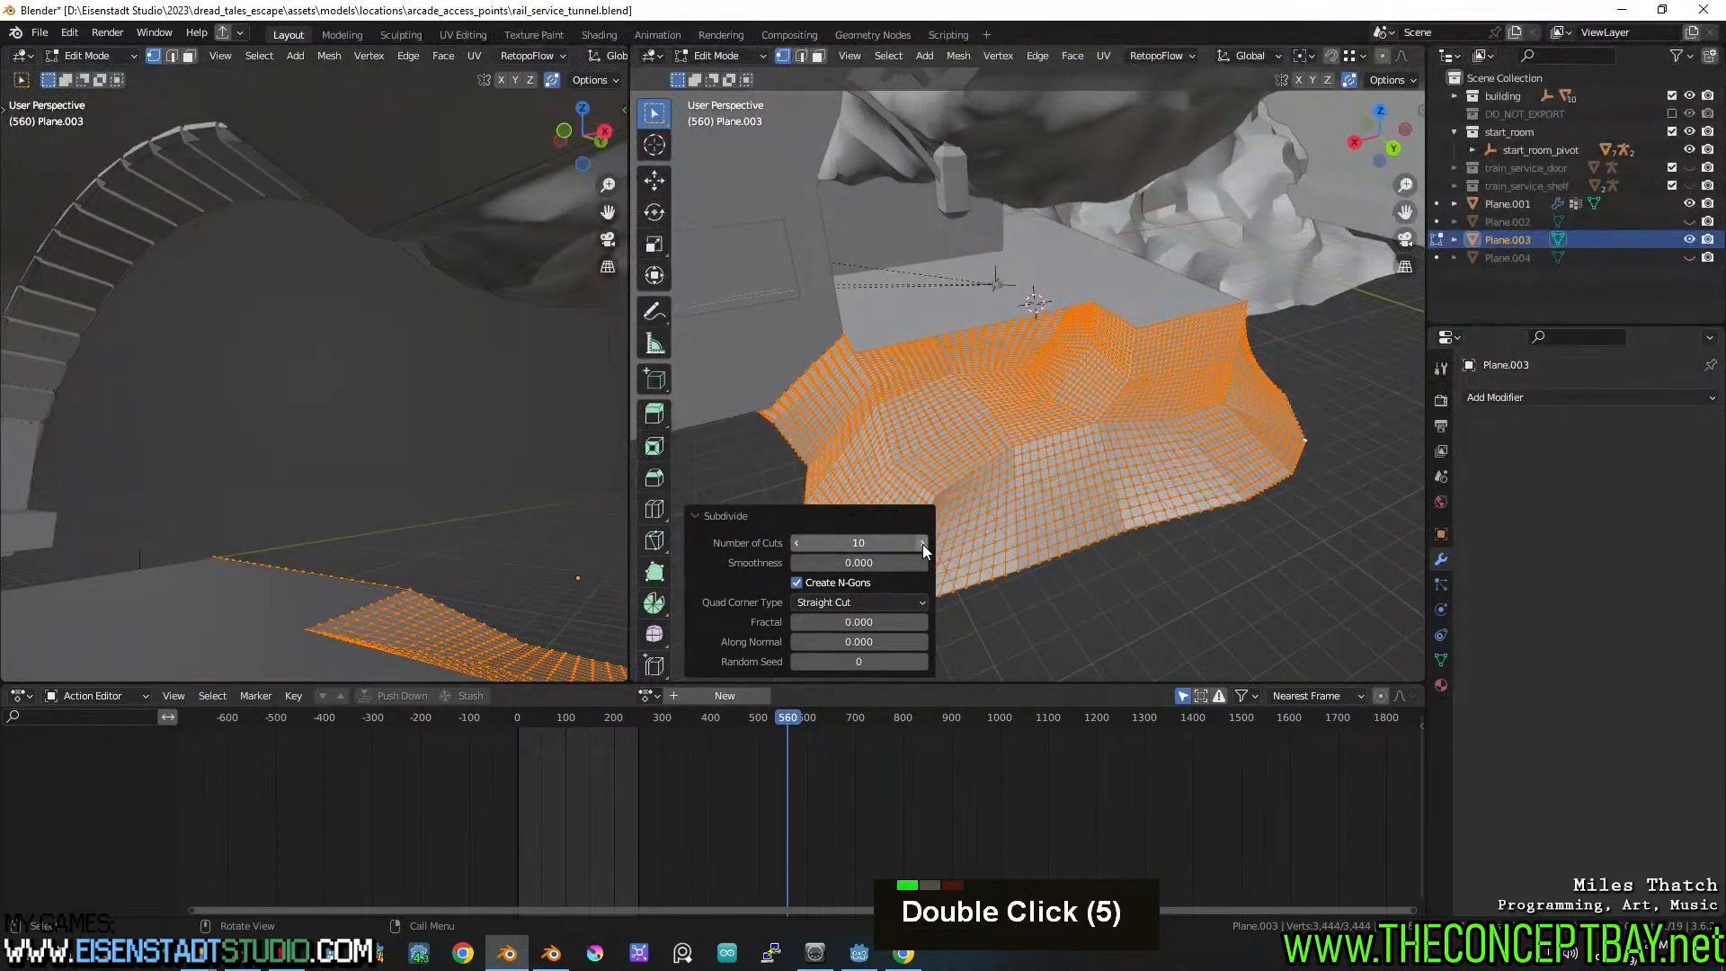
# Check the subdivided ground outside Edit Mode and save the file
pyautogui.moveTo(1231, 477); pyautogui.dragTo(1154, 479, button='middle')
pyautogui.press('Tab')
pyautogui.scroll(2, 1028, 411)
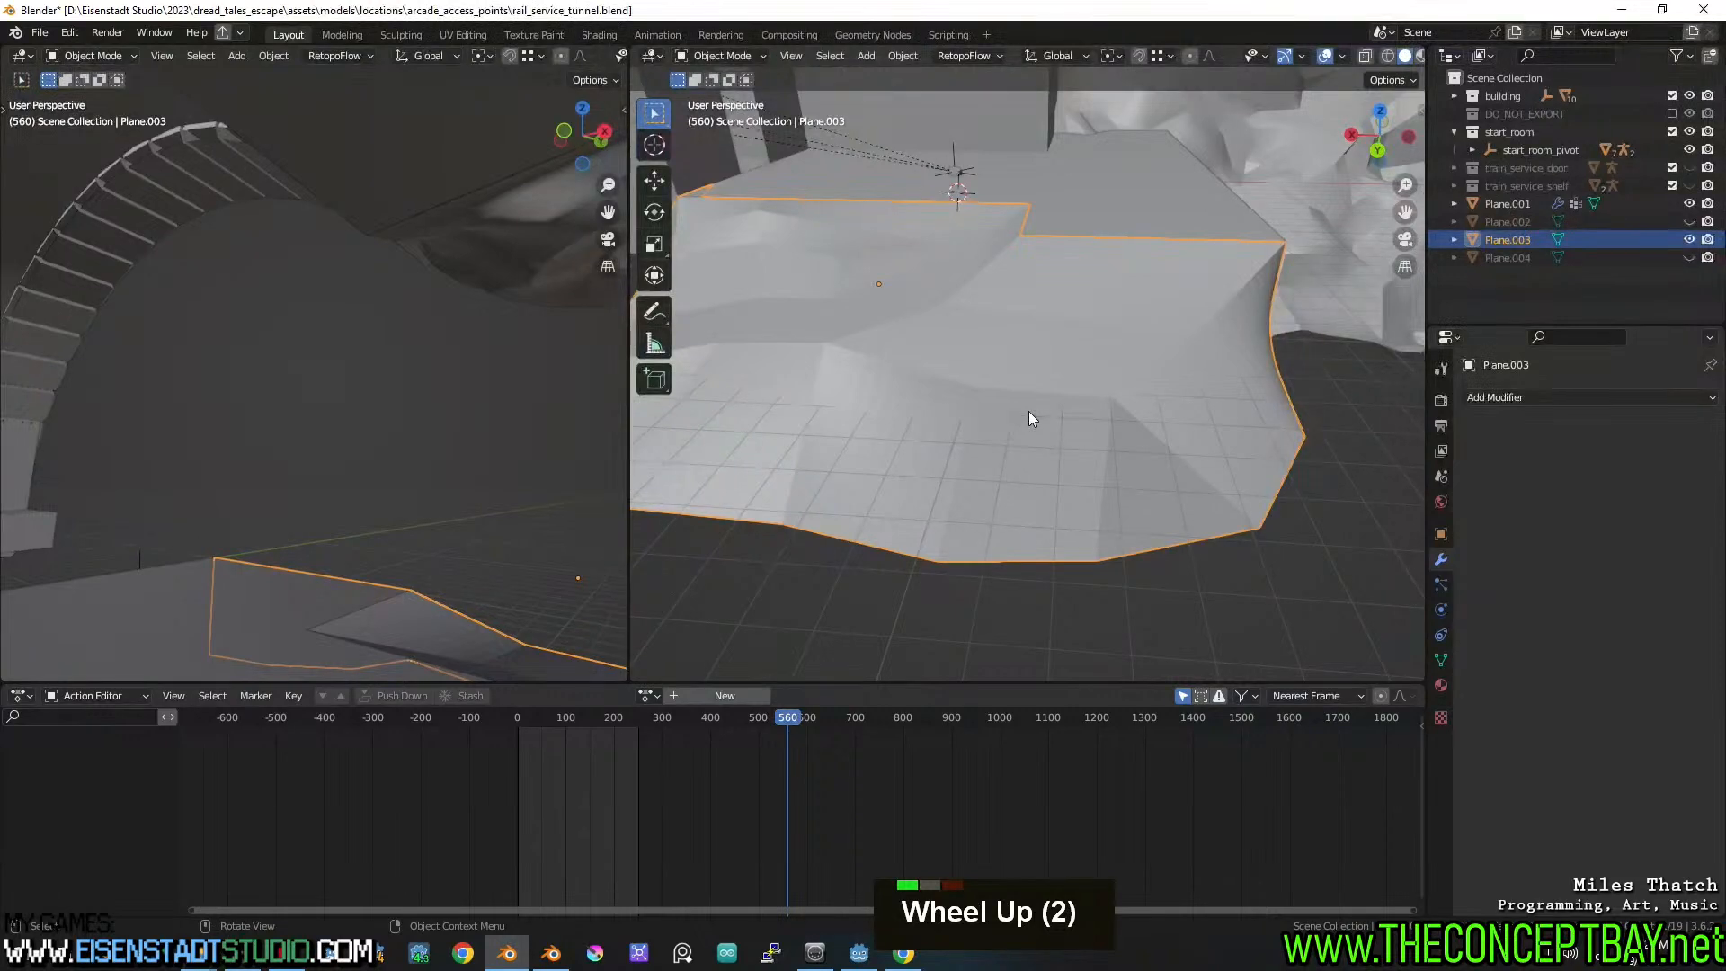
pyautogui.scroll(-1, 1028, 412)
pyautogui.moveTo(1098, 399); pyautogui.dragTo(1099, 391, button='middle')
pyautogui.hotkey('ctrl', 's')
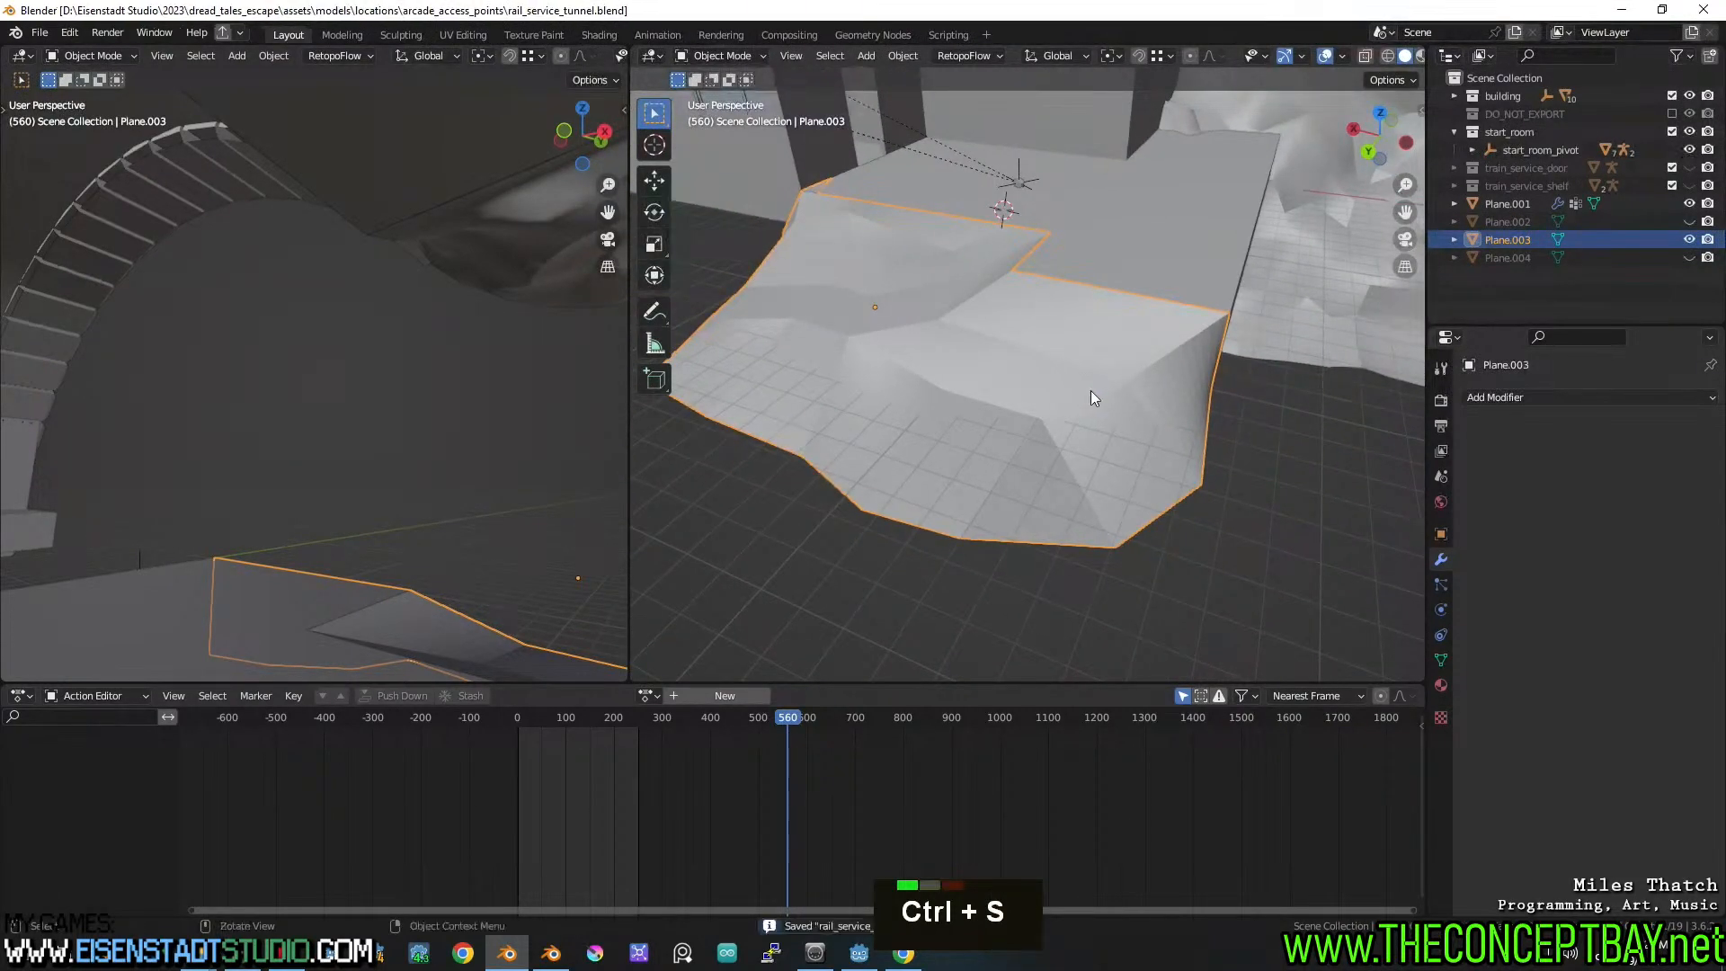
# Add a vertex group named "destruction" to Plane.003 and assign all of the mesh's vertices to it
pyautogui.press('Tab')
pyautogui.click(1441, 661)
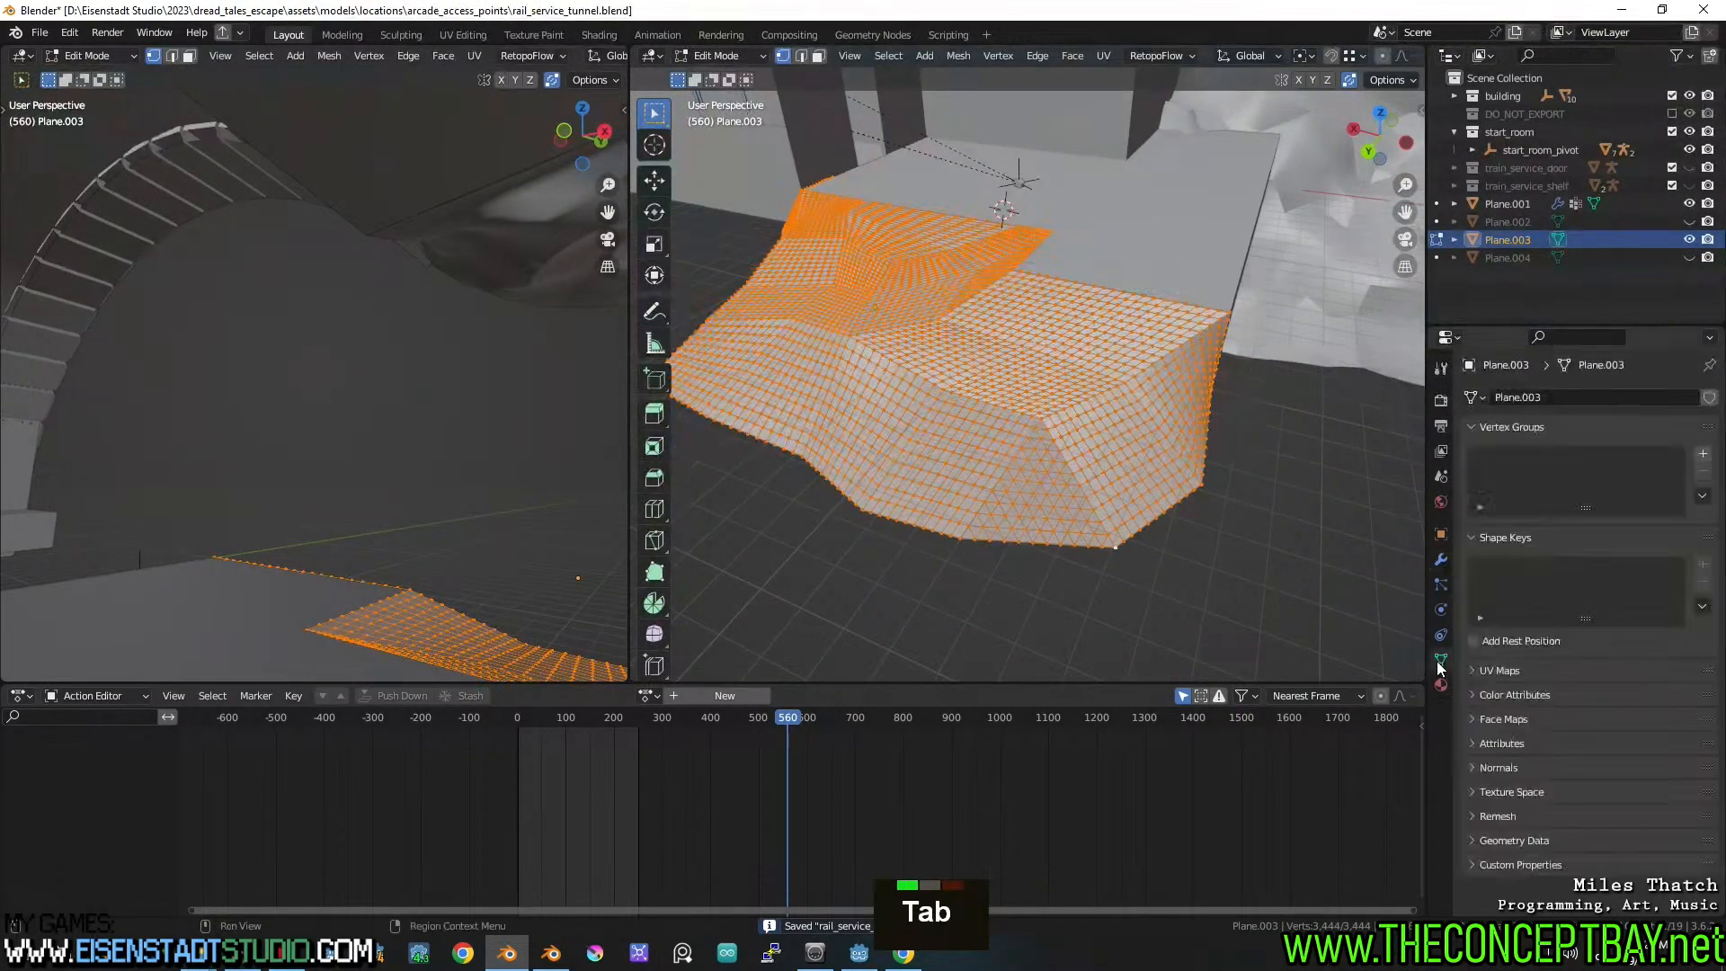
pyautogui.click(1703, 454)
pyautogui.doubleClick(1514, 458)
pyautogui.write('ed')
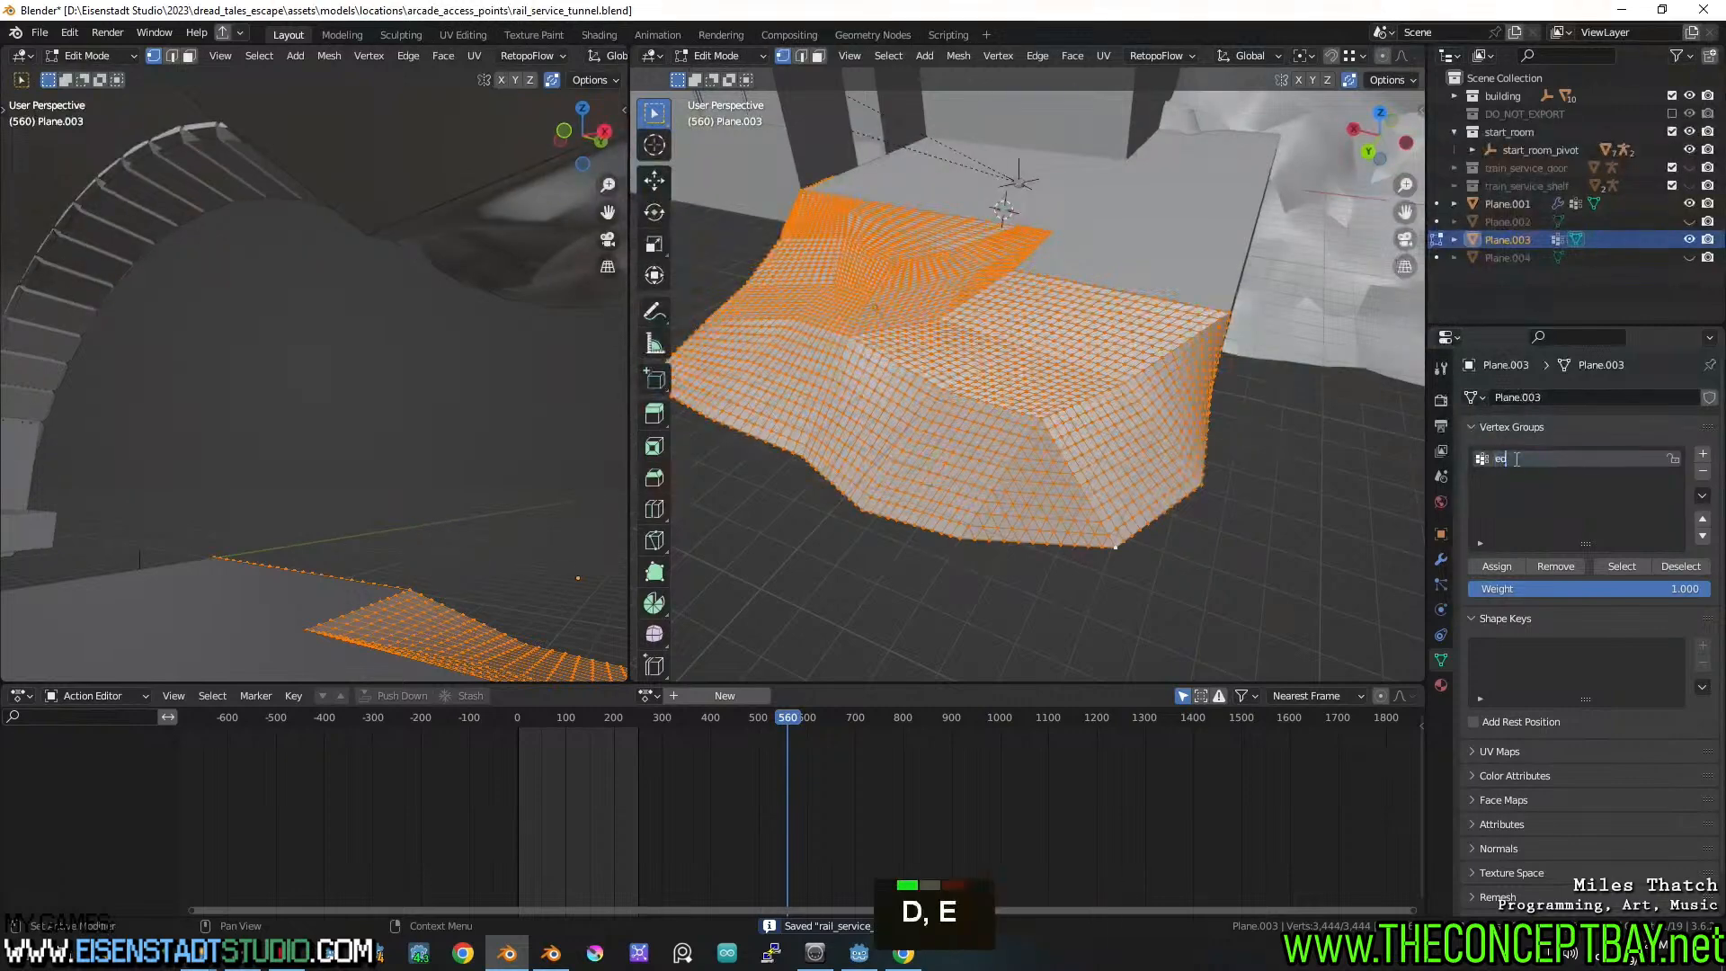
pyautogui.write('ges')
pyautogui.hotkey('ctrl', 'a')
pyautogui.write('de')
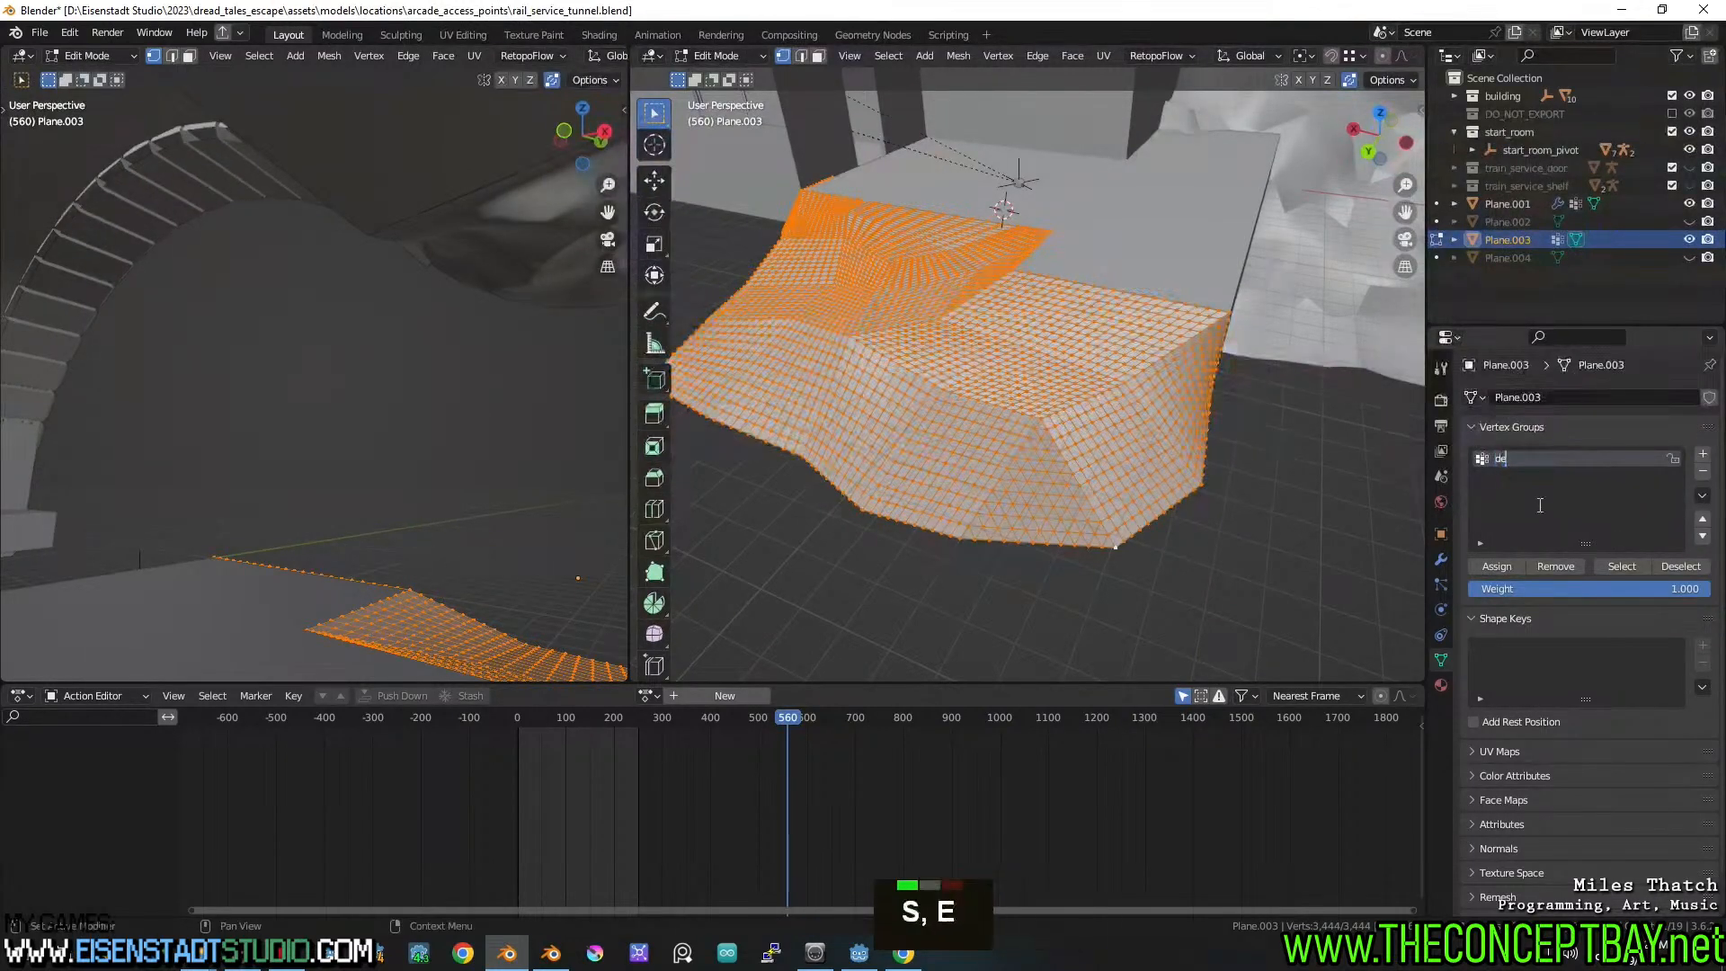
pyautogui.write('struction')
pyautogui.press('Return')
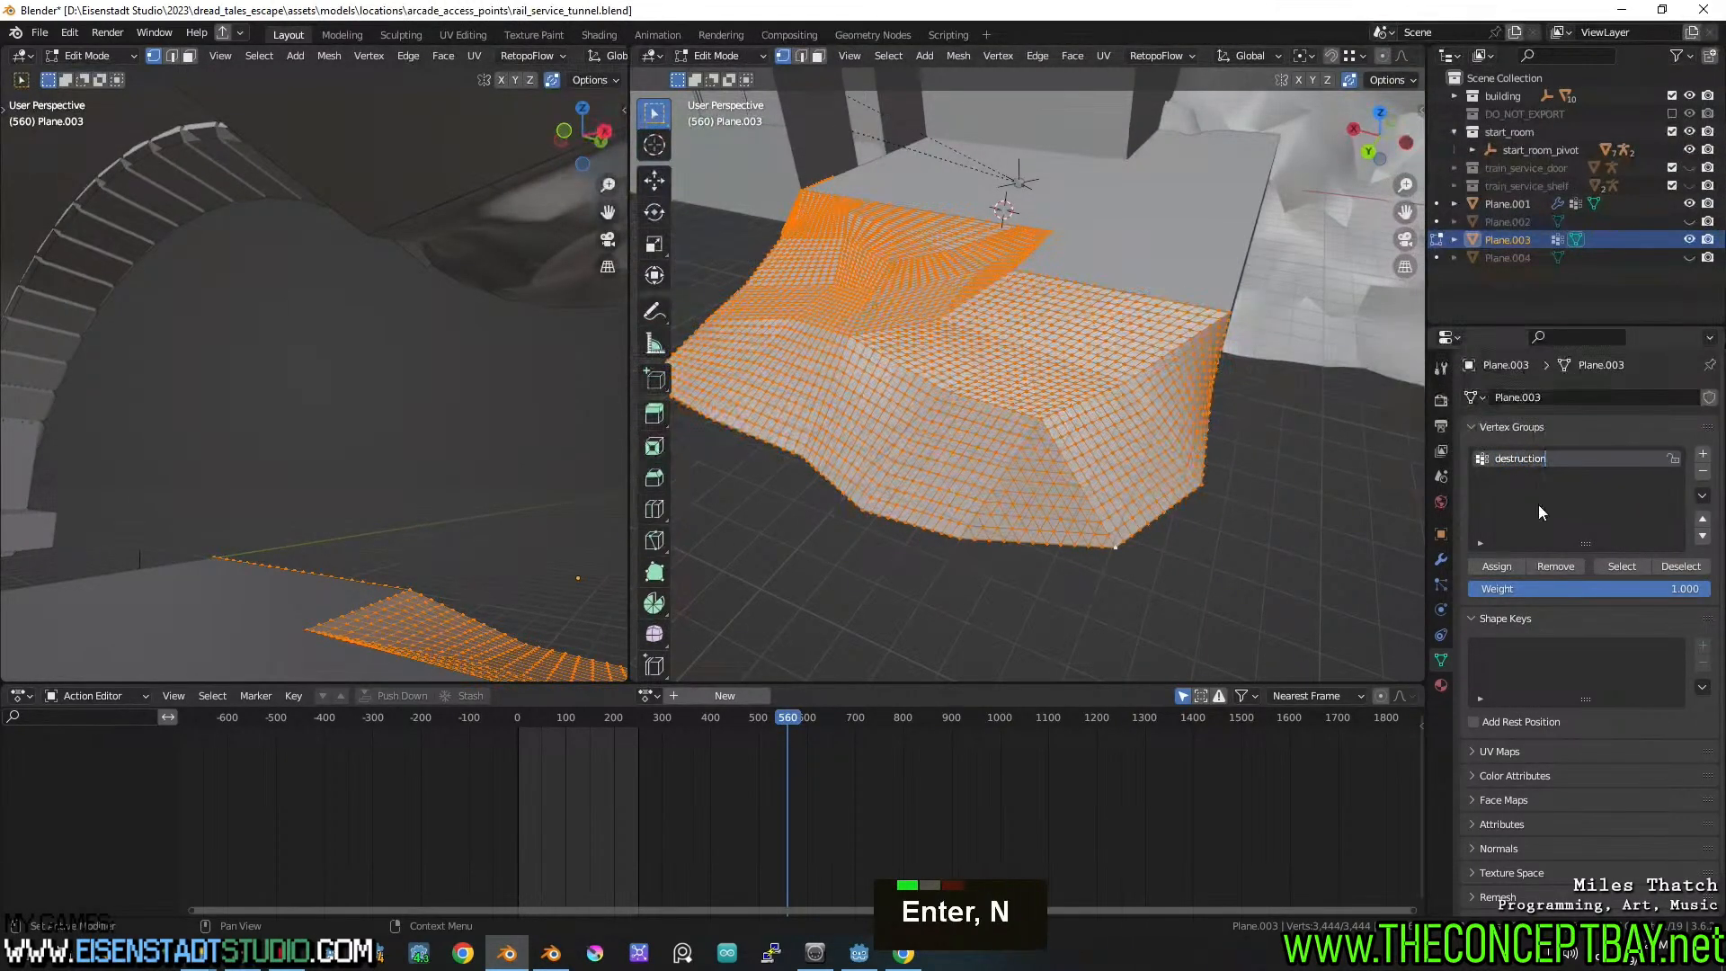
pyautogui.click(1497, 566)
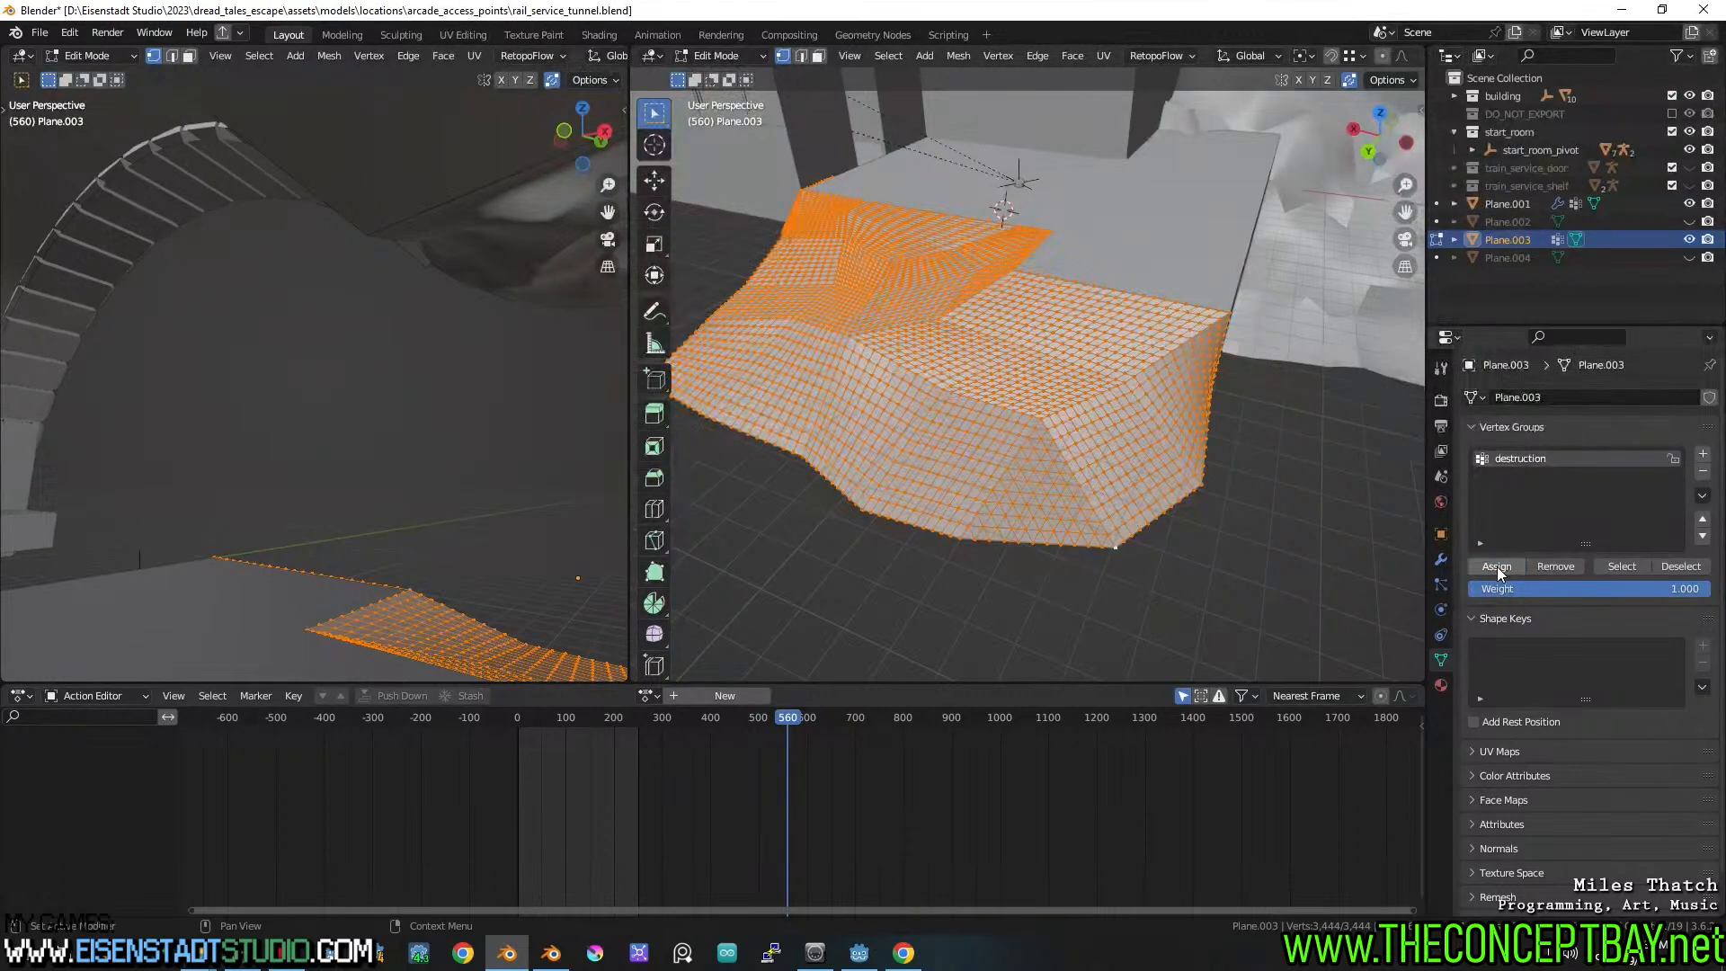
# Switch Plane.003 to Weight Paint mode, set the brush weight to 0 and show the viewport in wireframe
pyautogui.keyDown('shift'); pyautogui.moveTo(1021, 347); pyautogui.dragTo(1050, 370, button='middle'); pyautogui.keyUp('shift')
pyautogui.press('Tab')
pyautogui.click(715, 57)
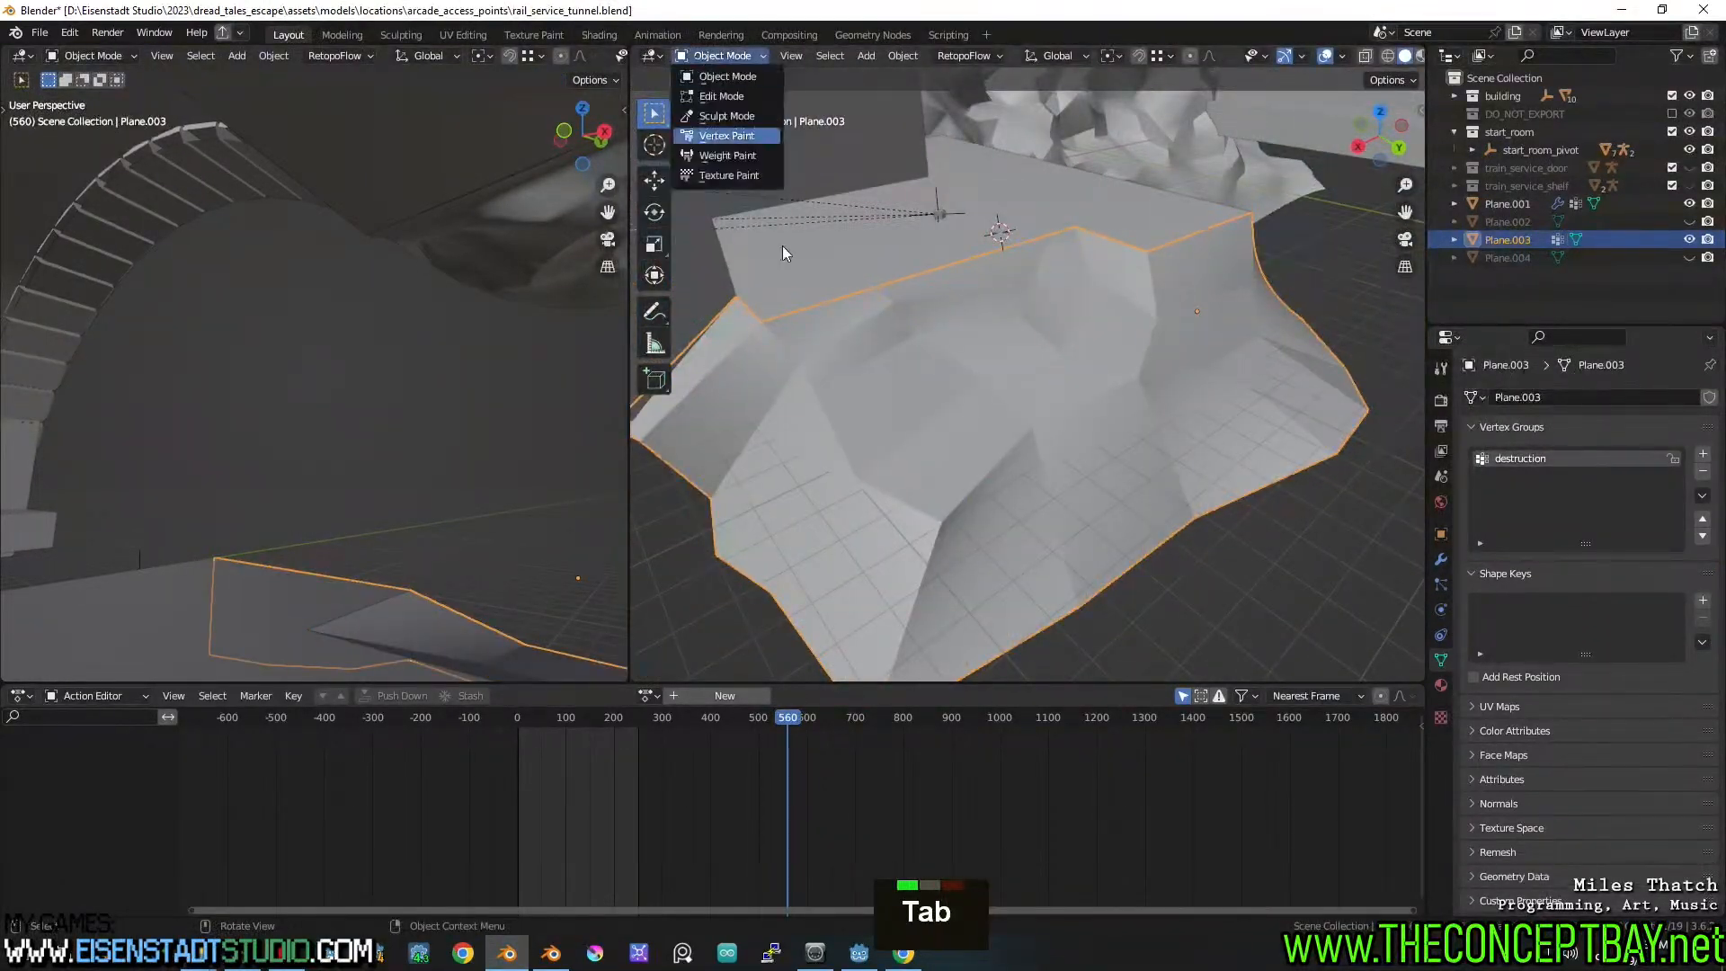
pyautogui.click(728, 178)
pyautogui.moveTo(981, 457); pyautogui.dragTo(900, 446, button='middle')
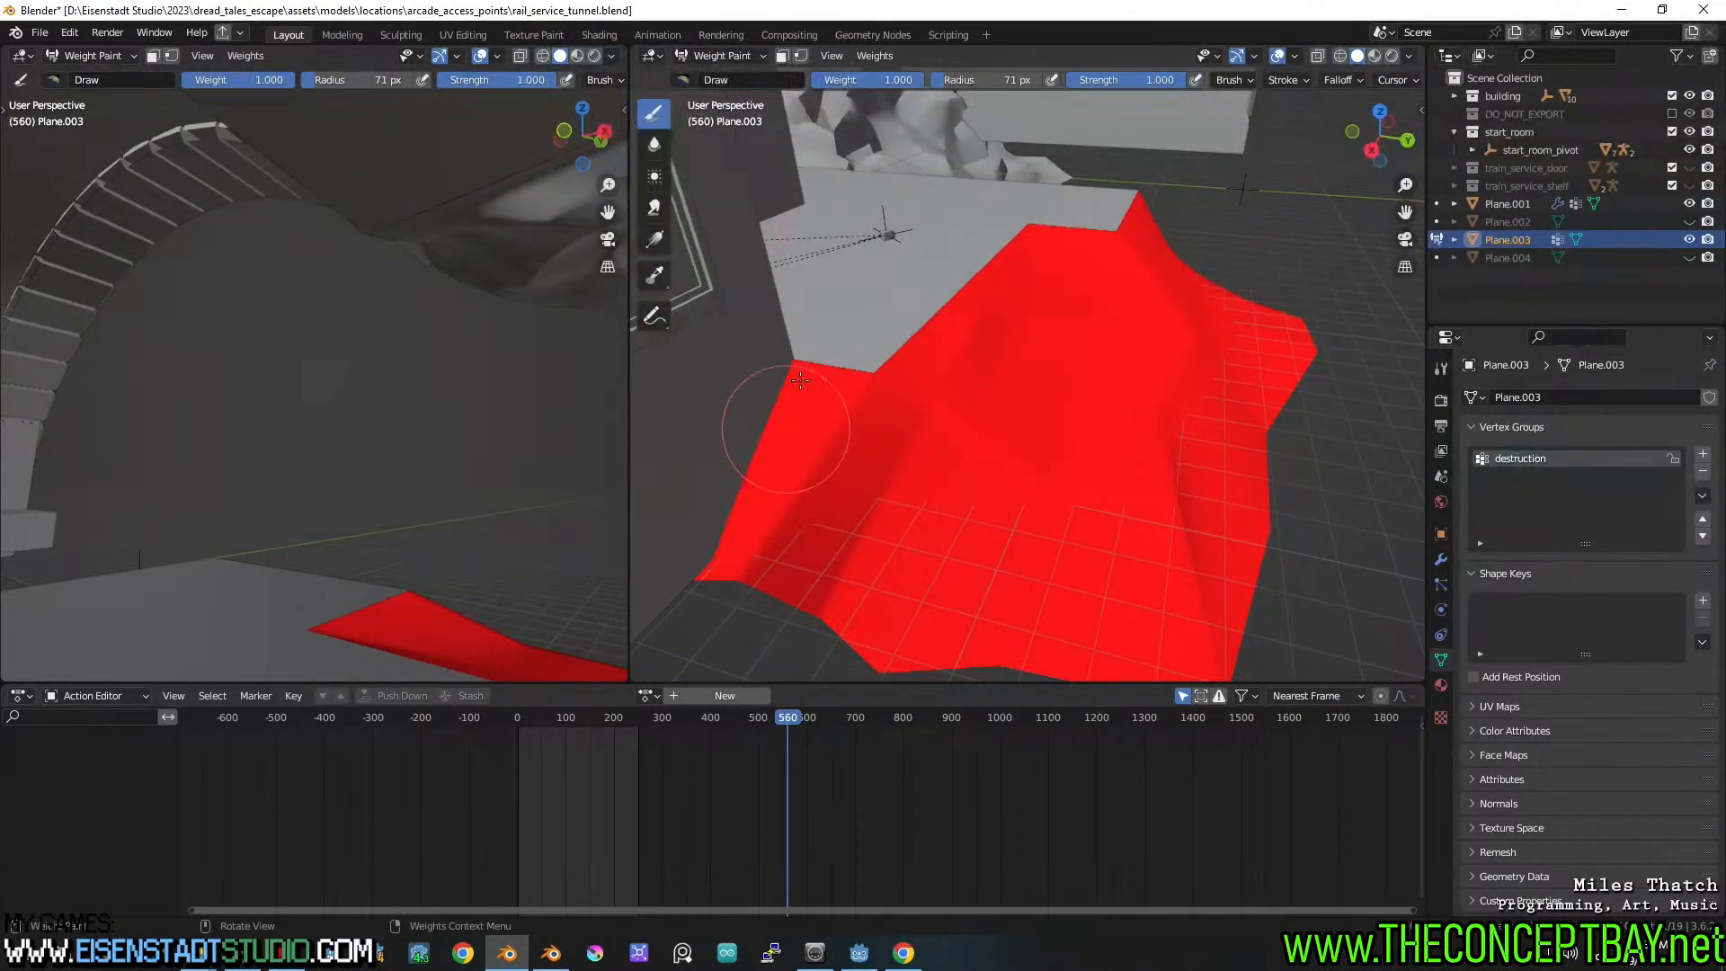
pyautogui.press('x')
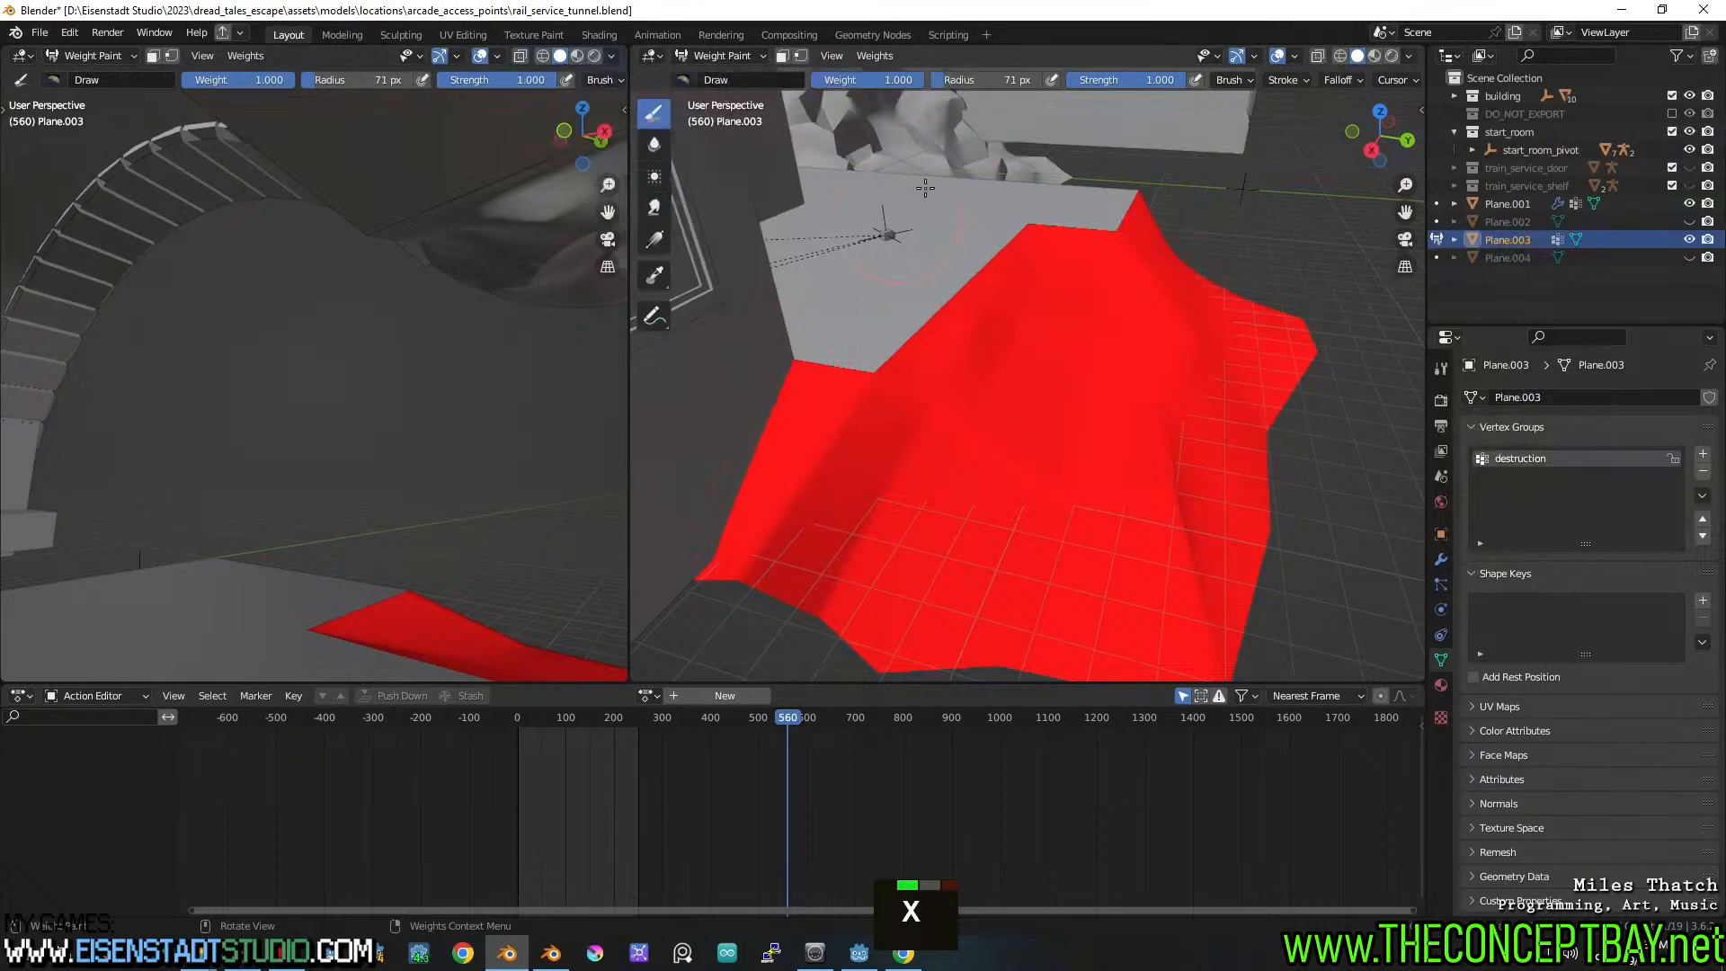
pyautogui.moveTo(913, 80); pyautogui.dragTo(798, 80)
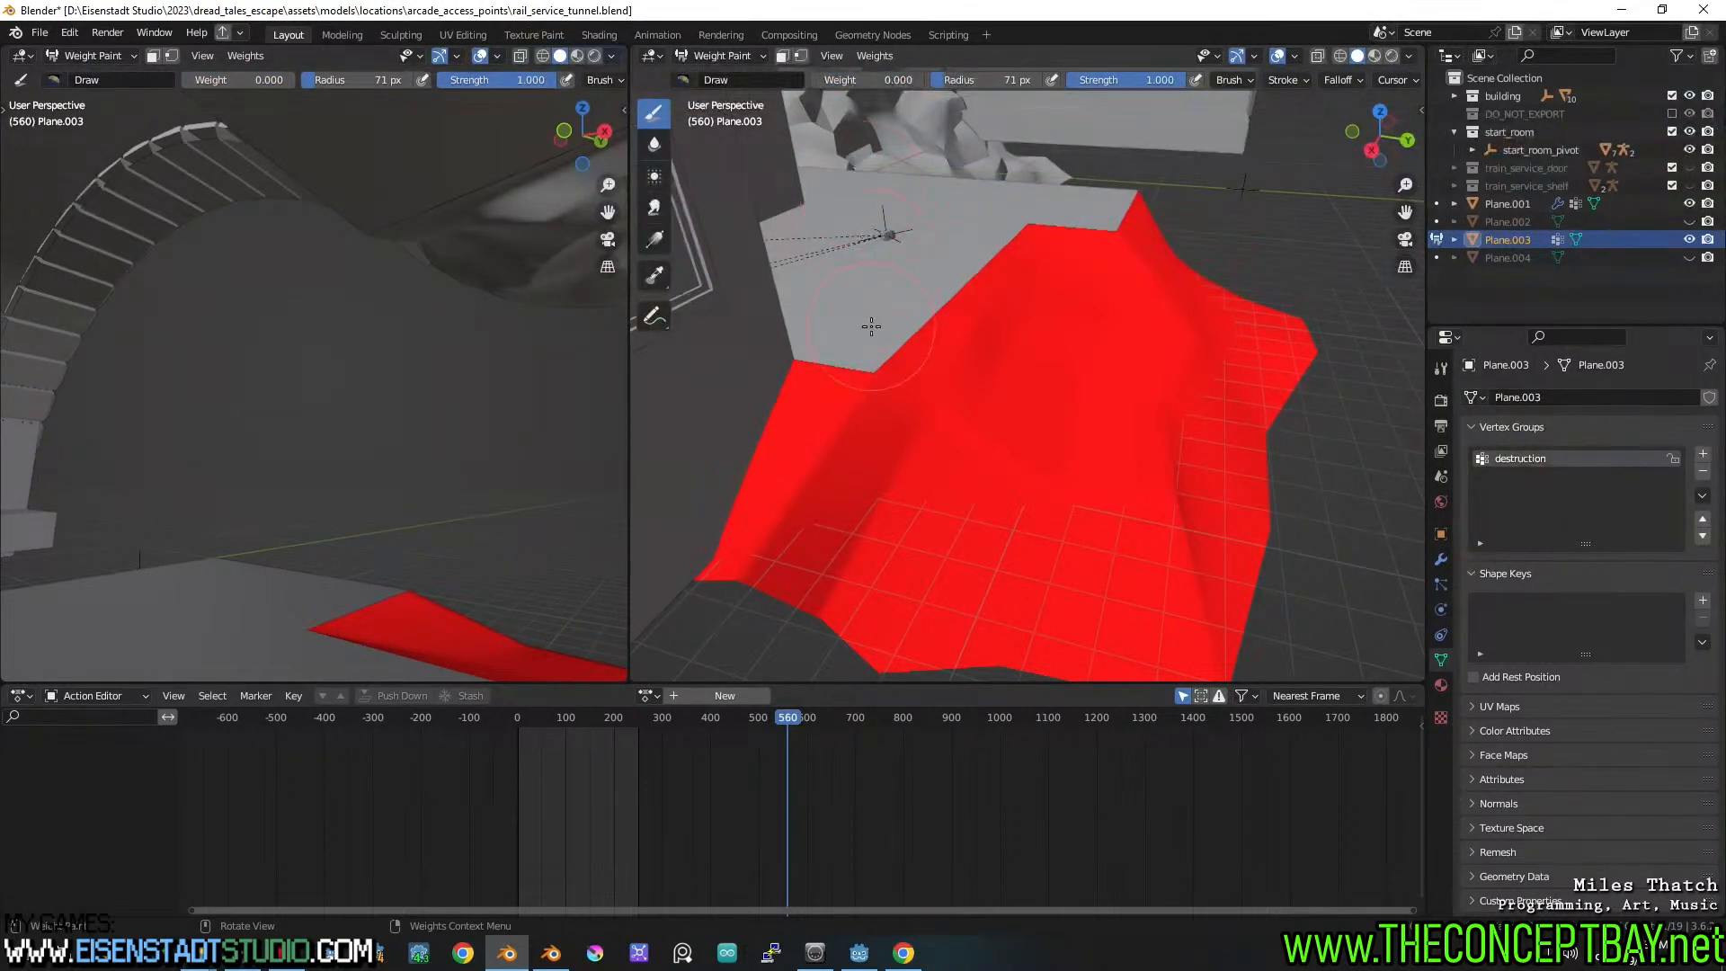
pyautogui.moveTo(871, 326); pyautogui.dragTo(818, 395, button='middle')
pyautogui.press('z')
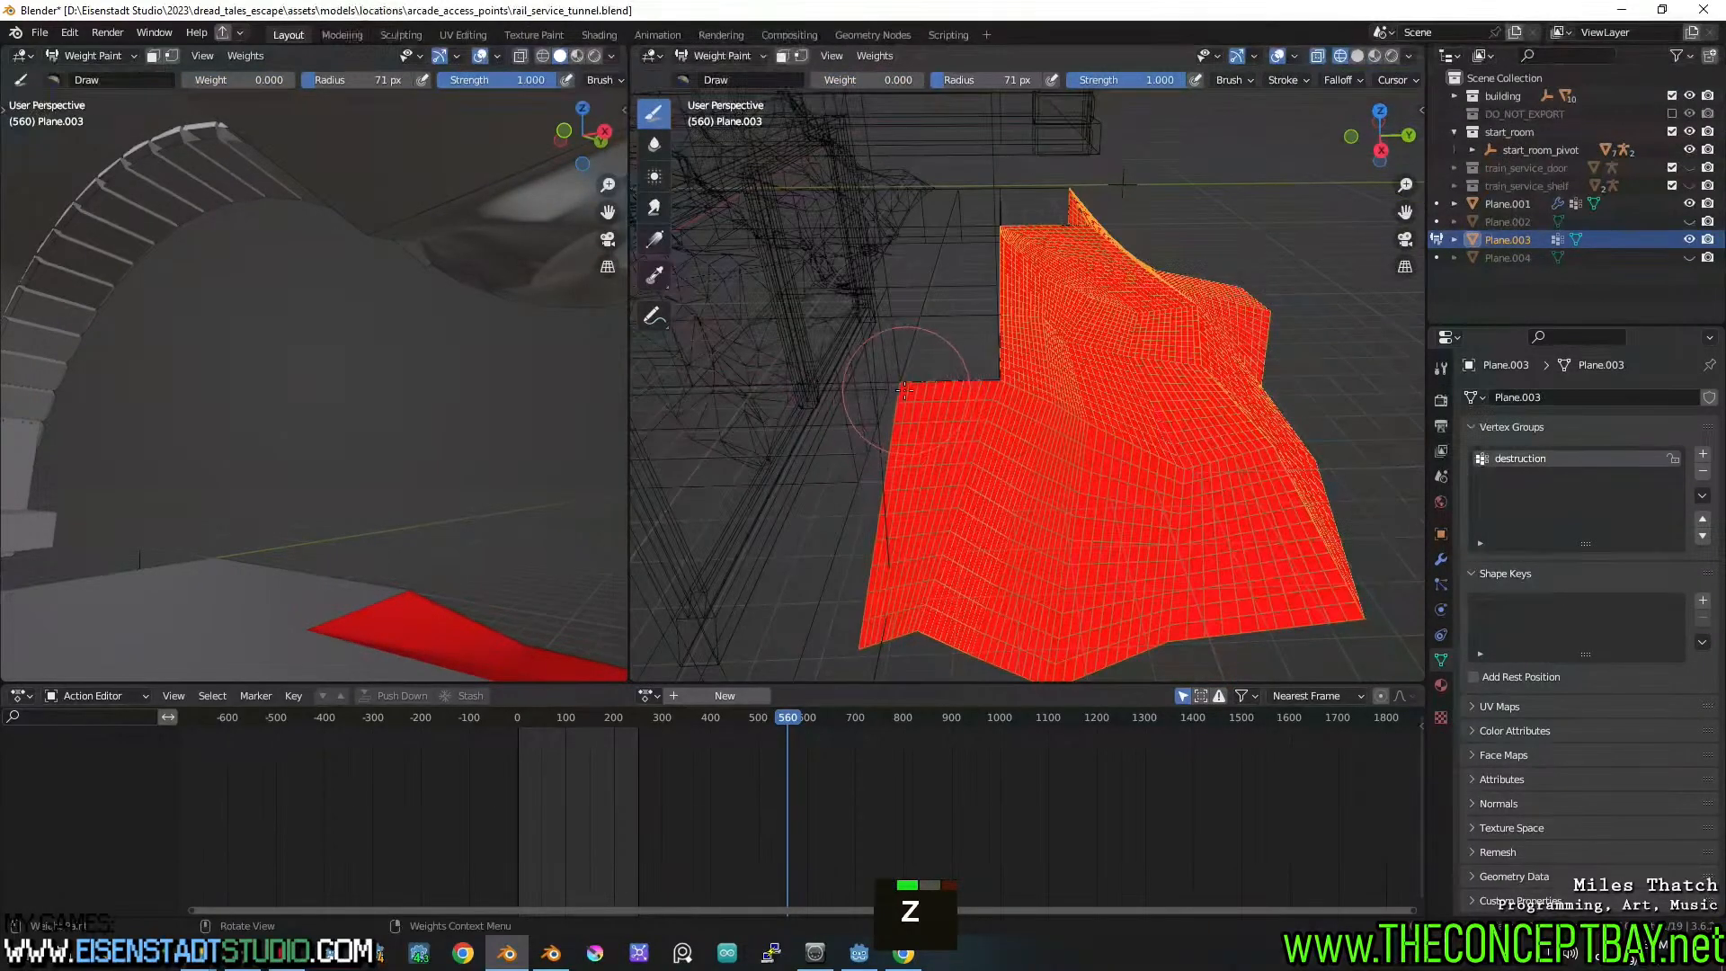
# Paint zero weight along the ground's side border and the lower front border
pyautogui.moveTo(905, 389)
pyautogui.mouseDown()
pyautogui.moveTo(903, 535)
pyautogui.moveTo(874, 629)
pyautogui.moveTo(920, 632)
pyautogui.mouseUp()
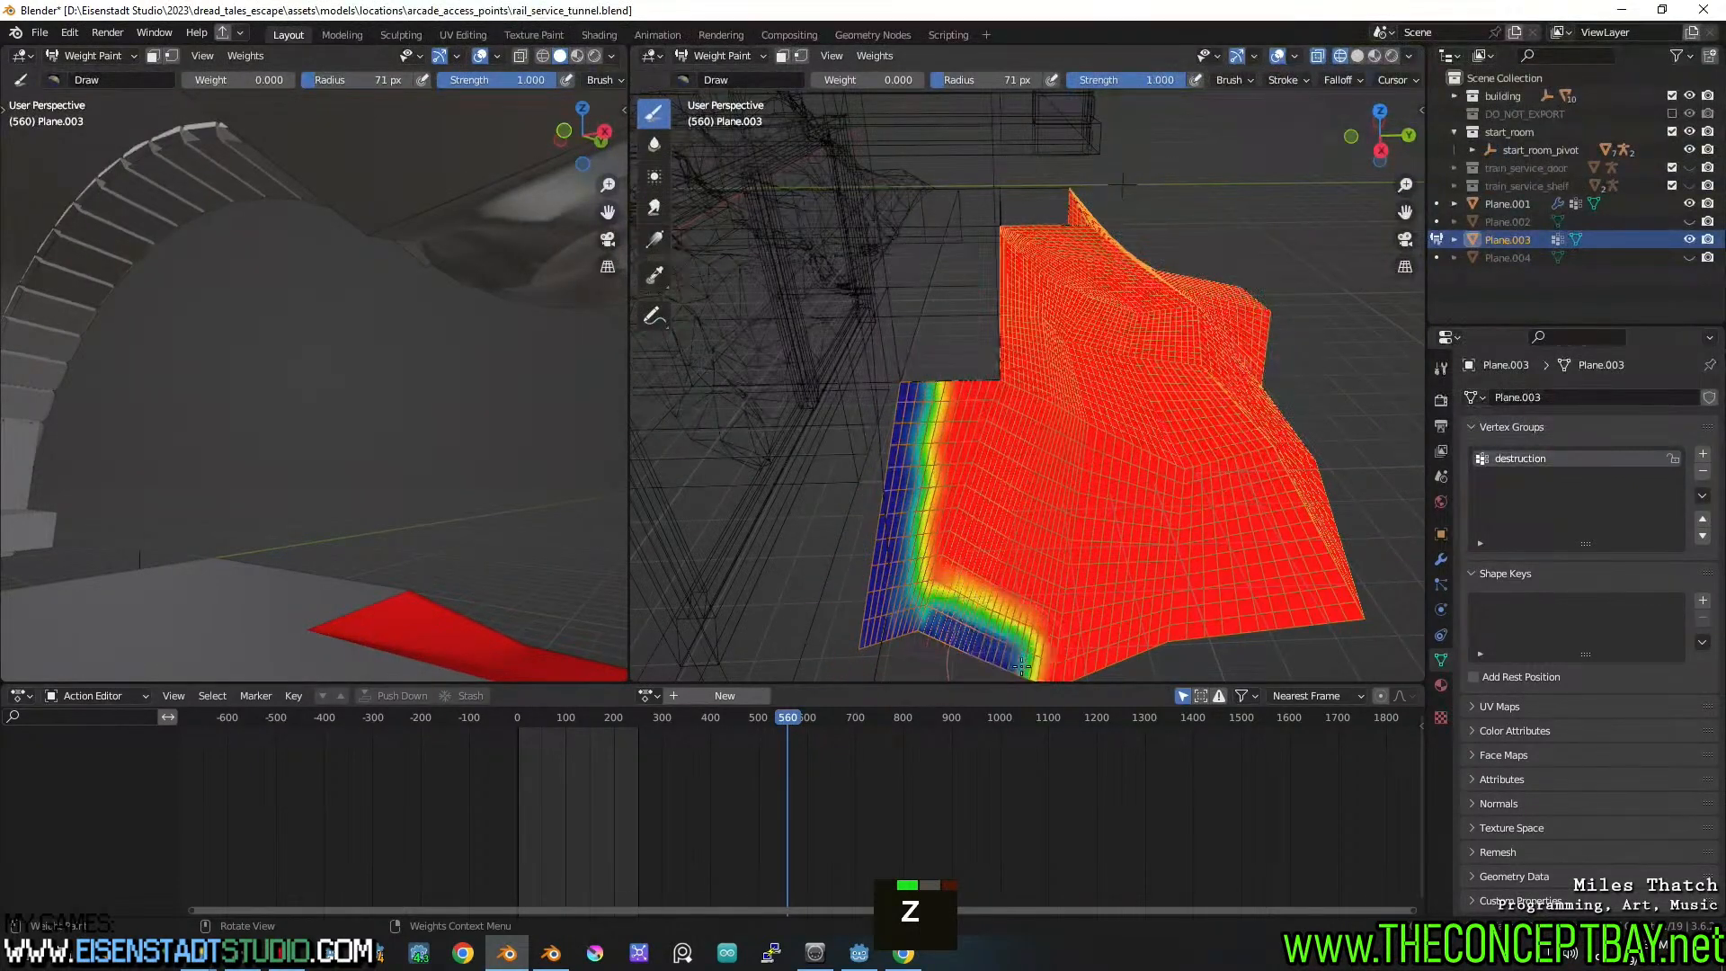
pyautogui.moveTo(1042, 640); pyautogui.dragTo(833, 626, button='middle')
pyautogui.moveTo(895, 636); pyautogui.dragTo(1179, 669)
pyautogui.moveTo(1179, 669); pyautogui.dragTo(800, 627, button='middle')
pyautogui.moveTo(743, 603)
pyautogui.mouseDown()
pyautogui.moveTo(728, 608)
pyautogui.moveTo(919, 551)
pyautogui.mouseUp()
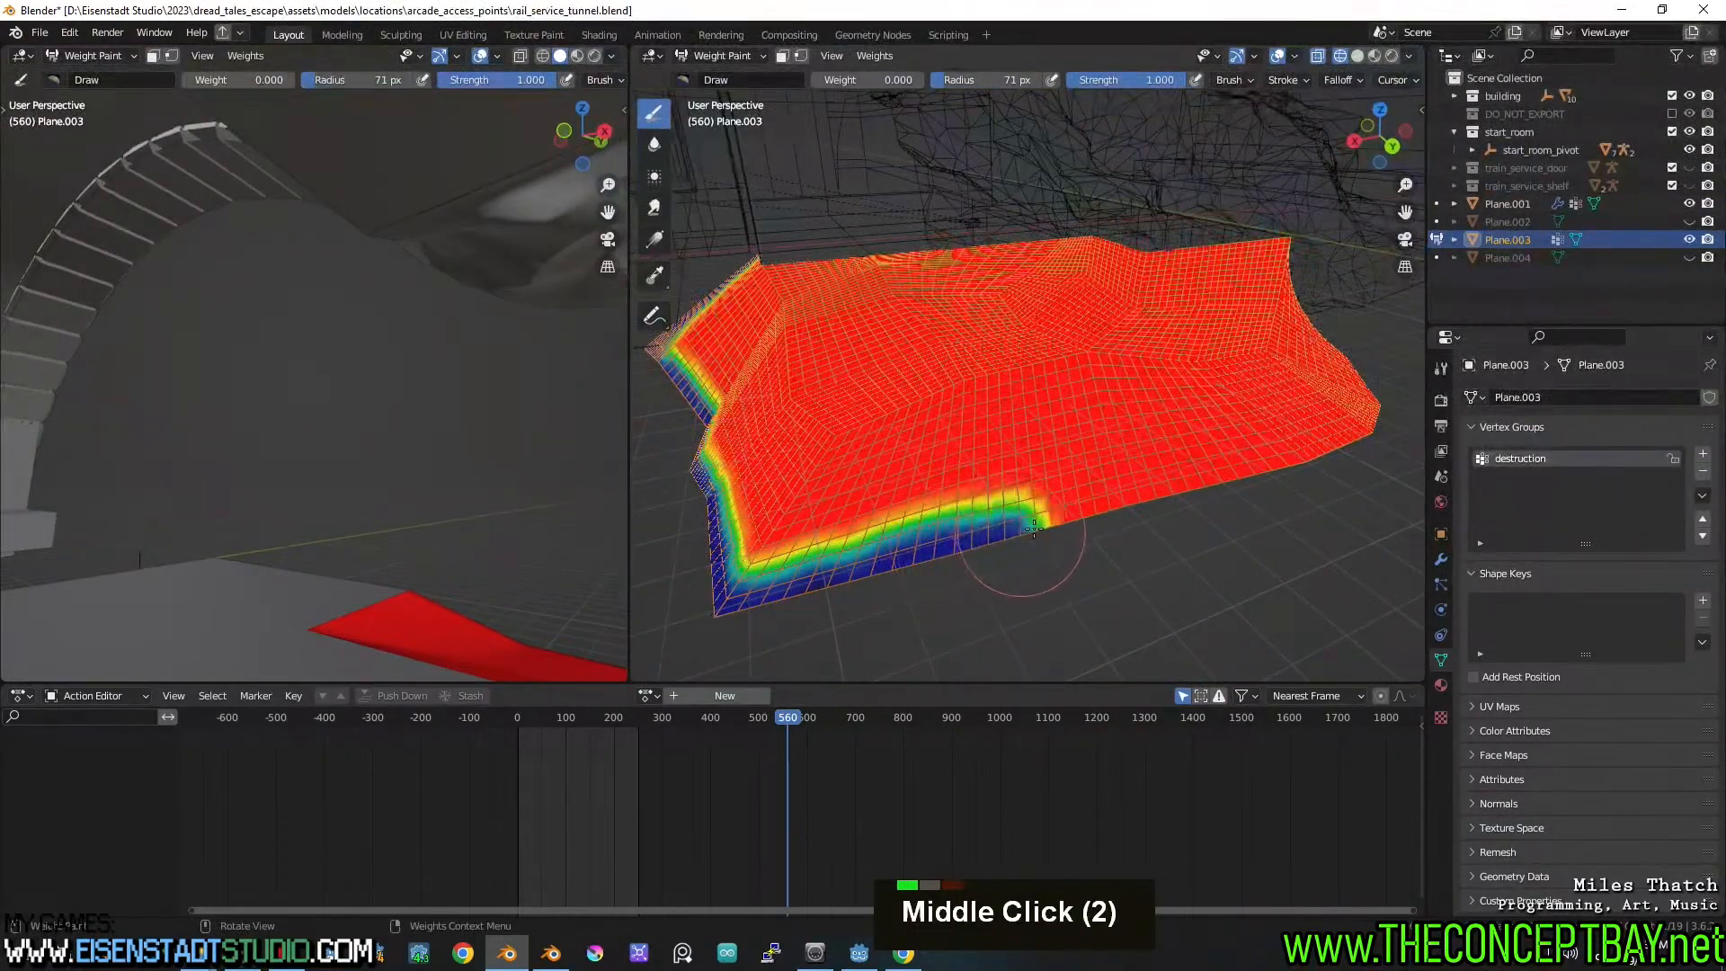
pyautogui.moveTo(1168, 522); pyautogui.dragTo(1039, 524, button='middle')
pyautogui.keyDown('shift'); pyautogui.moveTo(1039, 523); pyautogui.dragTo(980, 499, button='middle'); pyautogui.keyUp('shift')
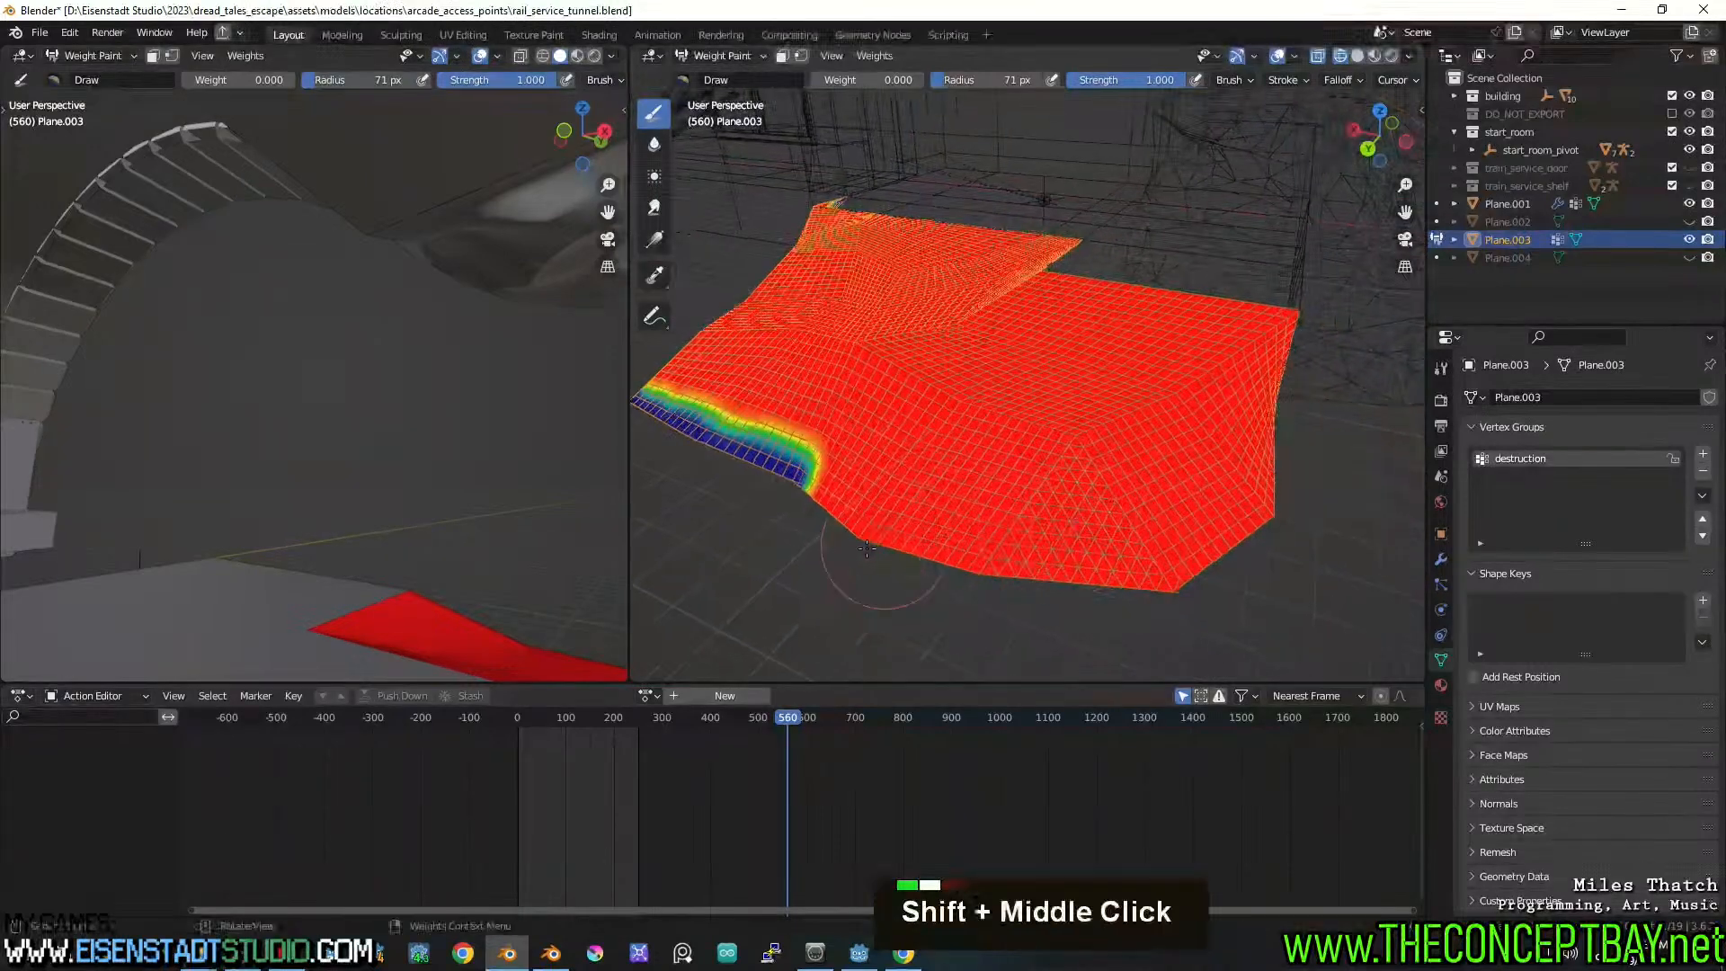
# Paint weight 0.000 in the destruction group along the rubble mesh's near bottom border
pyautogui.moveTo(879, 565); pyautogui.dragTo(904, 535, button='middle')
pyautogui.moveTo(860, 506); pyautogui.dragTo(1278, 518)
pyautogui.moveTo(1277, 518)
pyautogui.mouseDown(button='middle')
pyautogui.moveTo(881, 620)
pyautogui.moveTo(828, 666)
pyautogui.mouseUp(button='middle')
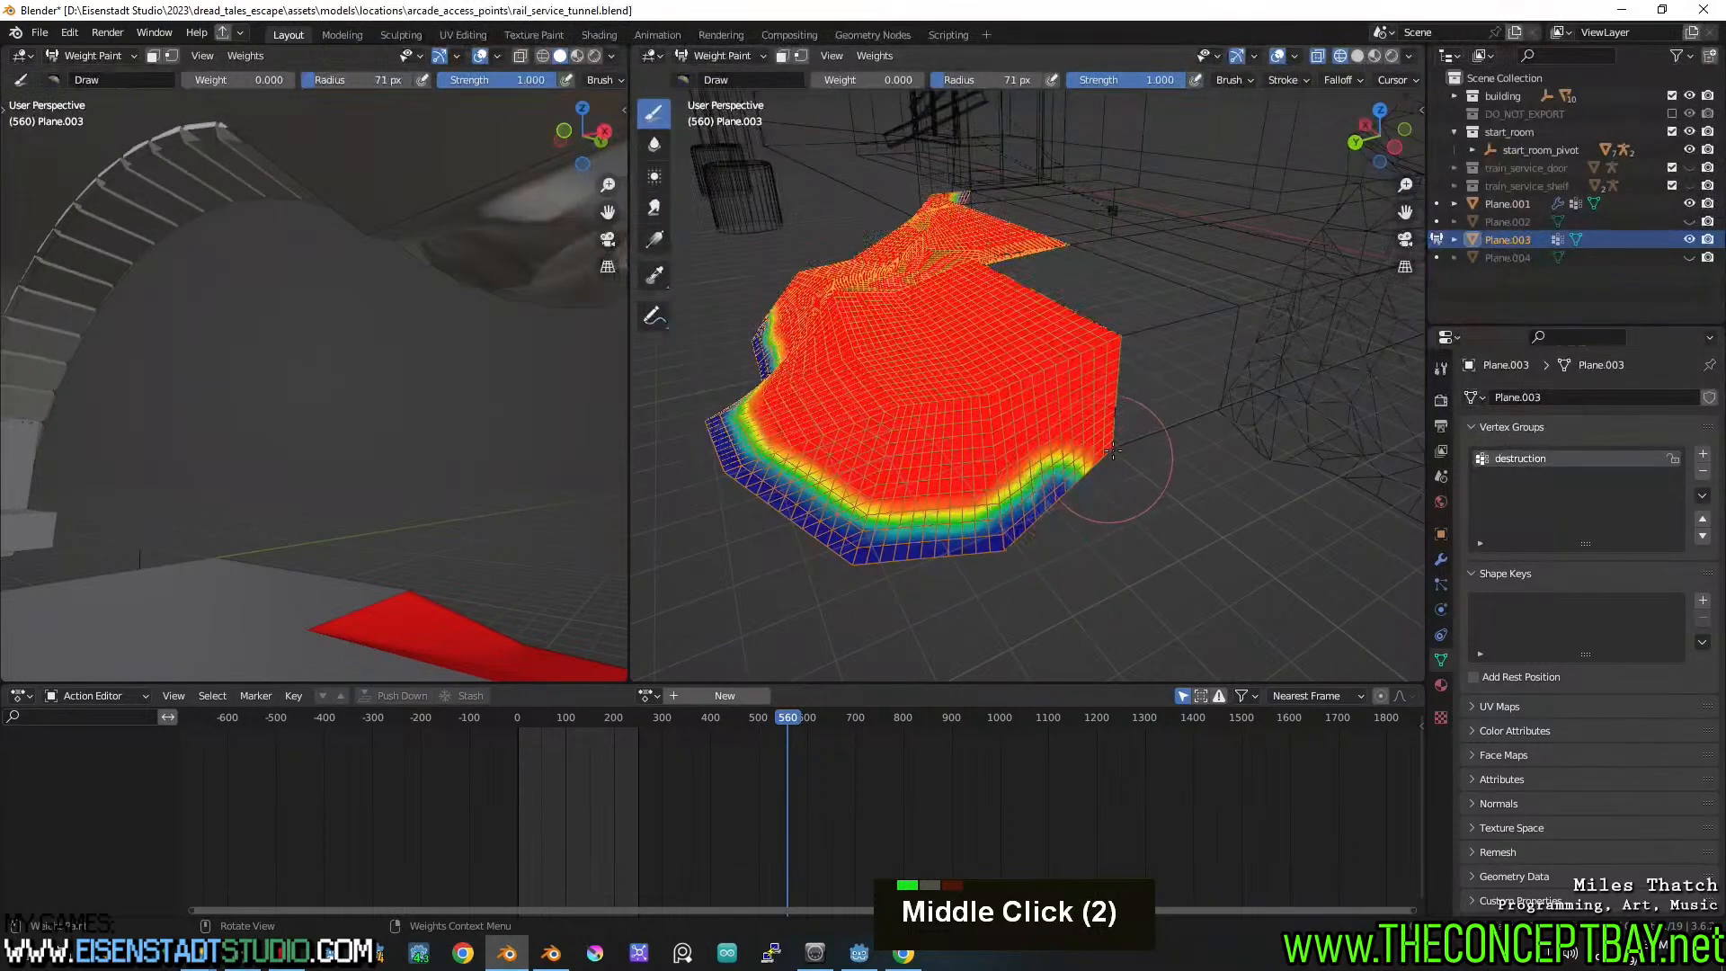
pyautogui.keyDown('ctrl'); pyautogui.click(1084, 459); pyautogui.keyUp('ctrl')
pyautogui.press('x')
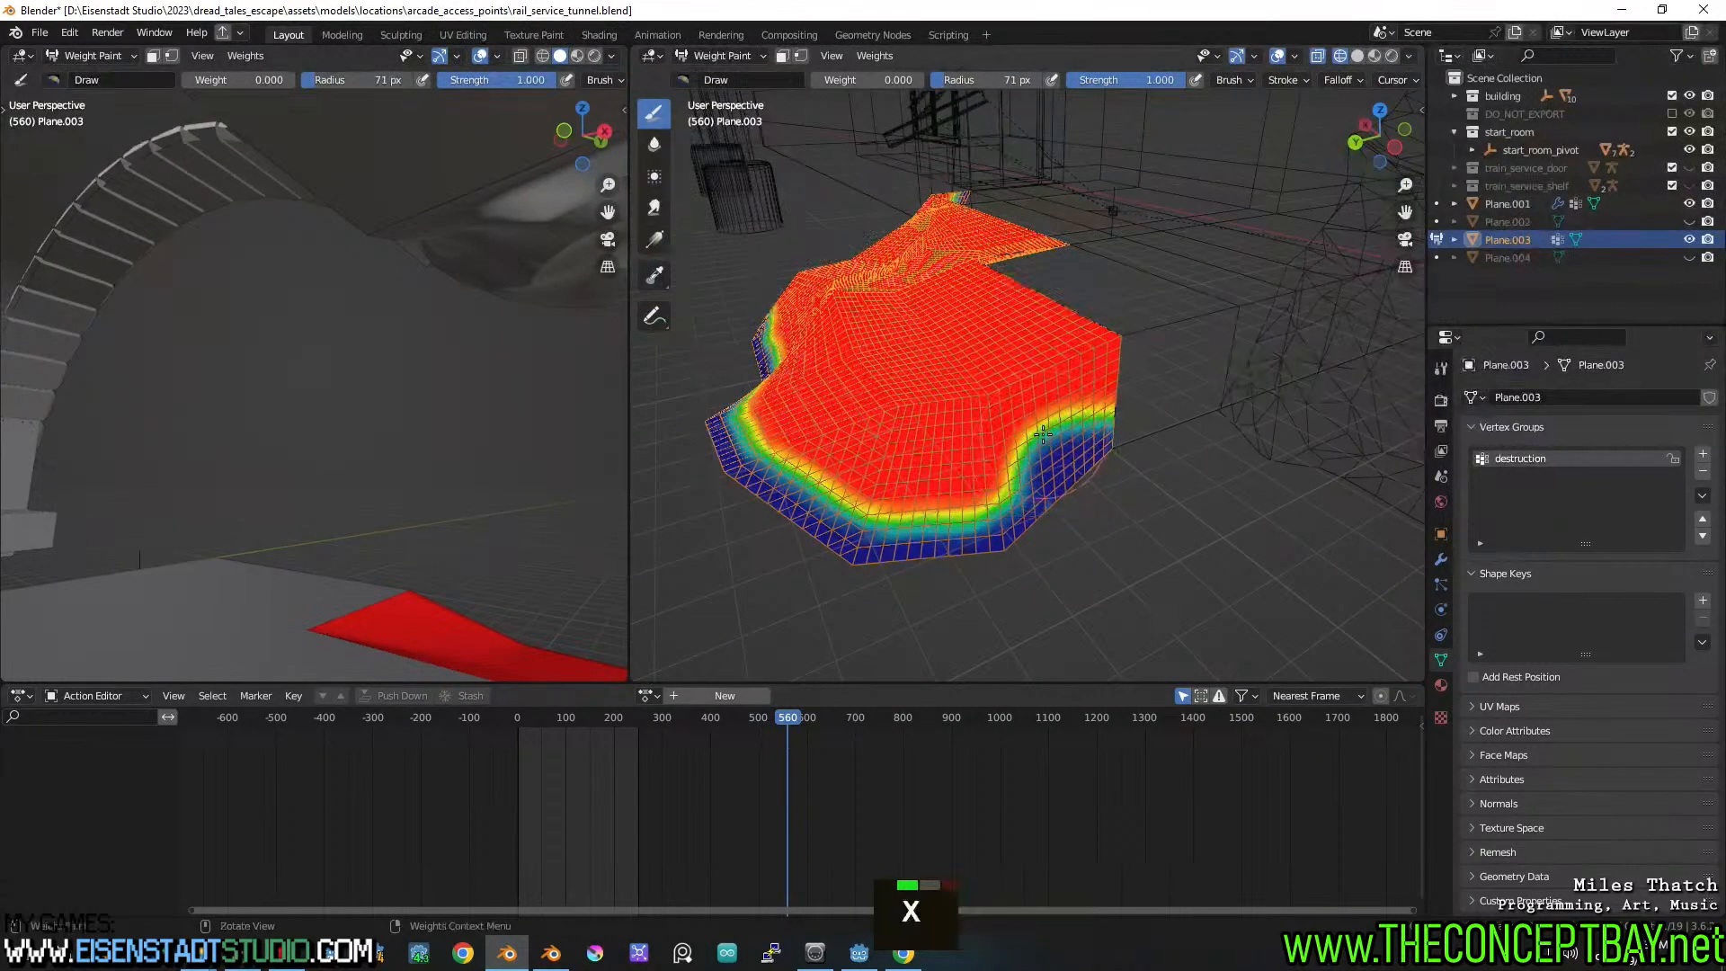
pyautogui.moveTo(1083, 450); pyautogui.dragTo(1033, 457)
pyautogui.hotkey('ctrl', 'z')
pyautogui.hotkey('ctrl', 'z')
pyautogui.hotkey('ctrl', 'z')
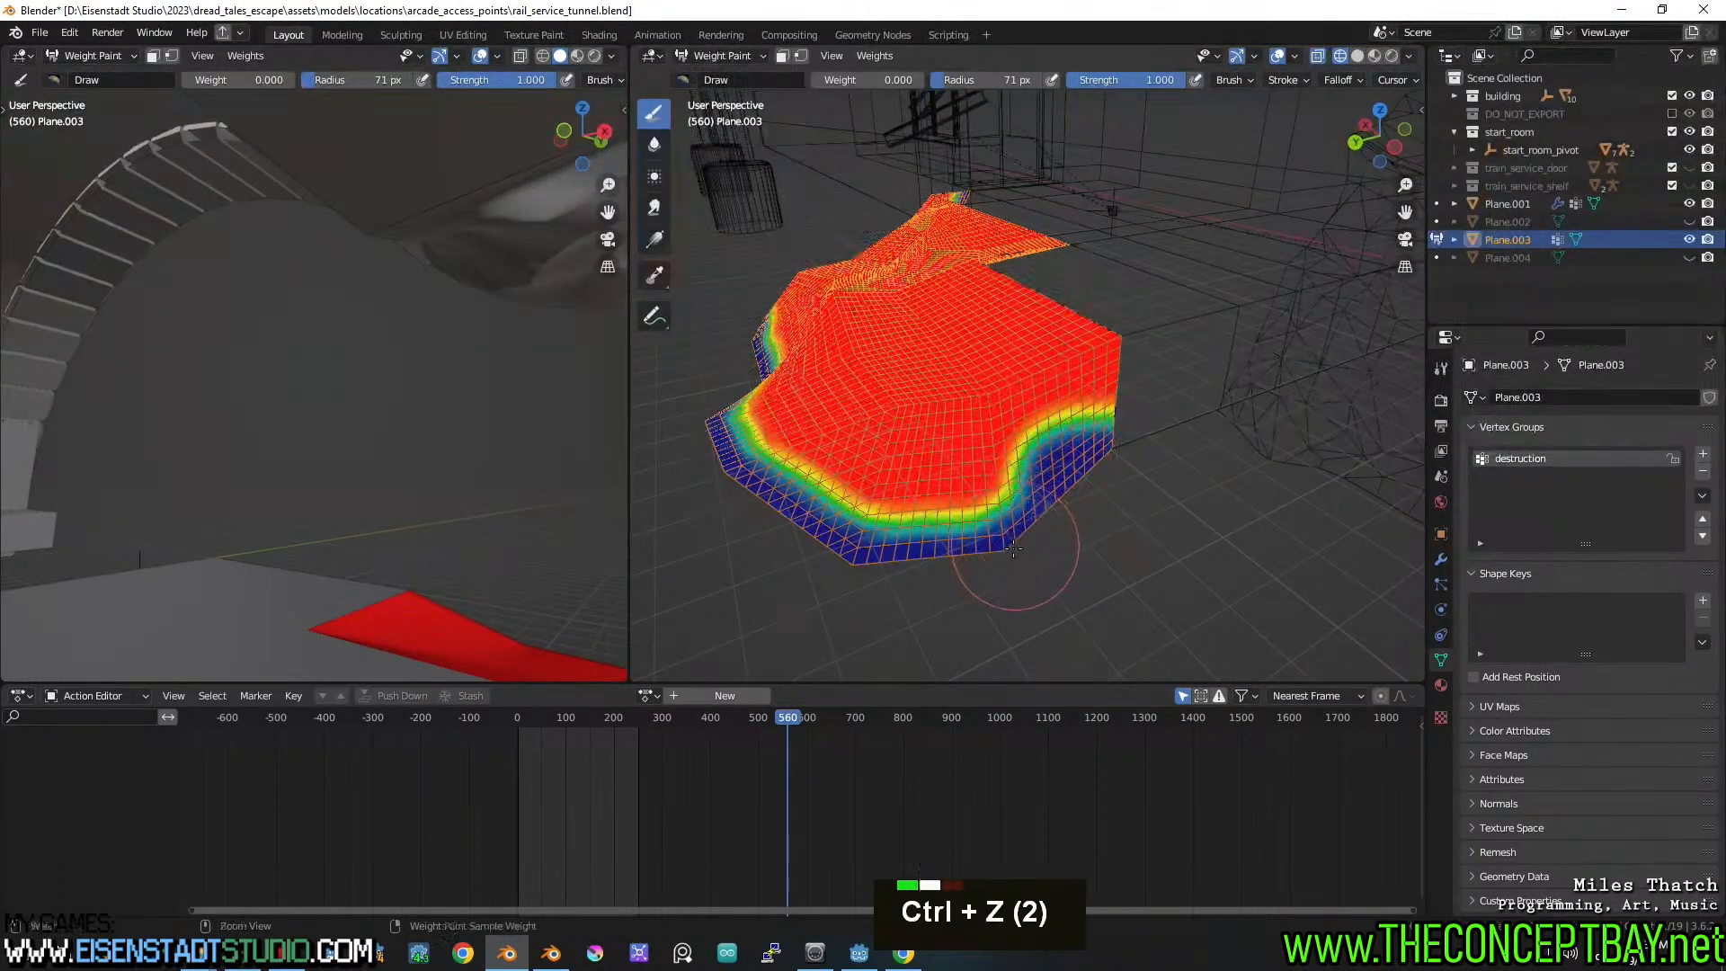
# Continue the weight 0.000 border along the remaining bottom edge and up the adjoining vertical side edge
pyautogui.doubleClick(893, 565)
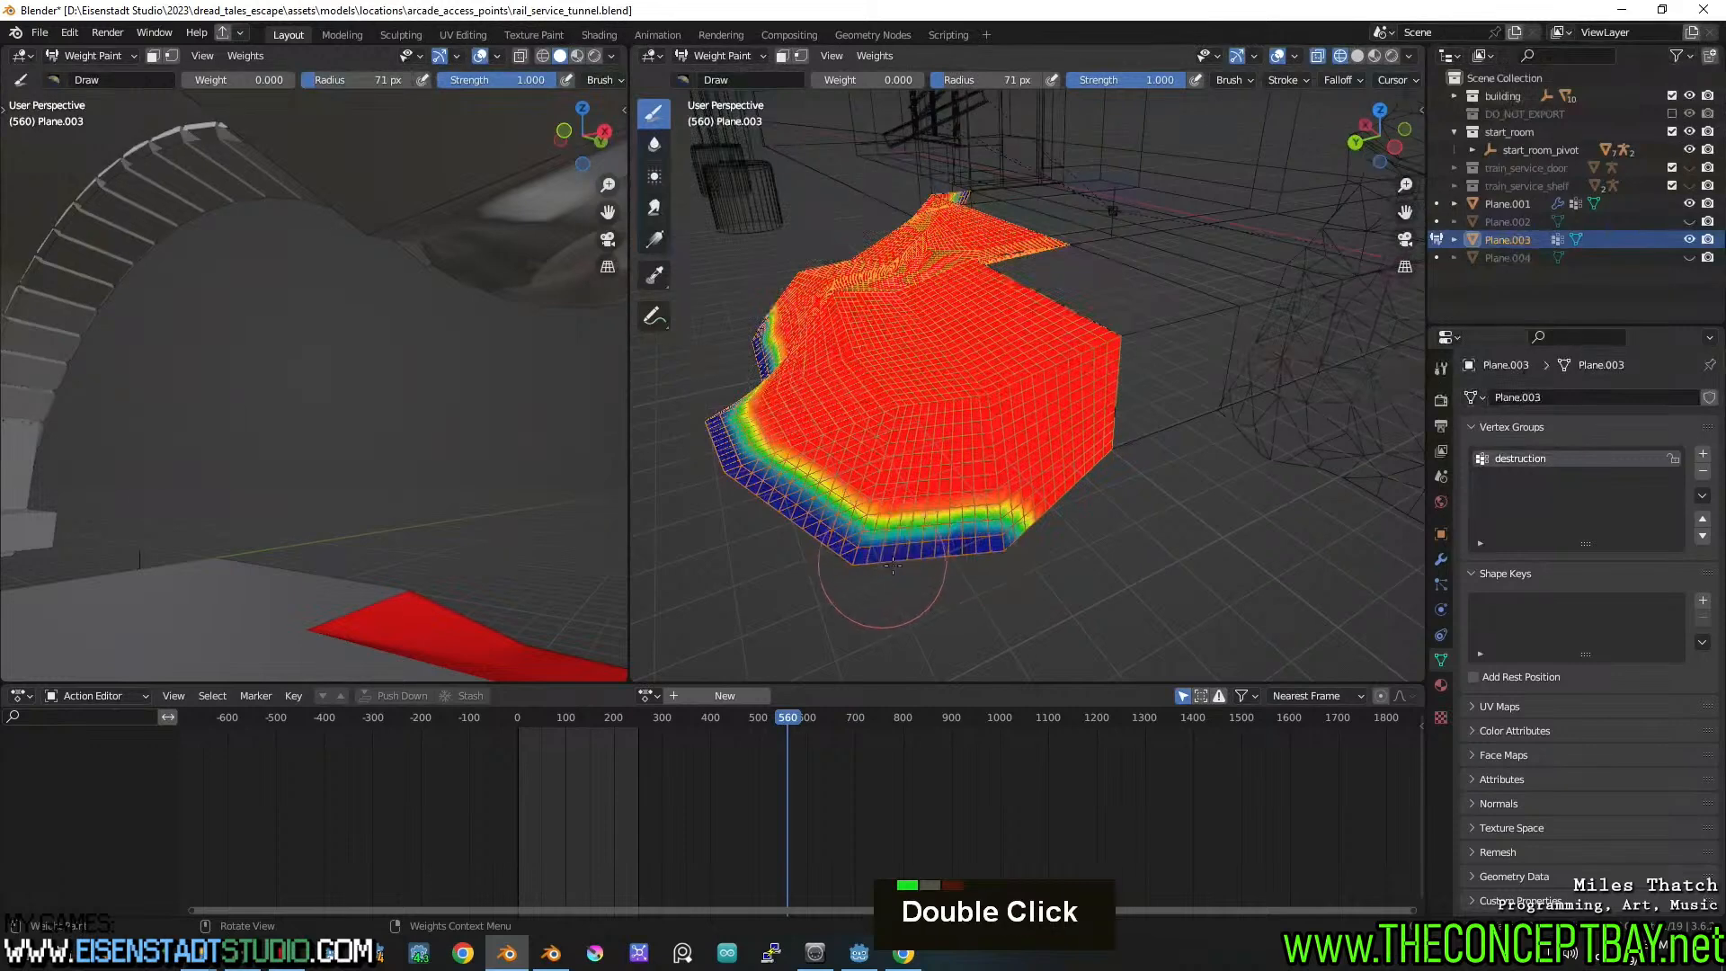
pyautogui.moveTo(1111, 446); pyautogui.dragTo(1123, 458, button='middle')
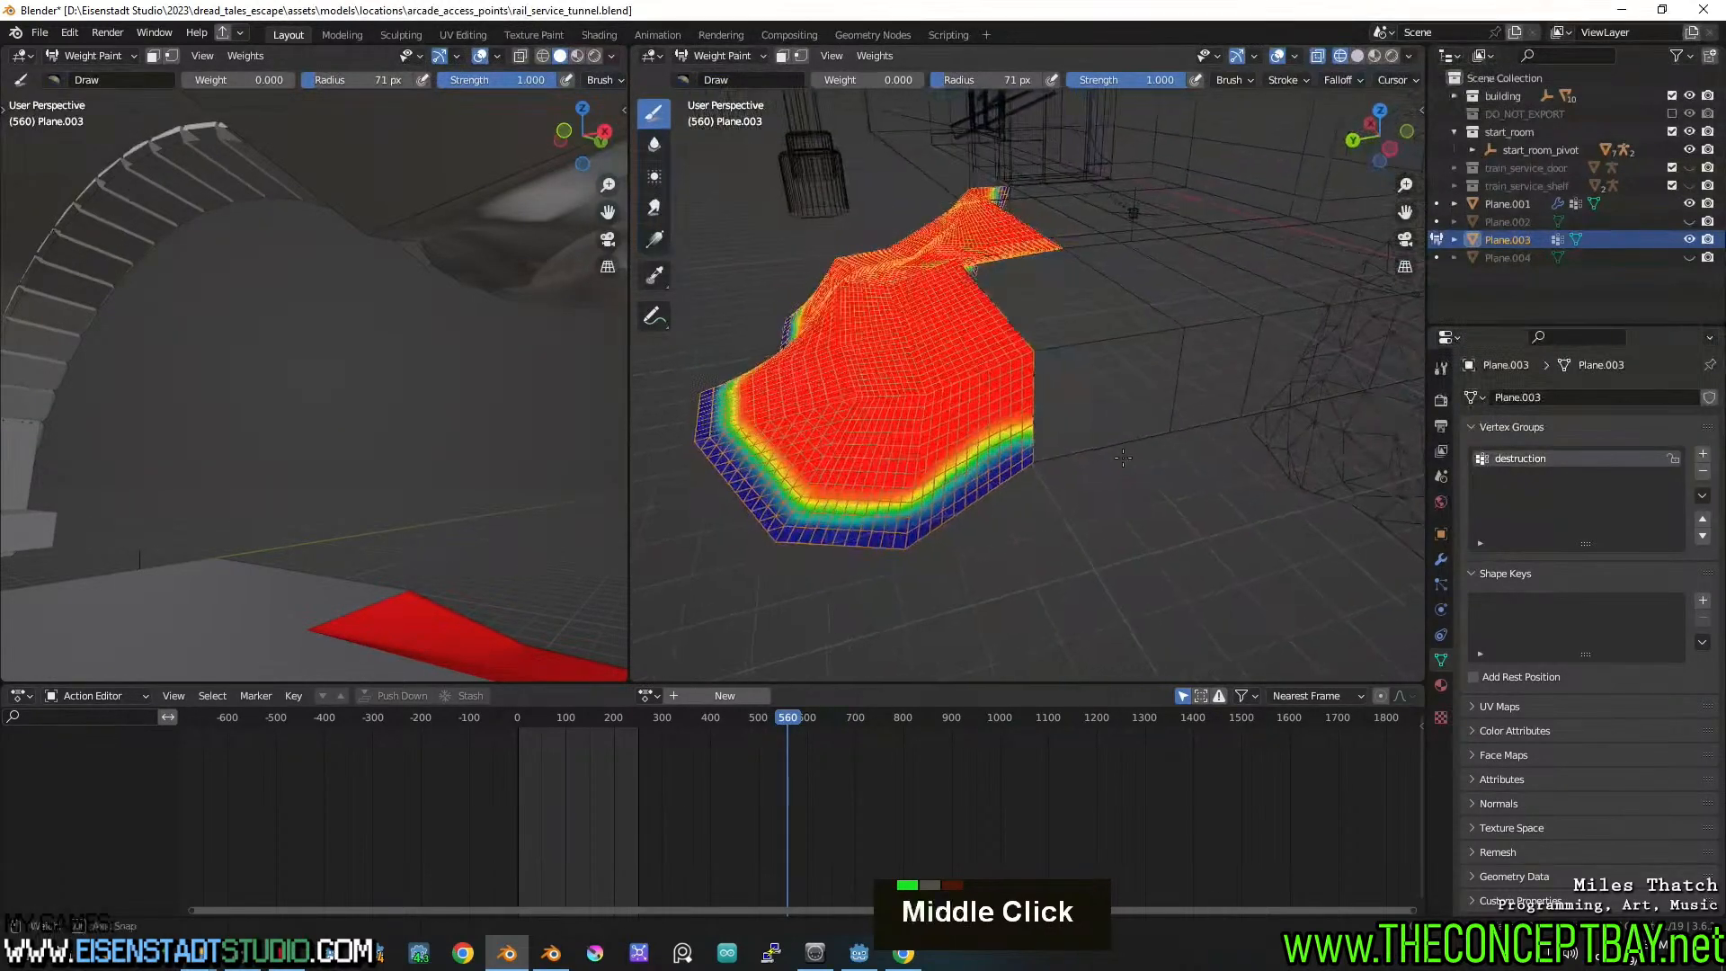
pyautogui.moveTo(1036, 382); pyautogui.dragTo(1045, 437)
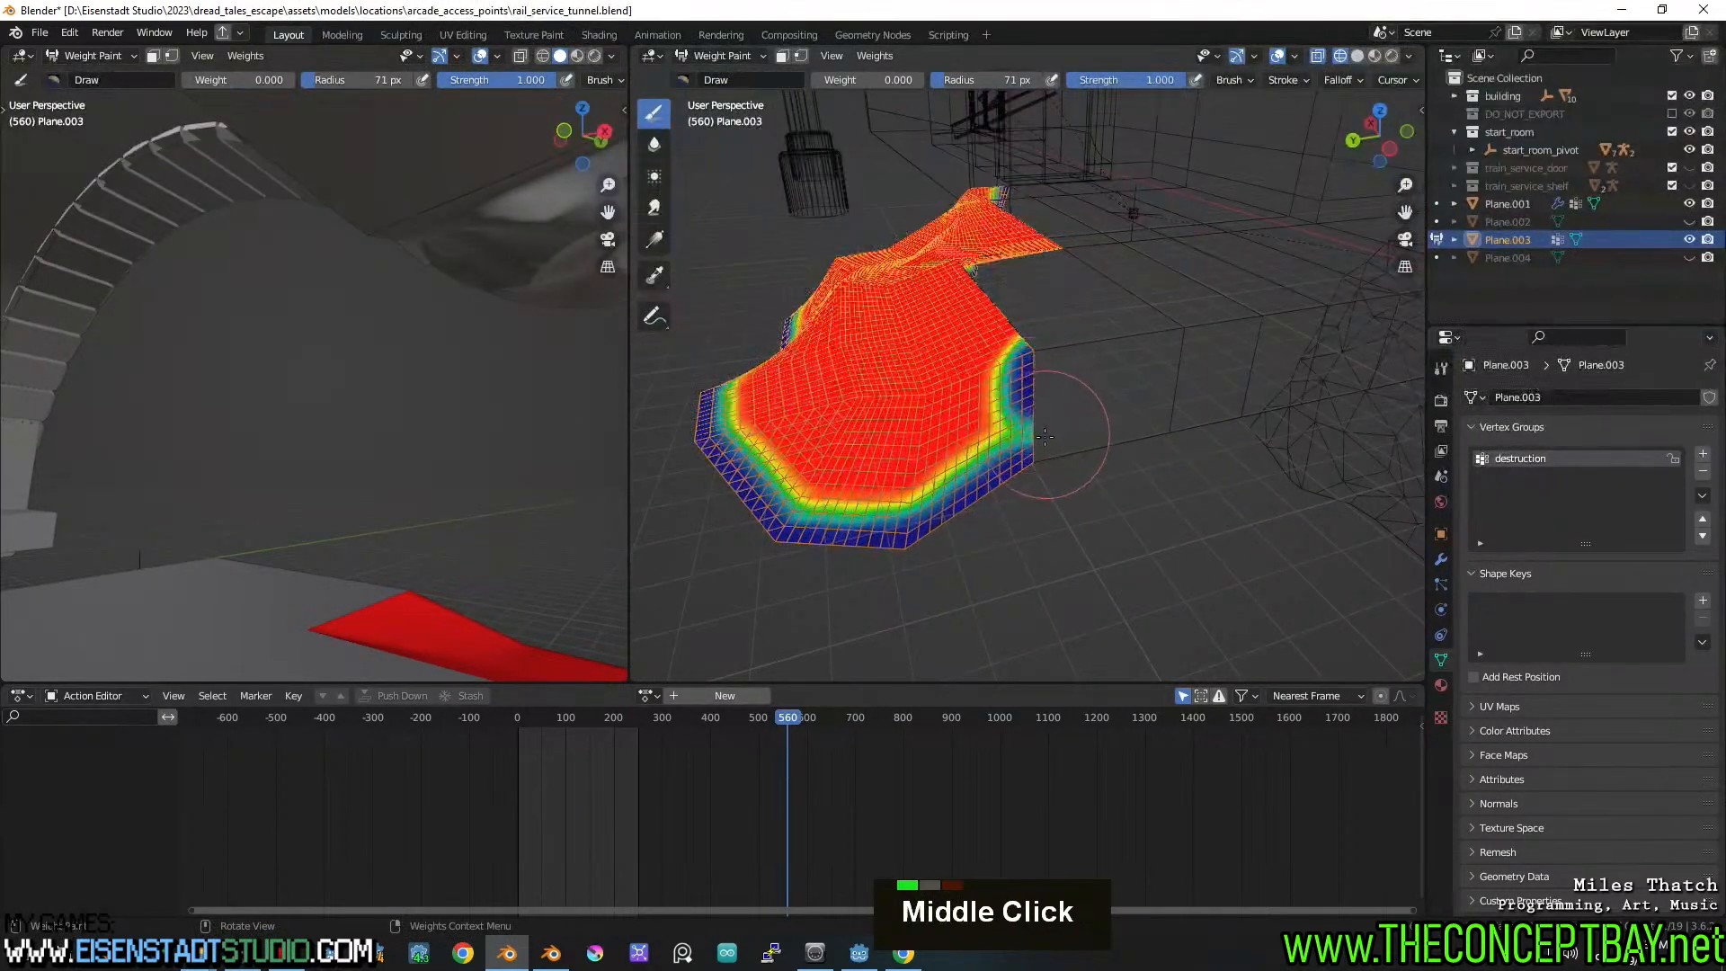
pyautogui.keyDown('shift'); pyautogui.scroll(2, 1054, 443); pyautogui.keyUp('shift')
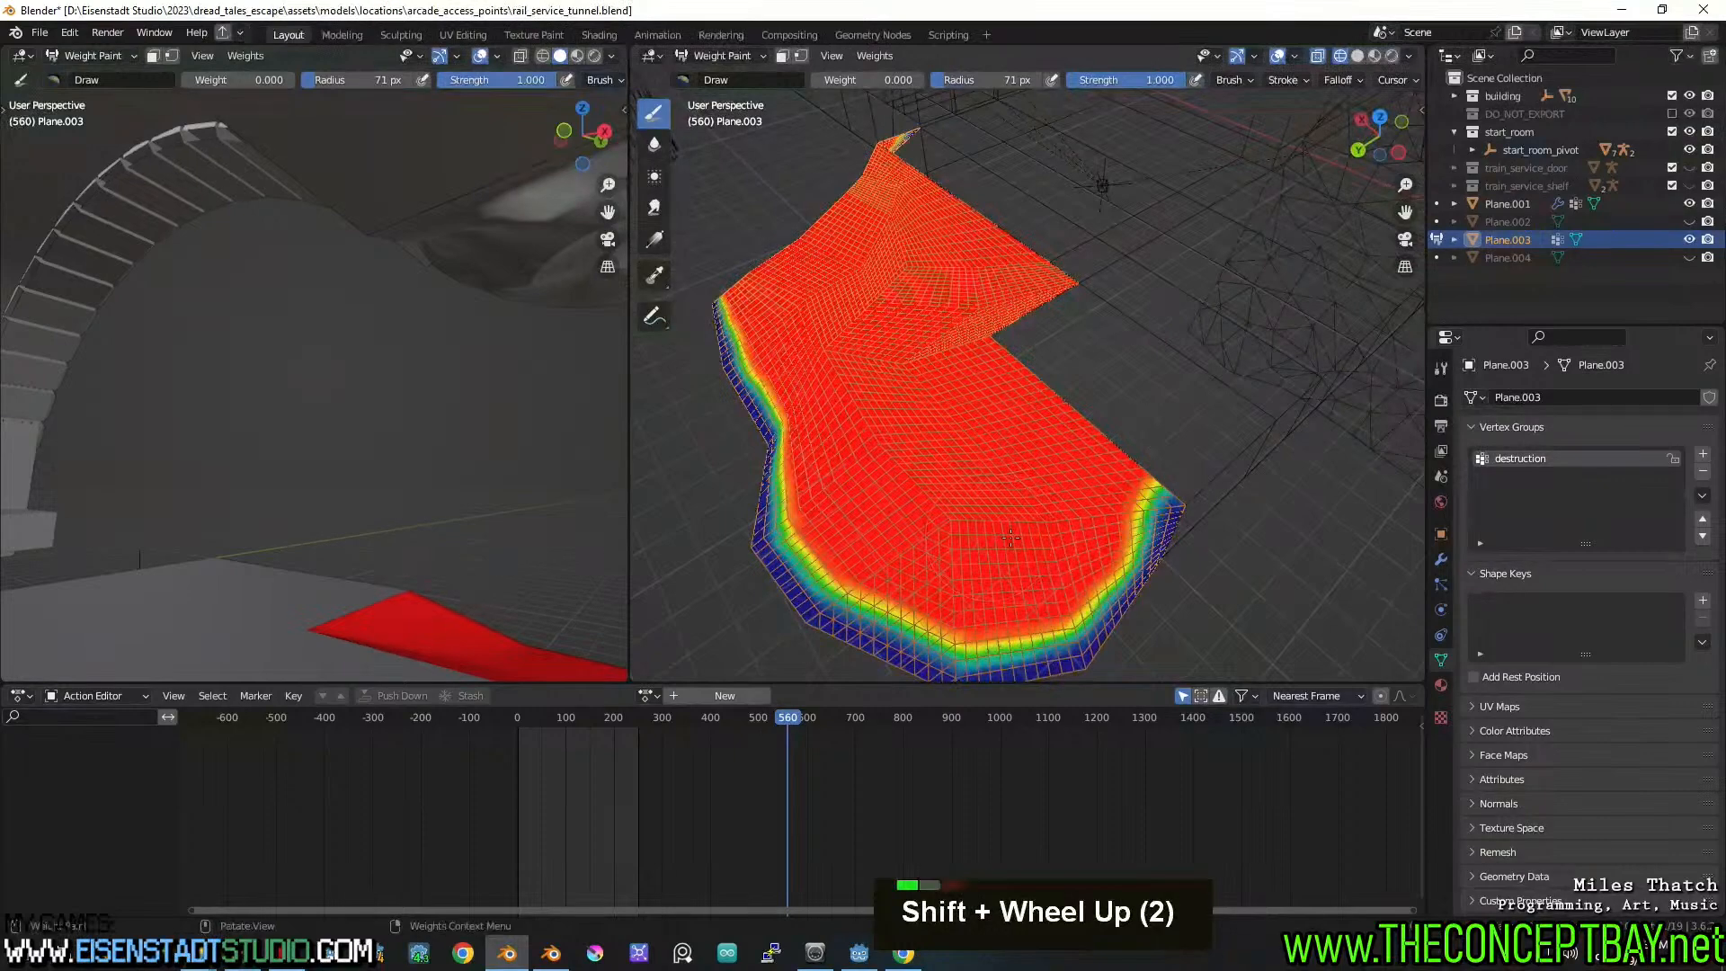
# Paint weight 0.000 along the short upper edge where the mesh meets the platform, continuing around the inner notch corner
pyautogui.moveTo(1054, 442)
pyautogui.keyDown('shift'); pyautogui.mouseDown(button='middle')
pyautogui.moveTo(1061, 550)
pyautogui.moveTo(1166, 461)
pyautogui.mouseUp(button='middle'); pyautogui.keyUp('shift')
pyautogui.moveTo(1166, 461); pyautogui.dragTo(1185, 440, button='middle')
pyautogui.moveTo(1251, 369); pyautogui.dragTo(1182, 386)
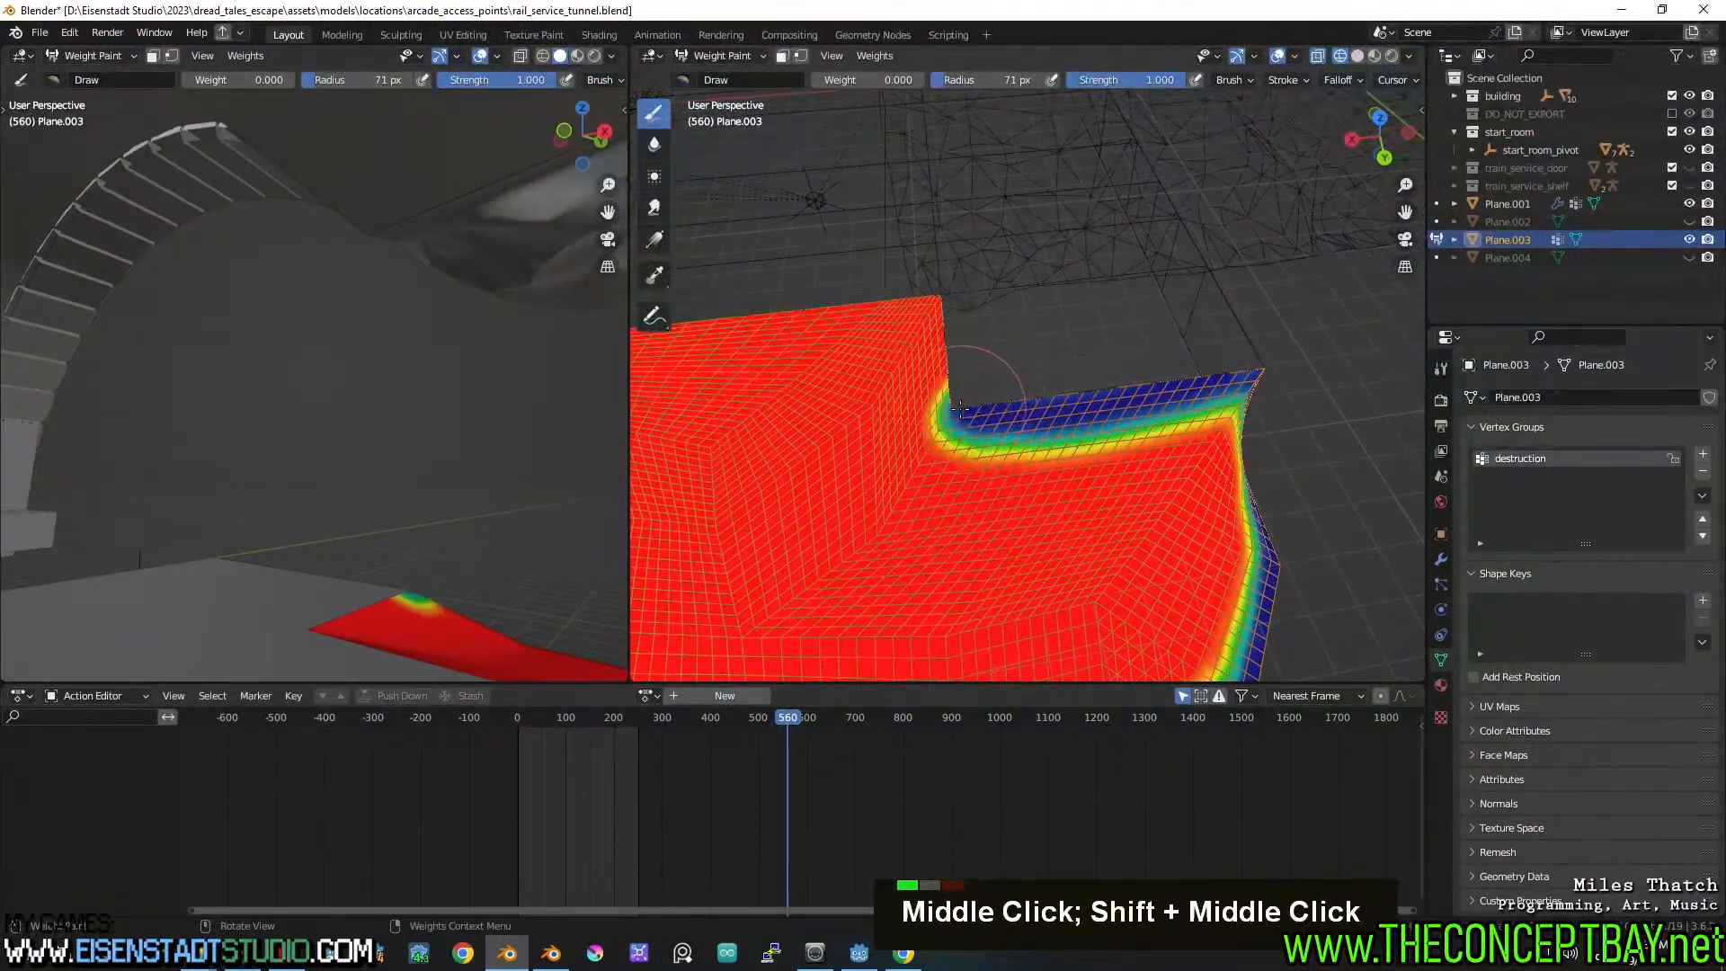
pyautogui.moveTo(960, 407); pyautogui.dragTo(937, 336)
# Finish the weight 0.000 border along the long rear edge up to the far corner of the mesh
pyautogui.keyDown('shift'); pyautogui.moveTo(936, 297); pyautogui.dragTo(1185, 277, button='middle'); pyautogui.keyUp('shift')
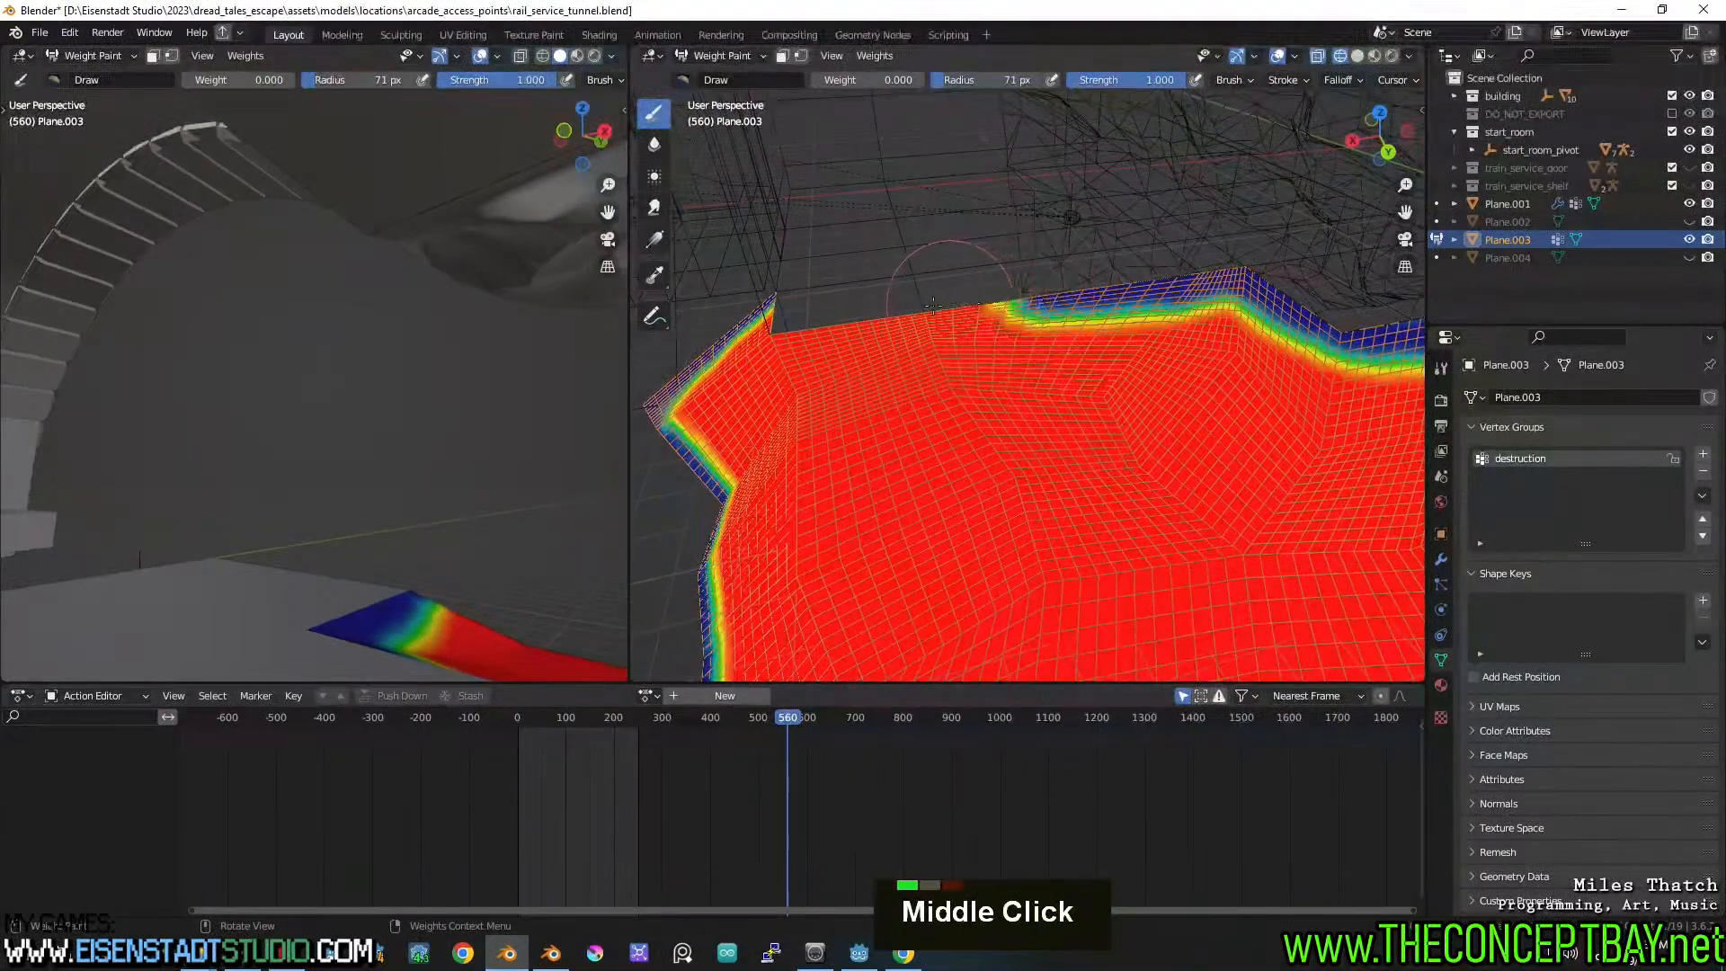
pyautogui.keyDown('shift'); pyautogui.moveTo(1010, 310); pyautogui.dragTo(1149, 321, button='middle'); pyautogui.keyUp('shift')
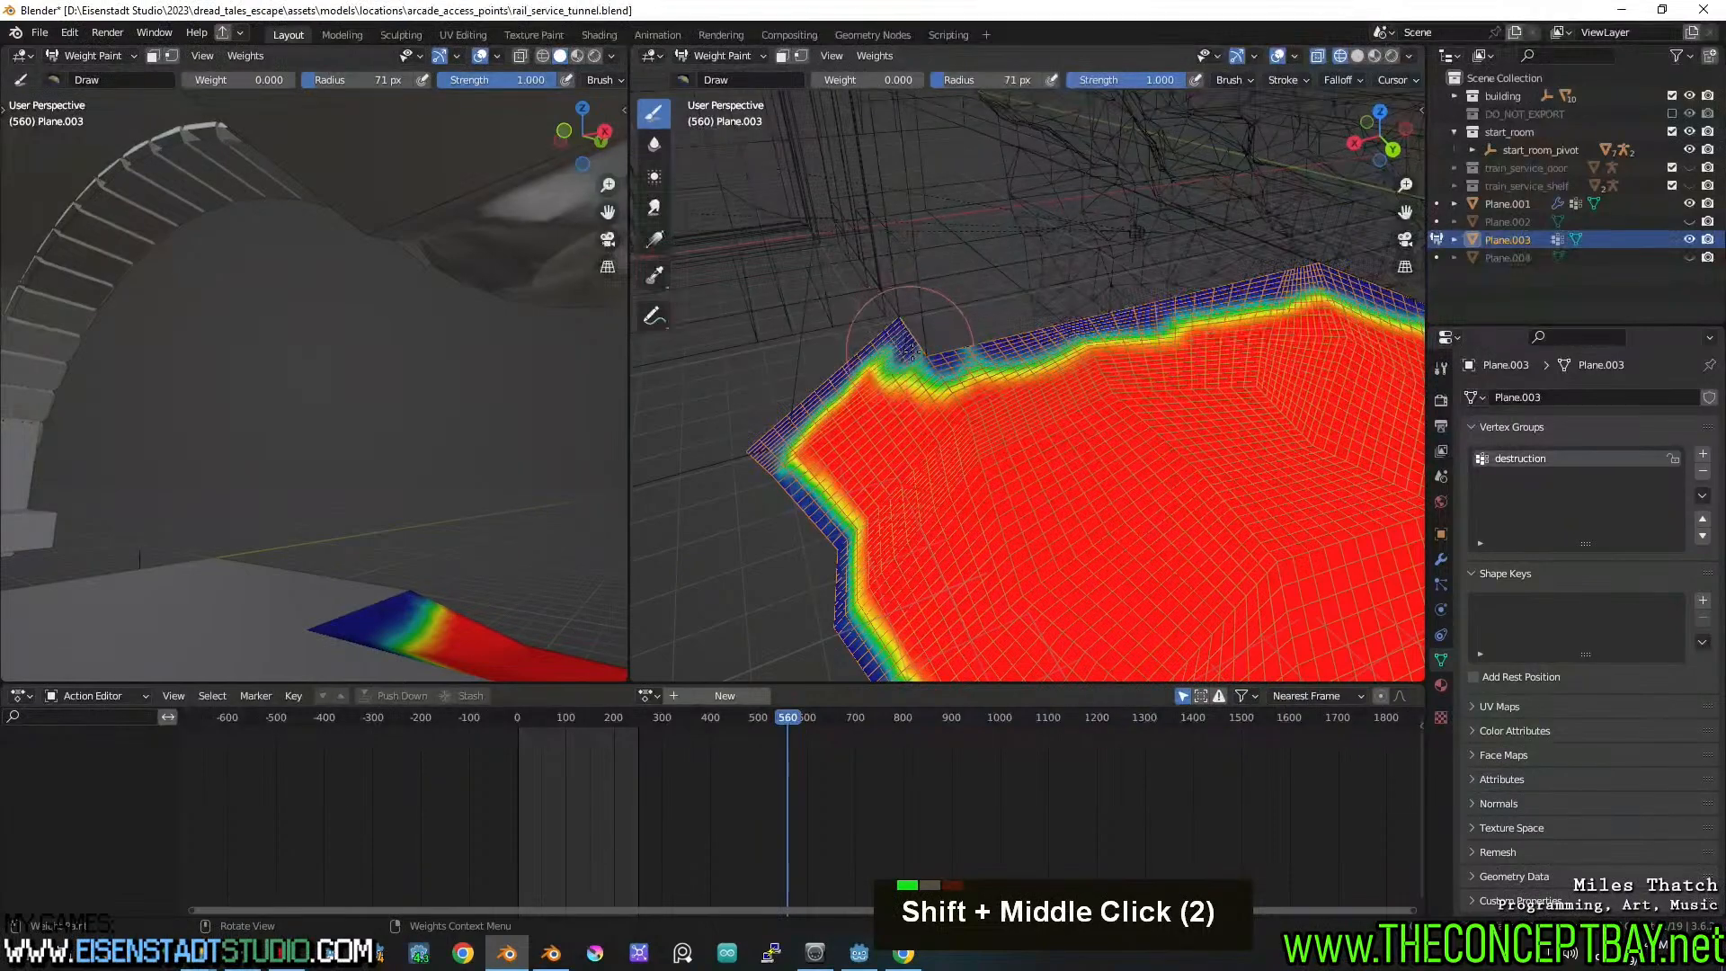
pyautogui.moveTo(1320, 250); pyautogui.dragTo(1052, 306, button='middle')
pyautogui.scroll(-3, 1007, 251)
pyautogui.scroll(2, 971, 261)
pyautogui.moveTo(1051, 306)
pyautogui.keyDown('shift'); pyautogui.mouseDown(button='middle')
pyautogui.moveTo(1124, 341)
pyautogui.moveTo(1013, 337)
pyautogui.moveTo(951, 312)
pyautogui.moveTo(997, 342)
pyautogui.mouseUp(button='middle'); pyautogui.keyUp('shift')
pyautogui.scroll(3, 1079, 333)
pyautogui.scroll(-2, 971, 332)
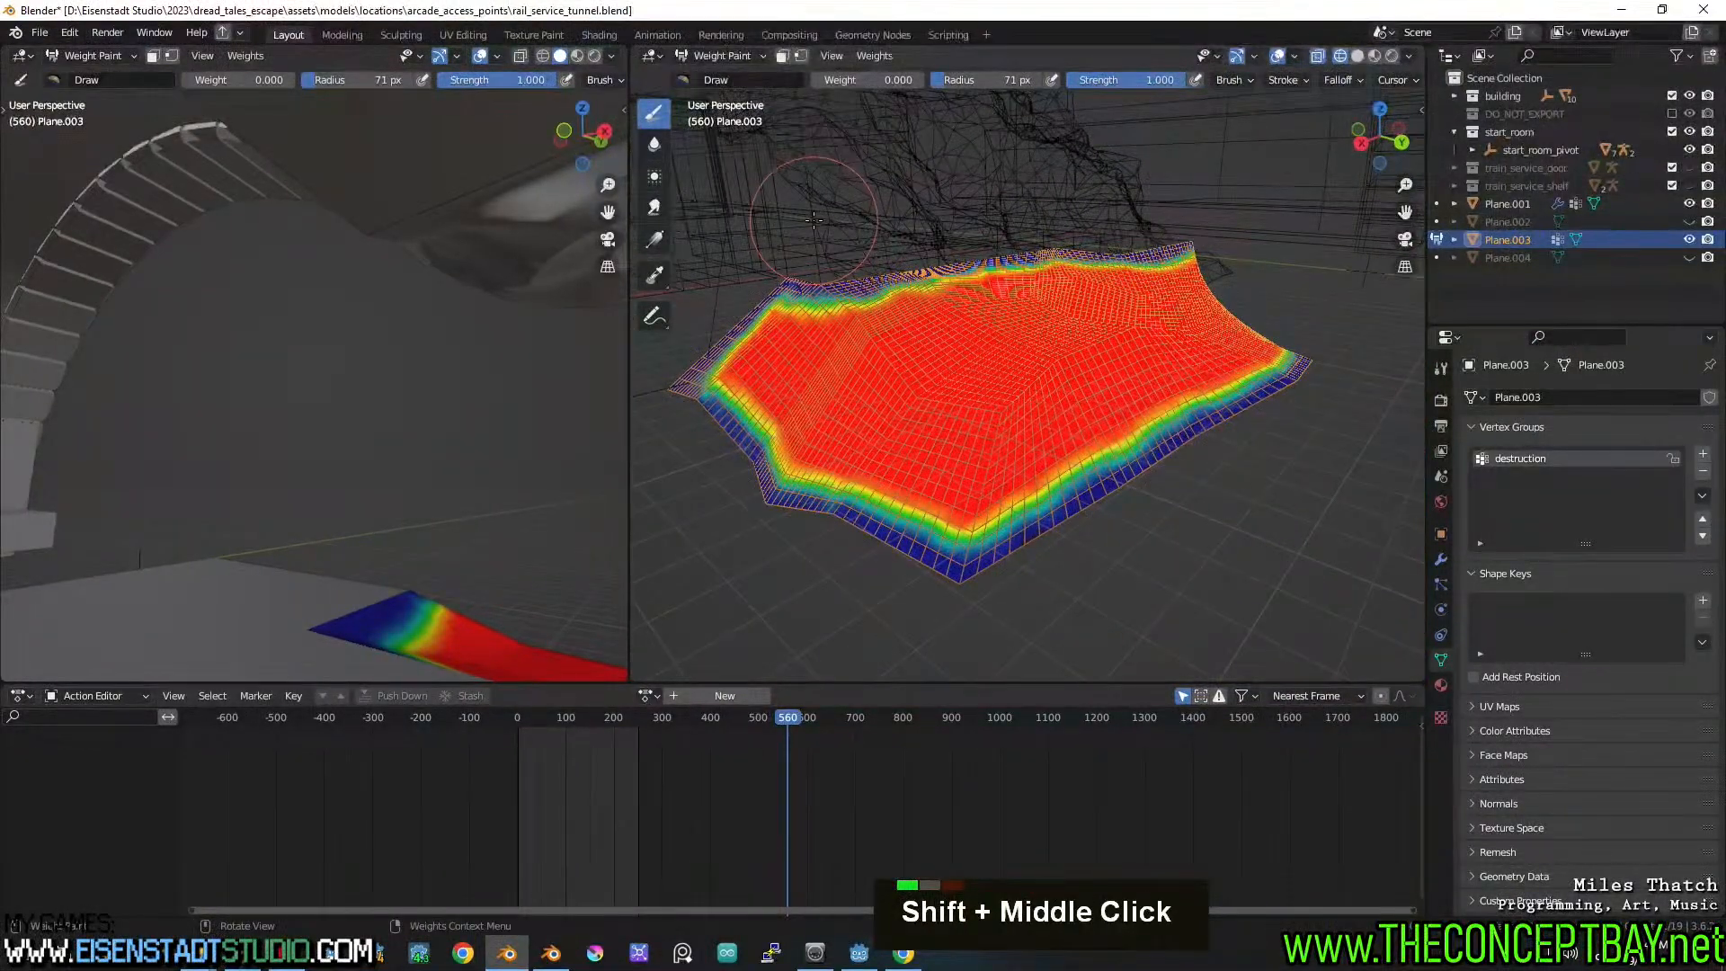
# Switch the mesh from Weight Paint to Sculpt Mode and display the viewport in solid shading
pyautogui.click(728, 55)
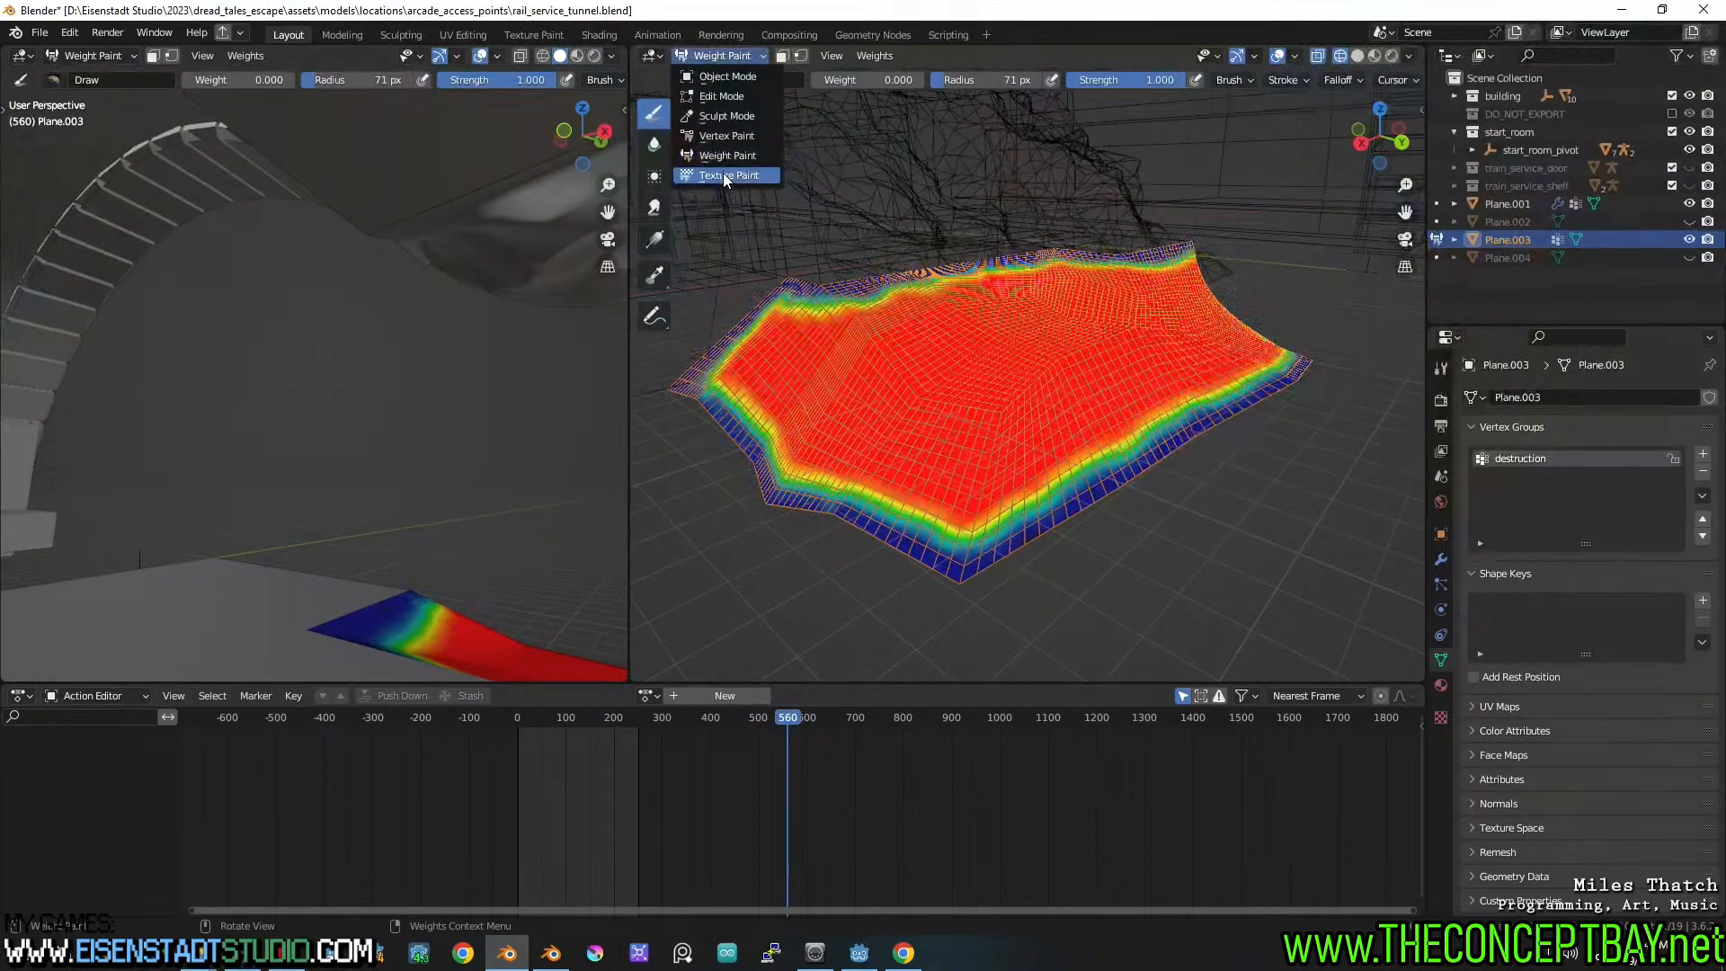
pyautogui.click(726, 115)
pyautogui.press('z')
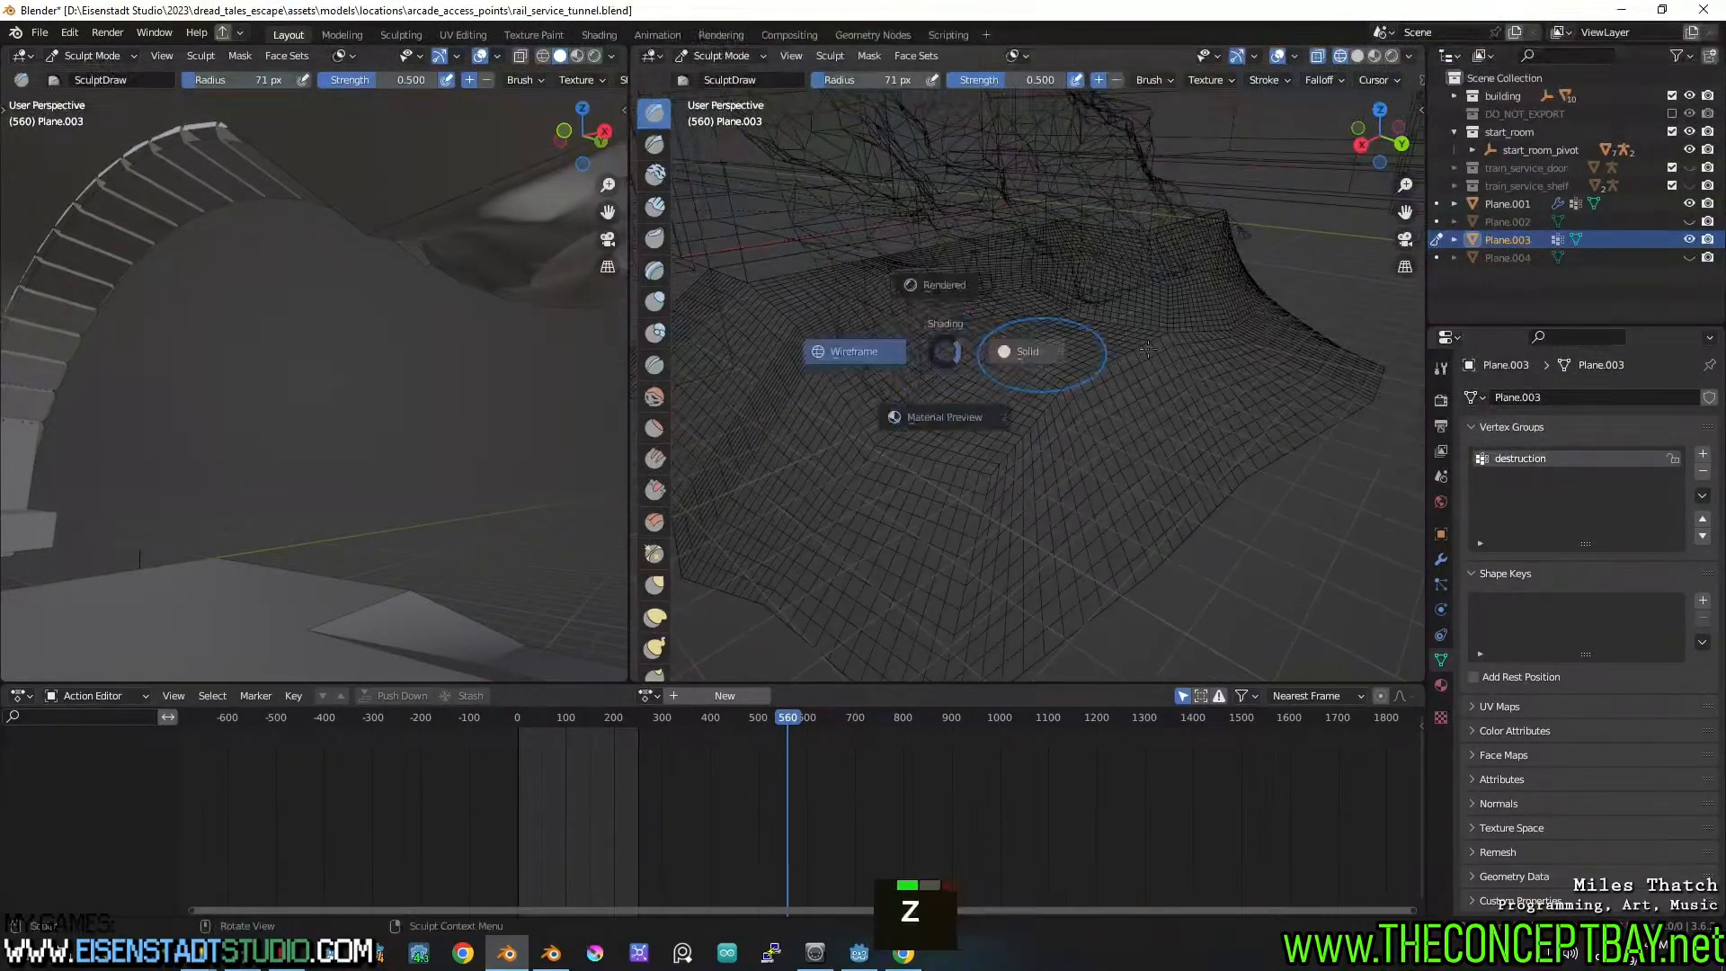
pyautogui.scroll(-3, 1147, 355)
pyautogui.moveTo(1147, 355); pyautogui.dragTo(1033, 325, button='middle')
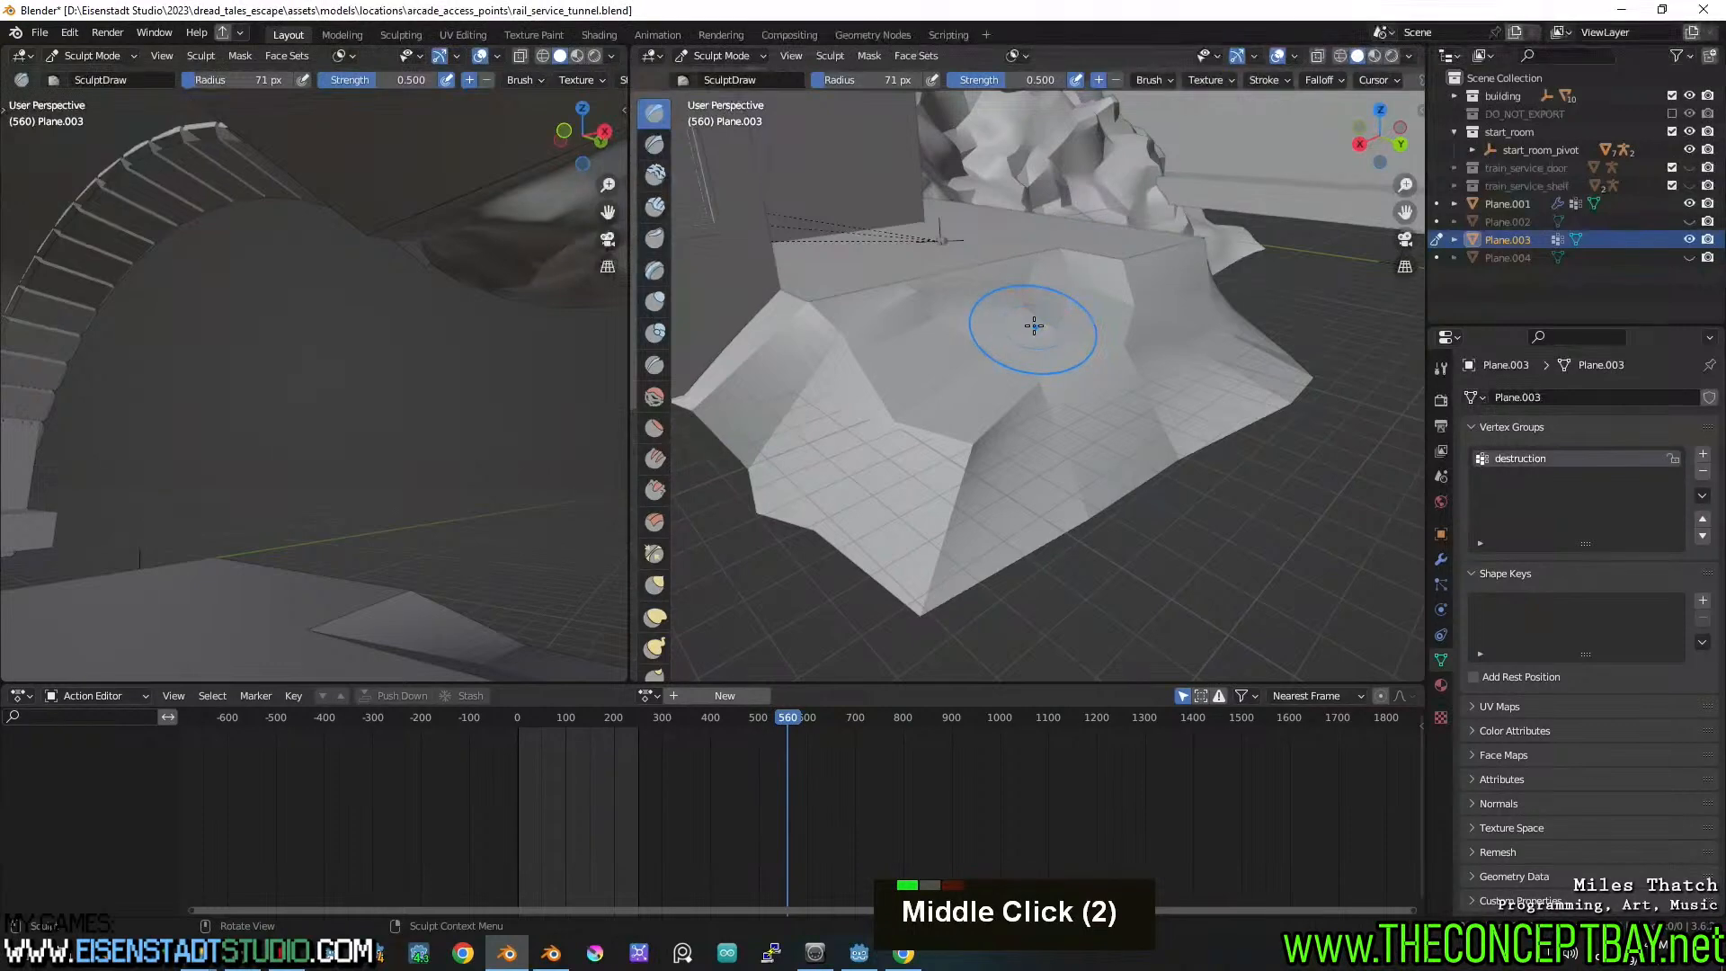
# Choose the Mask brush, undo the oversized test stroke, and reduce the brush radius to 36 px
pyautogui.press('m')
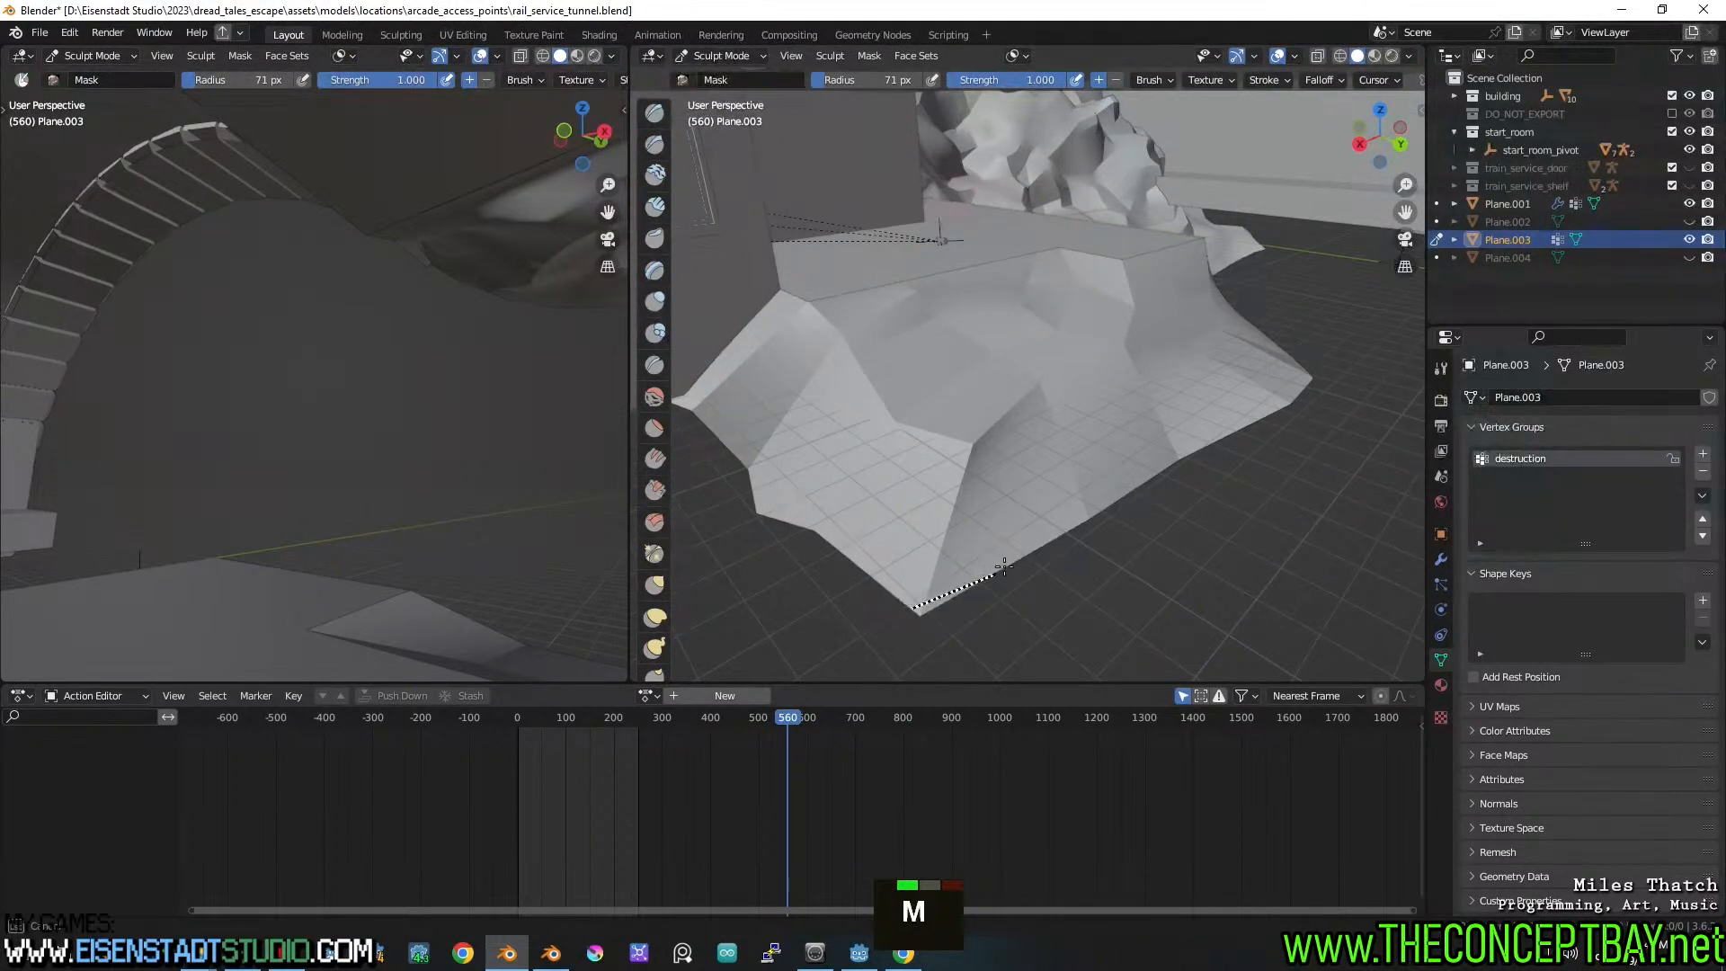
pyautogui.moveTo(1103, 508); pyautogui.dragTo(989, 508, button='middle')
pyautogui.hotkey('ctrl', 'z')
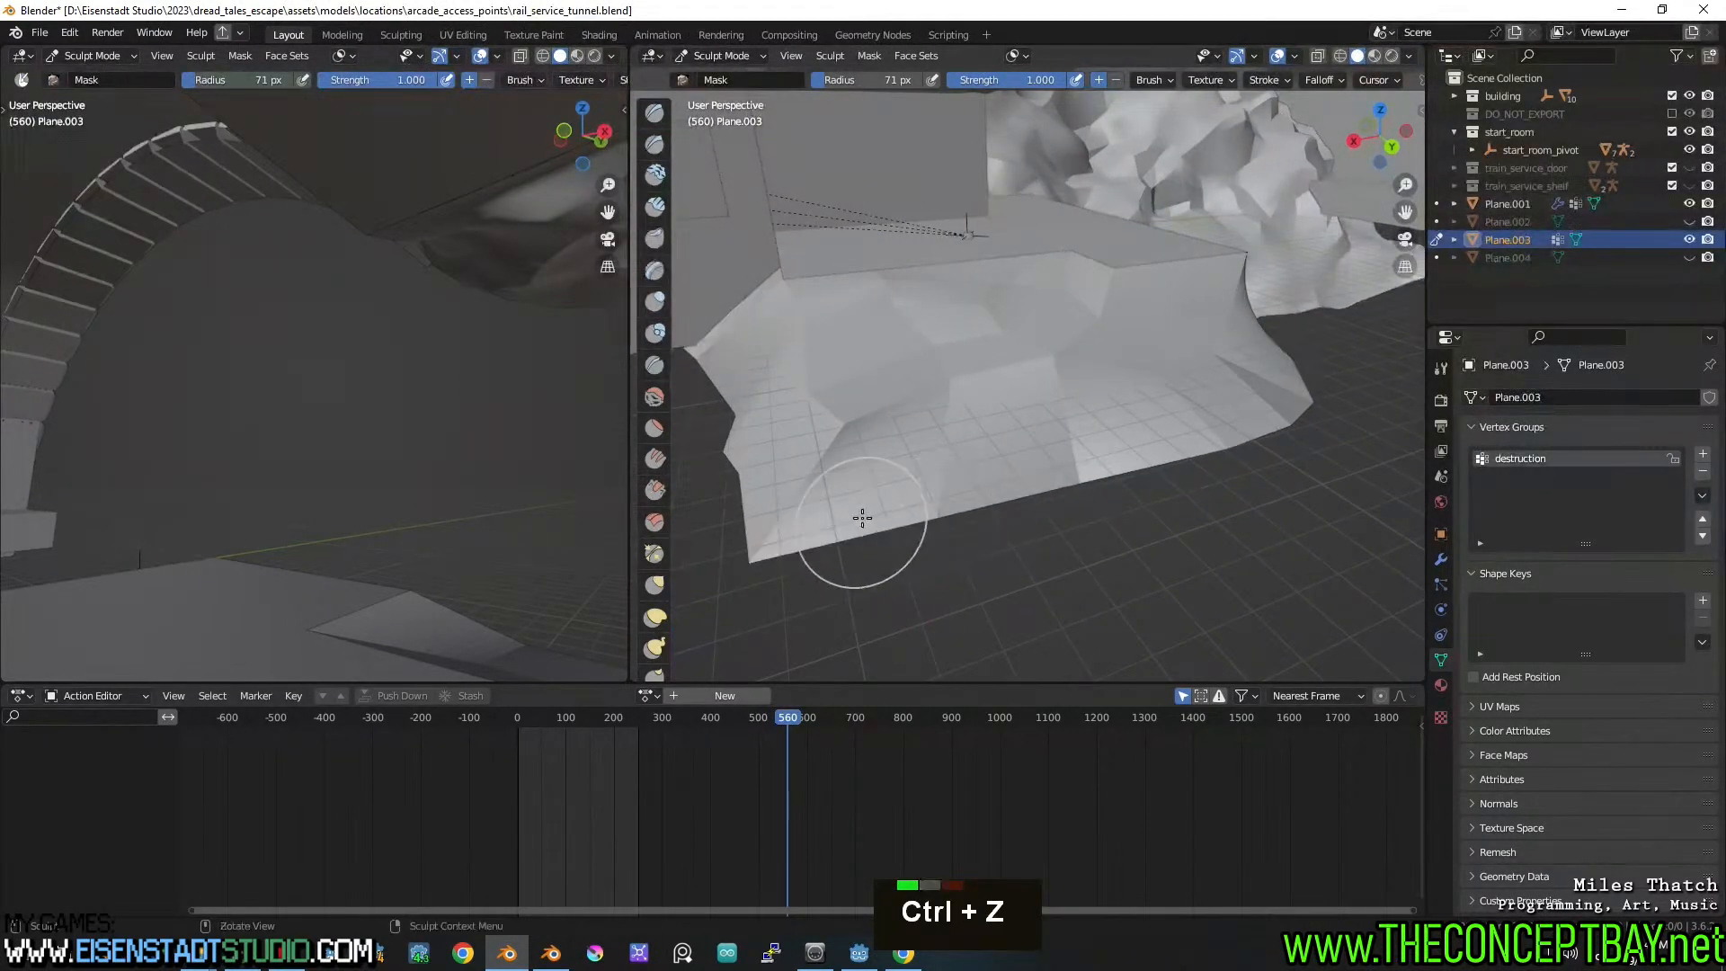
pyautogui.press('f')
pyautogui.click(772, 557)
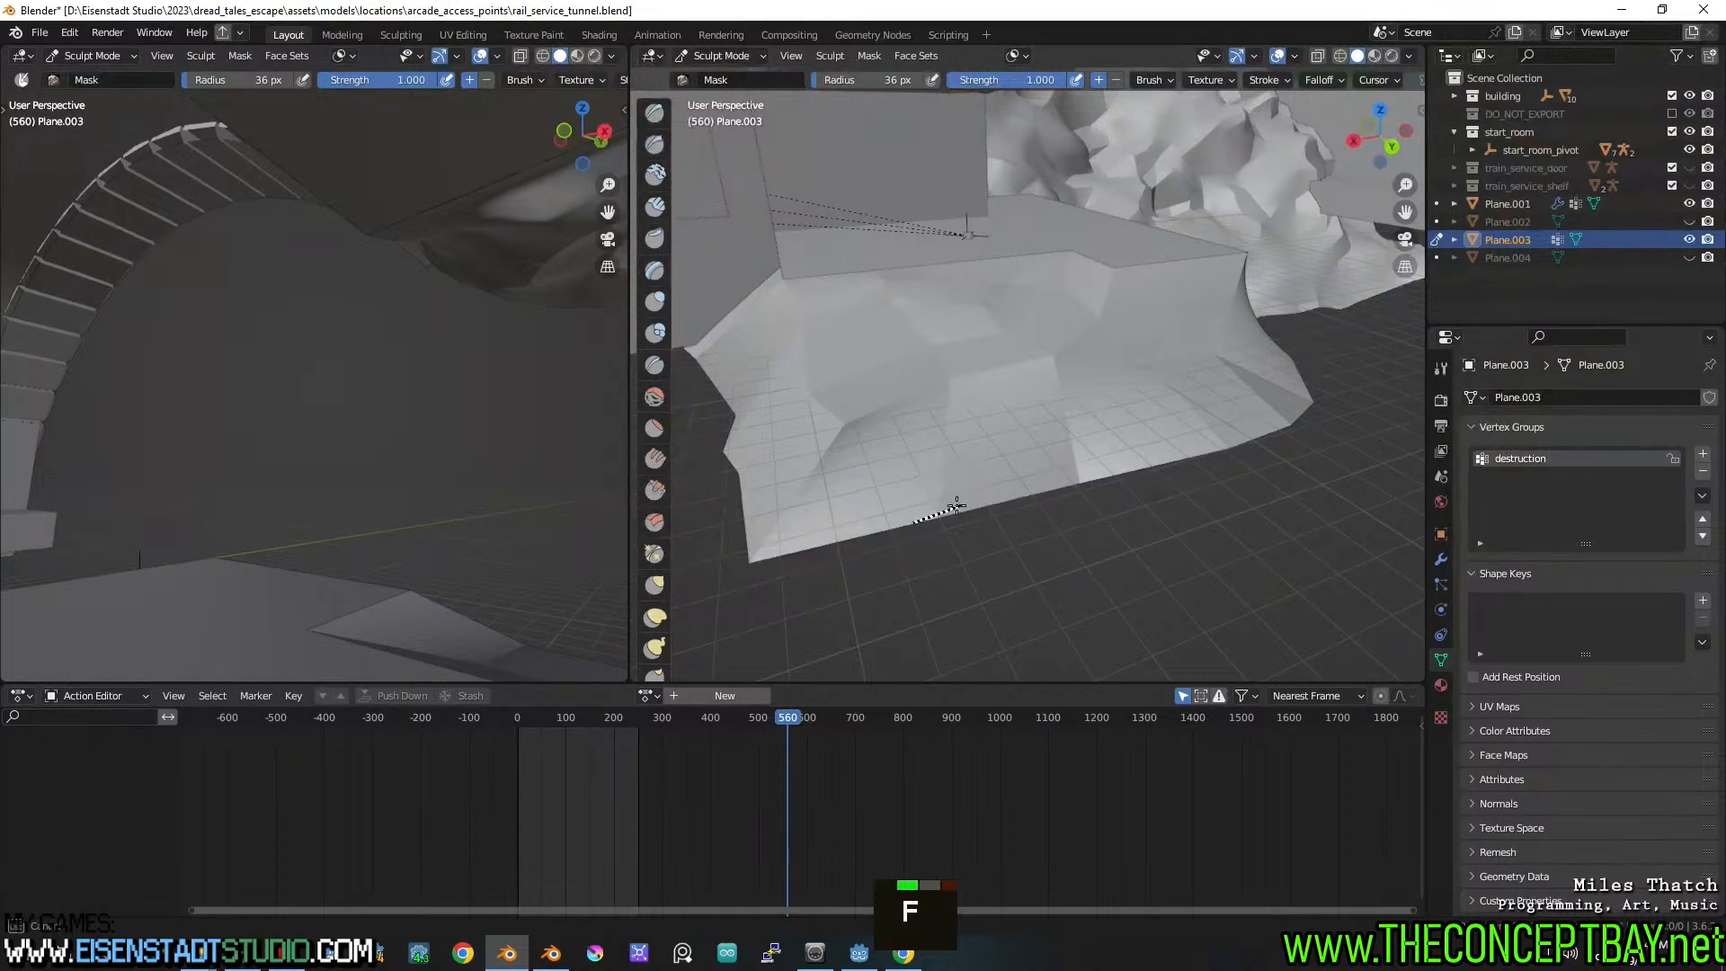
# Mask the rubble's long bottom border with straight line strokes, following it around to the far side
pyautogui.moveTo(956, 505)
pyautogui.mouseDown()
pyautogui.moveTo(901, 516)
pyautogui.moveTo(948, 508)
pyautogui.mouseUp()
pyautogui.moveTo(1098, 471); pyautogui.dragTo(871, 492, button='middle')
pyautogui.moveTo(941, 491); pyautogui.dragTo(917, 493)
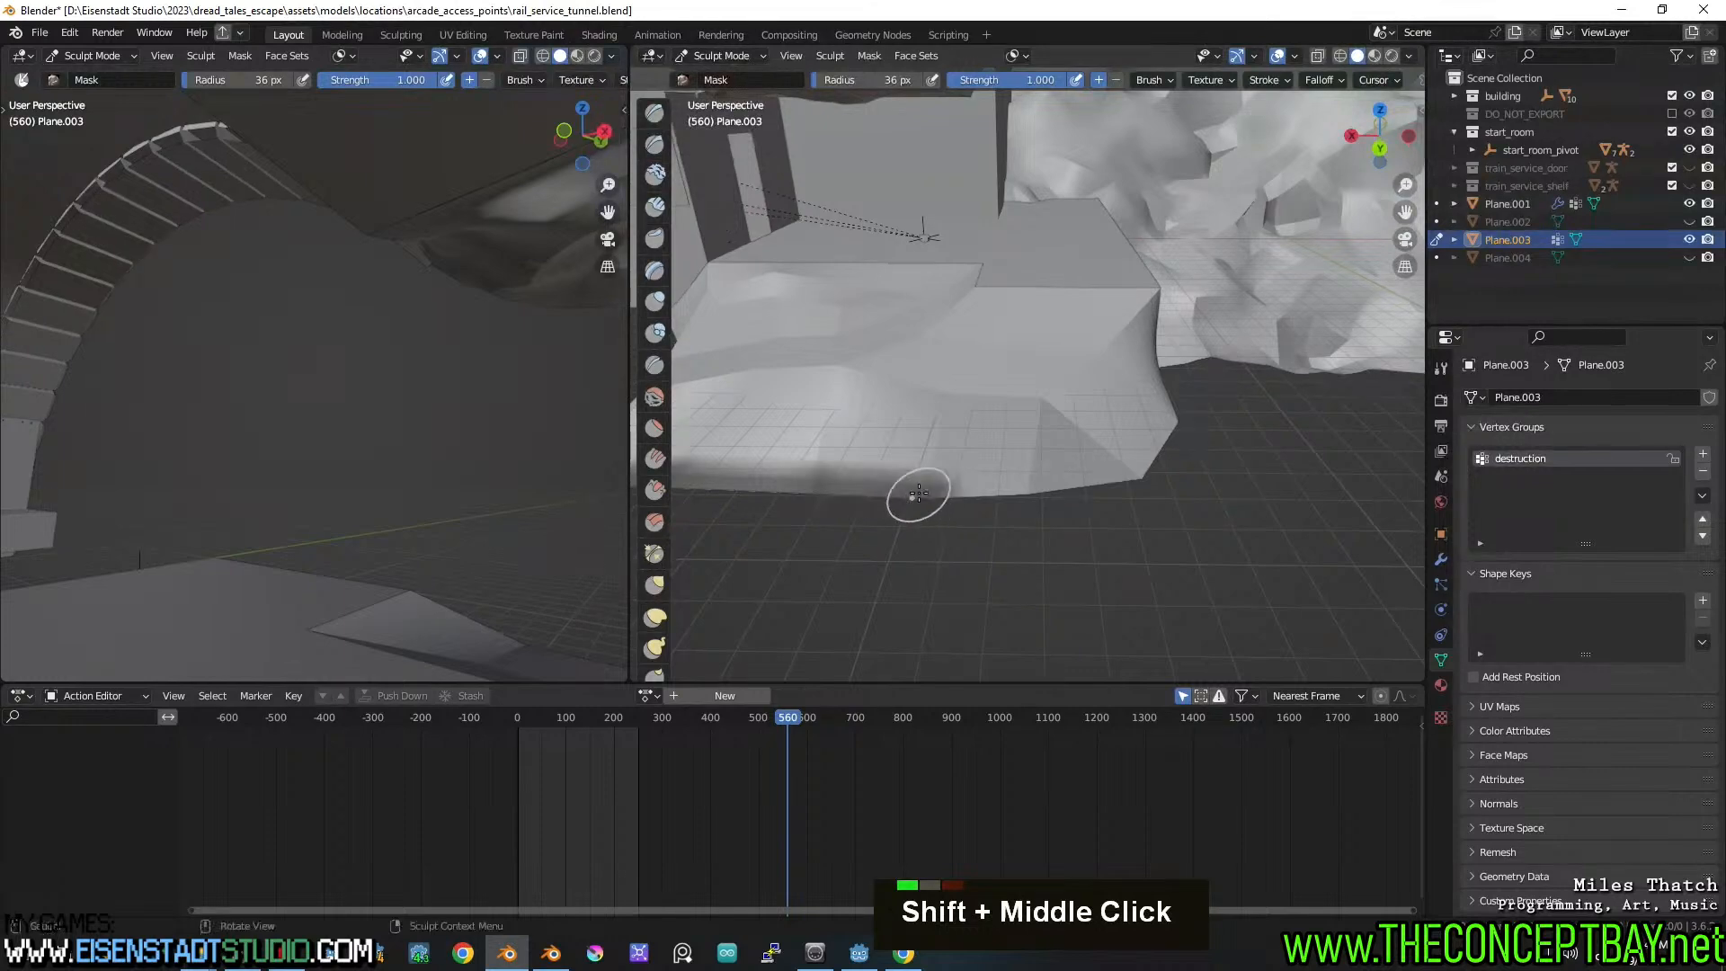
pyautogui.moveTo(1056, 486); pyautogui.dragTo(1056, 485)
pyautogui.moveTo(1057, 485)
pyautogui.mouseDown(button='middle')
pyautogui.moveTo(937, 481)
pyautogui.moveTo(901, 430)
pyautogui.mouseUp(button='middle')
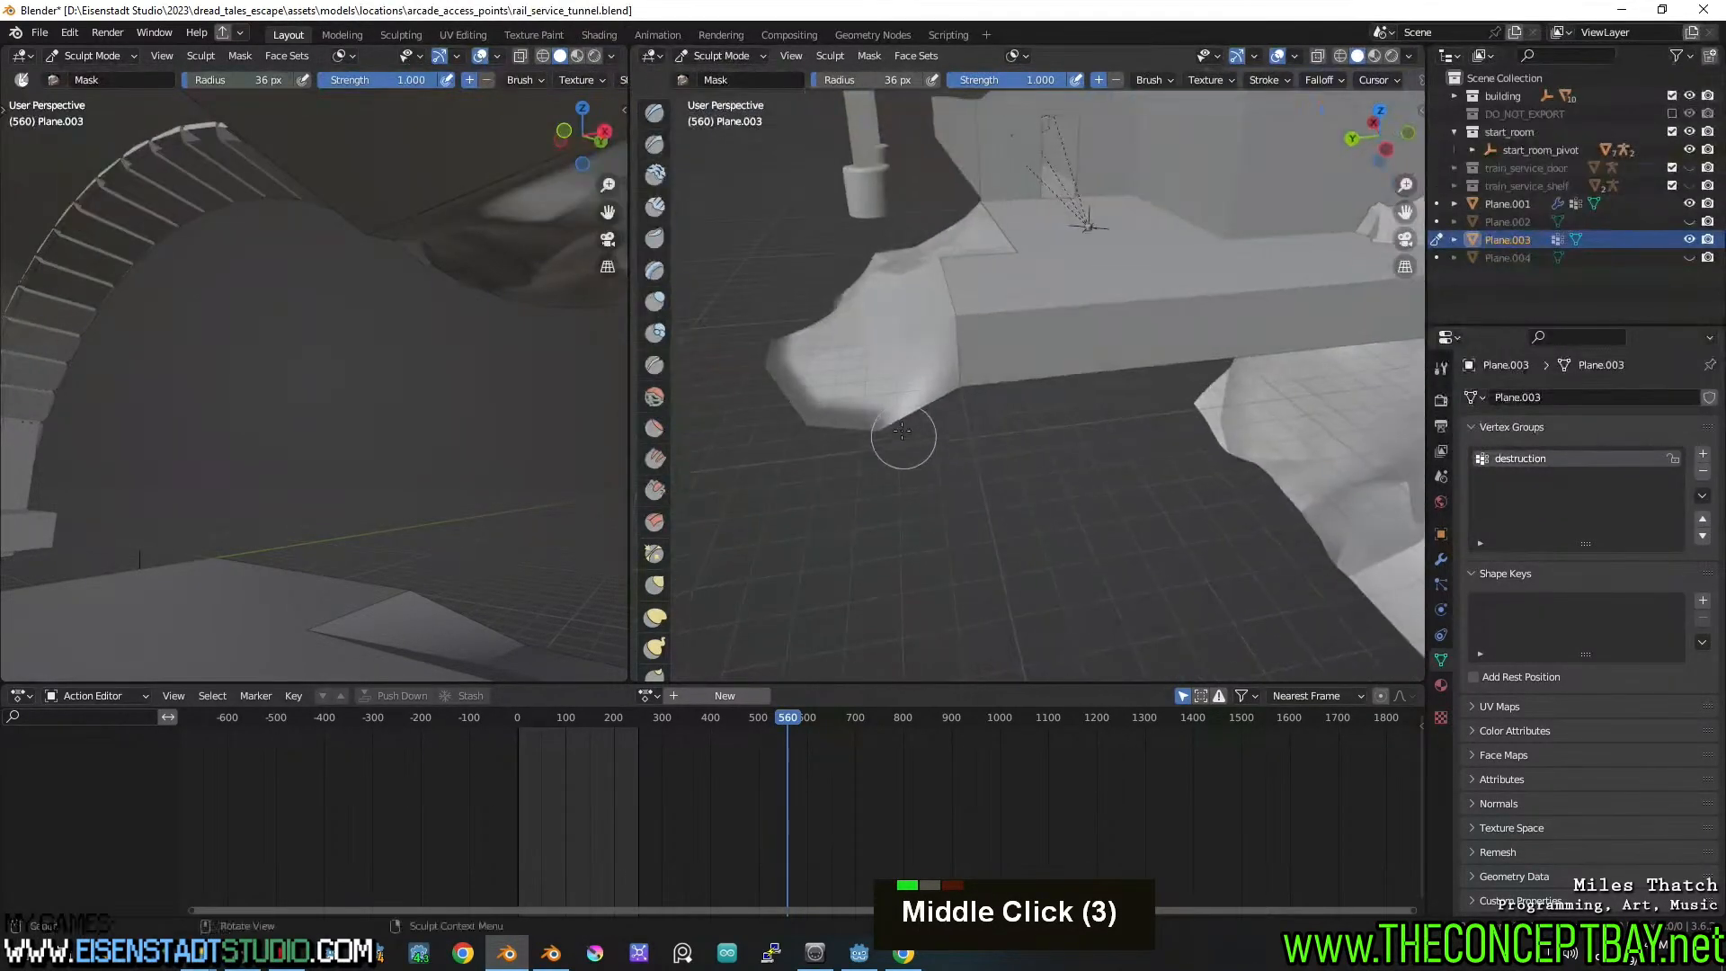
# Mask the vertical edge against the platform, then the stepped upper edge up to the notch's inner corner
pyautogui.moveTo(967, 371); pyautogui.dragTo(967, 372)
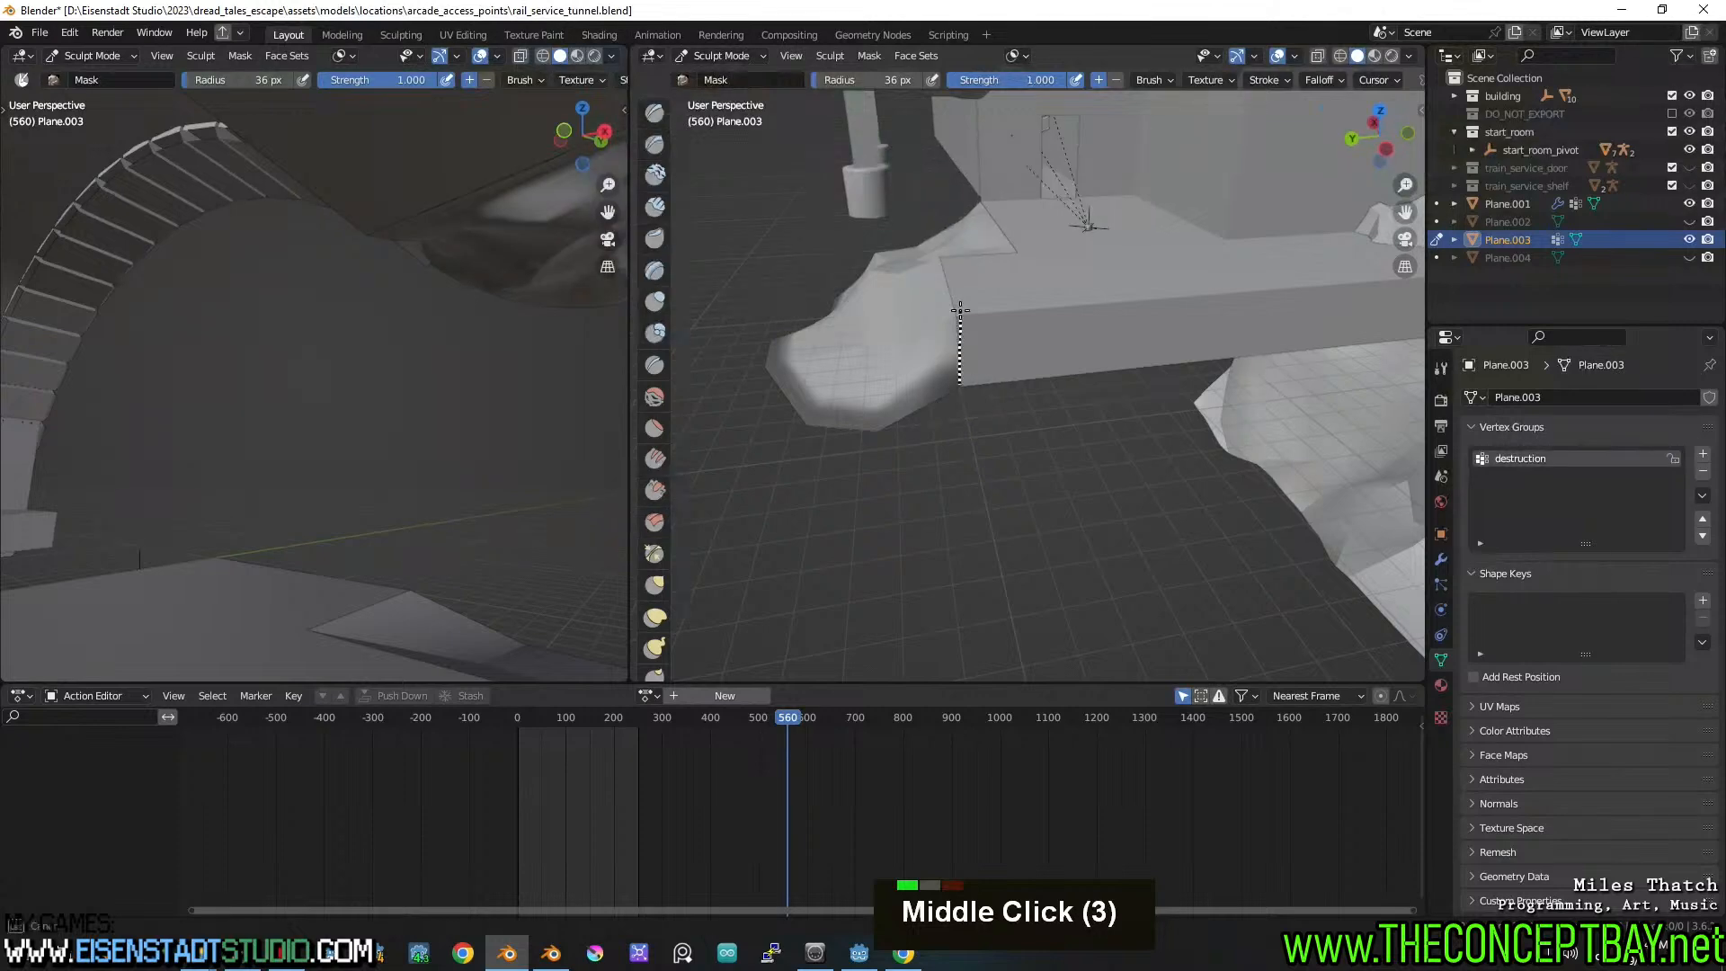
pyautogui.moveTo(954, 297); pyautogui.dragTo(993, 418, button='middle')
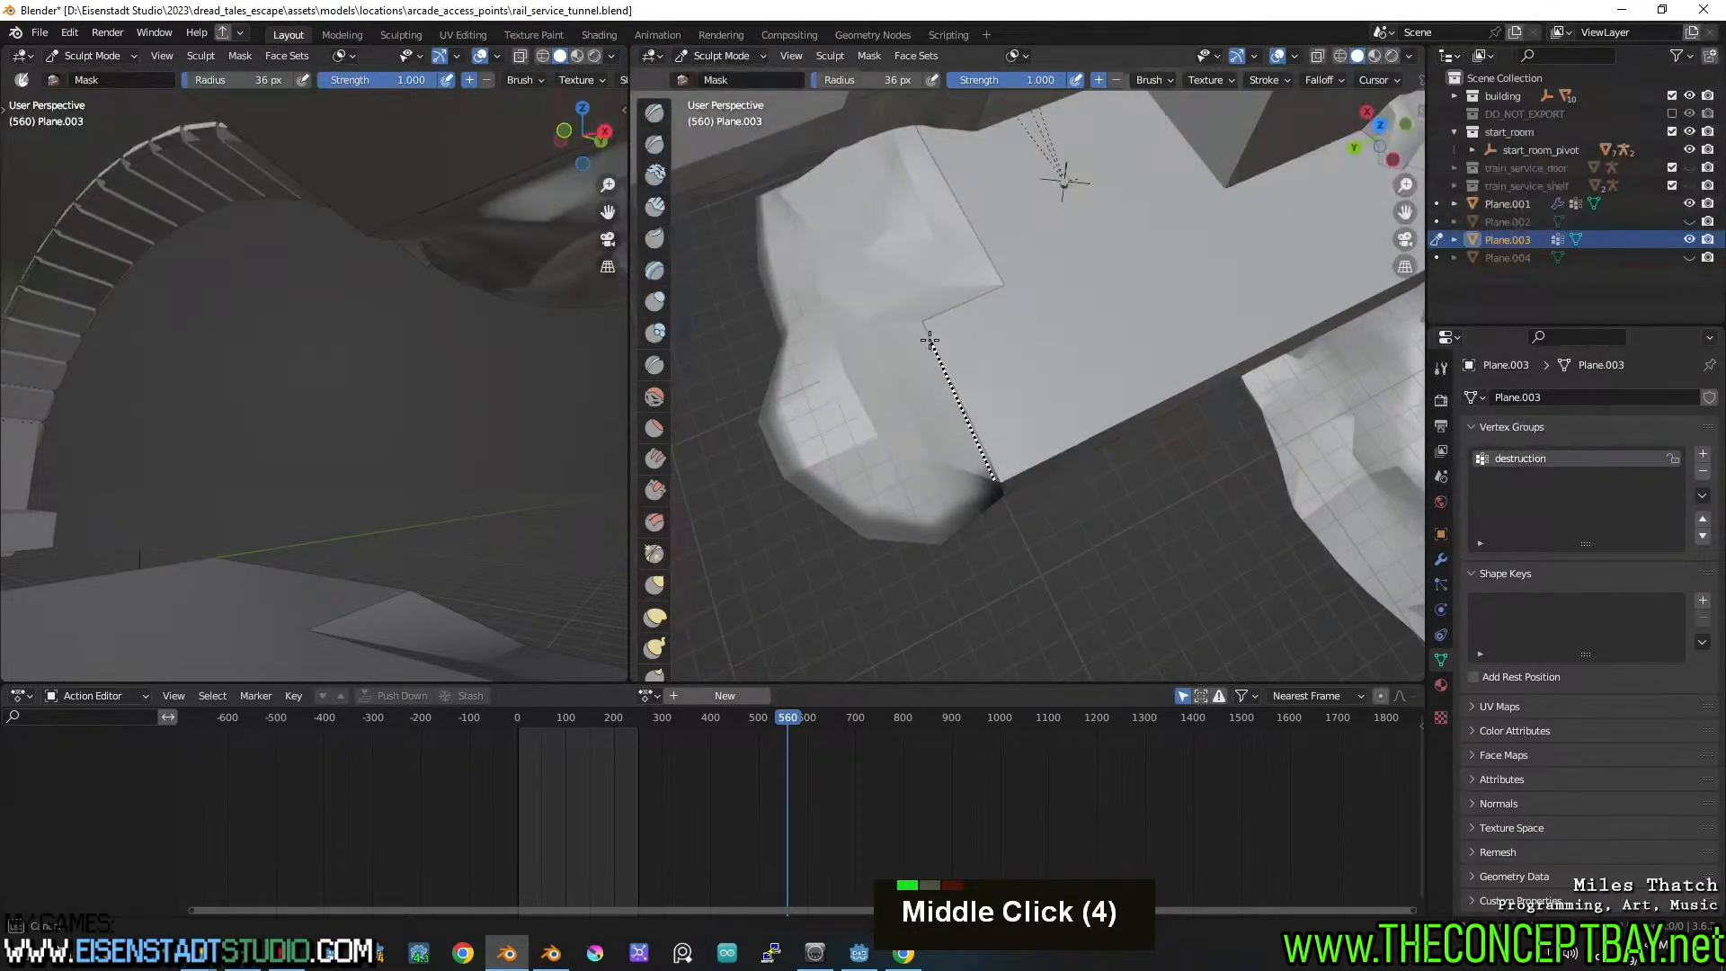
pyautogui.moveTo(921, 319); pyautogui.dragTo(921, 319)
pyautogui.moveTo(921, 317); pyautogui.dragTo(1001, 284)
# Mask the long upper edge where the rubble meets the platform
pyautogui.moveTo(1001, 286); pyautogui.dragTo(1114, 261, button='middle')
pyautogui.moveTo(1079, 342)
pyautogui.keyDown('shift'); pyautogui.mouseDown(button='middle')
pyautogui.moveTo(1033, 389)
pyautogui.moveTo(1136, 278)
pyautogui.moveTo(1101, 359)
pyautogui.mouseUp(button='middle'); pyautogui.keyUp('shift')
pyautogui.moveTo(1102, 360); pyautogui.dragTo(1119, 299, button='middle')
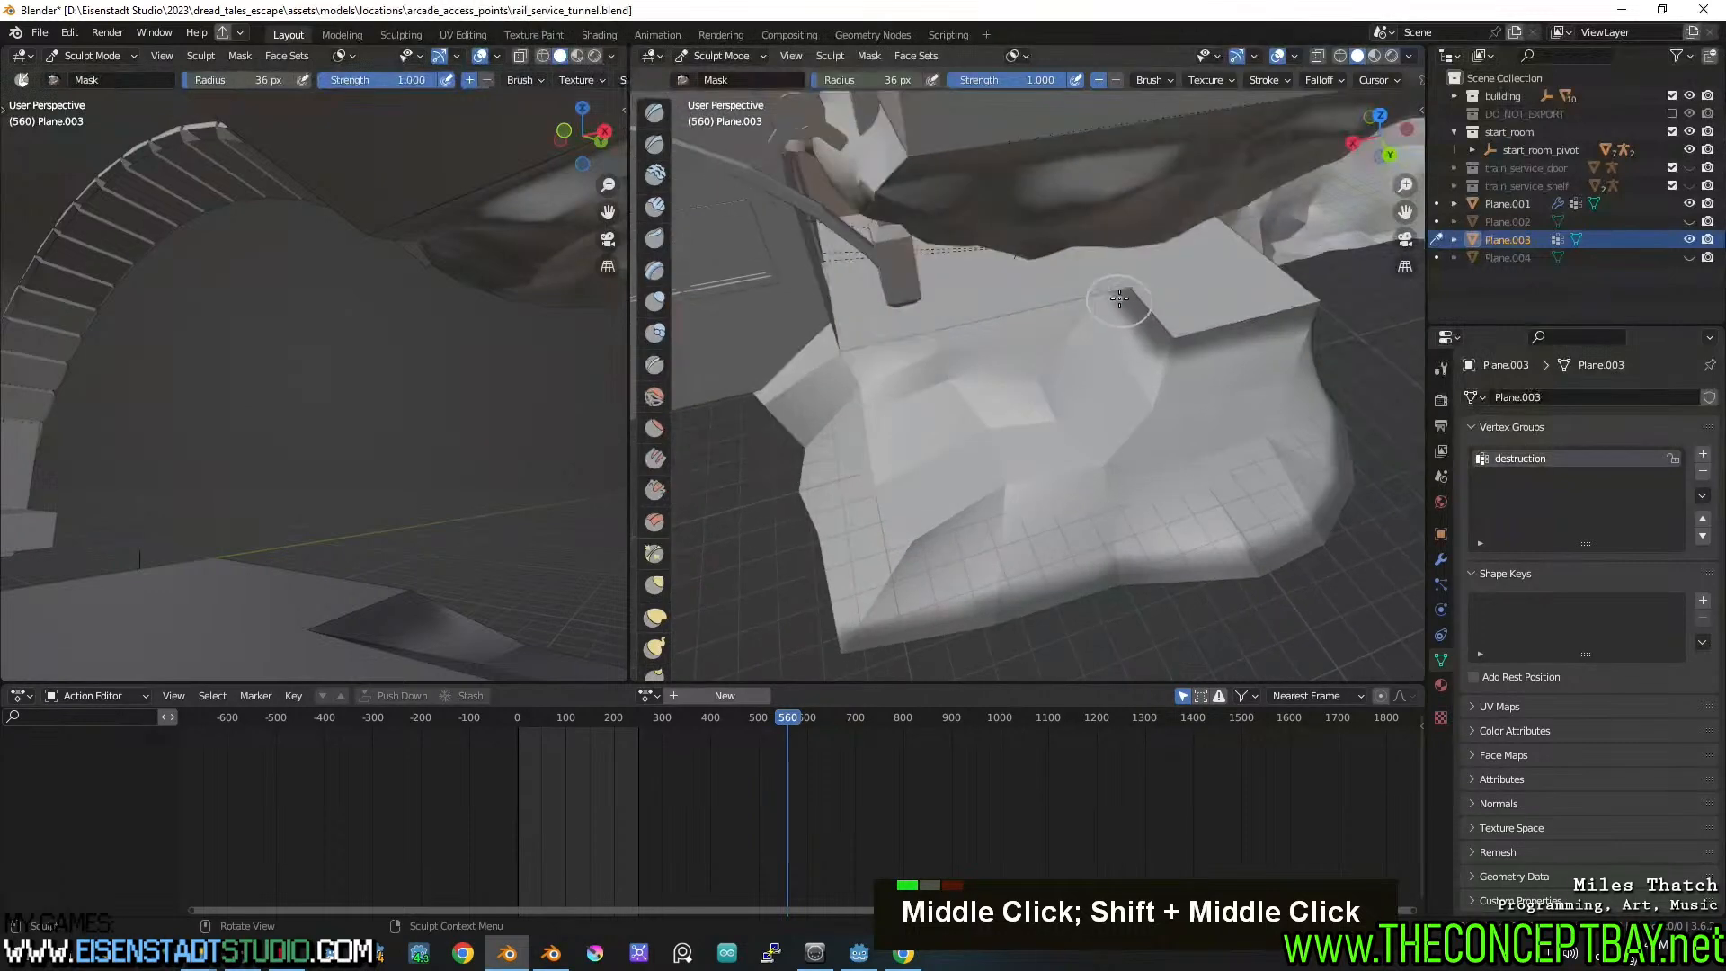
pyautogui.moveTo(839, 354); pyautogui.dragTo(839, 354)
# Mask the far end's sloping side and lower edges down to the rubble's pointed bottom corner
pyautogui.moveTo(839, 354); pyautogui.dragTo(895, 399, button='middle')
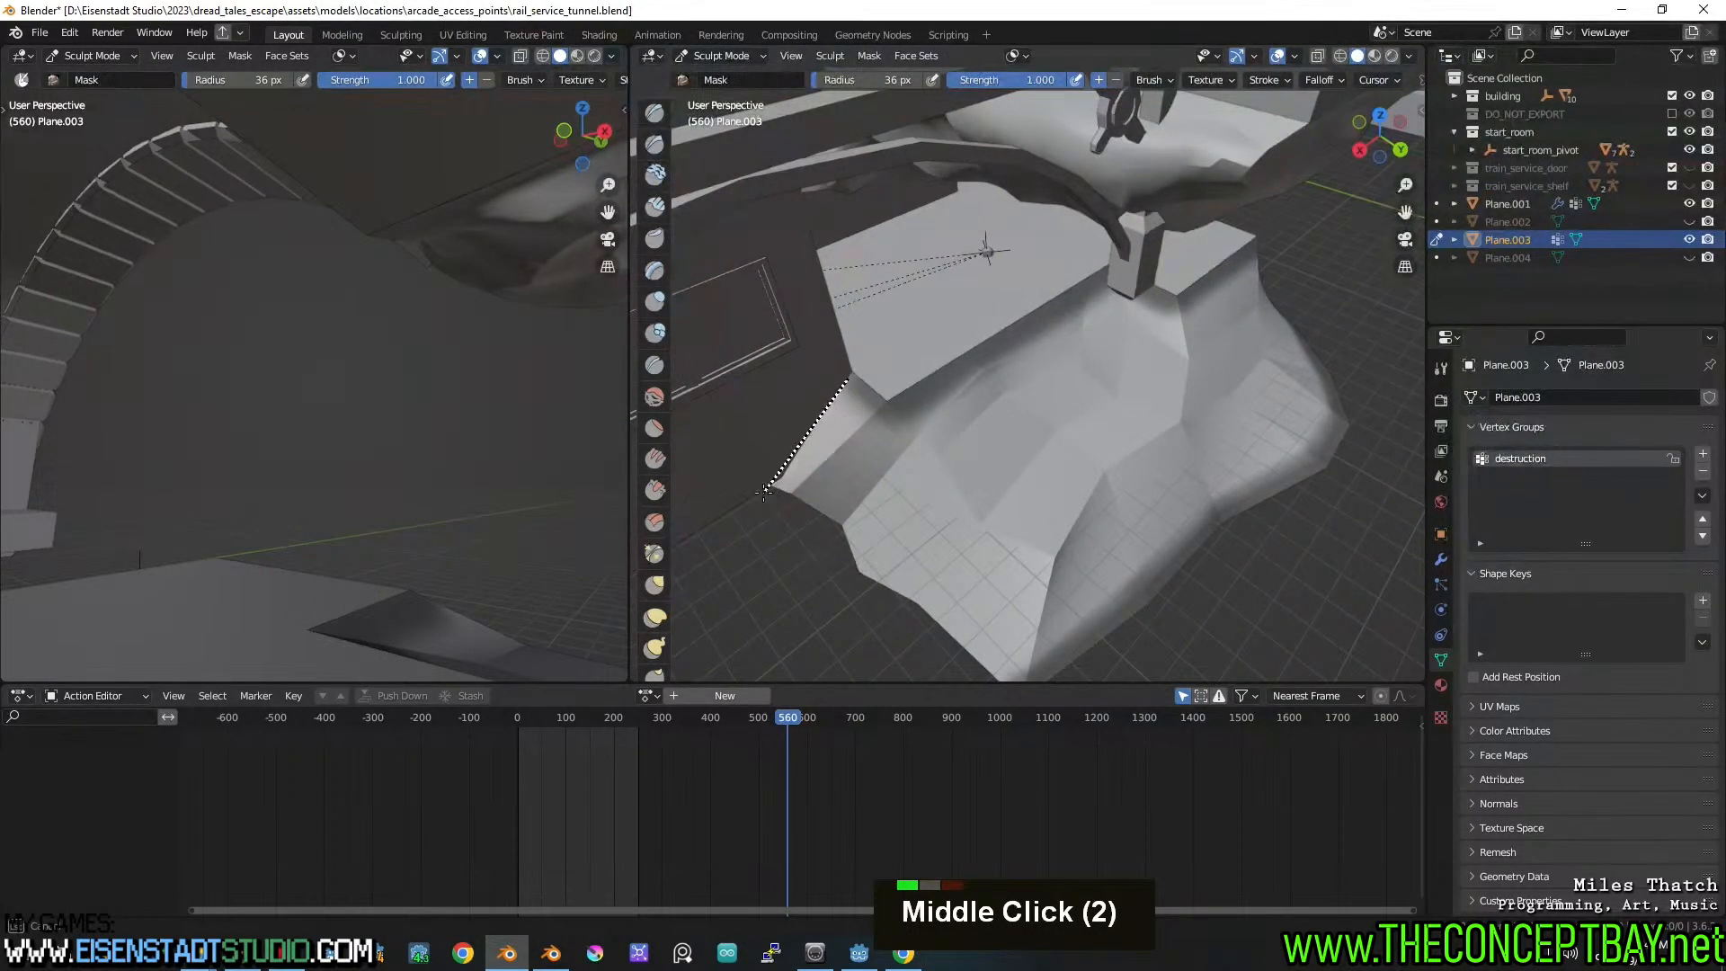
pyautogui.moveTo(764, 490); pyautogui.dragTo(774, 467)
pyautogui.keyDown('shift'); pyautogui.moveTo(774, 468); pyautogui.dragTo(834, 400, button='middle'); pyautogui.keyUp('shift')
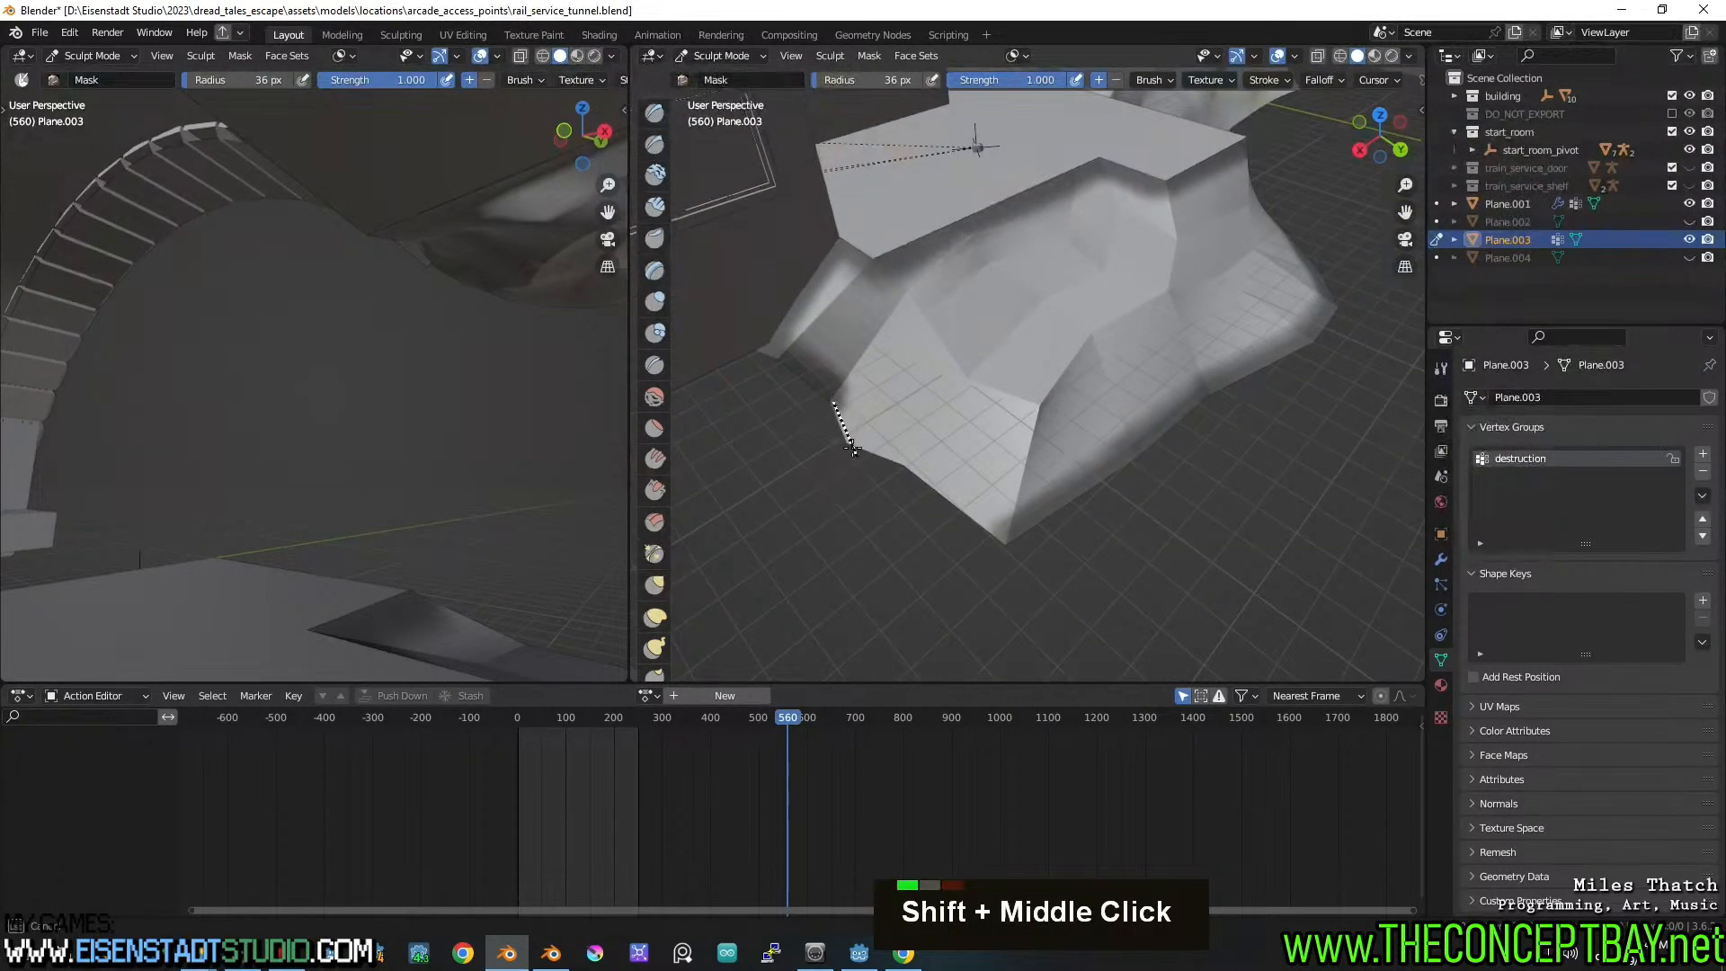
pyautogui.moveTo(940, 468); pyautogui.dragTo(939, 468)
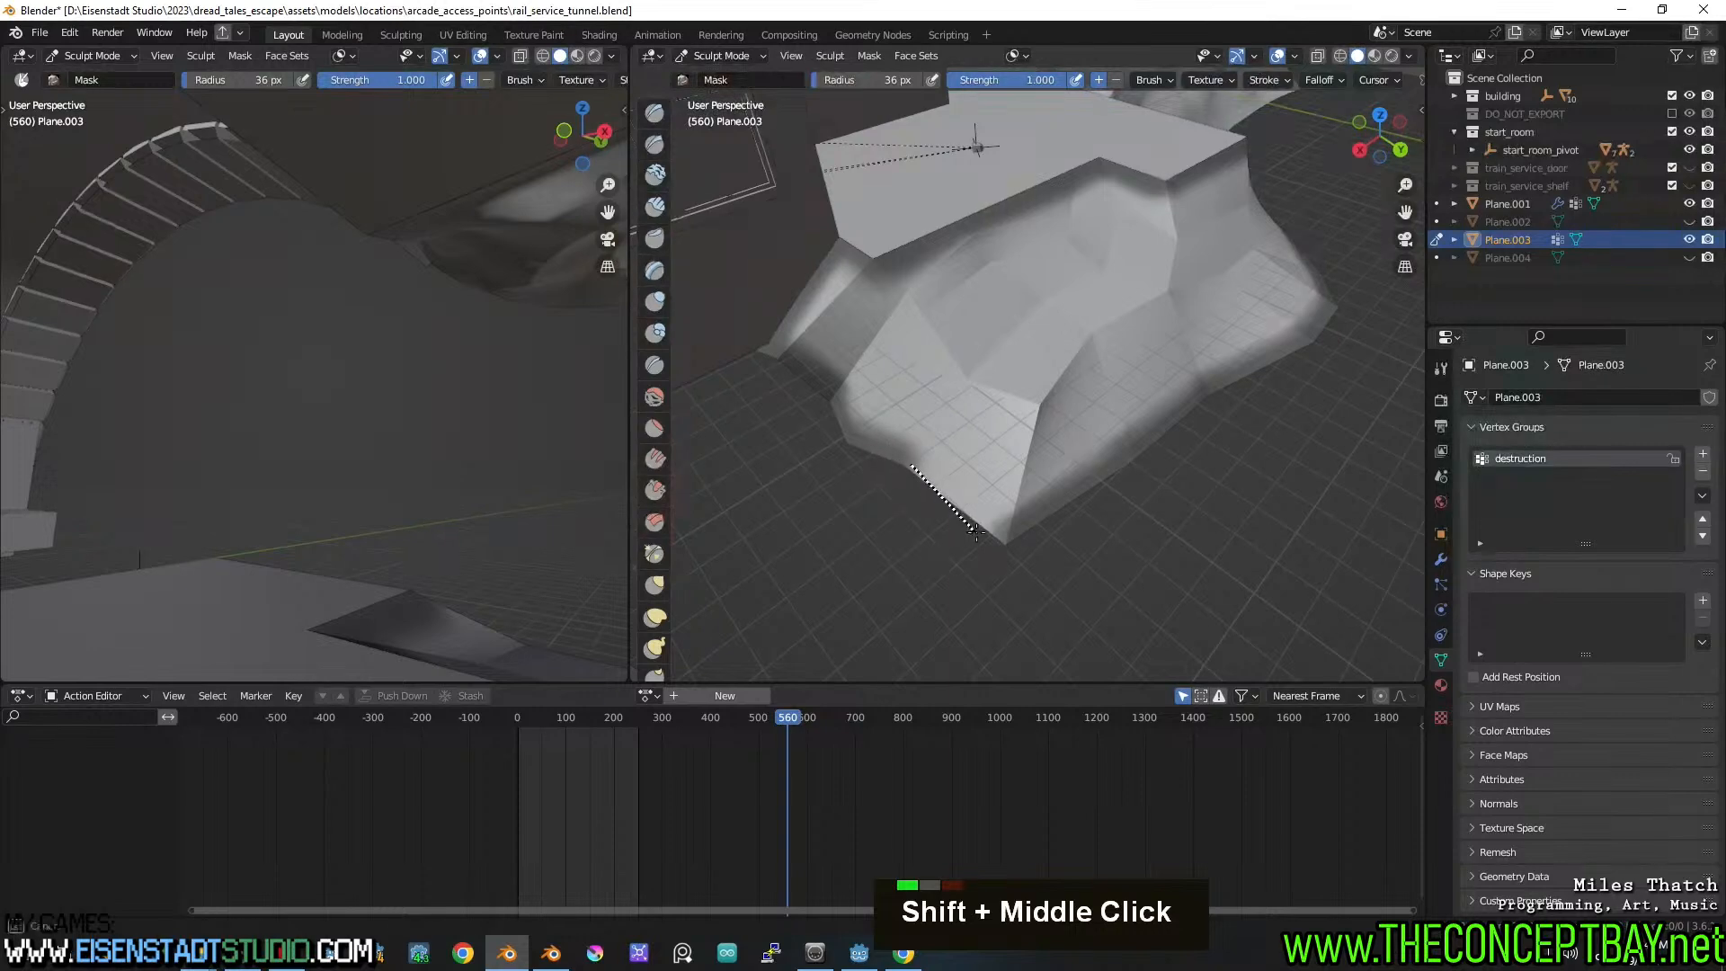
pyautogui.moveTo(1005, 538); pyautogui.dragTo(1006, 542)
pyautogui.moveTo(1006, 542); pyautogui.dragTo(957, 503, button='middle')
pyautogui.keyDown('shift'); pyautogui.moveTo(962, 505); pyautogui.dragTo(1115, 530, button='middle'); pyautogui.keyUp('shift')
pyautogui.scroll(2, 1013, 538)
pyautogui.moveTo(1115, 530); pyautogui.dragTo(1099, 521, button='middle')
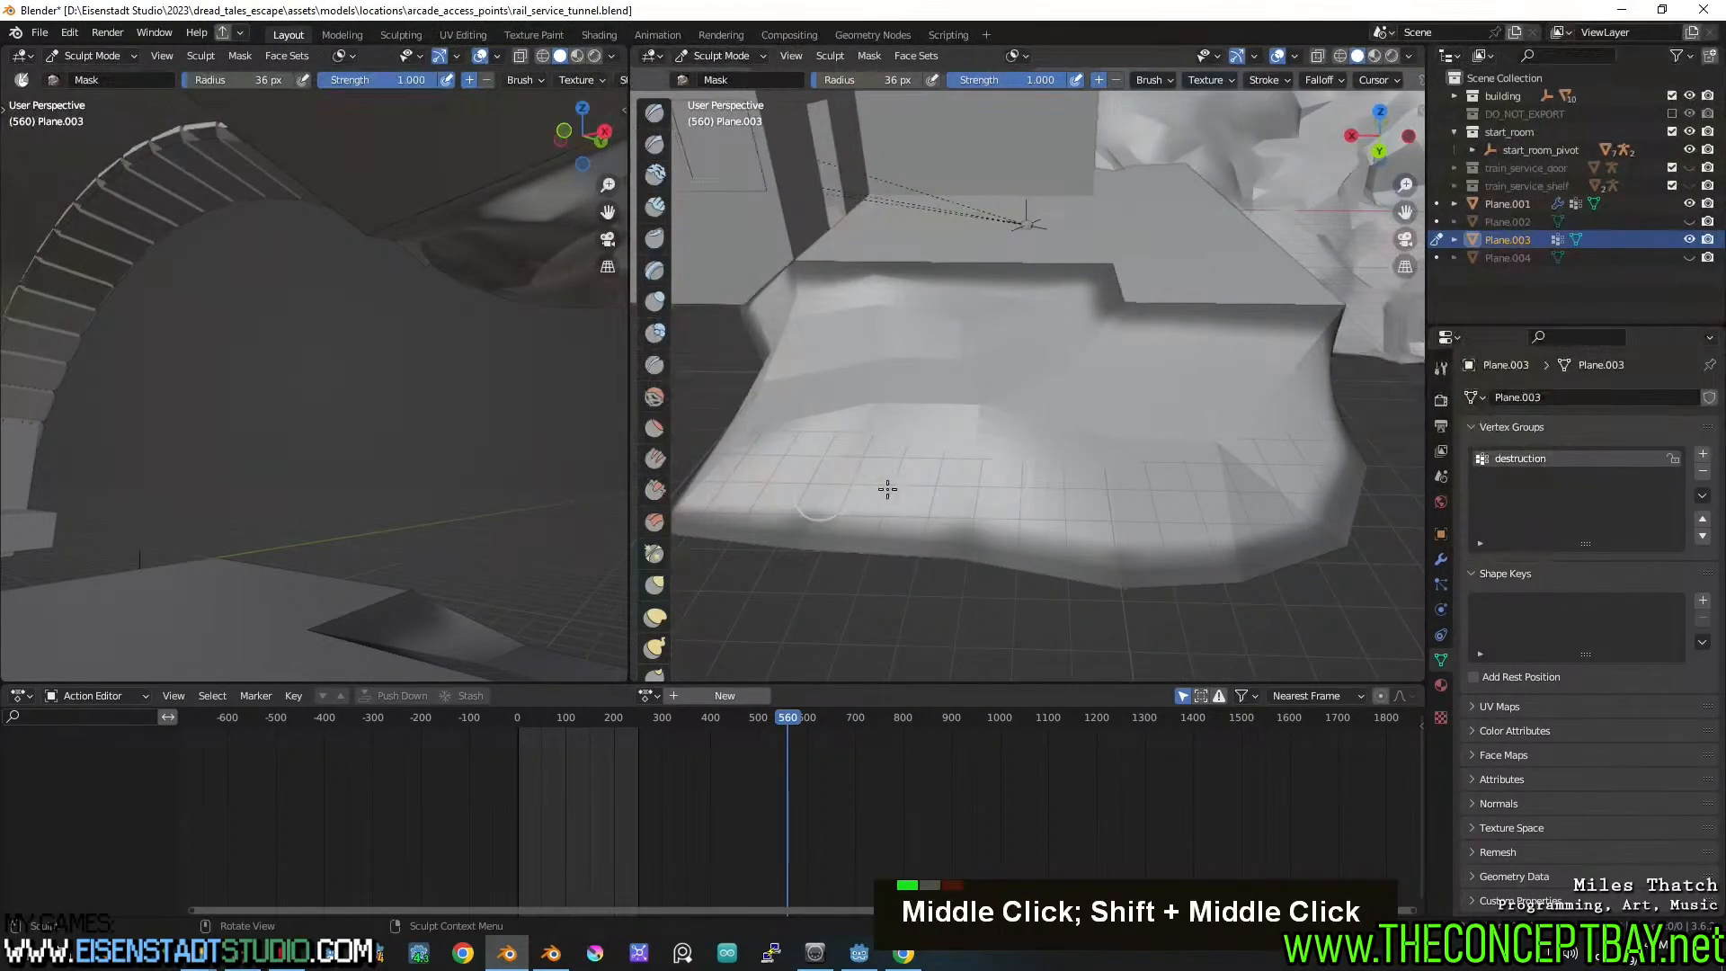
# Apply Smooth Mask to the border mask with 3 iterations
pyautogui.scroll(-14, 666, 528)
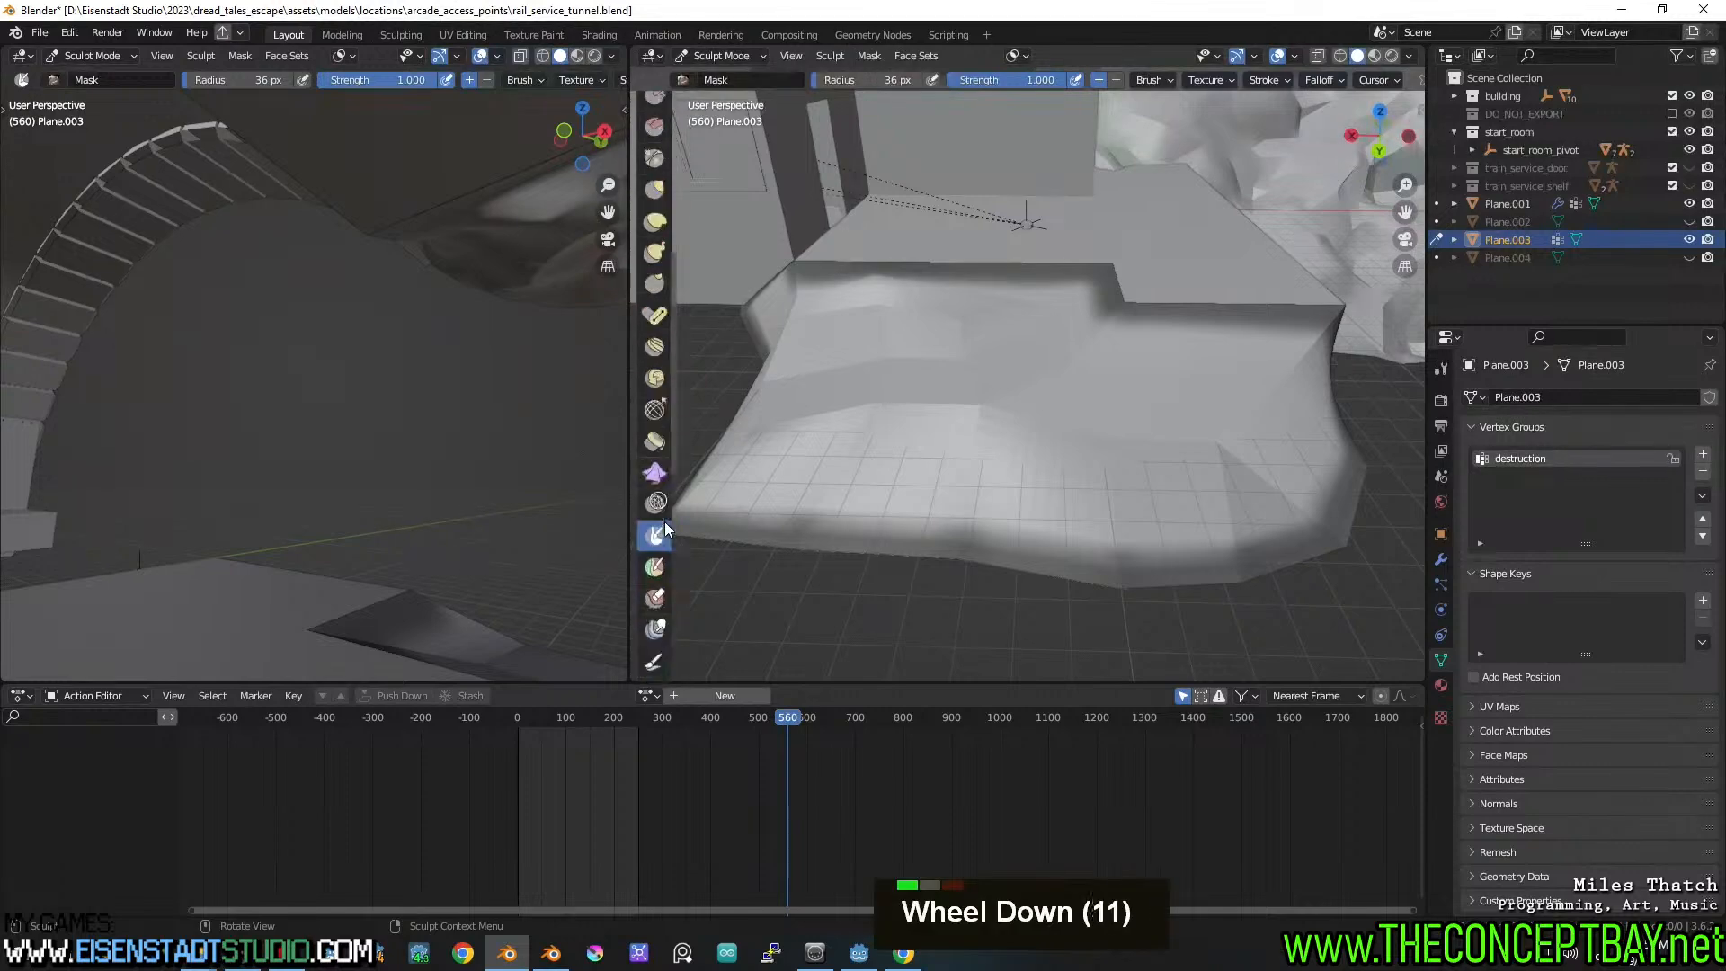
pyautogui.scroll(12, 654, 514)
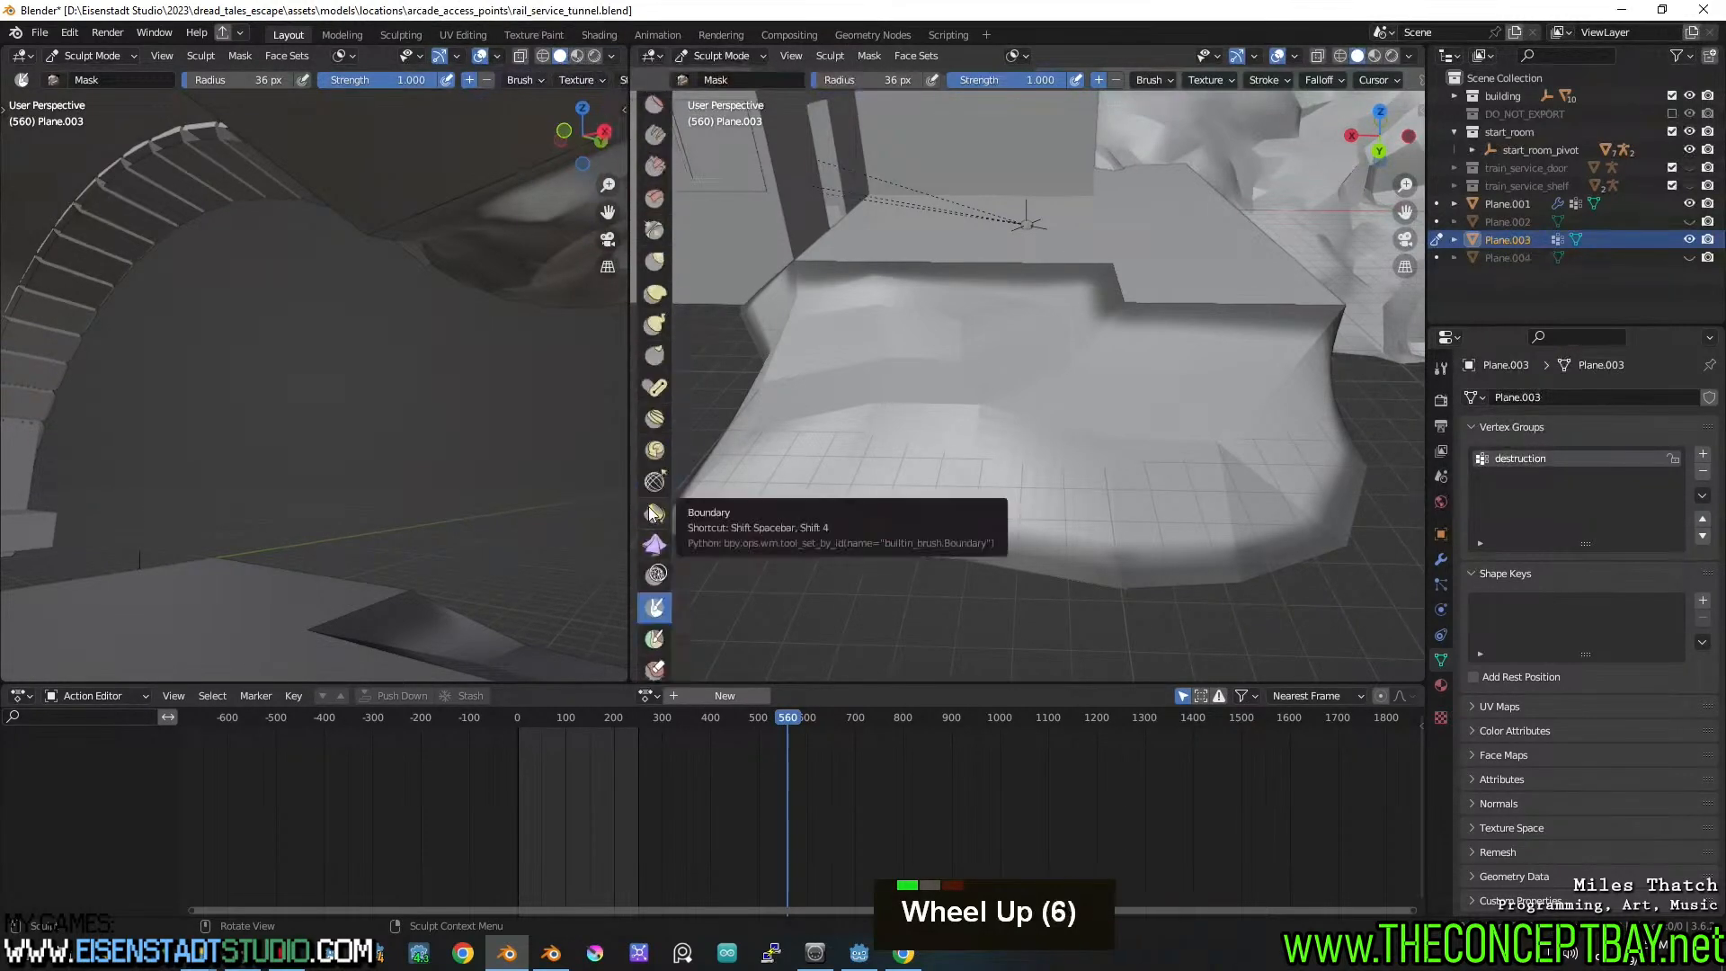
pyautogui.click(869, 55)
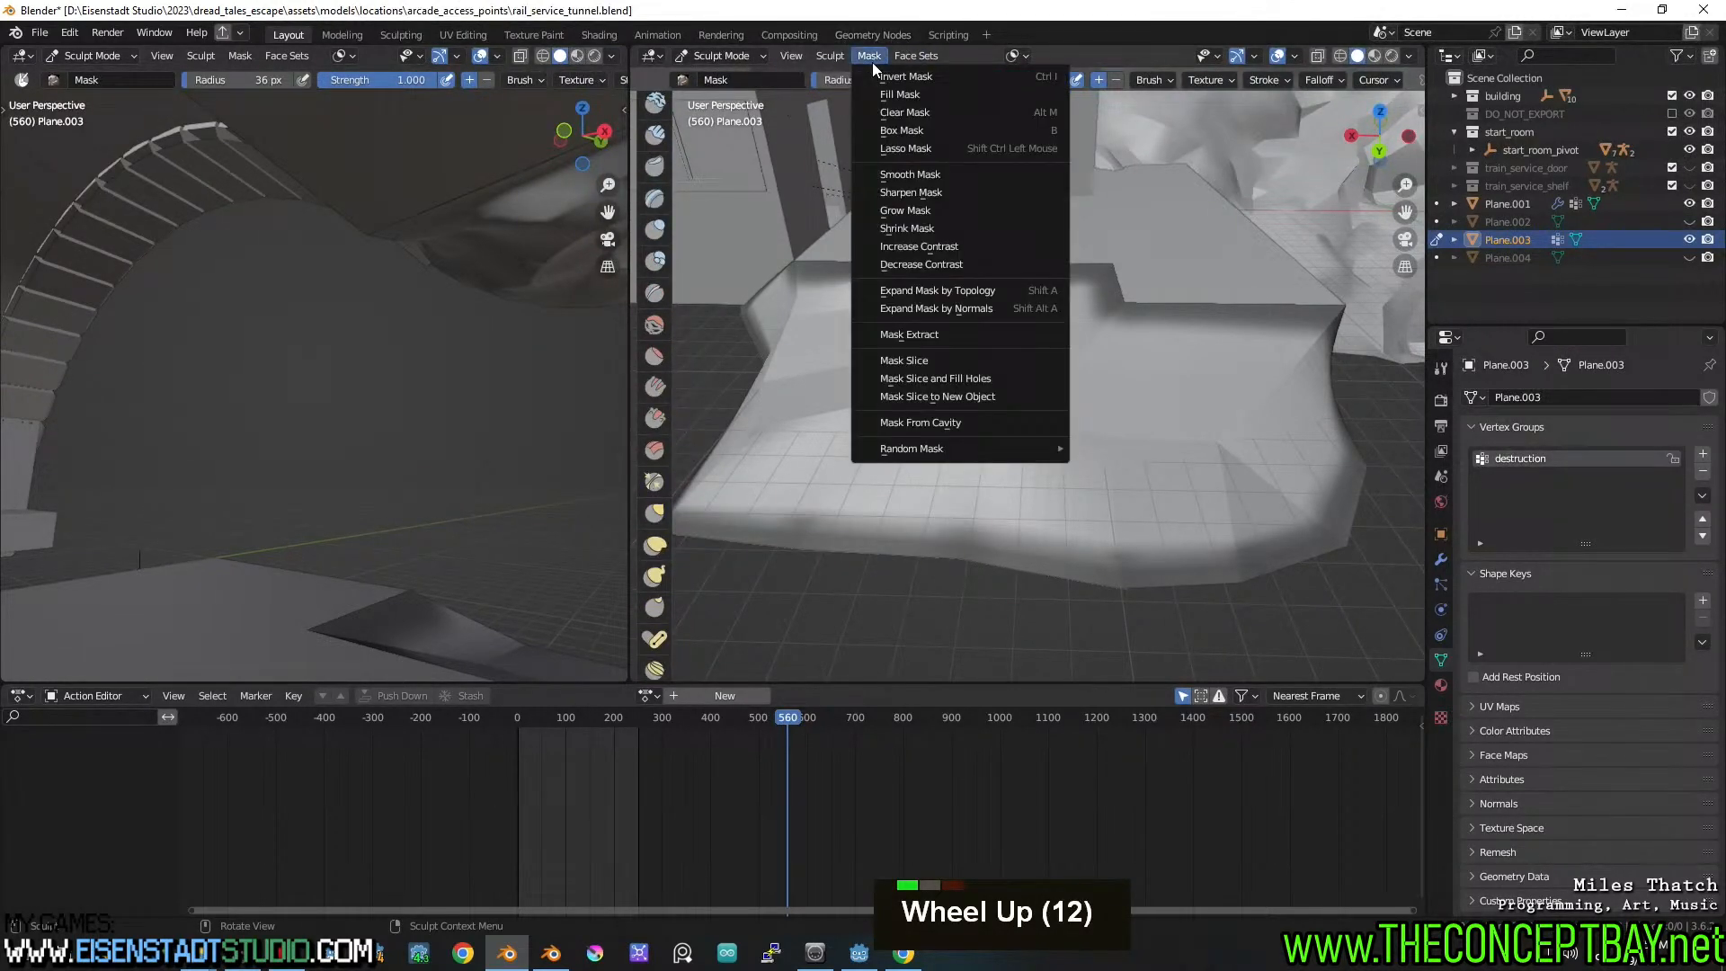
pyautogui.click(908, 175)
pyautogui.moveTo(884, 548); pyautogui.dragTo(1036, 508, button='middle')
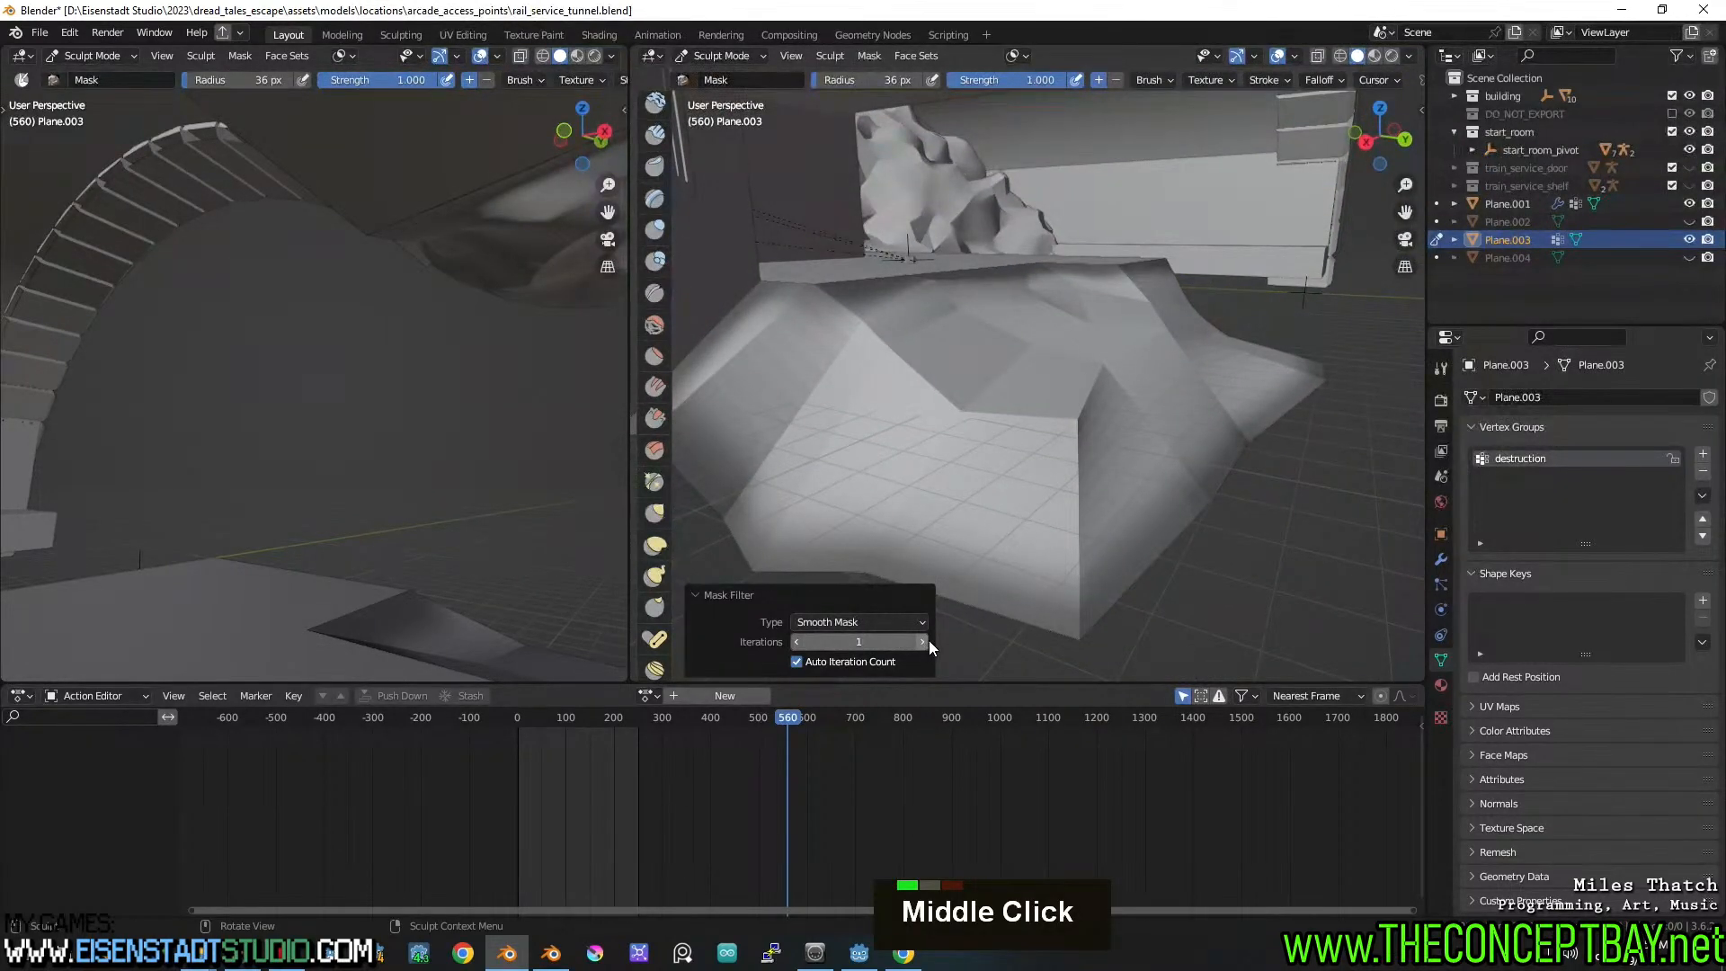
pyautogui.moveTo(1121, 510)
pyautogui.mouseDown(button='middle')
pyautogui.moveTo(1112, 430)
pyautogui.moveTo(1200, 420)
pyautogui.mouseUp(button='middle')
# Switch to the Draw sculpt brush and expand its brush texture settings
pyautogui.scroll(12, 657, 135)
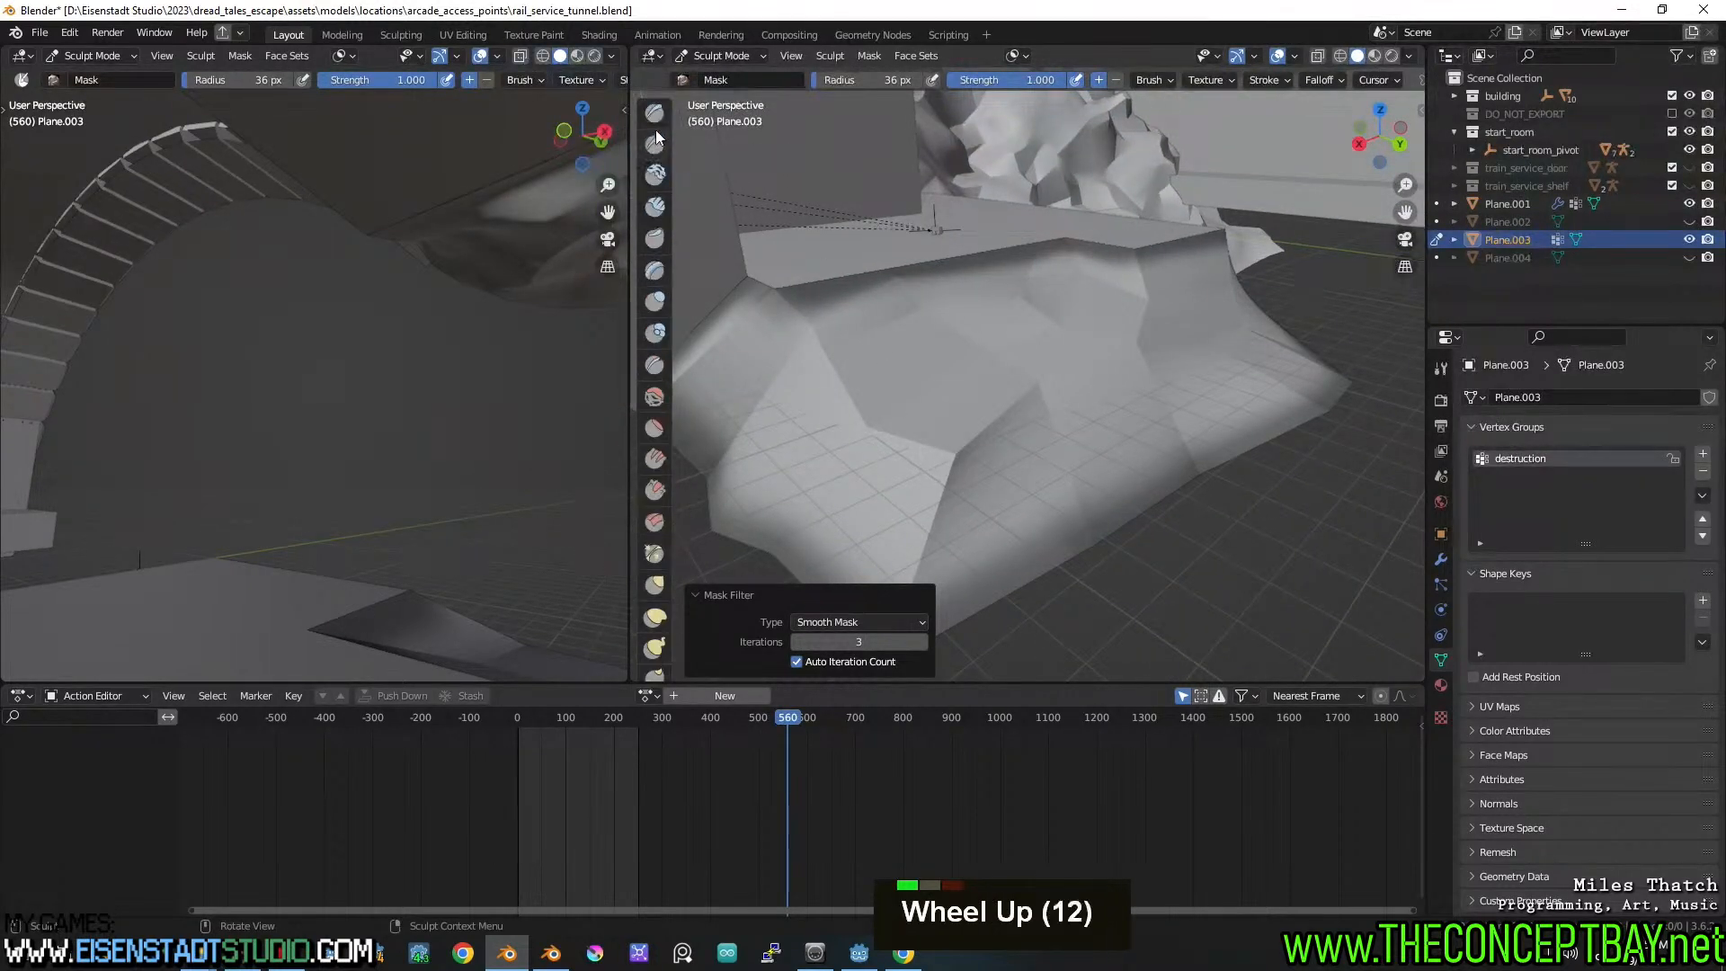
pyautogui.click(659, 115)
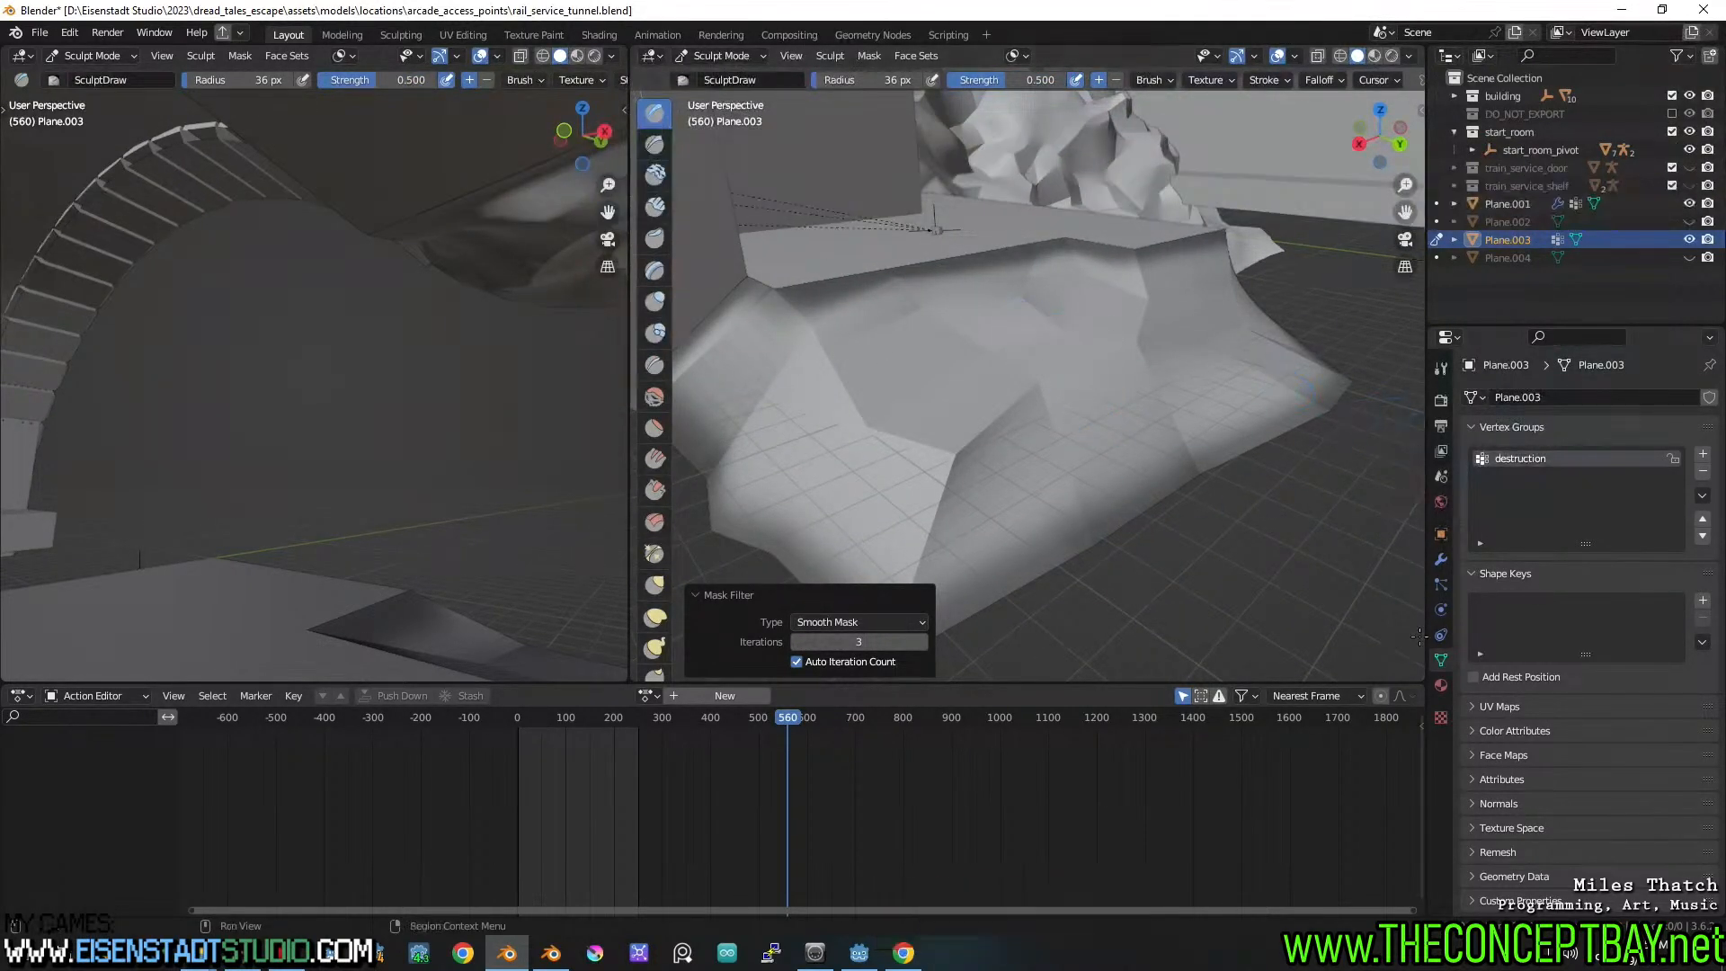
pyautogui.click(1441, 717)
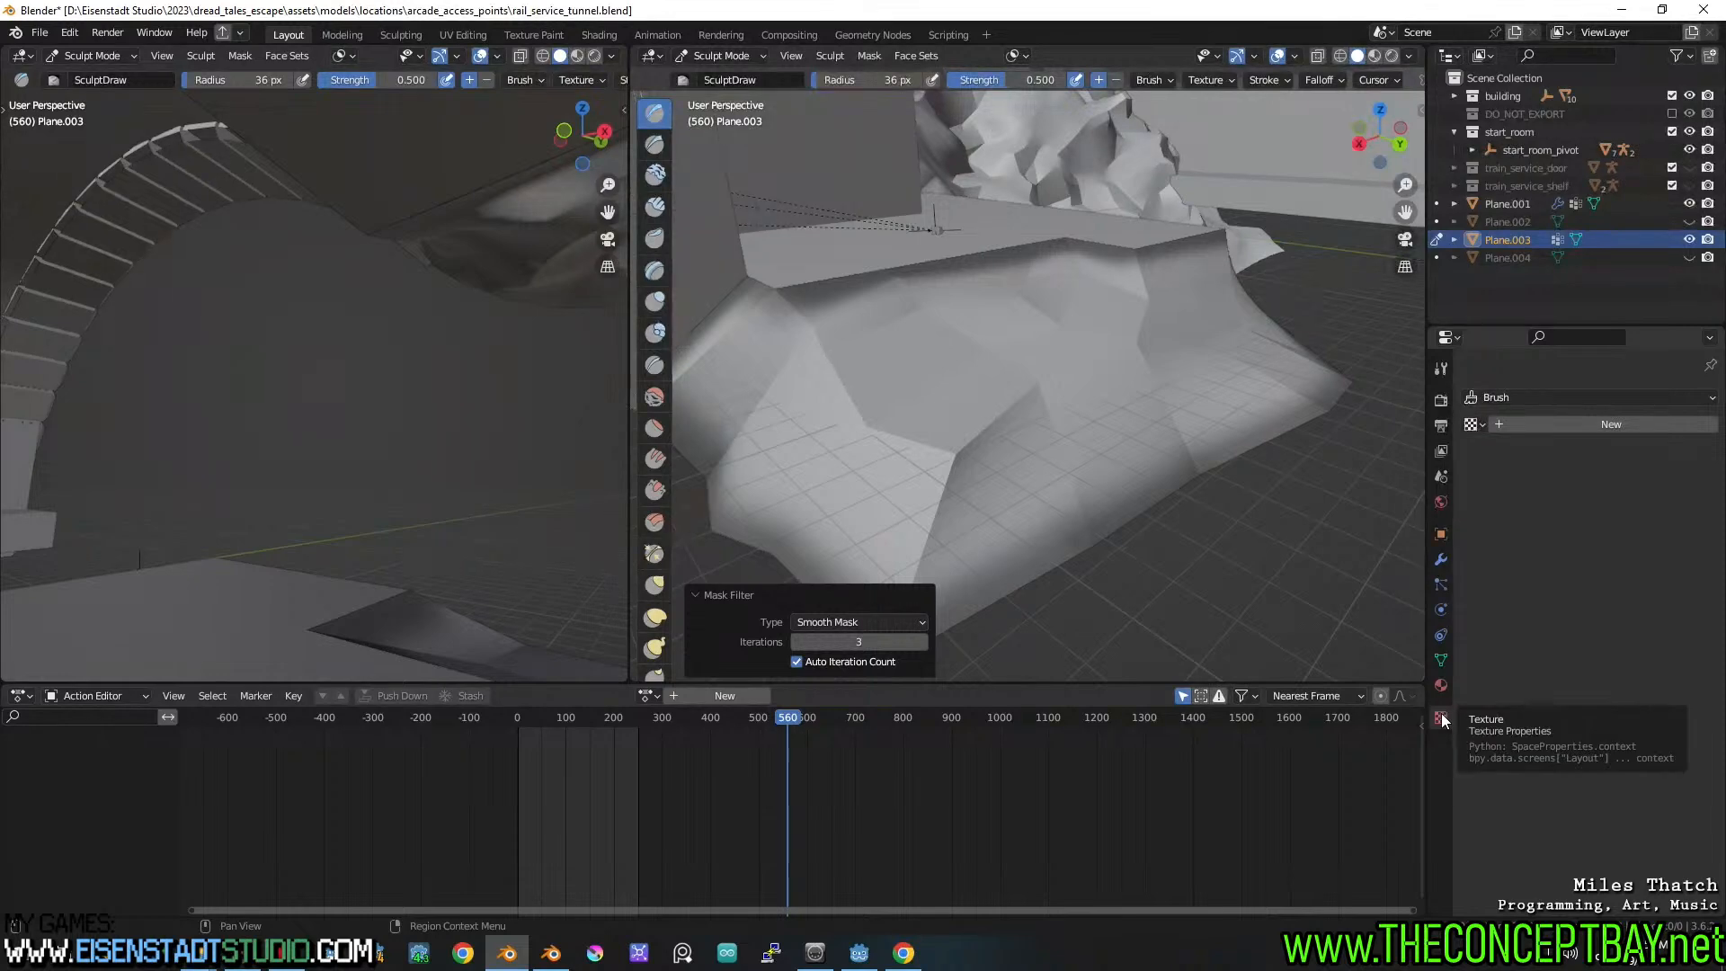
pyautogui.click(732, 600)
pyautogui.click(1442, 368)
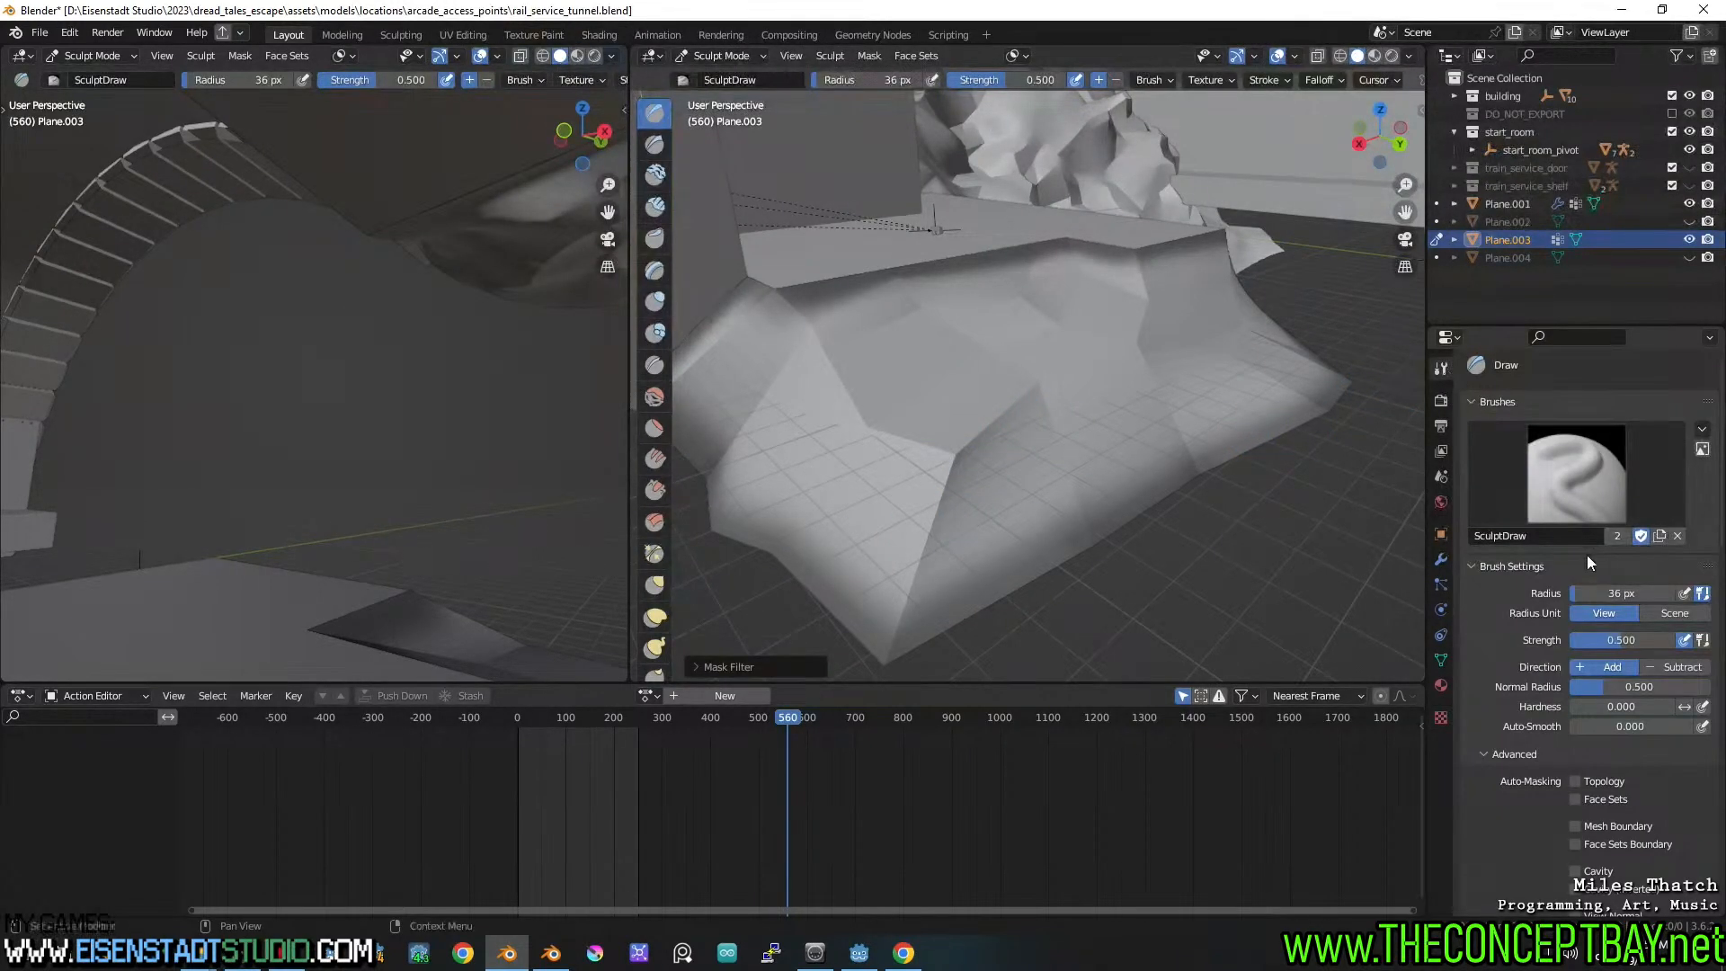
pyautogui.scroll(-9, 1563, 568)
pyautogui.scroll(-6, 1562, 568)
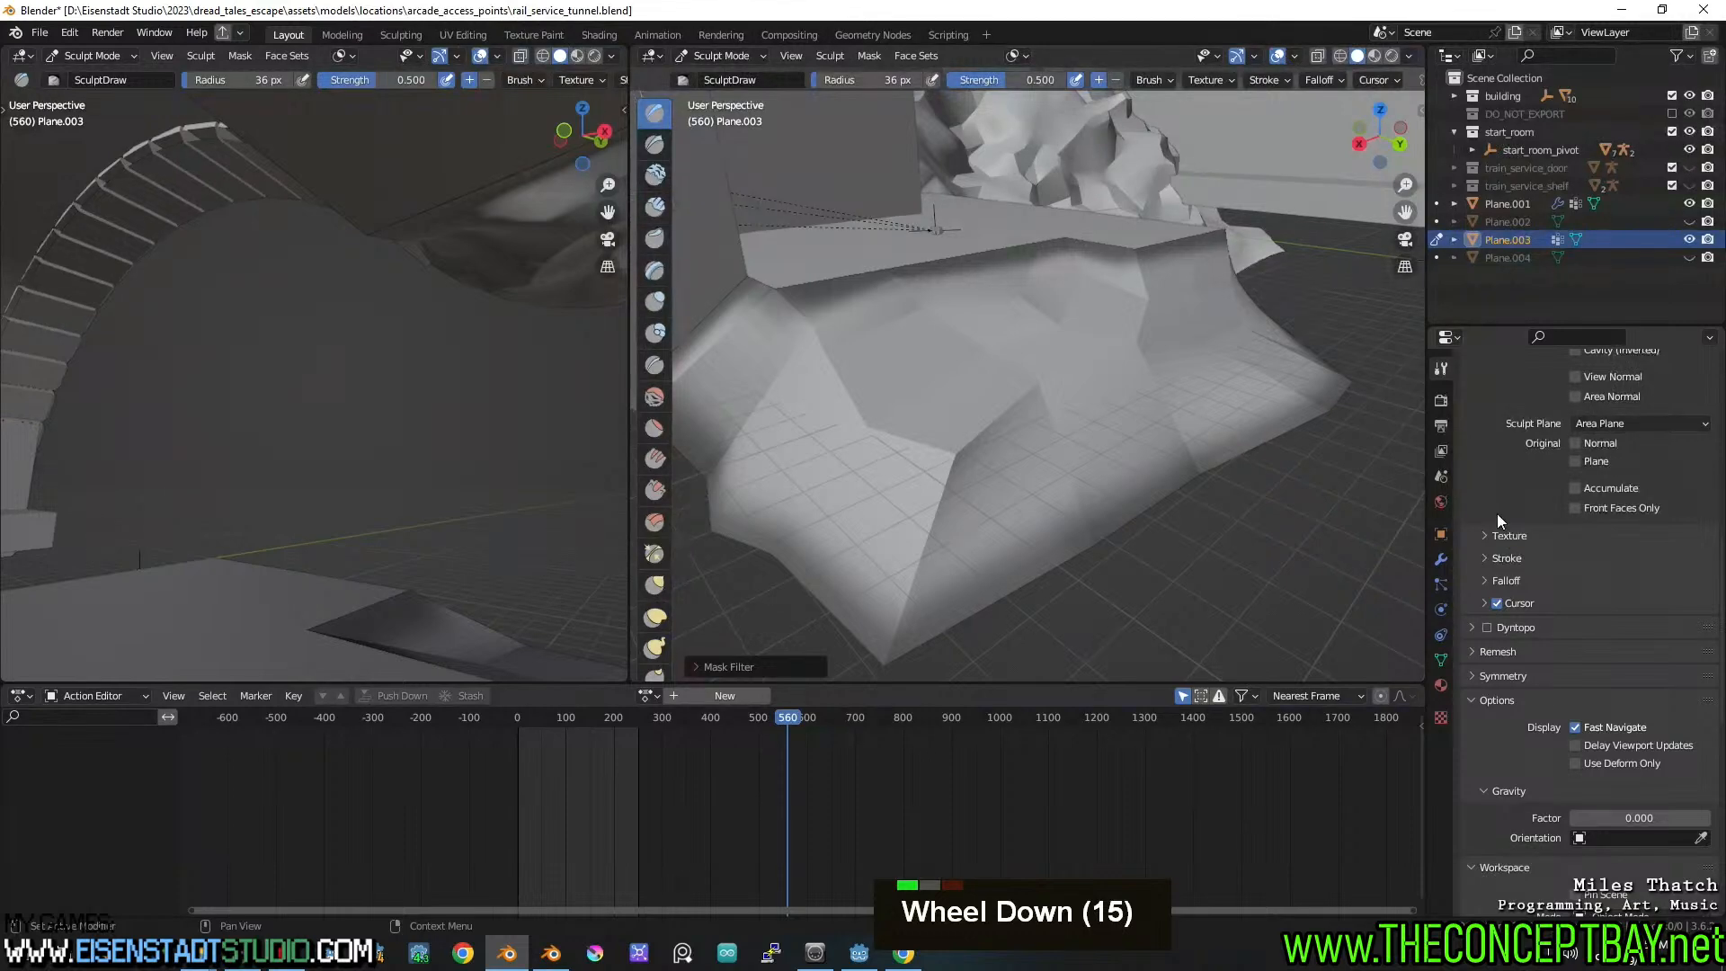
pyautogui.doubleClick(1498, 537)
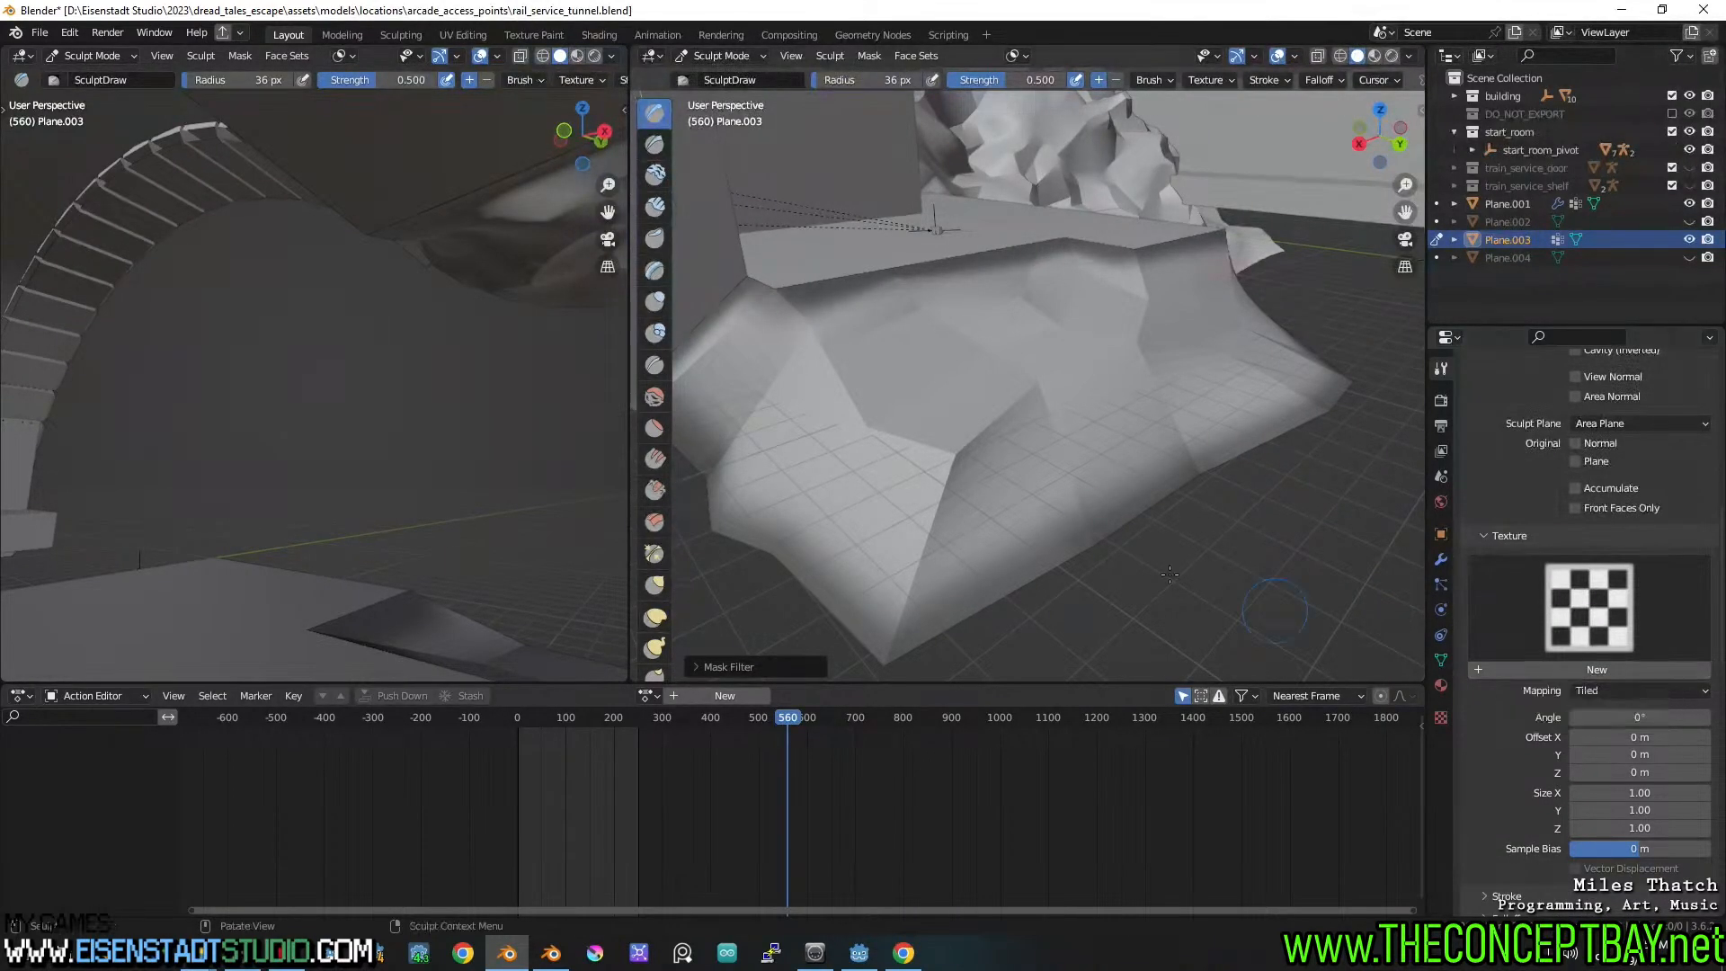
# Enlarge the brush radius to 86 px and smooth the sharp front ridge and facets of the rubble
pyautogui.press('f')
pyautogui.click(983, 522)
pyautogui.keyDown('shift'); pyautogui.click(938, 497); pyautogui.keyUp('shift')
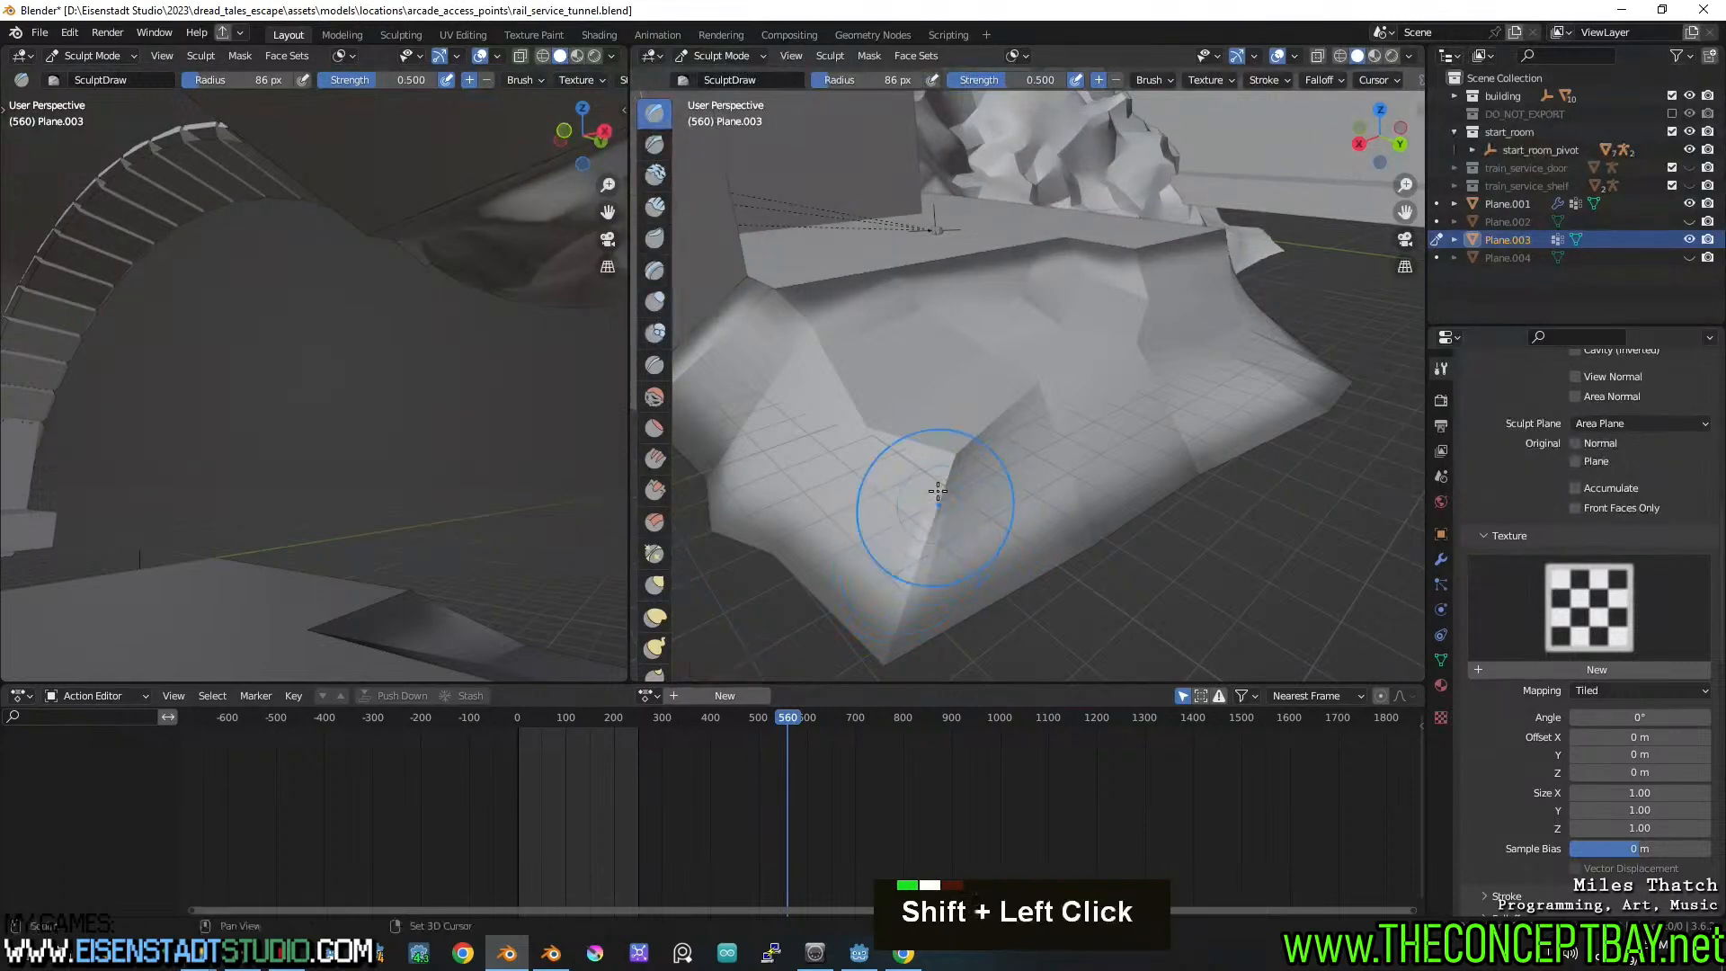
pyautogui.keyDown('shift'); pyautogui.click(935, 491); pyautogui.keyUp('shift')
pyautogui.moveTo(942, 486)
pyautogui.keyDown('shift'); pyautogui.mouseDown()
pyautogui.moveTo(909, 555)
pyautogui.moveTo(1039, 407)
pyautogui.moveTo(810, 355)
pyautogui.moveTo(925, 347)
pyautogui.moveTo(928, 324)
pyautogui.moveTo(1043, 280)
pyautogui.mouseUp(); pyautogui.keyUp('shift')
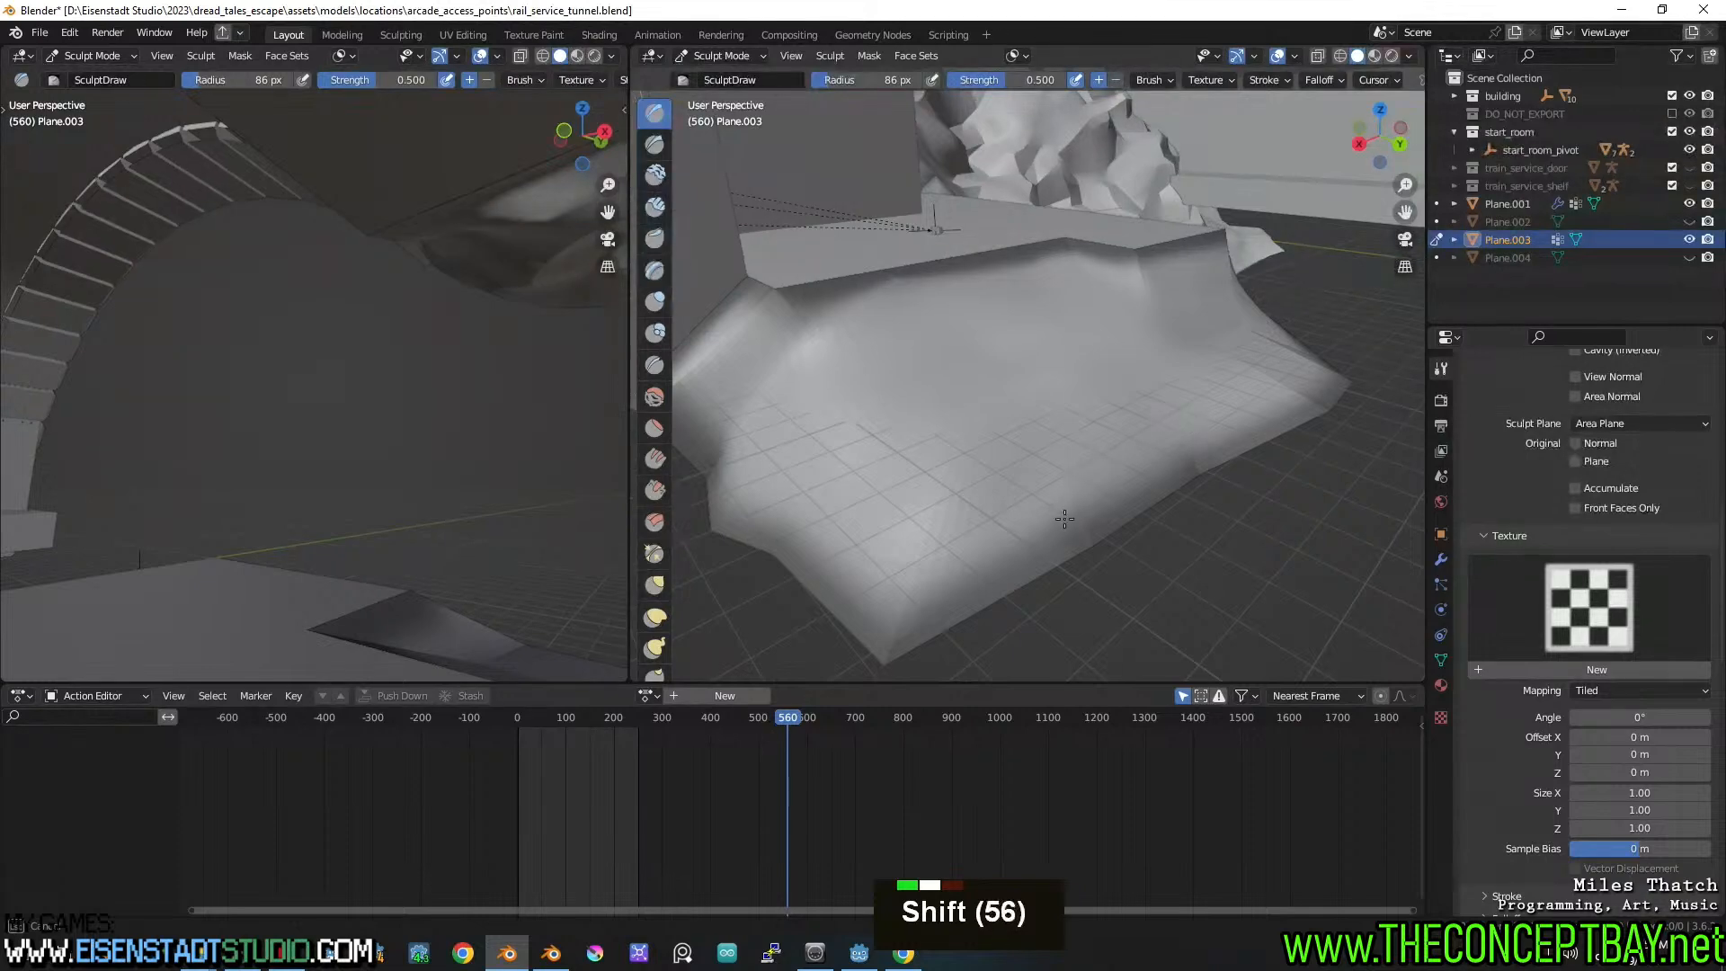
pyautogui.keyDown('shift'); pyautogui.moveTo(1064, 518); pyautogui.dragTo(1069, 515); pyautogui.keyUp('shift')
# Smooth the remaining facets across the rubble's long slope and near end, working from several sides
pyautogui.moveTo(1252, 366); pyautogui.dragTo(1132, 450, button='middle')
pyautogui.keyDown('shift'); pyautogui.moveTo(1132, 451); pyautogui.dragTo(1180, 345); pyautogui.keyUp('shift')
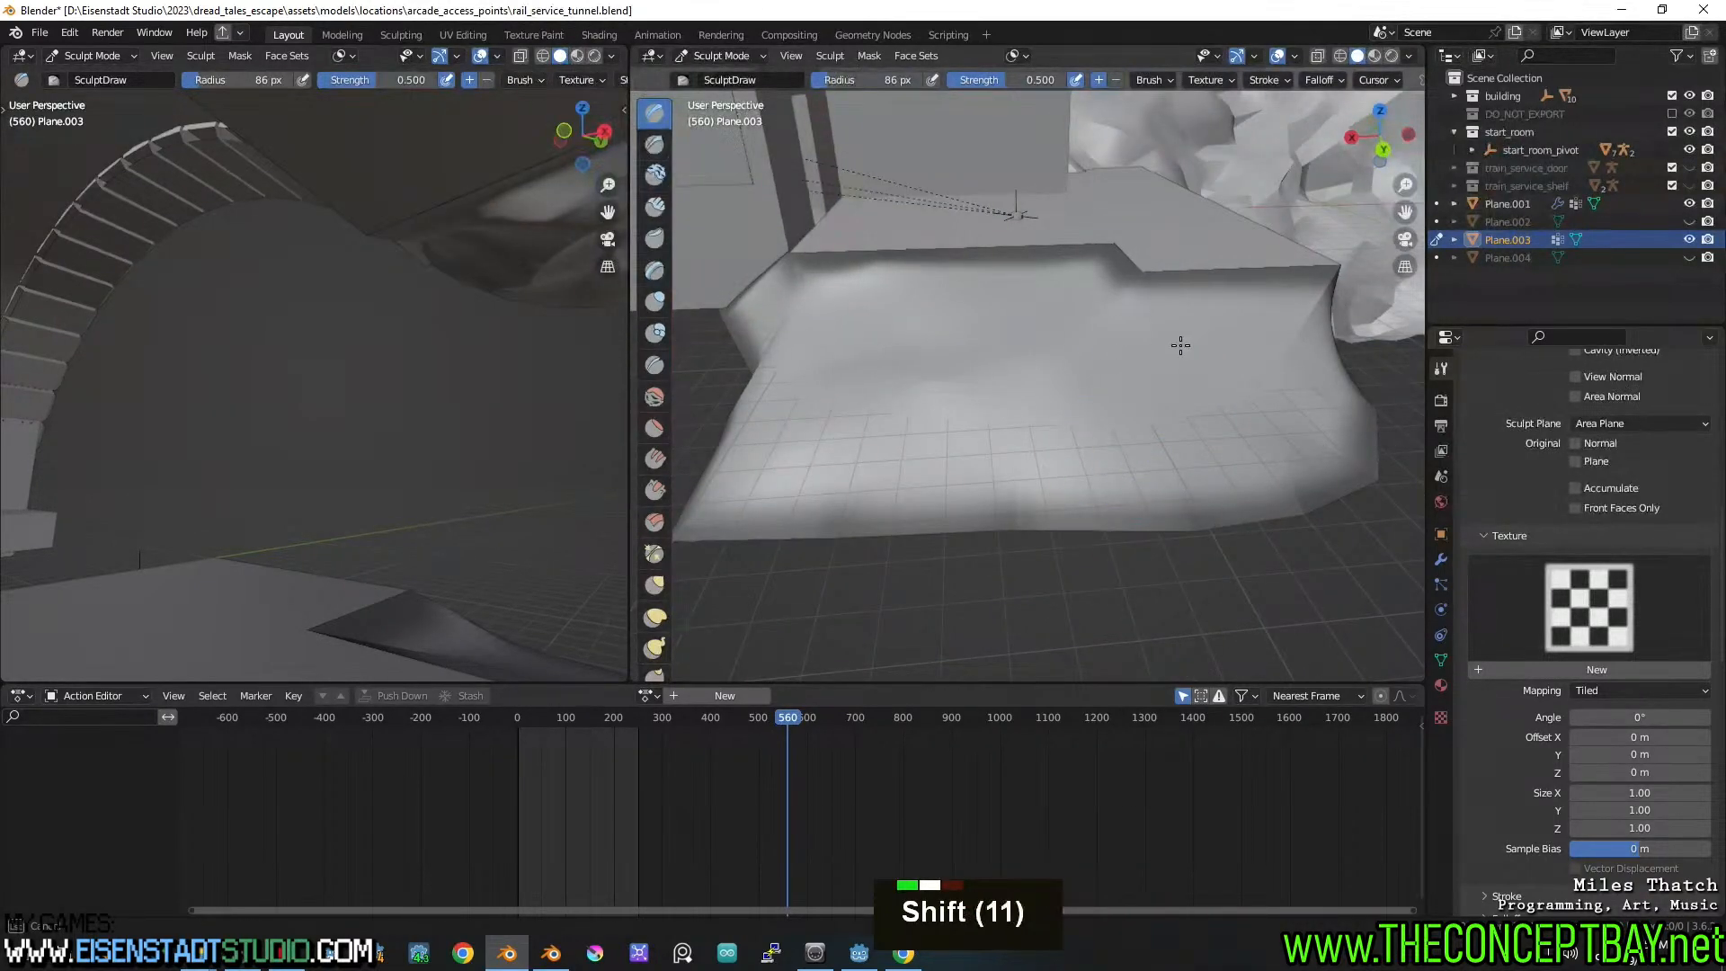
pyautogui.moveTo(1294, 307); pyautogui.dragTo(1200, 463, button='middle')
pyautogui.keyDown('shift'); pyautogui.moveTo(1200, 463); pyautogui.dragTo(1238, 353); pyautogui.keyUp('shift')
pyautogui.moveTo(1226, 378); pyautogui.dragTo(1131, 515, button='middle')
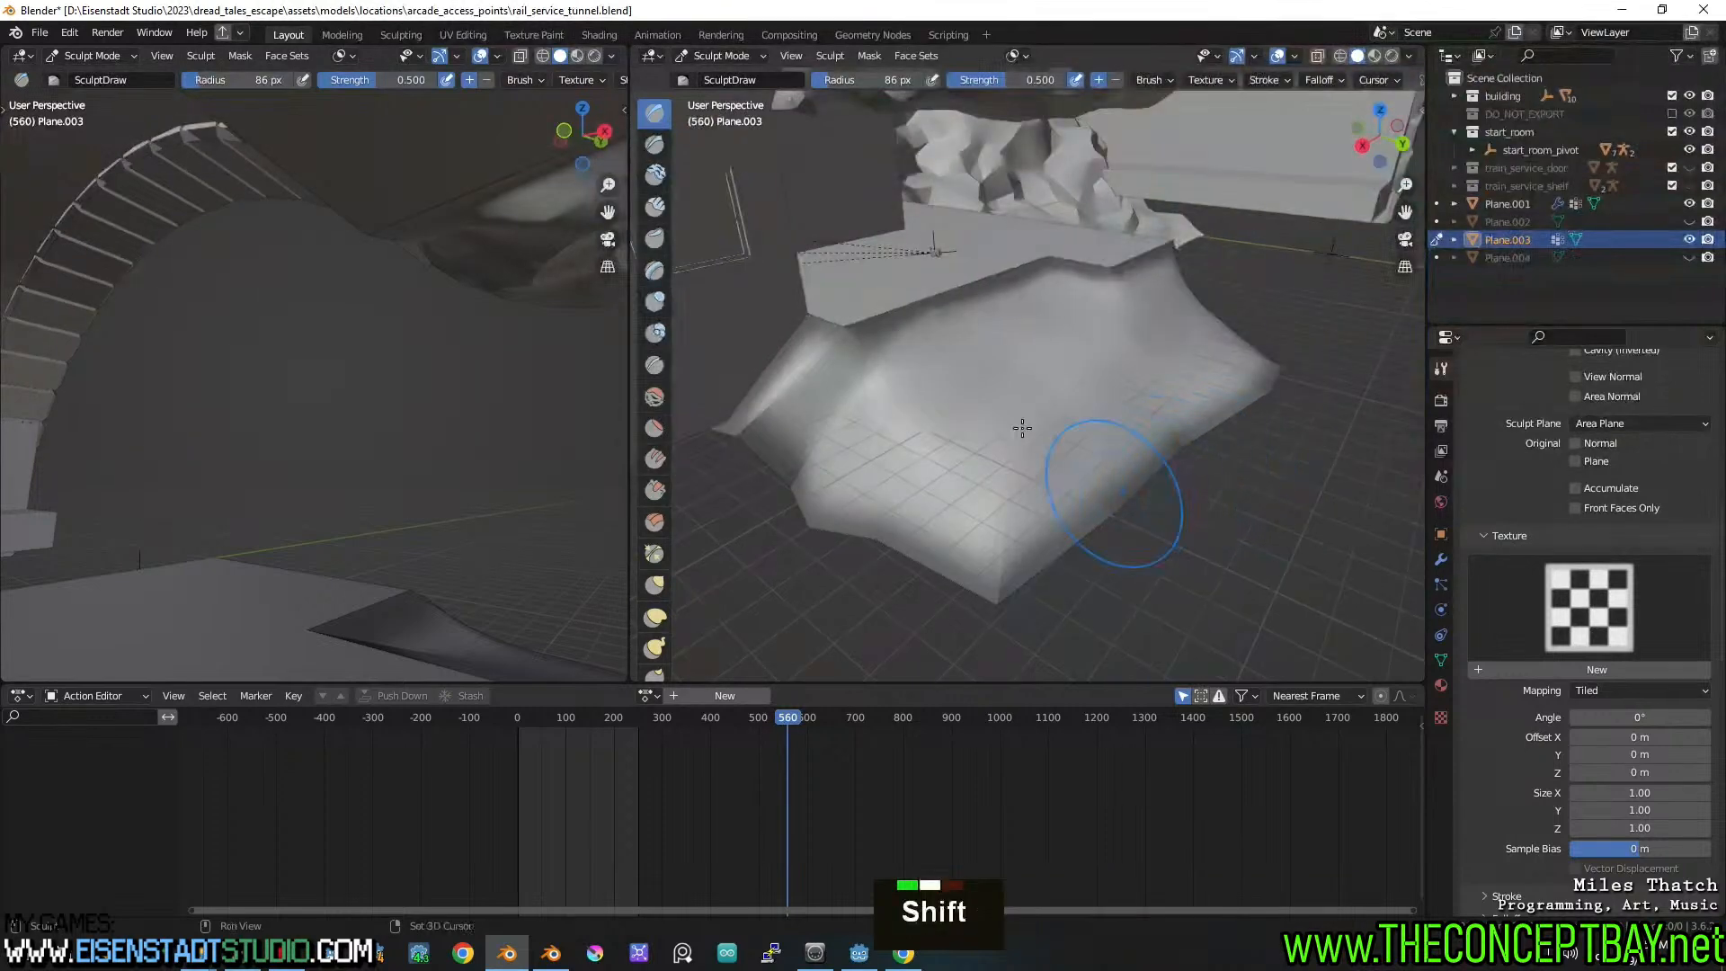
pyautogui.moveTo(1131, 515)
pyautogui.keyDown('shift'); pyautogui.mouseDown()
pyautogui.moveTo(991, 507)
pyautogui.moveTo(890, 448)
pyautogui.mouseUp(); pyautogui.keyUp('shift')
pyautogui.keyDown('shift'); pyautogui.moveTo(868, 436); pyautogui.dragTo(806, 404); pyautogui.keyUp('shift')
pyautogui.scroll(1, 935, 418)
pyautogui.moveTo(1000, 423); pyautogui.dragTo(1016, 400, button='middle')
pyautogui.moveTo(940, 338)
pyautogui.keyDown('shift'); pyautogui.mouseDown()
pyautogui.moveTo(927, 327)
pyautogui.moveTo(936, 362)
pyautogui.mouseUp(); pyautogui.keyUp('shift')
pyautogui.moveTo(936, 363)
pyautogui.mouseDown(button='middle')
pyautogui.moveTo(1009, 412)
pyautogui.moveTo(1048, 409)
pyautogui.mouseUp(button='middle')
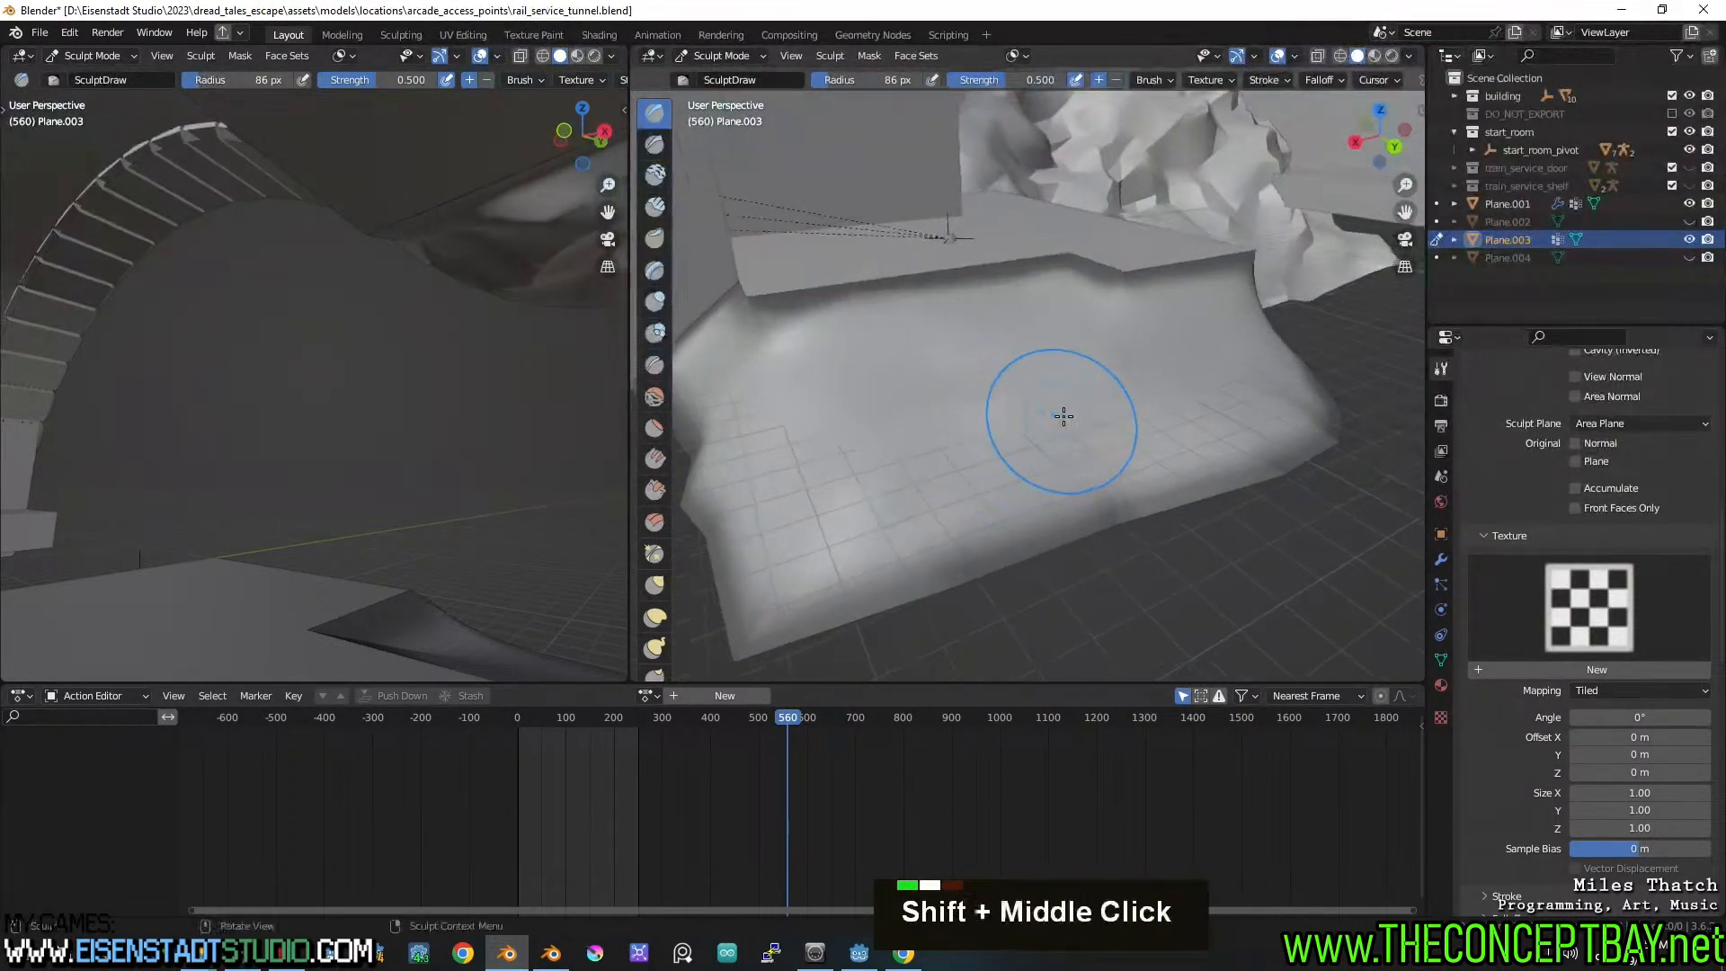
# Add a Displace modifier to the rubble mesh and give it a new texture
pyautogui.click(1441, 559)
pyautogui.click(1488, 398)
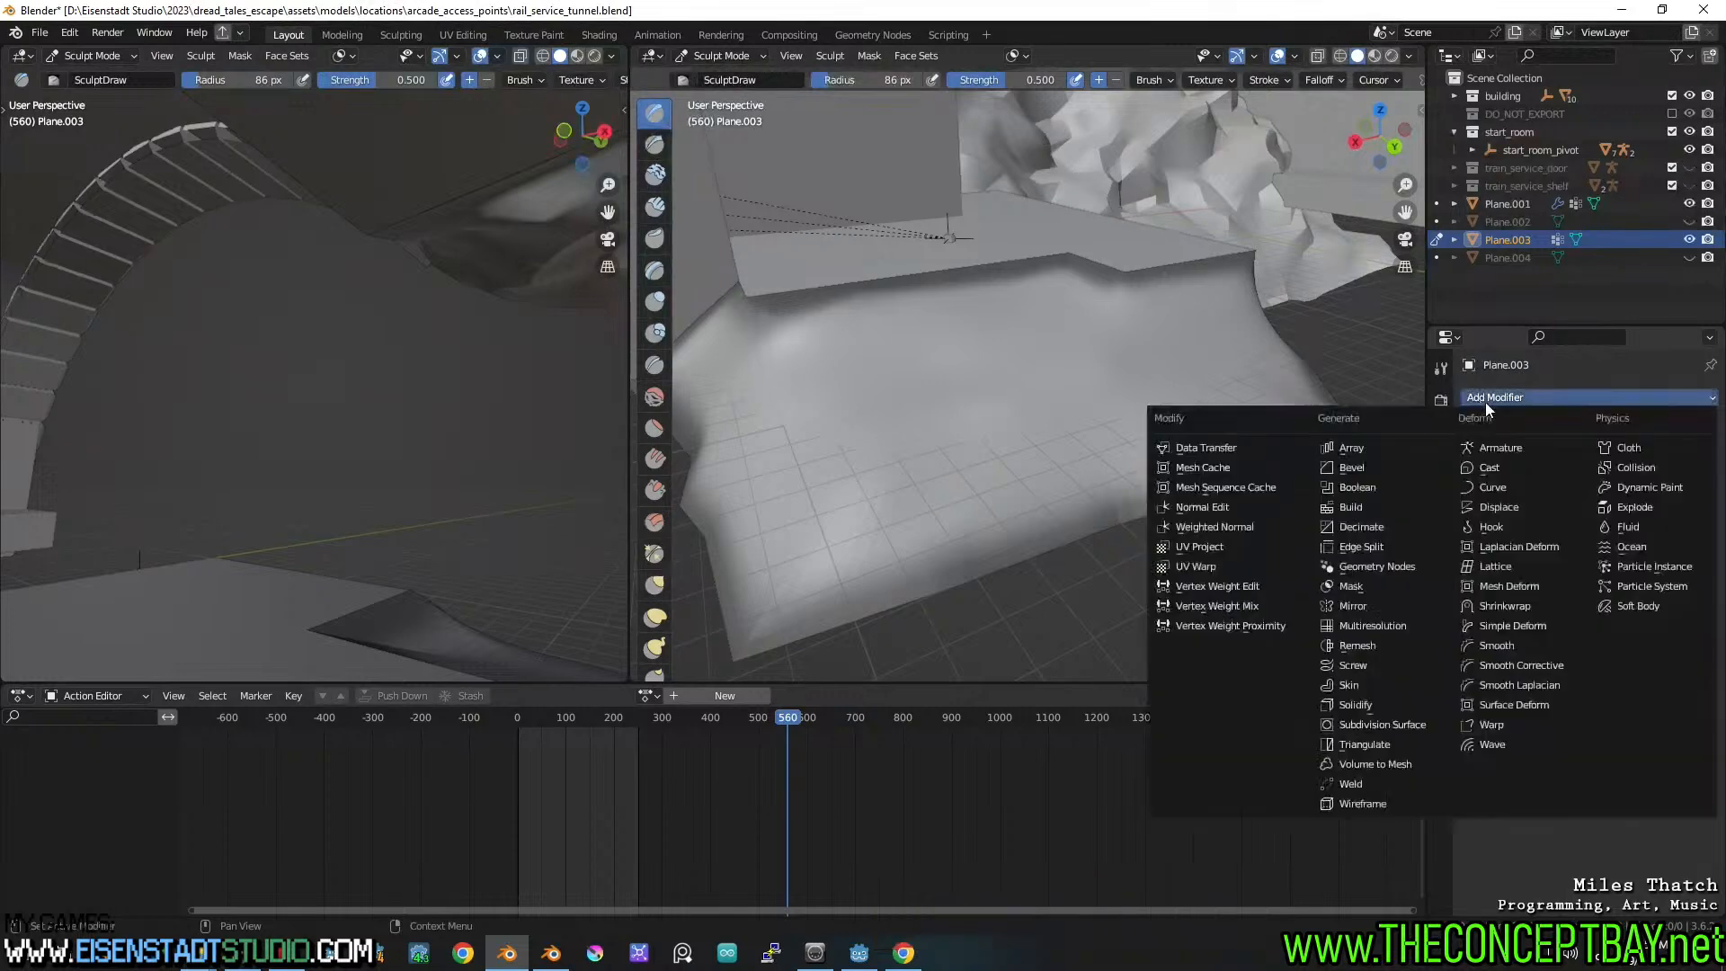
pyautogui.click(1501, 509)
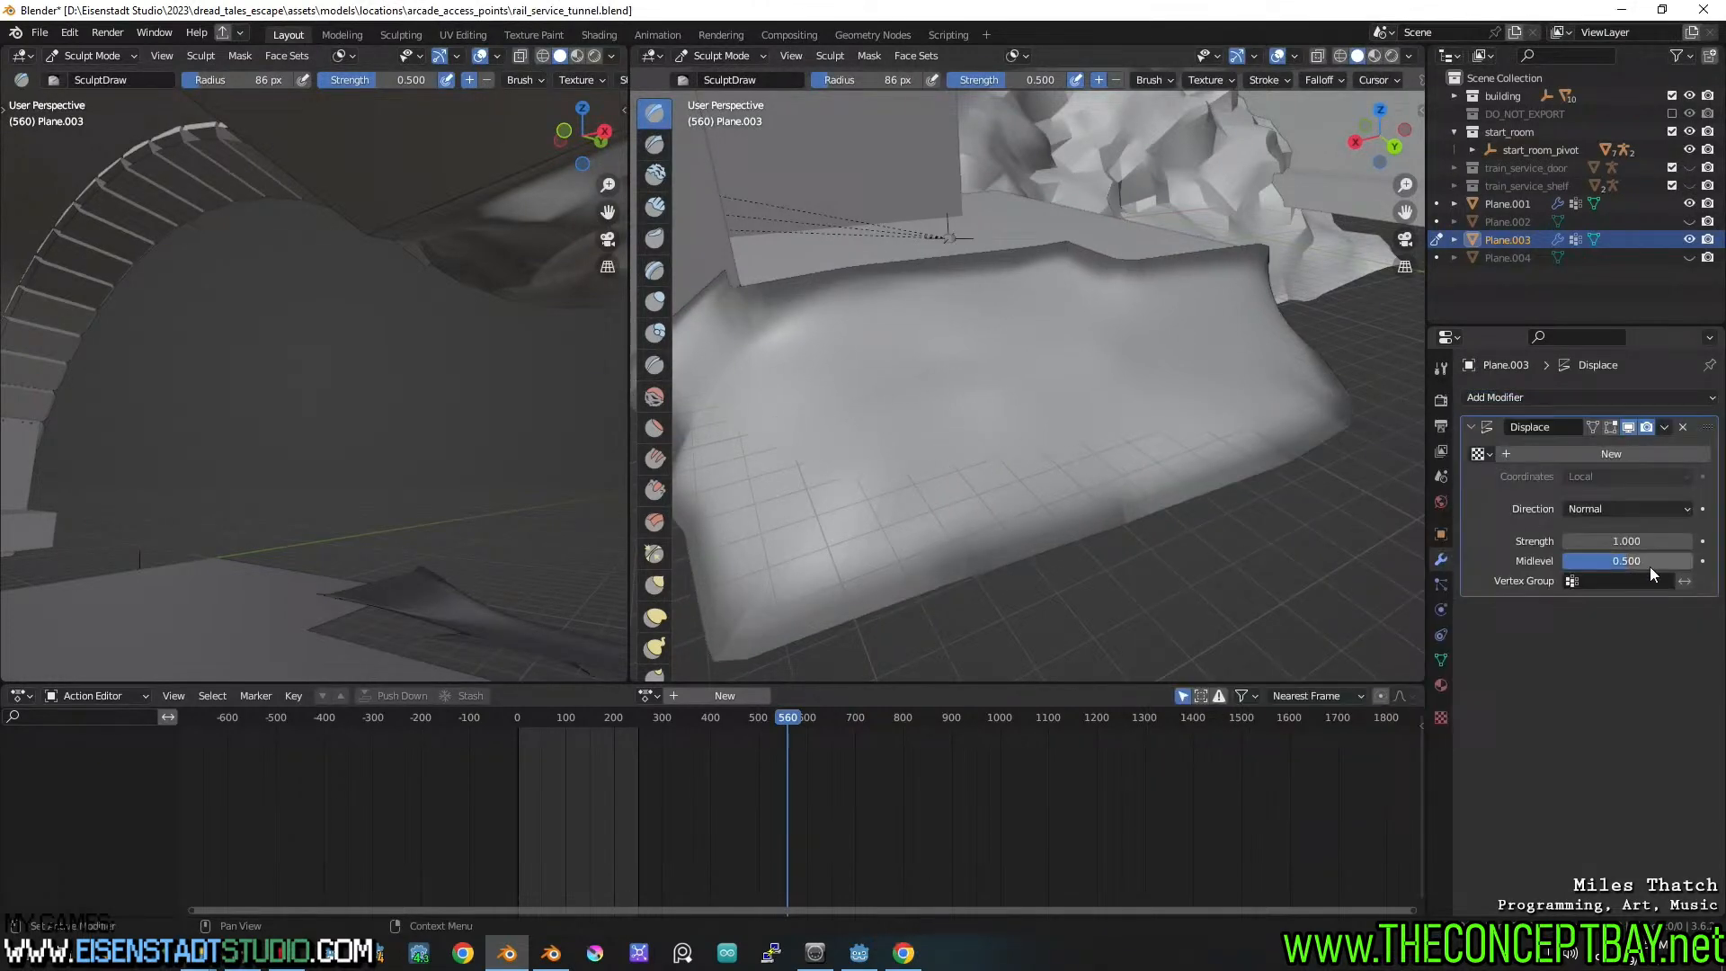
pyautogui.click(1602, 456)
# Change the displacement texture's type to Voronoi with a size of 1.93
pyautogui.click(1440, 720)
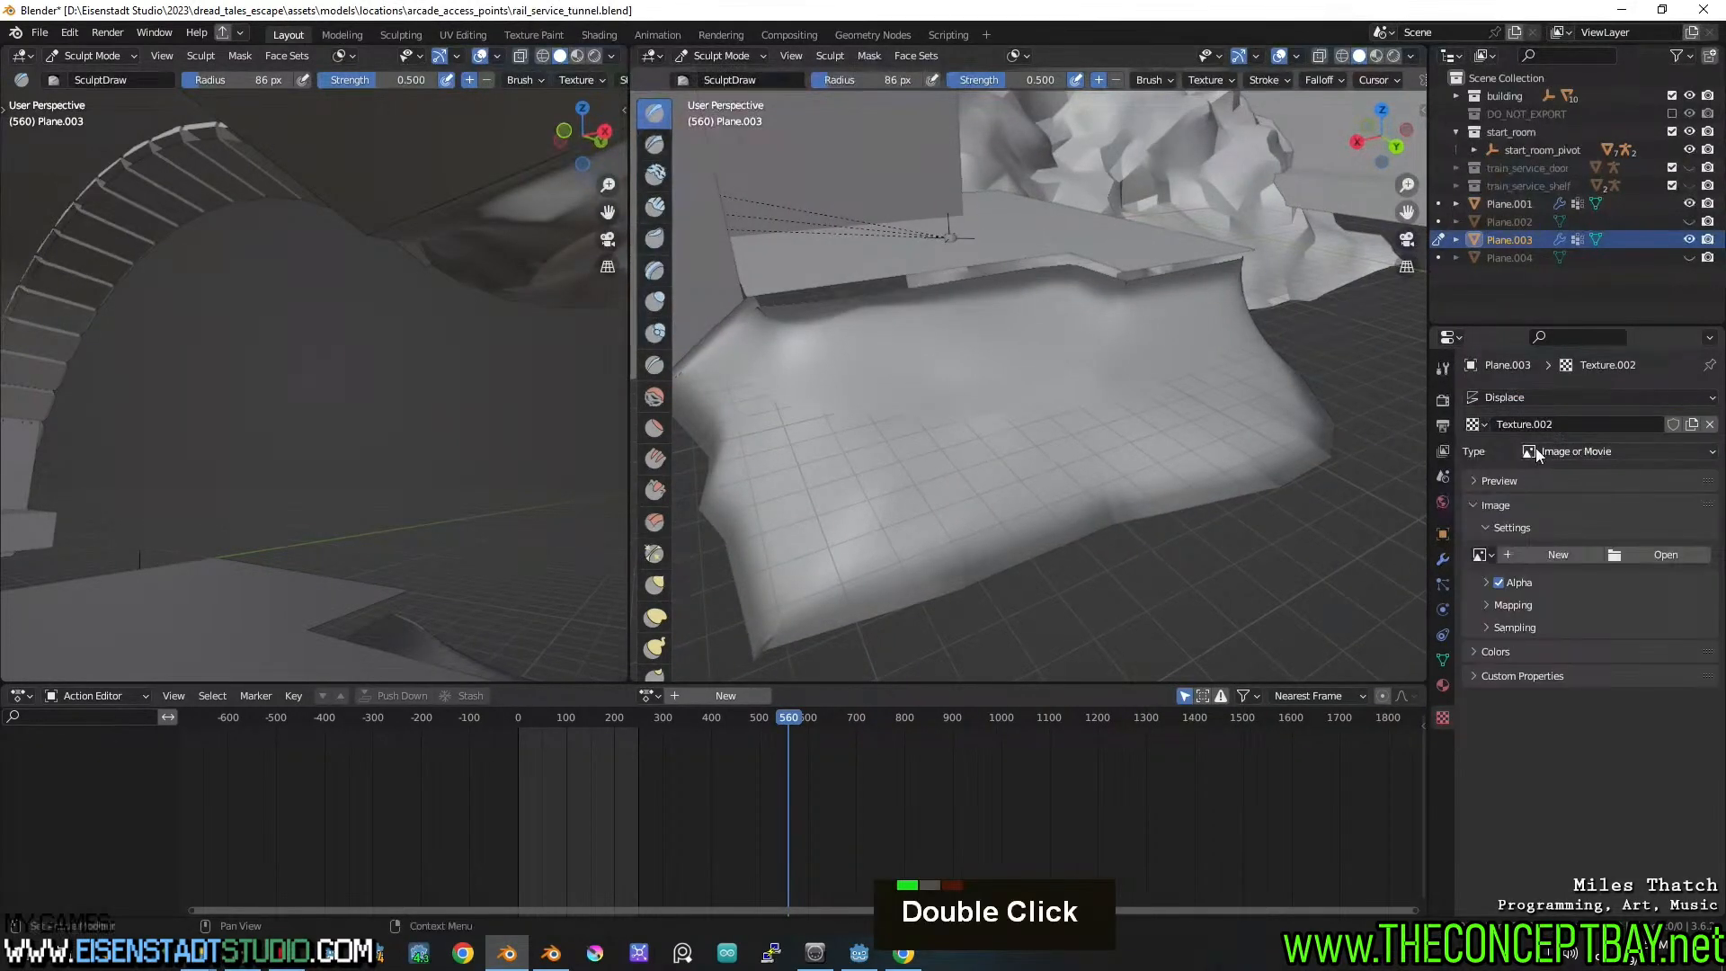
pyautogui.click(1537, 453)
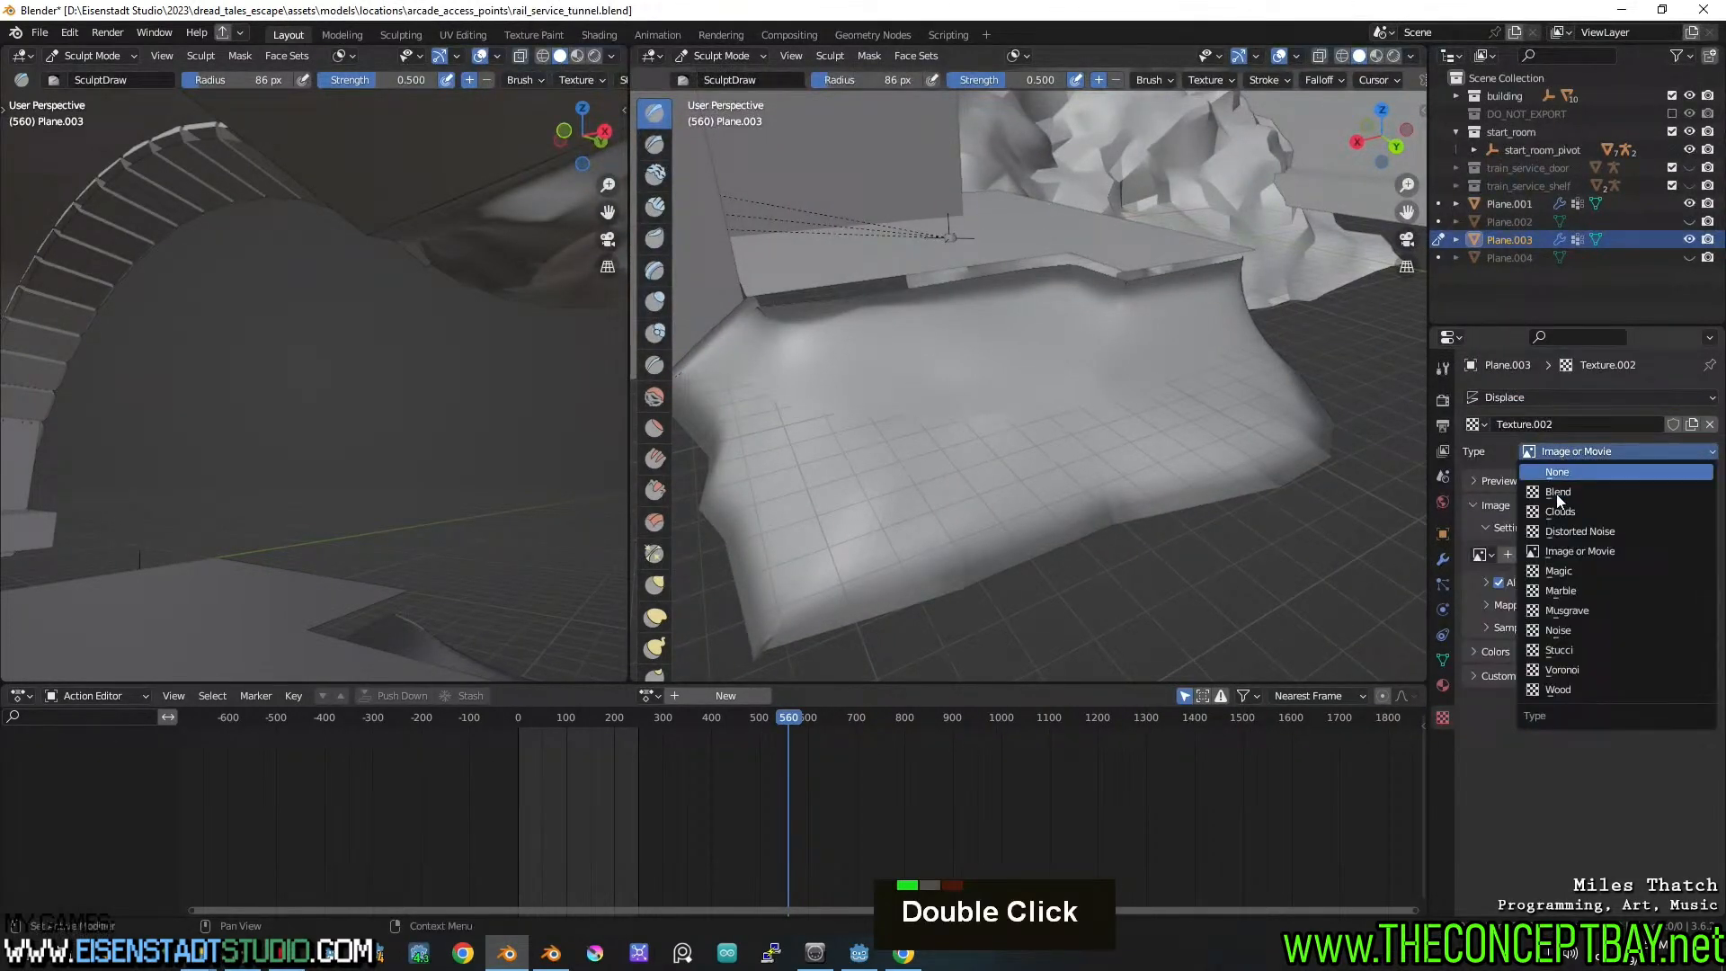
pyautogui.click(1562, 671)
pyautogui.moveTo(1618, 625); pyautogui.dragTo(1694, 625)
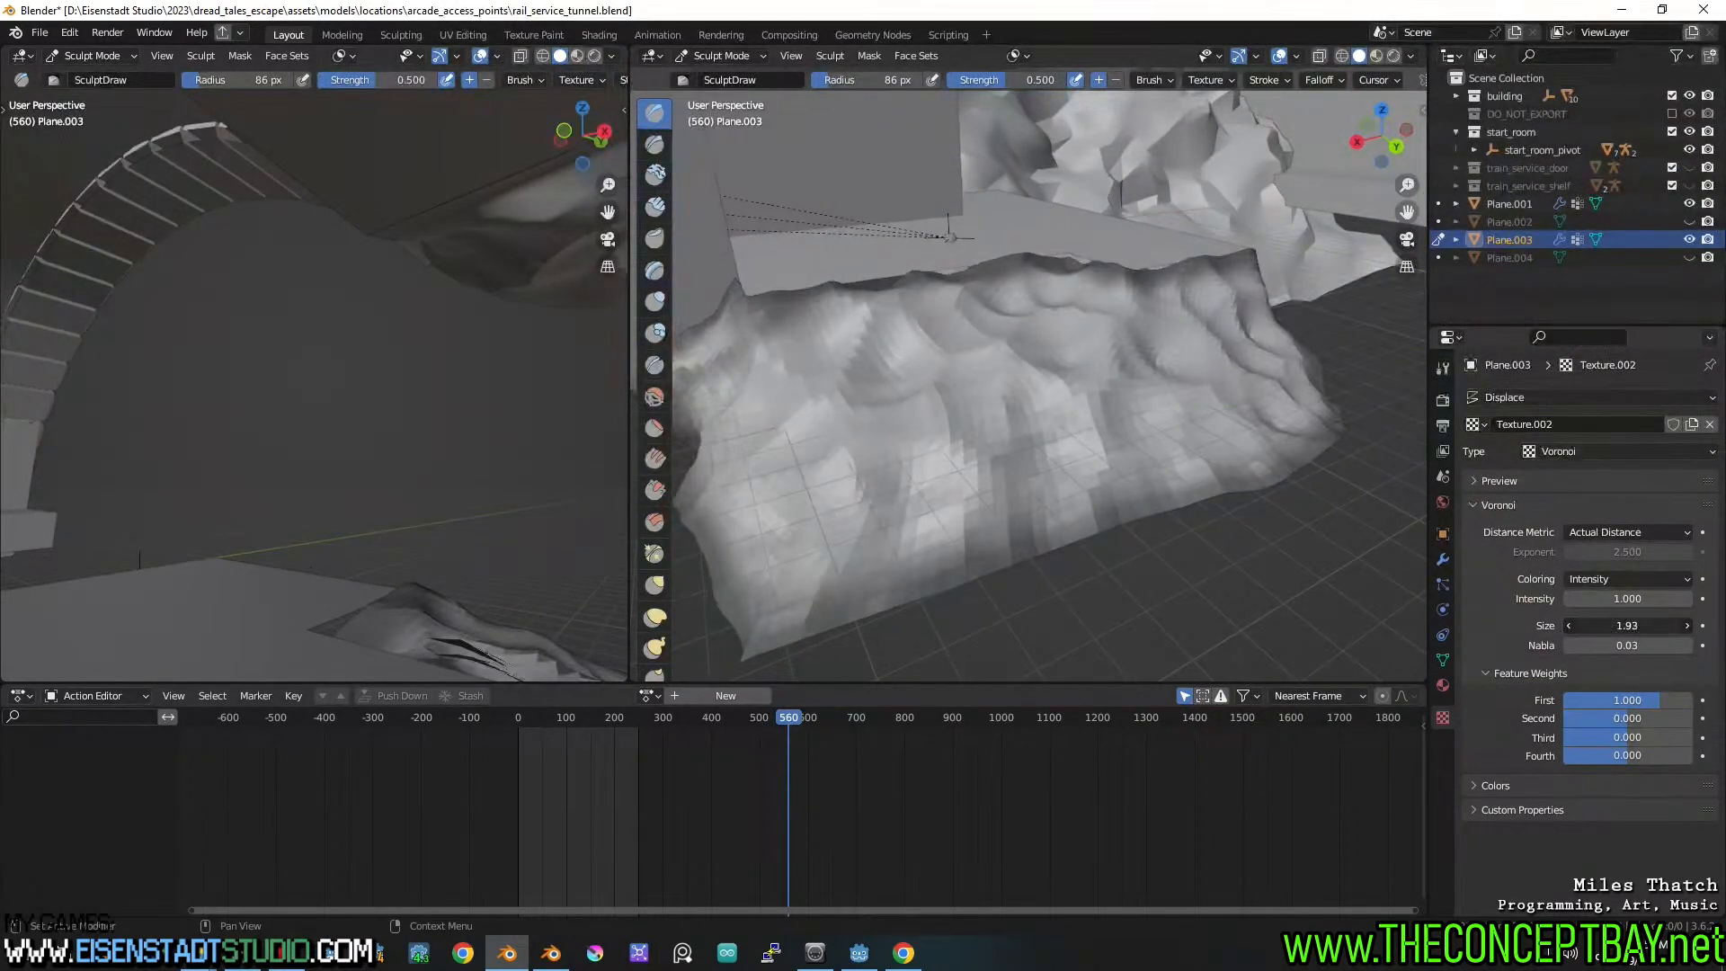
pyautogui.moveTo(962, 362)
pyautogui.mouseDown(button='middle')
pyautogui.moveTo(1130, 365)
pyautogui.moveTo(1071, 405)
pyautogui.moveTo(989, 378)
pyautogui.mouseUp(button='middle')
# Limit the Displace modifier to the destruction vertex group and set its Midlevel to 0.647
pyautogui.click(1443, 559)
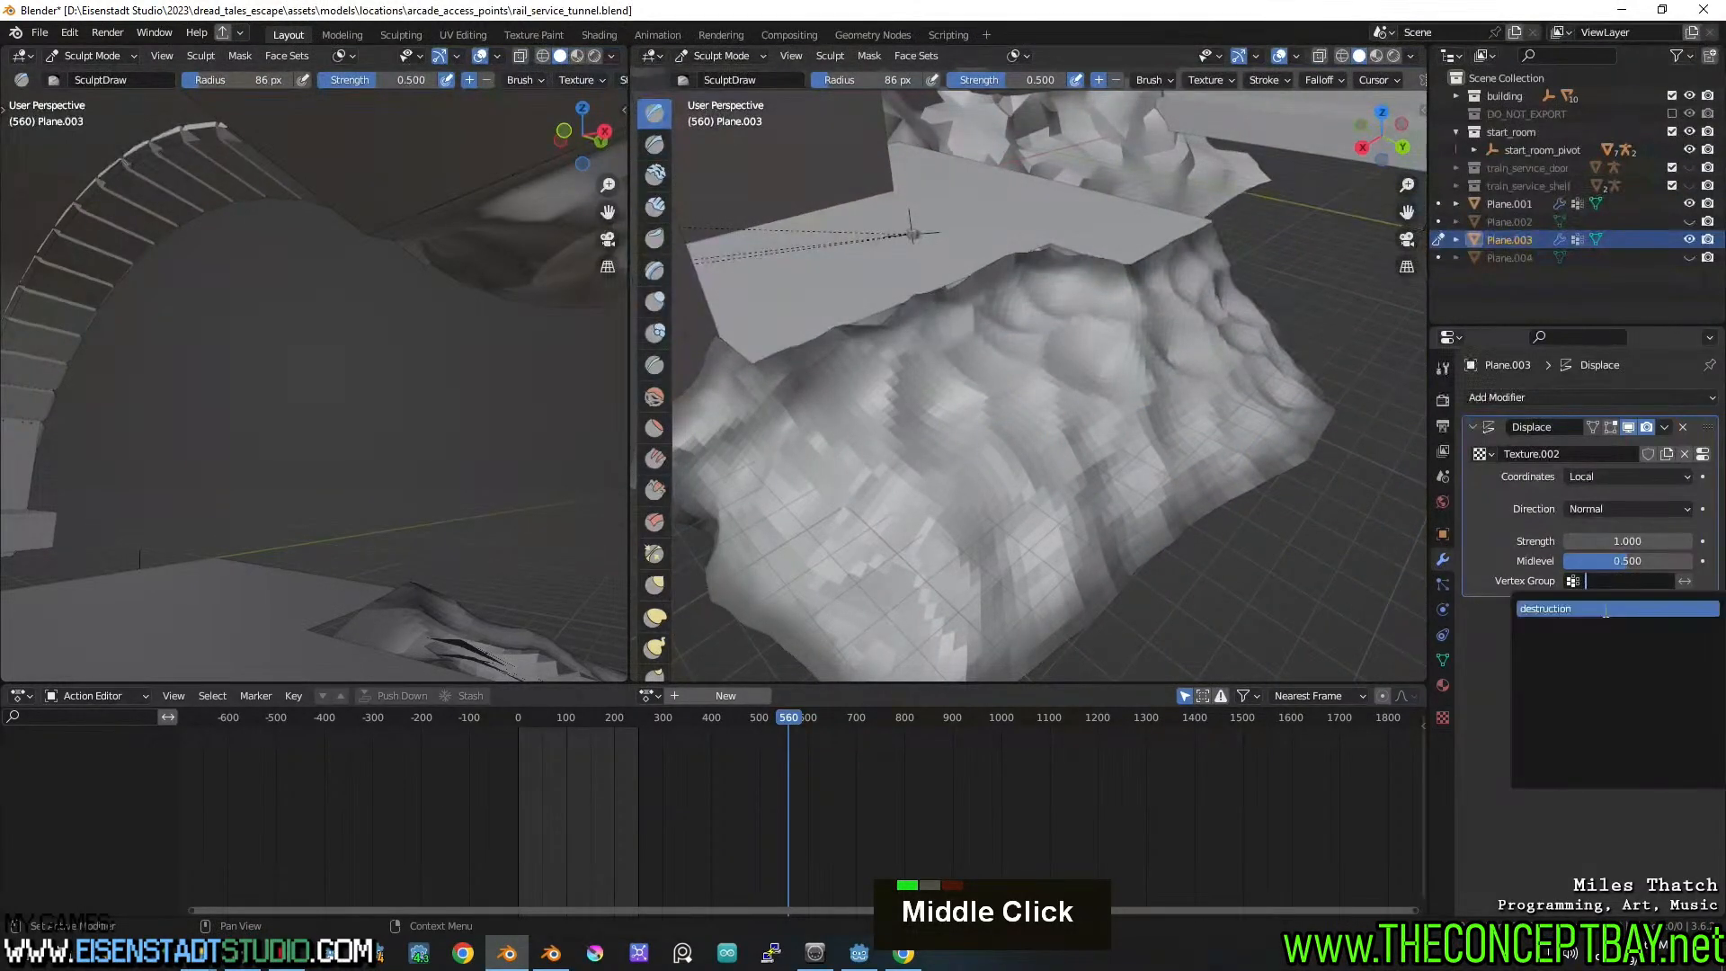
pyautogui.moveTo(1204, 513); pyautogui.dragTo(1286, 512, button='middle')
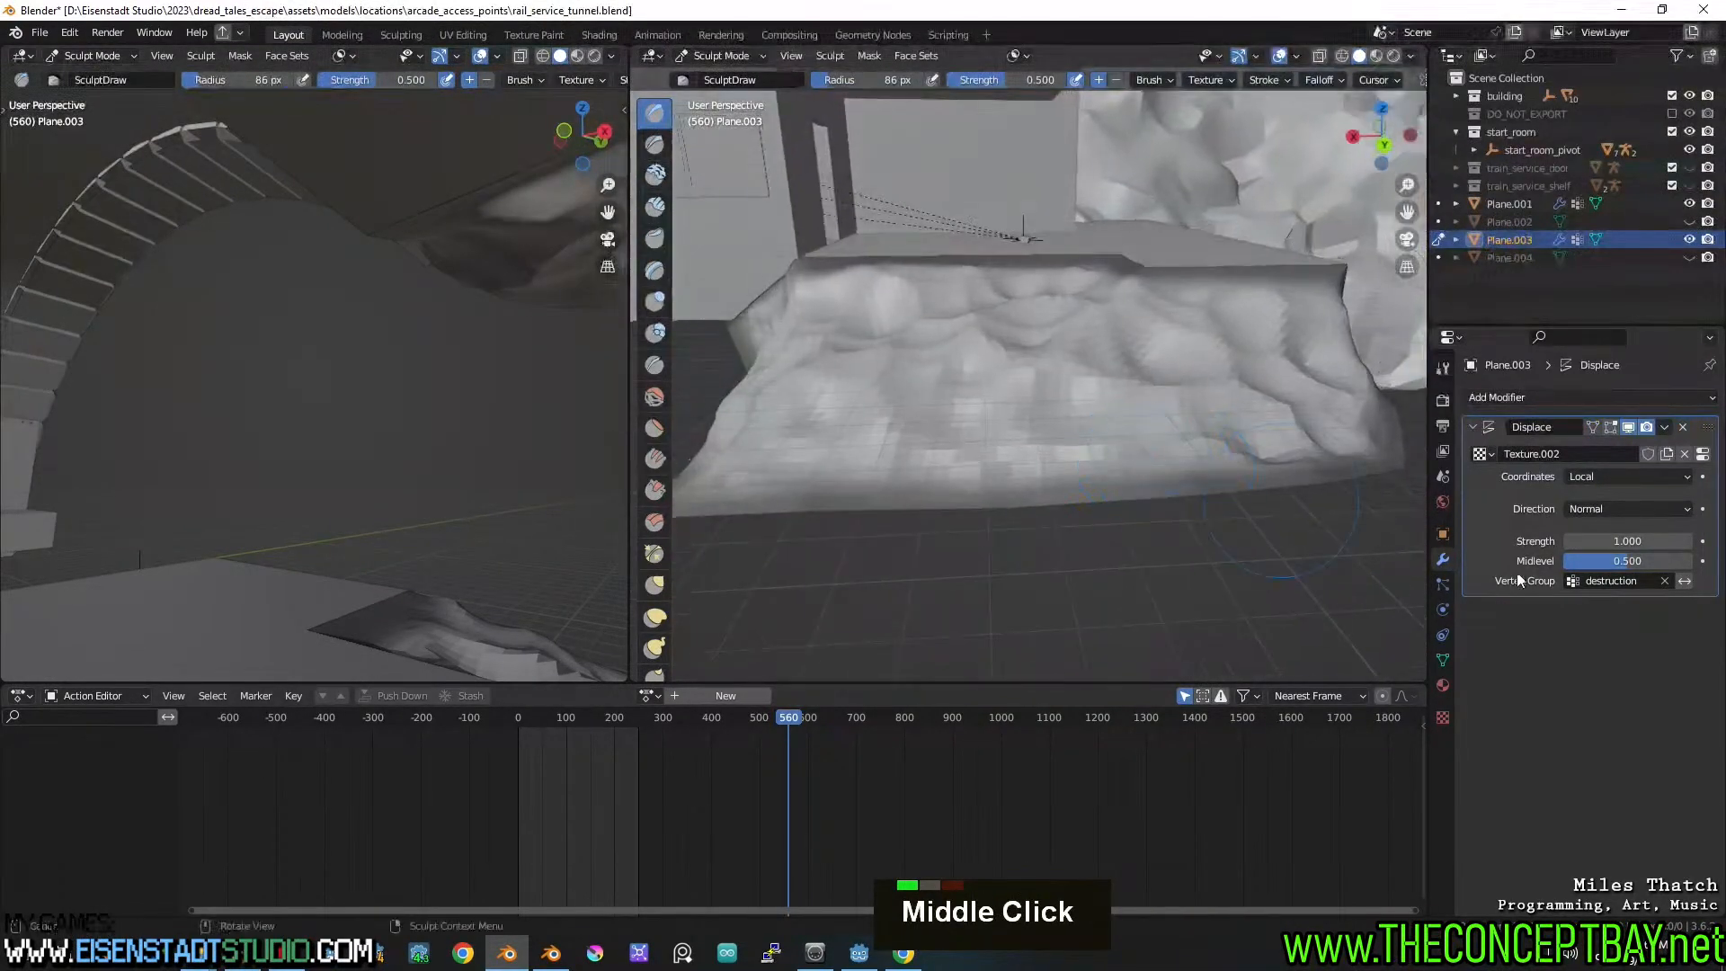
pyautogui.moveTo(1608, 561)
pyautogui.keyDown('shift'); pyautogui.mouseDown()
pyautogui.moveTo(1659, 561)
pyautogui.moveTo(1623, 561)
pyautogui.mouseUp(); pyautogui.keyUp('shift')
pyautogui.moveTo(1236, 428)
pyautogui.mouseDown(button='middle')
pyautogui.moveTo(1198, 409)
pyautogui.moveTo(1112, 454)
pyautogui.mouseUp(button='middle')
# Subdivide the whole rubble mesh once in Edit Mode and apply Shade Smooth to it in Object Mode
pyautogui.rightClick(1043, 377)
pyautogui.press('Escape')
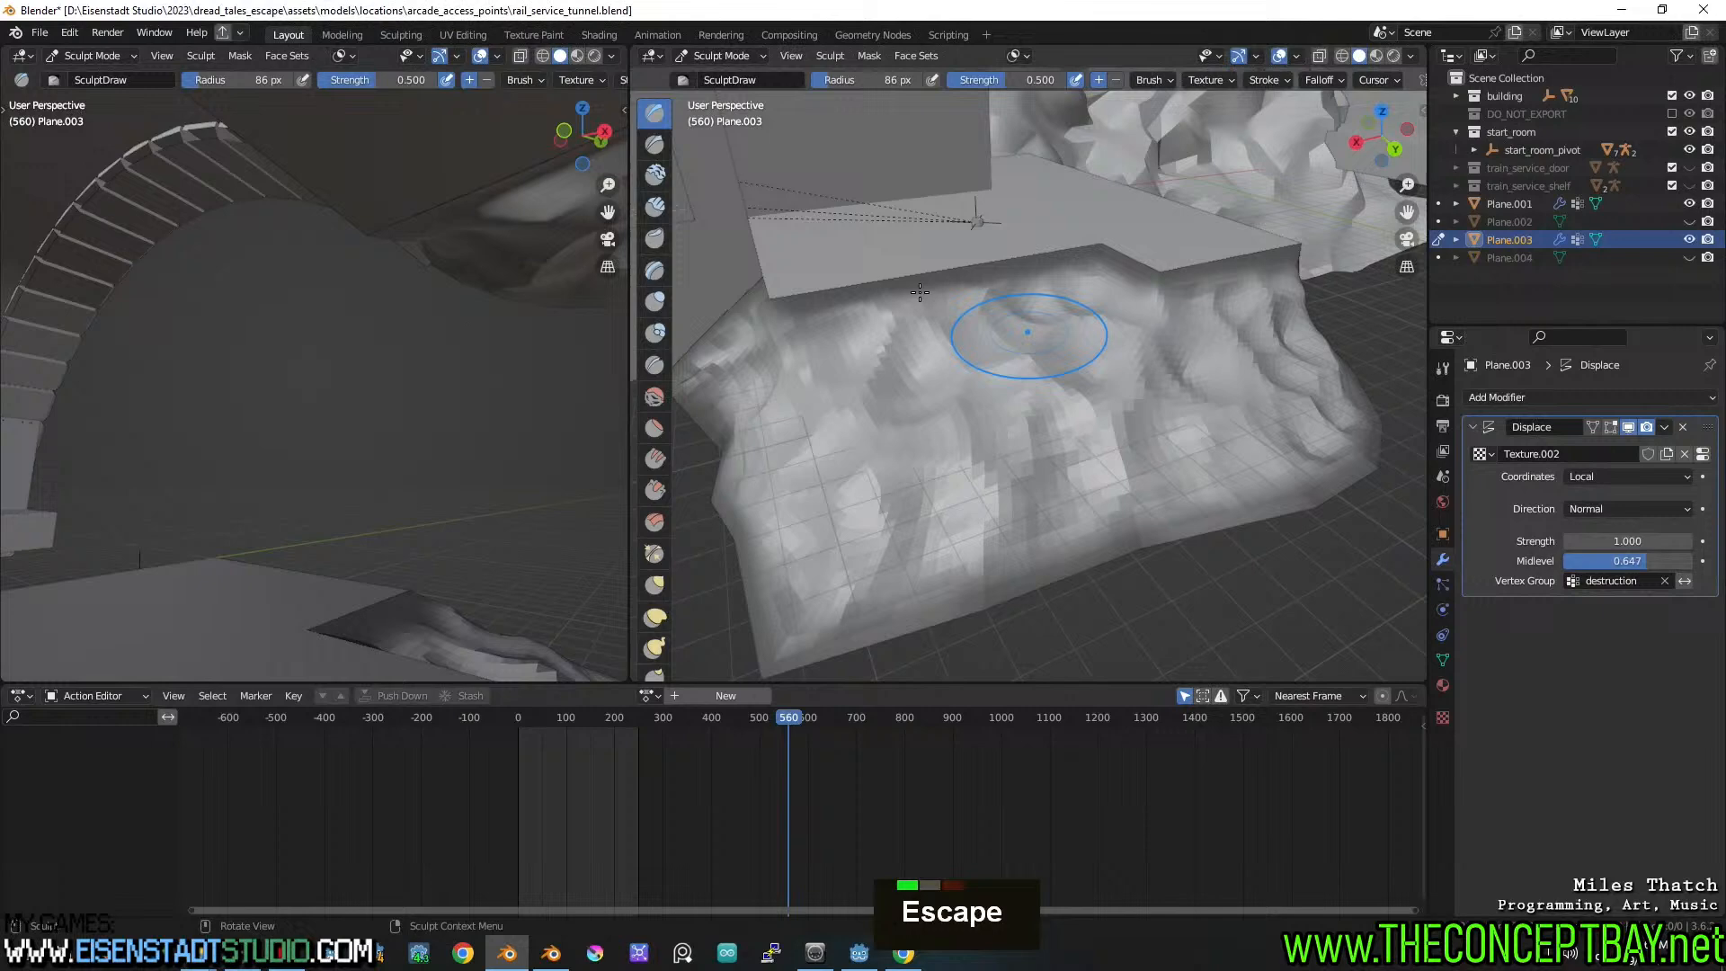
pyautogui.click(719, 74)
pyautogui.click(722, 81)
pyautogui.press('Tab')
pyautogui.rightClick(1057, 439)
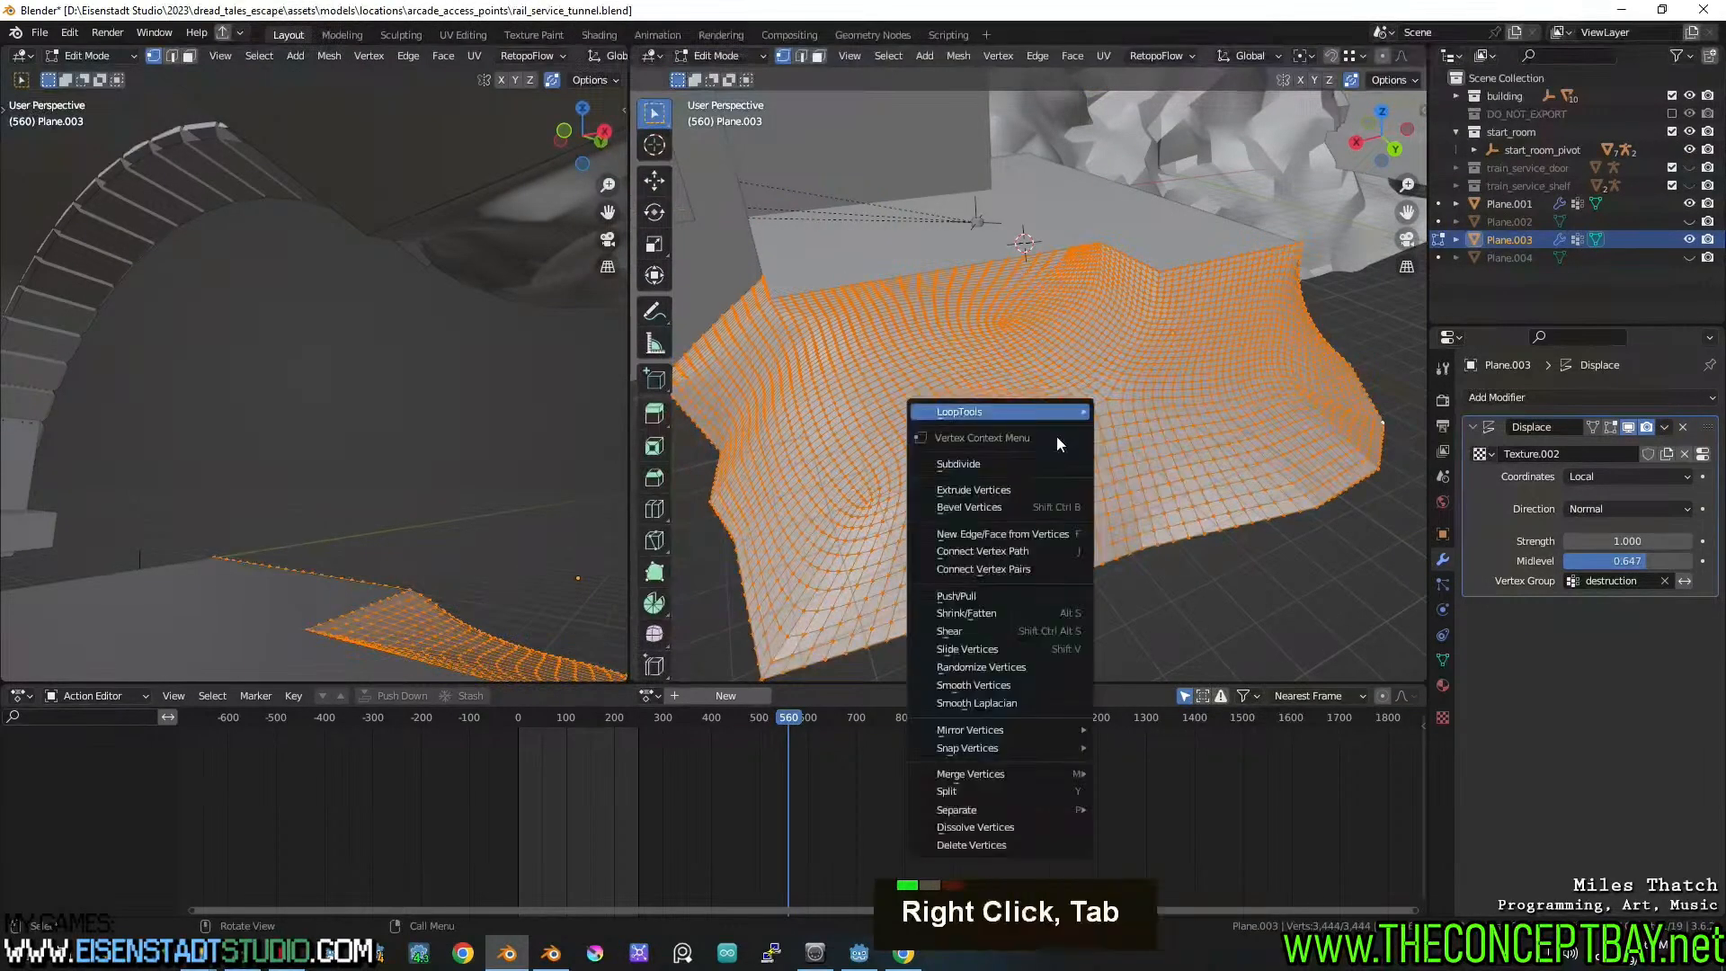
pyautogui.click(1038, 465)
pyautogui.press('Tab')
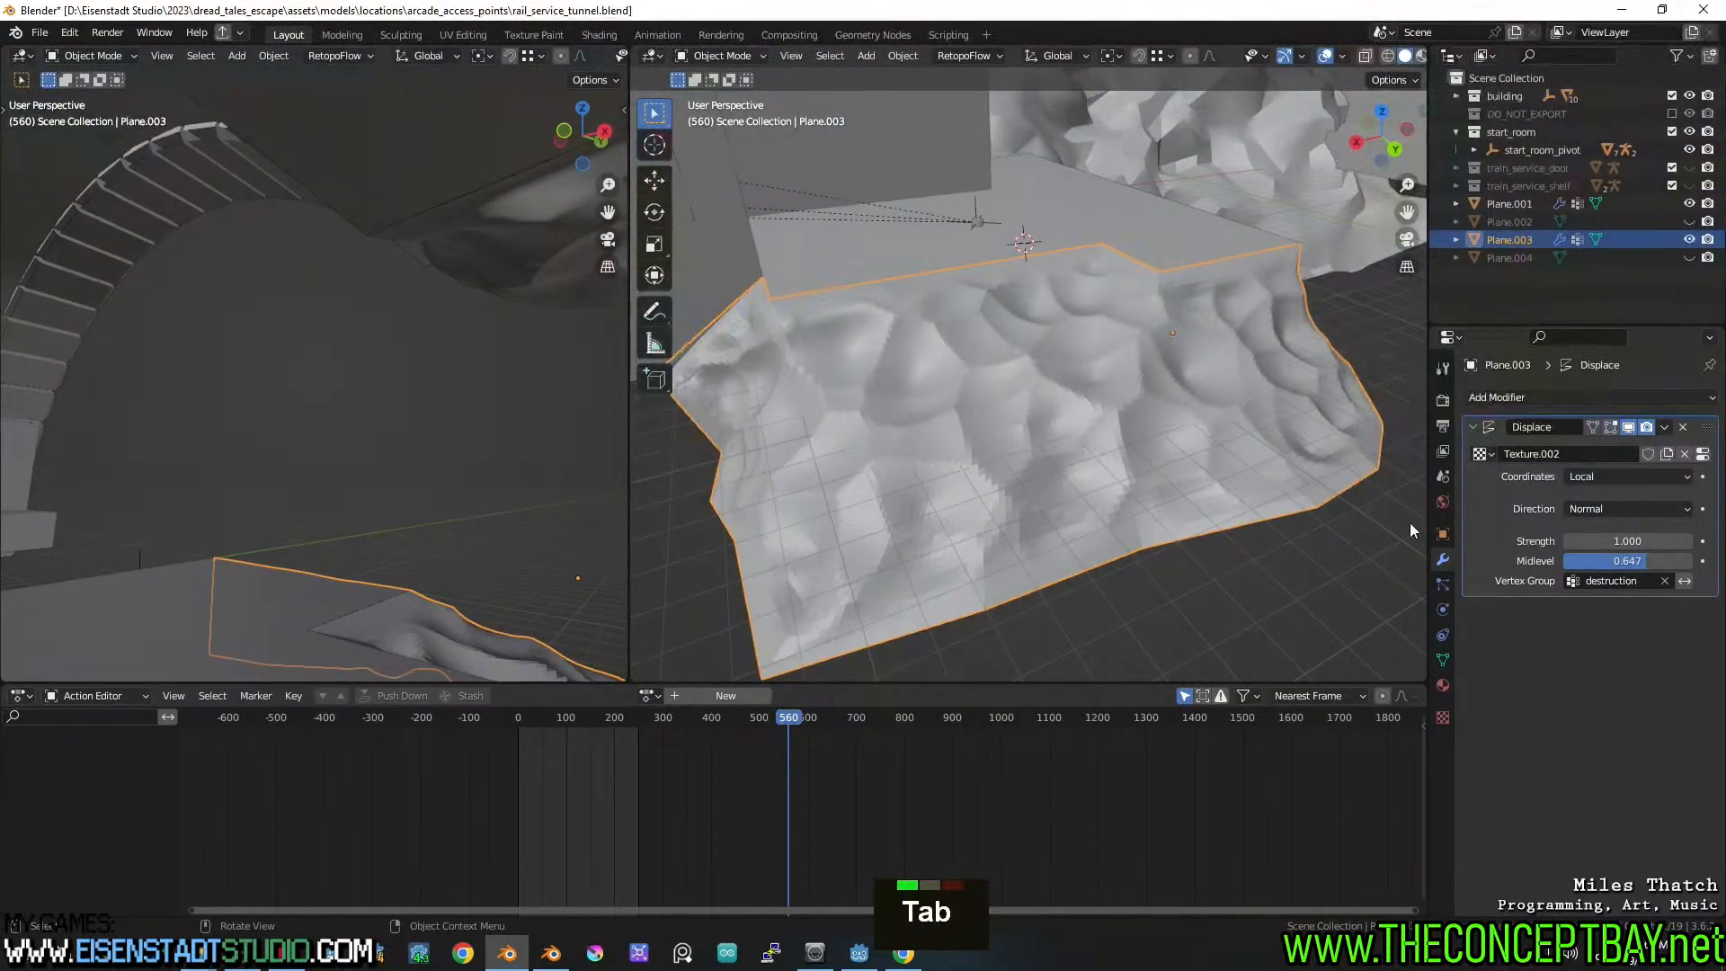
pyautogui.rightClick(1217, 456)
pyautogui.click(1213, 457)
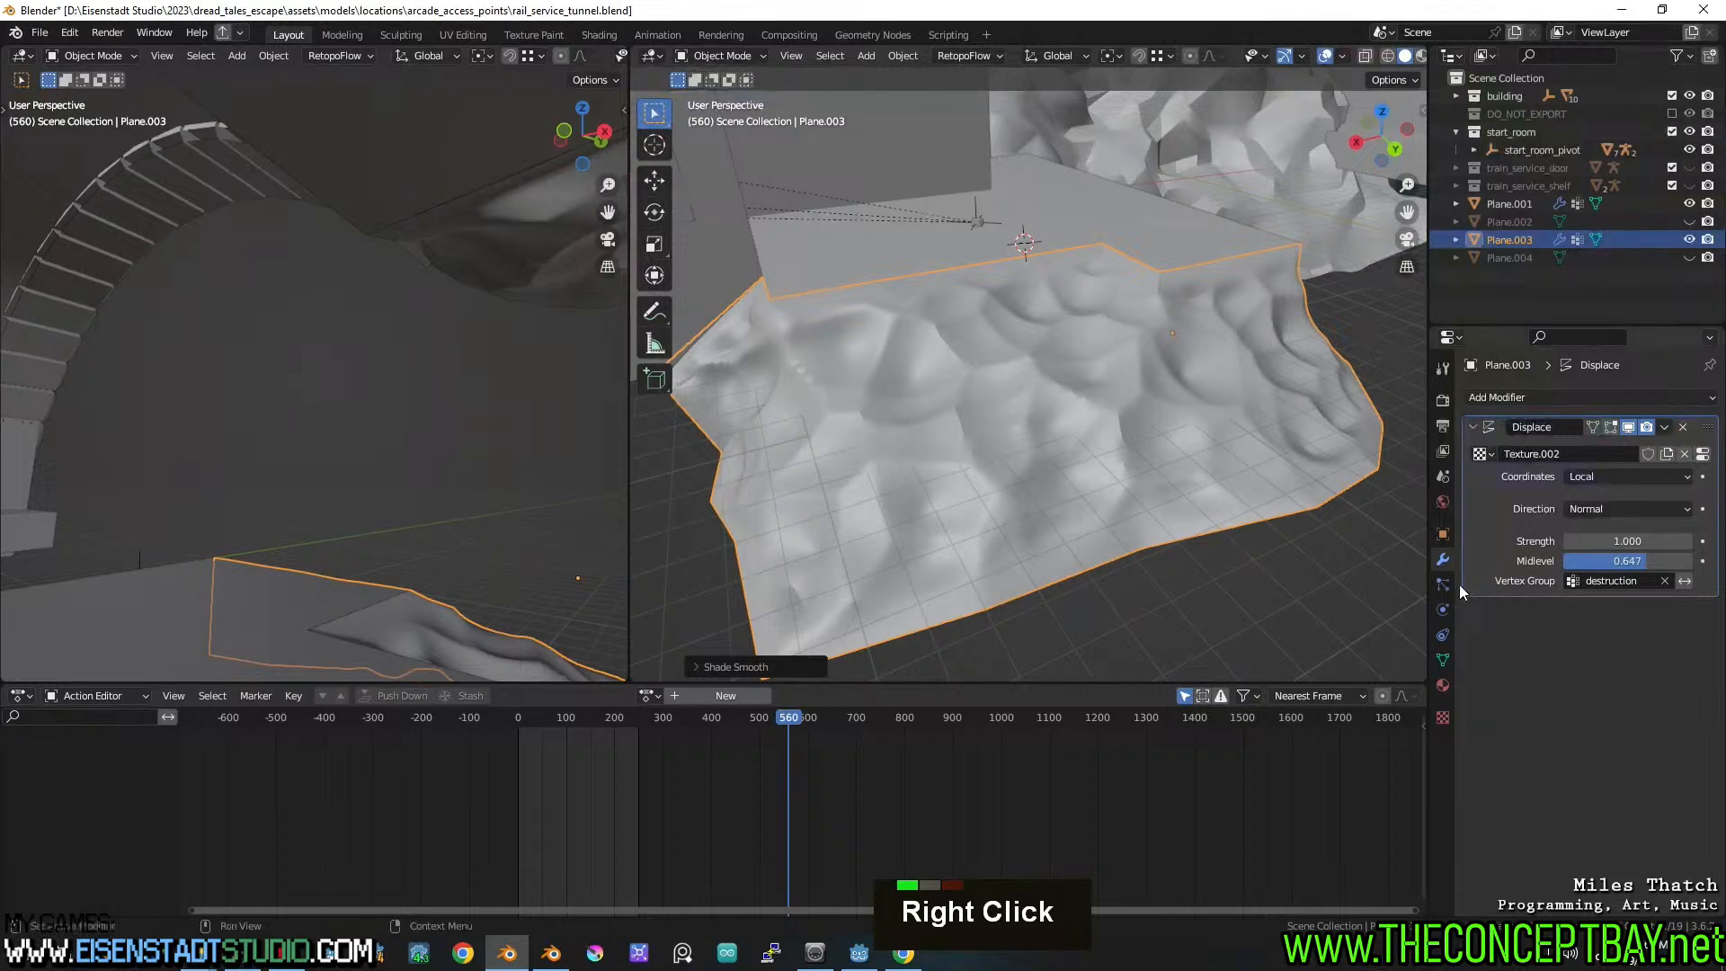
# Add a Decimate modifier to the rubble with a Collapse ratio of 0.1
pyautogui.click(1526, 397)
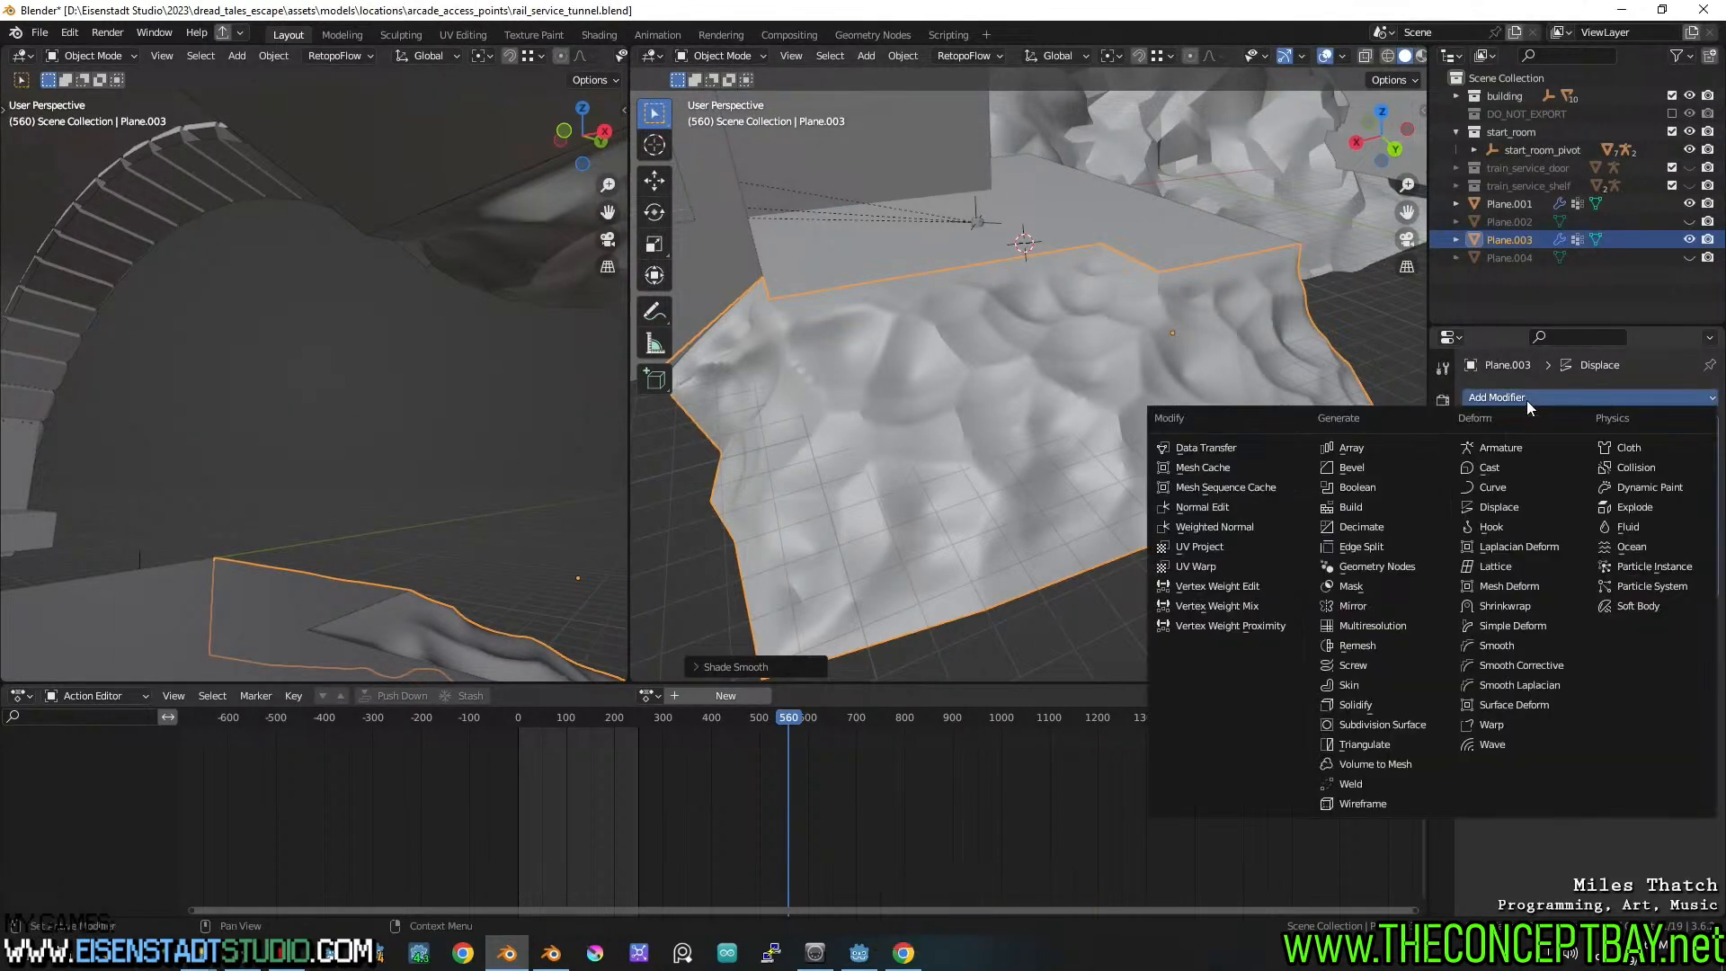
pyautogui.click(1371, 529)
pyautogui.write('.1')
pyautogui.press('Return')
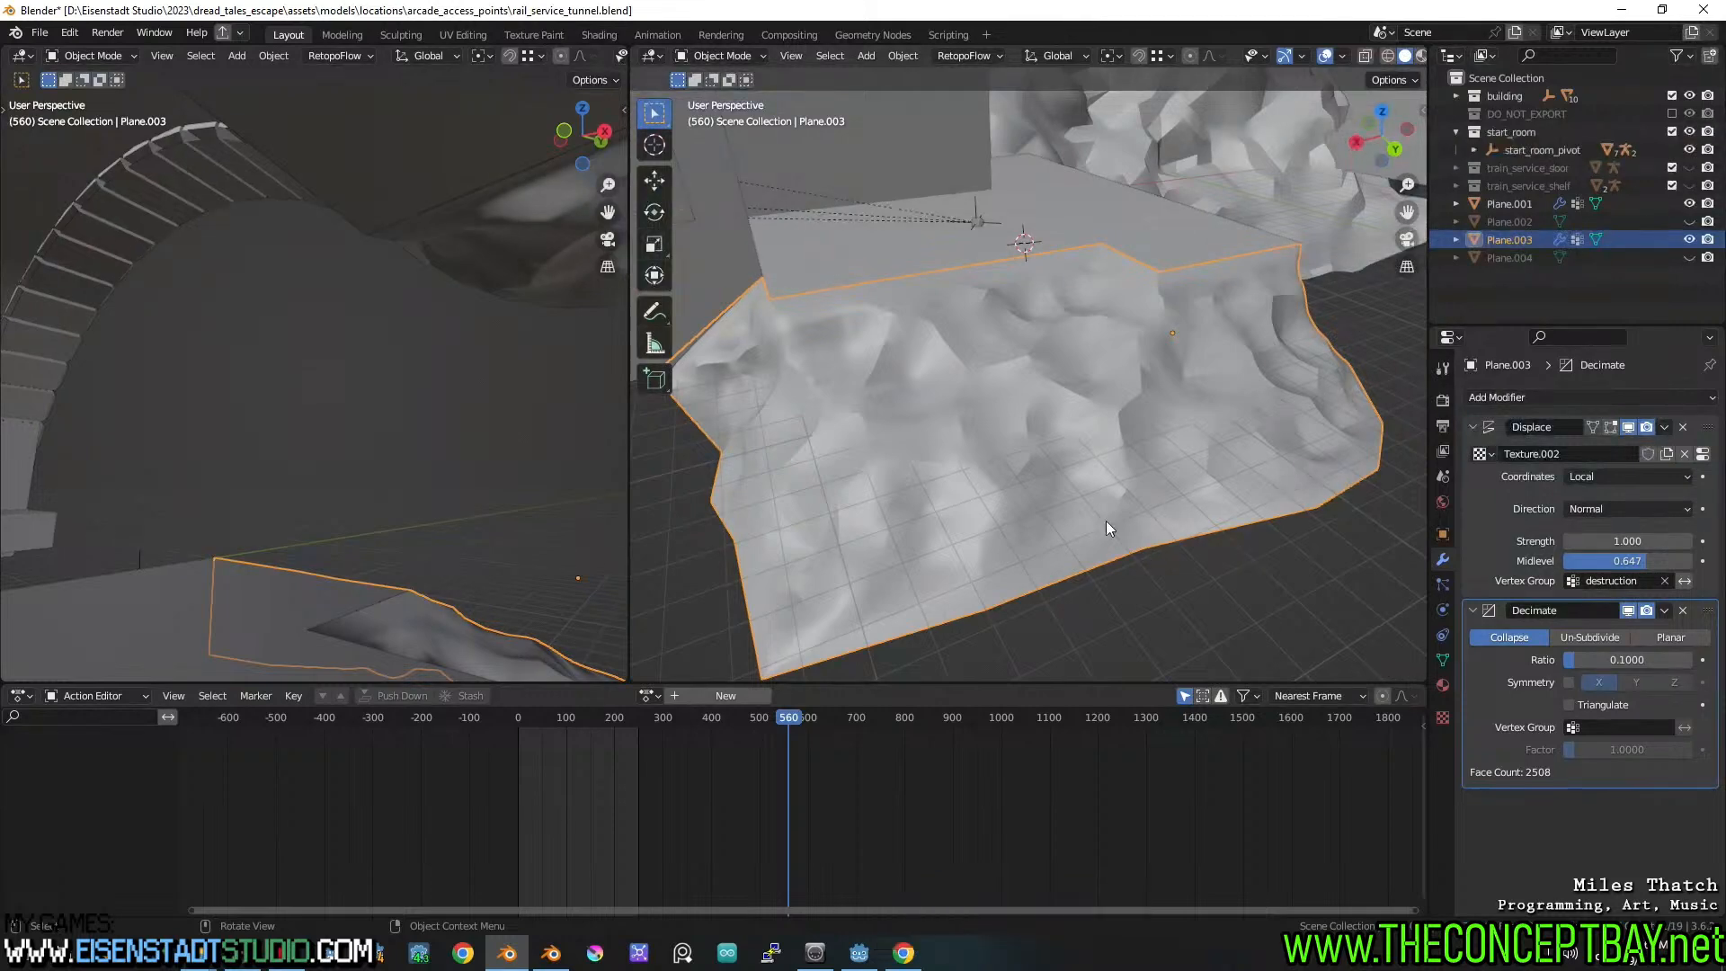
# Check the decimated rubble's density in wireframe and set the Decimate ratio to 0.05
pyautogui.press('z')
pyautogui.click(890, 513)
pyautogui.moveTo(994, 536); pyautogui.dragTo(1130, 506, button='middle')
pyautogui.press('z')
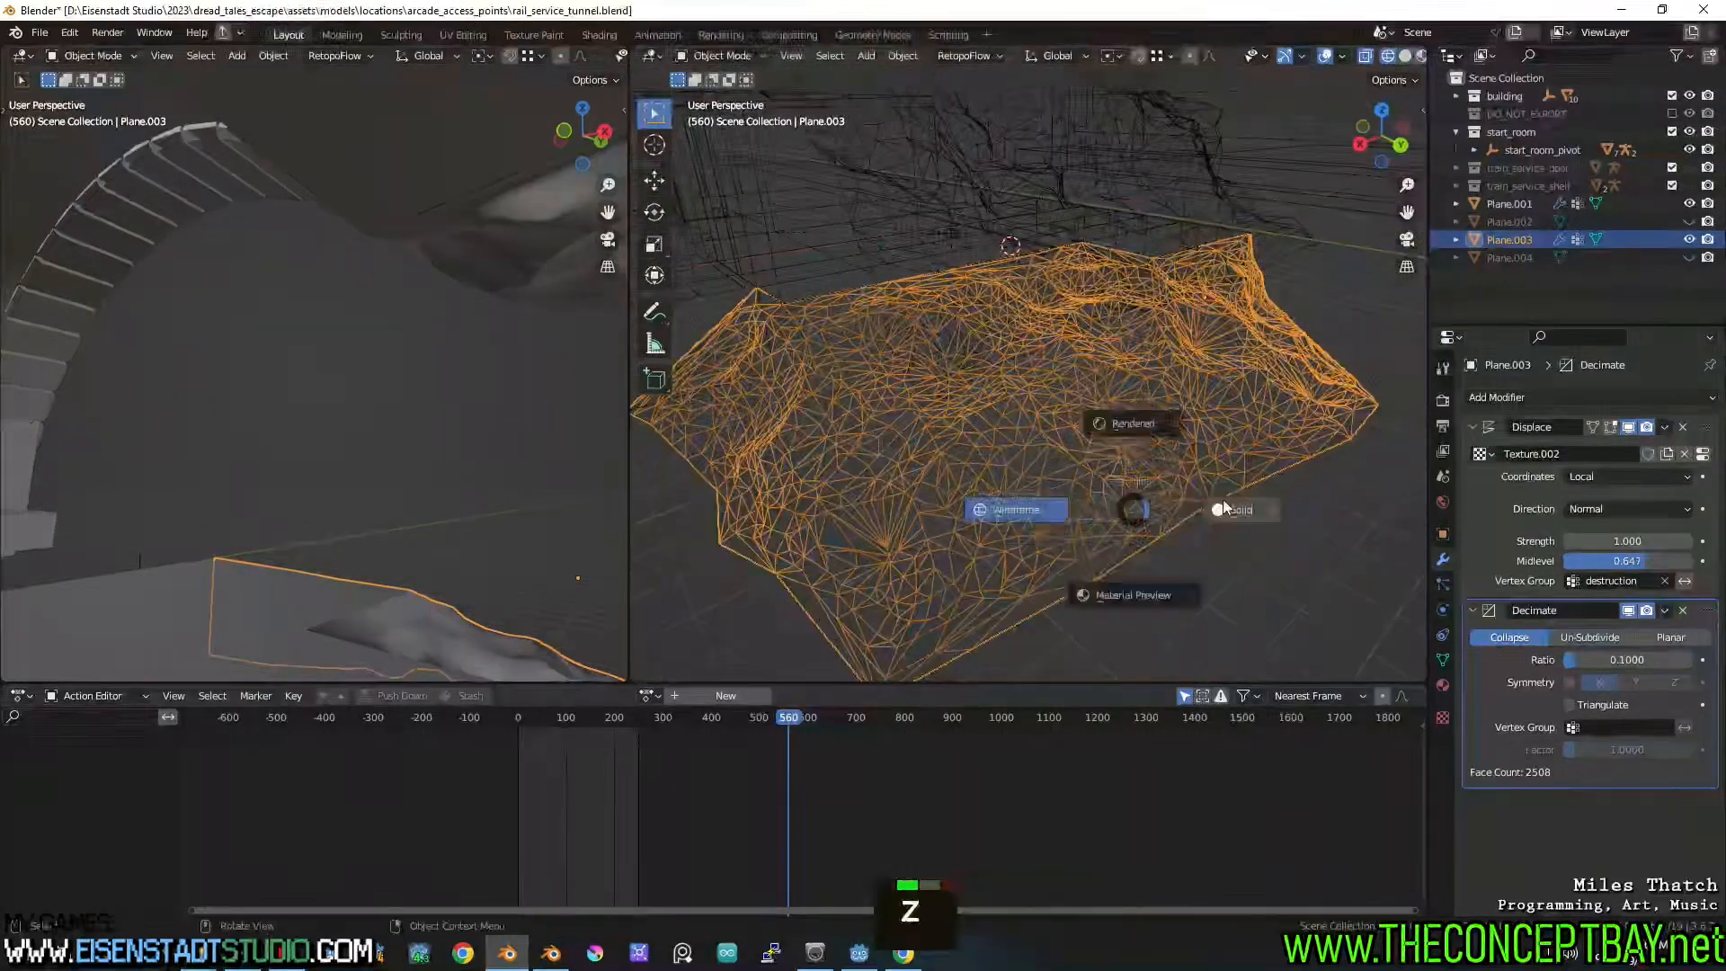
pyautogui.click(1228, 507)
pyautogui.keyDown('shift'); pyautogui.moveTo(1253, 509); pyautogui.dragTo(1262, 522, button='middle'); pyautogui.keyUp('shift')
pyautogui.doubleClick(1636, 659)
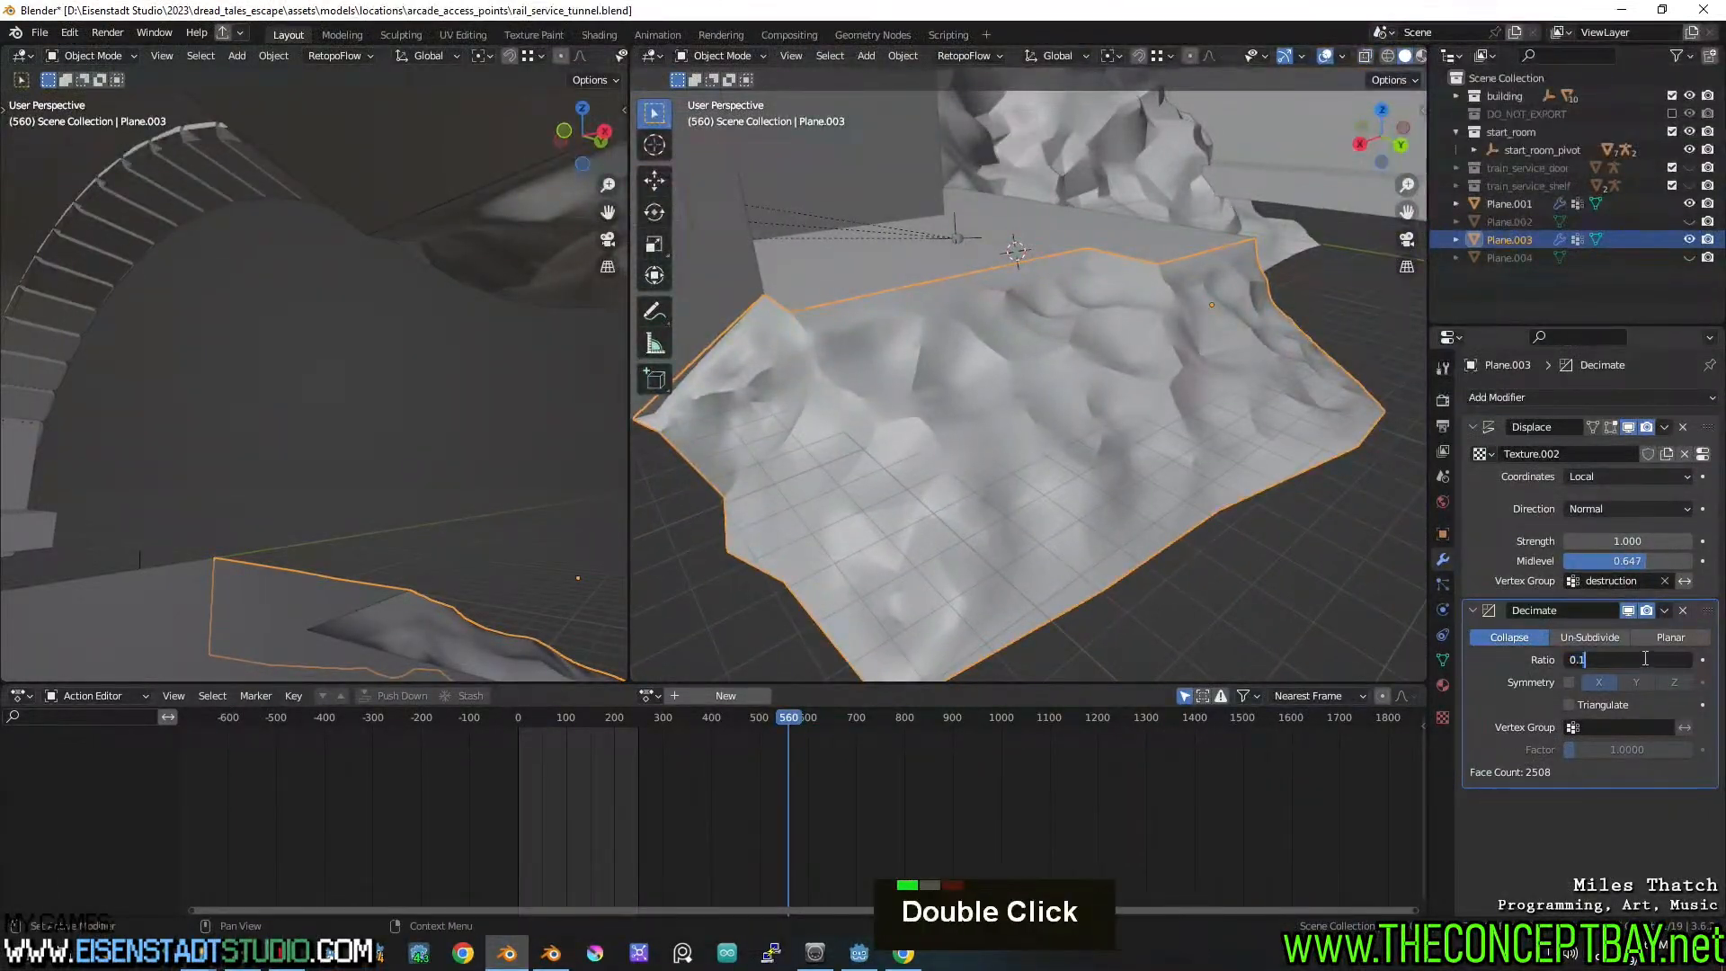
pyautogui.press('BackSpace')
pyautogui.write('.05')
pyautogui.press('Return')
# Compare the rubble with the surrounding scene, select the collapsed soil mound beneath the arch, and save the file
pyautogui.moveTo(1186, 483); pyautogui.dragTo(1078, 494, button='middle')
pyautogui.scroll(-2, 1075, 455)
pyautogui.keyDown('shift'); pyautogui.moveTo(1079, 494); pyautogui.dragTo(1201, 509, button='middle'); pyautogui.keyUp('shift')
pyautogui.keyDown('shift'); pyautogui.scroll(-2, 1205, 498); pyautogui.keyUp('shift')
pyautogui.scroll(-2, 1221, 483)
pyautogui.scroll(-1, 1076, 488)
pyautogui.keyDown('shift'); pyautogui.scroll(-1, 1076, 488); pyautogui.keyUp('shift')
pyautogui.moveTo(1076, 490); pyautogui.dragTo(1072, 489, button='middle')
pyautogui.keyDown('shift'); pyautogui.moveTo(1072, 489); pyautogui.dragTo(1152, 496, button='middle'); pyautogui.keyUp('shift')
pyautogui.click(960, 389)
pyautogui.scroll(2, 988, 396)
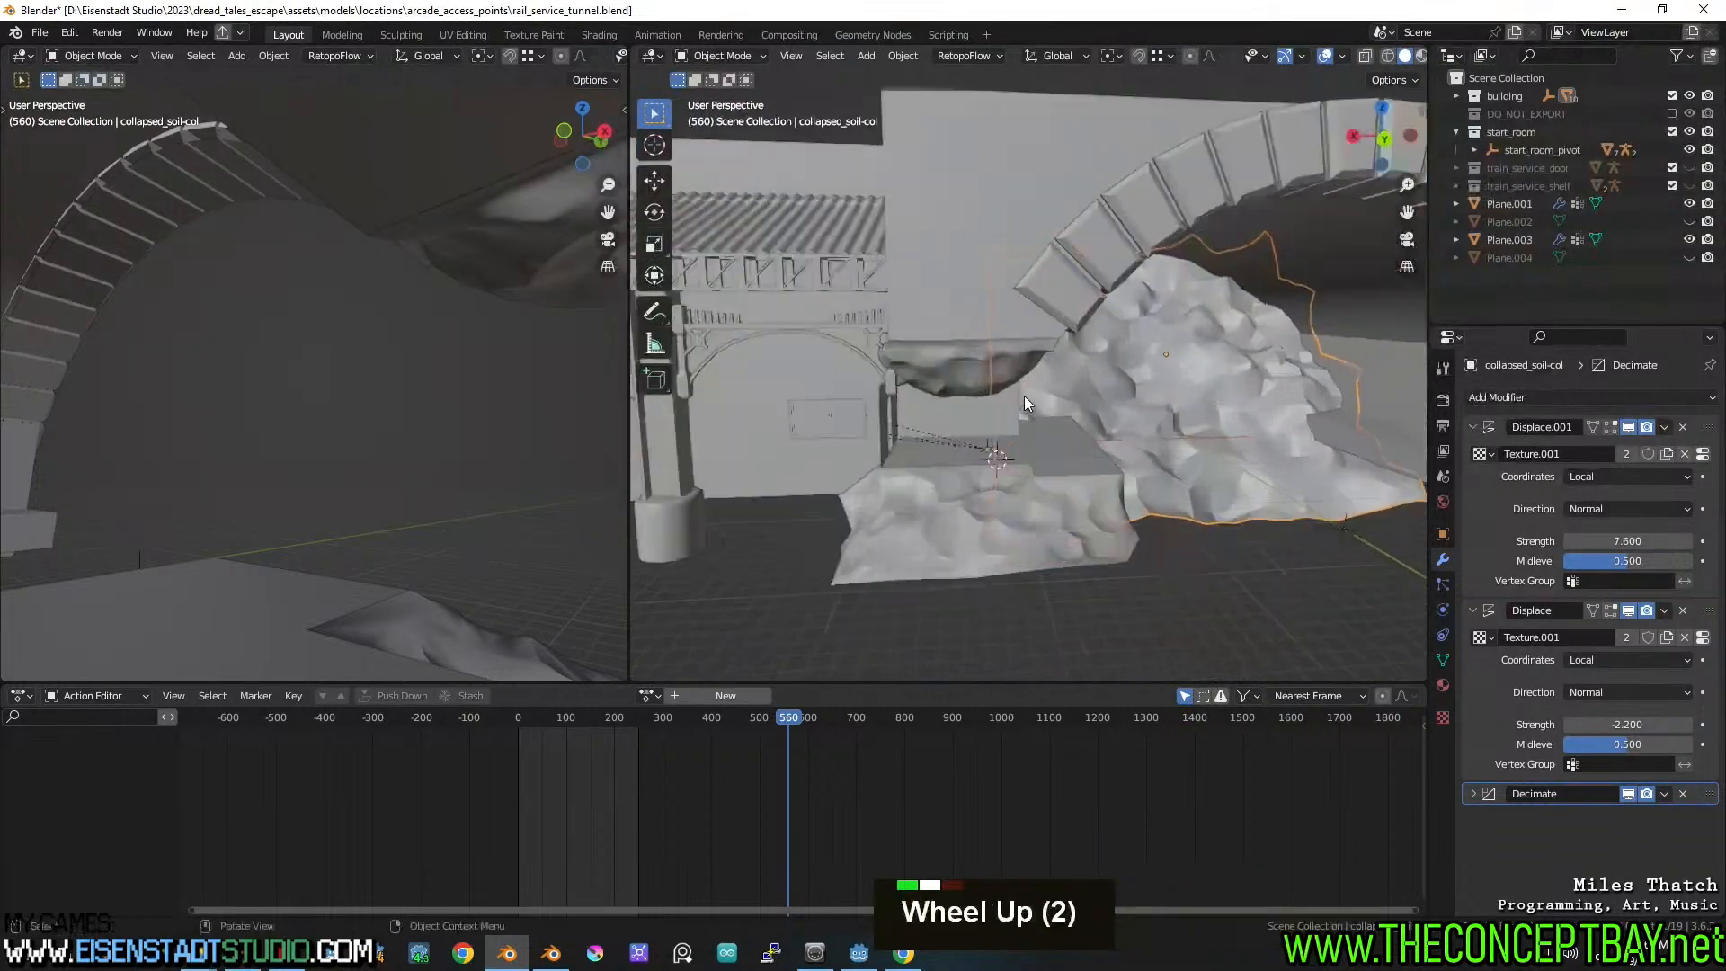
pyautogui.moveTo(1023, 396); pyautogui.dragTo(1050, 397, button='middle')
pyautogui.hotkey('ctrl', 's')
# Examine how the displaced rubble meets the platform and the soil mound from several angles, saving the file along the way
pyautogui.scroll(-1, 1183, 435)
pyautogui.moveTo(1183, 435); pyautogui.dragTo(1131, 440, button='middle')
pyautogui.scroll(2, 951, 466)
pyautogui.moveTo(951, 465); pyautogui.dragTo(1098, 423, button='middle')
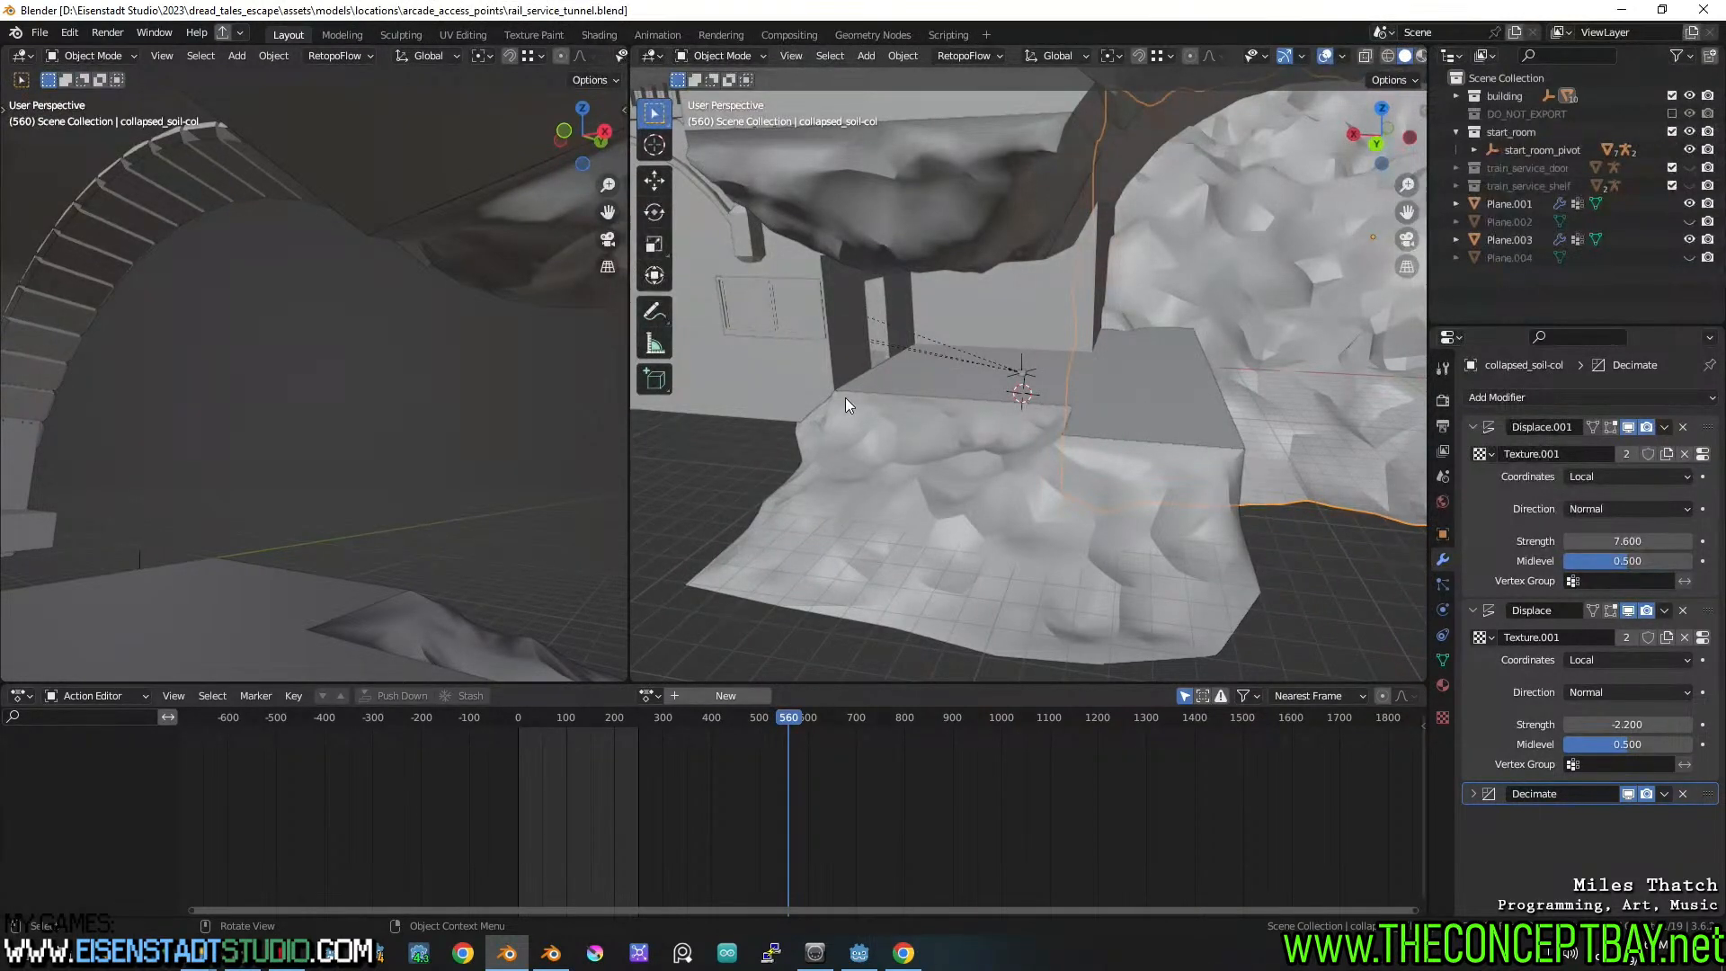
pyautogui.moveTo(1228, 485); pyautogui.dragTo(1001, 294, button='middle')
pyautogui.hotkey('ctrl', 's')
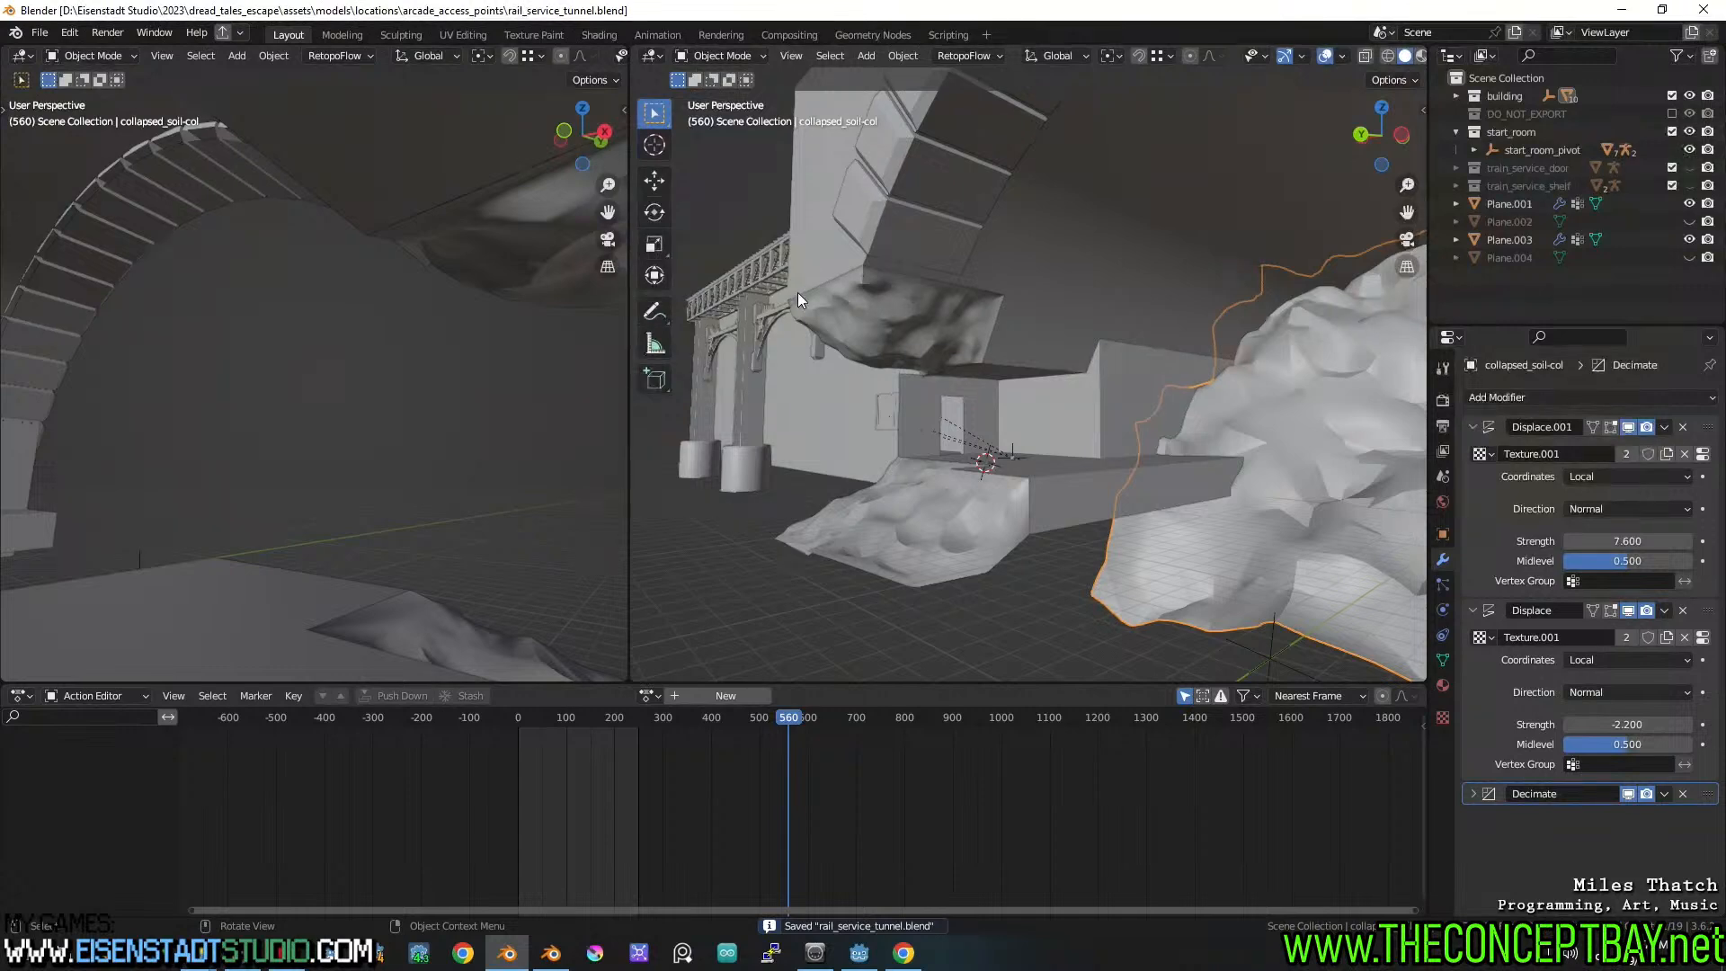
pyautogui.moveTo(1124, 392); pyautogui.dragTo(1266, 530, button='middle')
pyautogui.hotkey('ctrl', 's')
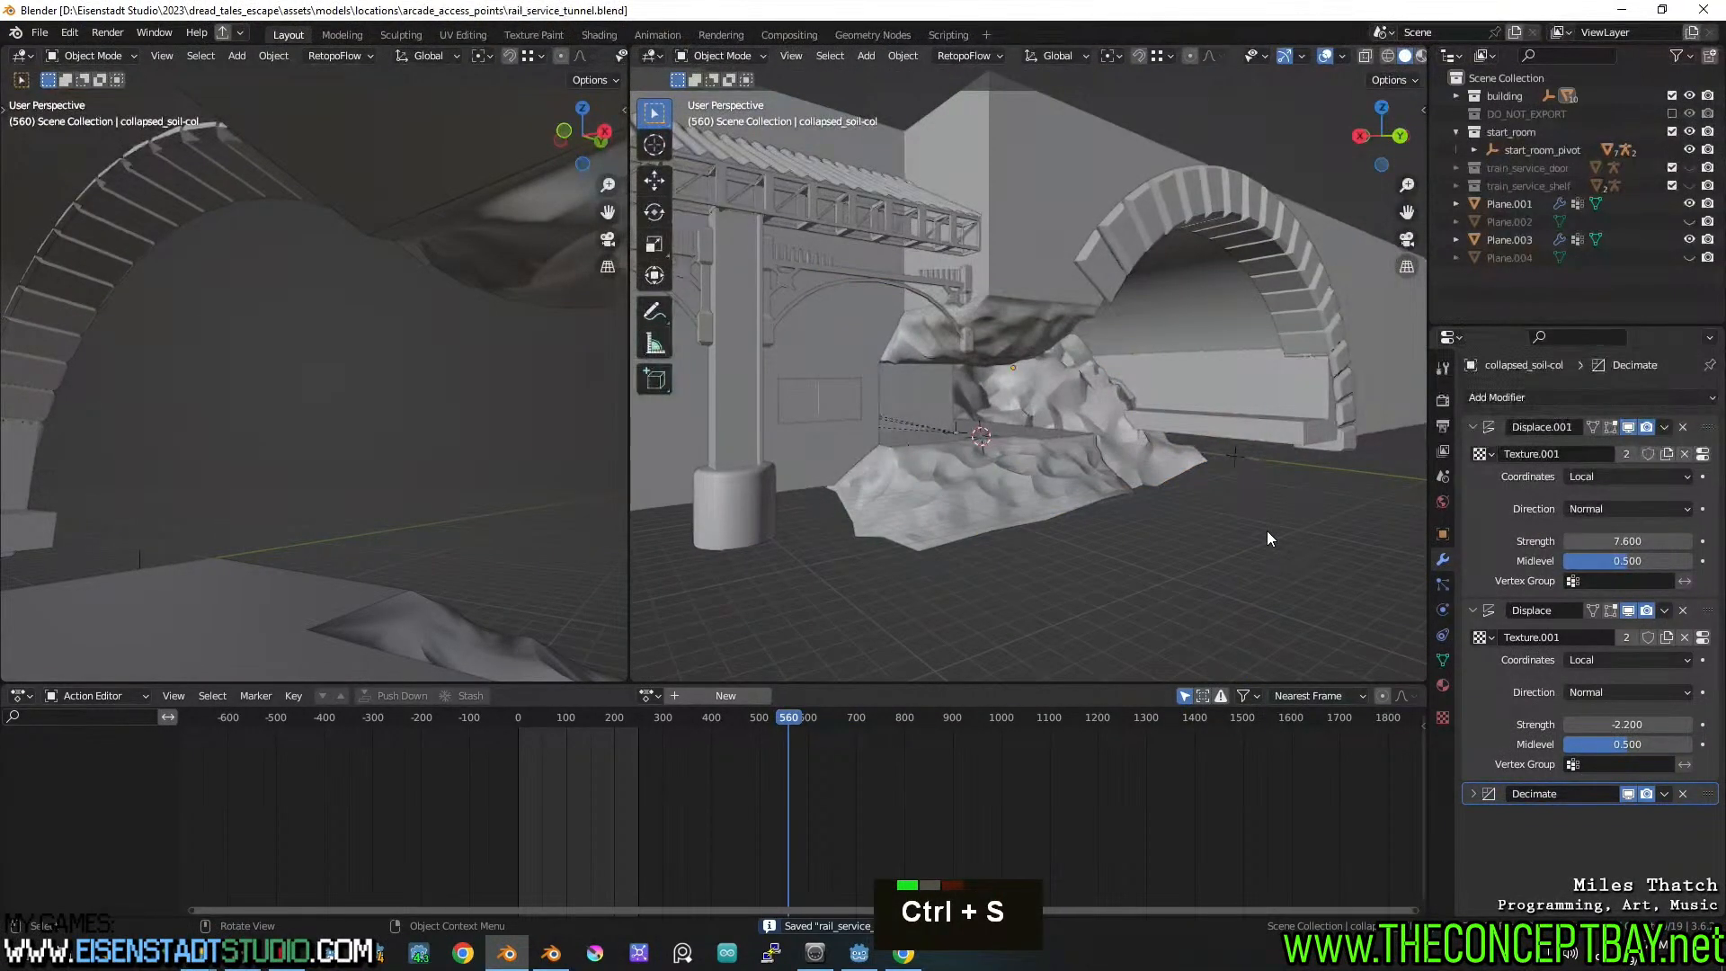
# Inspect the broken rubble hanging between the wall and the arch, and save the file again
pyautogui.moveTo(1167, 472)
pyautogui.mouseDown(button='middle')
pyautogui.moveTo(1129, 489)
pyautogui.moveTo(1209, 548)
pyautogui.moveTo(1199, 534)
pyautogui.moveTo(1114, 543)
pyautogui.moveTo(1146, 489)
pyautogui.mouseUp(button='middle')
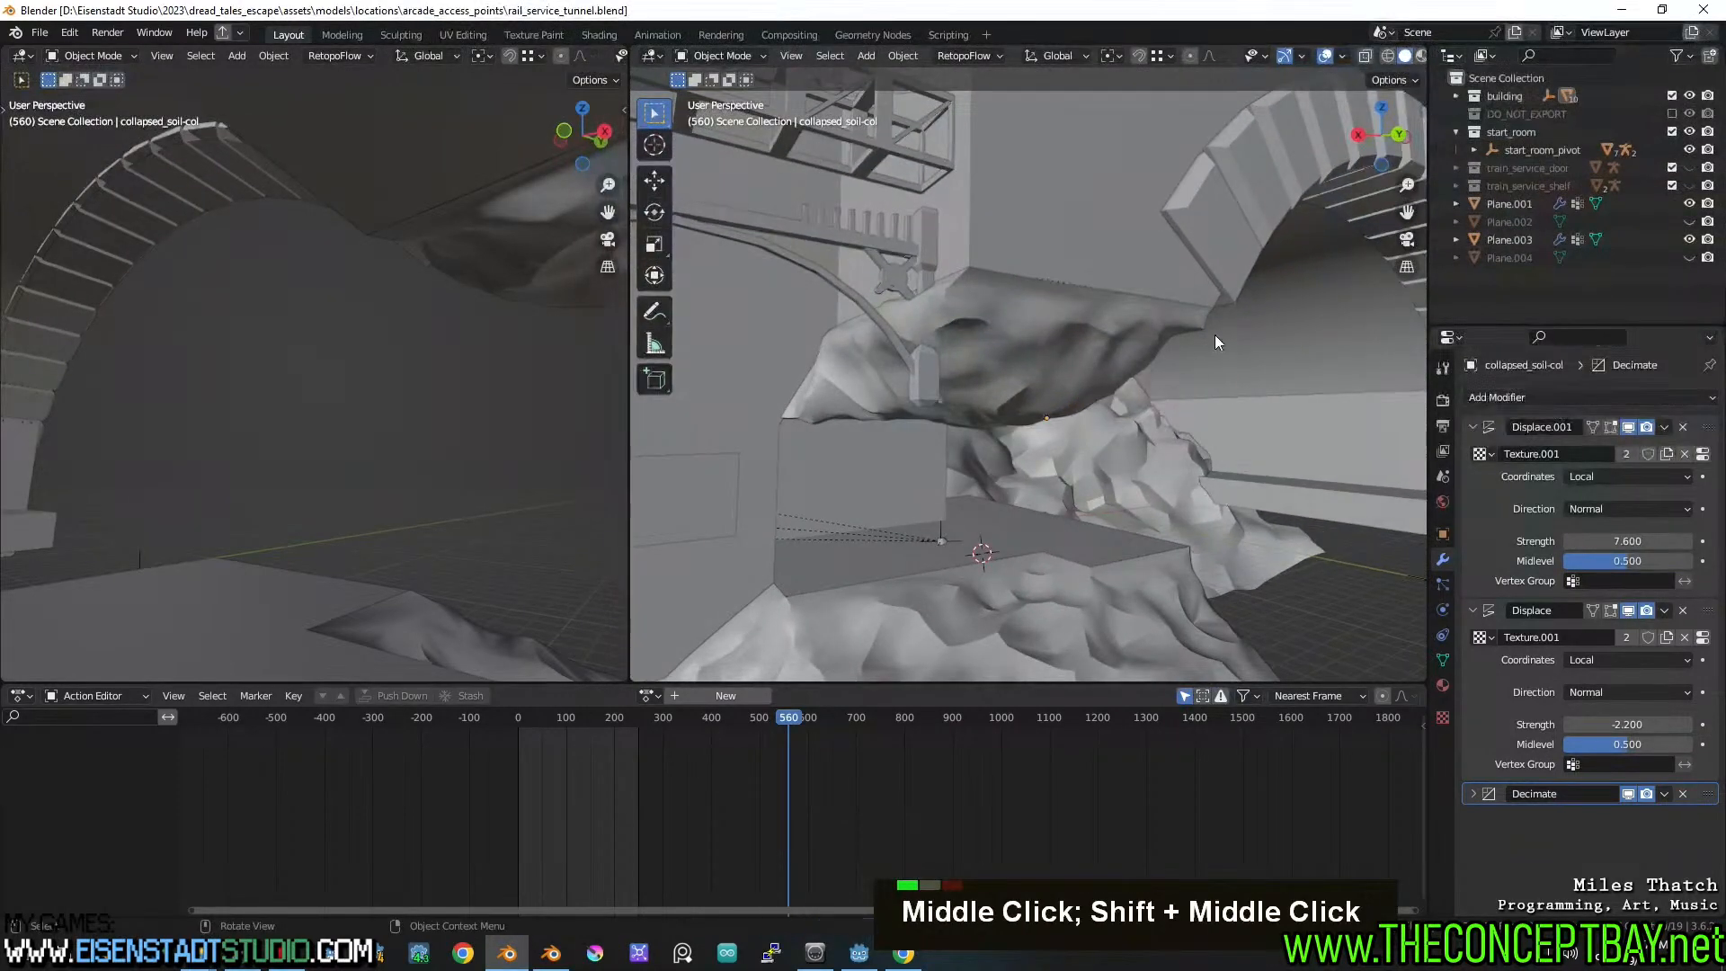
pyautogui.moveTo(835, 314); pyautogui.dragTo(1000, 307, button='middle')
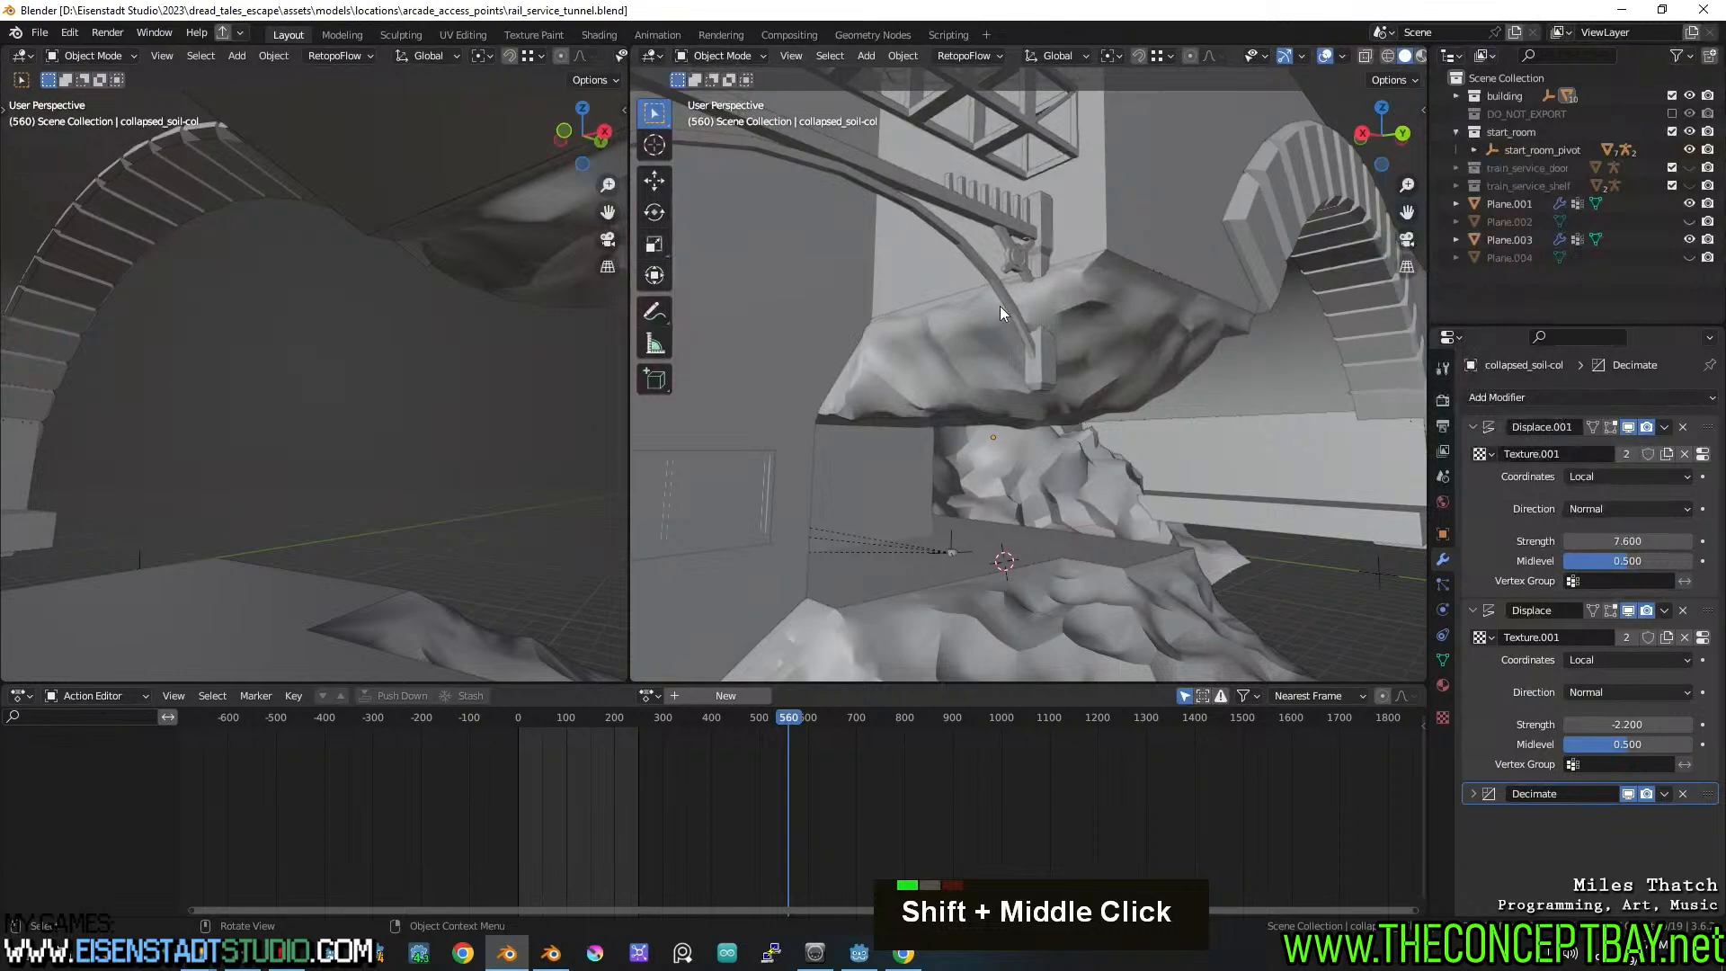
pyautogui.keyDown('shift'); pyautogui.moveTo(998, 262); pyautogui.dragTo(948, 302, button='middle'); pyautogui.keyUp('shift')
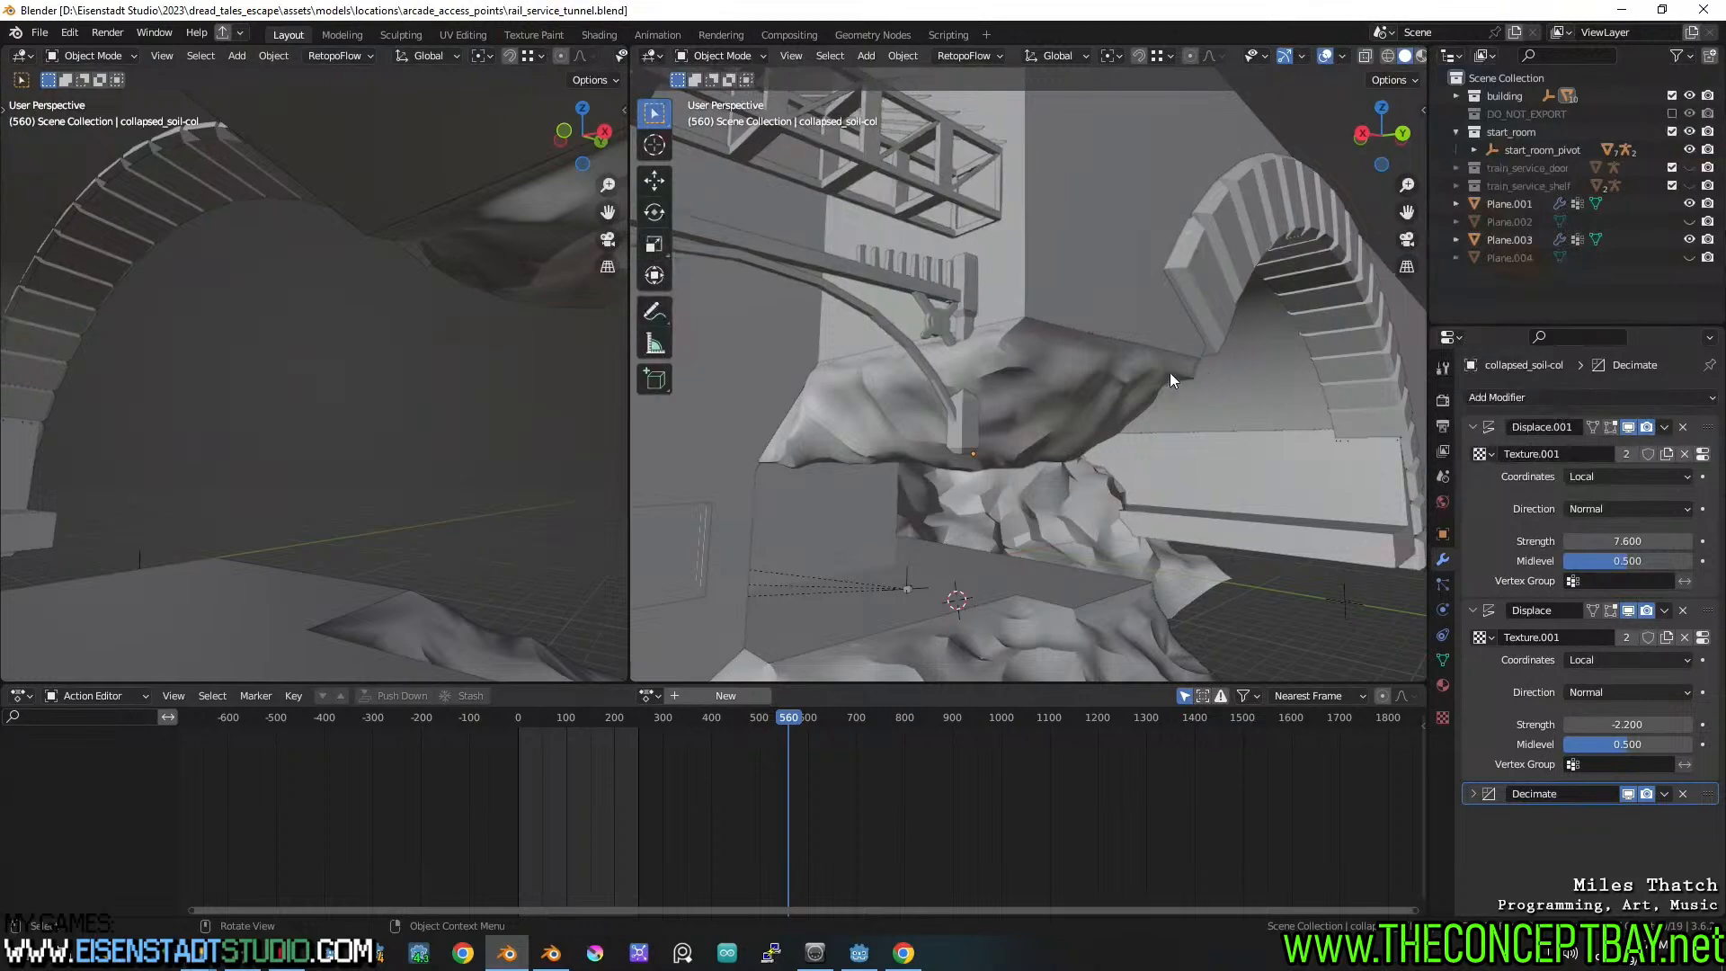
pyautogui.moveTo(1170, 378); pyautogui.dragTo(1095, 383, button='middle')
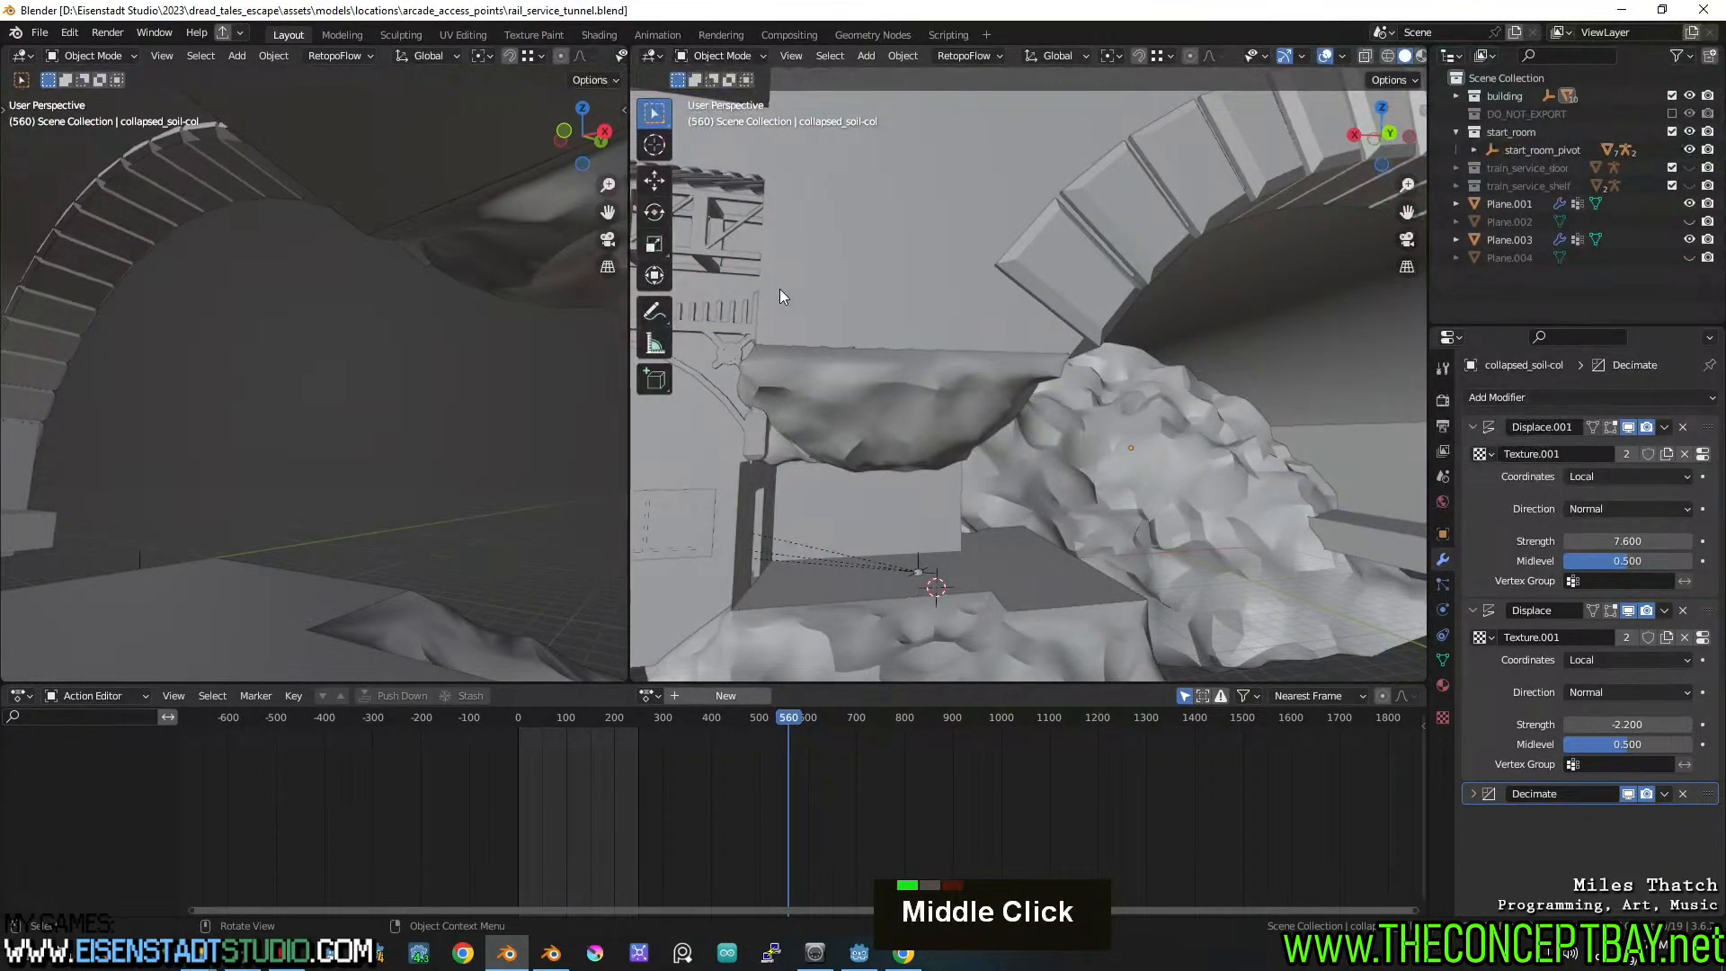
pyautogui.moveTo(779, 289); pyautogui.dragTo(762, 315, button='middle')
pyautogui.keyDown('shift'); pyautogui.moveTo(846, 401); pyautogui.dragTo(1072, 423, button='middle'); pyautogui.keyUp('shift')
pyautogui.scroll(3, 1074, 418)
pyautogui.scroll(-2, 1082, 430)
pyautogui.hotkey('ctrl', 's')
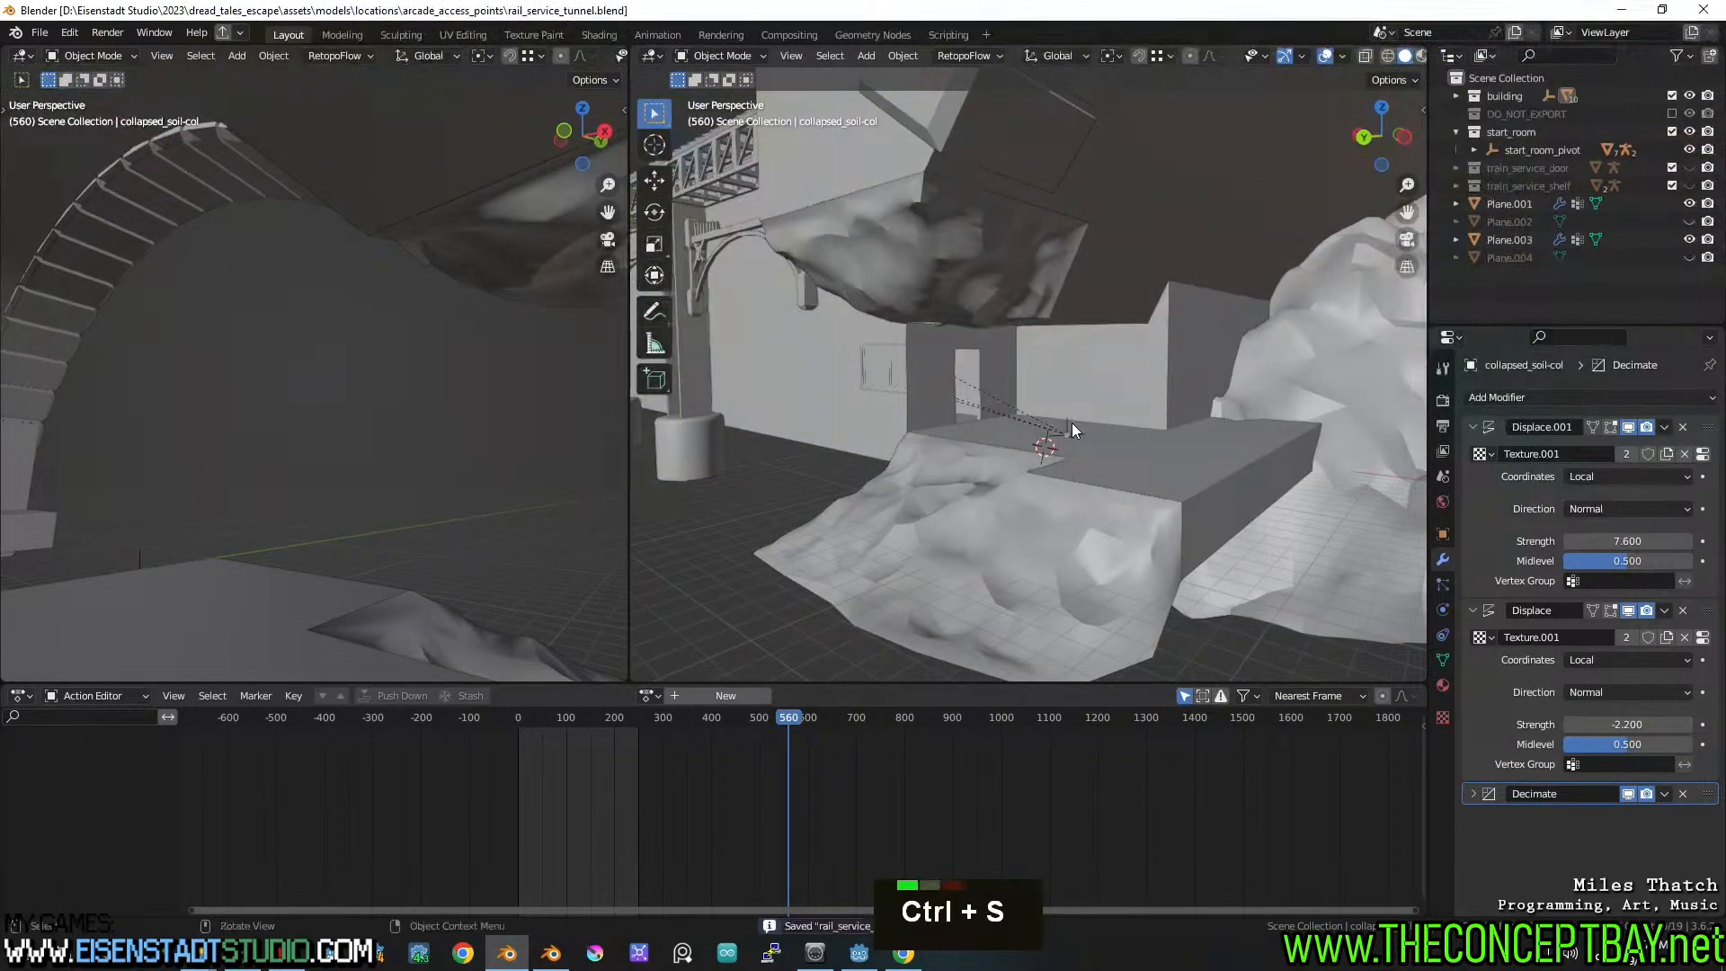
# Rename the upper rubble object Plane.001 to destroyed_concrete_top and copy that name
pyautogui.click(1506, 204)
pyautogui.press('F2')
pyautogui.write('top_d')
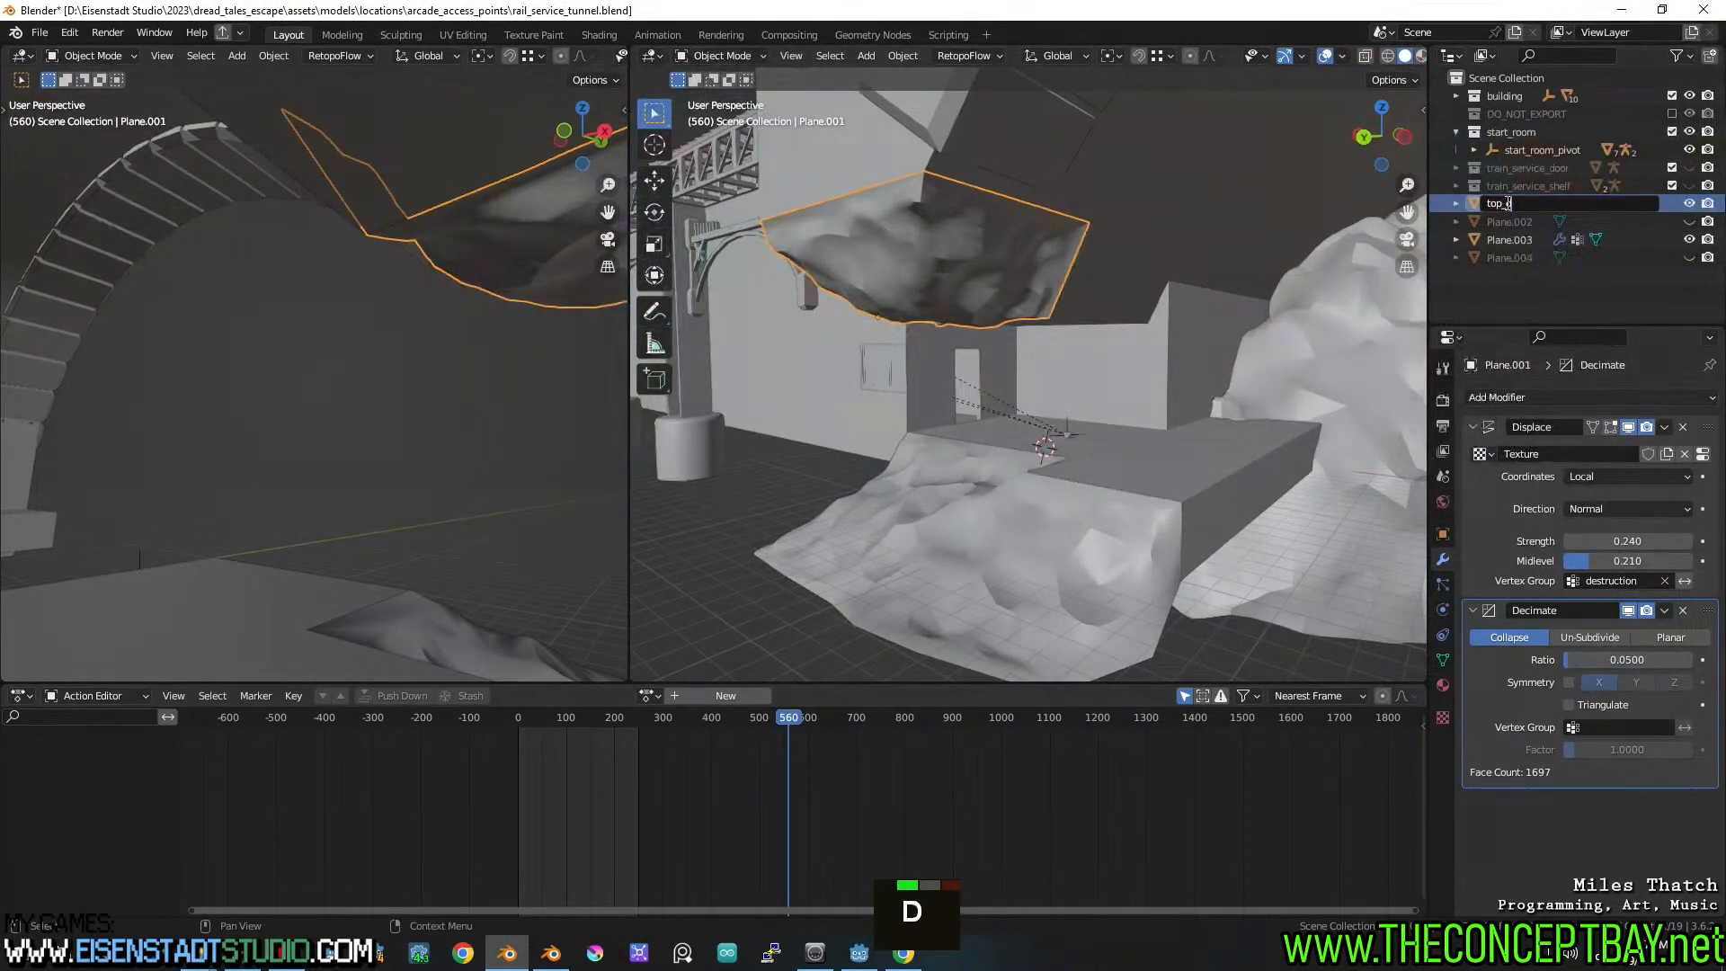
pyautogui.write('estroyed_concrete')
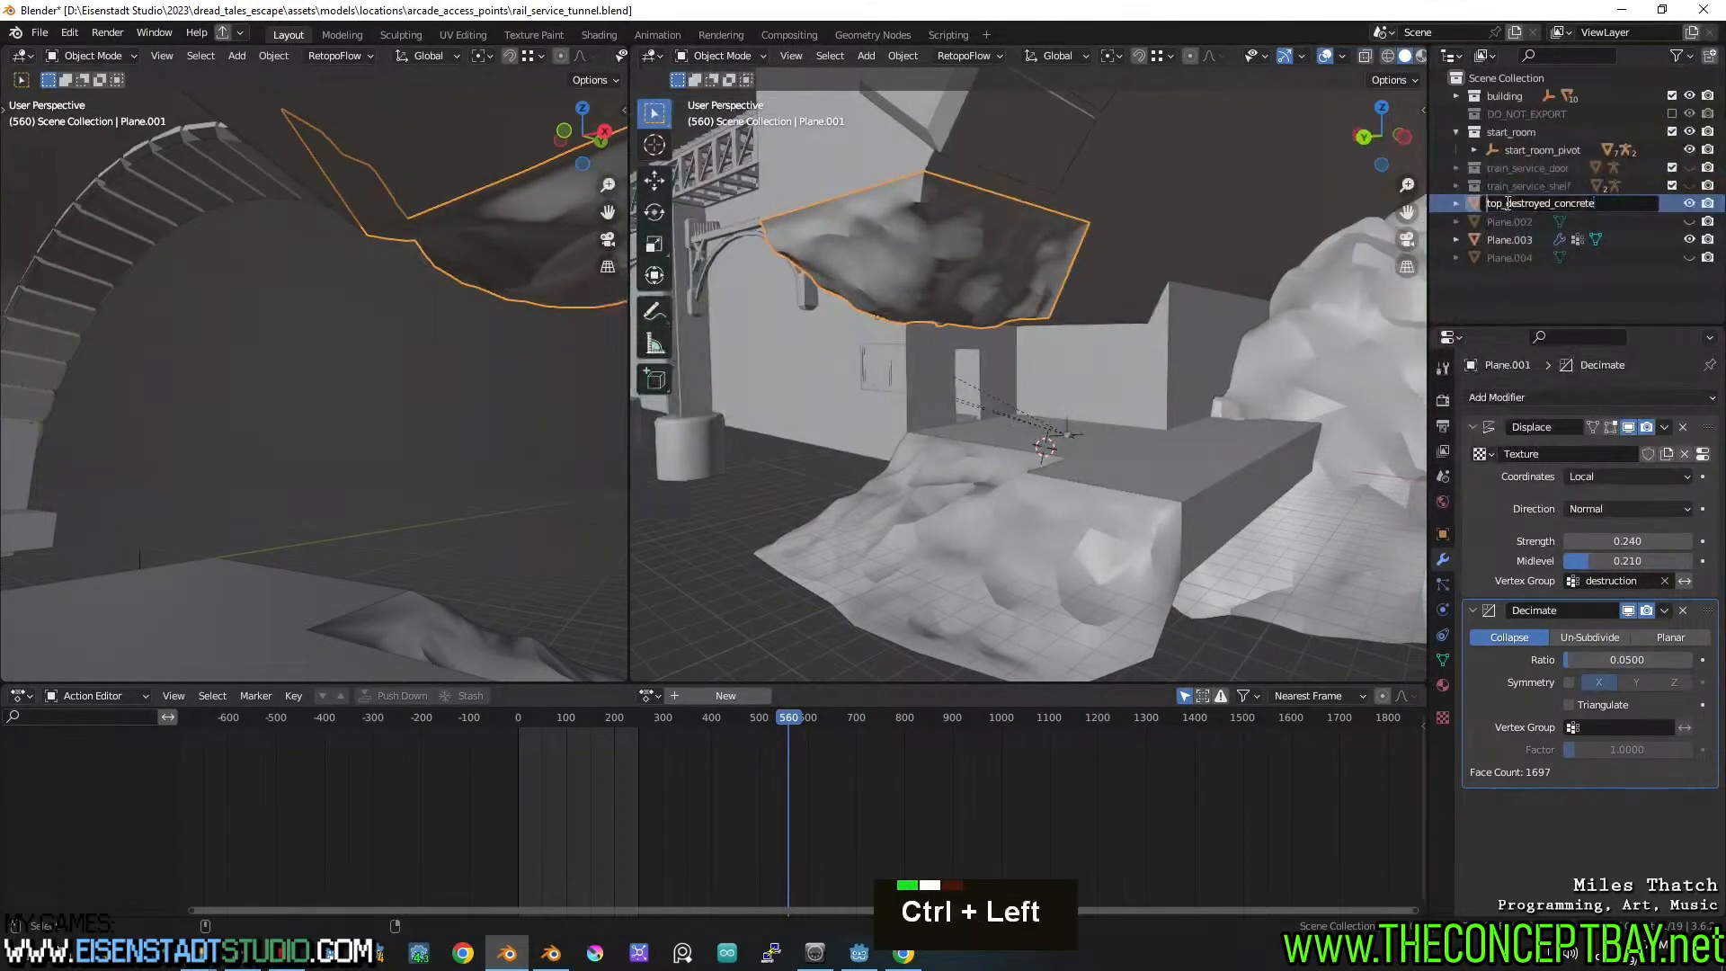
pyautogui.hotkey('shift', 'Right')
pyautogui.hotkey('shift', 'Right')
pyautogui.hotkey('shift', 'Right')
pyautogui.hotkey('shift', 'Right')
pyautogui.hotkey('ctrl', 'x')
pyautogui.hotkey('ctrl', 'Right')
pyautogui.write('_')
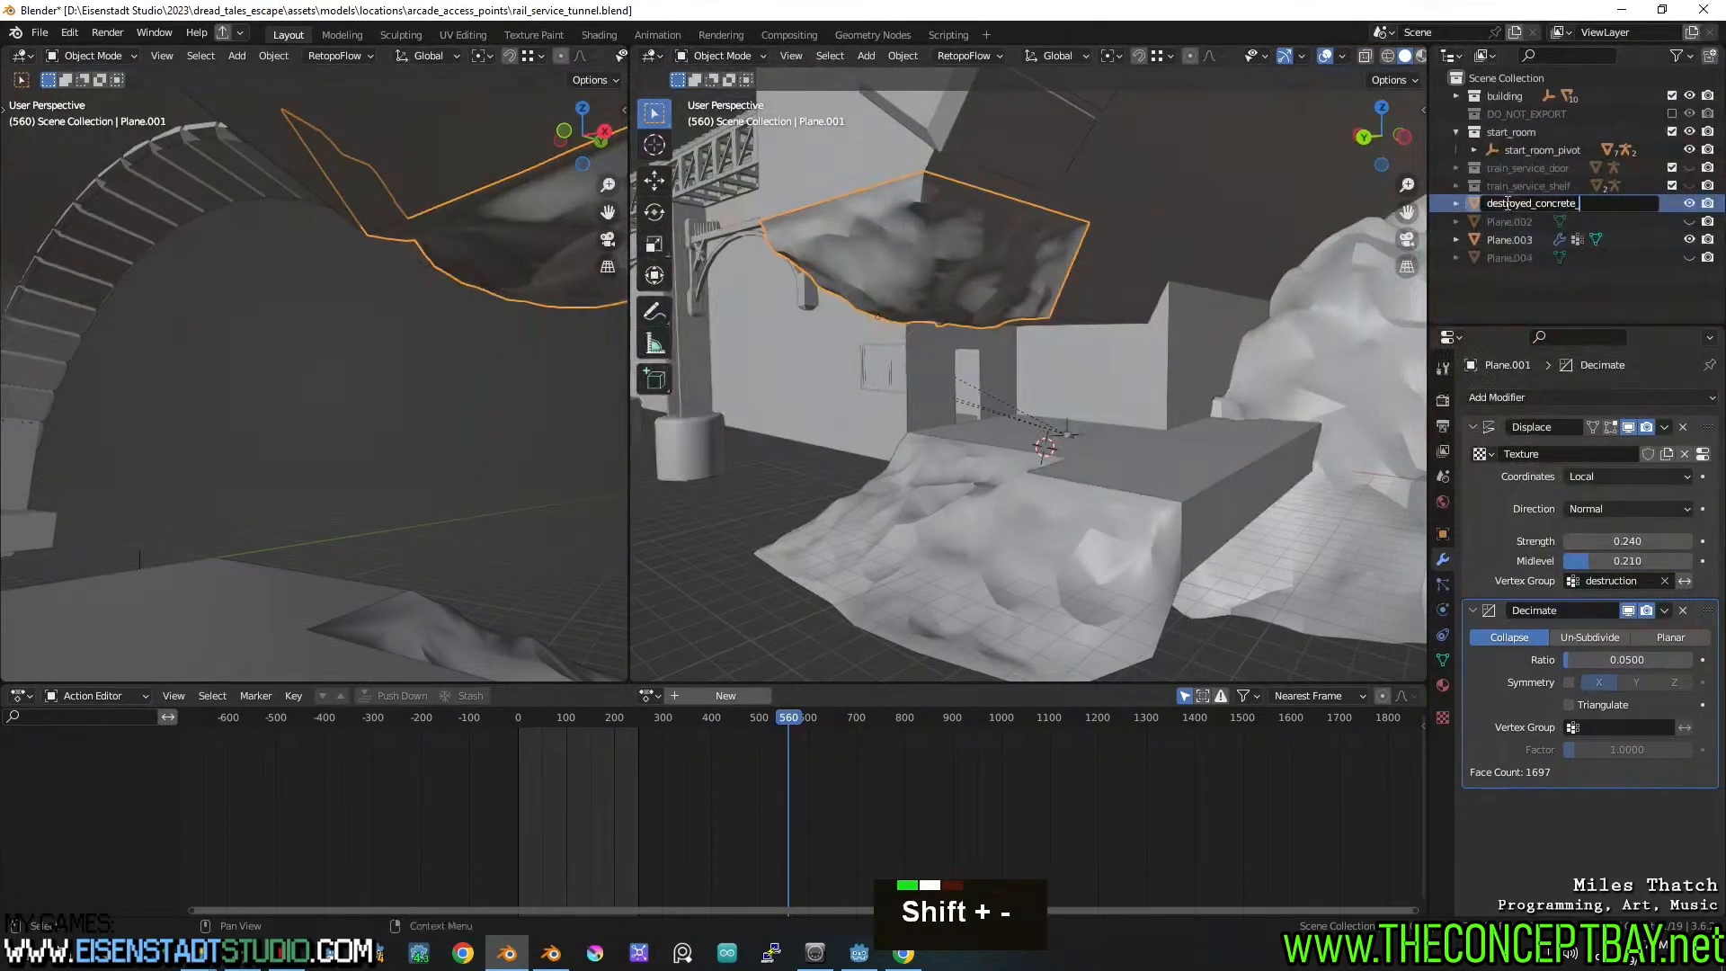
pyautogui.hotkey('ctrl', 'v')
pyautogui.press('BackSpace')
pyautogui.hotkey('ctrl', 'a')
pyautogui.hotkey('ctrl', 'c')
pyautogui.press('Return')
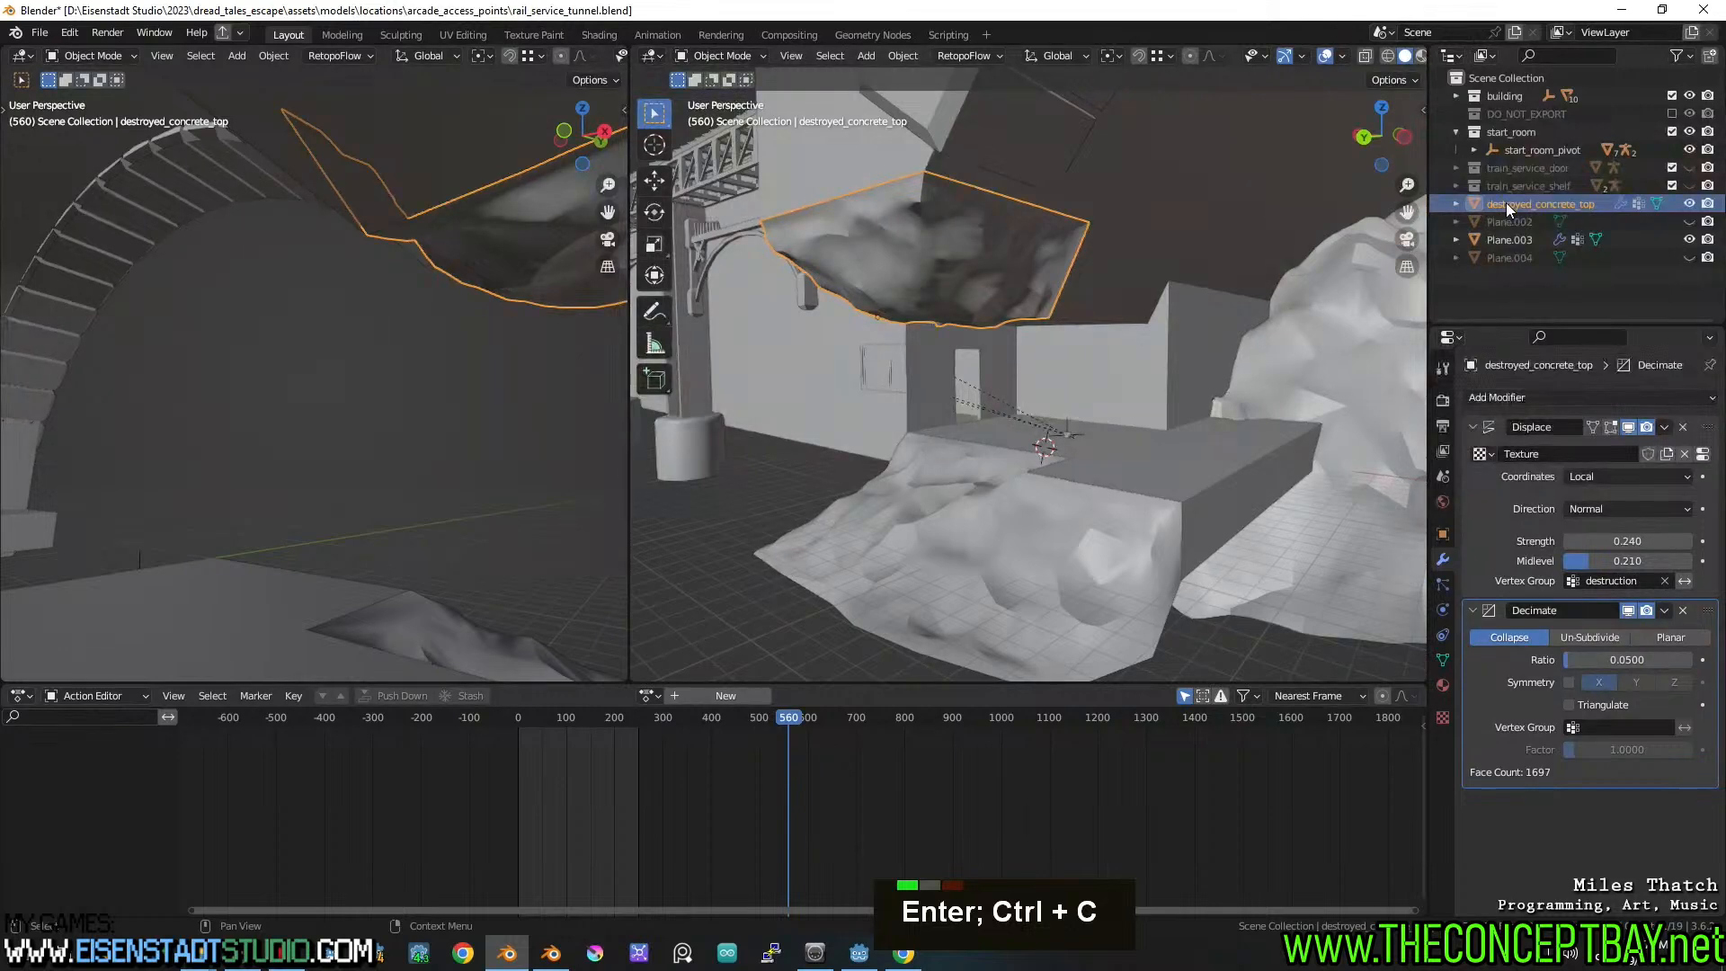
# Rename the lower rubble object Plane.003 to destroyed_concrete_bottom-col, reusing the copied name, and save the file
pyautogui.doubleClick(1519, 239)
pyautogui.hotkey('ctrl', 'v')
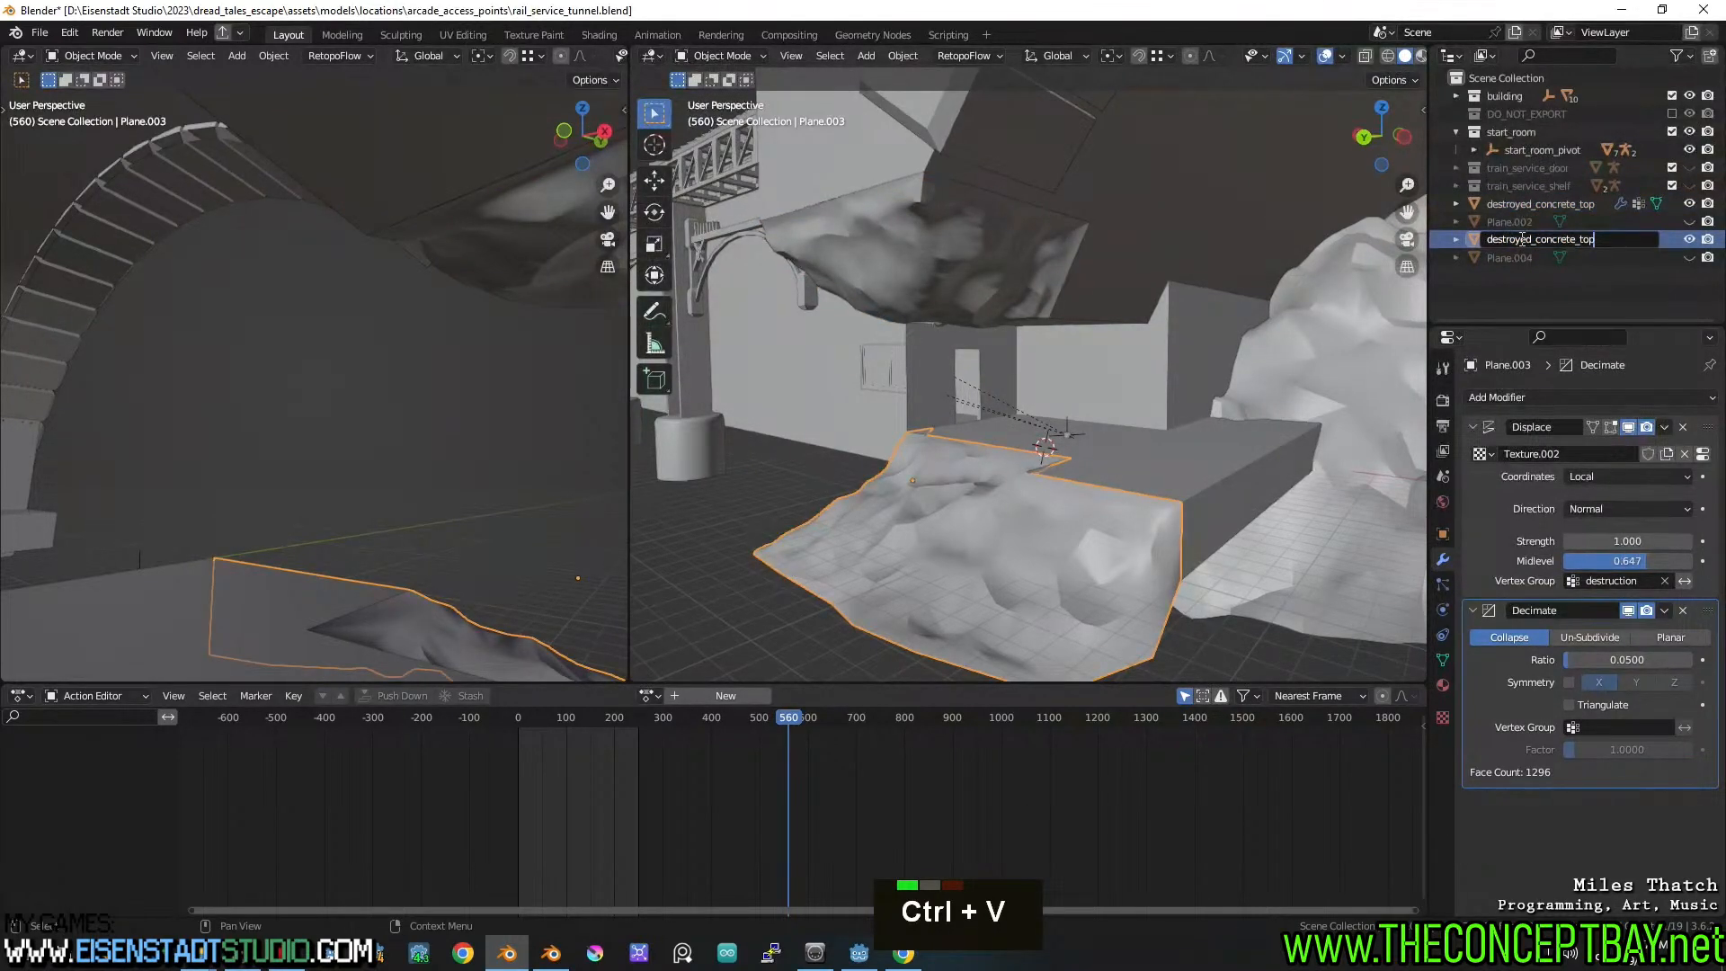
pyautogui.press('BackSpace')
pyautogui.press('BackSpace')
pyautogui.press('BackSpace')
pyautogui.write('bo')
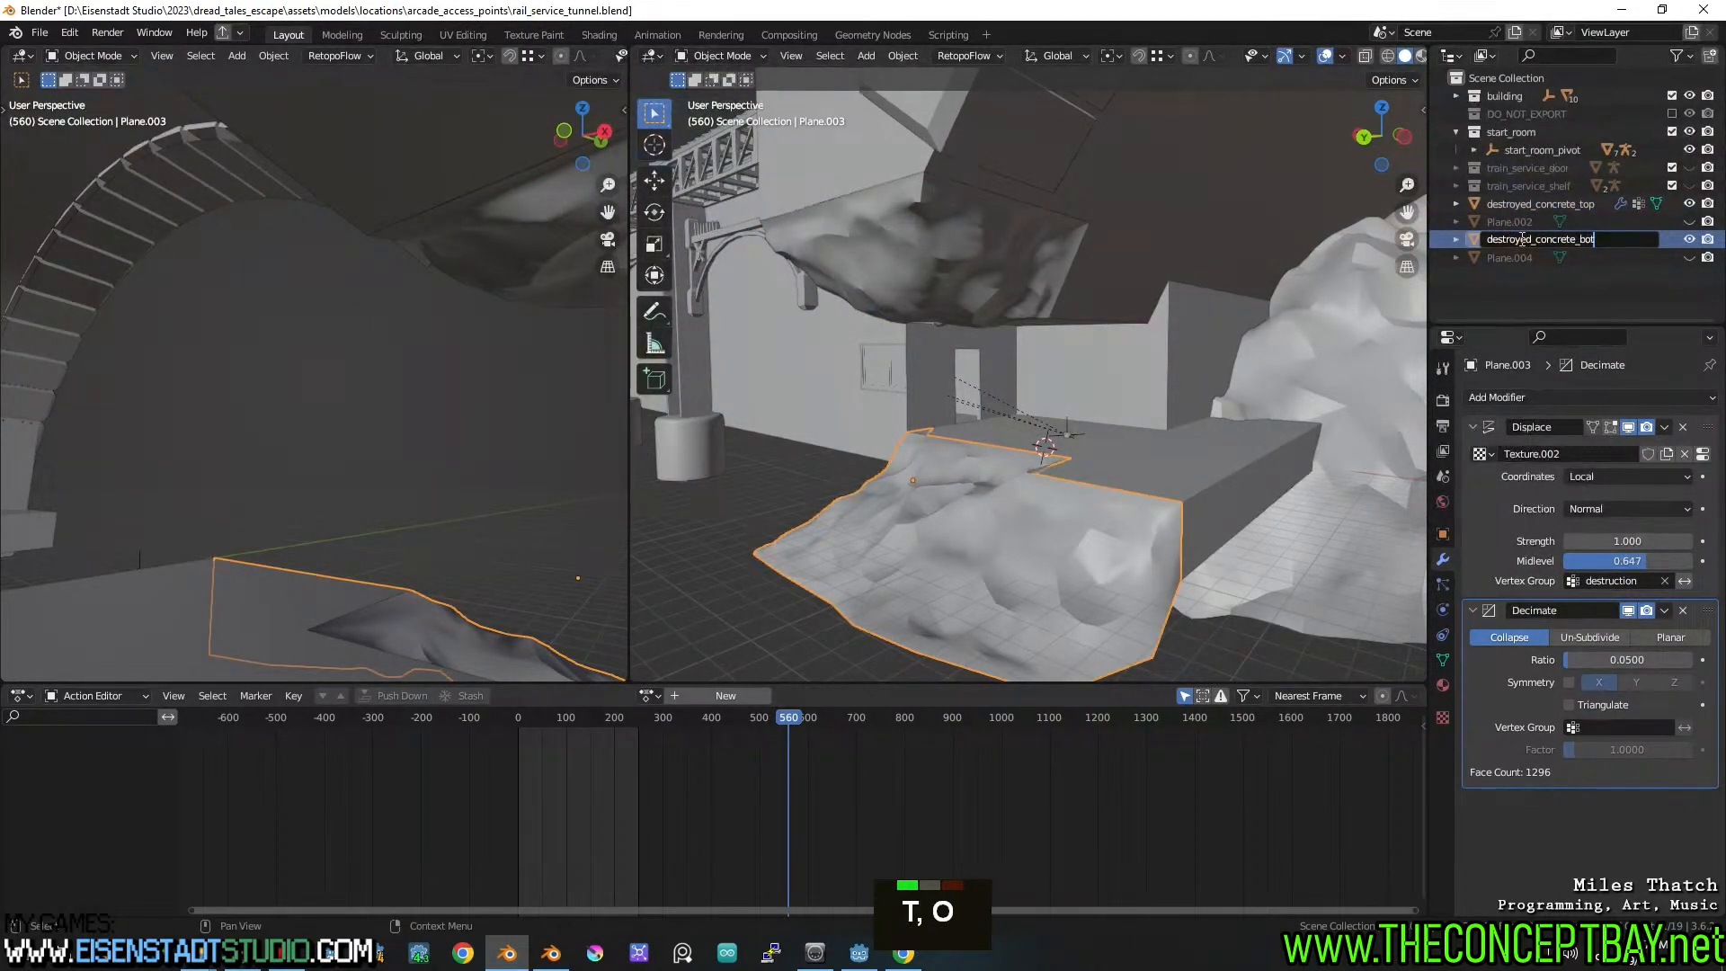
pyautogui.write('ttom_')
pyautogui.write('col')
pyautogui.press('Return')
pyautogui.hotkey('ctrl', 's')
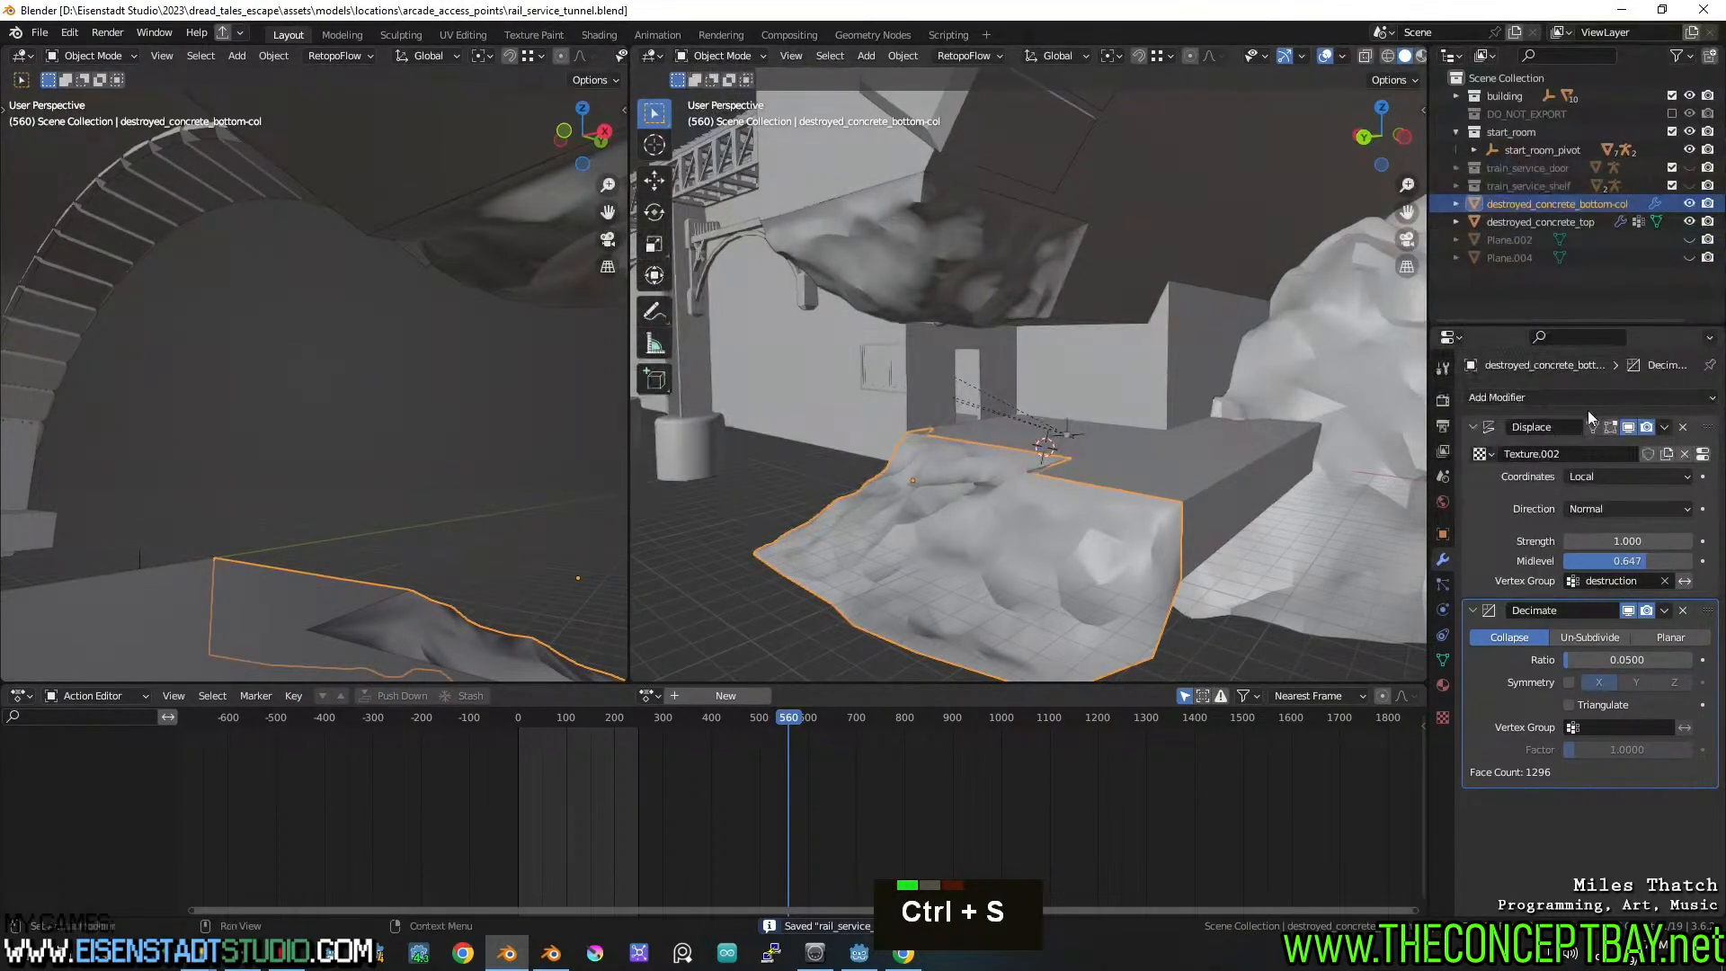
# Save the file and export the scene as glTF Binary over rail_service_tunnel.glb using the Godot operator preset
pyautogui.scroll(-1, 1065, 401)
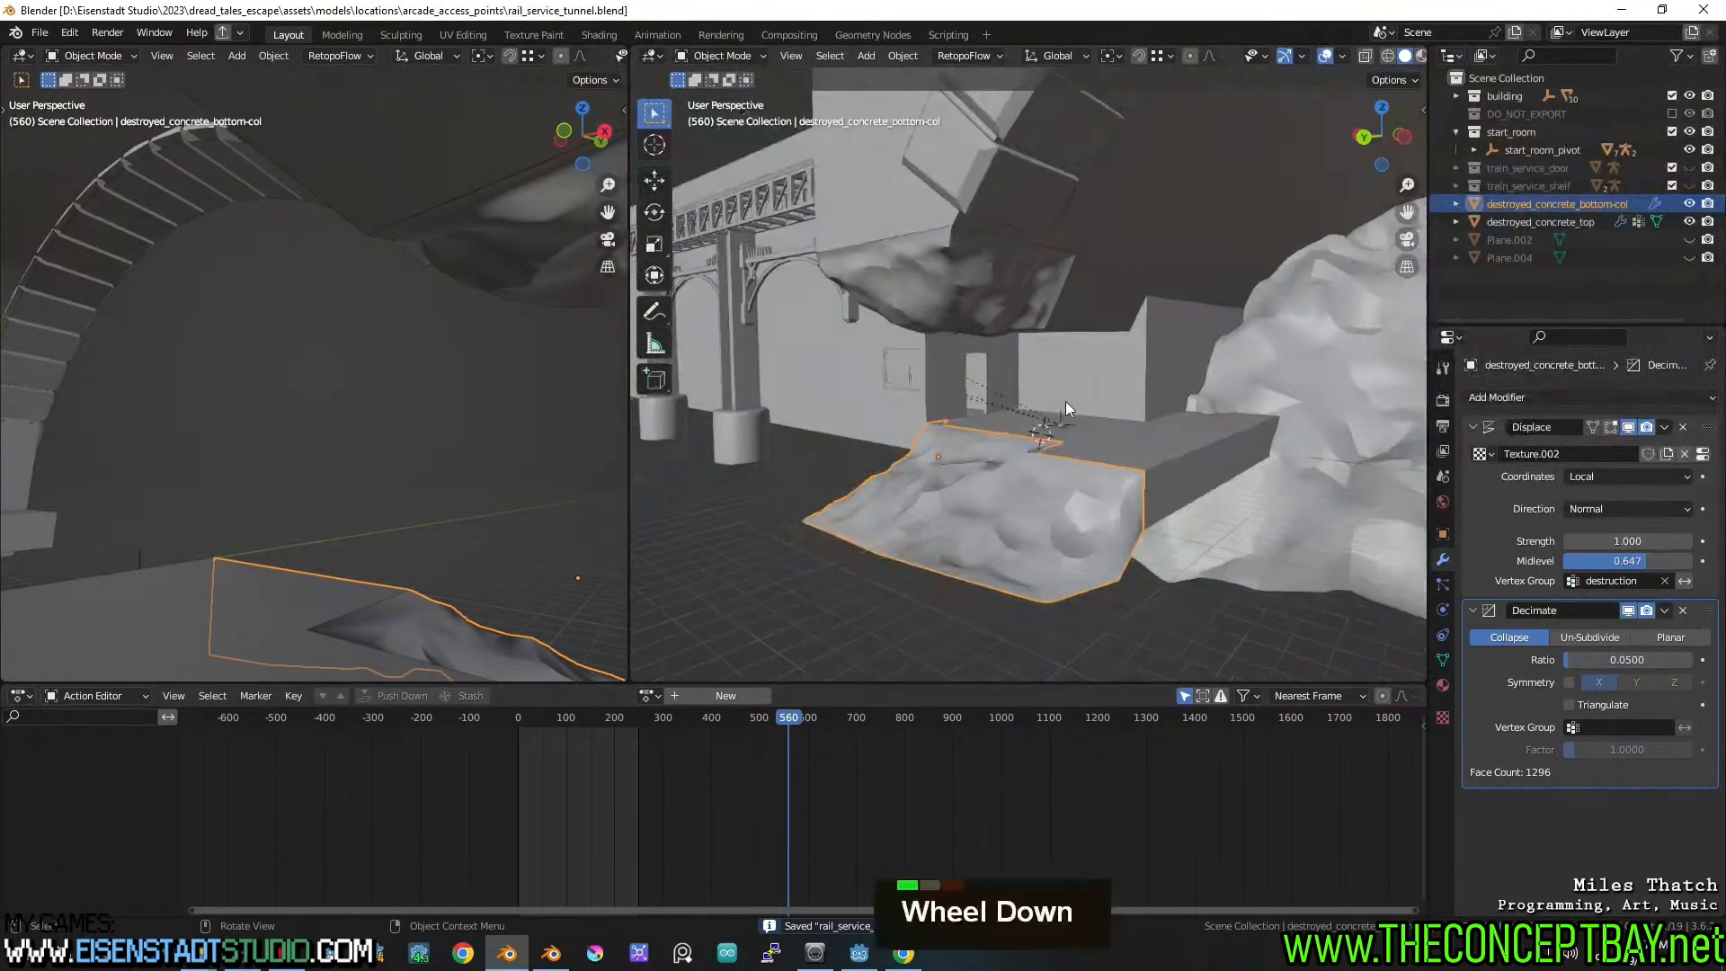
pyautogui.scroll(-2, 1076, 407)
pyautogui.moveTo(1081, 403); pyautogui.dragTo(1048, 432, button='middle')
pyautogui.scroll(5, 1047, 575)
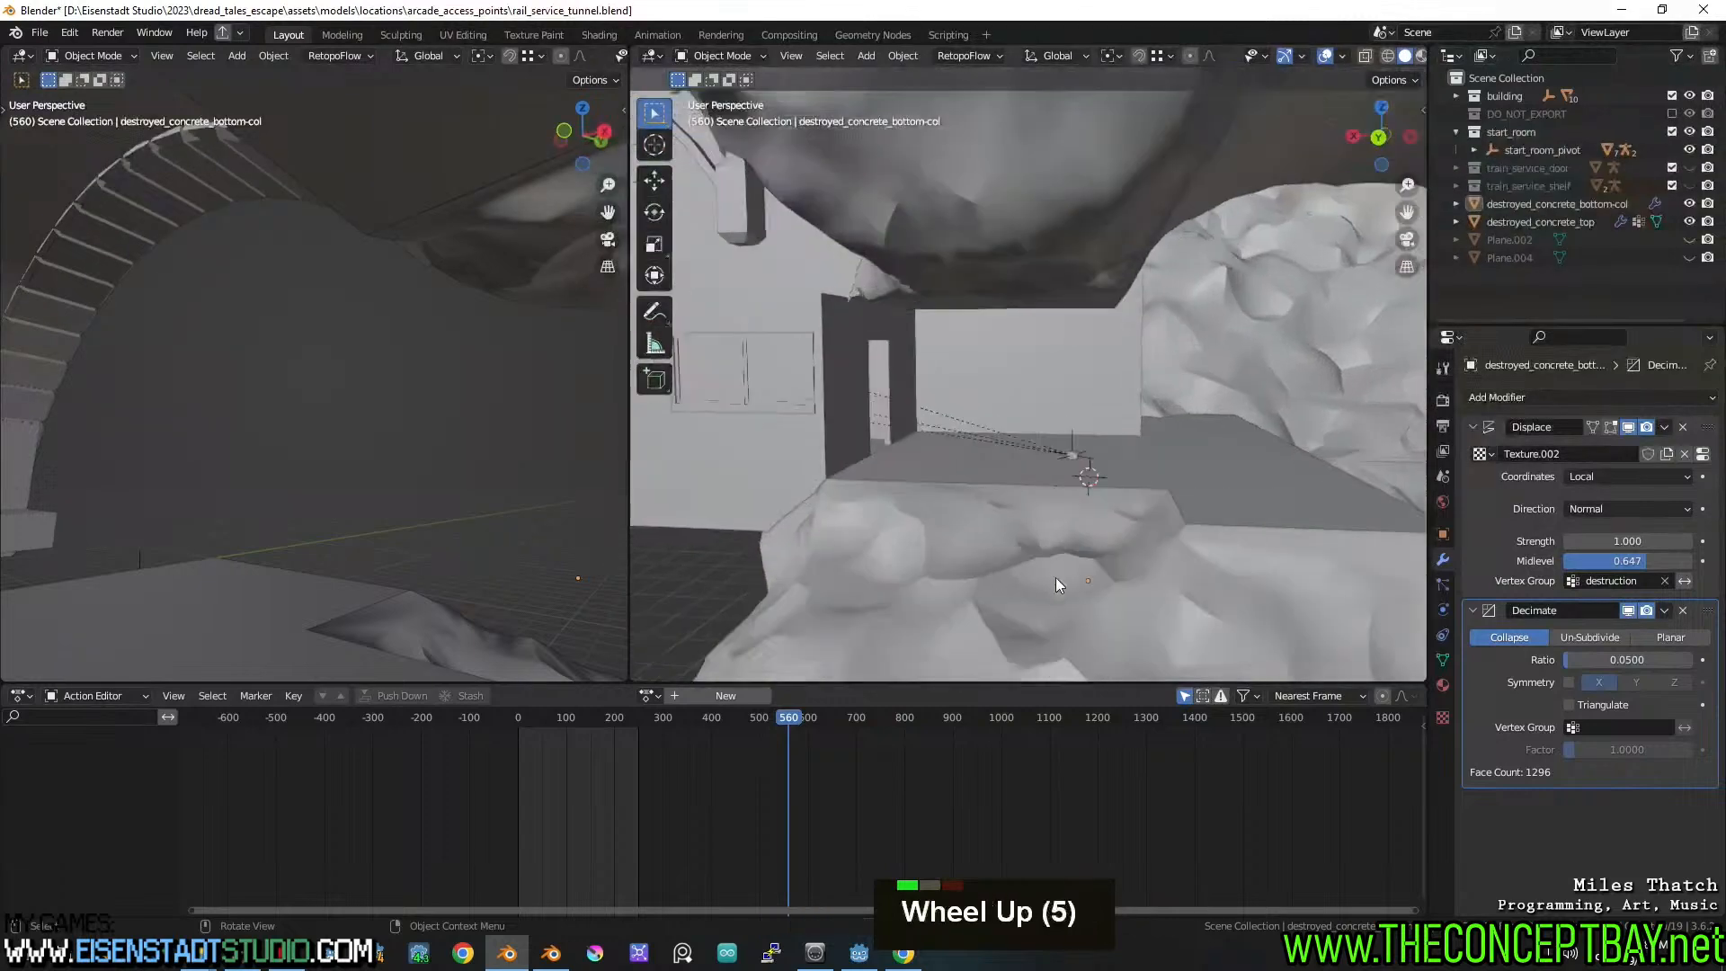
pyautogui.moveTo(1055, 584); pyautogui.dragTo(1071, 537, button='middle')
pyautogui.hotkey('ctrl', 's')
pyautogui.scroll(-1, 1095, 531)
pyautogui.hotkey('ctrl', 'shift', 'r')
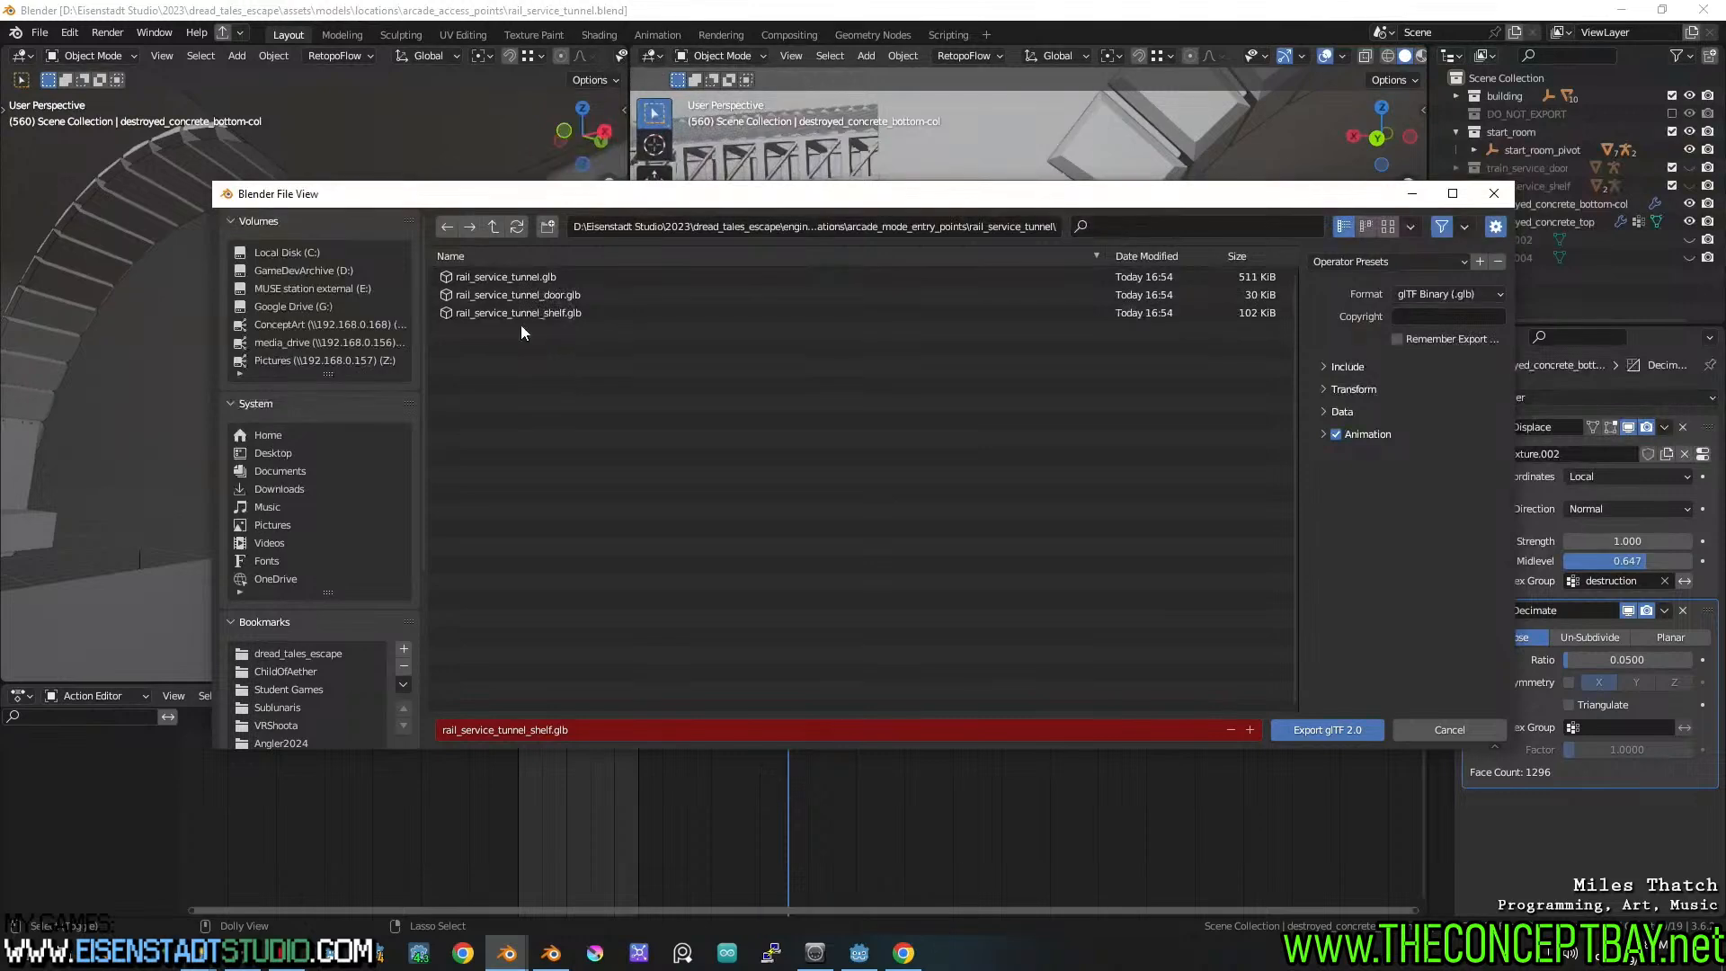
pyautogui.click(525, 275)
pyautogui.click(1350, 261)
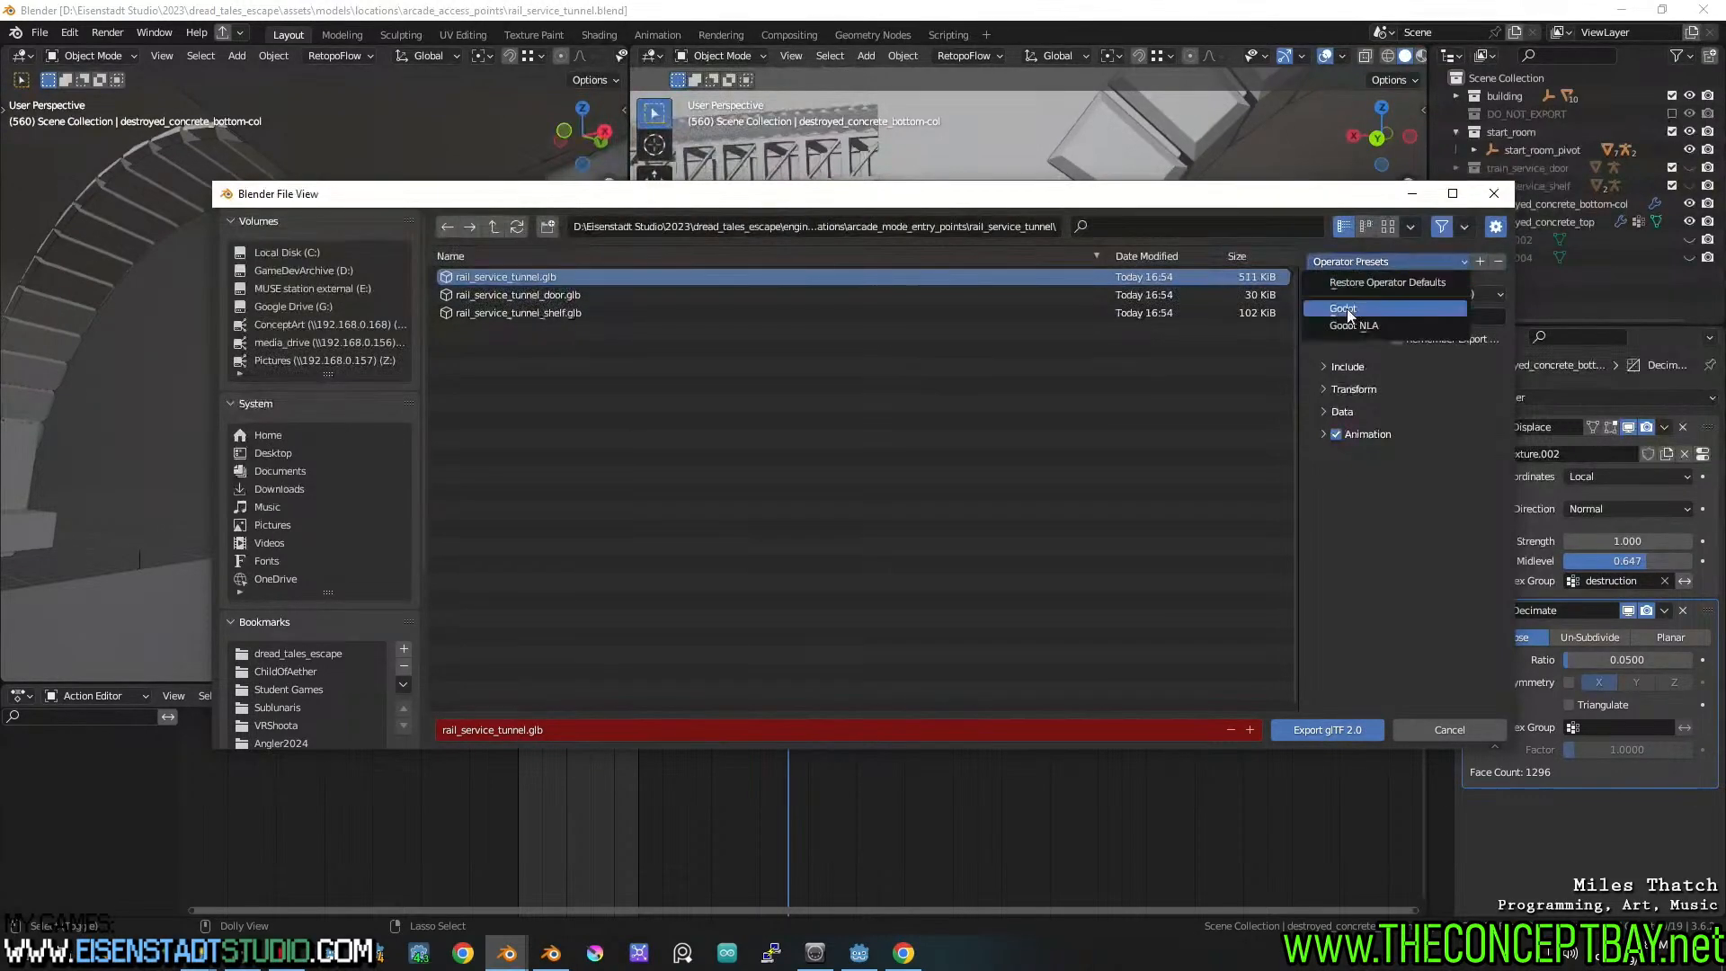
pyautogui.click(1351, 307)
pyautogui.click(1325, 737)
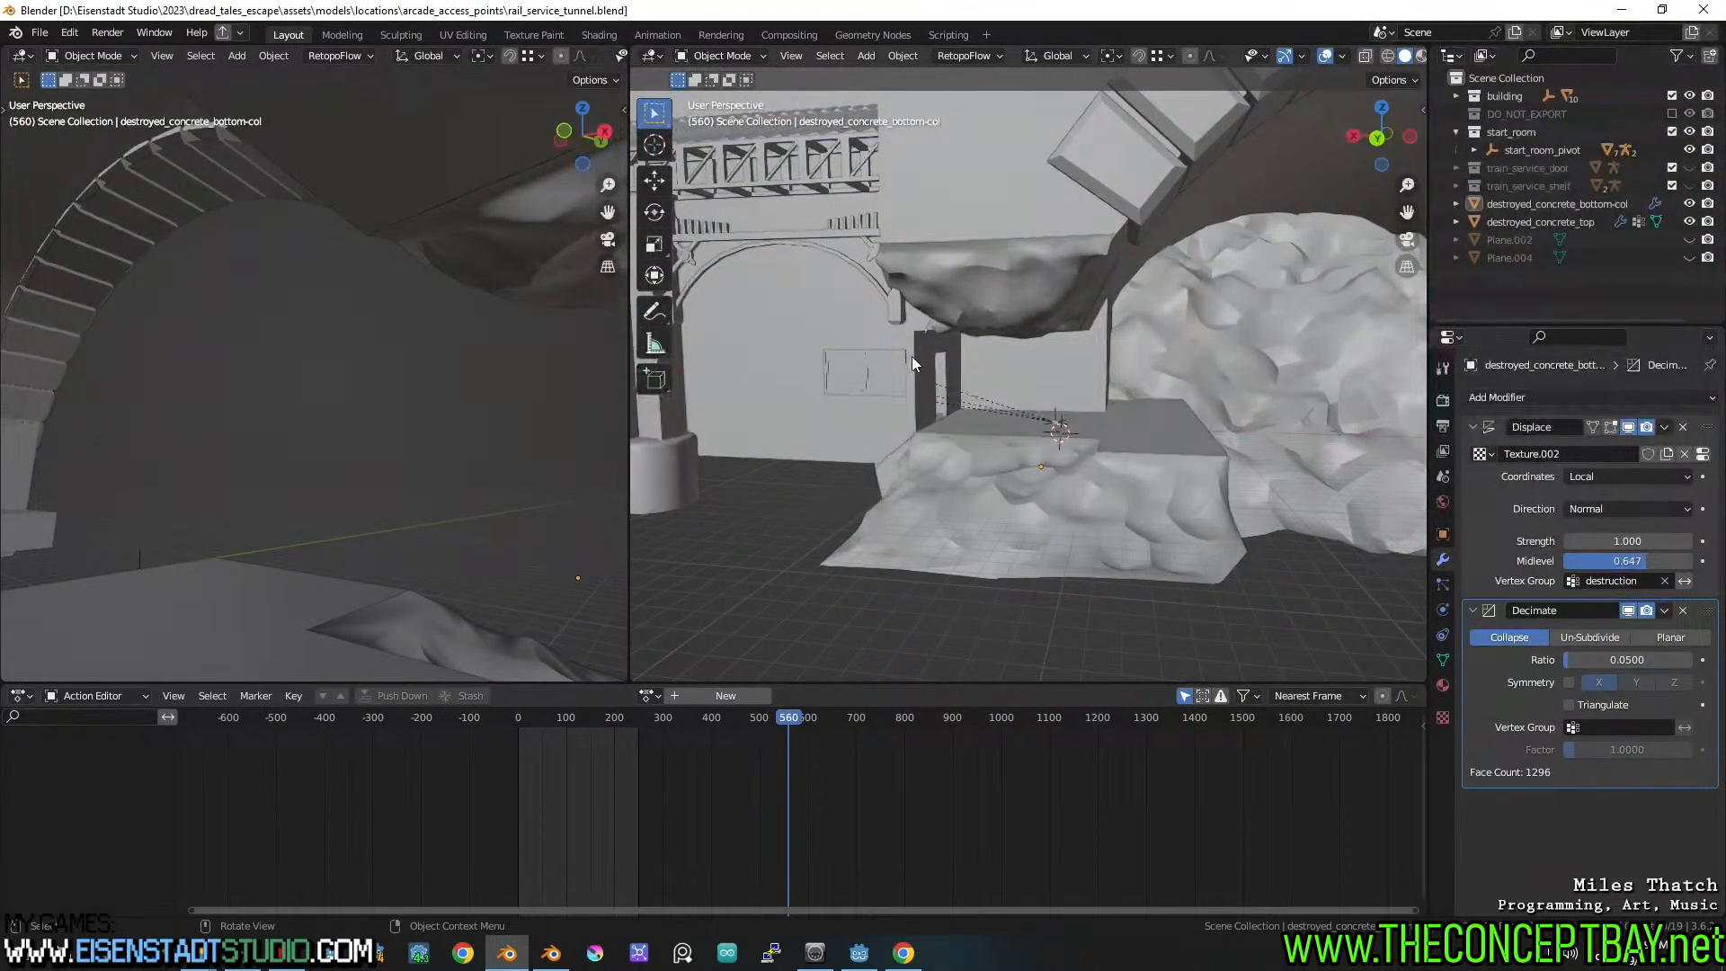
# Switch to Godot so it reimports the tunnel model, and look over the start room and rubble in the rail_service_tunnel scene
pyautogui.click(859, 952)
pyautogui.scroll(-2, 909, 555)
pyautogui.moveTo(925, 493); pyautogui.dragTo(978, 444, button='middle')
pyautogui.scroll(-2, 1084, 445)
pyautogui.moveTo(1084, 446)
pyautogui.mouseDown(button='middle')
pyautogui.moveTo(1159, 478)
pyautogui.moveTo(1057, 444)
pyautogui.mouseUp(button='middle')
pyautogui.scroll(4, 1056, 445)
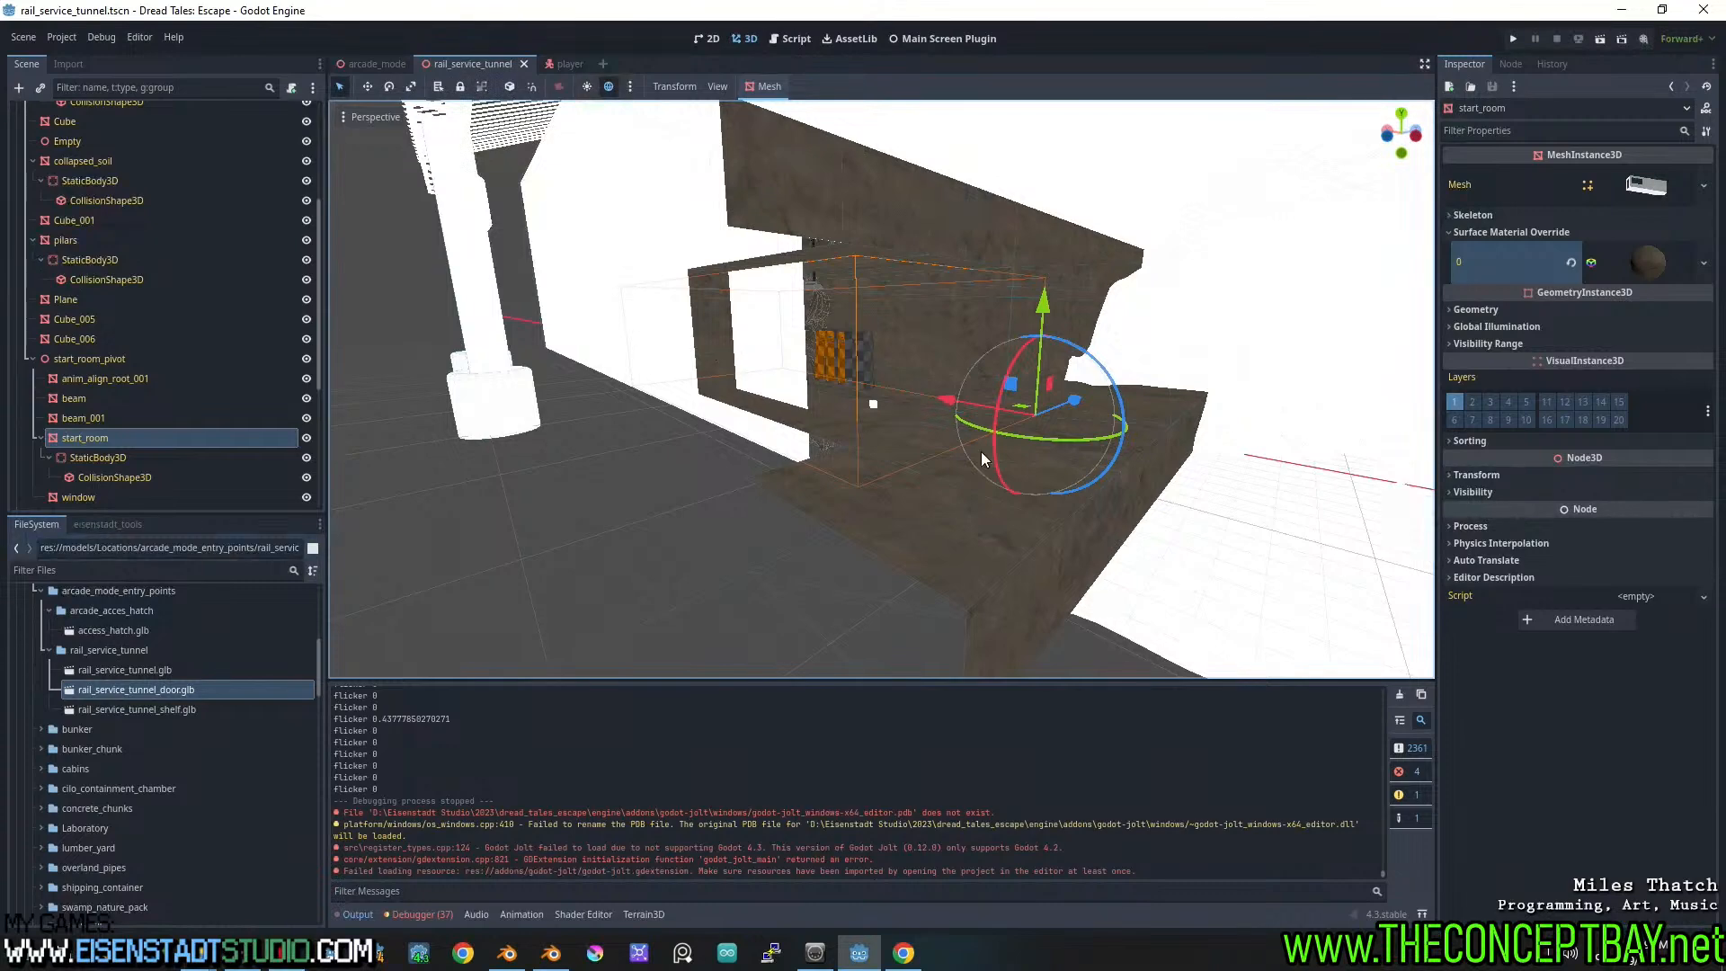
pyautogui.middleClick(922, 436)
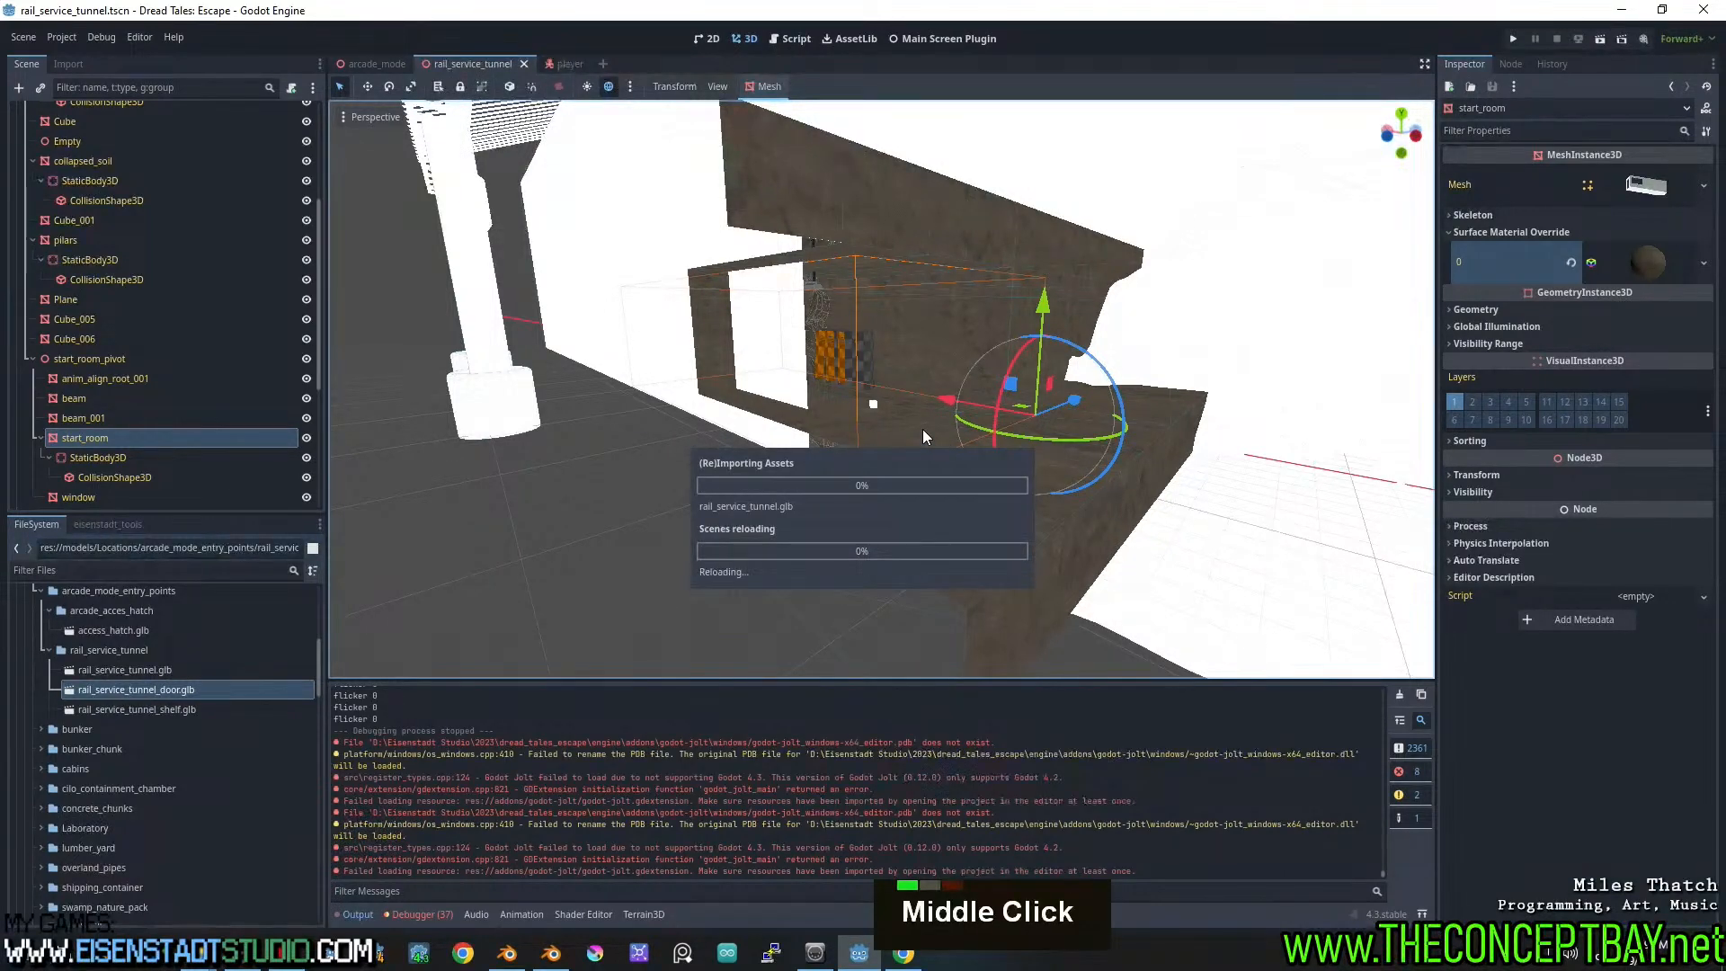
pyautogui.scroll(-2, 877, 419)
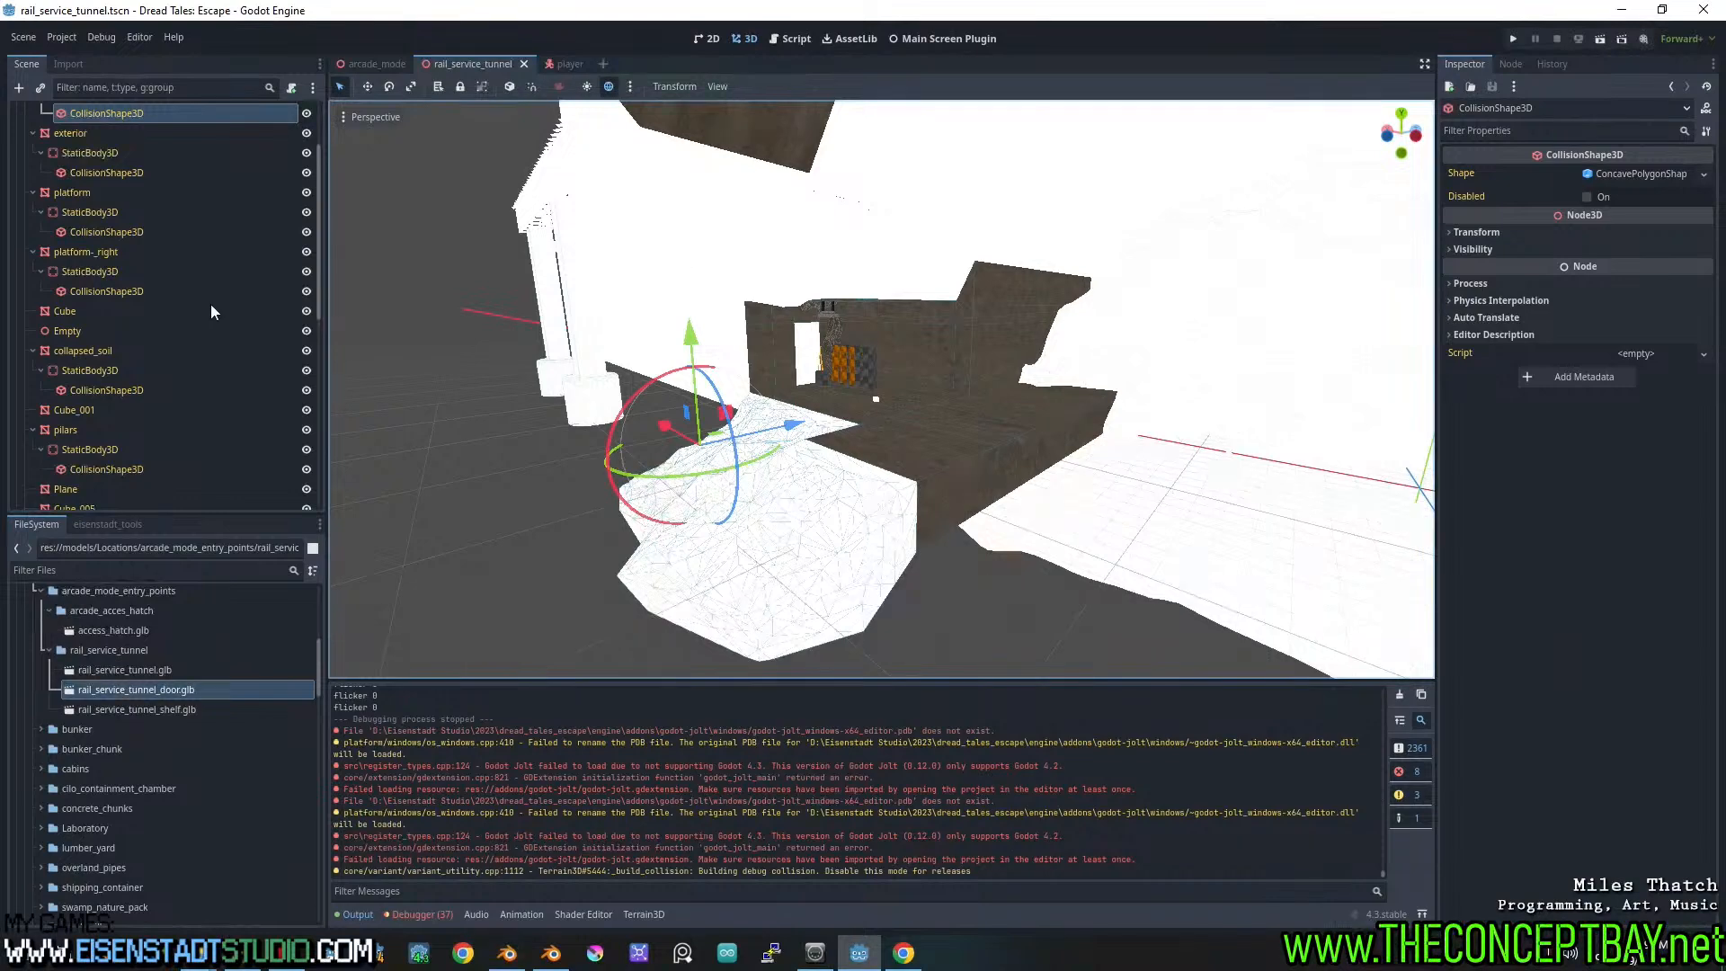
# Assign dark_concrete_2.tres as the surface material override of both the destroyed_concrete_bottom and exterior meshes
pyautogui.scroll(3, 210, 304)
pyautogui.click(97, 172)
pyautogui.click(1628, 233)
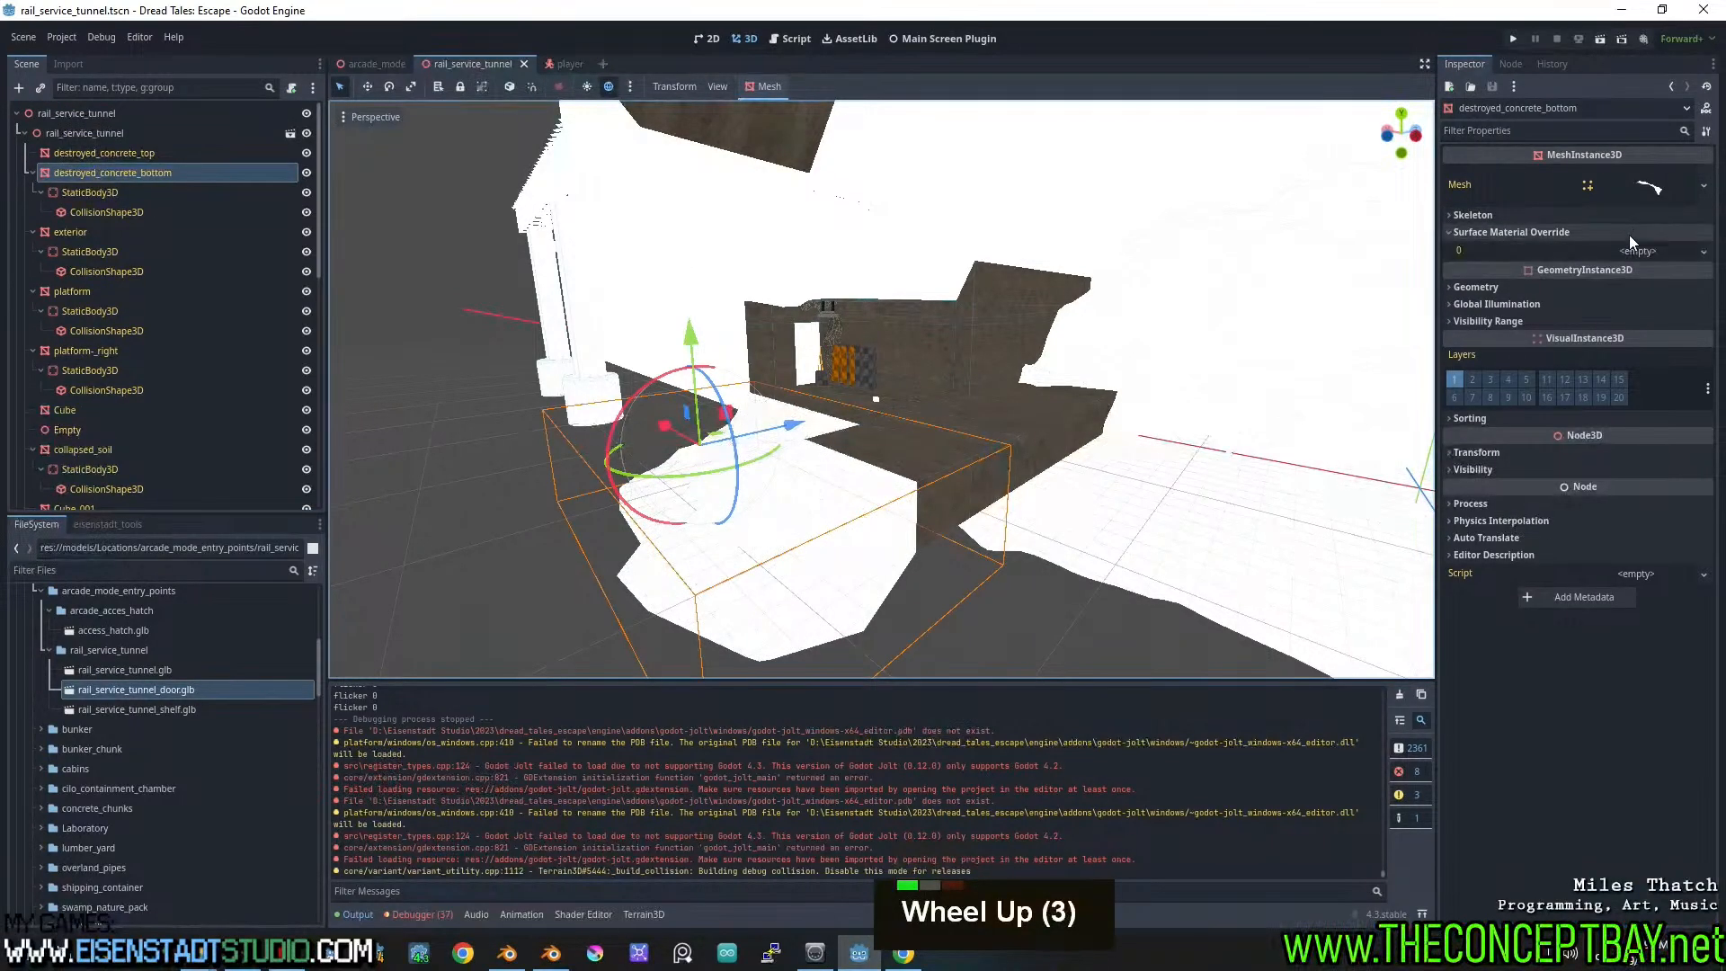
pyautogui.click(1653, 249)
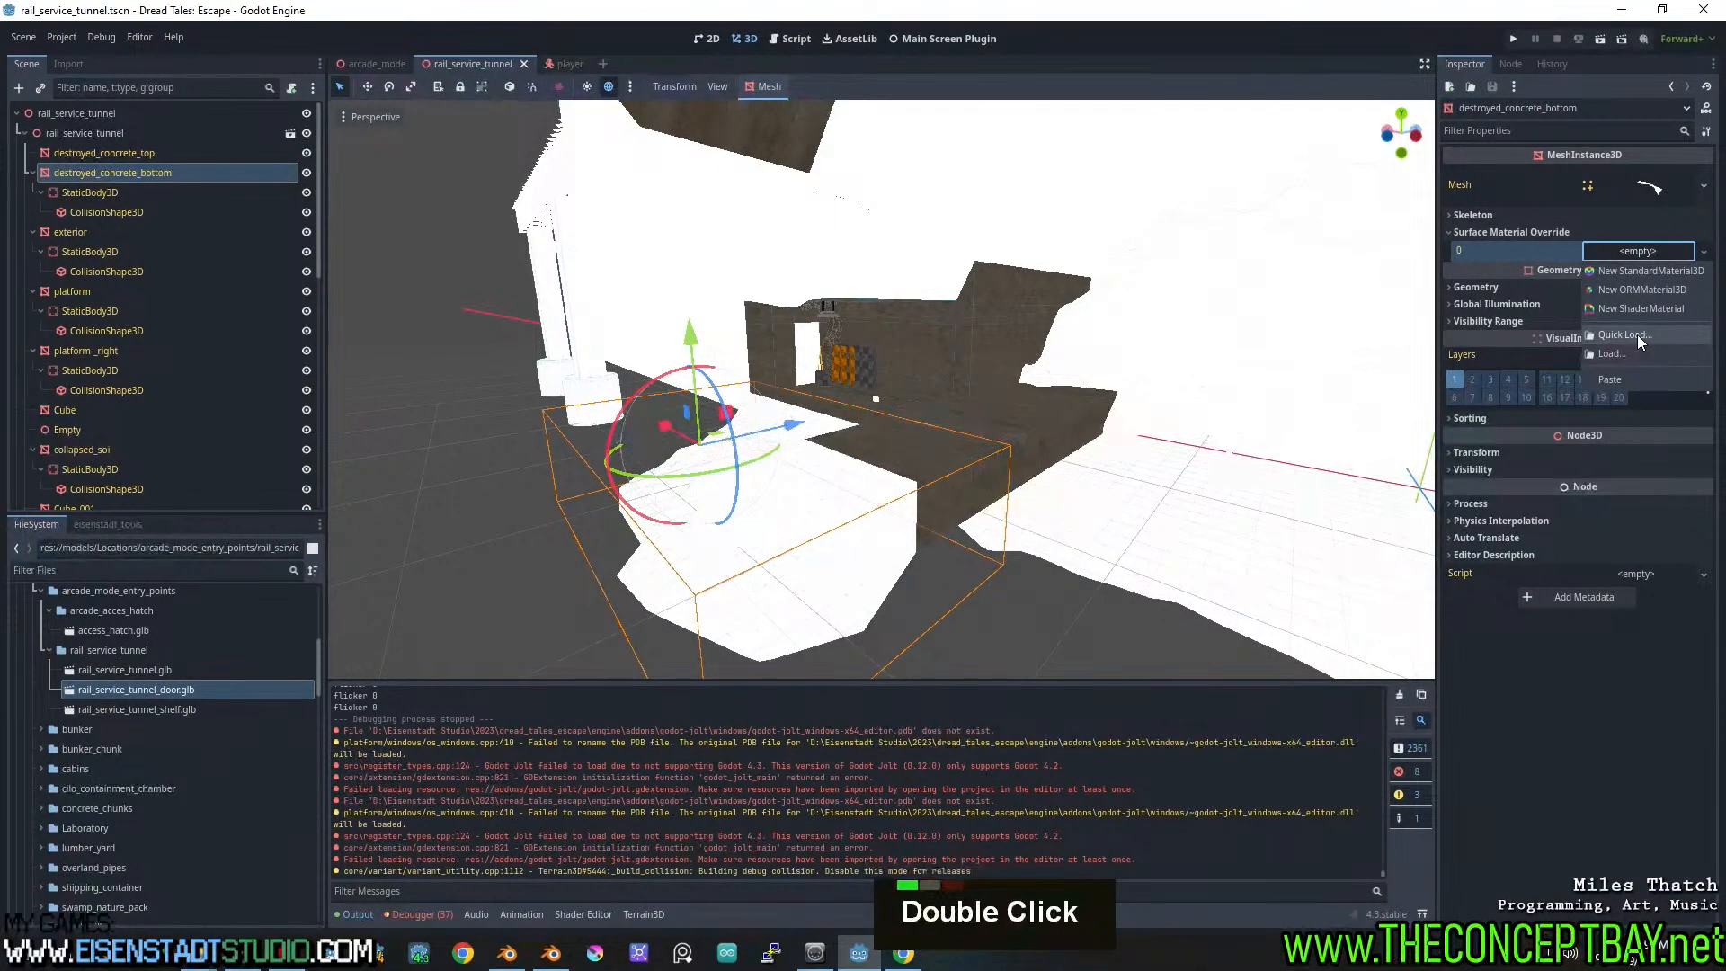
pyautogui.middleClick(880, 334)
pyautogui.keyDown('shift'); pyautogui.click(904, 378); pyautogui.keyUp('shift')
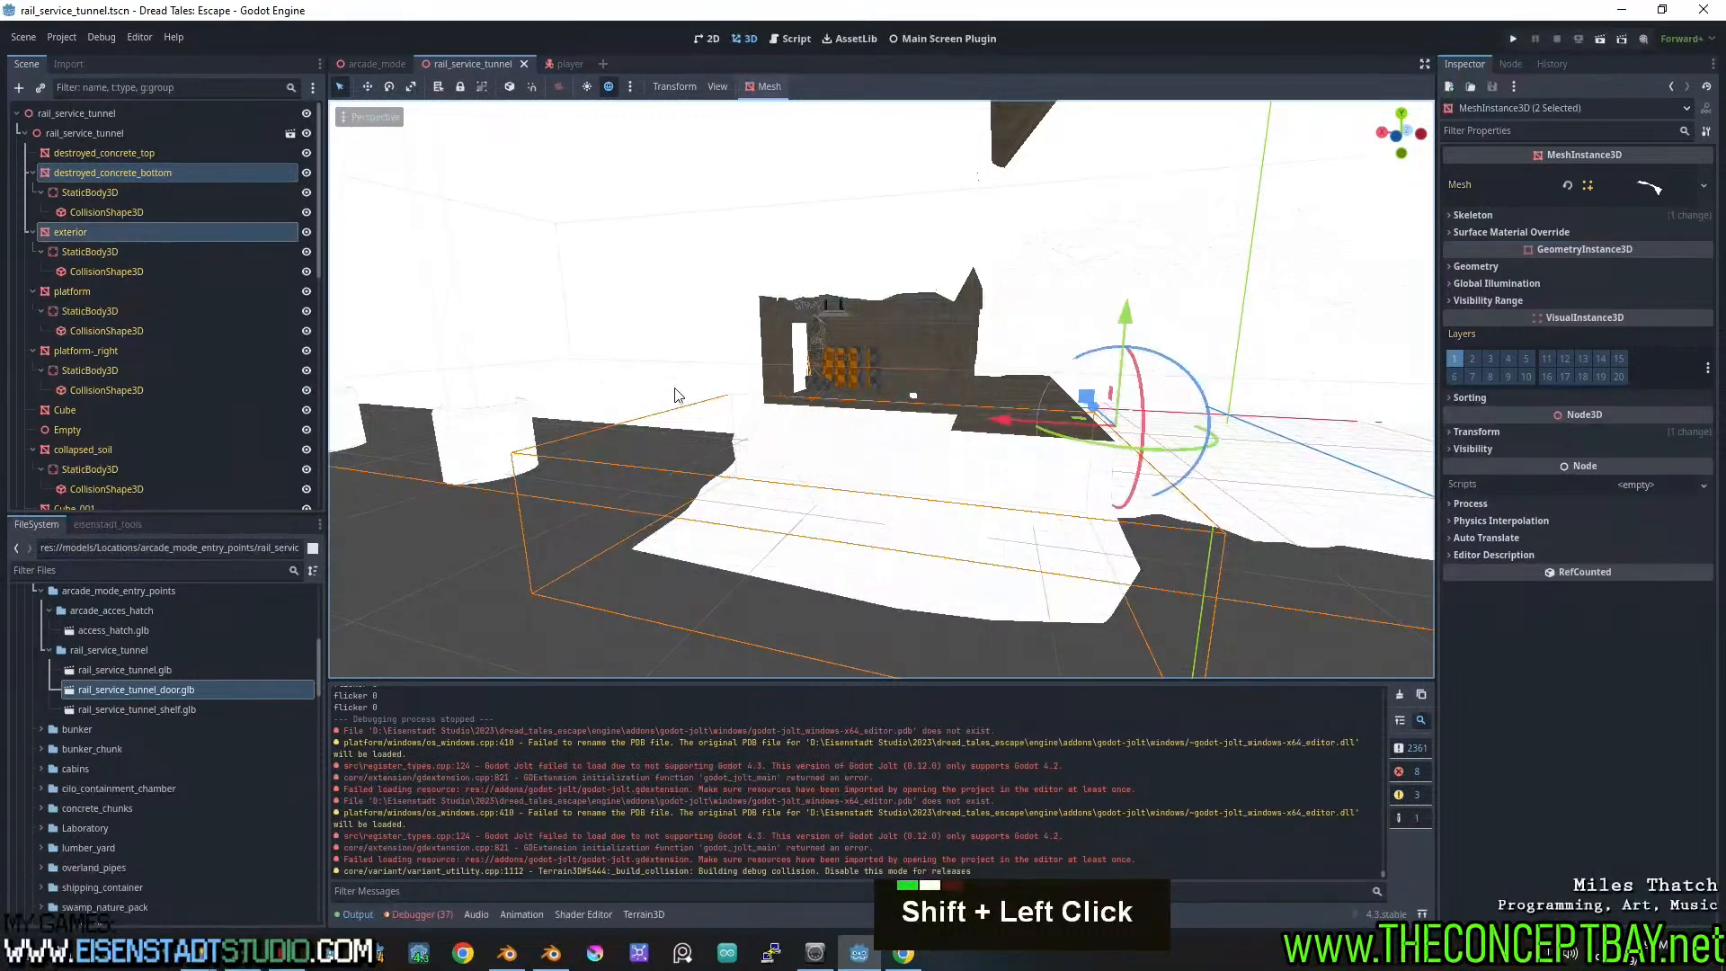
pyautogui.click(1526, 231)
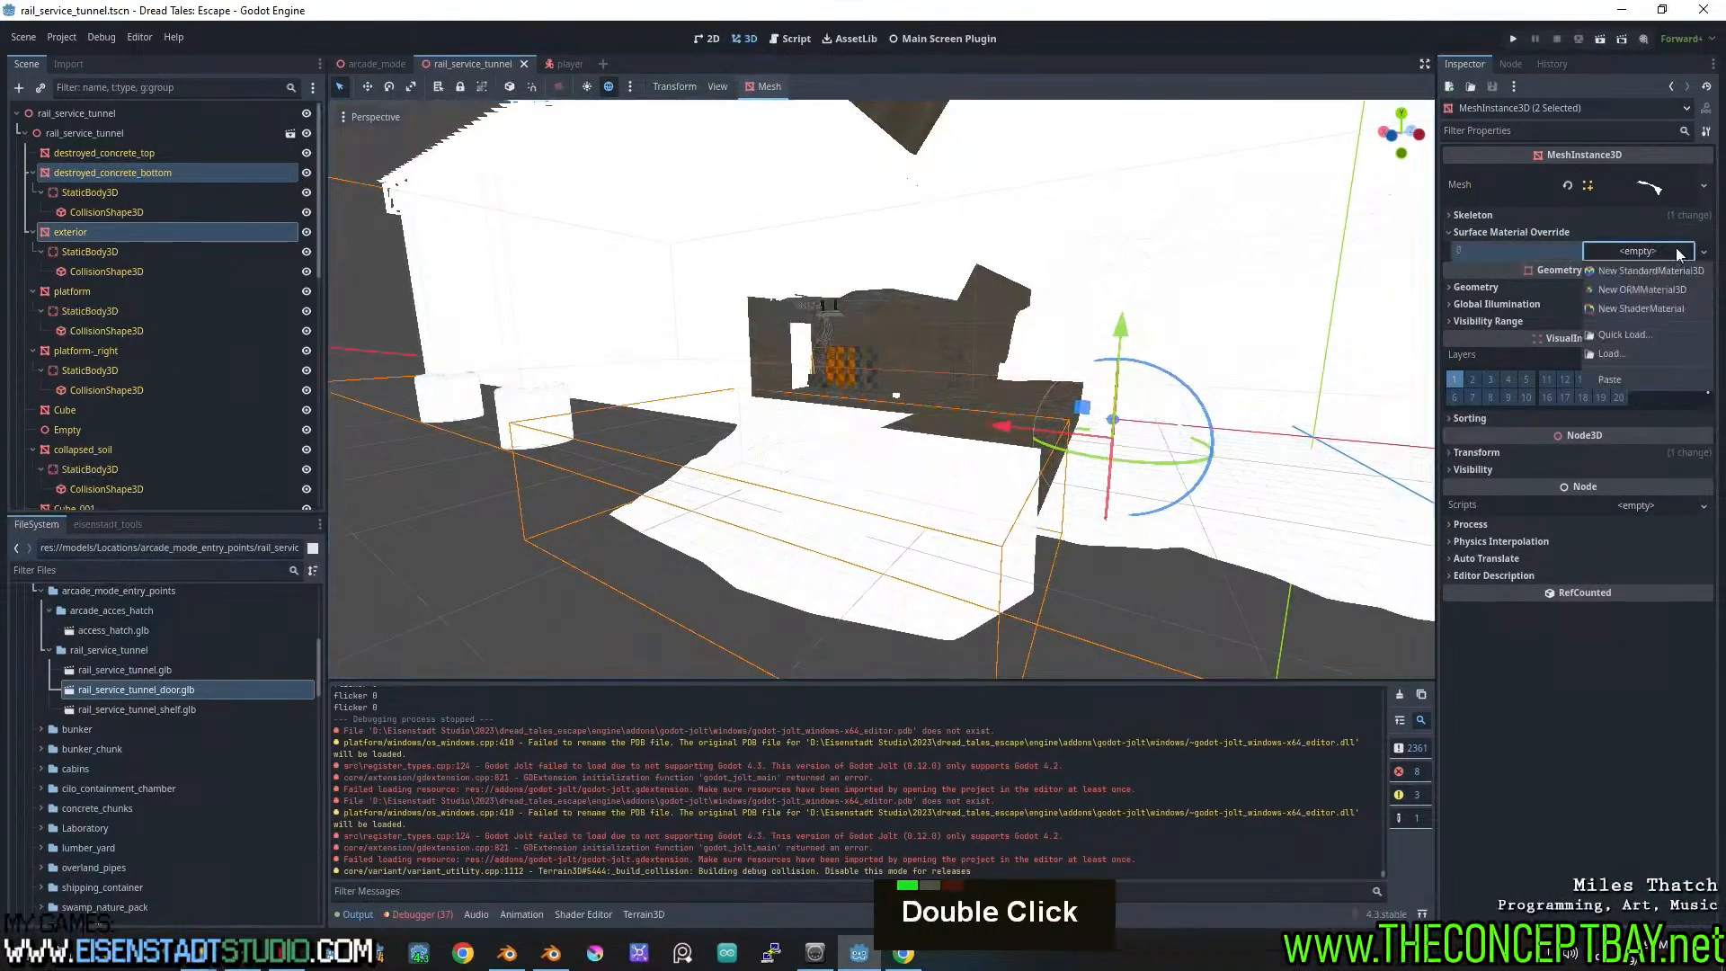
pyautogui.doubleClick(1638, 251)
pyautogui.click(1642, 335)
pyautogui.write('concrt')
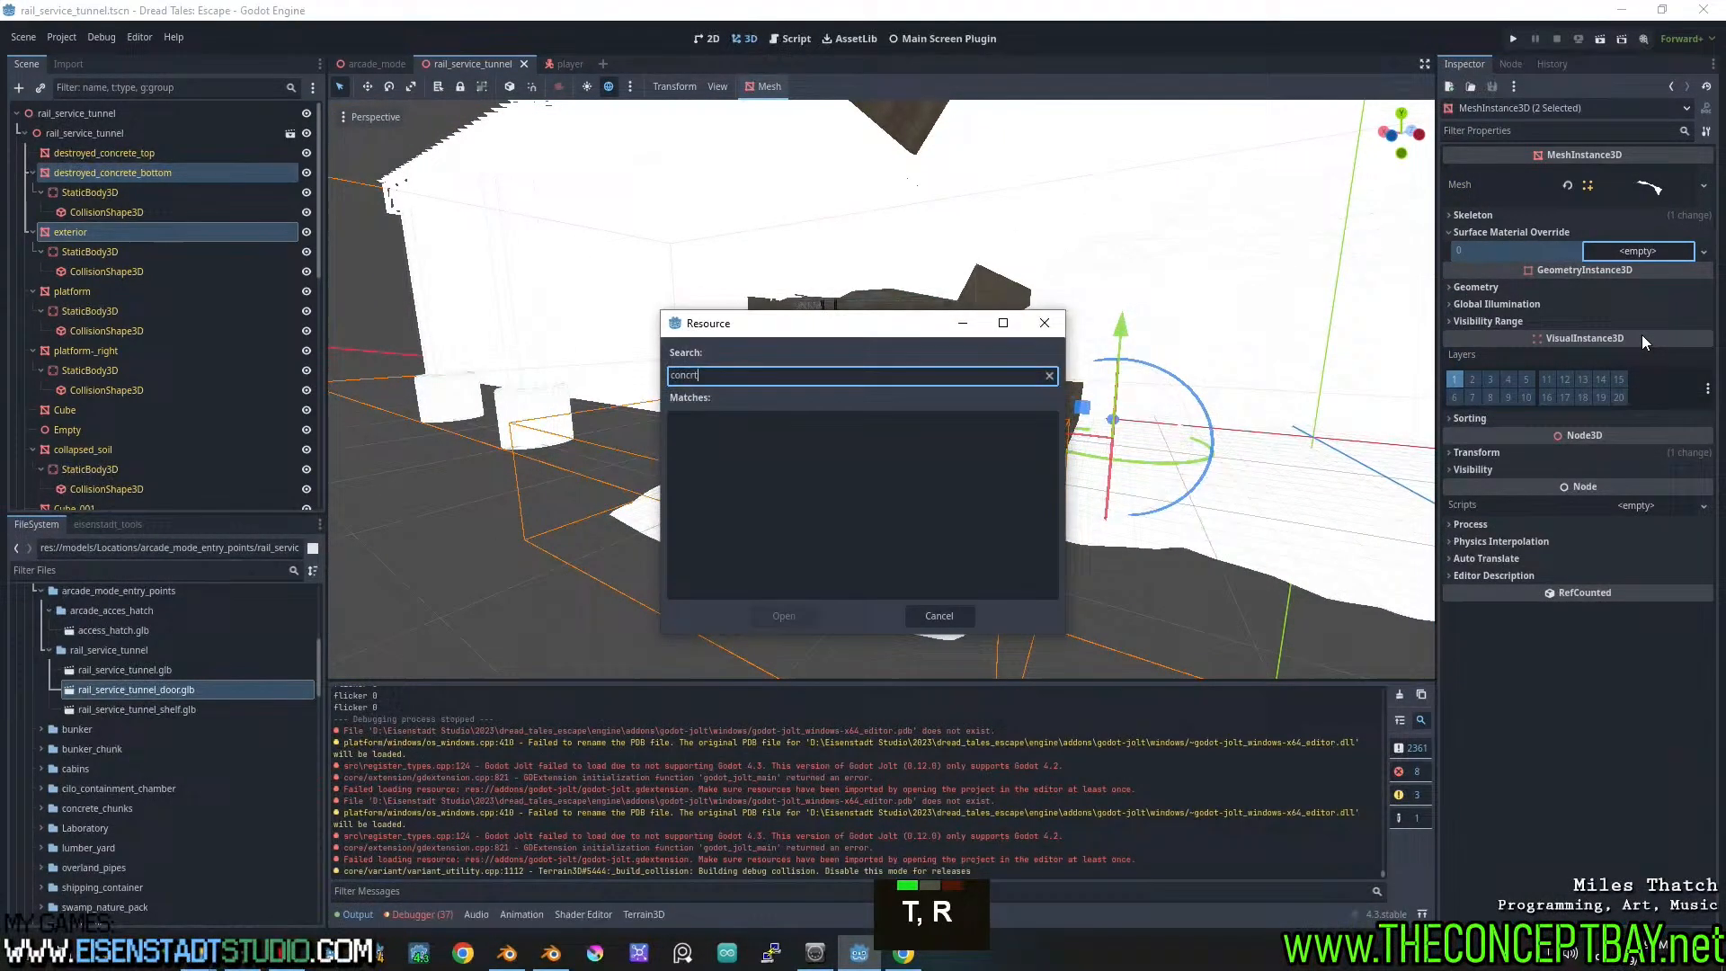
pyautogui.hotkey('ctrl', 'BackSpace')
pyautogui.write('concrete')
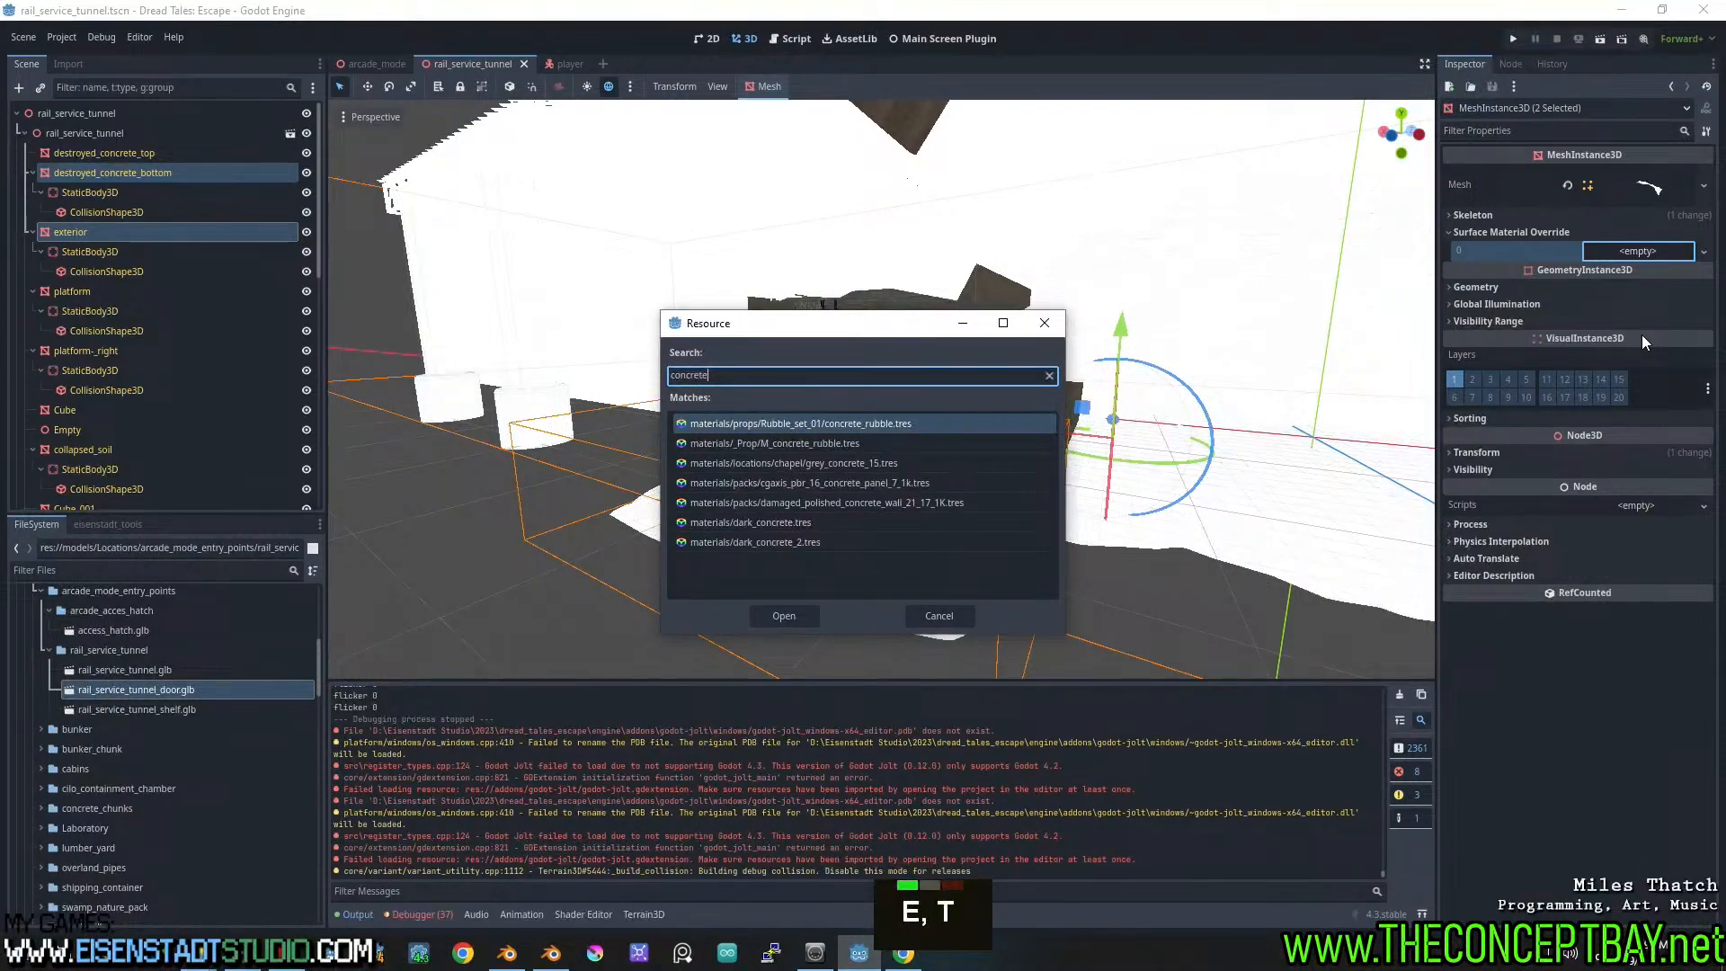
pyautogui.click(1043, 540)
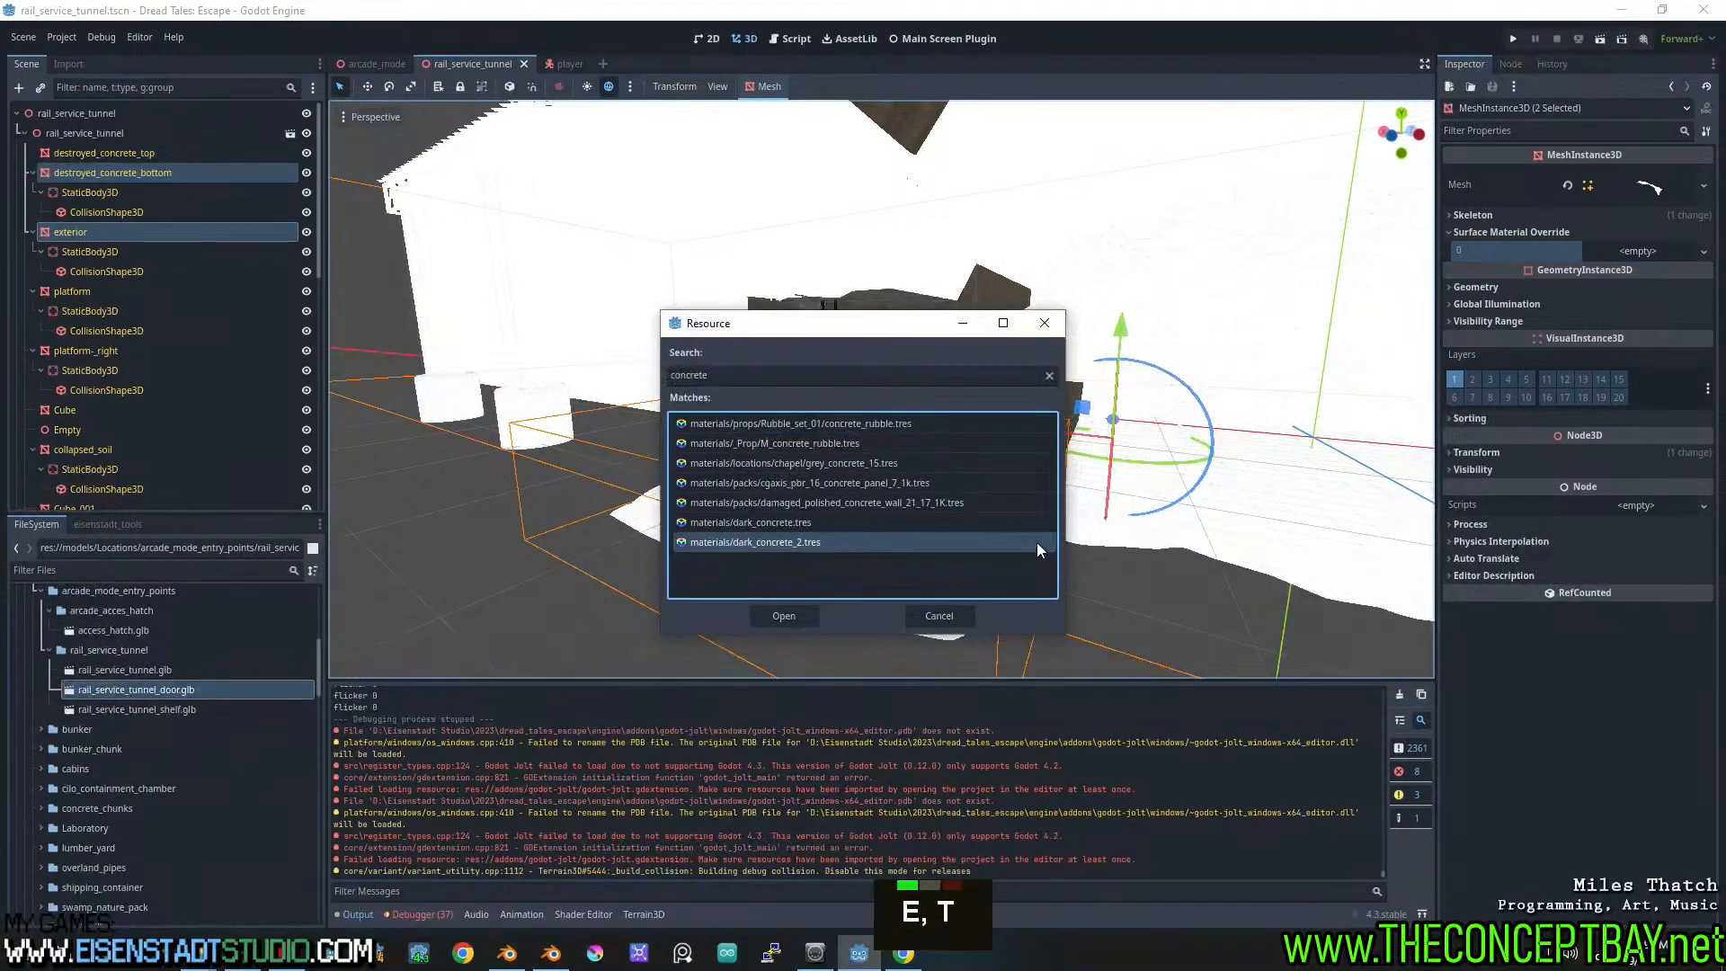
pyautogui.doubleClick(1037, 542)
# Assign dark_concrete_2.tres as the surface material override of the destroyed_concrete_top mesh
pyautogui.moveTo(1069, 566); pyautogui.dragTo(996, 508, button='middle')
pyautogui.click(692, 232)
pyautogui.click(1593, 230)
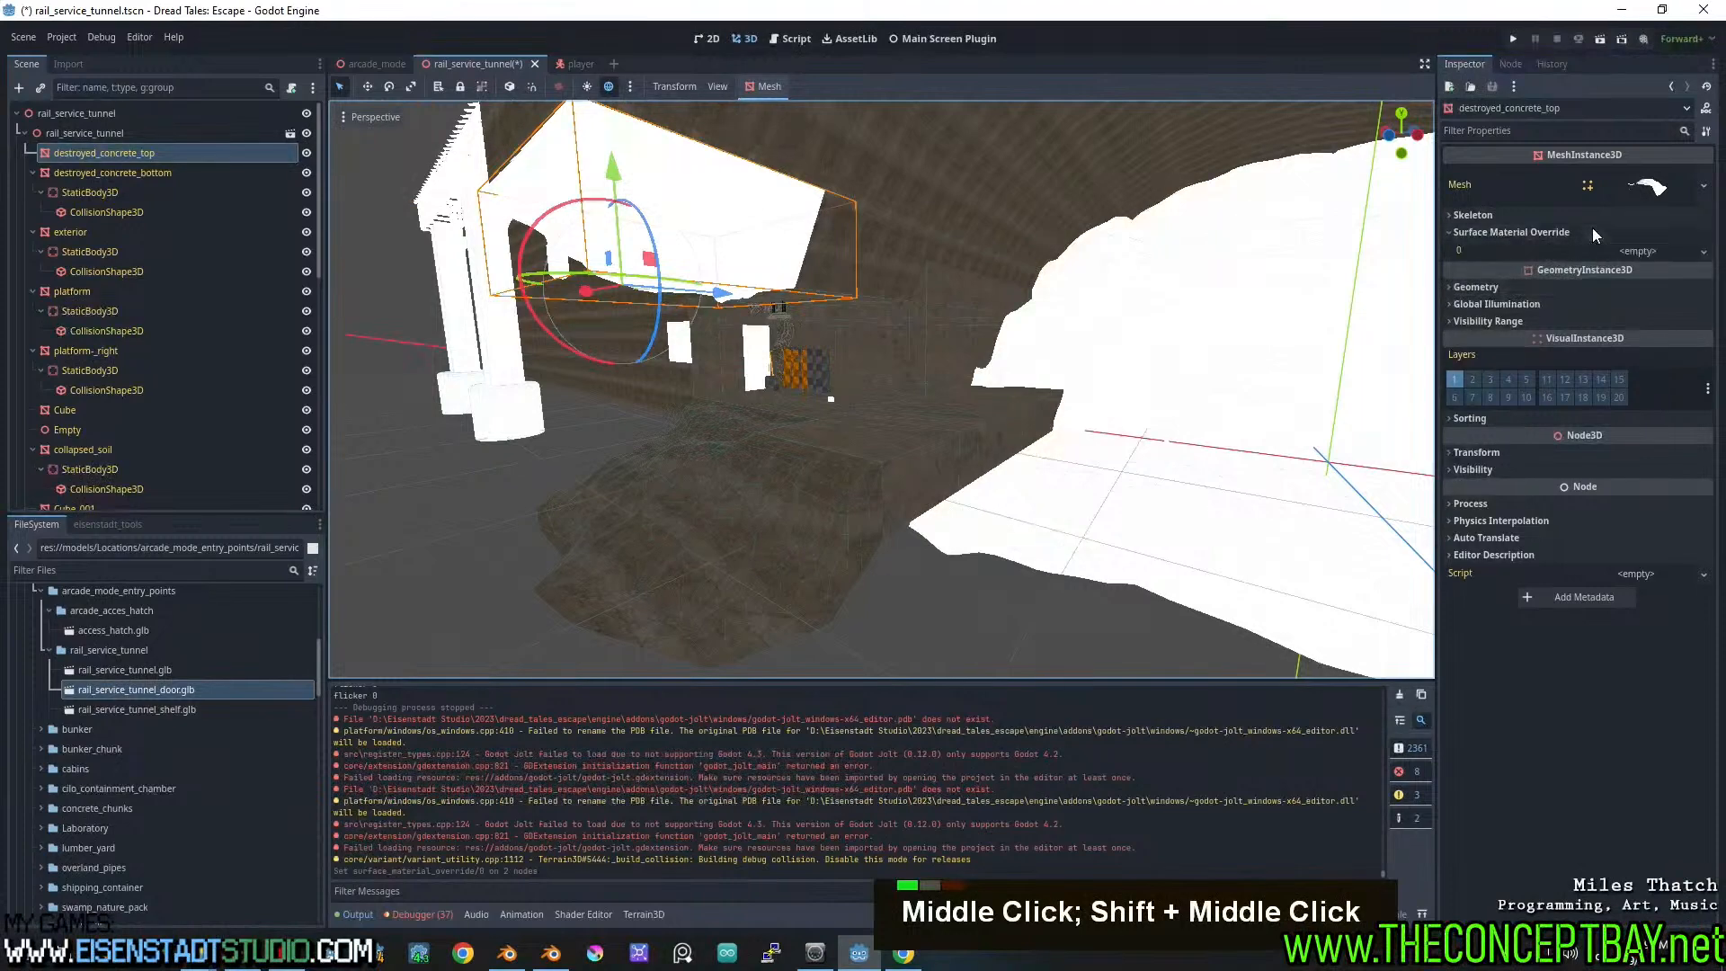
pyautogui.click(1647, 258)
pyautogui.click(1632, 335)
pyautogui.write('co')
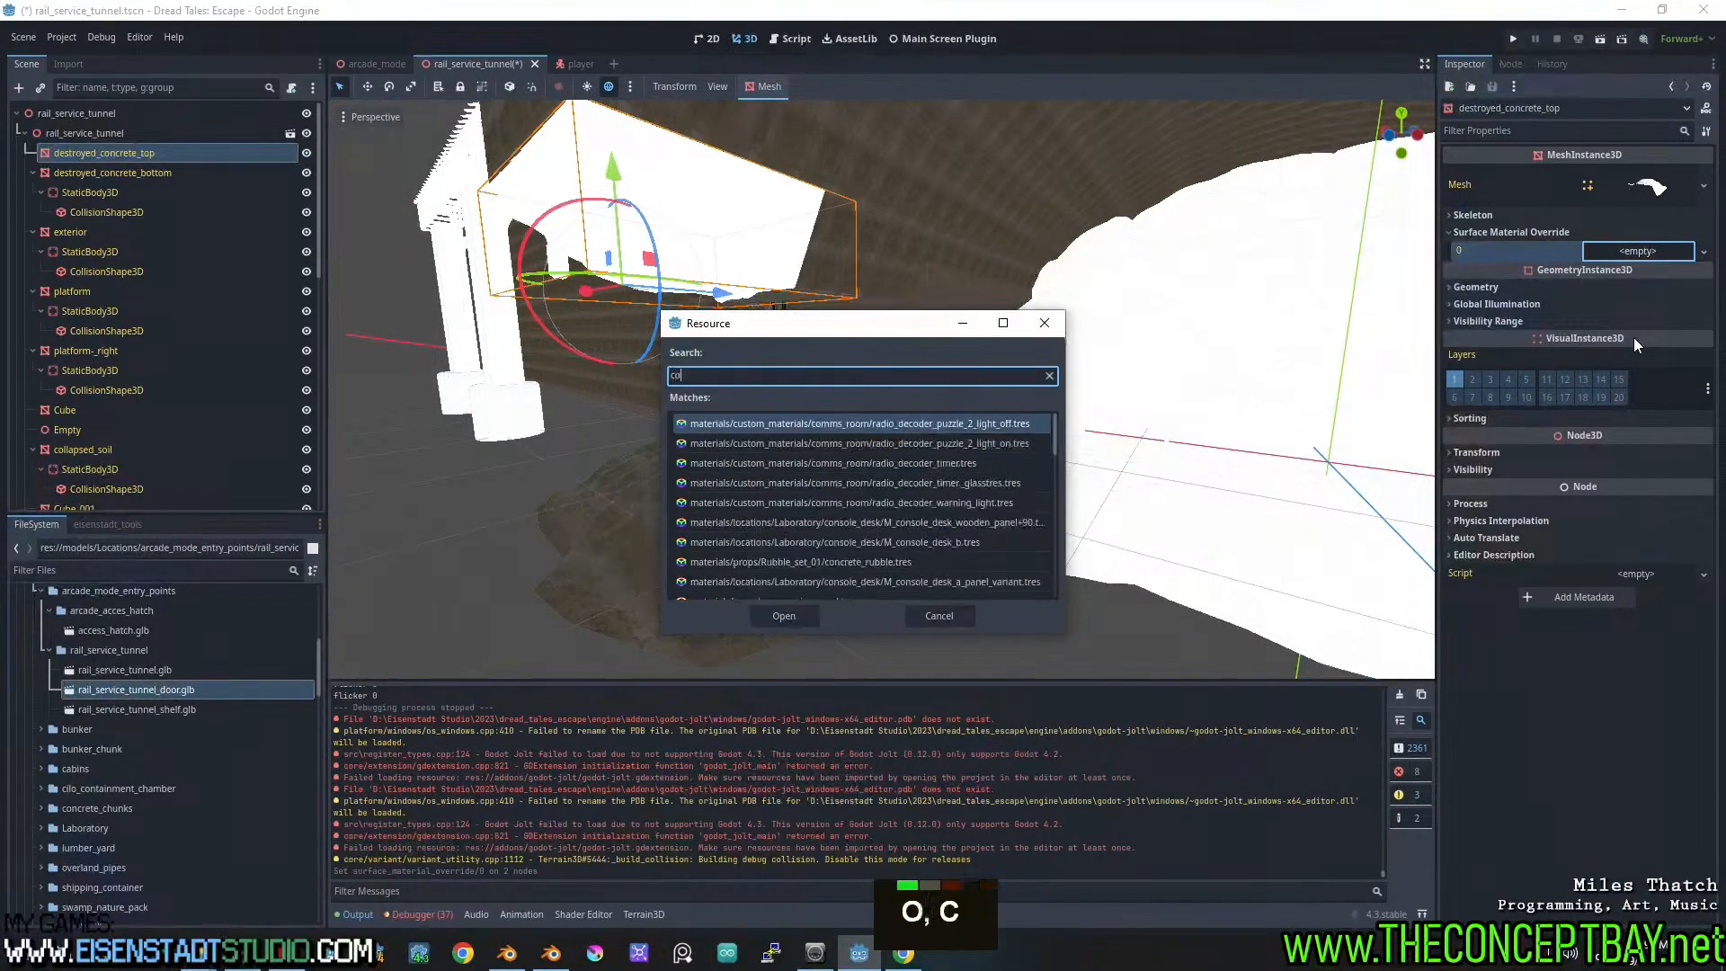
pyautogui.write('ncrete')
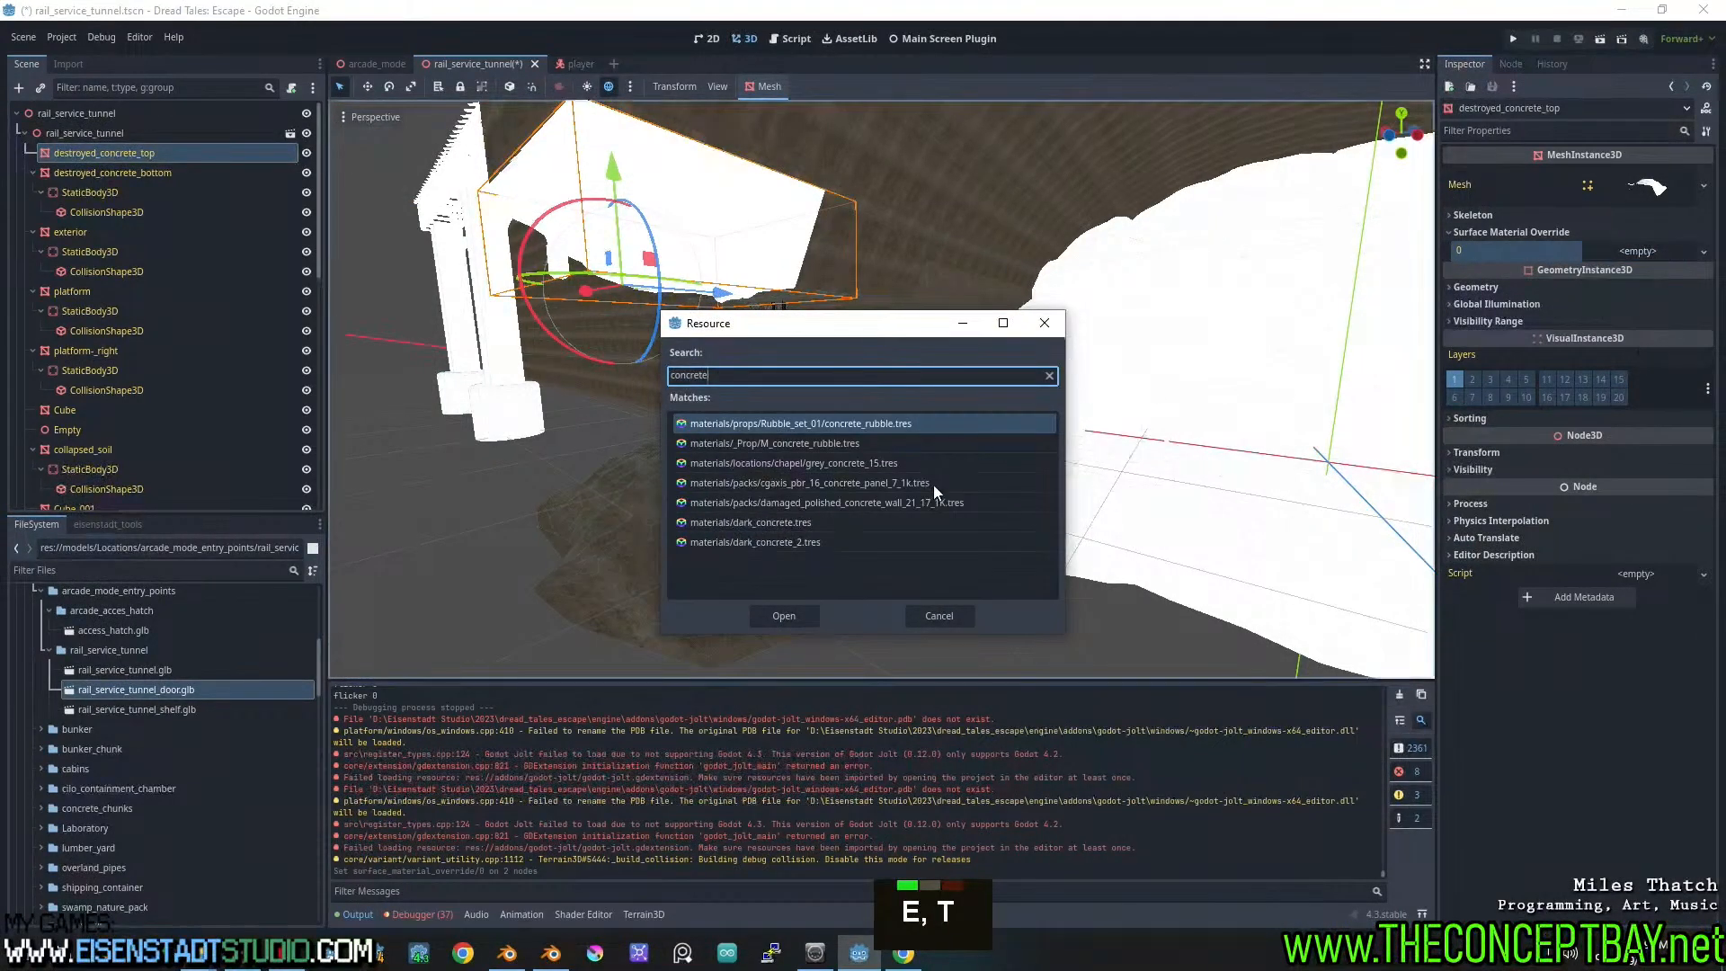
pyautogui.doubleClick(917, 543)
# Assign dark_concrete.tres as the surface material override of the collapsed_soil mesh
pyautogui.moveTo(921, 546)
pyautogui.mouseDown(button='middle')
pyautogui.moveTo(966, 540)
pyautogui.moveTo(903, 532)
pyautogui.mouseUp(button='middle')
pyautogui.click(1058, 357)
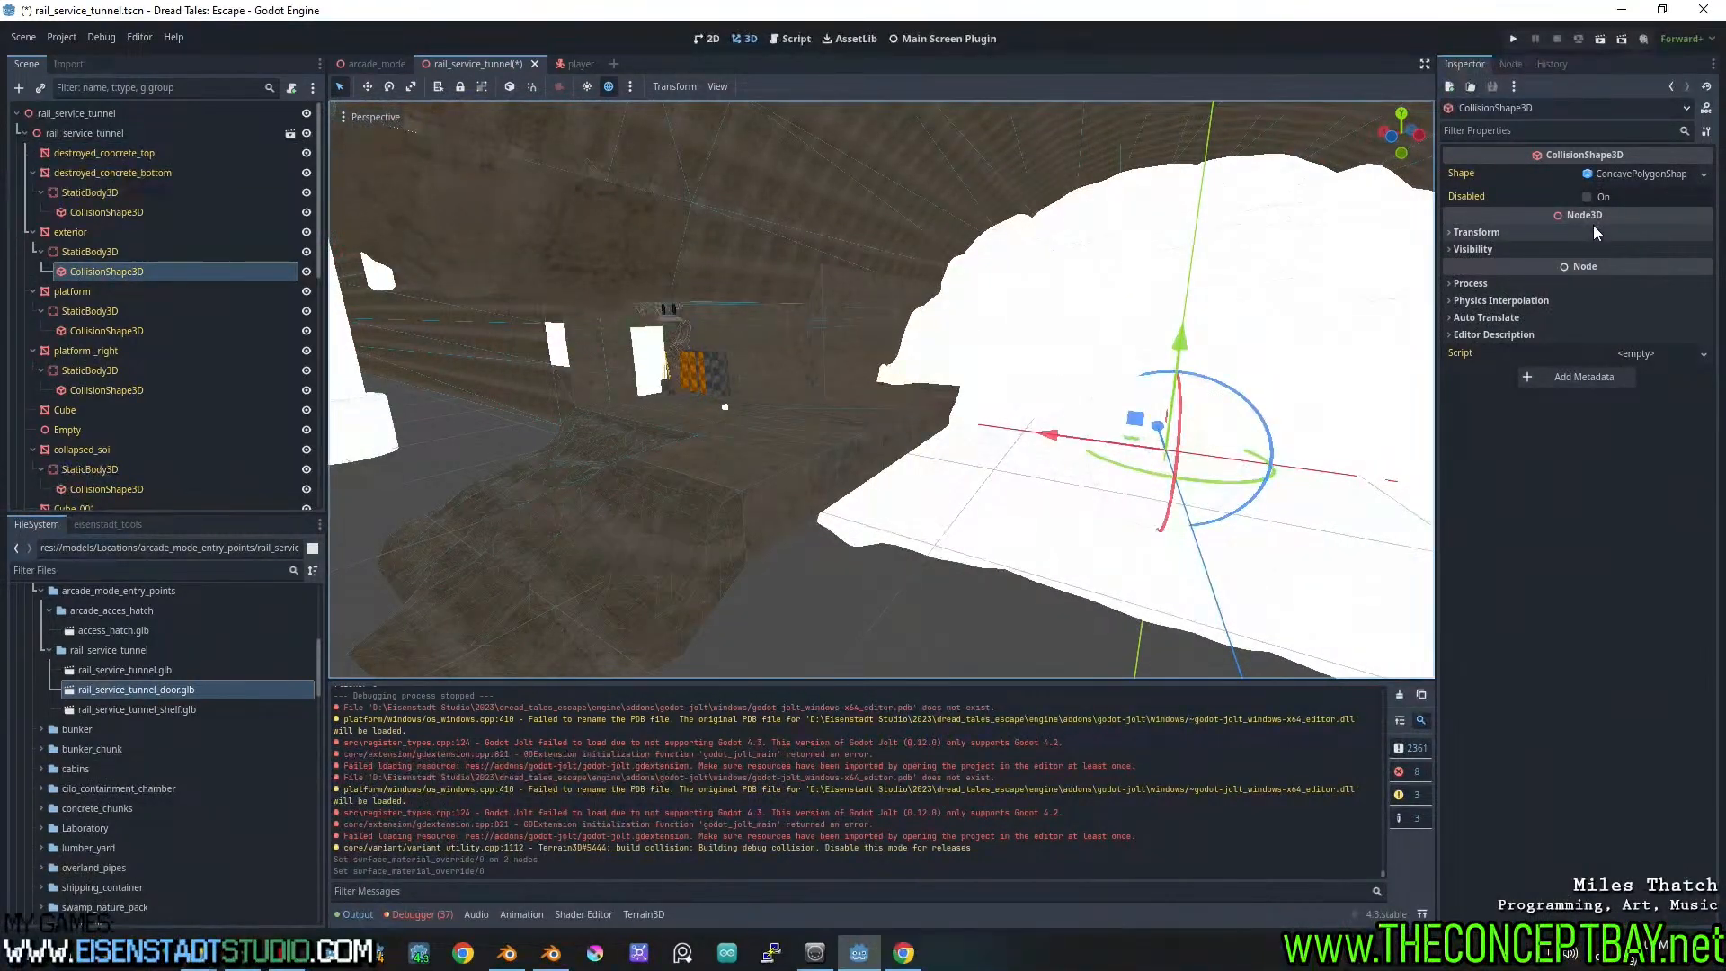
pyautogui.click(123, 254)
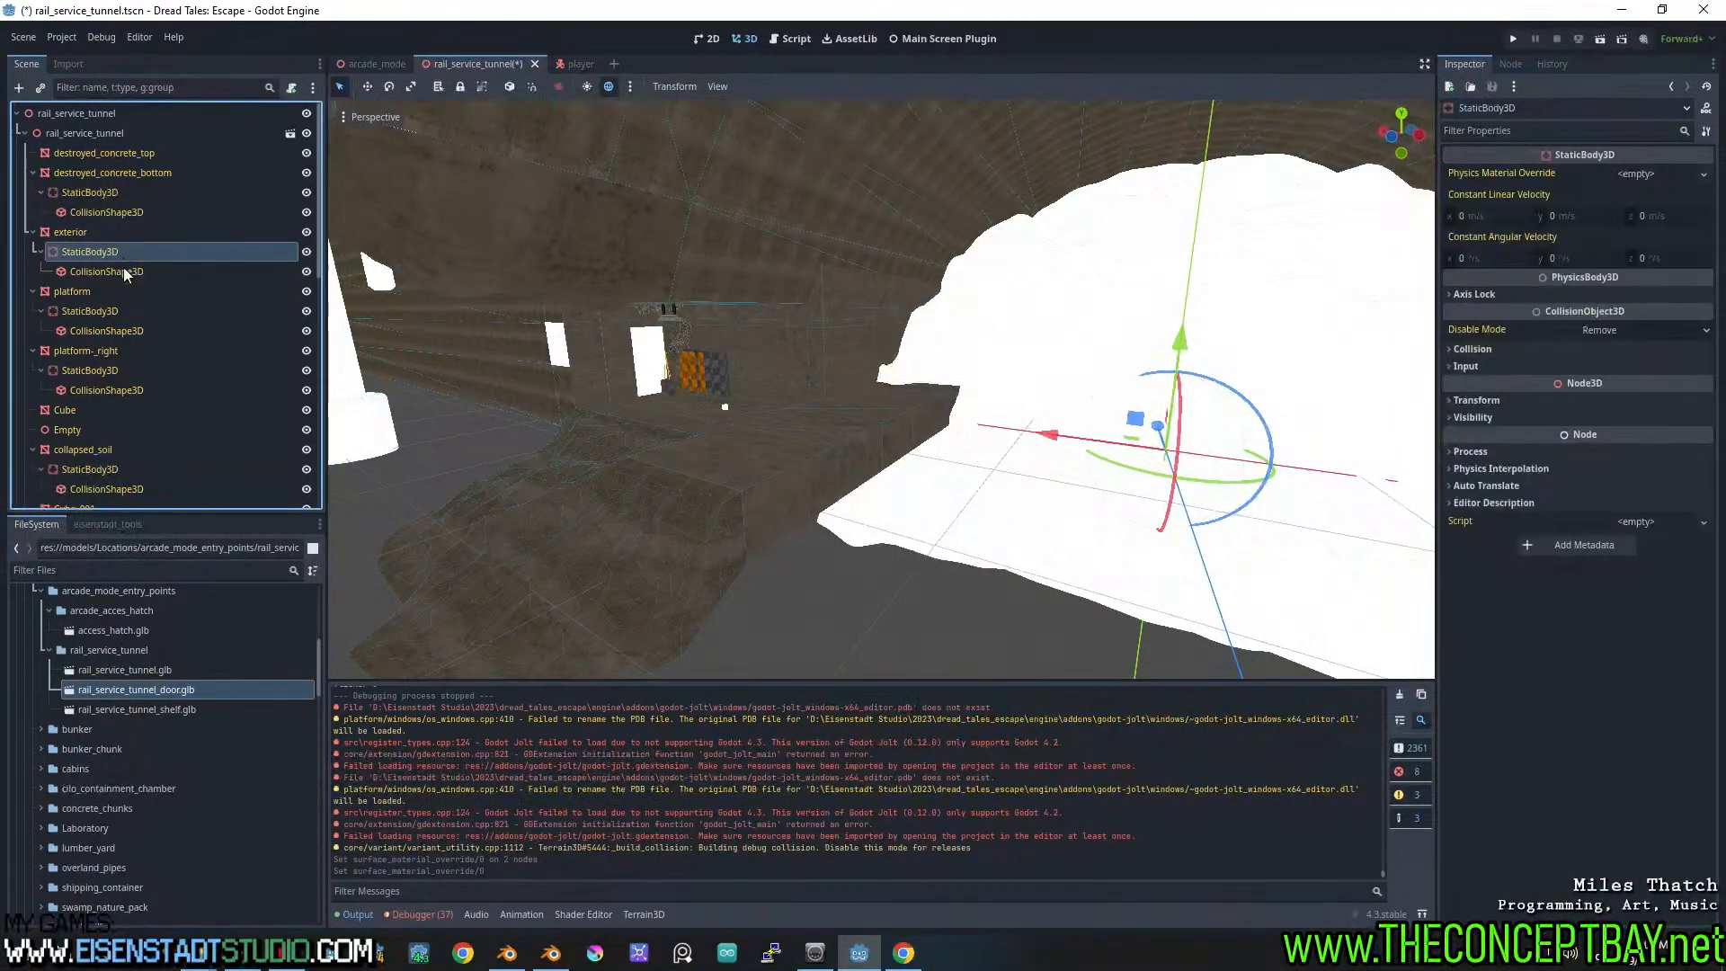
pyautogui.click(117, 235)
pyautogui.moveTo(1022, 292); pyautogui.dragTo(1091, 329, button='middle')
pyautogui.click(1086, 478)
pyautogui.keyDown('shift'); pyautogui.moveTo(1086, 479); pyautogui.dragTo(1028, 468, button='middle'); pyautogui.keyUp('shift')
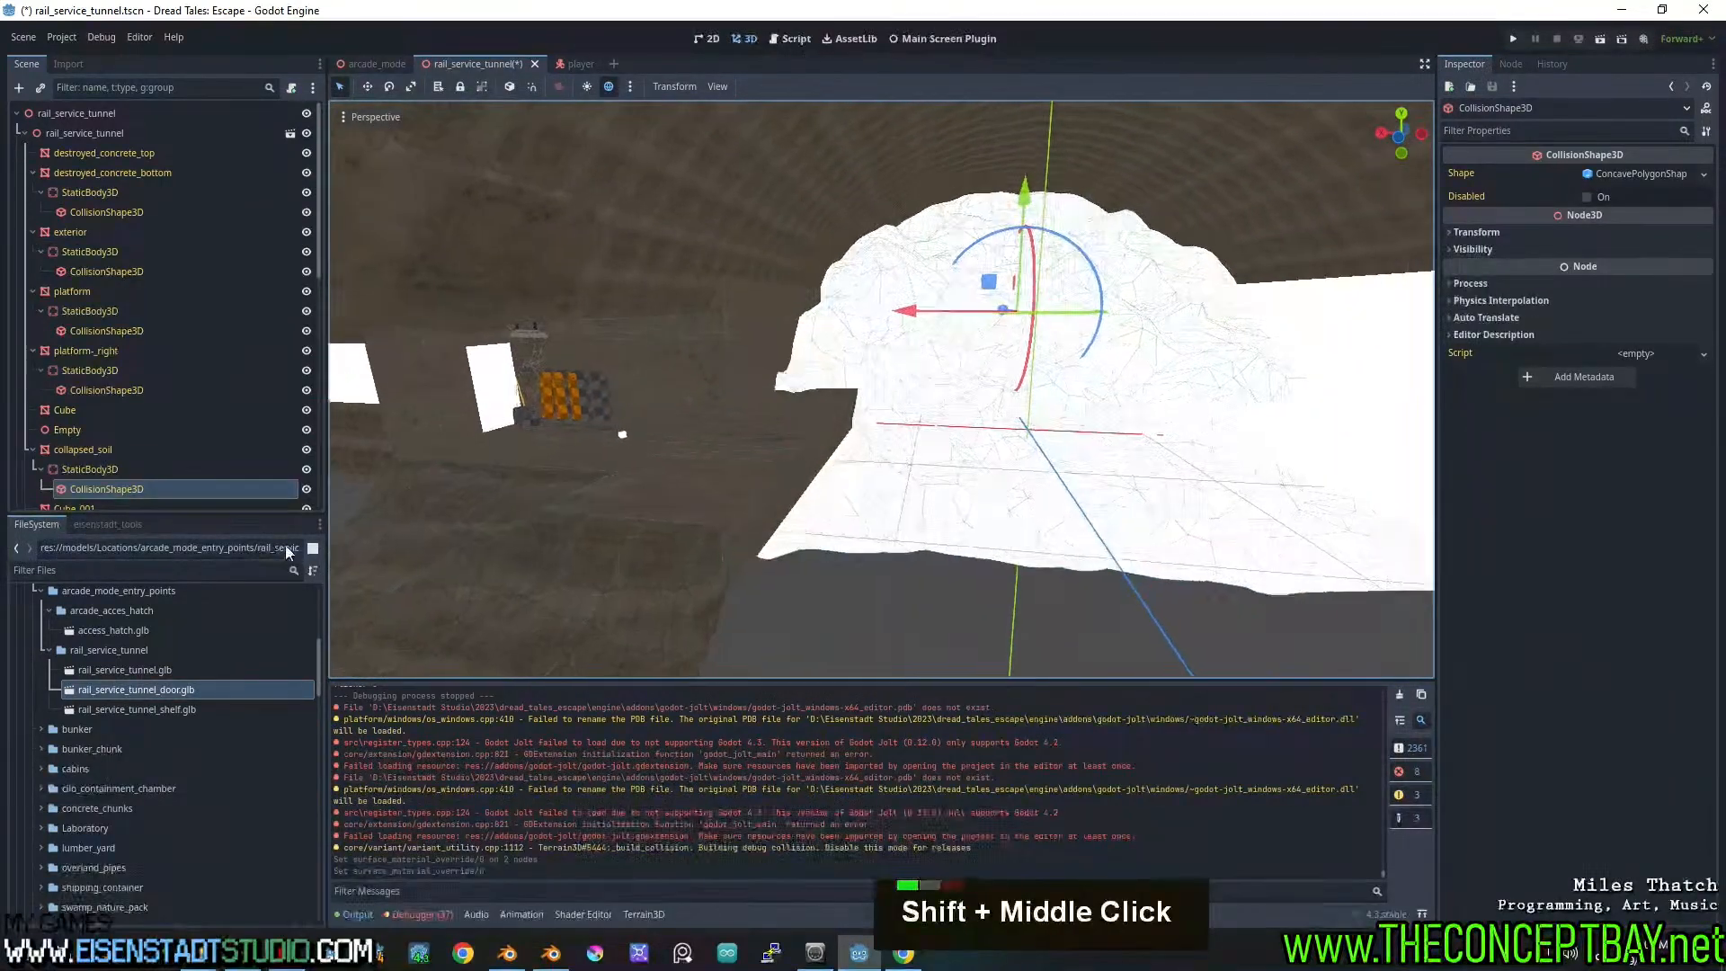
pyautogui.click(1564, 231)
pyautogui.click(1636, 252)
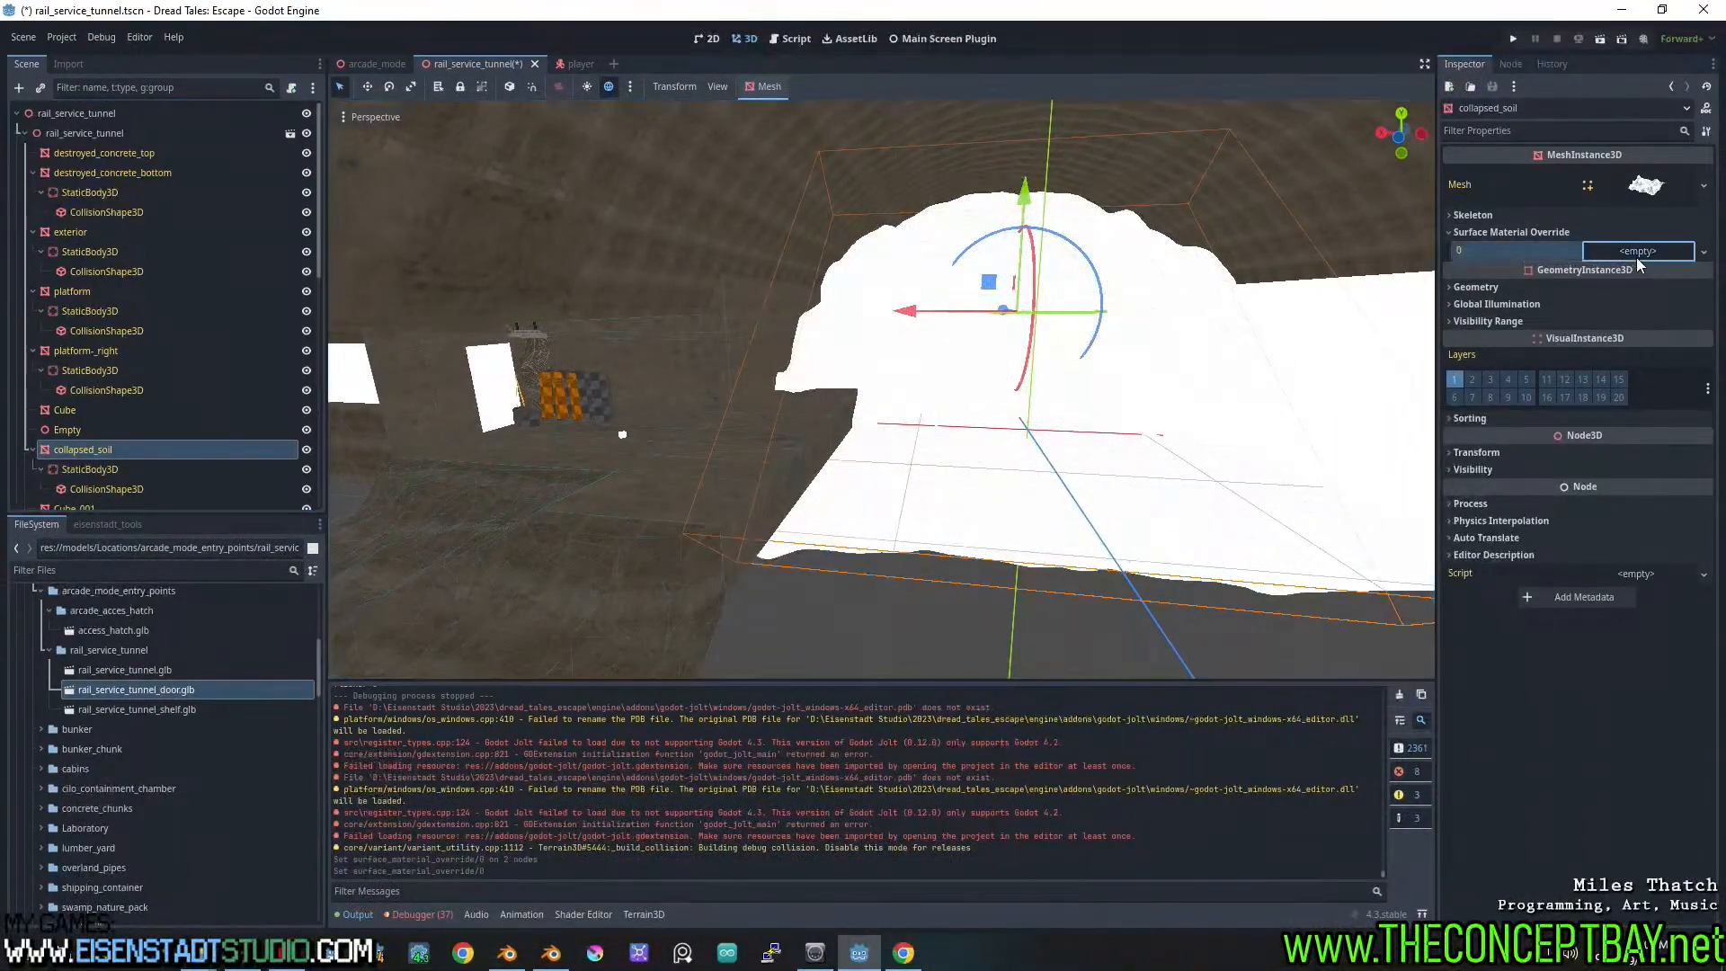
pyautogui.click(1636, 334)
pyautogui.write('concrete')
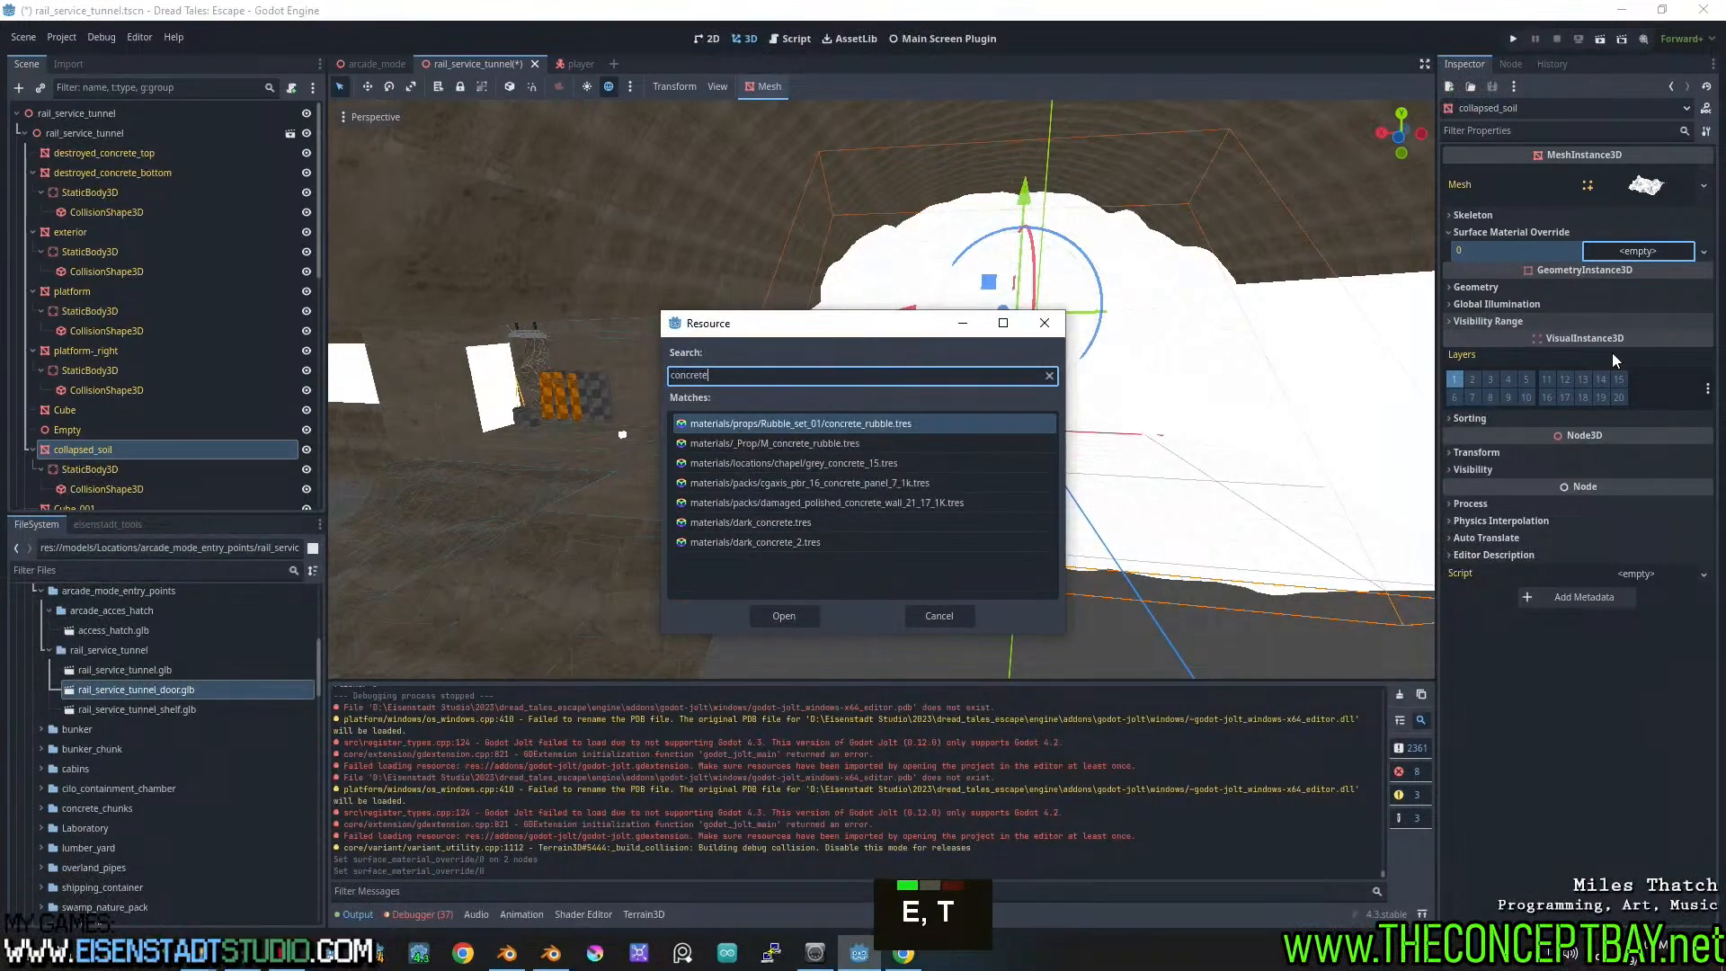
pyautogui.doubleClick(784, 517)
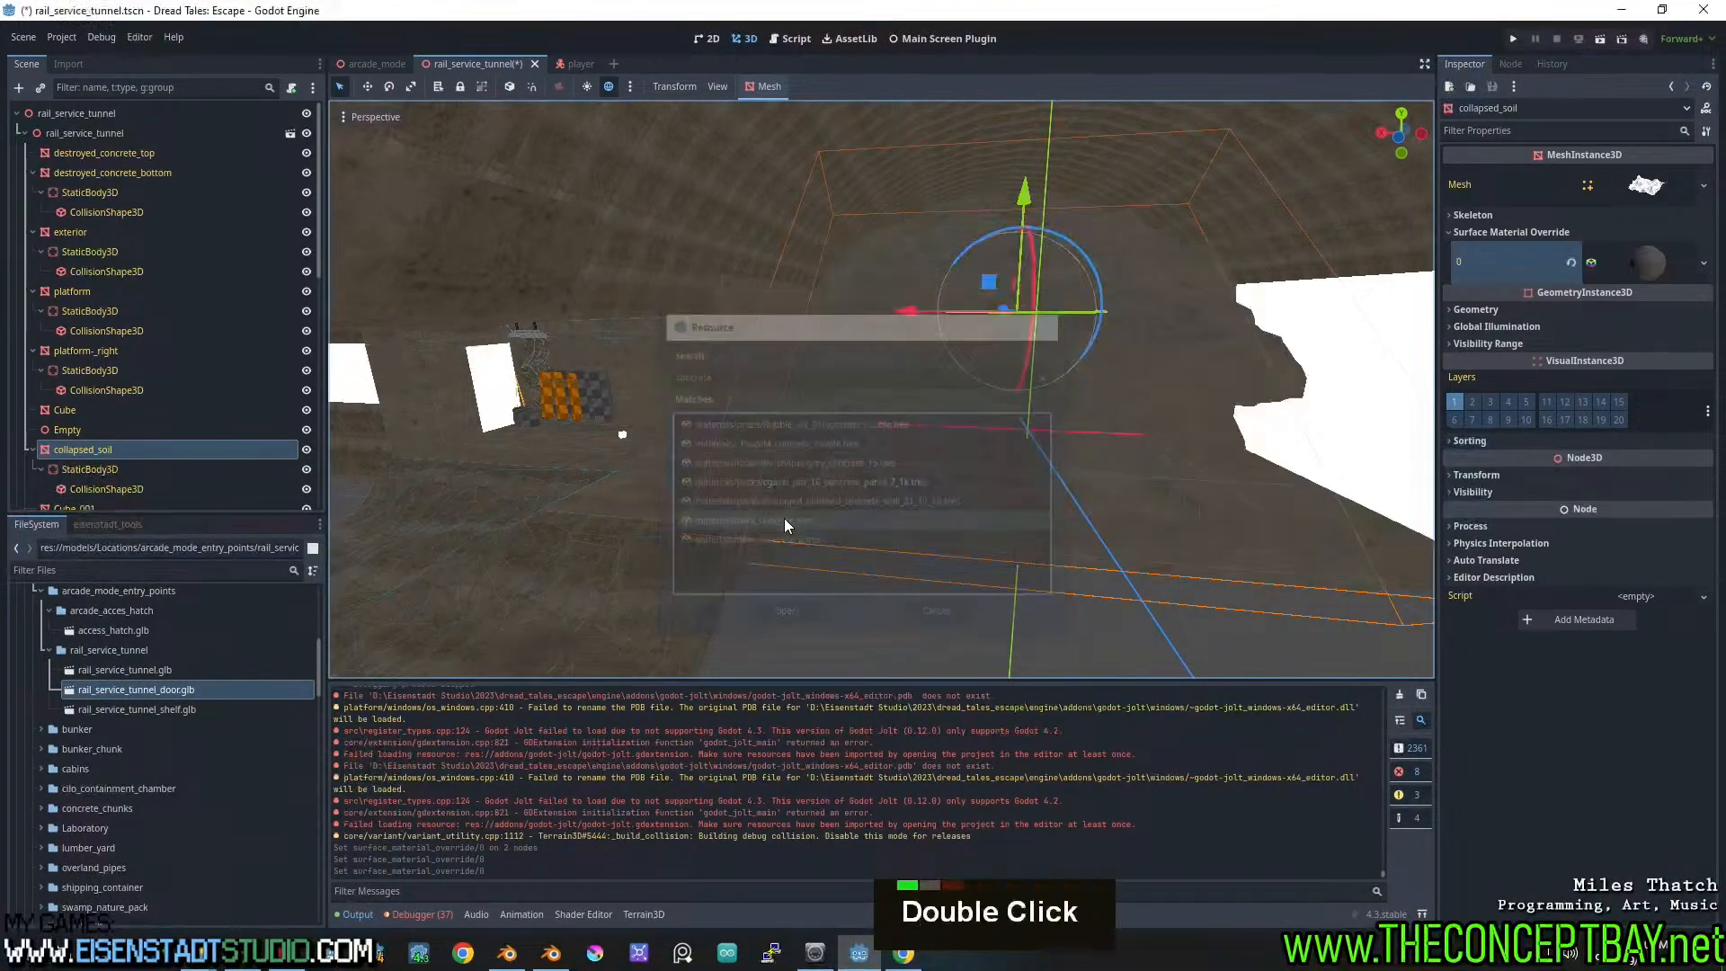
# Assign dark_concrete.tres as the surface material override of the right platform mesh
pyautogui.moveTo(975, 483); pyautogui.dragTo(827, 492, button='middle')
pyautogui.click(766, 602)
pyautogui.scroll(-2, 874, 468)
pyautogui.click(1189, 433)
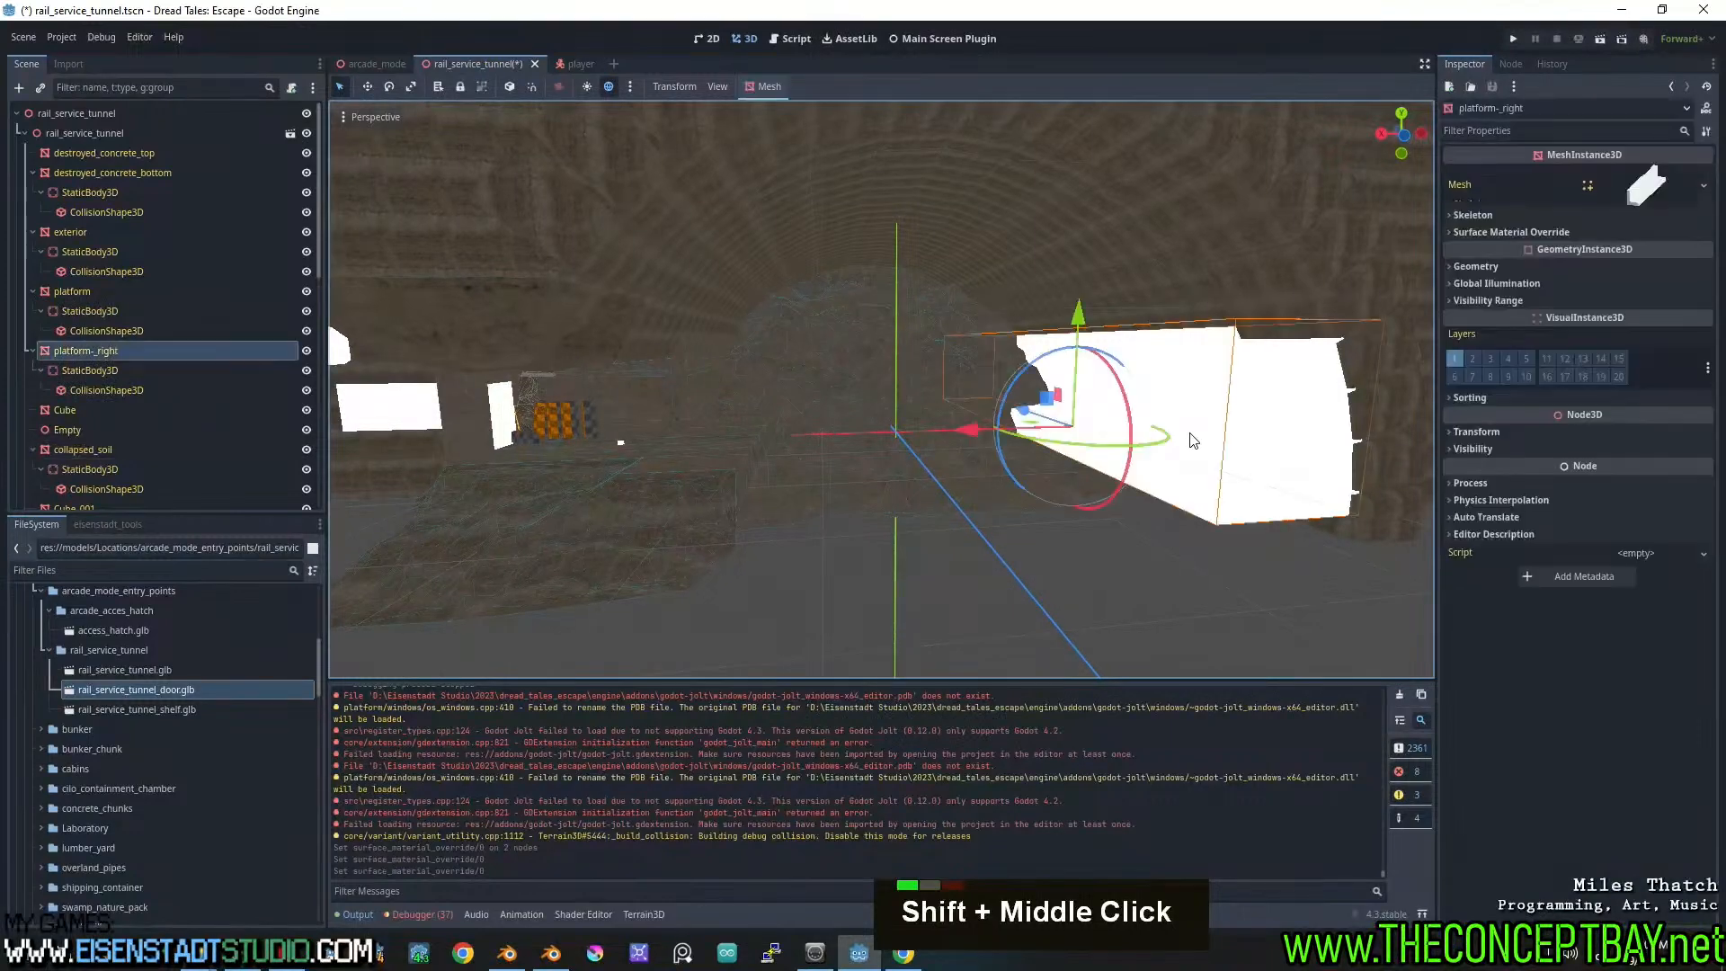
pyautogui.click(1614, 237)
pyautogui.doubleClick(1614, 252)
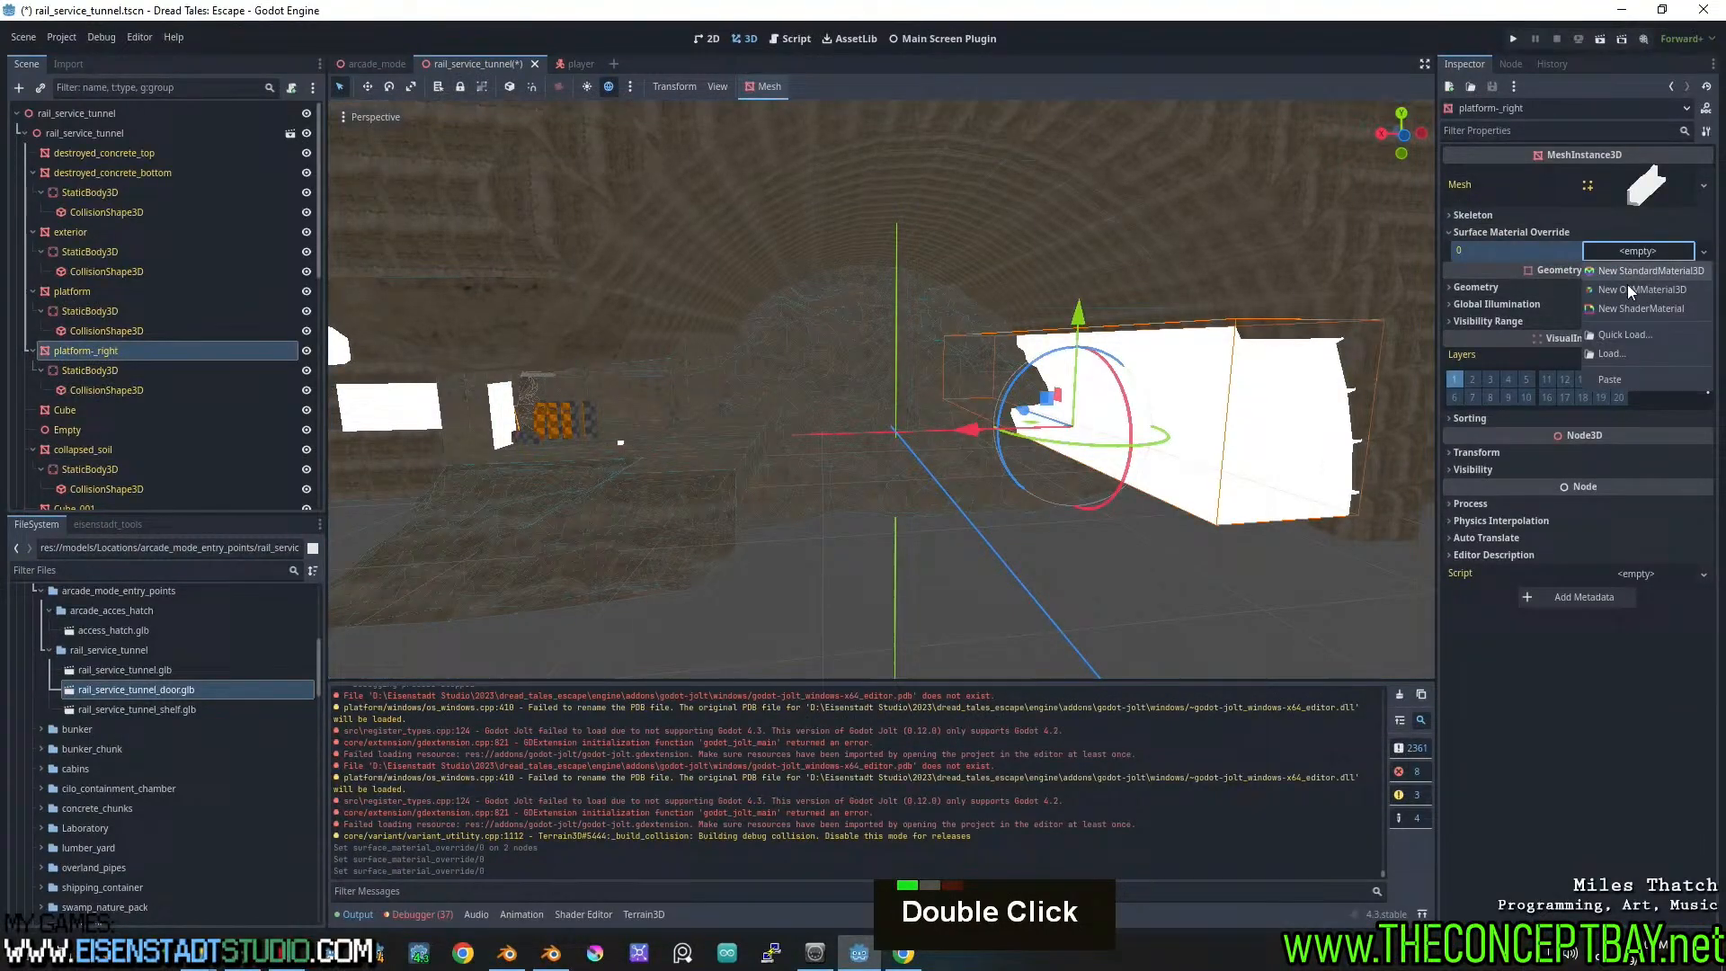
pyautogui.click(1616, 342)
pyautogui.write('concrte')
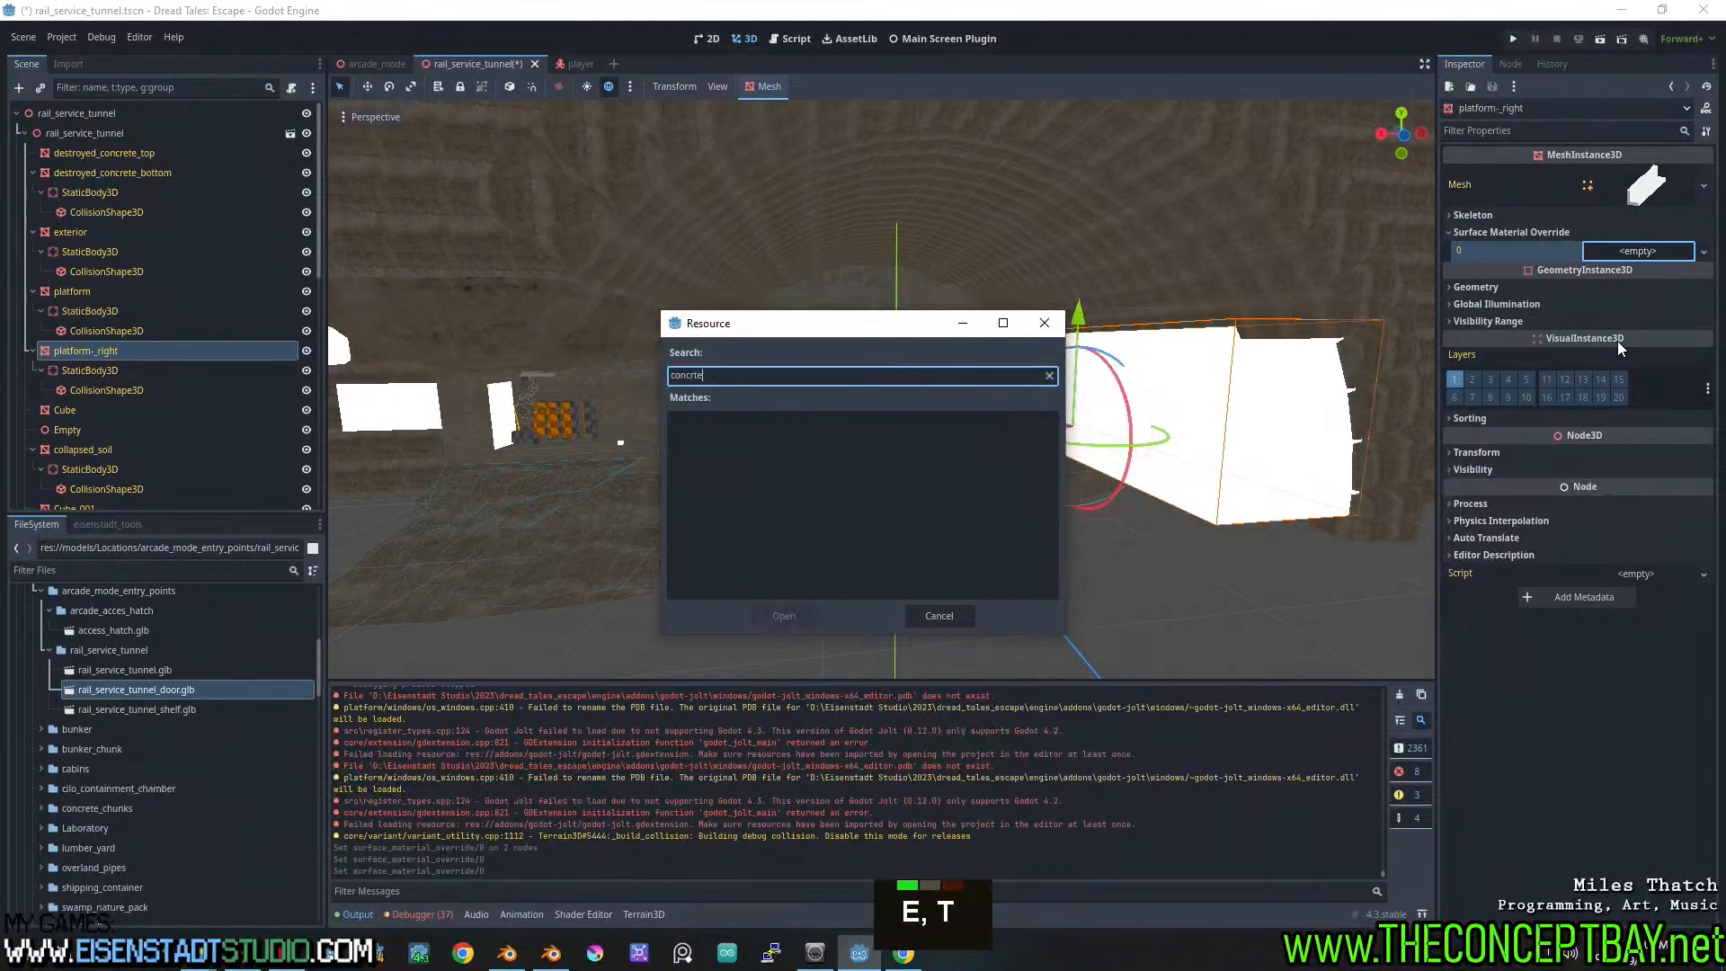
pyautogui.hotkey('ctrl', 'a')
pyautogui.write('concrete')
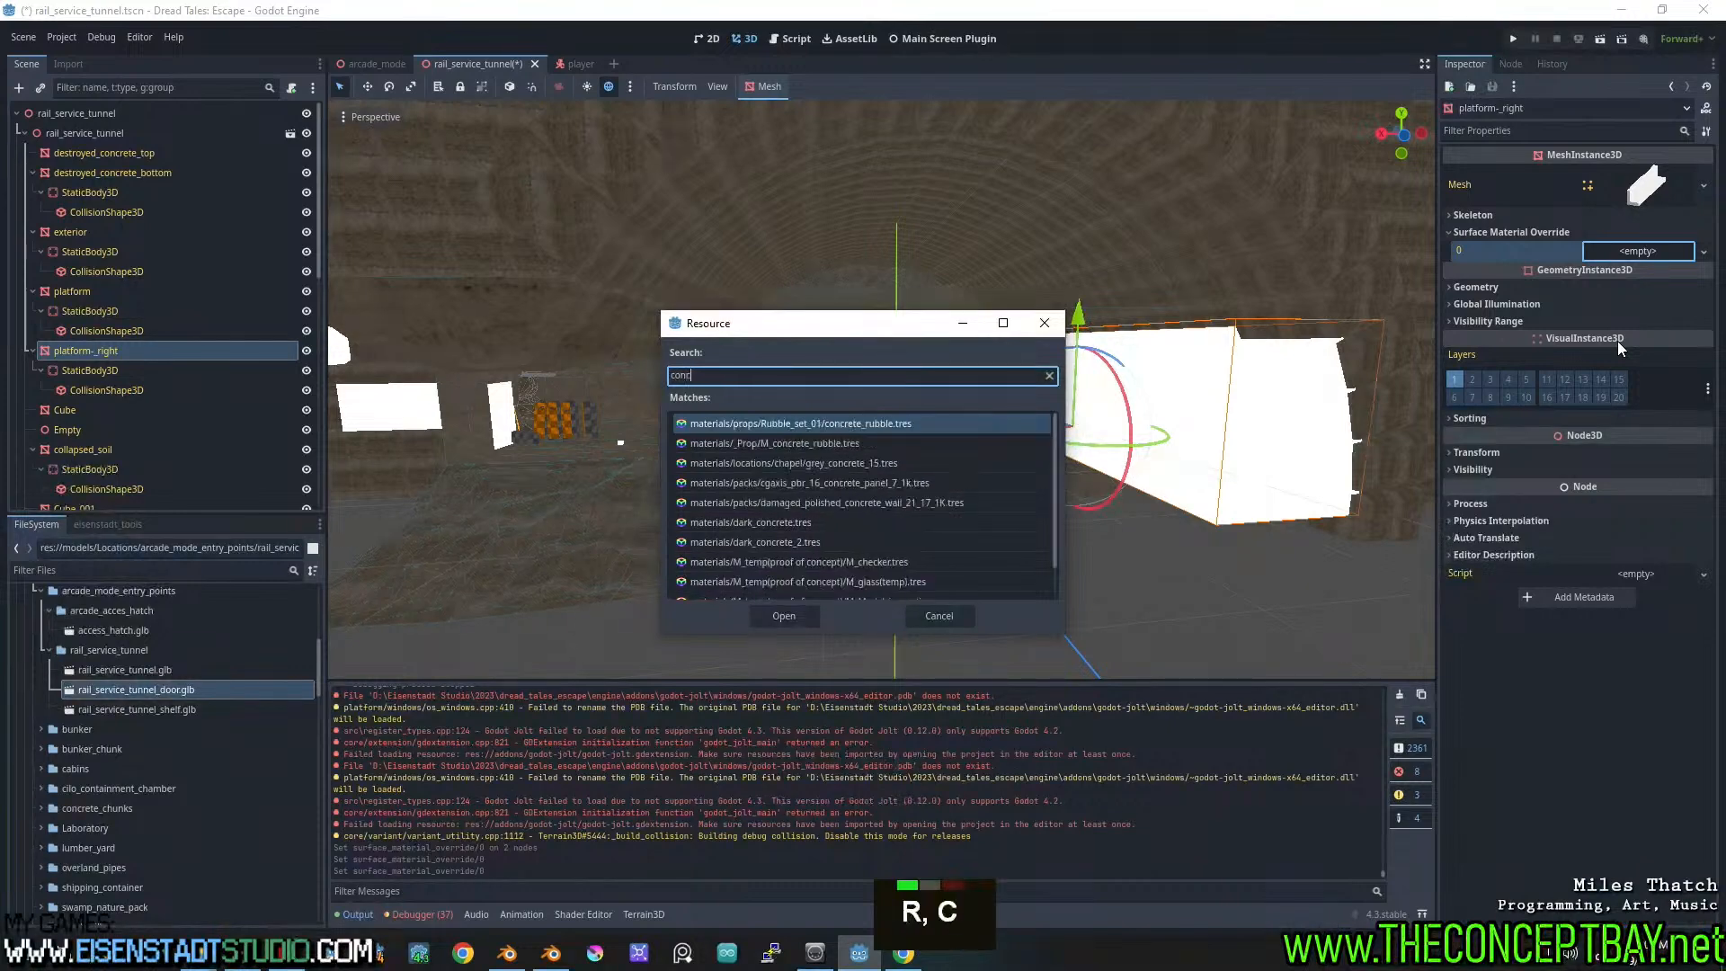
pyautogui.doubleClick(827, 524)
# Save the rail_service_tunnel scene and run the project to playtest it
pyautogui.moveTo(525, 478); pyautogui.dragTo(1009, 403, button='middle')
pyautogui.scroll(3, 780, 453)
pyautogui.scroll(-4, 781, 453)
pyautogui.scroll(2, 523, 474)
pyautogui.scroll(2, 1008, 403)
pyautogui.keyDown('shift'); pyautogui.moveTo(1009, 404); pyautogui.dragTo(1013, 405, button='middle'); pyautogui.keyUp('shift')
pyautogui.hotkey('ctrl', 's')
pyautogui.scroll(-2, 1006, 409)
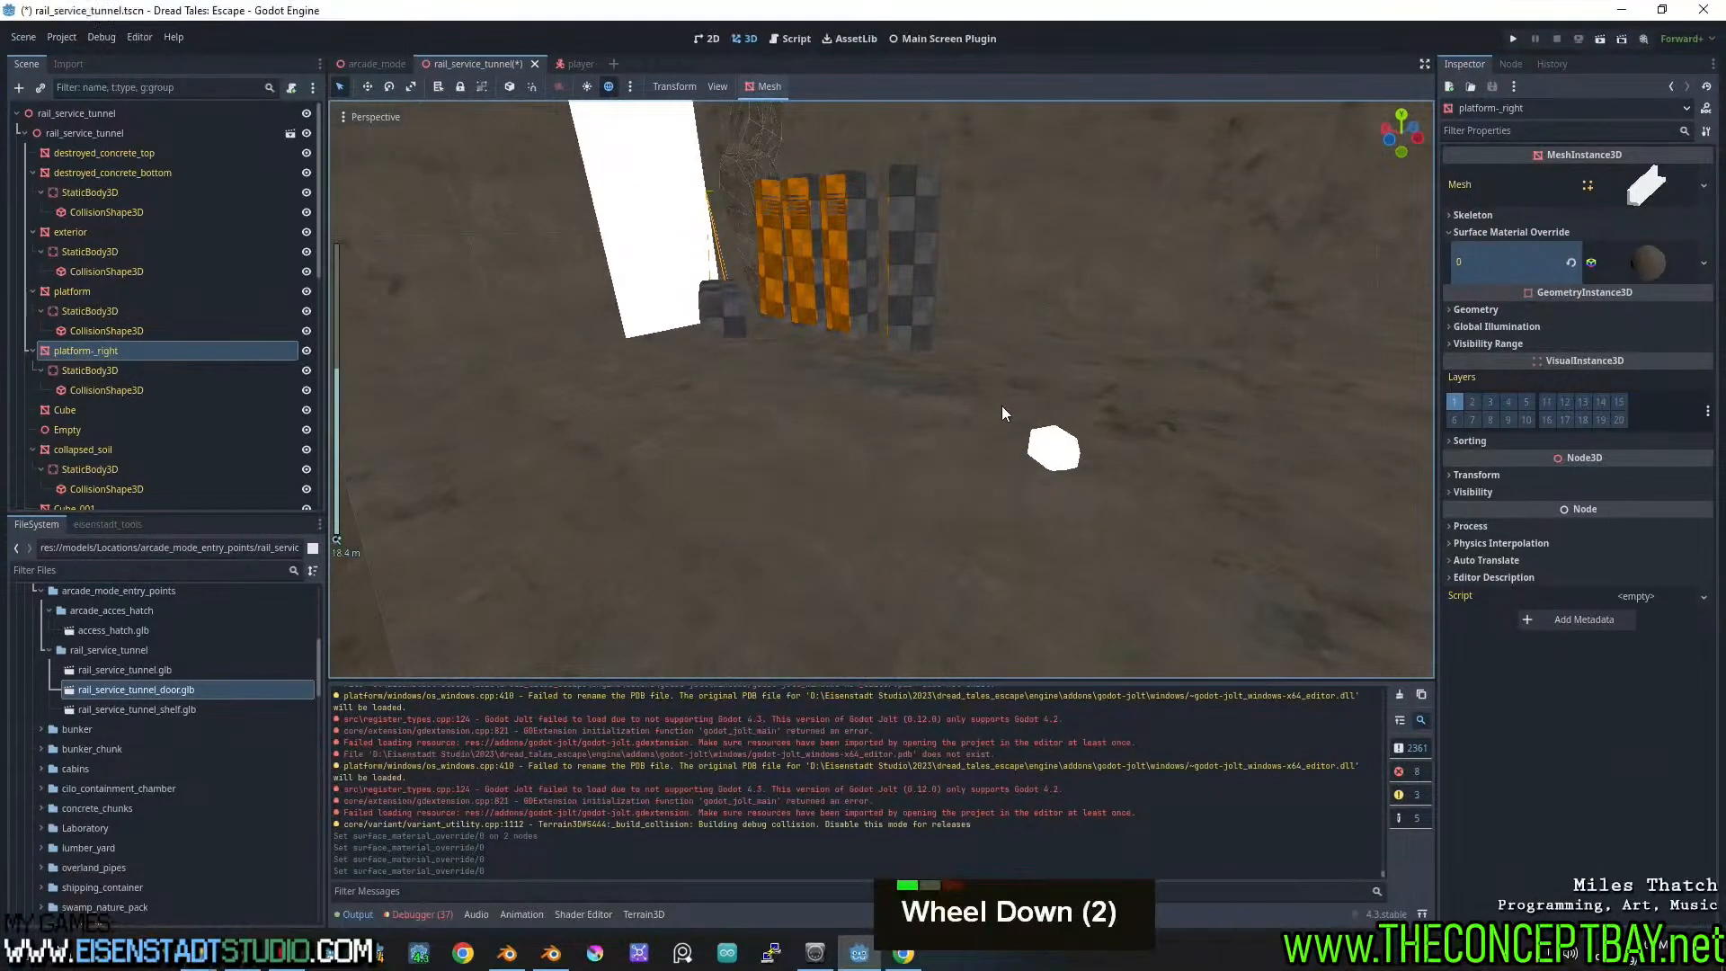
pyautogui.press('F5')
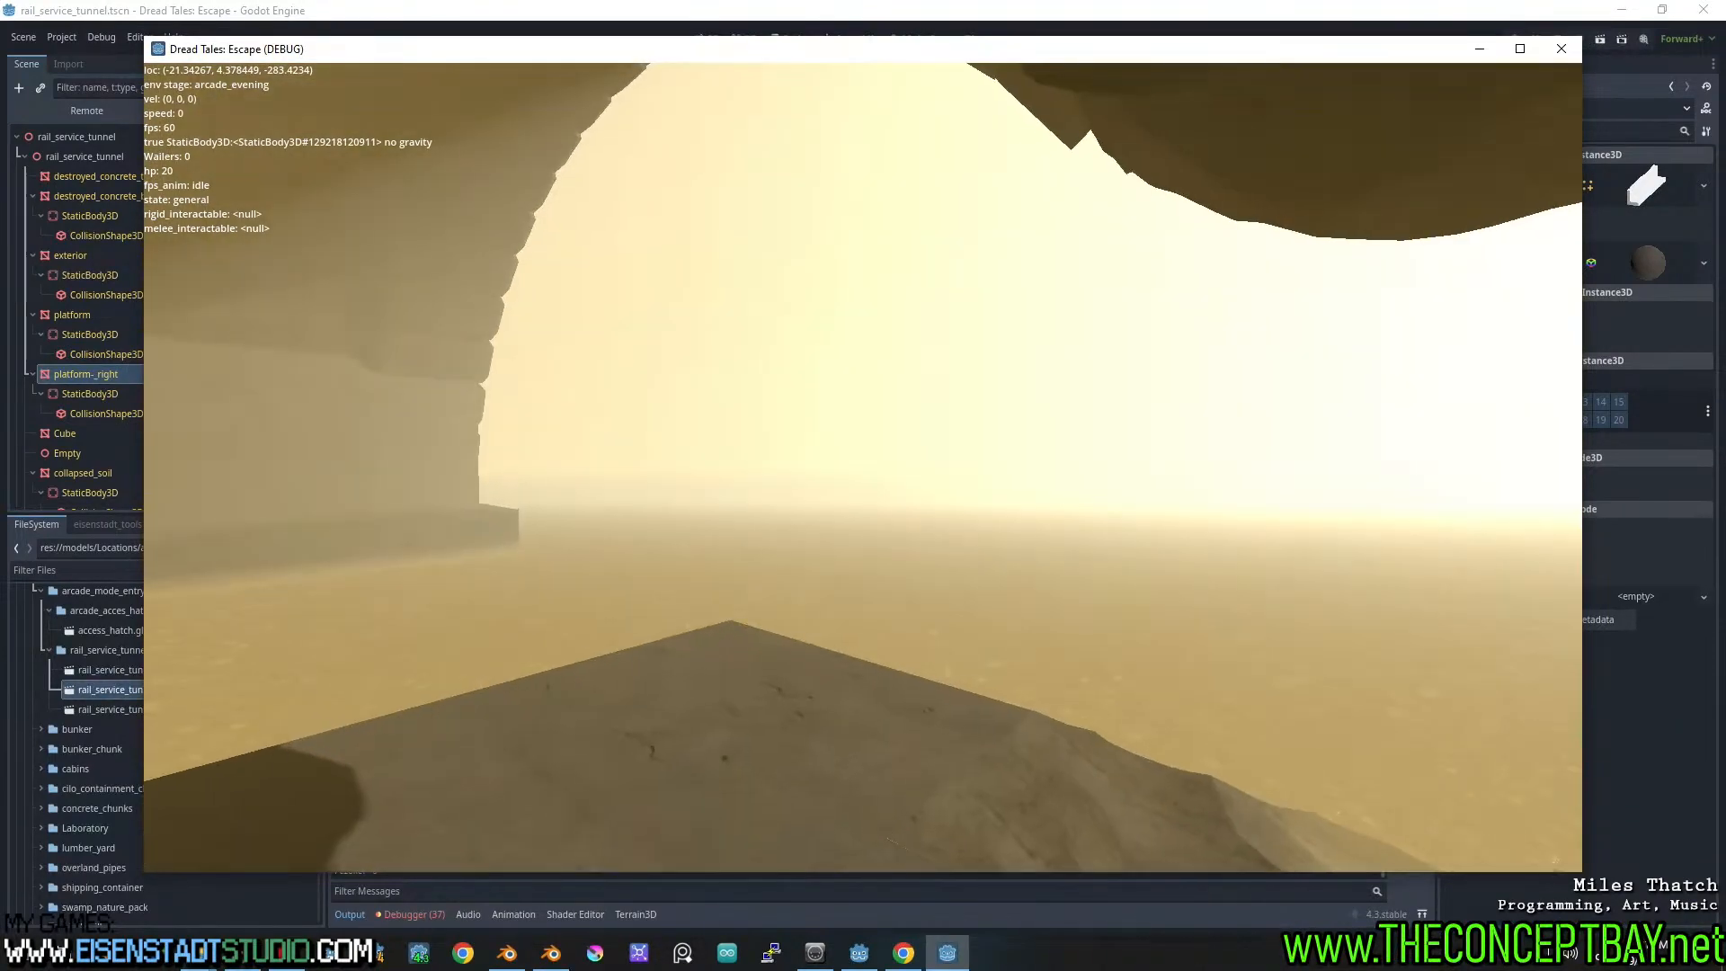
# Walk around the tunnel platform in the running game to examine the ceiling, floor seams, rubble edge and locker area
pyautogui.press('a')
pyautogui.press('w')
pyautogui.press('w')
pyautogui.press('w')
pyautogui.press('w')
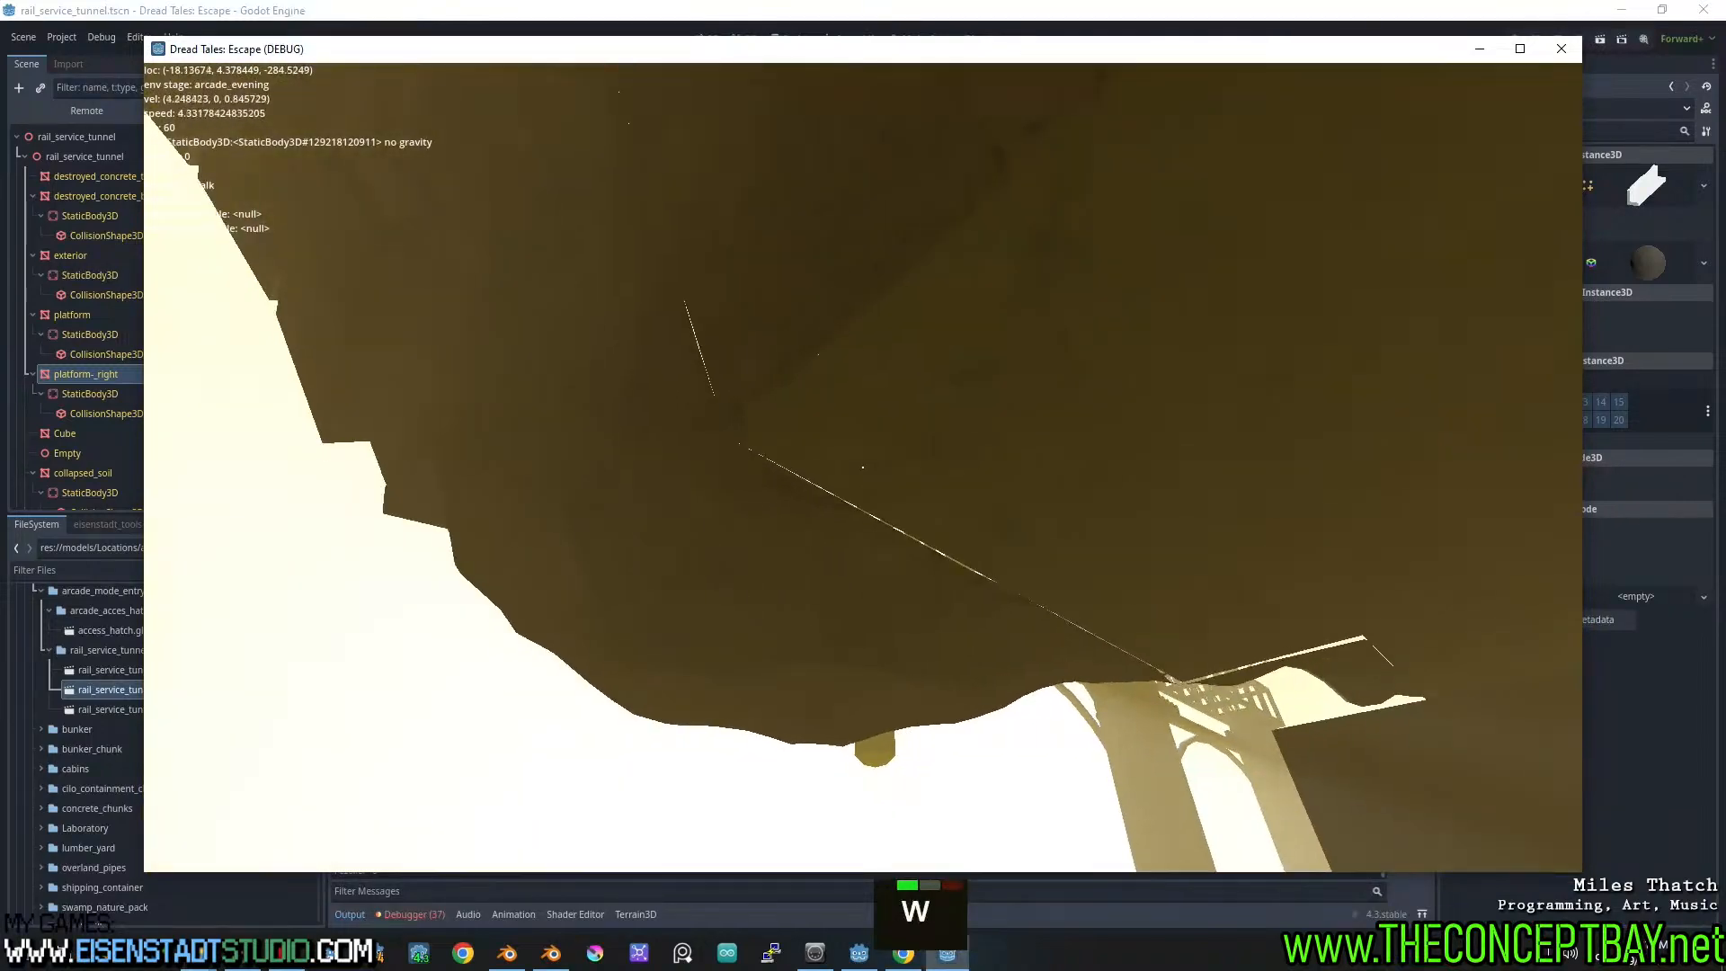
pyautogui.press('d')
pyautogui.press('a')
pyautogui.press('w')
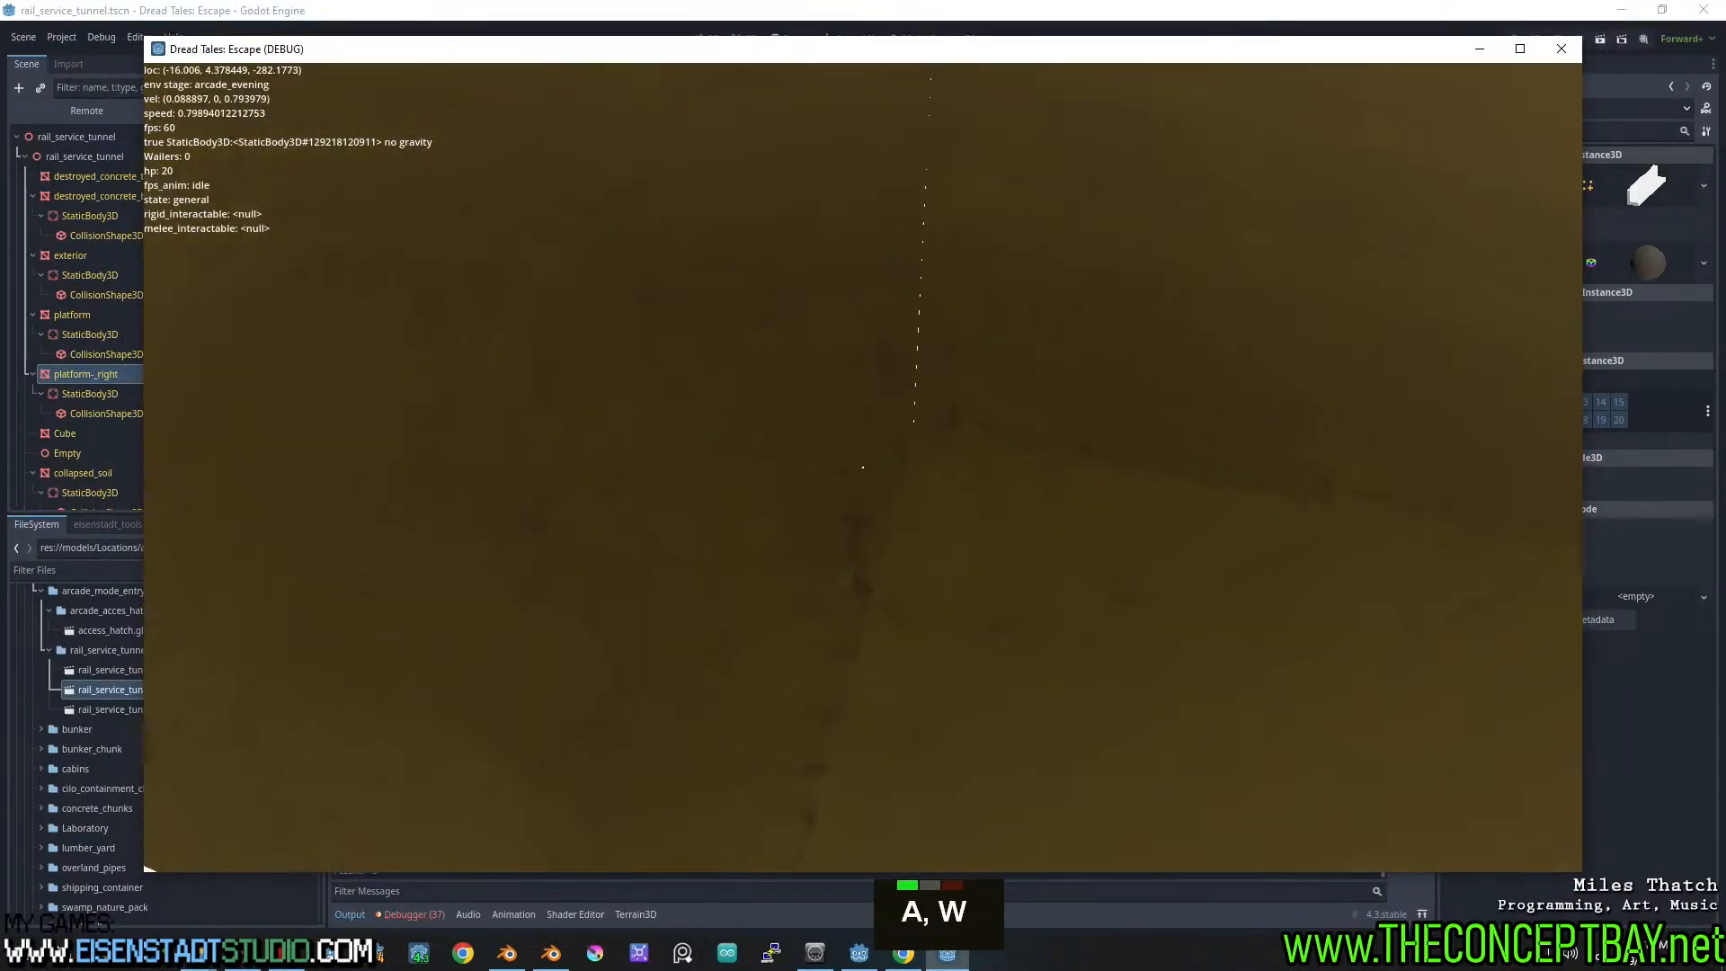
pyautogui.press('d')
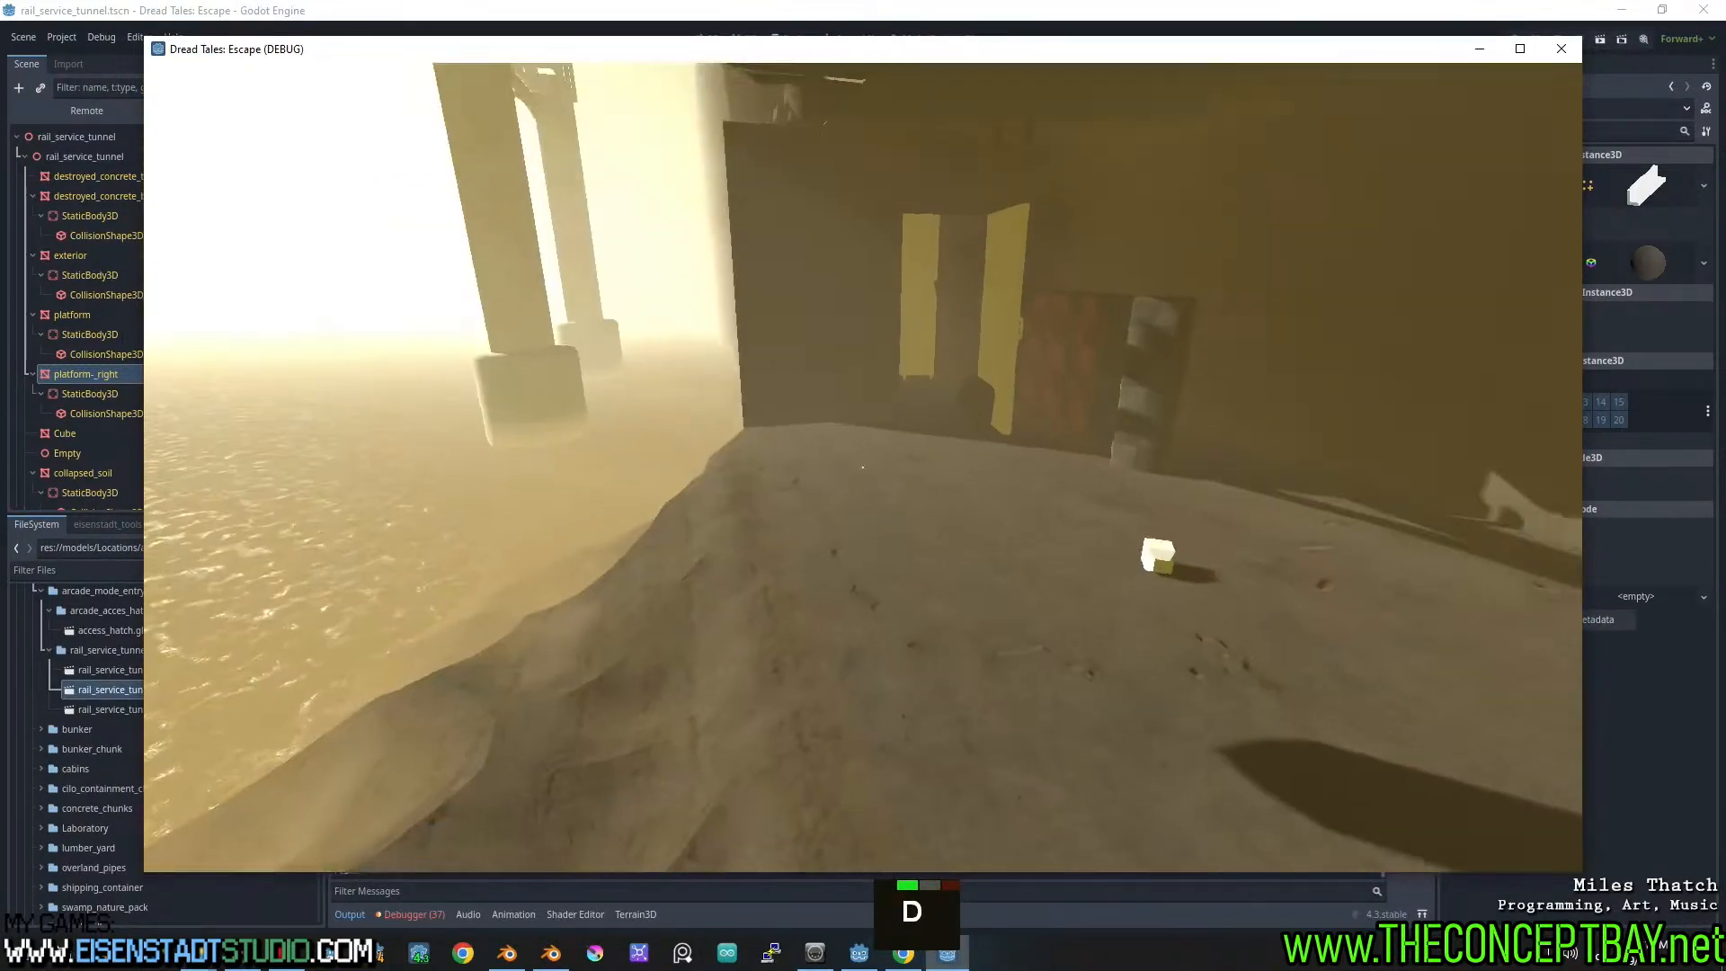
pyautogui.press('w')
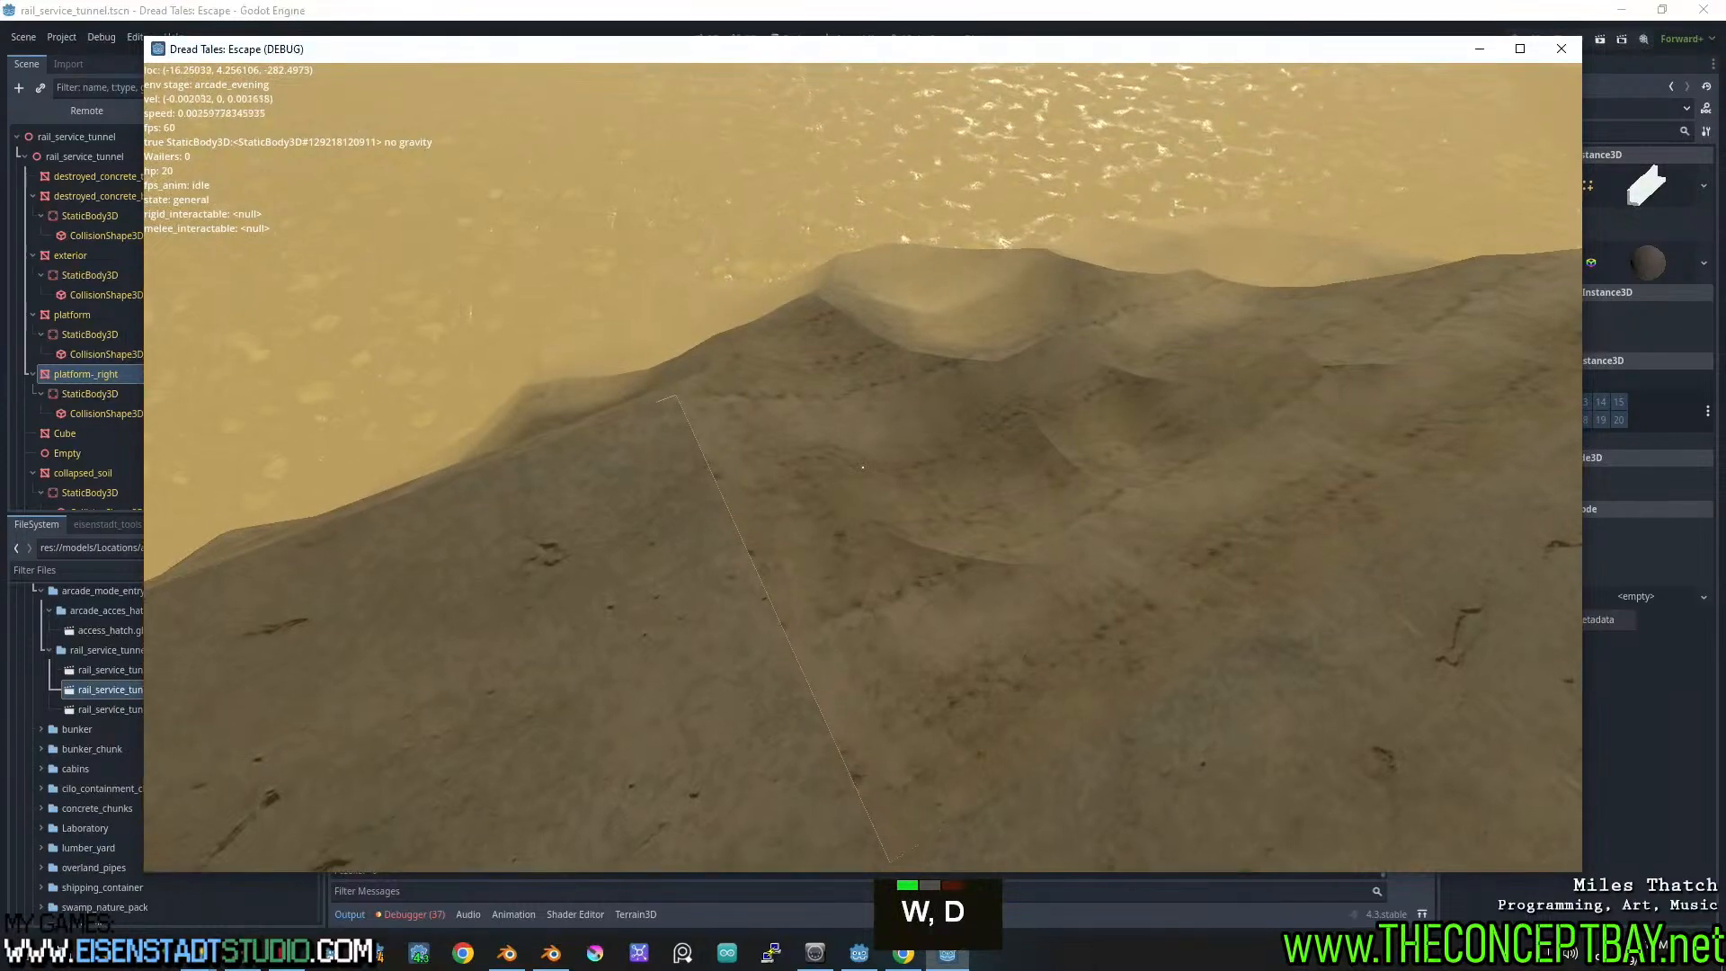
pyautogui.press('a')
pyautogui.press('w')
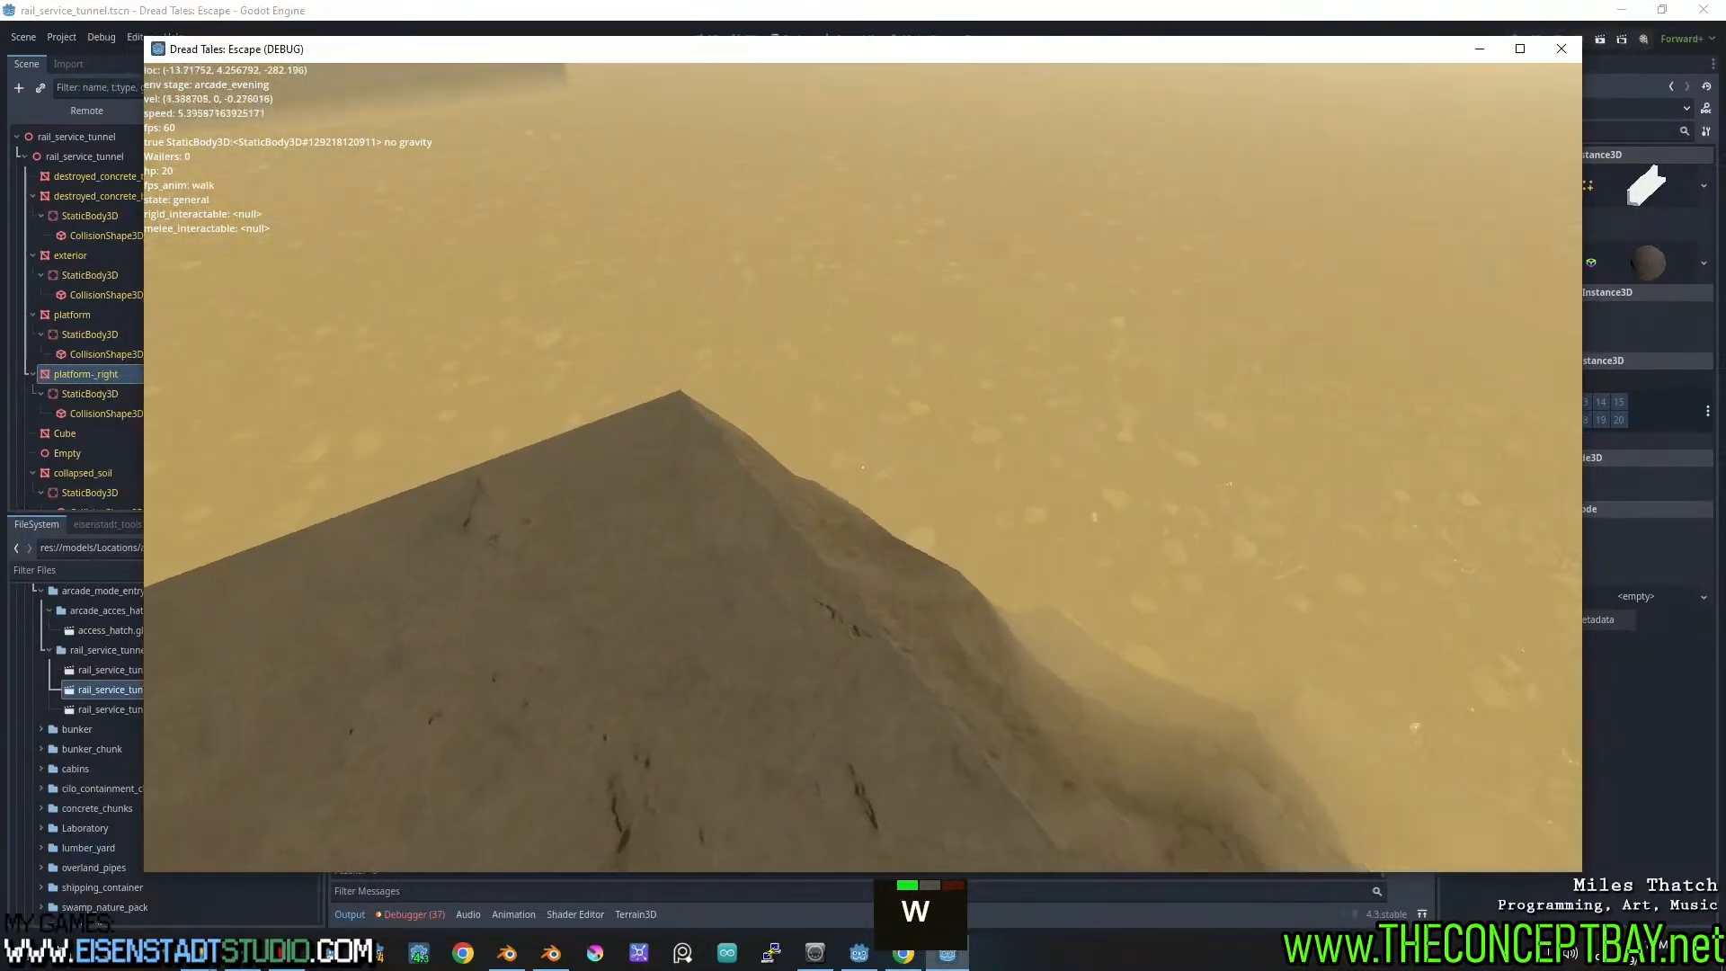
pyautogui.press('a')
pyautogui.press('a')
pyautogui.press('w')
pyautogui.press('w')
pyautogui.press('w')
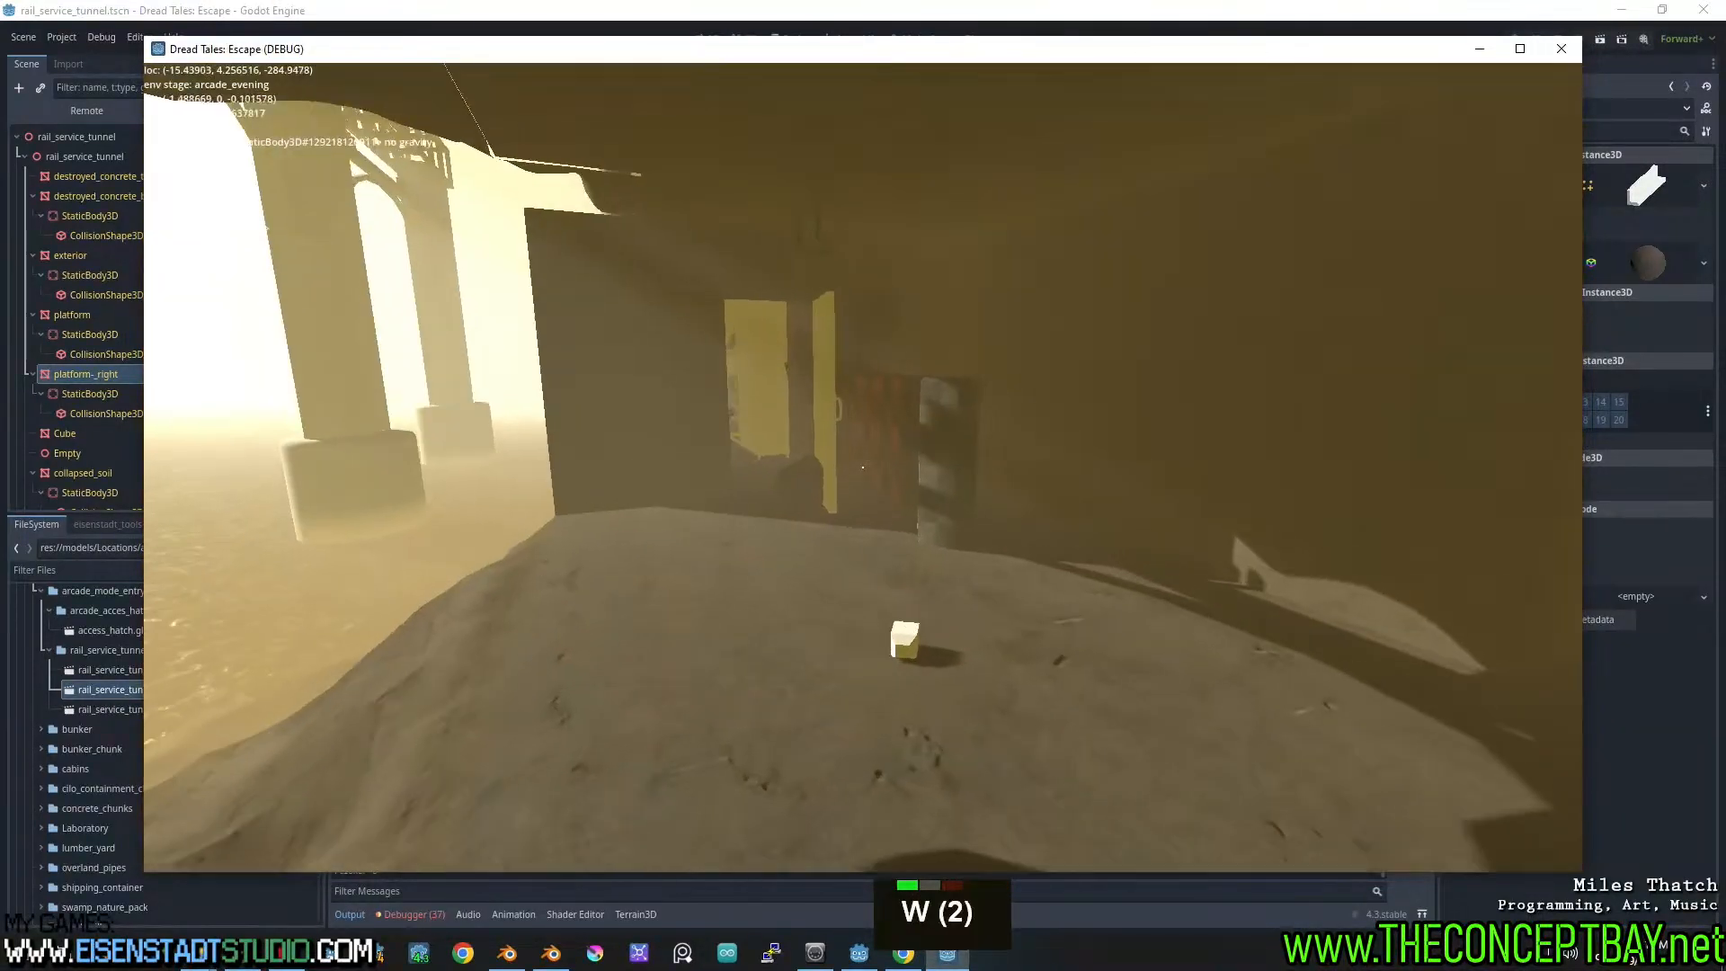
pyautogui.press('d')
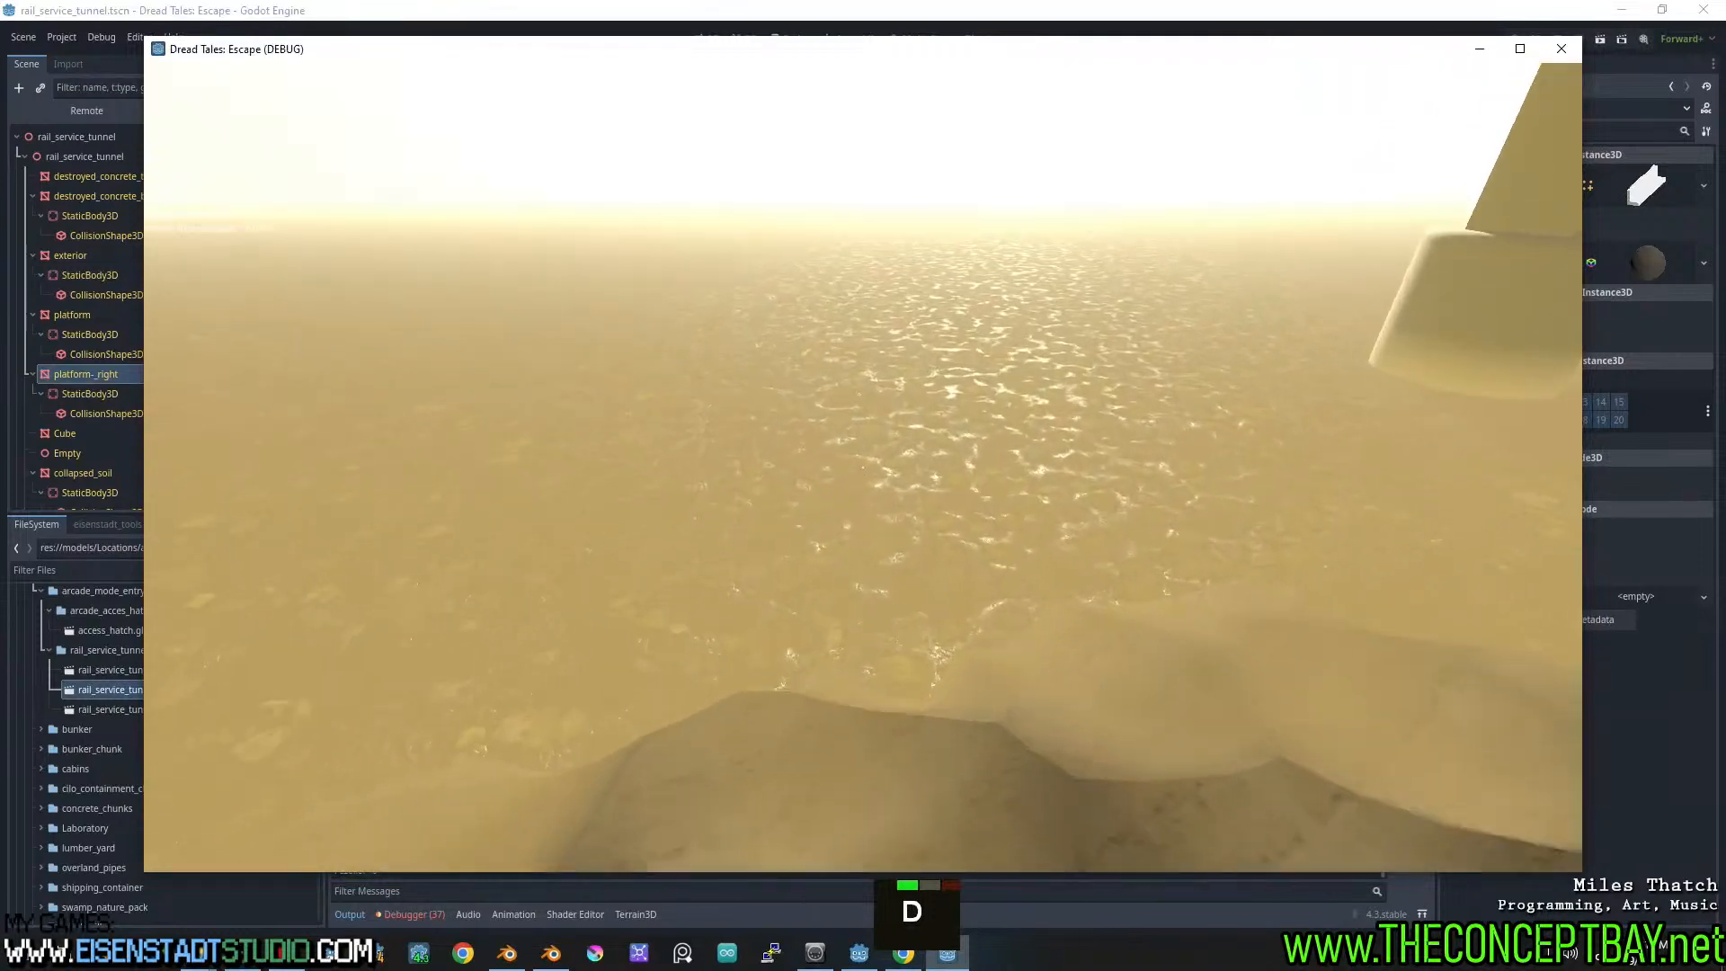
# Walk off the broken platform edge and return across the rubble in the running game to check the collapsed area
pyautogui.press('a')
pyautogui.press('s')
pyautogui.press('a')
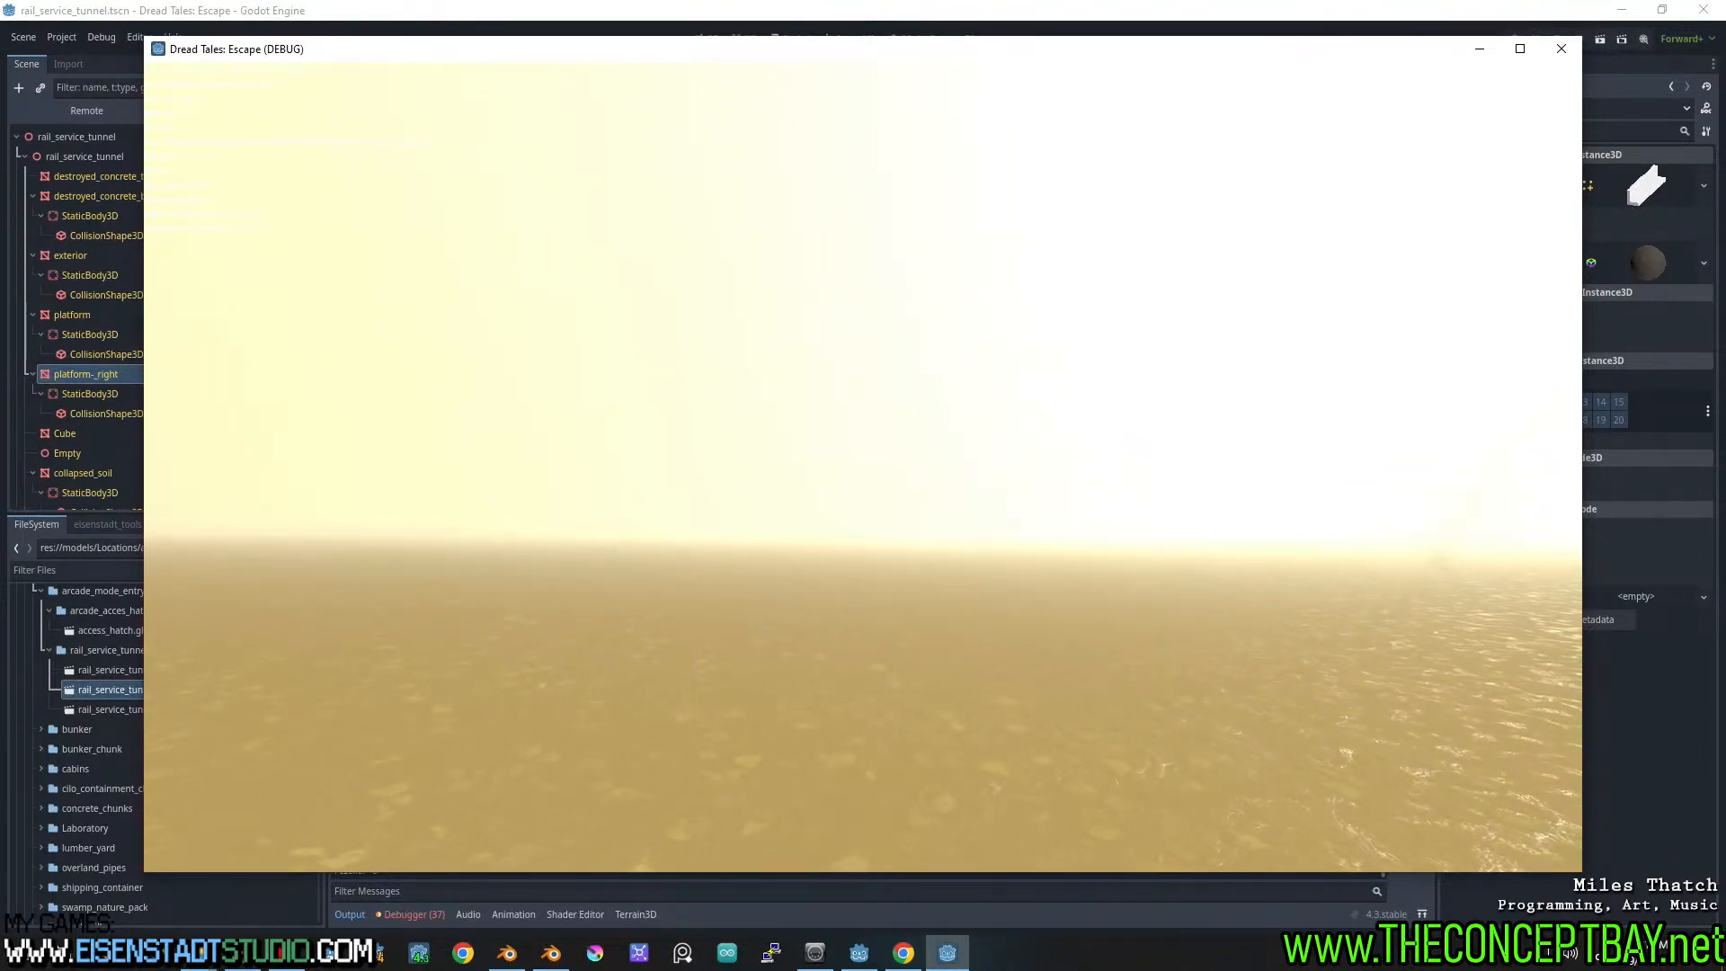
pyautogui.press('w')
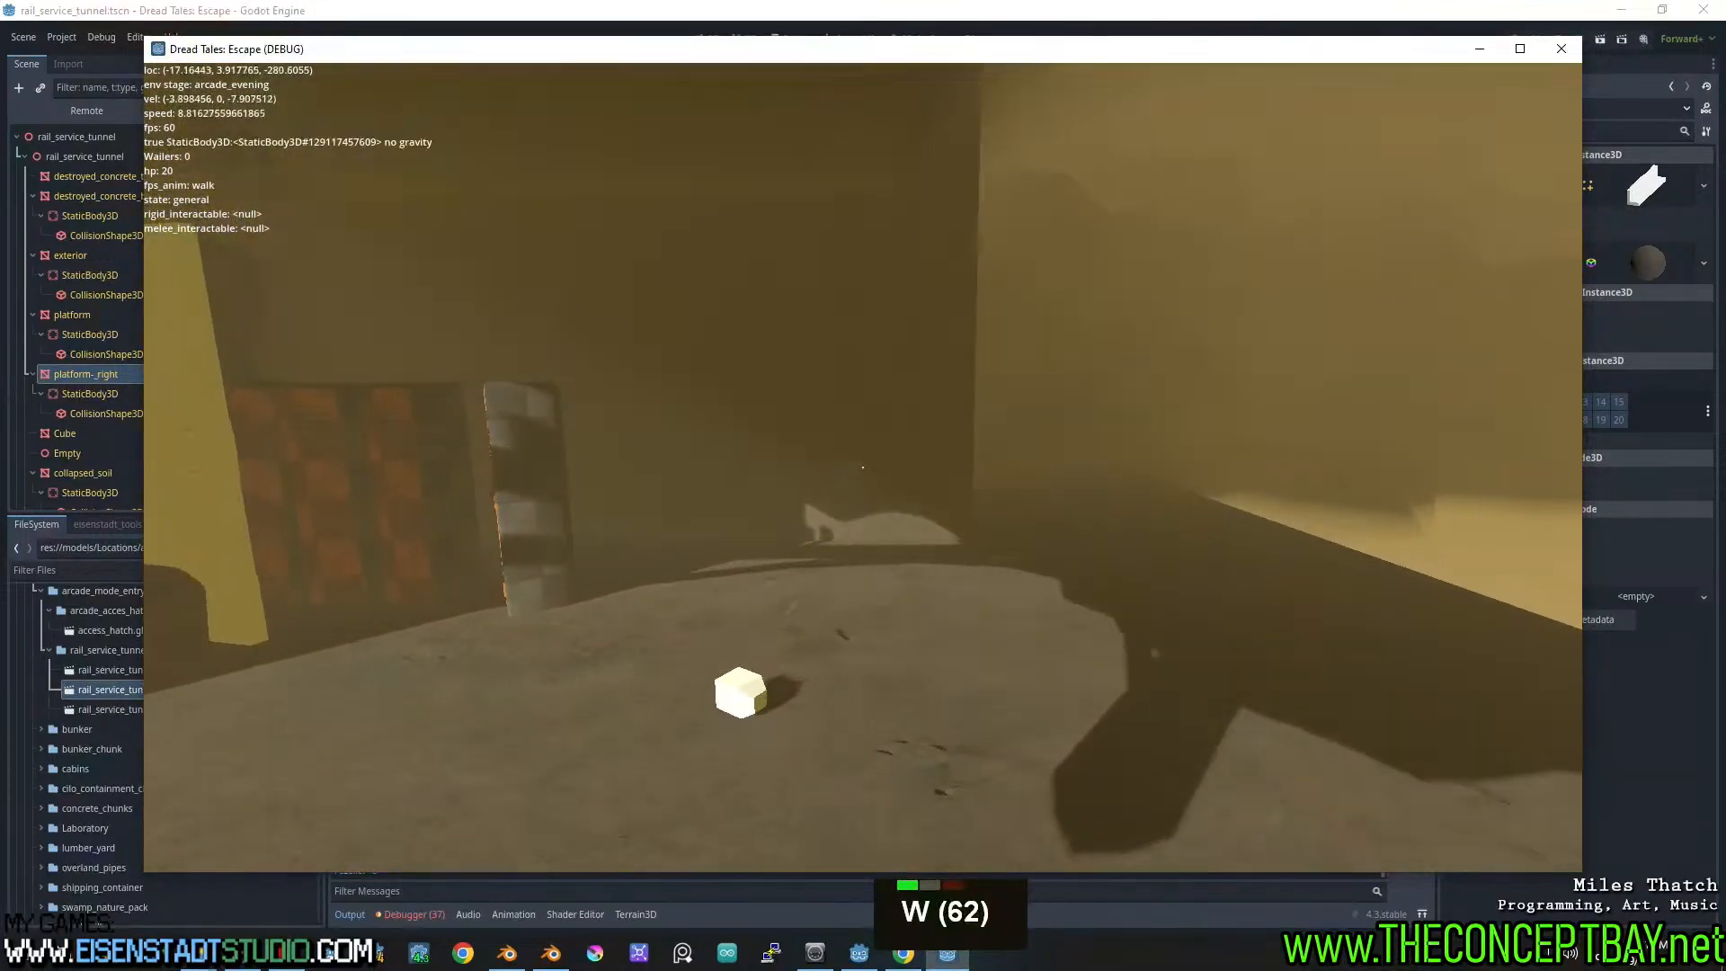
pyautogui.press('d')
pyautogui.press('a')
pyautogui.press('w')
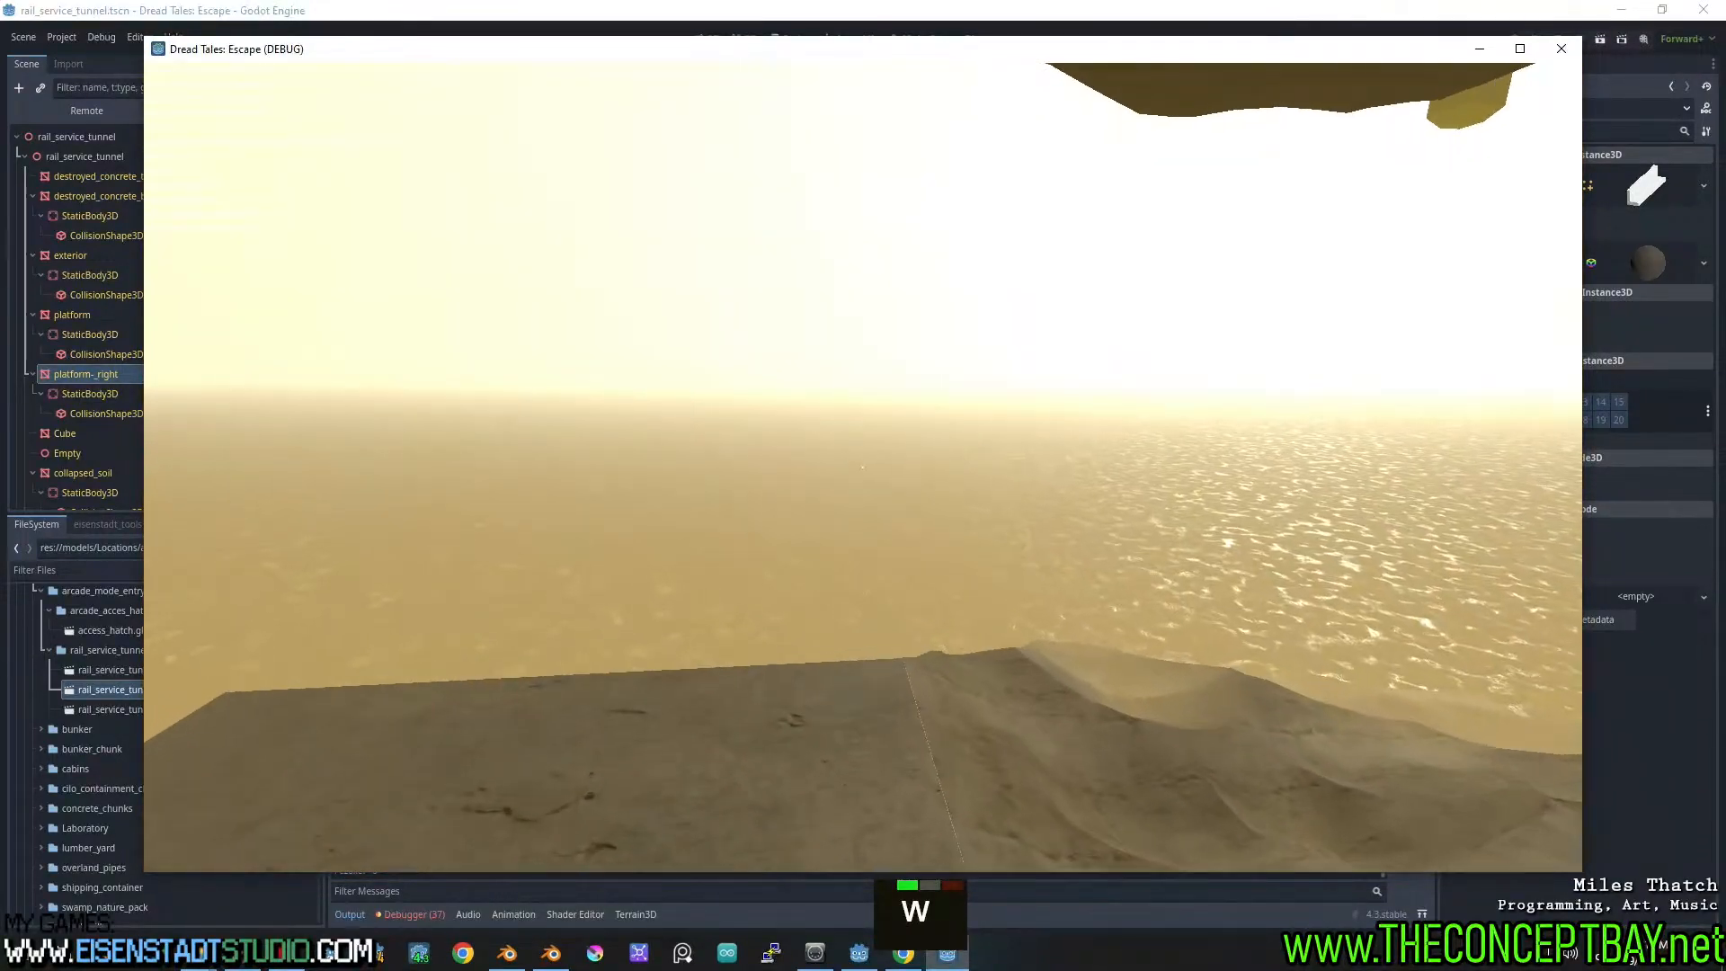
pyautogui.press('s')
pyautogui.press('d')
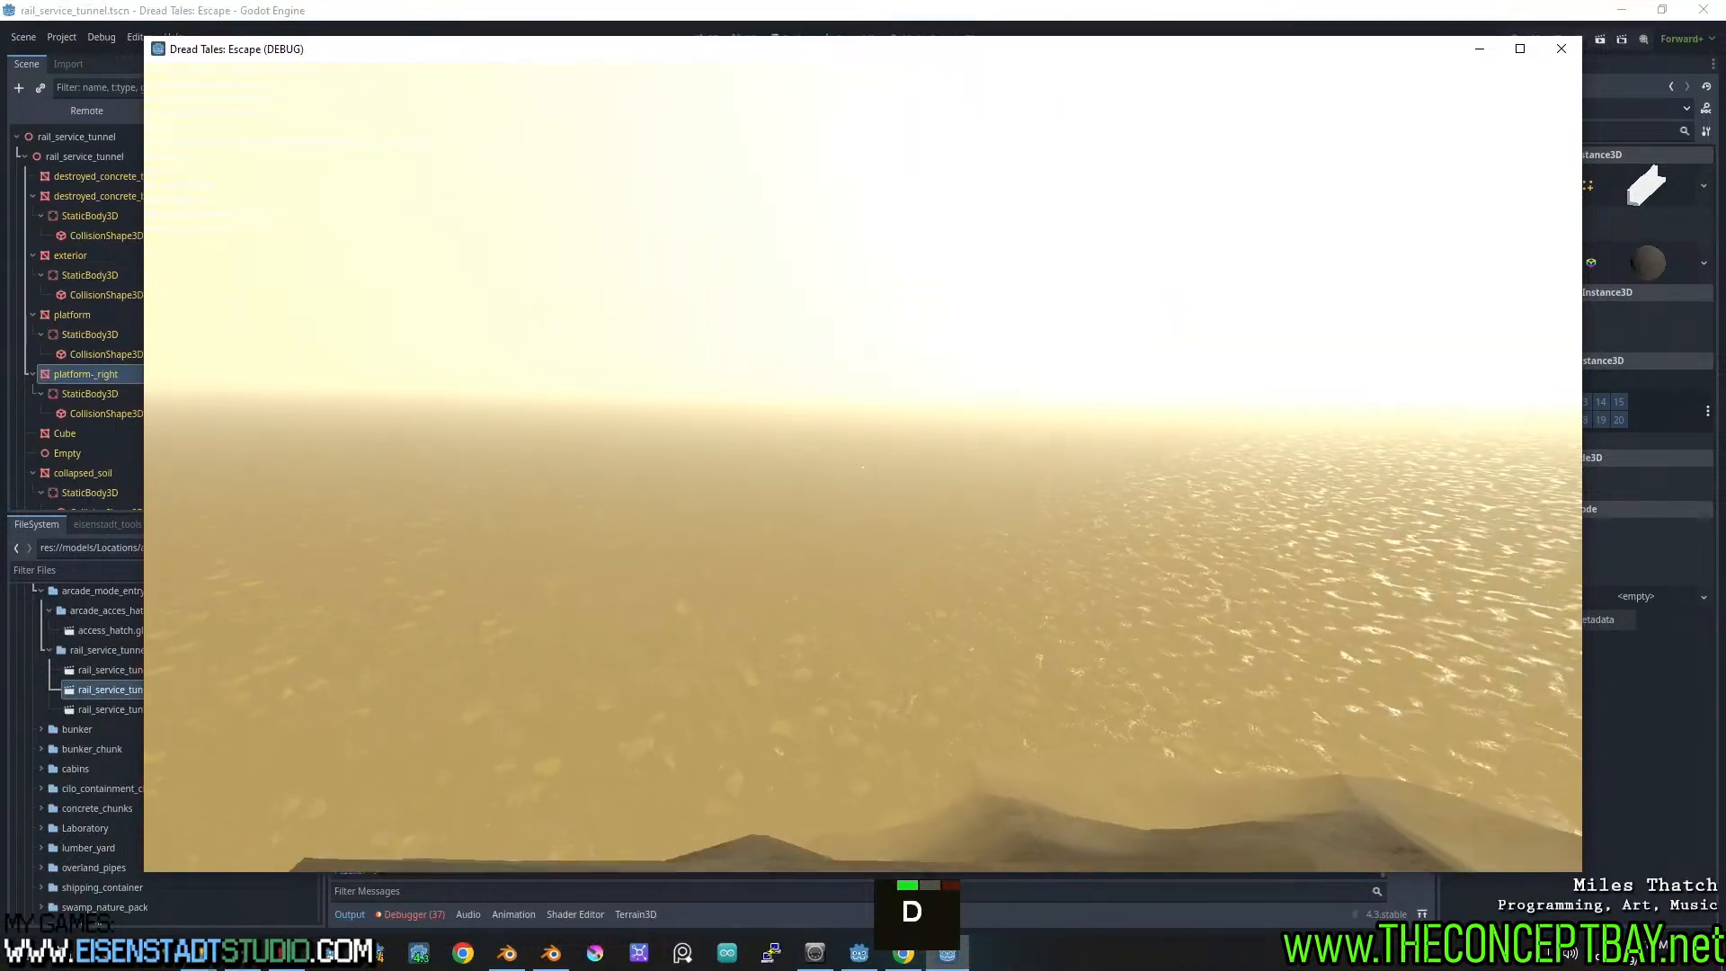
pyautogui.press('a')
pyautogui.press('w')
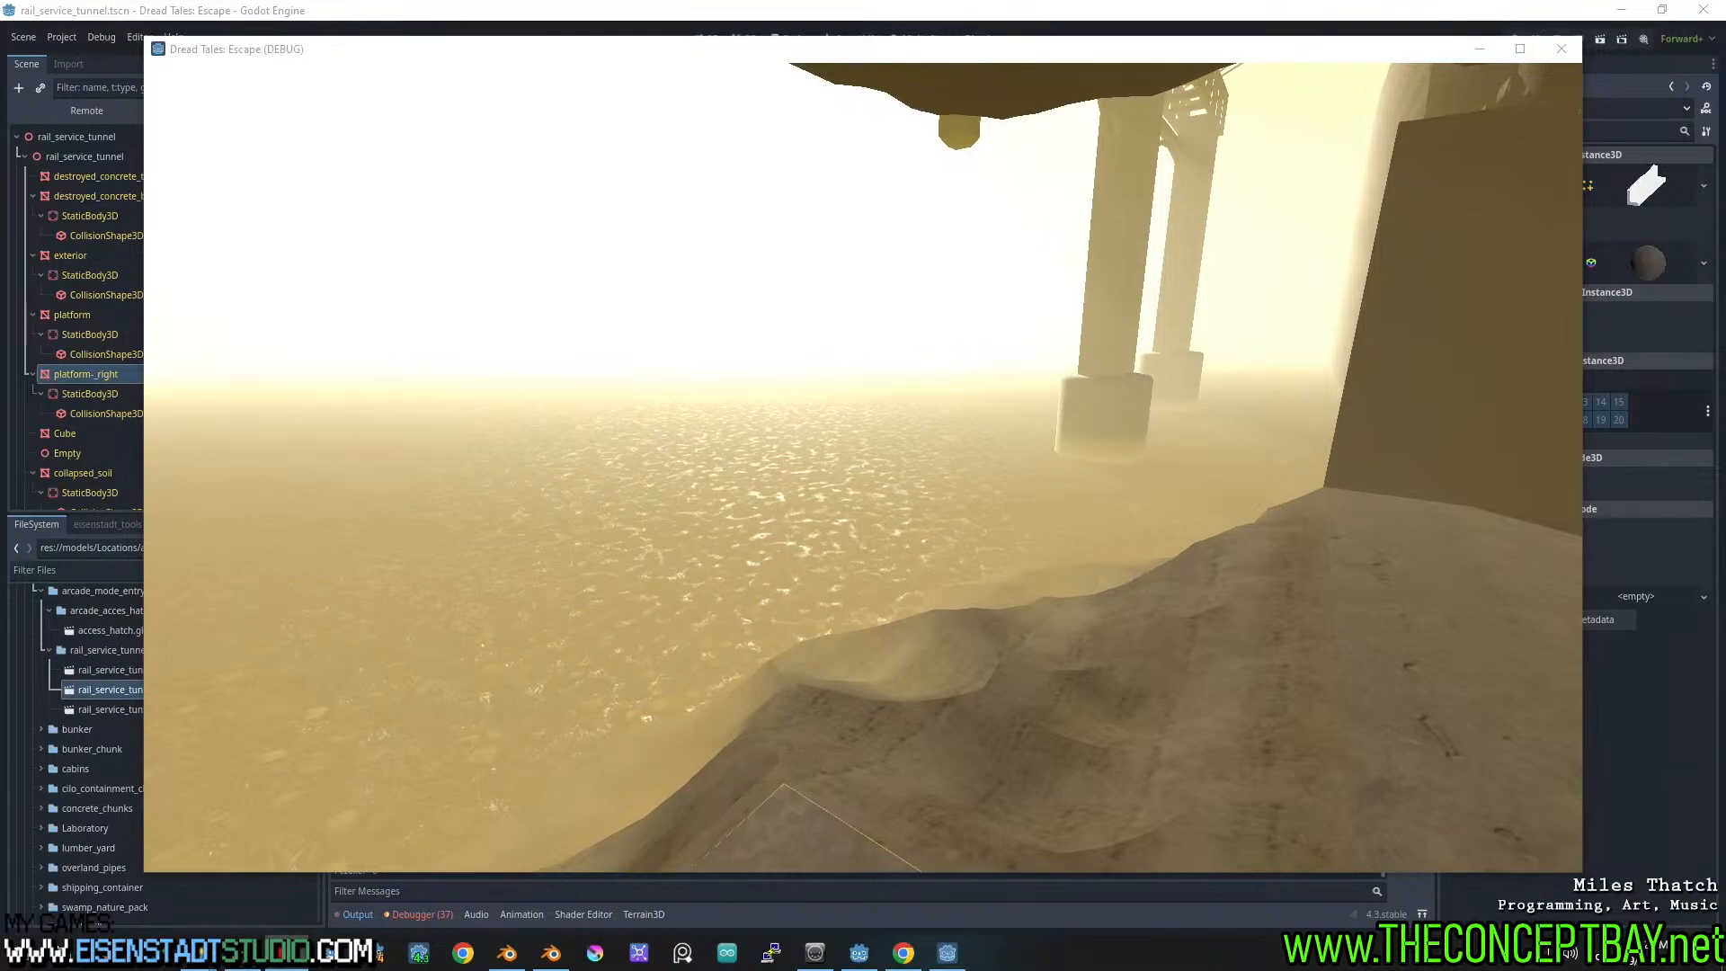
pyautogui.moveTo(912, 42); pyautogui.dragTo(913, 547)
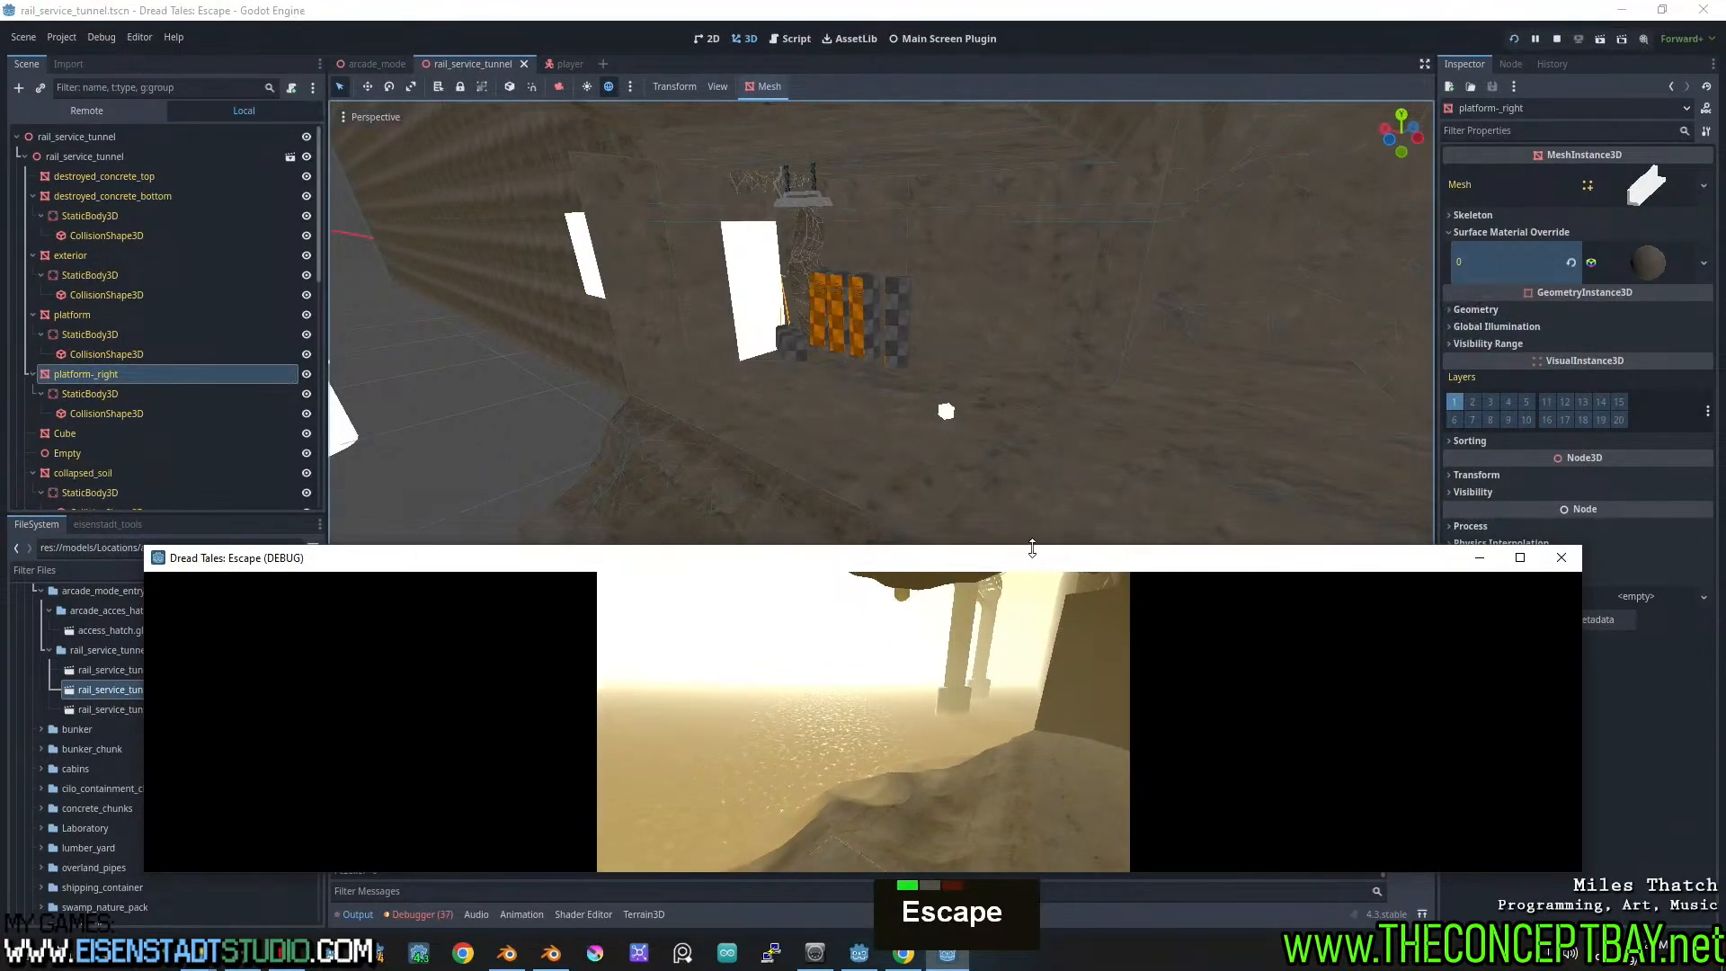
pyautogui.moveTo(1032, 547); pyautogui.dragTo(1032, 36)
pyautogui.press('Tab')
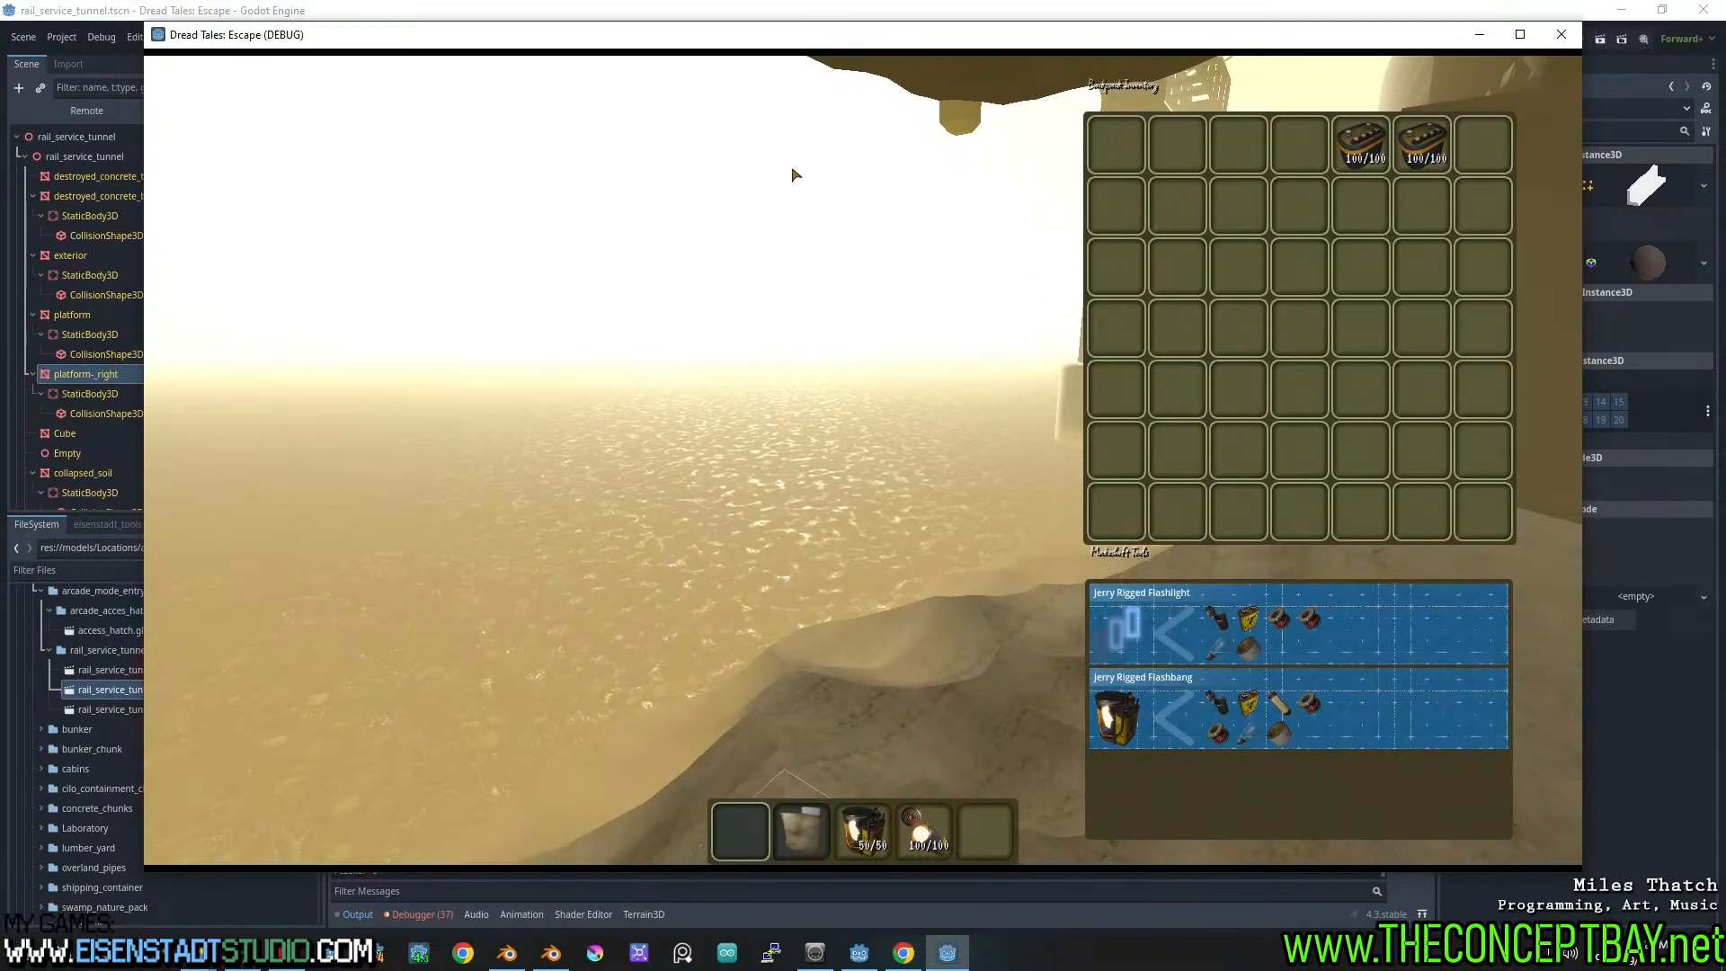
pyautogui.press('Tab')
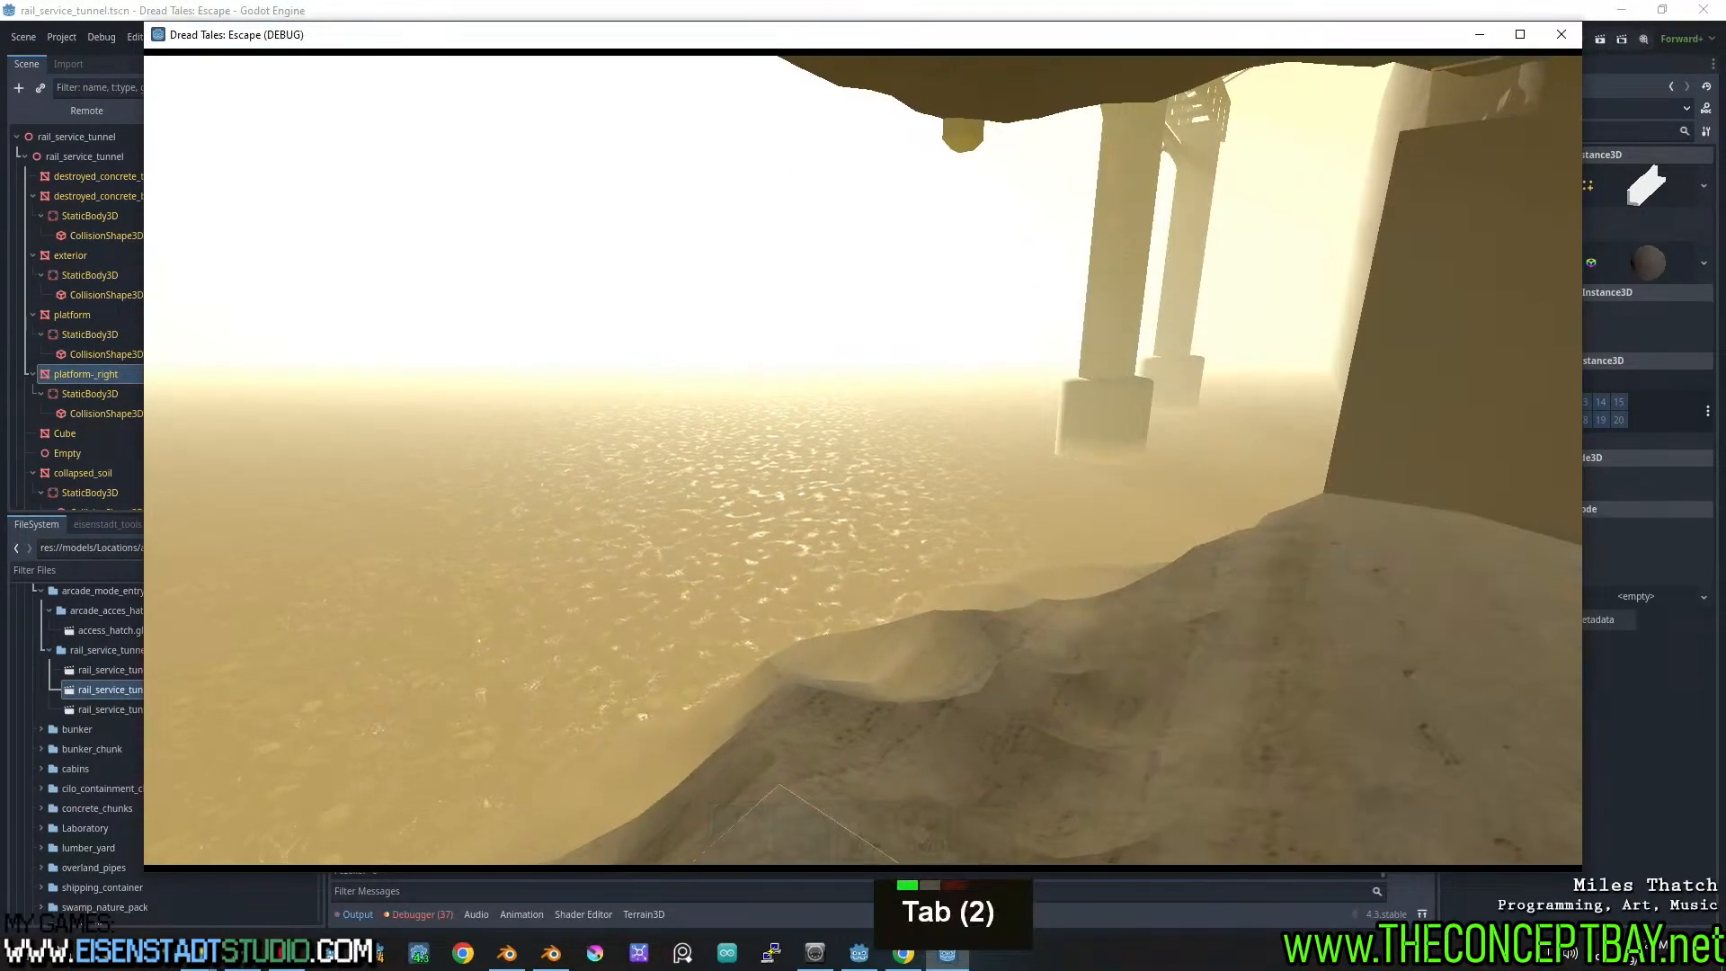
# Walk past the lockers, down off the platform and back up the rubble in the game to examine the tunnel again
pyautogui.press('w')
pyautogui.press('d')
pyautogui.press('d')
pyautogui.press('a')
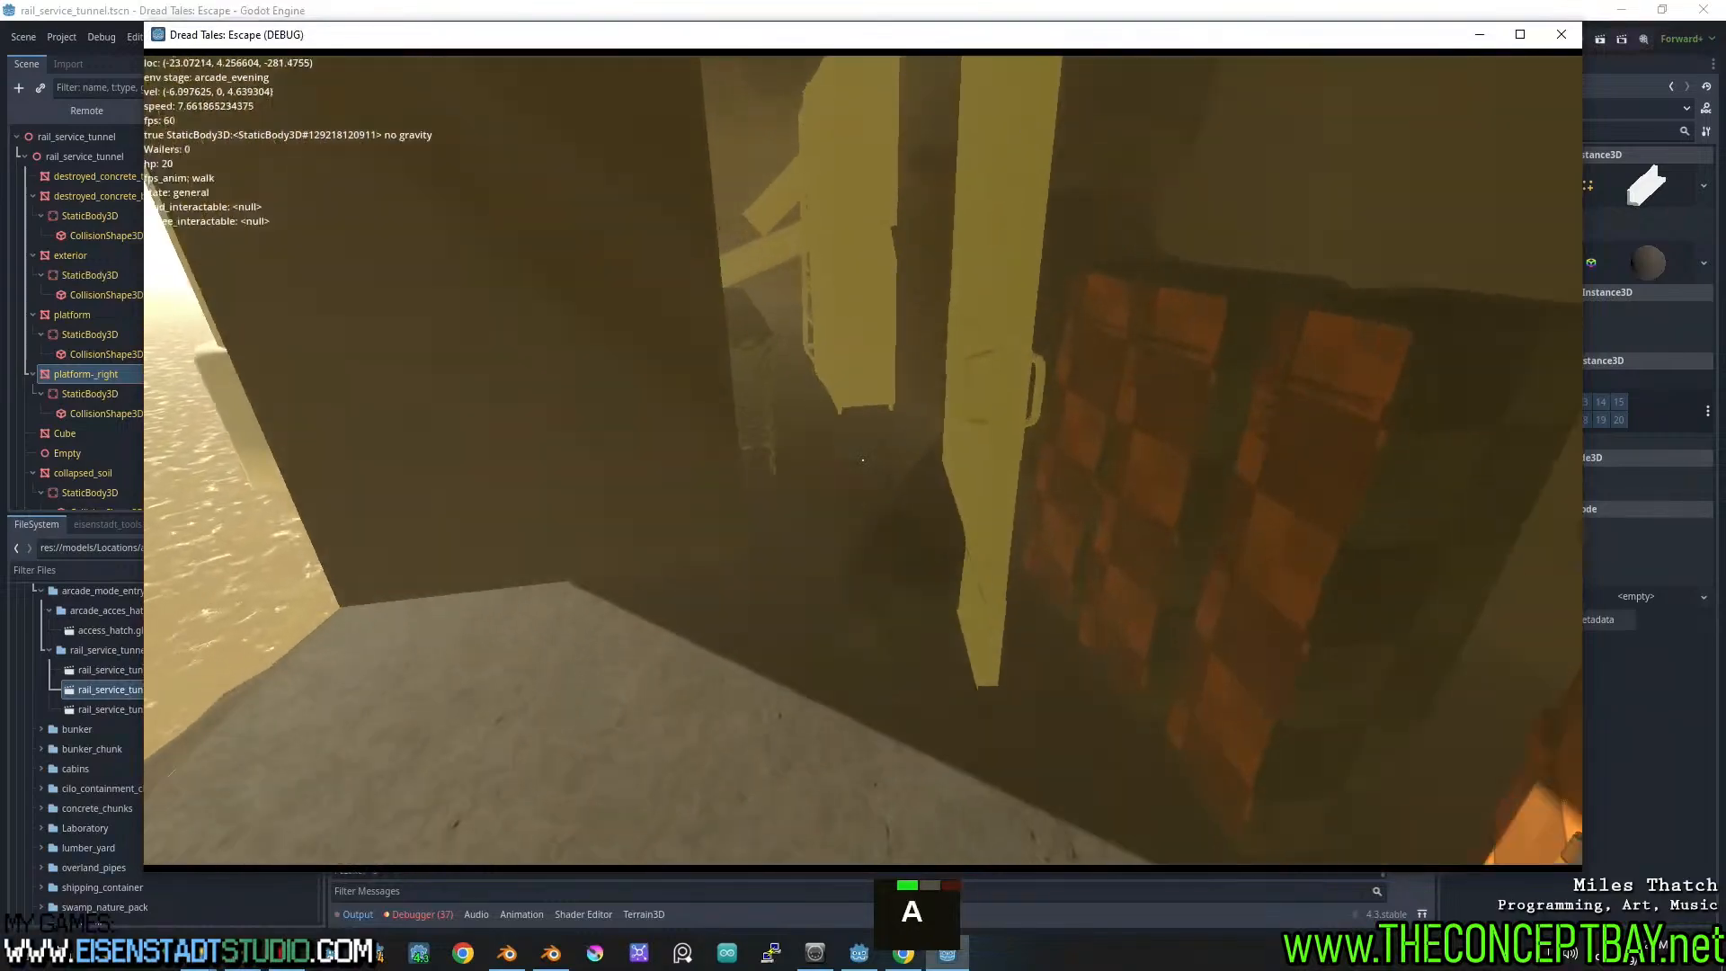
pyautogui.press('w')
pyautogui.press('a')
pyautogui.press('w')
pyautogui.press('a')
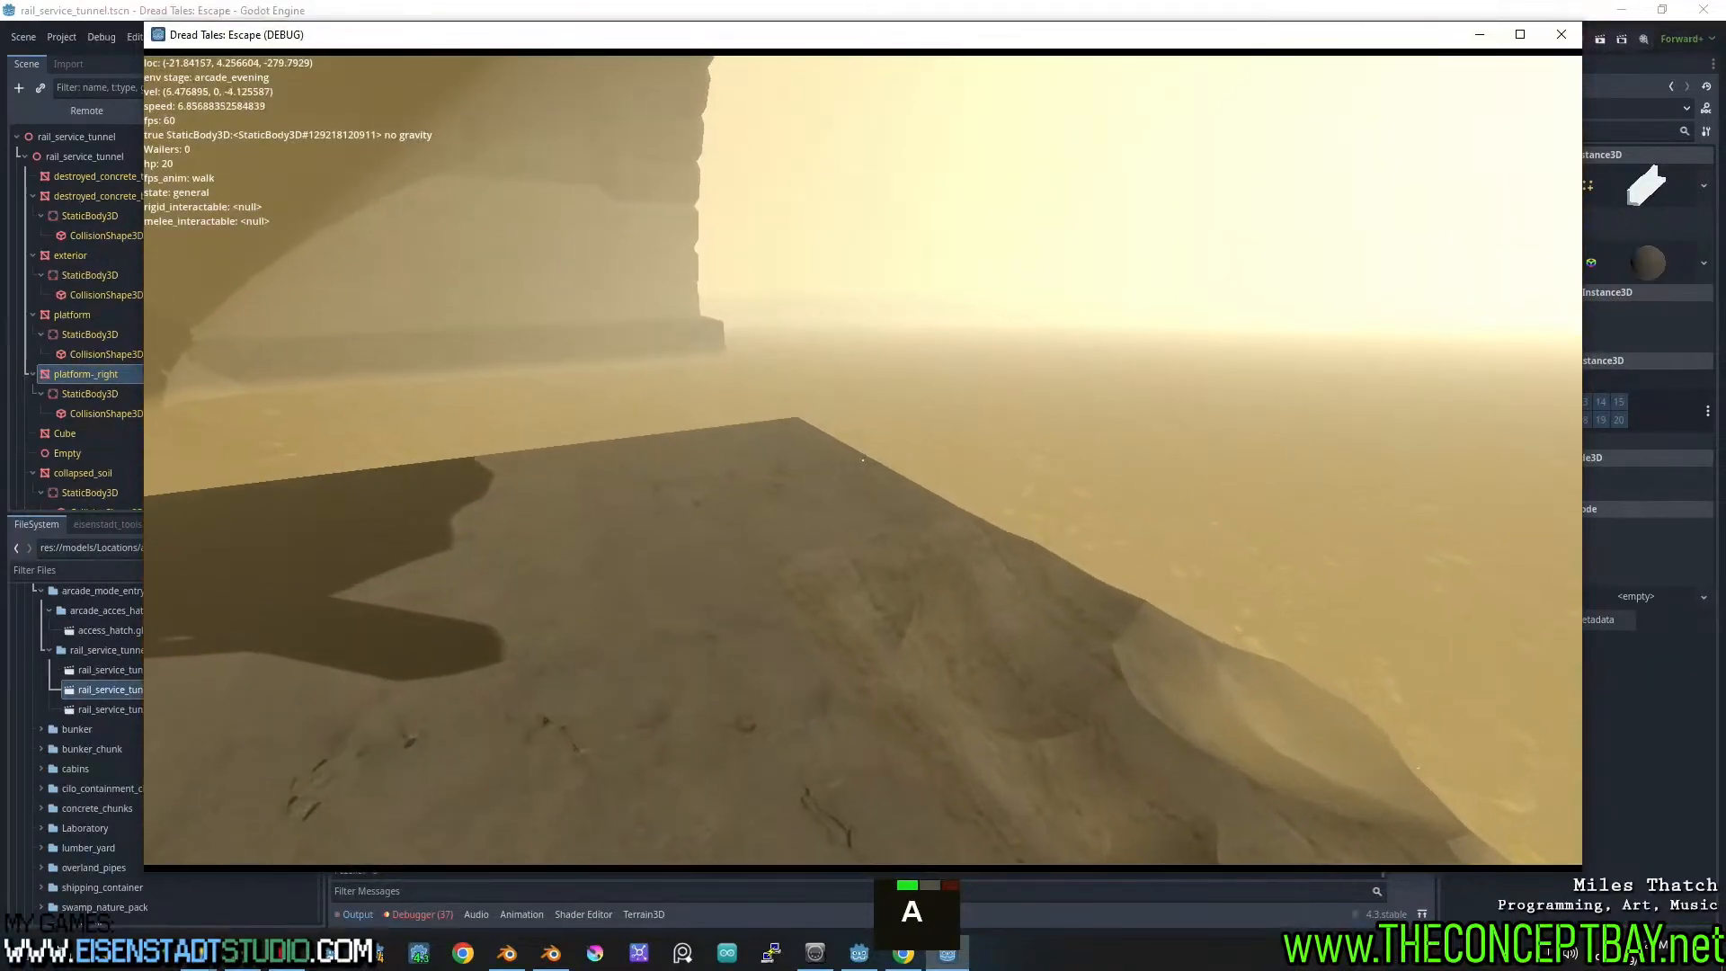
pyautogui.press('w')
pyautogui.press('a')
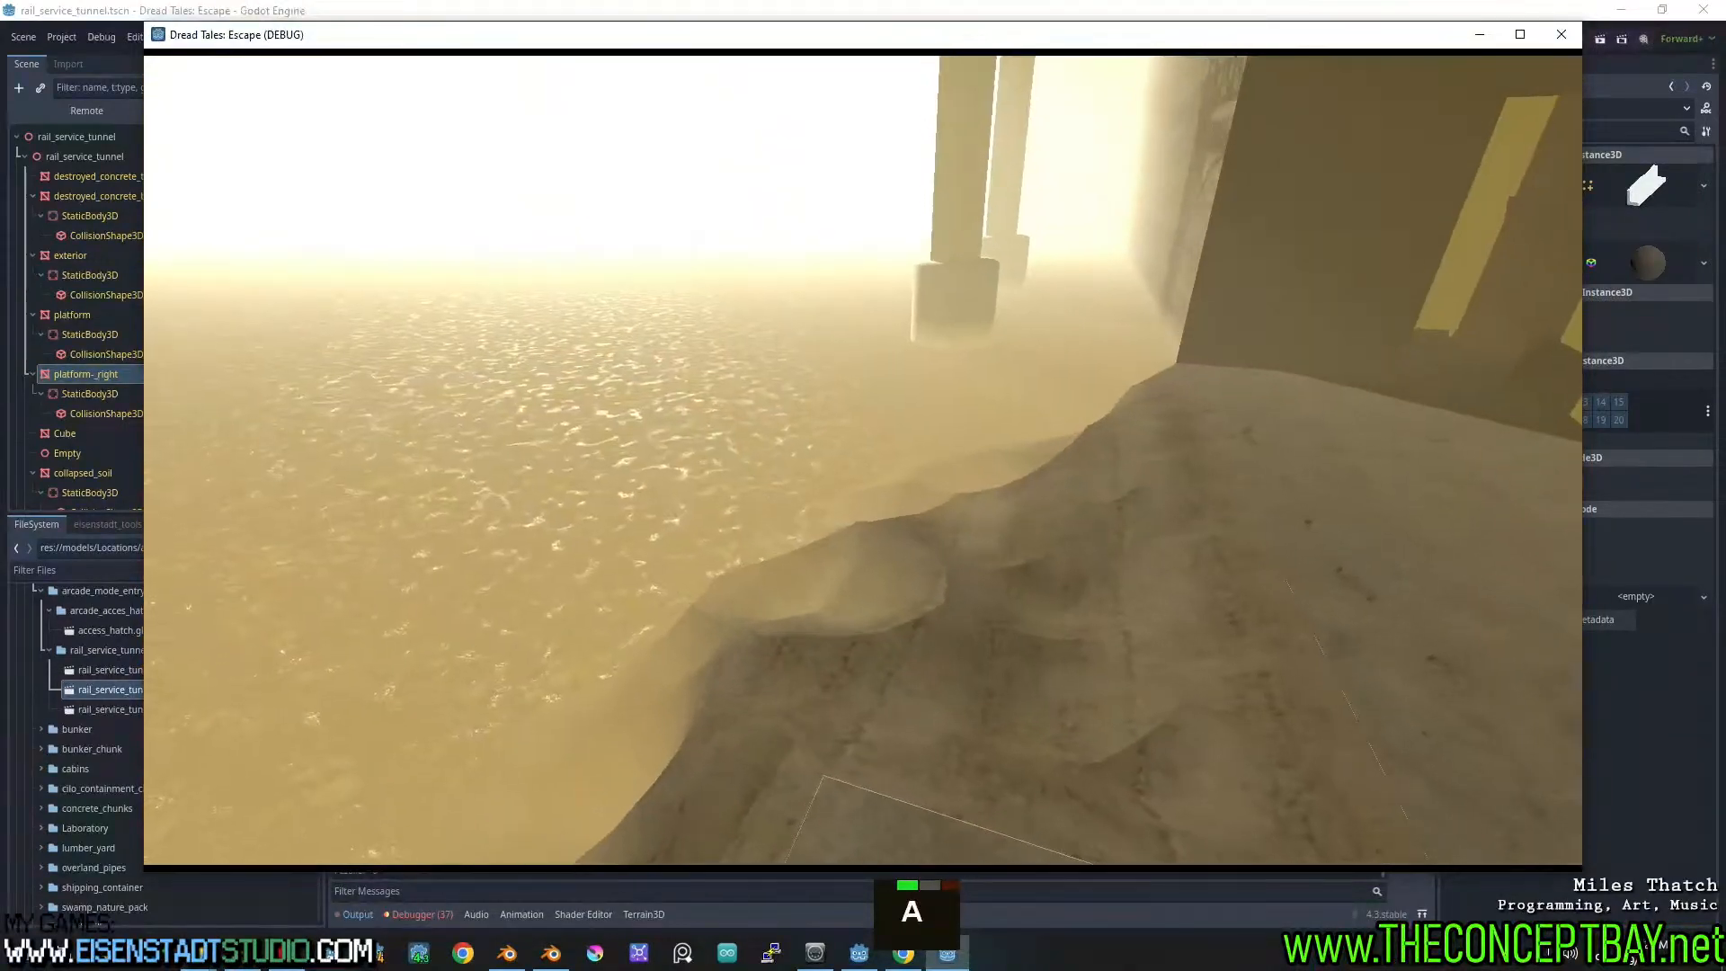
pyautogui.press('d')
pyautogui.press('a')
pyautogui.press('d')
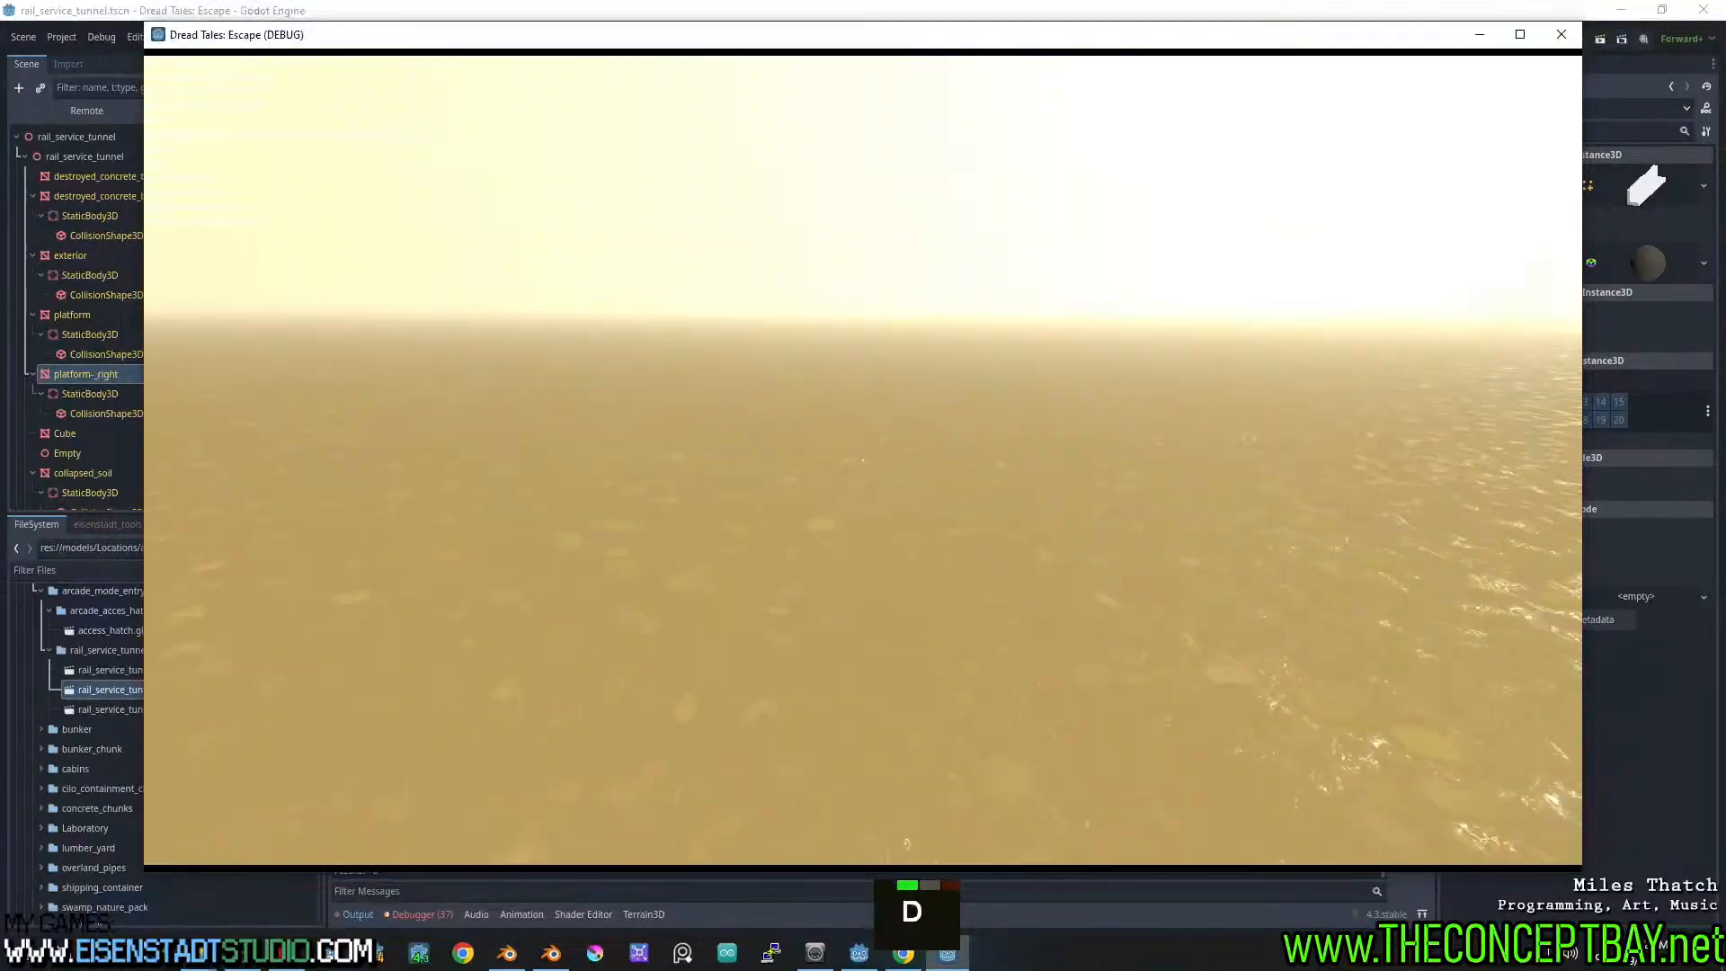
pyautogui.press('w')
pyautogui.press('a')
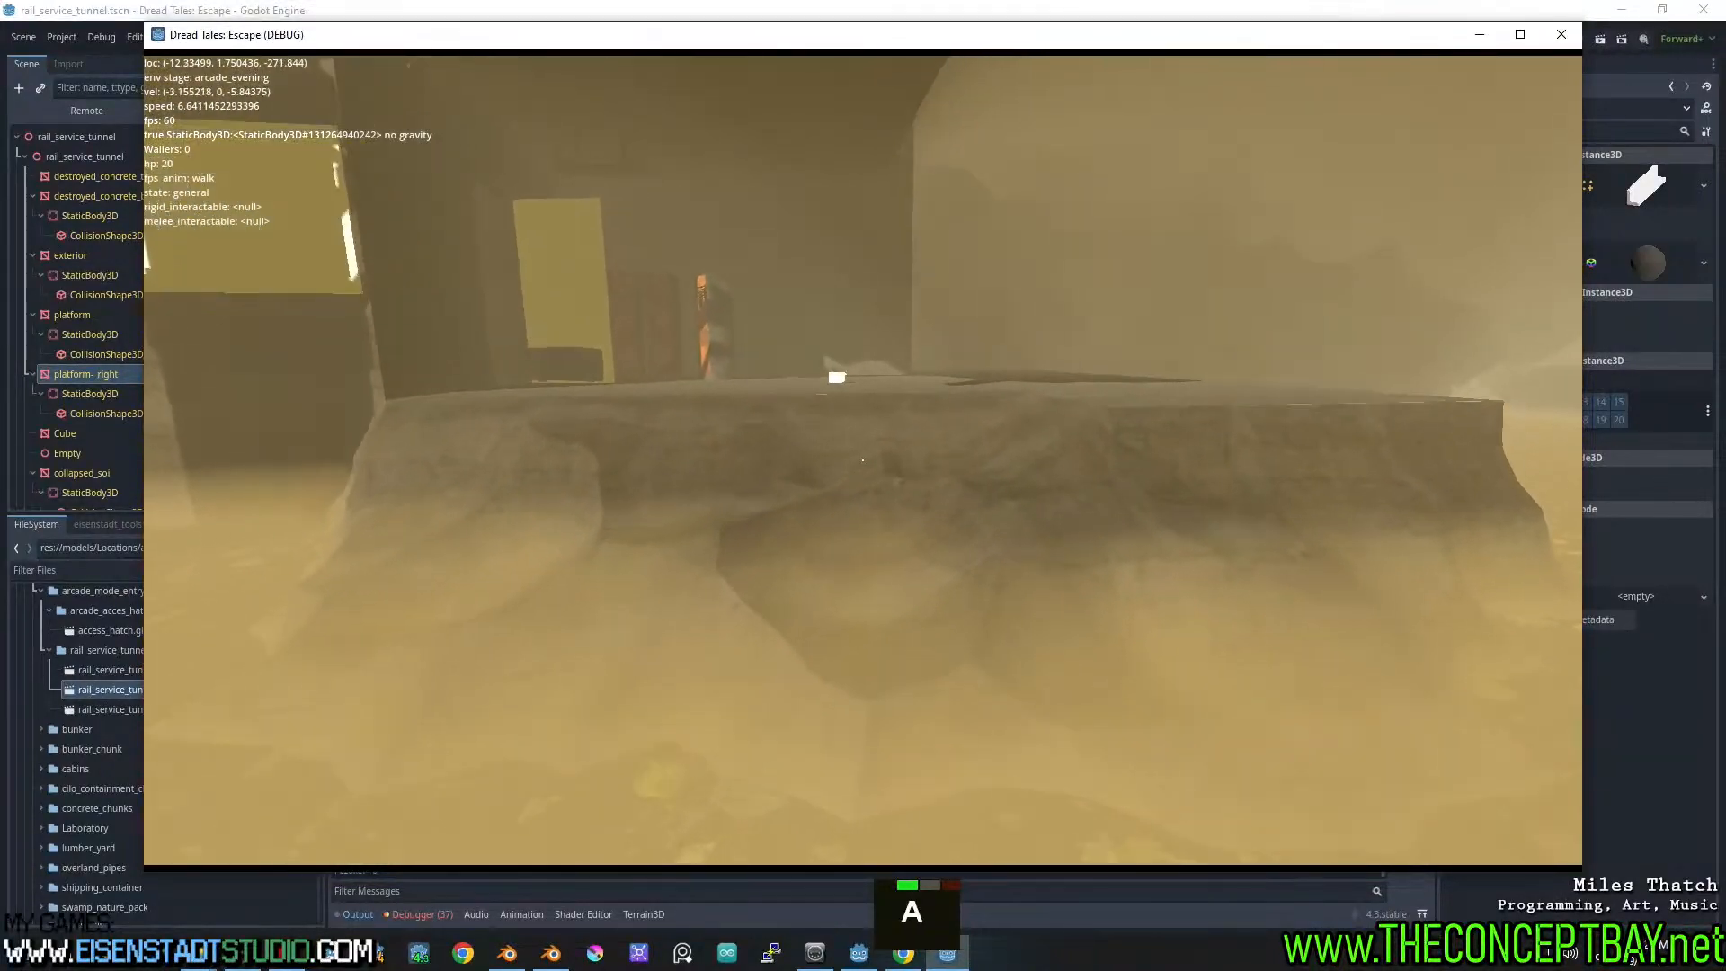
pyautogui.press('d')
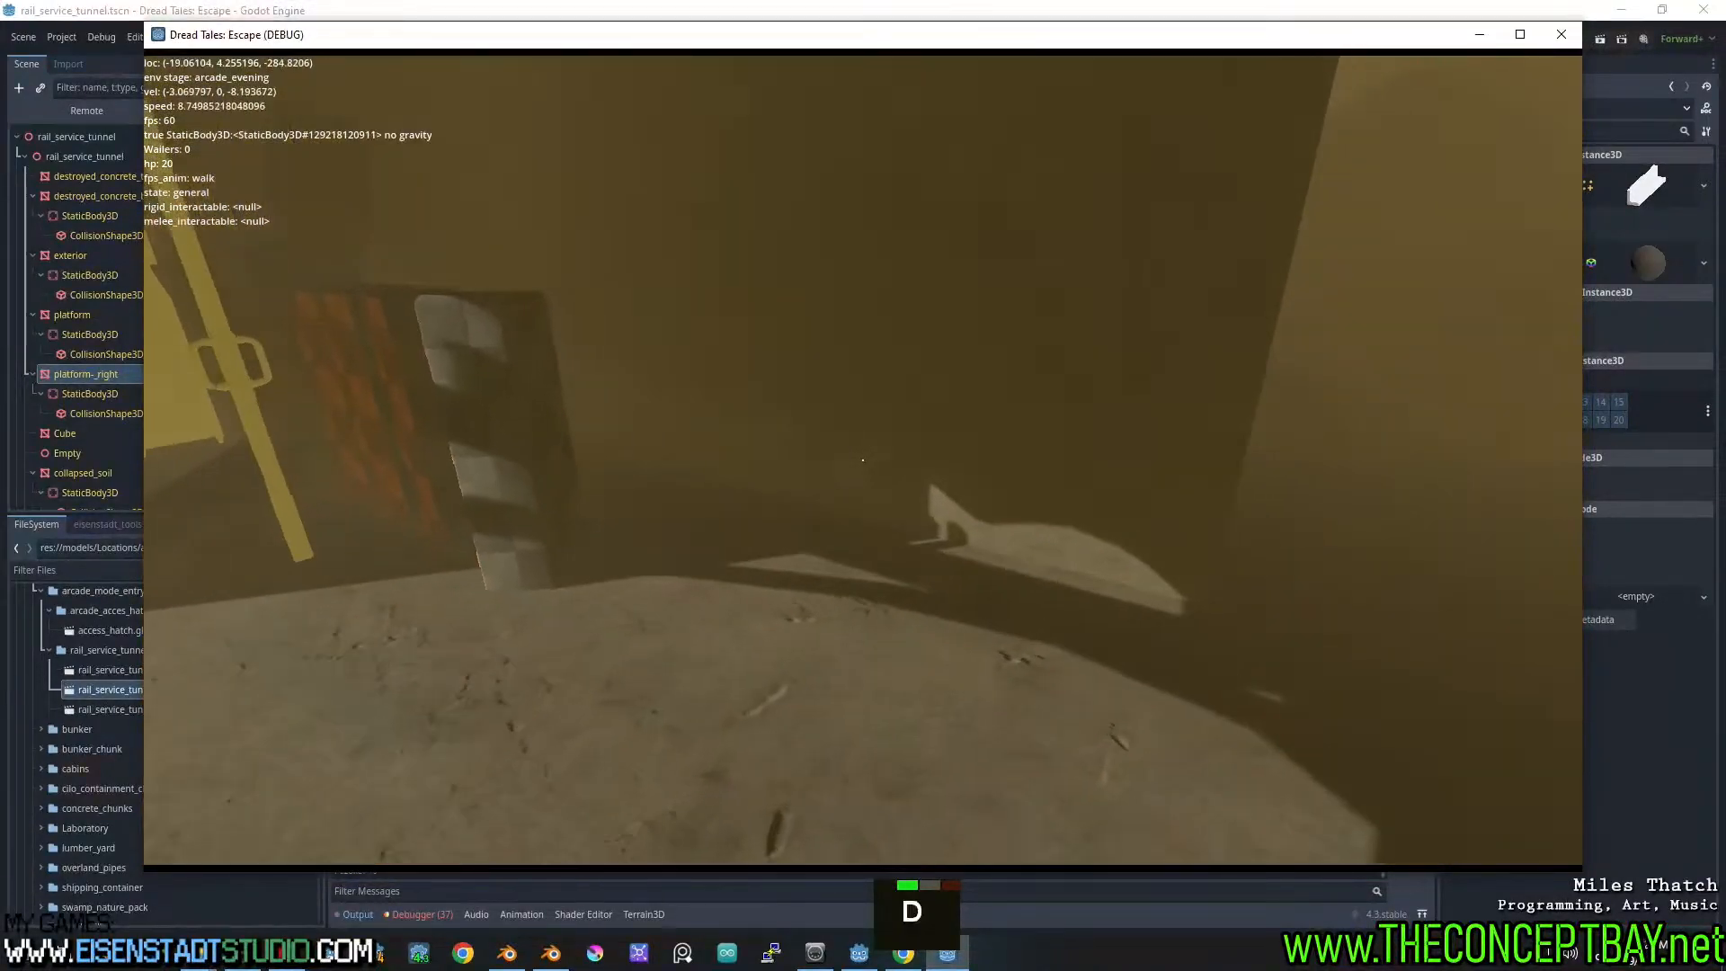
# Walk through the start room doorway and back onto the platform in the game, and close the game
pyautogui.press('w')
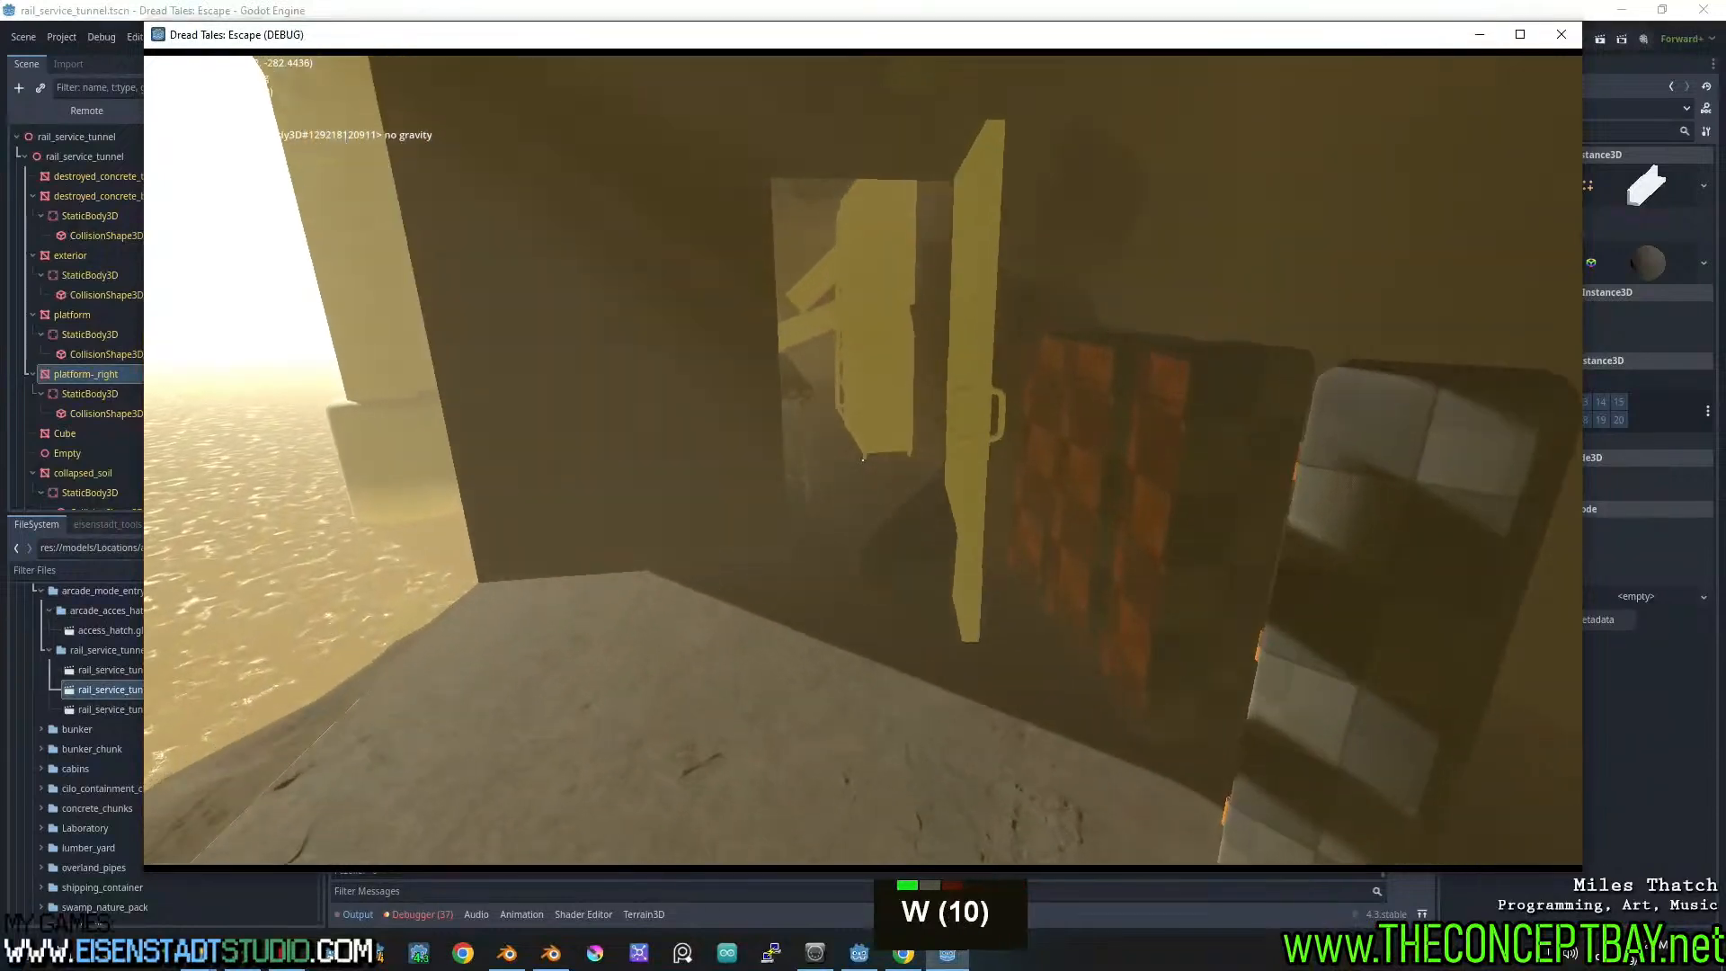
pyautogui.press('d')
pyautogui.press('w')
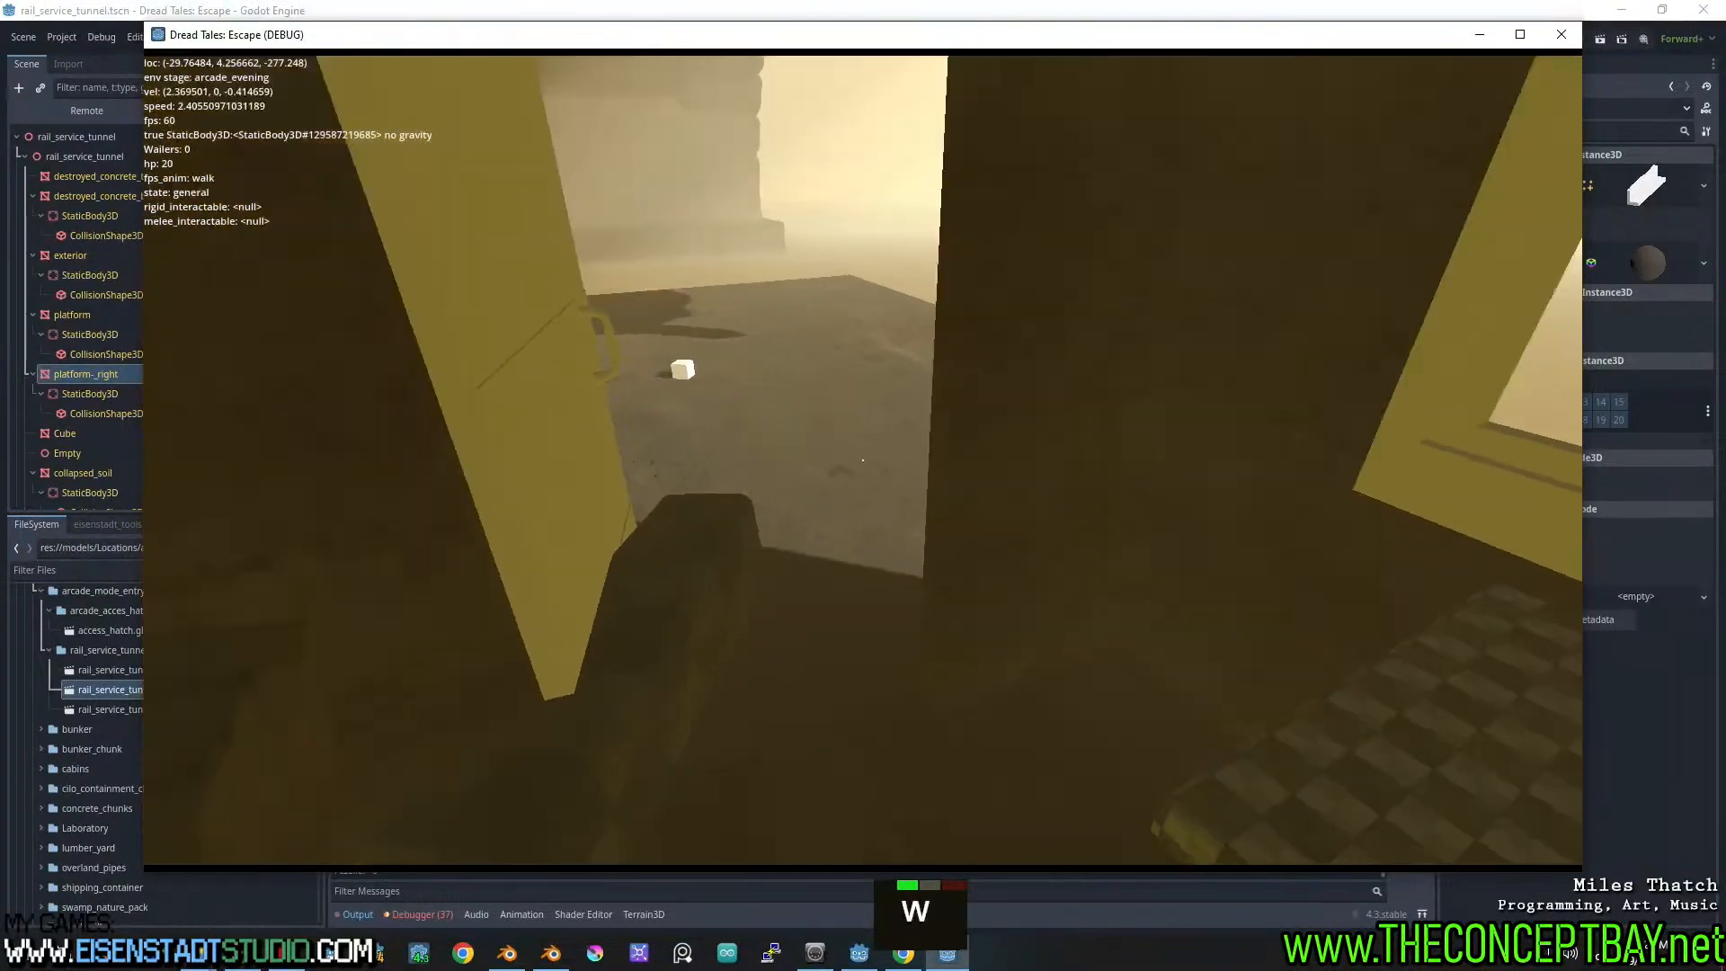
pyautogui.press('s')
pyautogui.press('d')
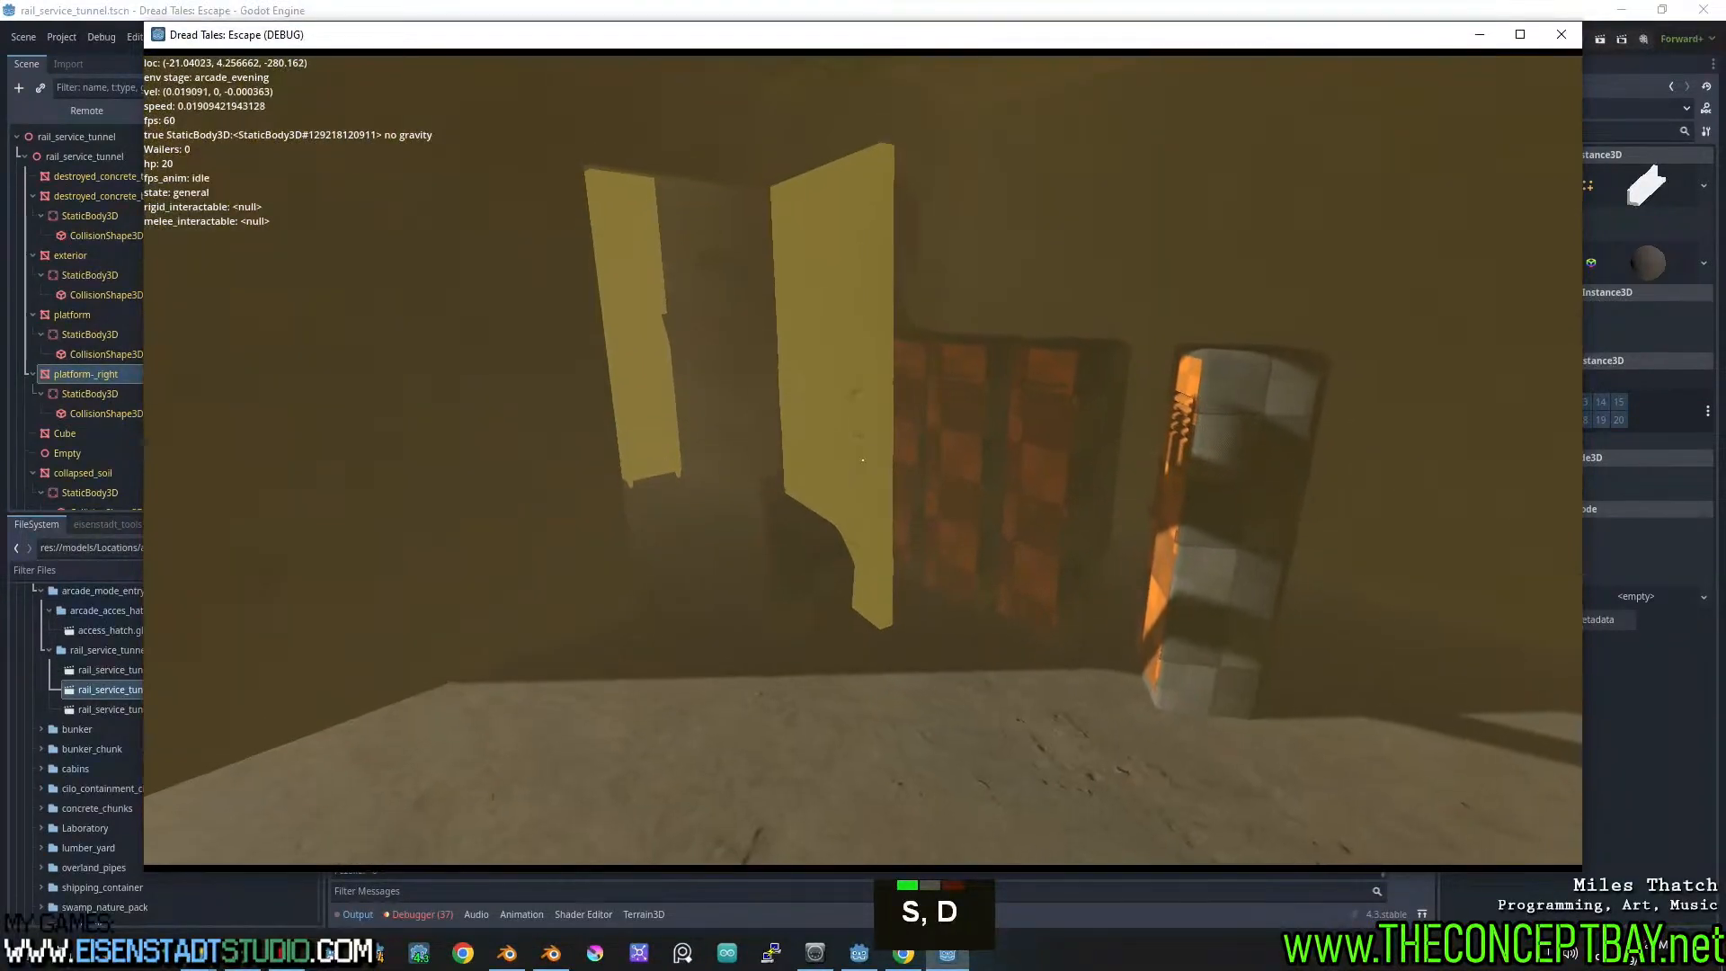
pyautogui.hotkey('alt', 'F4')
# Examine the metal lockers and fallen locker beside the start room door in the 3D scene
pyautogui.keyDown('shift'); pyautogui.moveTo(864, 464); pyautogui.dragTo(1034, 457, button='middle'); pyautogui.keyUp('shift')
pyautogui.keyDown('shift'); pyautogui.scroll(5, 859, 434); pyautogui.keyUp('shift')
pyautogui.scroll(-2, 858, 434)
pyautogui.scroll(2, 855, 450)
pyautogui.scroll(-3, 1177, 466)
pyautogui.moveTo(1034, 457); pyautogui.dragTo(1079, 457, button='right')
pyautogui.press('s')
pyautogui.press('a')
pyautogui.press('d')
pyautogui.press('d')
pyautogui.press('a')
pyautogui.press('d')
pyautogui.moveTo(910, 462); pyautogui.dragTo(952, 472, button='right')
pyautogui.click(912, 462)
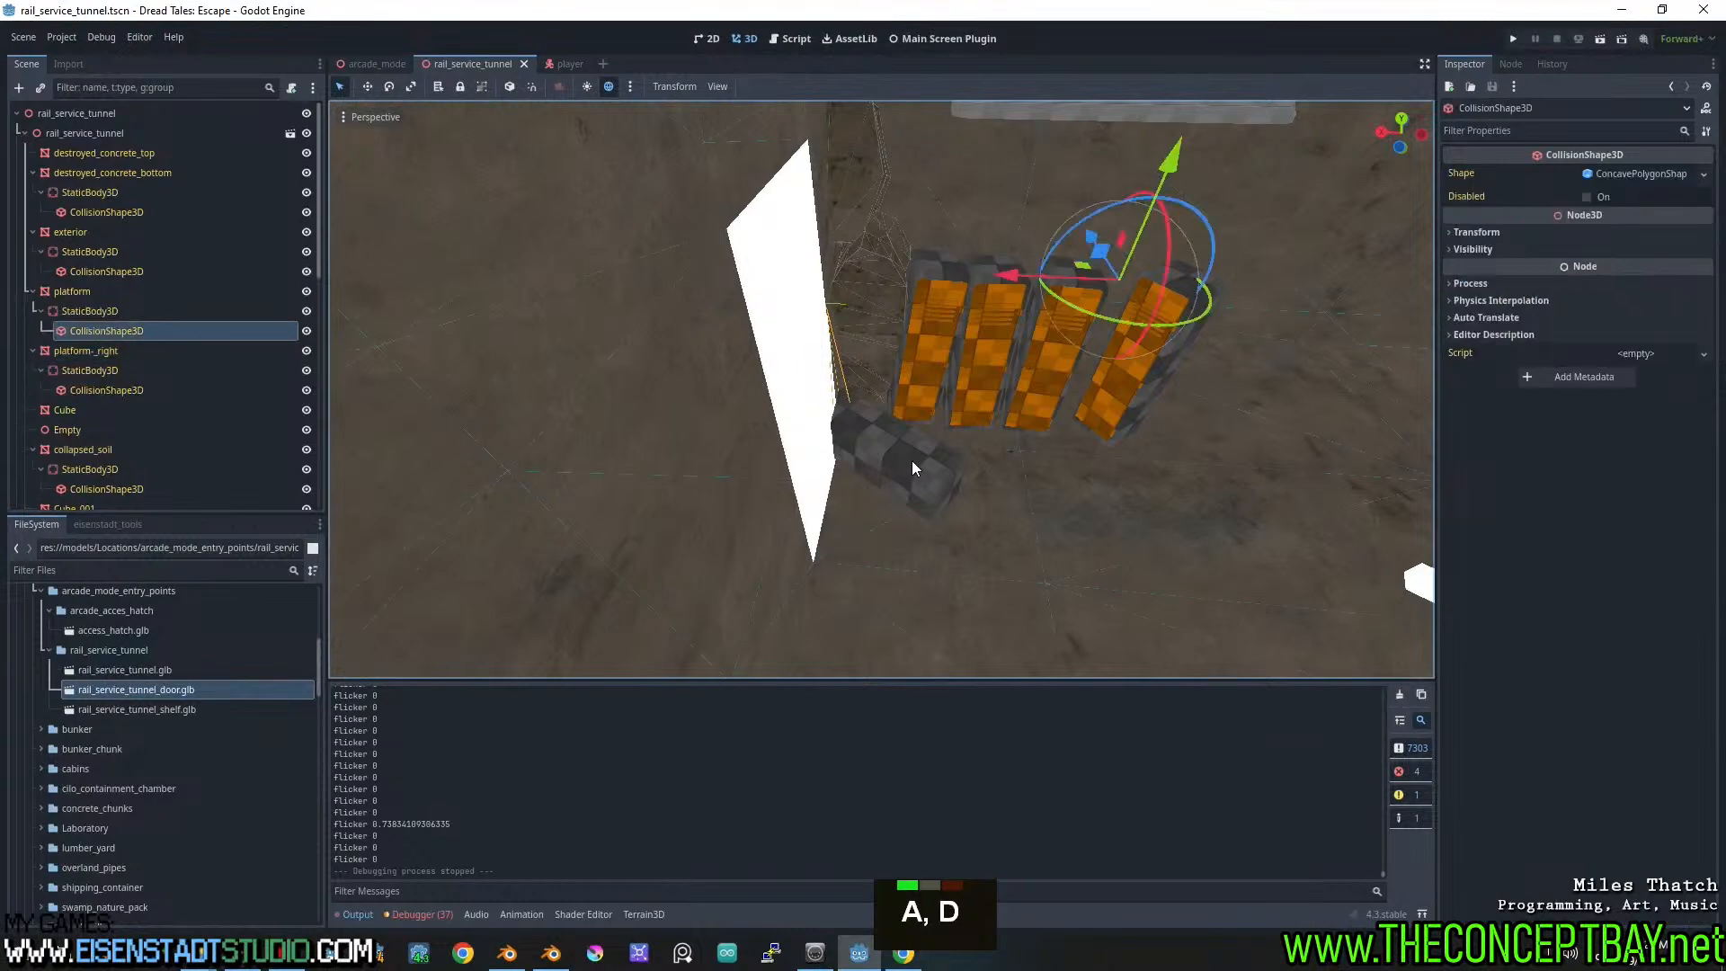
pyautogui.scroll(6, 241, 126)
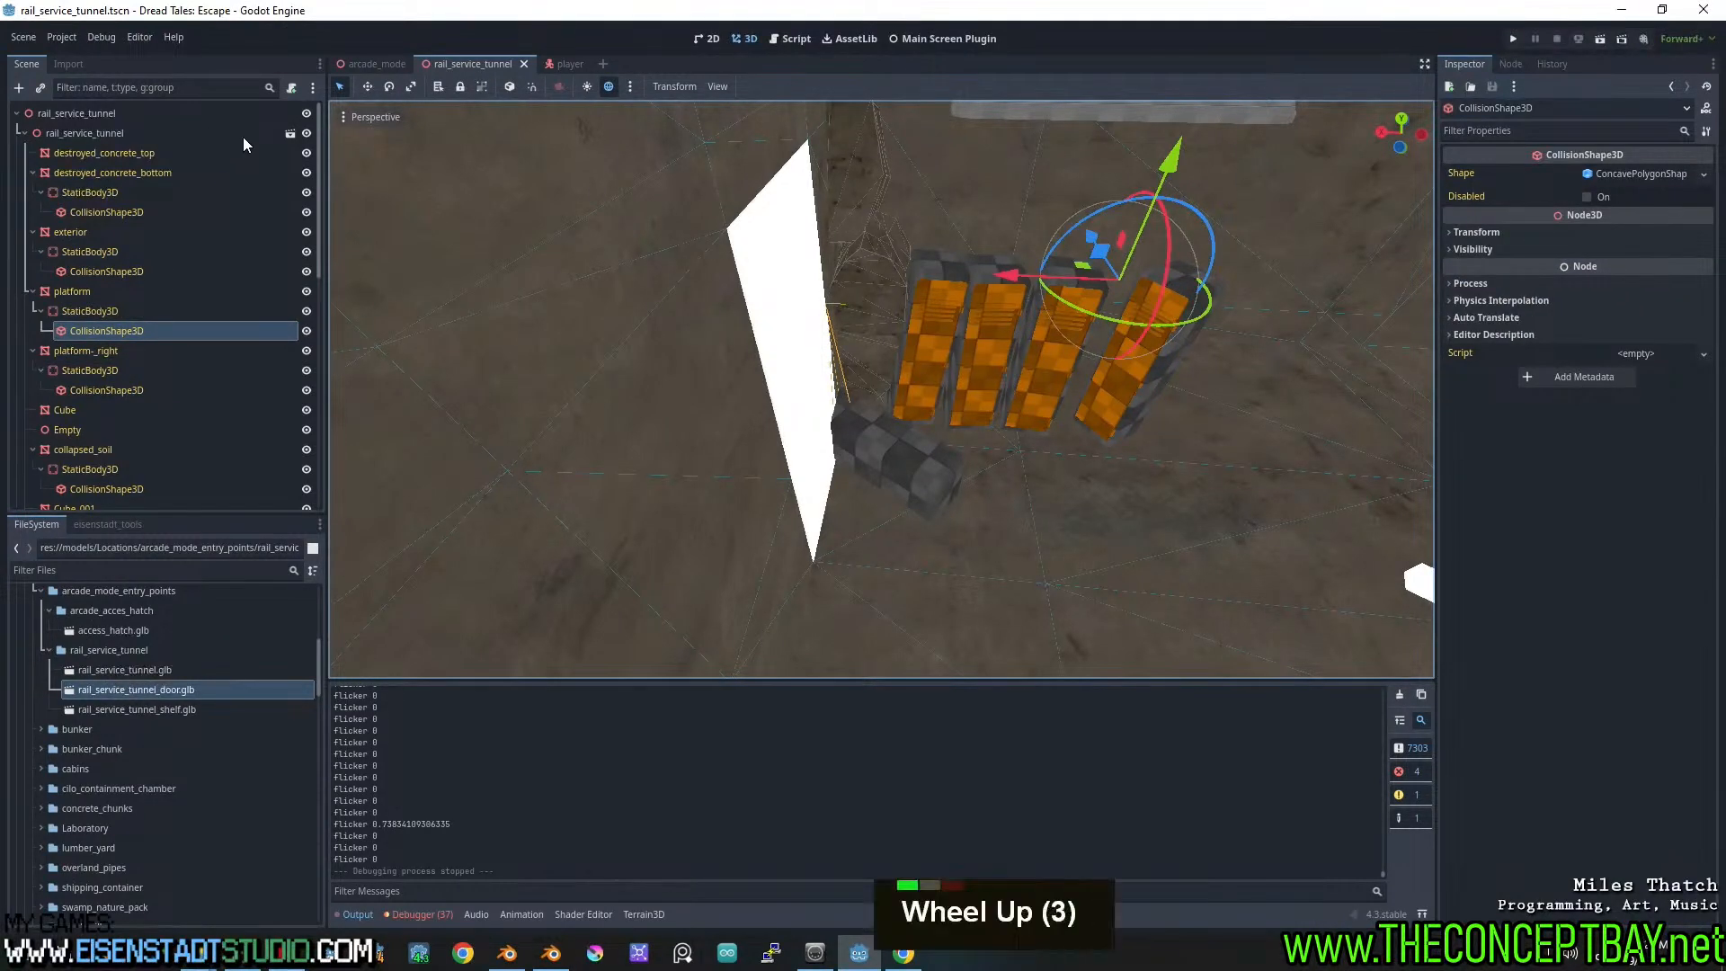
pyautogui.moveTo(942, 315); pyautogui.dragTo(813, 387, button='middle')
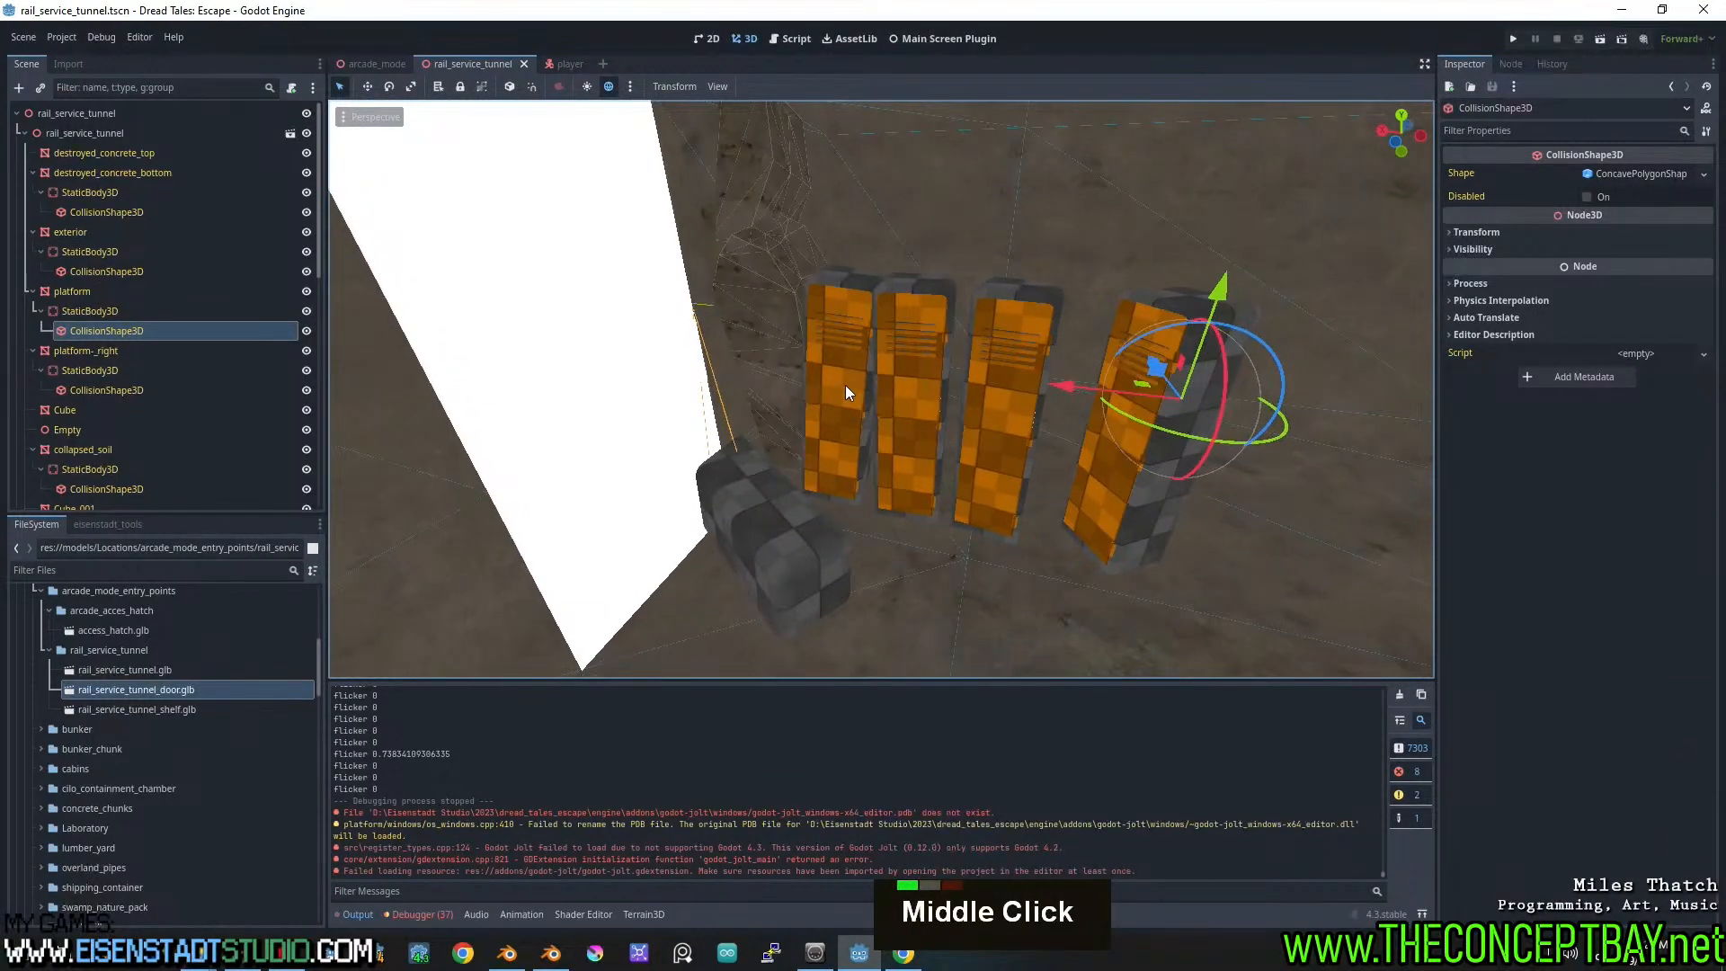
# Move dorm_metal_locker2, dorm_metal_locker3 and dorm_metal_locker4 together along the X axis, past the door beside them
pyautogui.click(845, 385)
pyautogui.keyDown('shift'); pyautogui.click(913, 471); pyautogui.keyUp('shift')
pyautogui.keyDown('shift'); pyautogui.click(1021, 437); pyautogui.keyUp('shift')
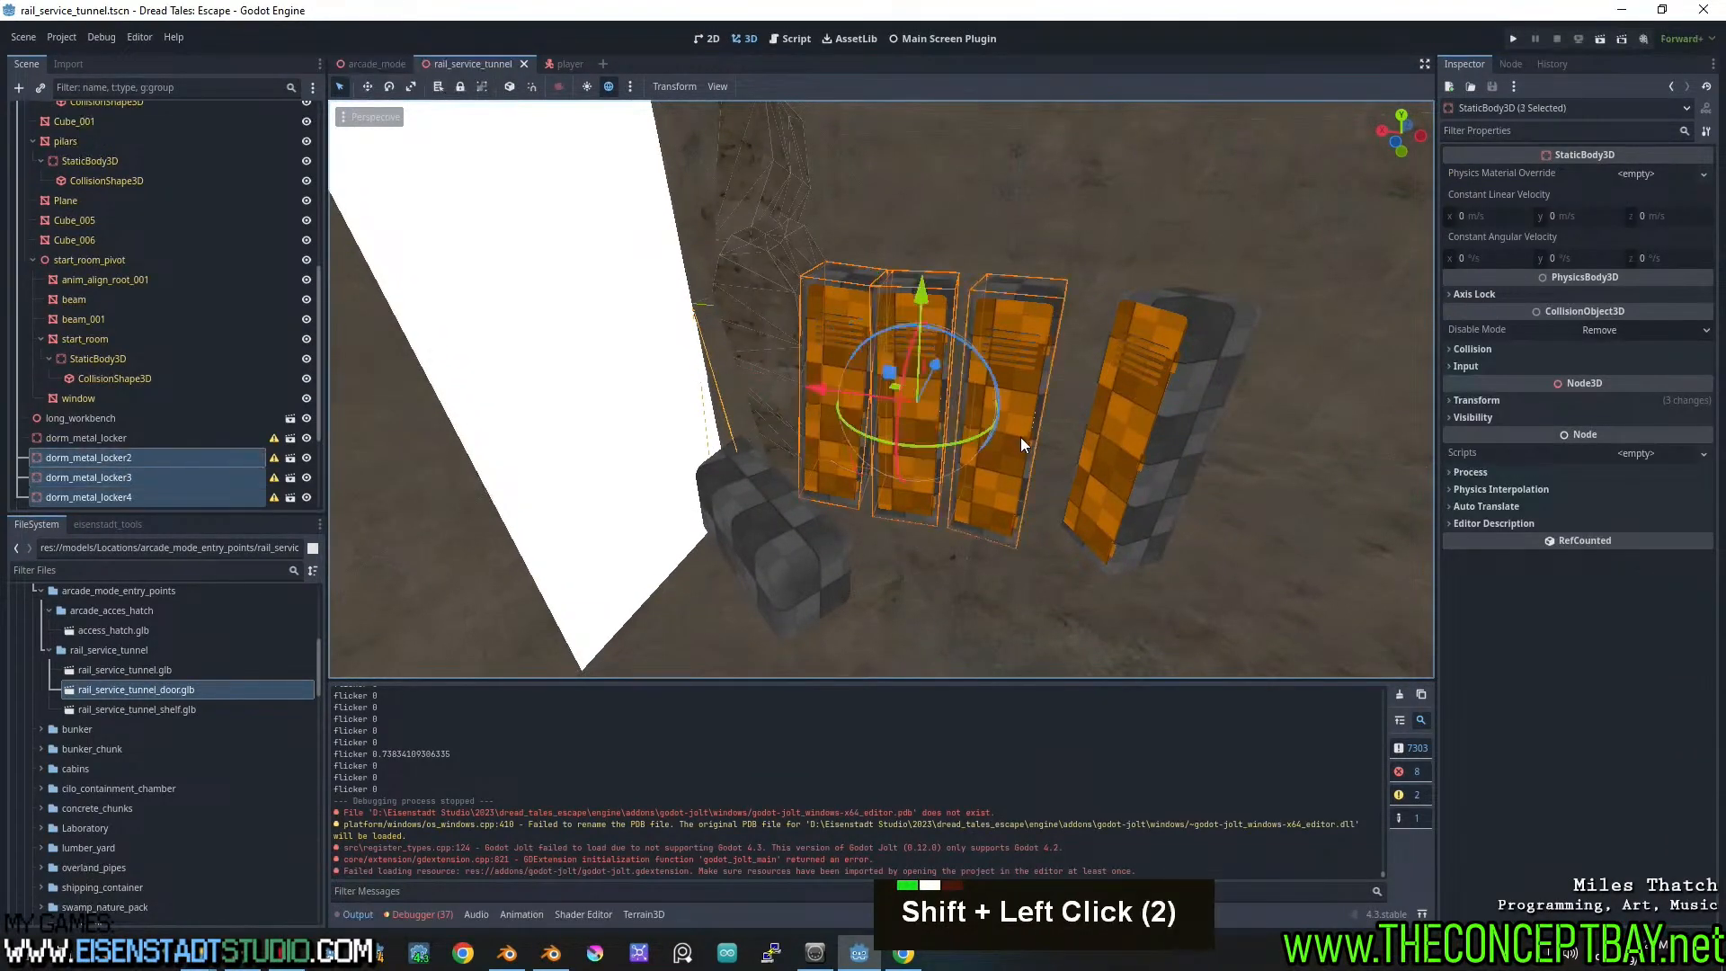
pyautogui.moveTo(816, 390); pyautogui.dragTo(504, 395)
pyautogui.press('f')
pyautogui.scroll(8, 748, 423)
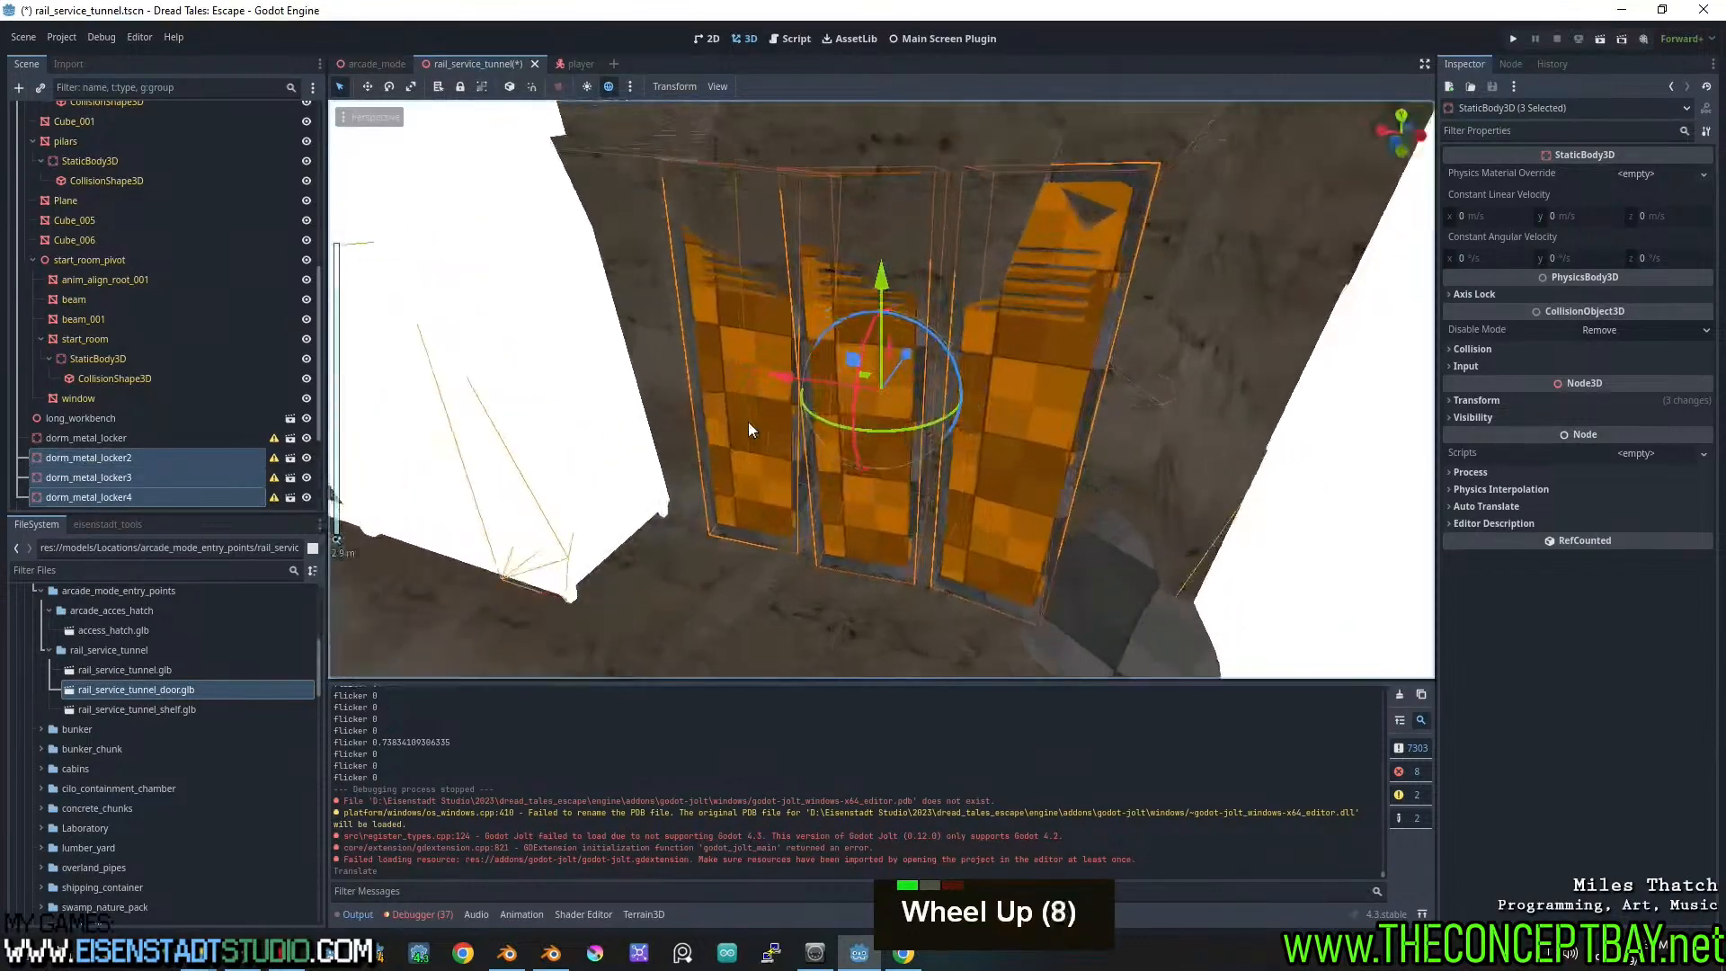
# Move the three selected lockers together along the Z axis, then shift them along the X axis beside the wall
pyautogui.moveTo(748, 423); pyautogui.dragTo(799, 322, button='middle')
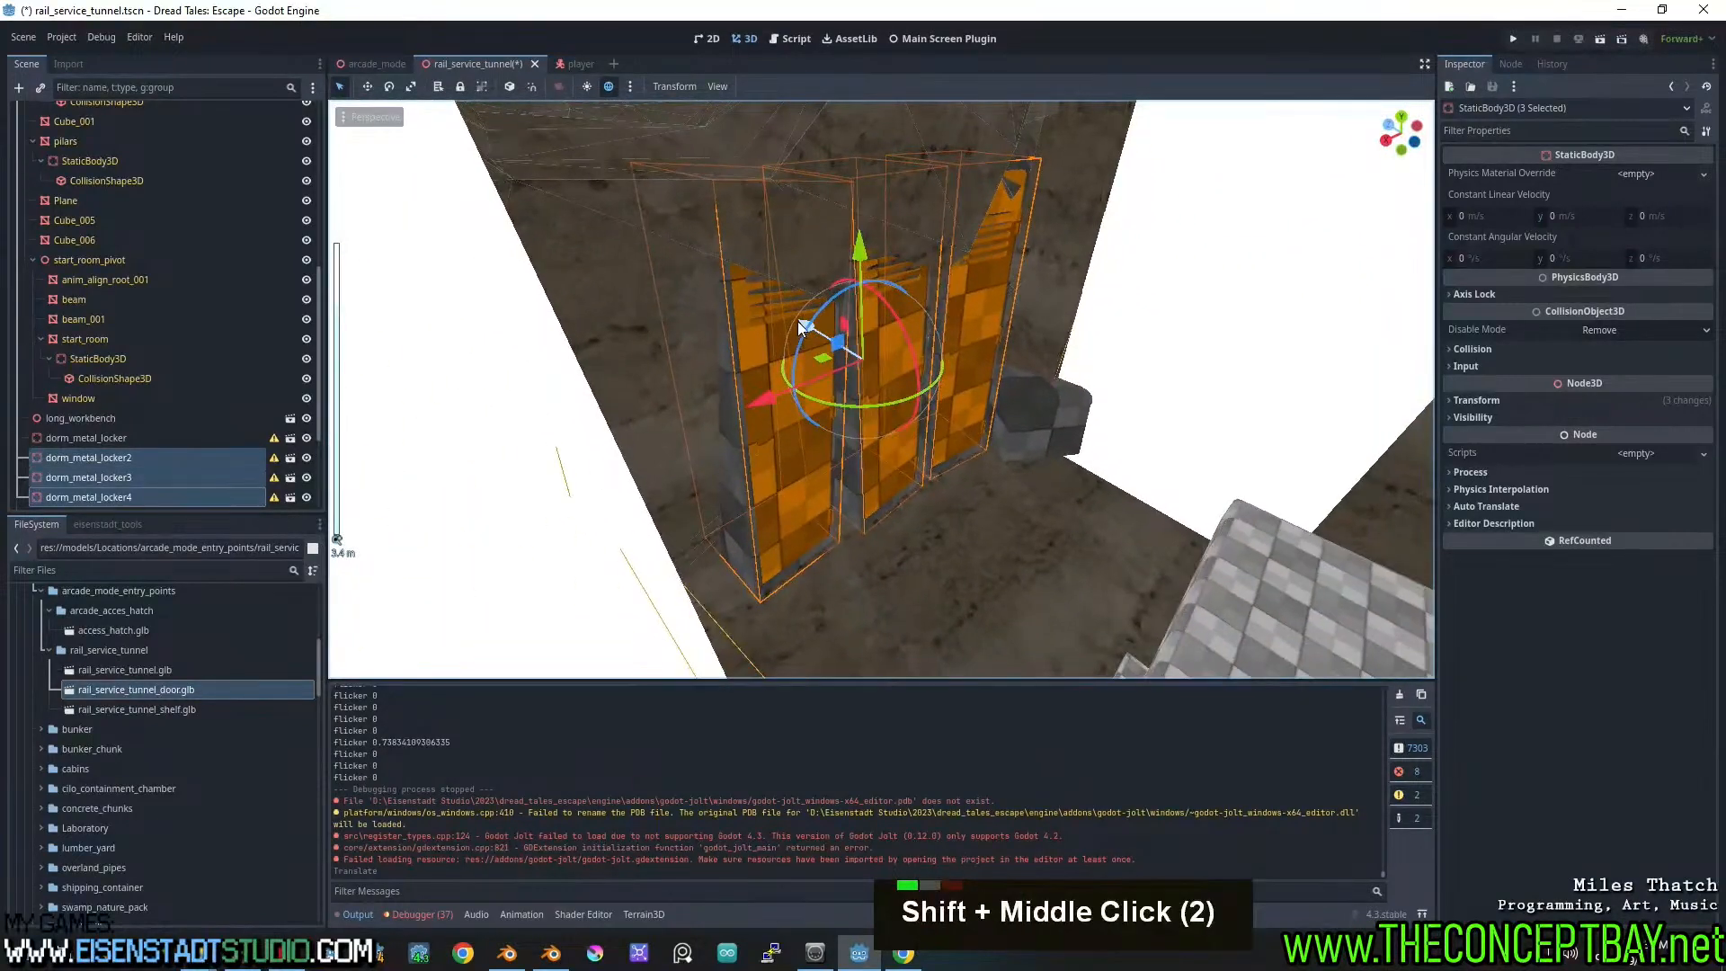
pyautogui.moveTo(800, 324); pyautogui.dragTo(840, 364)
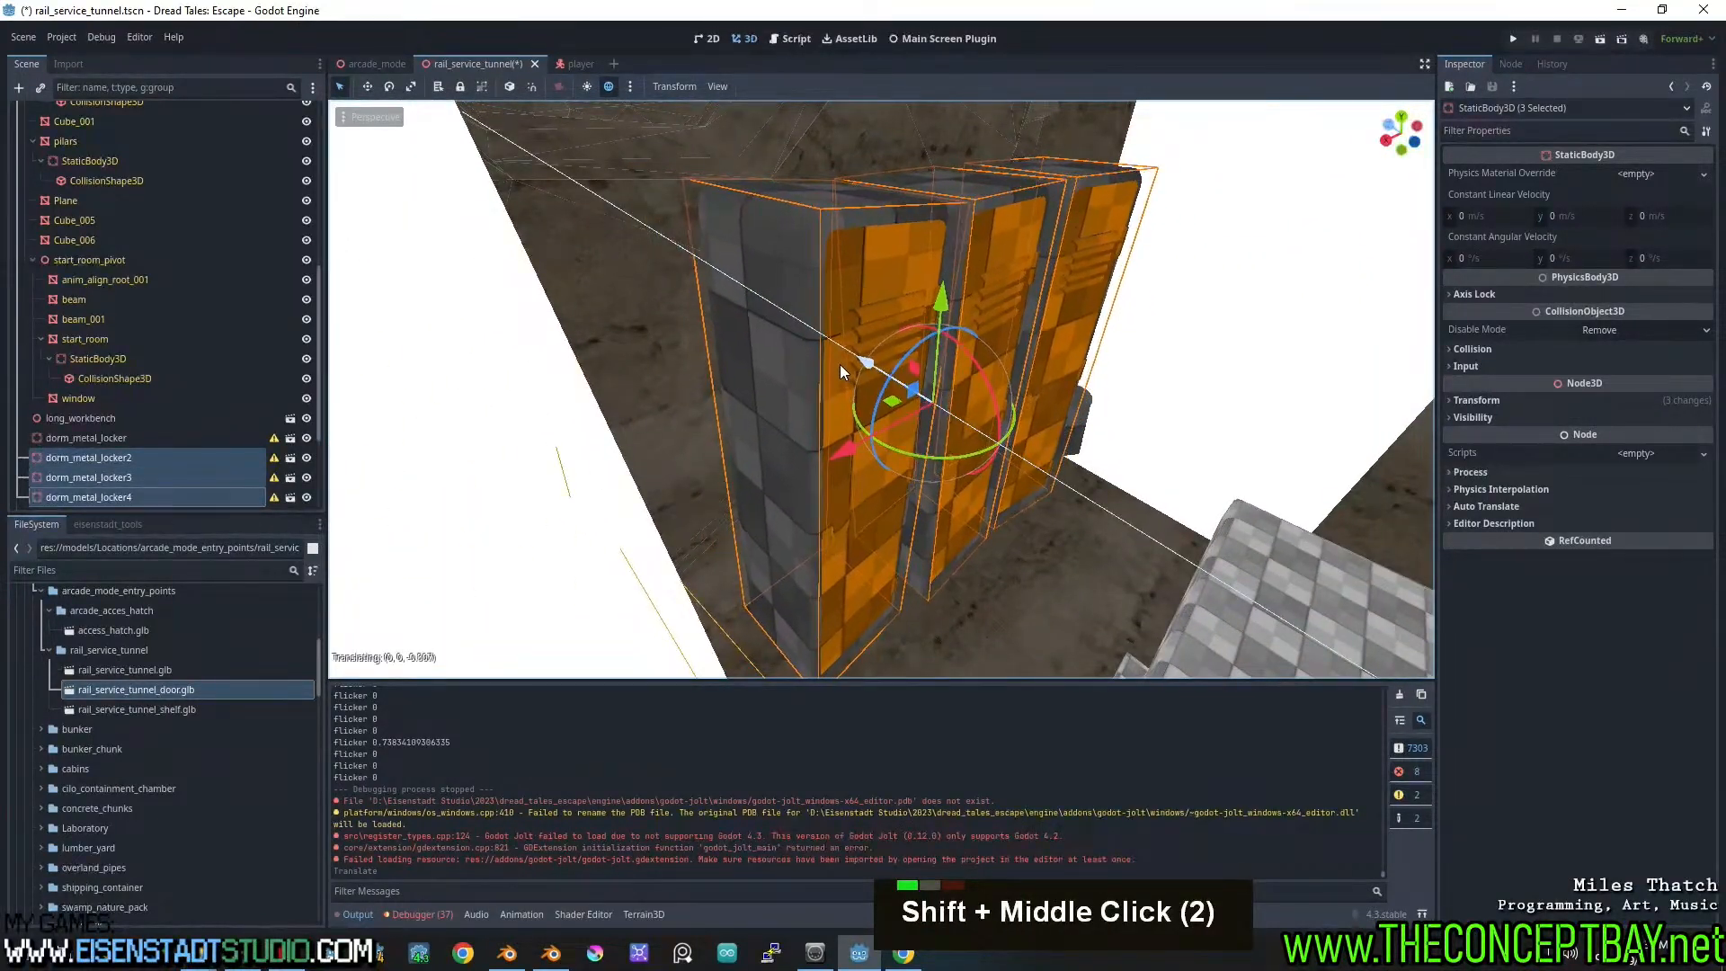
pyautogui.moveTo(838, 455); pyautogui.dragTo(793, 459)
# Move long_workbench along its Z axis in the start room and snap it to the floor
pyautogui.moveTo(938, 445); pyautogui.dragTo(1043, 342, button='middle')
pyautogui.scroll(-2, 1106, 407)
pyautogui.keyDown('shift'); pyautogui.moveTo(1043, 342); pyautogui.dragTo(971, 405, button='middle'); pyautogui.keyUp('shift')
pyautogui.scroll(-4, 1039, 428)
pyautogui.keyDown('shift'); pyautogui.moveTo(970, 404); pyautogui.dragTo(913, 386, button='middle'); pyautogui.keyUp('shift')
pyautogui.scroll(2, 971, 424)
pyautogui.click(926, 445)
pyautogui.scroll(2, 919, 453)
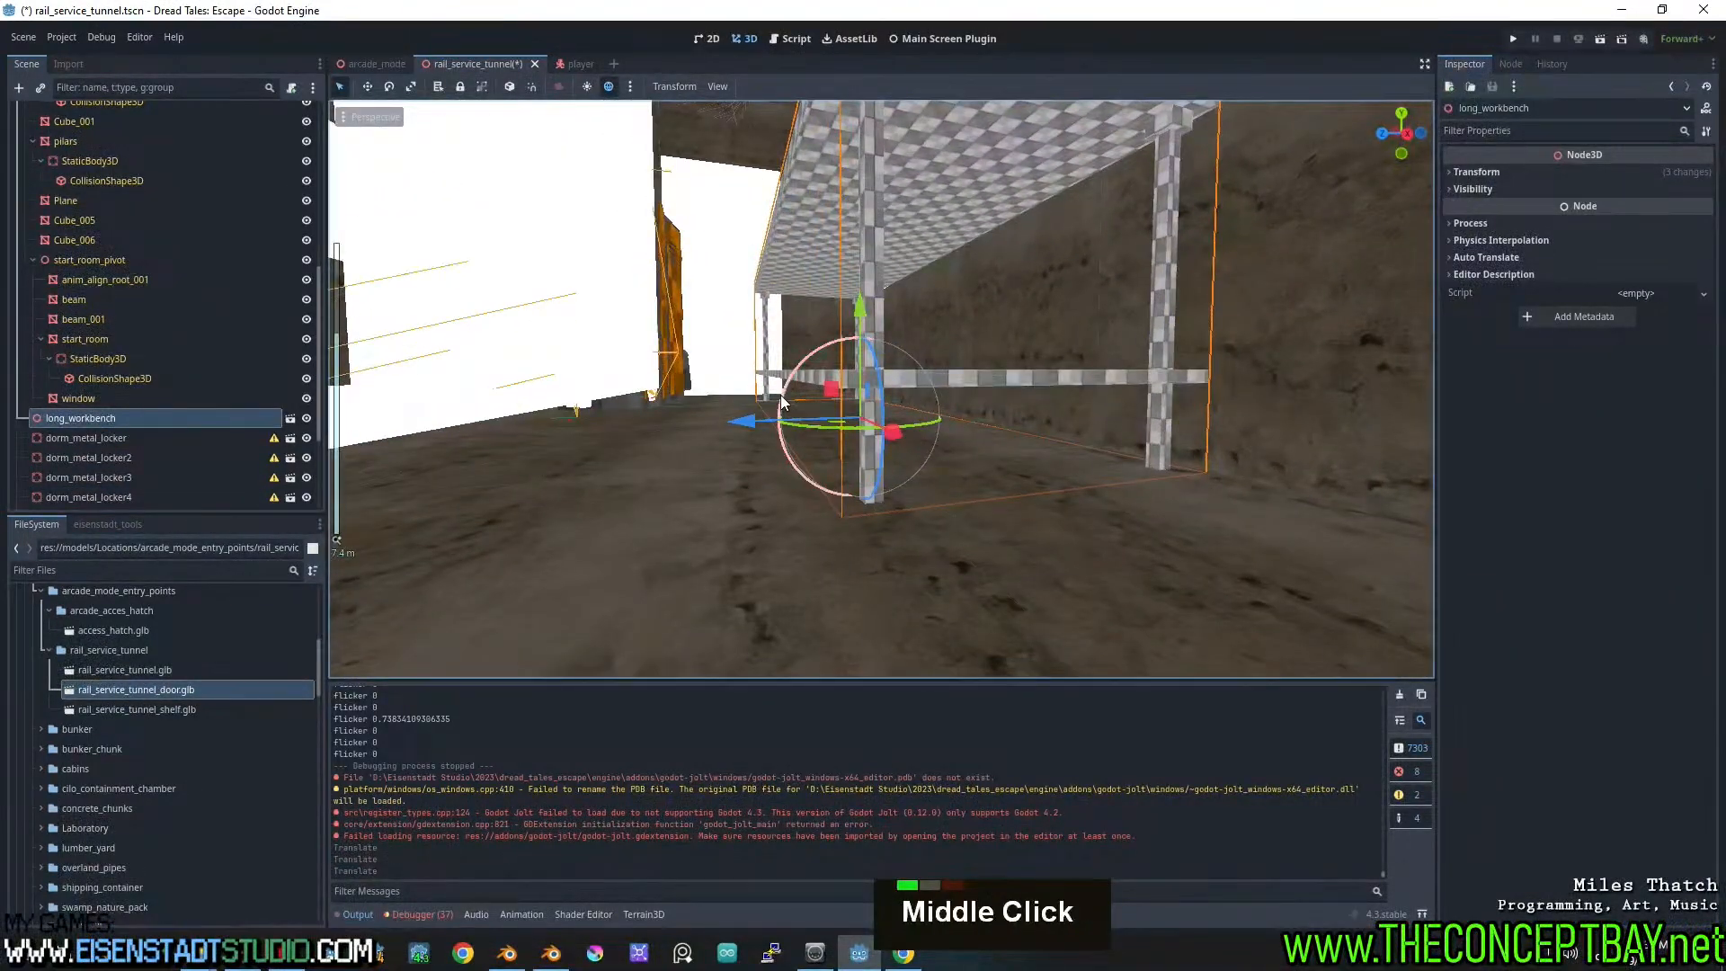
pyautogui.moveTo(747, 423); pyautogui.dragTo(724, 425)
pyautogui.moveTo(842, 320); pyautogui.dragTo(838, 305)
pyautogui.press('pagedown')
# Scale long_workbench uniformly to 0.845 and shift it along the Z axis to about -13.796 m
pyautogui.moveTo(838, 306); pyautogui.dragTo(829, 414, button='middle')
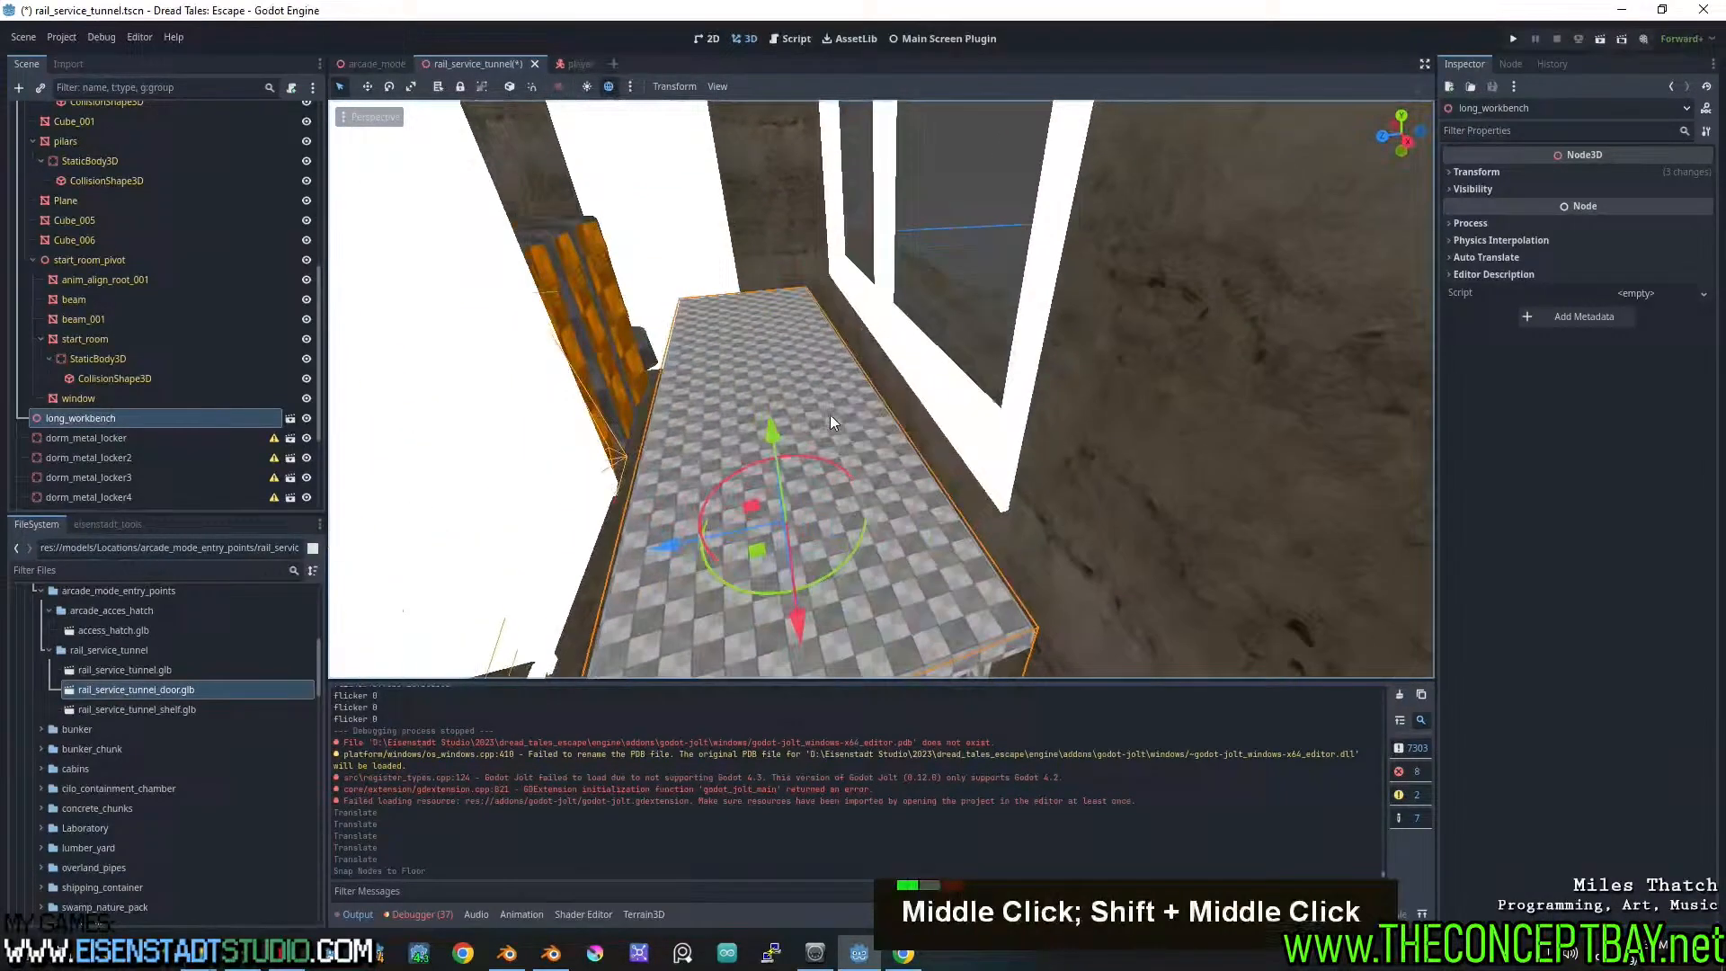
pyautogui.click(1487, 177)
pyautogui.moveTo(1666, 295); pyautogui.dragTo(1654, 295)
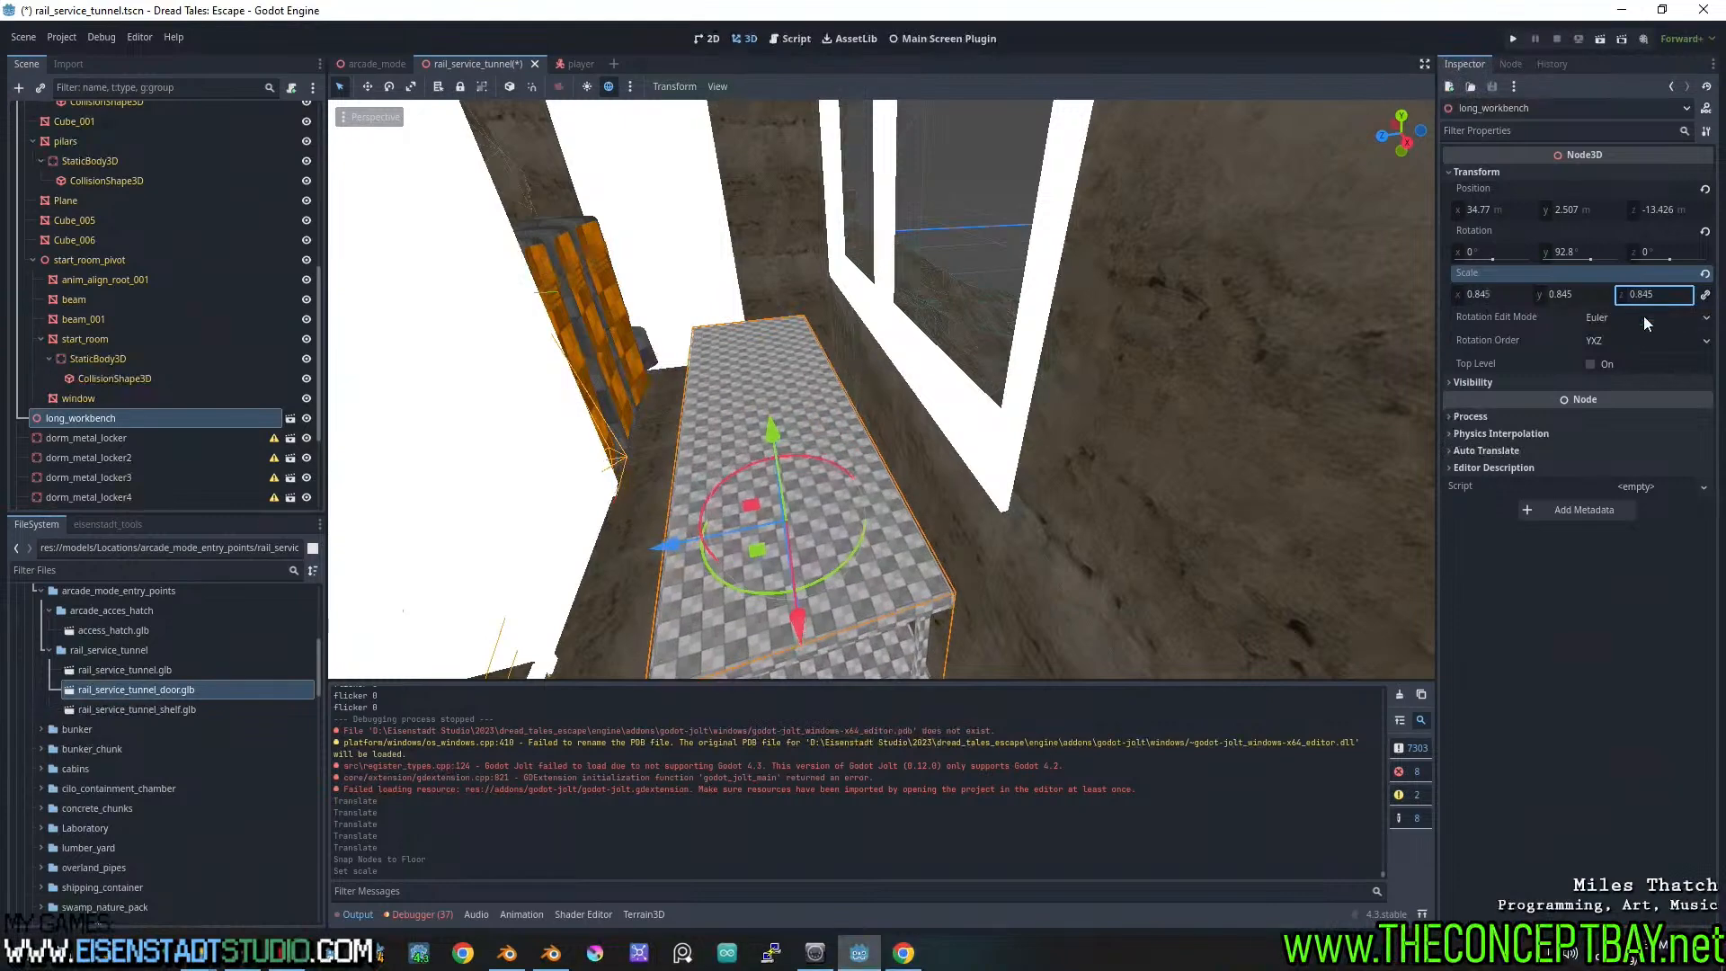
pyautogui.moveTo(1061, 351)
pyautogui.mouseDown(button='middle')
pyautogui.moveTo(1023, 359)
pyautogui.moveTo(1037, 370)
pyautogui.mouseUp(button='middle')
pyautogui.moveTo(677, 491); pyautogui.dragTo(722, 485)
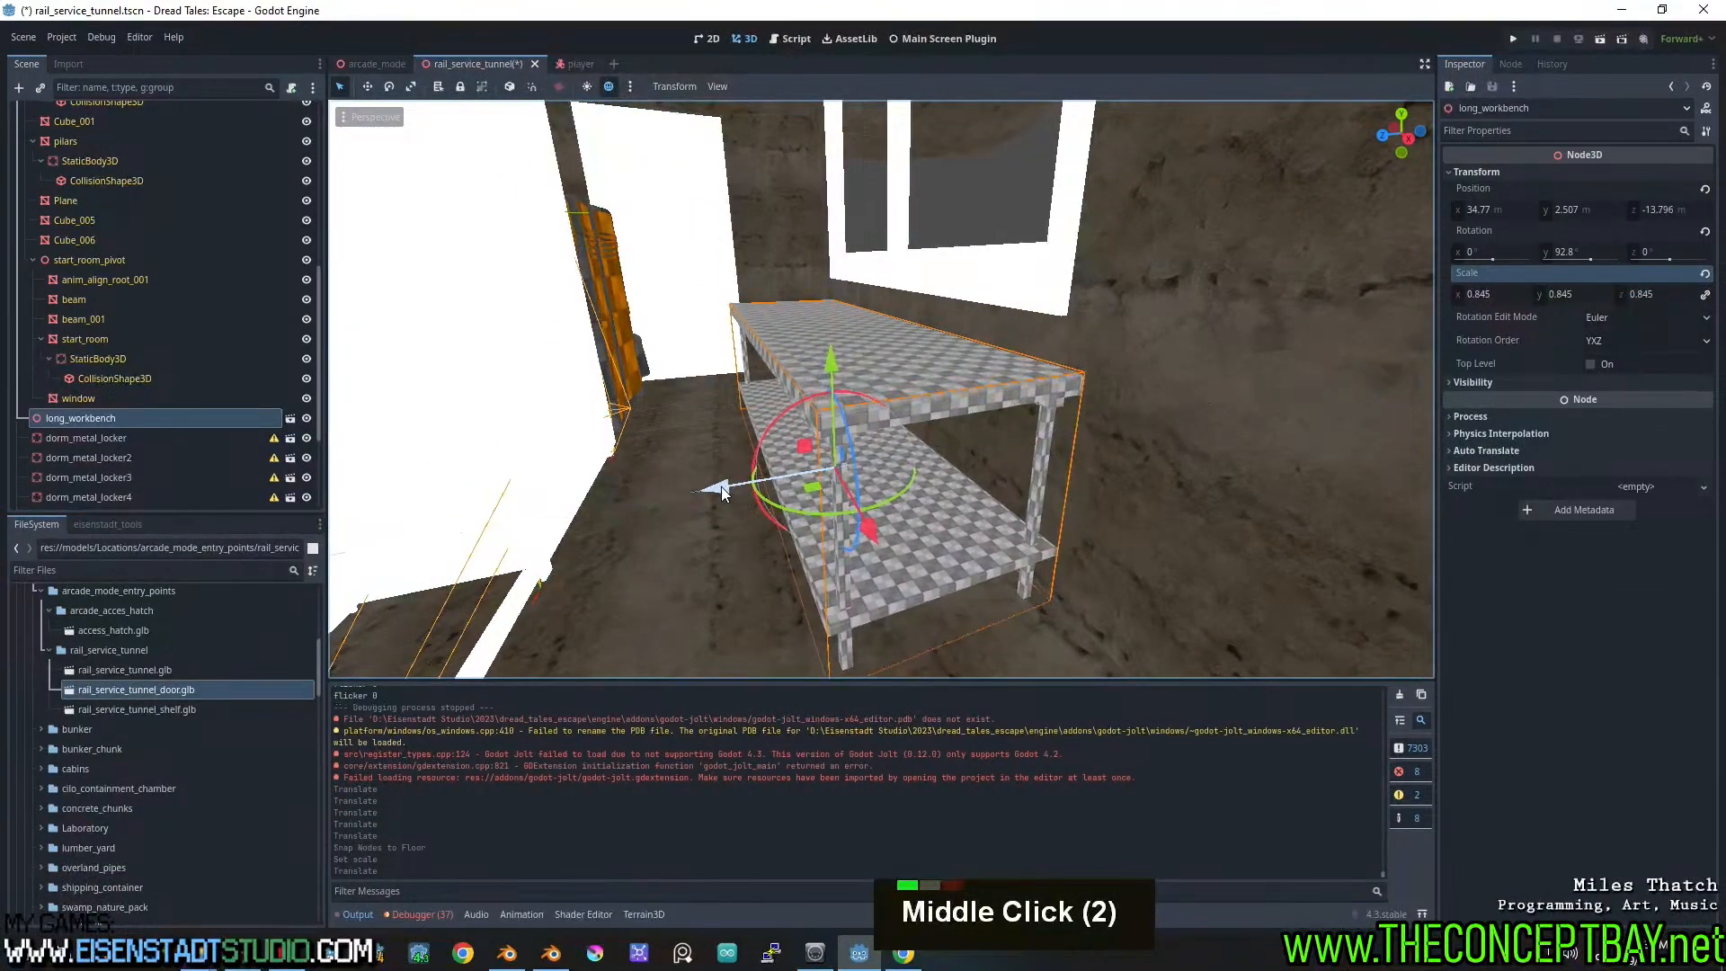
# Expand rail_service_tunnel_shelf in the scene tree and open its AnimationPlayer
pyautogui.scroll(-9, 144, 401)
pyautogui.scroll(19, 144, 401)
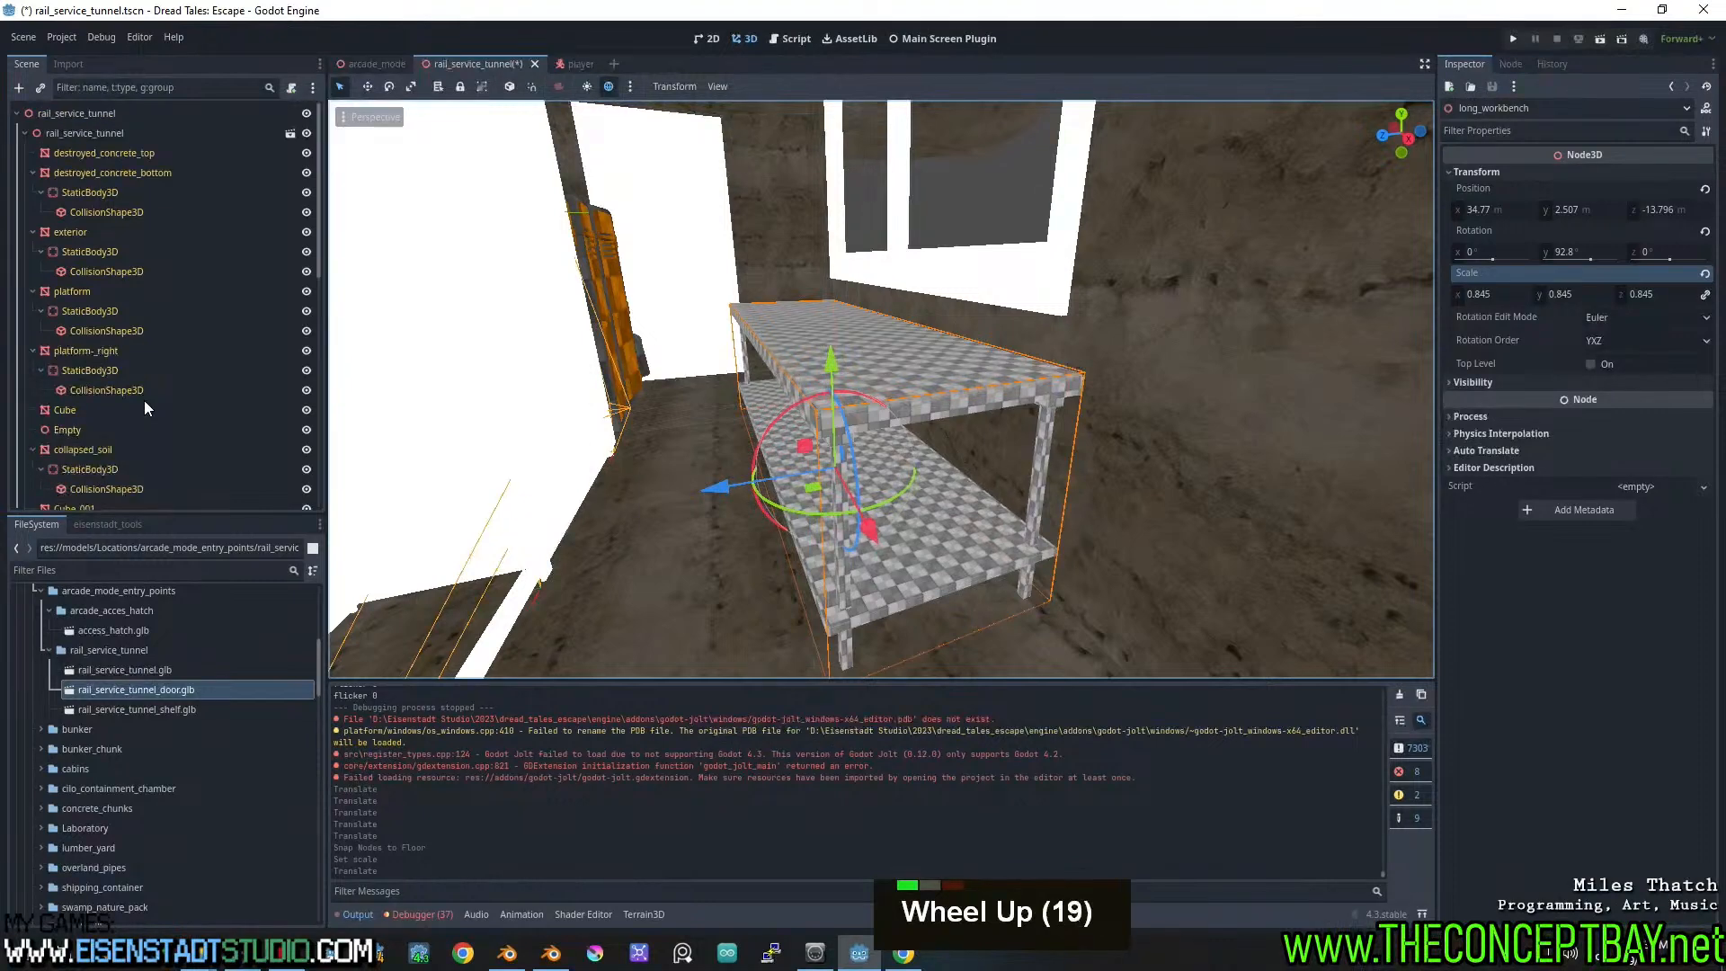
pyautogui.scroll(-14, 144, 401)
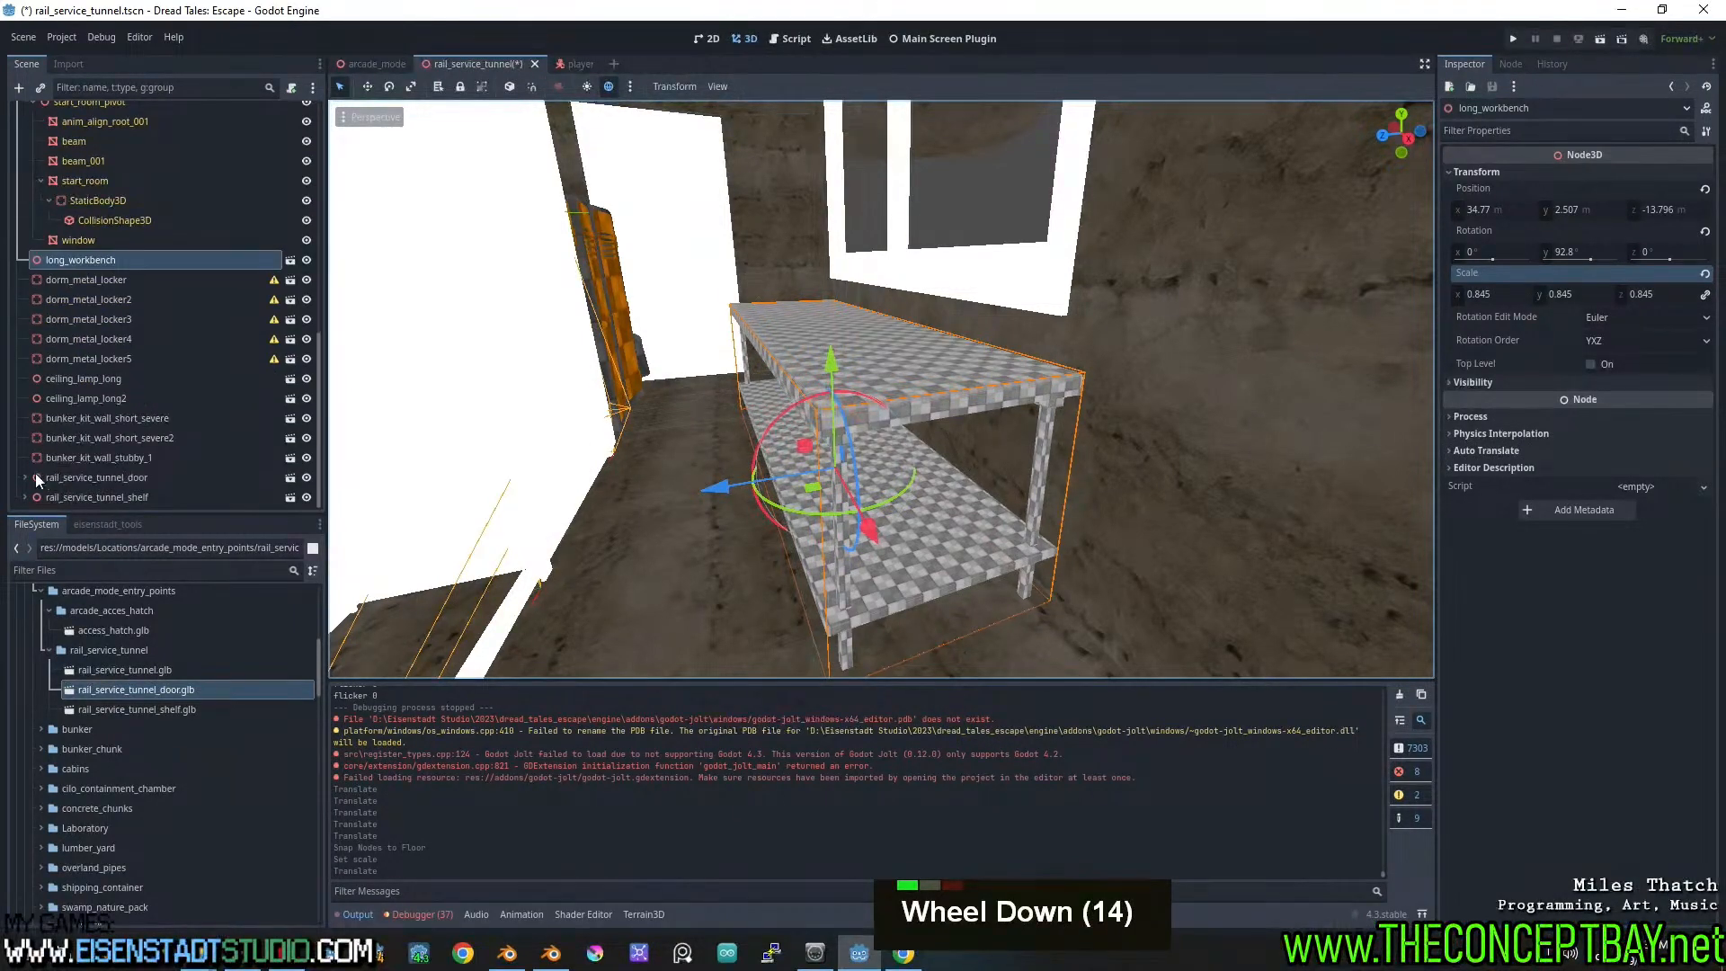
pyautogui.click(24, 497)
pyautogui.scroll(-5, 33, 497)
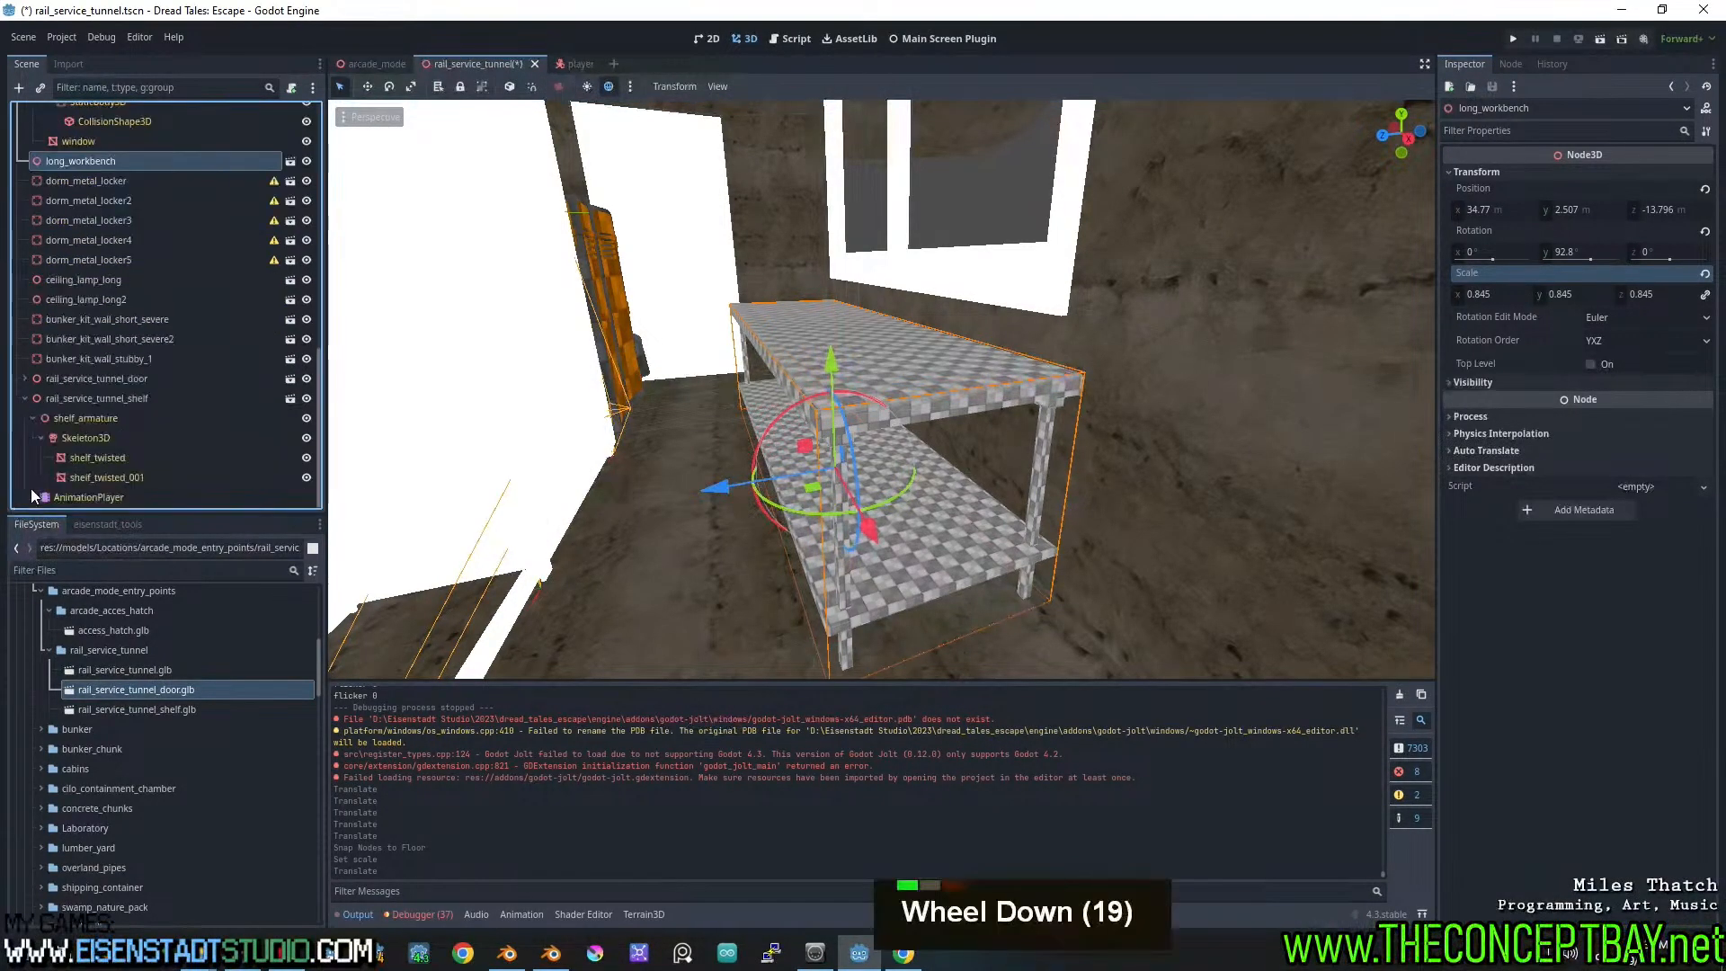
pyautogui.click(81, 497)
pyautogui.scroll(-2, 803, 584)
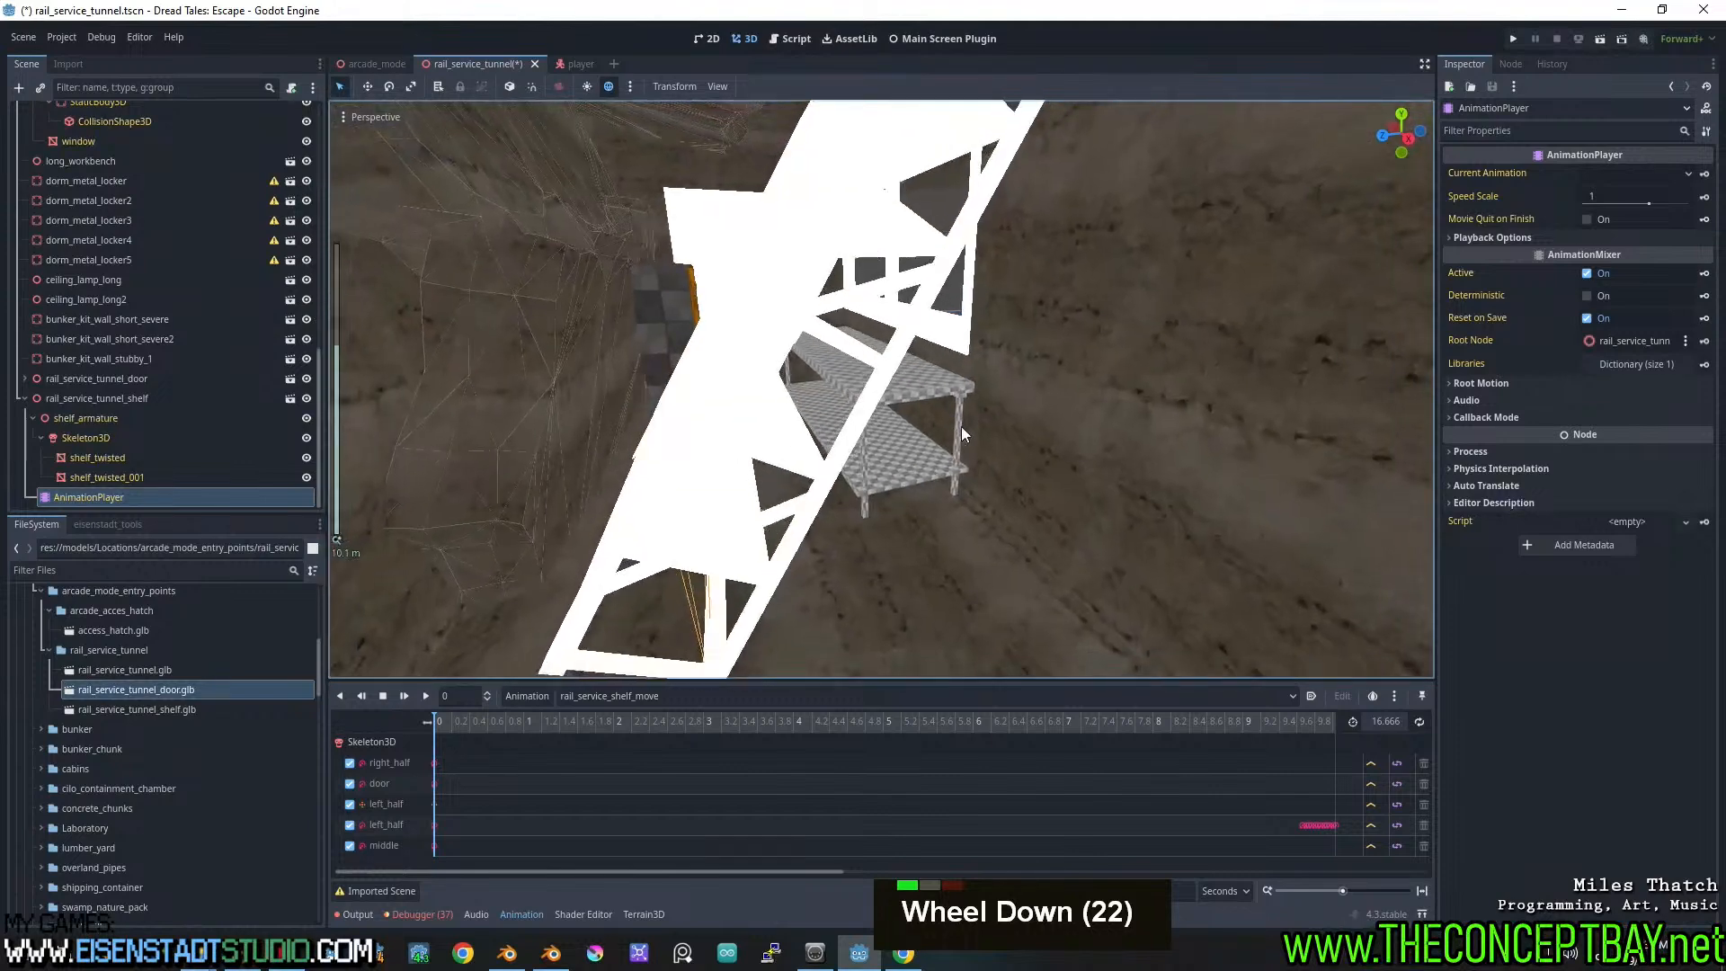
# Scrub the rail_service_shelf_move animation to its end at about 16.67 seconds
pyautogui.keyDown('shift'); pyautogui.moveTo(962, 426); pyautogui.dragTo(742, 623, button='middle'); pyautogui.keyUp('shift')
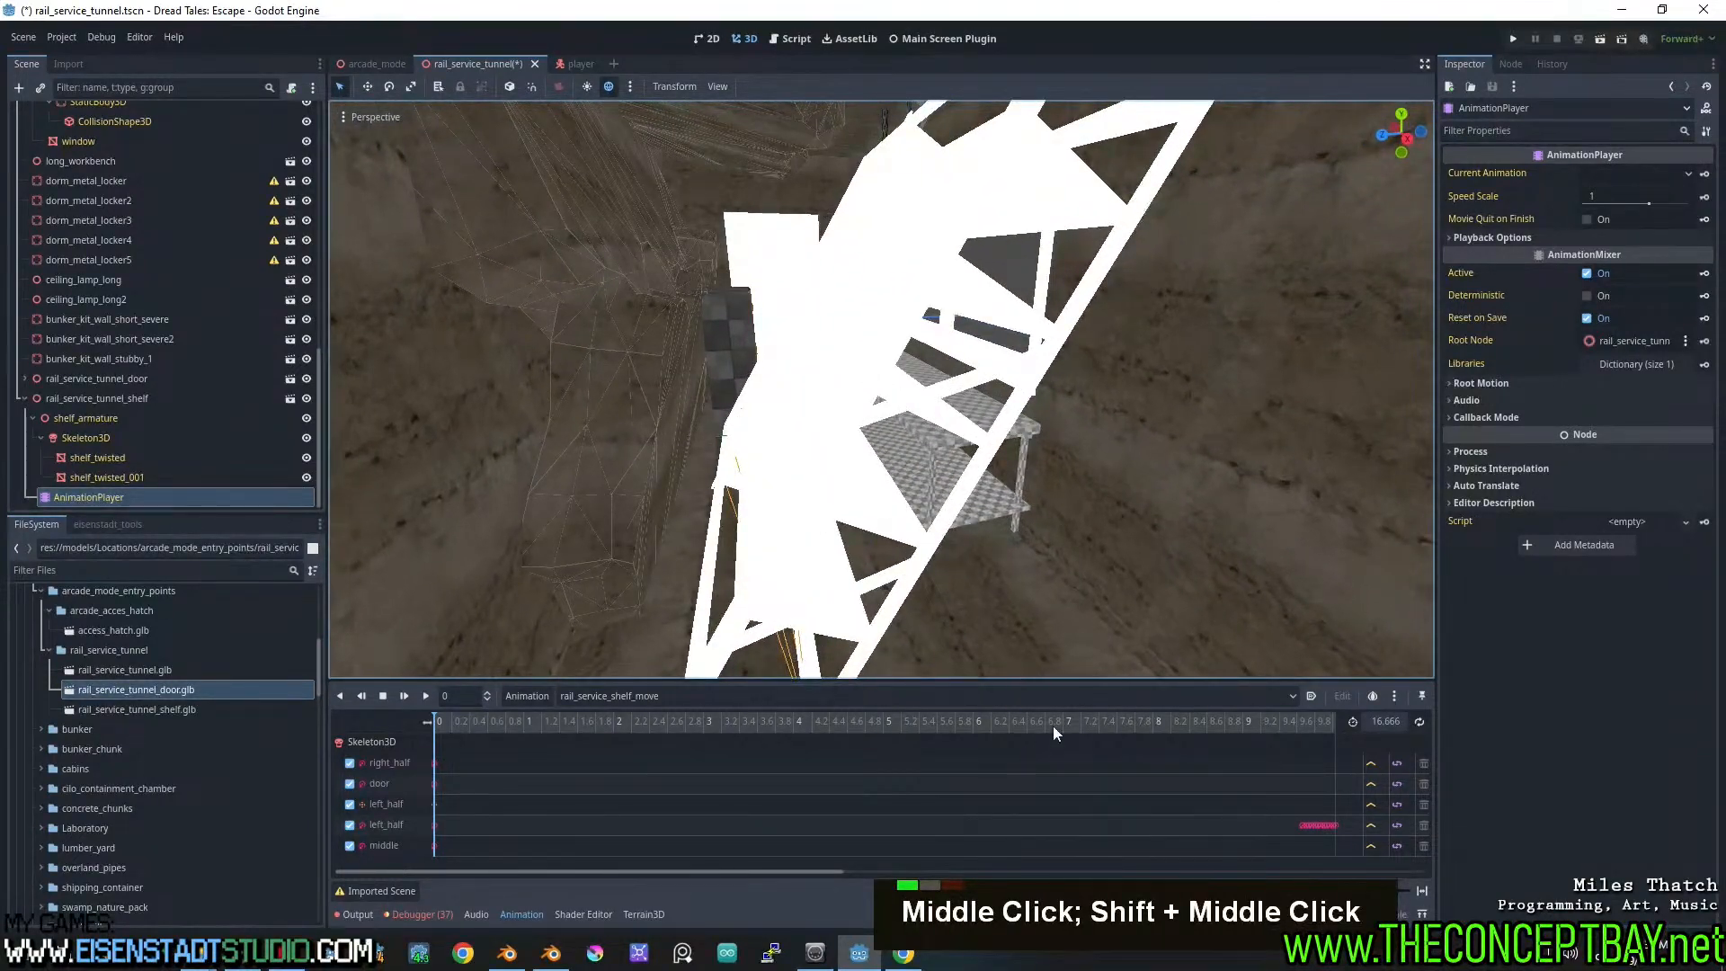
pyautogui.moveTo(1305, 722); pyautogui.dragTo(1519, 714)
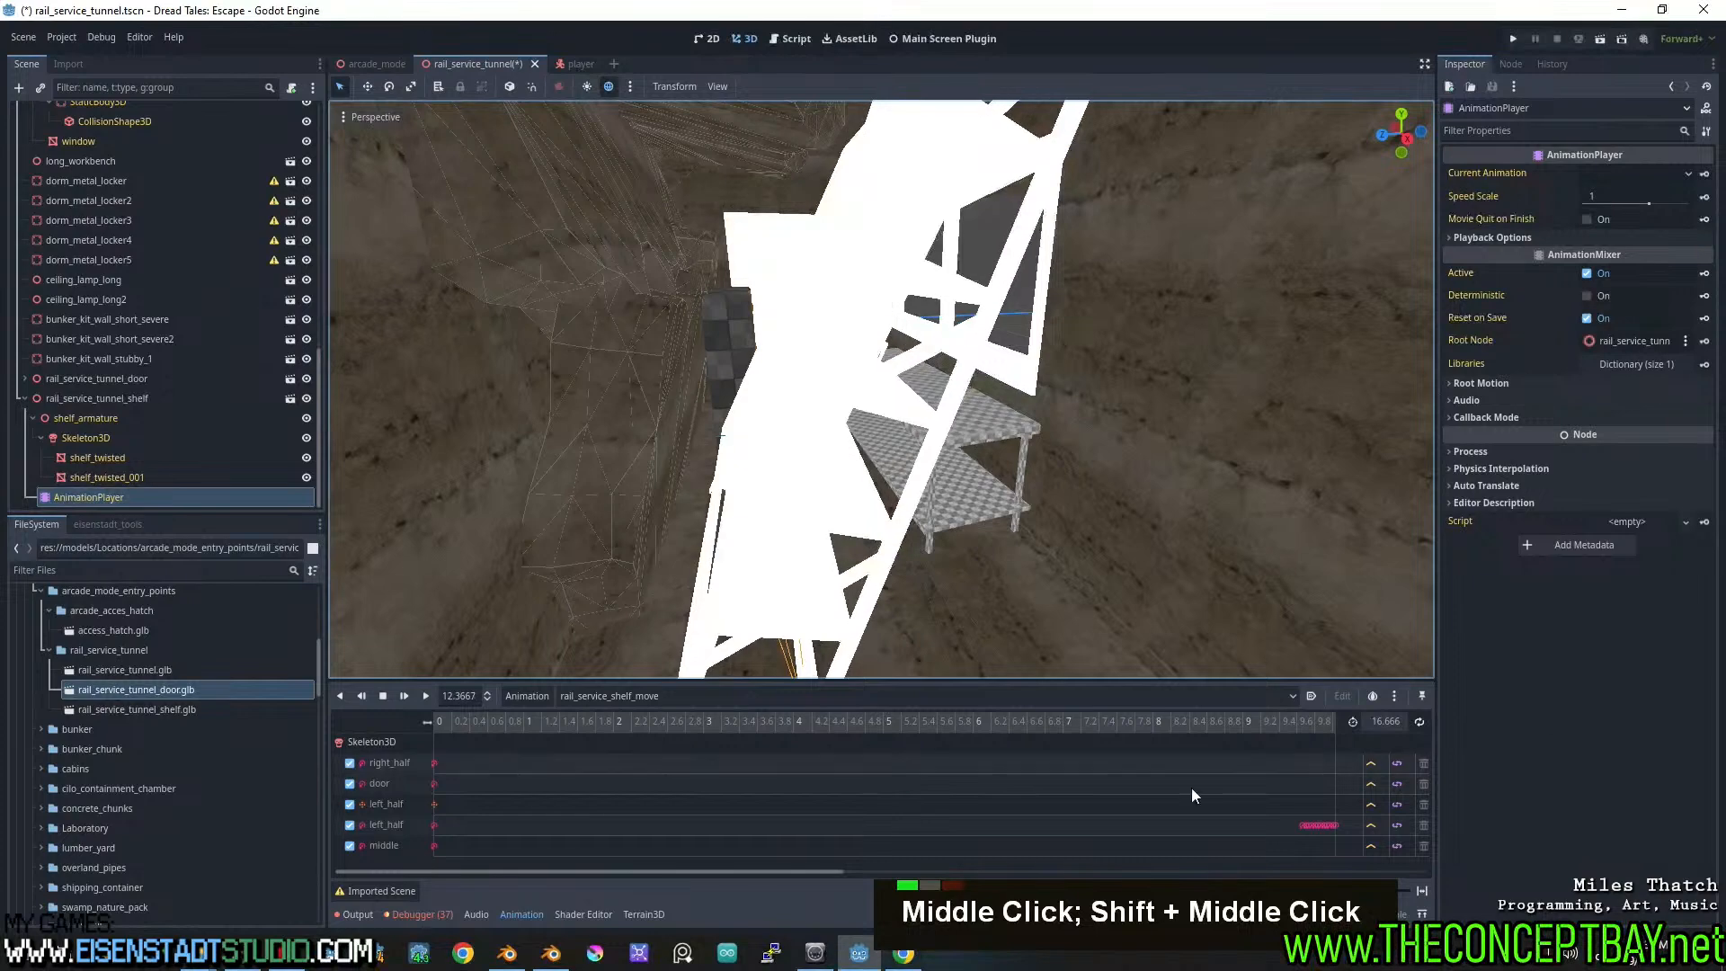
pyautogui.scroll(-9, 1044, 804)
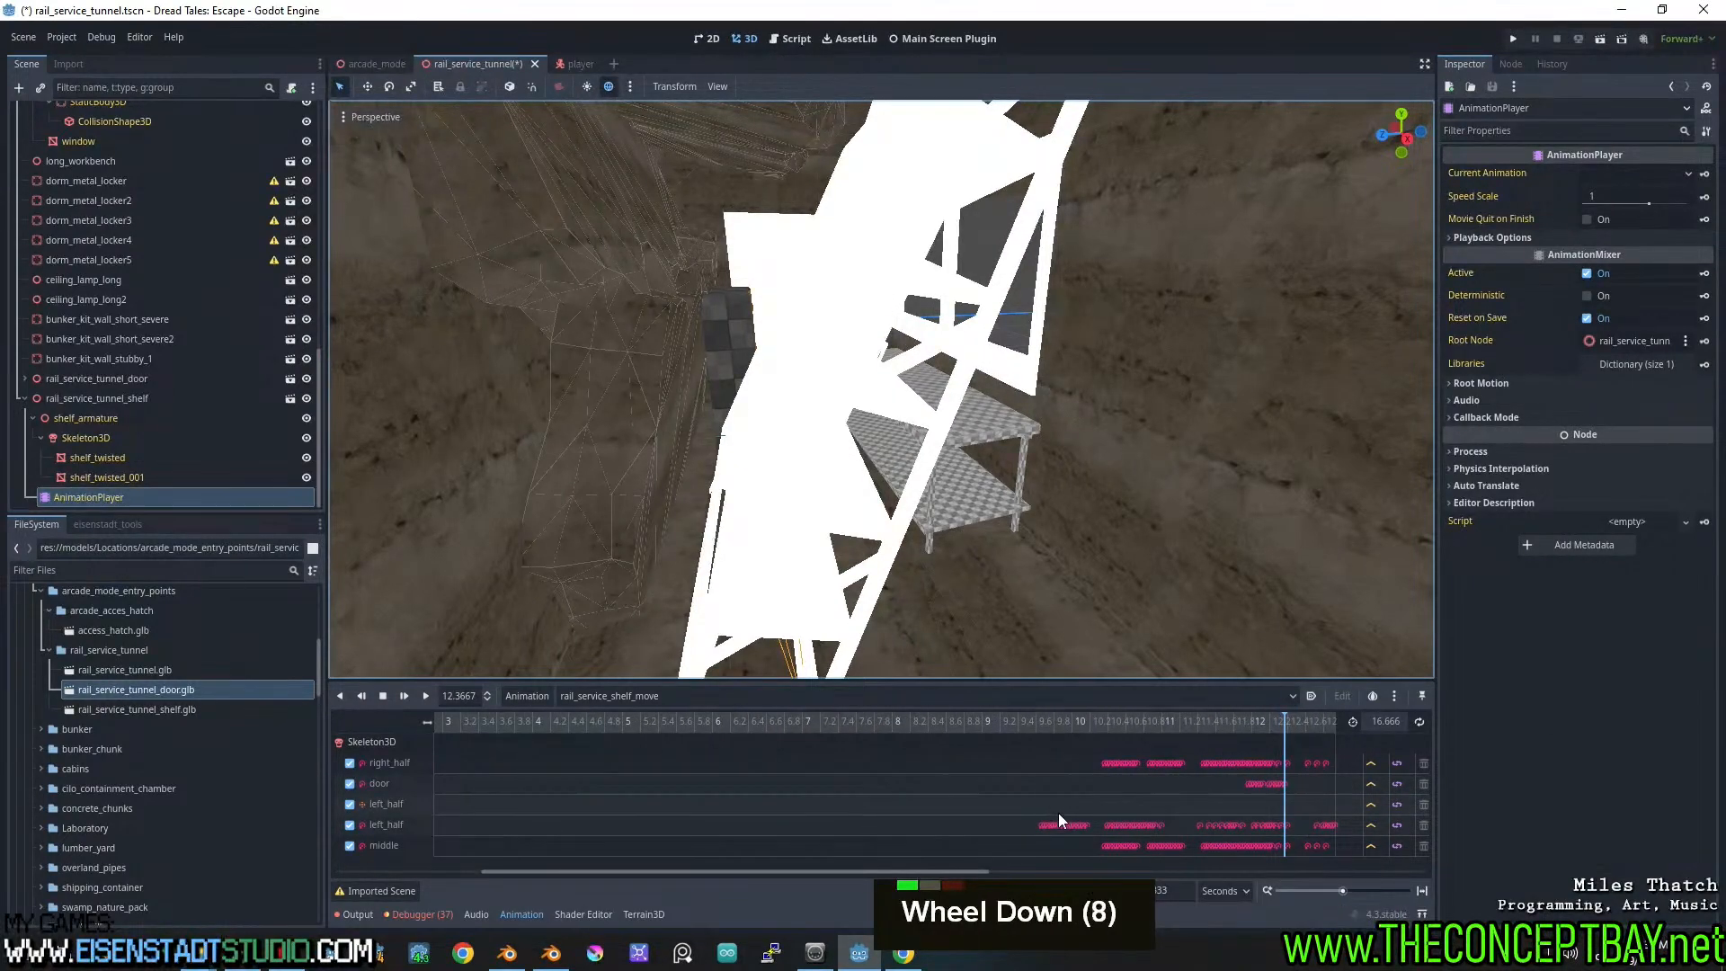
pyautogui.moveTo(1318, 894); pyautogui.dragTo(1316, 893)
pyautogui.moveTo(493, 721); pyautogui.dragTo(561, 719)
# Examine the shelf's end pose, the nearby damaged wall and the row of three lockers in the 3D scene
pyautogui.keyDown('shift'); pyautogui.moveTo(713, 575); pyautogui.dragTo(770, 354, button='middle'); pyautogui.keyUp('shift')
pyautogui.scroll(3, 790, 416)
pyautogui.click(786, 340)
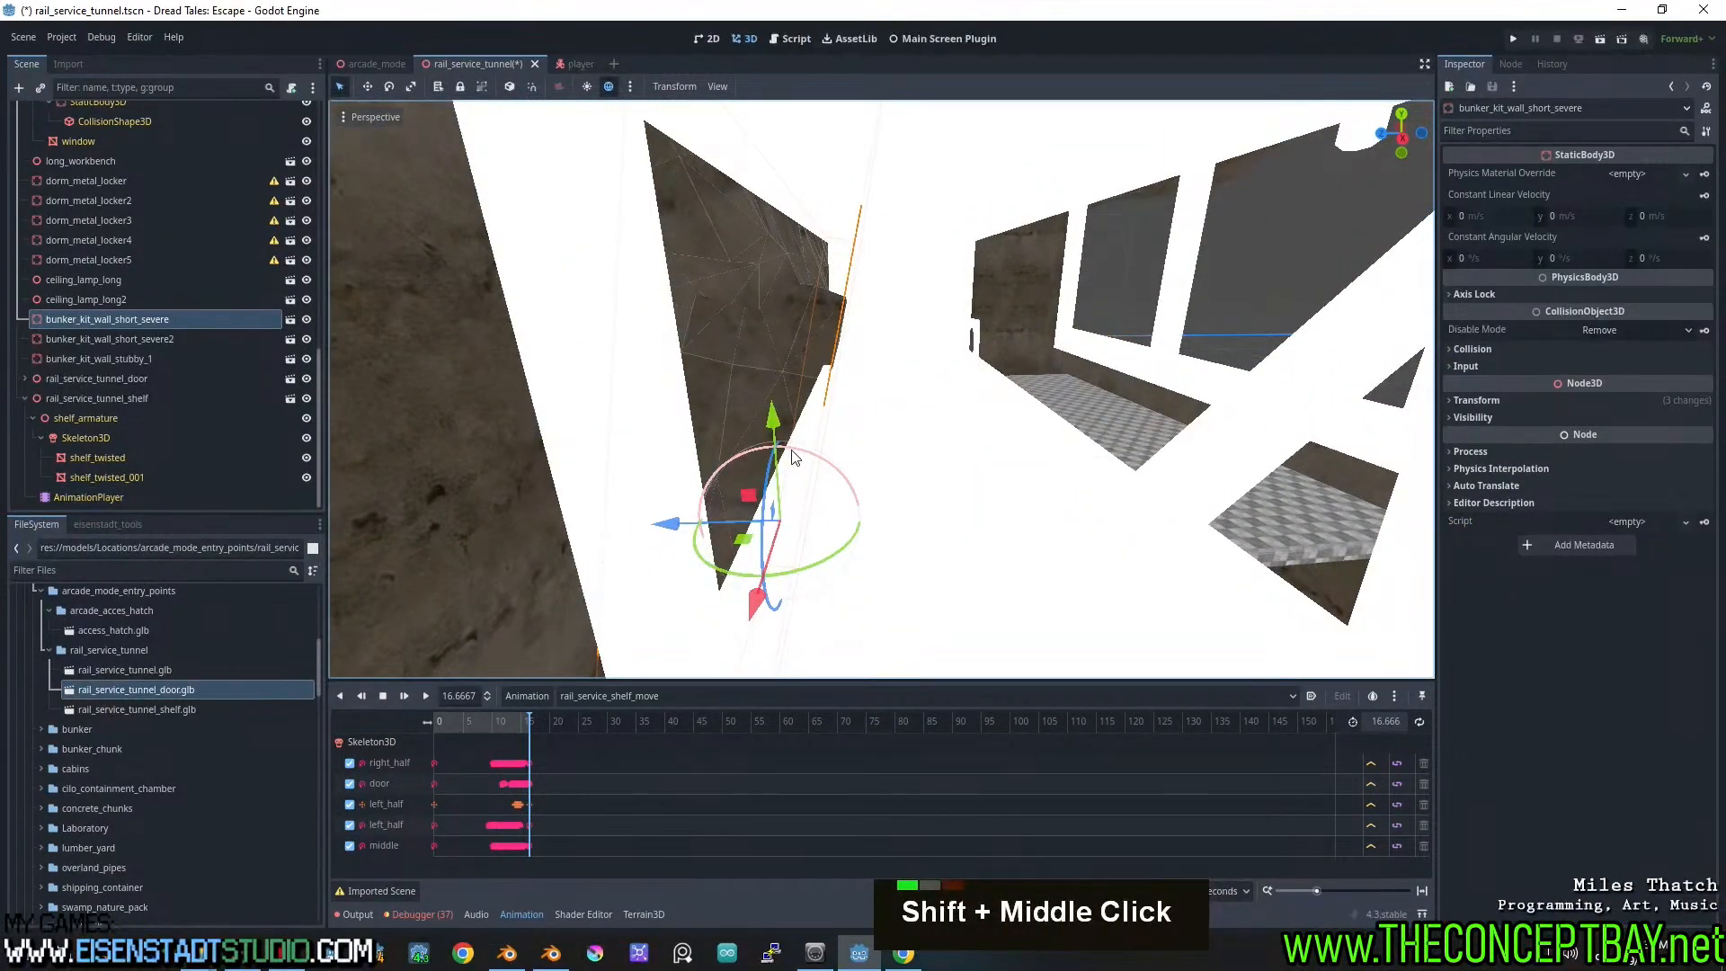
pyautogui.moveTo(791, 460); pyautogui.dragTo(796, 340, button='middle')
pyautogui.scroll(2, 801, 445)
pyautogui.keyDown('shift'); pyautogui.scroll(2, 937, 344); pyautogui.keyUp('shift')
pyautogui.scroll(2, 917, 367)
pyautogui.scroll(1, 906, 354)
pyautogui.moveTo(771, 404); pyautogui.dragTo(868, 422, button='middle')
pyautogui.moveTo(868, 423)
pyautogui.mouseDown(button='middle')
pyautogui.moveTo(881, 438)
pyautogui.moveTo(887, 386)
pyautogui.moveTo(897, 410)
pyautogui.mouseUp(button='middle')
pyautogui.scroll(-2, 883, 387)
pyautogui.scroll(2, 897, 409)
pyautogui.click(892, 377)
pyautogui.moveTo(969, 455); pyautogui.dragTo(978, 466, button='middle')
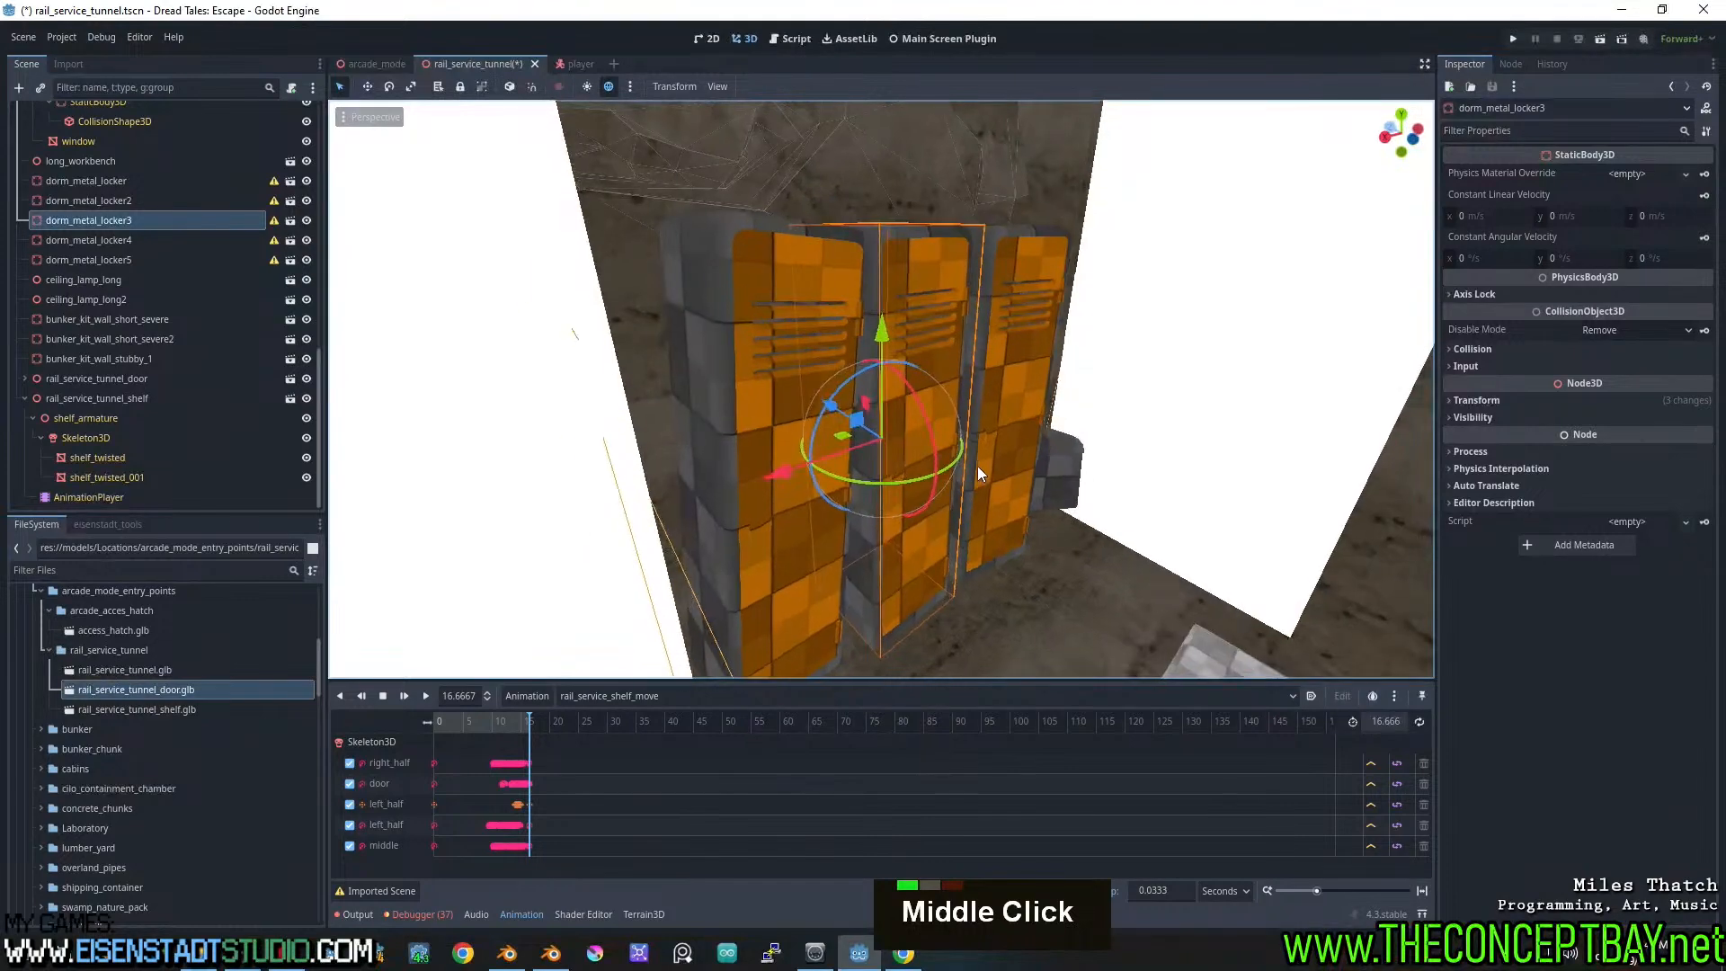
# Run the project and walk up to the metal locker on the platform to judge its size against the player
pyautogui.press('F5')
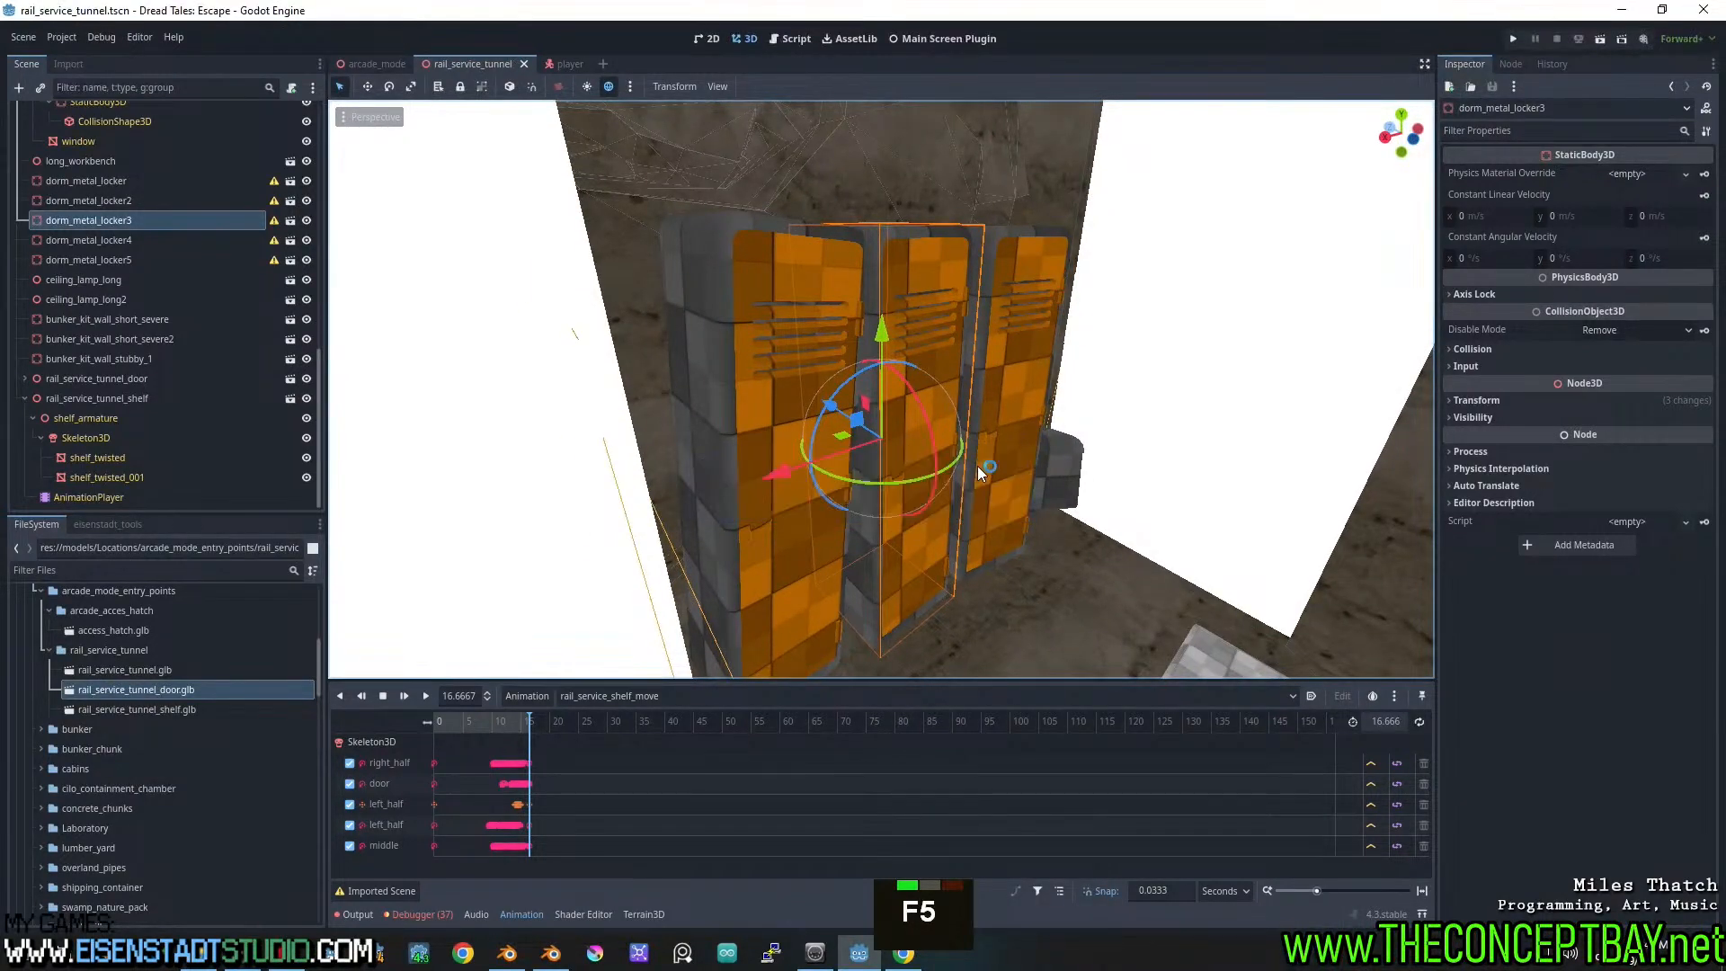
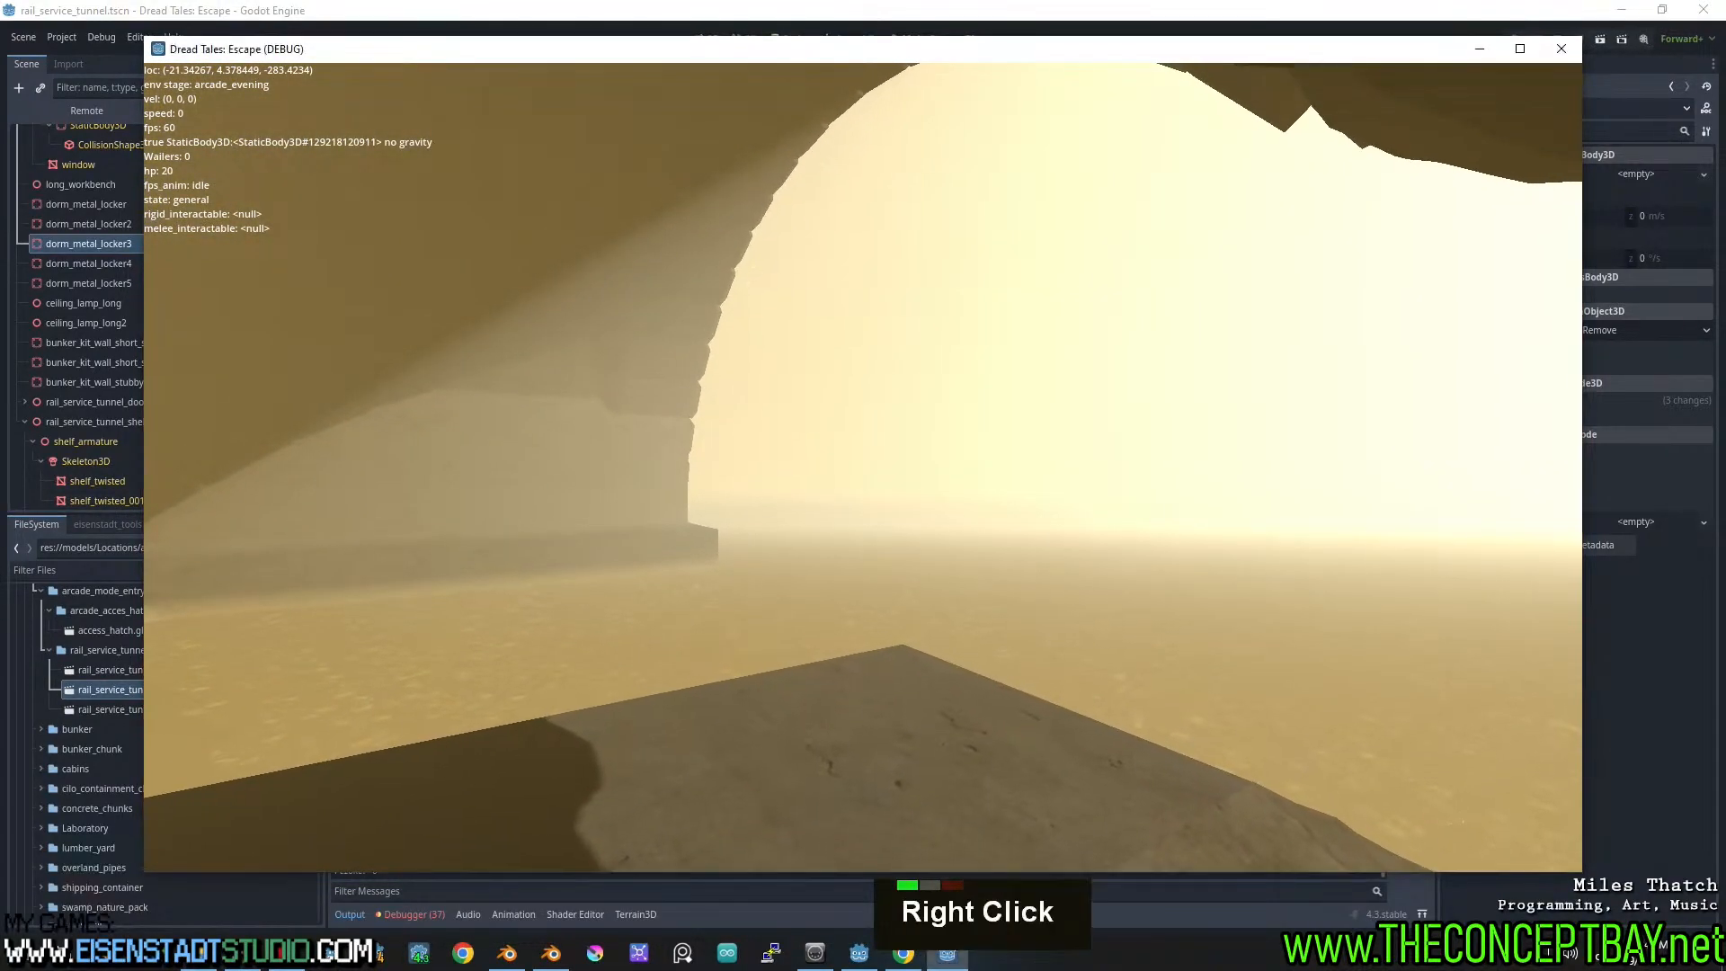
pyautogui.press('s')
pyautogui.press('a')
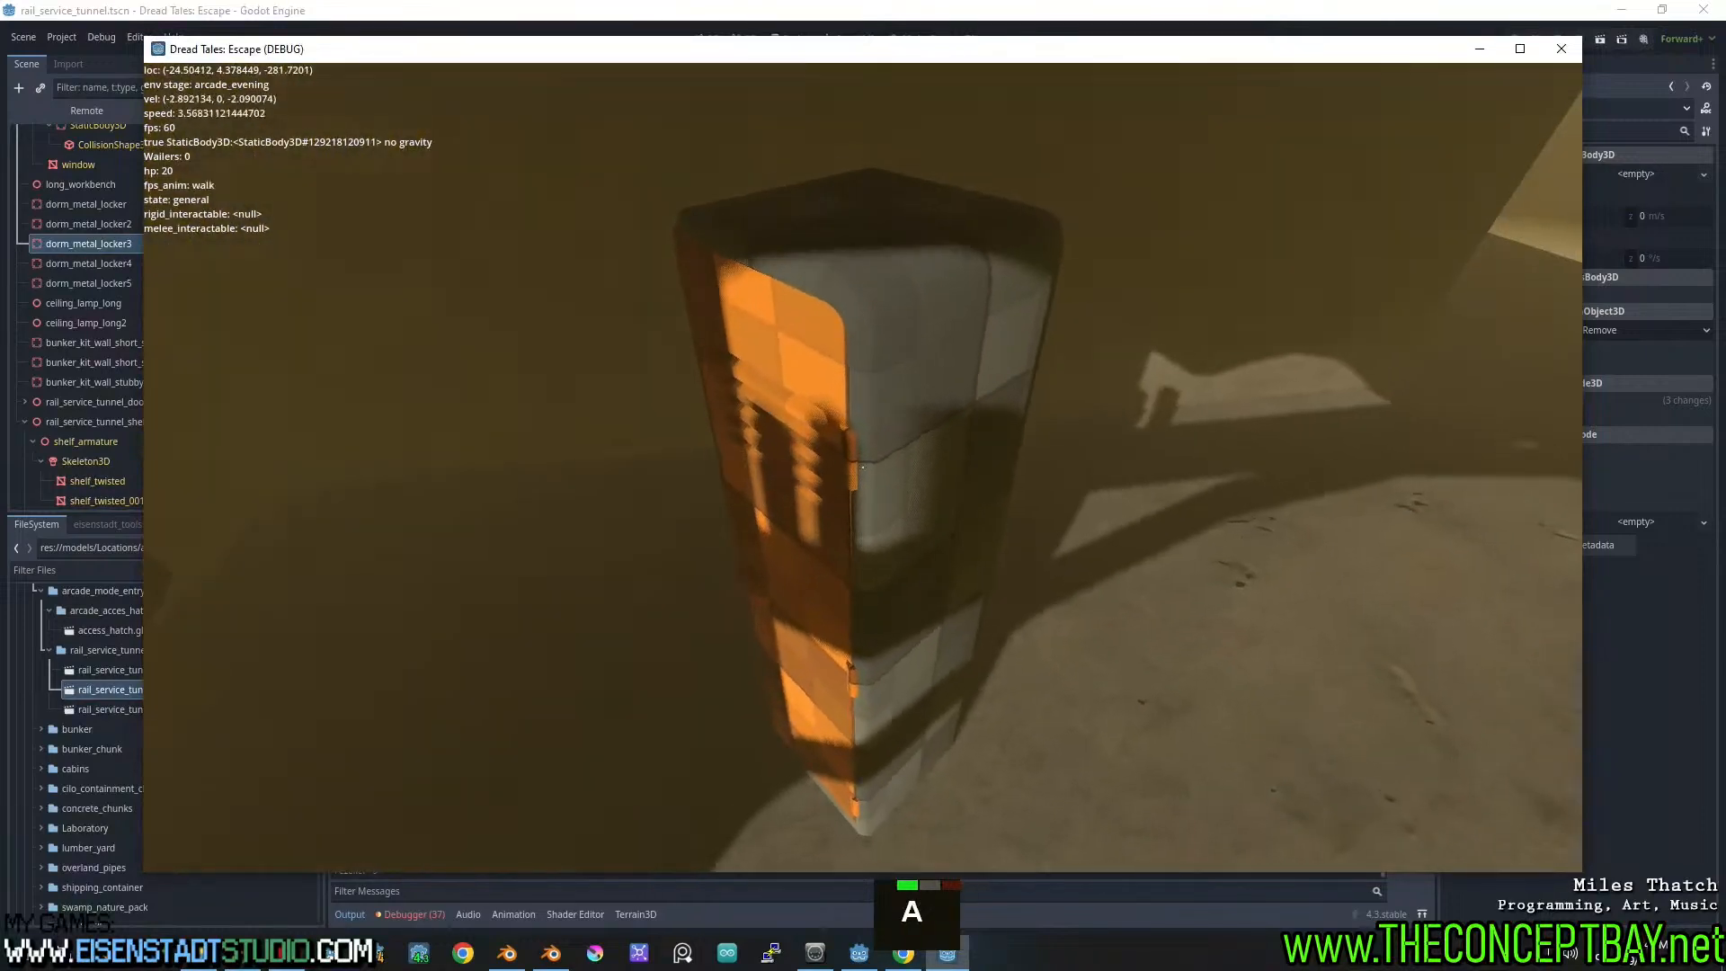
pyautogui.press('w')
pyautogui.press('w')
pyautogui.press('d')
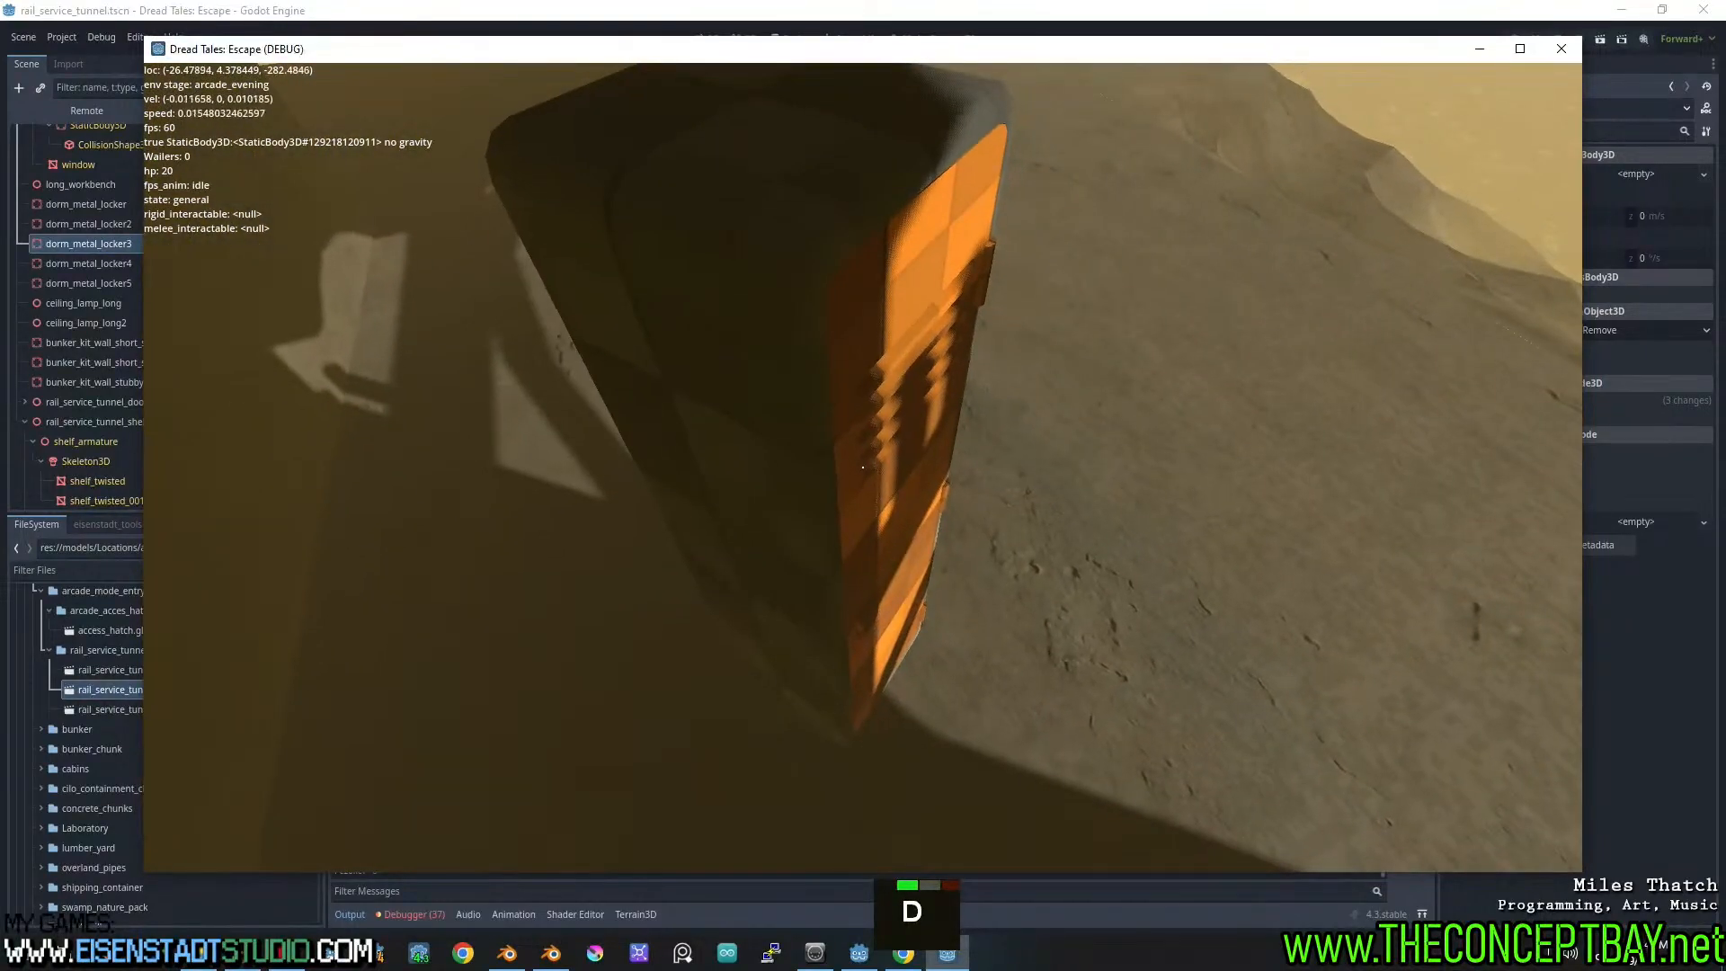
pyautogui.press('d')
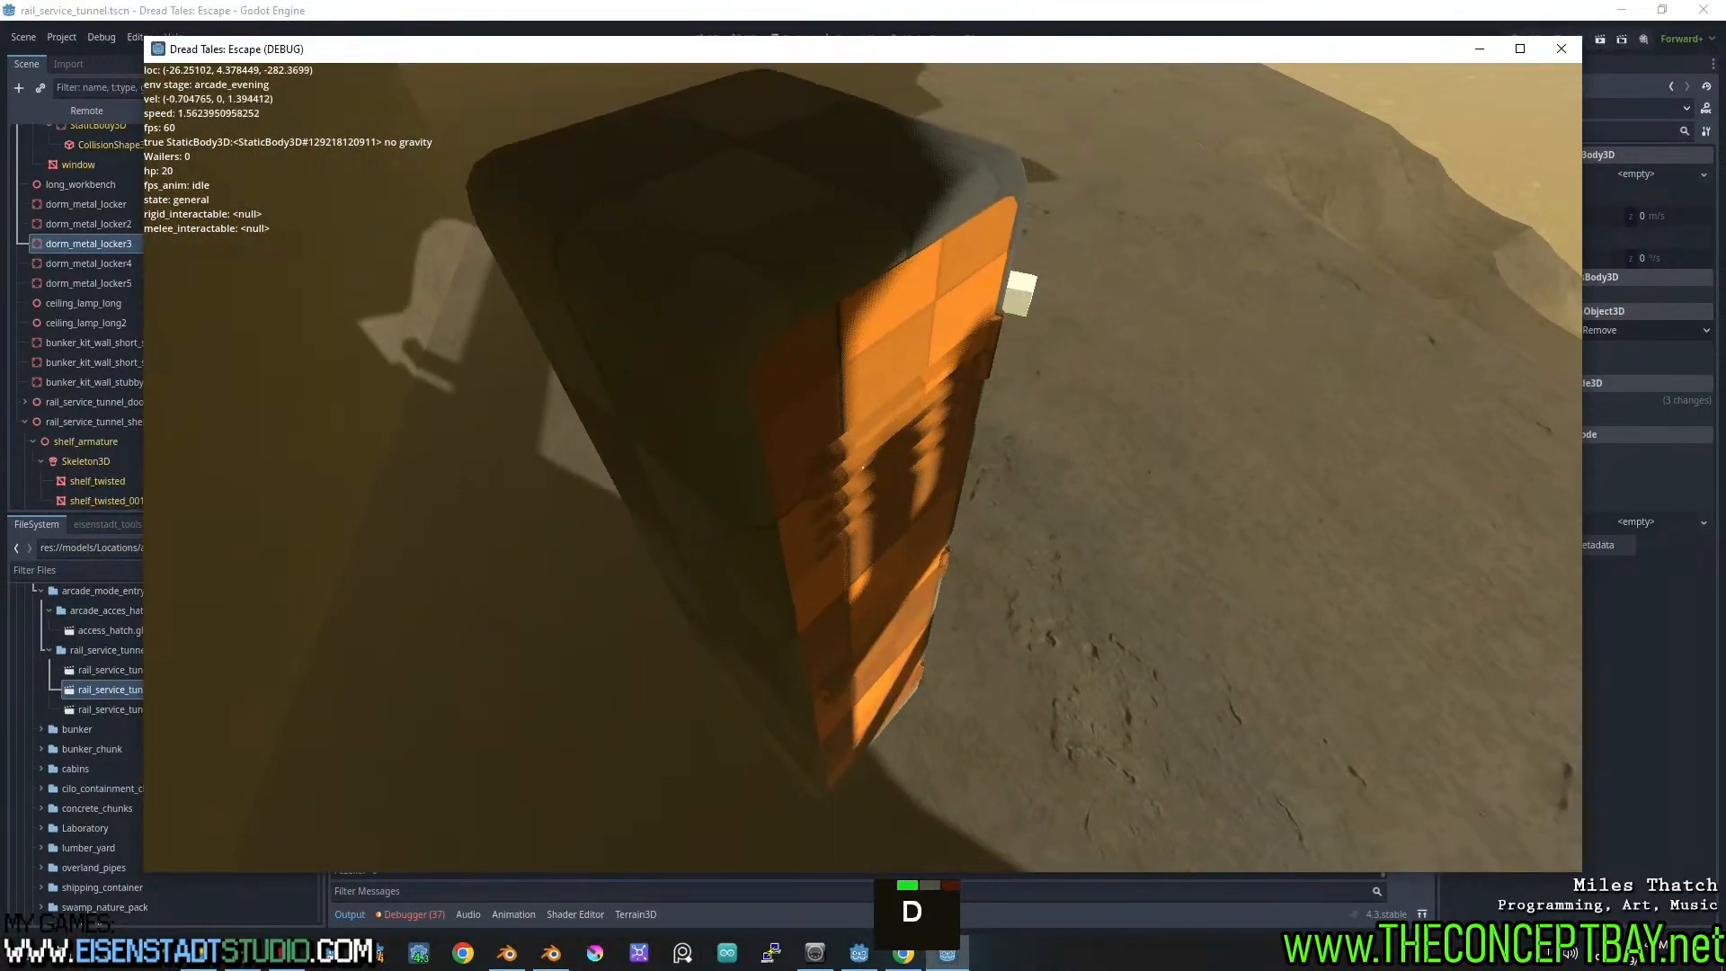
pyautogui.press('a')
pyautogui.press('d')
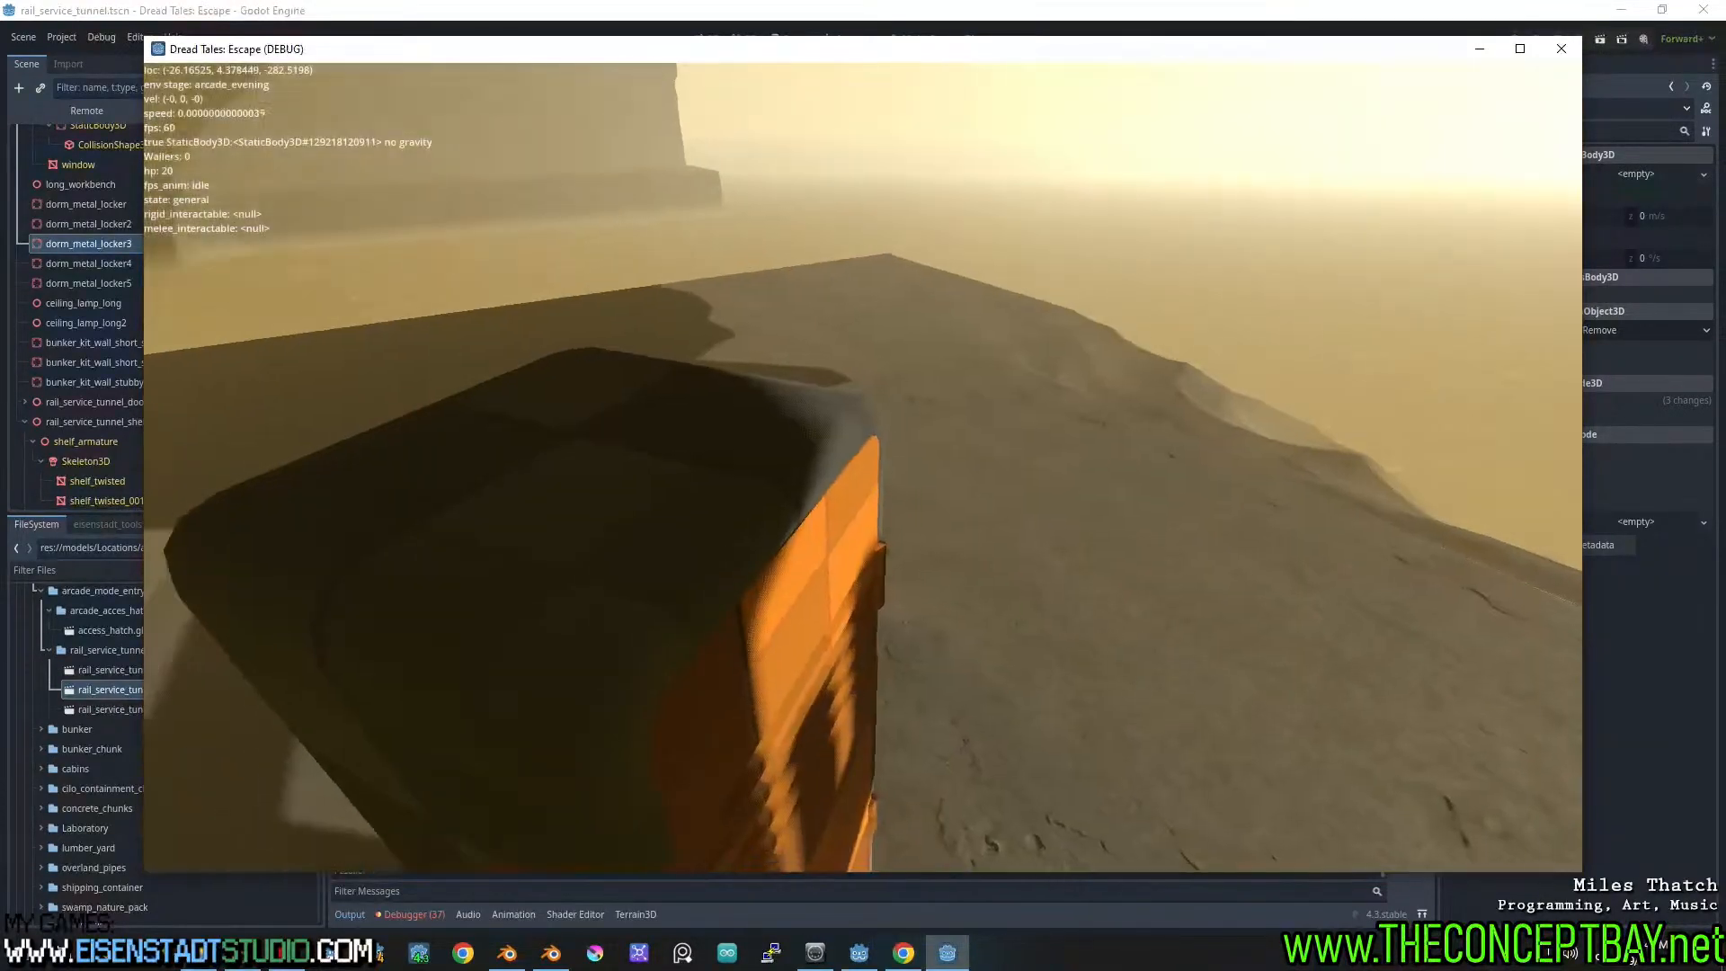
pyautogui.press('a')
pyautogui.press('d')
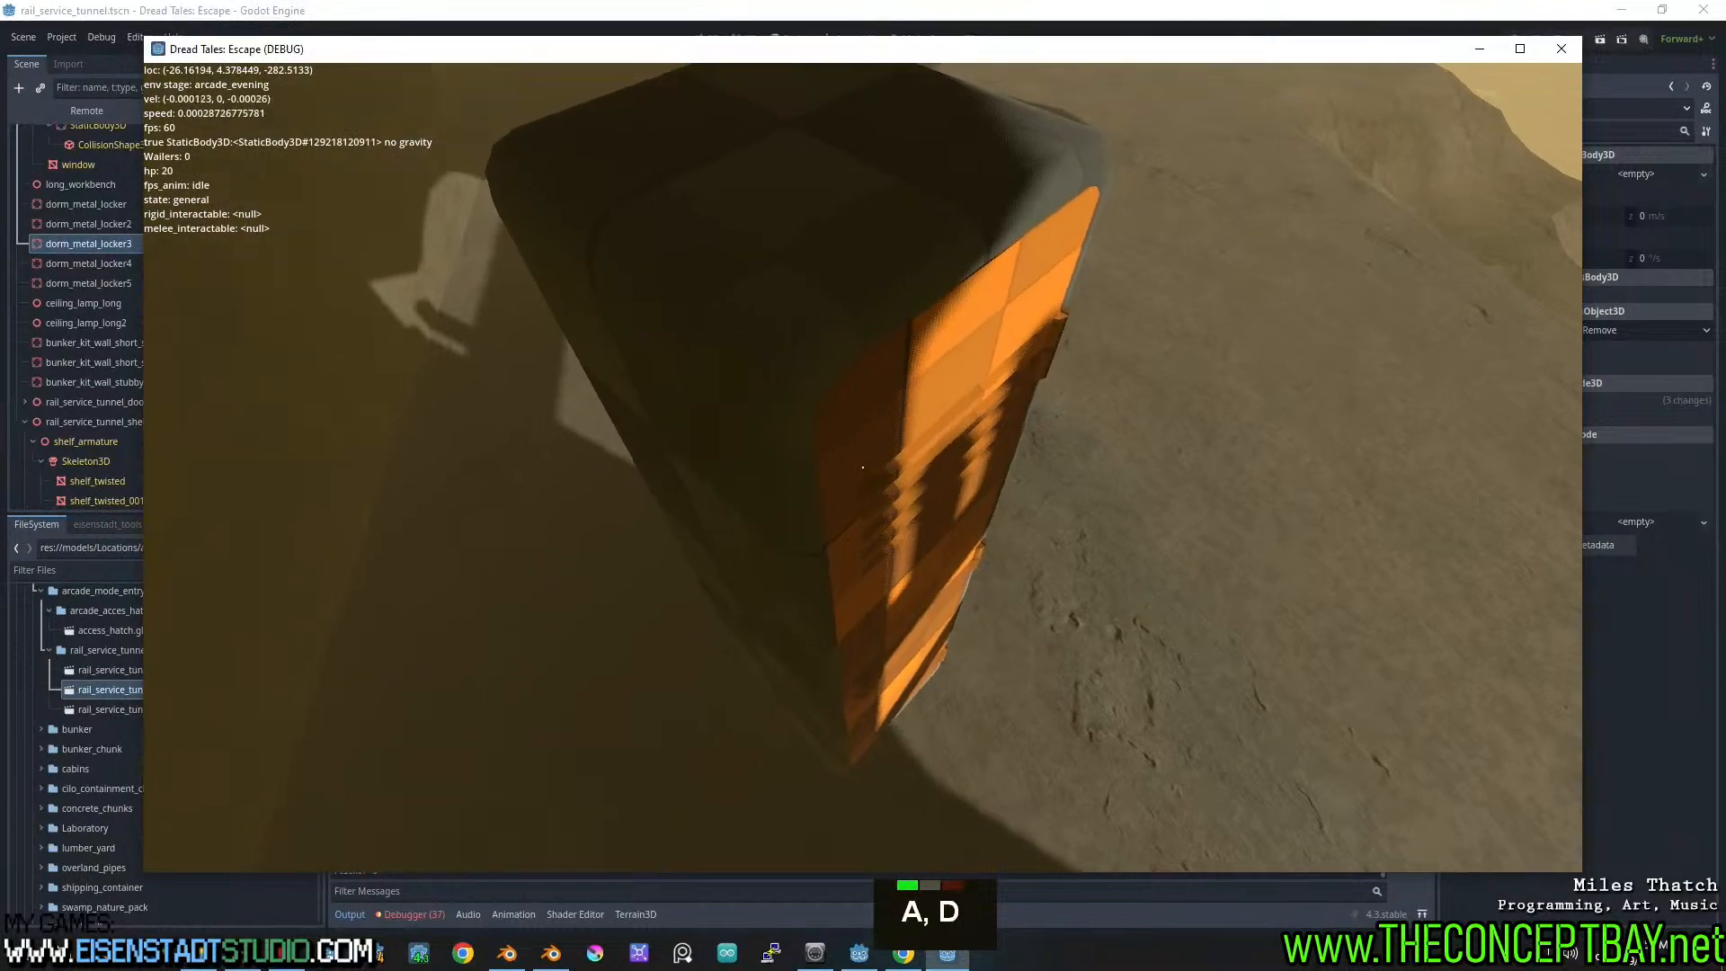
# Walk around the front of the platform locker and over to the start room doorway to view the lockers inside
pyautogui.press('w')
pyautogui.press('a')
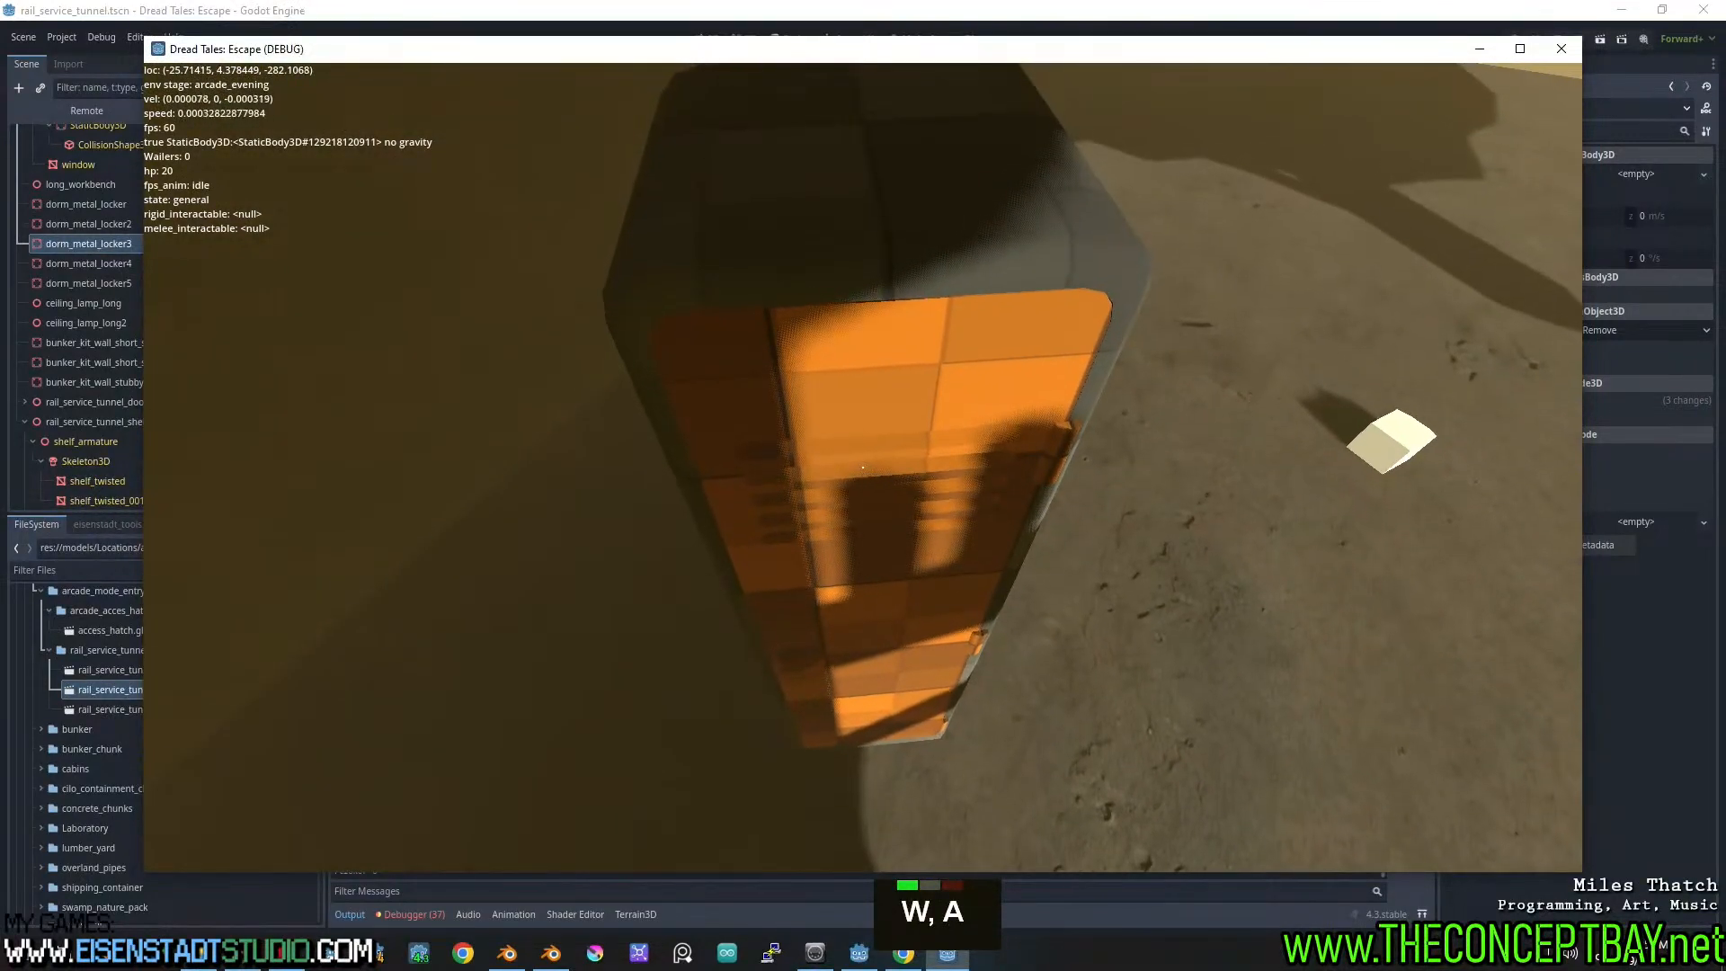
pyautogui.press('d')
pyautogui.press('a')
pyautogui.press('a')
pyautogui.press('w')
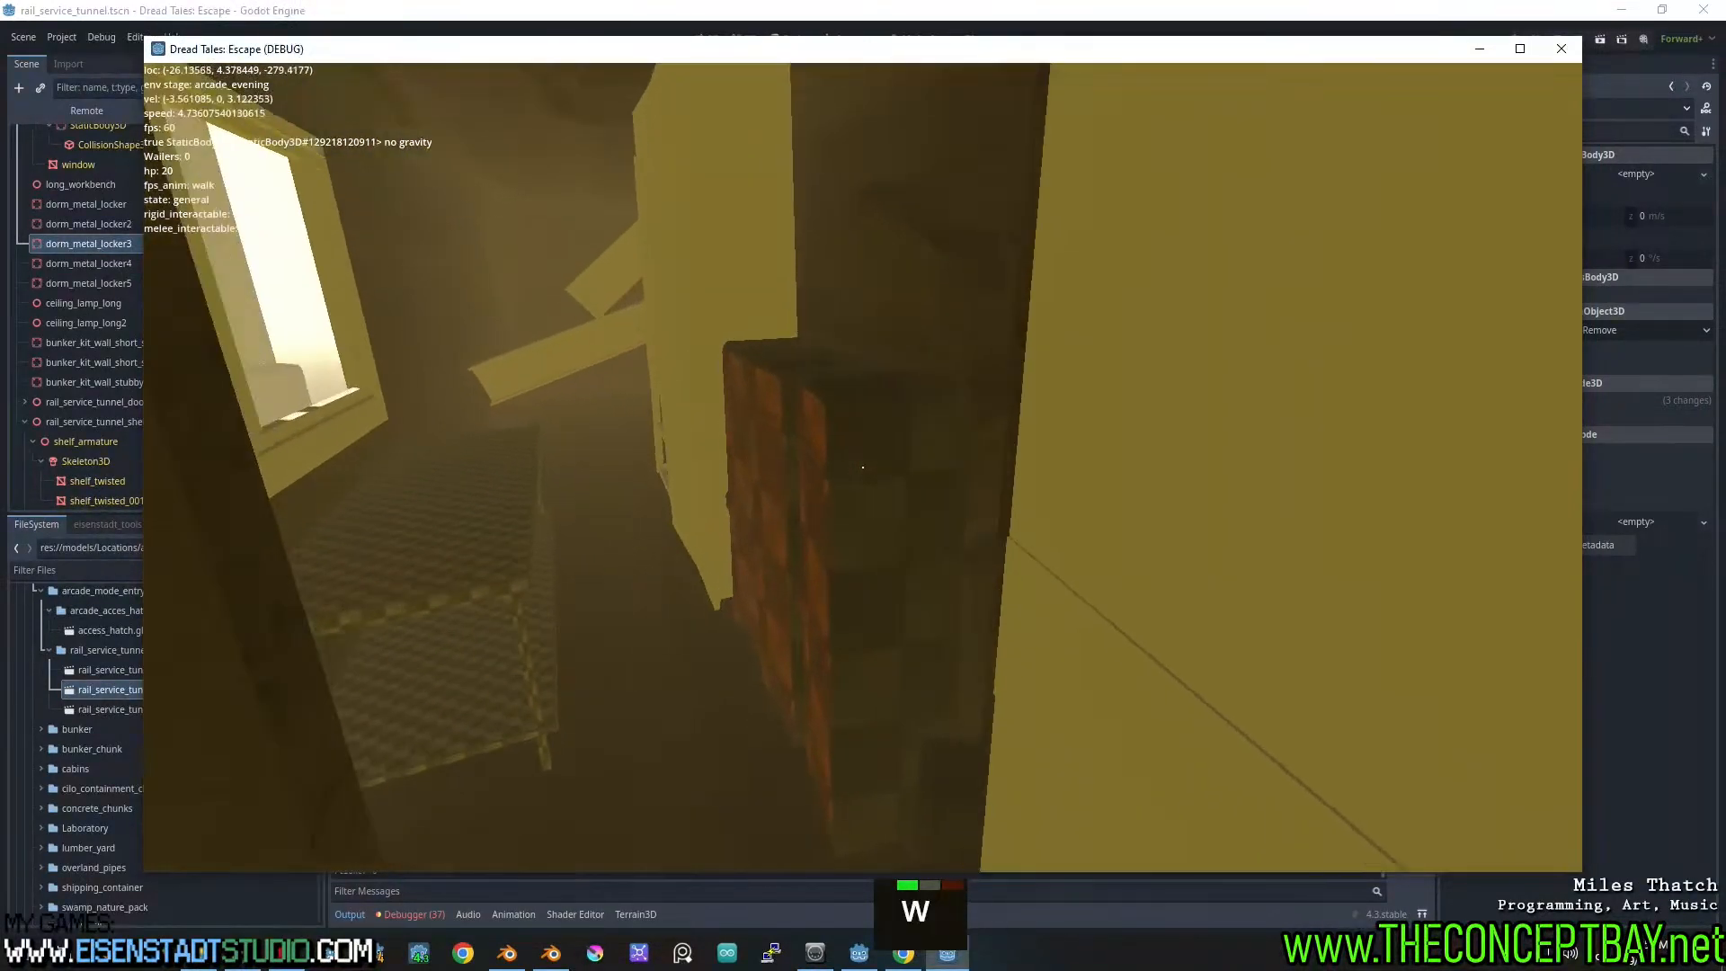
# Walk back out to the platform locker, view it from its far side, and close the game
pyautogui.press('a')
pyautogui.press('w')
pyautogui.press('d')
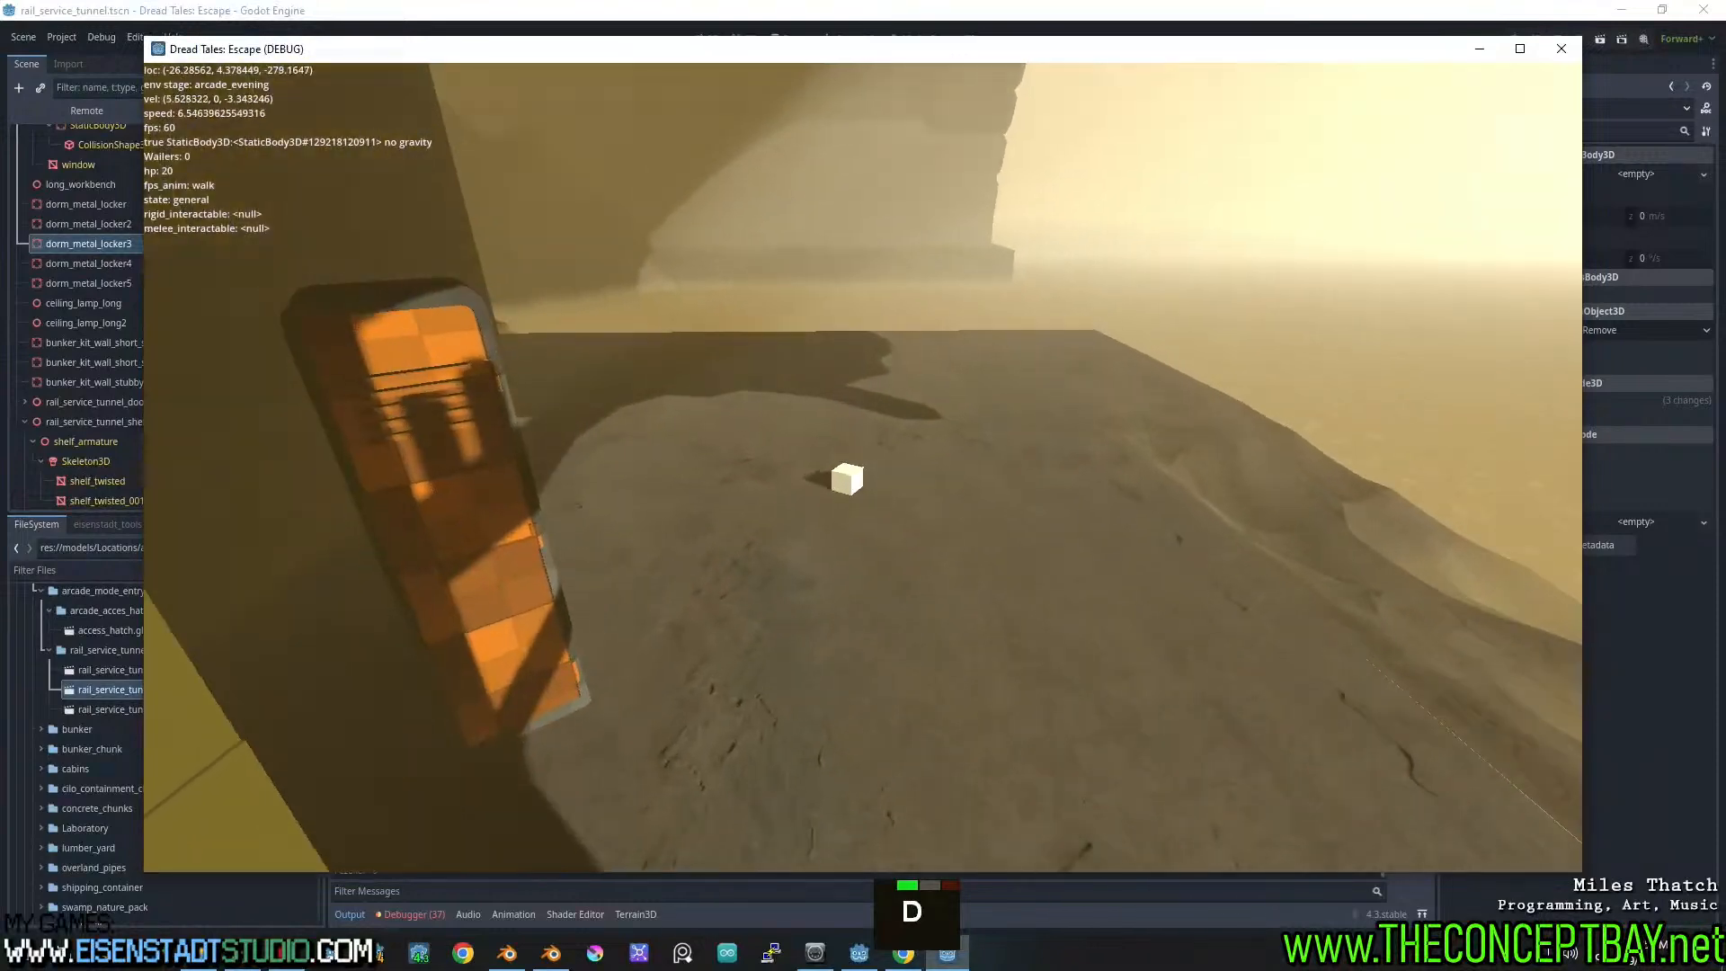
pyautogui.press('d')
pyautogui.press('a')
pyautogui.press('d')
pyautogui.press('w')
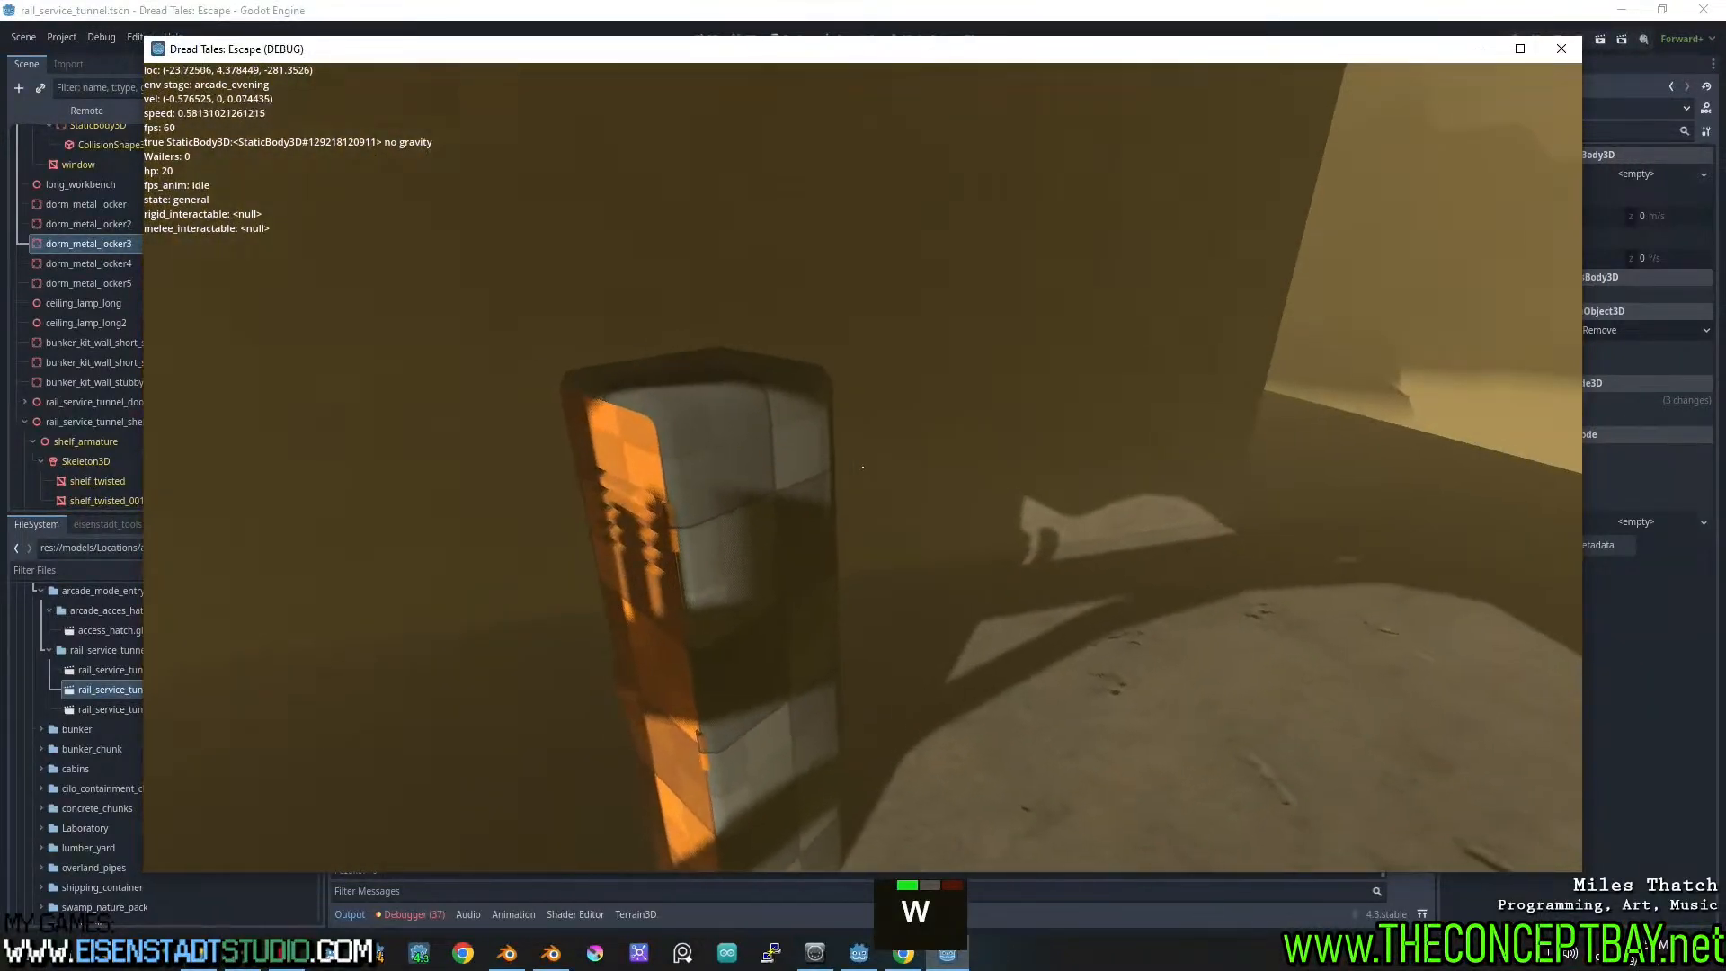
pyautogui.hotkey('alt', 'F4')
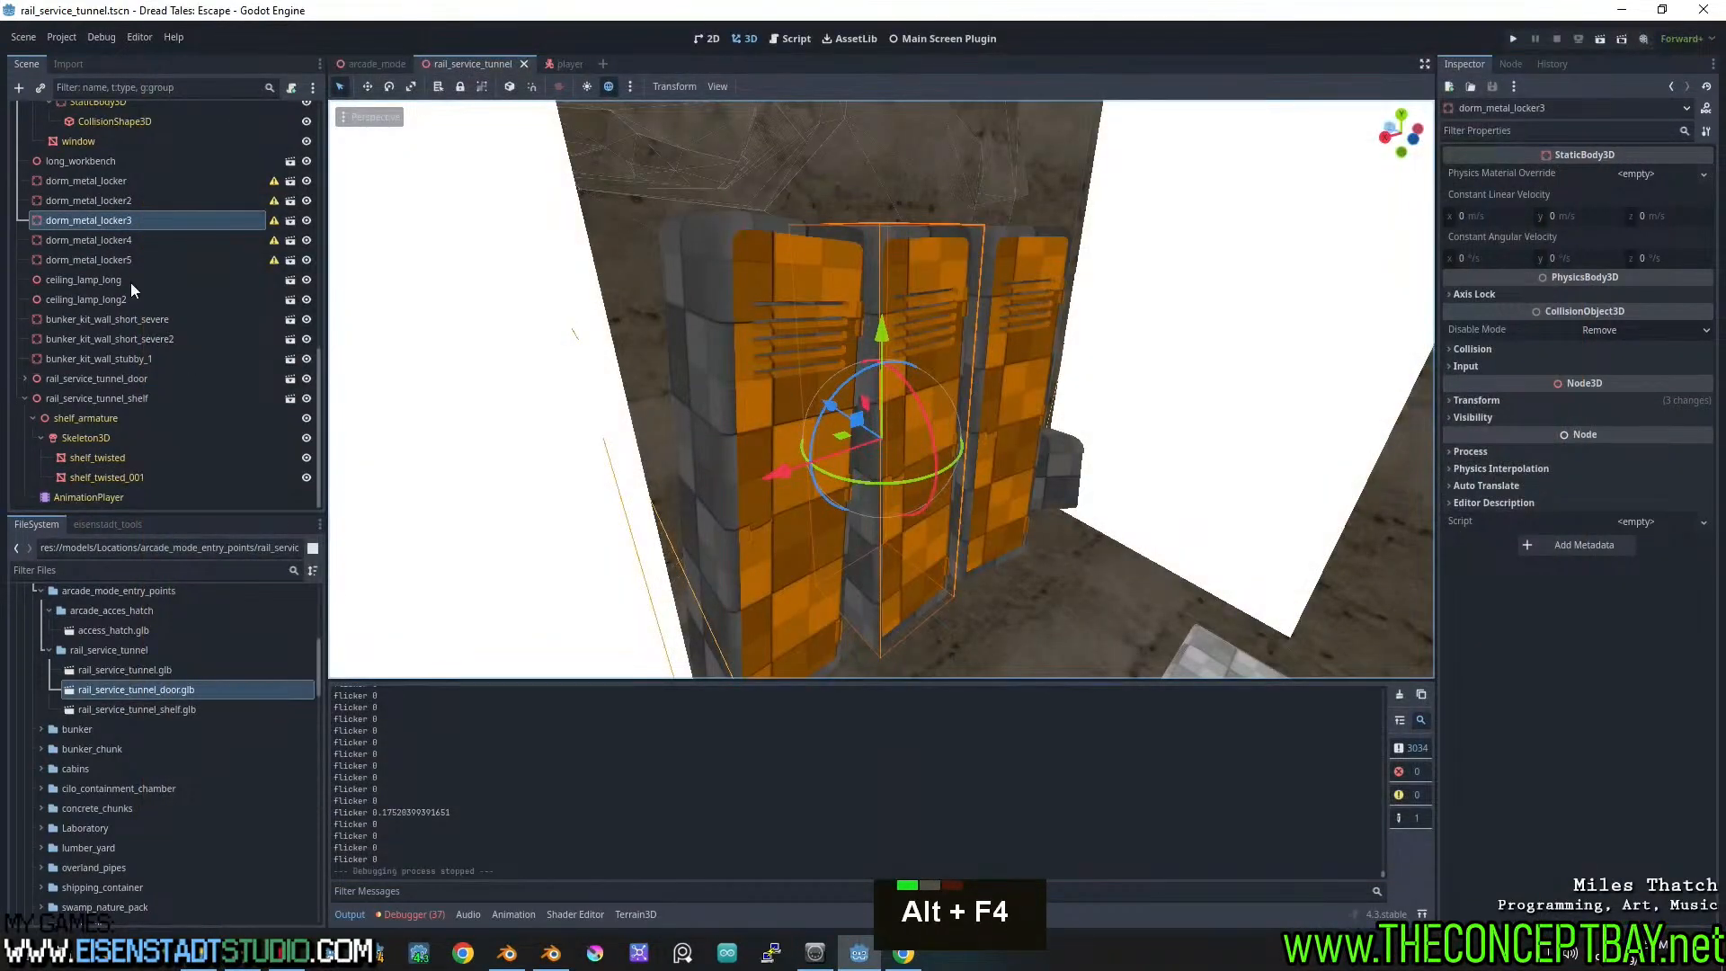
# Open the dorm_metal_locker scene and scale DormMetalLockerBody, DormMetalLockerDoor and DormMetalLockerShelf uniformly to 1.3
pyautogui.click(290, 221)
pyautogui.click(142, 117)
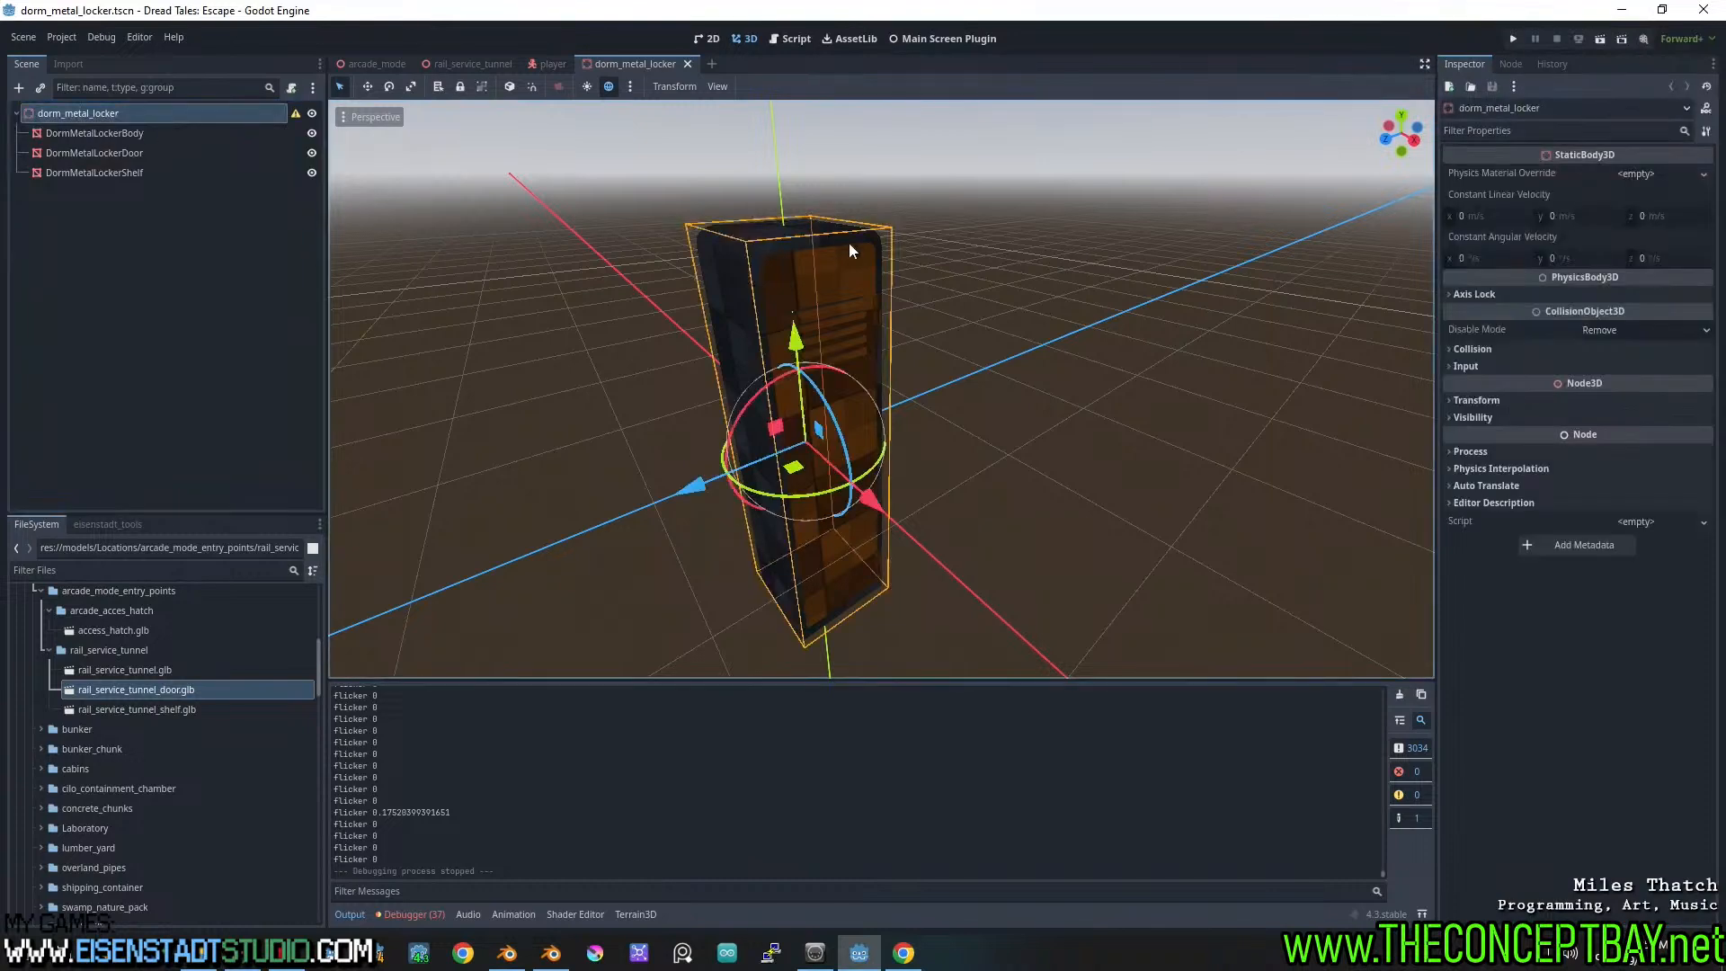
pyautogui.click(121, 135)
pyautogui.keyDown('shift'); pyautogui.click(133, 170); pyautogui.keyUp('shift')
pyautogui.click(1583, 431)
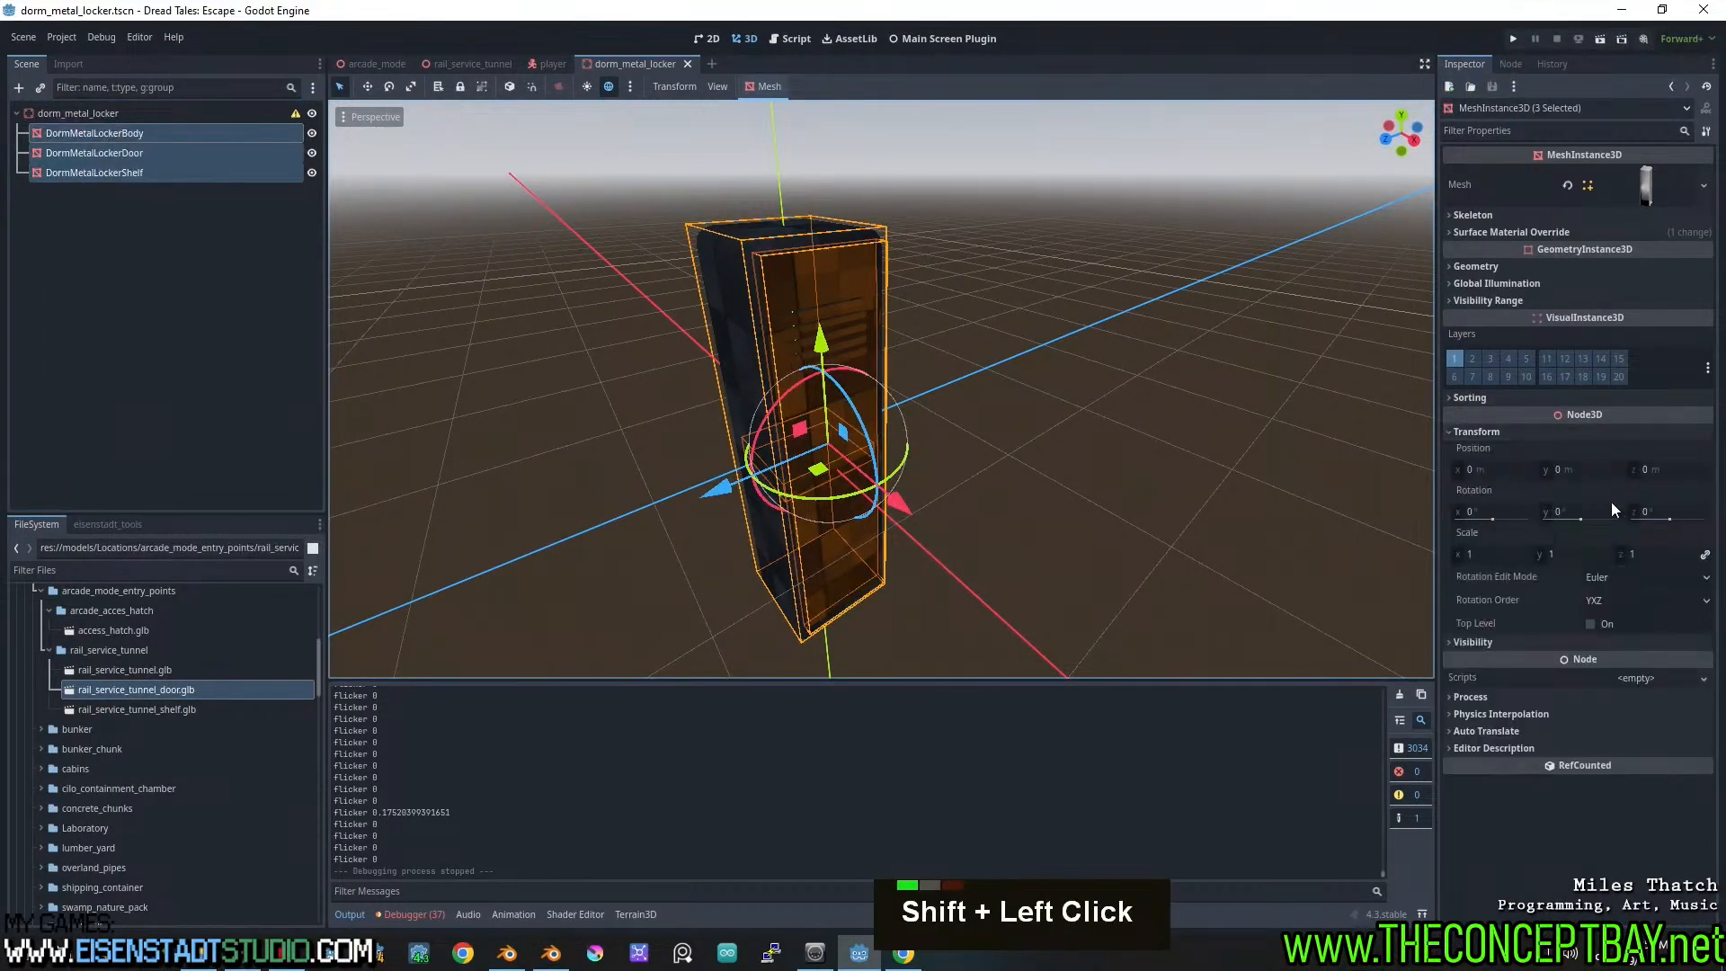
pyautogui.click(1490, 552)
pyautogui.write('1.3')
pyautogui.press('Return')
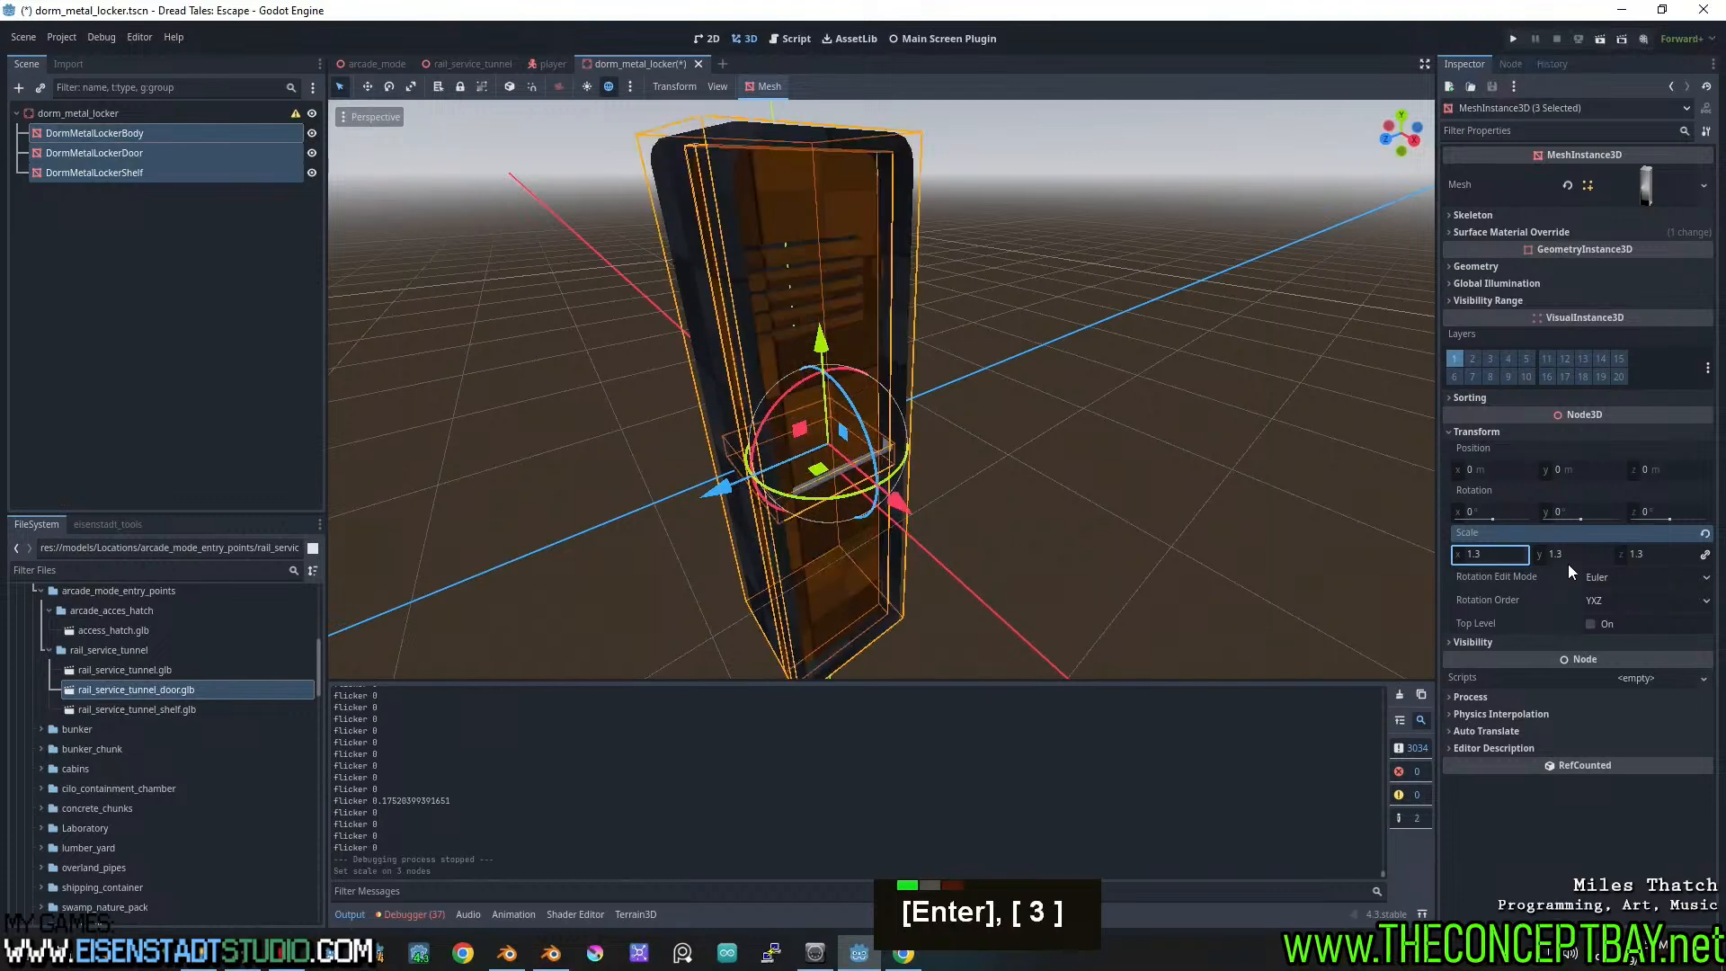
# Deselect the locker meshes, check the enlarged locker, and save the dorm_metal_locker scene
pyautogui.click(1070, 437)
pyautogui.scroll(1, 1017, 456)
pyautogui.scroll(-4, 984, 341)
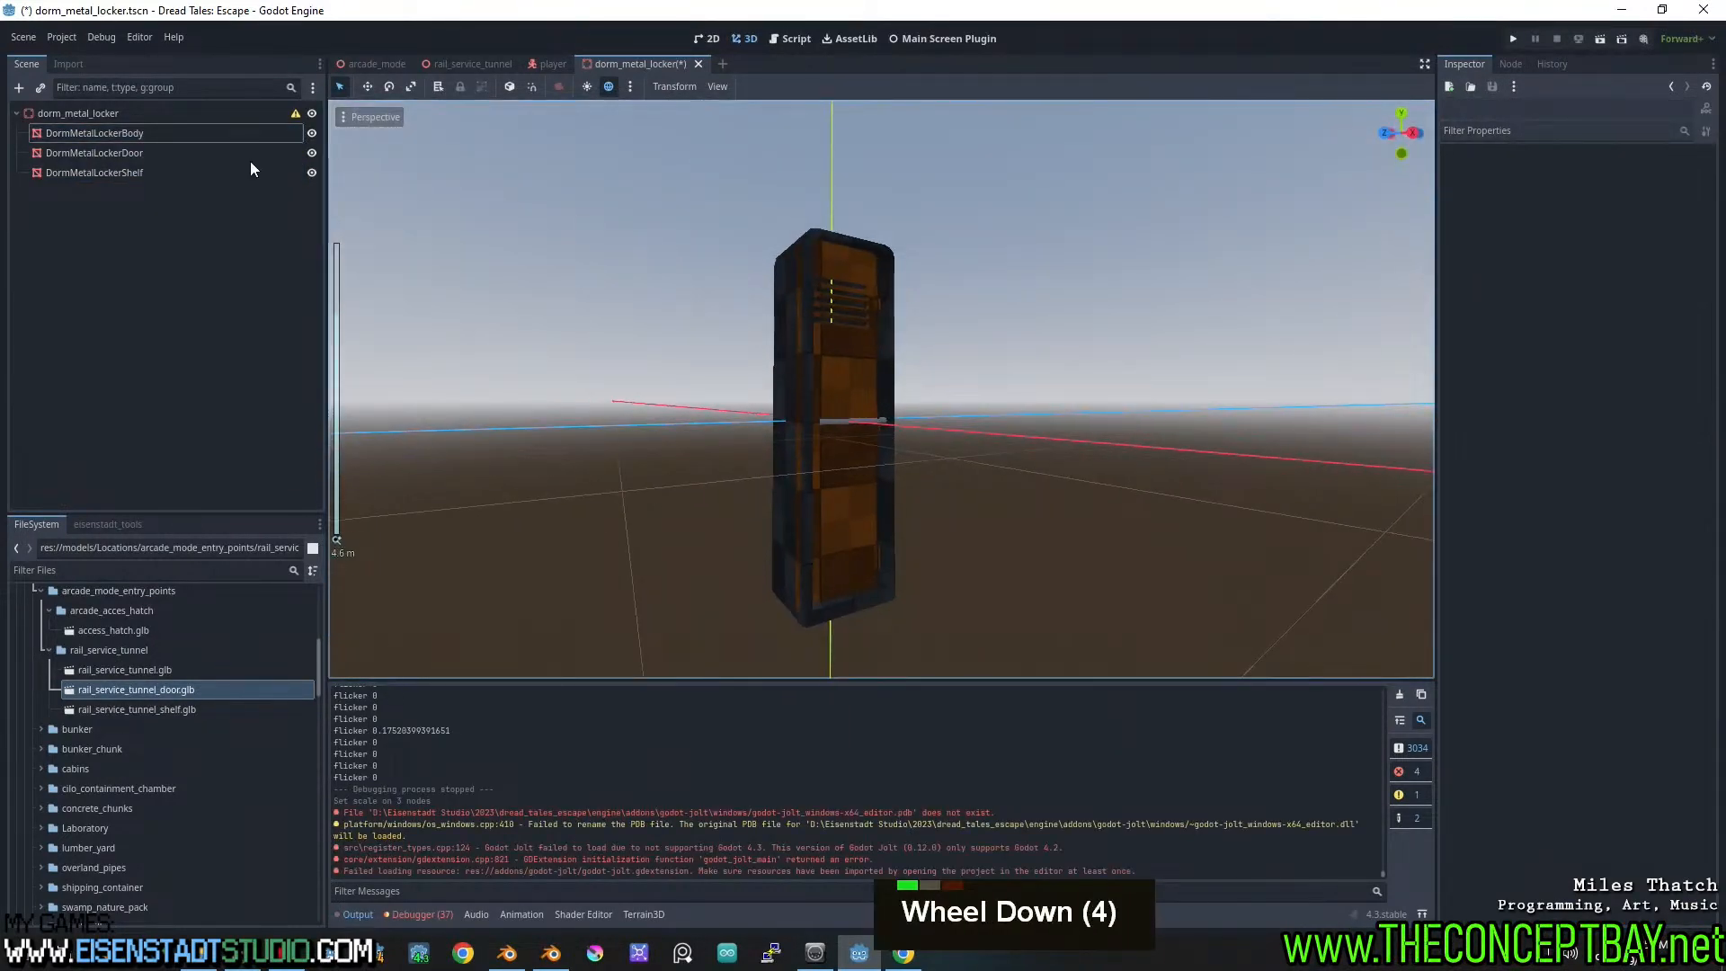
pyautogui.hotkey('ctrl', 's')
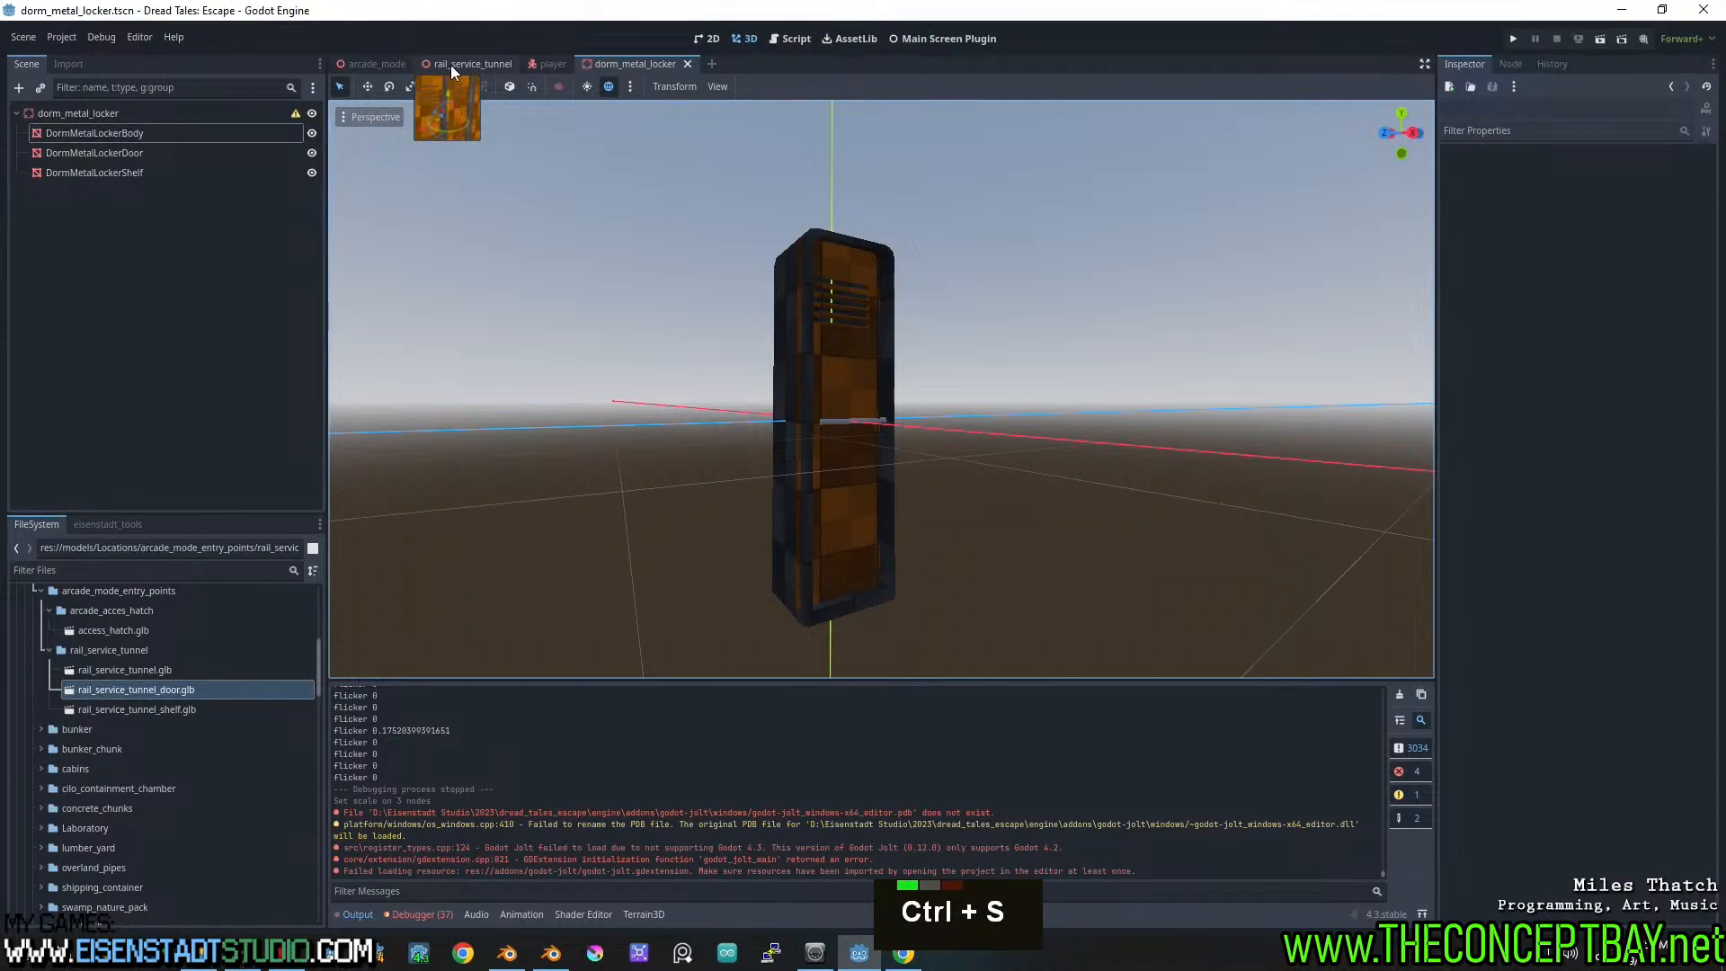
# In the rail_service_tunnel scene, select all five dorm_metal_locker instances and raise them together so the enlarged lockers clear the floor
pyautogui.click(465, 65)
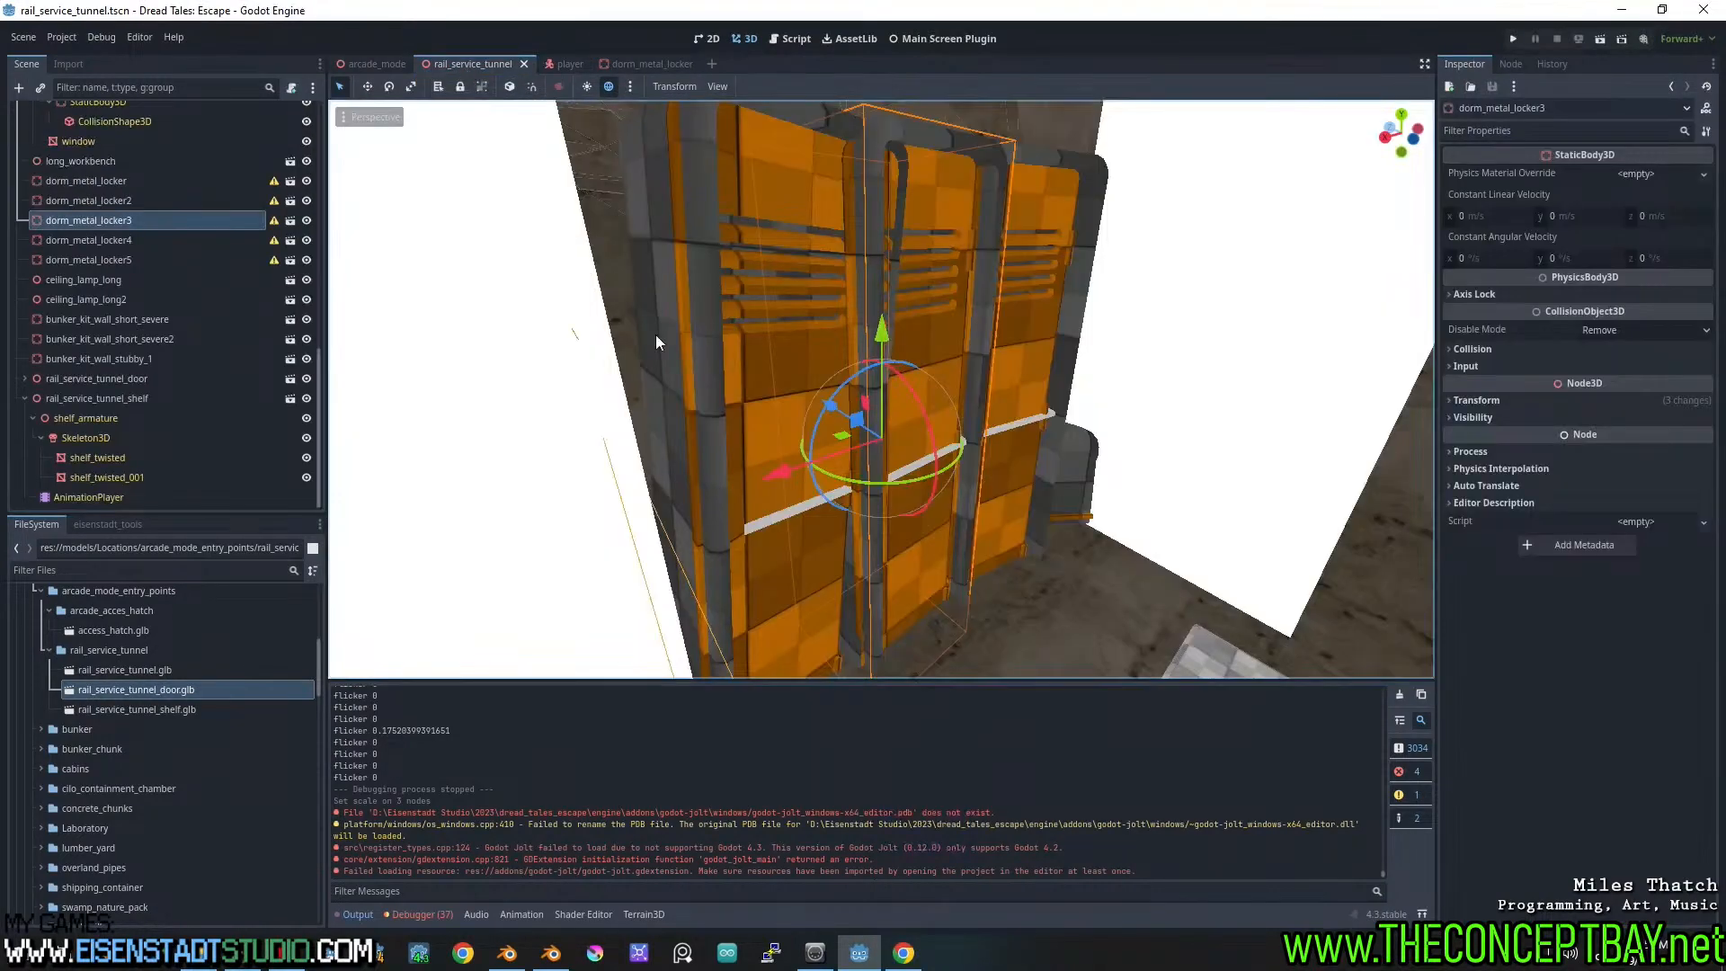
pyautogui.moveTo(655, 334); pyautogui.dragTo(852, 385, button='middle')
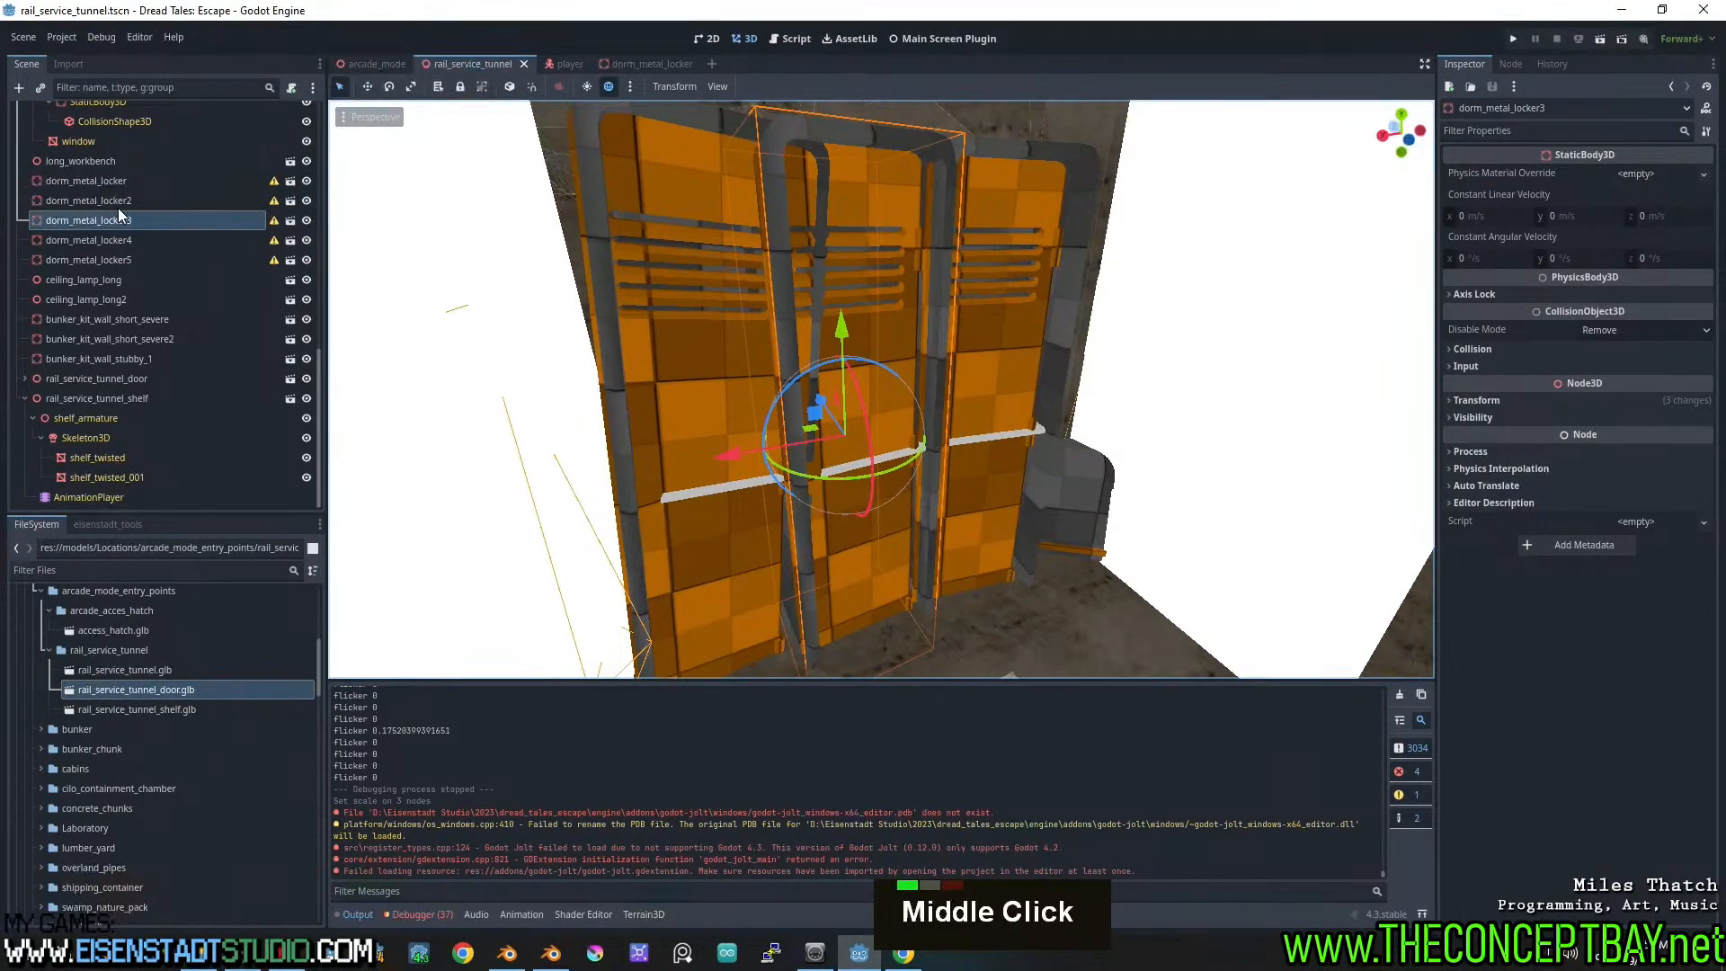
pyautogui.click(121, 182)
pyautogui.keyDown('shift'); pyautogui.click(135, 259); pyautogui.keyUp('shift')
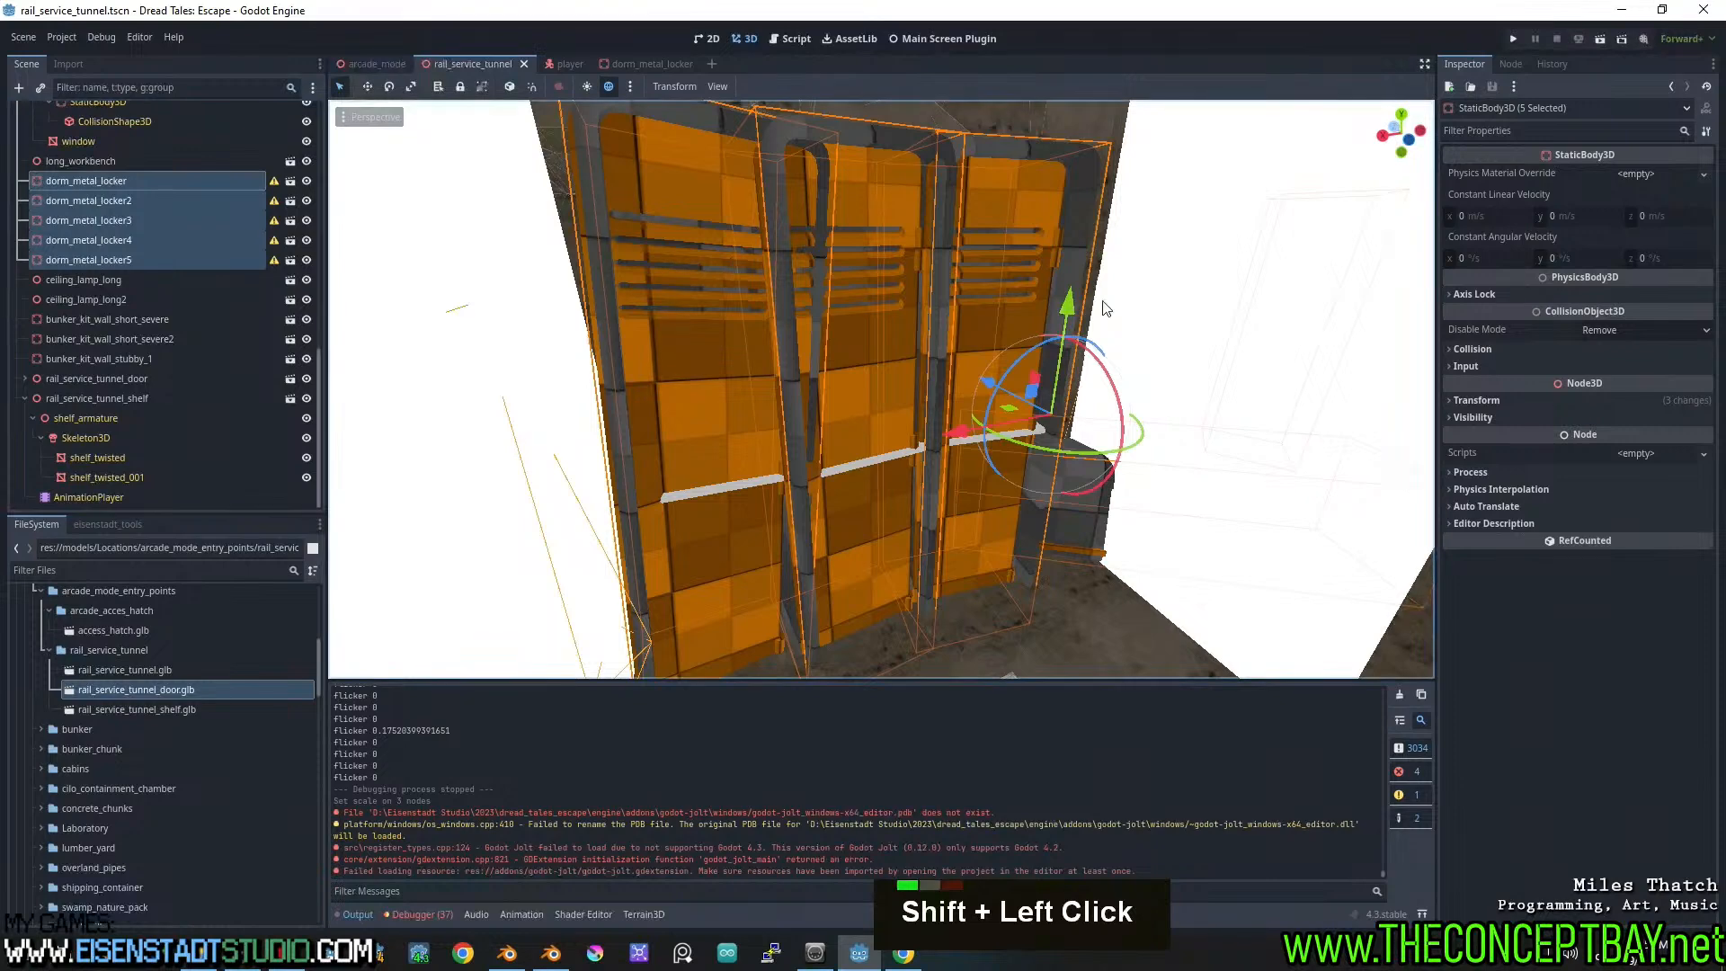
pyautogui.moveTo(1068, 301); pyautogui.dragTo(1076, 255)
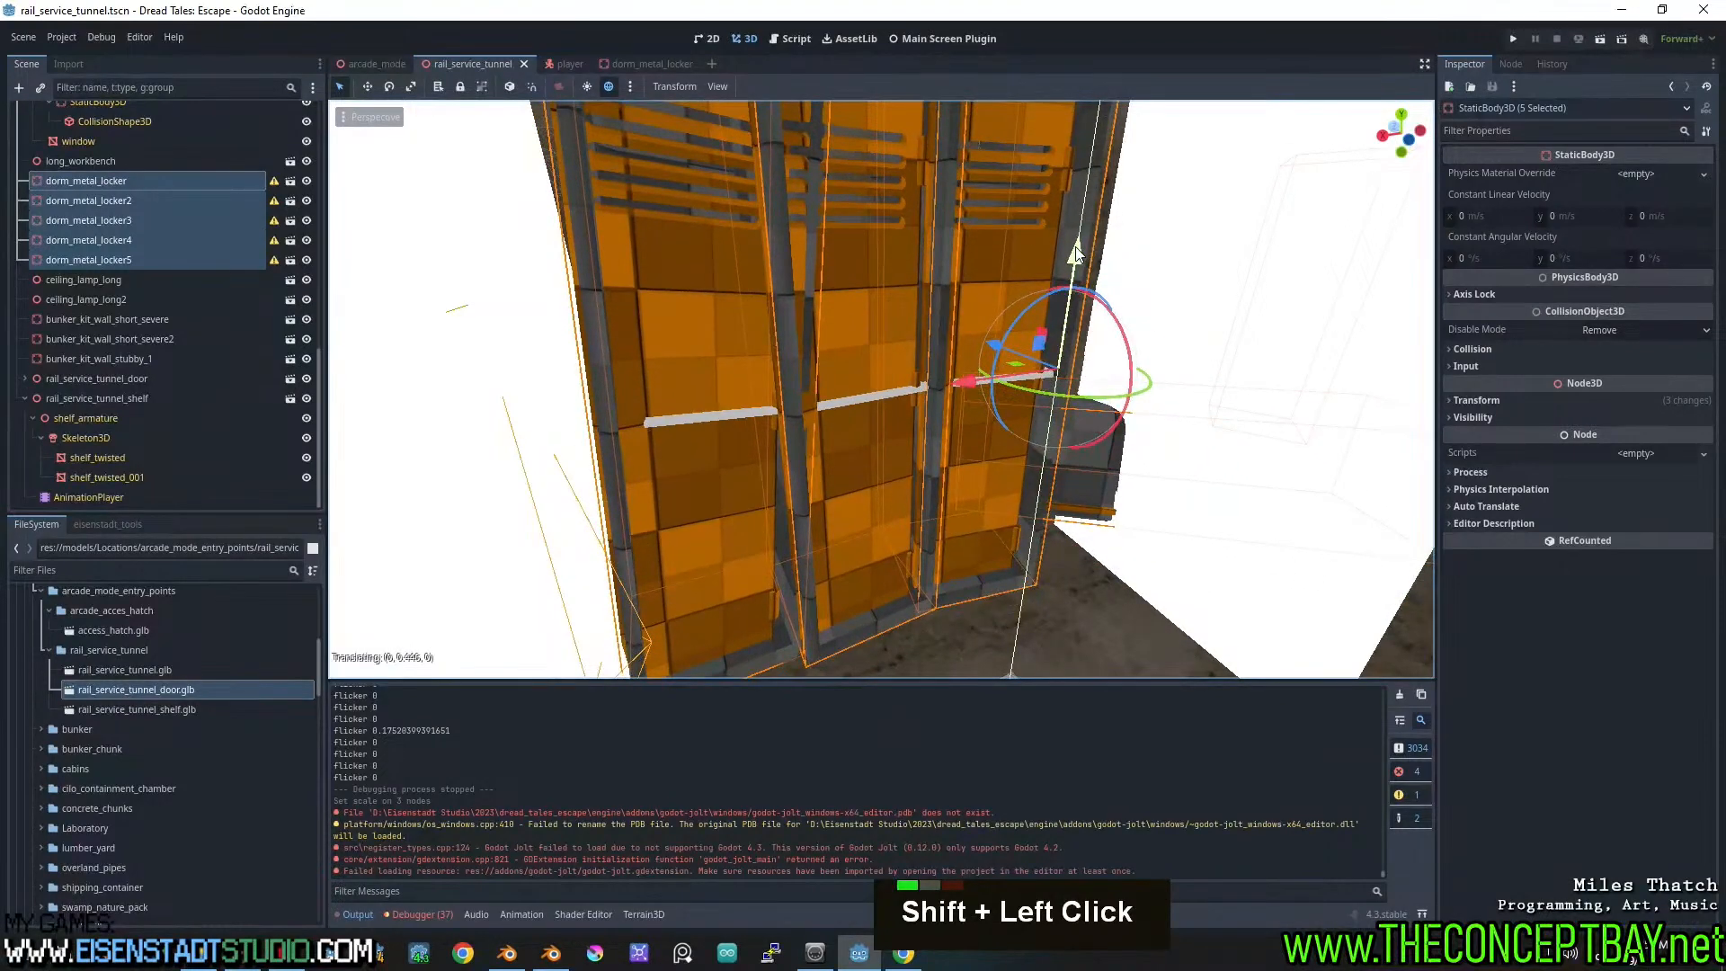
pyautogui.scroll(-2, 1075, 260)
pyautogui.moveTo(1074, 261); pyautogui.dragTo(1032, 337, button='middle')
pyautogui.scroll(-2, 963, 306)
# Run the game, compare the platform locker's size with the player from its front, and close the game
pyautogui.press('F5')
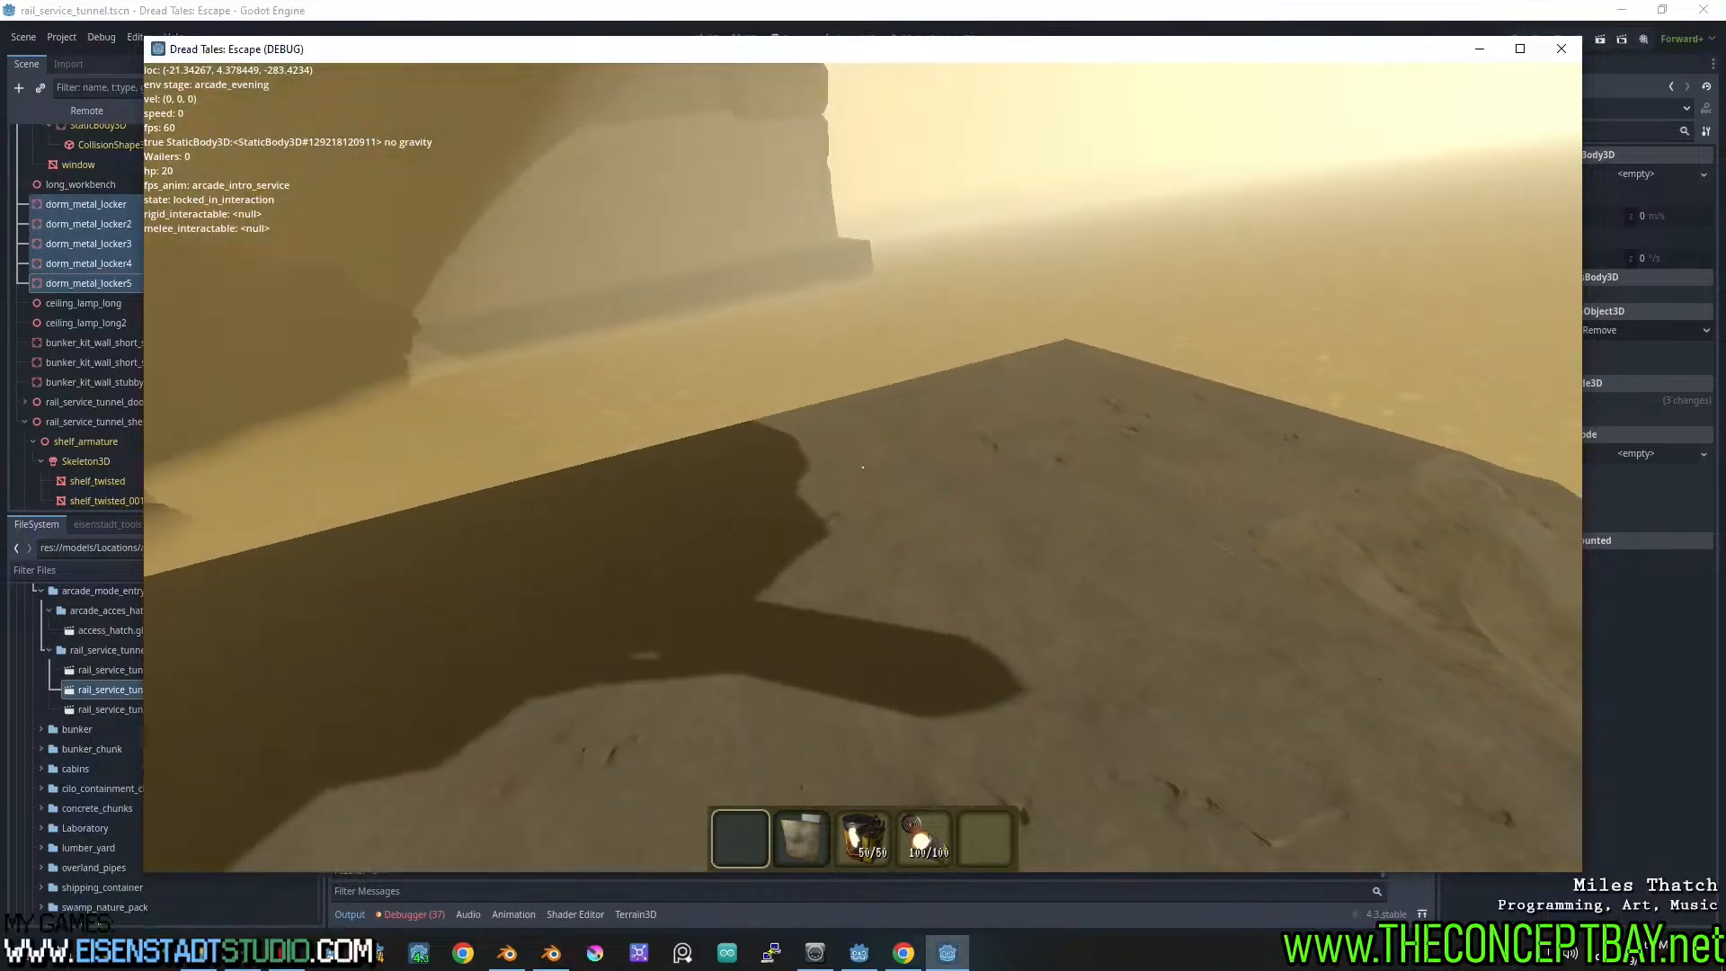
pyautogui.press('s')
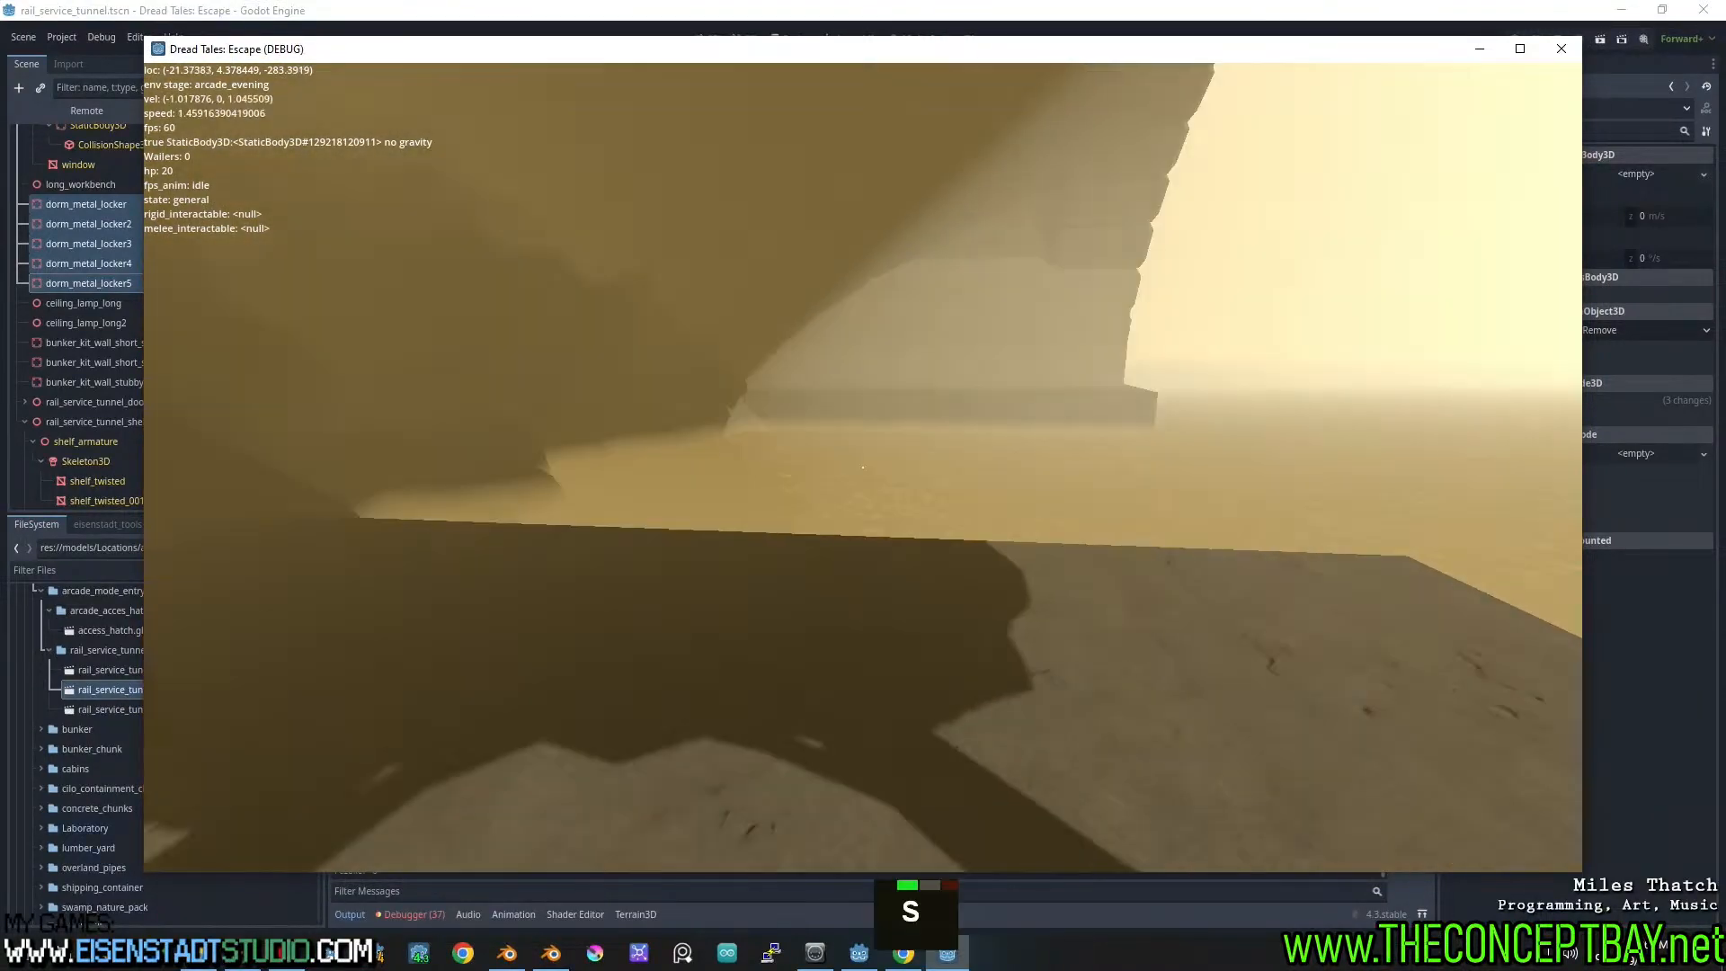
pyautogui.press('a')
pyautogui.press('w')
pyautogui.press('w')
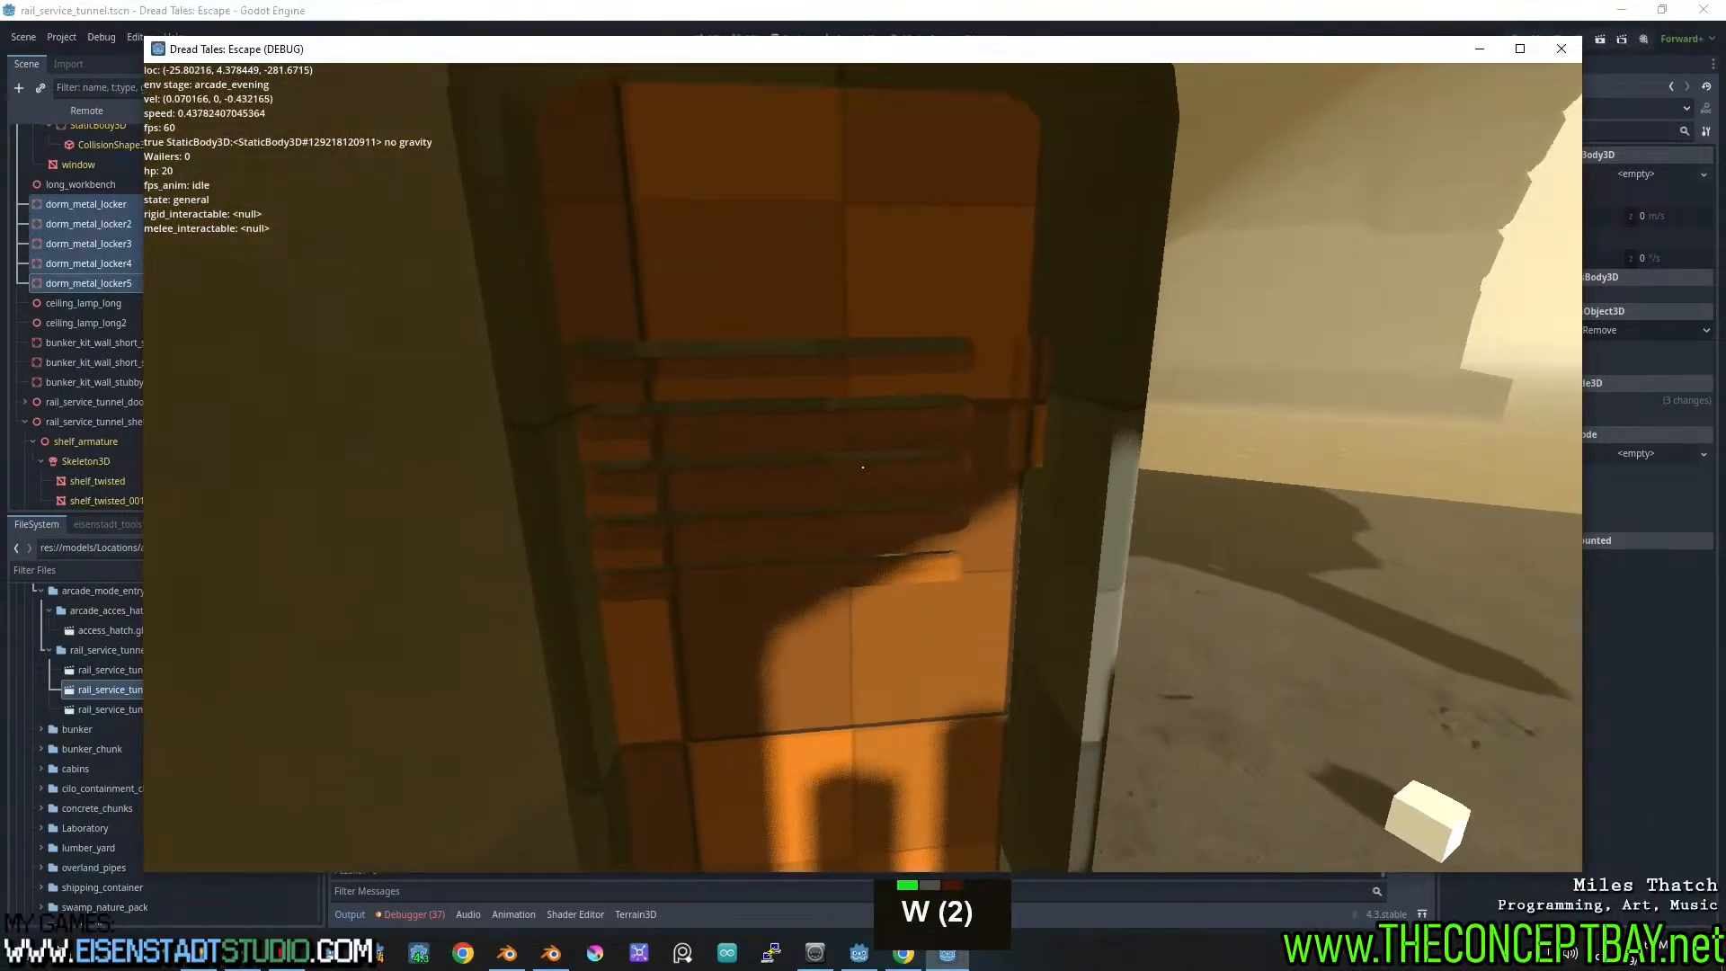
pyautogui.press('s')
pyautogui.press('a')
pyautogui.press('alt')
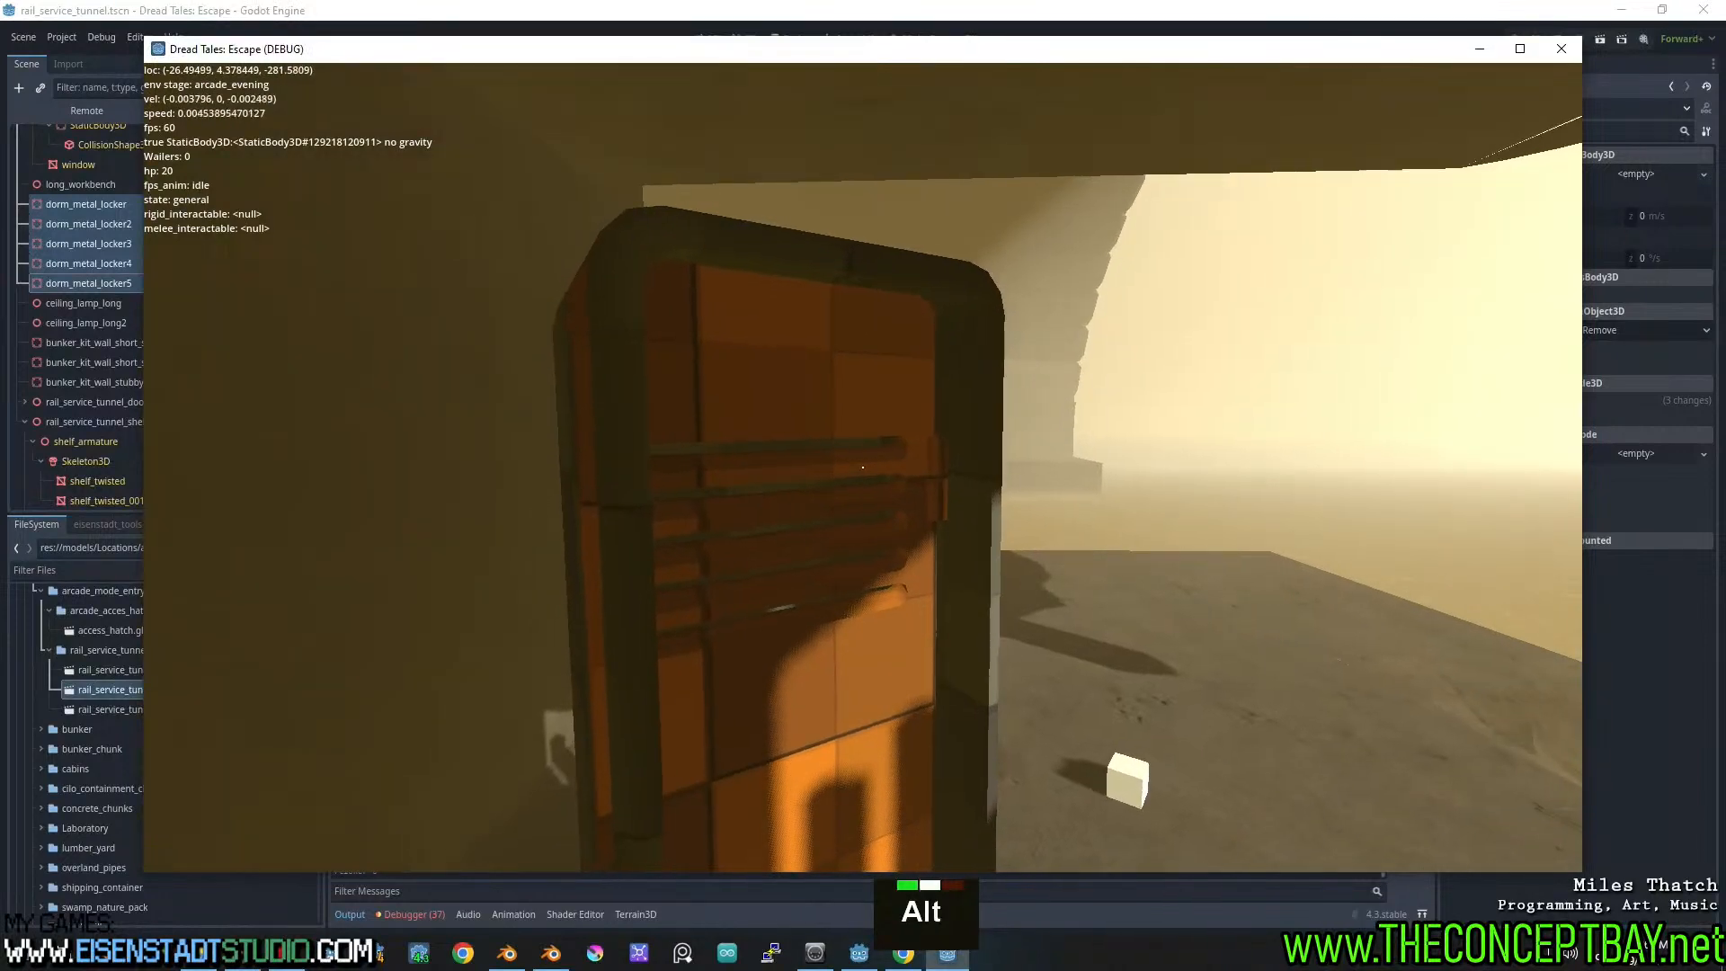
pyautogui.hotkey('alt', 'F4')
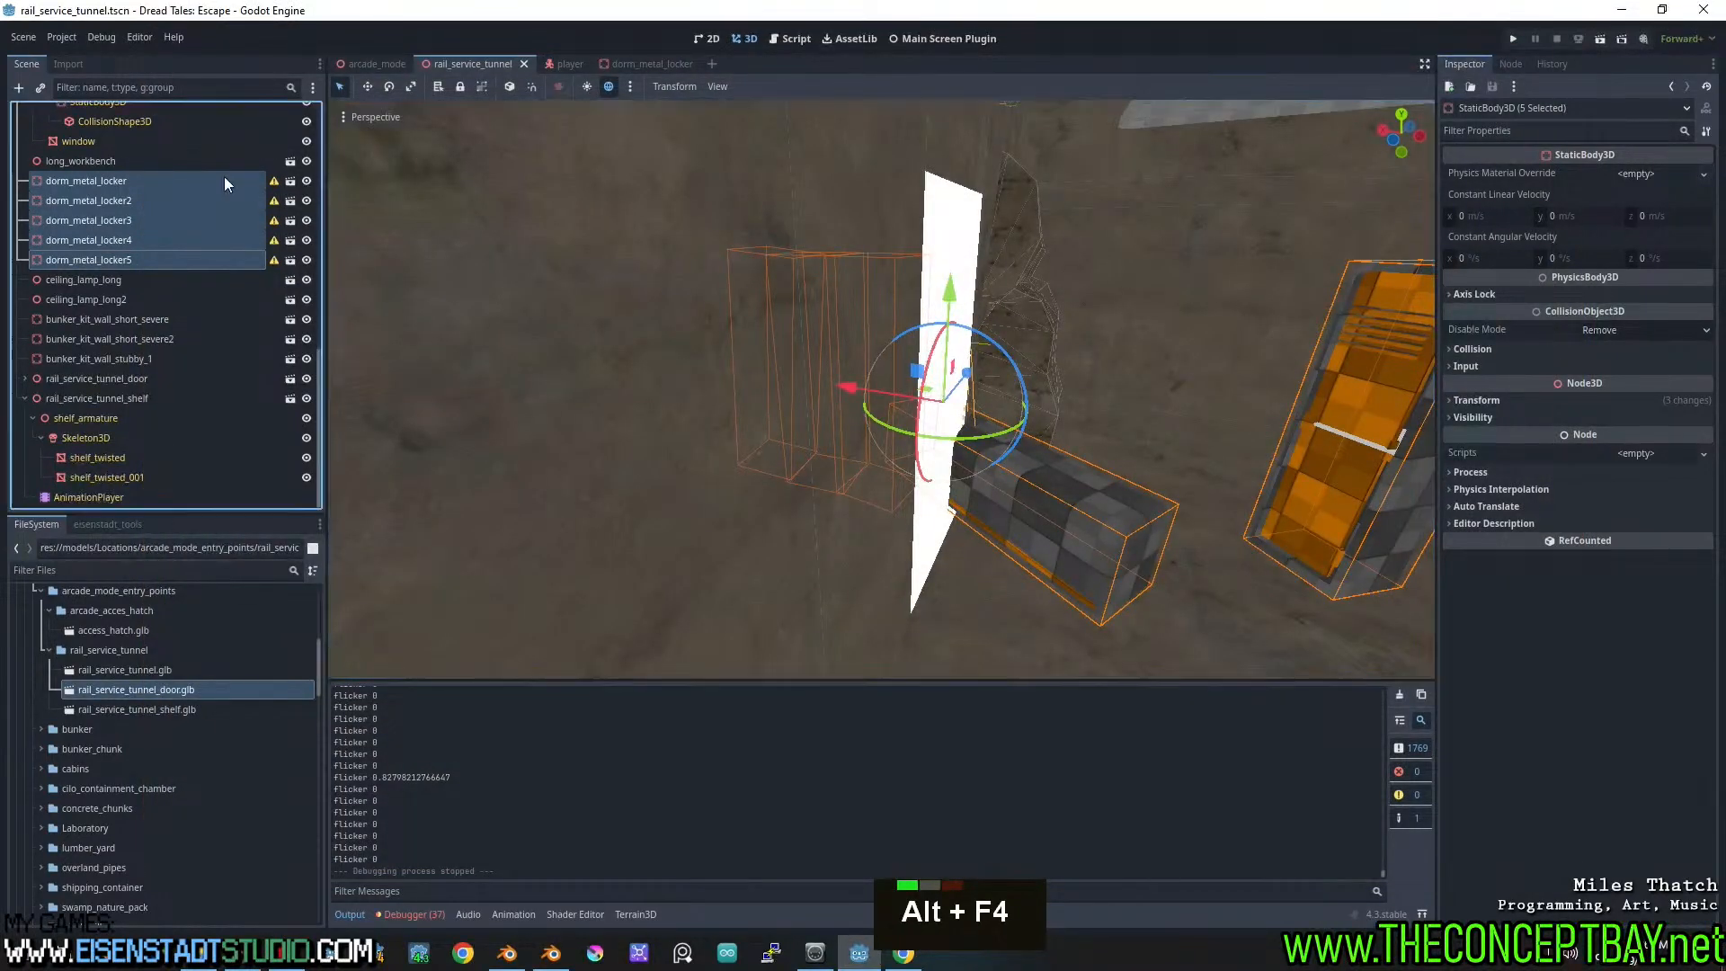
# Open the dorm_metal_locker scene, scale its body, door and shelf meshes uniformly to 1.4, and save the scene
pyautogui.click(224, 180)
pyautogui.click(290, 181)
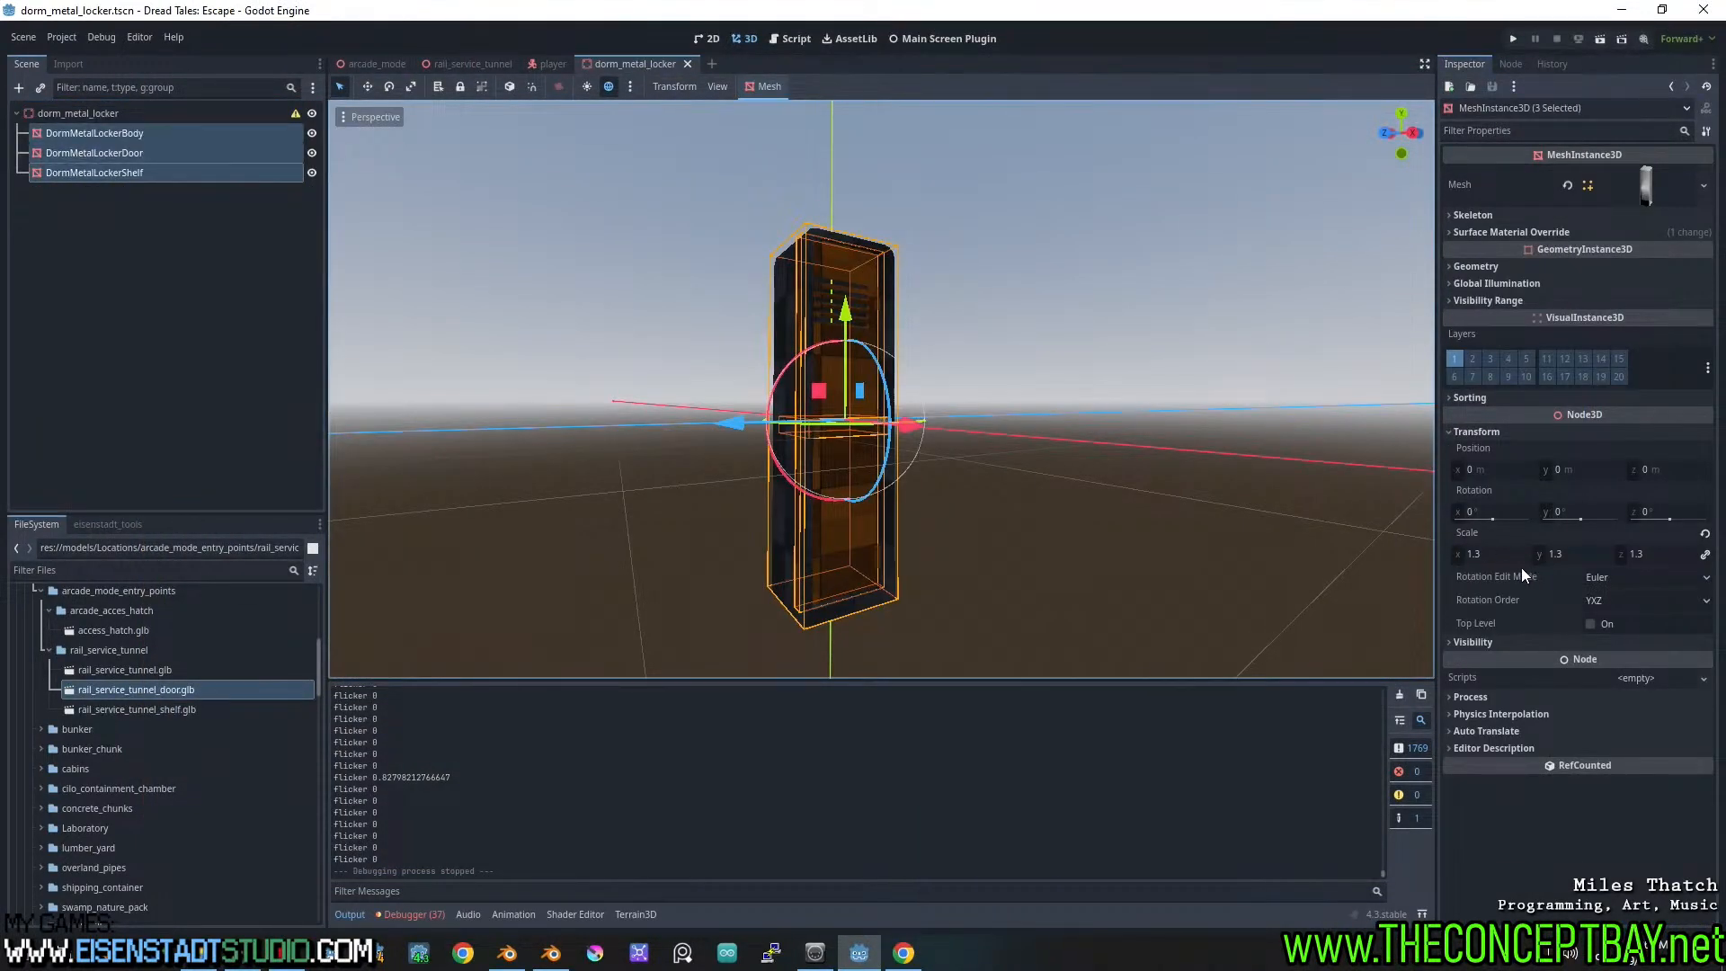
pyautogui.click(1499, 554)
pyautogui.write('1.4')
pyautogui.press('Return')
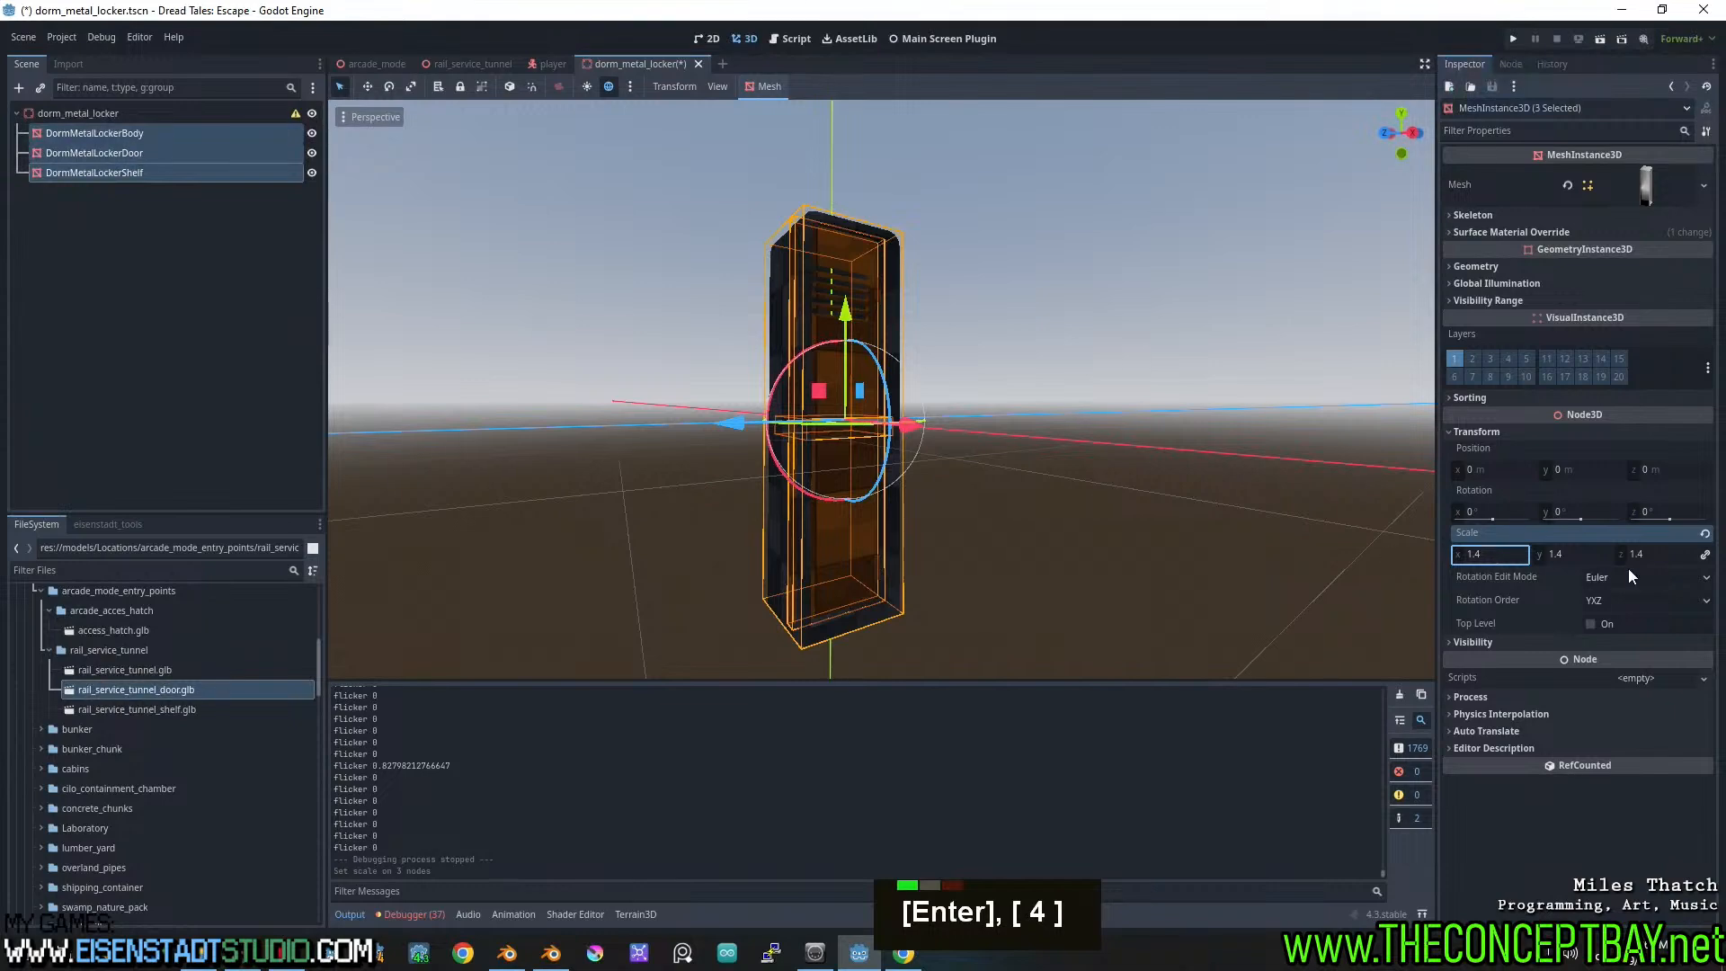
pyautogui.hotkey('ctrl', 's')
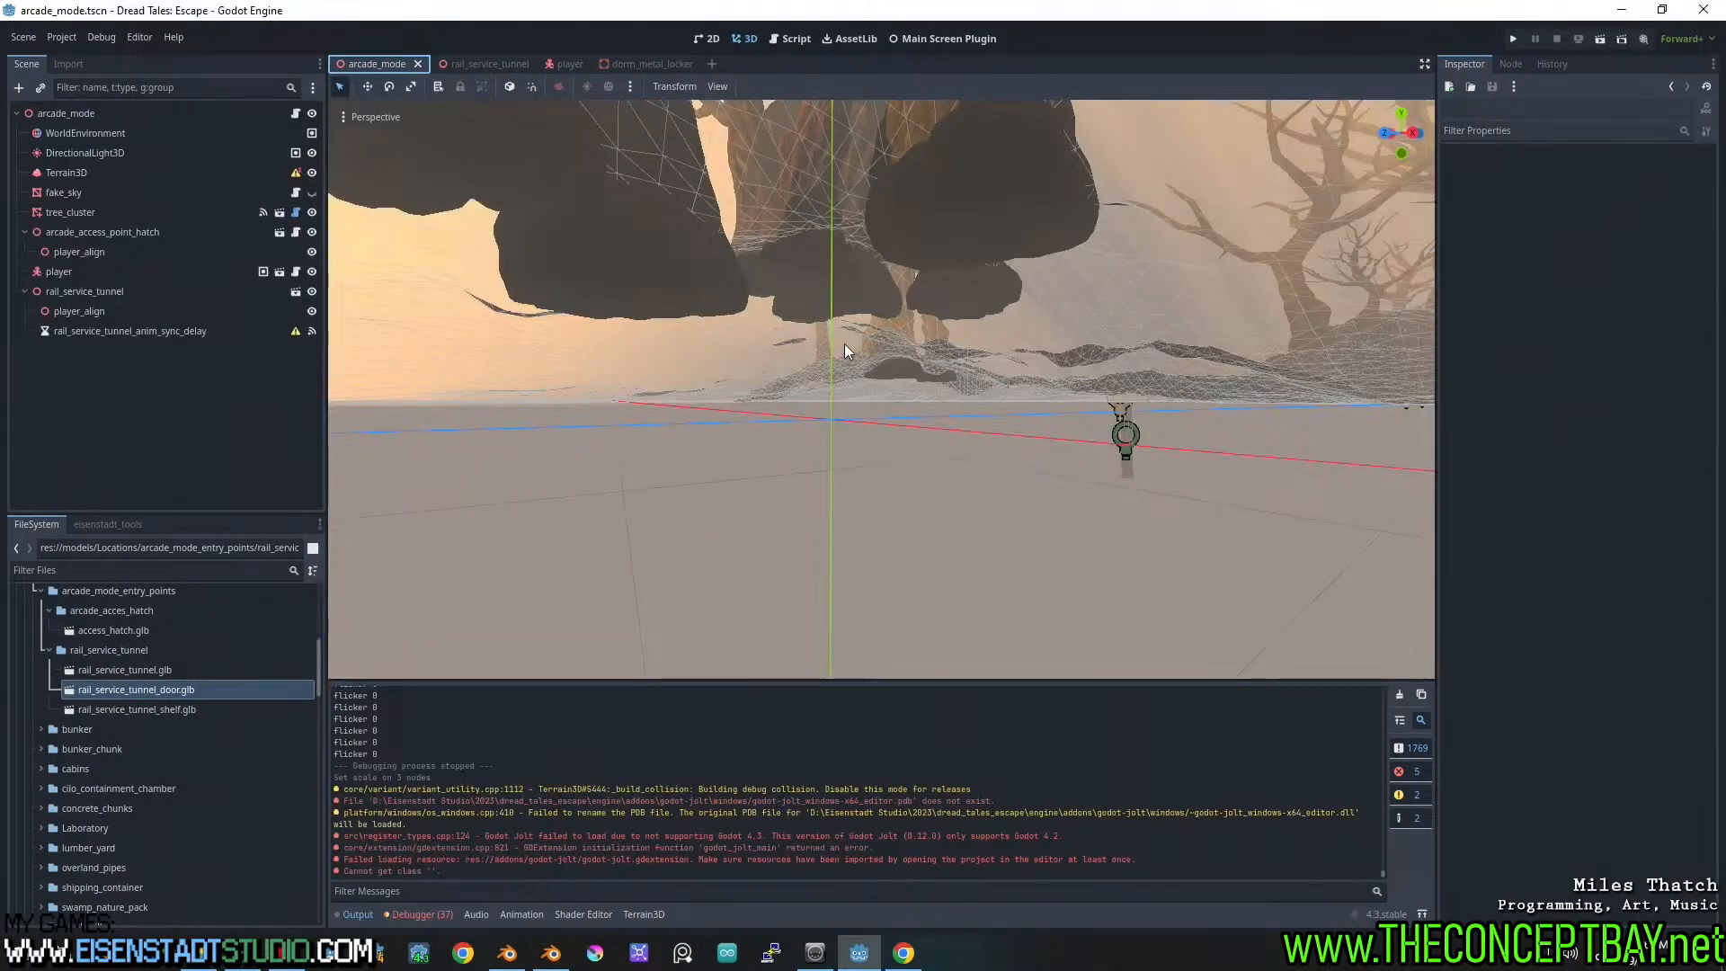
# In rail_service_tunnel, raise the platform locker and the three upright start room lockers together slightly so their bases sit on the floor
pyautogui.moveTo(818, 364); pyautogui.dragTo(837, 354, button='middle')
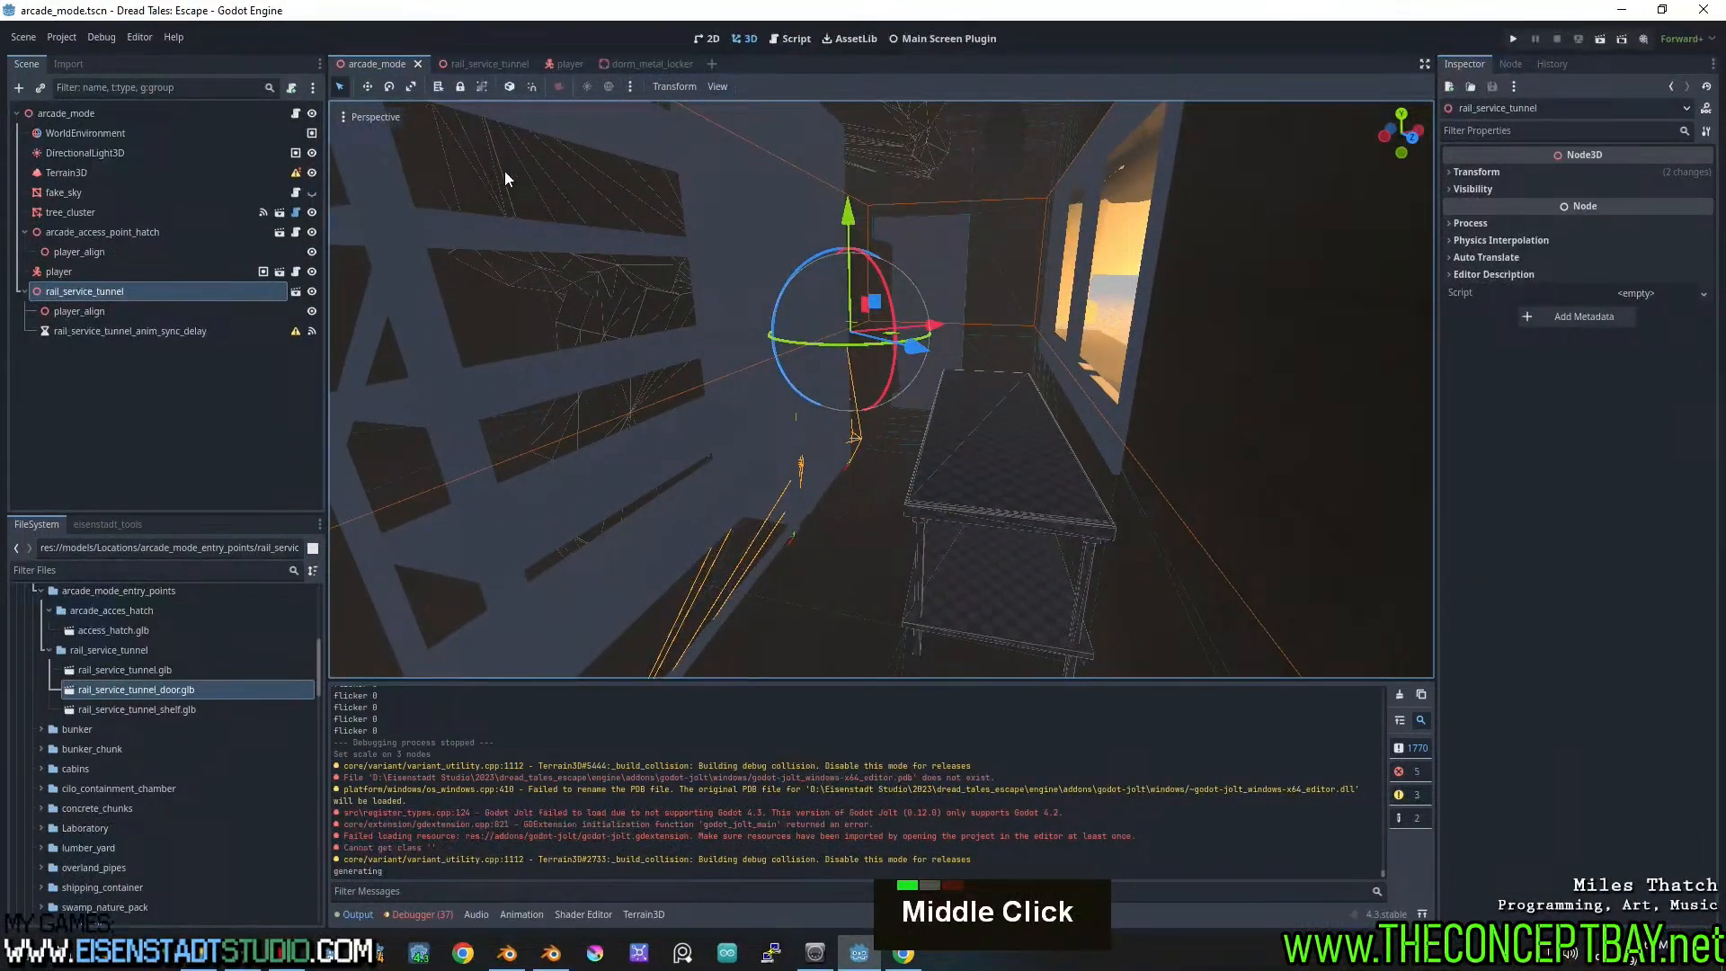
pyautogui.click(486, 64)
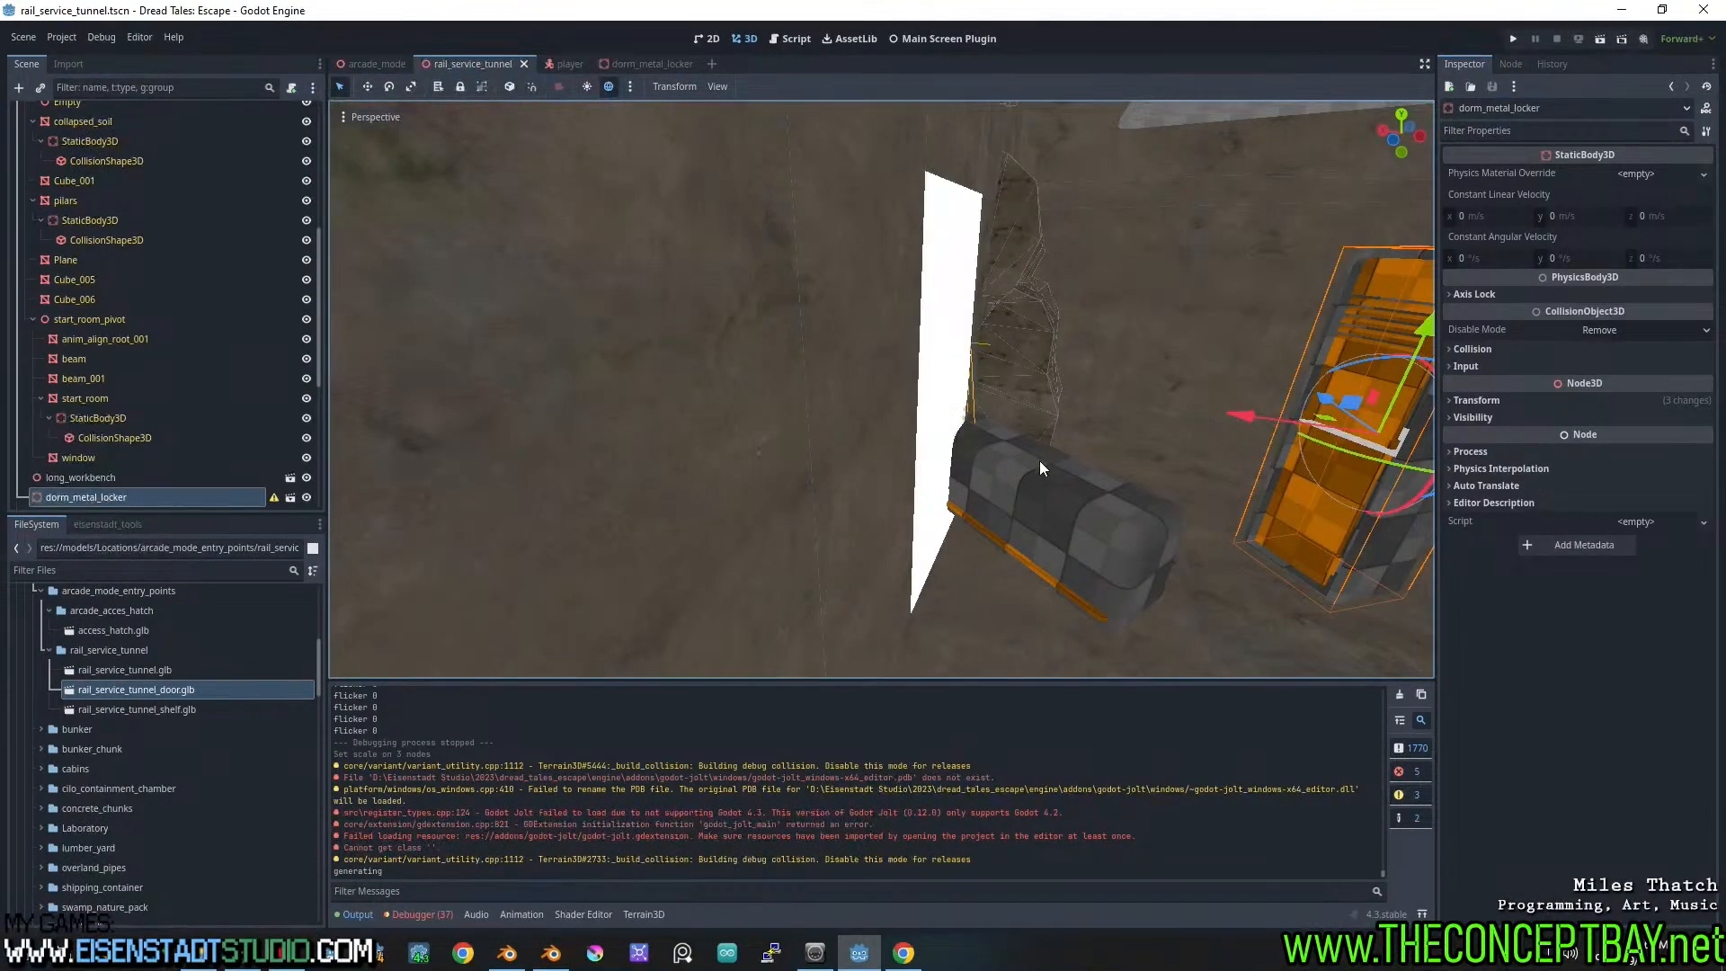
pyautogui.keyDown('shift'); pyautogui.moveTo(1039, 460); pyautogui.dragTo(1111, 417, button='middle'); pyautogui.keyUp('shift')
pyautogui.scroll(3, 1094, 443)
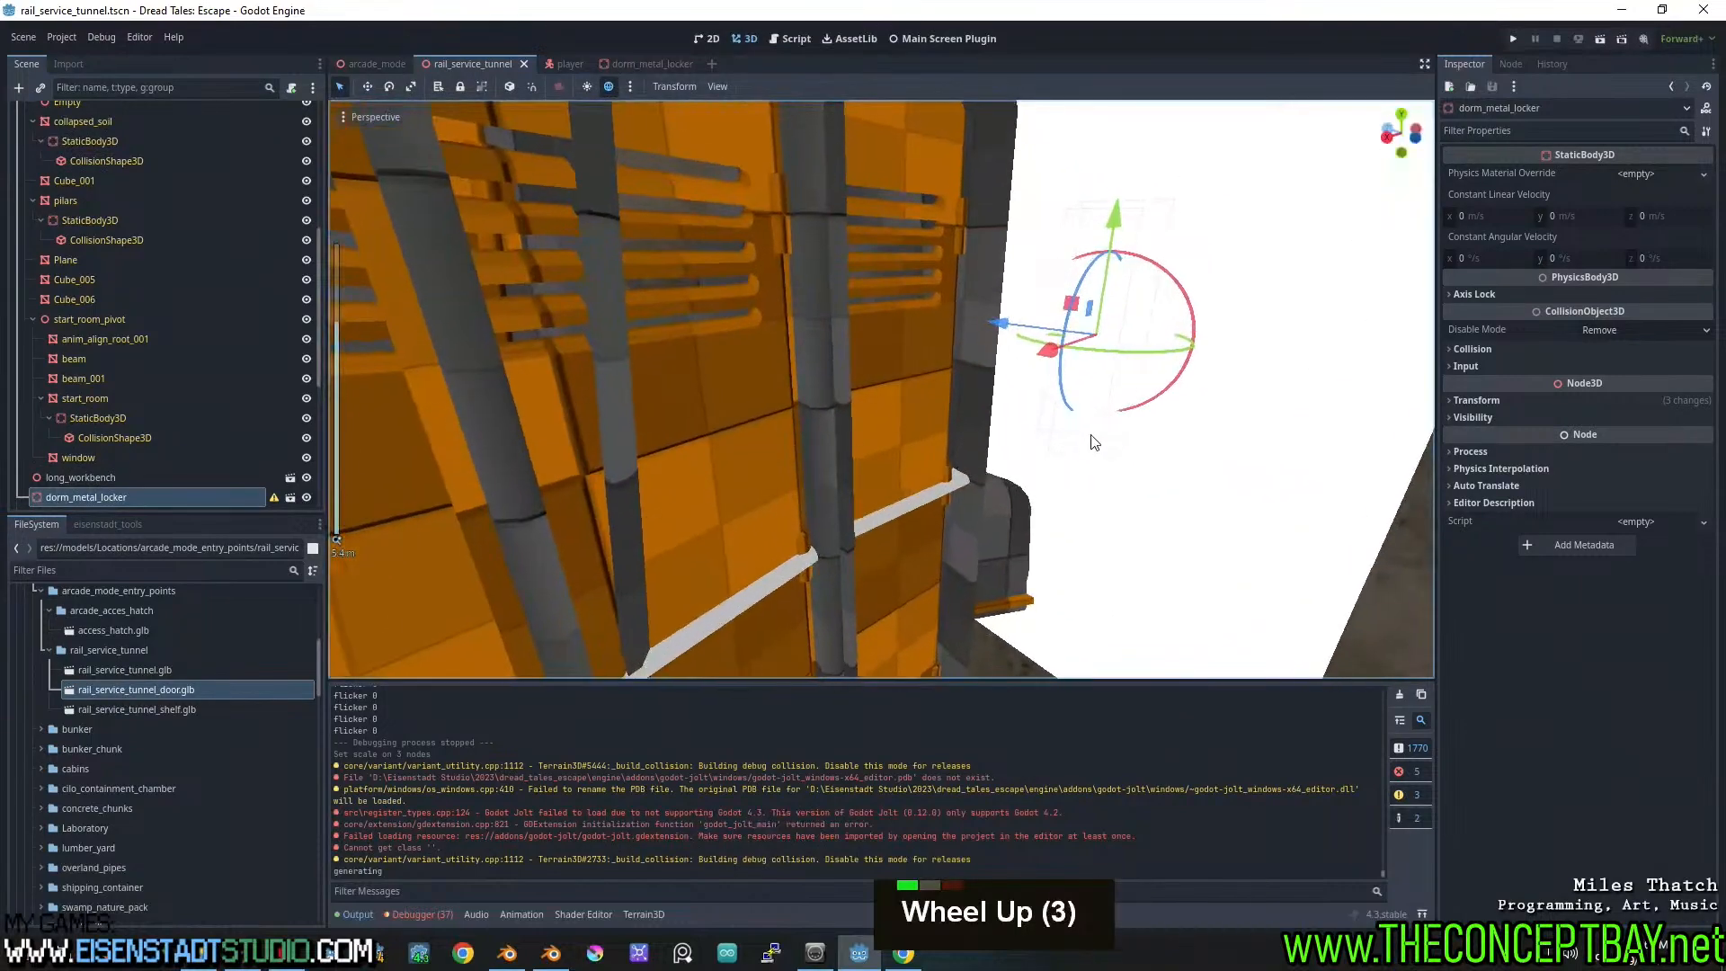
pyautogui.scroll(-3, 1094, 443)
pyautogui.keyDown('shift'); pyautogui.click(883, 342); pyautogui.keyUp('shift')
pyautogui.keyDown('shift'); pyautogui.click(719, 363); pyautogui.keyUp('shift')
pyautogui.keyDown('shift'); pyautogui.click(638, 383); pyautogui.keyUp('shift')
pyautogui.scroll(-1, 706, 376)
pyautogui.moveTo(638, 383); pyautogui.dragTo(769, 327, button='middle')
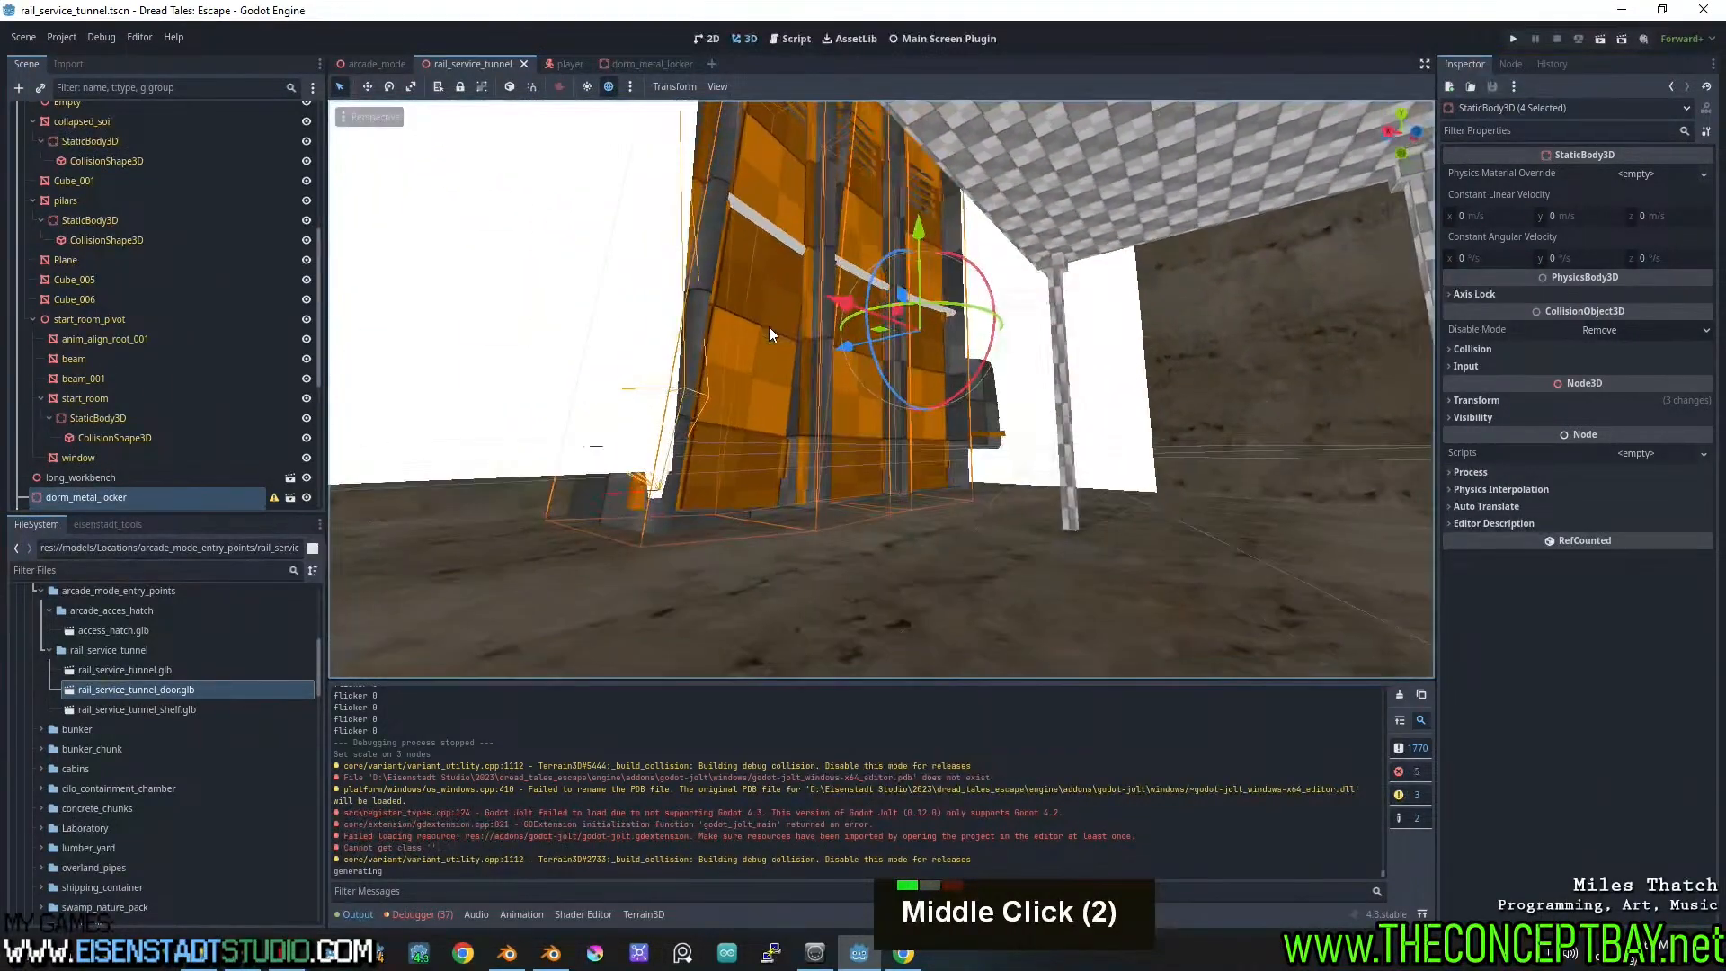
pyautogui.scroll(2, 939, 320)
pyautogui.moveTo(928, 209); pyautogui.dragTo(935, 196)
pyautogui.moveTo(935, 196); pyautogui.dragTo(985, 299, button='middle')
pyautogui.scroll(-3, 839, 326)
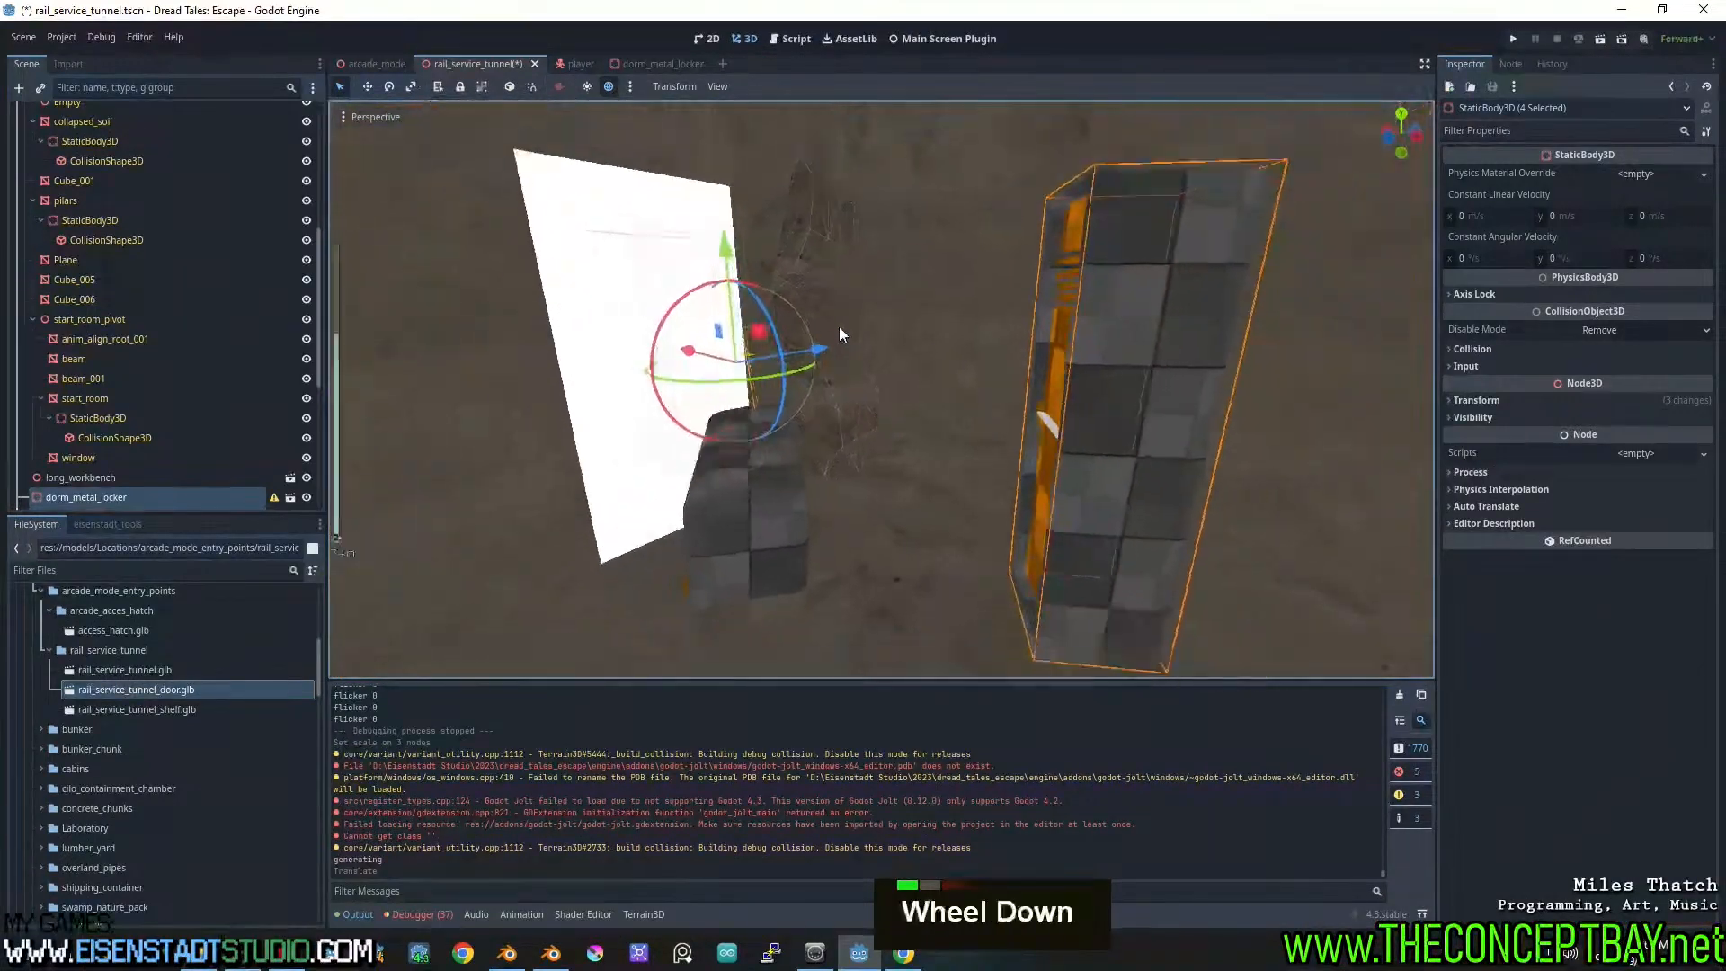
pyautogui.moveTo(839, 326); pyautogui.dragTo(962, 357, button='middle')
pyautogui.scroll(2, 988, 347)
pyautogui.press('F5')
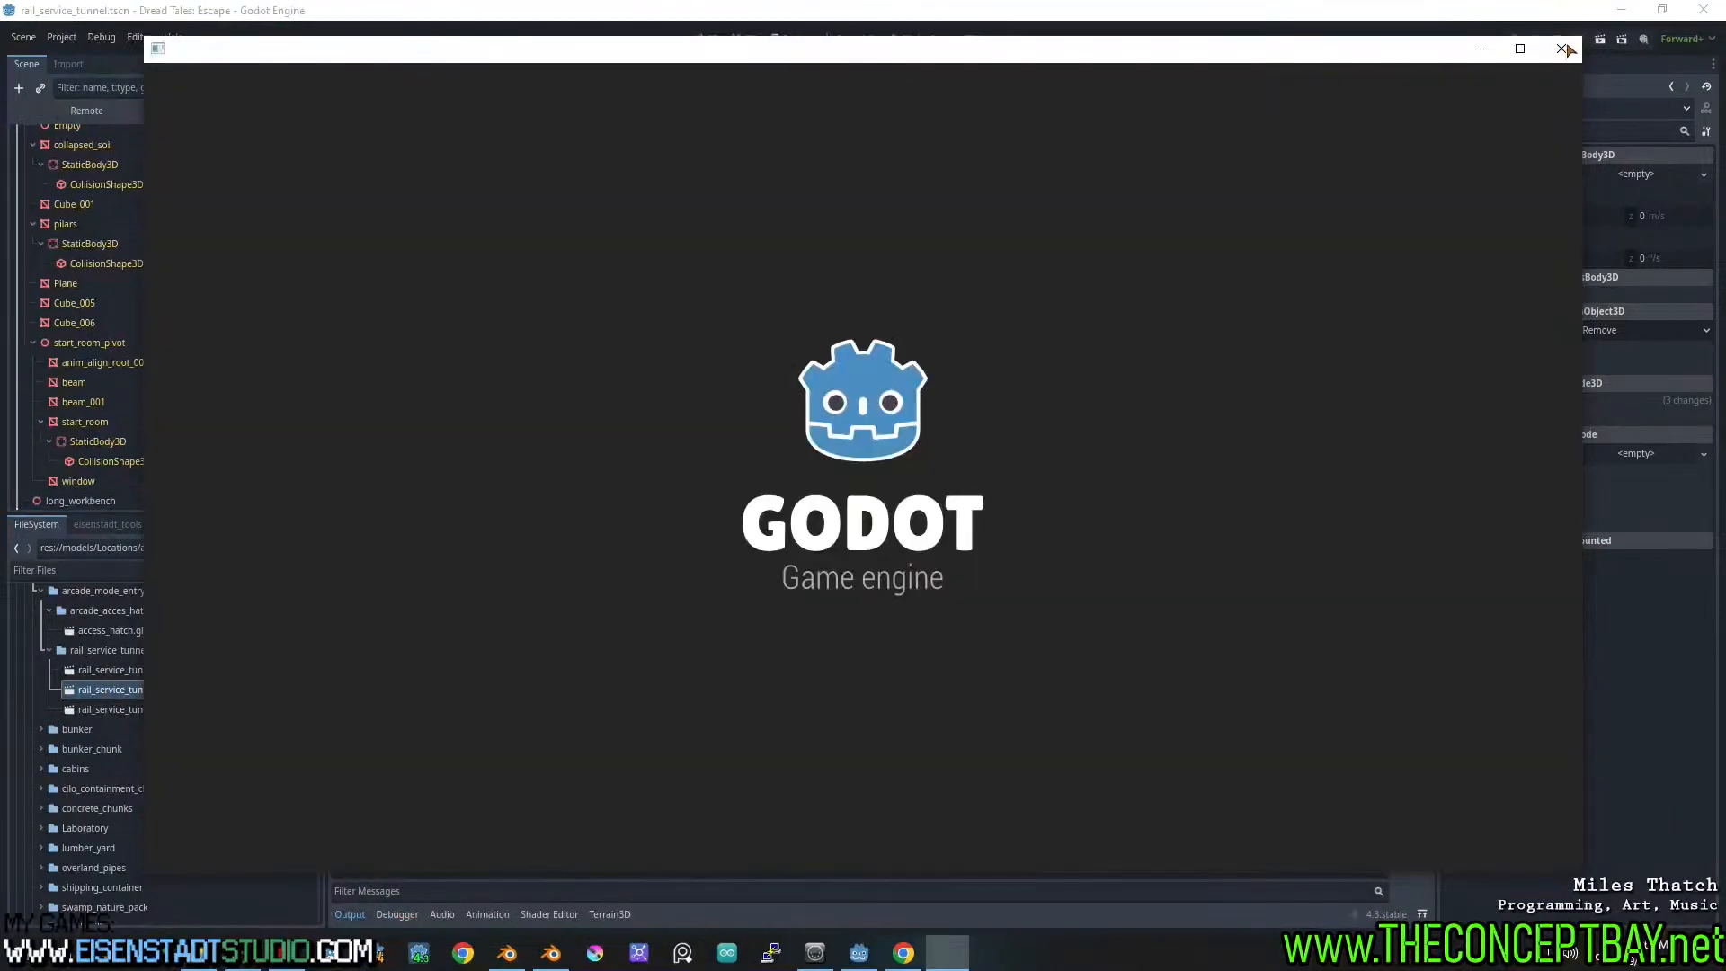
pyautogui.click(1561, 51)
pyautogui.scroll(13, 153, 230)
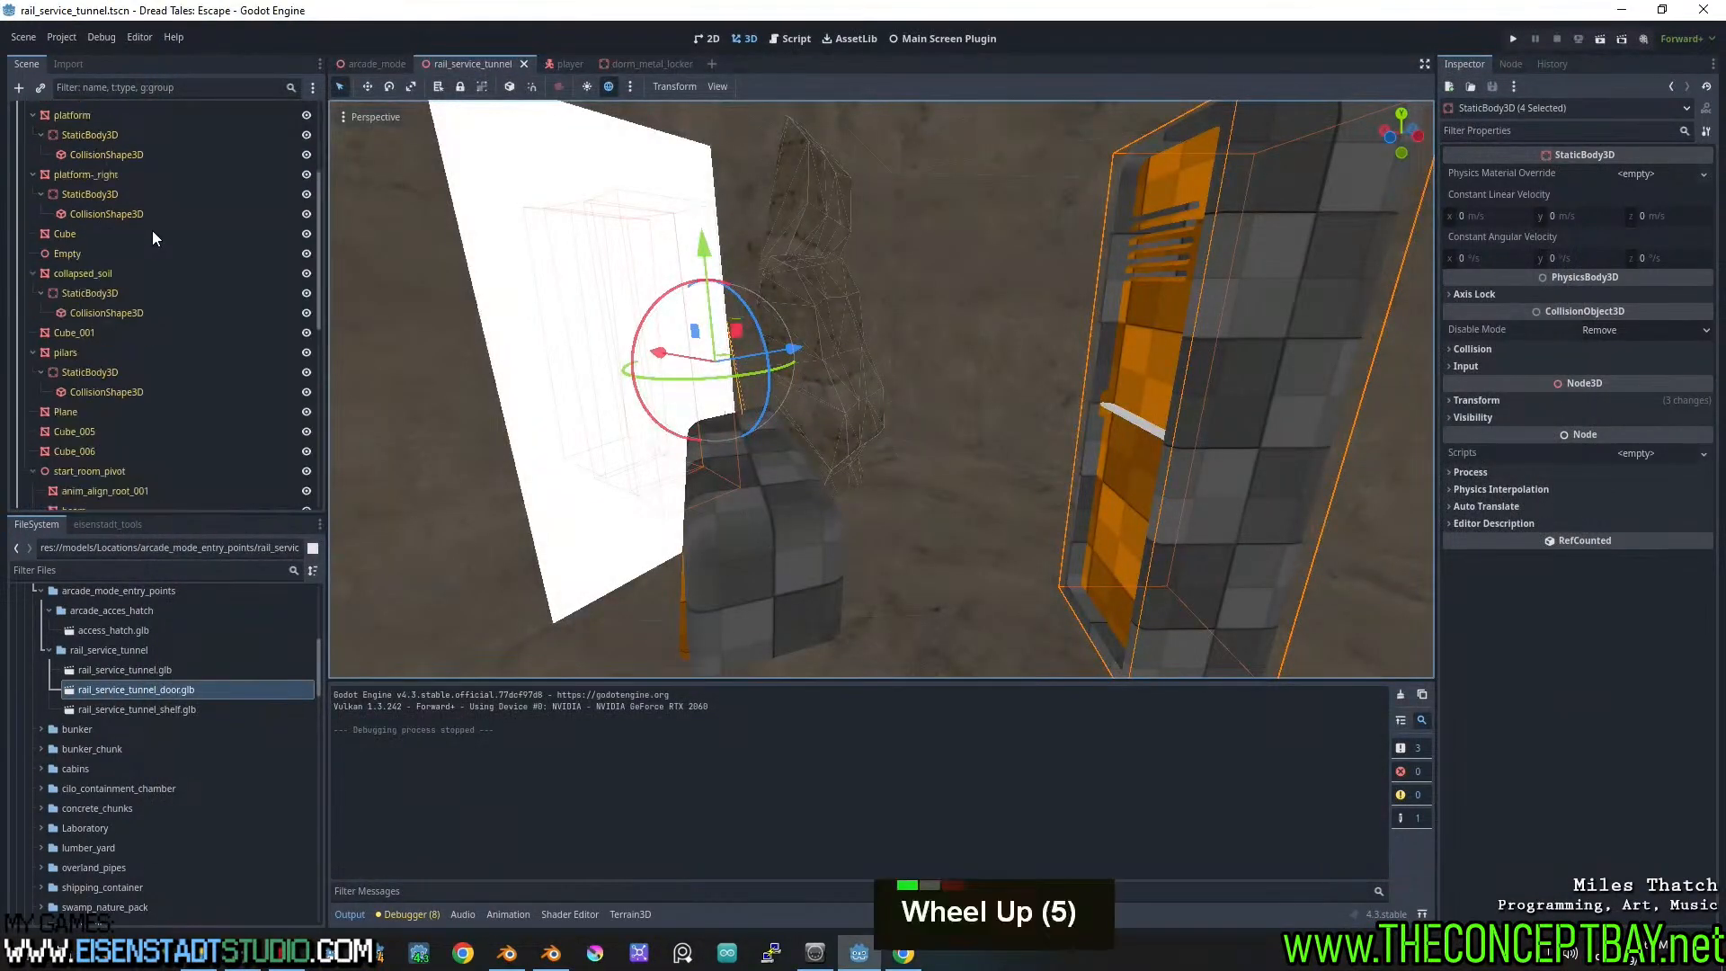
pyautogui.click(220, 112)
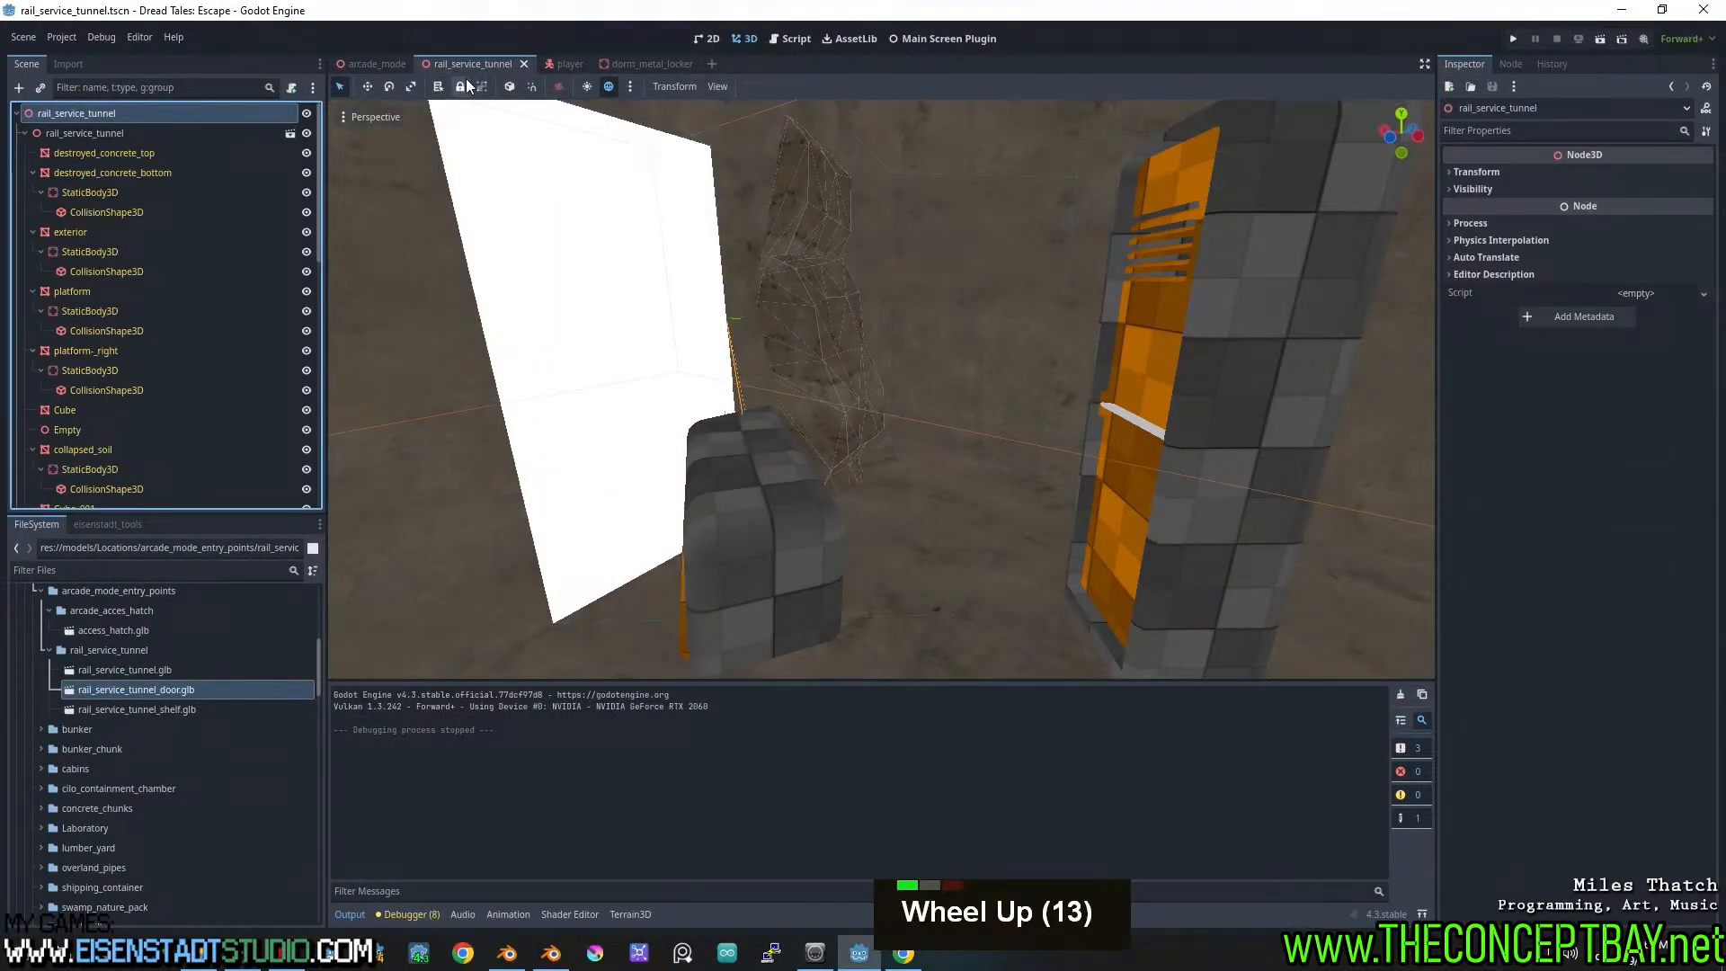
# Open the arcade_mode.gd script and insert a return statement at the start of _ready() to skip the intro
pyautogui.click(375, 64)
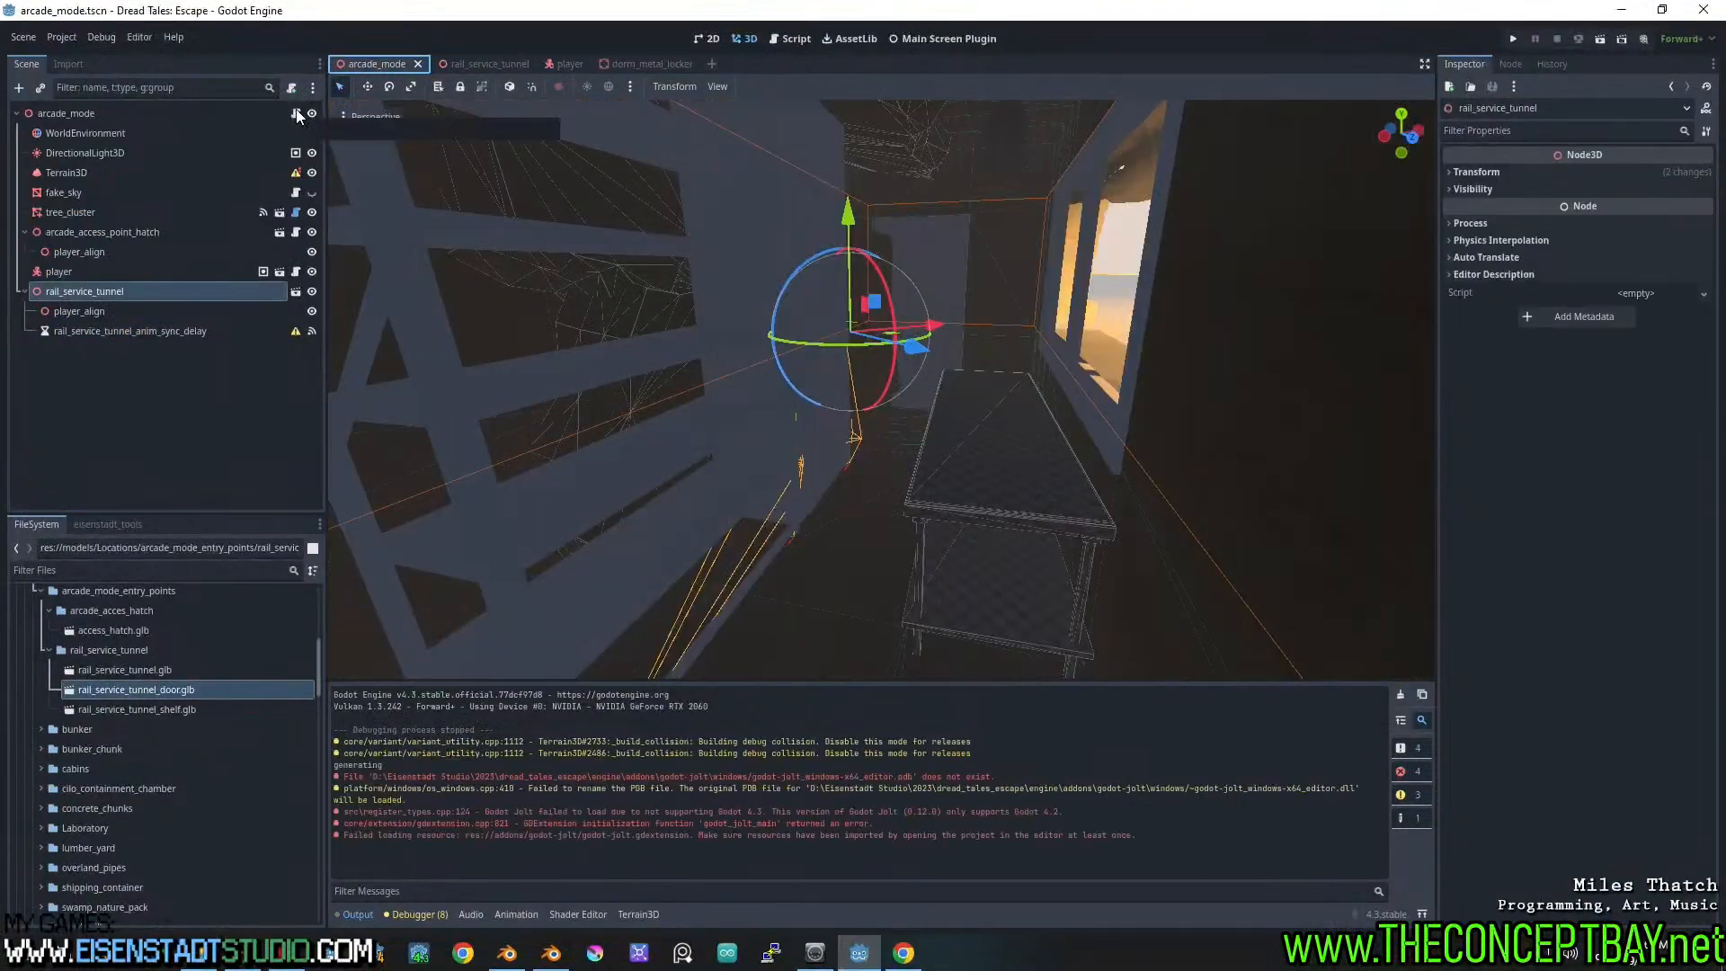
pyautogui.click(295, 113)
pyautogui.scroll(4, 719, 279)
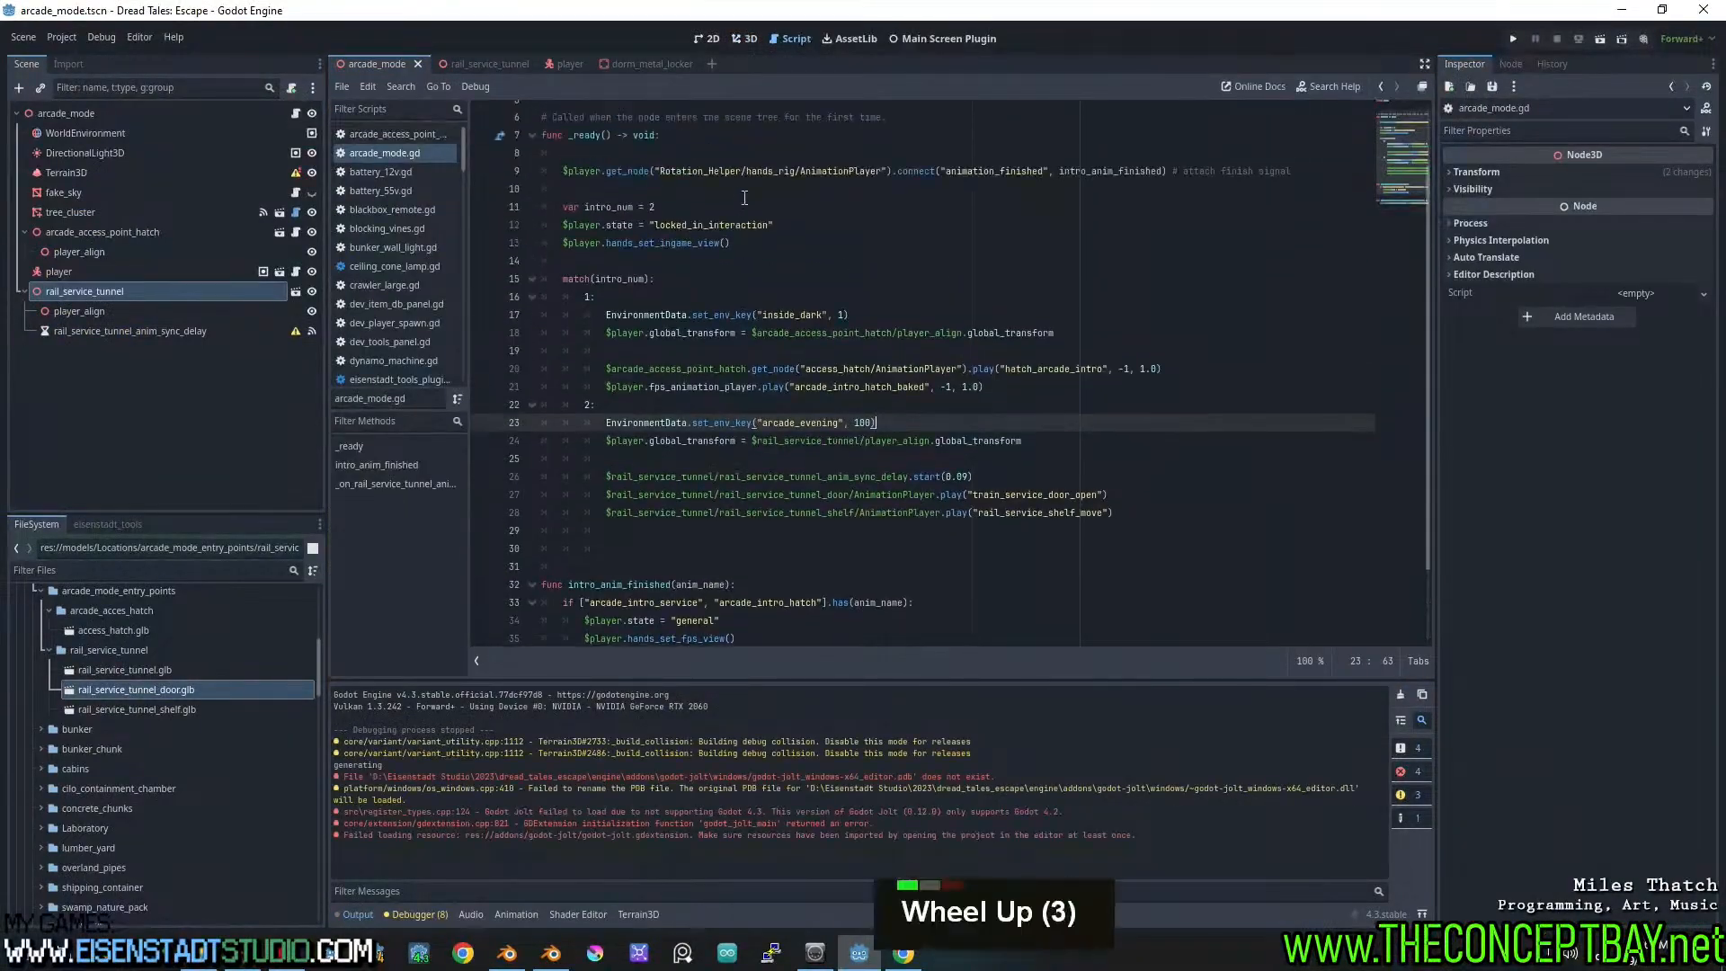
pyautogui.click(727, 222)
pyautogui.press('Return')
pyautogui.press('Return')
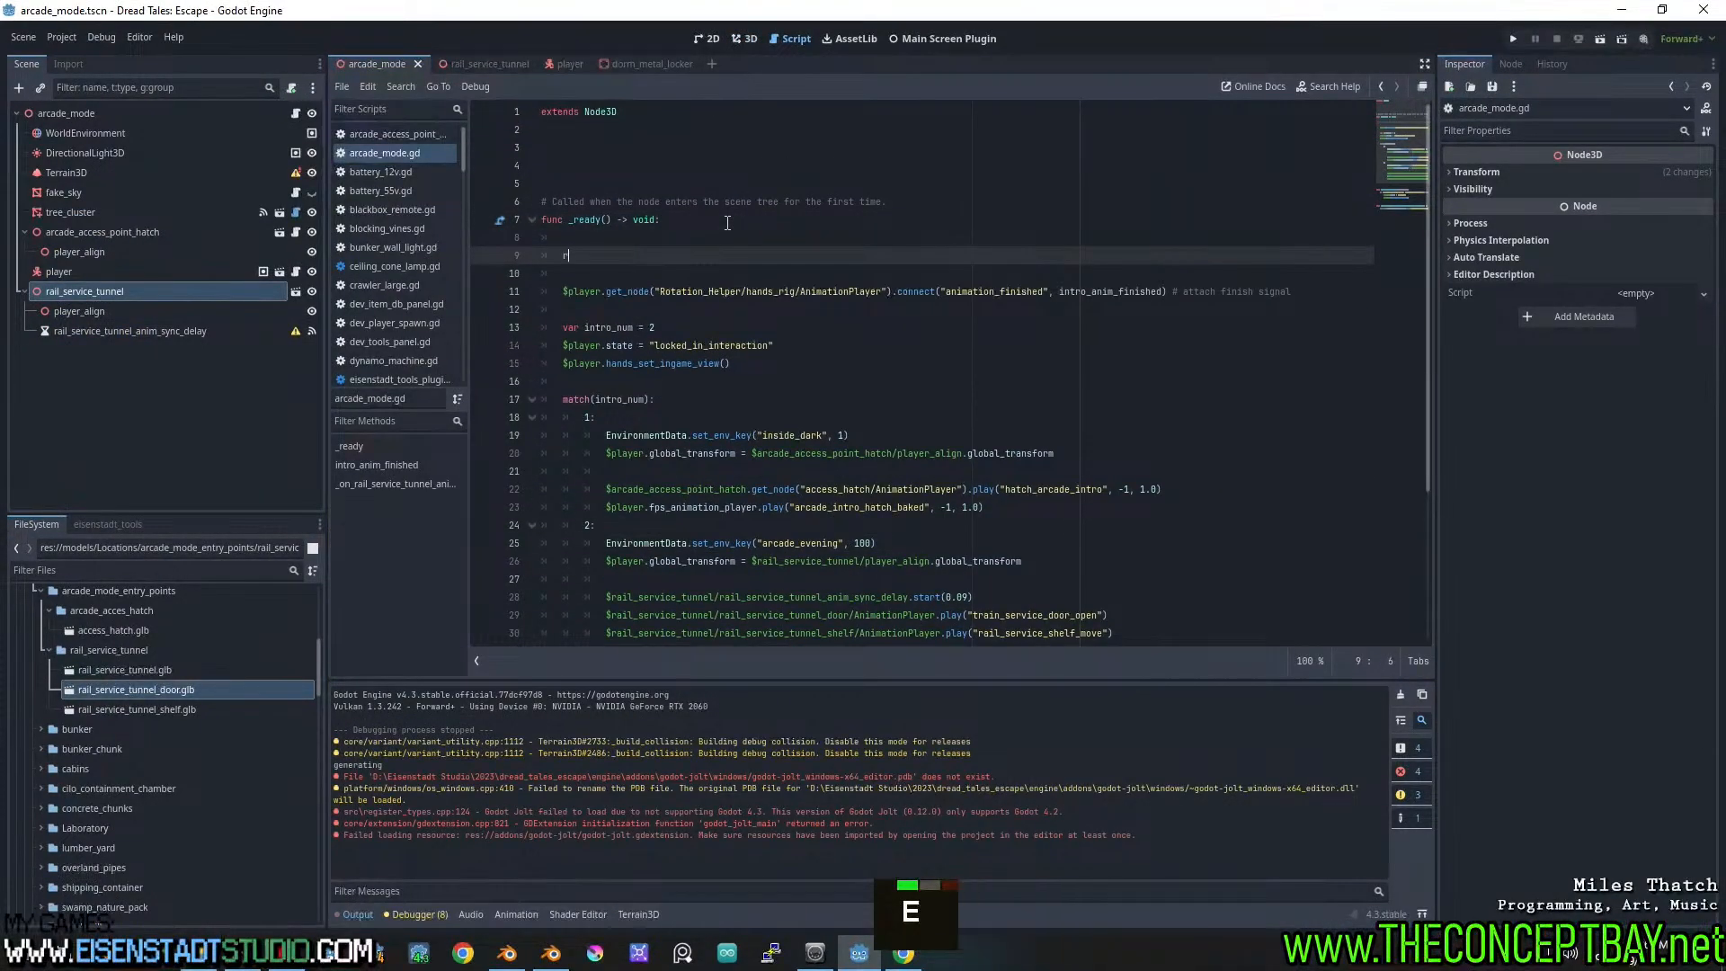
pyautogui.write('returb')
pyautogui.press('BackSpace')
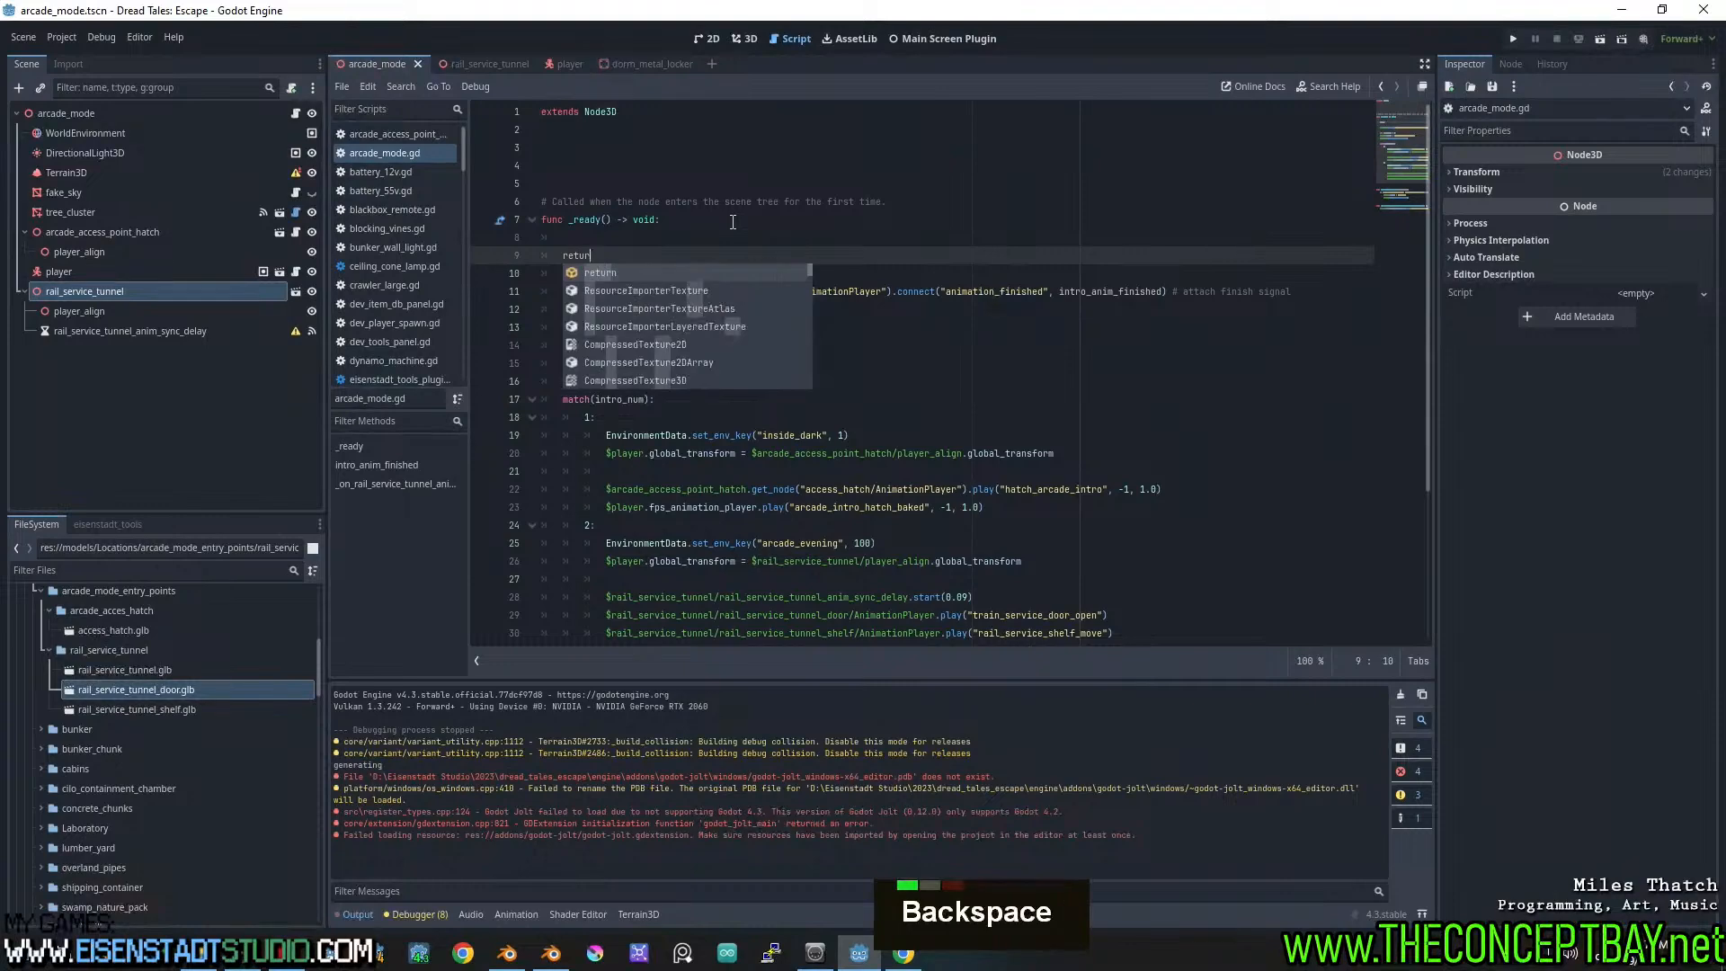
pyautogui.write('n')
pyautogui.click(732, 221)
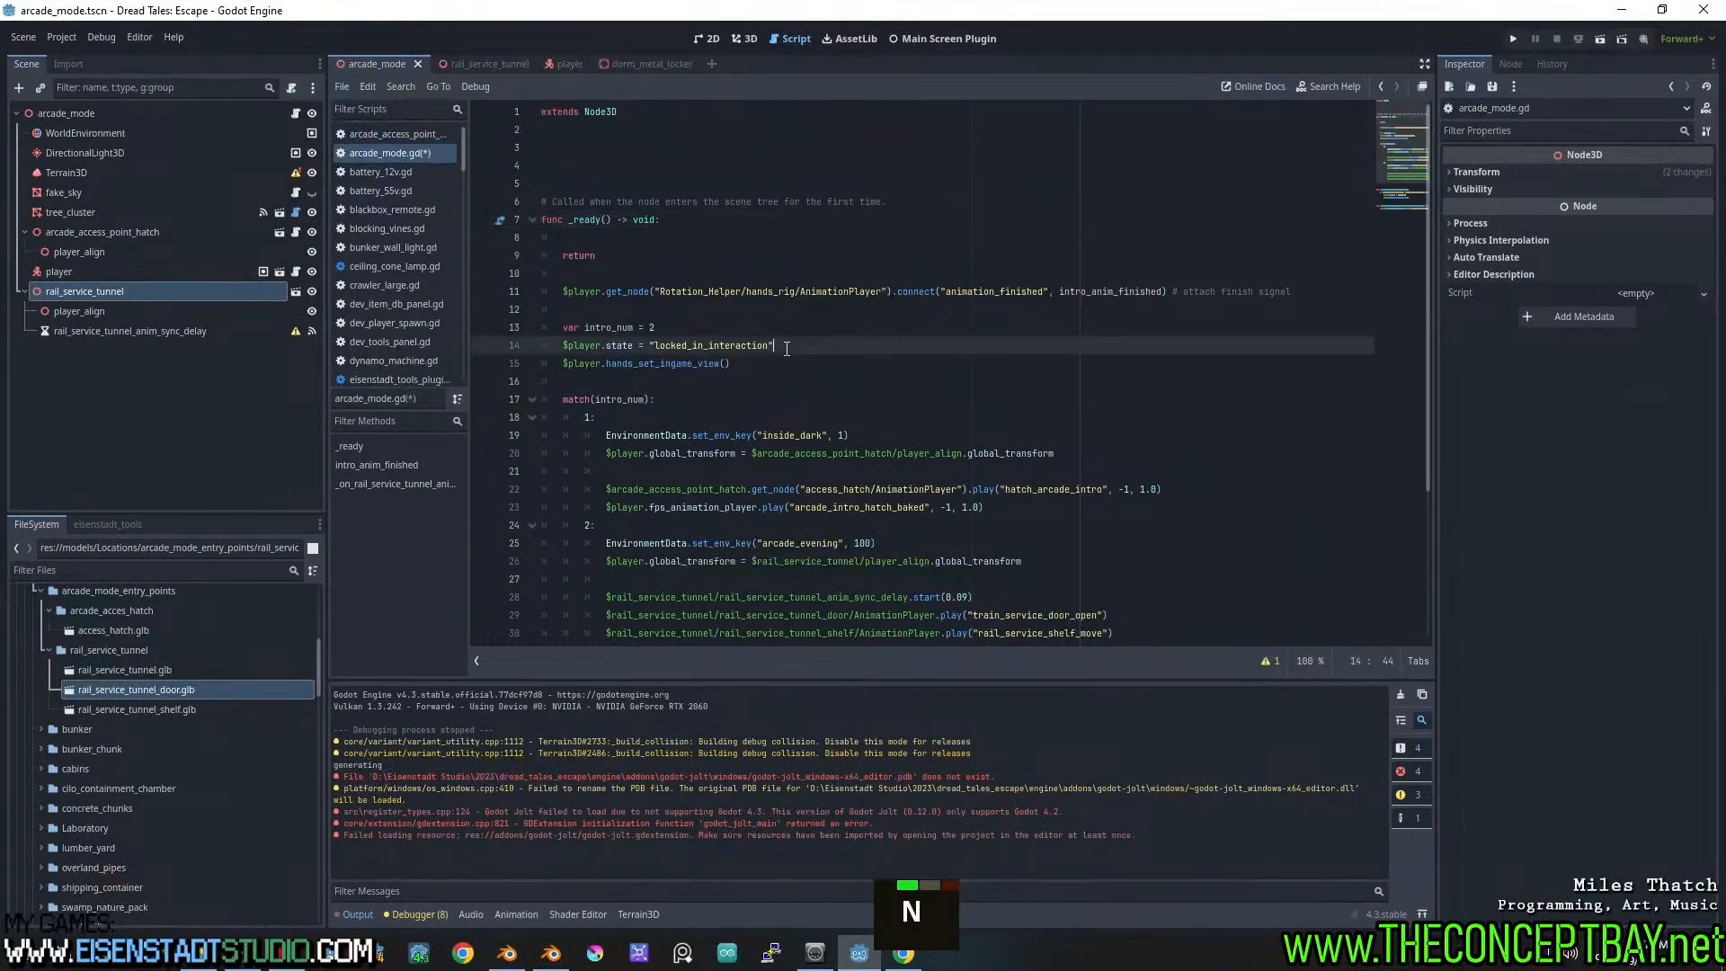
pyautogui.click(802, 232)
# Run the game and walk around the front of the platform locker to judge its new size
pyautogui.press('F5')
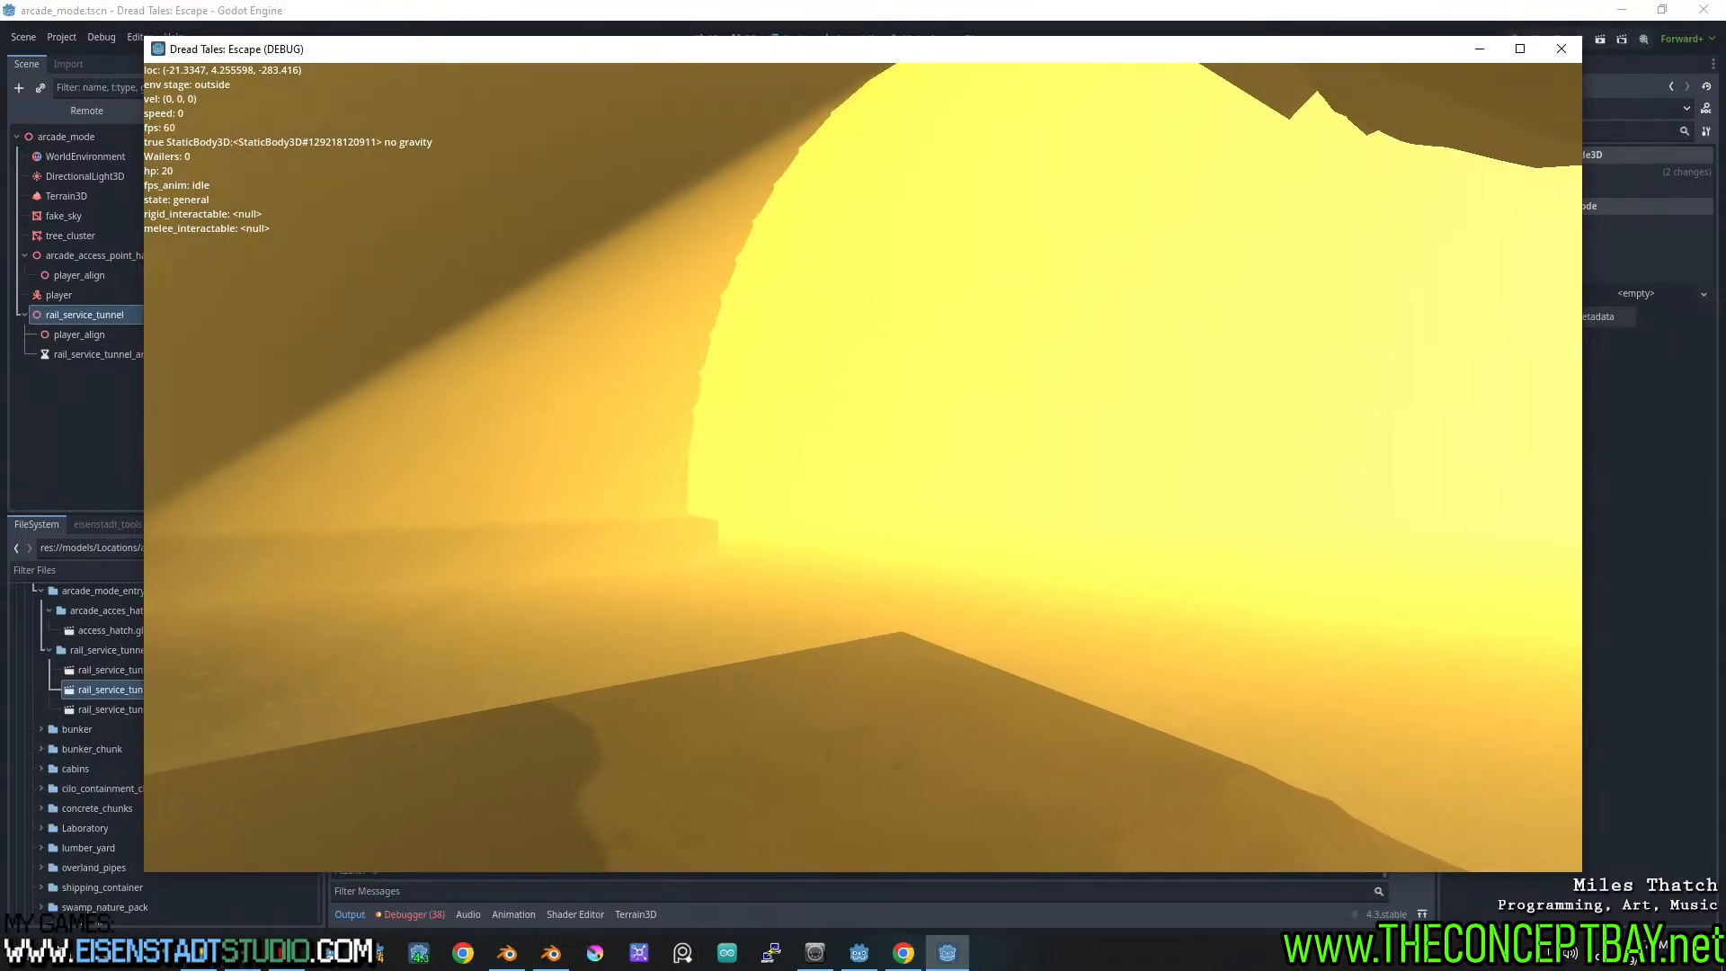
pyautogui.press('w')
pyautogui.press('w')
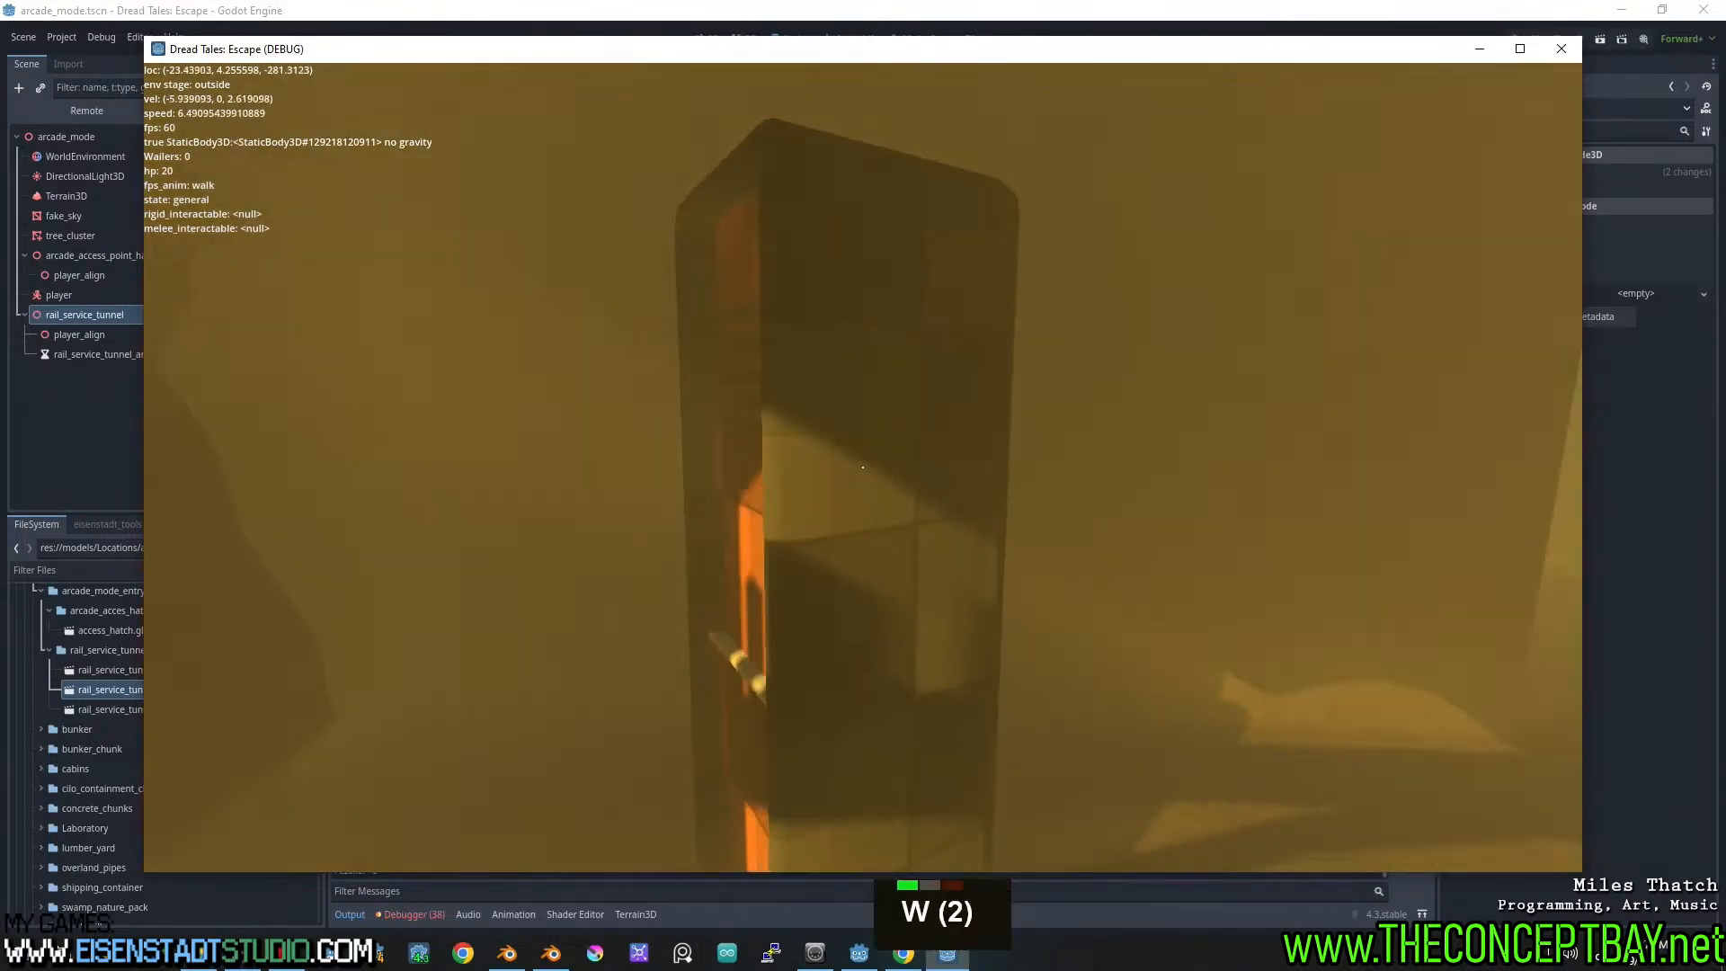
pyautogui.press('a')
pyautogui.press('a')
pyautogui.press('s')
pyautogui.press('s')
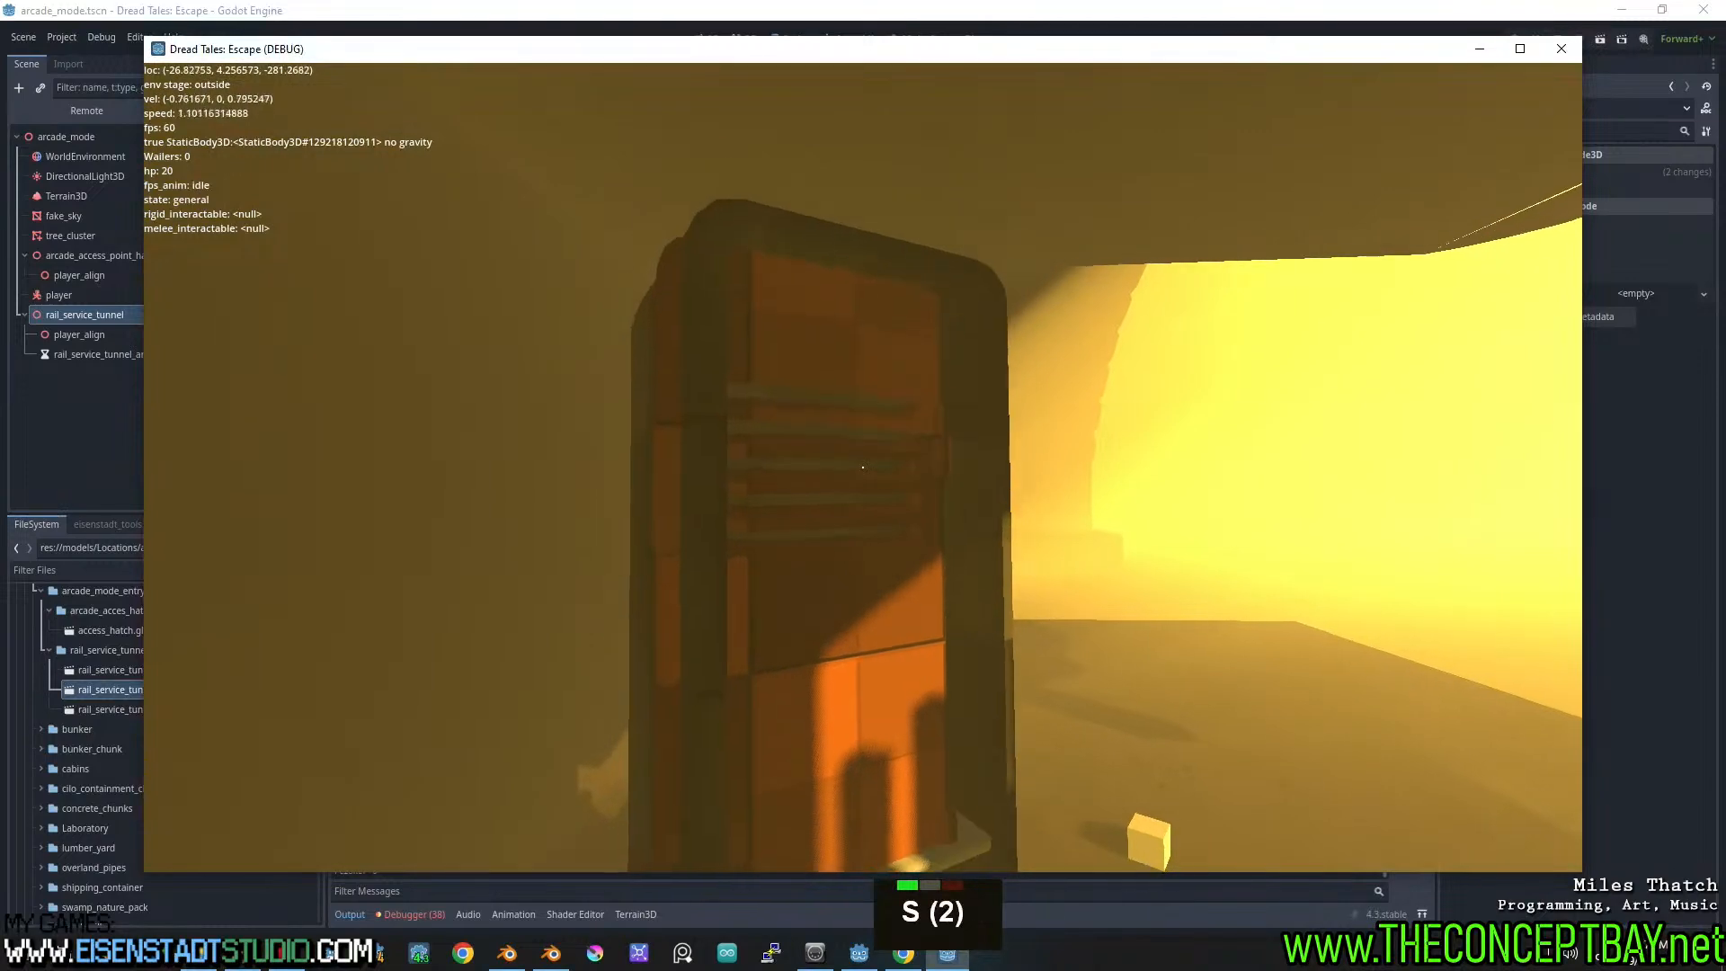
pyautogui.press('w')
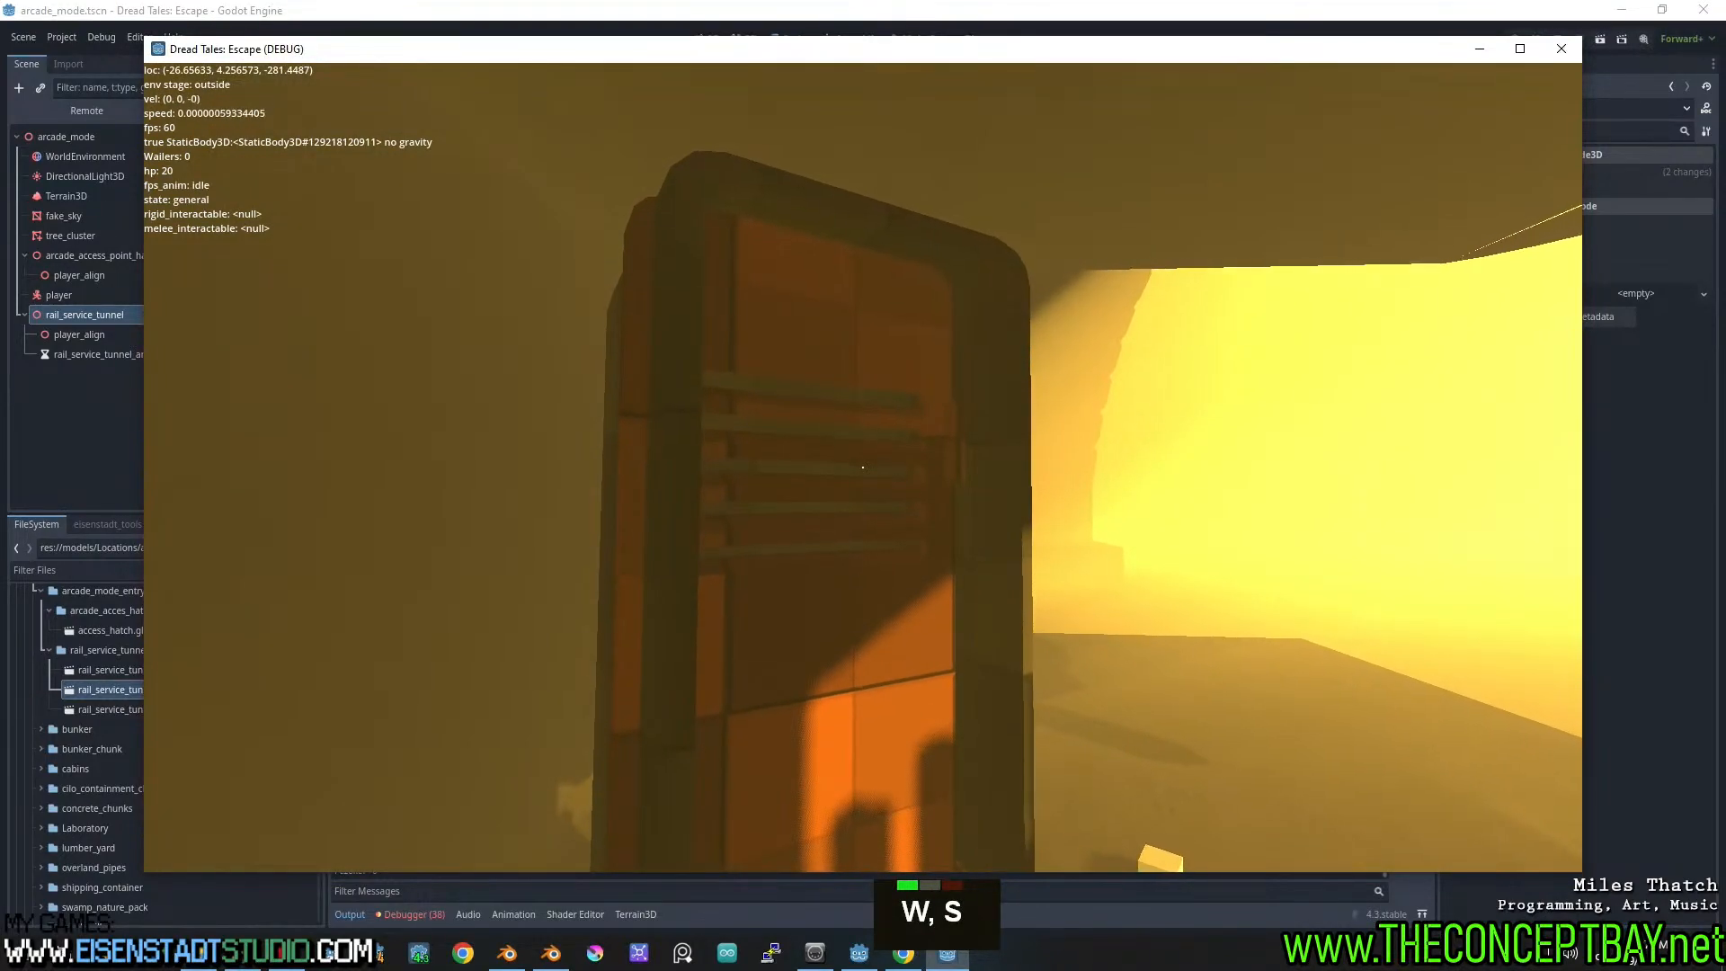
pyautogui.press('d')
pyautogui.press('a')
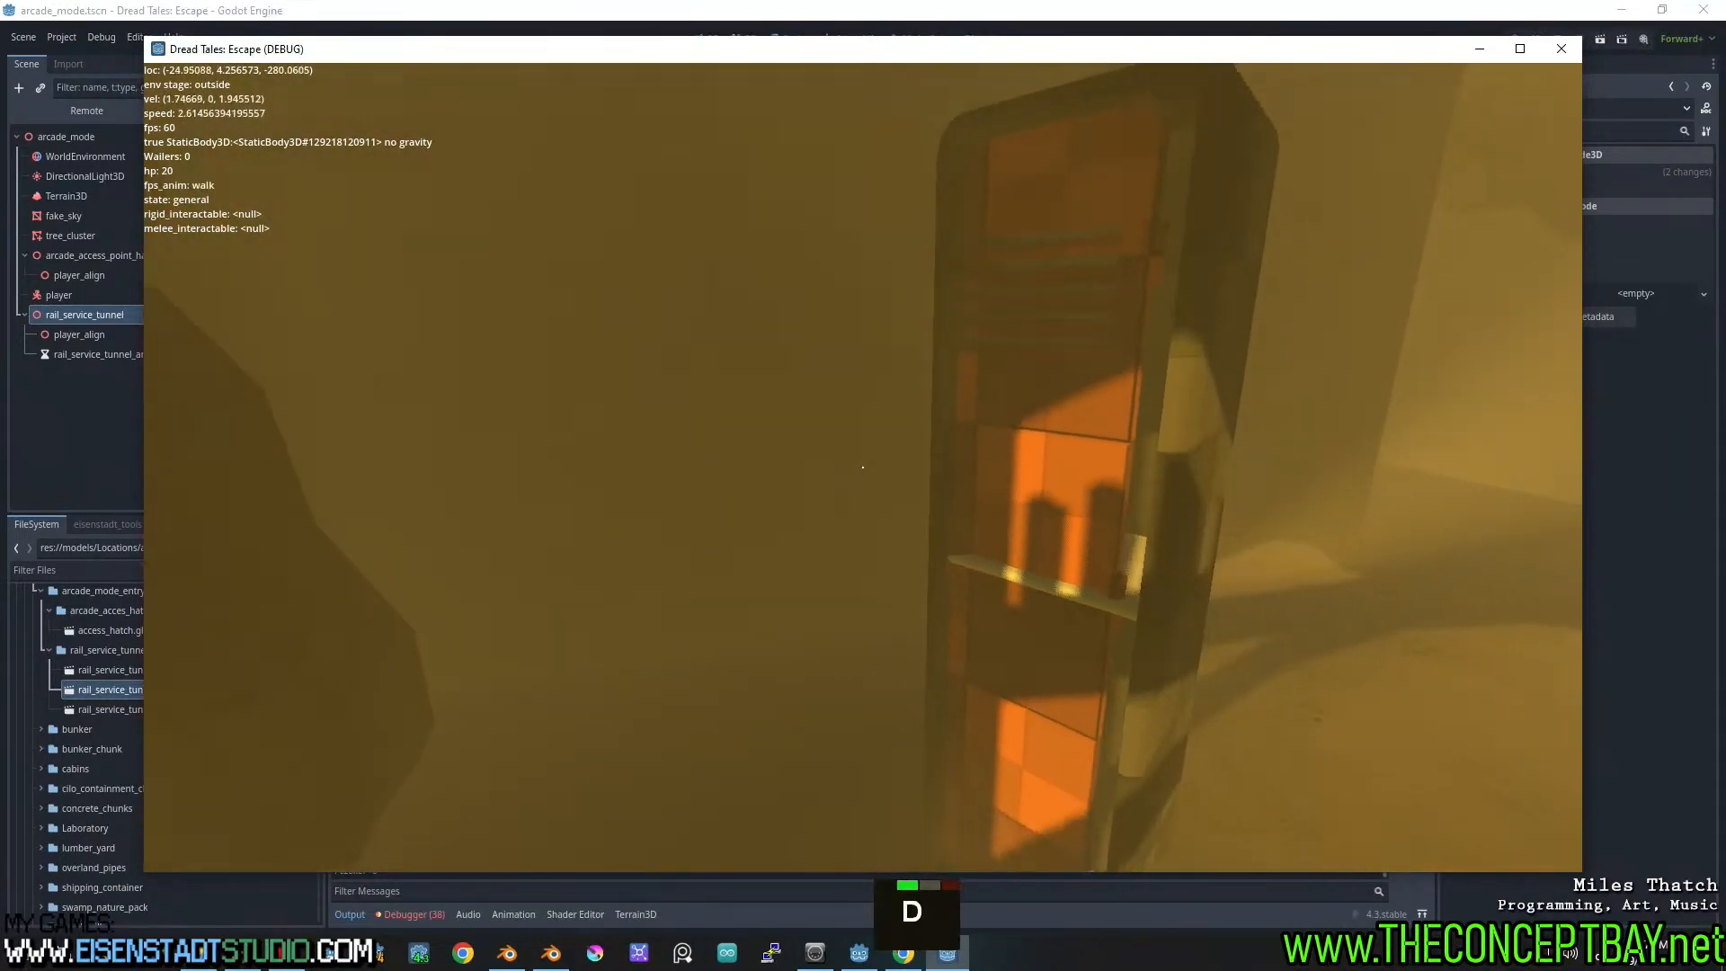
# Walk through the start room past its lockers, view the shelf and workbench, and close the game
pyautogui.press('a')
pyautogui.press('w')
pyautogui.press('a')
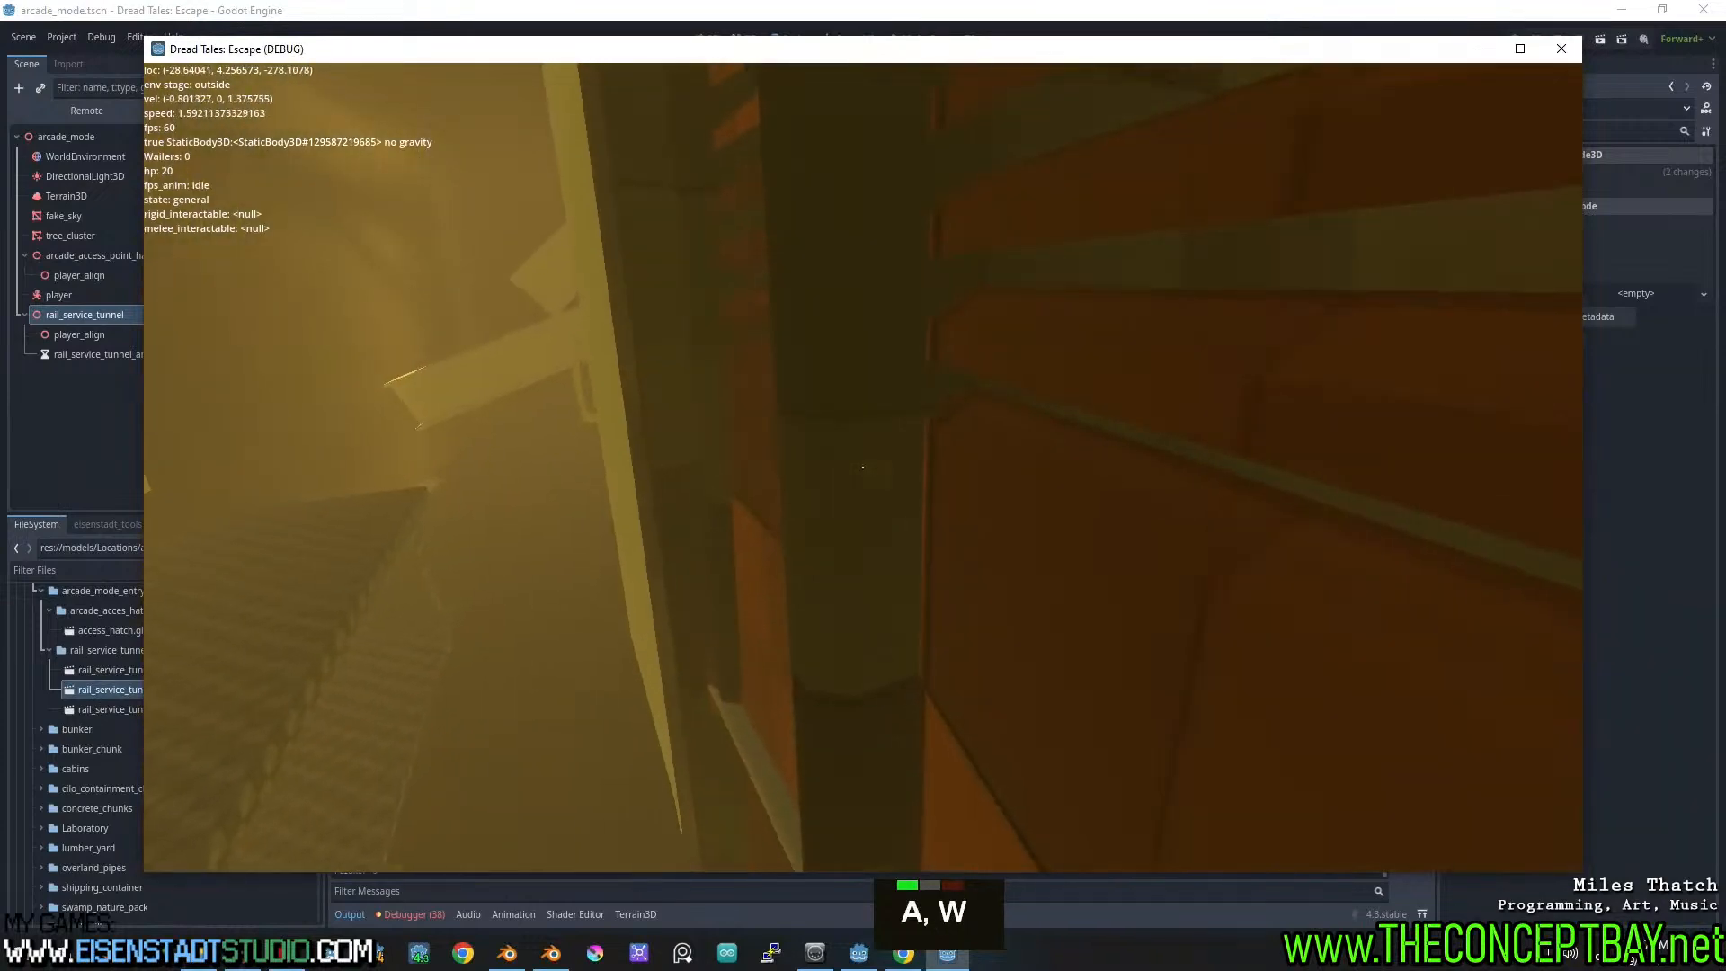
pyautogui.press('s')
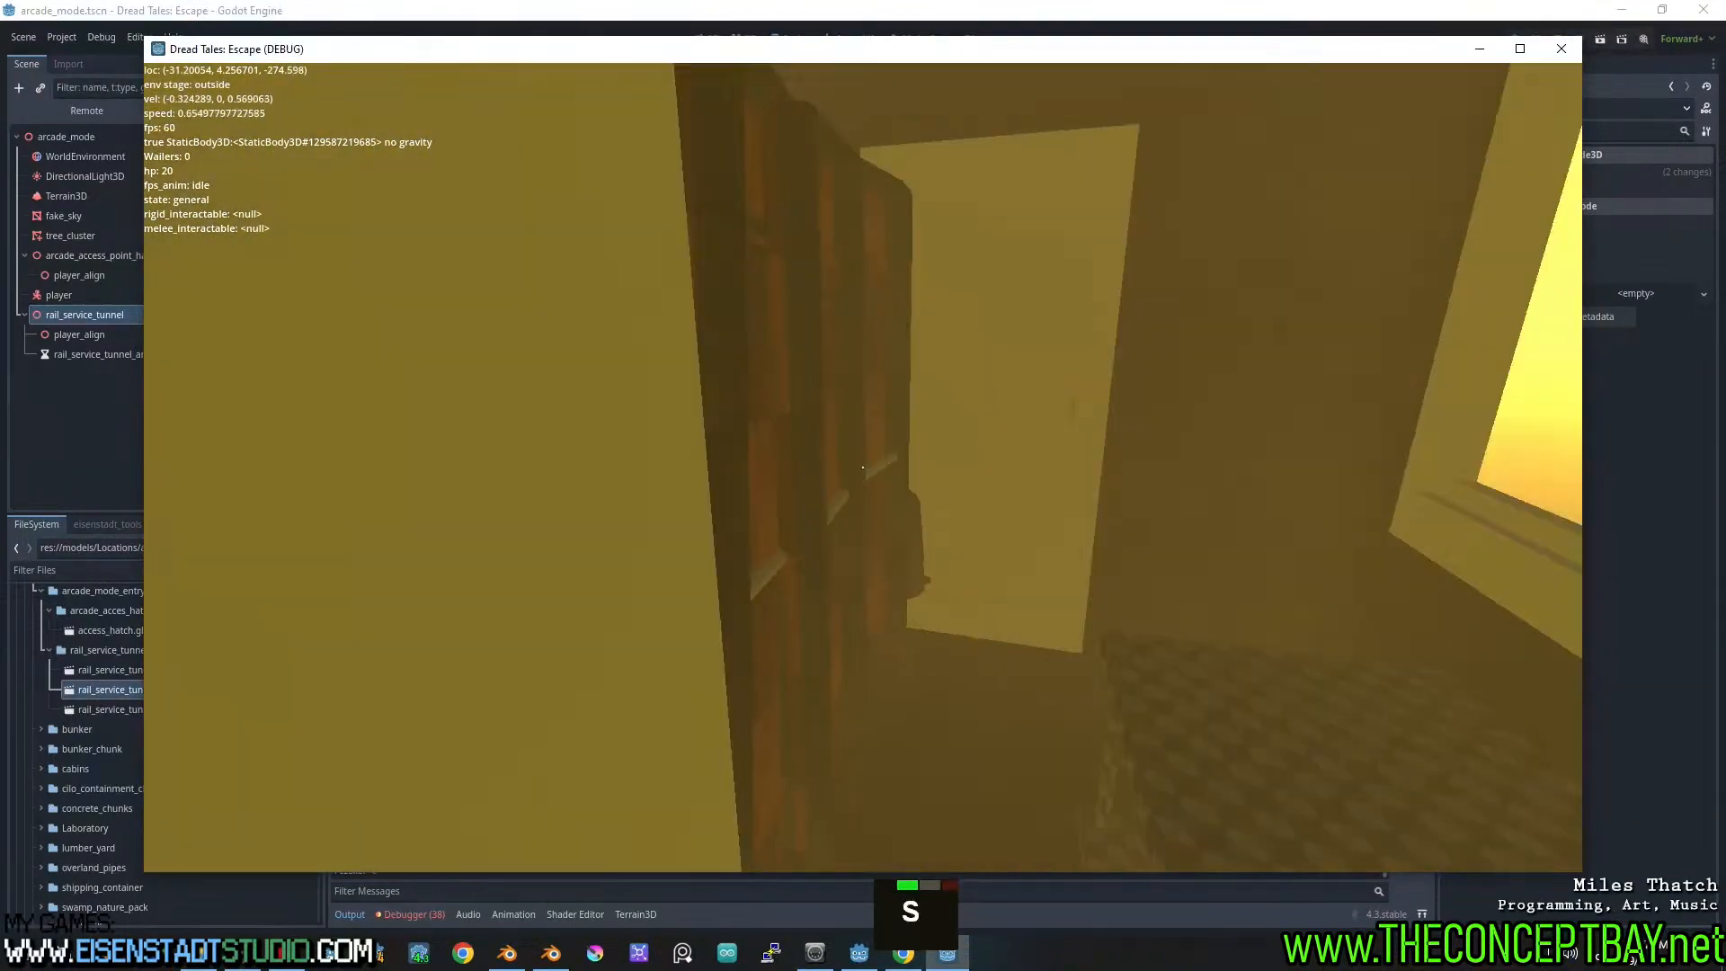
pyautogui.press('s')
pyautogui.press('d')
pyautogui.press('s')
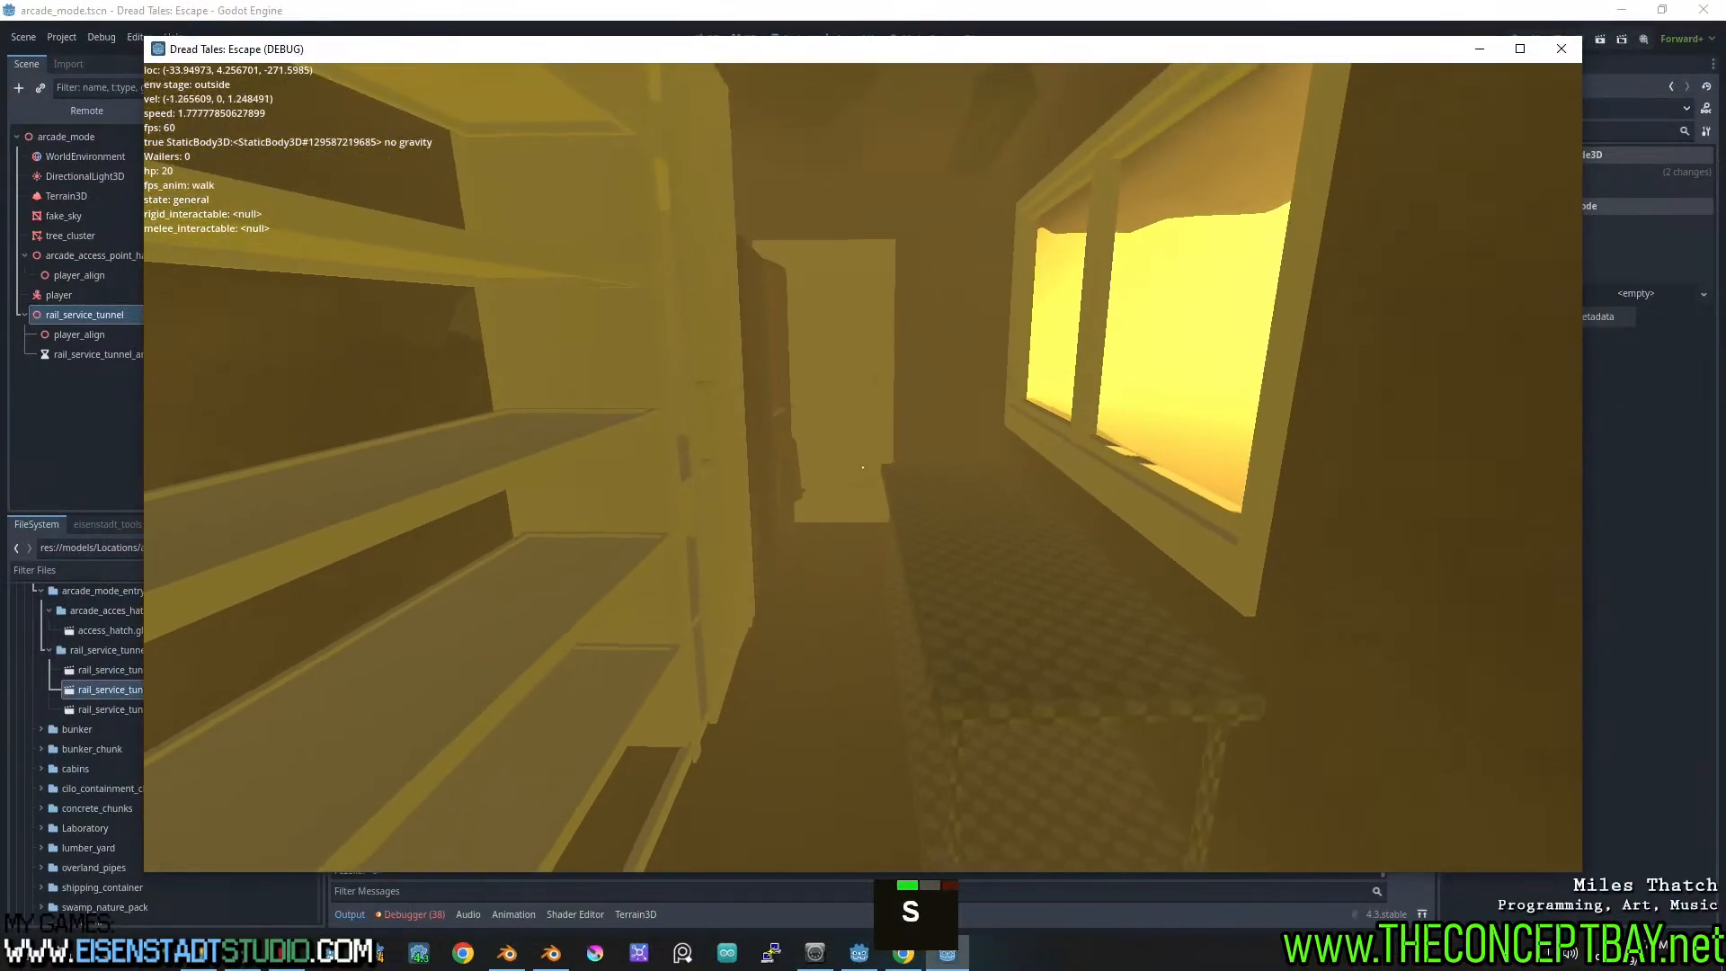
pyautogui.hotkey('alt', 'F4')
# Switch to the rail_service_tunnel scene and nudge the long workbench slightly toward the window wall, to about -13.814 m in Z
pyautogui.click(745, 38)
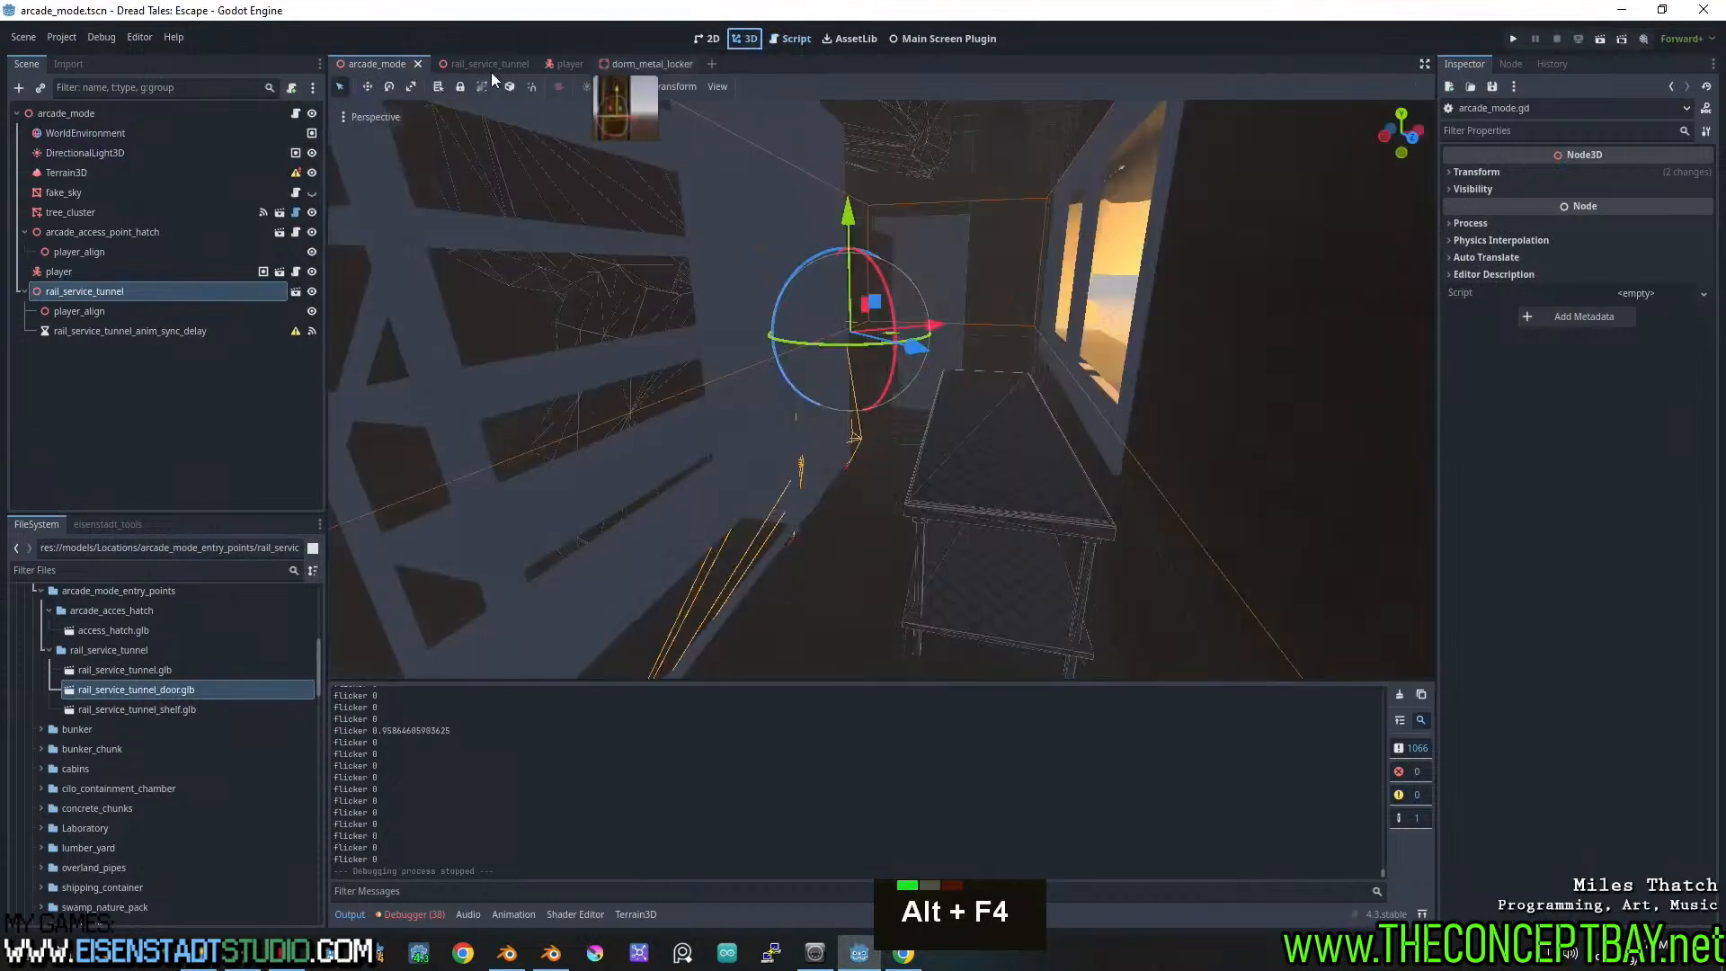
pyautogui.keyDown('shift'); pyautogui.moveTo(1043, 390); pyautogui.dragTo(1000, 413, button='middle'); pyautogui.keyUp('shift')
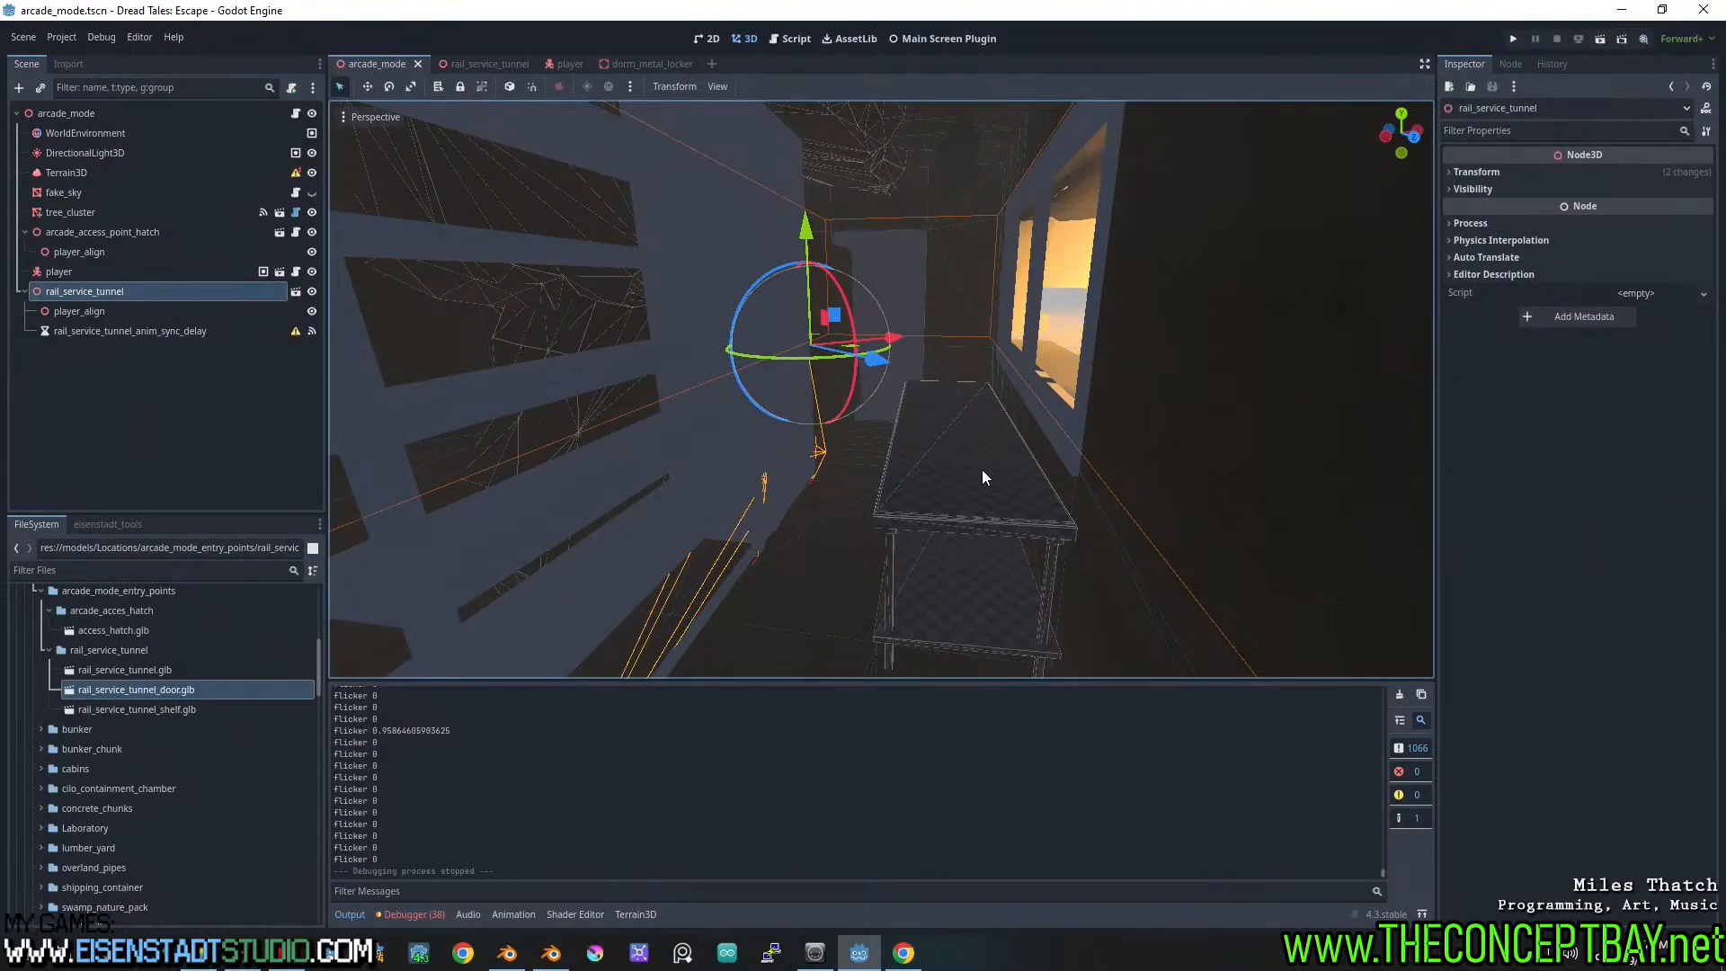
pyautogui.moveTo(982, 470); pyautogui.dragTo(389, 283, button='middle')
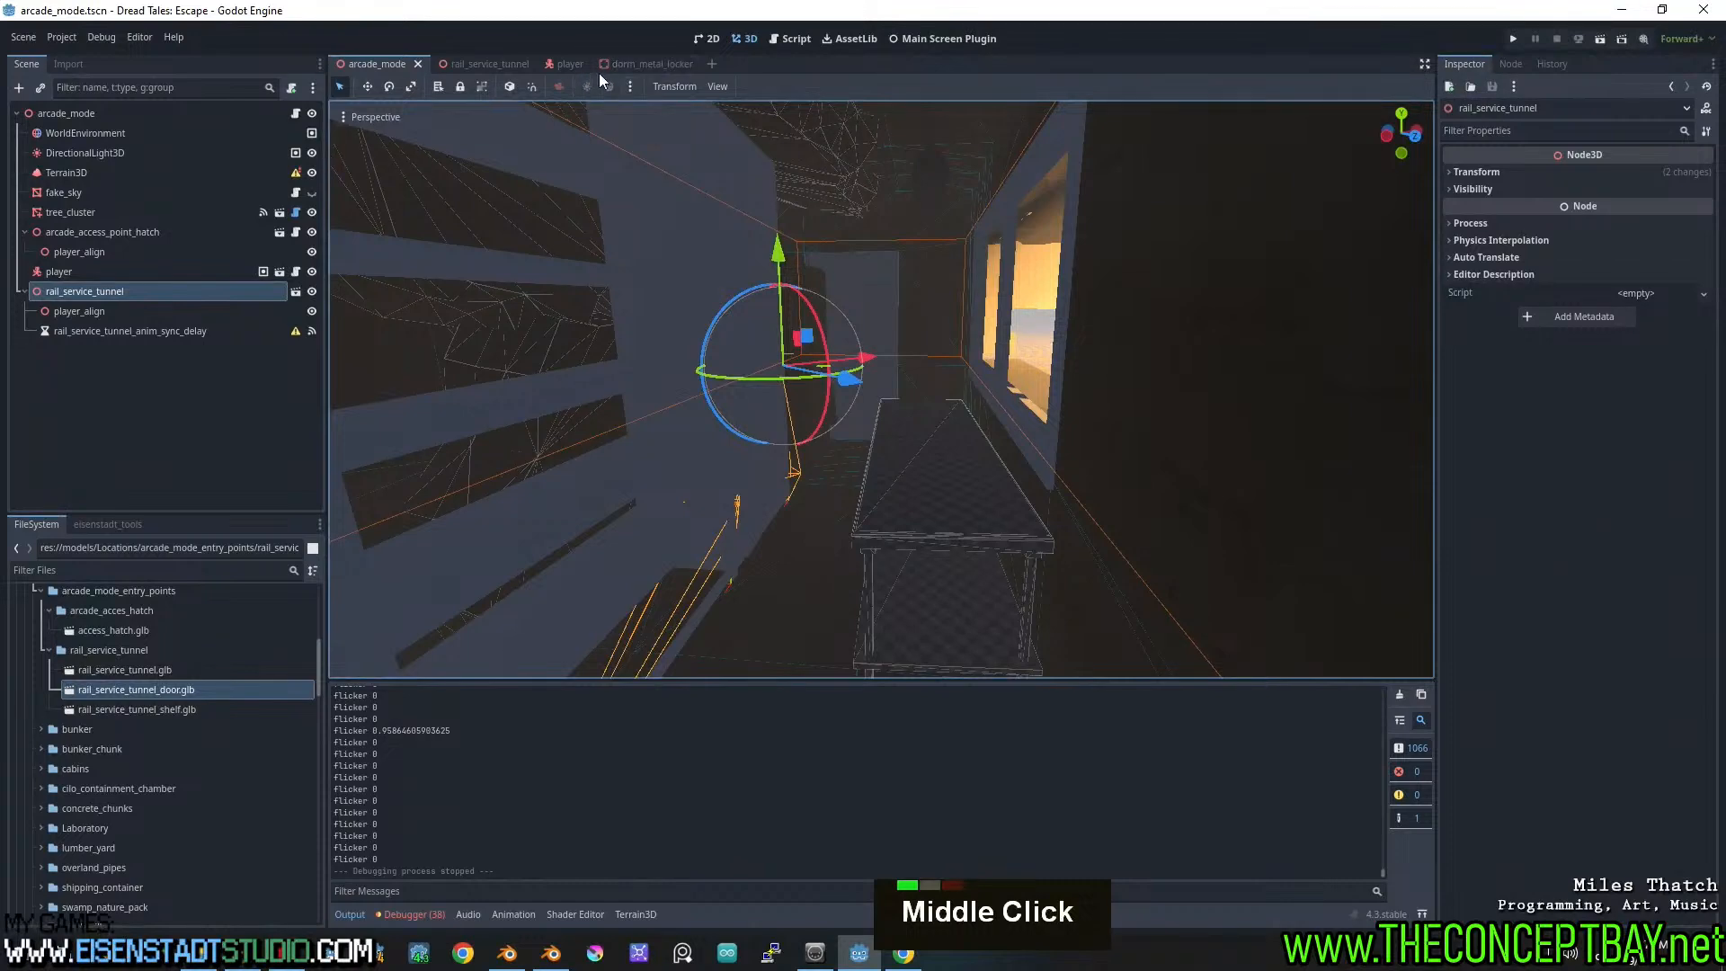
pyautogui.click(656, 63)
pyautogui.click(464, 63)
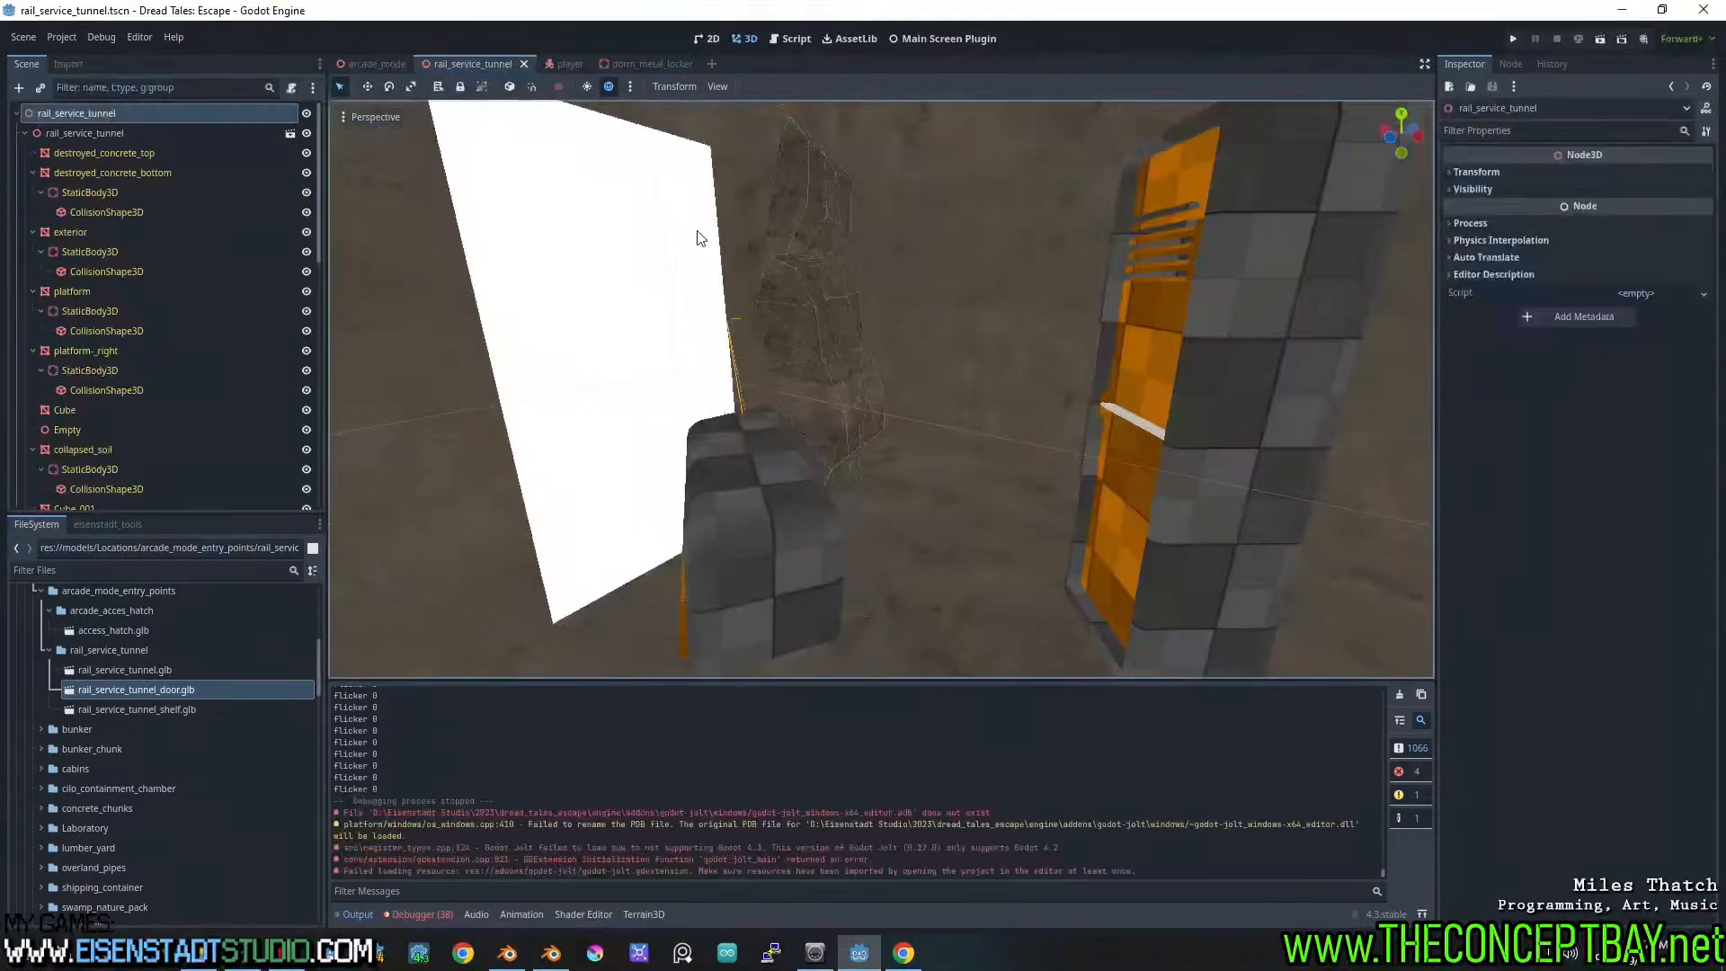
pyautogui.moveTo(700, 238); pyautogui.dragTo(1106, 385, button='middle')
pyautogui.keyDown('shift'); pyautogui.scroll(-2, 1045, 370); pyautogui.keyUp('shift')
pyautogui.scroll(-2, 1163, 369)
pyautogui.keyDown('shift'); pyautogui.scroll(-2, 1162, 369); pyautogui.keyUp('shift')
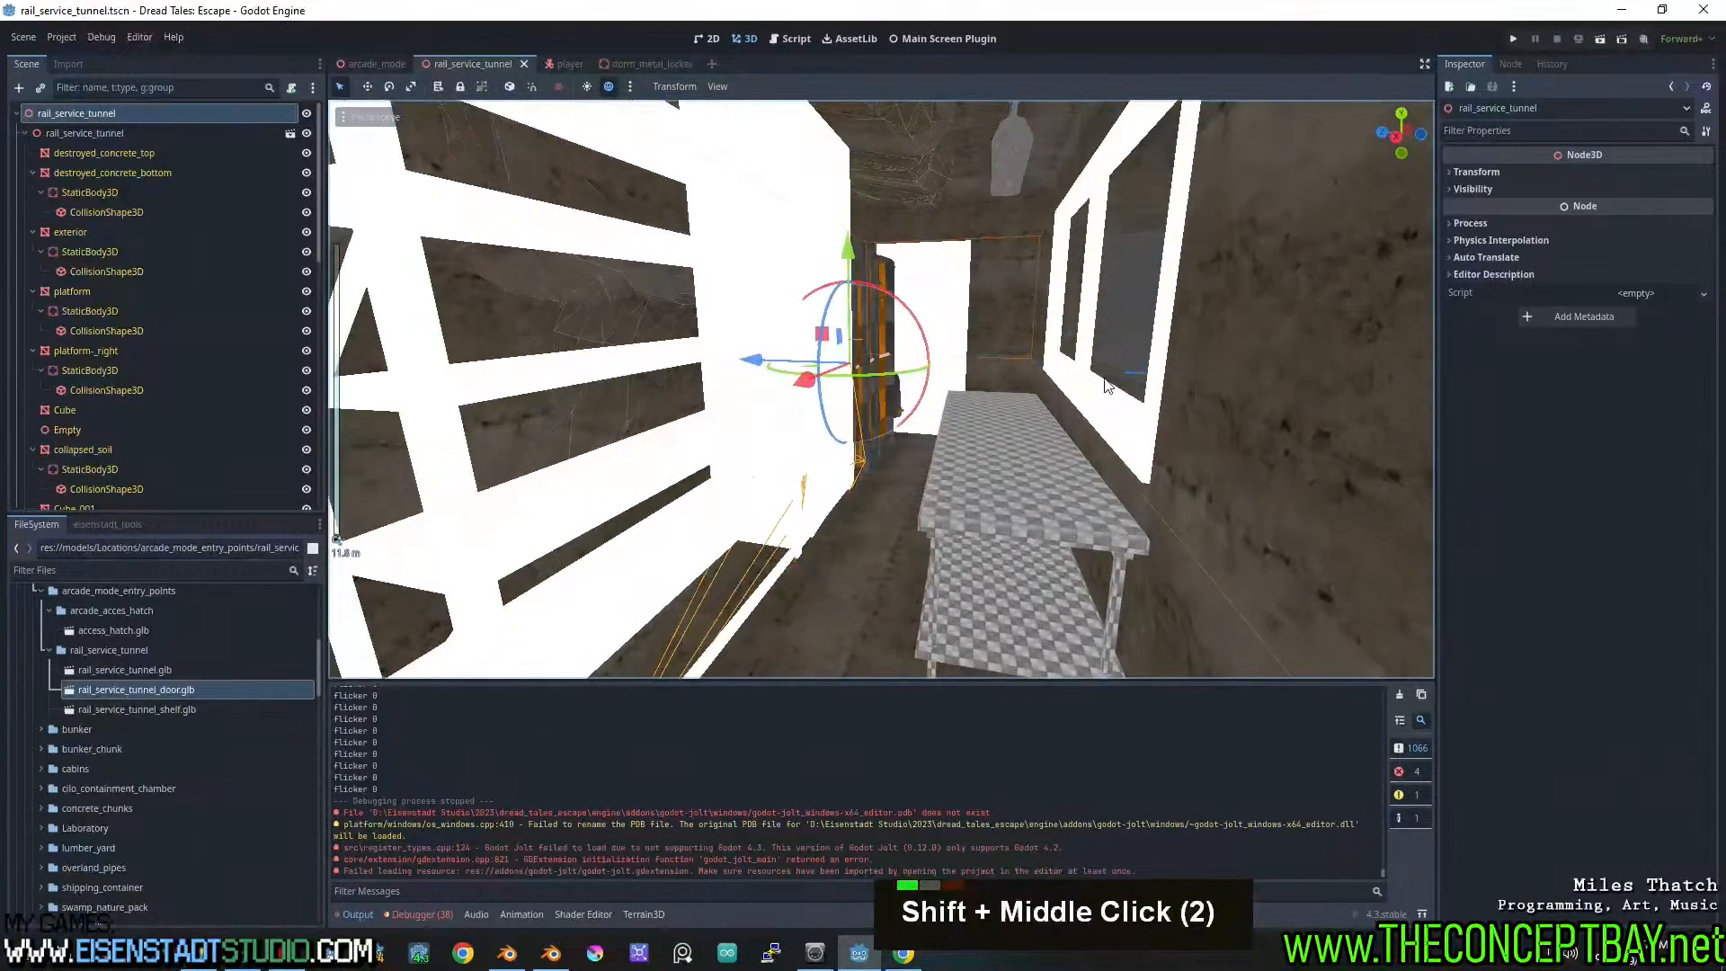
pyautogui.doubleClick(1011, 489)
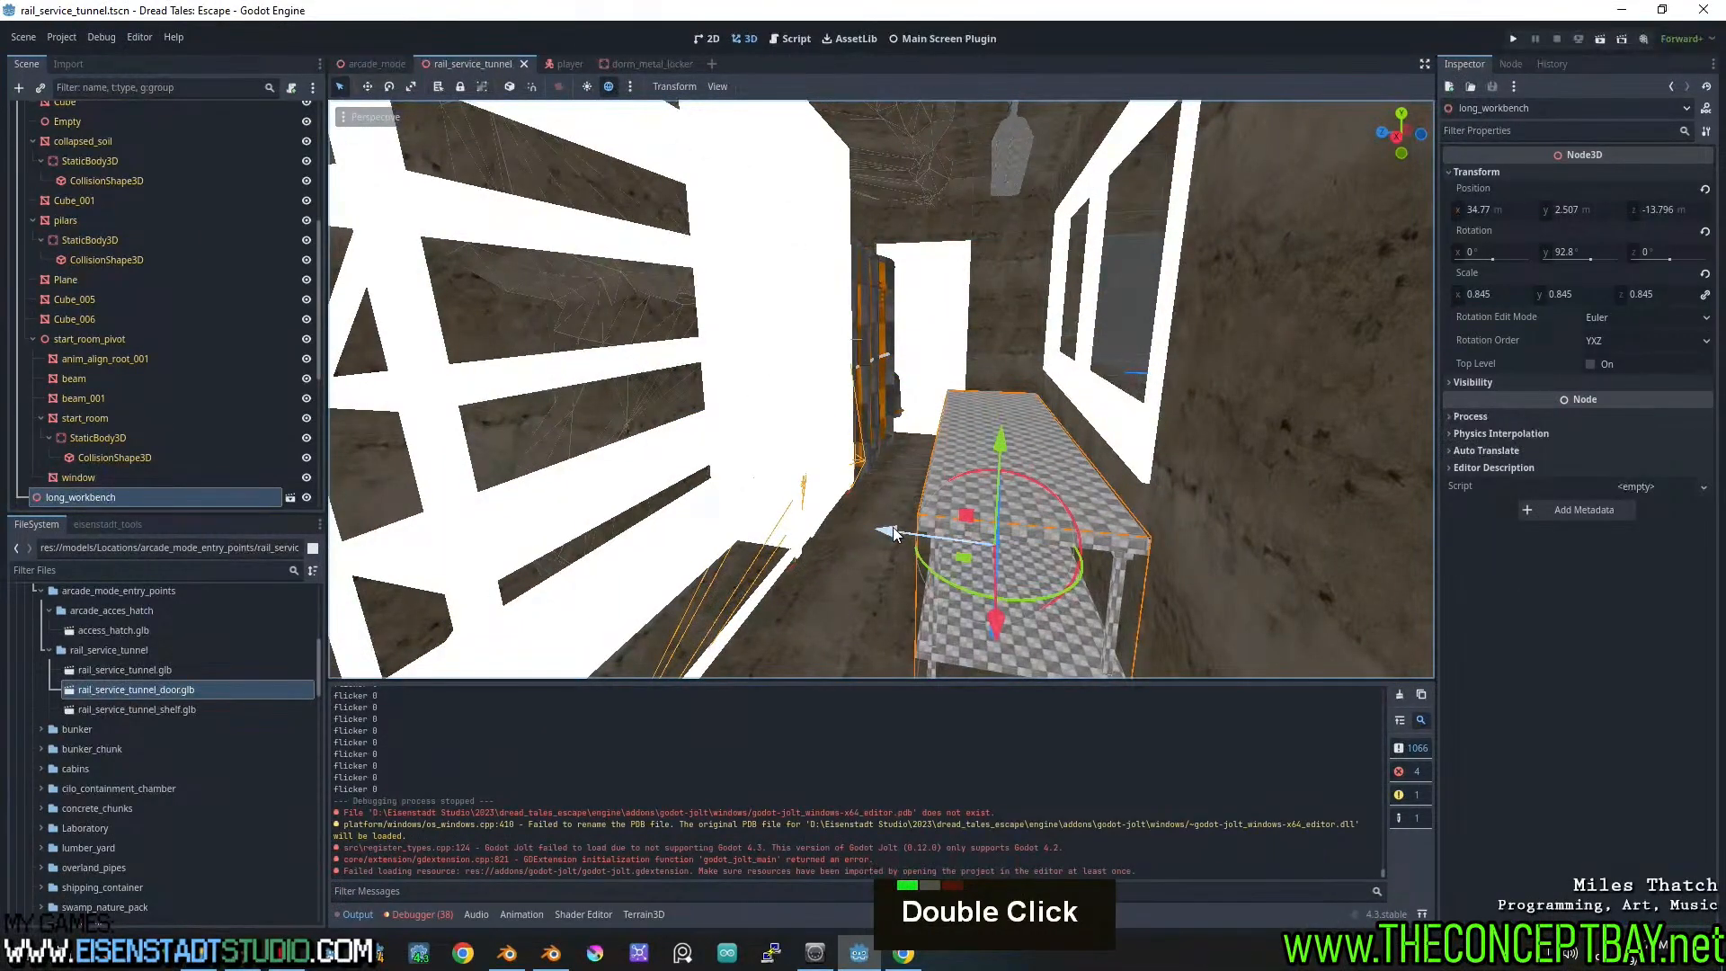
pyautogui.moveTo(894, 531); pyautogui.dragTo(892, 536)
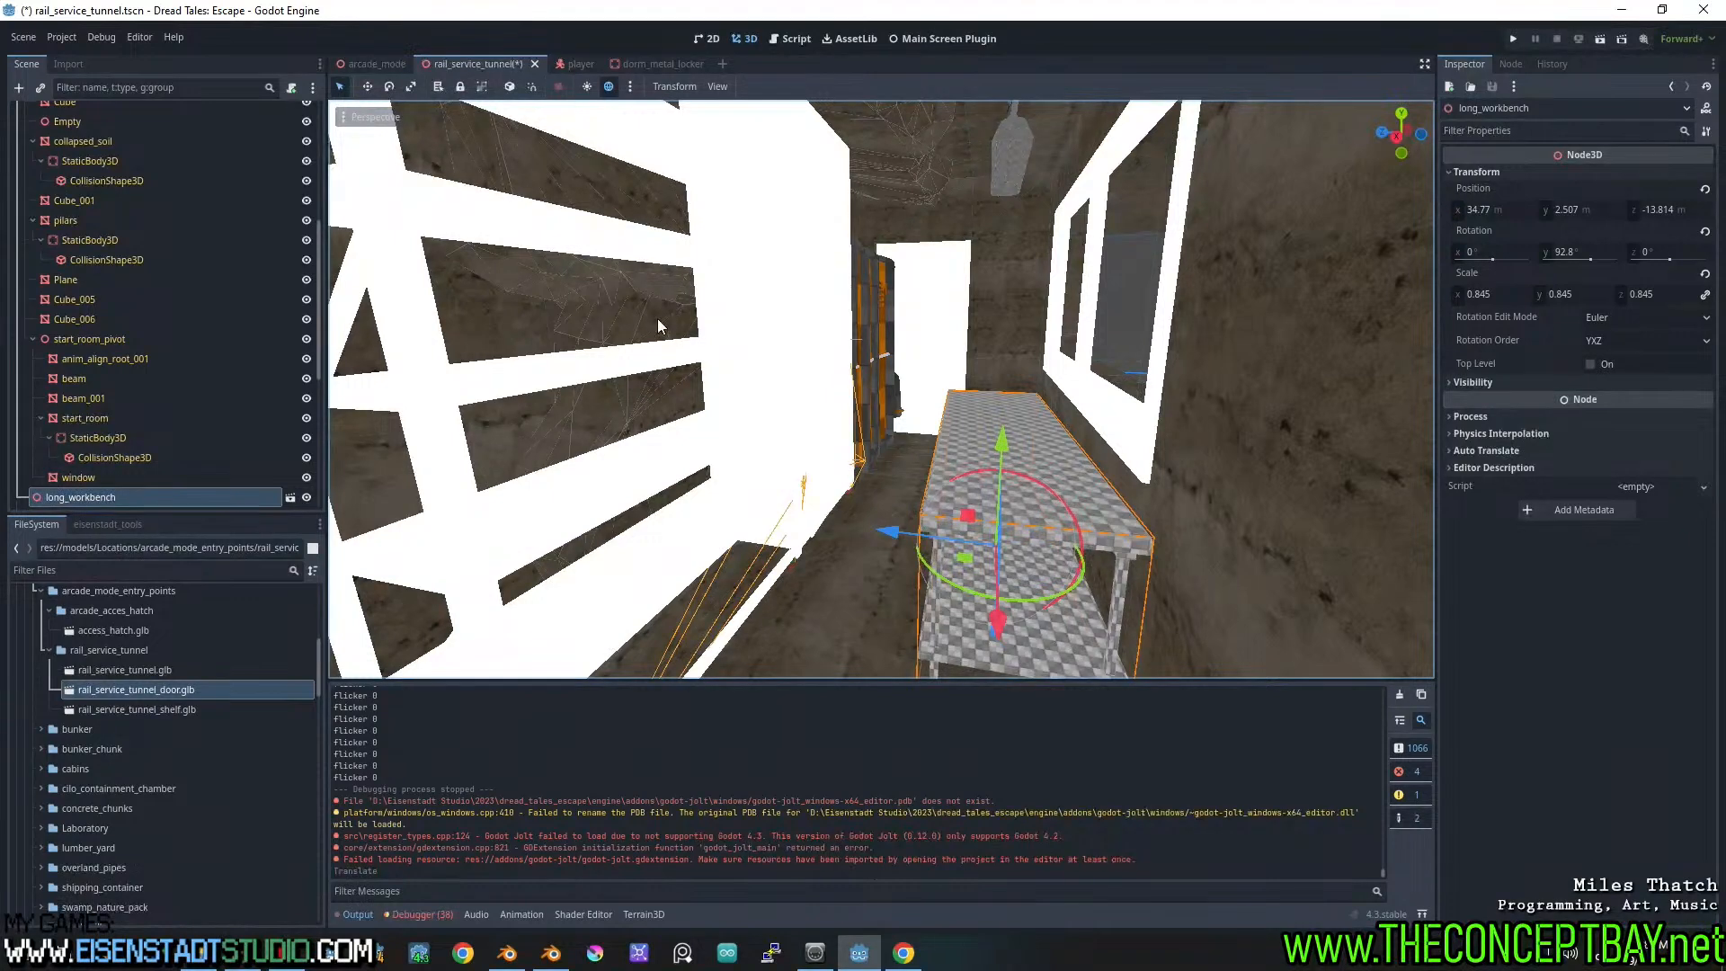
# Select the service tunnel shelf's AnimationPlayer and examine the shelf's pose at time 0 of rail_service_shelf_move inside the start room
pyautogui.click(753, 320)
pyautogui.scroll(-4, 45, 393)
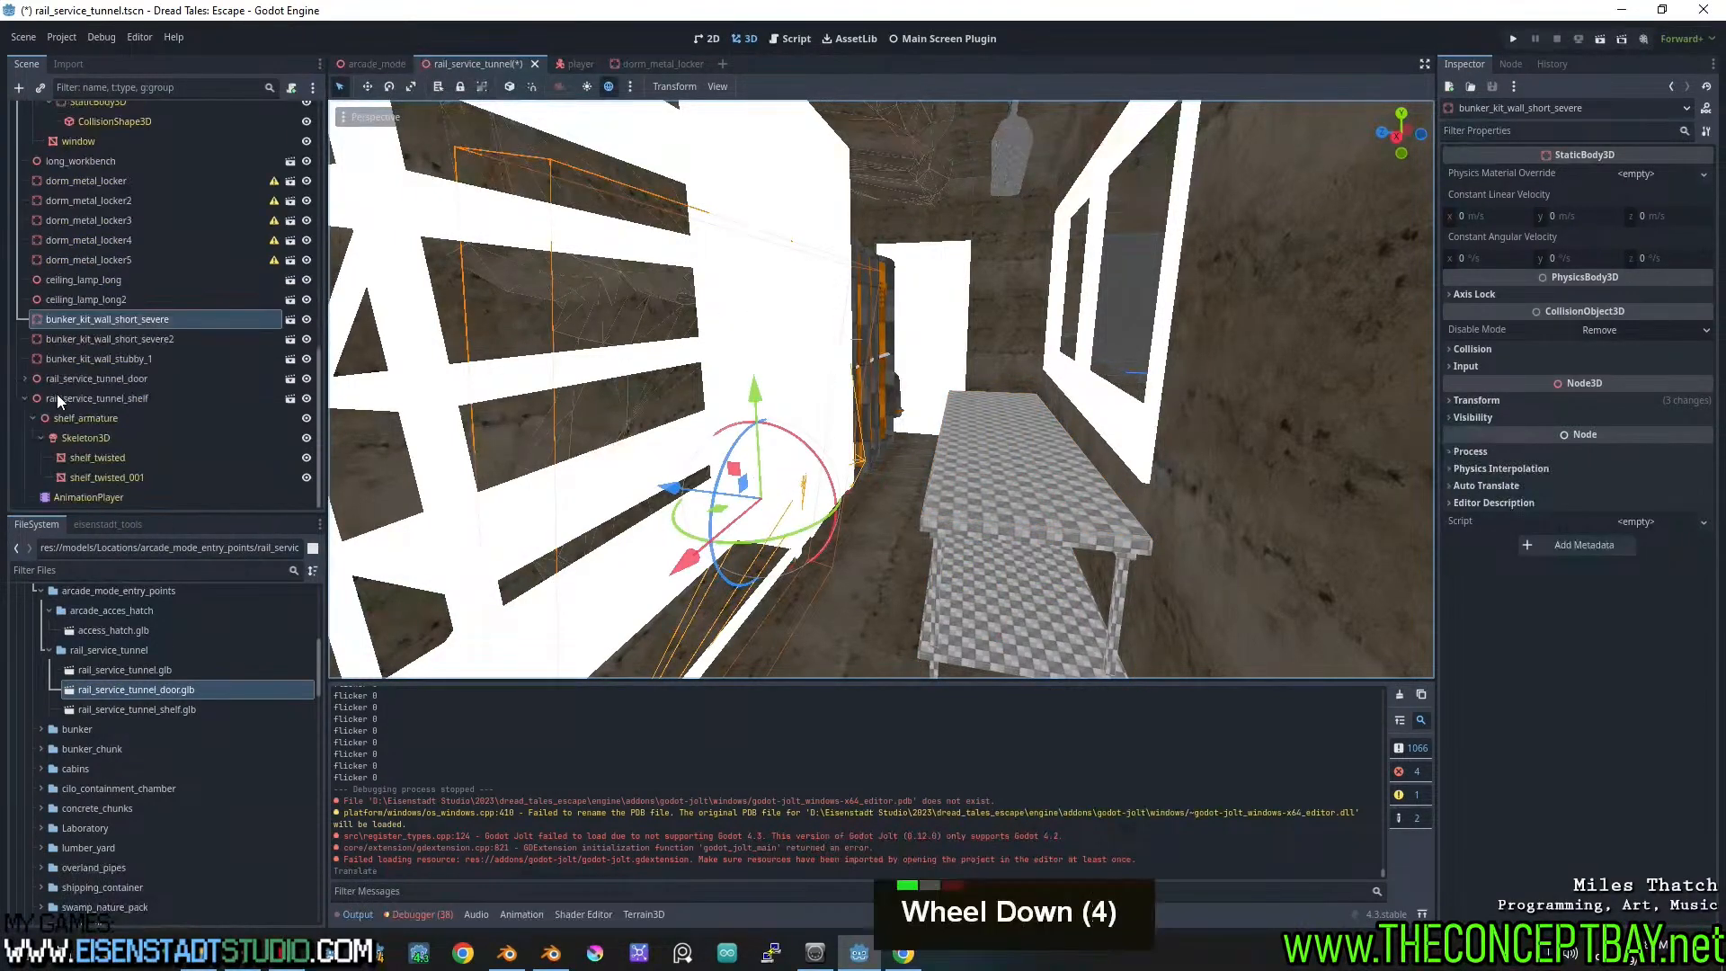
pyautogui.click(72, 497)
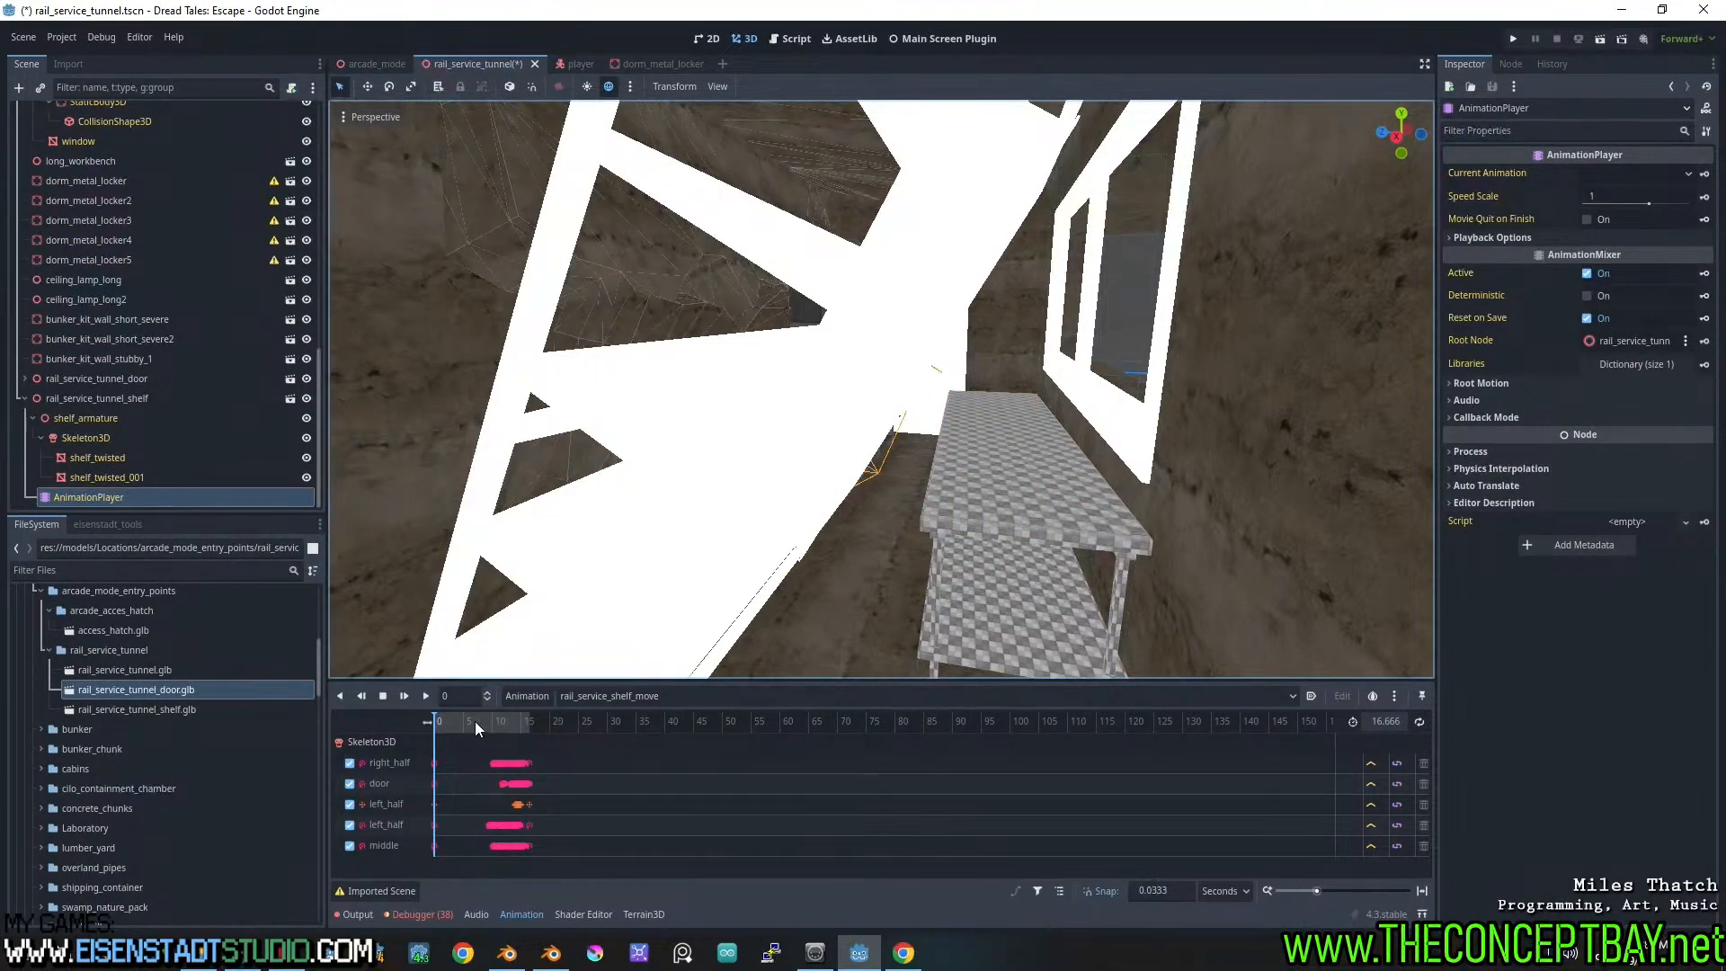
pyautogui.moveTo(974, 467); pyautogui.dragTo(1017, 512, button='middle')
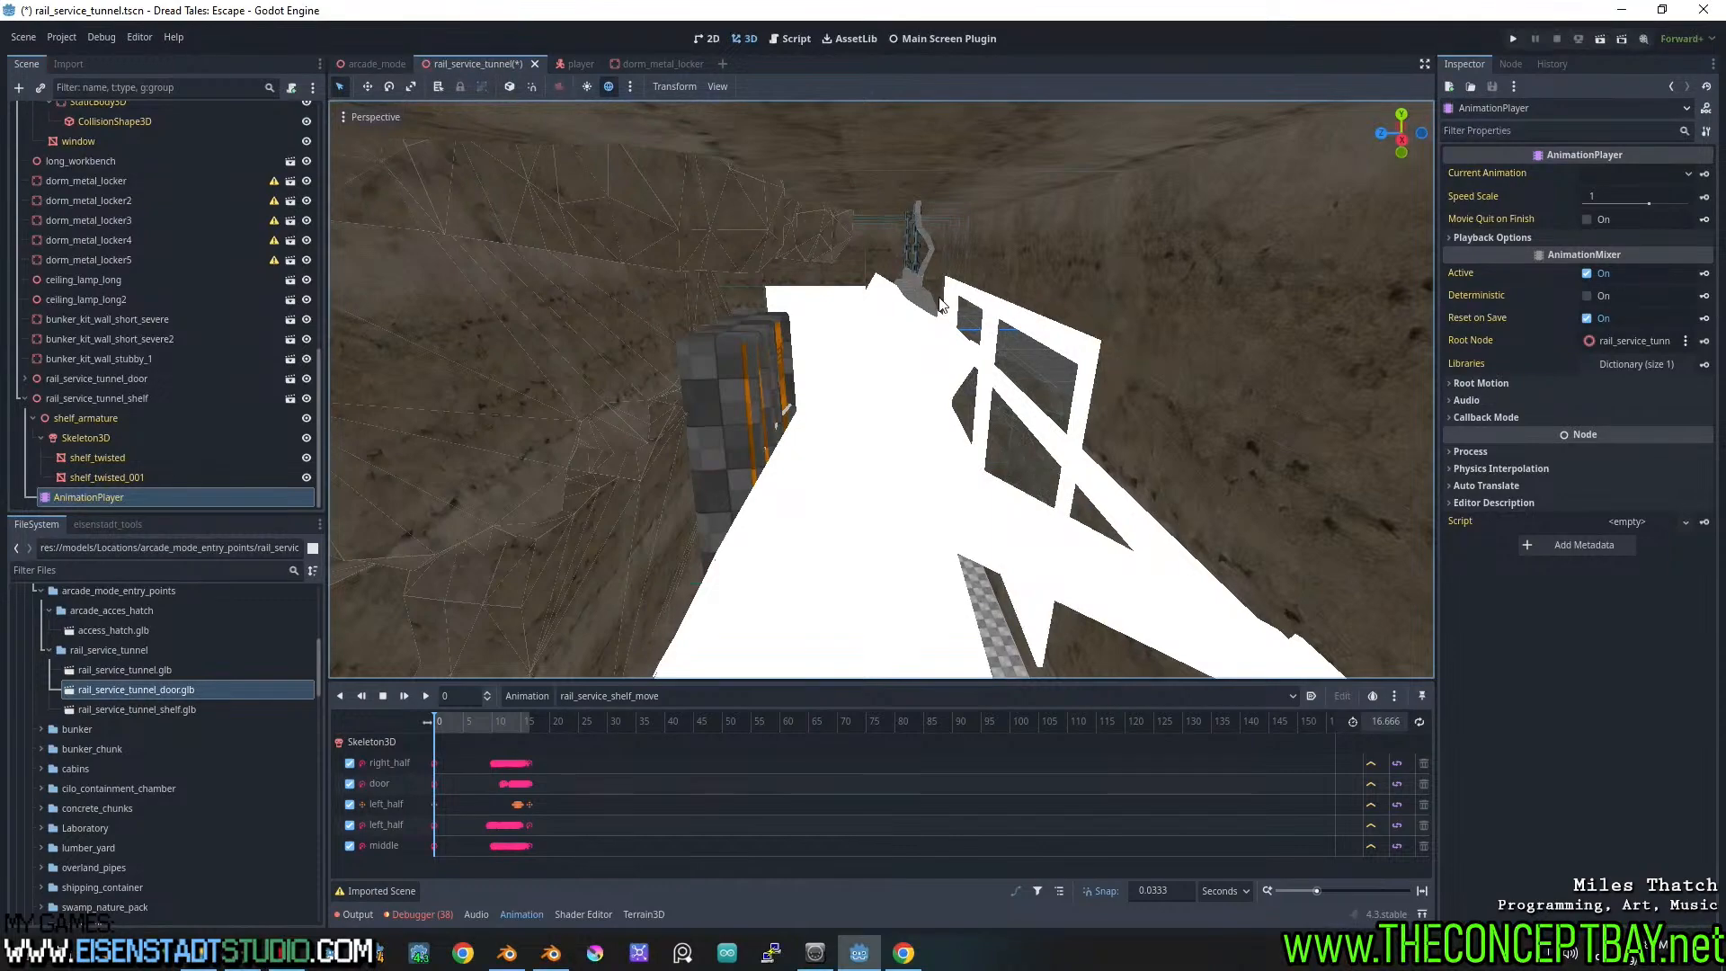
pyautogui.moveTo(942, 305); pyautogui.dragTo(998, 501, button='middle')
pyautogui.scroll(-2, 1262, 460)
pyautogui.scroll(2, 959, 374)
pyautogui.scroll(2, 1038, 371)
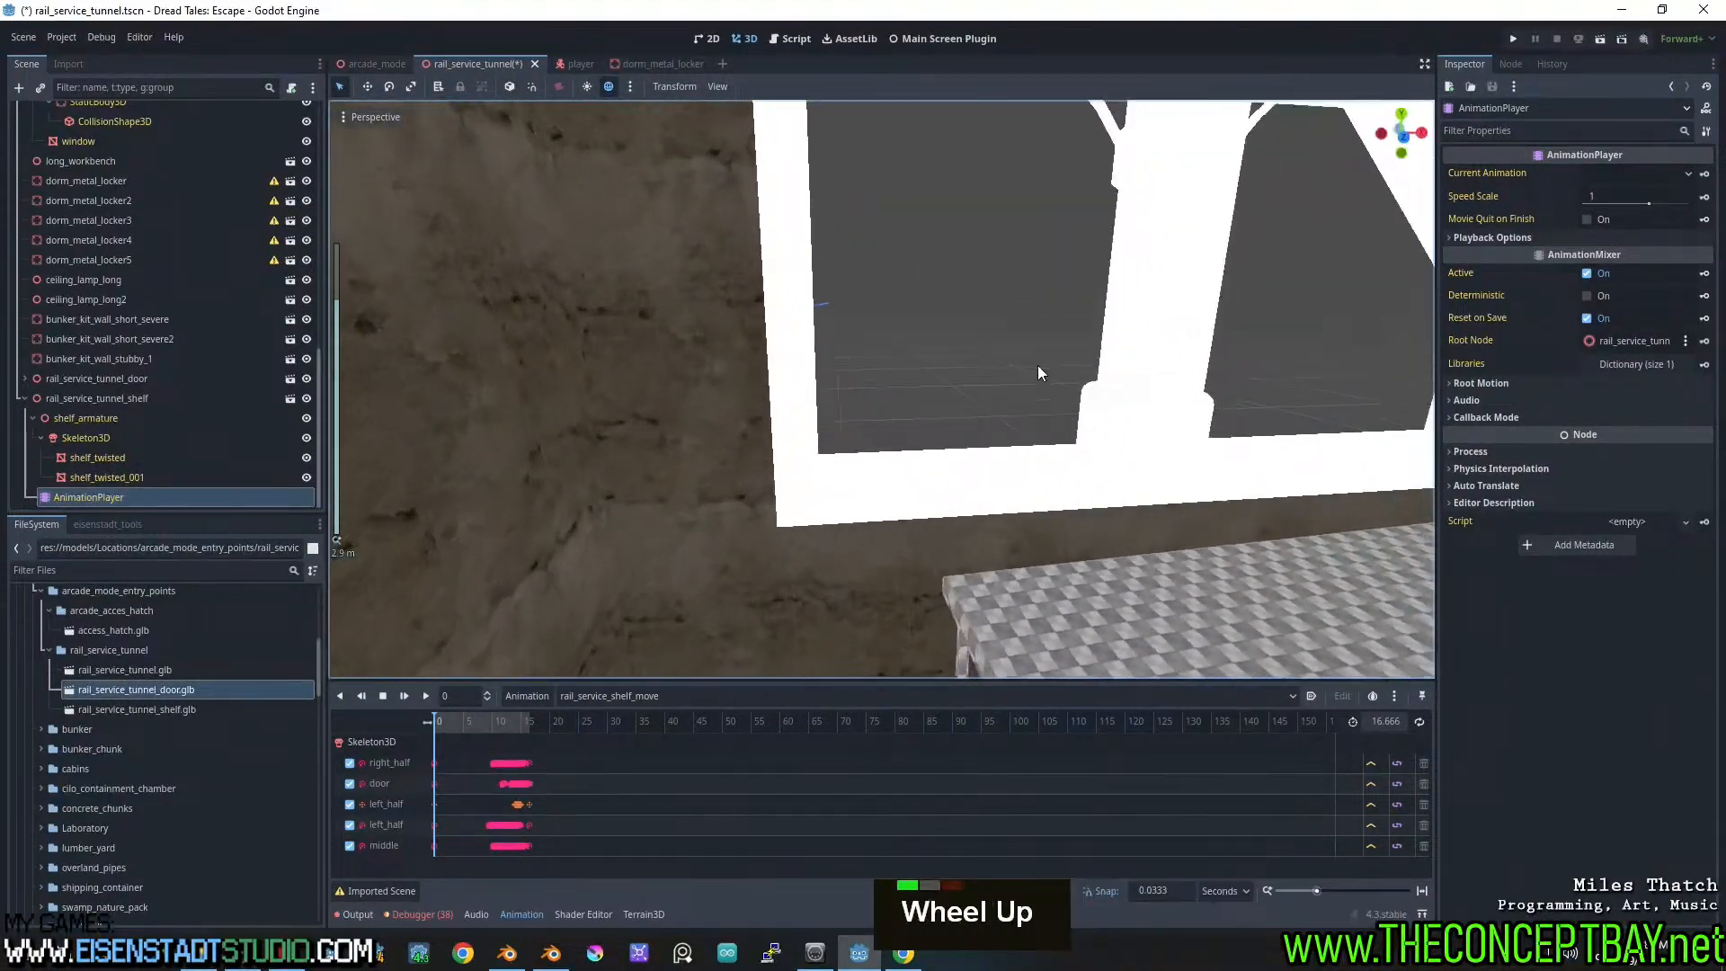
# Delete the upright dorm_metal_locker and the toppled dorm_metal_locker5
pyautogui.moveTo(1079, 338); pyautogui.dragTo(868, 430, button='middle')
pyautogui.scroll(-3, 731, 362)
pyautogui.keyDown('shift'); pyautogui.moveTo(869, 430); pyautogui.dragTo(1032, 418, button='middle'); pyautogui.keyUp('shift')
pyautogui.click(1032, 419)
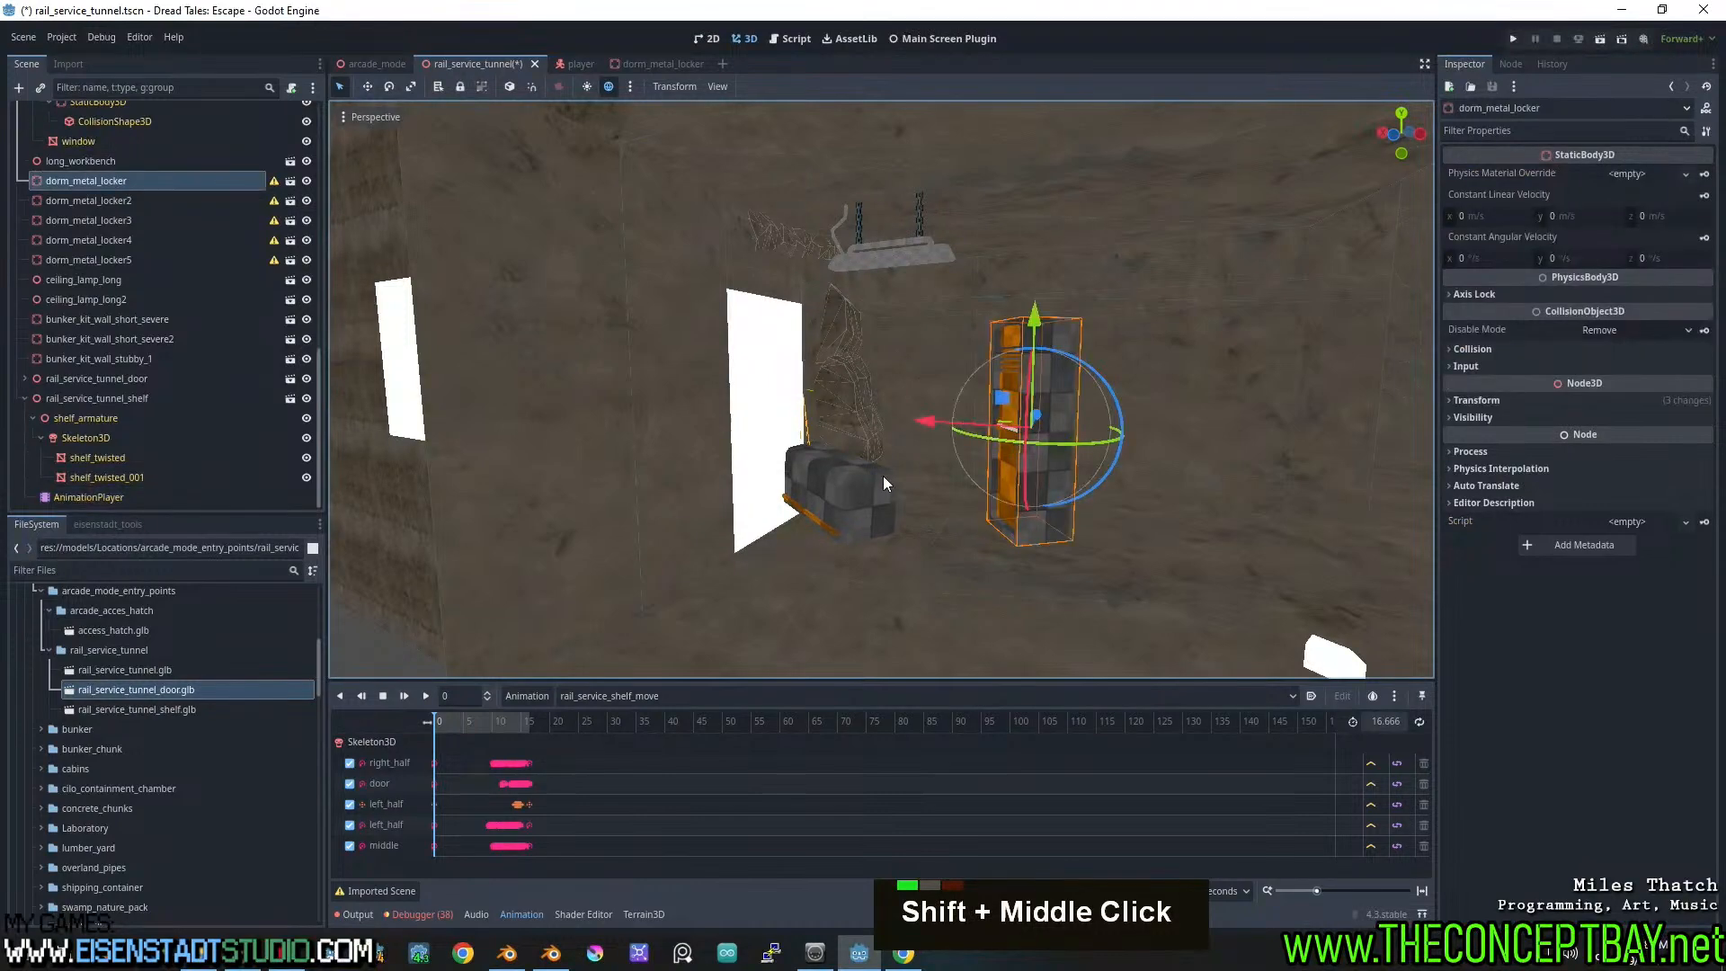
pyautogui.keyDown('shift'); pyautogui.click(849, 494); pyautogui.keyUp('shift')
pyautogui.press('Delete')
pyautogui.press('Return')
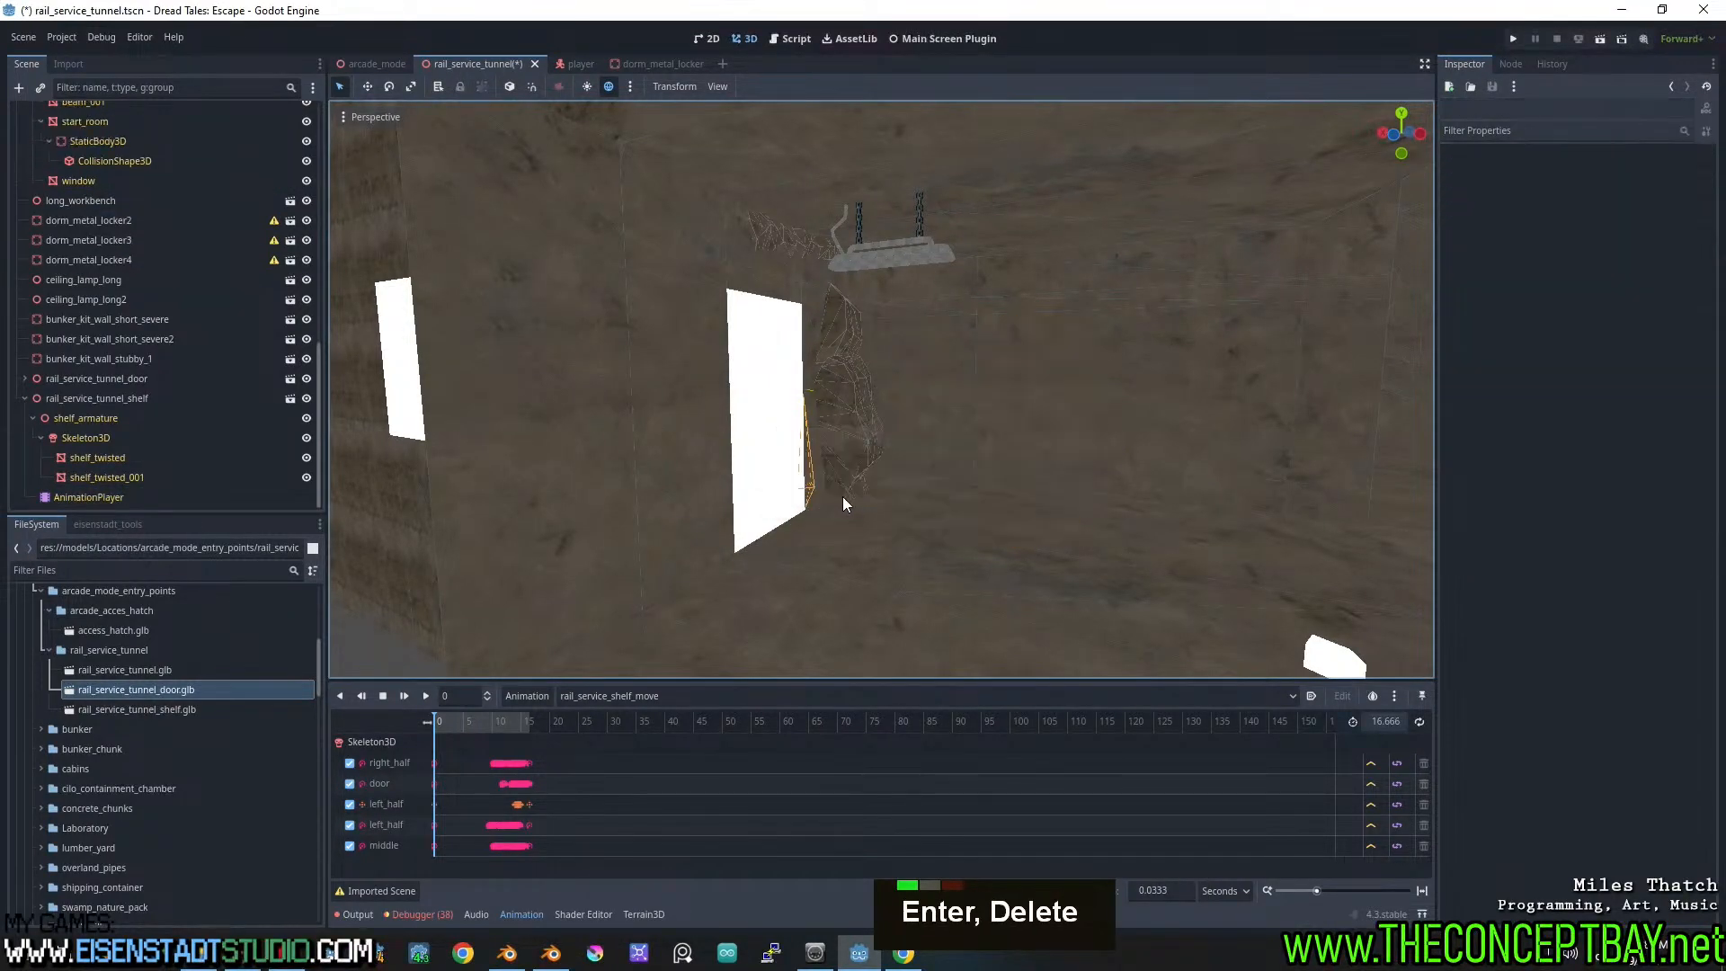
# Examine the three remaining upright lockers and the space around the leaning shelf and workbench
pyautogui.moveTo(843, 496); pyautogui.dragTo(971, 490, button='middle')
pyautogui.keyDown('shift'); pyautogui.moveTo(971, 490); pyautogui.dragTo(857, 476, button='middle'); pyautogui.keyUp('shift')
pyautogui.scroll(2, 1021, 494)
pyautogui.keyDown('shift'); pyautogui.scroll(2, 1021, 493); pyautogui.keyUp('shift')
pyautogui.keyDown('shift'); pyautogui.scroll(2, 1079, 482); pyautogui.keyUp('shift')
pyautogui.scroll(2, 1006, 462)
pyautogui.scroll(2, 956, 432)
pyautogui.scroll(-2, 973, 465)
pyautogui.scroll(4, 983, 458)
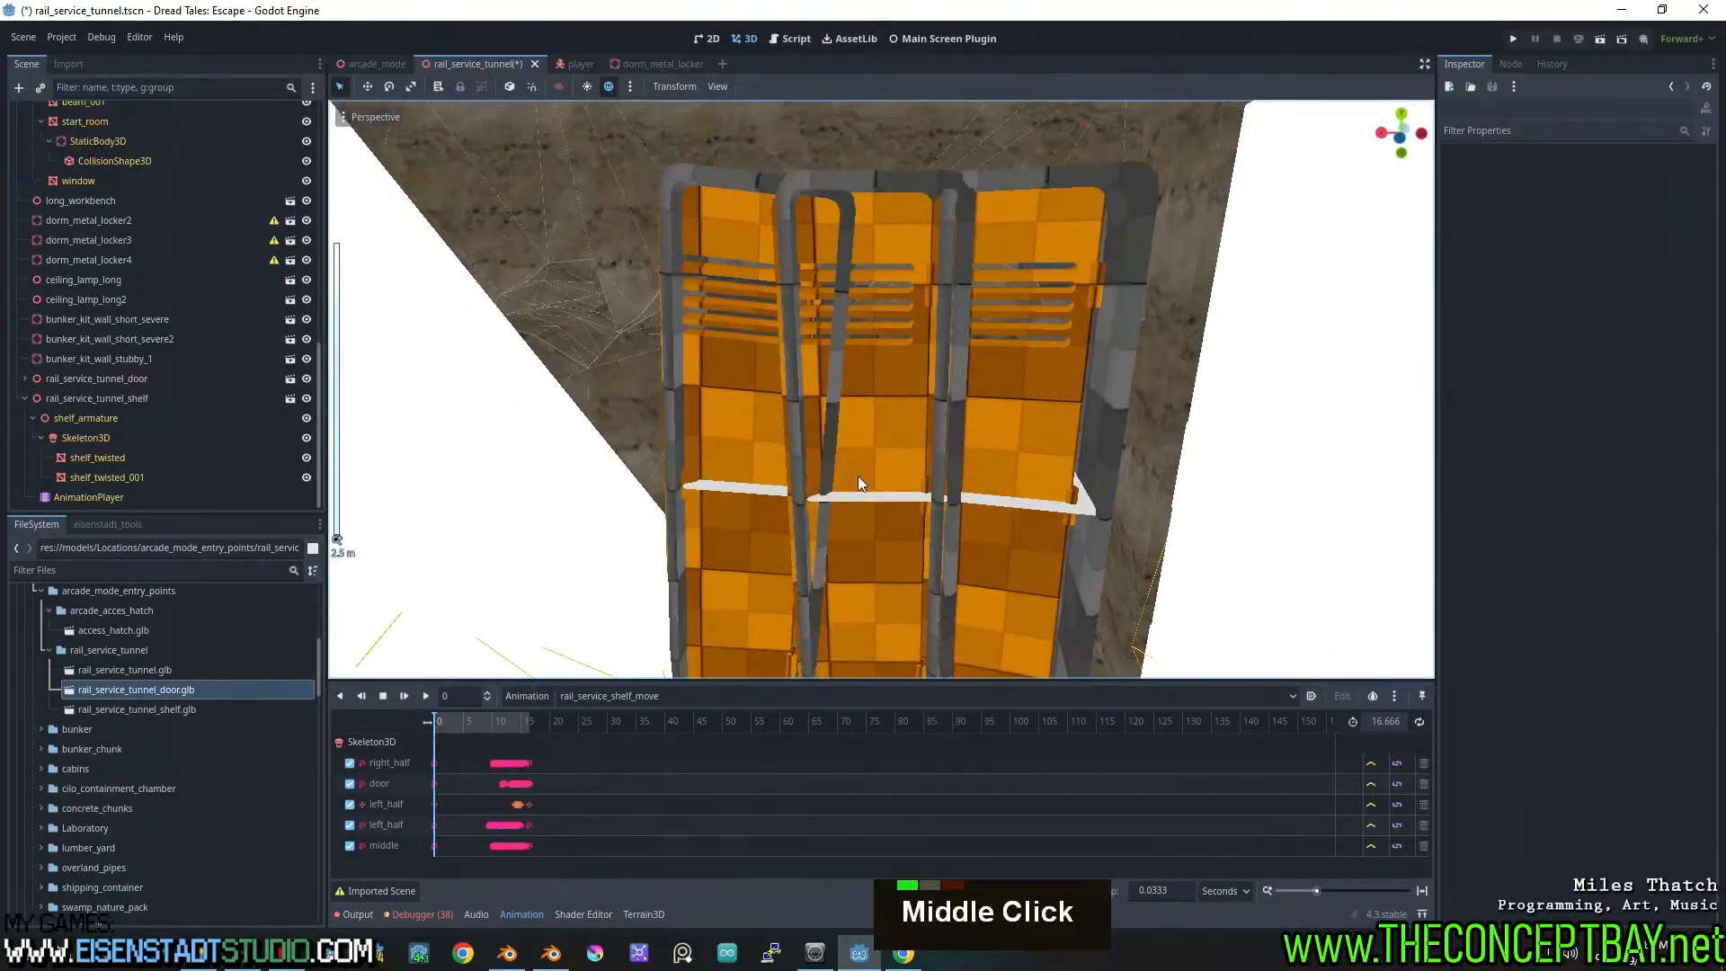
pyautogui.scroll(-3, 1091, 462)
pyautogui.moveTo(1092, 462); pyautogui.dragTo(1029, 453, button='middle')
pyautogui.scroll(2, 1028, 468)
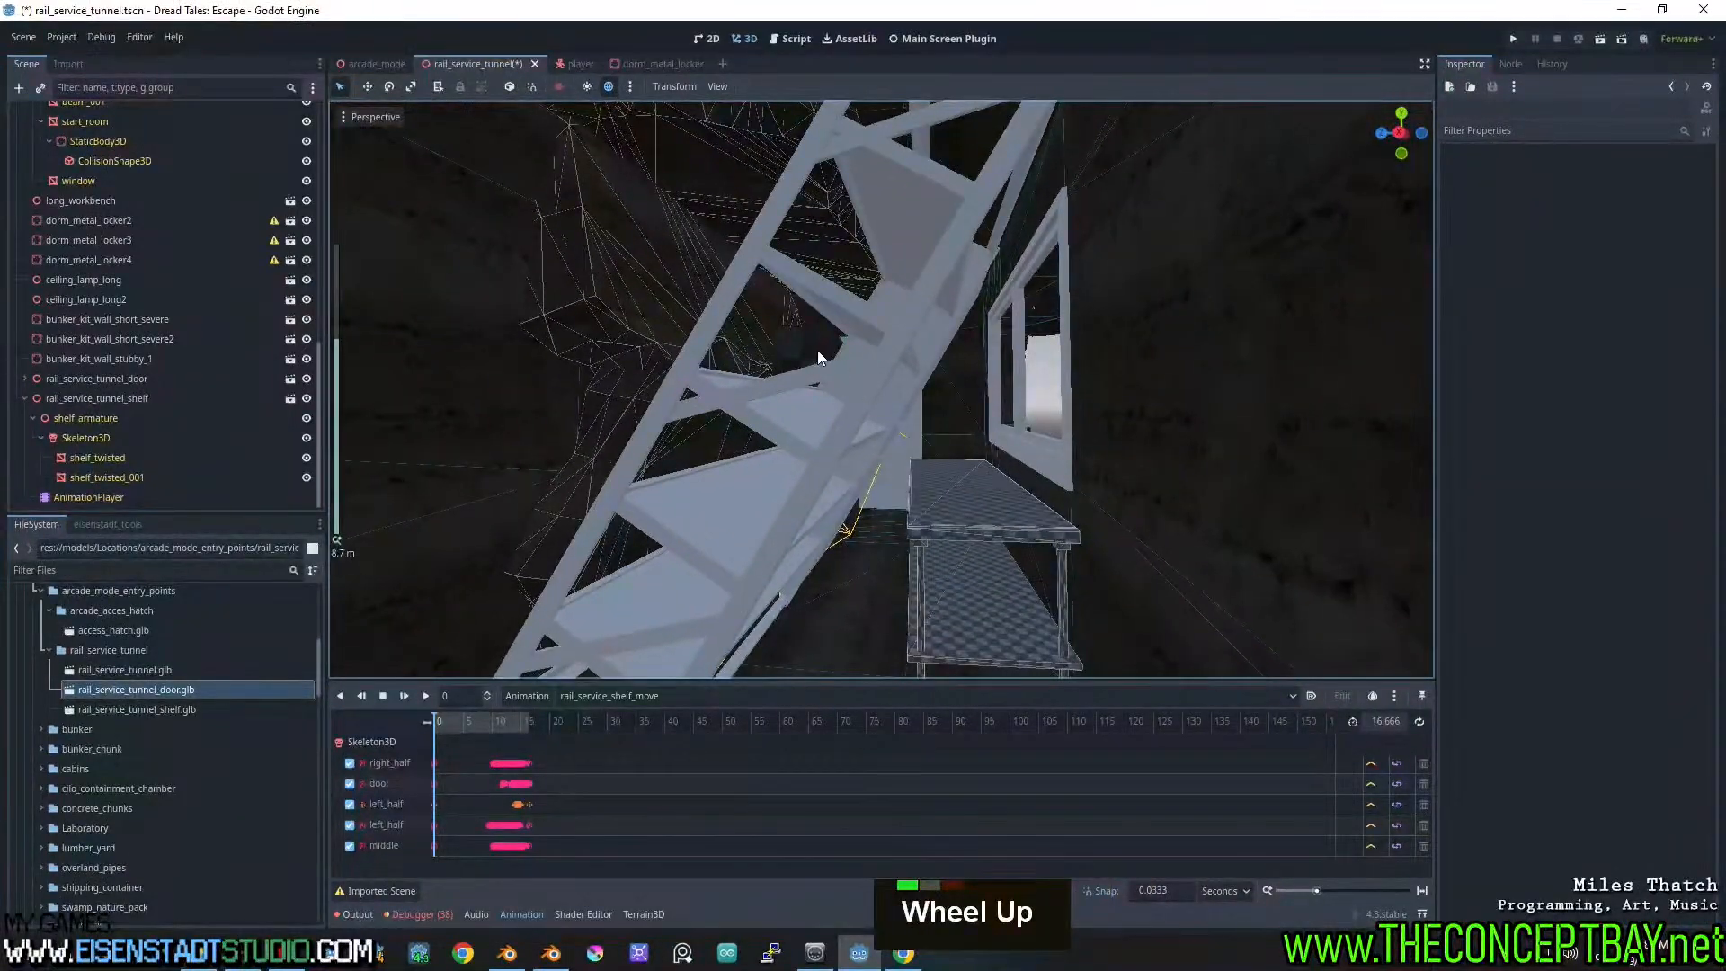
# Duplicate the bunker_kit_wall_stubby_1 piece near the ceiling, then move, rotate and lower the copy above the window on the opposite side
pyautogui.moveTo(817, 348); pyautogui.dragTo(844, 273, button='middle')
pyautogui.click(777, 231)
pyautogui.hotkey('ctrl', 'd')
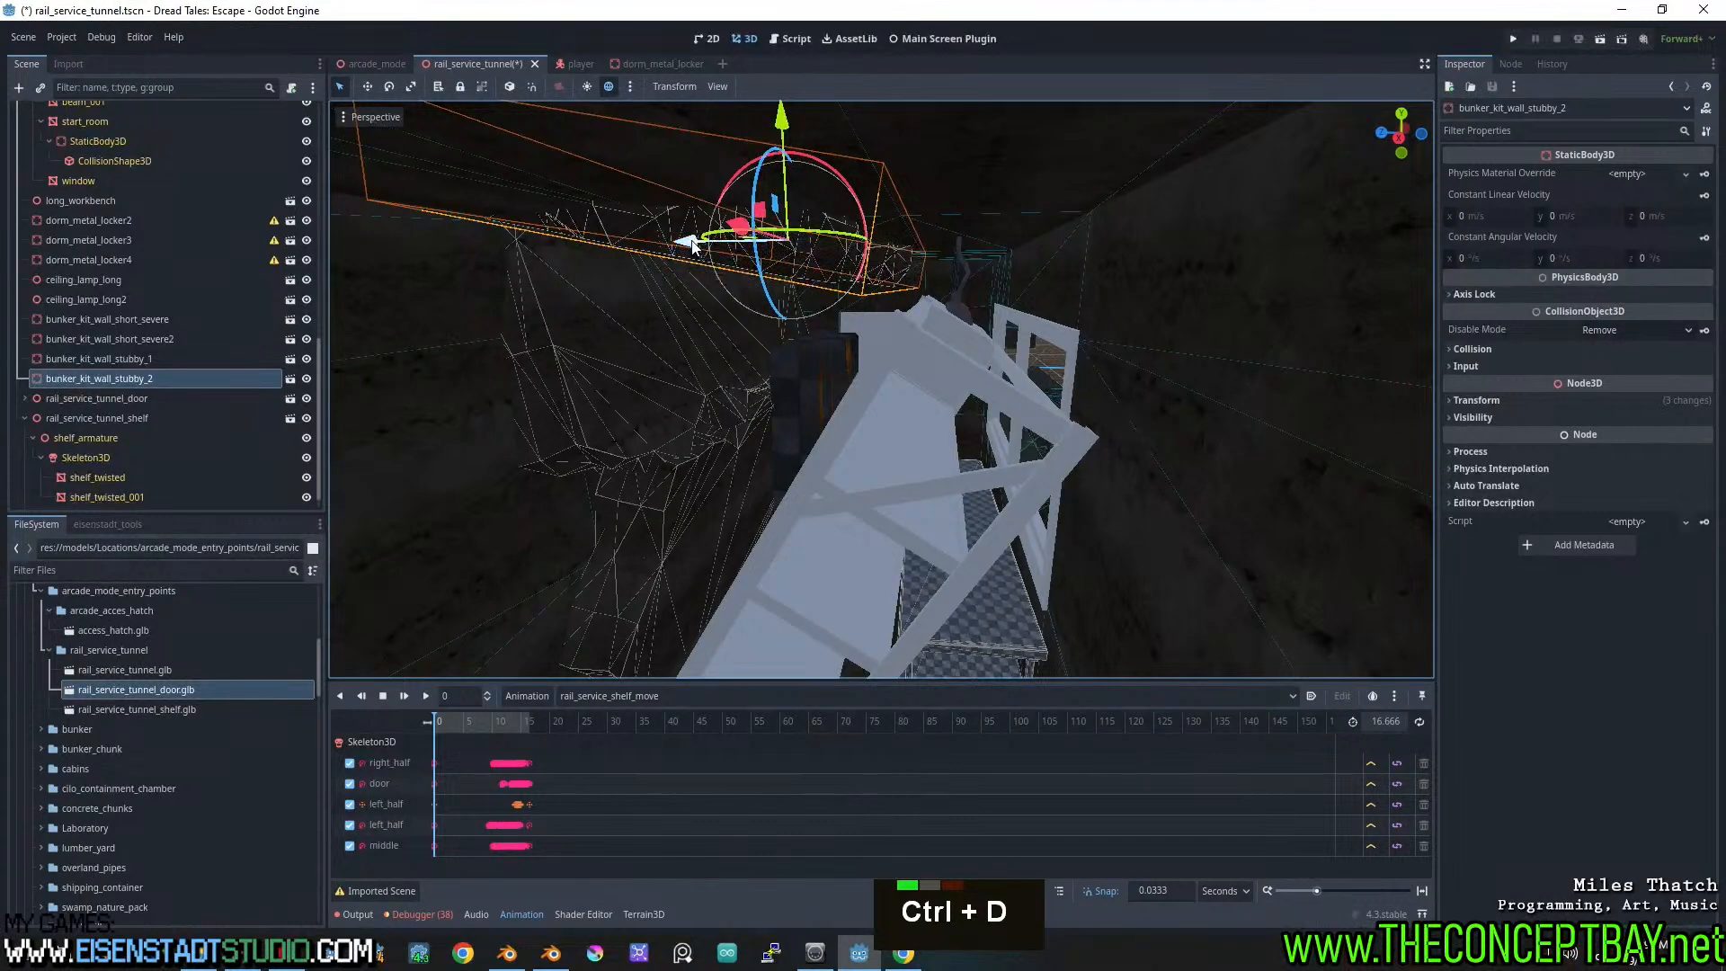
pyautogui.moveTo(692, 247); pyautogui.dragTo(978, 183)
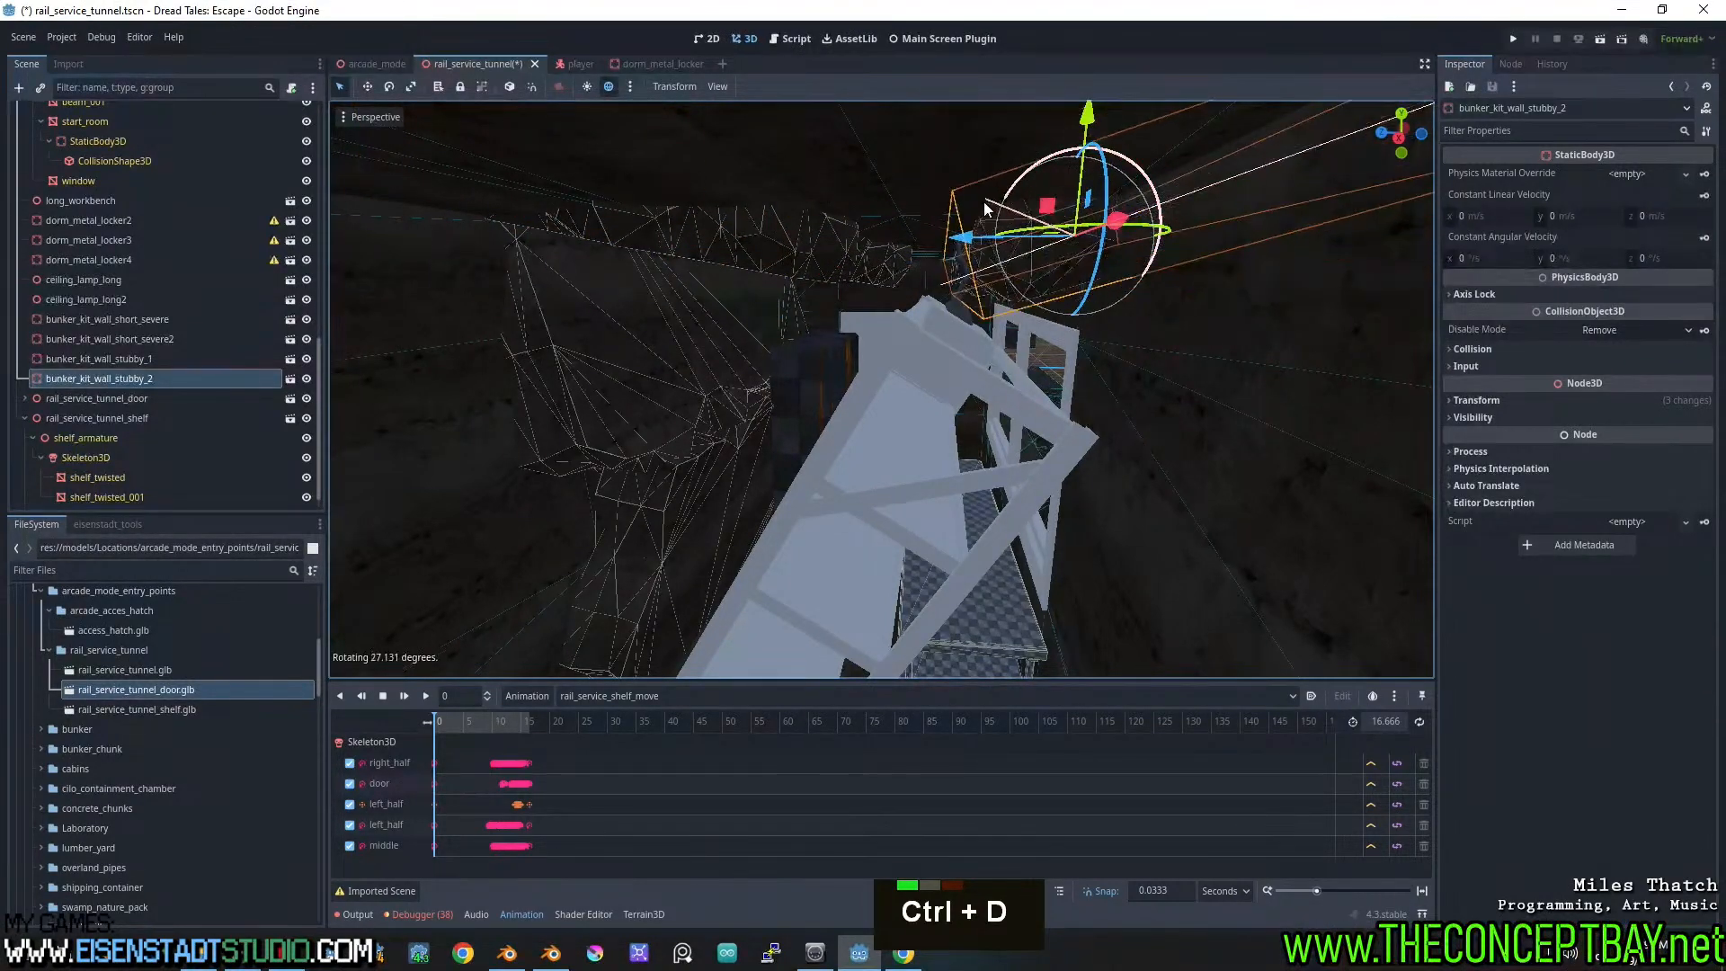
pyautogui.moveTo(1078, 118); pyautogui.dragTo(1060, 162)
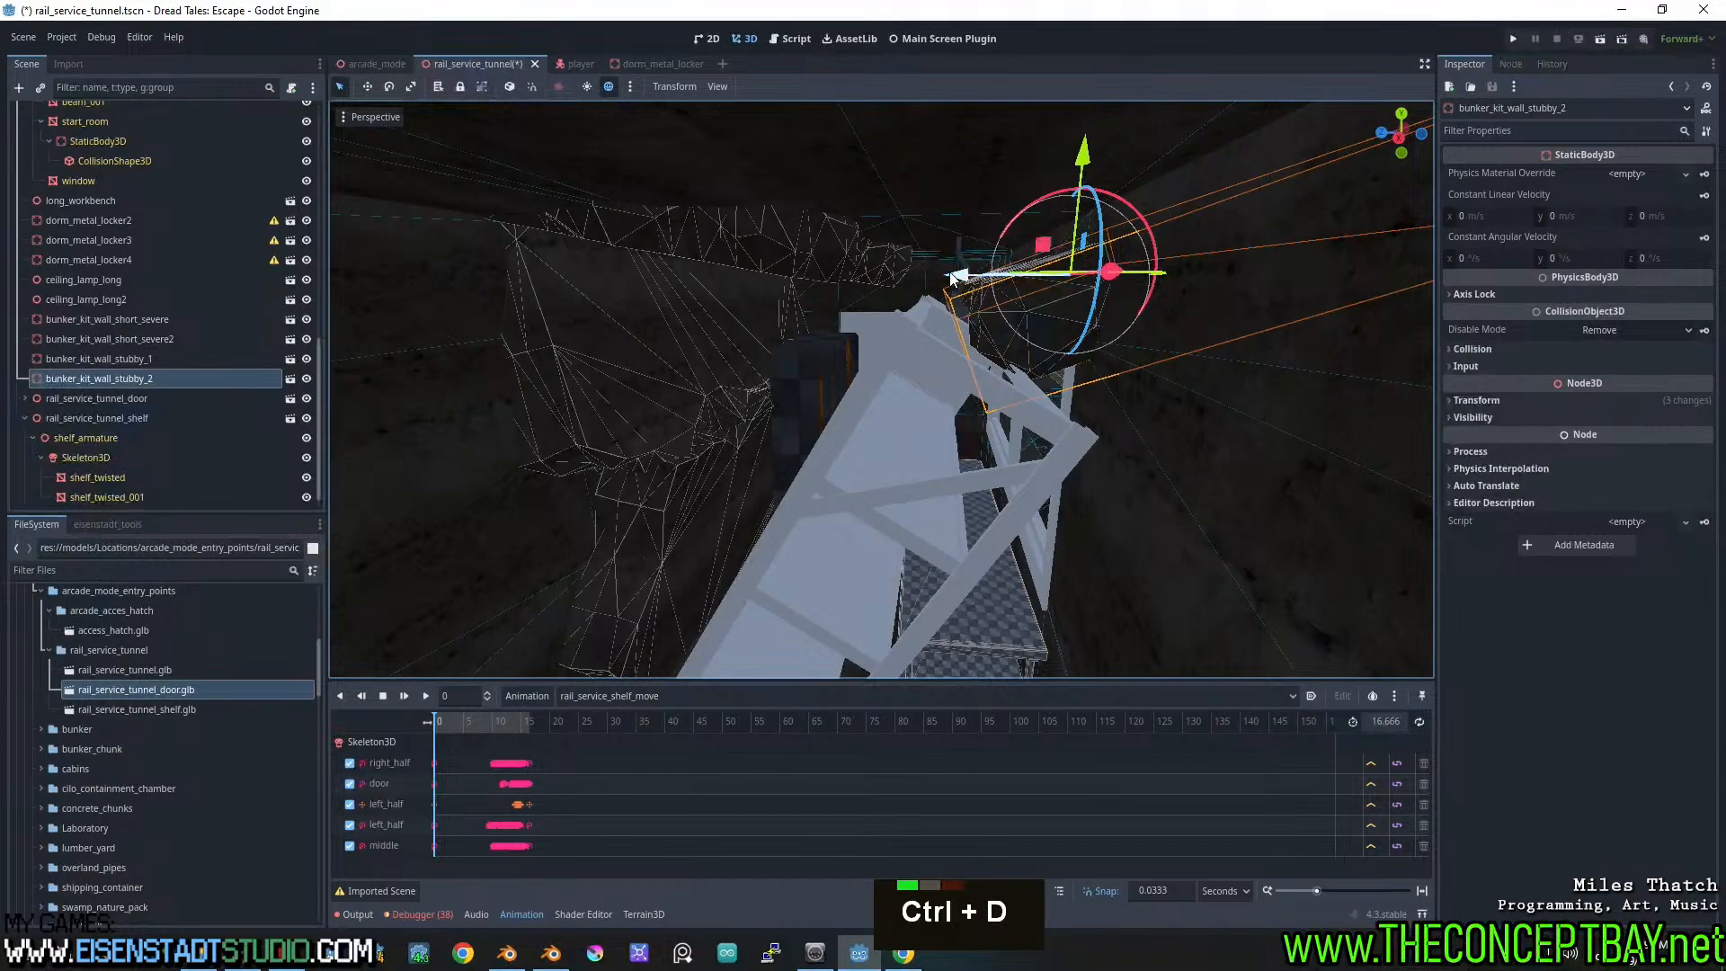
pyautogui.moveTo(951, 275); pyautogui.dragTo(960, 279)
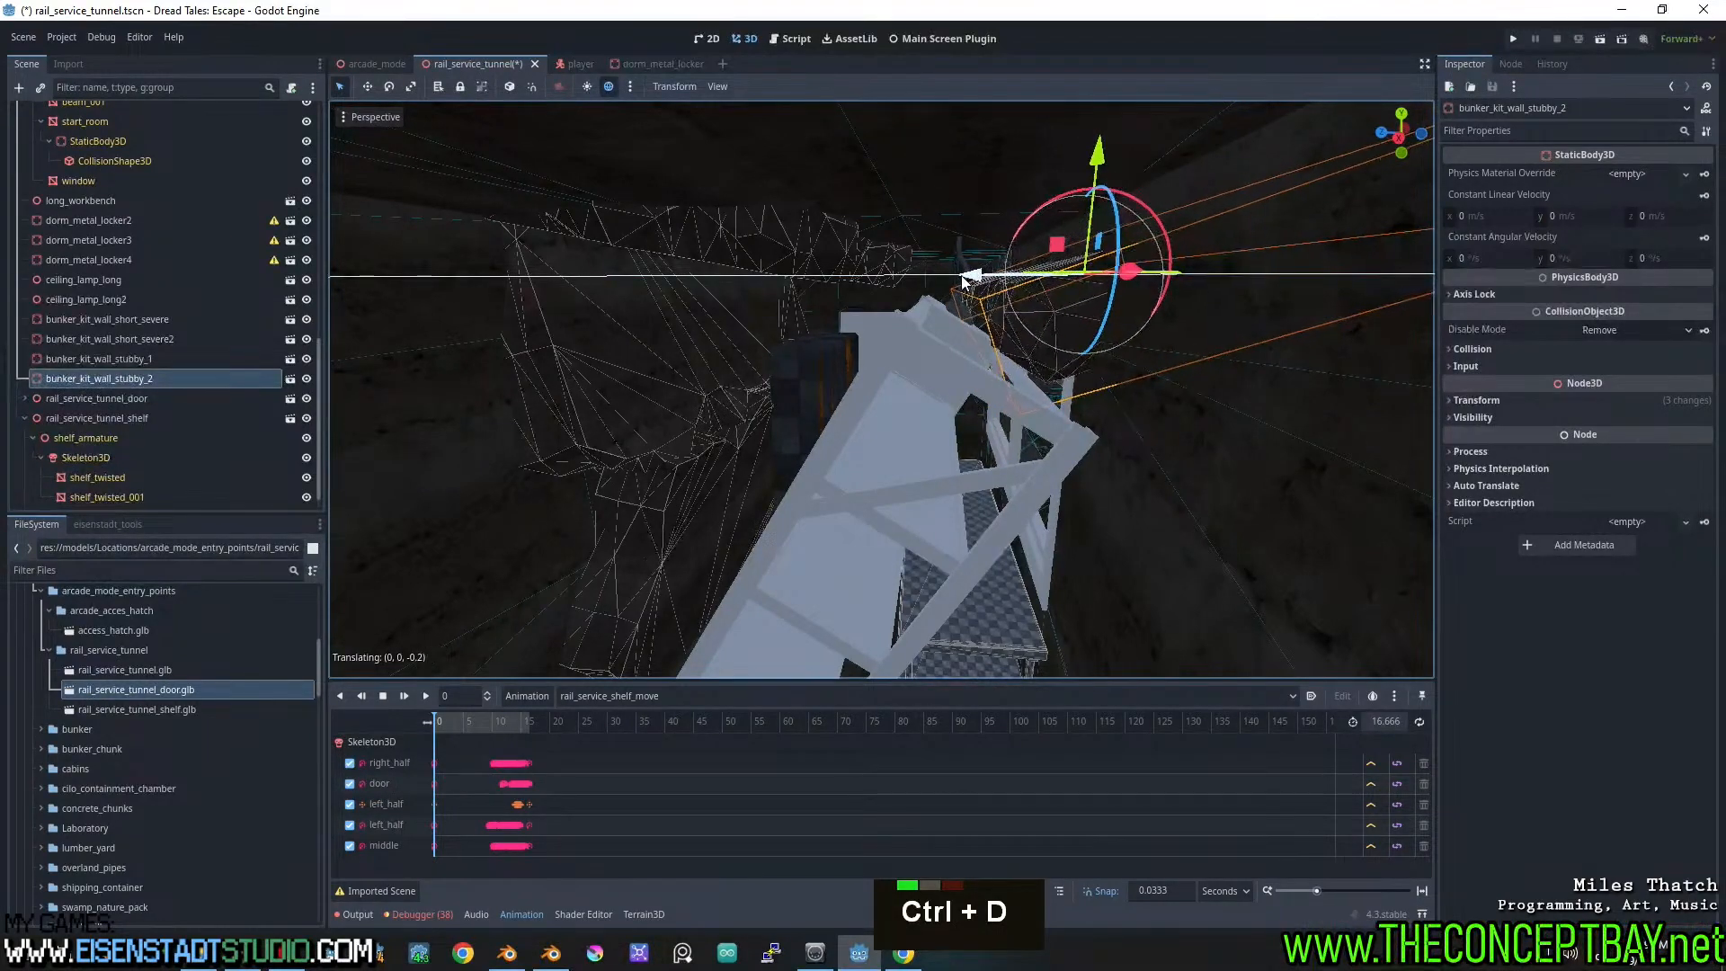
# Check the duplicated wall piece from around the shelf, workbench and window, and save the rail_service_tunnel scene
pyautogui.moveTo(1058, 367); pyautogui.dragTo(1192, 349, button='middle')
pyautogui.scroll(4, 1068, 320)
pyautogui.scroll(-2, 1075, 314)
pyautogui.keyDown('shift'); pyautogui.scroll(-1, 1075, 315); pyautogui.keyUp('shift')
pyautogui.scroll(-6, 860, 324)
pyautogui.scroll(2, 931, 376)
pyautogui.scroll(4, 1118, 413)
pyautogui.scroll(-1, 1103, 366)
pyautogui.scroll(4, 1136, 401)
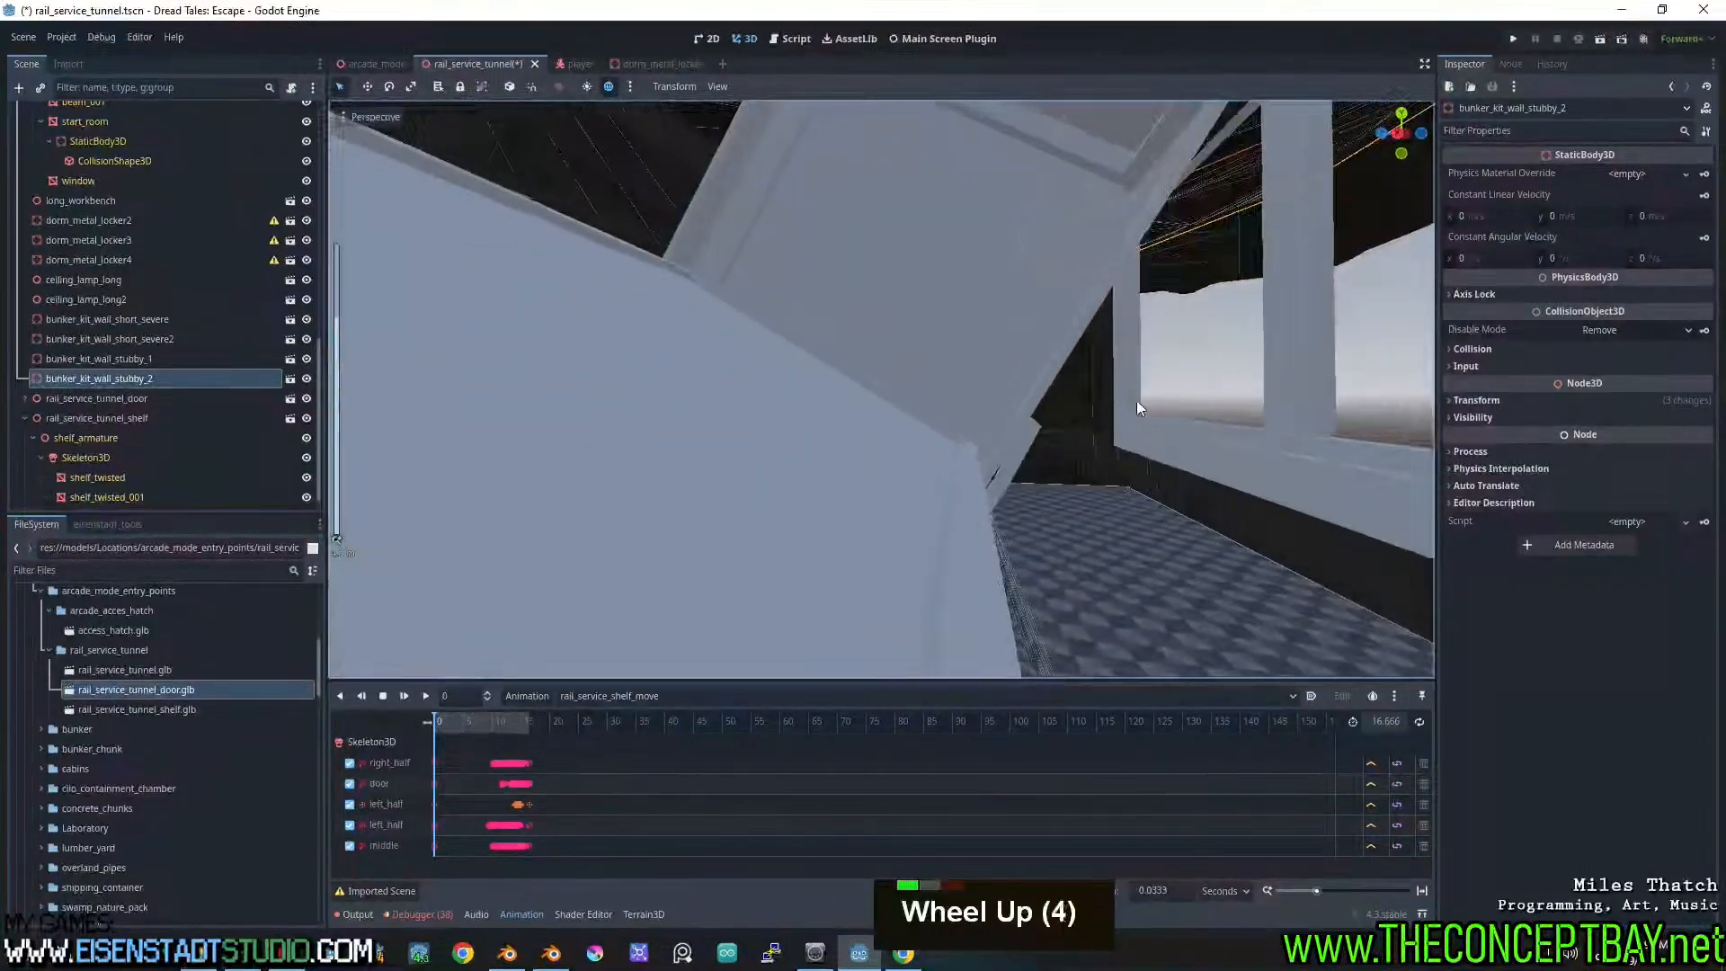
pyautogui.moveTo(1136, 401); pyautogui.dragTo(962, 360, button='middle')
pyautogui.moveTo(962, 360)
pyautogui.mouseDown(button='middle')
pyautogui.moveTo(882, 358)
pyautogui.moveTo(1007, 295)
pyautogui.moveTo(978, 361)
pyautogui.mouseUp(button='middle')
pyautogui.moveTo(978, 361); pyautogui.dragTo(910, 396, button='middle')
pyautogui.scroll(-1, 982, 300)
pyautogui.scroll(-3, 739, 370)
pyautogui.hotkey('ctrl', 's')
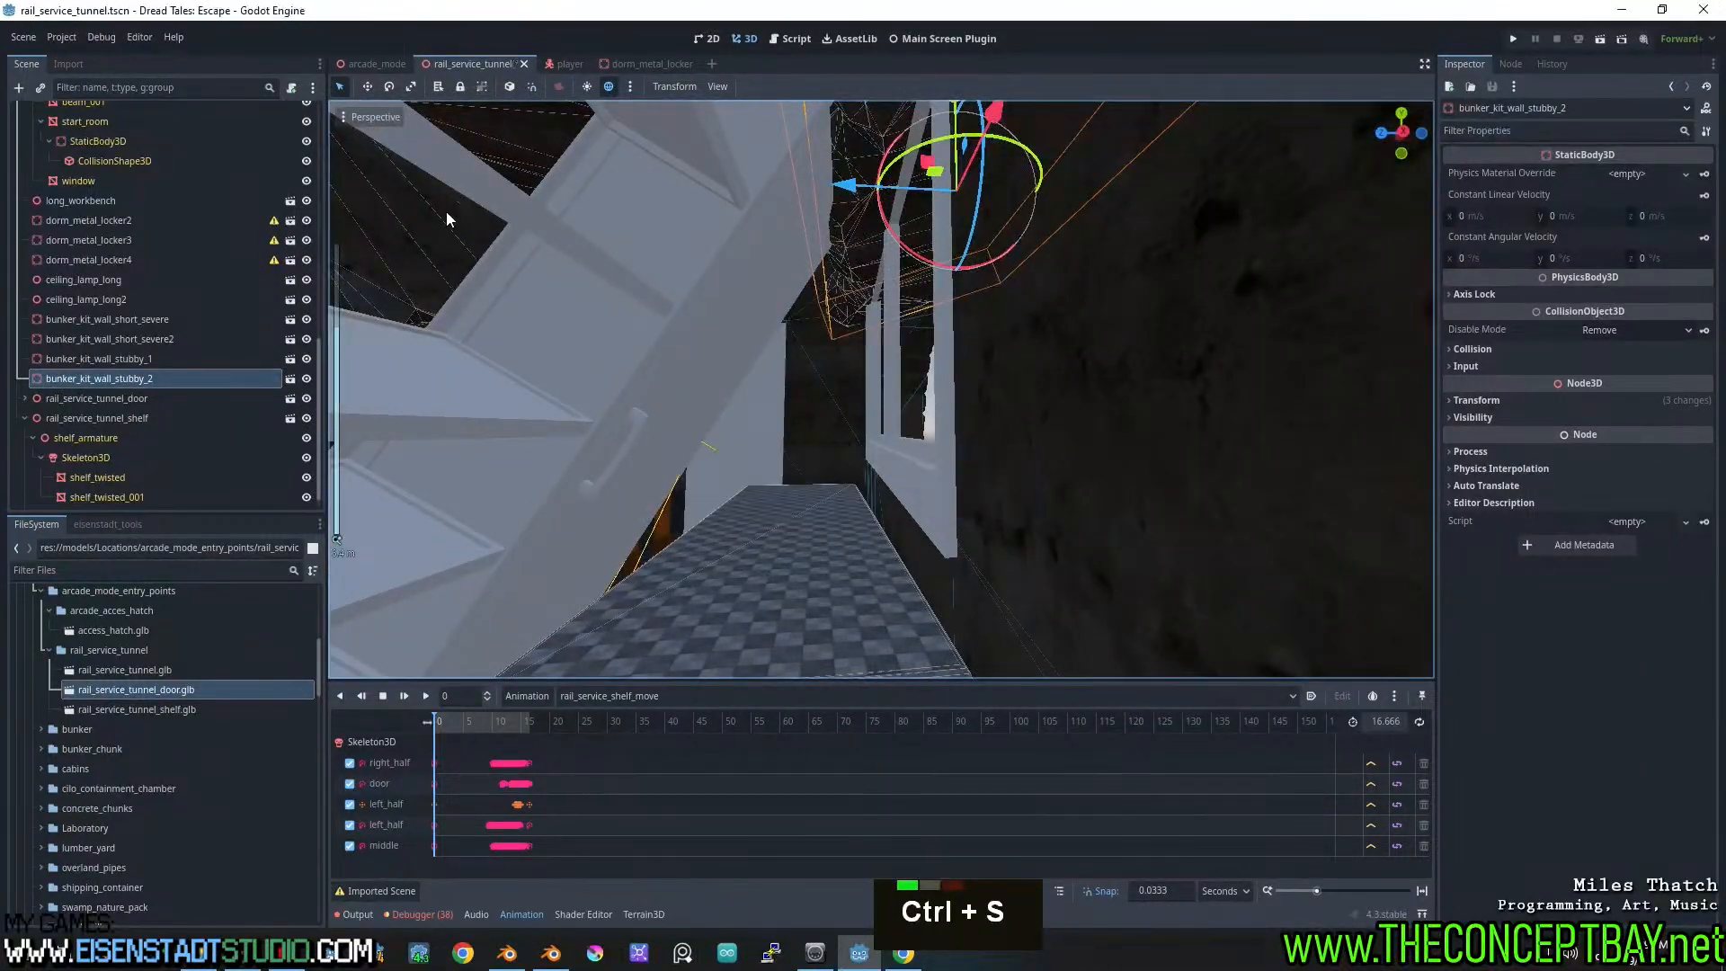
# Examine the start room window and its panes up close from several sides in the arcade_mode scene
pyautogui.click(367, 63)
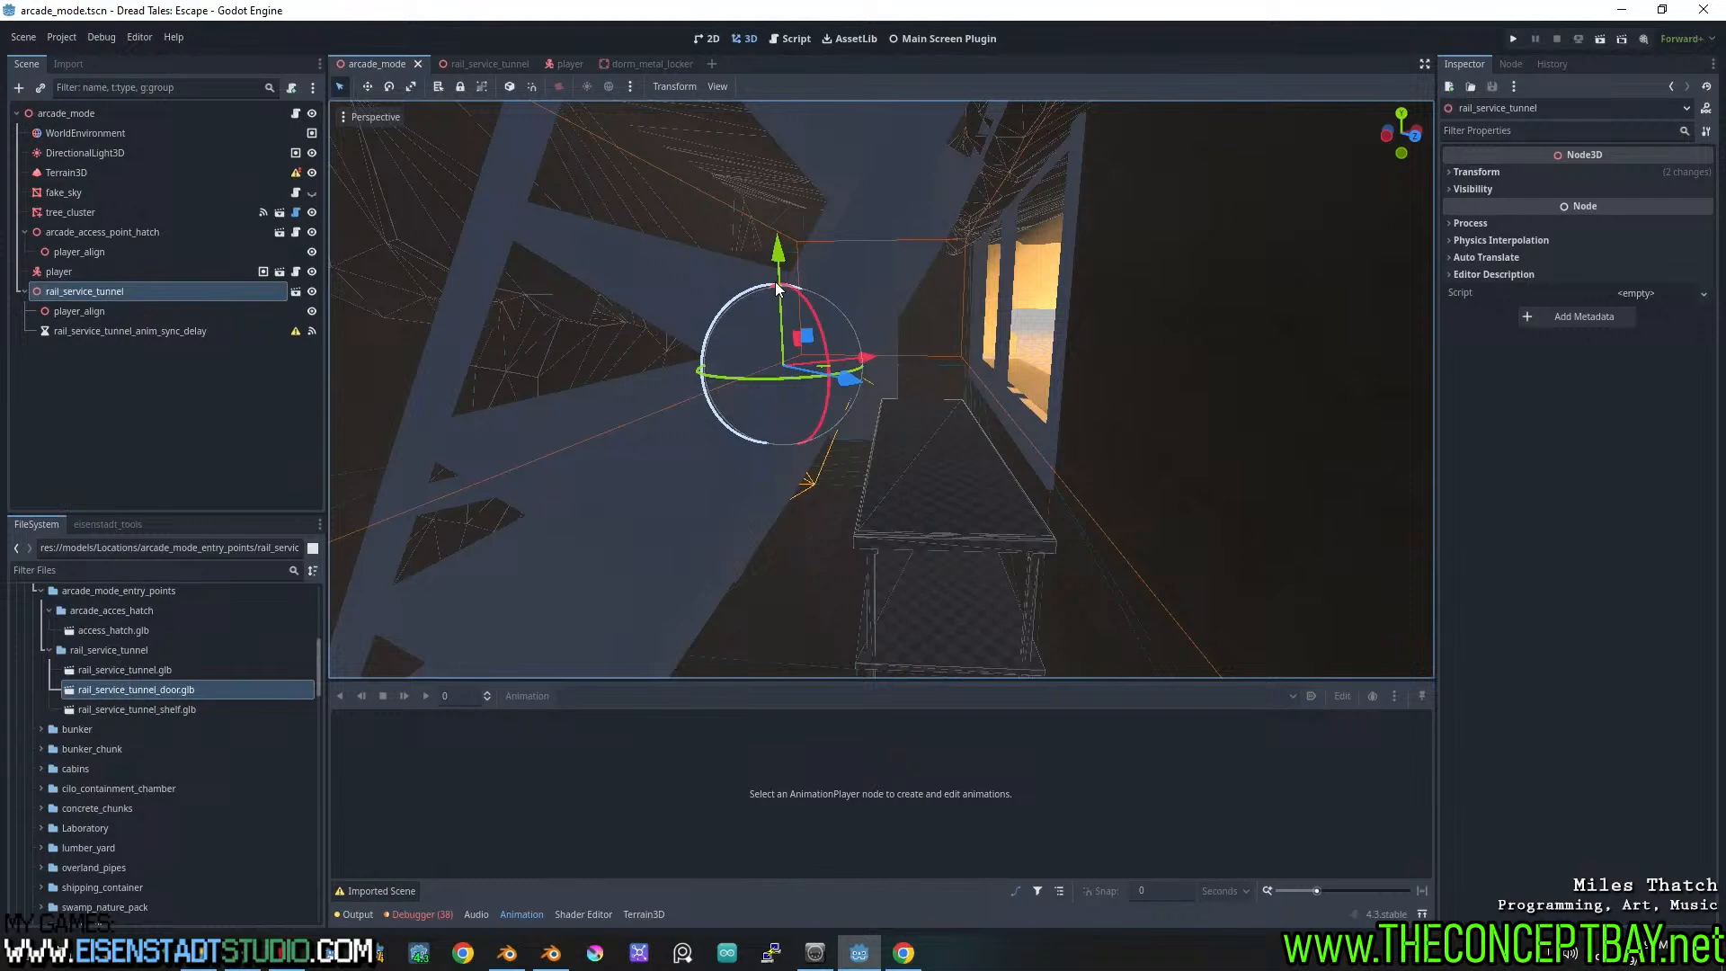
pyautogui.moveTo(942, 295); pyautogui.dragTo(752, 300, button='middle')
pyautogui.scroll(-4, 752, 300)
pyautogui.scroll(-7, 922, 292)
pyautogui.keyDown('shift'); pyautogui.moveTo(922, 291); pyautogui.dragTo(680, 311, button='middle'); pyautogui.keyUp('shift')
pyautogui.scroll(10, 854, 346)
pyautogui.moveTo(680, 311); pyautogui.dragTo(1007, 378, button='right')
pyautogui.press('e')
pyautogui.press('d')
pyautogui.press('w')
pyautogui.press('a')
pyautogui.scroll(-5, 791, 351)
pyautogui.press('a')
pyautogui.press('w')
pyautogui.press('d')
pyautogui.press('d')
pyautogui.press('w')
pyautogui.moveTo(1029, 256); pyautogui.dragTo(849, 268, button='middle')
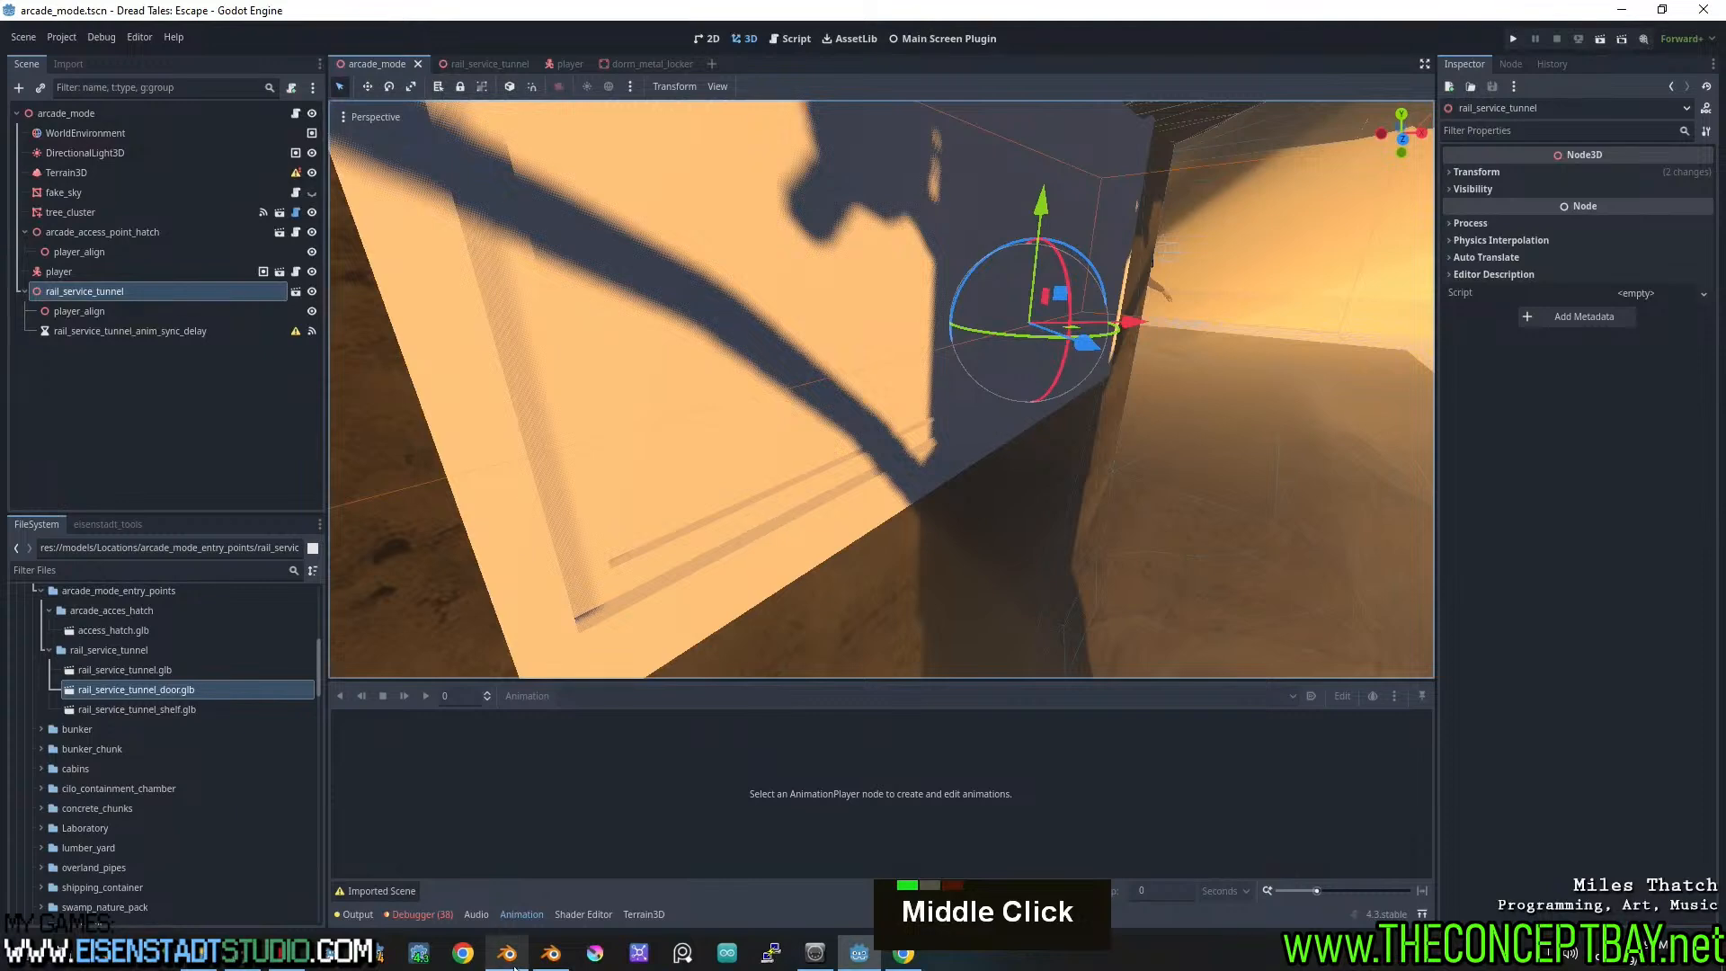
pyautogui.click(553, 956)
pyautogui.moveTo(521, 558); pyautogui.dragTo(457, 315, button='middle')
pyautogui.scroll(2, 597, 390)
pyautogui.click(438, 321)
pyautogui.scroll(2, 438, 321)
pyautogui.keyDown('shift'); pyautogui.moveTo(457, 314); pyautogui.dragTo(457, 295, button='middle'); pyautogui.keyUp('shift')
pyautogui.press('Tab')
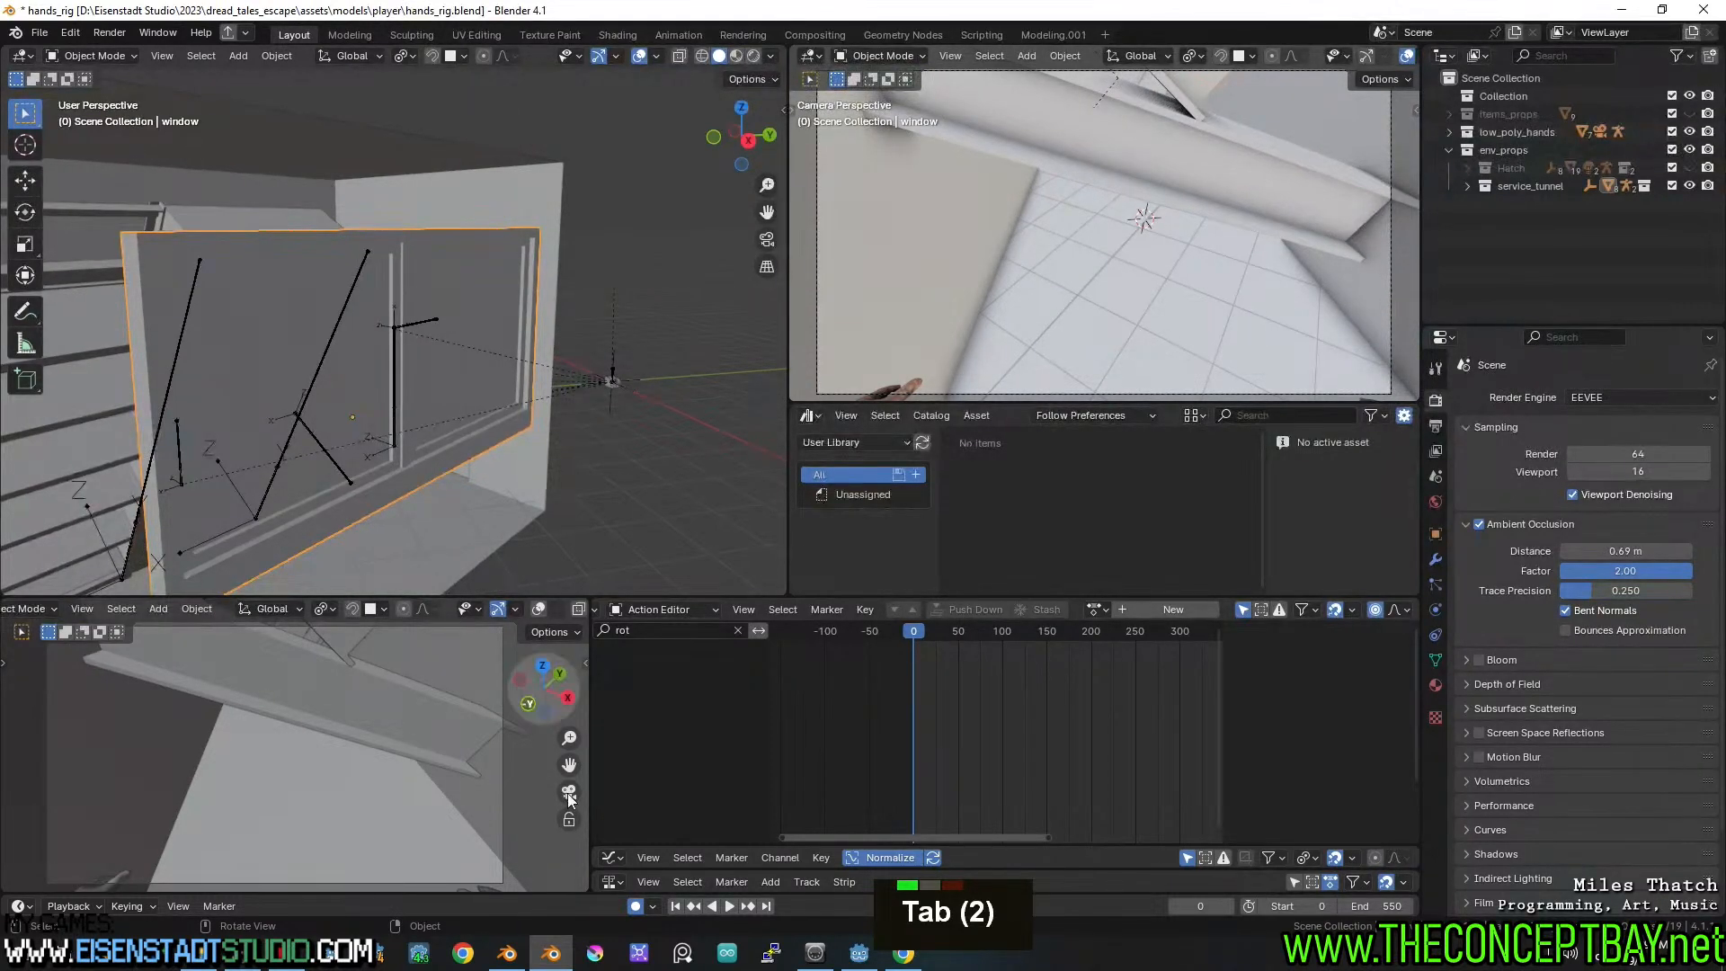
# Switch to rail_service_tunnel.blend in Blender, select the start room window and look over its mesh
pyautogui.click(510, 957)
pyautogui.moveTo(691, 493); pyautogui.dragTo(901, 397, button='middle')
pyautogui.scroll(3, 946, 305)
pyautogui.click(942, 292)
pyautogui.scroll(-2, 938, 284)
pyautogui.press('Tab')
pyautogui.moveTo(938, 277); pyautogui.dragTo(936, 367, button='middle')
pyautogui.keyDown('shift'); pyautogui.moveTo(935, 366); pyautogui.dragTo(953, 422, button='middle'); pyautogui.keyUp('shift')
pyautogui.press('Tab')
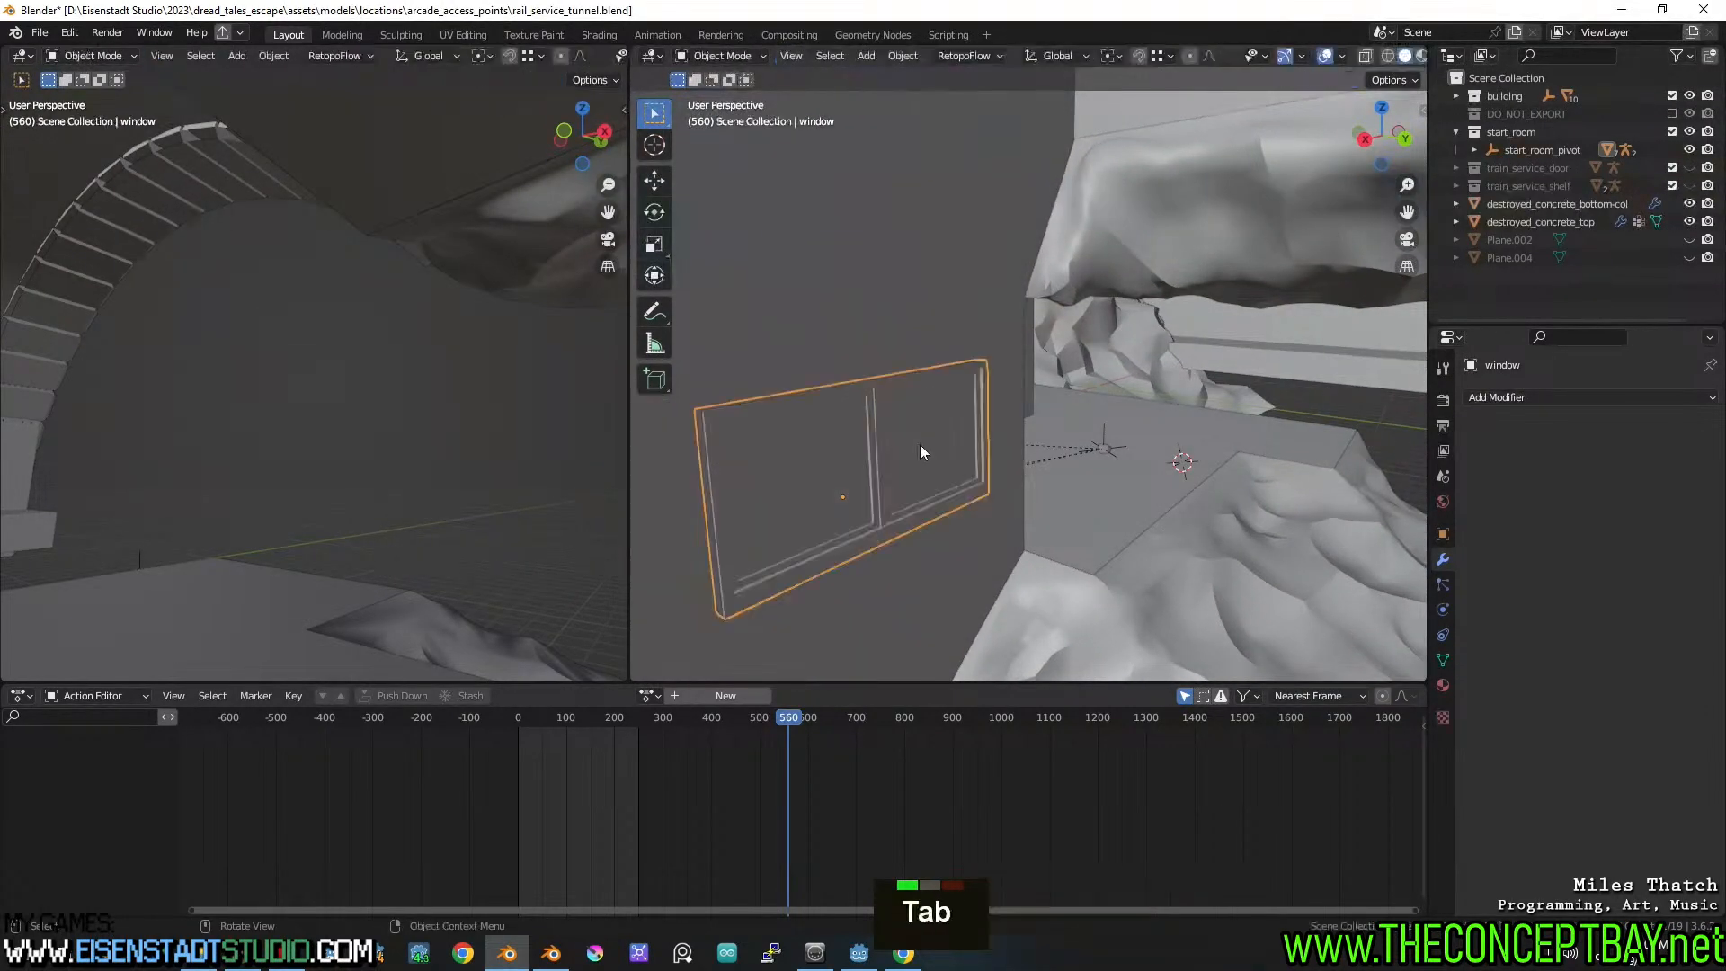
# Select both glass pane faces of the window and separate them from the frame into their own object
pyautogui.press('Tab')
pyautogui.press('3')
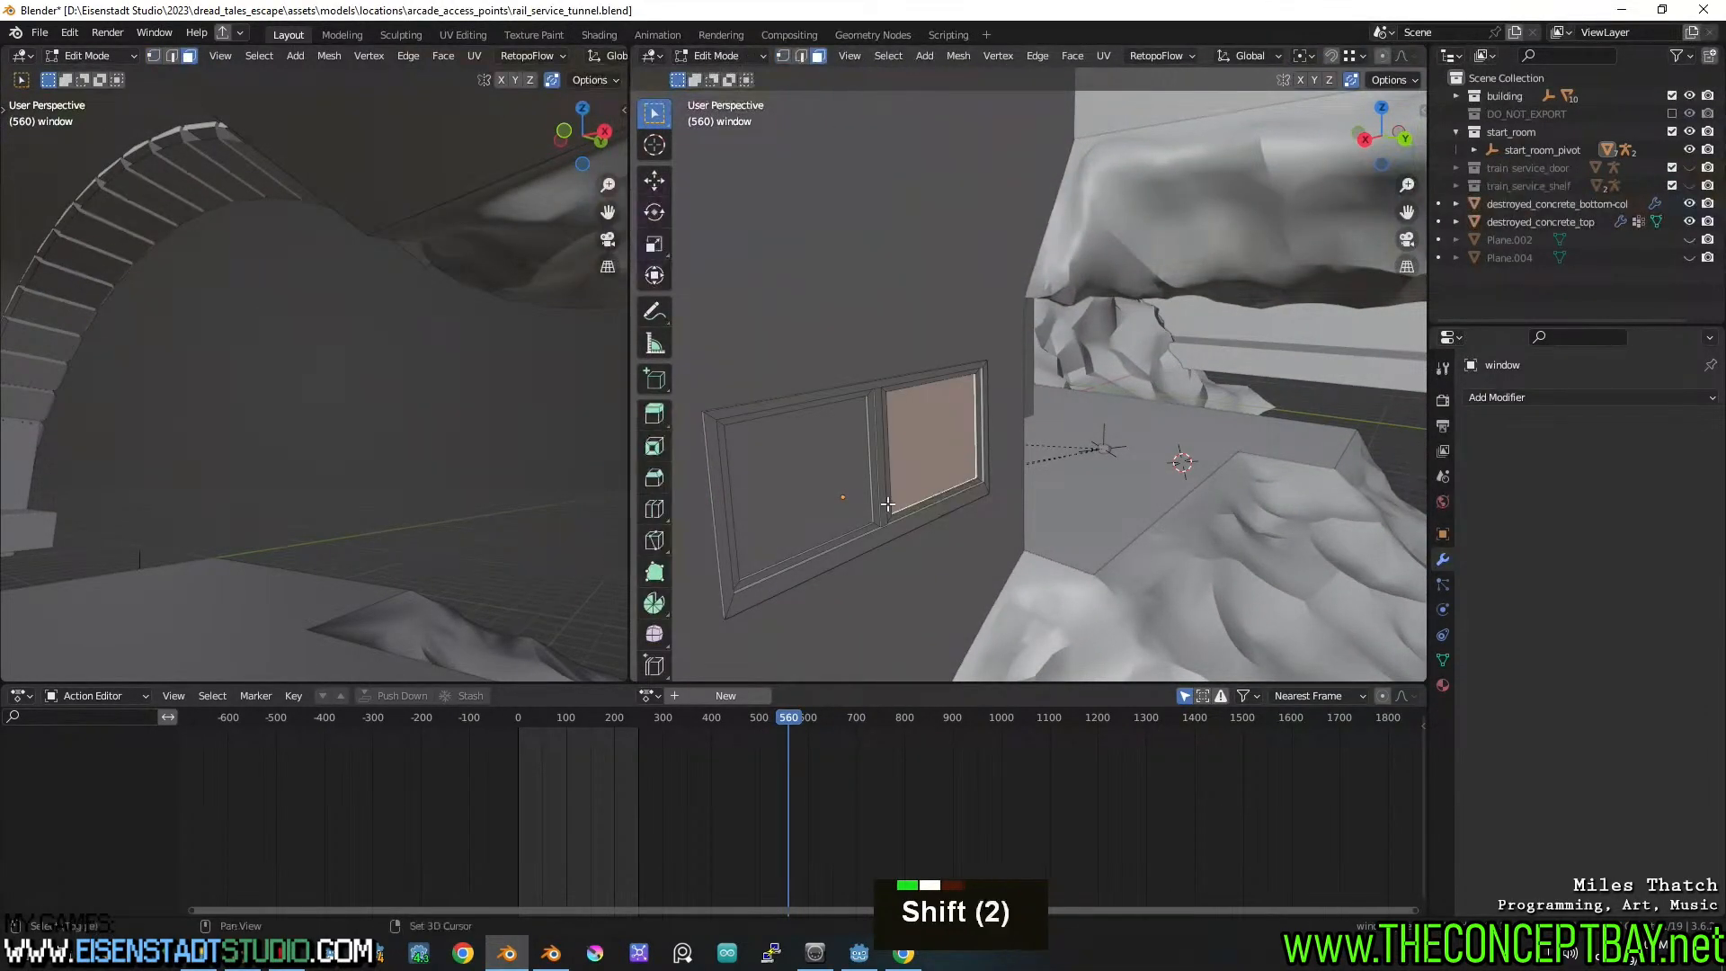
pyautogui.scroll(2, 887, 505)
pyautogui.moveTo(899, 405); pyautogui.dragTo(839, 400, button='middle')
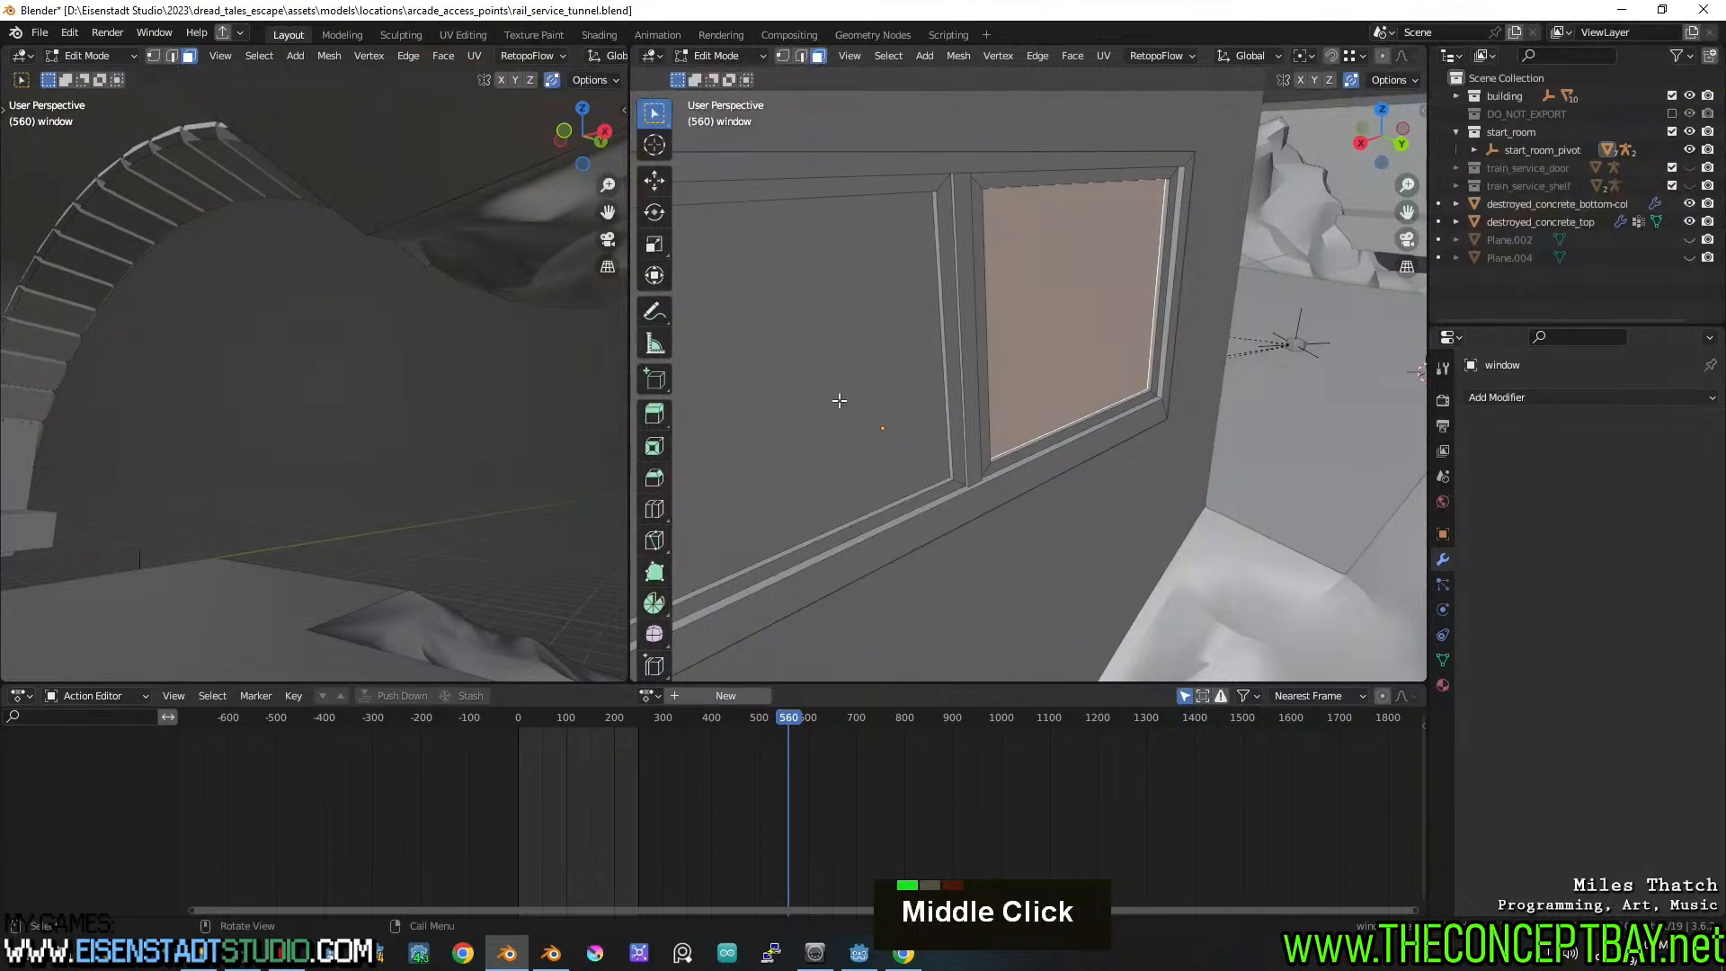
pyautogui.press('l')
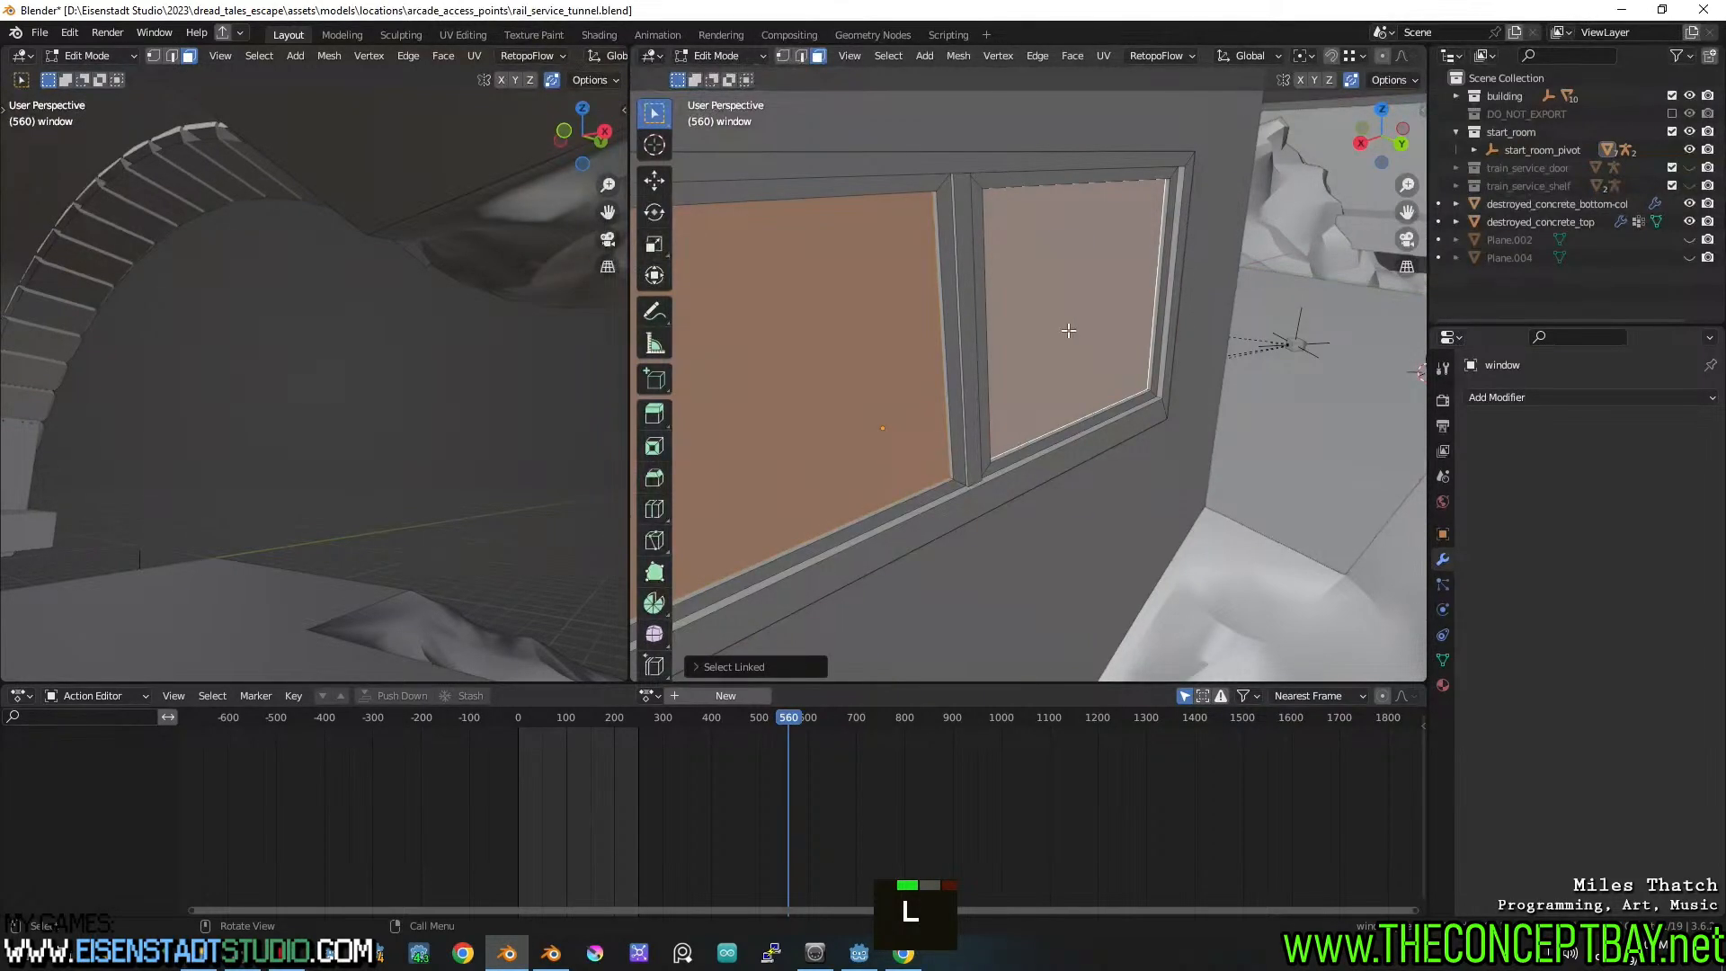
pyautogui.press('y')
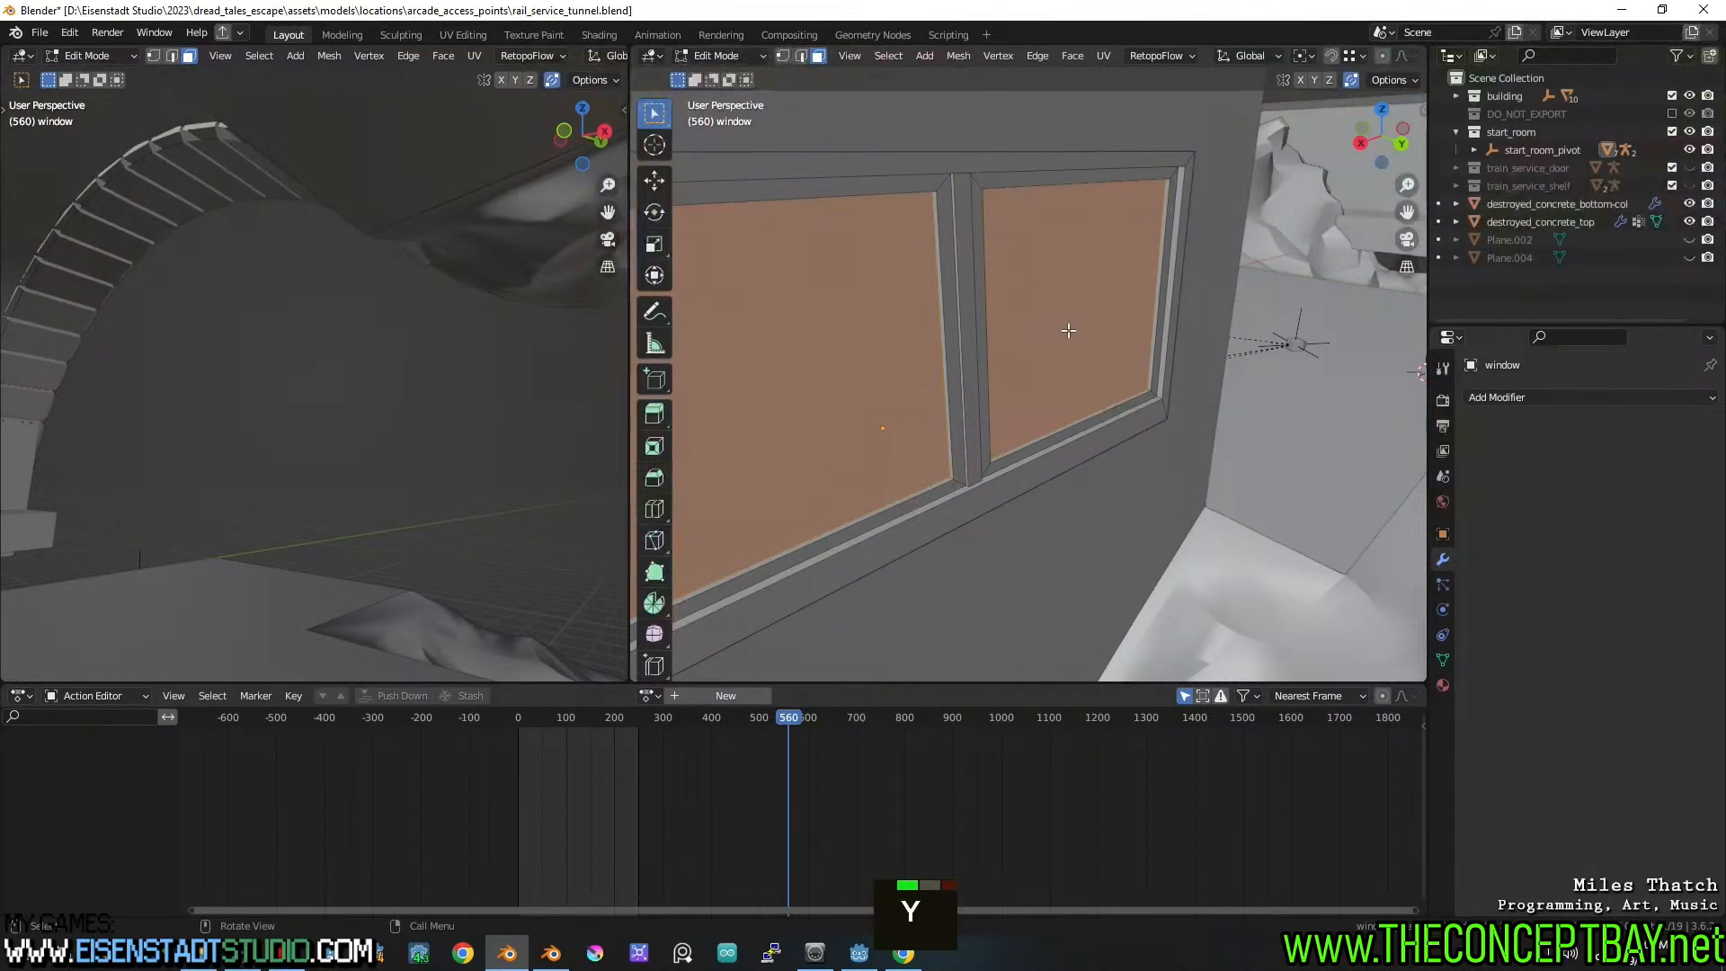
pyautogui.click(1068, 331)
pyautogui.press('Tab')
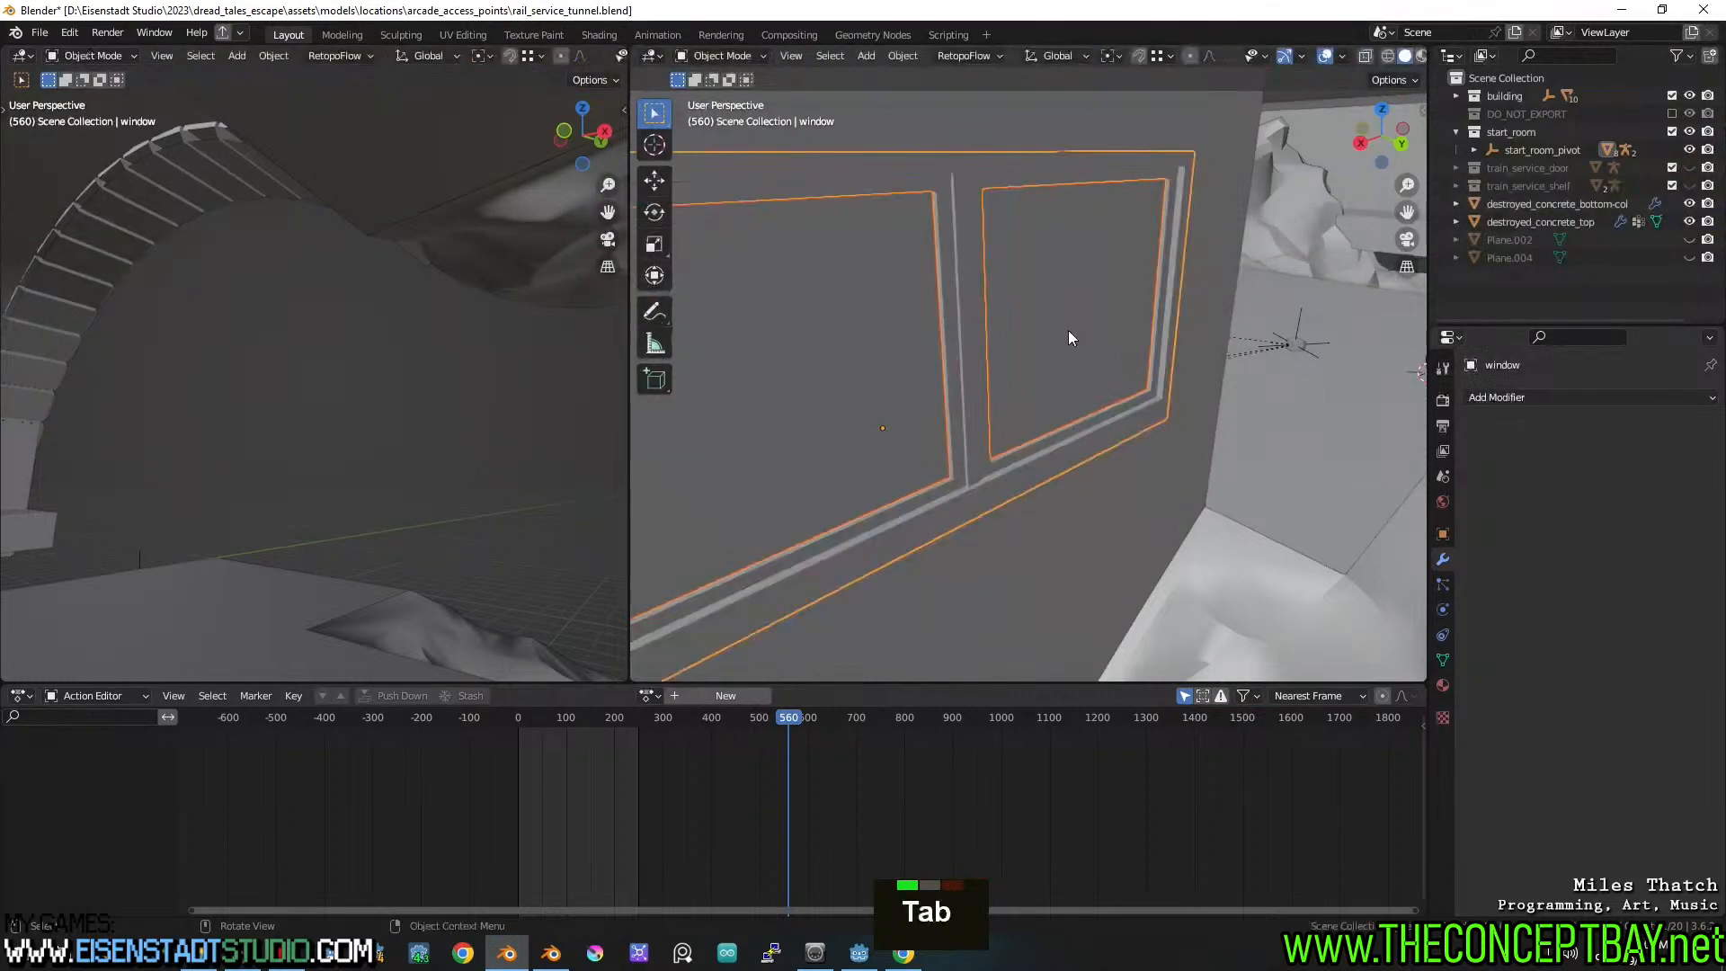
# Select all faces of the separated panes and move them along Y within the frame, working in a wireframe top view
pyautogui.click(1068, 331)
pyautogui.press('Tab')
pyautogui.press('a')
pyautogui.moveTo(1068, 331)
pyautogui.mouseDown(button='middle')
pyautogui.moveTo(1136, 347)
pyautogui.moveTo(1134, 371)
pyautogui.mouseUp(button='middle')
pyautogui.press('z')
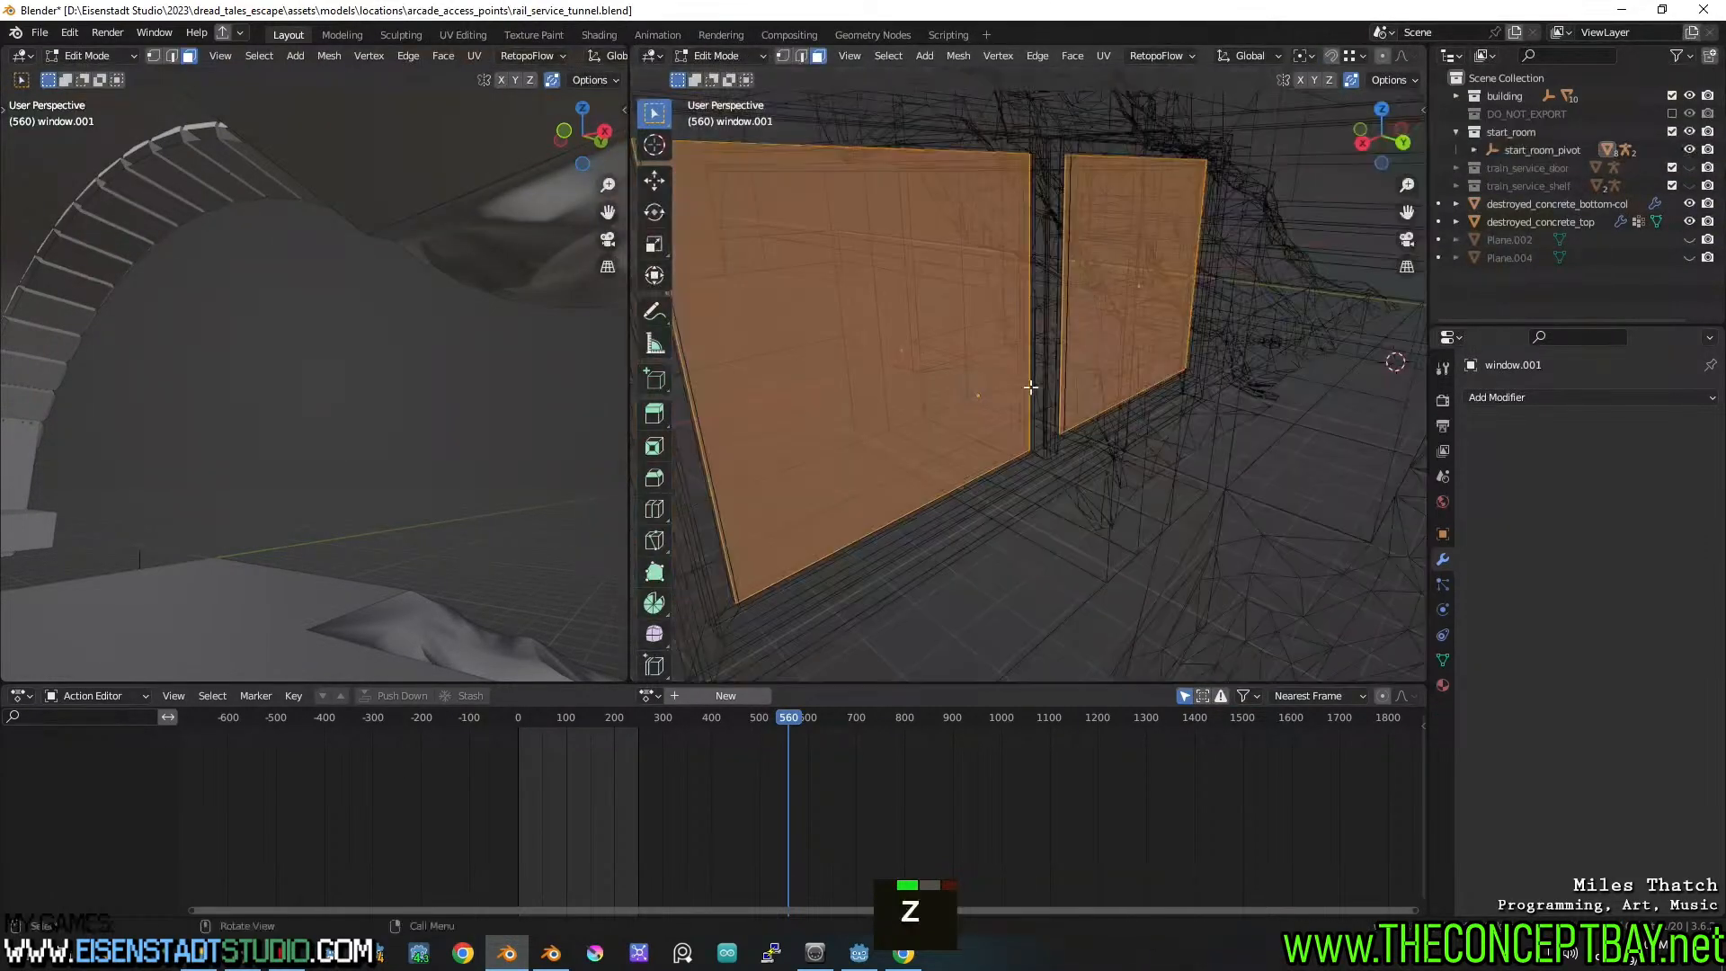
pyautogui.scroll(-2, 1123, 439)
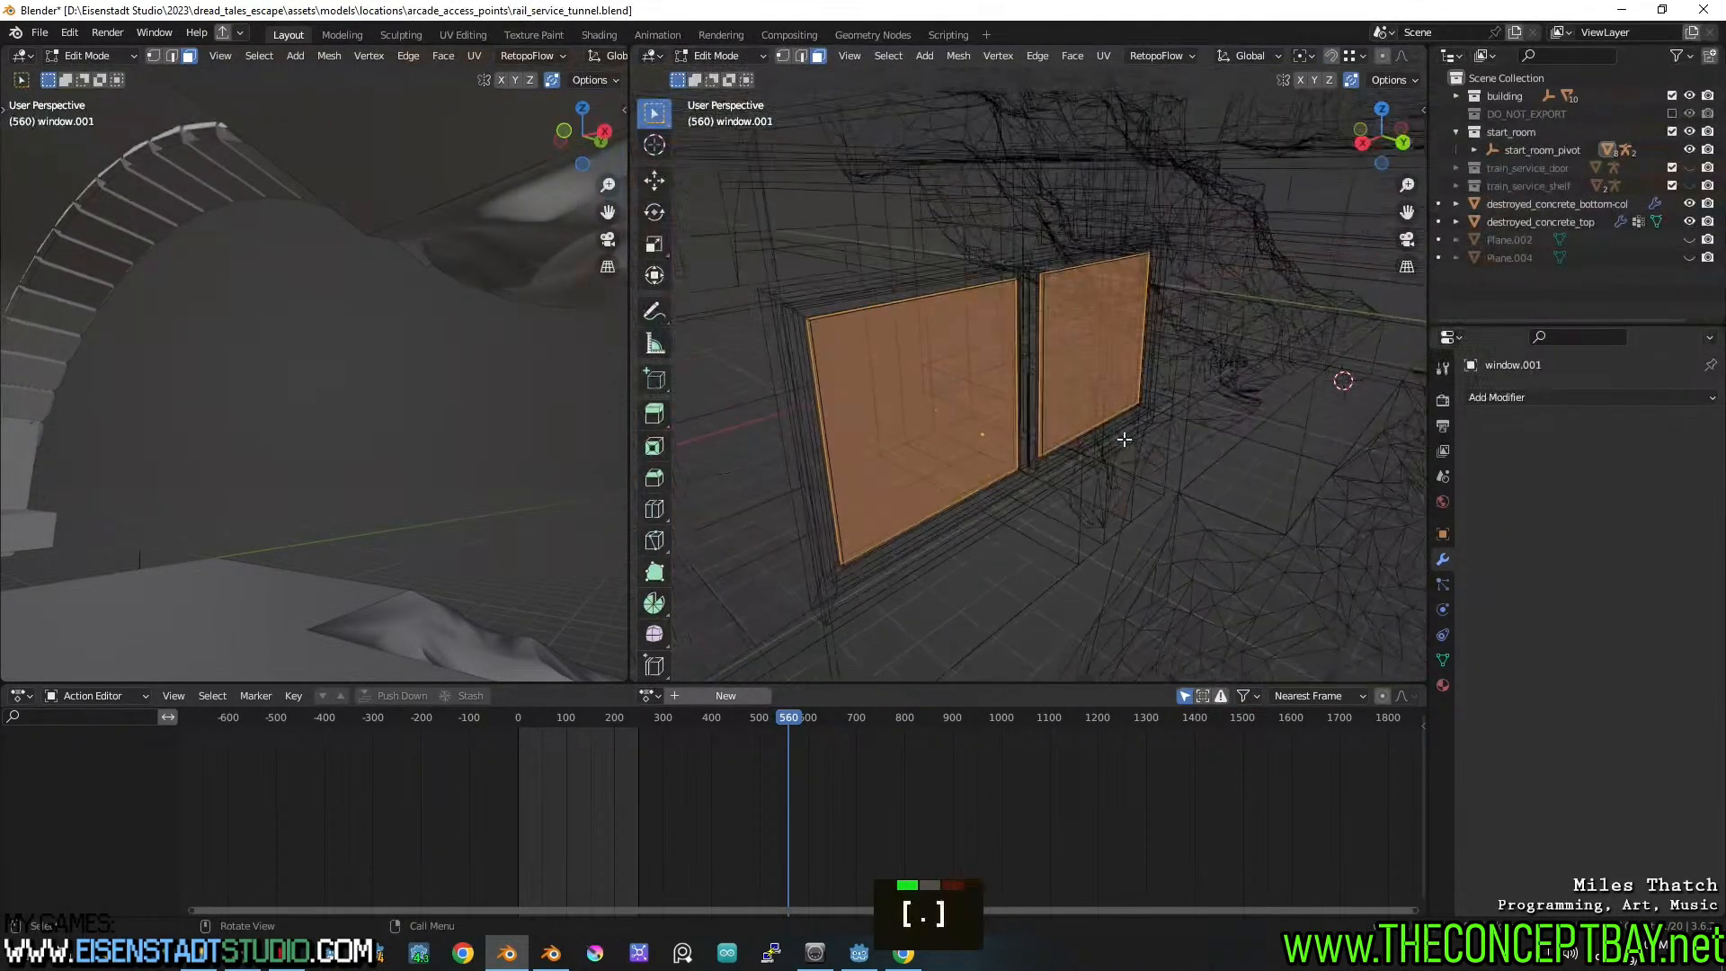
pyautogui.scroll(4, 1124, 440)
pyautogui.keyDown('alt'); pyautogui.moveTo(1124, 439); pyautogui.dragTo(1106, 629, button='middle'); pyautogui.keyUp('alt')
pyautogui.scroll(5, 1124, 572)
pyautogui.keyDown('shift'); pyautogui.scroll(1, 1124, 572); pyautogui.keyUp('shift')
pyautogui.keyDown('shift'); pyautogui.moveTo(1124, 572); pyautogui.dragTo(1140, 455, button='middle'); pyautogui.keyUp('shift')
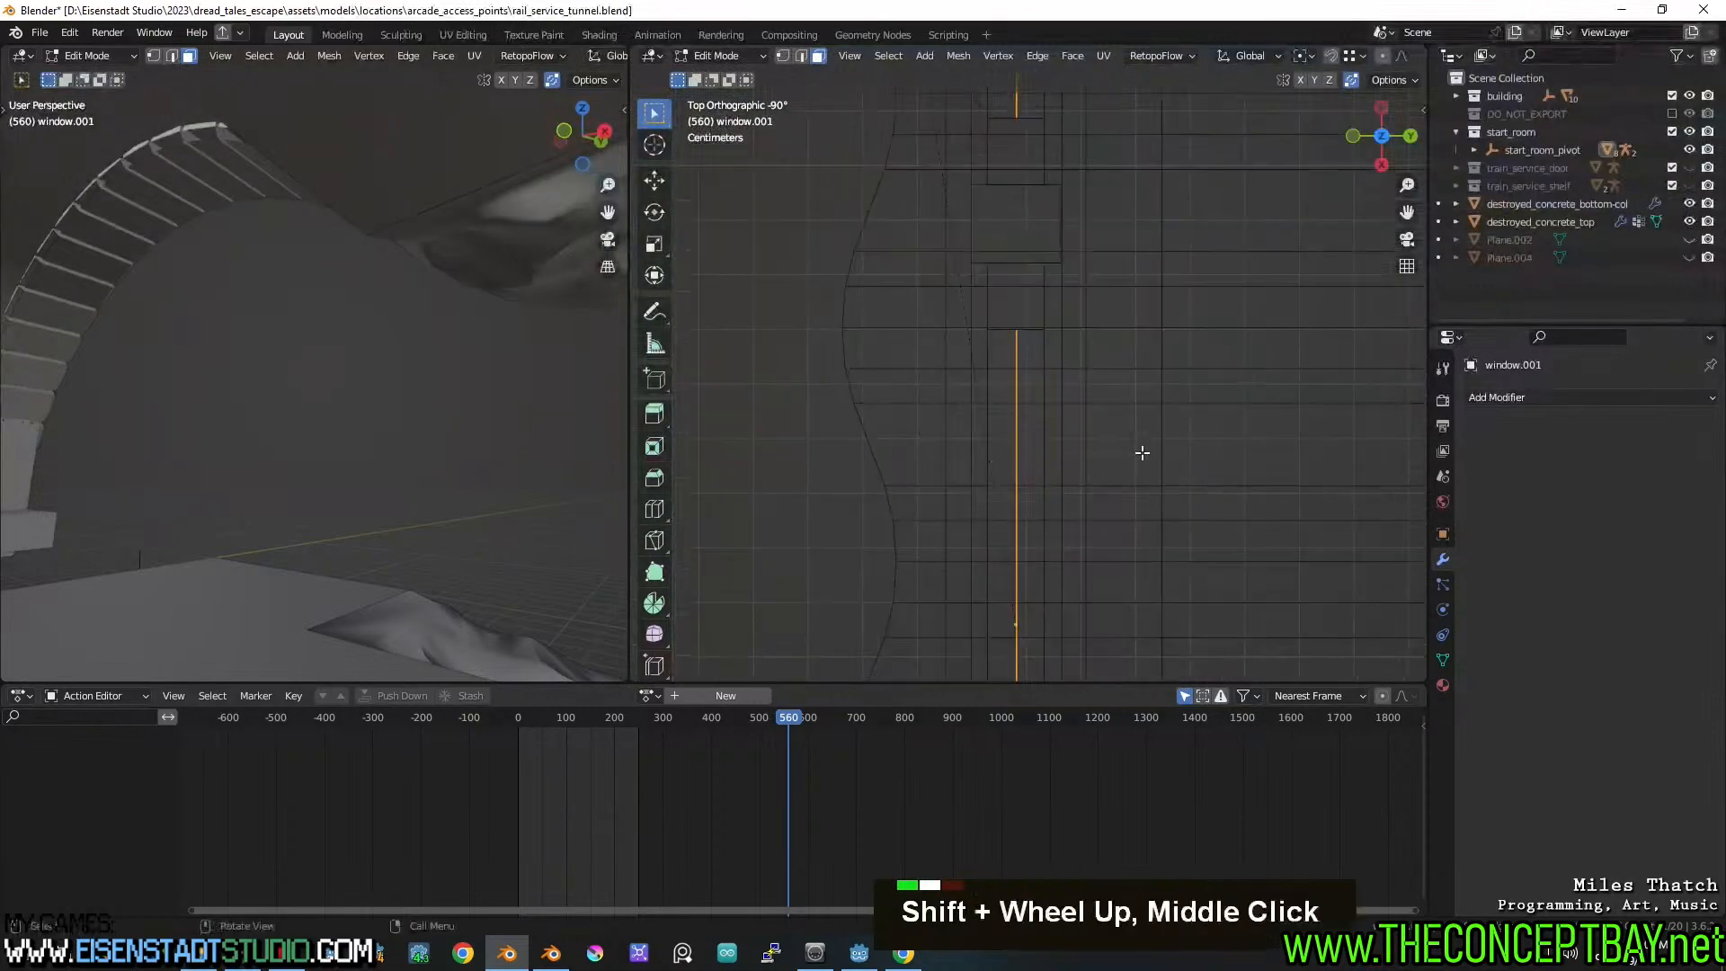
pyautogui.press('g')
pyautogui.click(1154, 387)
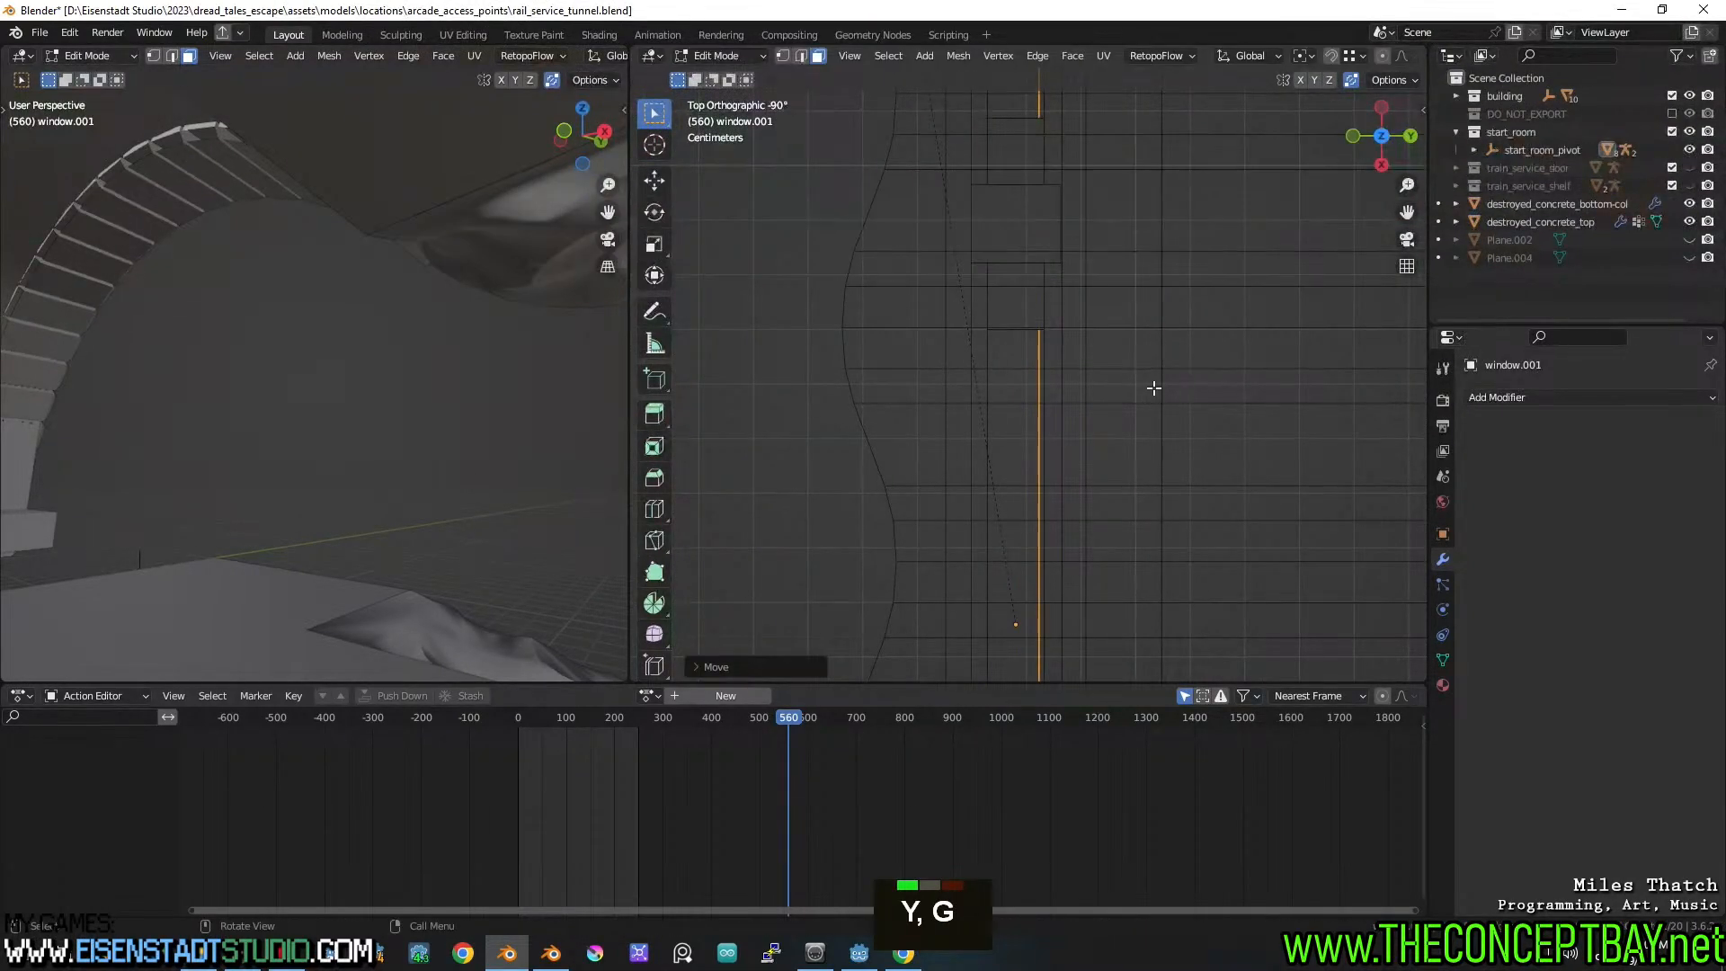
# Move the glass pane faces along Y inside the frame and extrude them along their normals to give the panes thickness
pyautogui.press('g')
pyautogui.press('y')
pyautogui.press('y')
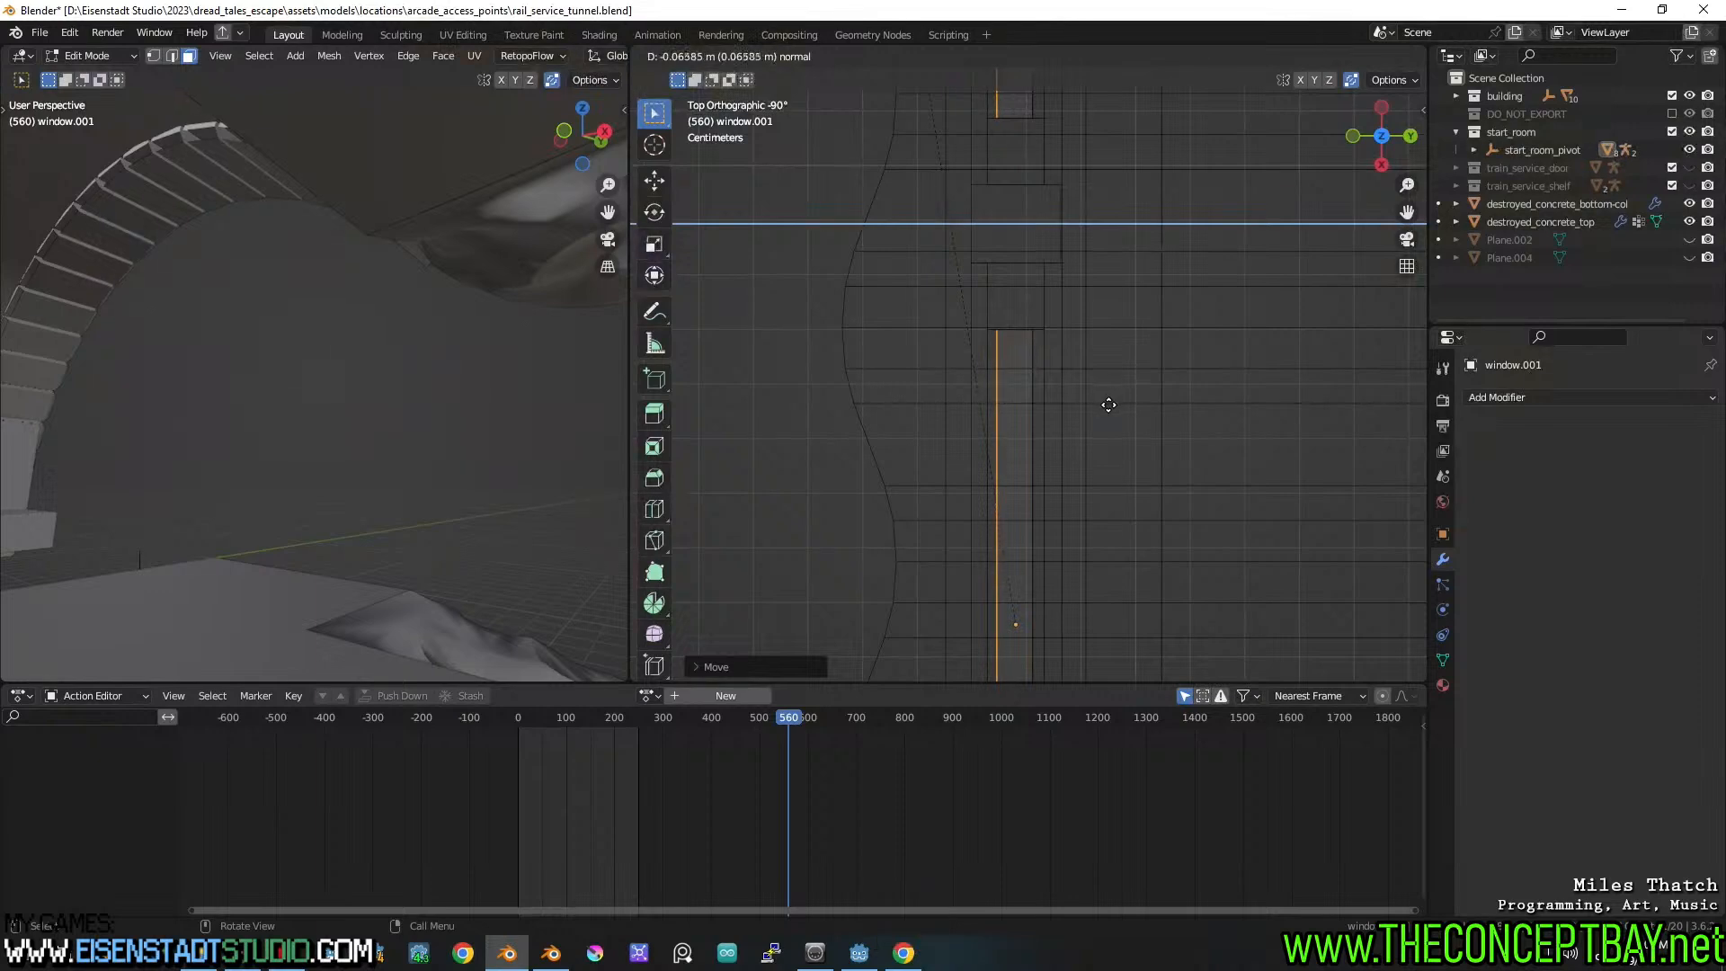
pyautogui.scroll(-4, 1136, 398)
pyautogui.moveTo(1090, 204); pyautogui.dragTo(929, 366, button='middle')
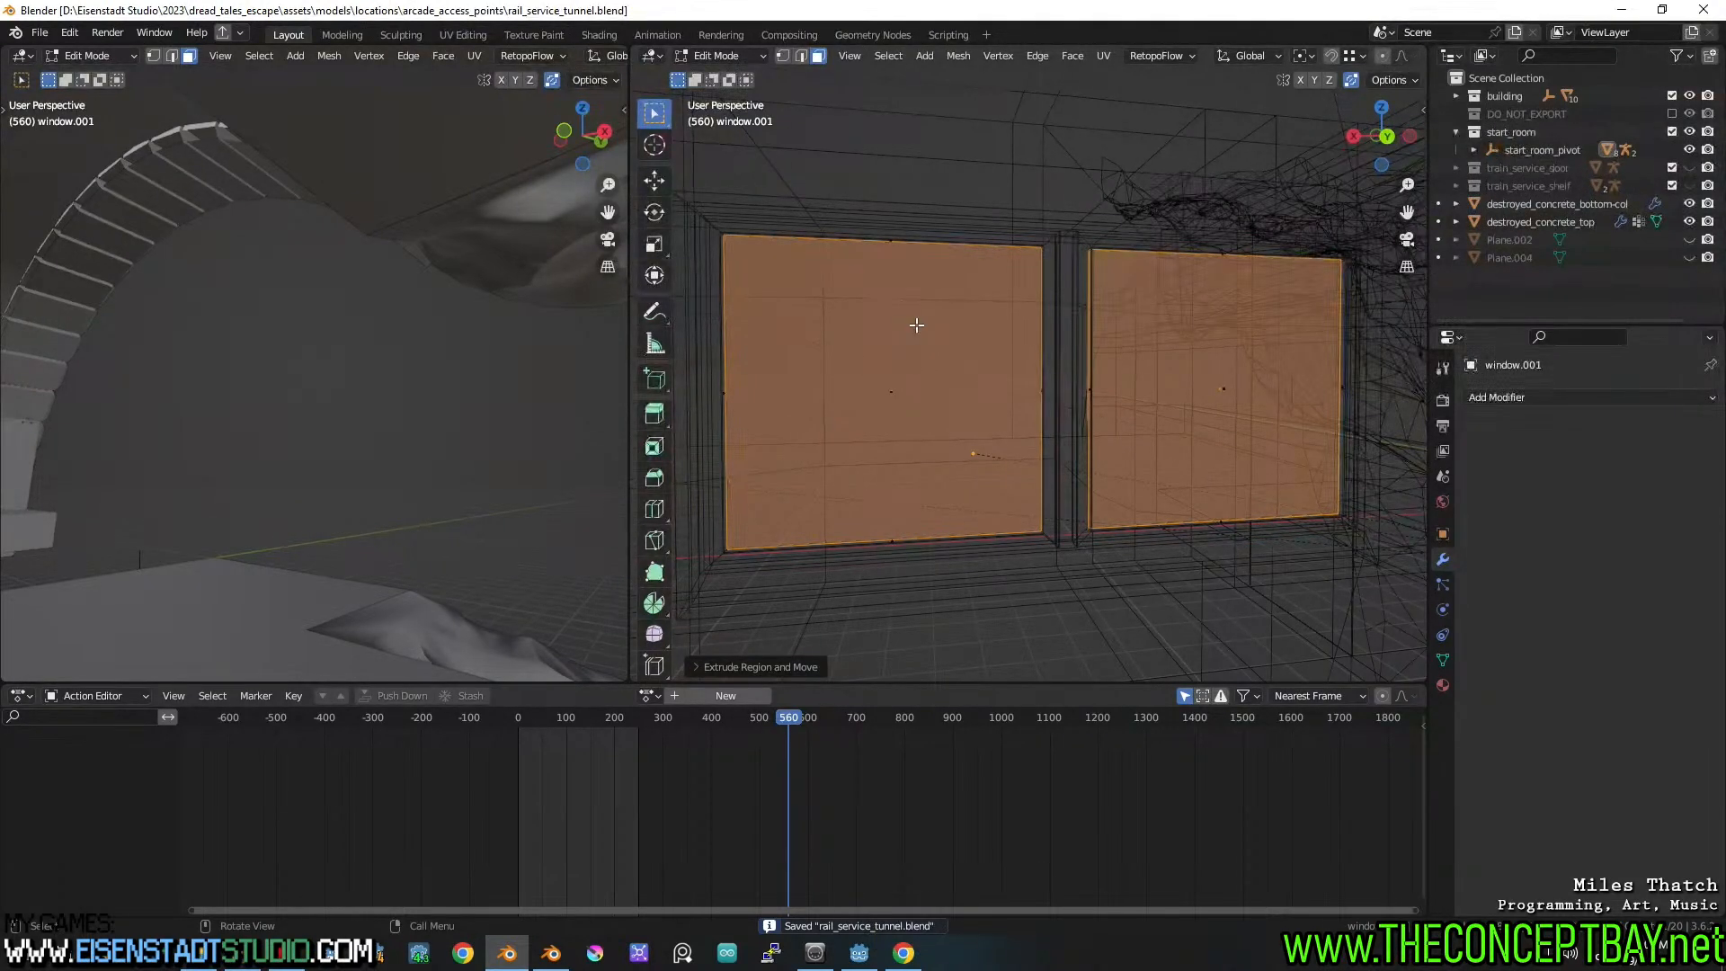
pyautogui.moveTo(922, 323); pyautogui.dragTo(975, 576, button='middle')
pyautogui.press('Tab')
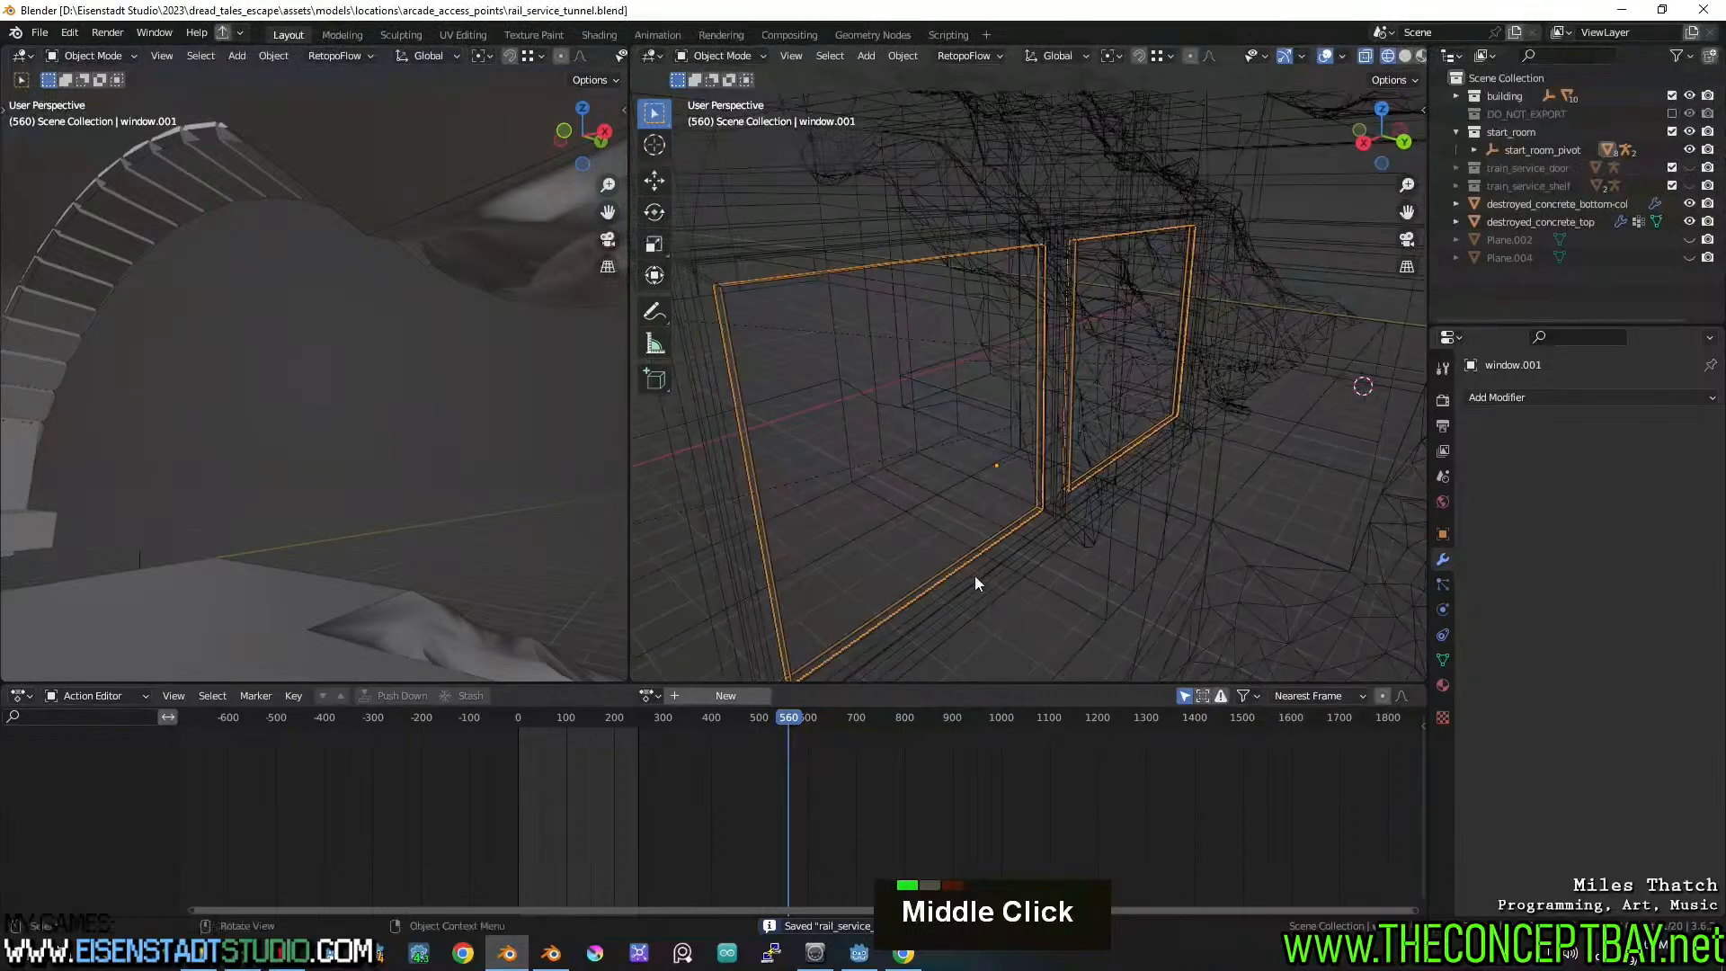
# Switch to Godot and look through the project folders for the arcade_level folder inside terrain3D_data
pyautogui.click(851, 957)
pyautogui.scroll(4, 167, 593)
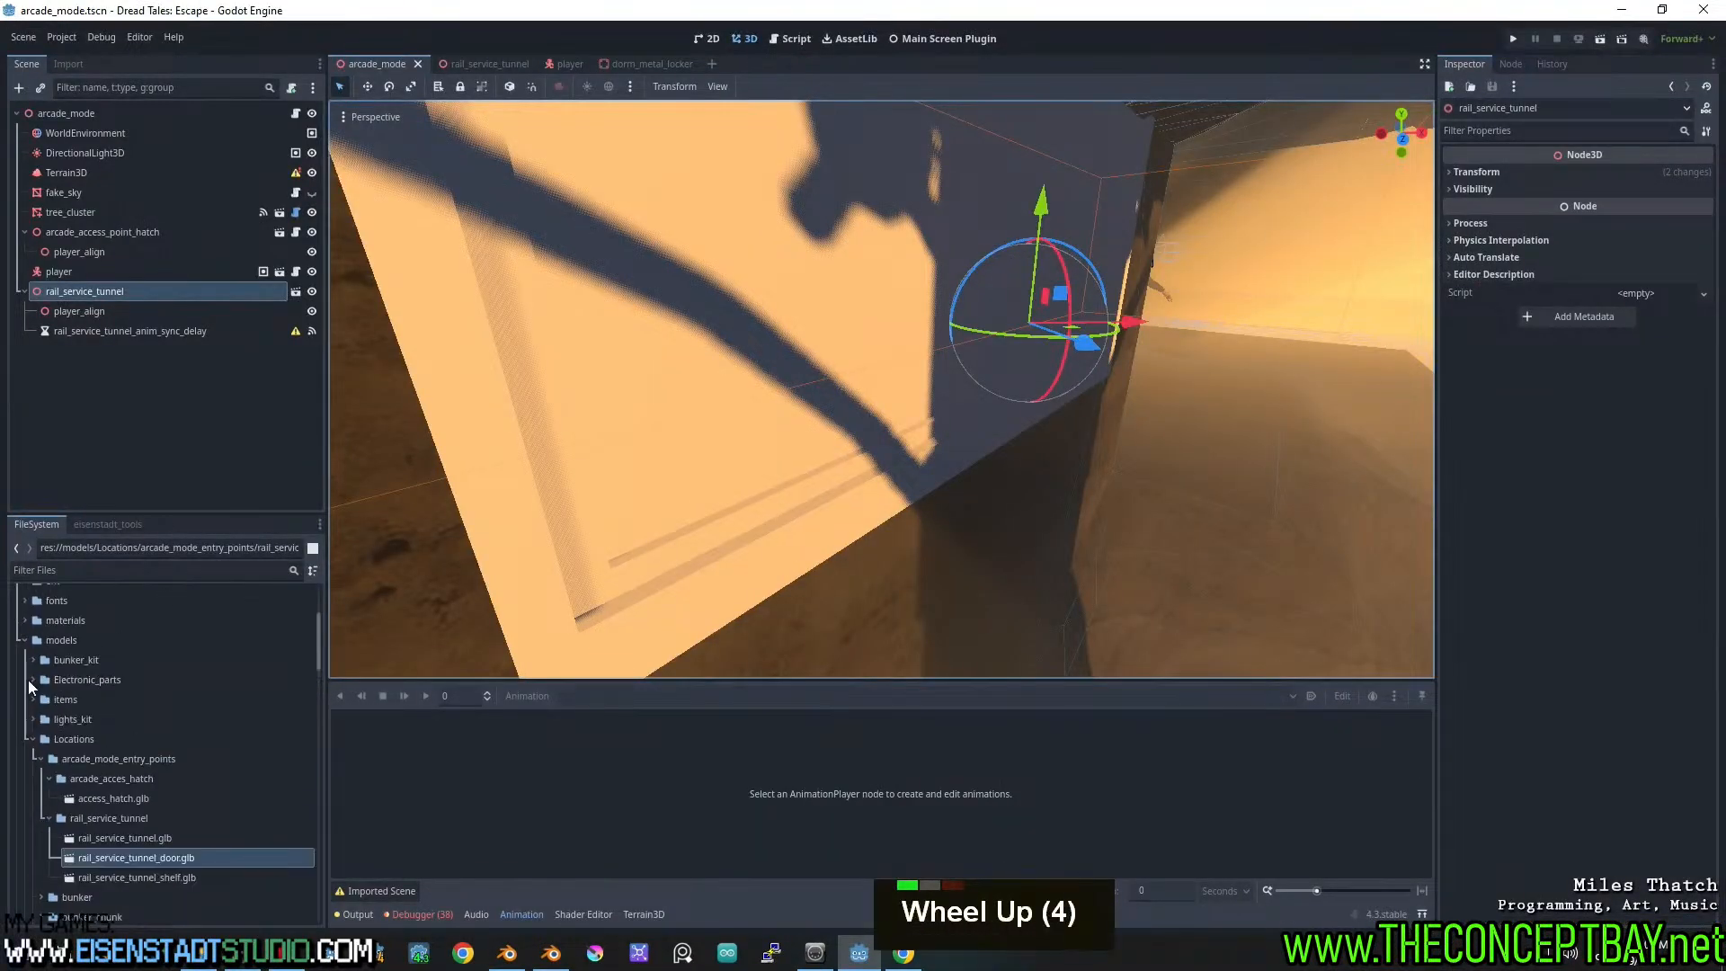
pyautogui.click(32, 739)
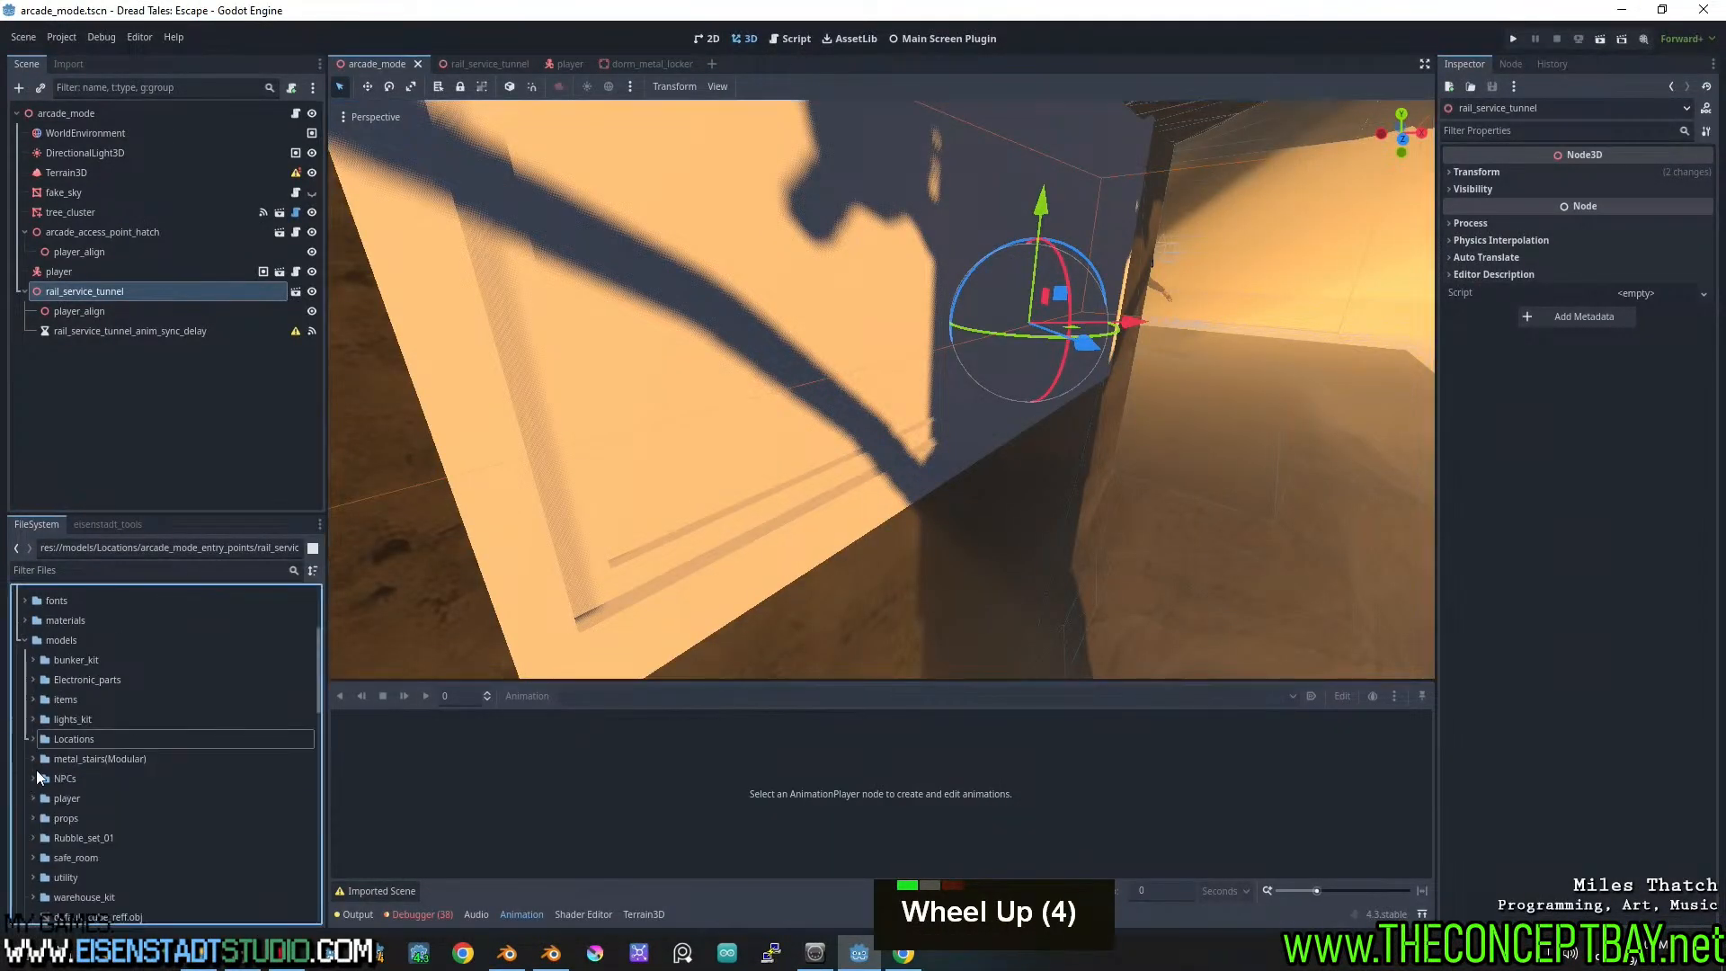
pyautogui.click(25, 641)
pyautogui.scroll(7, 49, 743)
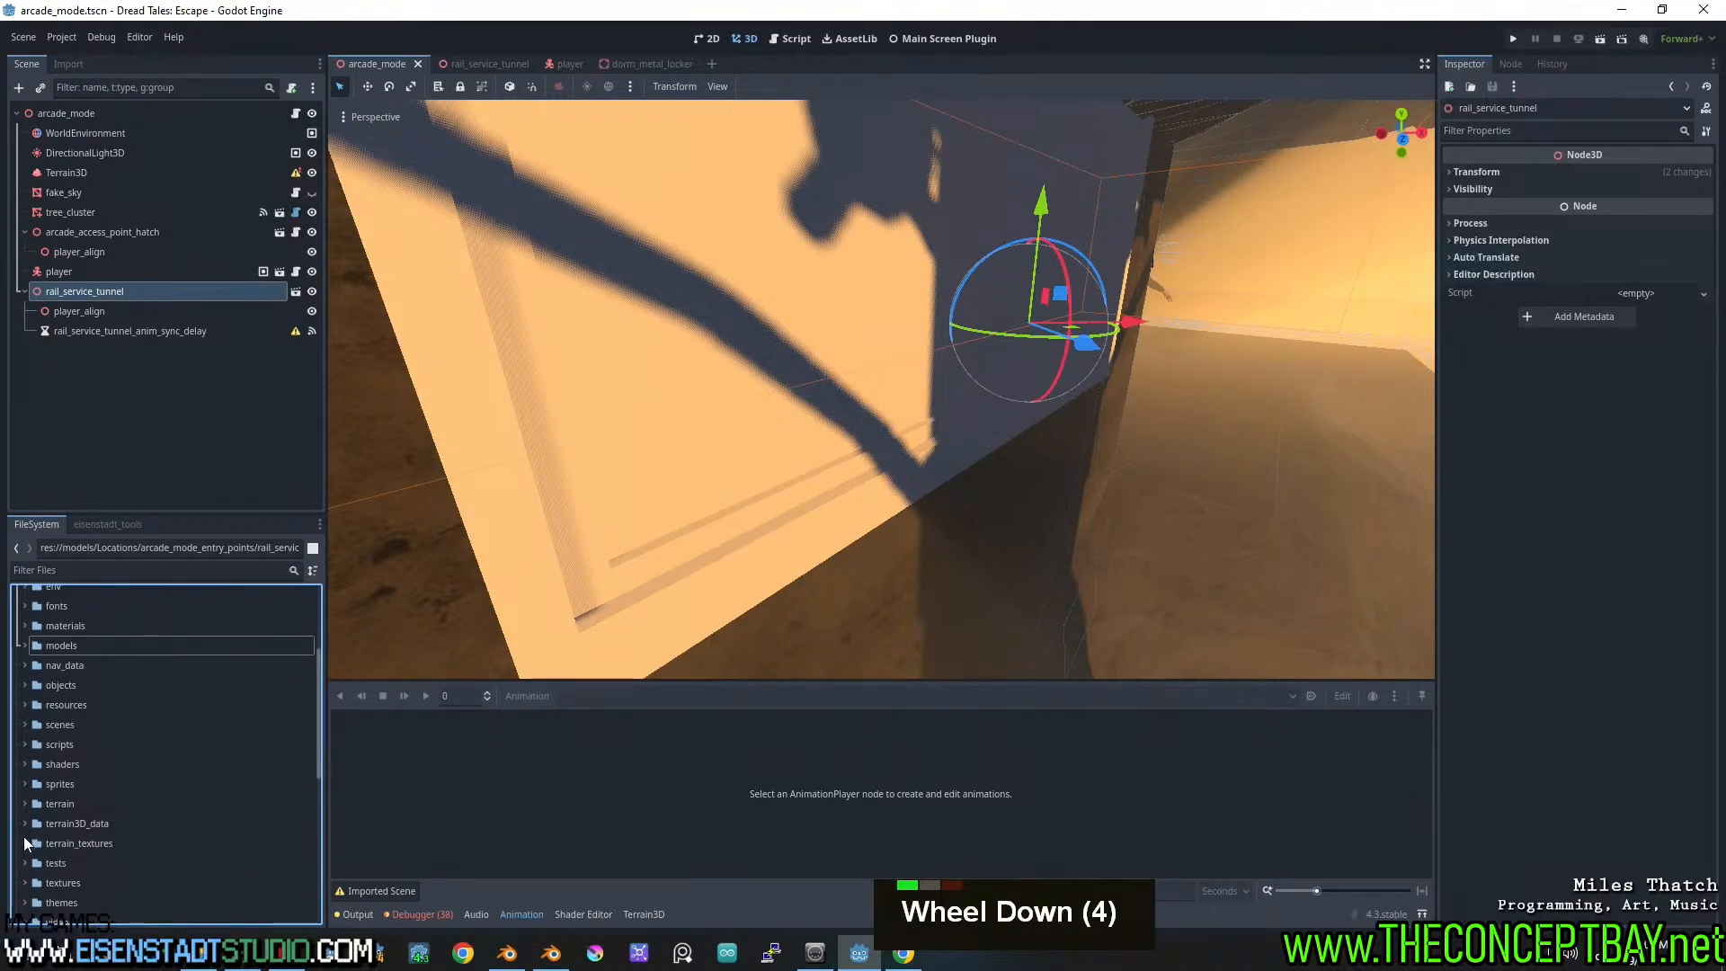
pyautogui.click(25, 841)
pyautogui.scroll(-2, 29, 839)
pyautogui.click(33, 777)
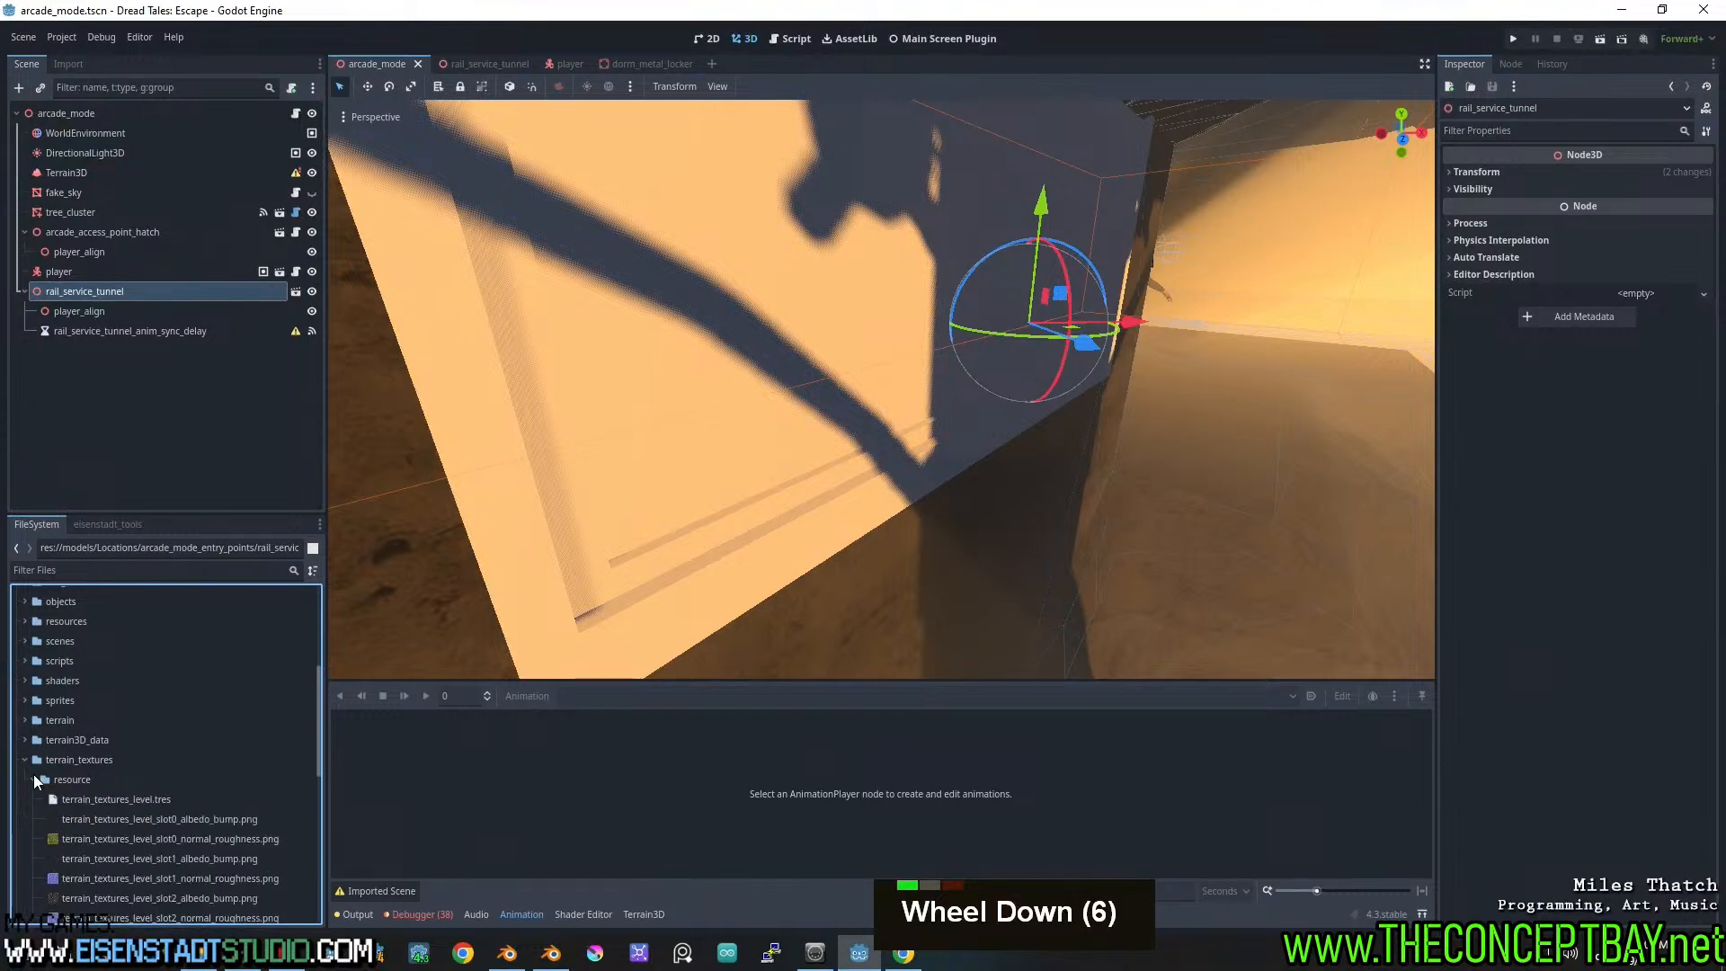
pyautogui.click(24, 759)
pyautogui.click(24, 740)
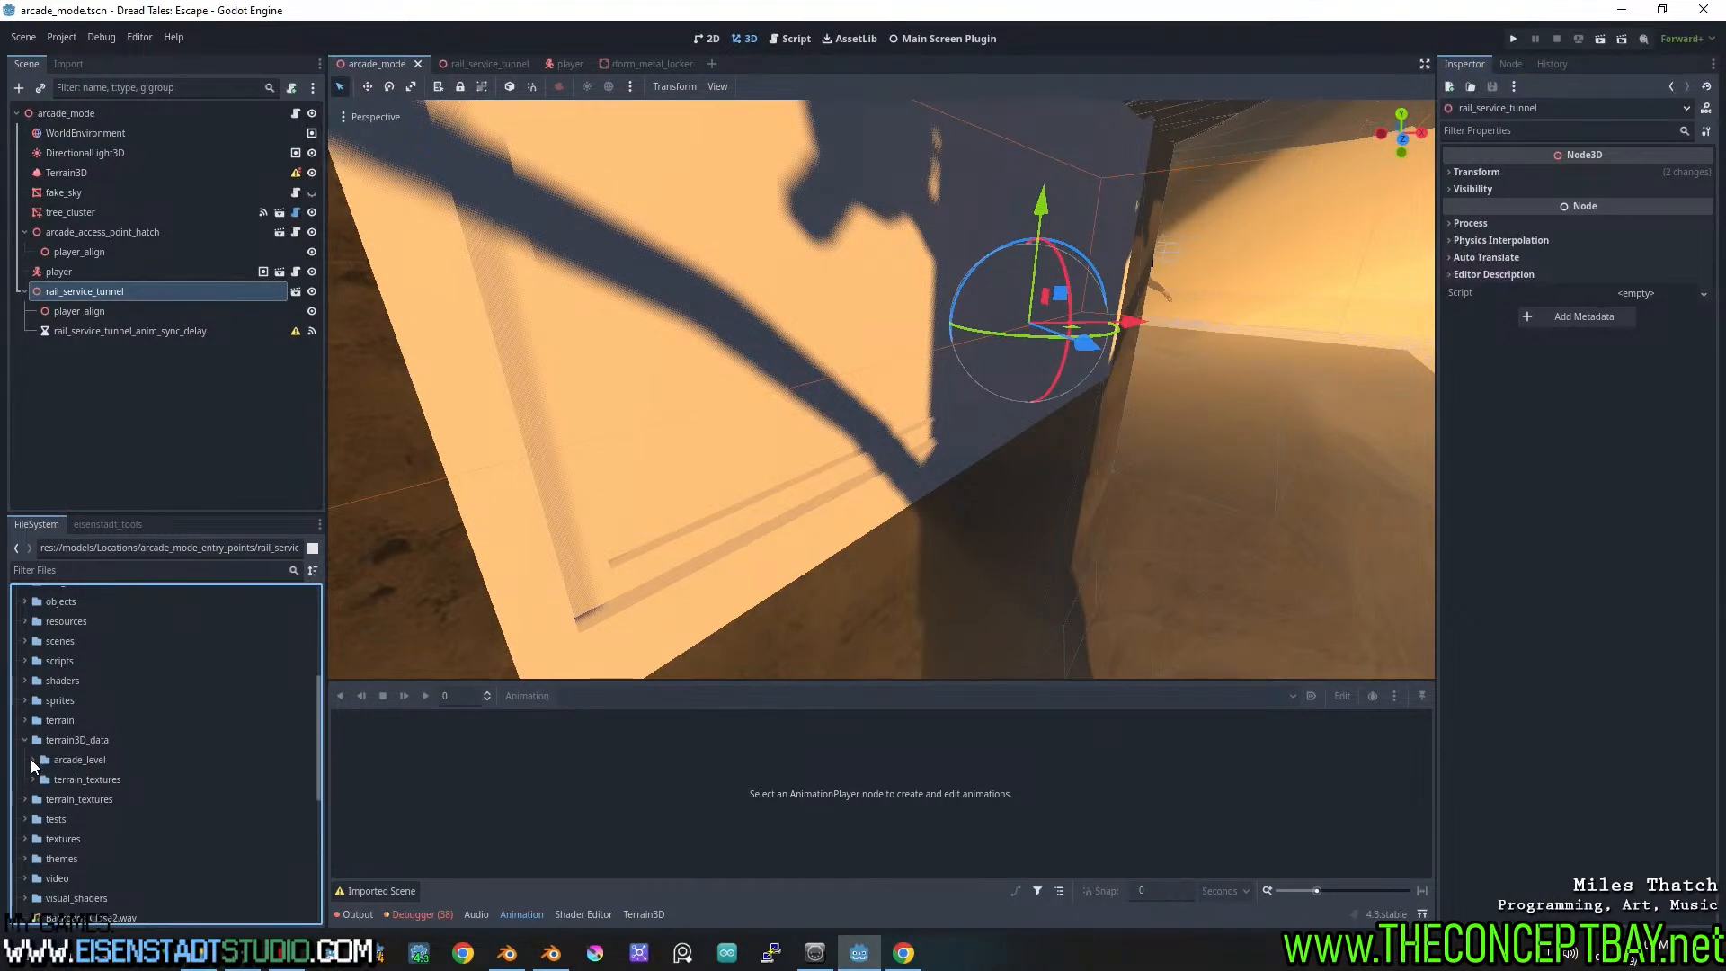
pyautogui.click(33, 760)
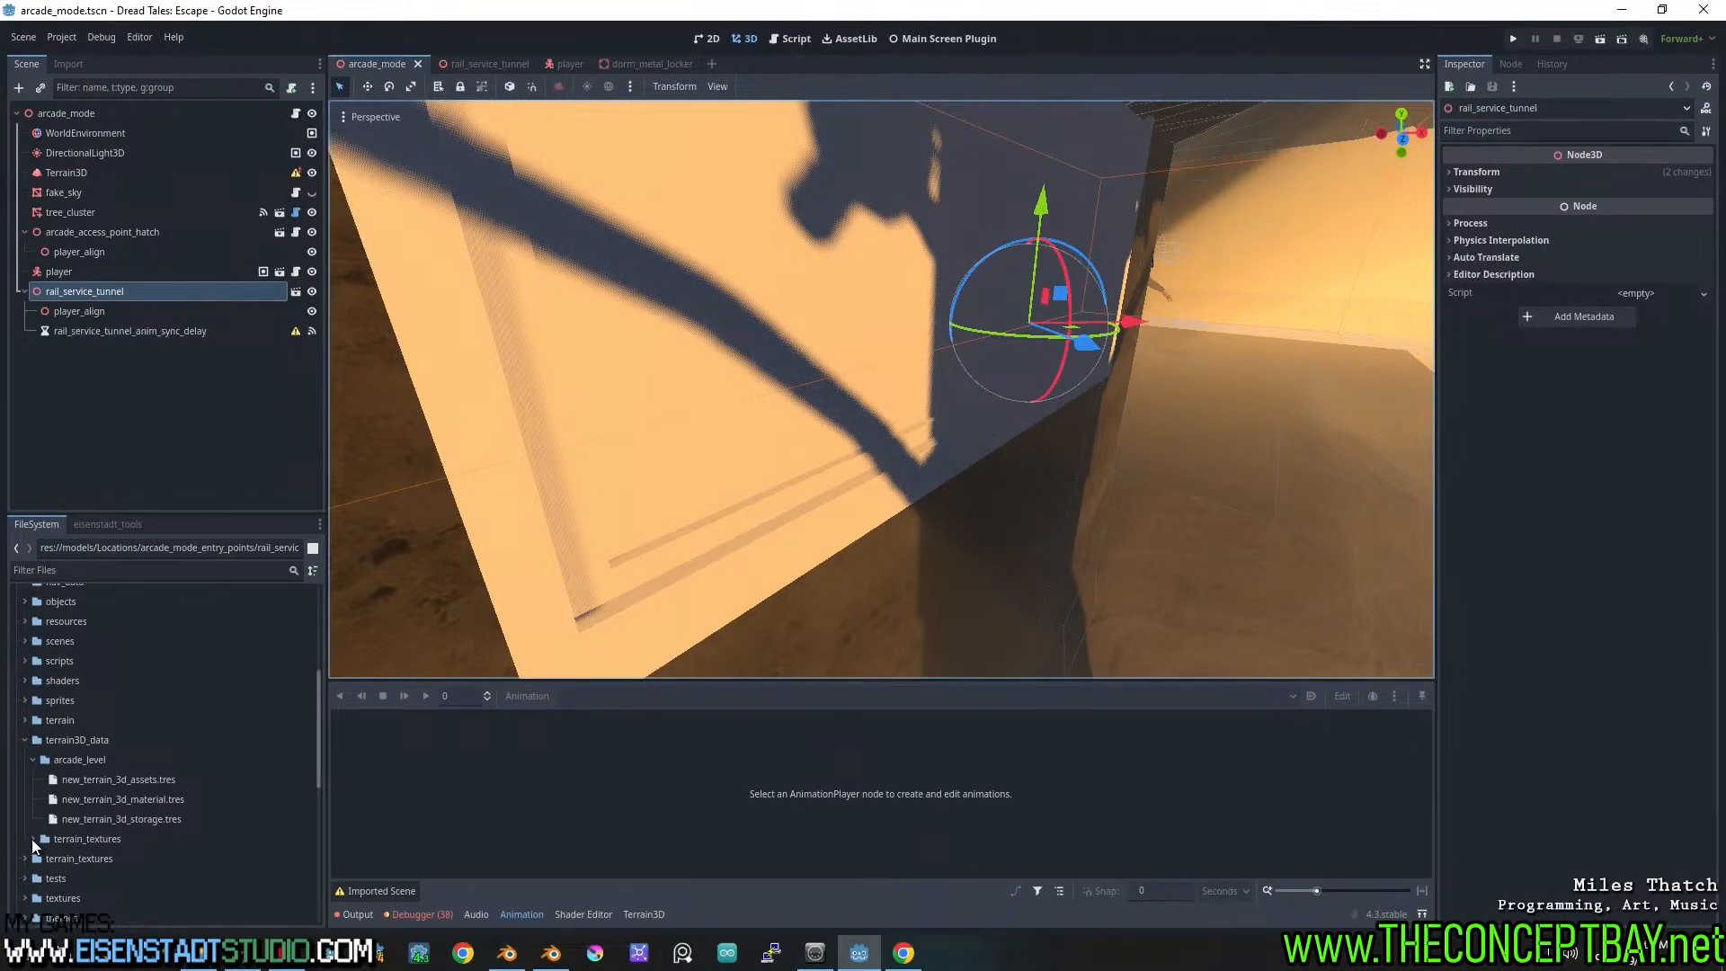
pyautogui.click(72, 760)
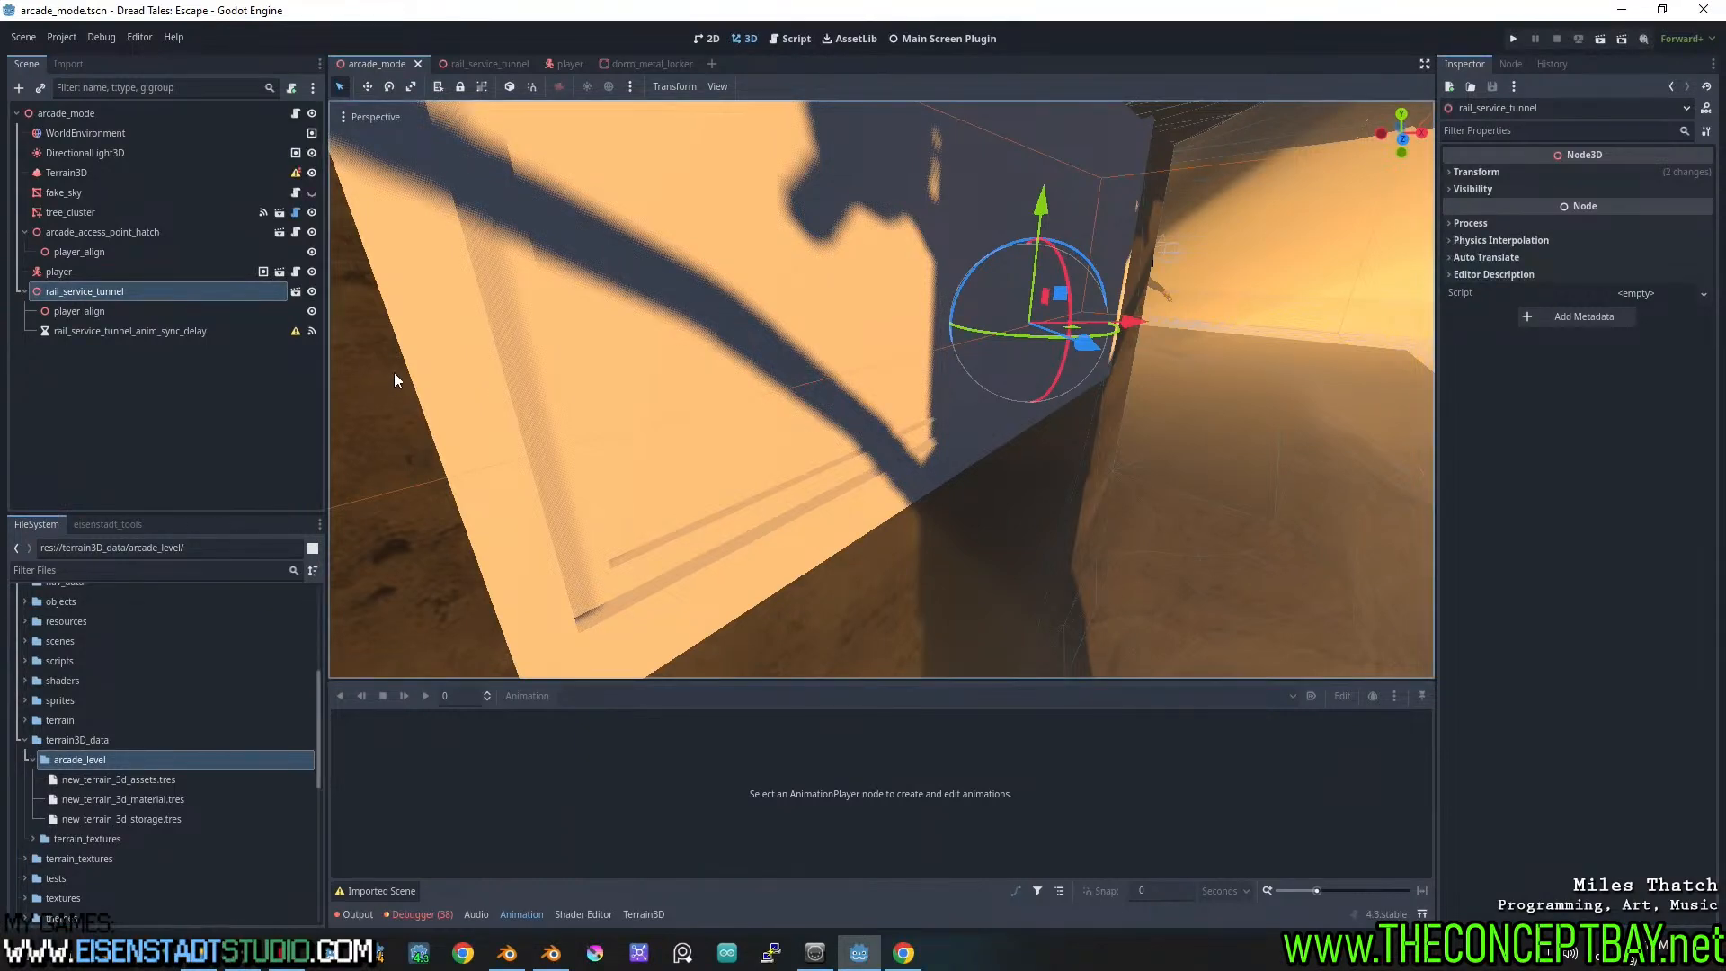
# Examine the start room window wall and the shadows on it from several angles in the arcade_mode scene, saving the scene
pyautogui.scroll(-2, 785, 426)
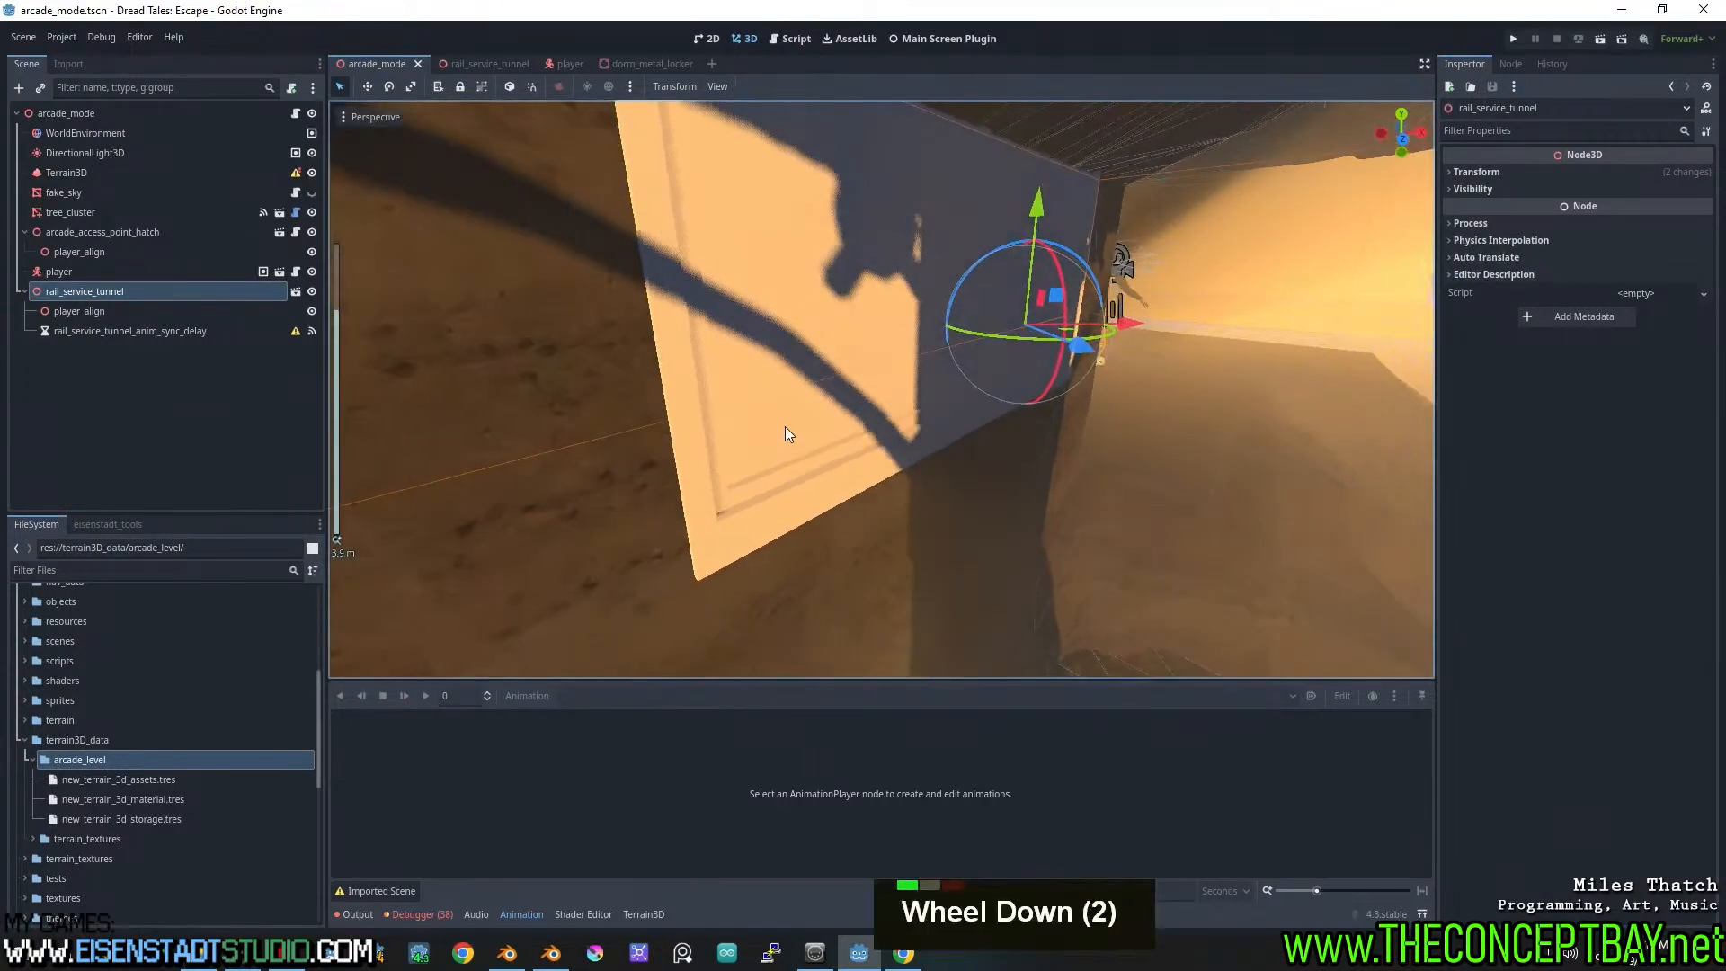
pyautogui.moveTo(785, 426); pyautogui.dragTo(741, 401, button='middle')
pyautogui.scroll(2, 747, 423)
pyautogui.hotkey('ctrl', 's')
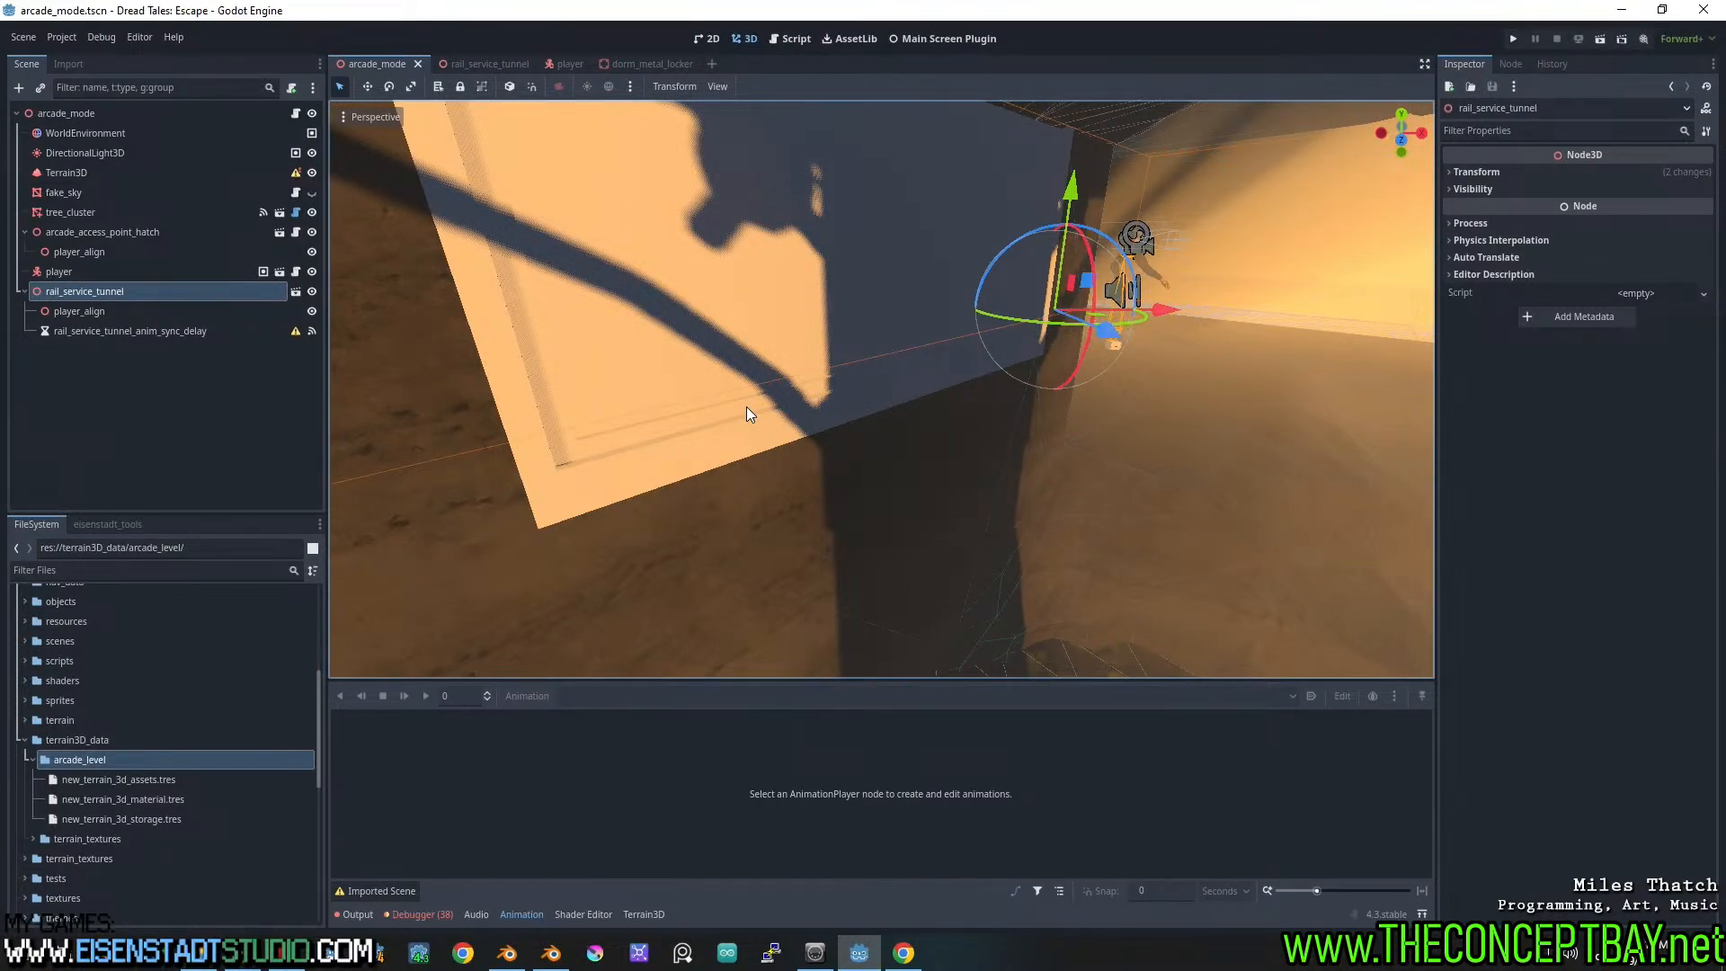
pyautogui.moveTo(746, 406); pyautogui.dragTo(1081, 429, button='middle')
pyautogui.scroll(-2, 806, 399)
pyautogui.scroll(3, 987, 435)
pyautogui.scroll(-3, 972, 432)
pyautogui.moveTo(973, 431); pyautogui.dragTo(970, 472, button='middle')
pyautogui.scroll(-2, 767, 442)
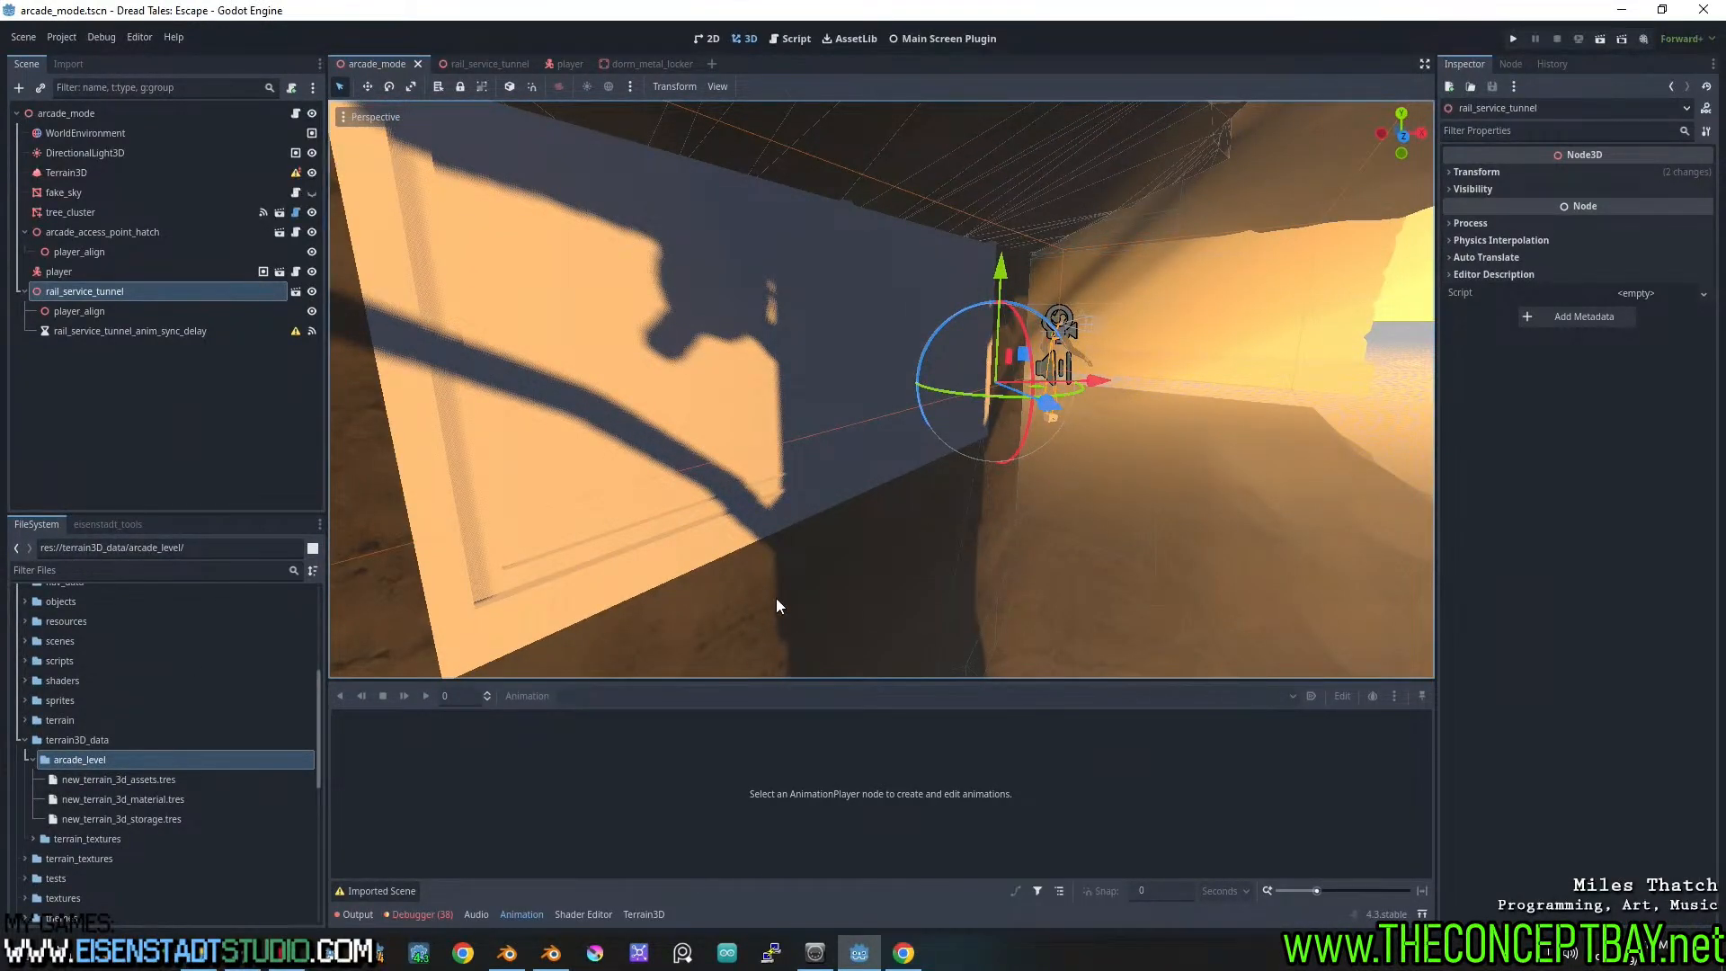
pyautogui.moveTo(777, 606); pyautogui.dragTo(832, 489, button='middle')
pyautogui.hotkey('ctrl', 's')
pyautogui.moveTo(1108, 450); pyautogui.dragTo(1089, 480, button='middle')
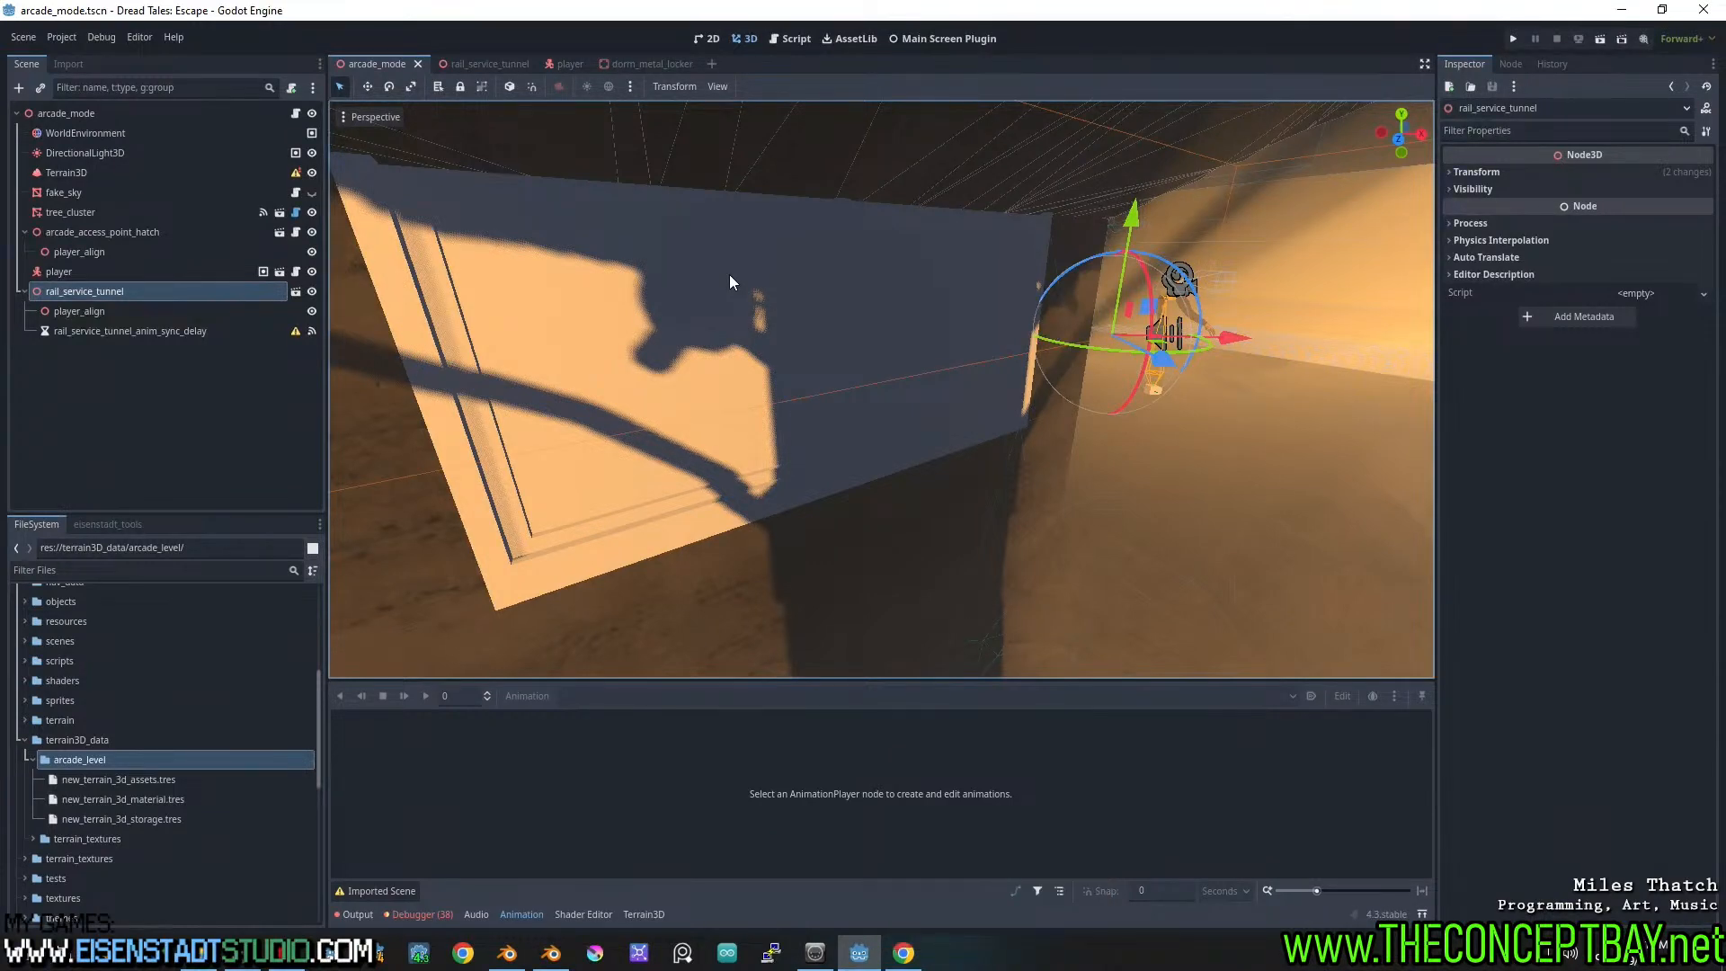
pyautogui.moveTo(731, 332); pyautogui.dragTo(977, 337, button='middle')
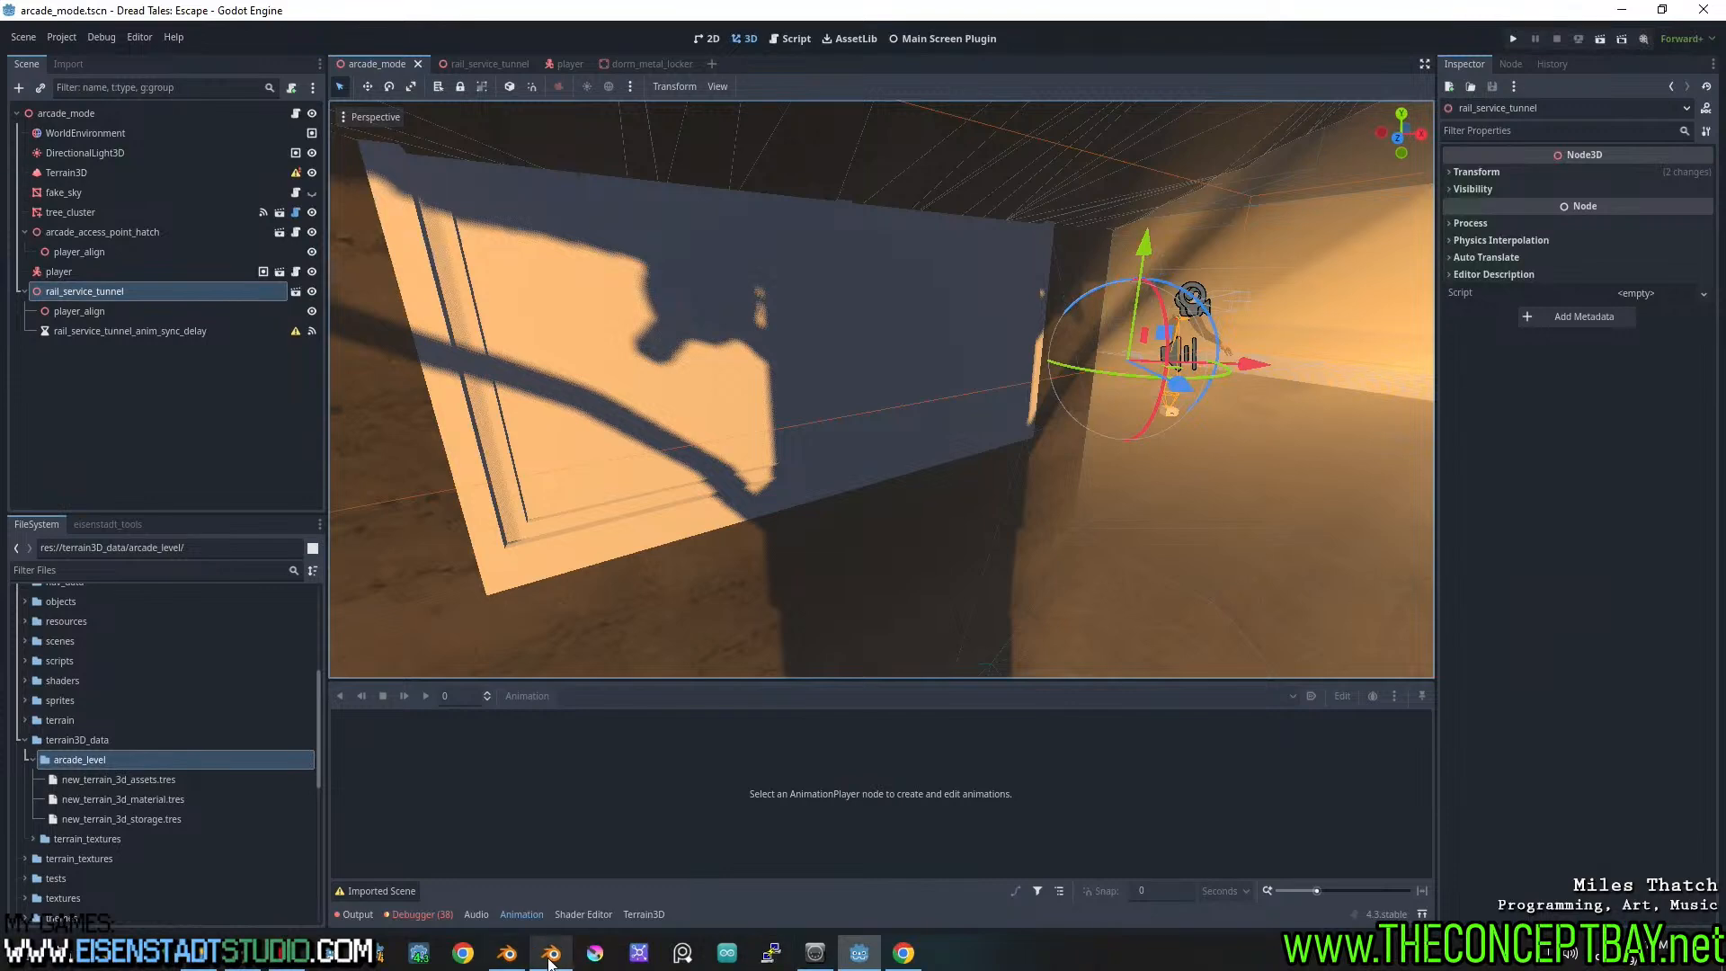
# Switch back to rail_service_tunnel.blend in Blender and view the window panes in solid shading
pyautogui.moveTo(551, 954)
pyautogui.click(564, 886)
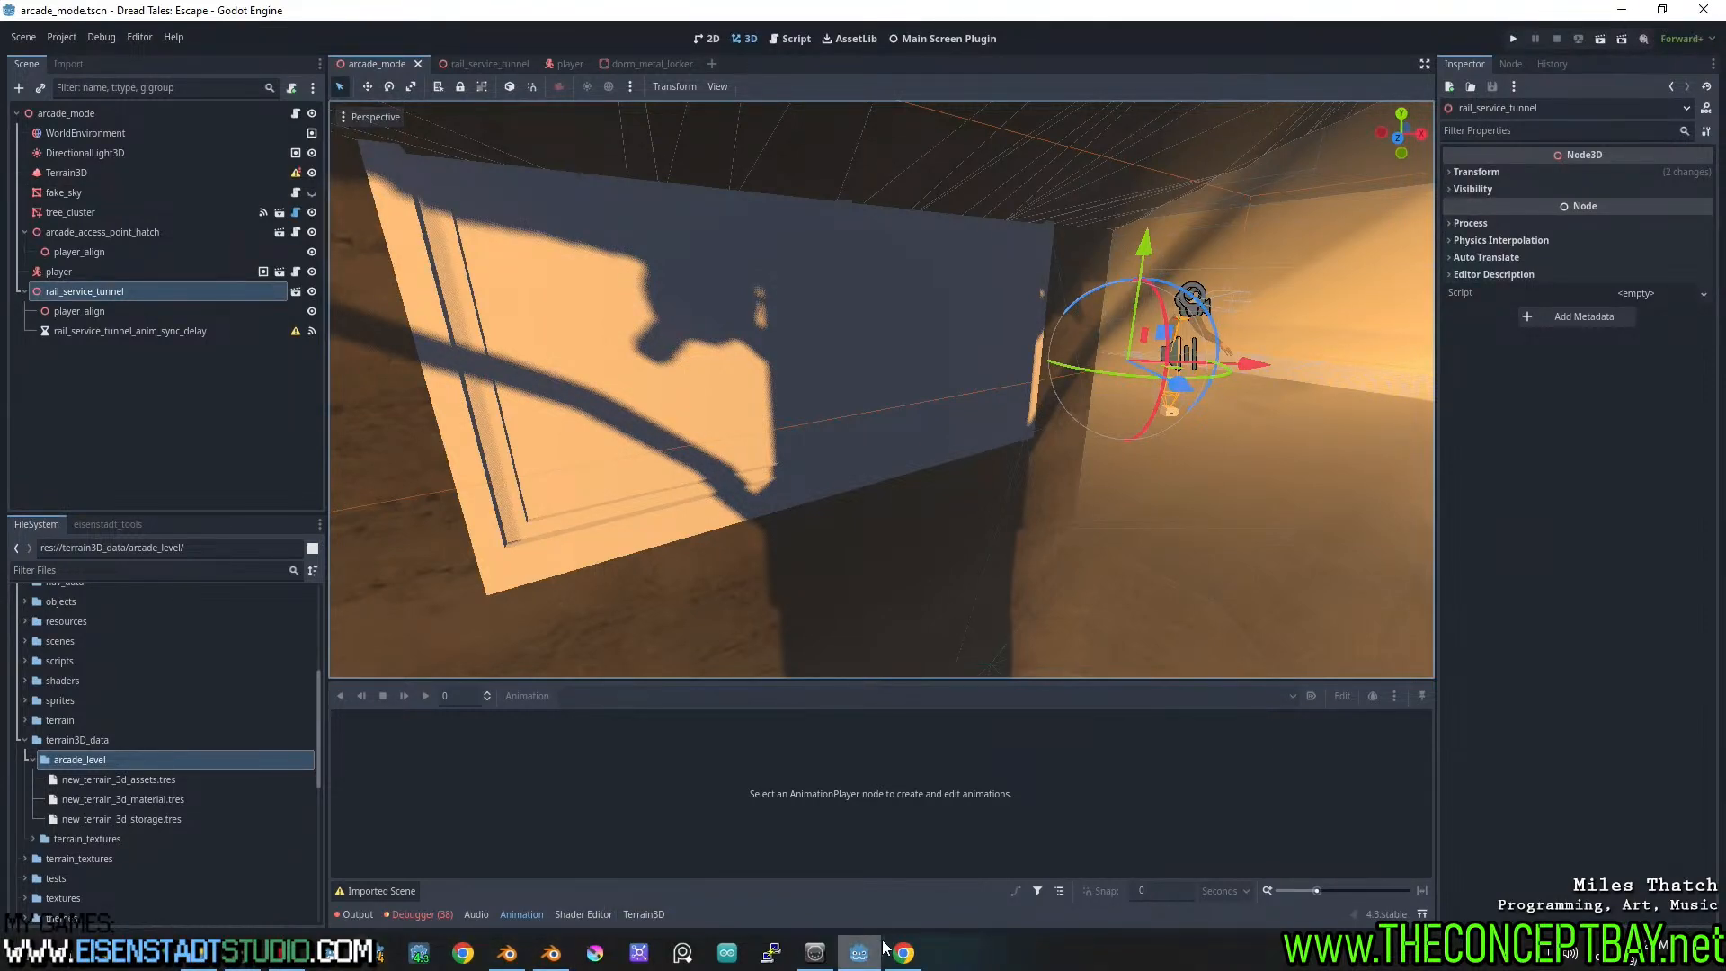
pyautogui.click(506, 953)
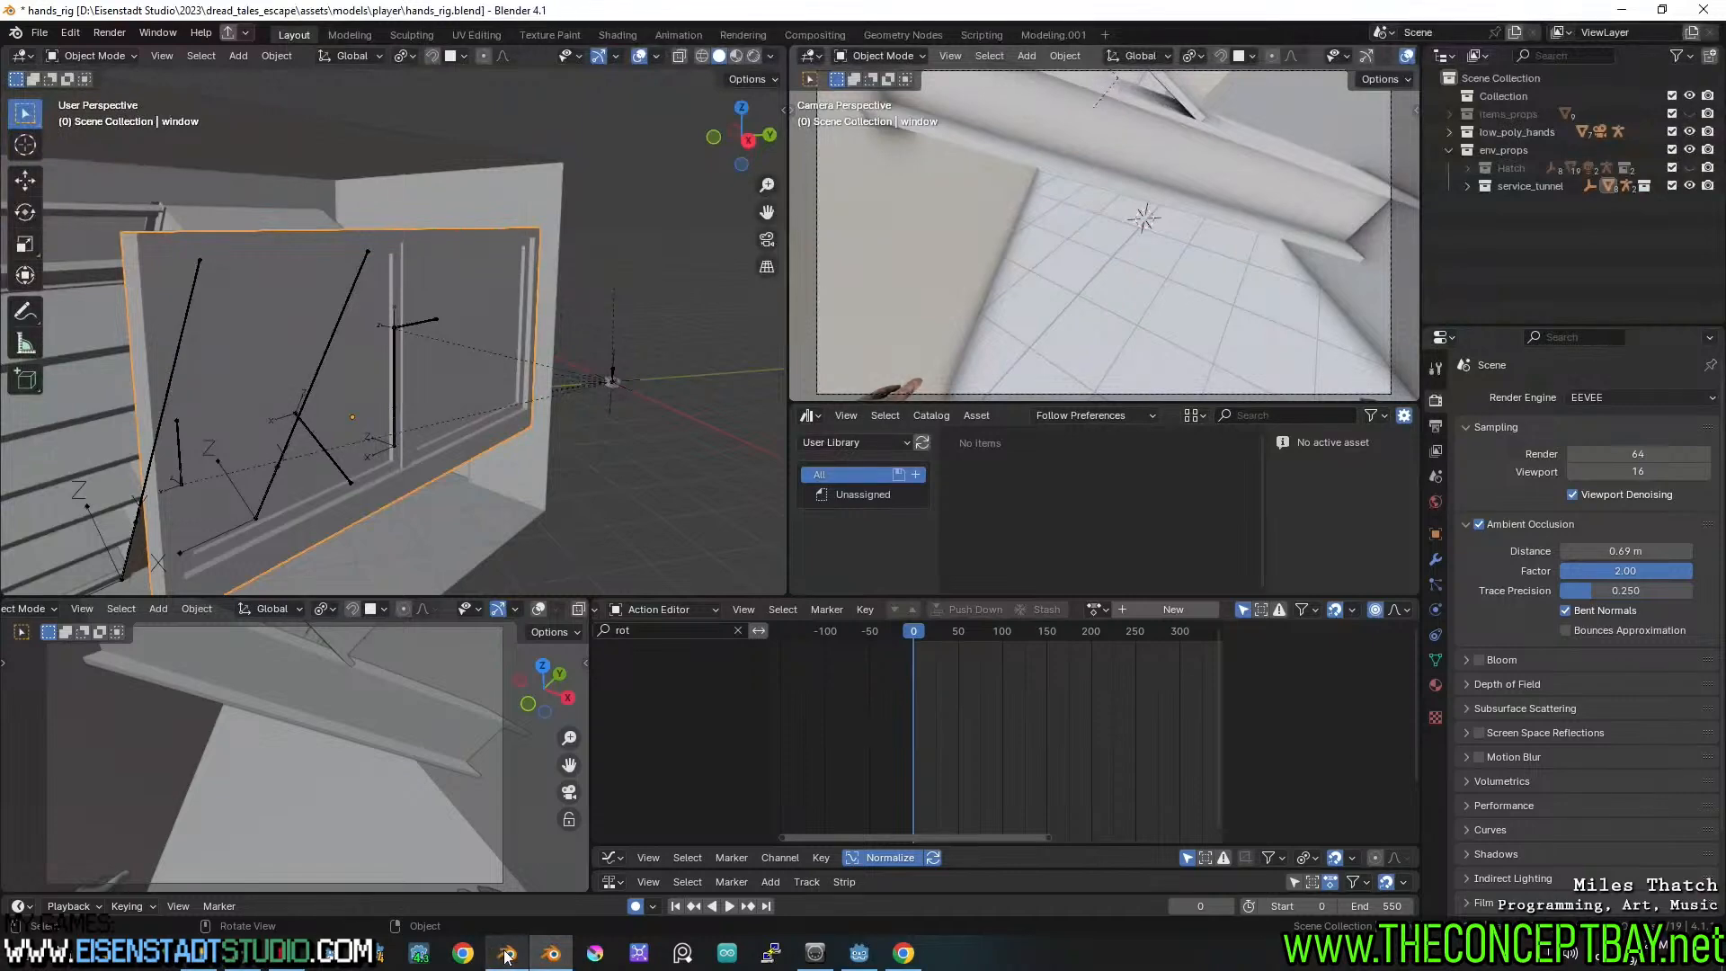
pyautogui.click(506, 955)
pyautogui.moveTo(903, 526); pyautogui.dragTo(976, 441, button='middle')
pyautogui.press('z')
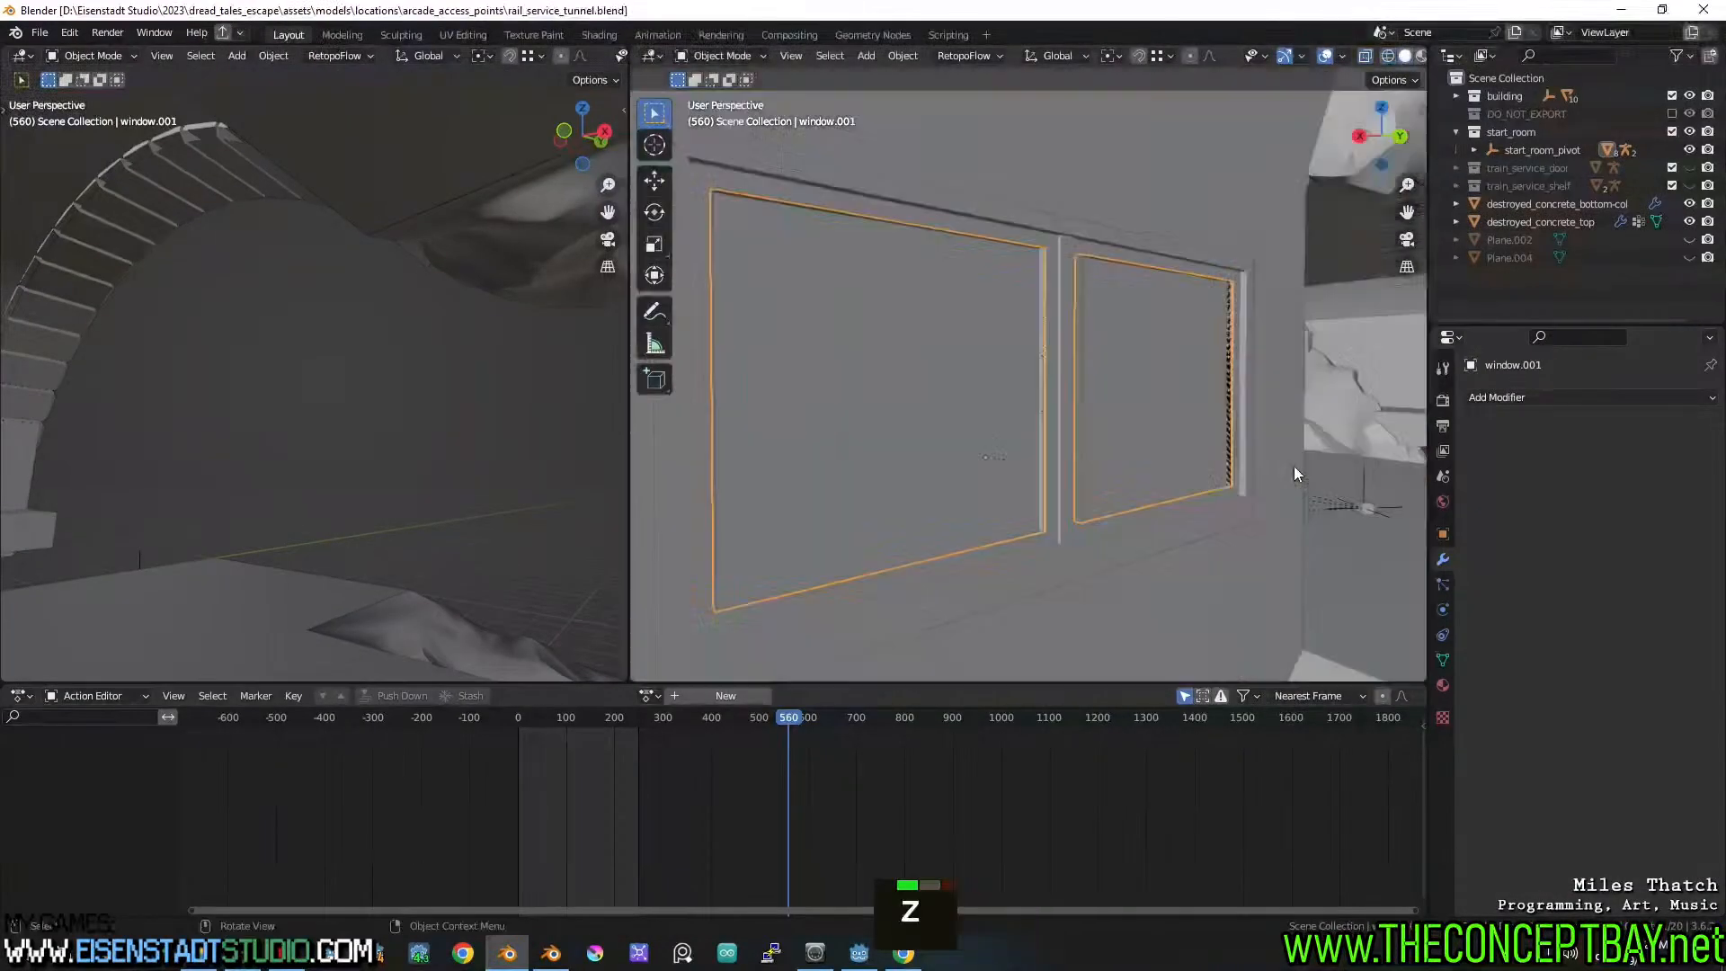
pyautogui.keyDown('shift'); pyautogui.moveTo(1292, 473); pyautogui.dragTo(1014, 456, button='middle'); pyautogui.keyUp('shift')
pyautogui.scroll(-1, 1104, 478)
# Flip the normals of all faces of the glass panes object
pyautogui.press('Tab')
pyautogui.scroll(3, 962, 443)
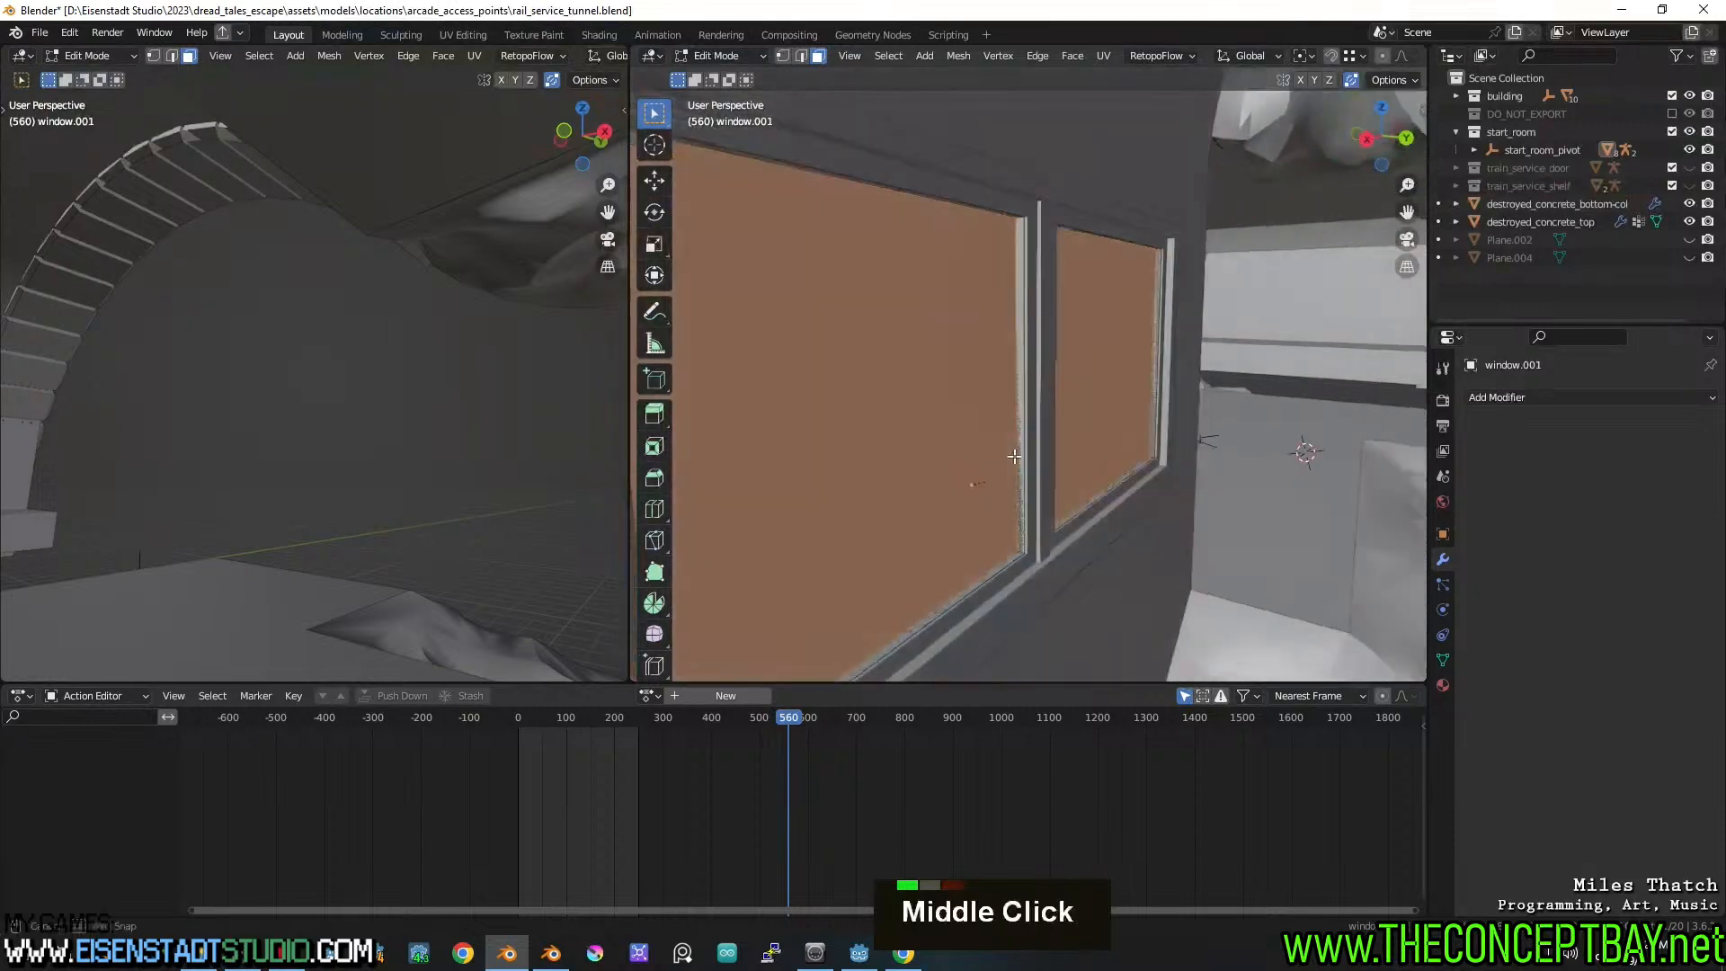
pyautogui.press('Tab')
pyautogui.press('Tab')
pyautogui.press('a')
pyautogui.press('F3')
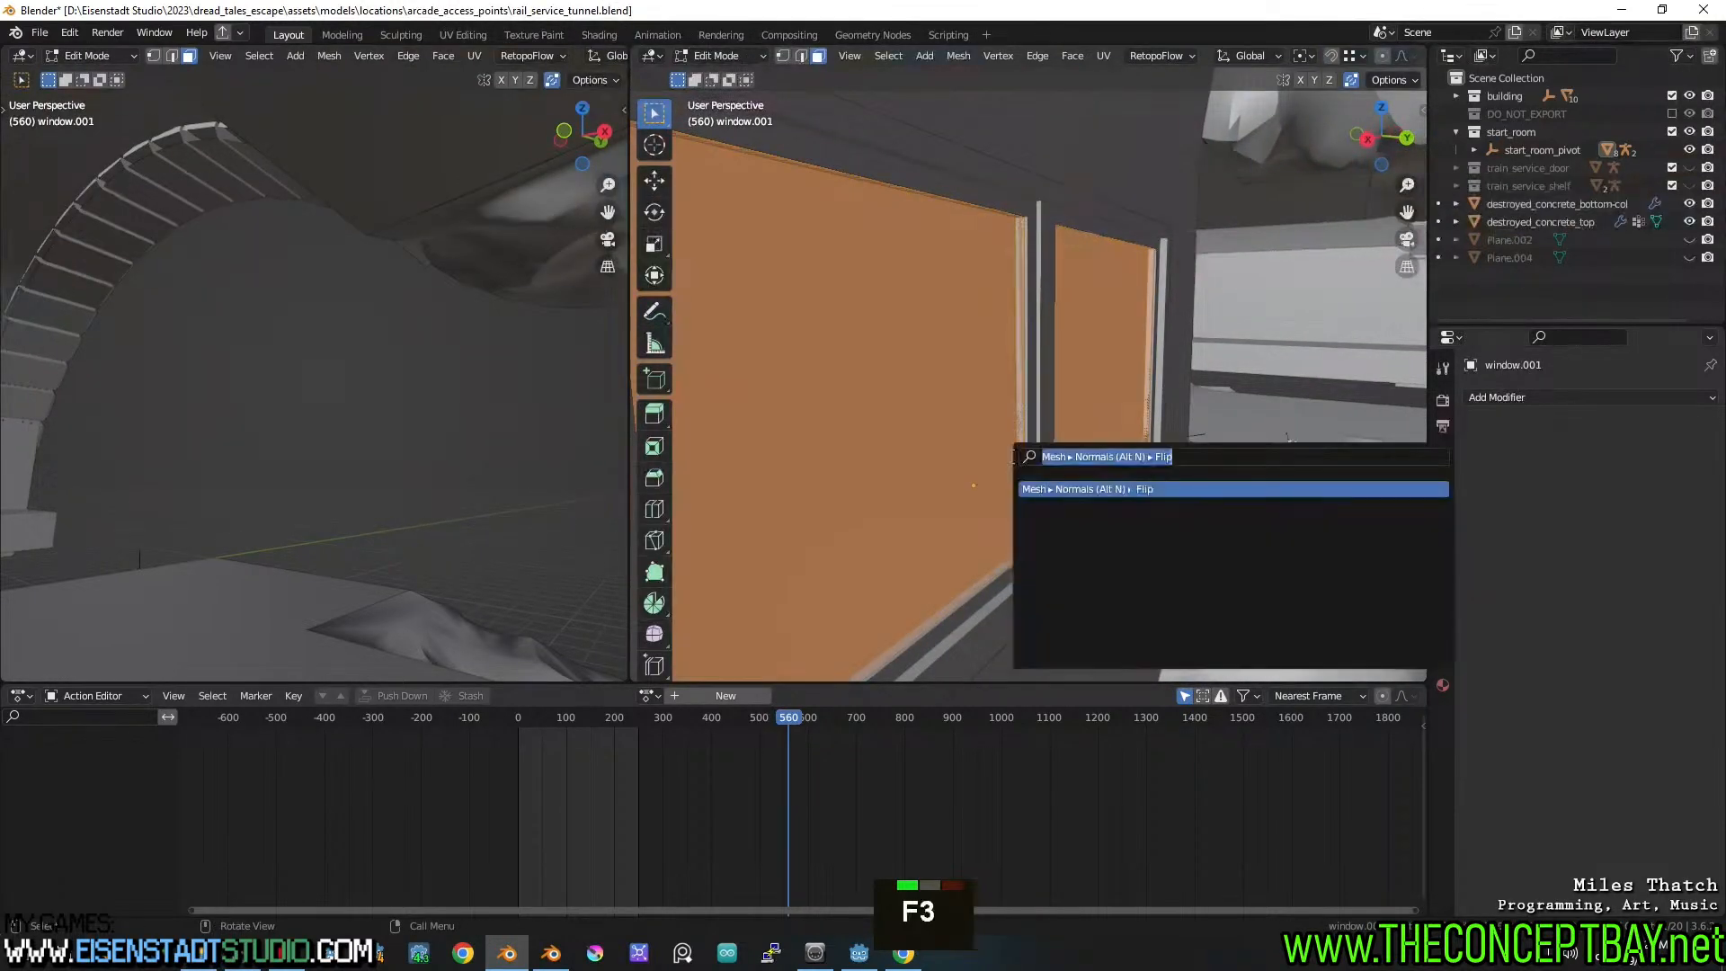
pyautogui.press('Return')
pyautogui.moveTo(1010, 456); pyautogui.dragTo(899, 405, button='middle')
pyautogui.scroll(-3, 895, 396)
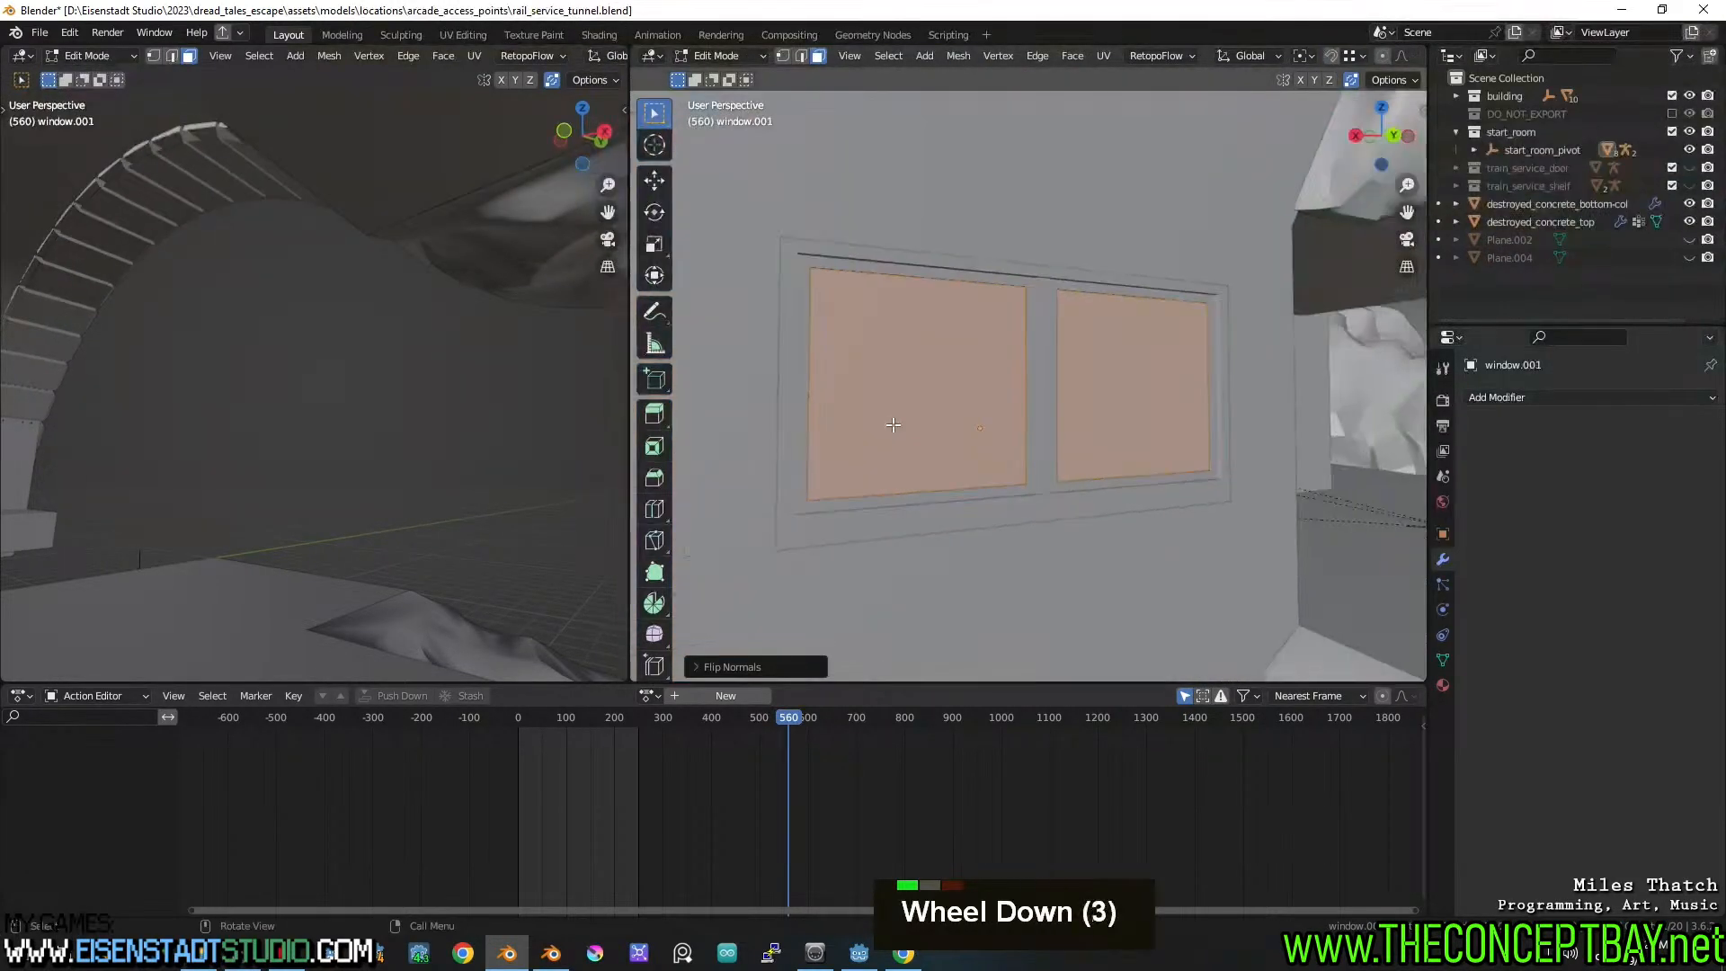
# Separate the two glass panes by loose parts into individual objects and return to Object Mode
pyautogui.click(896, 390)
pyautogui.press('l')
pyautogui.press('p')
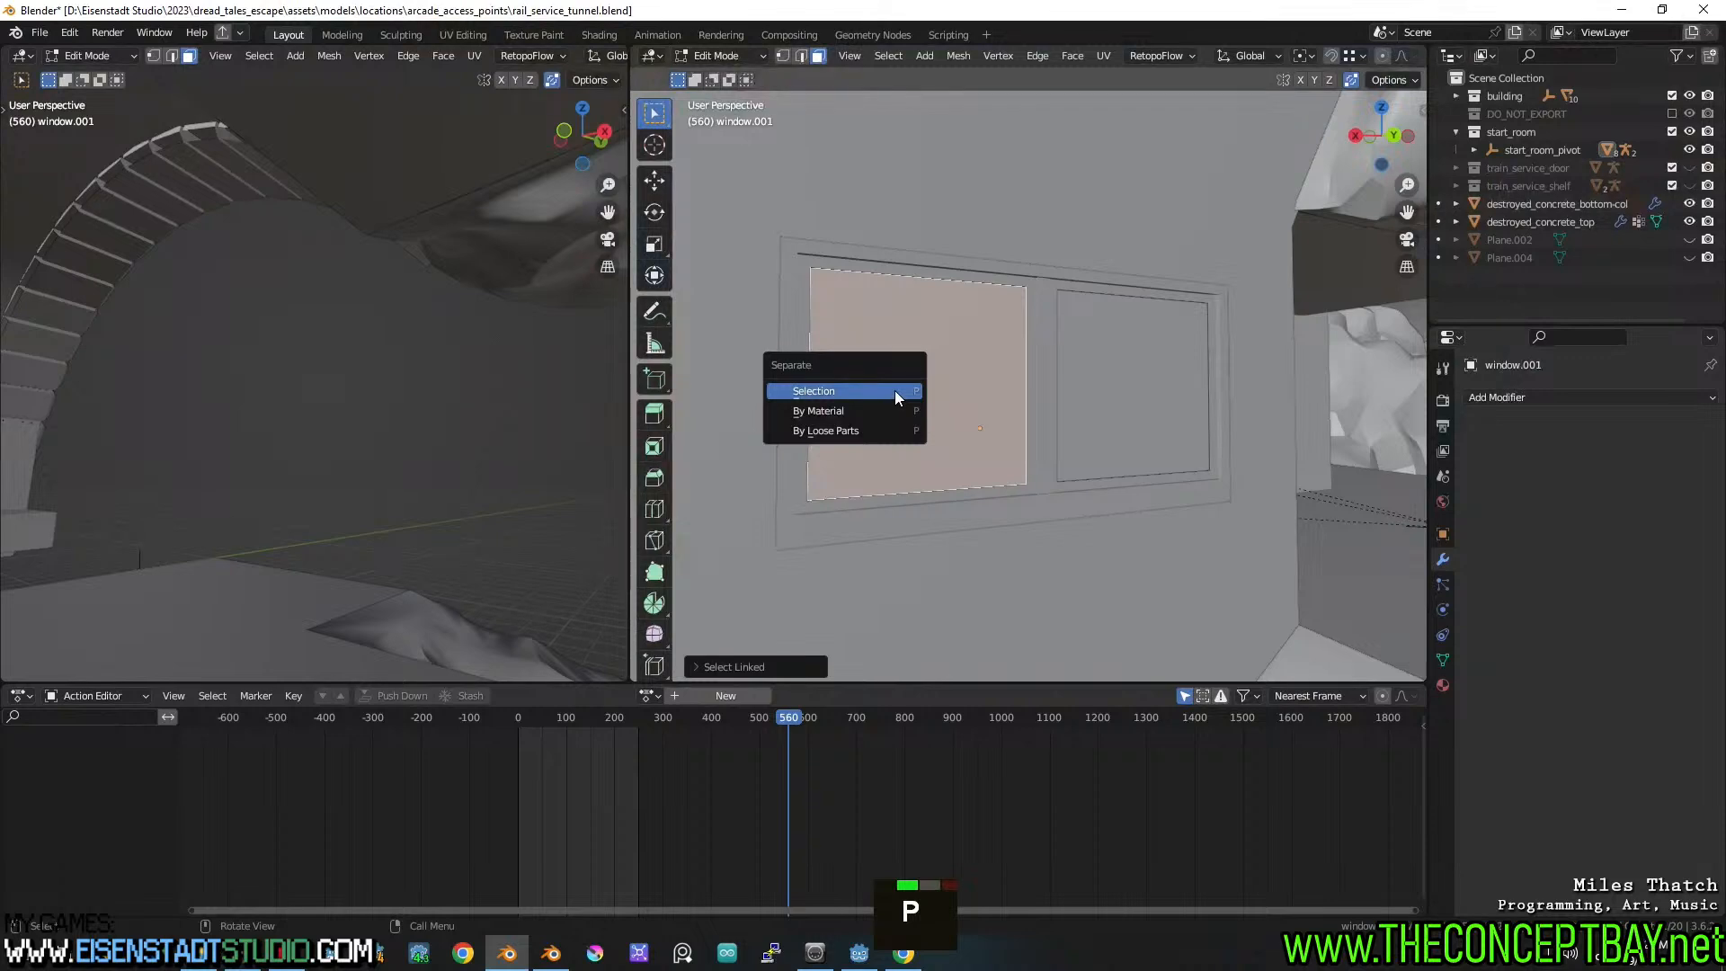
pyautogui.click(867, 430)
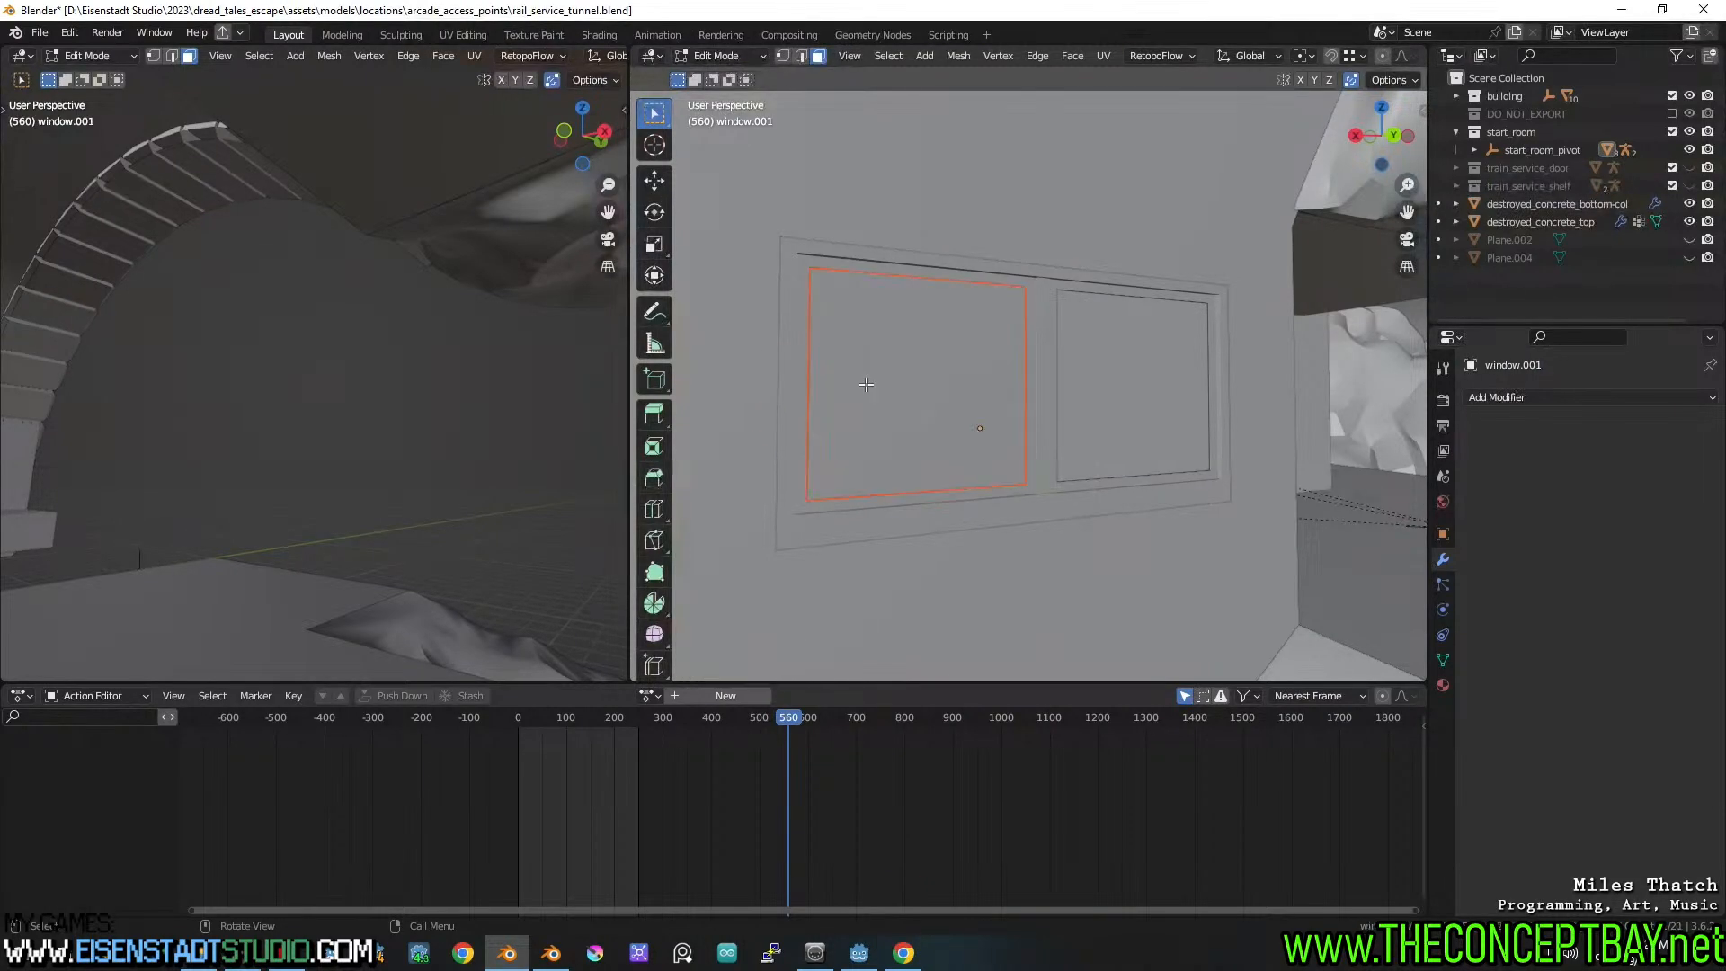
pyautogui.press('Tab')
# Select both glass panes, apply their object transforms and save the file
pyautogui.moveTo(865, 384); pyautogui.dragTo(1169, 401, button='middle')
pyautogui.click(995, 385)
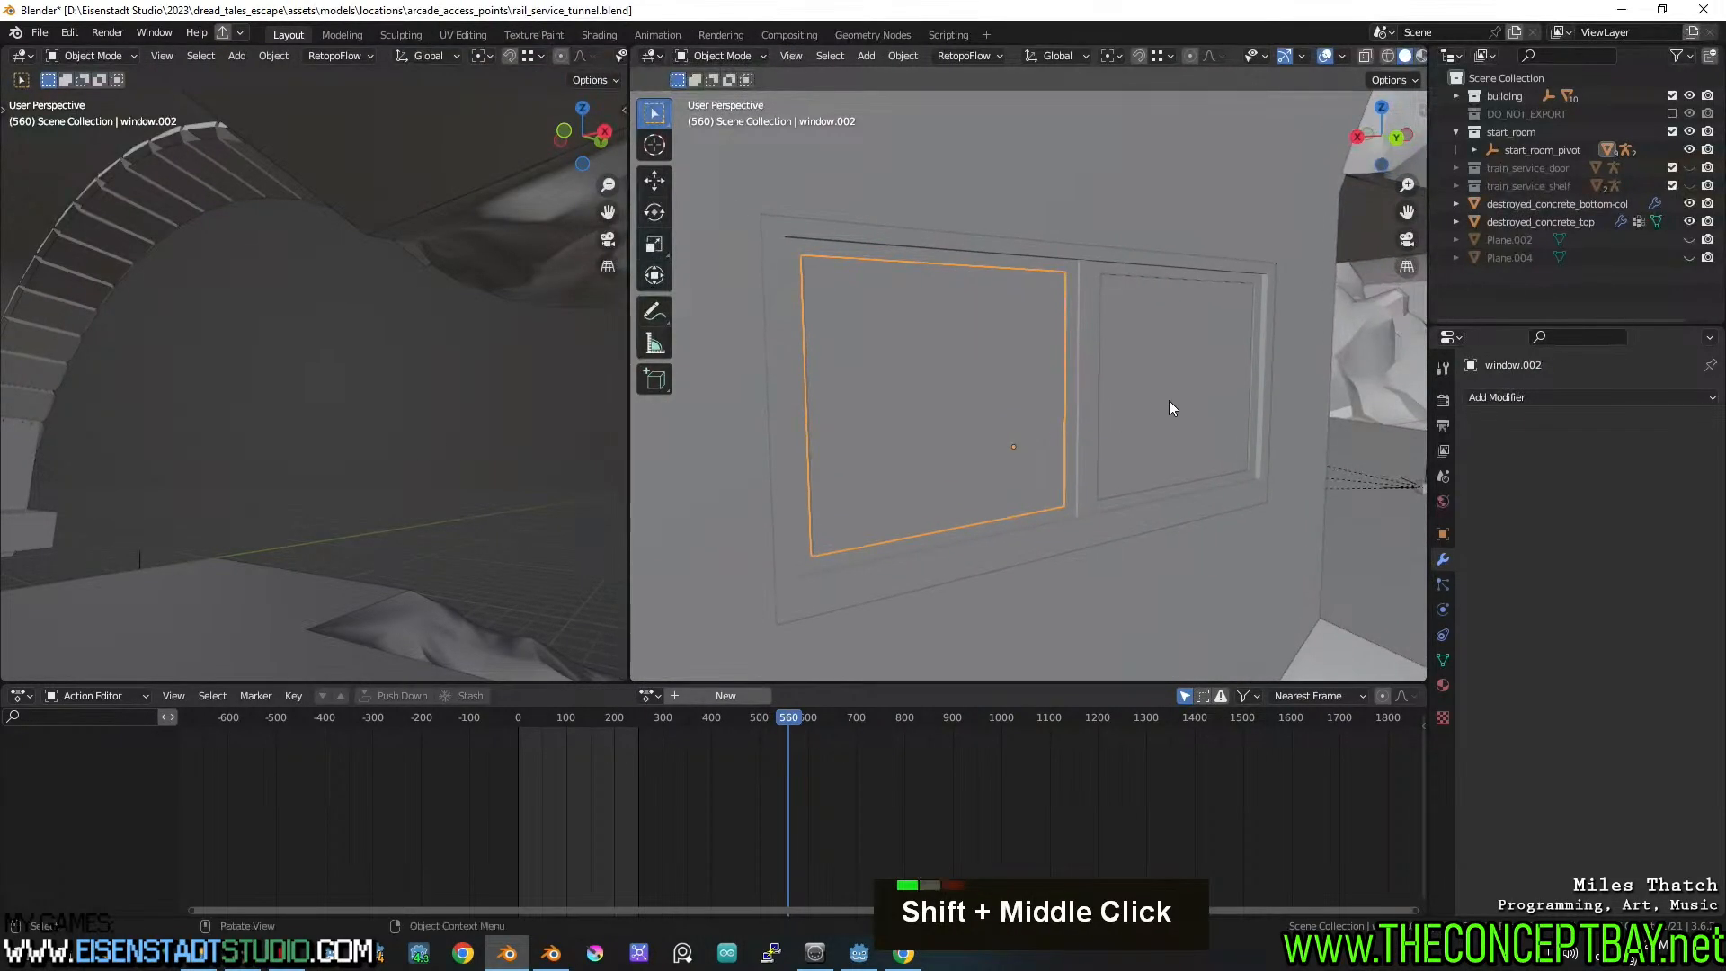
pyautogui.keyDown('shift'); pyautogui.click(1174, 396); pyautogui.keyUp('shift')
pyautogui.rightClick(1174, 401)
pyautogui.press('Escape')
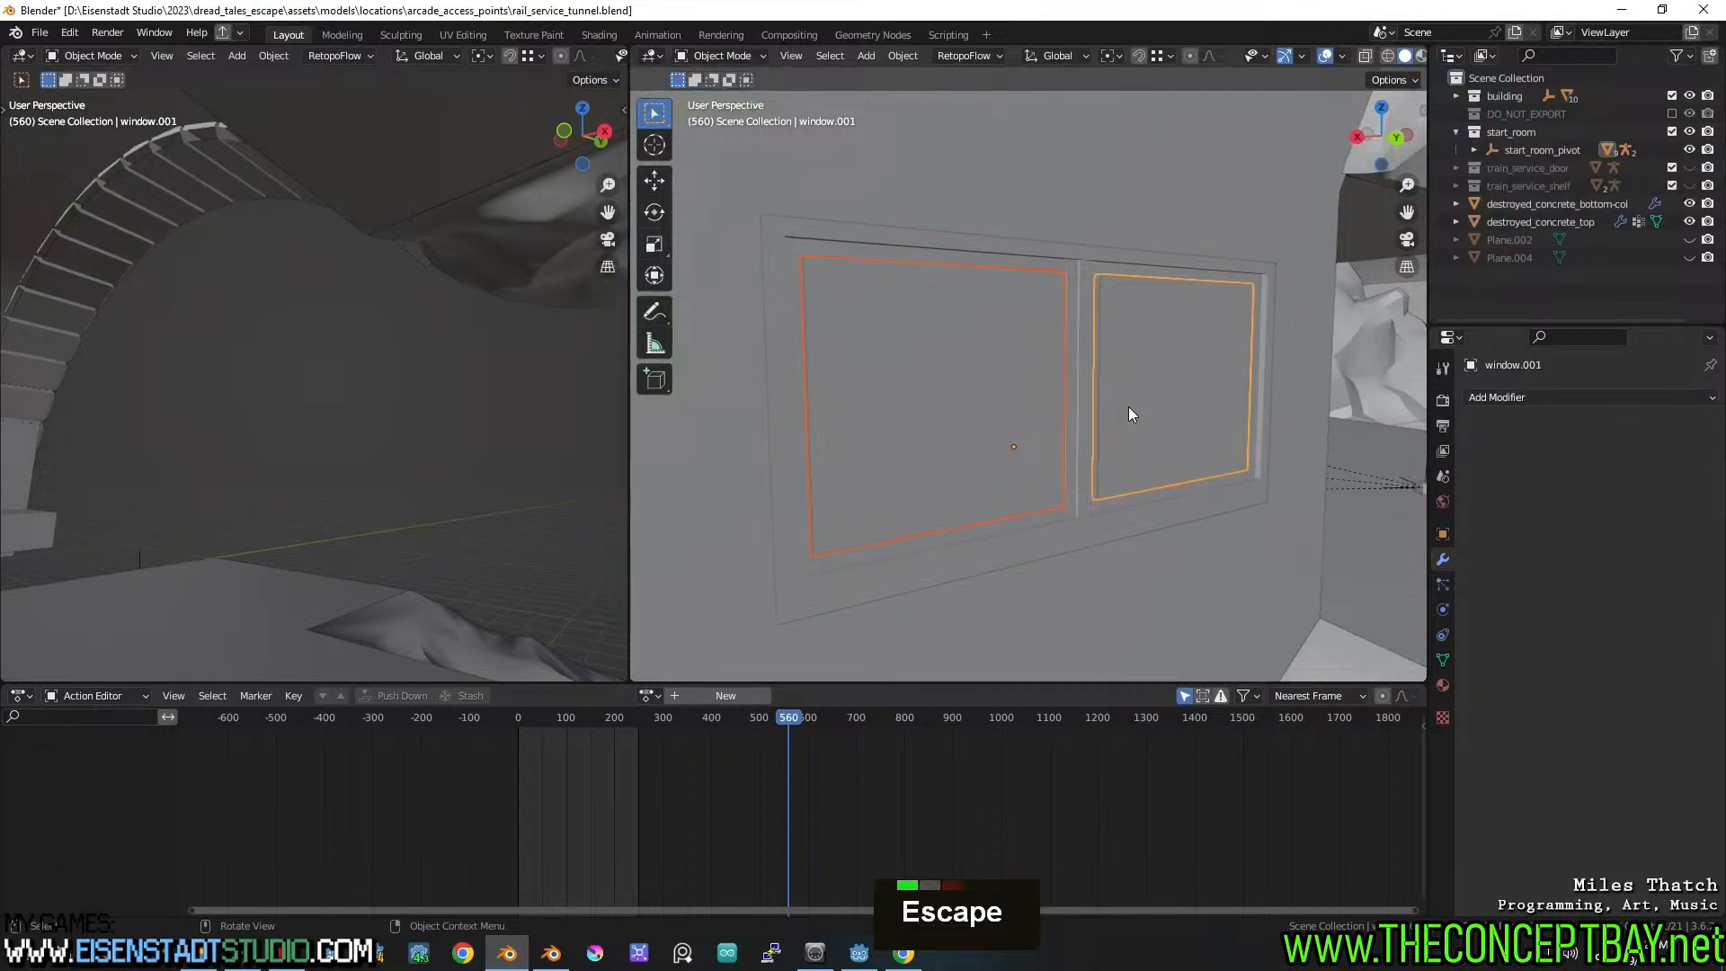
pyautogui.hotkey('ctrl', 'a')
pyautogui.click(1084, 442)
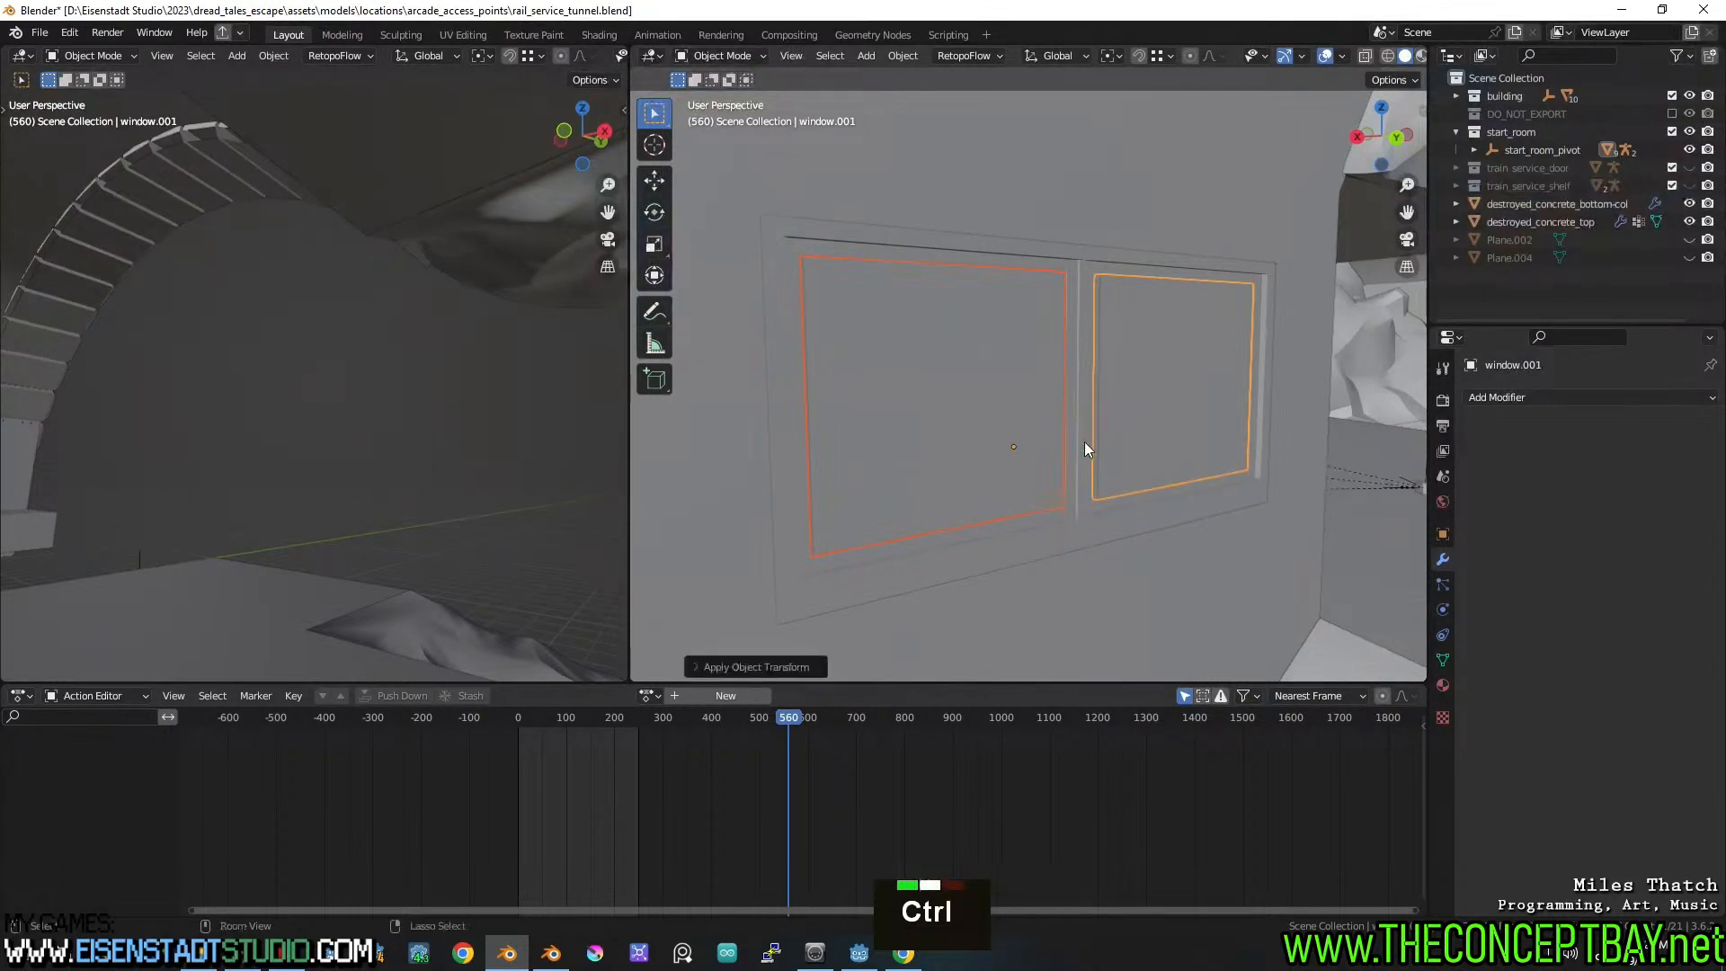
pyautogui.hotkey('ctrl', 'a')
pyautogui.click(1060, 419)
pyautogui.hotkey('ctrl', 's')
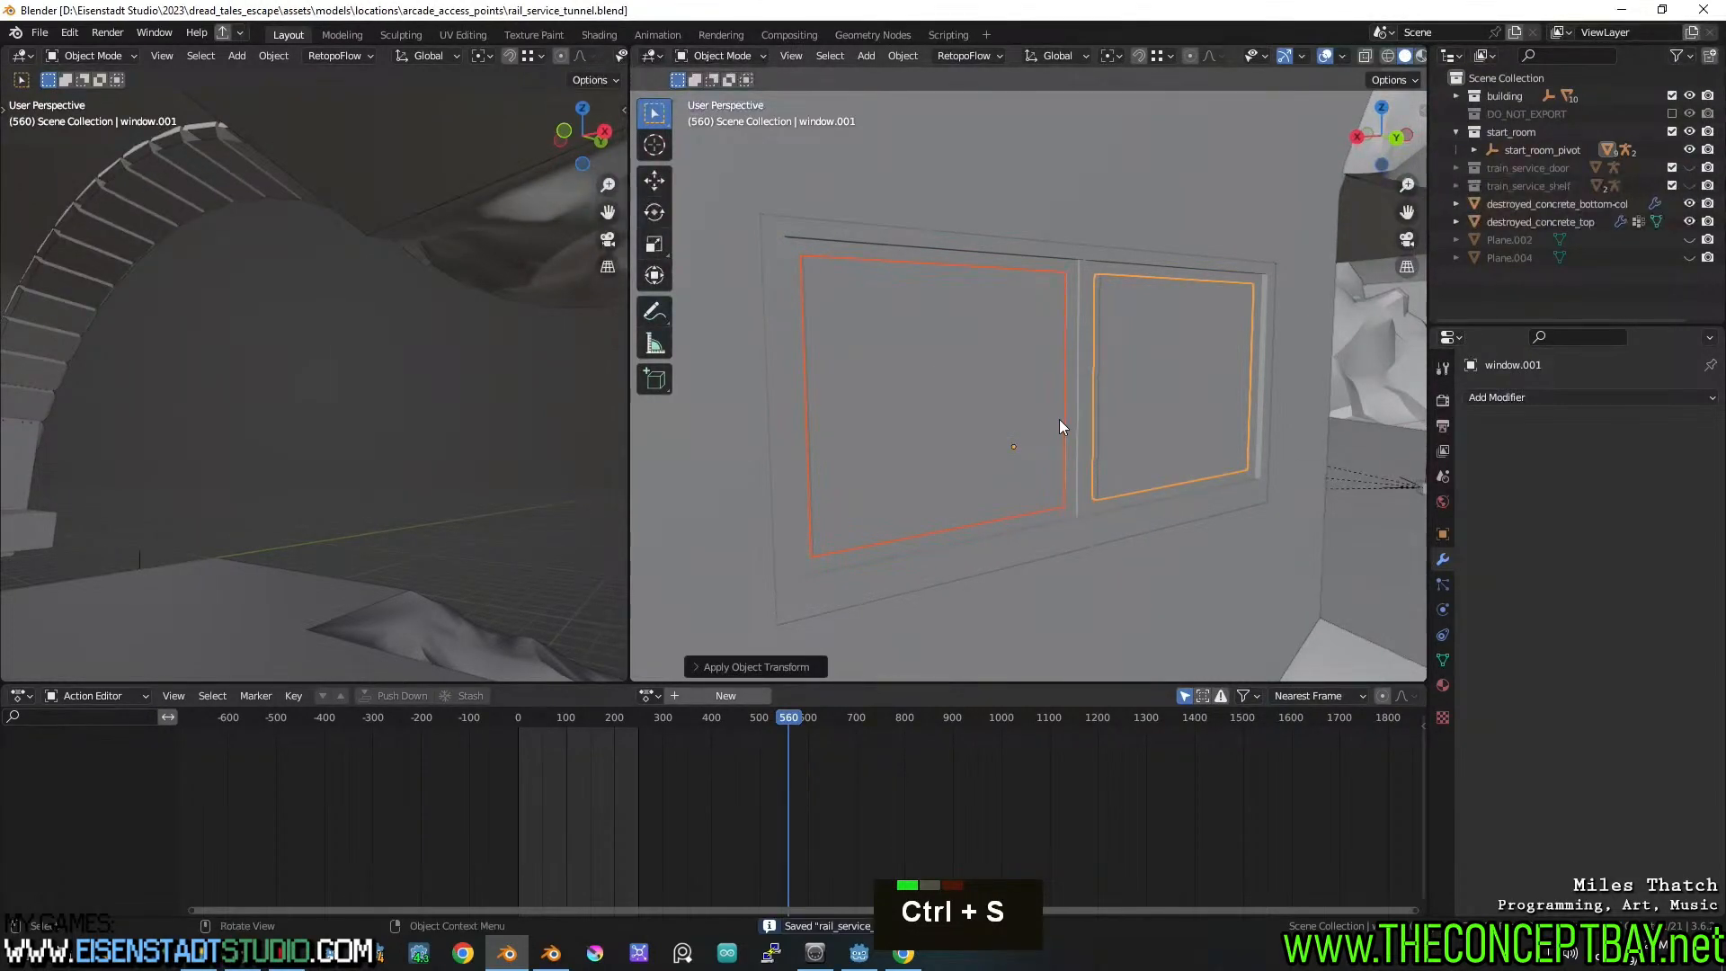
# Move both glass panes into a new collection named window_glass and save the file
pyautogui.rightClick(1196, 345)
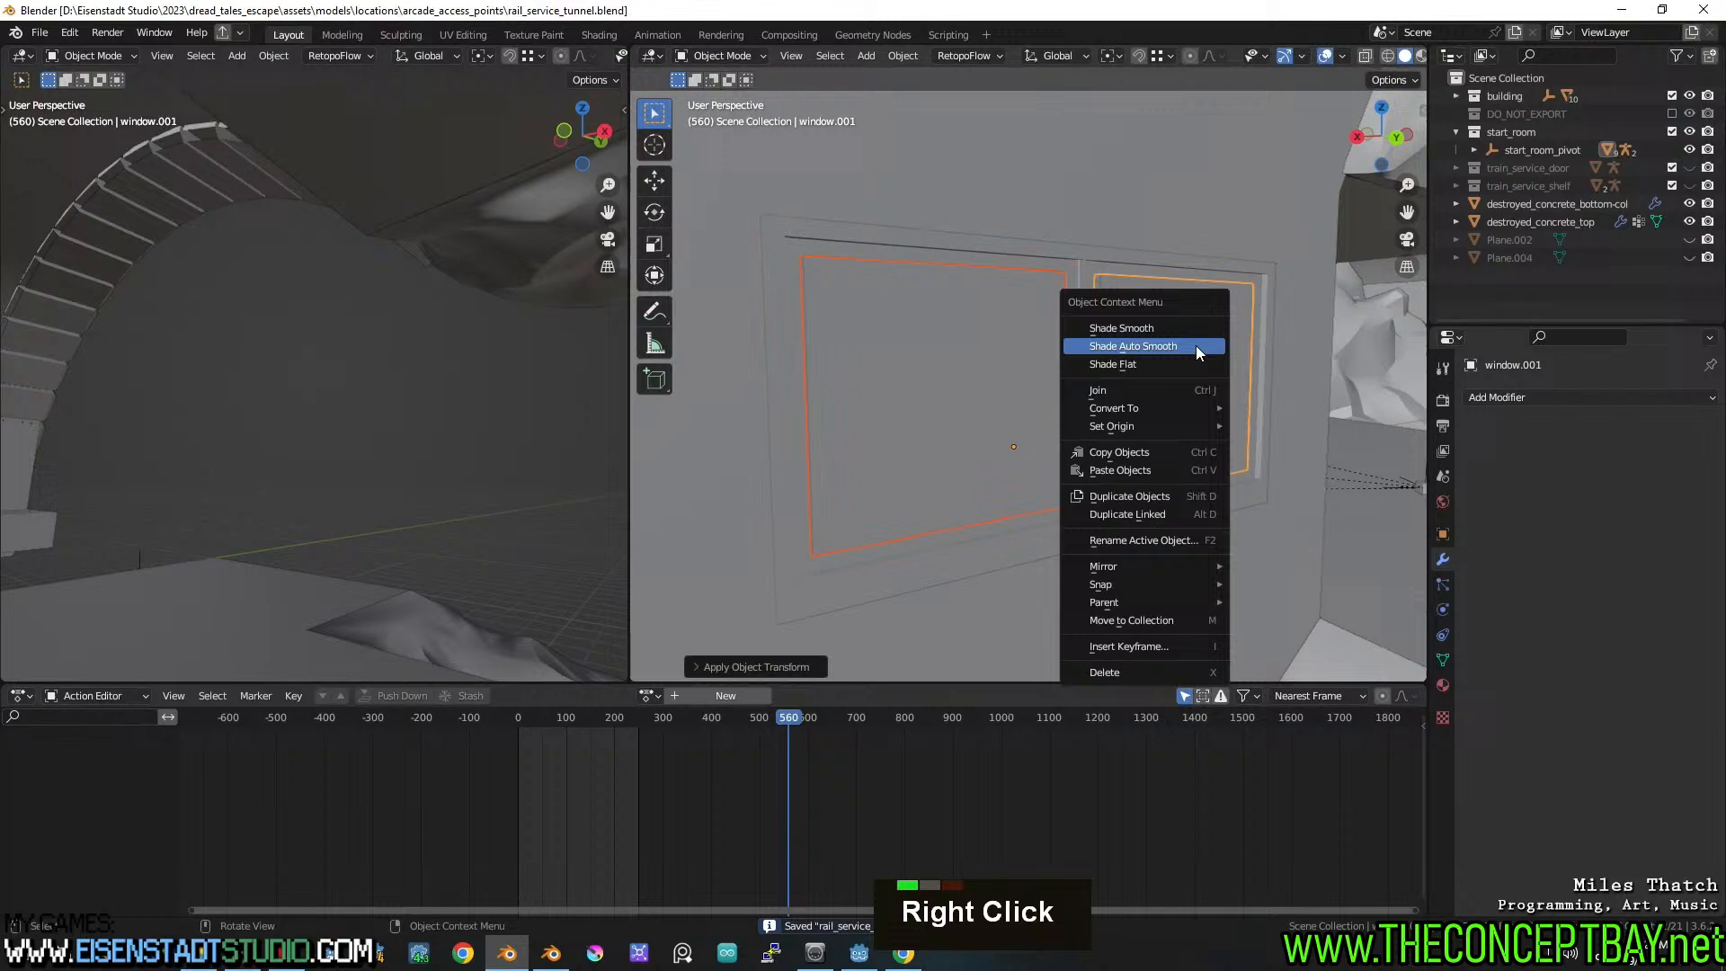
pyautogui.click(1144, 620)
pyautogui.click(1127, 629)
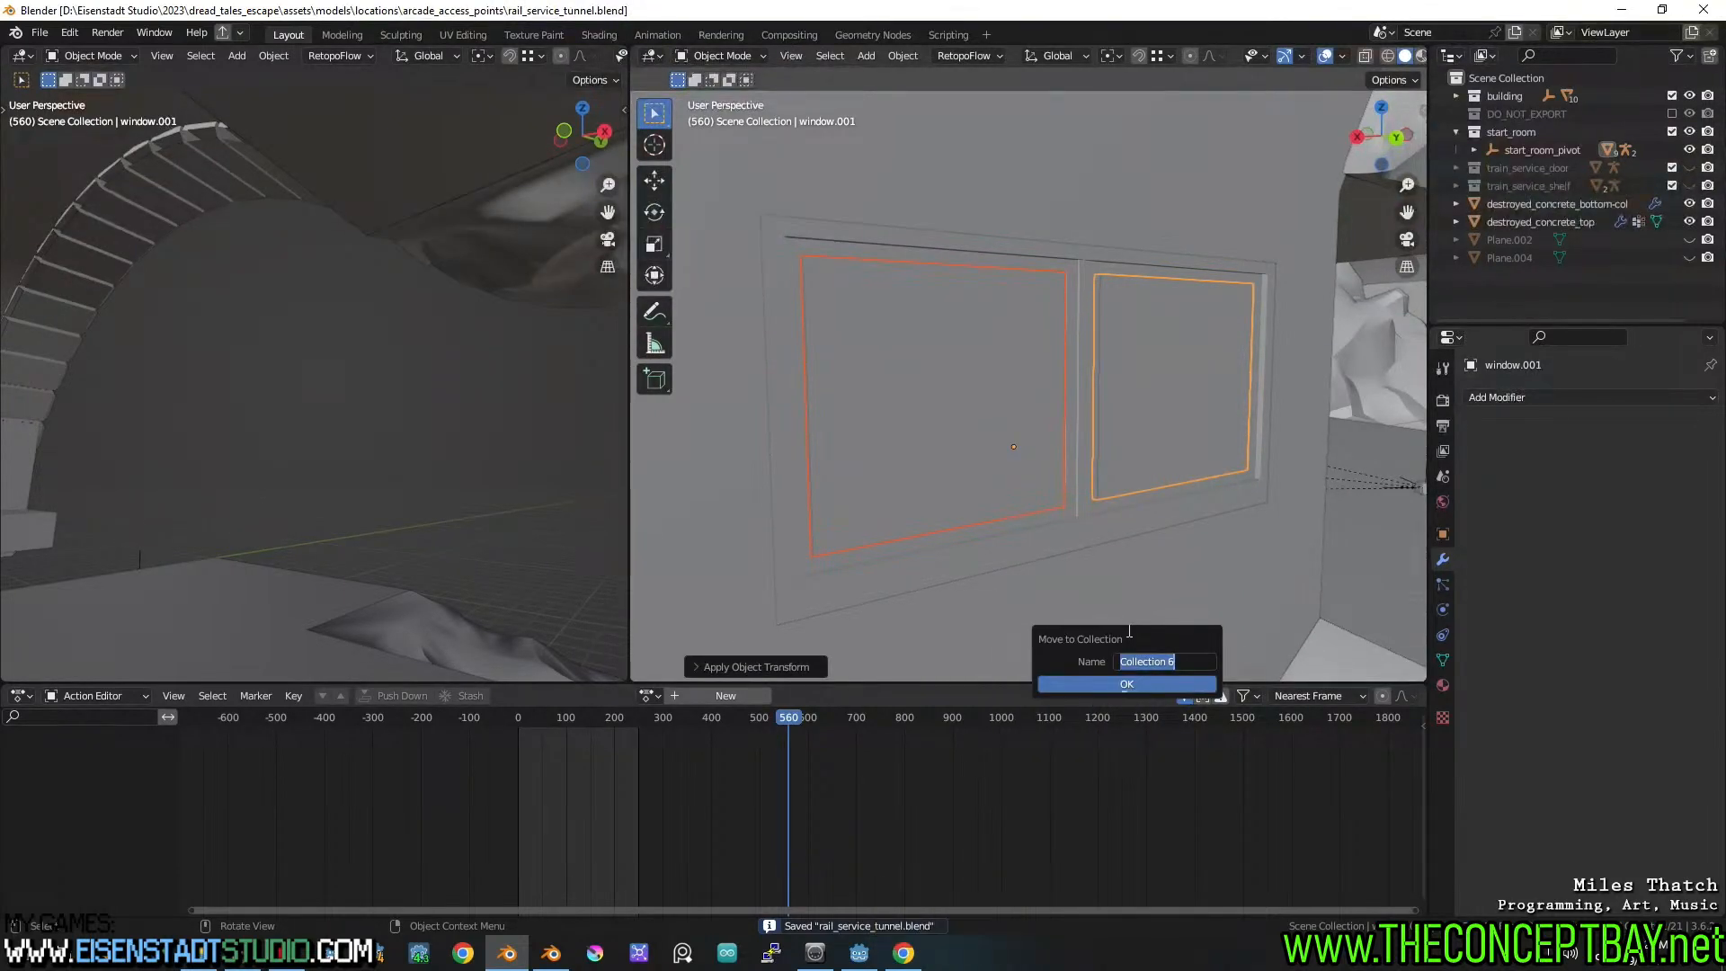
pyautogui.write('glass')
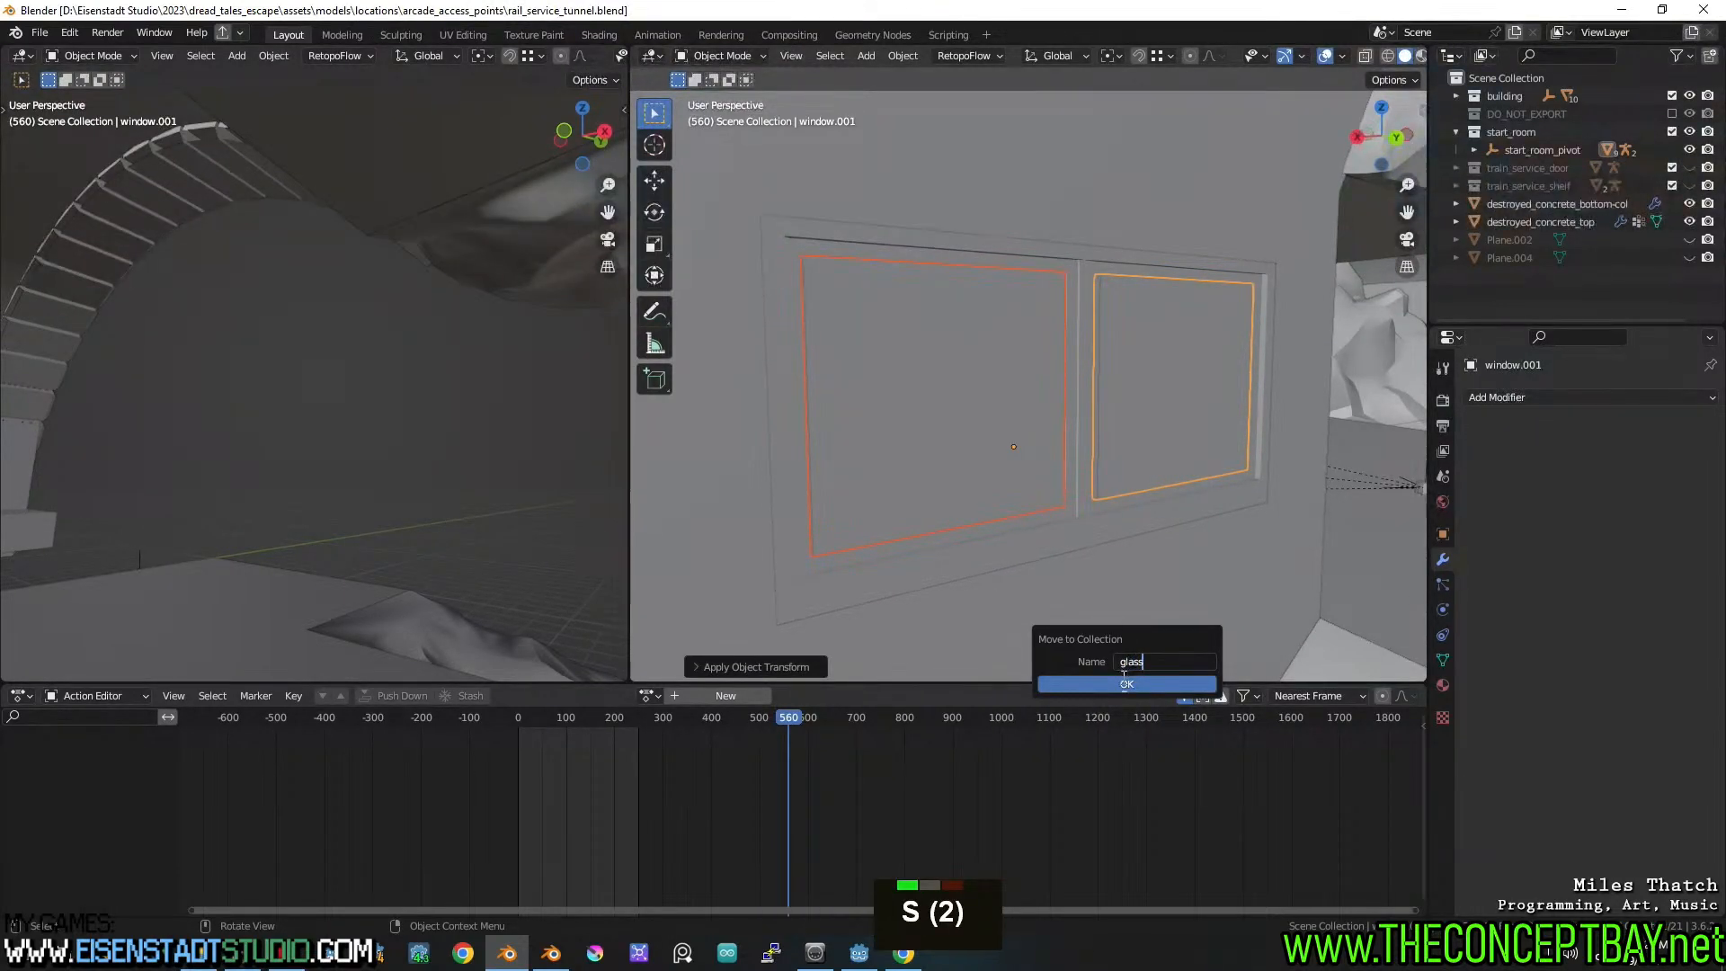
pyautogui.hotkey('ctrl', 'Left')
pyautogui.write('window_')
pyautogui.press('Return')
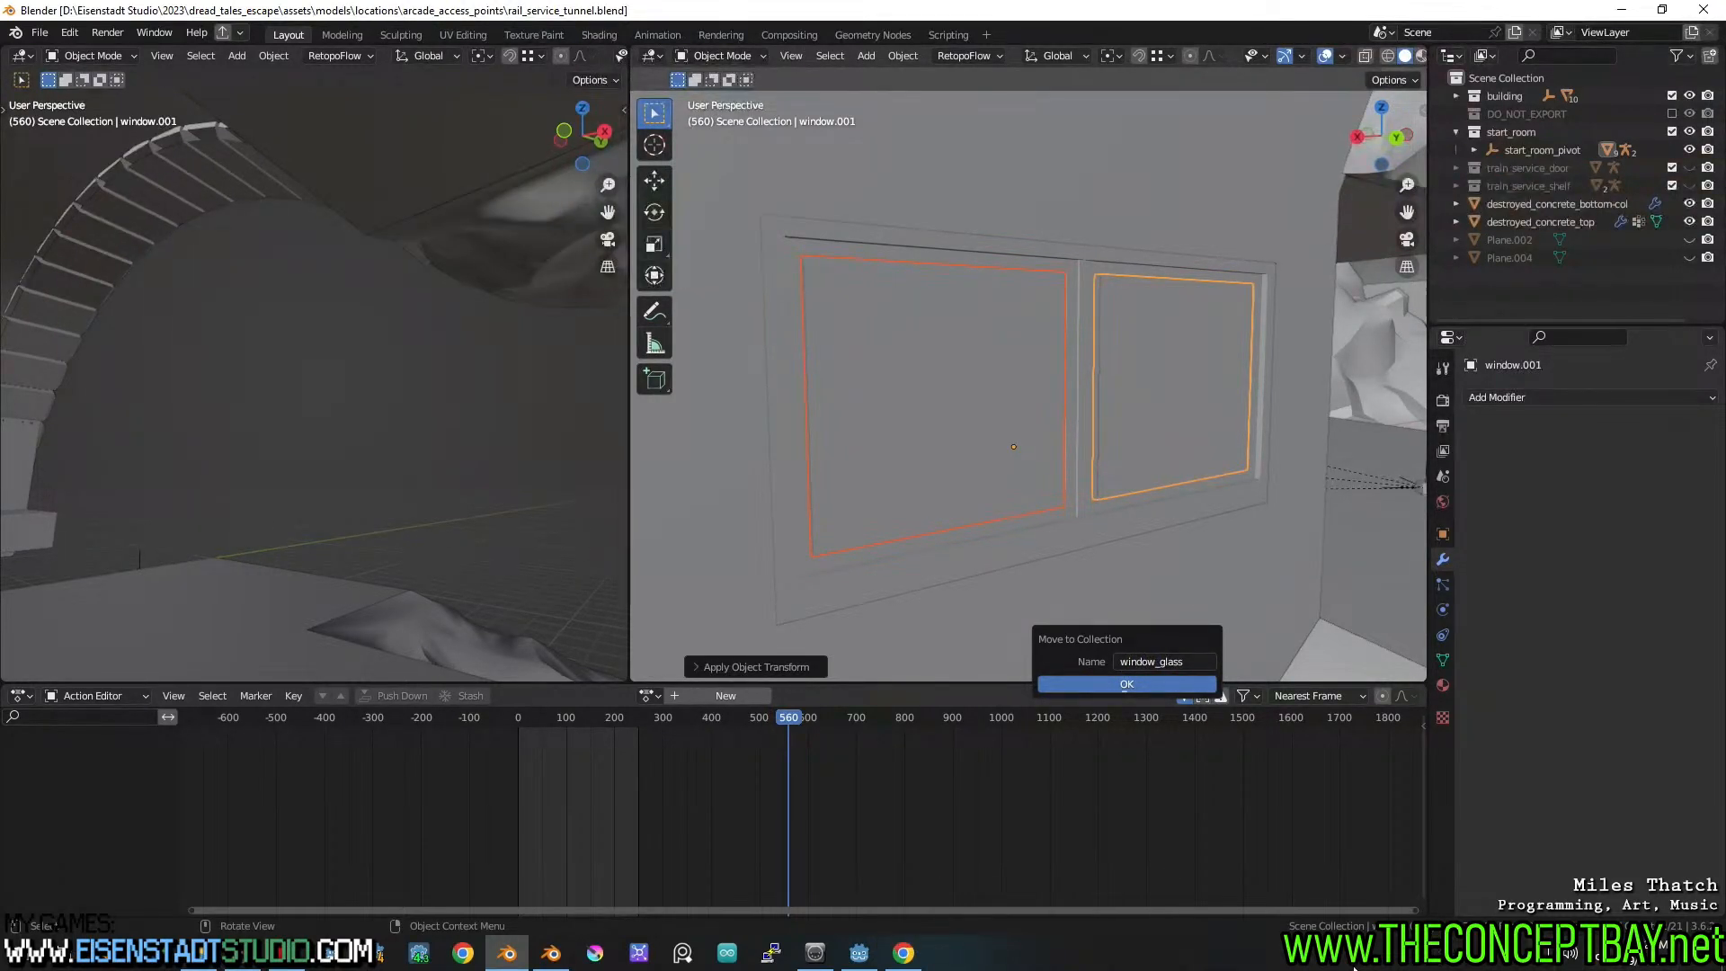
pyautogui.click(1174, 683)
pyautogui.hotkey('ctrl', 's')
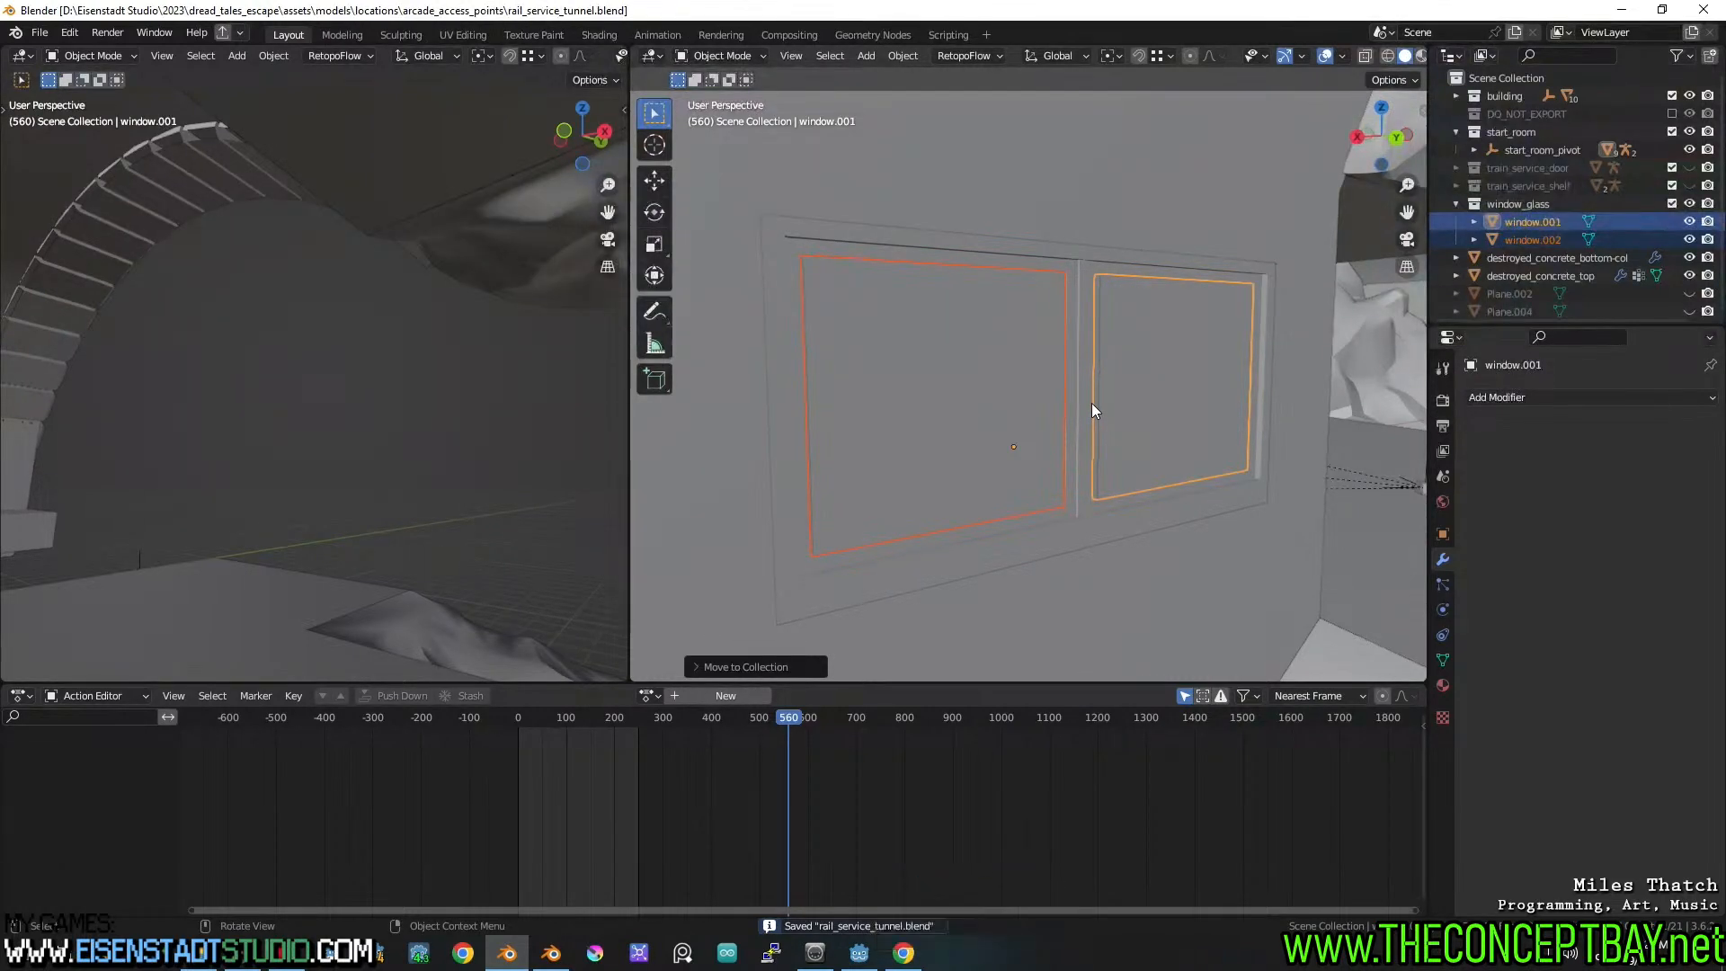
# Rename the left glass pane object as window_left
pyautogui.moveTo(1091, 403); pyautogui.dragTo(1088, 401, button='middle')
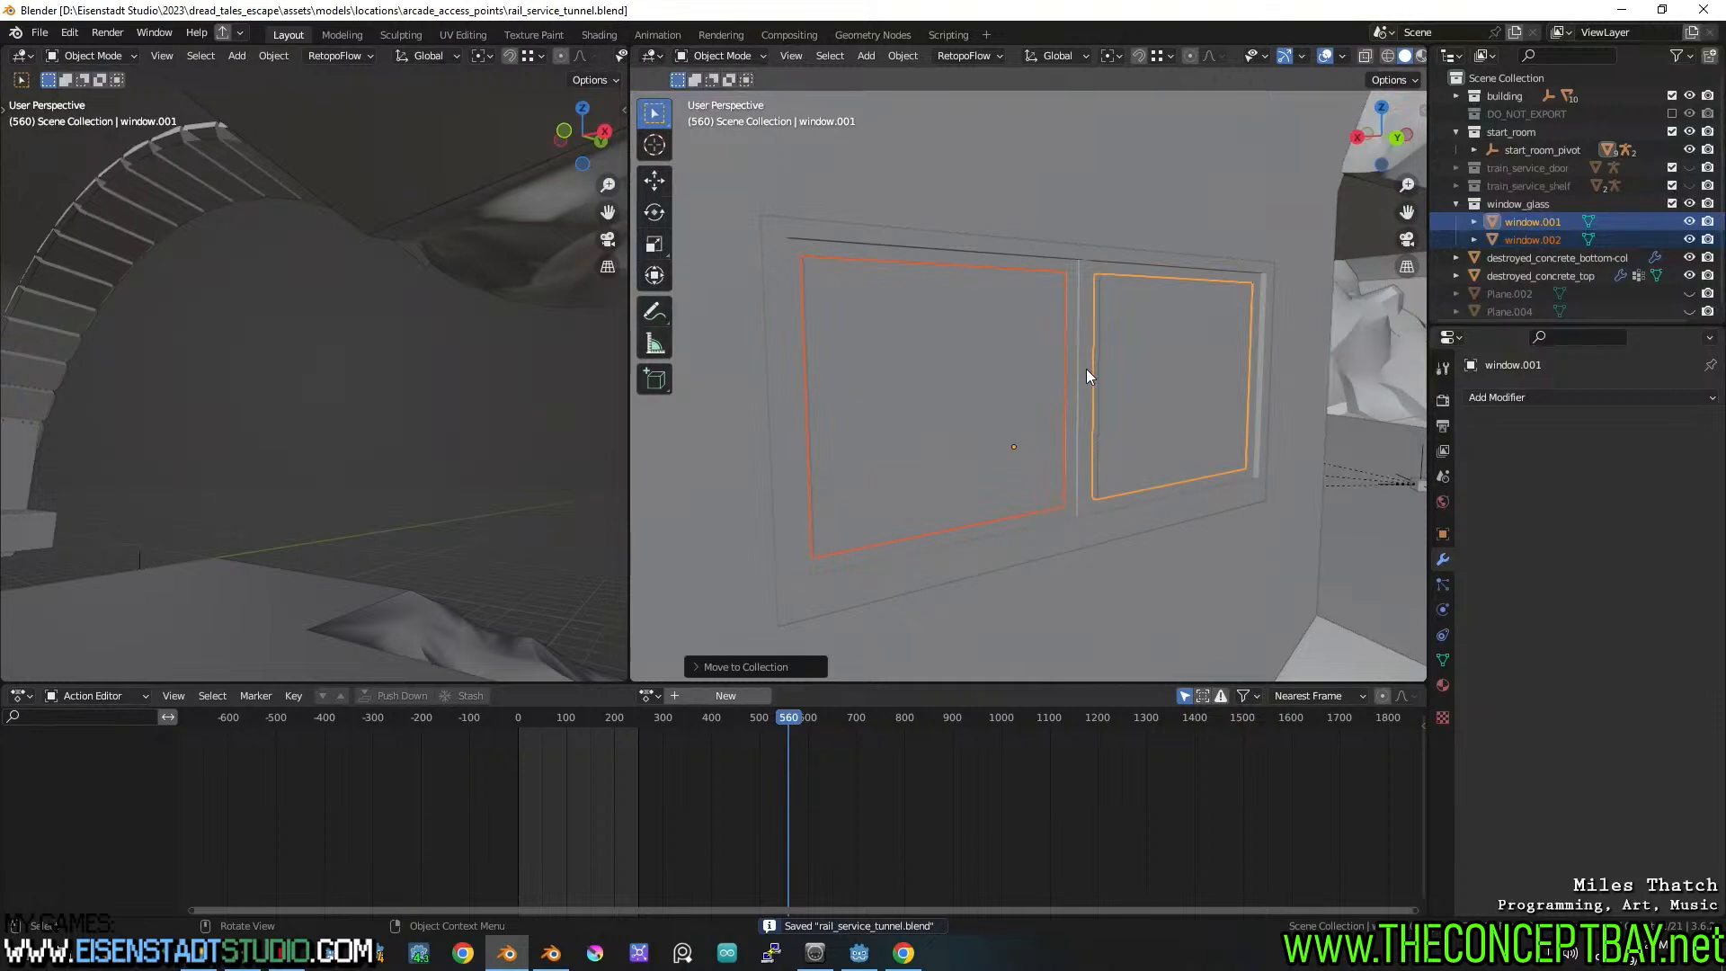
pyautogui.moveTo(1086, 368); pyautogui.dragTo(1093, 379, button='middle')
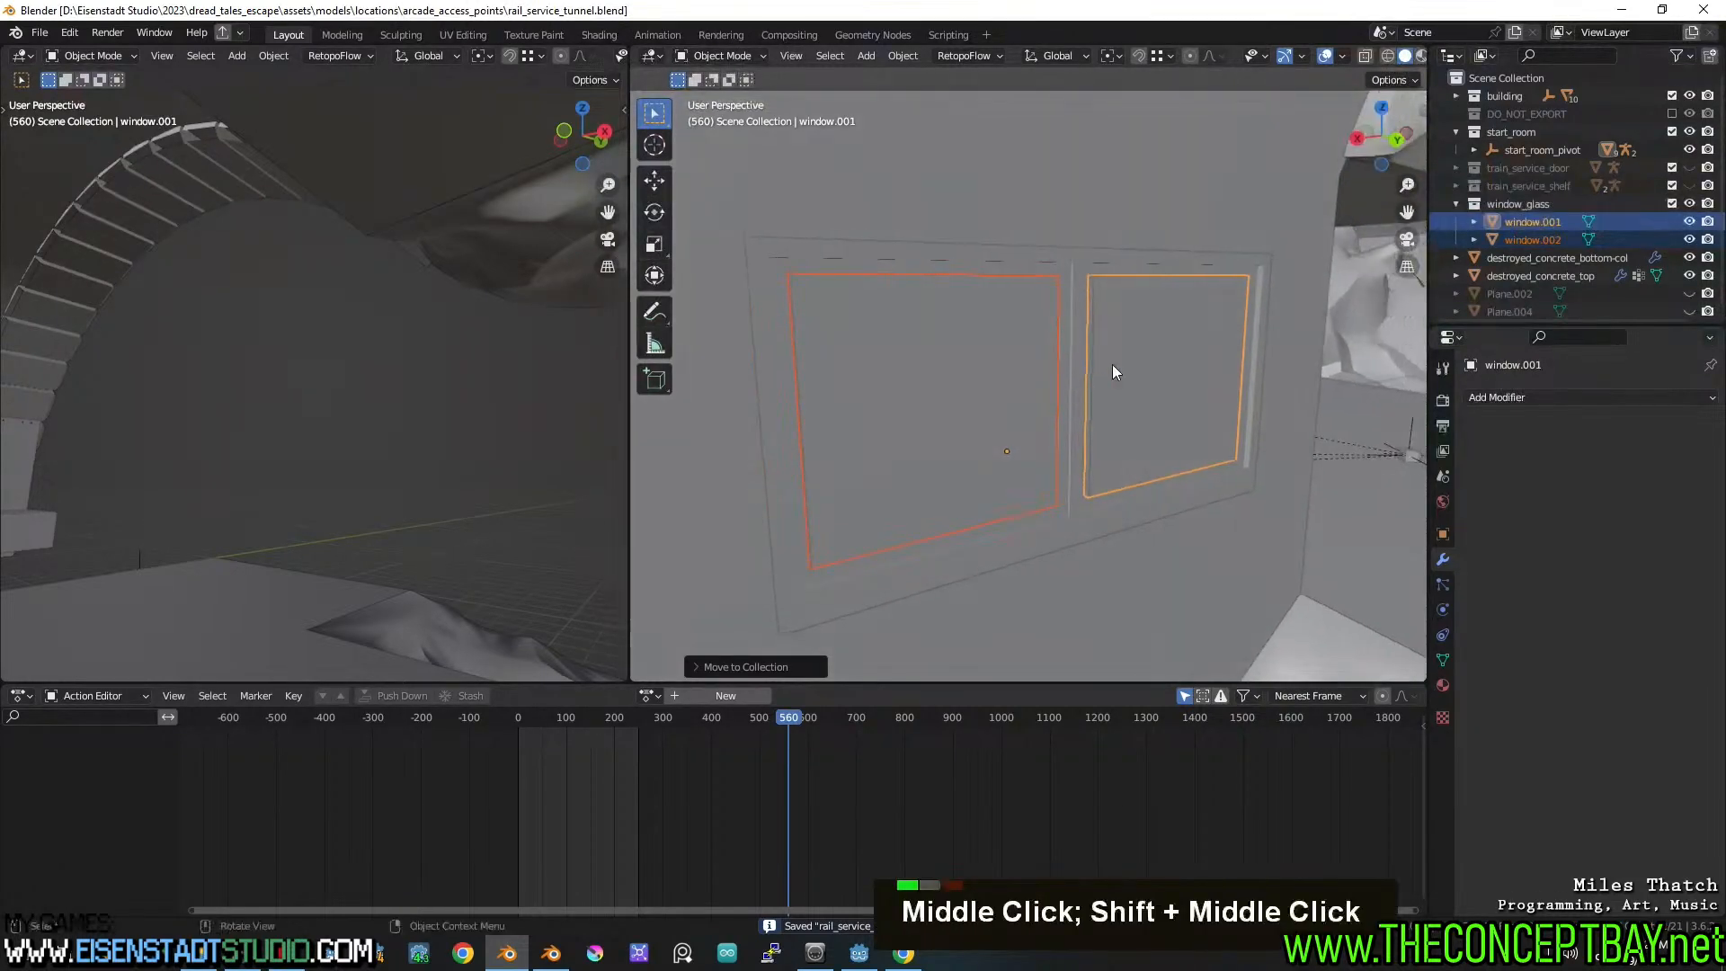
pyautogui.click(1519, 239)
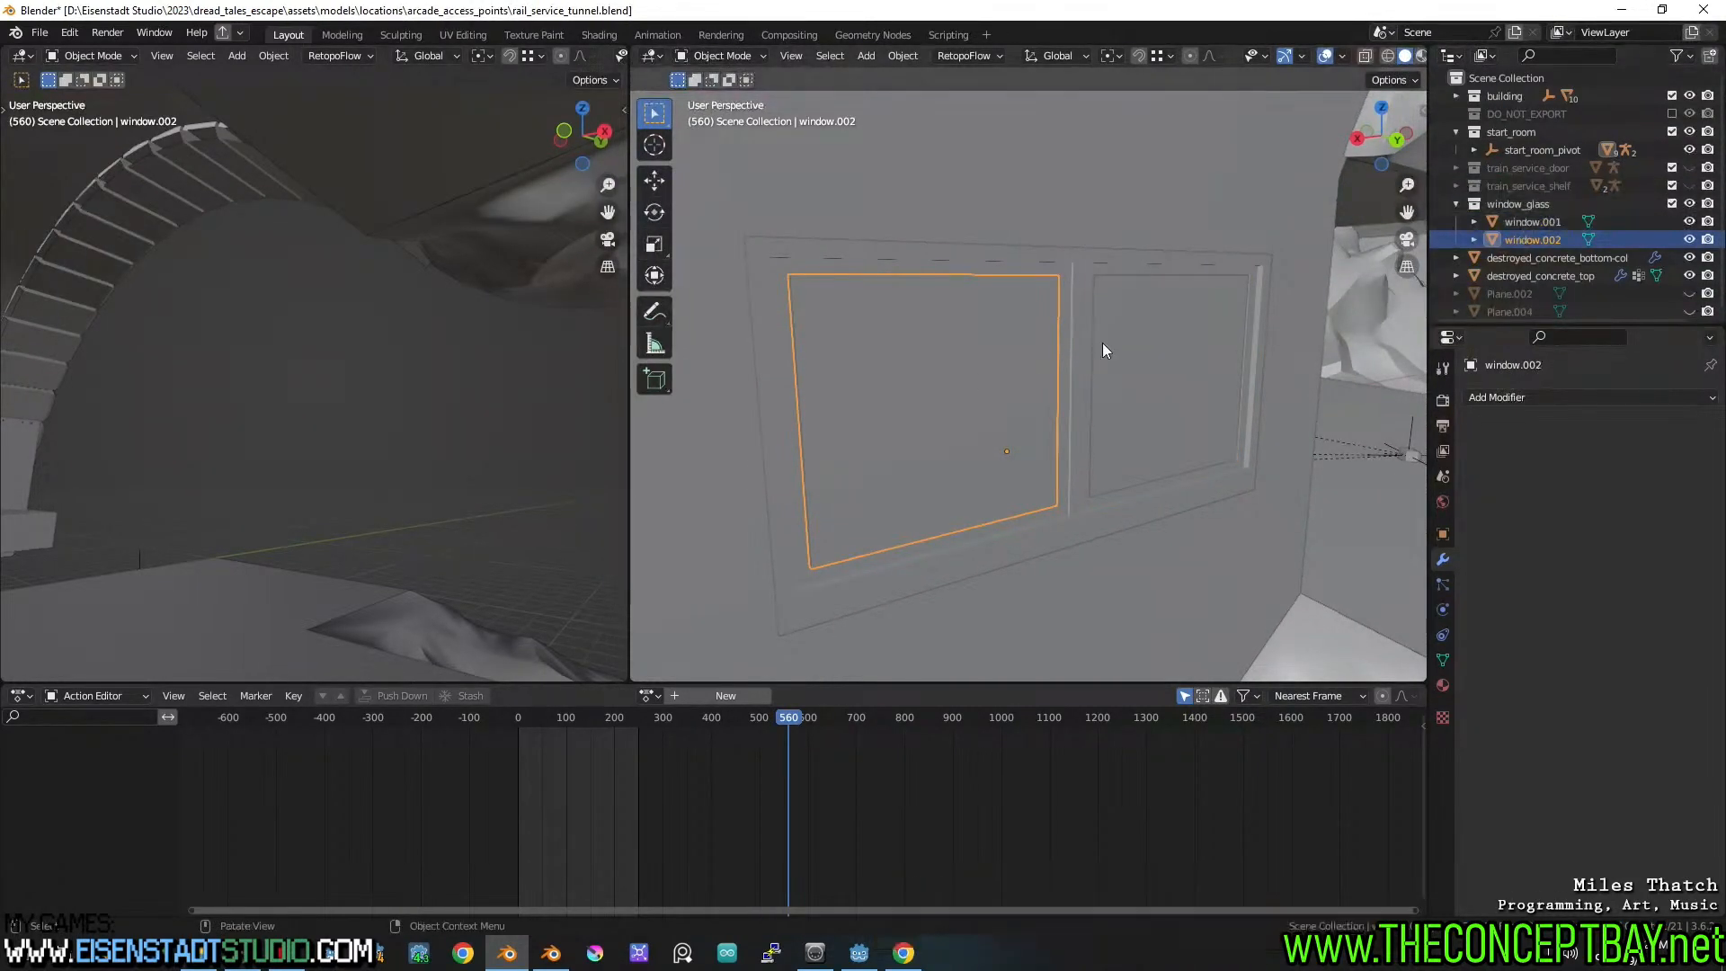
pyautogui.press('F2')
pyautogui.press('Right')
pyautogui.press('BackSpace')
pyautogui.press('BackSpace')
pyautogui.press('BackSpace')
pyautogui.press('BackSpace')
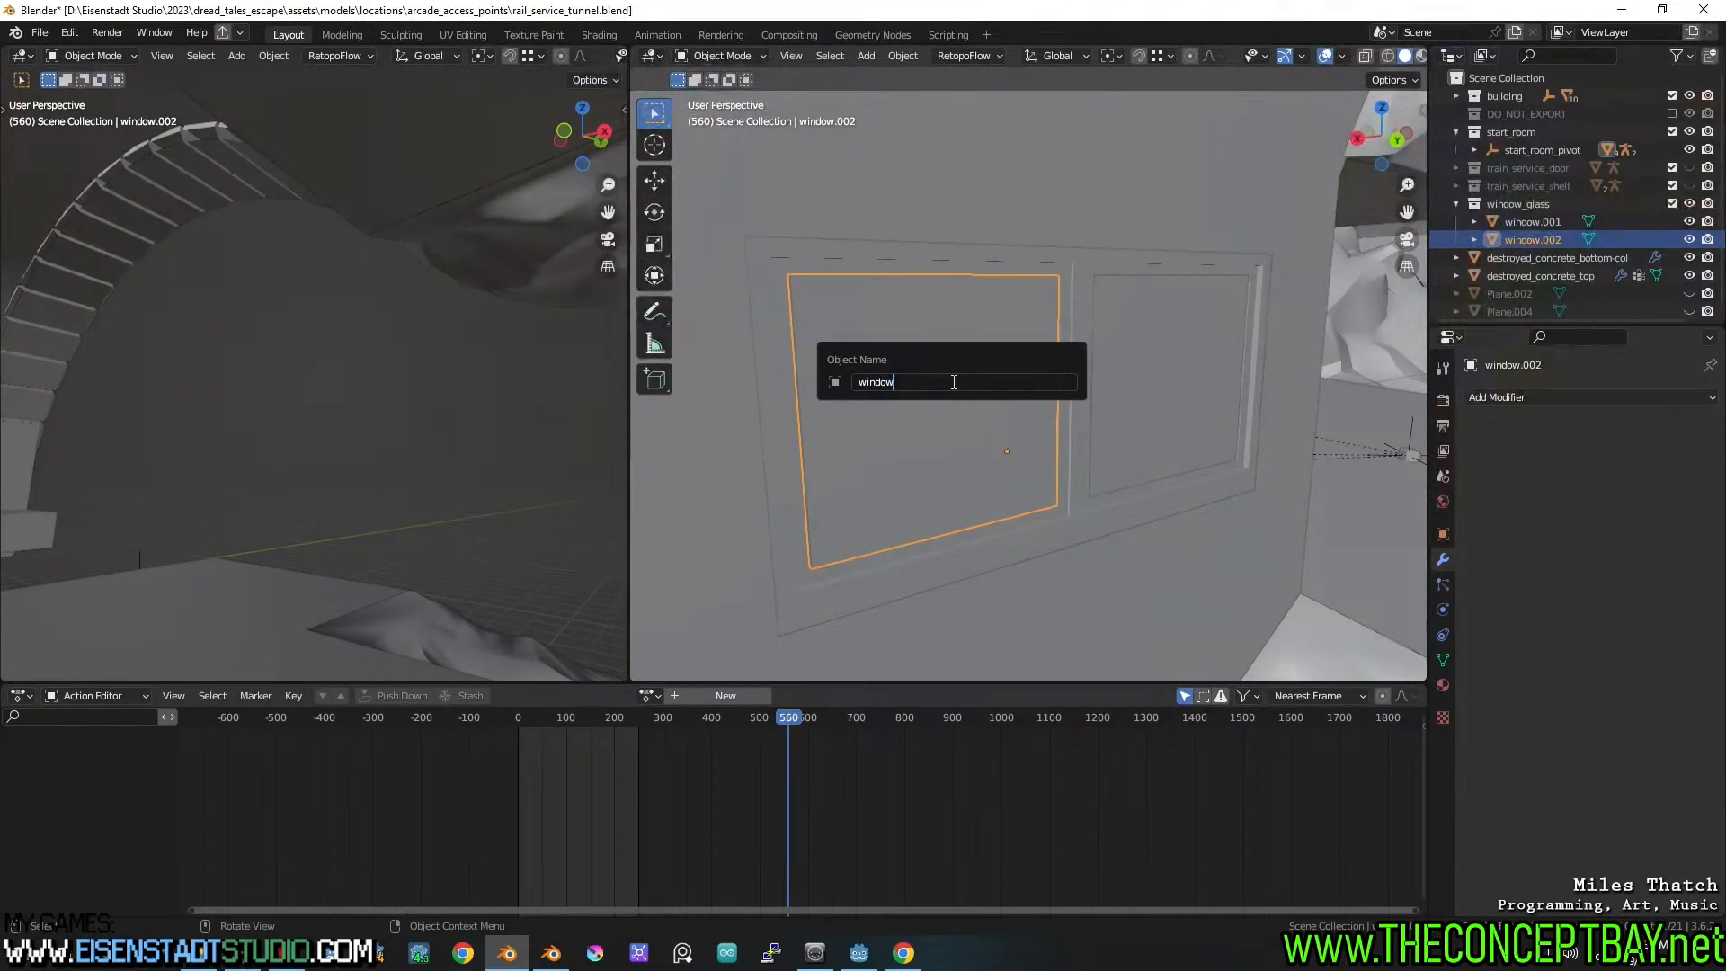
pyautogui.write('_')
pyautogui.write('left')
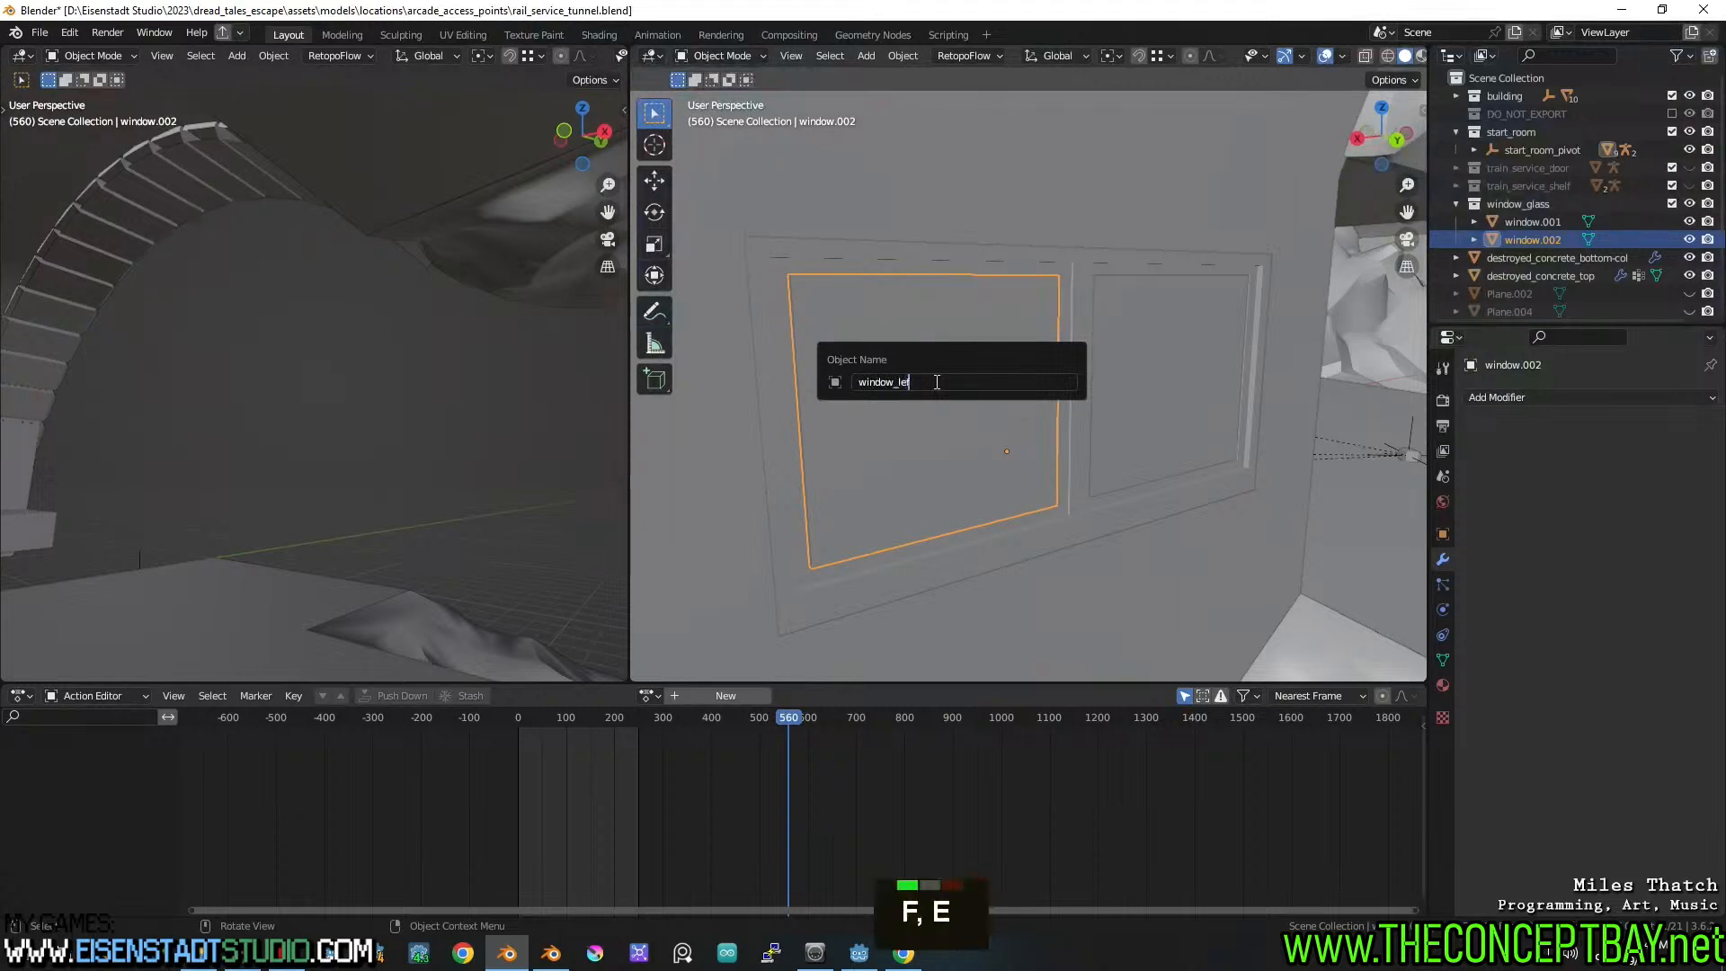
pyautogui.press('Return')
# Rename the right glass pane object as window_right and save the file
pyautogui.click(1138, 347)
pyautogui.press('F2')
pyautogui.write('win')
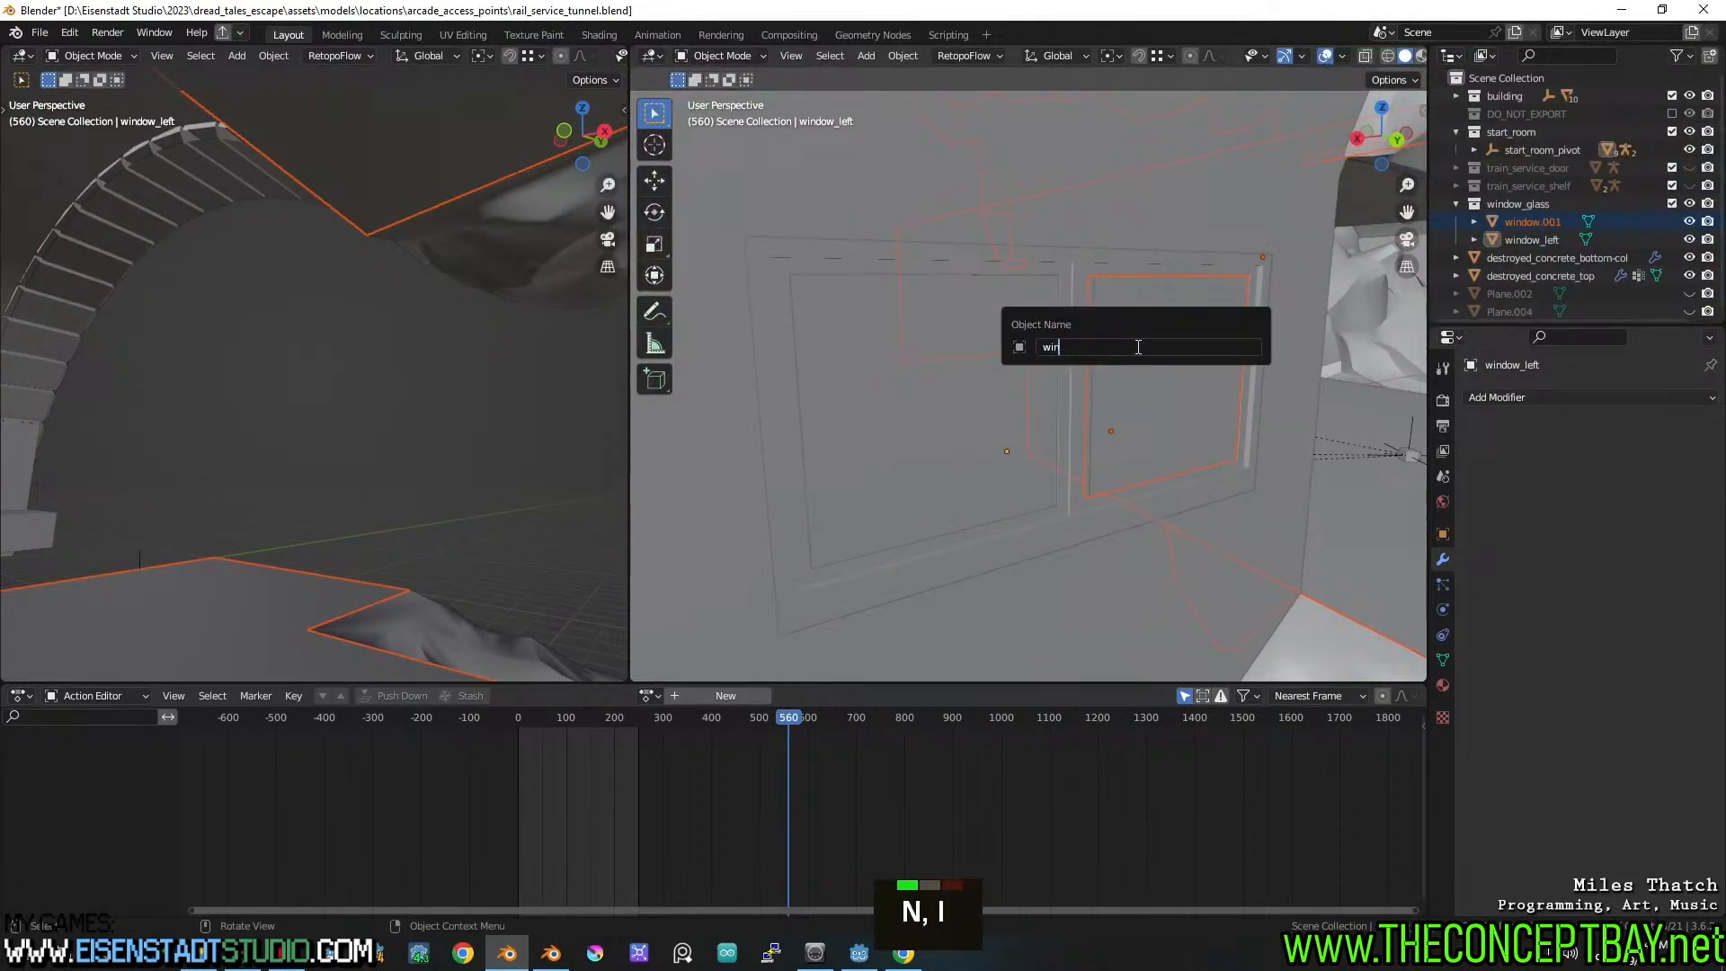
pyautogui.press('Escape')
pyautogui.click(1136, 347)
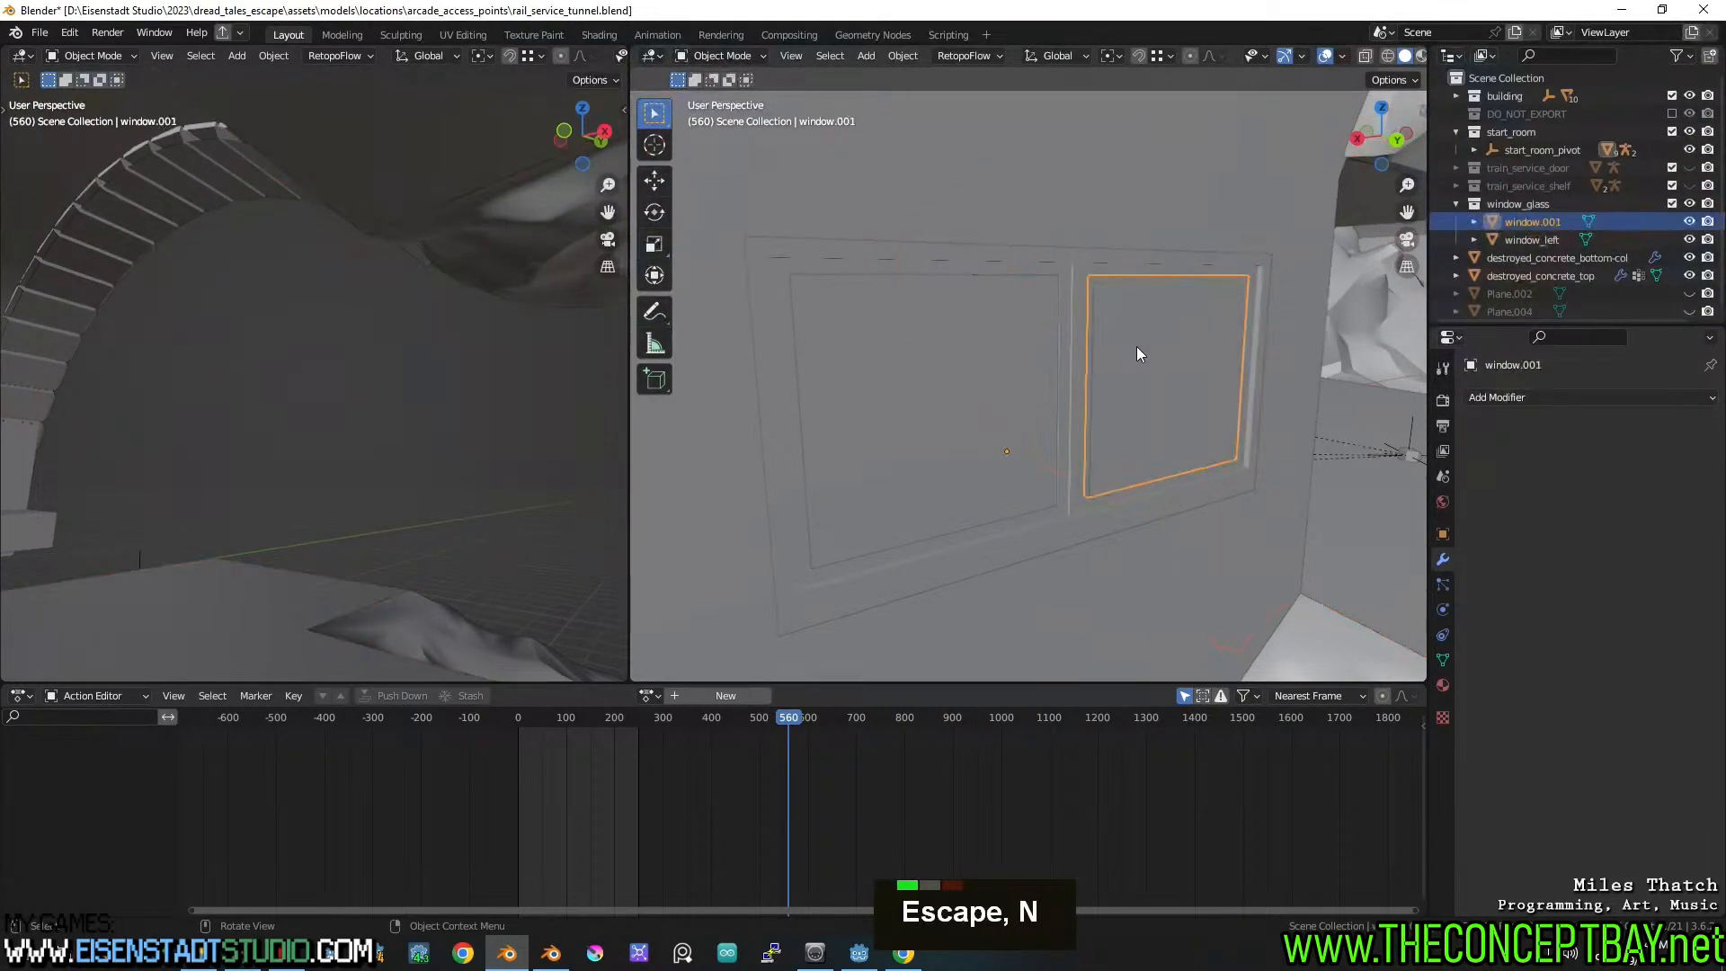
pyautogui.press('F2')
pyautogui.write('window_right')
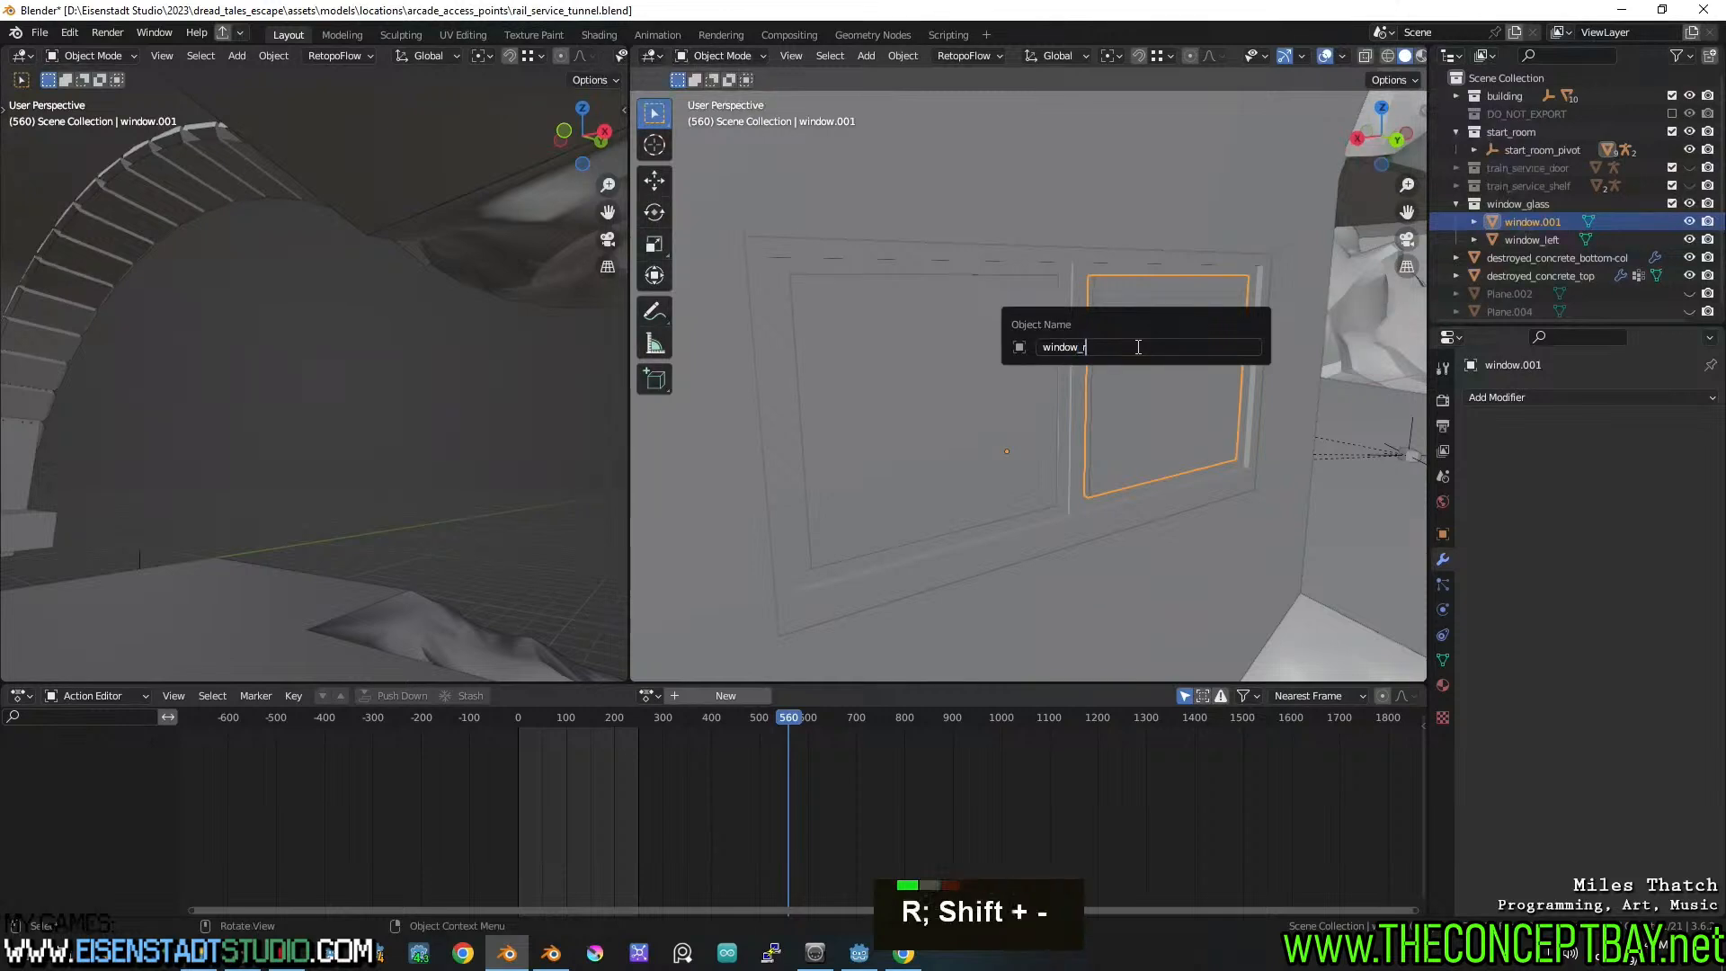
pyautogui.press('Return')
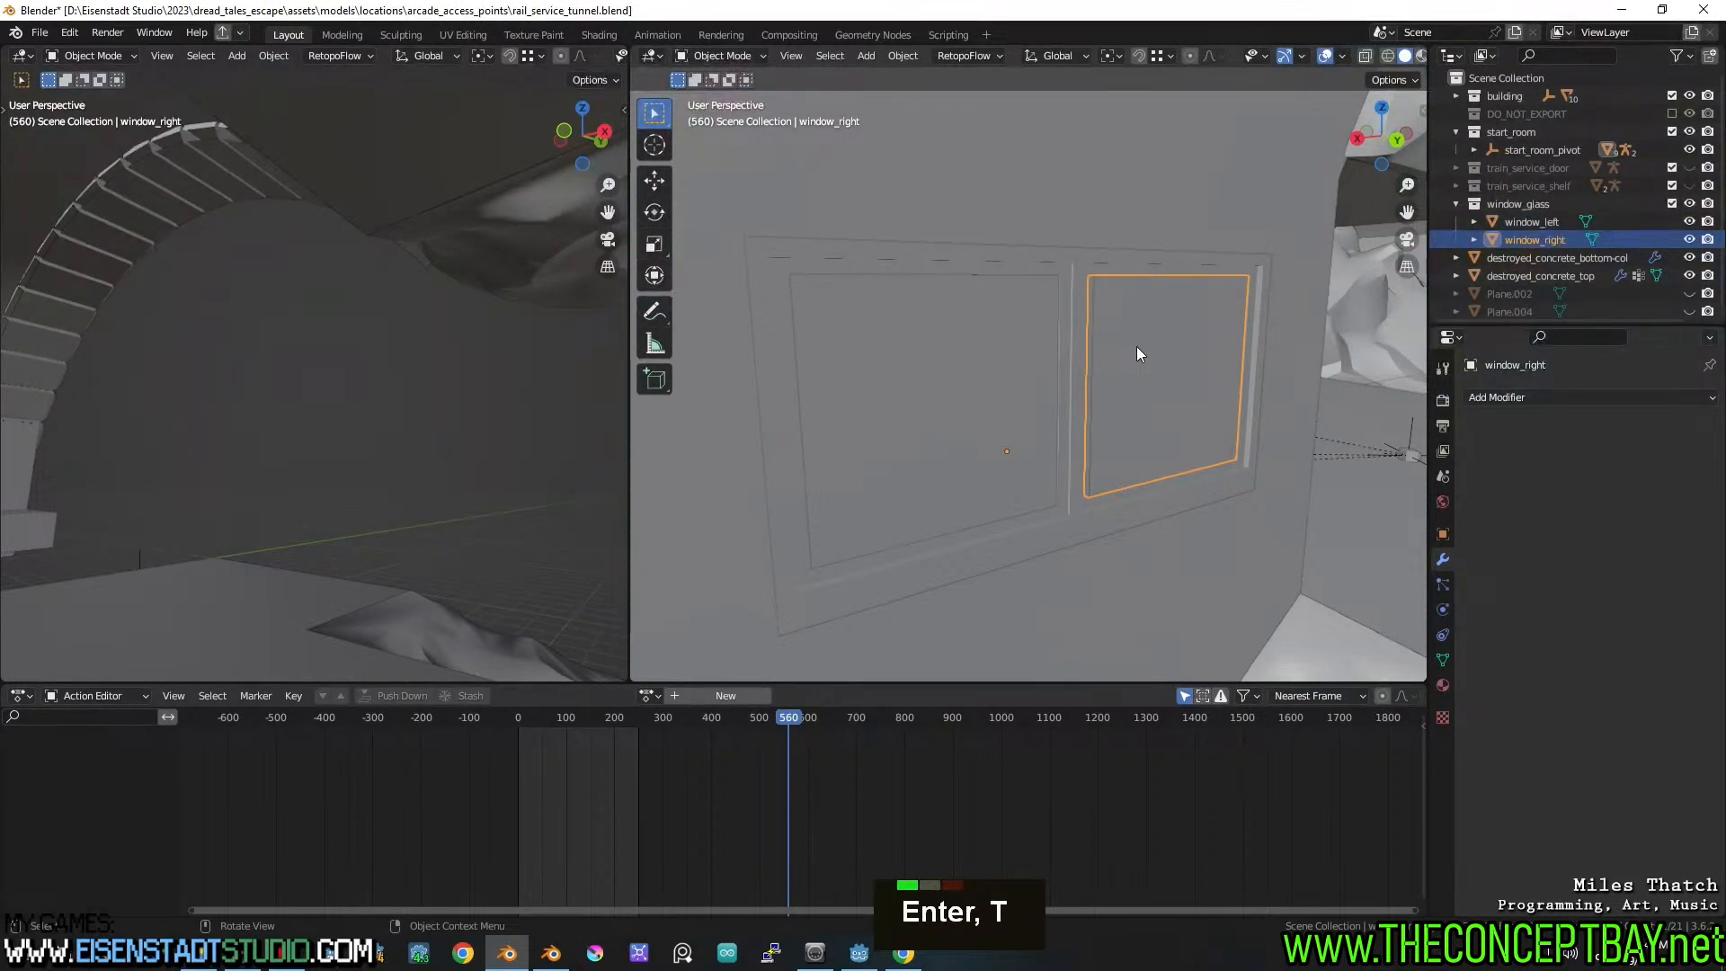
pyautogui.hotkey('ctrl', 's')
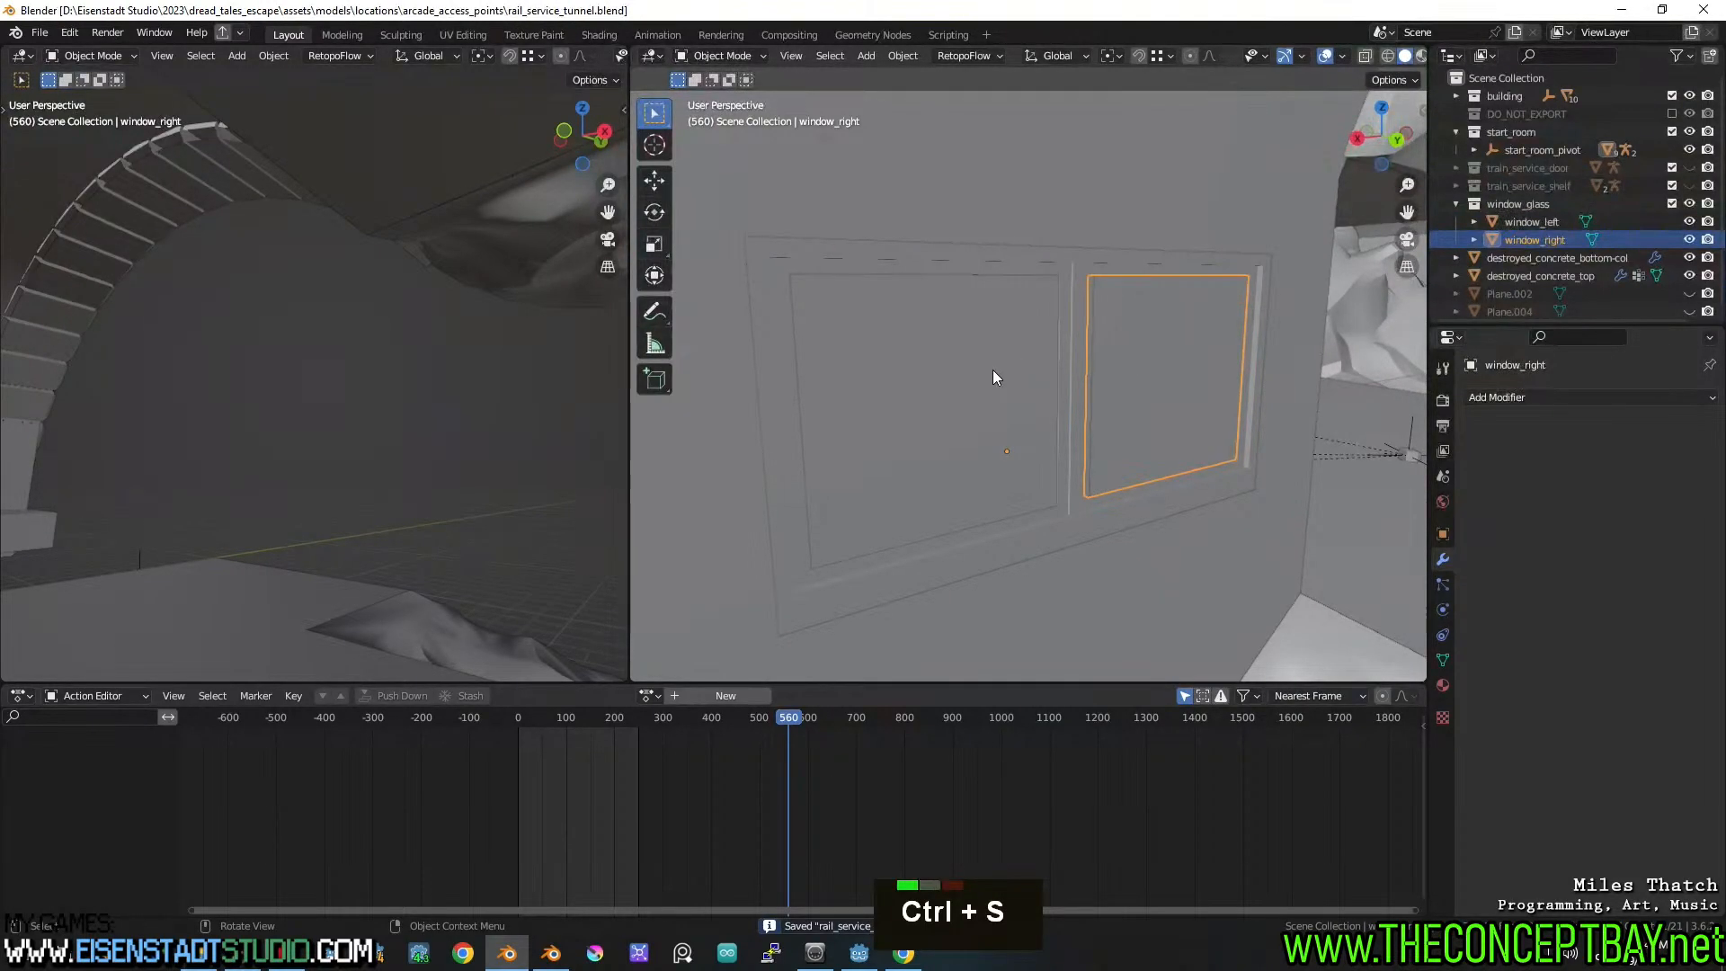
# Select only the left glass pane and save the file
pyautogui.click(993, 376)
pyautogui.keyDown('shift'); pyautogui.click(1140, 388); pyautogui.keyUp('shift')
pyautogui.click(937, 421)
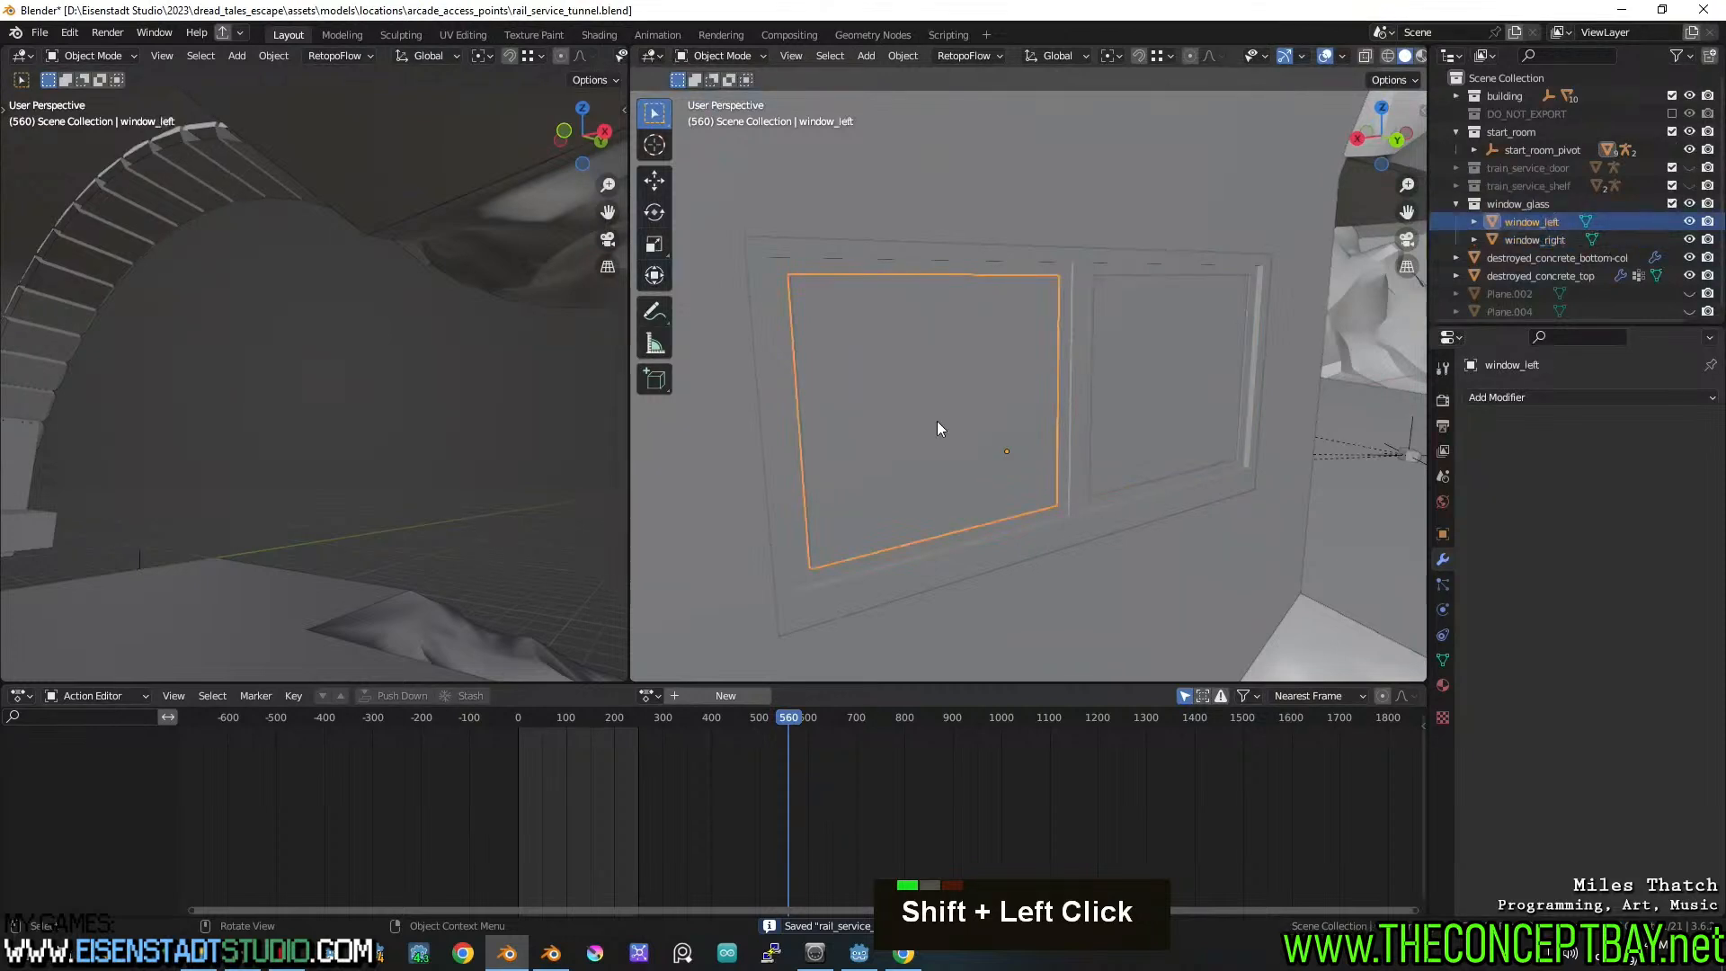
pyautogui.keyDown('shift'); pyautogui.click(1173, 364); pyautogui.keyUp('shift')
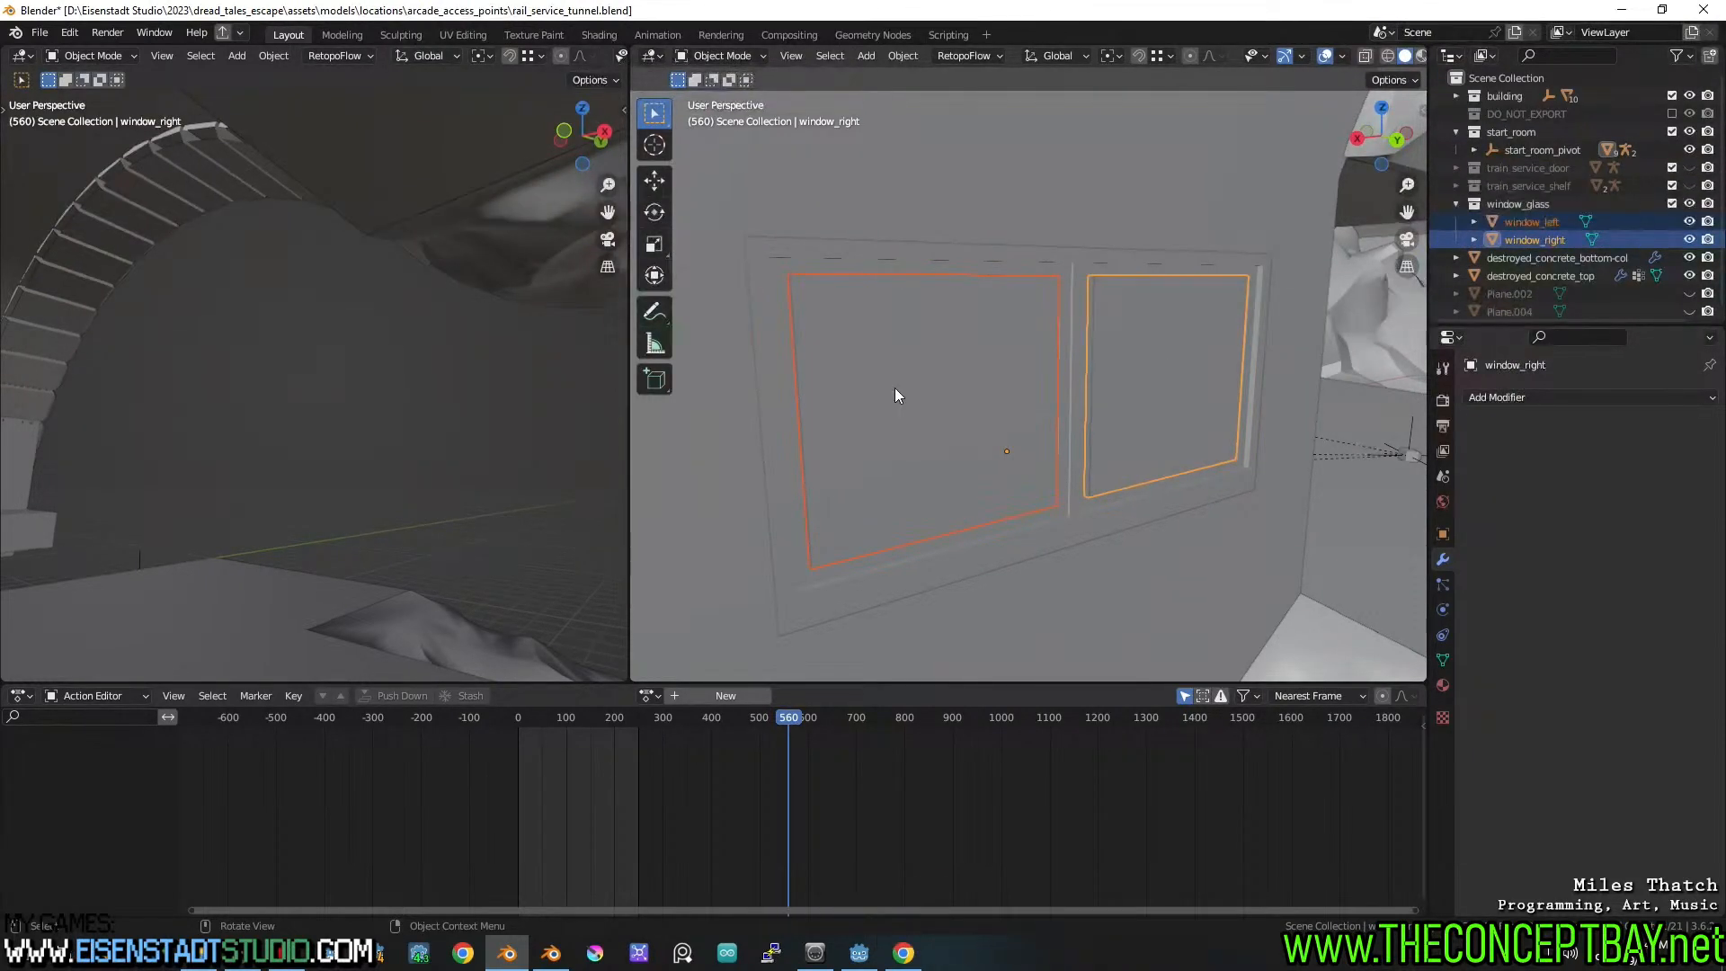
pyautogui.click(995, 399)
pyautogui.hotkey('ctrl', 's')
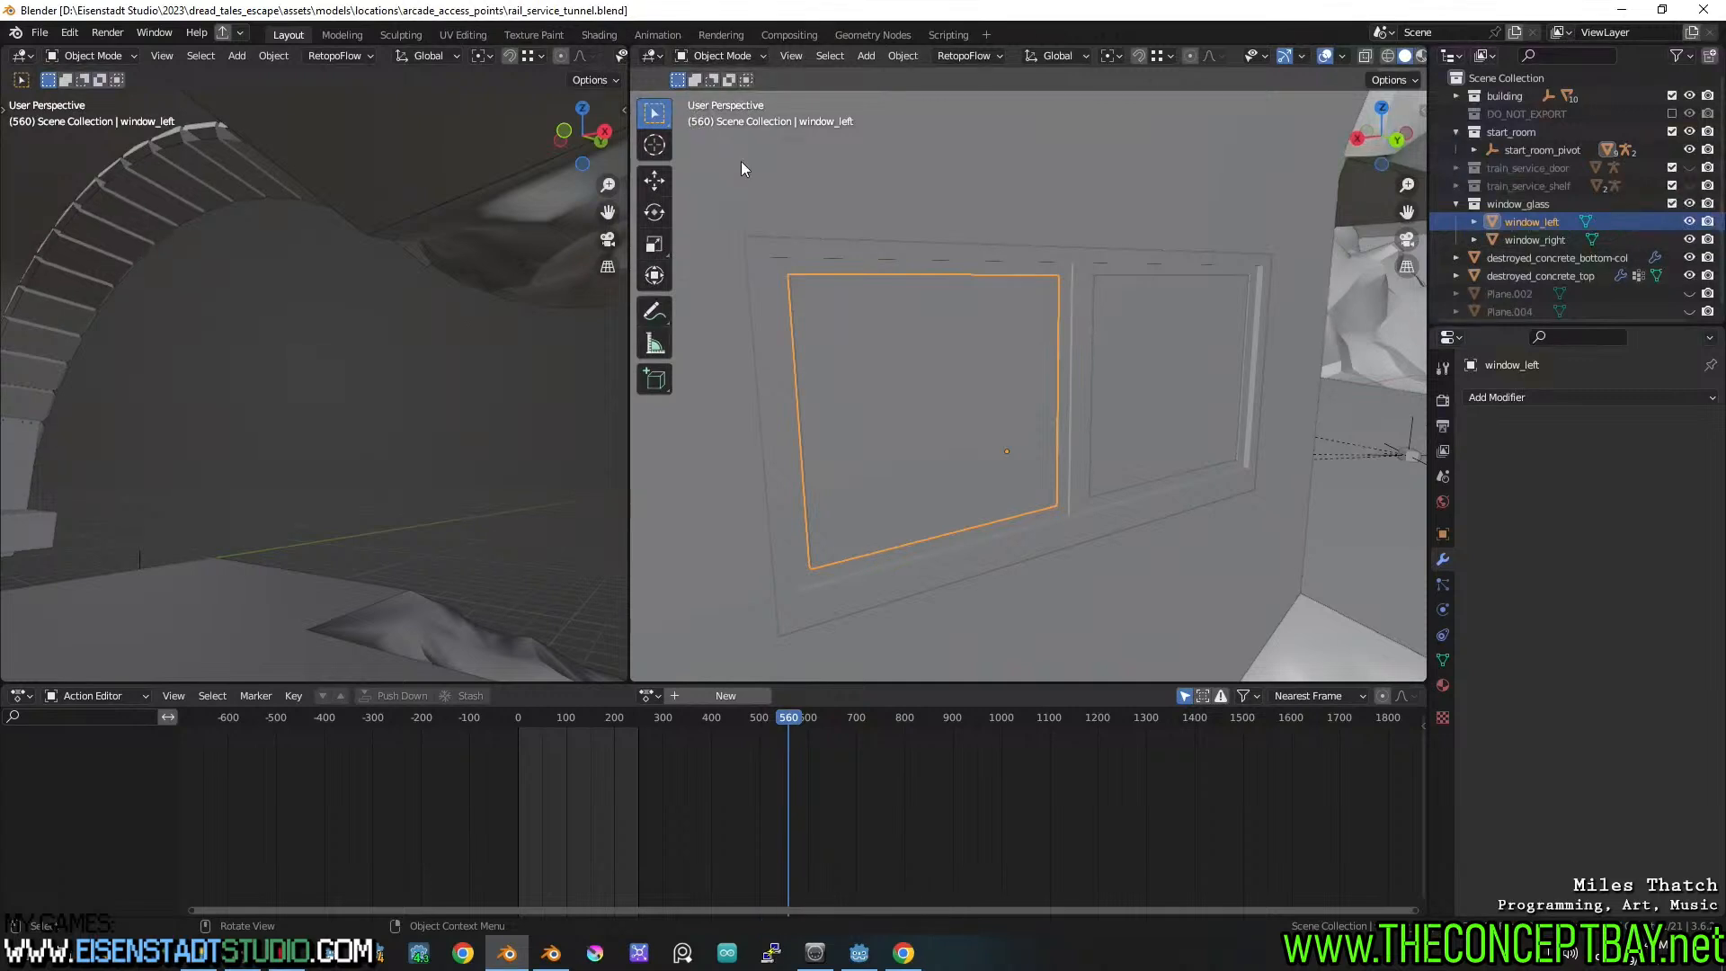
# Look through the object commands for a fracture tool, and search the add-on preferences for "cell"
pyautogui.click(899, 56)
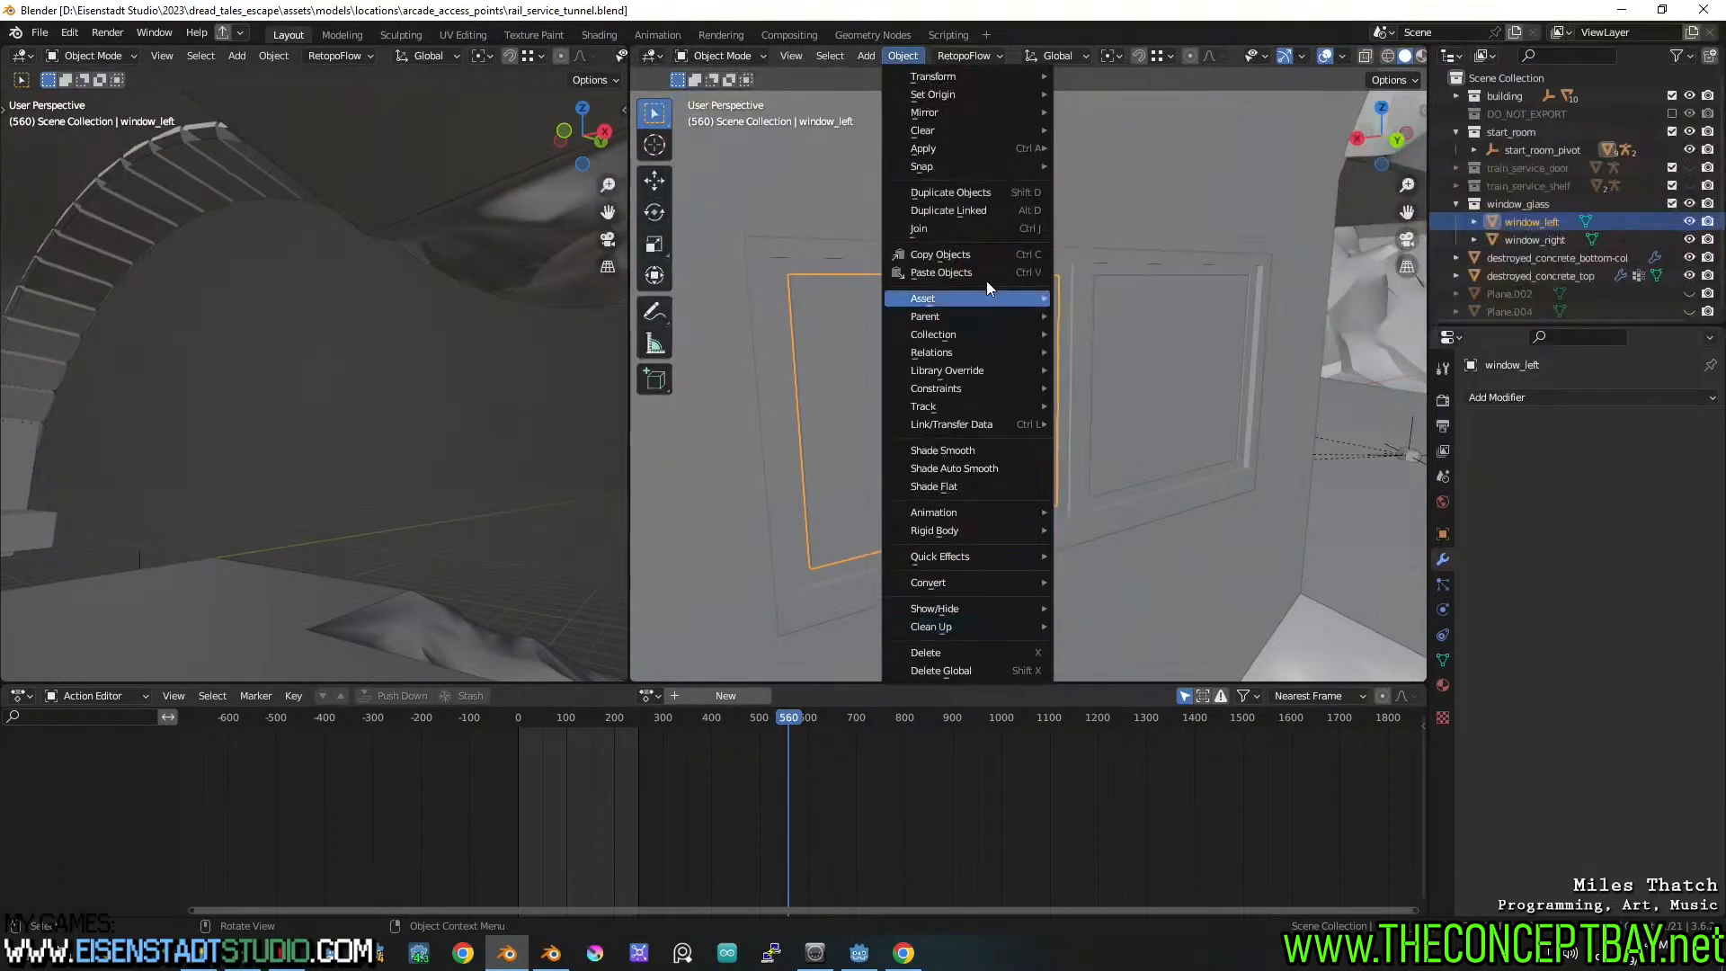
pyautogui.moveTo(989, 527)
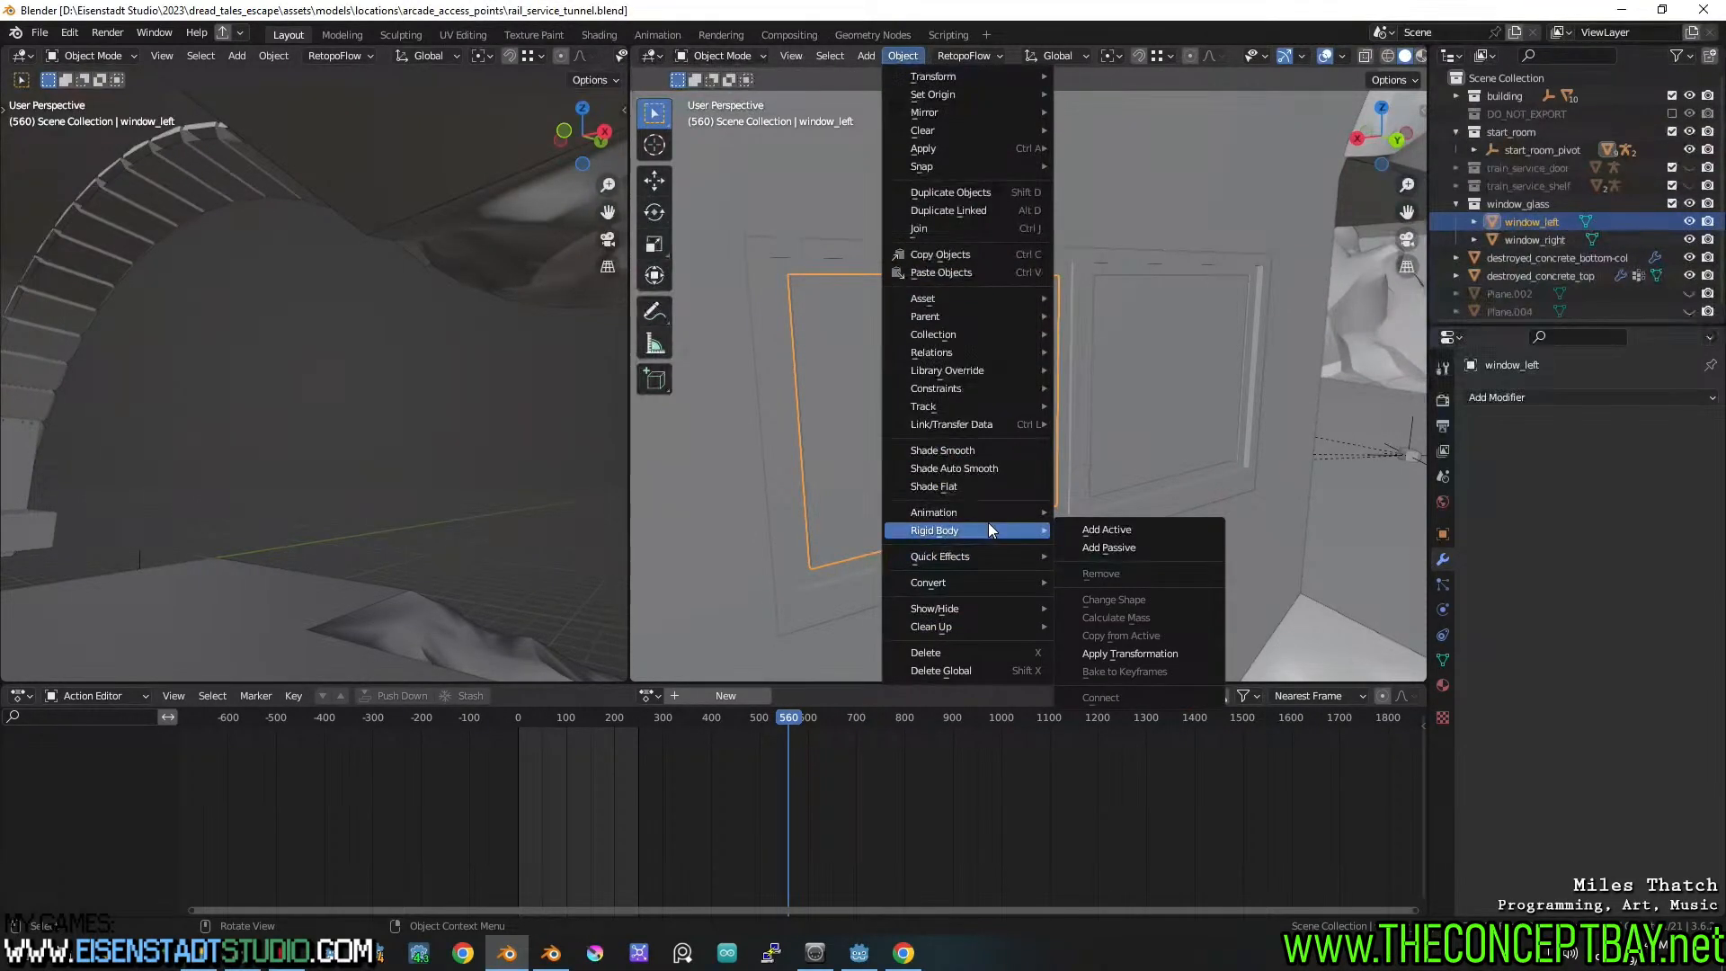
pyautogui.press('Escape')
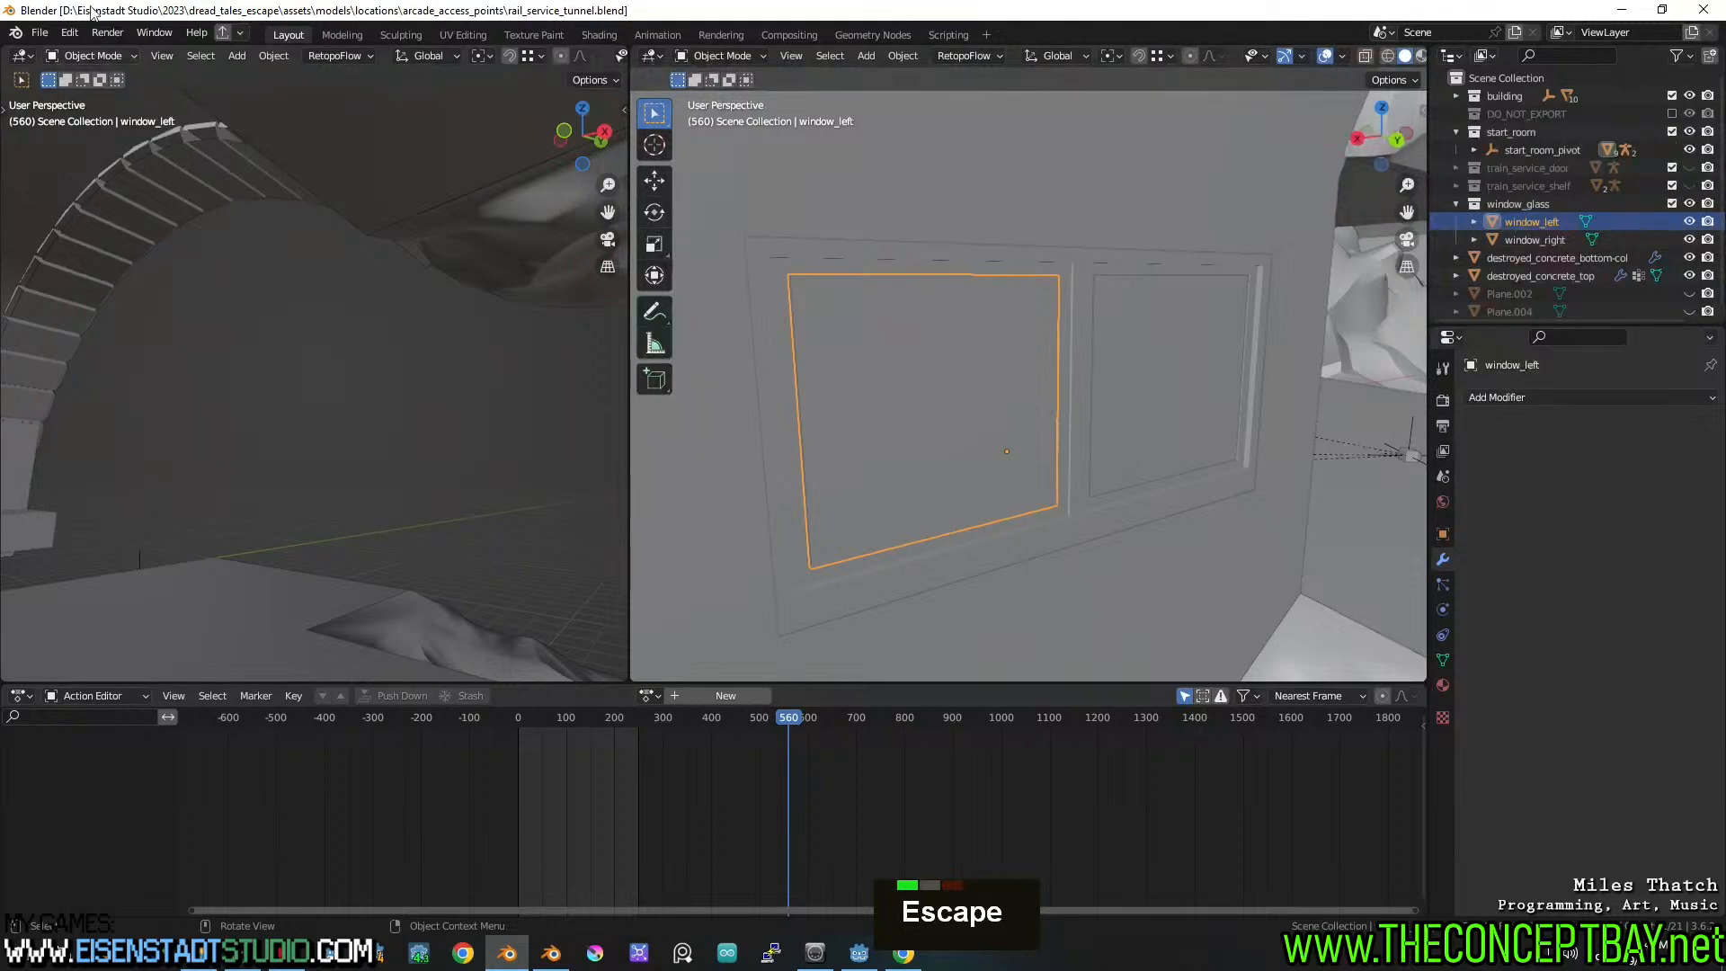
pyautogui.click(67, 33)
pyautogui.click(164, 289)
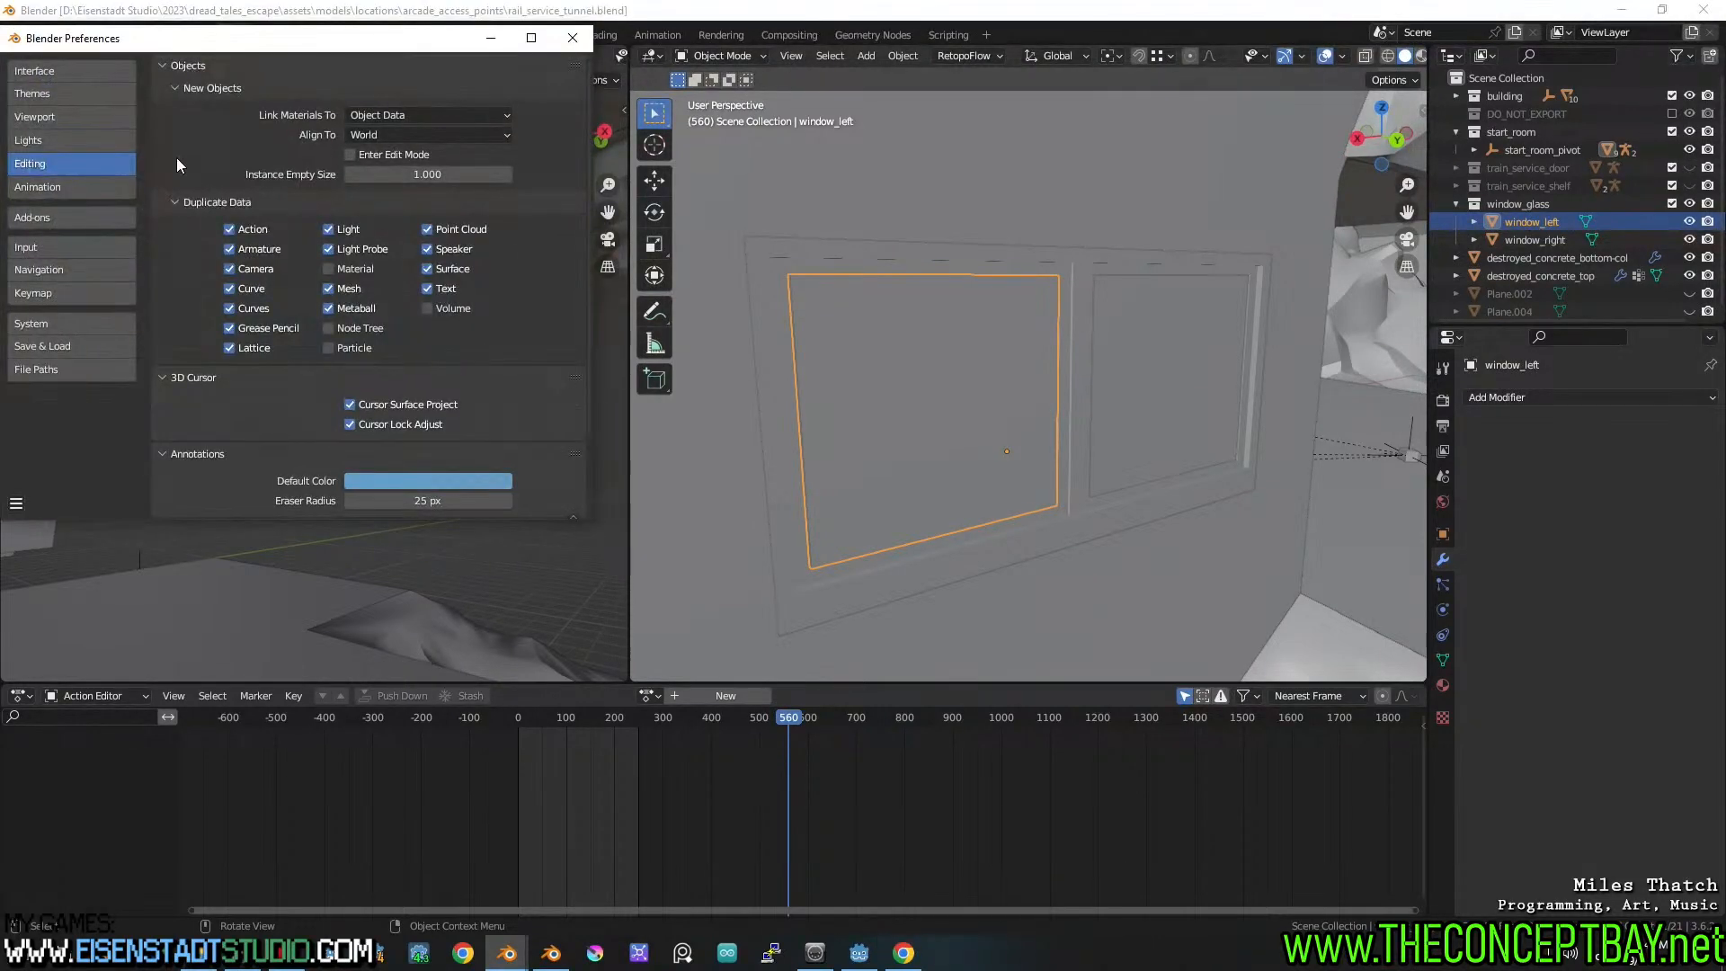
pyautogui.click(67, 219)
pyautogui.click(497, 91)
pyautogui.write('ce')
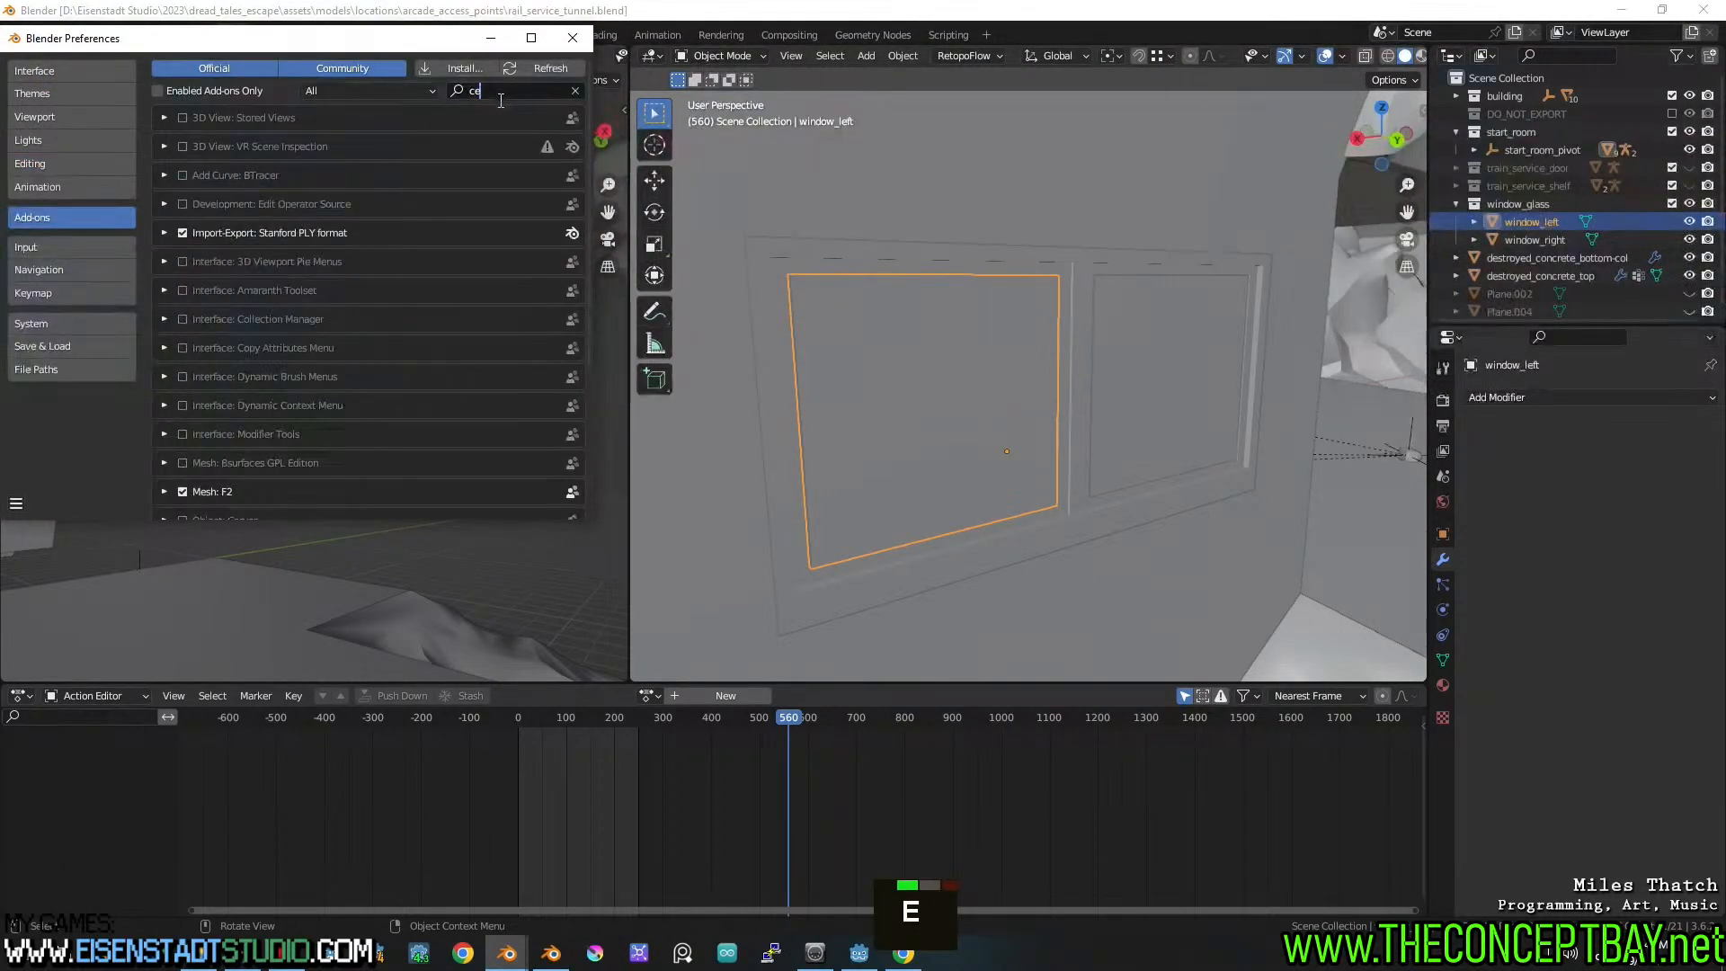
pyautogui.write('ll')
pyautogui.click(573, 37)
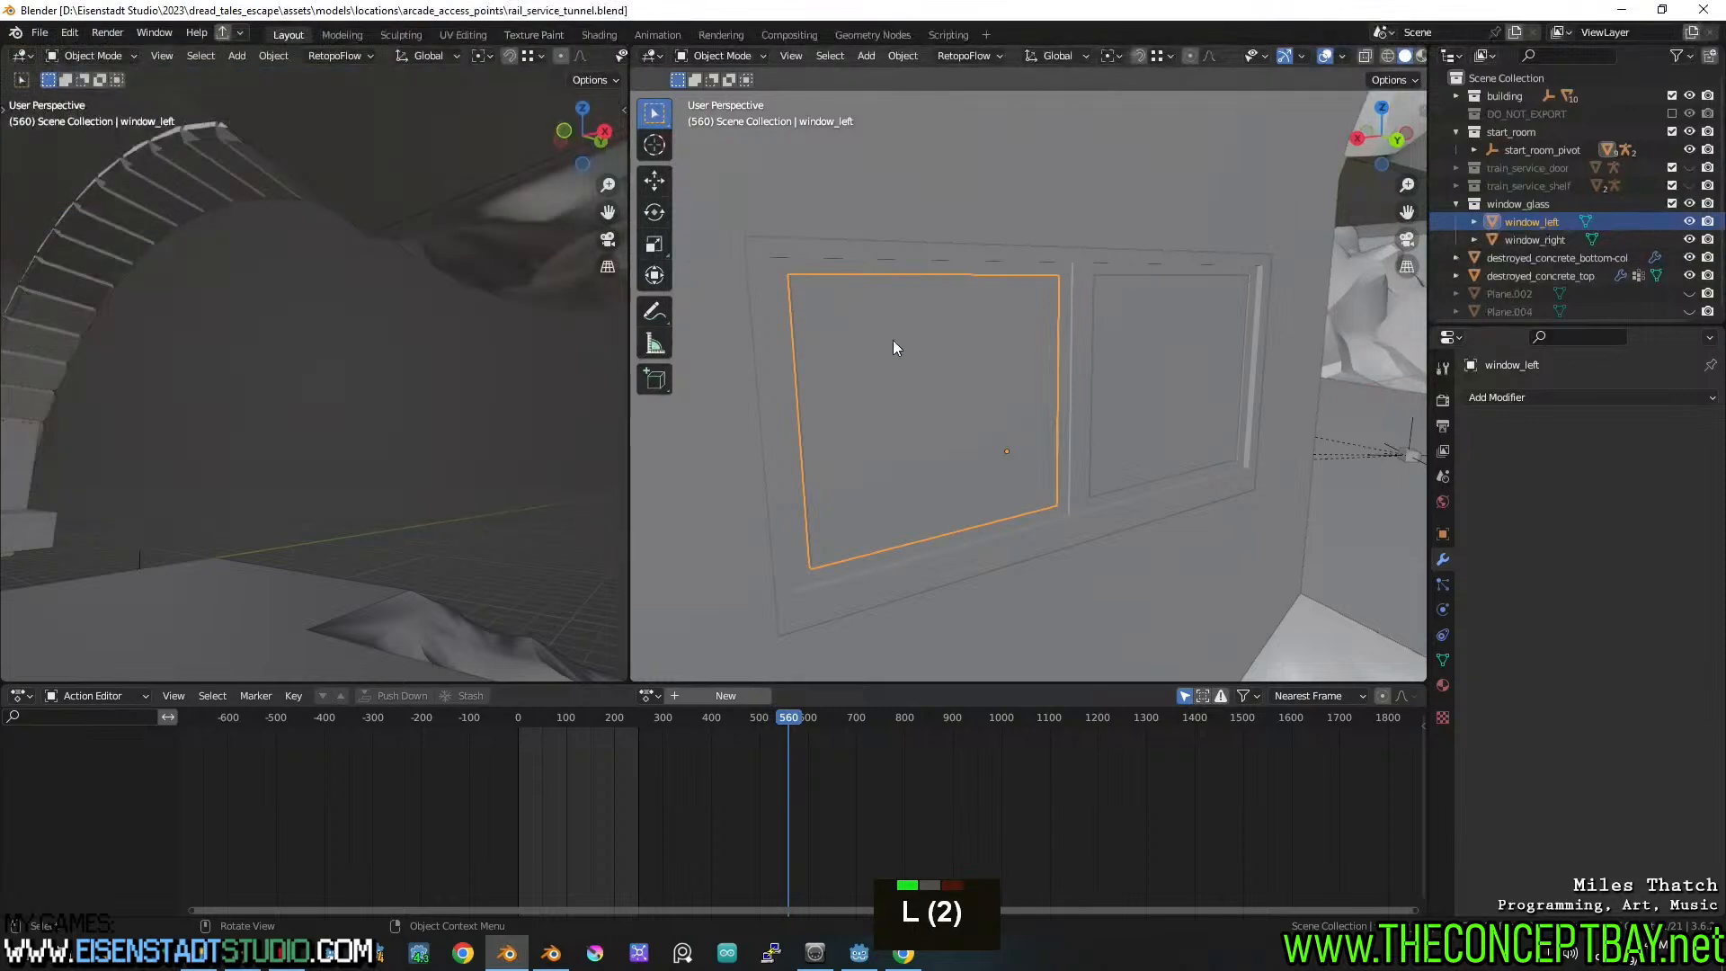
# Try Cell Fracture on the left glass pane with noise 0.48, and undo the fracture
pyautogui.press('F4')
pyautogui.moveTo(893, 342)
pyautogui.press('Escape')
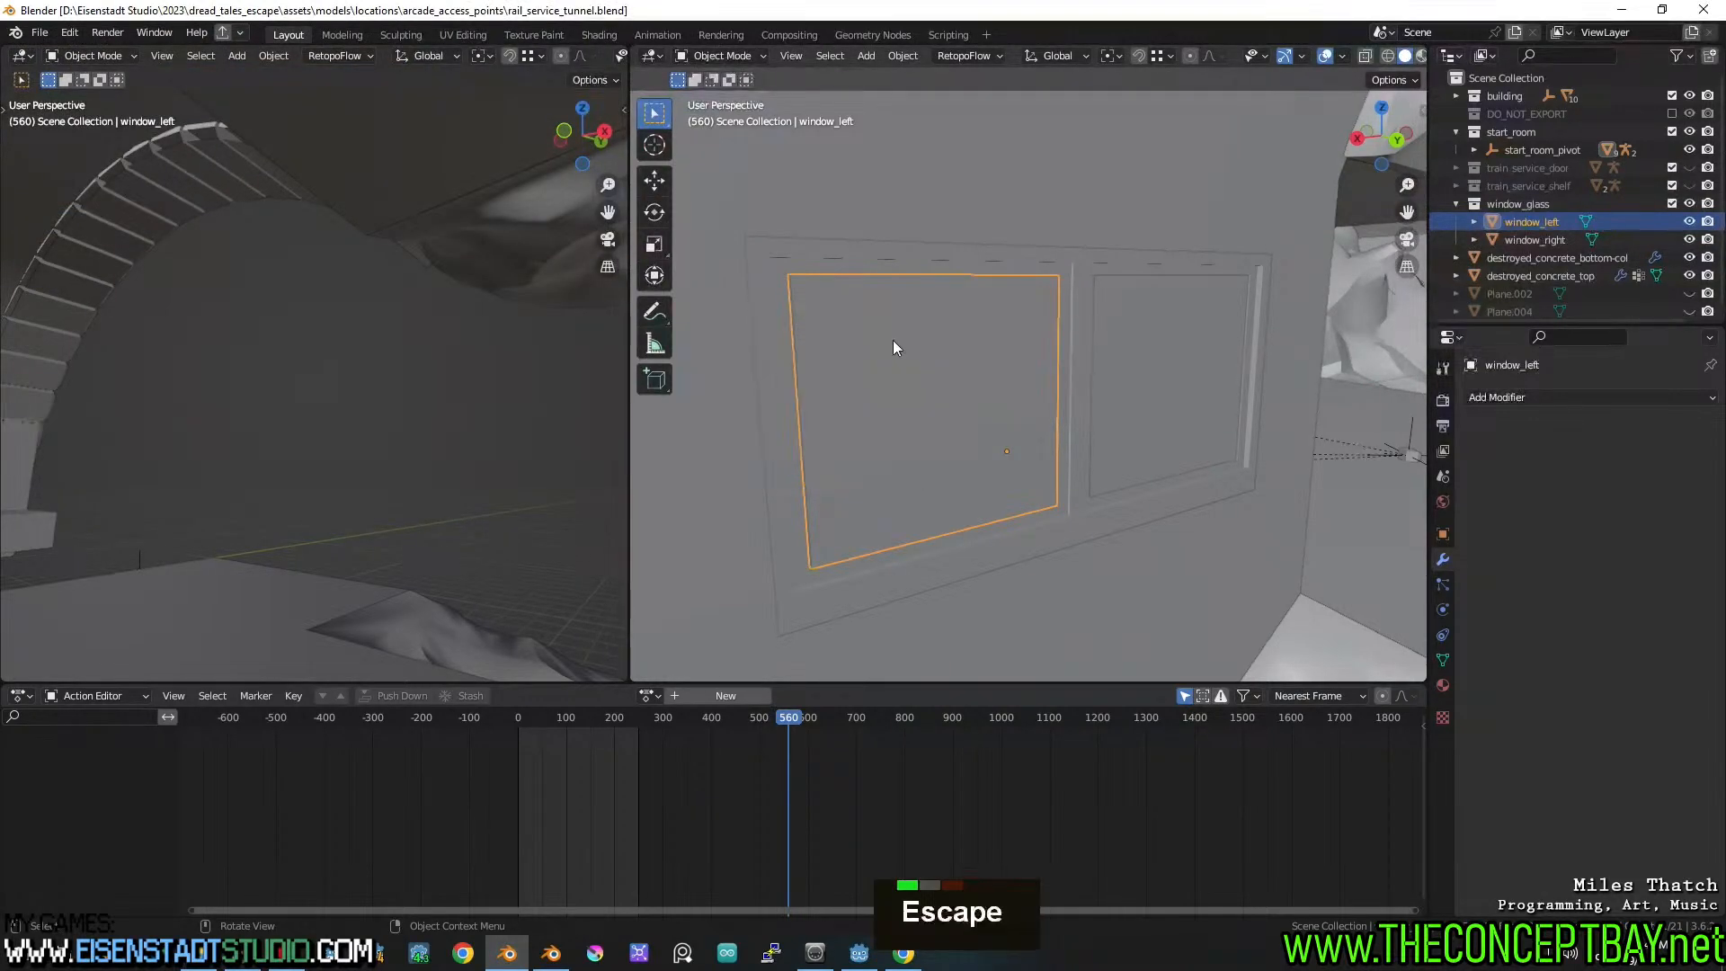
pyautogui.press('F3')
pyautogui.write('cell')
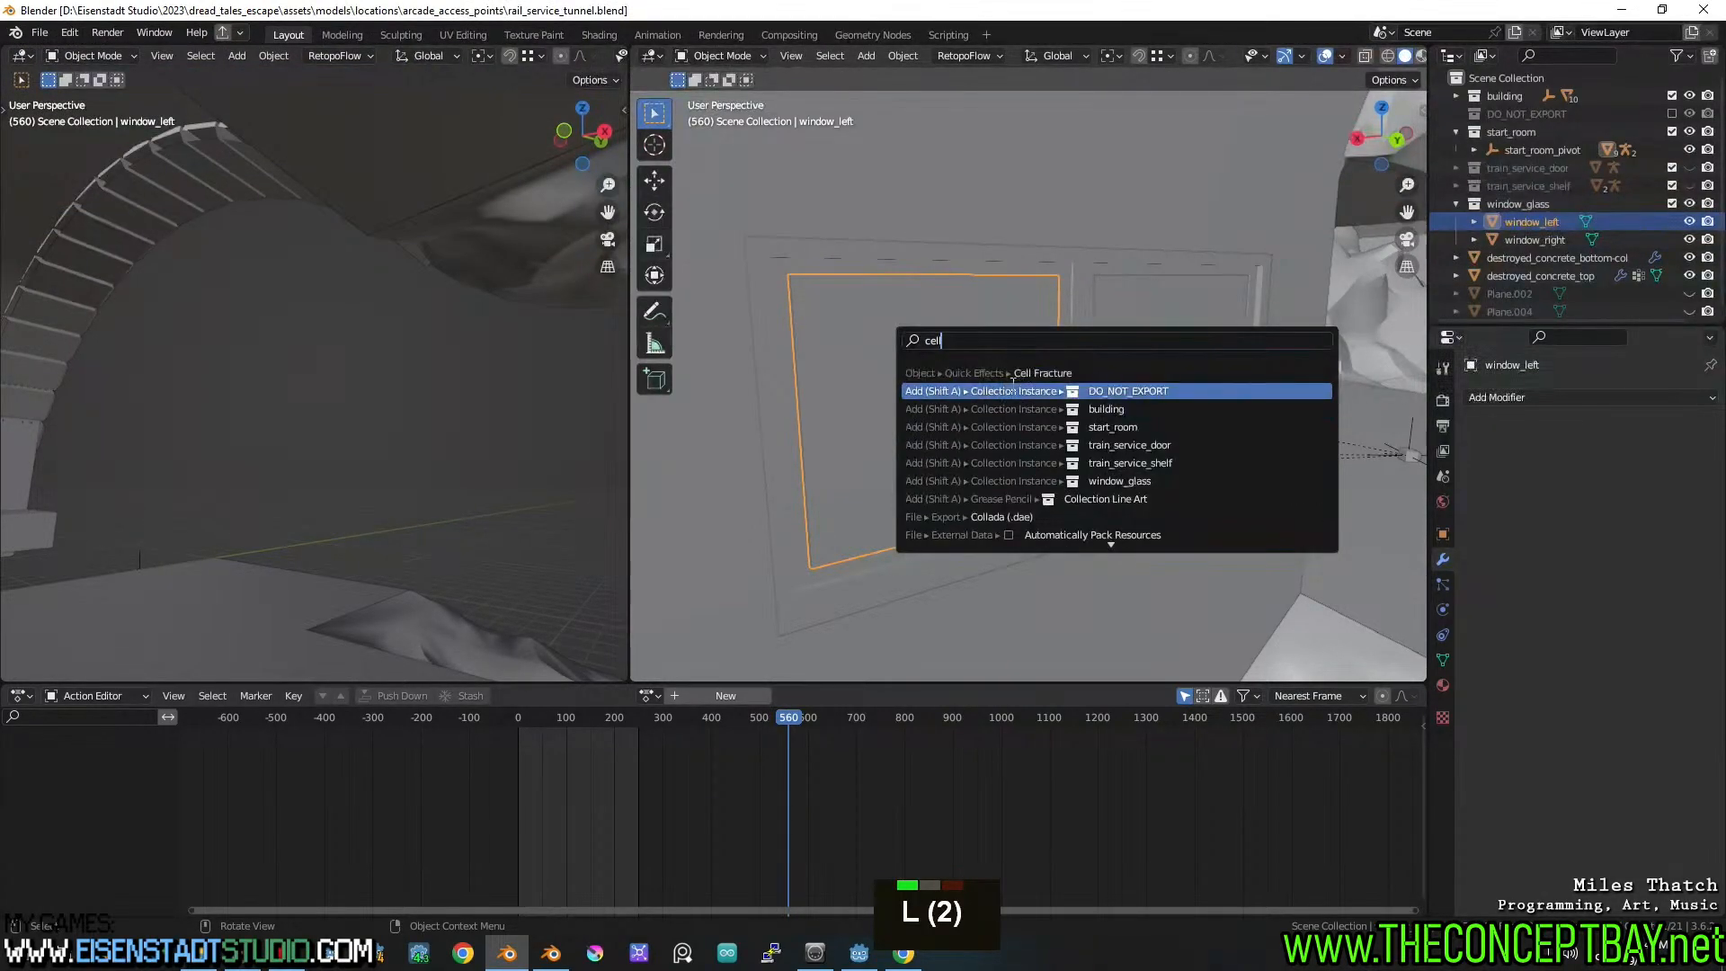
pyautogui.click(1016, 373)
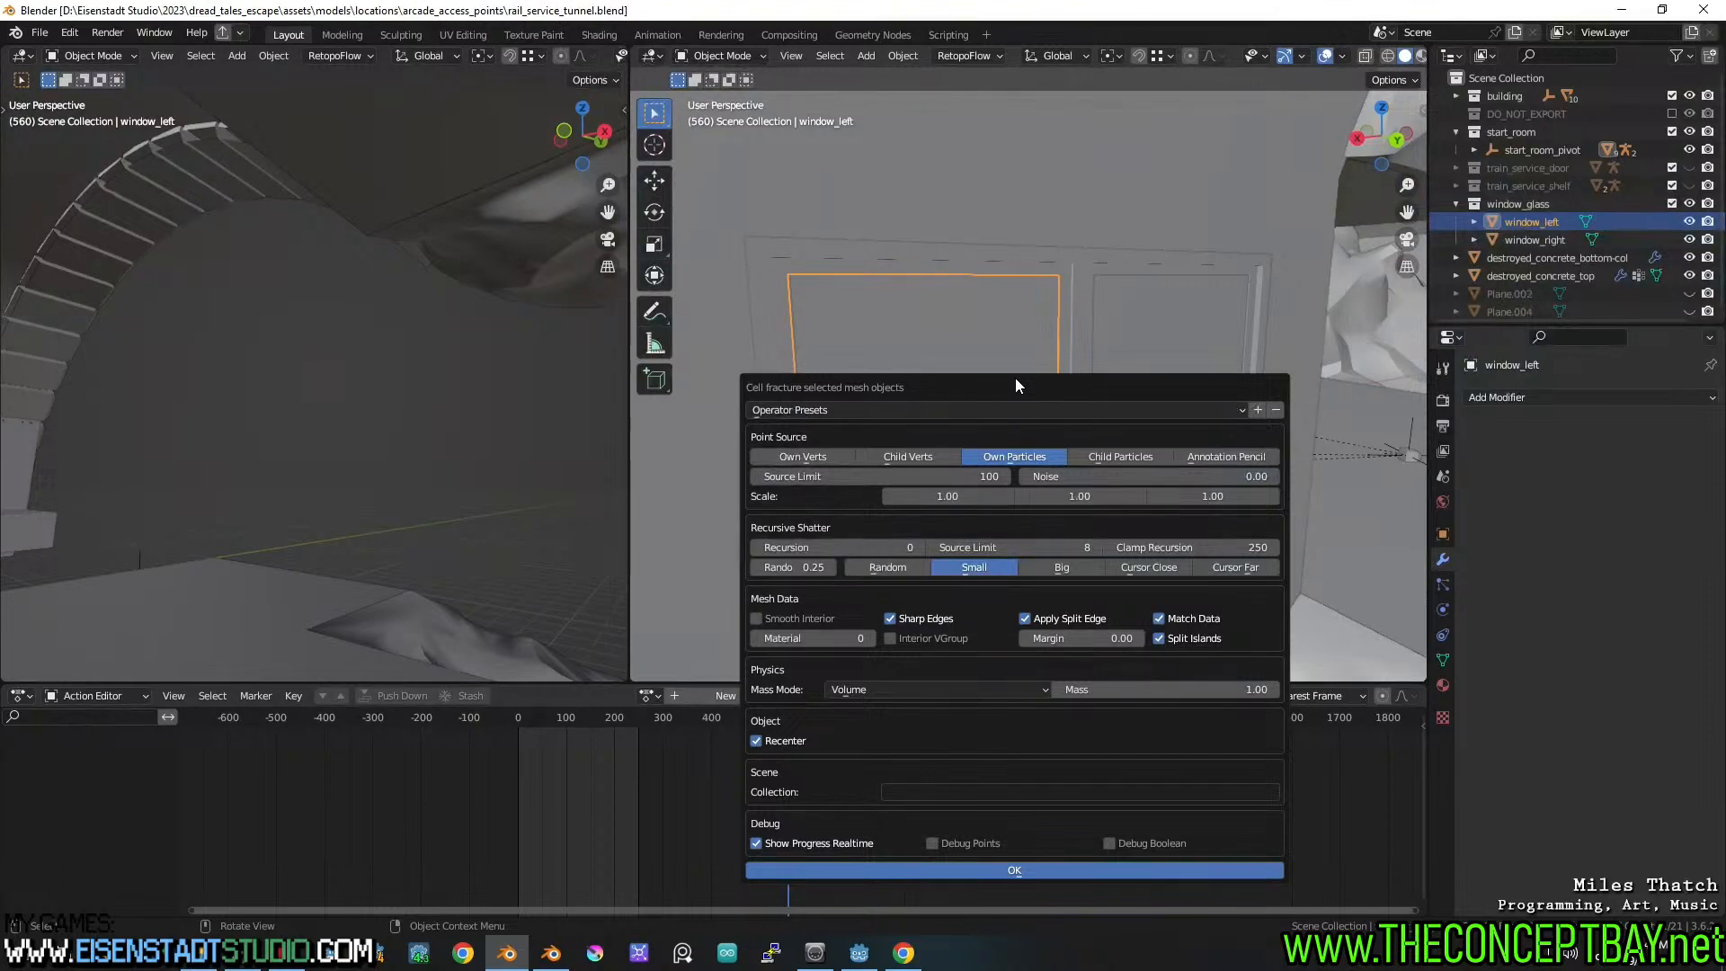
pyautogui.moveTo(1016, 378); pyautogui.dragTo(370, 343)
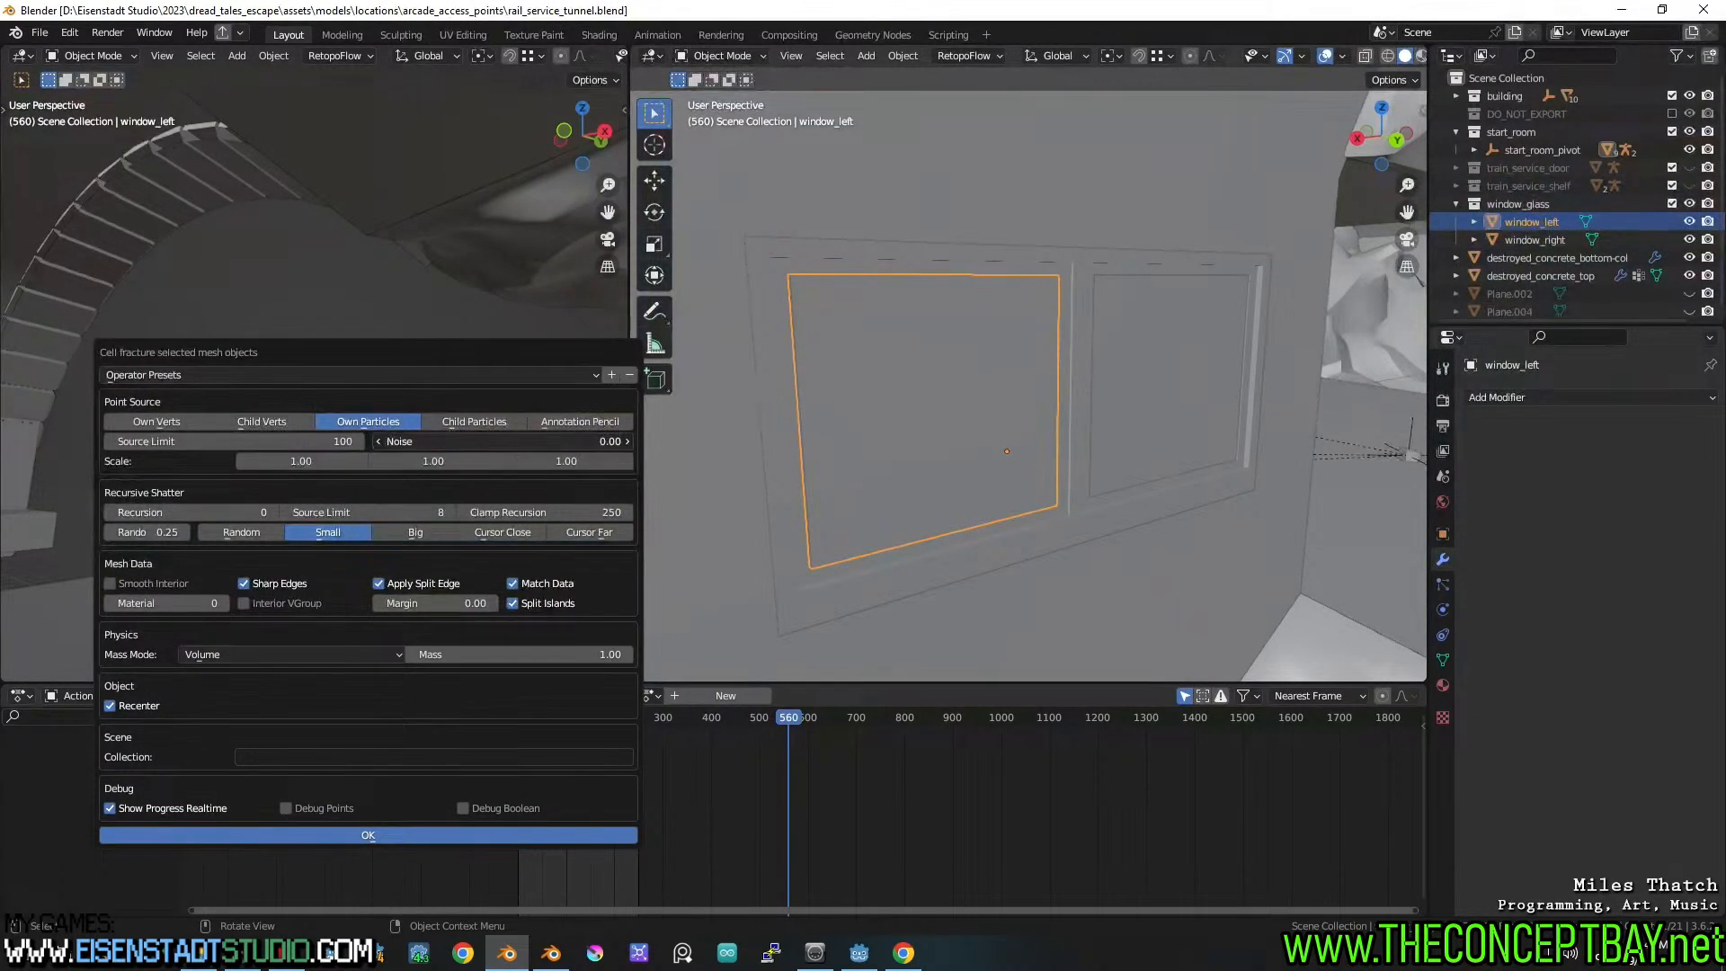
pyautogui.moveTo(438, 441); pyautogui.dragTo(324, 441)
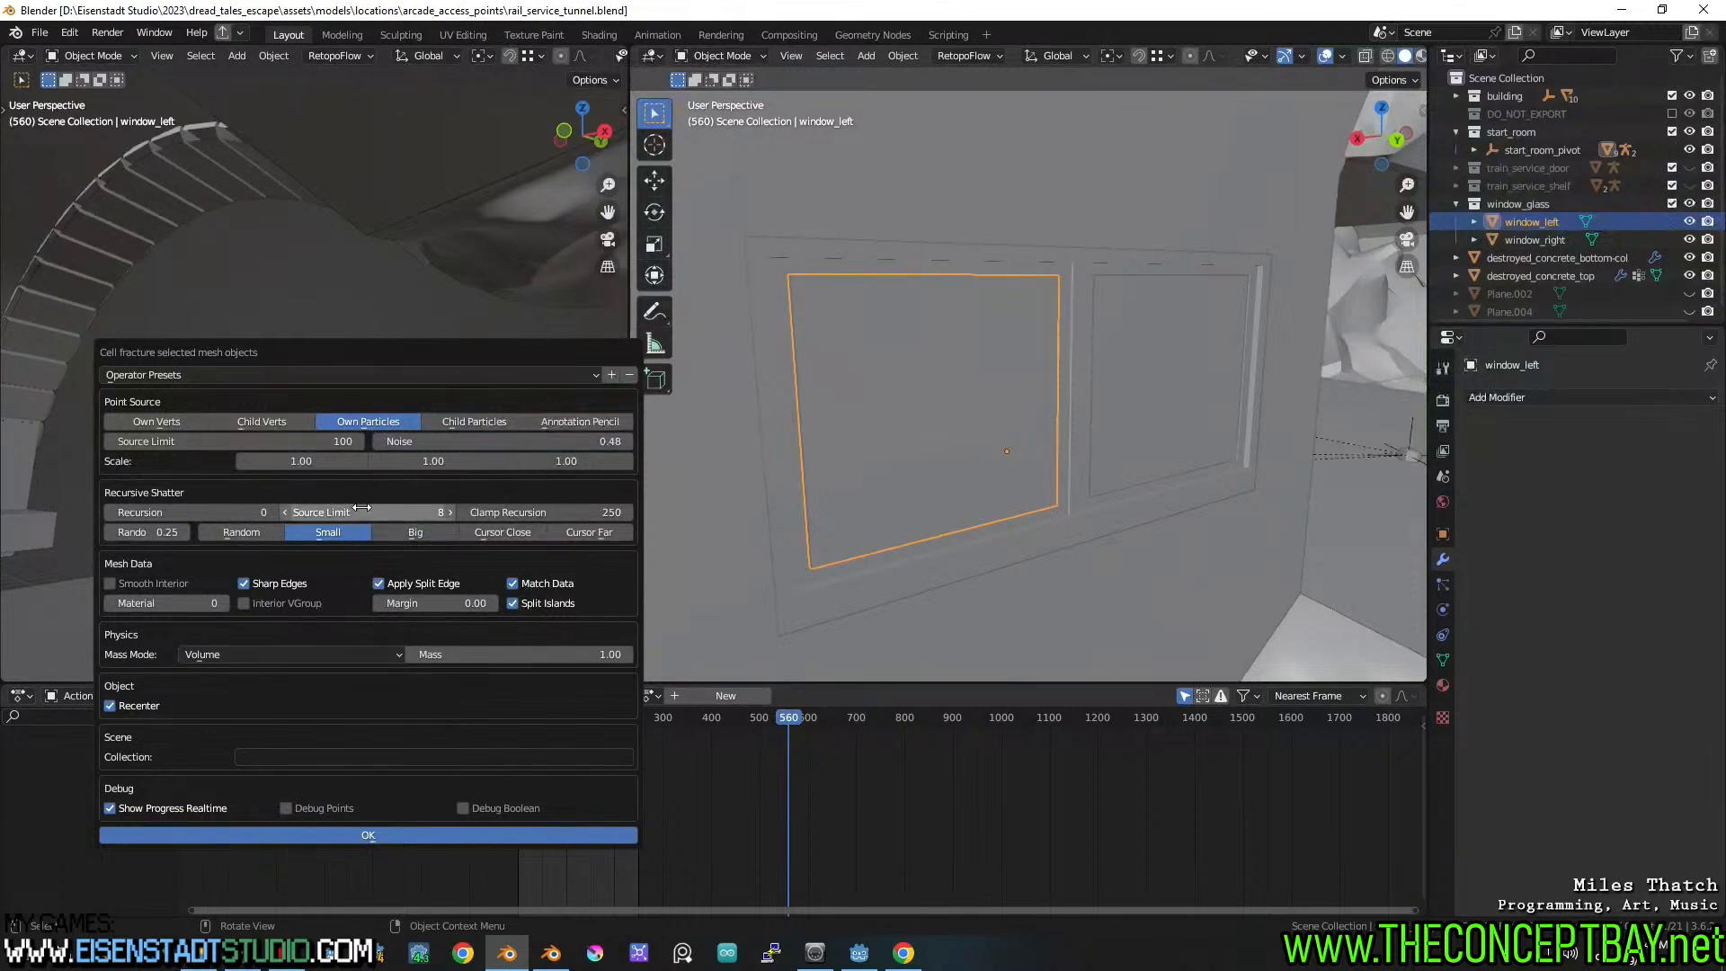
pyautogui.click(324, 838)
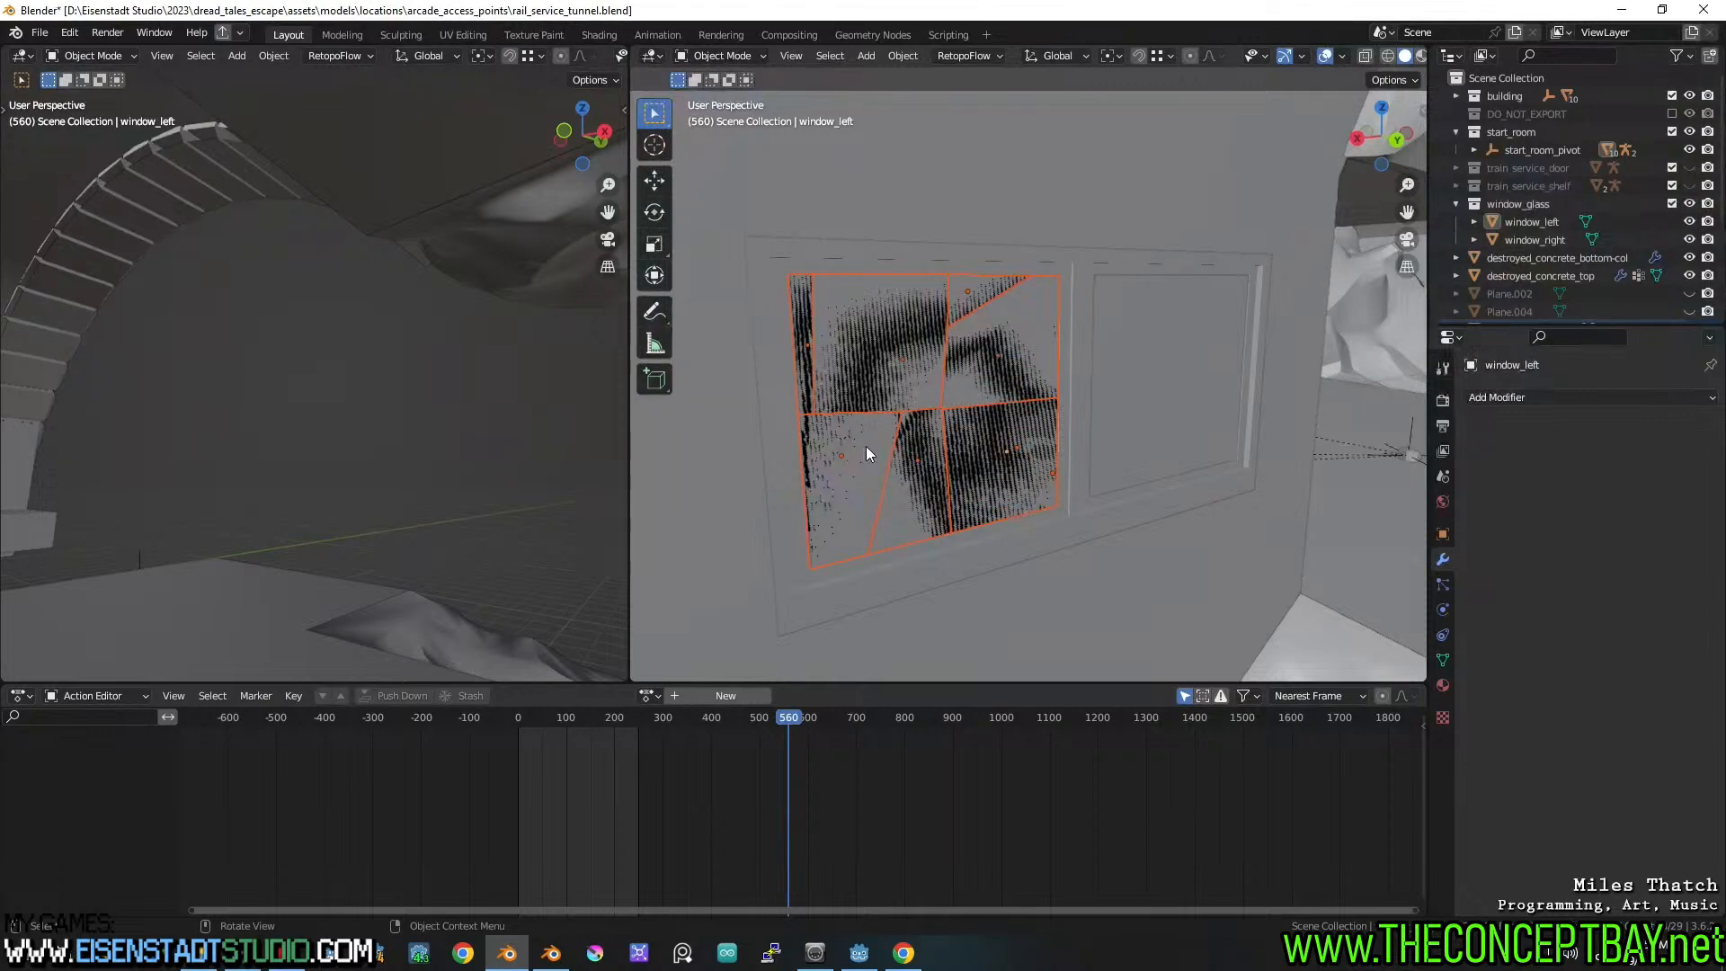
pyautogui.hotkey('ctrl', 'z')
# Try Cell Fracture on the left glass pane again with recursion set to 1, and undo the fracture
pyautogui.press('F3')
pyautogui.press('Return')
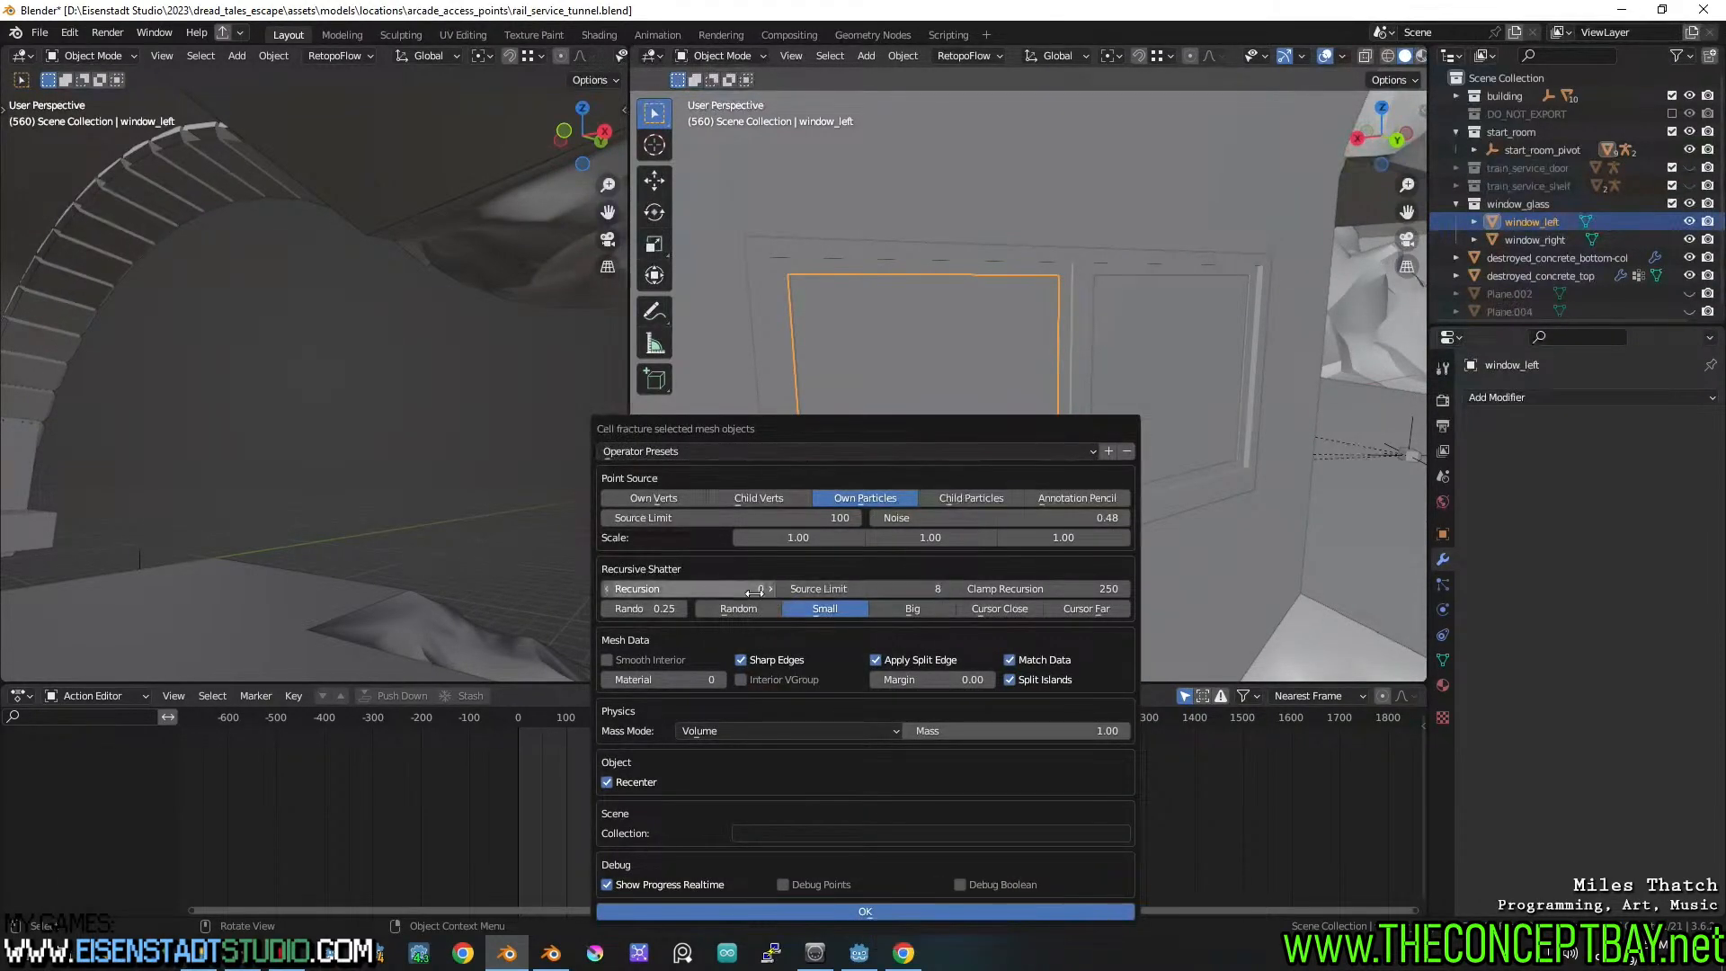
pyautogui.click(853, 913)
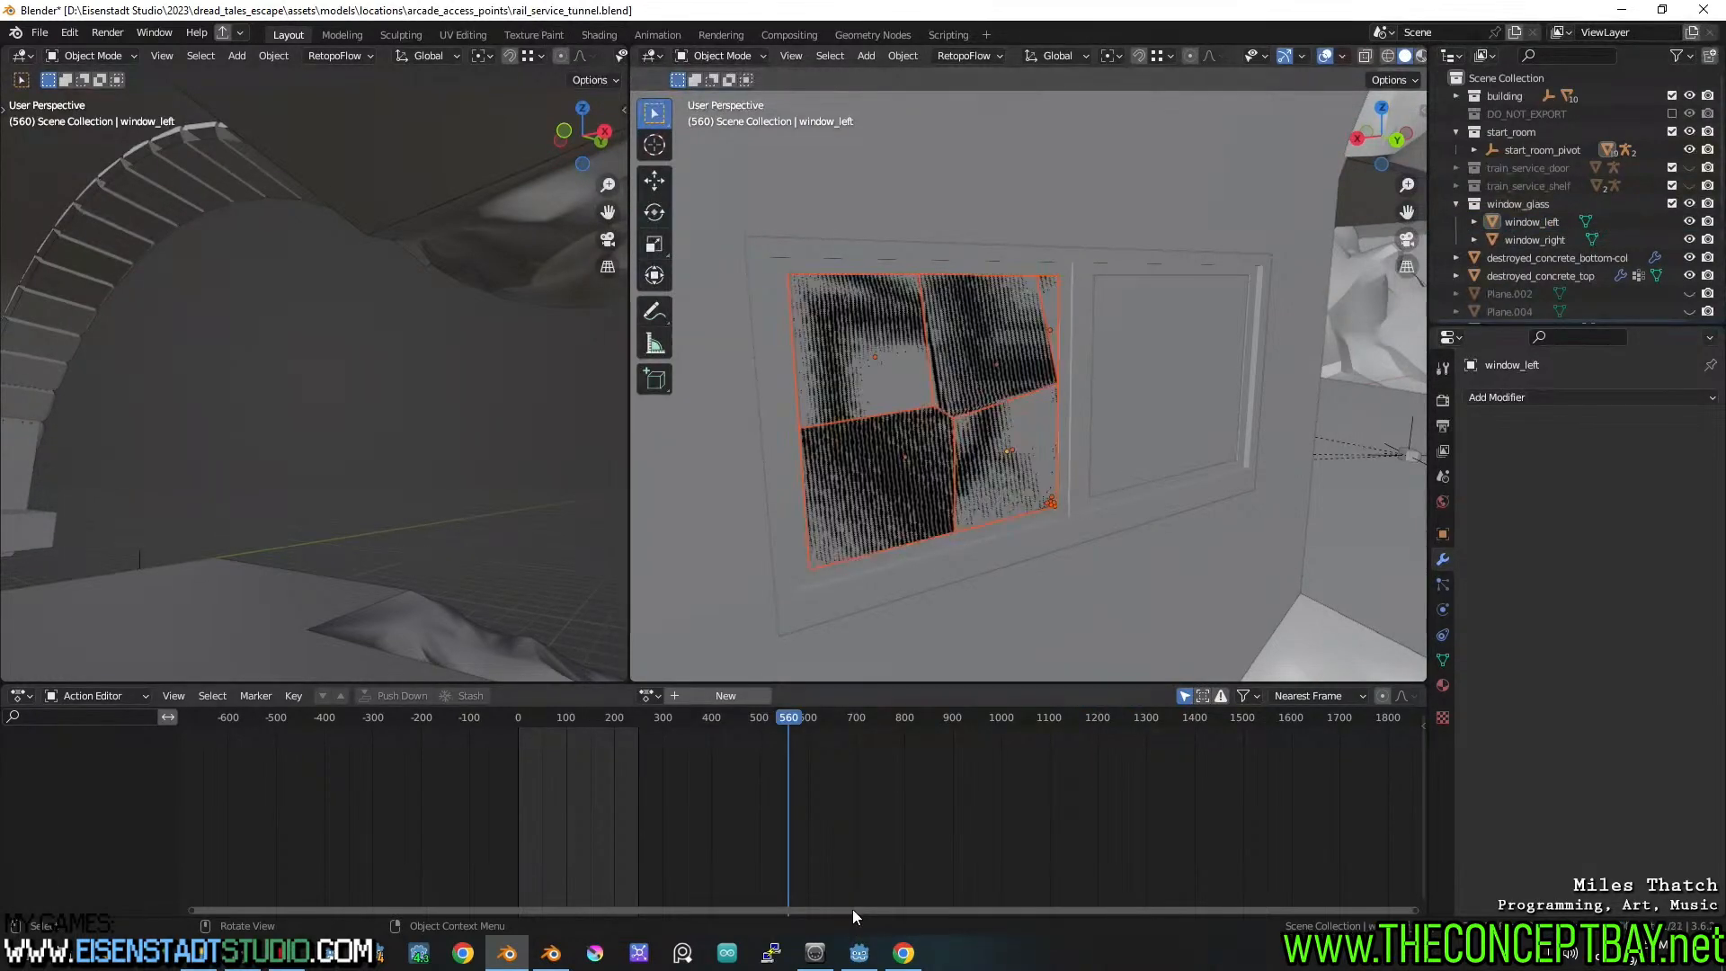
pyautogui.hotkey('ctrl', 'z')
# Run Cell Fracture on the left glass pane with noise set to 0.50 and save the file
pyautogui.press('F3')
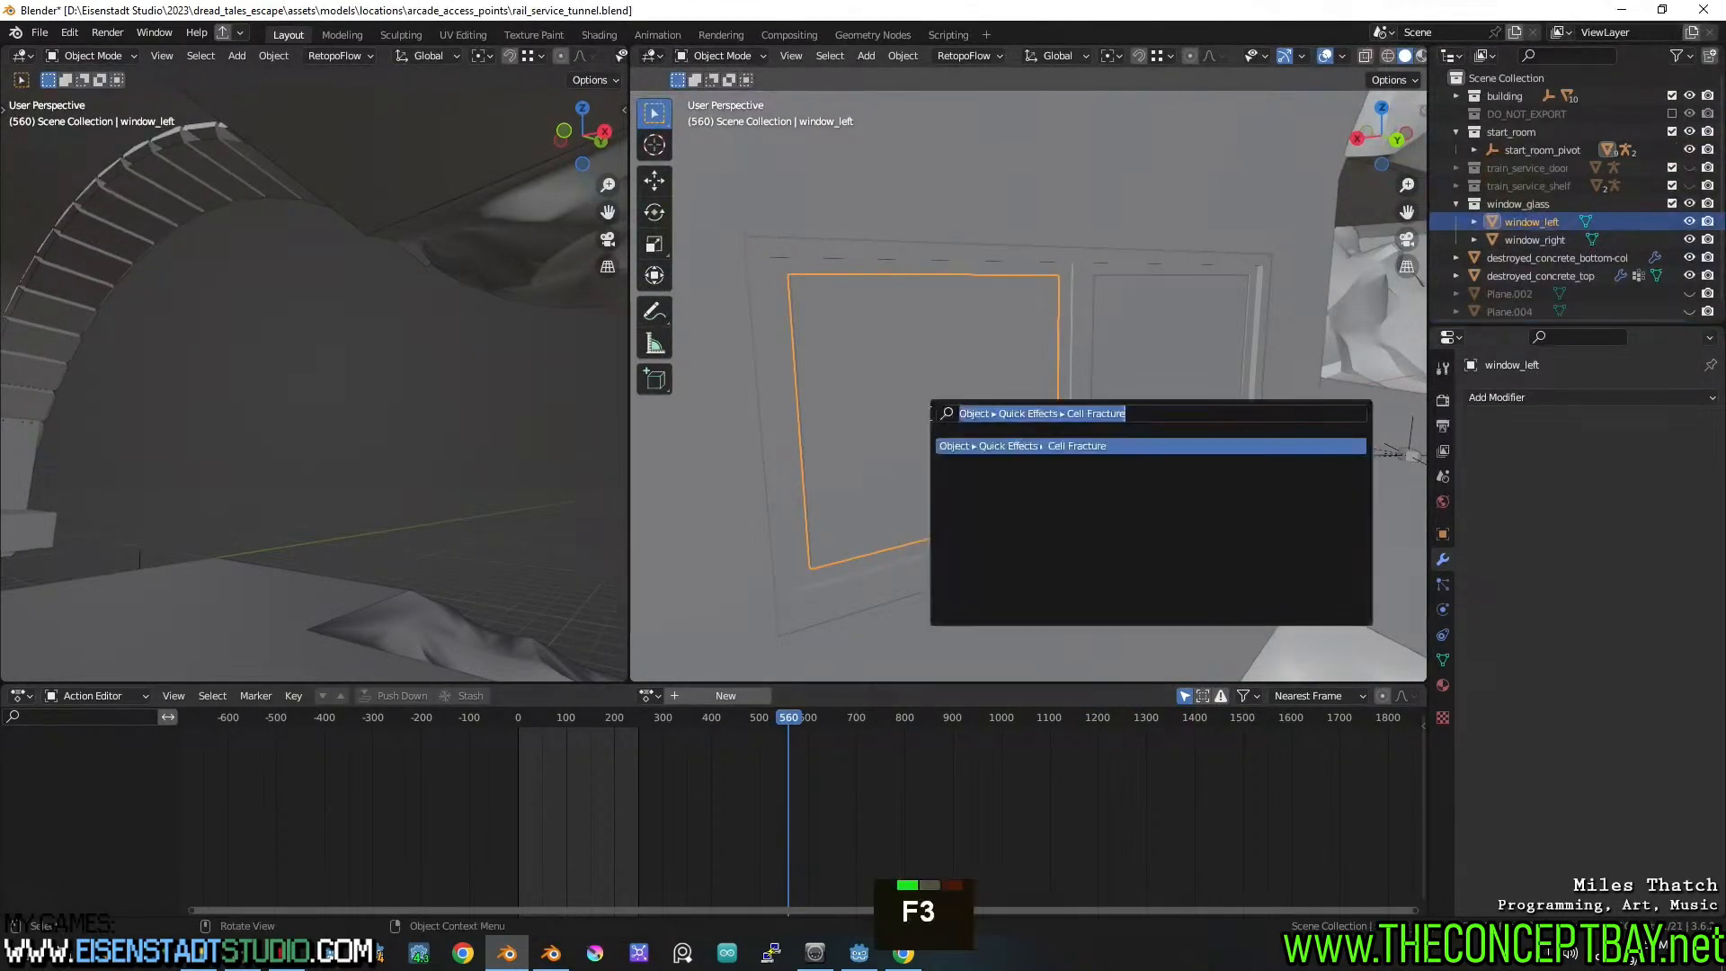
pyautogui.press('Return')
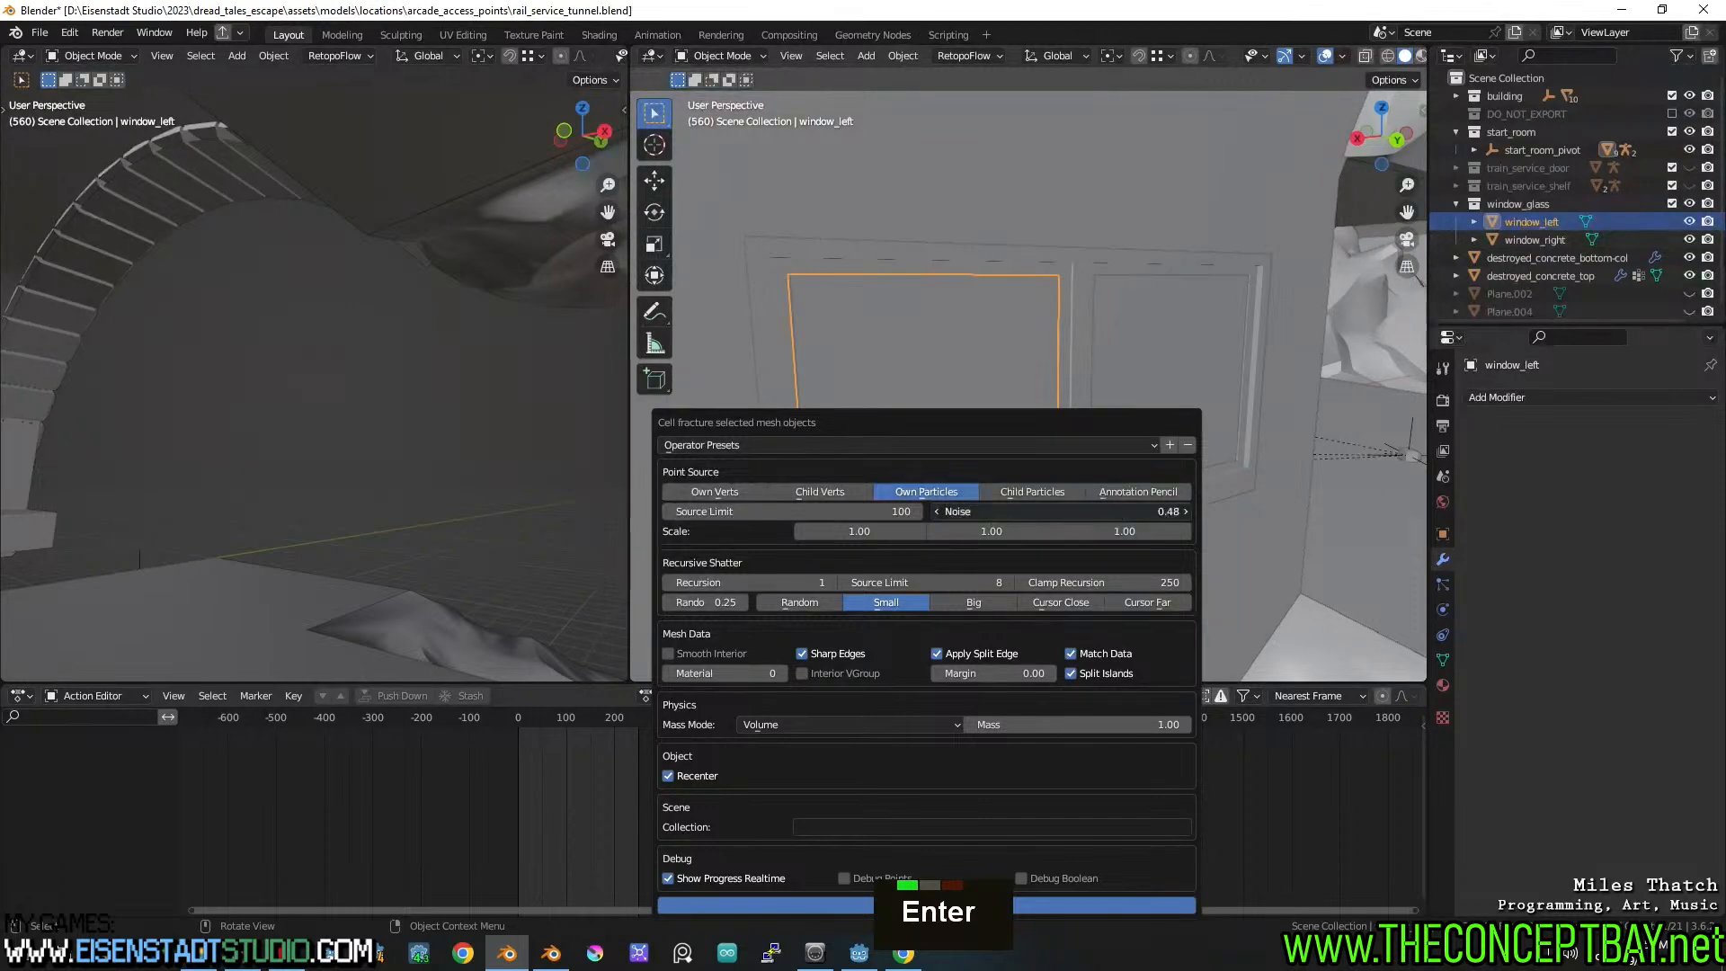
pyautogui.press('5')
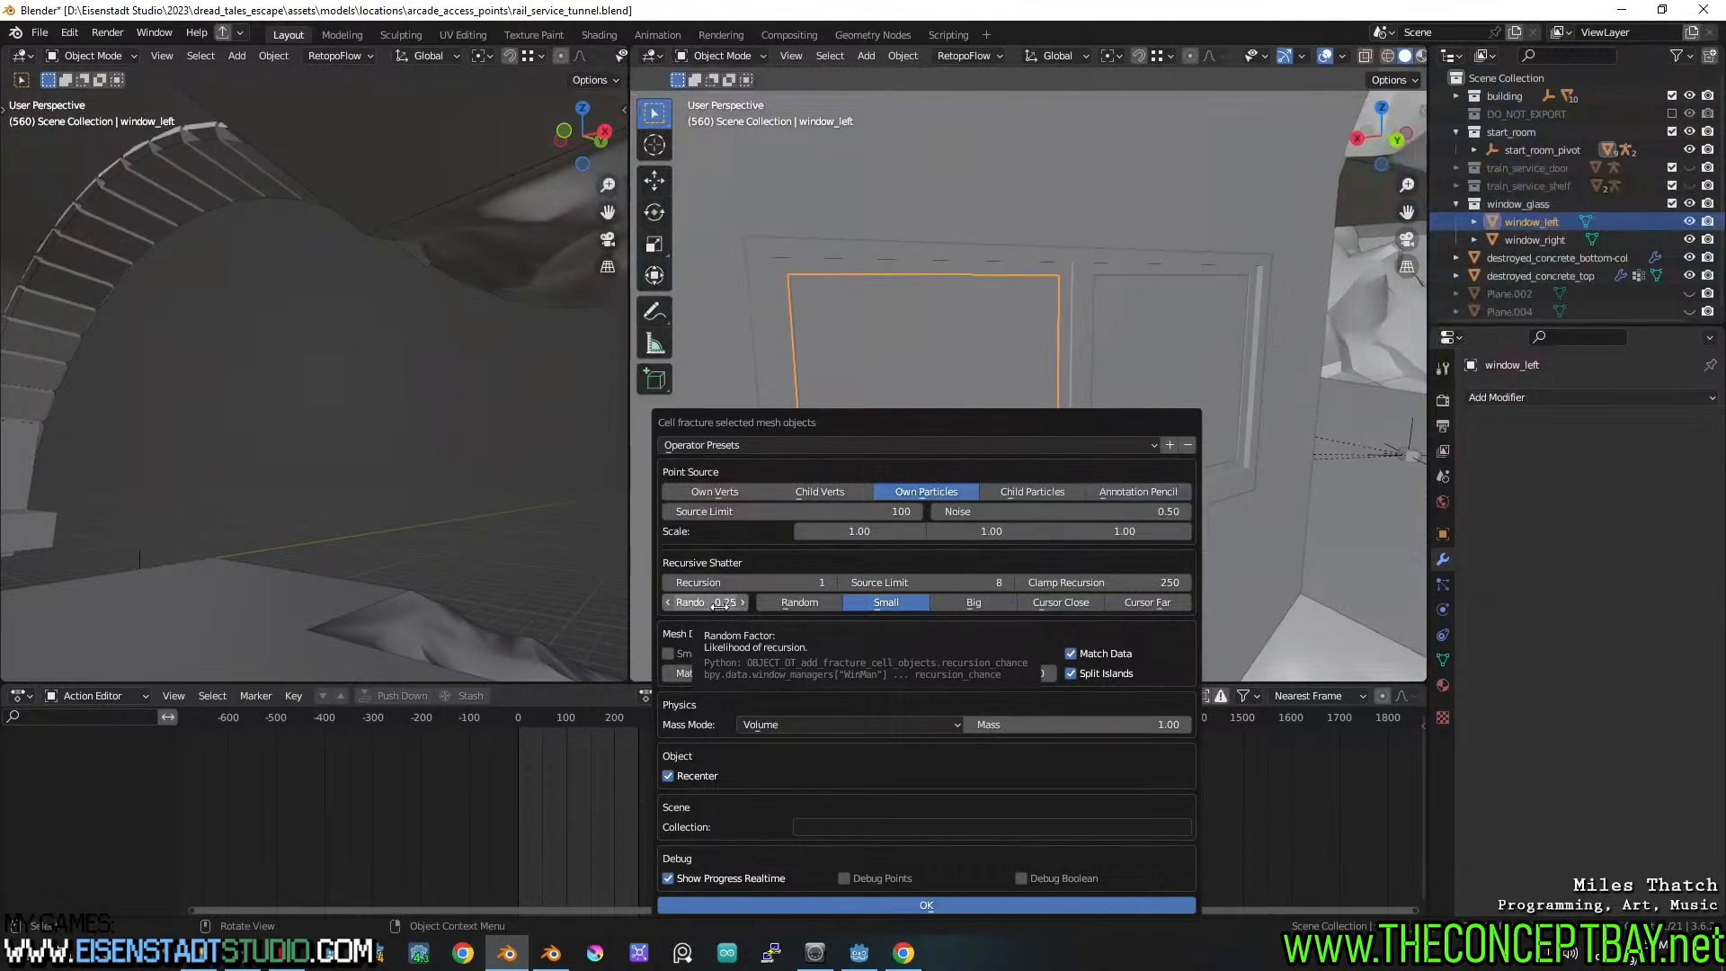
pyautogui.click(894, 903)
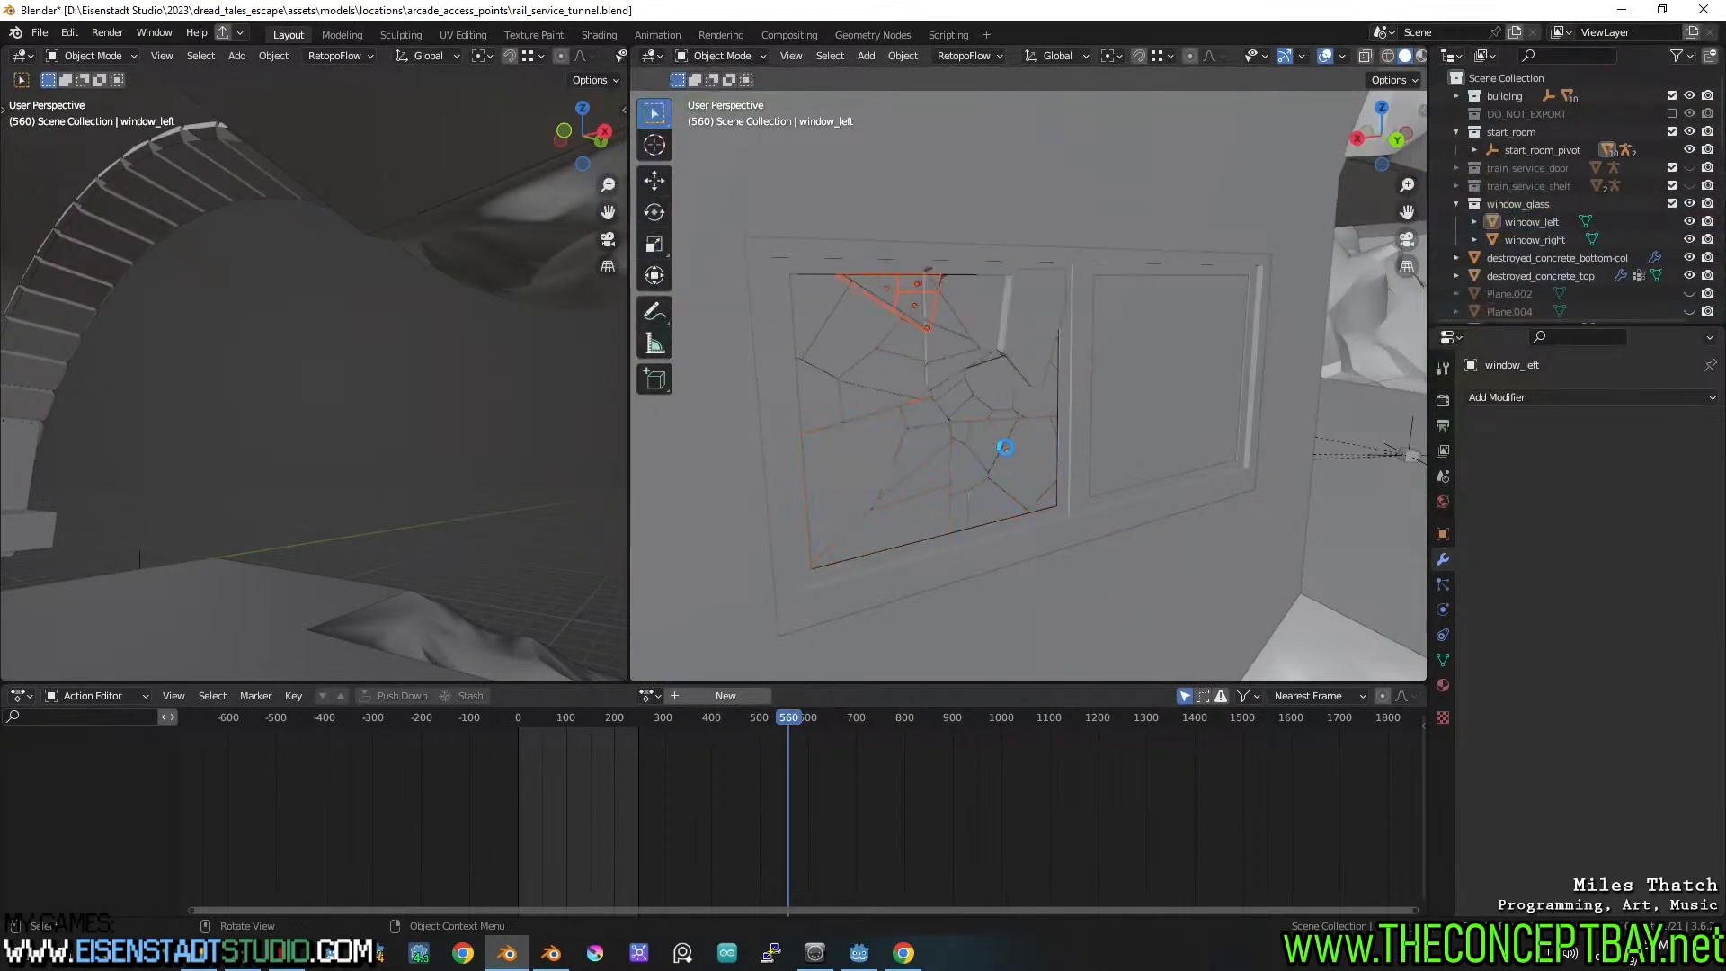
pyautogui.moveTo(1004, 473); pyautogui.dragTo(1067, 407, button='middle')
pyautogui.scroll(2, 997, 439)
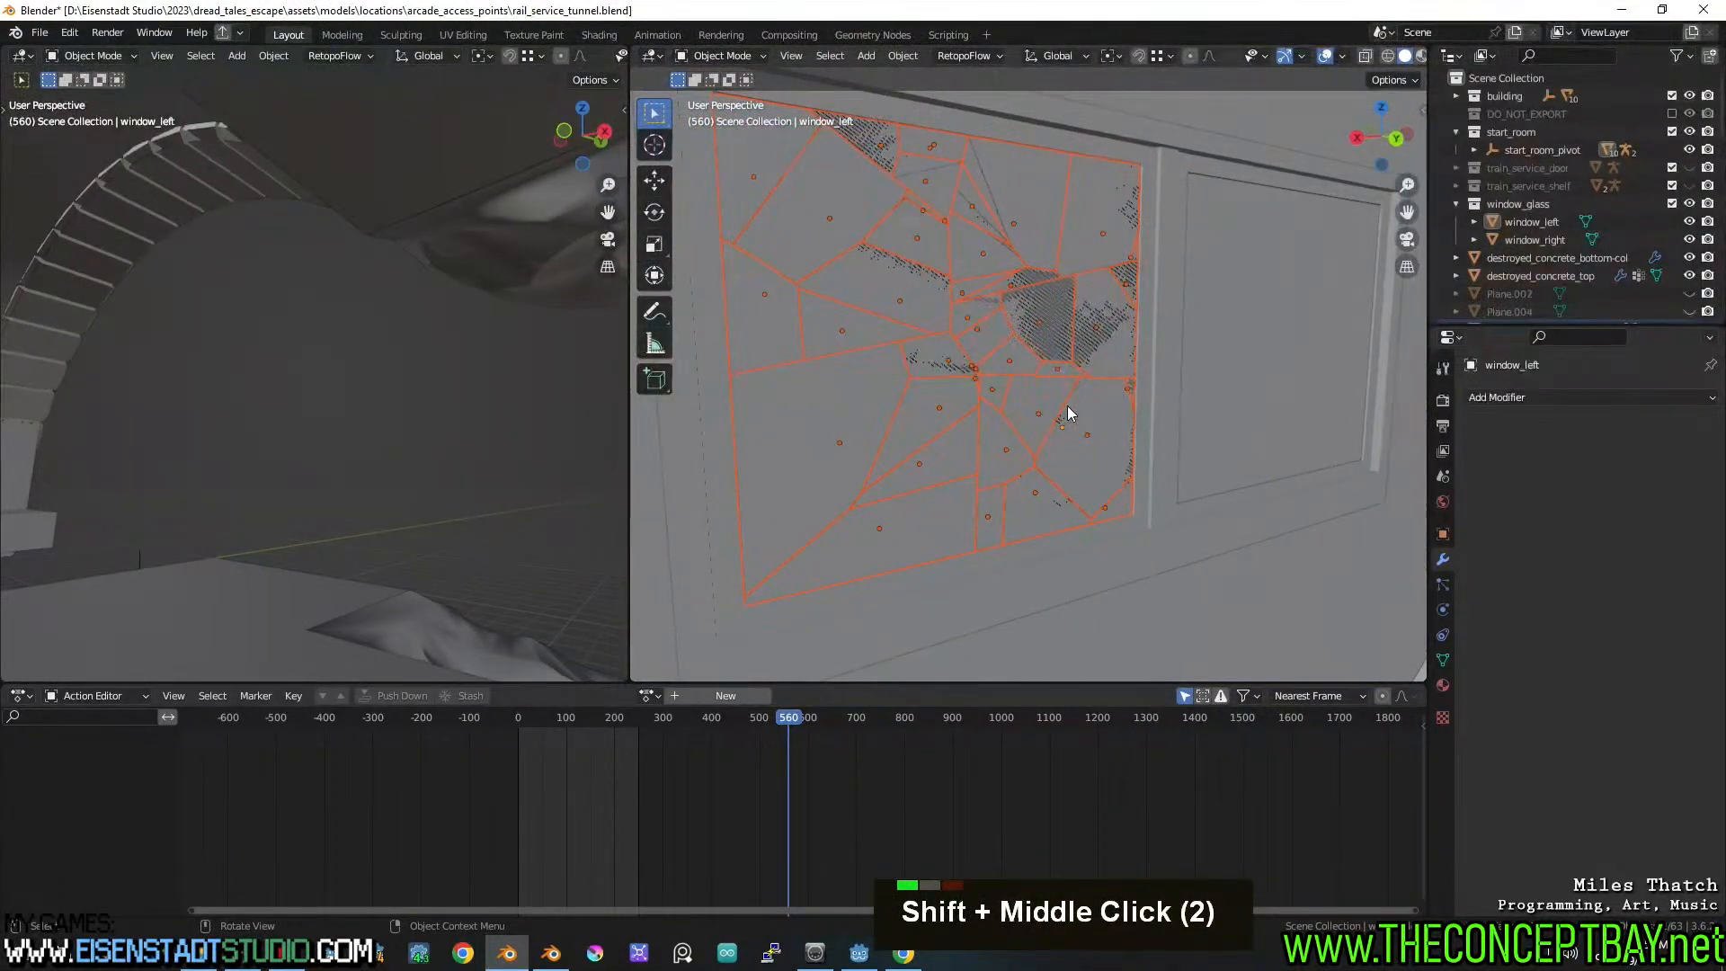
pyautogui.hotkey('ctrl', 's')
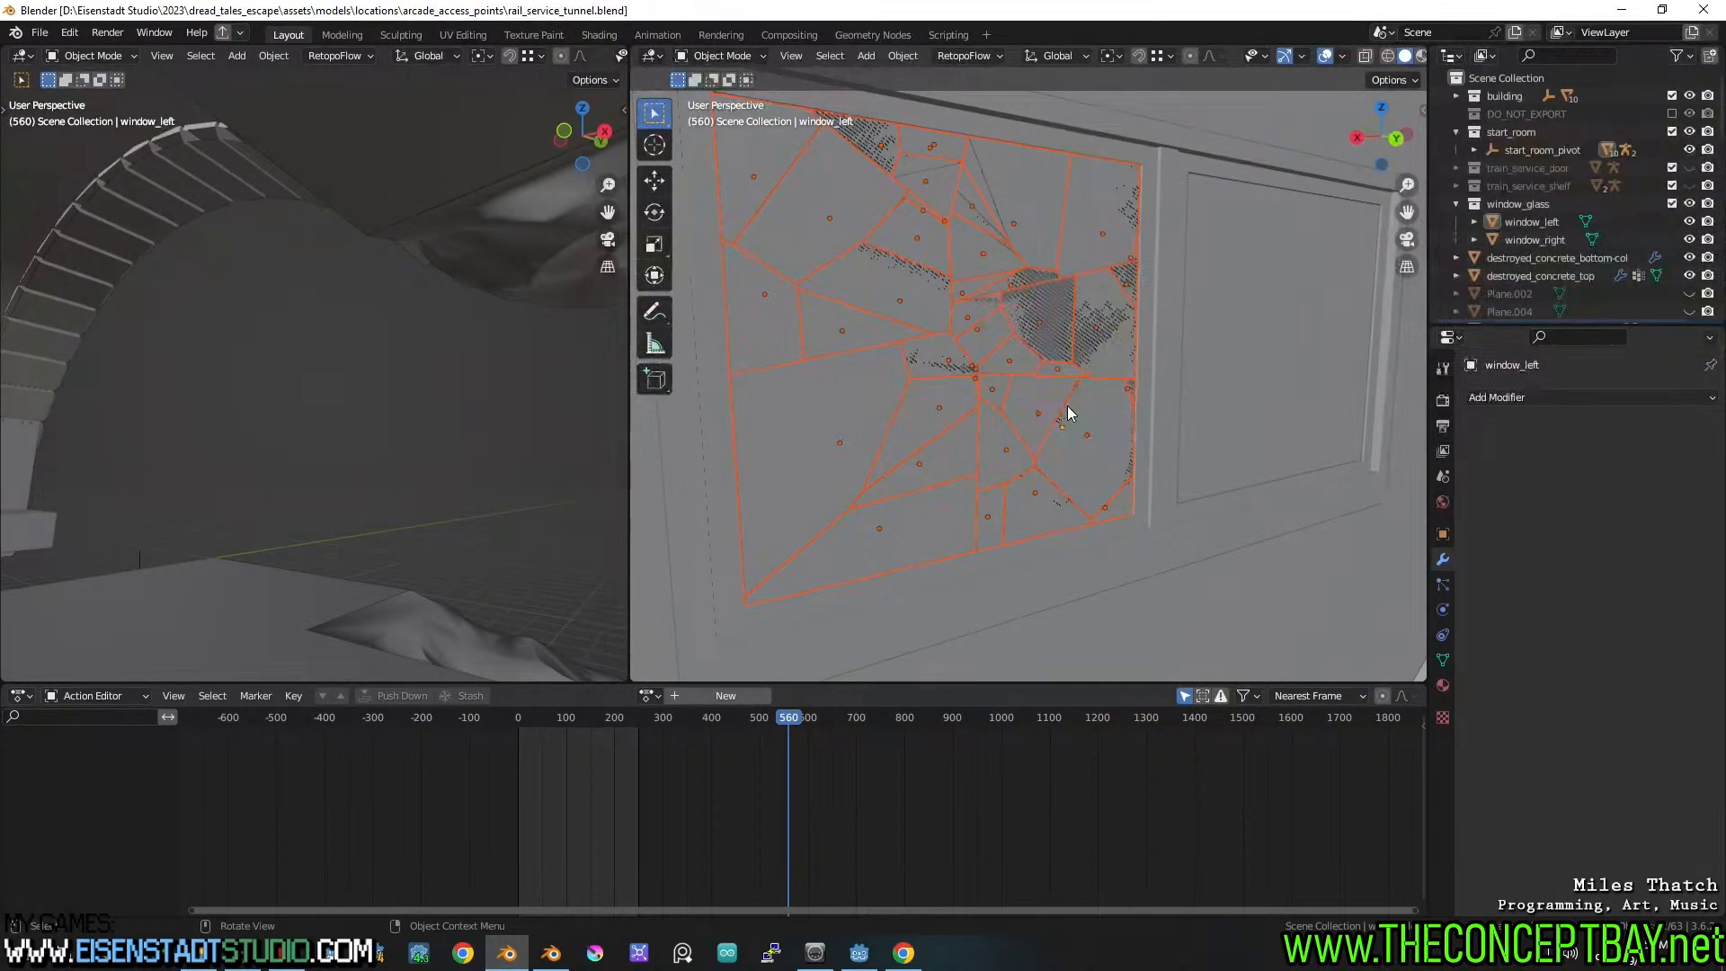
# Hide the original window_left pane that overlaps its shards
pyautogui.moveTo(1066, 406)
pyautogui.mouseDown(button='middle')
pyautogui.moveTo(963, 443)
pyautogui.moveTo(1168, 444)
pyautogui.moveTo(1301, 417)
pyautogui.moveTo(968, 411)
pyautogui.moveTo(1086, 403)
pyautogui.moveTo(956, 435)
pyautogui.moveTo(1055, 423)
pyautogui.mouseUp(button='middle')
pyautogui.doubleClick(1033, 358)
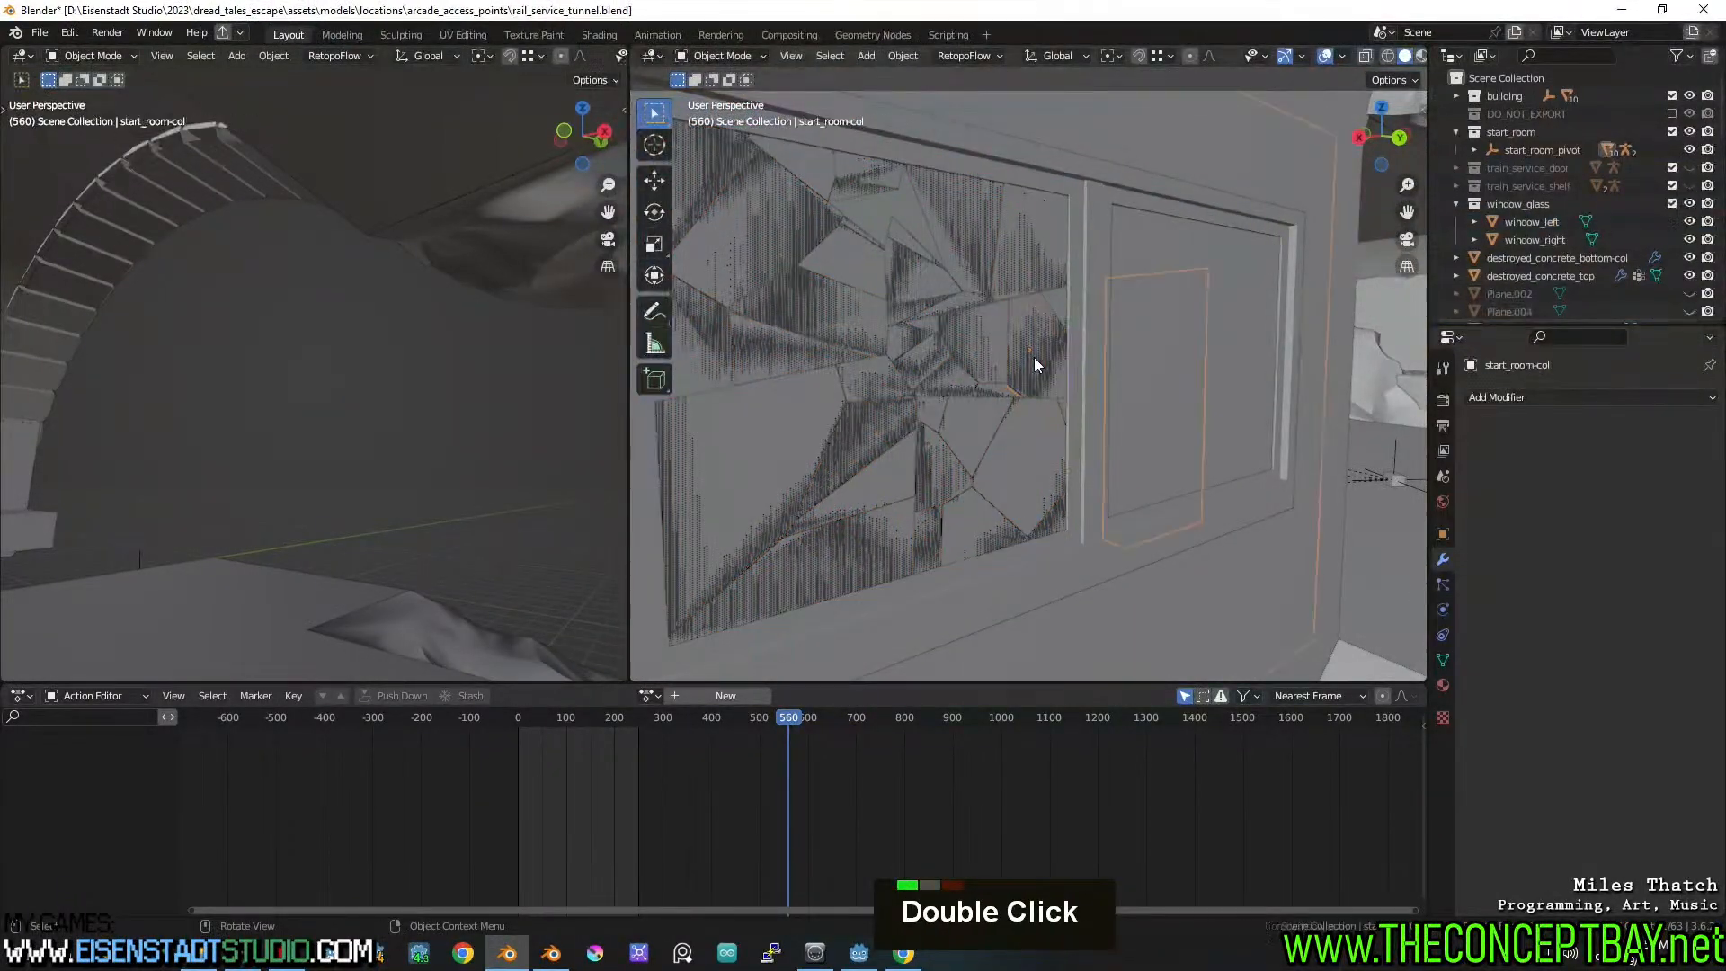
pyautogui.doubleClick(1034, 357)
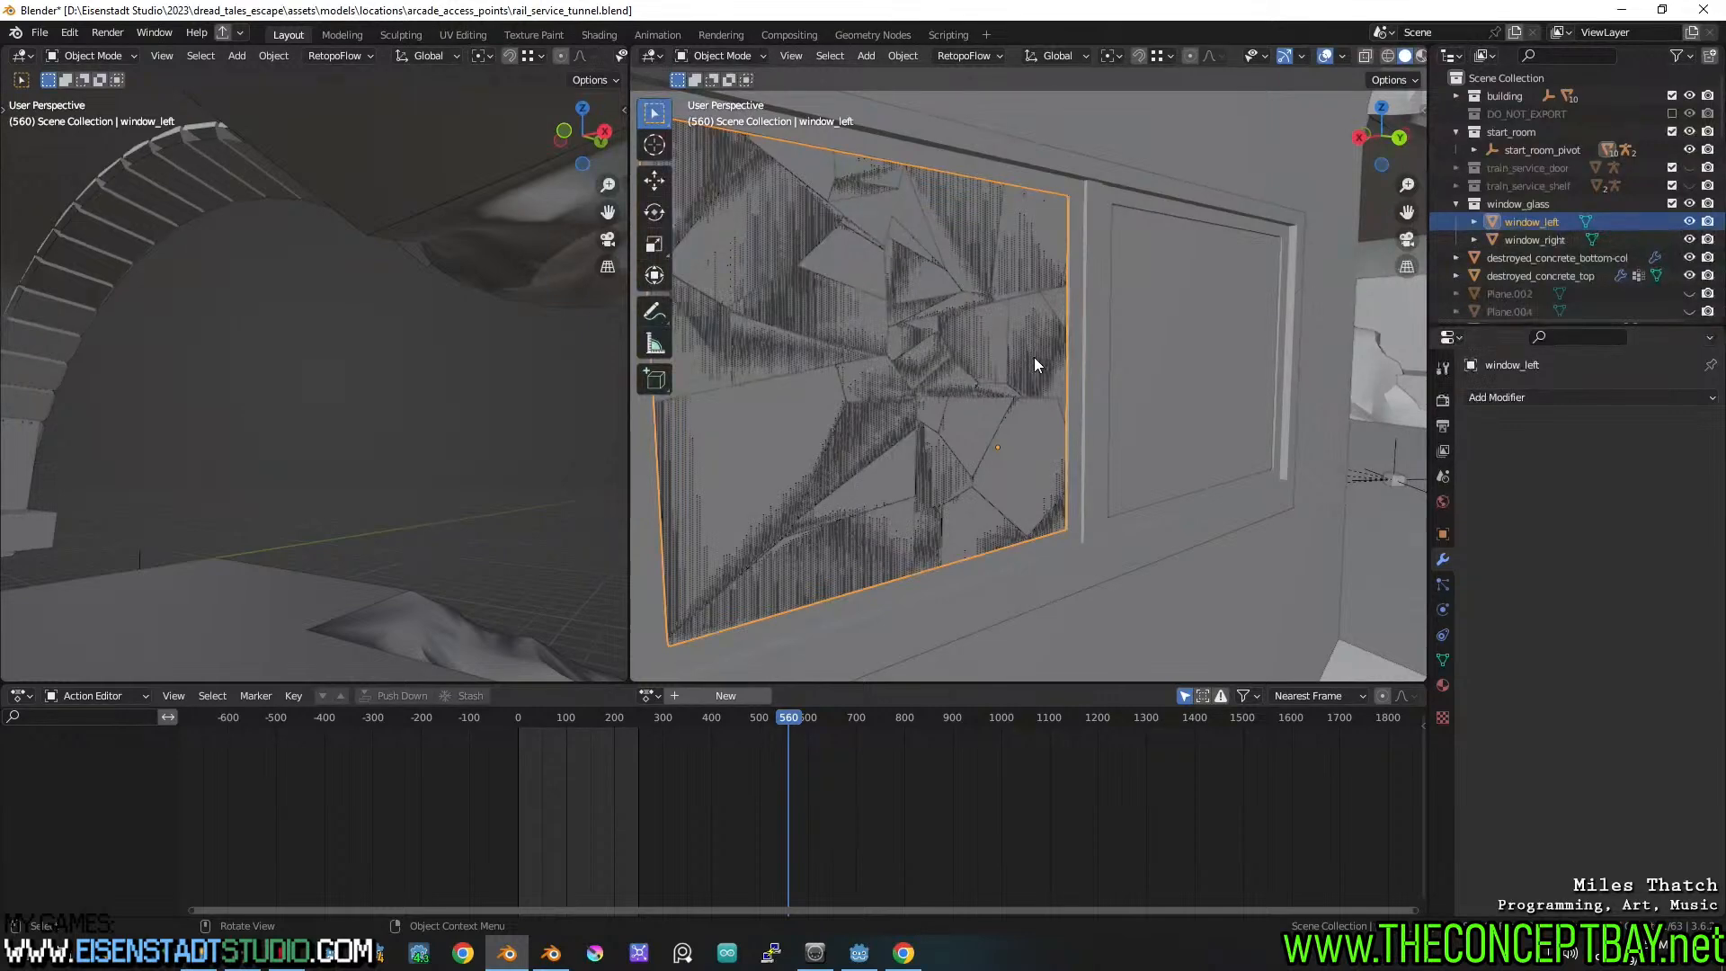
pyautogui.press('h')
pyautogui.moveTo(1034, 358)
pyautogui.mouseDown(button='middle')
pyautogui.moveTo(1070, 381)
pyautogui.moveTo(1271, 381)
pyautogui.moveTo(1028, 381)
pyautogui.mouseUp(button='middle')
# Try Cell Fracture on the right glass pane with the current settings, hide the original pane, and undo both
pyautogui.click(1163, 342)
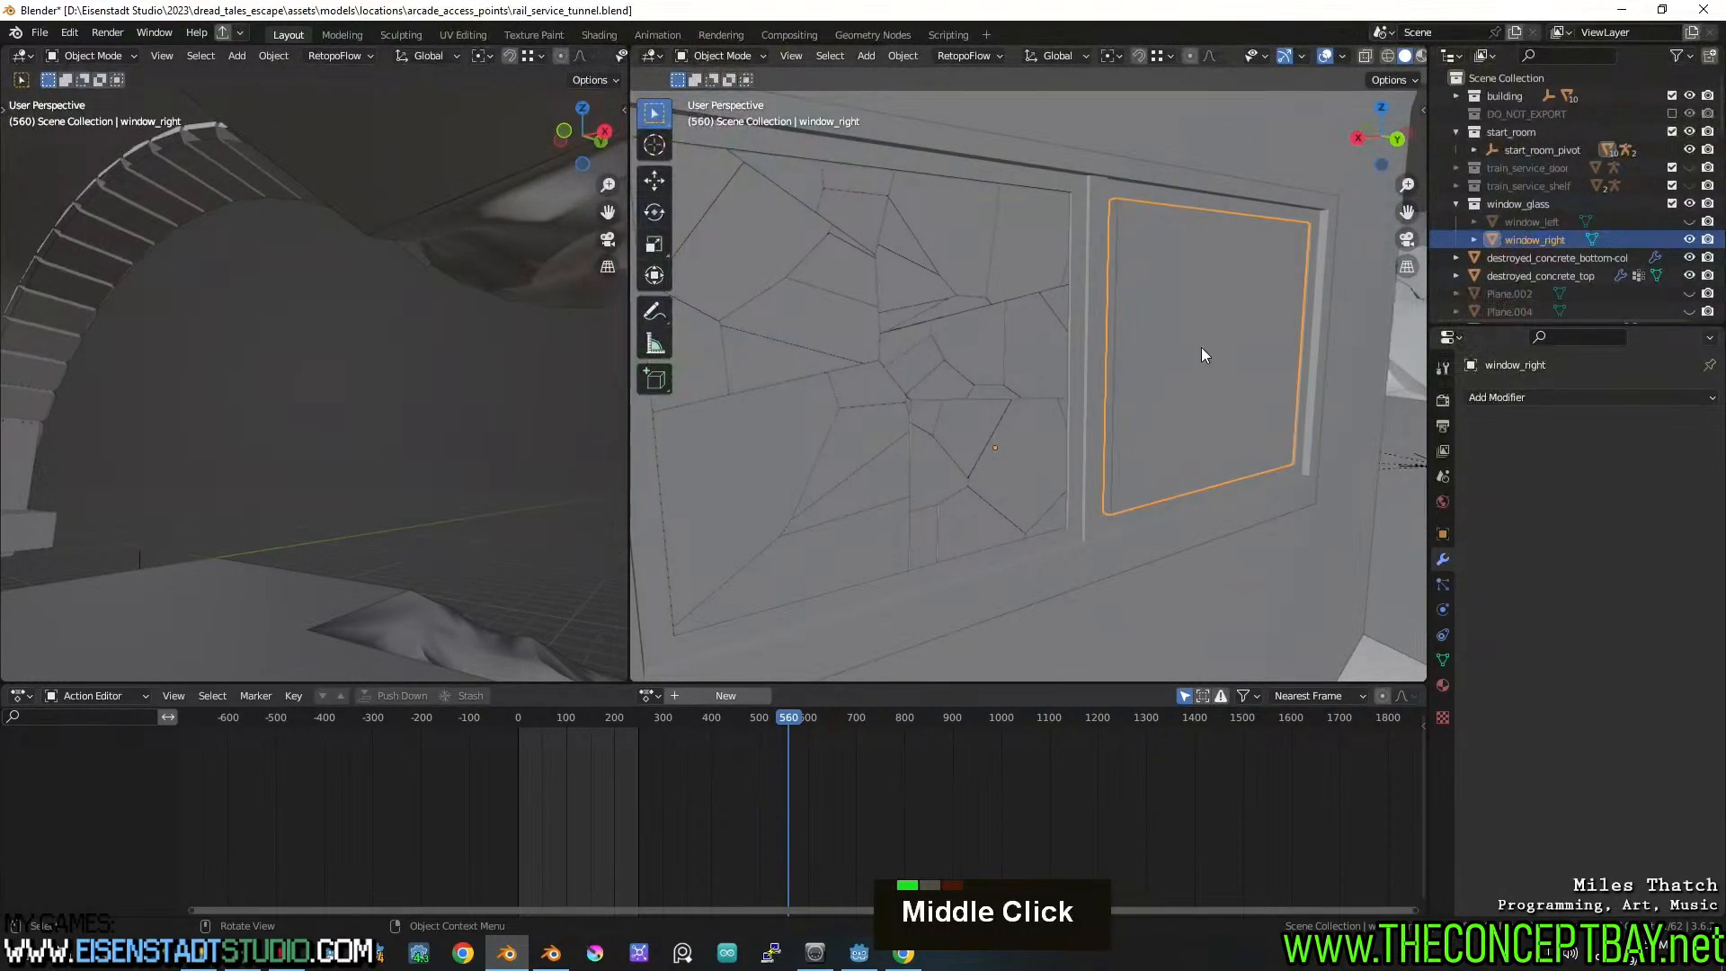
pyautogui.keyDown('shift'); pyautogui.moveTo(1203, 355); pyautogui.dragTo(923, 375, button='middle'); pyautogui.keyUp('shift')
pyautogui.press('F3')
pyautogui.press('Return')
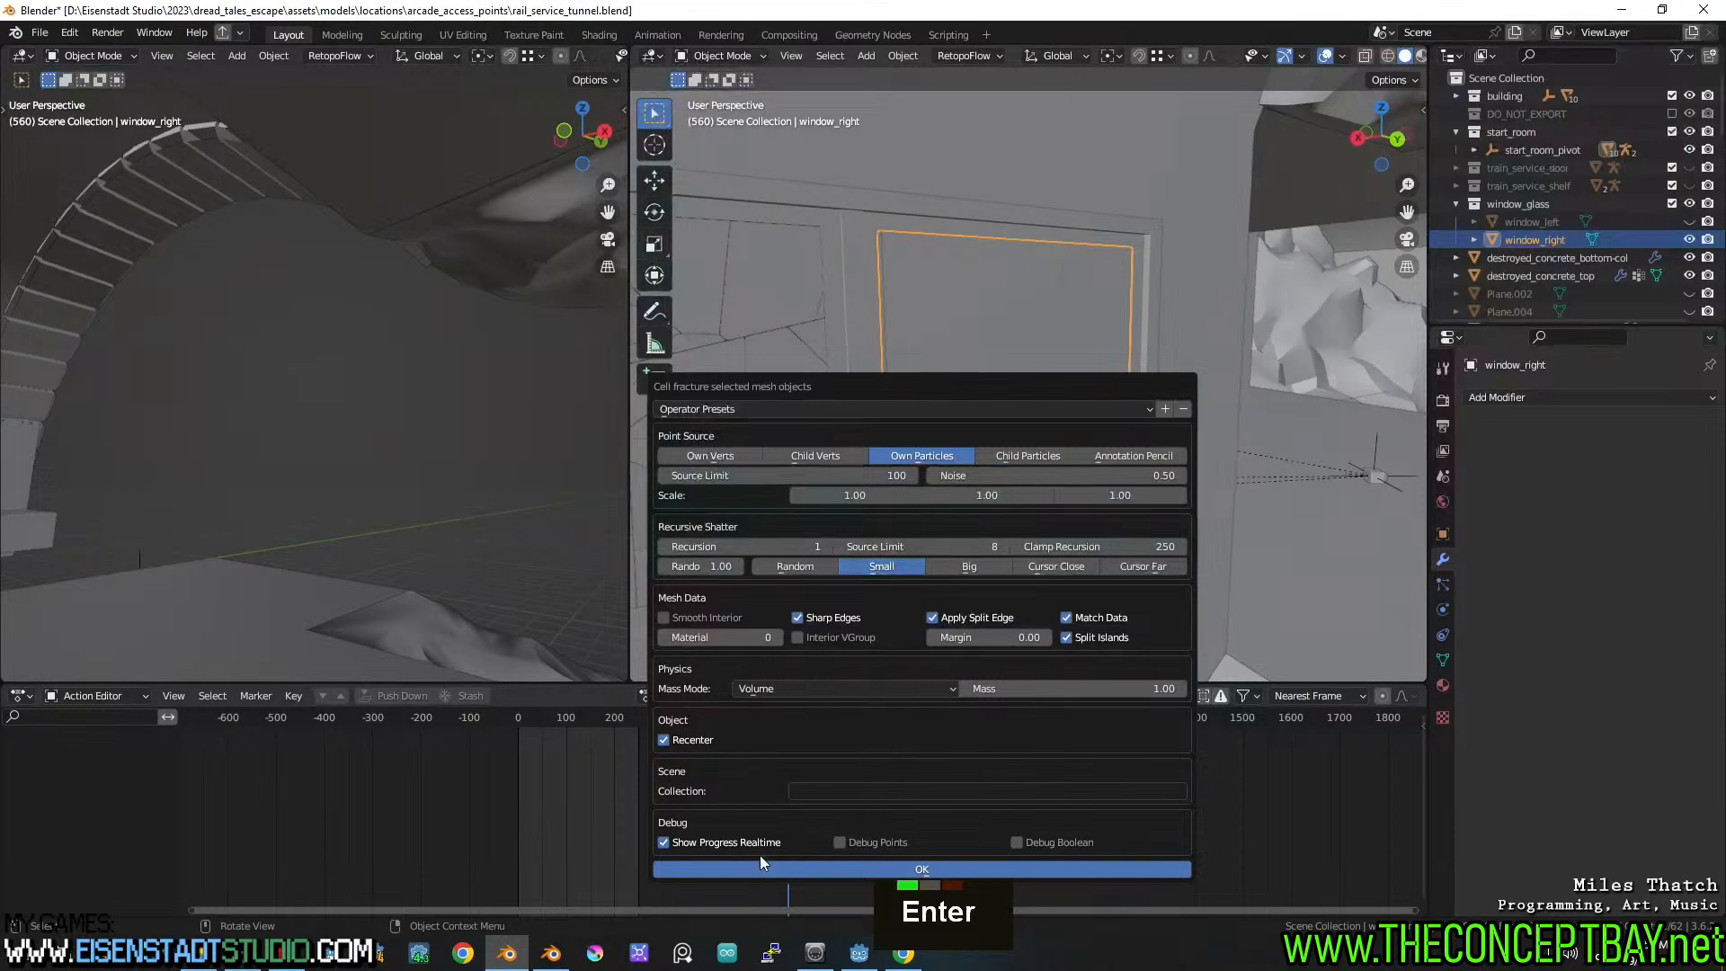
pyautogui.press('Return')
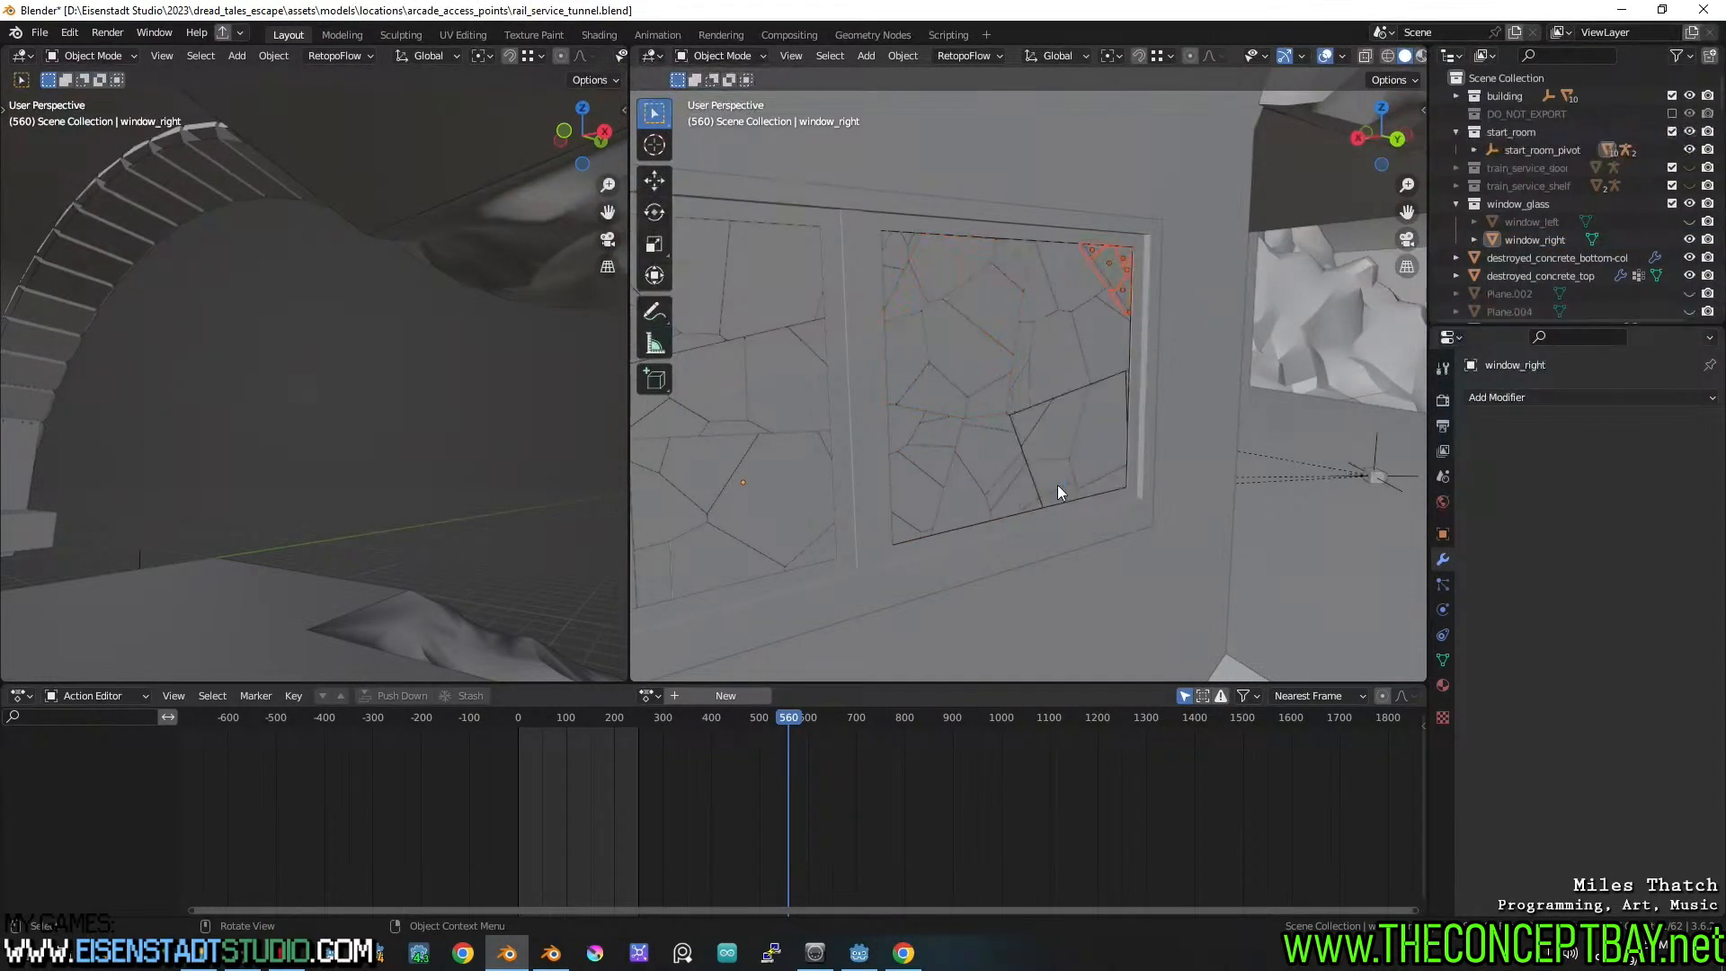
pyautogui.moveTo(1081, 487); pyautogui.dragTo(1021, 433, button='middle')
pyautogui.press('h')
pyautogui.scroll(-3, 989, 410)
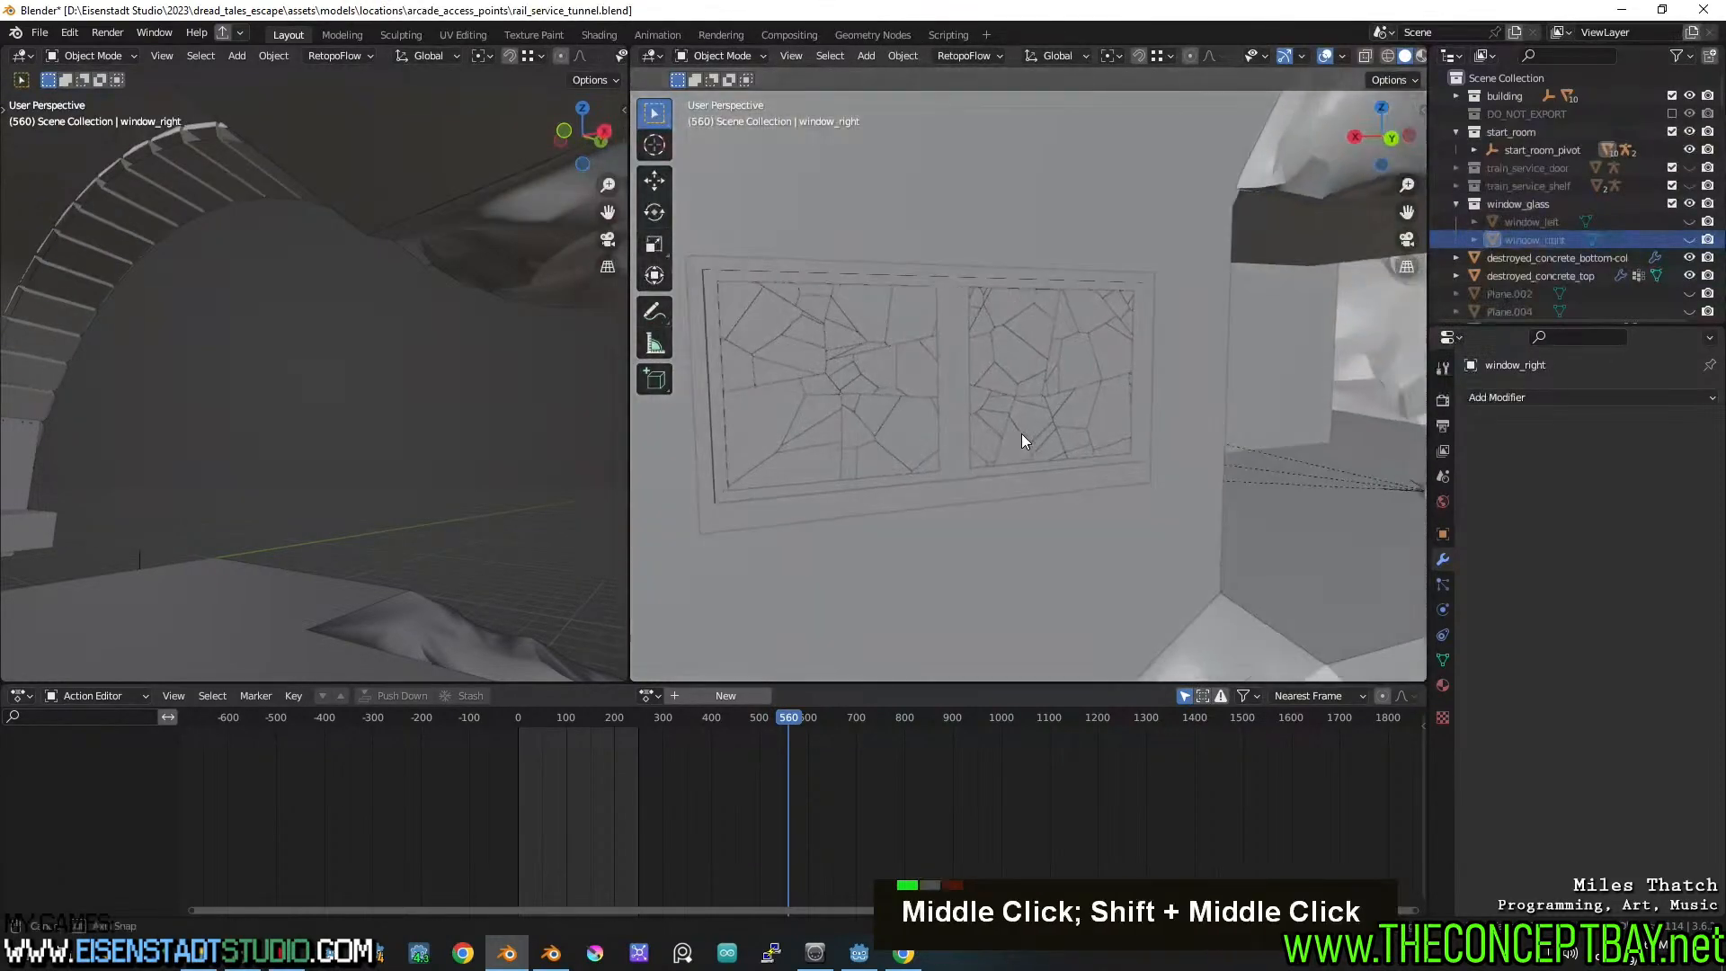
pyautogui.hotkey('ctrl', 'z')
pyautogui.hotkey('ctrl', 'z')
pyautogui.hotkey('ctrl', 'z')
pyautogui.hotkey('ctrl', 'z')
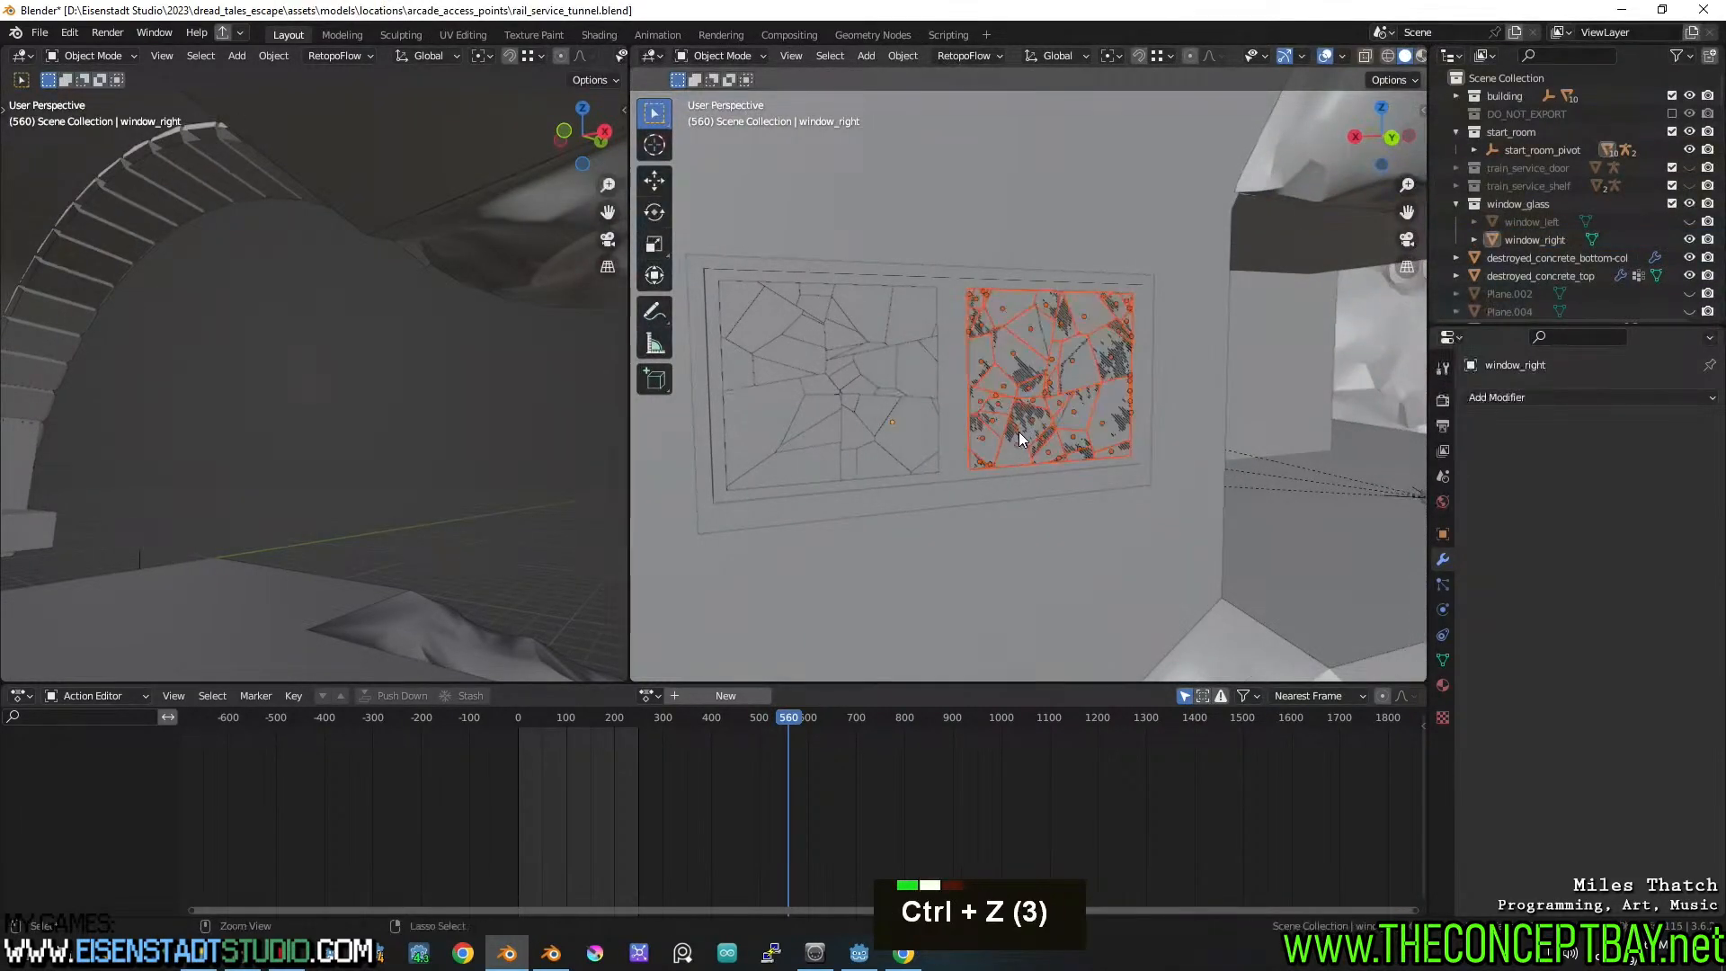
# Try Cell Fracture on the right glass pane again with noise 0.50, and undo the fracture
pyautogui.press('F3')
pyautogui.press('Return')
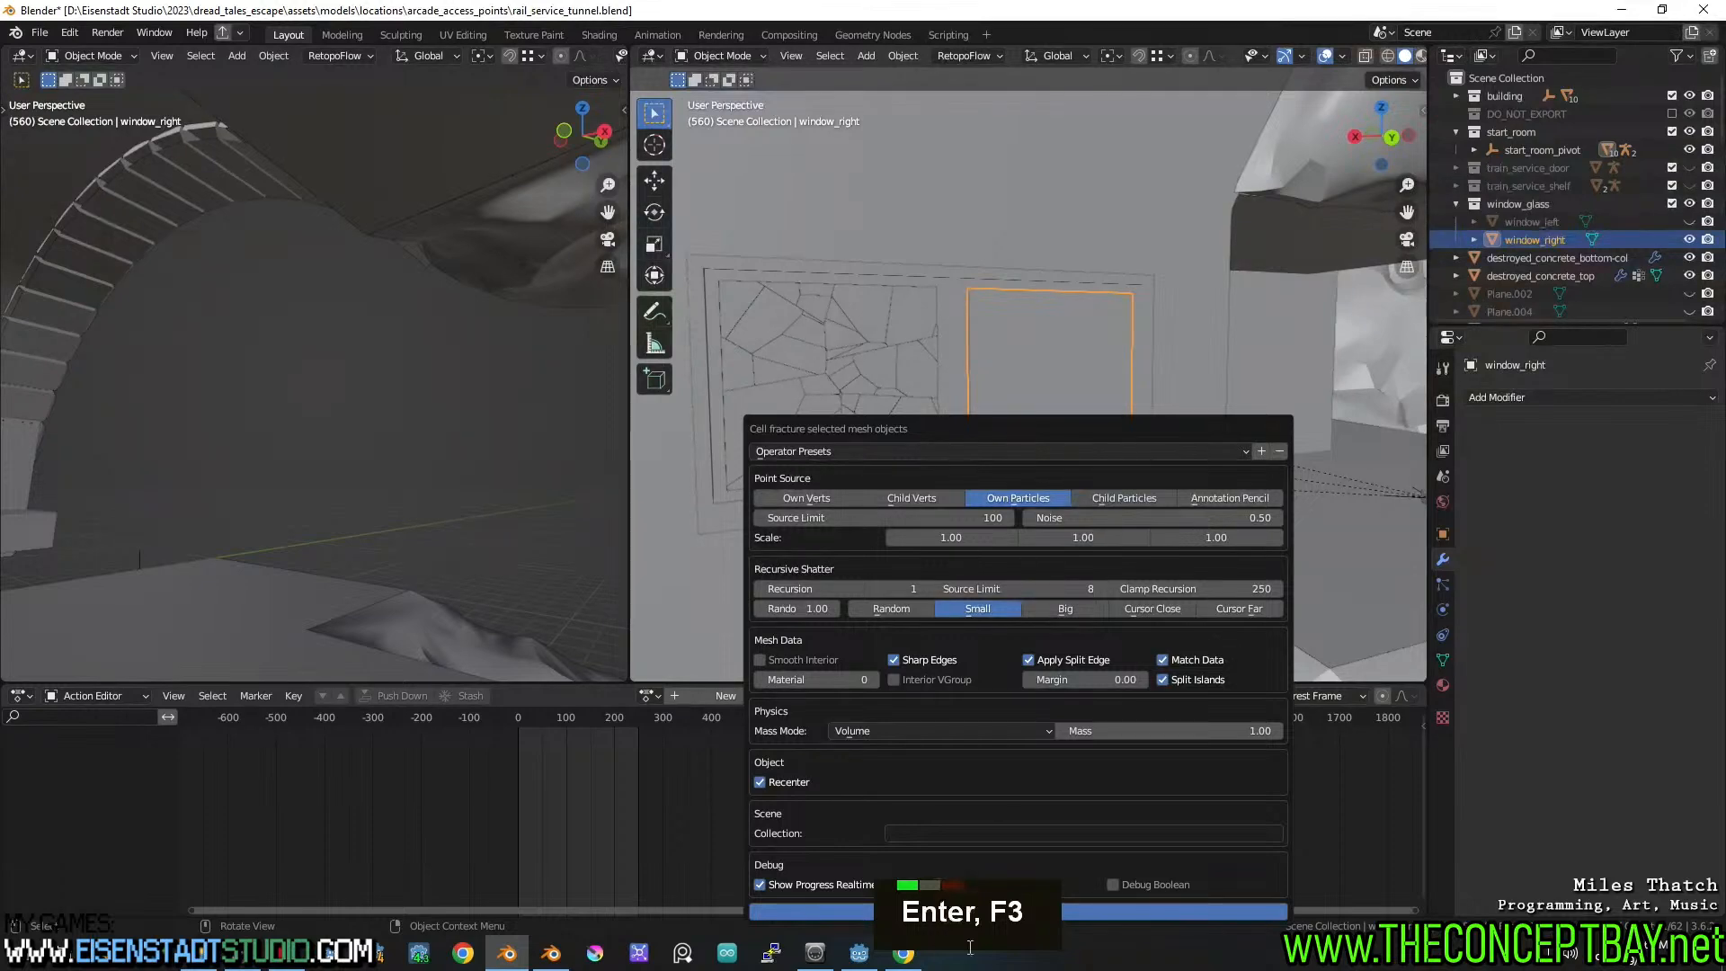
pyautogui.click(1178, 912)
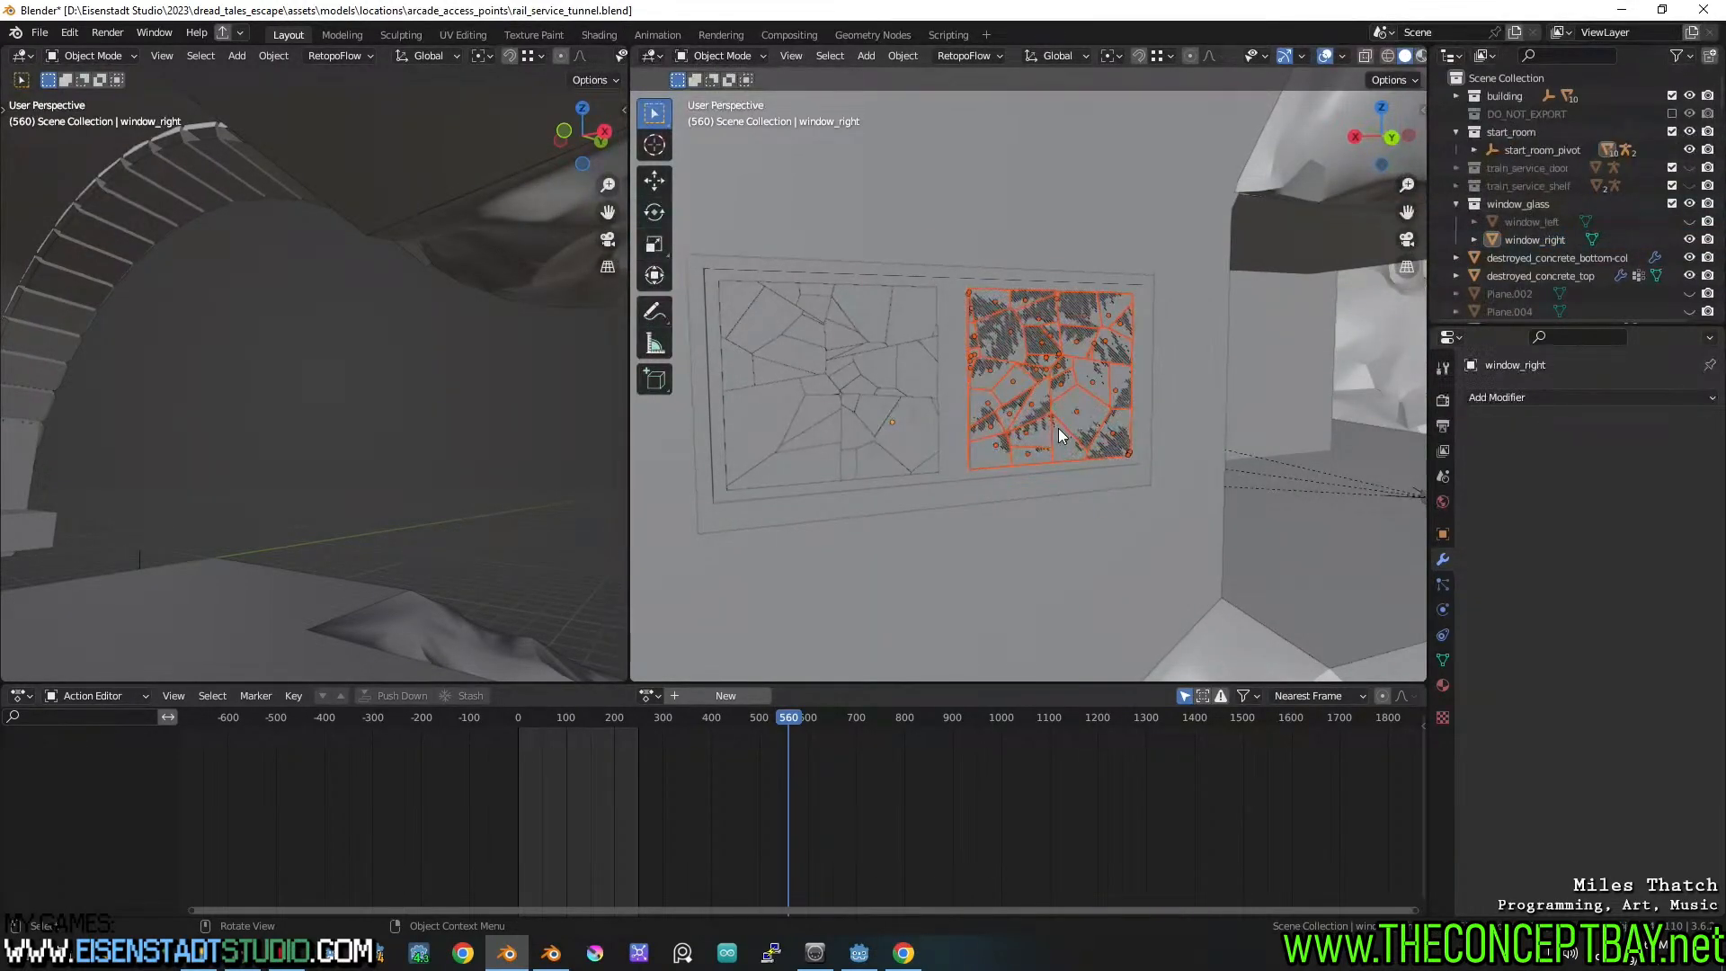
pyautogui.hotkey('ctrl', 'z')
# Run Cell Fracture on the right glass pane with noise set to 0.75
pyautogui.press('F3')
pyautogui.click(1254, 458)
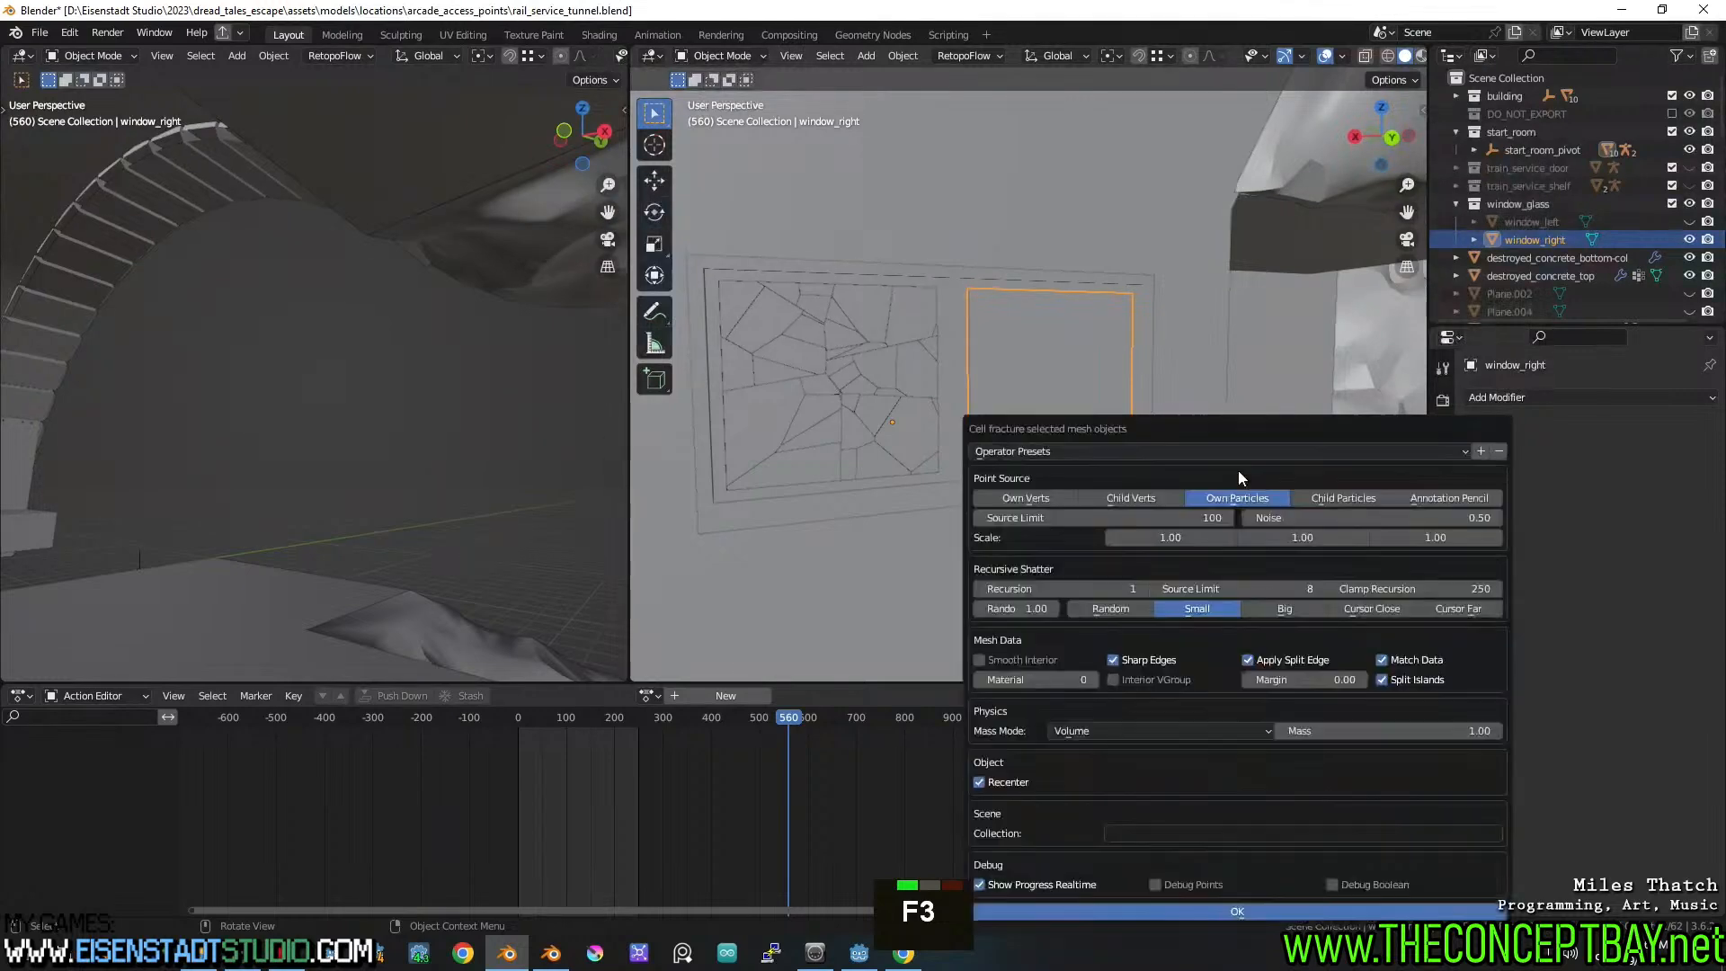
pyautogui.click(1421, 515)
pyautogui.write('.5')
pyautogui.press('Return')
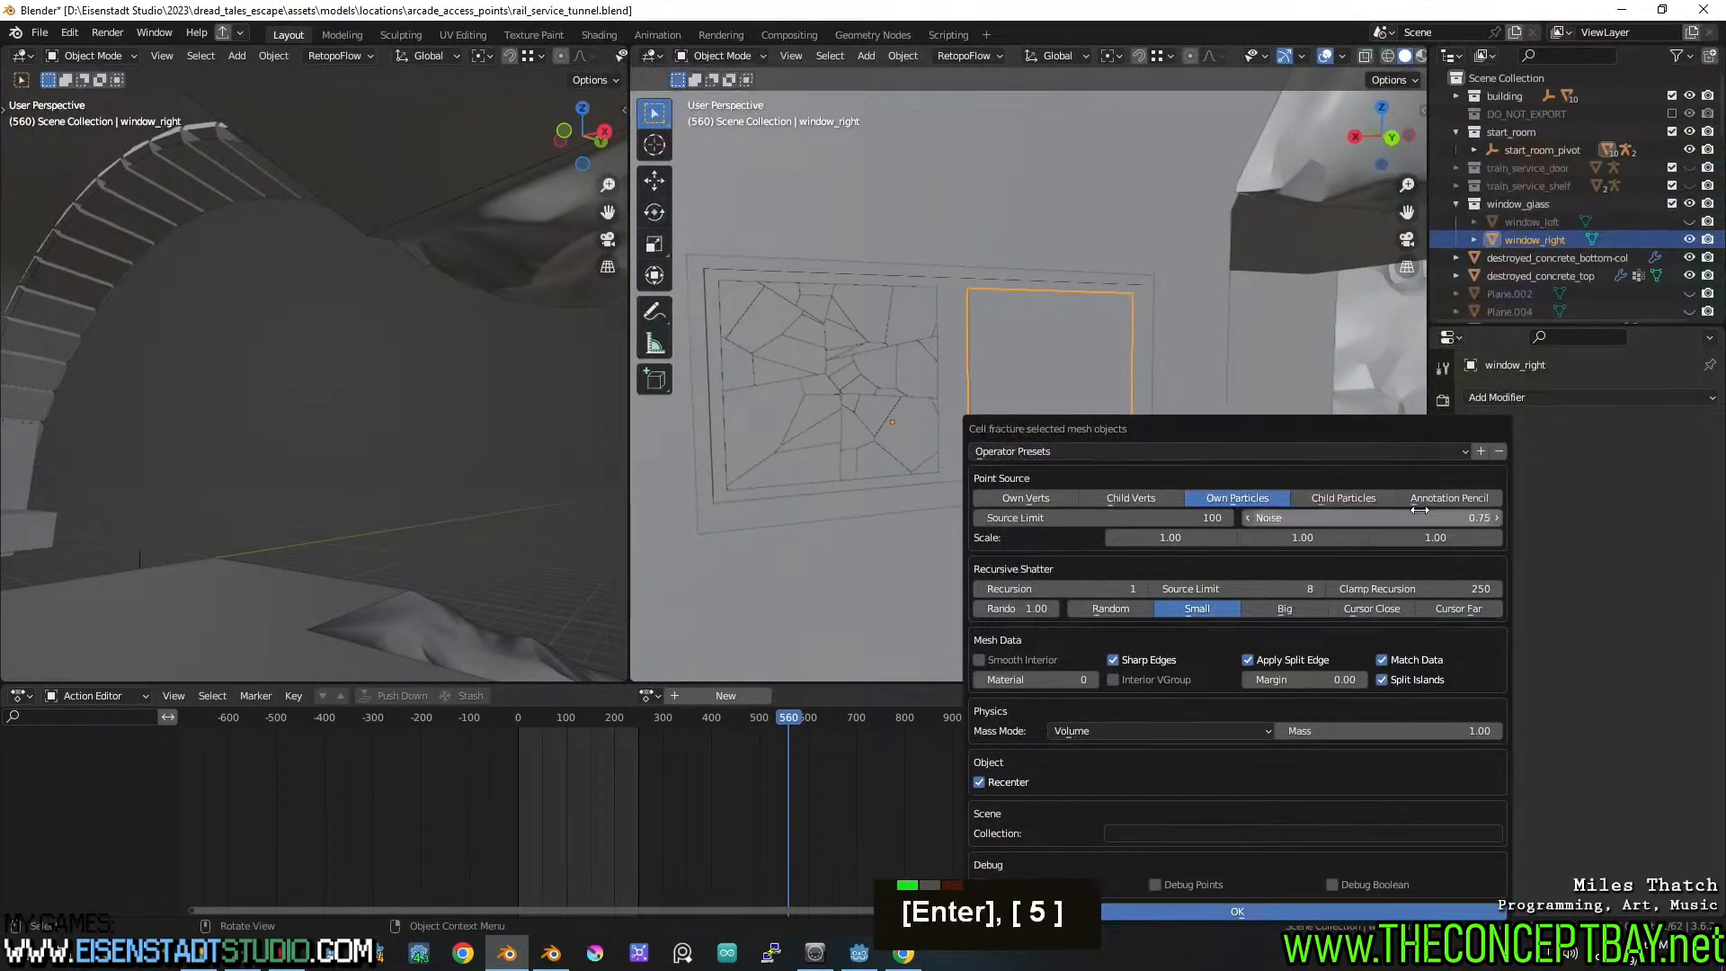
pyautogui.click(1078, 912)
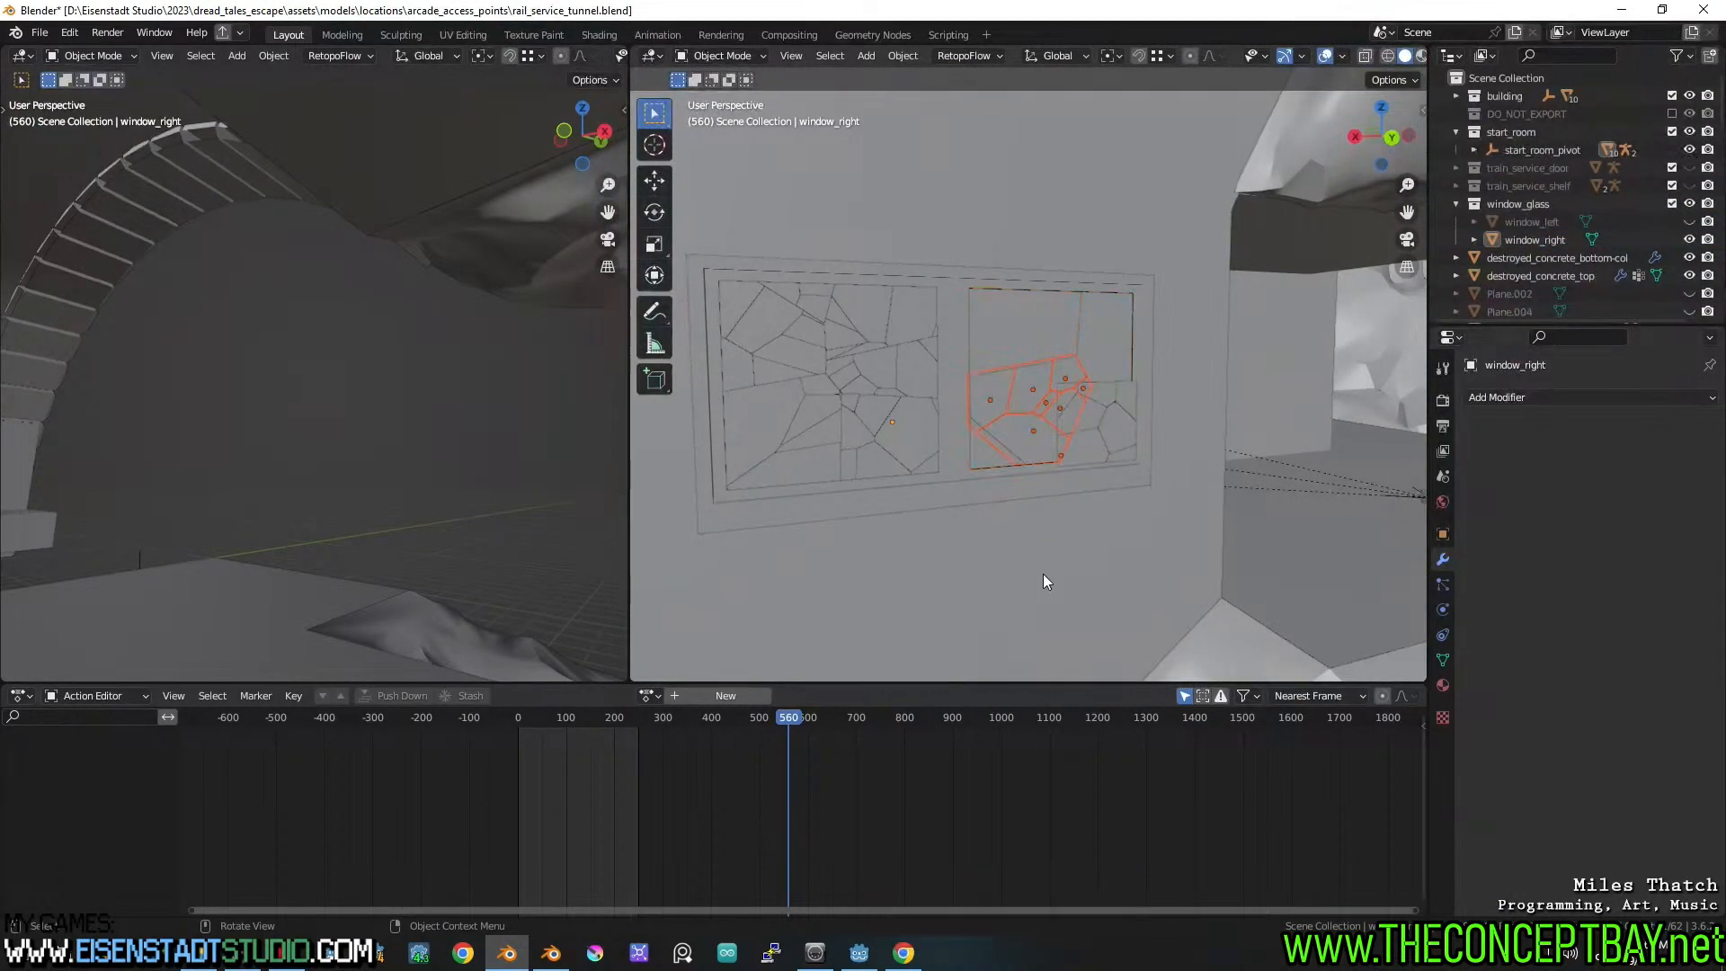
# Hide the original window_right pane that overlaps its shards
pyautogui.scroll(2, 1032, 531)
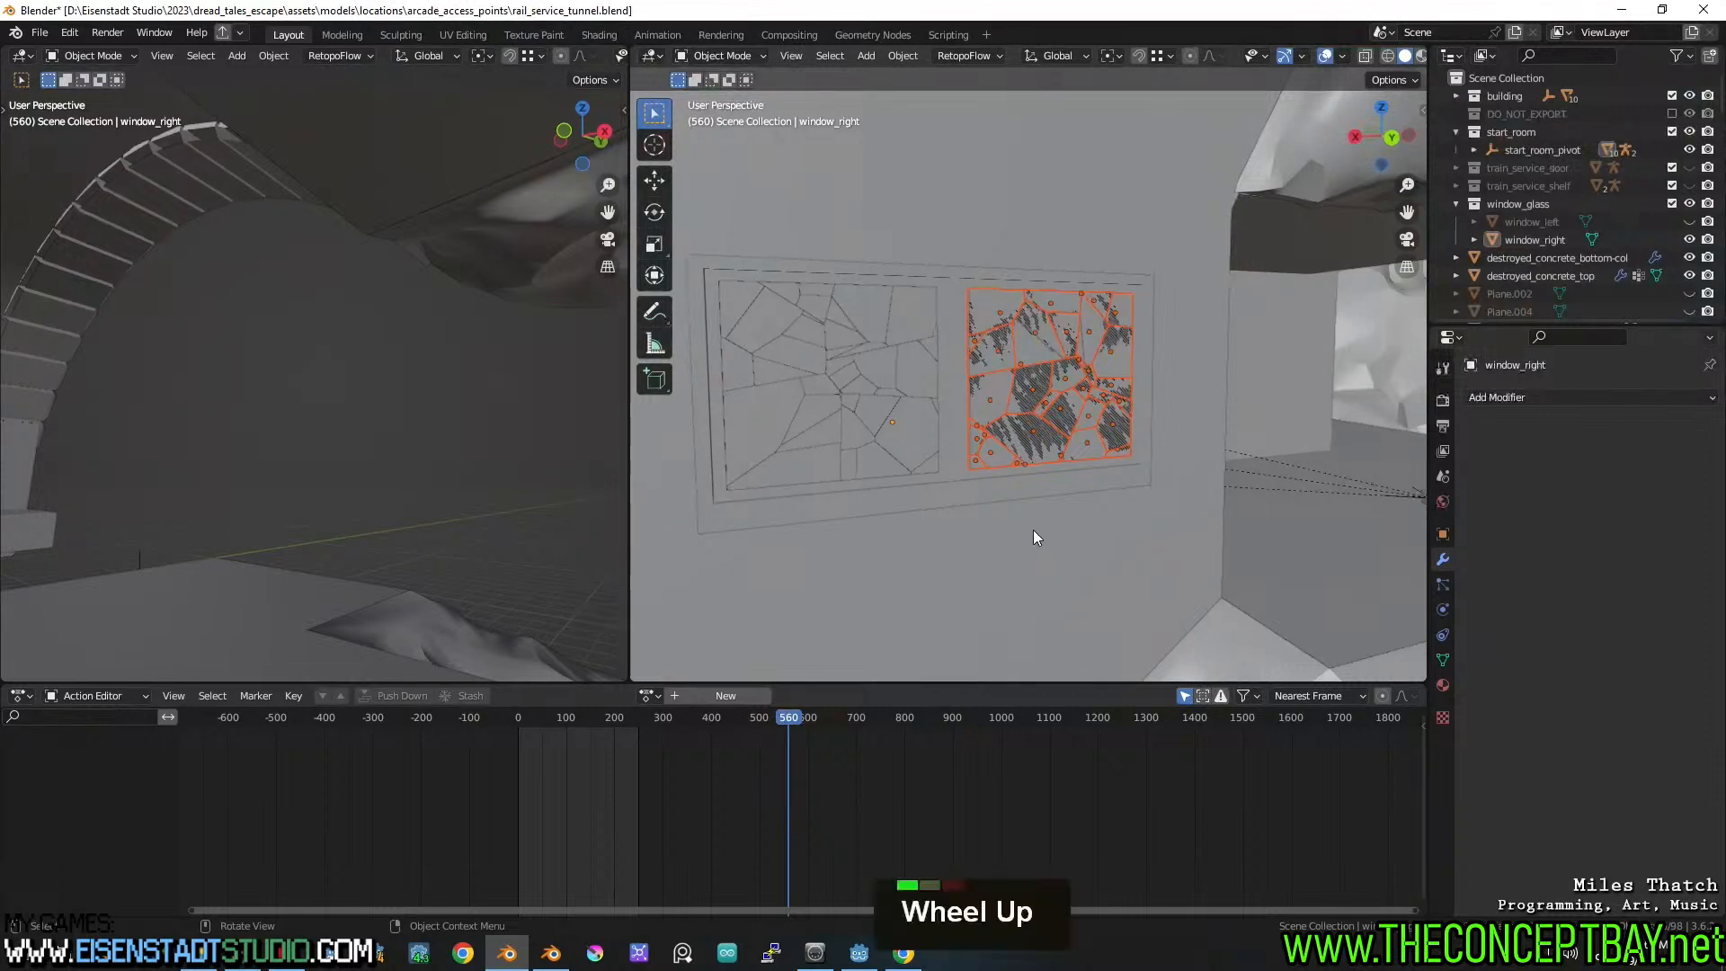
pyautogui.doubleClick(1007, 397)
pyautogui.press('h')
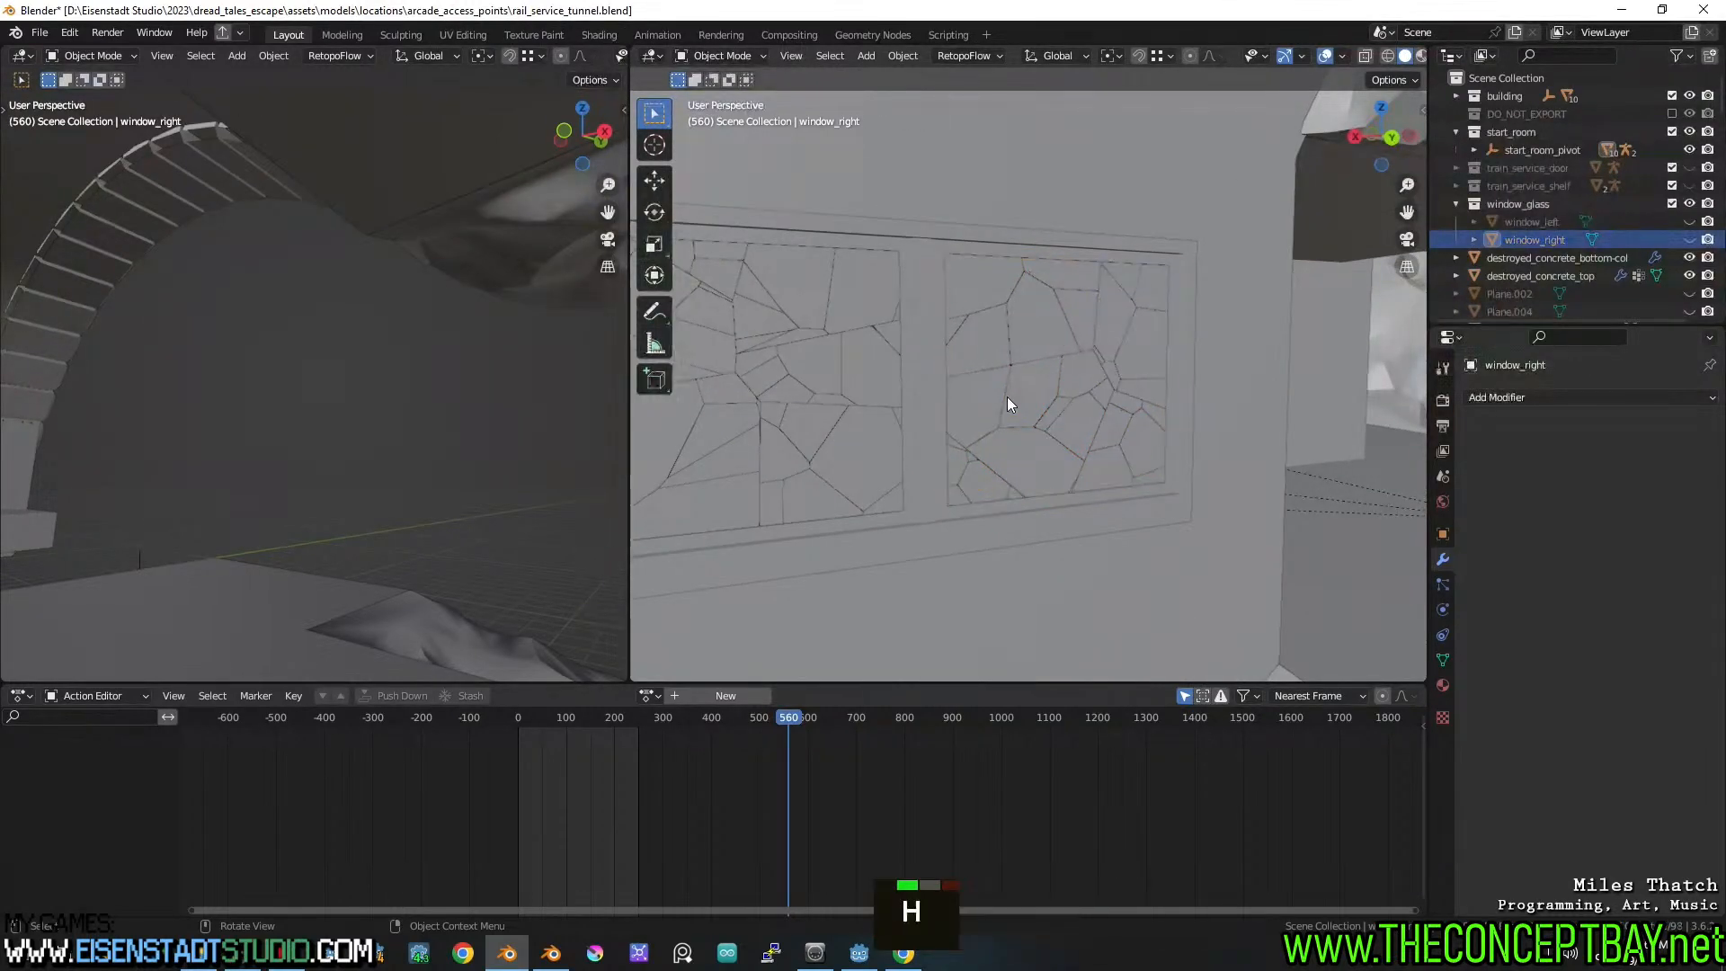
pyautogui.moveTo(1006, 397); pyautogui.dragTo(967, 391, button='middle')
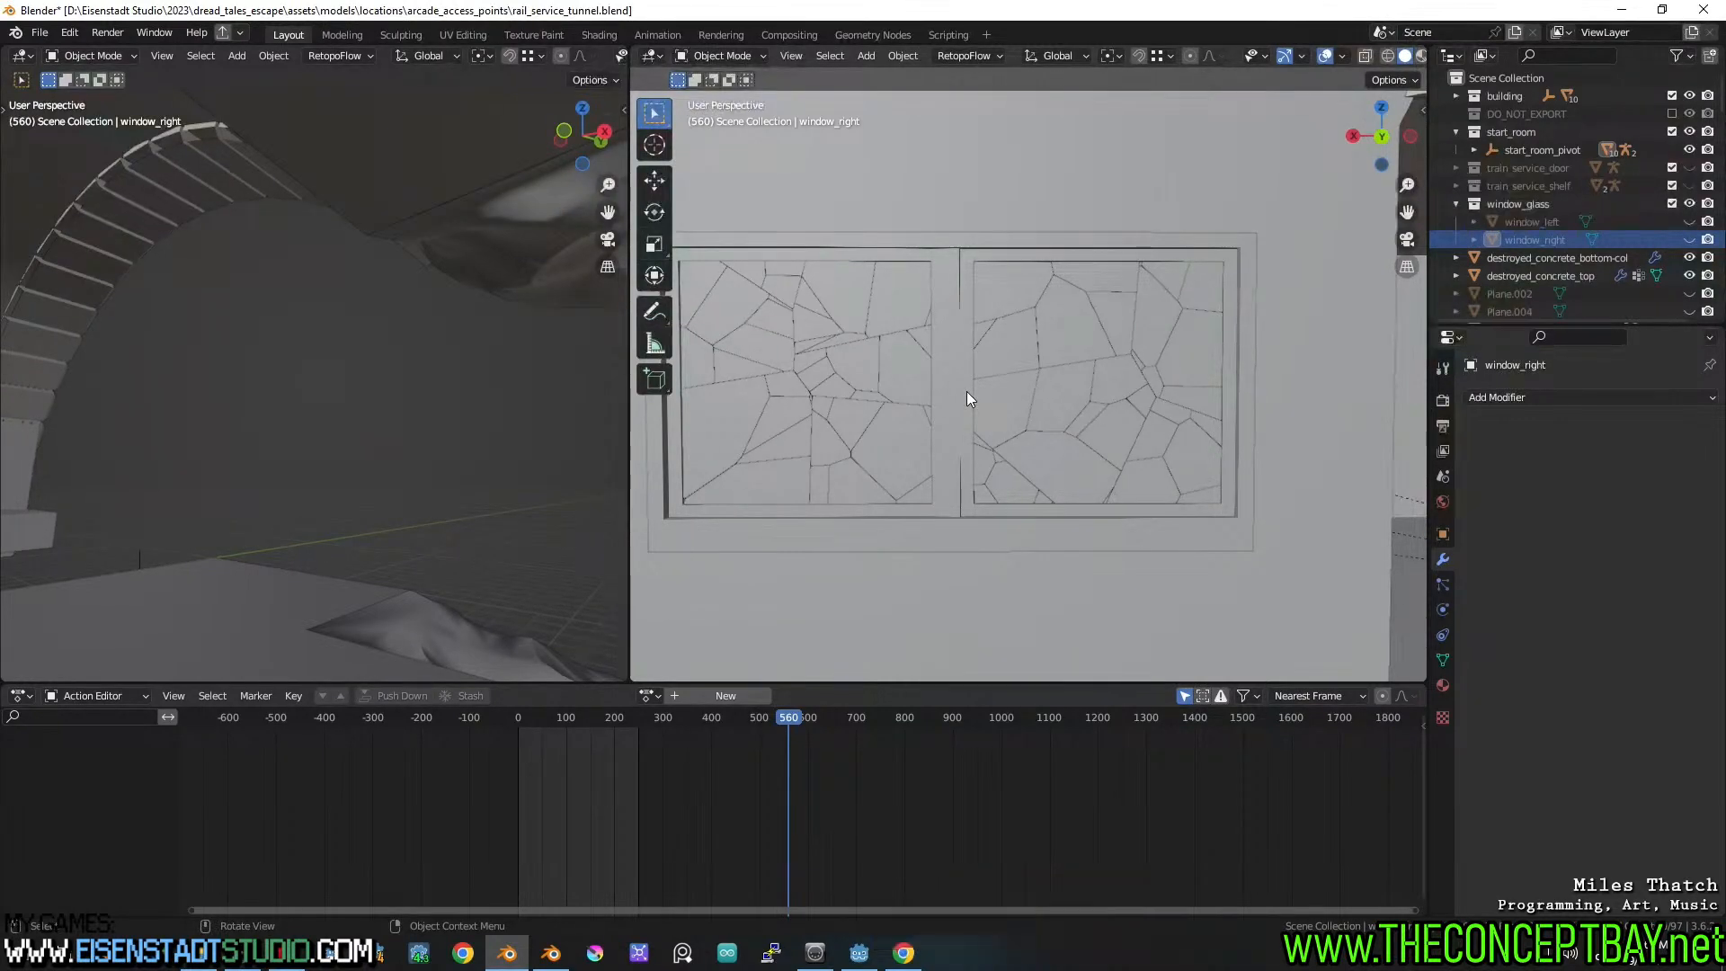
# Hide a large lower shard of the right pane and try moving a face of the neighbouring shard in Edit Mode
pyautogui.moveTo(975, 414); pyautogui.dragTo(1074, 386, button='middle')
pyautogui.click(1043, 330)
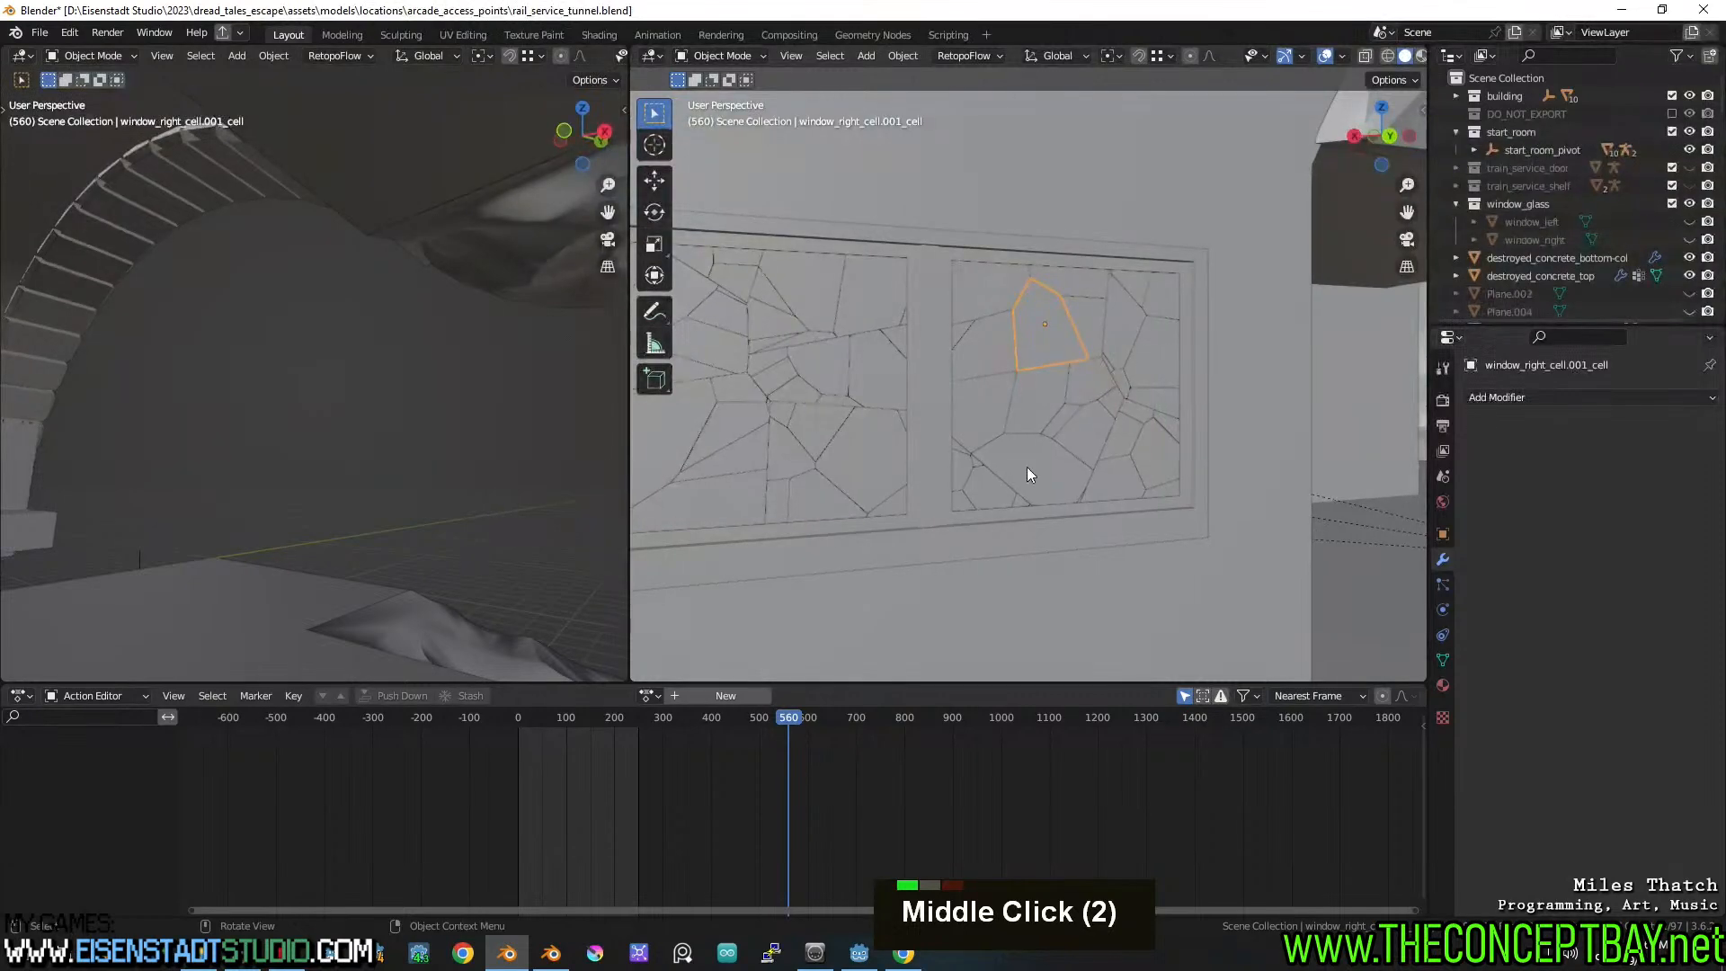
pyautogui.press('h')
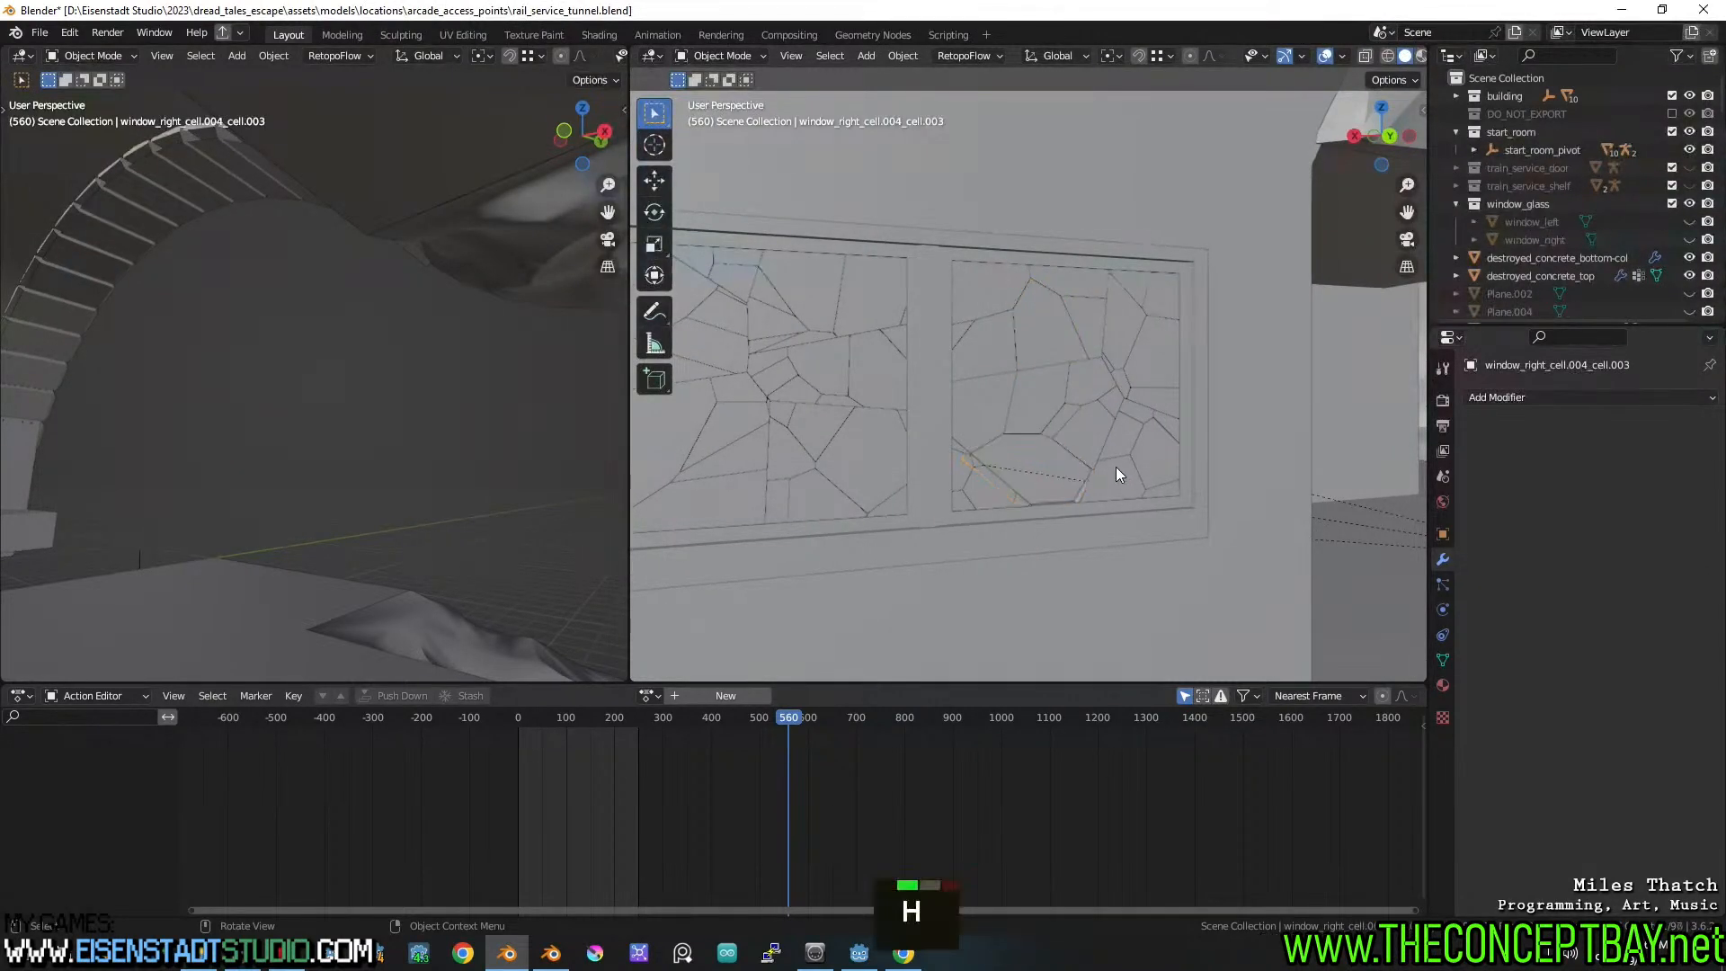
pyautogui.moveTo(1115, 467); pyautogui.dragTo(1343, 475, button='middle')
pyautogui.scroll(4, 1084, 462)
pyautogui.click(1237, 393)
pyautogui.press('Tab')
pyautogui.moveTo(1237, 394); pyautogui.dragTo(1146, 419, button='middle')
pyautogui.press('3')
pyautogui.press('g')
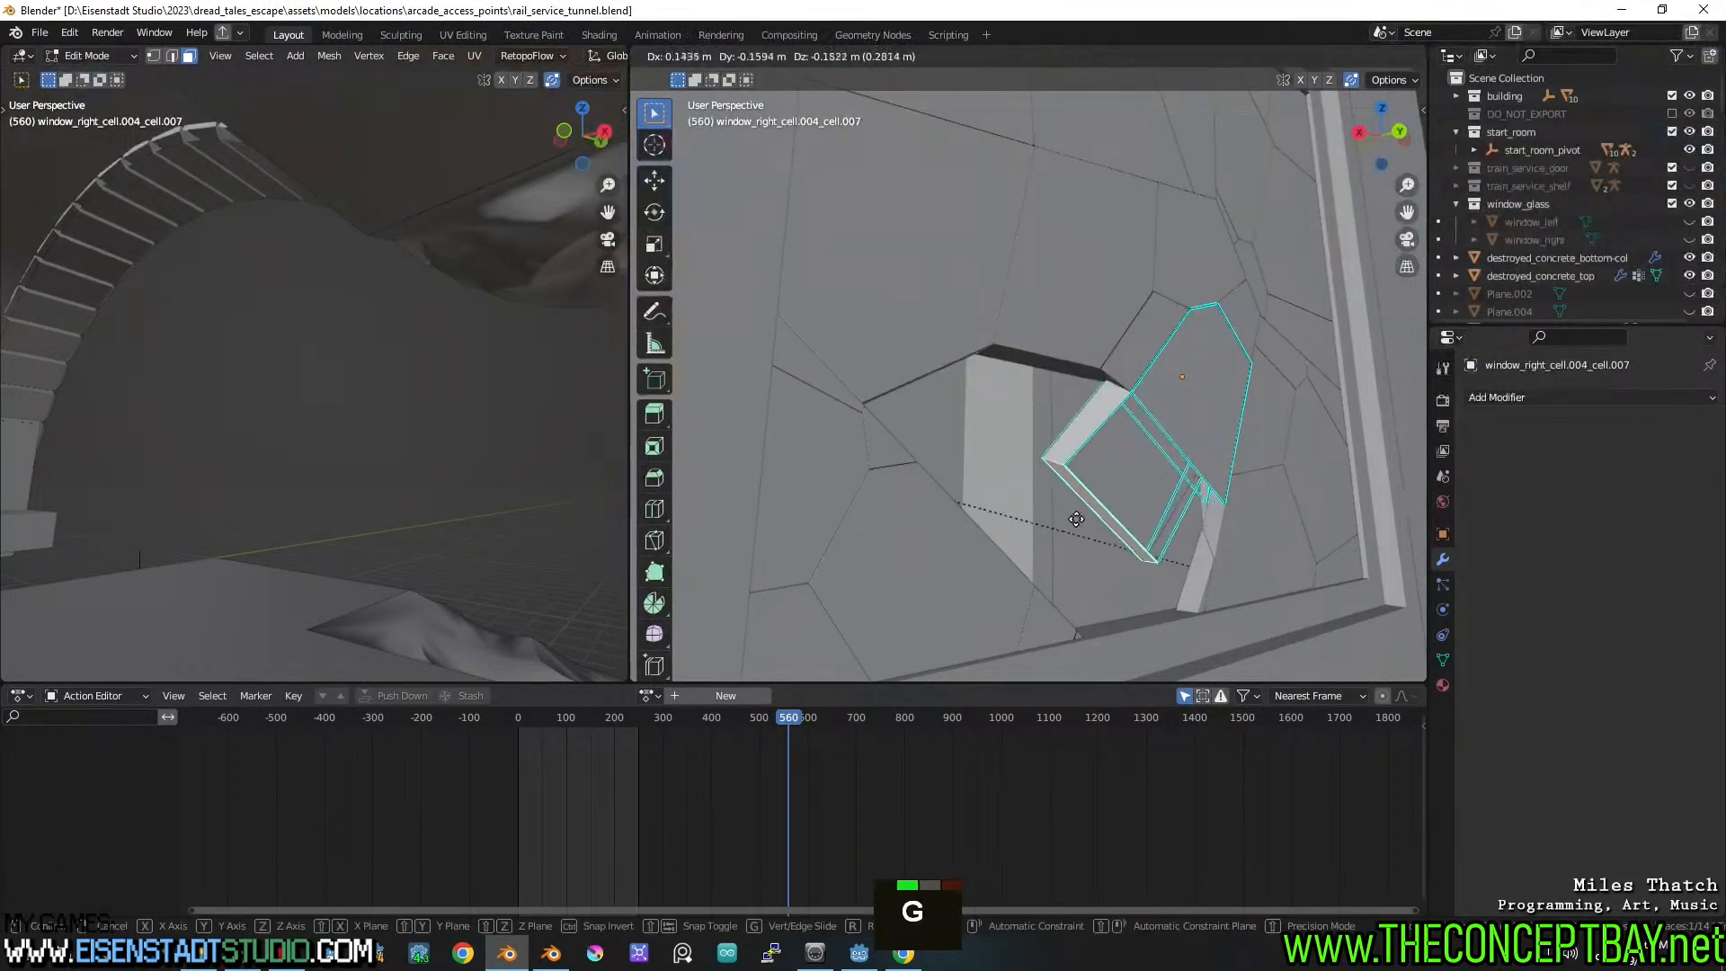
pyautogui.press('Escape')
# Undo the shard edits, the hiding and both fractures, back to the unbroken left and right glass panes
pyautogui.scroll(-3, 1242, 454)
pyautogui.moveTo(1242, 454); pyautogui.dragTo(1110, 466, button='middle')
pyautogui.scroll(-3, 1110, 466)
pyautogui.hotkey('ctrl', 'z')
pyautogui.hotkey('ctrl', 'z')
pyautogui.hotkey('ctrl', 'z')
pyautogui.hotkey('ctrl', 'z')
pyautogui.hotkey('ctrl', 'z')
pyautogui.hotkey('ctrl', 'z')
pyautogui.hotkey('ctrl', 'z')
pyautogui.hotkey('ctrl', 'z')
pyautogui.hotkey('ctrl', 'z')
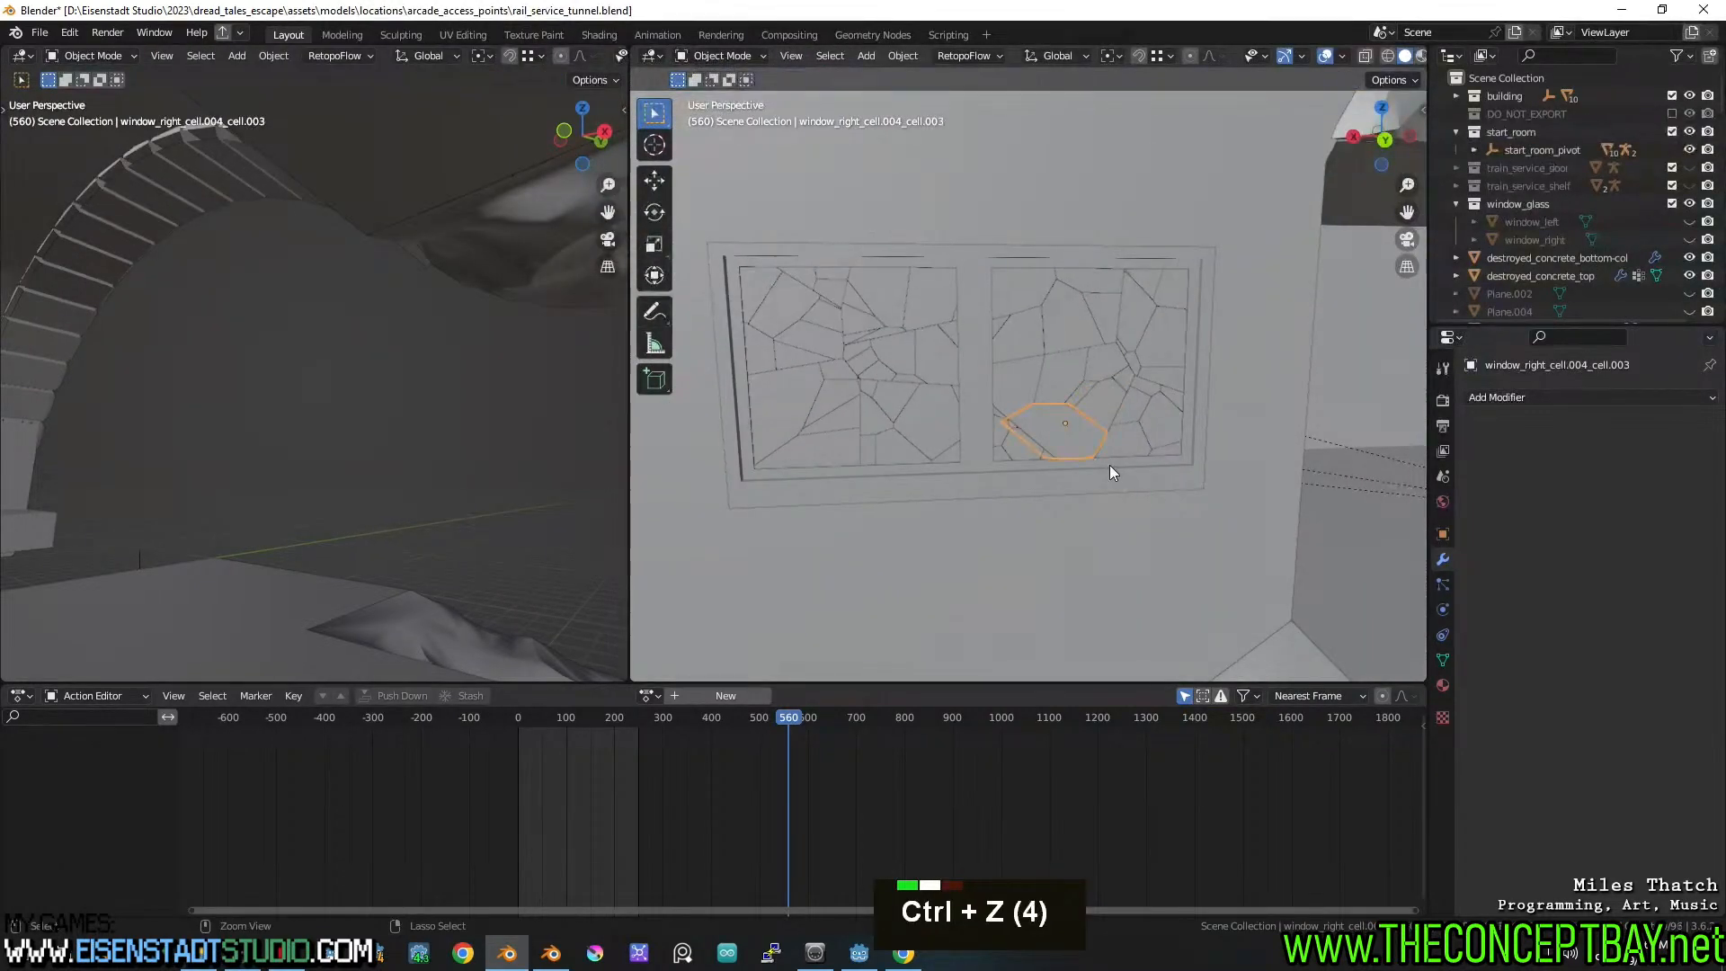
pyautogui.hotkey('ctrl', 'z')
pyautogui.hotkey('ctrl', 'z')
pyautogui.hotkey('ctrl', 'z')
pyautogui.hotkey('ctrl', 'z')
pyautogui.hotkey('ctrl', 'z')
pyautogui.hotkey('ctrl', 'z')
pyautogui.hotkey('ctrl', 'z')
pyautogui.hotkey('ctrl', 'z')
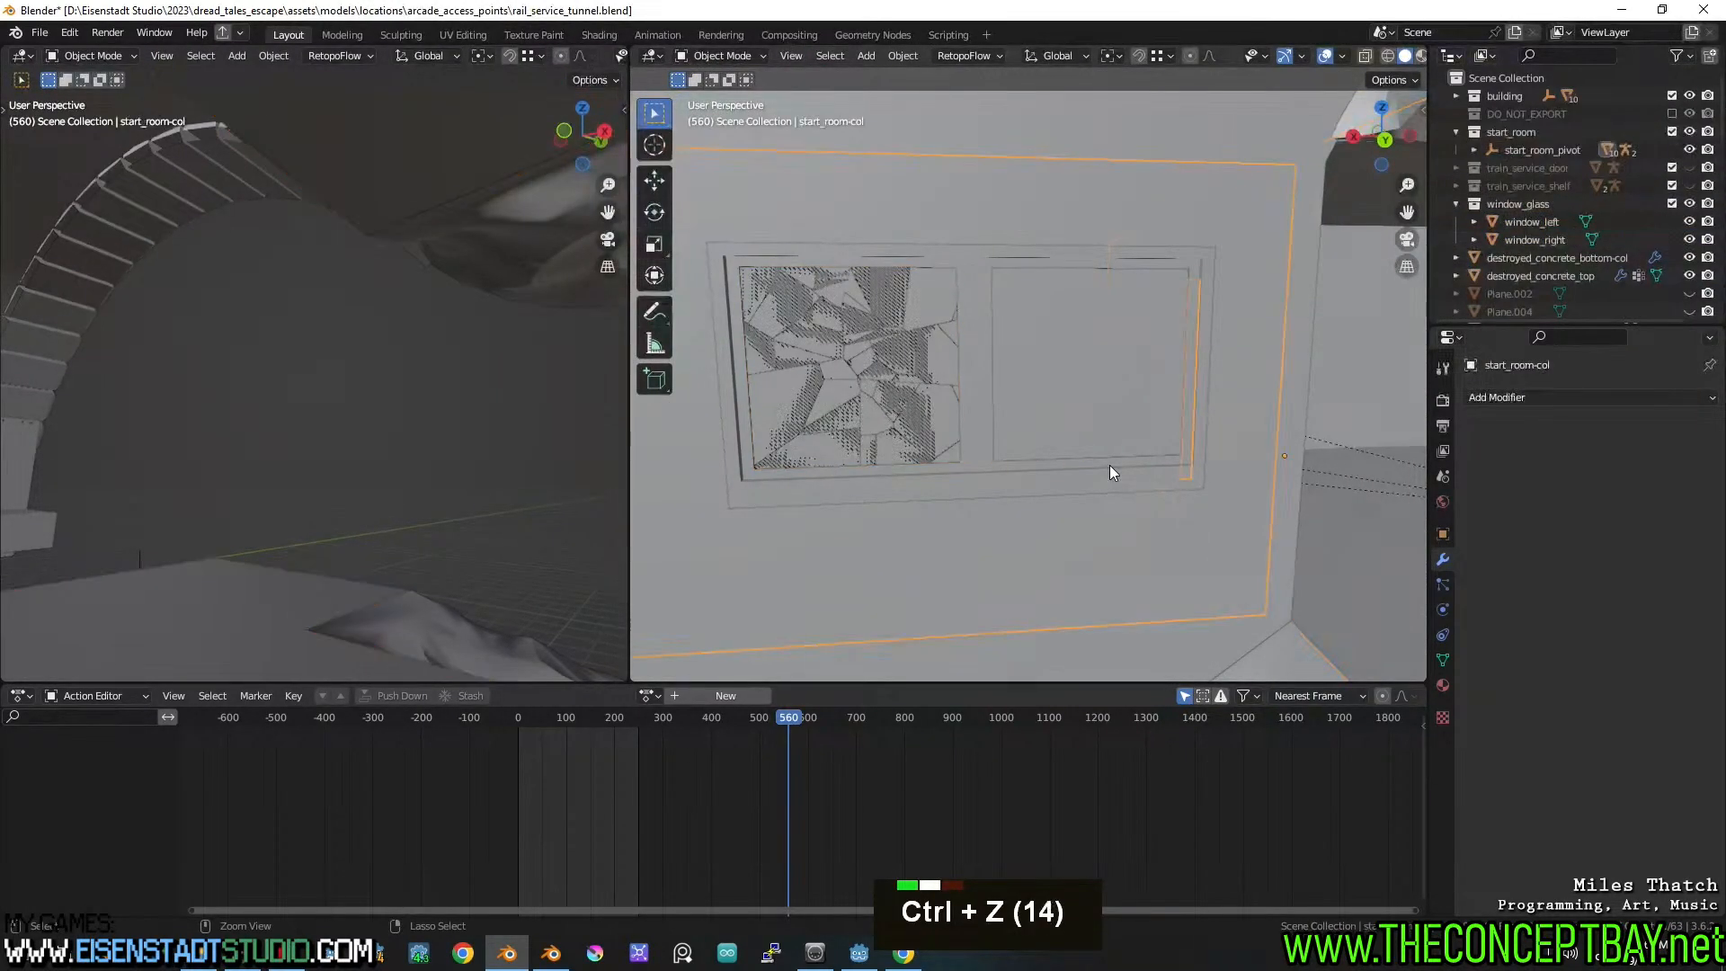
pyautogui.hotkey('ctrl', 'z')
pyautogui.moveTo(1040, 469); pyautogui.dragTo(1017, 387, button='middle')
pyautogui.hotkey('ctrl', 'z')
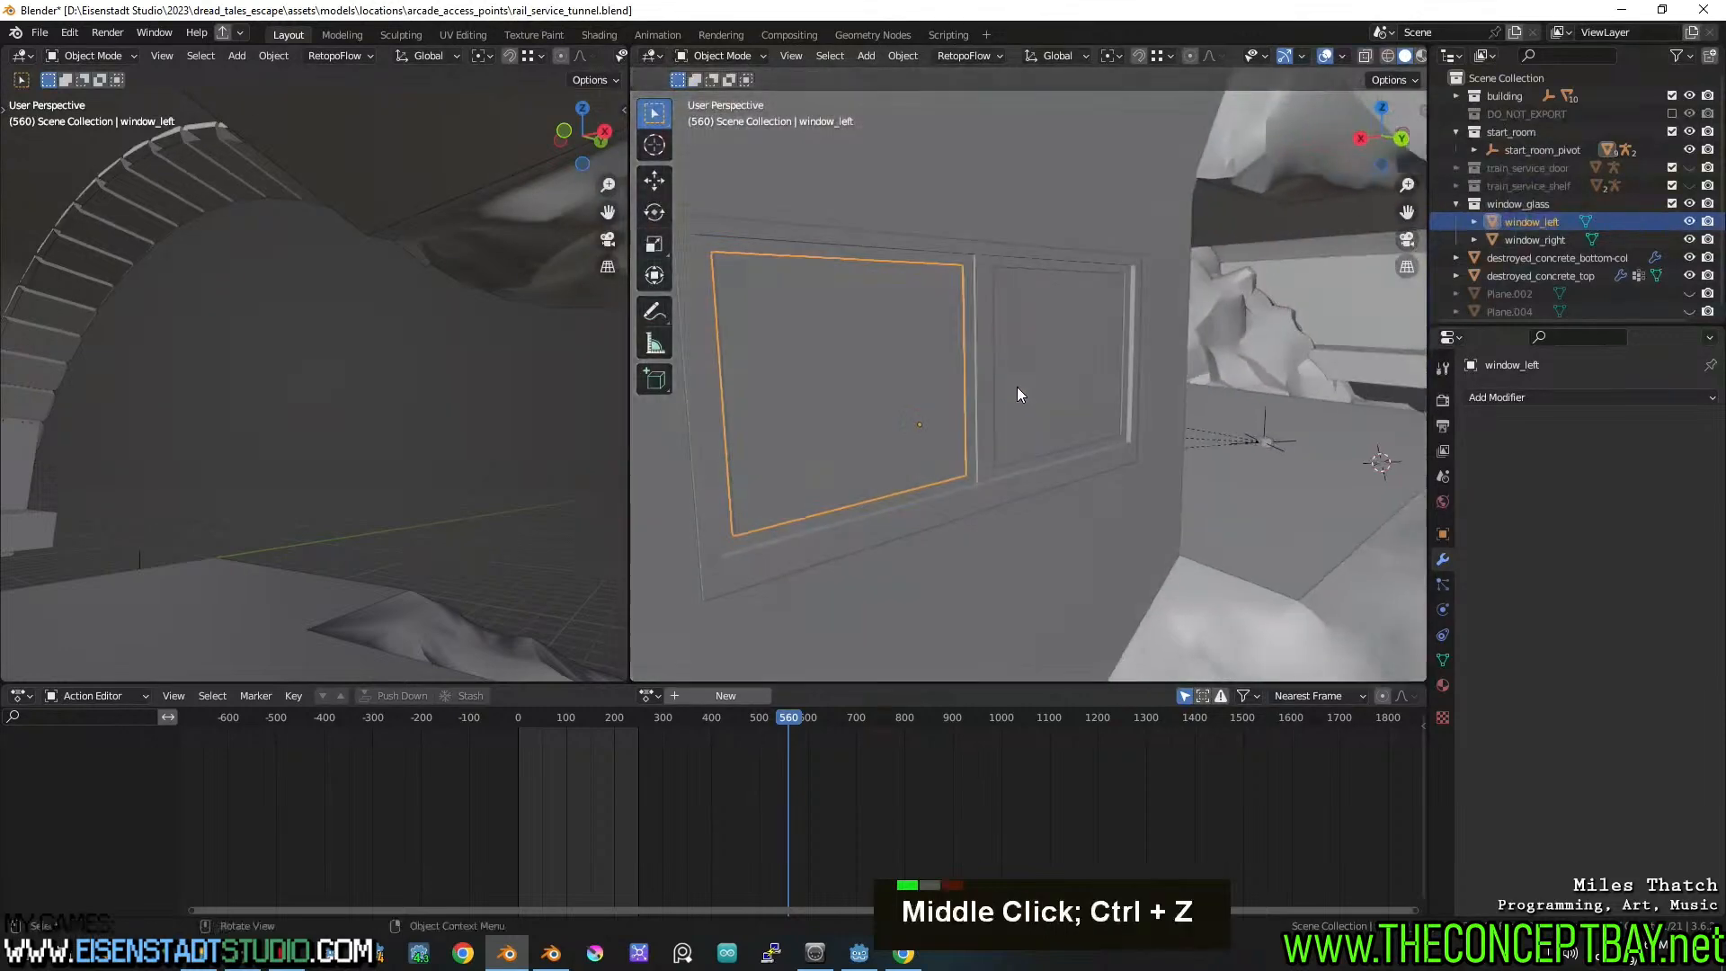
# Run Cell Fracture on the left glass pane with Apply Split Edge turned off
pyautogui.press('F3')
pyautogui.press('Return')
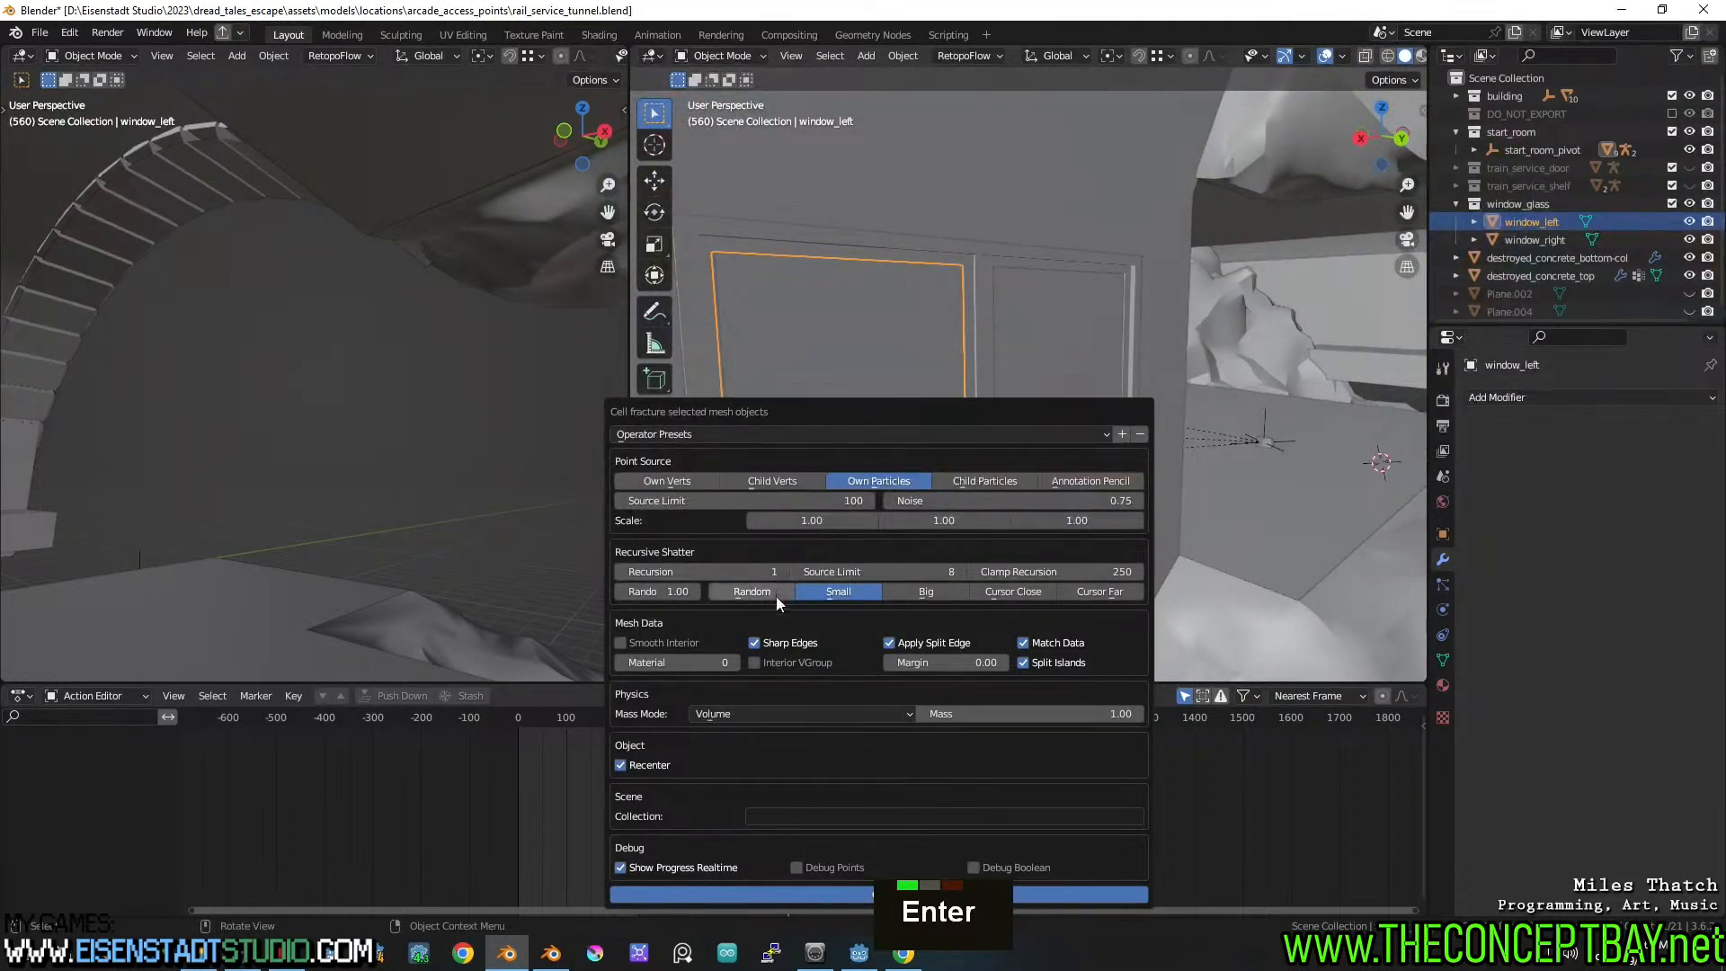
pyautogui.click(922, 649)
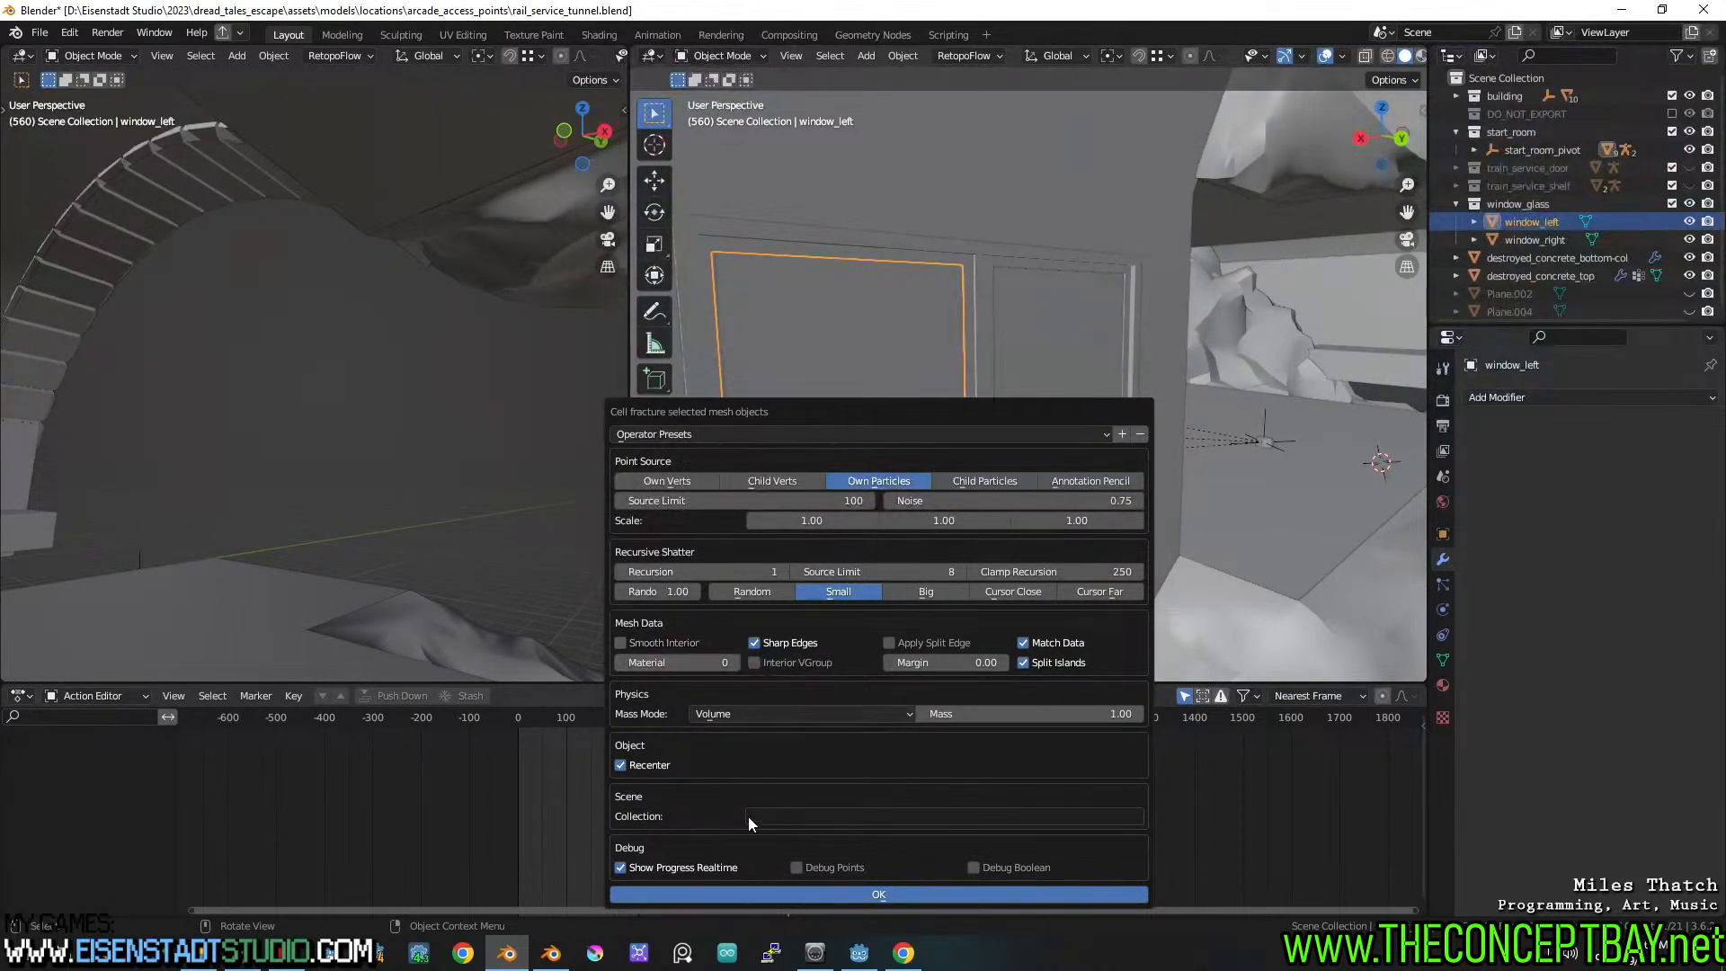
pyautogui.click(809, 893)
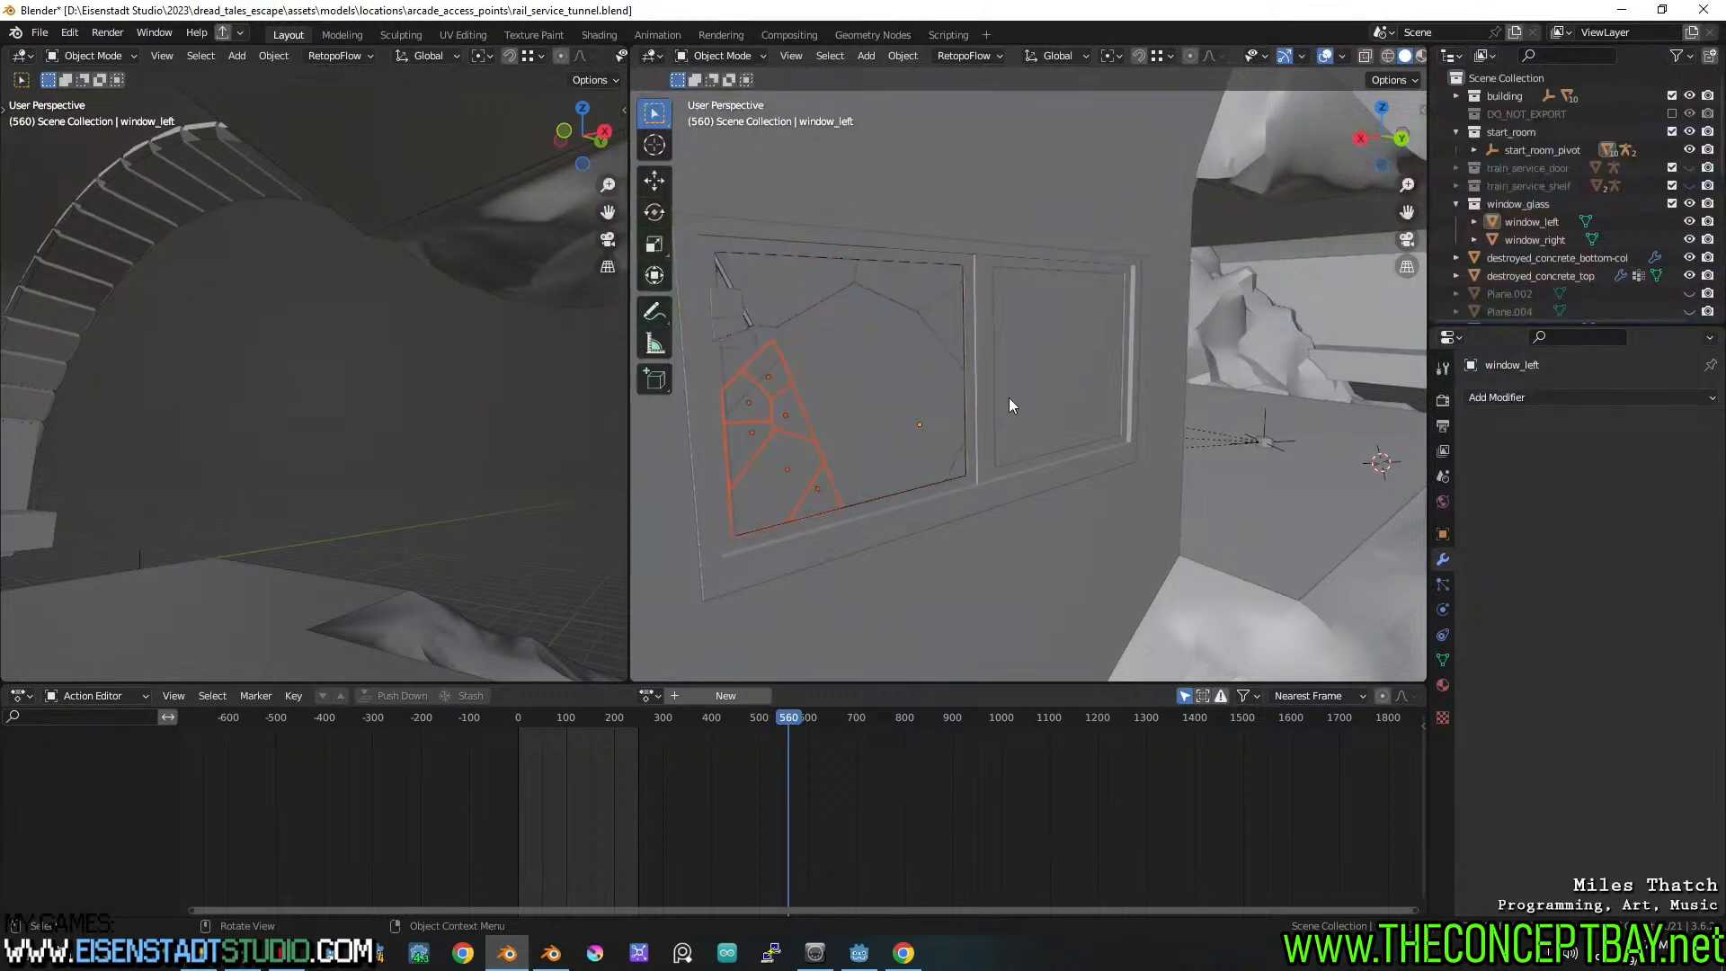
pyautogui.moveTo(984, 445); pyautogui.dragTo(899, 439, button='middle')
pyautogui.click(935, 407)
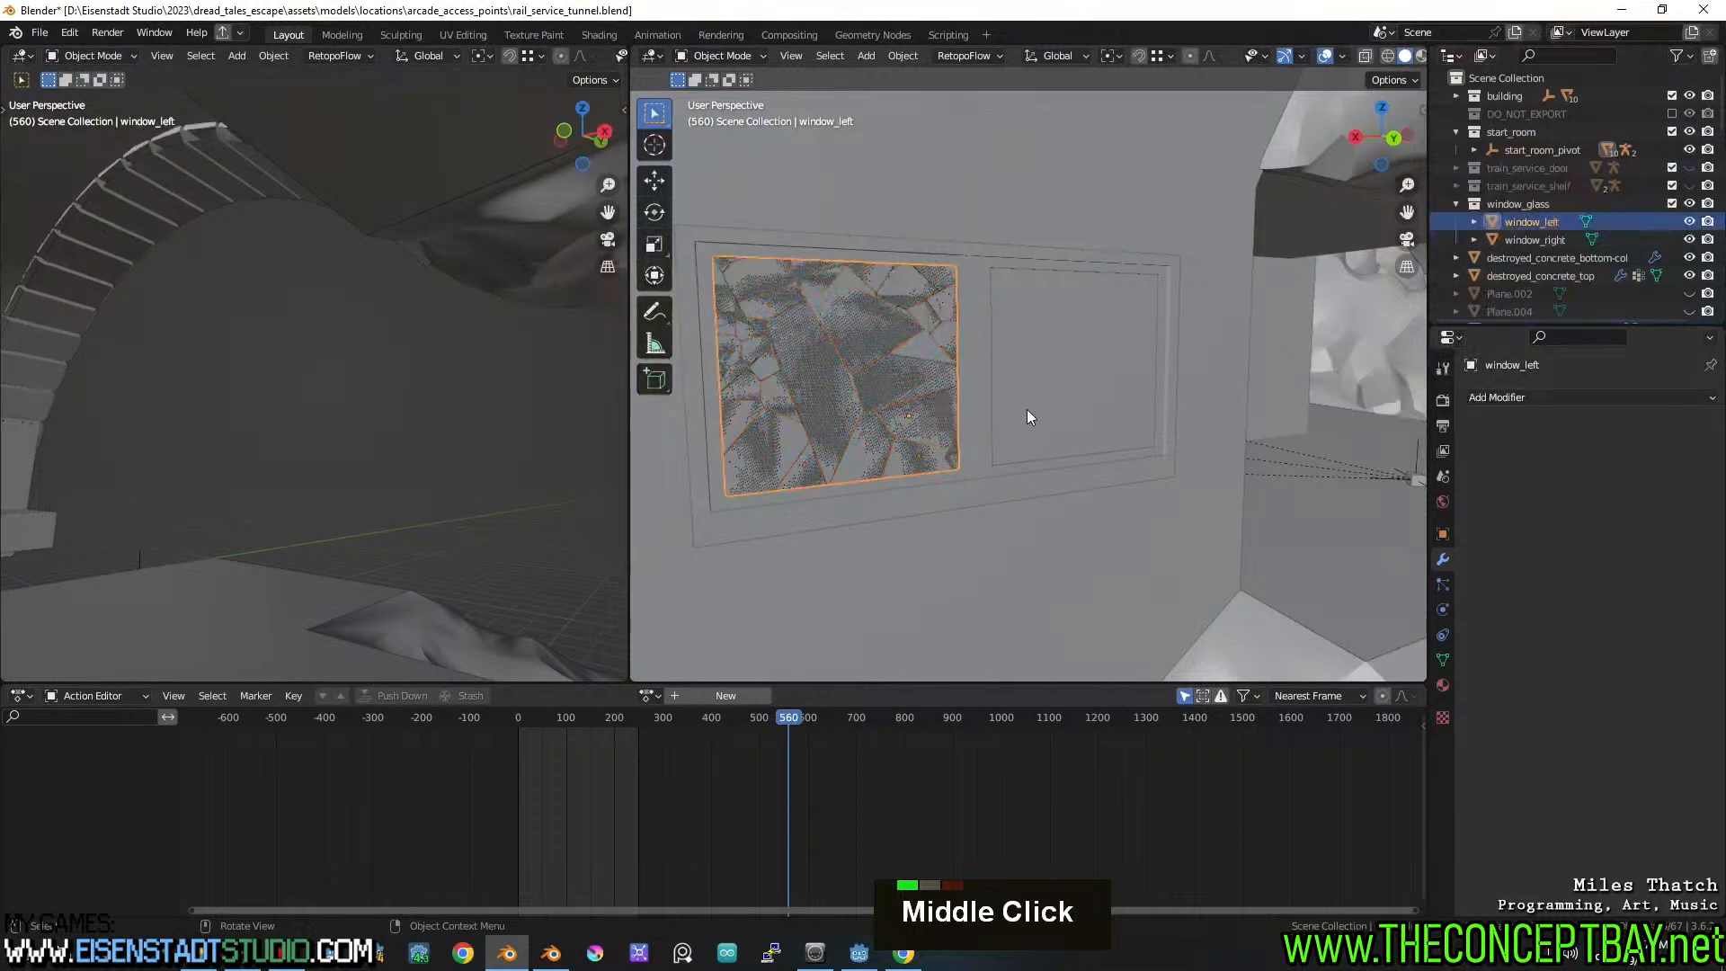
# Run Cell Fracture on the right glass pane with the same settings as the left pane
pyautogui.click(1138, 392)
pyautogui.press('F3')
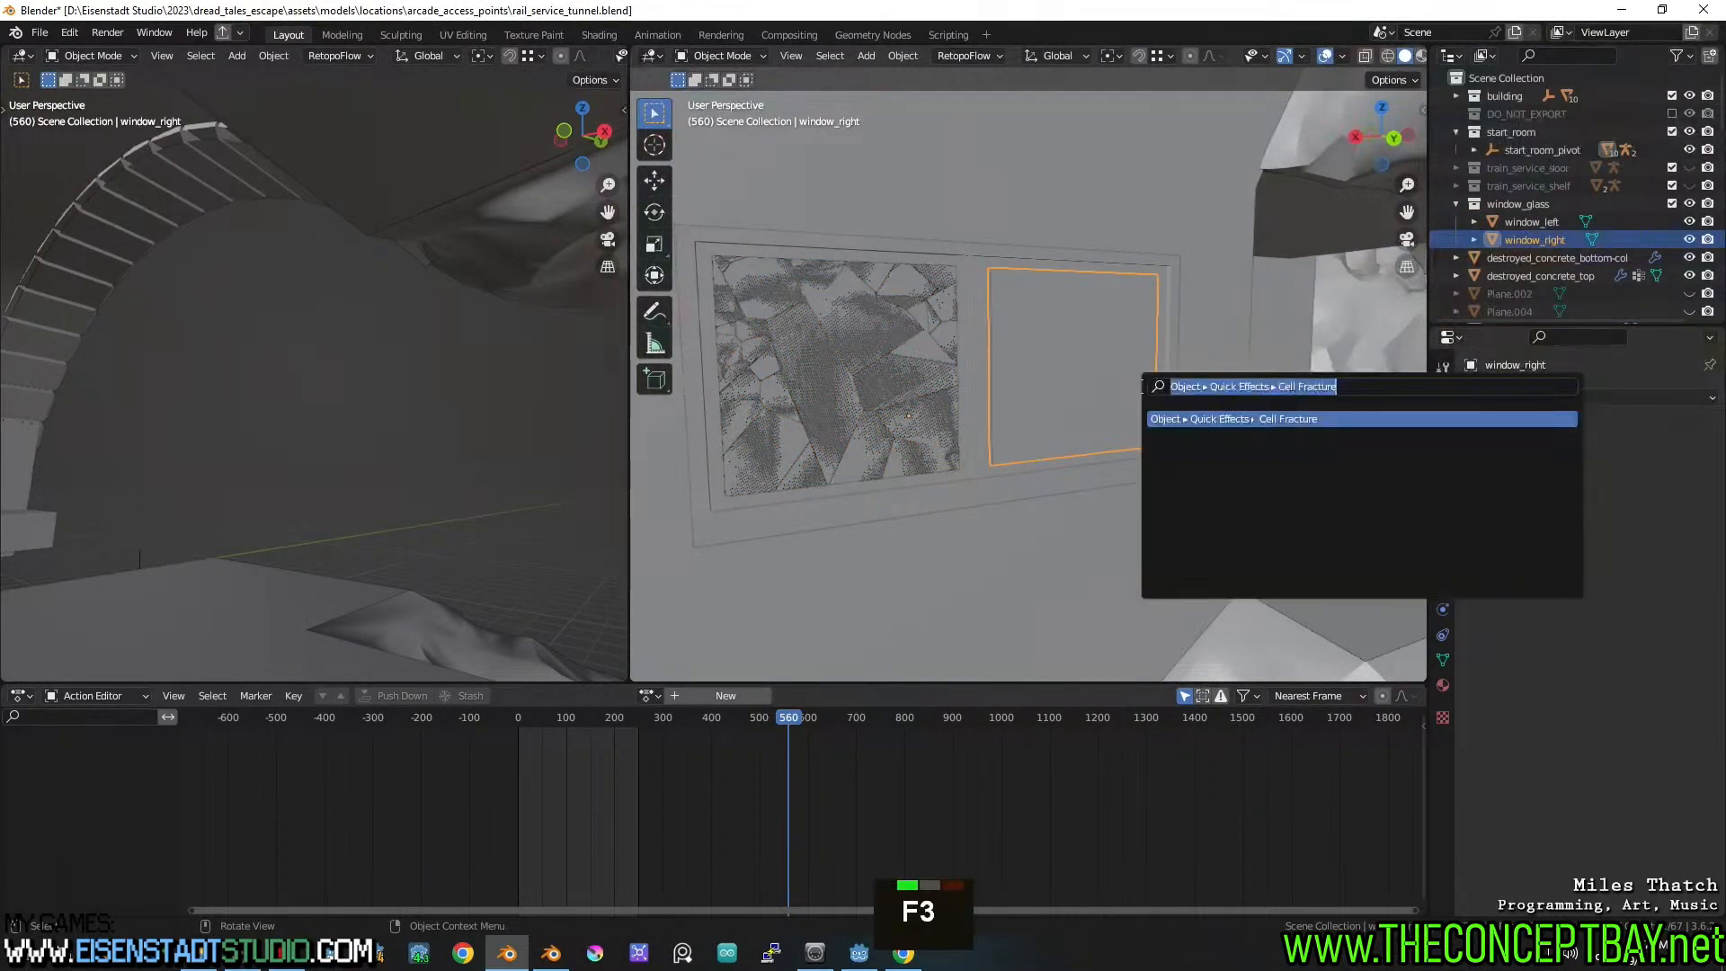
pyautogui.press('Return')
pyautogui.press('Return')
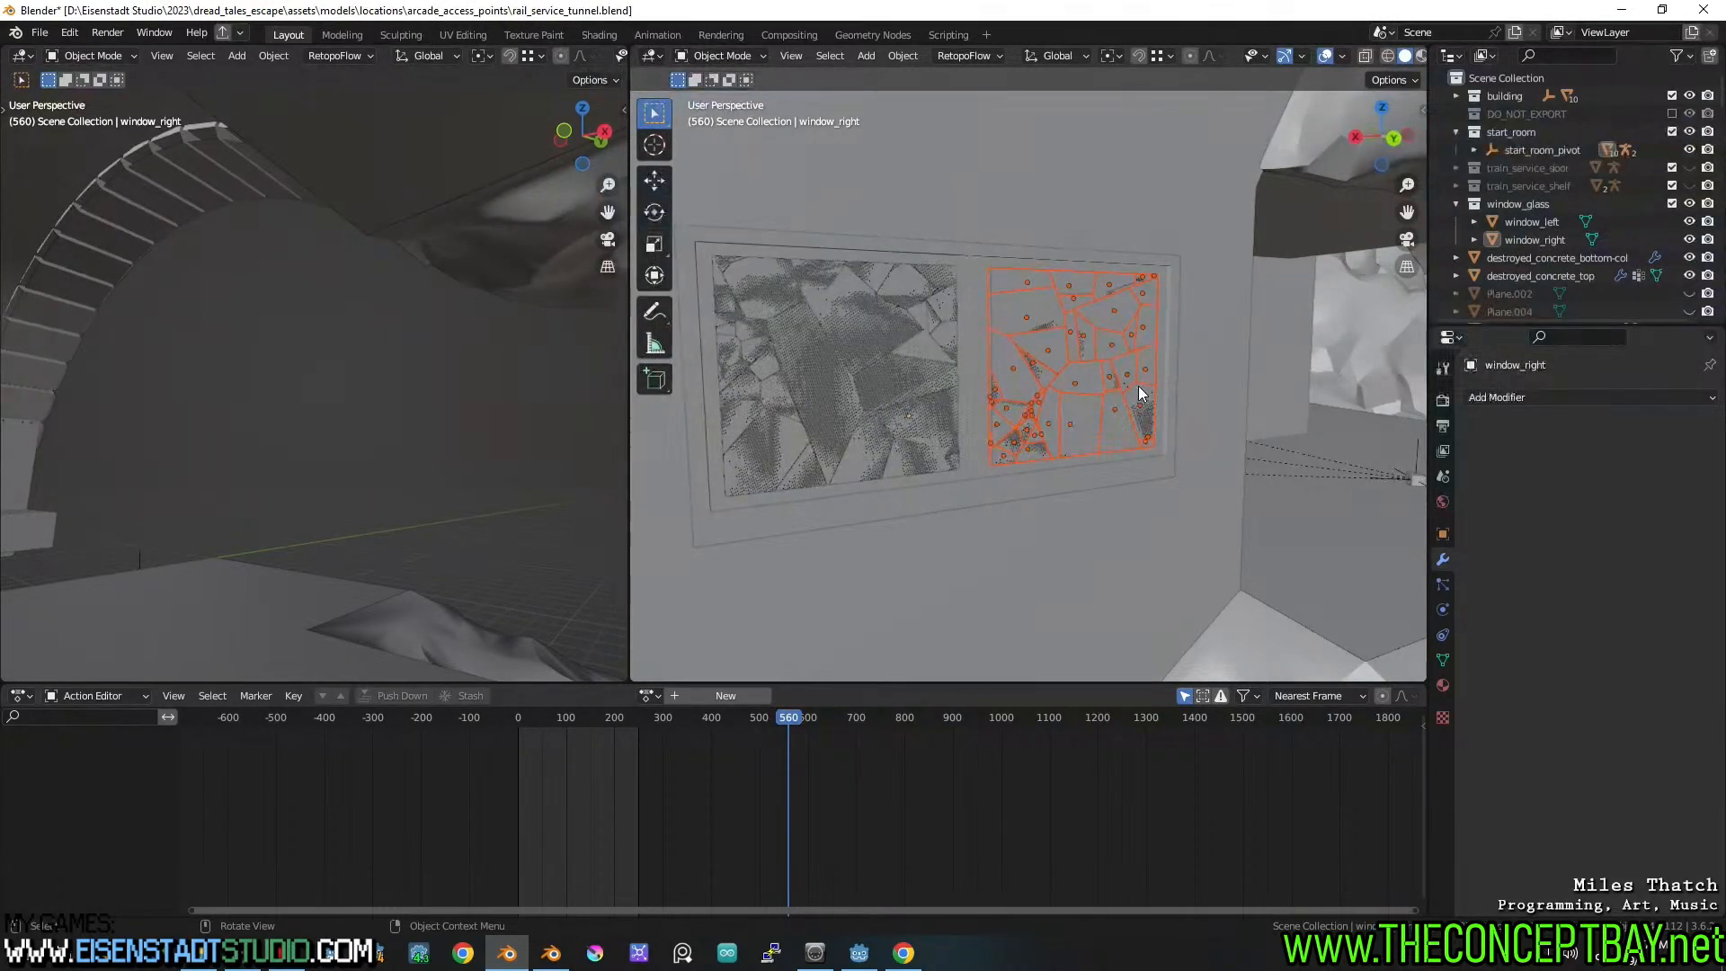
# Hide the original window_right and window_left panes, leaving only their shards showing
pyautogui.keyDown('shift'); pyautogui.moveTo(1074, 411); pyautogui.dragTo(1111, 400, button='middle'); pyautogui.keyUp('shift')
pyautogui.doubleClick(1111, 397)
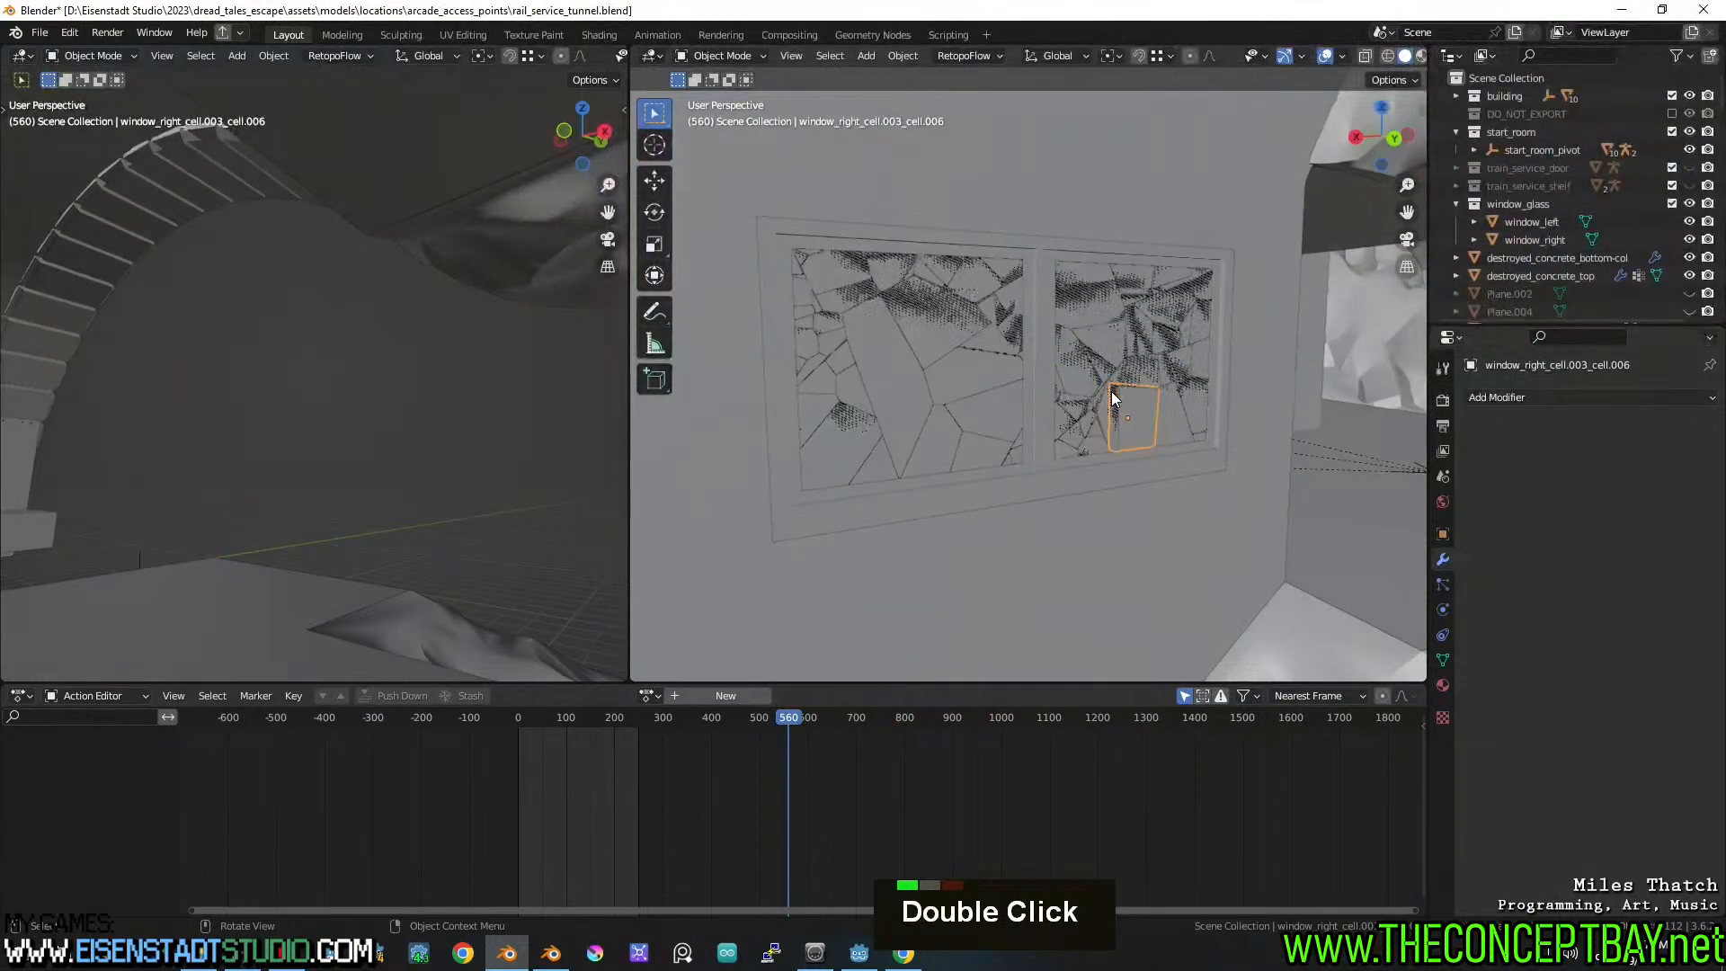
pyautogui.doubleClick(1112, 398)
pyautogui.click(1112, 397)
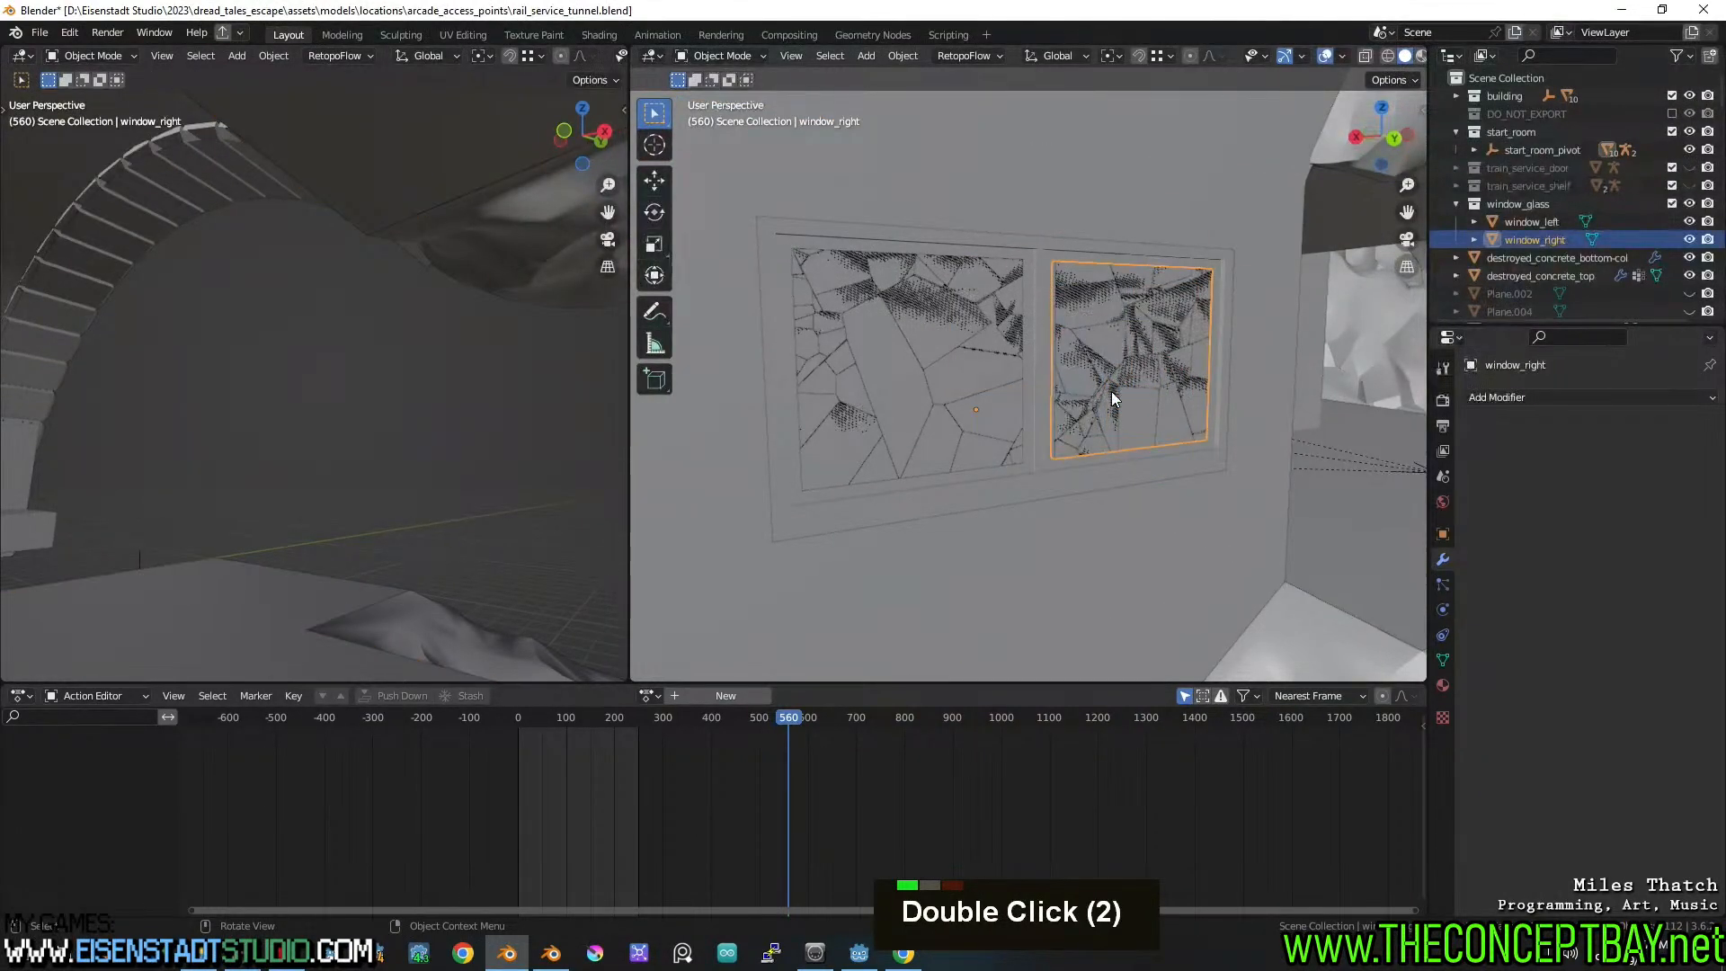
pyautogui.press('h')
pyautogui.doubleClick(957, 374)
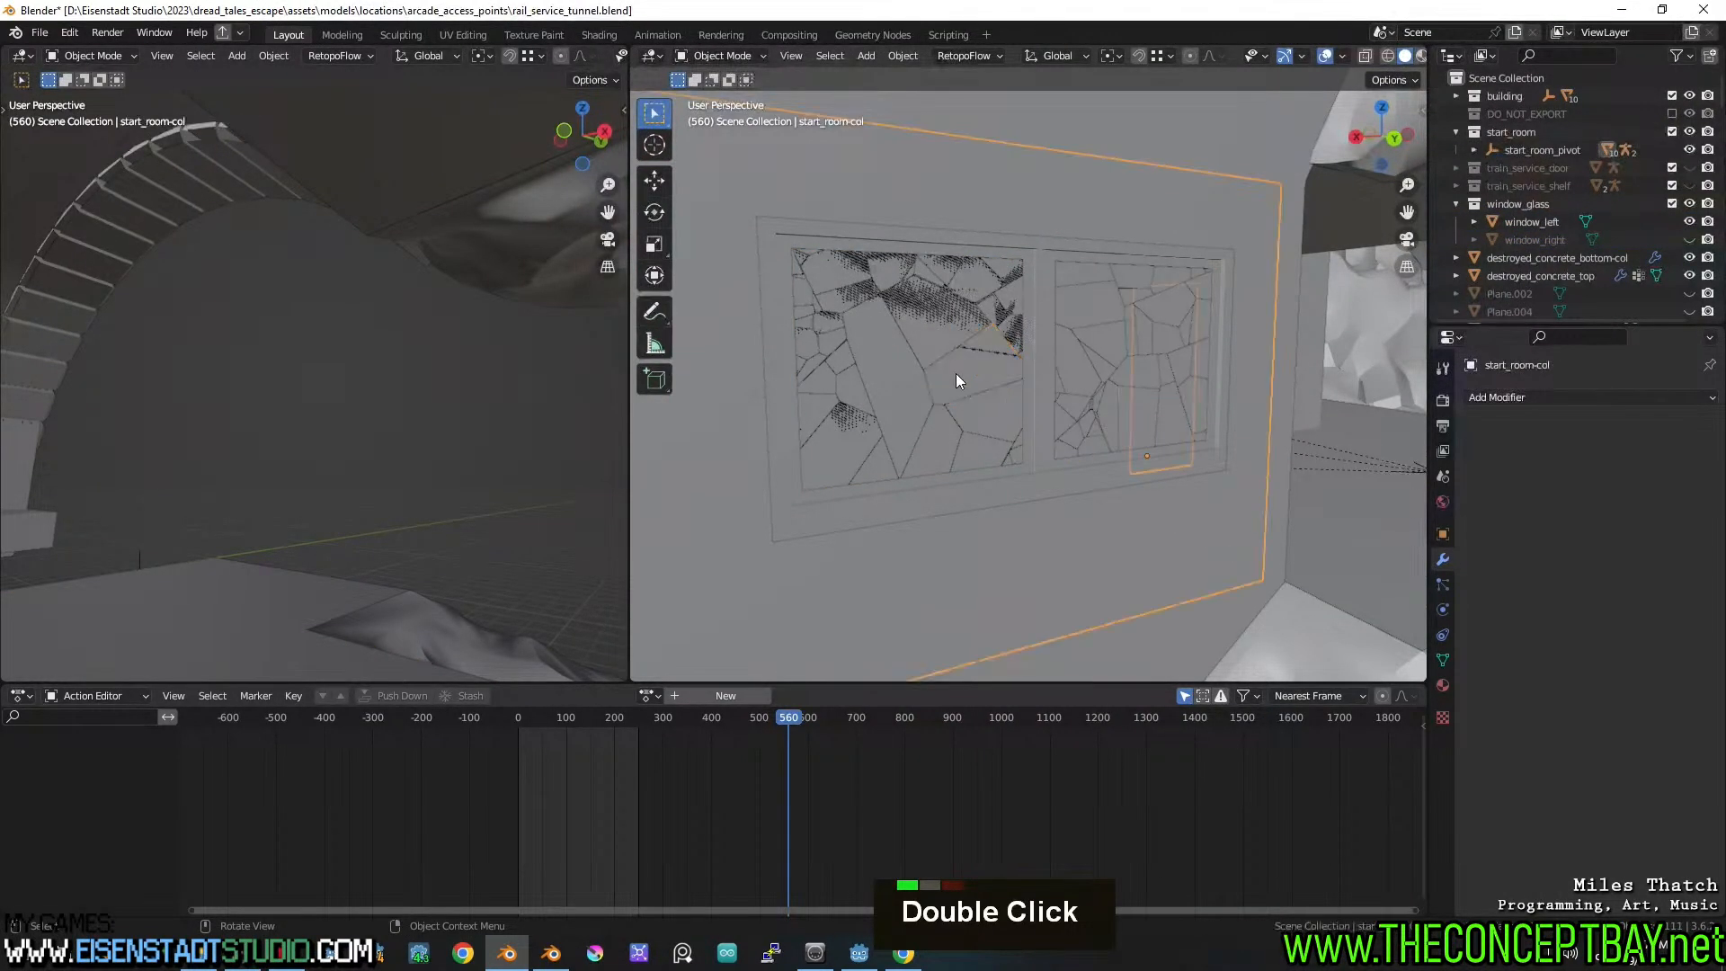
pyautogui.doubleClick(957, 374)
pyautogui.press('h')
# Move all window_left and window_right shards into the window_glass collection
pyautogui.moveTo(958, 374)
pyautogui.keyDown('shift'); pyautogui.mouseDown(button='middle')
pyautogui.moveTo(1171, 365)
pyautogui.moveTo(980, 376)
pyautogui.mouseUp(button='middle'); pyautogui.keyUp('shift')
pyautogui.scroll(1, 1096, 381)
pyautogui.scroll(3, 980, 375)
pyautogui.keyDown('shift'); pyautogui.moveTo(1196, 450); pyautogui.dragTo(1176, 431, button='middle'); pyautogui.keyUp('shift')
pyautogui.moveTo(1176, 432); pyautogui.dragTo(1034, 422, button='middle')
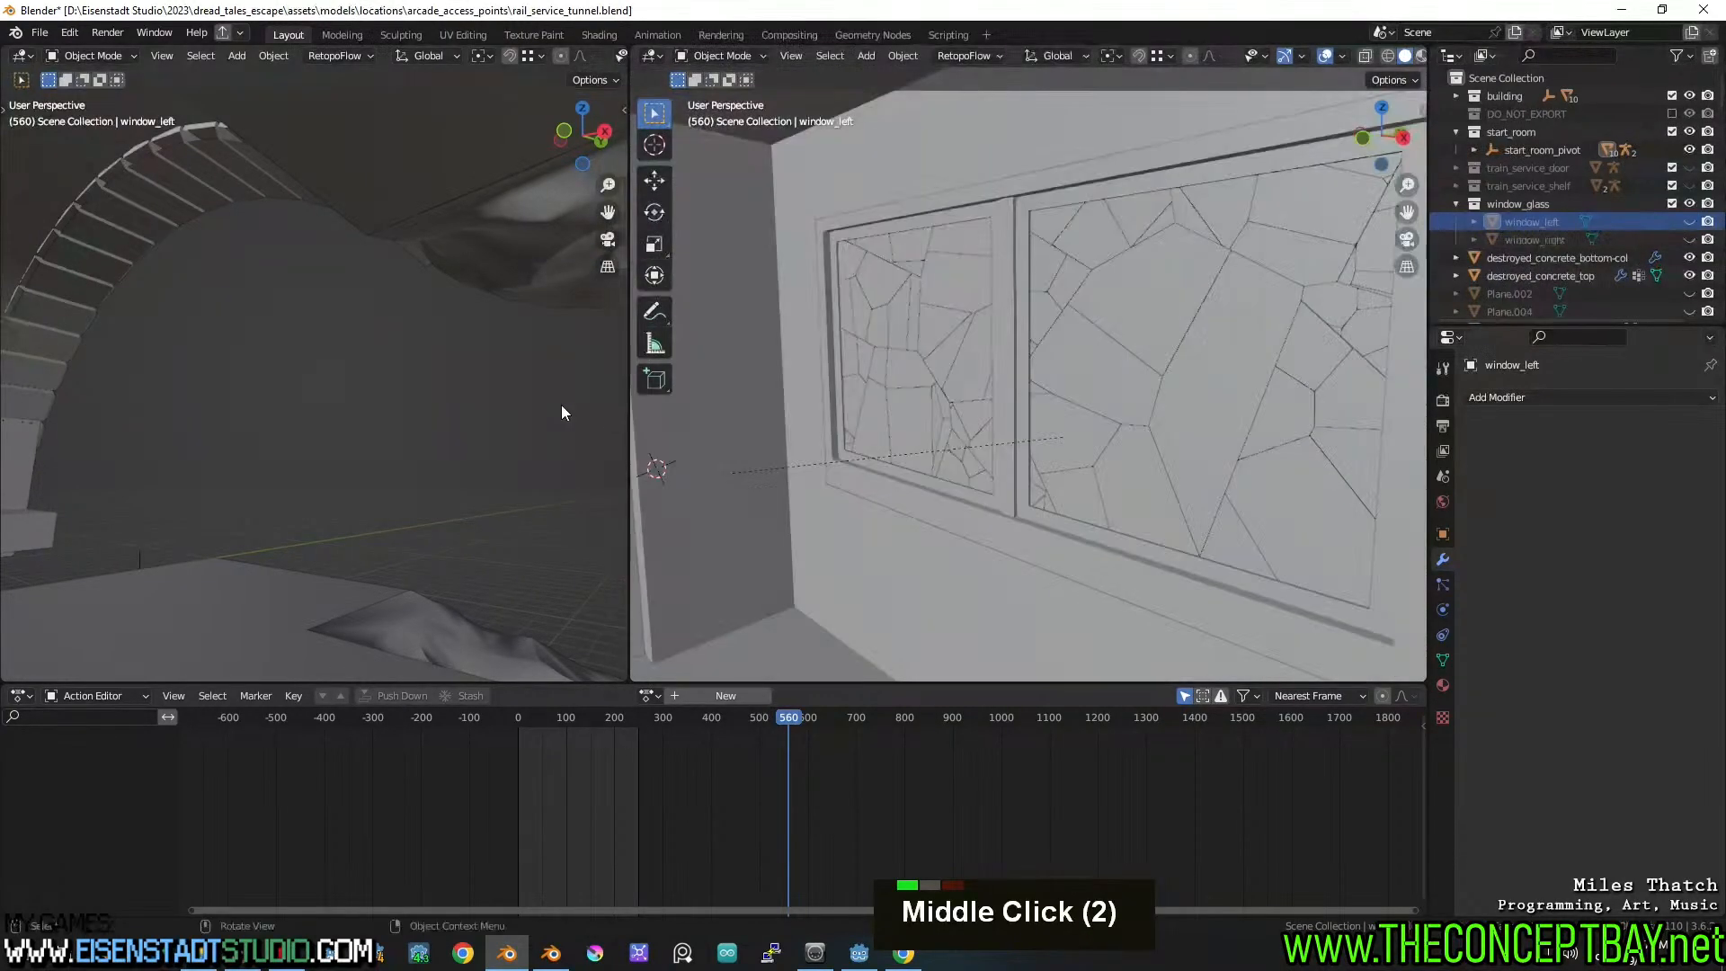
pyautogui.moveTo(1124, 505); pyautogui.dragTo(1162, 492, button='middle')
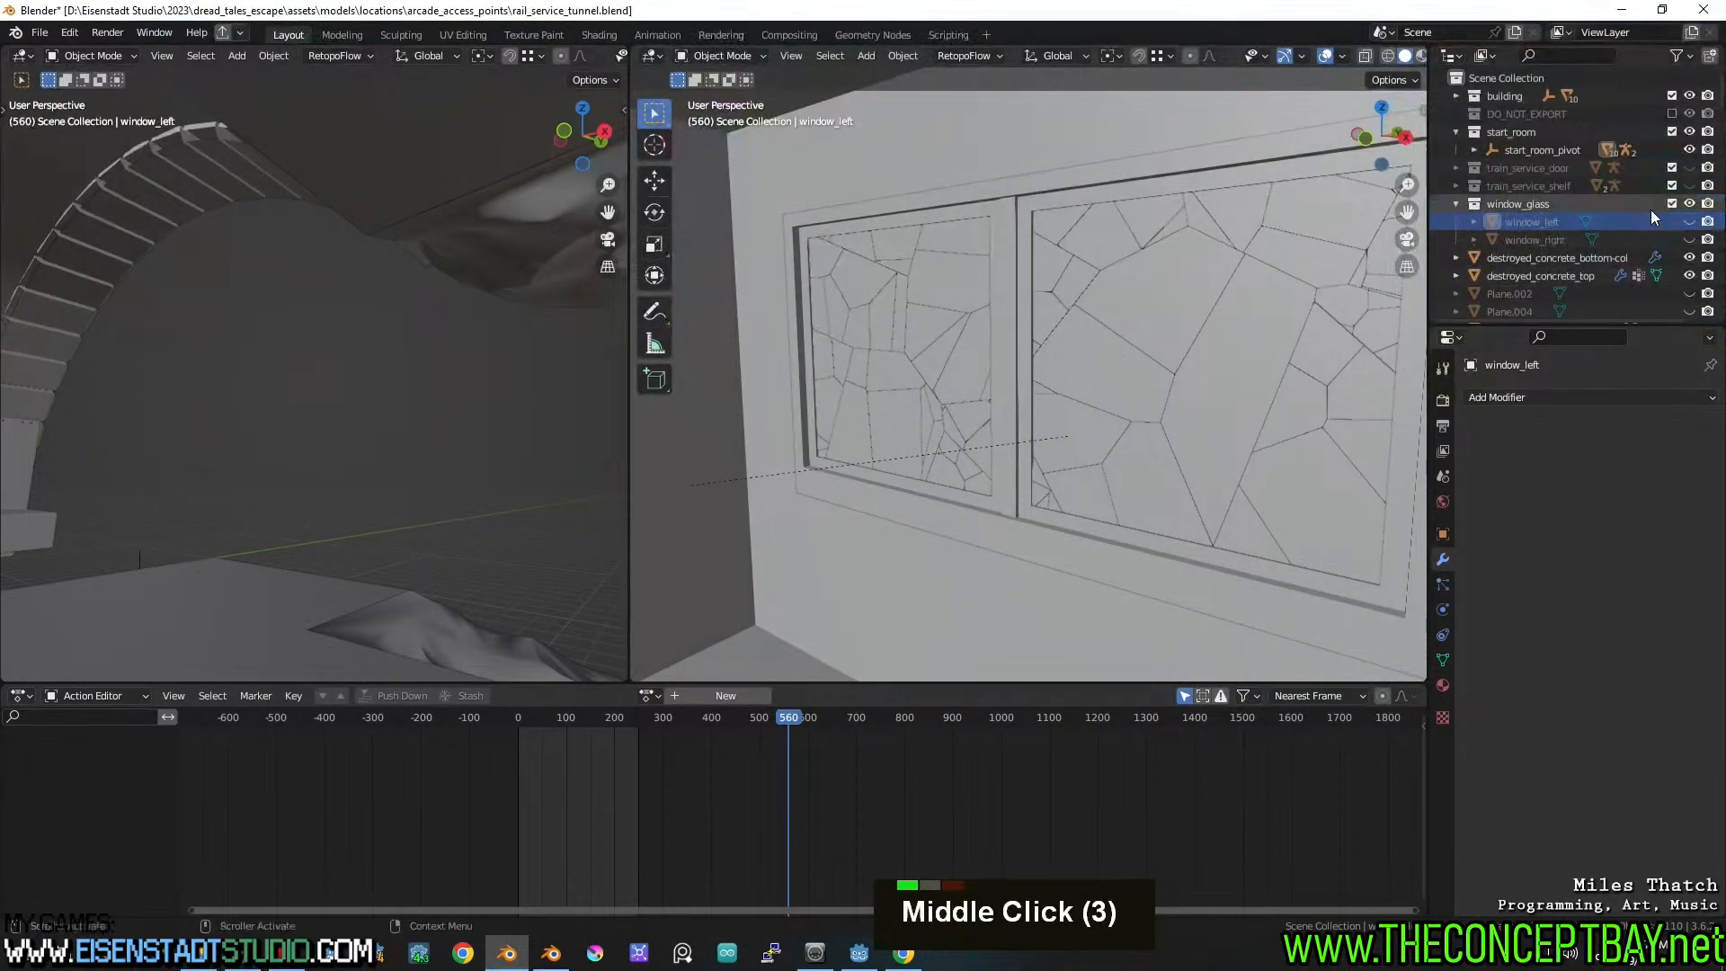
pyautogui.scroll(-4, 1552, 272)
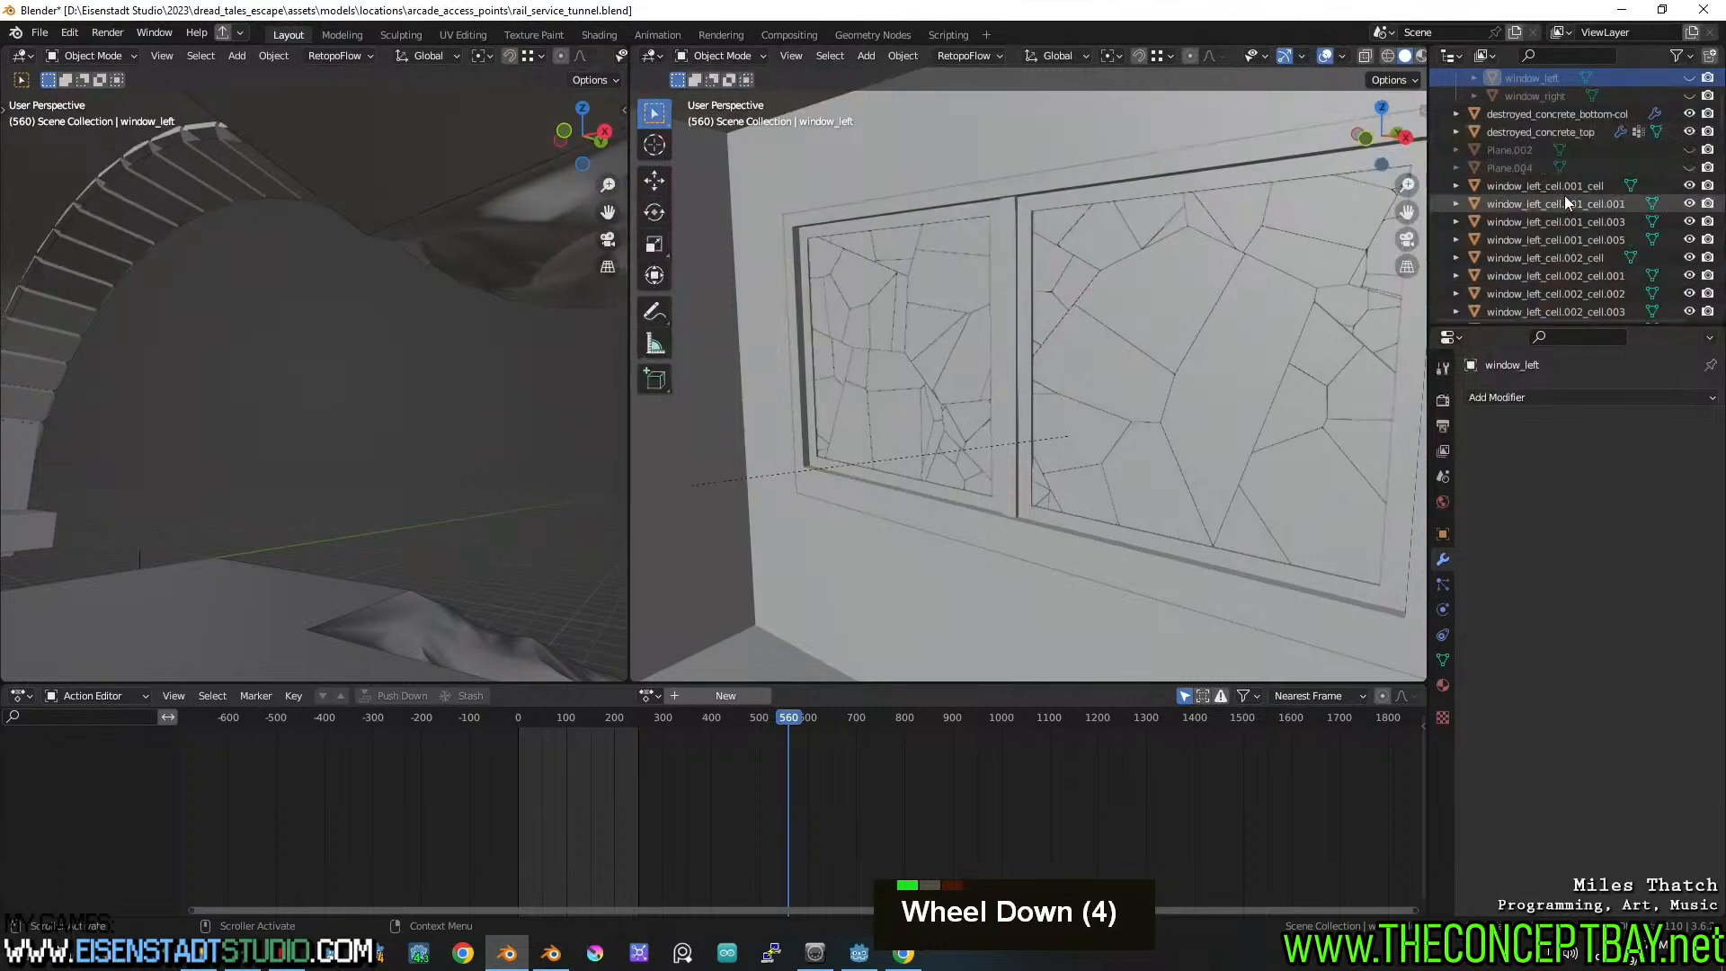
pyautogui.click(1542, 185)
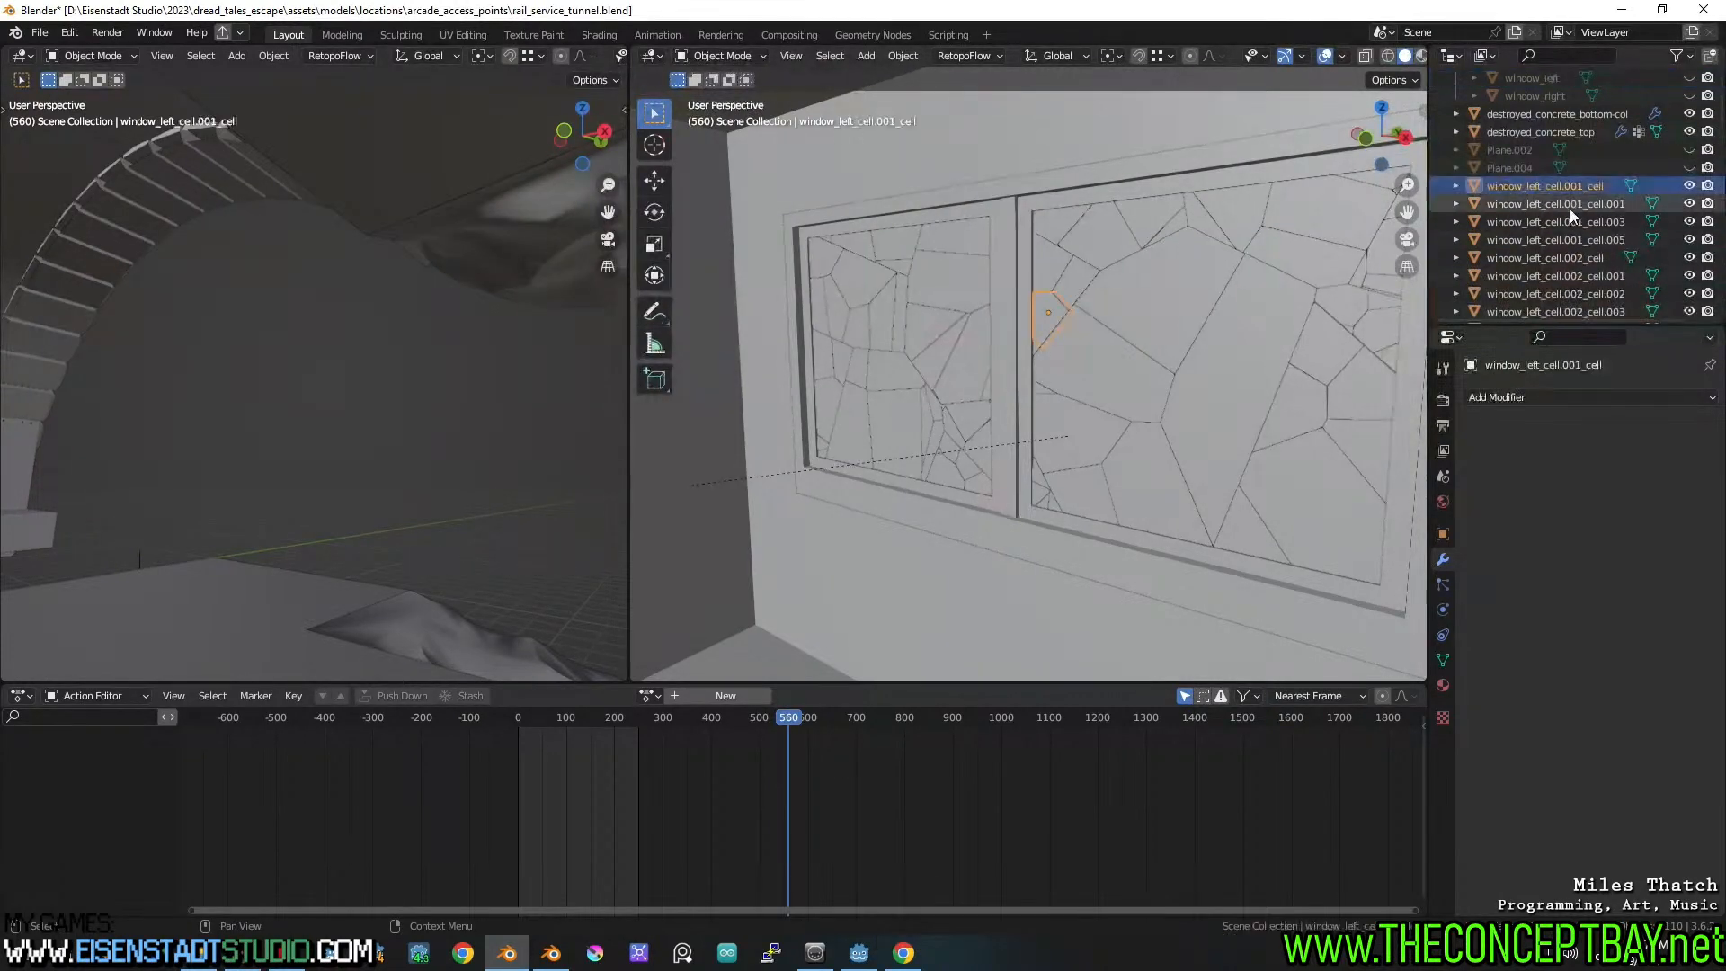
pyautogui.scroll(-10, 1681, 225)
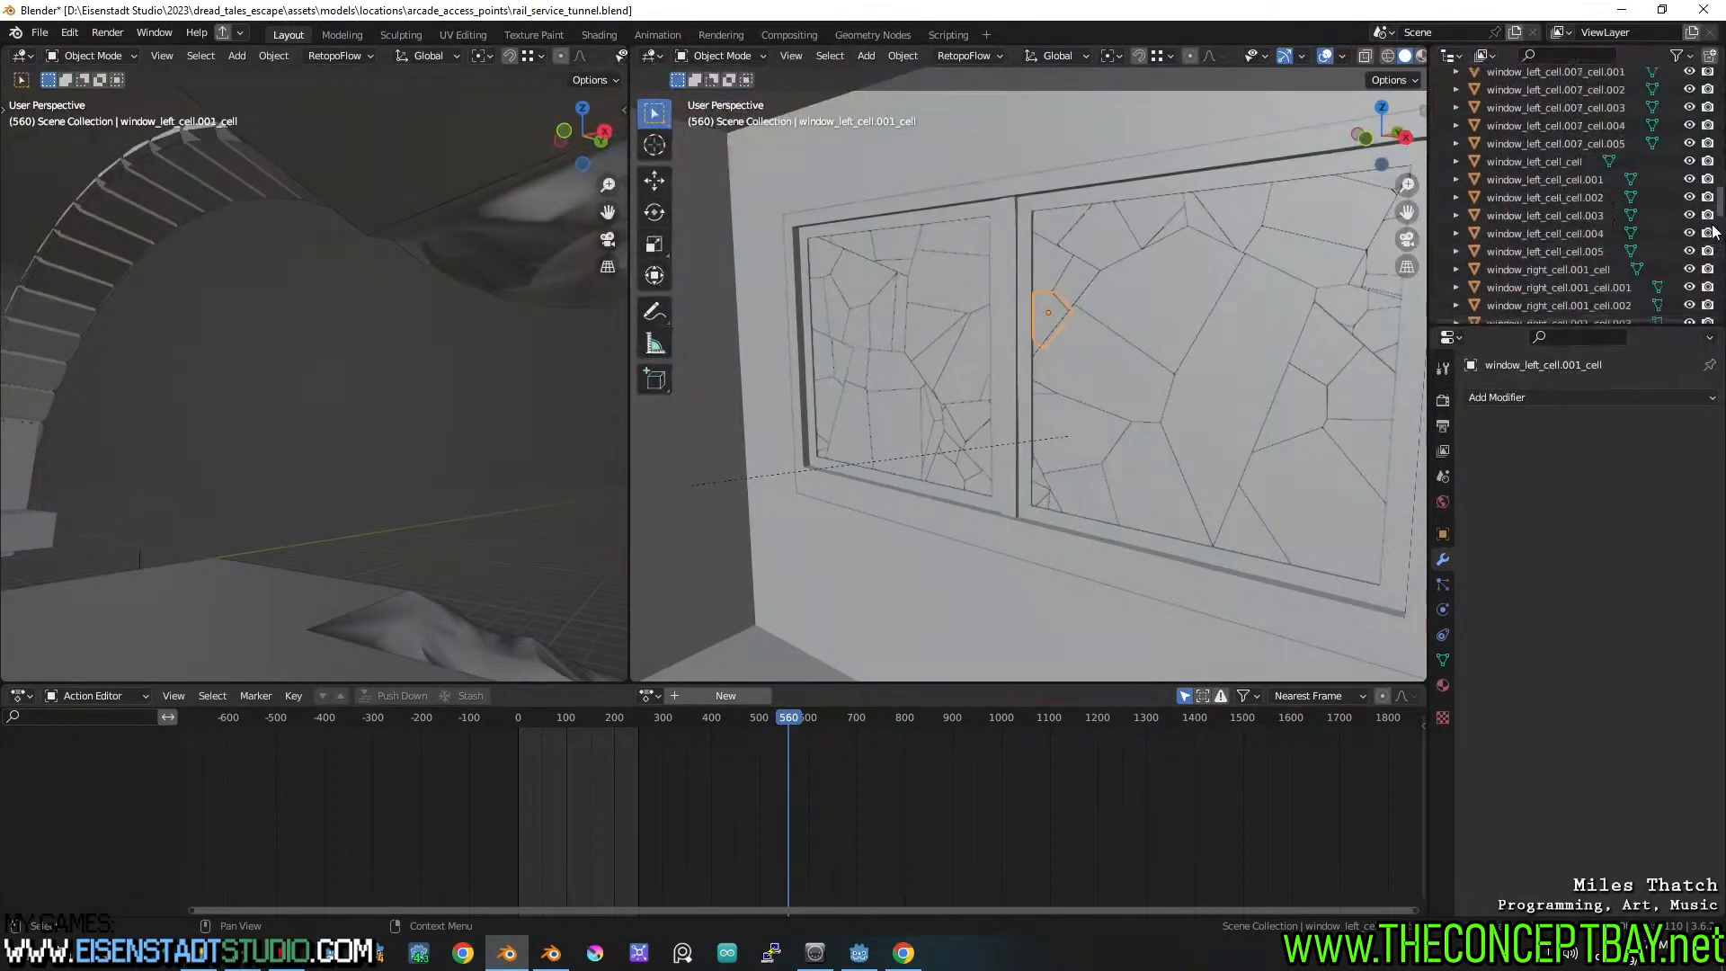
pyautogui.keyDown('shift'); pyautogui.click(1591, 306); pyautogui.keyUp('shift')
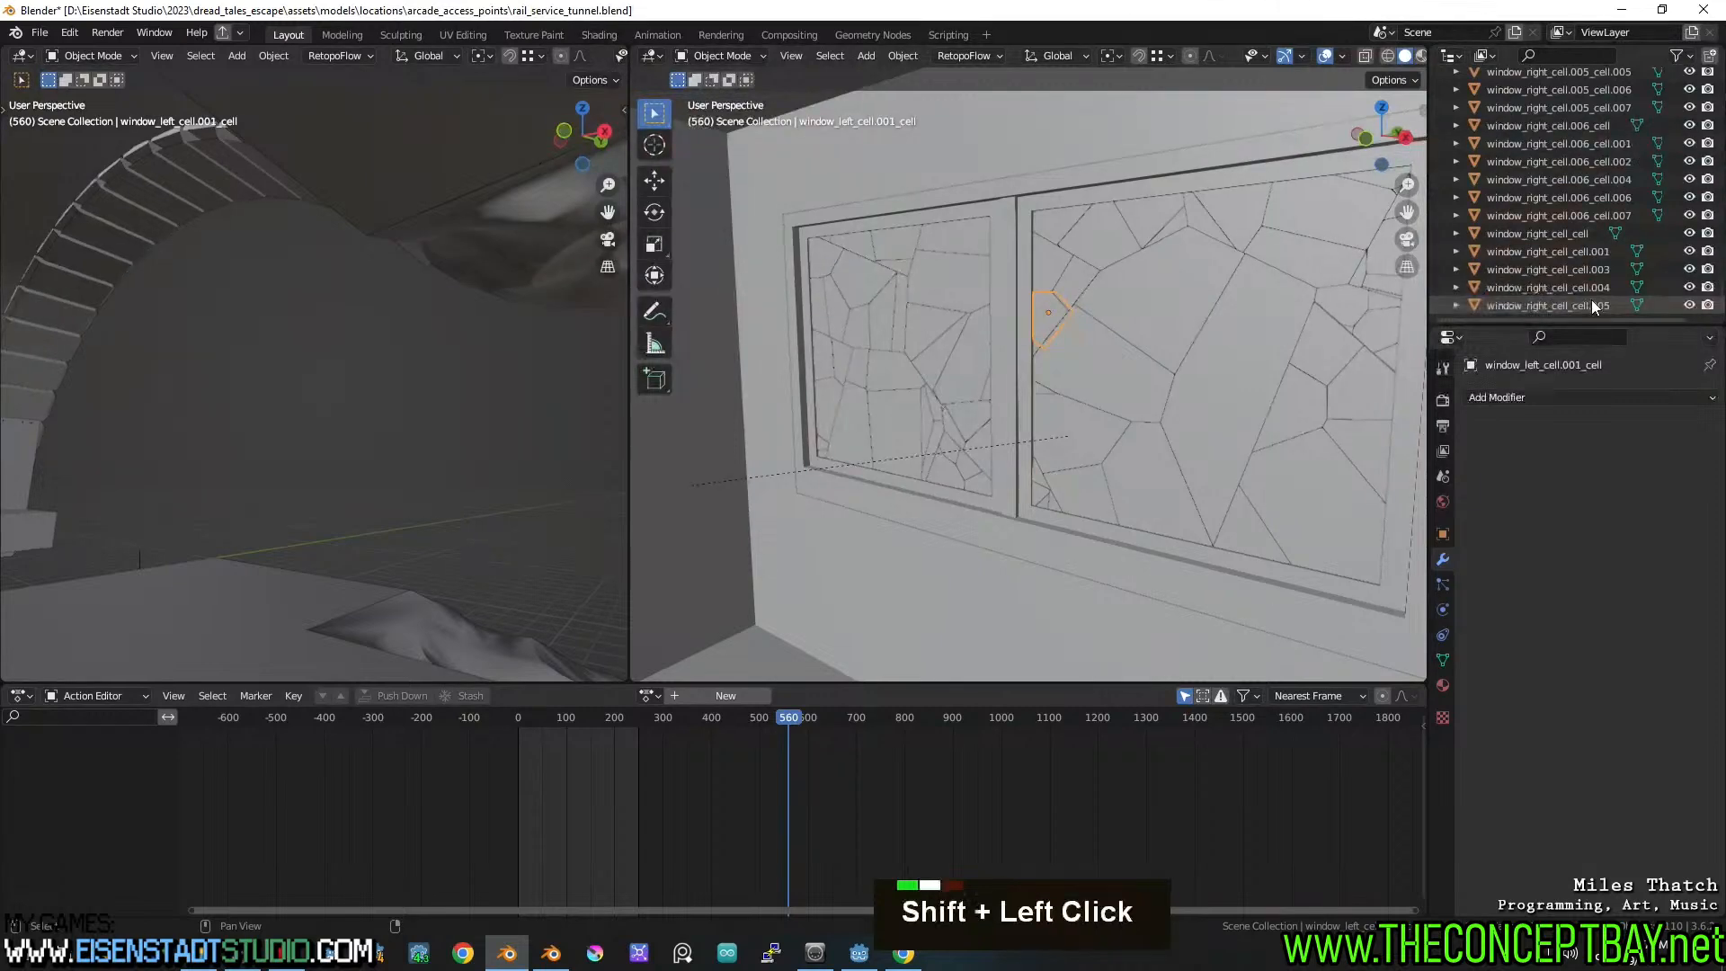
pyautogui.moveTo(1720, 297); pyautogui.dragTo(1721, 97)
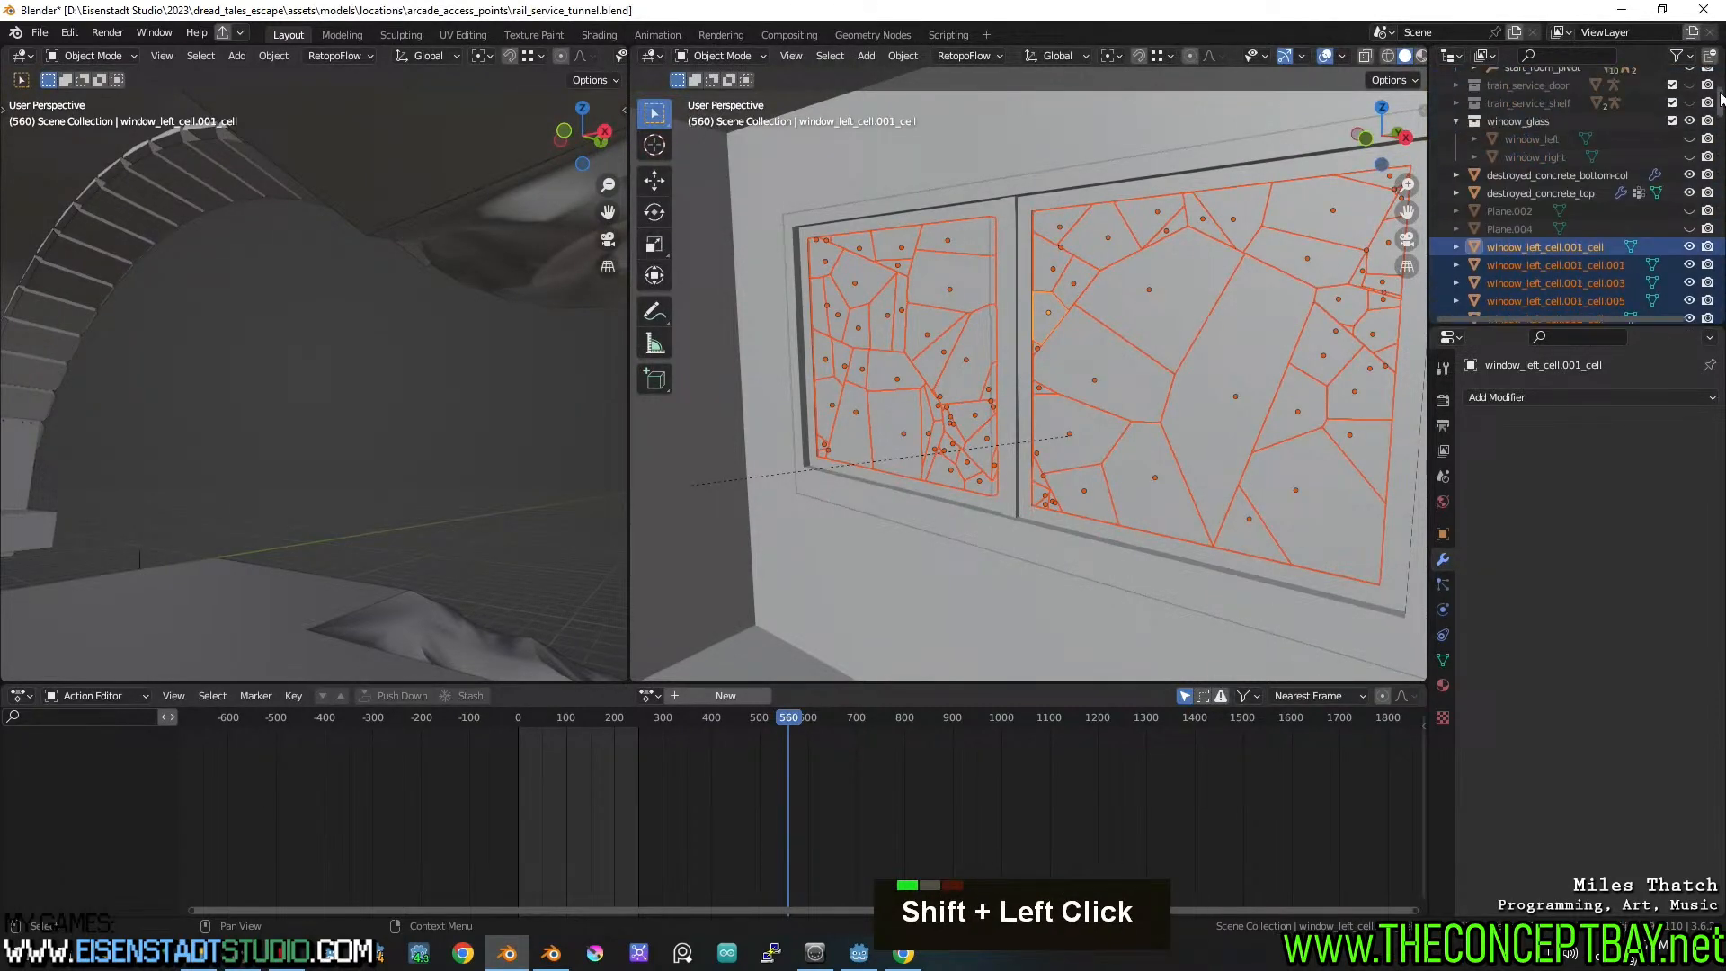
pyautogui.moveTo(1545, 247); pyautogui.dragTo(1543, 122)
pyautogui.click(1535, 214)
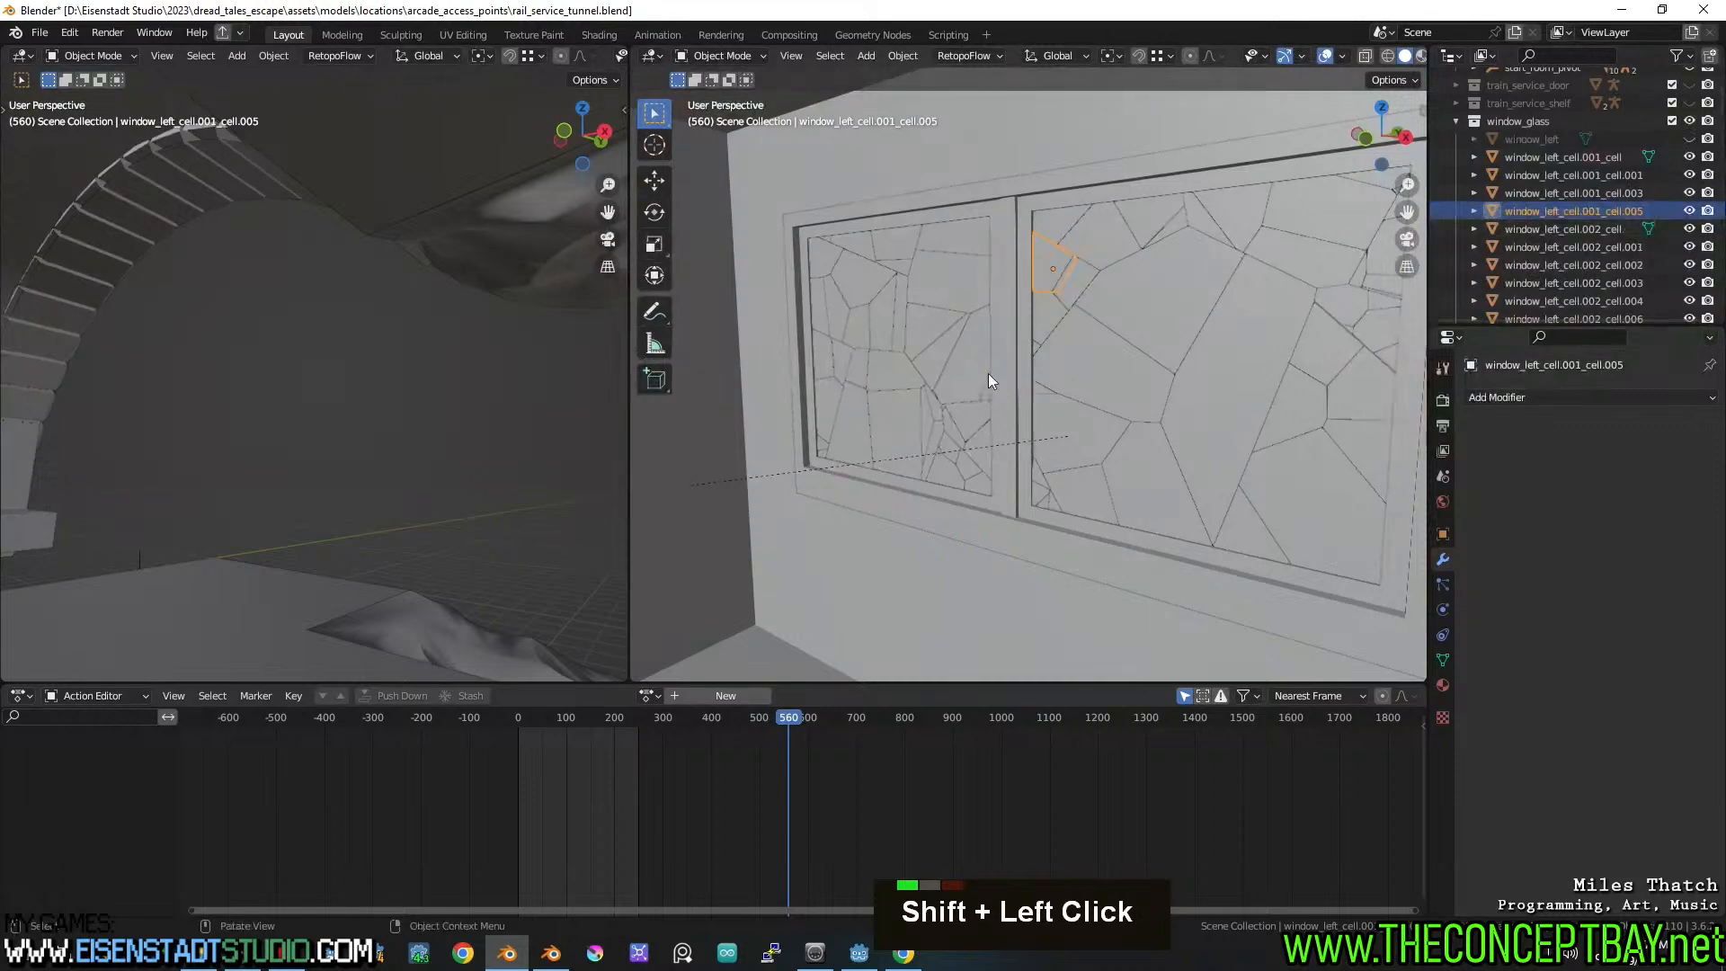
# Hide the building and start_room collections and both destroyed_concrete objects to isolate the glass shards
pyautogui.moveTo(1260, 343); pyautogui.dragTo(1061, 414, button='middle')
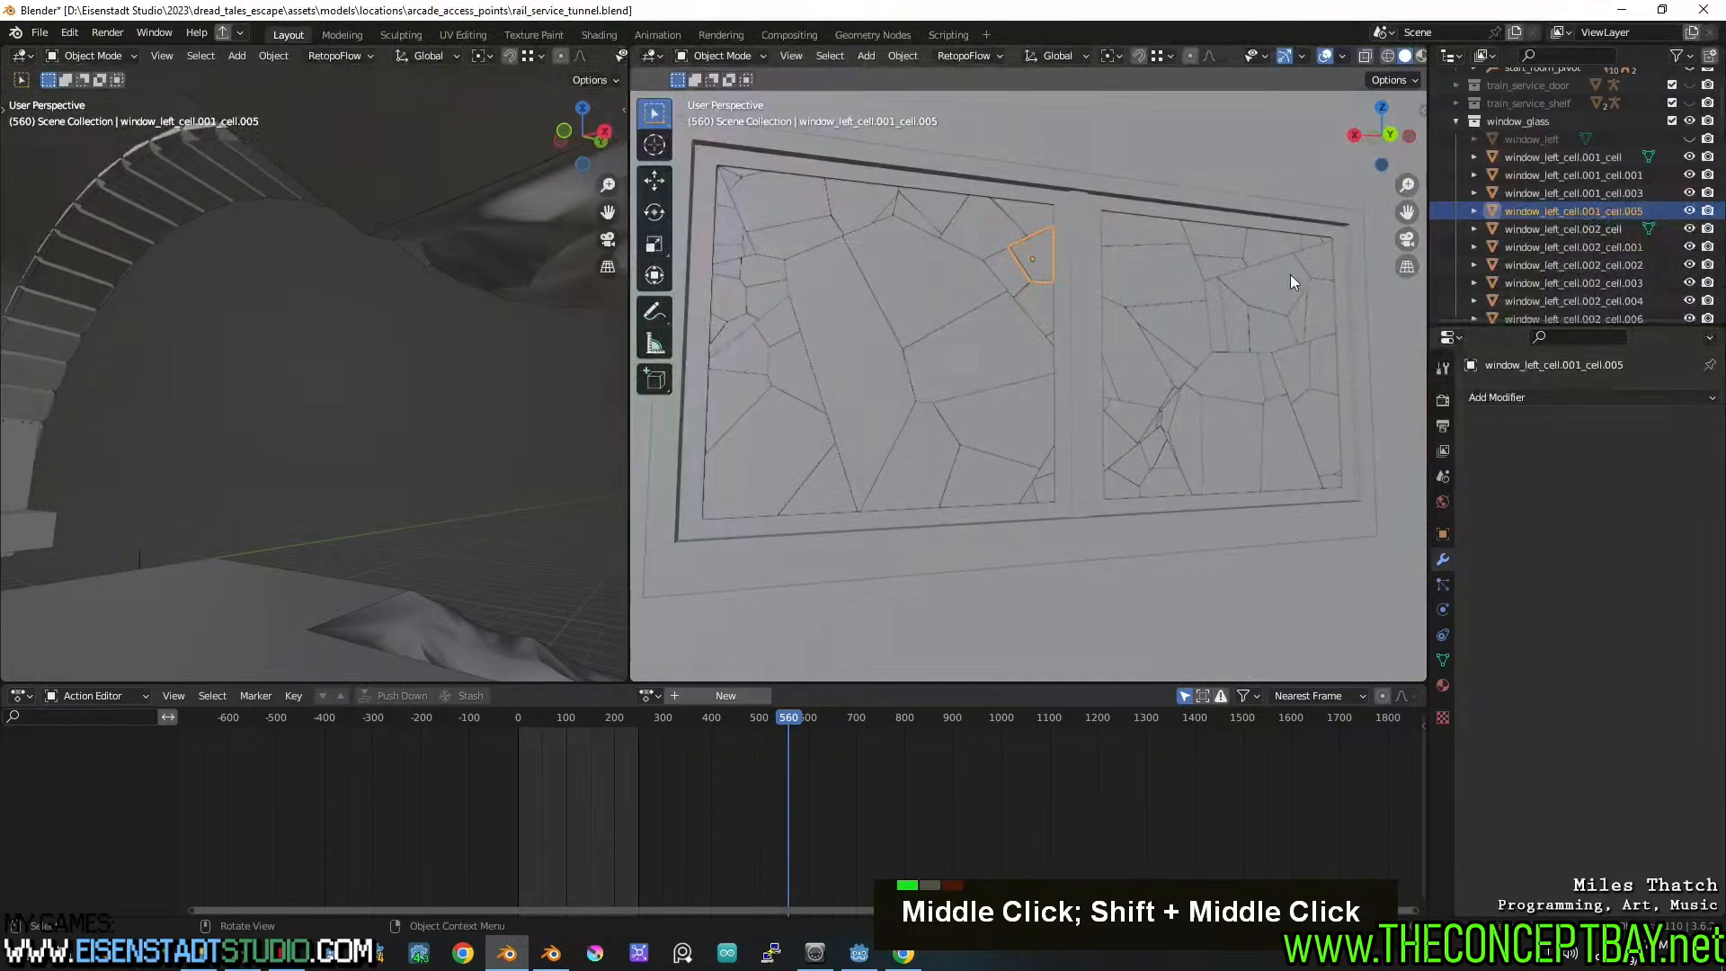
pyautogui.scroll(4, 1513, 126)
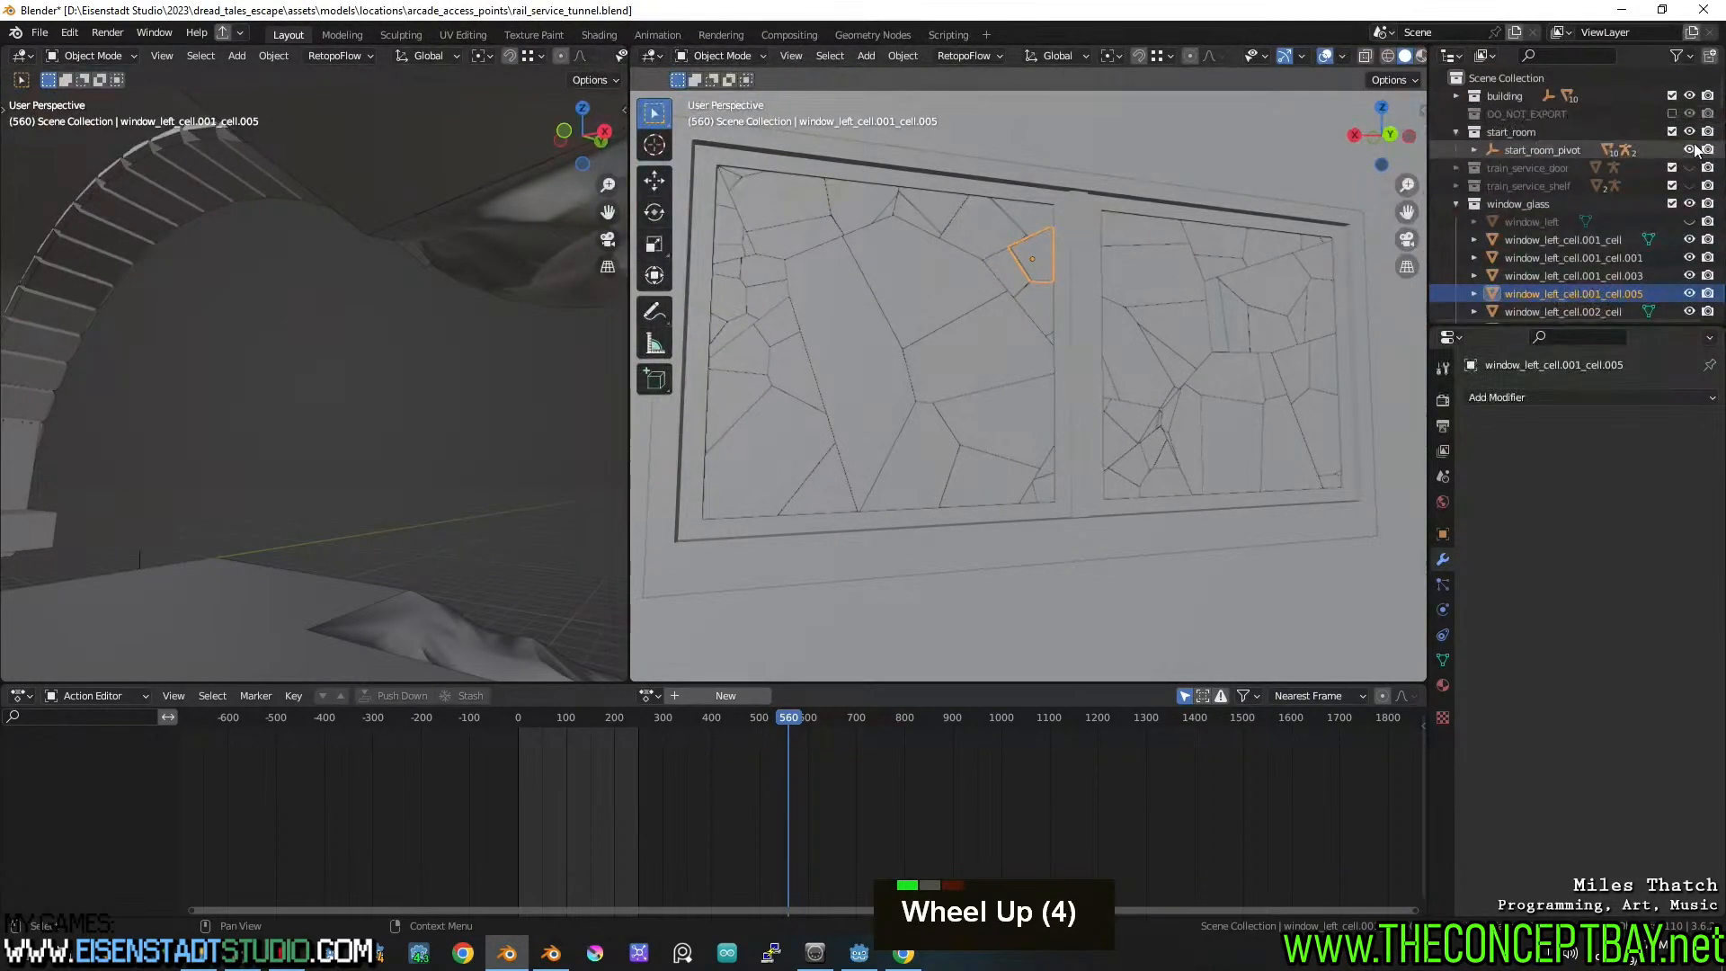
pyautogui.click(1689, 132)
pyautogui.click(1689, 95)
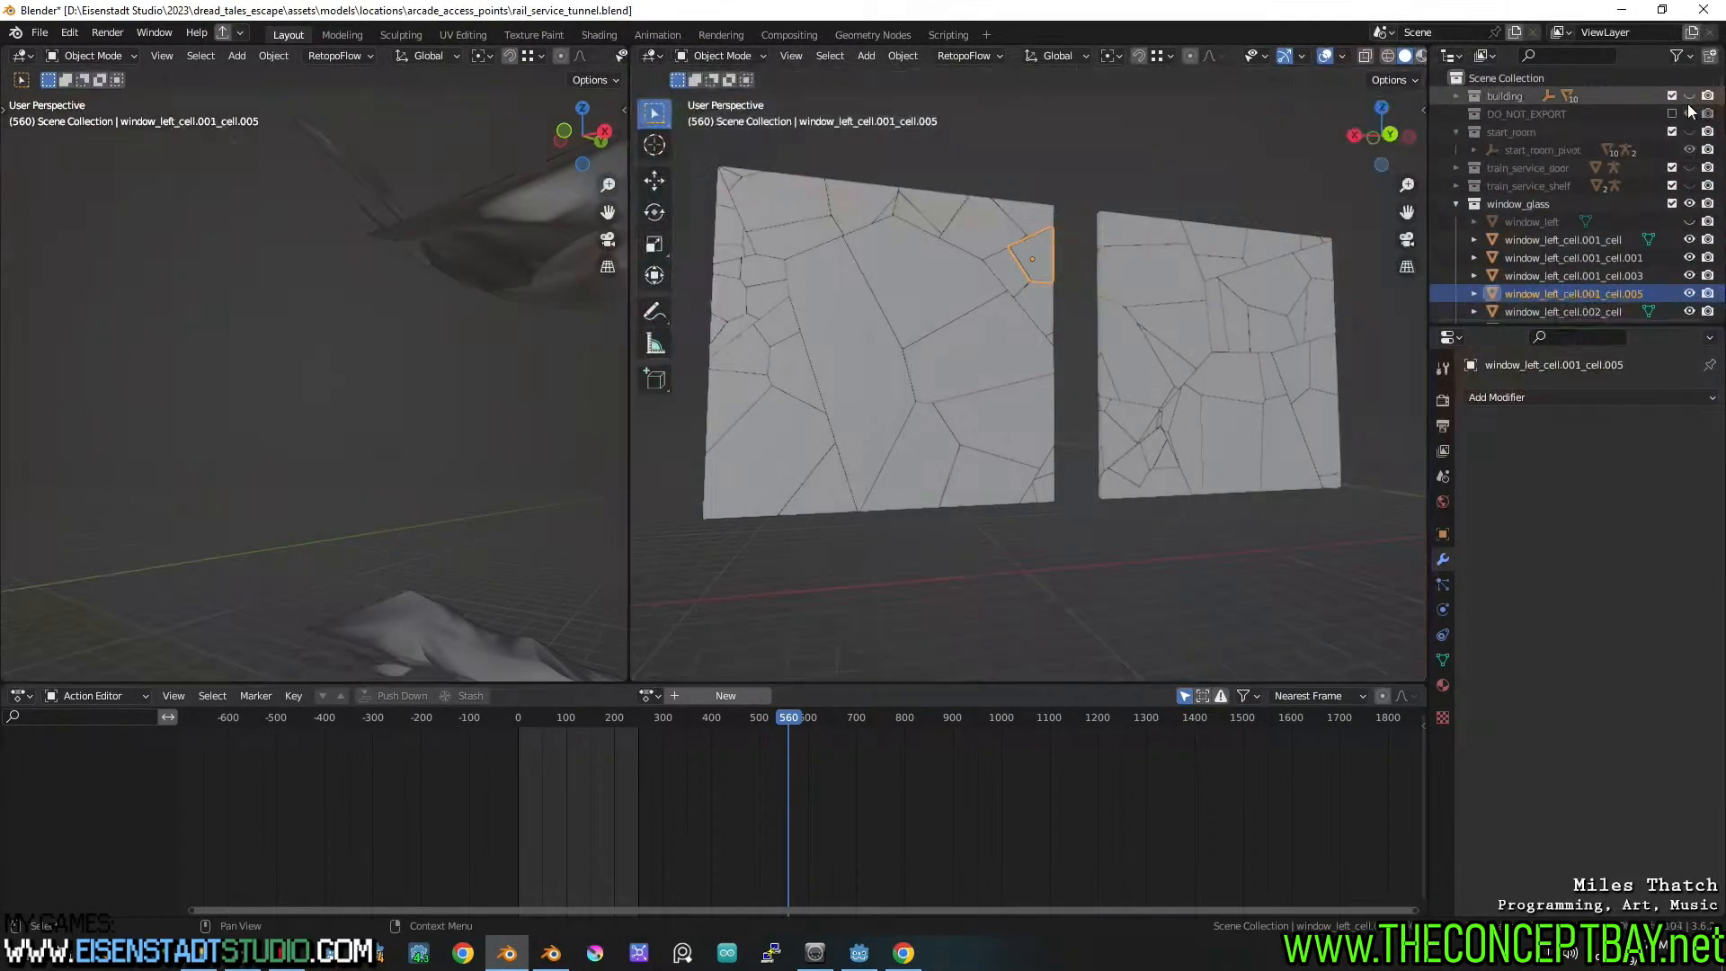
pyautogui.click(1456, 205)
pyautogui.click(1689, 221)
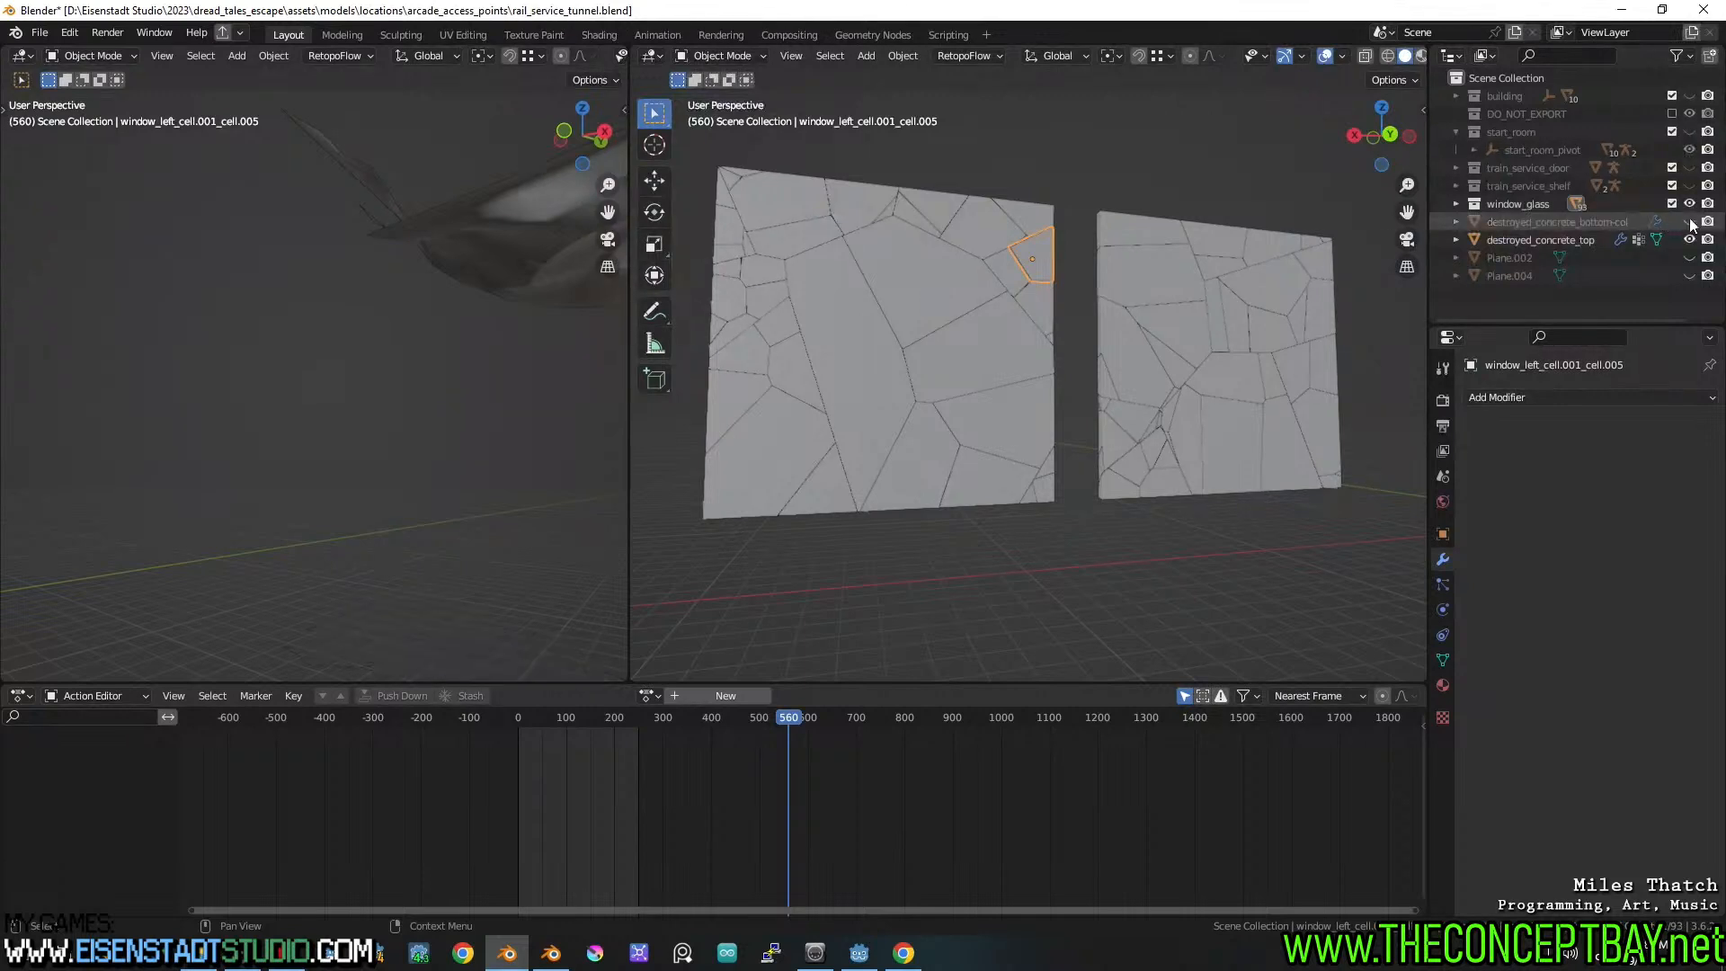
pyautogui.click(1689, 239)
pyautogui.scroll(-5, 1070, 393)
pyautogui.moveTo(1091, 488); pyautogui.dragTo(1106, 492, button='middle')
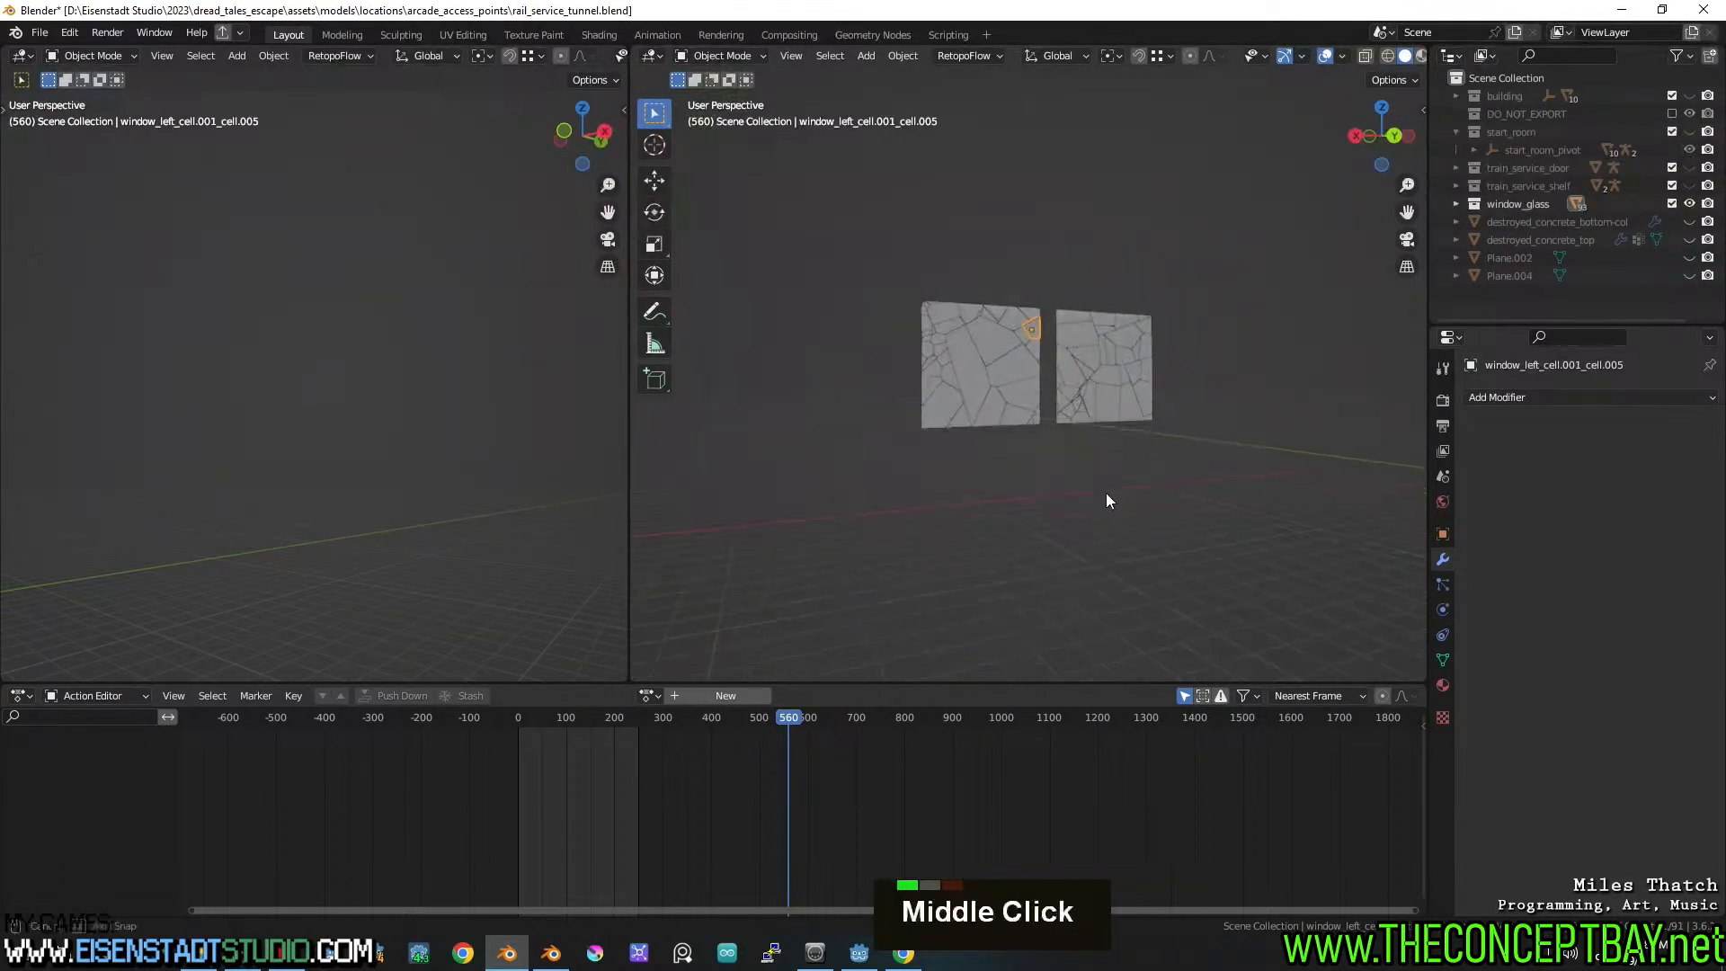
# Select glass shards with Select Random, using a ratio of 0.500 and random seed 12
pyautogui.scroll(4, 1109, 498)
pyautogui.click(818, 180)
pyautogui.click(825, 59)
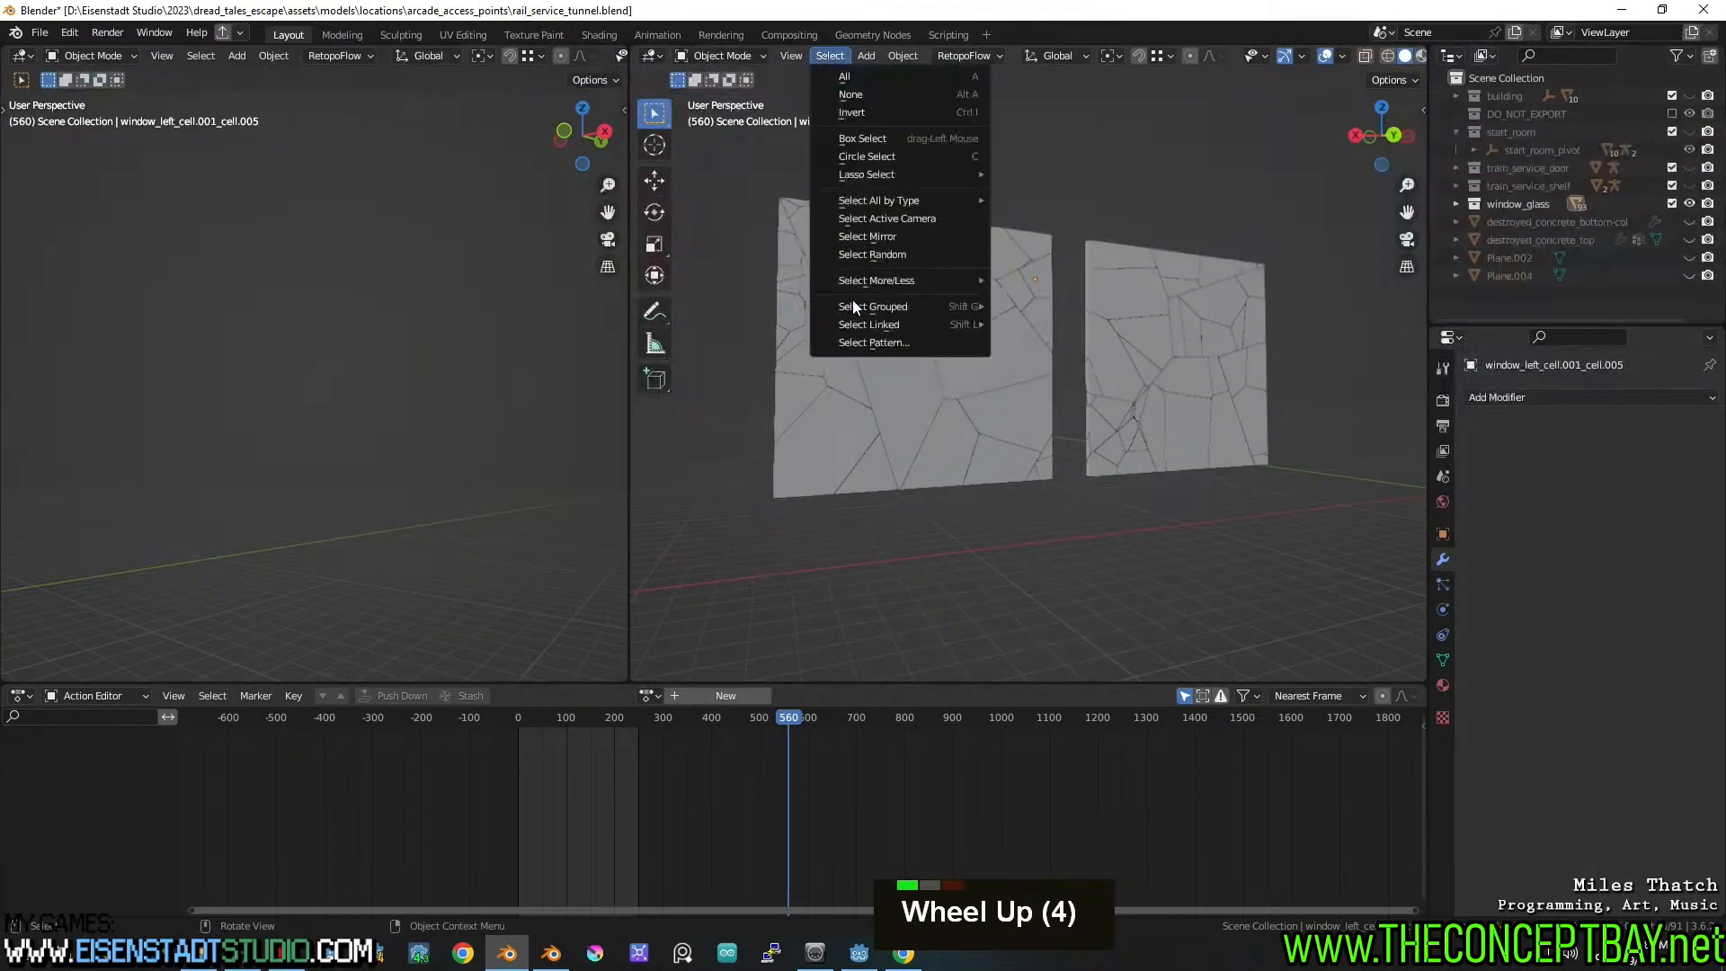
pyautogui.moveTo(796, 58)
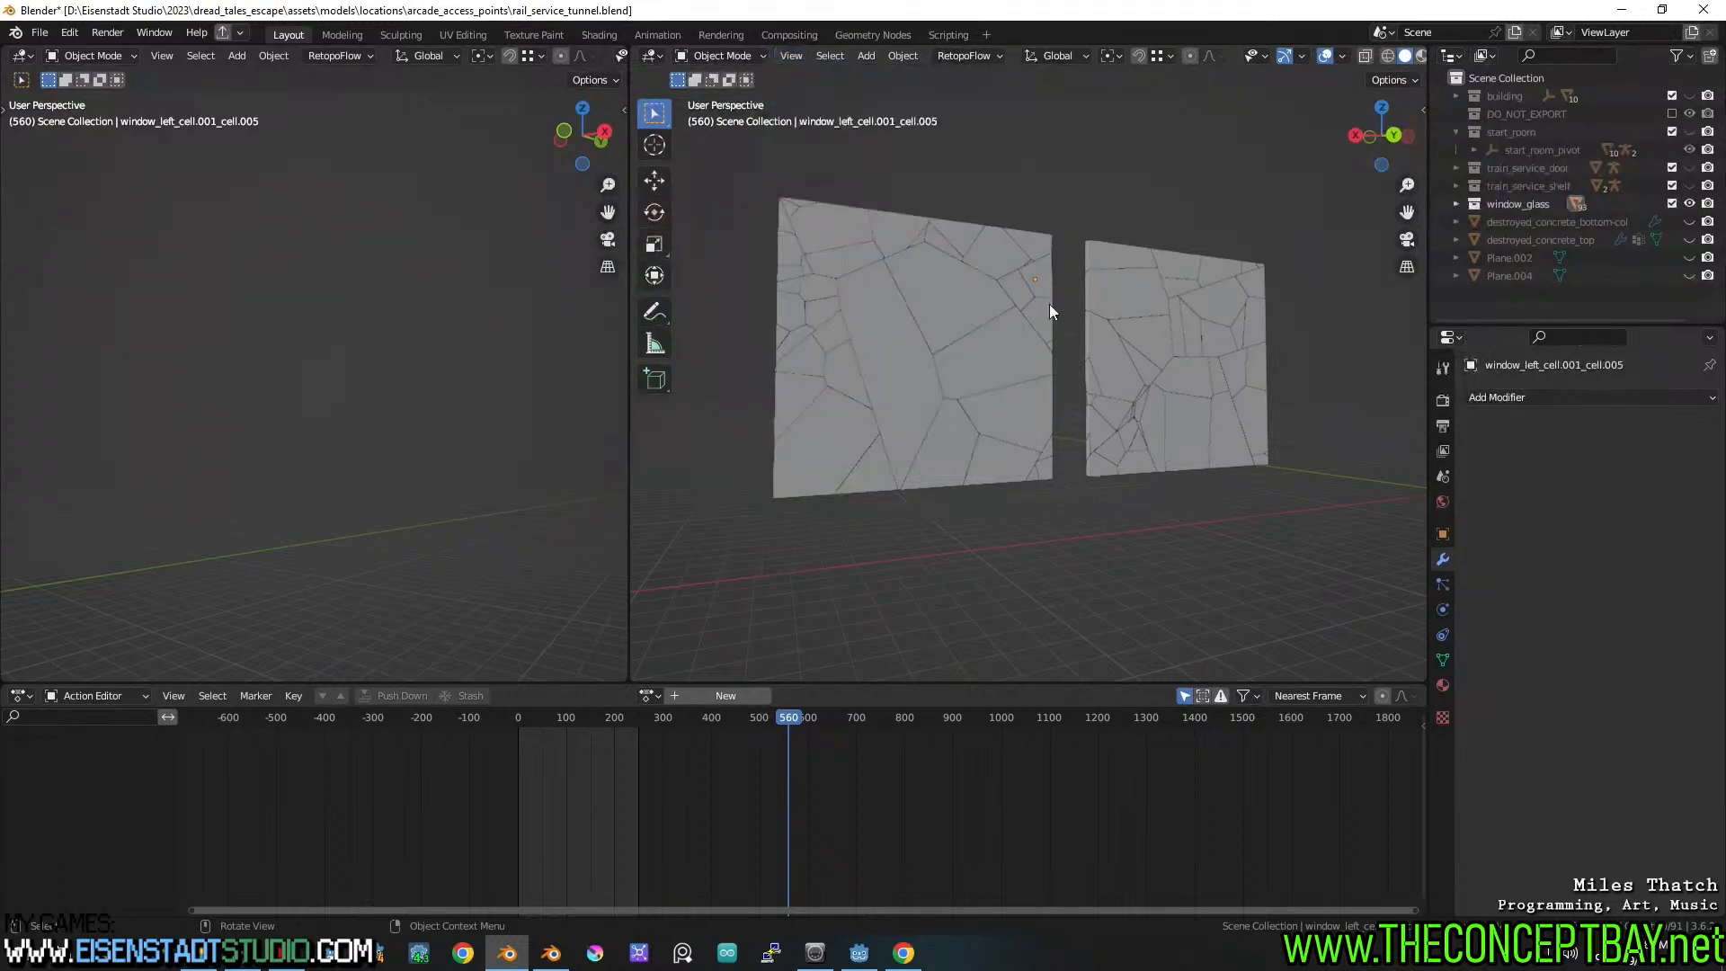
pyautogui.press('F3')
pyautogui.write('sele')
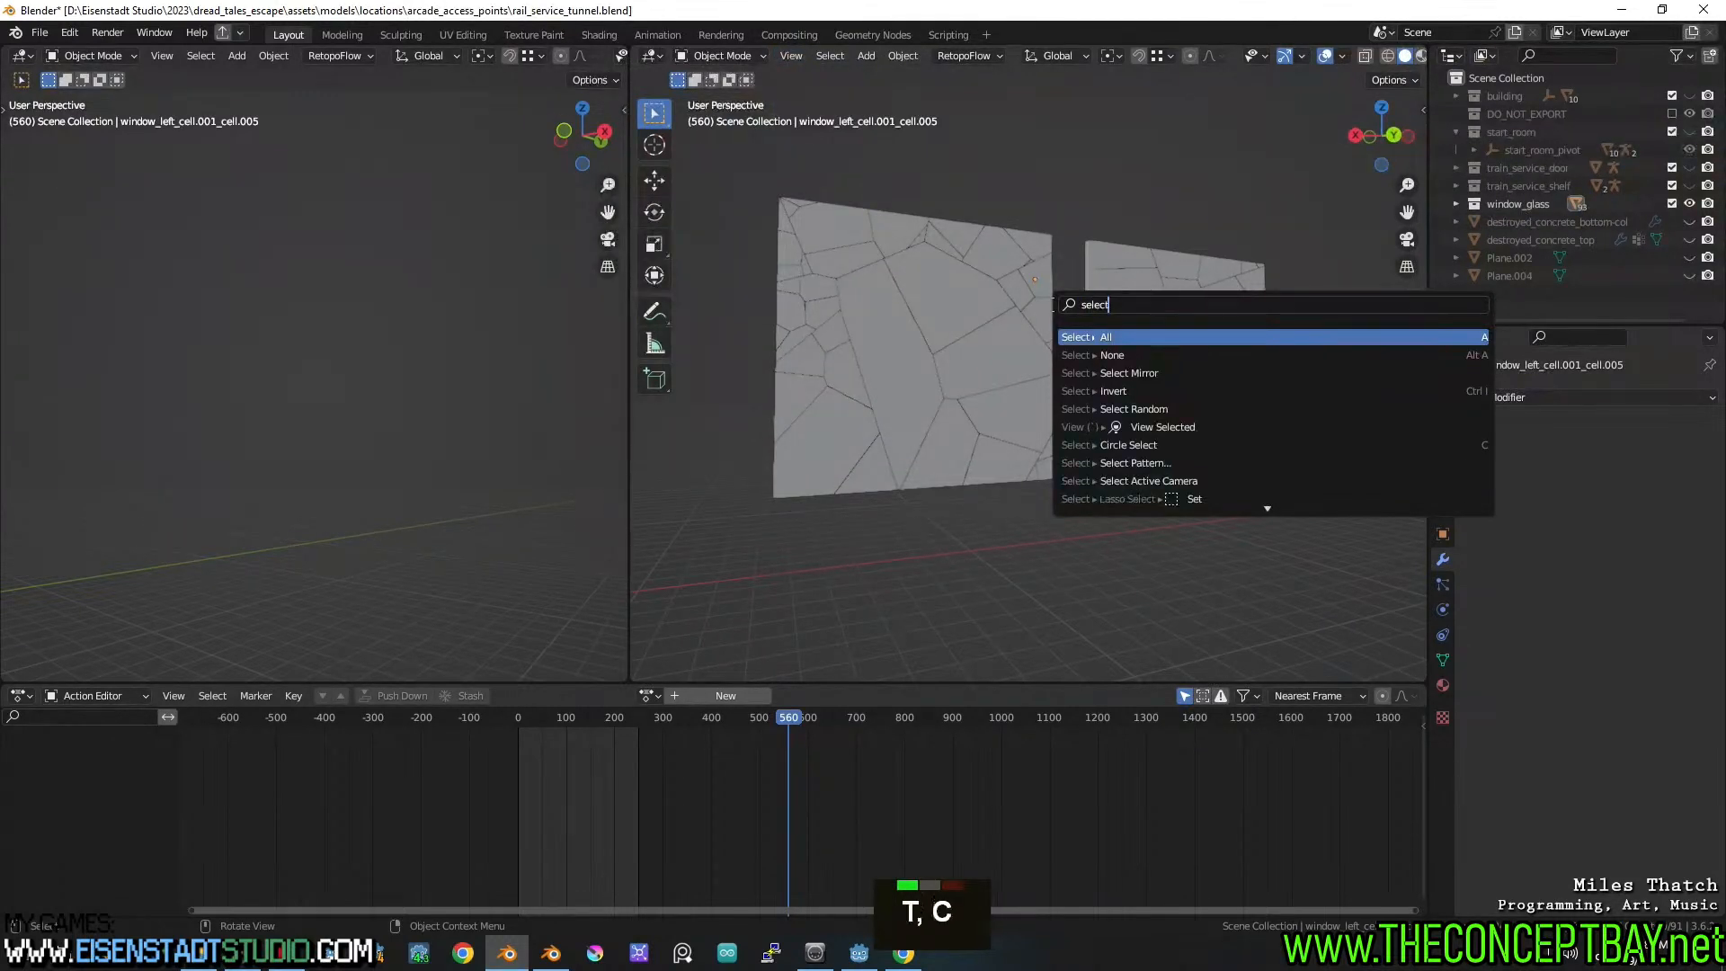
pyautogui.write('ct')
pyautogui.click(1130, 409)
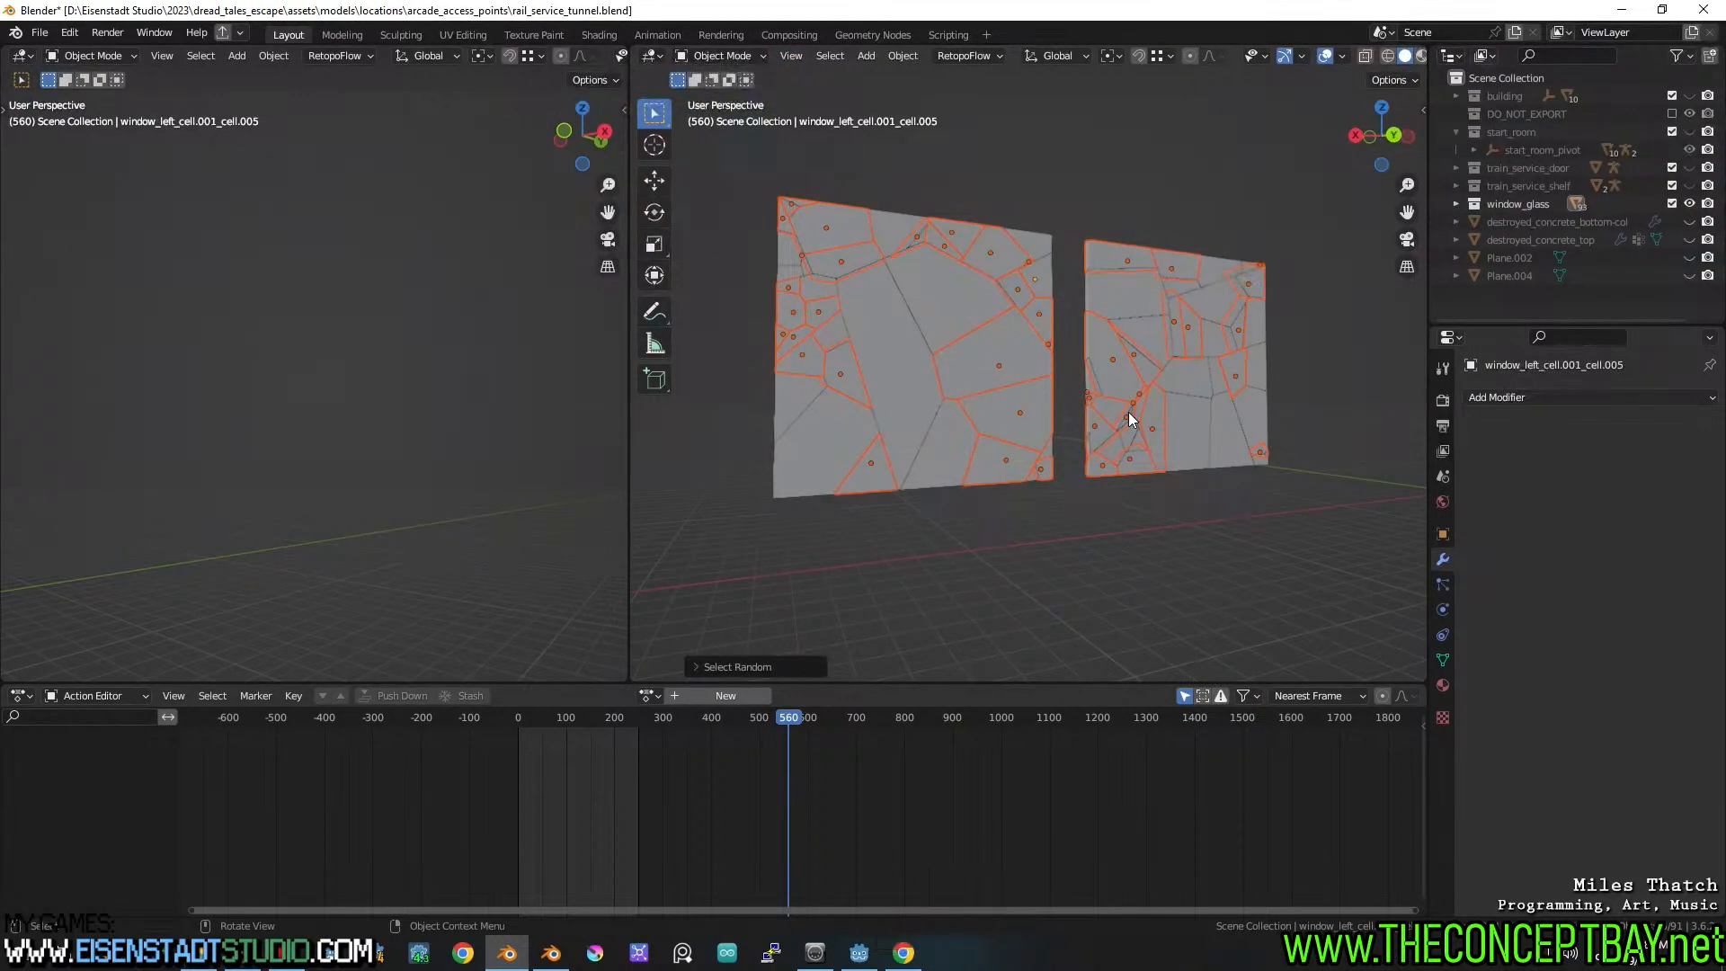
pyautogui.moveTo(1129, 411); pyautogui.dragTo(797, 575, button='middle')
pyautogui.click(723, 666)
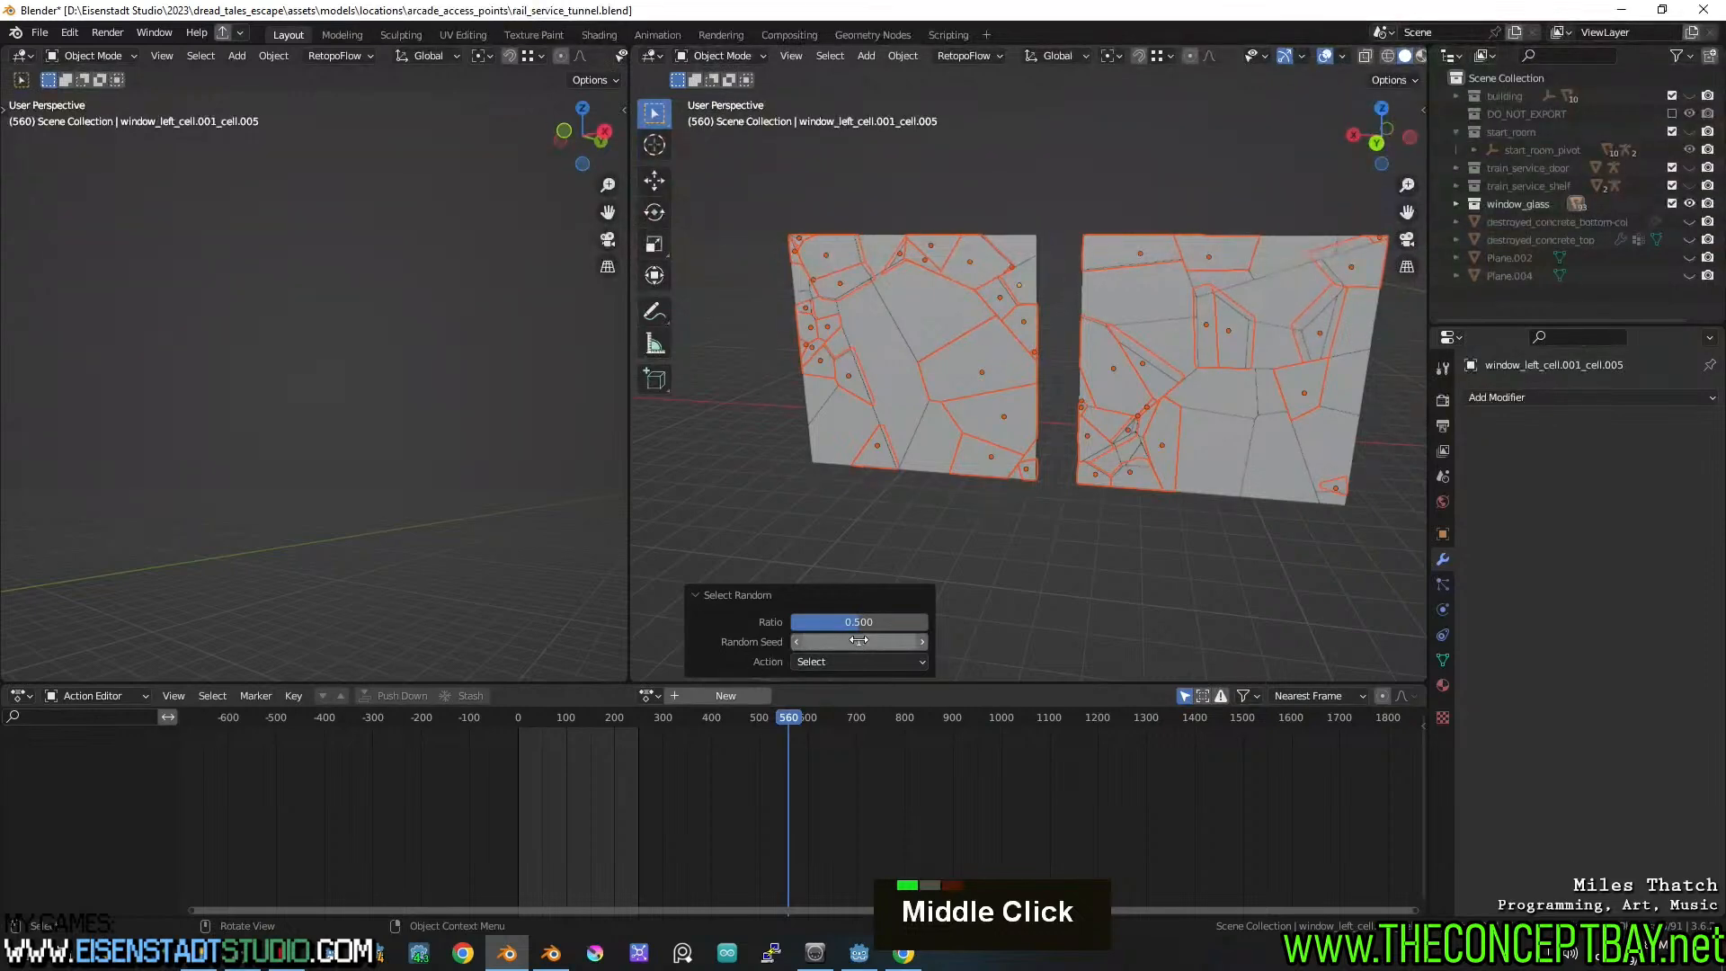
pyautogui.moveTo(856, 641); pyautogui.dragTo(906, 641)
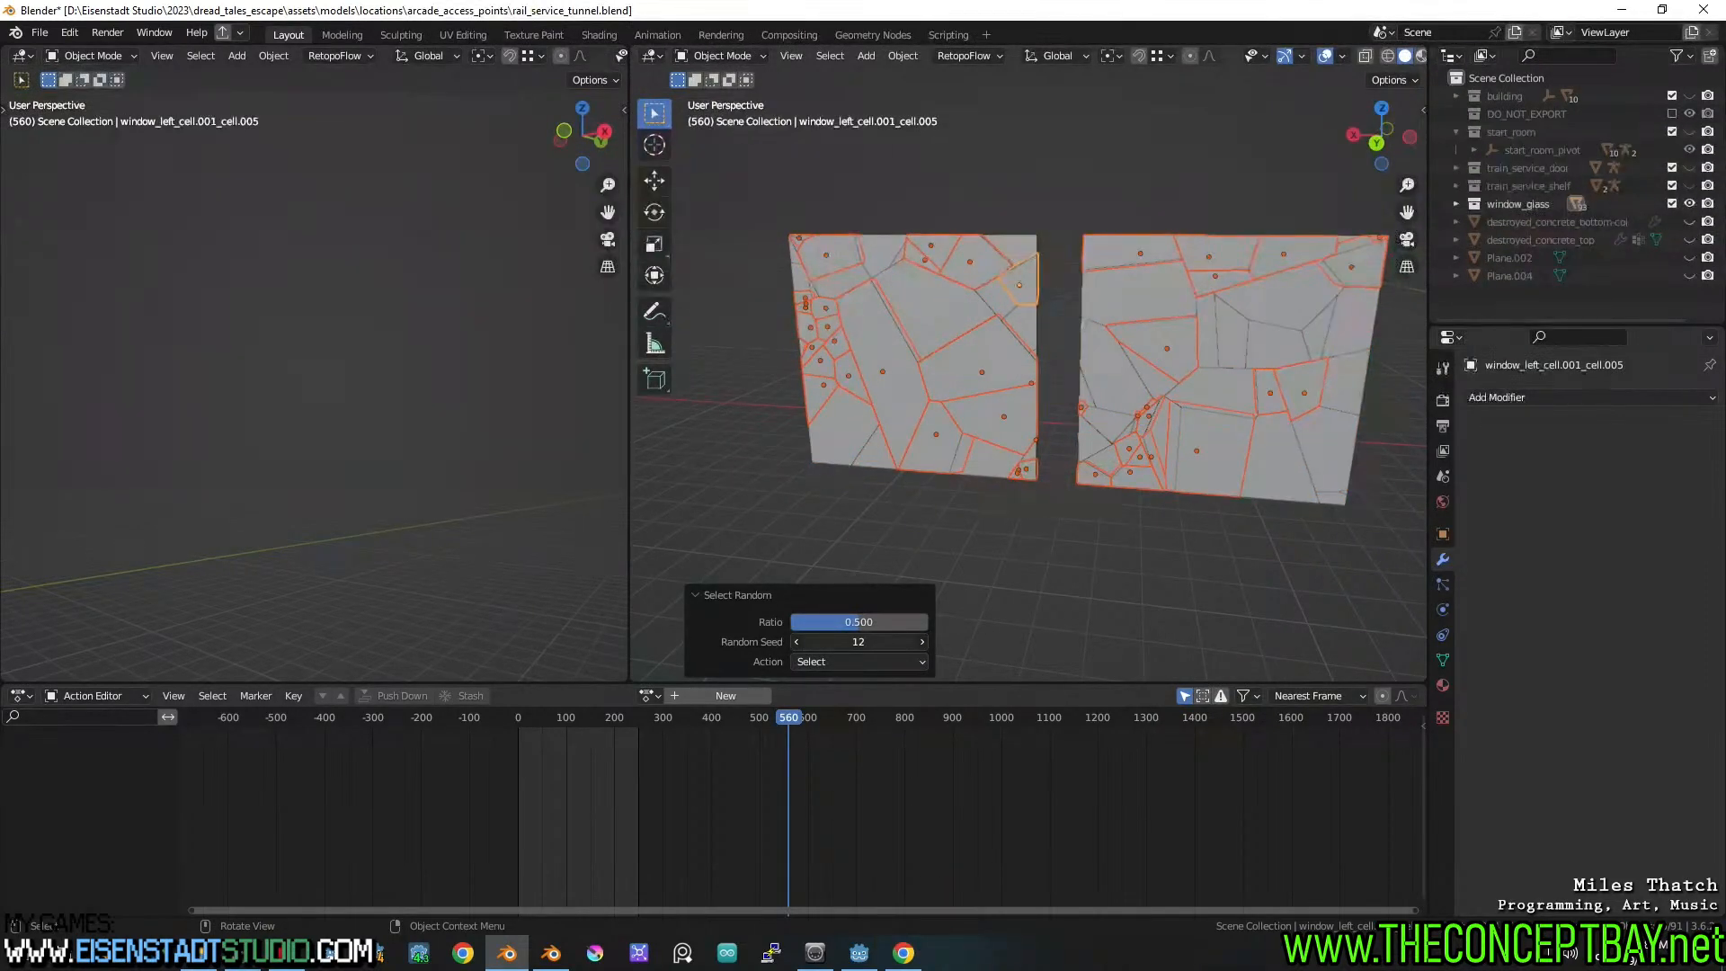
# Try hiding the randomly selected shards, undo the hiding and clear the selection
pyautogui.press('h')
pyautogui.moveTo(1107, 518); pyautogui.dragTo(1184, 475, button='middle')
pyautogui.hotkey('ctrl', 'z')
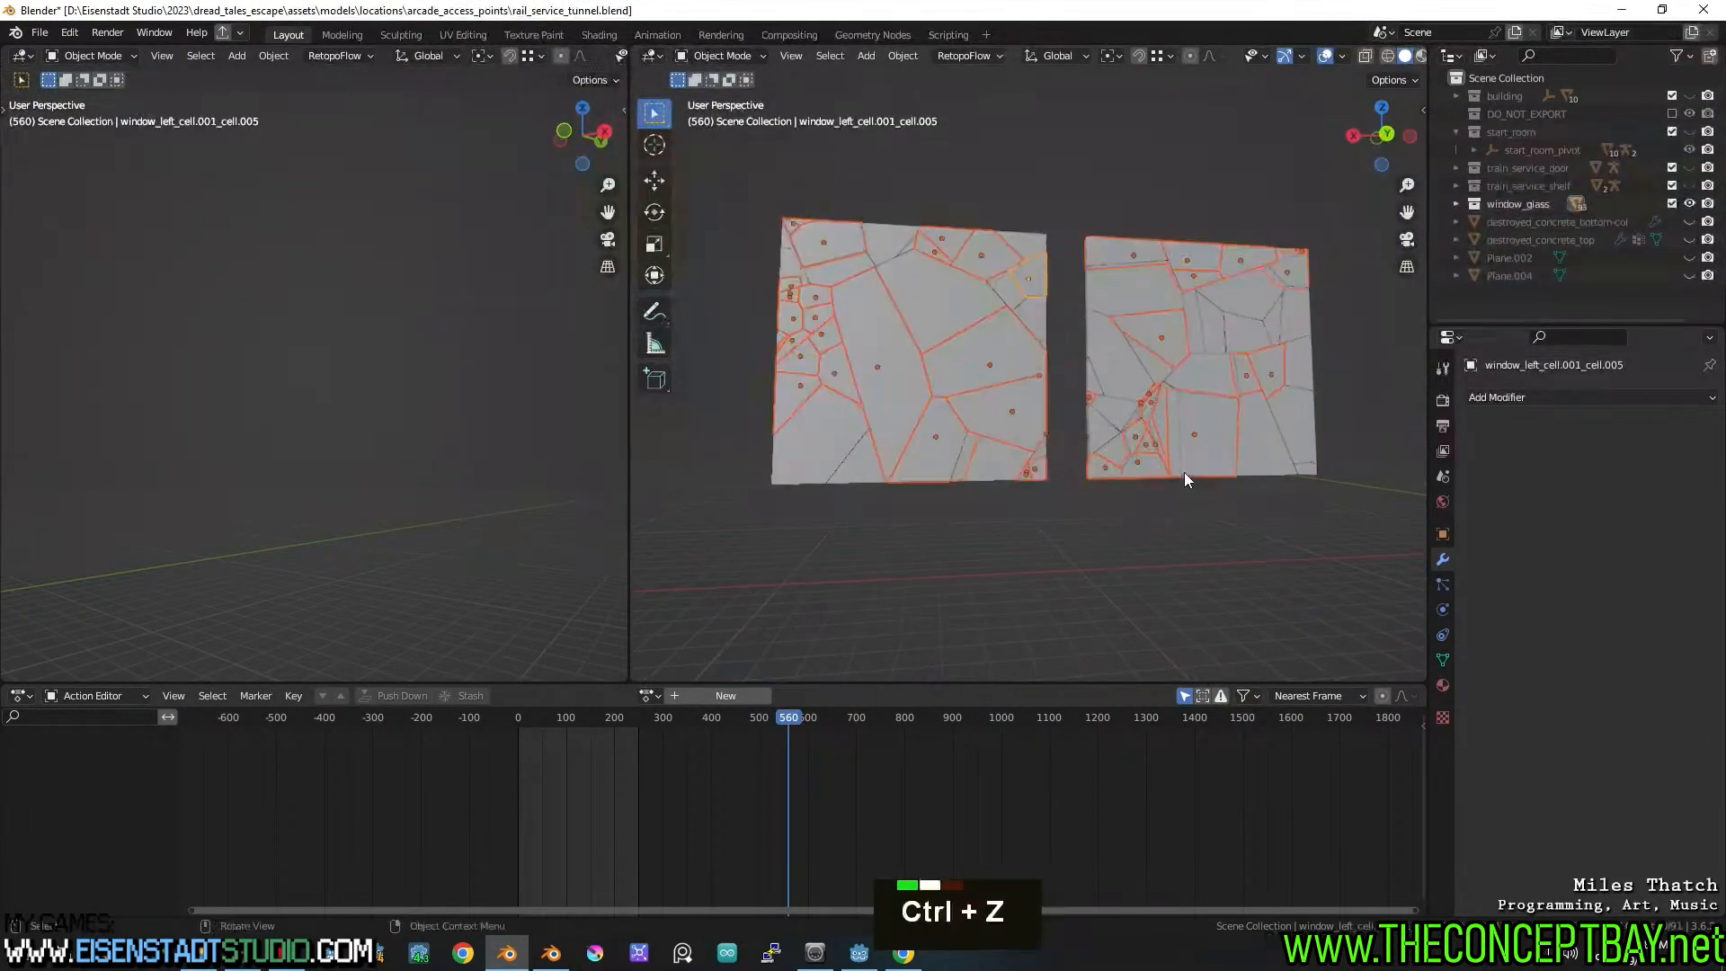
pyautogui.press('a')
pyautogui.press('a')
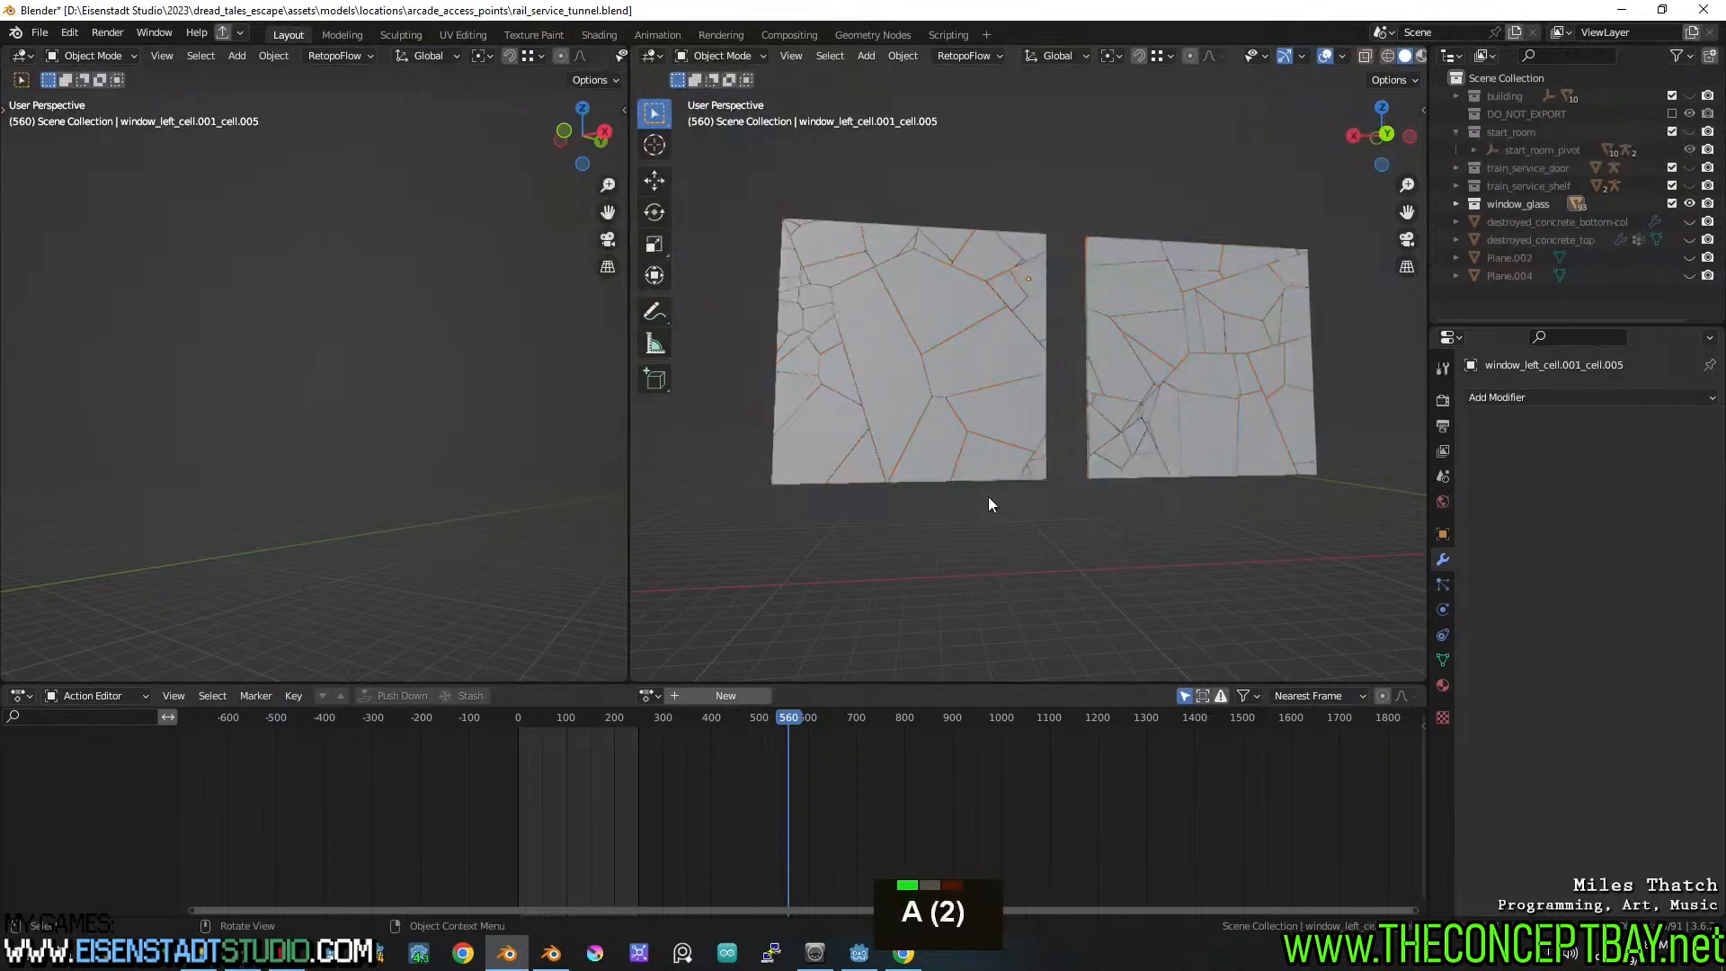
# Run Select Random again with random seed 13 and a ratio below 0.500, and hide the selected shards
pyautogui.press('F3')
pyautogui.press('Return')
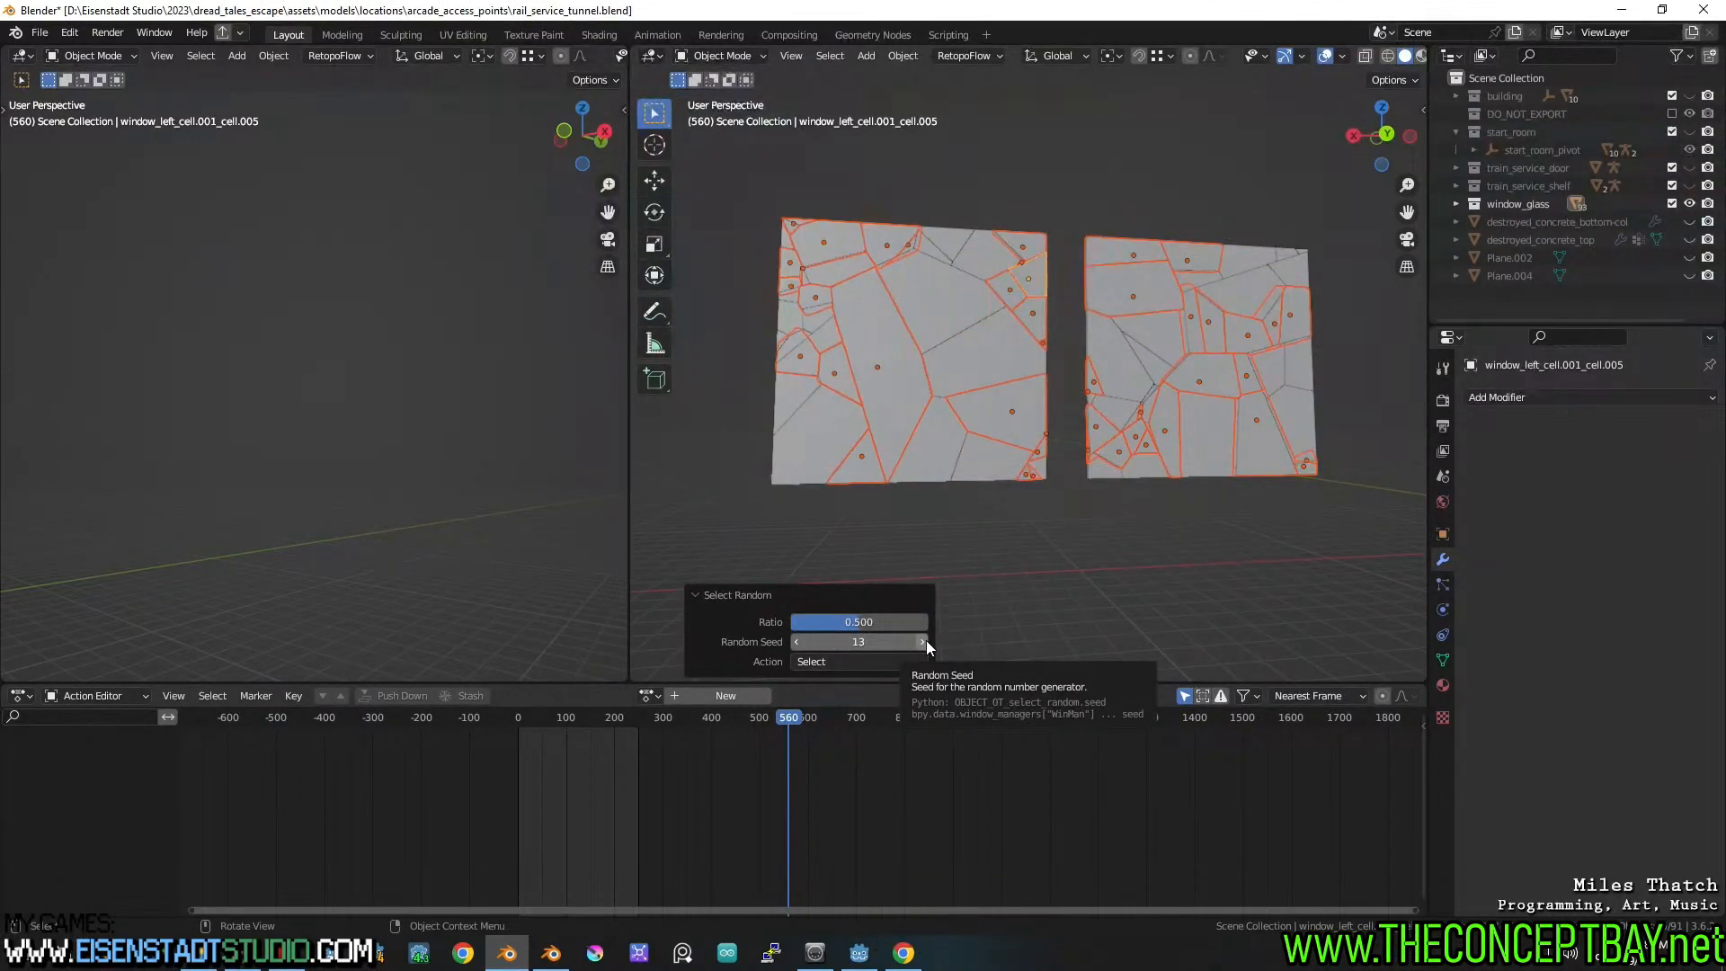
pyautogui.moveTo(899, 622); pyautogui.dragTo(852, 622)
pyautogui.press('h')
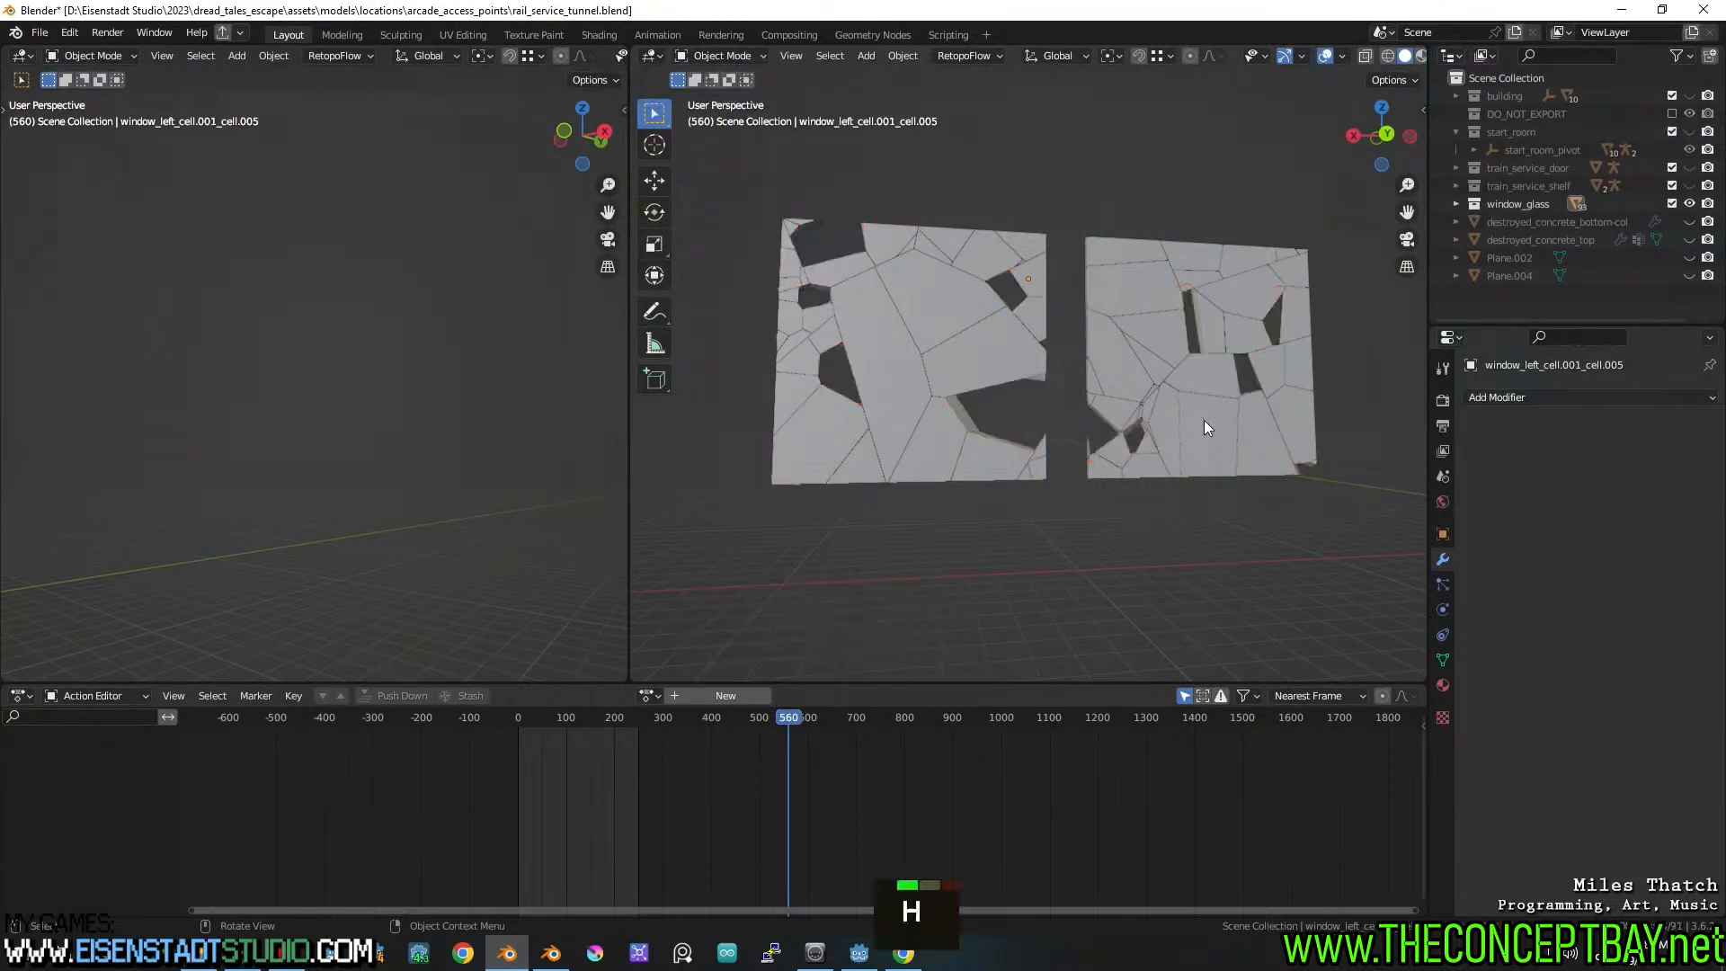
# Select all remaining visible shards and open their meshes together in Edit Mode with edge selection
pyautogui.moveTo(1204, 419)
pyautogui.mouseDown(button='middle')
pyautogui.moveTo(1060, 457)
pyautogui.moveTo(822, 446)
pyautogui.moveTo(1084, 396)
pyautogui.moveTo(942, 412)
pyautogui.moveTo(1205, 391)
pyautogui.mouseUp(button='middle')
pyautogui.scroll(2, 1116, 402)
pyautogui.scroll(-1, 1117, 402)
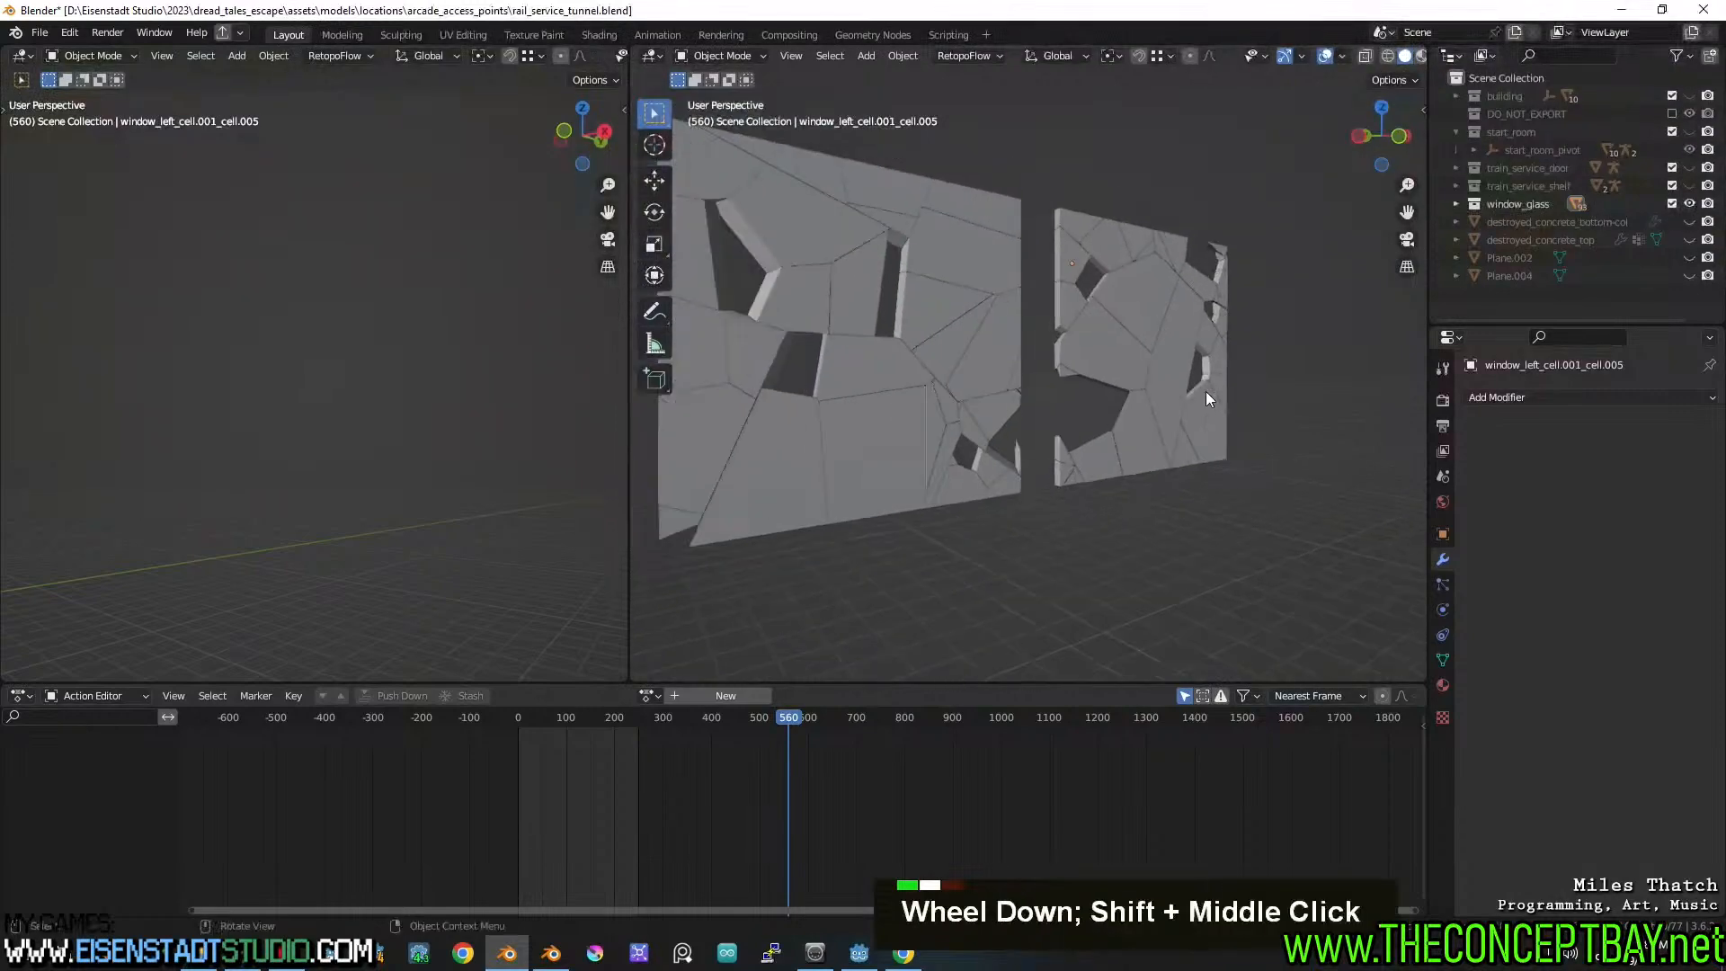
pyautogui.press('a')
pyautogui.press('Tab')
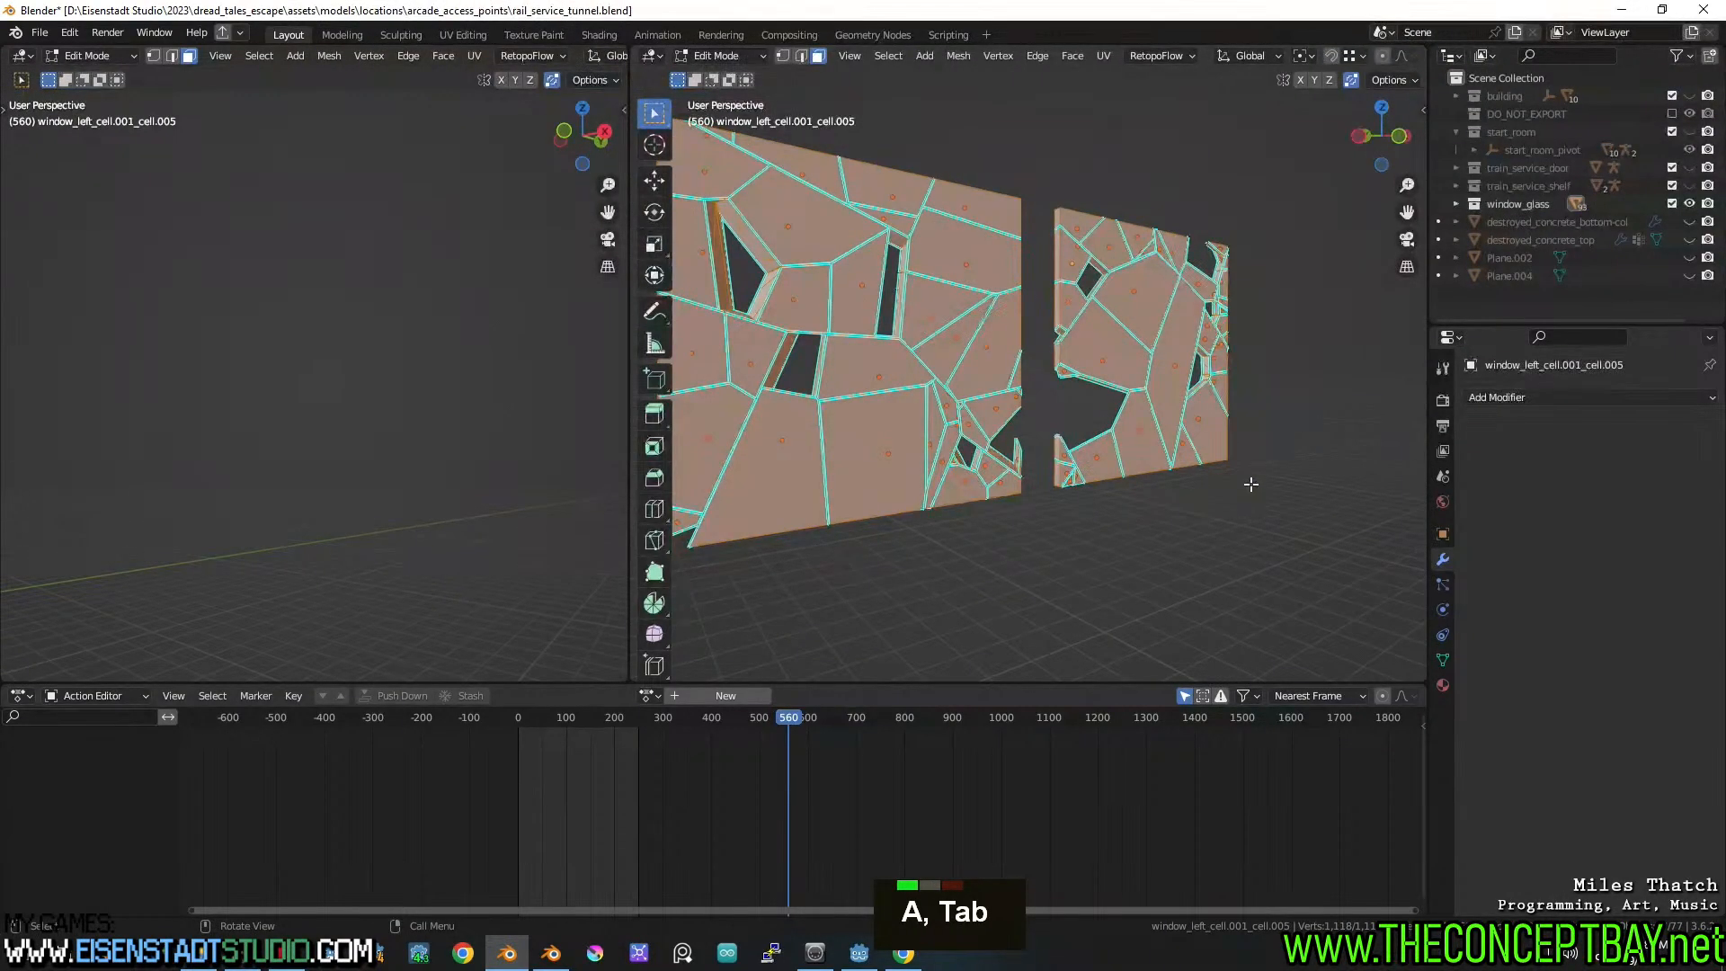
pyautogui.rightClick(1127, 431)
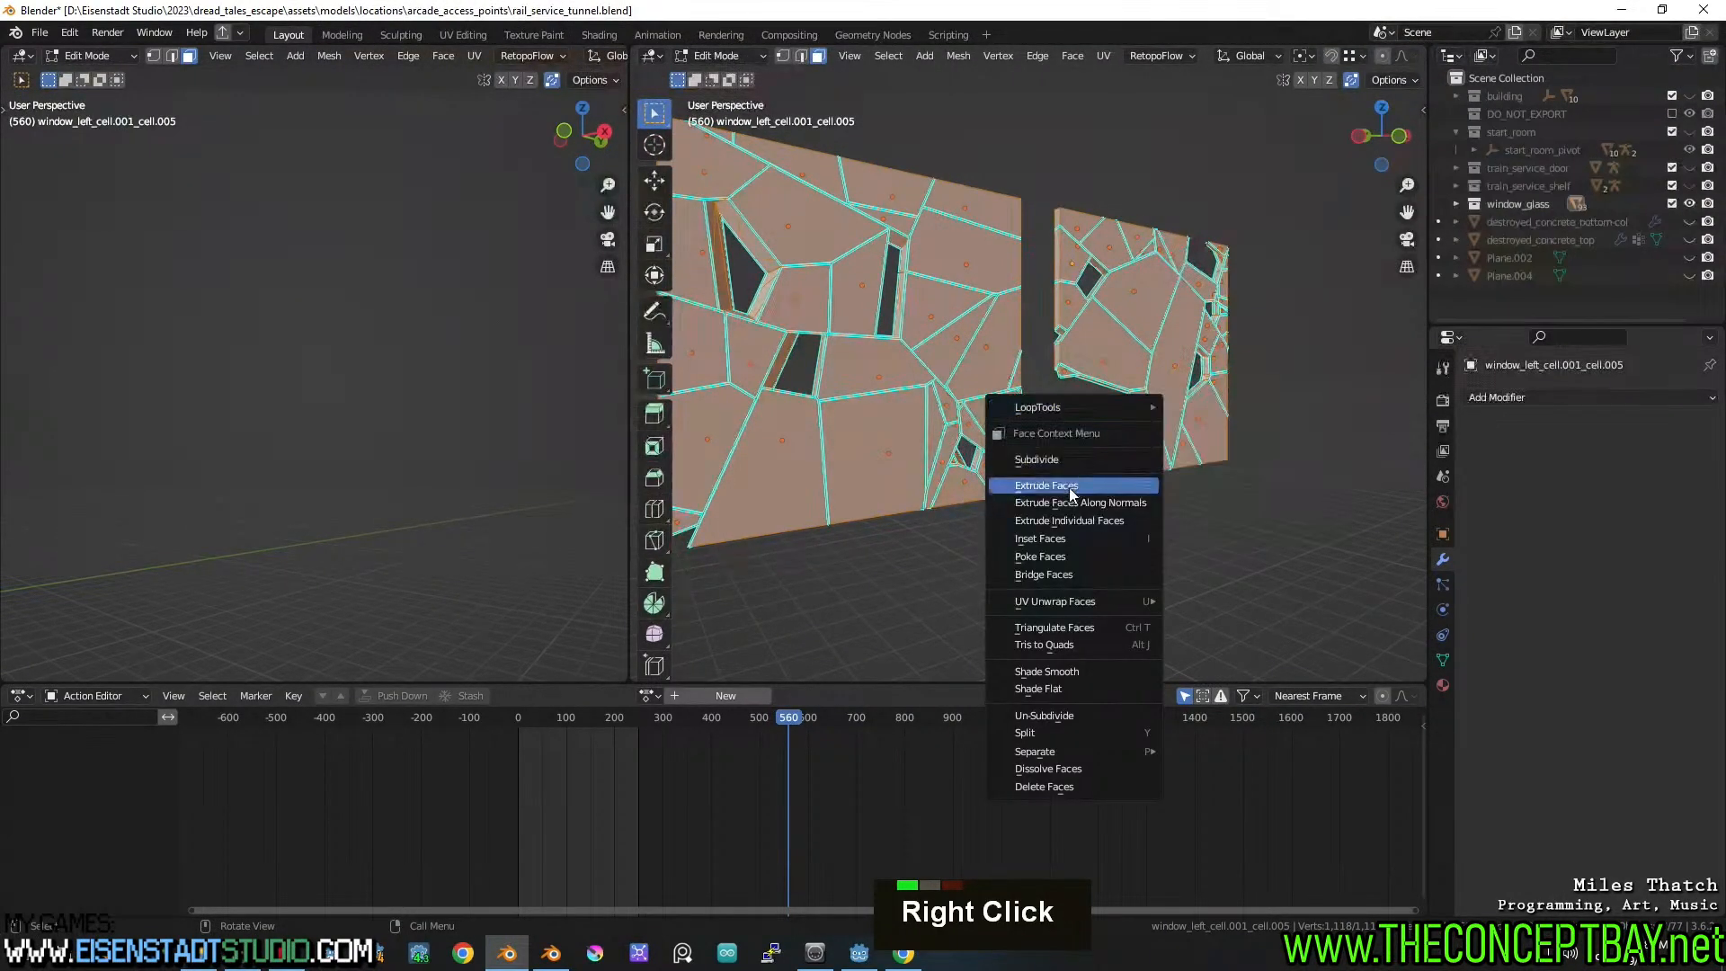
pyautogui.press('Escape')
pyautogui.rightClick(1126, 350)
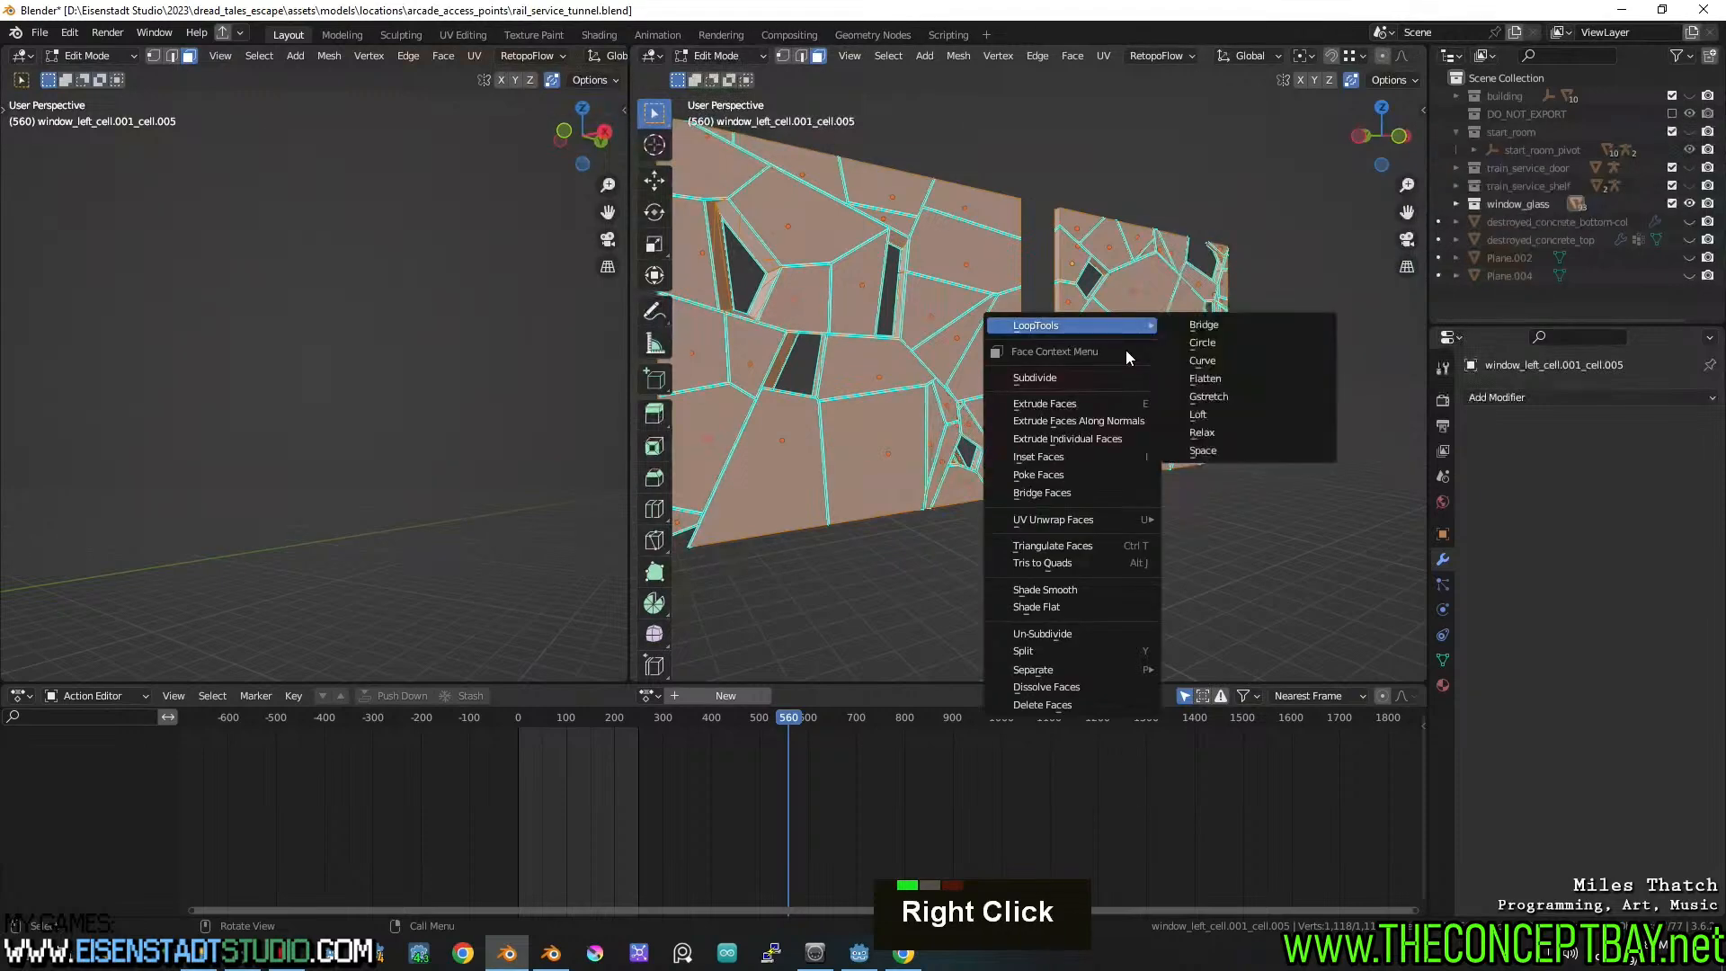
pyautogui.press('Escape')
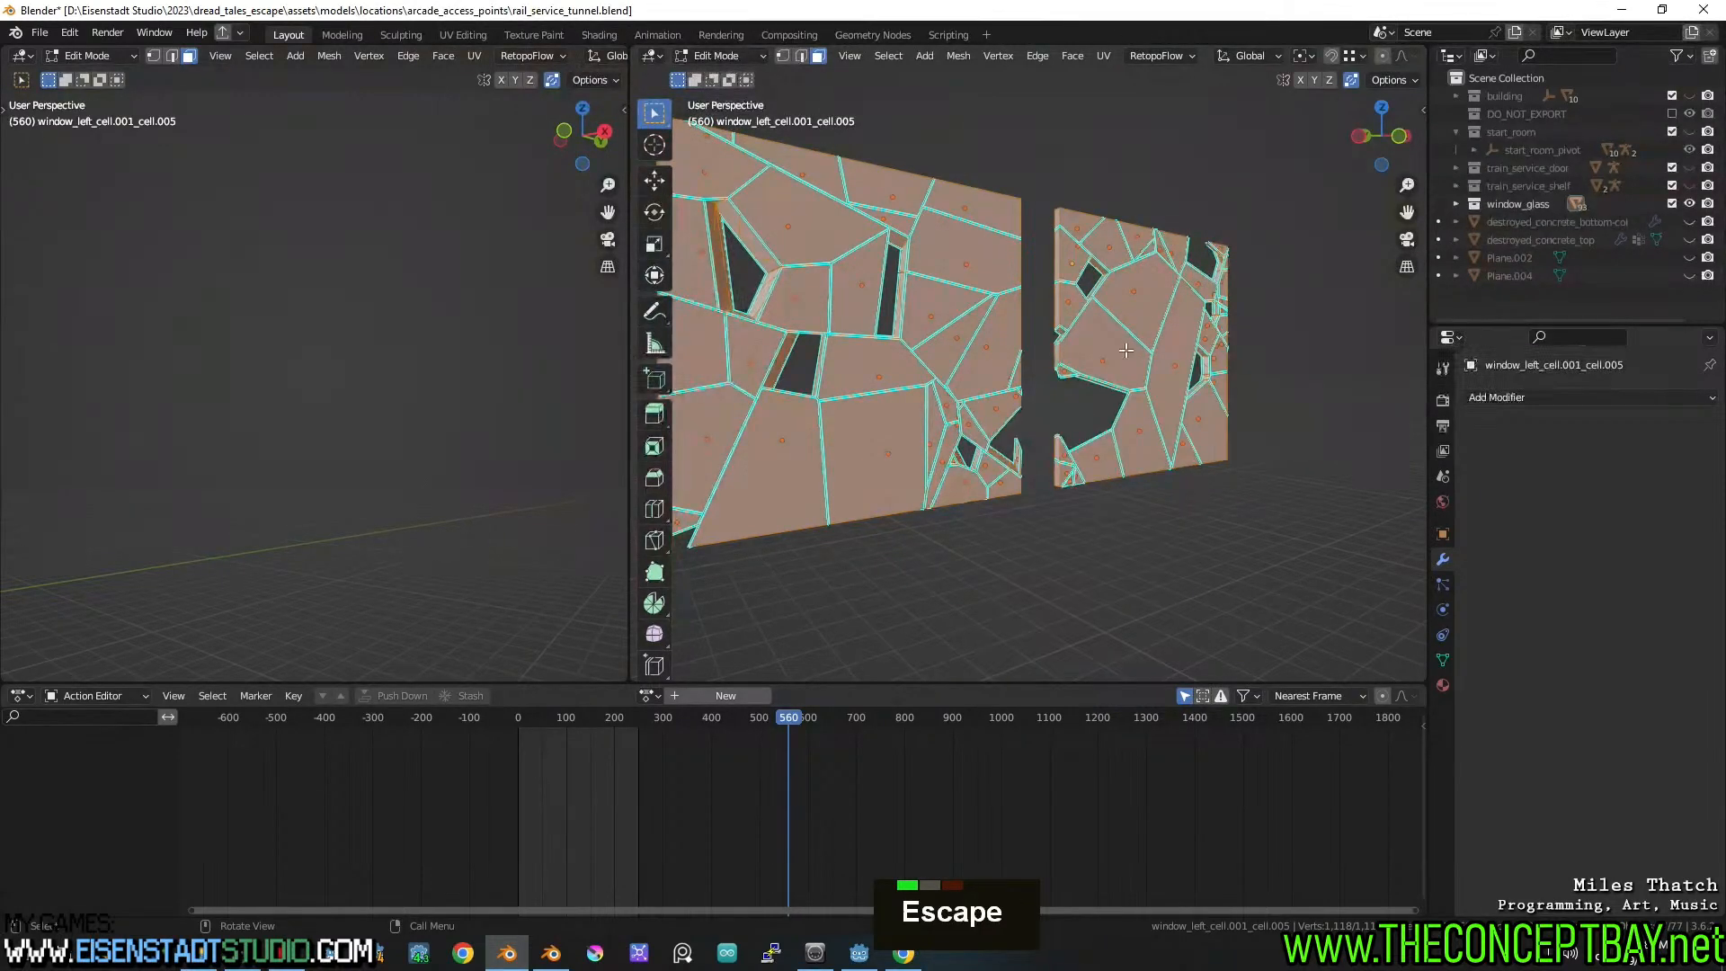
pyautogui.press('2')
pyautogui.rightClick(1126, 349)
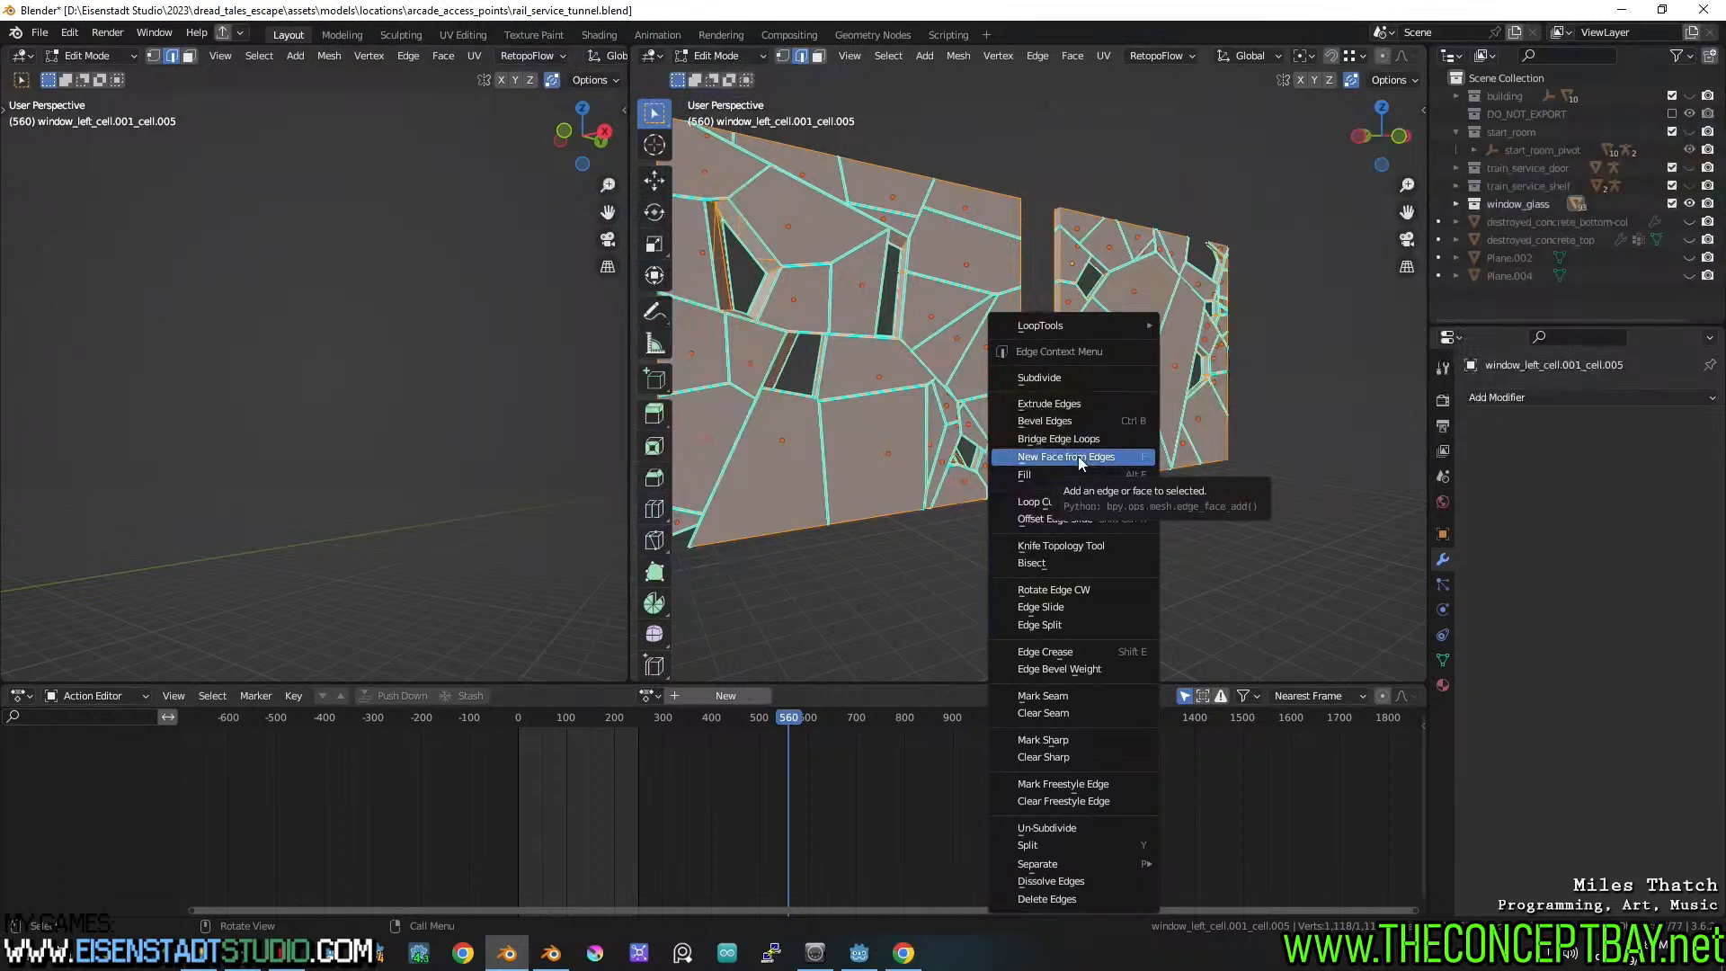
pyautogui.press('Escape')
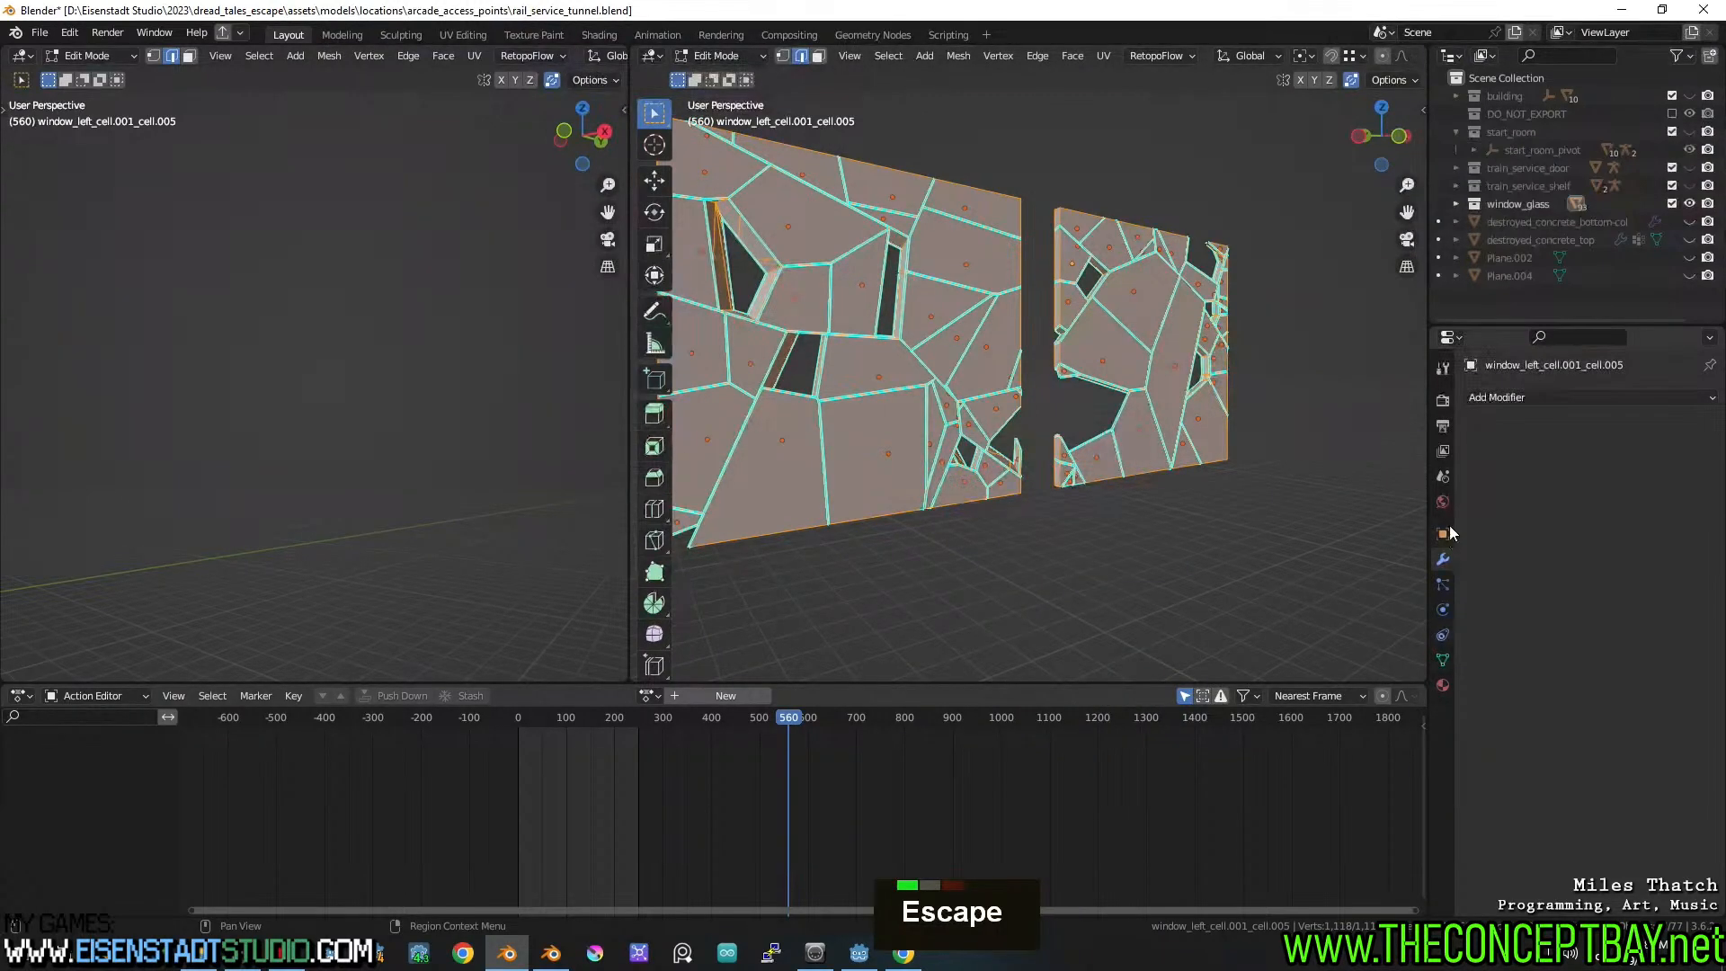
pyautogui.click(1442, 368)
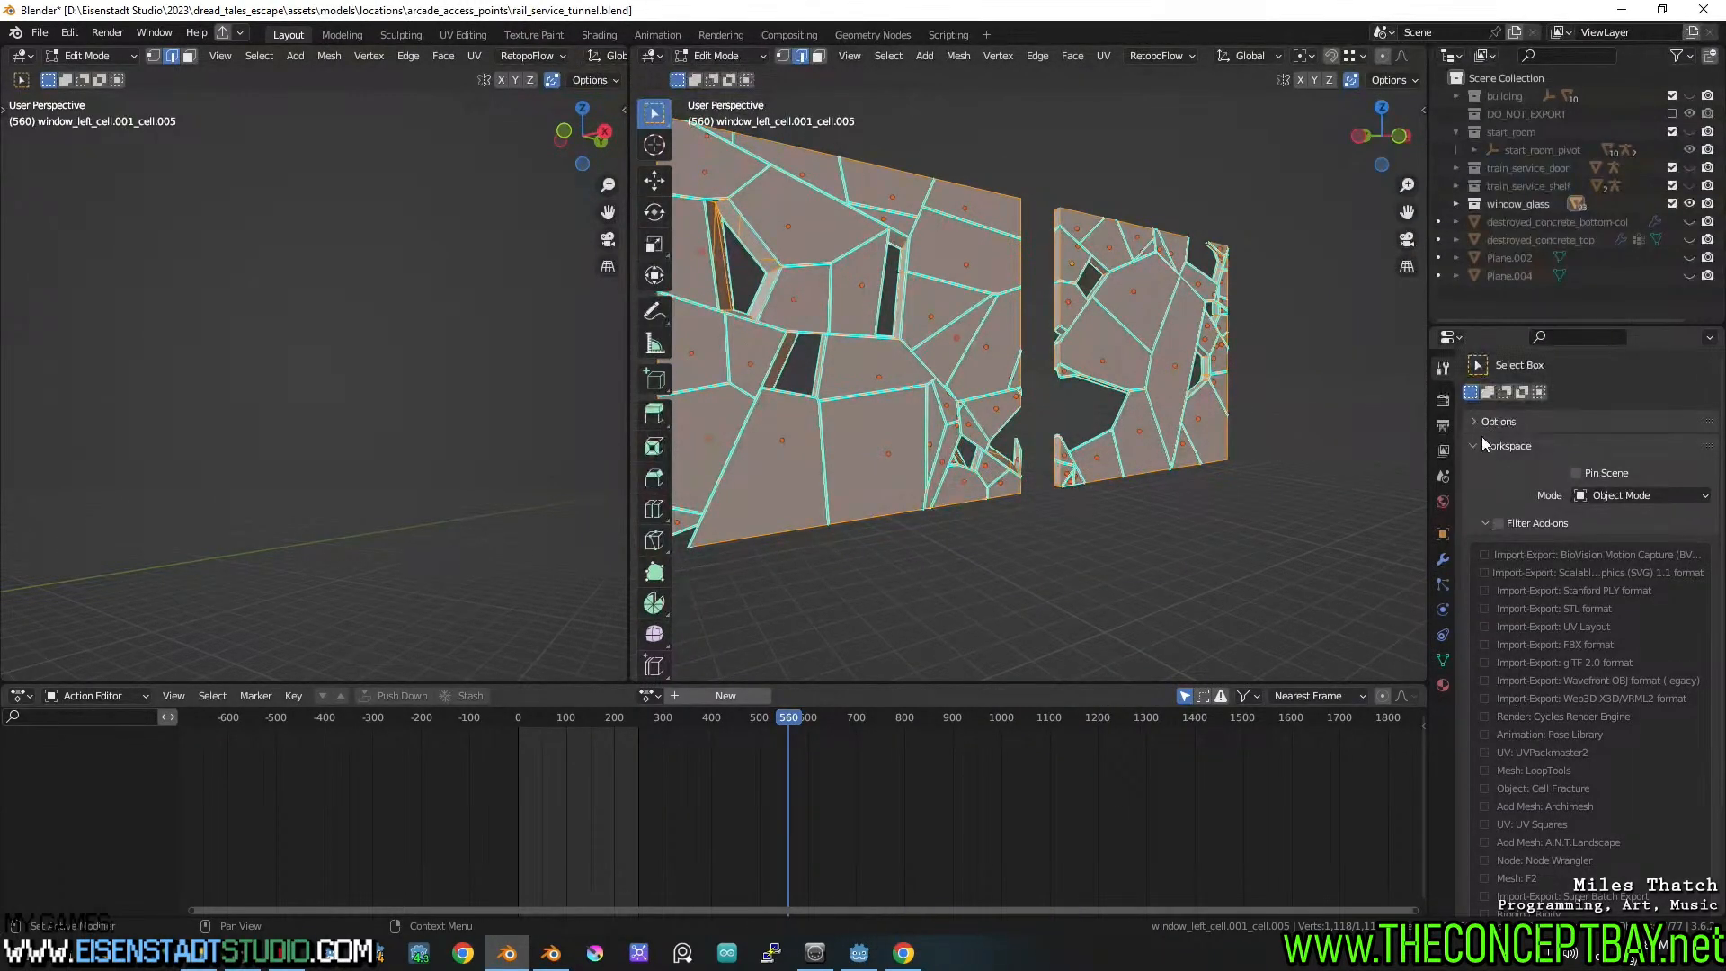
# Bevel all edges of the visible shards by about 0.016 m with one segment, and return to Object Mode
pyautogui.scroll(1, 989, 390)
pyautogui.keyDown('shift'); pyautogui.moveTo(987, 391); pyautogui.dragTo(1094, 392, button='middle'); pyautogui.keyUp('shift')
pyautogui.moveTo(1094, 392); pyautogui.dragTo(1101, 394, button='middle')
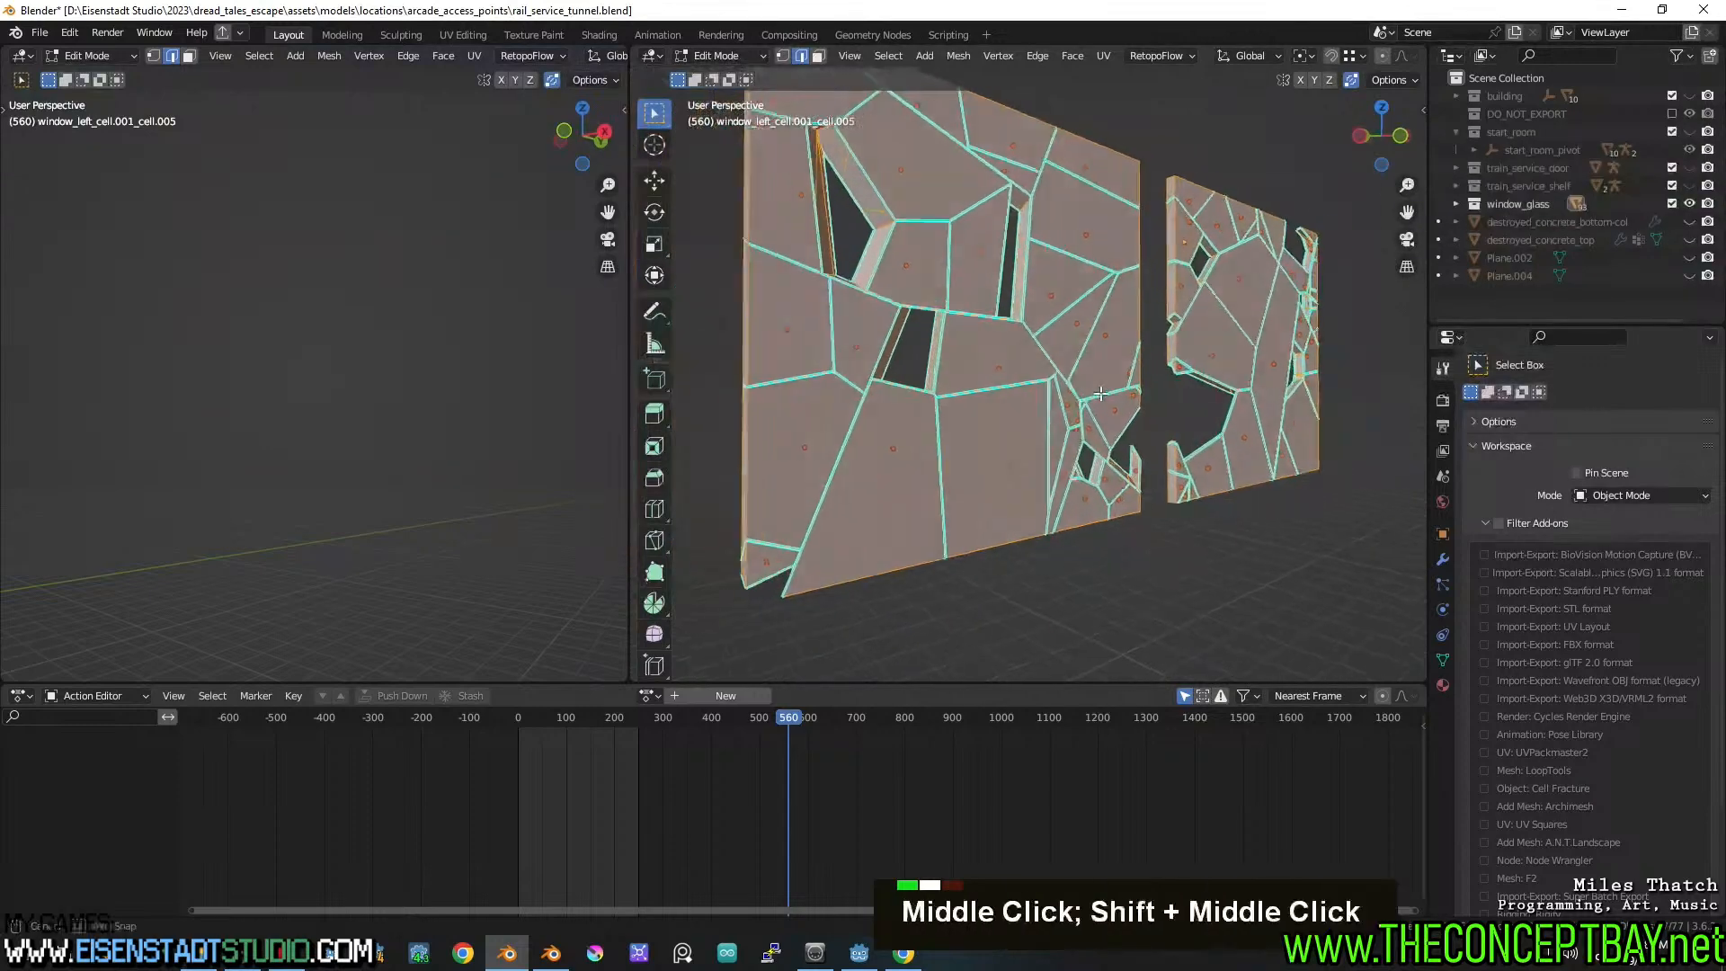
pyautogui.scroll(2, 1100, 394)
pyautogui.hotkey('ctrl', 'b')
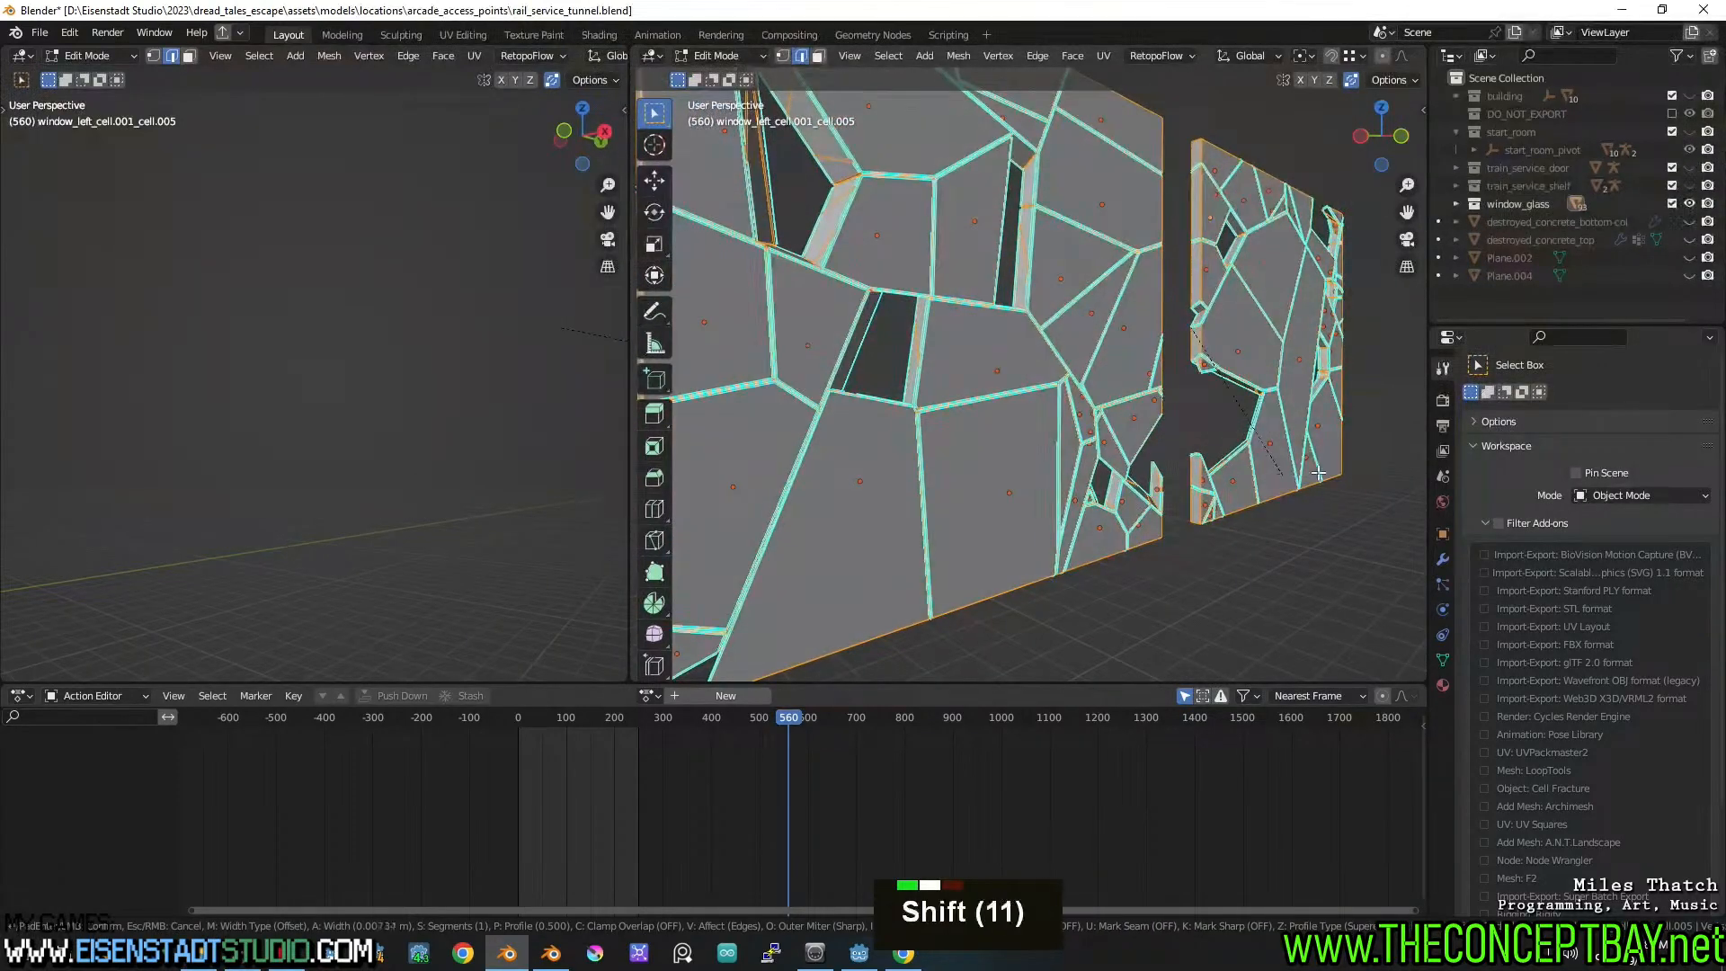
pyautogui.keyDown('shift'); pyautogui.scroll(-12, 1317, 475); pyautogui.keyUp('shift')
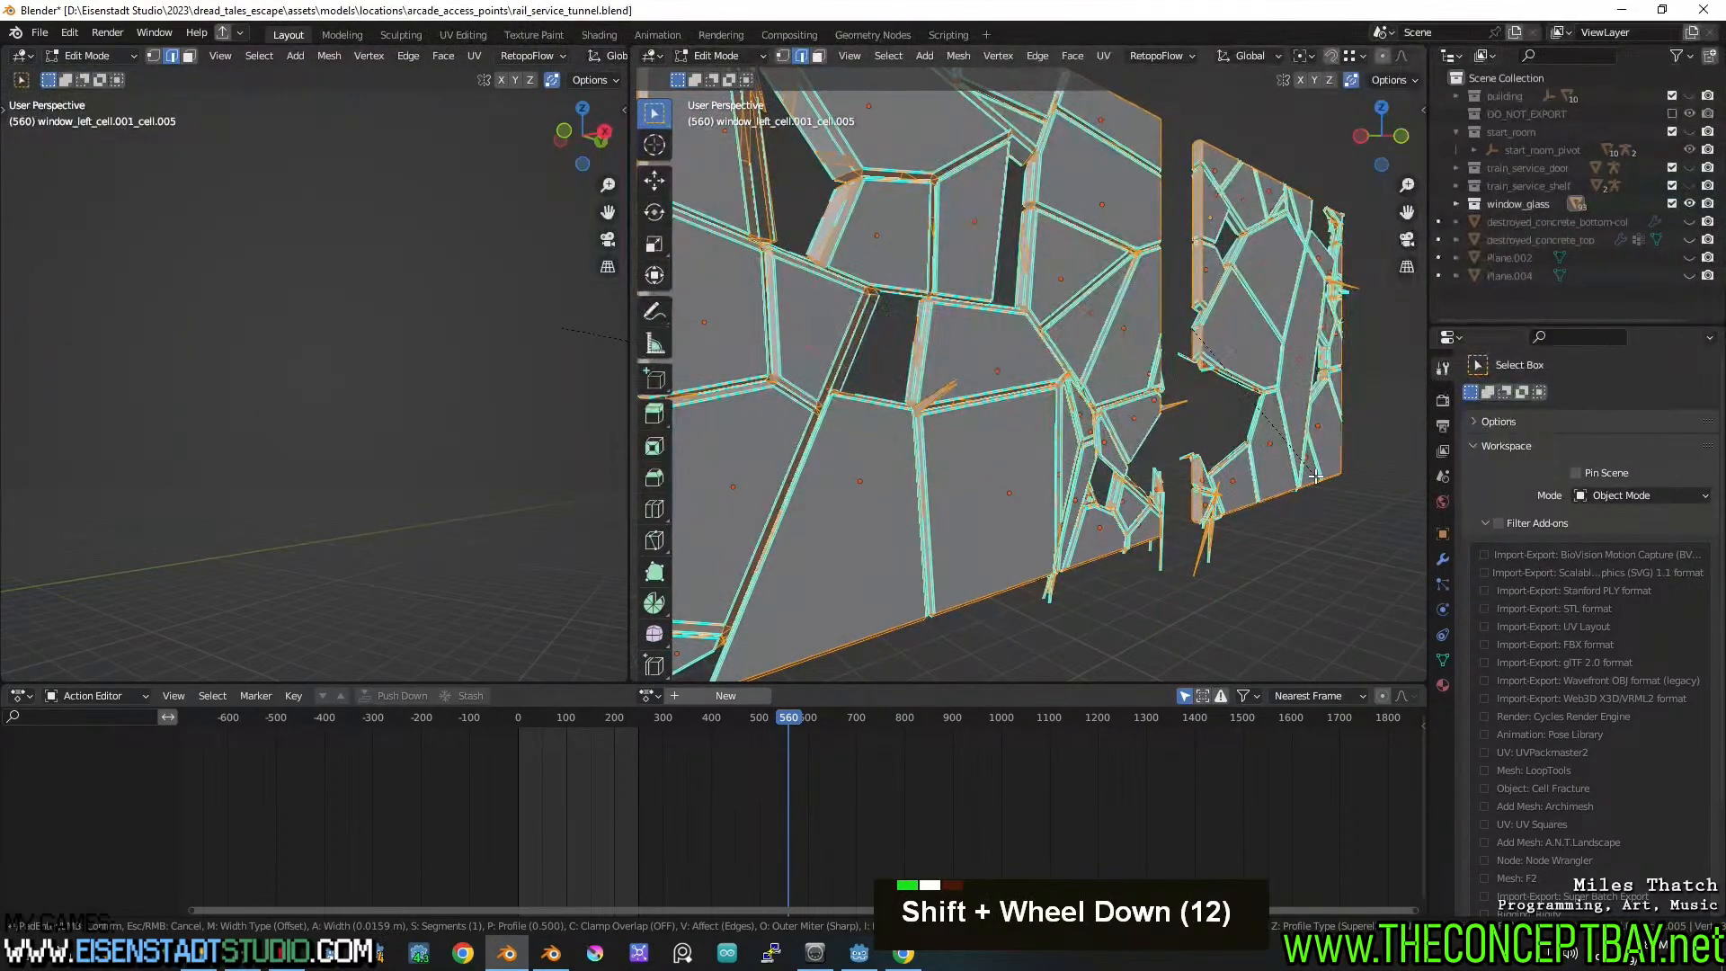
pyautogui.keyDown('shift'); pyautogui.scroll(-4, 1315, 475); pyautogui.keyUp('shift')
pyautogui.keyDown('shift'); pyautogui.click(1315, 475); pyautogui.keyUp('shift')
pyautogui.moveTo(1315, 475); pyautogui.dragTo(1034, 499, button='middle')
pyautogui.press('Tab')
pyautogui.scroll(4, 1089, 477)
pyautogui.scroll(-3, 1082, 460)
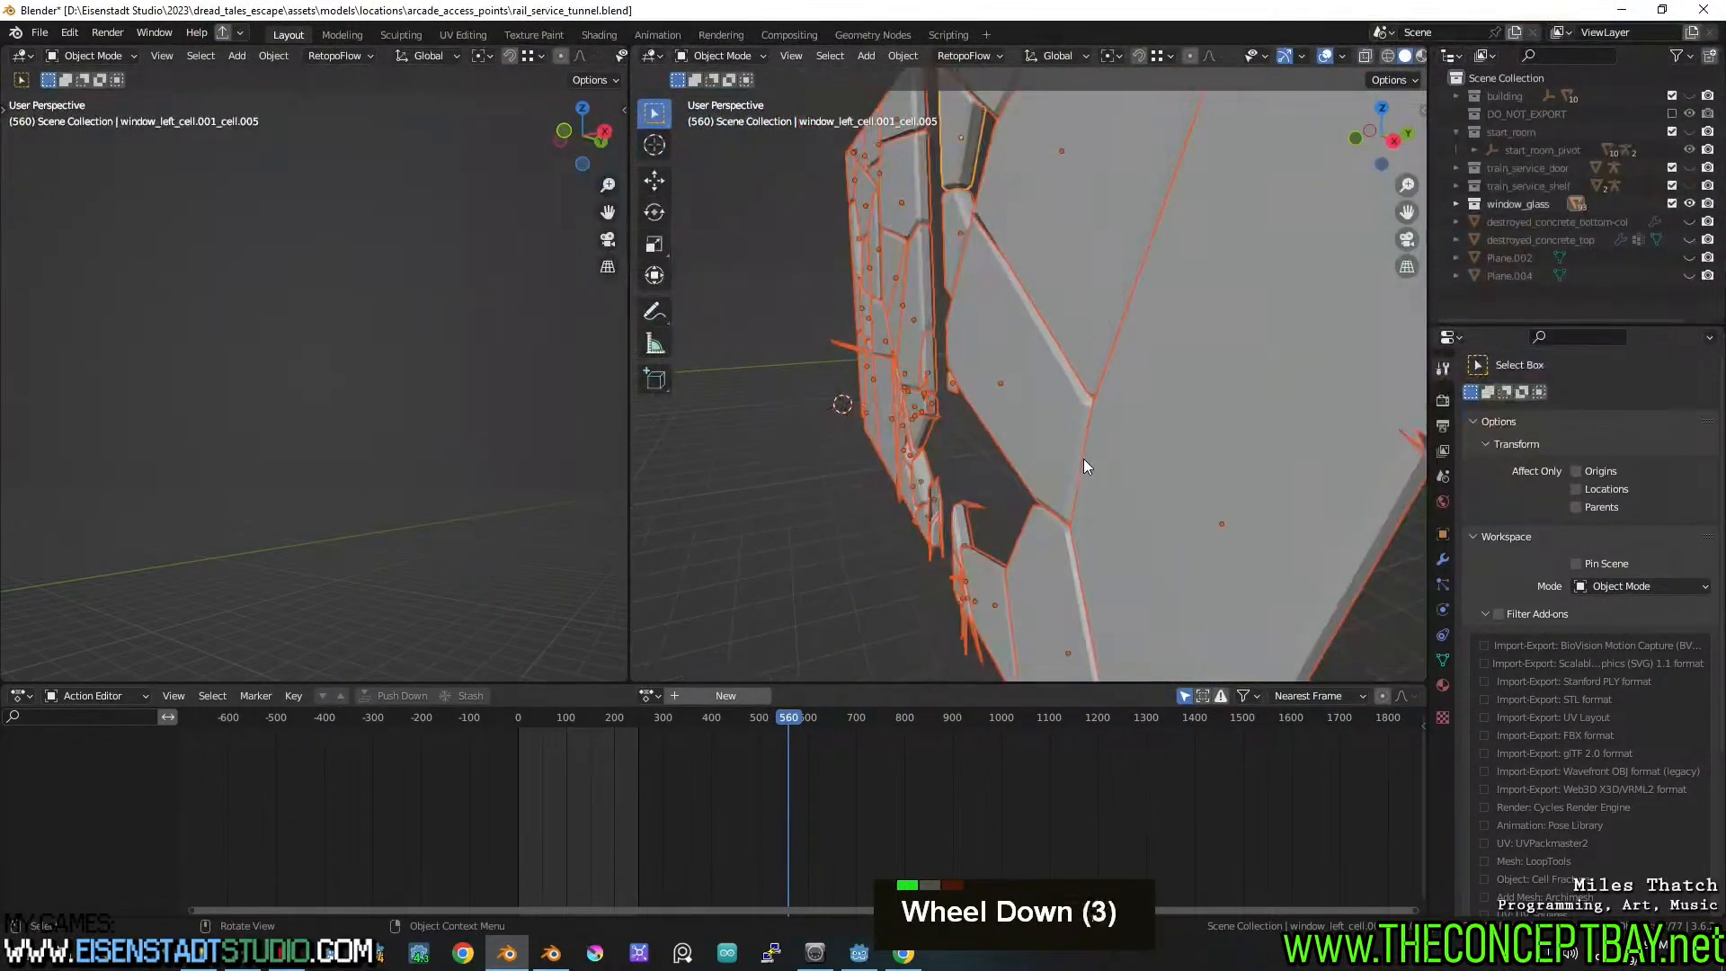
# Inspect the bevelled window shards around both panes and save rail_service_tunnel.blend
pyautogui.scroll(-2, 1130, 435)
pyautogui.moveTo(1131, 435); pyautogui.dragTo(1173, 446, button='middle')
pyautogui.hotkey('ctrl', 's')
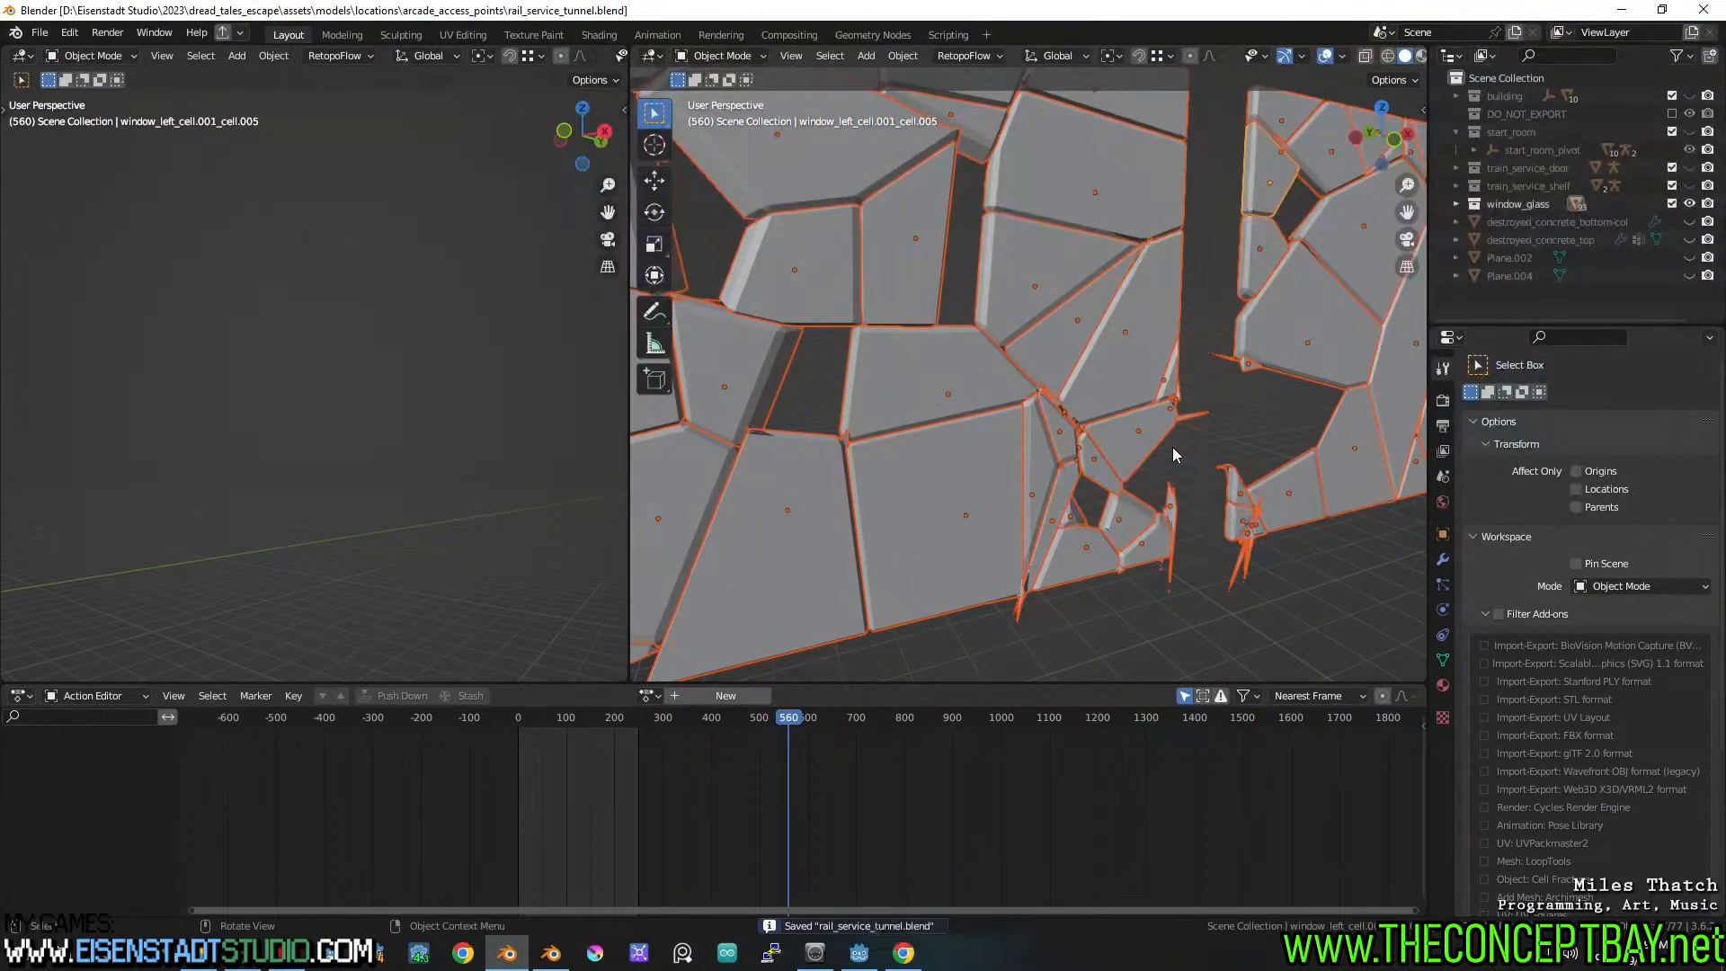
pyautogui.scroll(-2, 1172, 450)
pyautogui.moveTo(1172, 450); pyautogui.dragTo(1343, 423, button='middle')
pyautogui.scroll(-2, 1124, 437)
pyautogui.scroll(3, 1127, 444)
pyautogui.hotkey('ctrl', 's')
# Try deleting the spiky, distorted shard at the lower inner corner of window_right
pyautogui.scroll(4, 1077, 460)
pyautogui.click(983, 477)
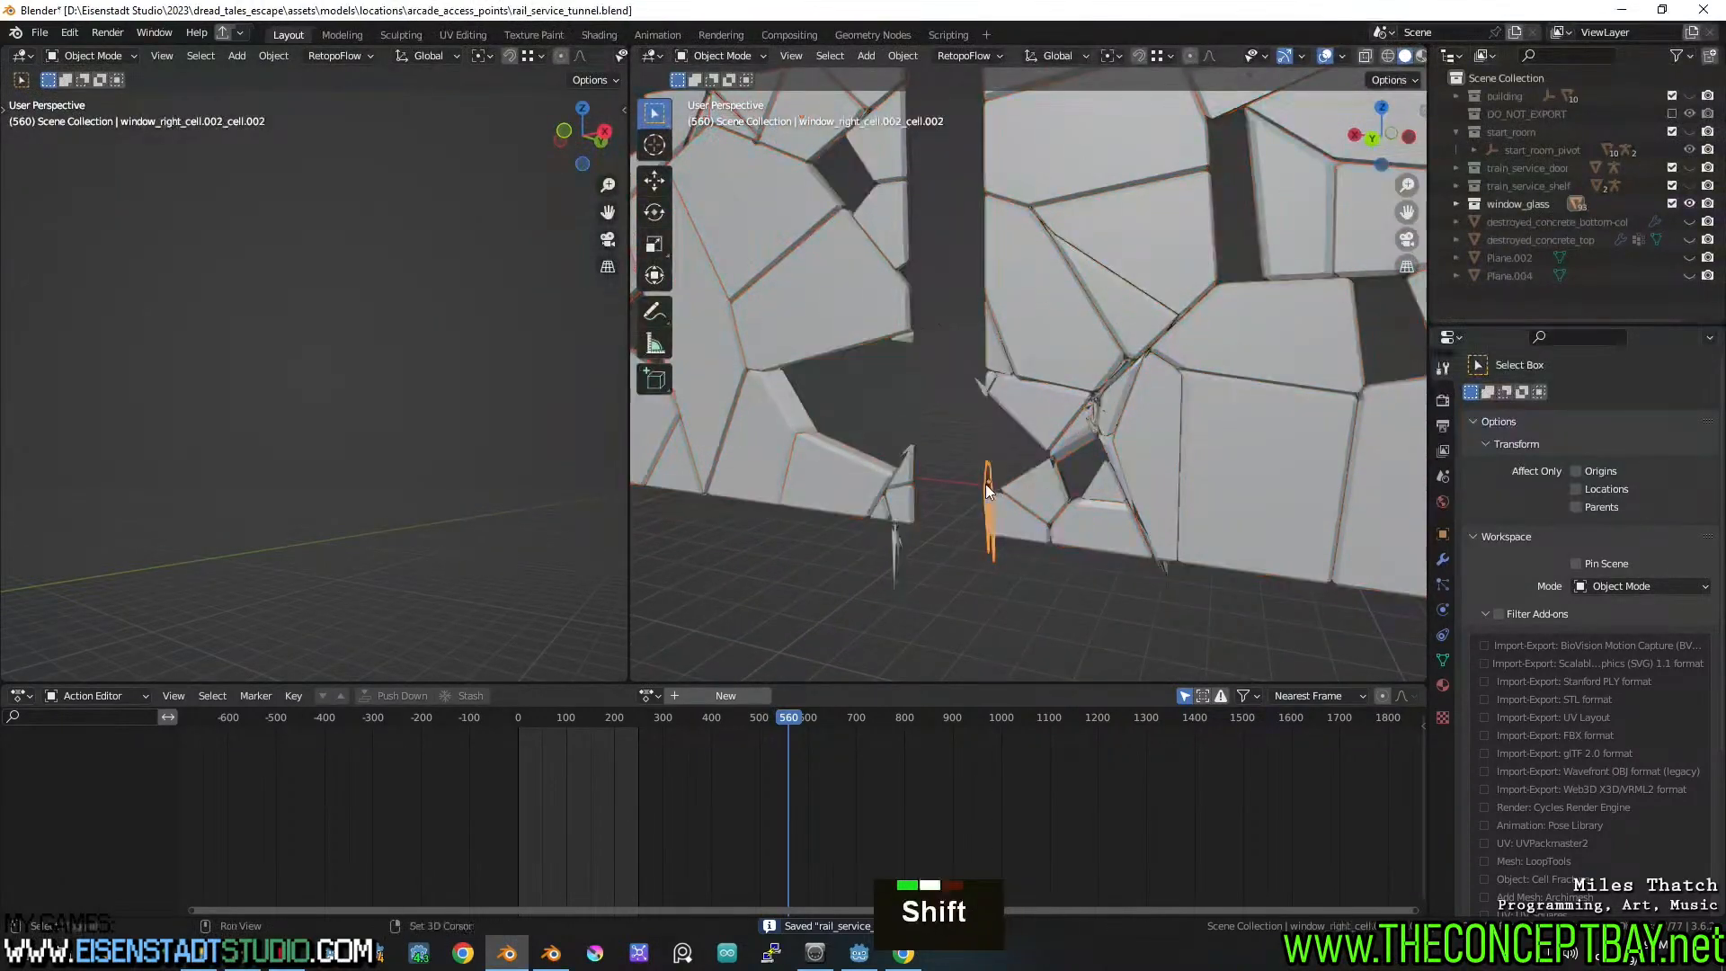
pyautogui.keyDown('shift'); pyautogui.moveTo(985, 483); pyautogui.dragTo(1033, 472, button='middle'); pyautogui.keyUp('shift')
pyautogui.hotkey('ctrl', 'z')
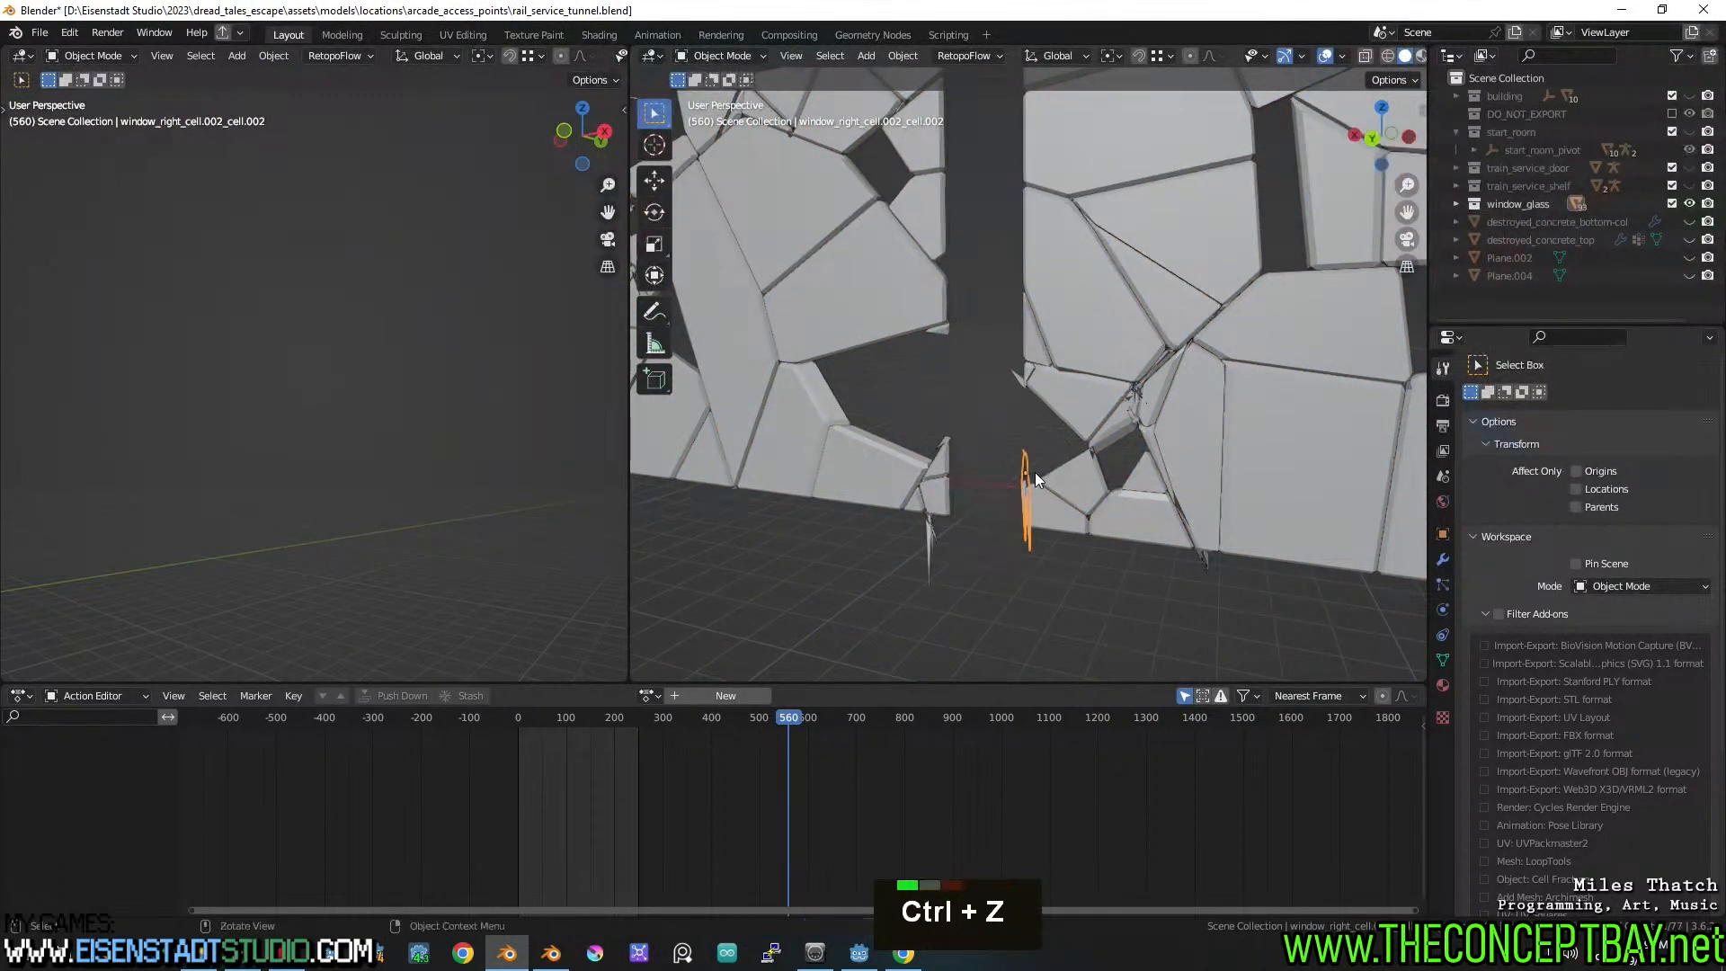
pyautogui.press('x')
pyautogui.click(1034, 472)
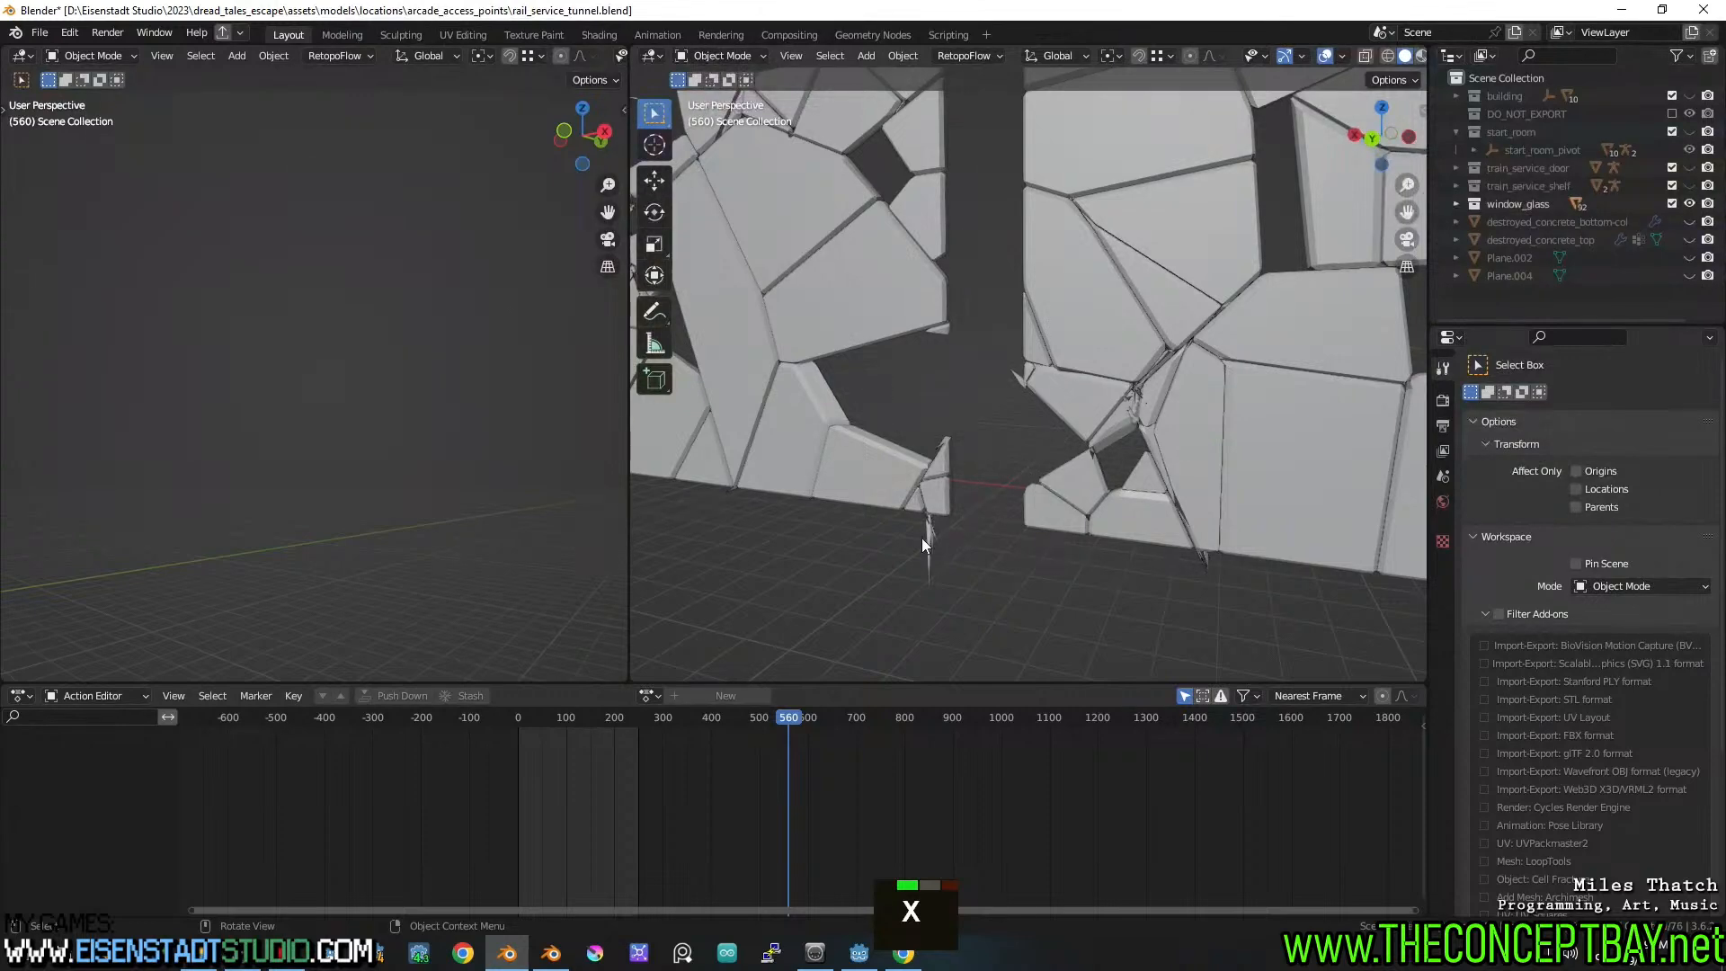
# Try deleting the small distorted shards at the lower inner corner of window_left
pyautogui.click(926, 537)
pyautogui.press('x')
pyautogui.click(921, 538)
pyautogui.click(935, 532)
pyautogui.press('x')
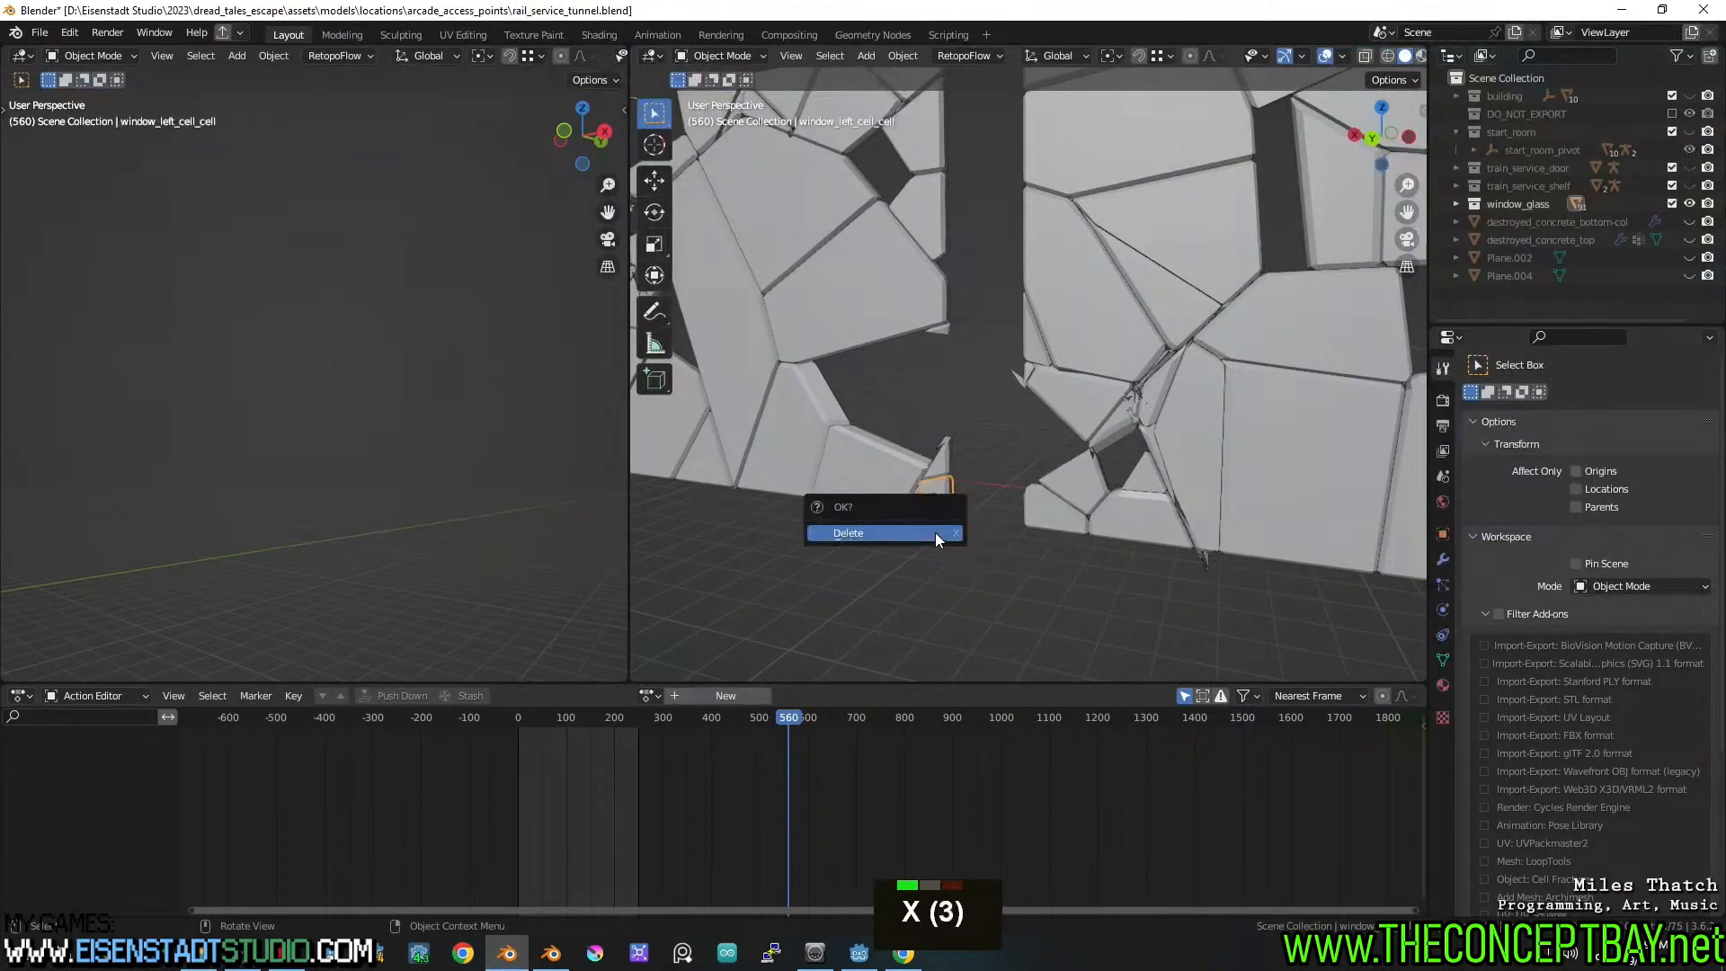
pyautogui.click(934, 532)
pyautogui.click(935, 532)
pyautogui.press('x')
pyautogui.click(935, 531)
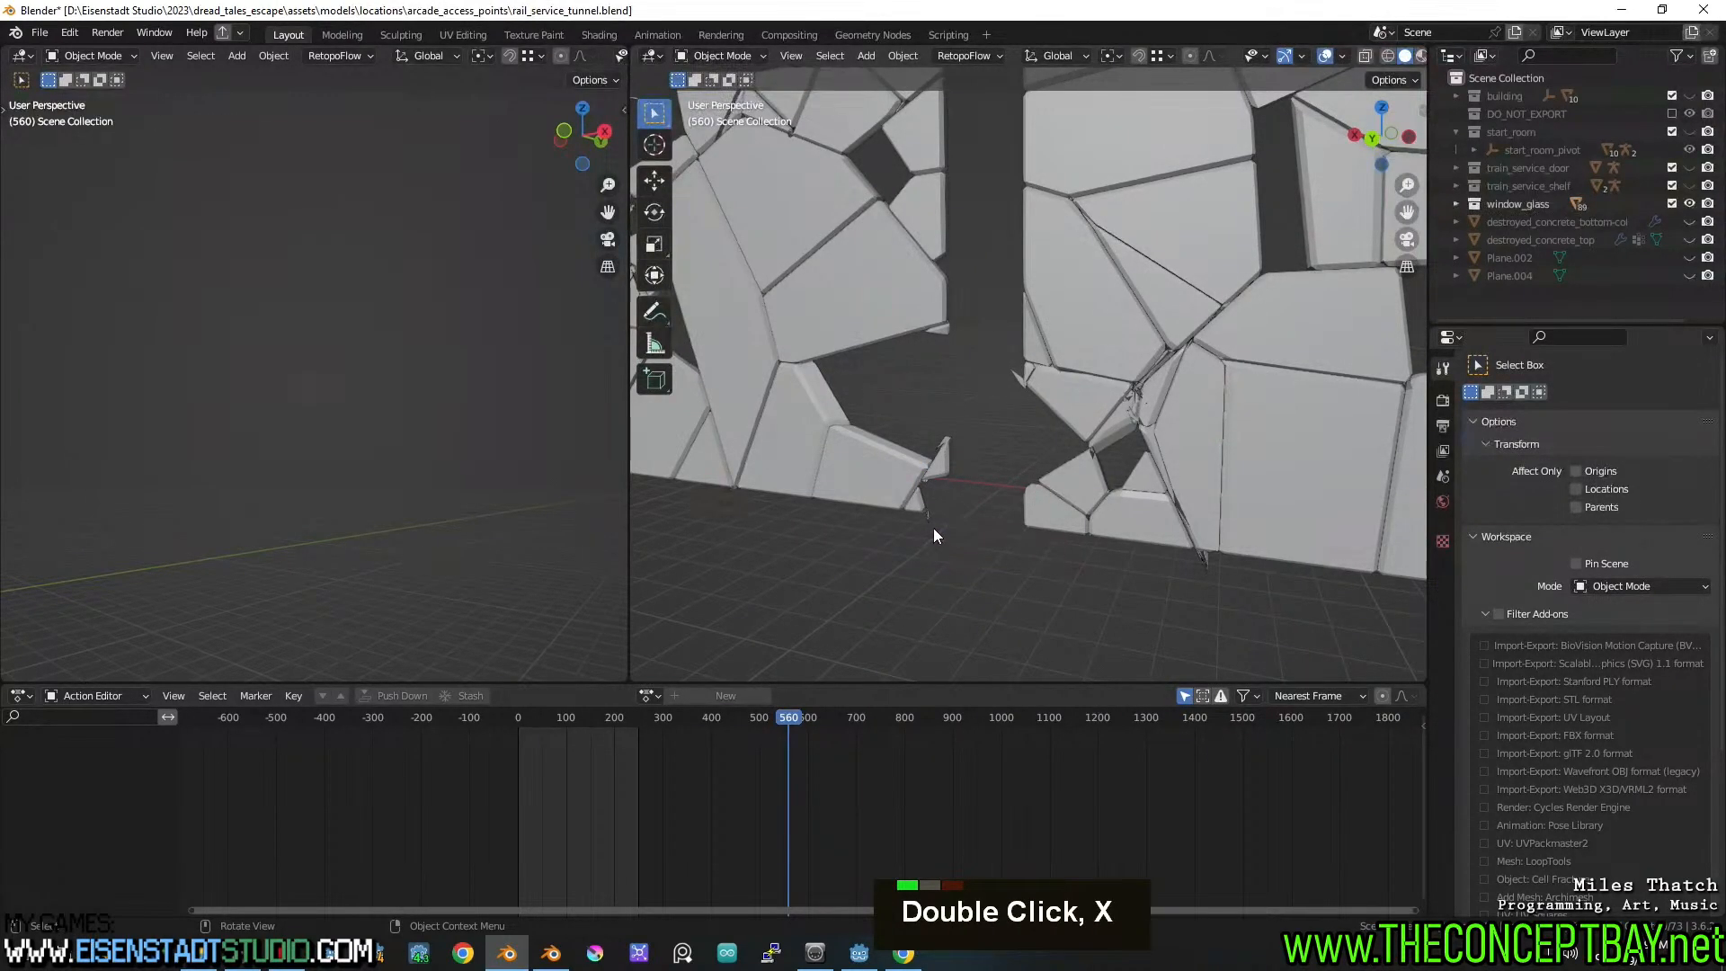
# Undo the shard deletions and the previous bevel, going back to Edit Mode with all edges of the unbevelled shards selected
pyautogui.hotkey('ctrl', 'z')
pyautogui.hotkey('ctrl', 'z')
pyautogui.hotkey('ctrl', 'z')
pyautogui.hotkey('ctrl', 'z')
pyautogui.hotkey('ctrl', 'z')
pyautogui.hotkey('ctrl', 'z')
pyautogui.hotkey('ctrl', 'z')
pyautogui.hotkey('ctrl', 'z')
pyautogui.hotkey('ctrl', 'z')
pyautogui.hotkey('ctrl', 'z')
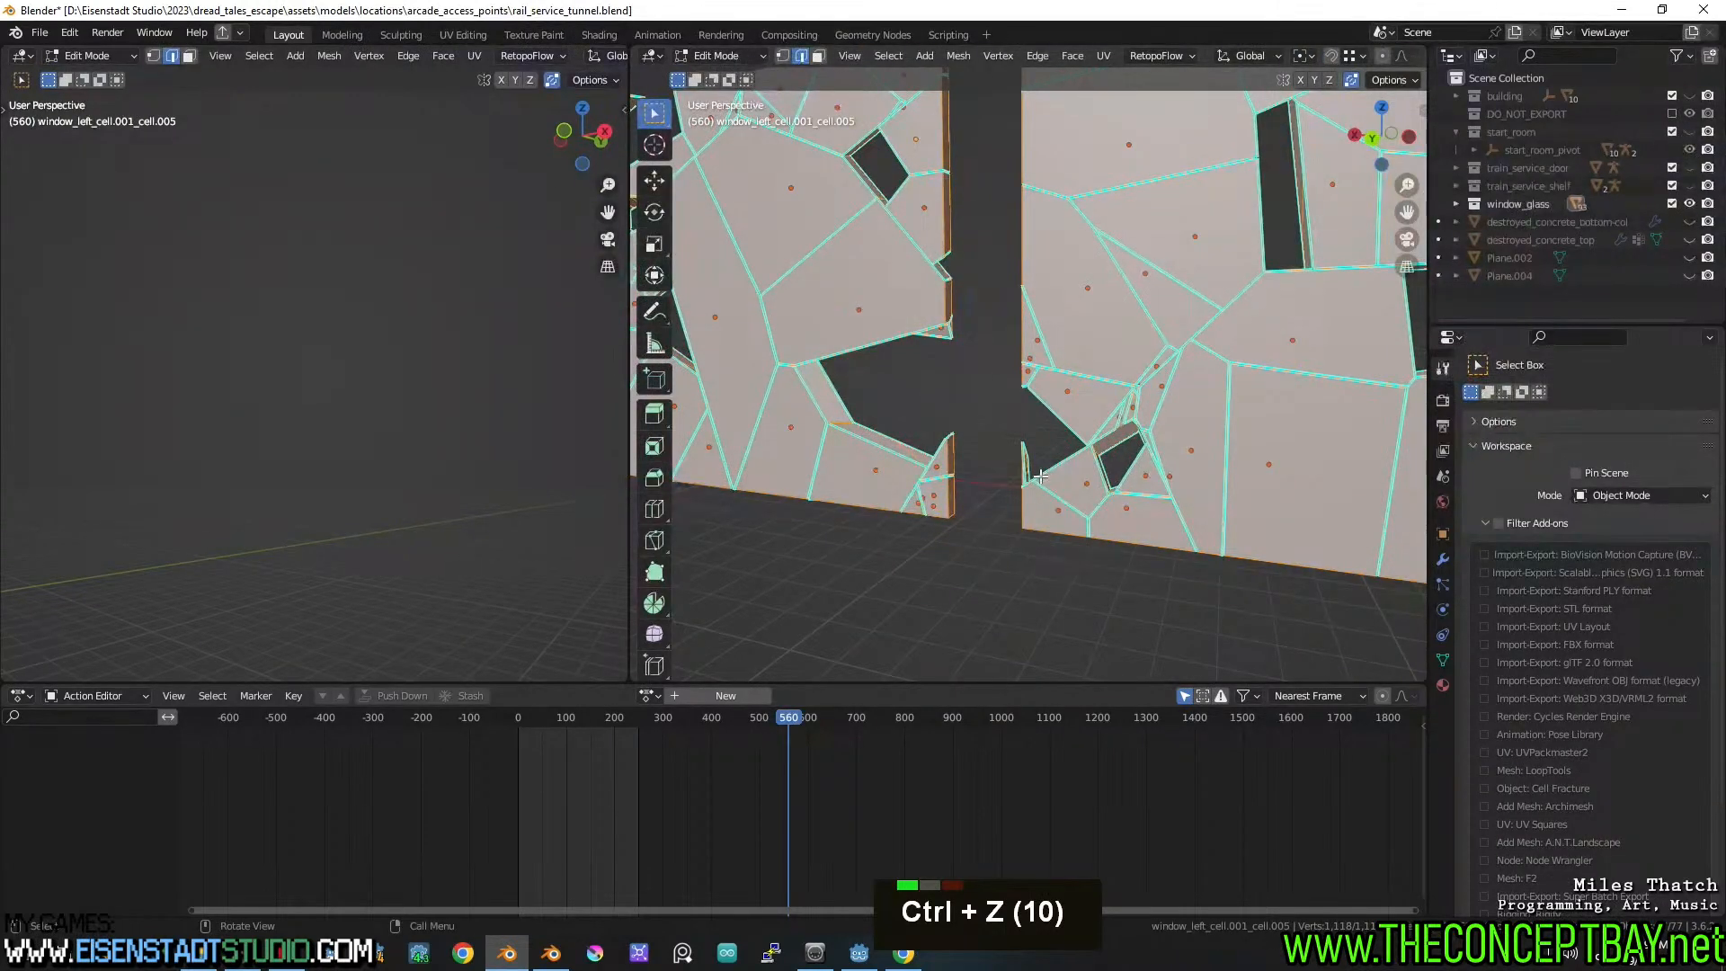
# Bevel all shard edges by about 0.027 m with one segment, using the Width width type and Clamp Overlap
pyautogui.hotkey('ctrl', 'b')
pyautogui.press('shift')
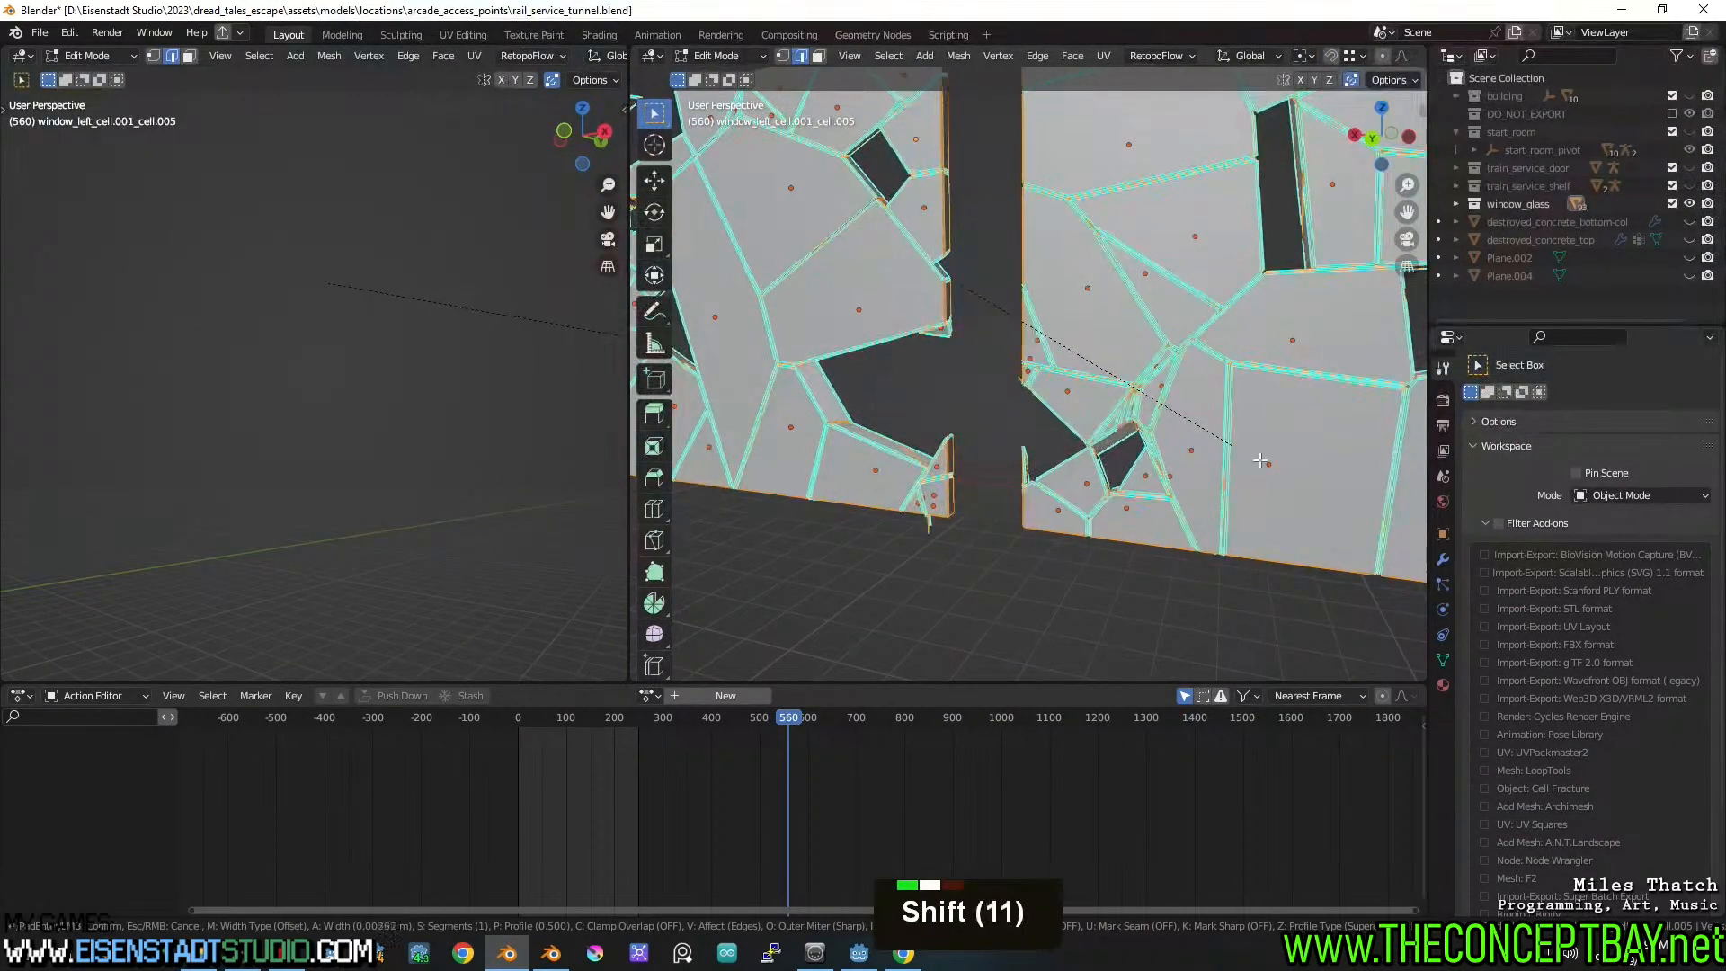
pyautogui.keyDown('shift'); pyautogui.click(1269, 464); pyautogui.keyUp('shift')
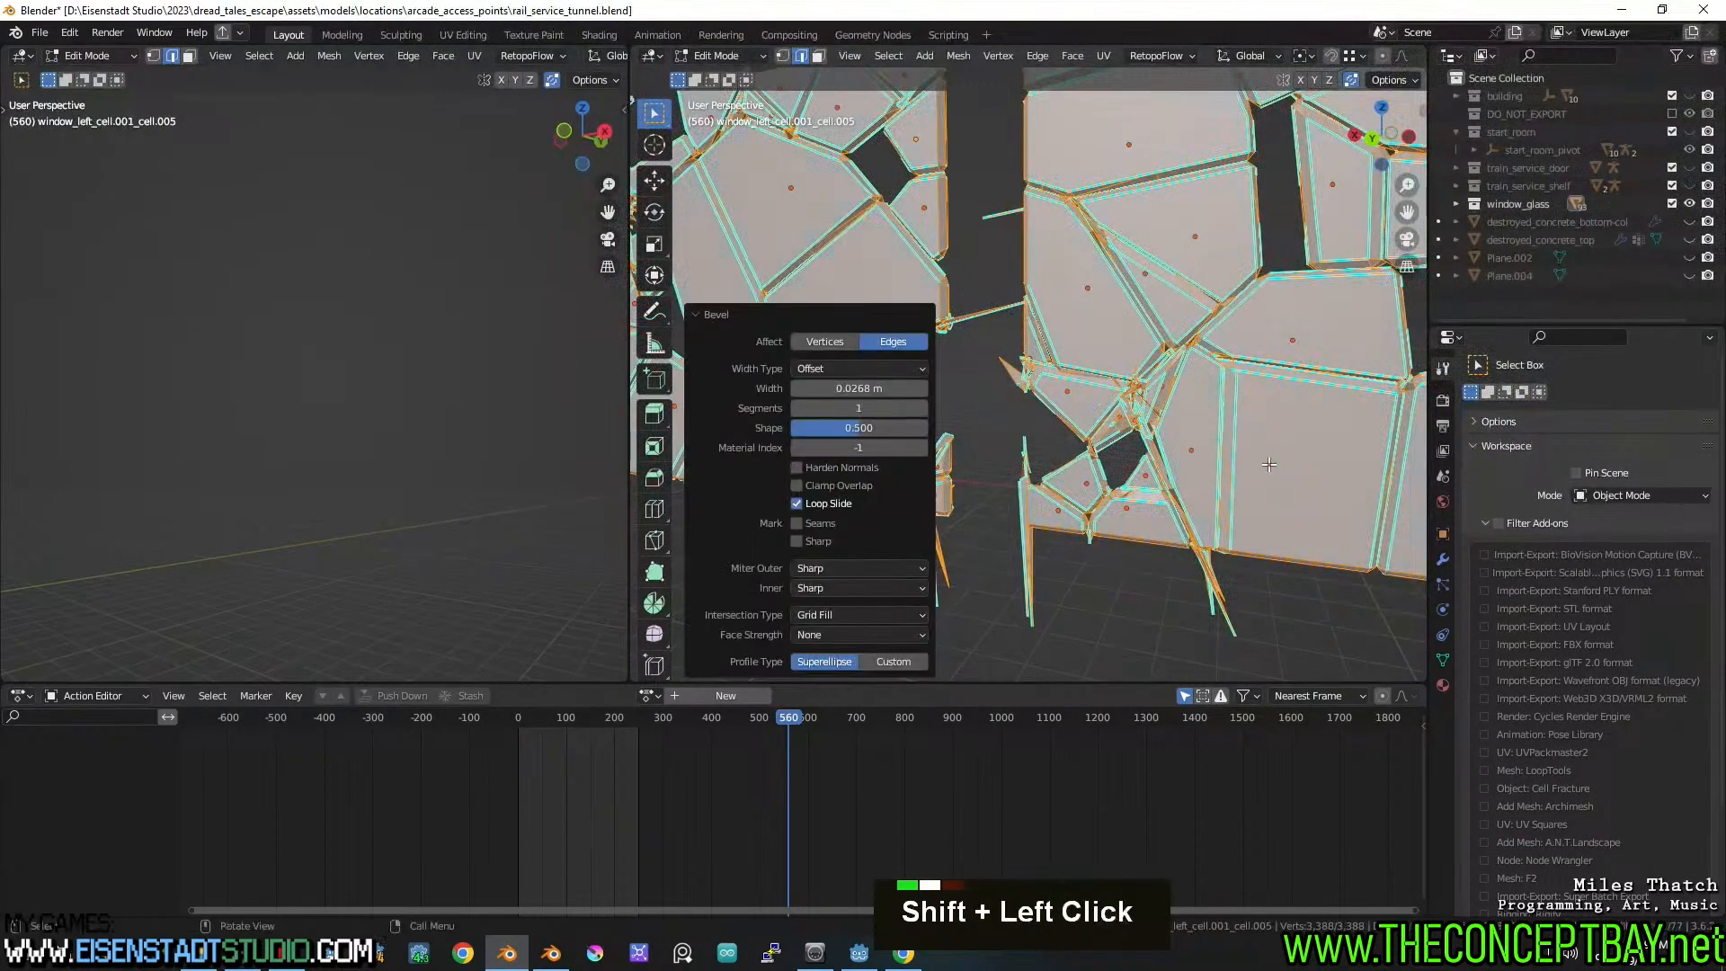
pyautogui.click(861, 368)
pyautogui.click(840, 406)
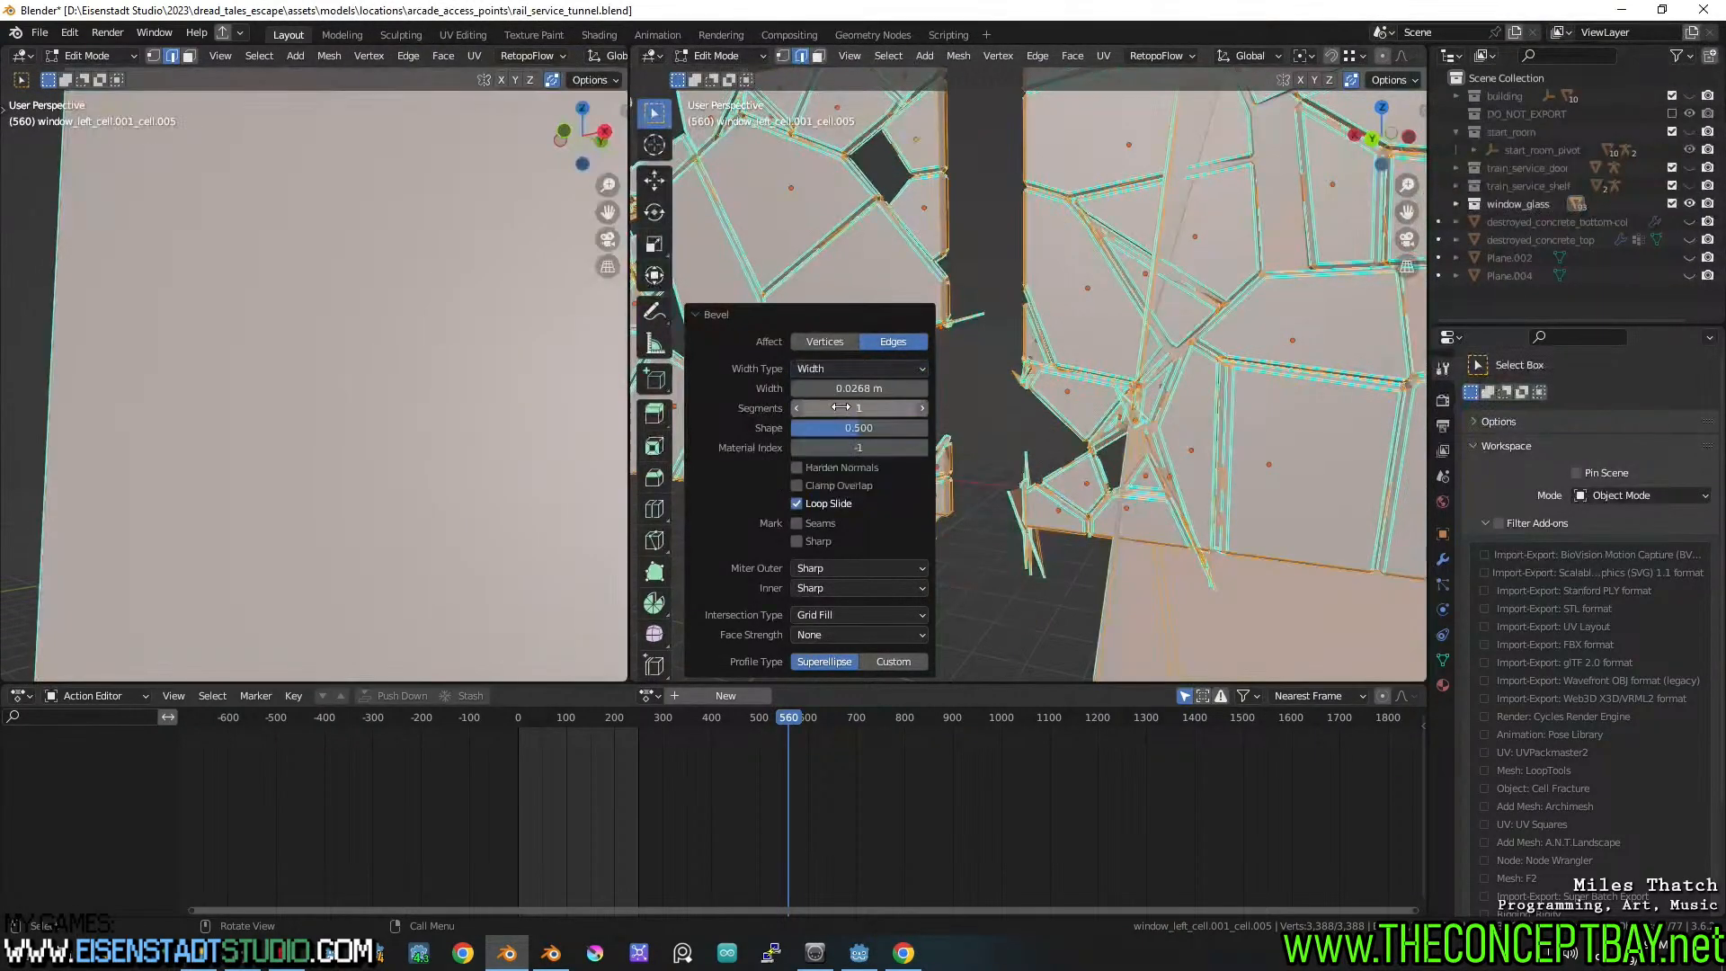
pyautogui.click(826, 486)
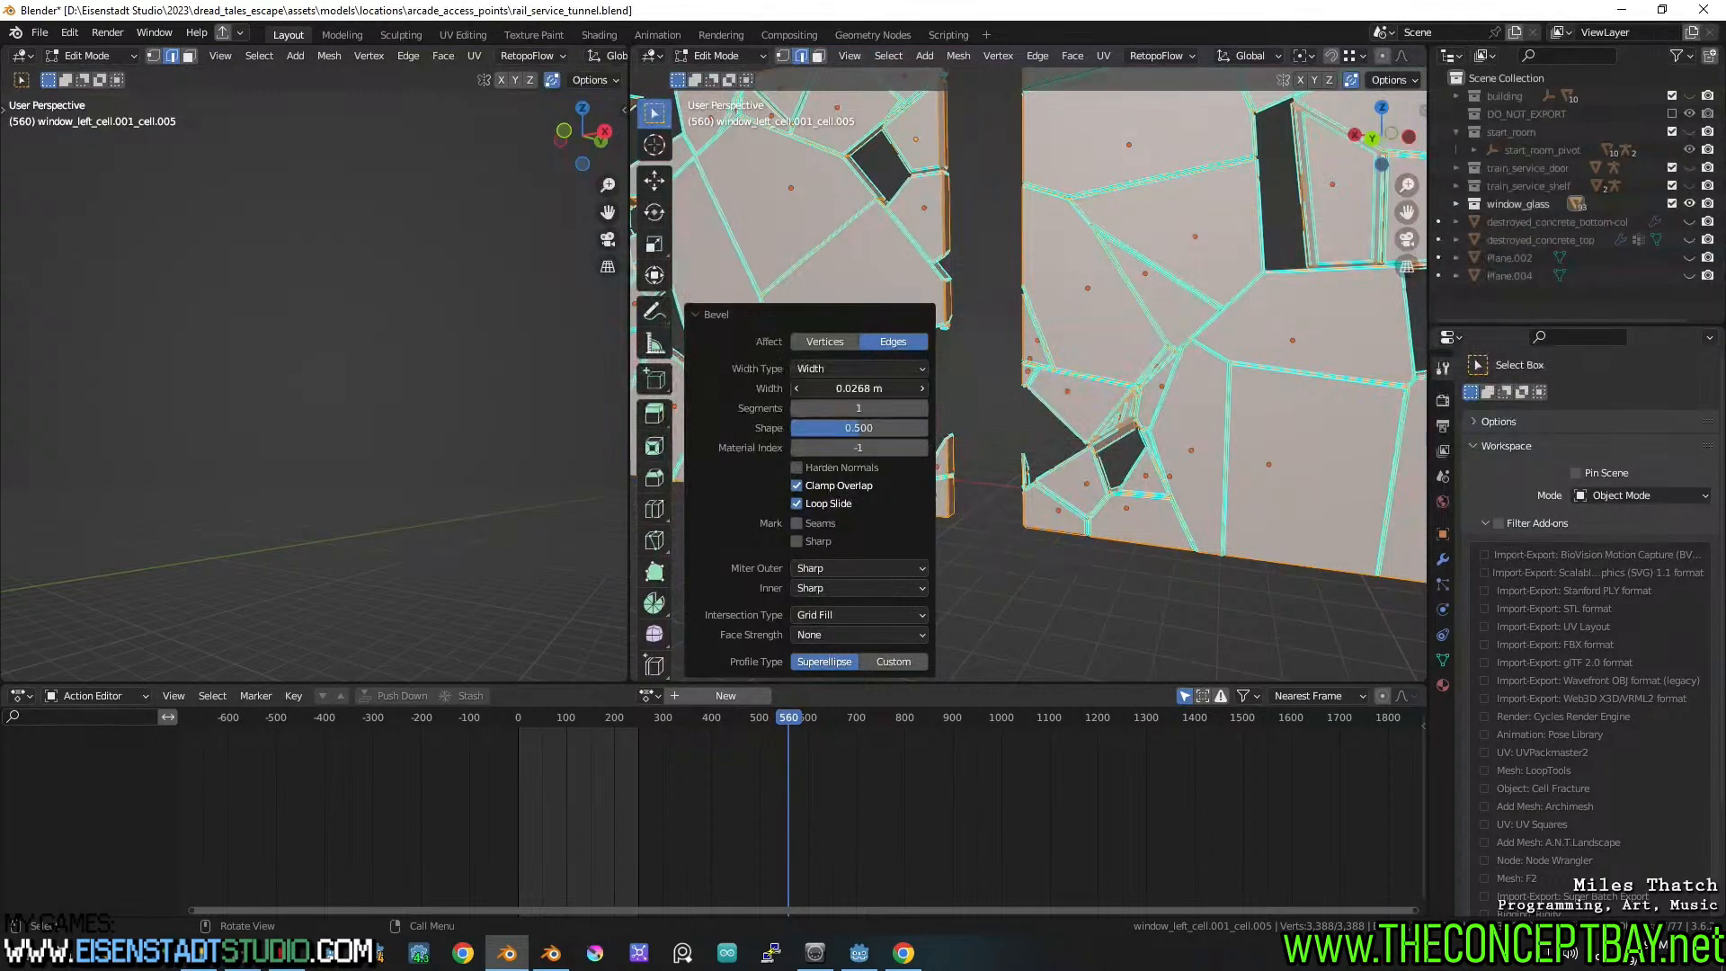
# Set the bevel's width to 0.447 m and shape to 0.383, disable Loop Slide, and check the shard edges up close
pyautogui.moveTo(890, 388); pyautogui.dragTo(825, 391)
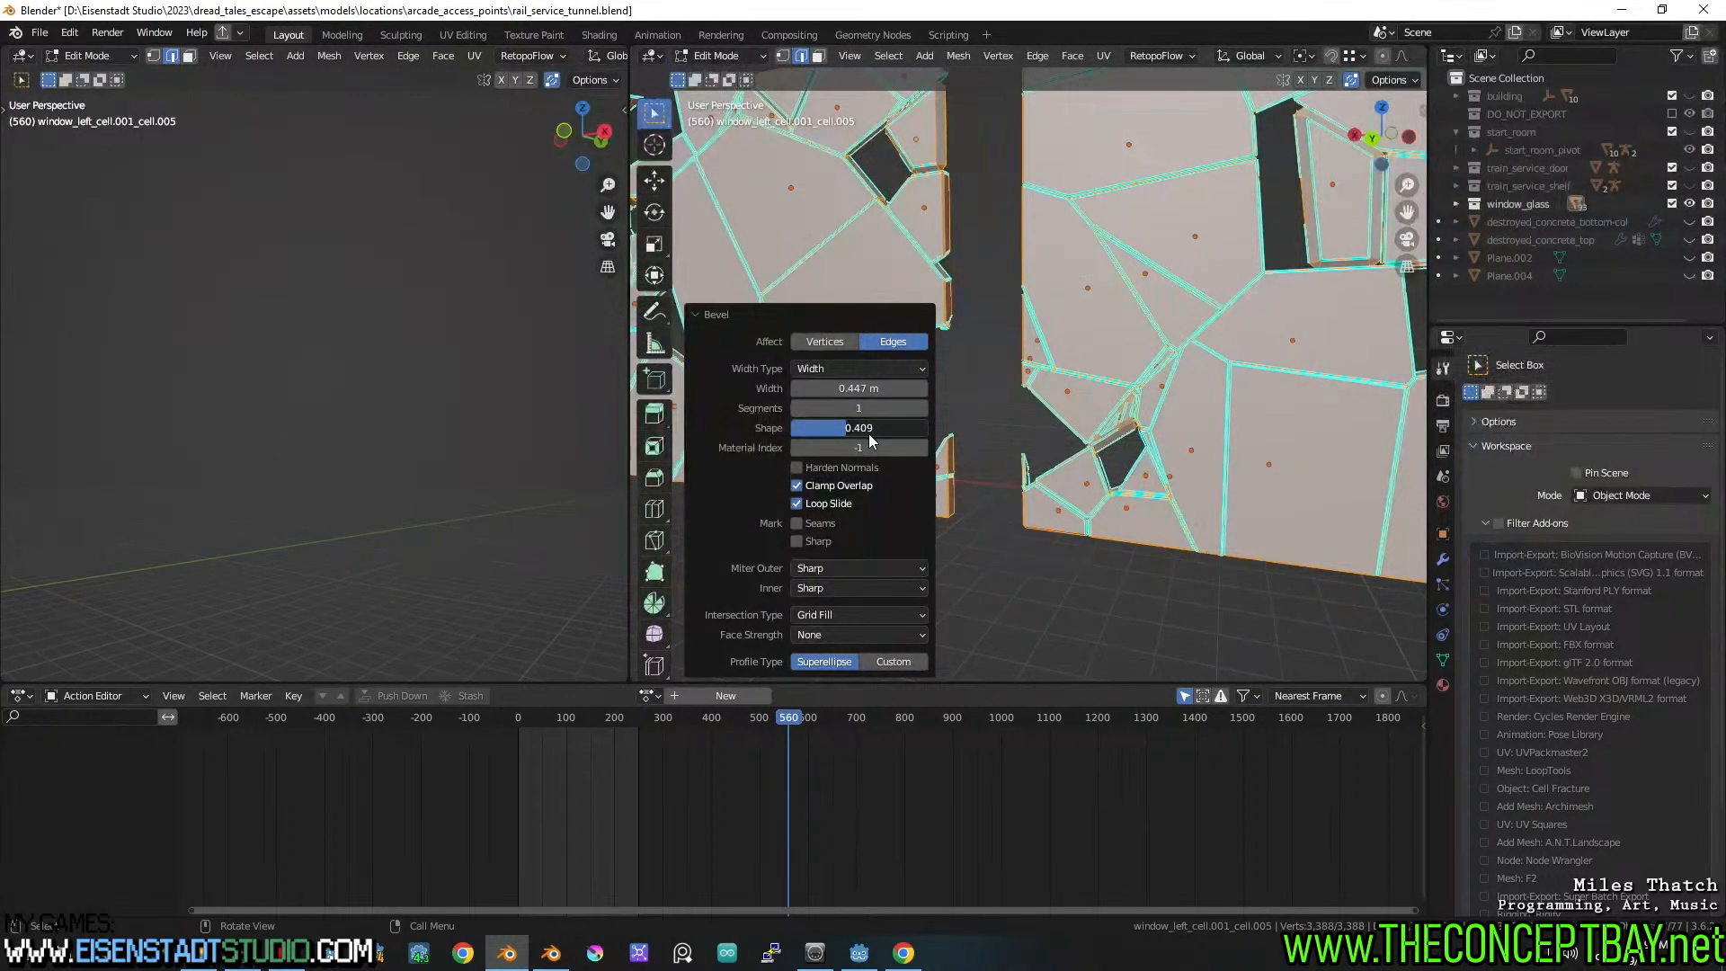
pyautogui.moveTo(865, 441); pyautogui.dragTo(852, 443)
pyautogui.scroll(17, 1268, 408)
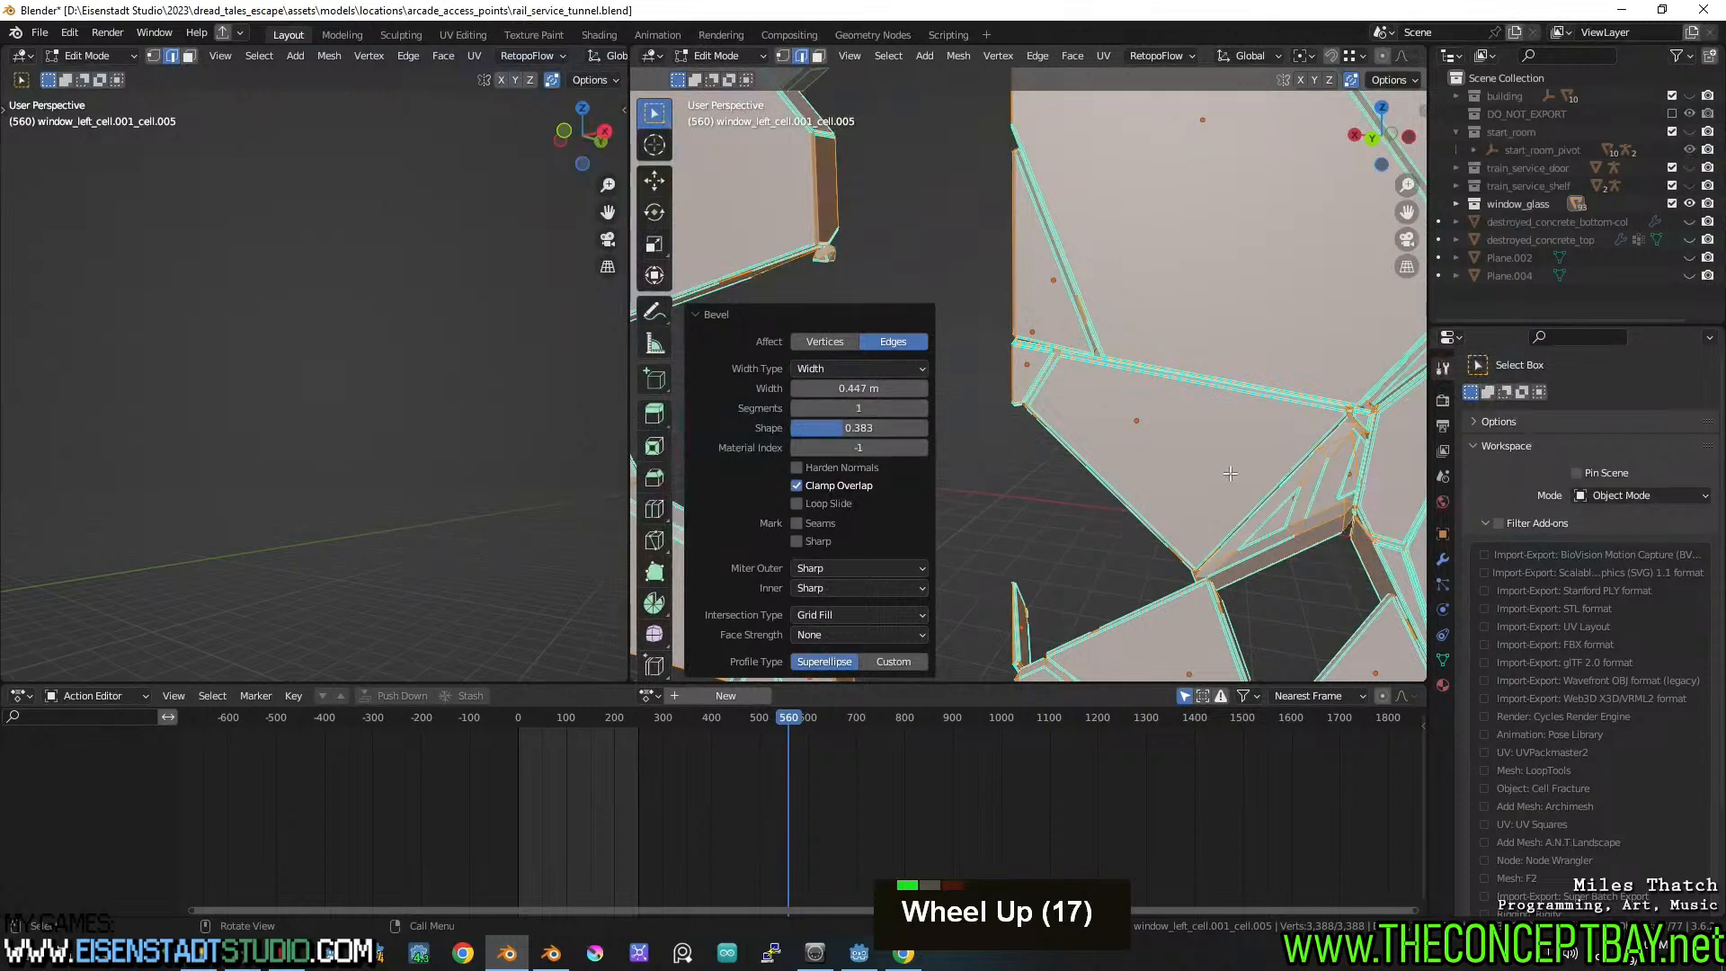
pyautogui.moveTo(1230, 474); pyautogui.dragTo(1120, 299, button='middle')
pyautogui.scroll(-3, 1187, 464)
pyautogui.scroll(-6, 1187, 464)
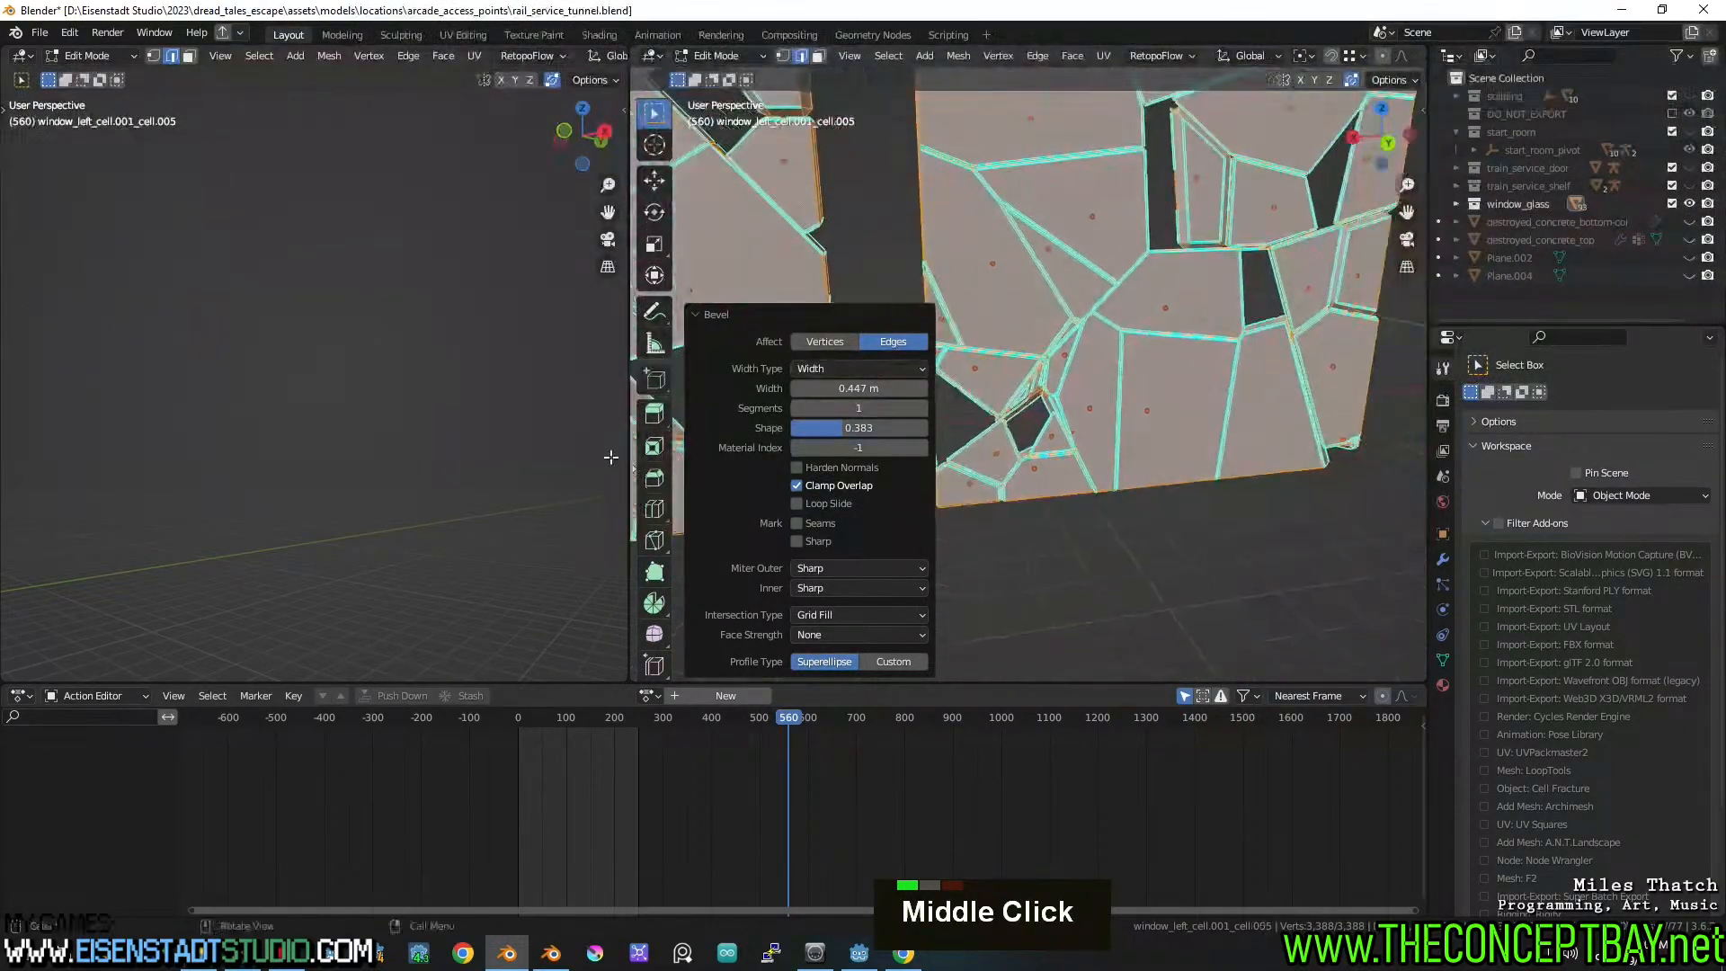
# Try the bevel's Harden Normals and Mark Sharp options on the broken window shards
pyautogui.scroll(9, 1120, 300)
pyautogui.scroll(13, 1120, 300)
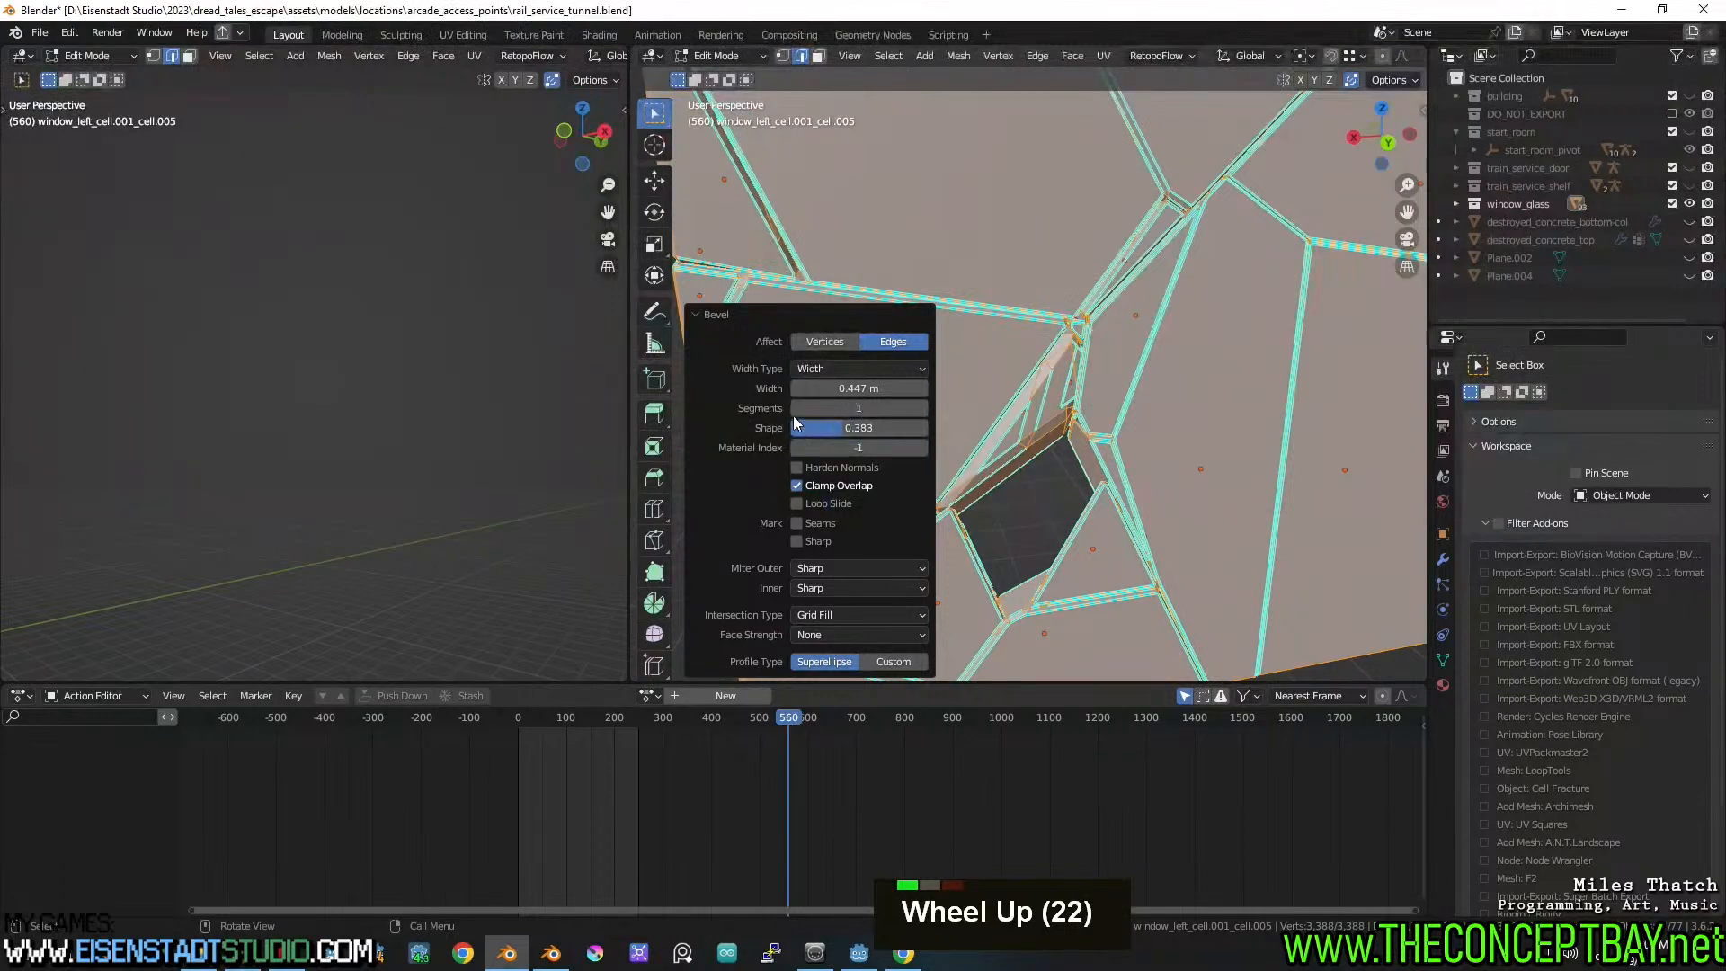
pyautogui.click(796, 467)
pyautogui.doubleClick(797, 467)
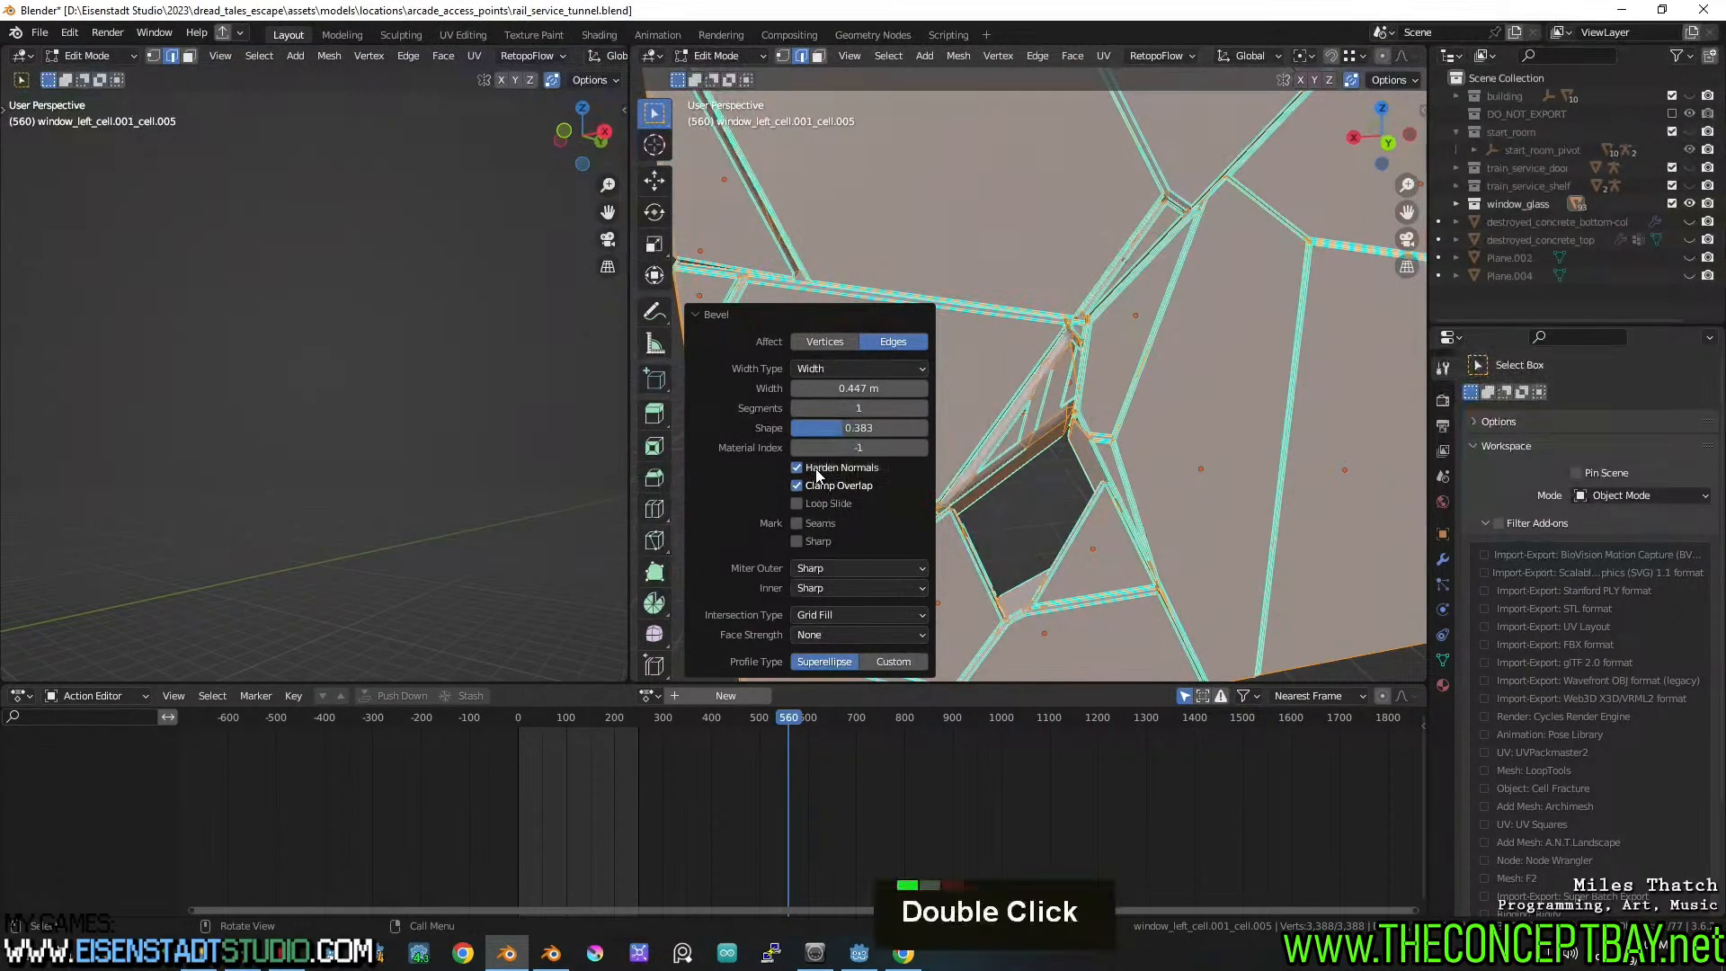
pyautogui.click(818, 475)
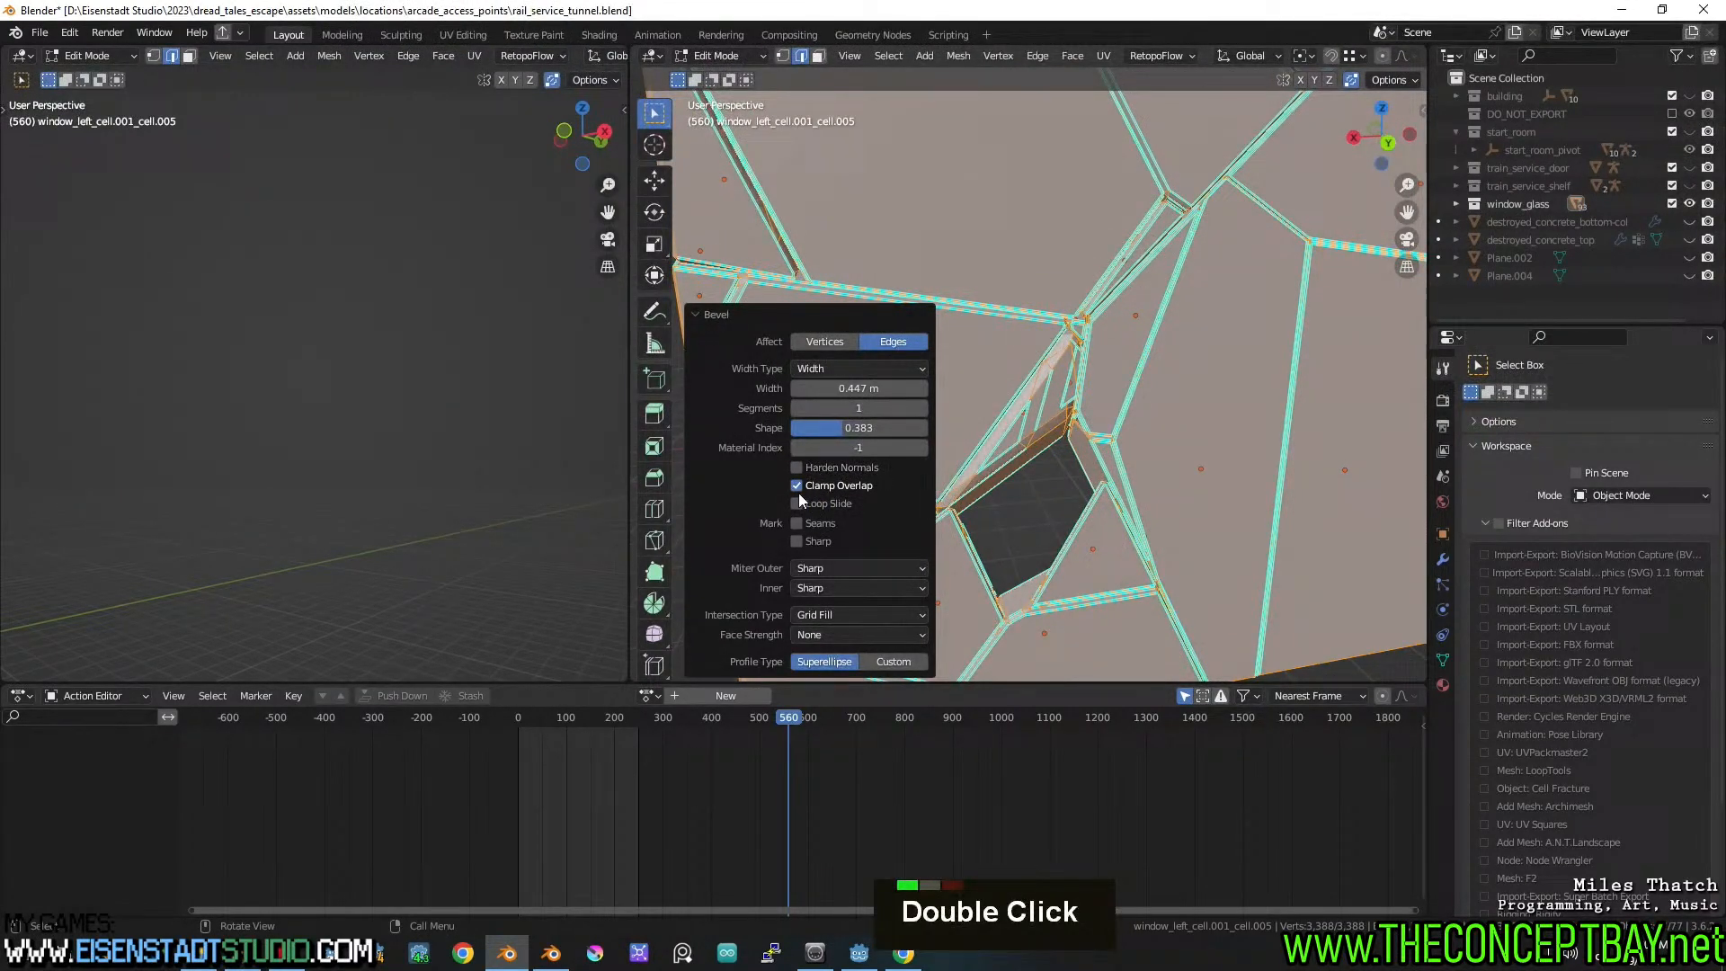
pyautogui.click(797, 541)
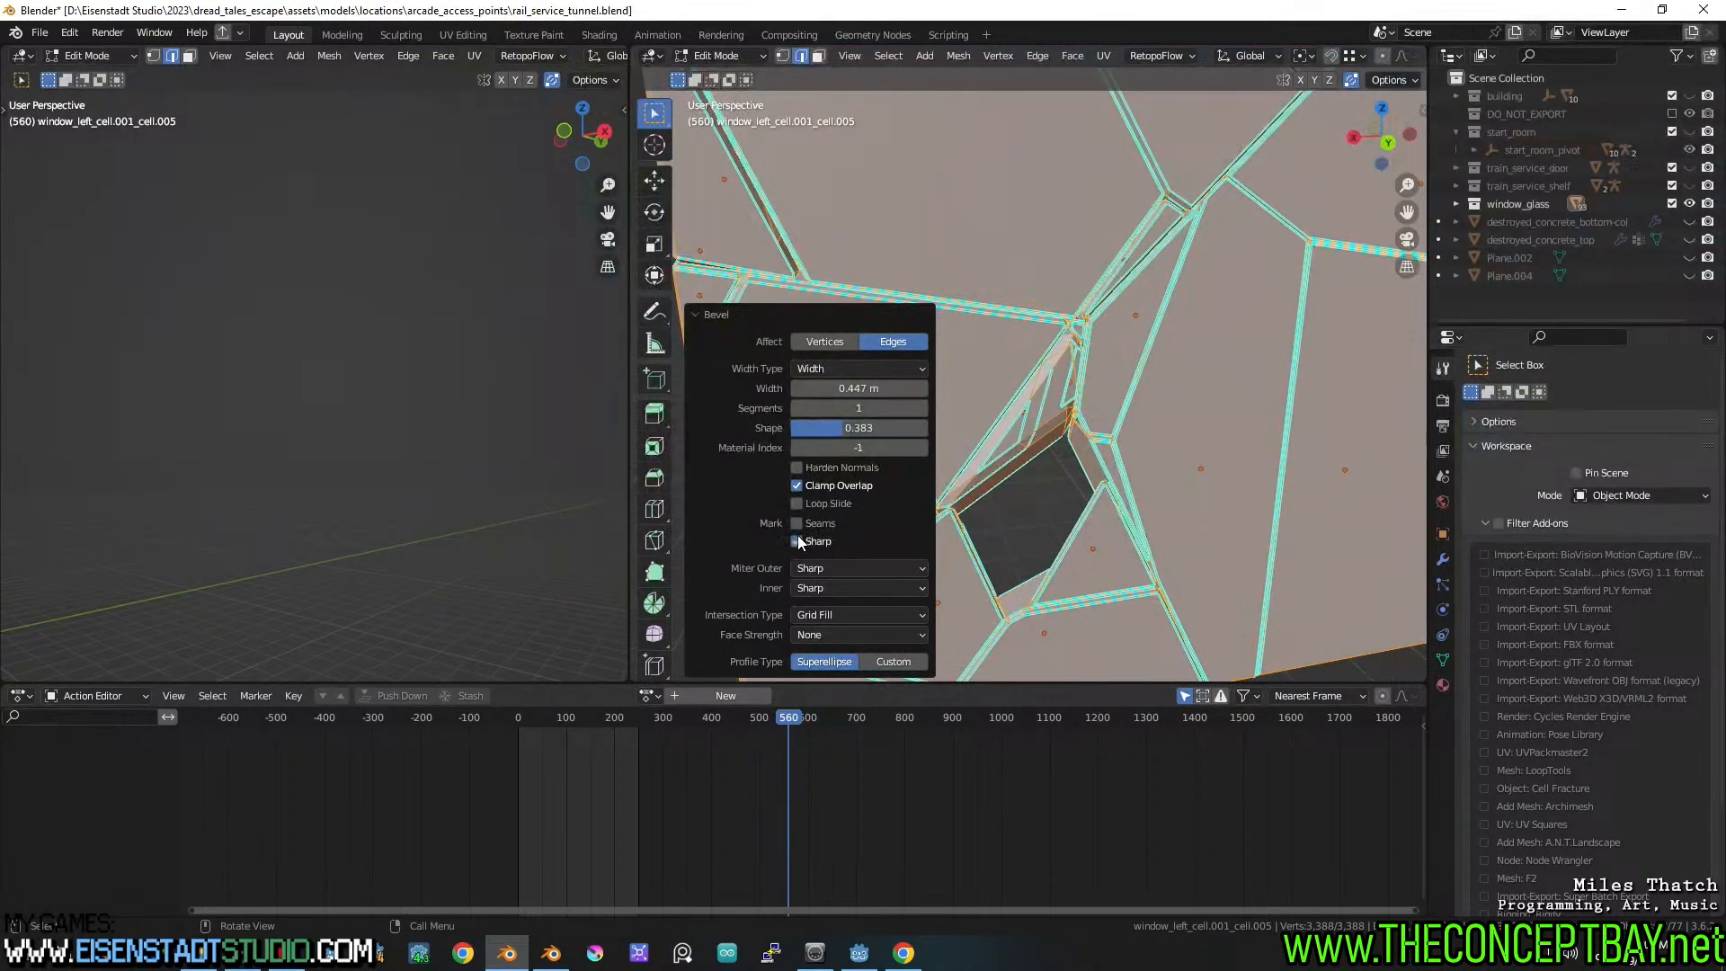
pyautogui.click(797, 540)
# Return the bevelled window shards to Object Mode
pyautogui.scroll(-20, 1168, 422)
pyautogui.moveTo(1169, 423); pyautogui.dragTo(1028, 368, button='middle')
pyautogui.press('Tab')
pyautogui.scroll(-2, 961, 405)
pyautogui.scroll(-2, 1016, 373)
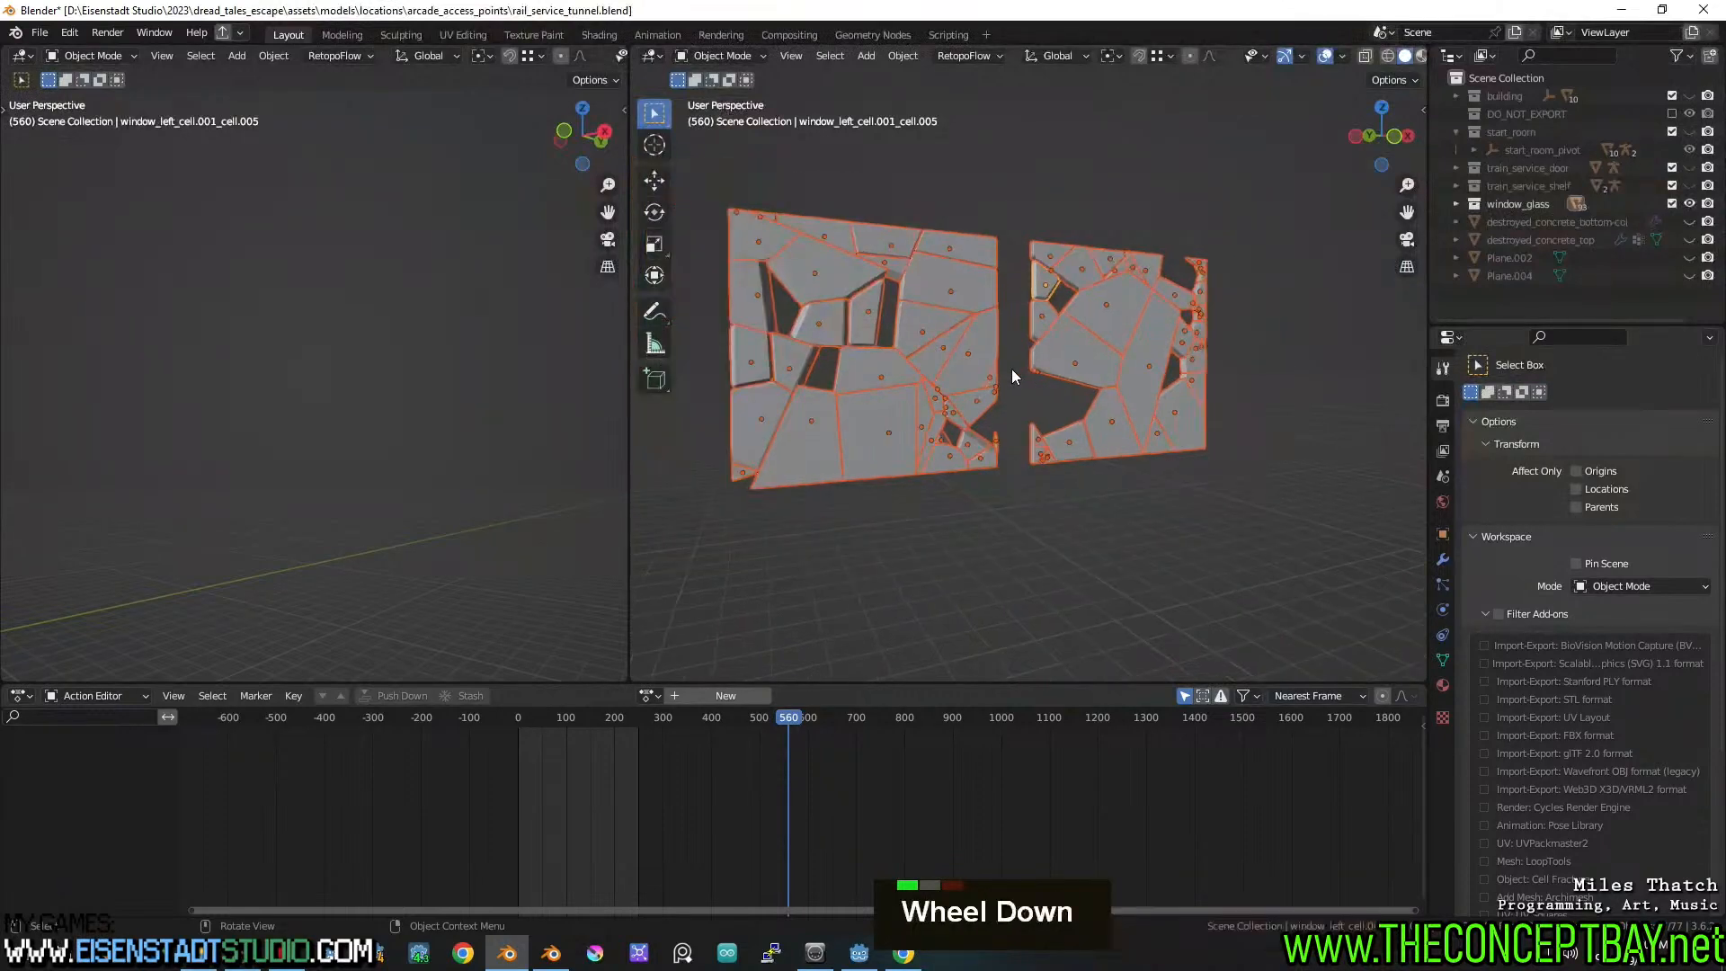
# Try hiding individual glass shards in the window pane, and undo the hiding
pyautogui.scroll(2, 963, 375)
pyautogui.click(903, 349)
pyautogui.press('h')
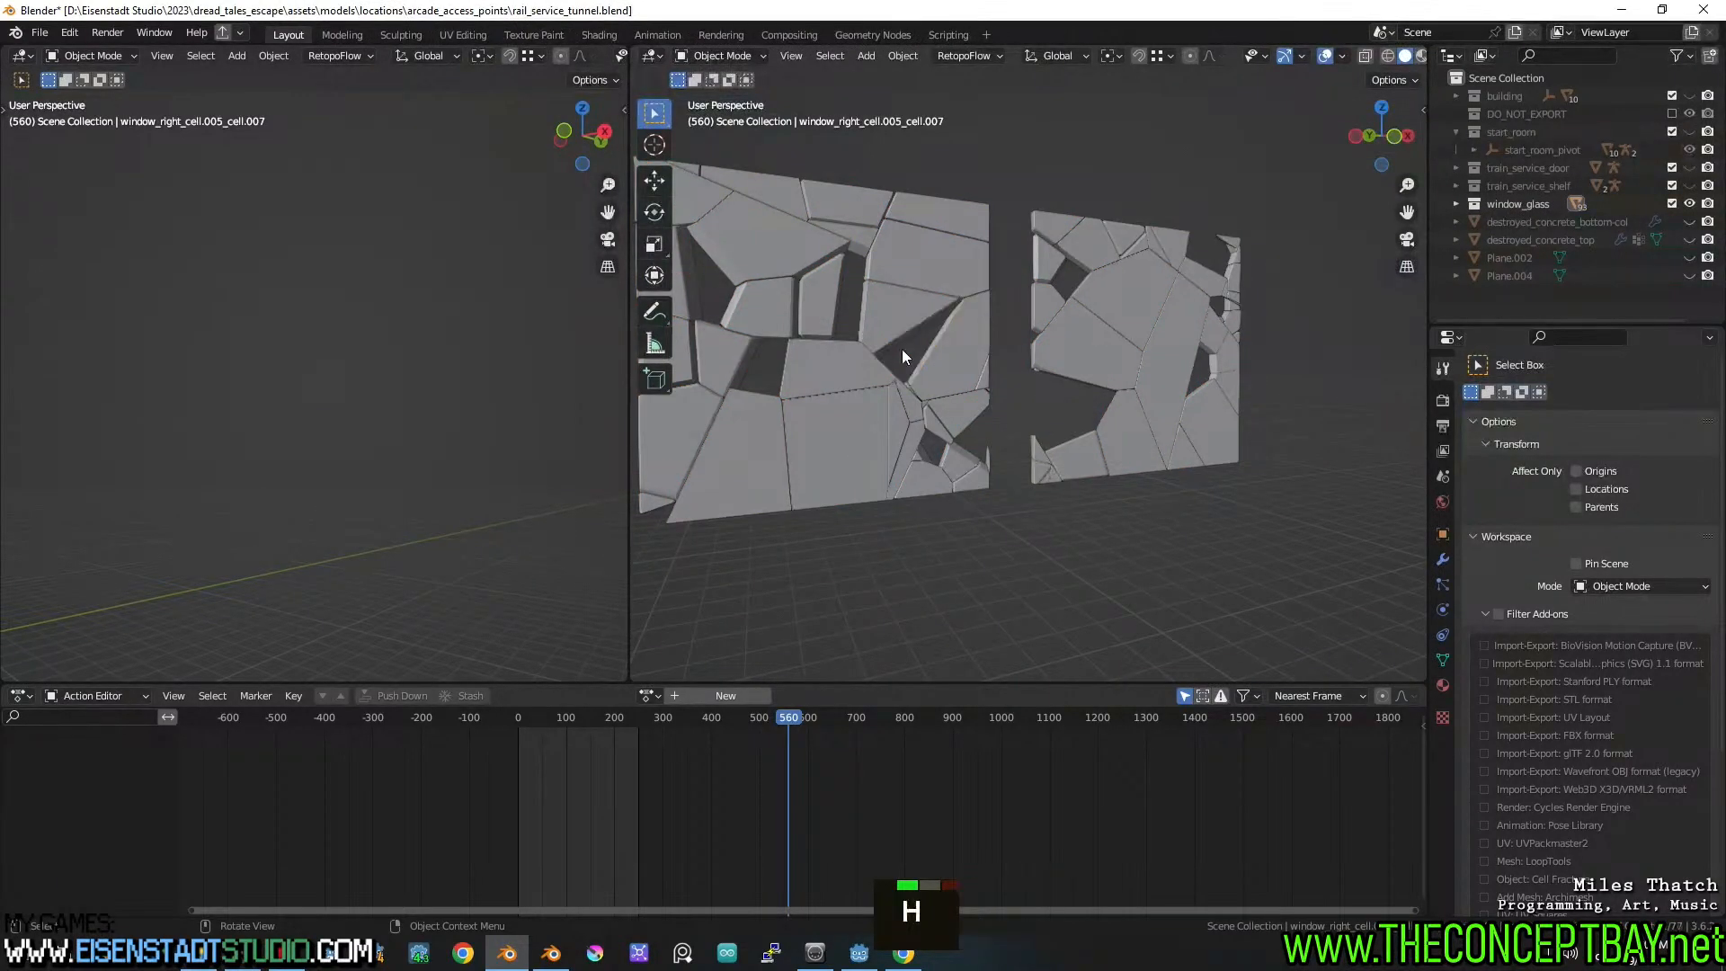
pyautogui.press('h')
pyautogui.keyDown('shift'); pyautogui.moveTo(901, 418); pyautogui.dragTo(979, 463, button='middle'); pyautogui.keyUp('shift')
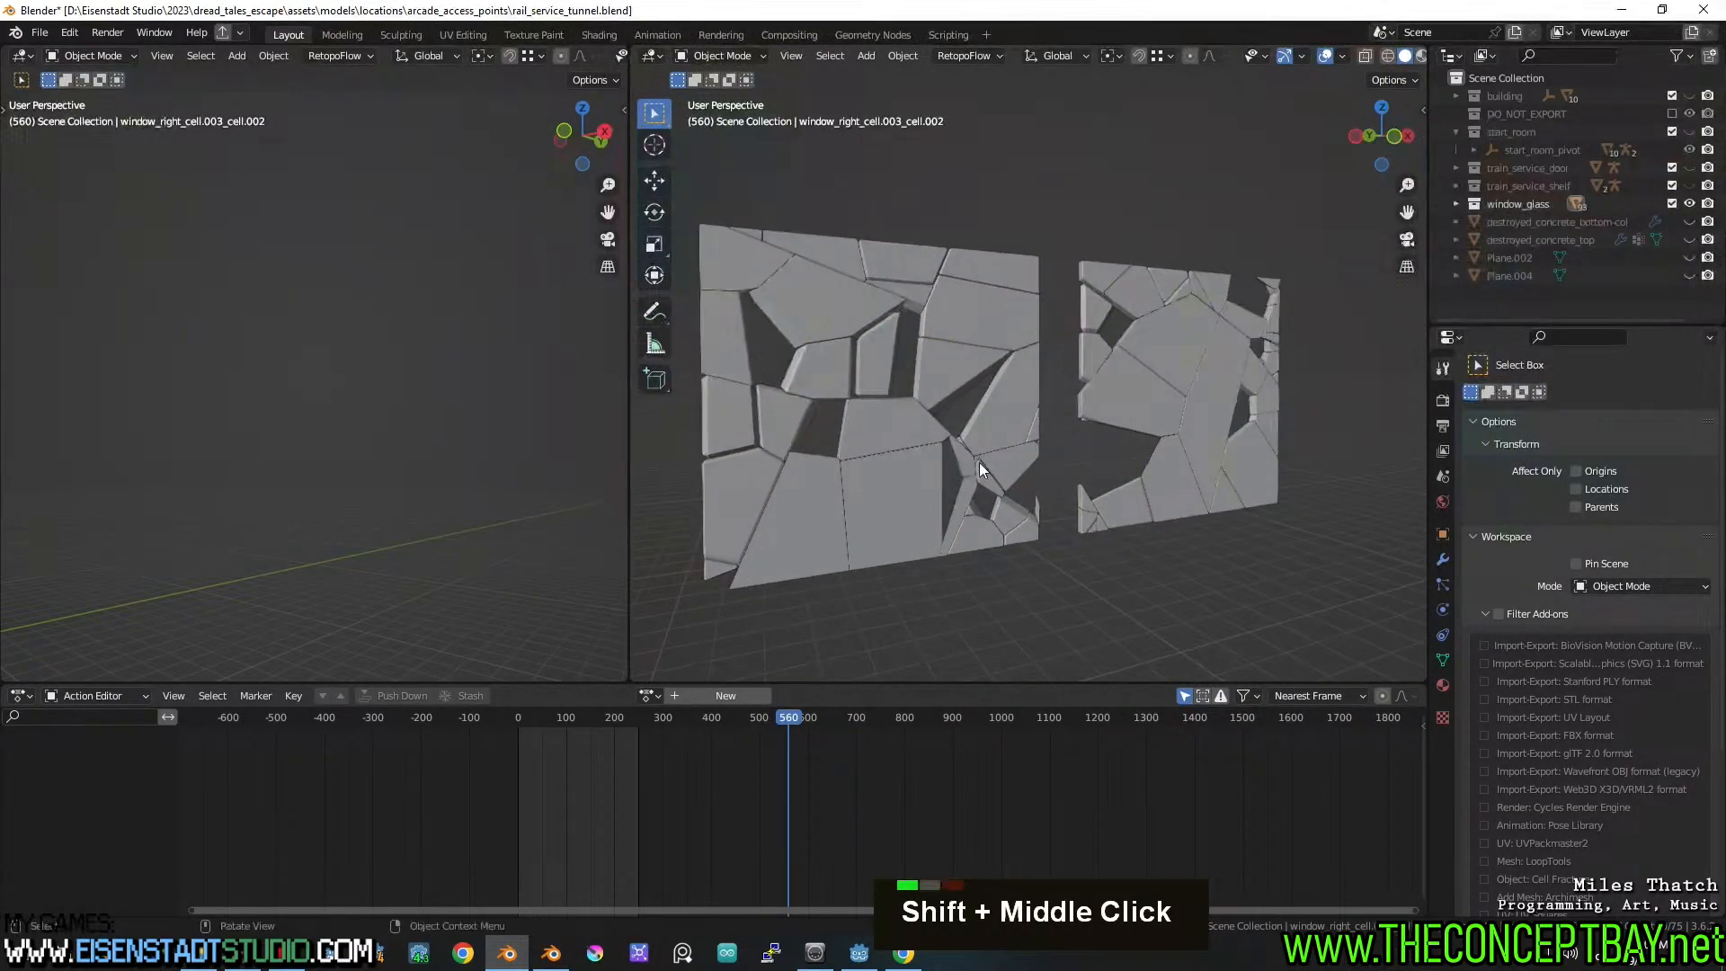
pyautogui.hotkey('ctrl', 'z')
pyautogui.hotkey('ctrl', 'z')
pyautogui.hotkey('ctrl', 'z')
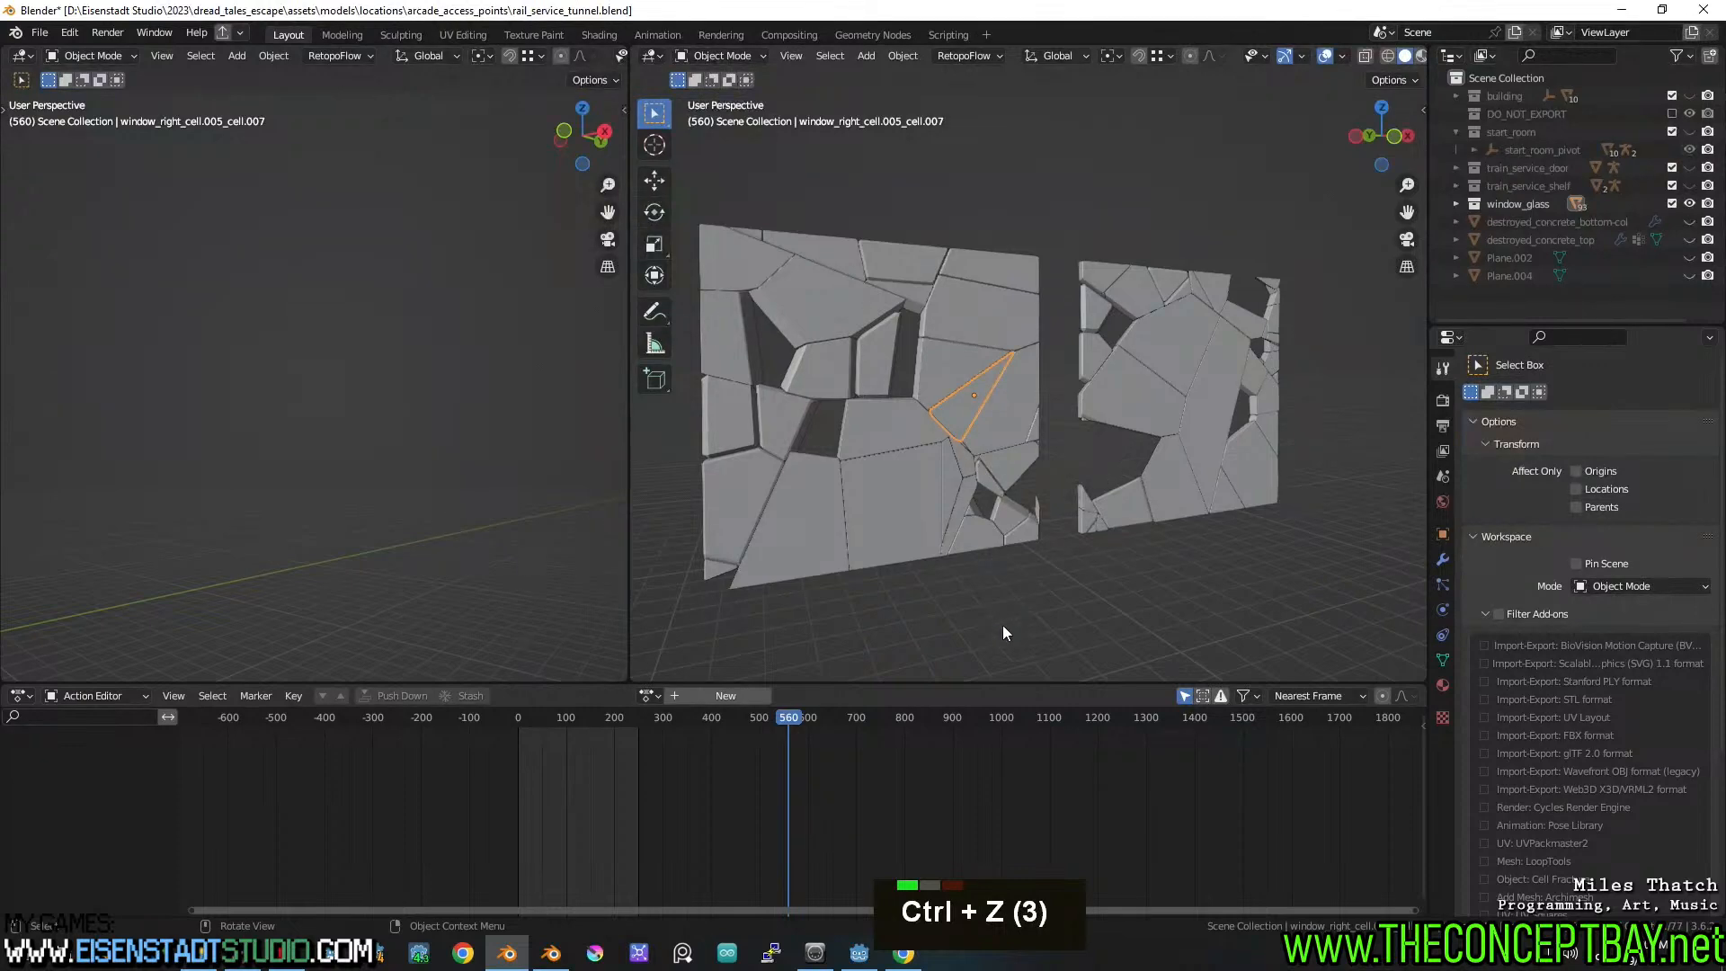
# Save rail_service_tunnel.blend with the bevelled glass shards
pyautogui.moveTo(995, 498); pyautogui.dragTo(1030, 434, button='middle')
pyautogui.scroll(2, 1113, 478)
pyautogui.scroll(-2, 985, 413)
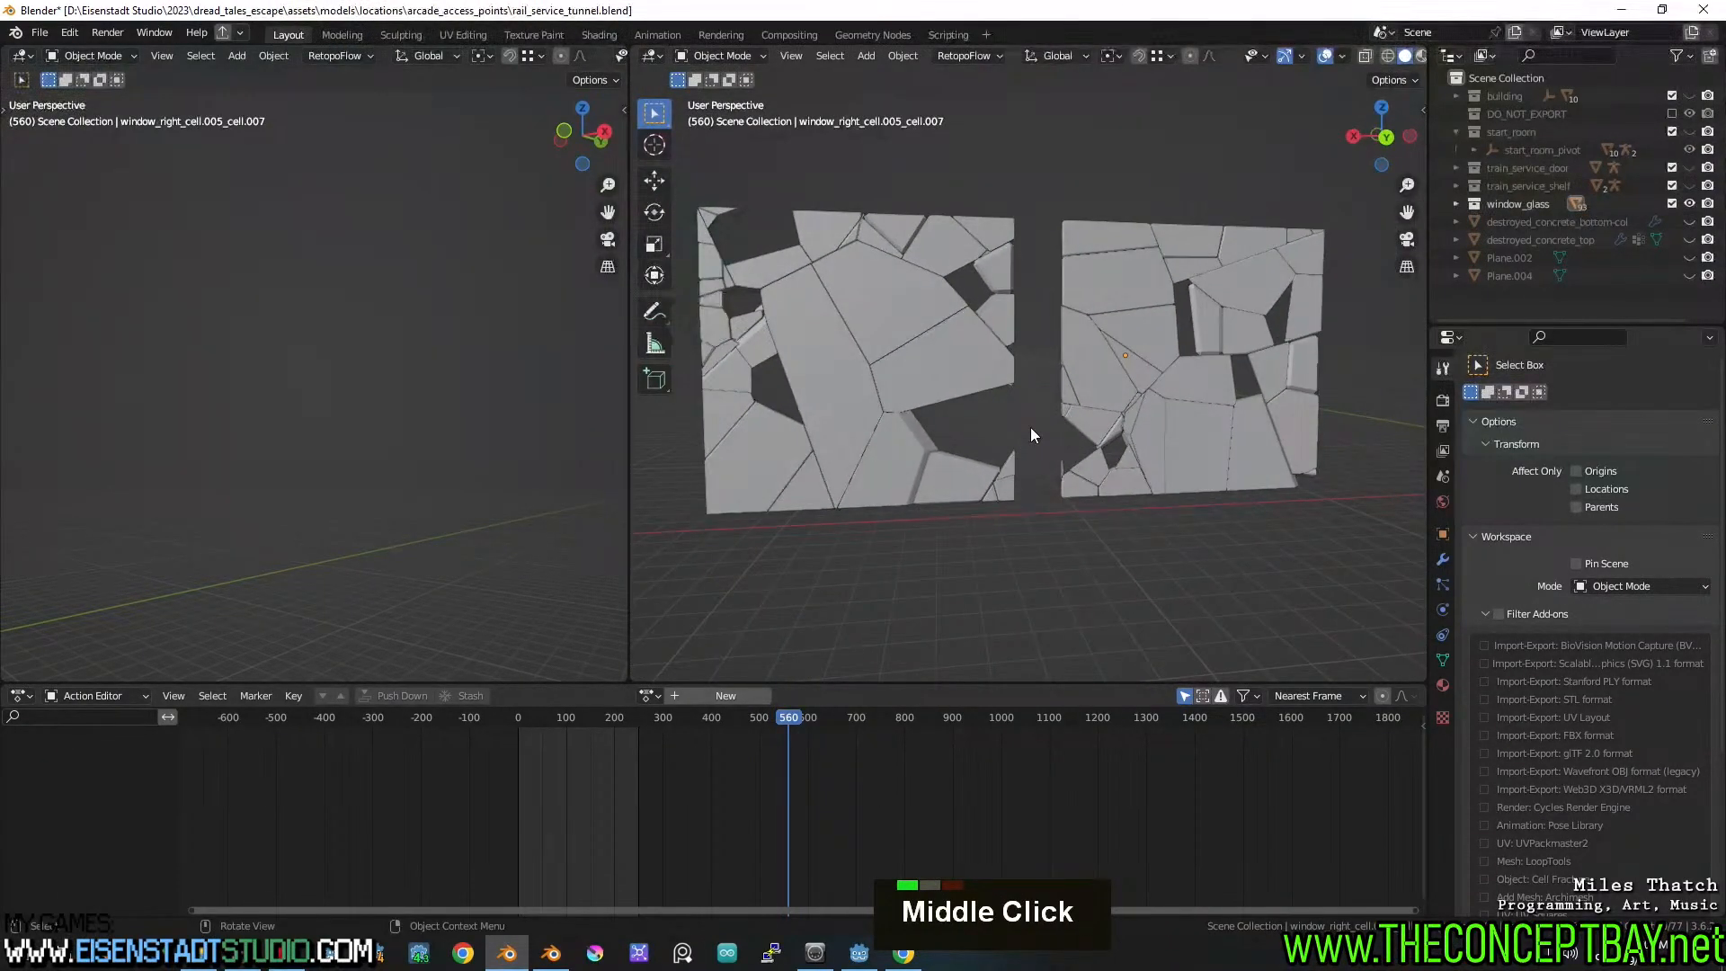
pyautogui.moveTo(962, 263); pyautogui.dragTo(1413, 268, button='middle')
pyautogui.hotkey('ctrl', 's')
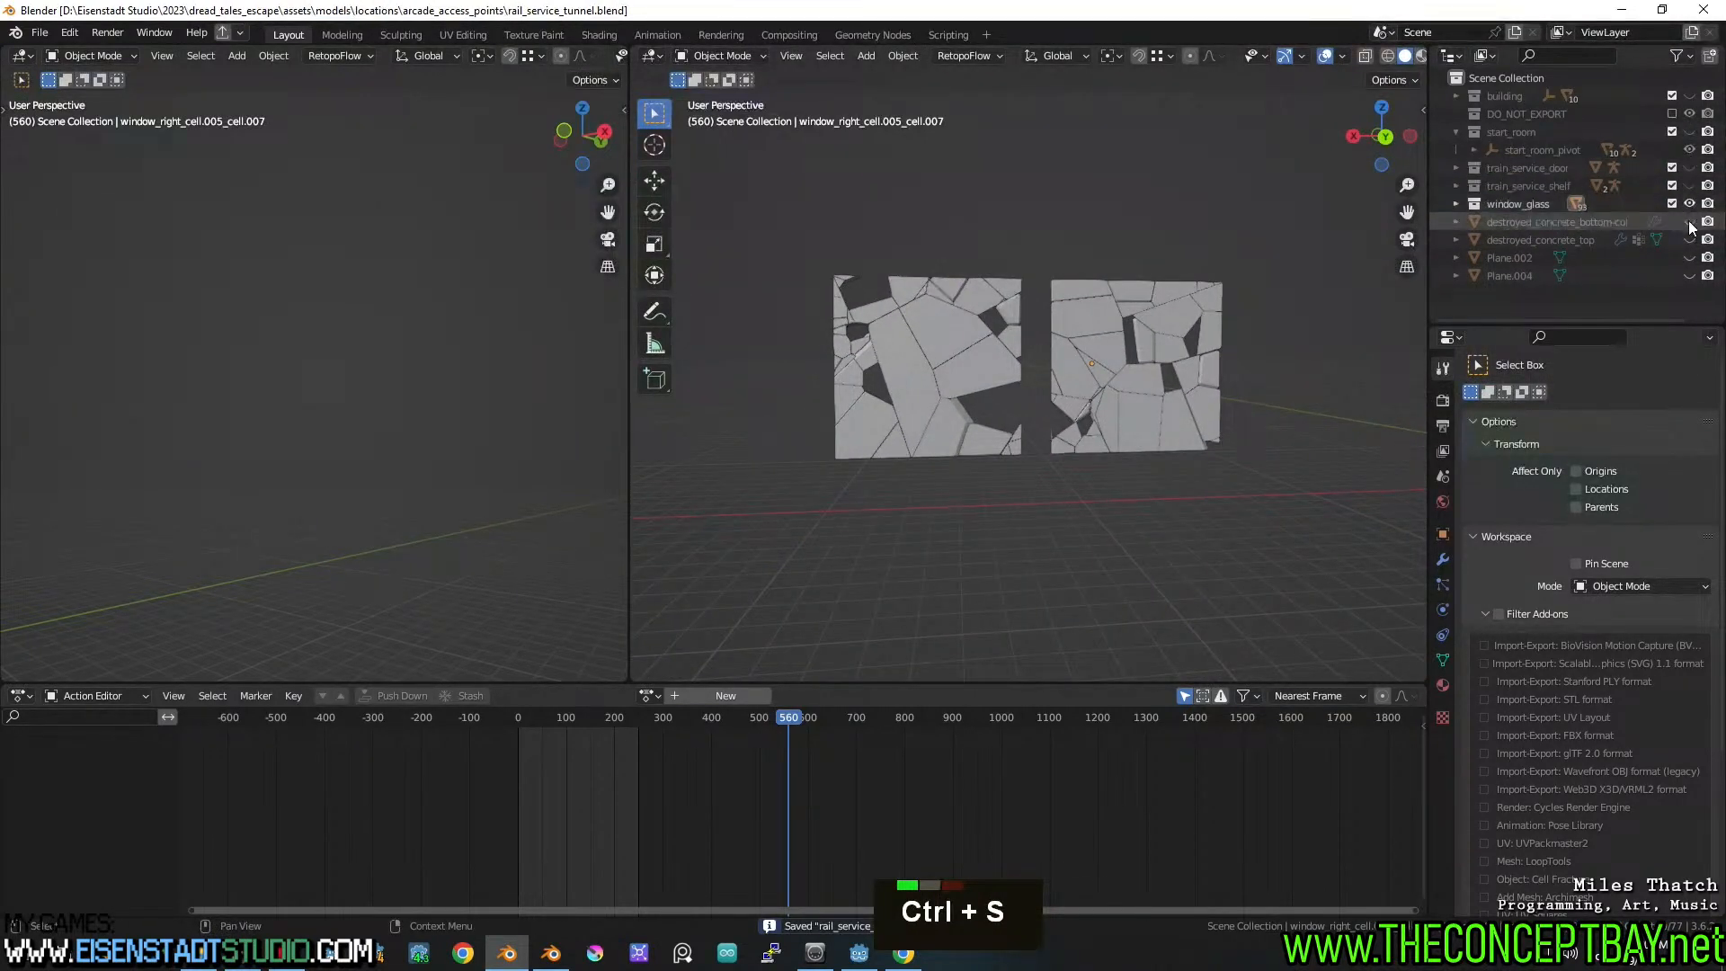
# Unhide destroyed_concrete_bottom-col and destroyed_concrete_top and move both into the building collection
pyautogui.click(1689, 222)
pyautogui.click(1689, 240)
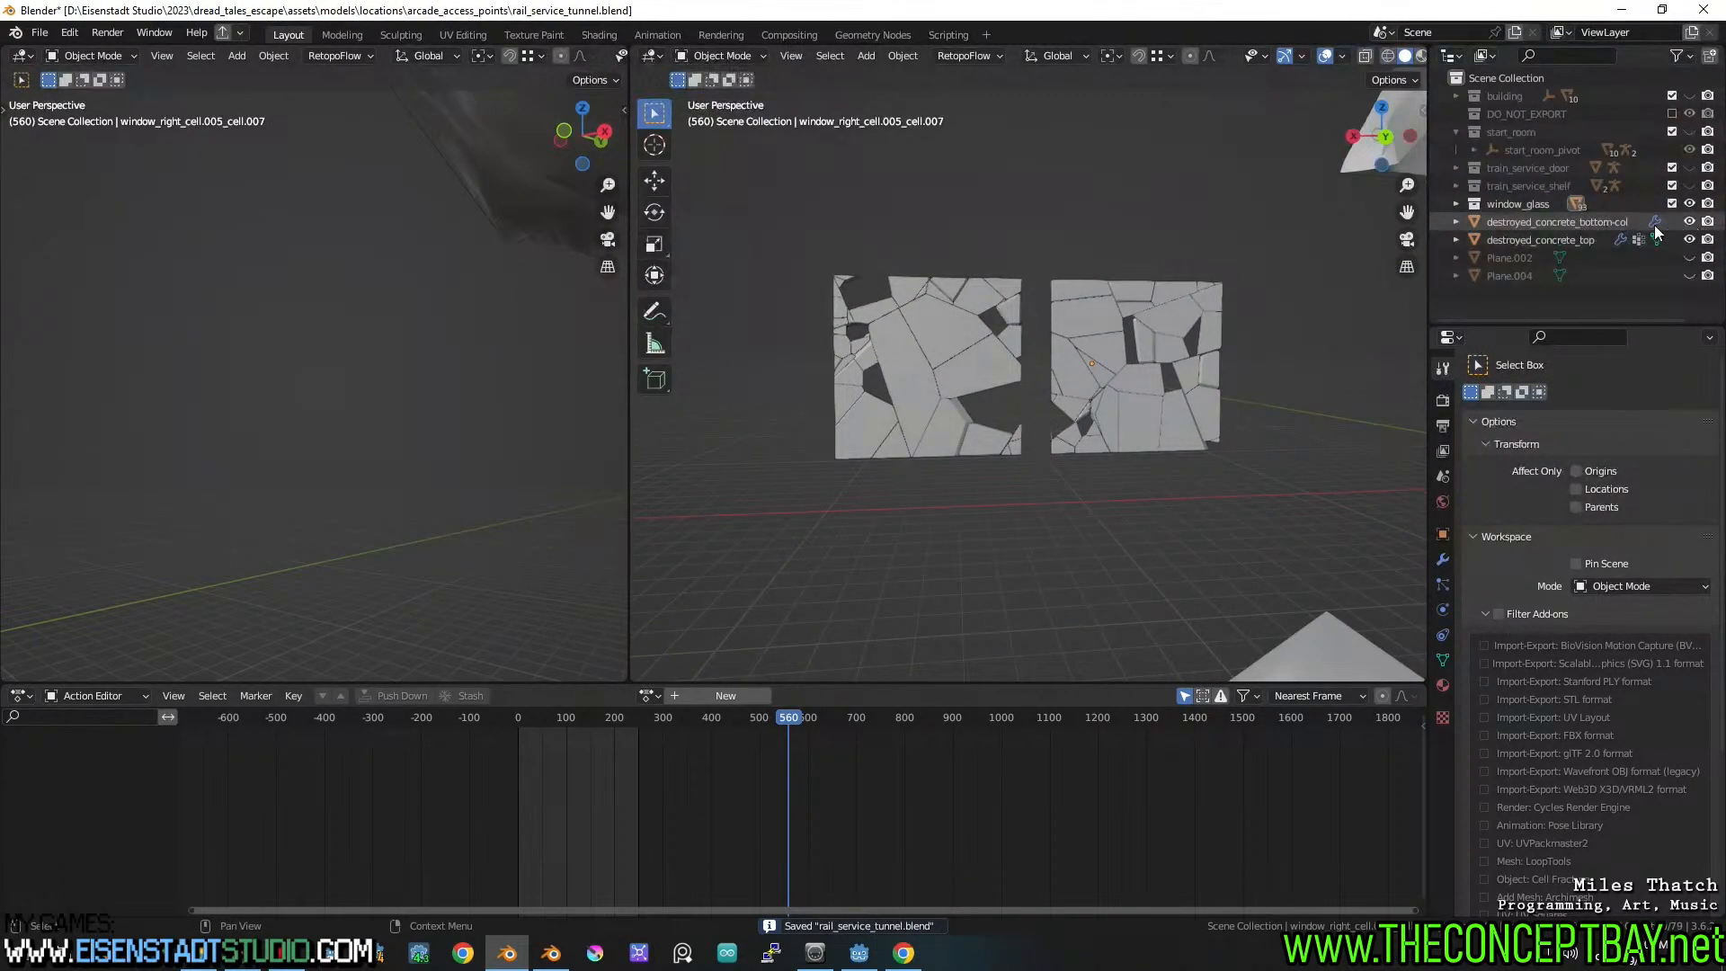
pyautogui.click(1507, 240)
pyautogui.keyDown('shift'); pyautogui.click(1506, 222); pyautogui.keyUp('shift')
pyautogui.moveTo(1507, 222); pyautogui.dragTo(1505, 97)
# Move the Plane.002 and Plane.004 objects into the DO_NOT_EXPORT collection
pyautogui.keyDown('shift'); pyautogui.click(1511, 239); pyautogui.keyUp('shift')
pyautogui.keyDown('shift'); pyautogui.click(1508, 225); pyautogui.keyUp('shift')
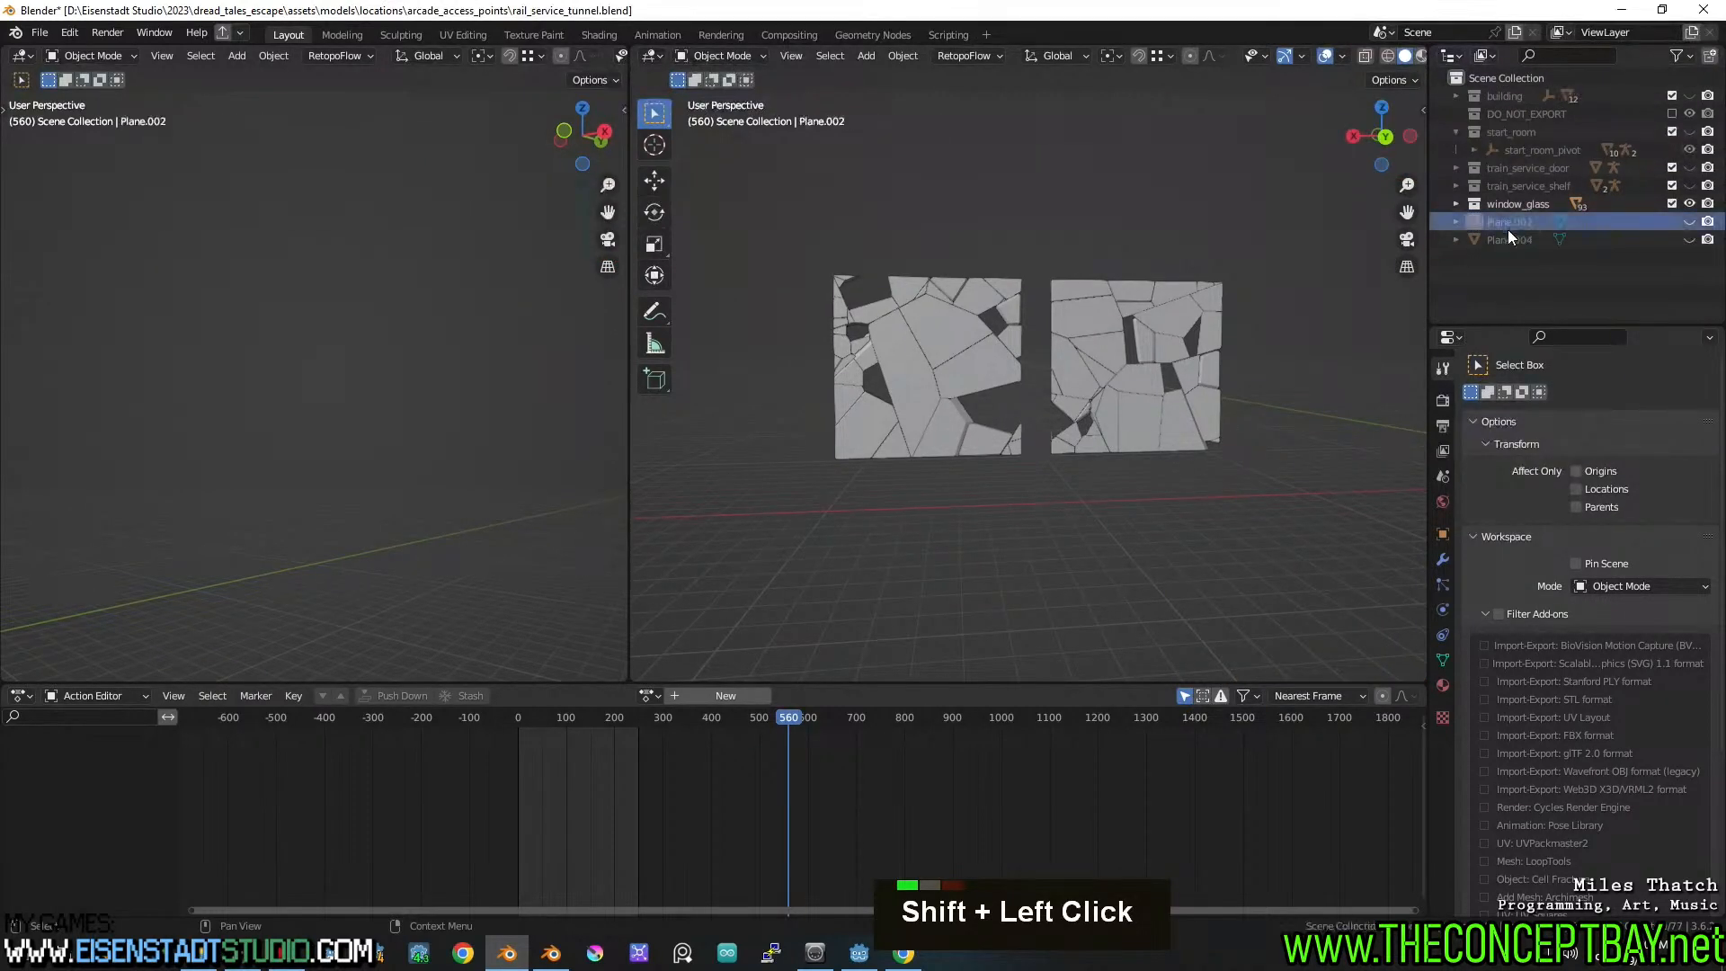
pyautogui.moveTo(1501, 224); pyautogui.dragTo(1525, 118)
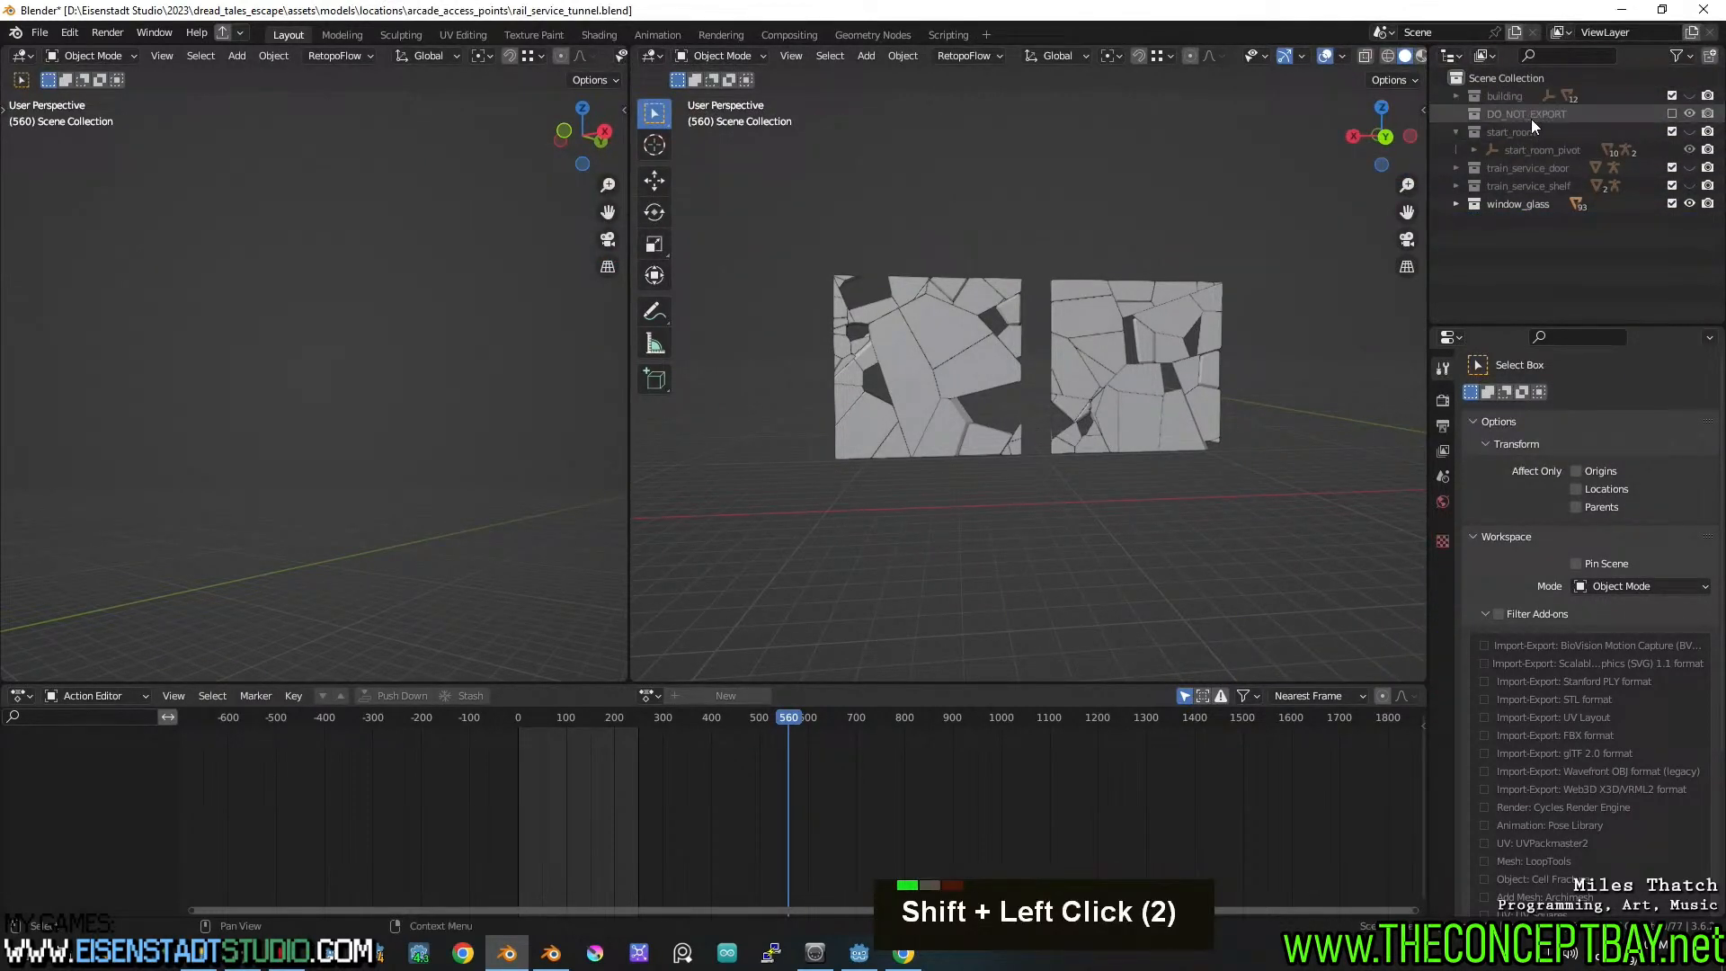
# Show the building and start_room collections around the broken window and save the file
pyautogui.click(1689, 96)
pyautogui.scroll(-6, 1129, 359)
pyautogui.scroll(7, 1081, 363)
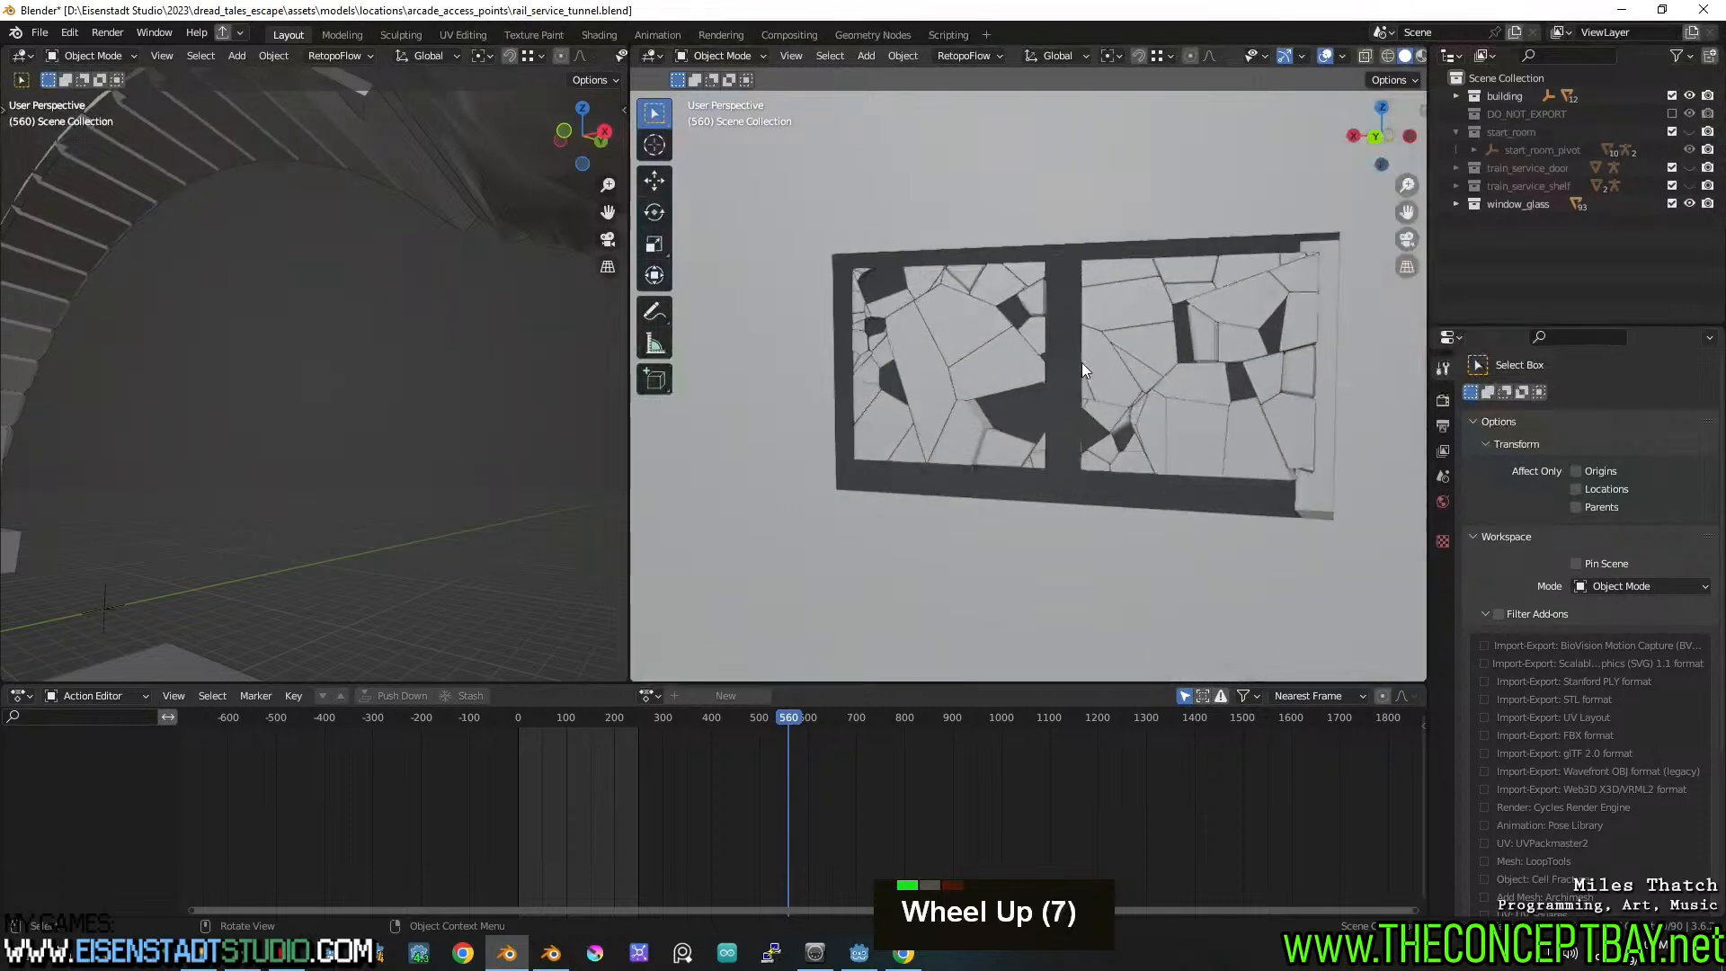
pyautogui.click(1689, 133)
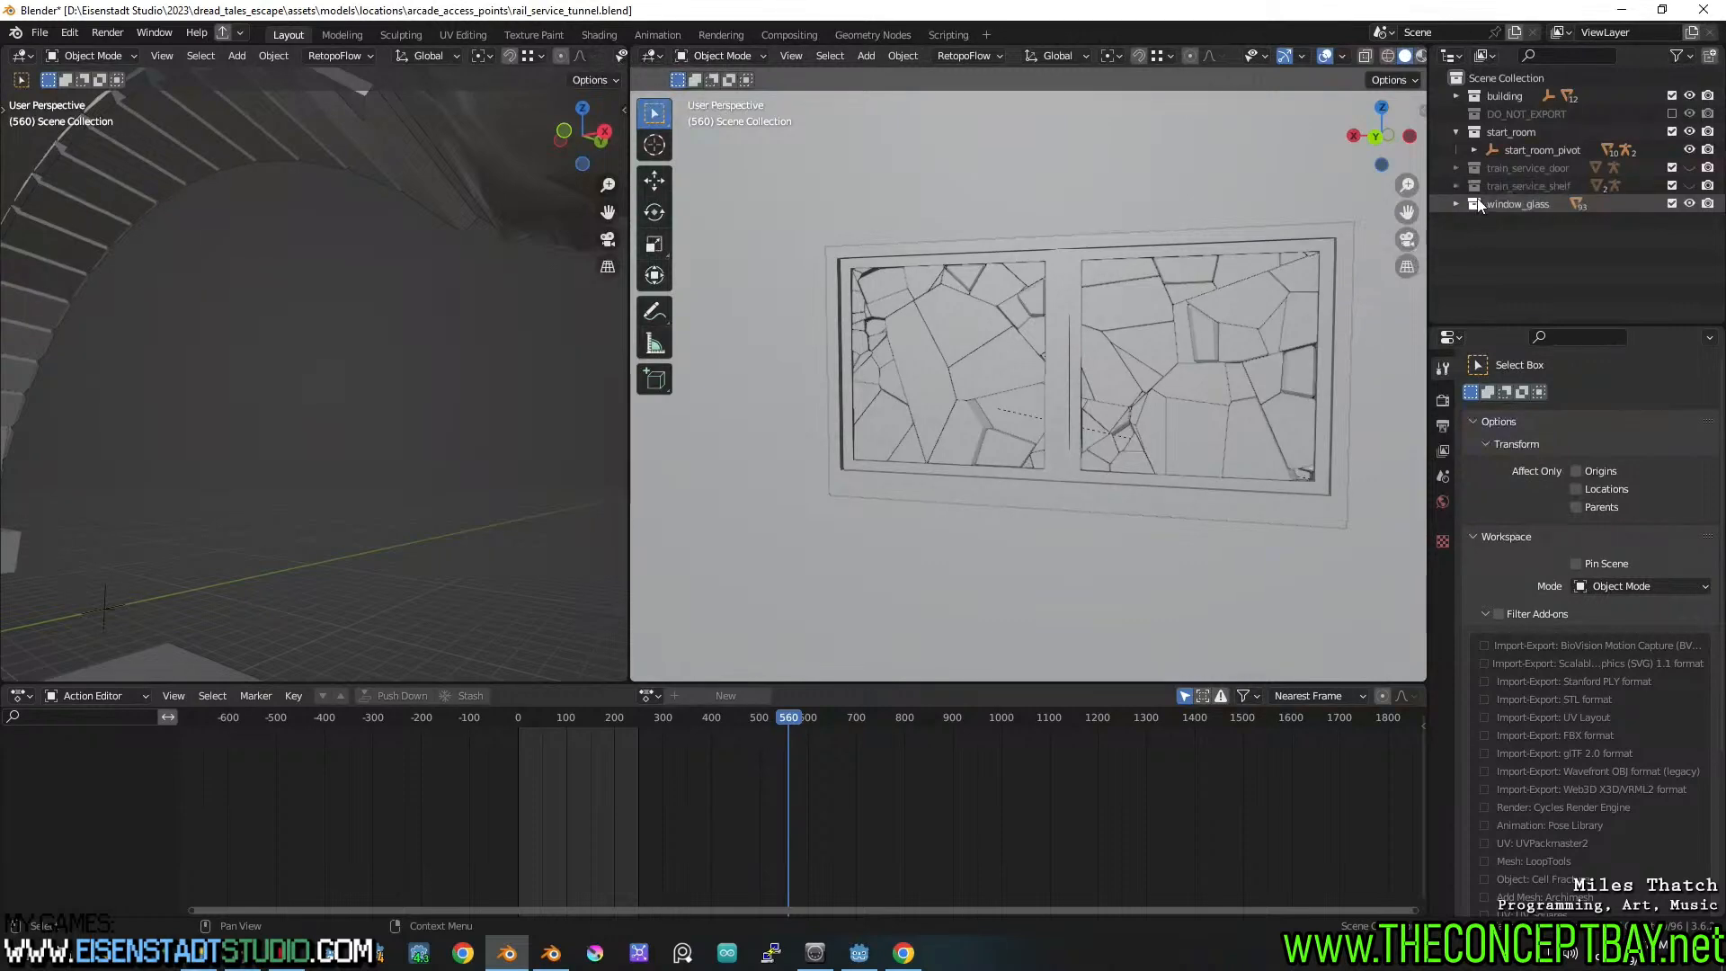
pyautogui.scroll(-5, 1040, 325)
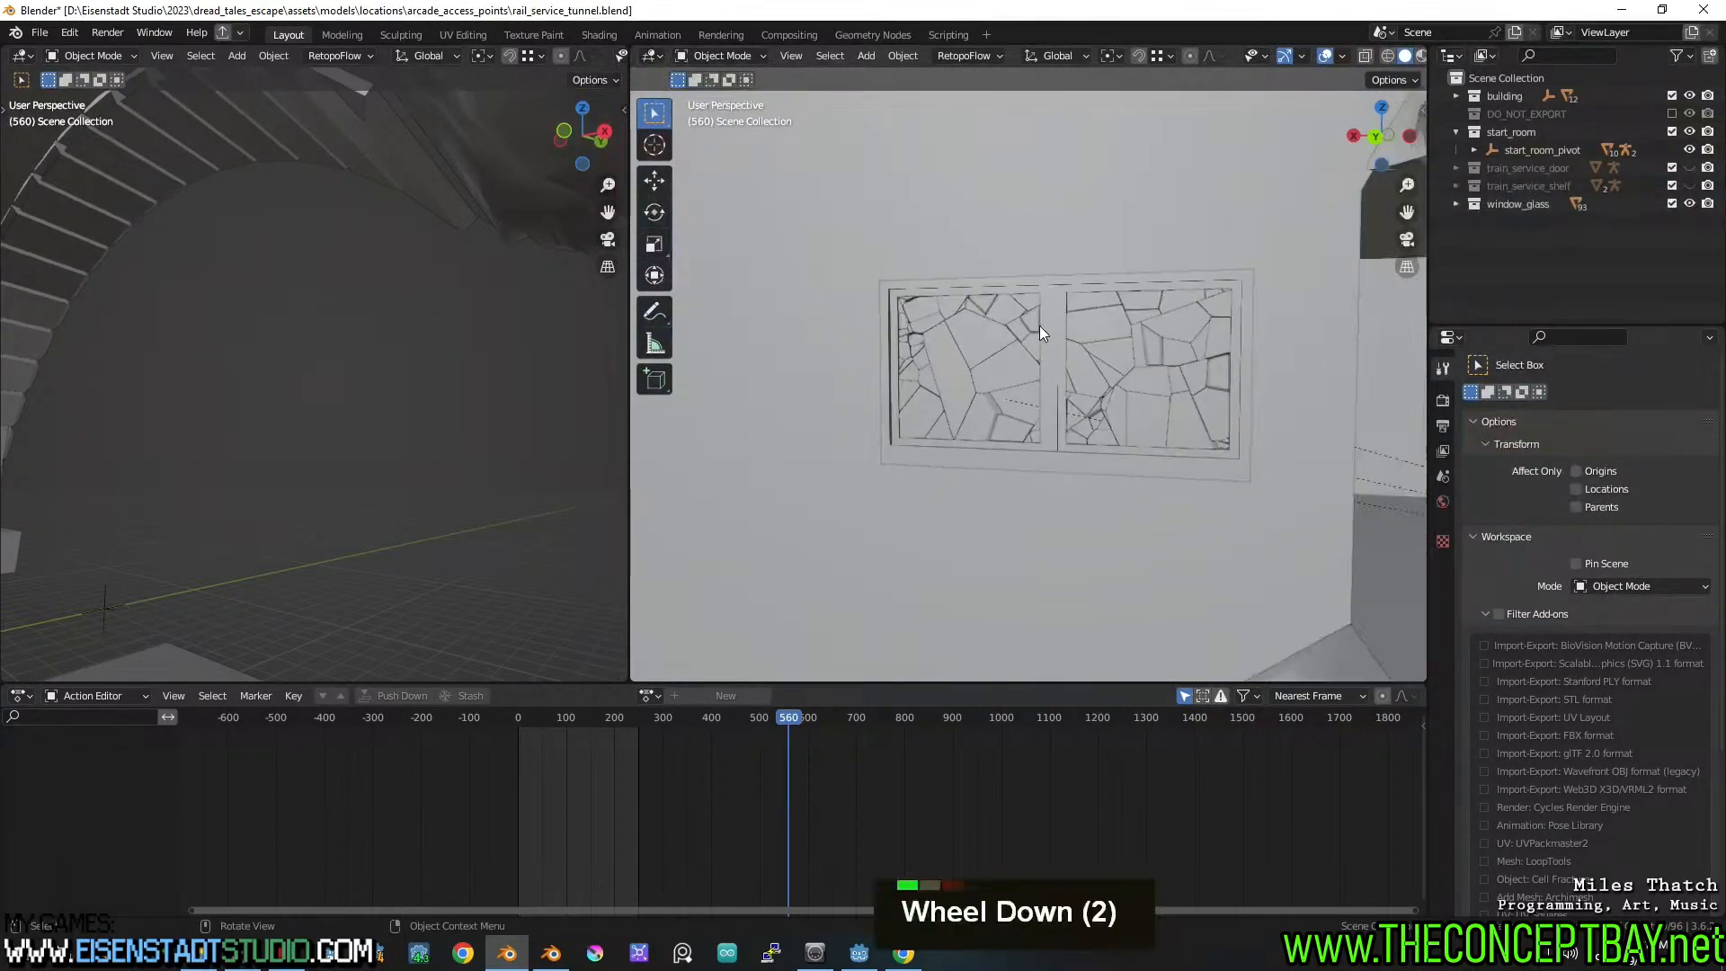
pyautogui.moveTo(1039, 326); pyautogui.dragTo(1049, 365, button='middle')
pyautogui.scroll(4, 1023, 377)
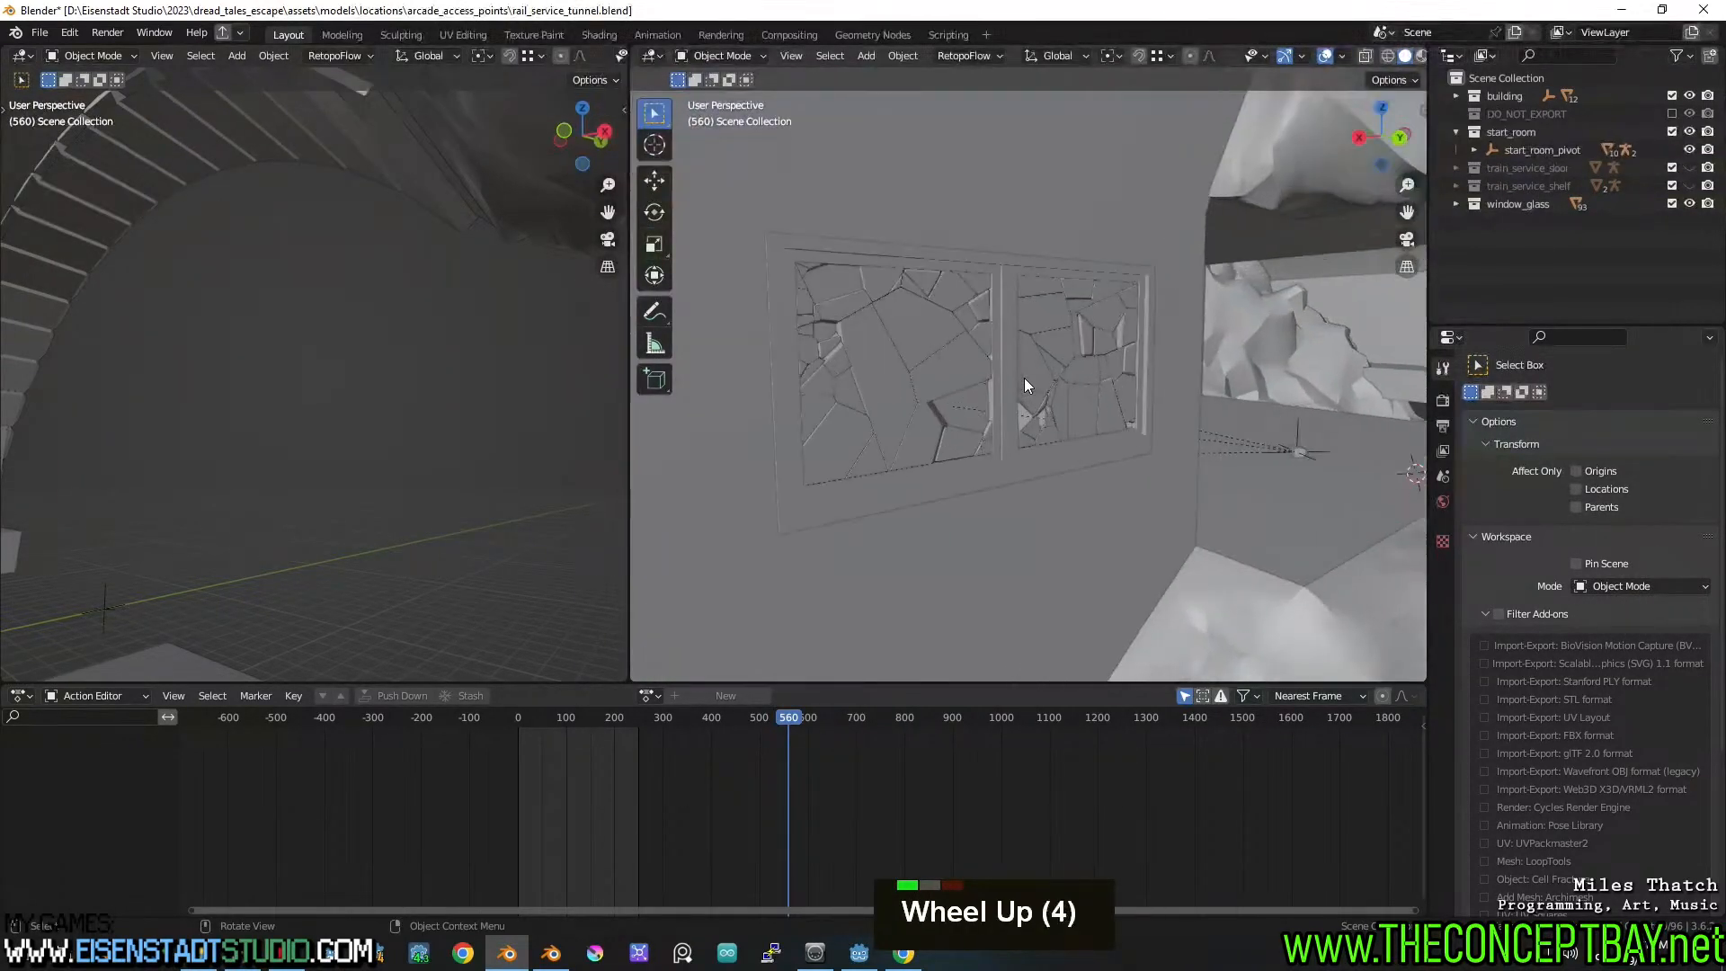
pyautogui.hotkey('ctrl', 's')
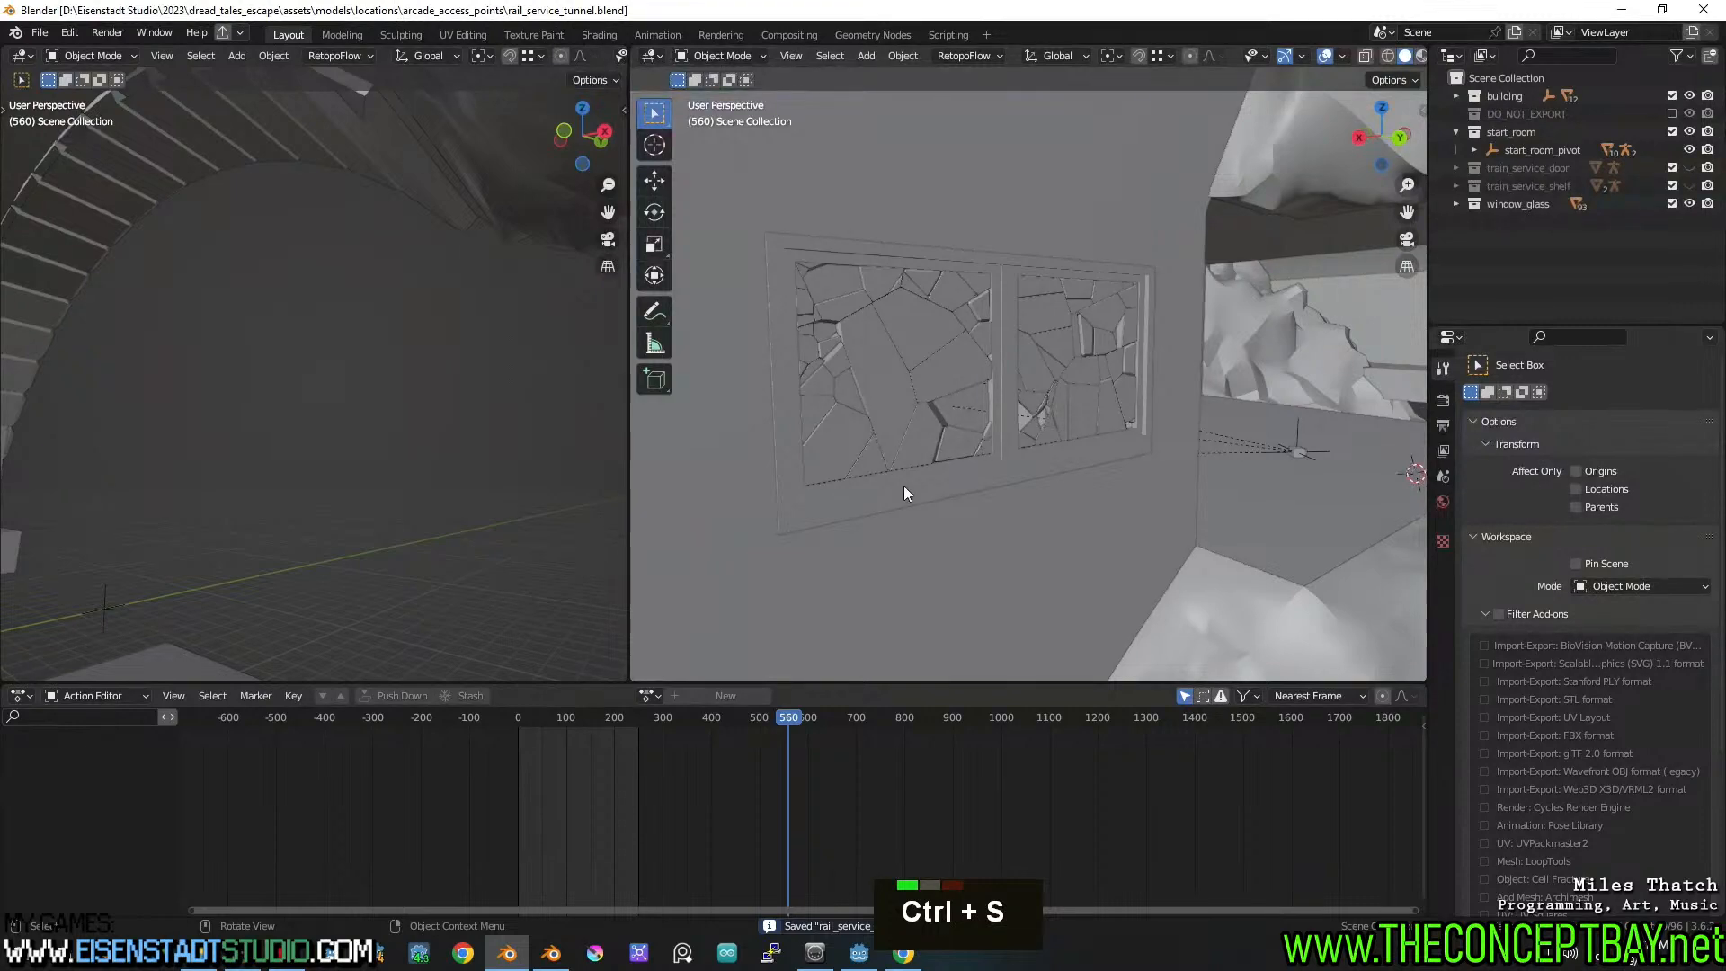
# Switch to Godot, filter the project files for "Ware" and select the warehouse_kit folder under models
pyautogui.click(859, 951)
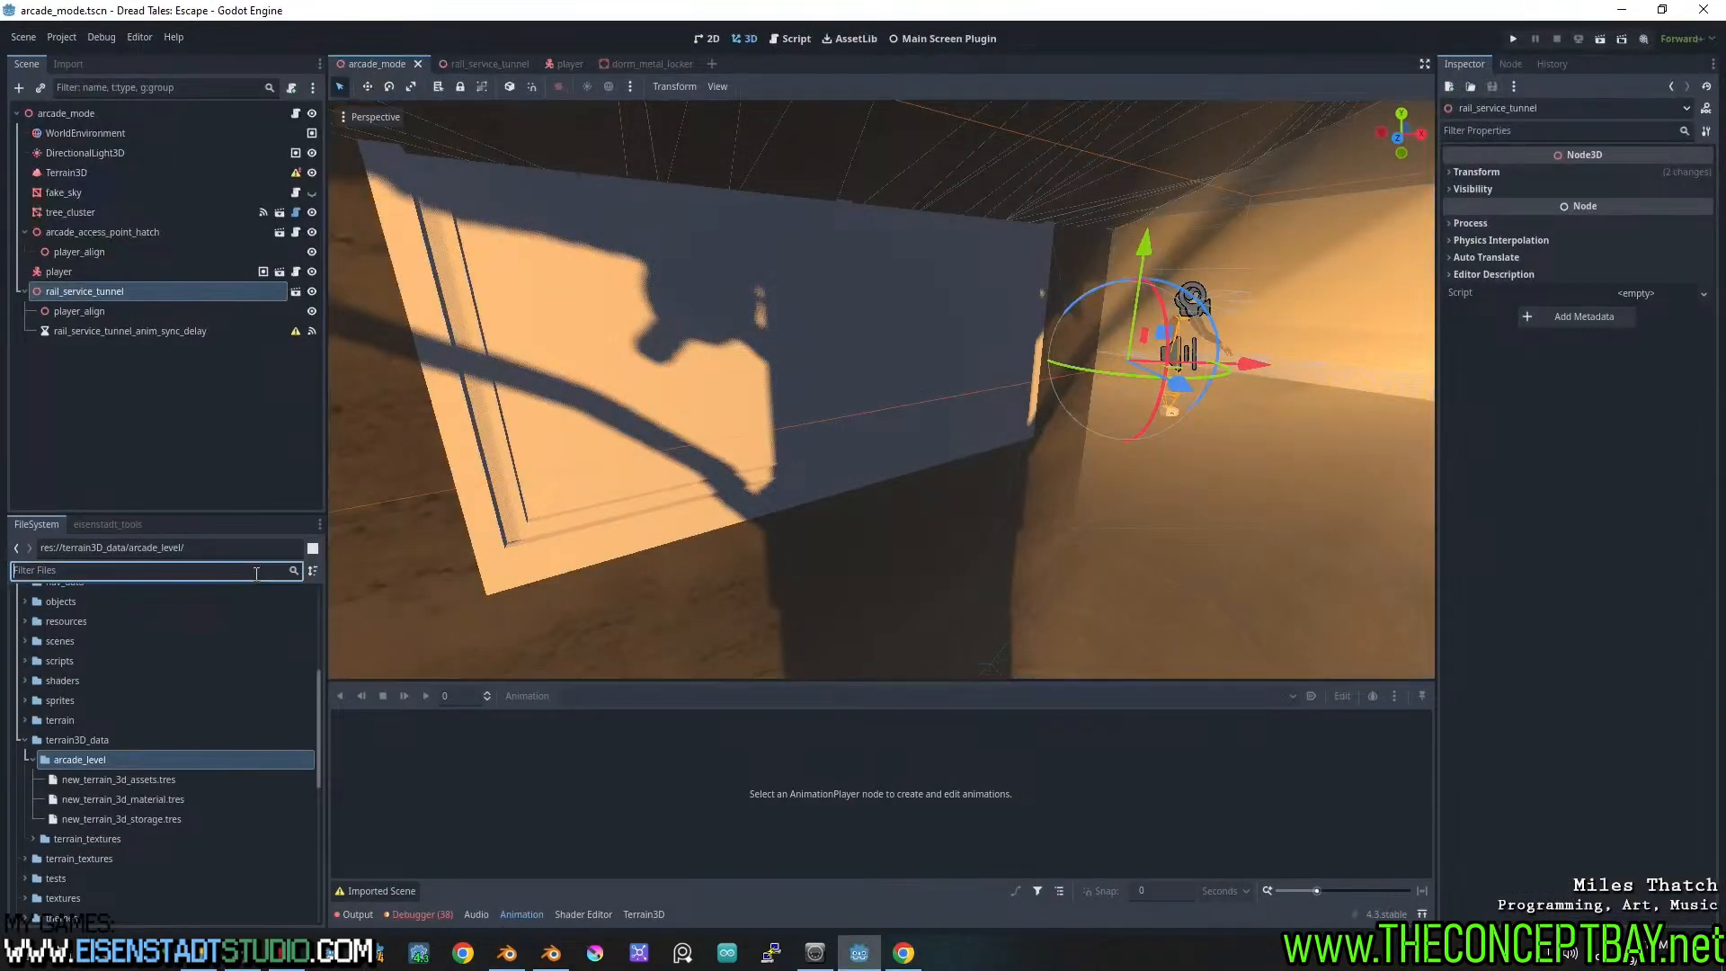
pyautogui.write('water')
pyautogui.press('BackSpace')
pyautogui.press('BackSpace')
pyautogui.press('BackSpace')
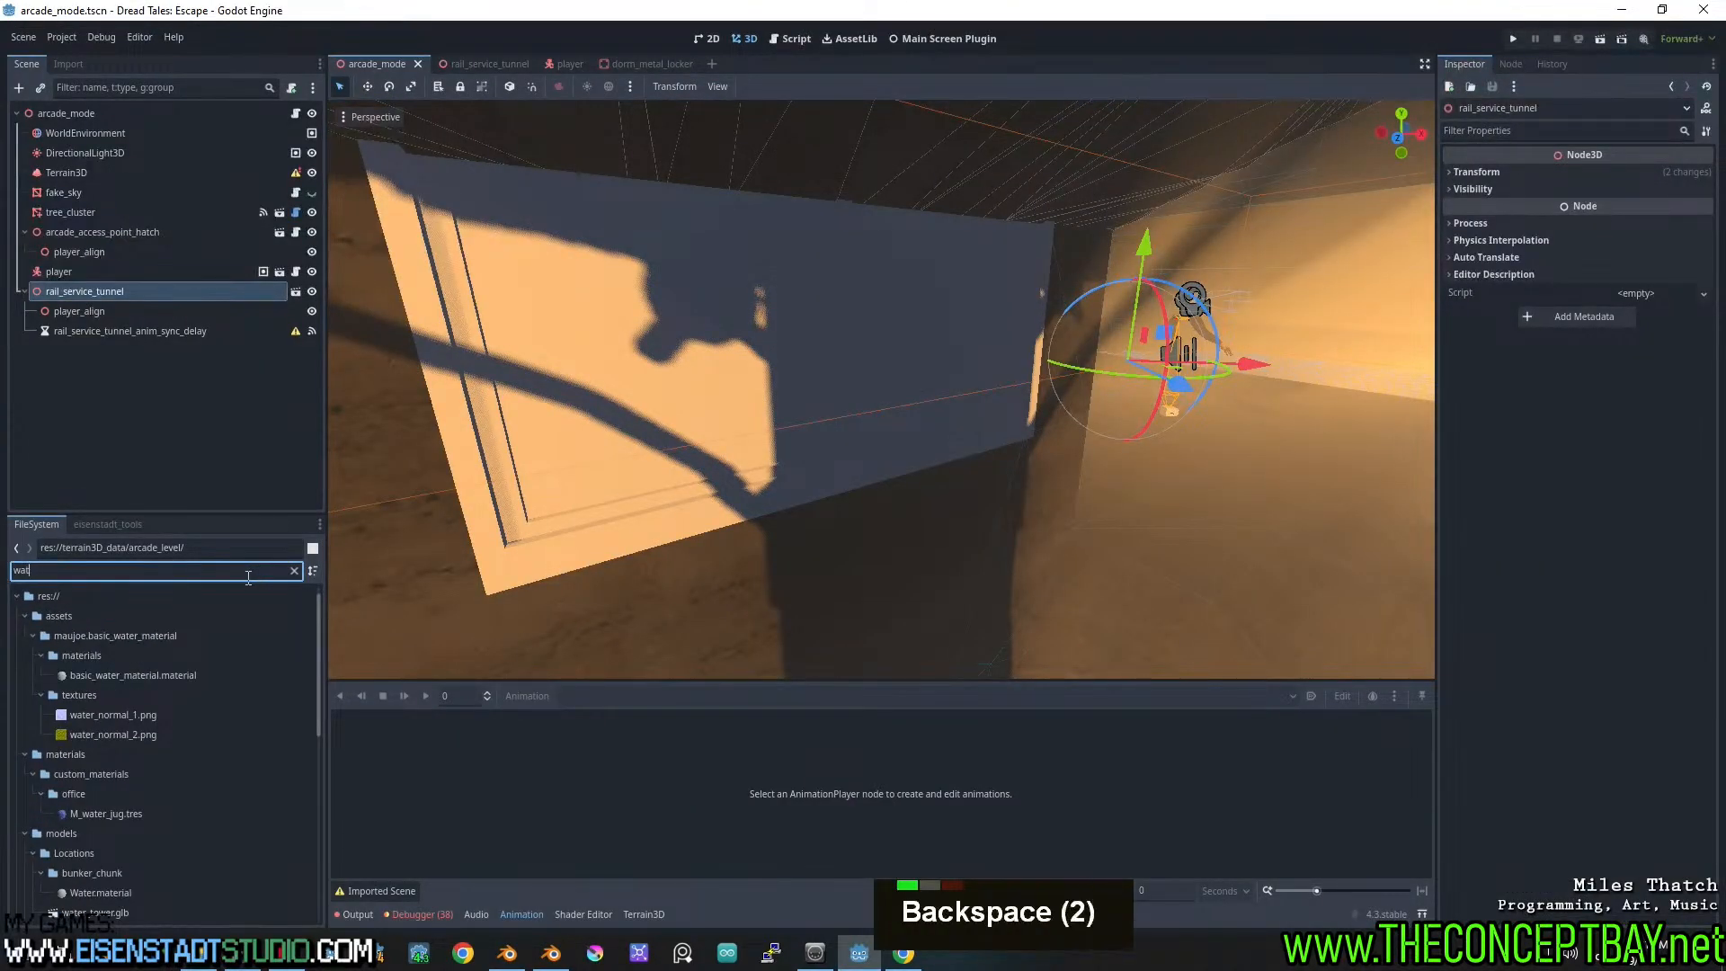
pyautogui.write('re')
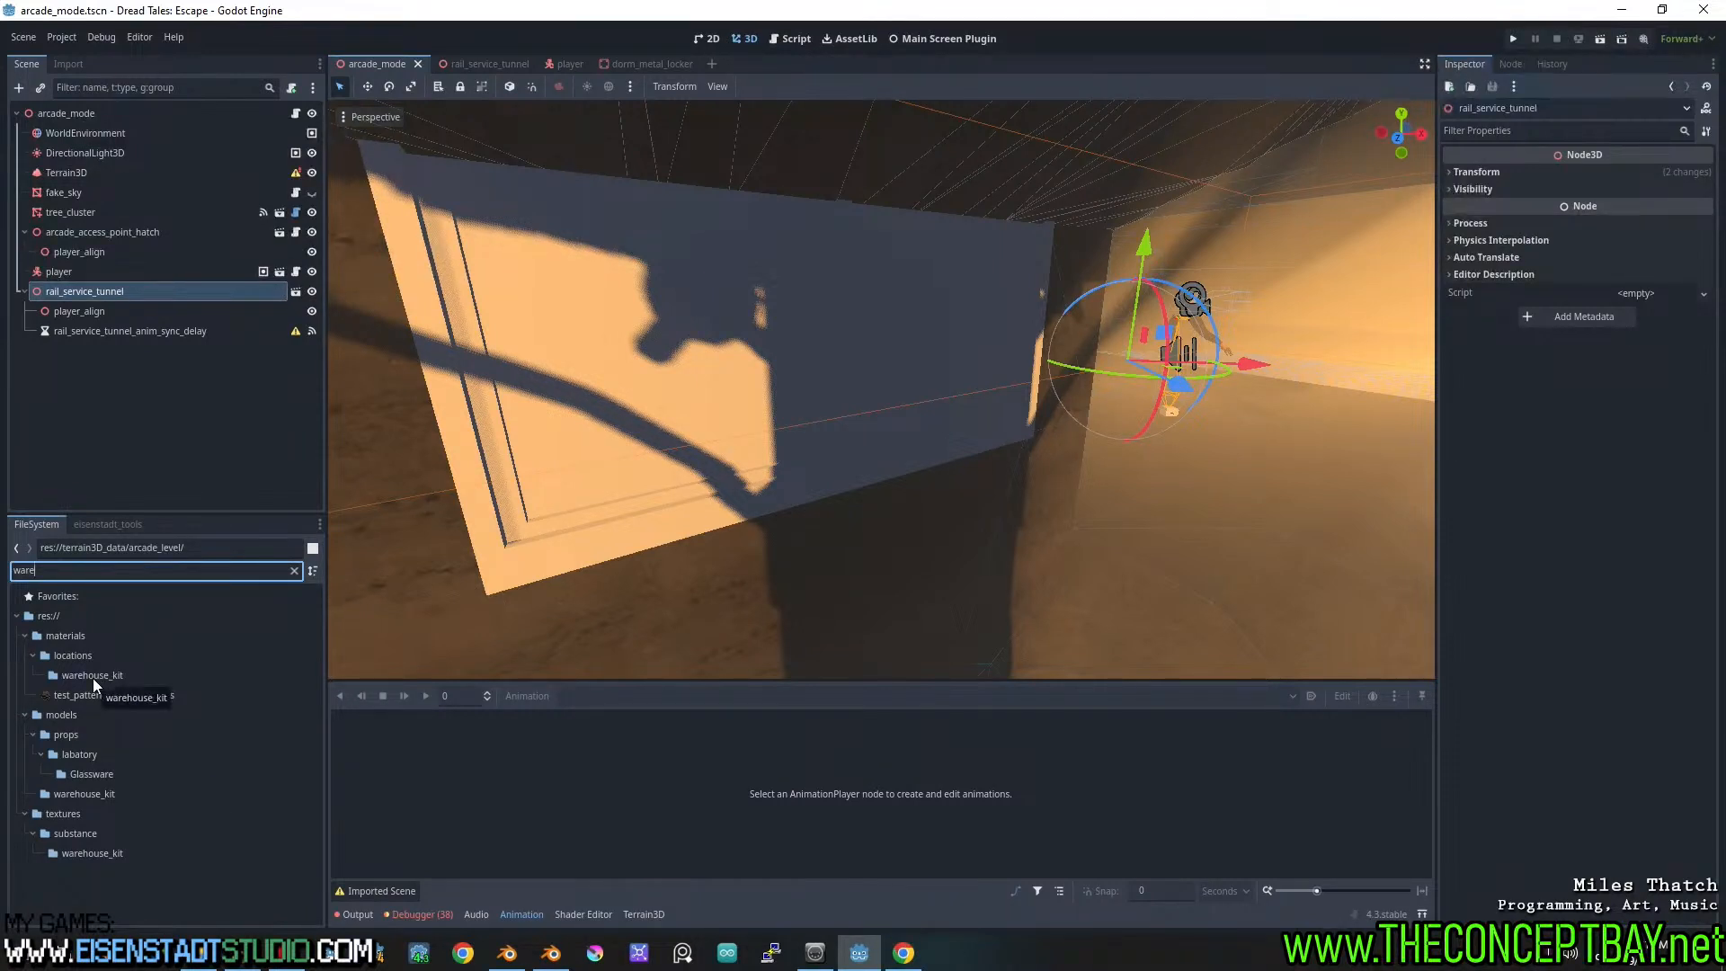
pyautogui.hotkey('ctrl', 'a')
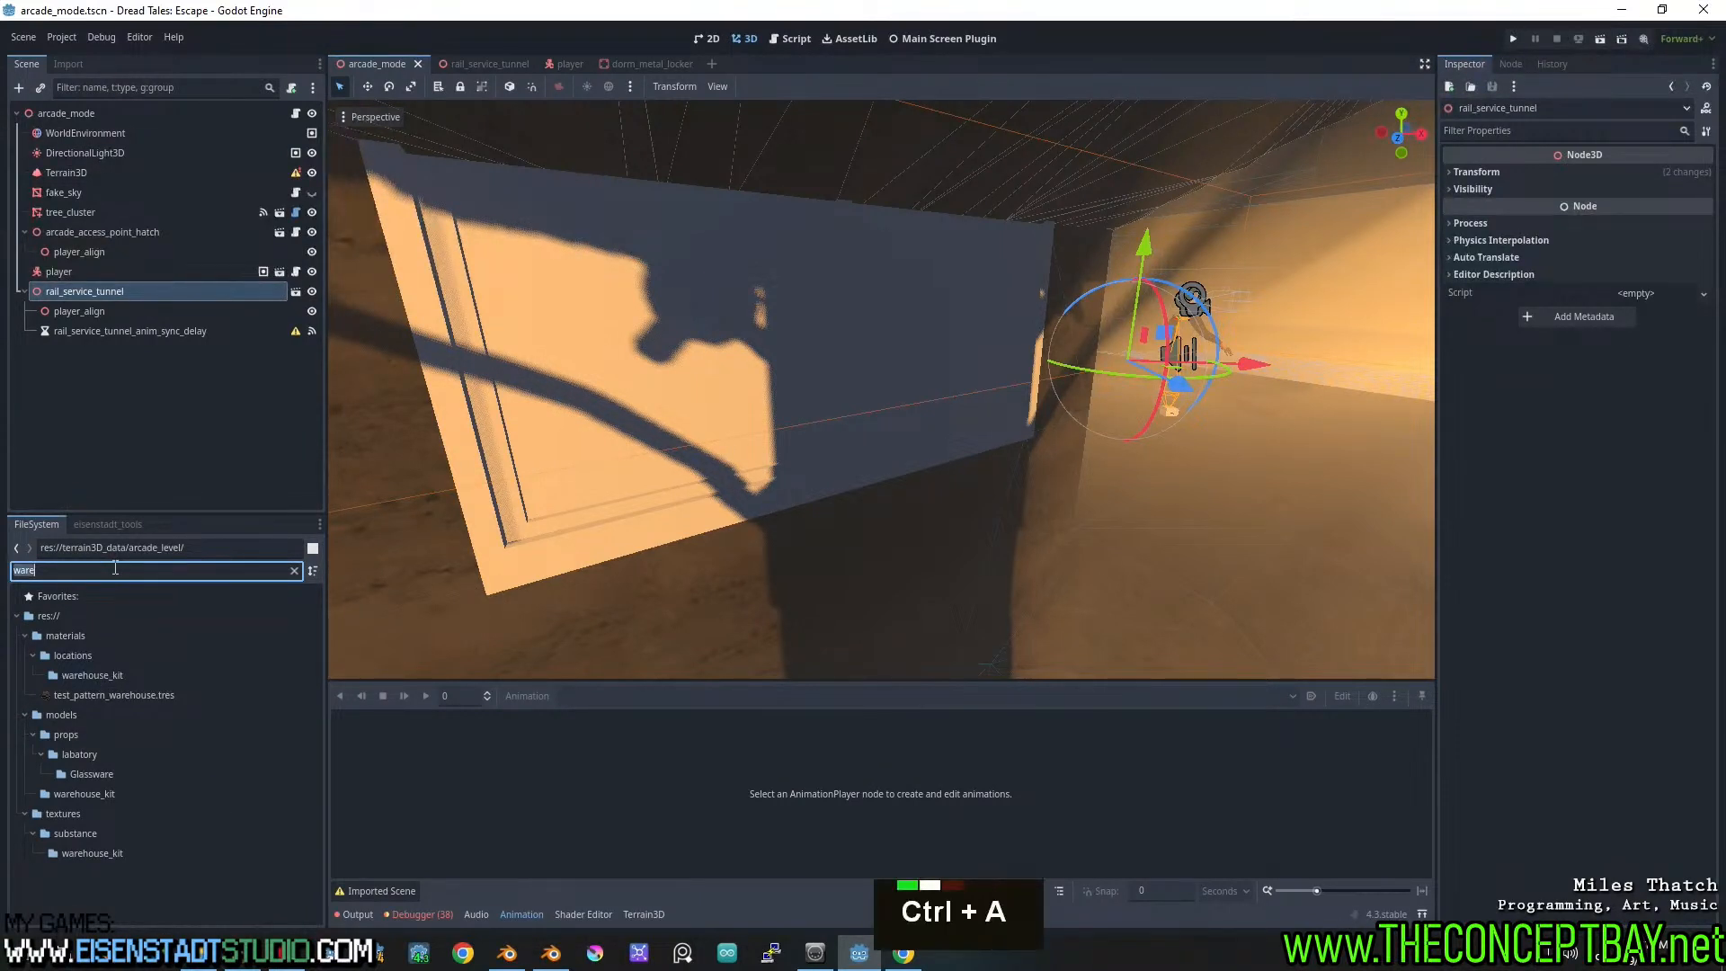
pyautogui.write('Ware')
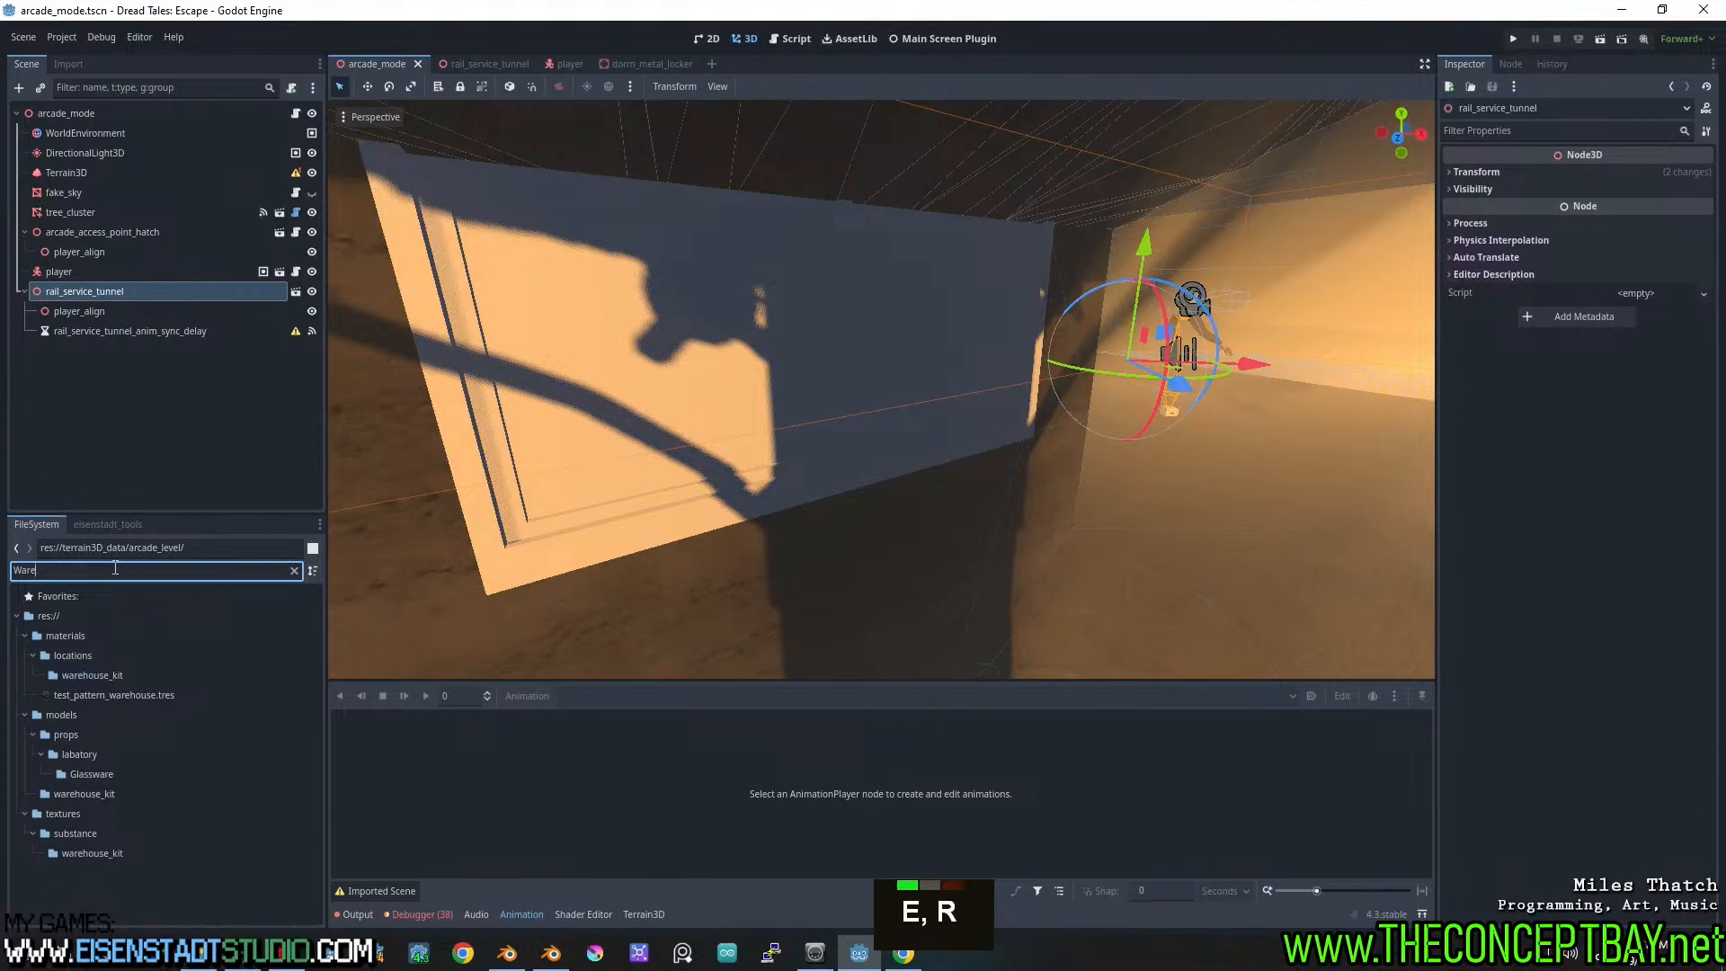
pyautogui.click(61, 794)
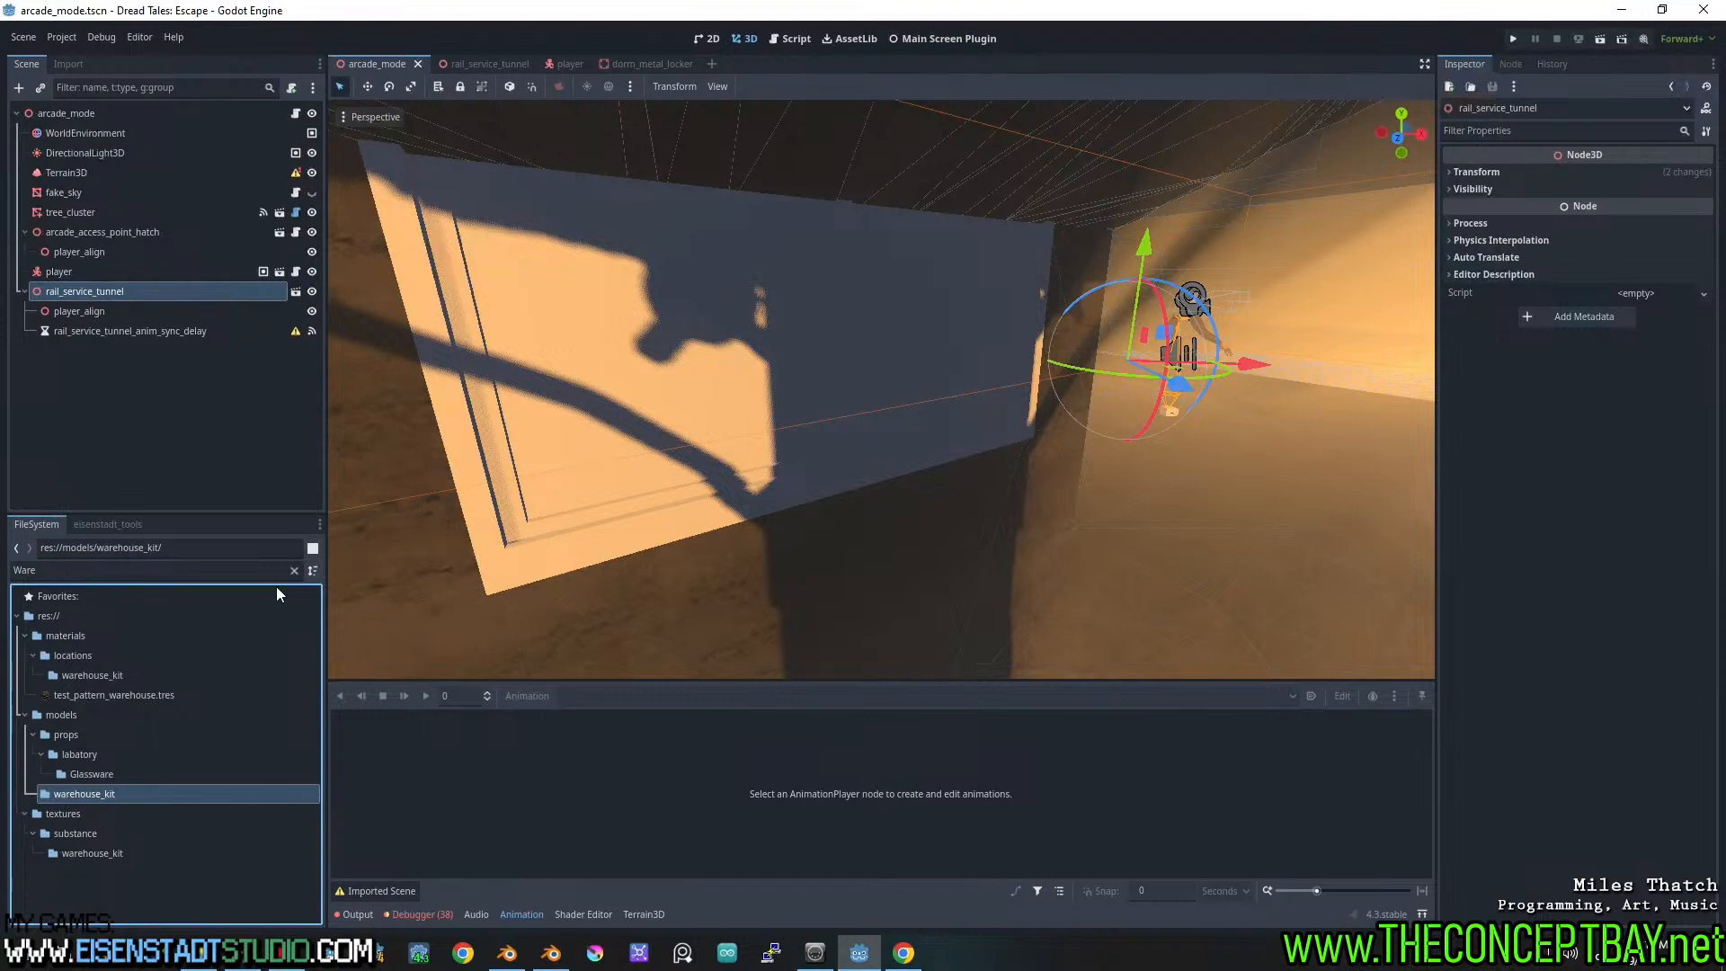
# Clear the file filter and expand the models/warehouse_kit folder to look through its contents
pyautogui.click(294, 570)
pyautogui.scroll(-3, 77, 780)
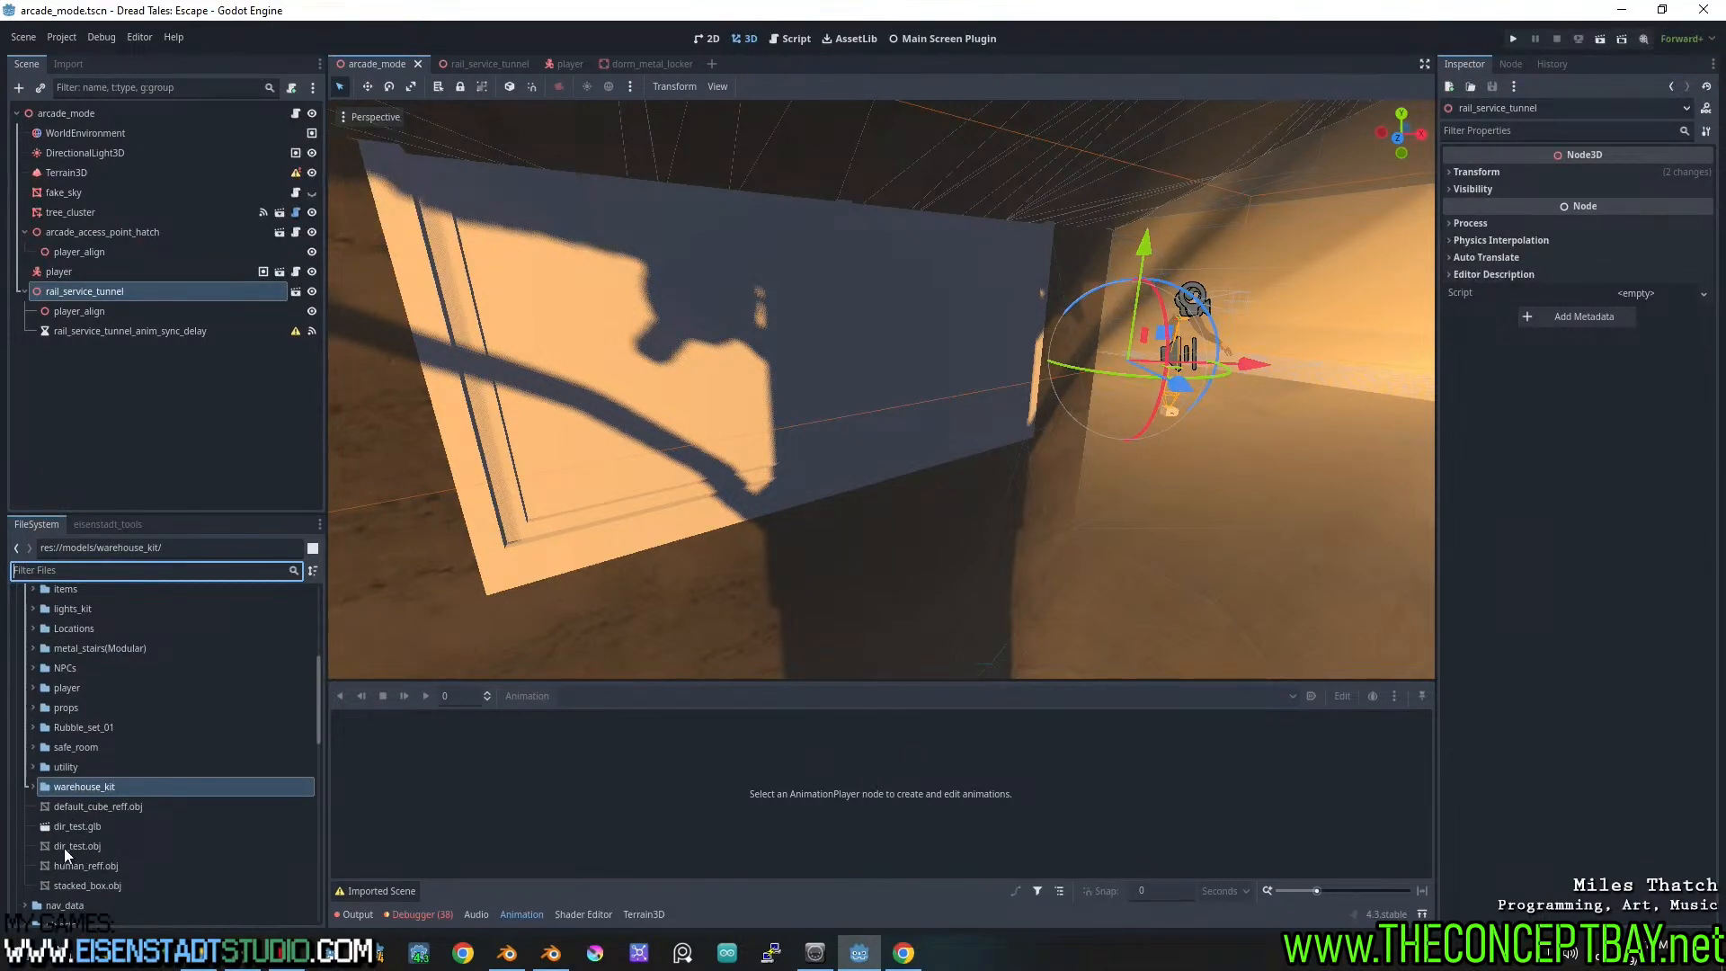
pyautogui.click(34, 787)
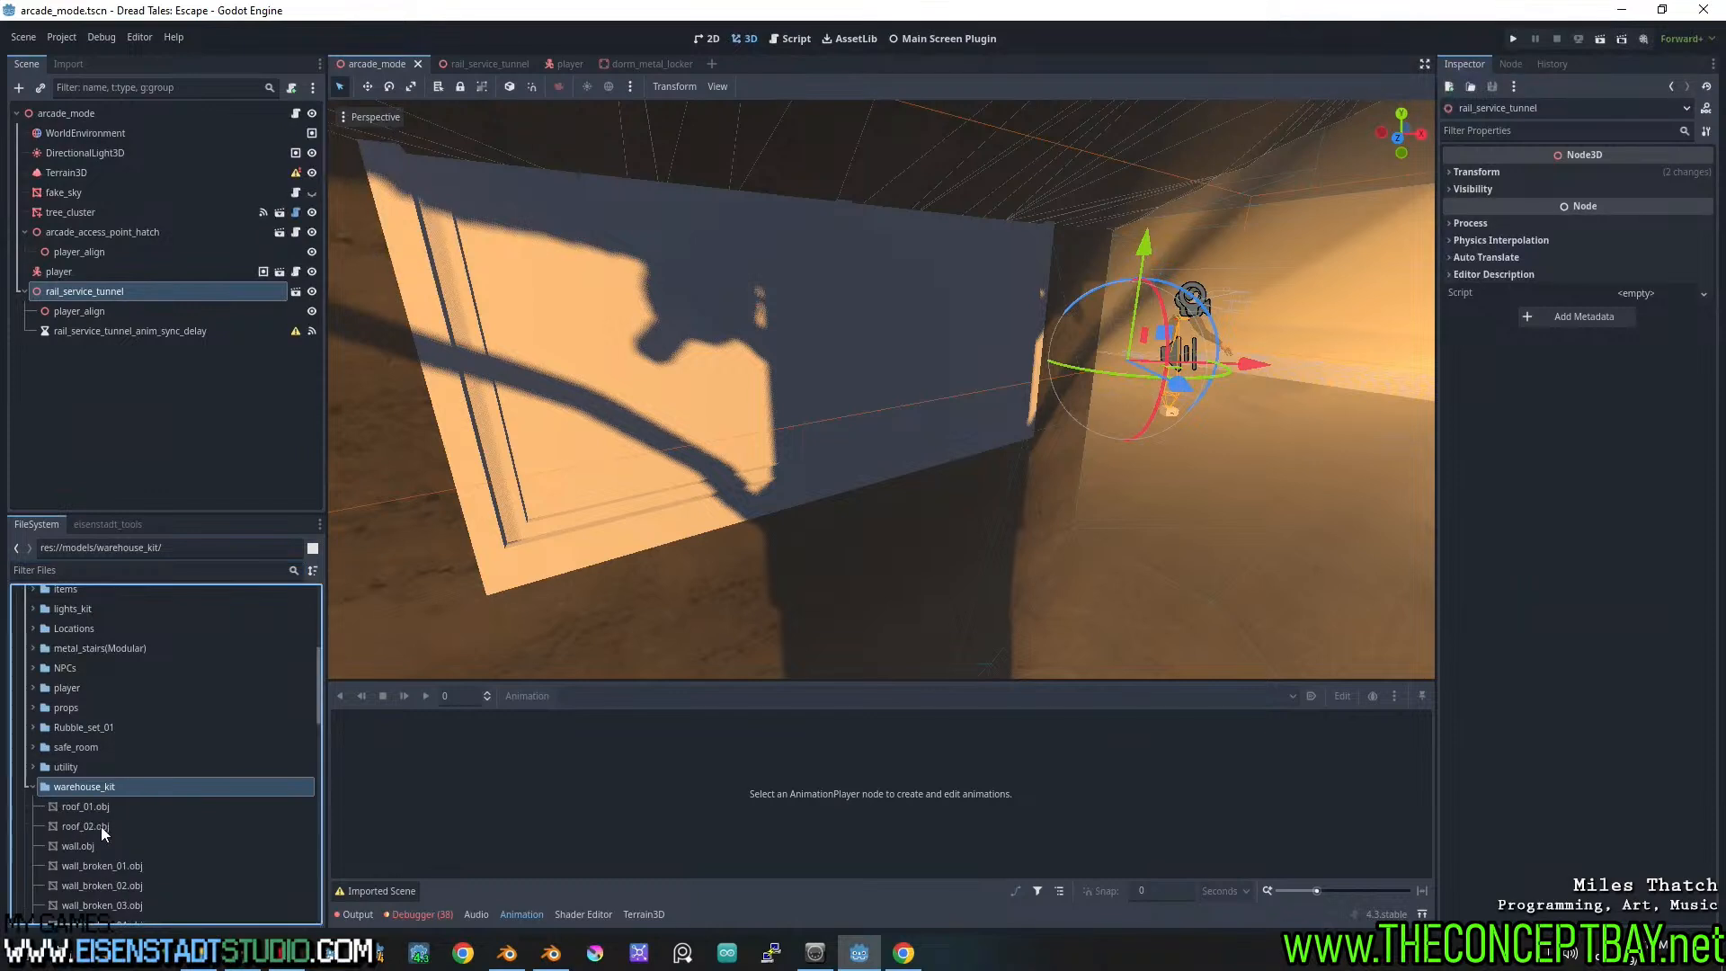
pyautogui.scroll(-3, 97, 827)
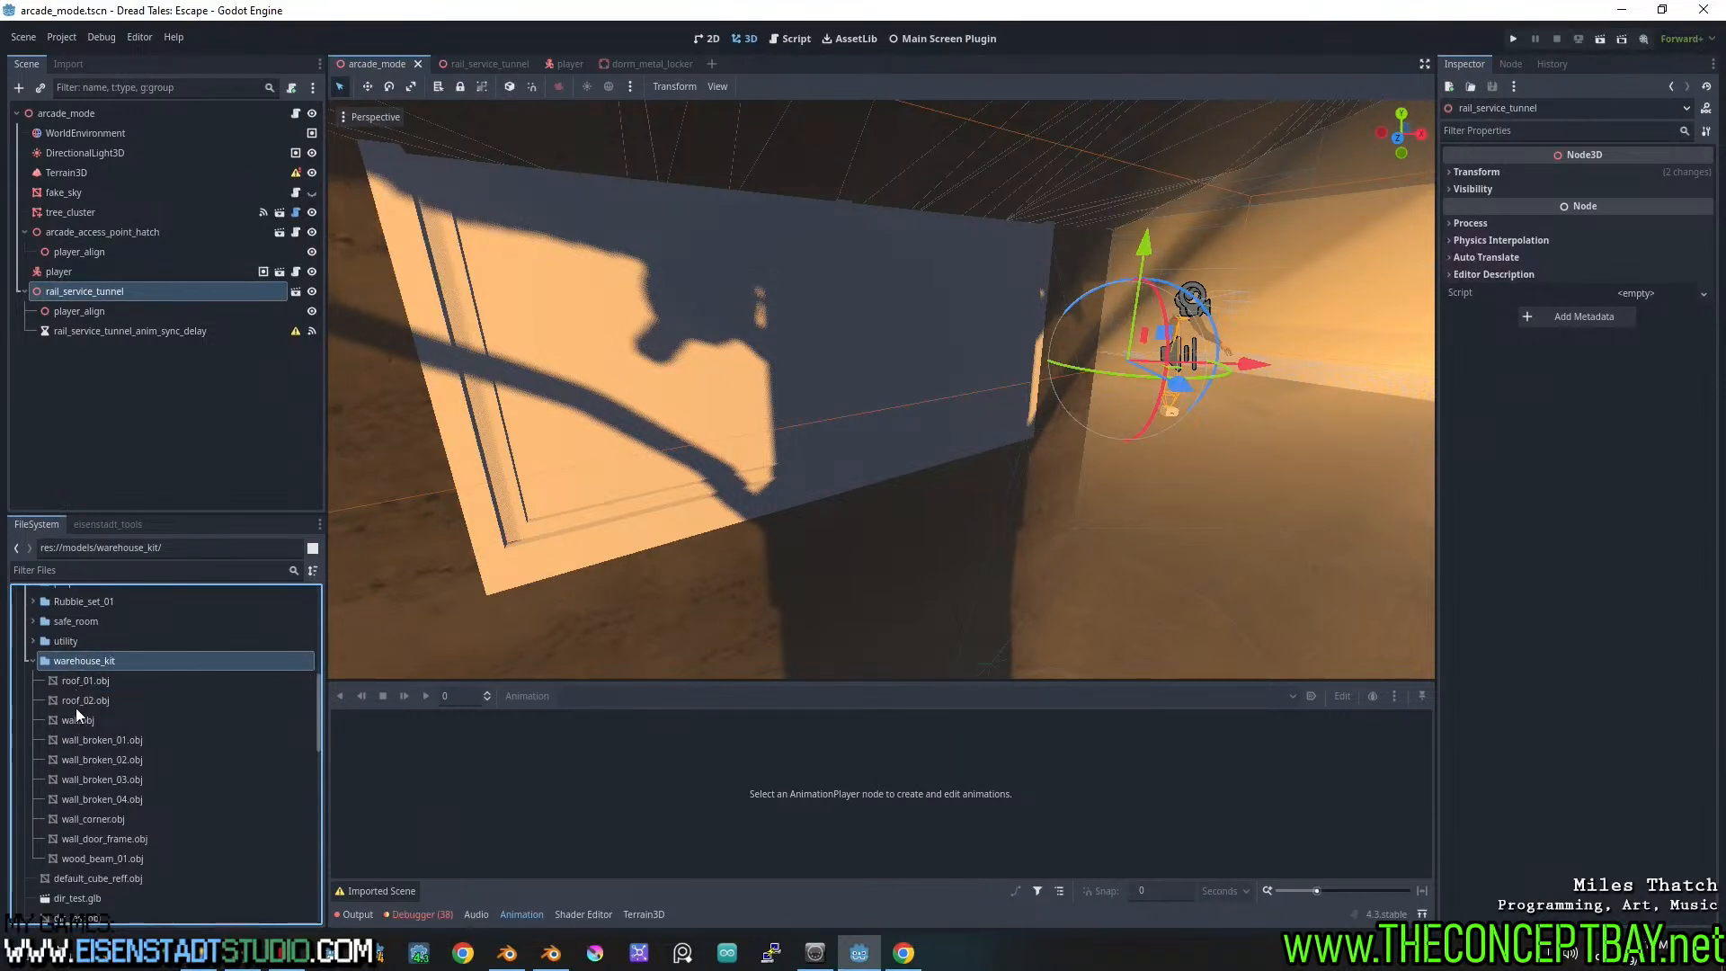
# Search the project files for "warehouse" and clear the filter to return to the full folder tree
pyautogui.click(152, 570)
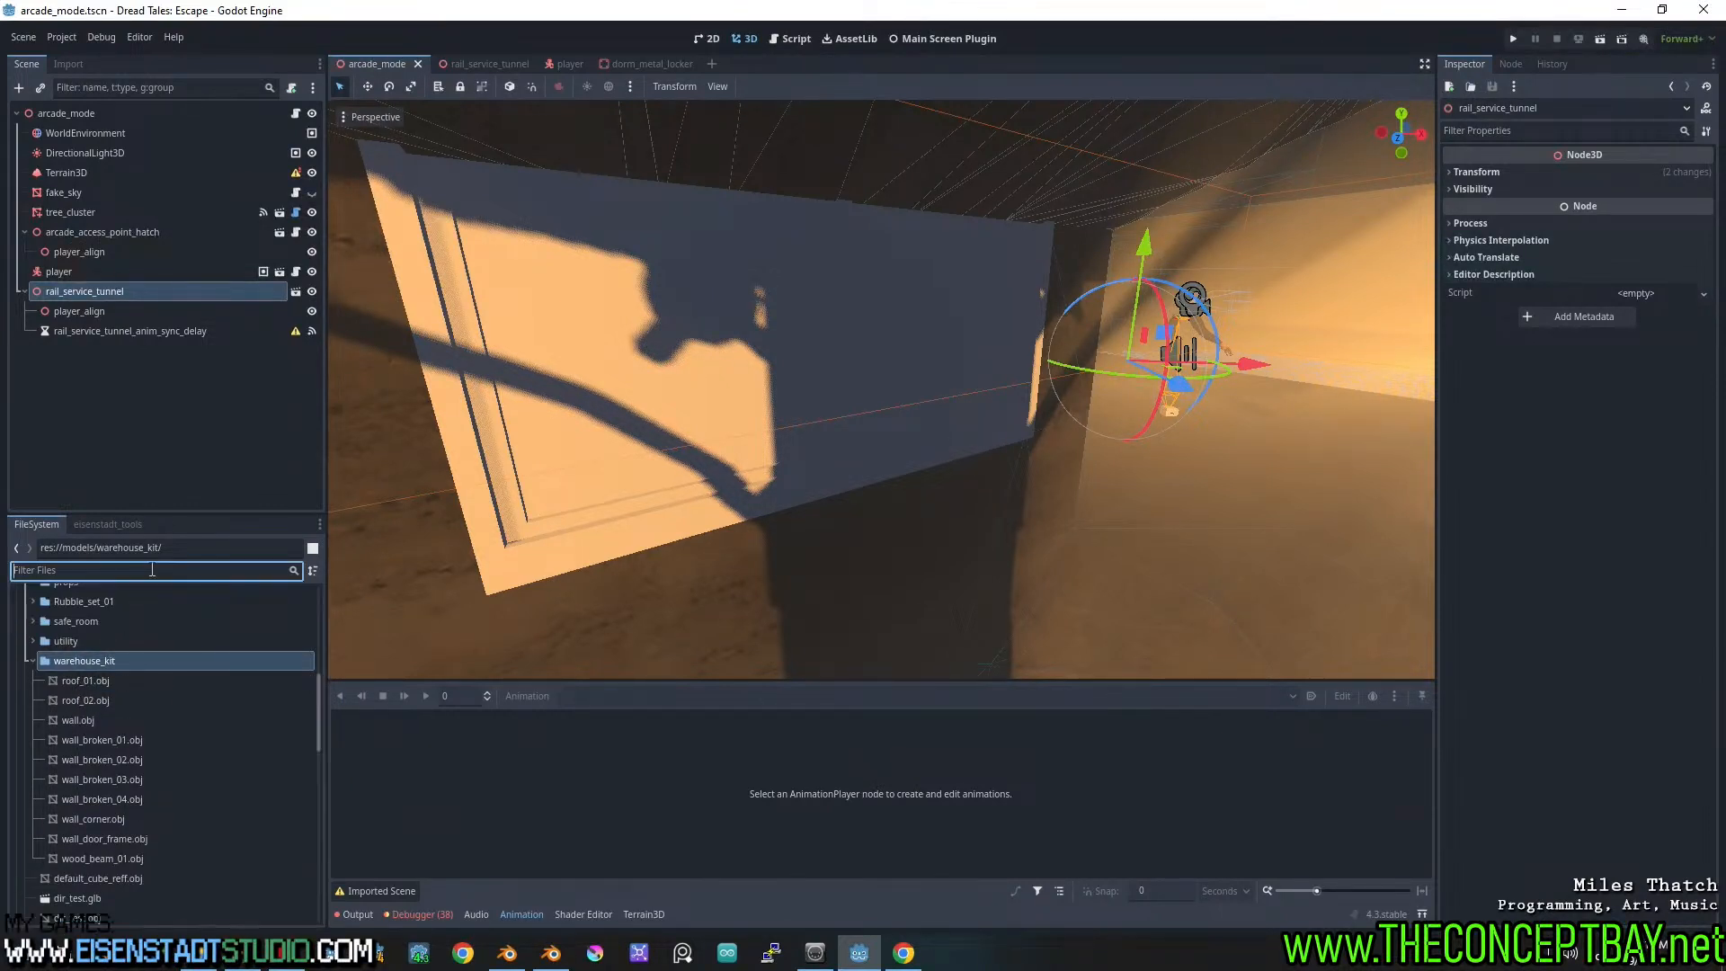
pyautogui.write('ware')
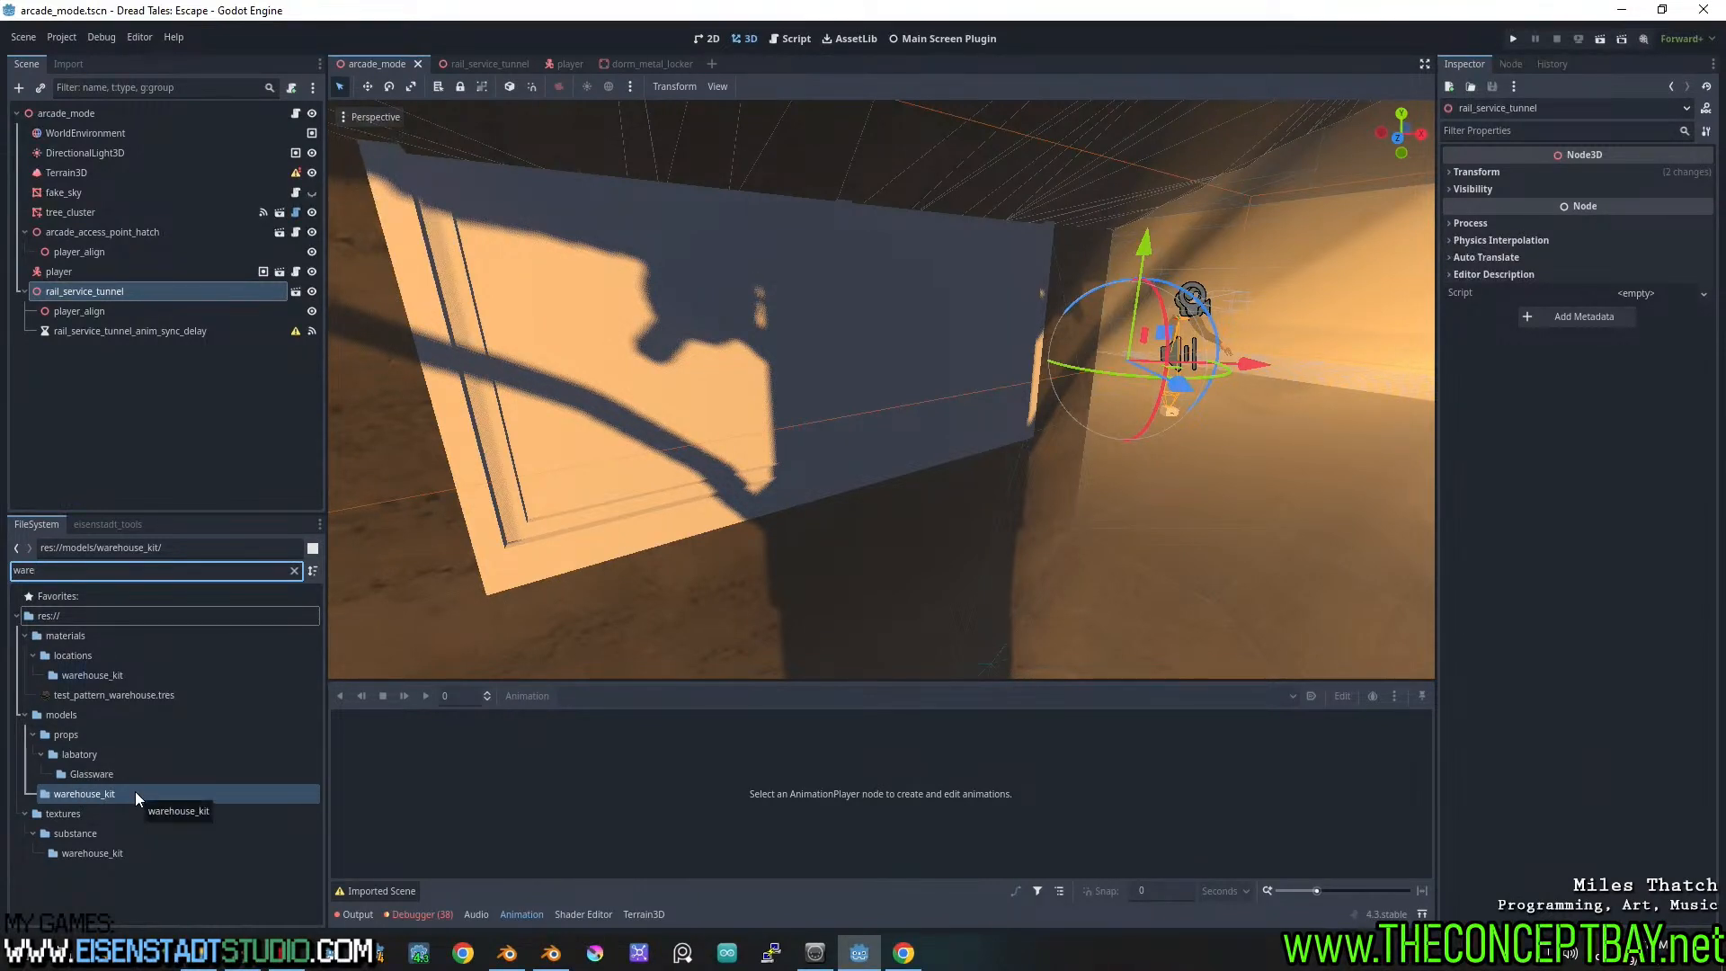
pyautogui.write('house')
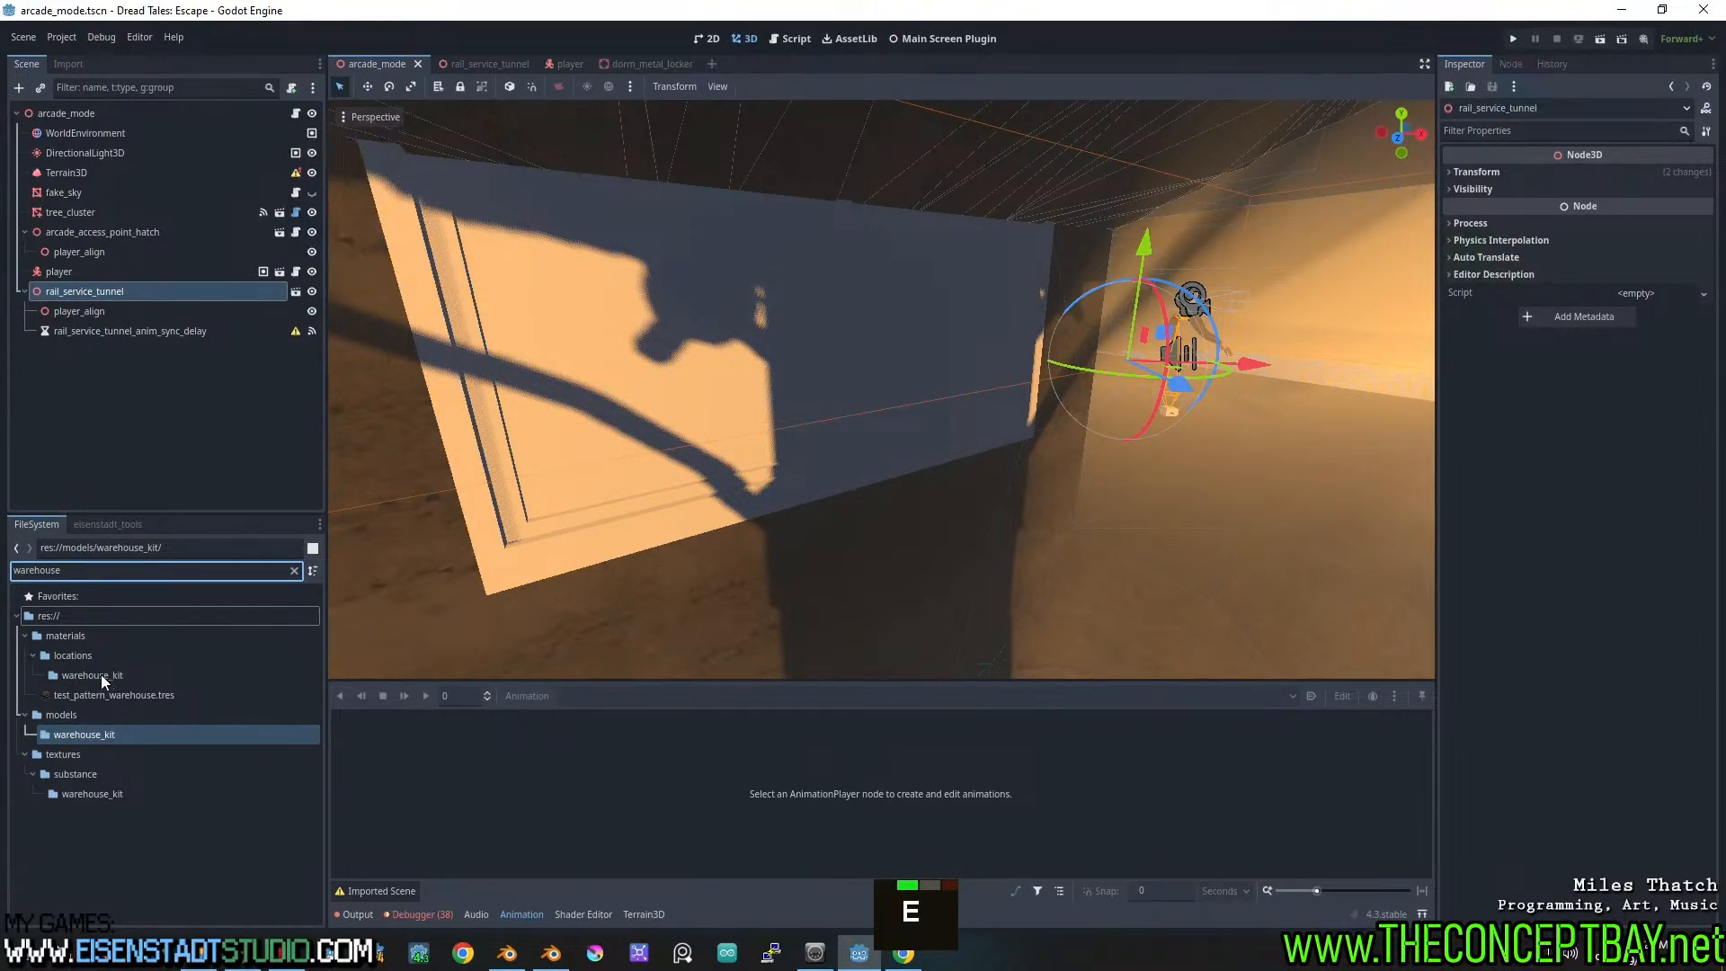
pyautogui.click(294, 571)
pyautogui.scroll(-5, 123, 757)
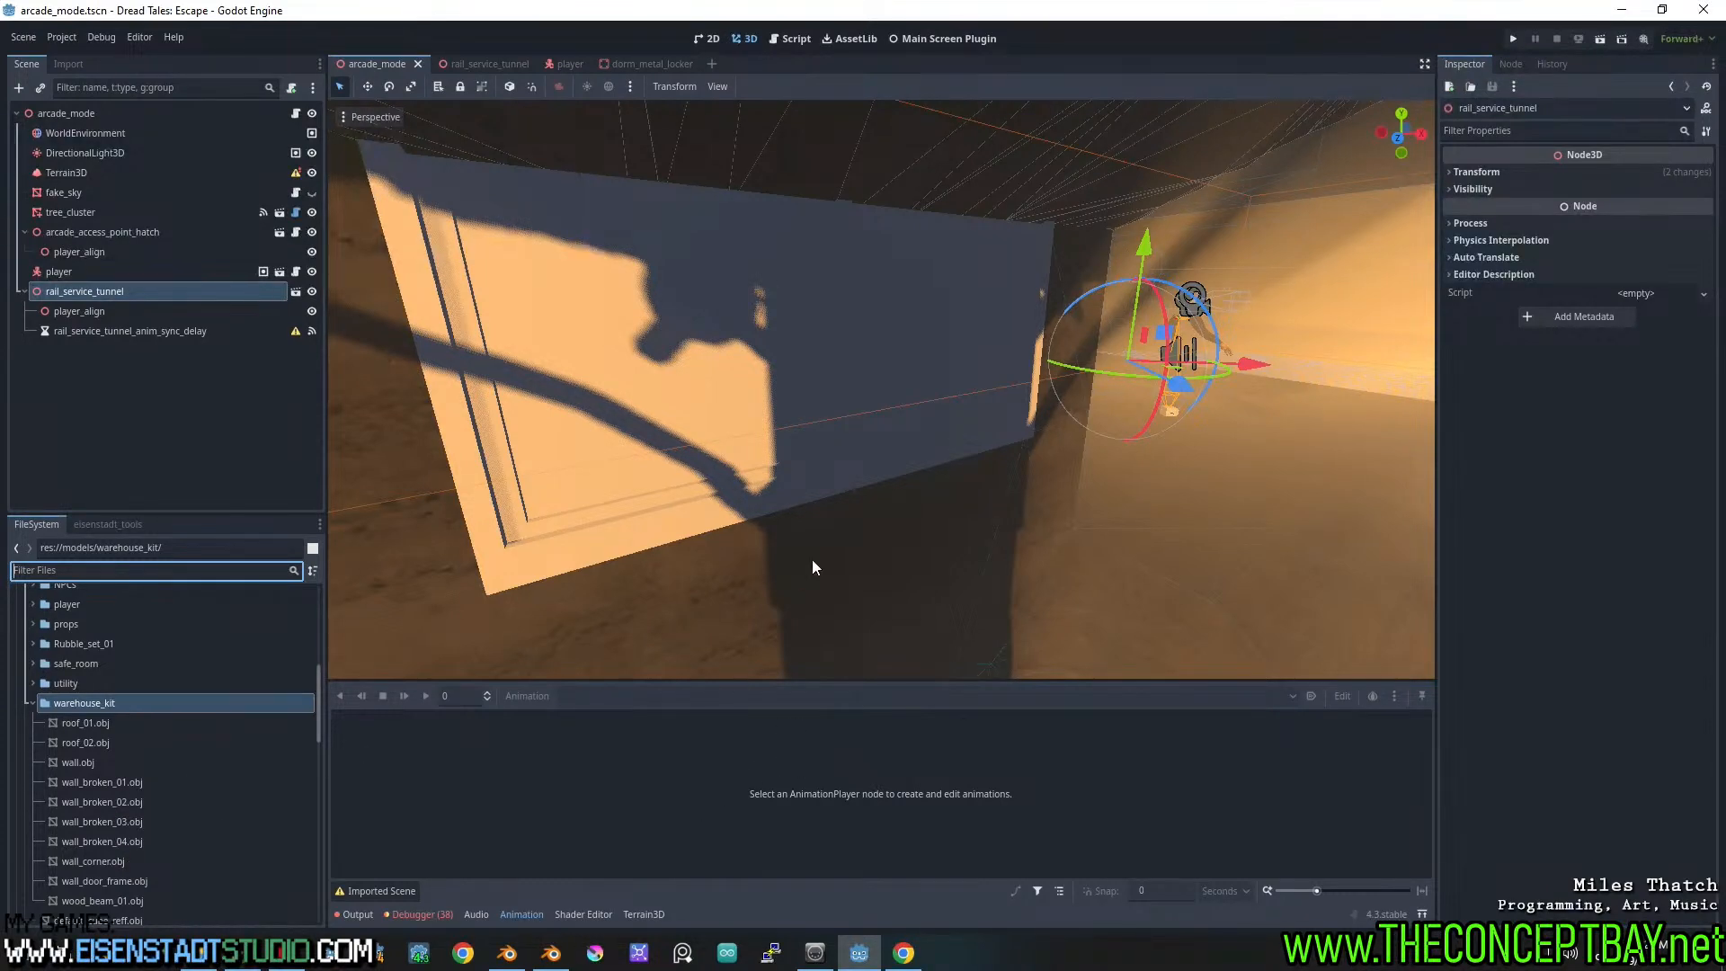
# Examine the window wall and interior of the rail_service_tunnel in the 3D scene
pyautogui.scroll(-6, 812, 560)
pyautogui.moveTo(811, 559); pyautogui.dragTo(746, 445, button='middle')
pyautogui.scroll(5, 994, 441)
pyautogui.scroll(5, 797, 476)
pyautogui.scroll(-3, 795, 473)
pyautogui.scroll(-10, 930, 421)
pyautogui.keyDown('shift'); pyautogui.scroll(-2, 973, 410); pyautogui.keyUp('shift')
pyautogui.scroll(6, 984, 407)
pyautogui.scroll(-2, 963, 392)
pyautogui.keyDown('shift'); pyautogui.scroll(-2, 963, 392); pyautogui.keyUp('shift')
pyautogui.scroll(4, 933, 428)
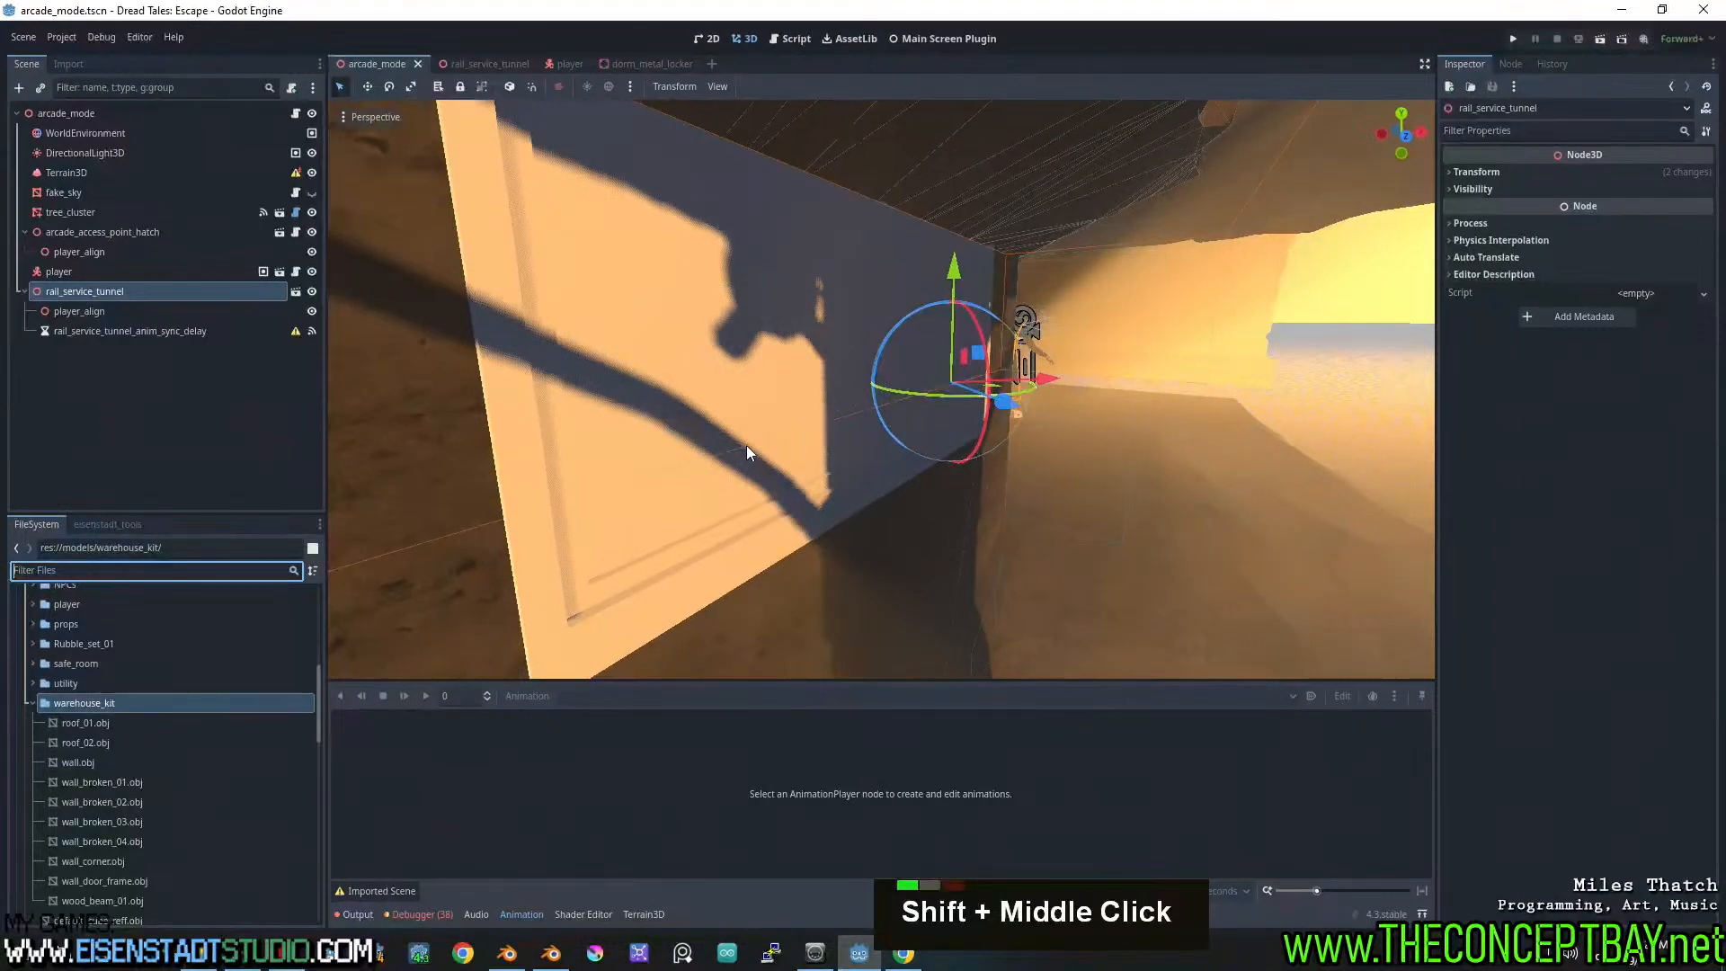
# Switch to Blender and export the scene as glTF Binary, overwriting rail_service_tunnel.glb
pyautogui.click(509, 955)
pyautogui.scroll(-1, 858, 449)
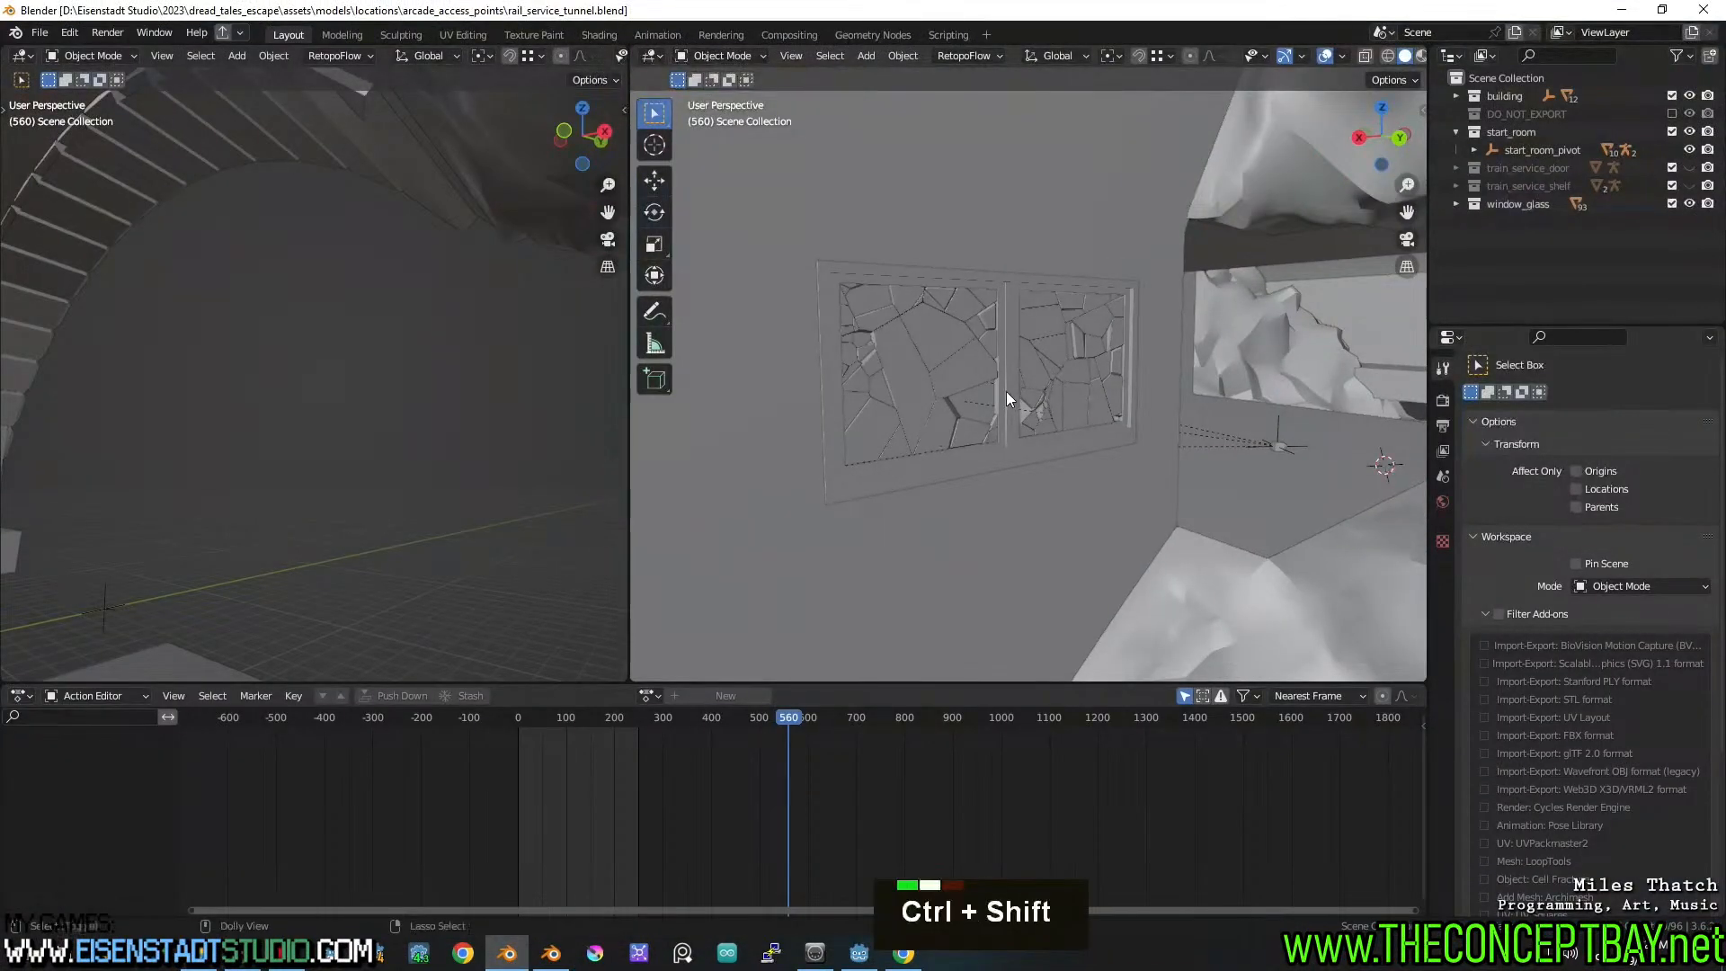
pyautogui.hotkey('ctrl', 'shift', 'r')
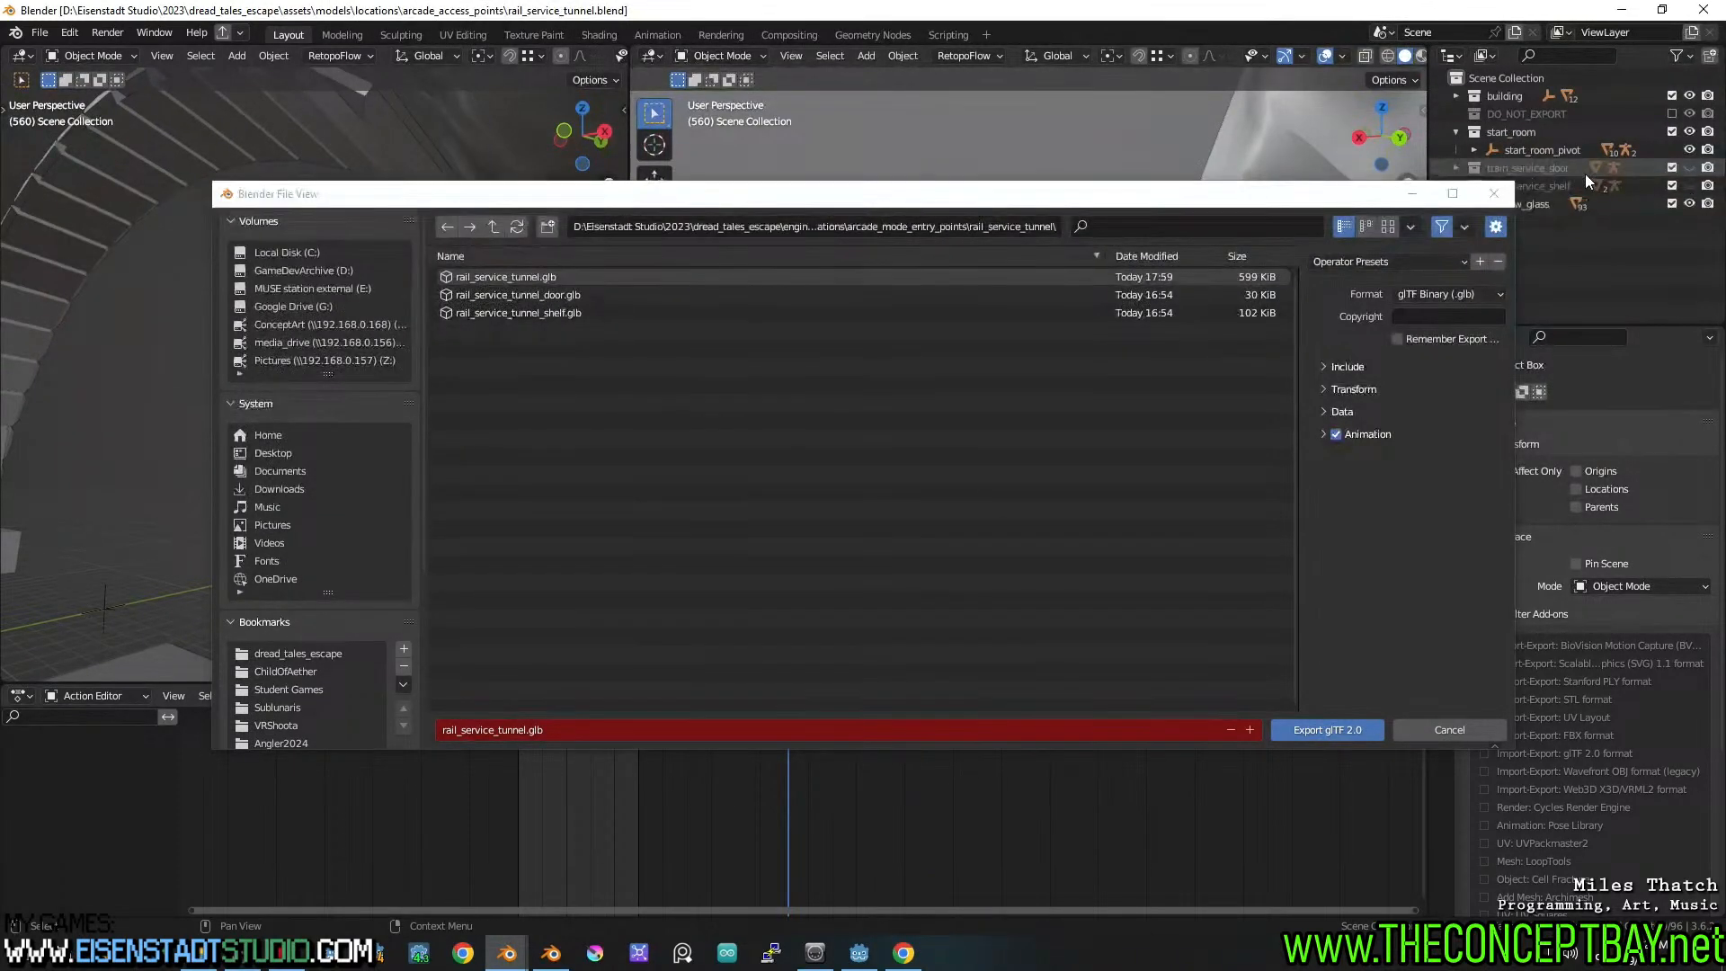
pyautogui.click(1323, 732)
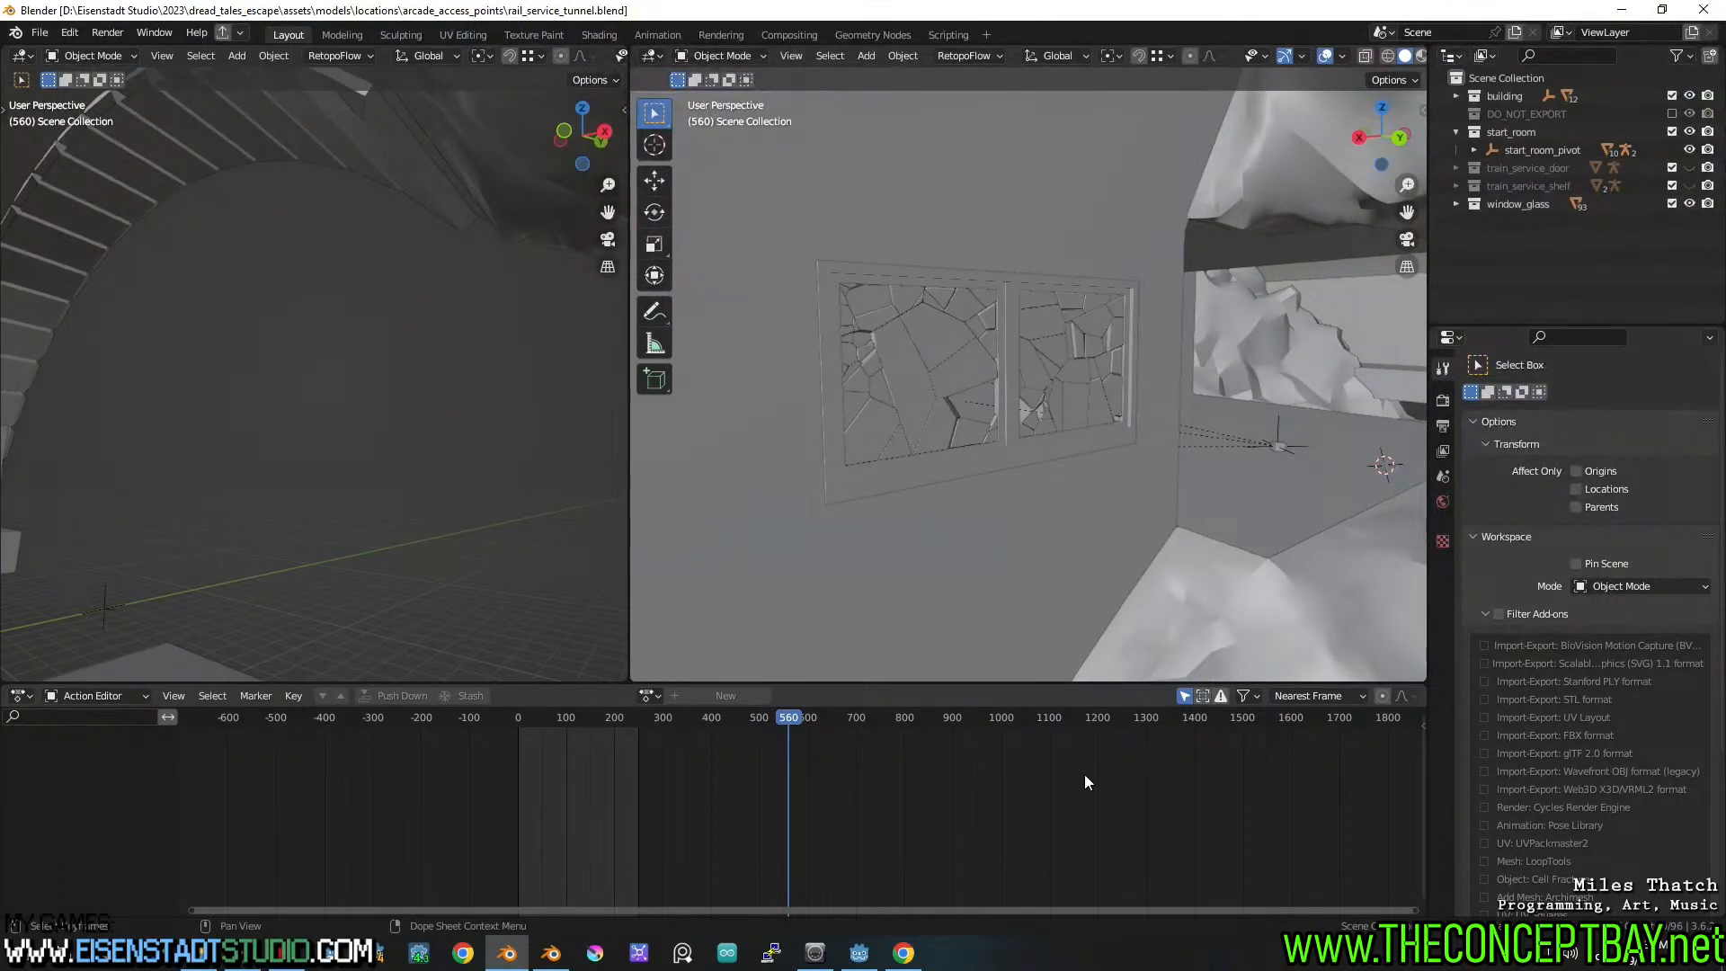
# Switch to Godot and examine the updated rail_service_tunnel window wall and interior in the arcade_mode scene
pyautogui.click(864, 958)
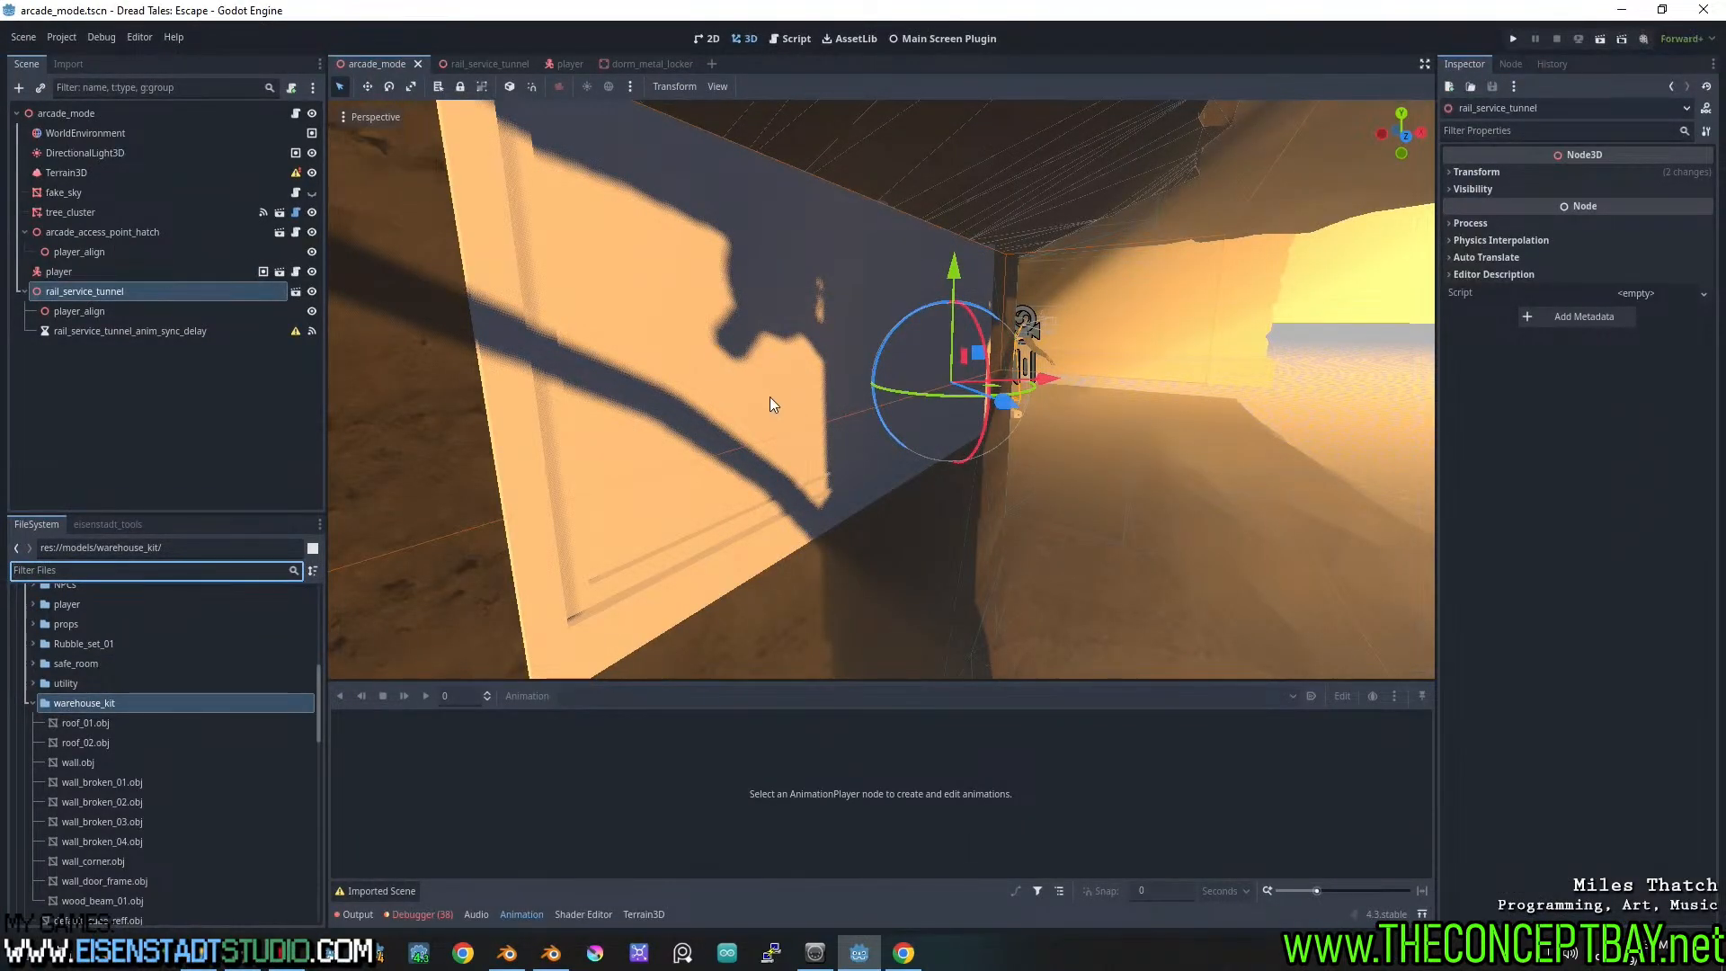
pyautogui.moveTo(757, 386); pyautogui.dragTo(872, 401, button='middle')
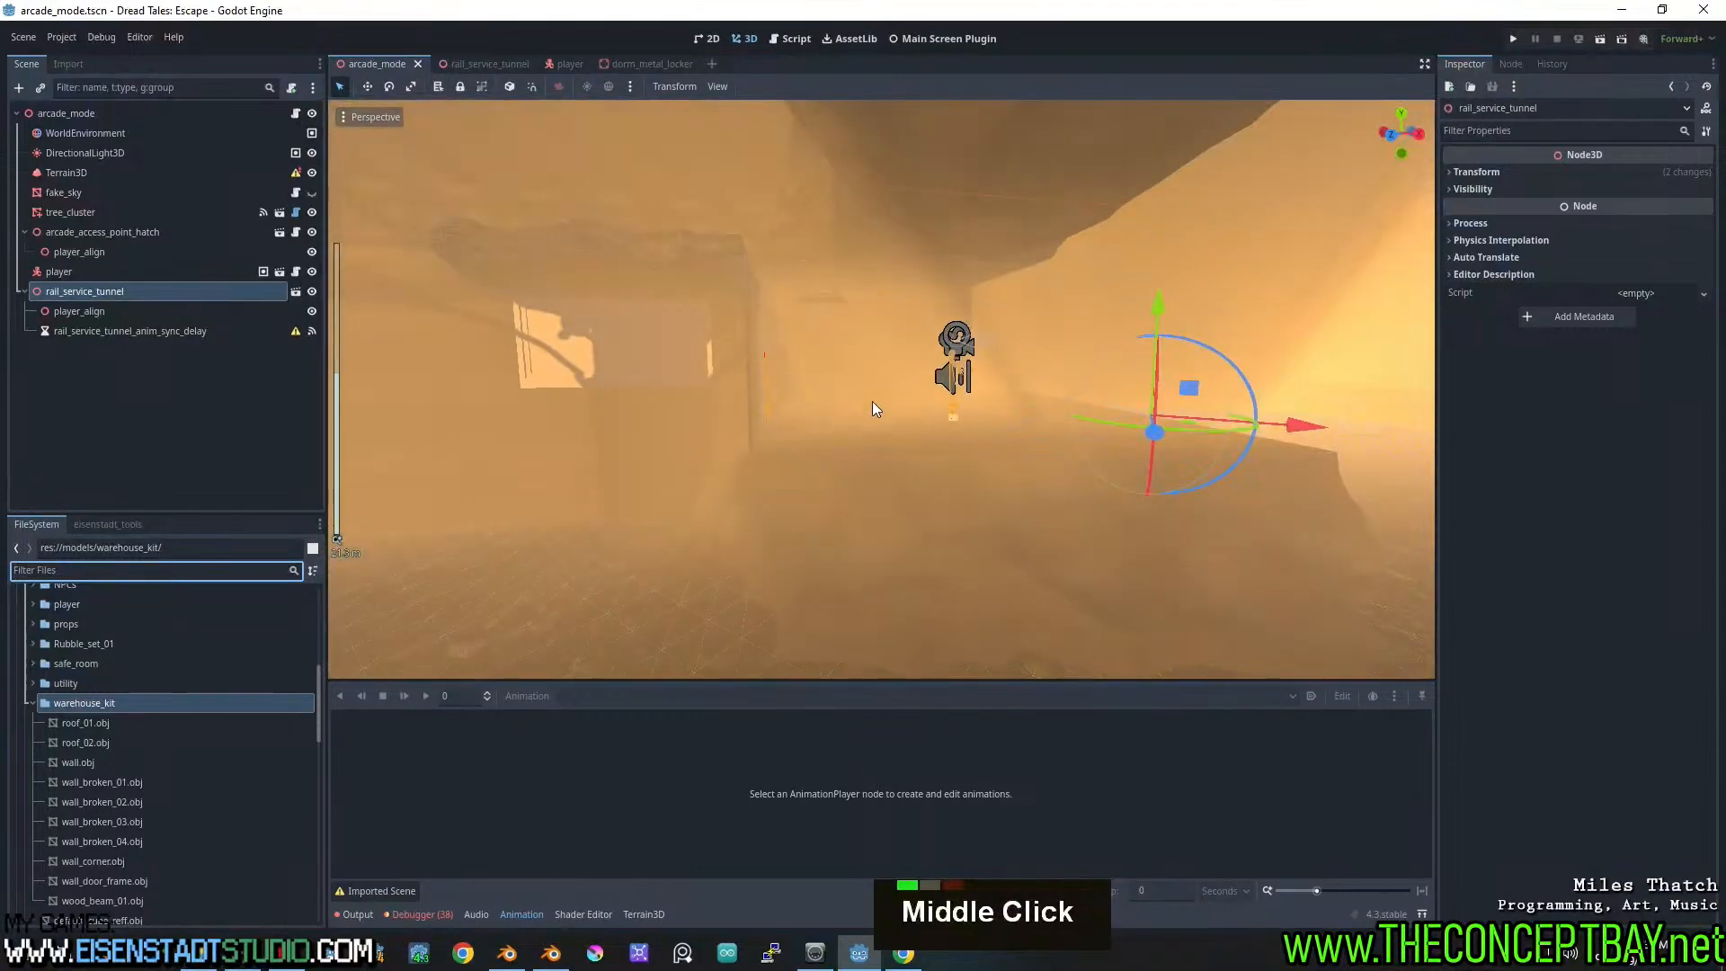
pyautogui.write('h')
pyautogui.press('BackSpace')
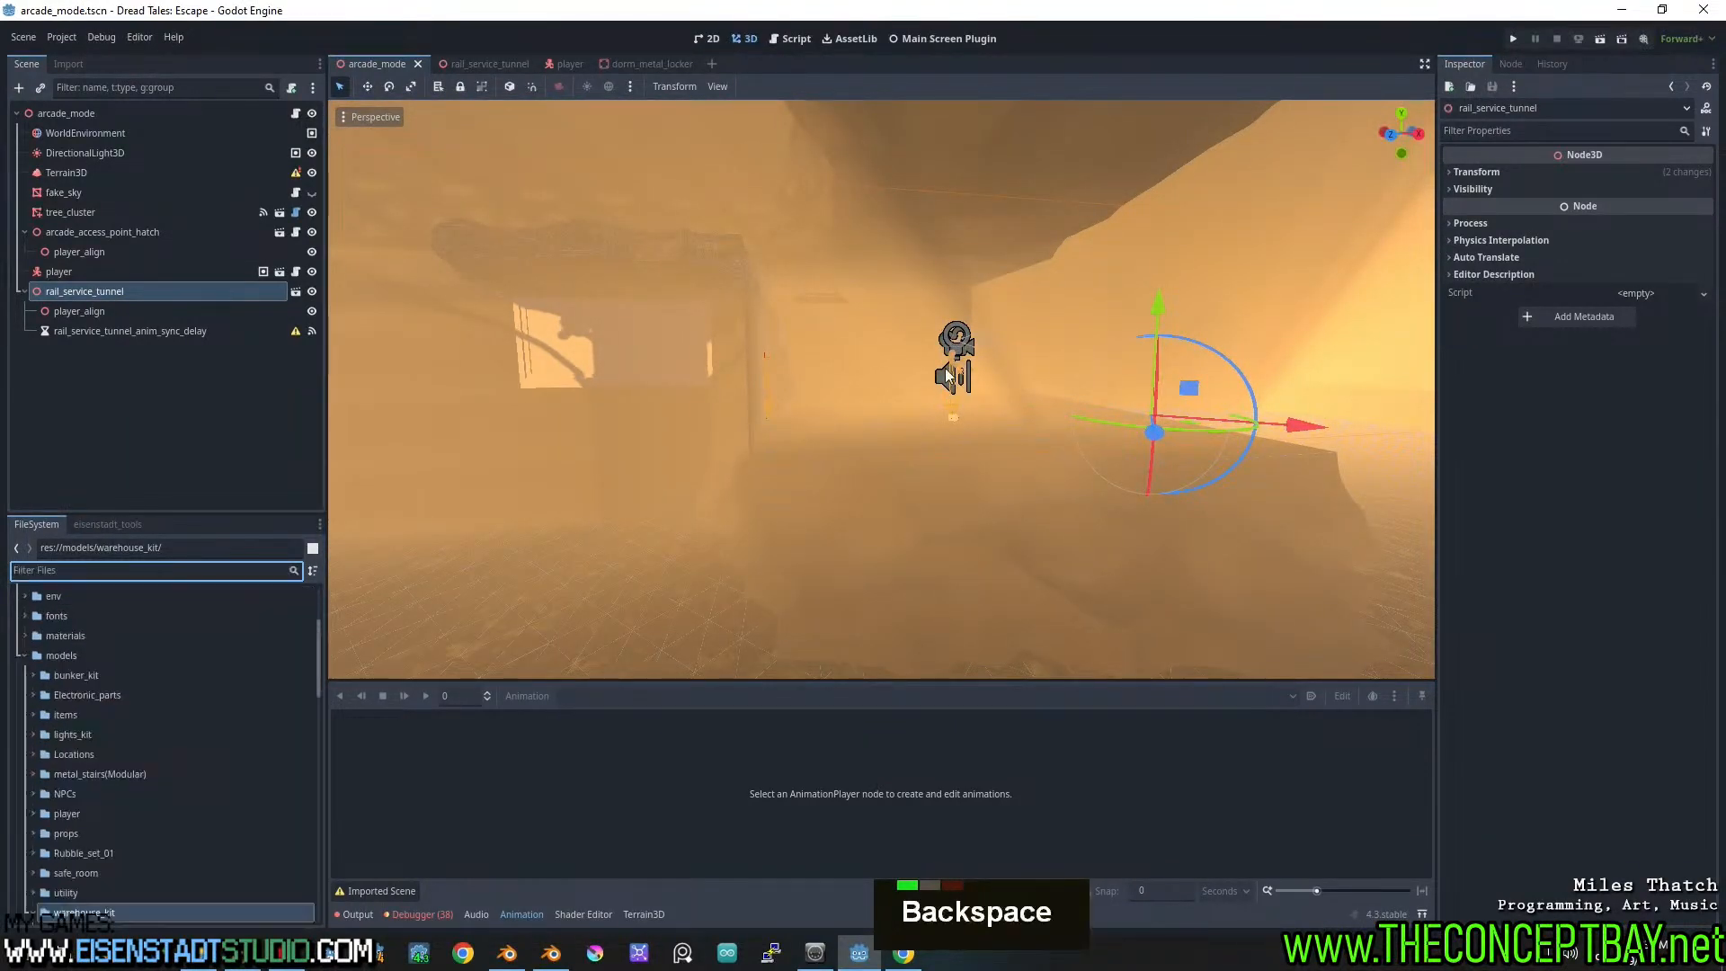
pyautogui.press('h')
pyautogui.moveTo(990, 426); pyautogui.dragTo(1029, 354, button='middle')
pyautogui.scroll(3, 720, 378)
pyautogui.scroll(2, 903, 386)
pyautogui.keyDown('shift'); pyautogui.scroll(1, 887, 387); pyautogui.keyUp('shift')
pyautogui.keyDown('shift'); pyautogui.scroll(-1, 888, 386); pyautogui.keyUp('shift')
pyautogui.scroll(3, 906, 401)
pyautogui.scroll(2, 1082, 426)
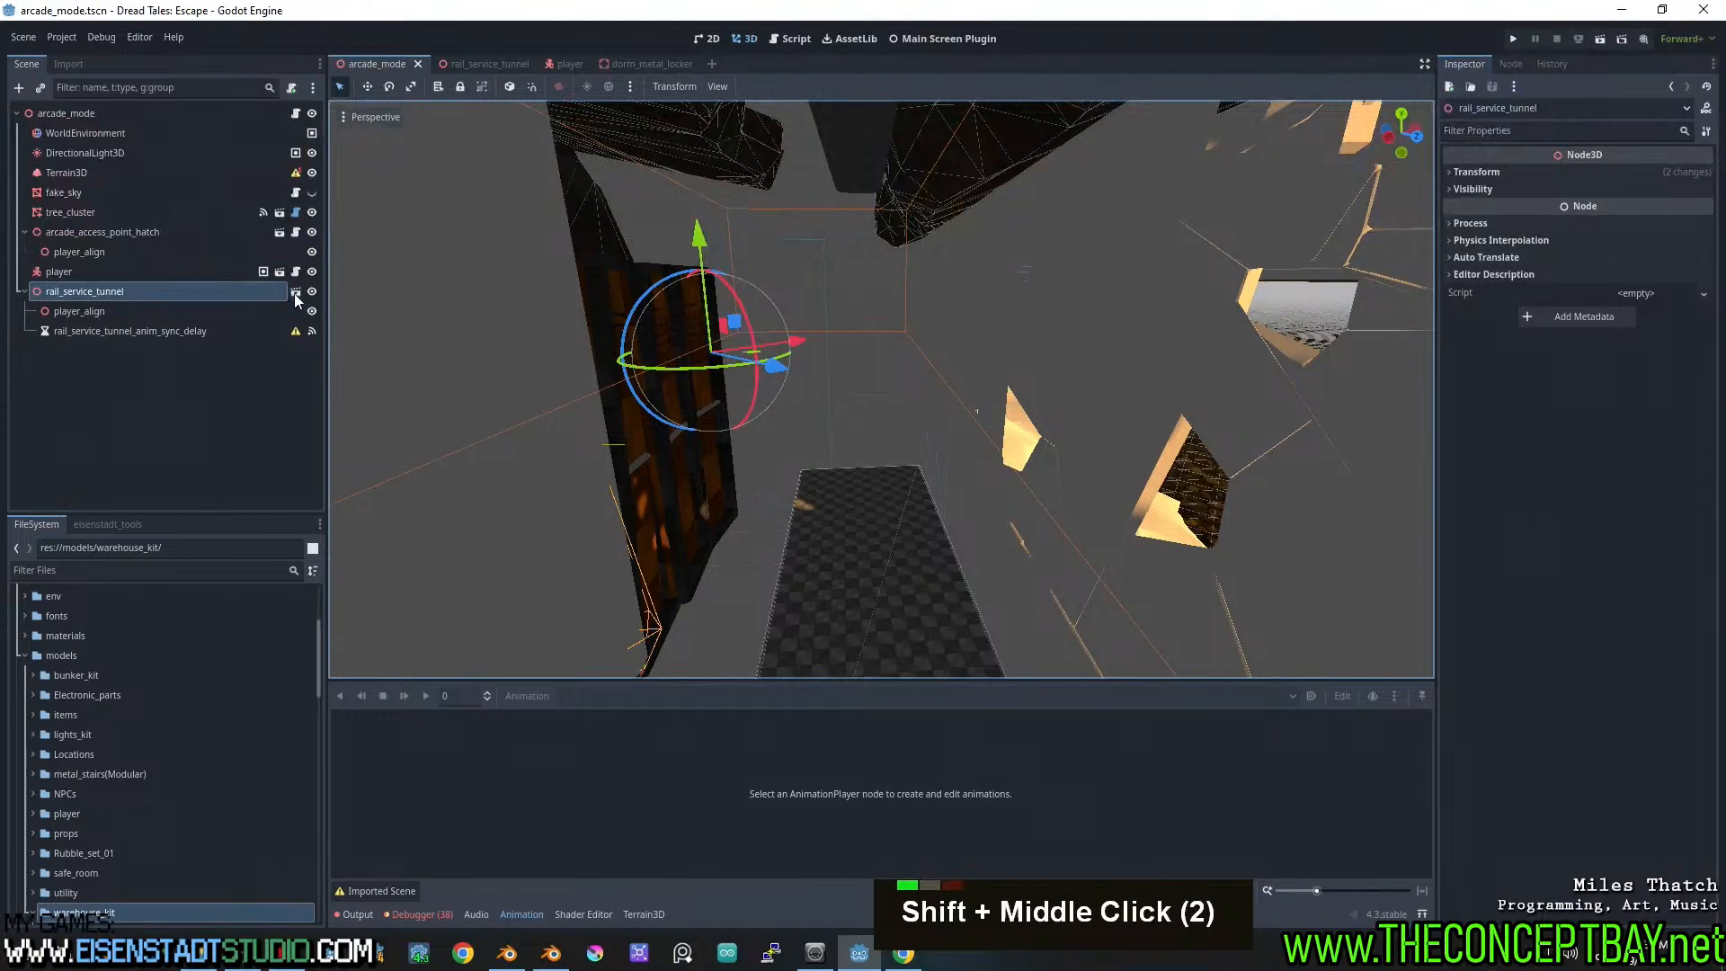
# Open the rail_service_tunnel scene for editing and select a glass shard in the window wall
pyautogui.click(295, 291)
pyautogui.scroll(-2, 746, 315)
pyautogui.scroll(1, 807, 392)
pyautogui.keyDown('shift'); pyautogui.scroll(1, 737, 342); pyautogui.keyUp('shift')
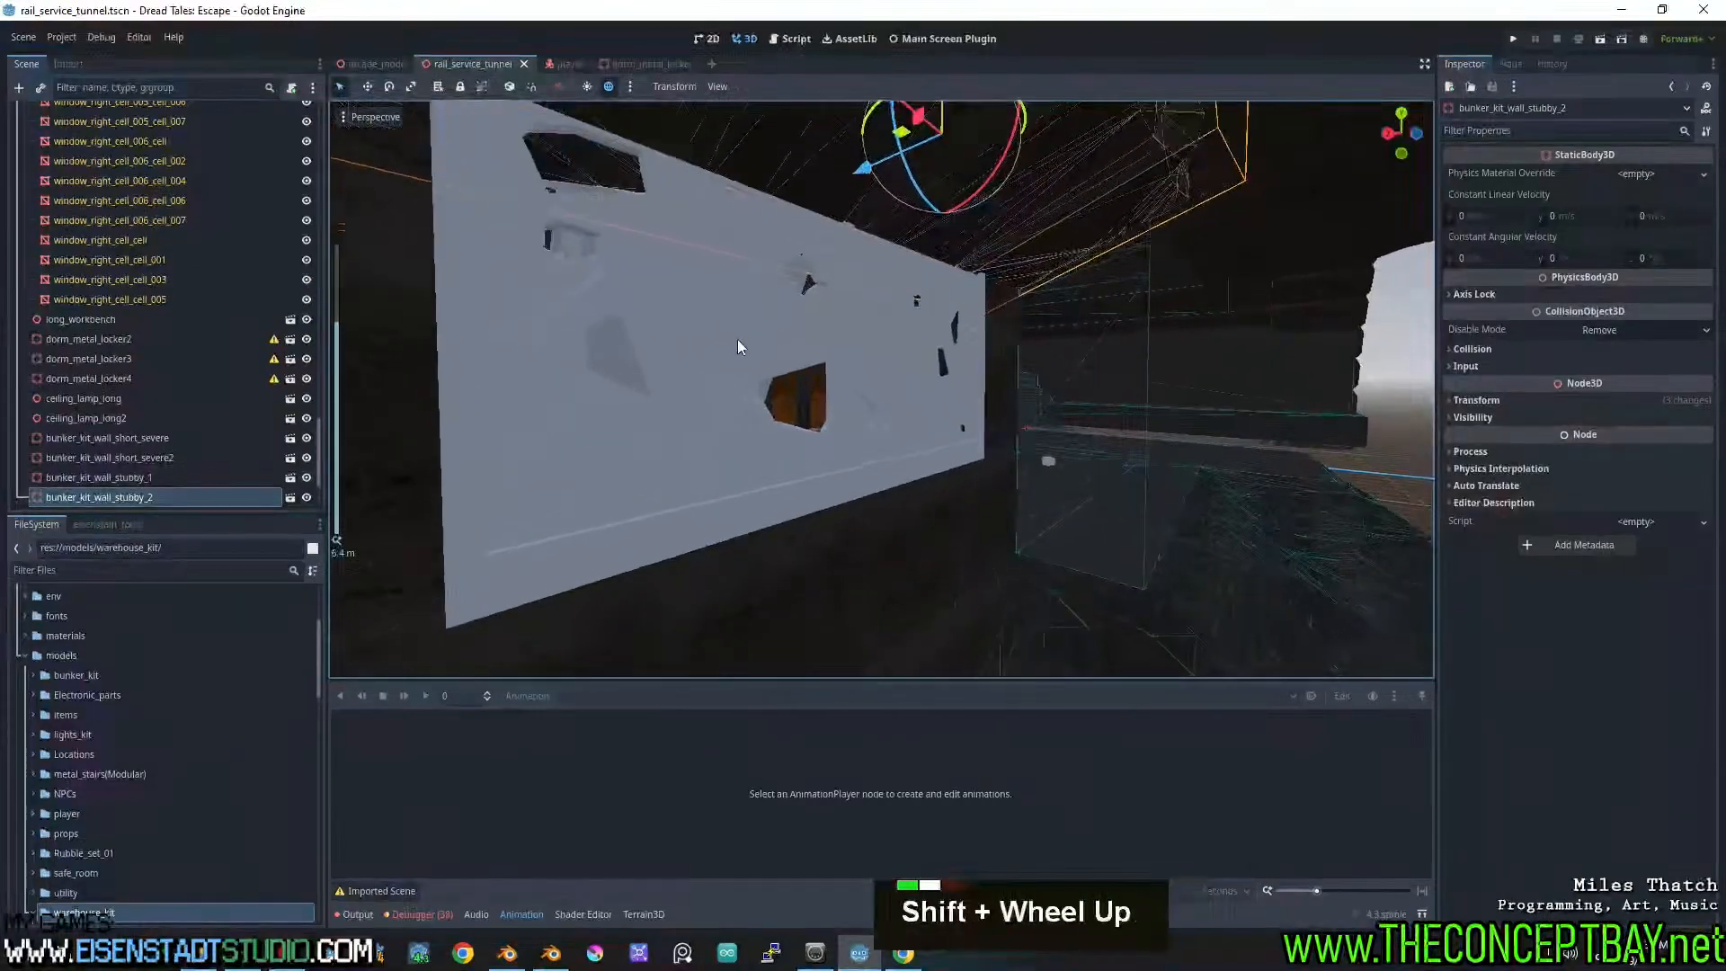
pyautogui.click(737, 347)
pyautogui.scroll(10, 126, 234)
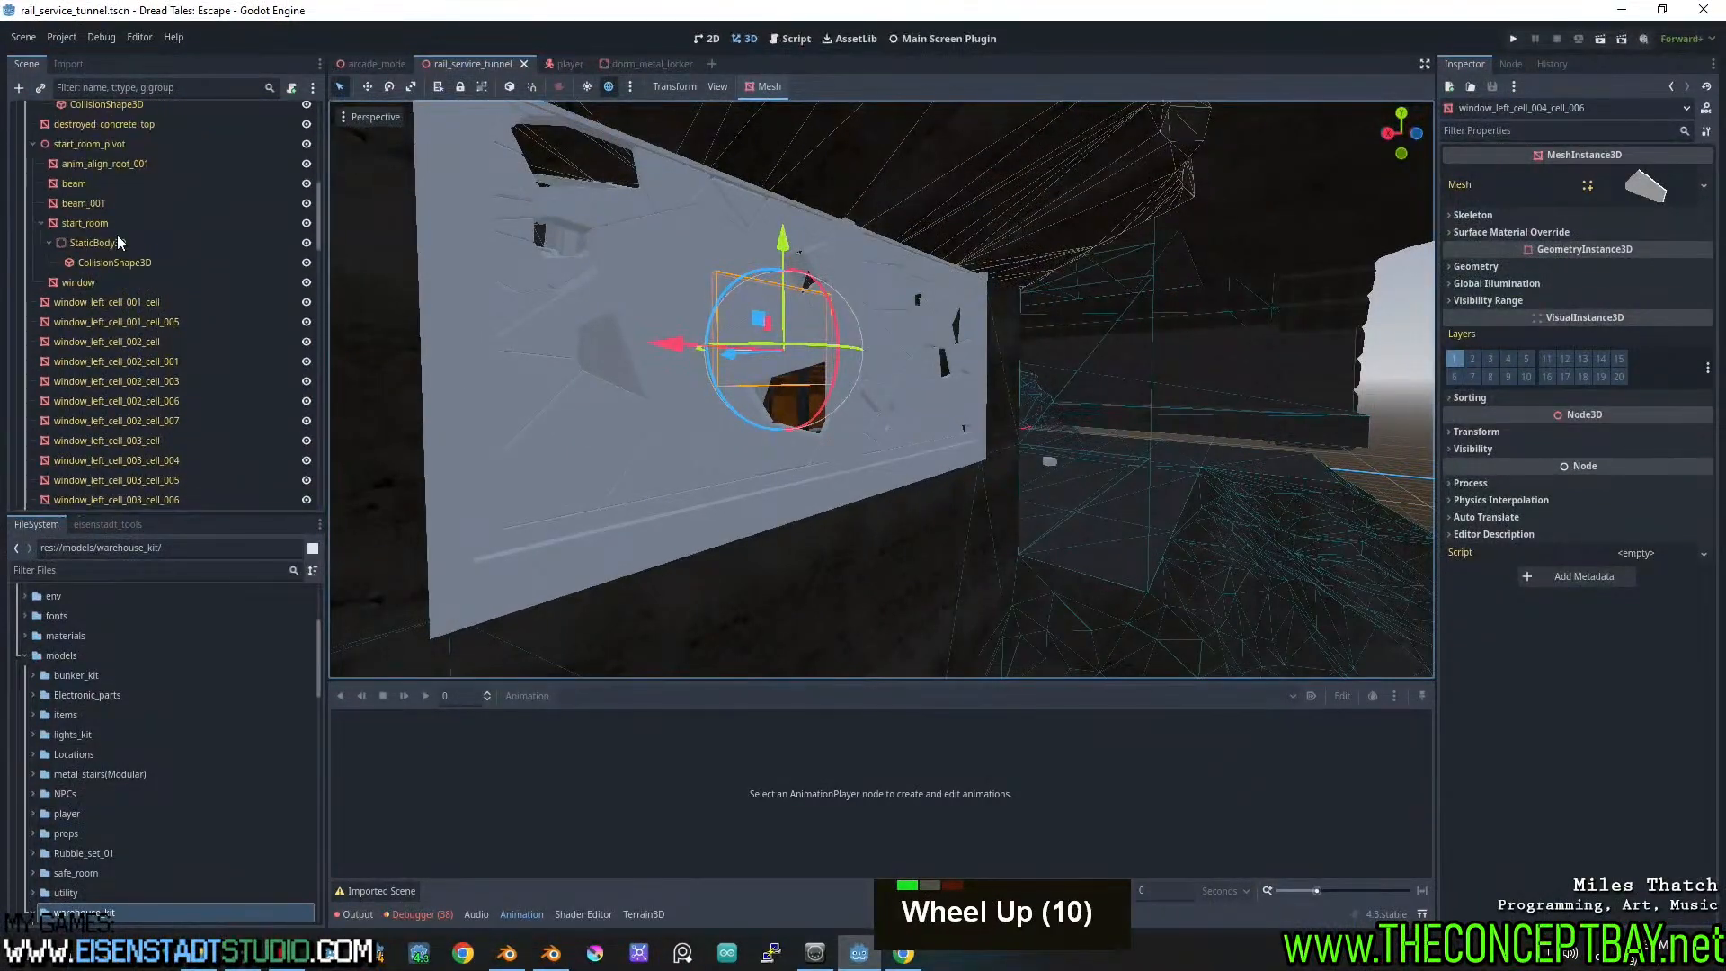
# Give window_left_cell_001_cell a new StandardMaterial3D as its surface material override
pyautogui.click(99, 308)
pyautogui.scroll(1, 159, 299)
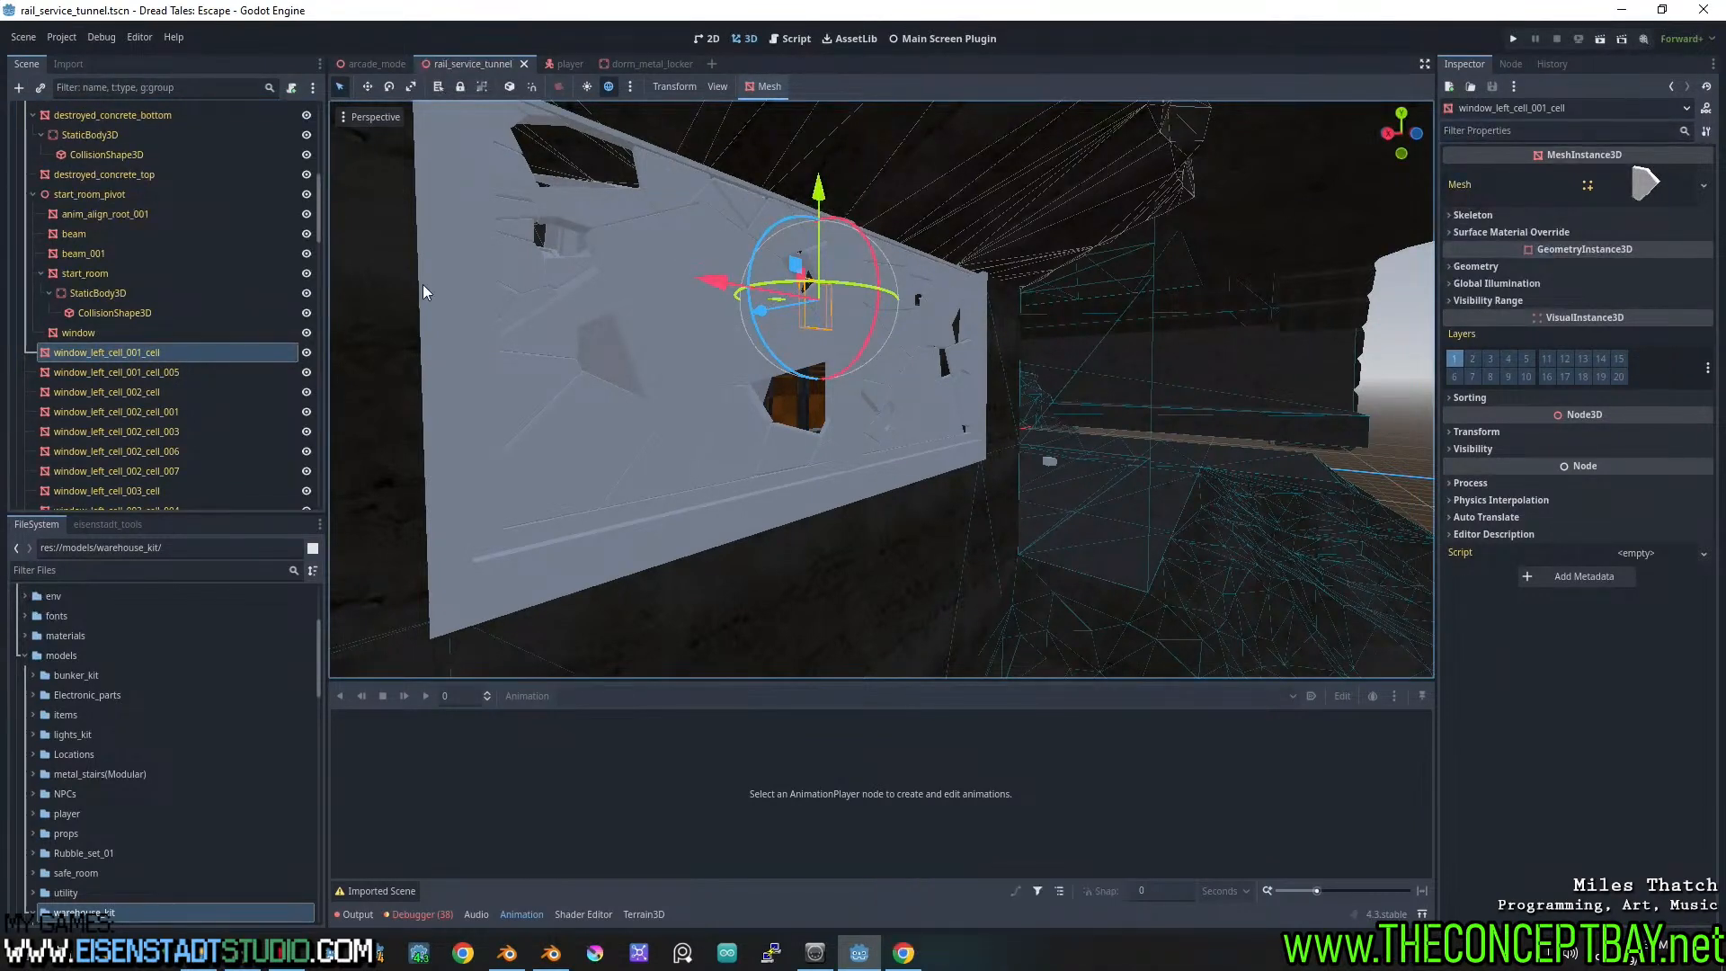
pyautogui.click(1540, 234)
pyautogui.click(1661, 252)
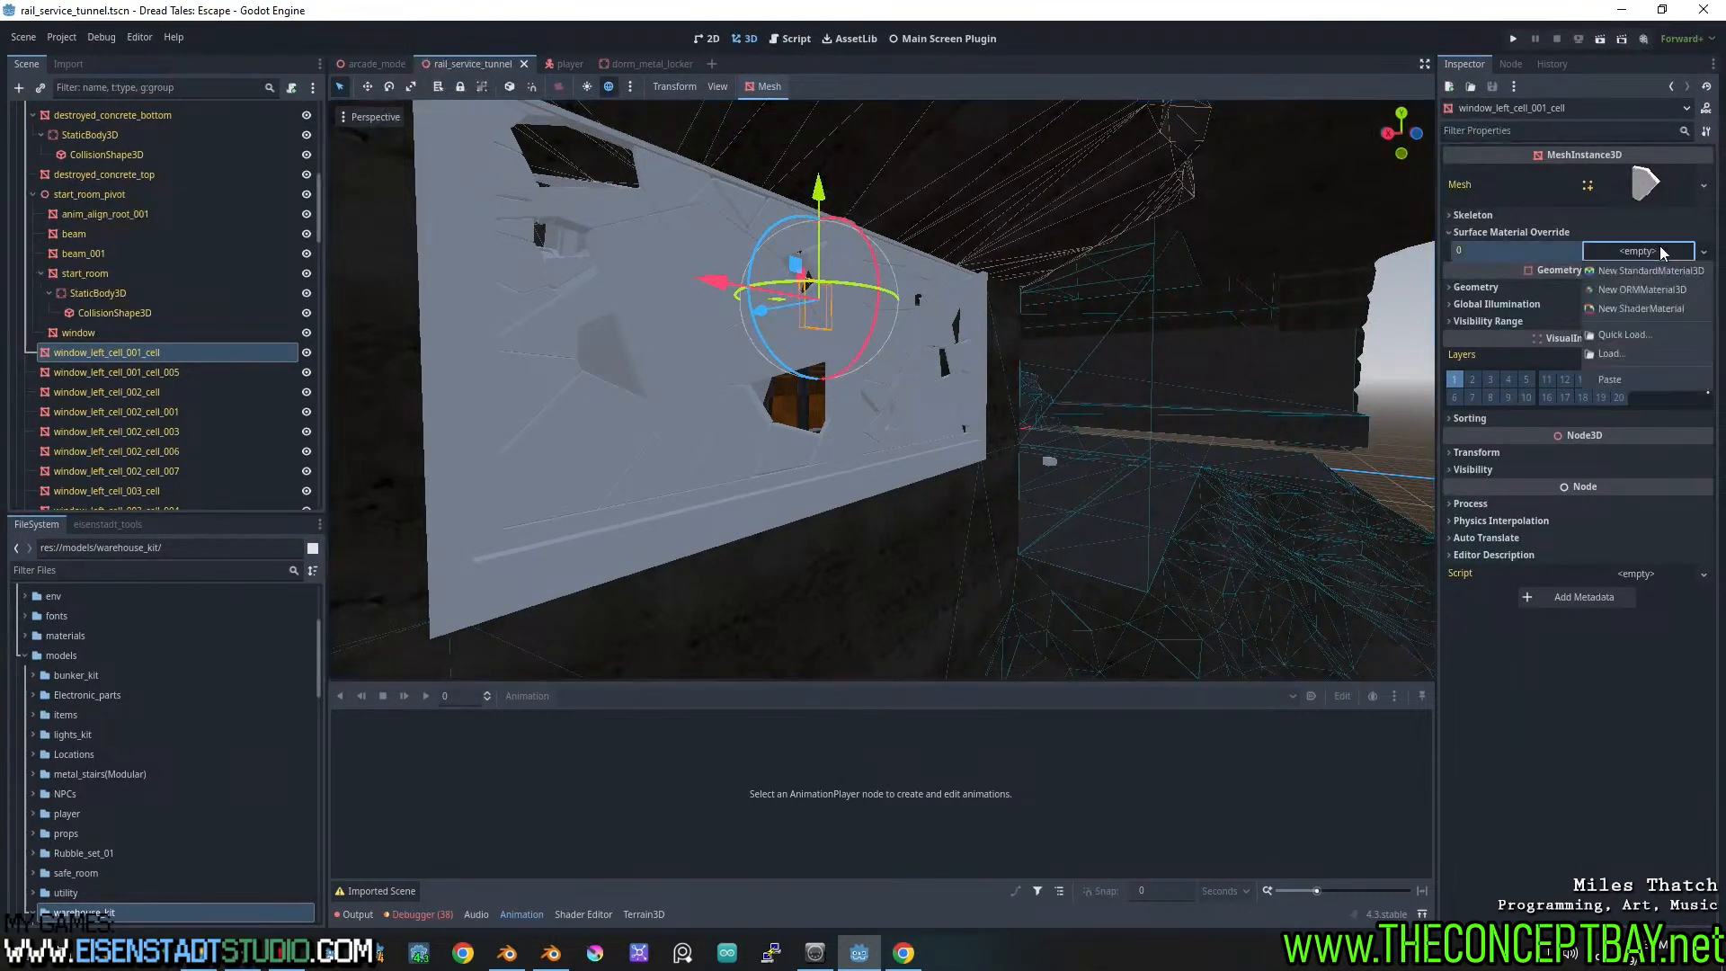
pyautogui.click(1640, 271)
pyautogui.scroll(3, 884, 386)
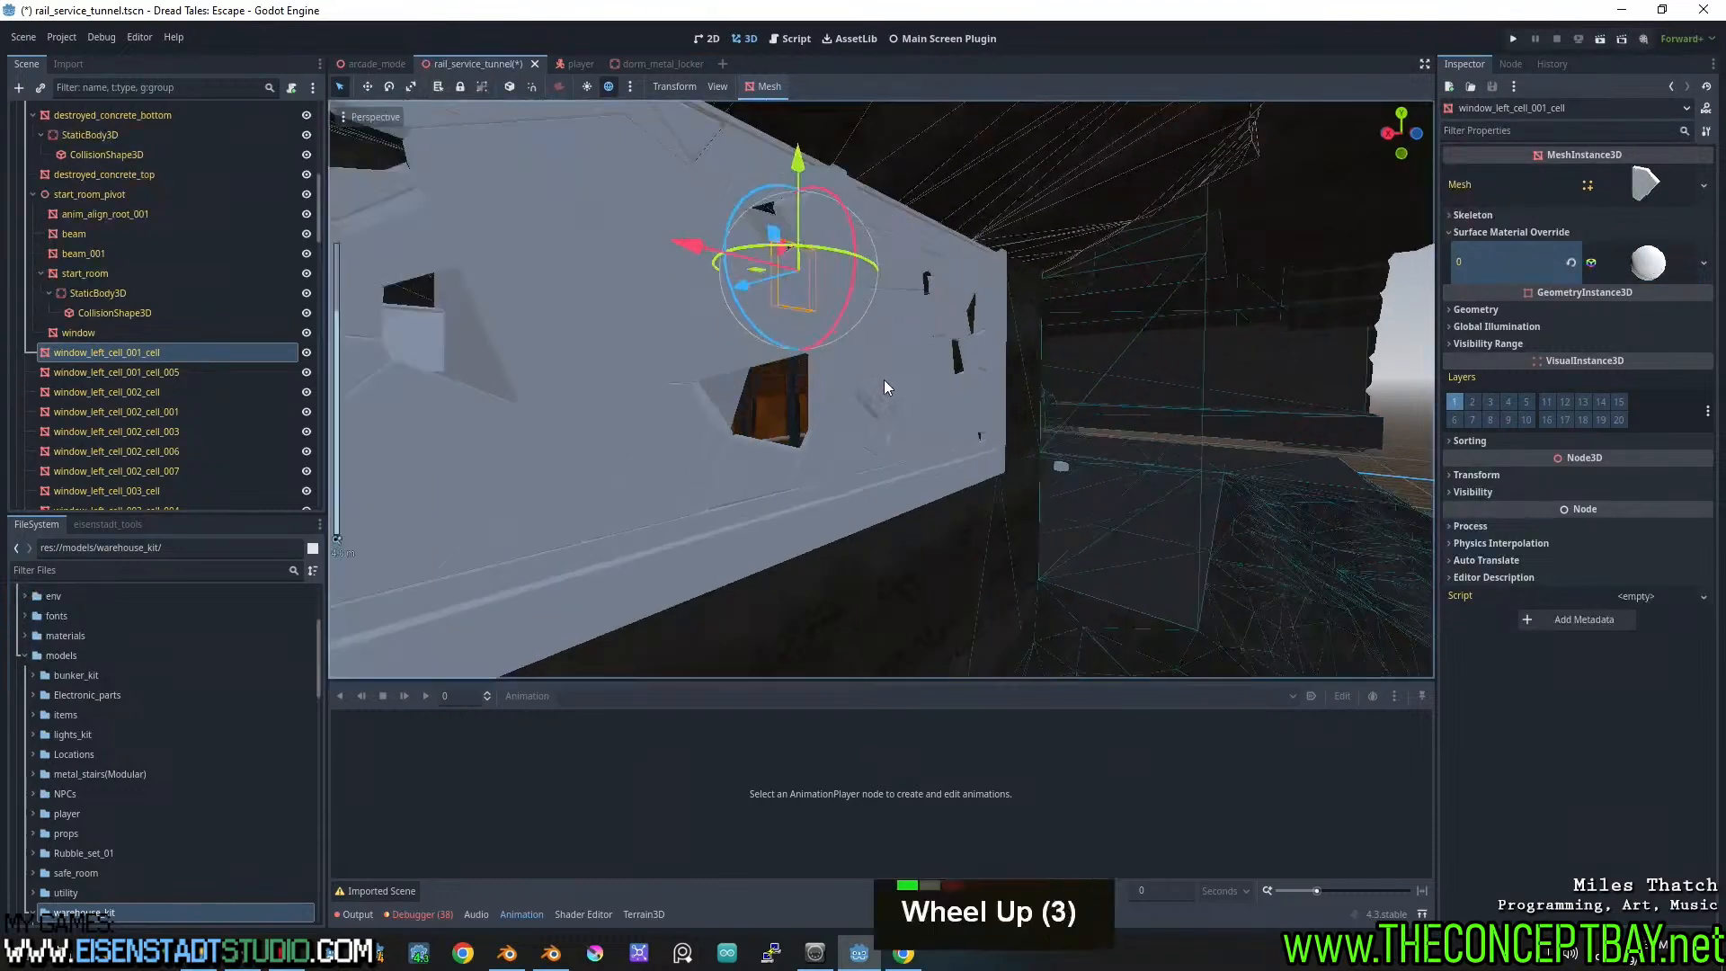
pyautogui.scroll(3, 883, 380)
pyautogui.moveTo(882, 376); pyautogui.dragTo(910, 407, button='middle')
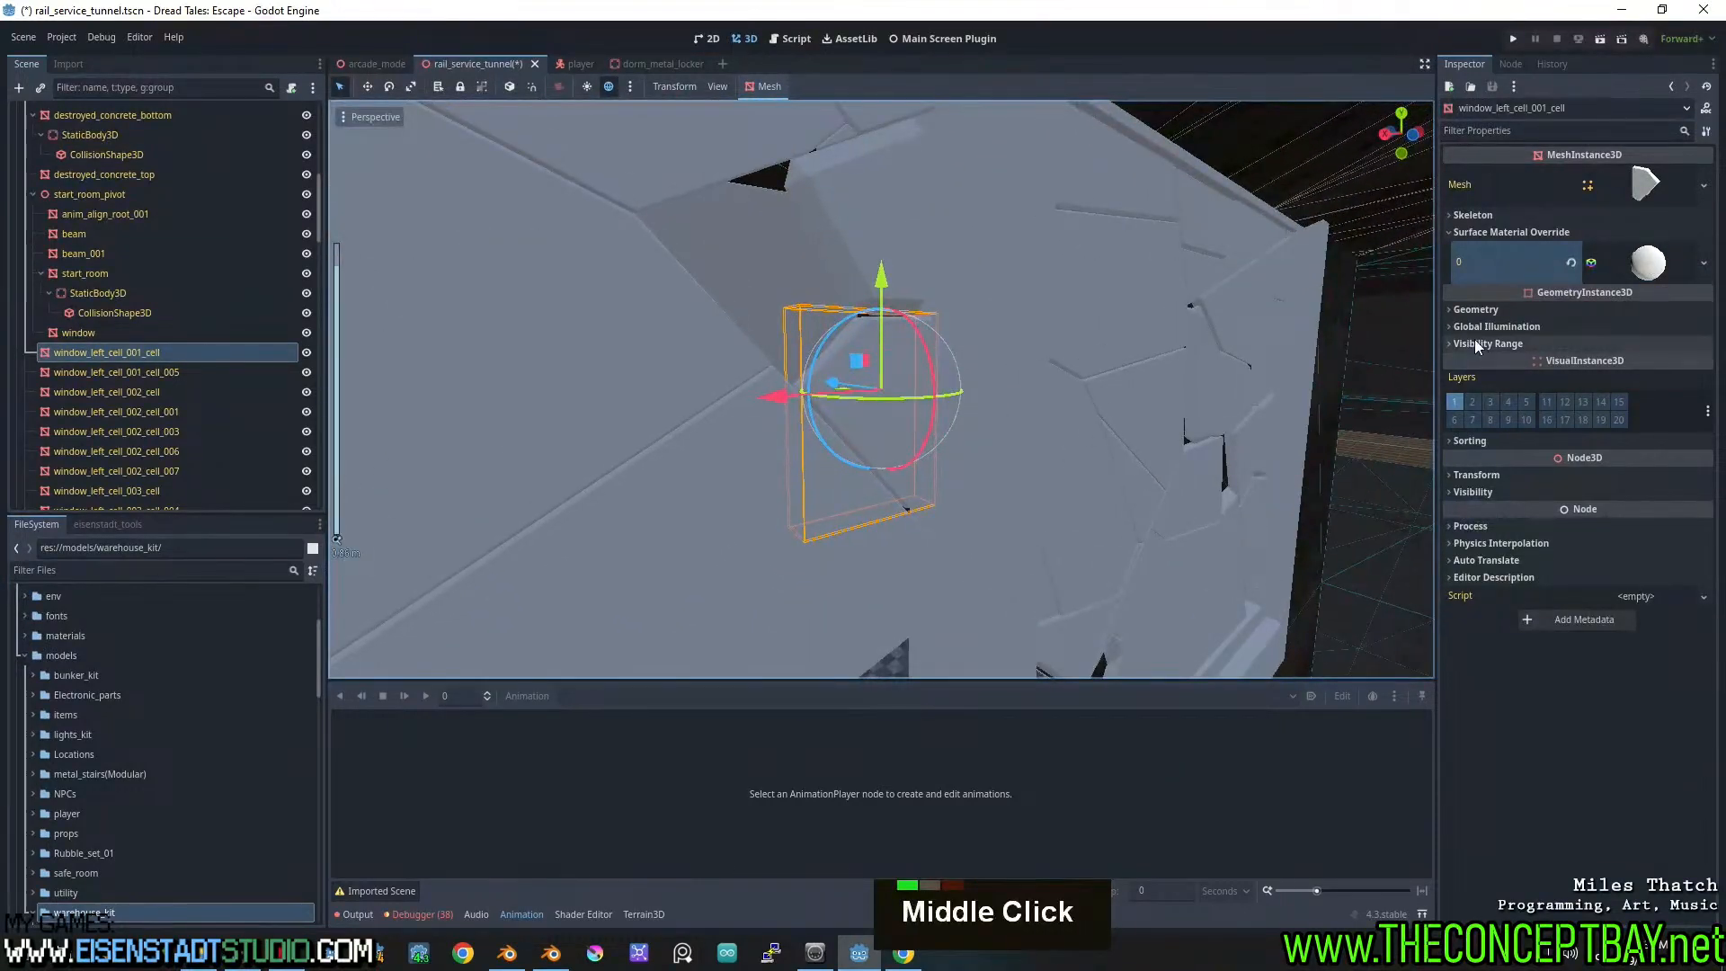
# Enable refraction on the shard's new material with a scale of -0.13
pyautogui.click(1645, 263)
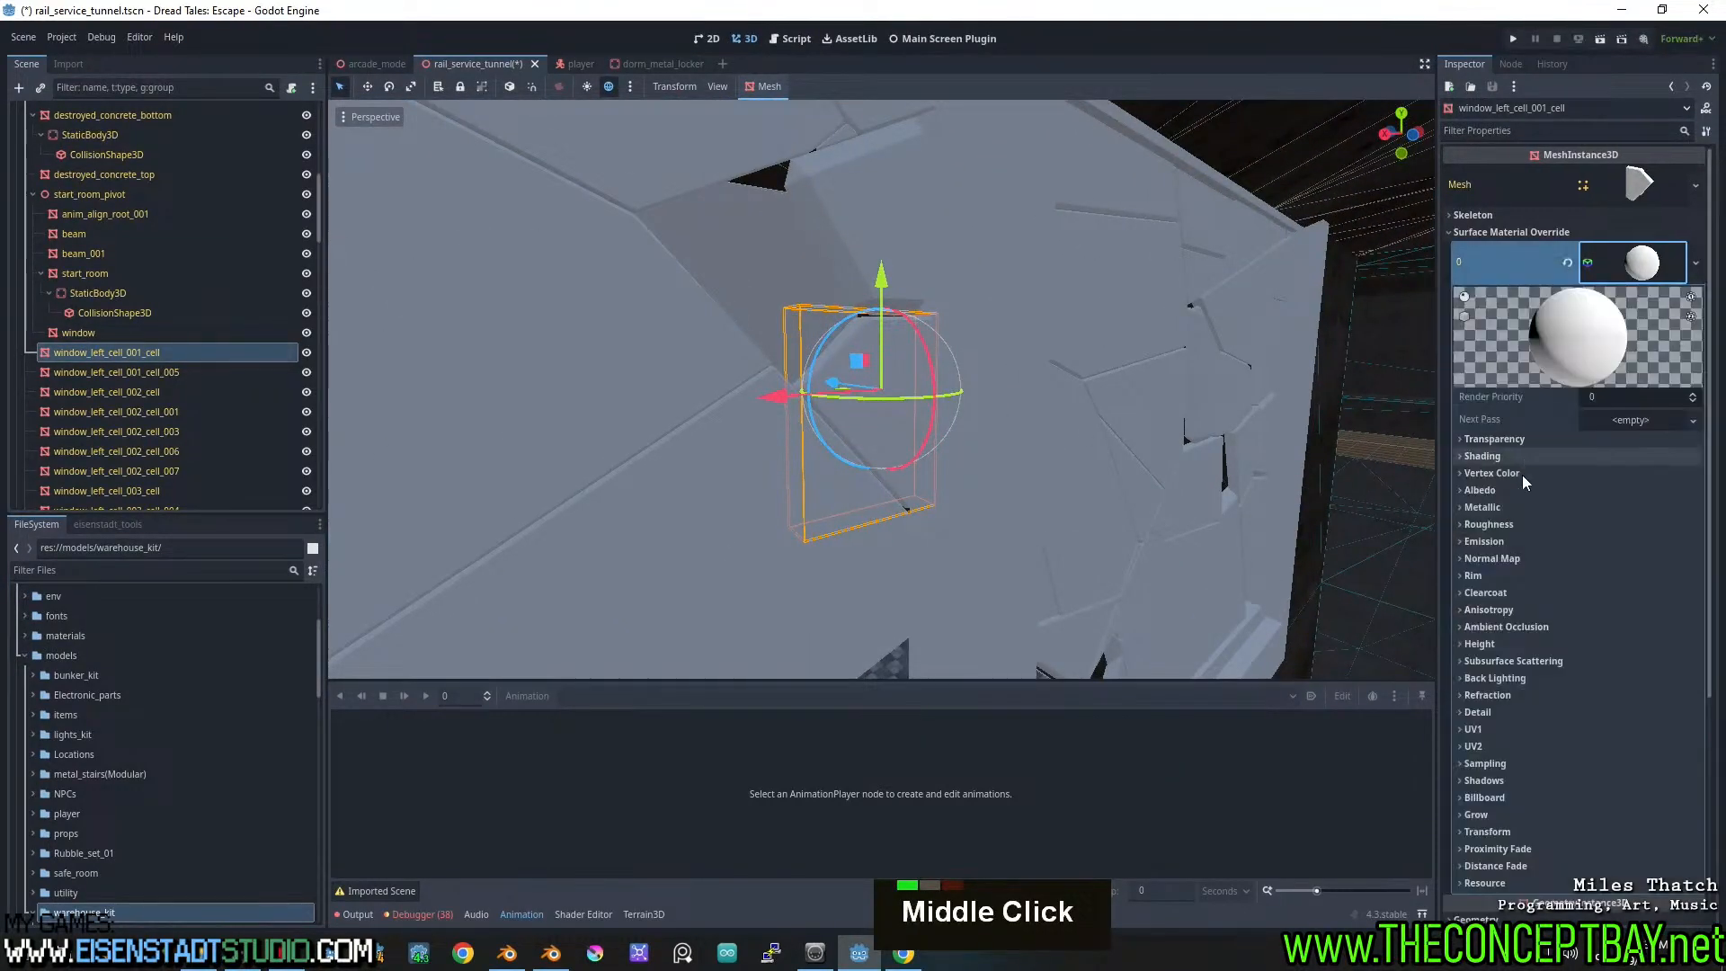
pyautogui.doubleClick(1462, 486)
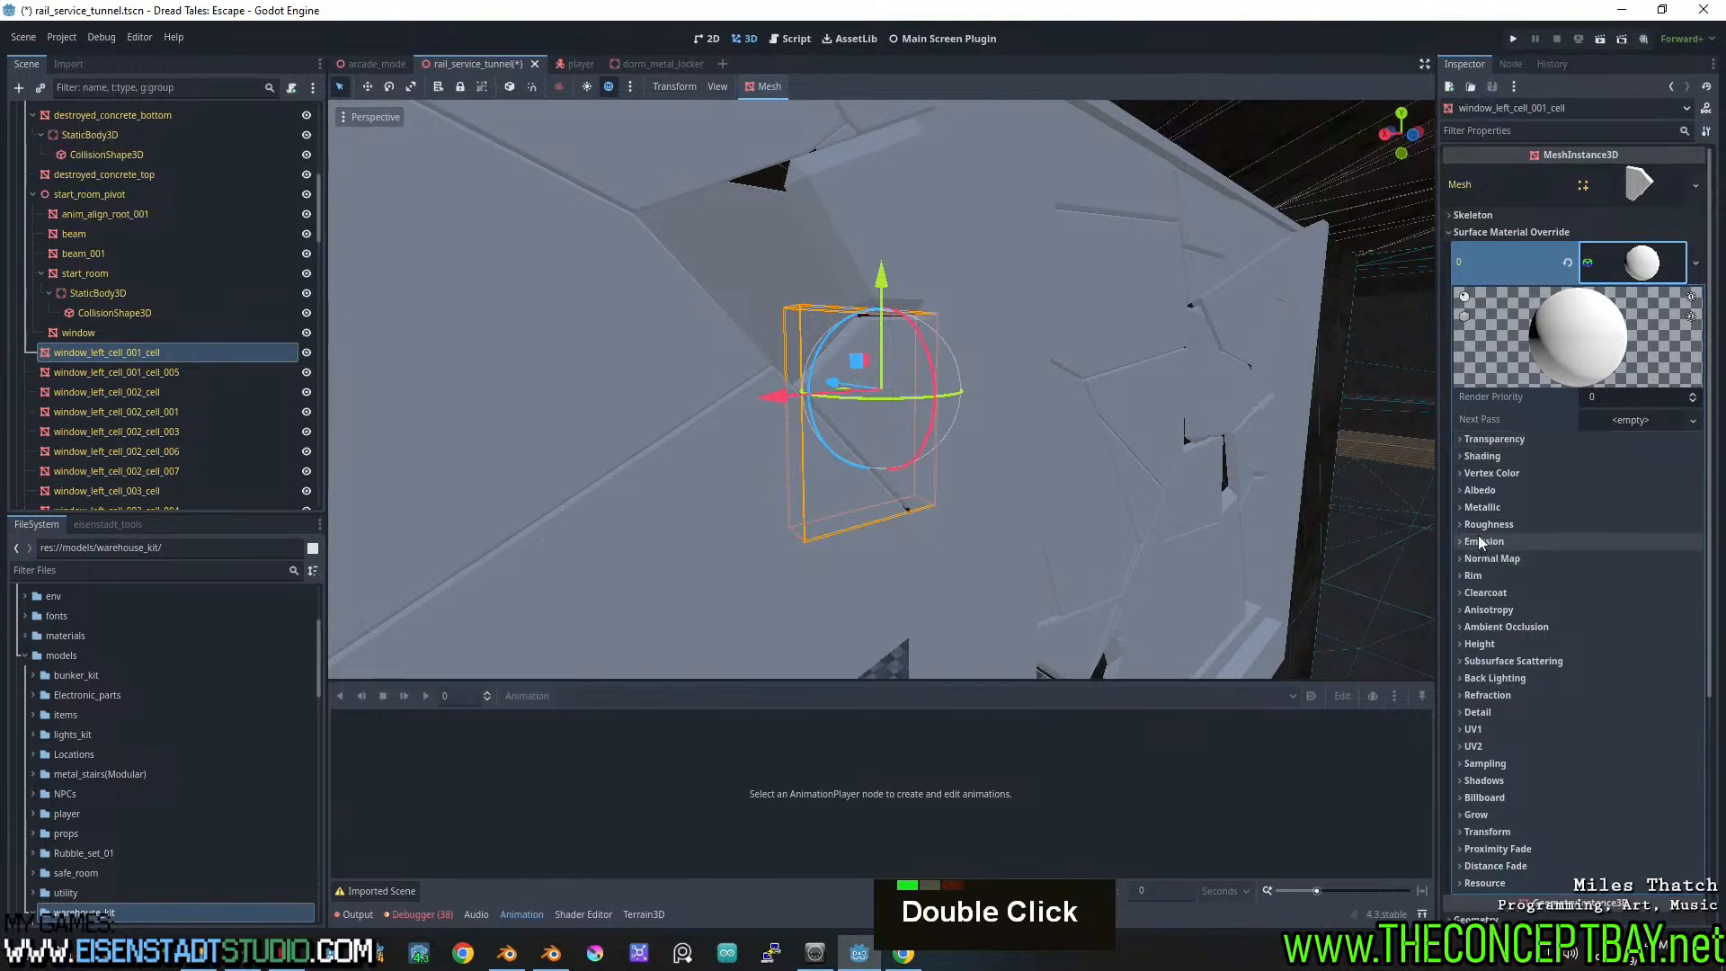
pyautogui.click(1463, 491)
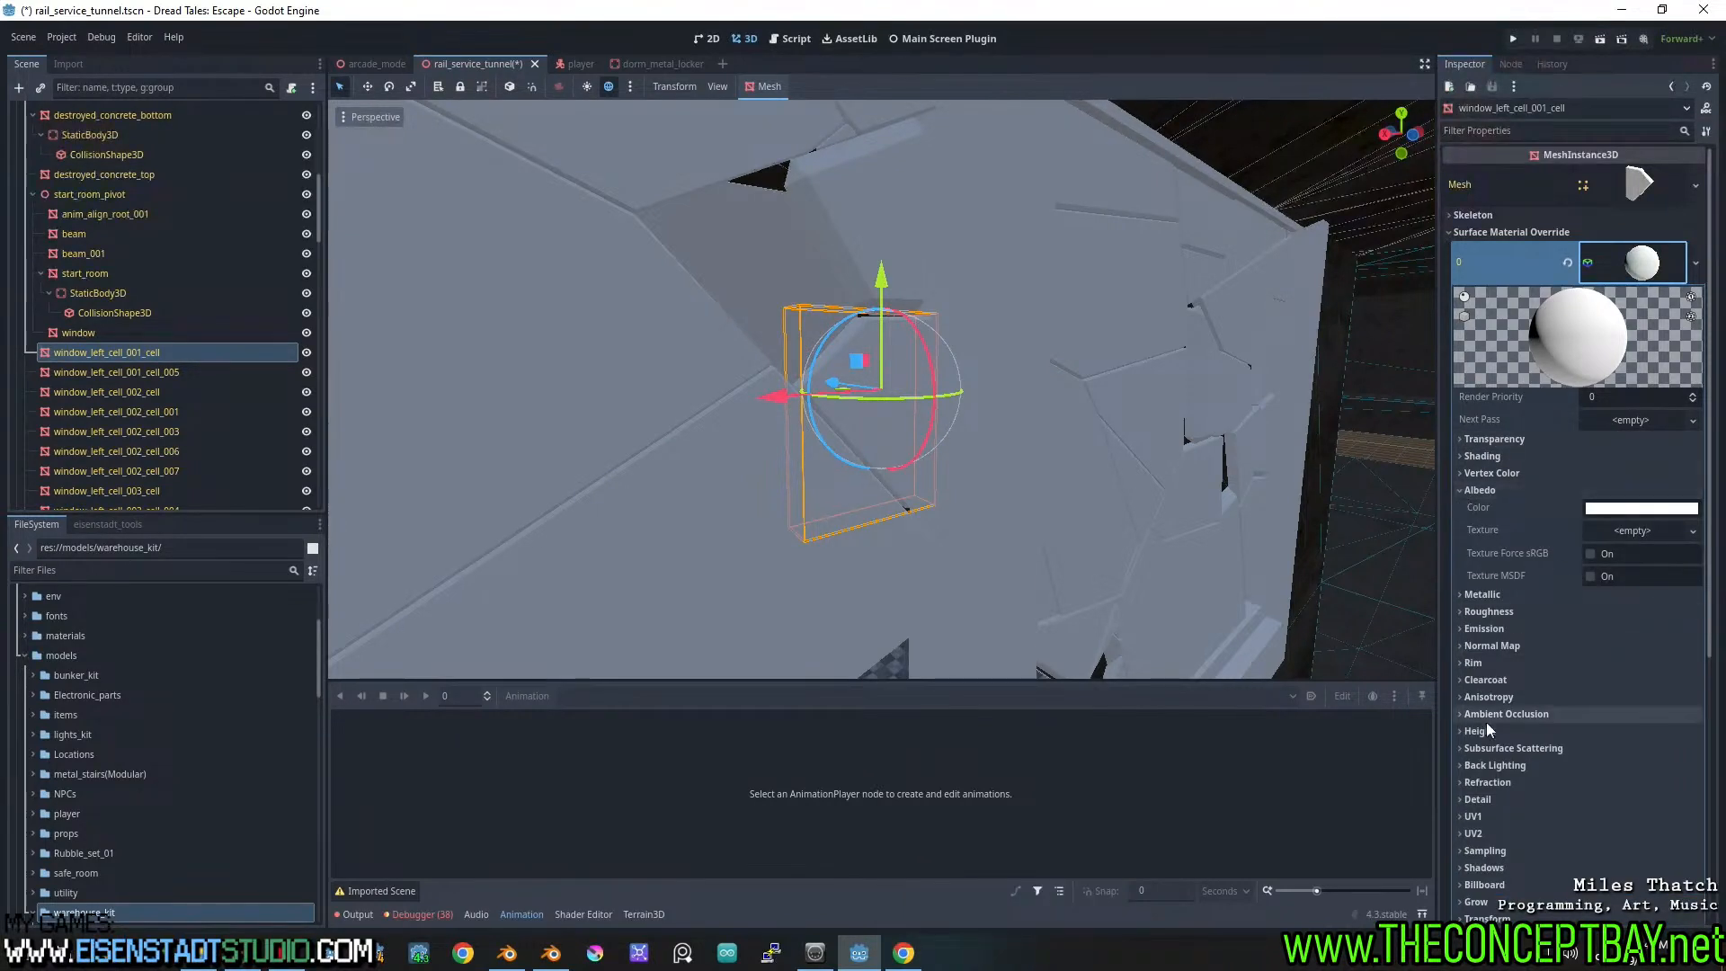
pyautogui.click(1487, 782)
pyautogui.click(1590, 801)
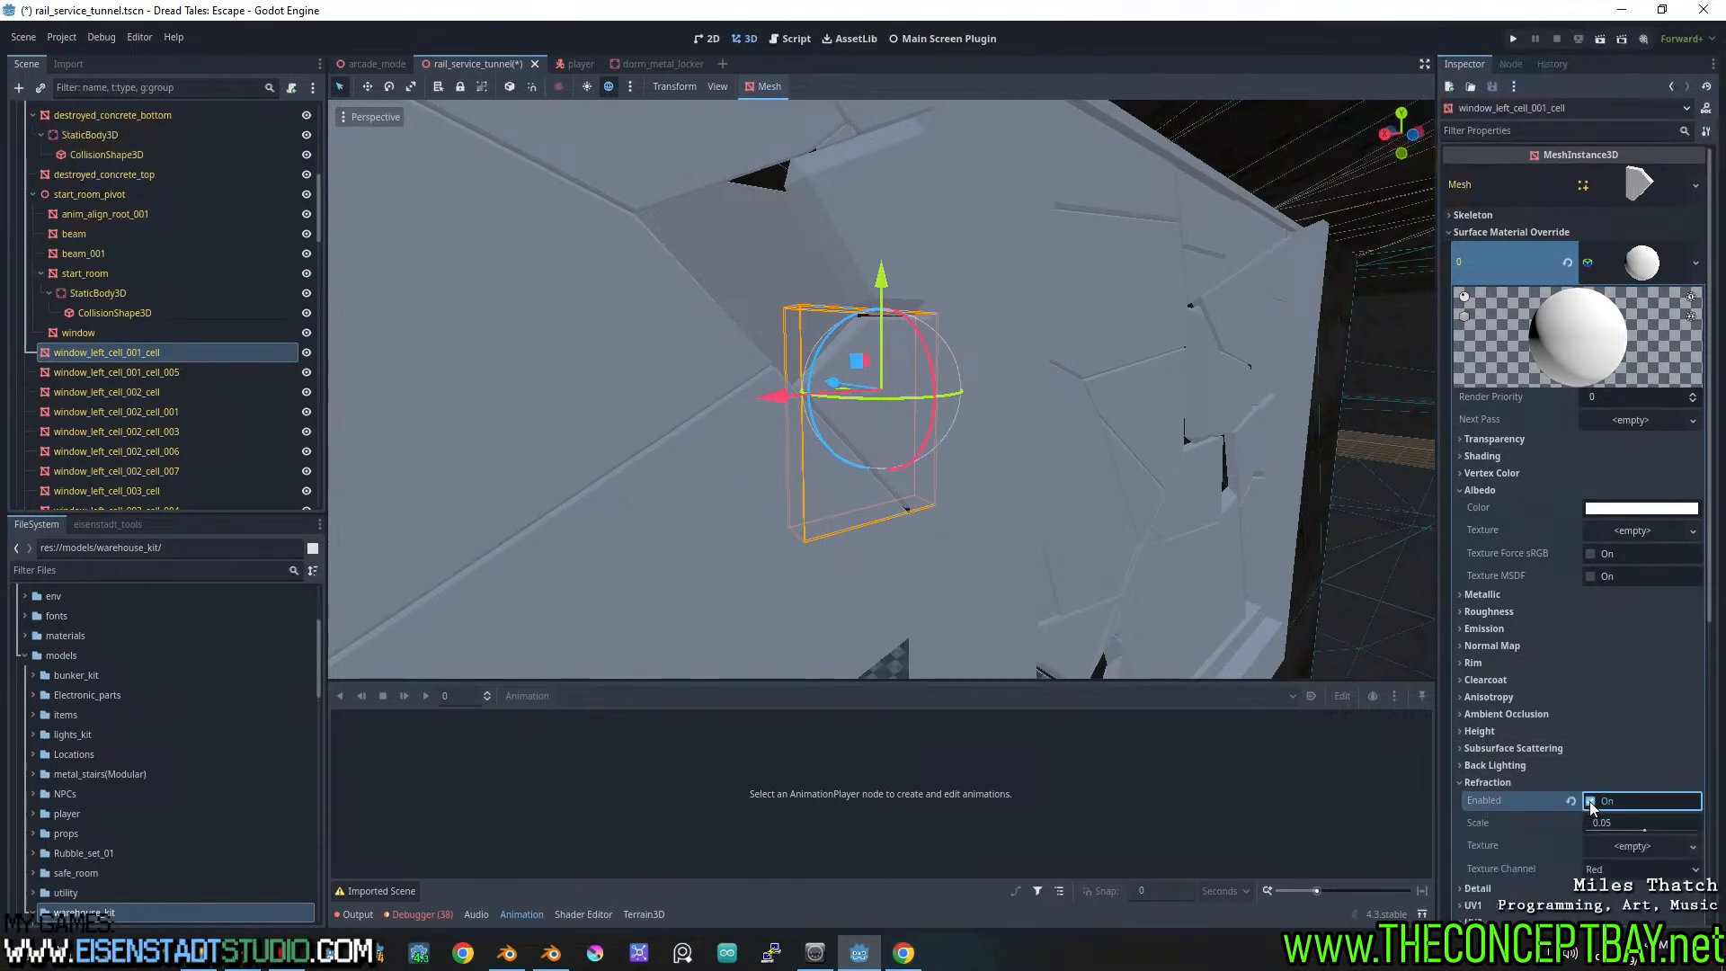
pyautogui.moveTo(1645, 829); pyautogui.dragTo(1634, 831)
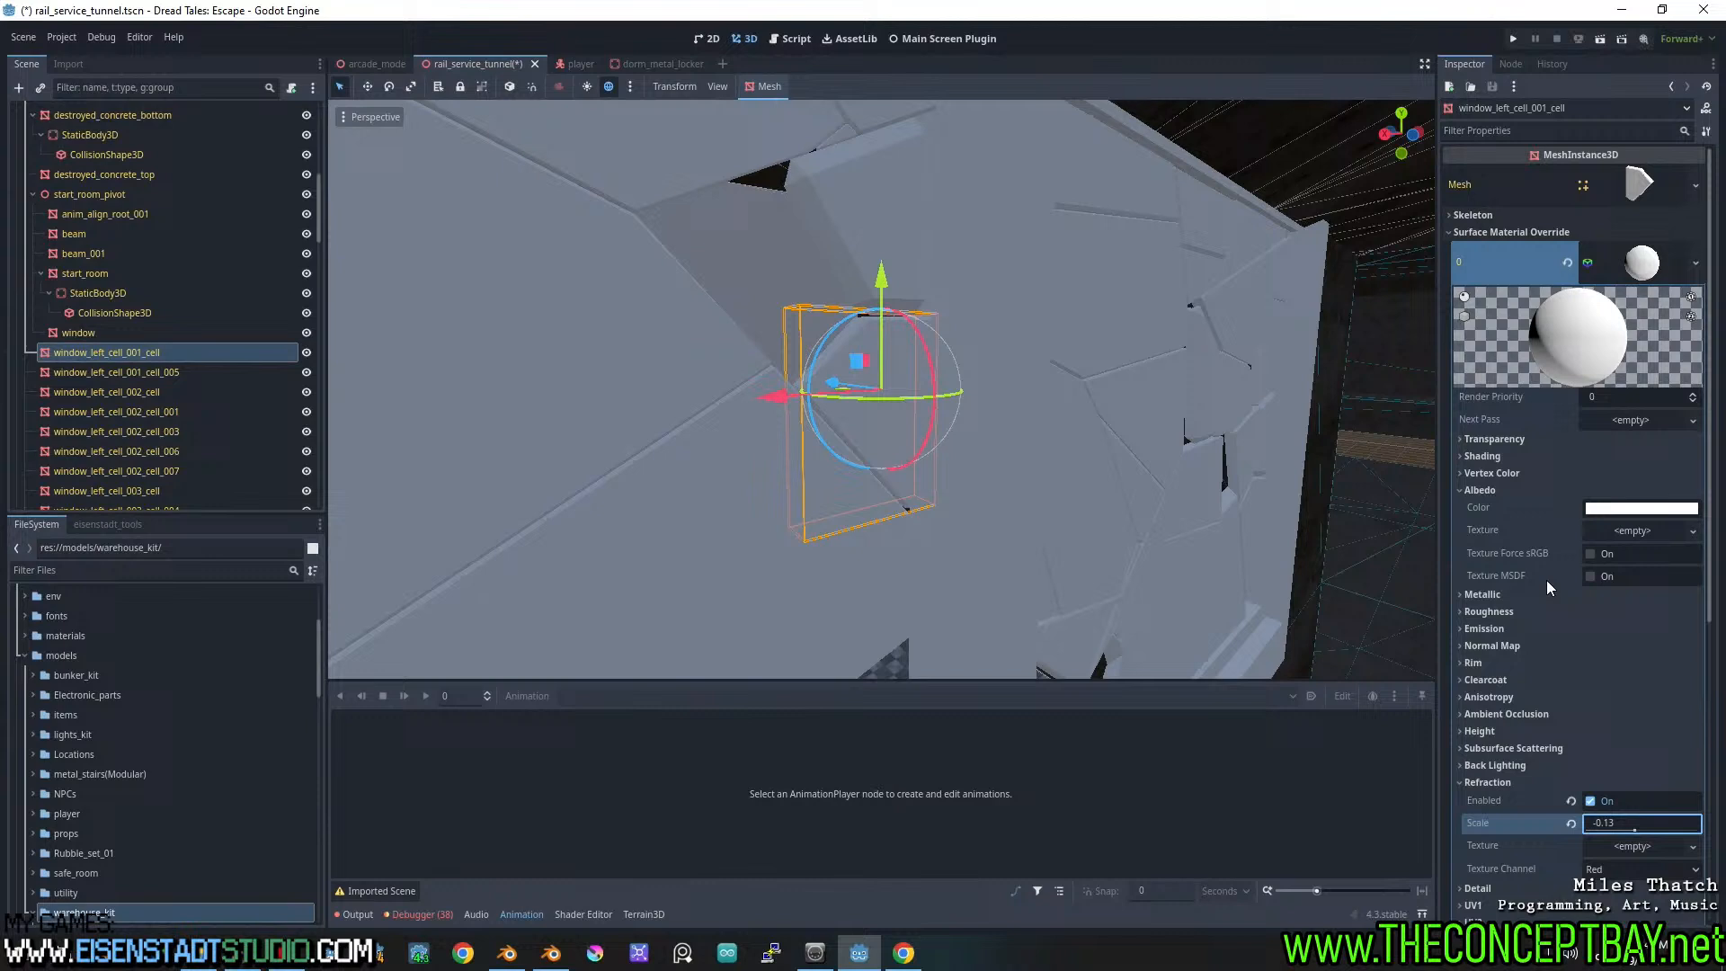
# Set the material's roughness to 0 and reduce the albedo color's alpha to fully transparent
pyautogui.click(1458, 612)
pyautogui.moveTo(1679, 630); pyautogui.dragTo(1560, 634)
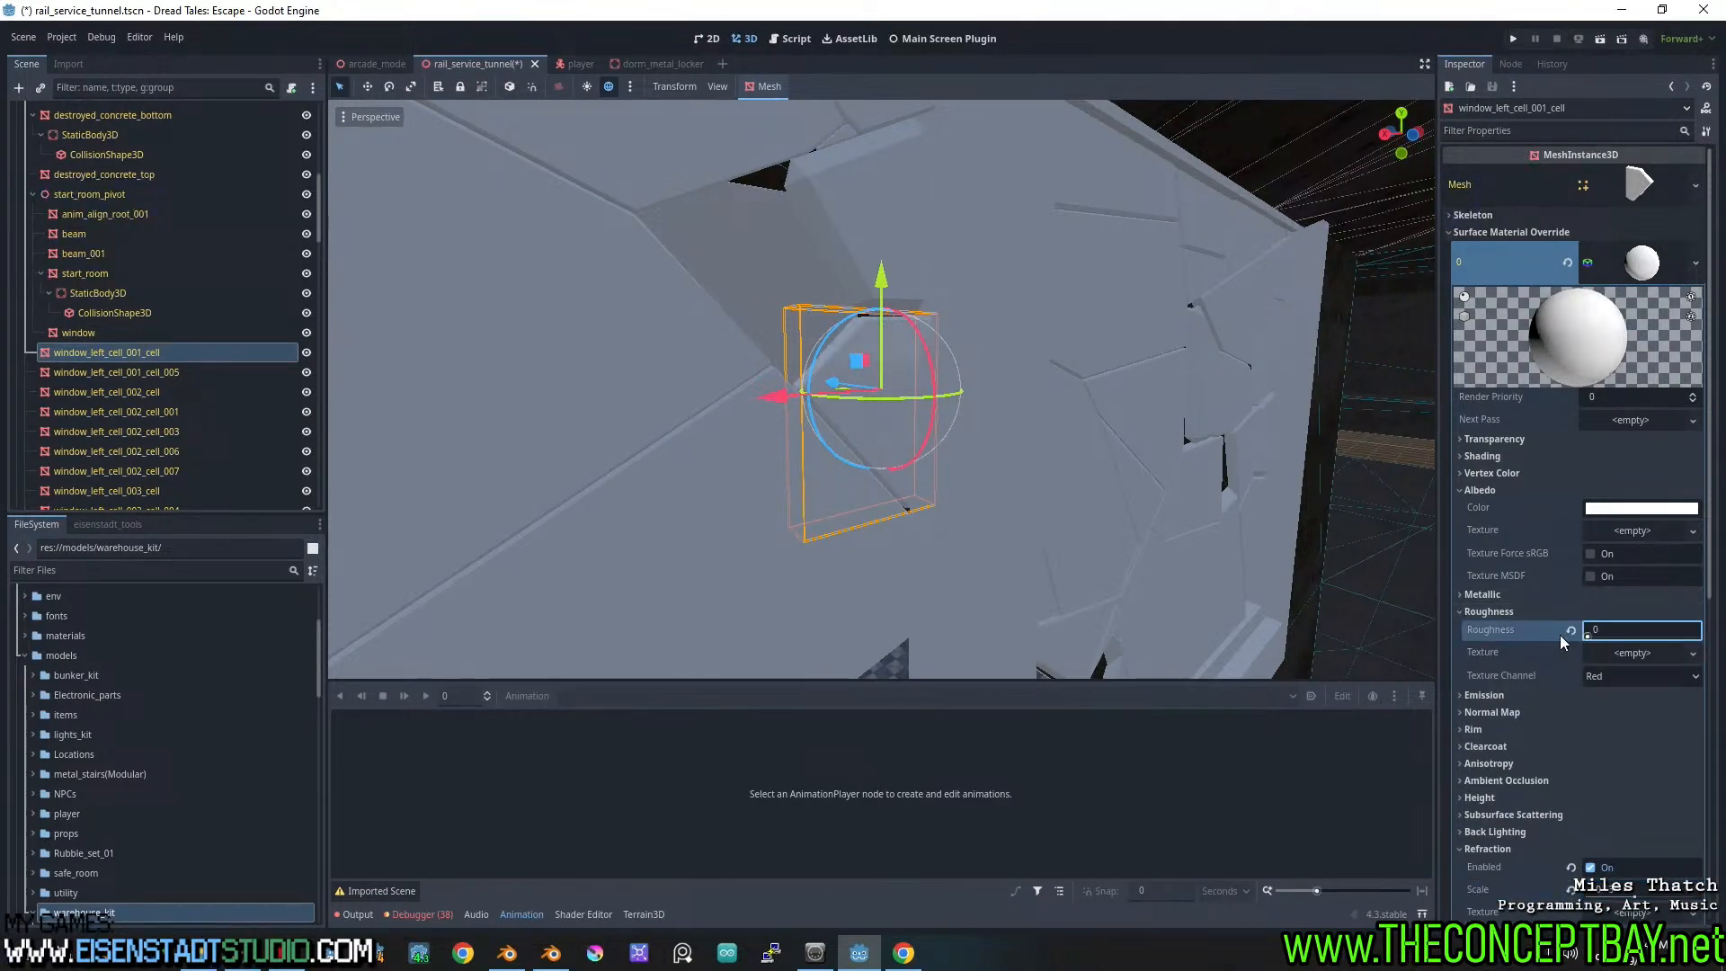
pyautogui.click(1646, 510)
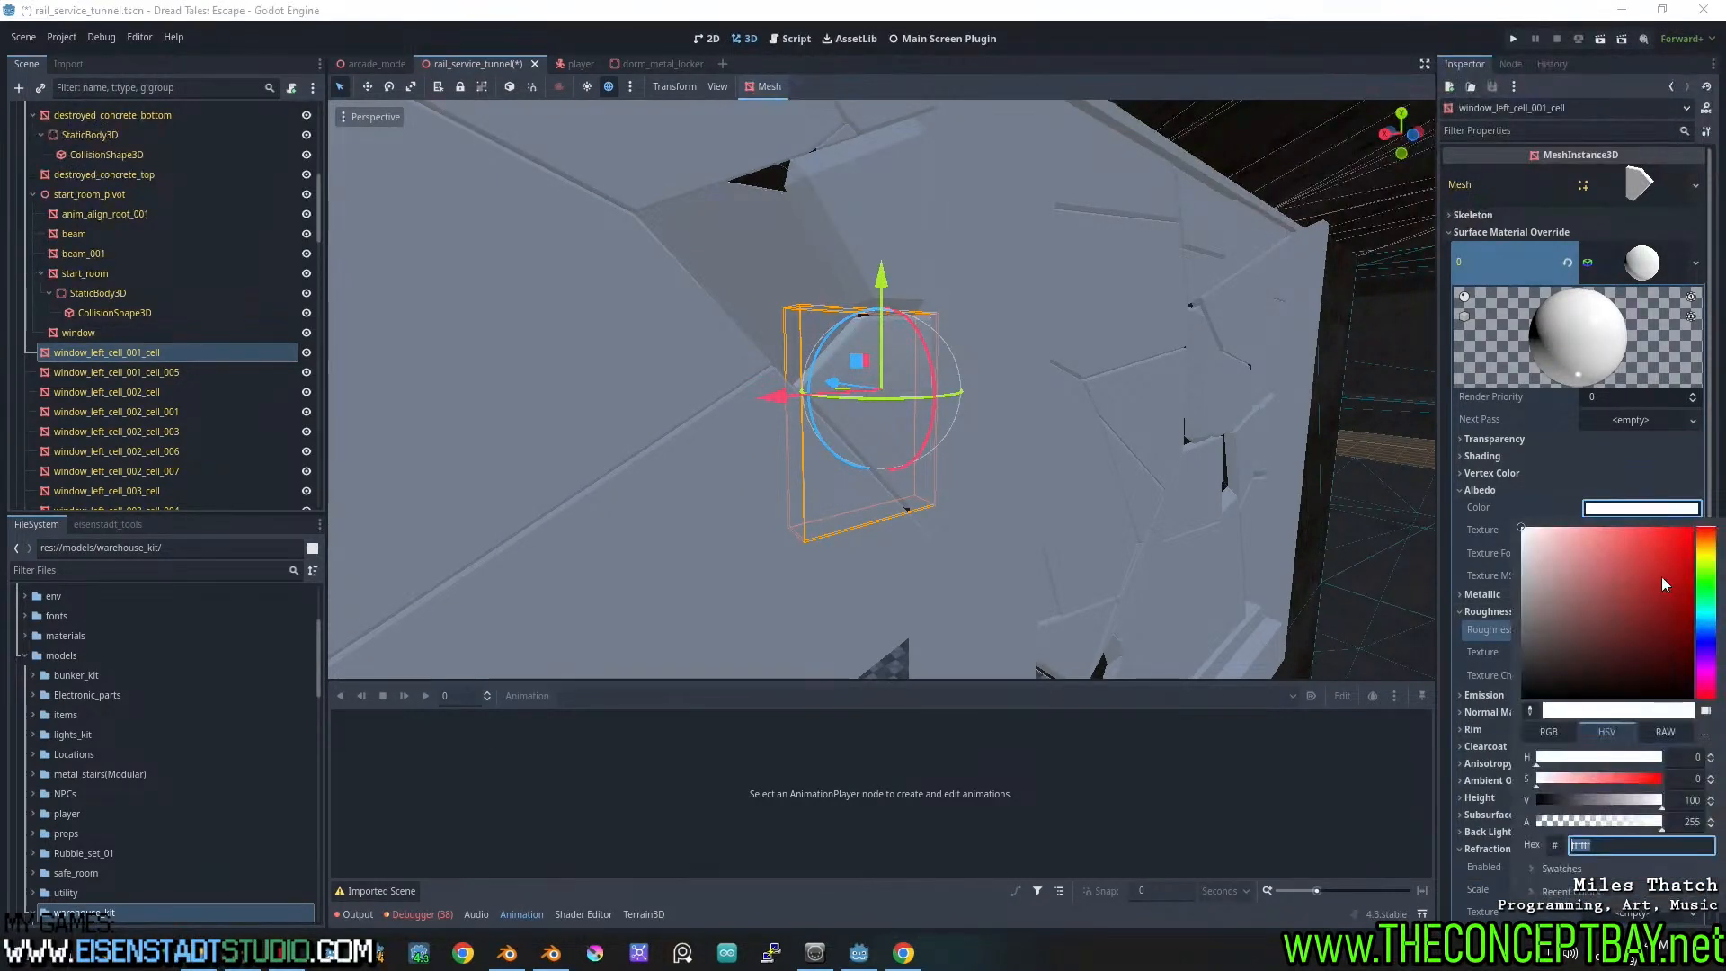
pyautogui.moveTo(1662, 821); pyautogui.dragTo(1538, 821)
# Raise the glass material's roughness to 0.15 and reset the refraction scale to its default of 0.05
pyautogui.moveTo(1259, 423); pyautogui.dragTo(990, 435, button='middle')
pyautogui.scroll(3, 1185, 390)
pyautogui.scroll(-2, 1040, 389)
pyautogui.scroll(-3, 1016, 435)
pyautogui.scroll(-5, 1600, 757)
pyautogui.scroll(2, 1582, 550)
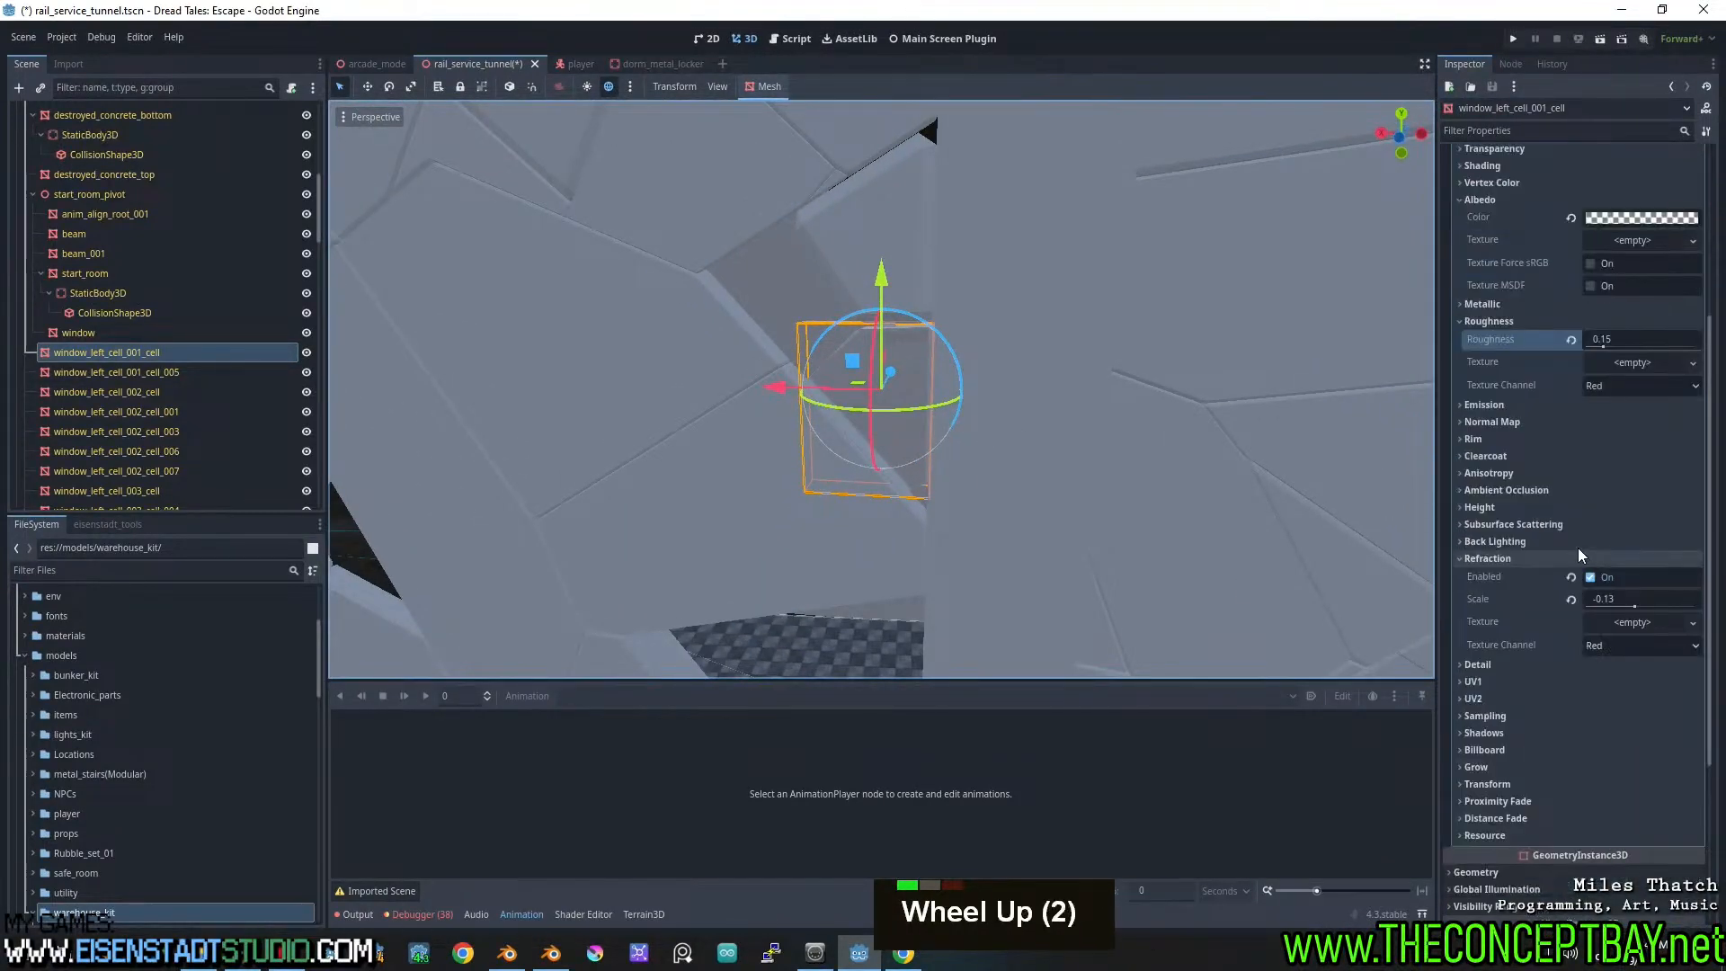
pyautogui.click(1571, 599)
pyautogui.moveTo(1115, 500); pyautogui.dragTo(1147, 400, button='middle')
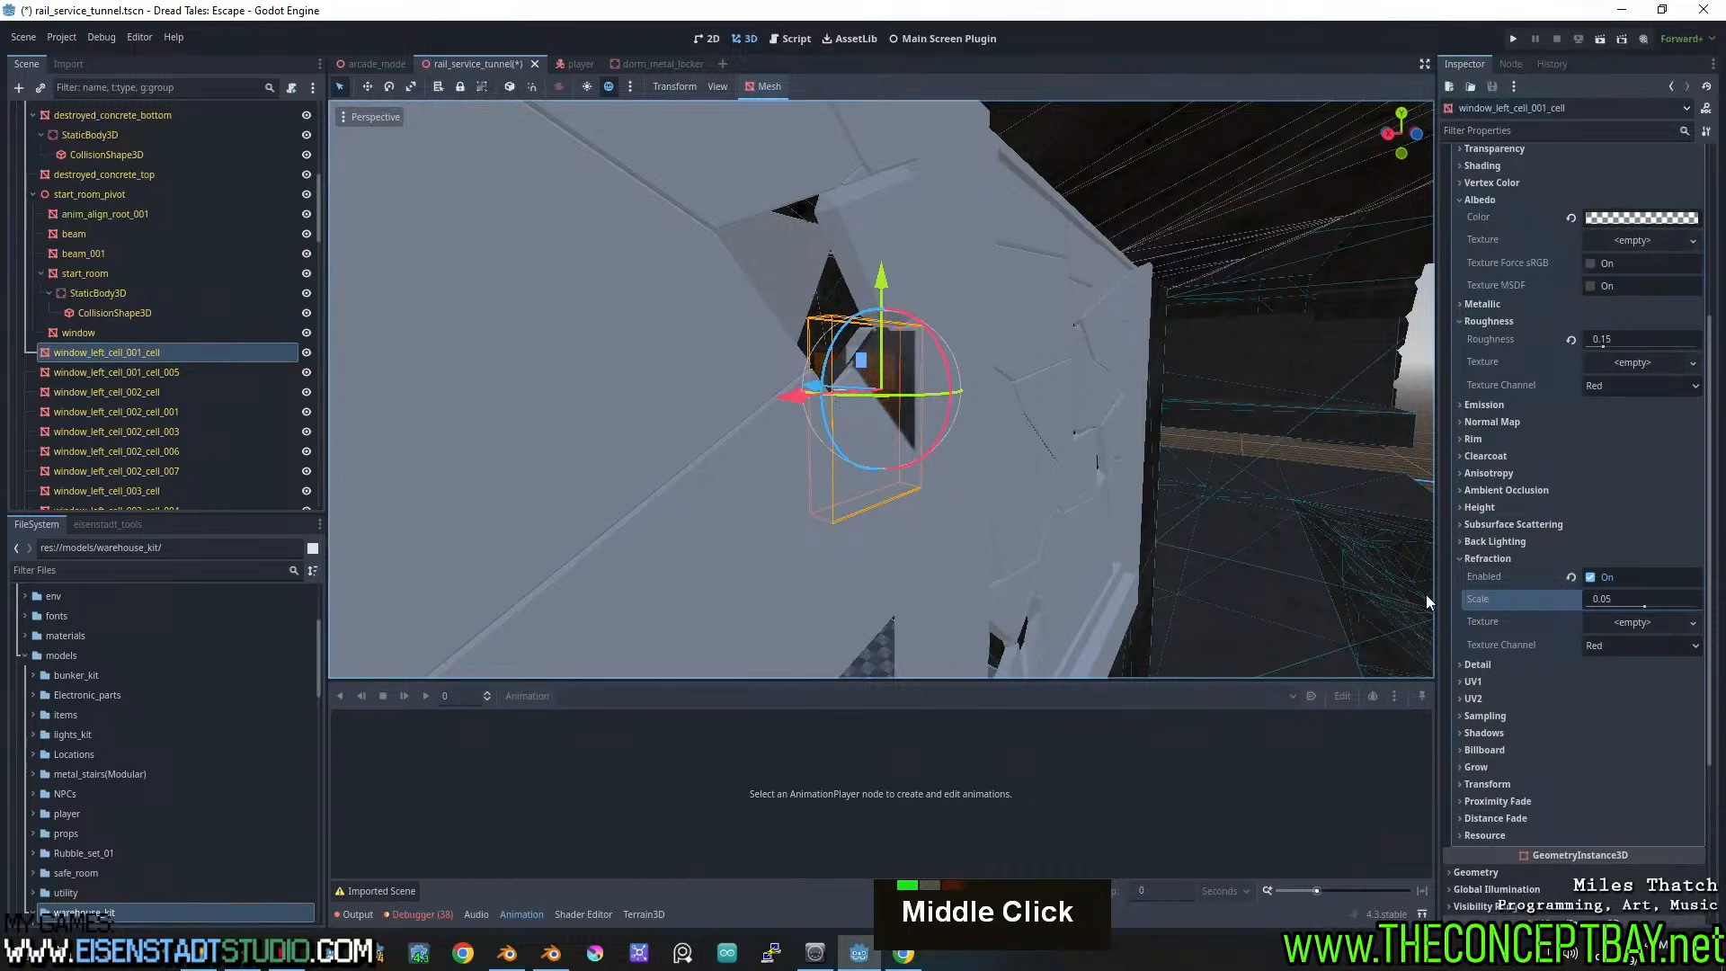
# Save the glass material as generic_glass_window.tres in the project's materials folder
pyautogui.scroll(8, 1582, 387)
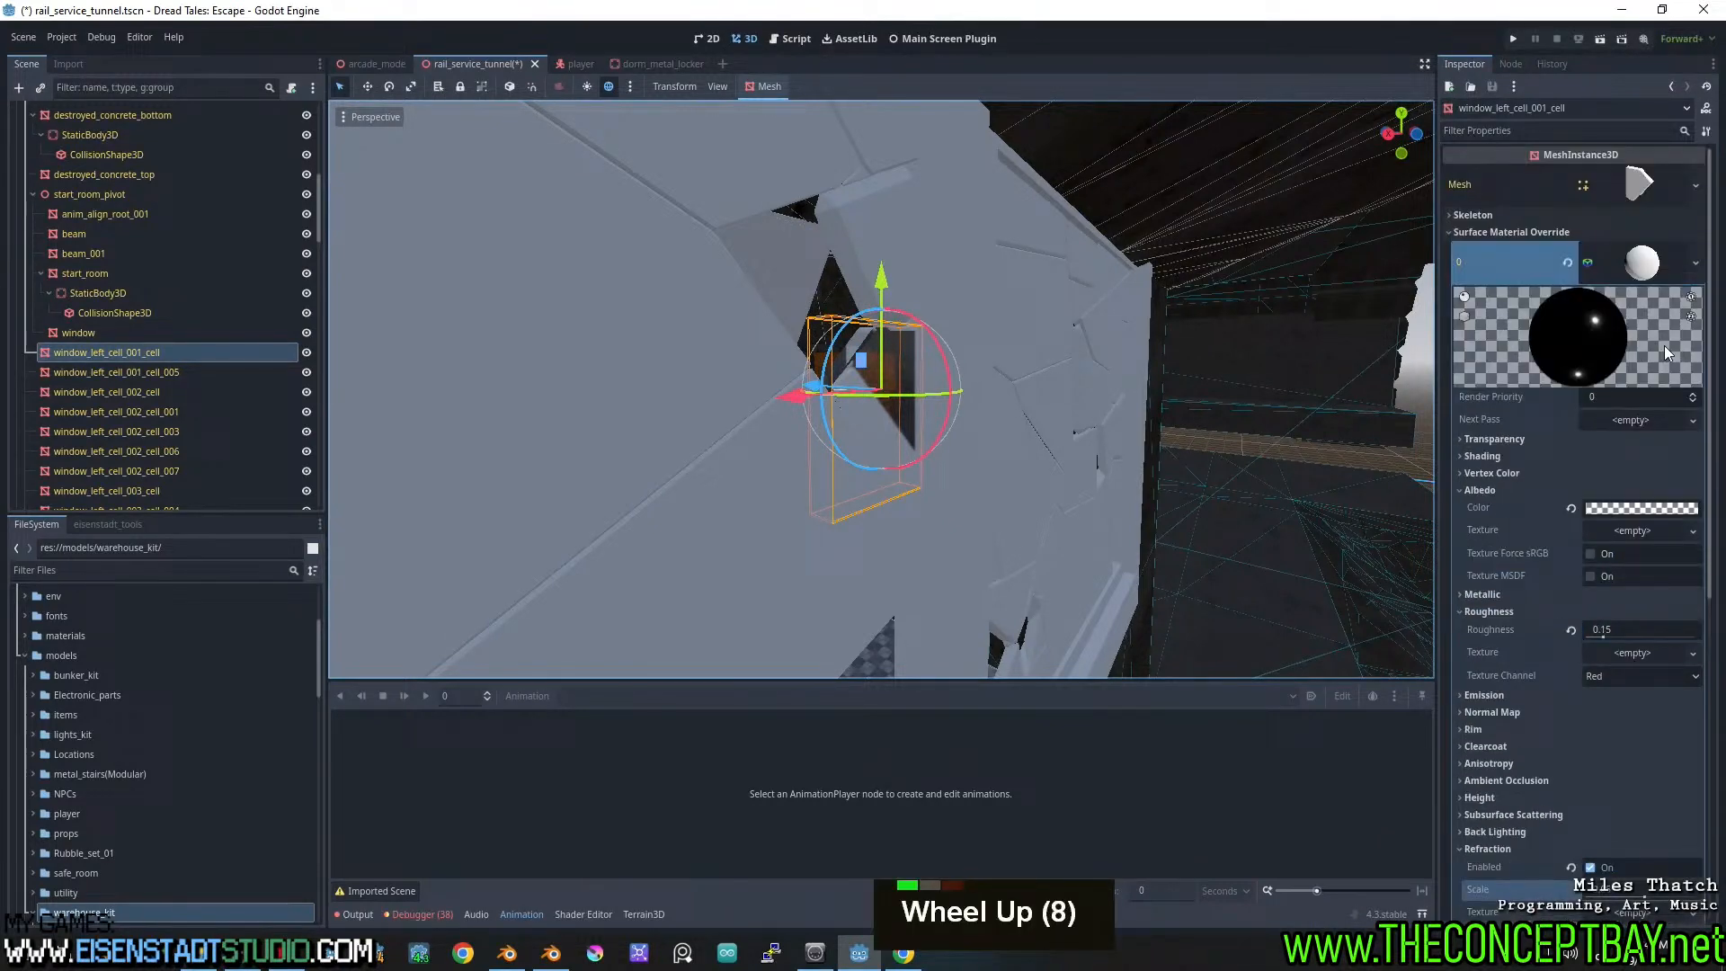
pyautogui.click(1696, 258)
pyautogui.click(1618, 458)
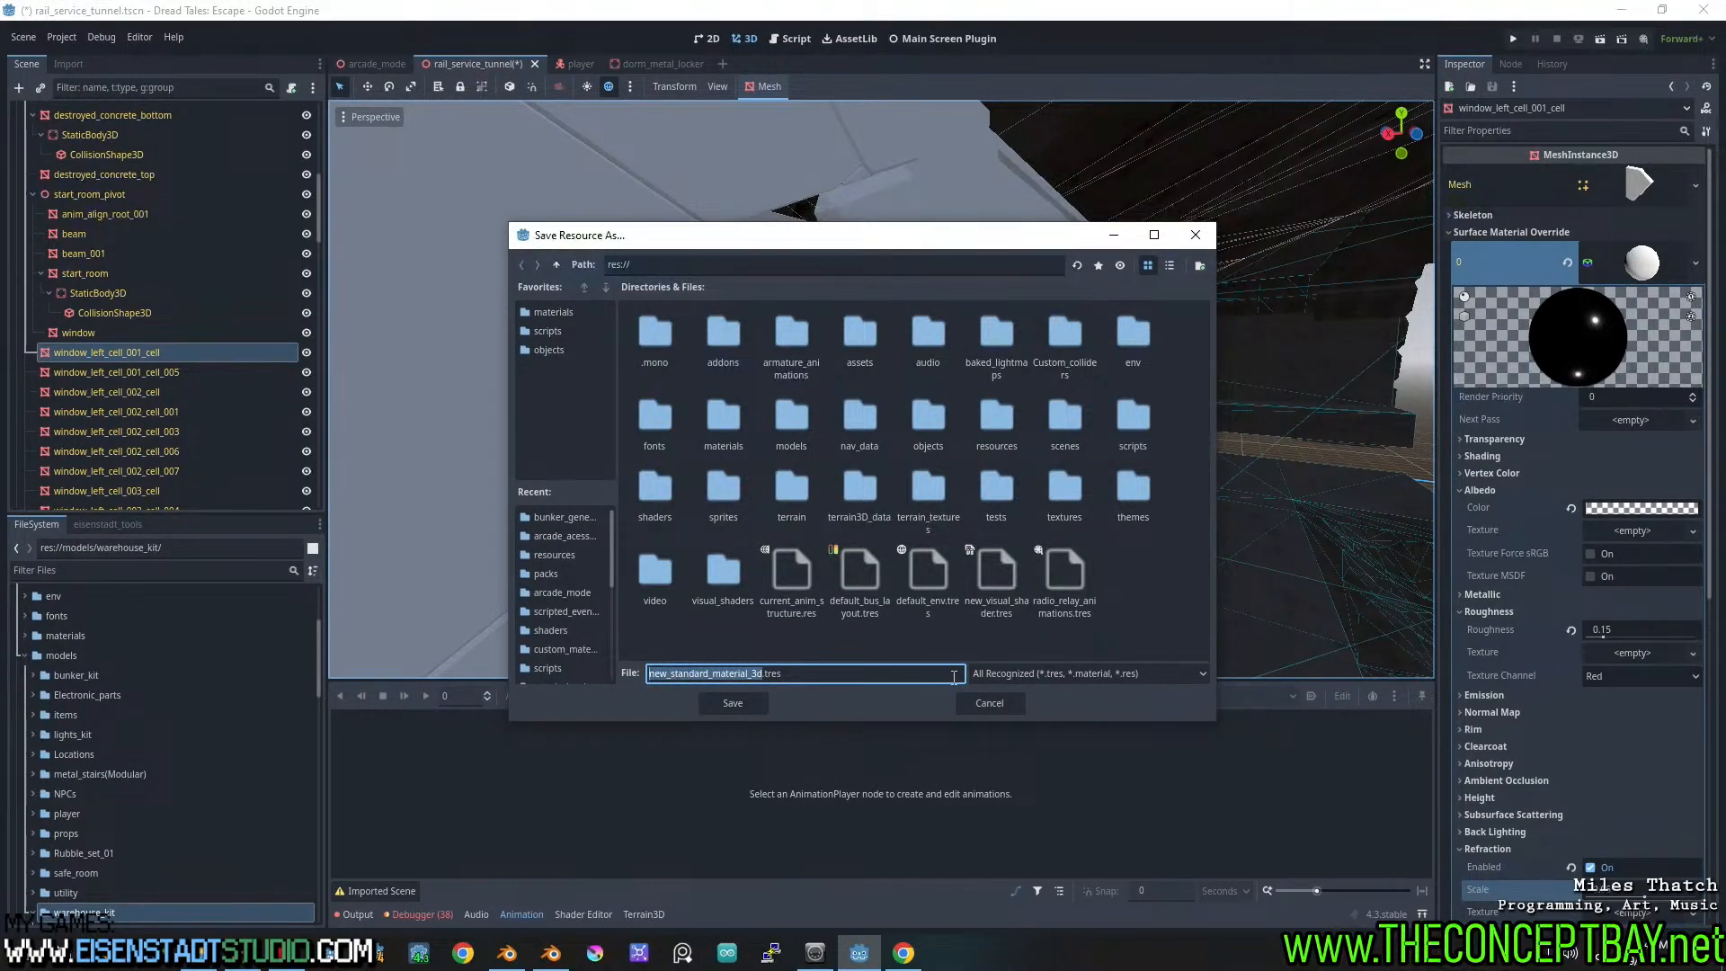
pyautogui.write('generic_')
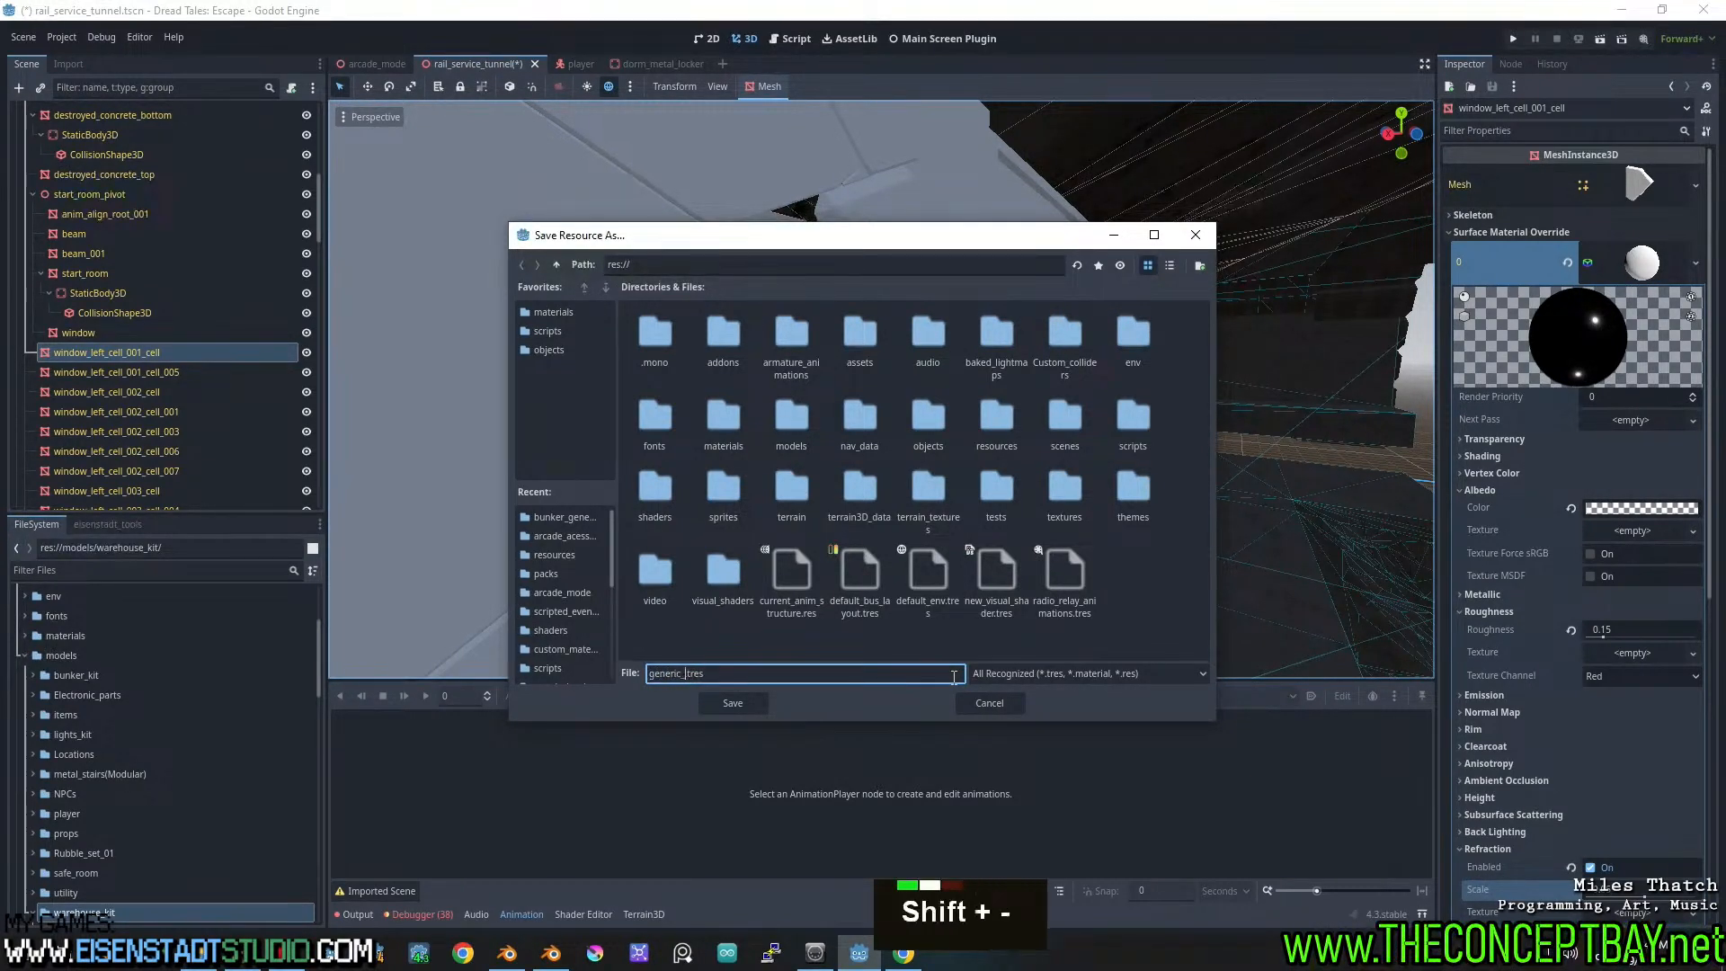
pyautogui.write('glass_wi')
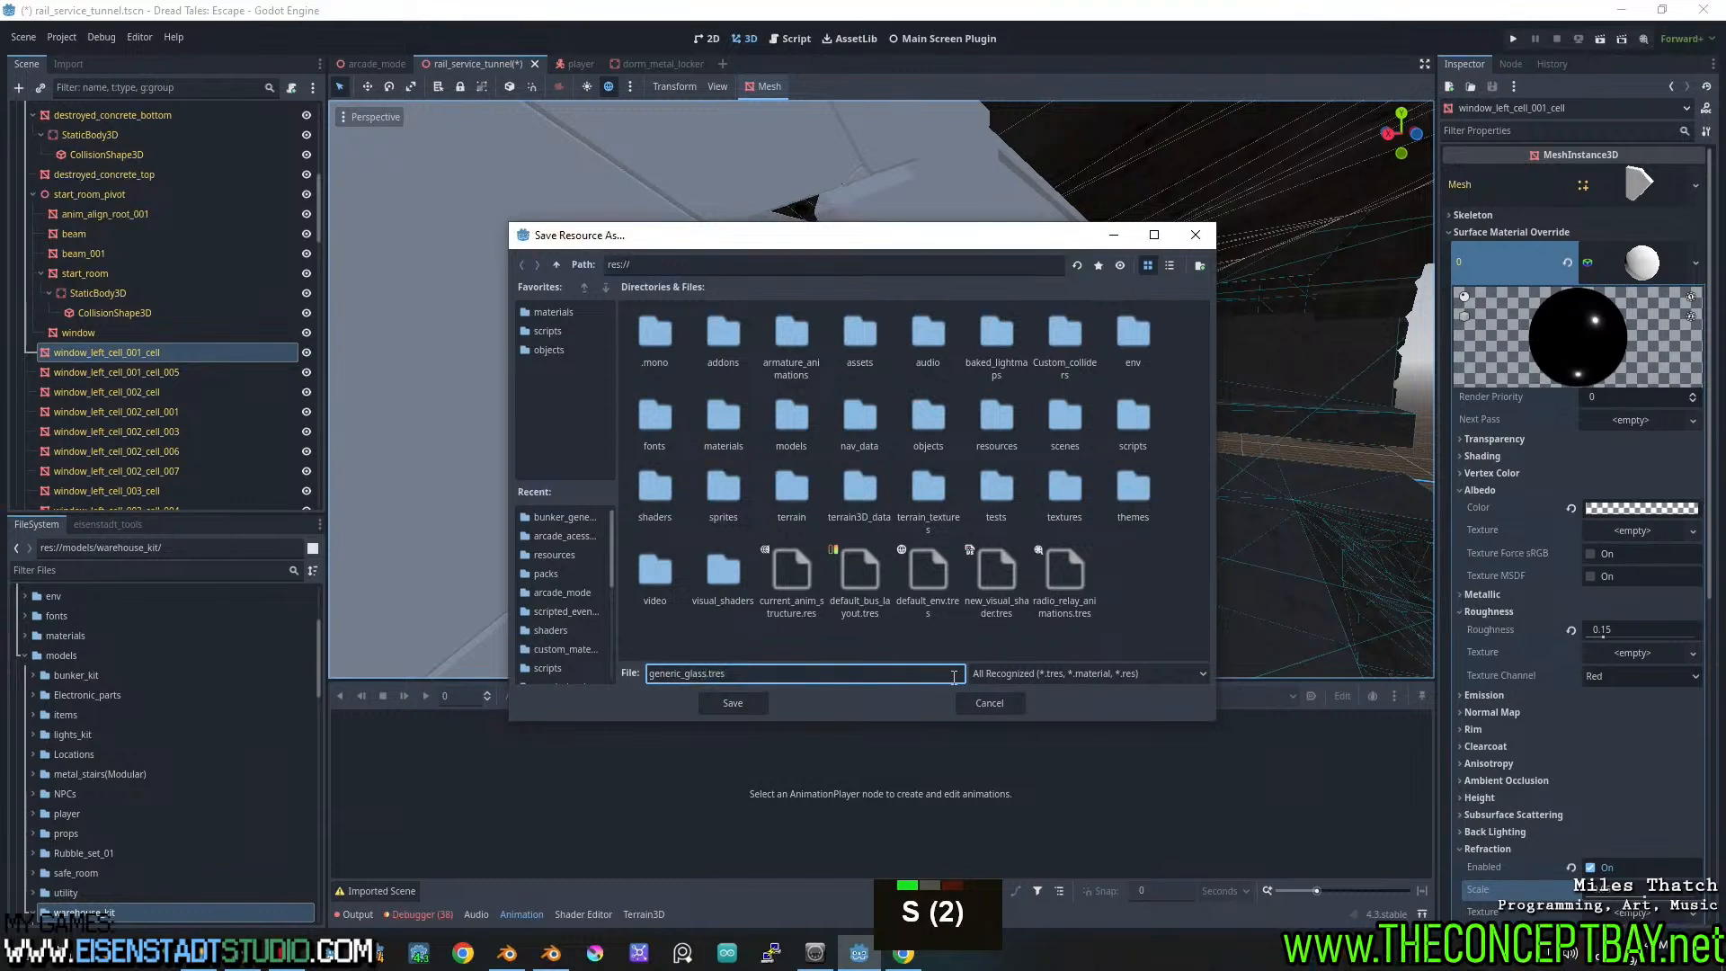
pyautogui.write('ndow')
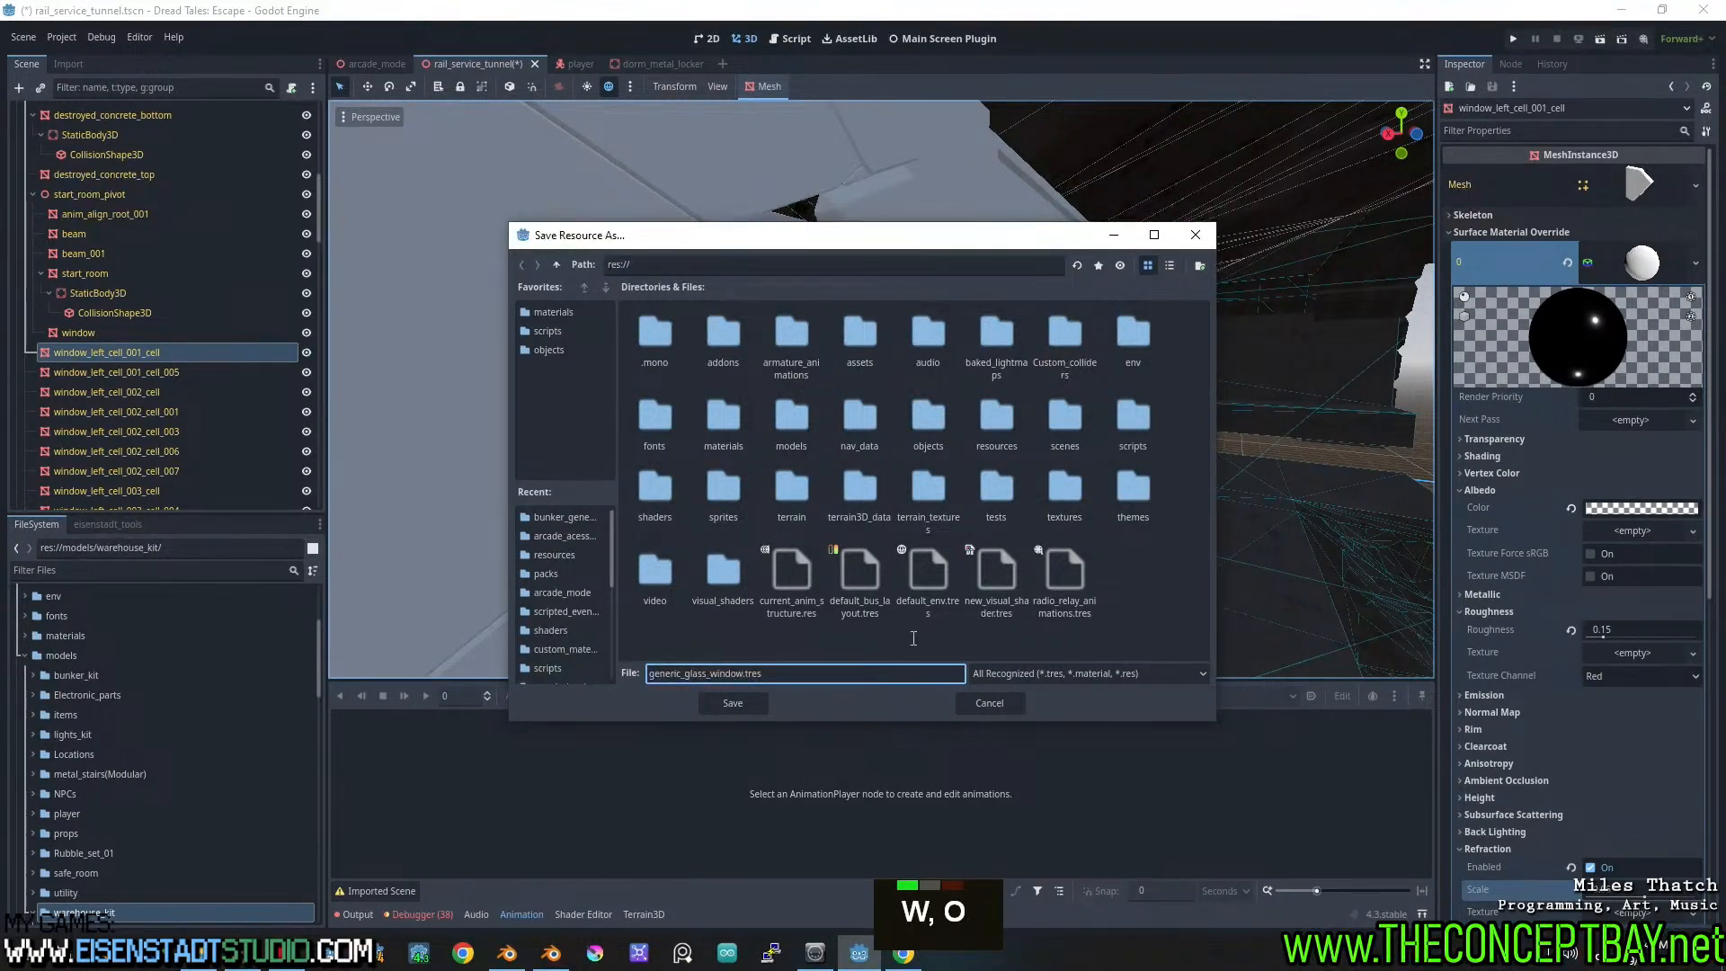
pyautogui.click(579, 316)
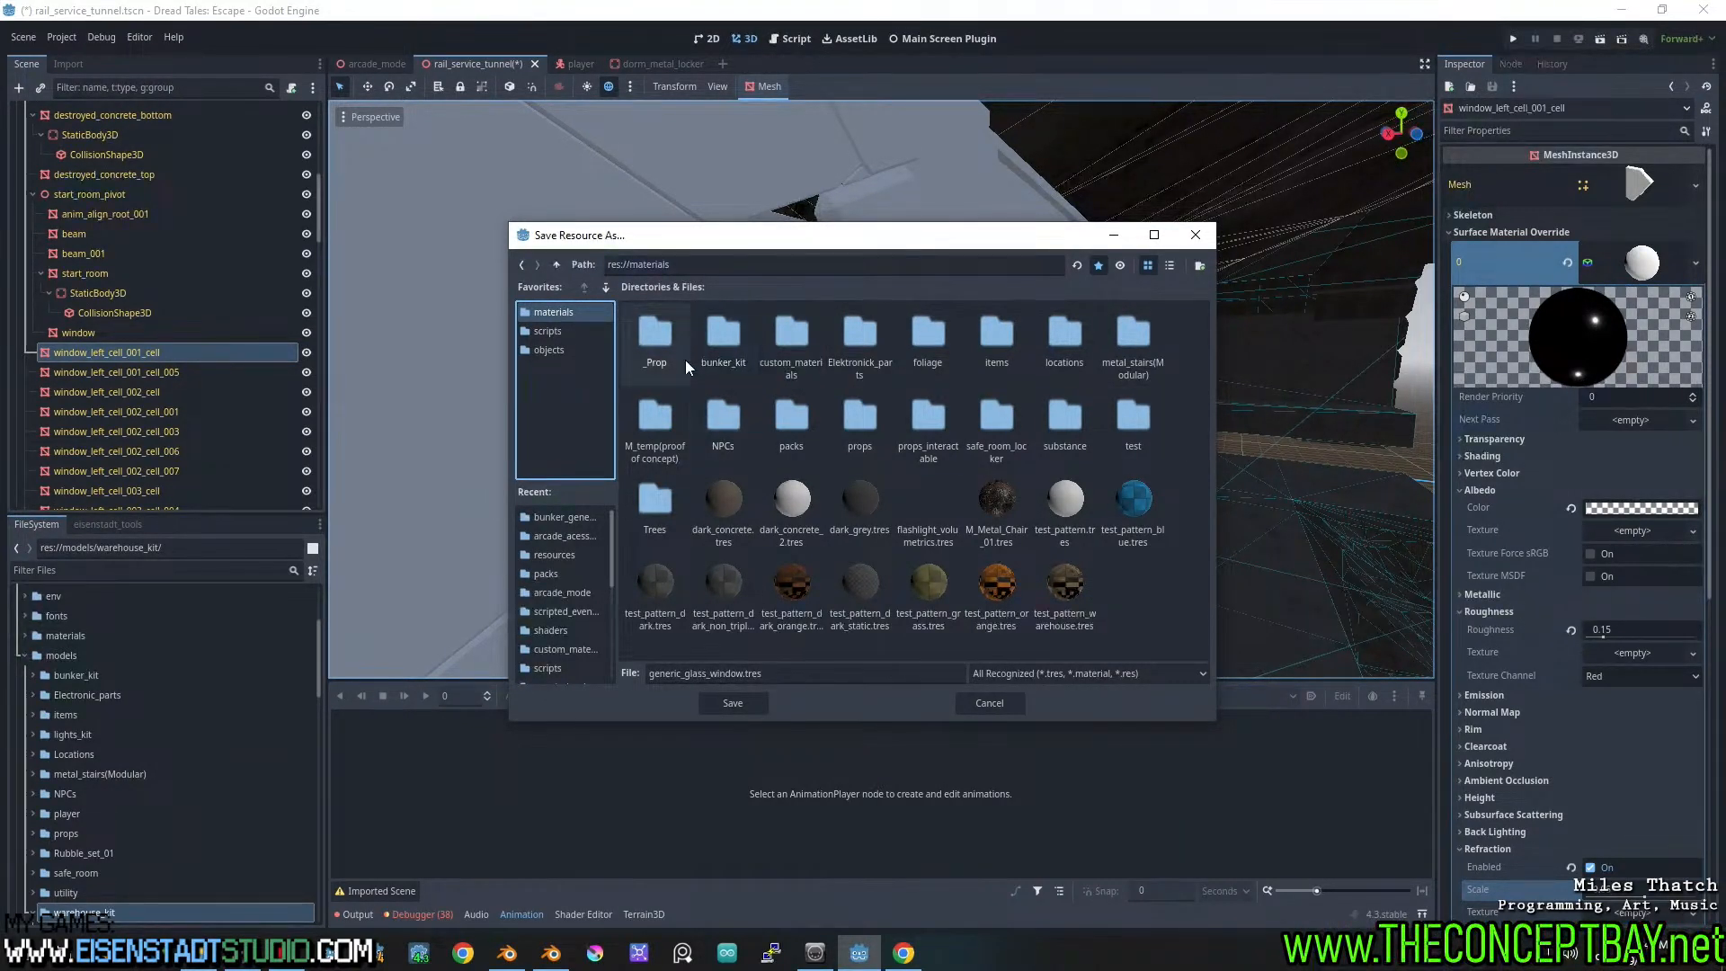
pyautogui.click(733, 703)
# Assign generic_glass_window.tres as surface material override to all shards from window_left_cell_001_cell_005 through window_right_cell_cell_005
pyautogui.click(144, 374)
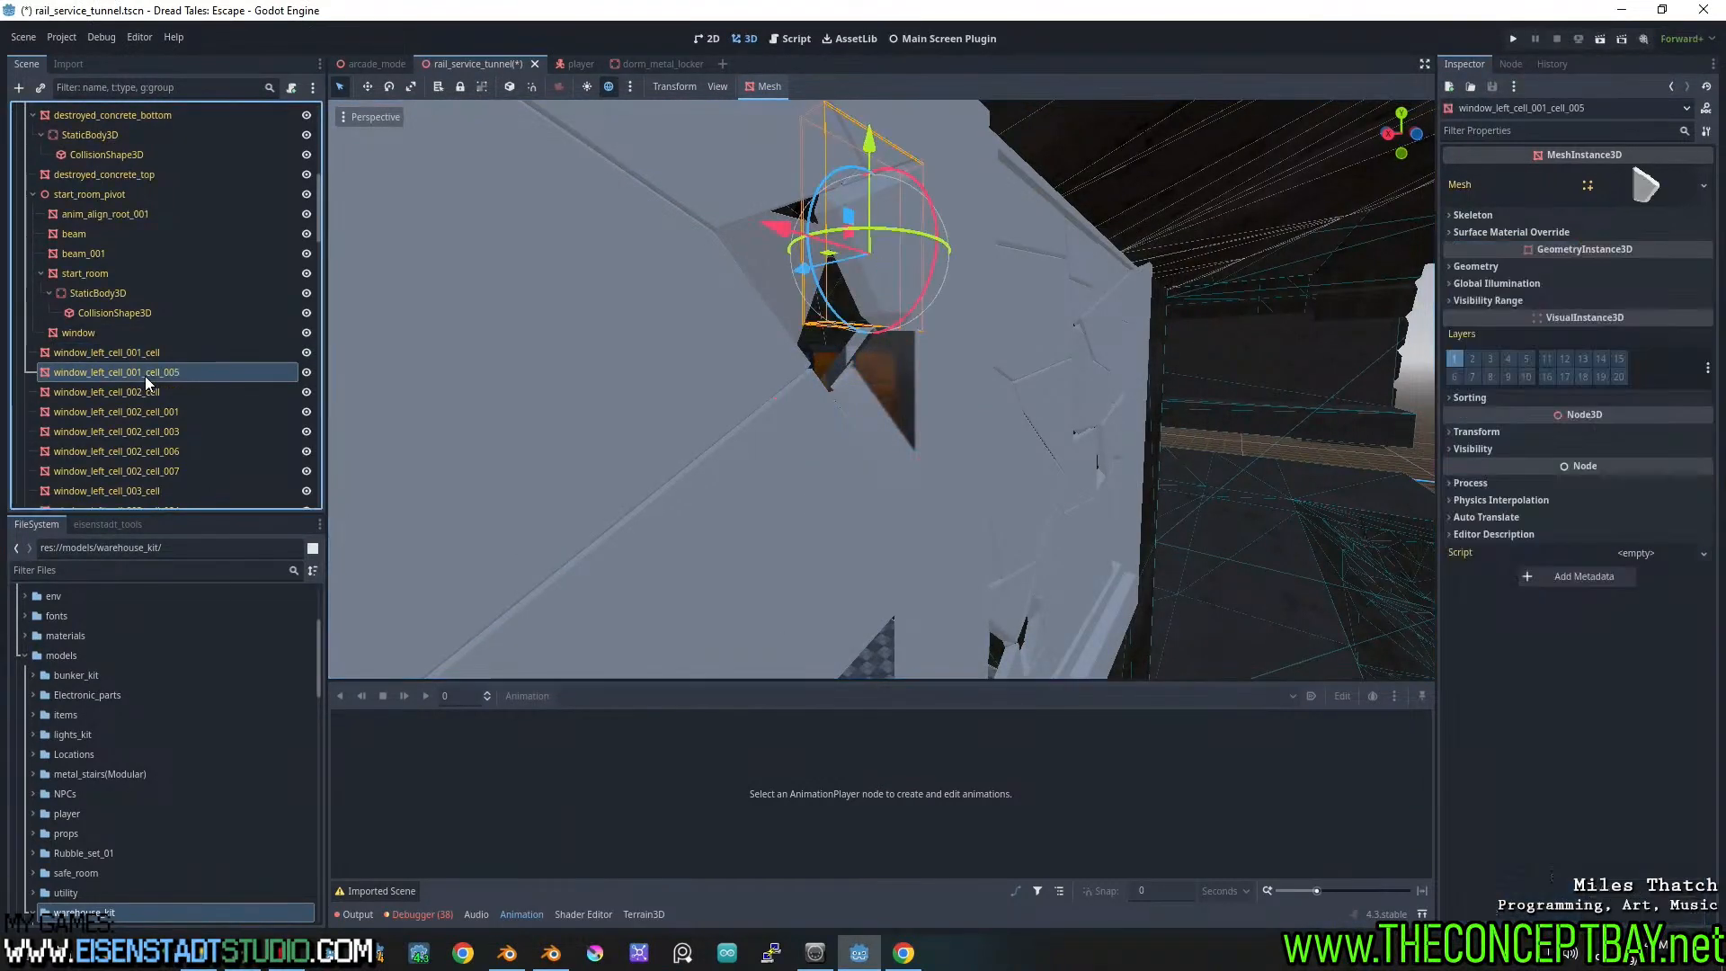
pyautogui.scroll(-13, 144, 376)
pyautogui.scroll(-18, 145, 383)
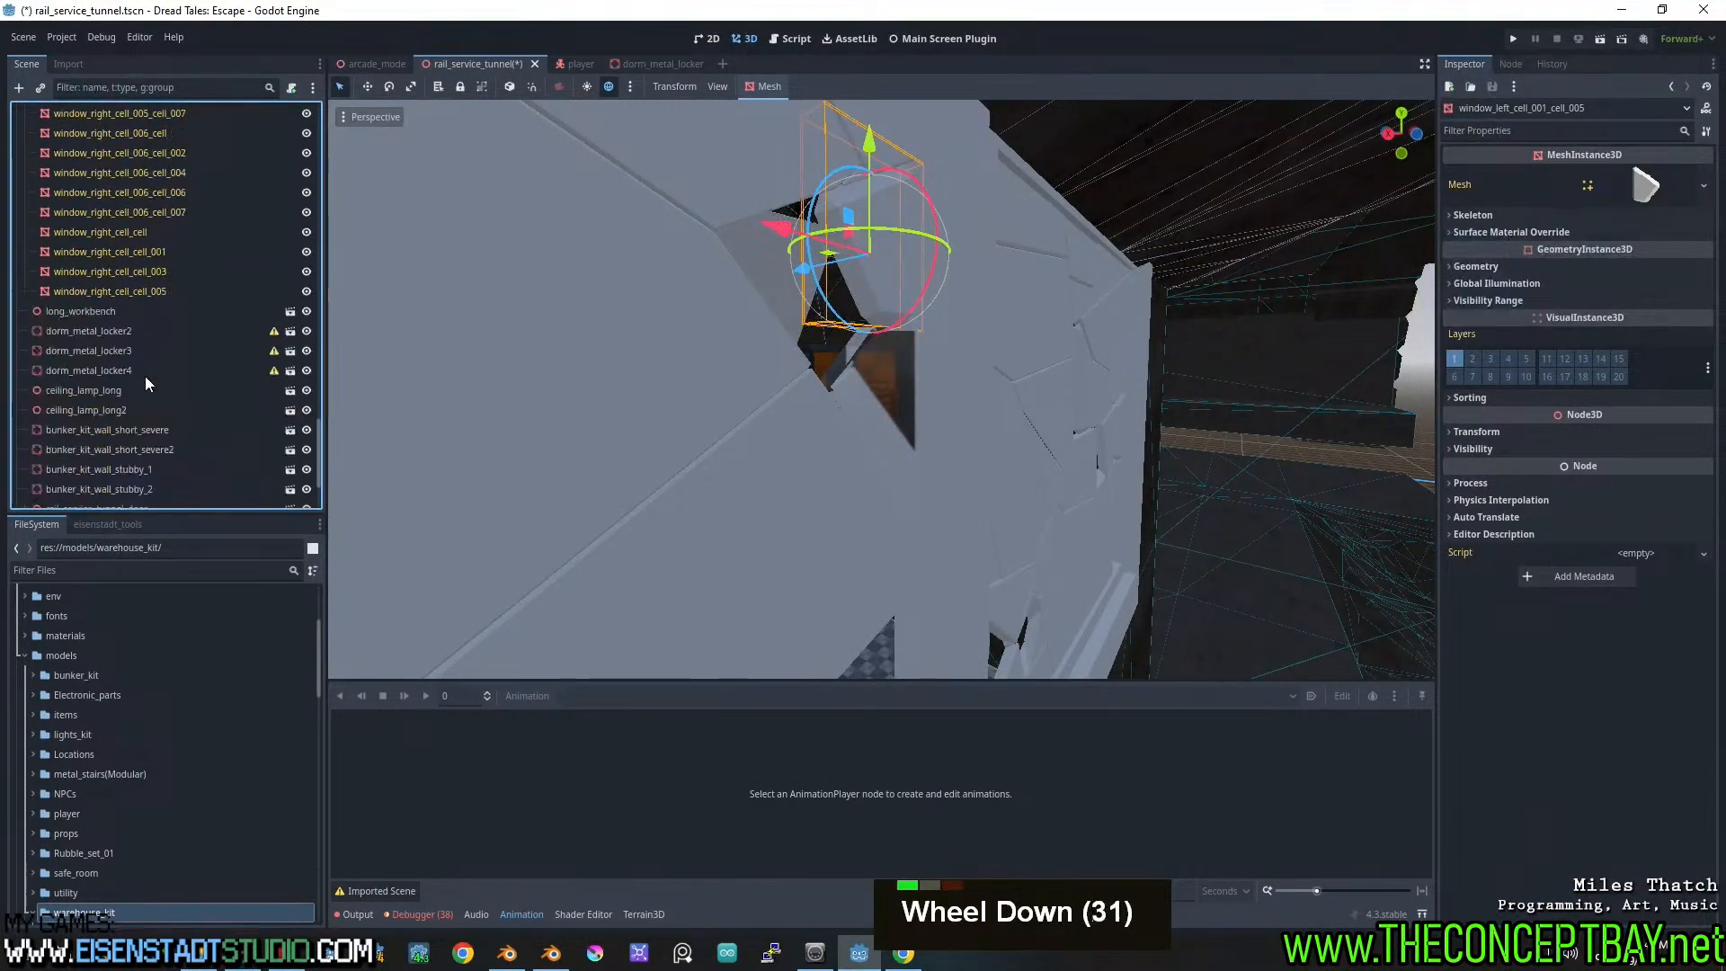
pyautogui.keyDown('shift'); pyautogui.click(143, 290); pyautogui.keyUp('shift')
pyautogui.click(1512, 232)
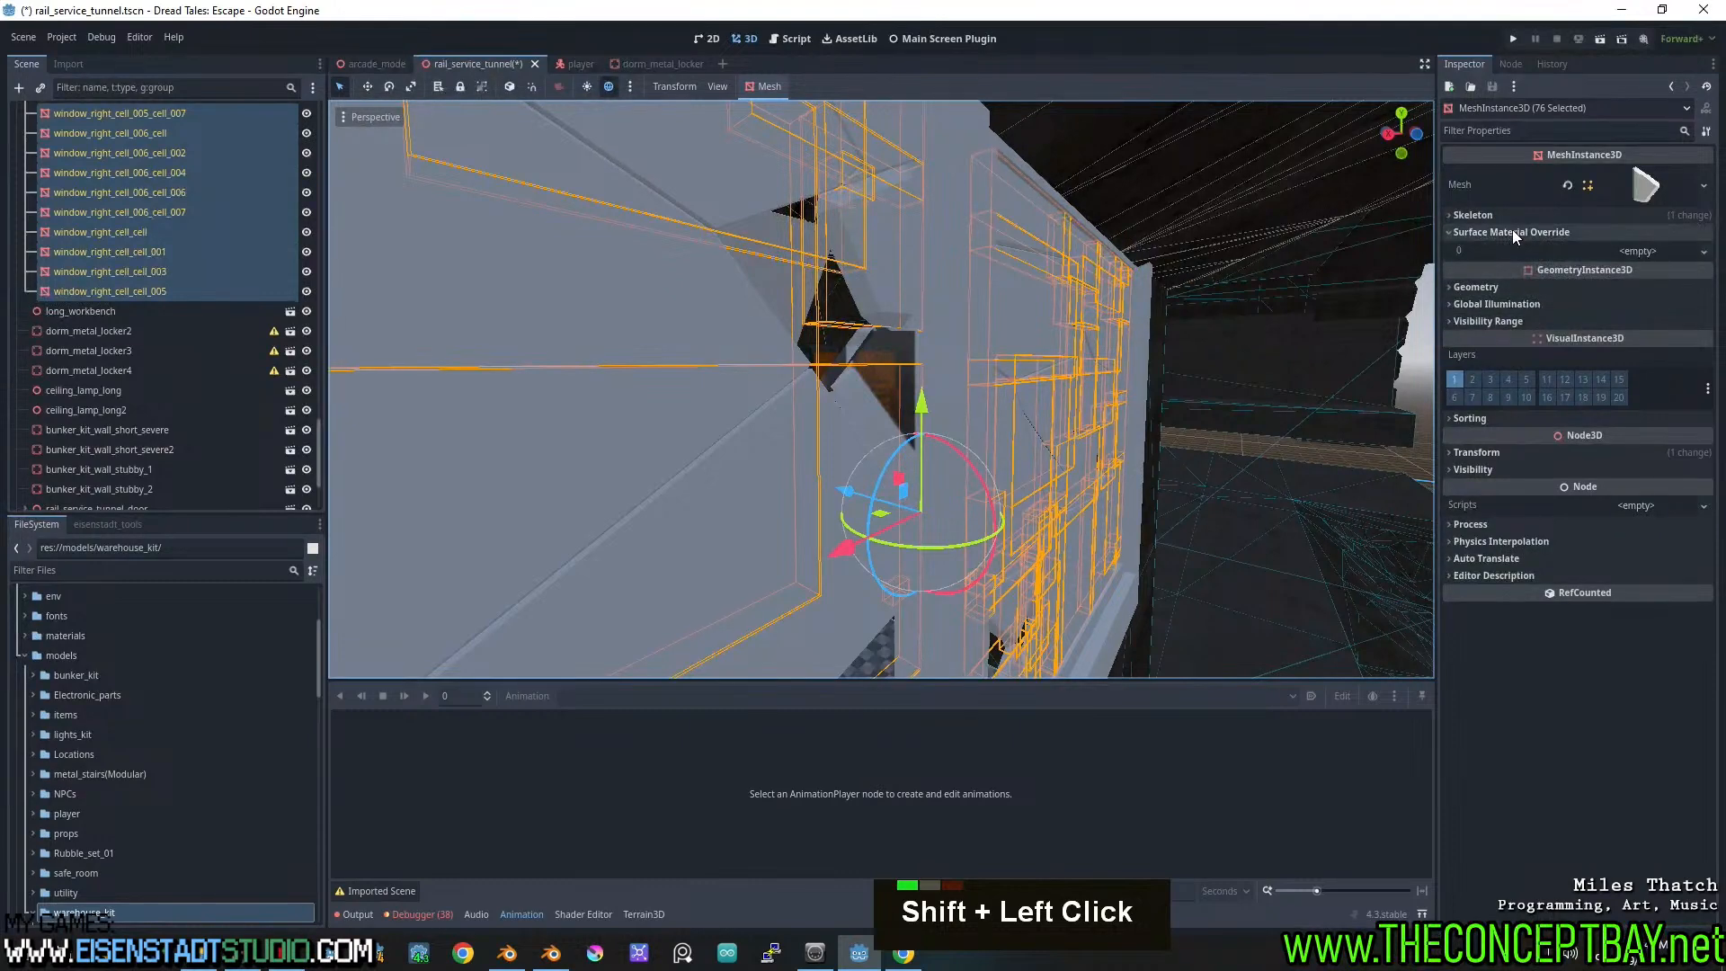
pyautogui.click(1648, 256)
pyautogui.click(1650, 336)
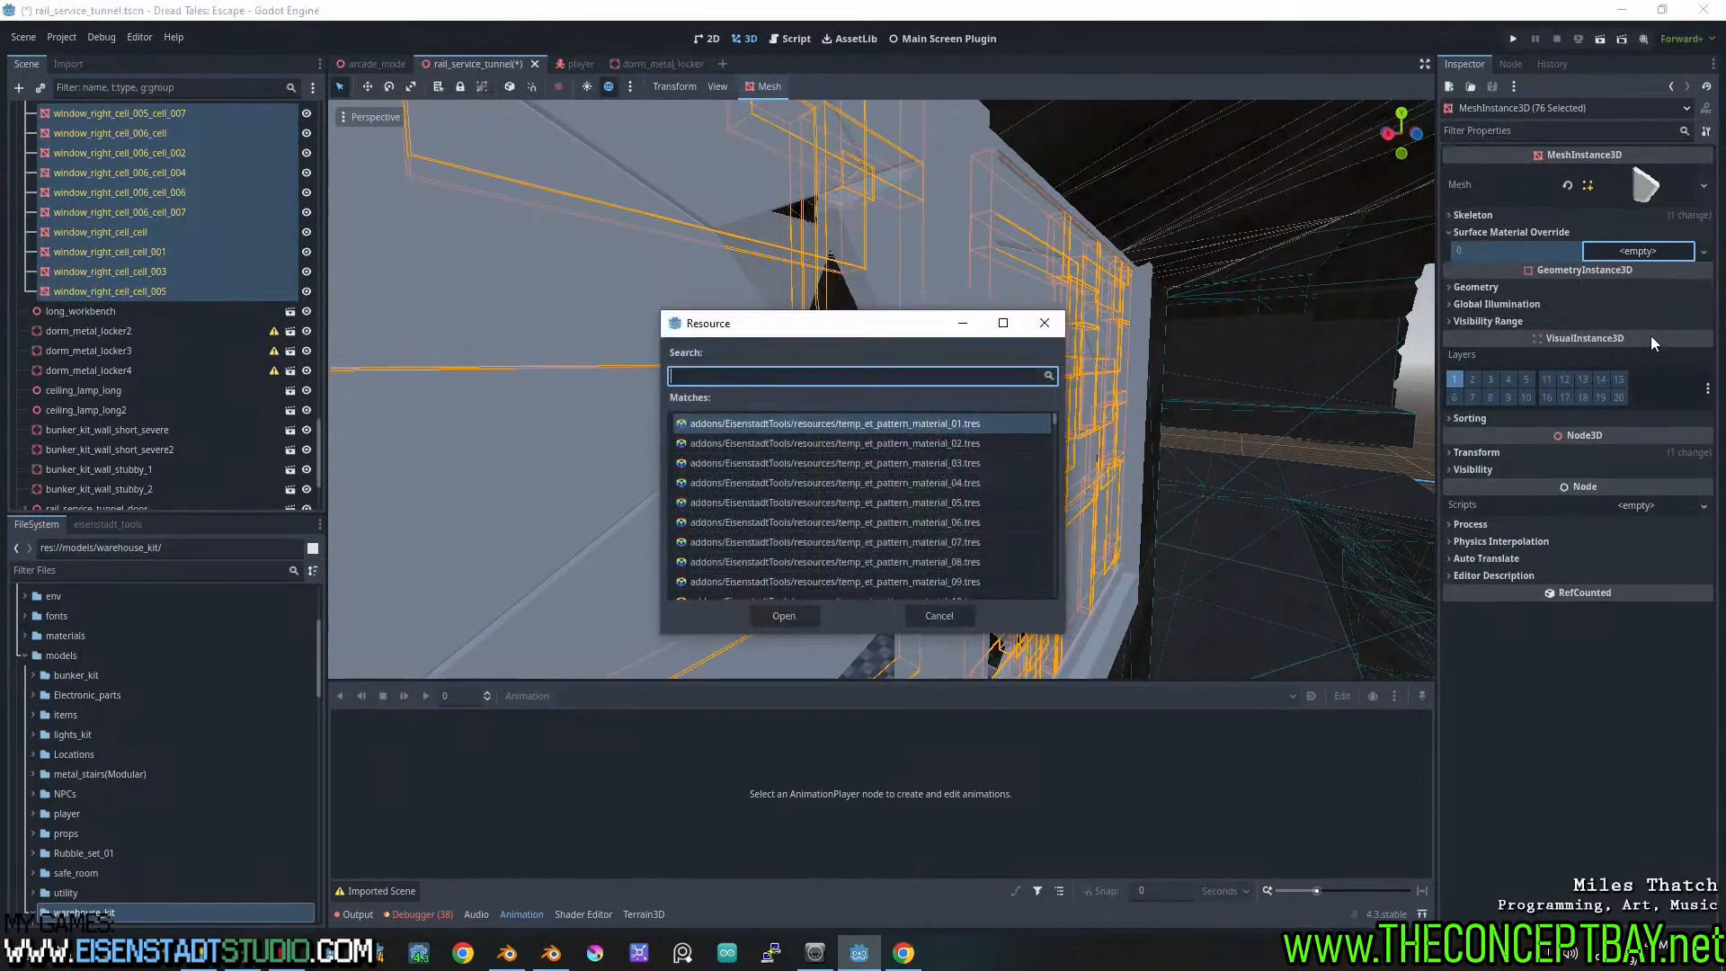
pyautogui.write('glass')
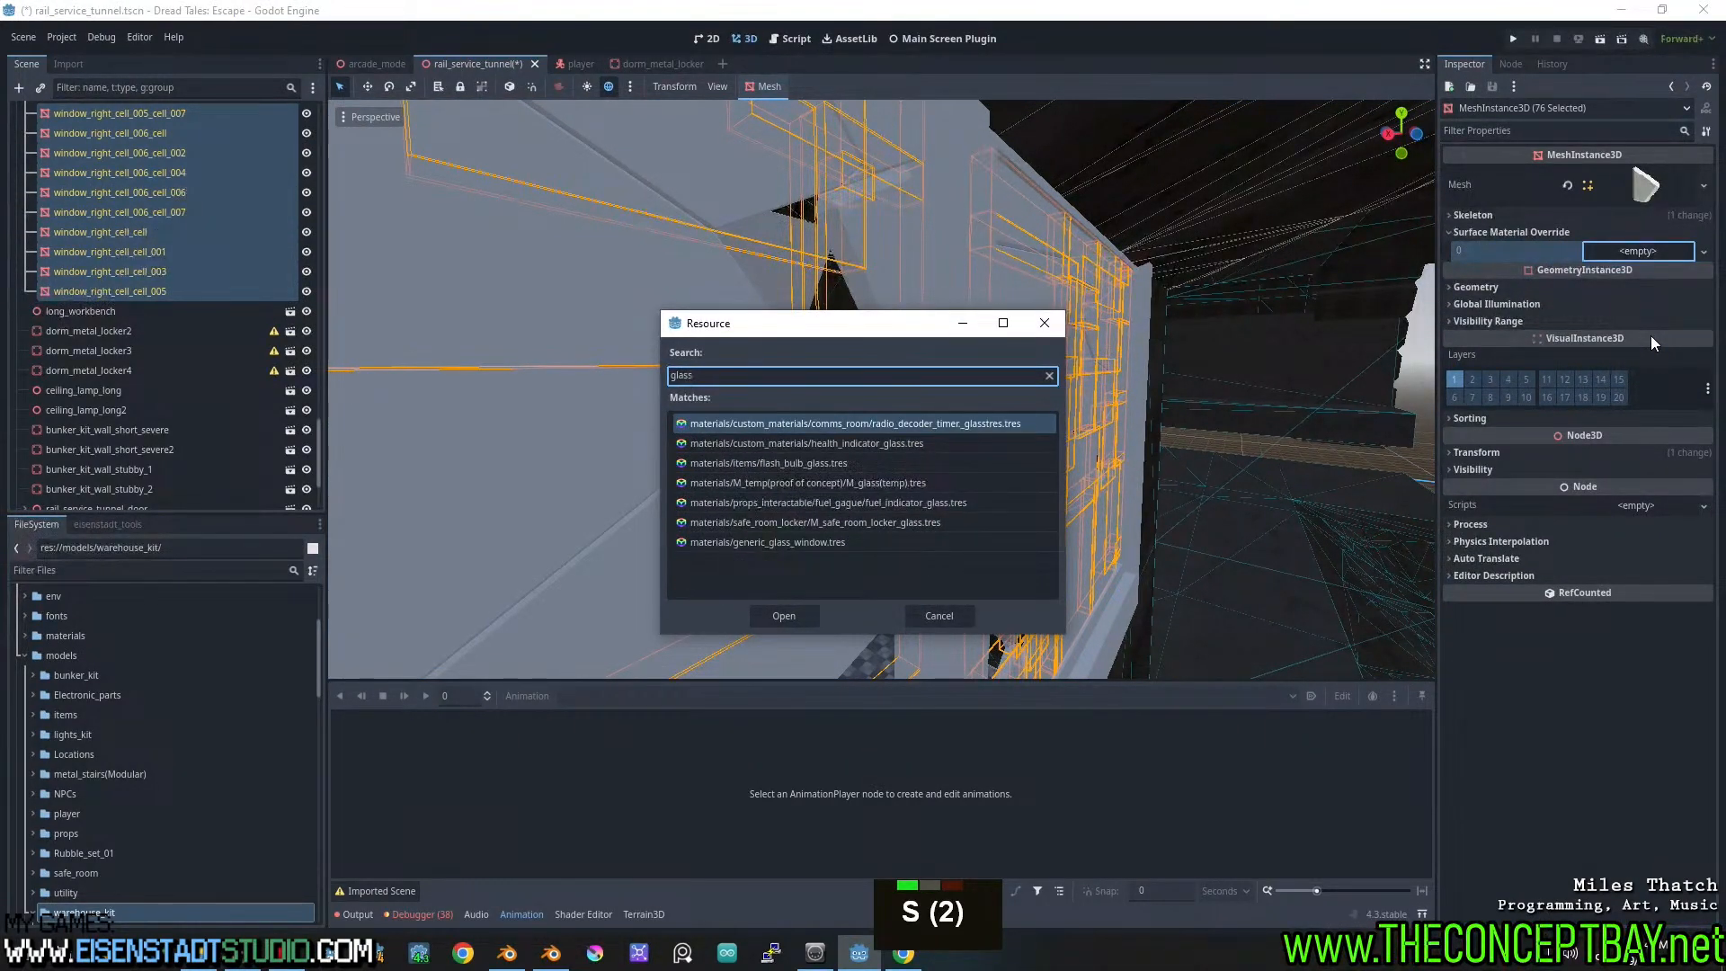
pyautogui.press('Down')
pyautogui.press('Down')
pyautogui.press('Down')
pyautogui.press('Down')
pyautogui.press('Down')
pyautogui.press('Down')
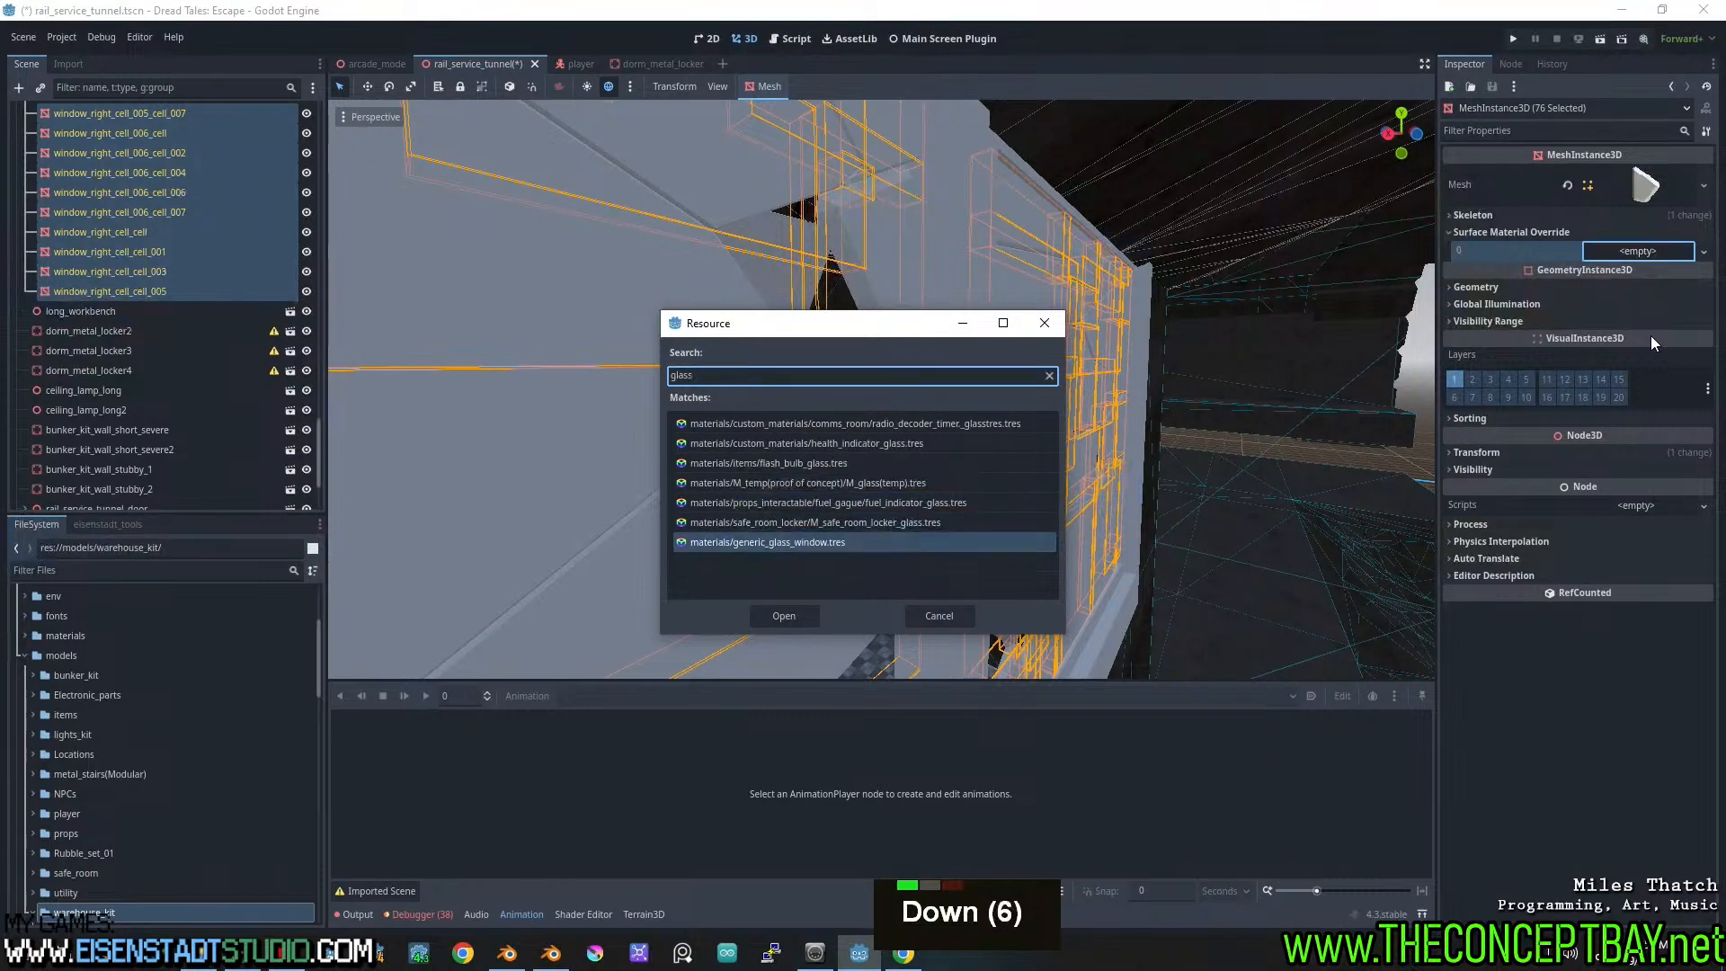
pyautogui.press('Return')
# Check the glass from inside the room and save the rail_service_tunnel scene
pyautogui.scroll(-4, 1007, 356)
pyautogui.moveTo(1006, 356); pyautogui.dragTo(1140, 343, button='middle')
pyautogui.click(1078, 446)
pyautogui.scroll(-2, 1079, 446)
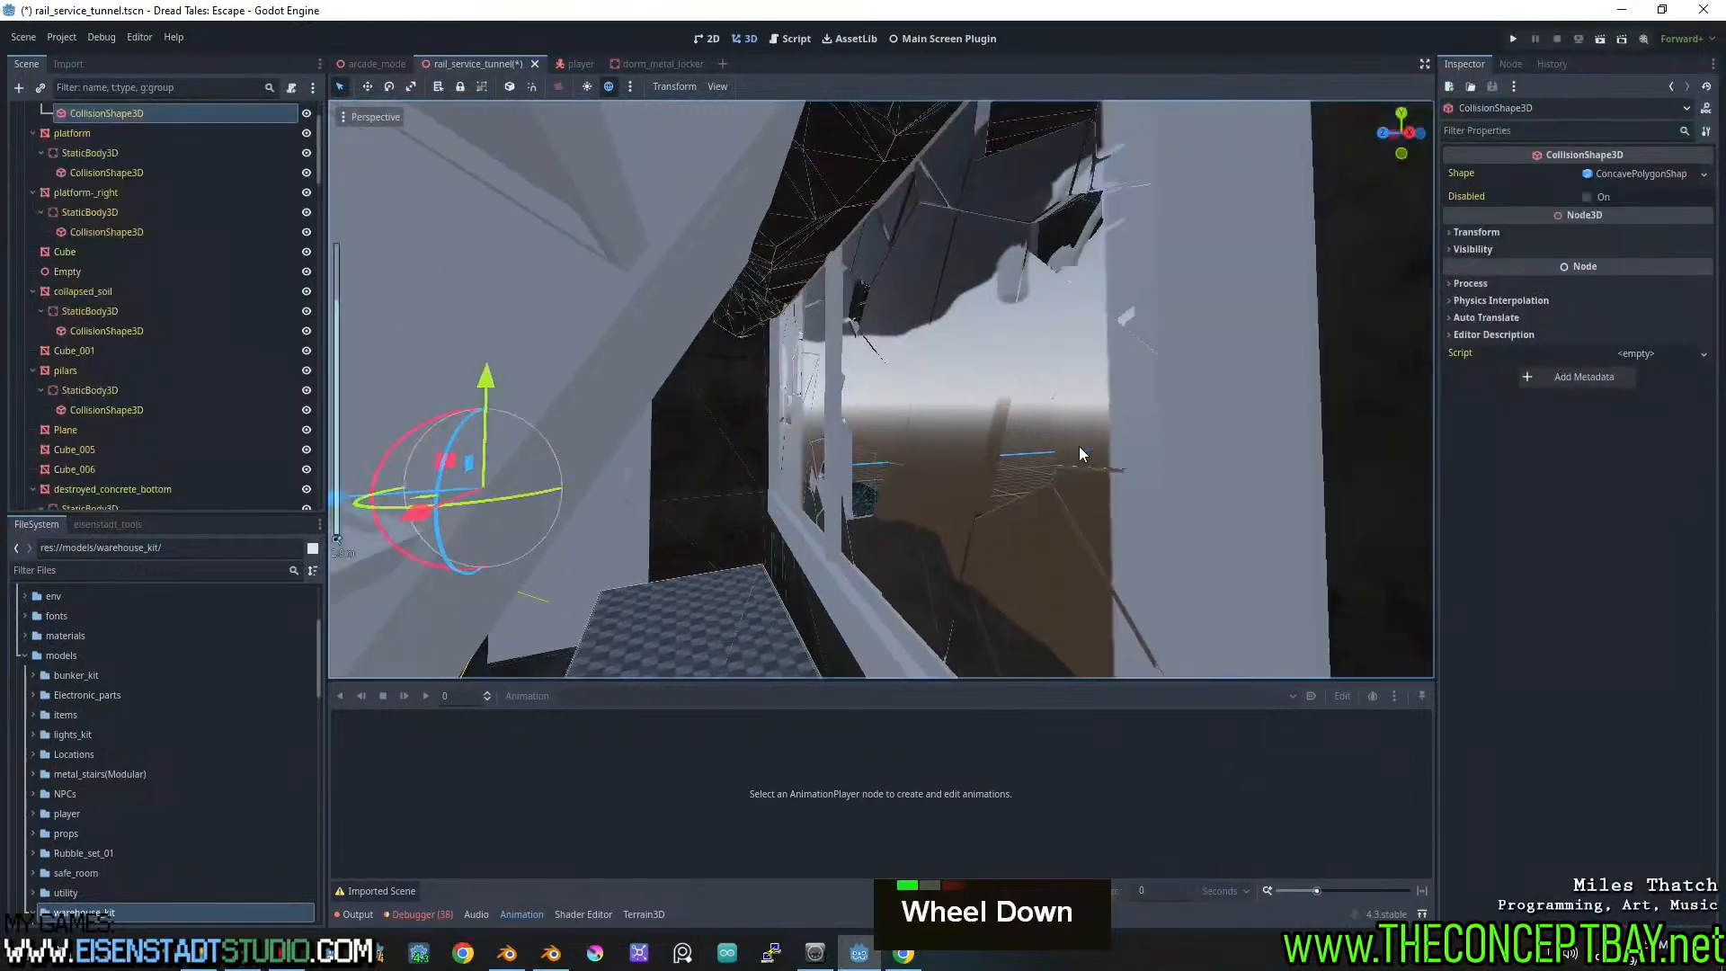
pyautogui.moveTo(1082, 452)
pyautogui.mouseDown(button='middle')
pyautogui.moveTo(1043, 482)
pyautogui.moveTo(1052, 461)
pyautogui.mouseUp(button='middle')
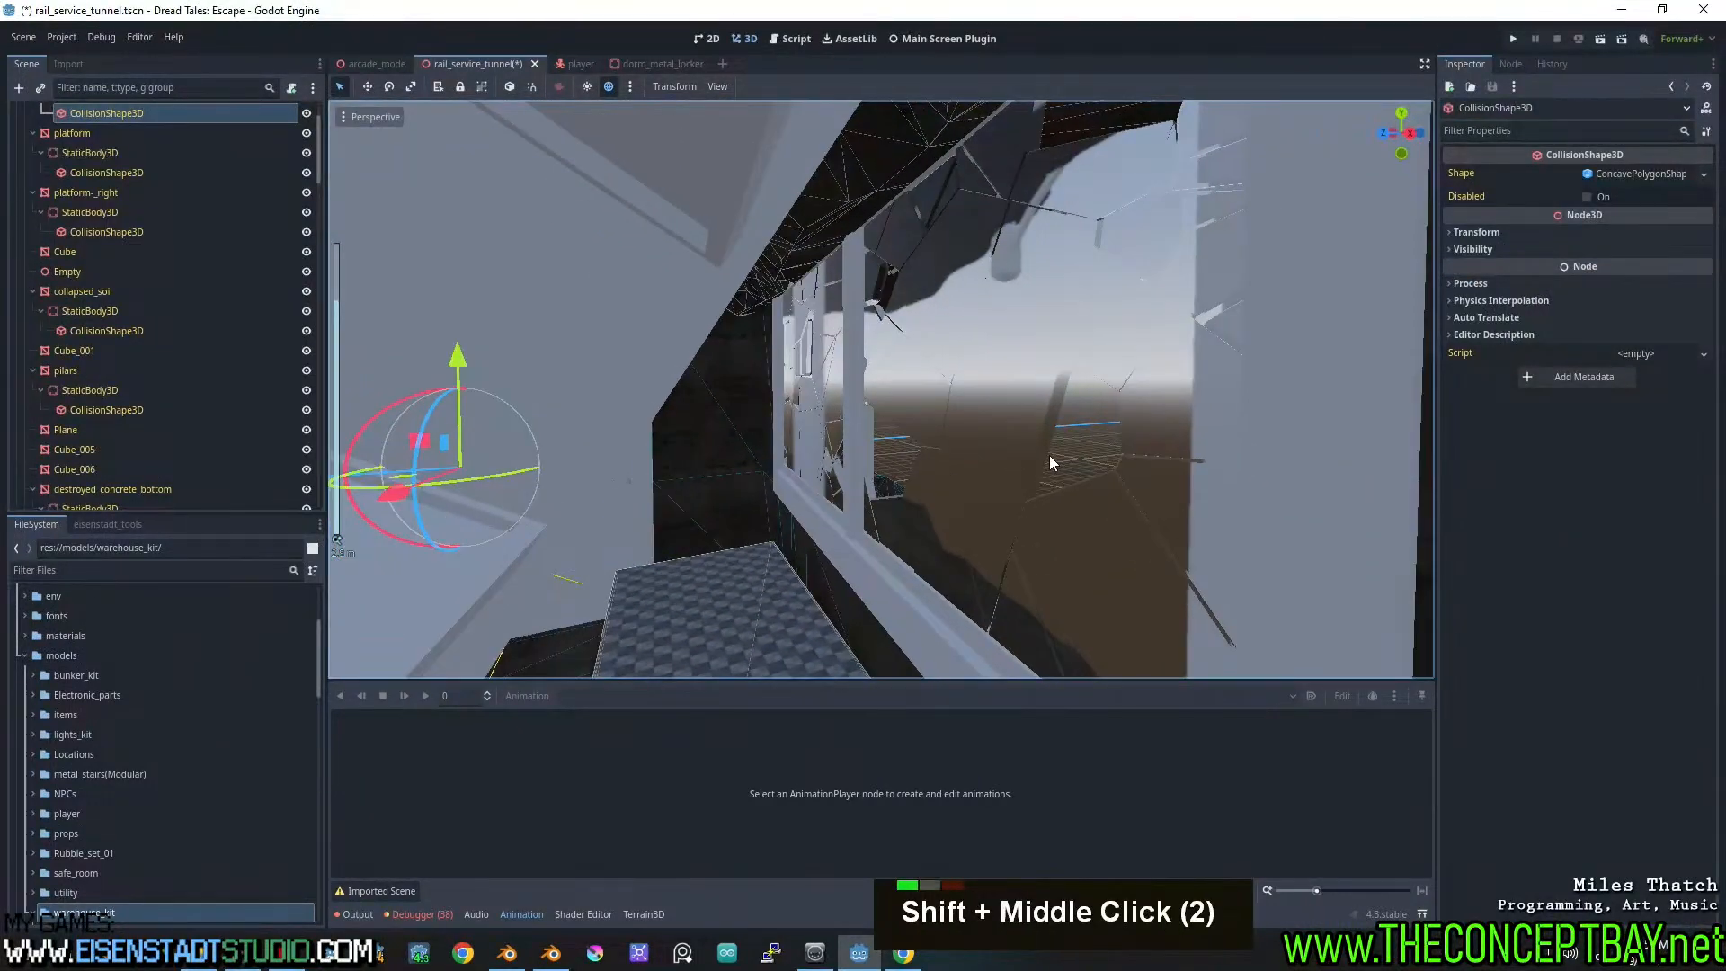
pyautogui.scroll(-2, 1050, 459)
pyautogui.hotkey('ctrl', 's')
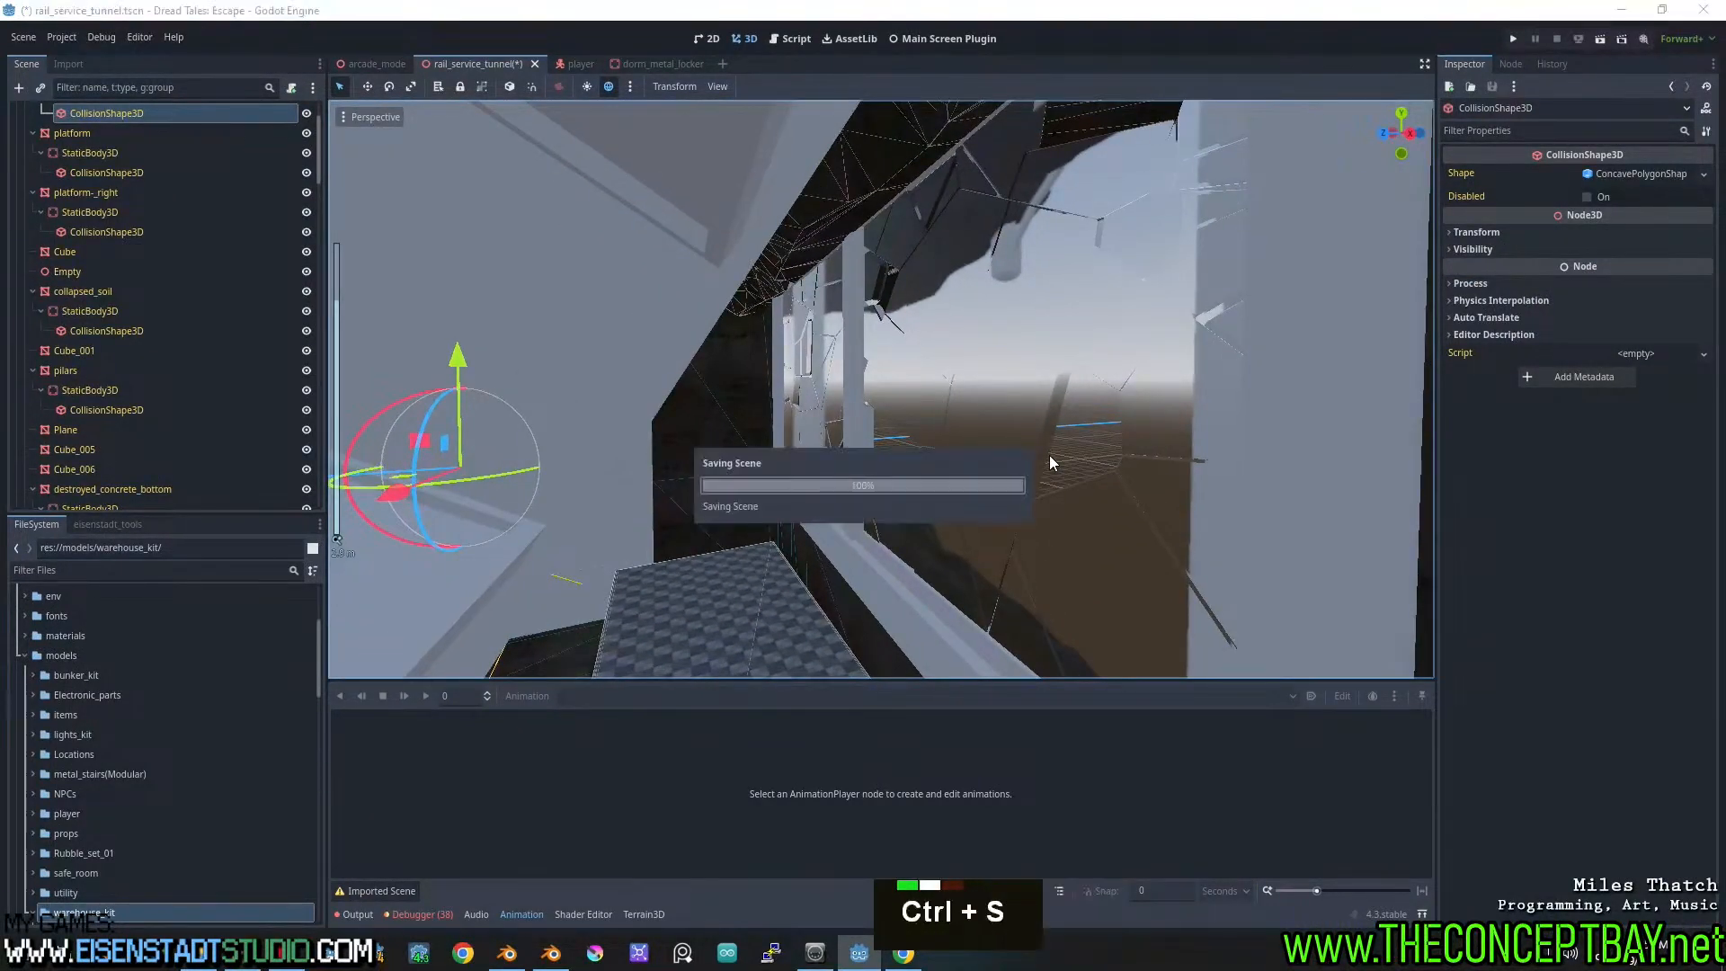
# Switch to Blender's rail_service_tunnel.blend and select the window_glass objects from window_left through window_right_cell_cell.005
pyautogui.click(551, 953)
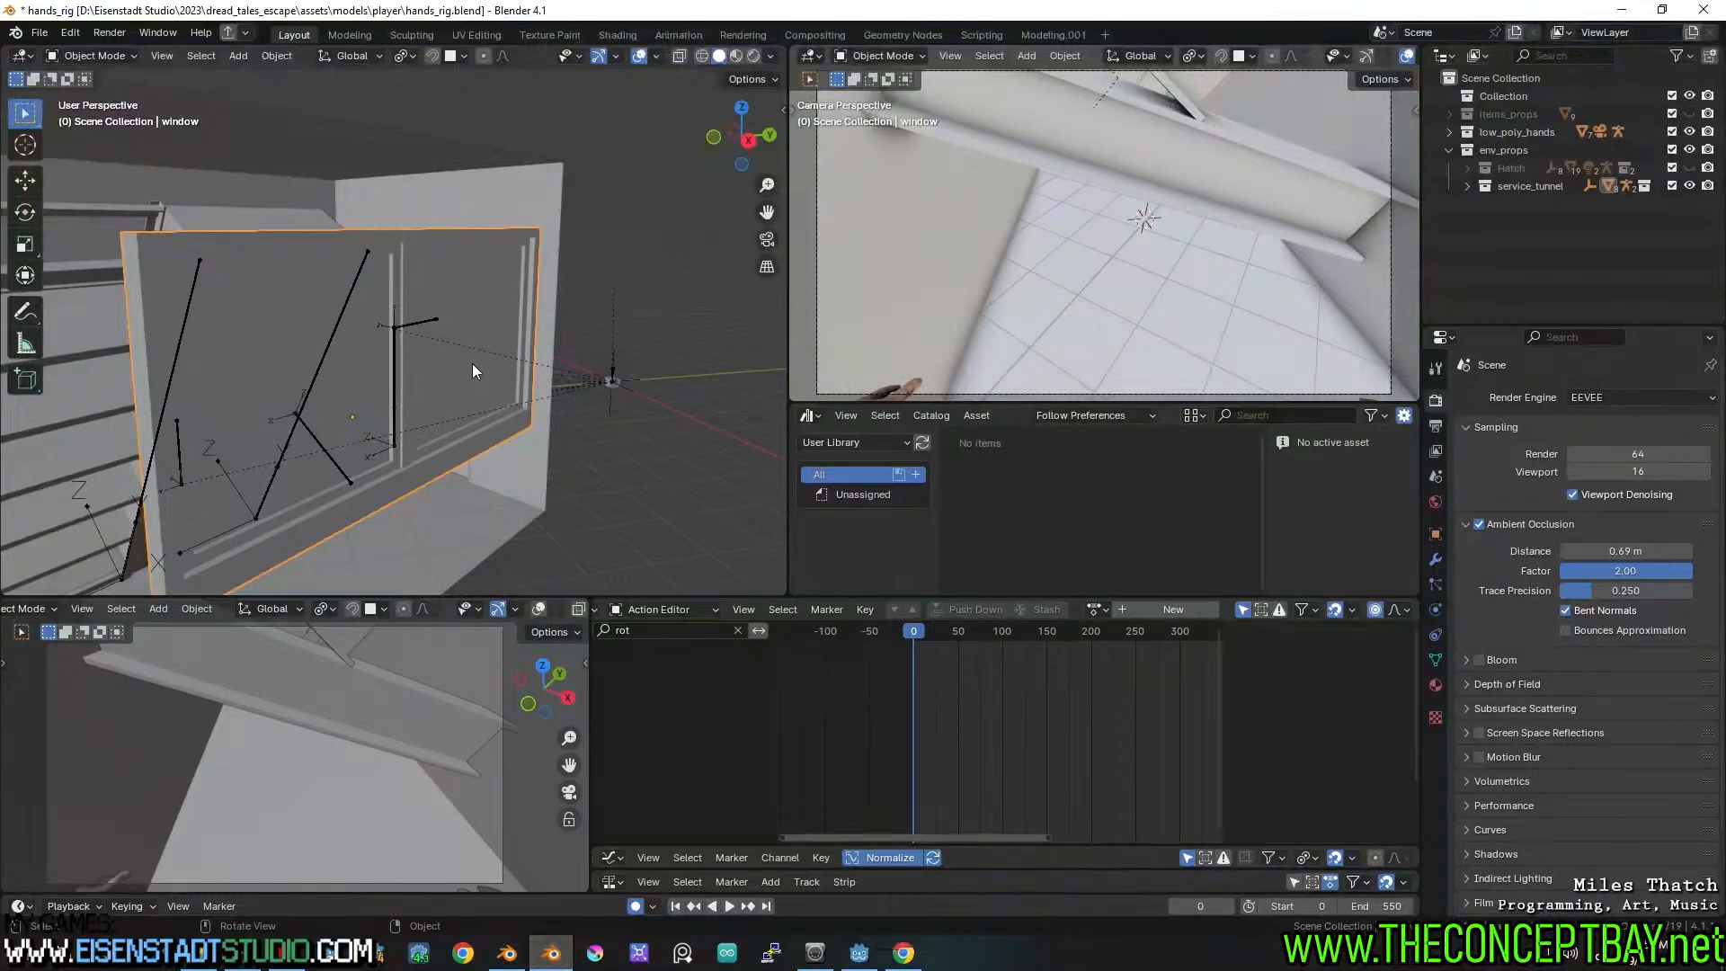
pyautogui.click(506, 953)
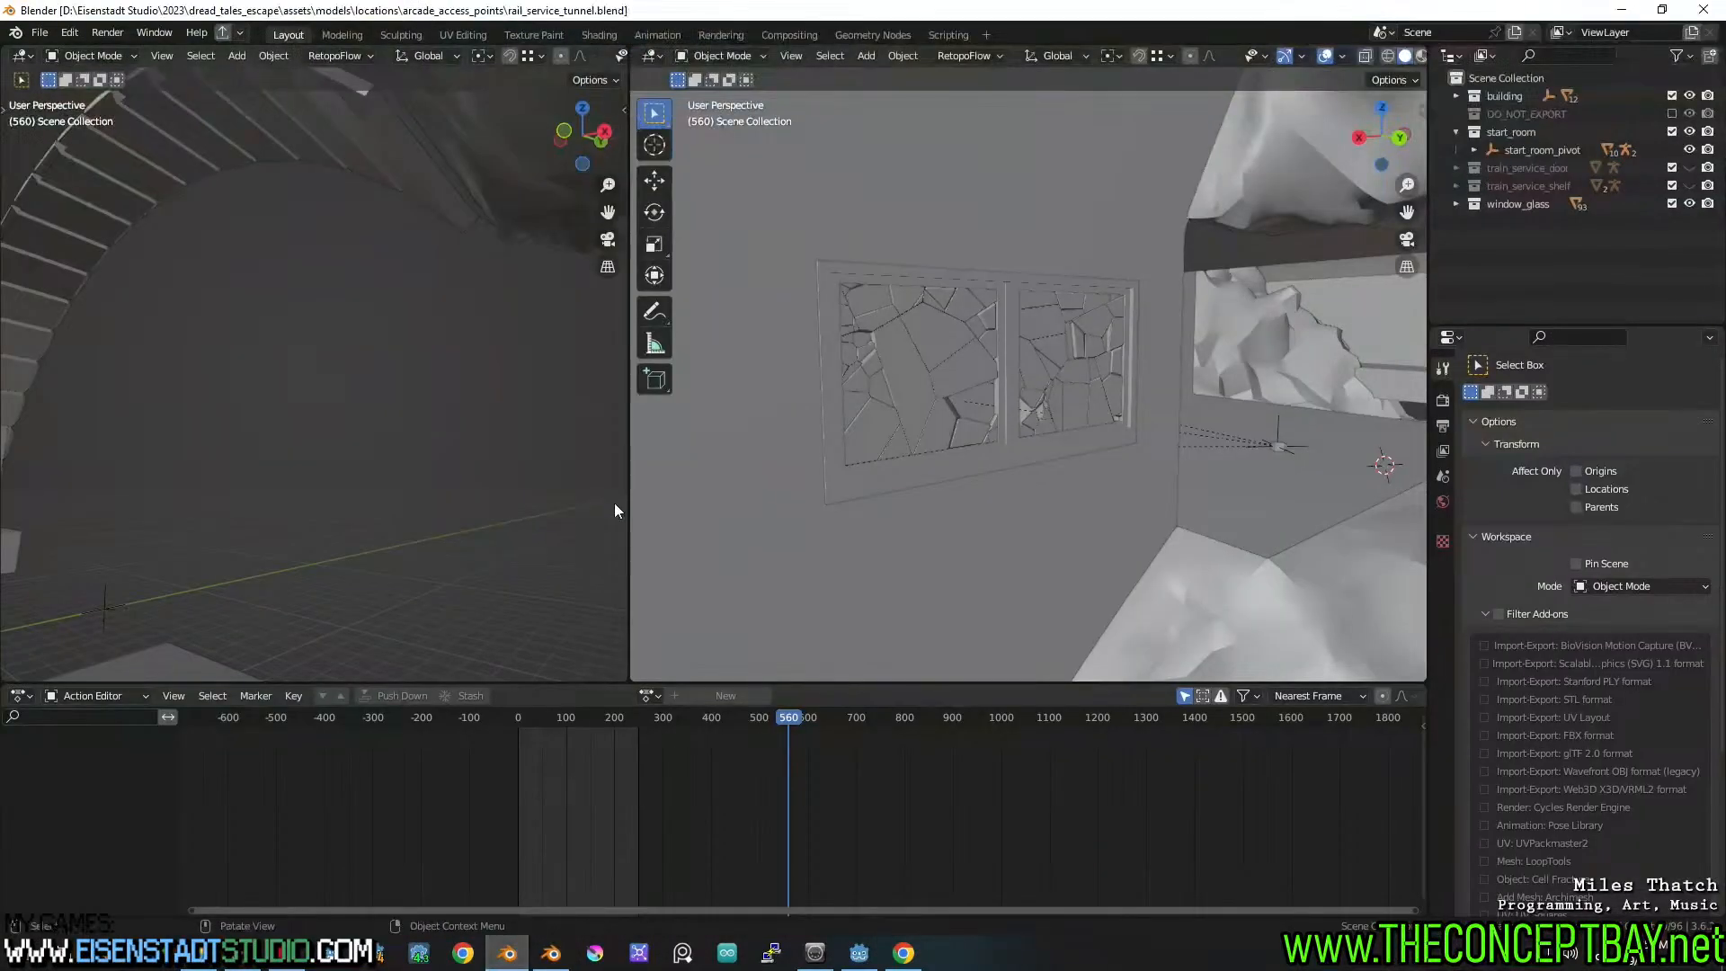
pyautogui.scroll(1, 891, 396)
pyautogui.scroll(1, 890, 391)
pyautogui.click(888, 393)
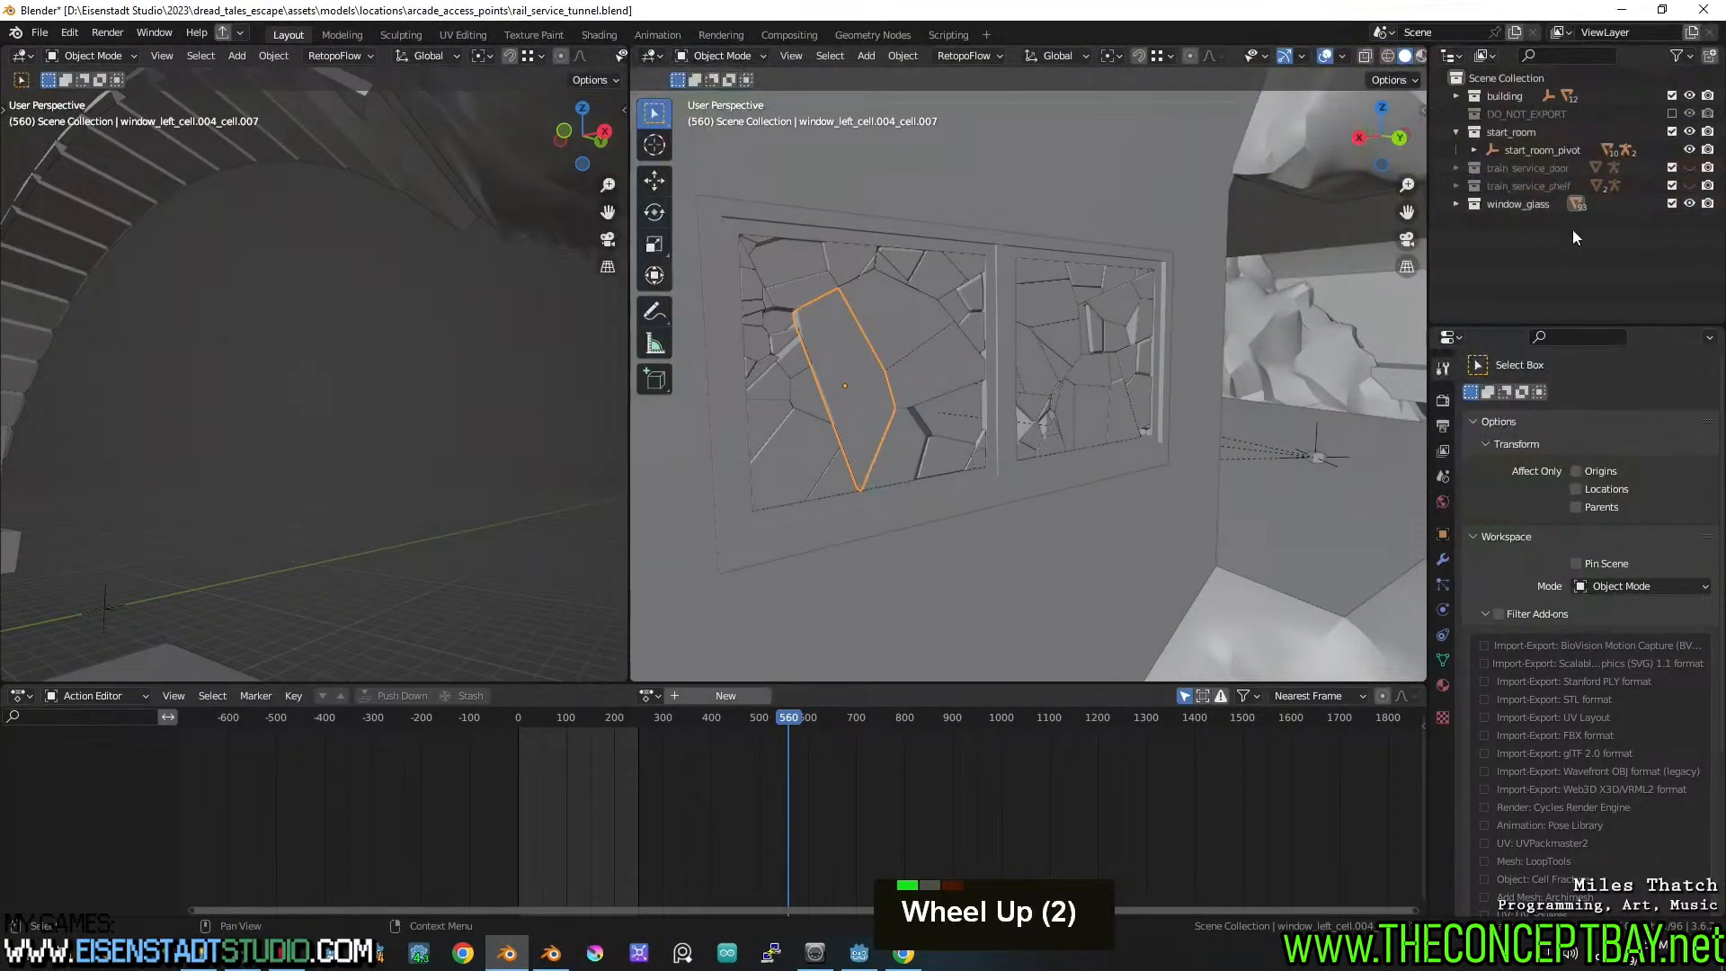
pyautogui.press('.')
pyautogui.scroll(11, 1575, 236)
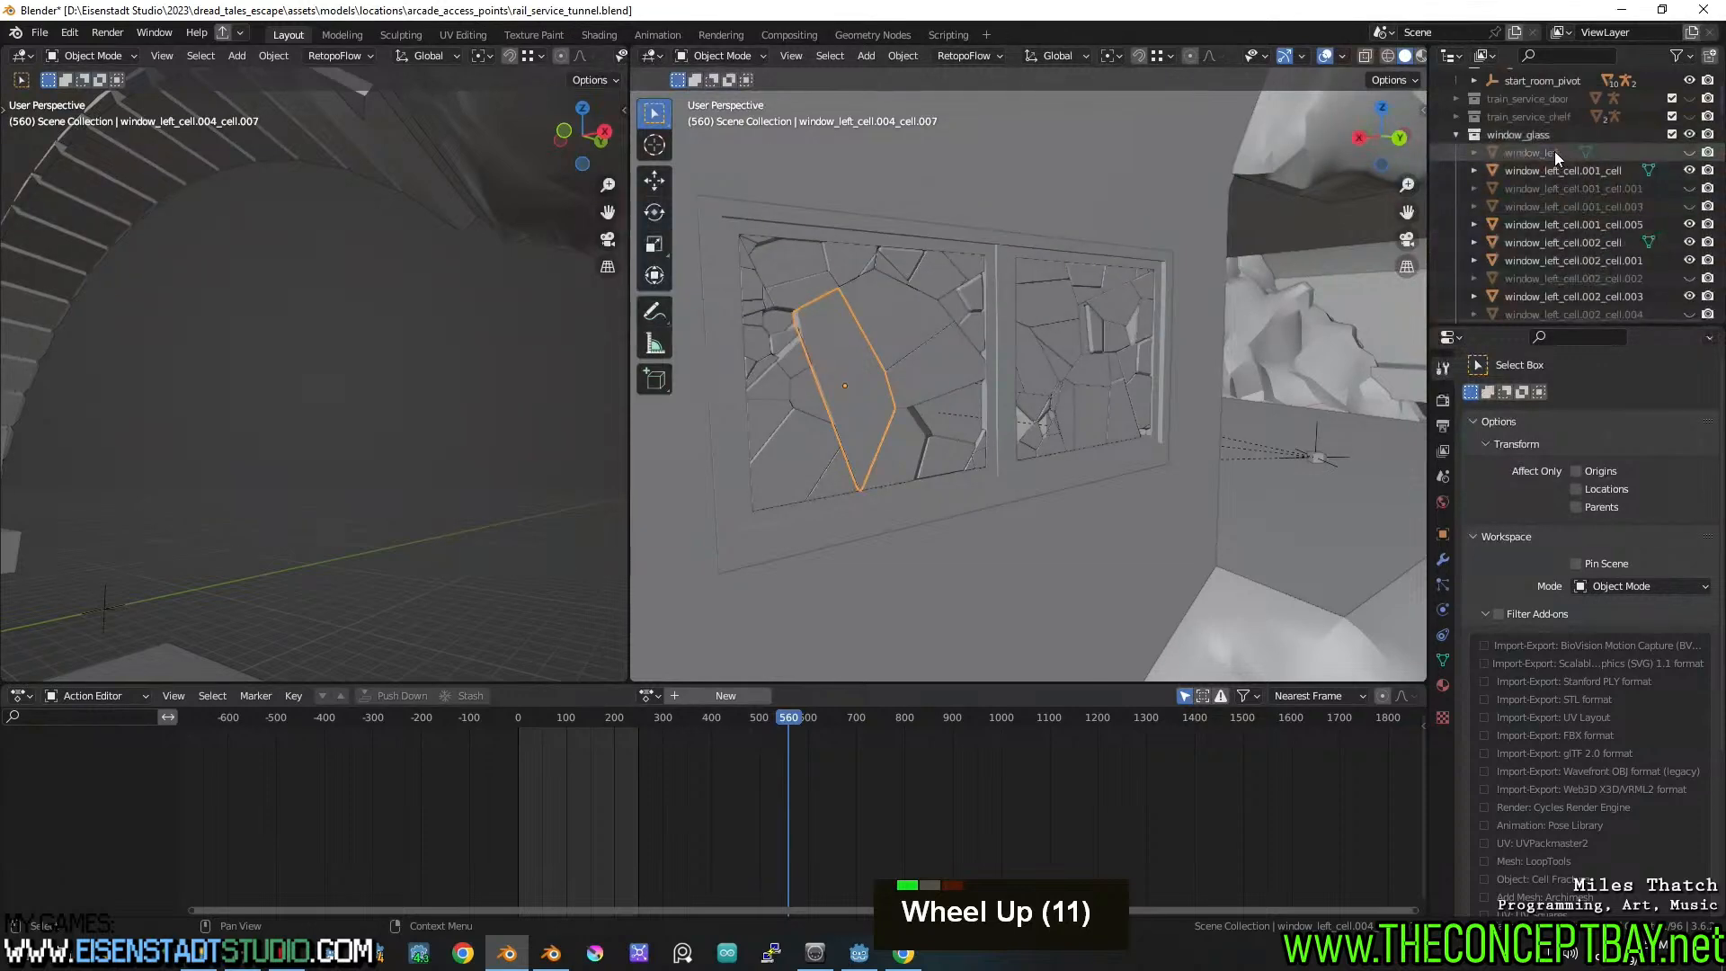
pyautogui.click(1536, 154)
pyautogui.scroll(-20, 1540, 171)
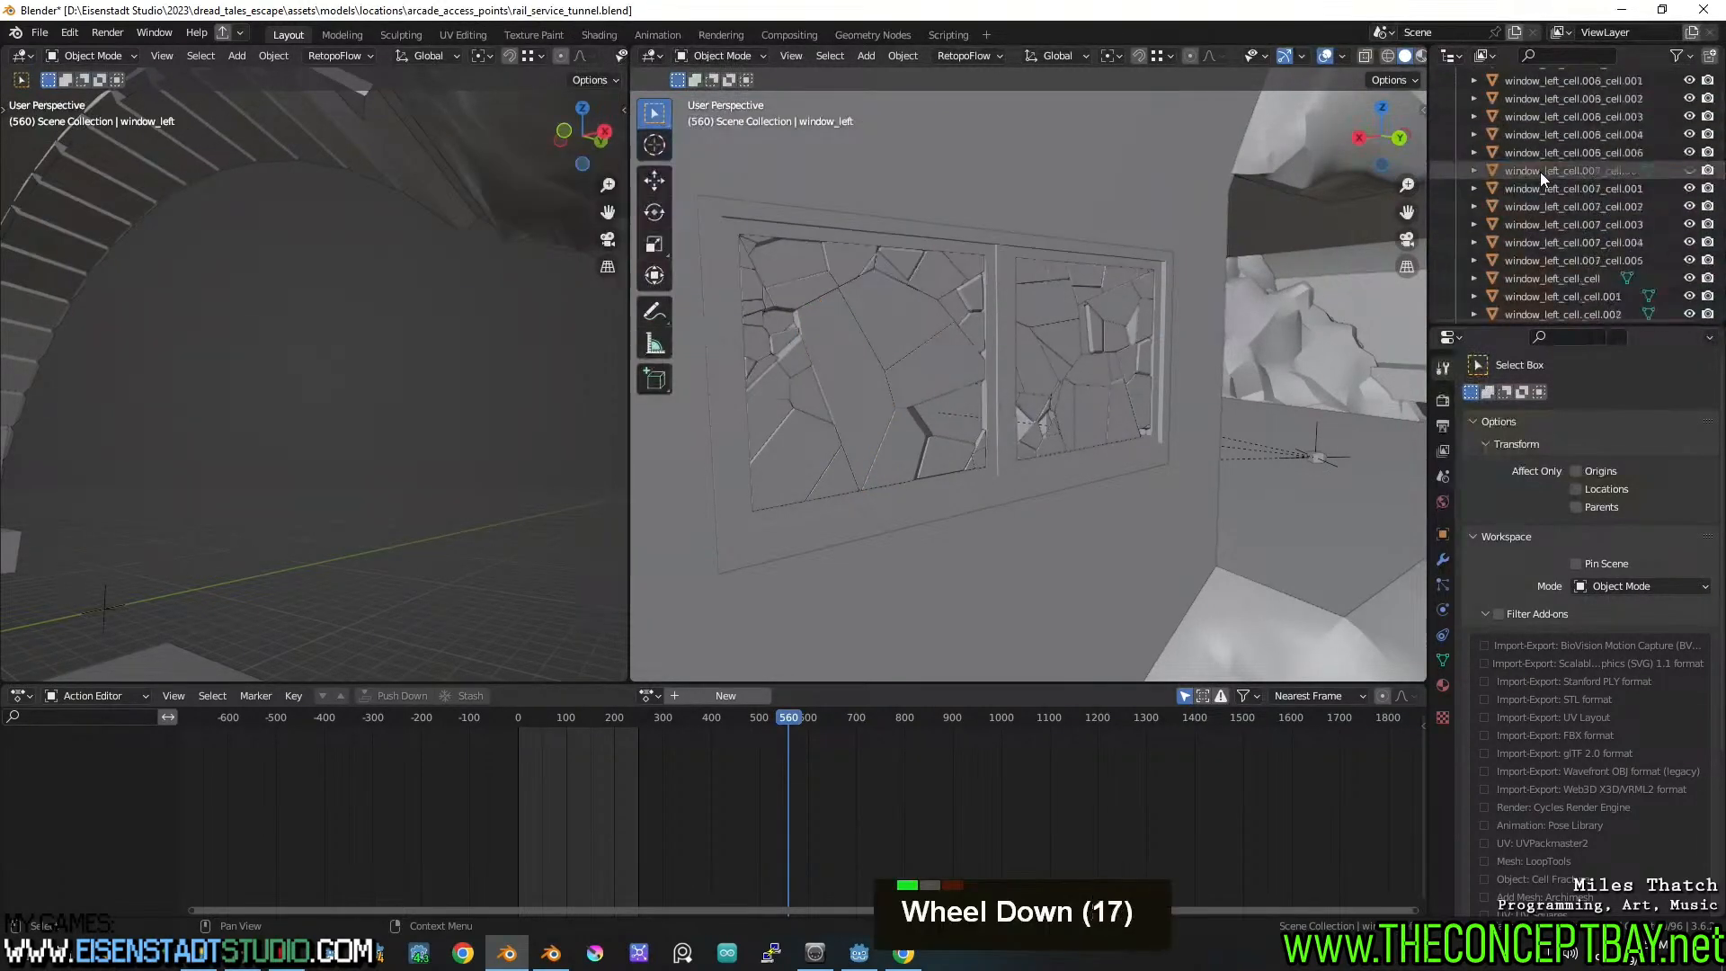
pyautogui.scroll(-17, 1540, 171)
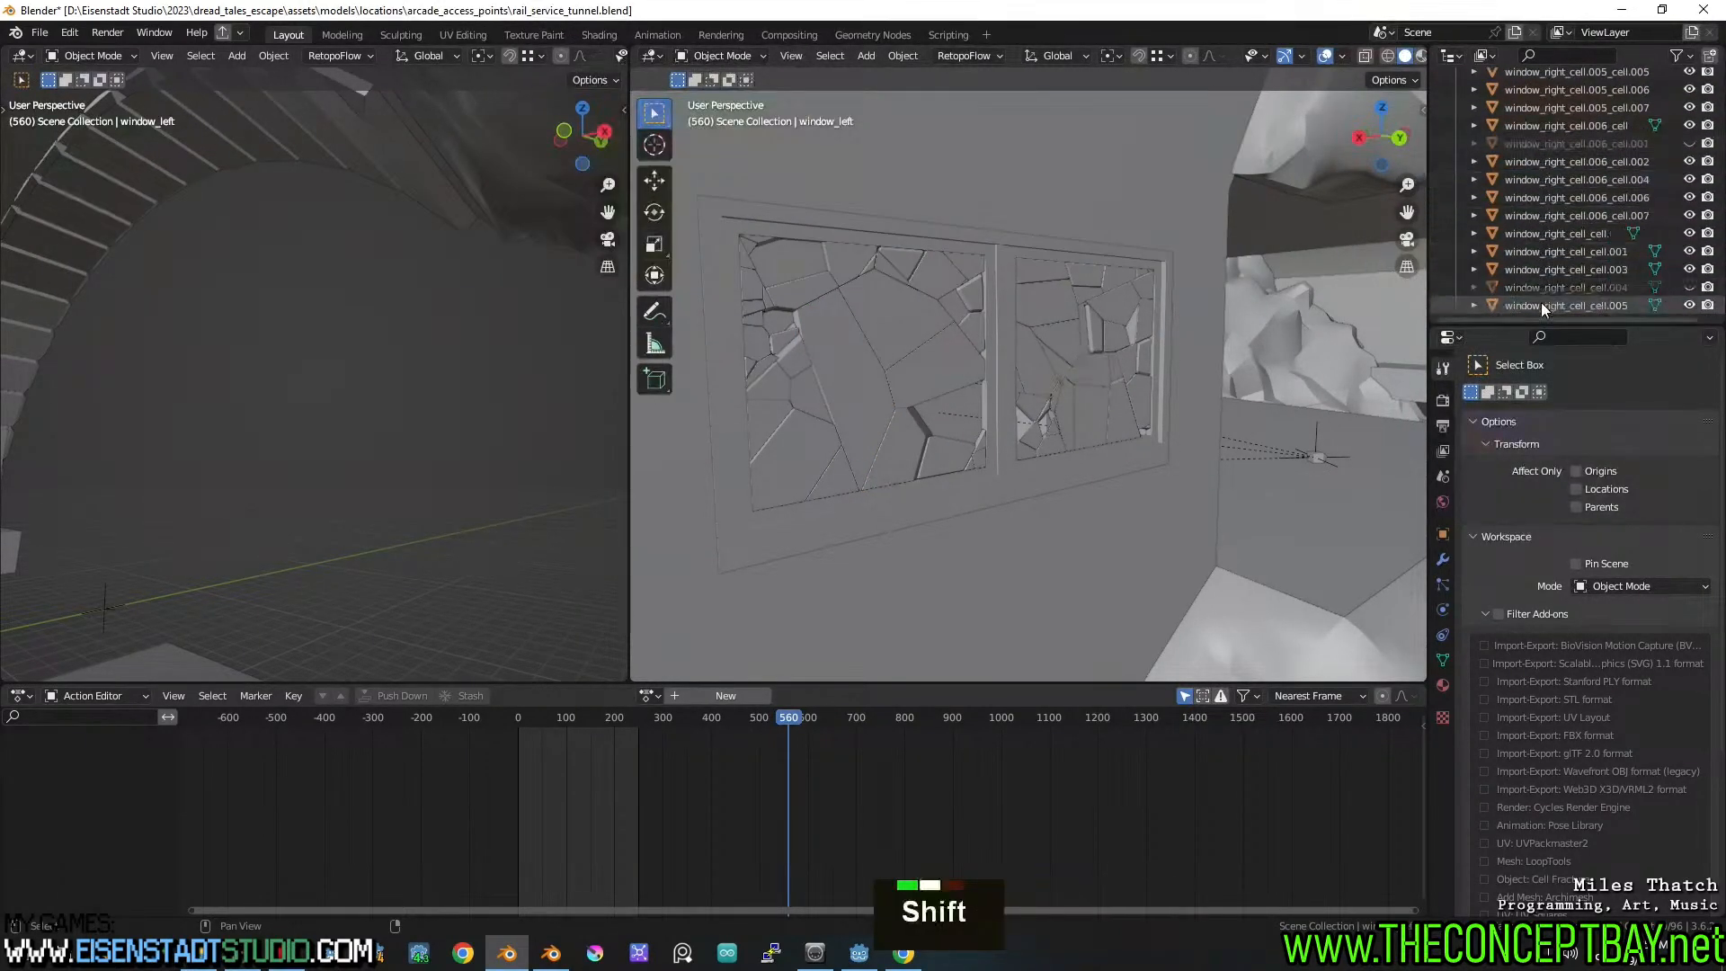
pyautogui.keyDown('shift'); pyautogui.click(1539, 304); pyautogui.keyUp('shift')
# Try randomizing the rotation of the selected glass shards by 5° on X and 5° on Y
pyautogui.moveTo(1033, 279); pyautogui.dragTo(924, 196, button='middle')
pyautogui.click(866, 56)
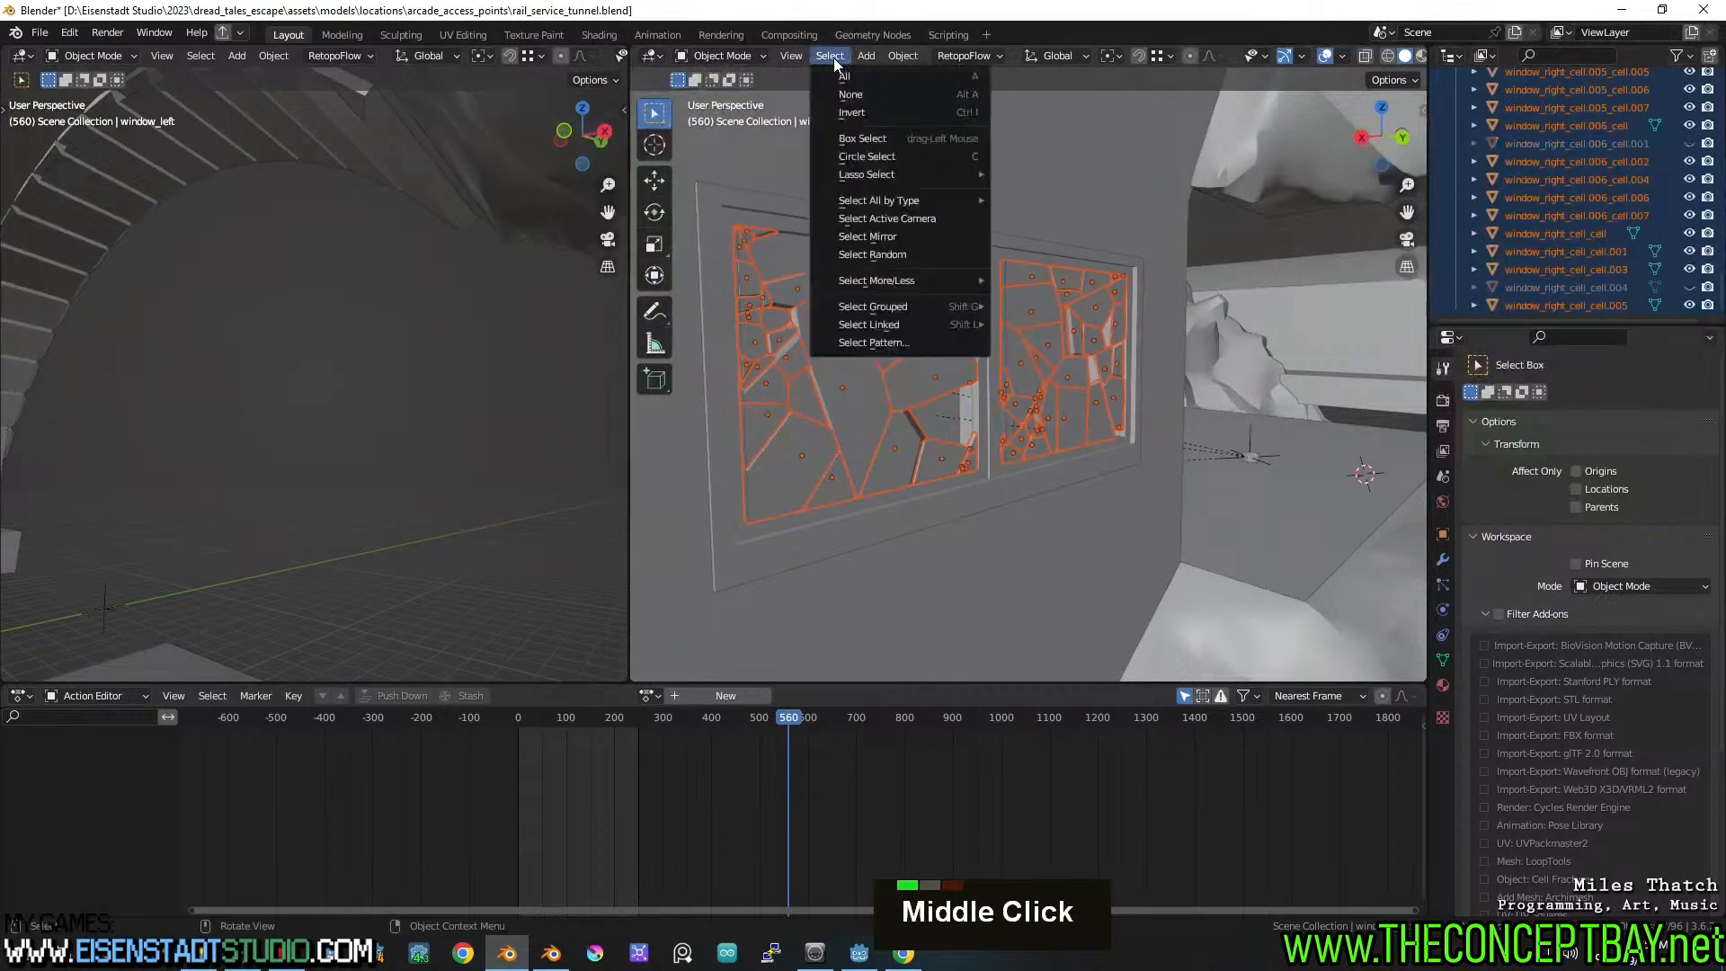
pyautogui.moveTo(903, 56)
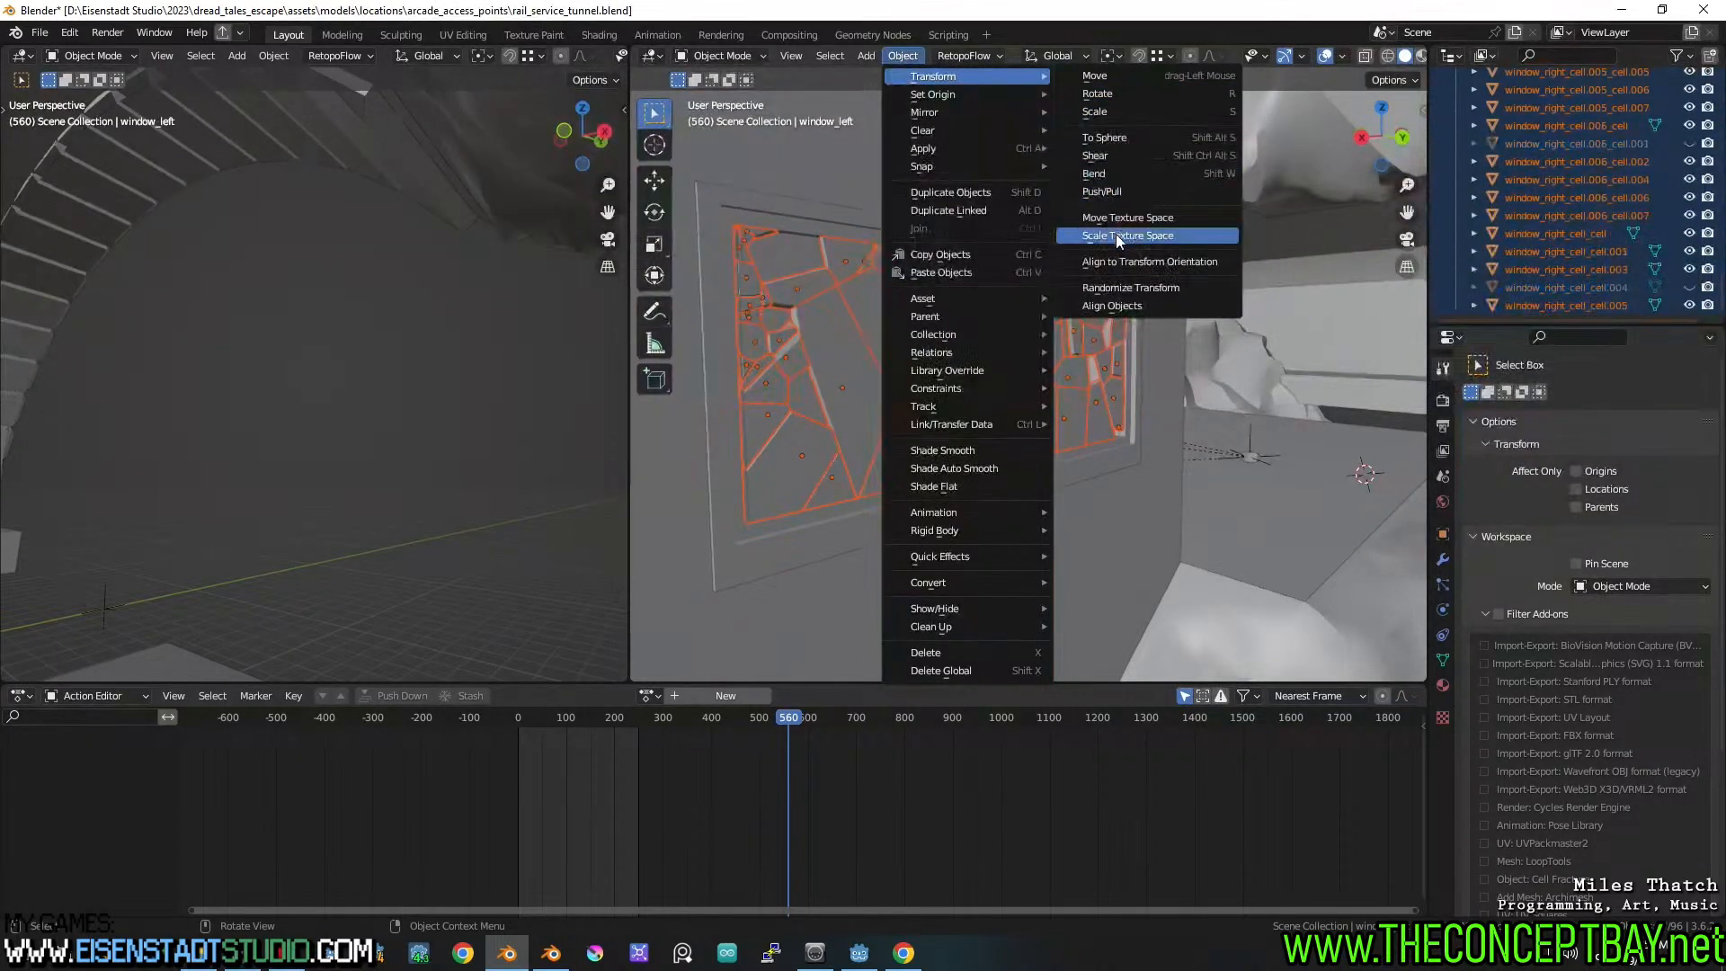
pyautogui.click(1104, 289)
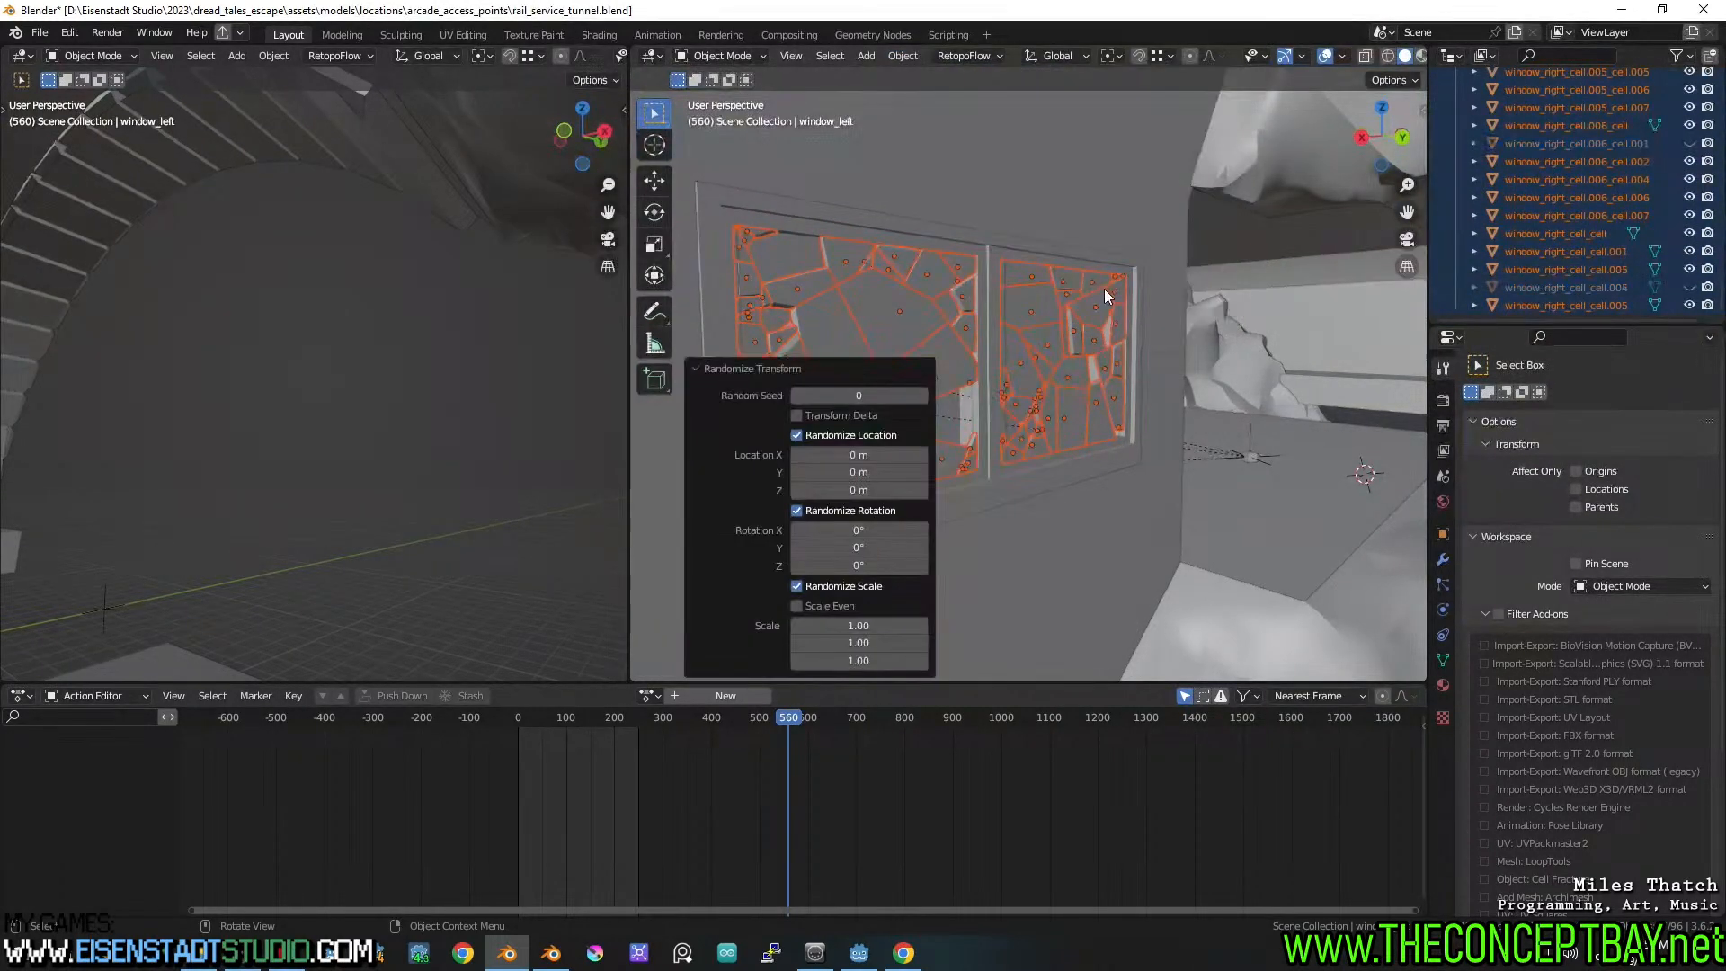
pyautogui.scroll(3, 944, 497)
pyautogui.click(878, 530)
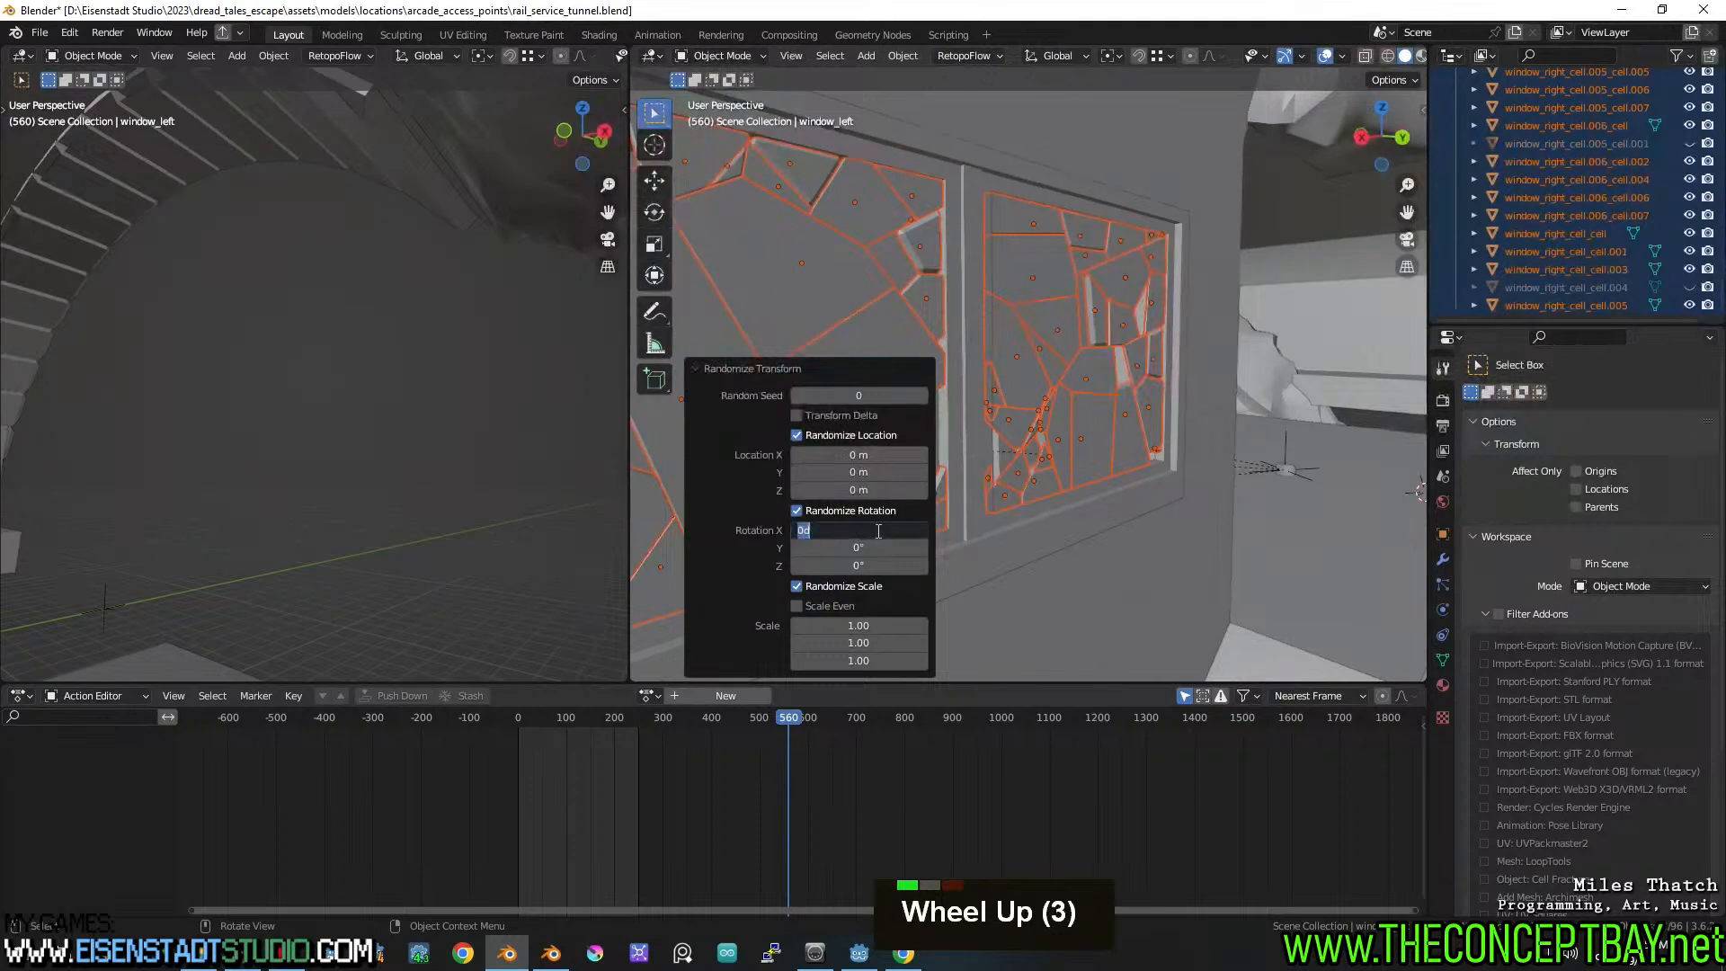
pyautogui.write('5')
pyautogui.doubleClick(878, 550)
pyautogui.write('5')
pyautogui.press('Return')
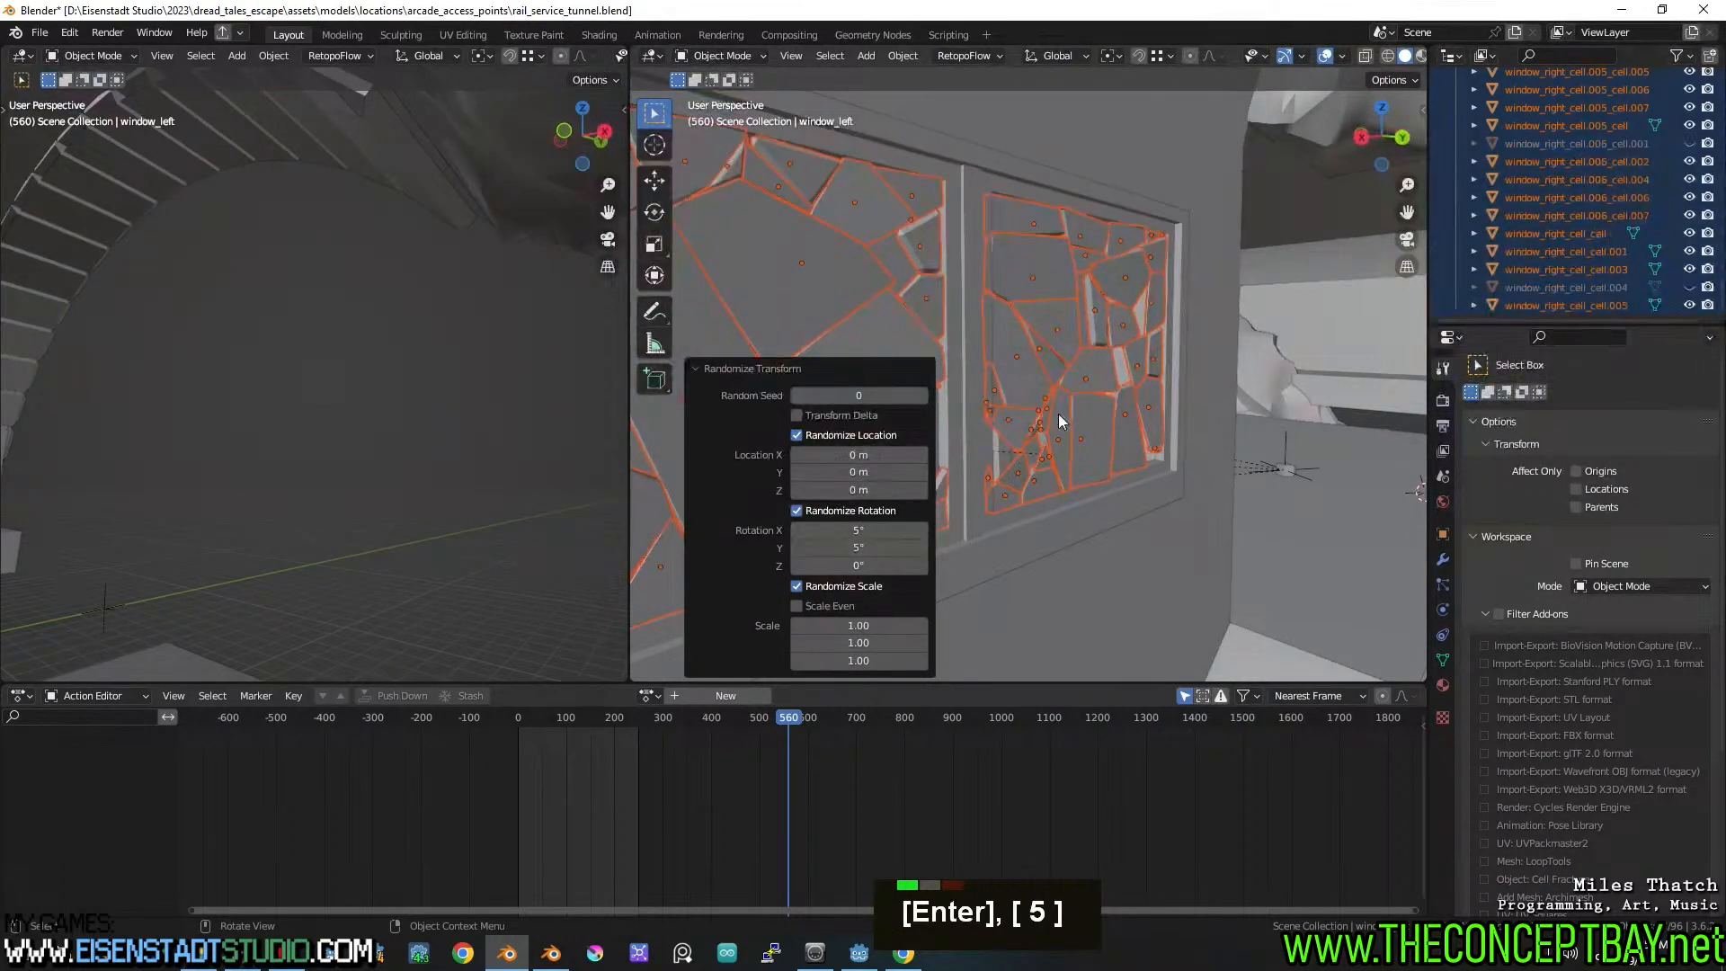
pyautogui.hotkey('ctrl', 'z')
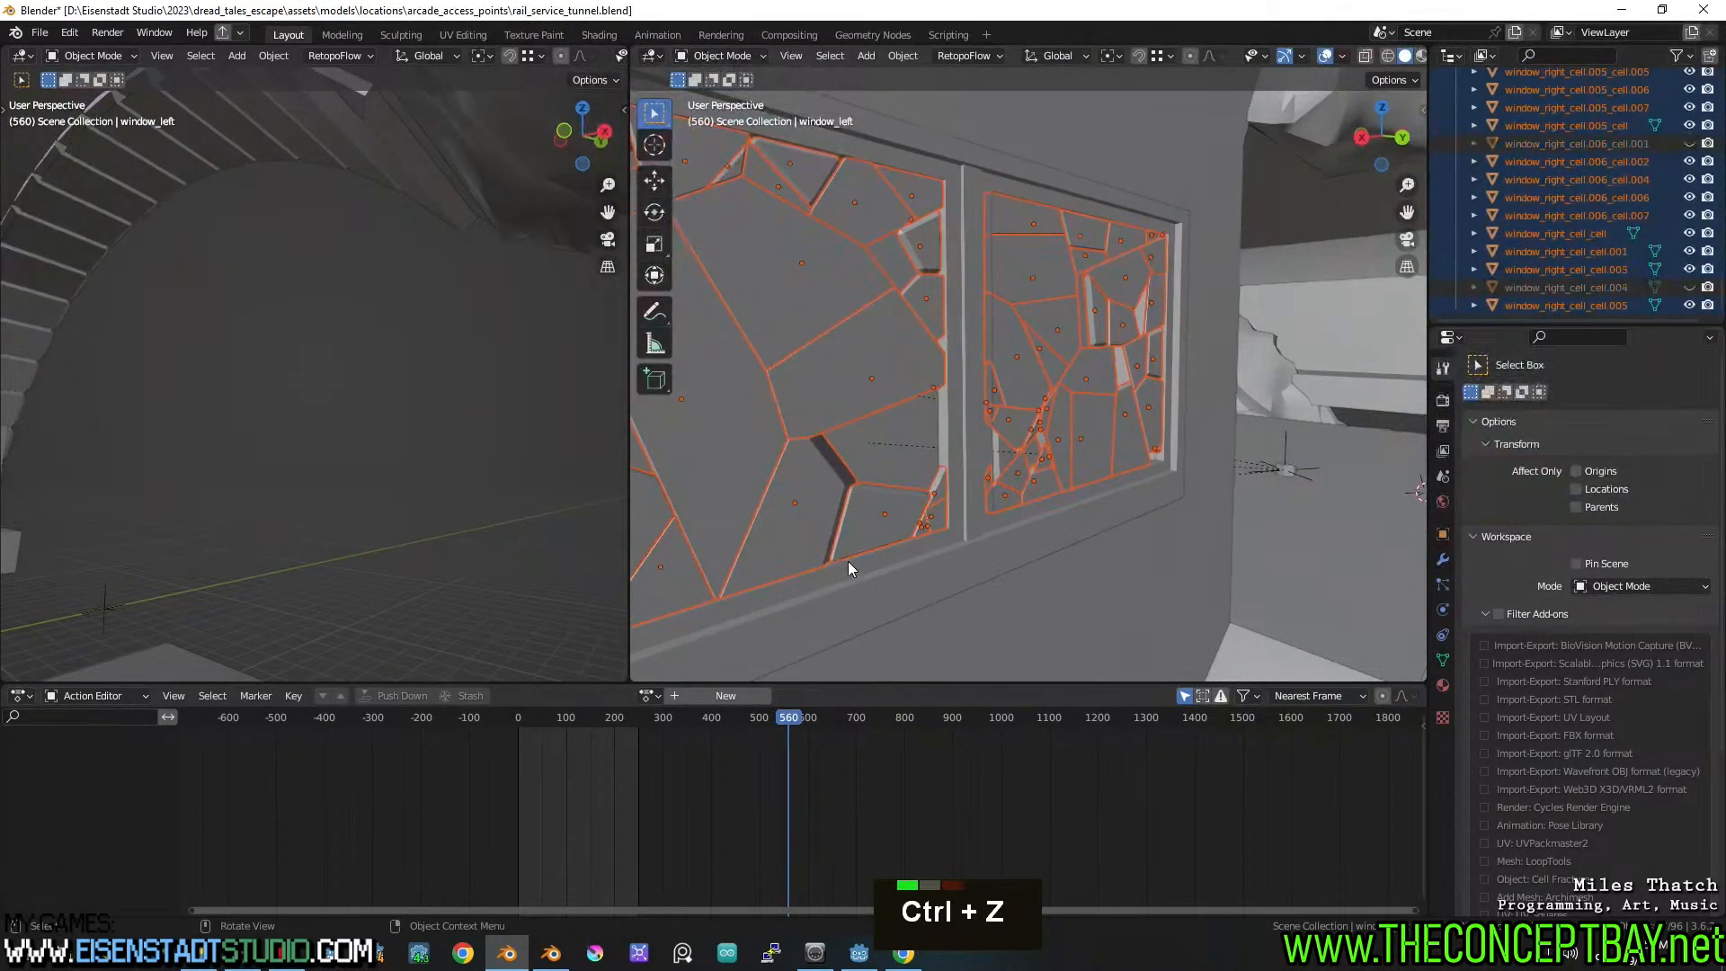
# Apply Randomize Transform to the selected shards with rotation 5° on X, 0° on Y and 5° on Z
pyautogui.click(830, 56)
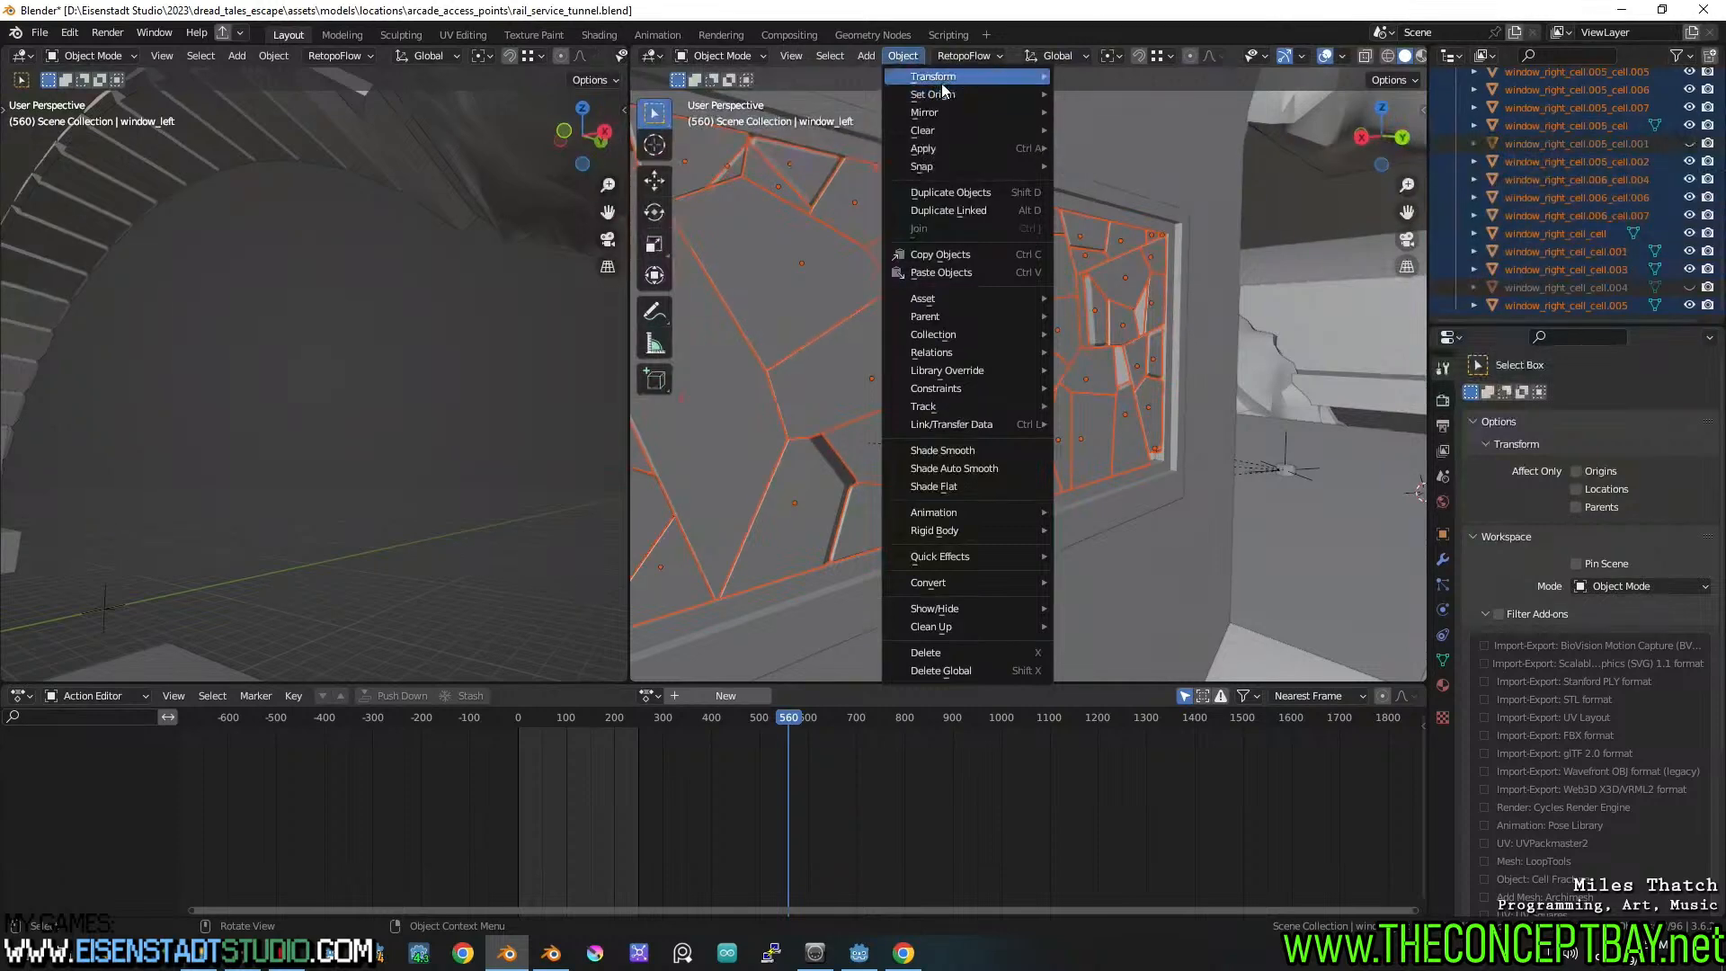
pyautogui.click(1099, 287)
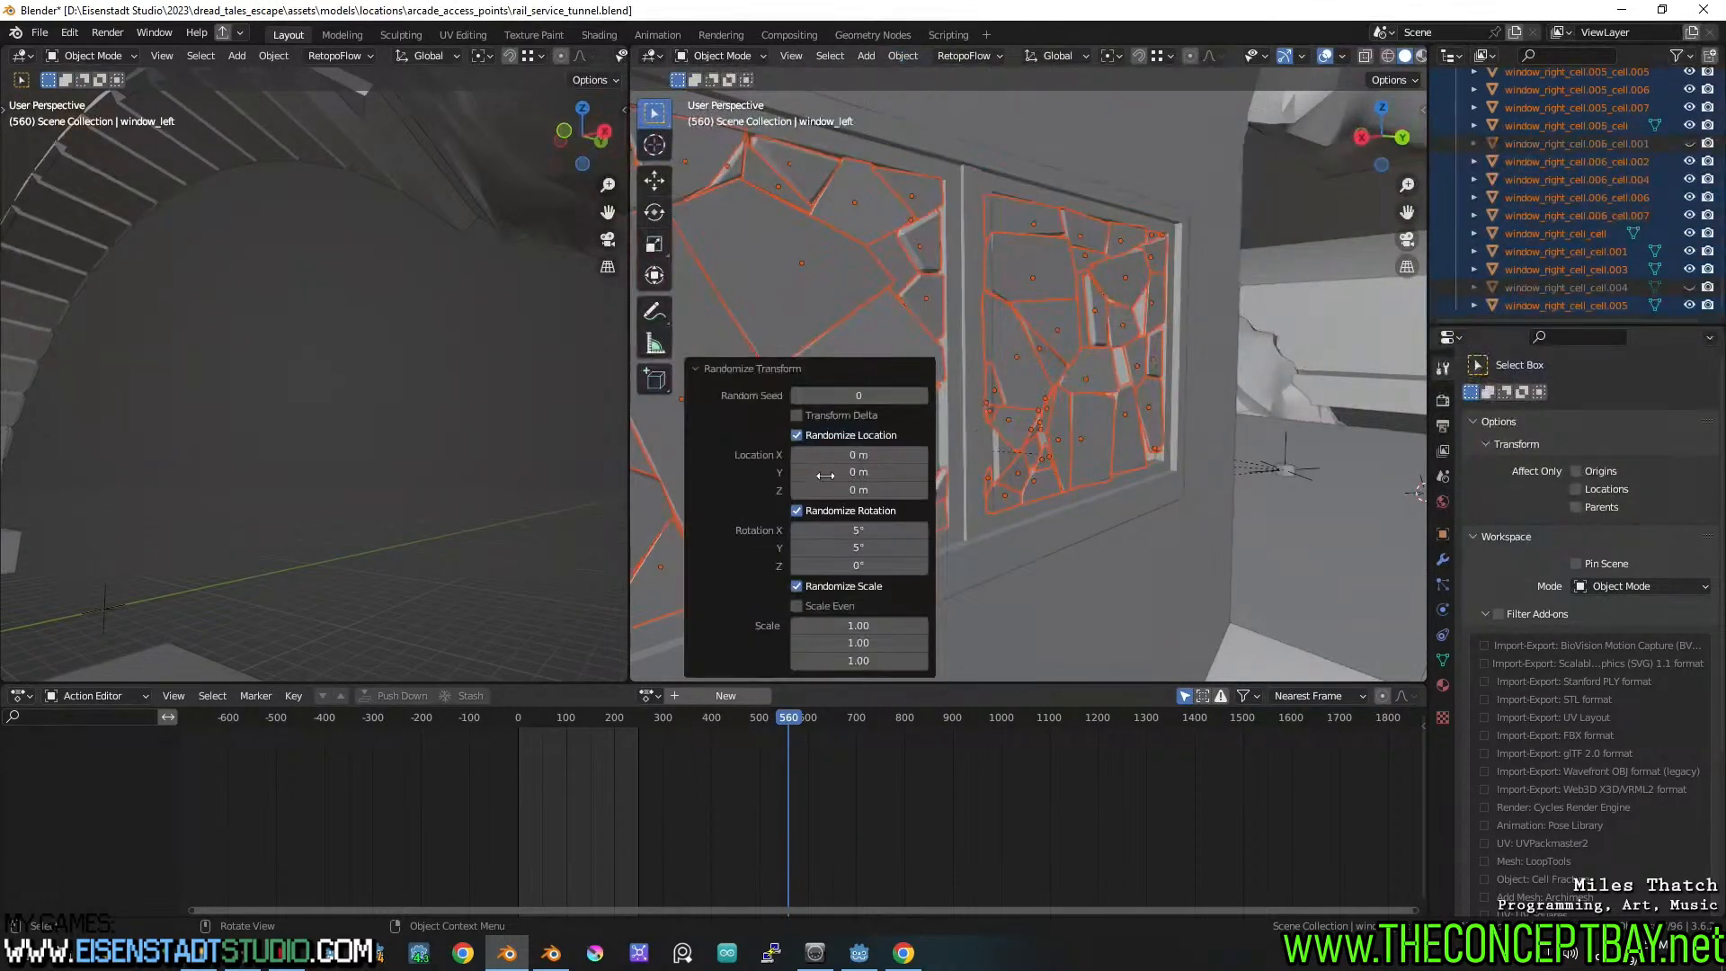
pyautogui.click(860, 547)
pyautogui.write('0')
pyautogui.press('Return')
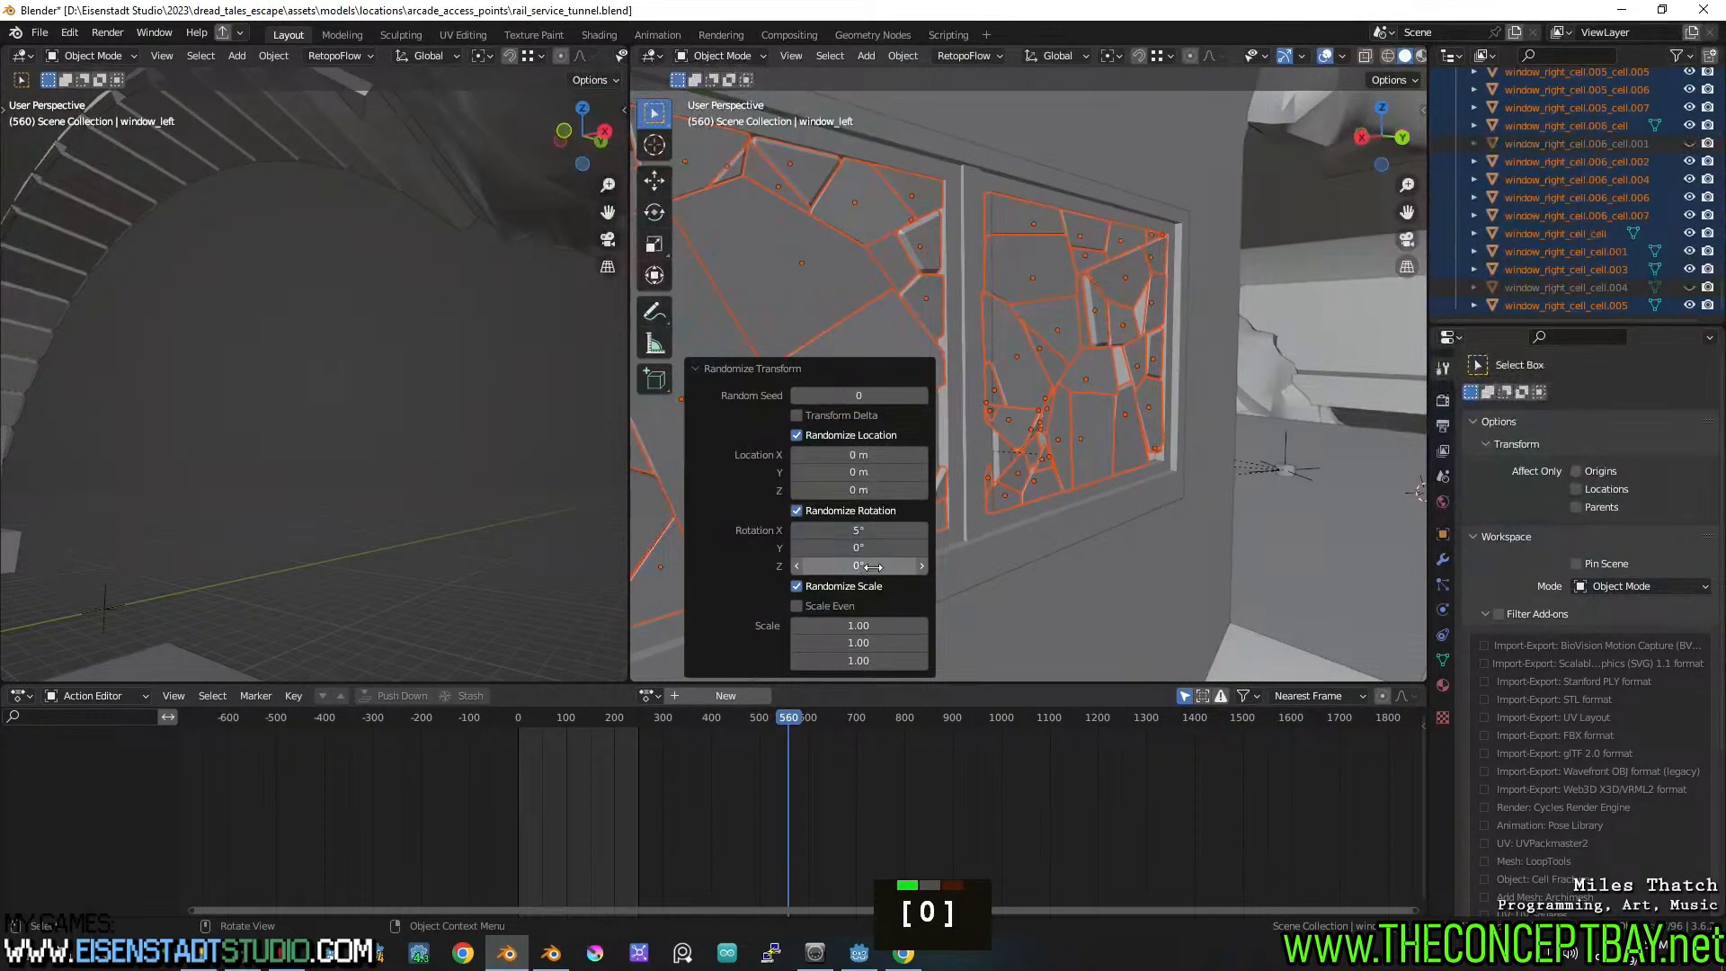
pyautogui.click(859, 565)
pyautogui.write('5')
pyautogui.press('Return')
pyautogui.scroll(1, 1074, 361)
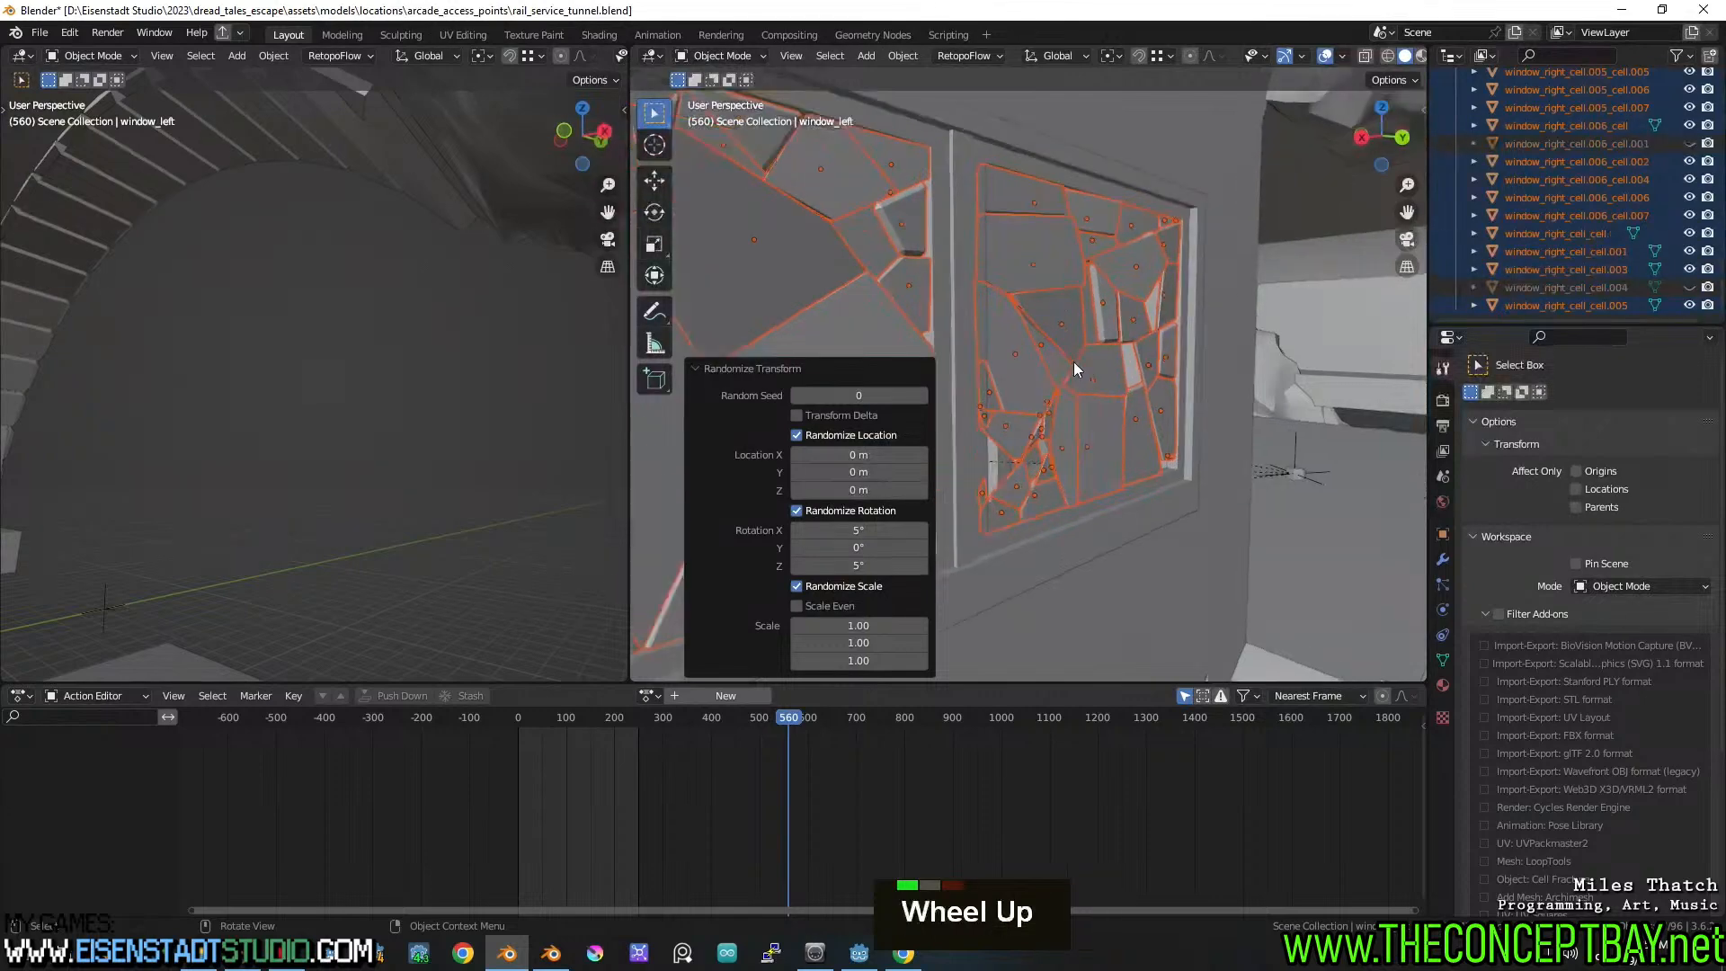
pyautogui.moveTo(1074, 362); pyautogui.dragTo(943, 454, button='middle')
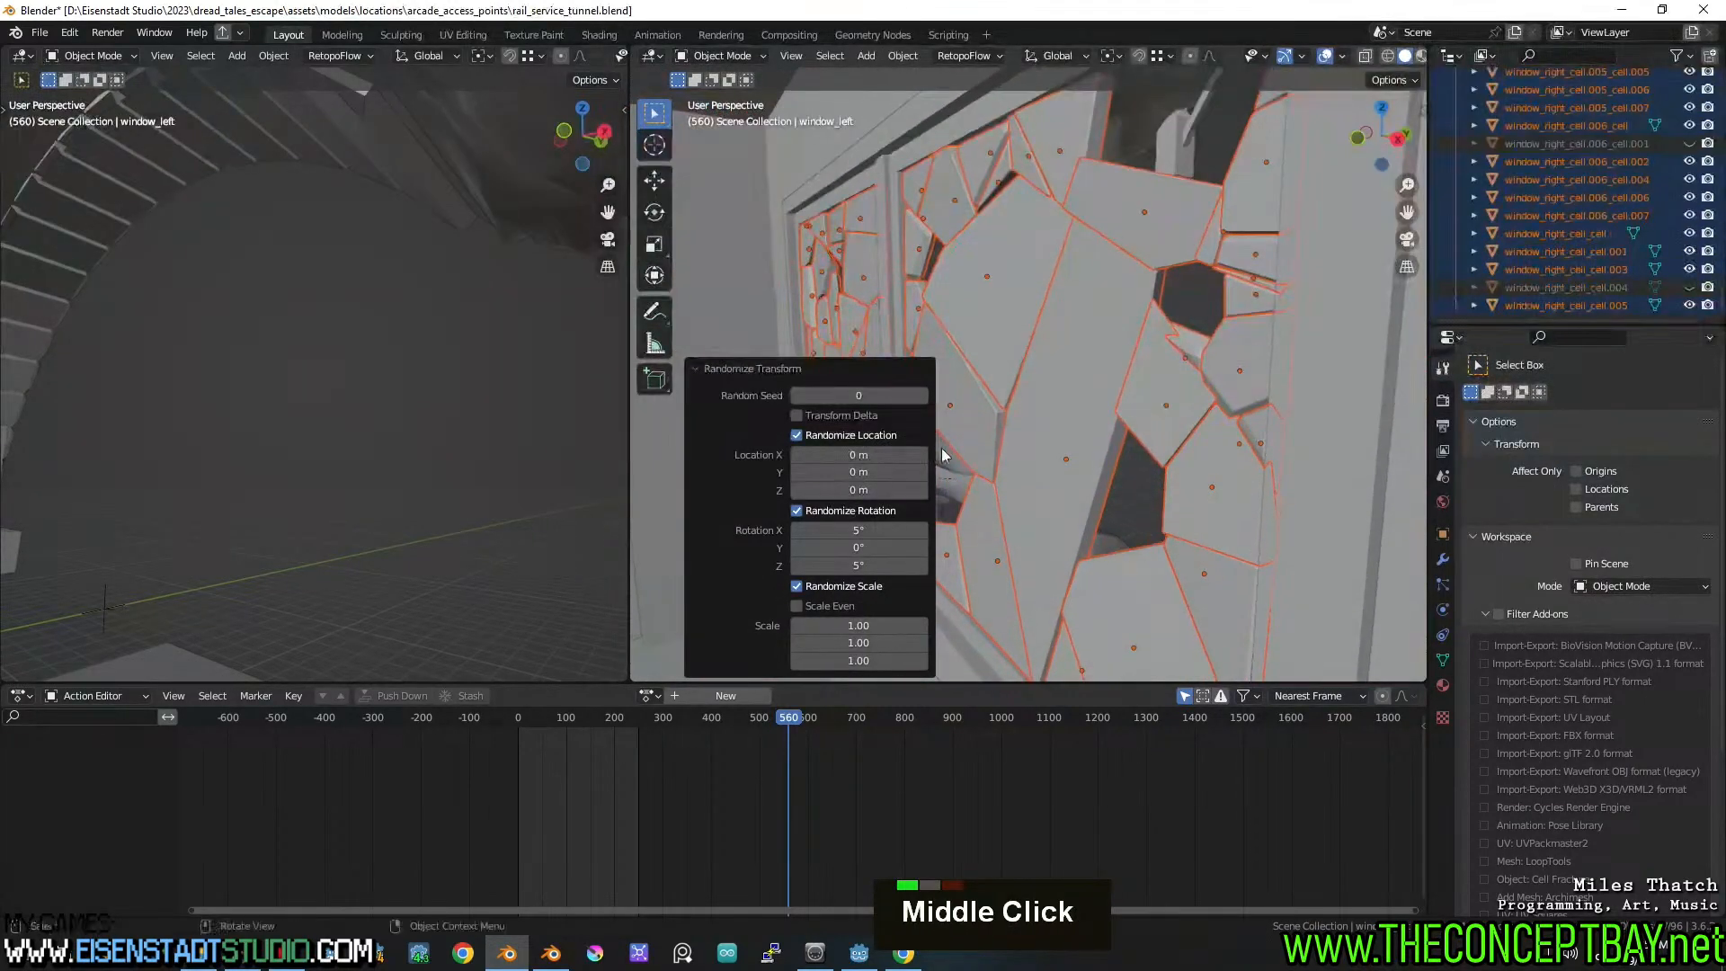
# Reduce the shards' random rotation to 3° on both Z and X
pyautogui.click(860, 565)
pyautogui.write('3')
pyautogui.click(870, 529)
pyautogui.write('3')
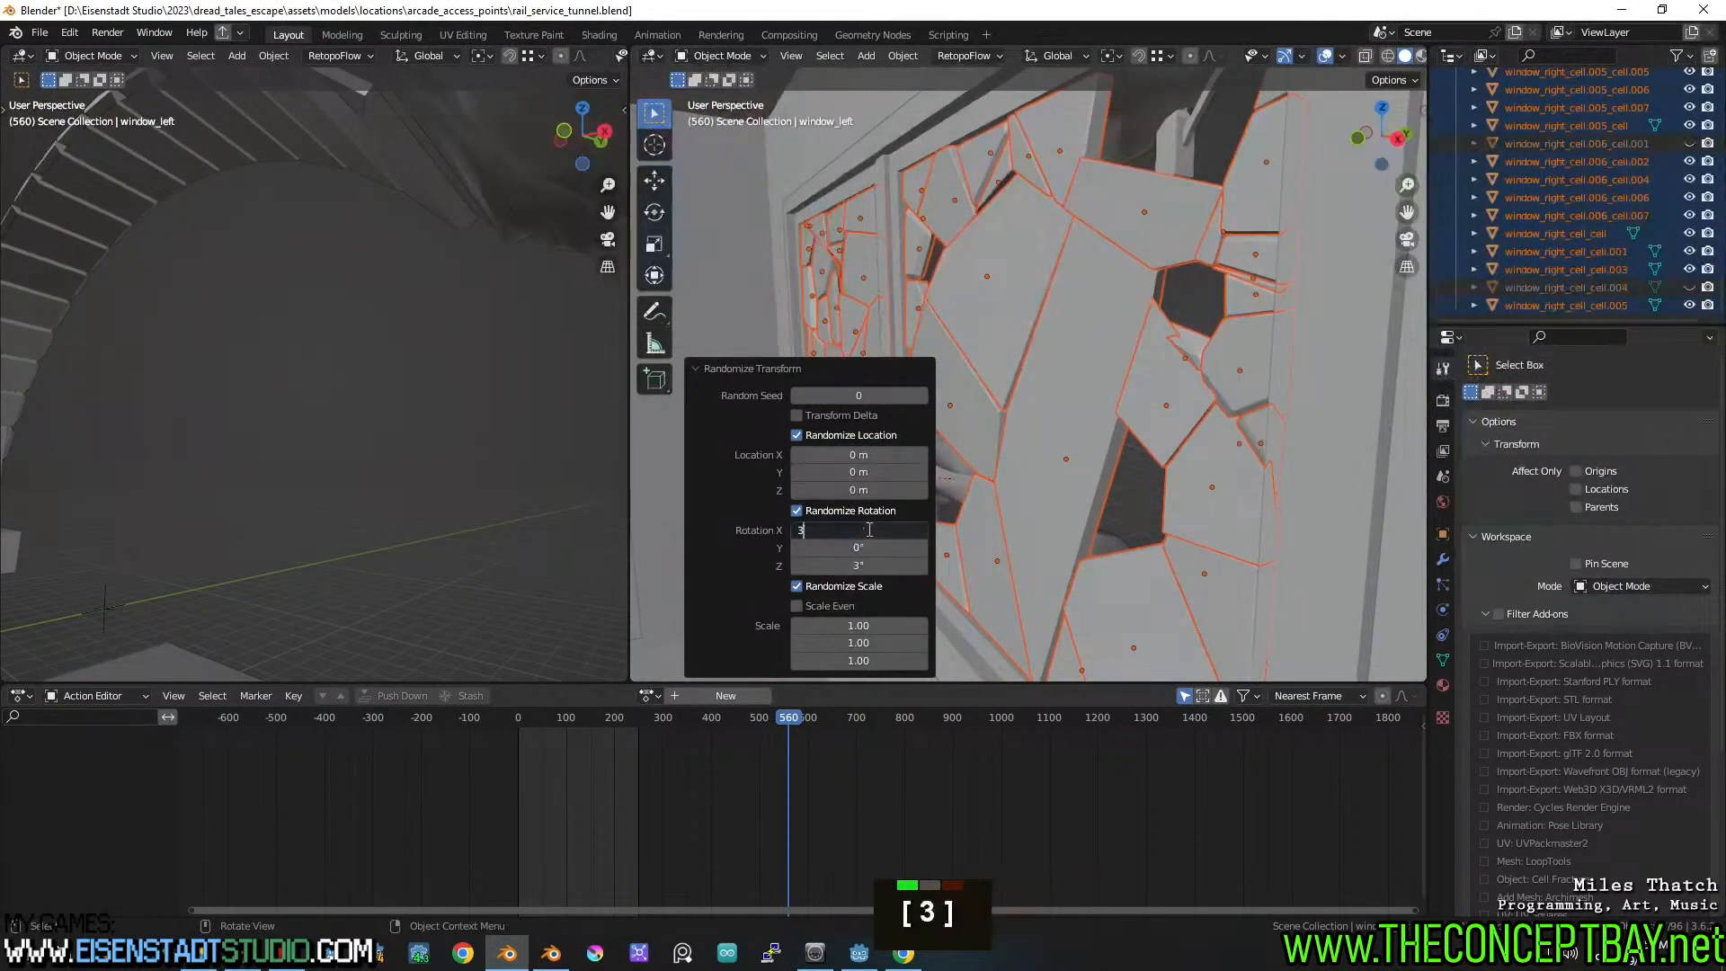
pyautogui.press('Return')
pyautogui.click(1125, 458)
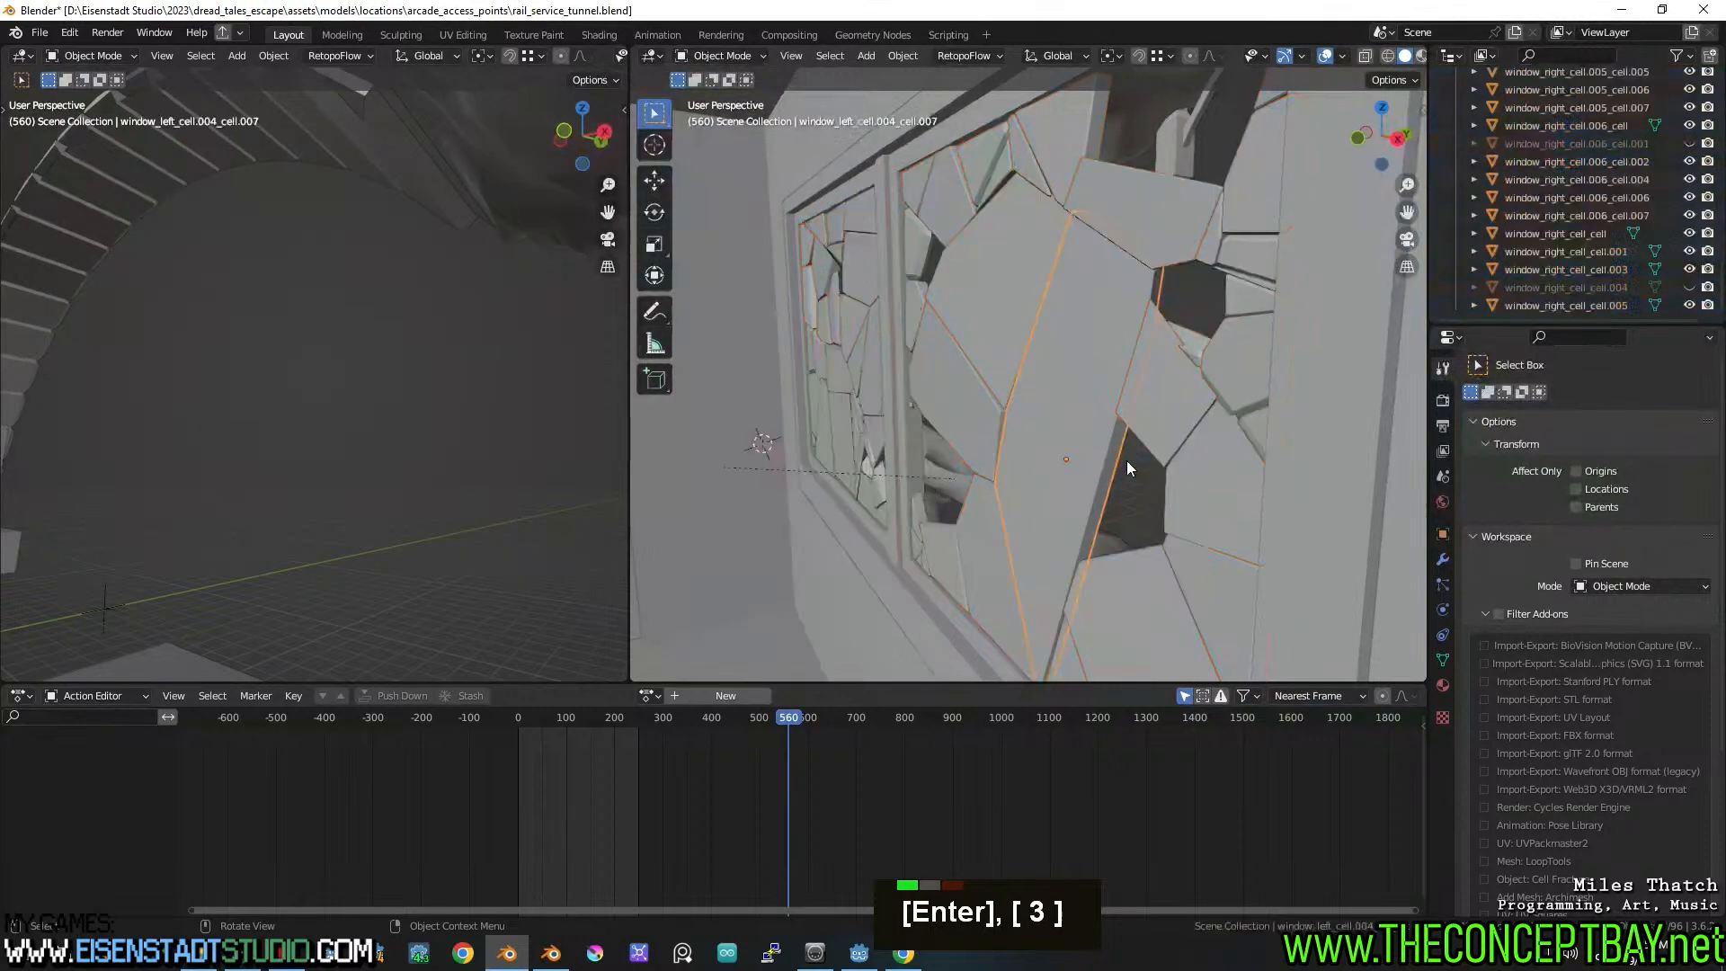
pyautogui.moveTo(1126, 461); pyautogui.dragTo(1046, 455, button='middle')
# Export the scene as glTF Binary, overwriting rail_service_tunnel.glb
pyautogui.hotkey('ctrl', 'shift', 'r')
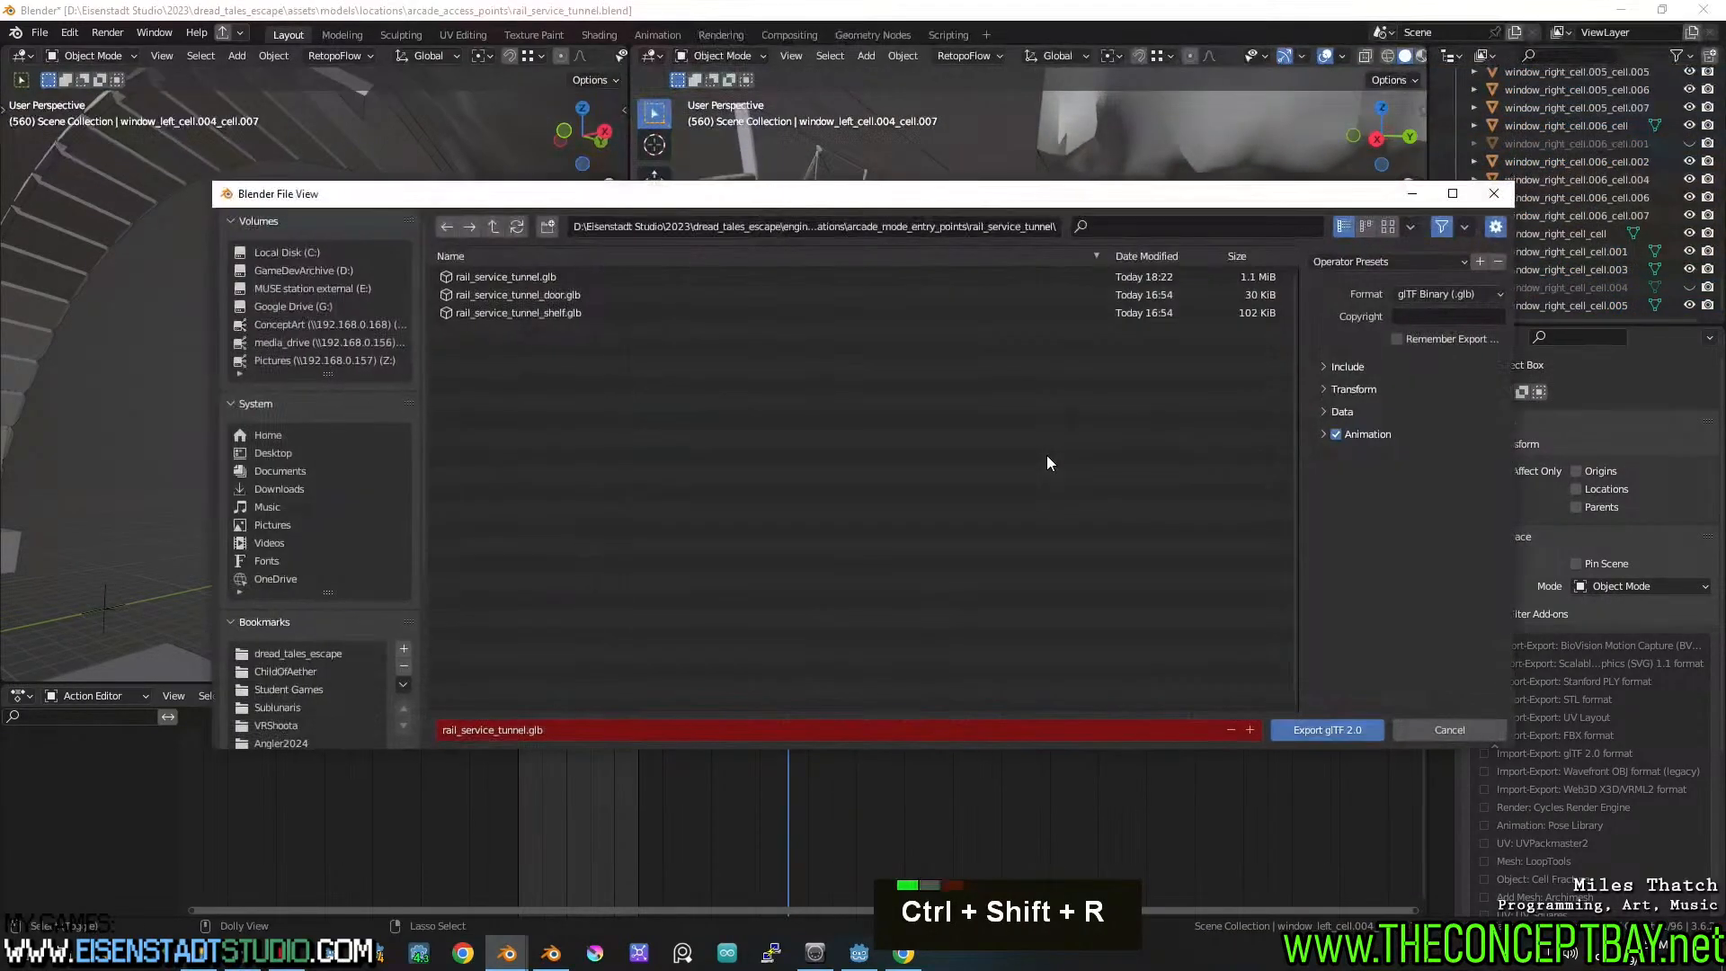
pyautogui.click(573, 277)
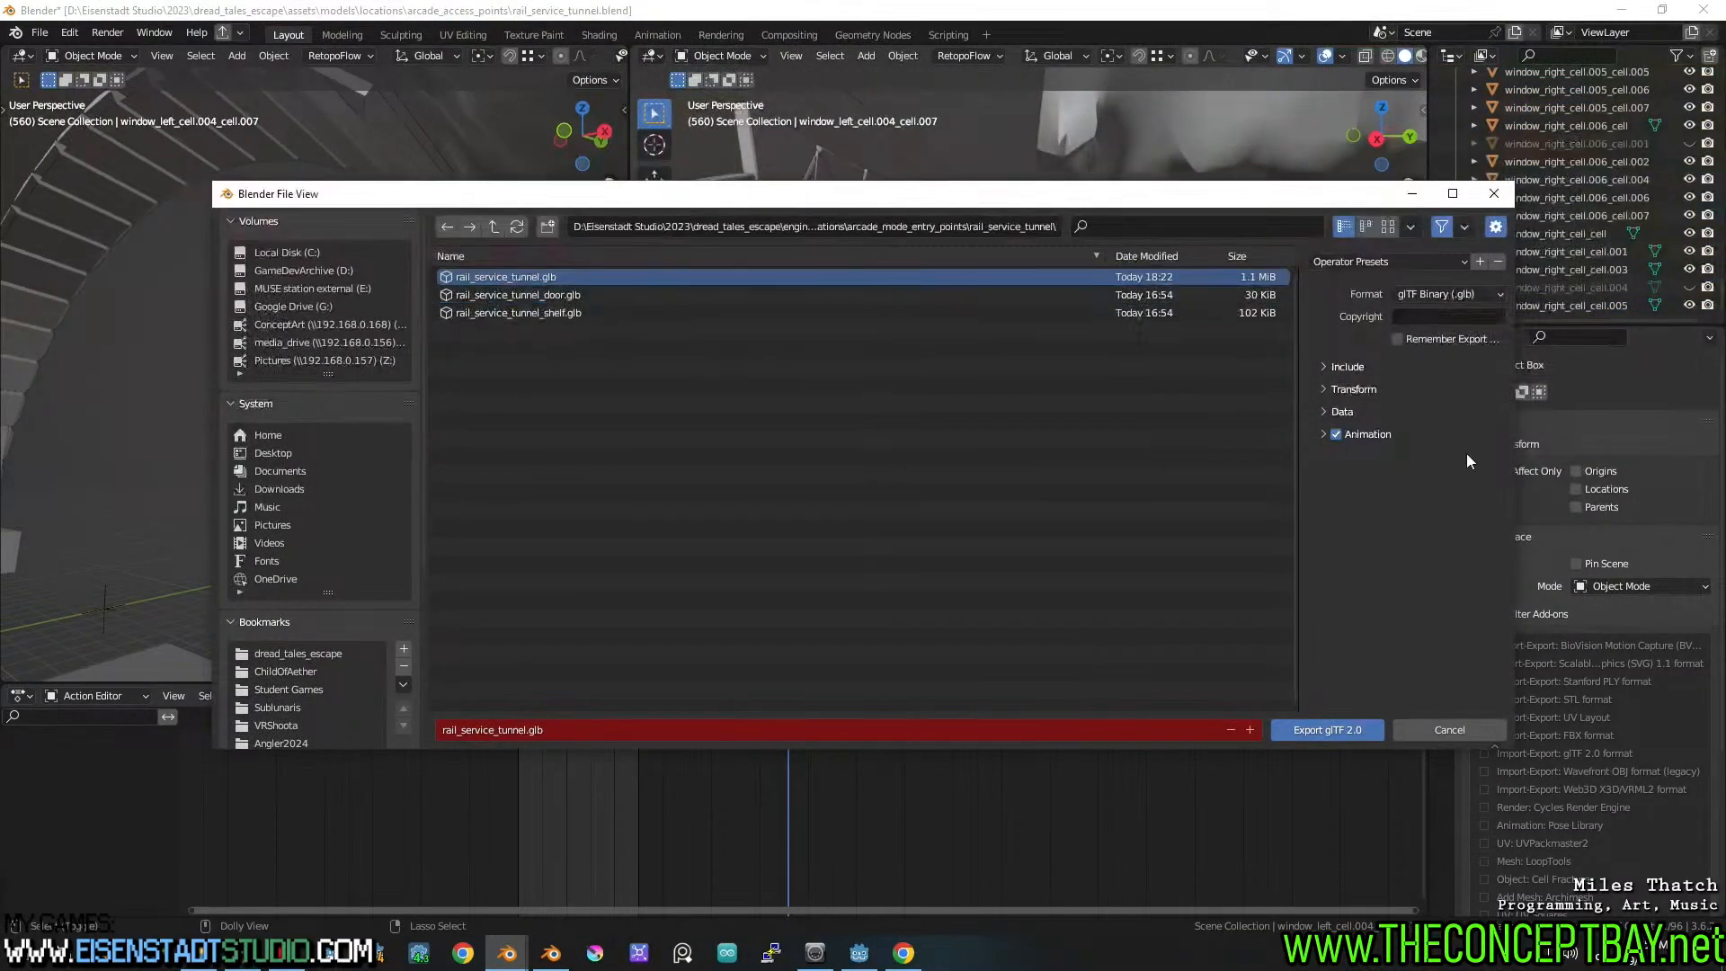
pyautogui.click(1323, 729)
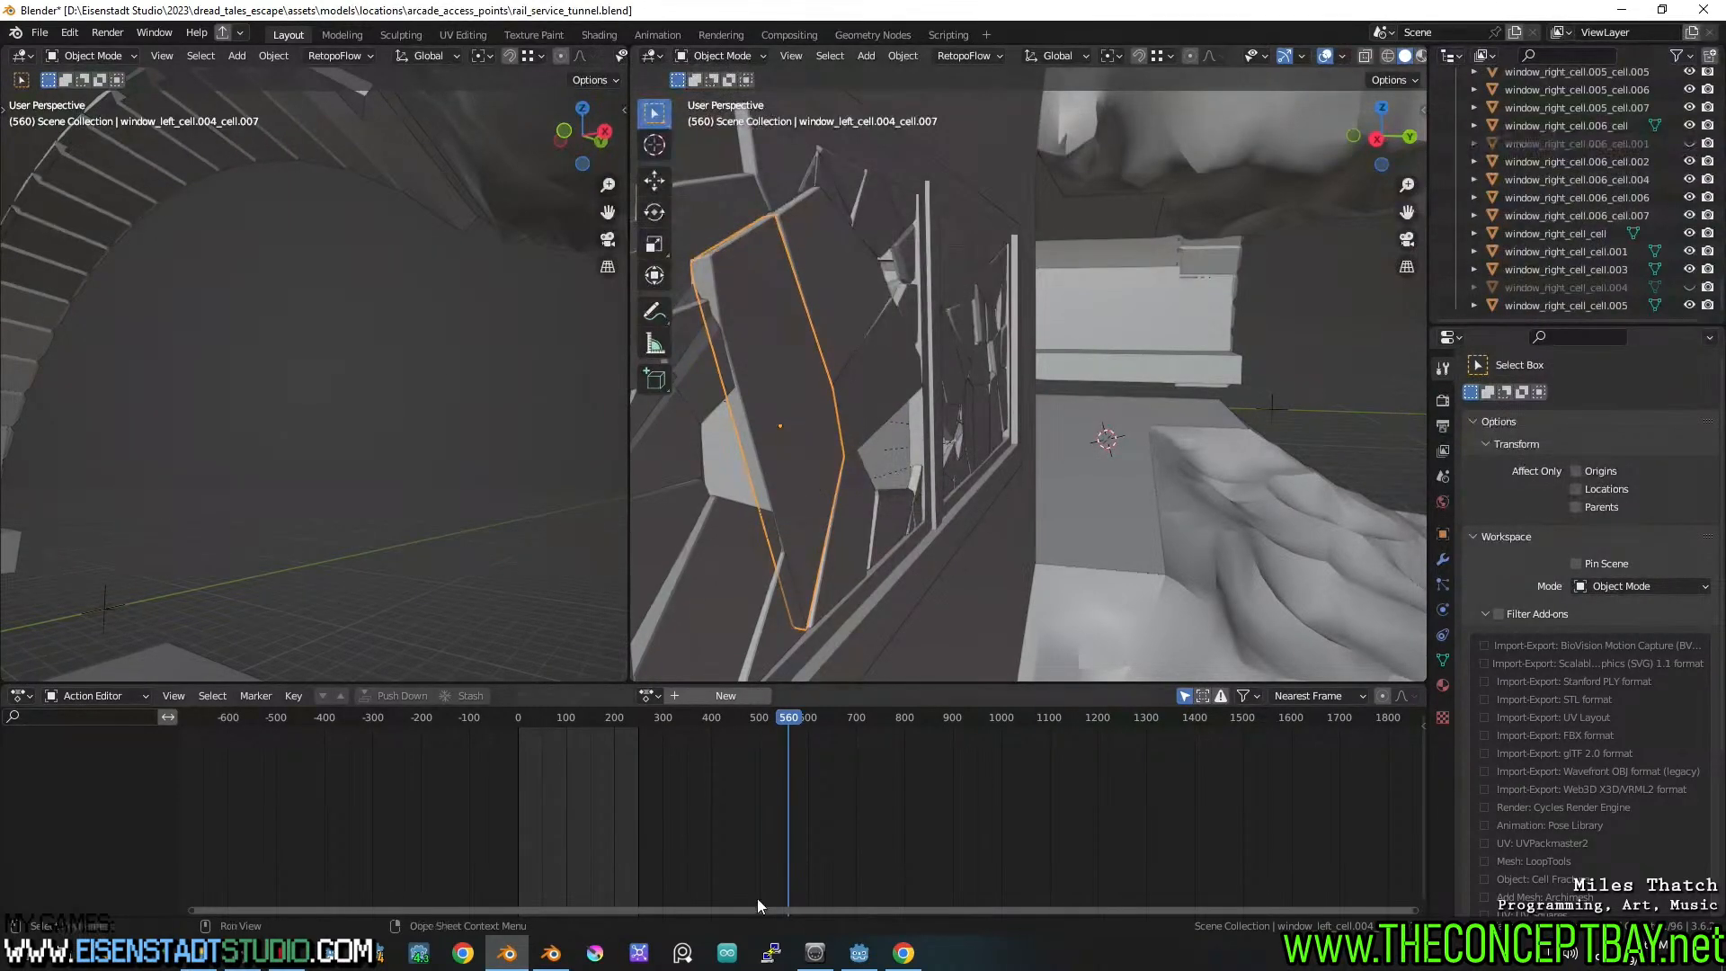
# Switch to Godot, let rail_service_tunnel.glb reimport, and inspect the tilted glass shards from inside the room
pyautogui.moveTo(854, 957)
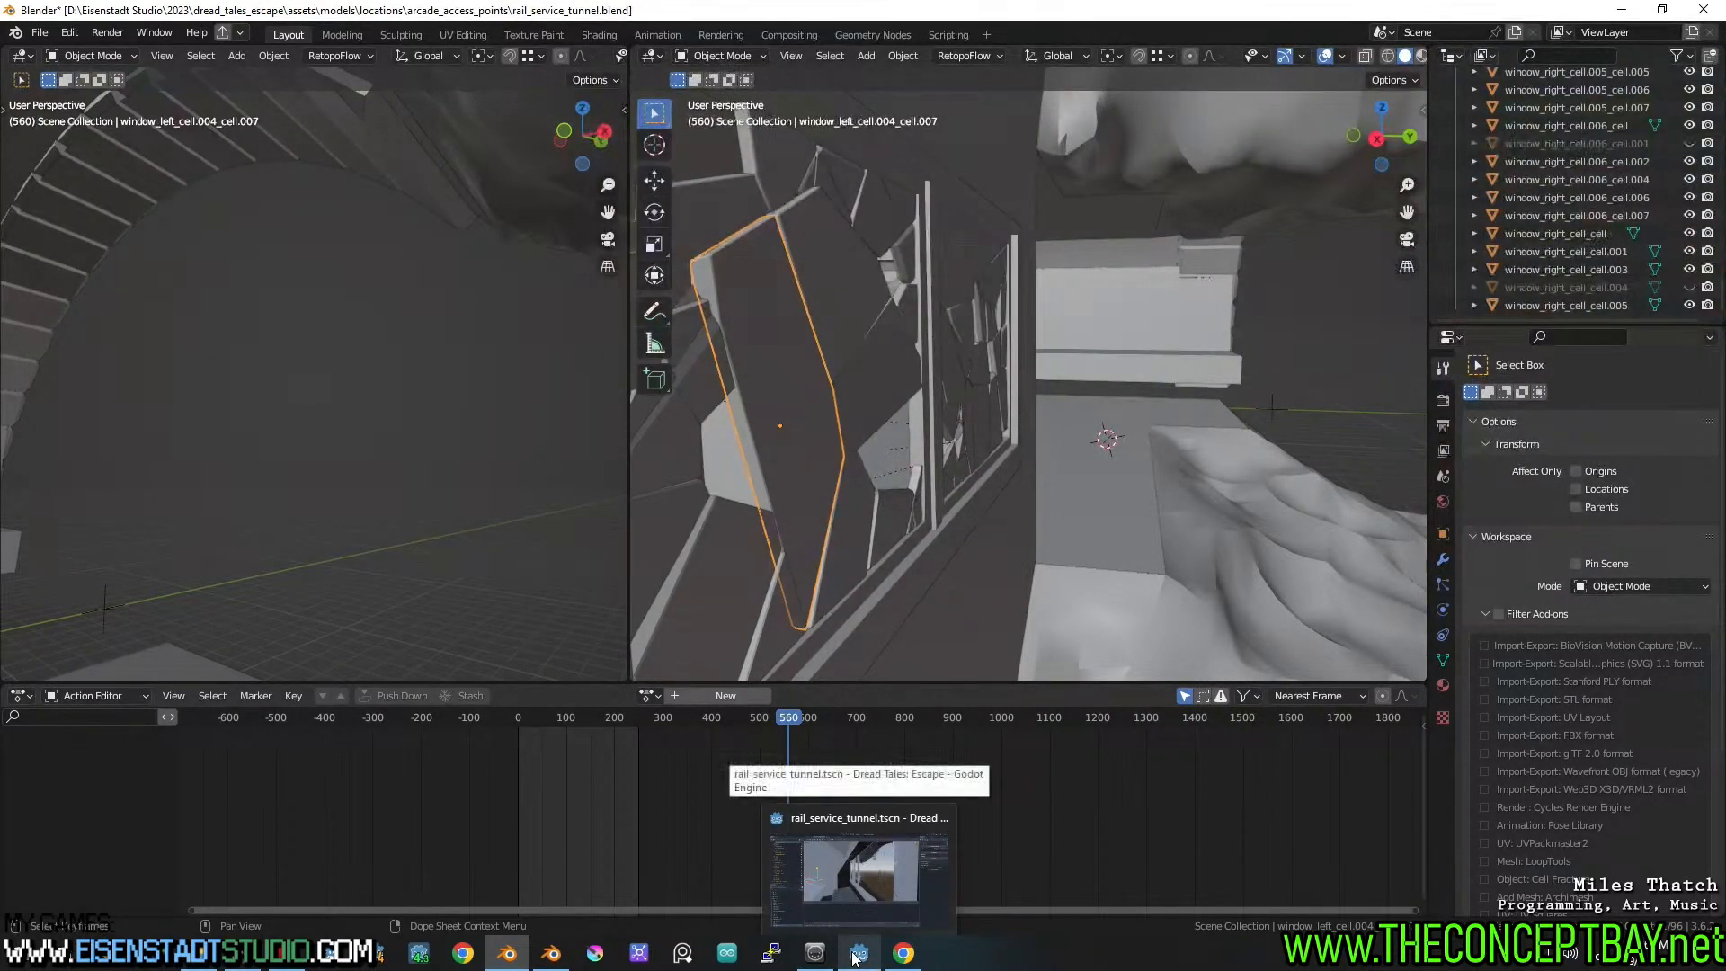
pyautogui.click(809, 865)
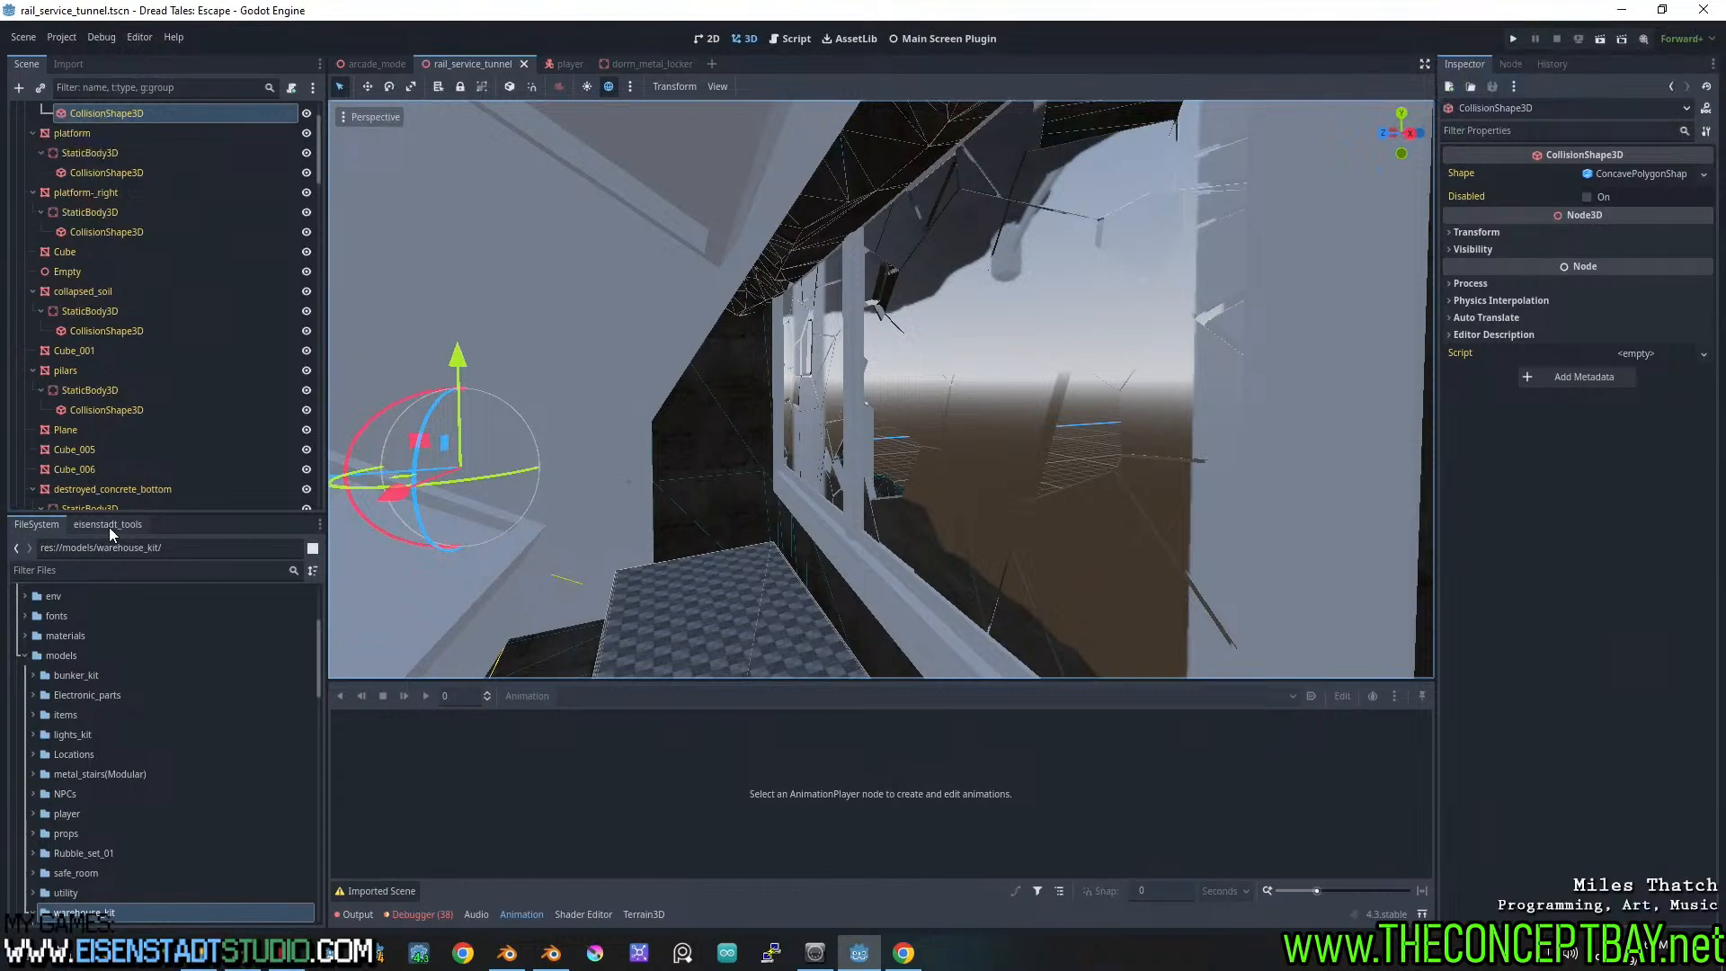
pyautogui.moveTo(36, 526); pyautogui.dragTo(336, 673)
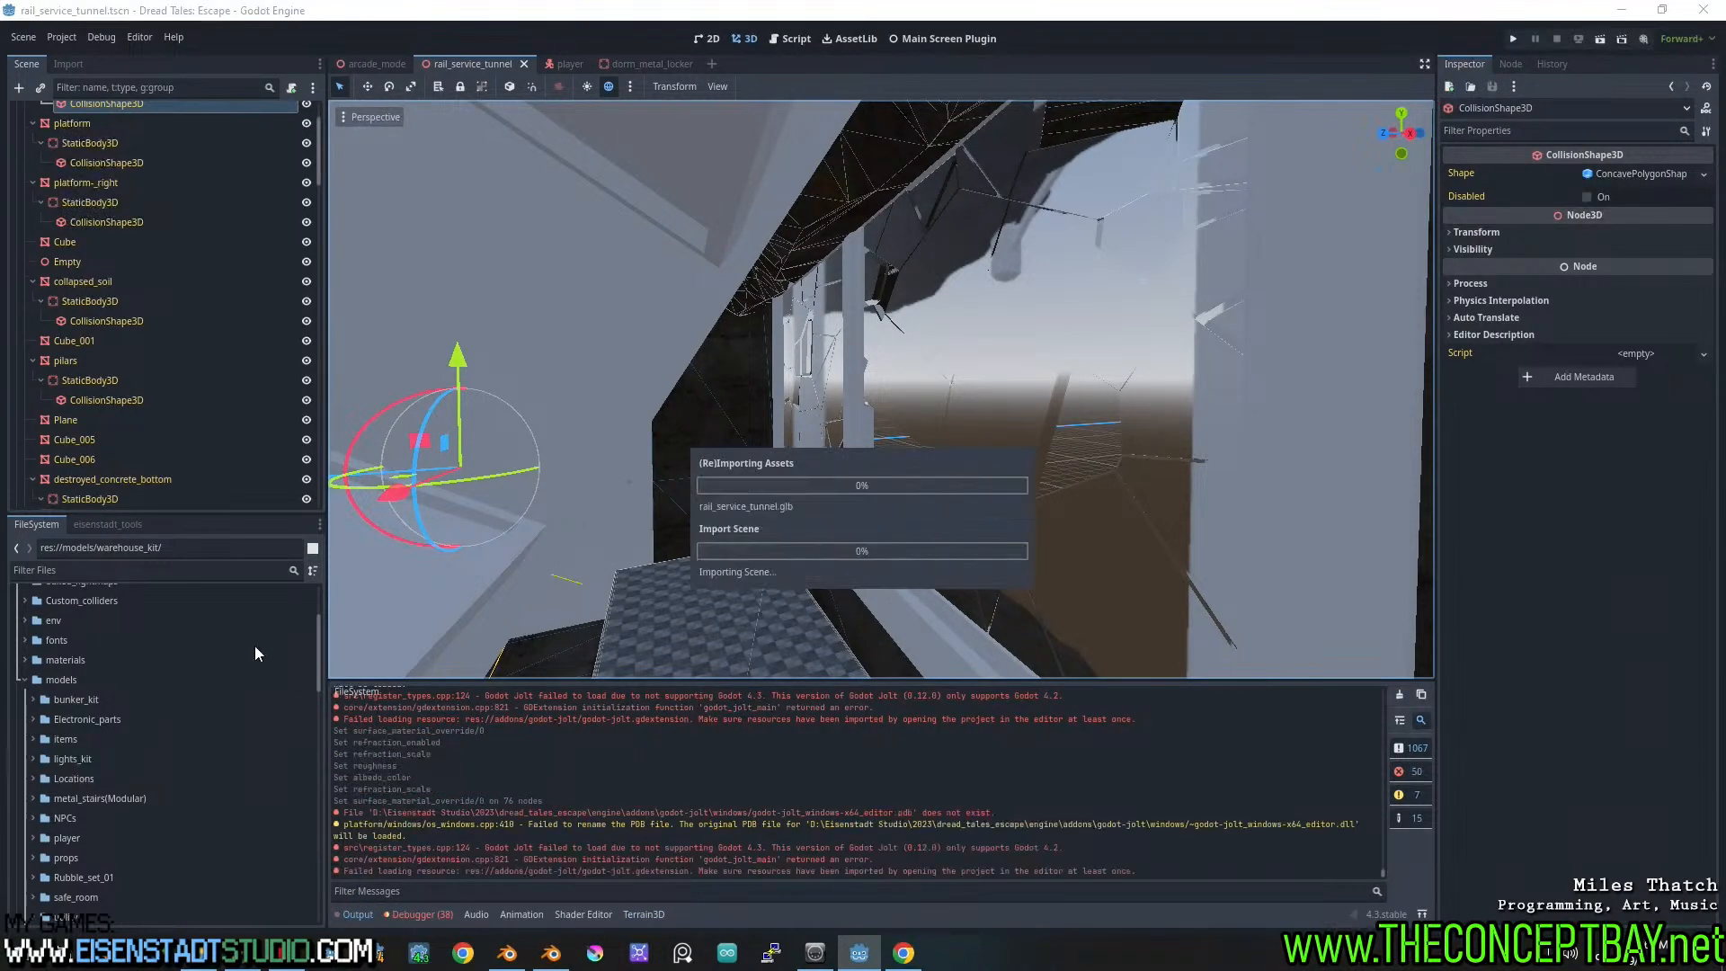
pyautogui.middleClick(990, 340)
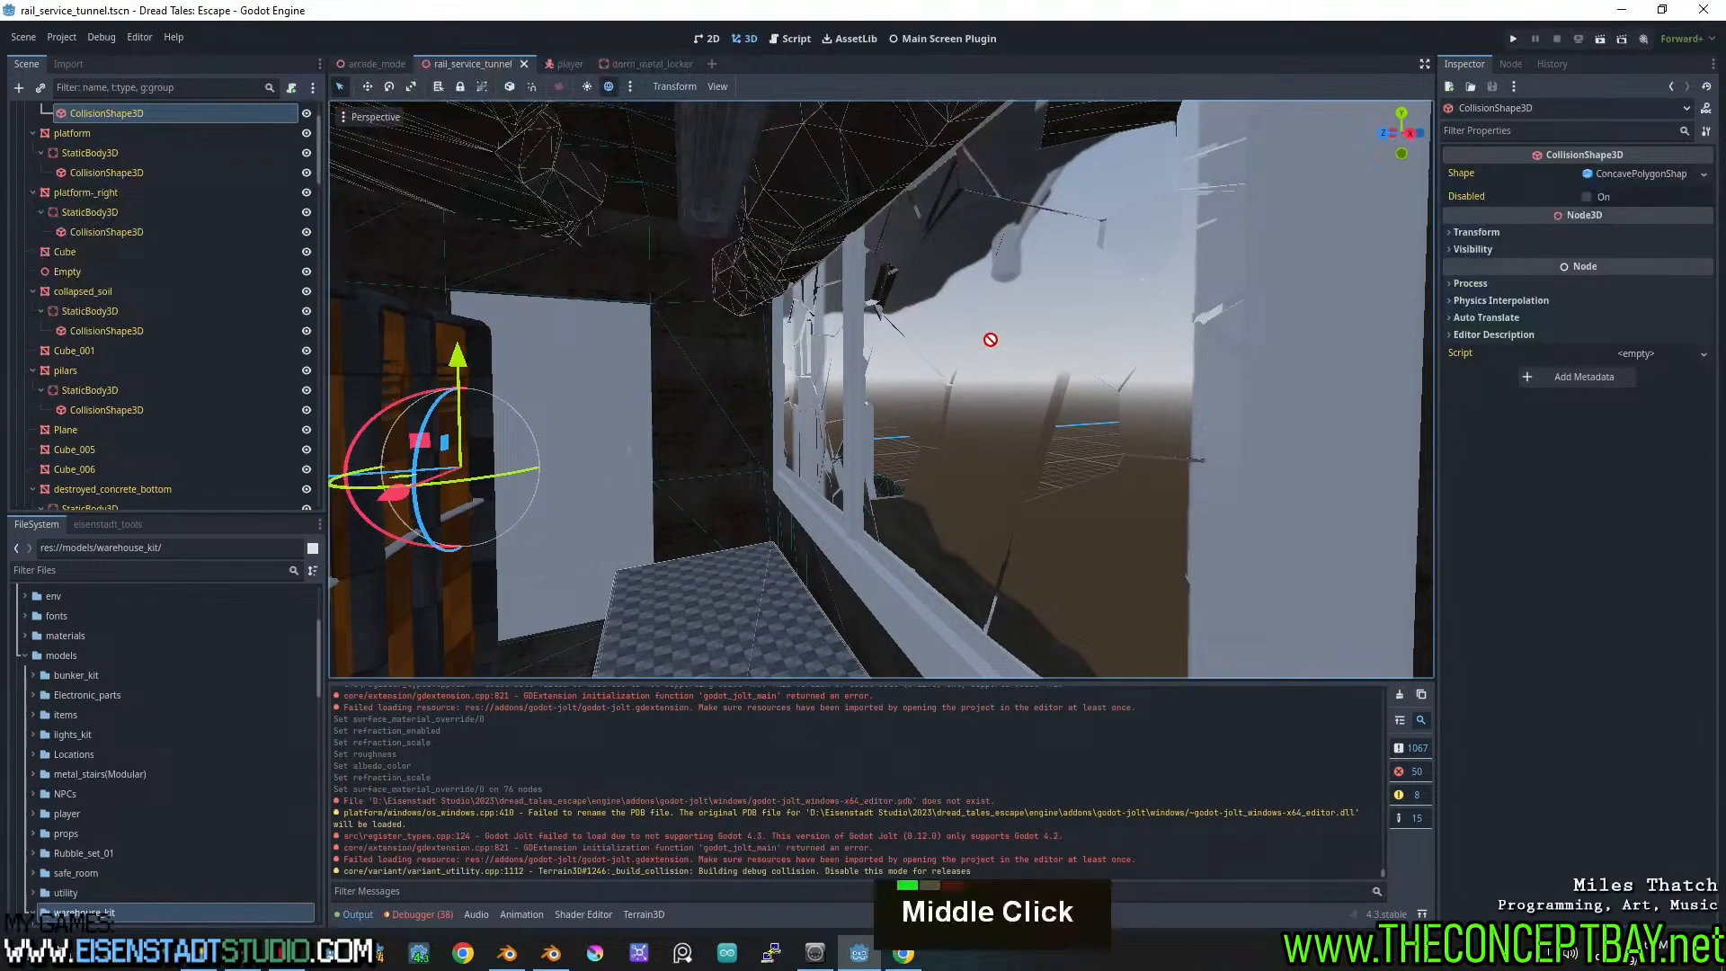
pyautogui.scroll(-2, 922, 435)
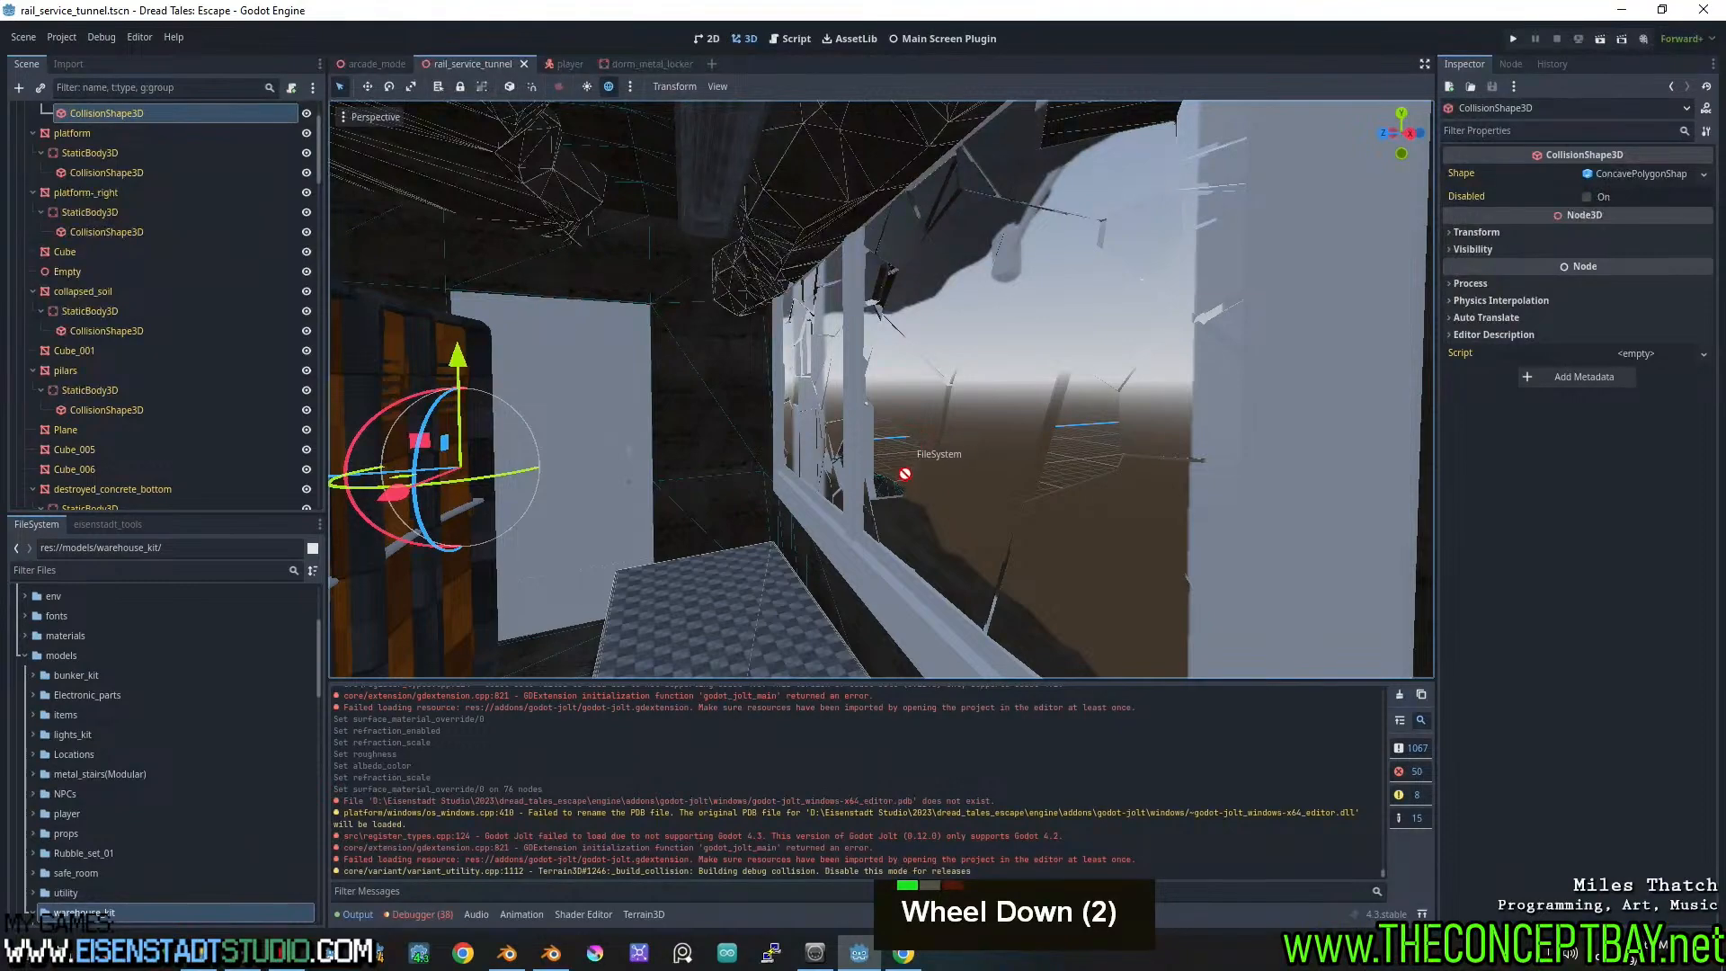
pyautogui.scroll(1, 818, 492)
pyautogui.moveTo(838, 494); pyautogui.dragTo(923, 426, button='middle')
# Move the FileSystem dock to the bottom of the editor and select wall.obj in the warehouse_kit folder
pyautogui.moveTo(37, 536); pyautogui.dragTo(346, 676)
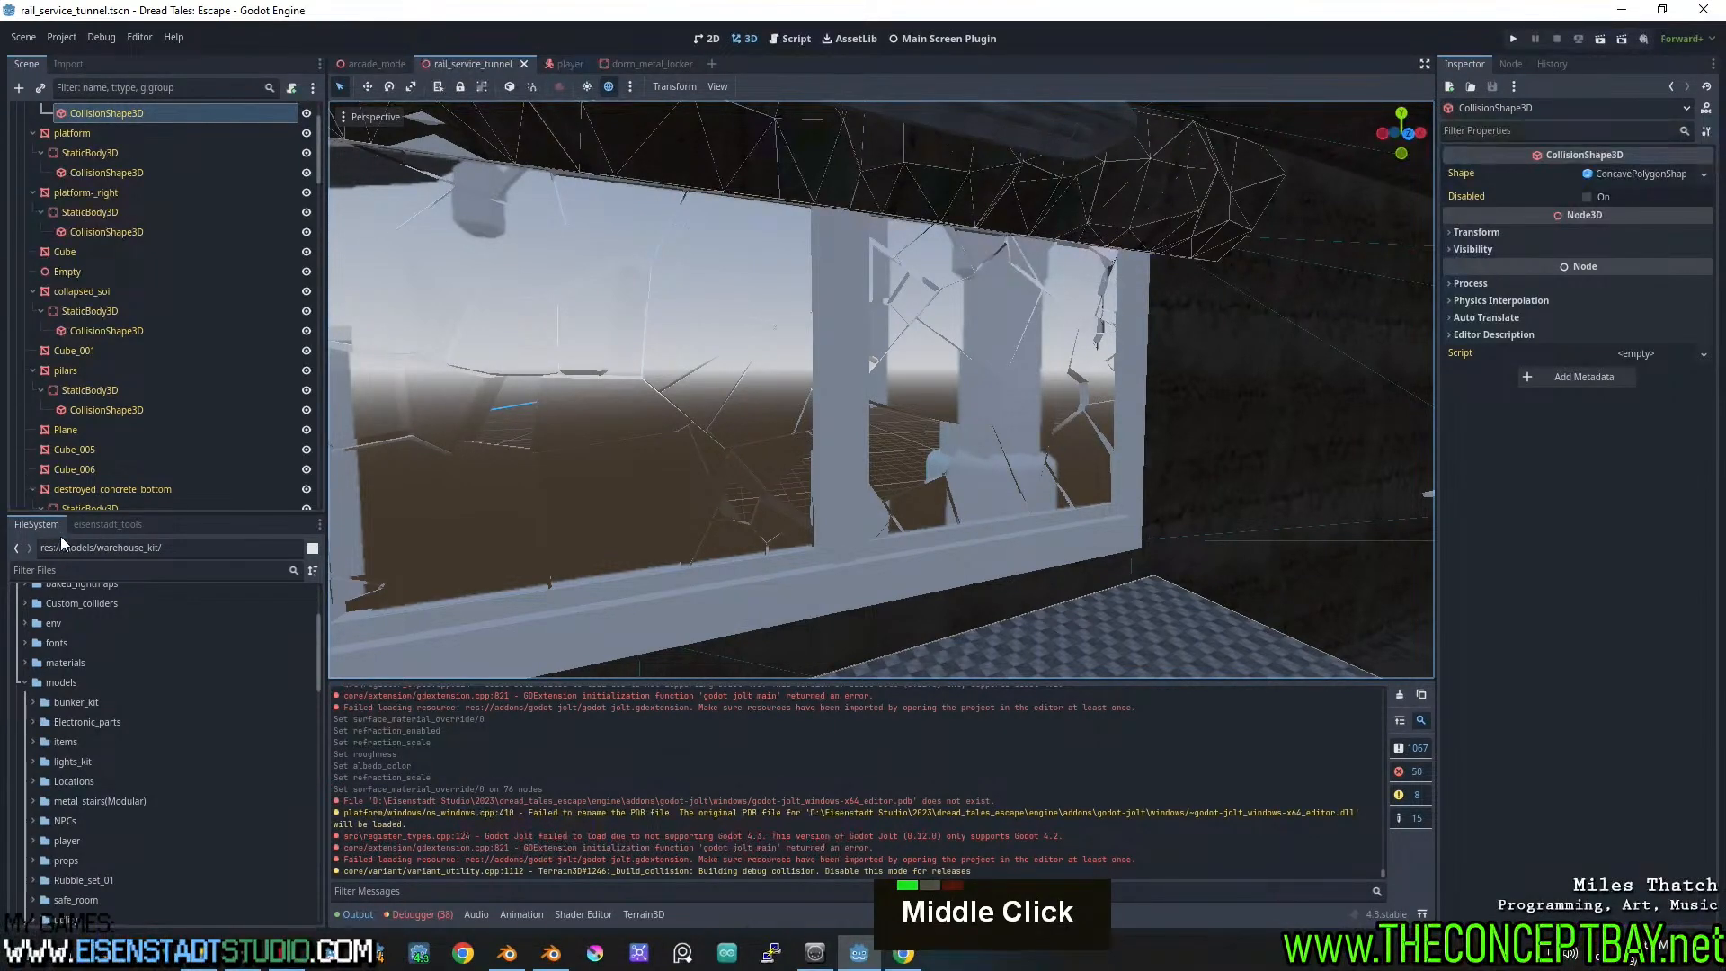
pyautogui.click(321, 525)
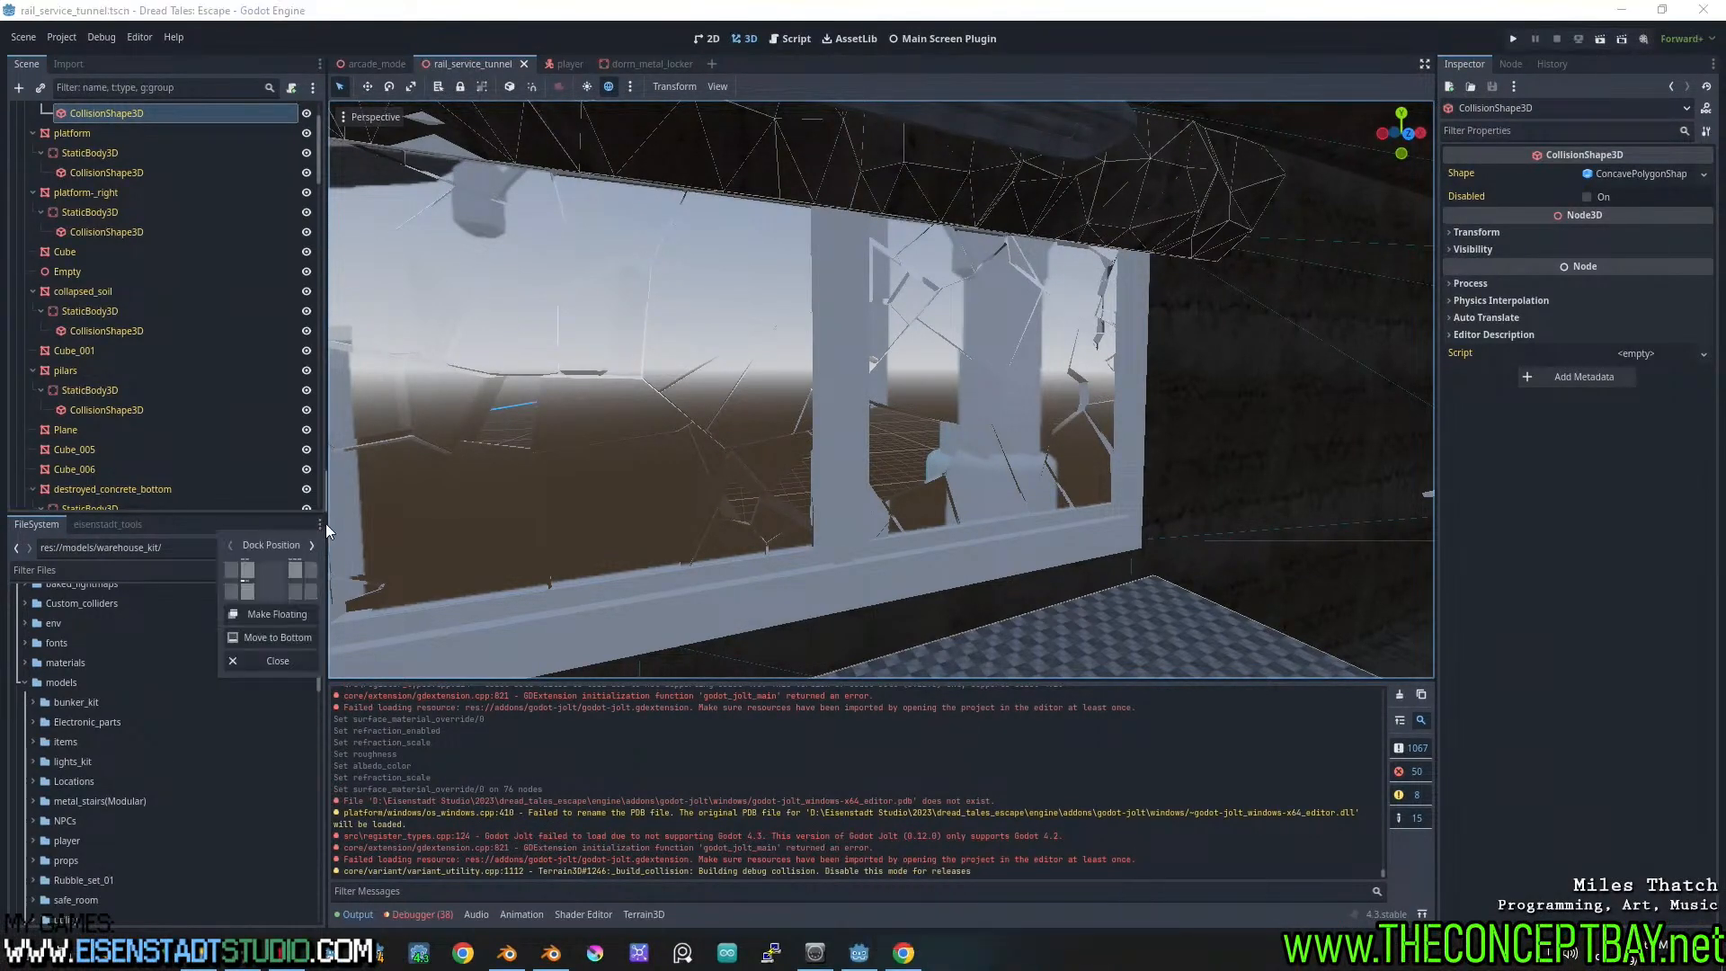
pyautogui.click(293, 639)
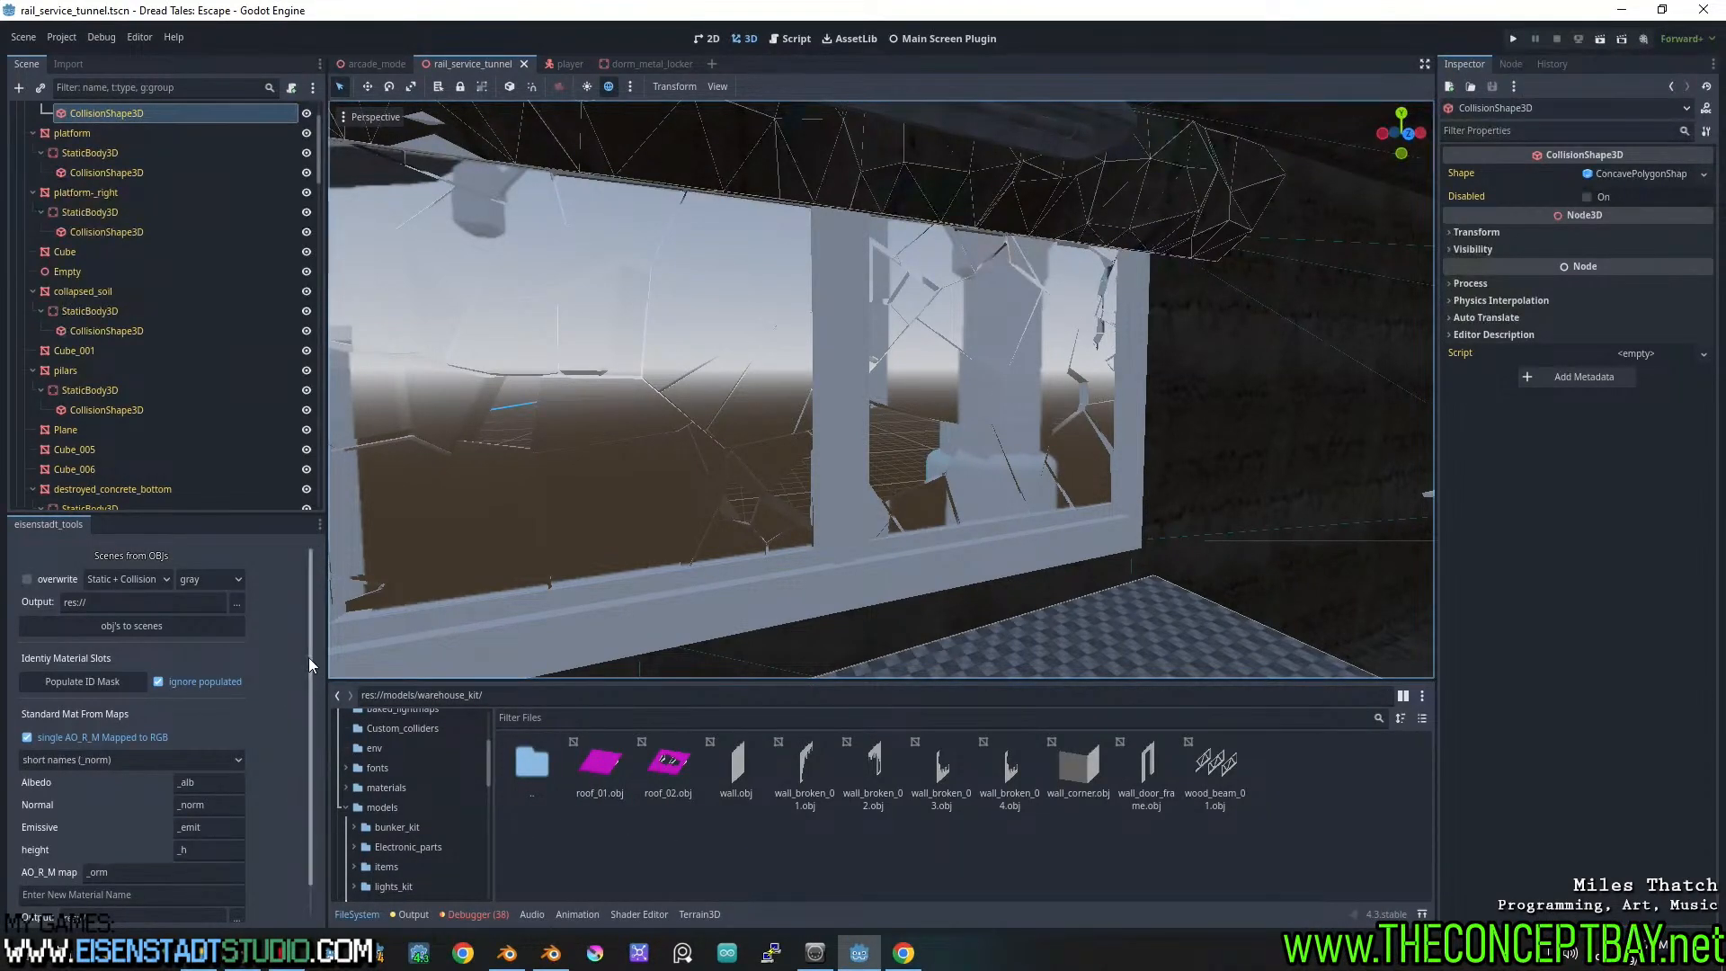
pyautogui.moveTo(311, 657); pyautogui.dragTo(308, 586)
pyautogui.moveTo(804, 680)
pyautogui.mouseDown()
pyautogui.moveTo(807, 601)
pyautogui.moveTo(805, 706)
pyautogui.moveTo(804, 677)
pyautogui.mouseUp()
pyautogui.click(729, 777)
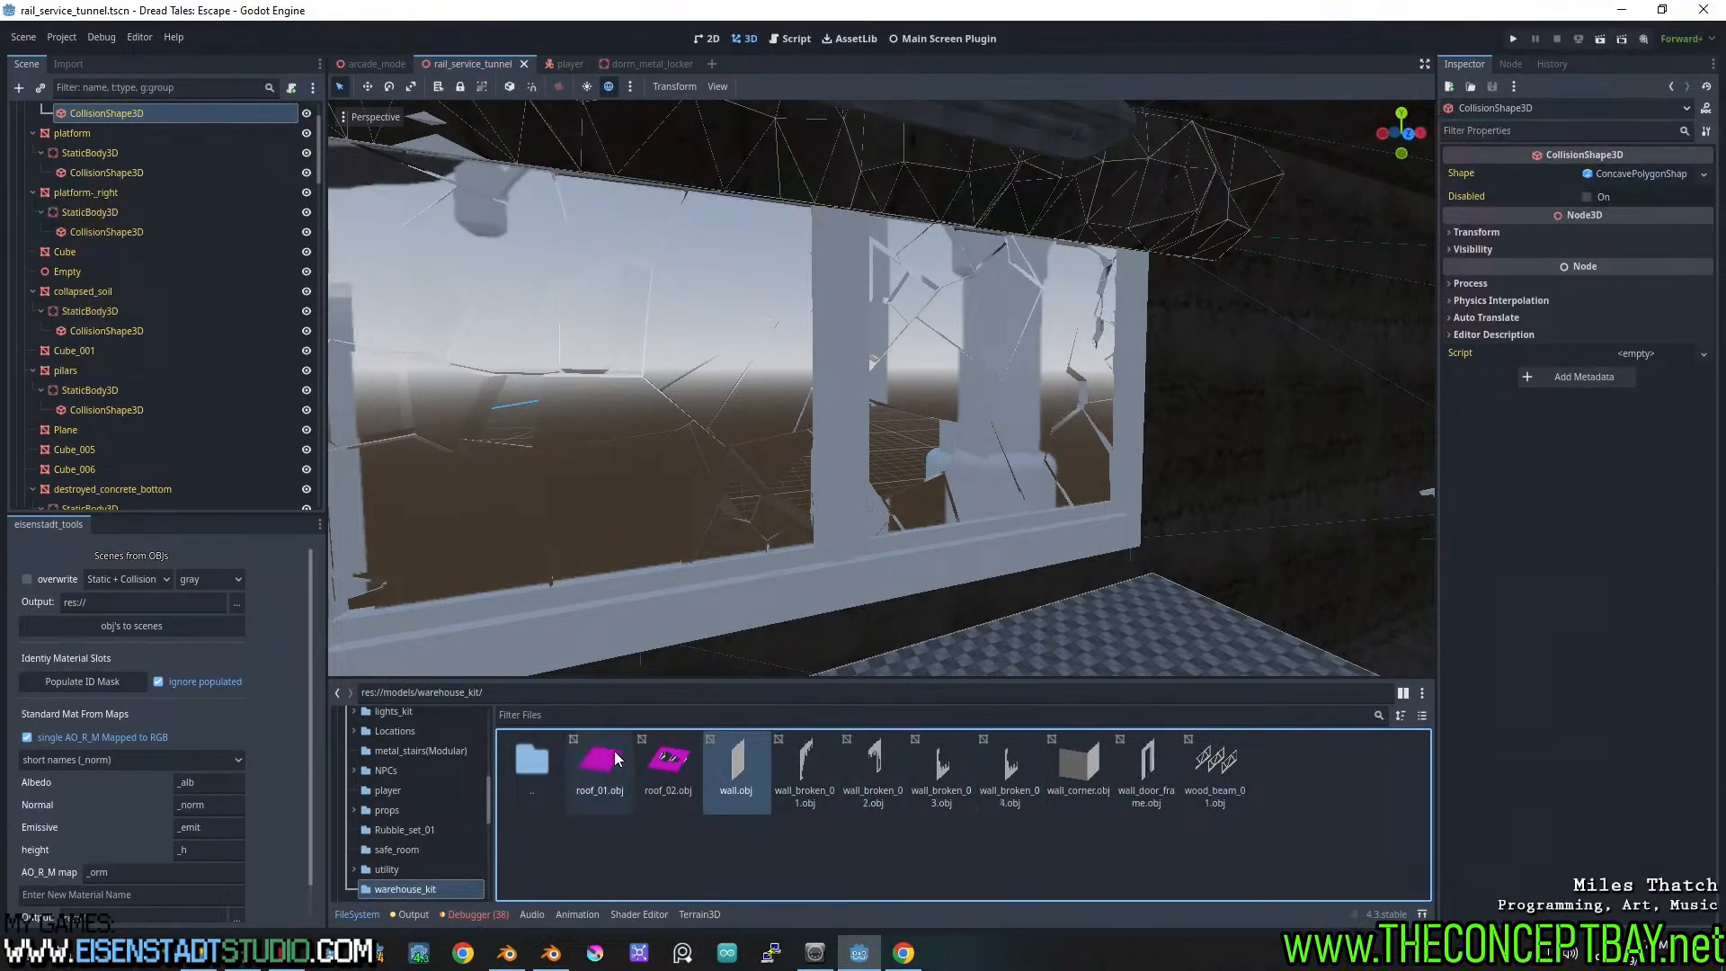
pyautogui.moveTo(309, 629)
pyautogui.mouseDown()
pyautogui.moveTo(304, 738)
pyautogui.moveTo(310, 631)
pyautogui.mouseUp()
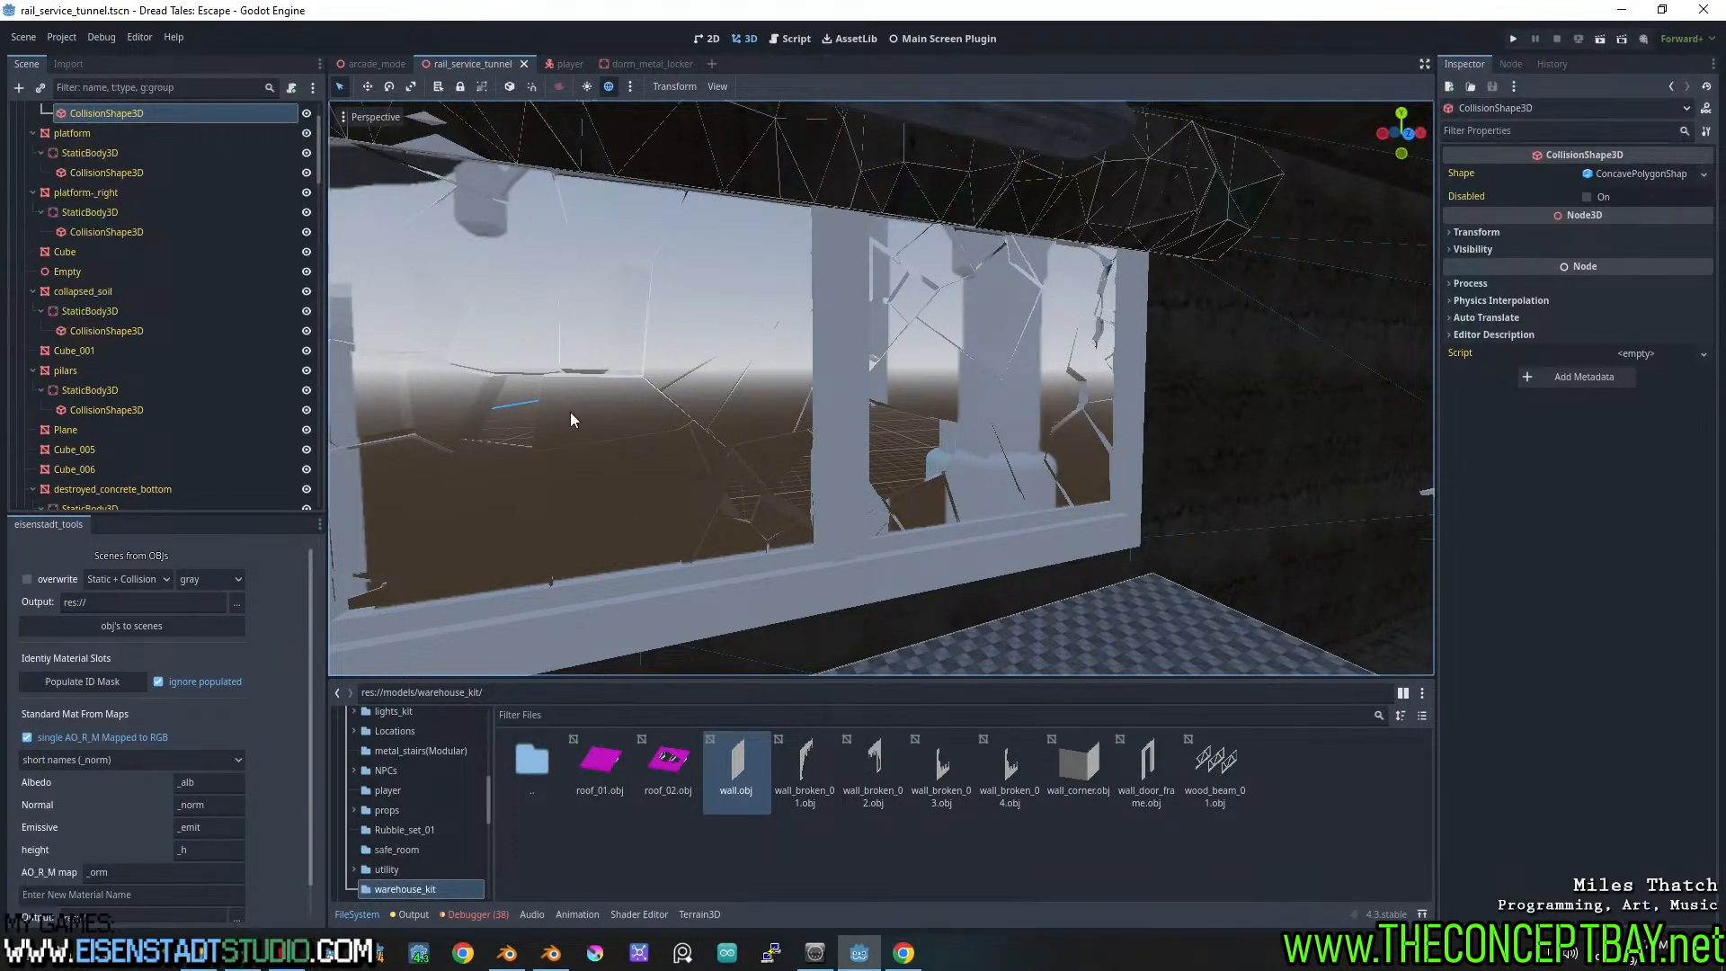
# Make the relocated FileSystem area taller and narrow the Scene and eisenstadt_tools docks
pyautogui.moveTo(812, 381); pyautogui.dragTo(881, 444, button='middle')
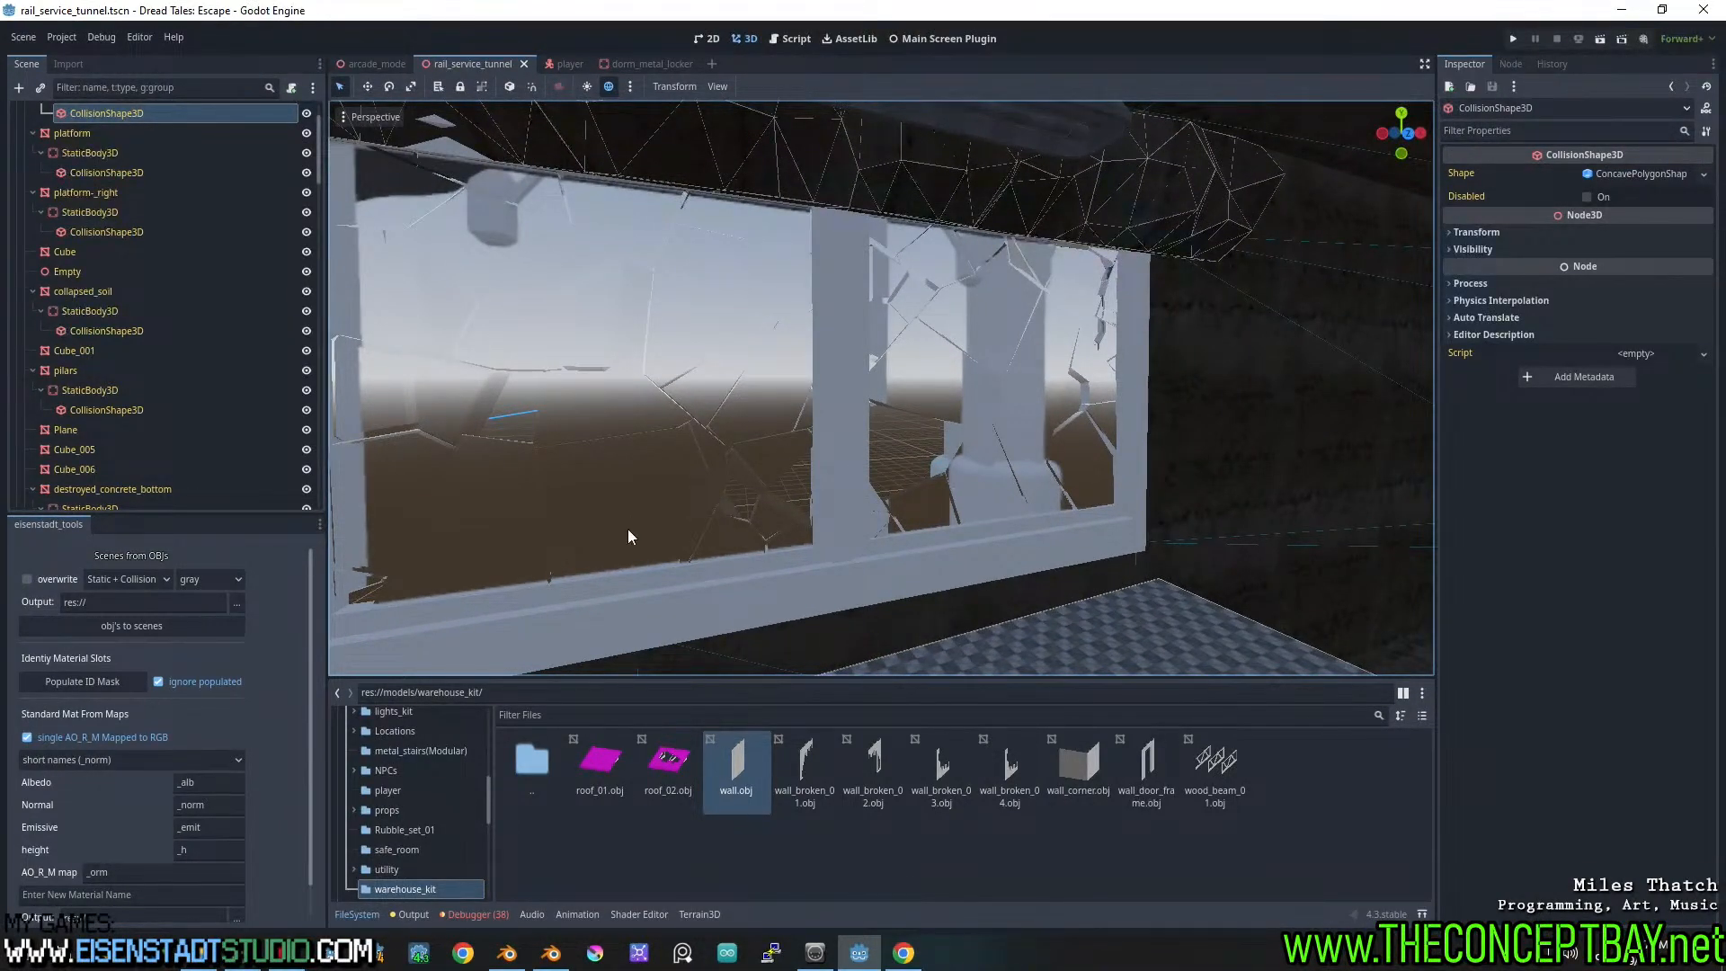
pyautogui.moveTo(460, 676); pyautogui.dragTo(486, 647)
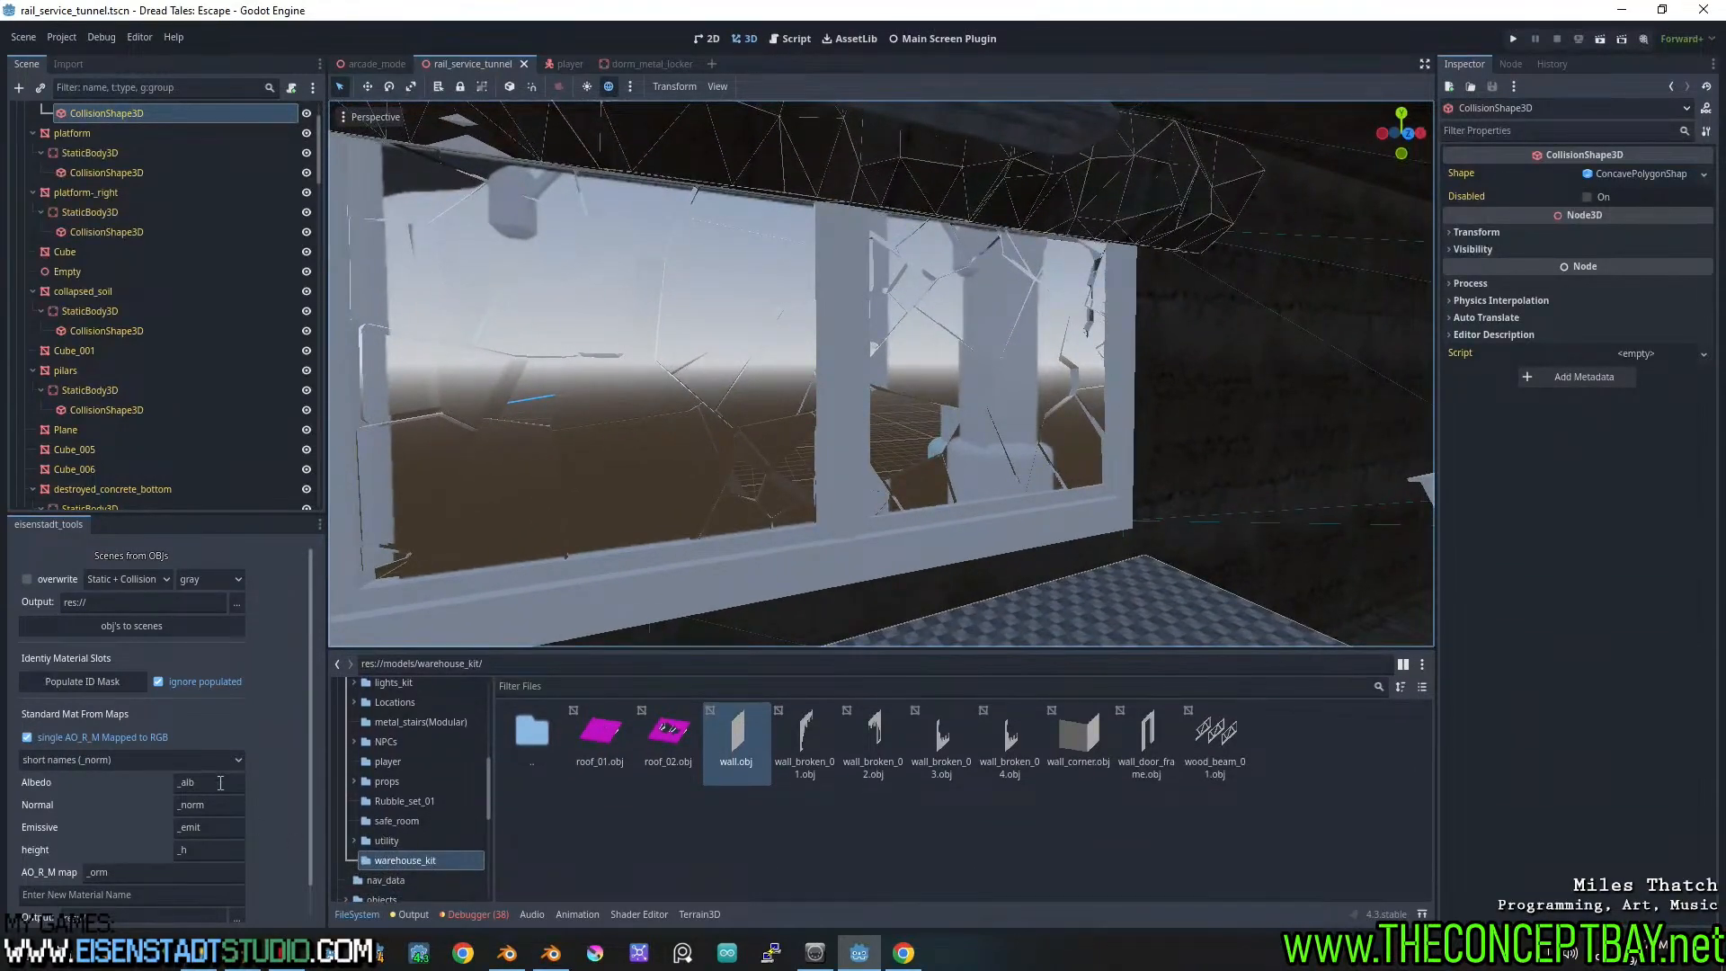
pyautogui.scroll(-3, 309, 757)
pyautogui.moveTo(327, 755); pyautogui.dragTo(288, 749)
pyautogui.scroll(5, 355, 850)
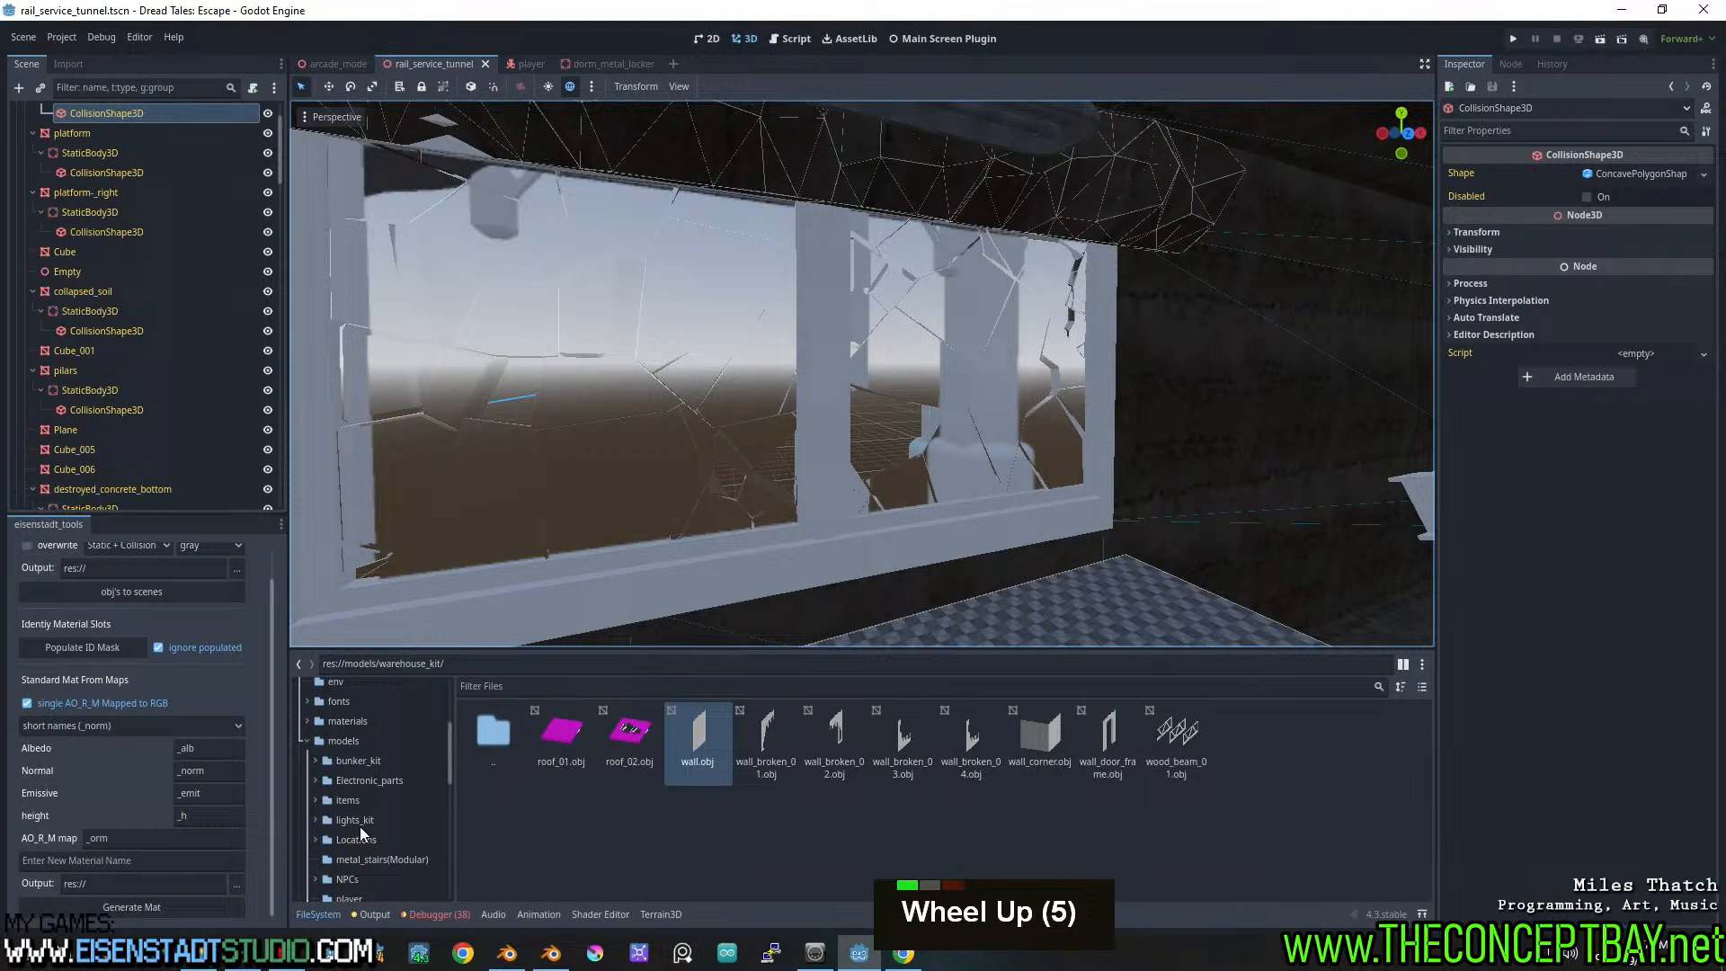
# Filter the project files for "wareh", open the models/warehouse_kit folder from the matches, and clear the filter
pyautogui.click(308, 742)
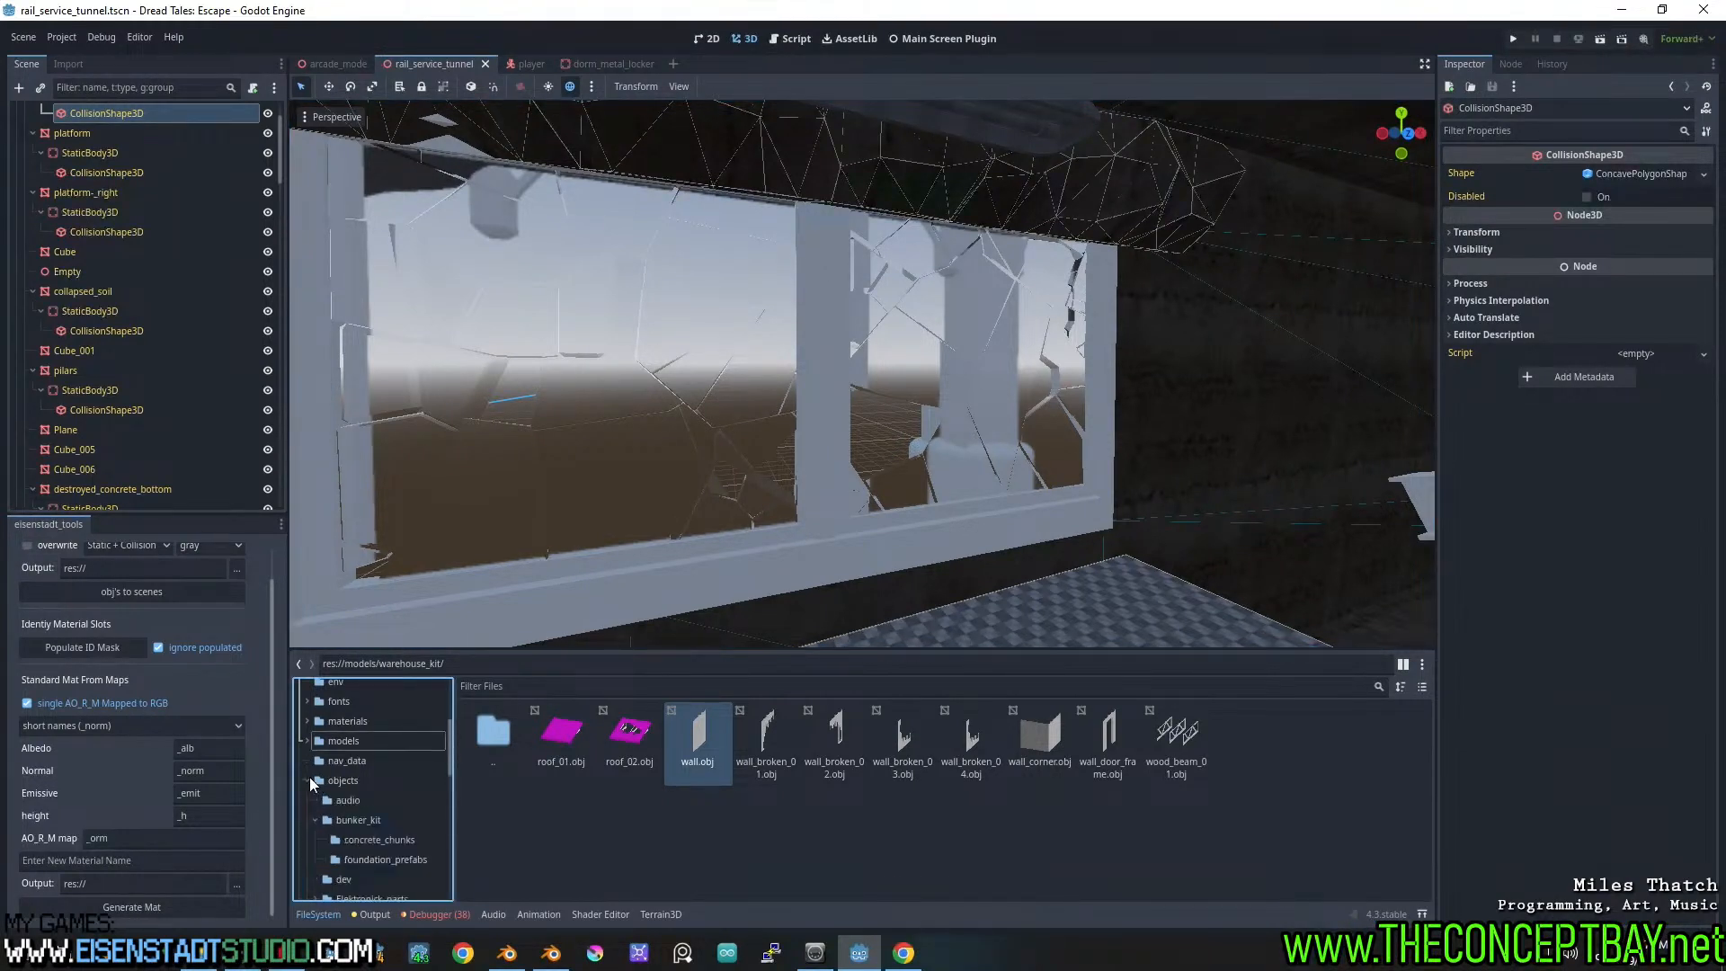
pyautogui.click(309, 781)
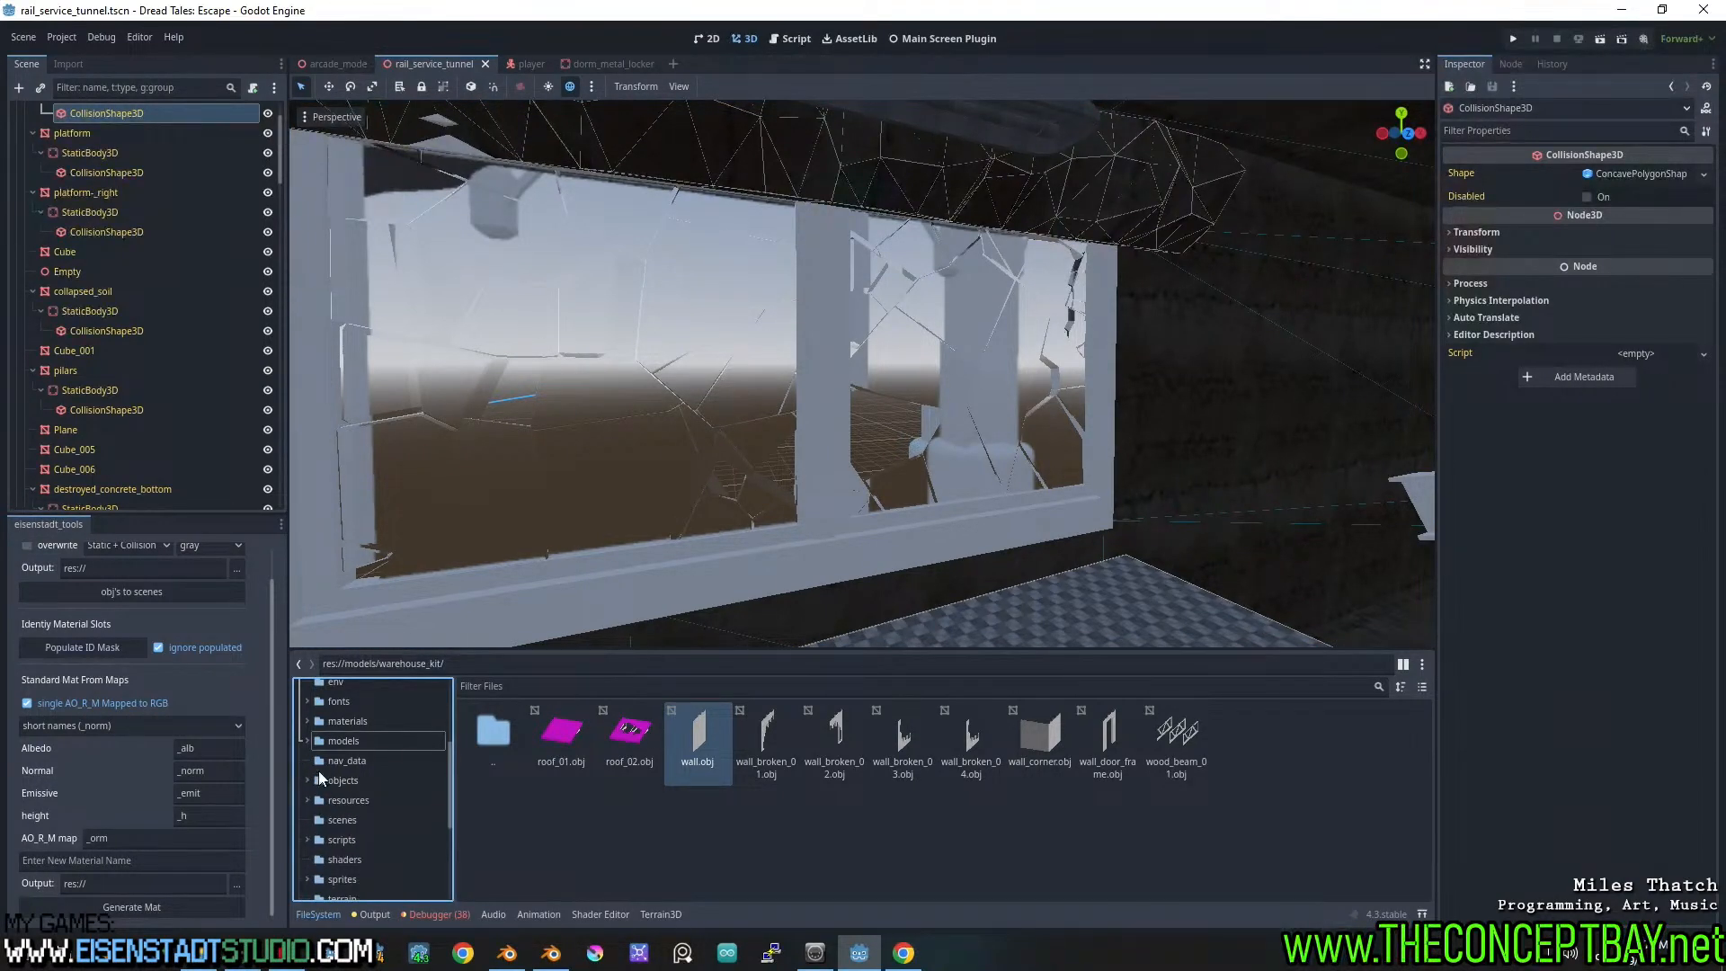
pyautogui.click(518, 688)
pyautogui.write('wareh')
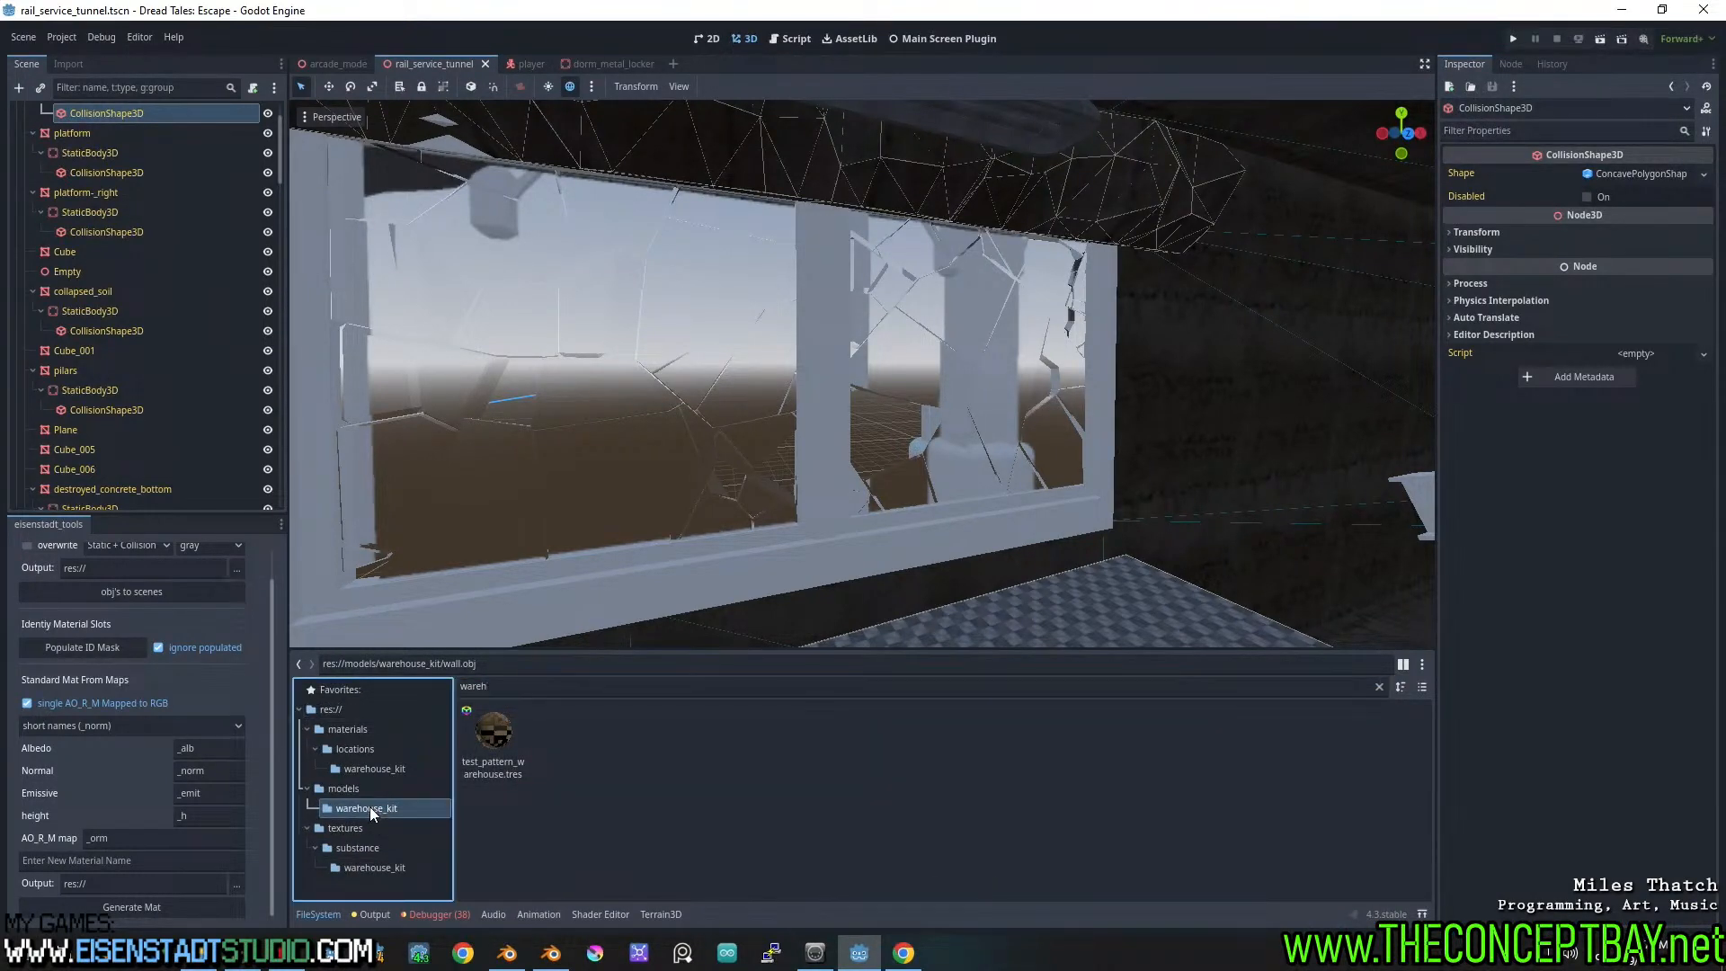
pyautogui.click(356, 827)
pyautogui.doubleClick(363, 807)
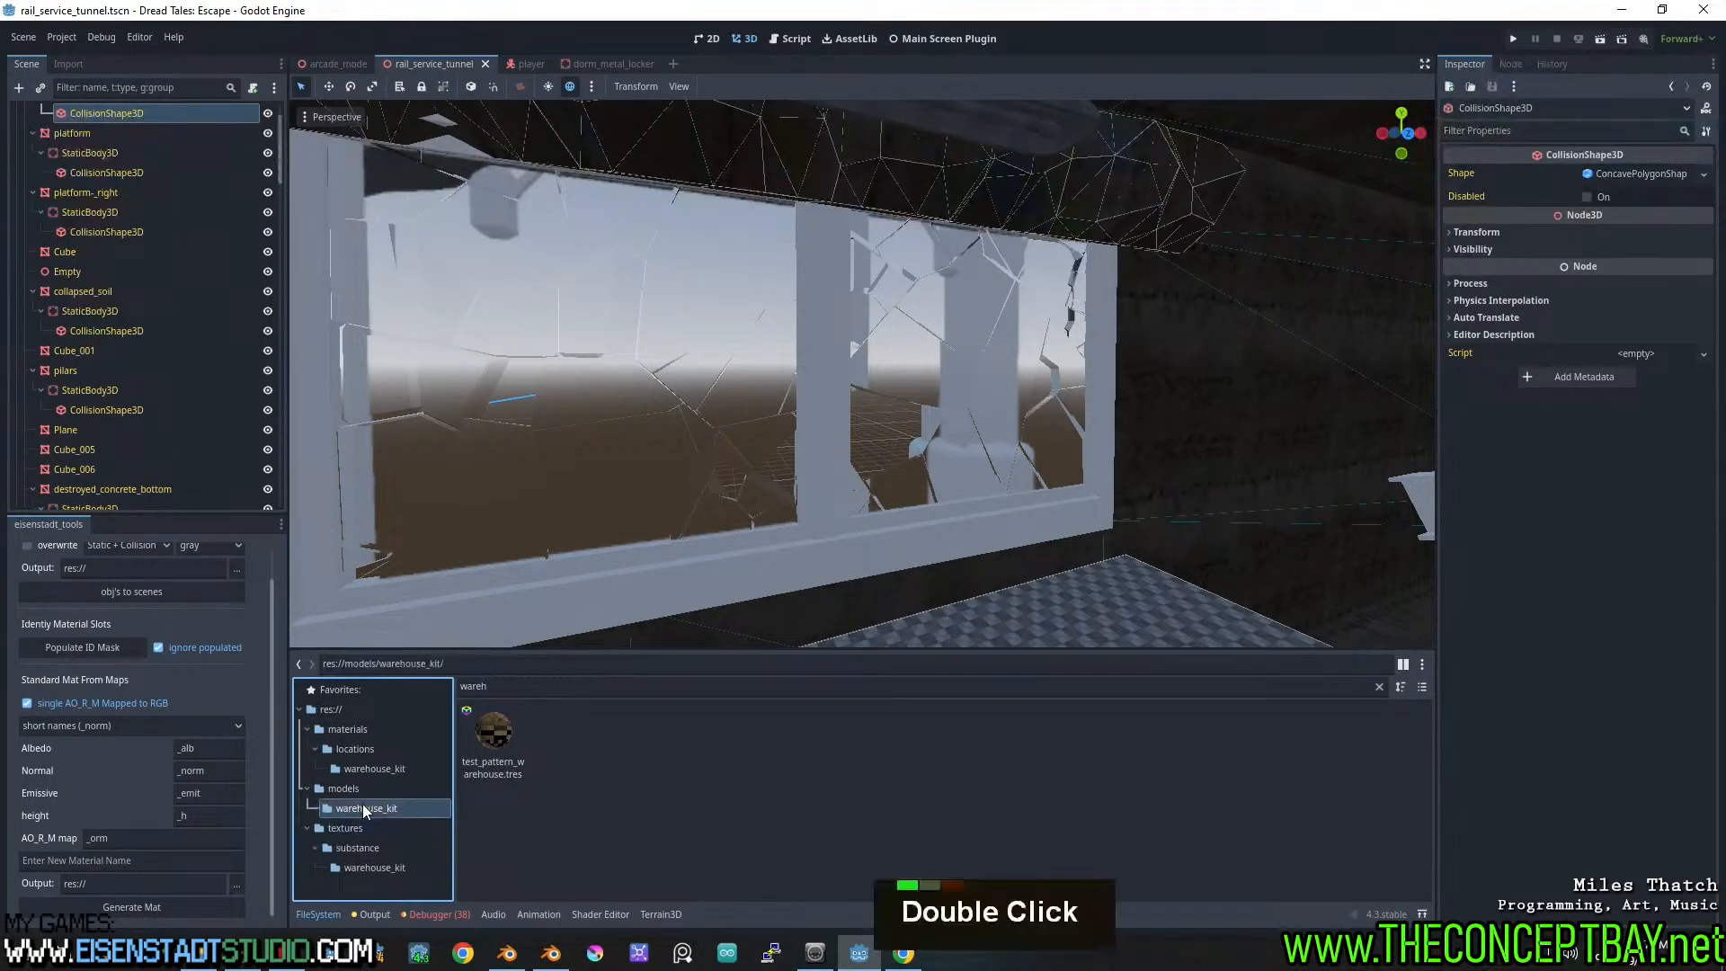
pyautogui.click(1380, 686)
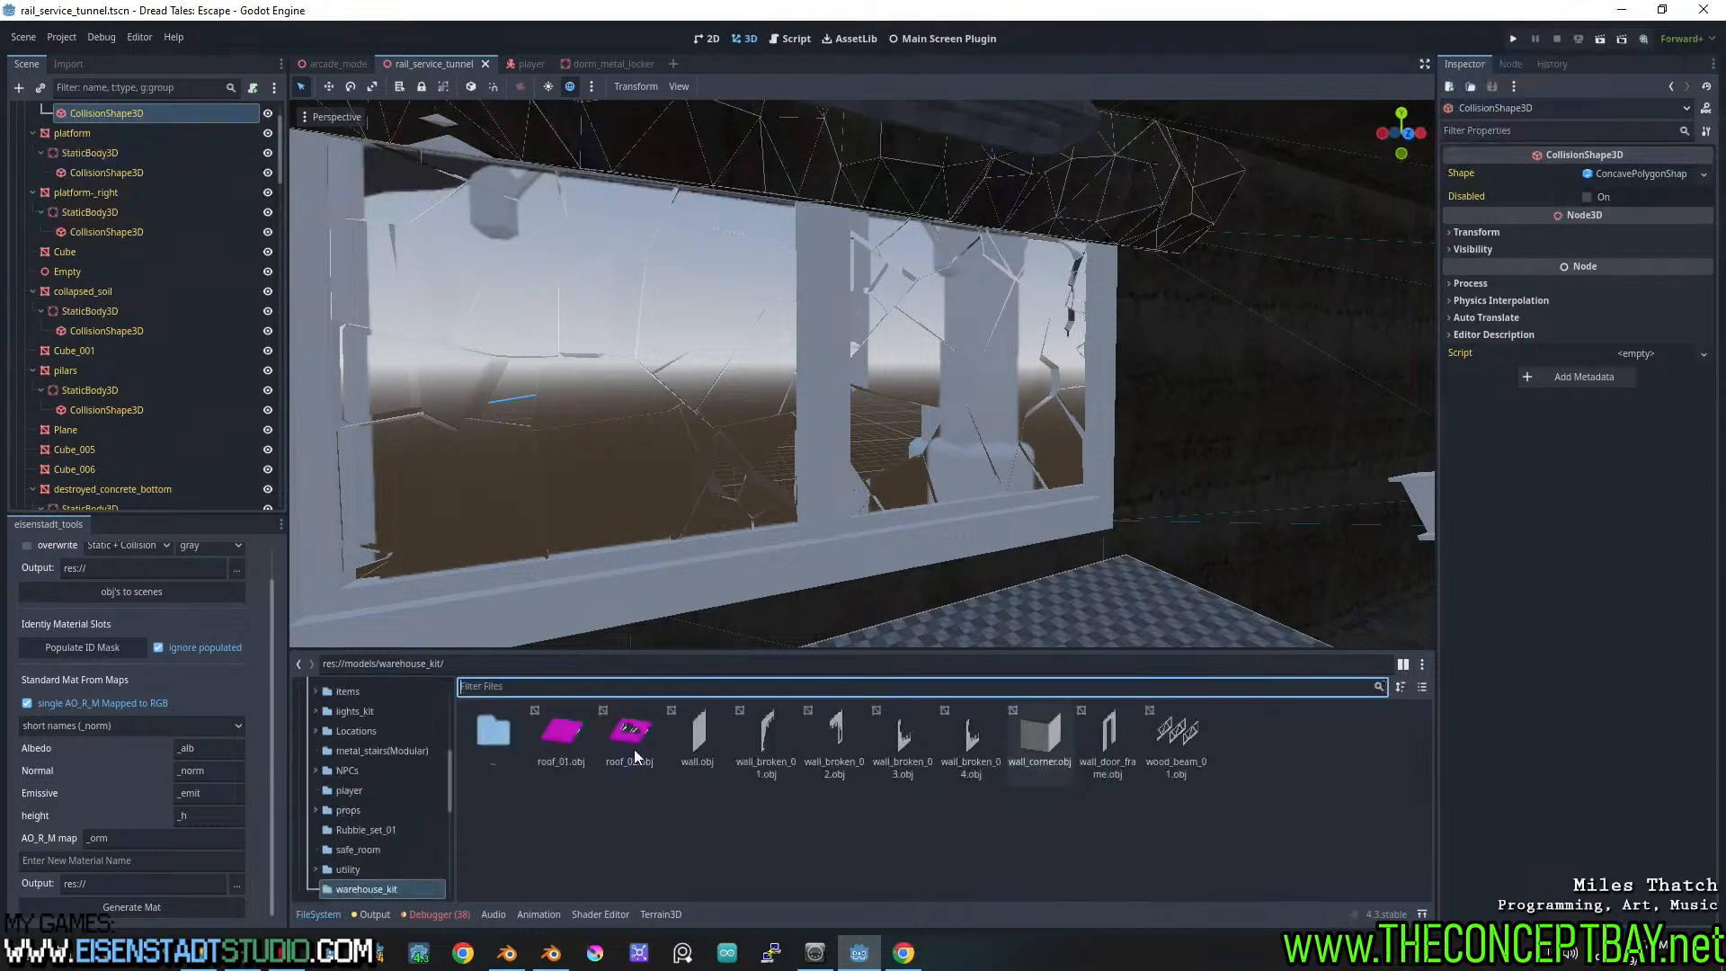
# Select all the OBJ models in the warehouse_kit folder, from roof_01.obj through wood_beam_01.obj
pyautogui.click(706, 743)
pyautogui.keyDown('shift'); pyautogui.click(1187, 731); pyautogui.keyUp('shift')
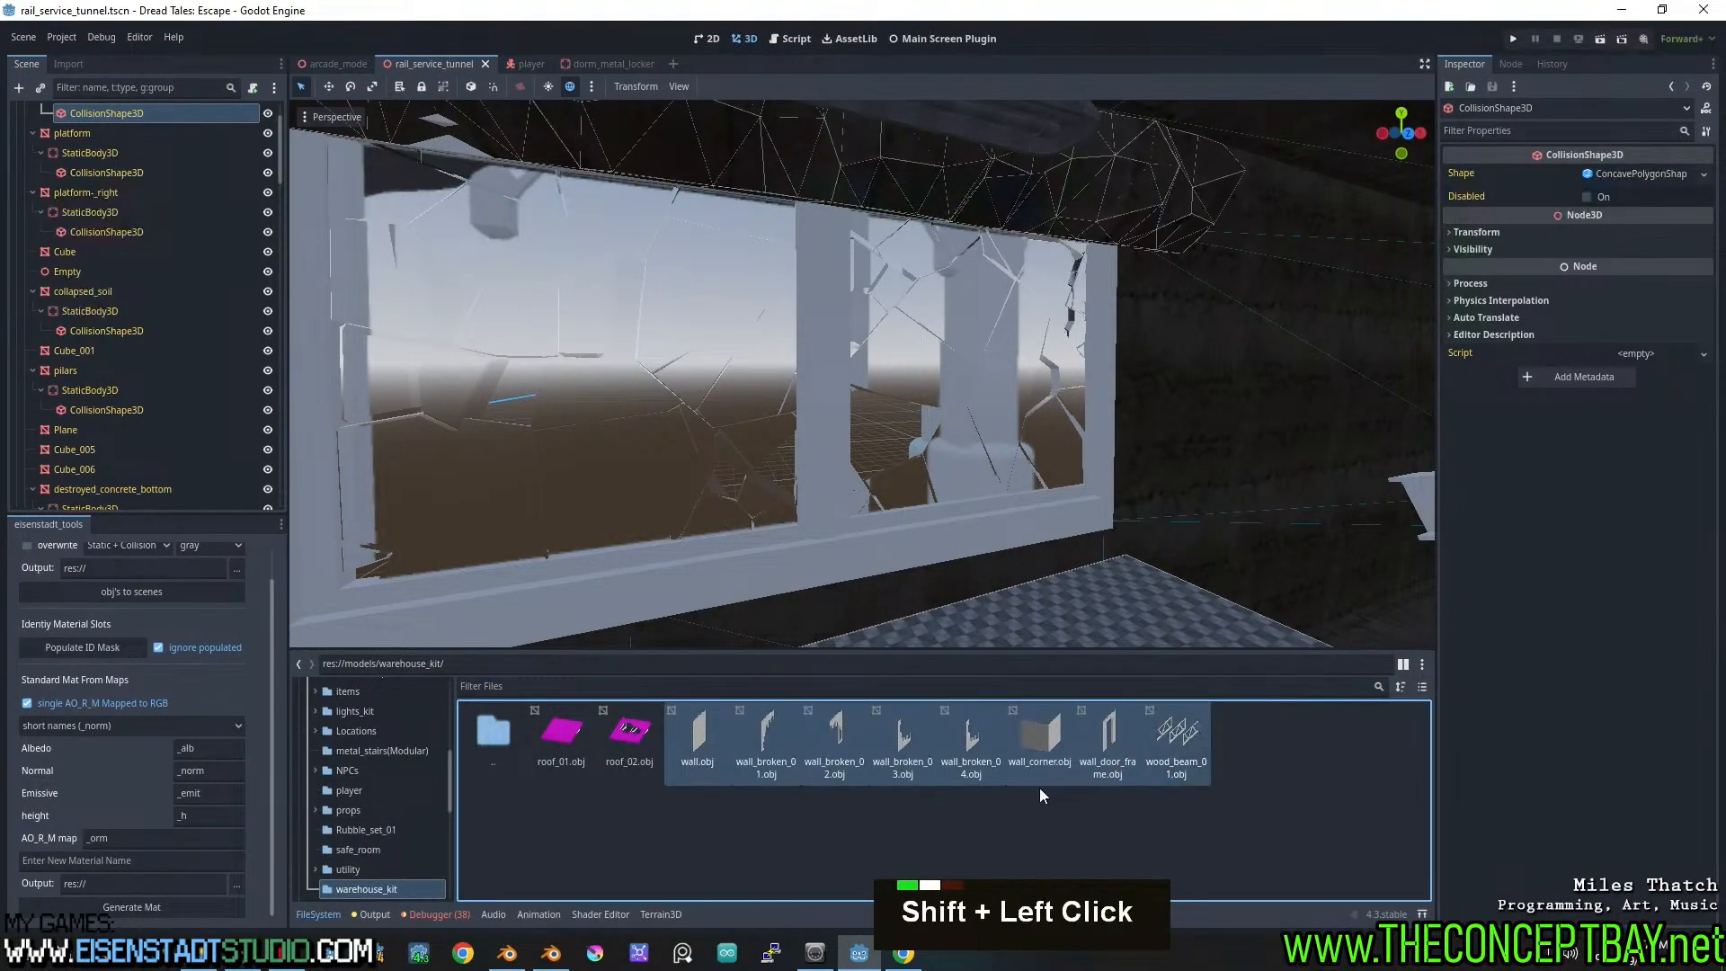
pyautogui.click(561, 733)
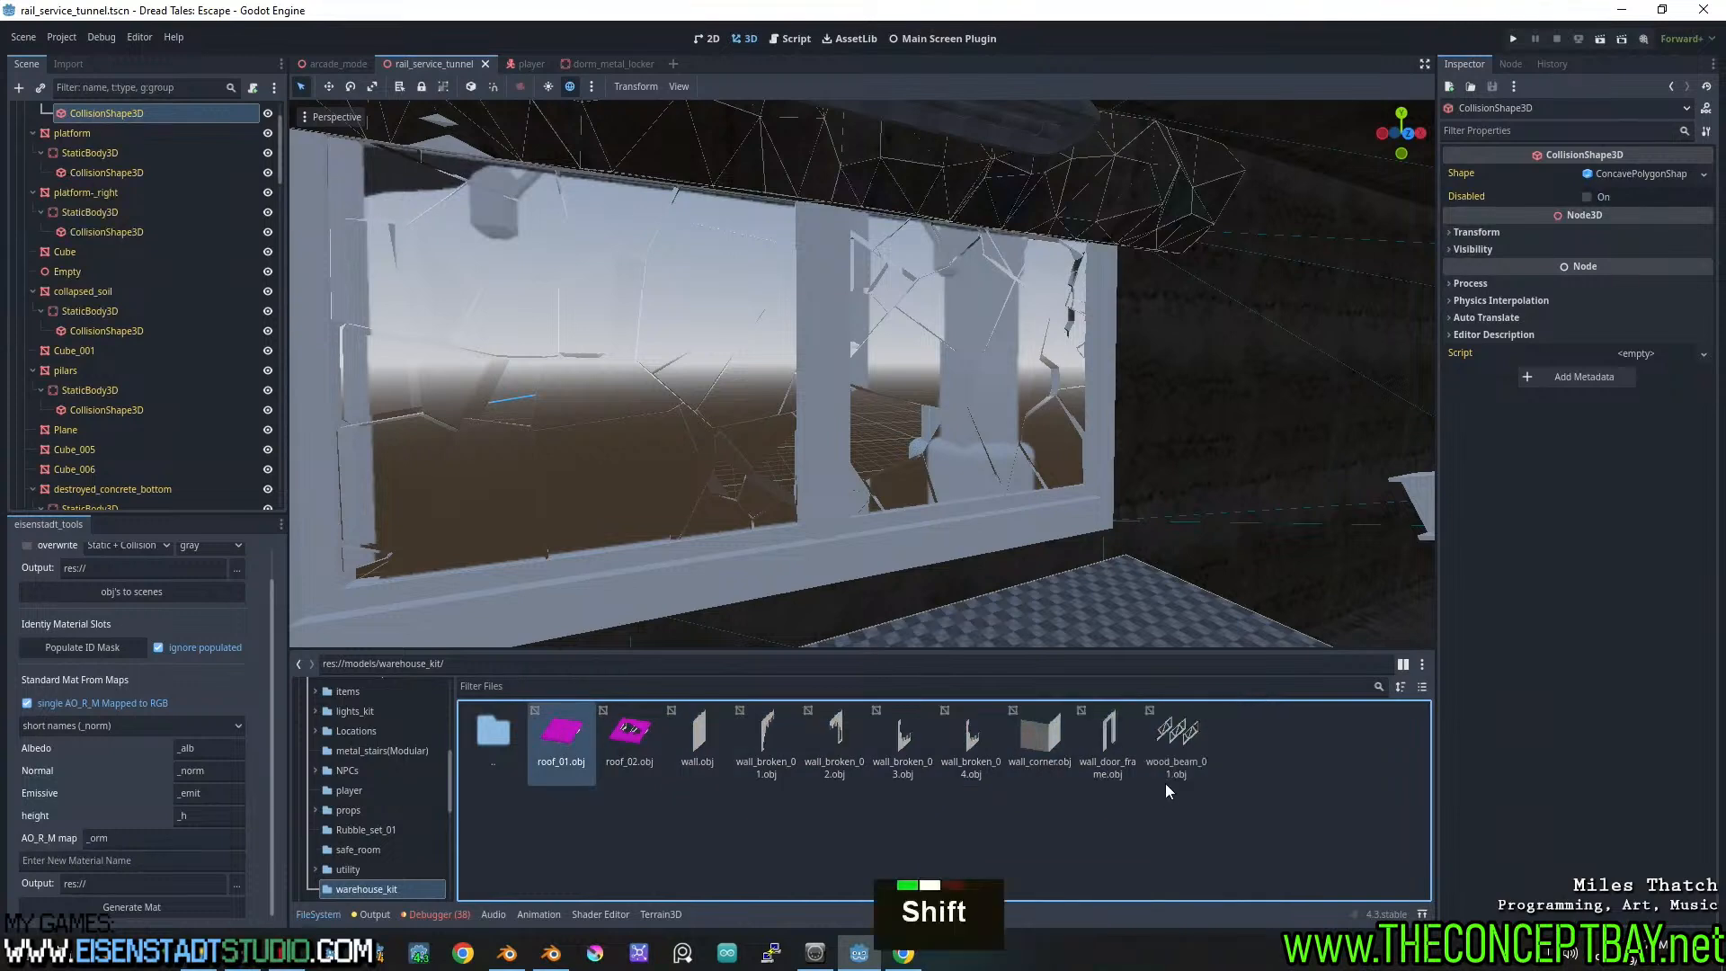
pyautogui.keyDown('shift'); pyautogui.click(1153, 726); pyautogui.keyUp('shift')
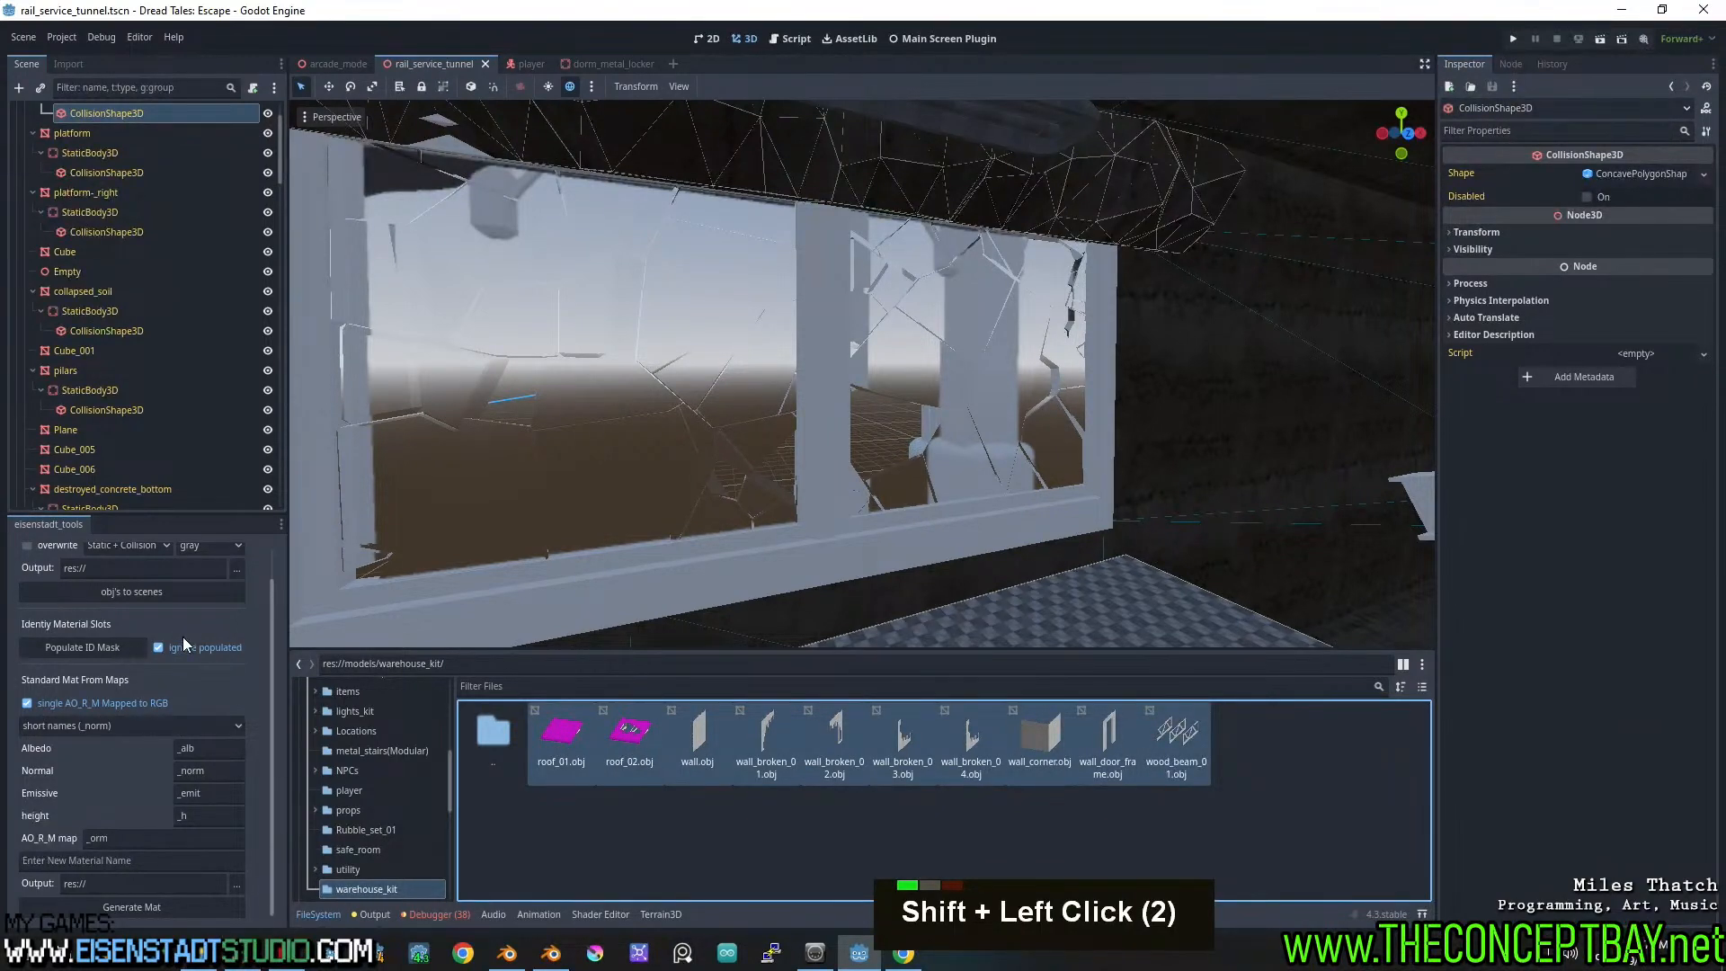
# Create a folder named test inside res://objects and set it as the output directory for Scenes from OBJs
pyautogui.scroll(4, 182, 636)
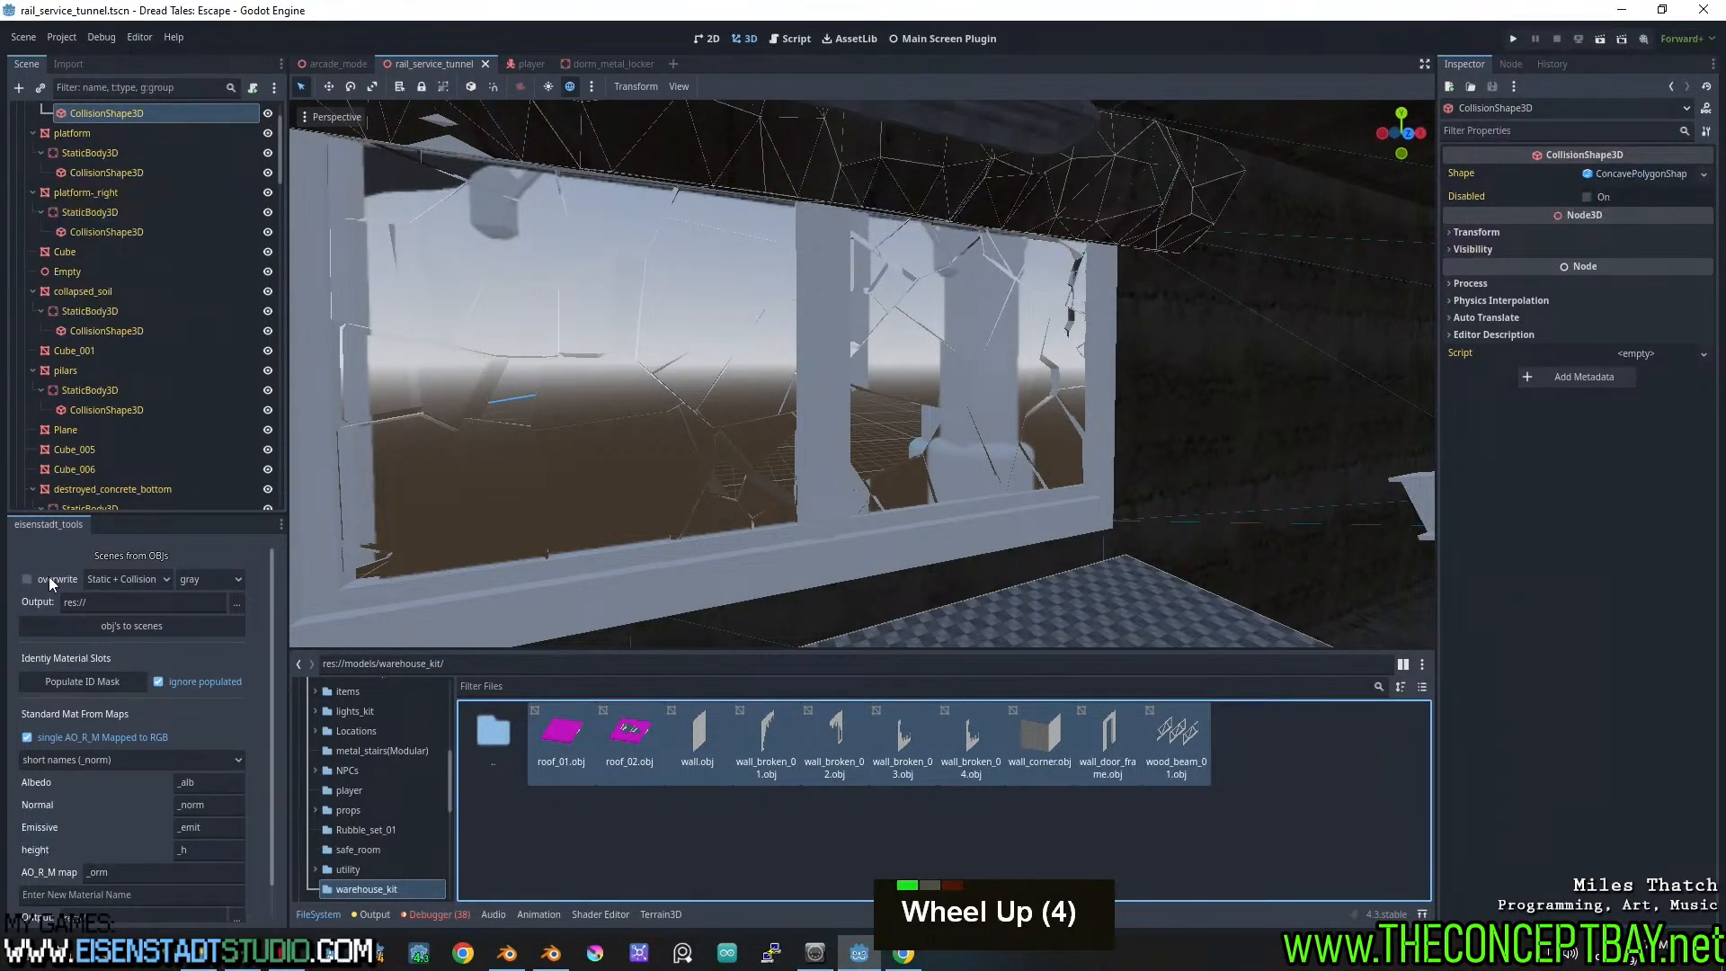
pyautogui.click(236, 603)
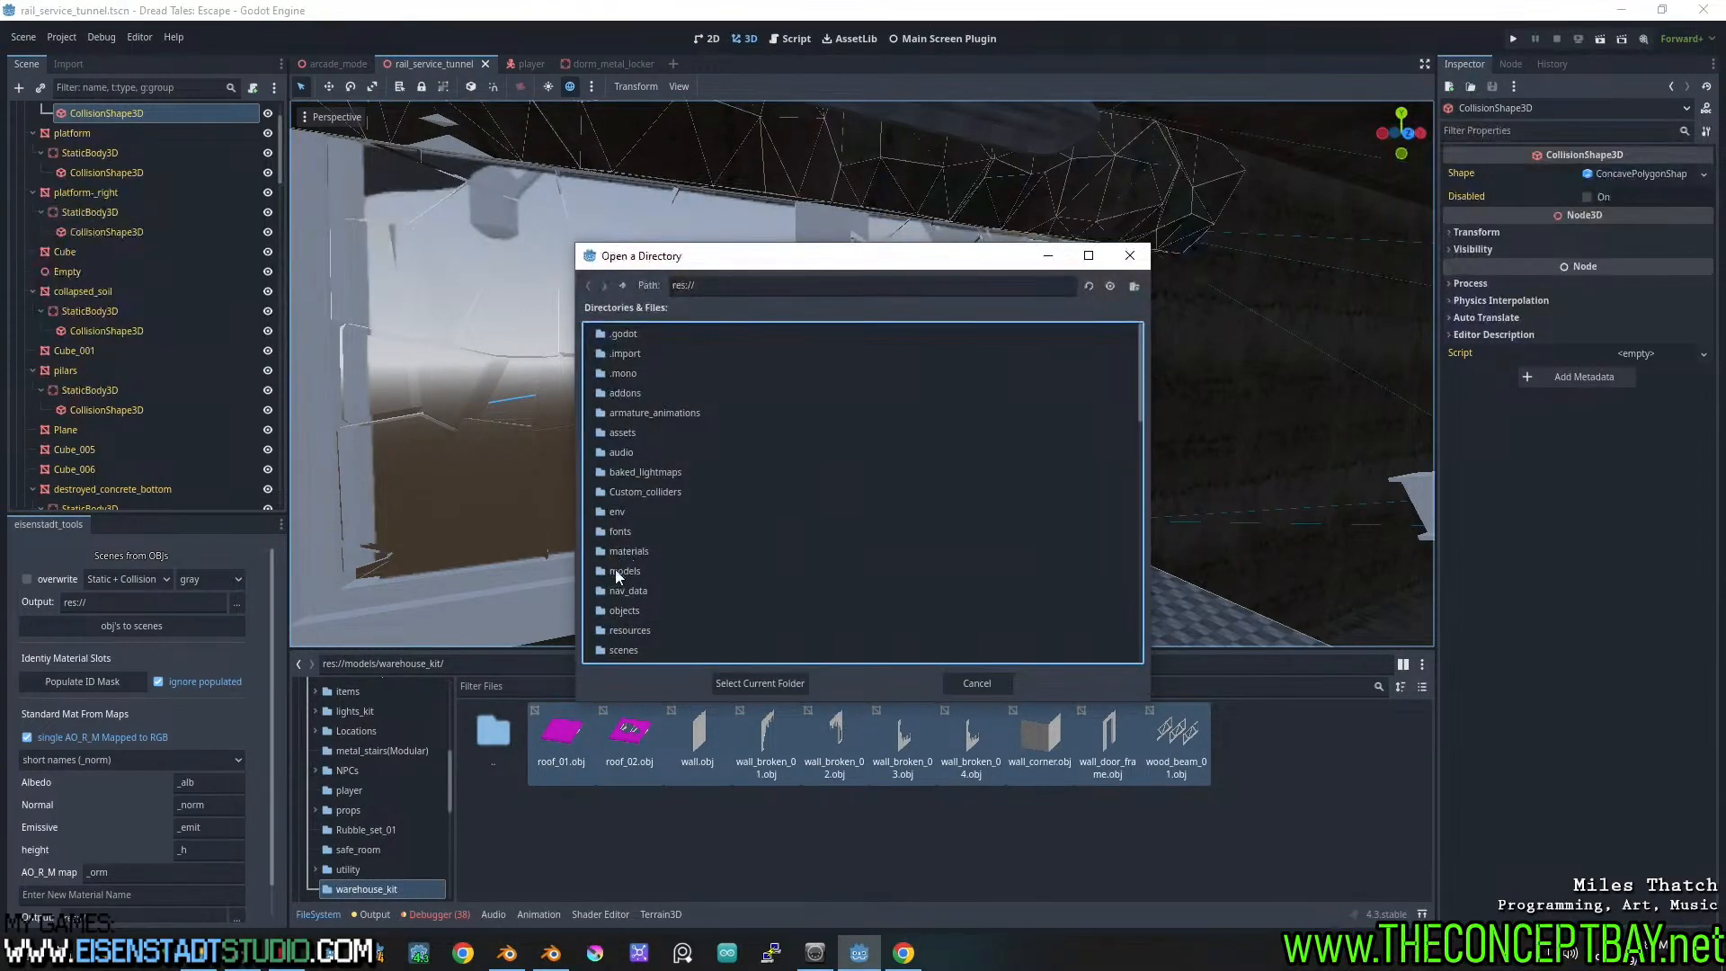
pyautogui.doubleClick(610, 610)
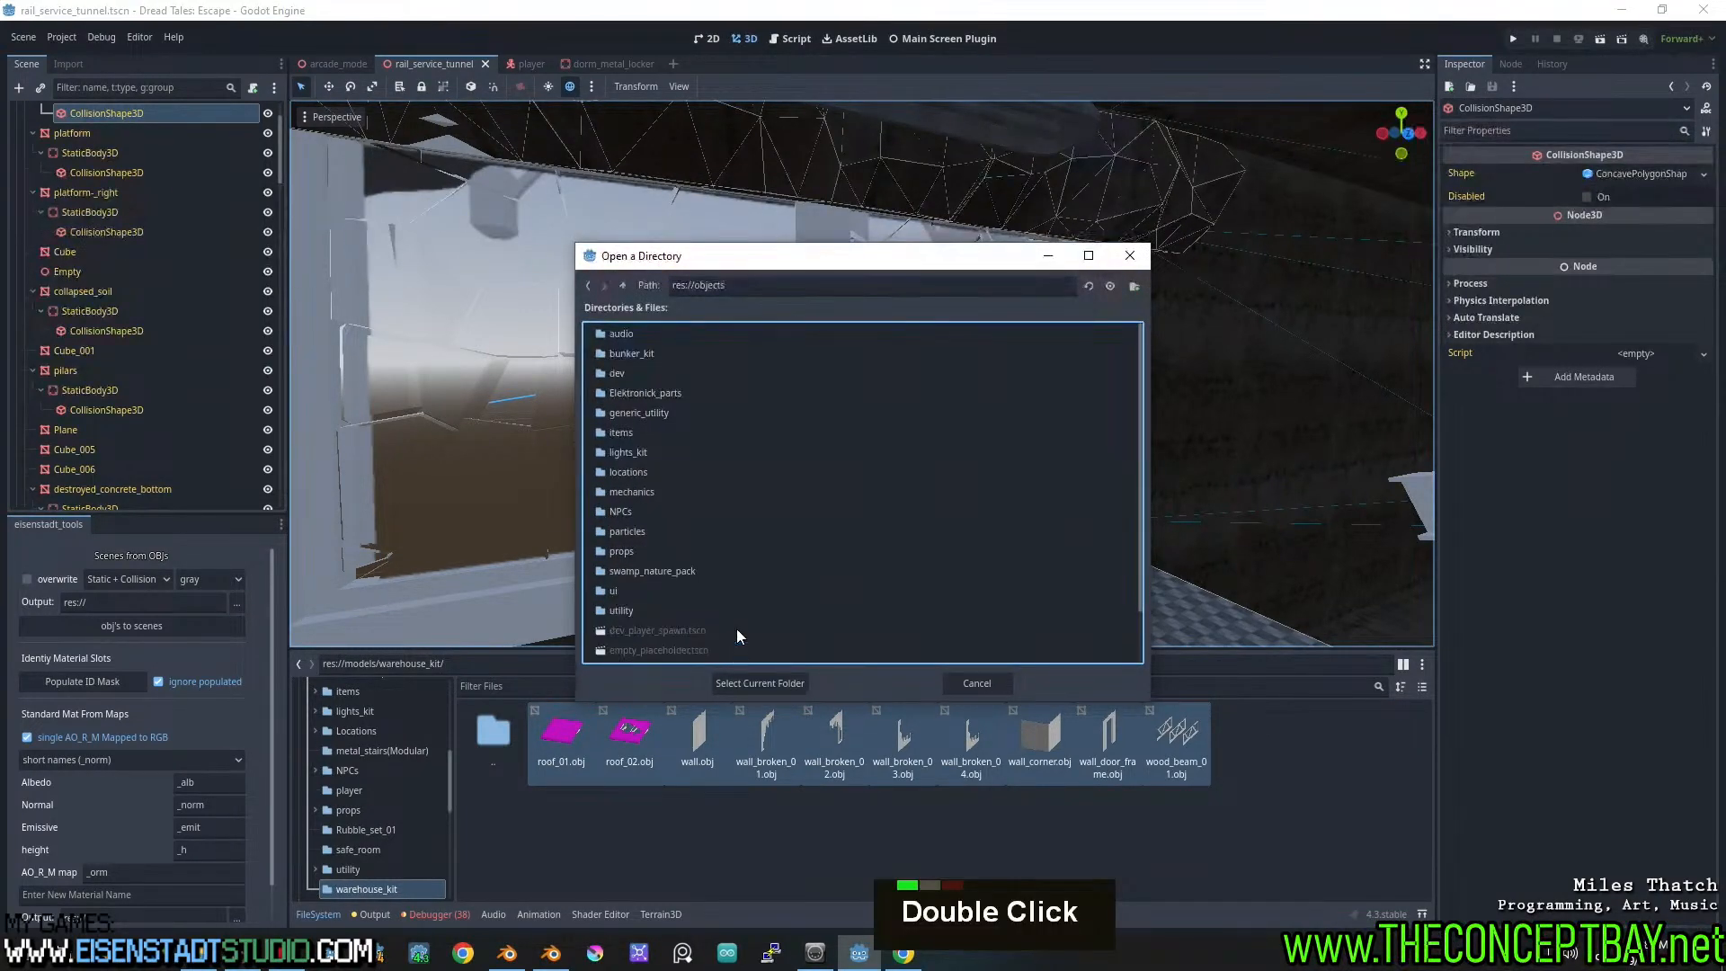
pyautogui.click(781, 681)
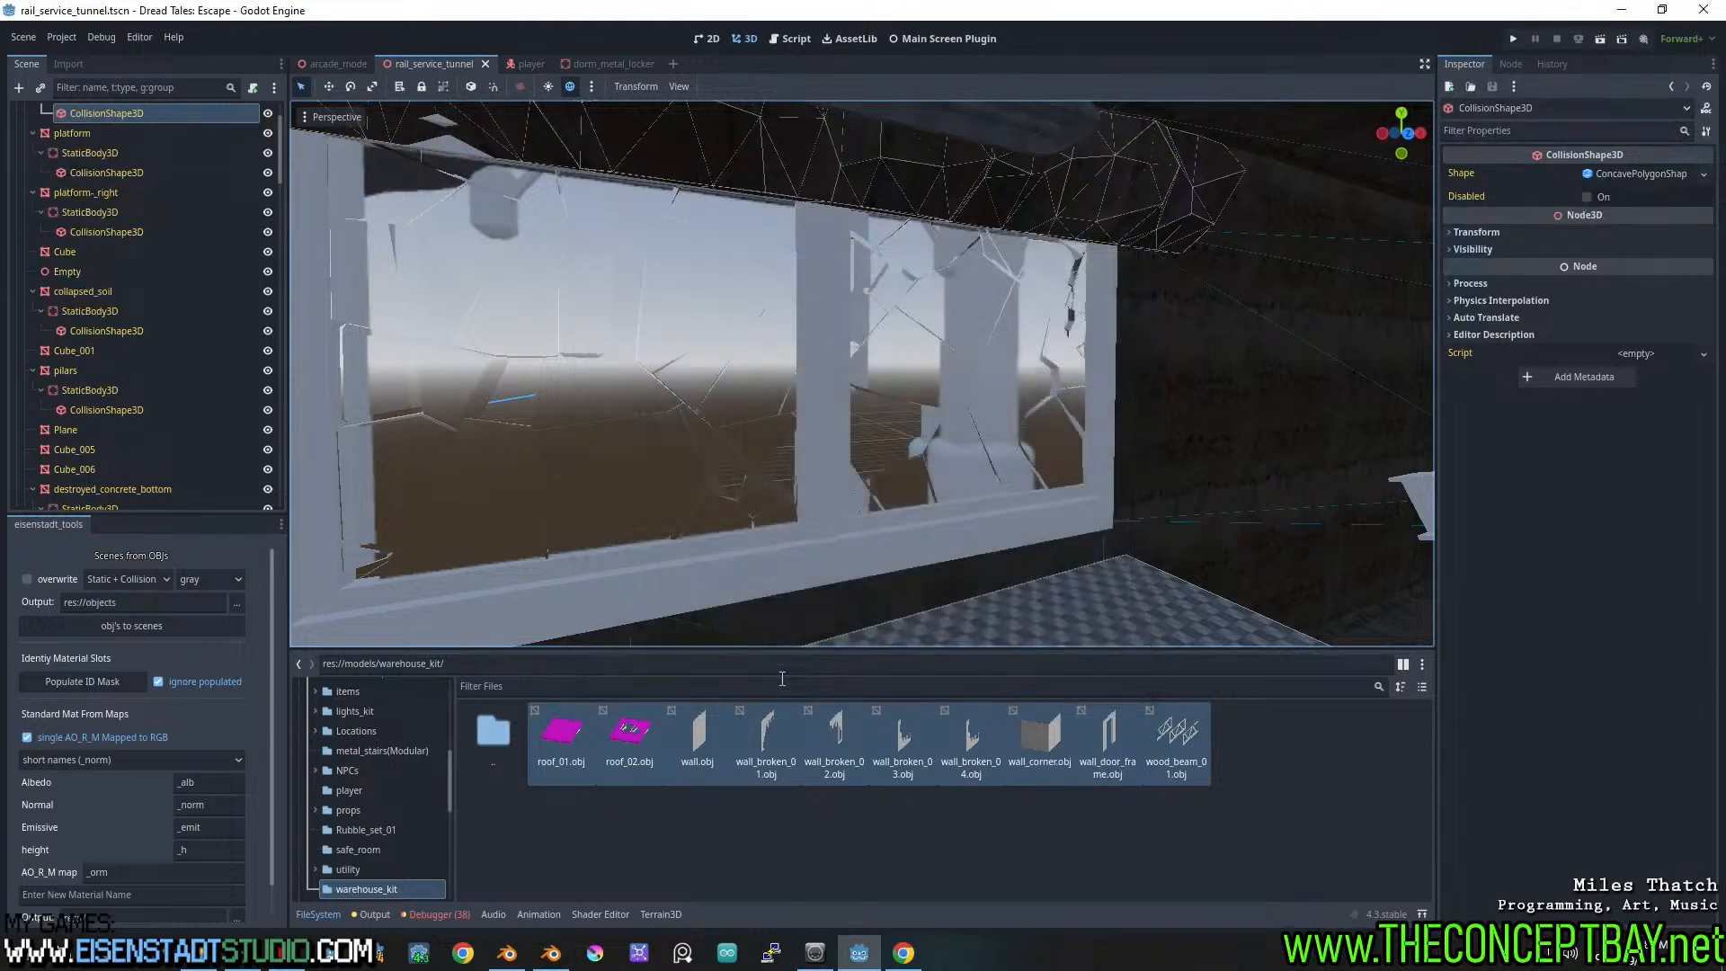
pyautogui.click(238, 604)
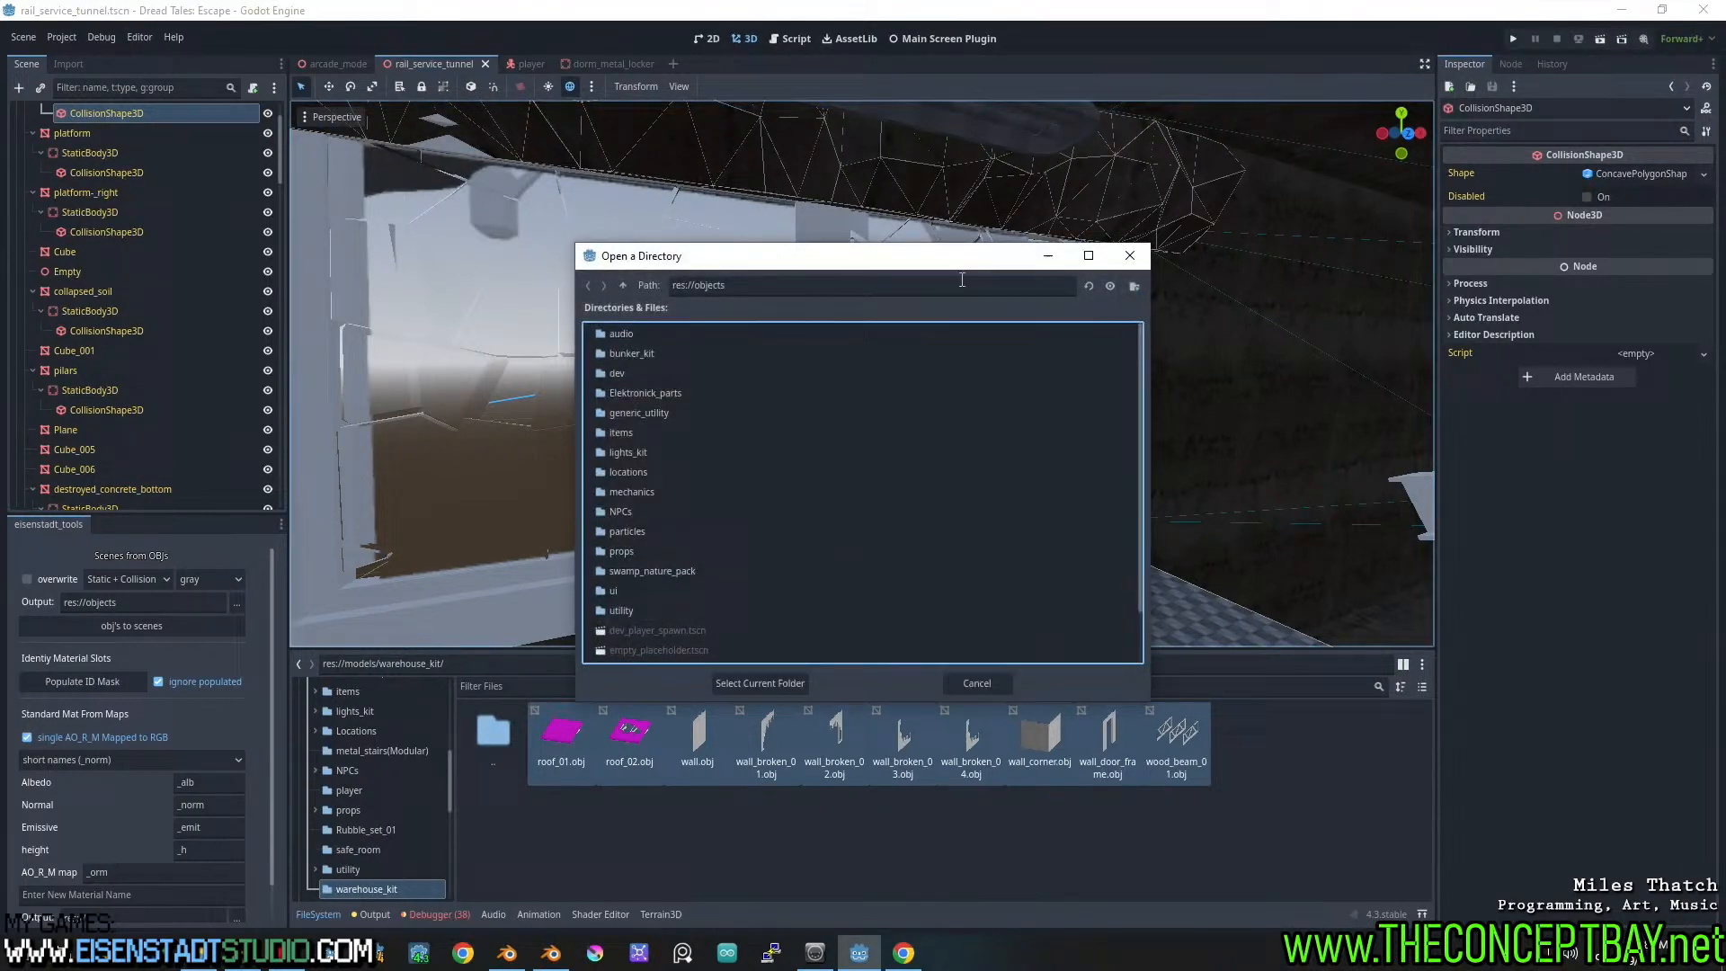
pyautogui.click(1135, 286)
pyautogui.write('test')
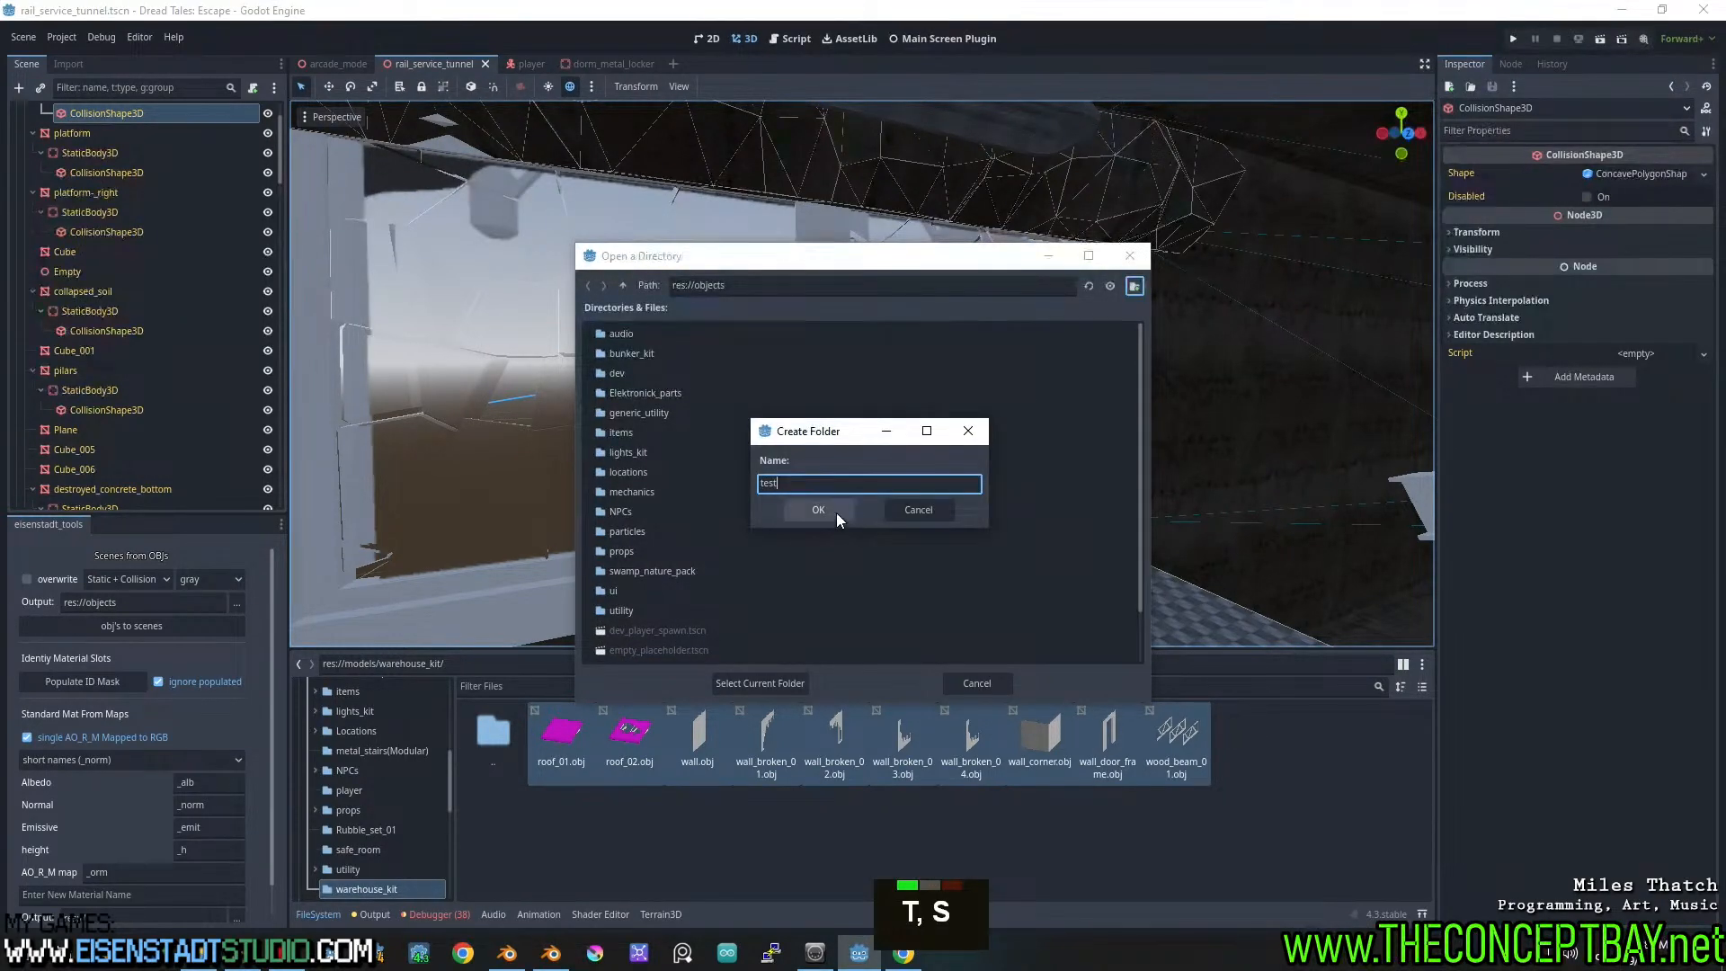
pyautogui.click(836, 513)
pyautogui.click(781, 689)
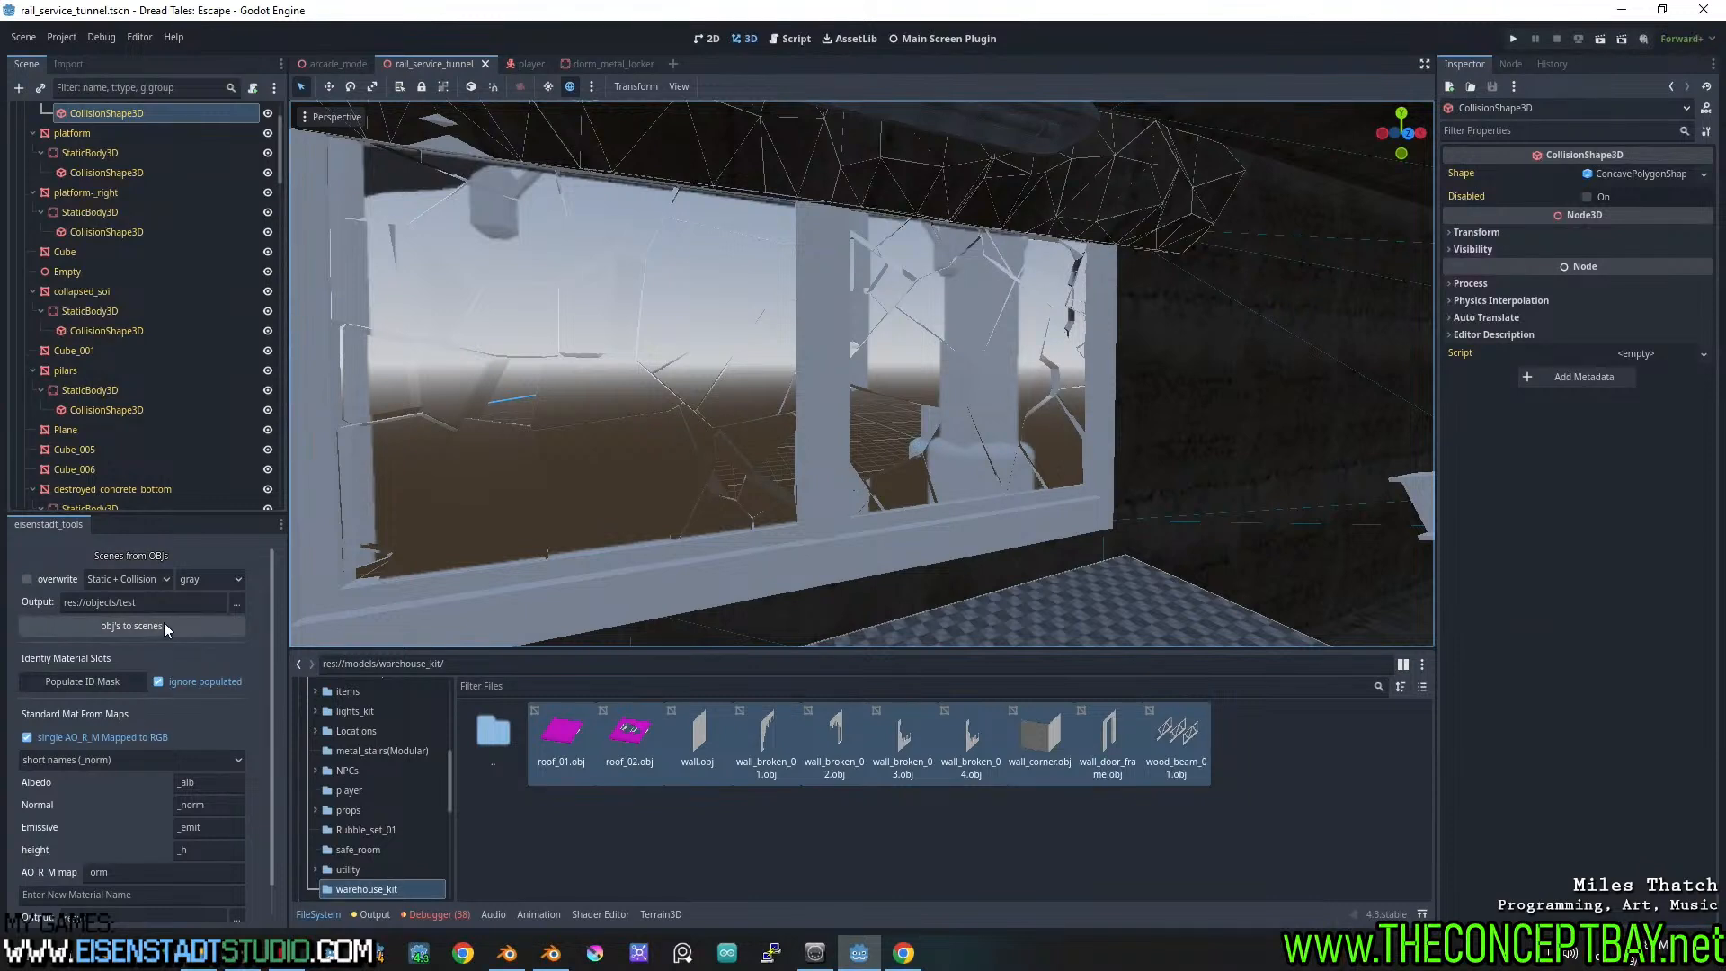
# Set the scene material option to multicolor, try to convert the selected warehouse OBJs to scenes, and check the output log
pyautogui.doubleClick(194, 579)
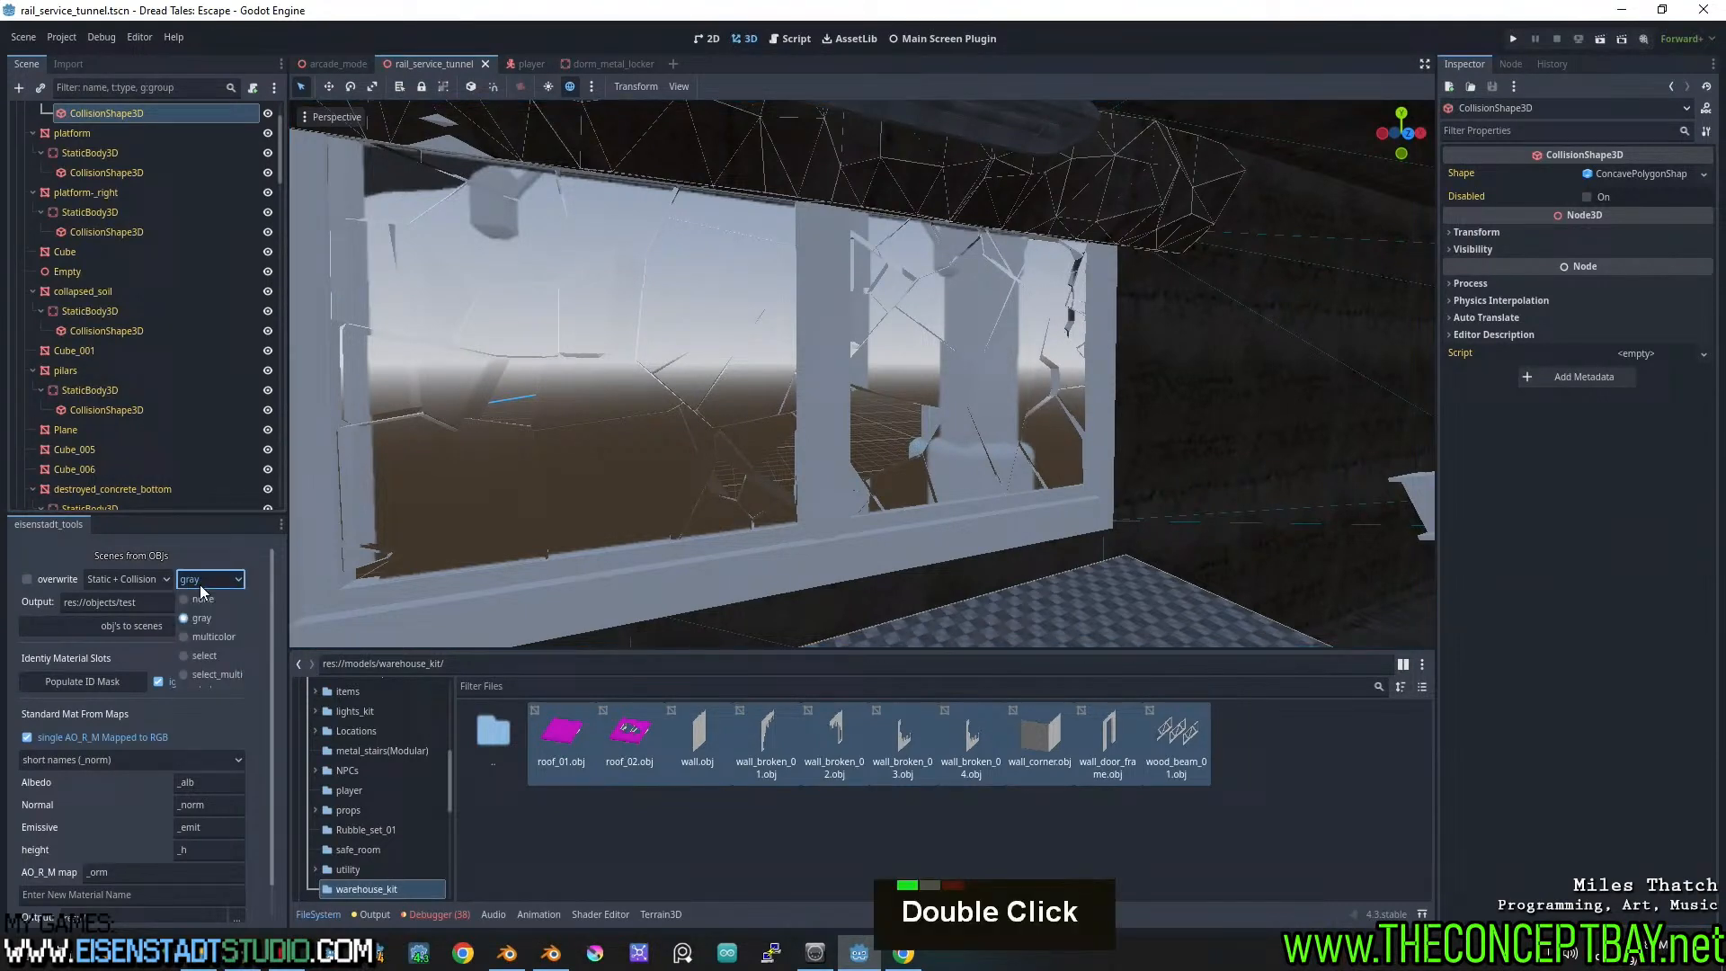
pyautogui.click(214, 635)
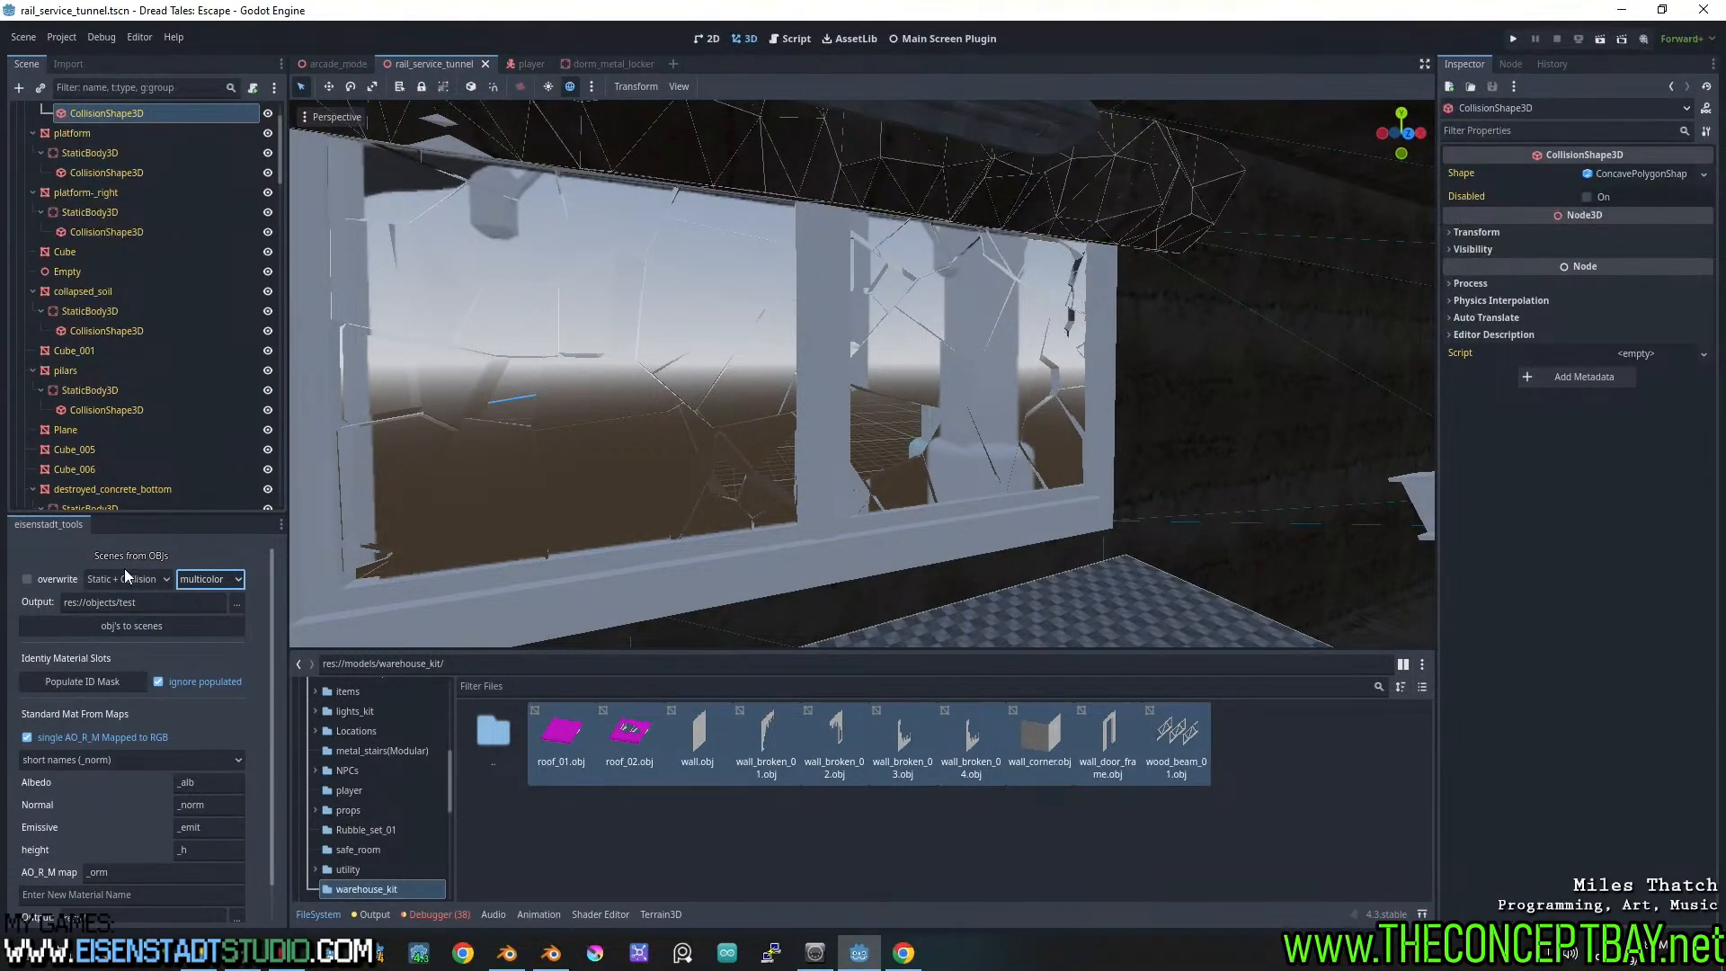
pyautogui.click(153, 627)
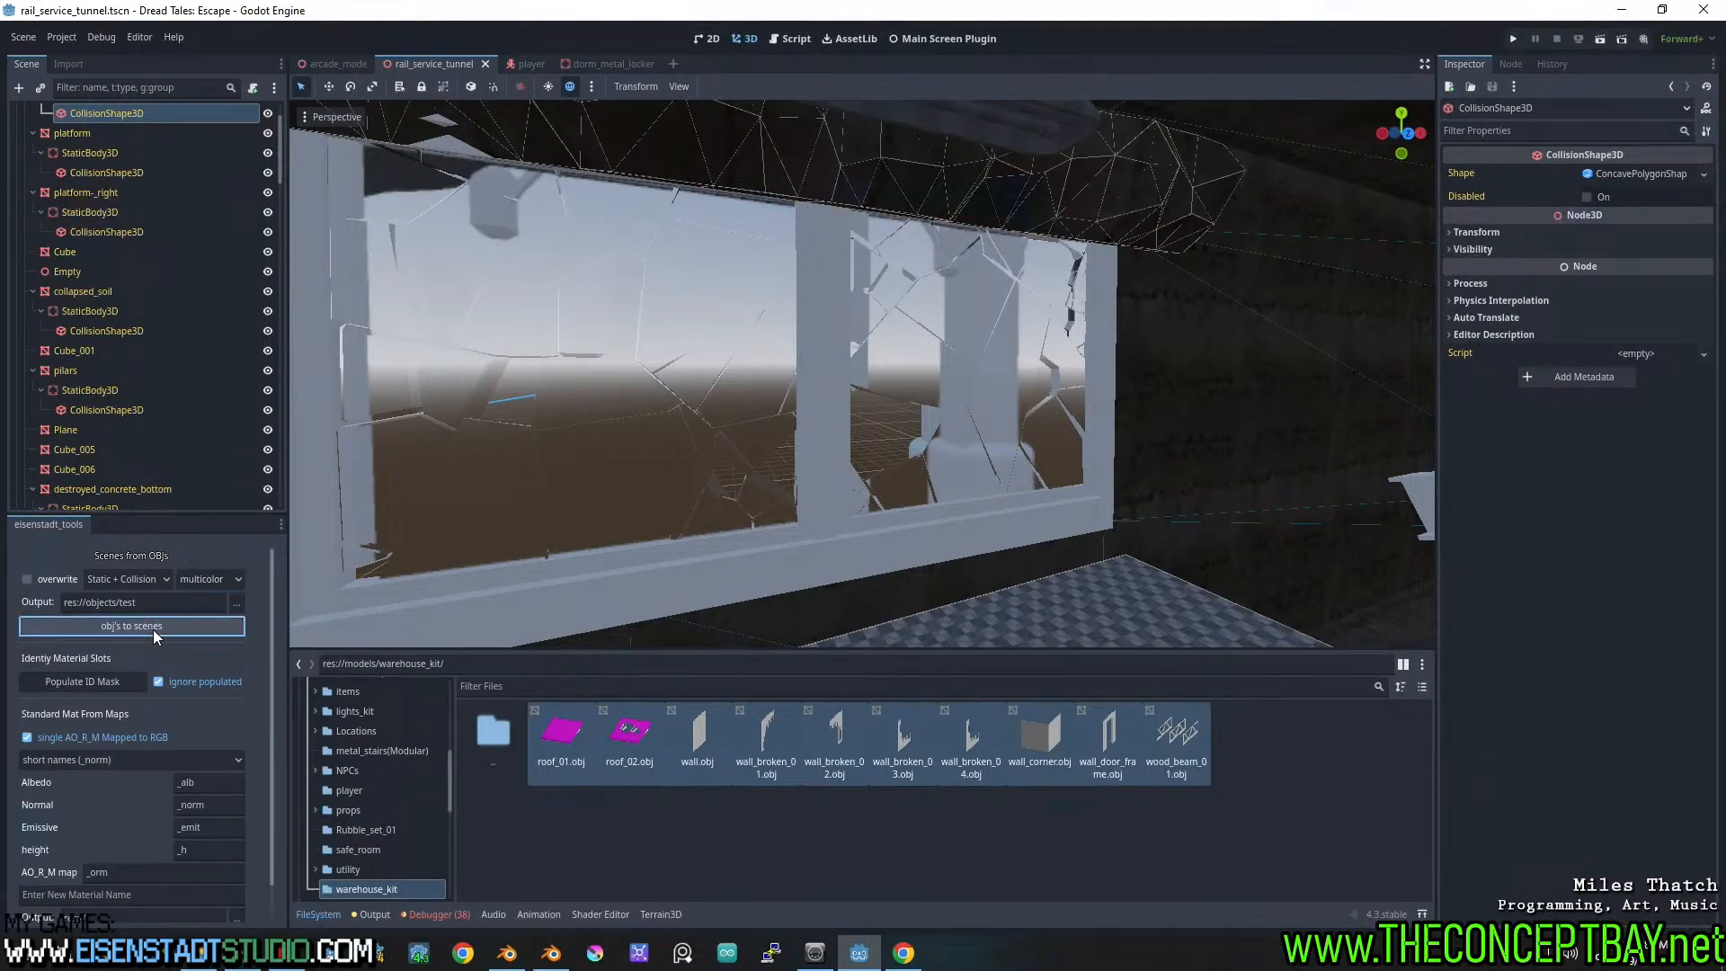
pyautogui.click(375, 915)
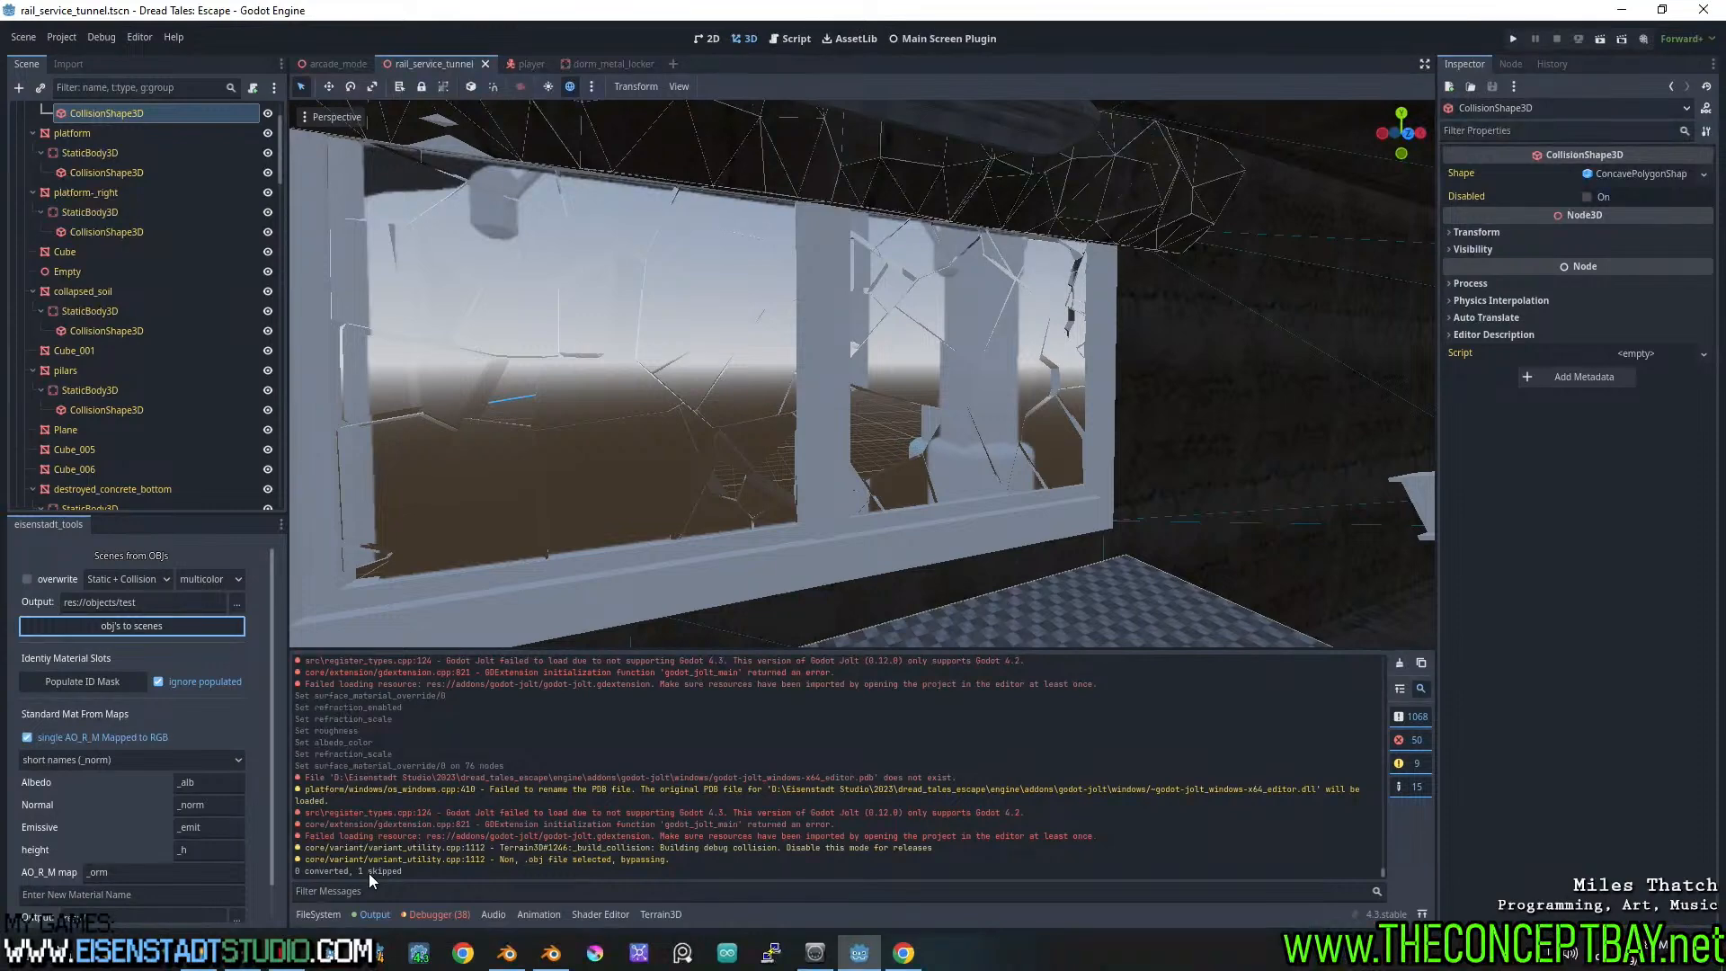
pyautogui.click(327, 914)
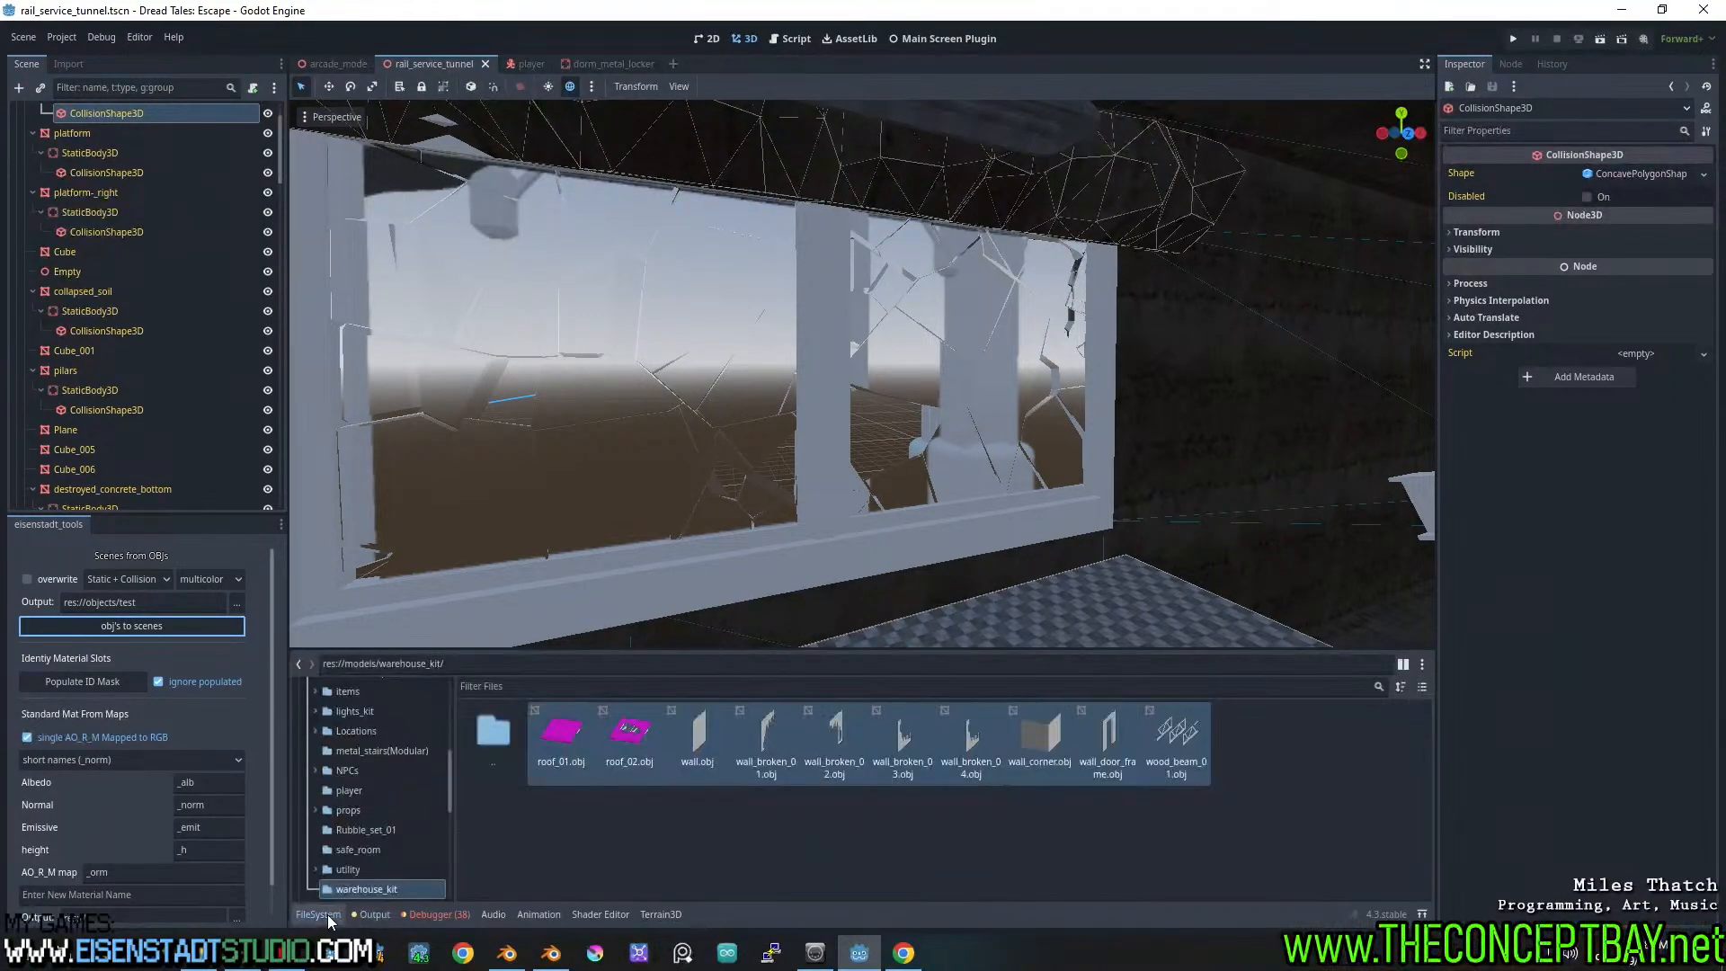
# Try the FileSystem dock in its own outer column beside the Scene dock, toggling its split view
pyautogui.click(1422, 664)
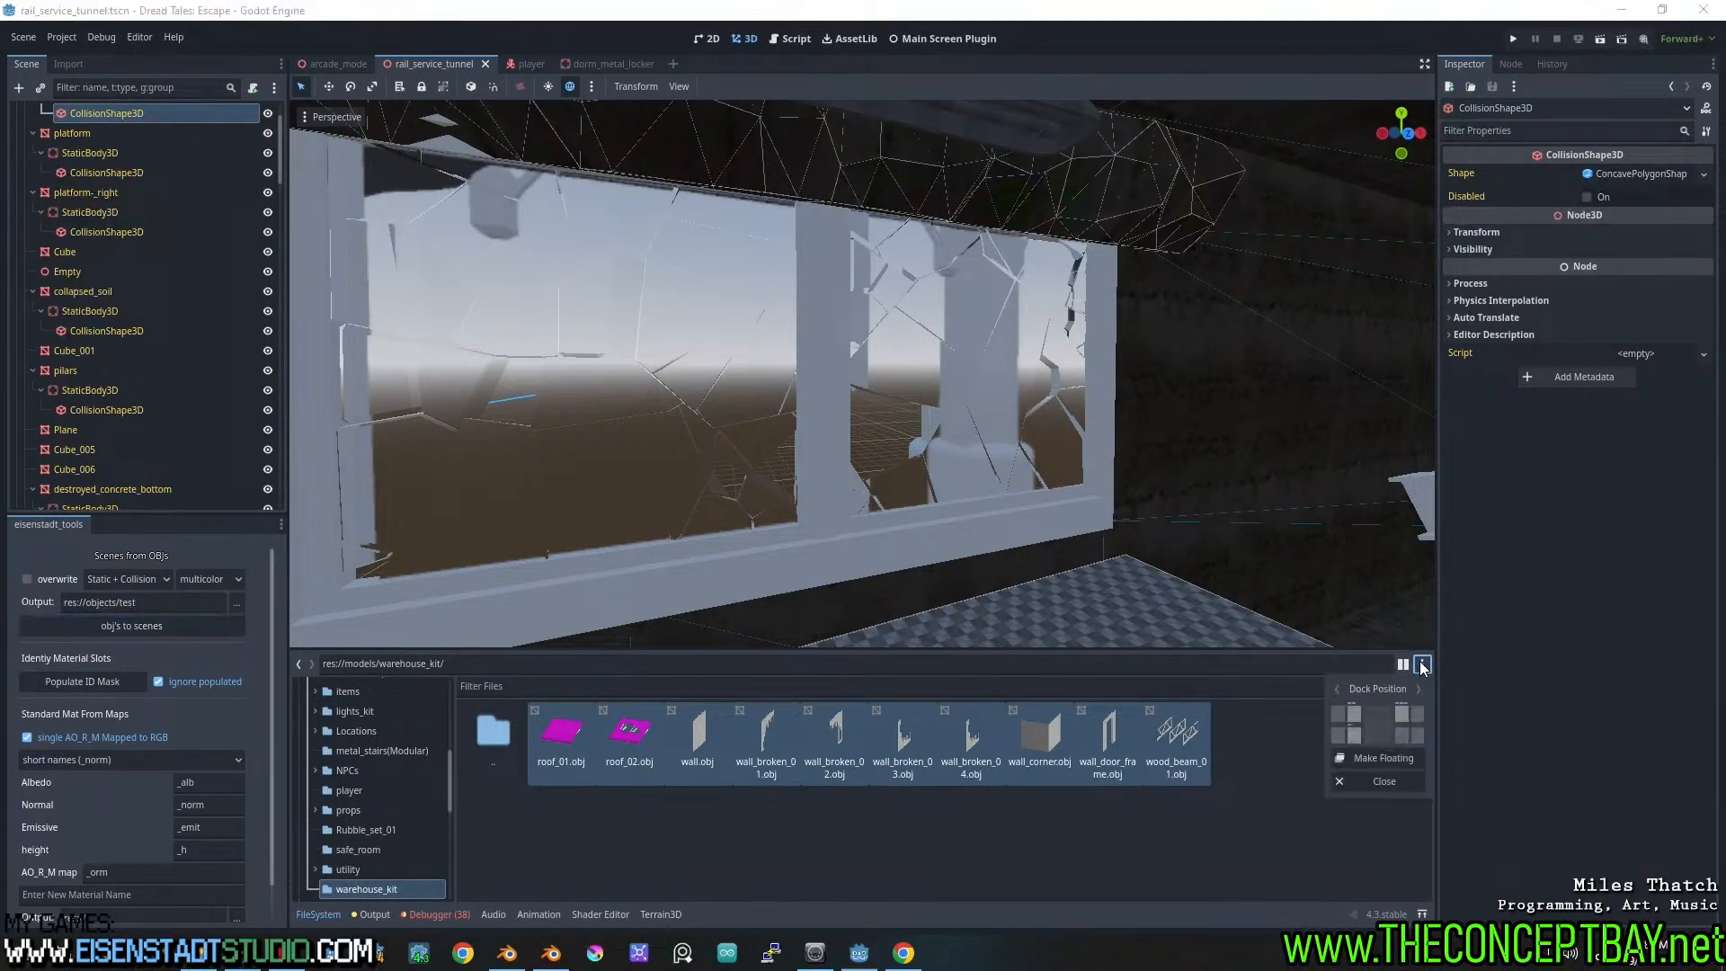
pyautogui.click(1340, 714)
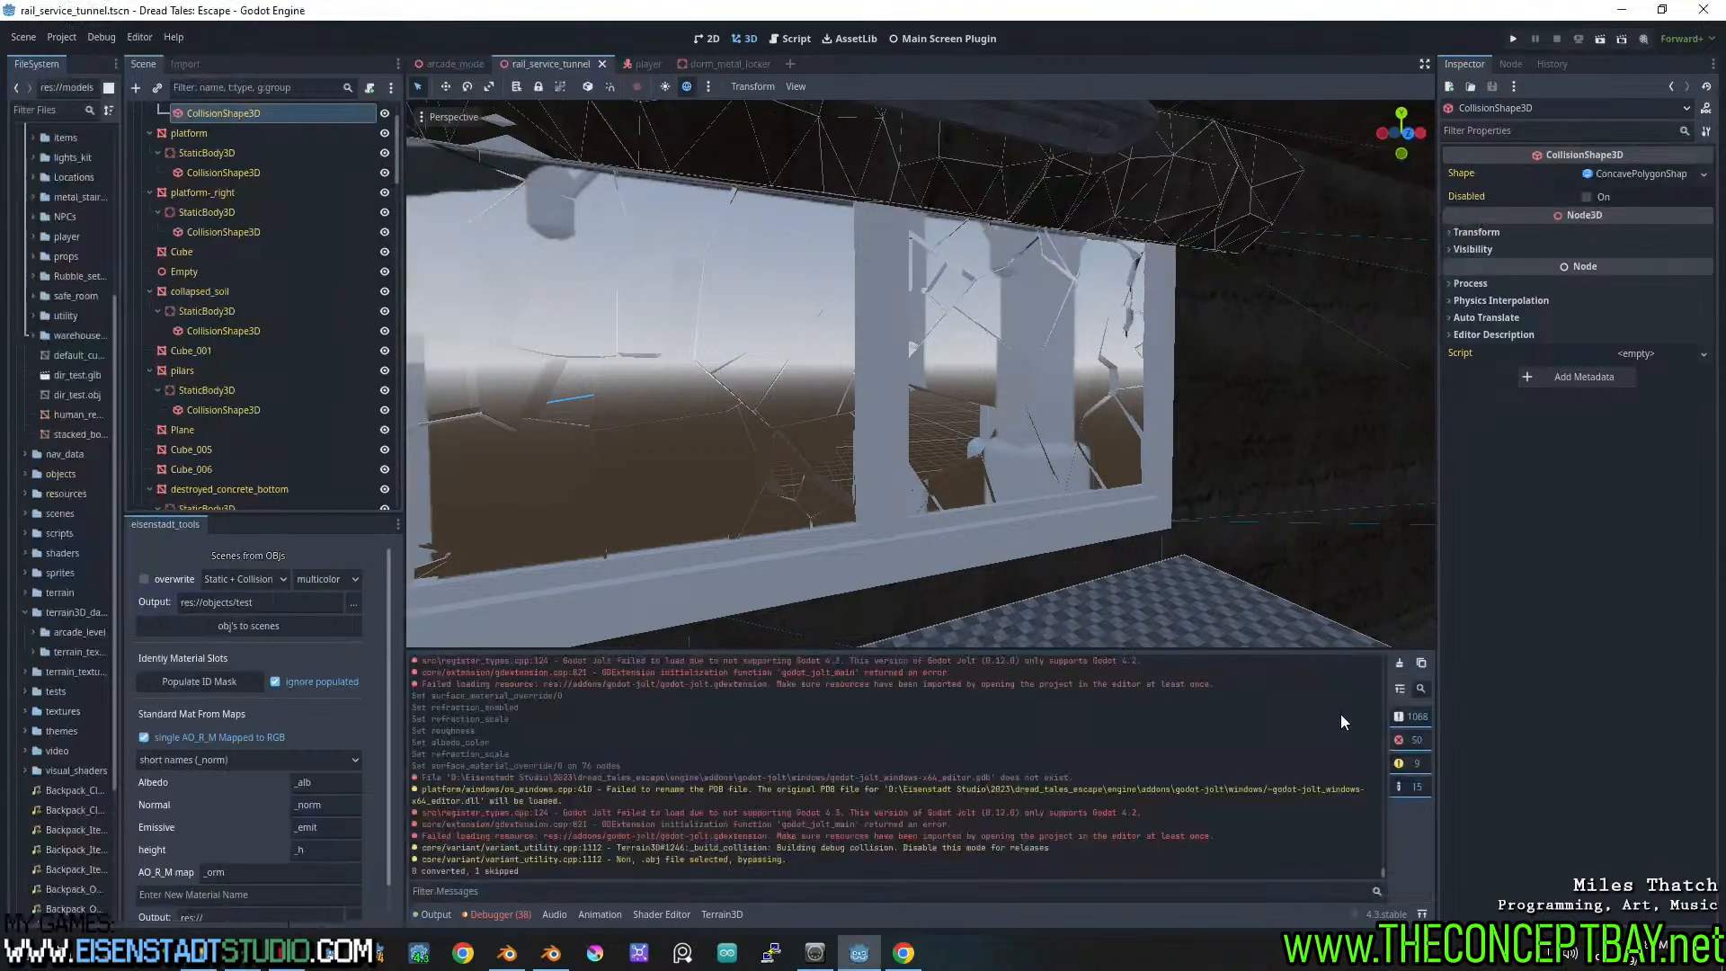
pyautogui.click(108, 87)
pyautogui.click(109, 87)
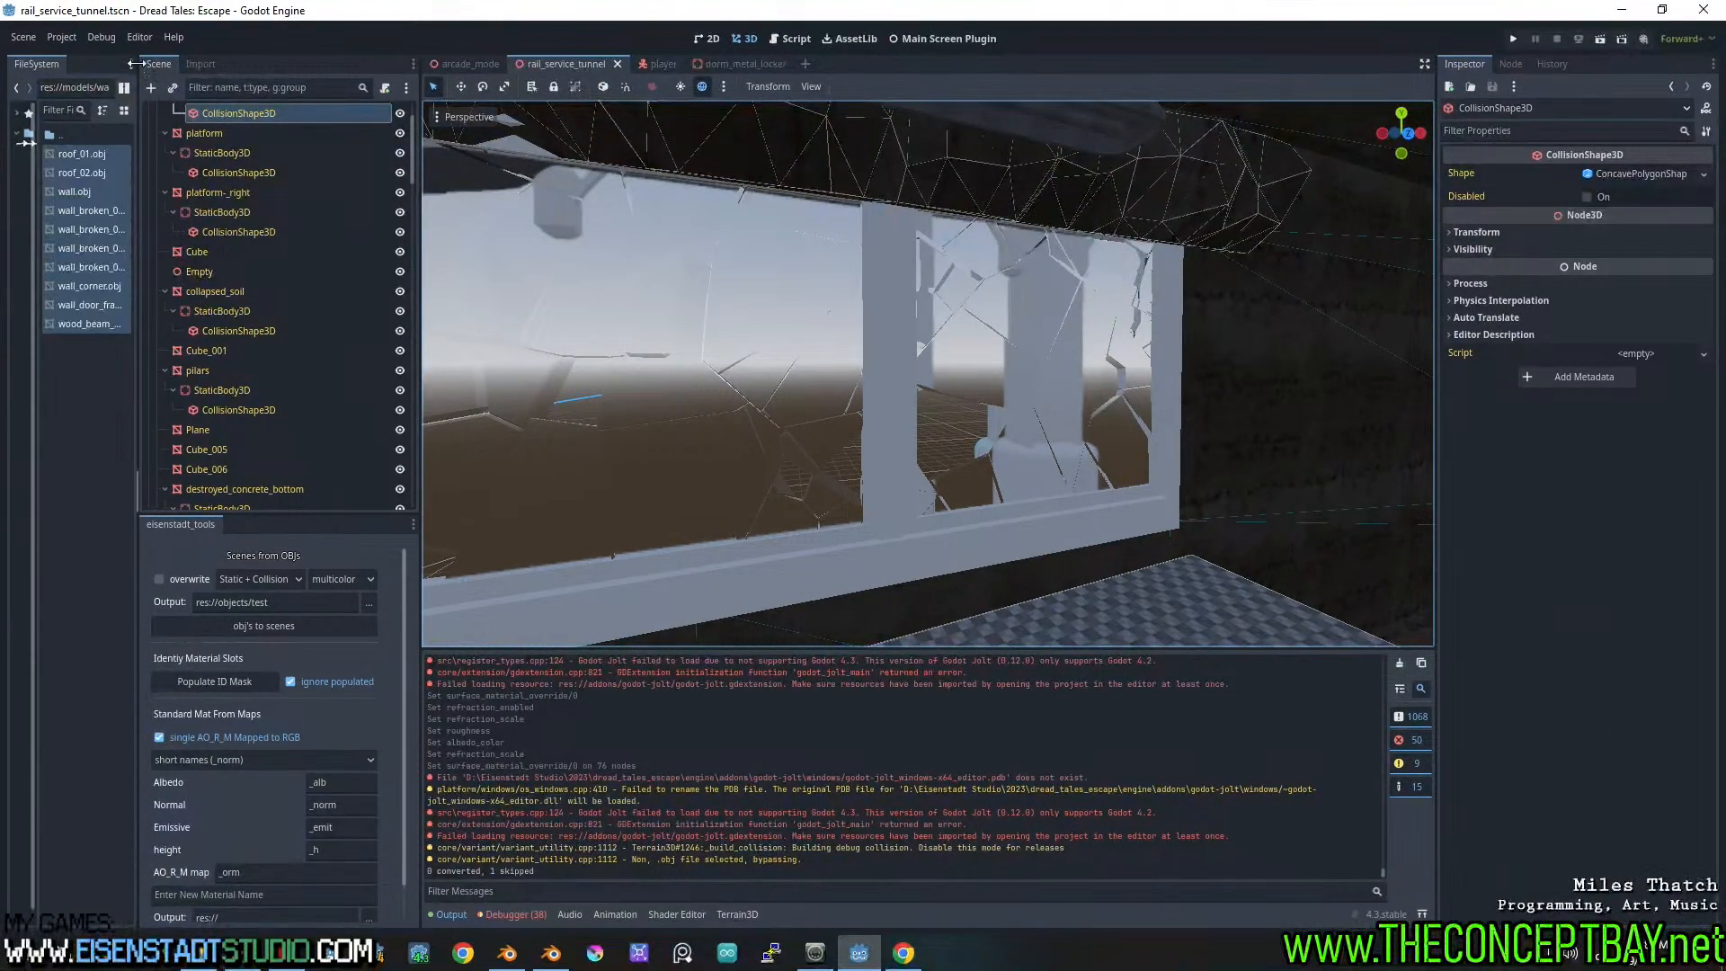
pyautogui.click(124, 87)
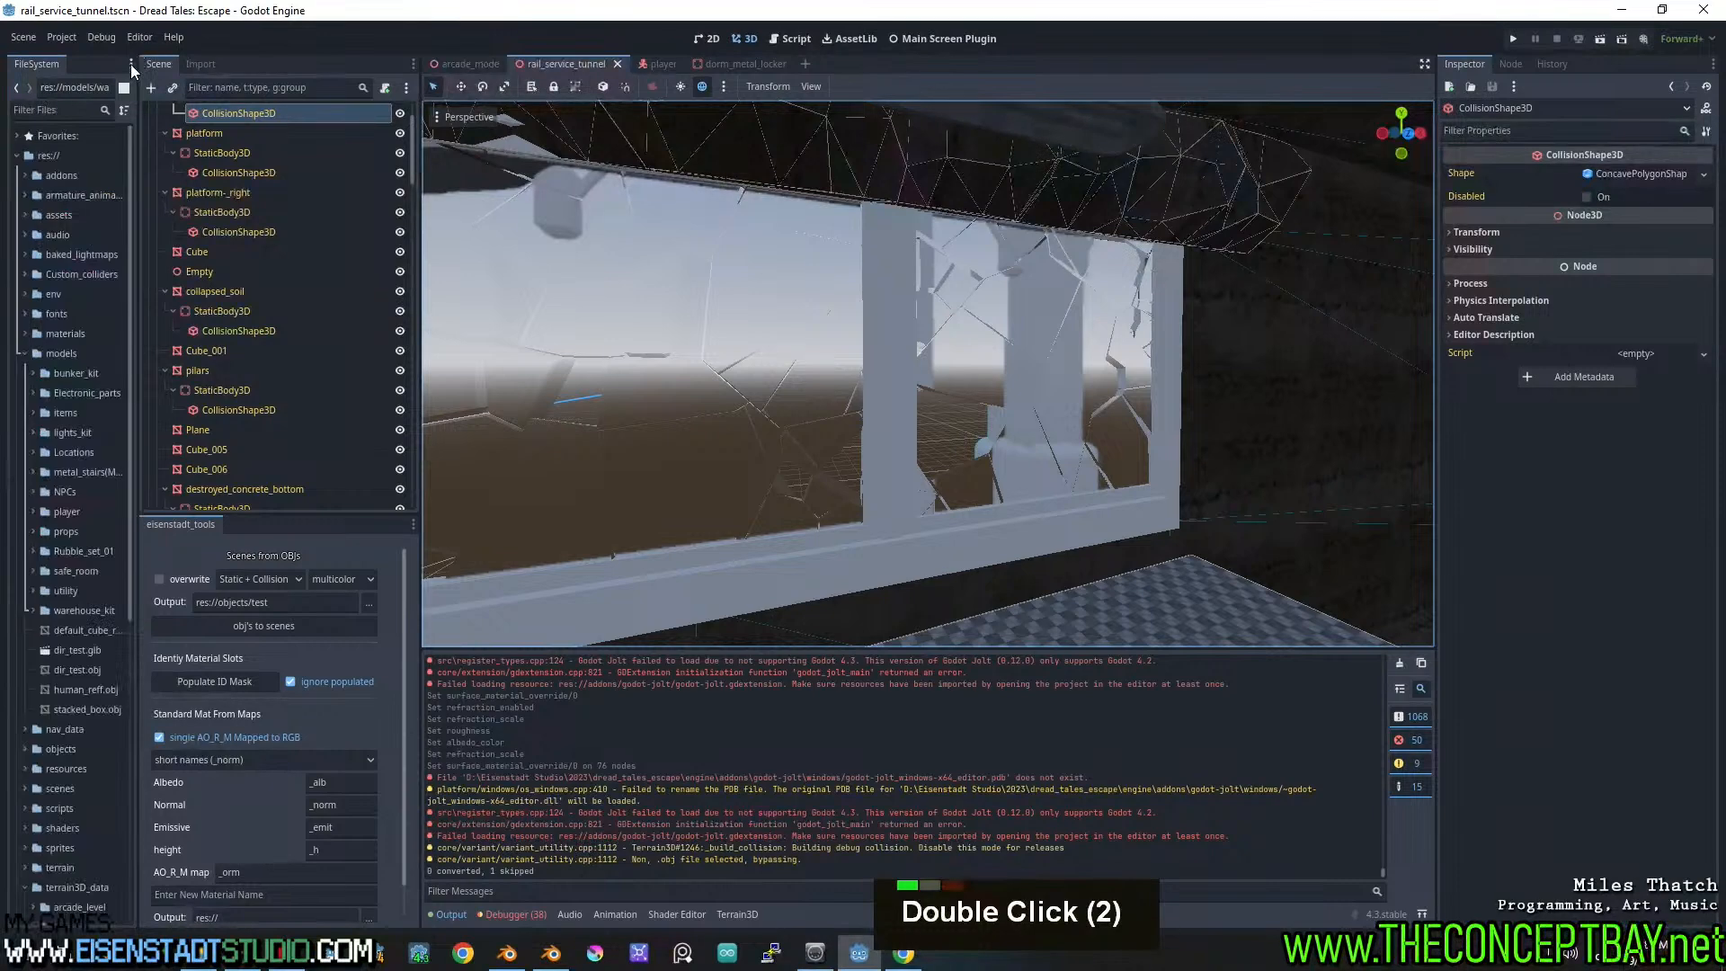
# Move the FileSystem dock into the same slot as eisenstadt_tools, using the unsplit tree view
pyautogui.click(132, 64)
pyautogui.click(58, 112)
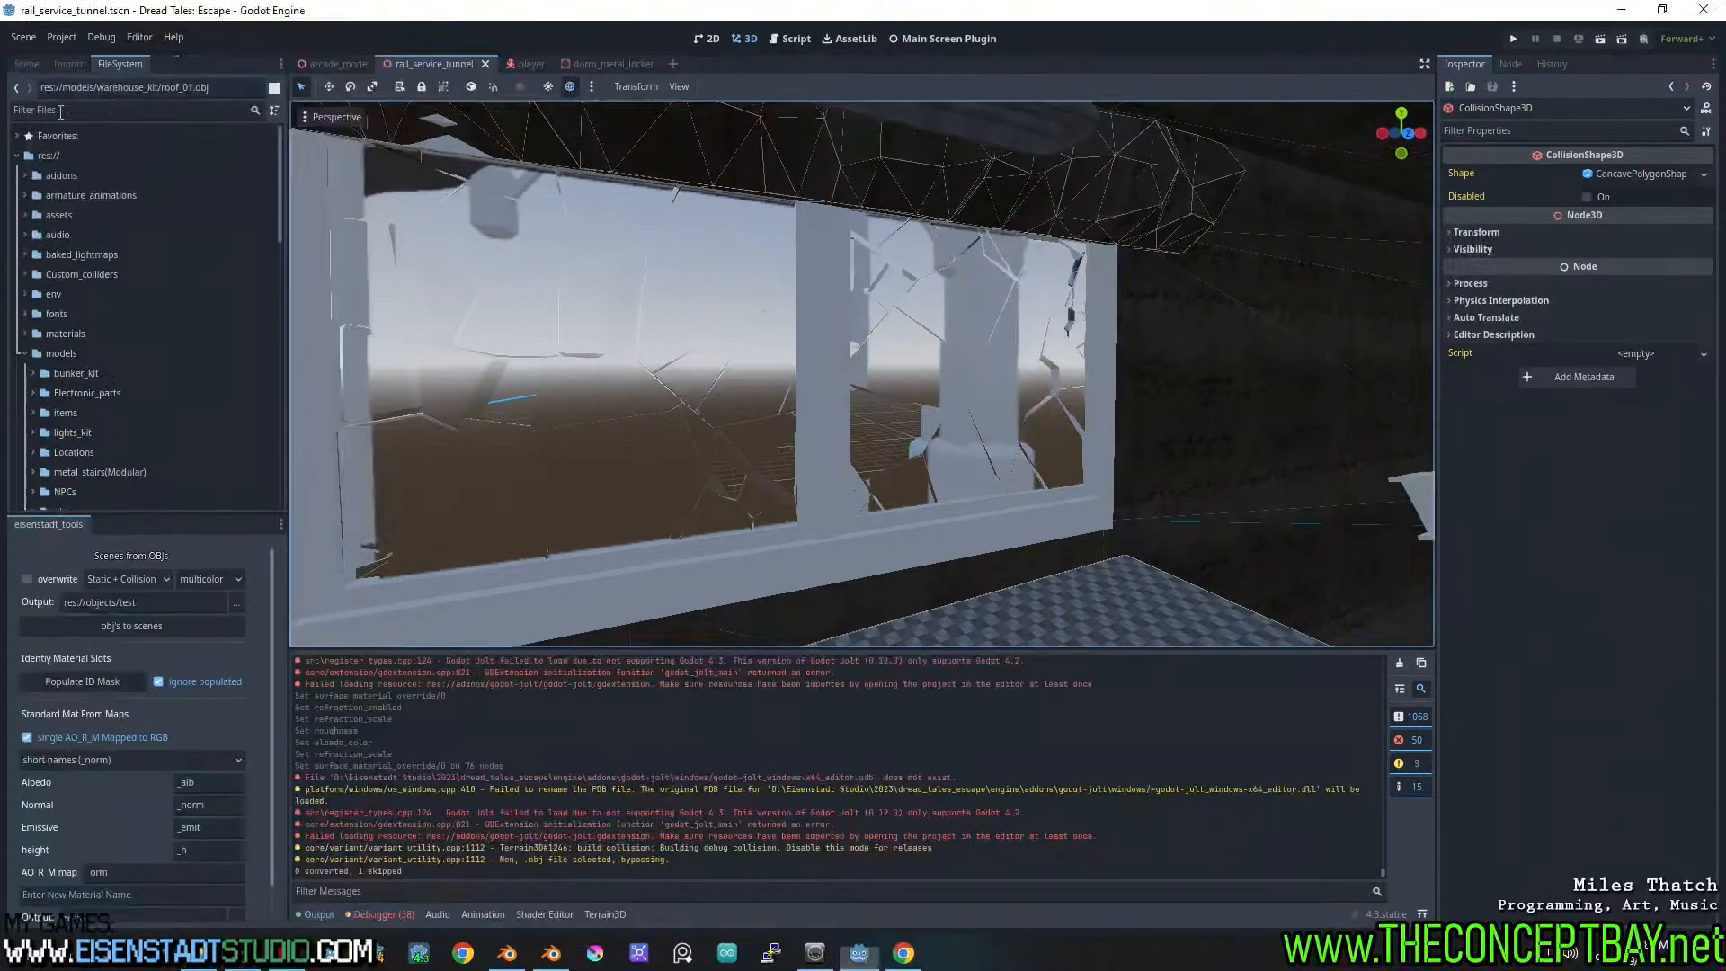
pyautogui.click(274, 88)
pyautogui.click(273, 87)
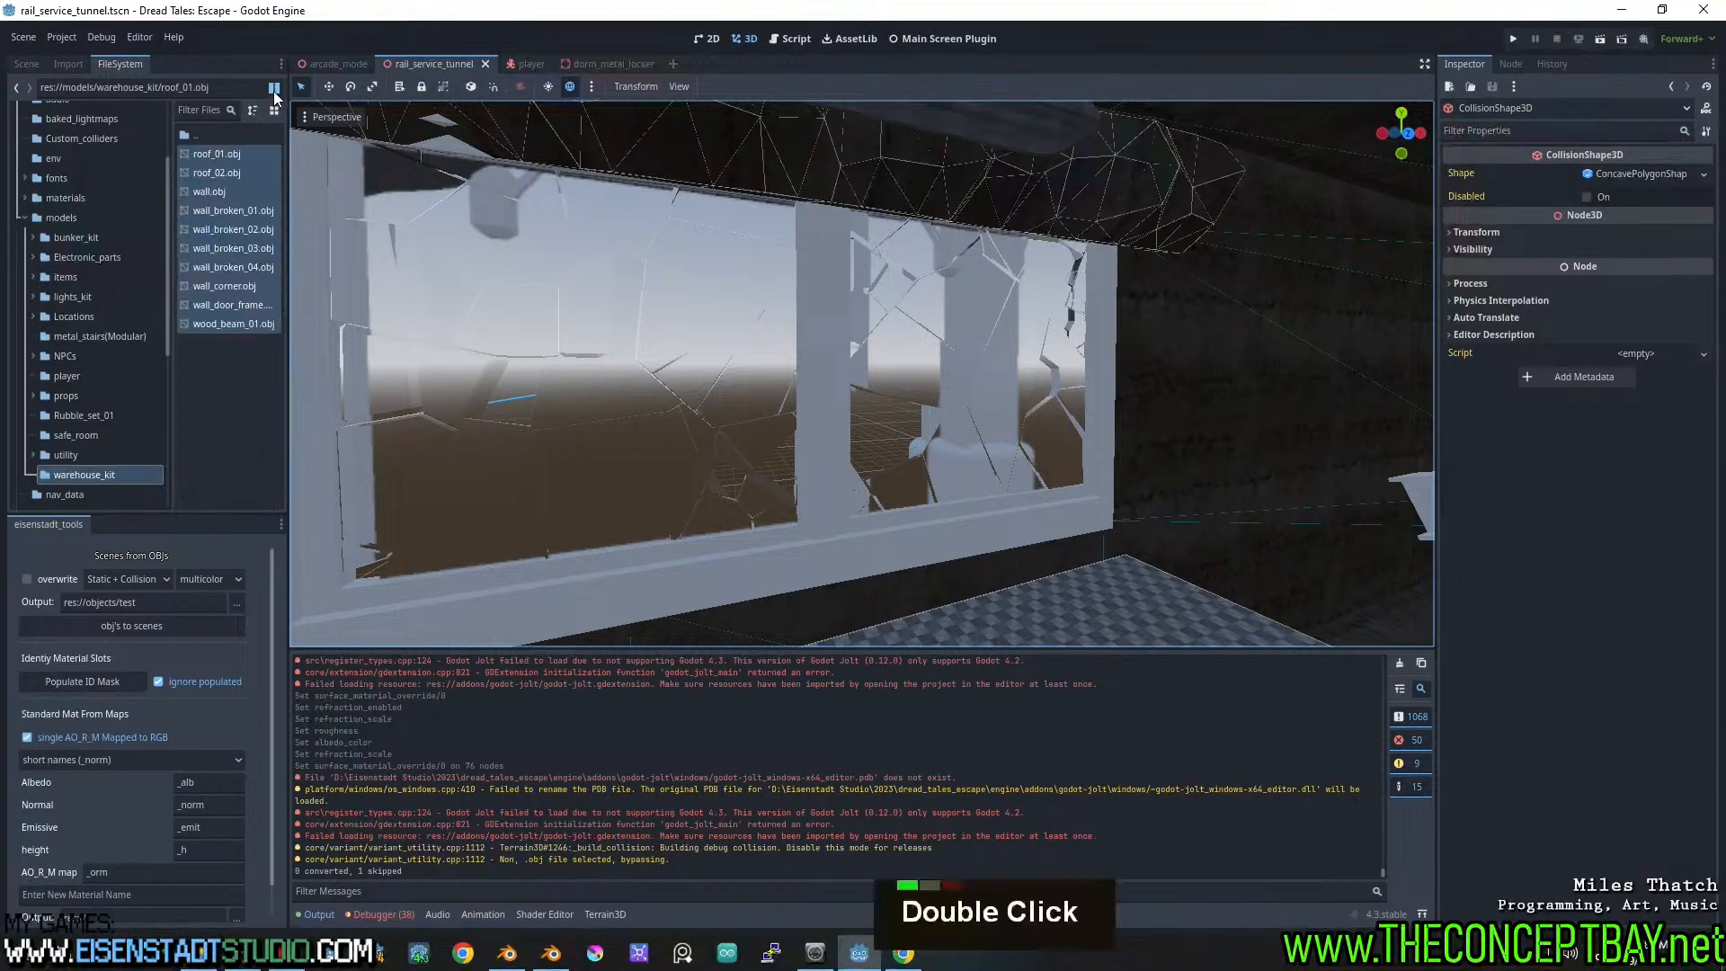
pyautogui.click(280, 64)
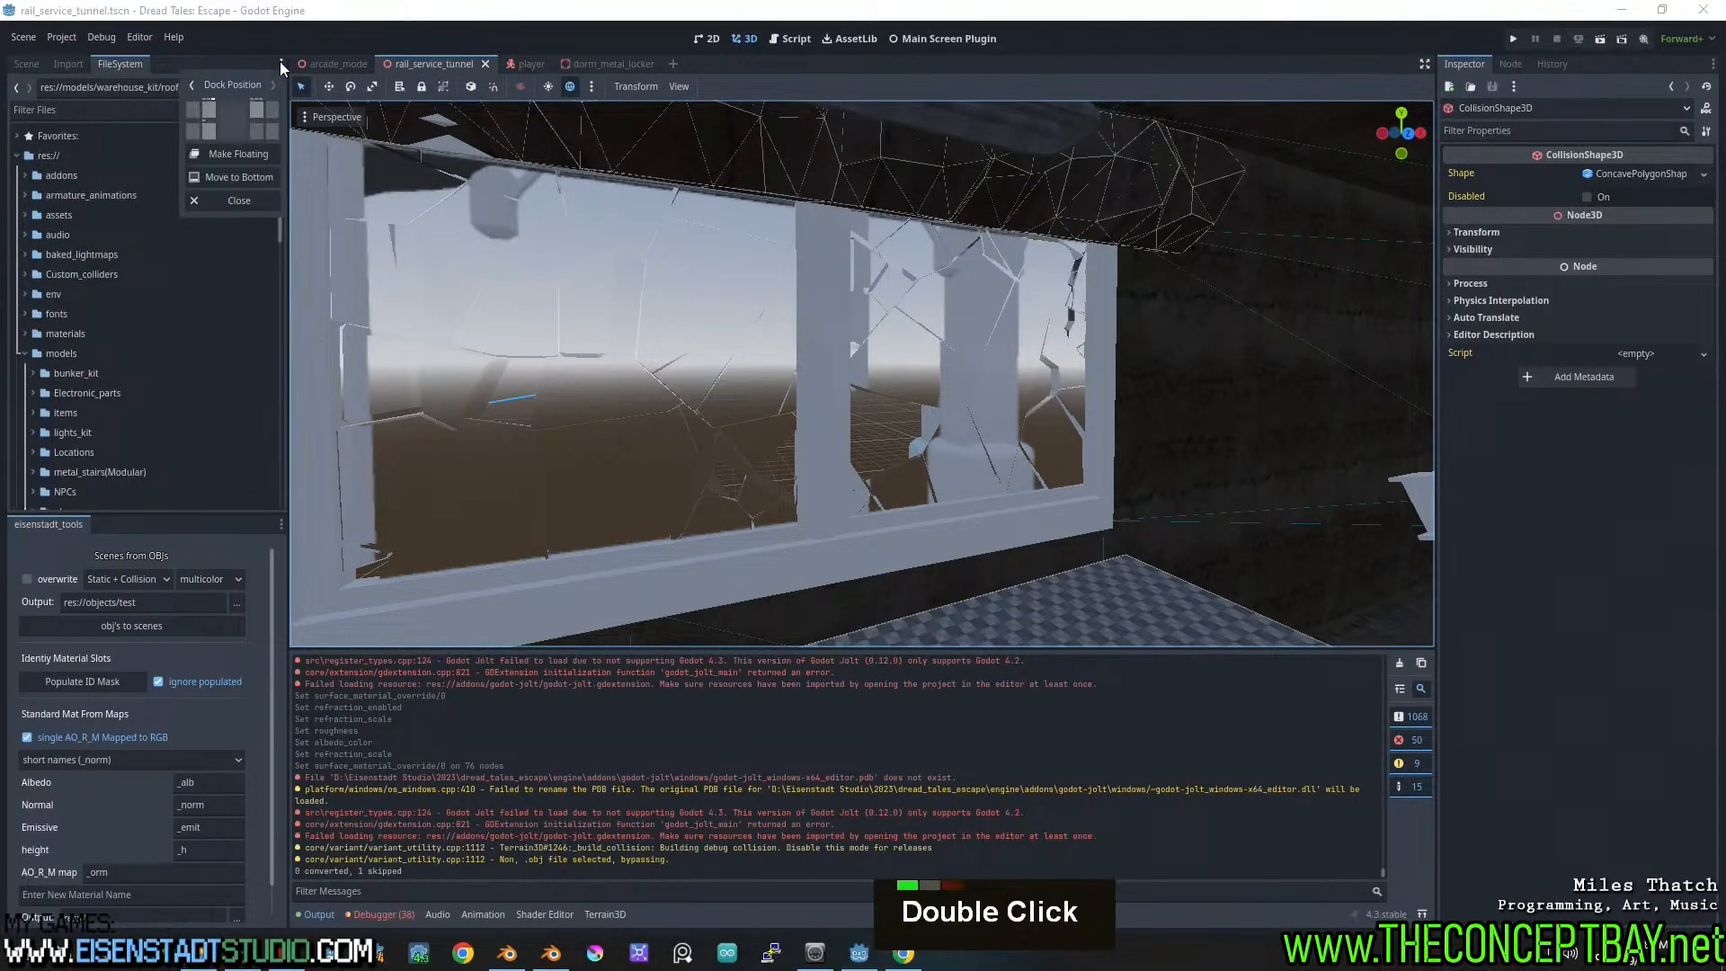
pyautogui.click(209, 132)
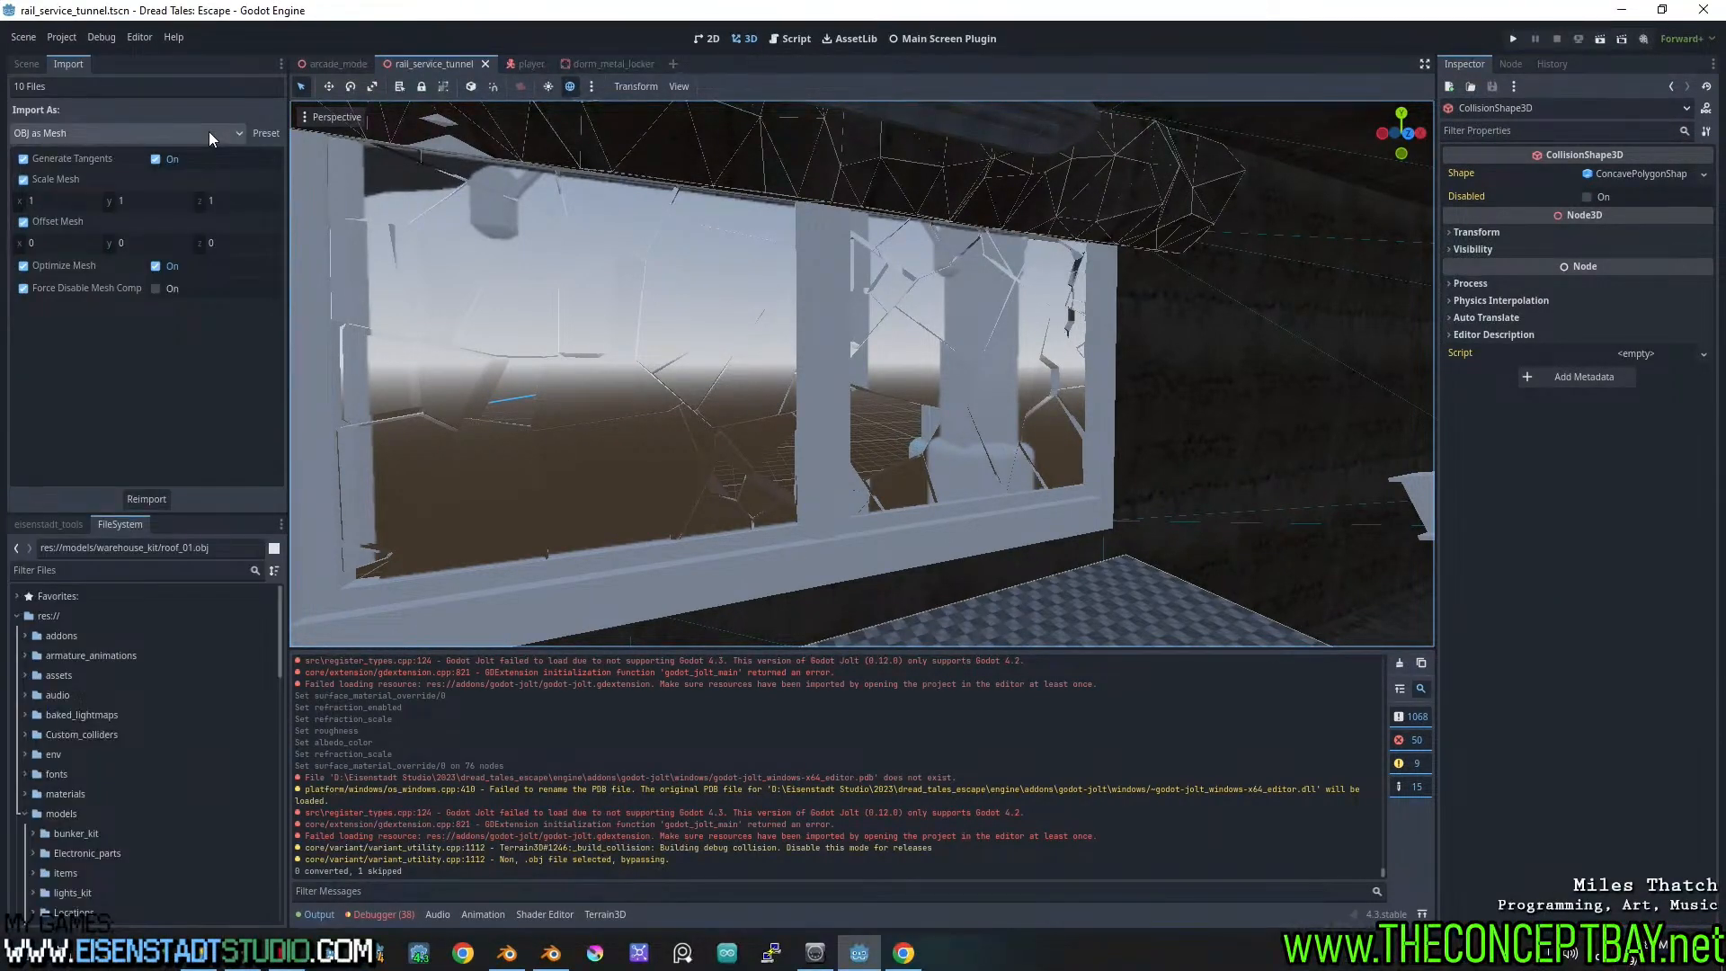
# Select the loose files in the models folder, from default_cube_reff.obj through stacked_box.obj
pyautogui.scroll(-20, 94, 713)
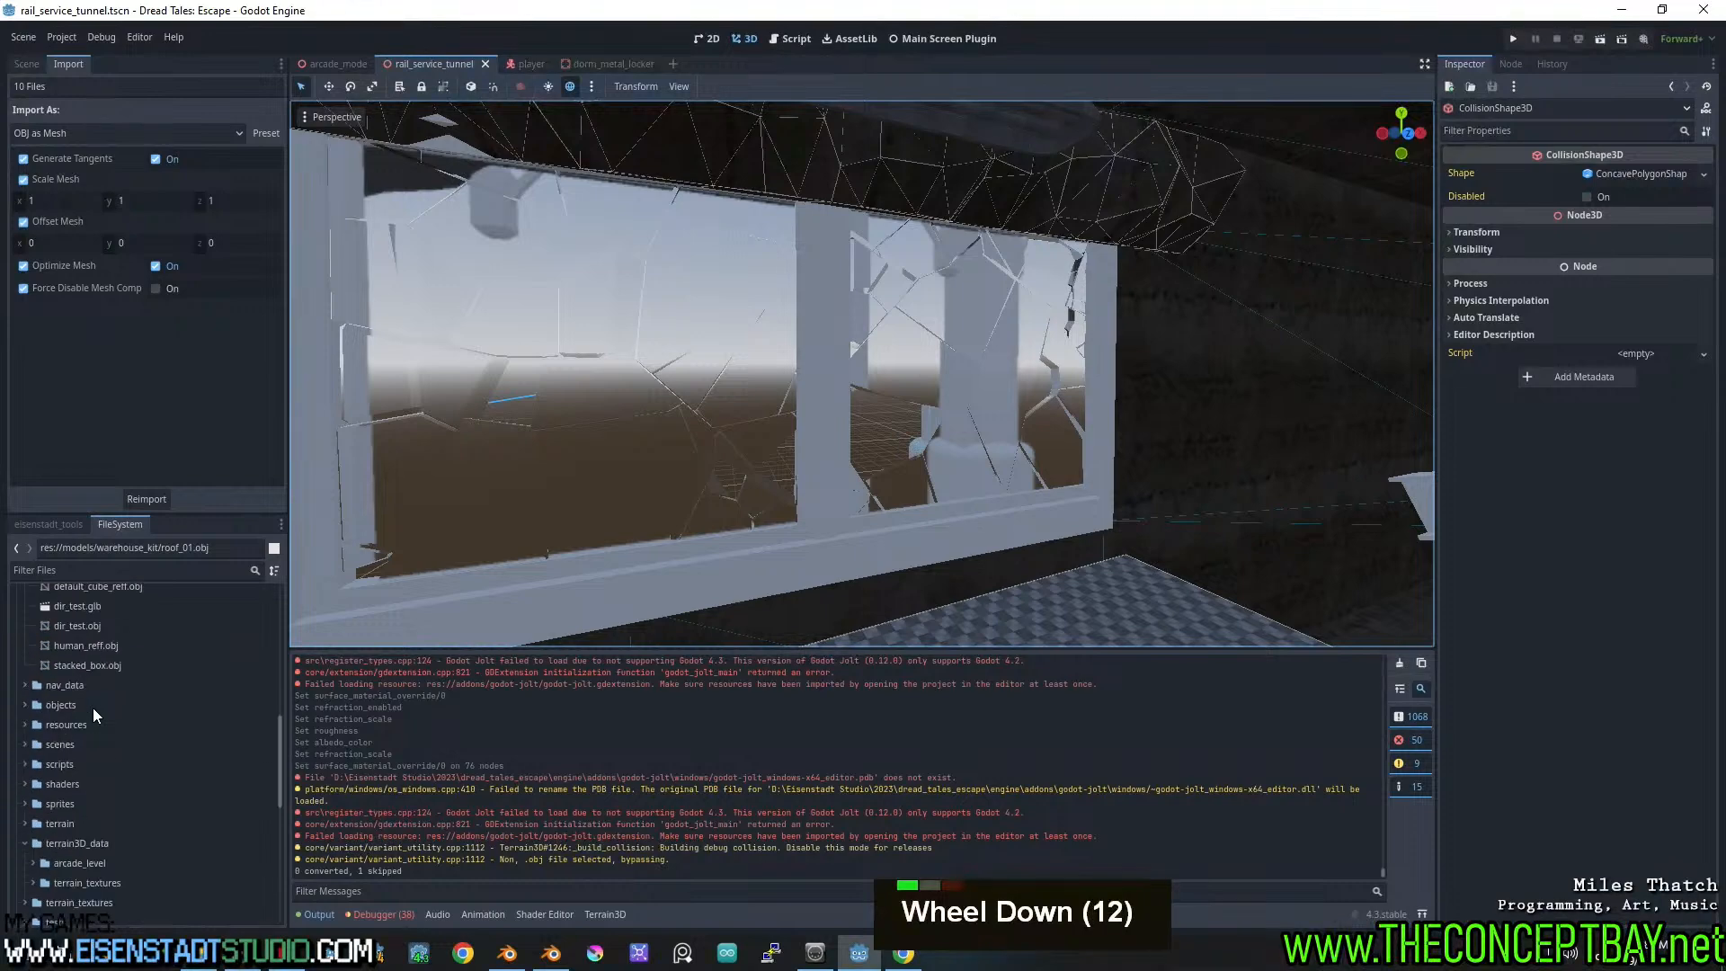
pyautogui.scroll(15, 95, 713)
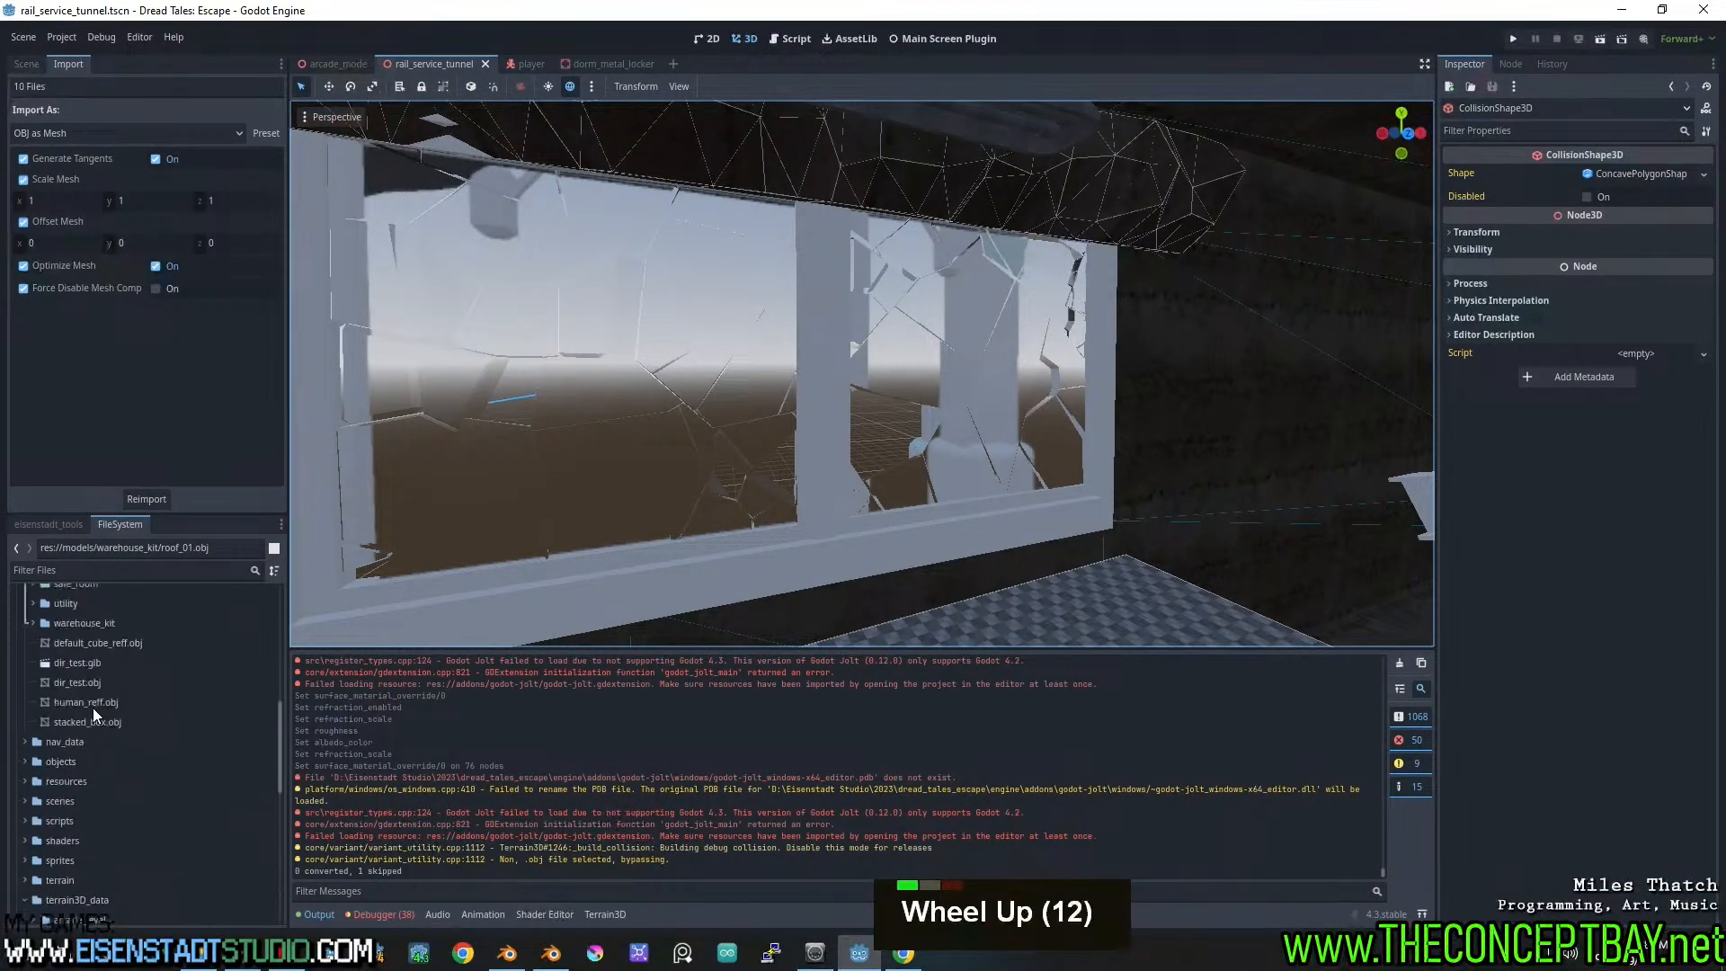
pyautogui.scroll(4, 88, 820)
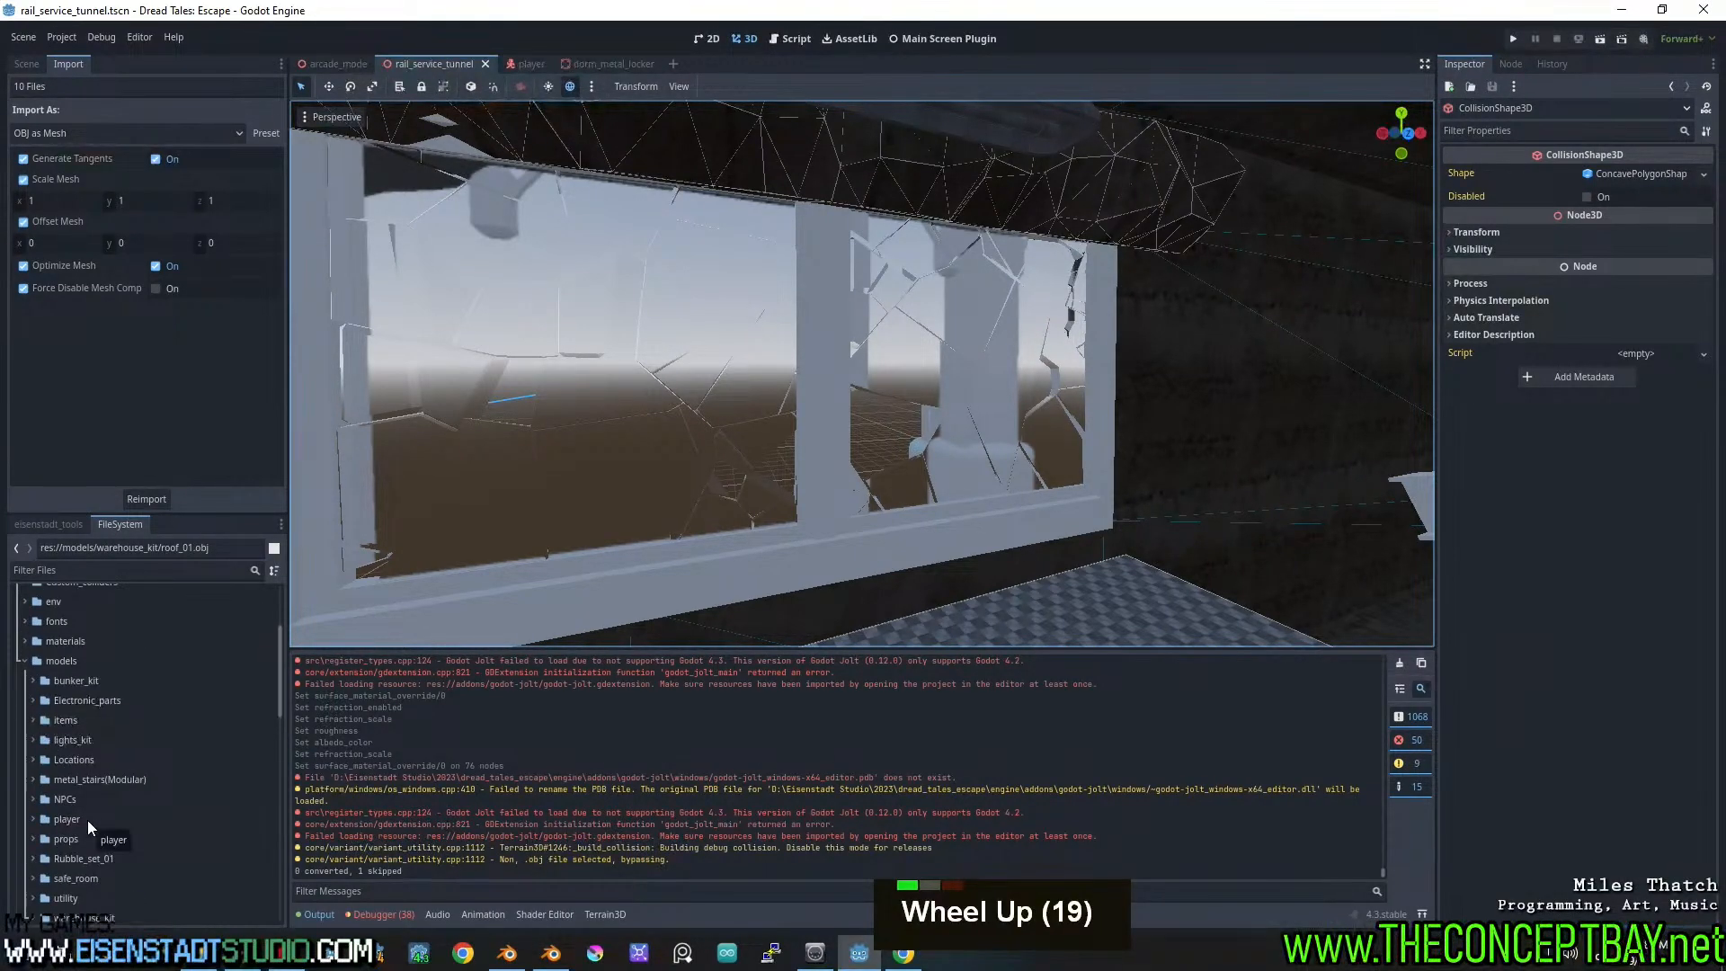
pyautogui.scroll(-6, 88, 820)
pyautogui.click(78, 685)
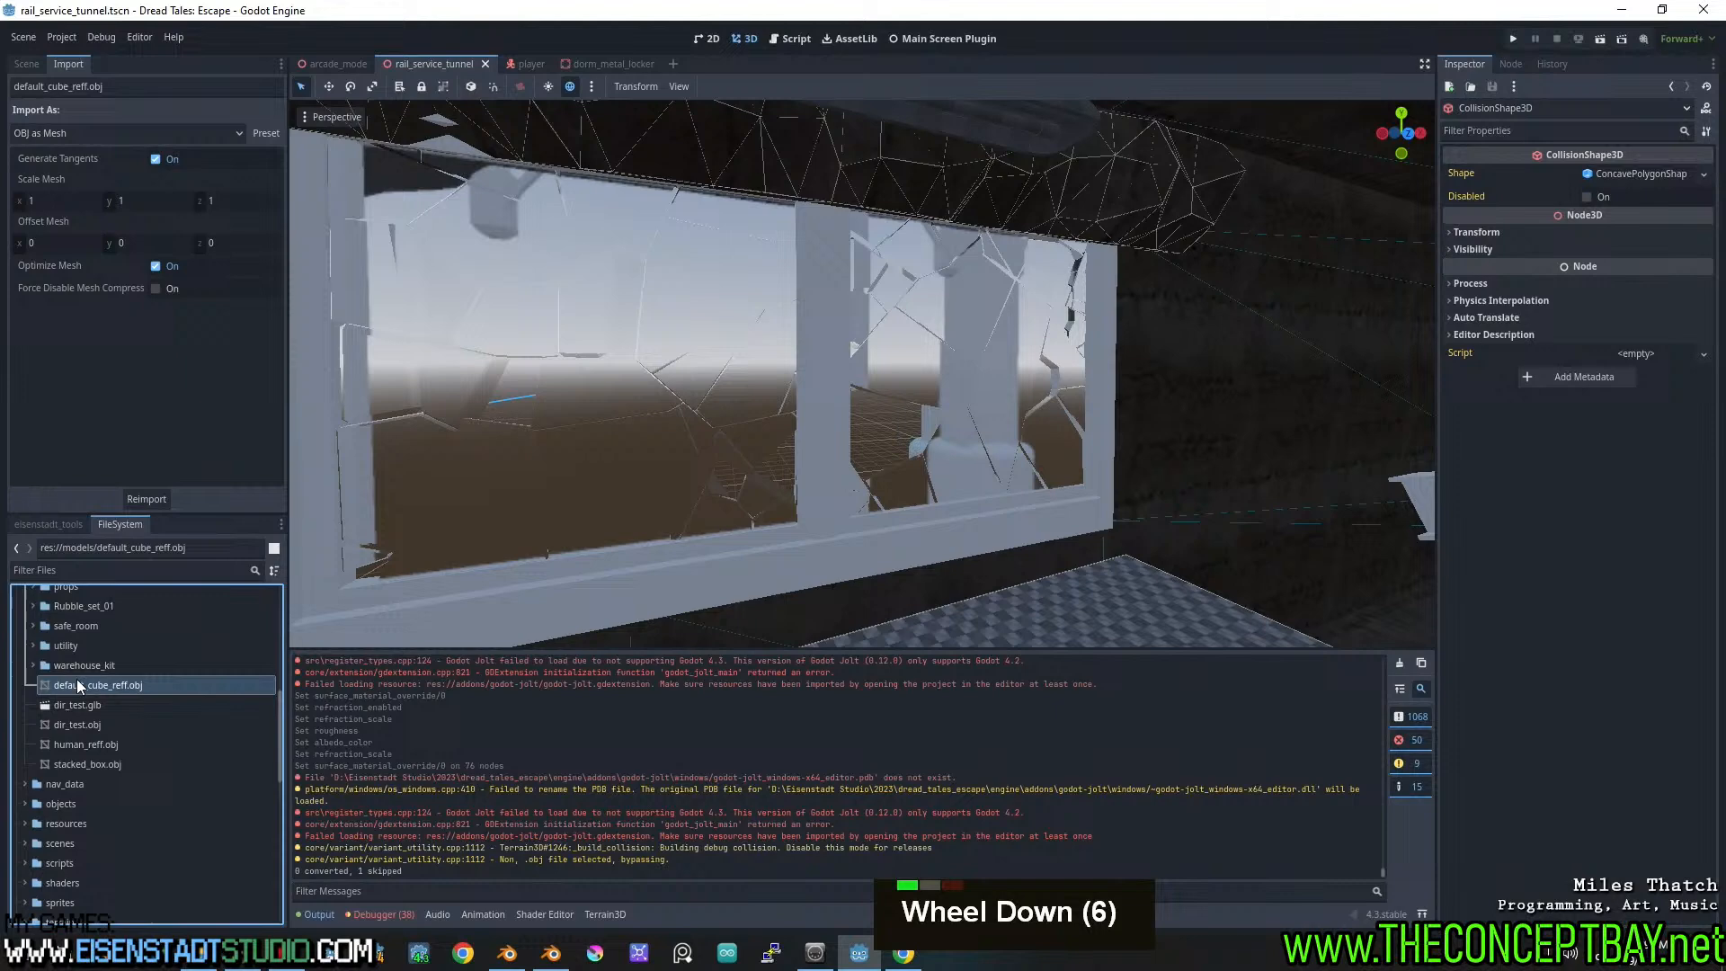
pyautogui.keyDown('shift'); pyautogui.click(81, 761); pyautogui.keyUp('shift')
# Convert the selected models-folder OBJs to scenes with eisenstadt_tools and return to the FileSystem dock
pyautogui.click(74, 526)
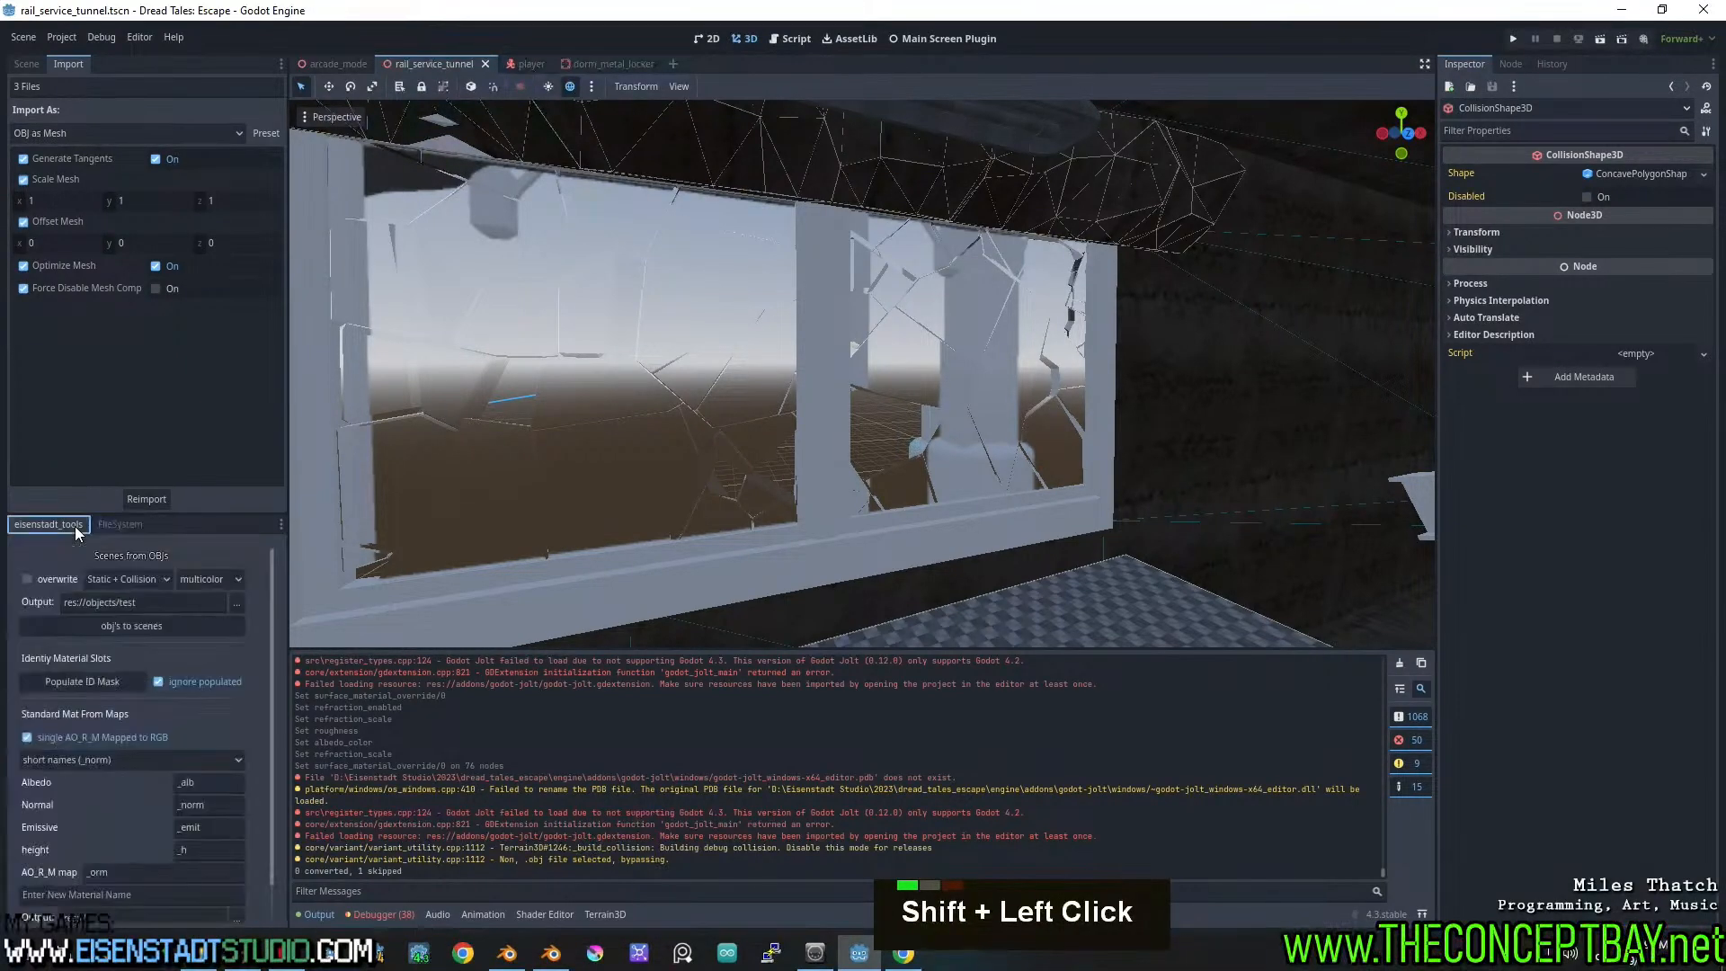
pyautogui.click(127, 625)
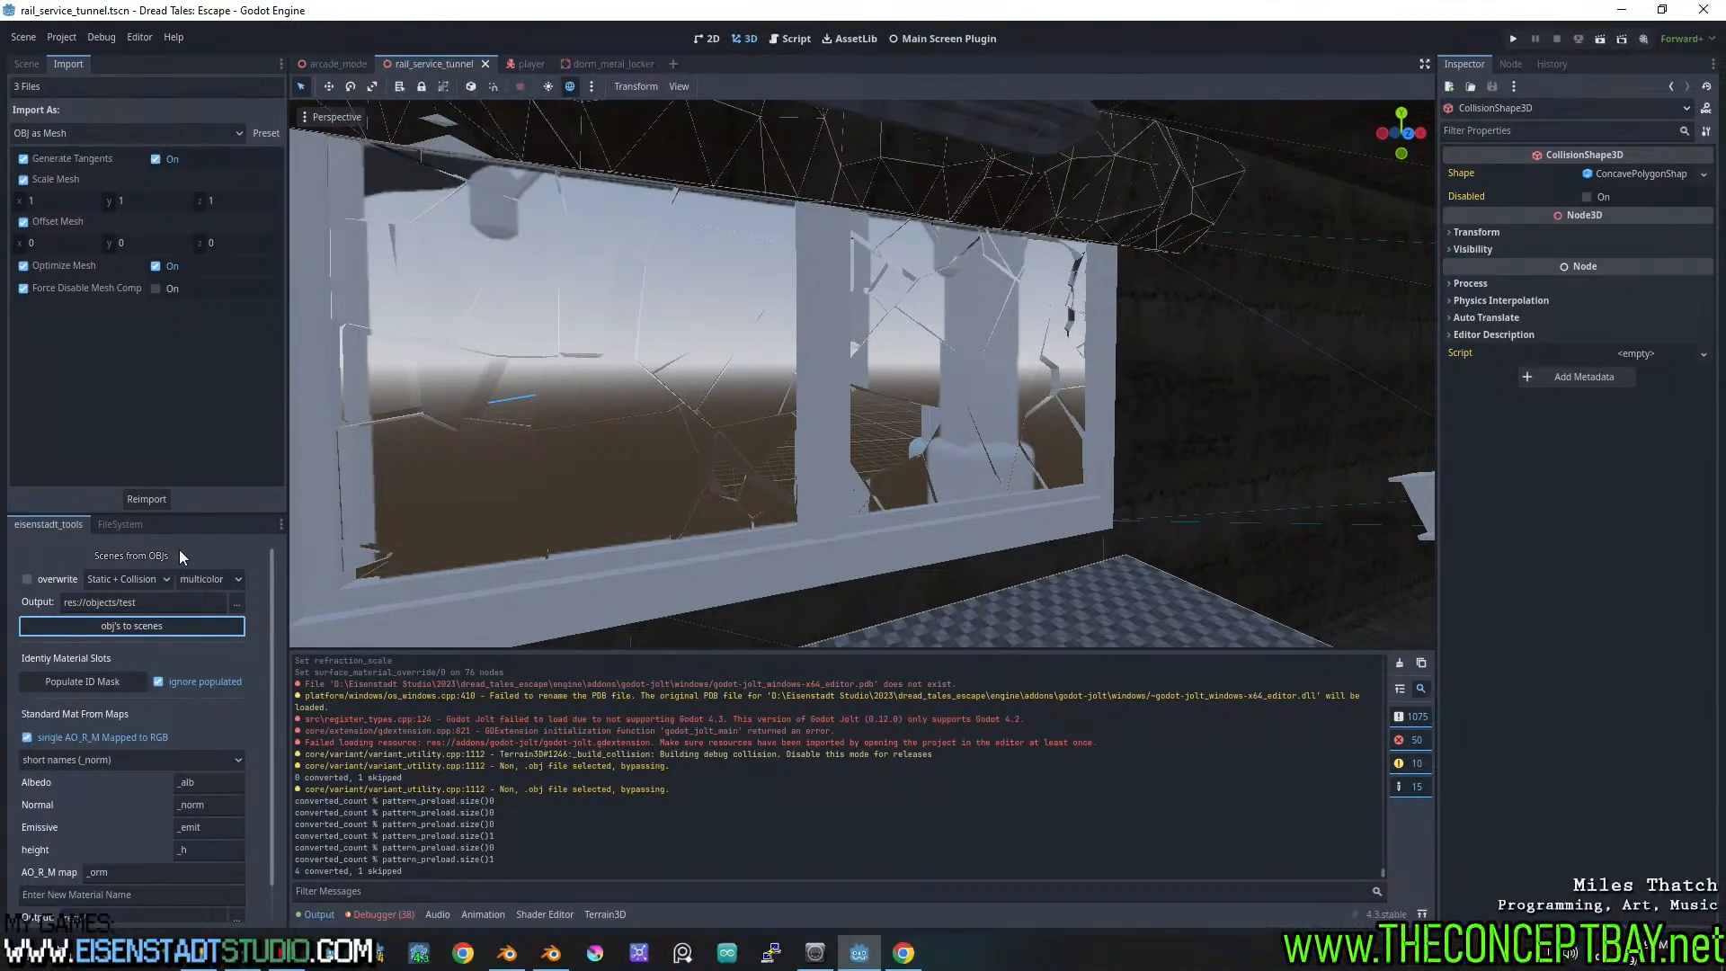
pyautogui.click(129, 521)
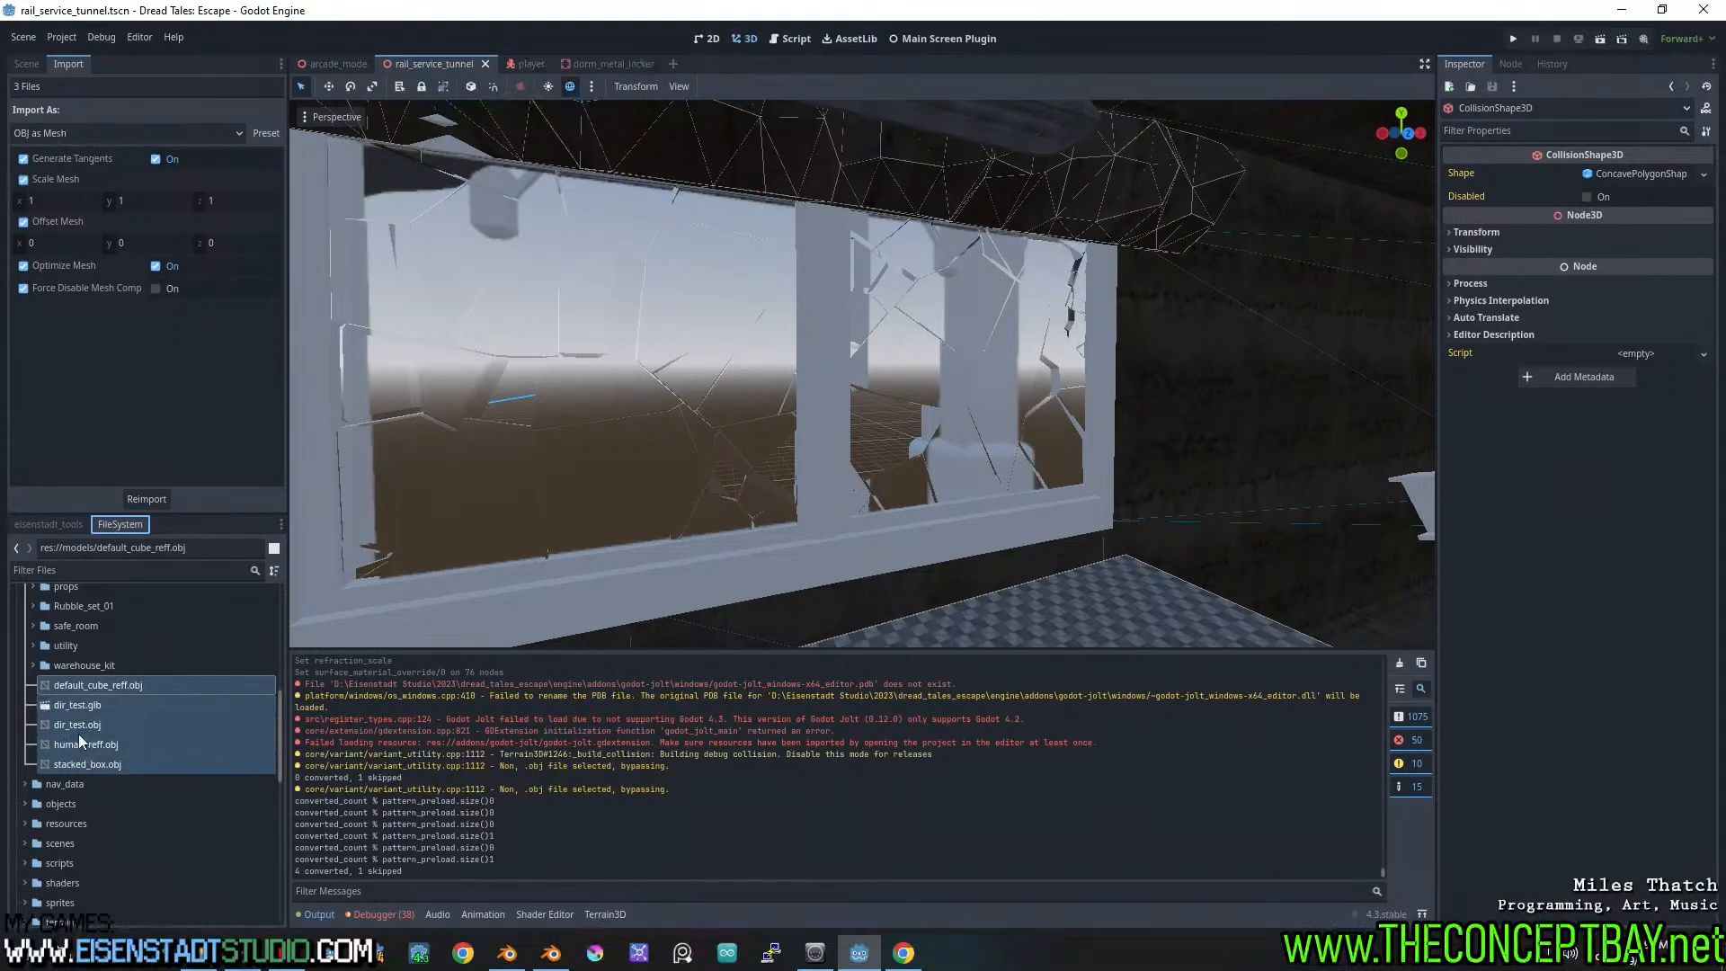
# Convert all warehouse_kit OBJs, roof_01.obj through wood_beam_01.obj, to scenes with eisenstadt_tools and return to the FileSystem dock
pyautogui.click(34, 665)
pyautogui.click(98, 685)
pyautogui.keyDown('shift'); pyautogui.click(112, 863); pyautogui.keyUp('shift')
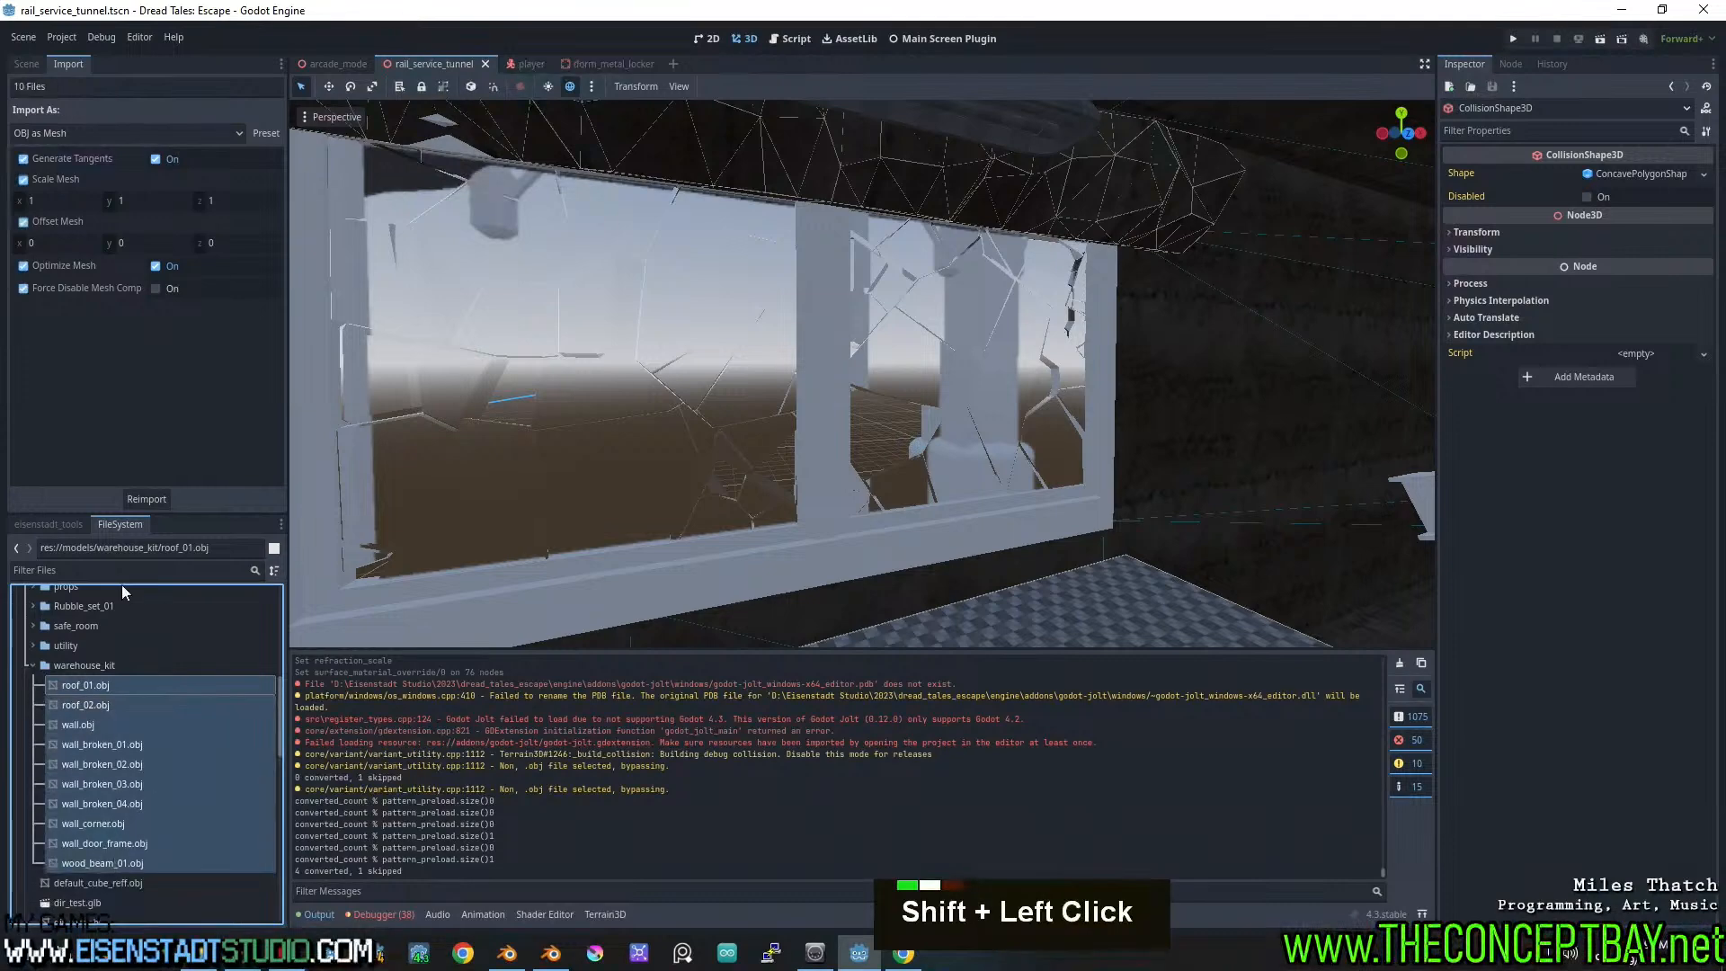
pyautogui.click(72, 525)
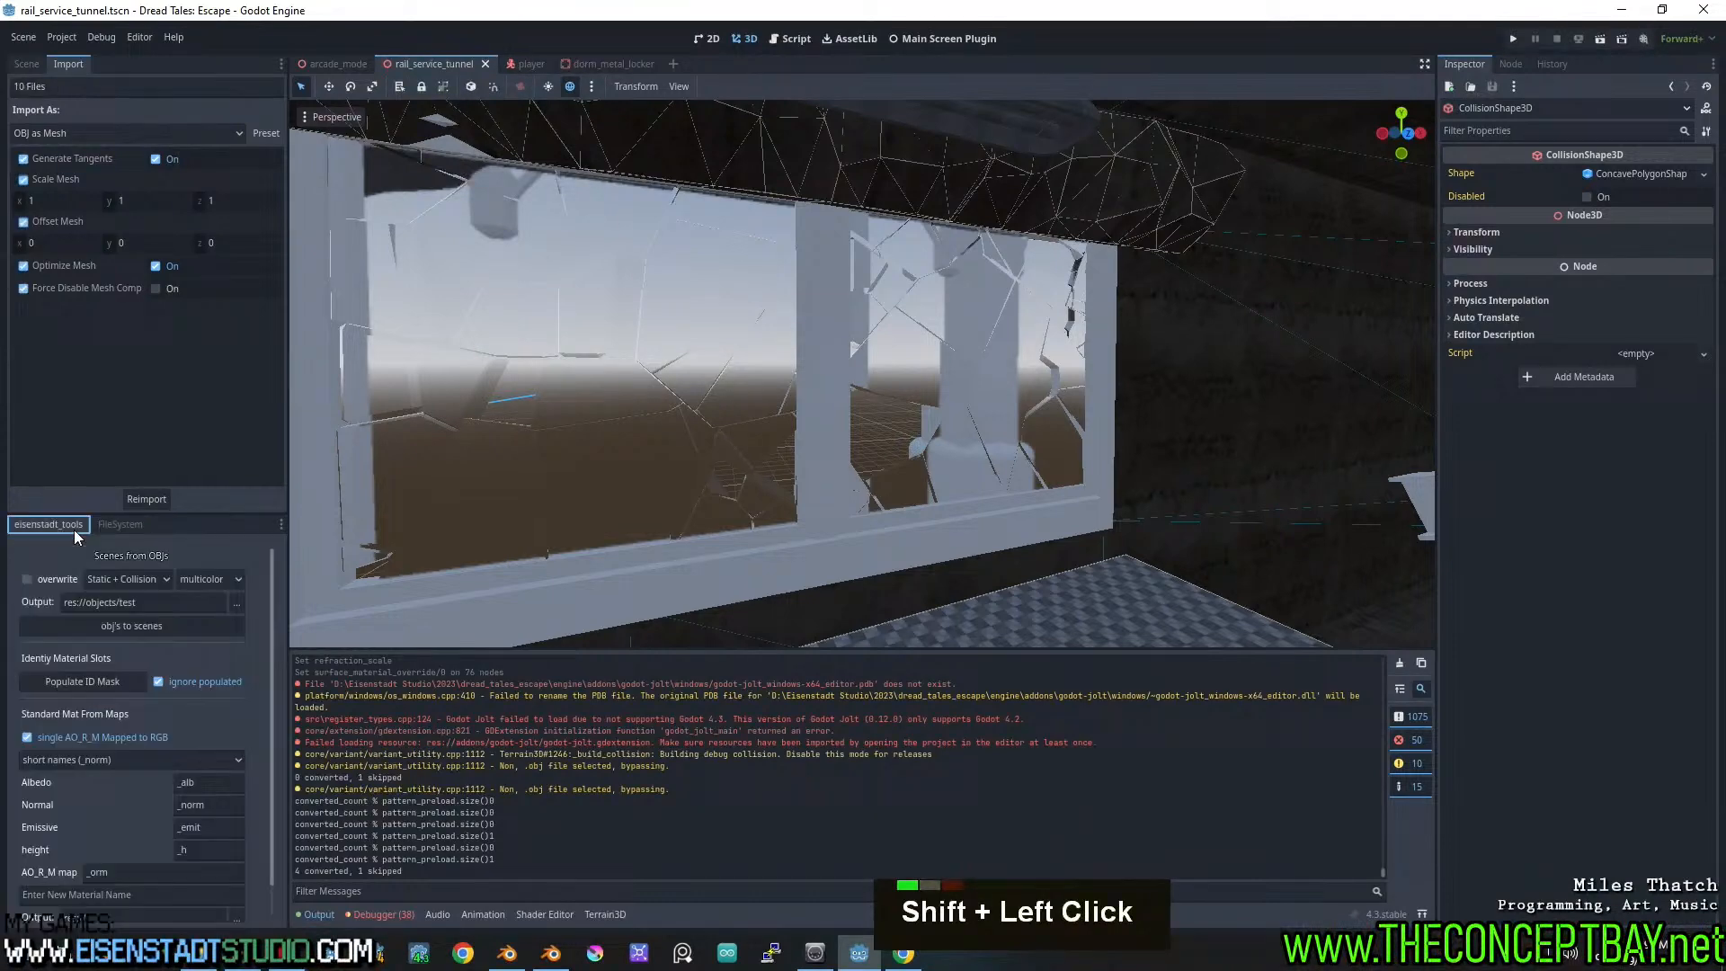
pyautogui.click(133, 626)
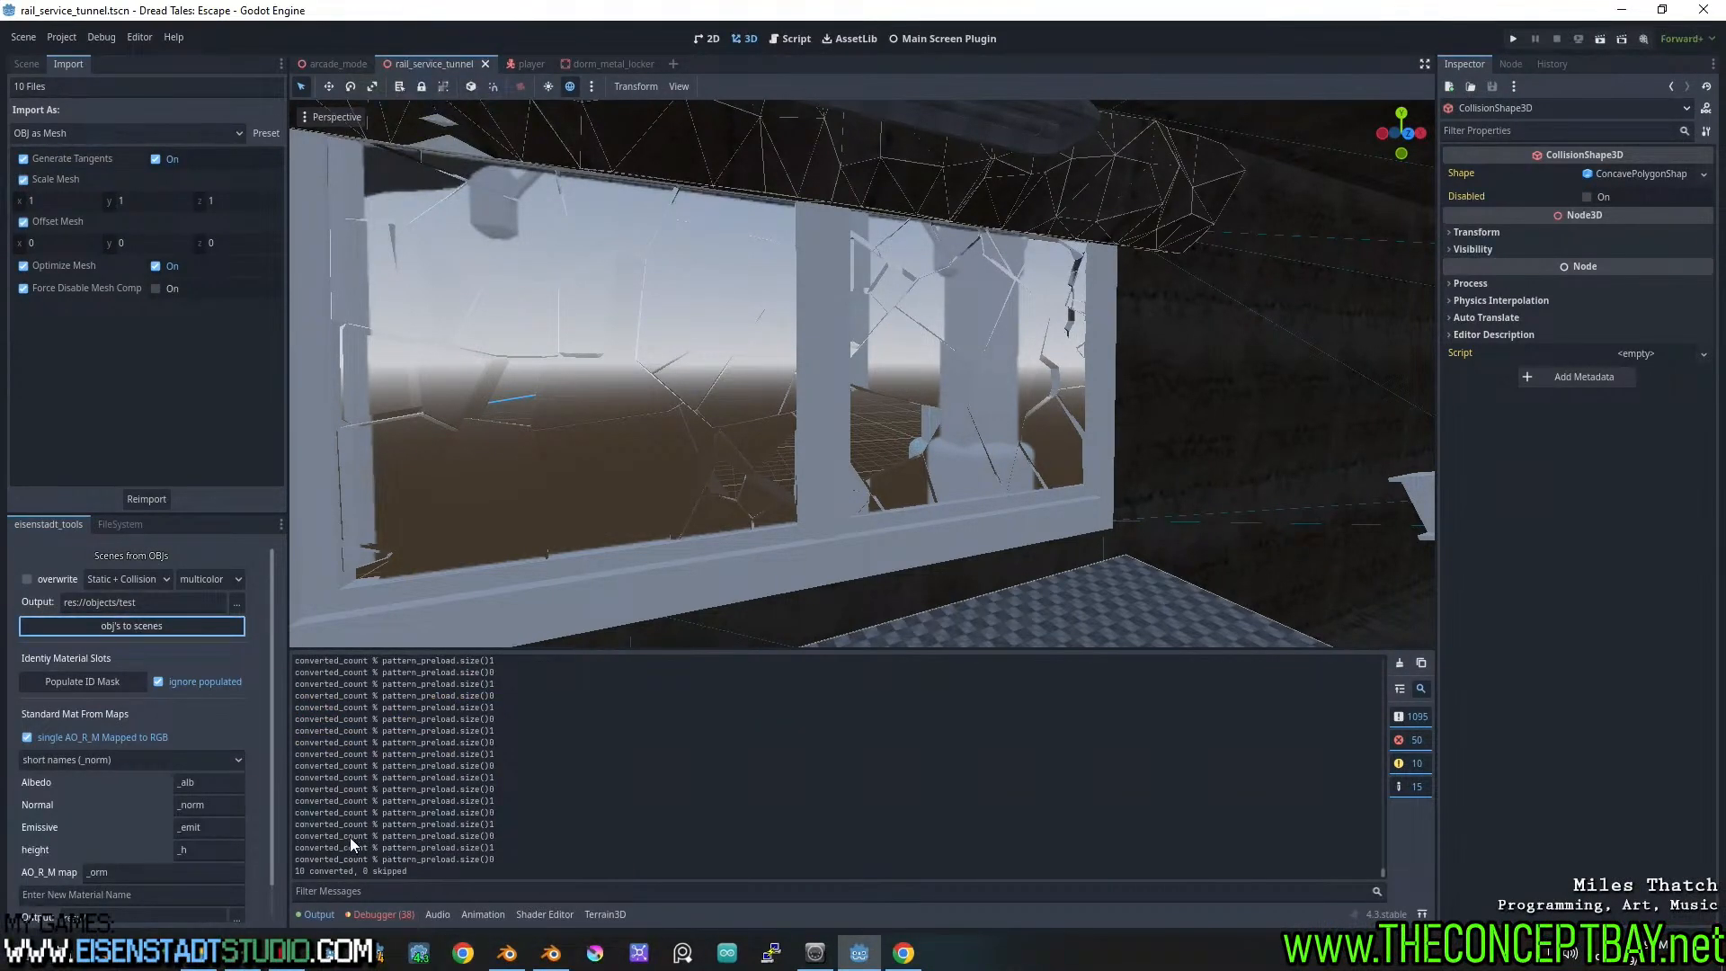
pyautogui.click(109, 526)
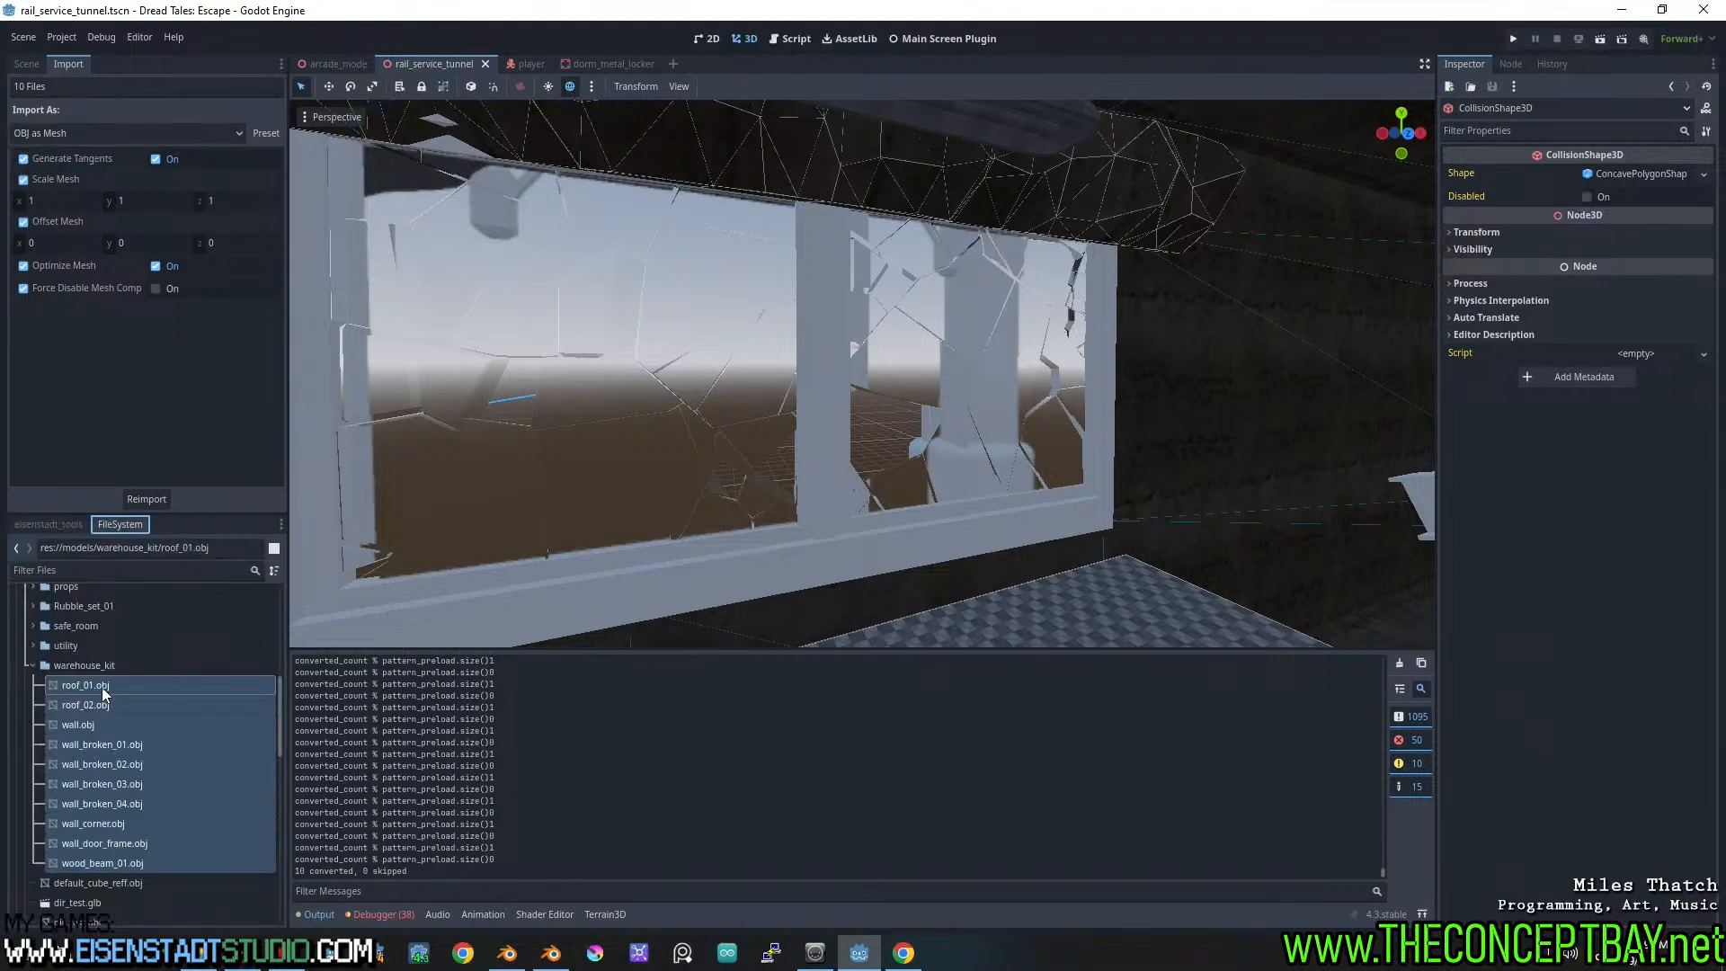
# Collapse the warehouse_kit, models and terrain3D_data folders in the file tree
pyautogui.click(34, 666)
pyautogui.scroll(3, 59, 772)
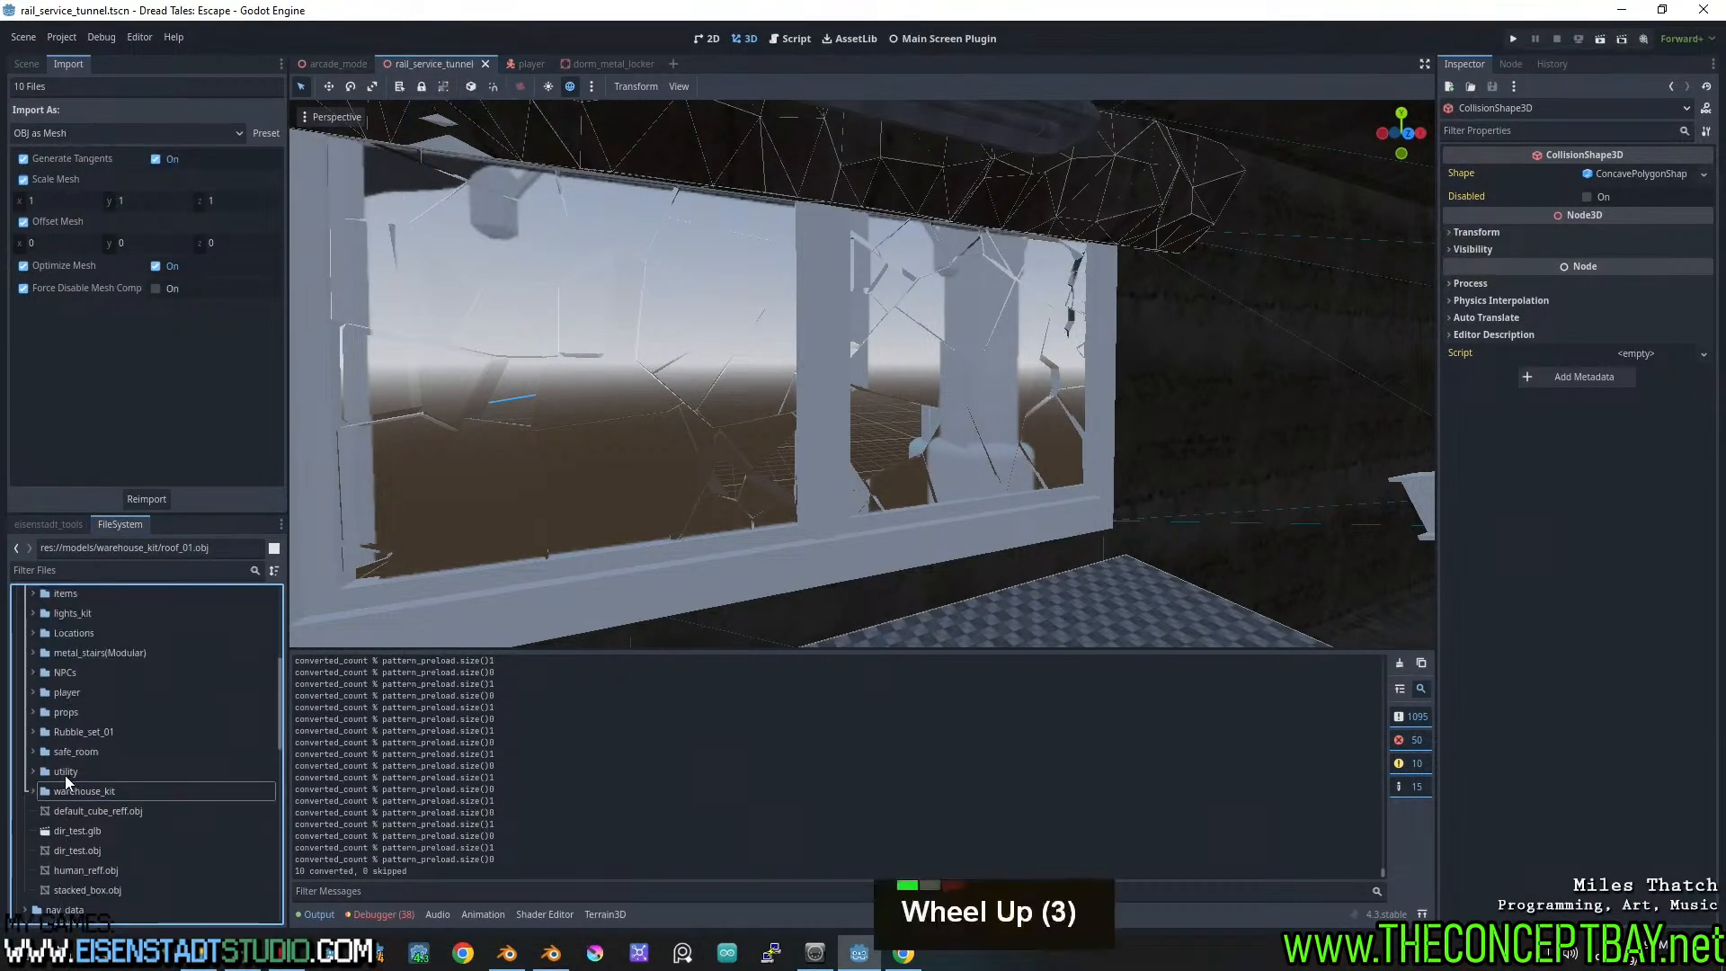
pyautogui.scroll(2, 33, 791)
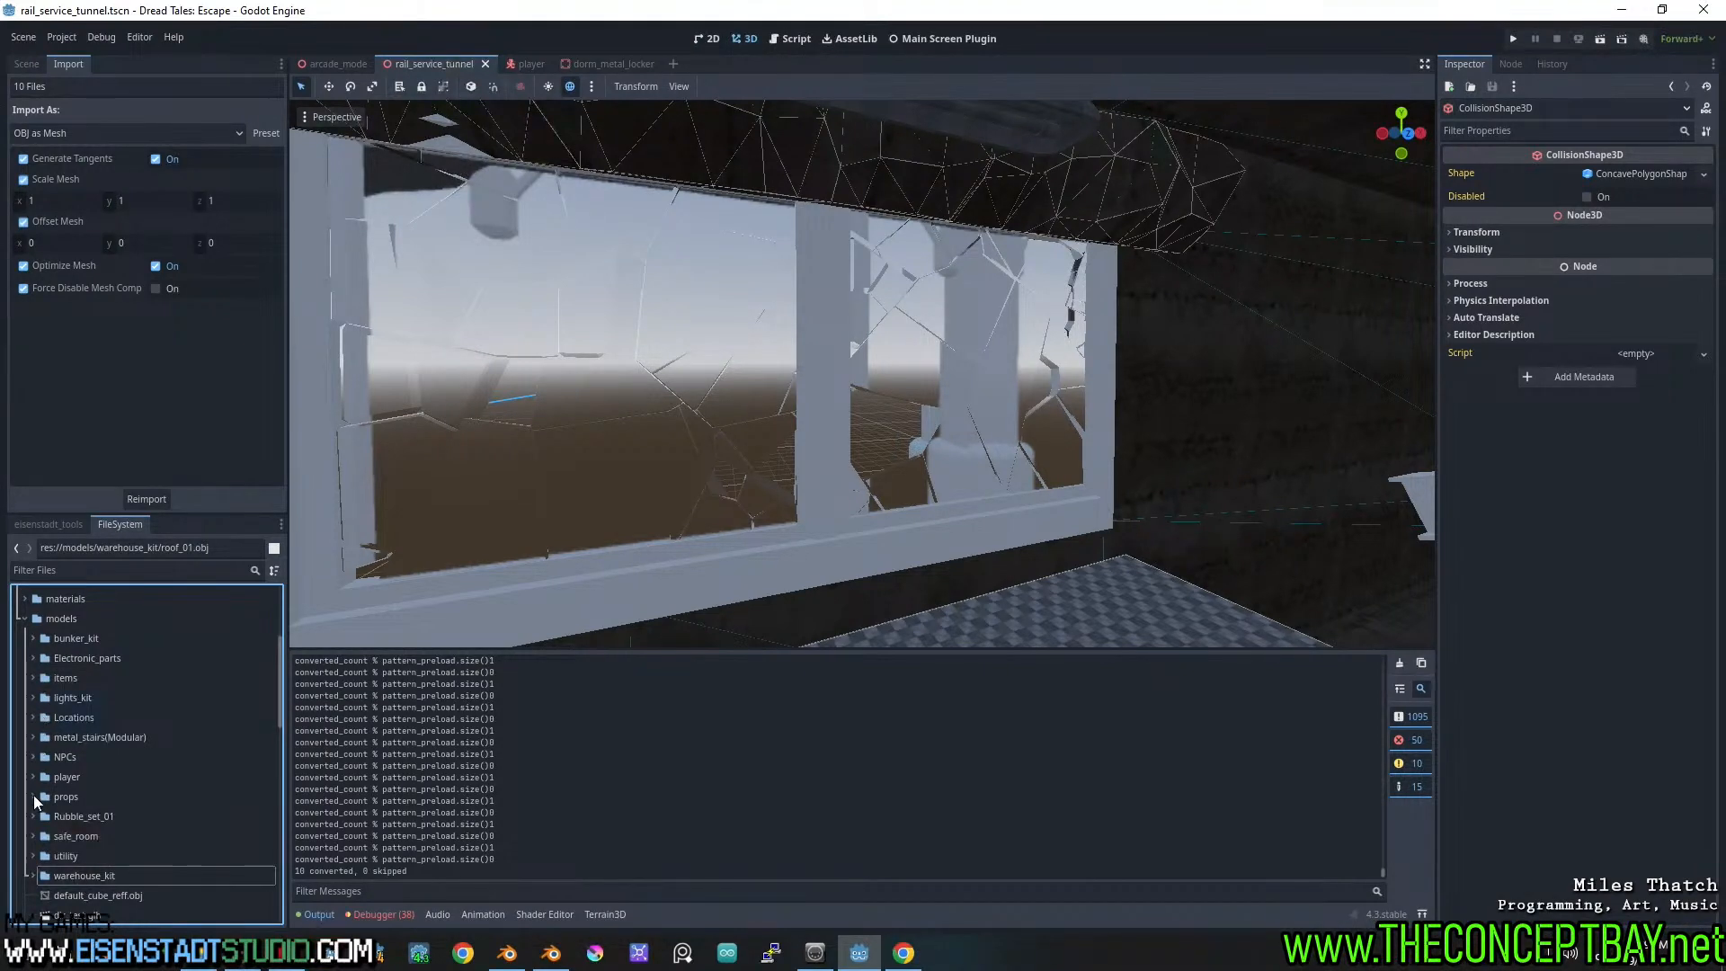
pyautogui.click(22, 618)
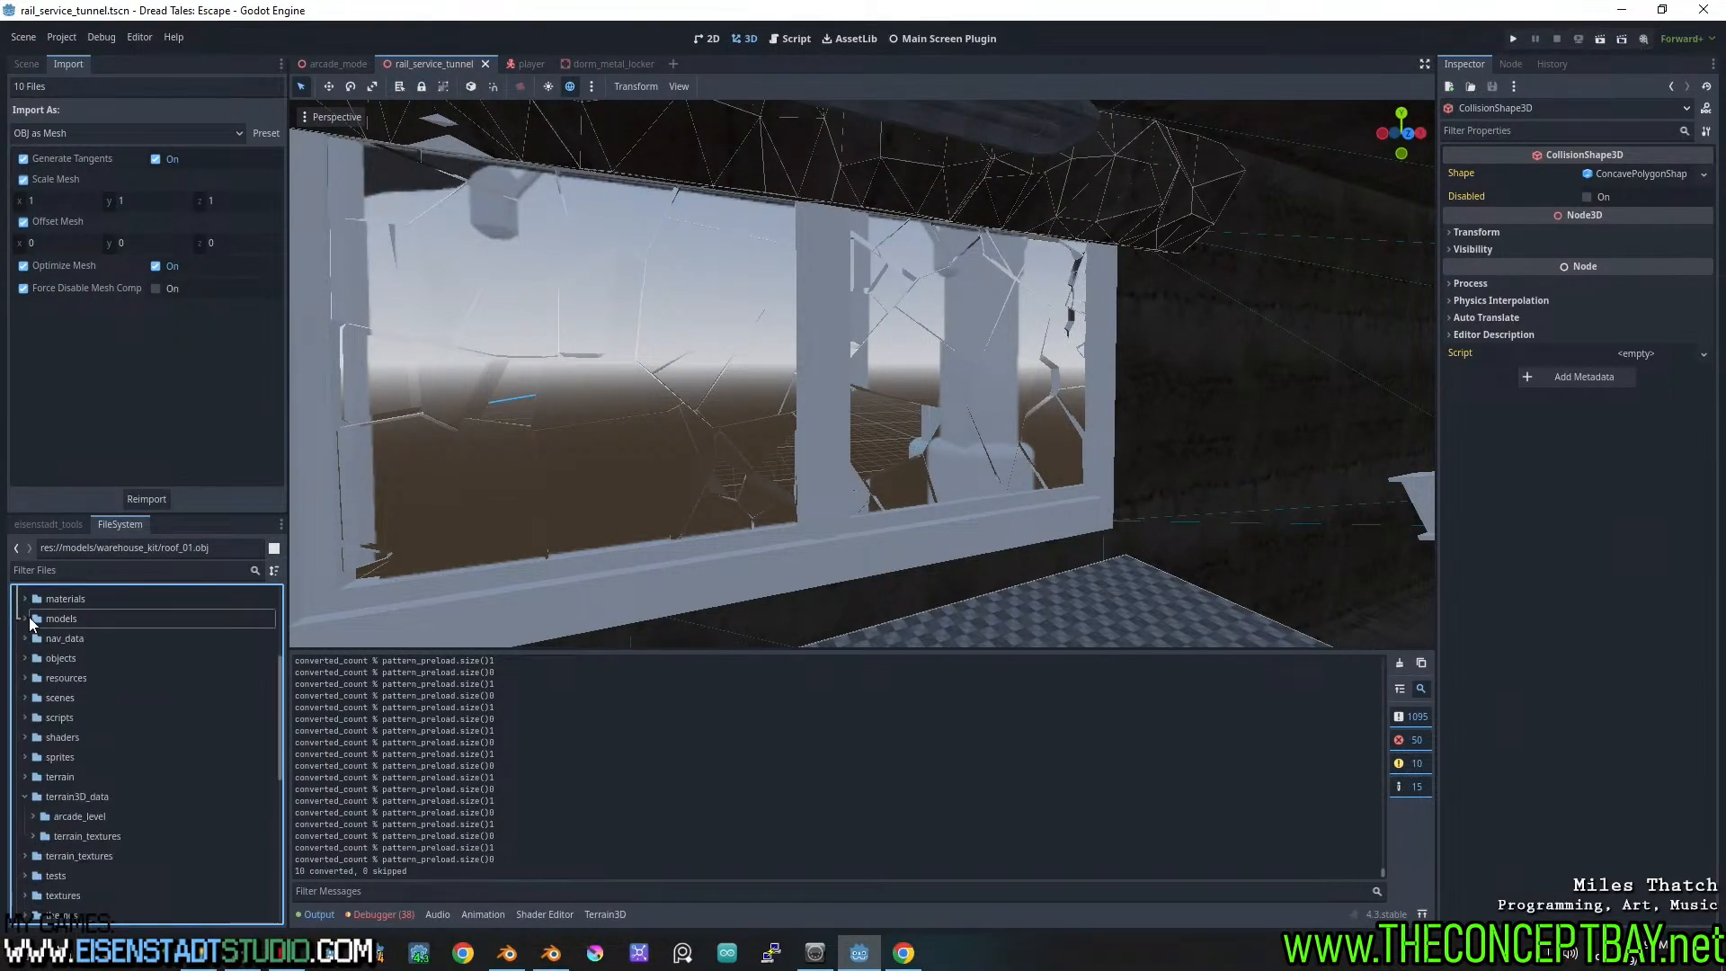
pyautogui.click(24, 795)
# Look inside the tests folder for the converted scenes, collapse it again and select it
pyautogui.click(24, 834)
pyautogui.scroll(-3, 23, 833)
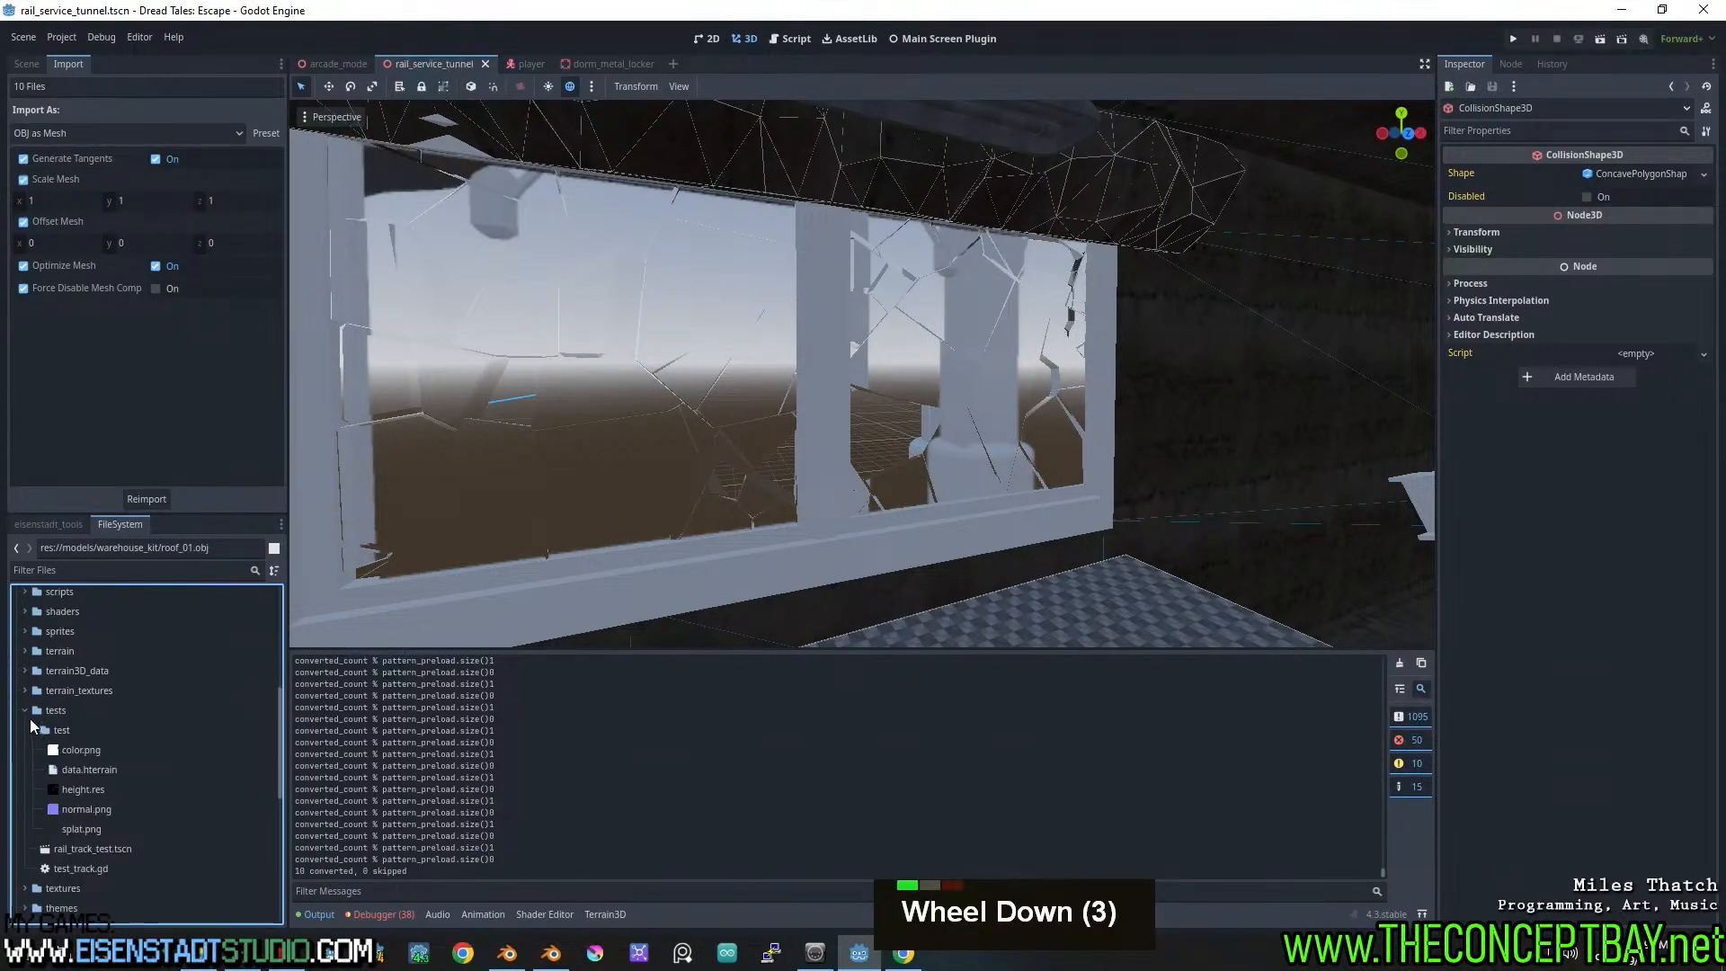
pyautogui.click(25, 710)
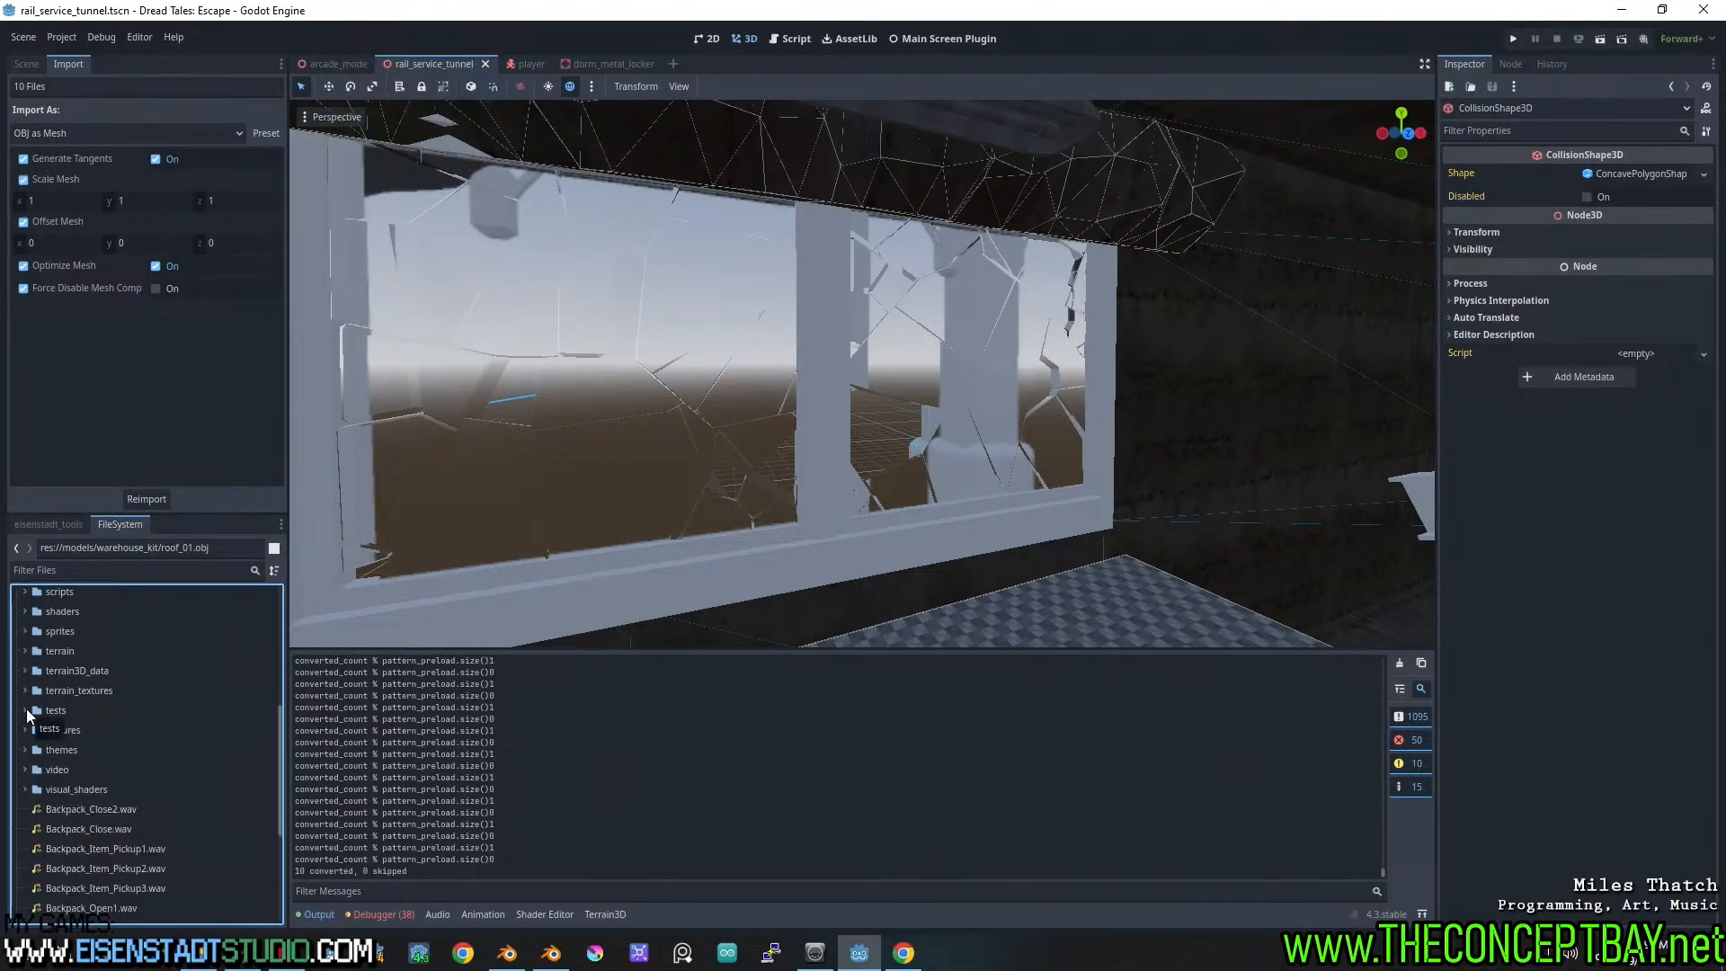
pyautogui.click(32, 711)
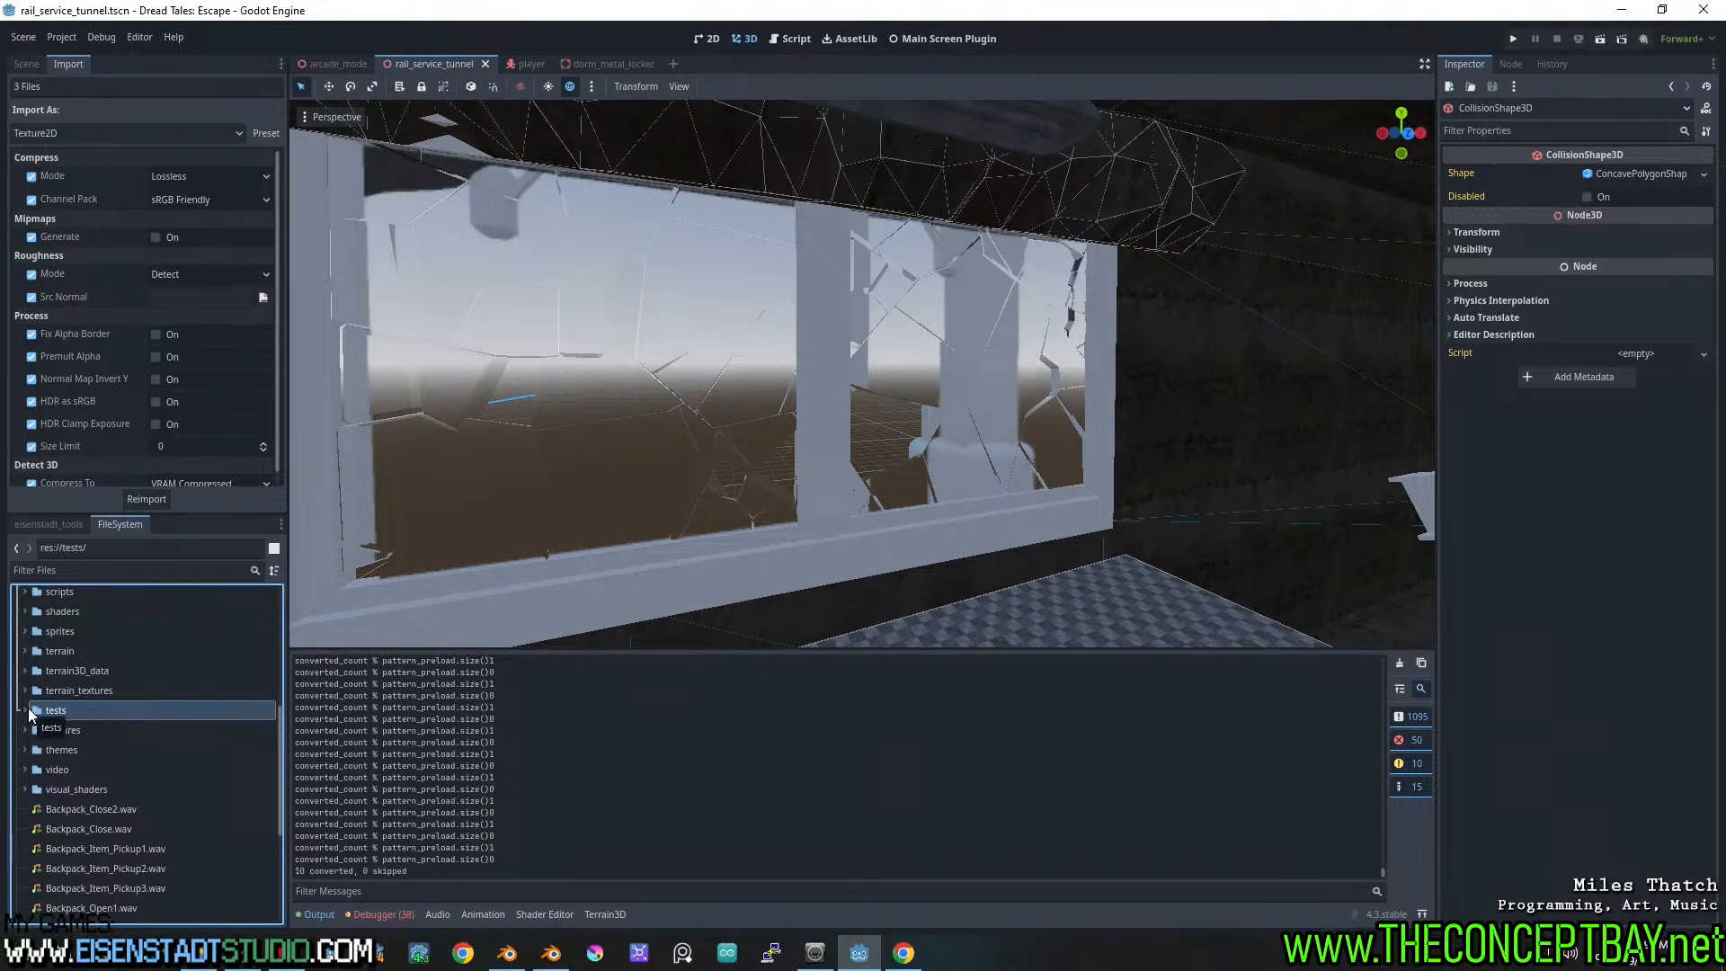
# Expand the objects folder, collapse its bunker_kit subfolder and look through the remaining entries for the converted scenes' test folder
pyautogui.scroll(4, 36, 712)
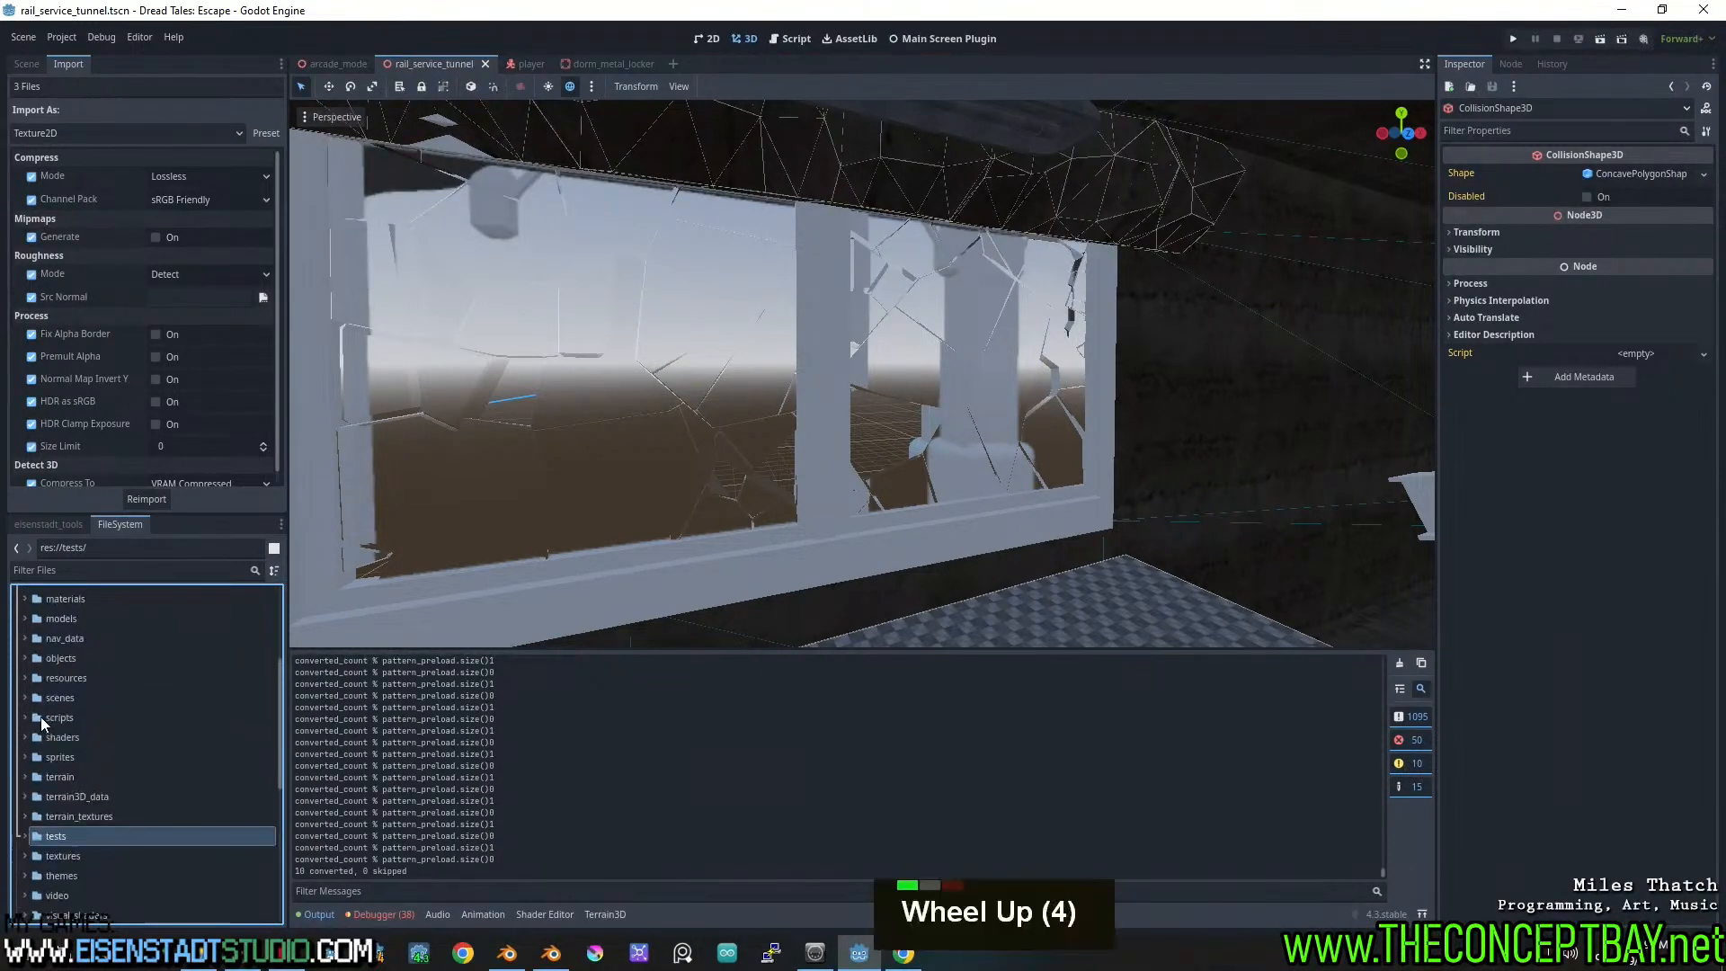
pyautogui.scroll(5, 41, 715)
pyautogui.scroll(-2, 31, 733)
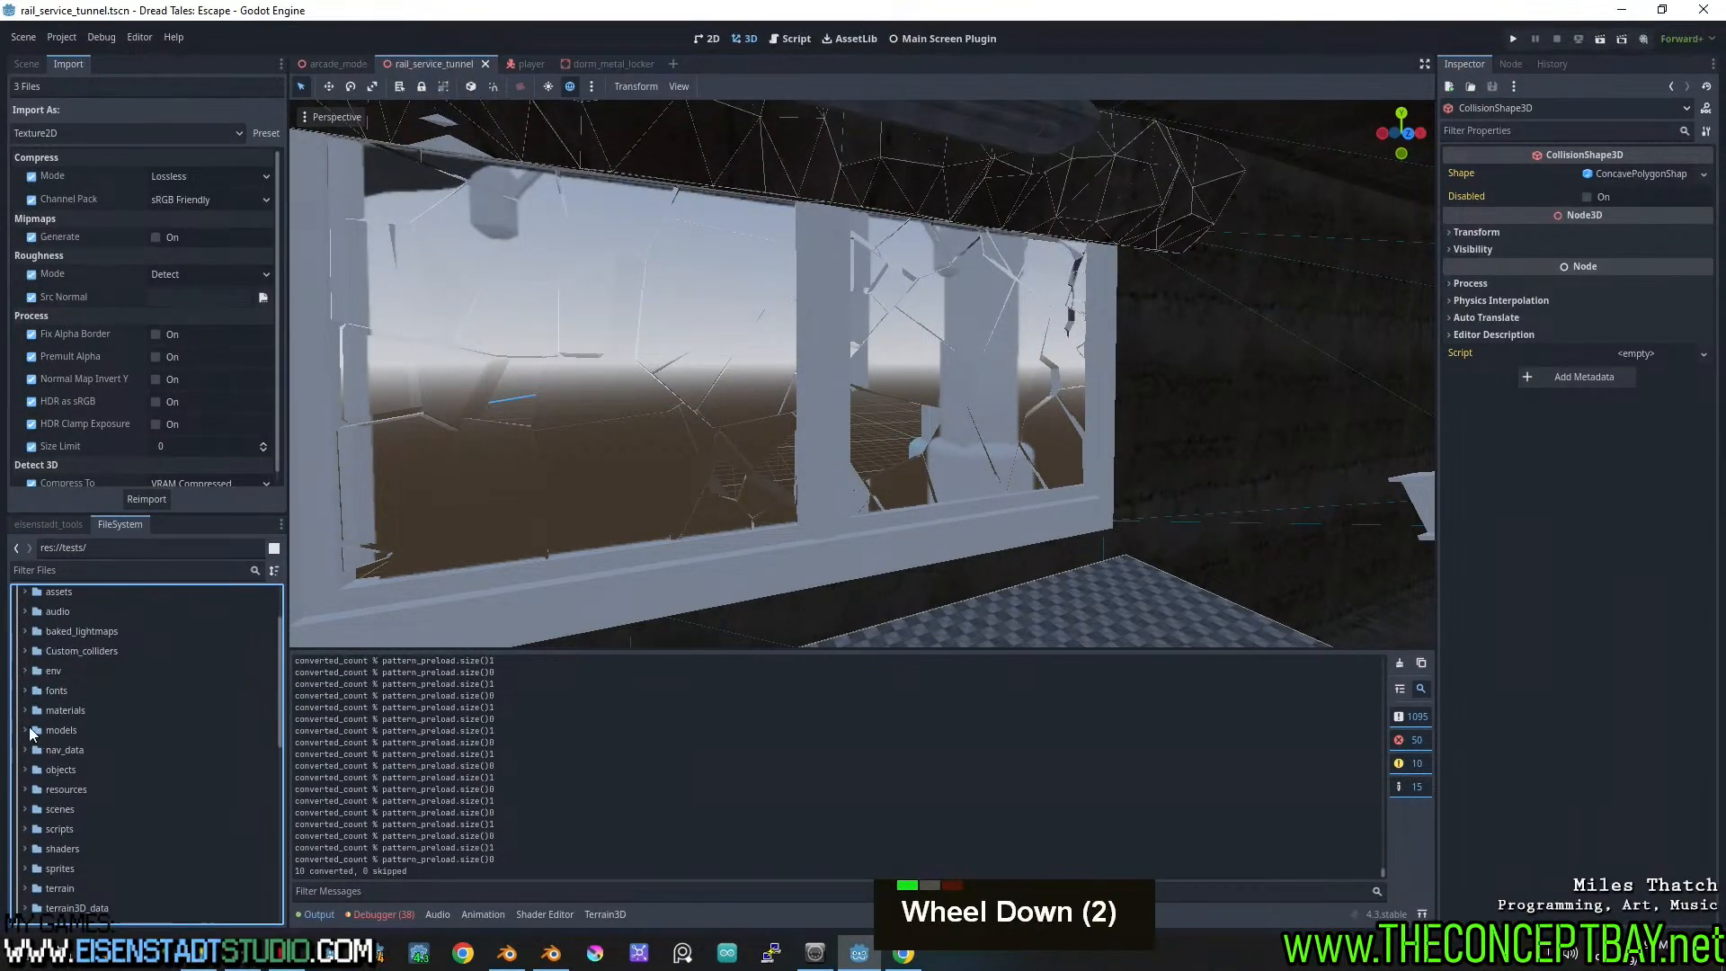
pyautogui.click(27, 731)
pyautogui.scroll(-5, 34, 715)
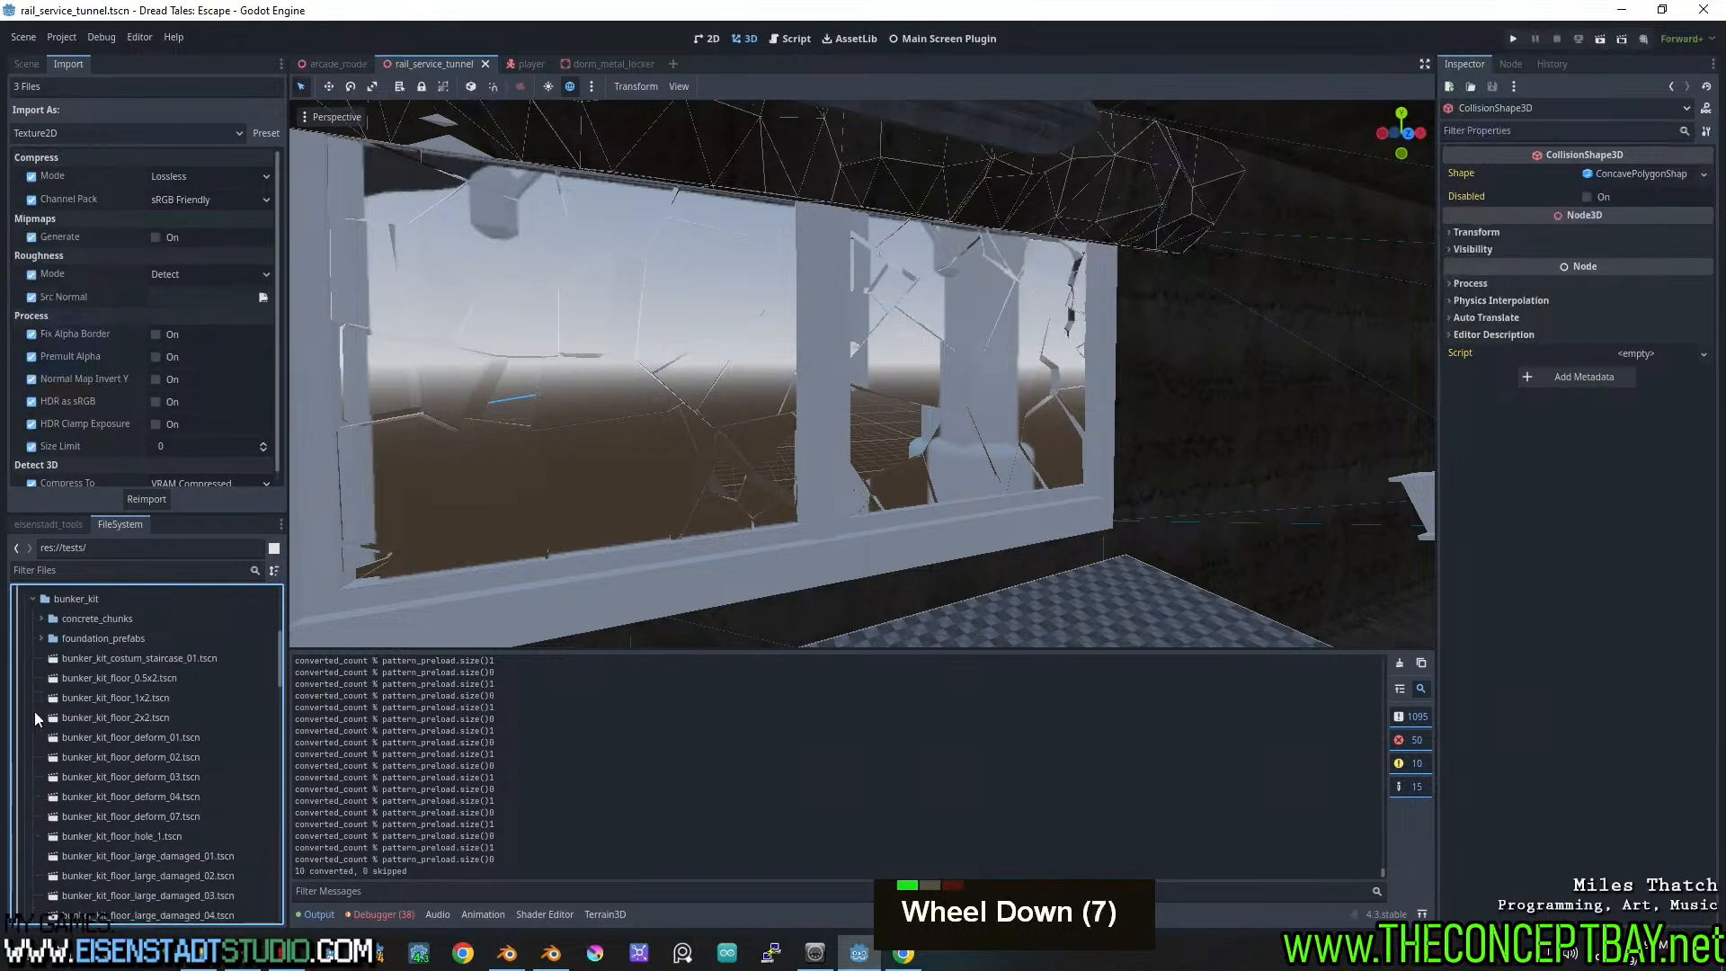
pyautogui.click(34, 597)
pyautogui.scroll(-4, 45, 719)
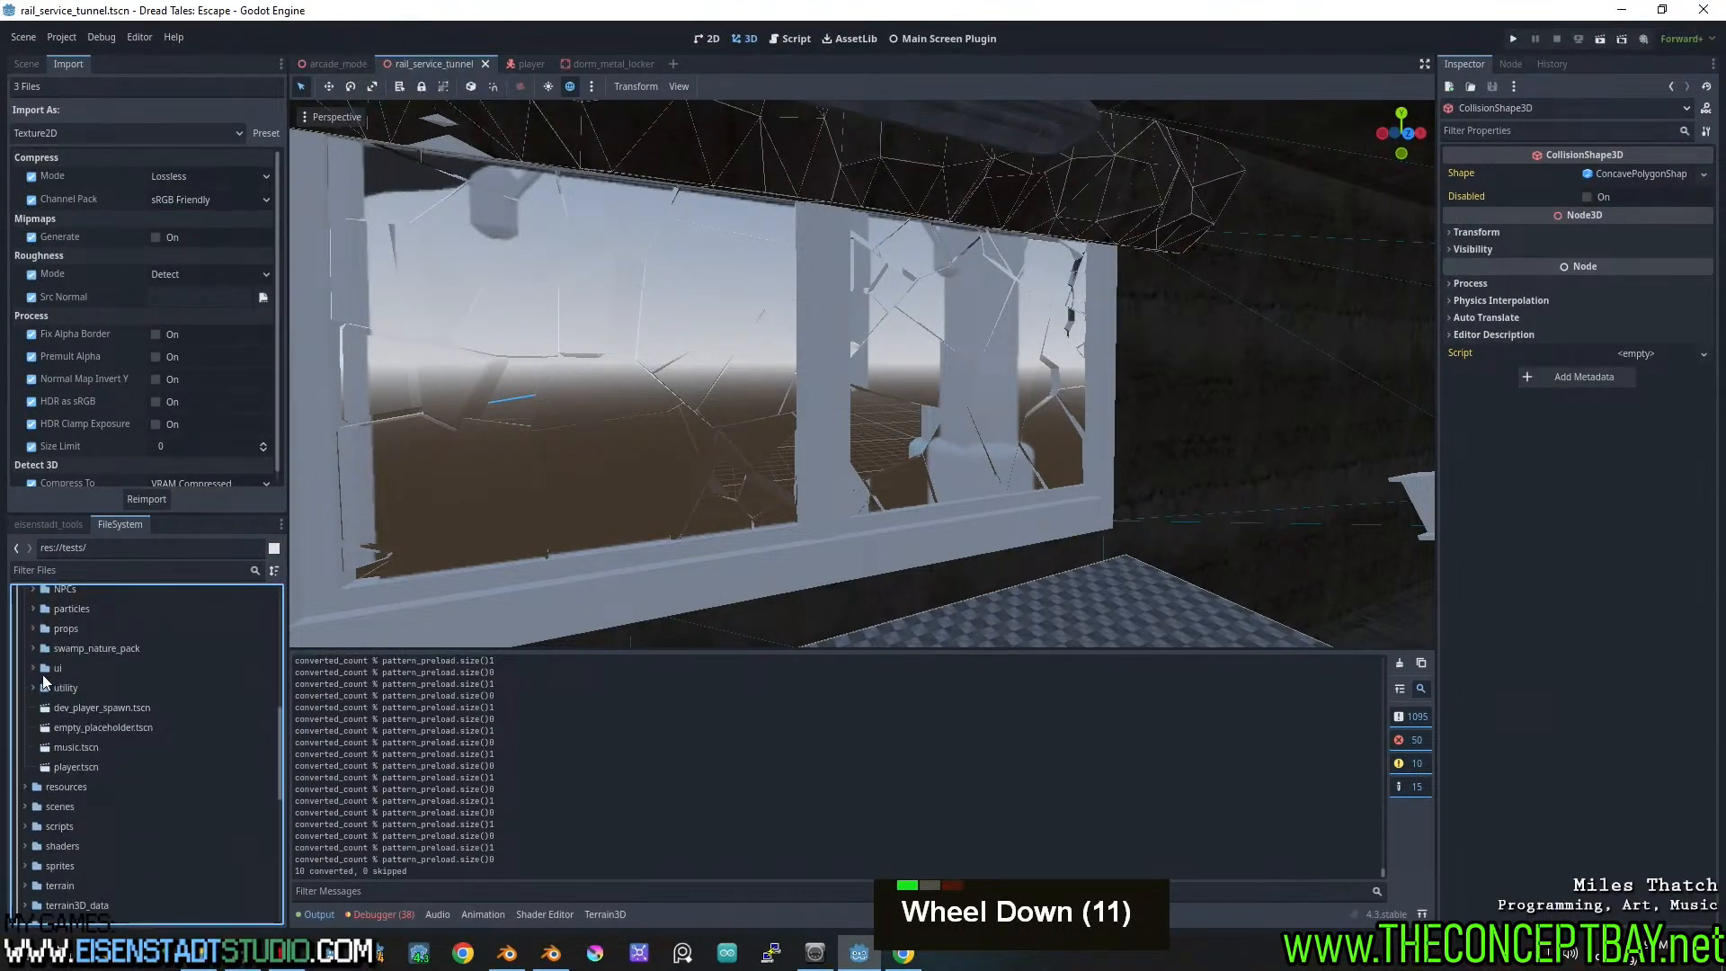
pyautogui.scroll(2, 45, 678)
pyautogui.scroll(2, 45, 683)
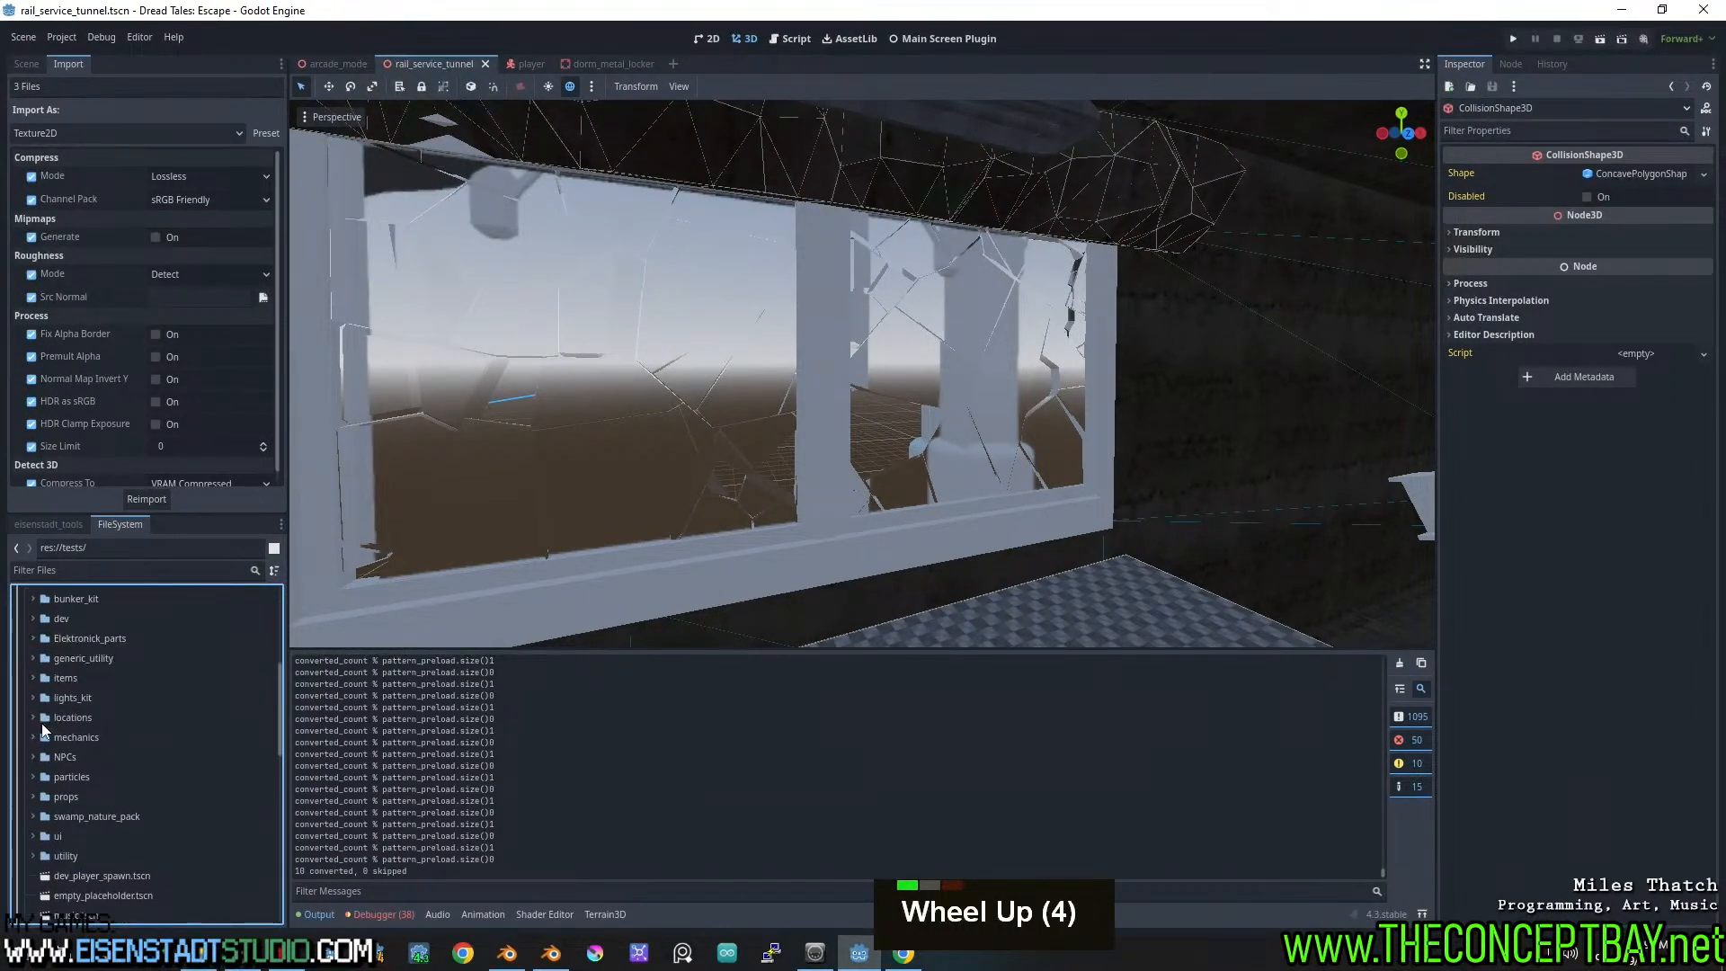
pyautogui.scroll(-2, 40, 848)
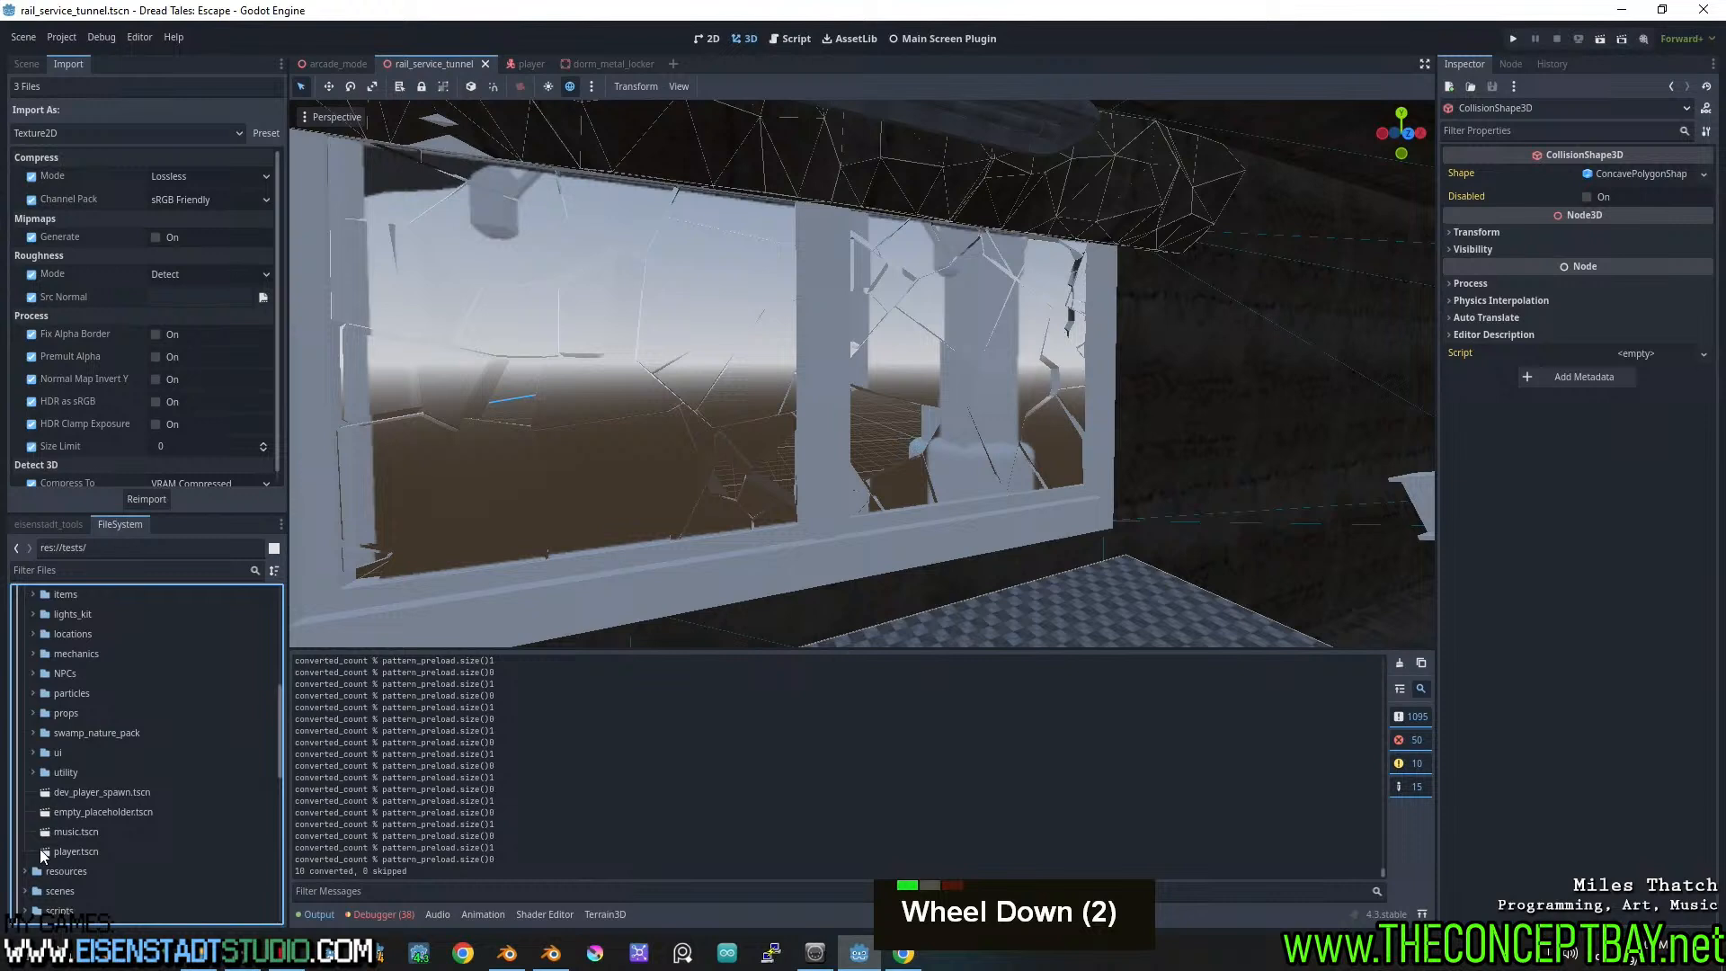
# Check the conversion output path in eisenstadt_tools and search the project's file tree for the matching test folder
pyautogui.click(65, 527)
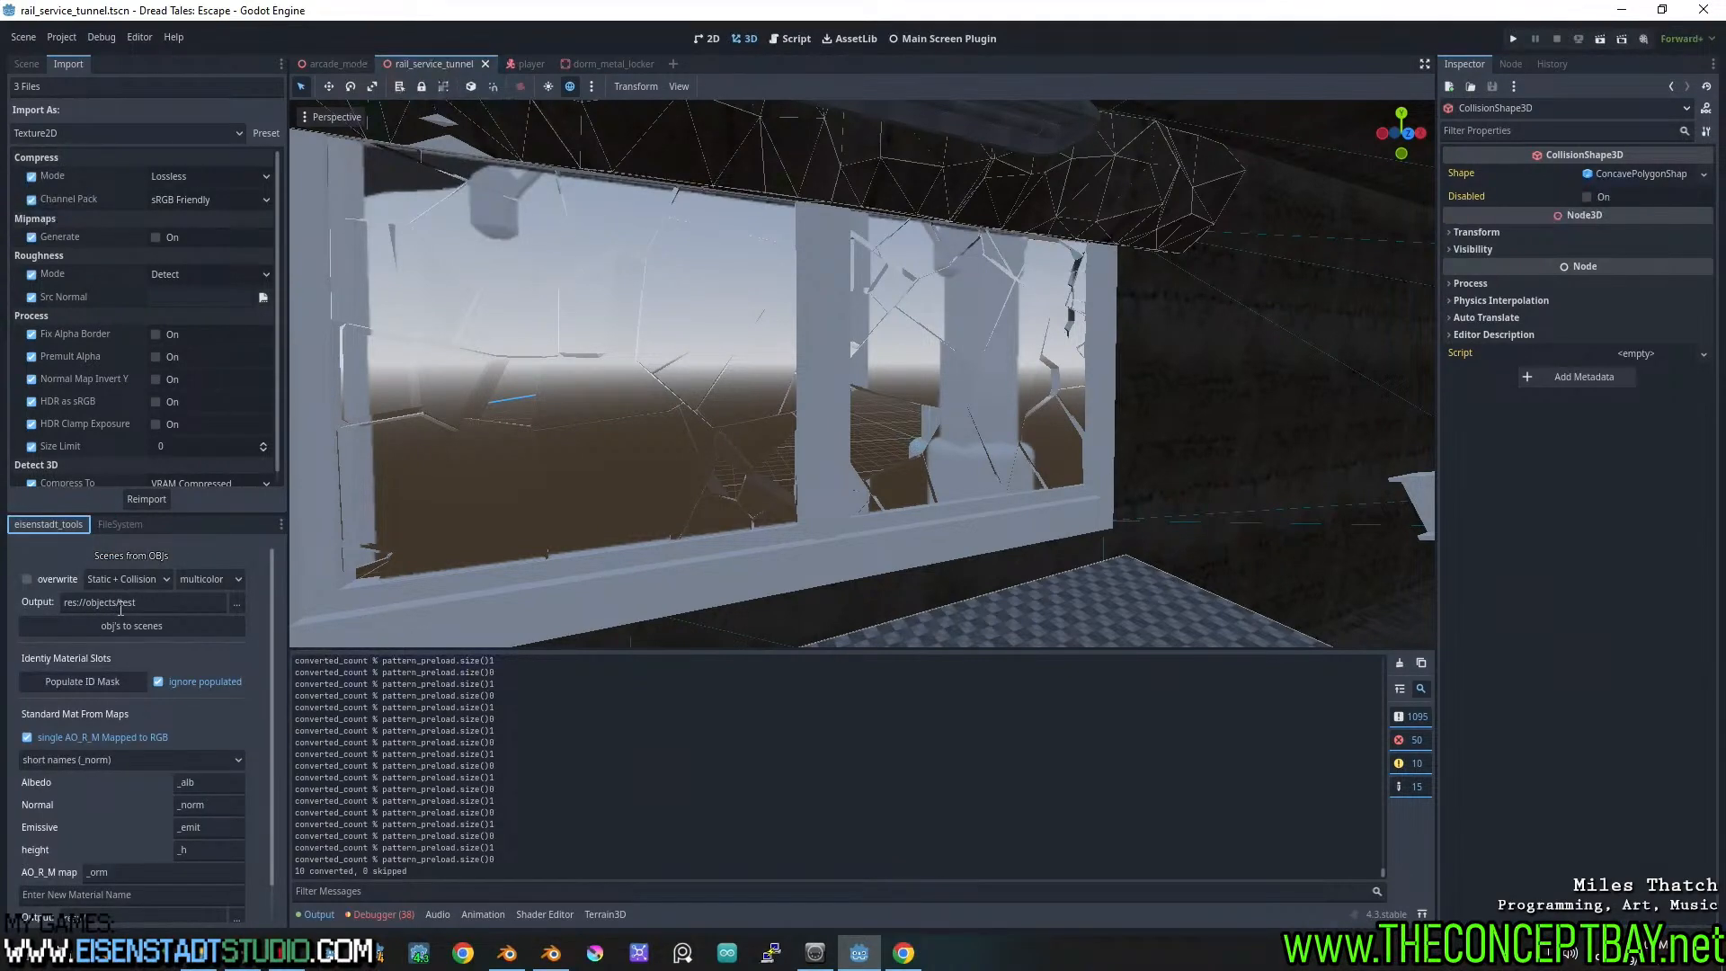
pyautogui.click(123, 525)
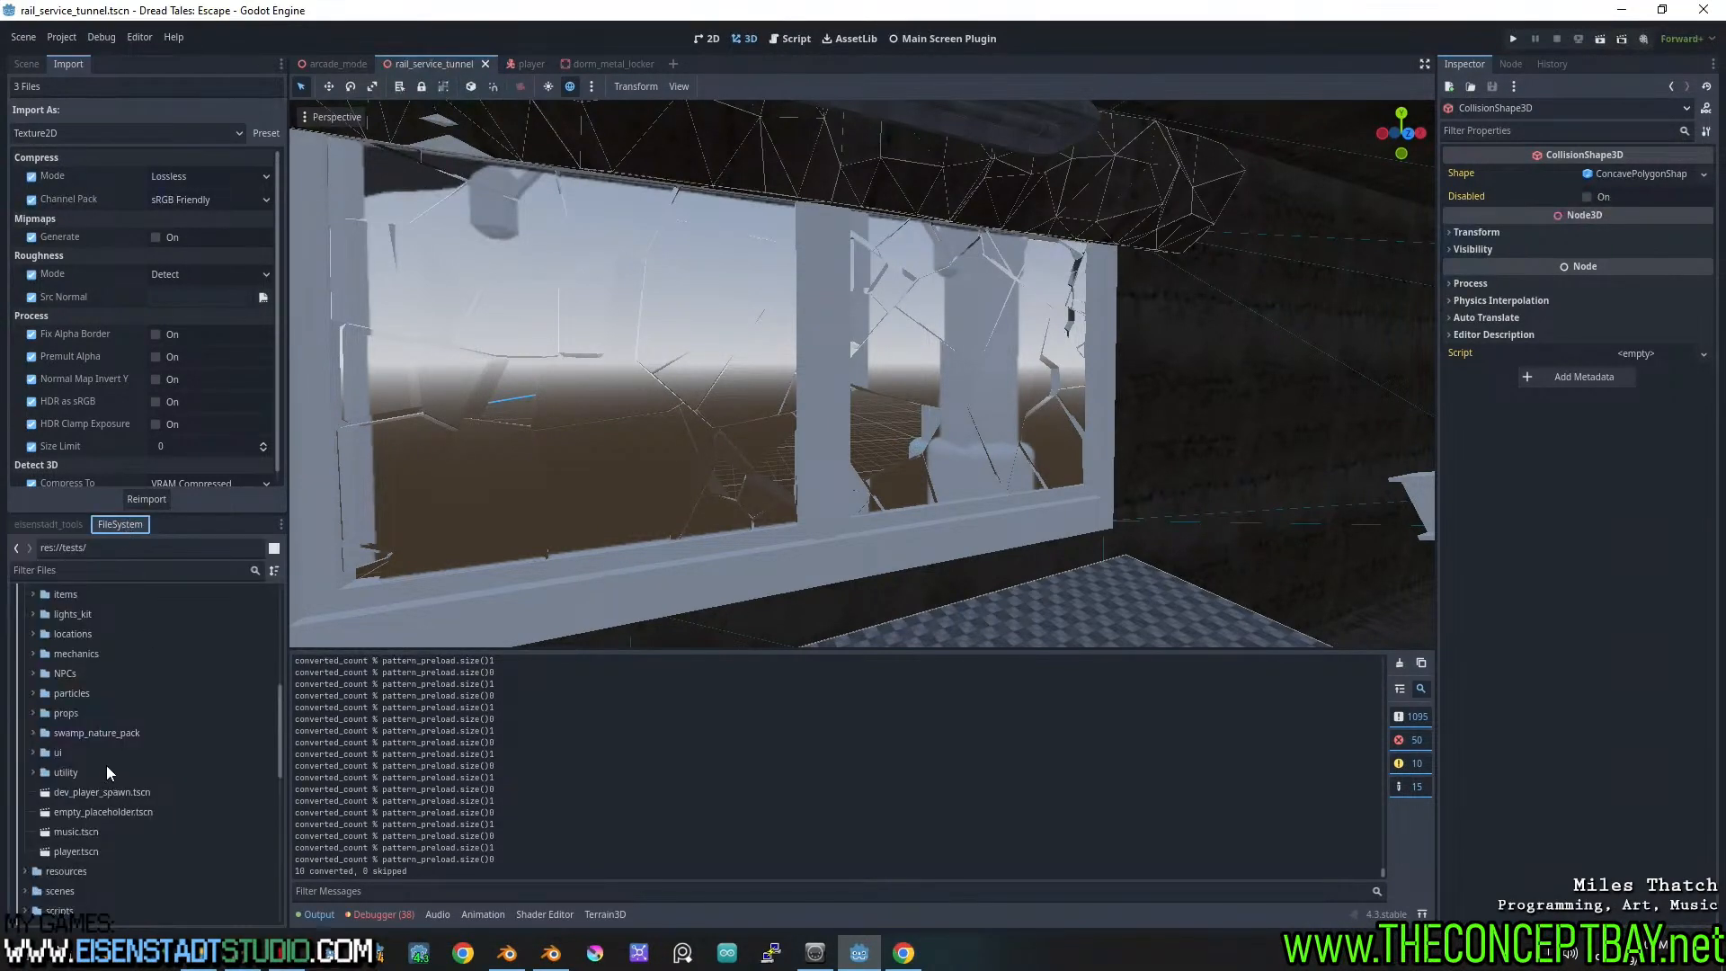
pyautogui.scroll(4, 65, 738)
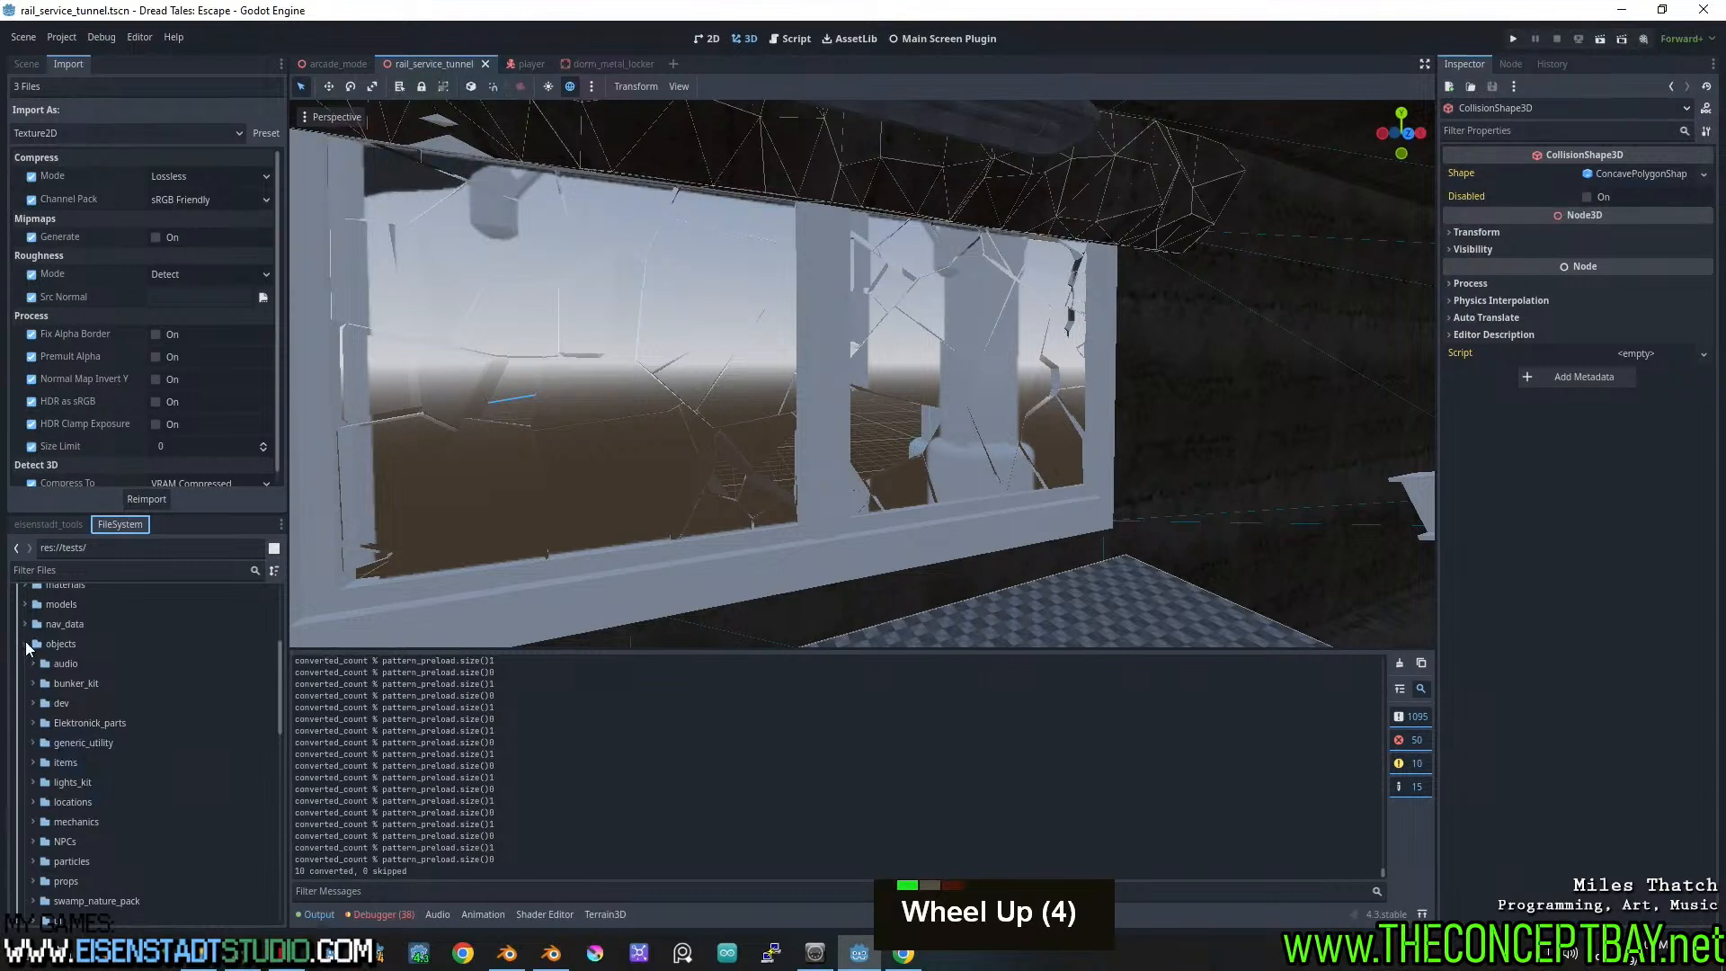
pyautogui.scroll(-4, 84, 843)
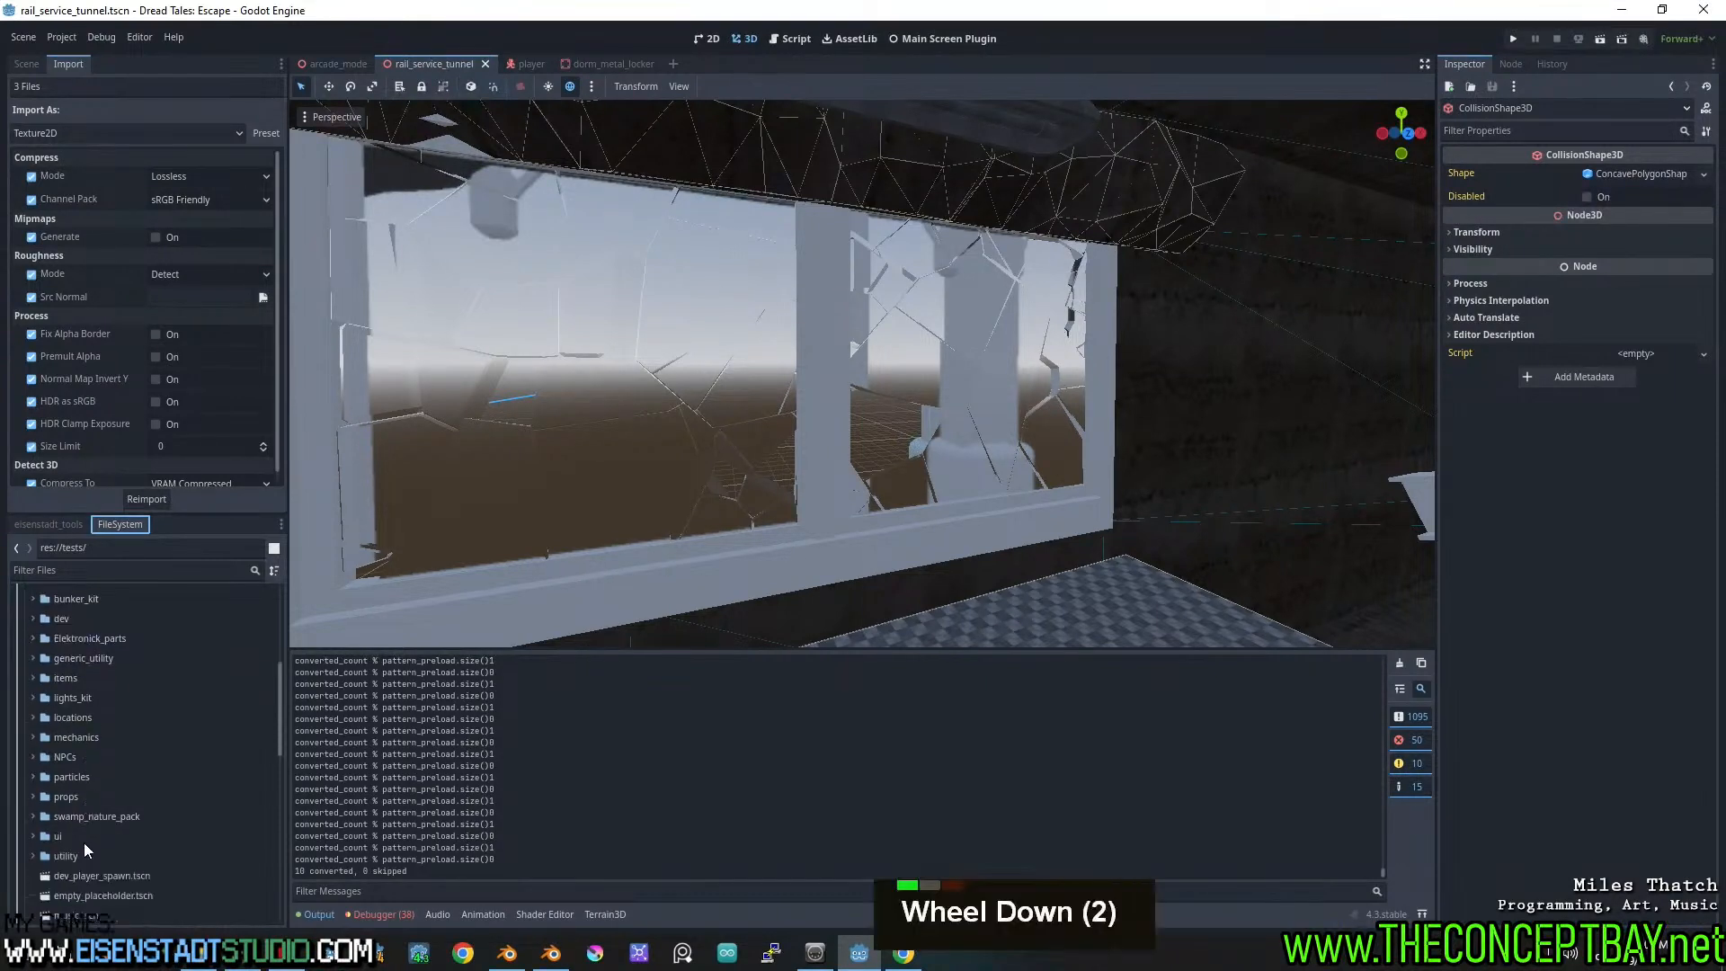
pyautogui.scroll(4, 84, 843)
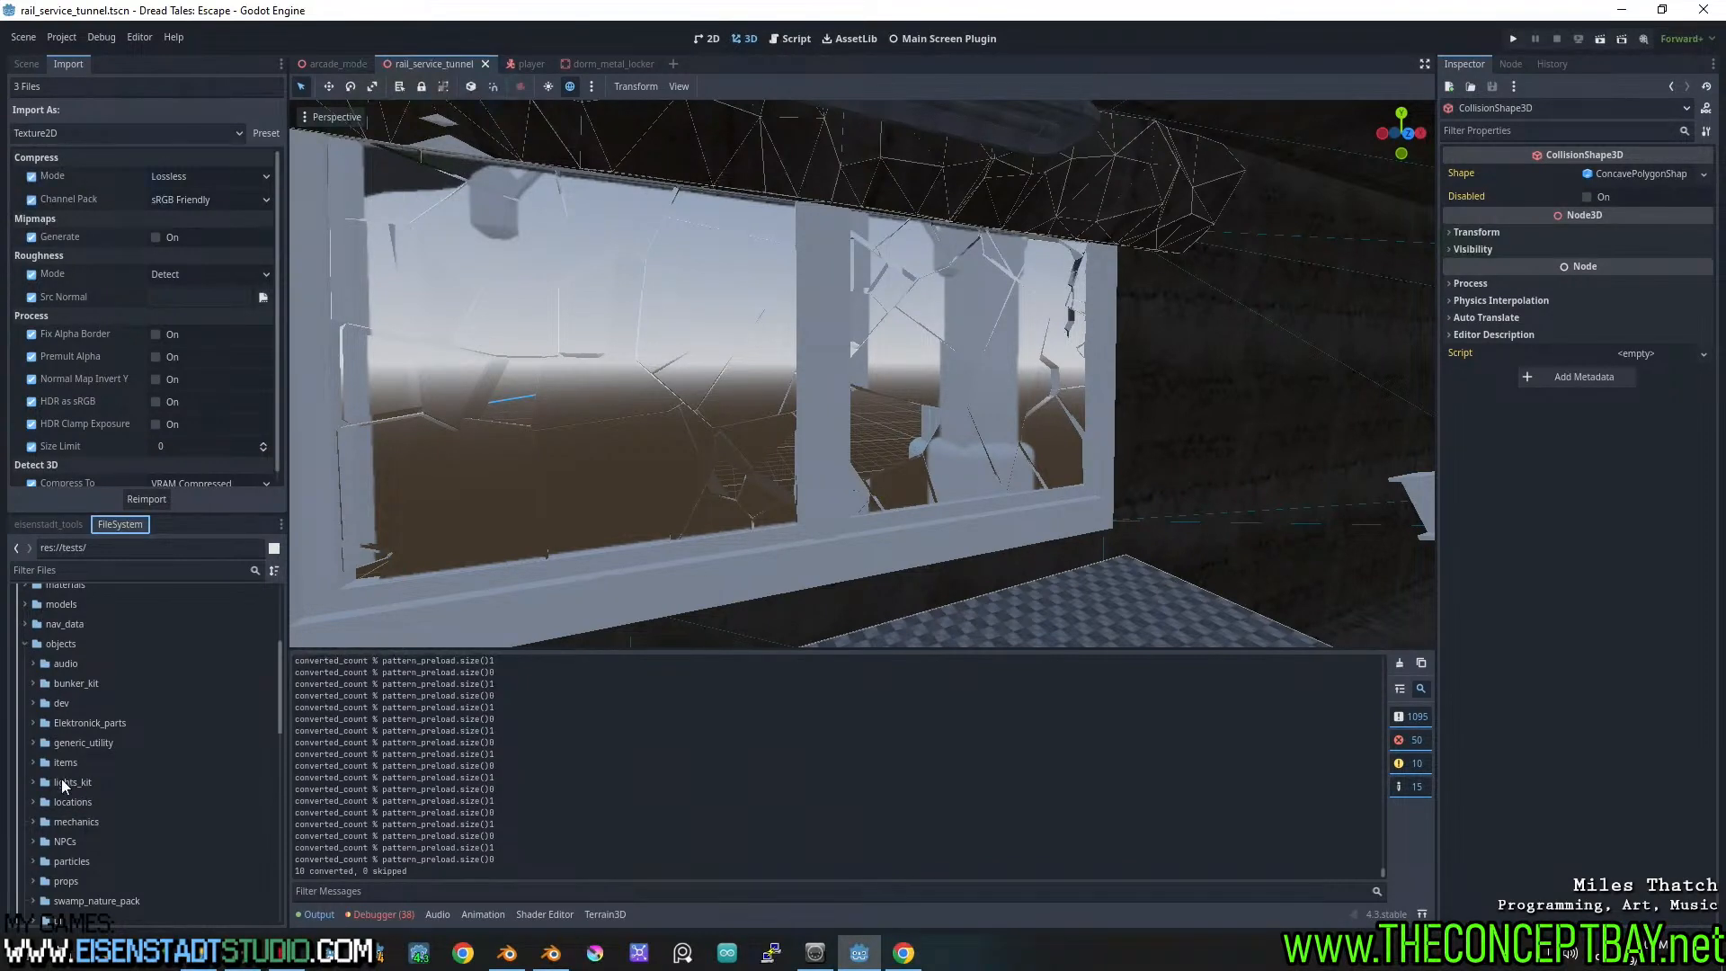
pyautogui.scroll(-5, 103, 857)
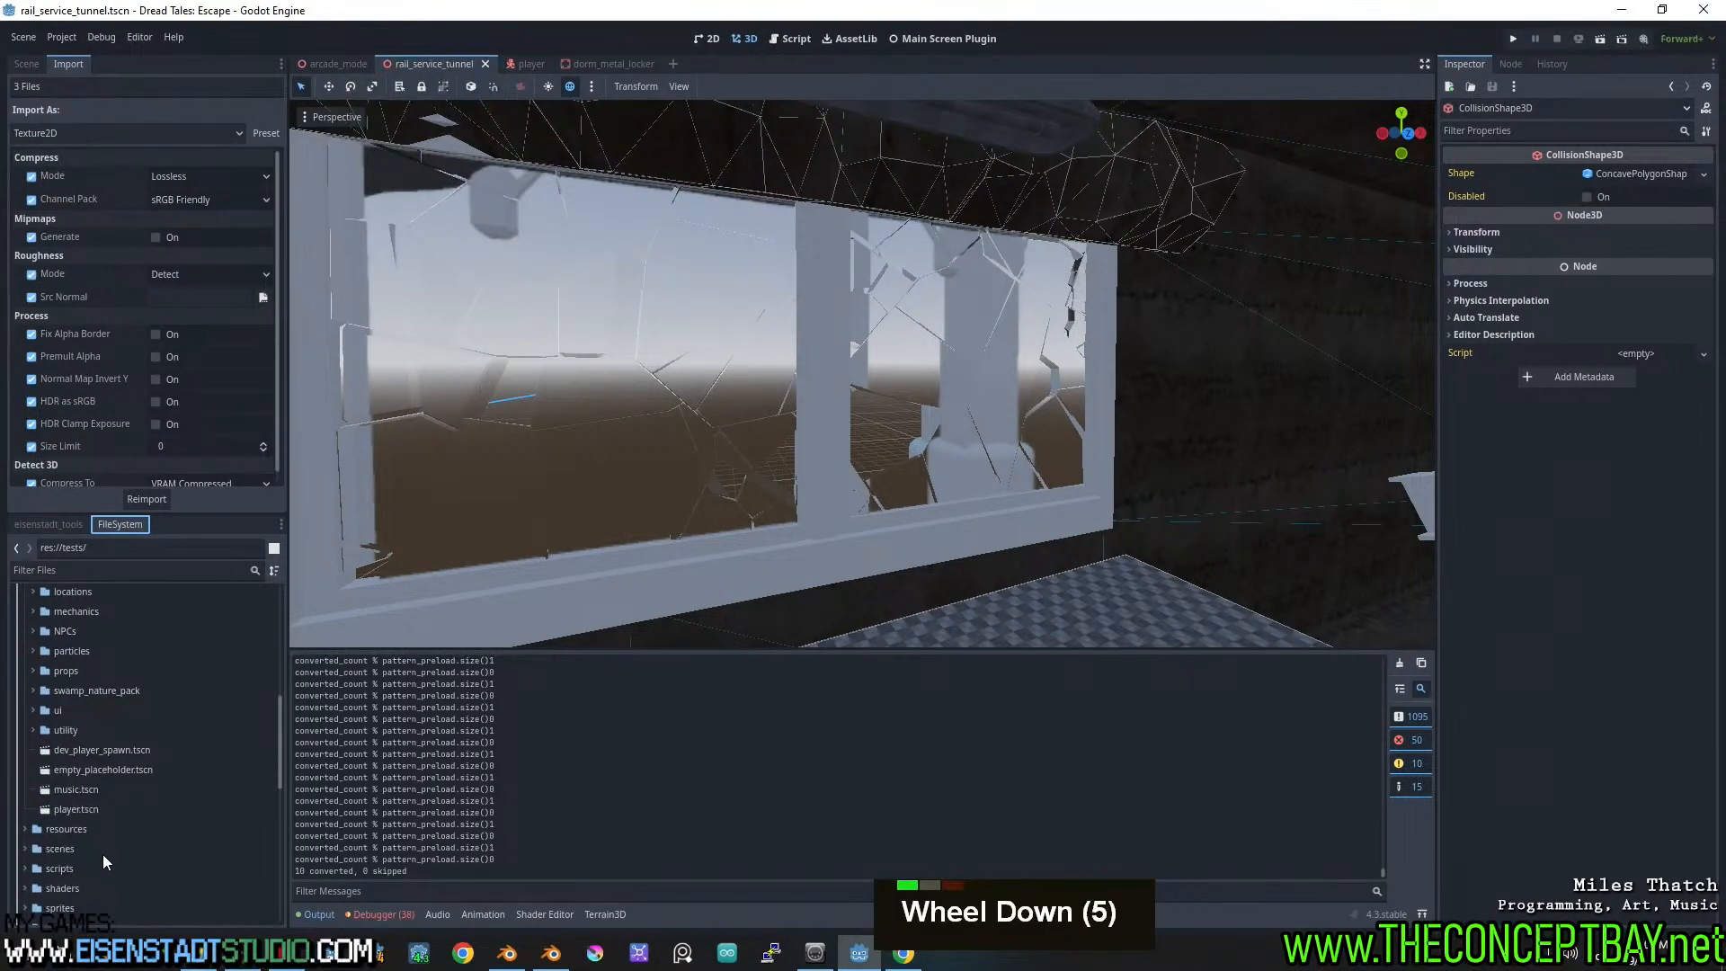
pyautogui.scroll(-3, 103, 856)
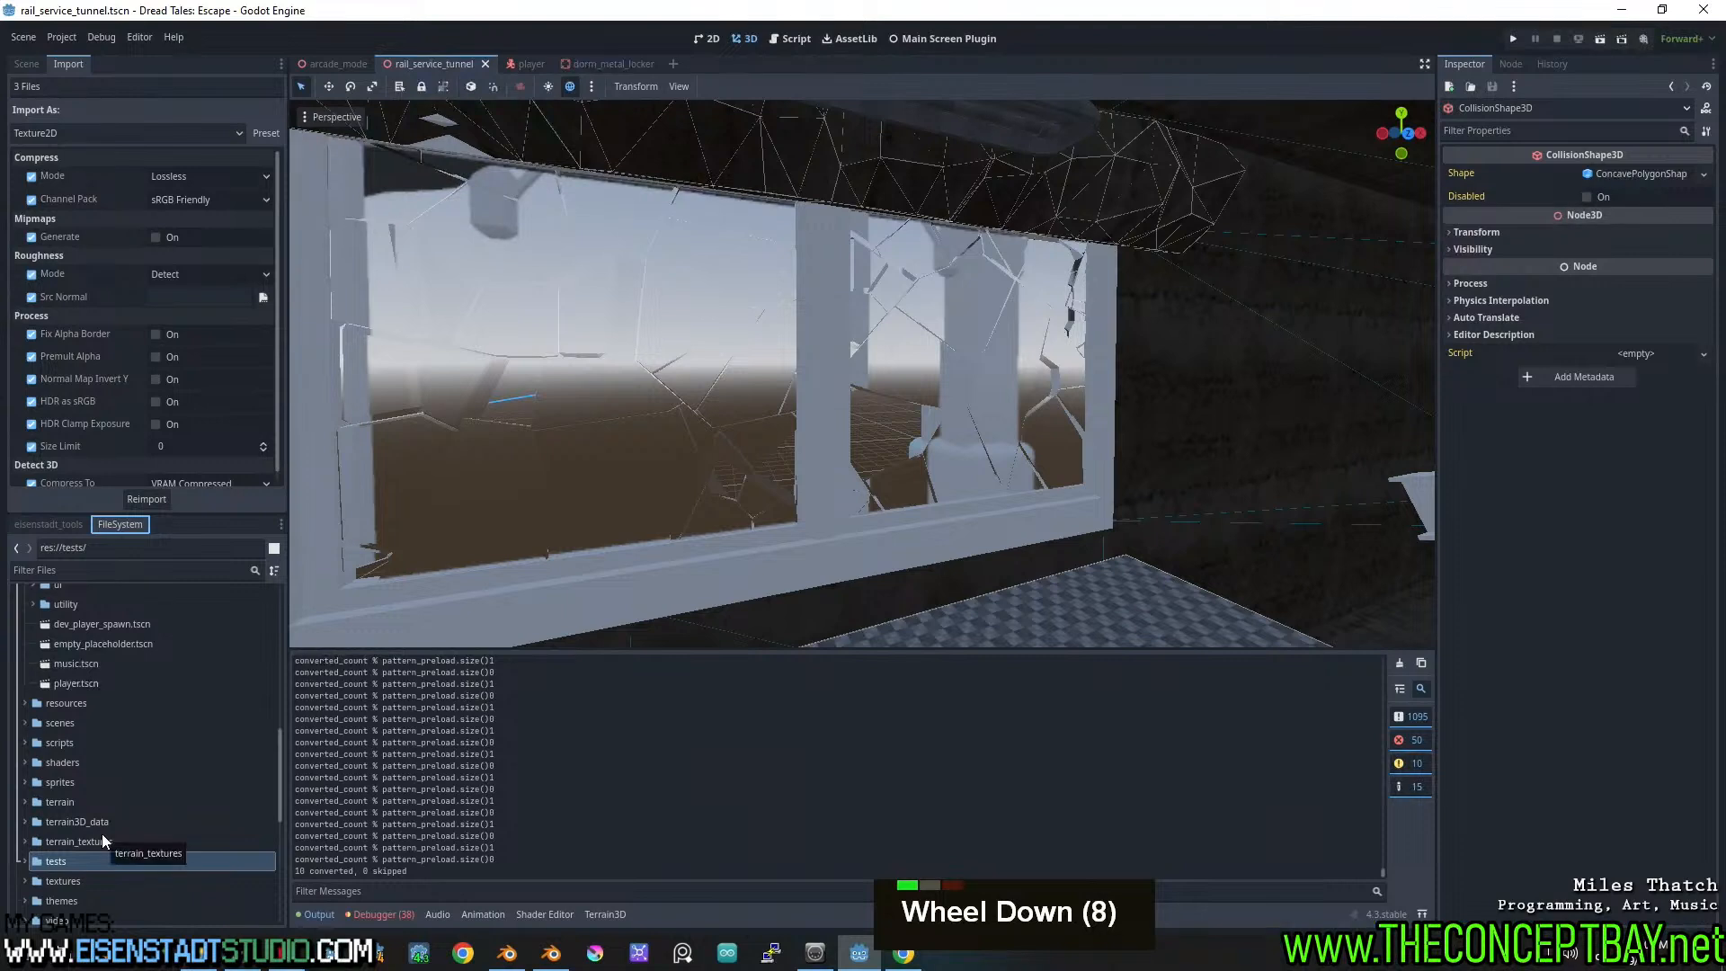
pyautogui.scroll(-2, 102, 839)
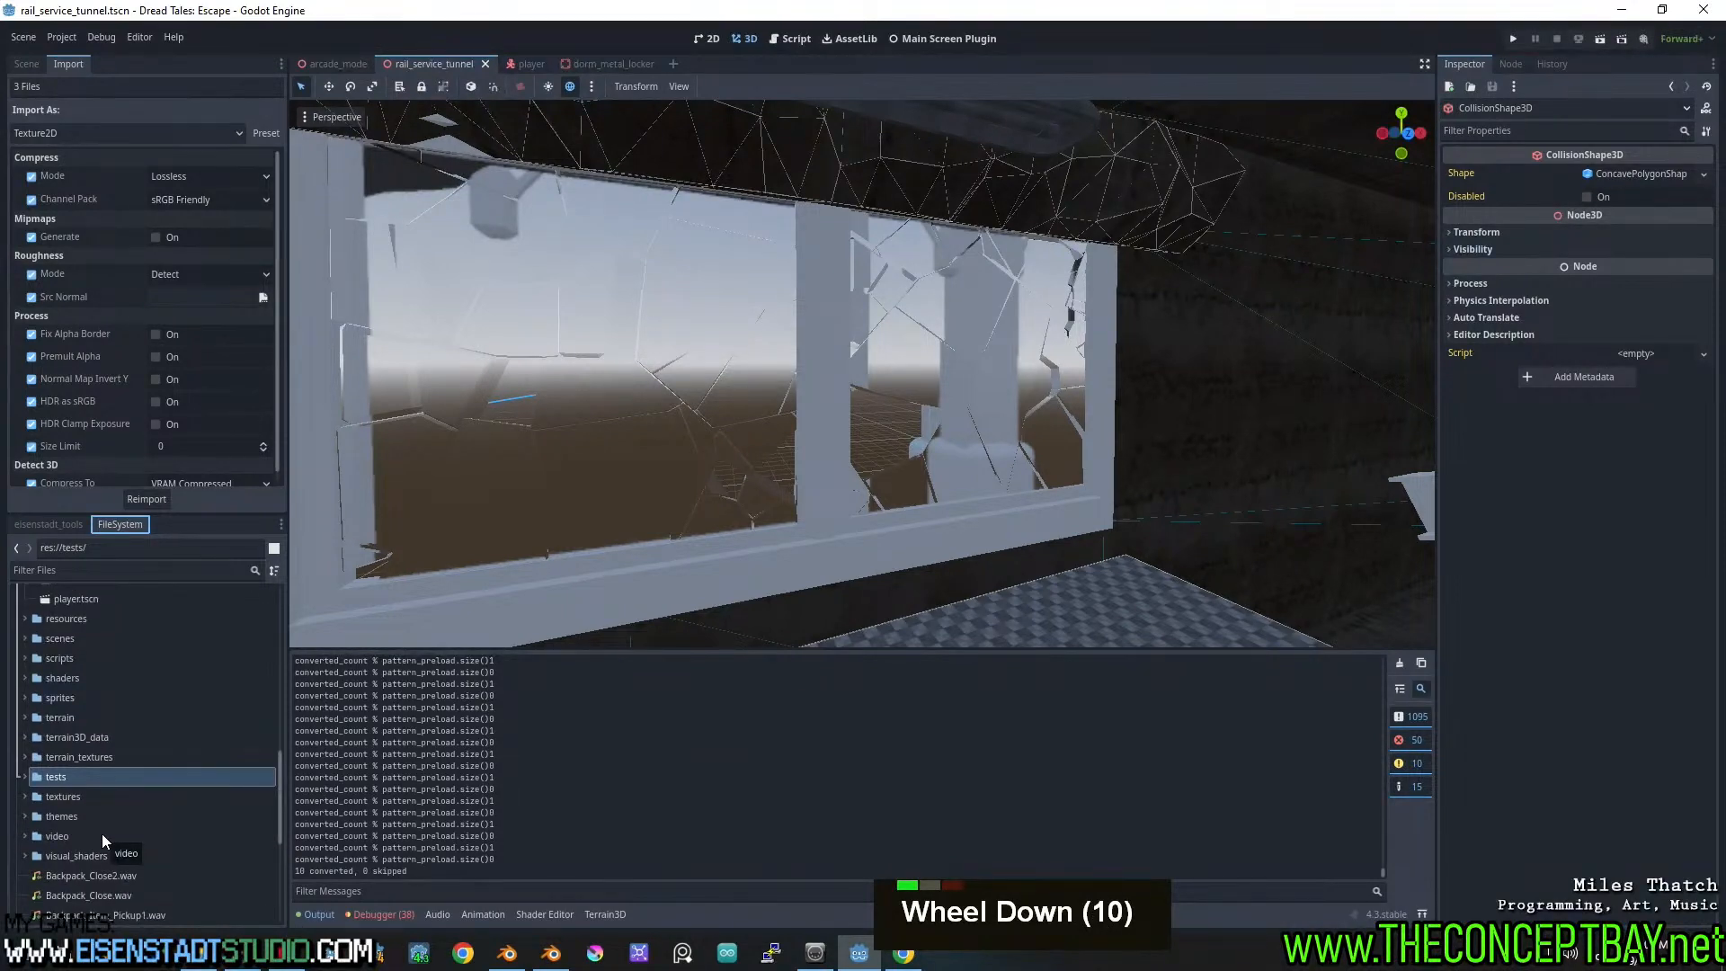
# Browse the conversion output directory in eisenstadt_tools, copy its path res://objects/test and close the directory dialog
pyautogui.click(54, 525)
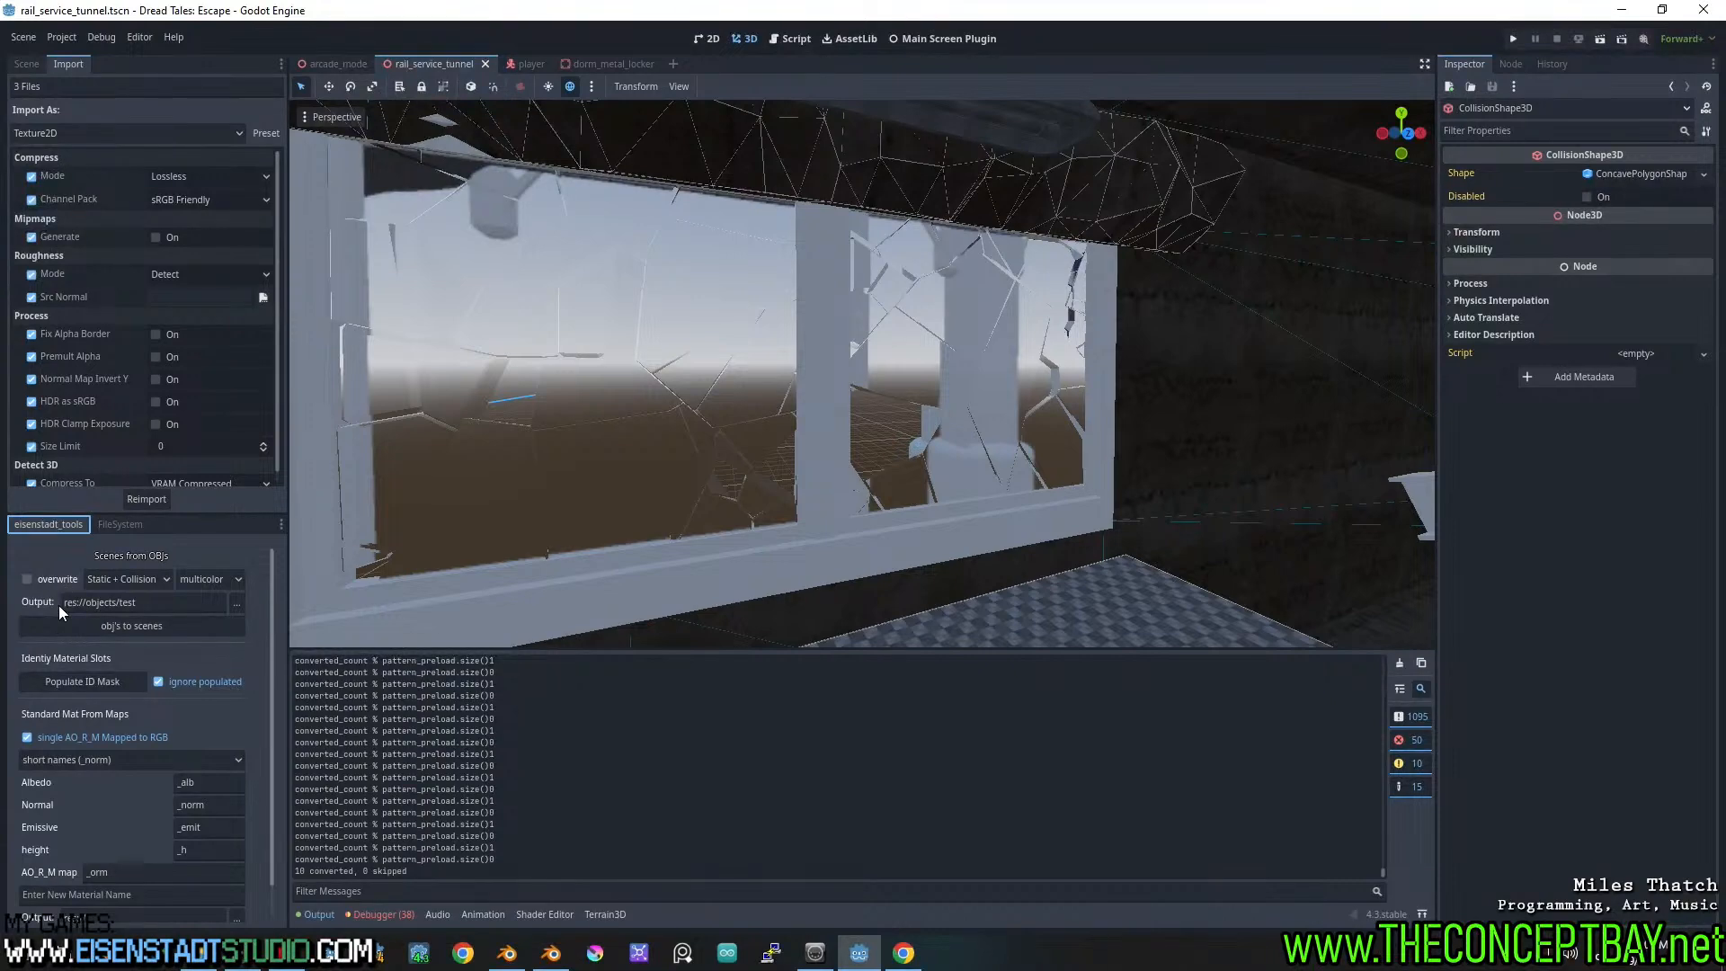
pyautogui.moveTo(61, 605); pyautogui.dragTo(157, 604)
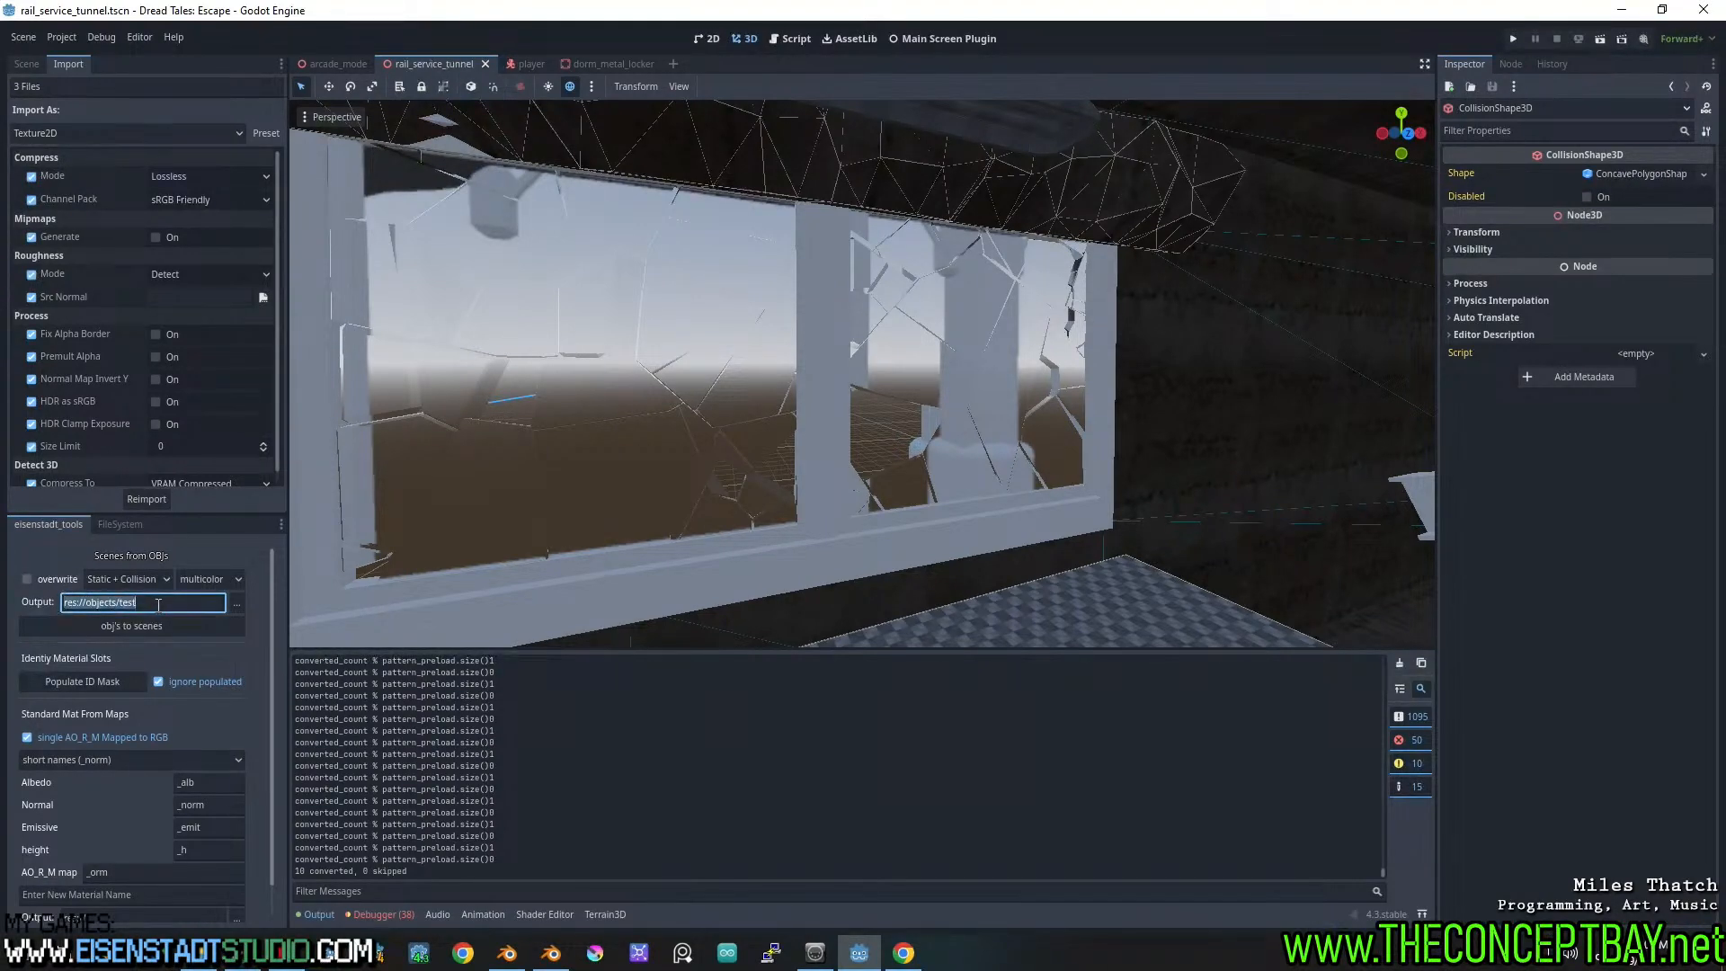
pyautogui.click(236, 602)
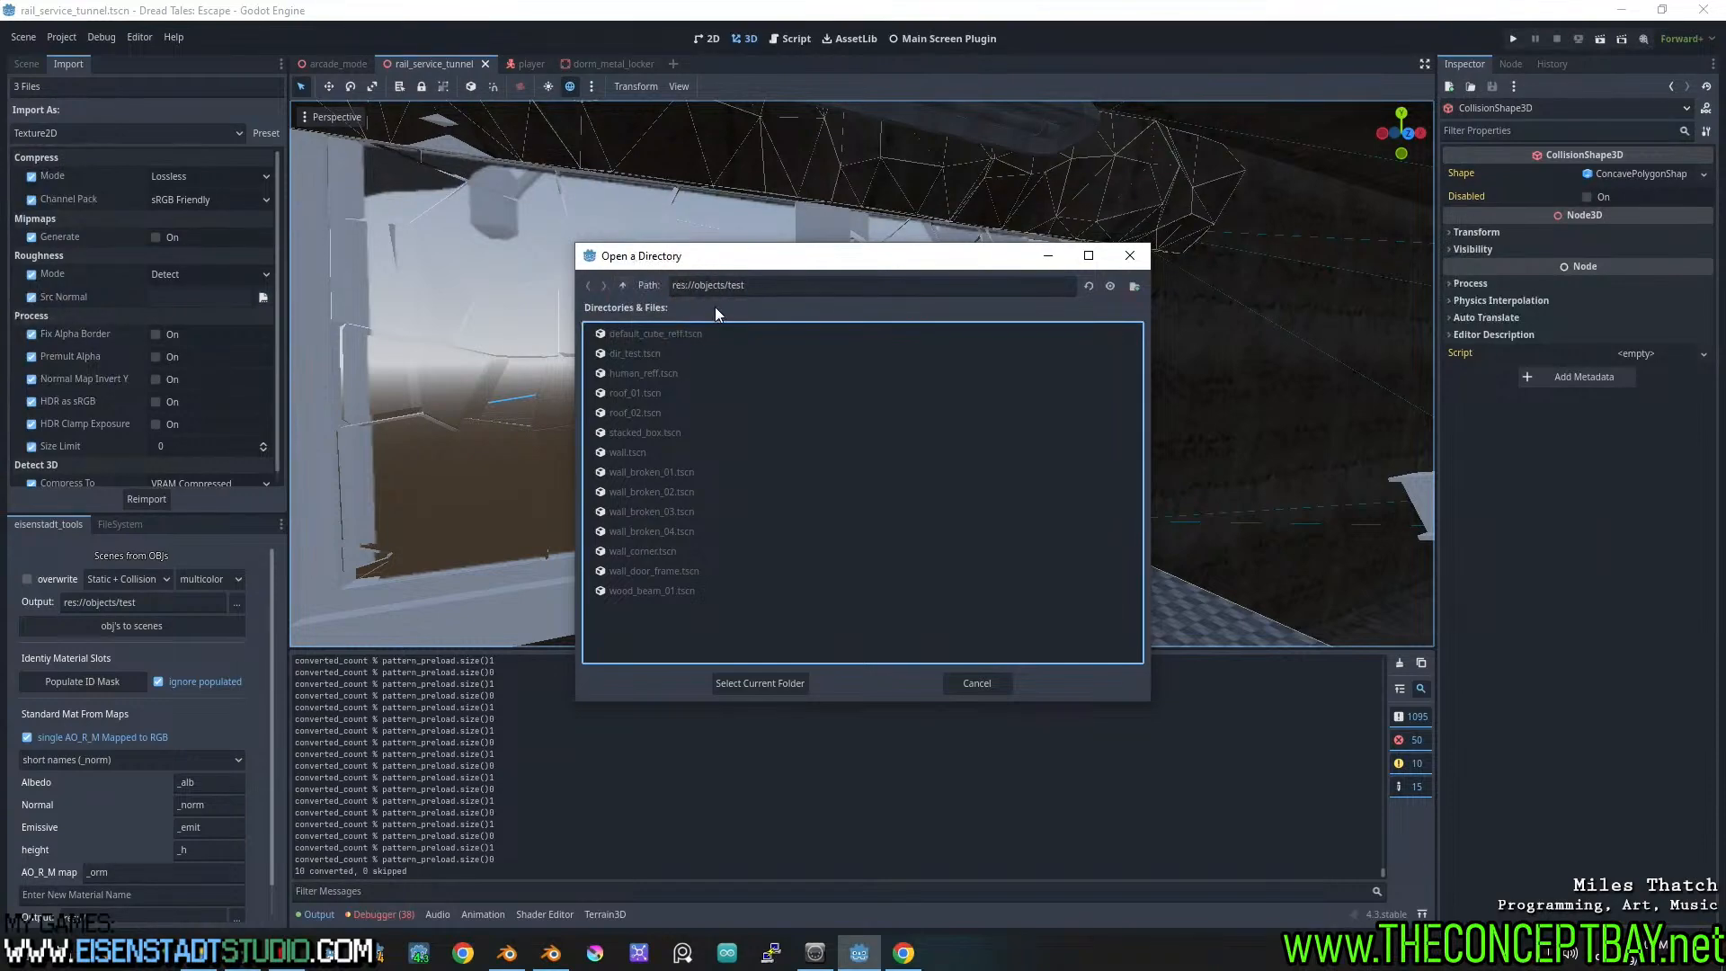
pyautogui.moveTo(673, 286); pyautogui.dragTo(618, 299)
pyautogui.hotkey('ctrl', 'c')
pyautogui.click(787, 683)
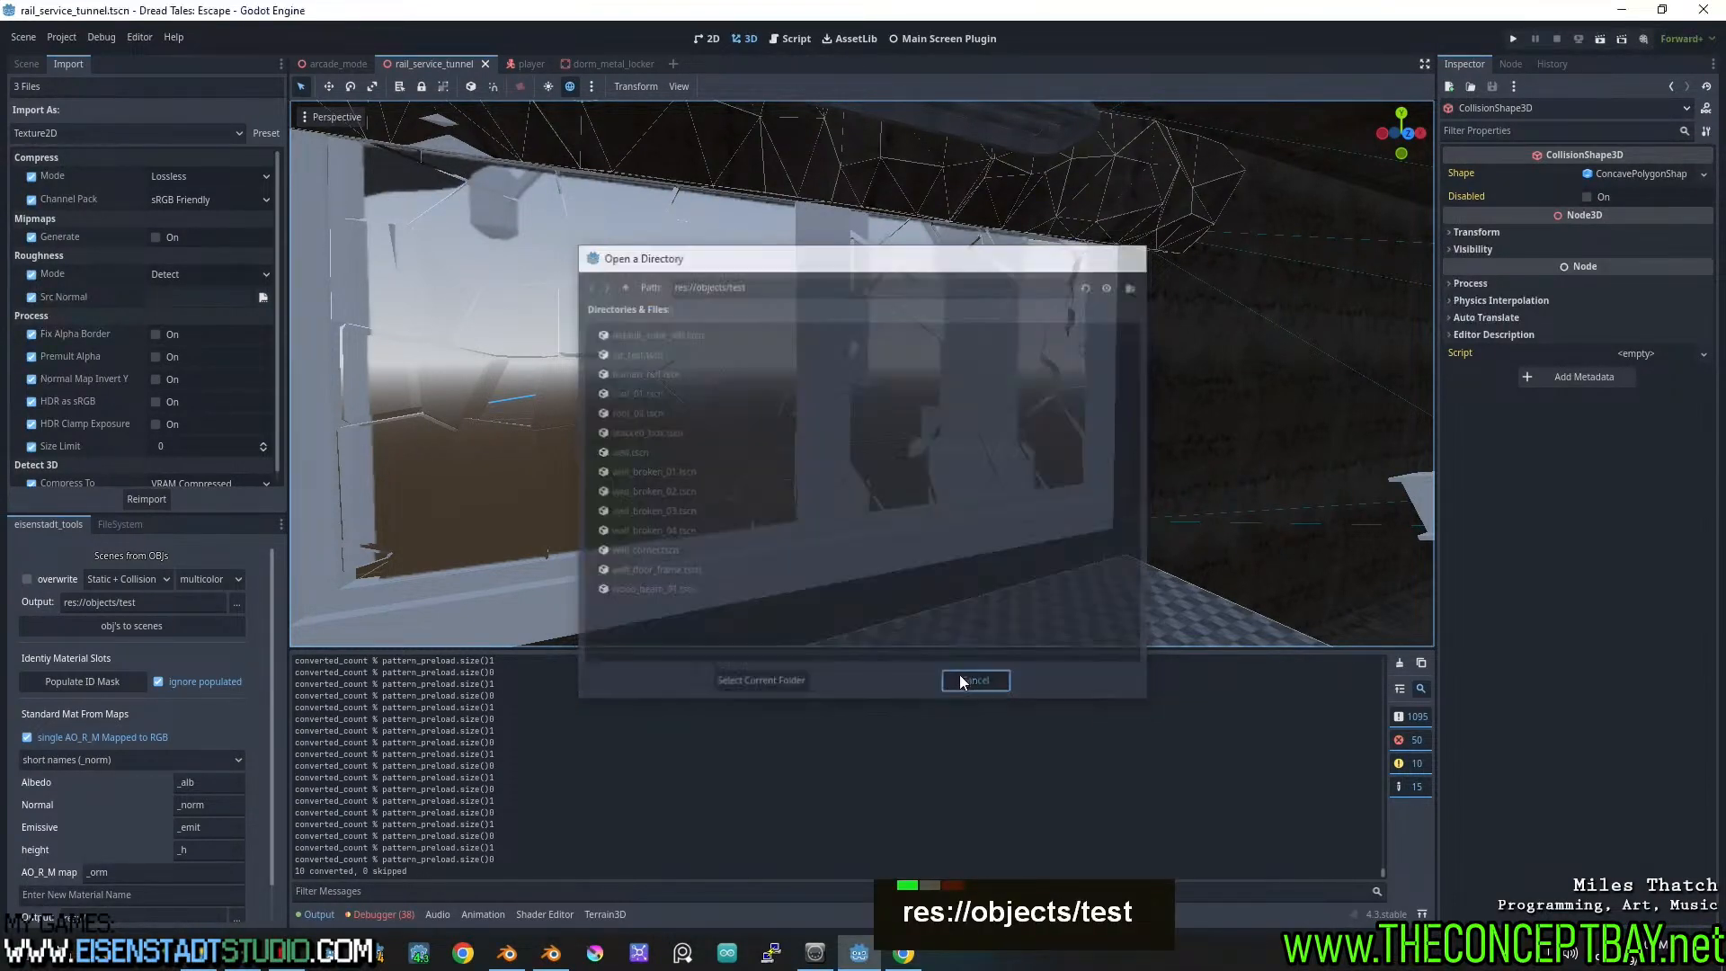
# Enlarge the FileSystem dock to nearly full column height and reopen the objects folder to check for the test subfolder
pyautogui.click(126, 523)
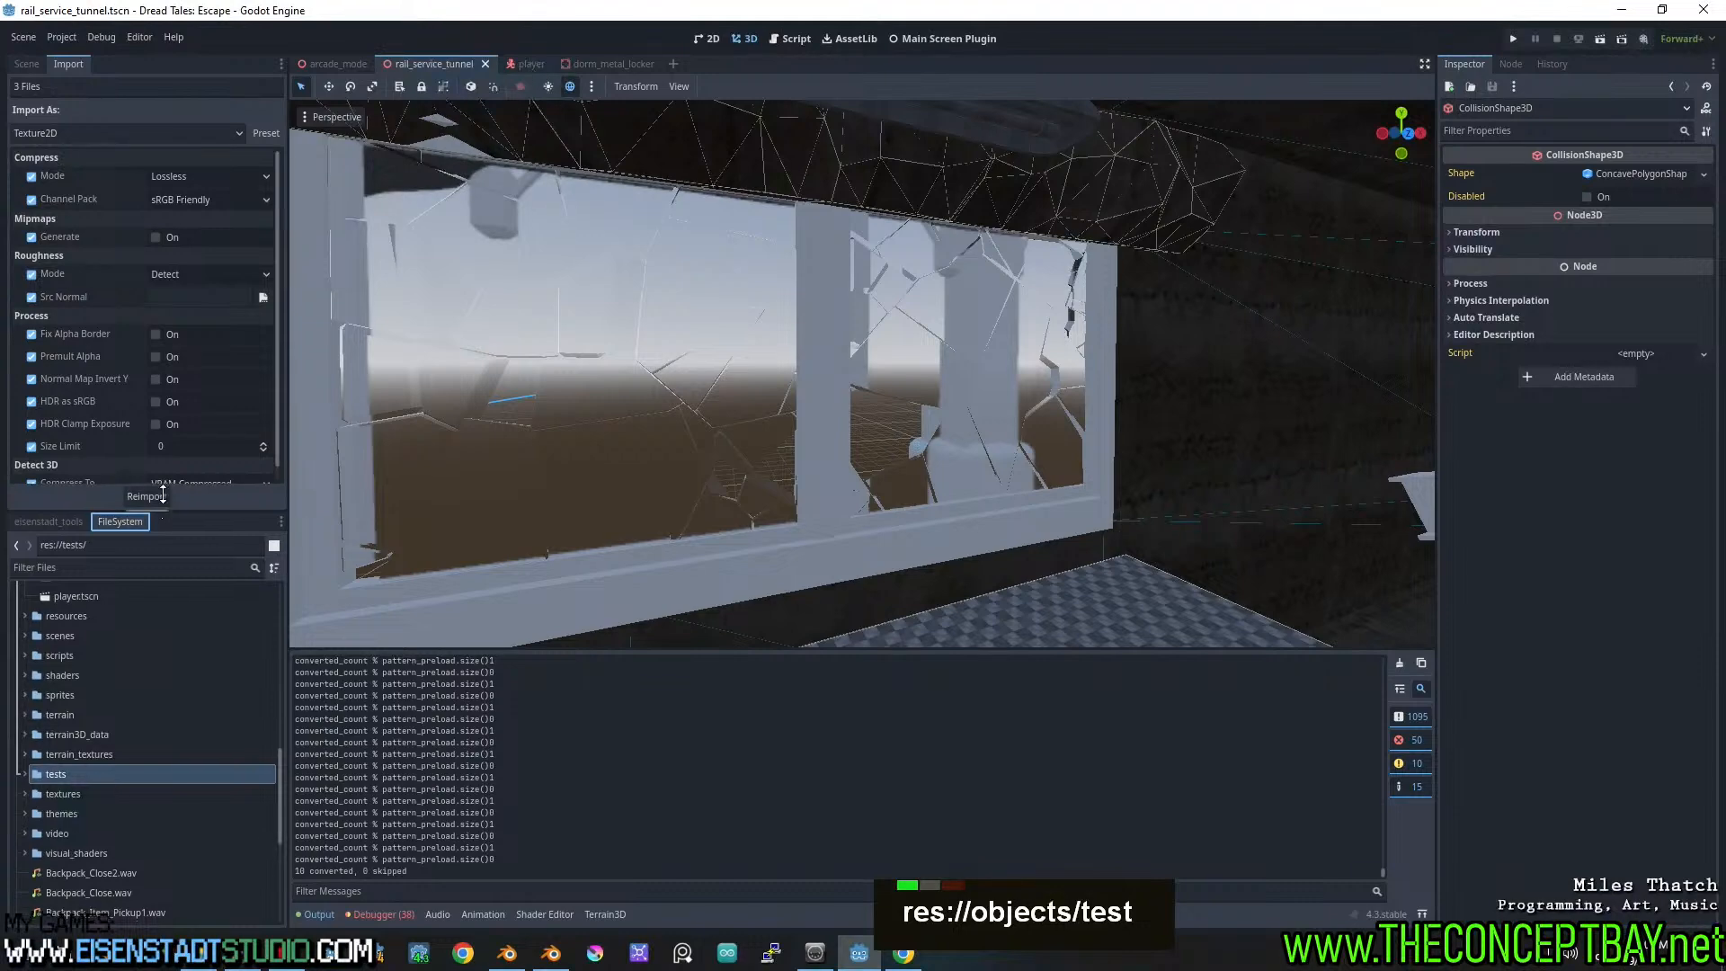
pyautogui.moveTo(162, 509); pyautogui.dragTo(144, 156)
pyautogui.scroll(7, 55, 586)
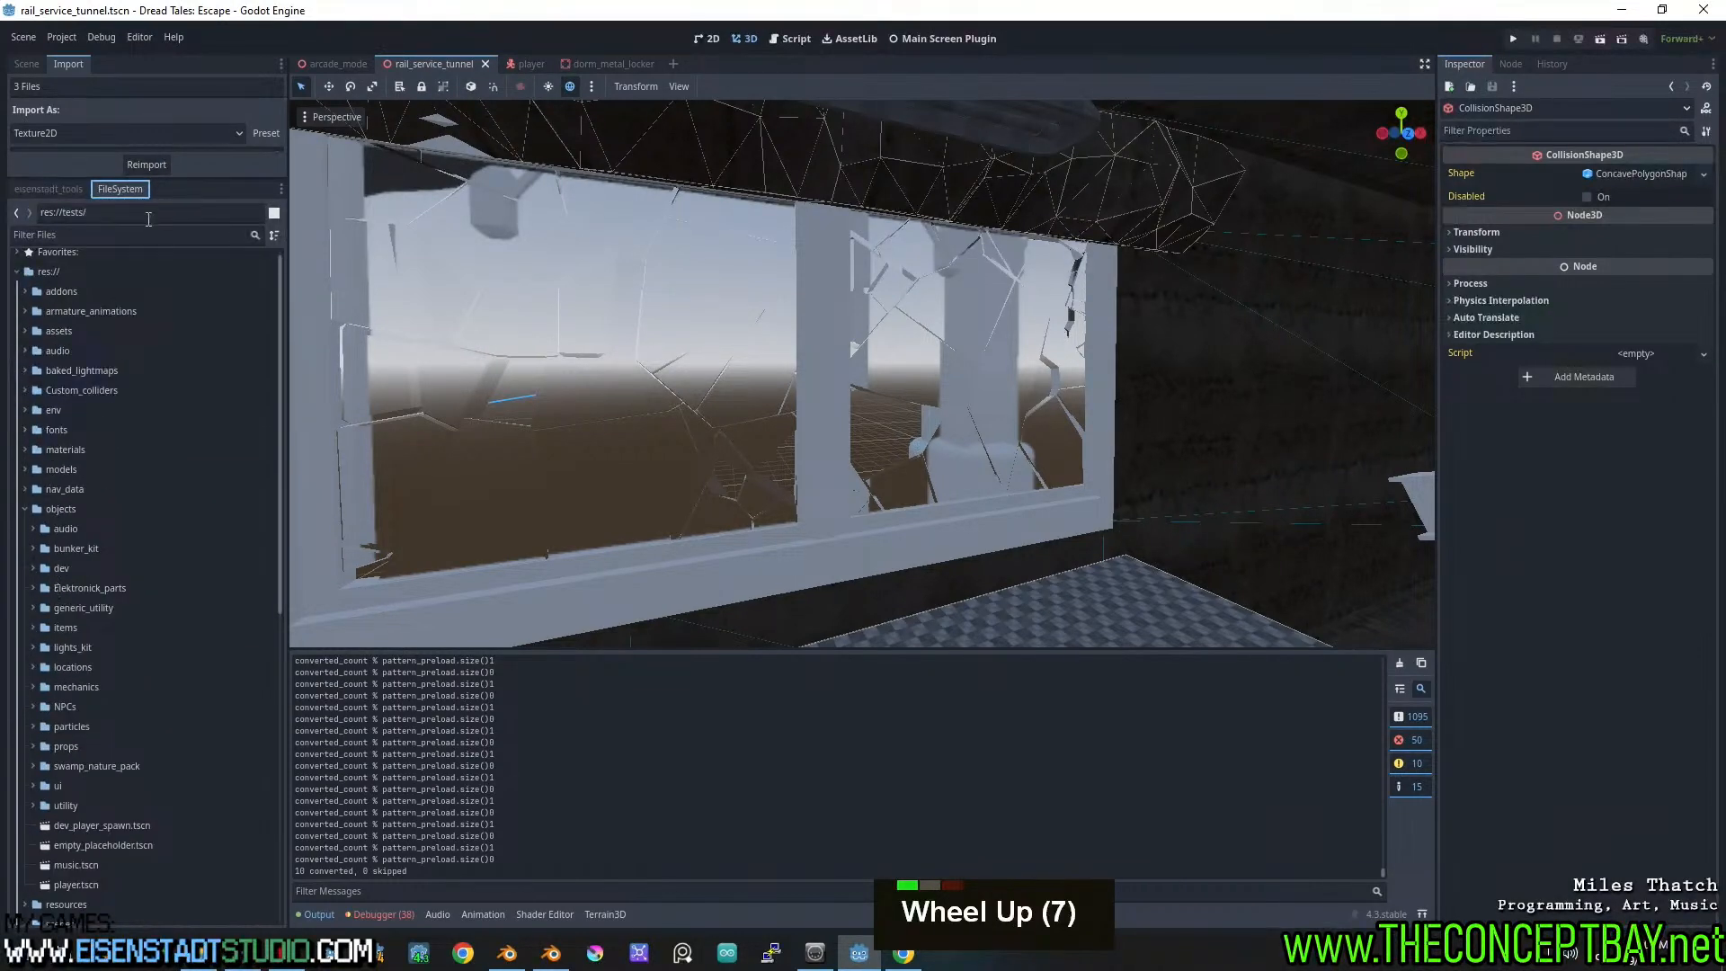
pyautogui.click(25, 510)
pyautogui.scroll(6, 55, 361)
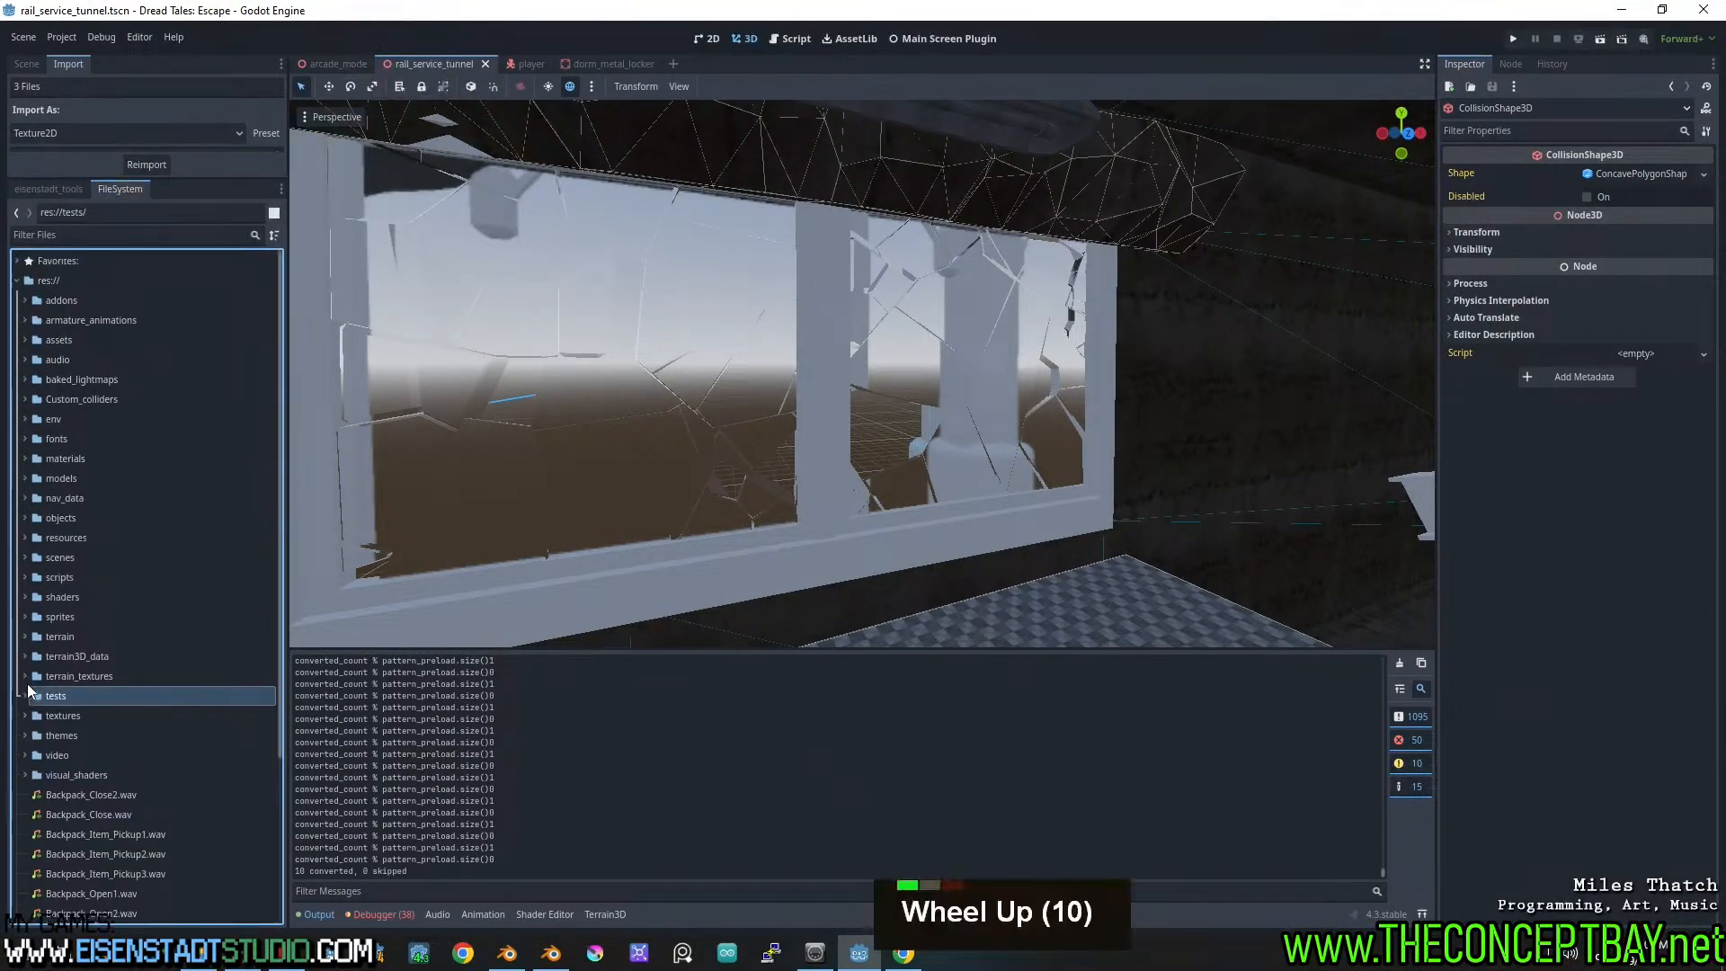
pyautogui.click(25, 518)
pyautogui.click(52, 516)
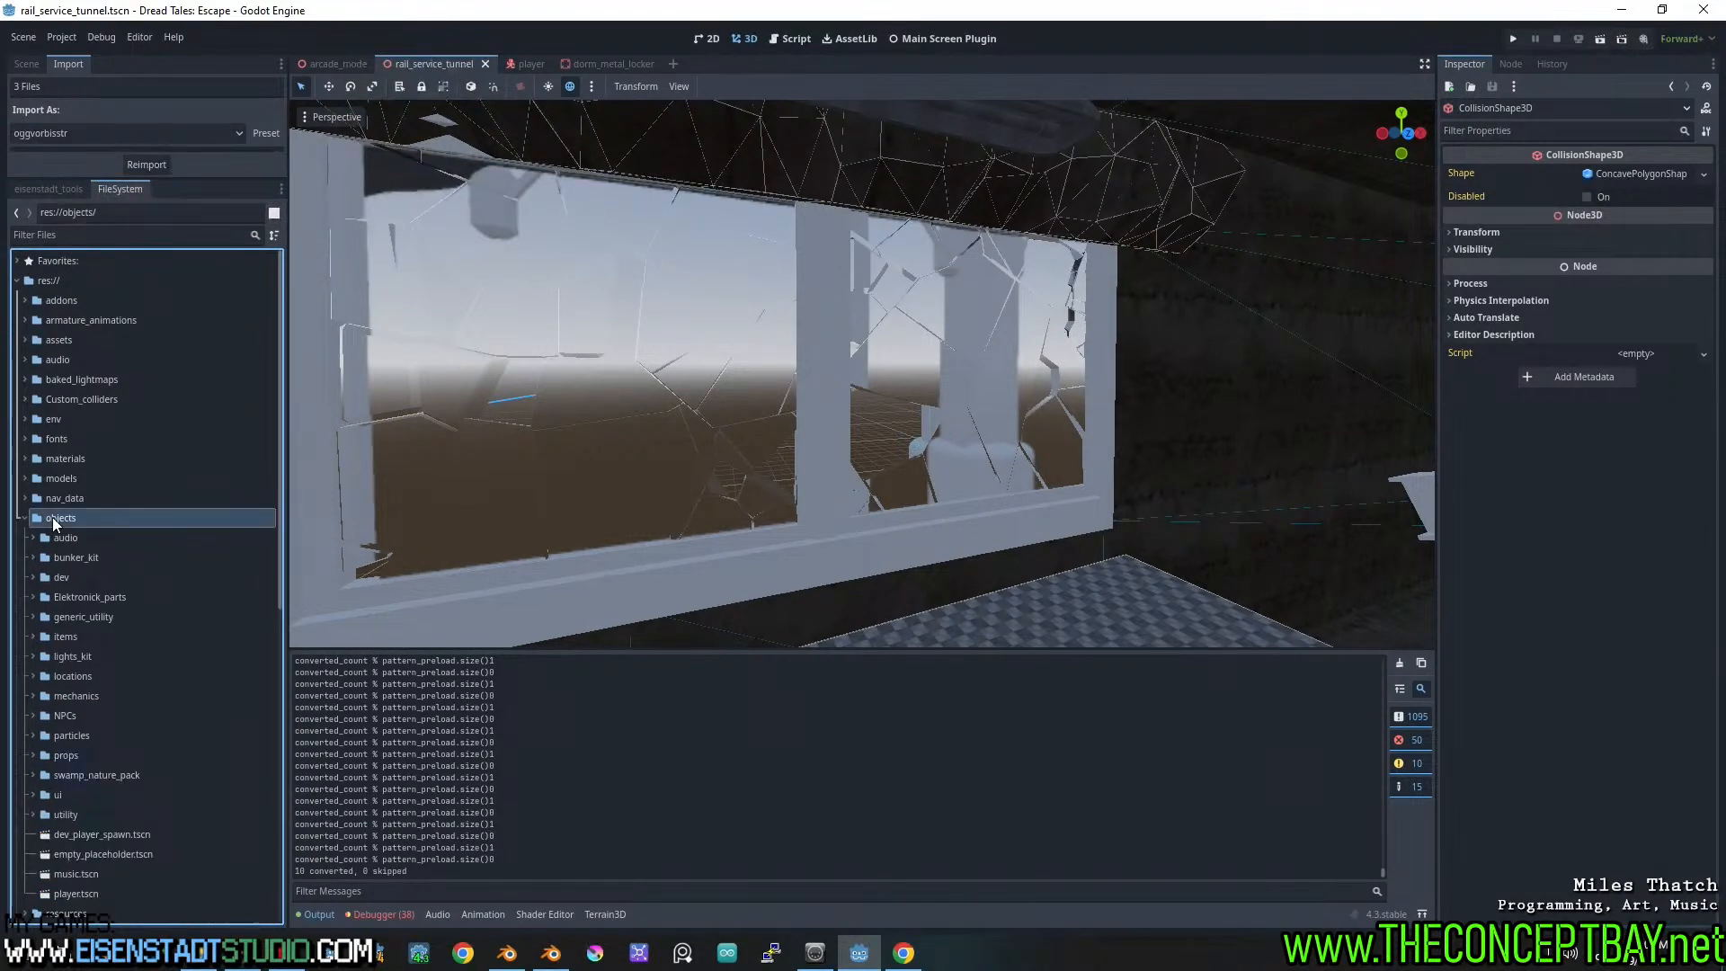
pyautogui.scroll(-1, 53, 516)
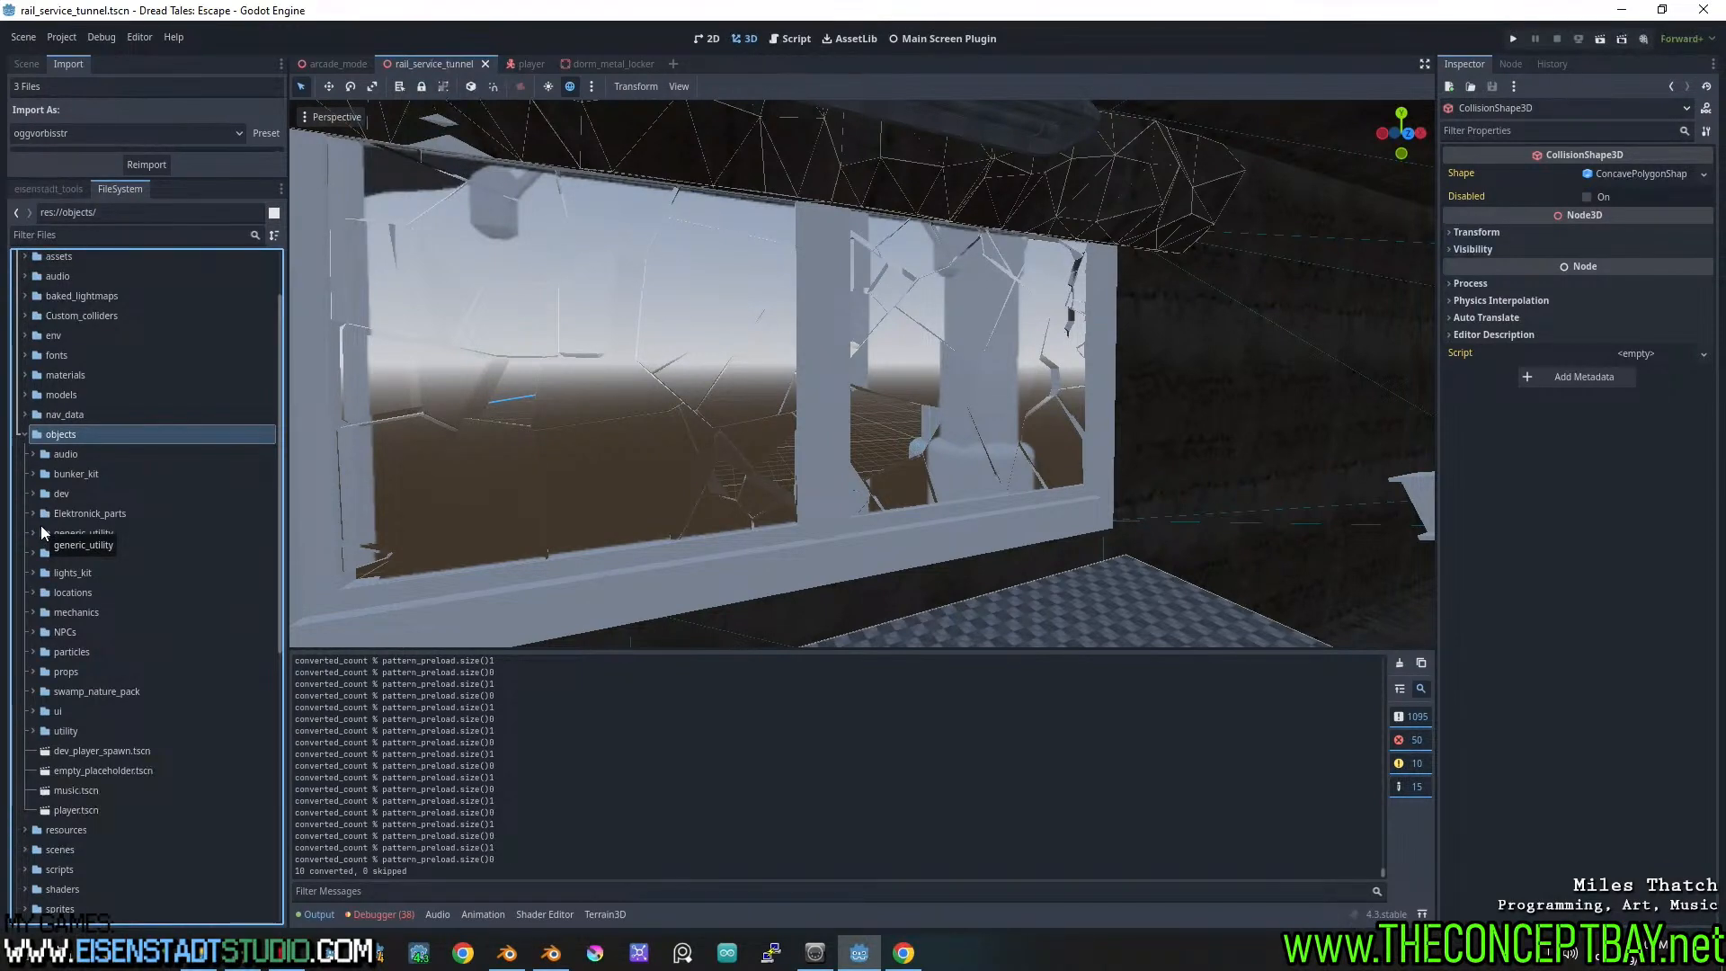
# Try to navigate the FileSystem dock to the copied path res://objects/test, and return to eisenstadt_tools
pyautogui.click(161, 213)
pyautogui.hotkey('ctrl', 'a')
pyautogui.hotkey('ctrl', 'v')
pyautogui.press('Return')
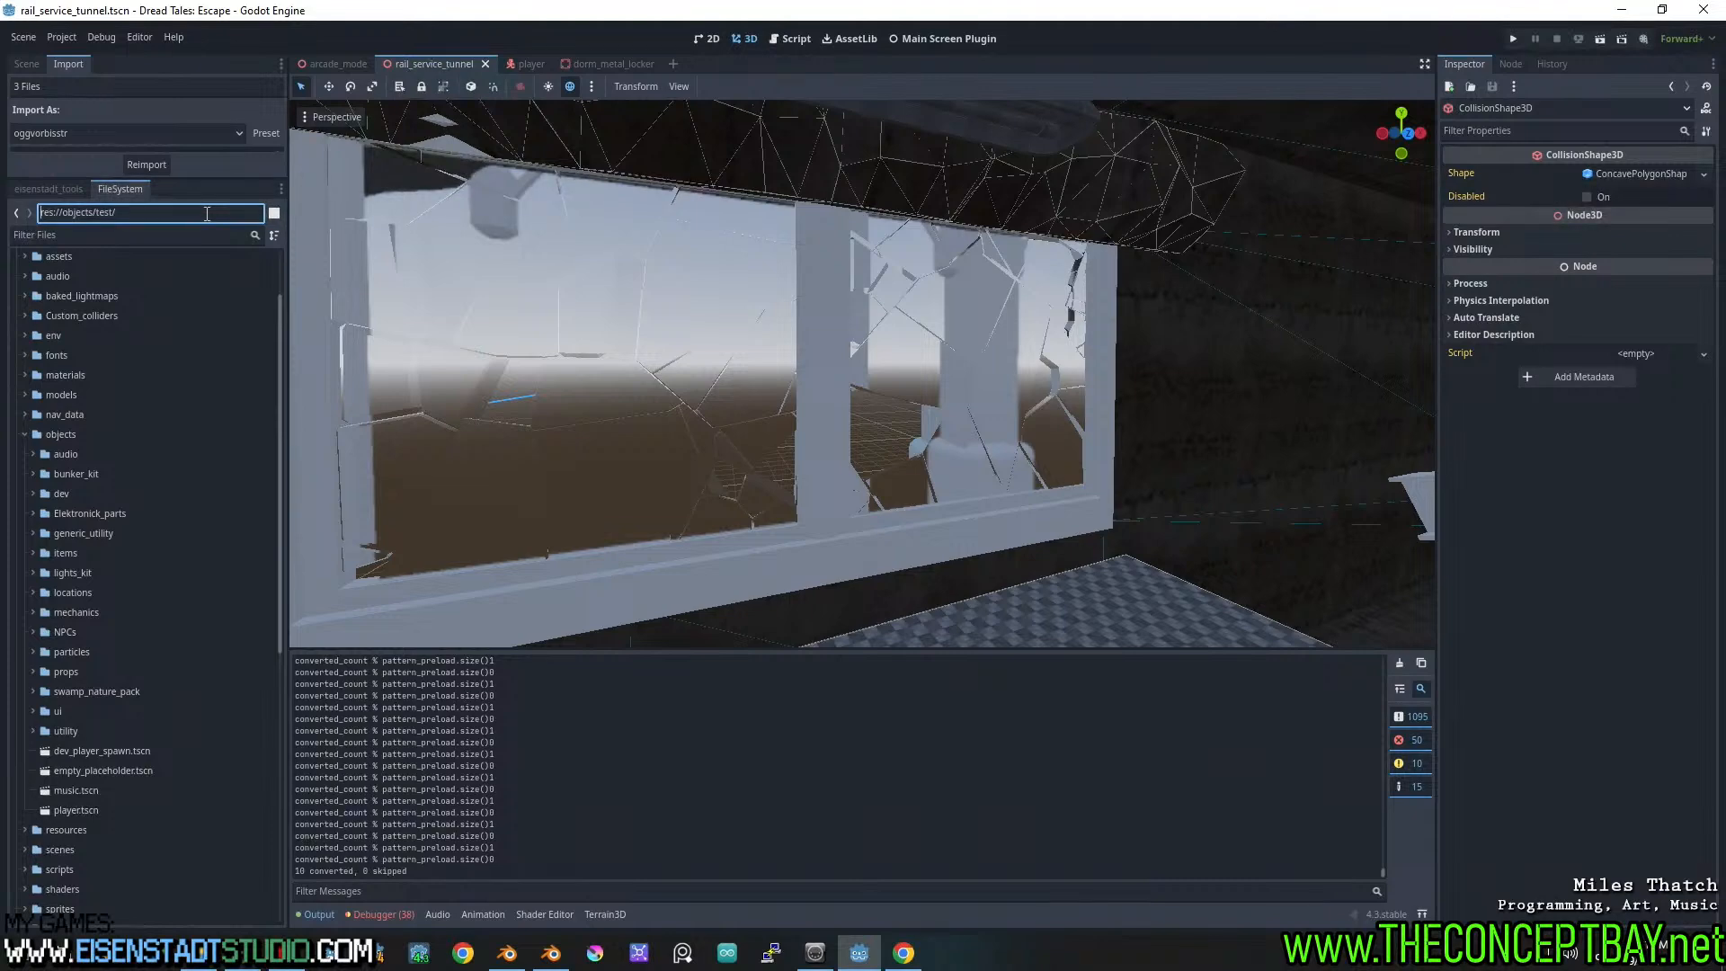
pyautogui.click(47, 187)
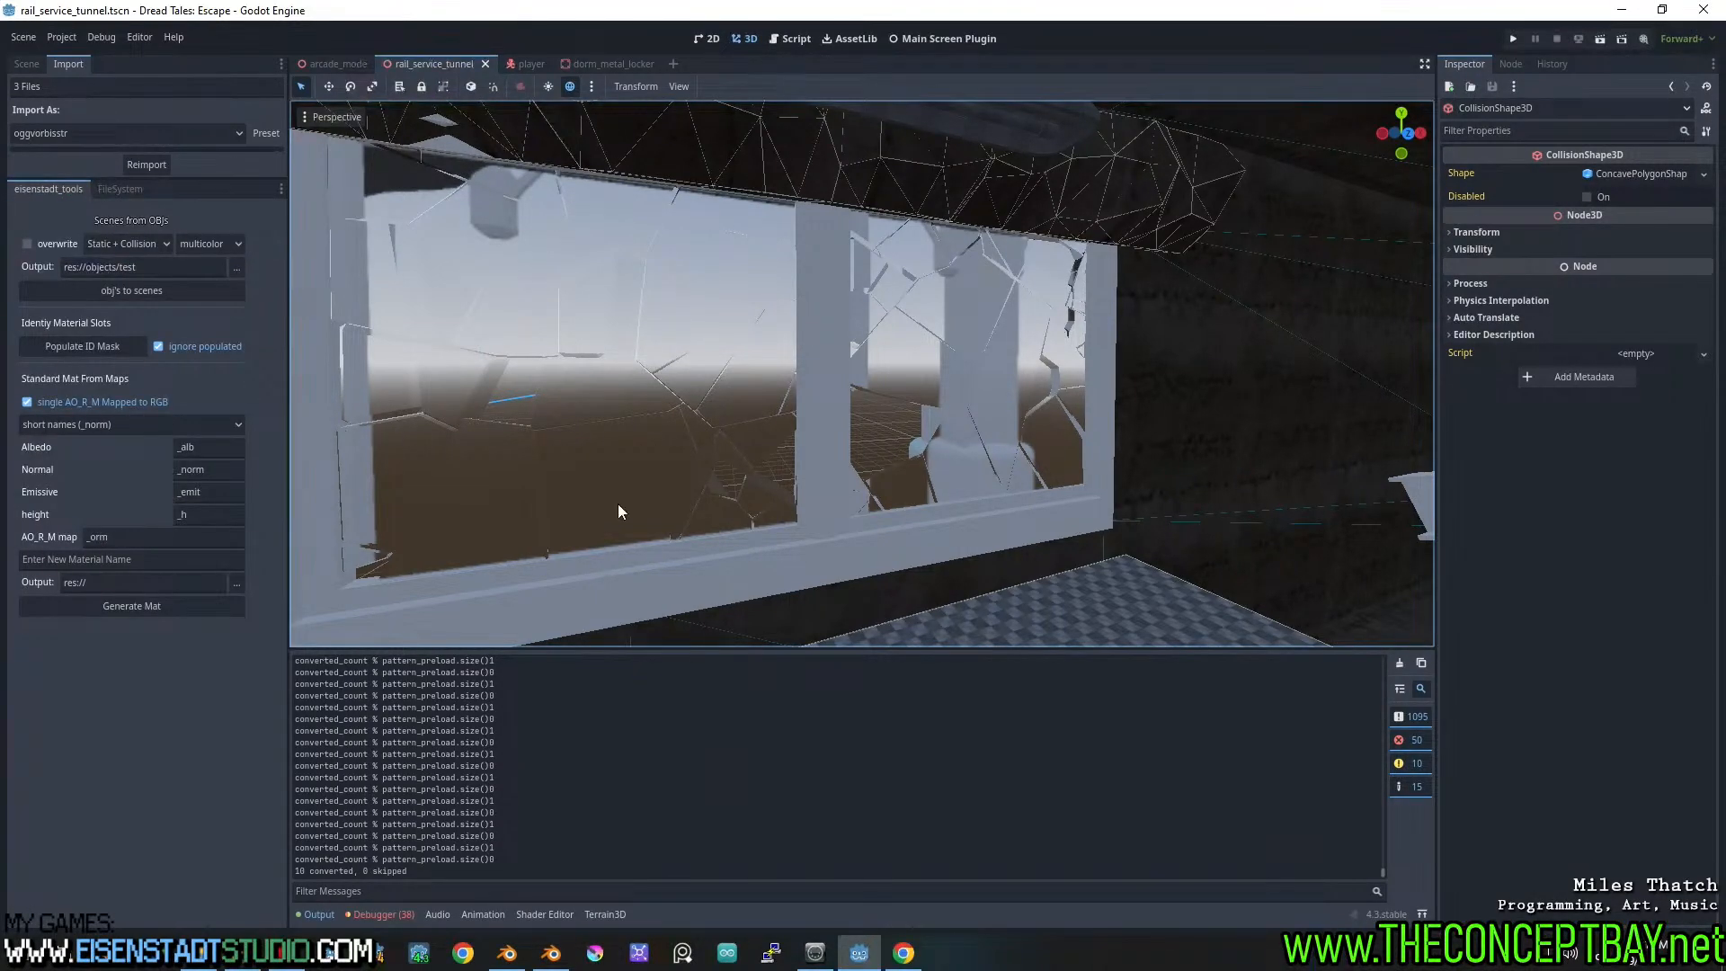
# Reduce the eisenstadt_tools dock's height to give the dock above more room and show the scene tree there
pyautogui.moveTo(926, 436)
pyautogui.mouseDown(button='middle')
pyautogui.moveTo(1041, 422)
pyautogui.moveTo(1079, 393)
pyautogui.moveTo(735, 385)
pyautogui.moveTo(913, 443)
pyautogui.moveTo(888, 454)
pyautogui.moveTo(904, 455)
pyautogui.mouseUp(button='middle')
pyautogui.scroll(2, 1079, 393)
pyautogui.scroll(-2, 735, 385)
pyautogui.scroll(-1, 888, 454)
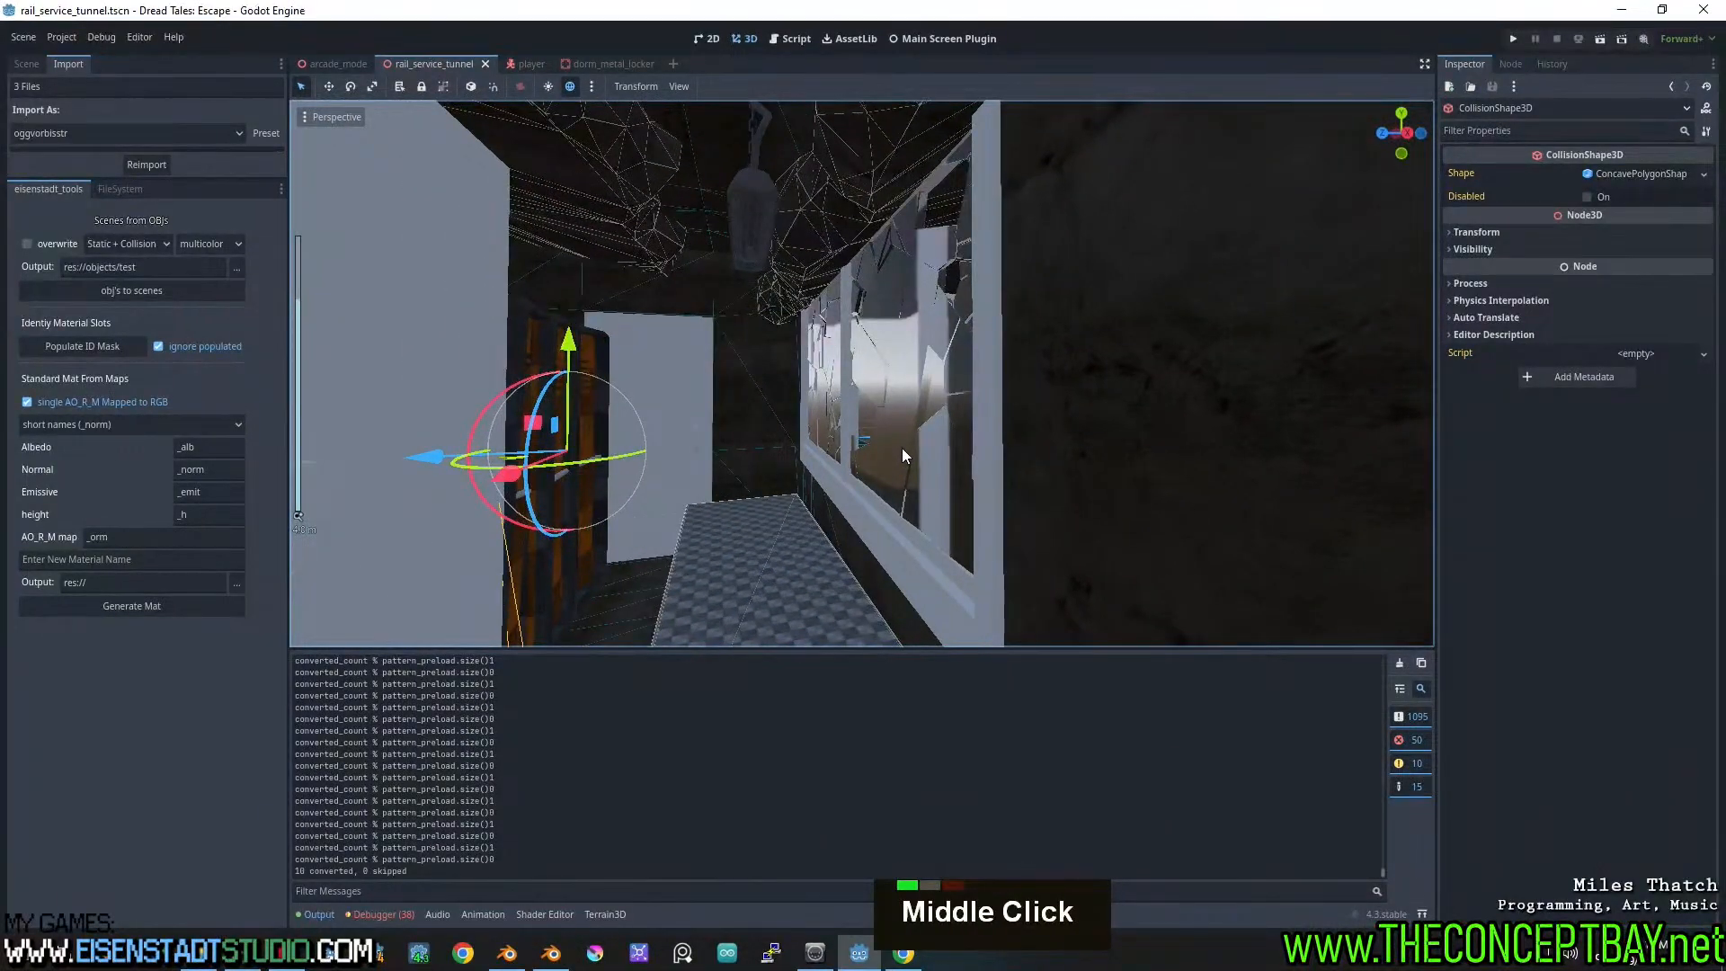
pyautogui.moveTo(180, 178); pyautogui.dragTo(176, 475)
pyautogui.click(27, 63)
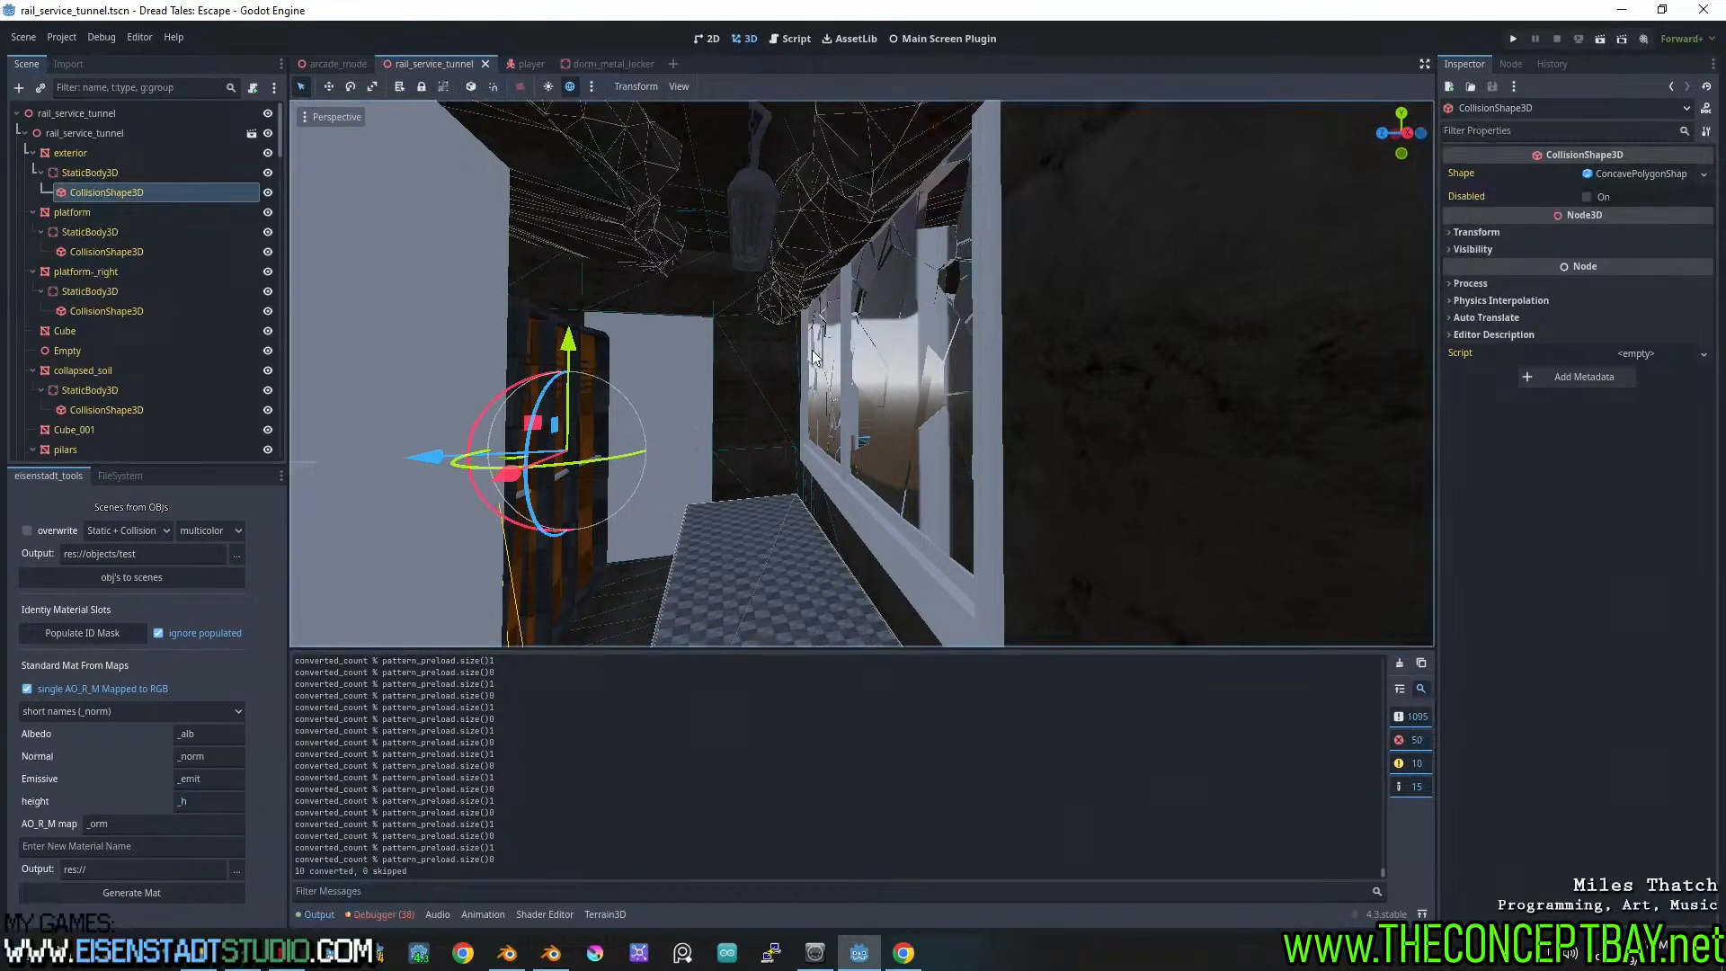
# Select the window_left_cell_004_cell_007 glass shard and adjust the refraction scale of its surface override material
pyautogui.click(932, 301)
pyautogui.click(1574, 232)
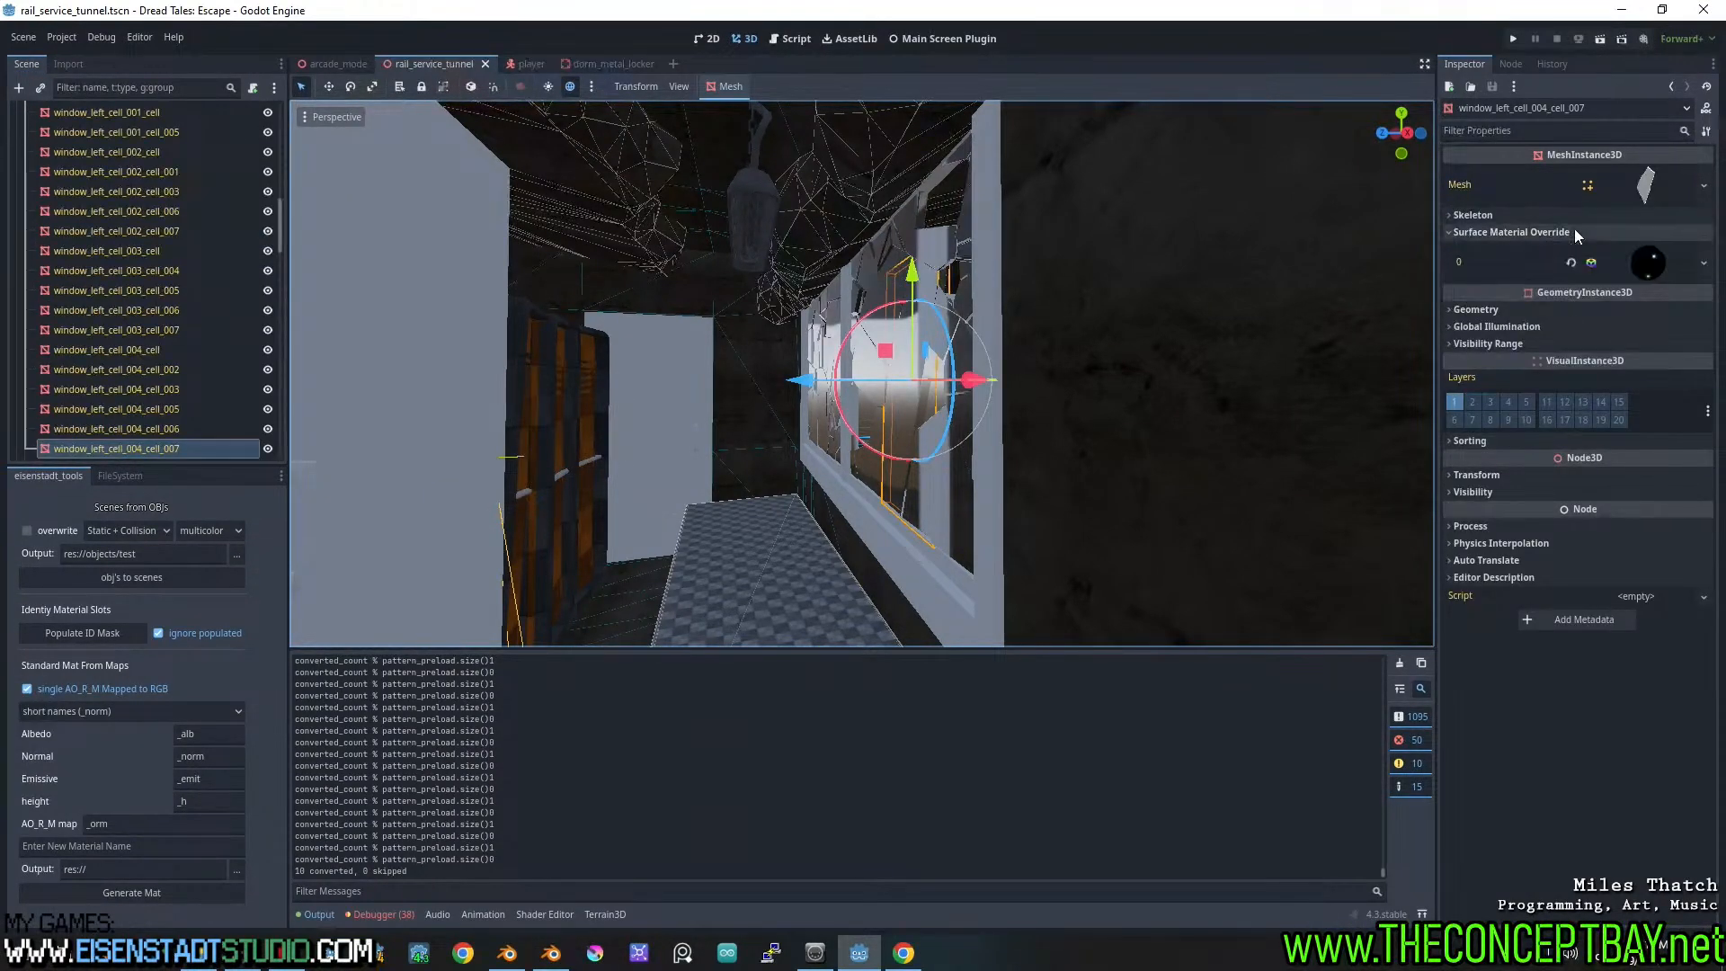
pyautogui.click(1648, 262)
pyautogui.scroll(2, 983, 487)
pyautogui.moveTo(984, 487)
pyautogui.mouseDown(button='middle')
pyautogui.moveTo(1039, 515)
pyautogui.moveTo(983, 507)
pyautogui.moveTo(999, 503)
pyautogui.mouseUp(button='middle')
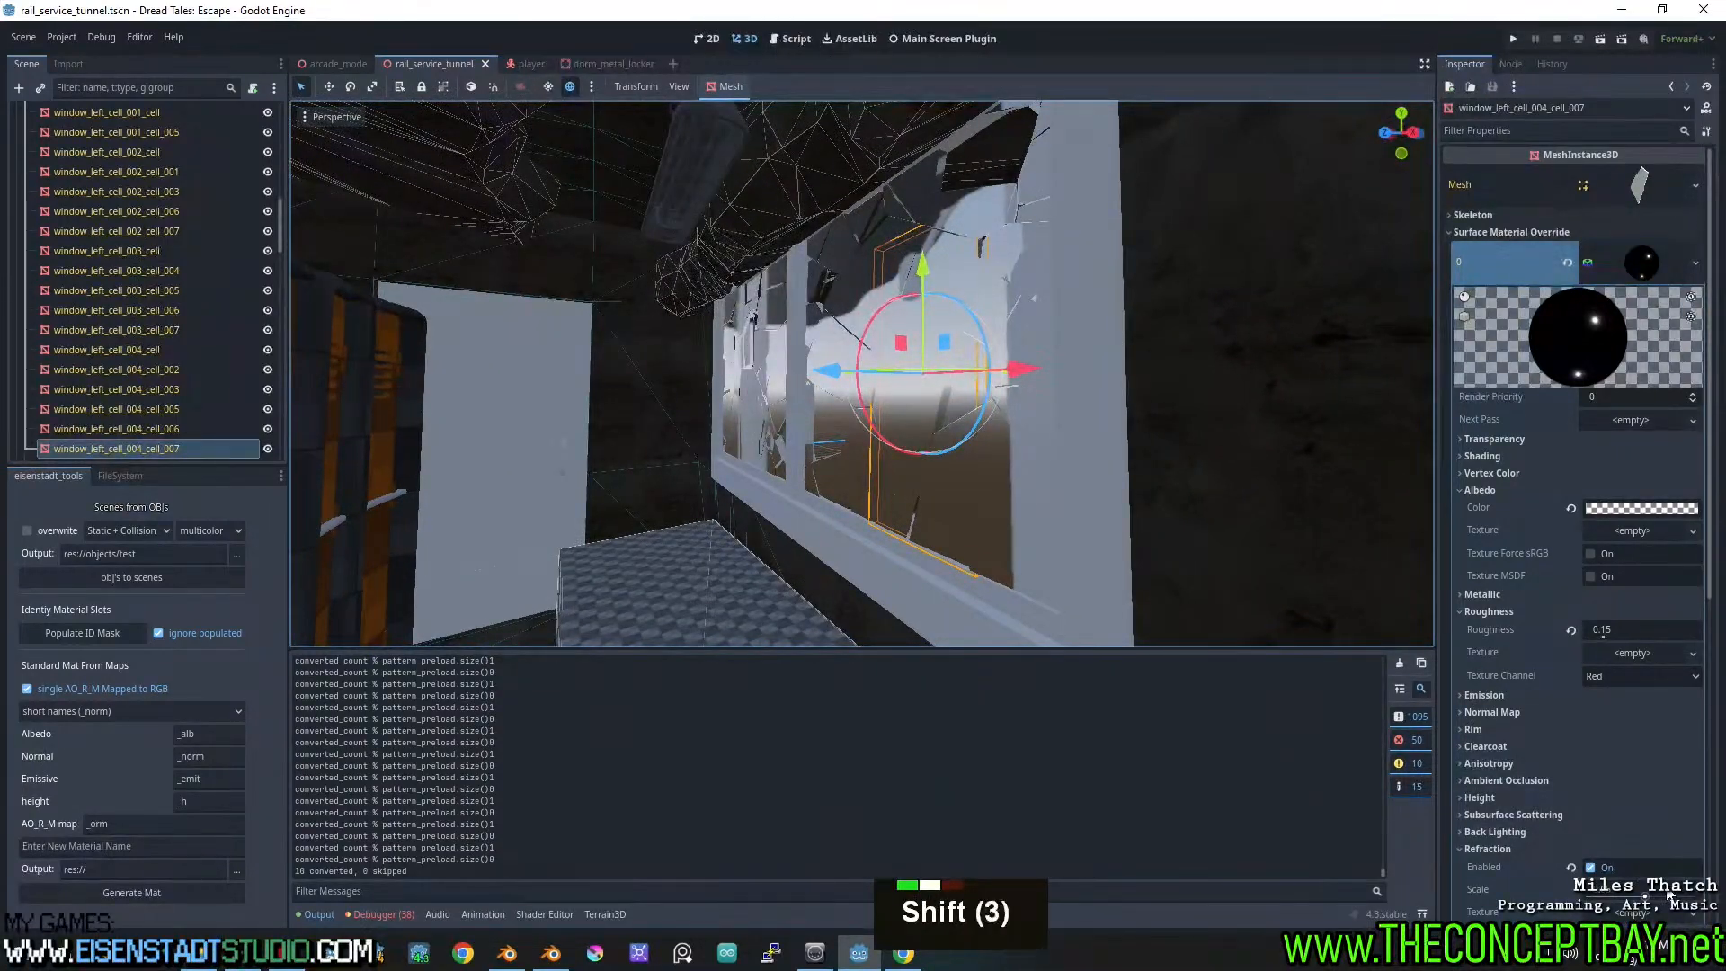
pyautogui.moveTo(1667, 893)
pyautogui.keyDown('shift'); pyautogui.mouseDown()
pyautogui.moveTo(1711, 893)
pyautogui.moveTo(1641, 891)
pyautogui.mouseUp(); pyautogui.keyUp('shift')
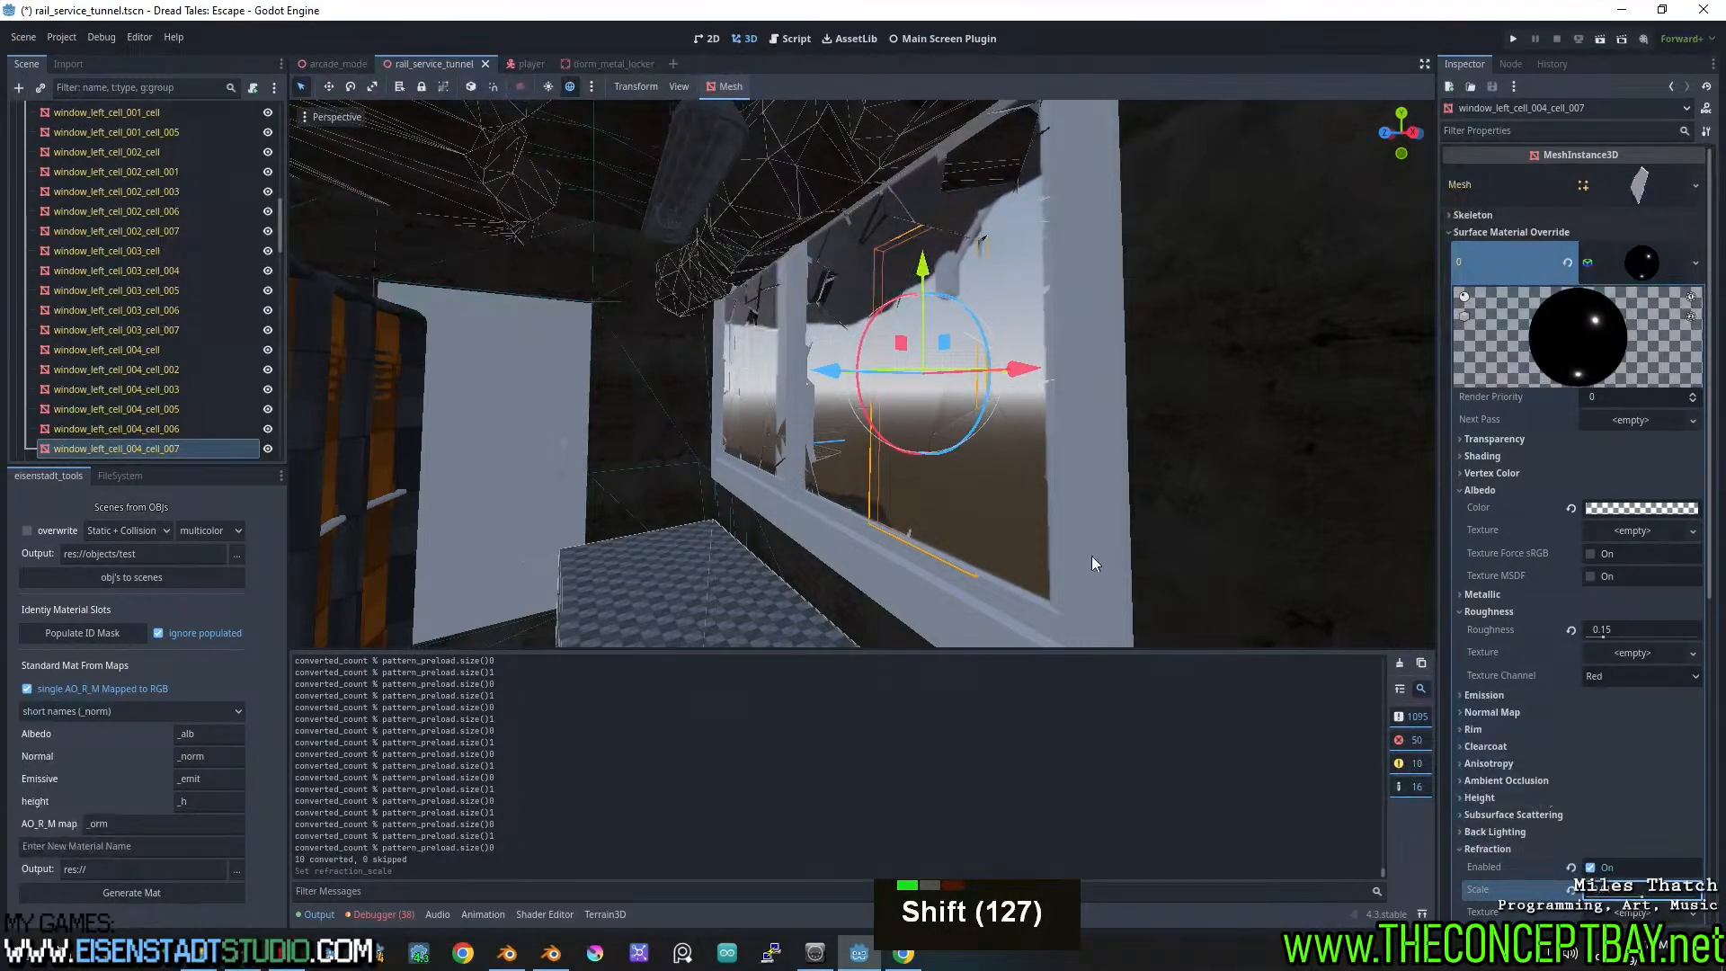
# Inspect the glass refraction from several angles inside the start room and save the rail_service_tunnel scene
pyautogui.moveTo(1091, 555); pyautogui.dragTo(1244, 423, button='middle')
pyautogui.scroll(3, 984, 478)
pyautogui.moveTo(1254, 431); pyautogui.dragTo(952, 477, button='middle')
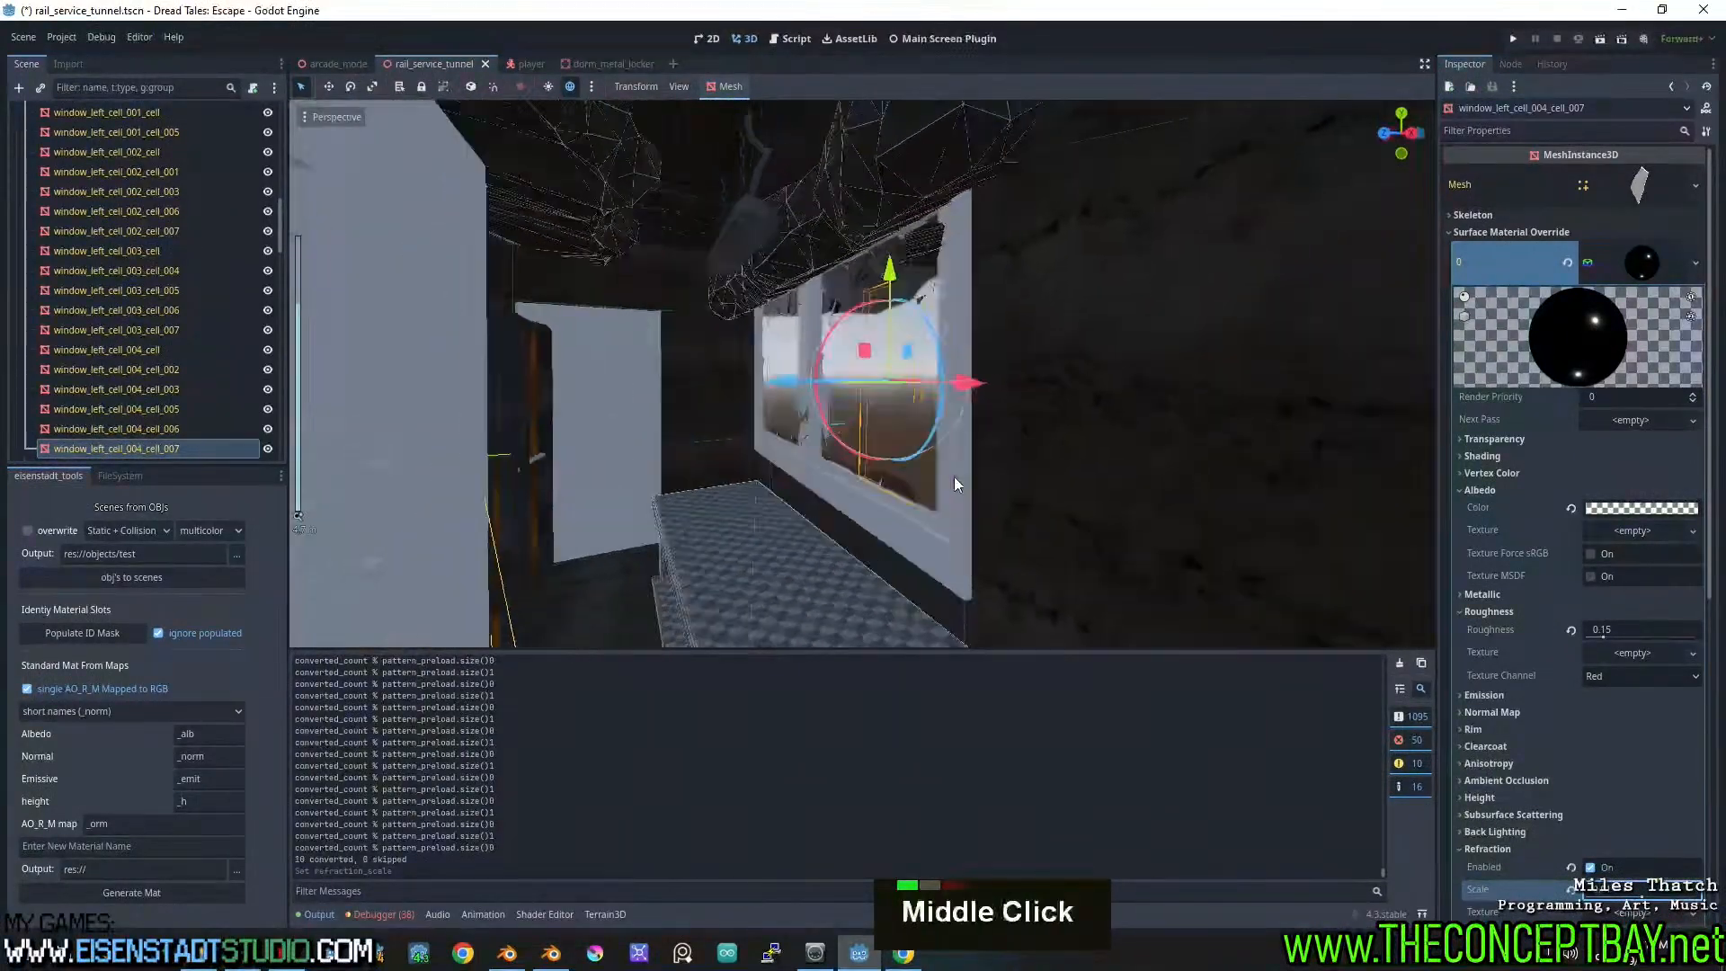
pyautogui.scroll(2, 939, 493)
pyautogui.scroll(-1, 725, 398)
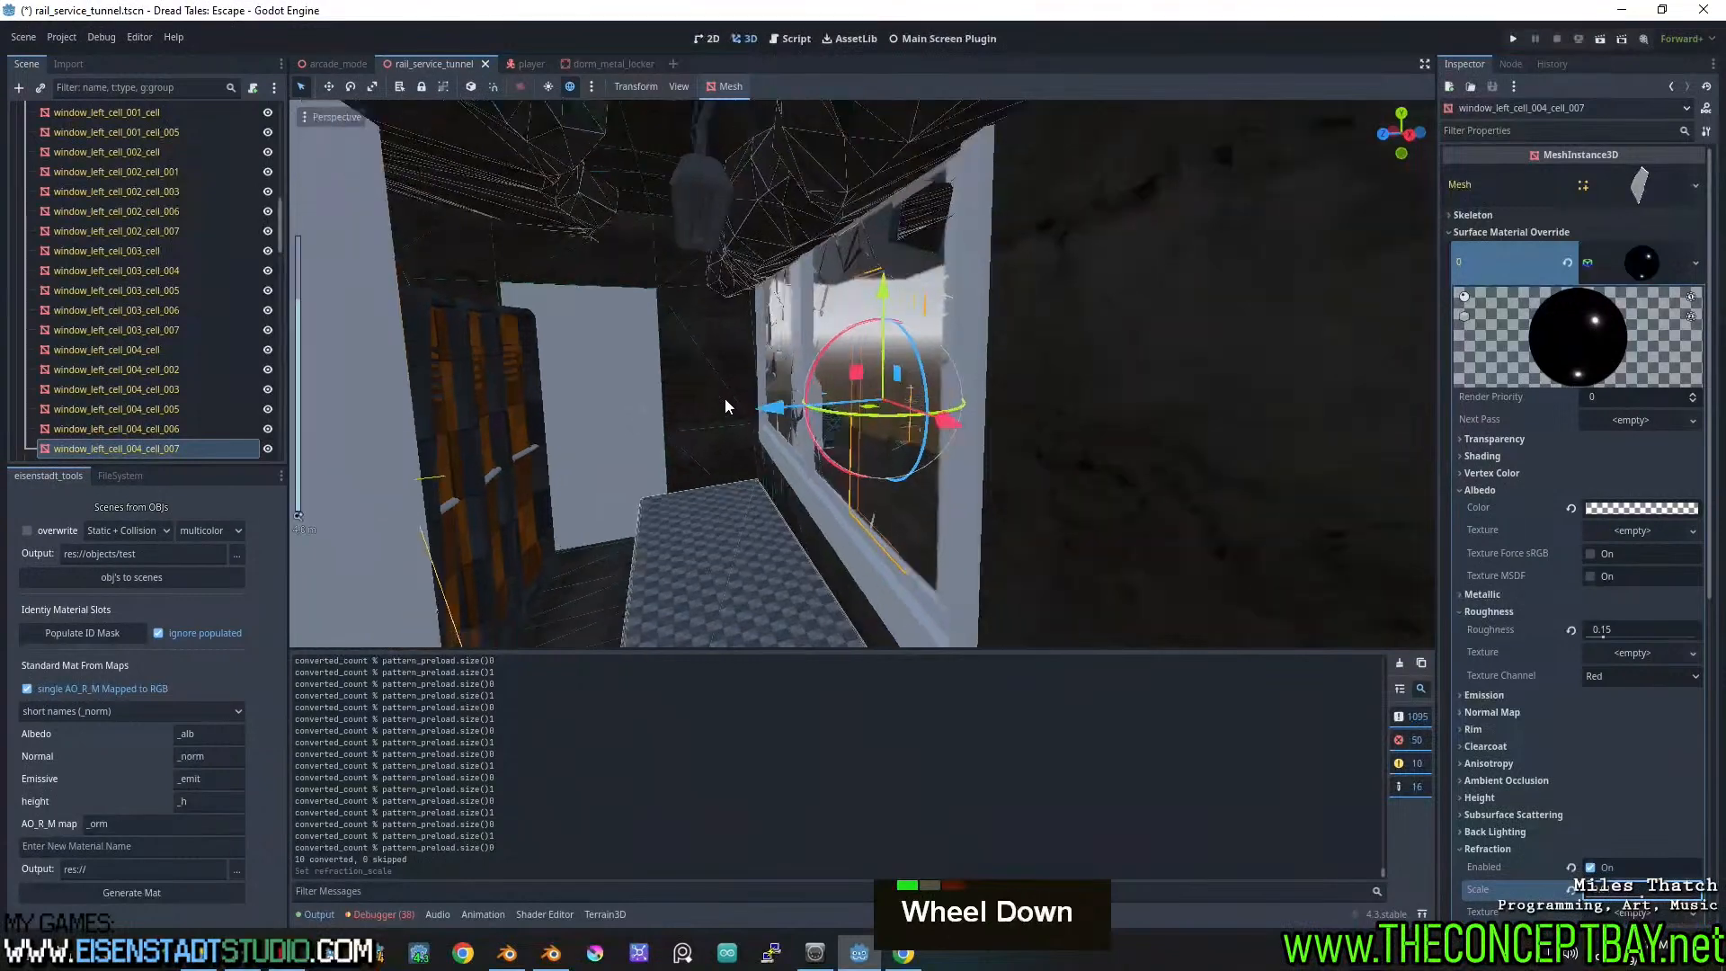
pyautogui.keyDown('shift'); pyautogui.moveTo(725, 398); pyautogui.dragTo(795, 385, button='middle'); pyautogui.keyUp('shift')
pyautogui.hotkey('ctrl', 's')
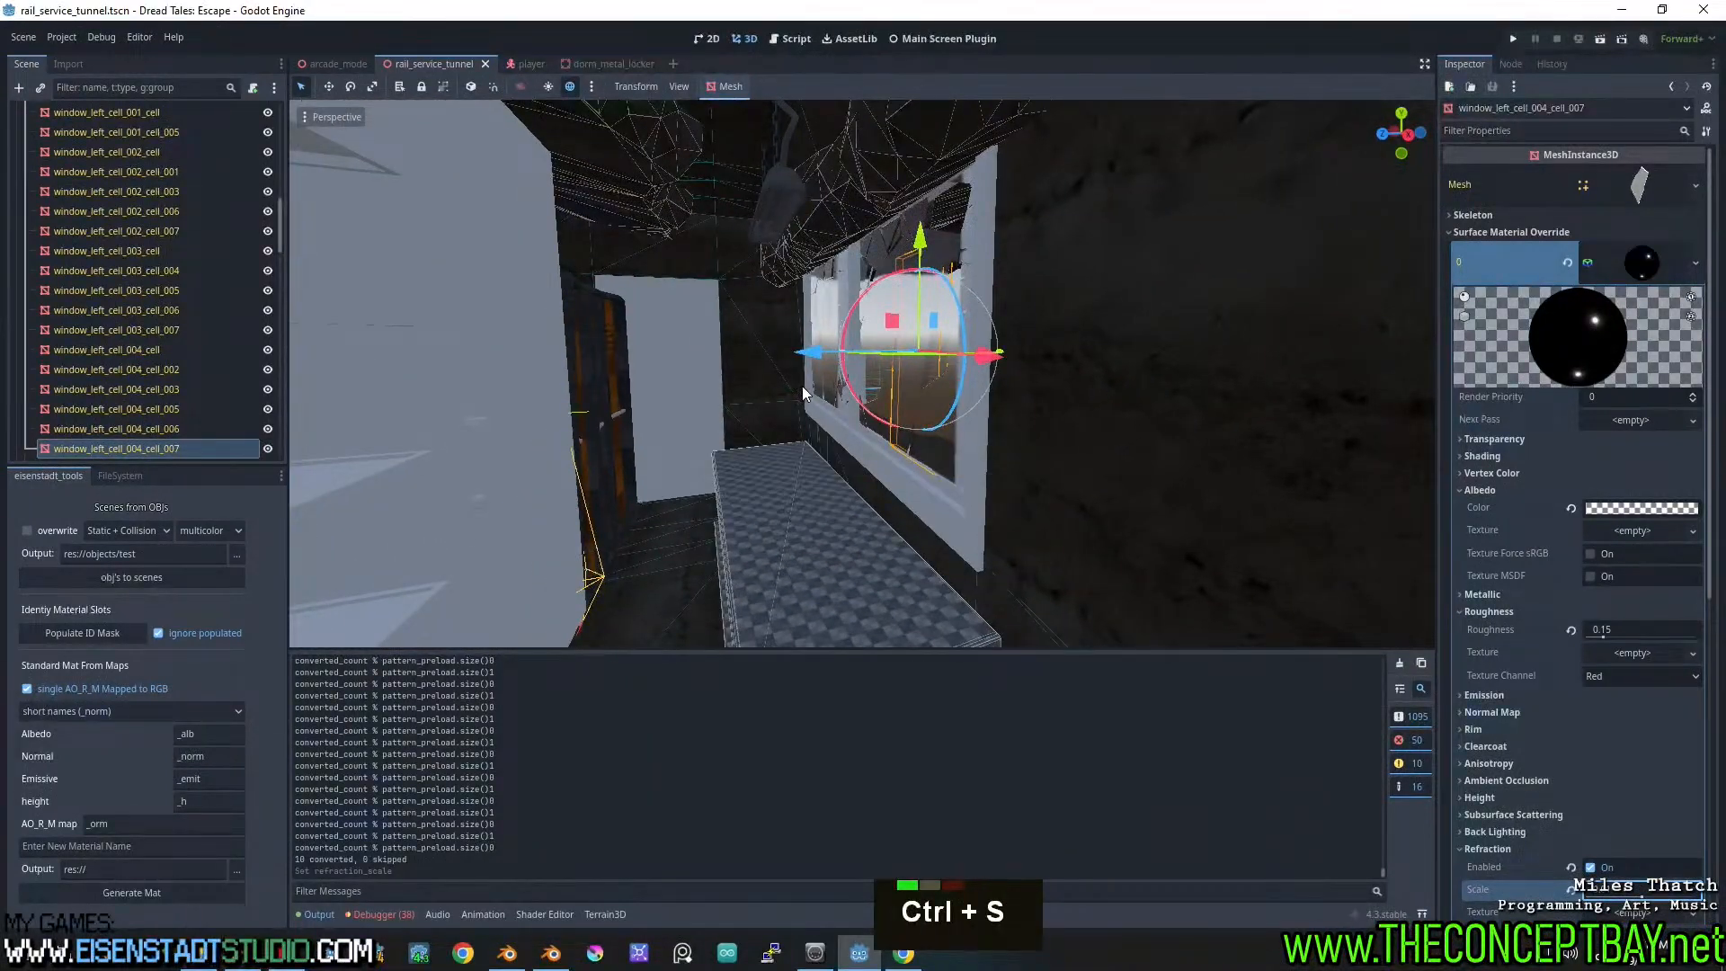
# Run the project, move around briefly in the tunnel and close the game
pyautogui.press('F5')
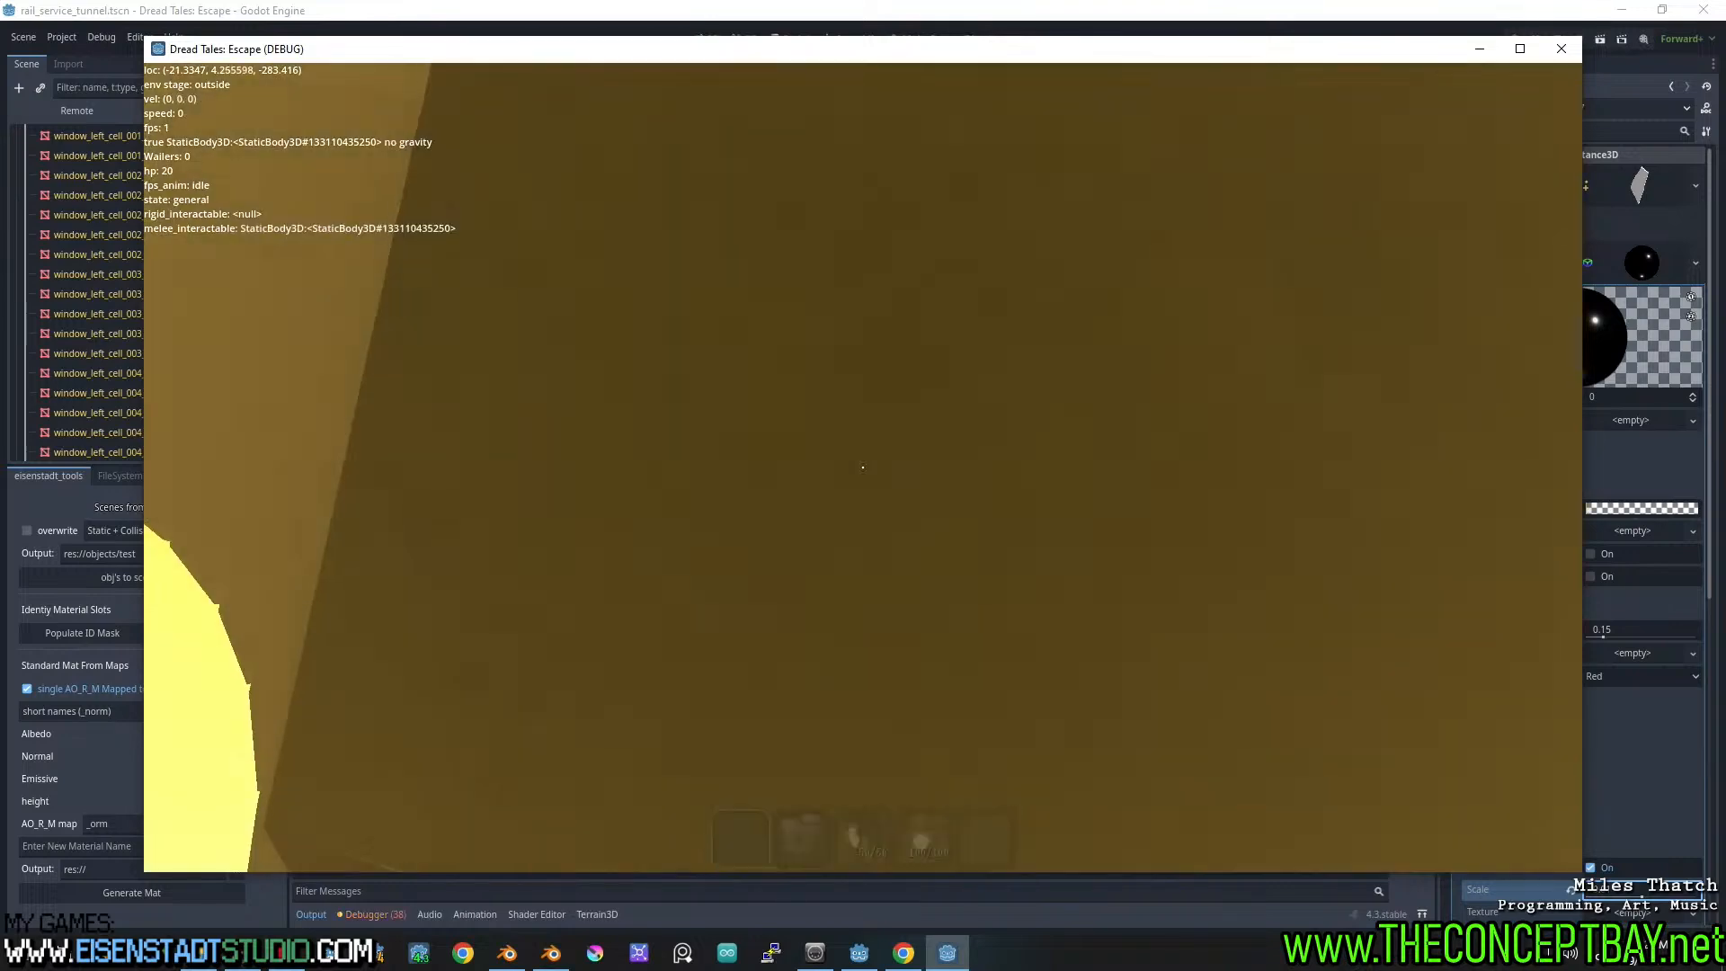
pyautogui.press('a')
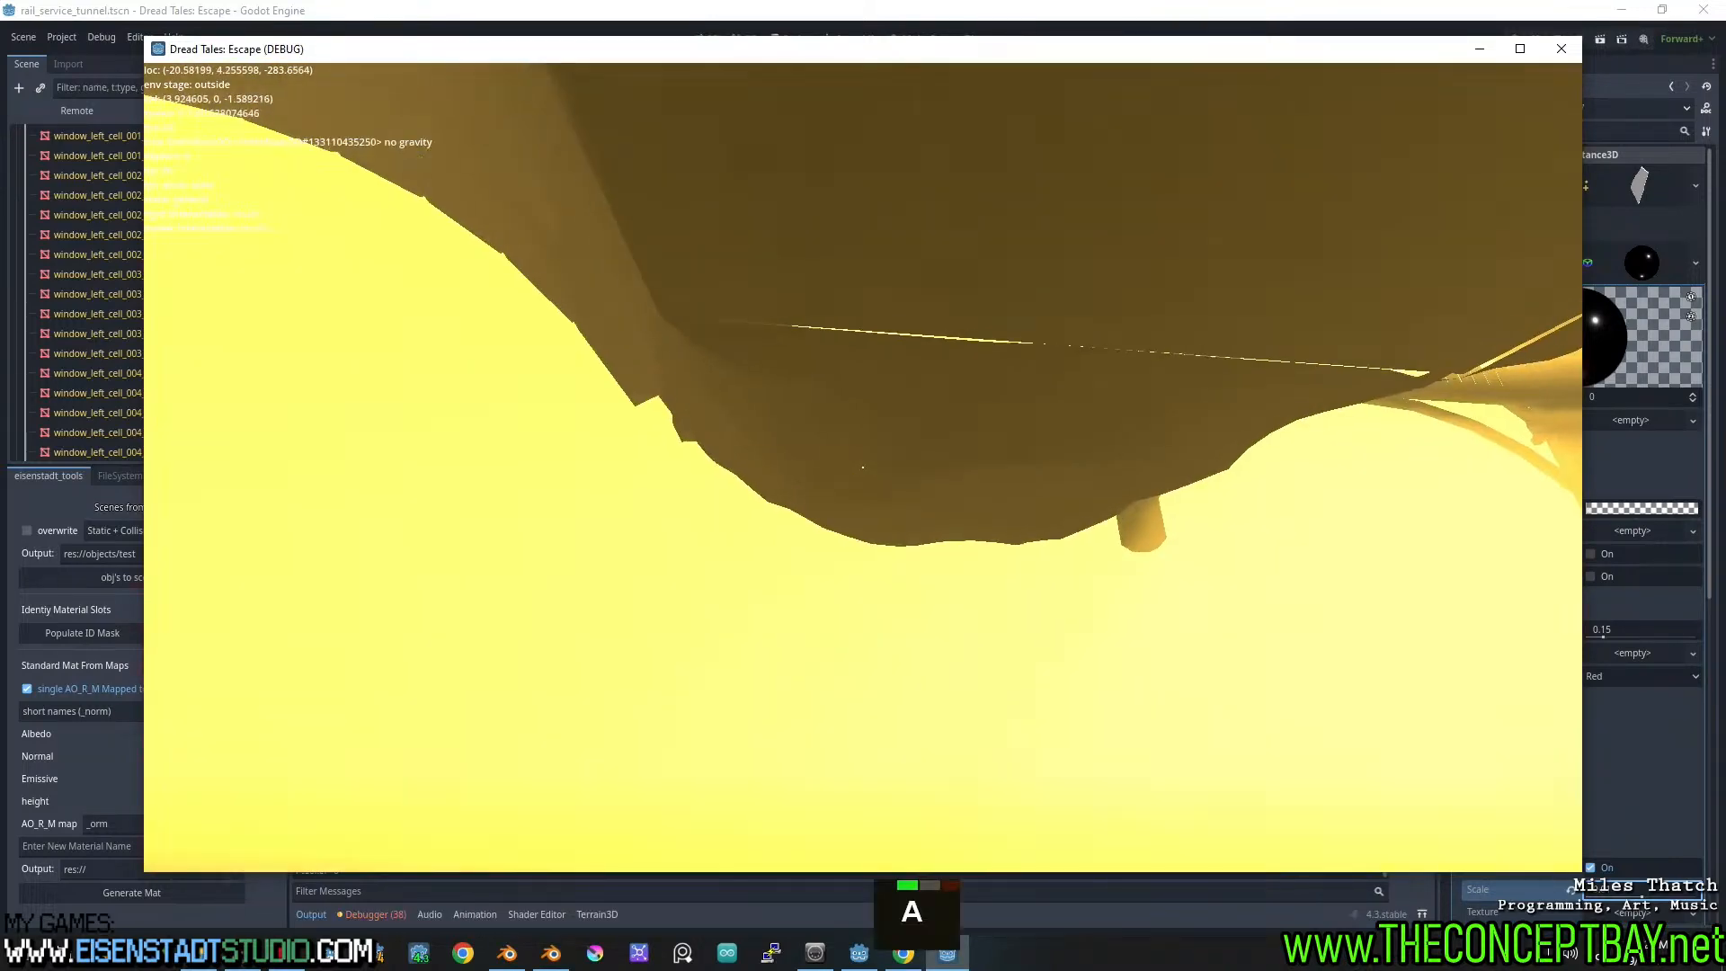
pyautogui.press('s')
pyautogui.hotkey('alt', 'F4')
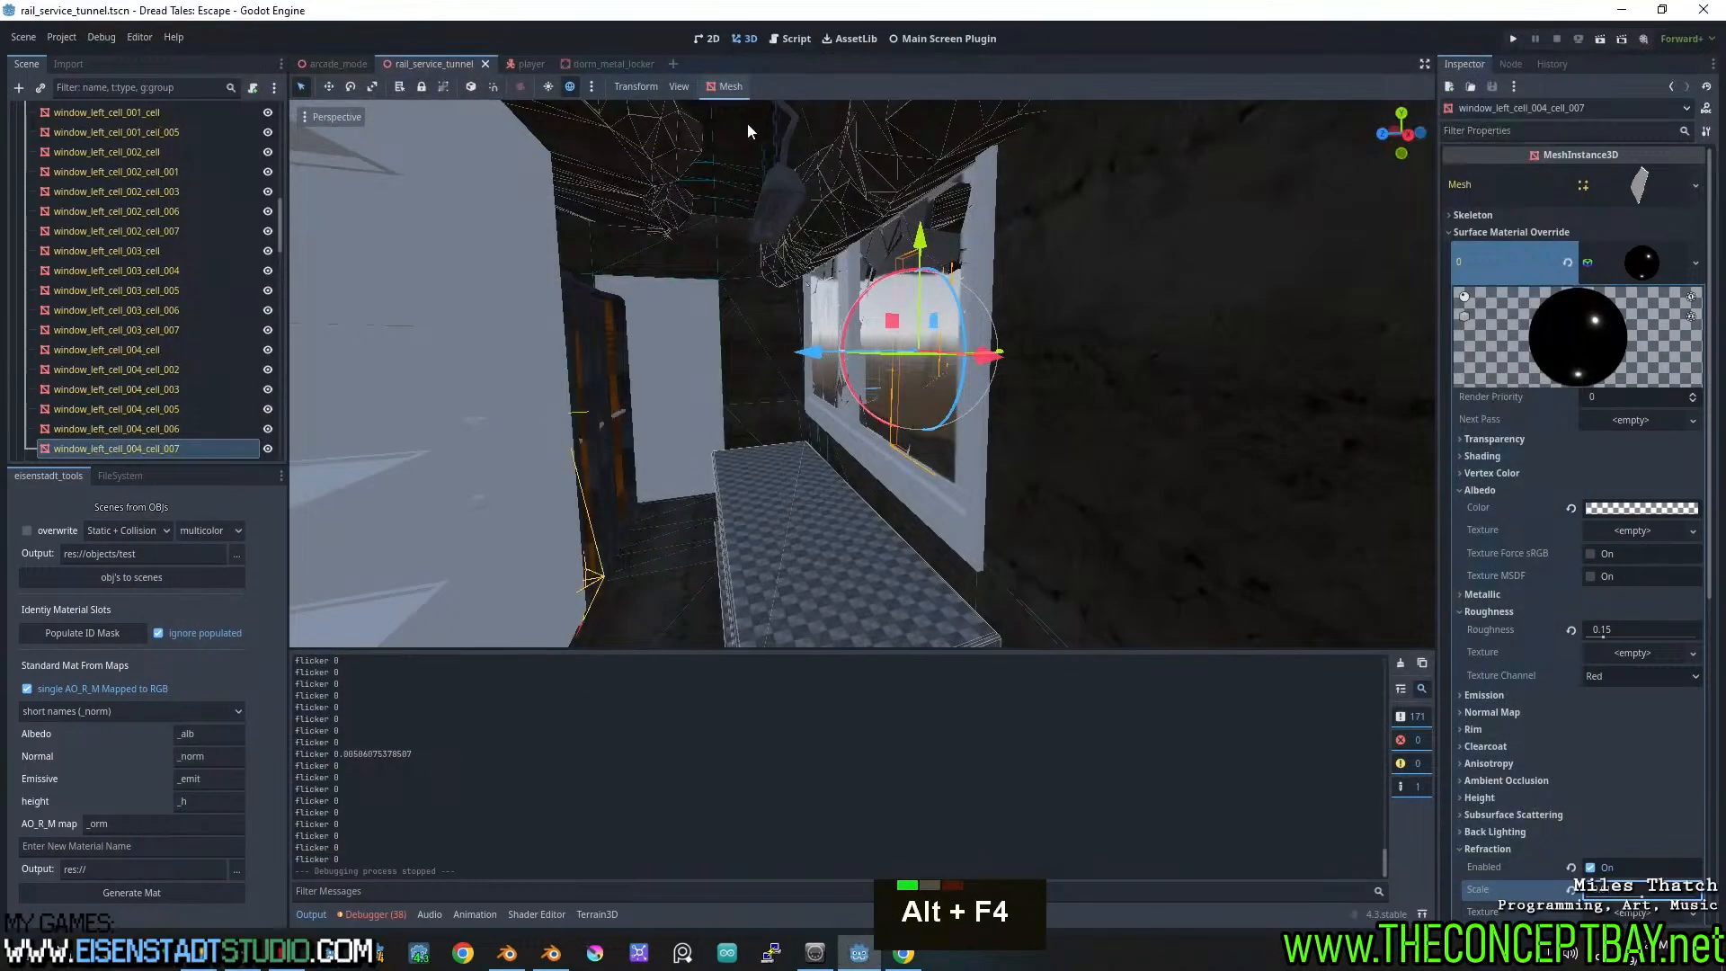
# Open the arcade_mode scene's root script and delete the early return statement from _ready
pyautogui.click(584, 64)
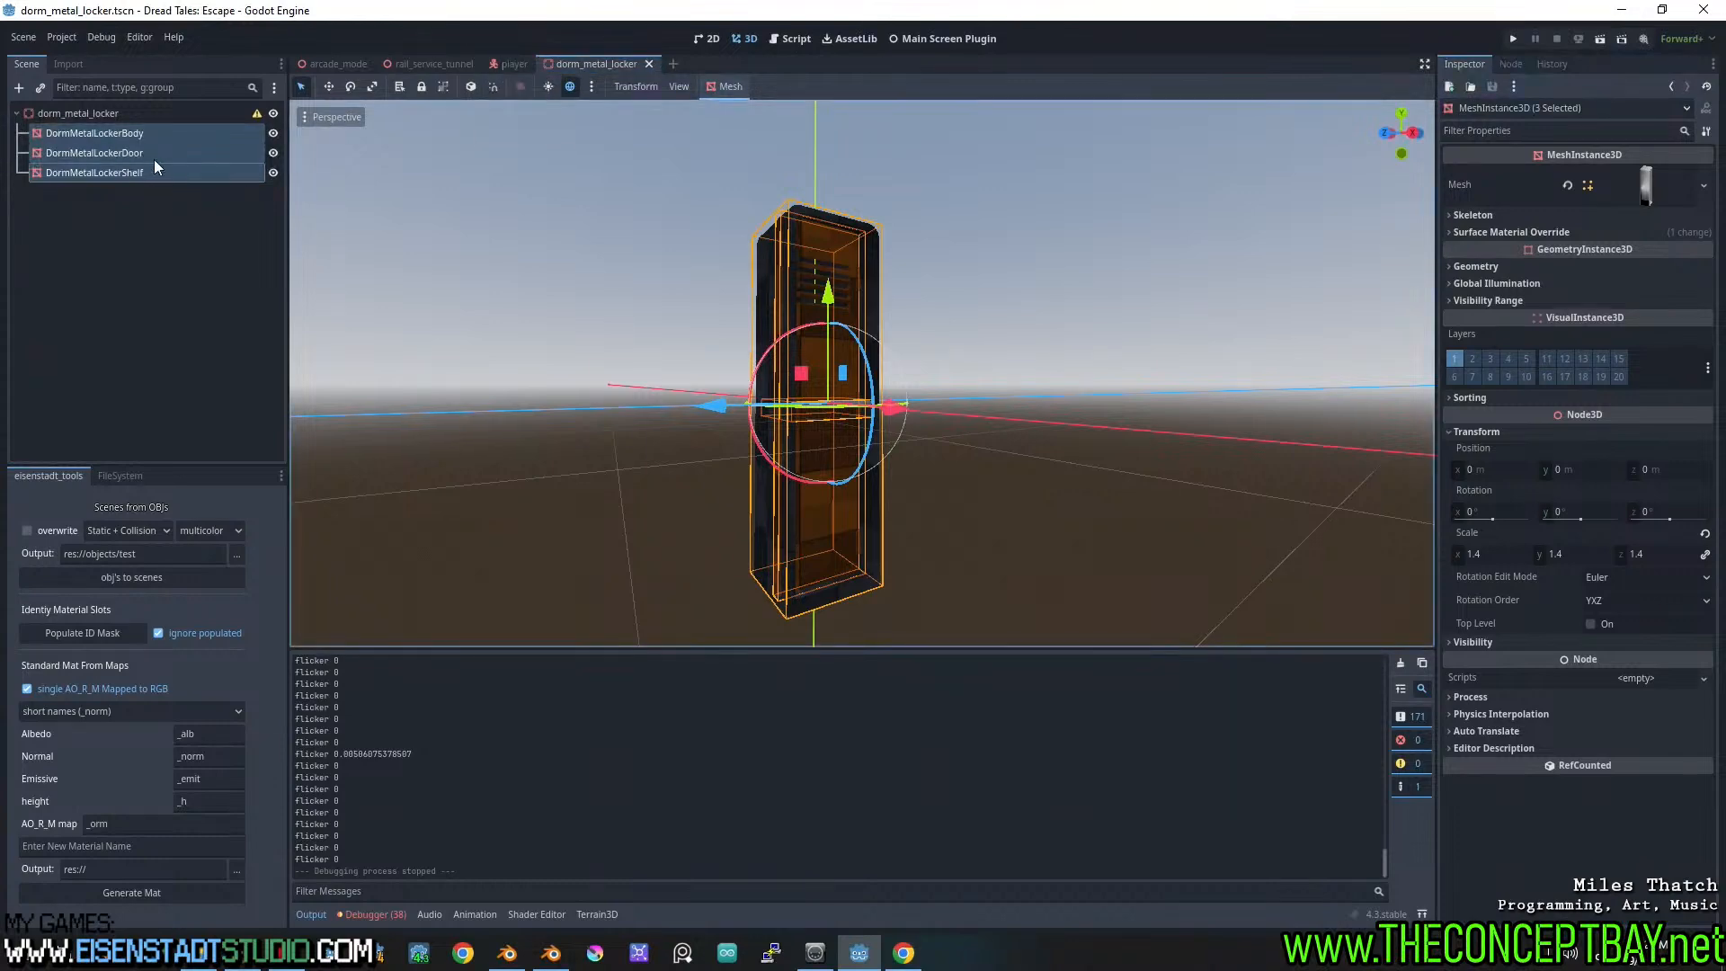
pyautogui.click(333, 65)
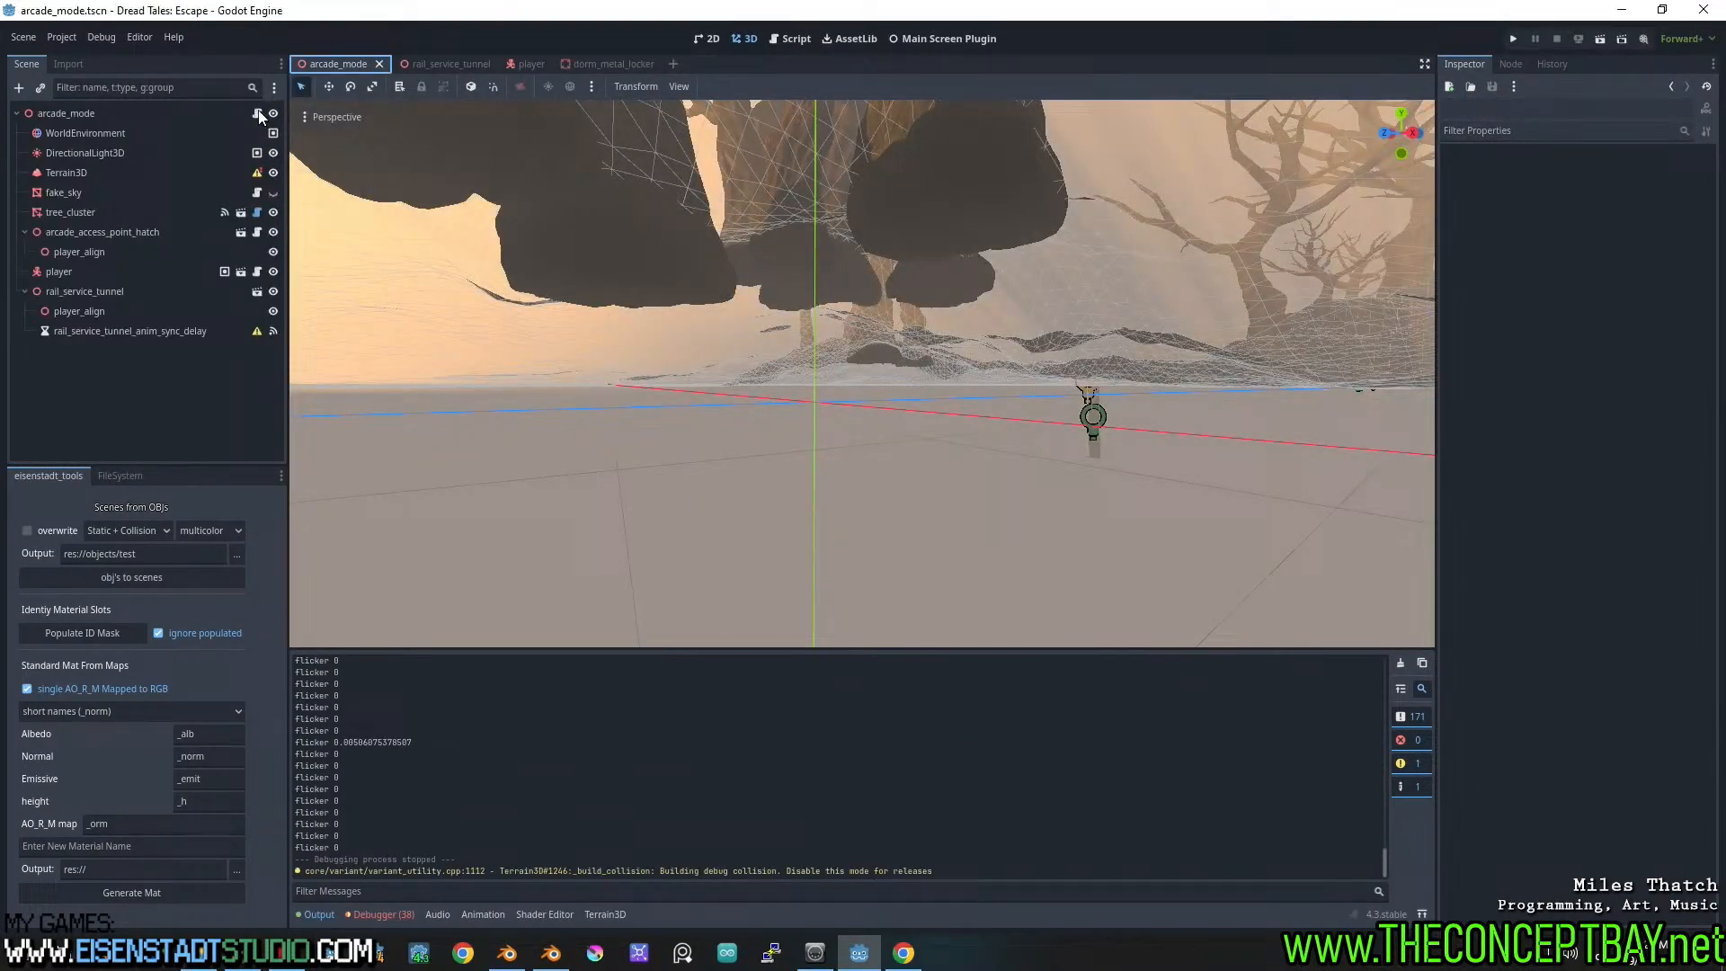
pyautogui.click(257, 113)
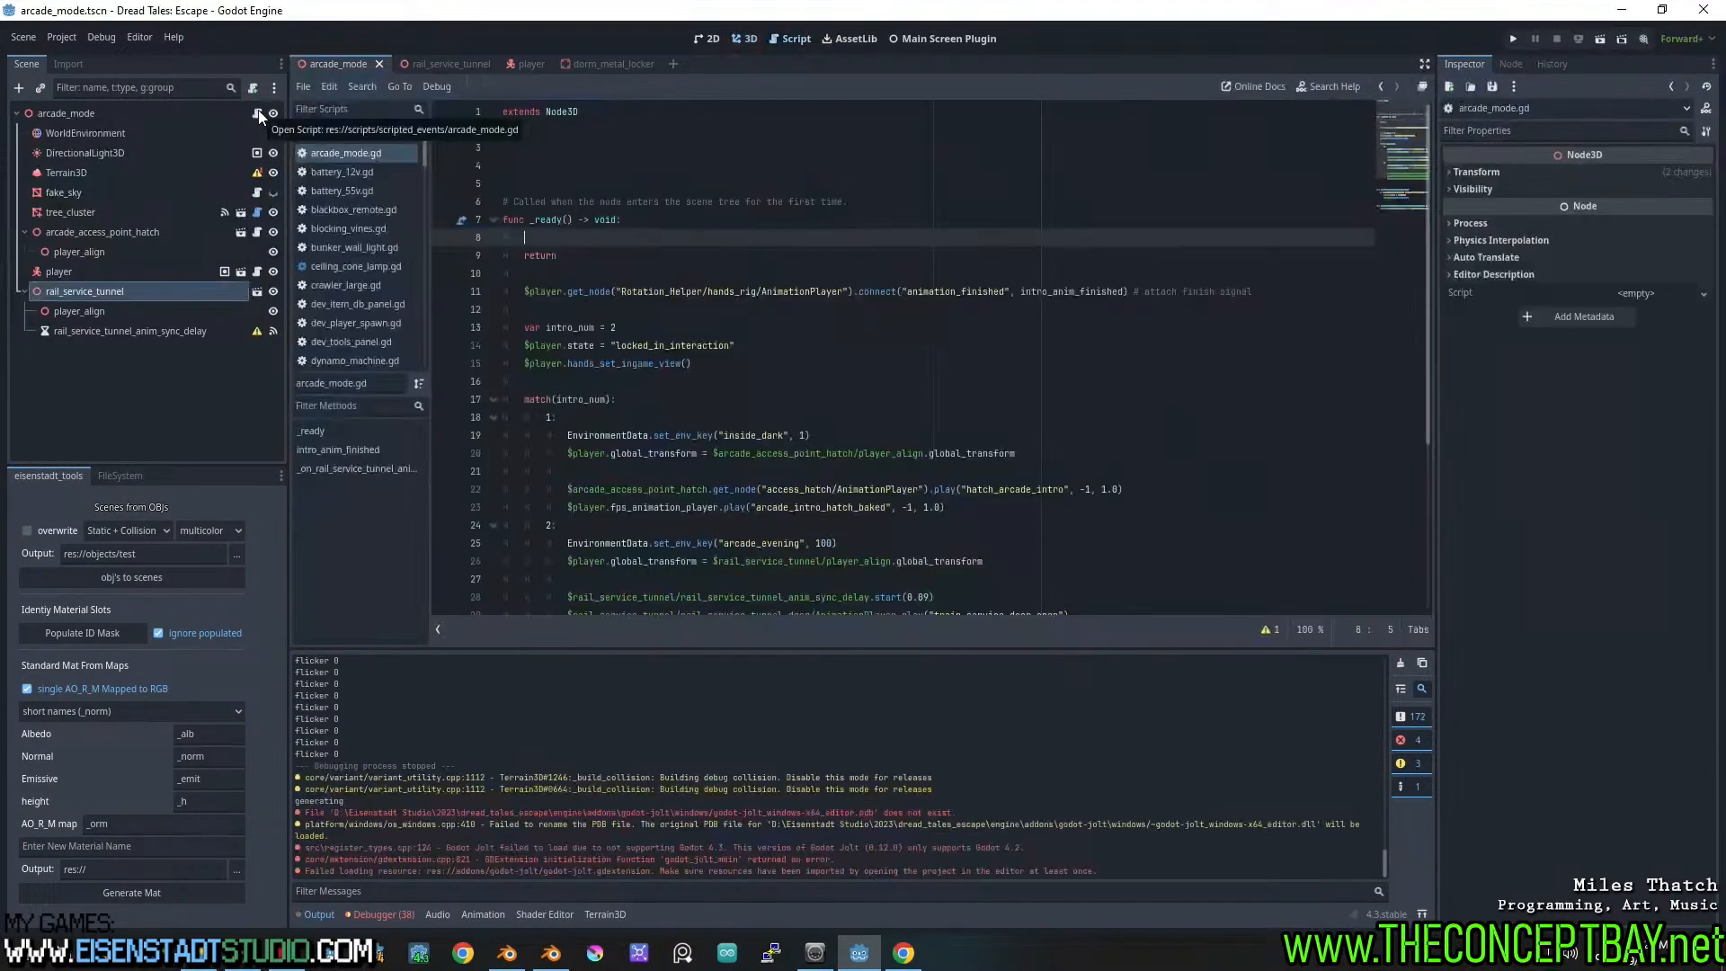
pyautogui.tripleClick(570, 256)
pyautogui.press('BackSpace')
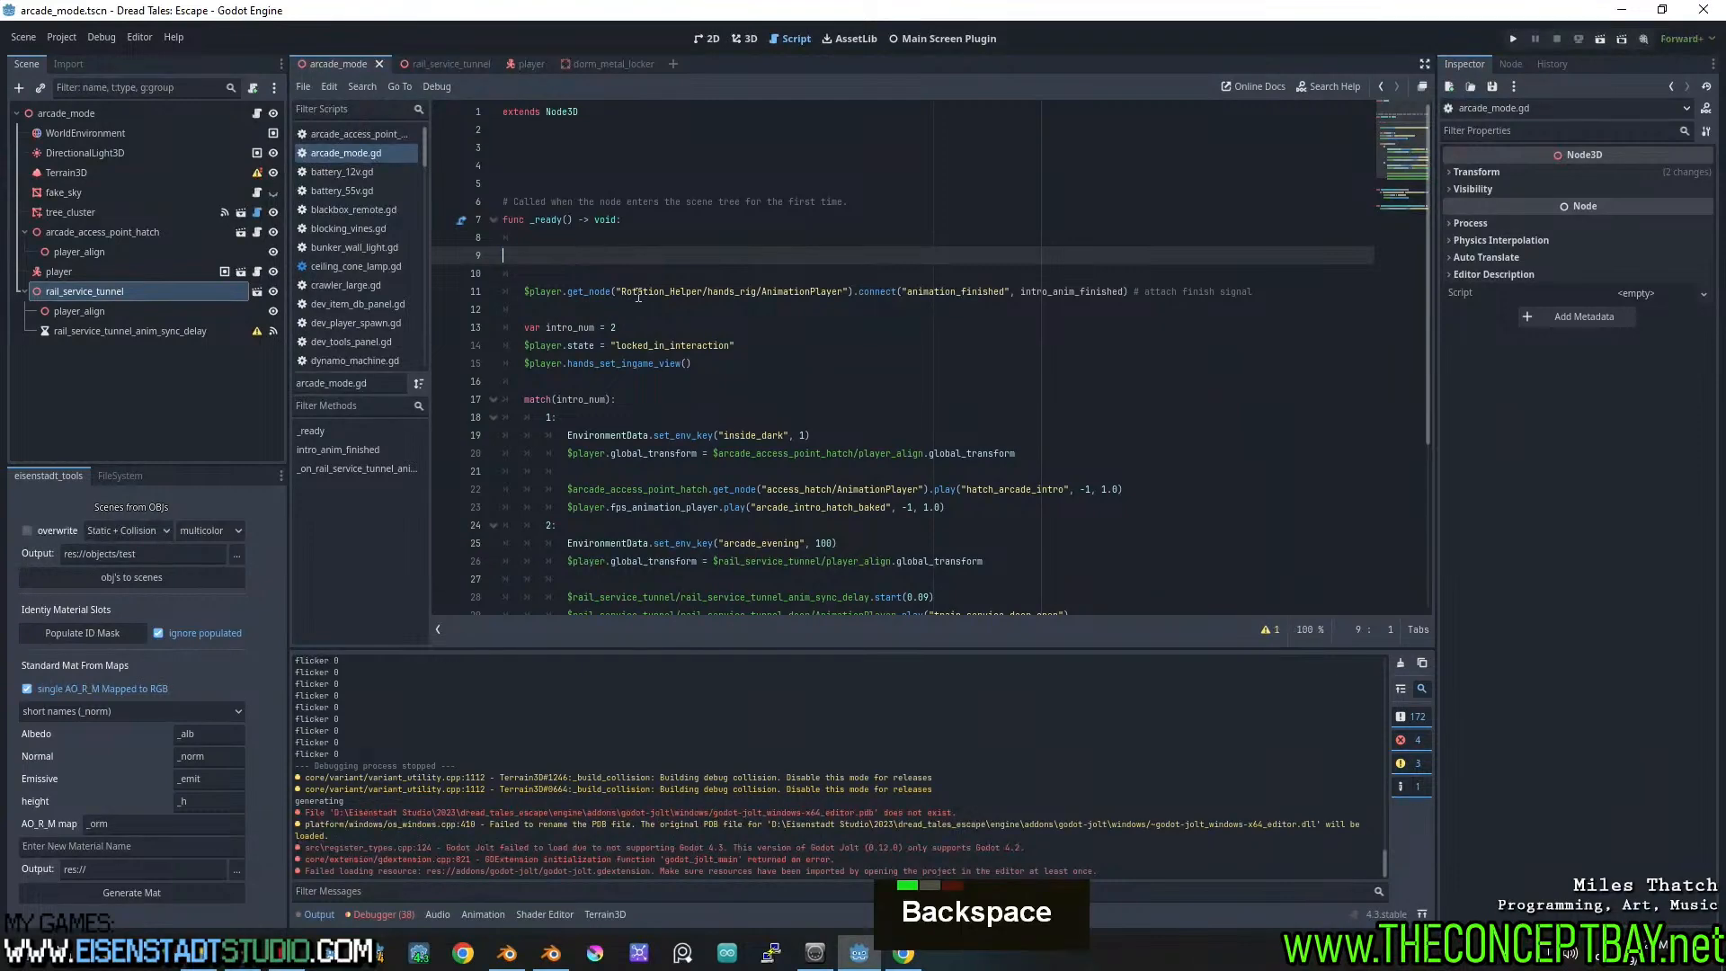
# Run the project to watch the arcade service intro and close the game
pyautogui.press('F5')
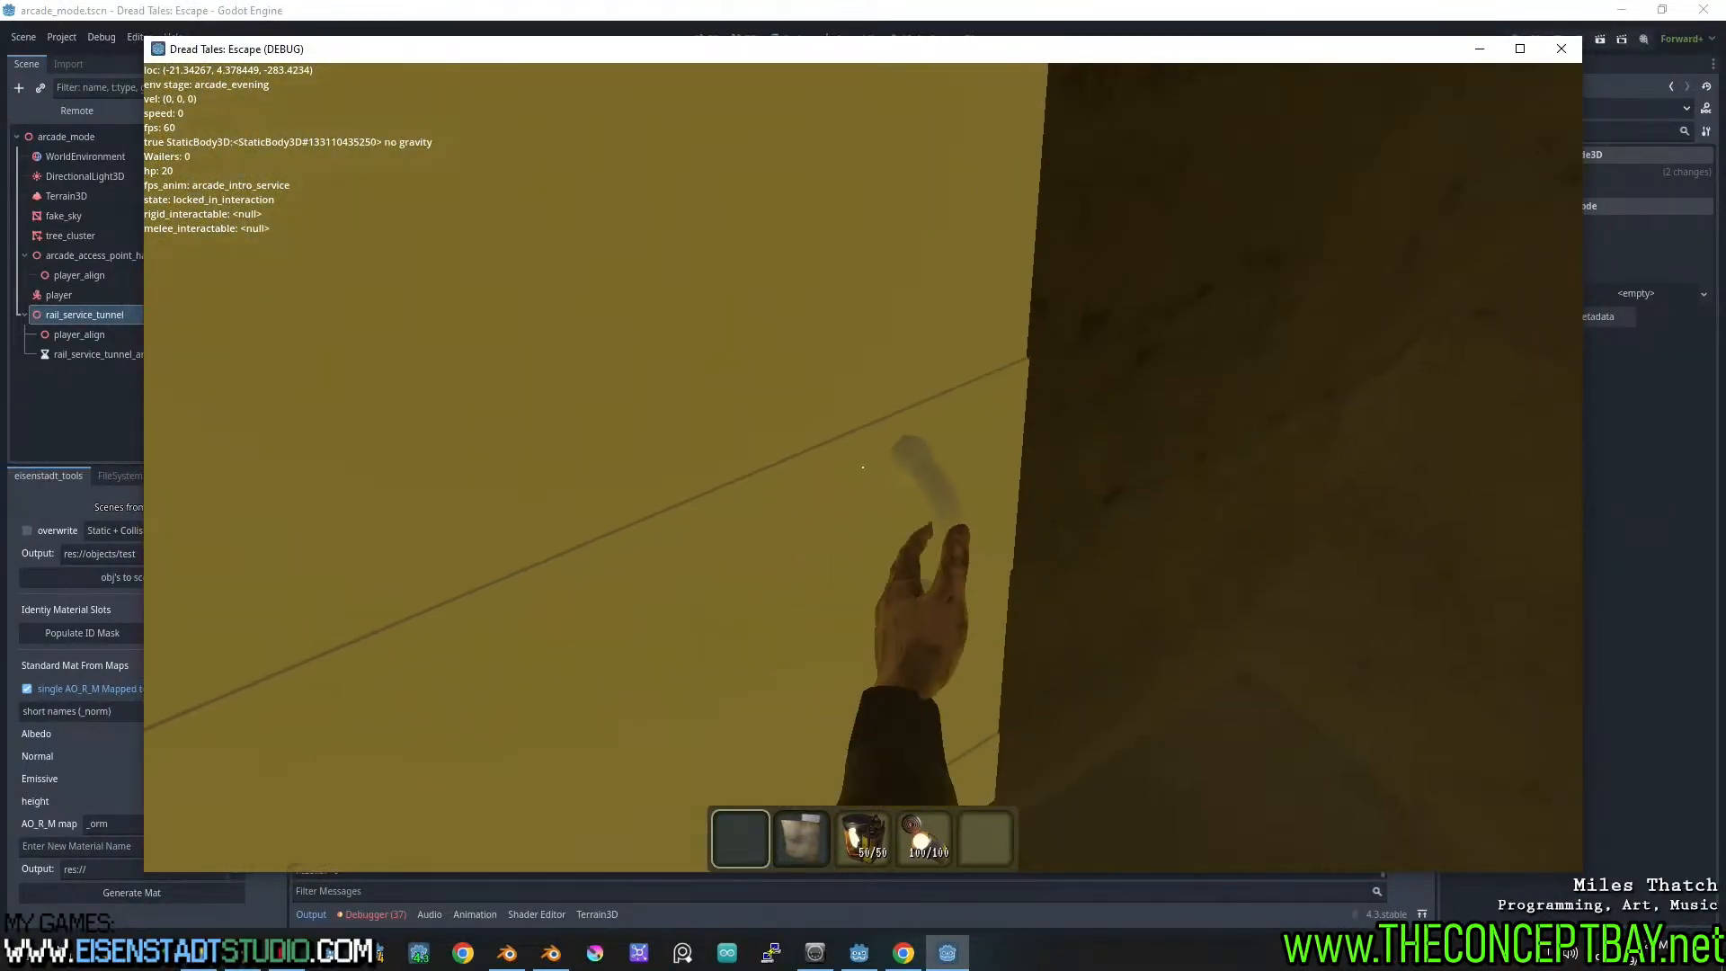
pyautogui.press('alt')
pyautogui.hotkey('alt', 'F4')
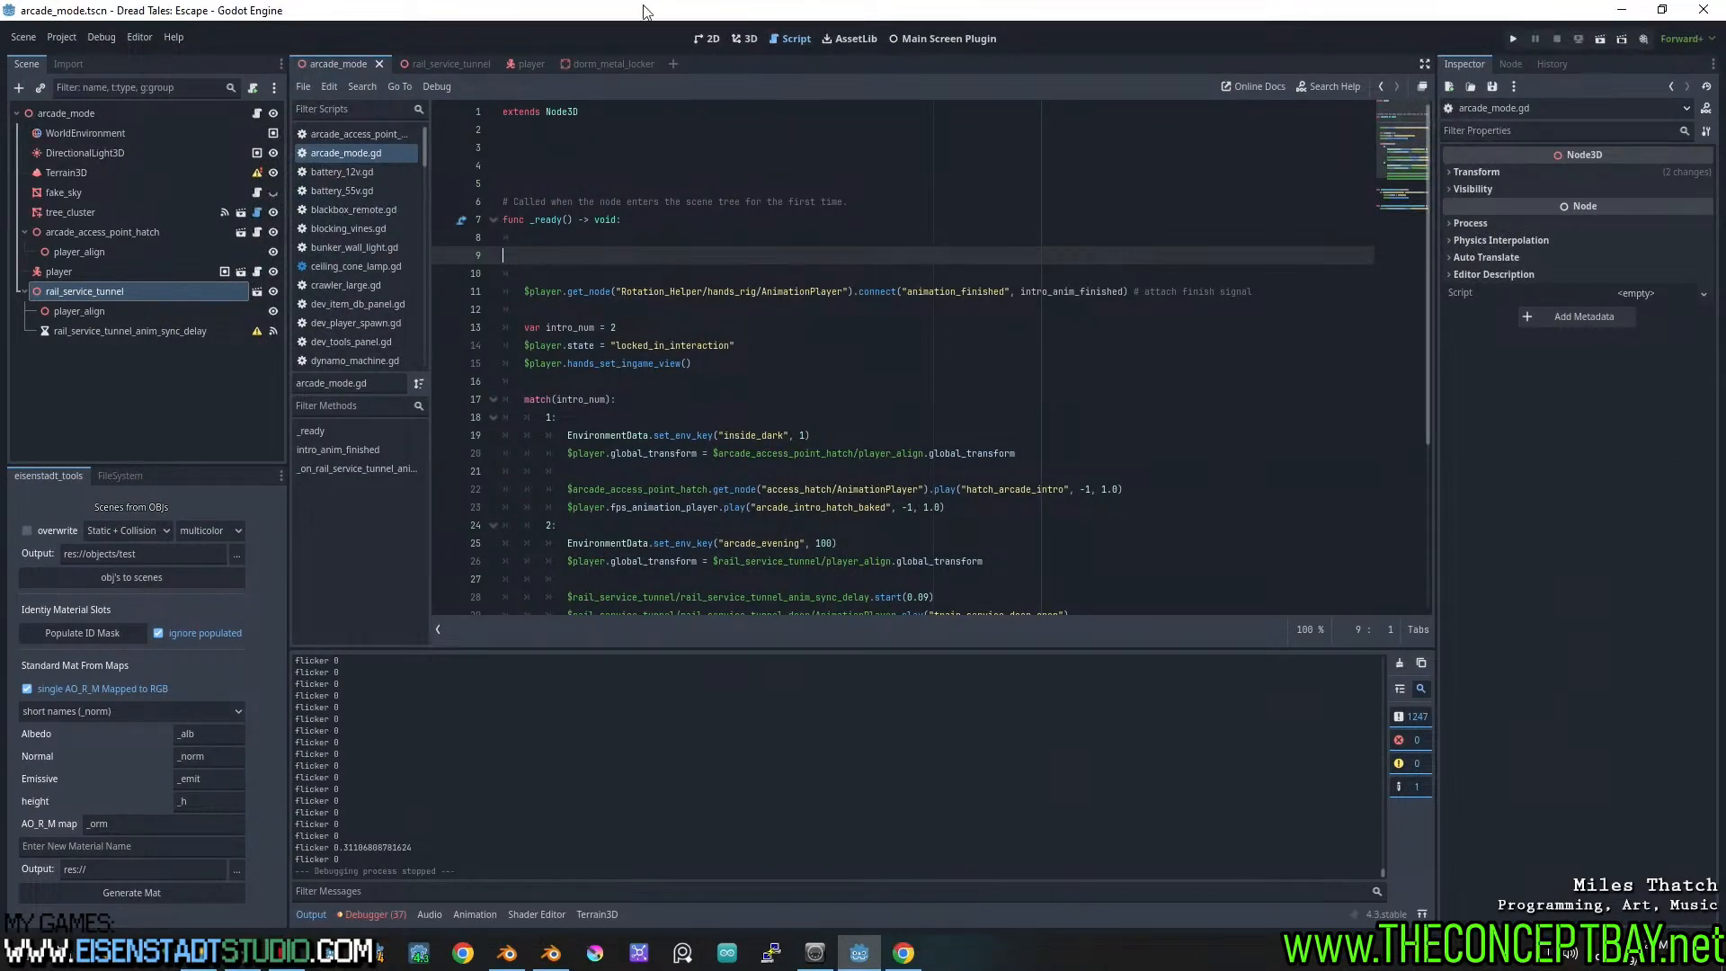
# Return to the rail_service_tunnel scene in 3D, view the window from outside and collapse the inner rail_service_tunnel node
pyautogui.click(622, 64)
pyautogui.click(441, 64)
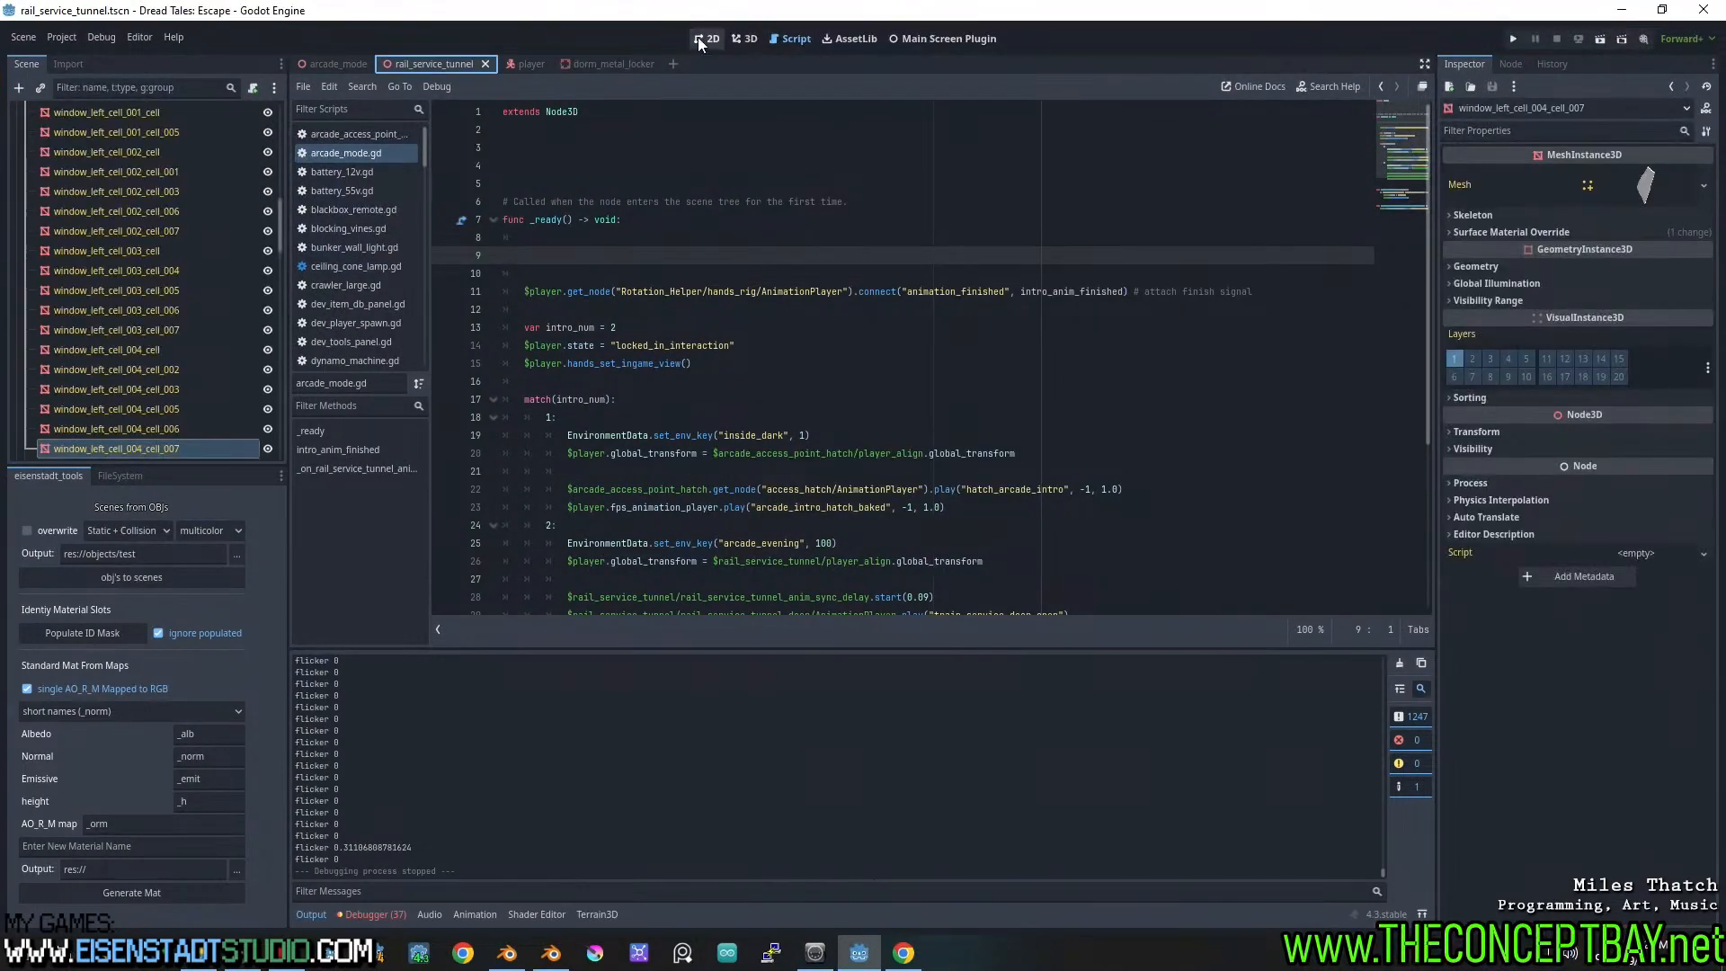
pyautogui.click(743, 39)
pyautogui.scroll(-1, 726, 246)
pyautogui.moveTo(726, 246); pyautogui.dragTo(870, 386, button='middle')
pyautogui.scroll(2, 883, 358)
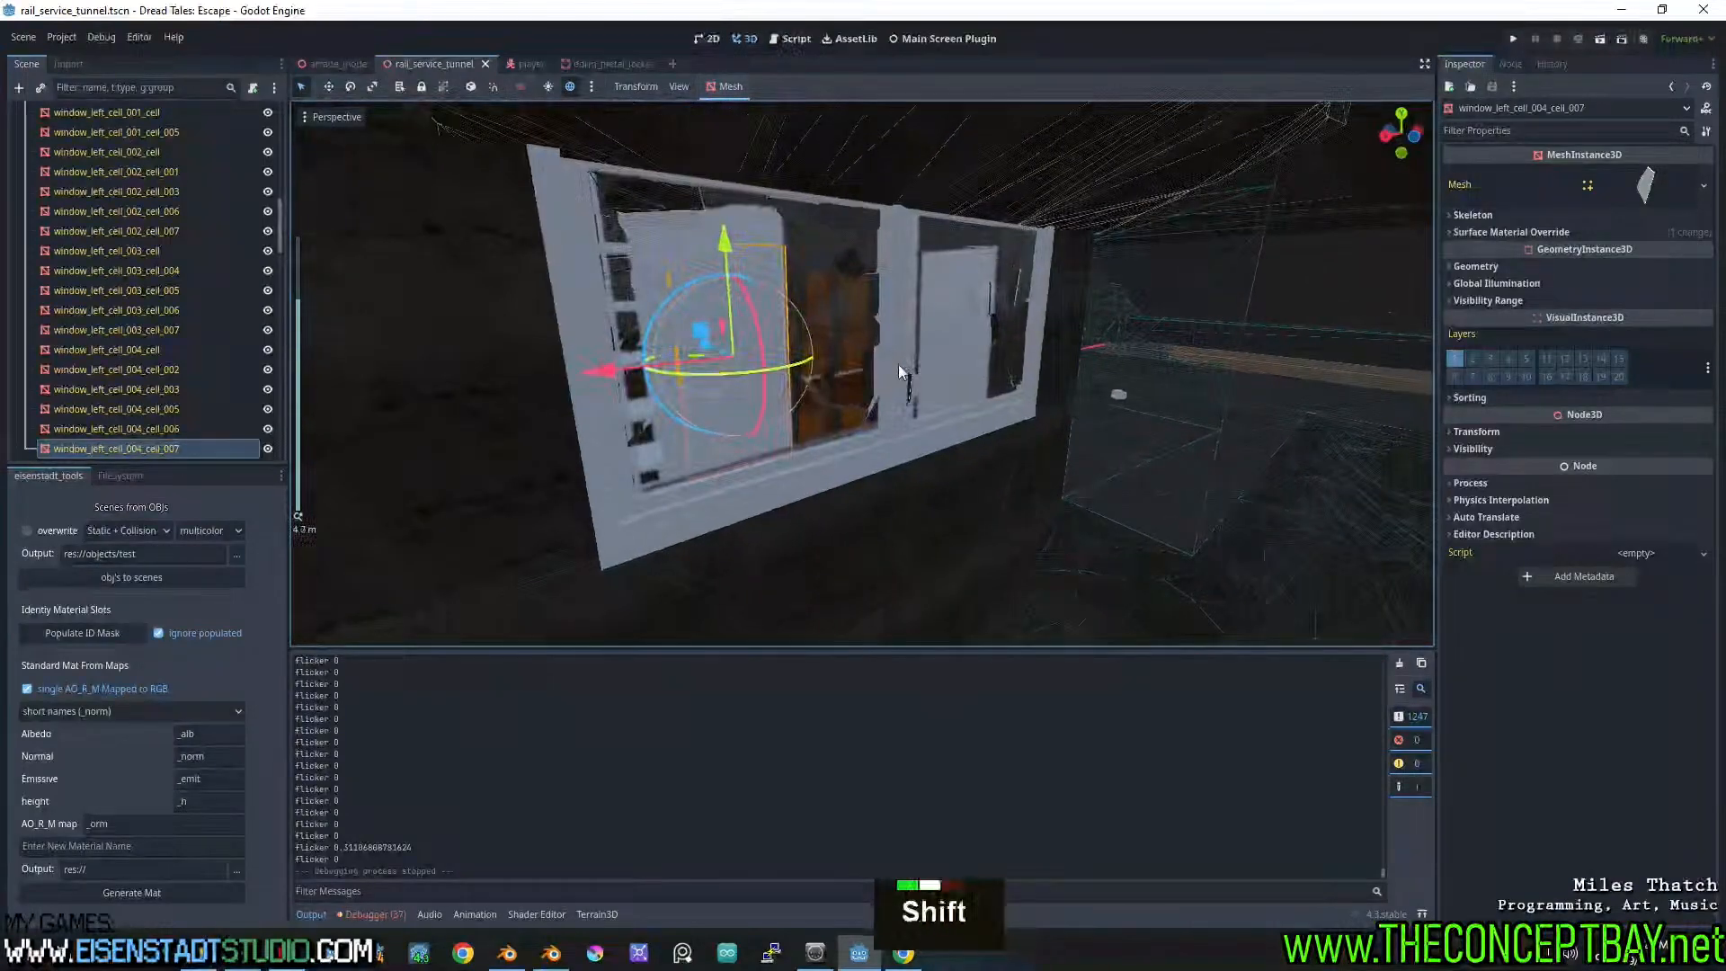
pyautogui.scroll(19, 137, 235)
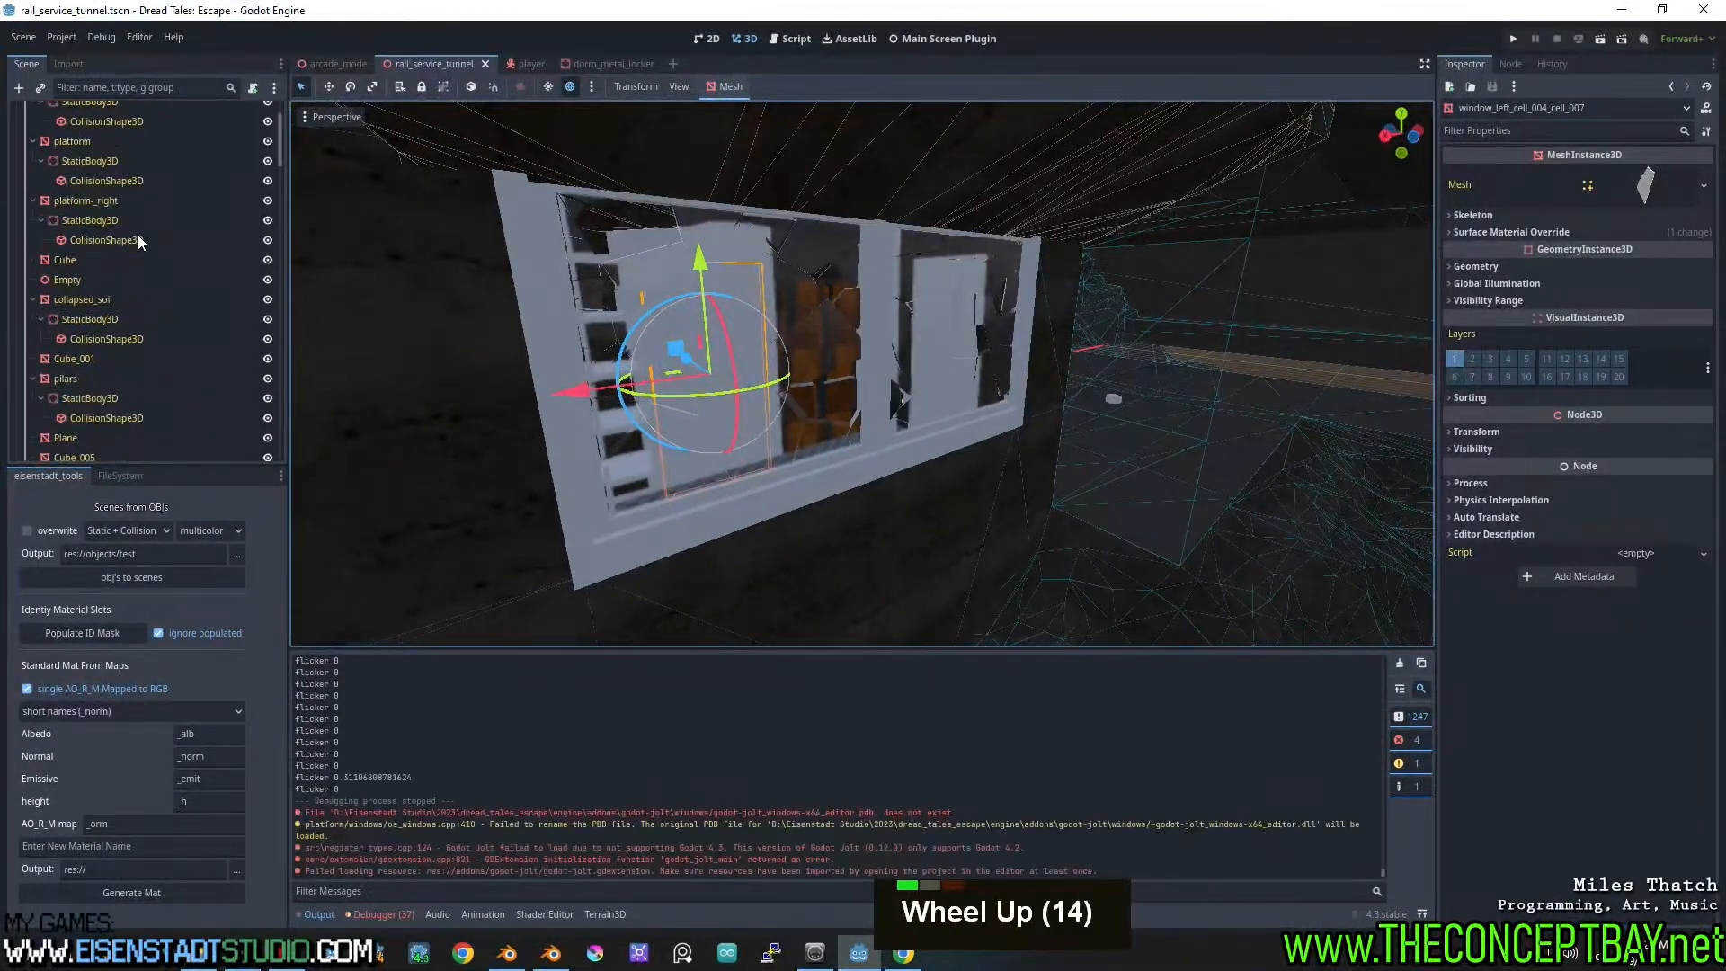
pyautogui.click(26, 133)
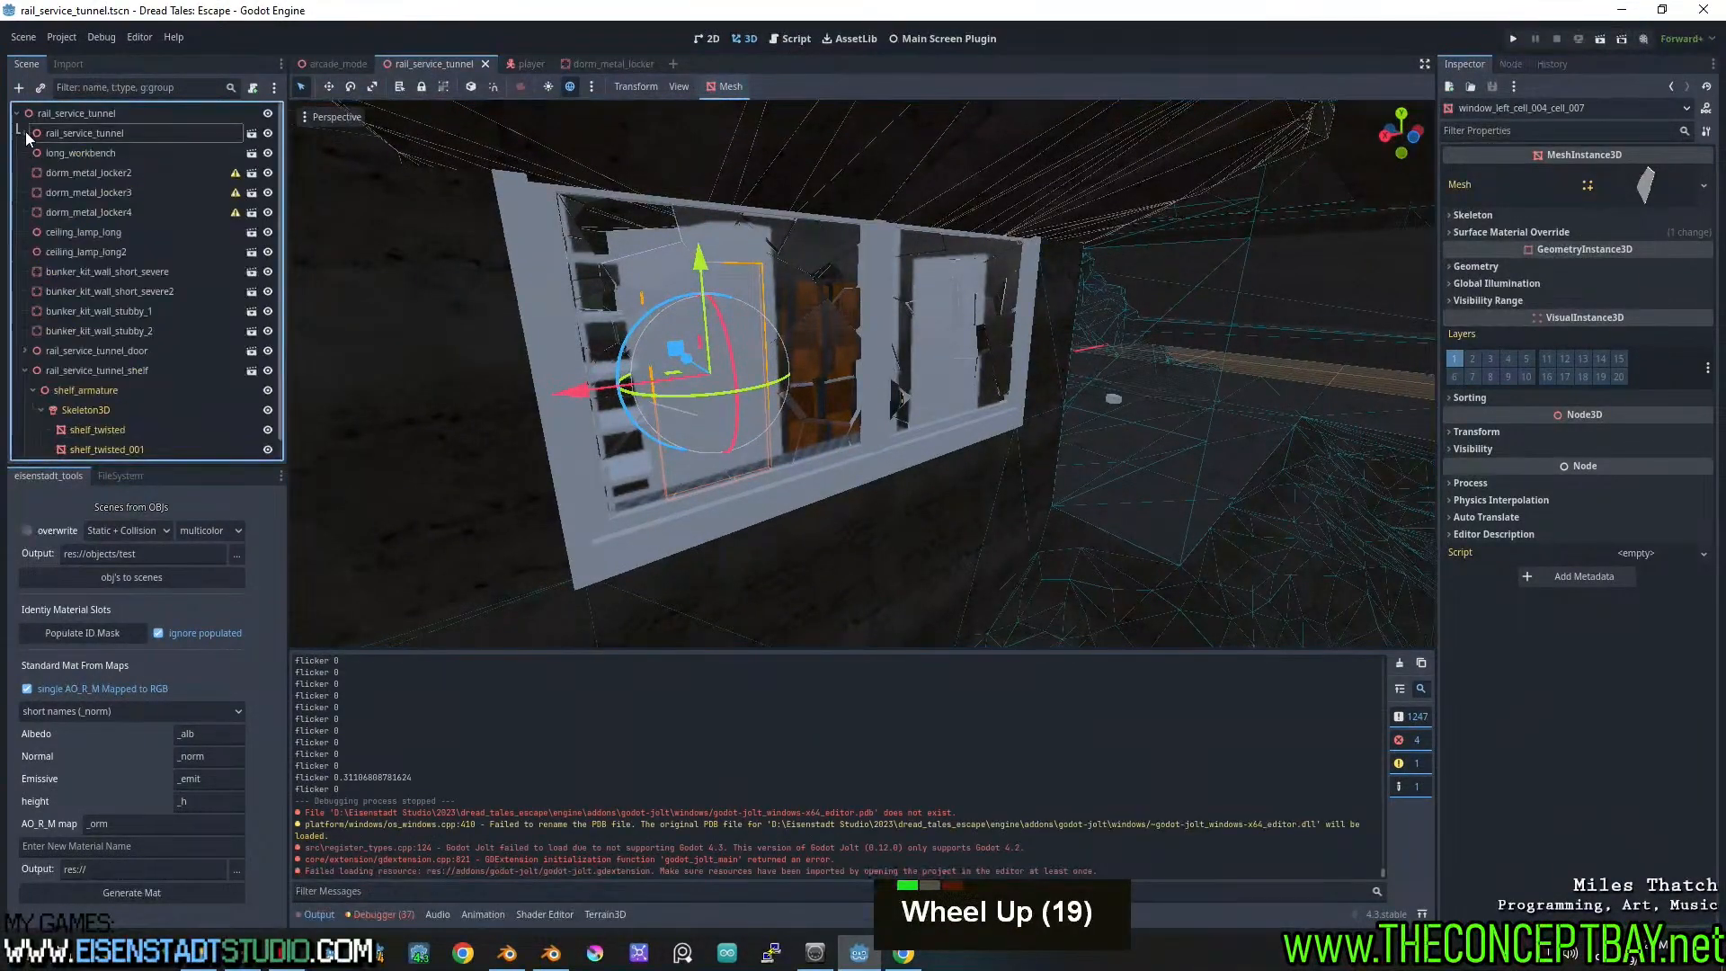
pyautogui.press('h')
pyautogui.press('h')
pyautogui.press('j')
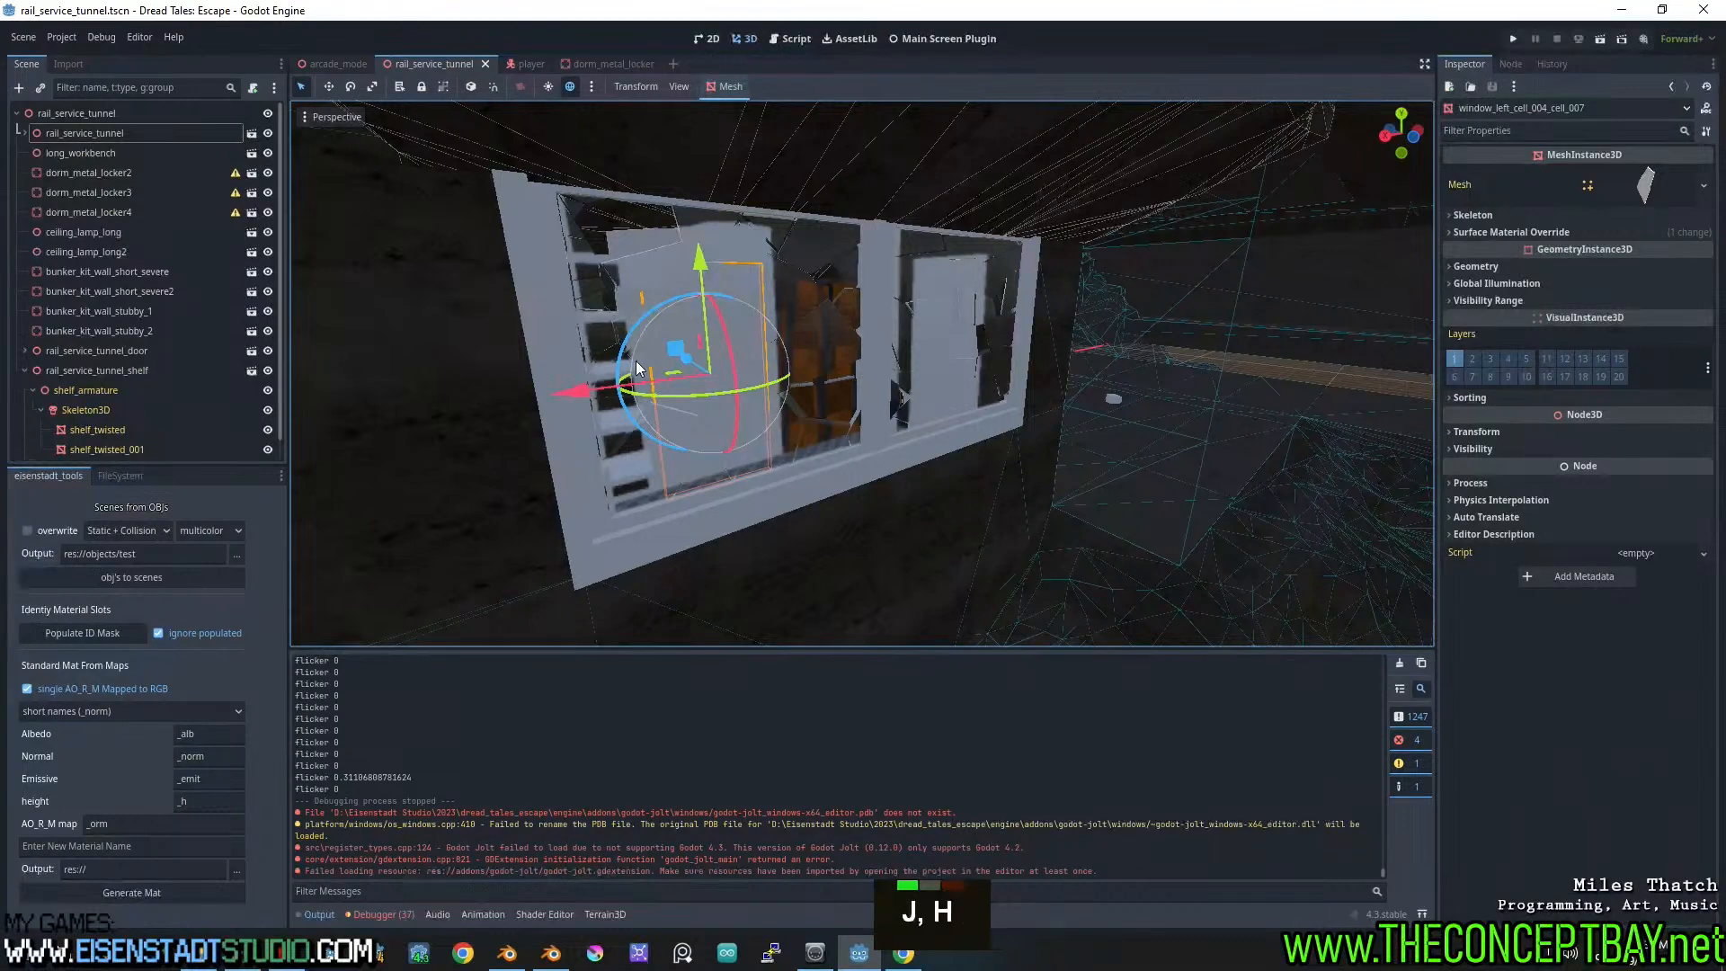
pyautogui.press('k')
pyautogui.press('k')
pyautogui.press('j')
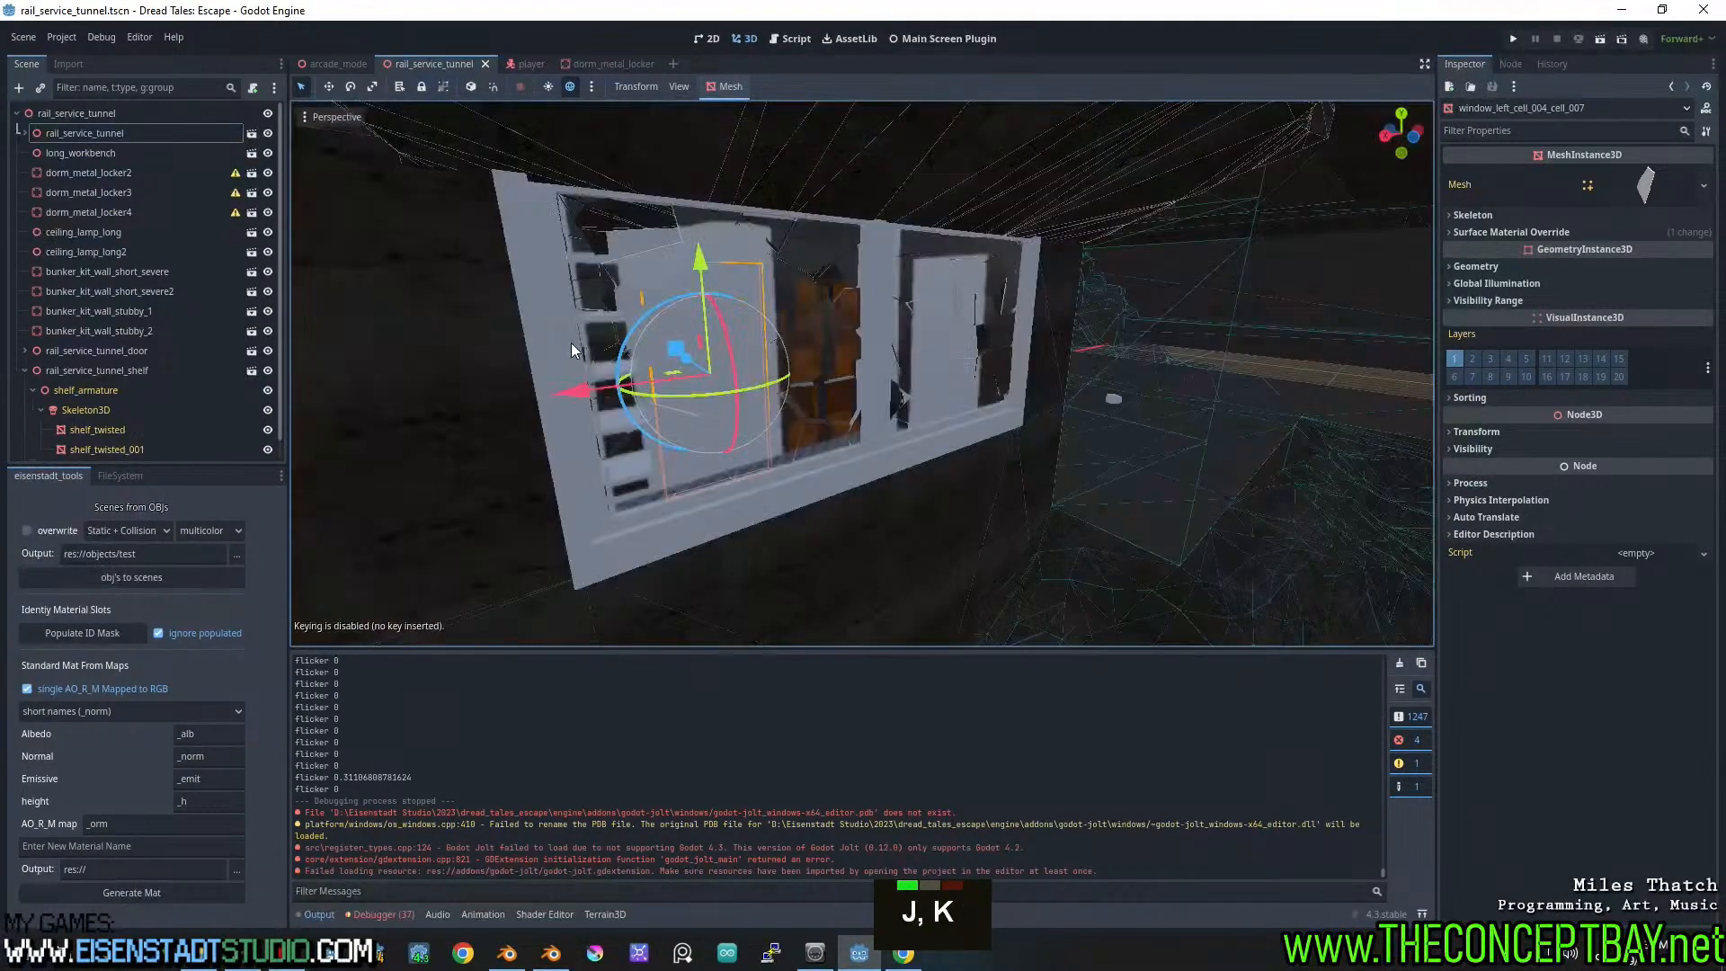
# Add a SpotLight3D under the rail_service_tunnel root node and align its transform with the current view
pyautogui.rightClick(62, 116)
pyautogui.click(99, 126)
pyautogui.write('spot')
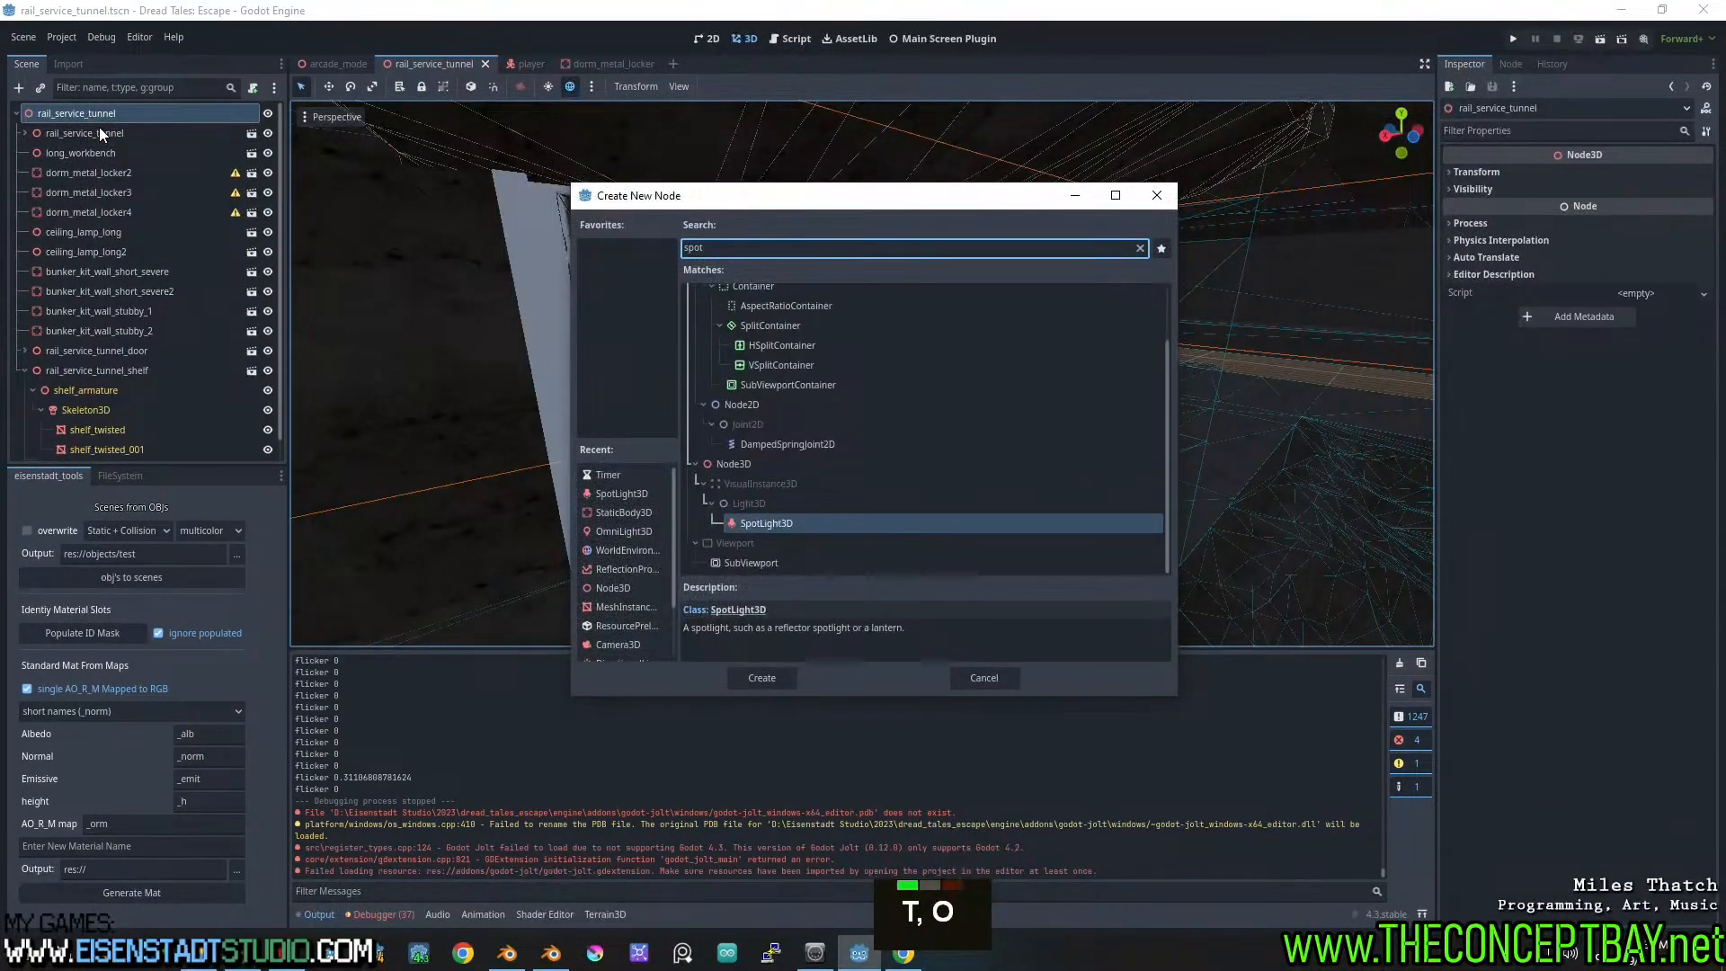
pyautogui.press('Return')
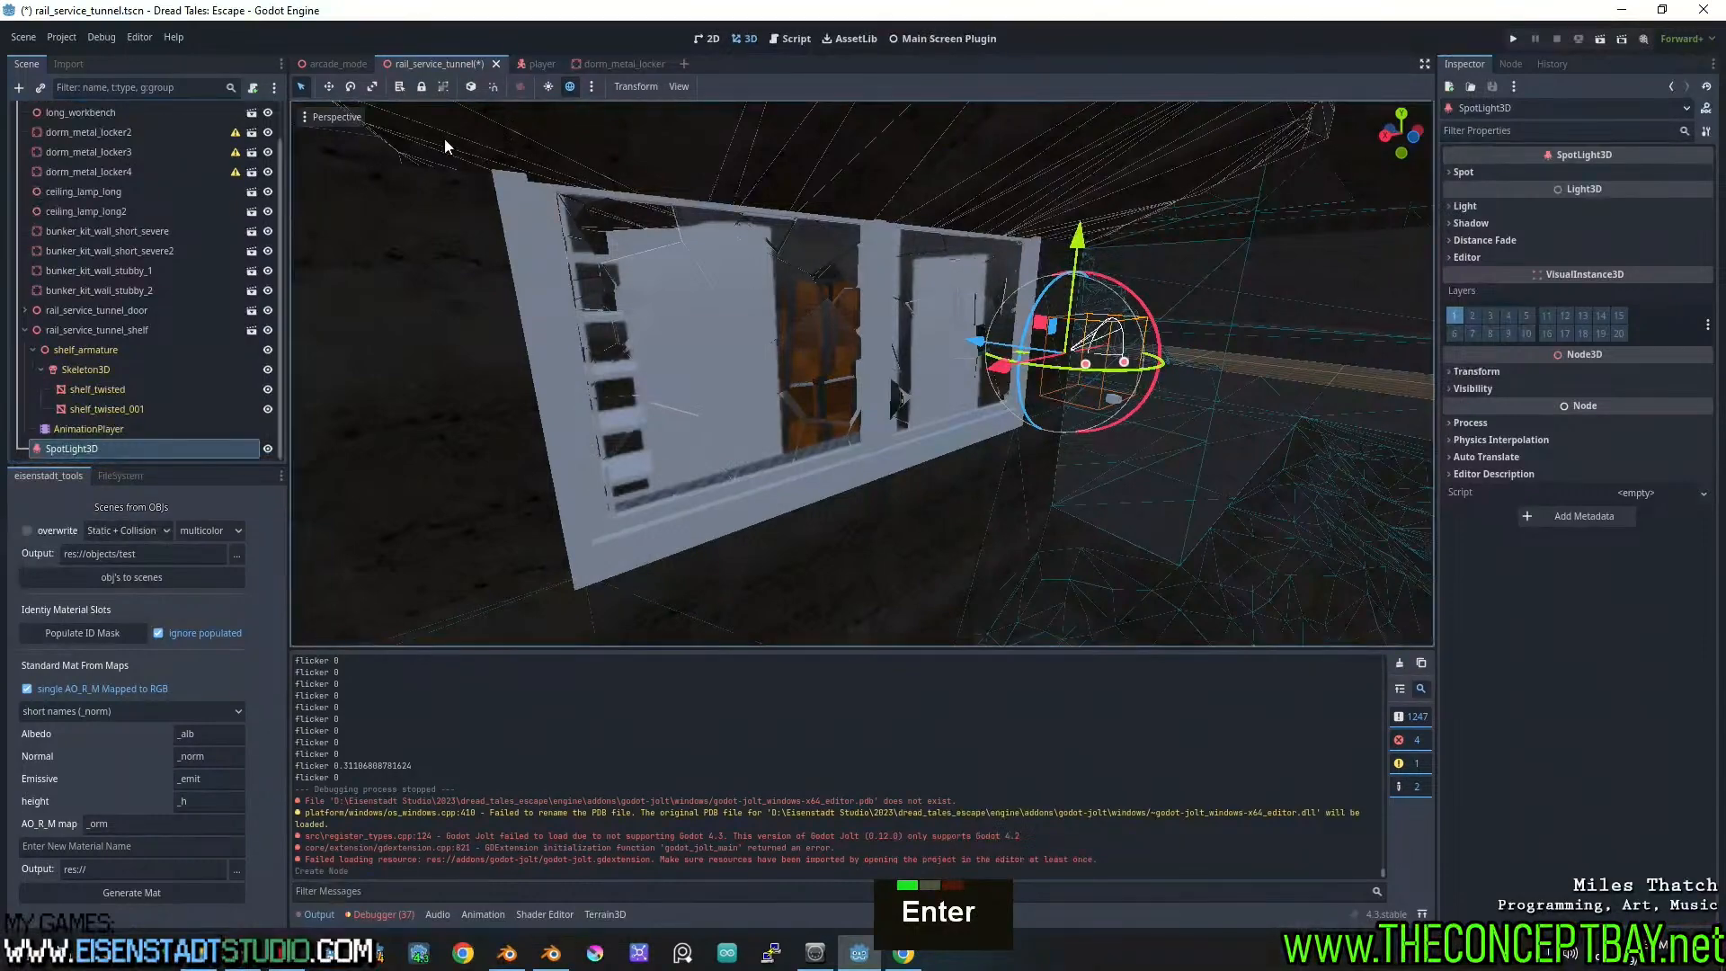
pyautogui.click(304, 117)
pyautogui.click(397, 721)
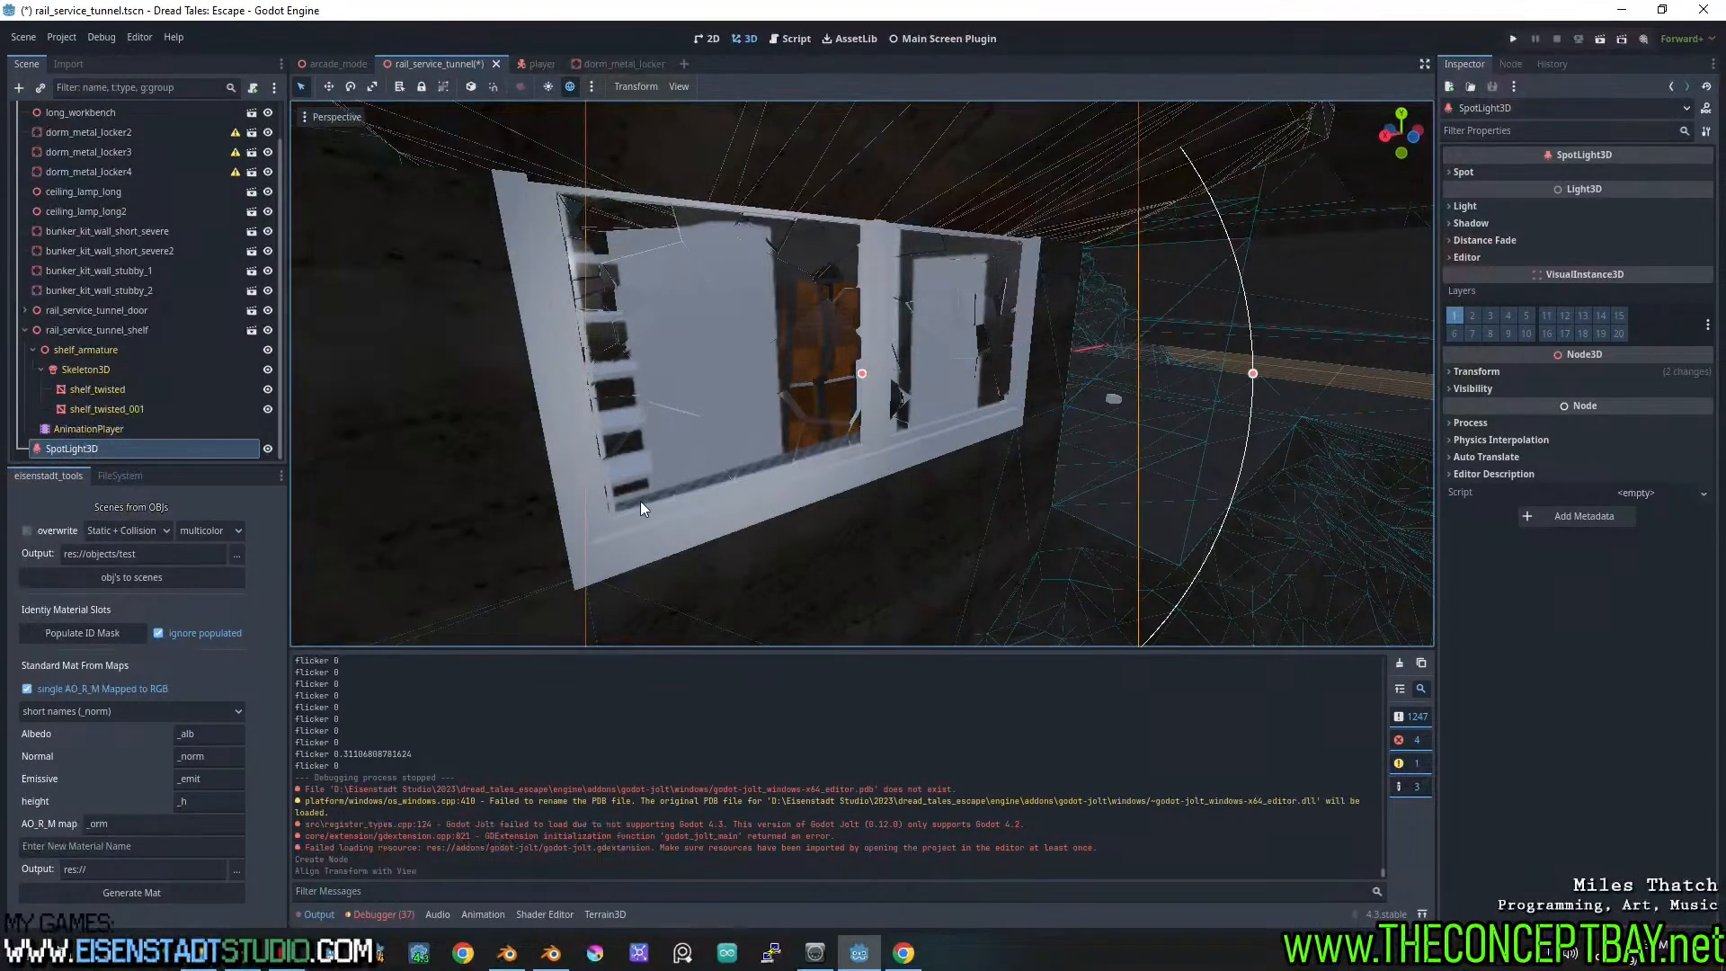
# Extend the SpotLight3D's radius handle so it reaches through the window into the room, and enable its shadow
pyautogui.moveTo(640, 500); pyautogui.dragTo(931, 489, button='middle')
pyautogui.scroll(2, 931, 488)
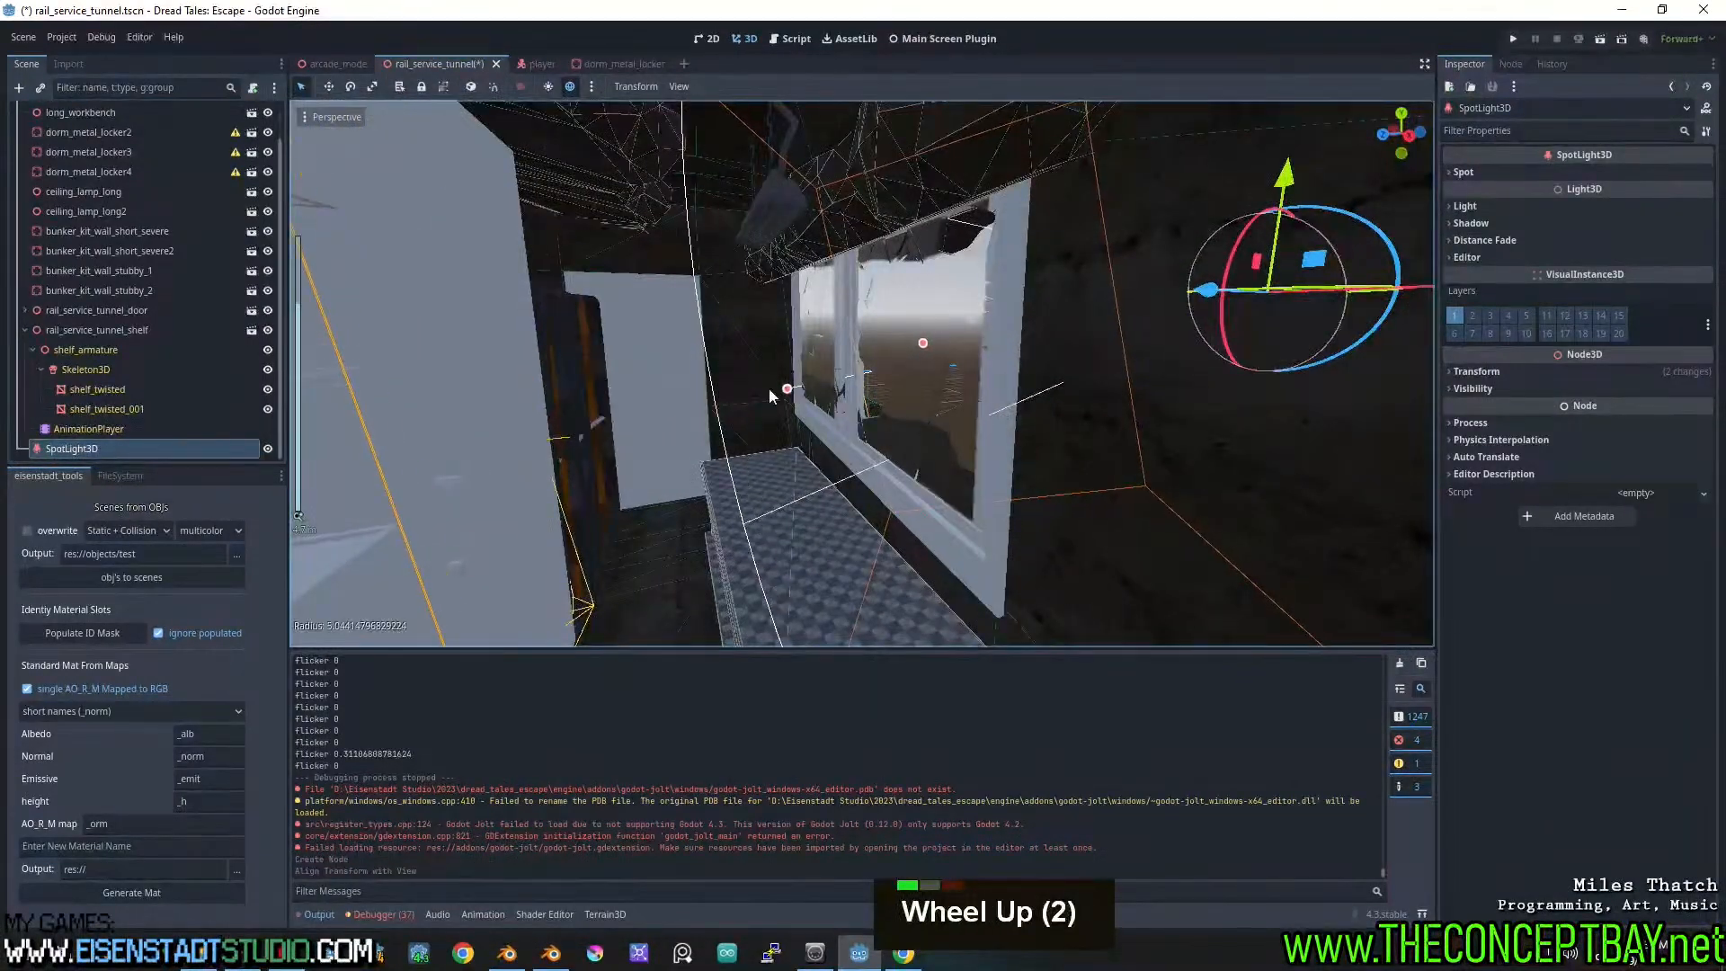
pyautogui.moveTo(768, 388); pyautogui.dragTo(99, 455)
pyautogui.click(1465, 207)
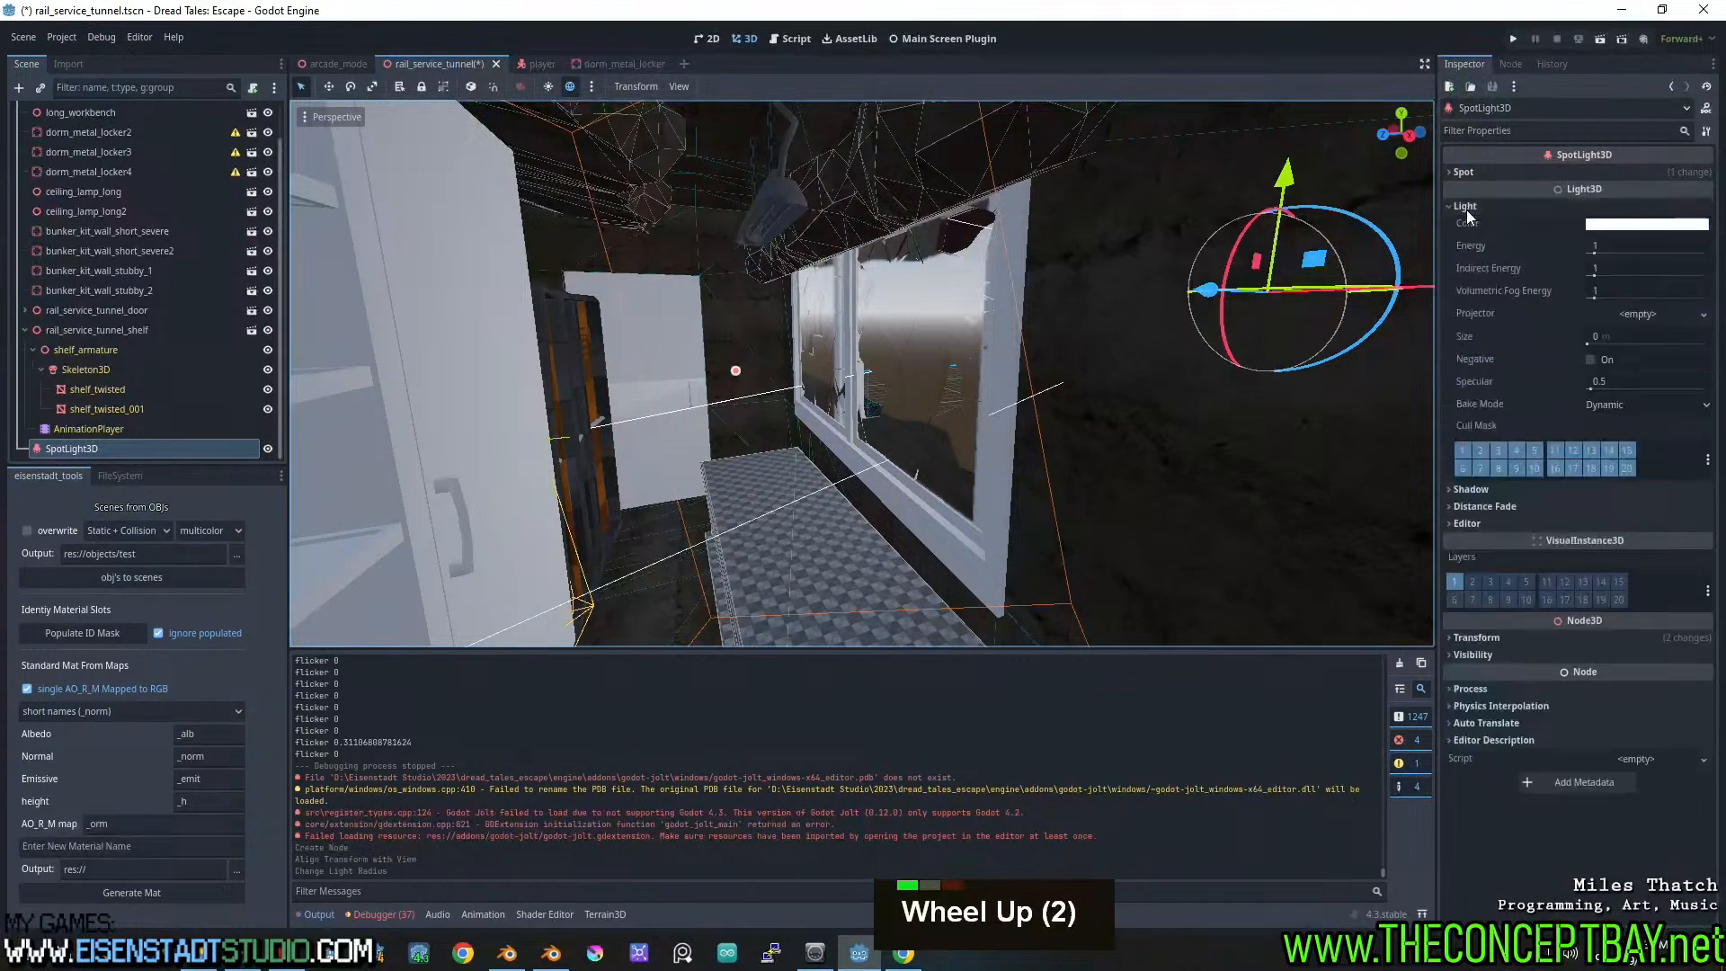
pyautogui.click(1474, 208)
pyautogui.click(1479, 223)
pyautogui.click(1591, 241)
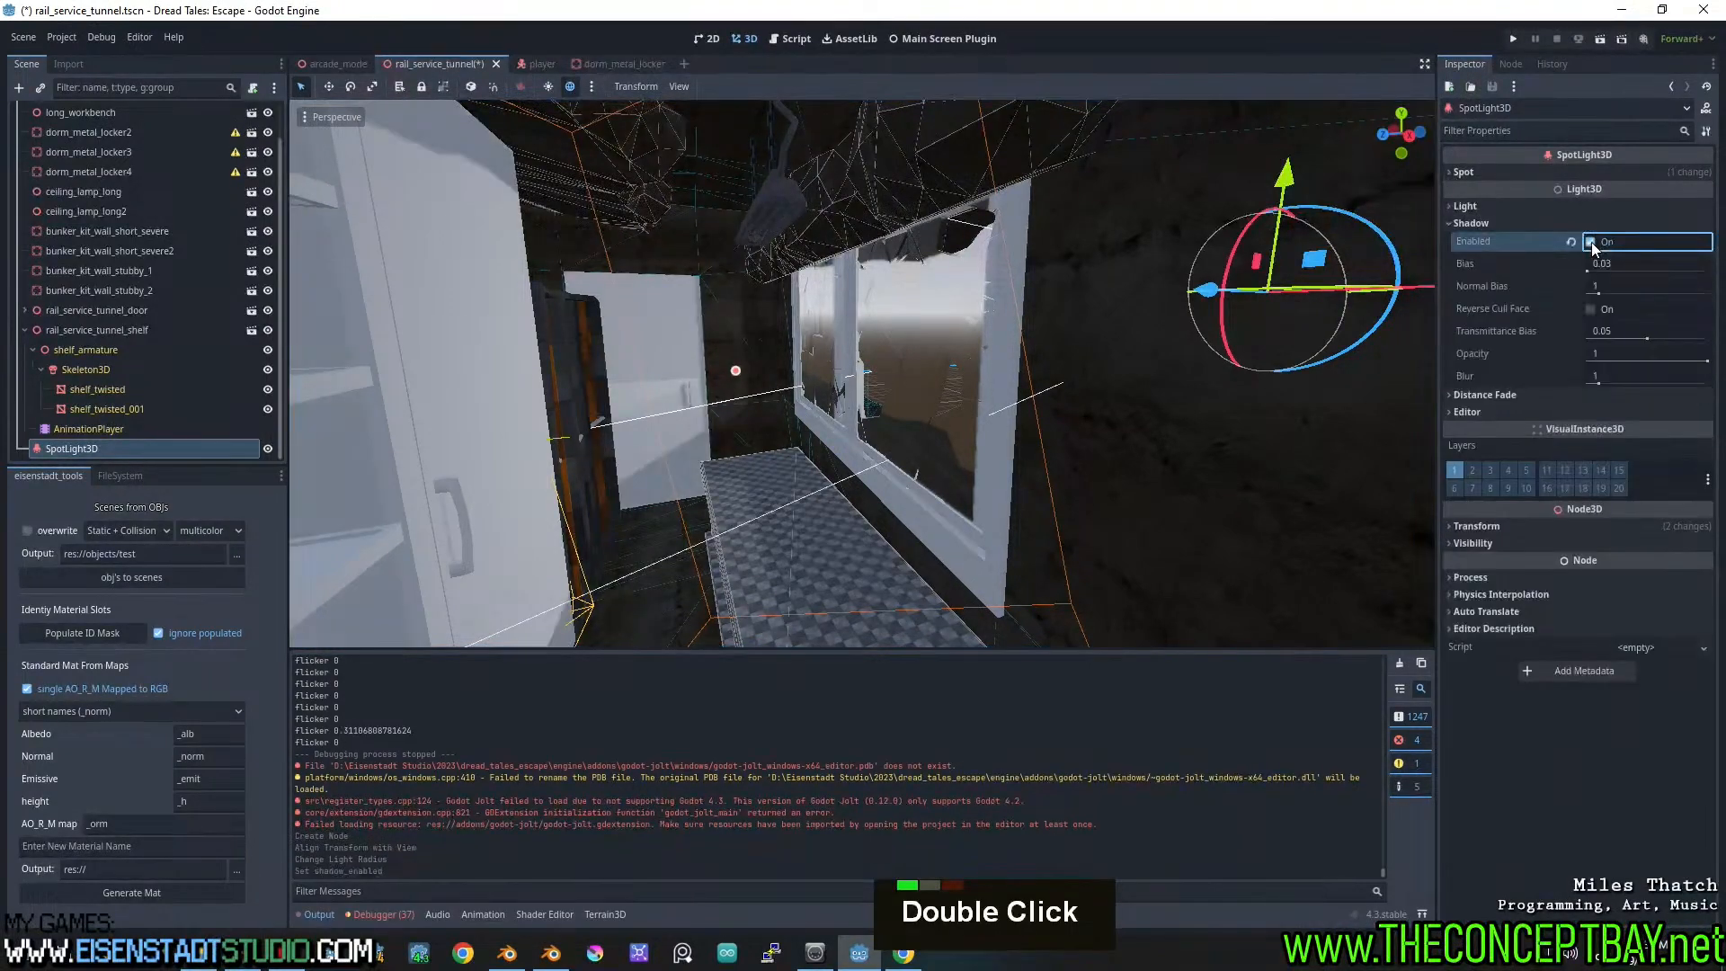
# Expand the inner rail_service_tunnel node and look through its start_room_pivot children and window cell nodes
pyautogui.moveTo(836, 377); pyautogui.dragTo(778, 448, button='middle')
pyautogui.scroll(2, 812, 313)
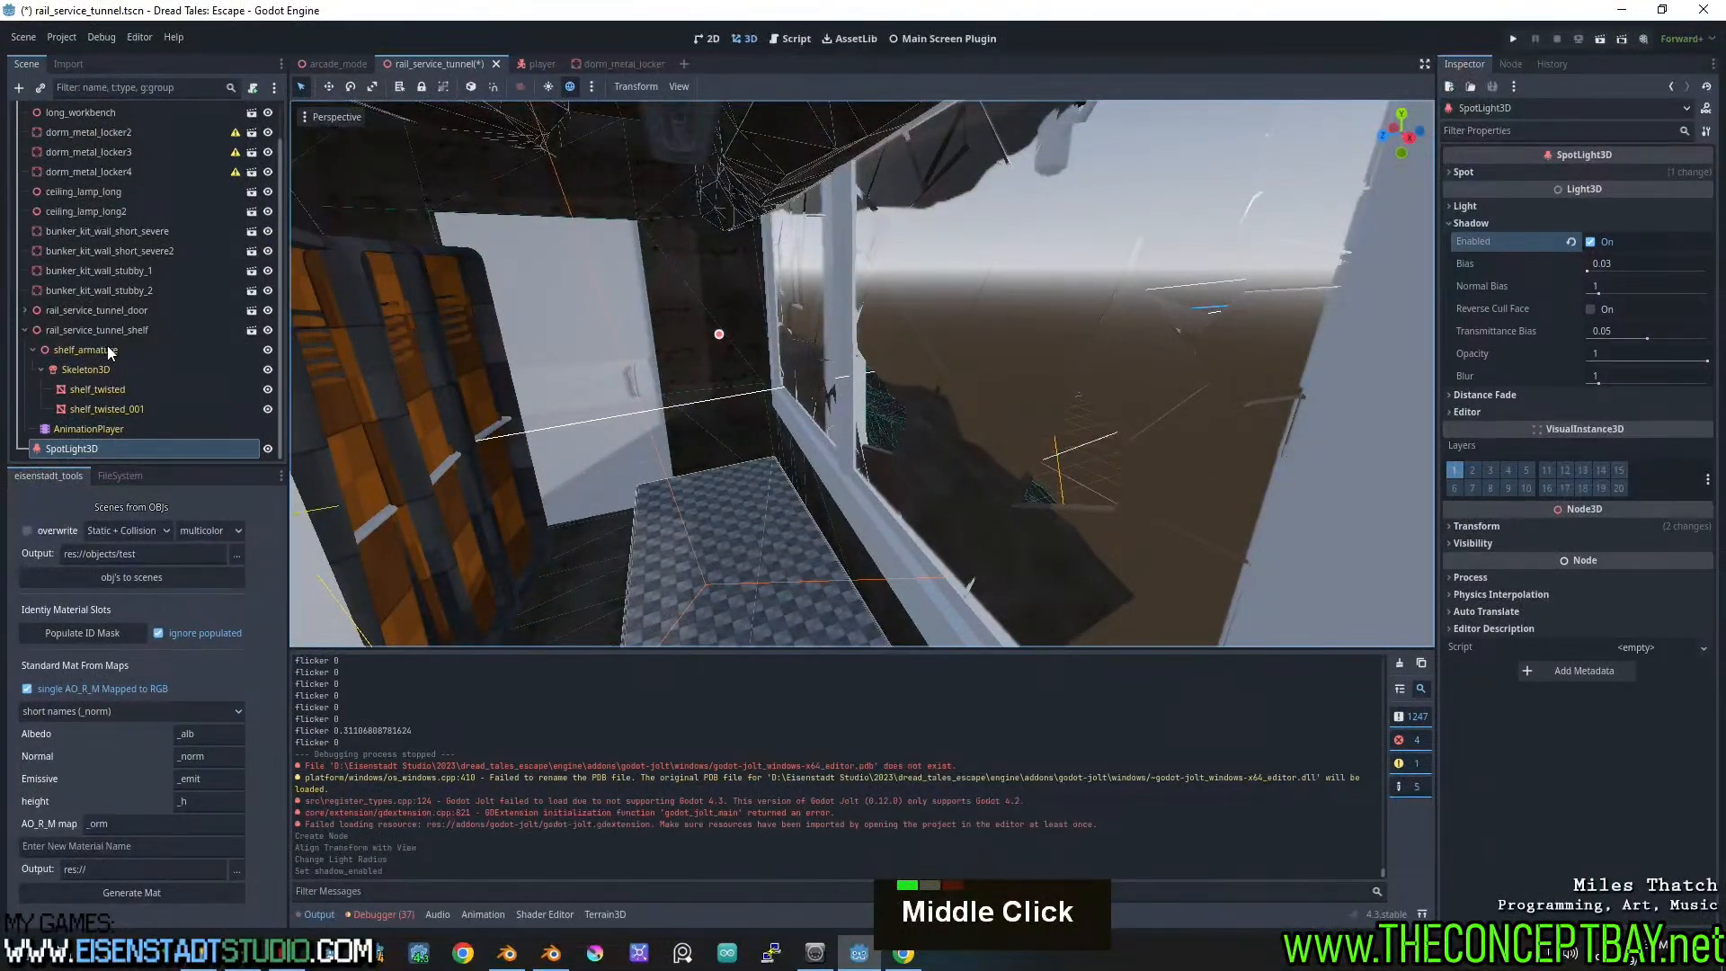
pyautogui.scroll(4, 151, 328)
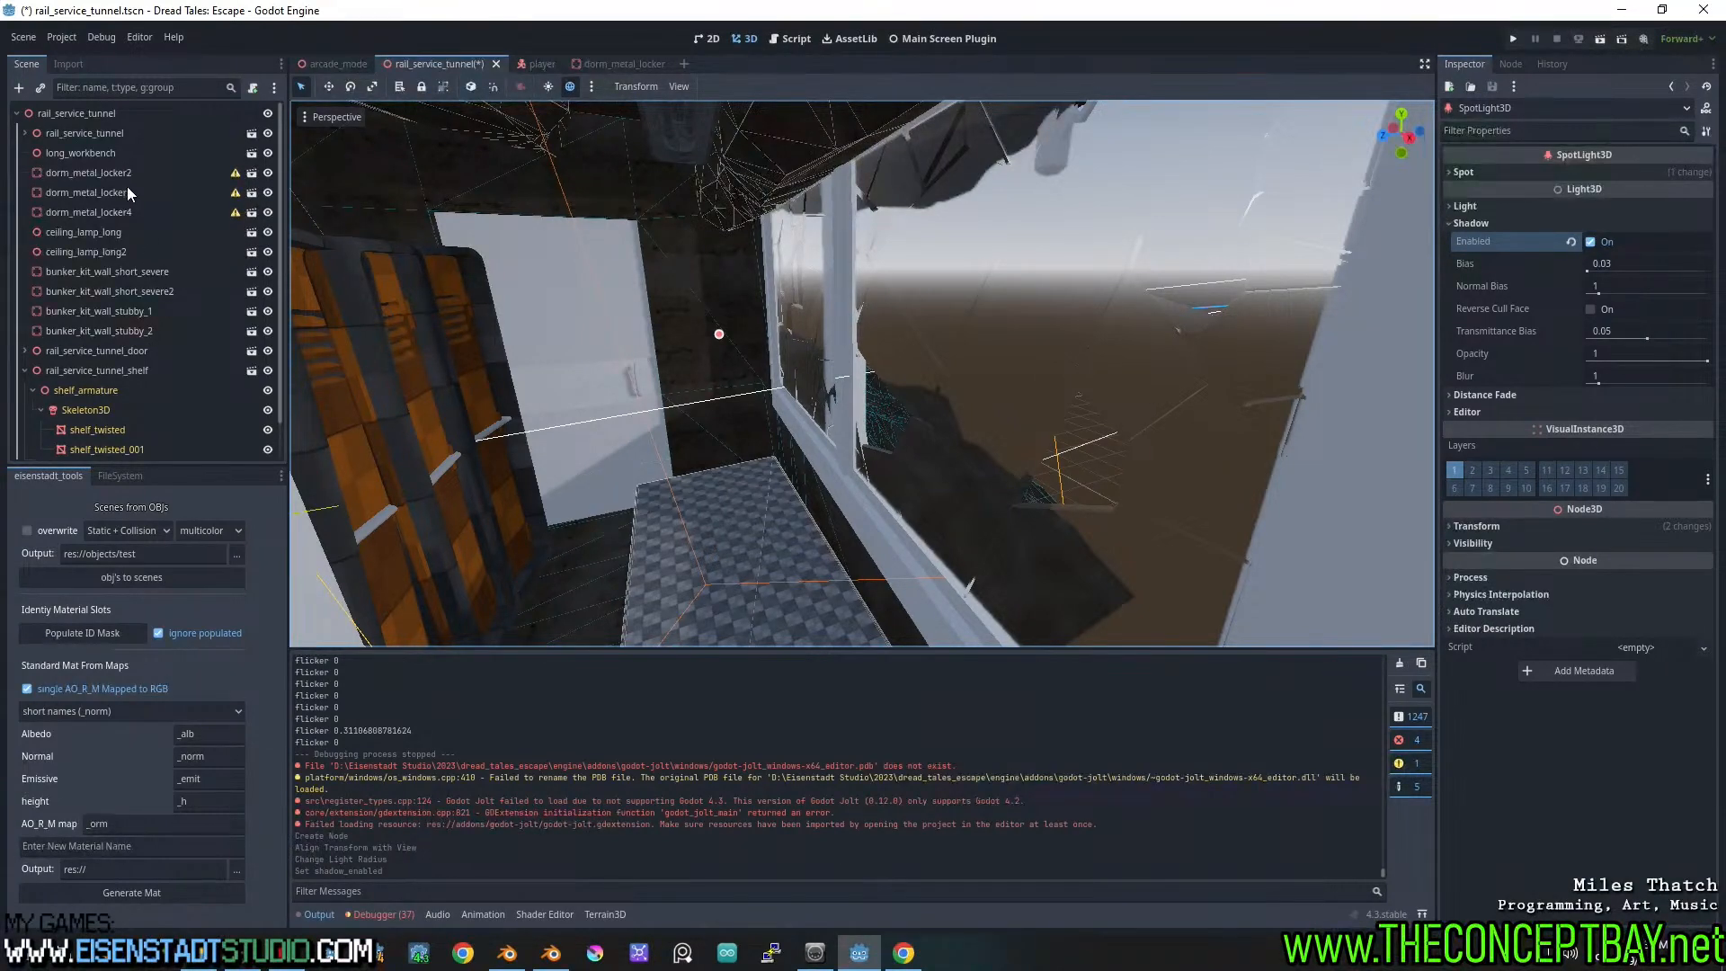
pyautogui.click(28, 134)
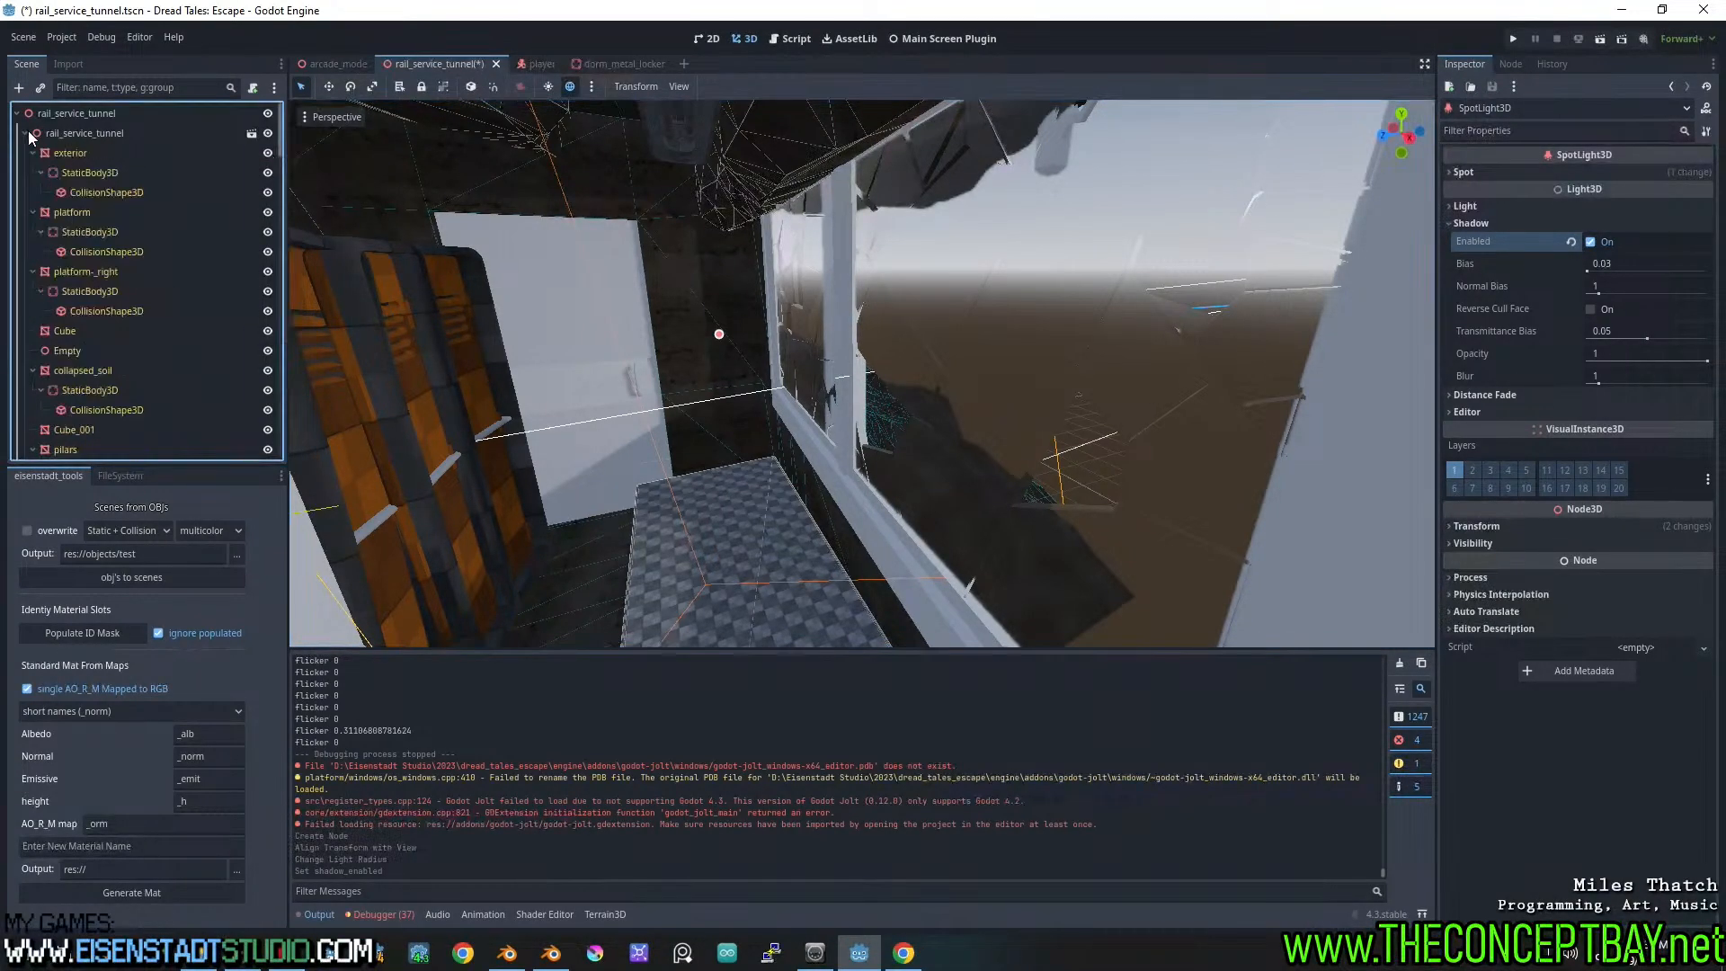
pyautogui.scroll(-5, 136, 275)
pyautogui.scroll(-10, 173, 311)
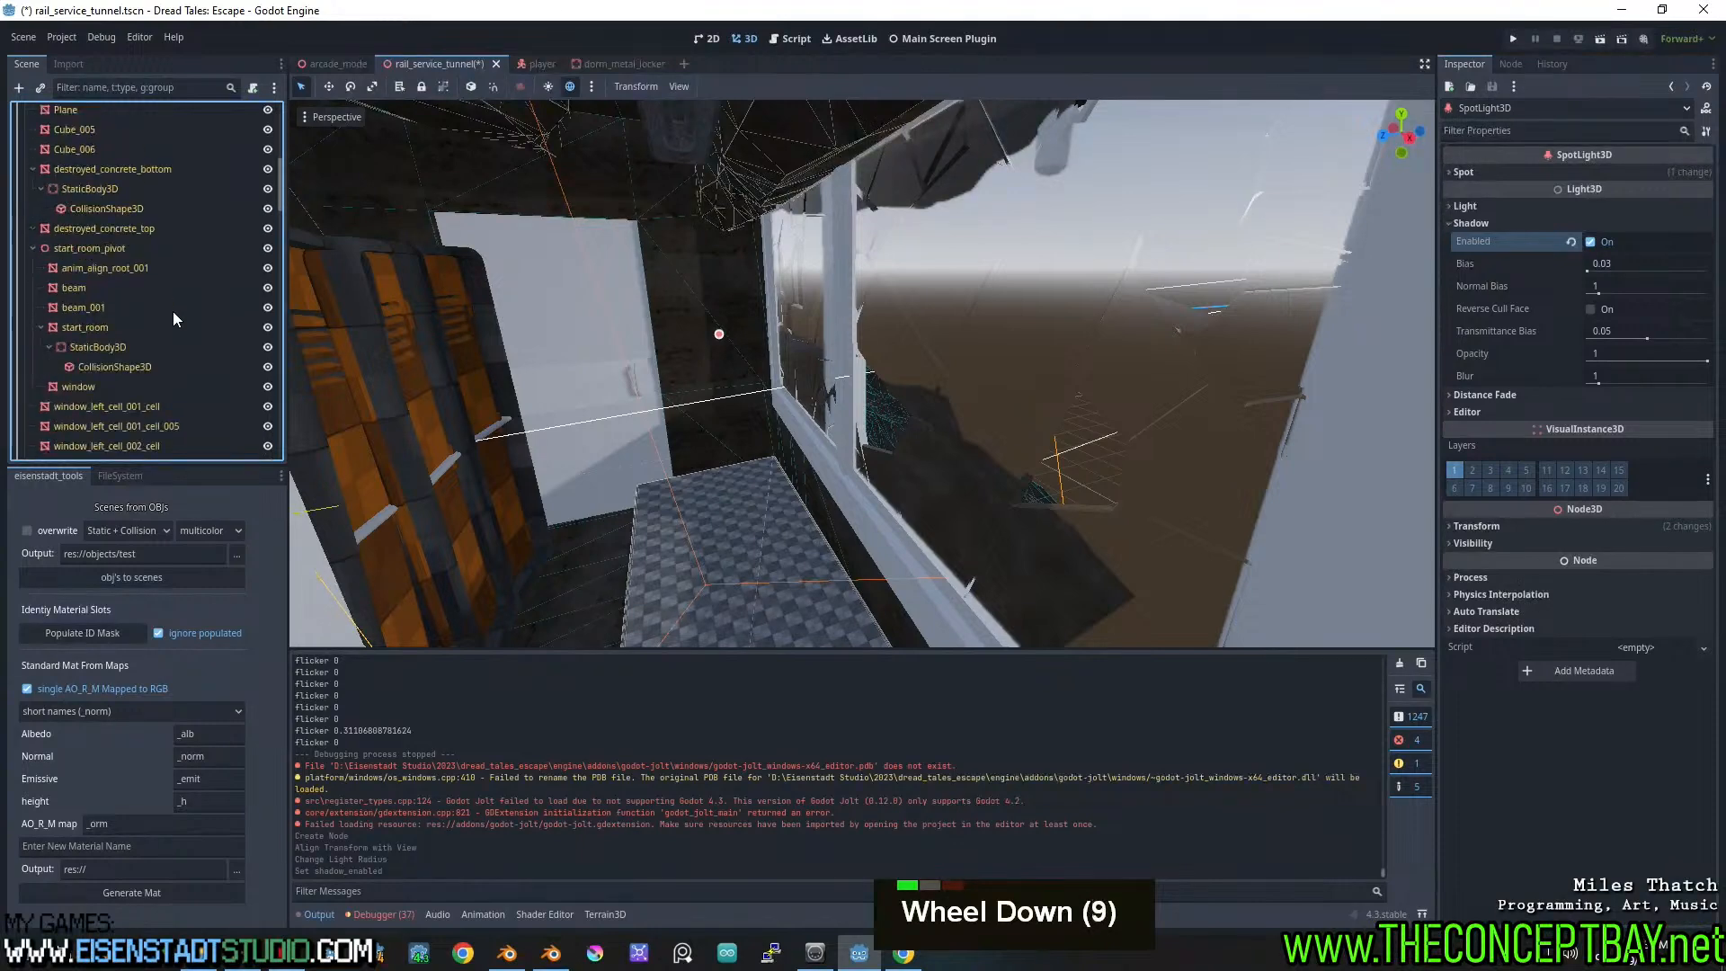
pyautogui.scroll(4, 173, 311)
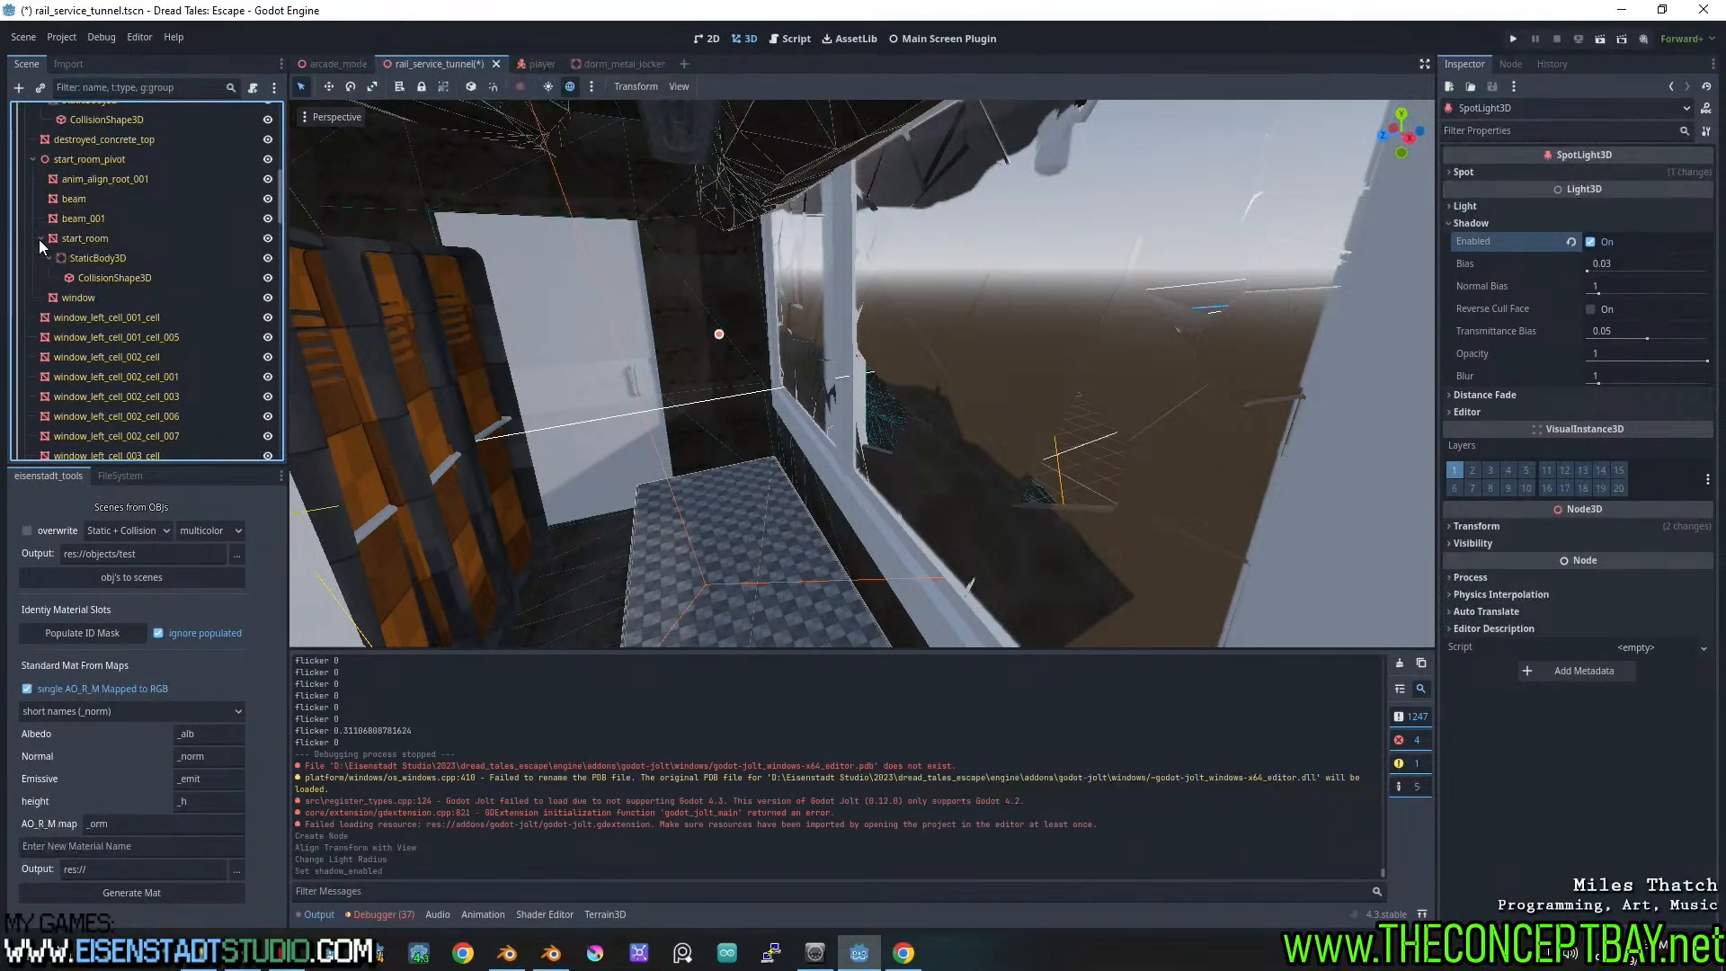
pyautogui.scroll(3, 99, 320)
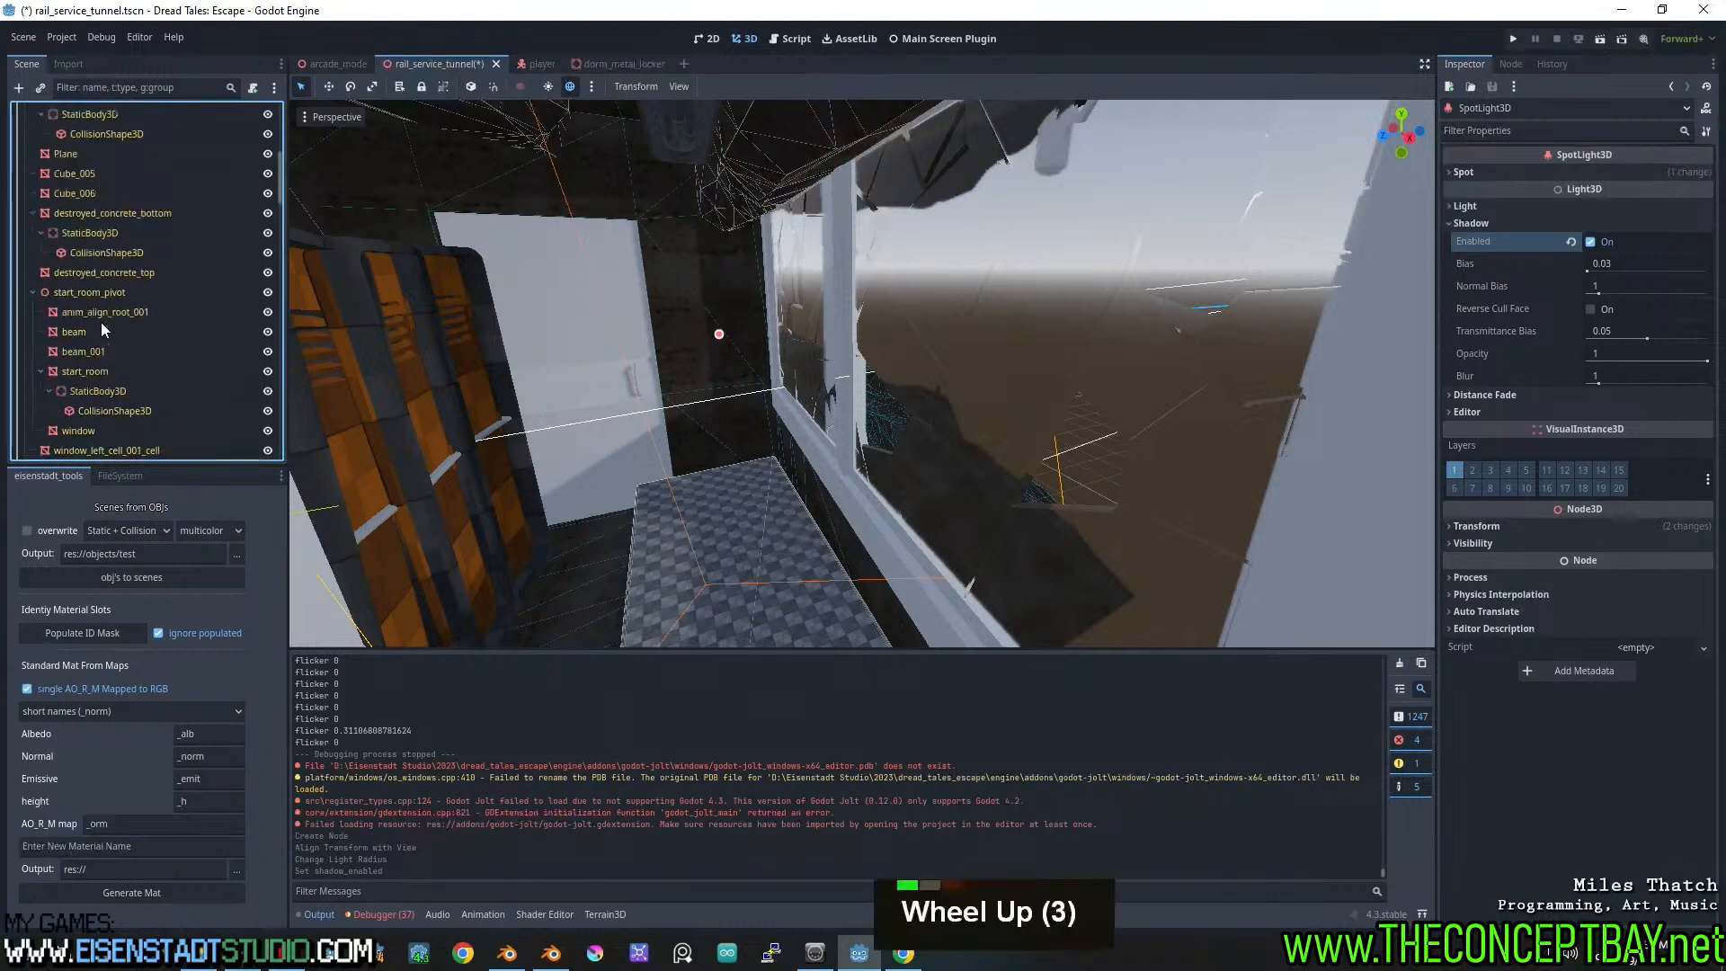
pyautogui.scroll(-2, 72, 281)
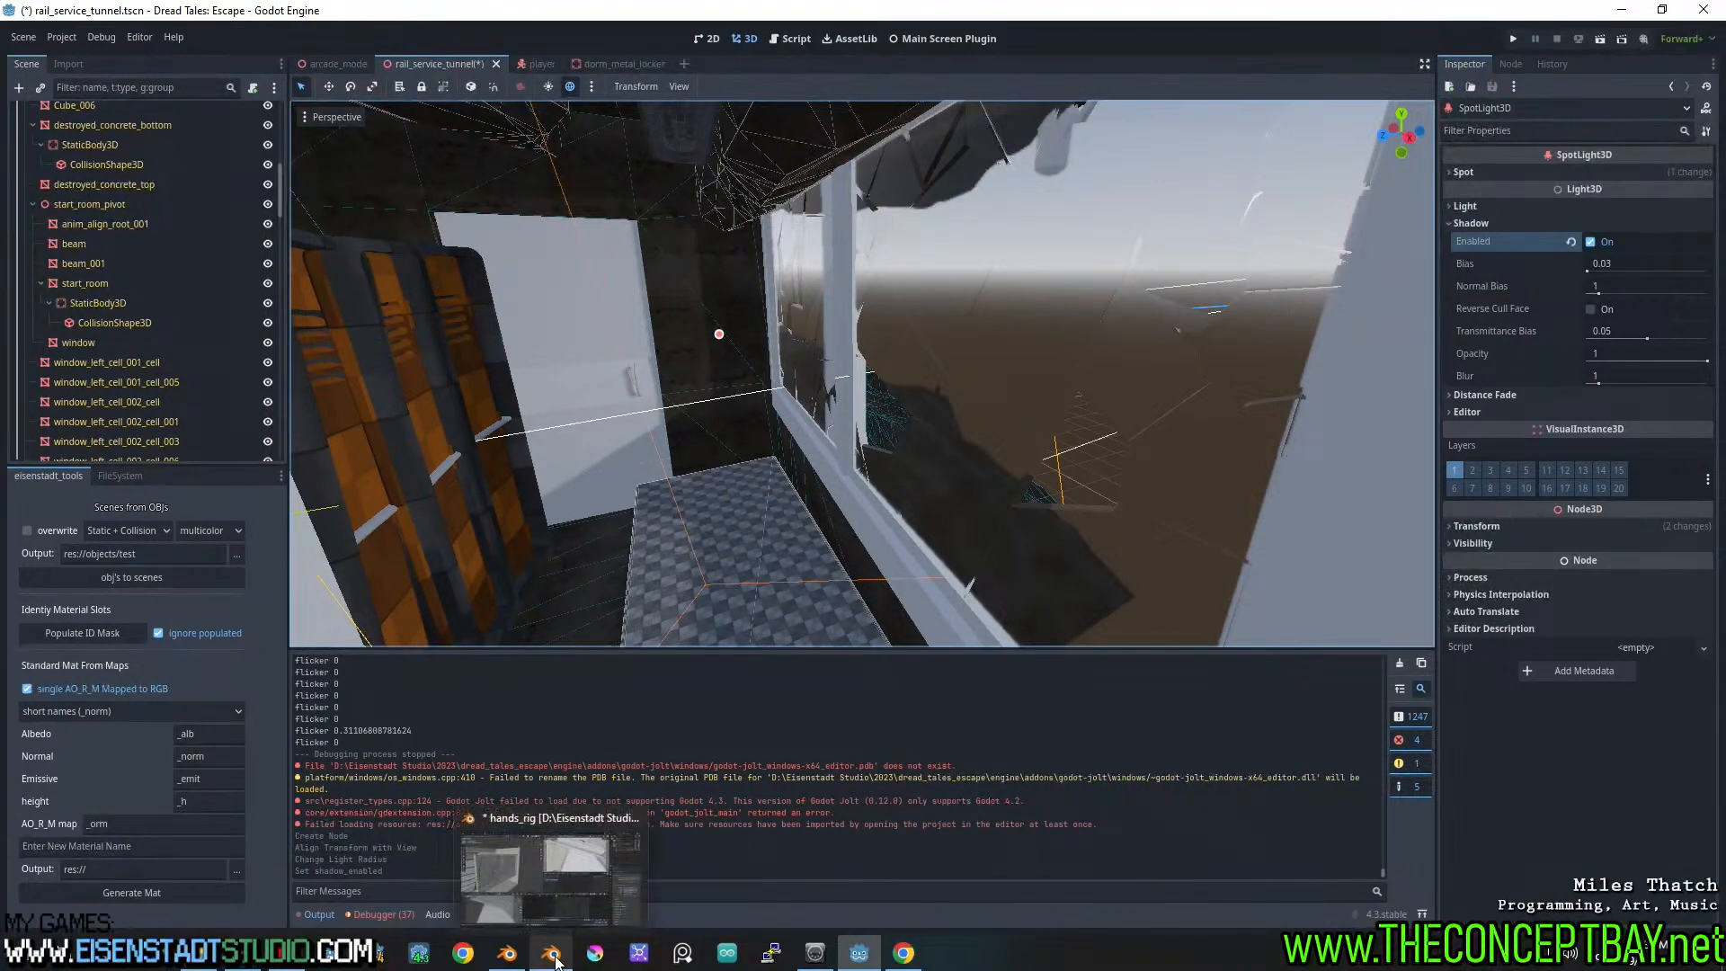
# Examine how the spotlight casts light and shadows through the broken window from several angles around the room
pyautogui.moveTo(862, 291); pyautogui.dragTo(1293, 278, button='middle')
pyautogui.scroll(-2, 1293, 279)
pyautogui.moveTo(1184, 303); pyautogui.dragTo(1106, 364, button='middle')
pyautogui.scroll(-2, 868, 306)
pyautogui.keyDown('shift'); pyautogui.scroll(2, 739, 416); pyautogui.keyUp('shift')
pyautogui.scroll(-3, 713, 362)
pyautogui.keyDown('shift'); pyautogui.moveTo(721, 363); pyautogui.dragTo(785, 401, button='middle'); pyautogui.keyUp('shift')
pyautogui.scroll(2, 770, 417)
pyautogui.scroll(-1, 787, 399)
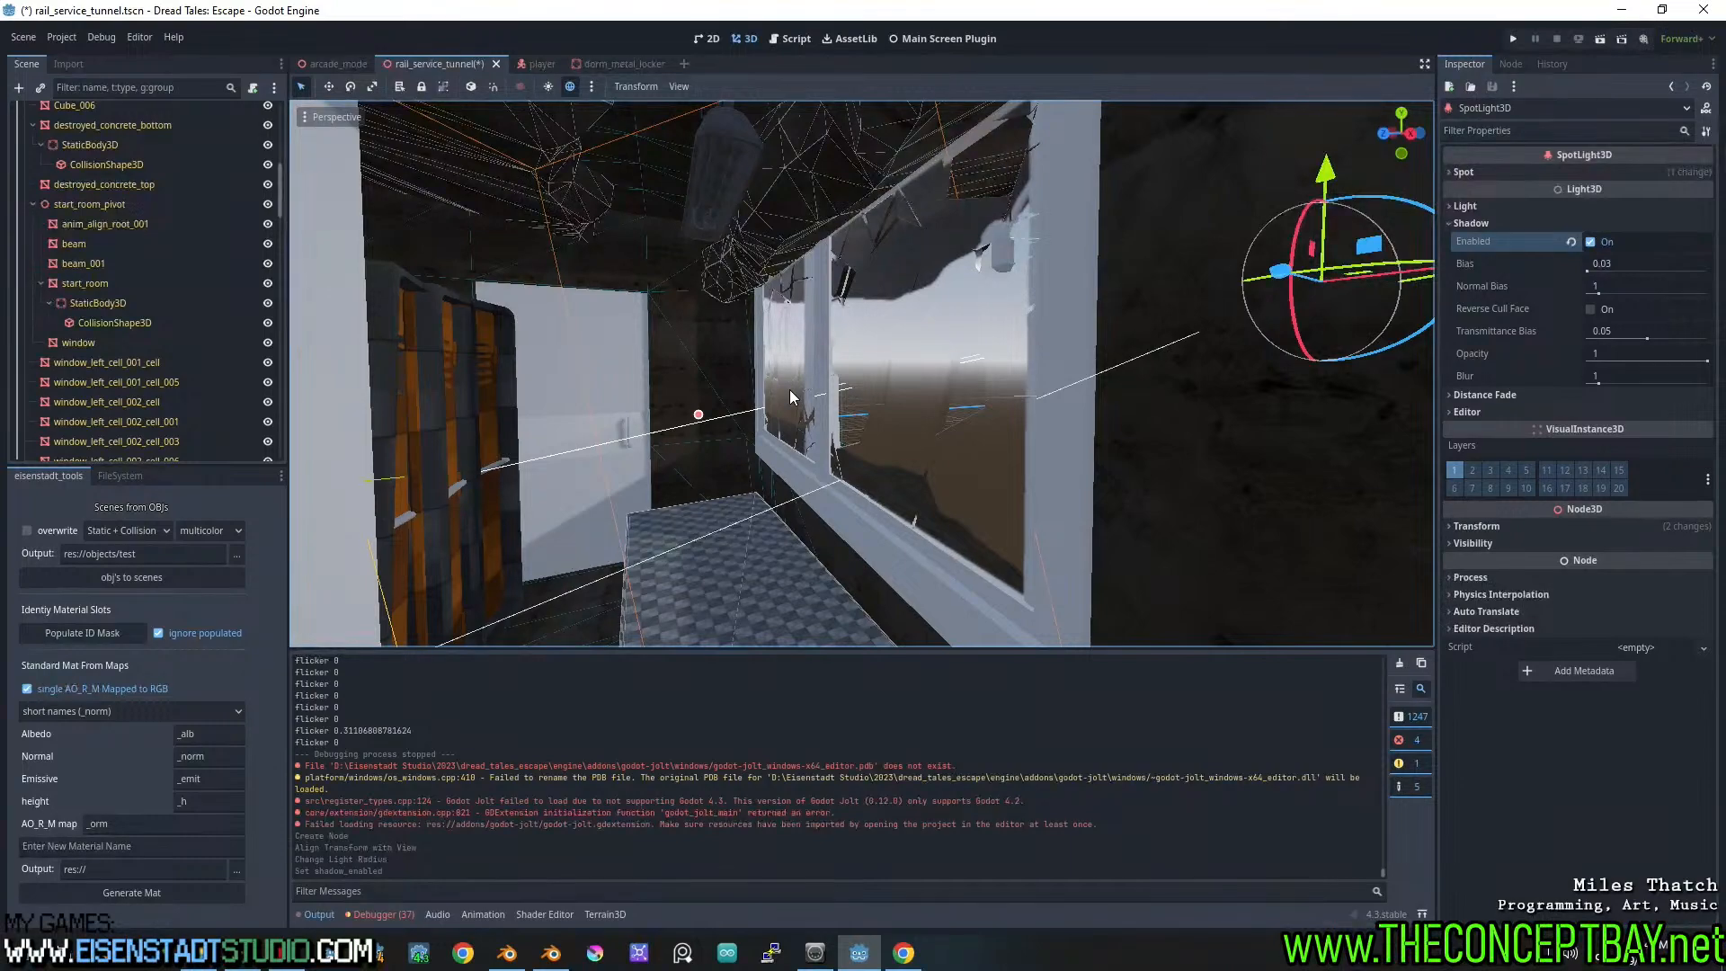
pyautogui.moveTo(773, 368); pyautogui.dragTo(708, 359, button='middle')
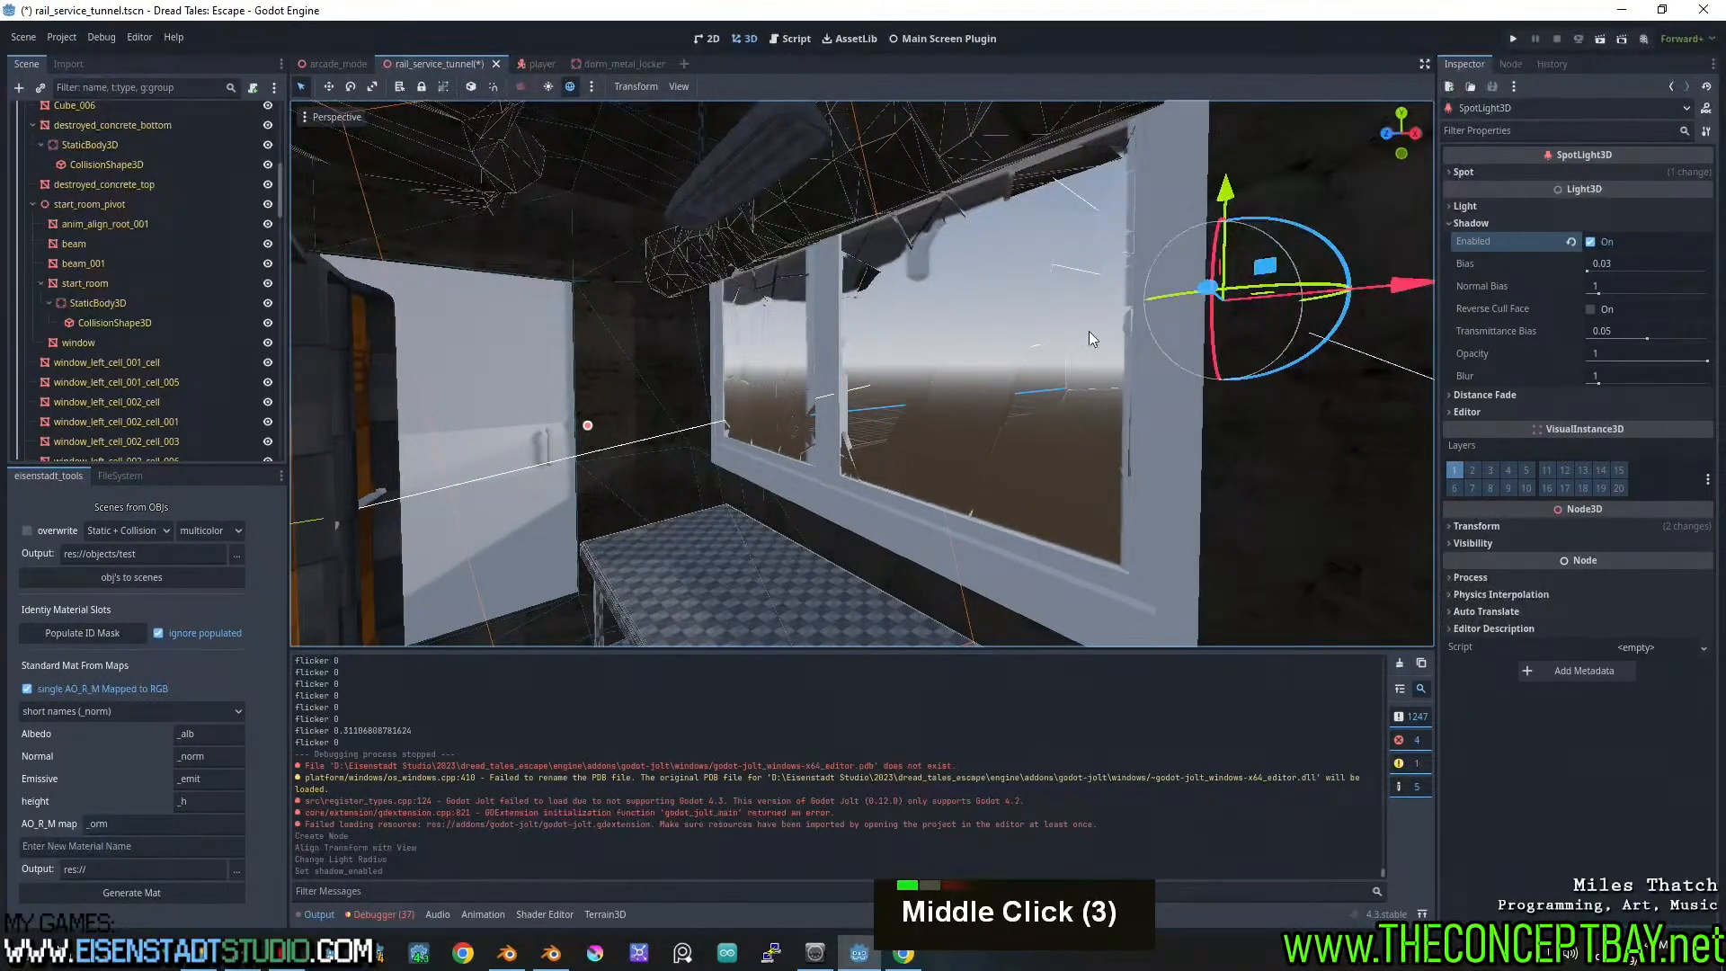
pyautogui.moveTo(1089, 331); pyautogui.dragTo(946, 359, button='middle')
pyautogui.scroll(2, 985, 386)
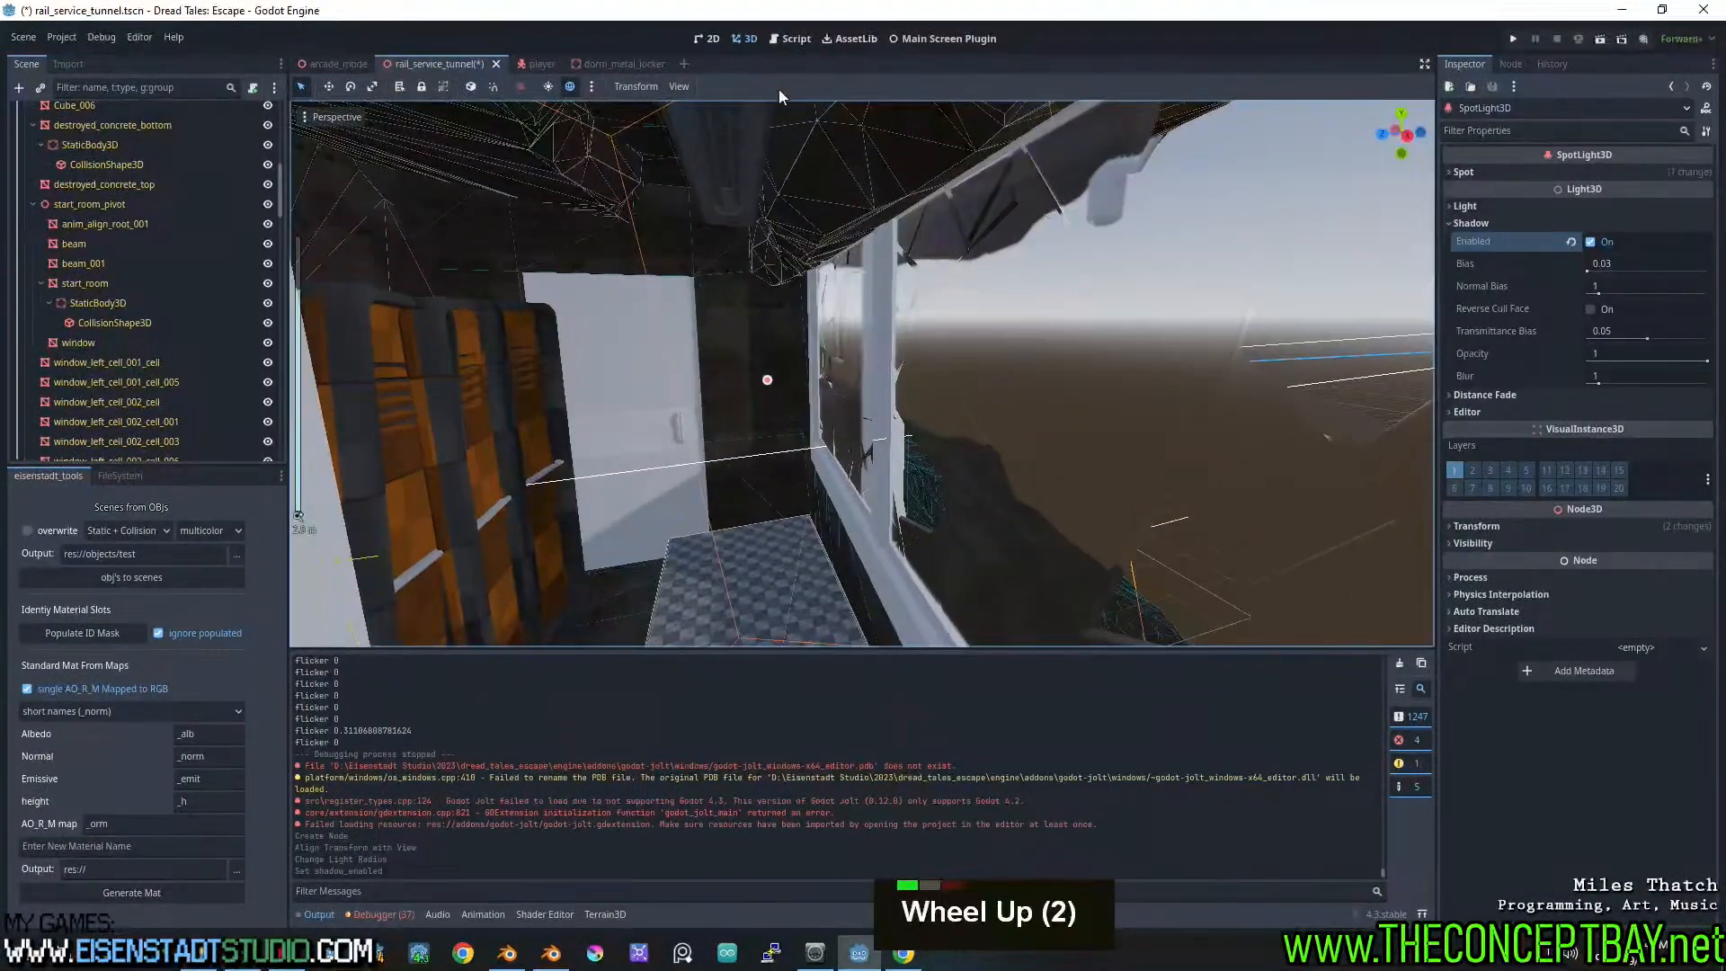
# Delete the SpotLight3D node from the rail_service_tunnel scene
pyautogui.scroll(-17, 160, 305)
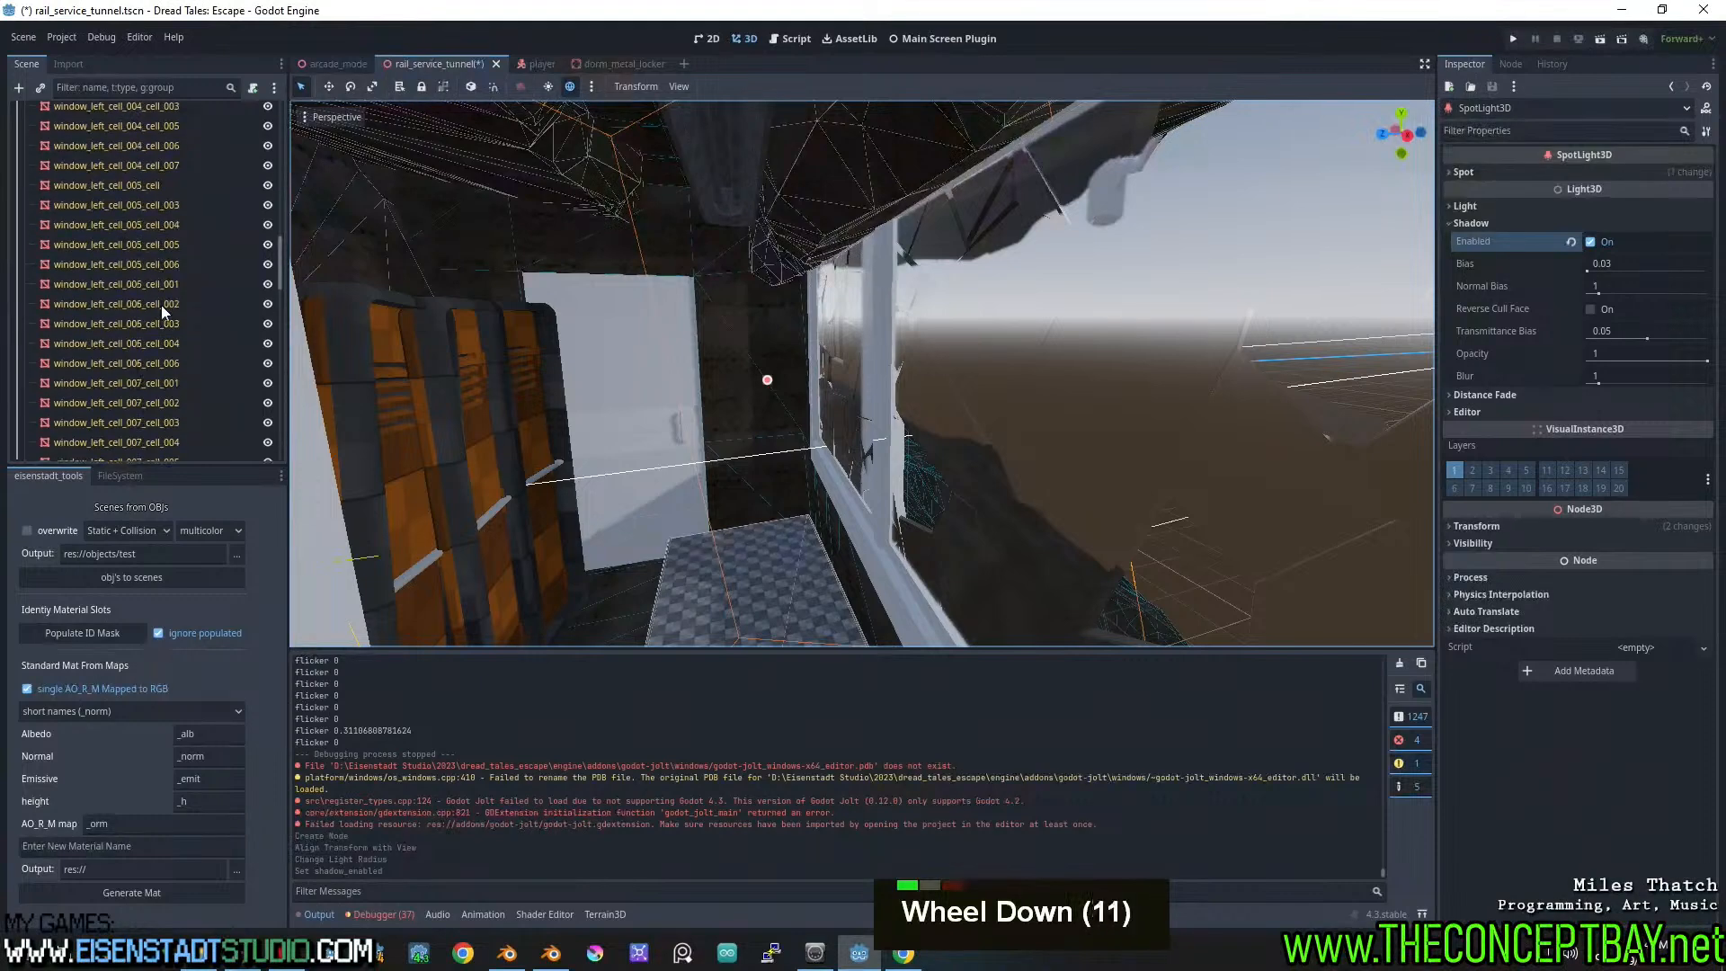
pyautogui.scroll(-5, 160, 304)
pyautogui.scroll(-19, 104, 295)
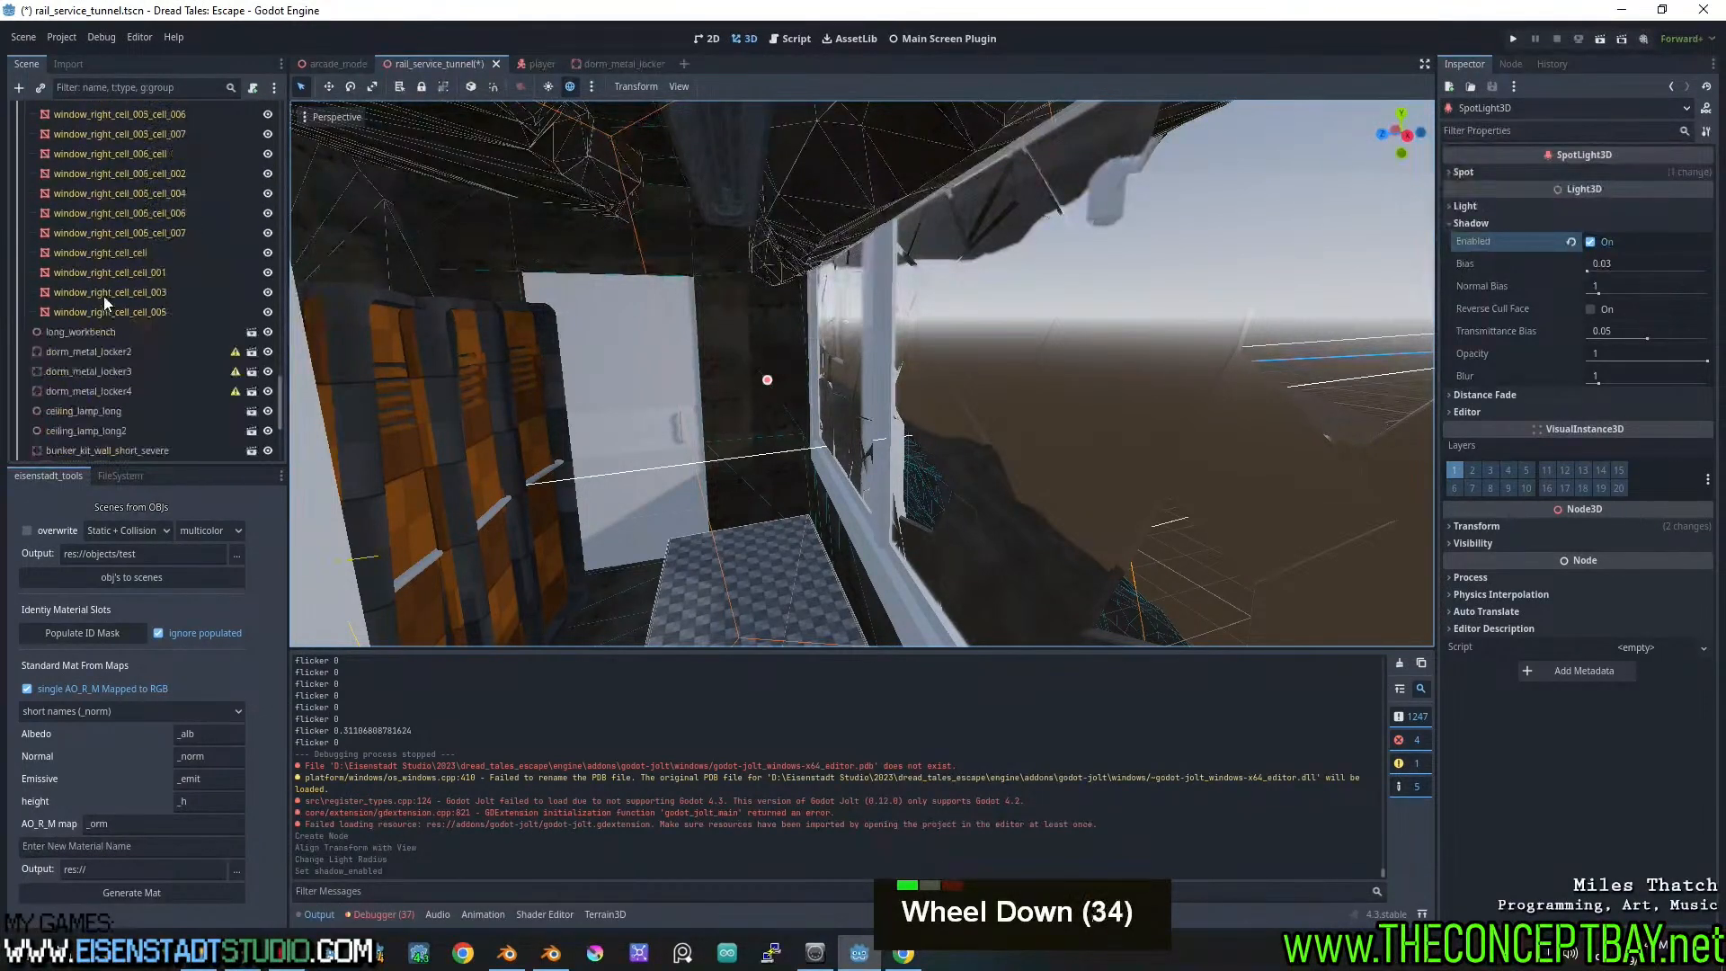
pyautogui.click(84, 429)
pyautogui.click(75, 449)
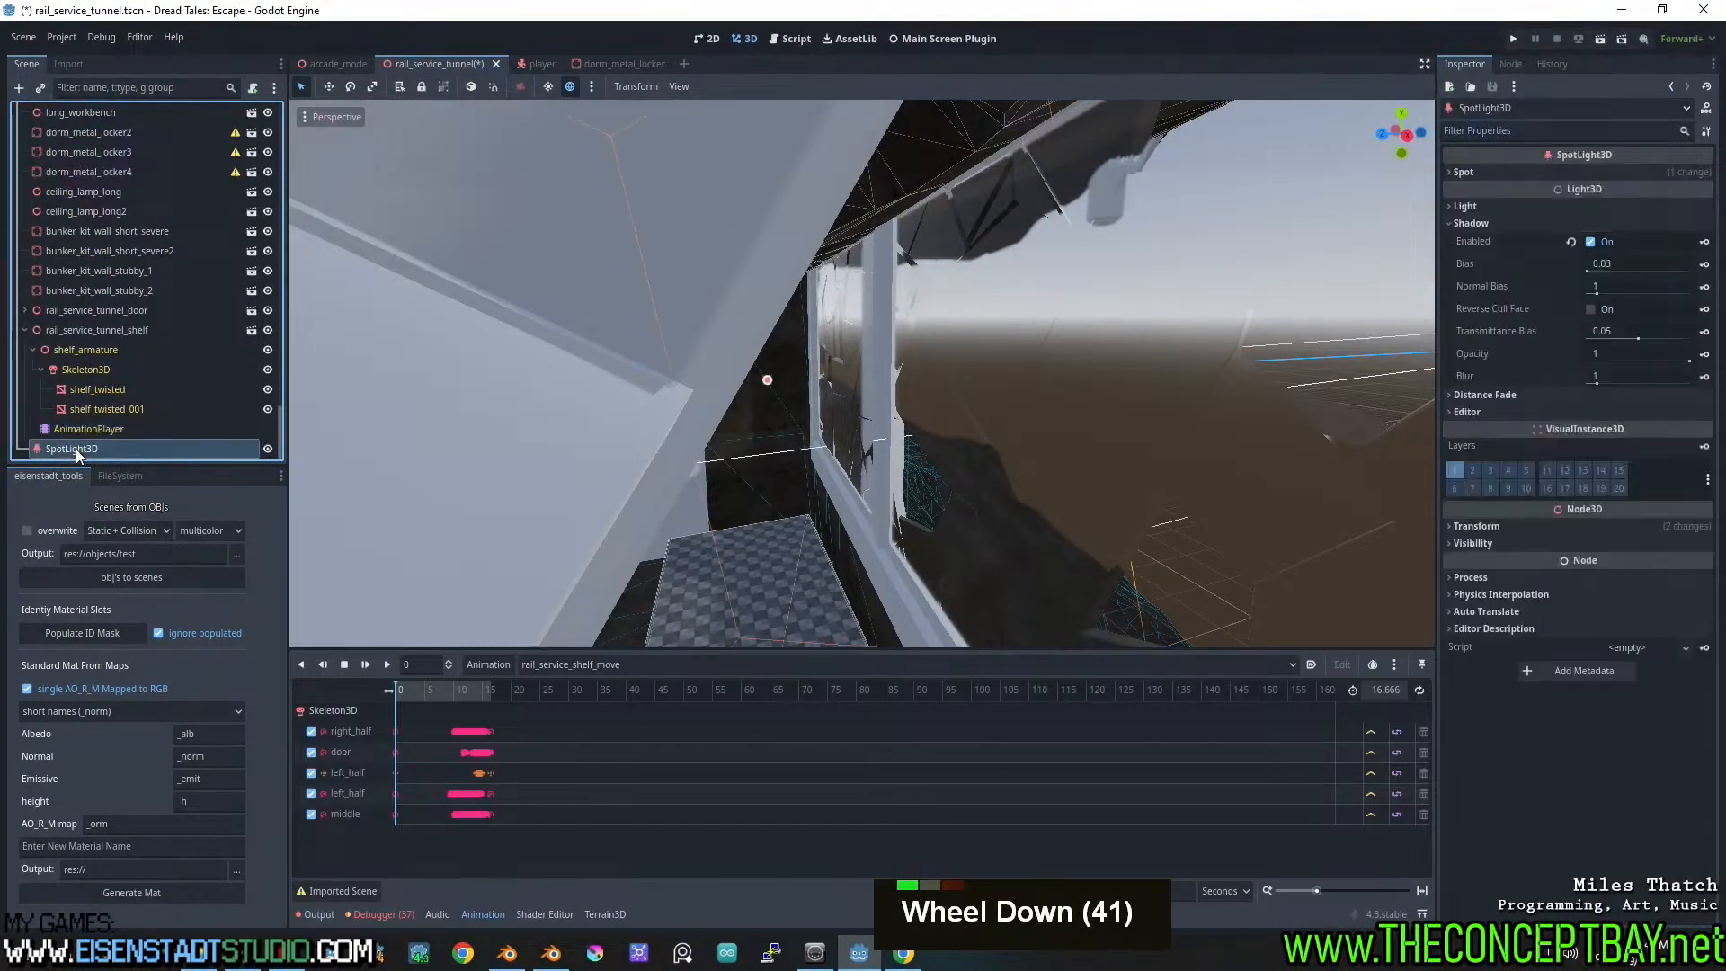
pyautogui.press('Delete')
pyautogui.press('Return')
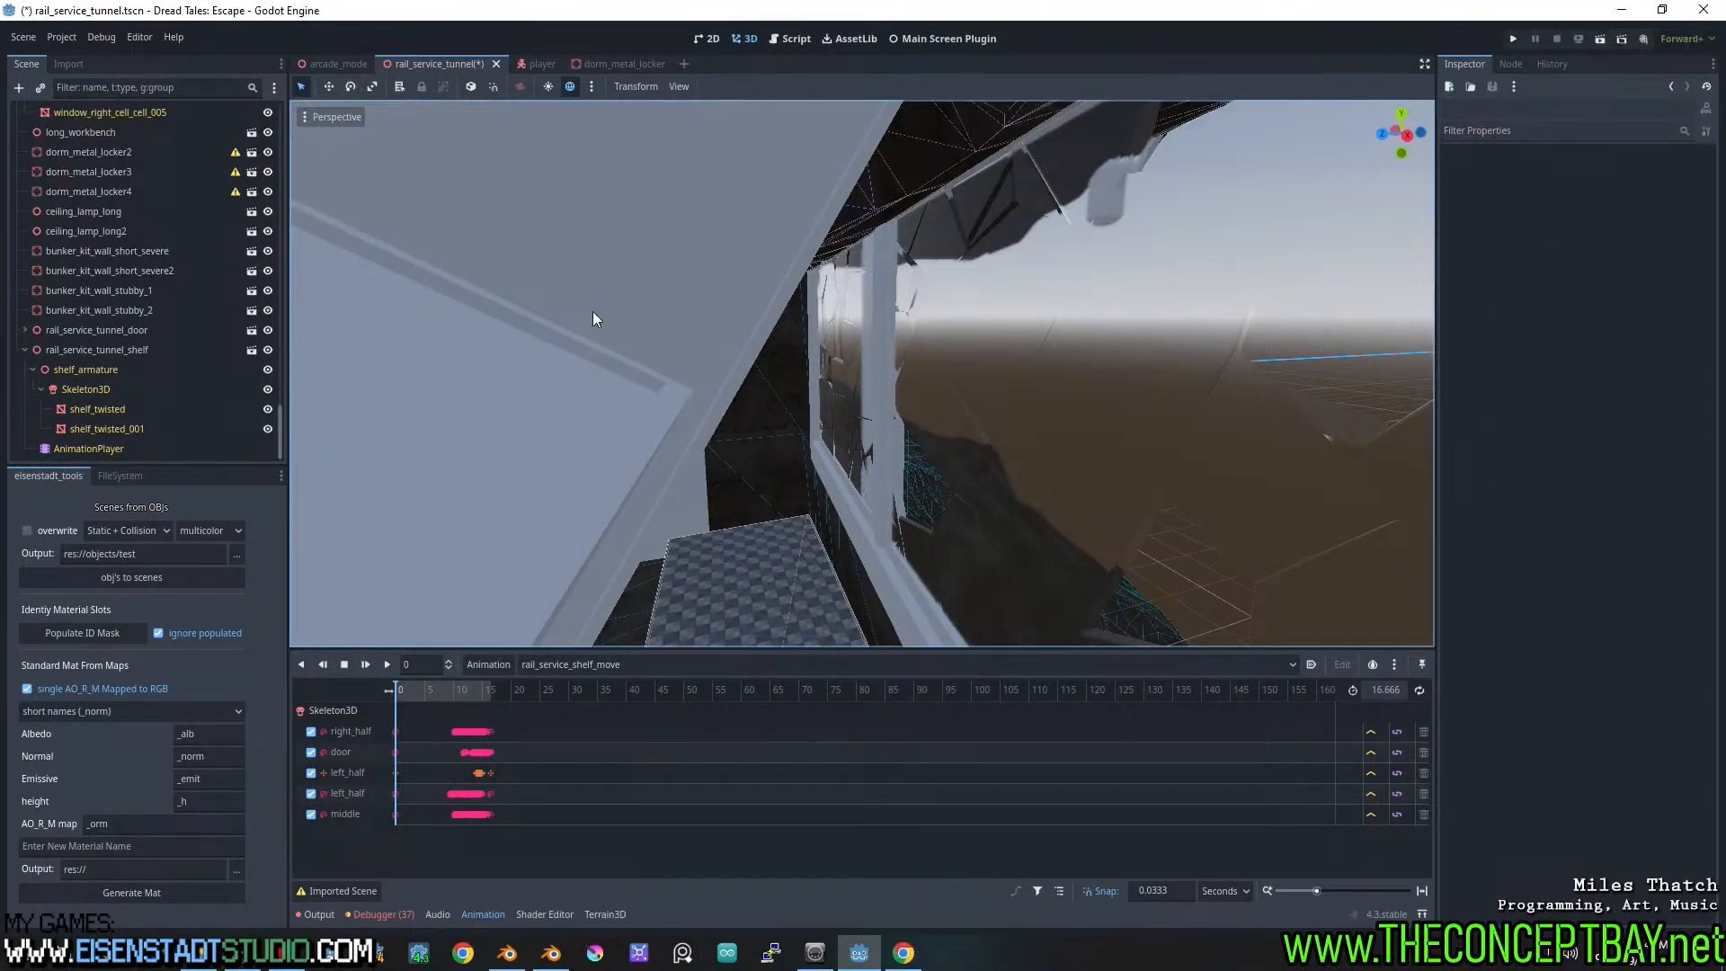
# Select the window_left_cell_004_cell_003 glass shard and expand its Geometry properties to inspect the shadow-casting setting
pyautogui.click(1005, 383)
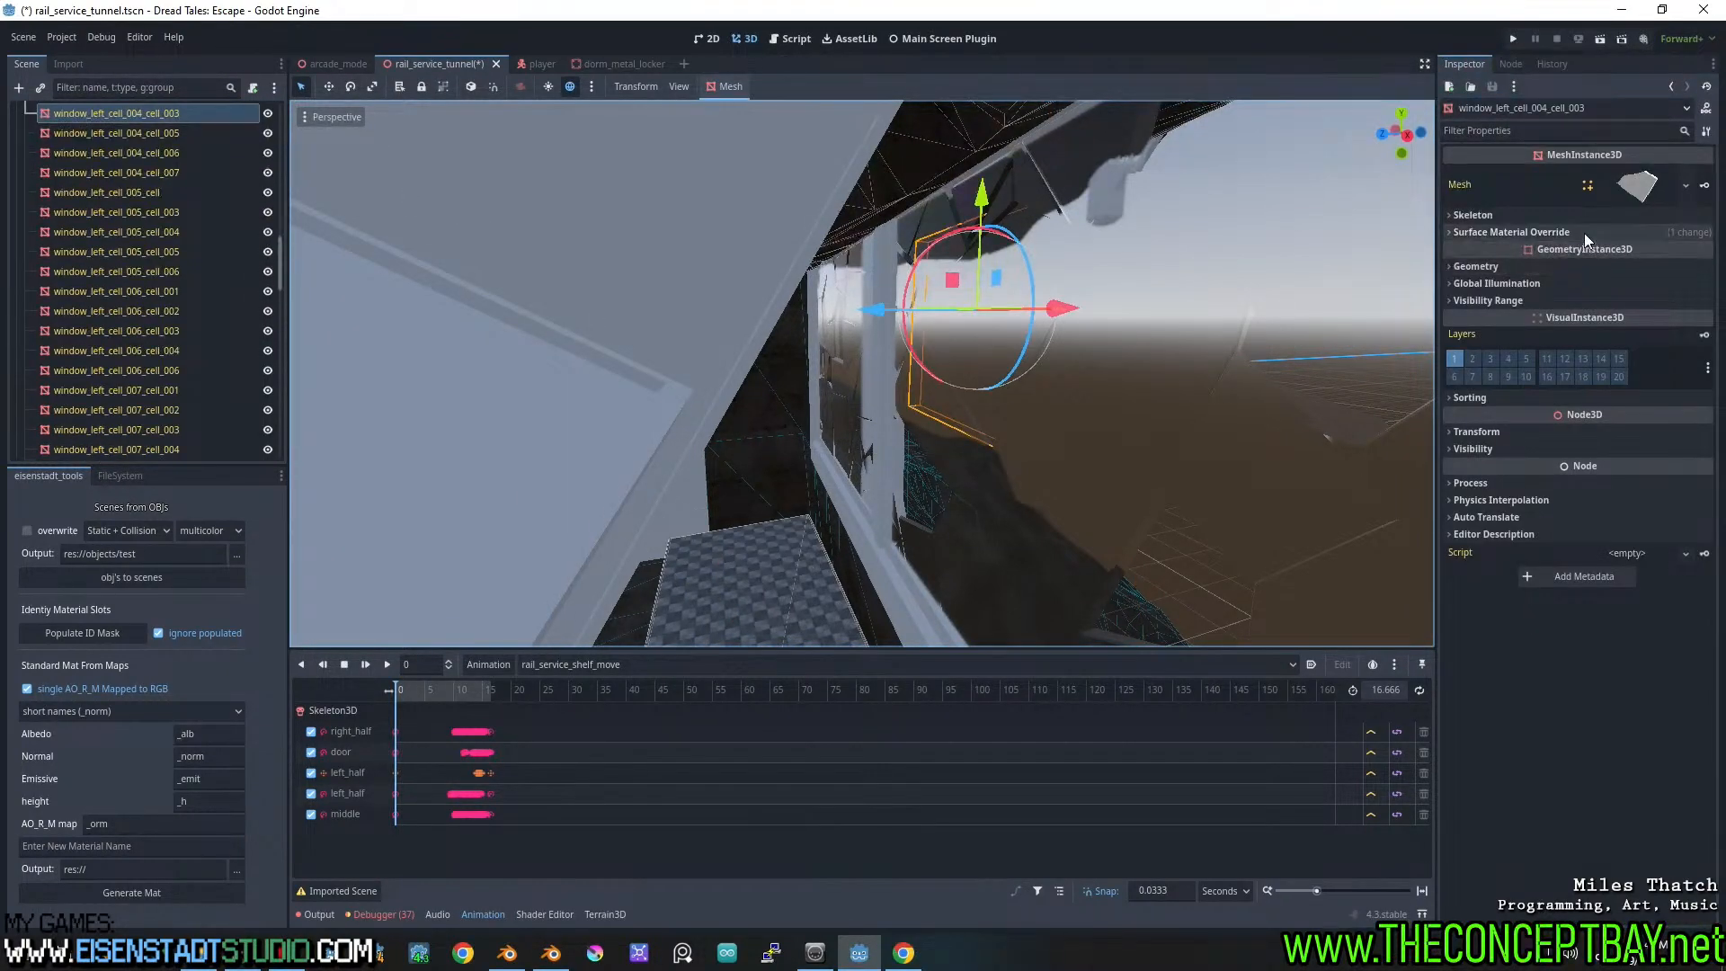
pyautogui.click(1545, 266)
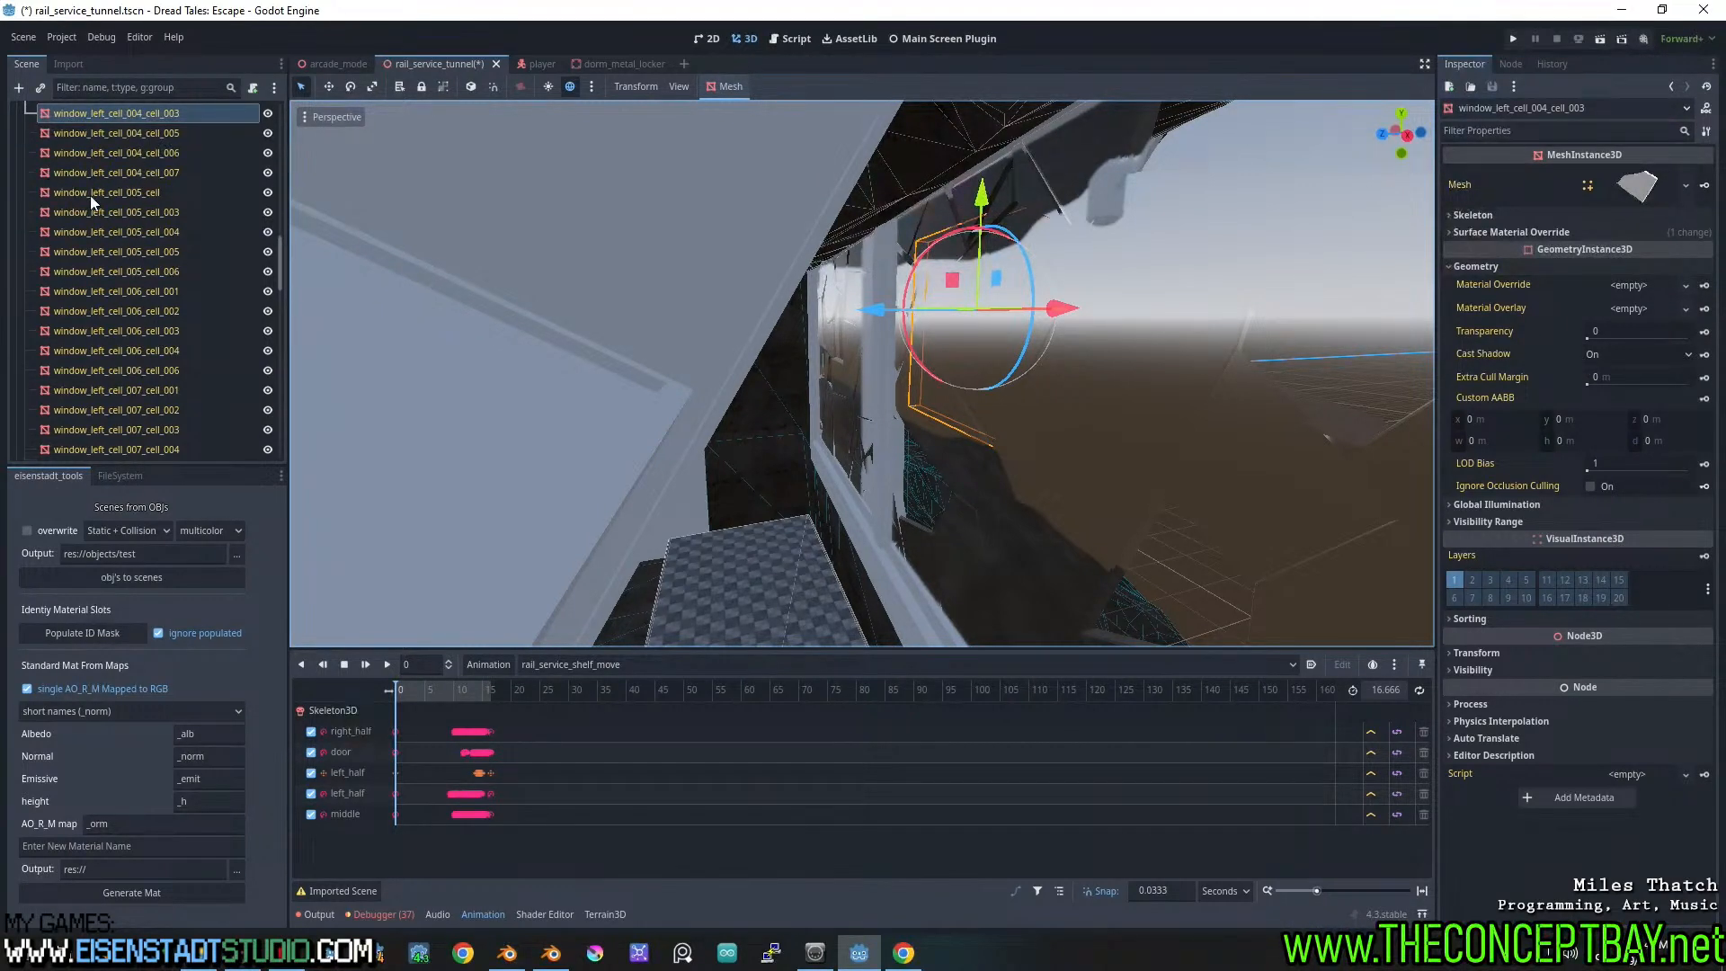
pyautogui.scroll(5, 90, 196)
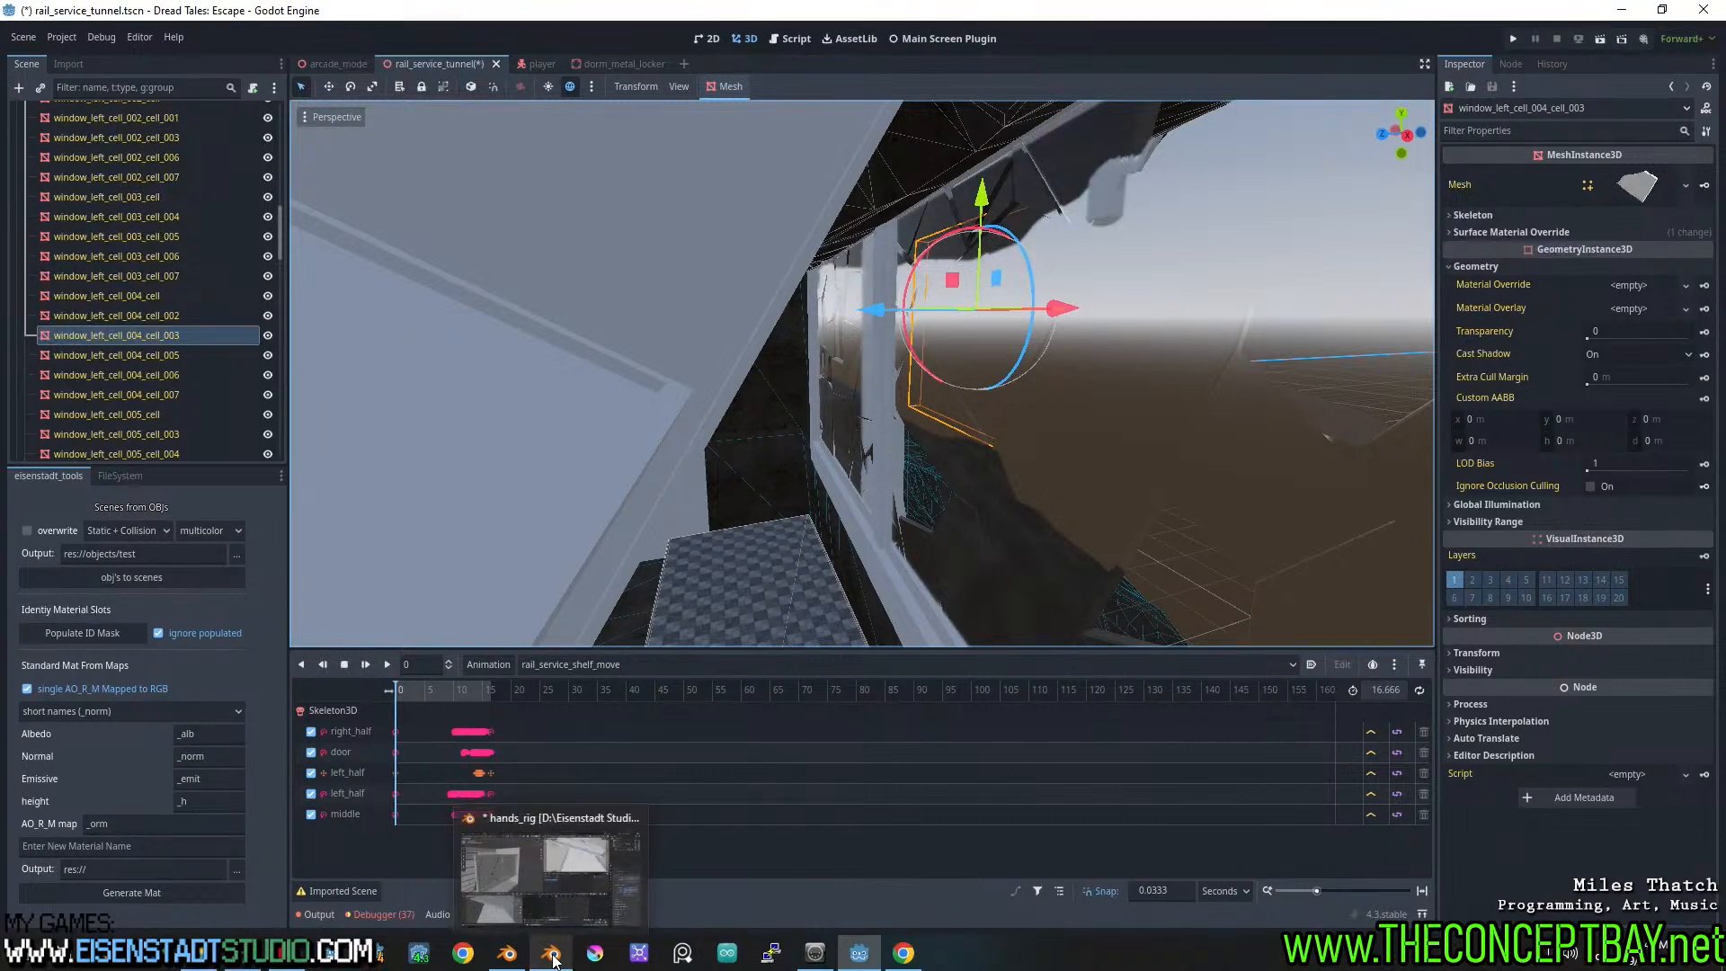
# Switch to rail_service_tunnel.blend in Blender and check the window frame and where the glass cell list begins and ends
pyautogui.click(507, 953)
pyautogui.moveTo(825, 425); pyautogui.dragTo(836, 403, button='middle')
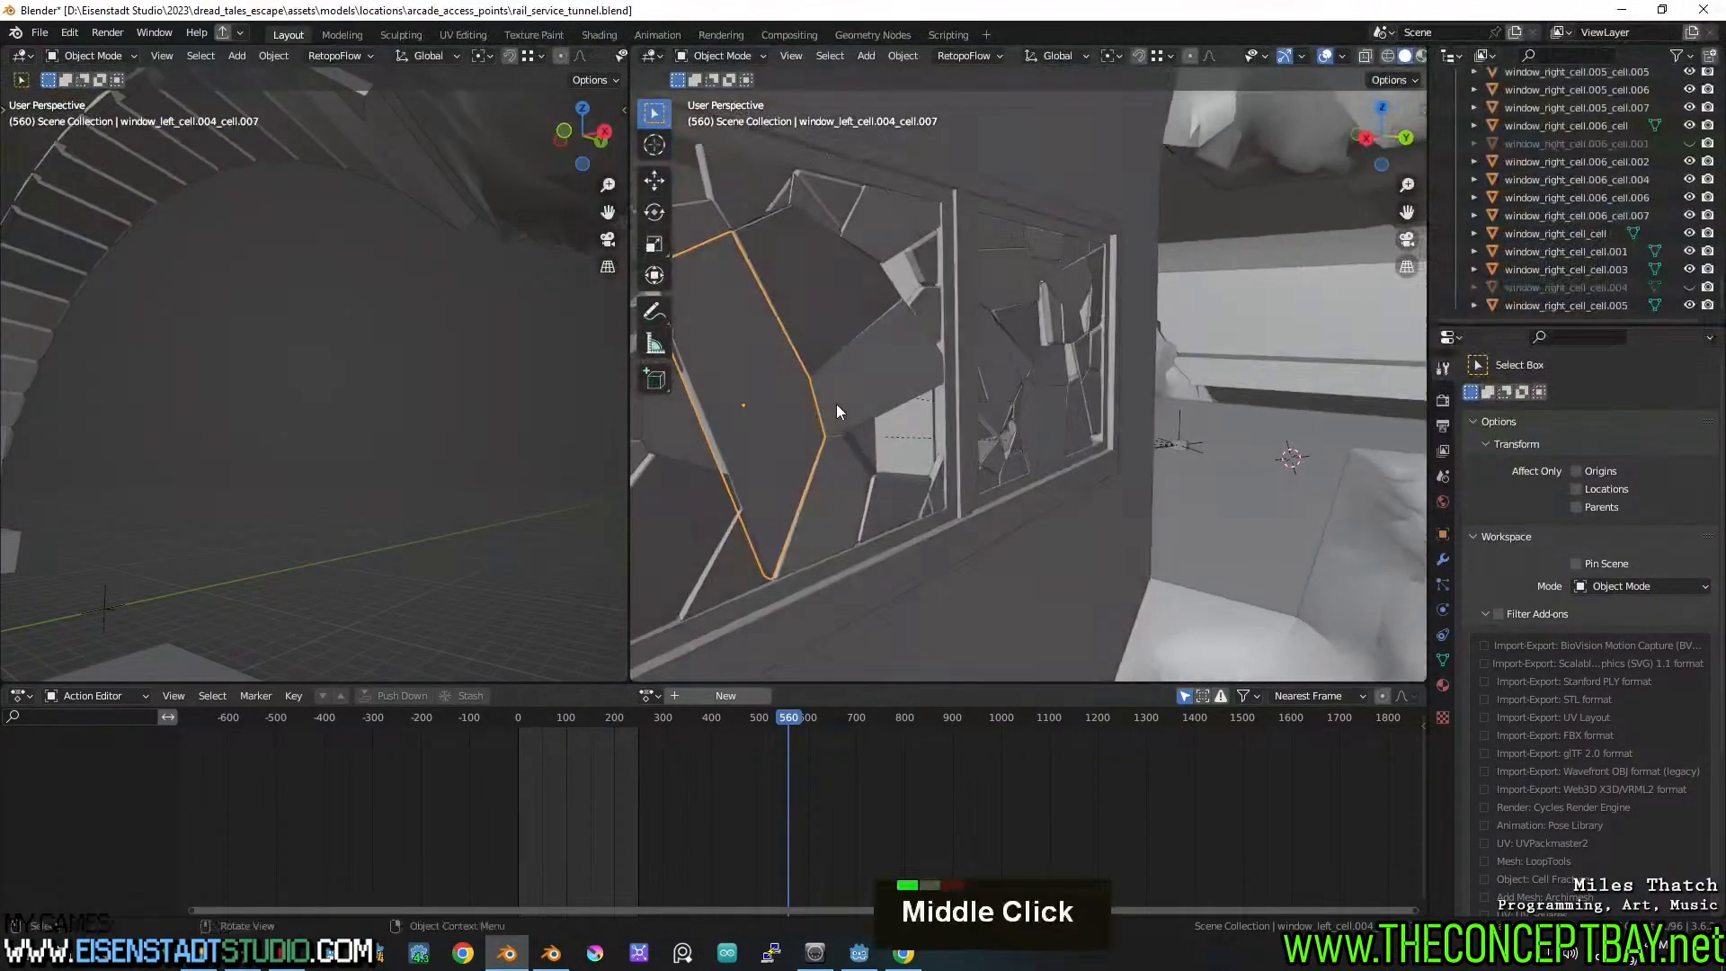
pyautogui.scroll(-3, 836, 403)
pyautogui.scroll(-9, 1534, 278)
pyautogui.click(1537, 305)
pyautogui.scroll(18, 1566, 154)
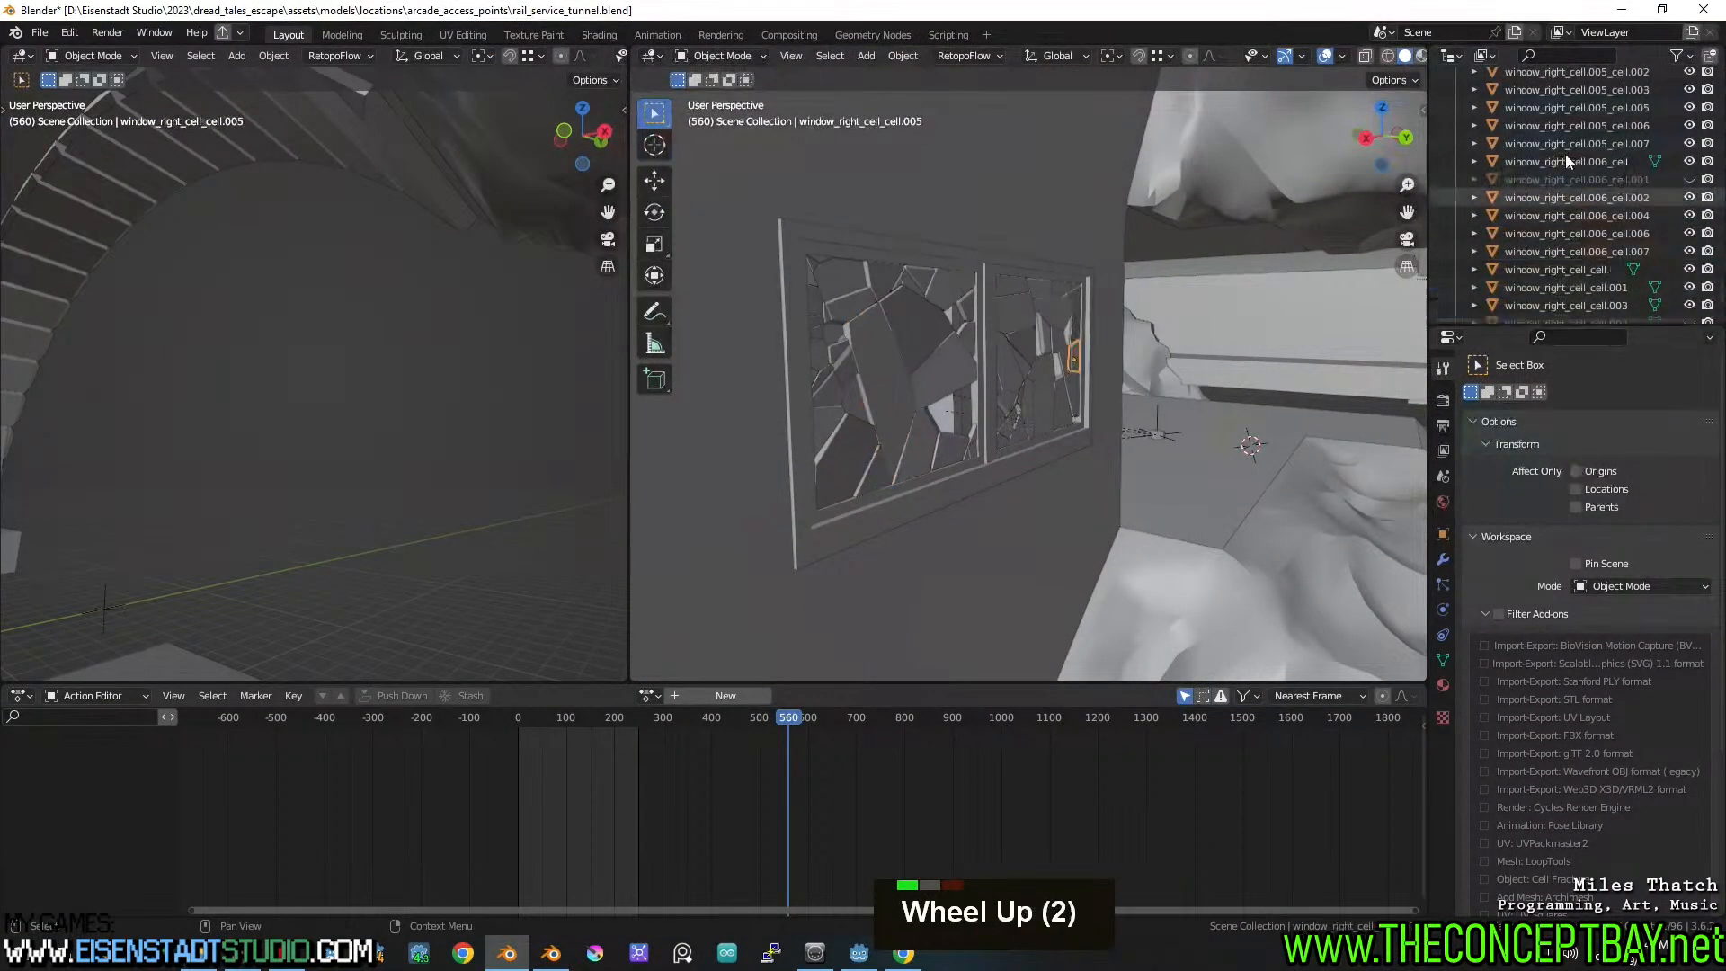
pyautogui.scroll(3, 1001, 321)
pyautogui.click(957, 332)
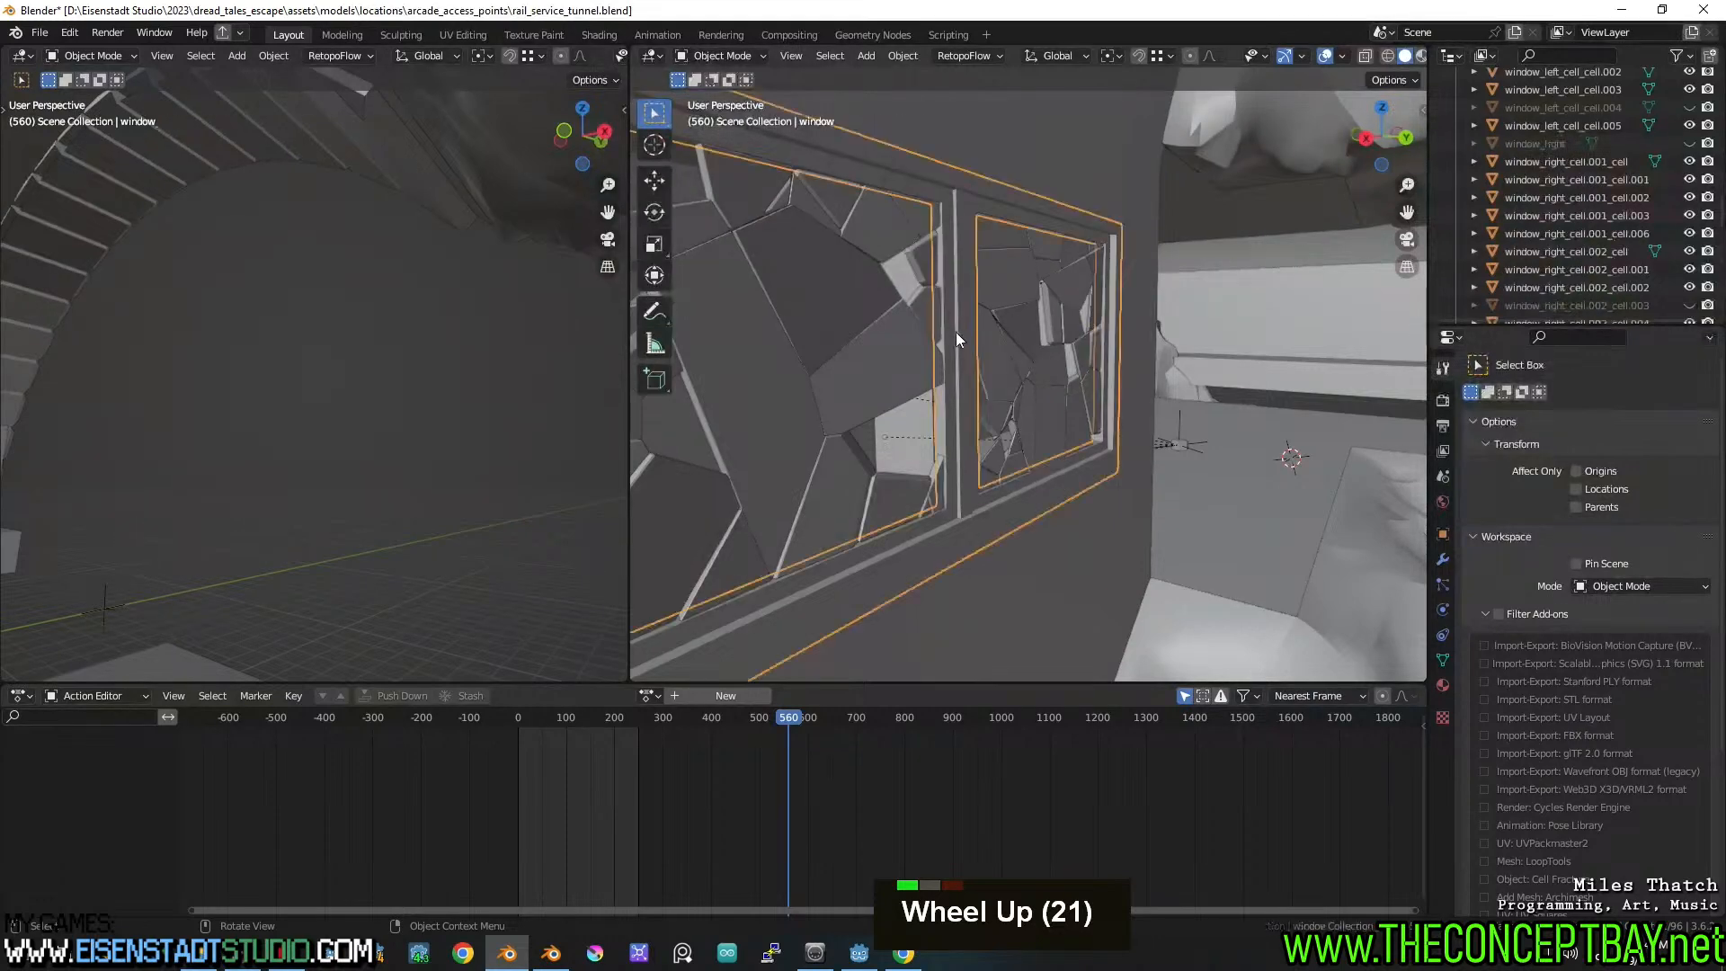
pyautogui.scroll(20, 1454, 268)
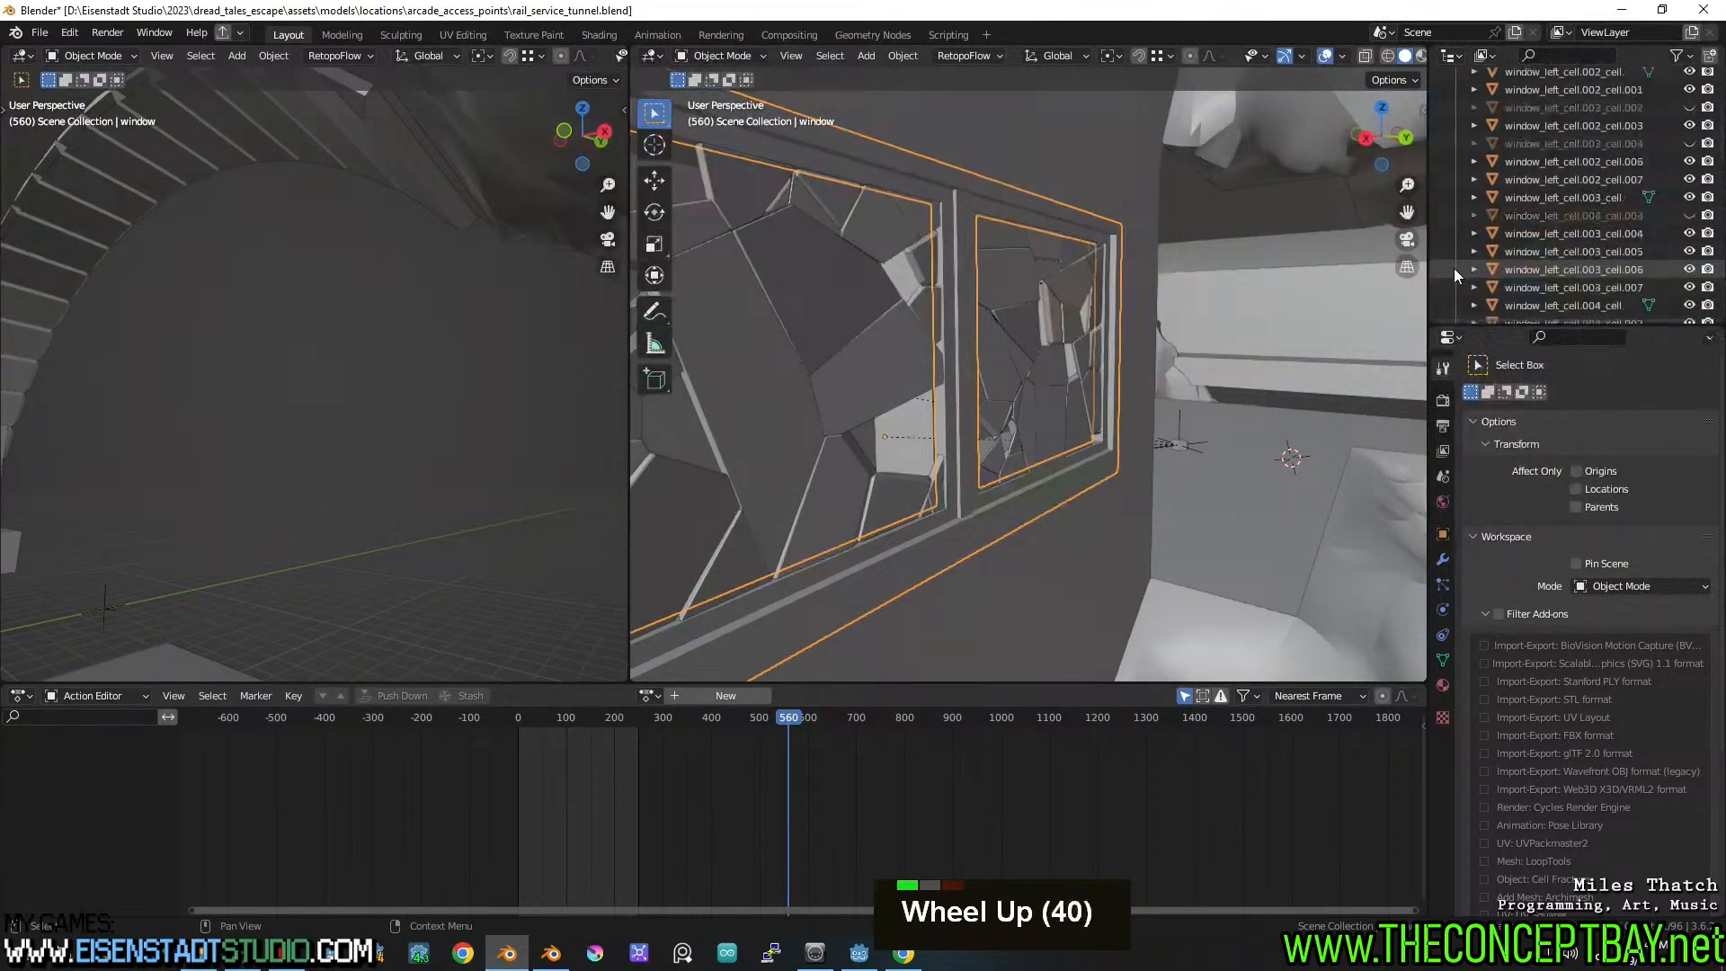
# Try to parent the objects from window_left through window_right_cell_cell.005 to the window frame, using Object parenting
pyautogui.click(1513, 223)
pyautogui.scroll(-20, 1513, 223)
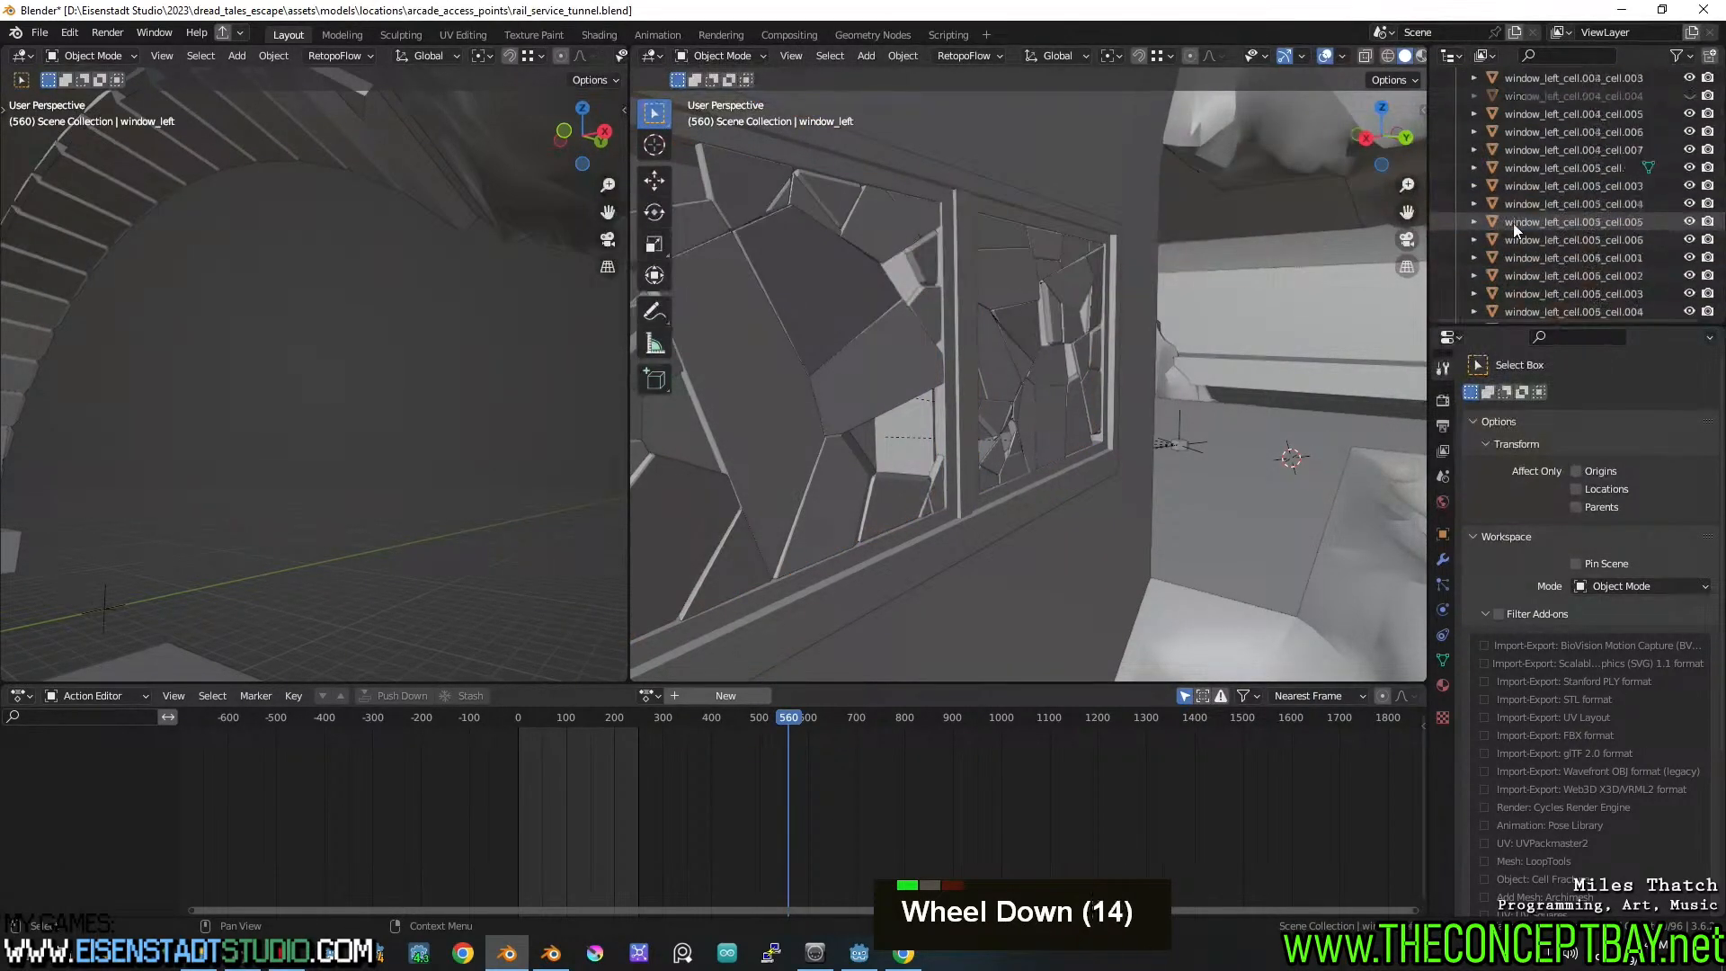
pyautogui.scroll(-16, 1513, 230)
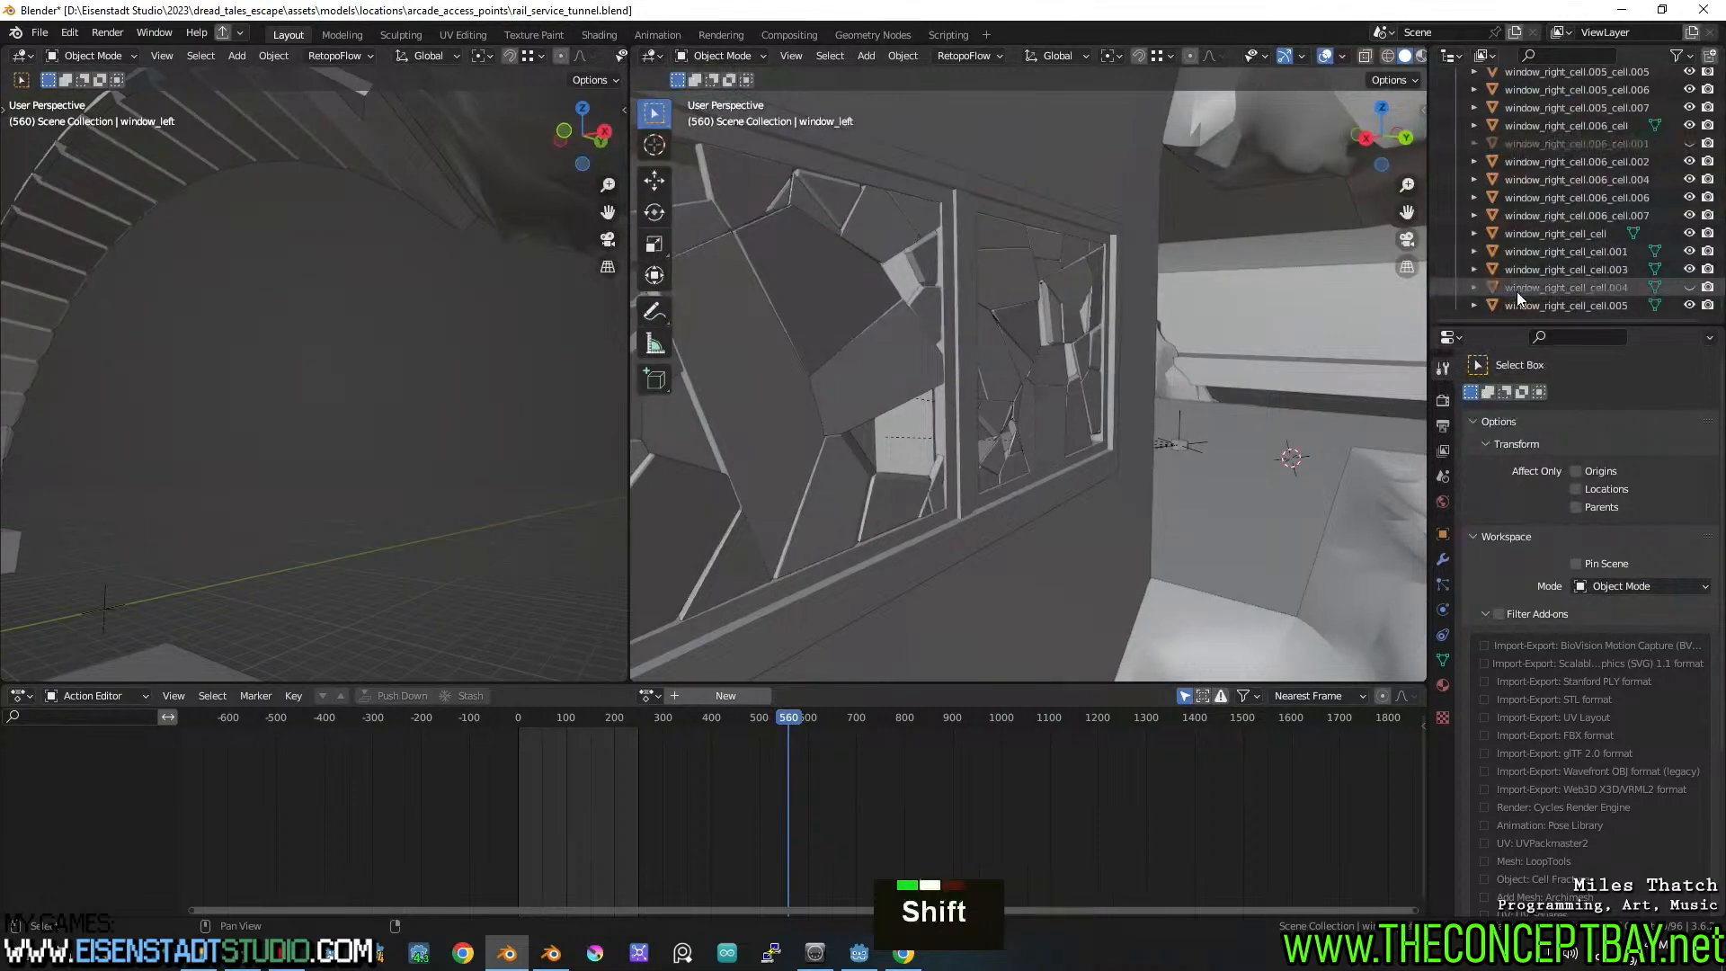
pyautogui.keyDown('shift'); pyautogui.click(1515, 305); pyautogui.keyUp('shift')
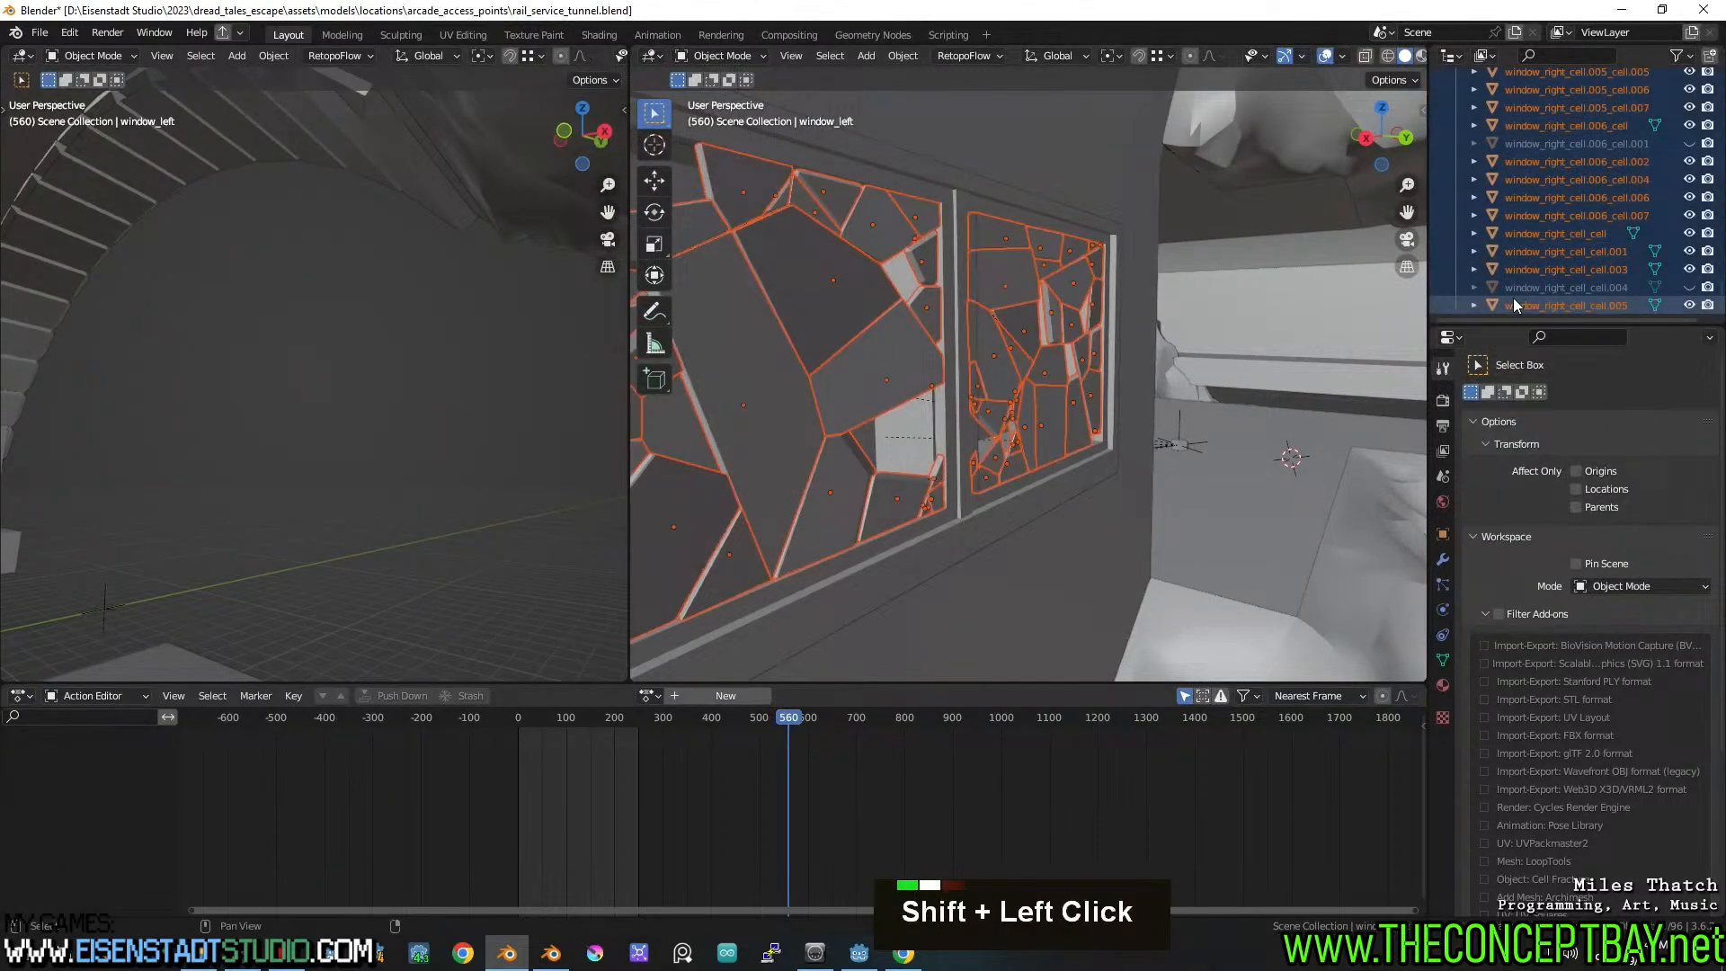
pyautogui.keyDown('shift'); pyautogui.click(955, 424); pyautogui.keyUp('shift')
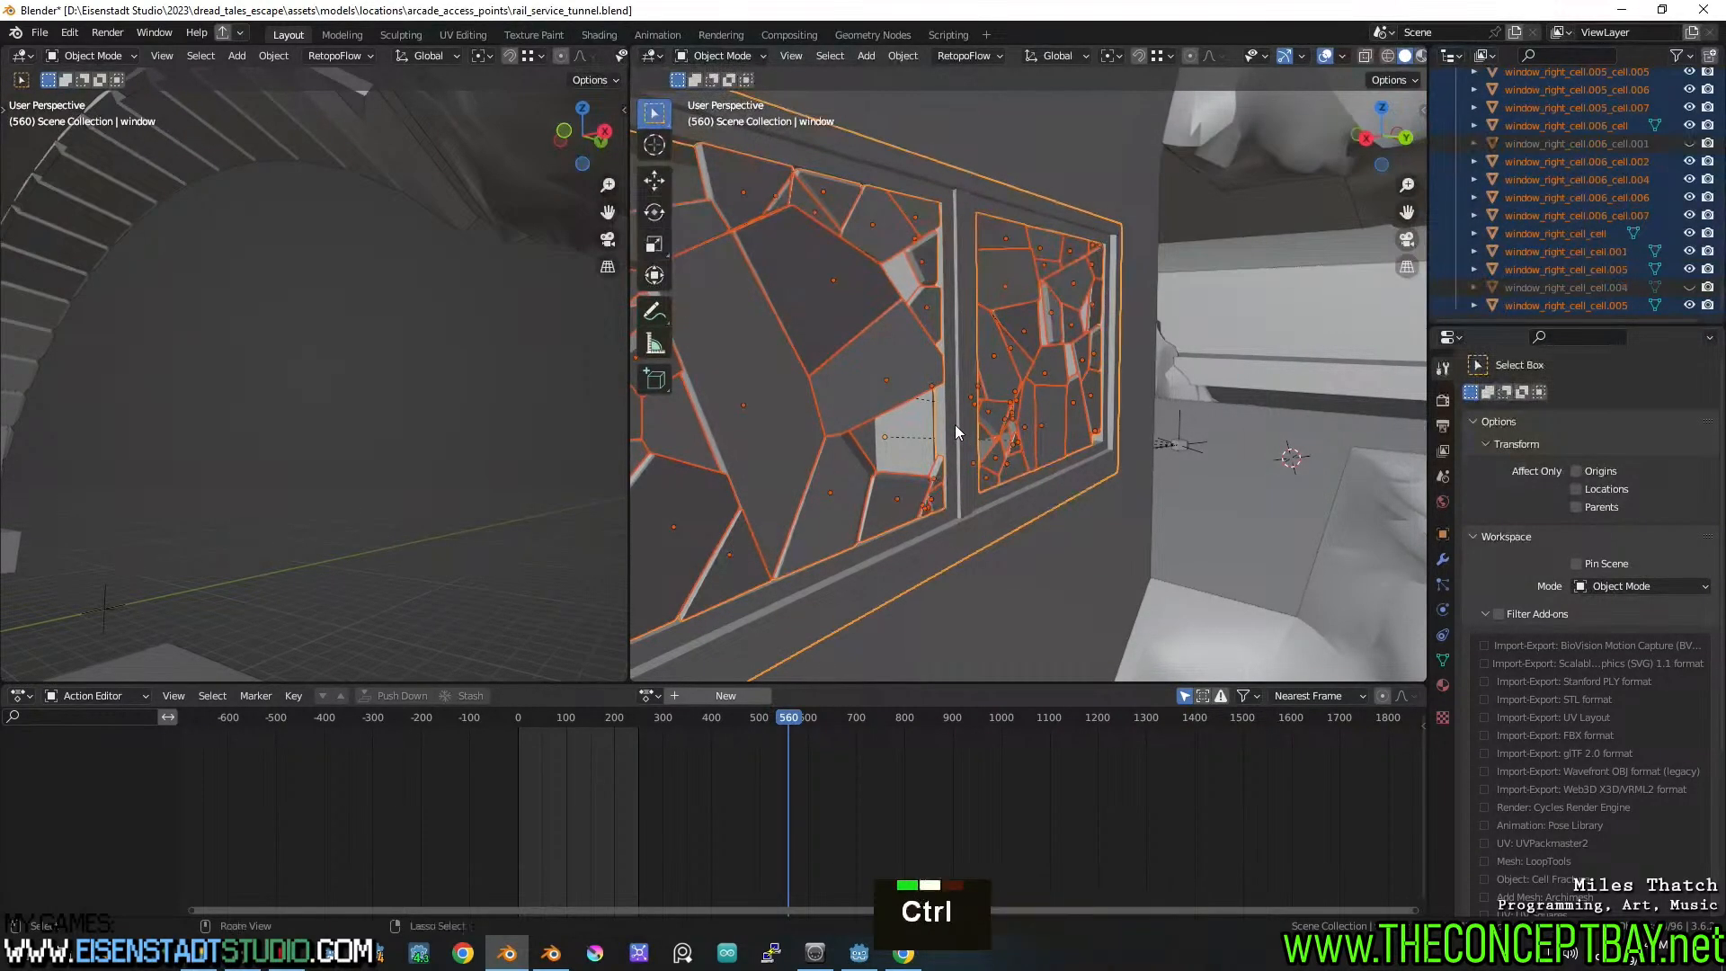
pyautogui.hotkey('ctrl', 'p')
pyautogui.click(954, 424)
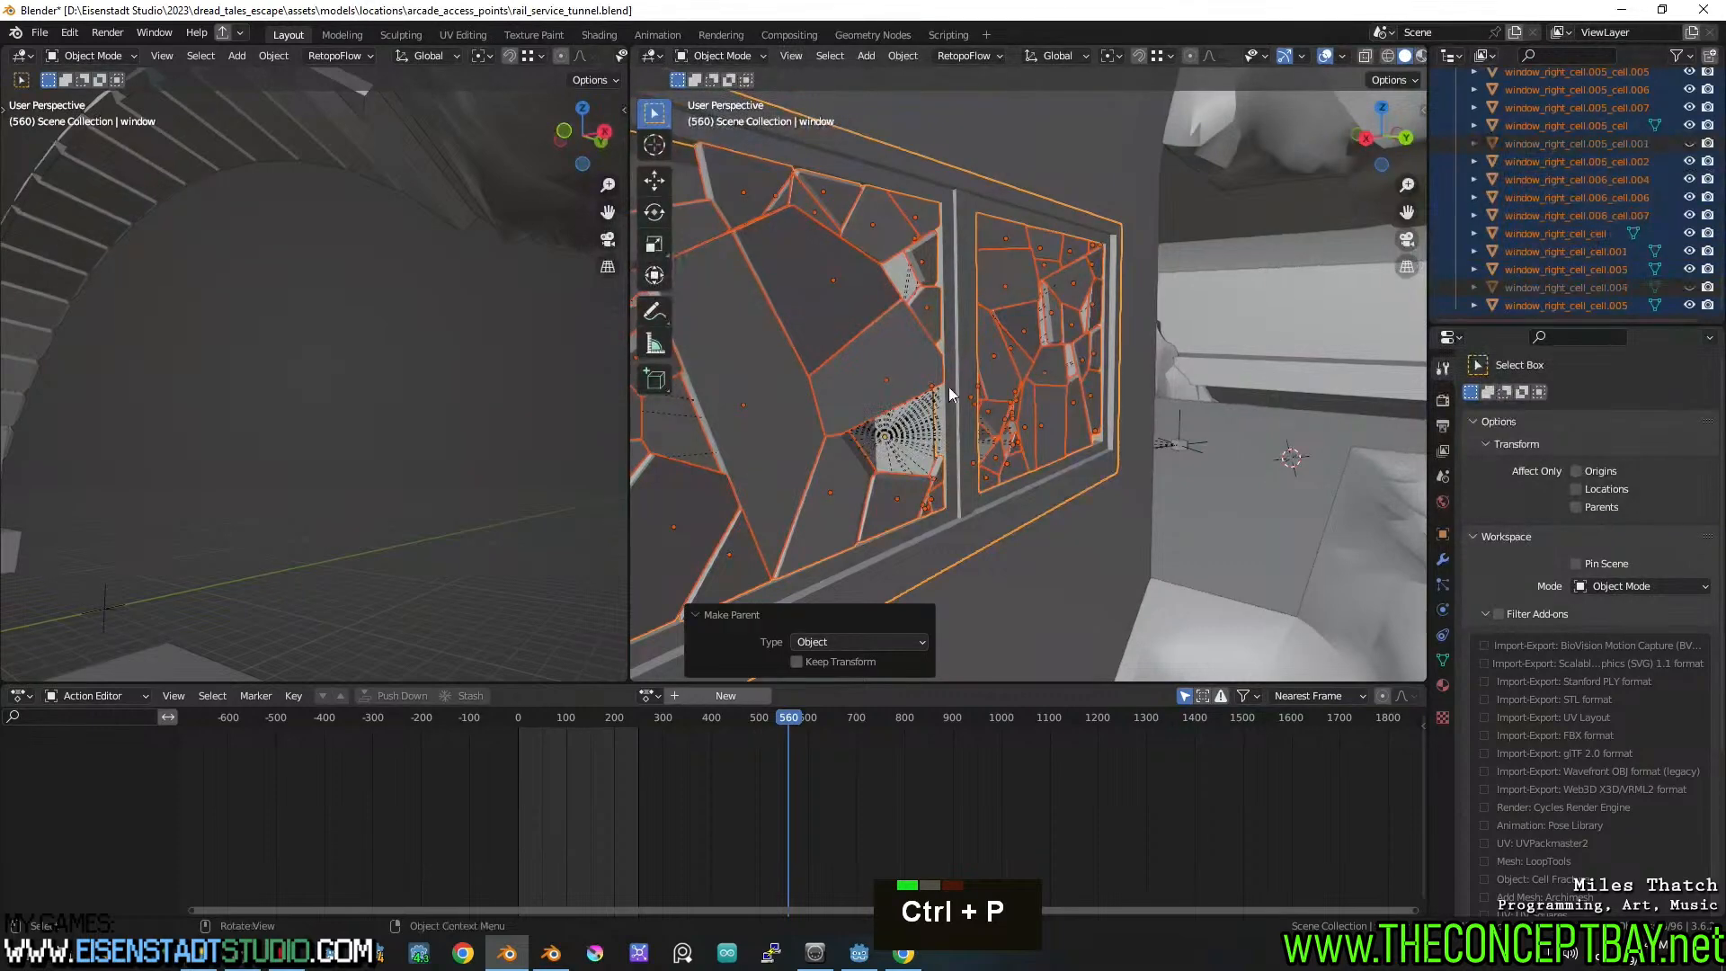
# Inspect the parented glass pieces and undo the parenting to the window frame
pyautogui.moveTo(947, 386); pyautogui.dragTo(863, 364, button='middle')
pyautogui.scroll(7, 1566, 246)
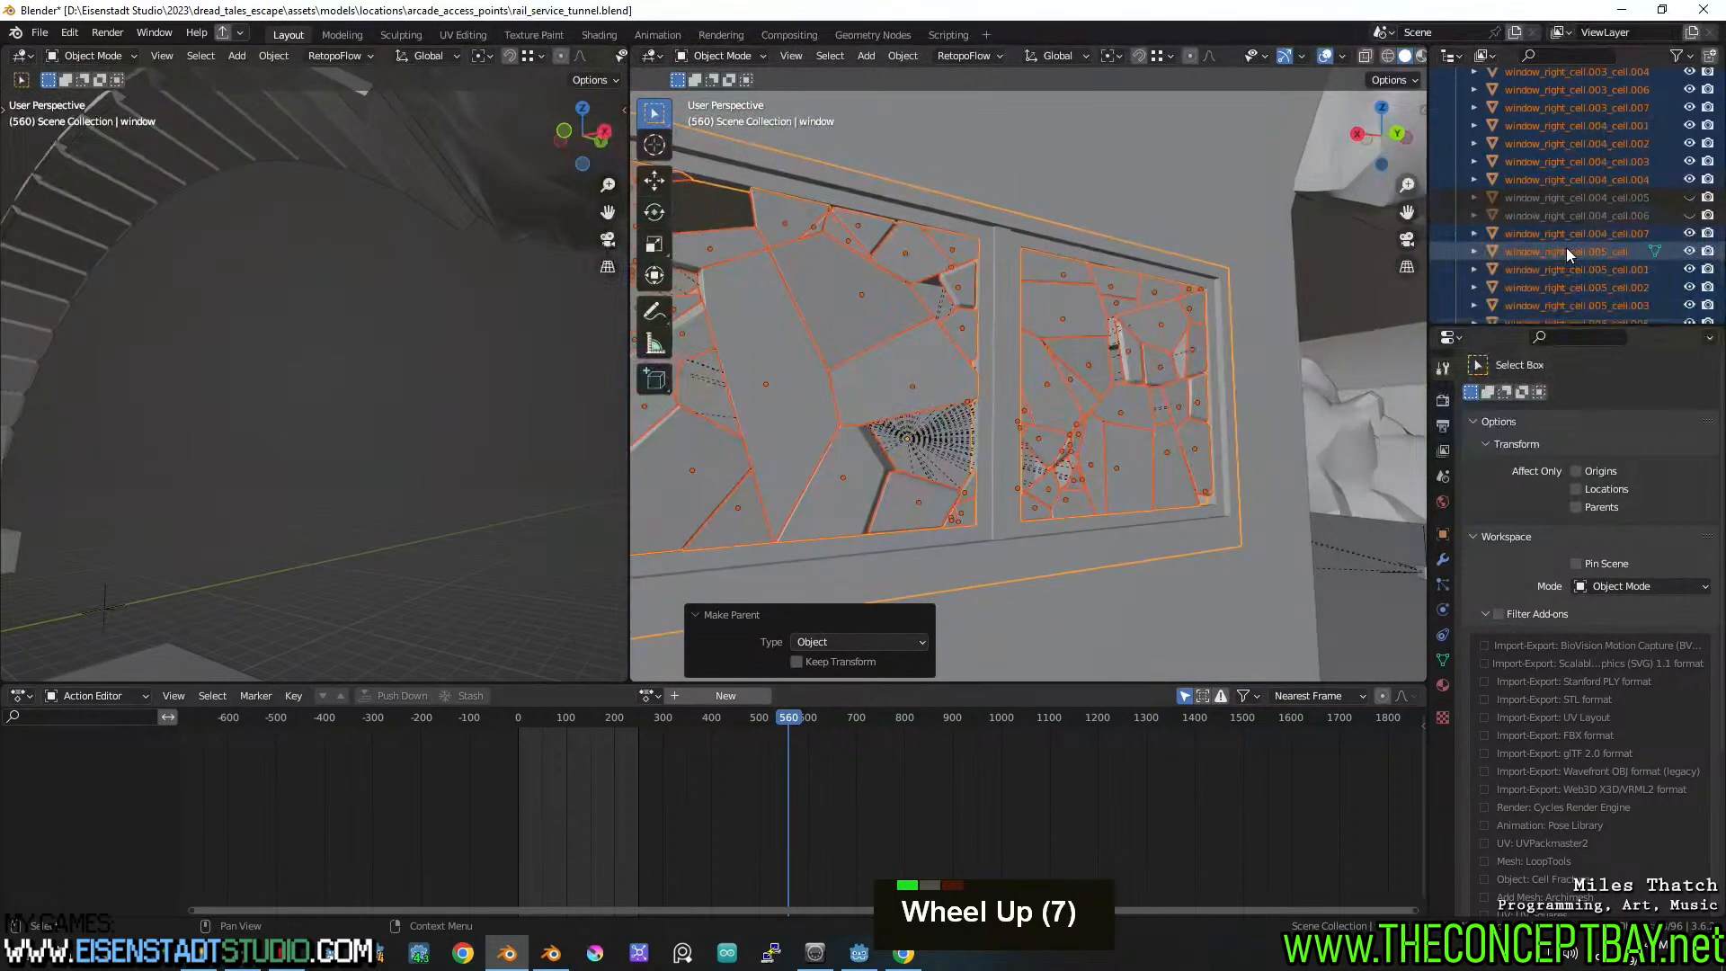
pyautogui.scroll(13, 1566, 247)
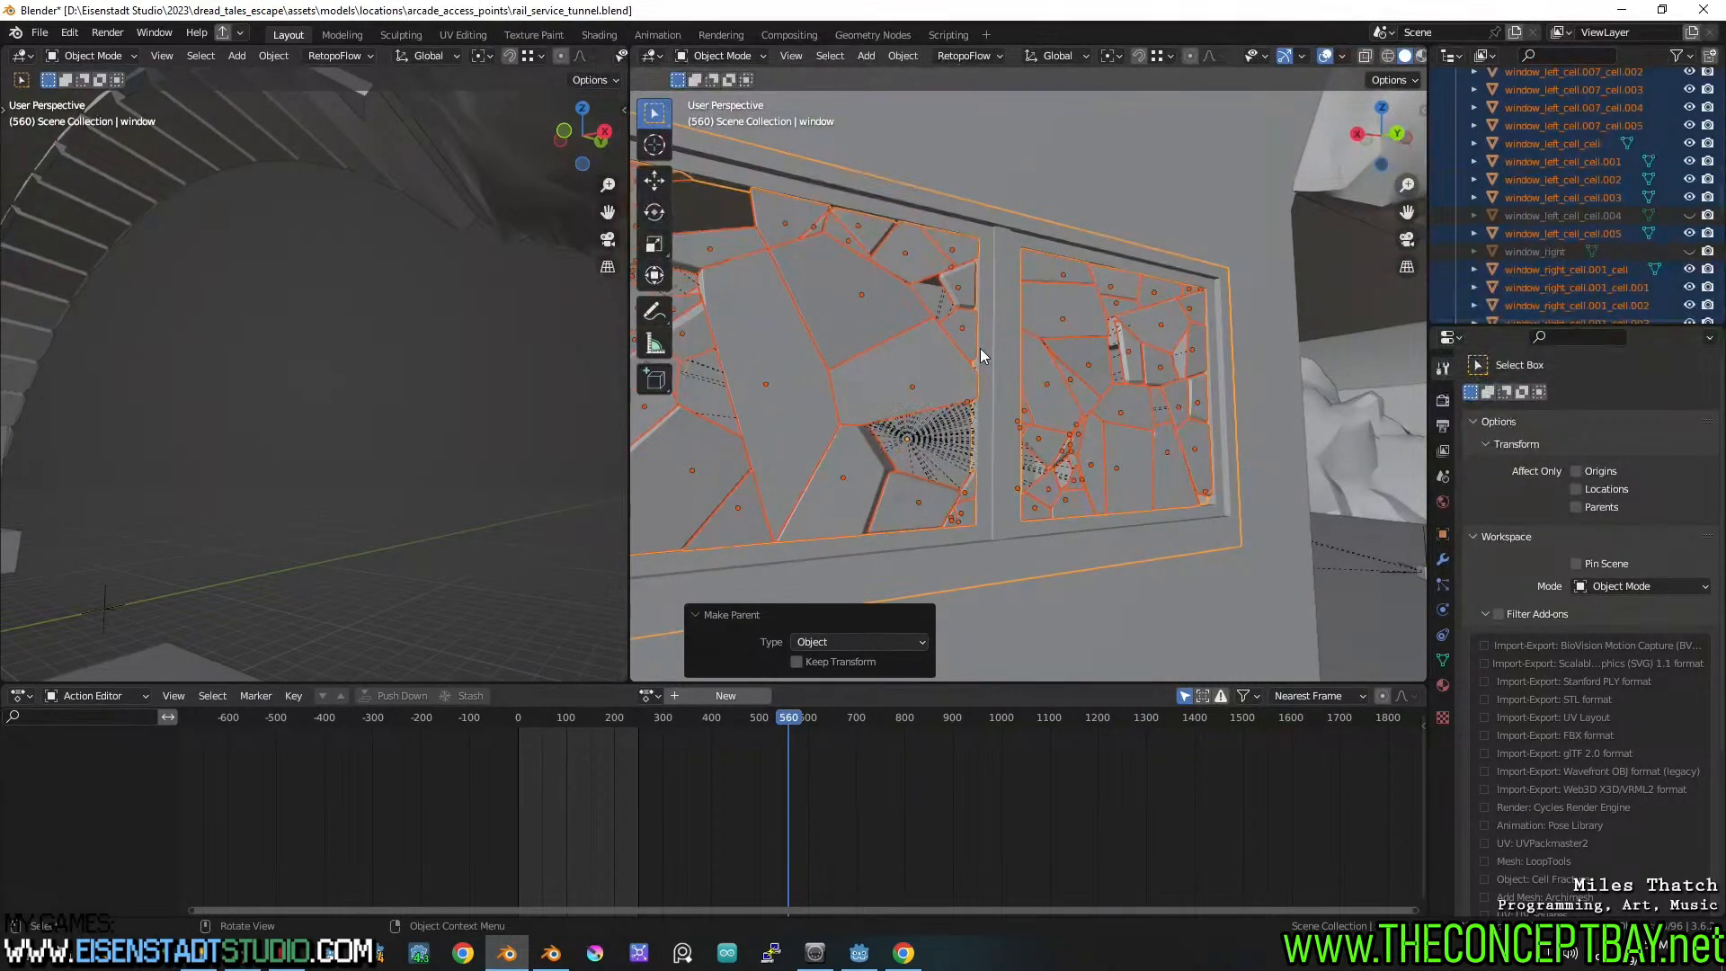
pyautogui.scroll(-3, 979, 348)
pyautogui.hotkey('ctrl', 'z')
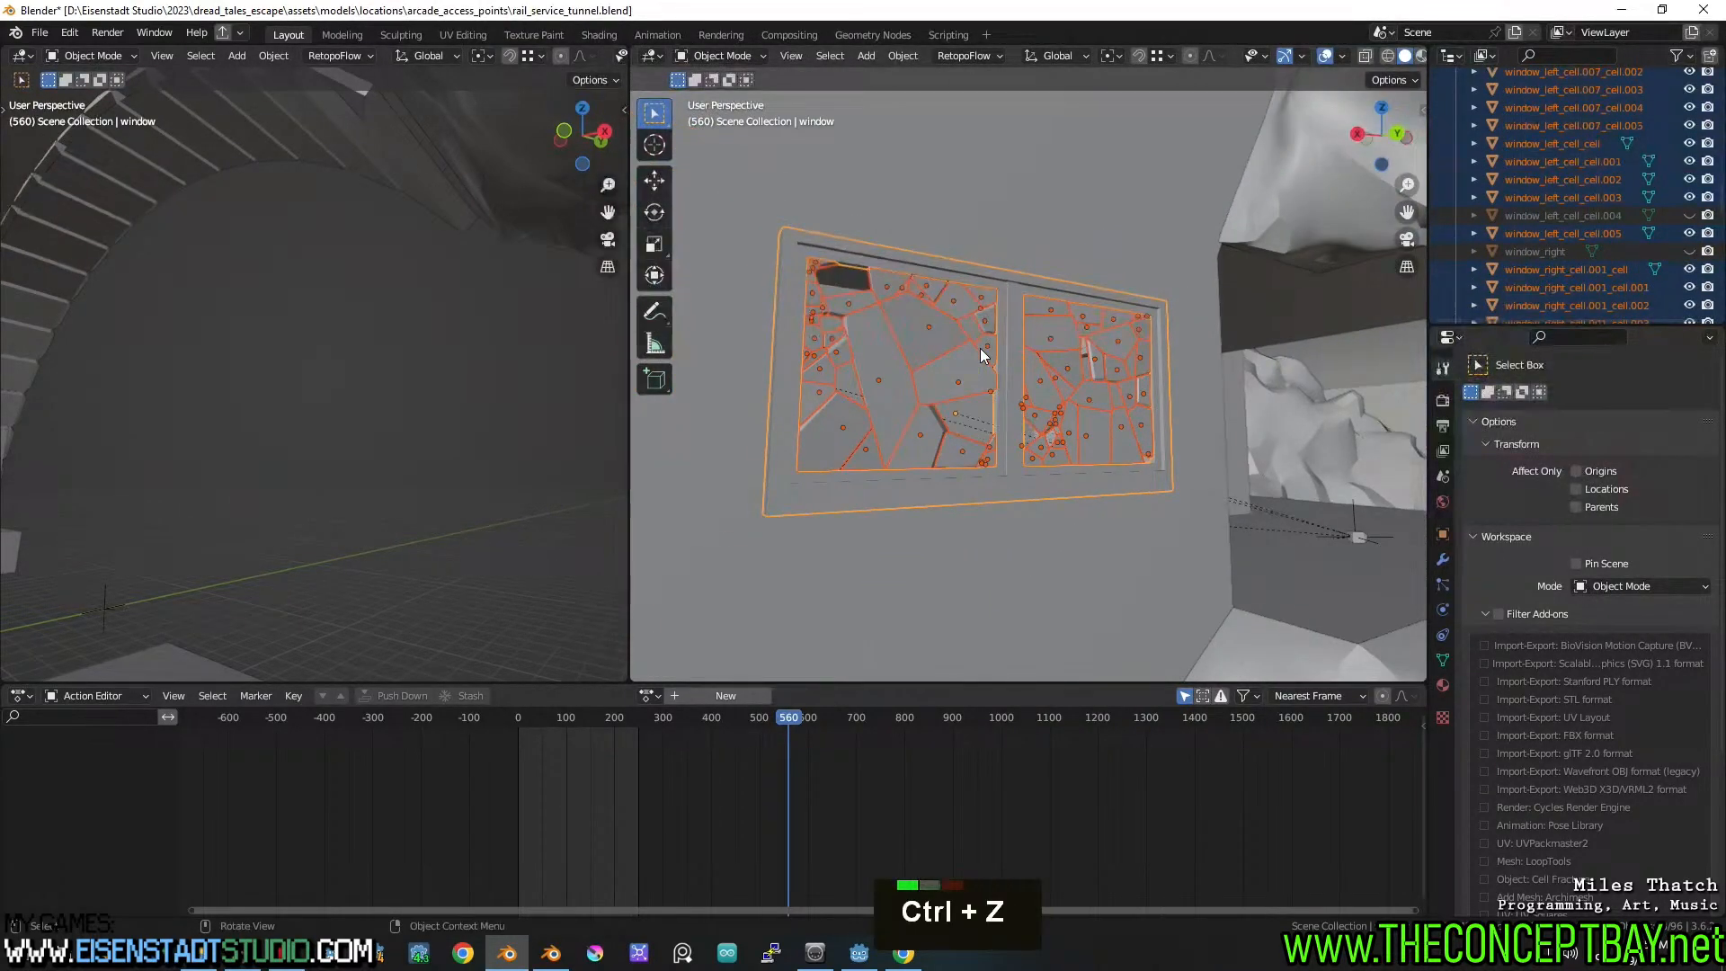
# Reveal the hidden pieces in the window_glass collection by excluding the collection and including it again
pyautogui.doubleClick(1674, 223)
pyautogui.scroll(11, 1675, 219)
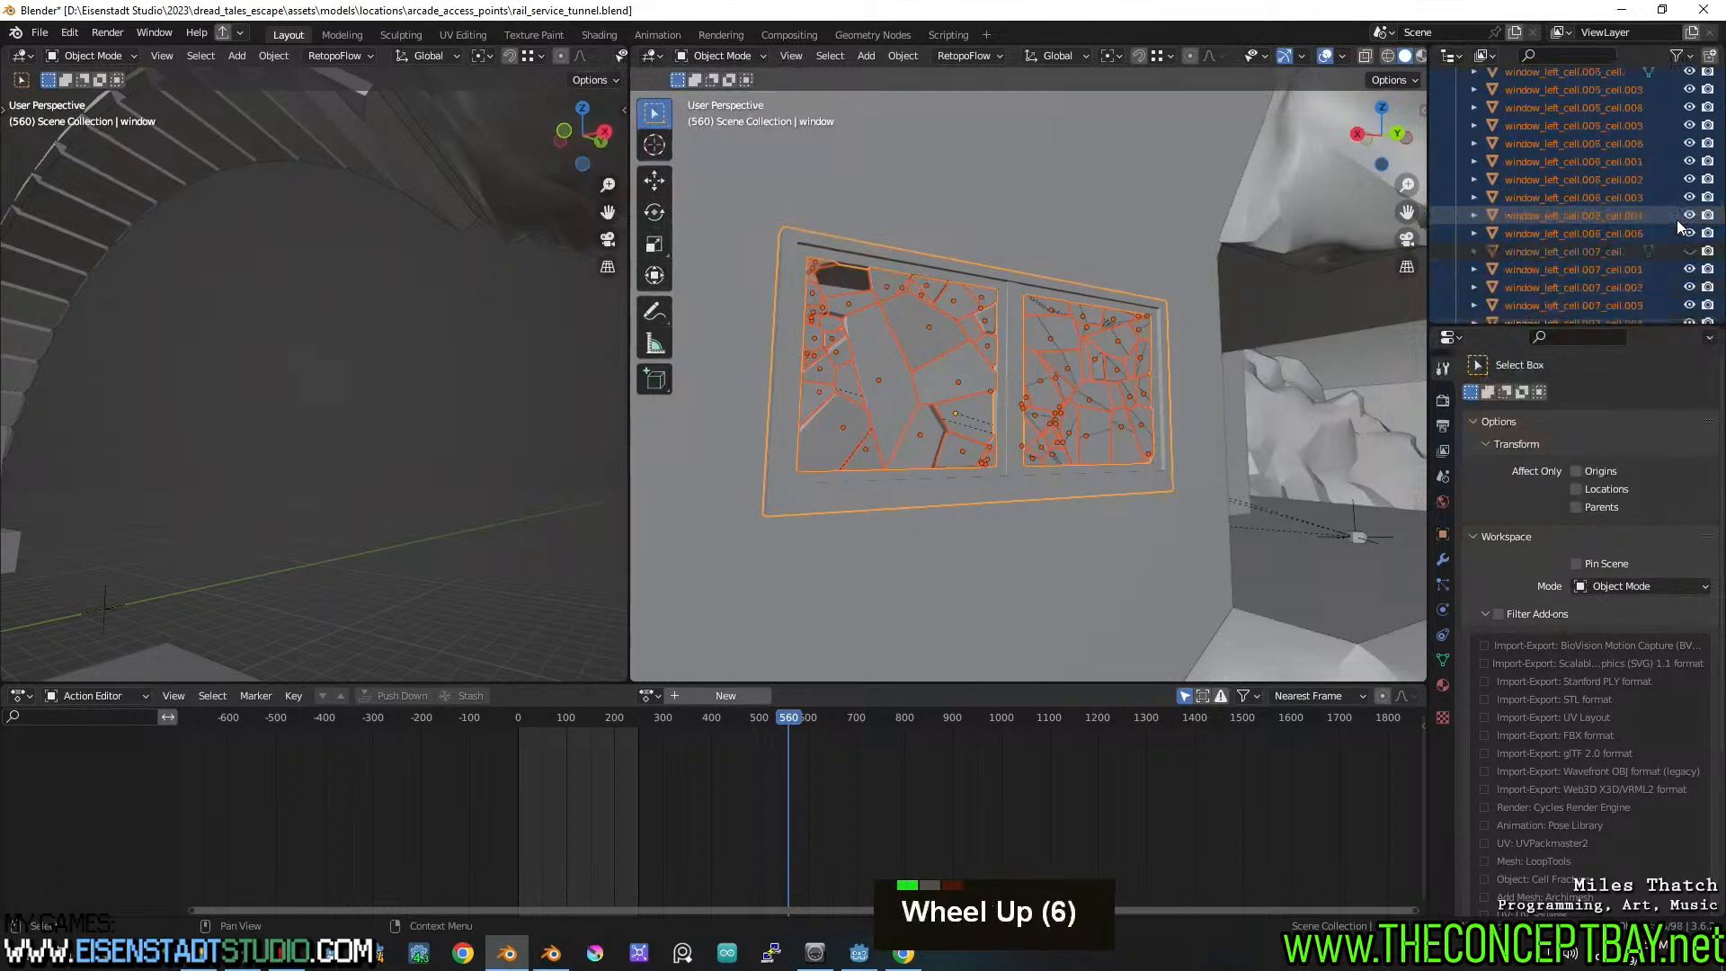
pyautogui.scroll(13, 1675, 219)
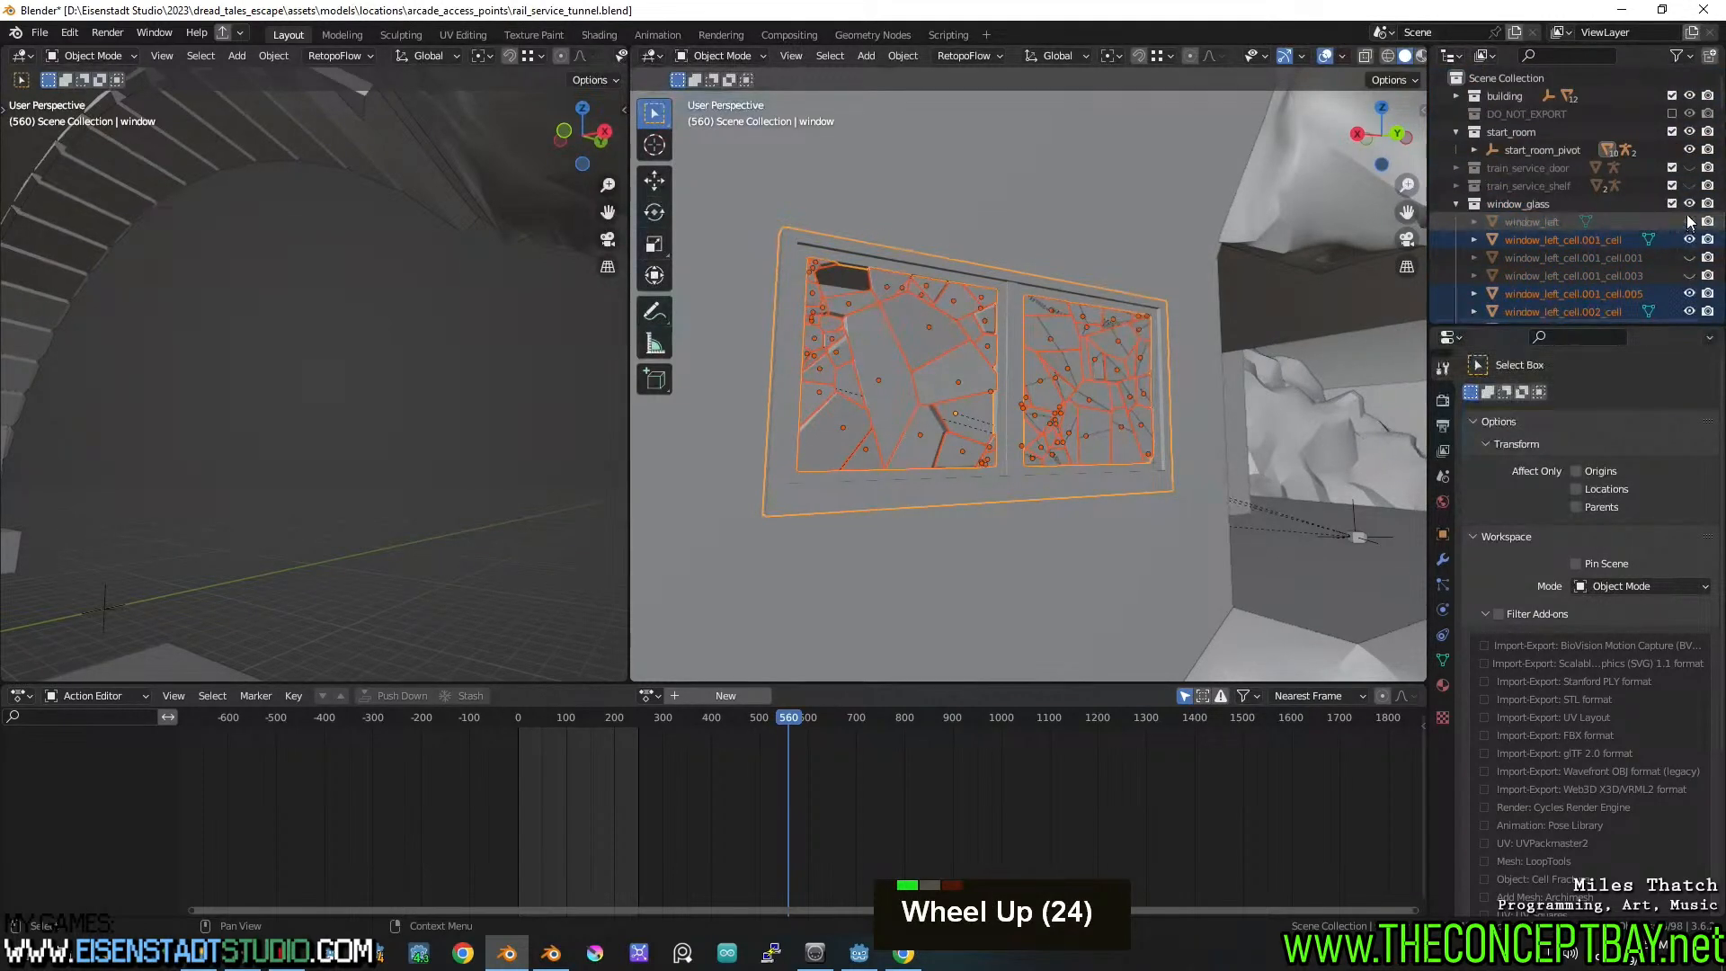
pyautogui.click(1672, 203)
pyautogui.click(1672, 203)
# Hide the unfractured window_left and window_right panes, leaving the glass cells shown
pyautogui.click(1622, 223)
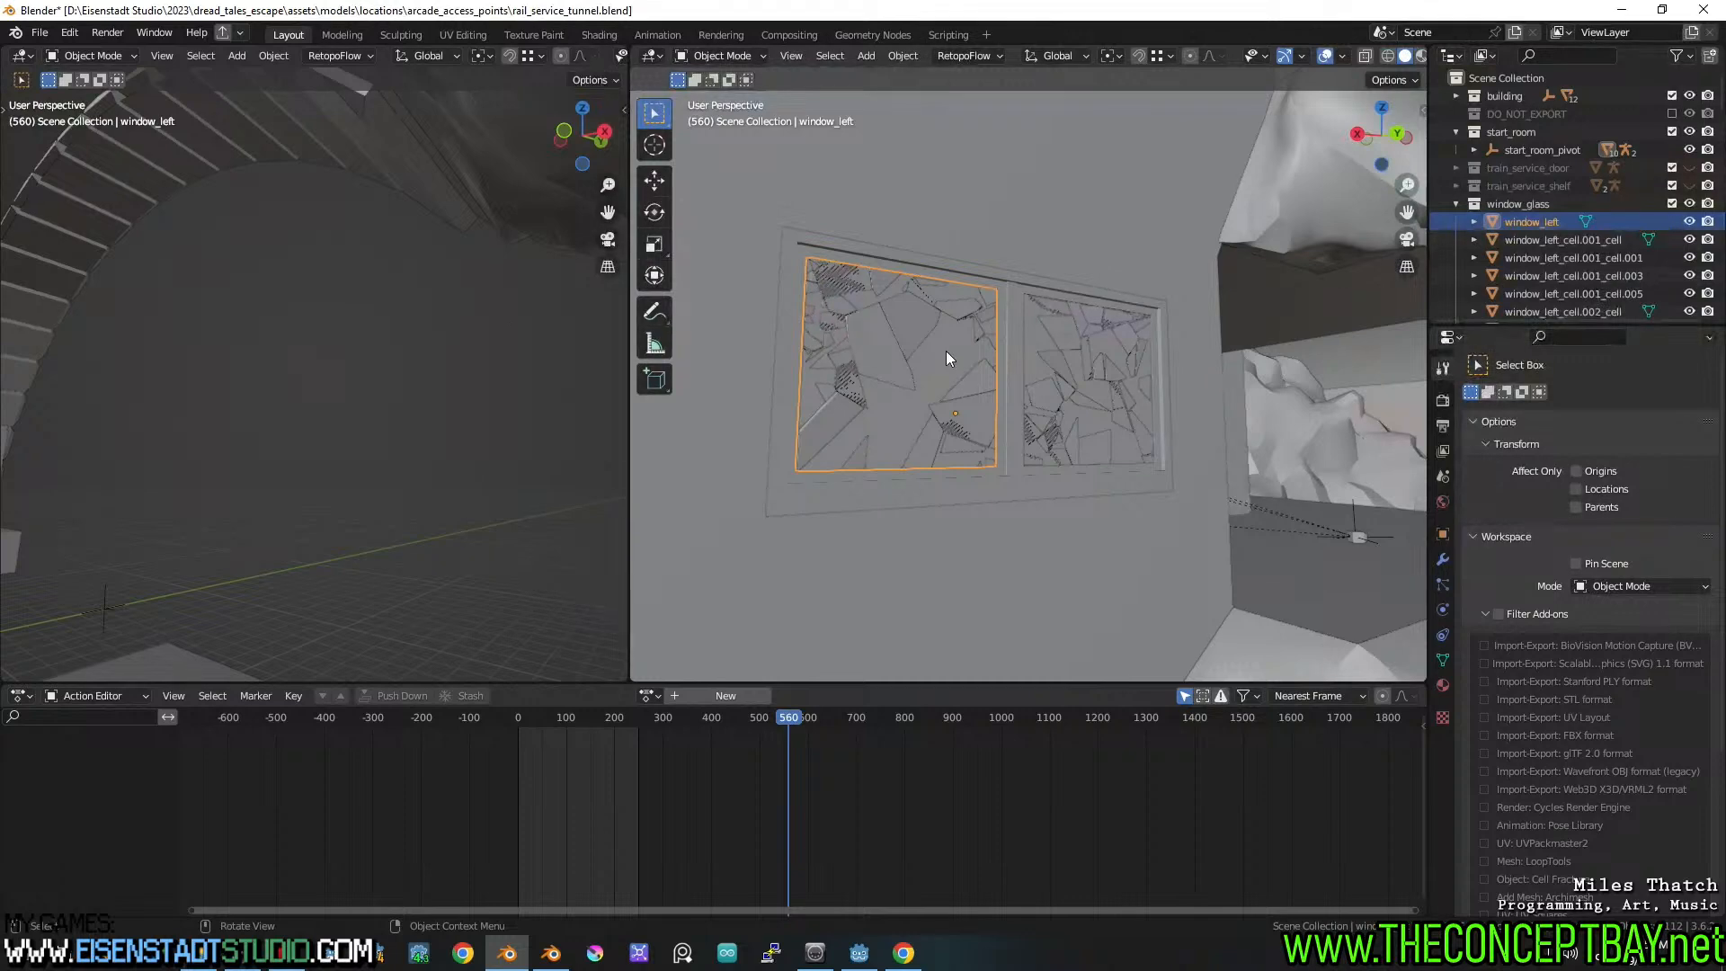
pyautogui.press('h')
pyautogui.doubleClick(1068, 353)
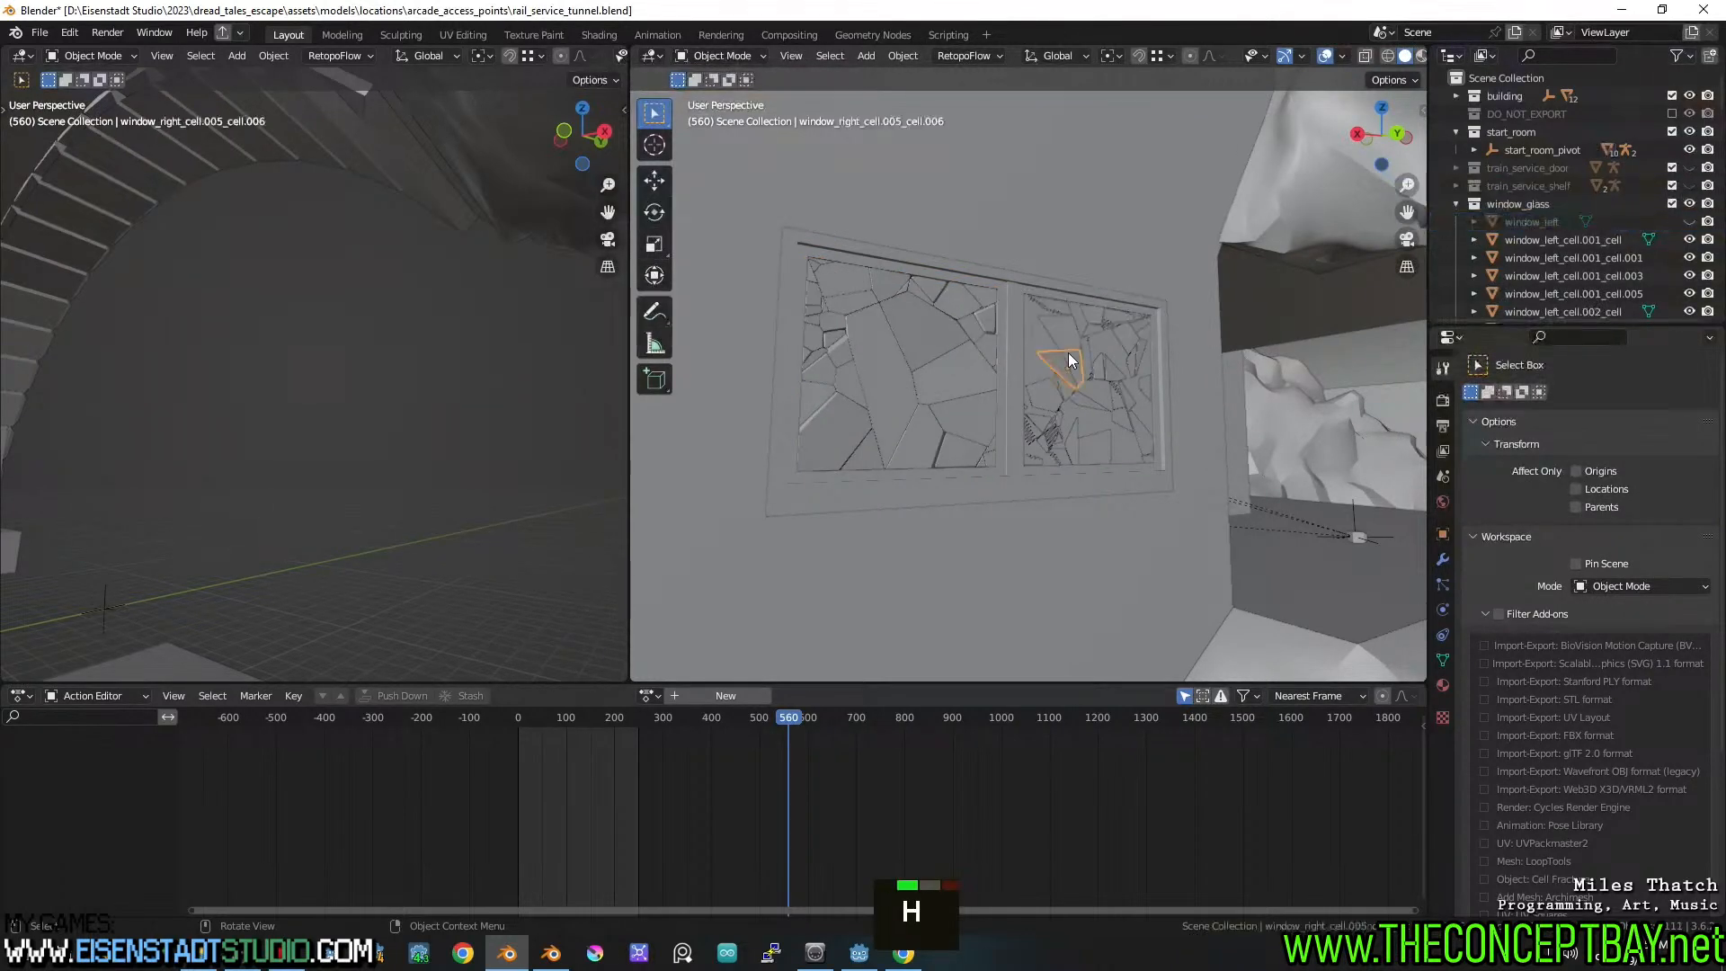
pyautogui.press('h')
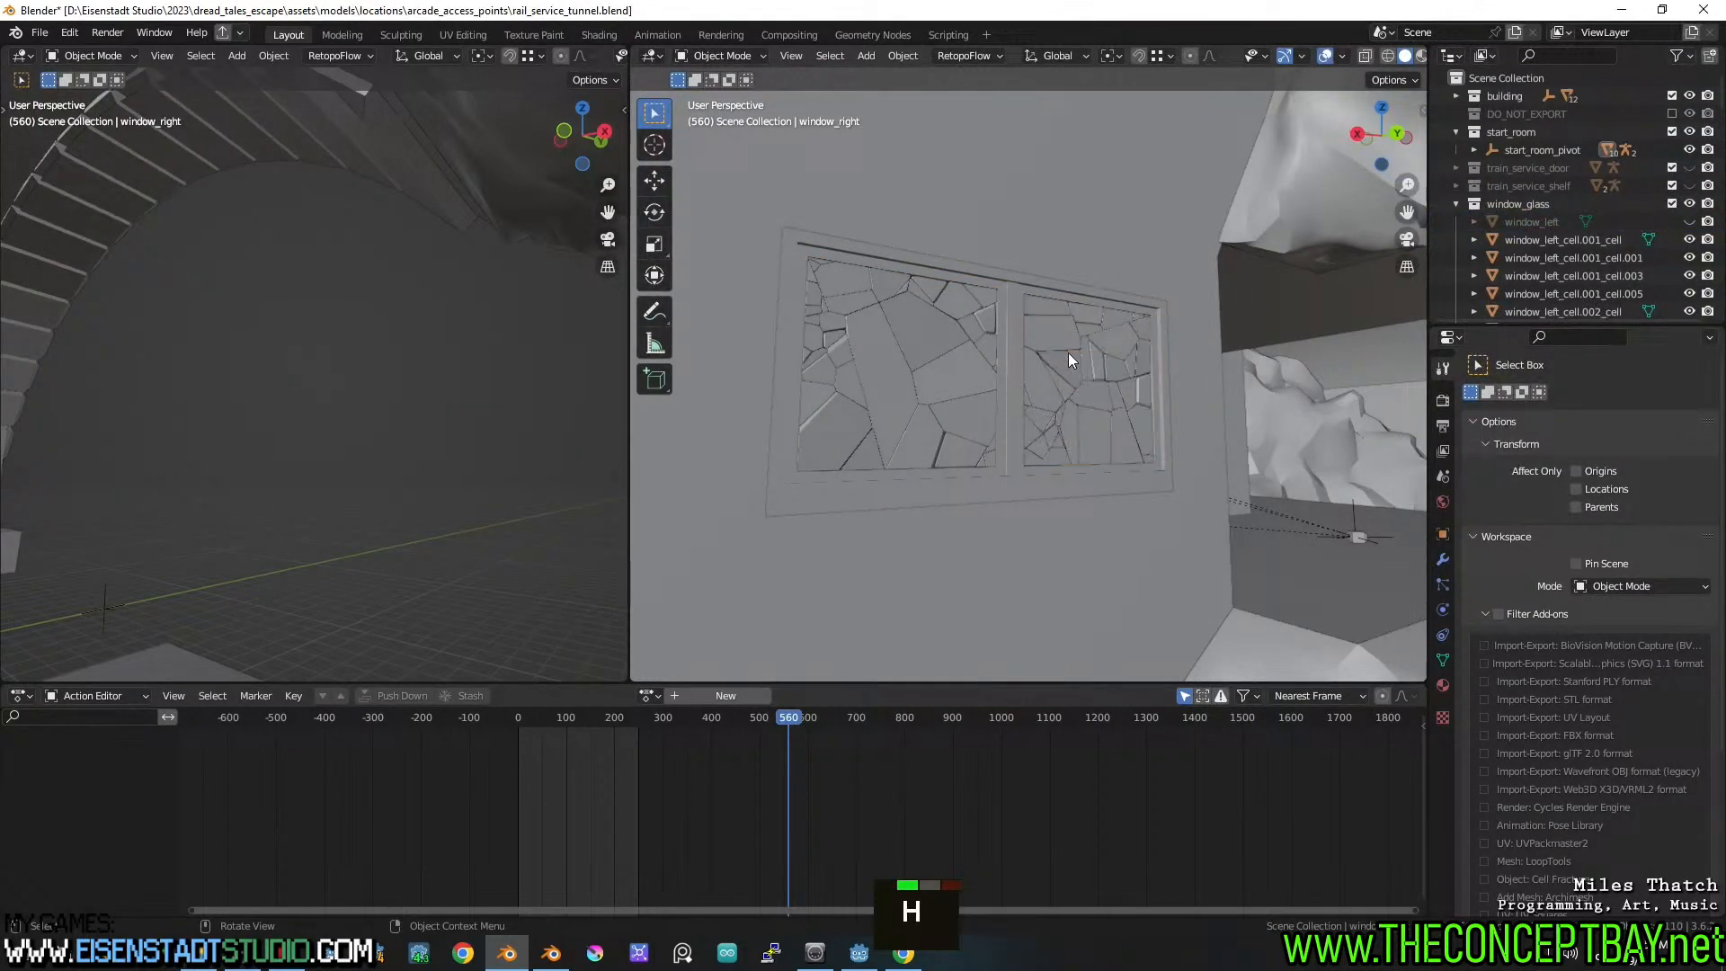
# Randomize the transforms of all glass cells from window_left_cell.001_cell through window_right_cell_cell.005, with rotation X and Z at 3°
pyautogui.click(1549, 241)
pyautogui.scroll(-6, 1618, 270)
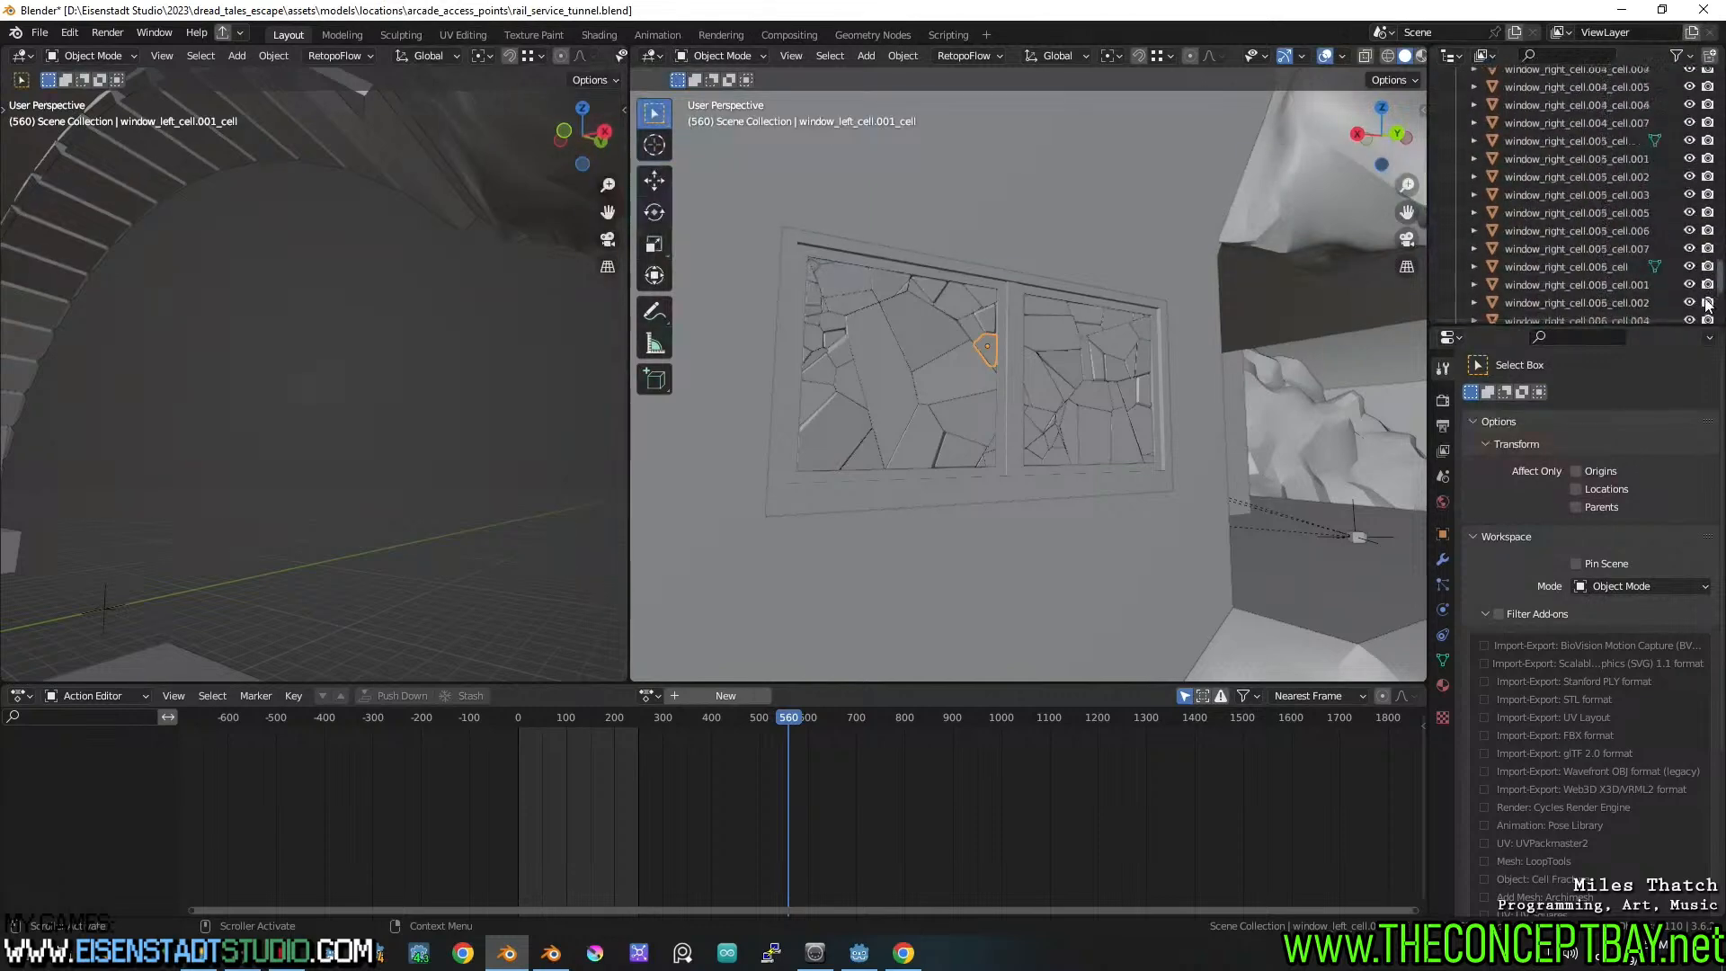
pyautogui.keyDown('shift'); pyautogui.click(1603, 301); pyautogui.keyUp('shift')
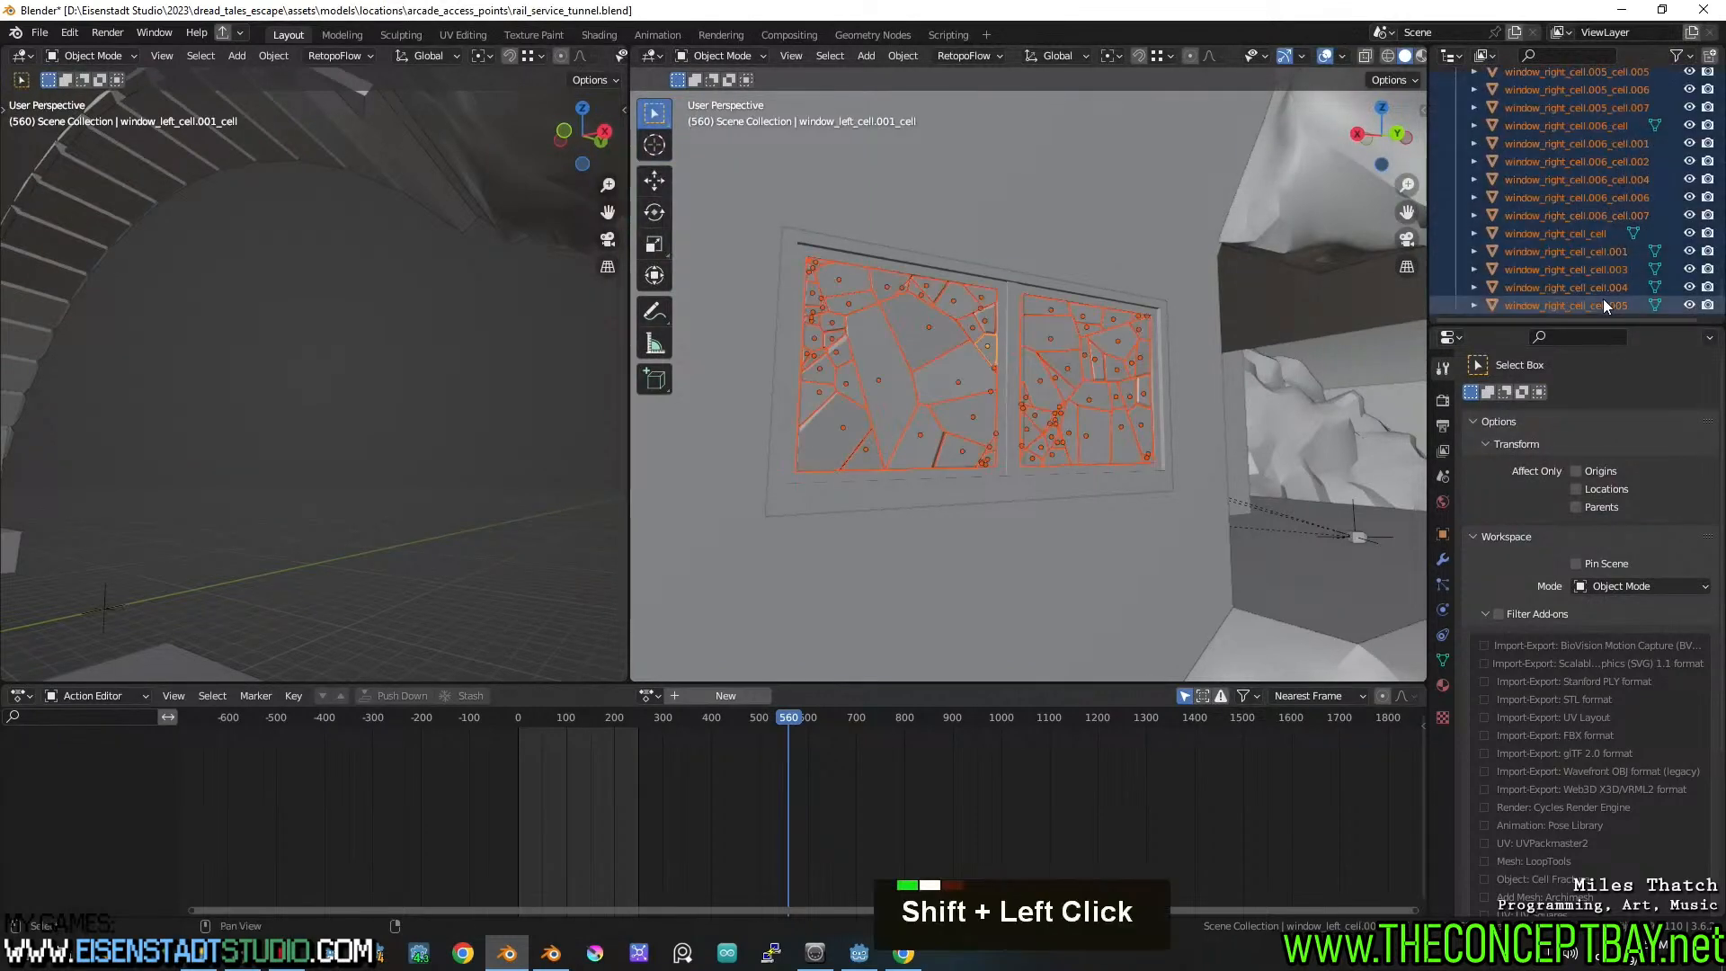
pyautogui.click(834, 55)
pyautogui.moveTo(904, 58)
pyautogui.moveTo(956, 79)
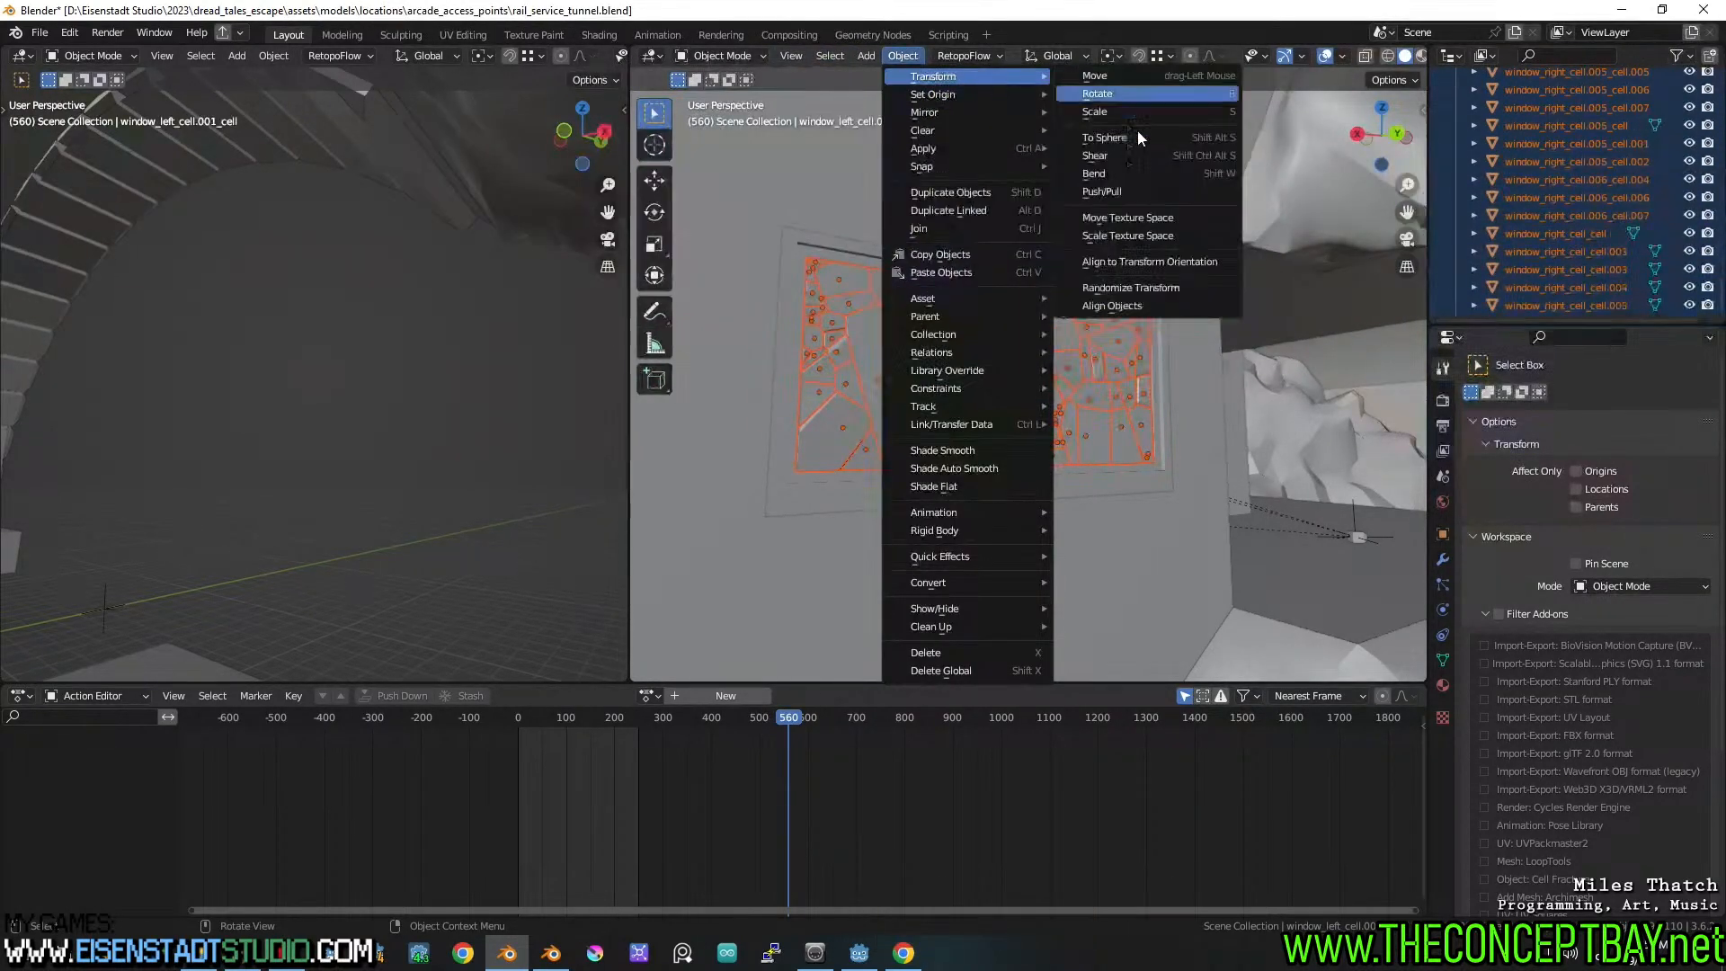
pyautogui.click(1122, 290)
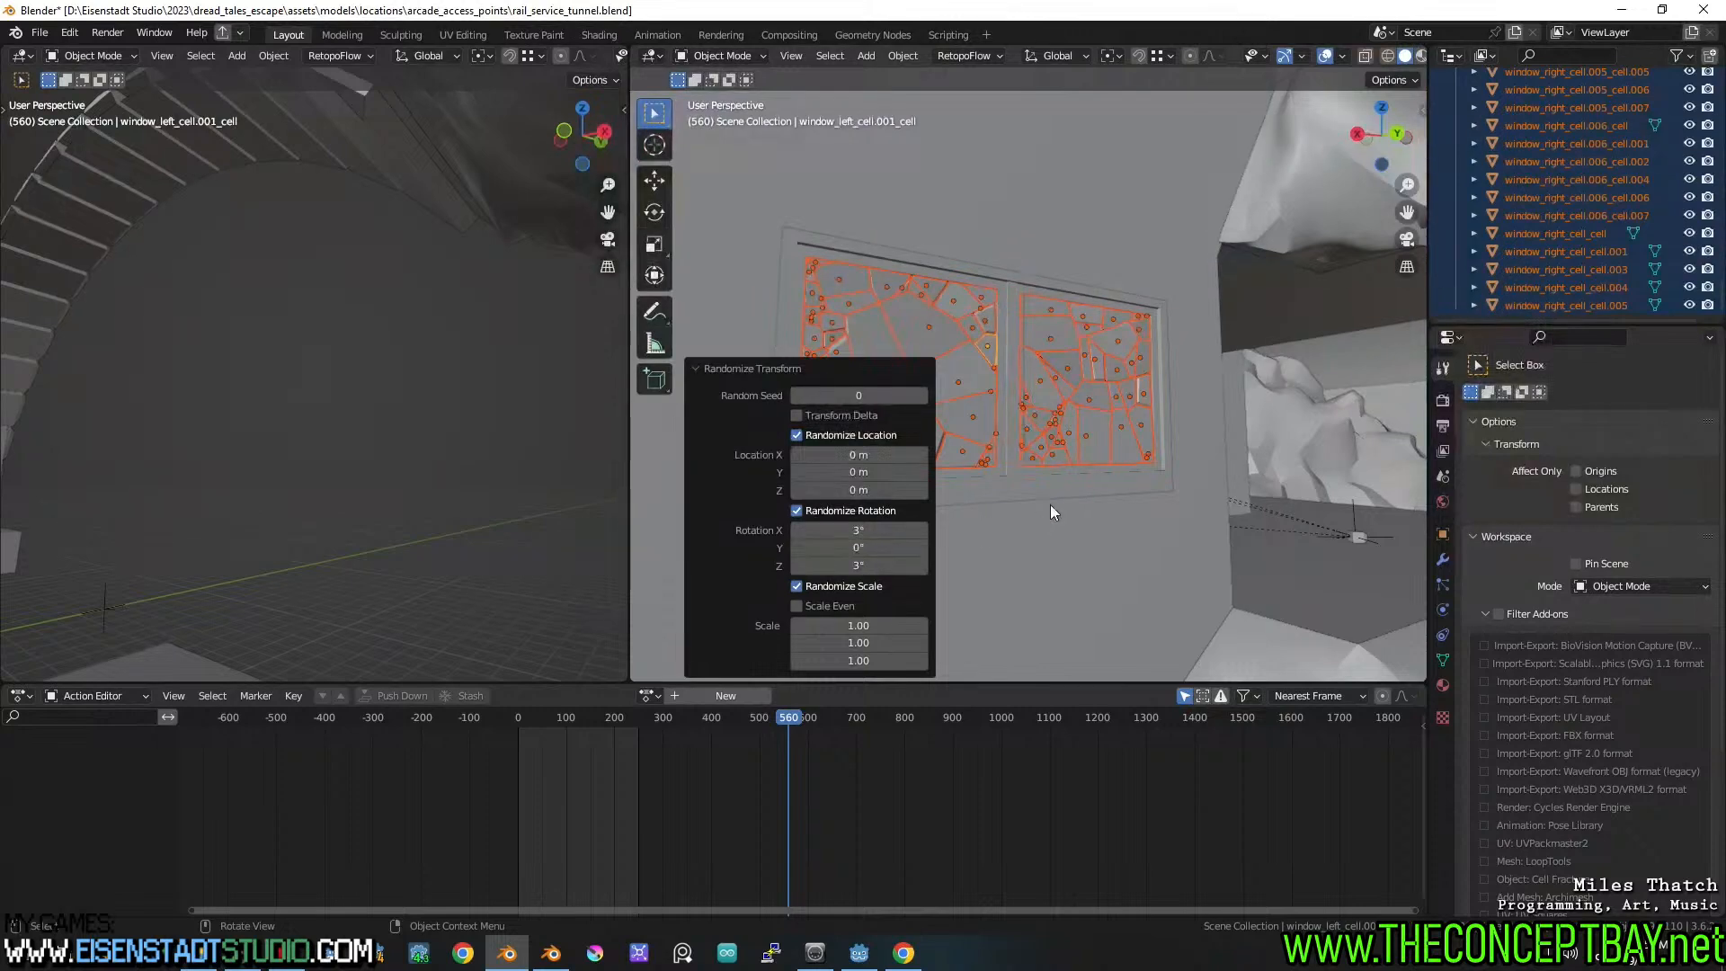
pyautogui.press('Return')
# Select the window frame, inspect the tilted glass pieces, and save the file
pyautogui.click(994, 503)
pyautogui.moveTo(994, 503); pyautogui.dragTo(1065, 534, button='middle')
pyautogui.scroll(4, 1066, 525)
pyautogui.hotkey('ctrl', 's')
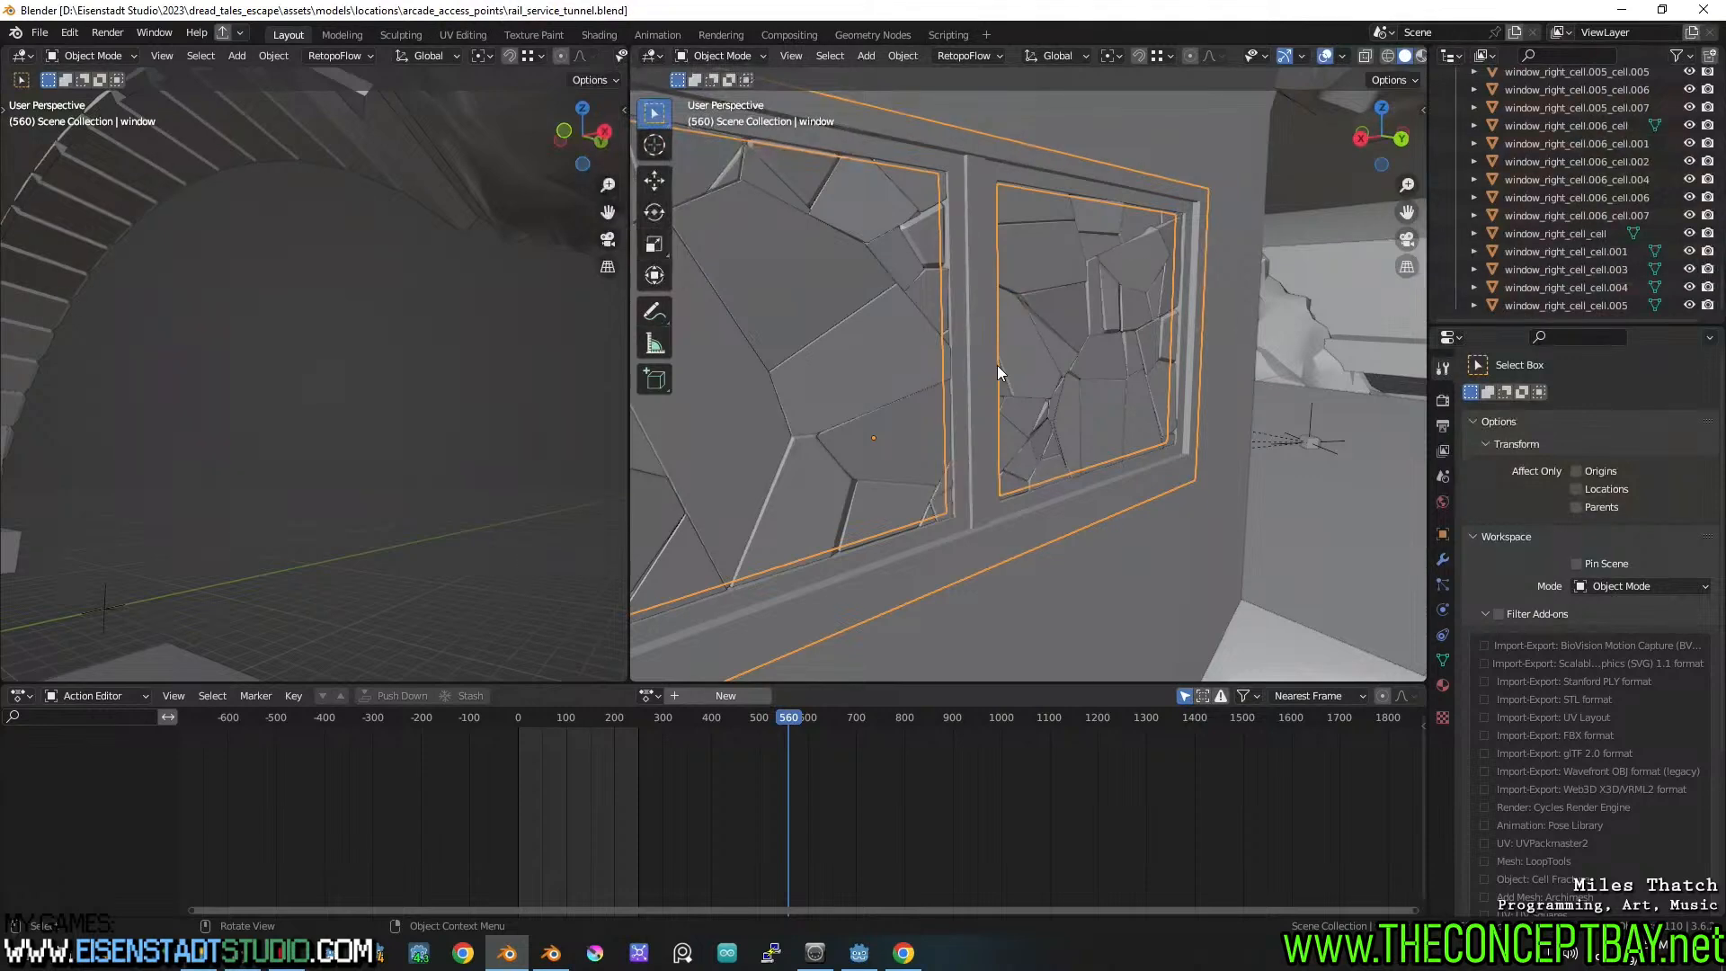
pyautogui.scroll(-2, 956, 375)
pyautogui.keyDown('shift'); pyautogui.moveTo(957, 375); pyautogui.dragTo(1044, 400, button='middle'); pyautogui.keyUp('shift')
pyautogui.scroll(1, 1044, 399)
pyautogui.hotkey('ctrl', 's')
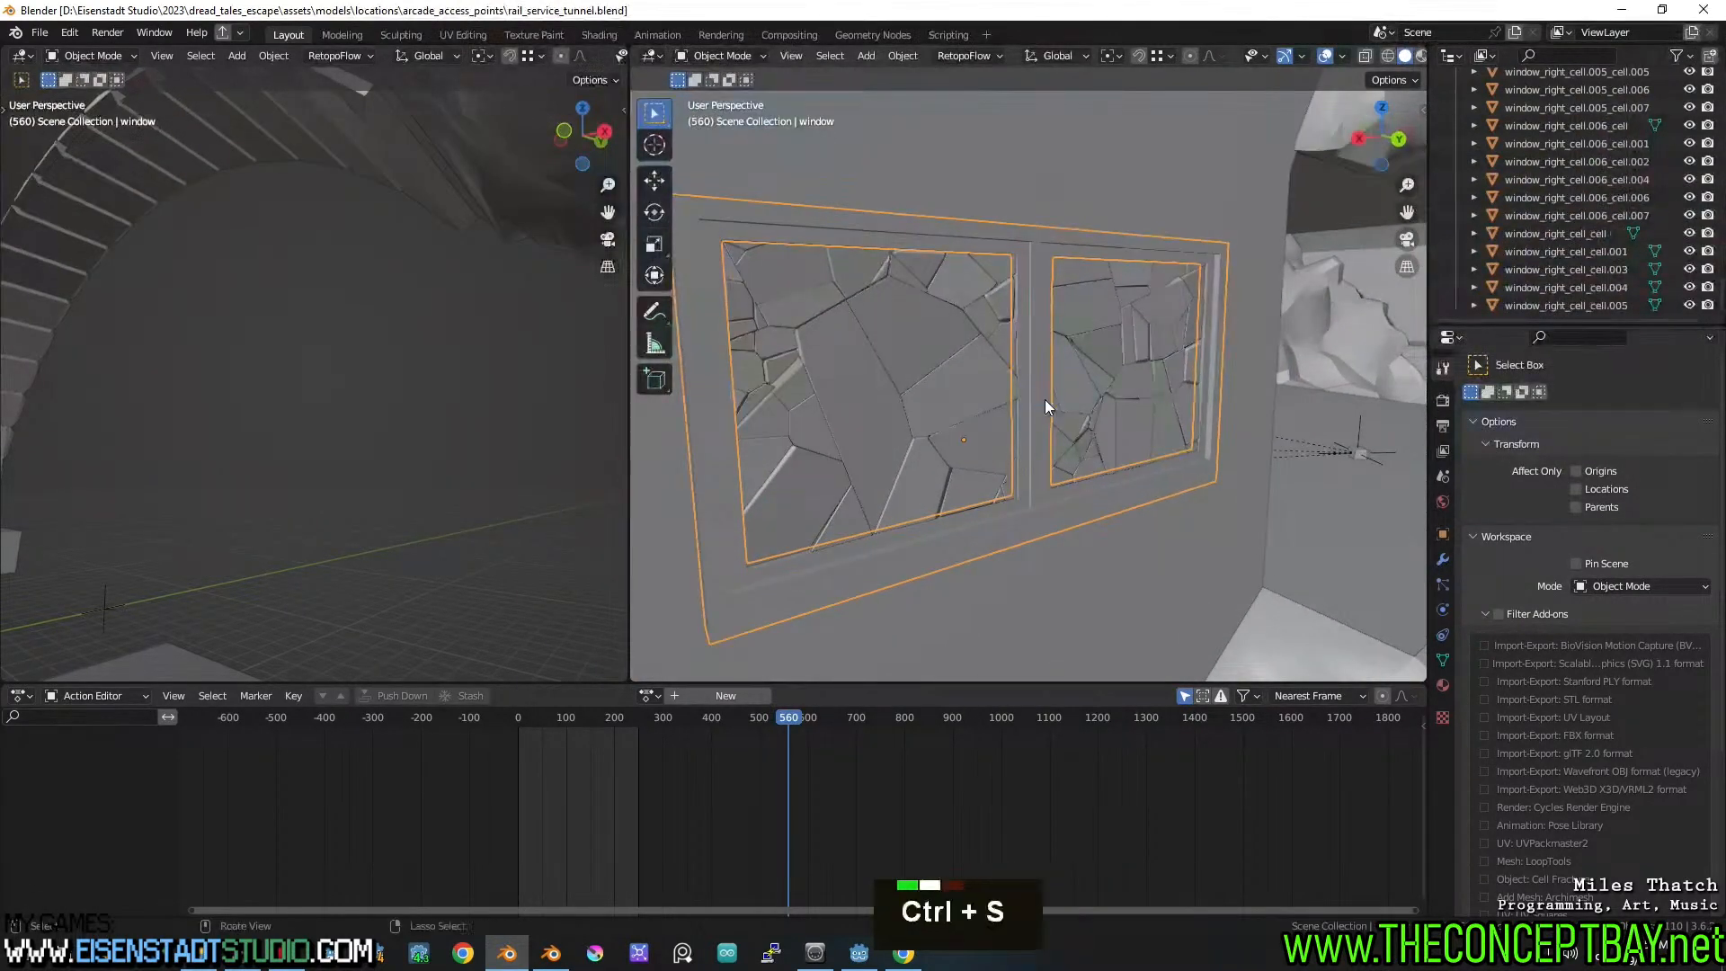
# Unhide the unfractured window_left and window_right panes in the window_glass collection
pyautogui.scroll(20, 1566, 238)
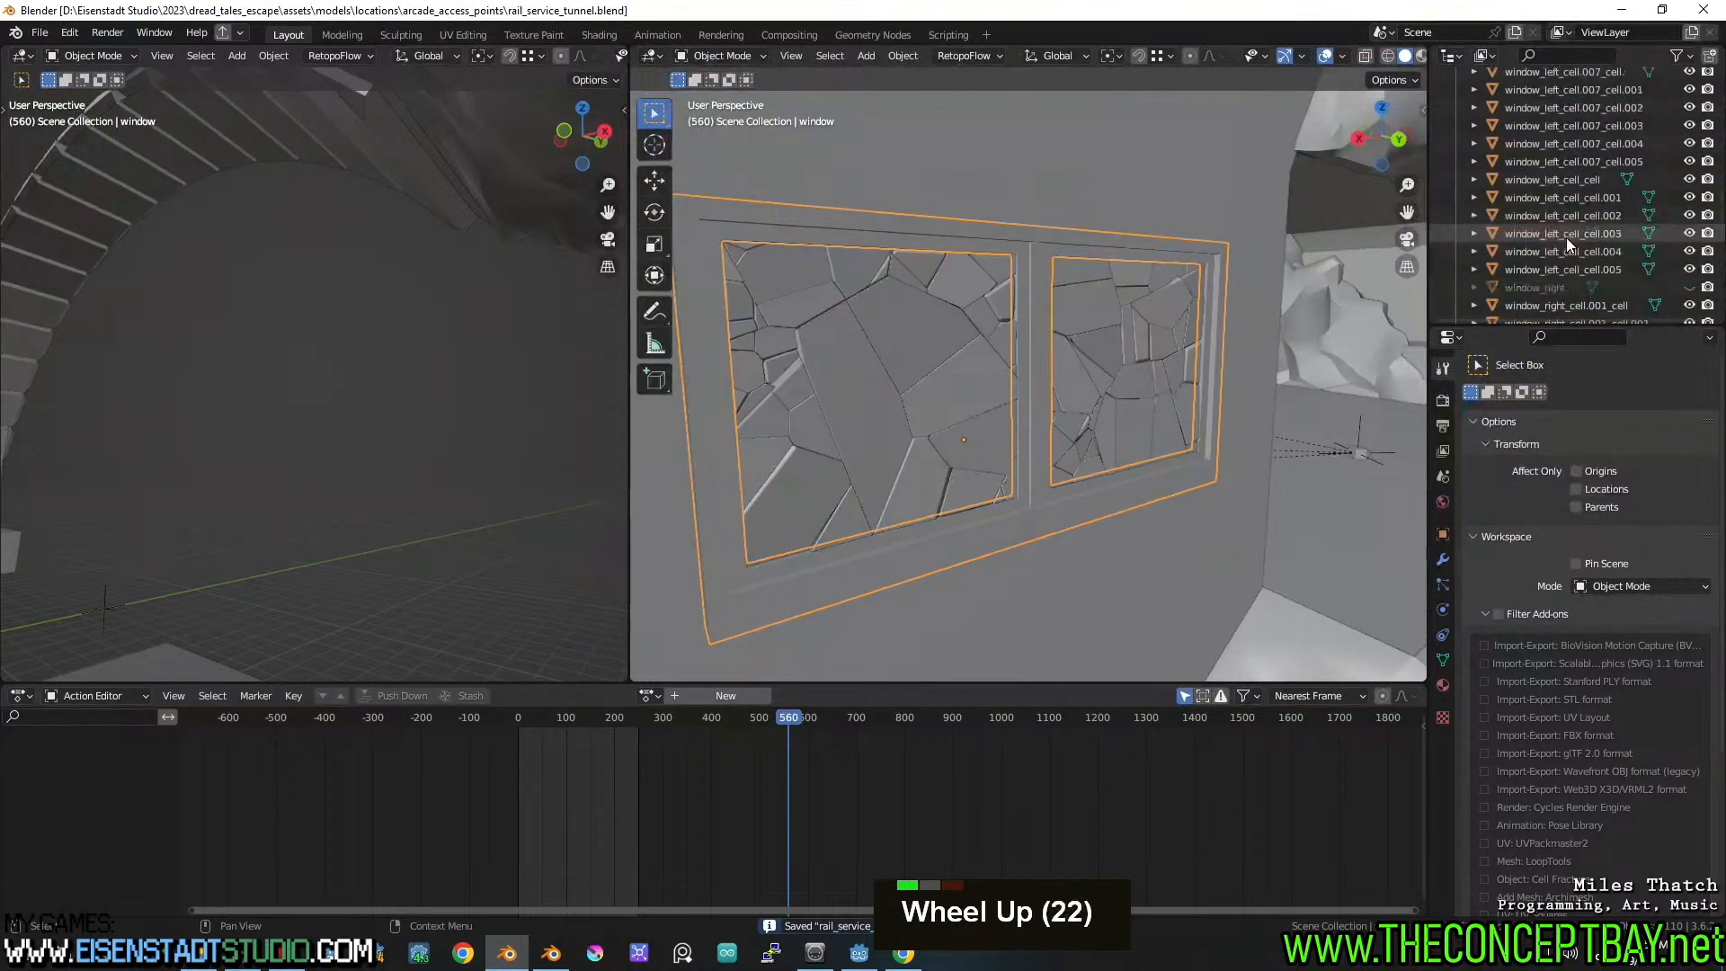
pyautogui.scroll(14, 1565, 237)
pyautogui.scroll(-20, 1566, 237)
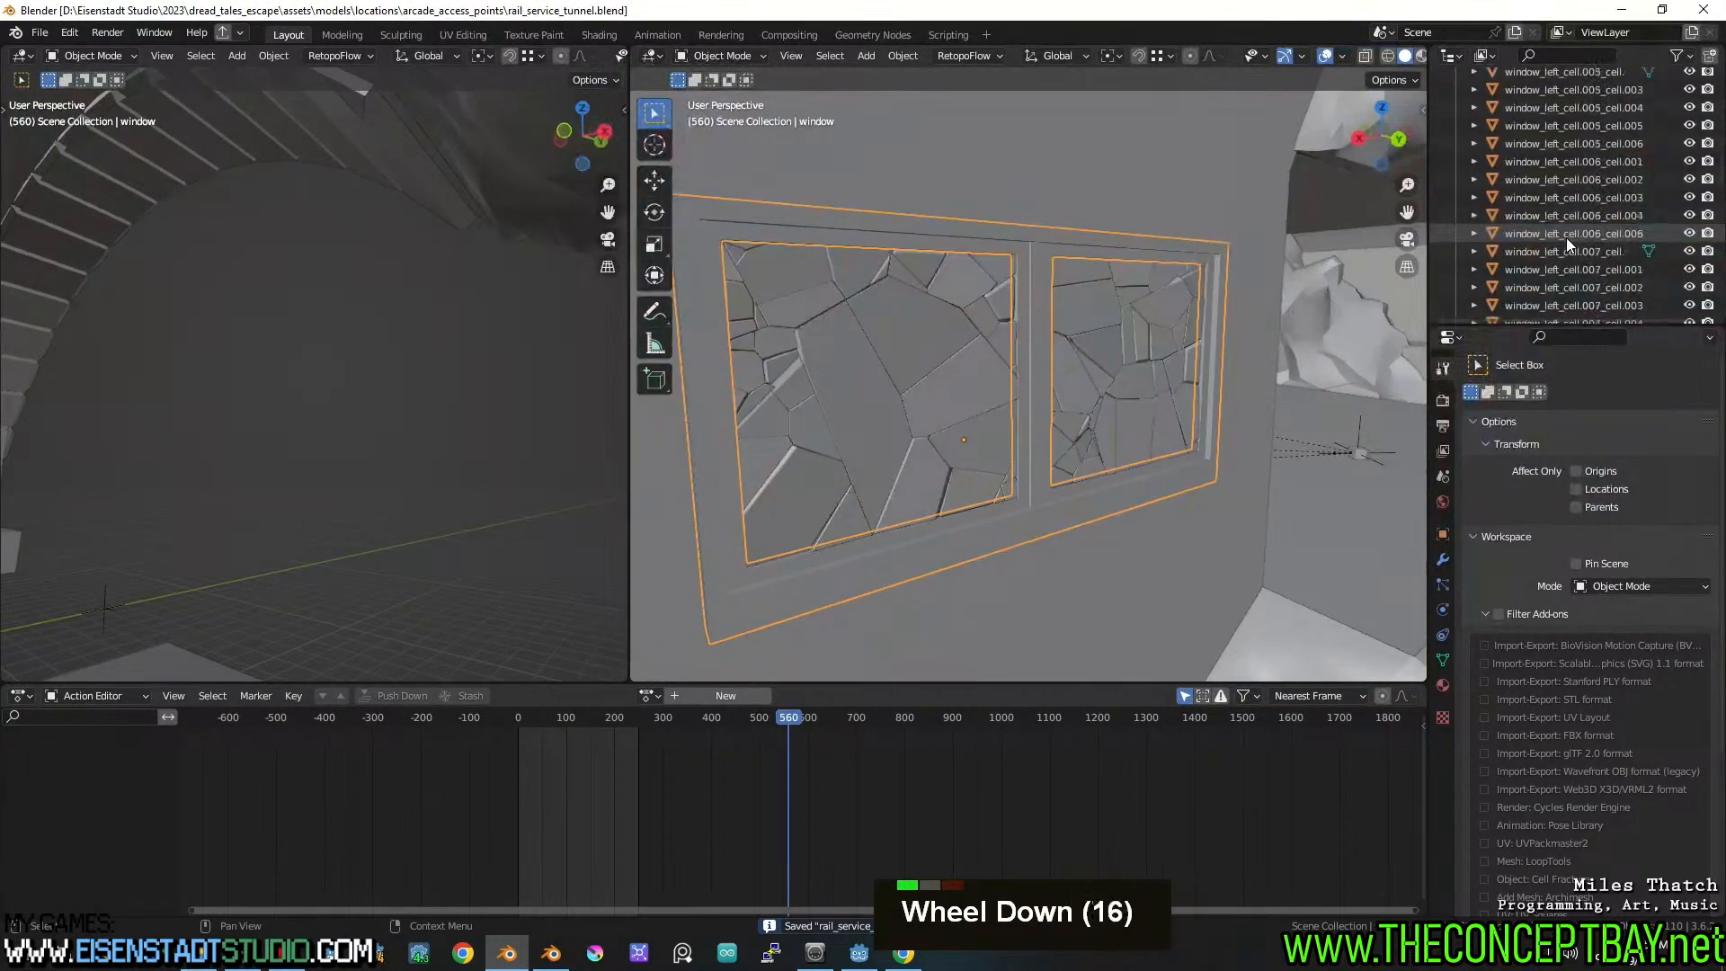
pyautogui.scroll(20, 1566, 237)
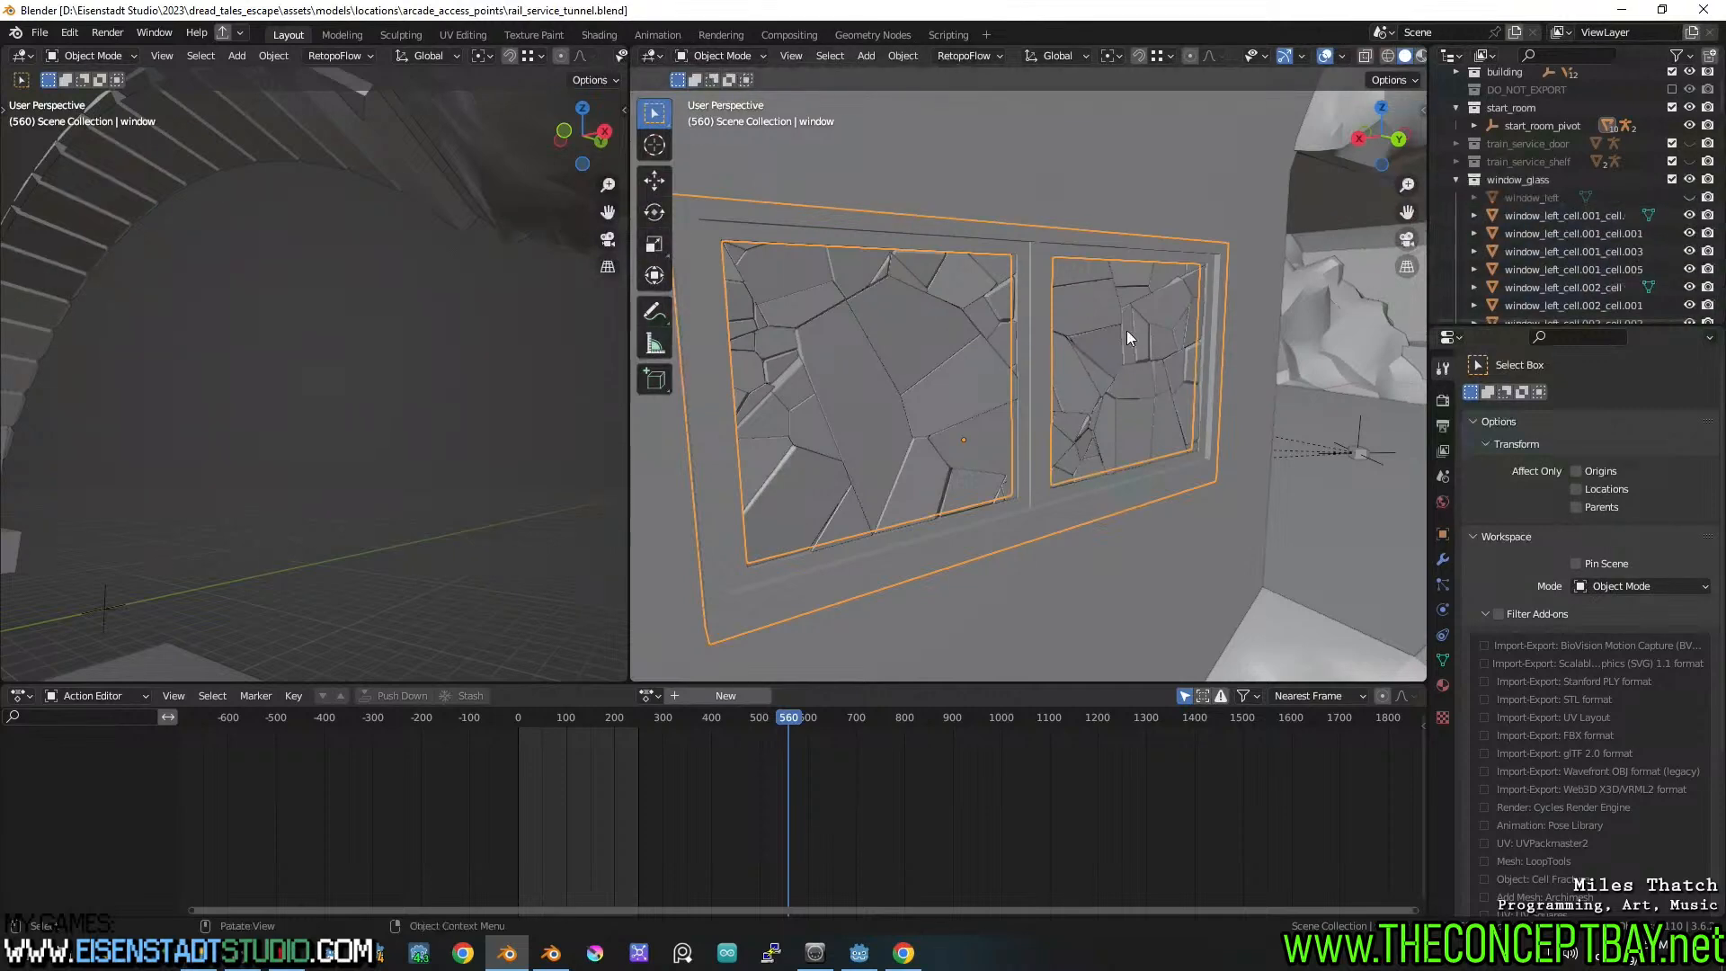
pyautogui.rightClick(1514, 180)
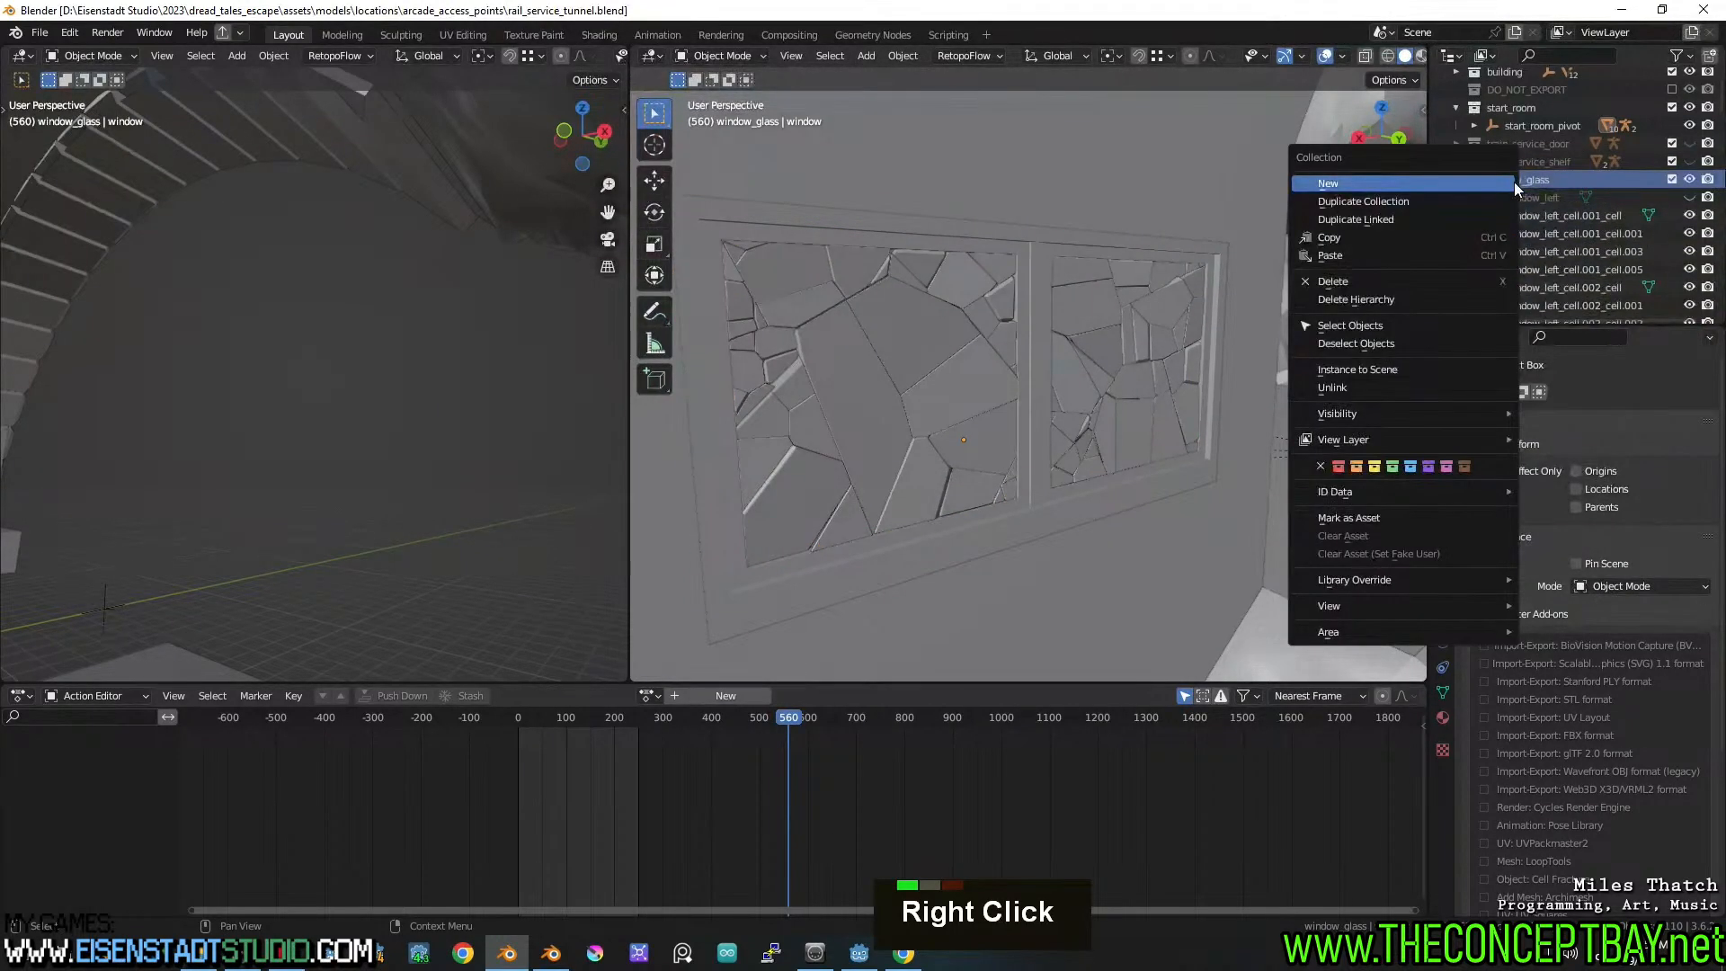
pyautogui.rightClick(1513, 182)
pyautogui.press('Escape')
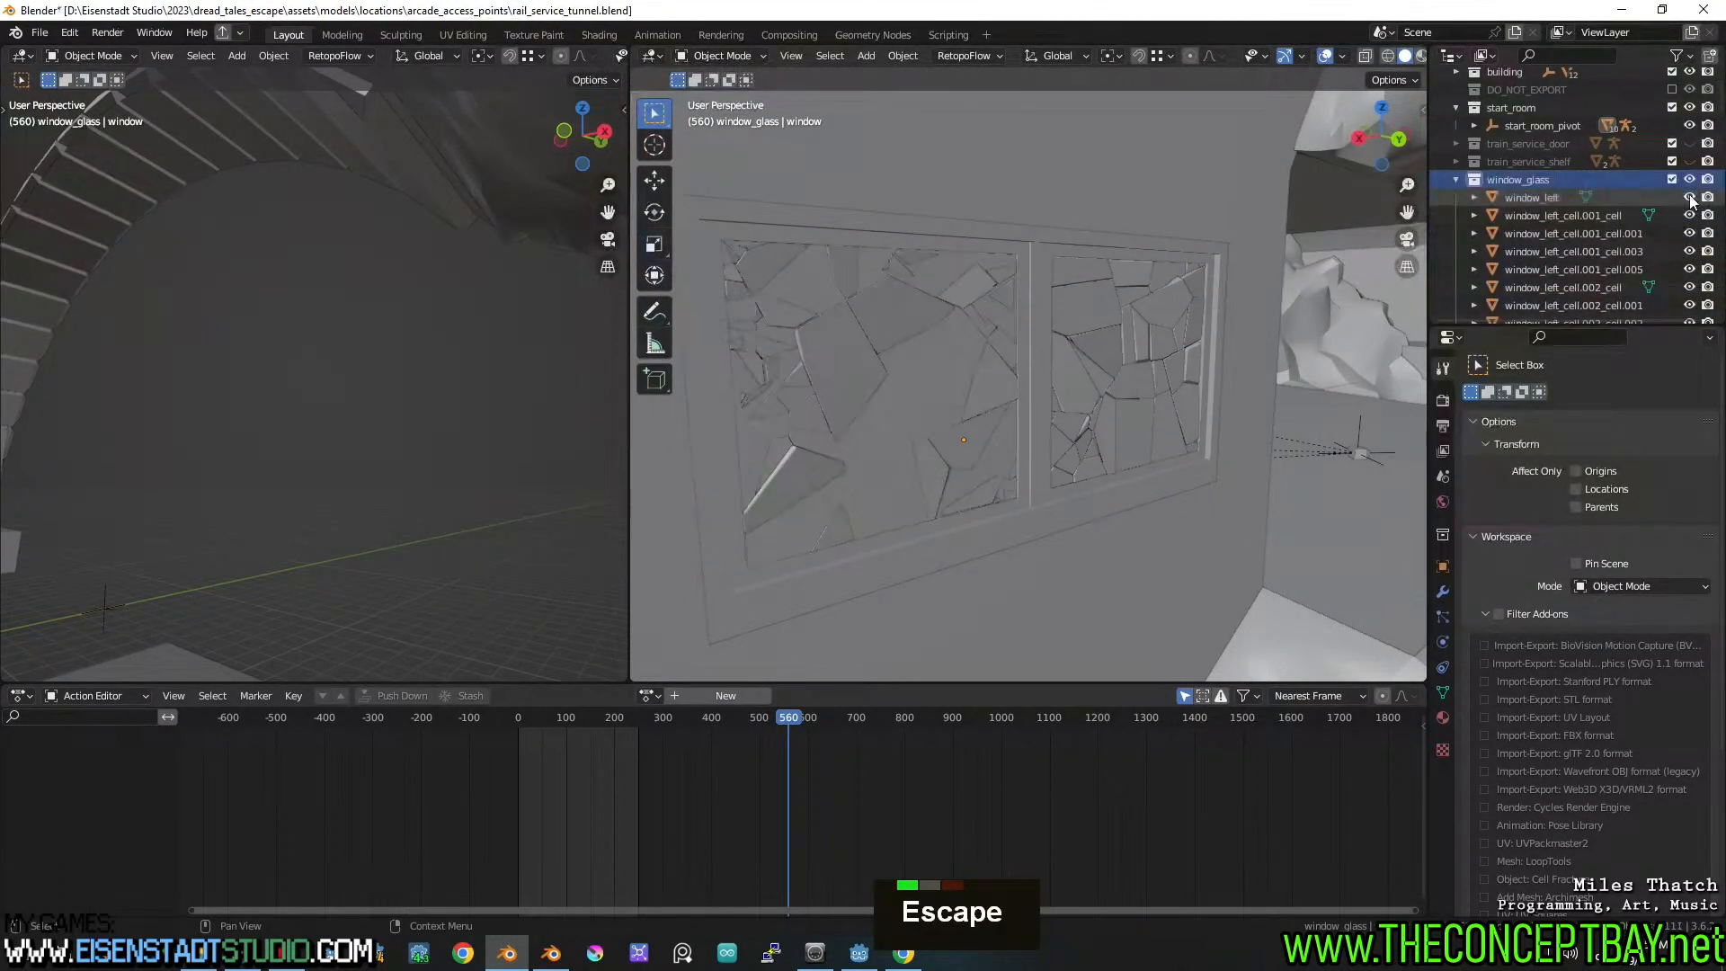
pyautogui.scroll(-8, 1573, 221)
pyautogui.scroll(-15, 1575, 227)
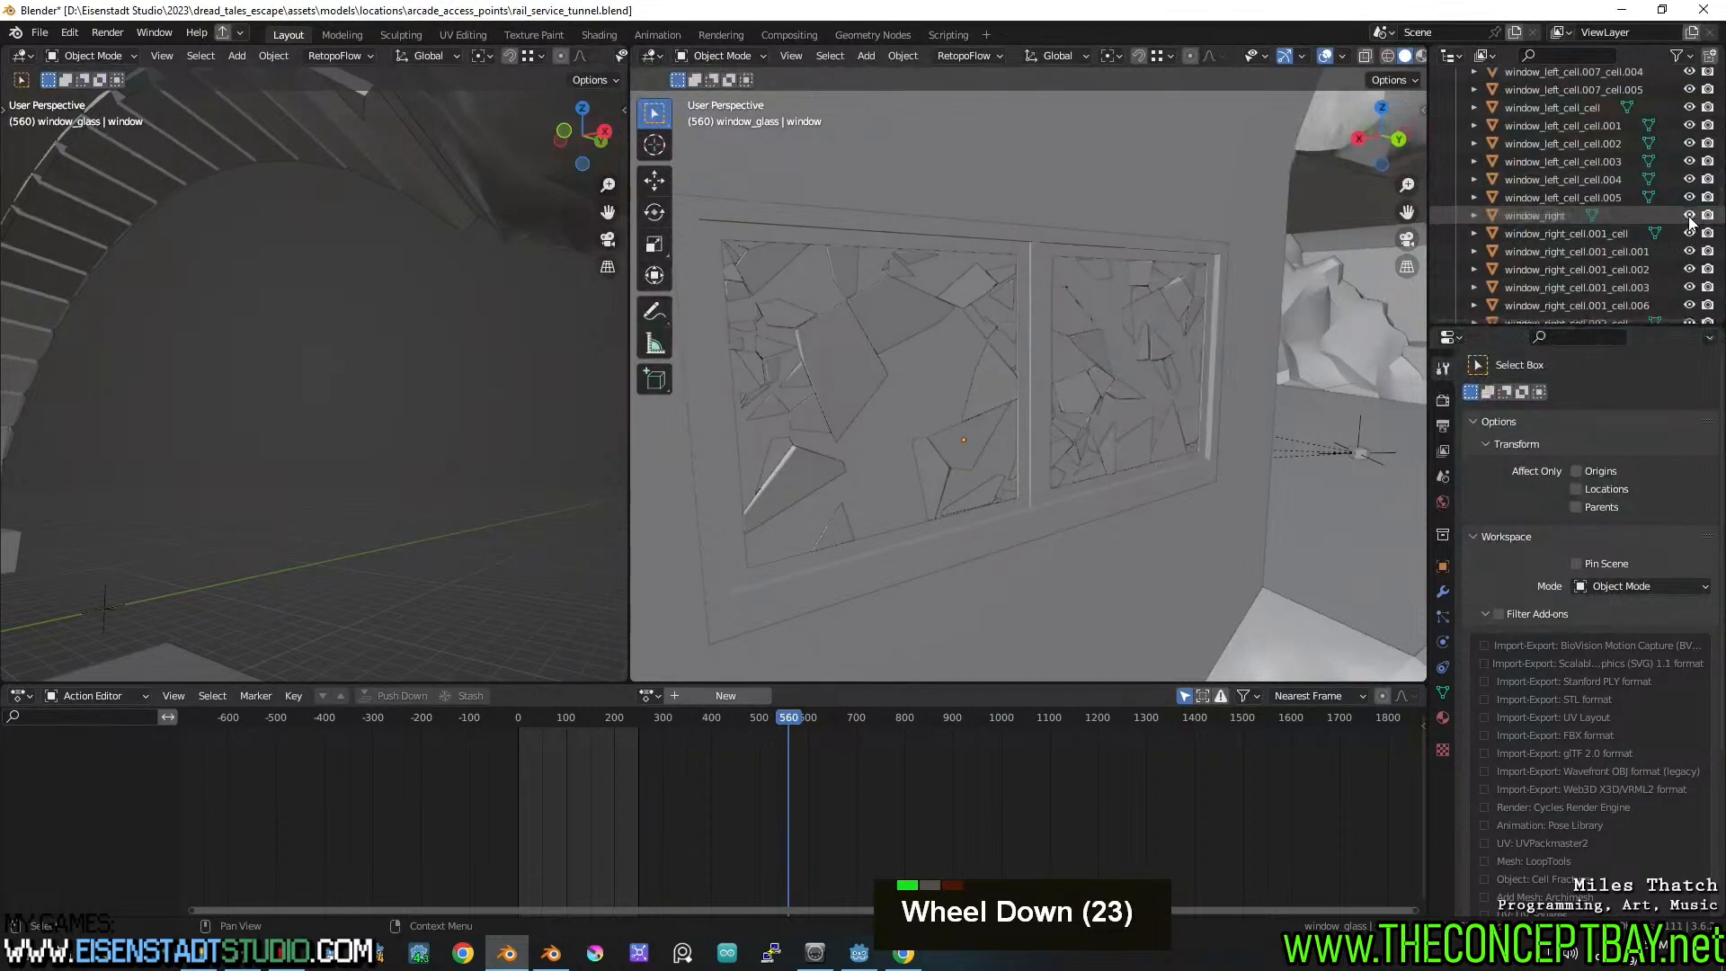
# Parent all objects of the window_glass collection to the window frame, using Object parenting
pyautogui.scroll(15, 1690, 222)
pyautogui.scroll(10, 1690, 222)
pyautogui.rightClick(1562, 205)
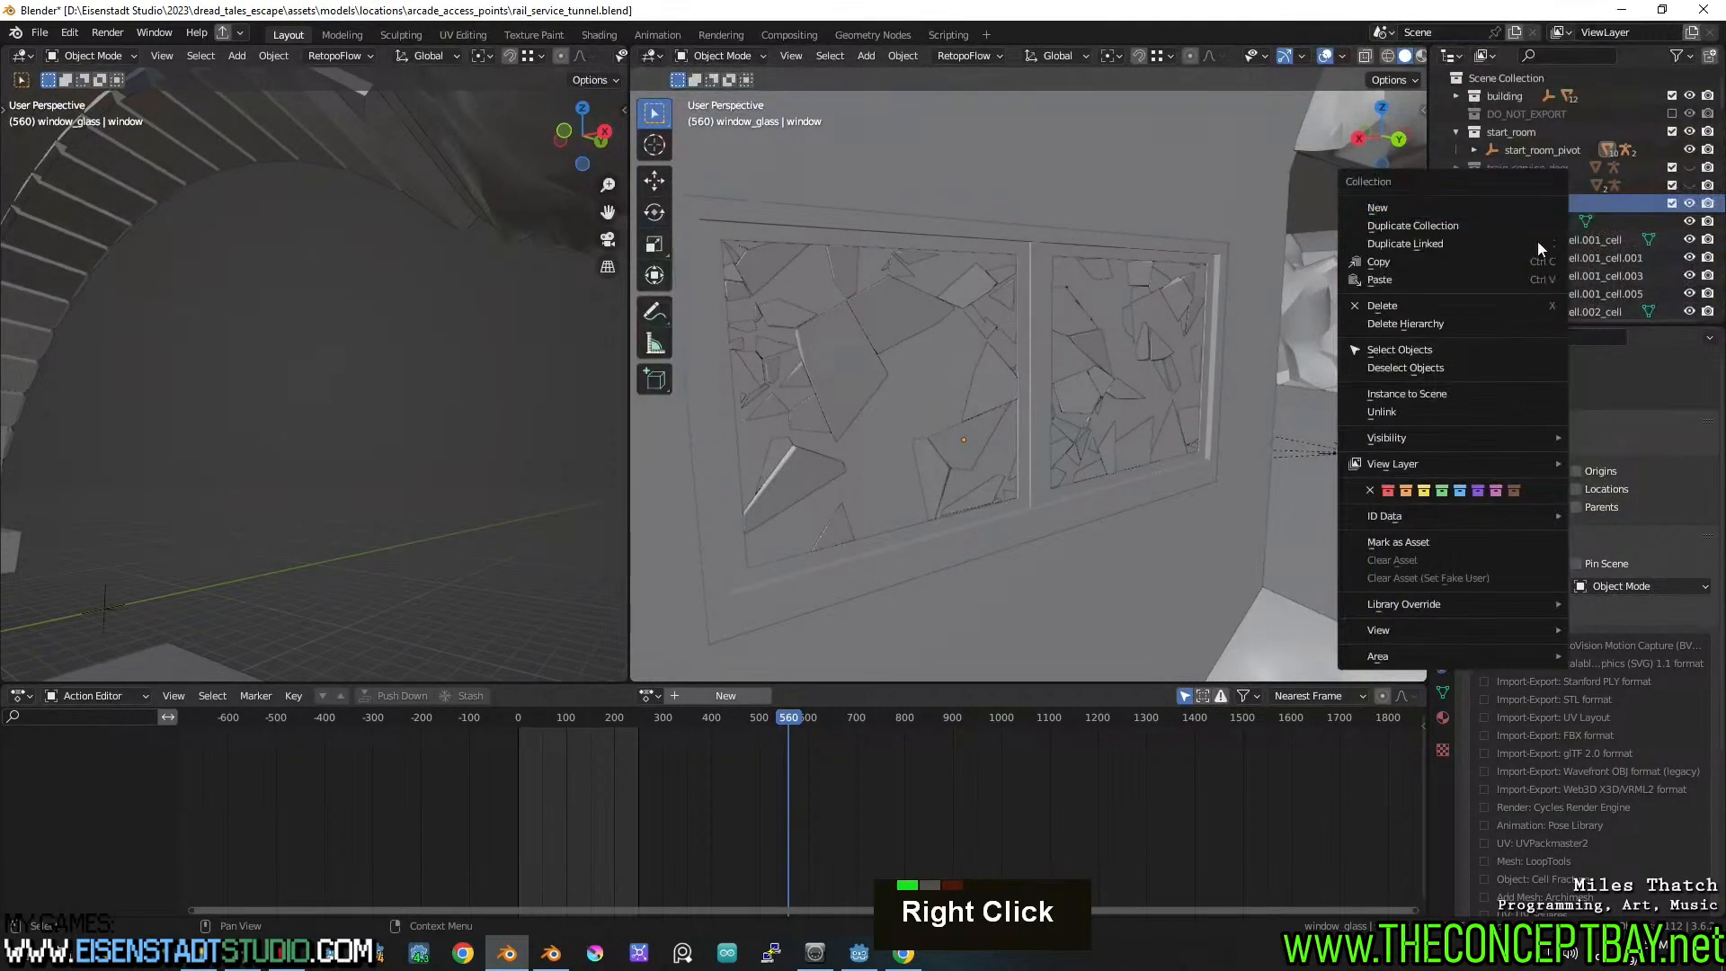
pyautogui.click(1415, 354)
pyautogui.keyDown('shift'); pyautogui.click(1038, 236); pyautogui.keyUp('shift')
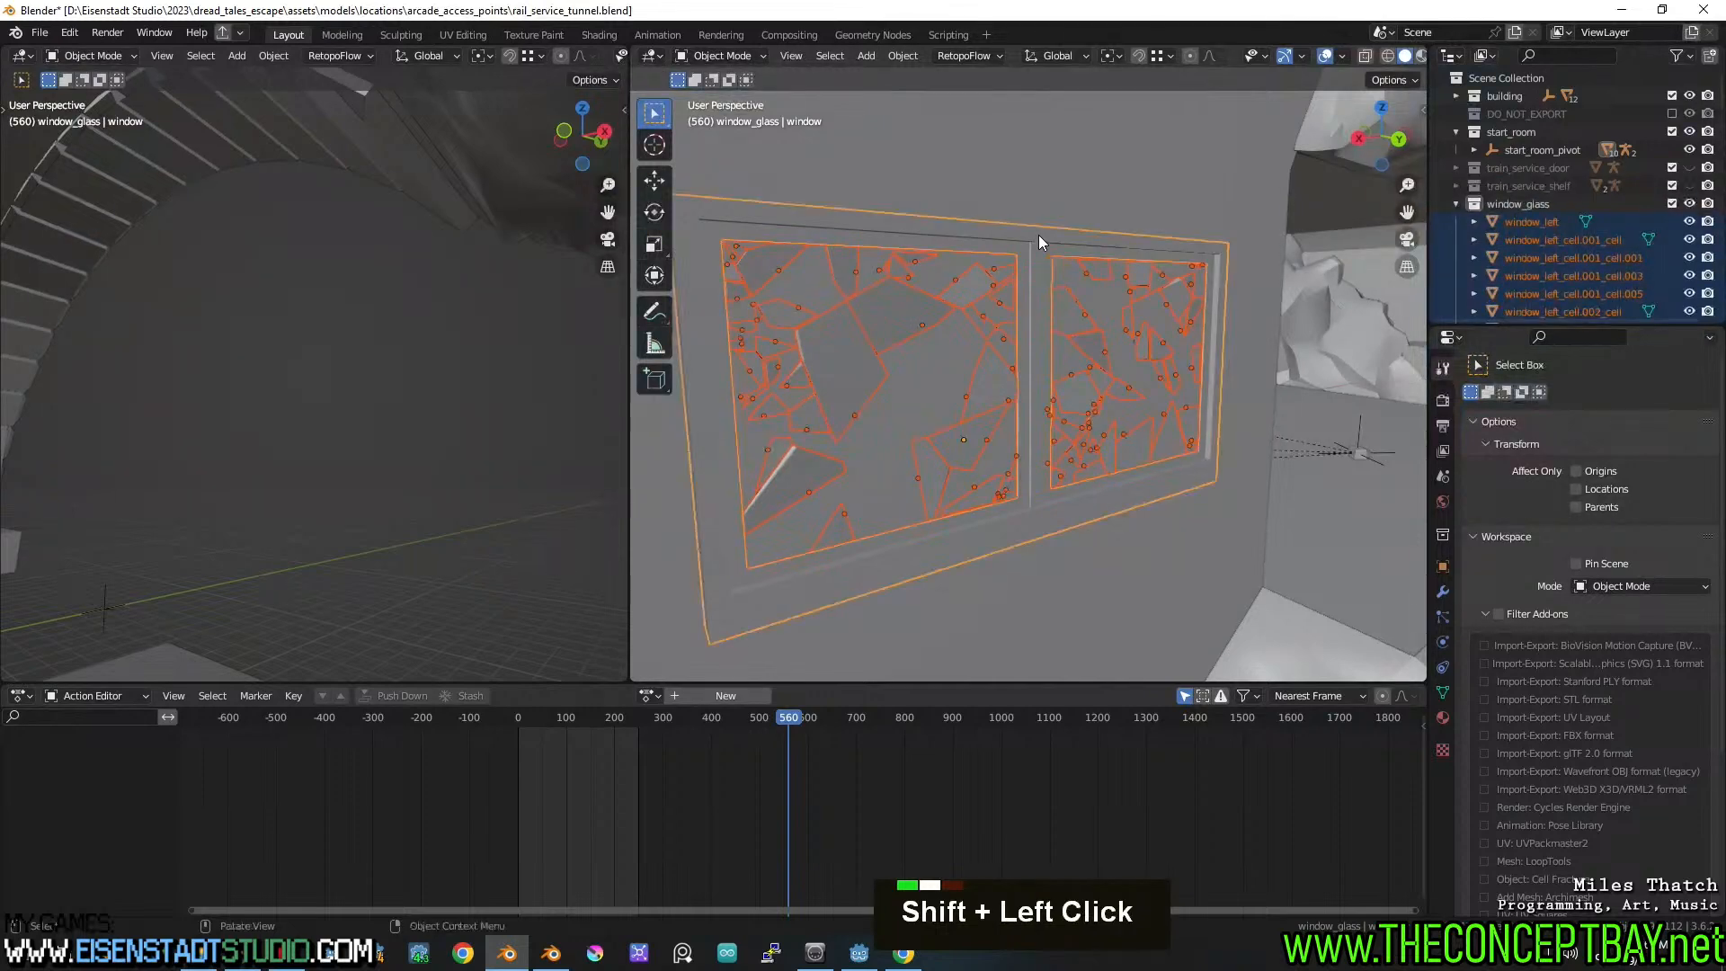
pyautogui.hotkey('ctrl', 'p')
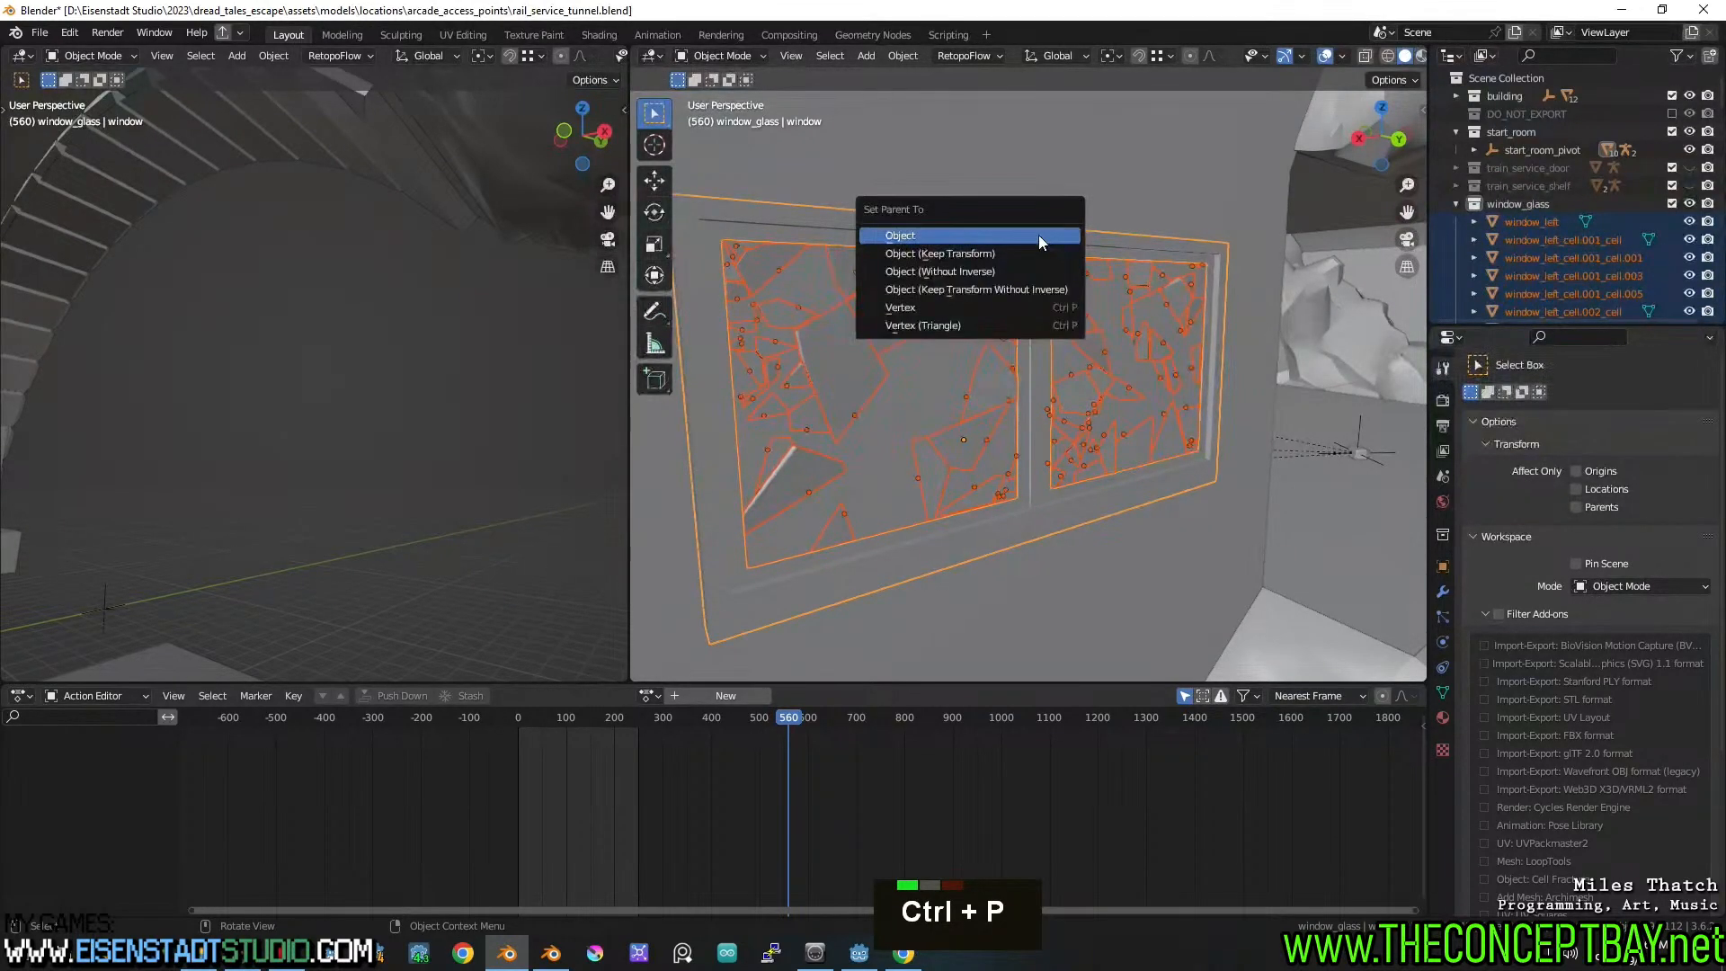
pyautogui.click(1040, 238)
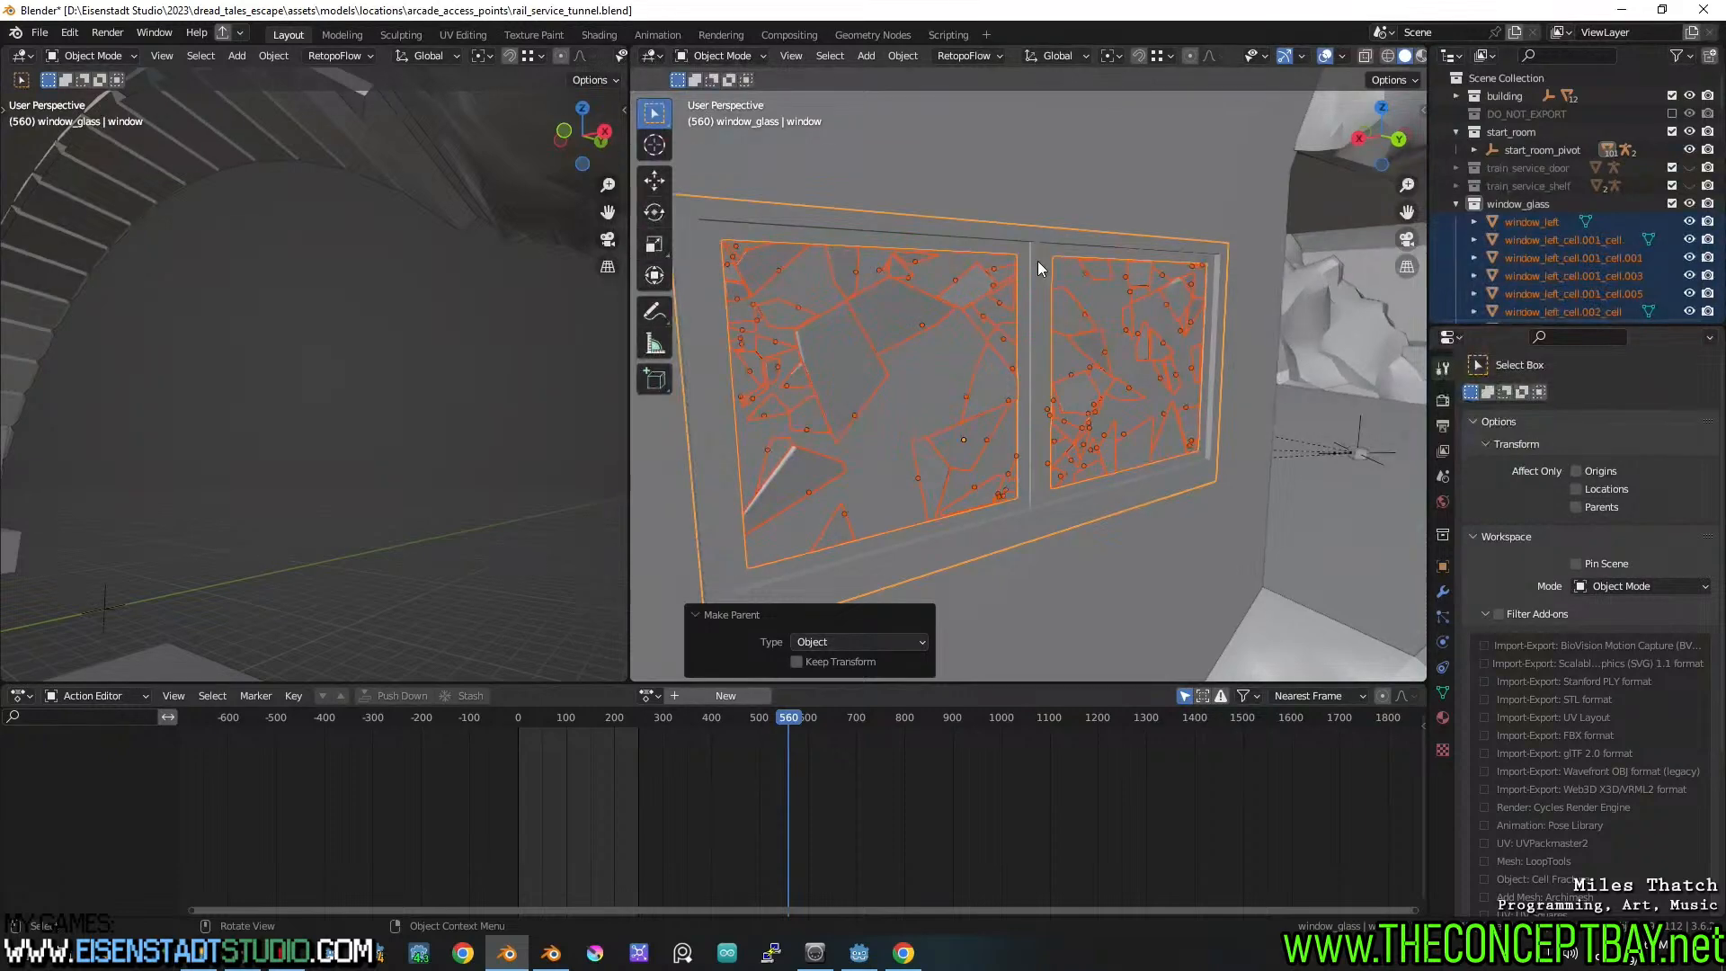
# Hide window_left and window_right again so only the fractured glass cells are shown
pyautogui.click(1566, 237)
pyautogui.click(920, 359)
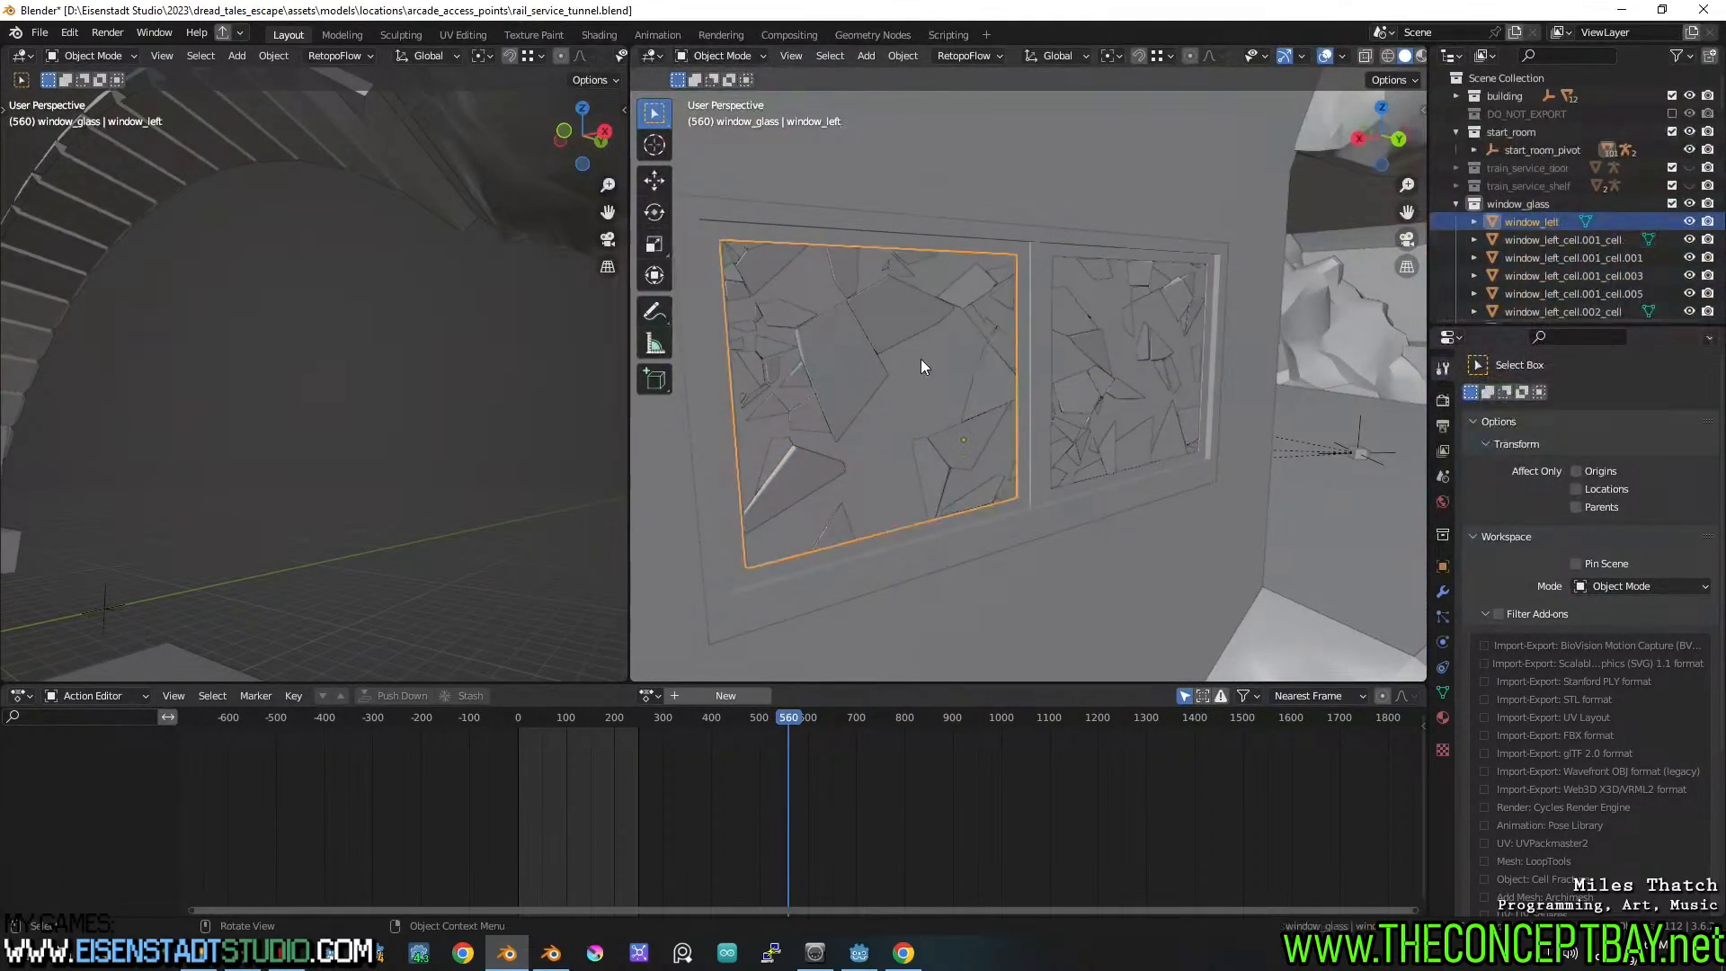
pyautogui.press('h')
pyautogui.click(1130, 341)
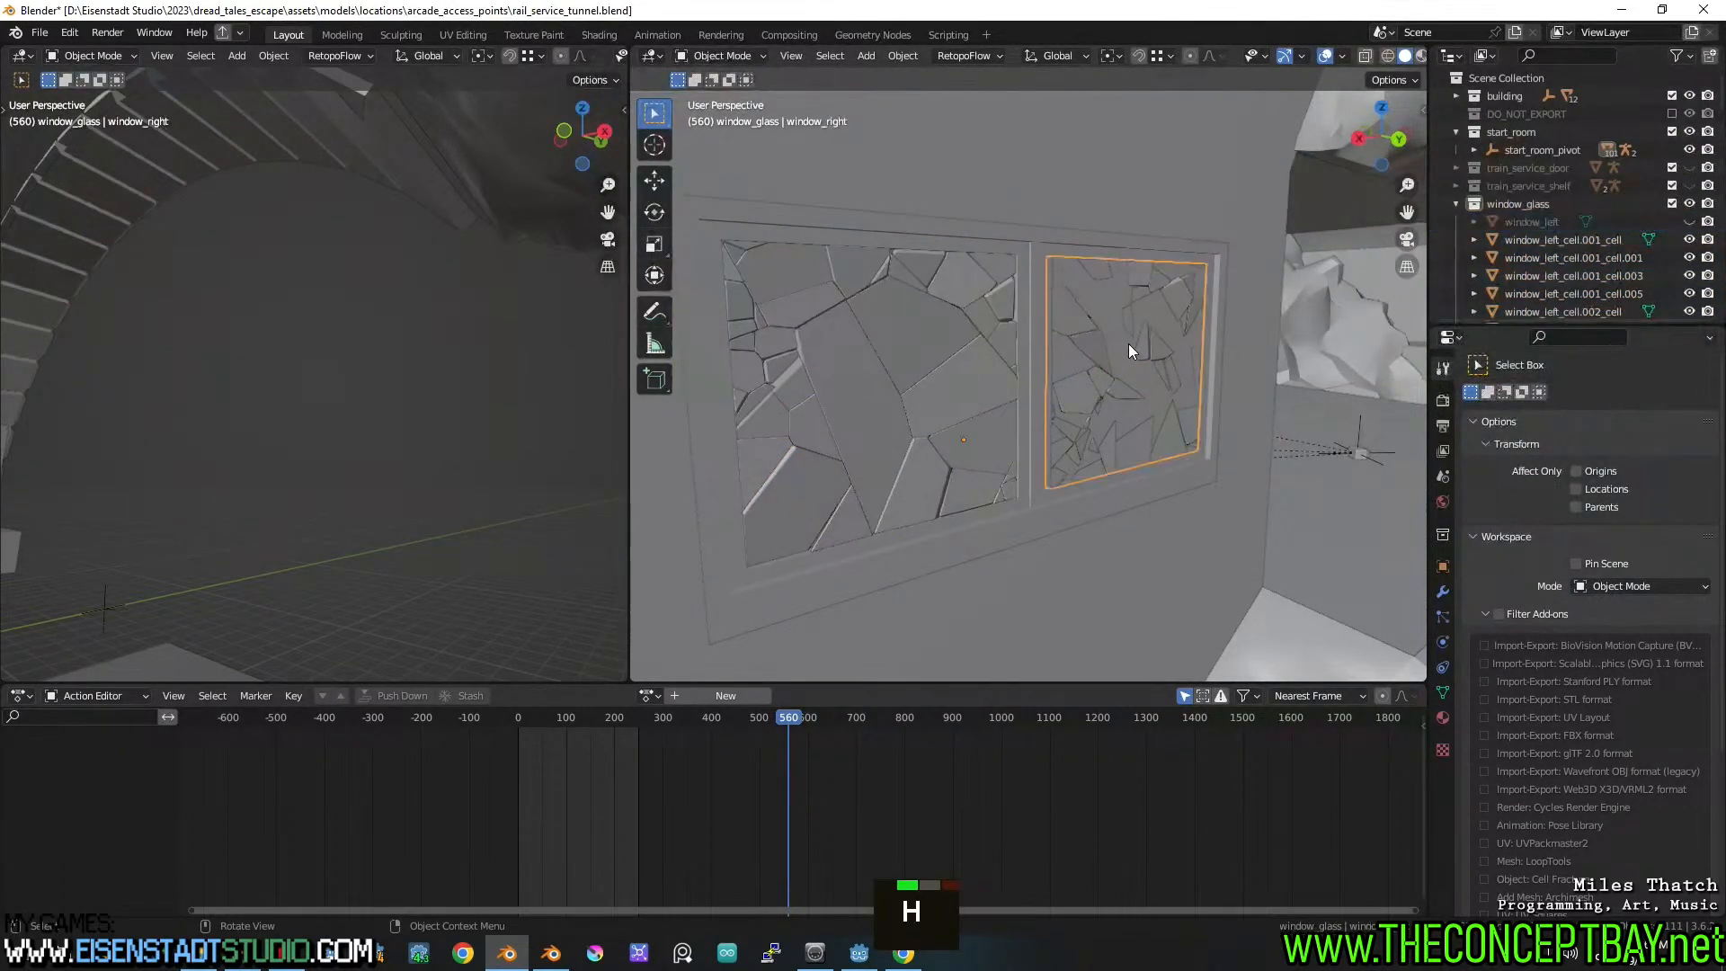
pyautogui.press('h')
# Check the contents of the window_glass collection by selecting its objects, and clear the selection
pyautogui.rightClick(1528, 205)
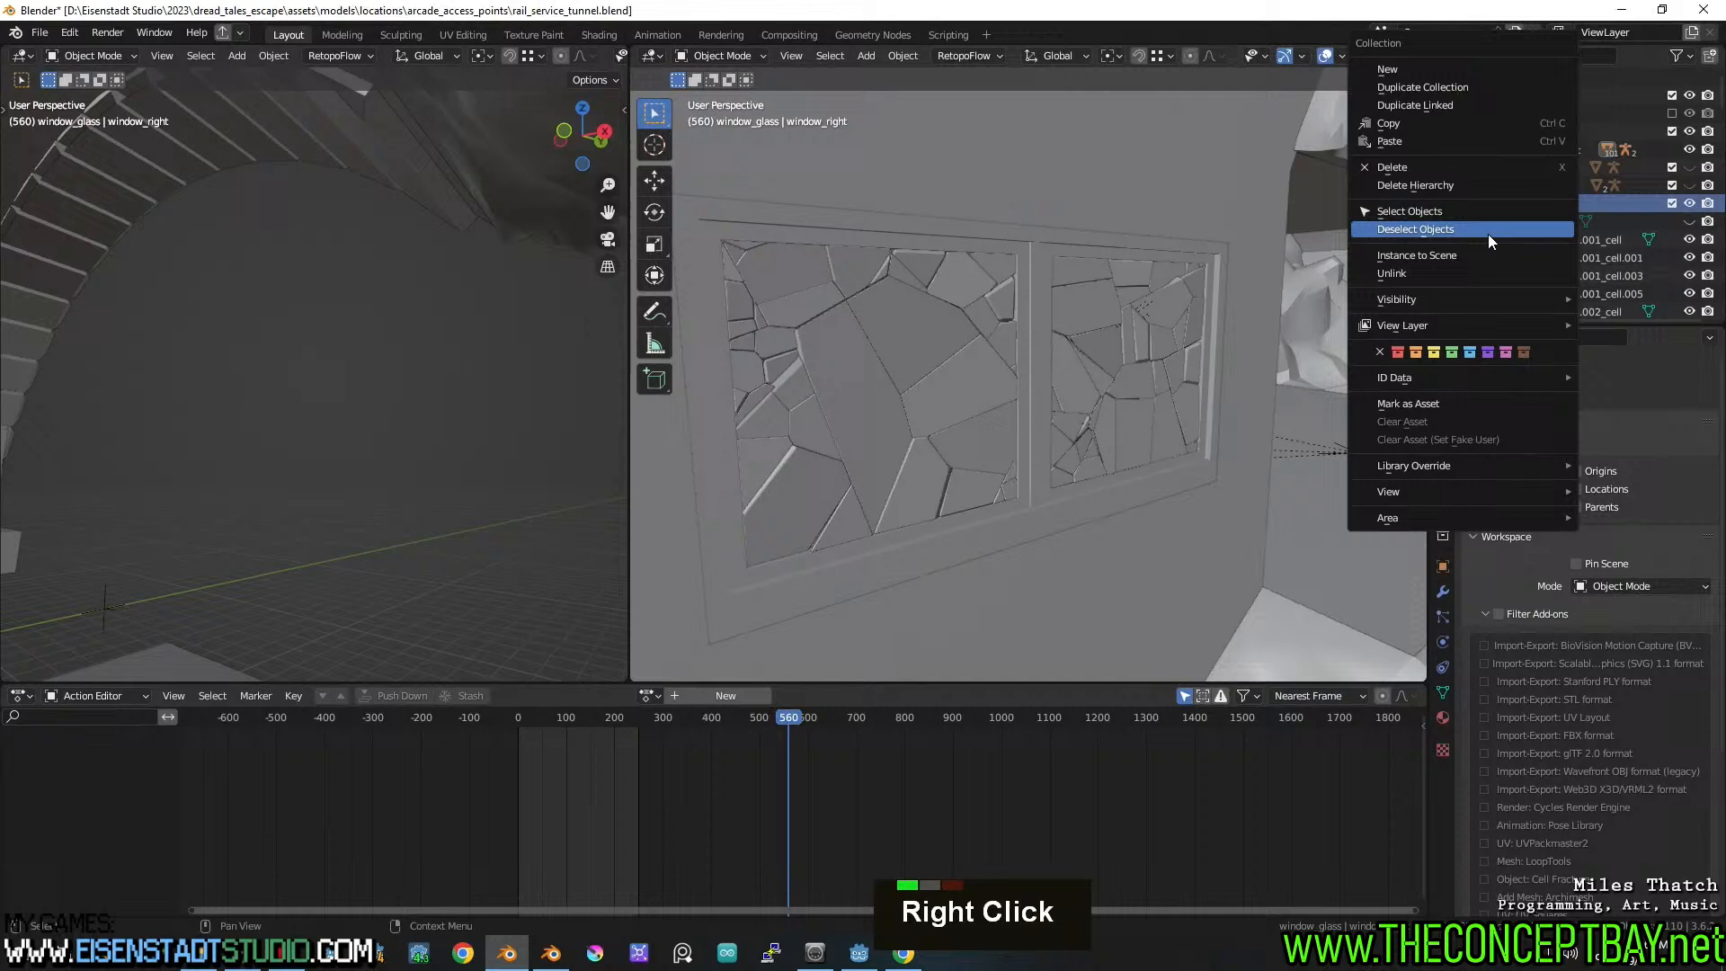
pyautogui.click(1447, 212)
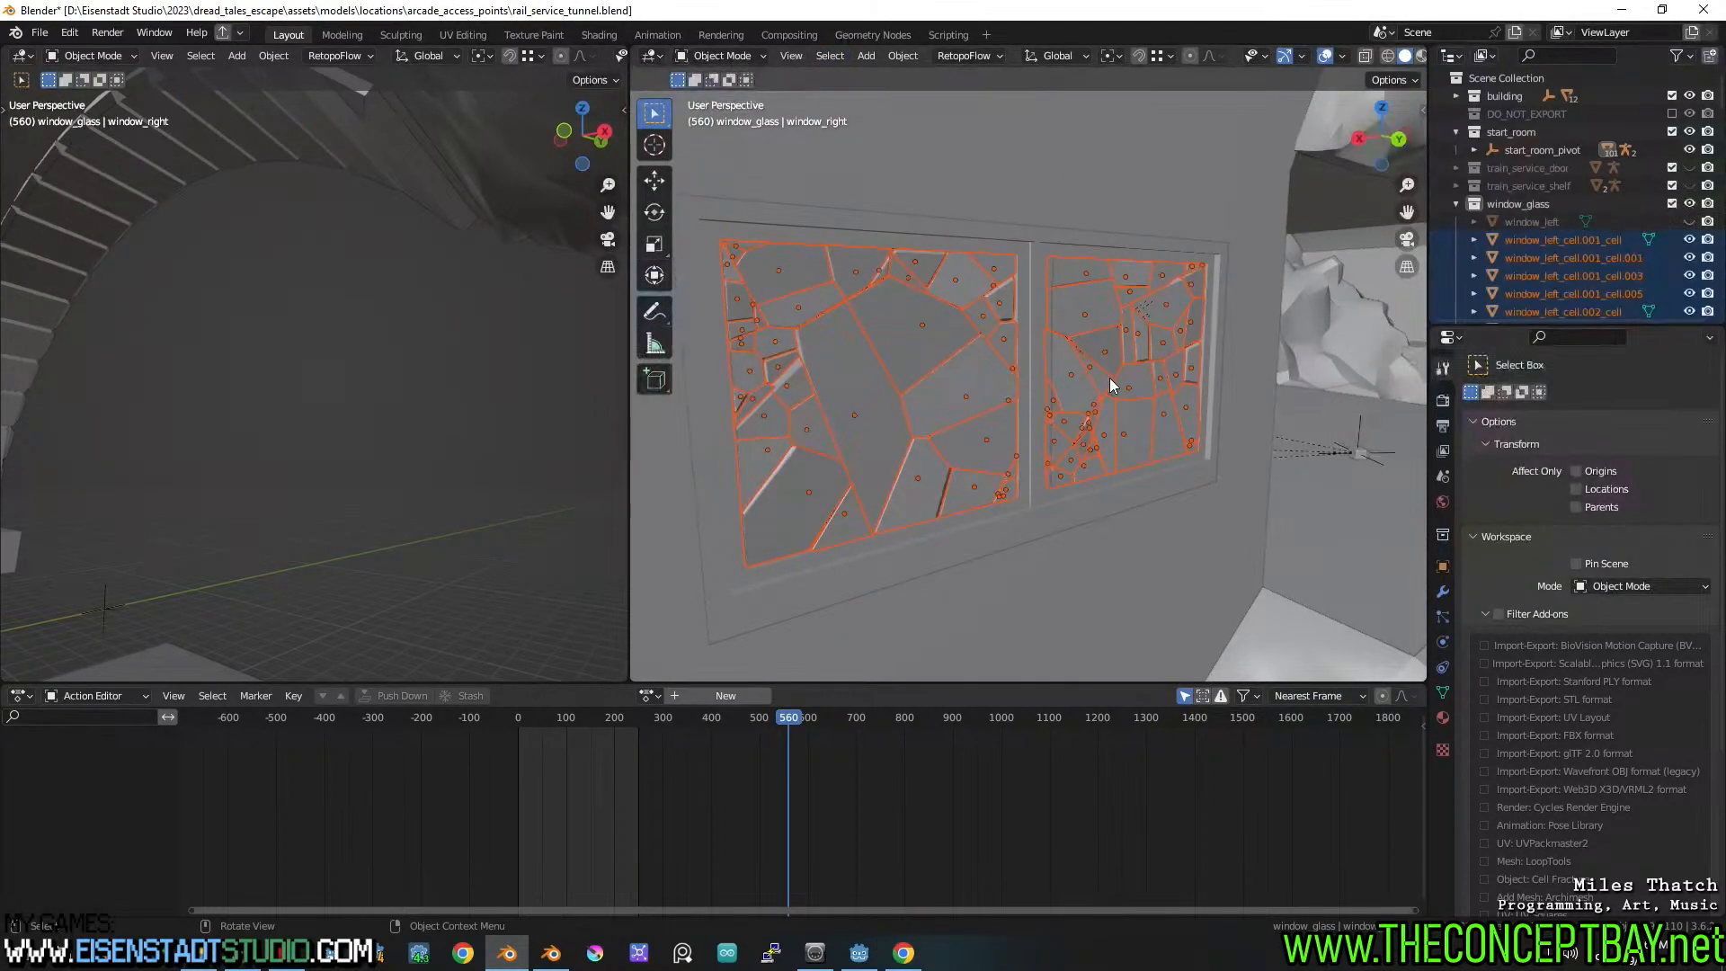
pyautogui.press('a')
pyautogui.press('a')
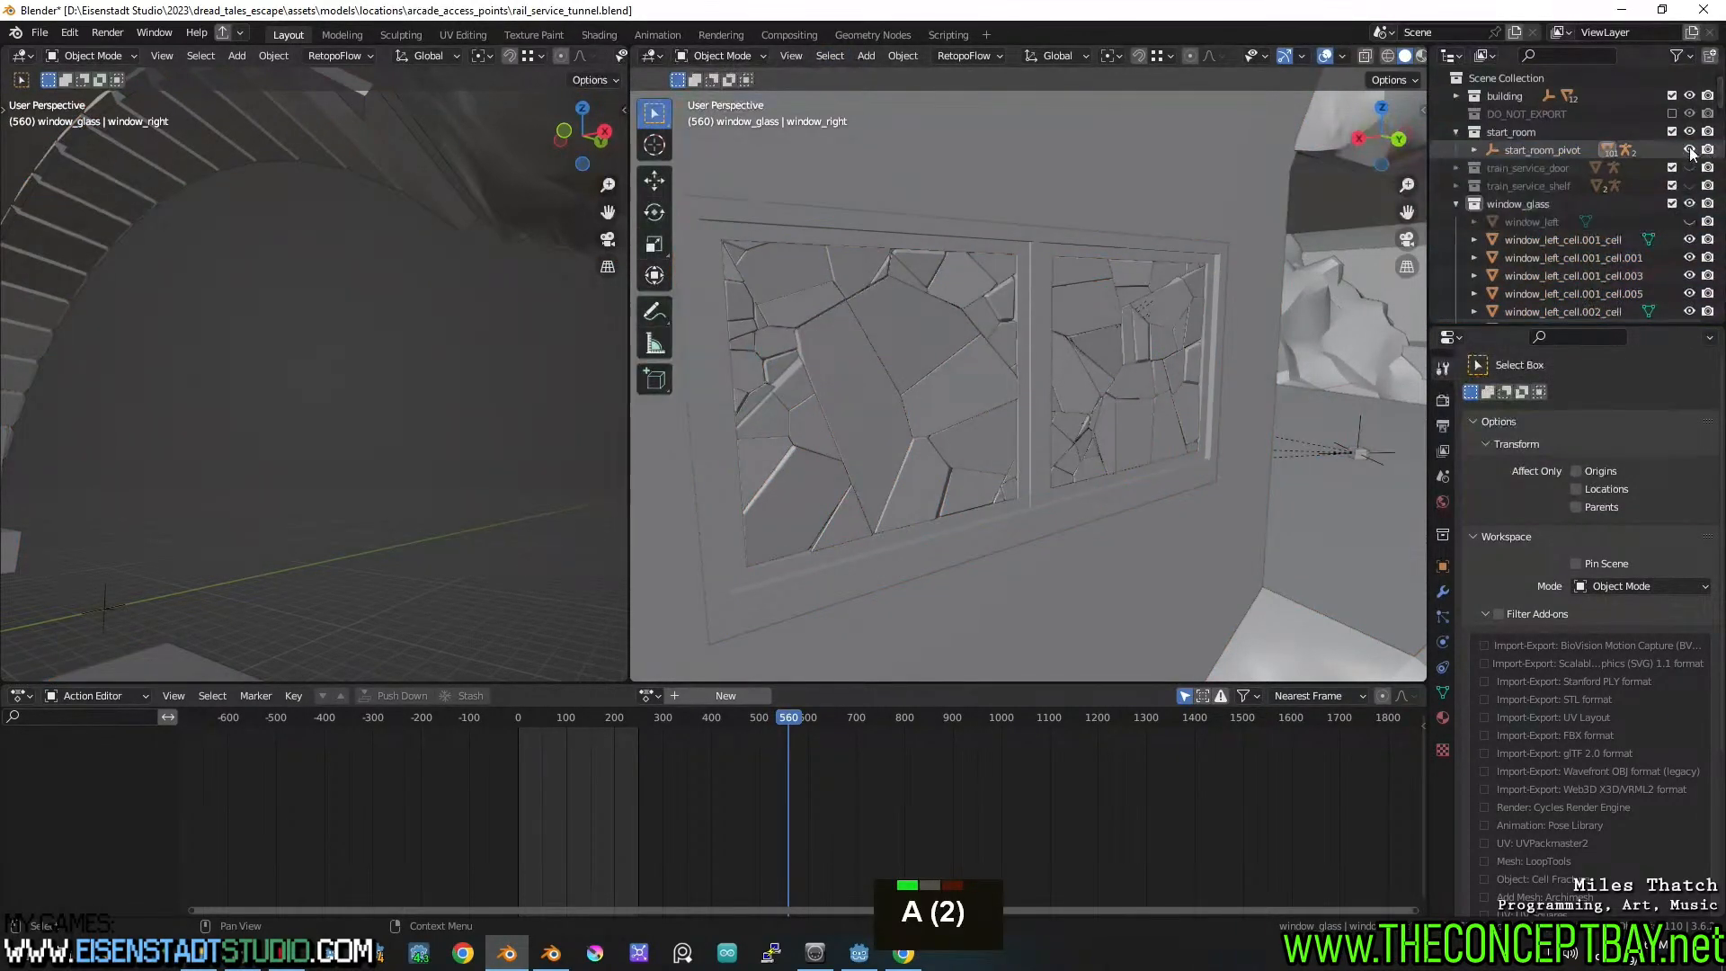
# Hide the start_room and building collections to isolate the glass pieces
pyautogui.click(1689, 149)
pyautogui.click(1689, 131)
pyautogui.click(1689, 95)
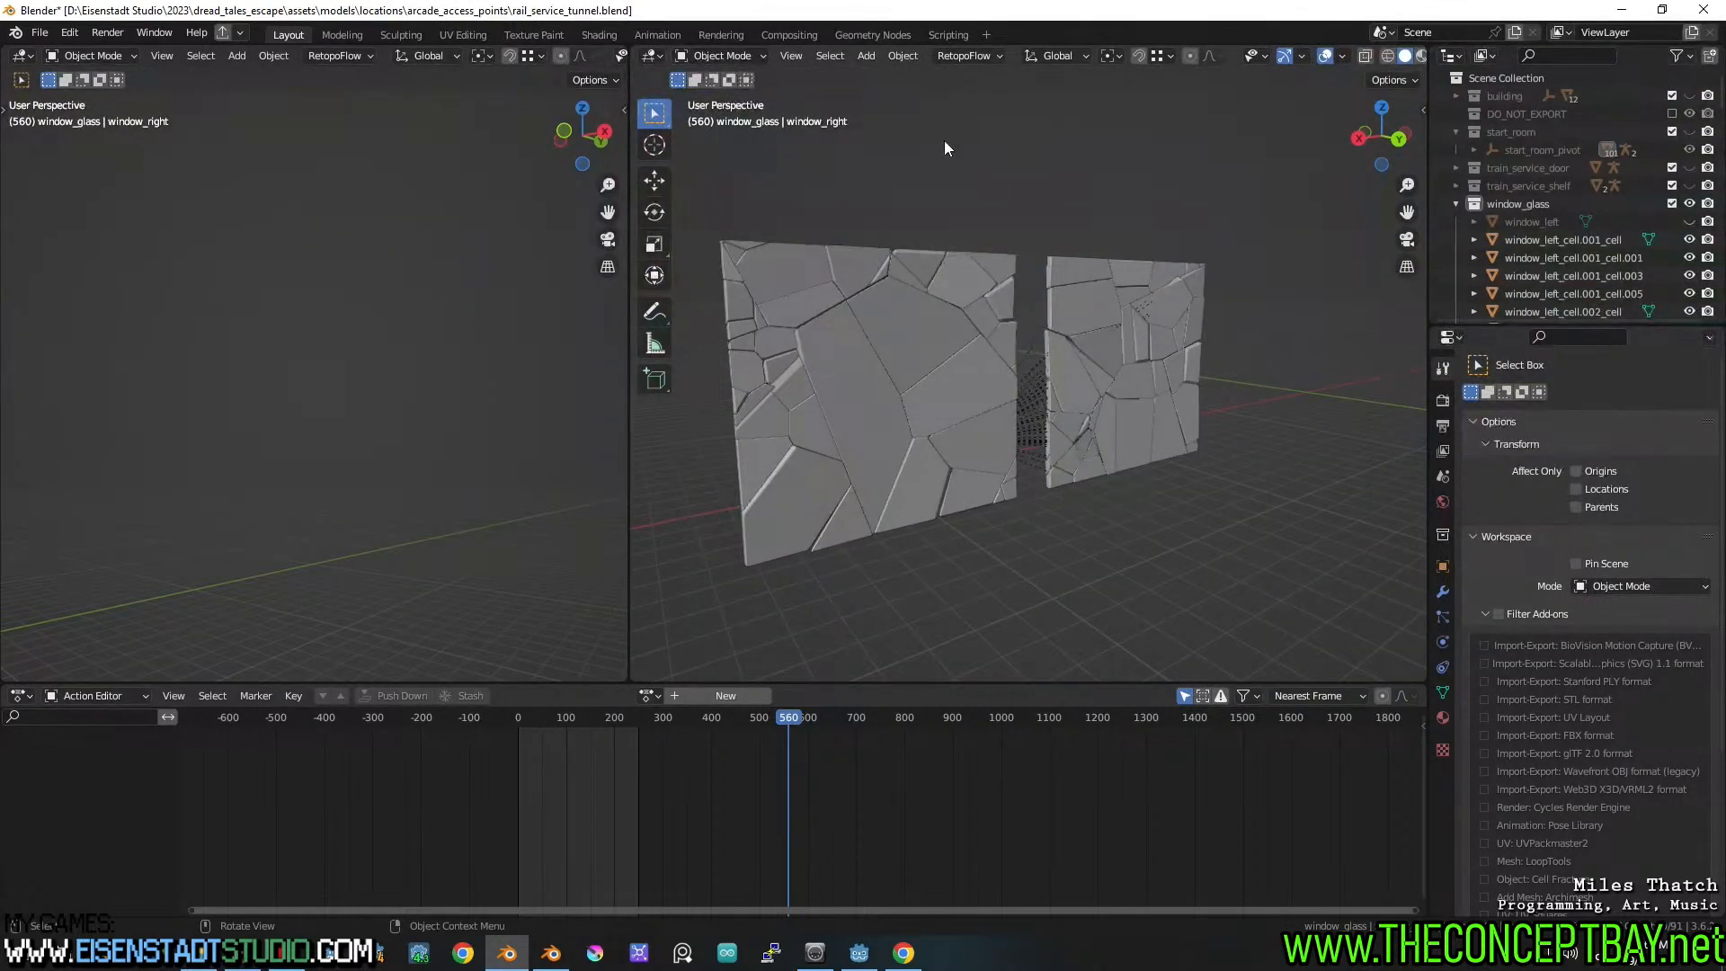
pyautogui.click(866, 55)
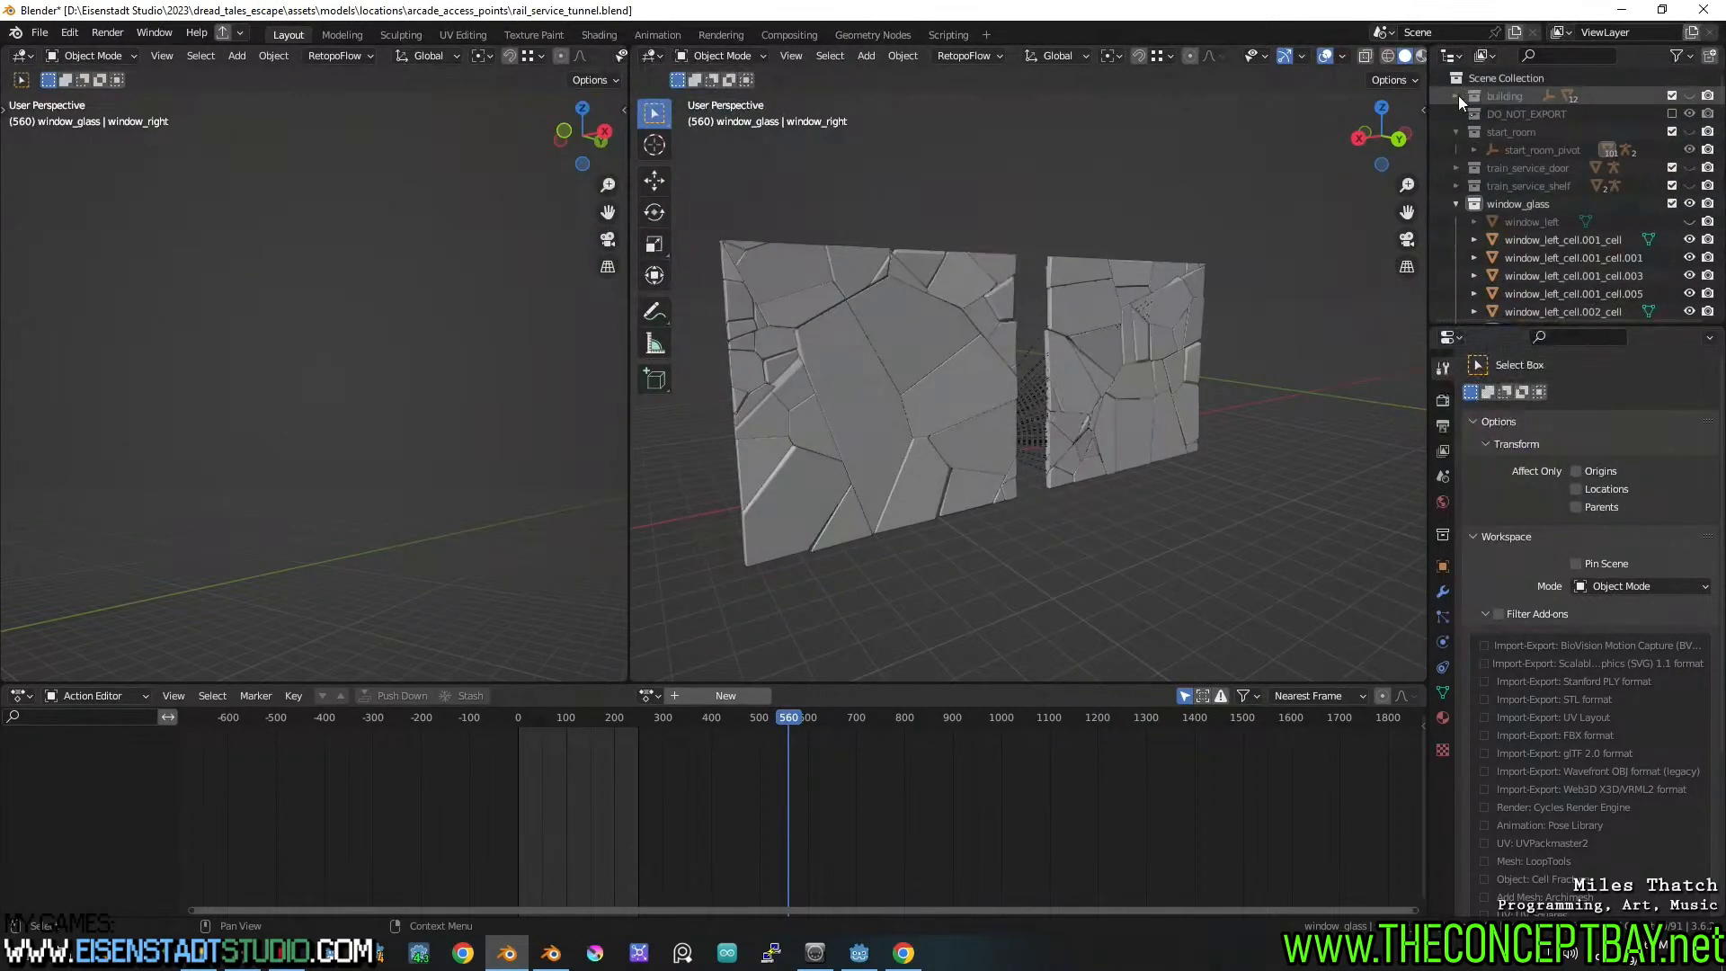
# Nest the window_glass collection inside the building collection and expand building in the outliner
pyautogui.moveTo(1517, 204); pyautogui.dragTo(1493, 93)
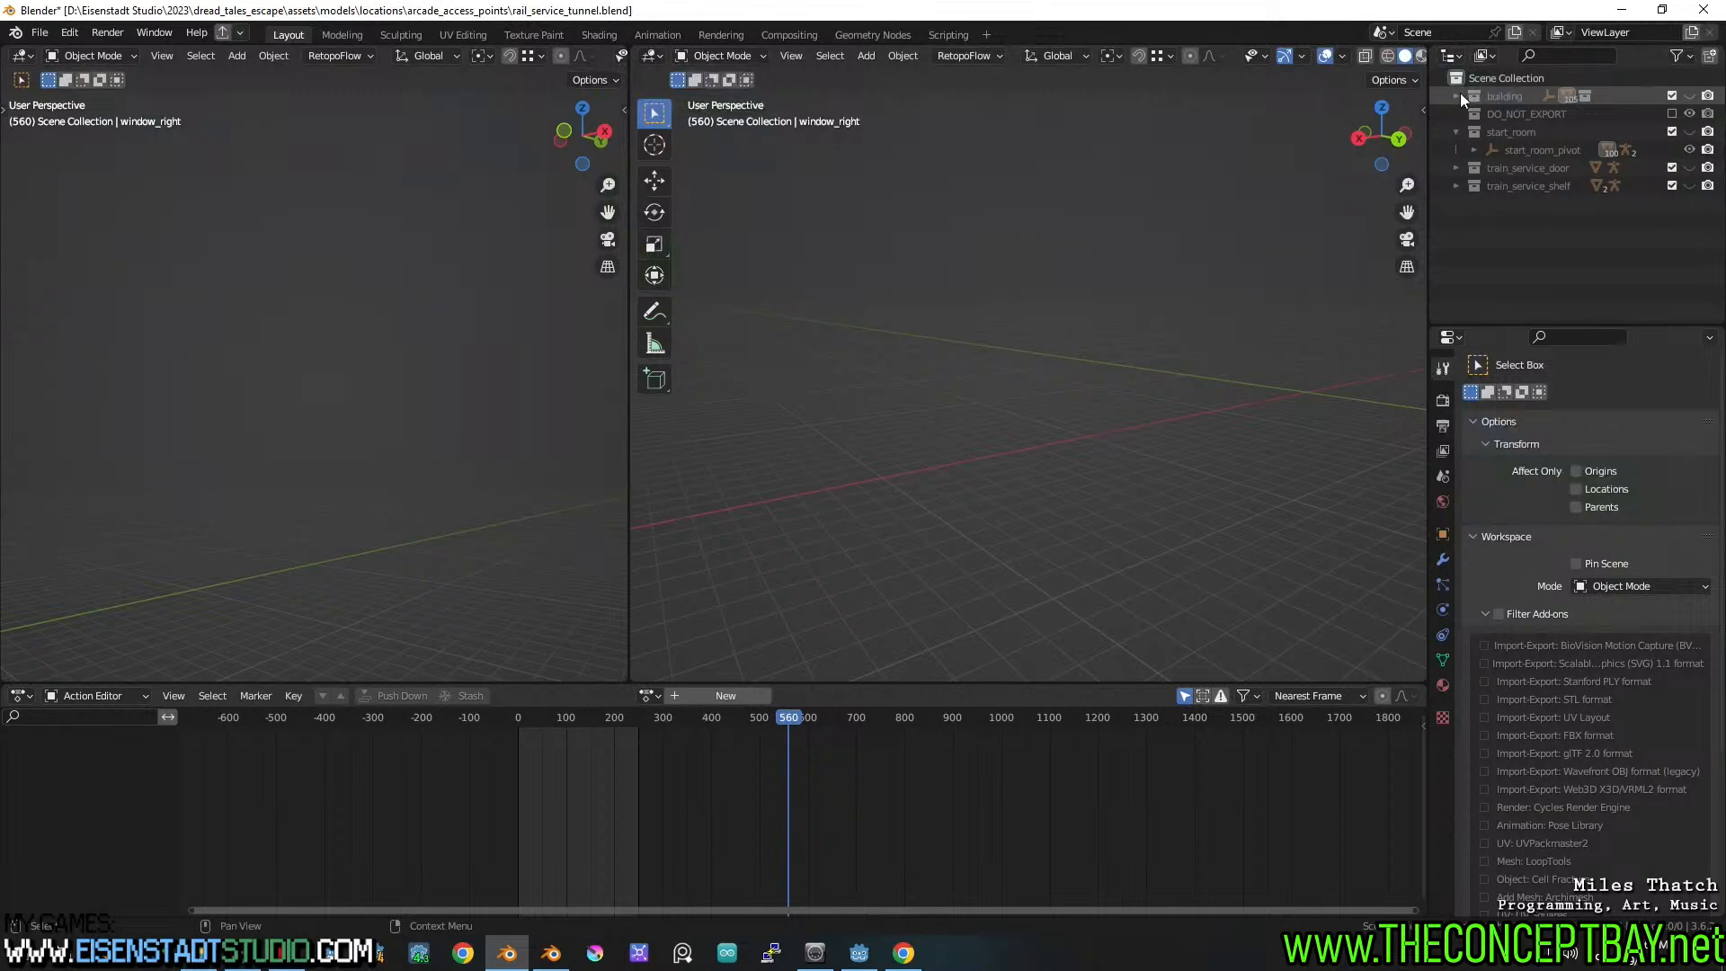
pyautogui.hotkey('ctrl', 'z')
pyautogui.moveTo(1480, 205); pyautogui.dragTo(1485, 97)
pyautogui.click(1456, 95)
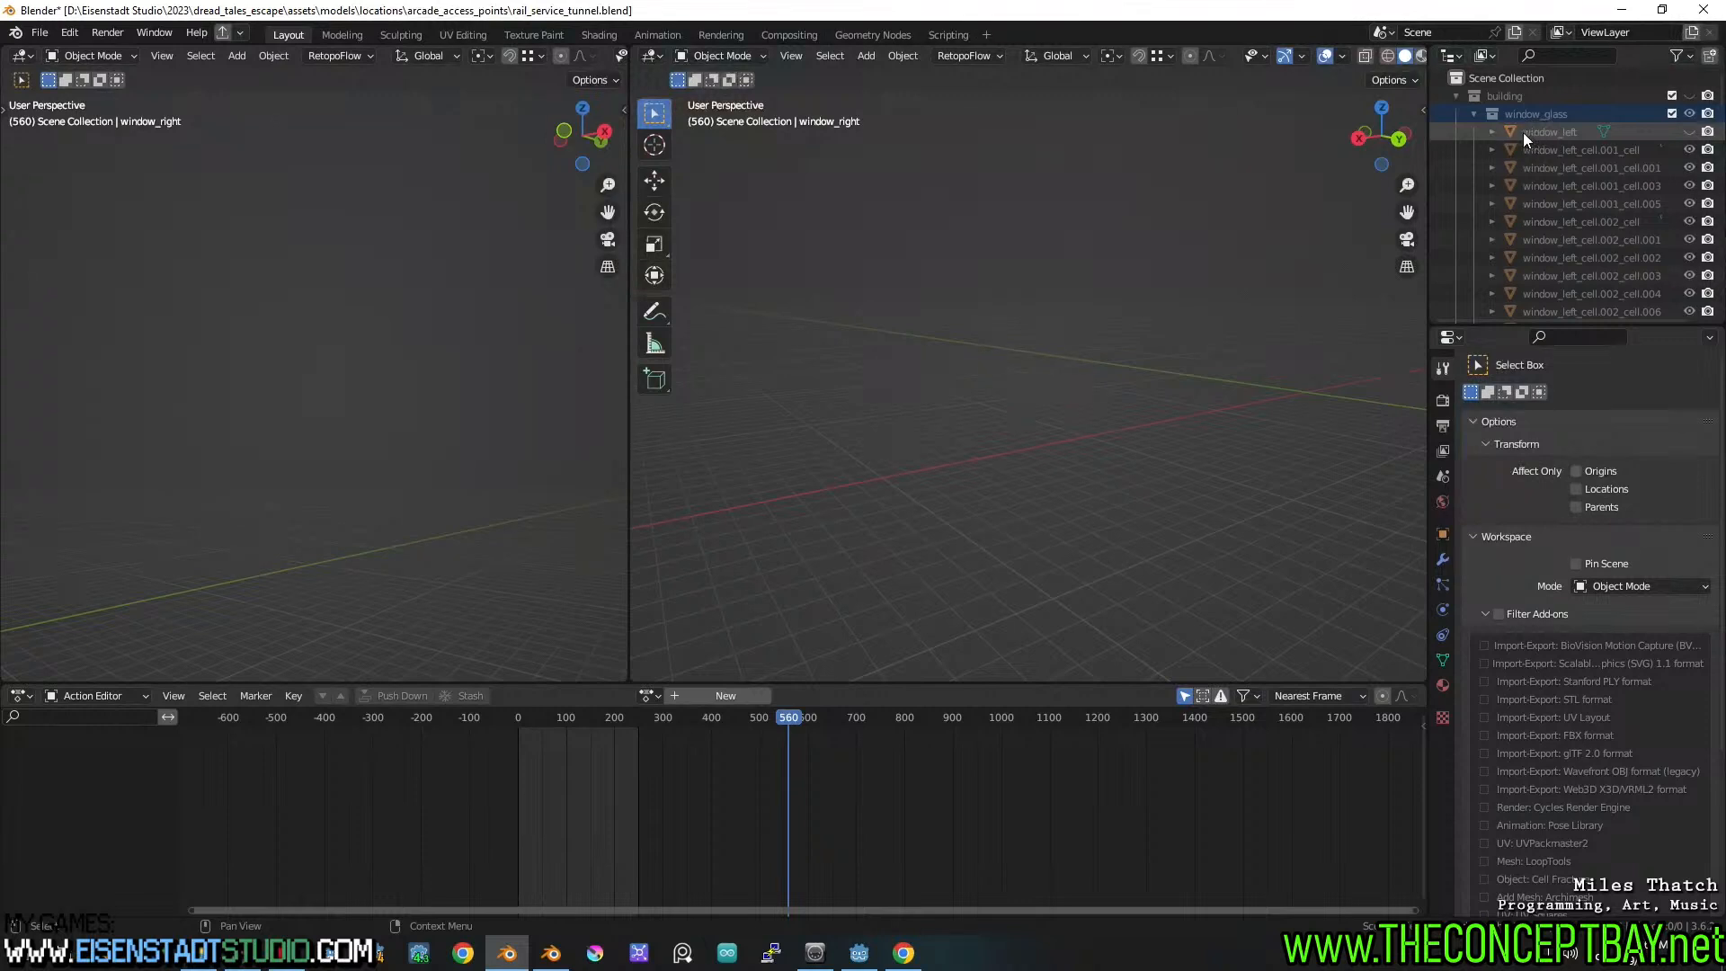
# Show the building collection, review its contents, and collapse the nested window_glass collection
pyautogui.scroll(-20, 1523, 132)
pyautogui.scroll(-14, 1519, 190)
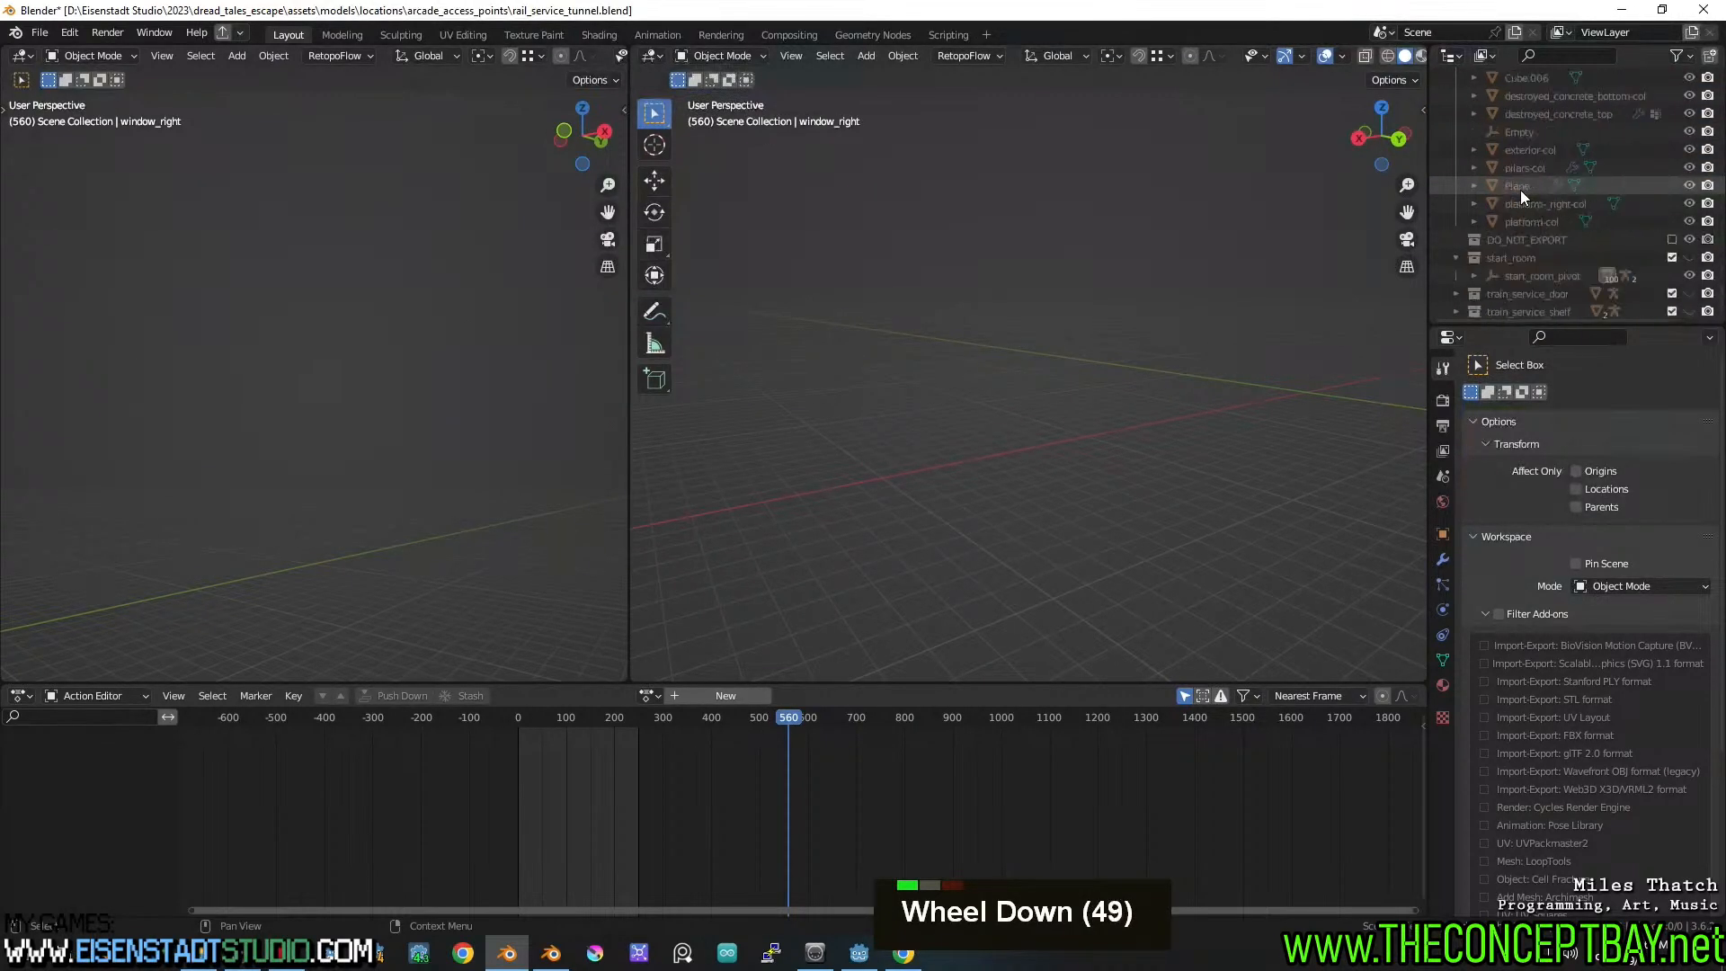
pyautogui.scroll(20, 1519, 190)
pyautogui.scroll(9, 1519, 190)
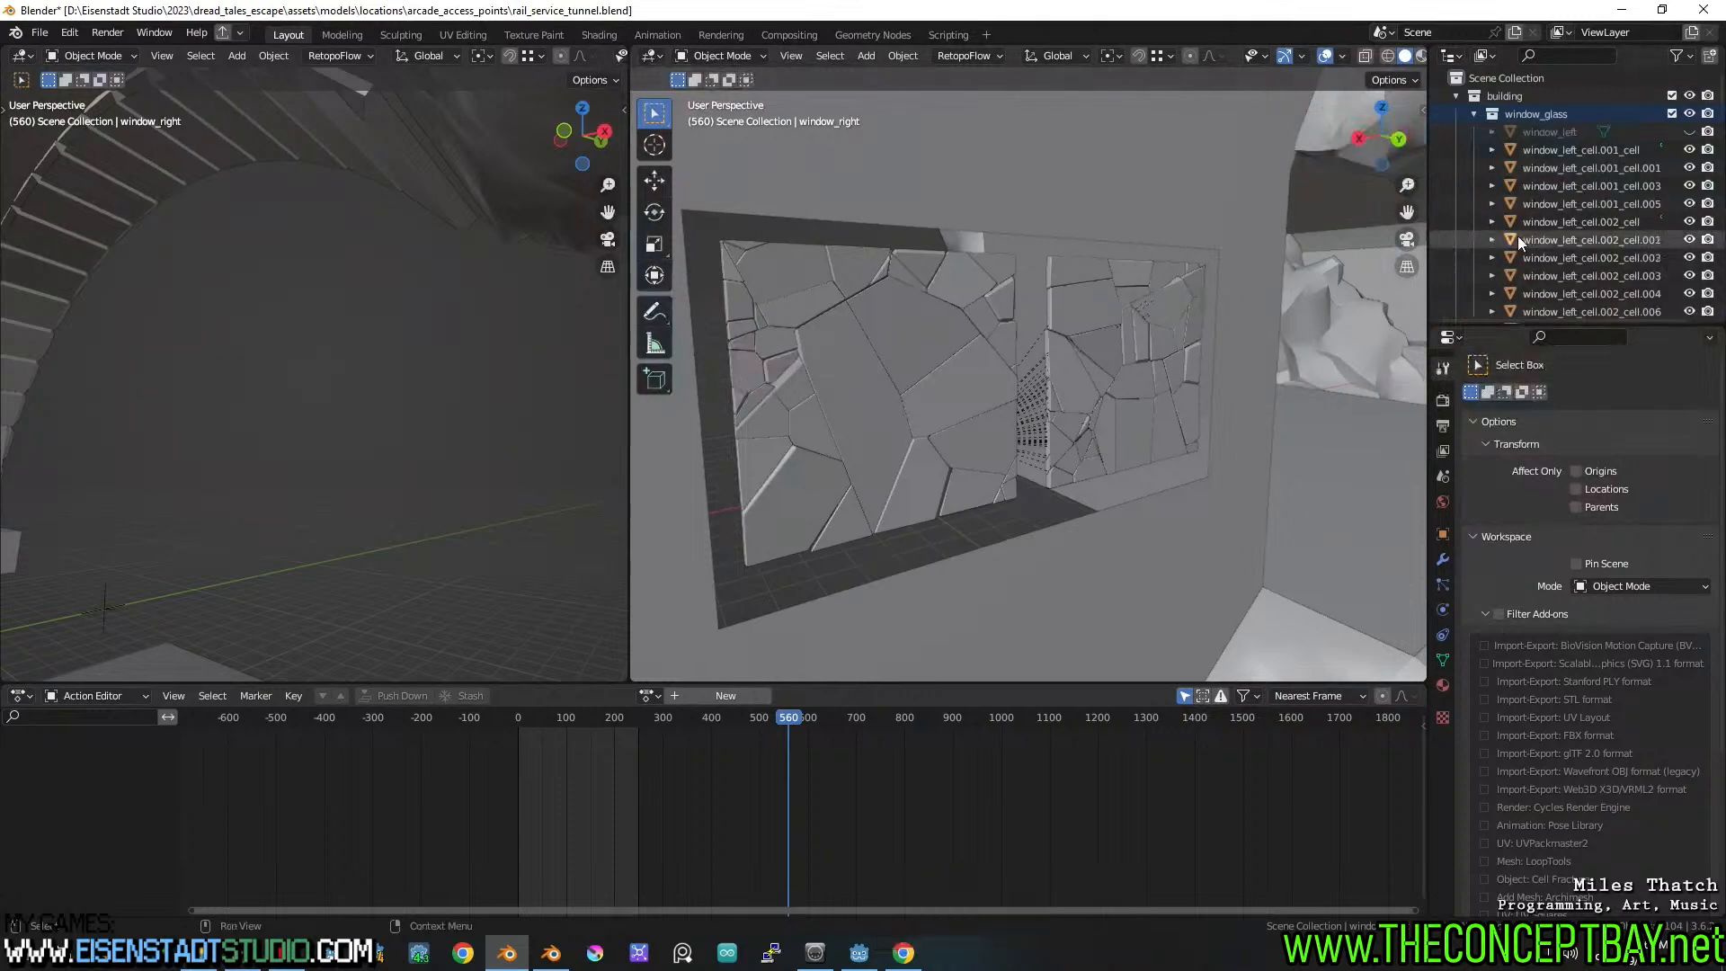
pyautogui.scroll(-7, 1517, 235)
pyautogui.scroll(11, 1518, 235)
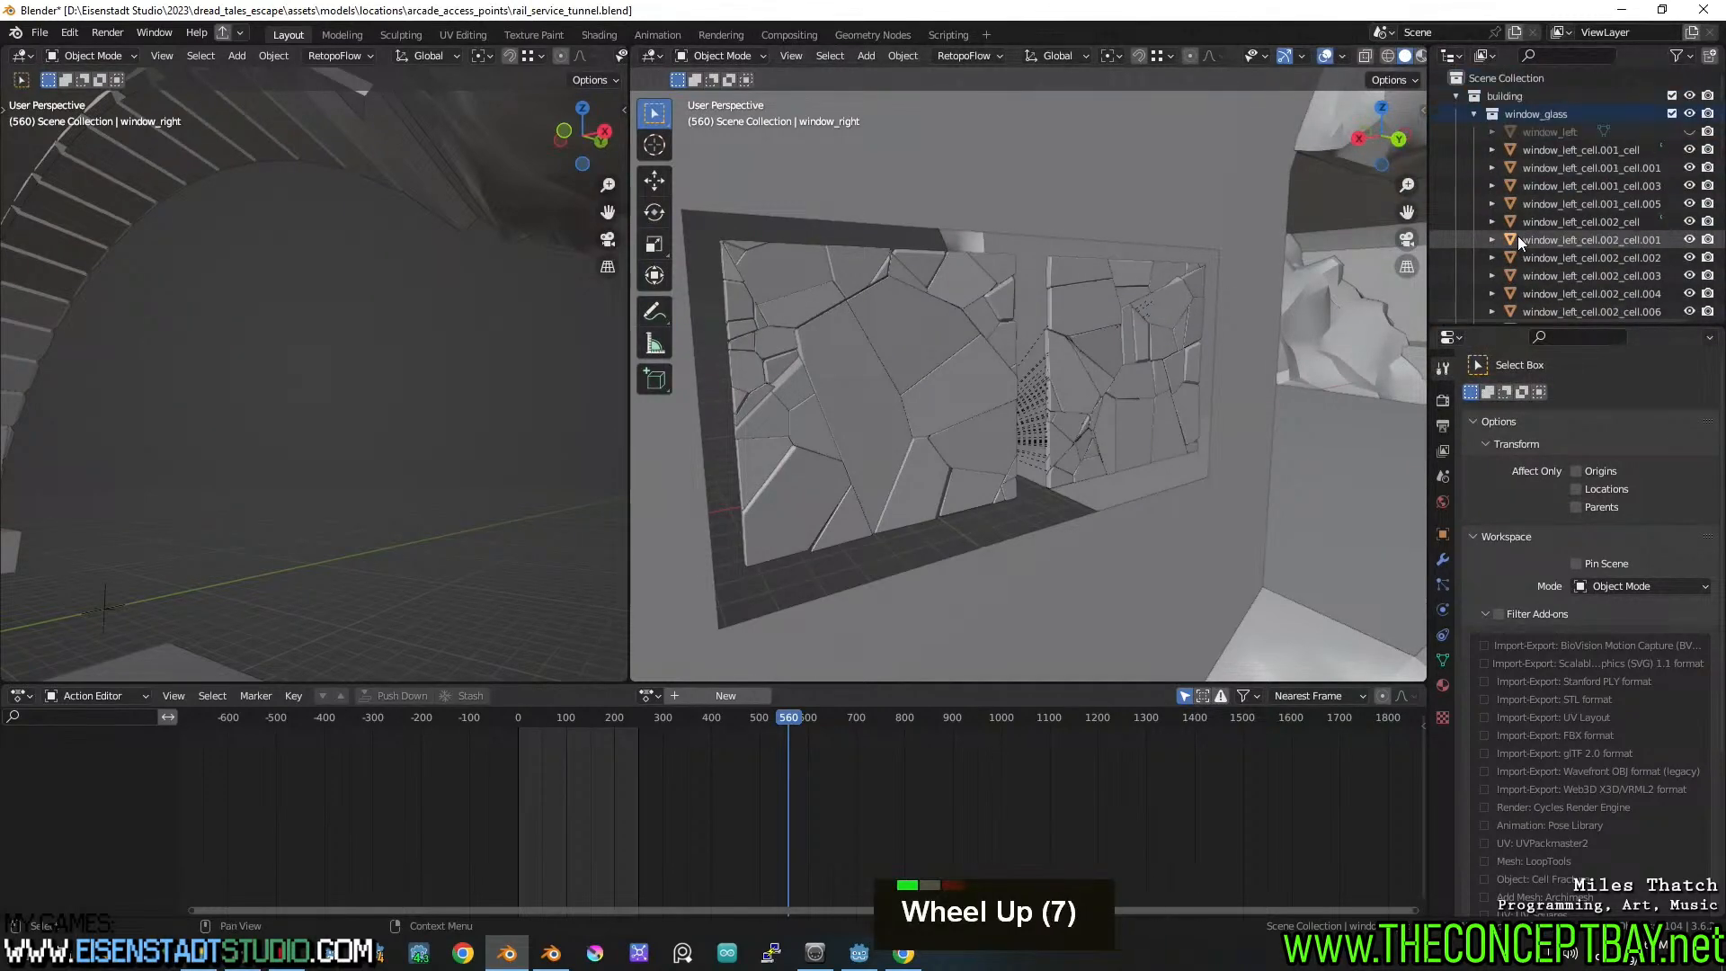
pyautogui.click(1472, 114)
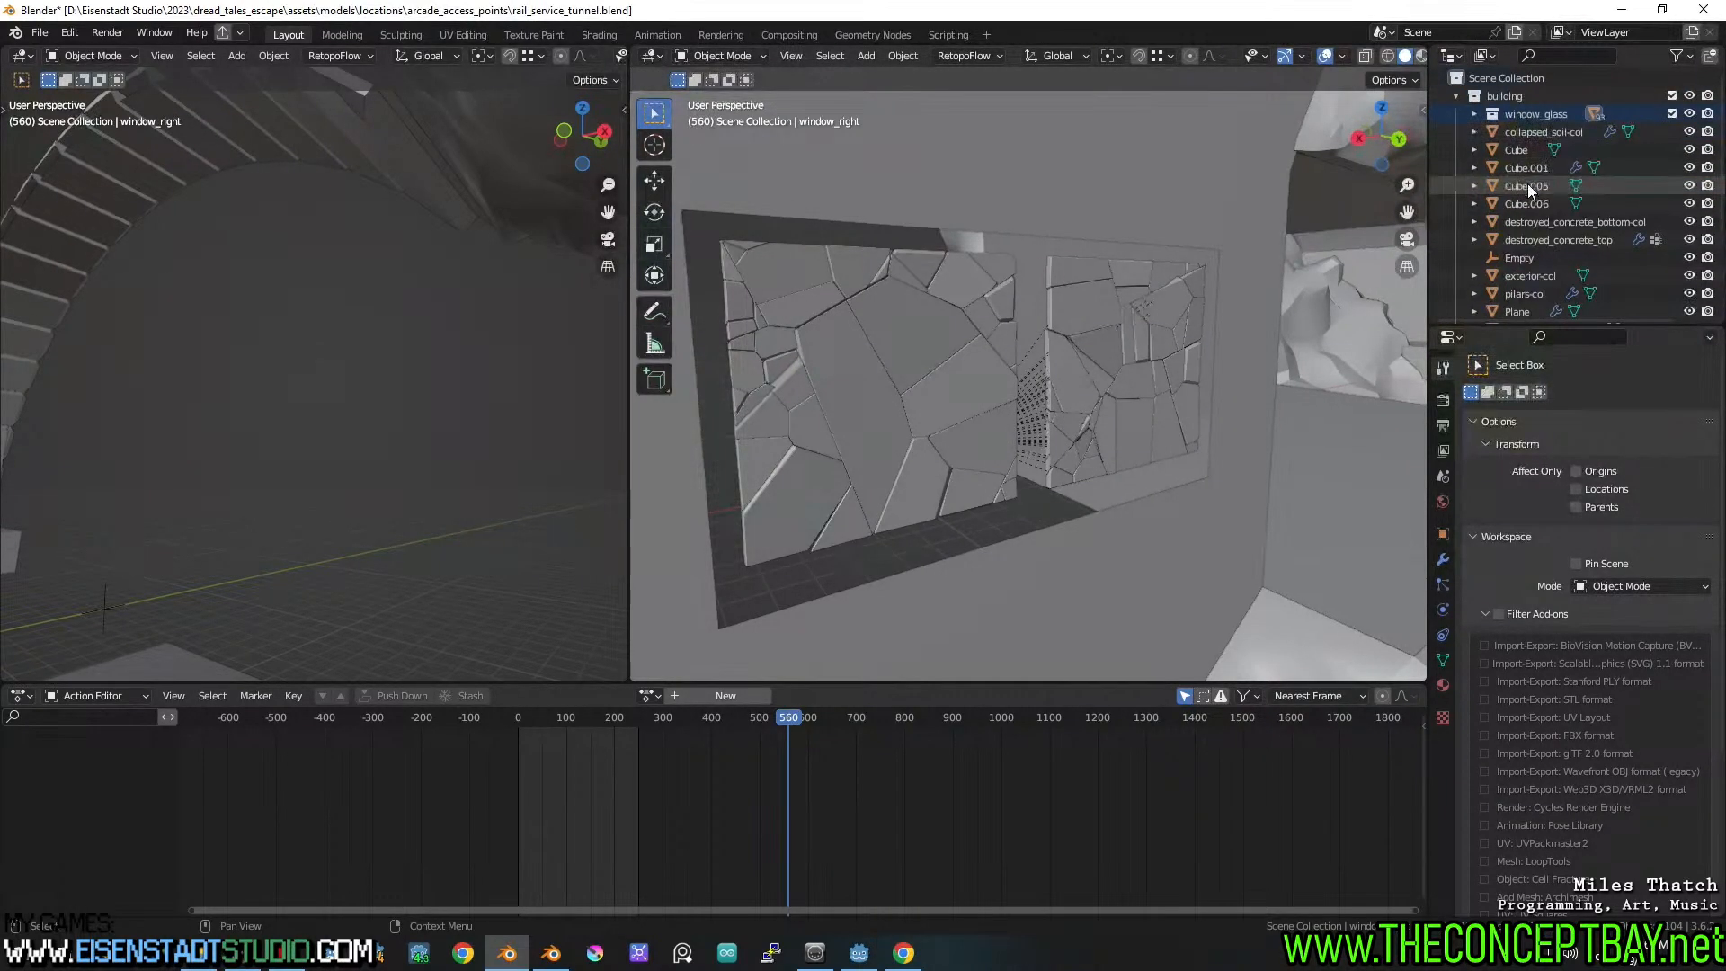
# Select the Plane object in the building collection and make the start_room collection visible
pyautogui.scroll(-4, 1528, 183)
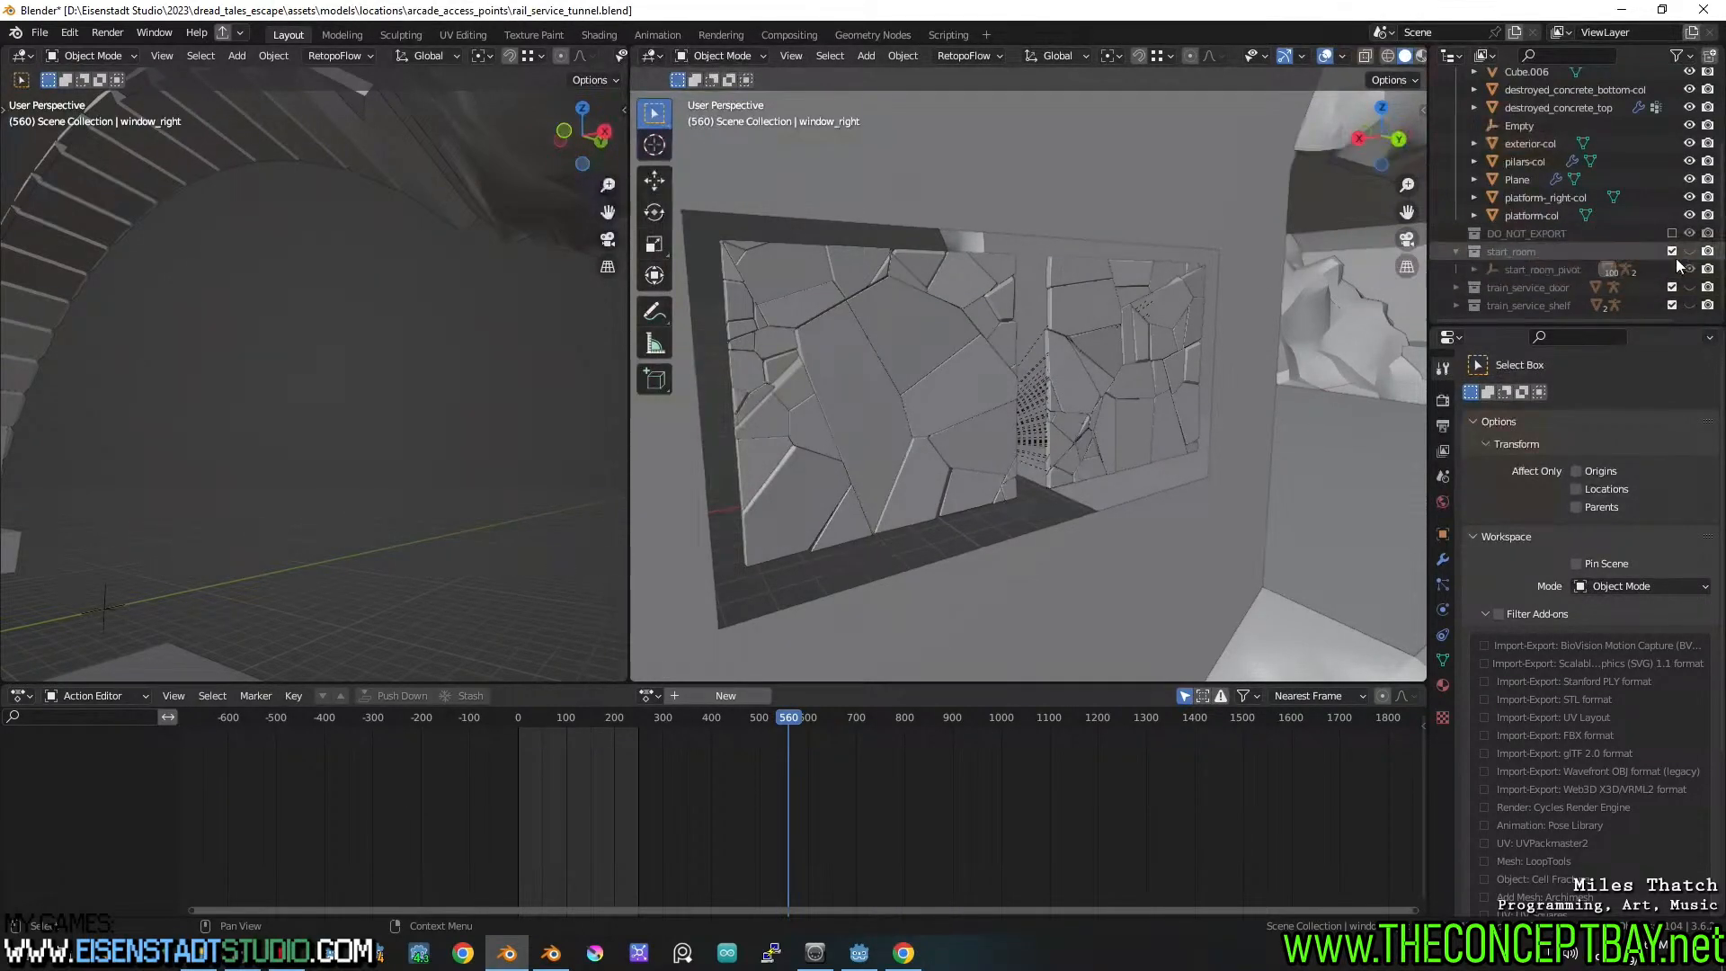
pyautogui.scroll(1, 1516, 225)
pyautogui.click(1515, 224)
pyautogui.scroll(4, 1515, 223)
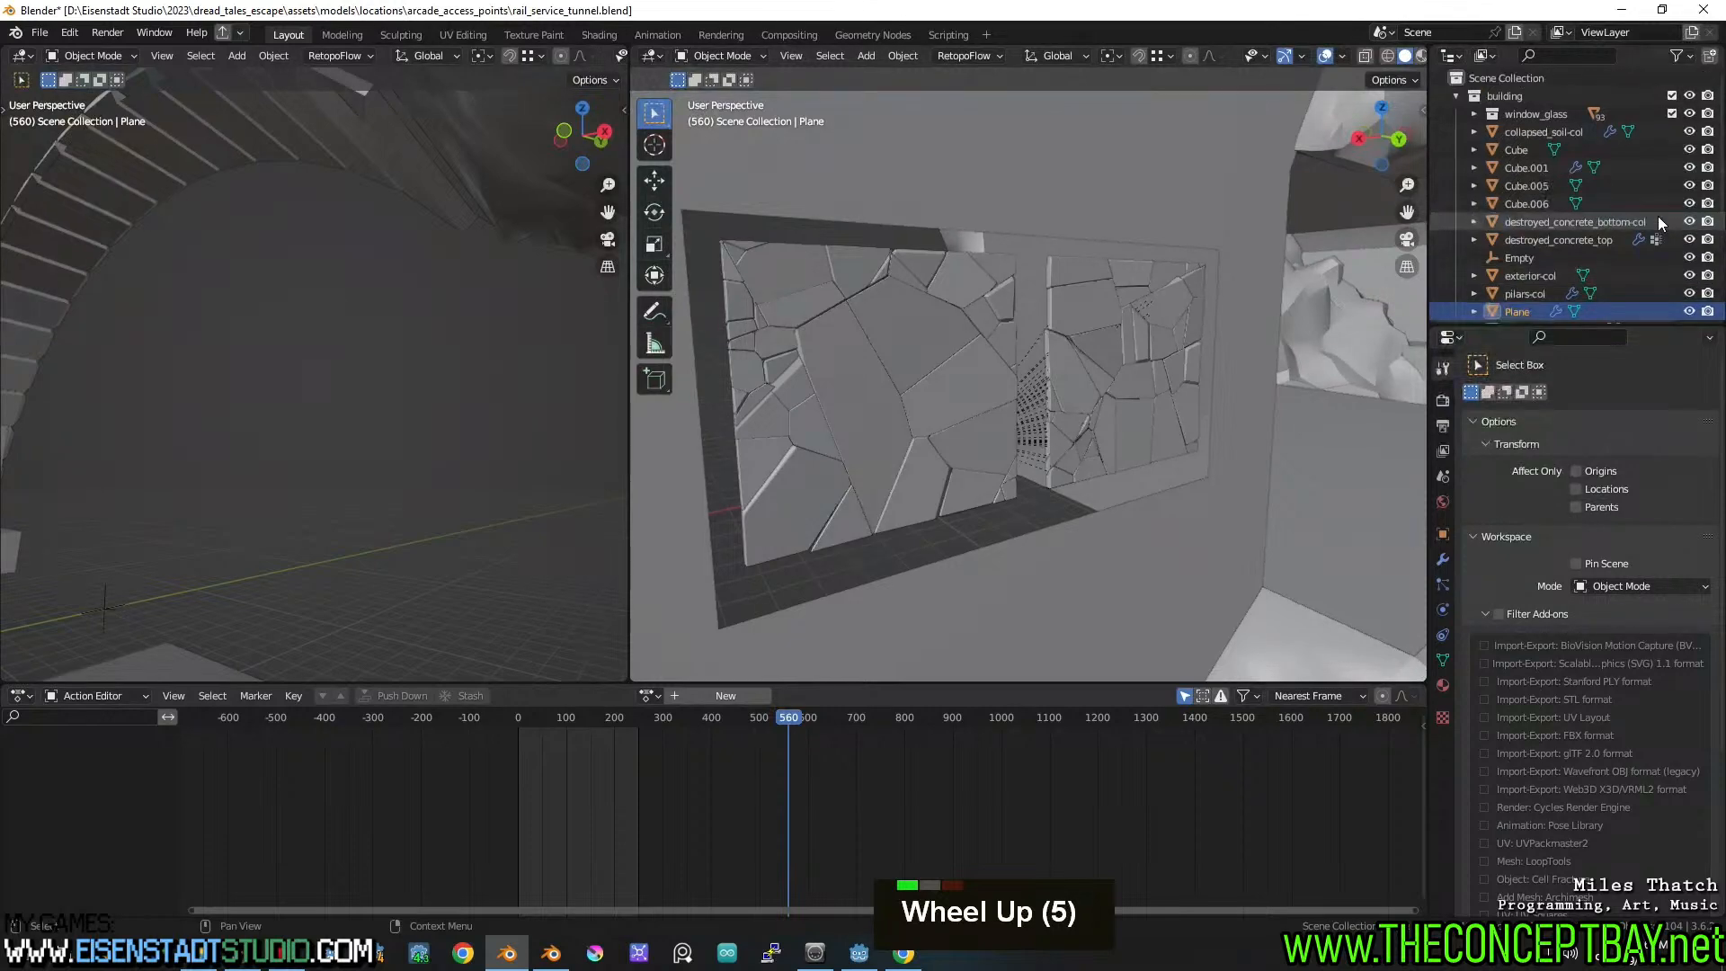
pyautogui.scroll(-4, 1658, 216)
pyautogui.click(1689, 250)
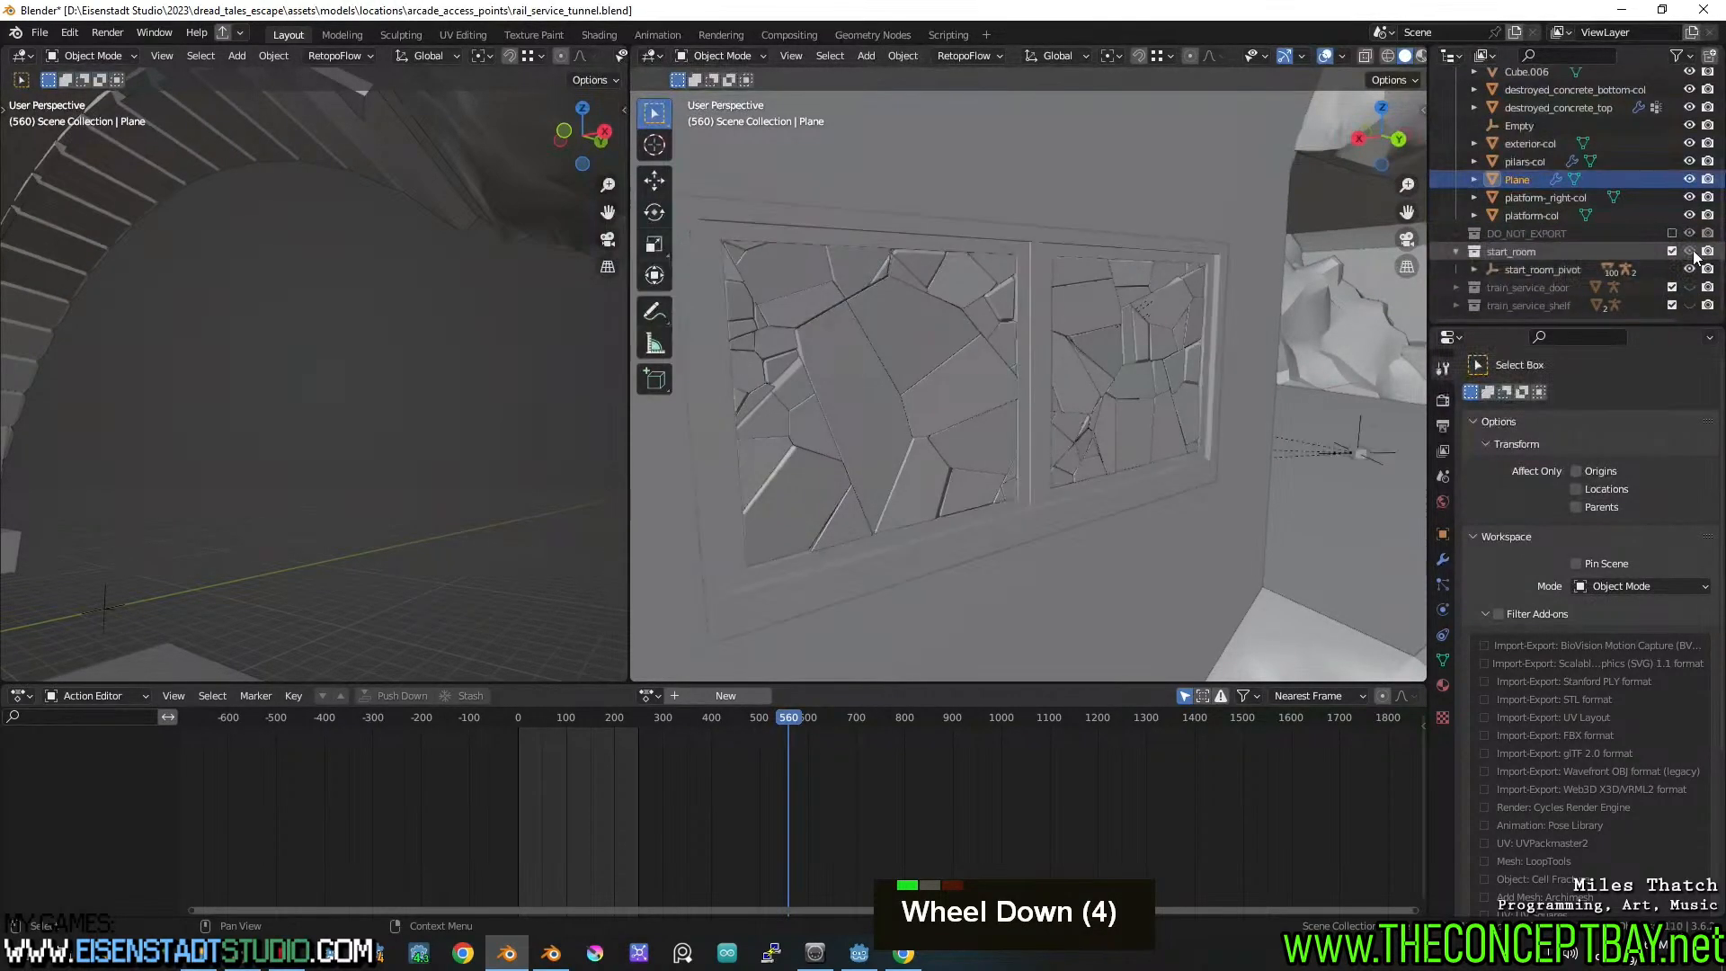
# Move the window frame object into the window_glass collection nested under building
pyautogui.click(1208, 252)
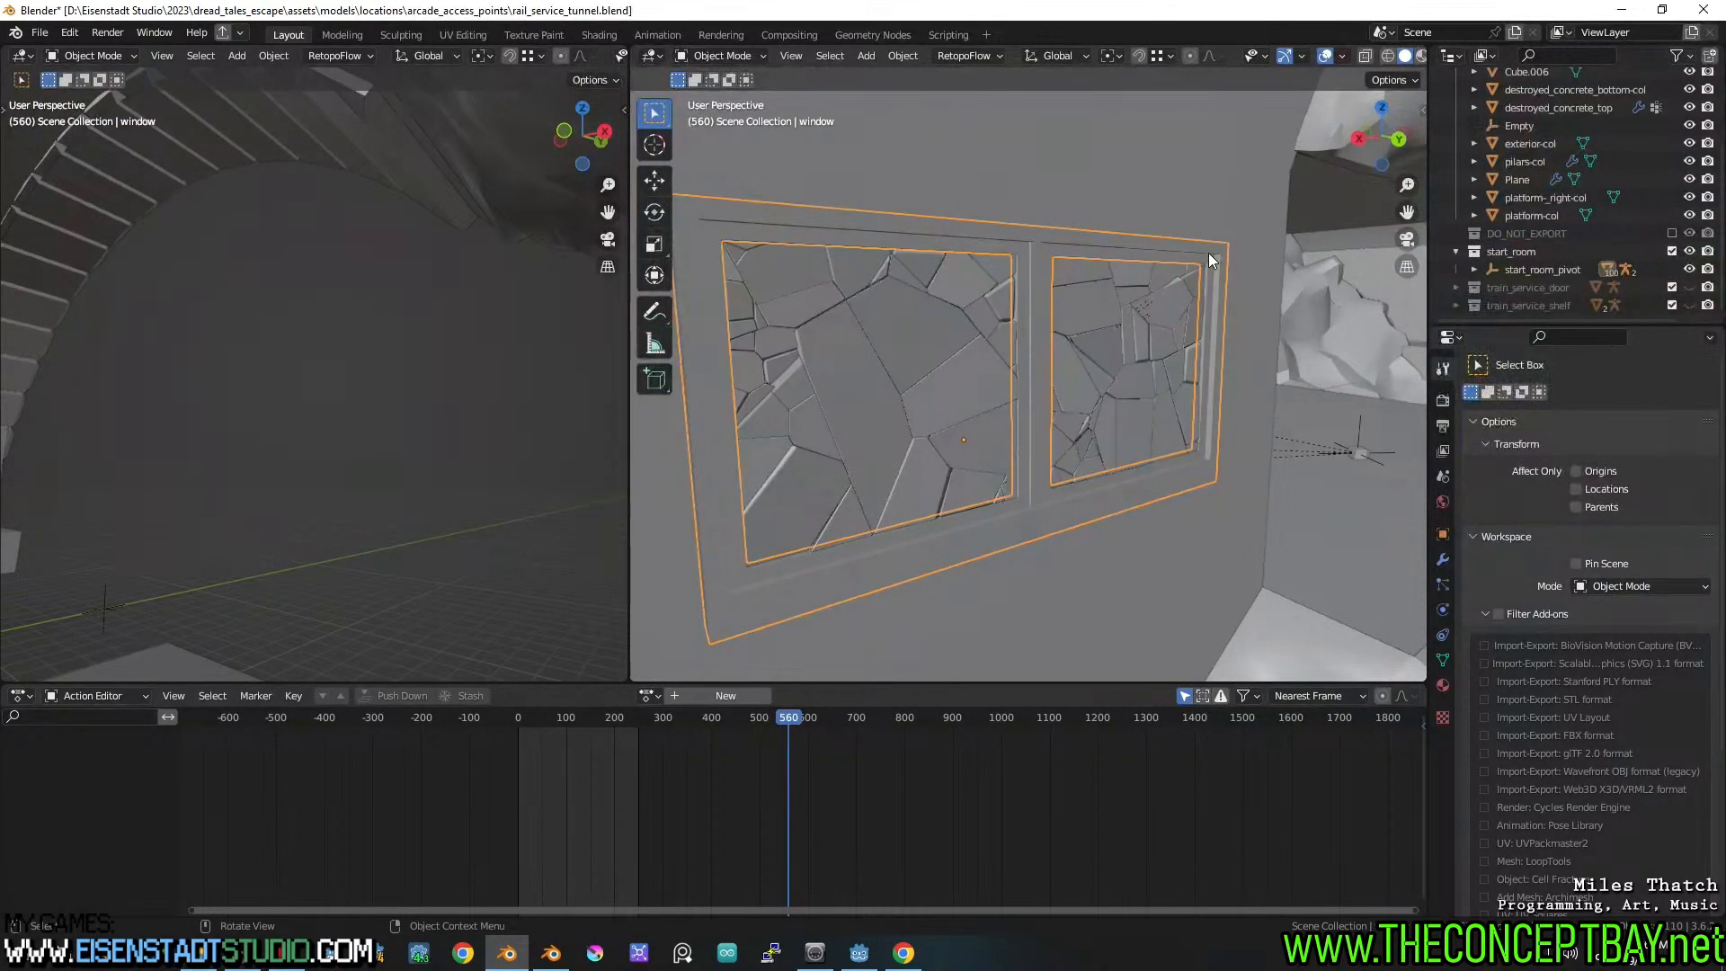
pyautogui.rightClick(1208, 260)
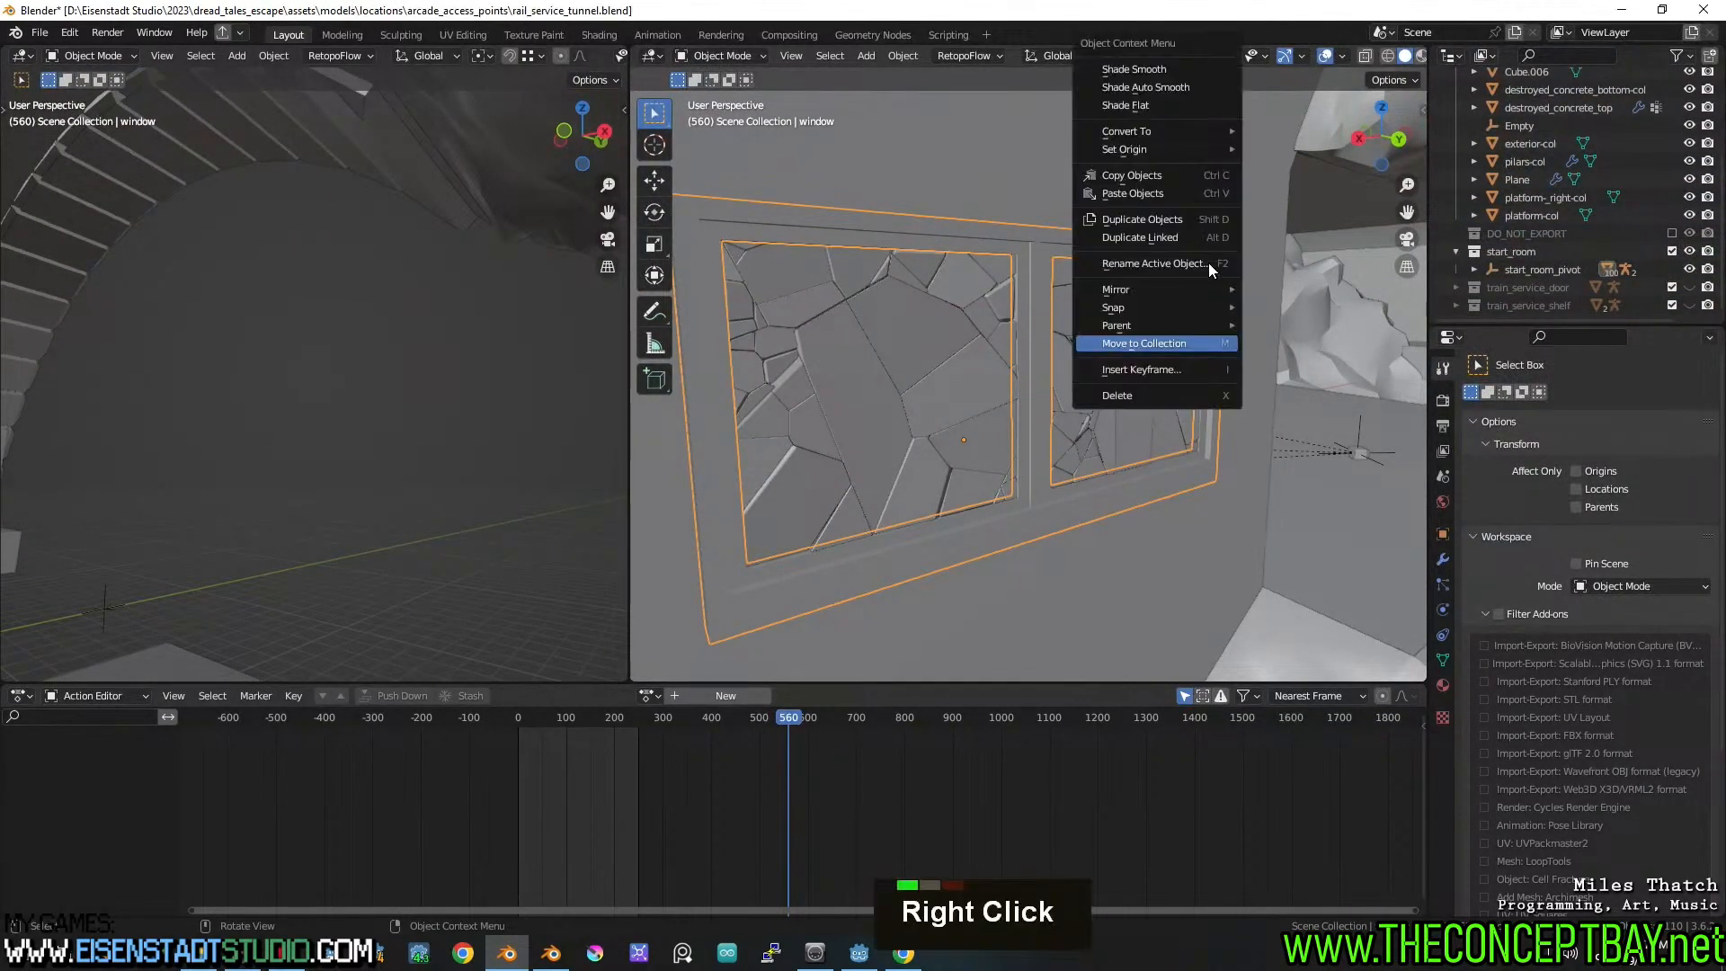
pyautogui.click(1184, 350)
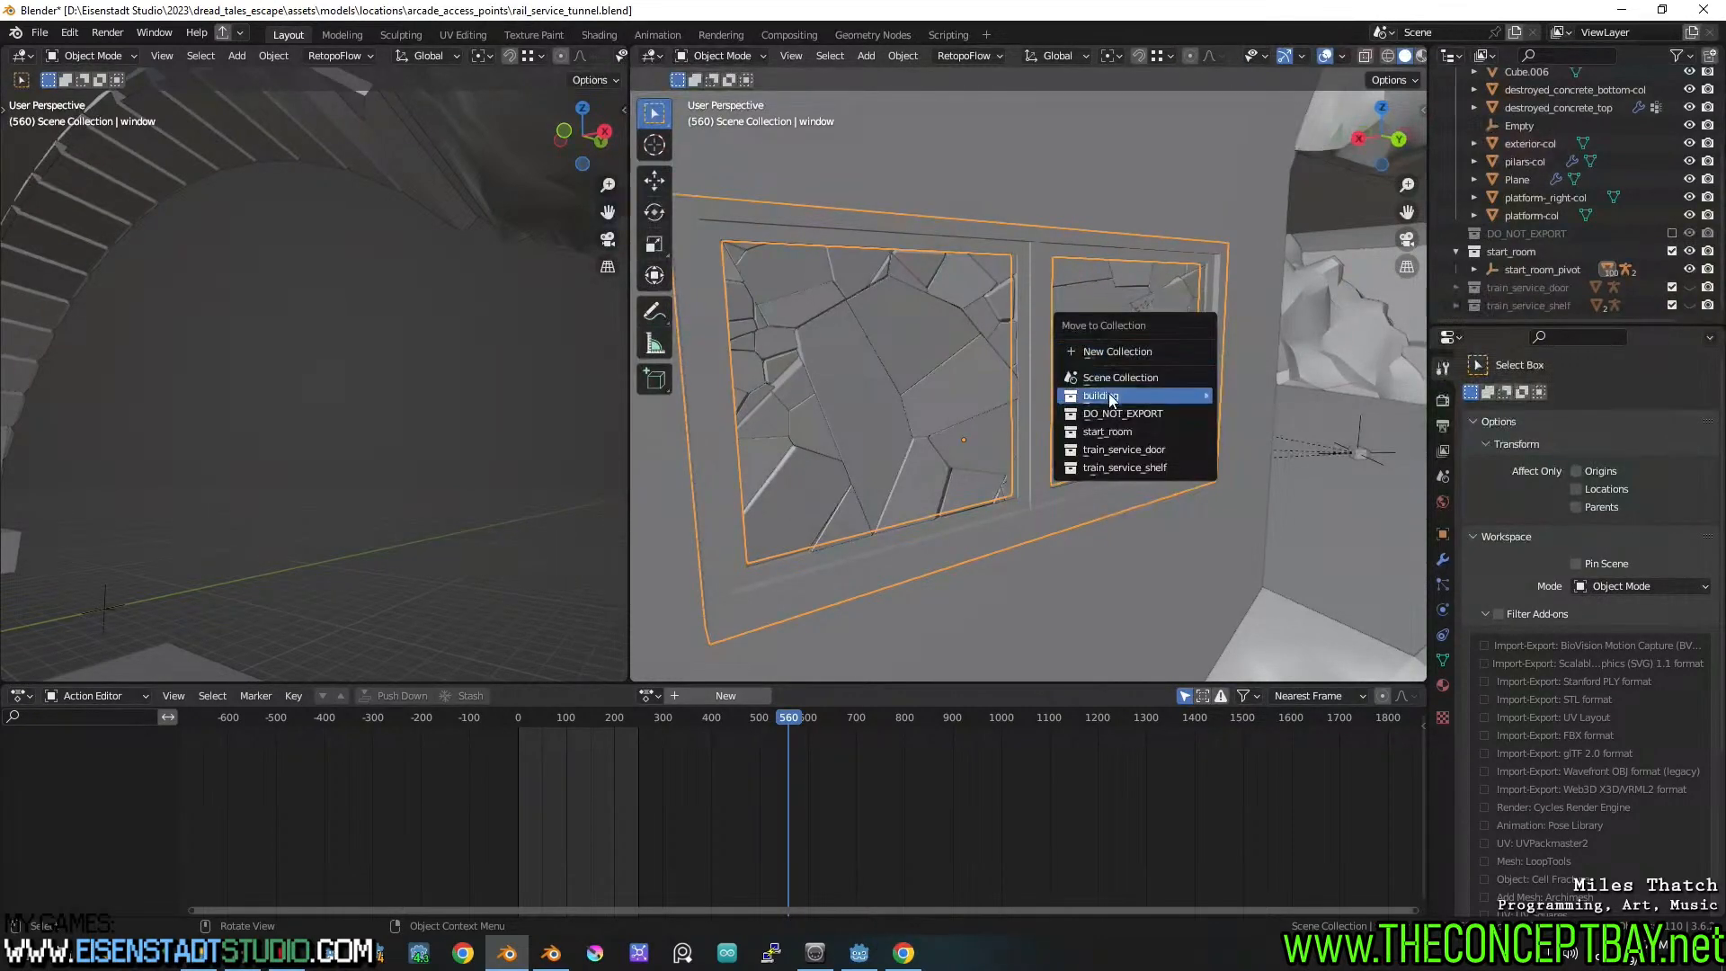
pyautogui.moveTo(1194, 396)
pyautogui.click(1260, 440)
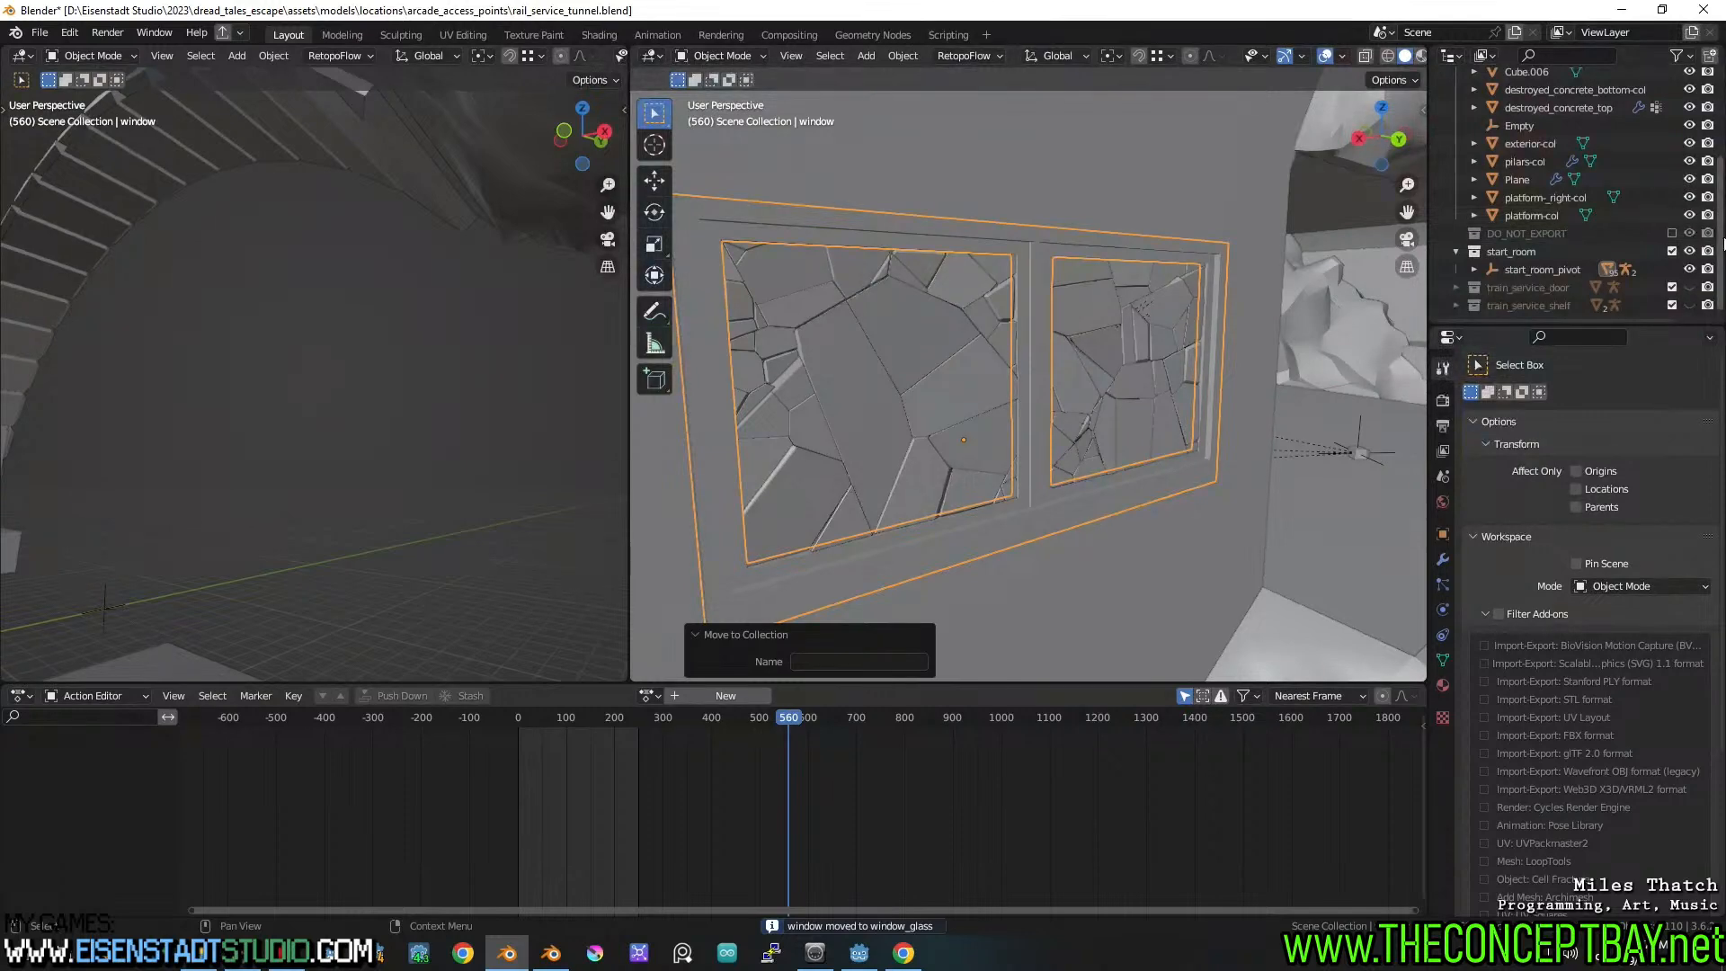
# Move the window_glass collection out of building to the Scene Collection level and collapse the window and building entries in the outliner
pyautogui.scroll(5, 1690, 179)
pyautogui.click(1474, 114)
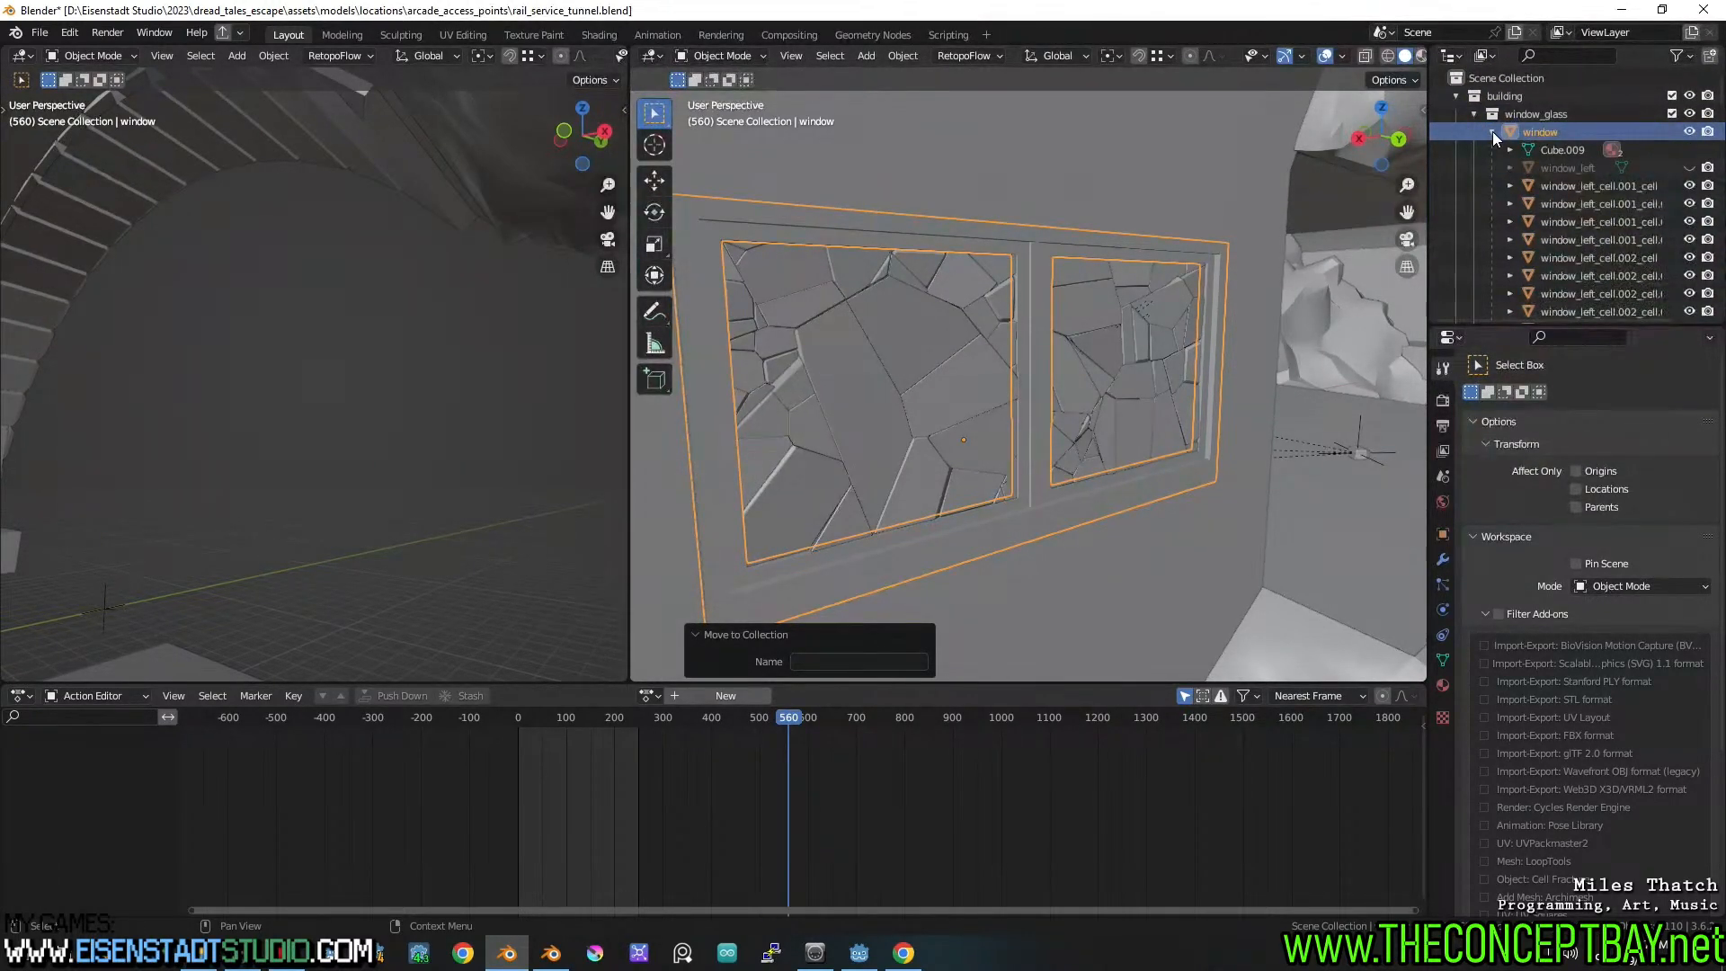
pyautogui.click(1492, 131)
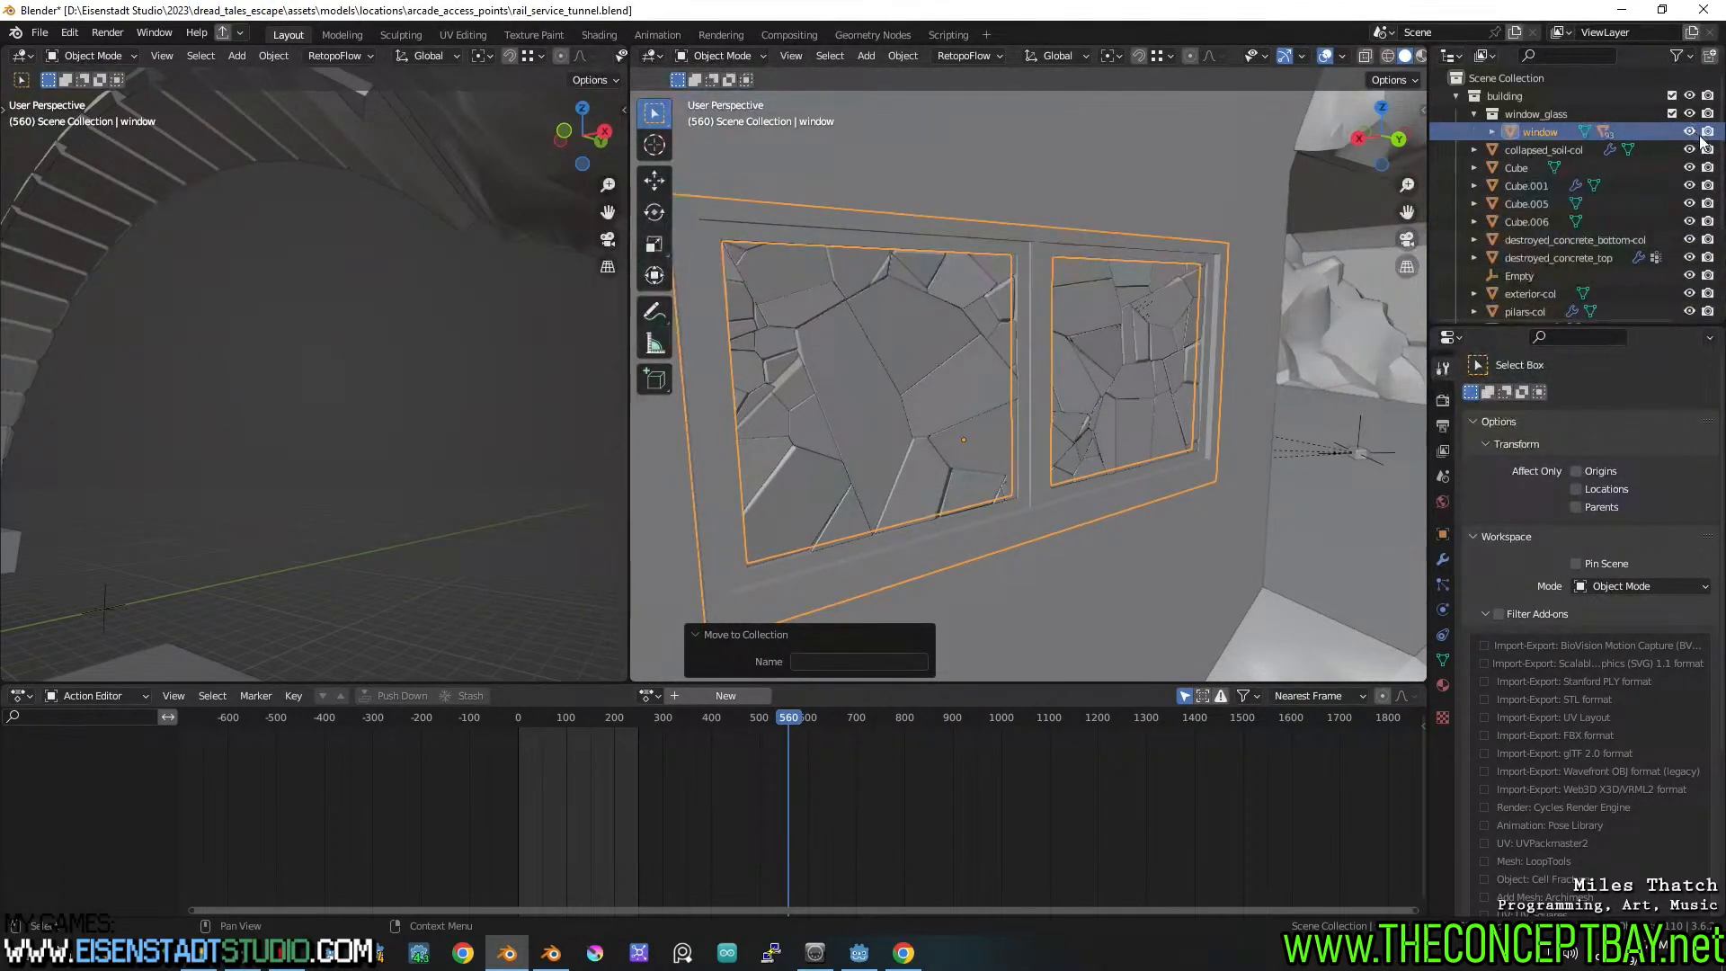
pyautogui.moveTo(1517, 115); pyautogui.dragTo(1523, 79)
pyautogui.click(1455, 95)
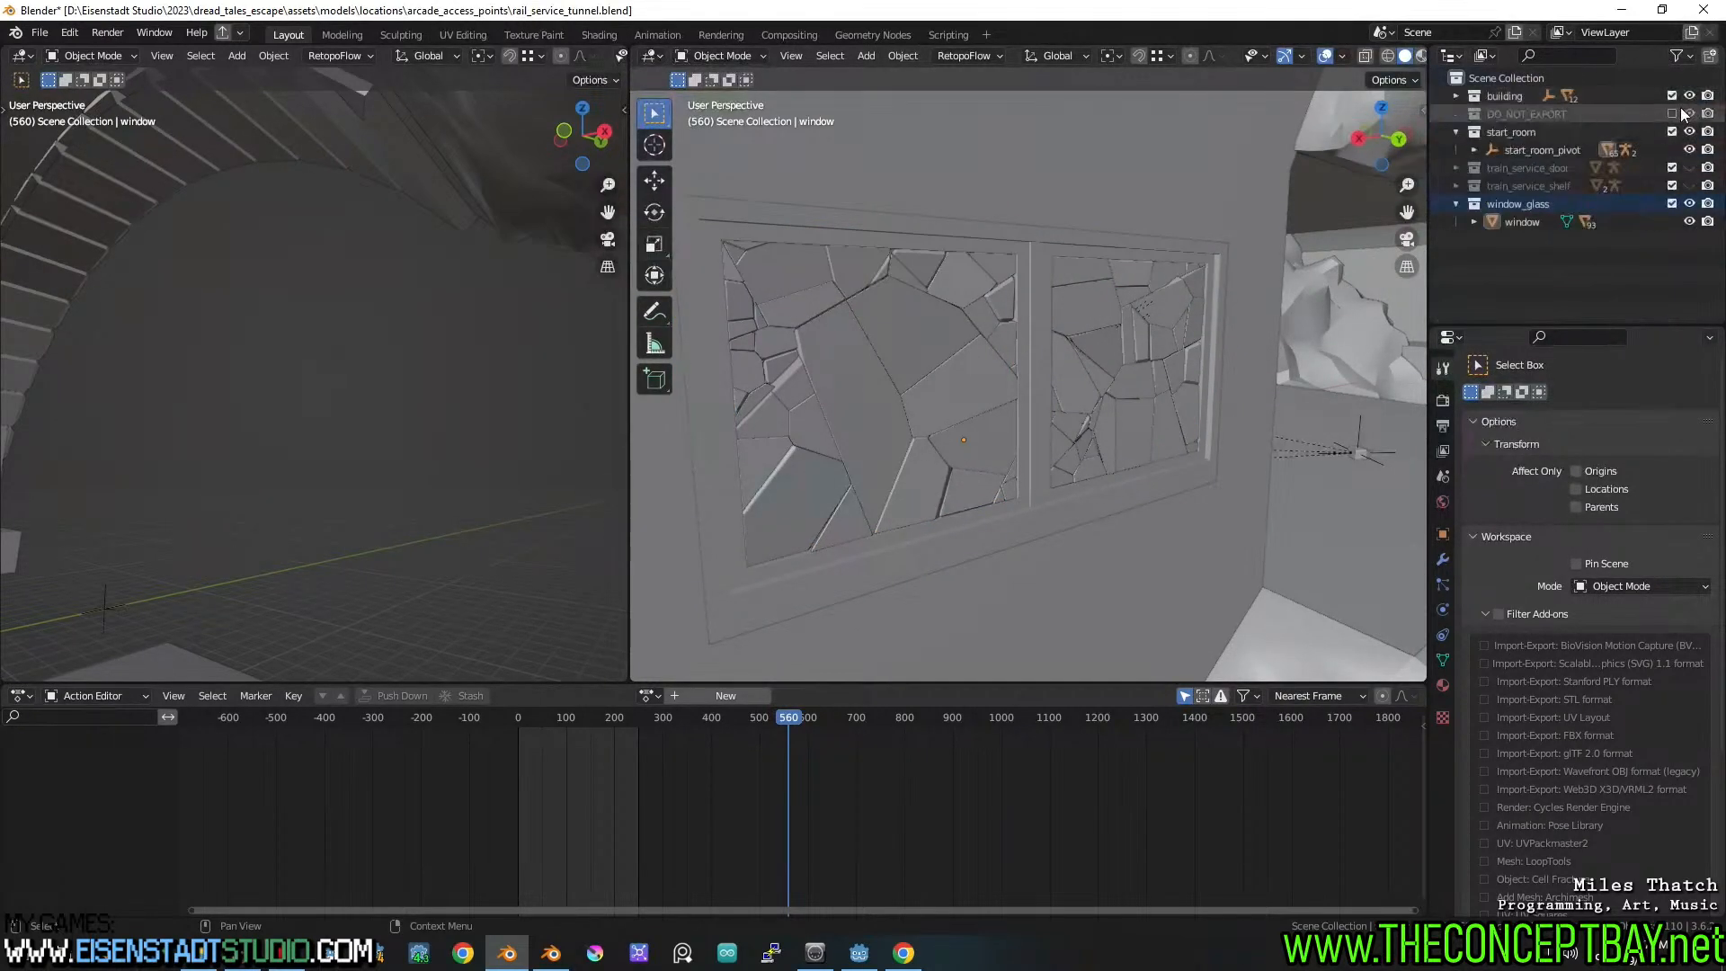
# Hide the building and start_room collections to isolate the window, and collapse start_room in the outliner
pyautogui.click(1689, 96)
pyautogui.click(1690, 132)
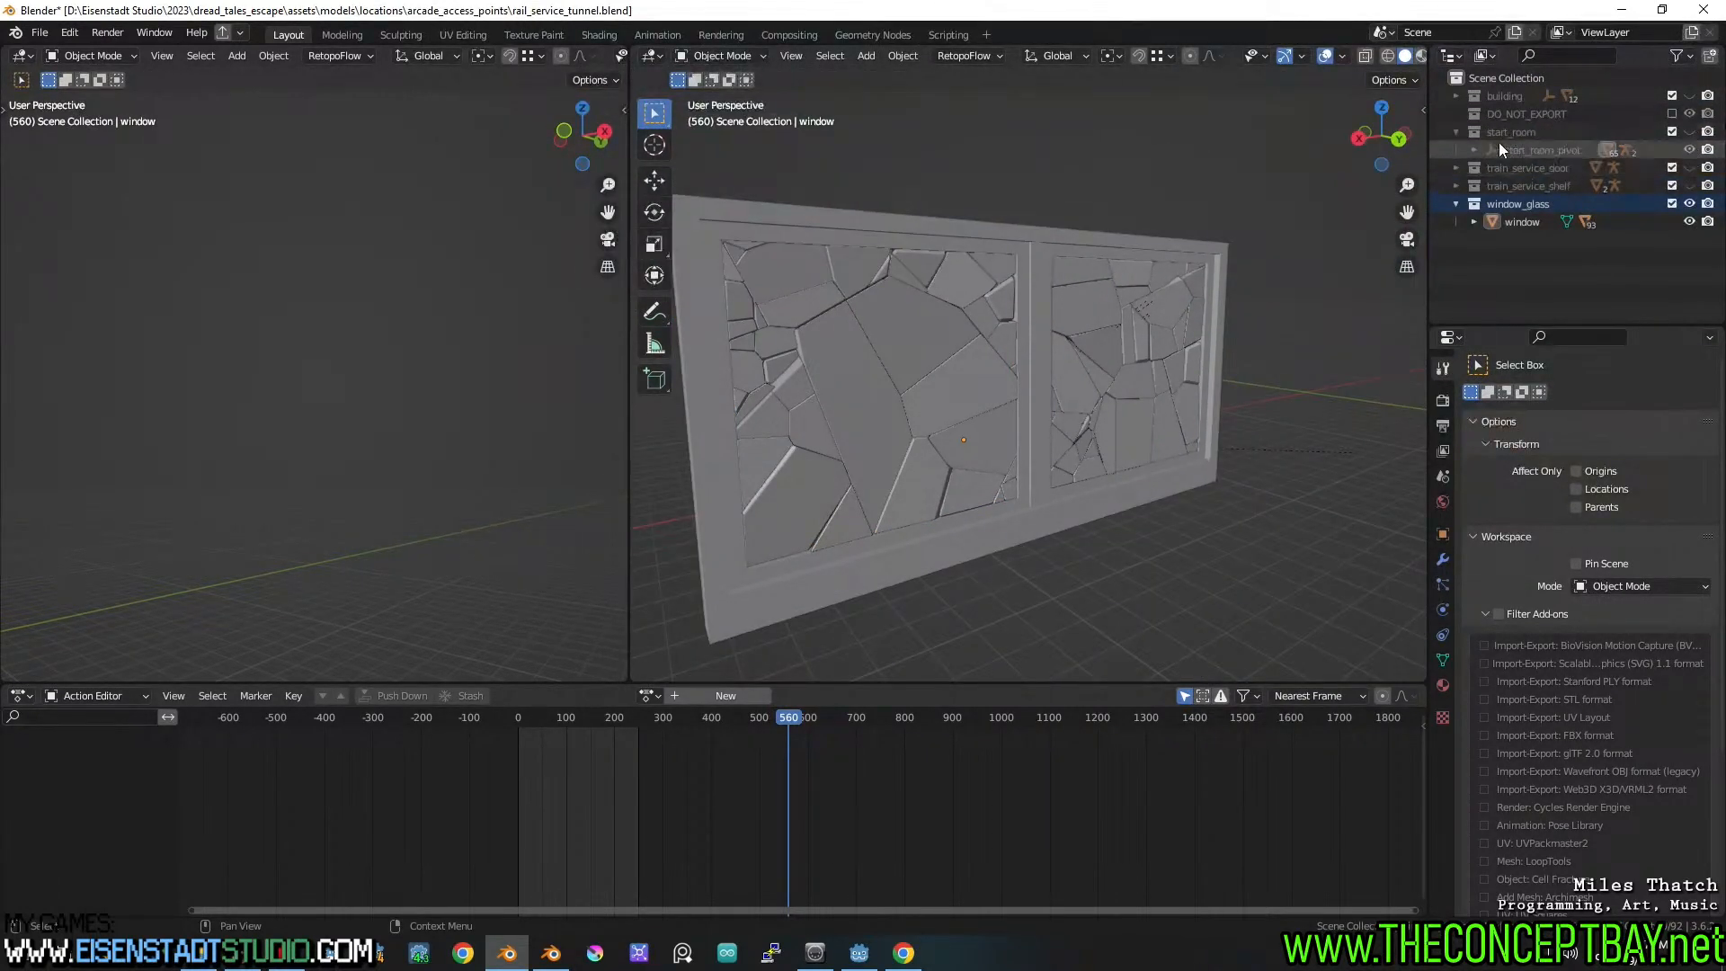
pyautogui.click(1453, 131)
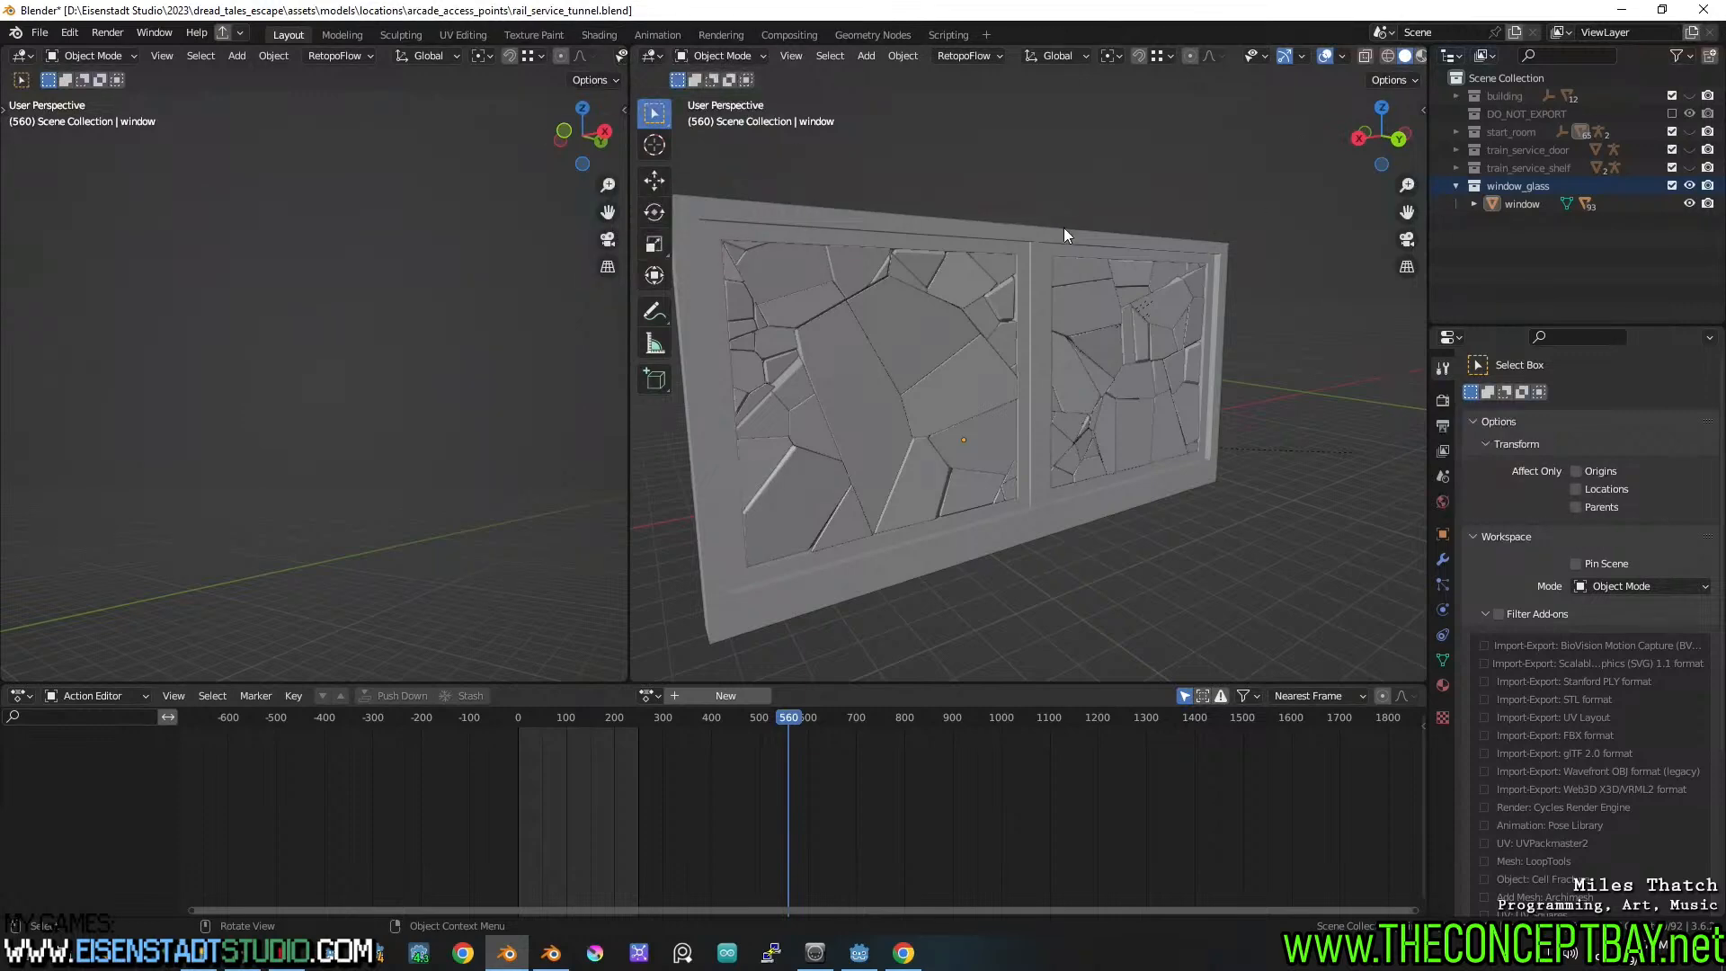
# Try hiding glass shards picked with Select Random at ratio 0.156 and random seed 43
pyautogui.click(830, 56)
pyautogui.press('Escape')
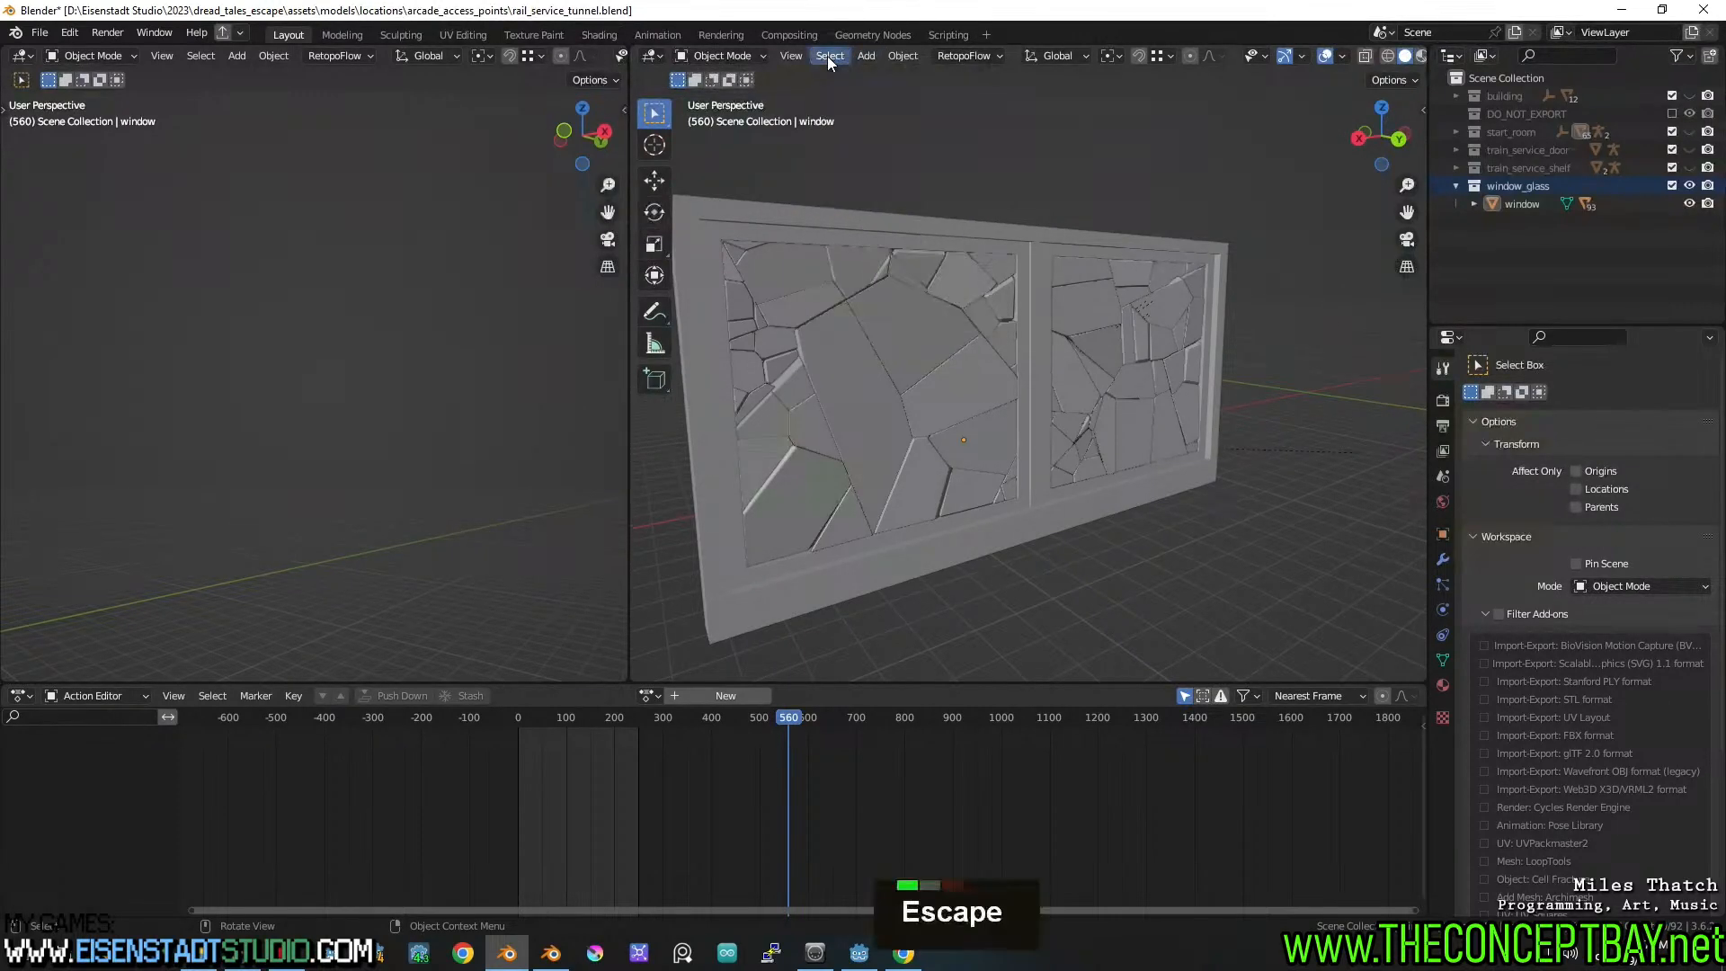
pyautogui.press('F3')
pyautogui.click(884, 89)
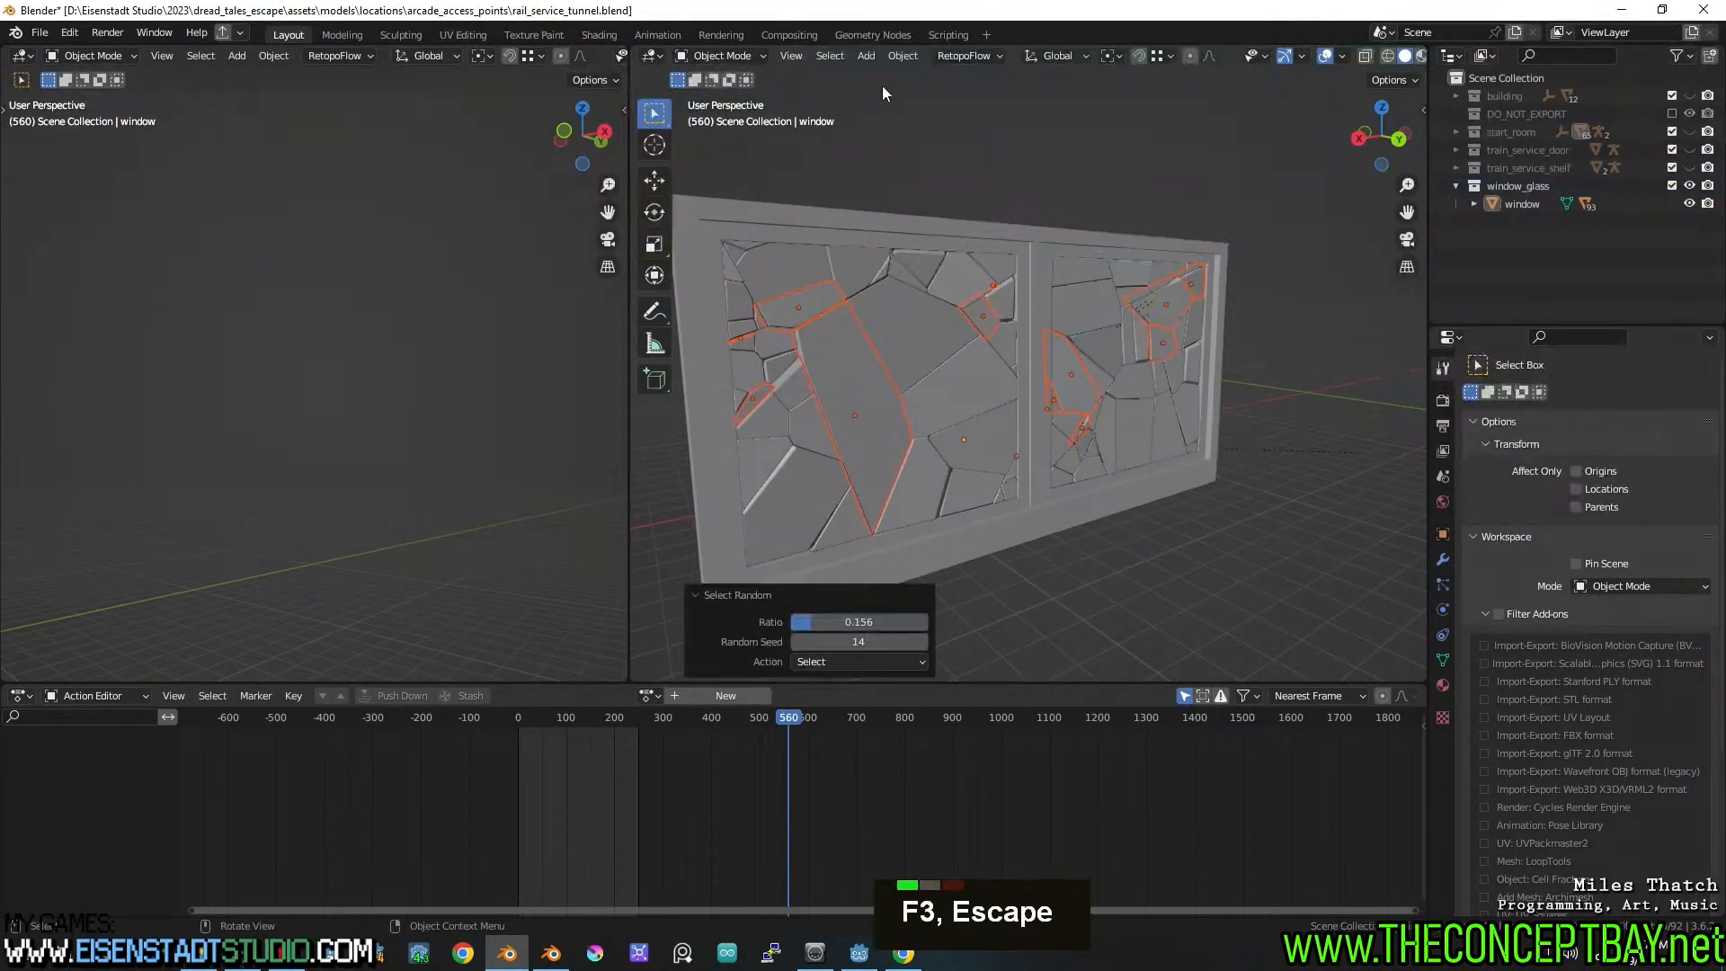
pyautogui.moveTo(931, 315); pyautogui.dragTo(1135, 424, button='middle')
pyautogui.click(858, 641)
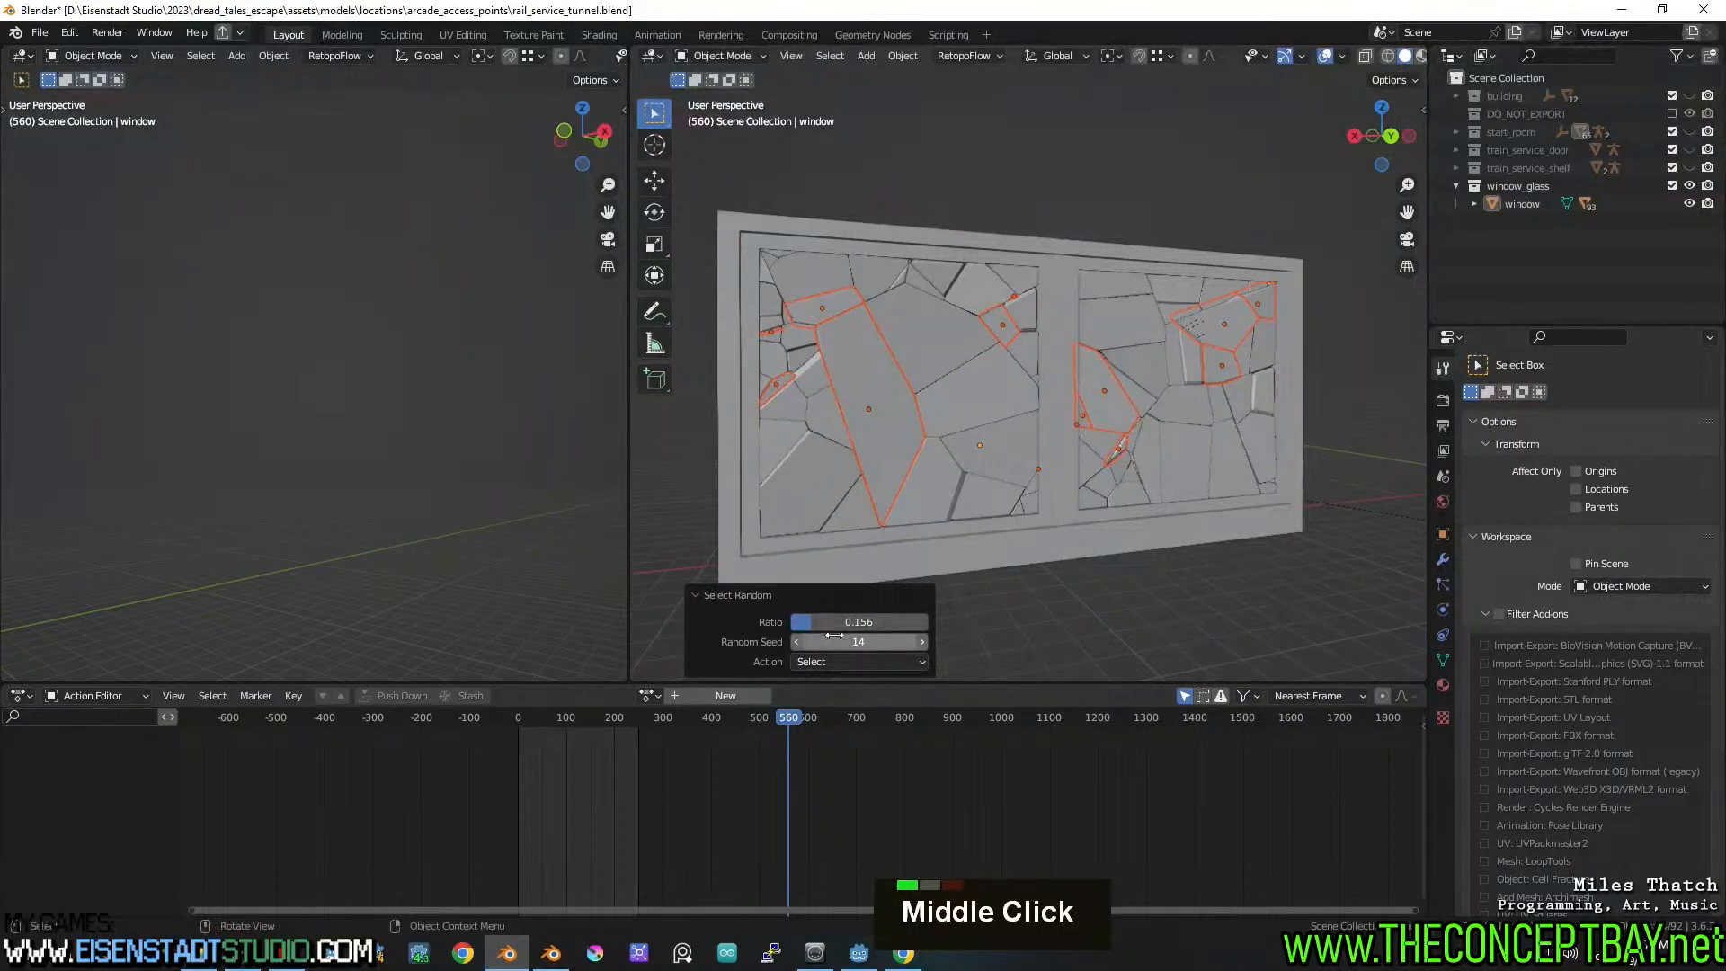
pyautogui.write('36')
pyautogui.press('Return')
pyautogui.moveTo(858, 642); pyautogui.dragTo(864, 642)
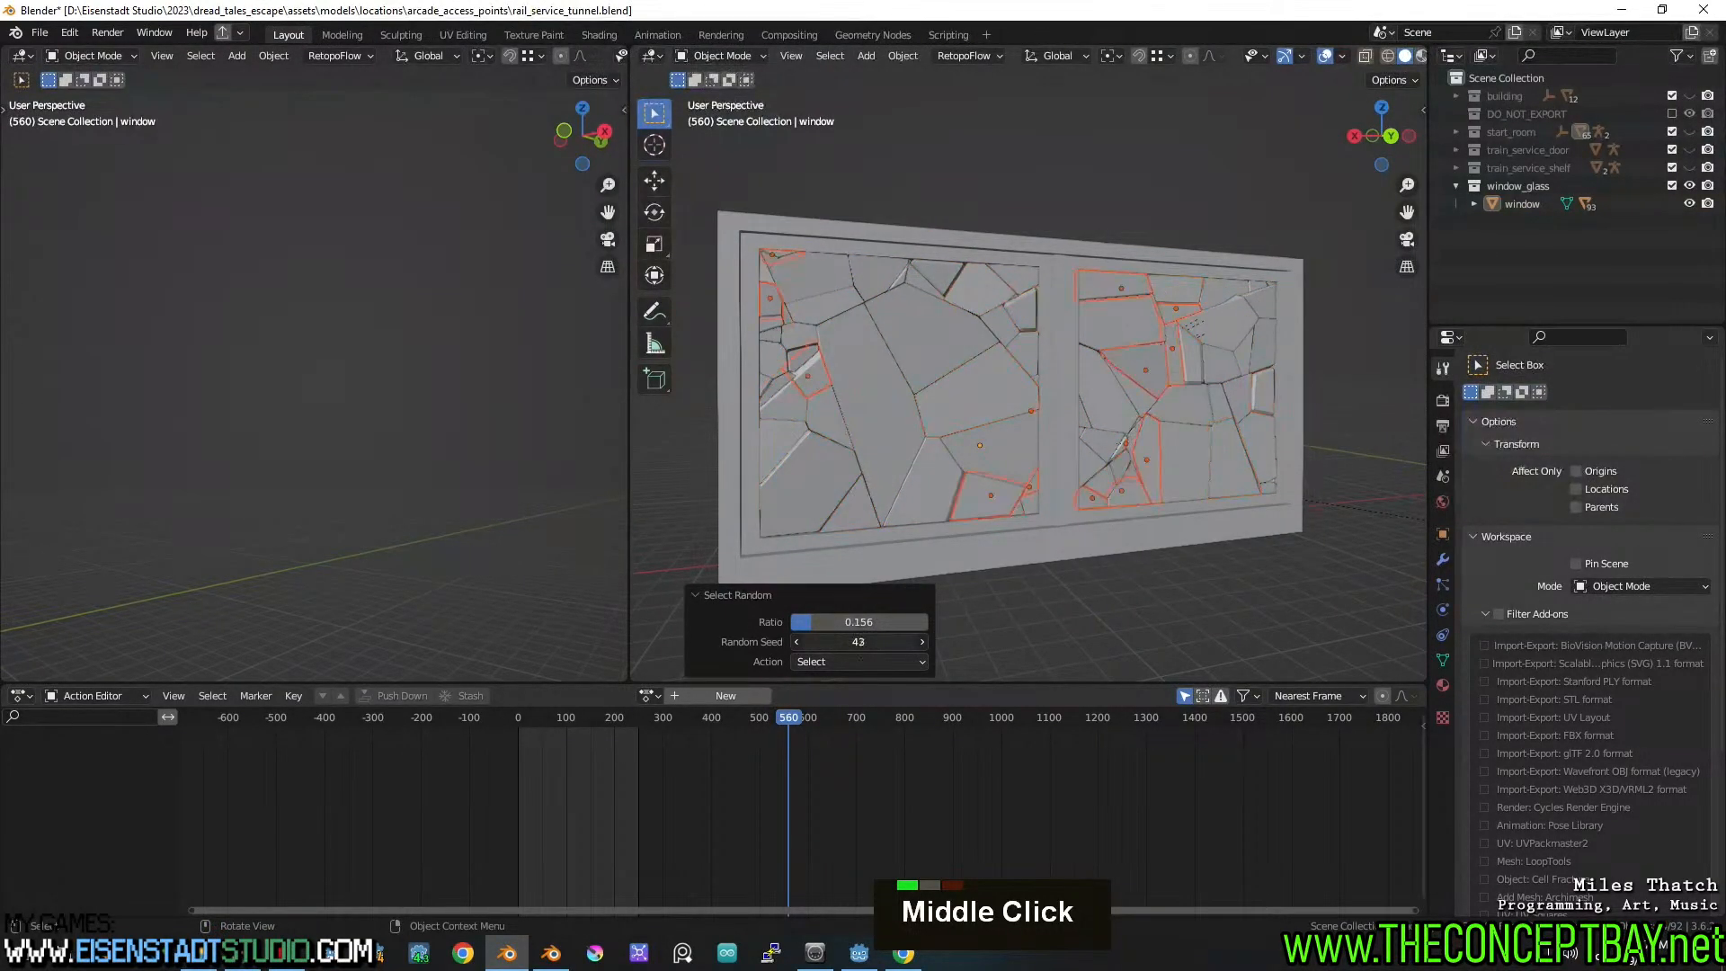
pyautogui.press('h')
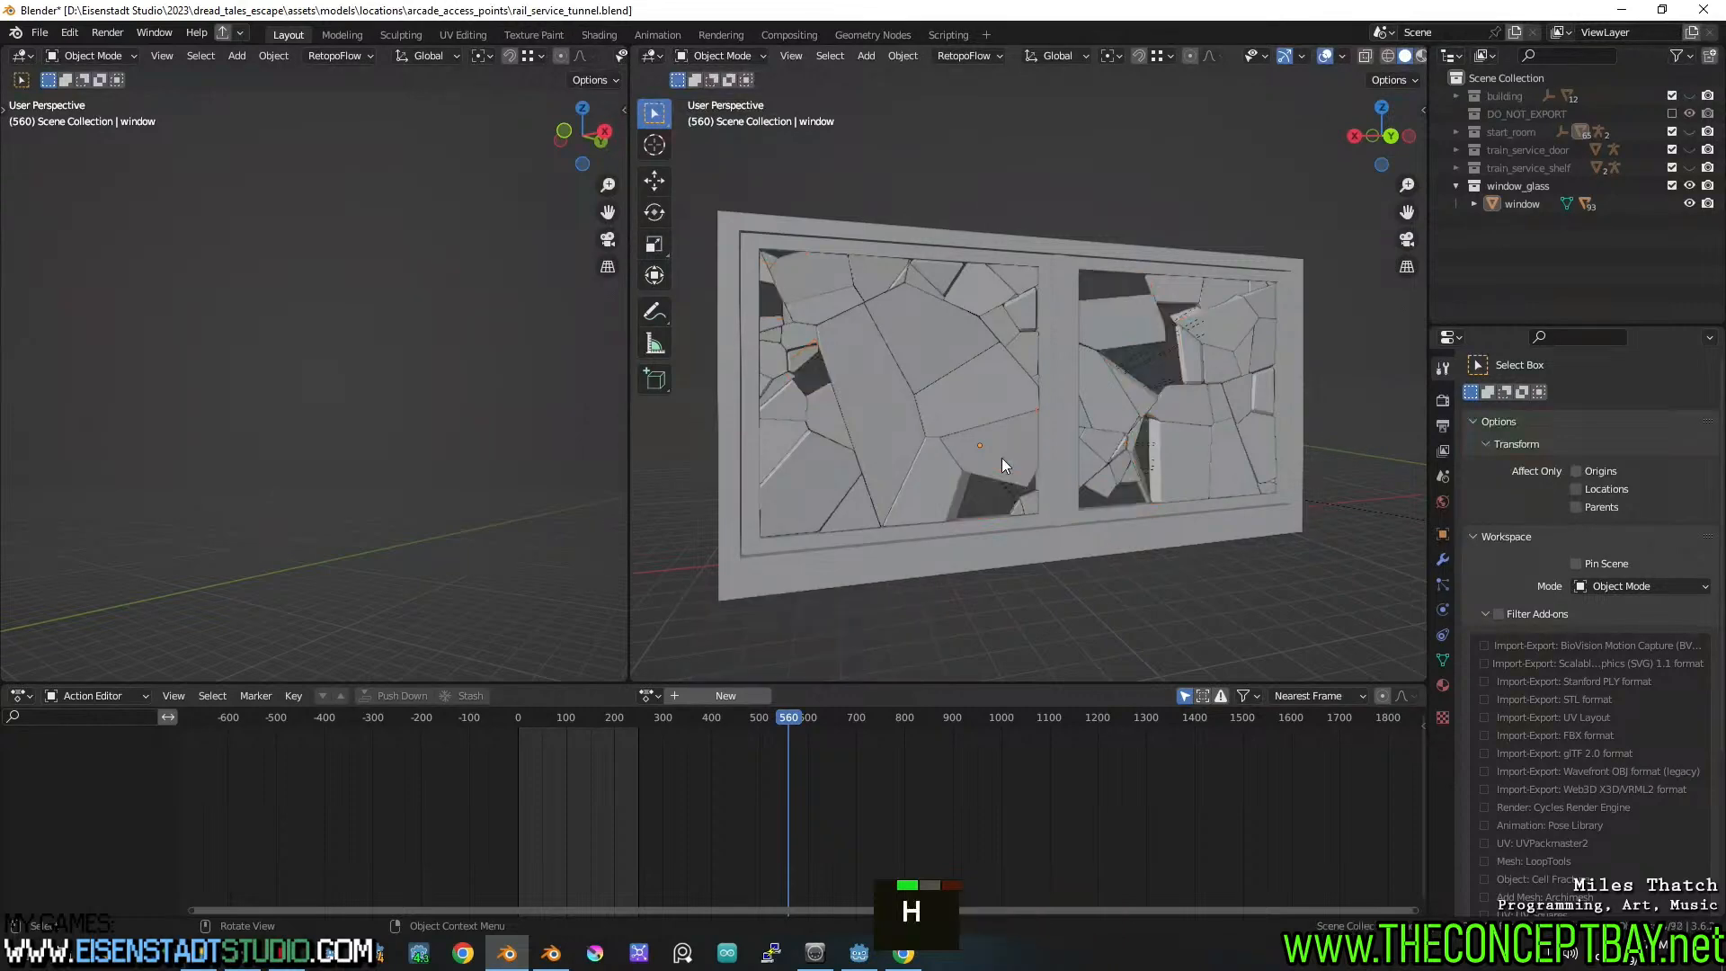
pyautogui.moveTo(1191, 411)
pyautogui.mouseDown(button='middle')
pyautogui.moveTo(1104, 421)
pyautogui.moveTo(1169, 421)
pyautogui.mouseUp(button='middle')
pyautogui.hotkey('ctrl', 'z')
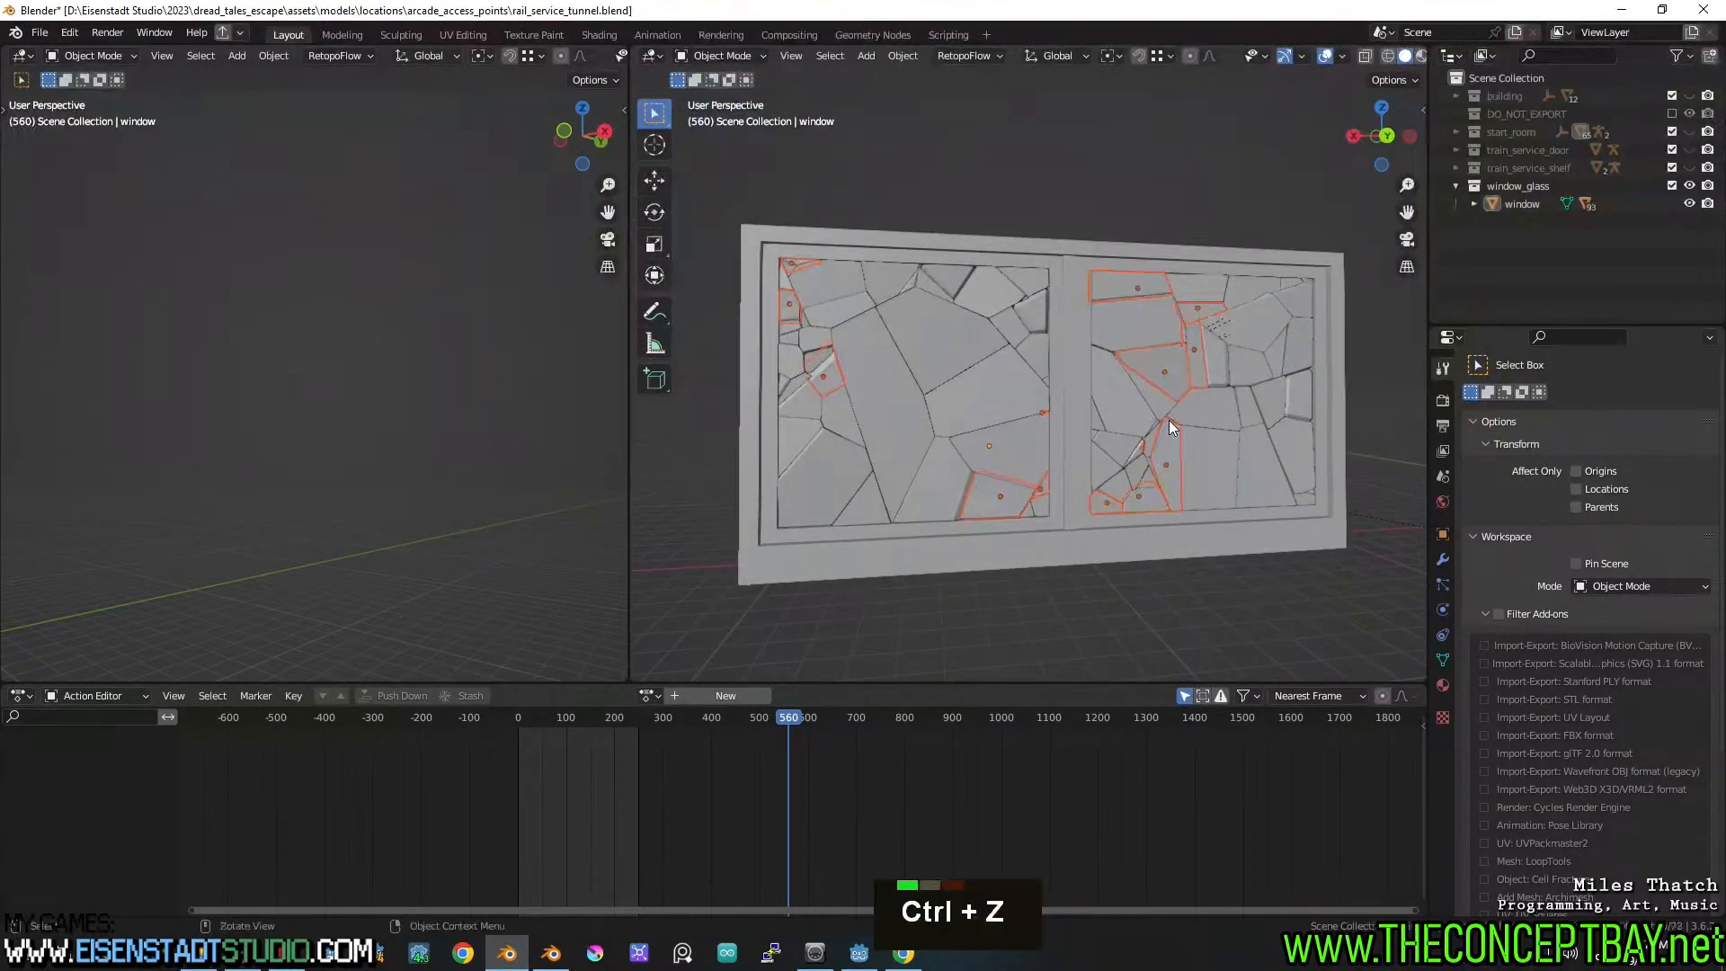
# Try hiding a larger set of glass shards by adding another Select Random pass with seed 44
pyautogui.press('F3')
pyautogui.press('Return')
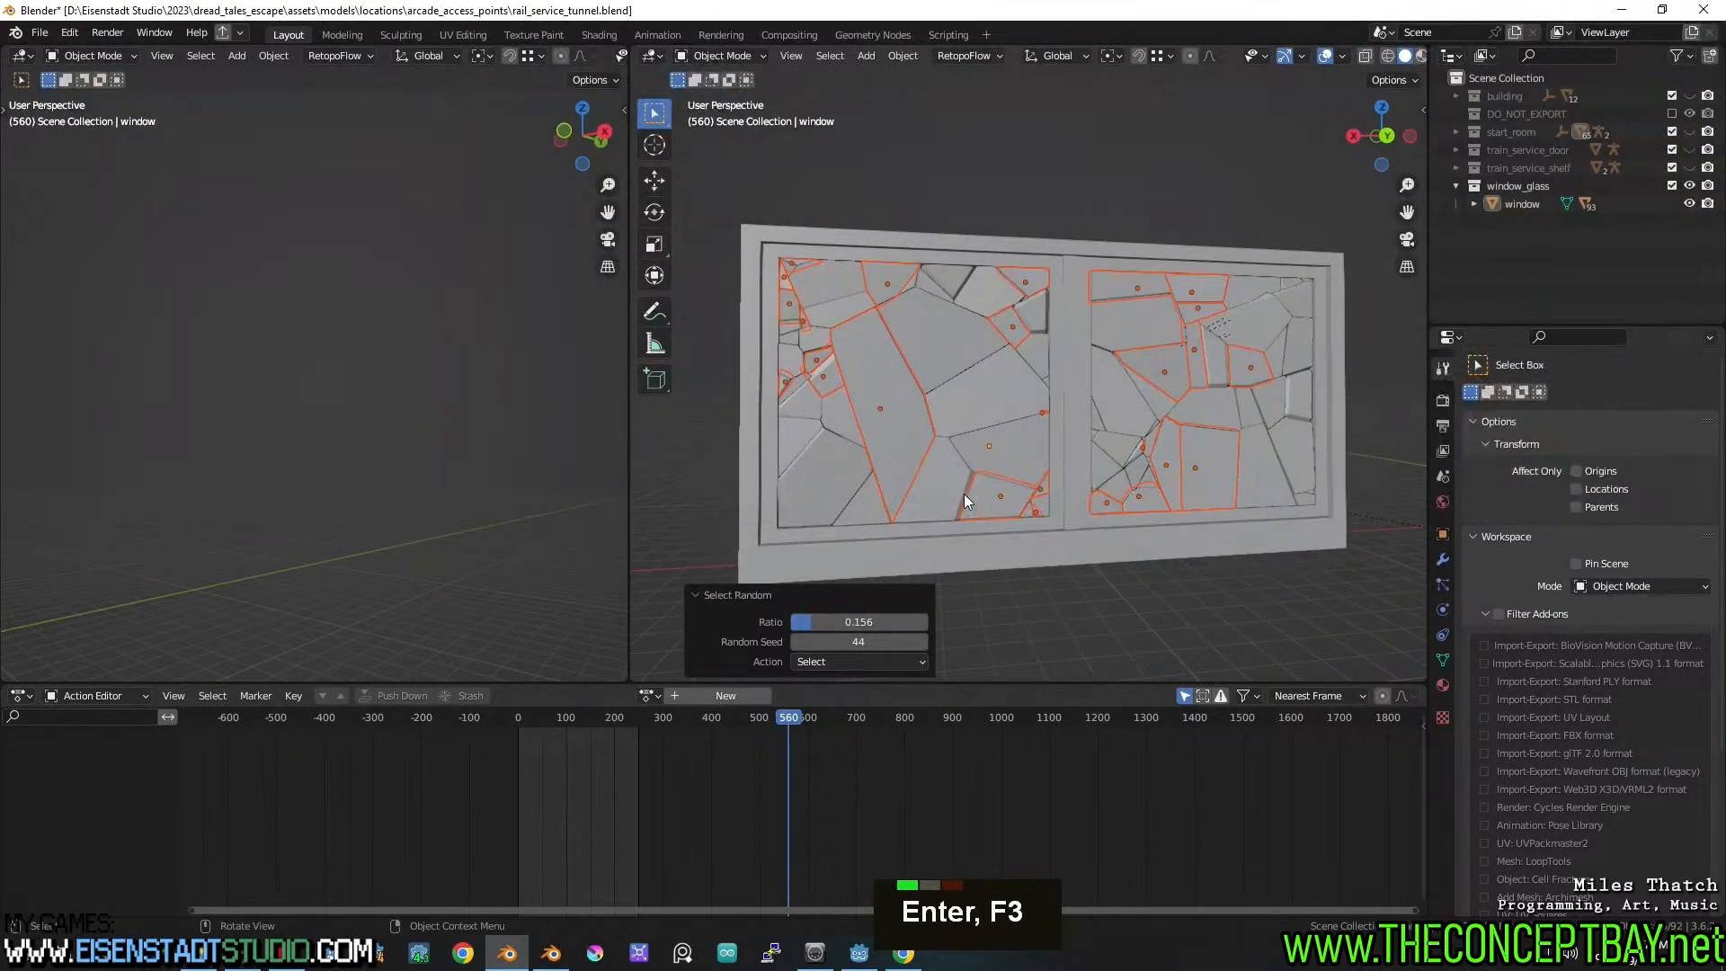
pyautogui.press('h')
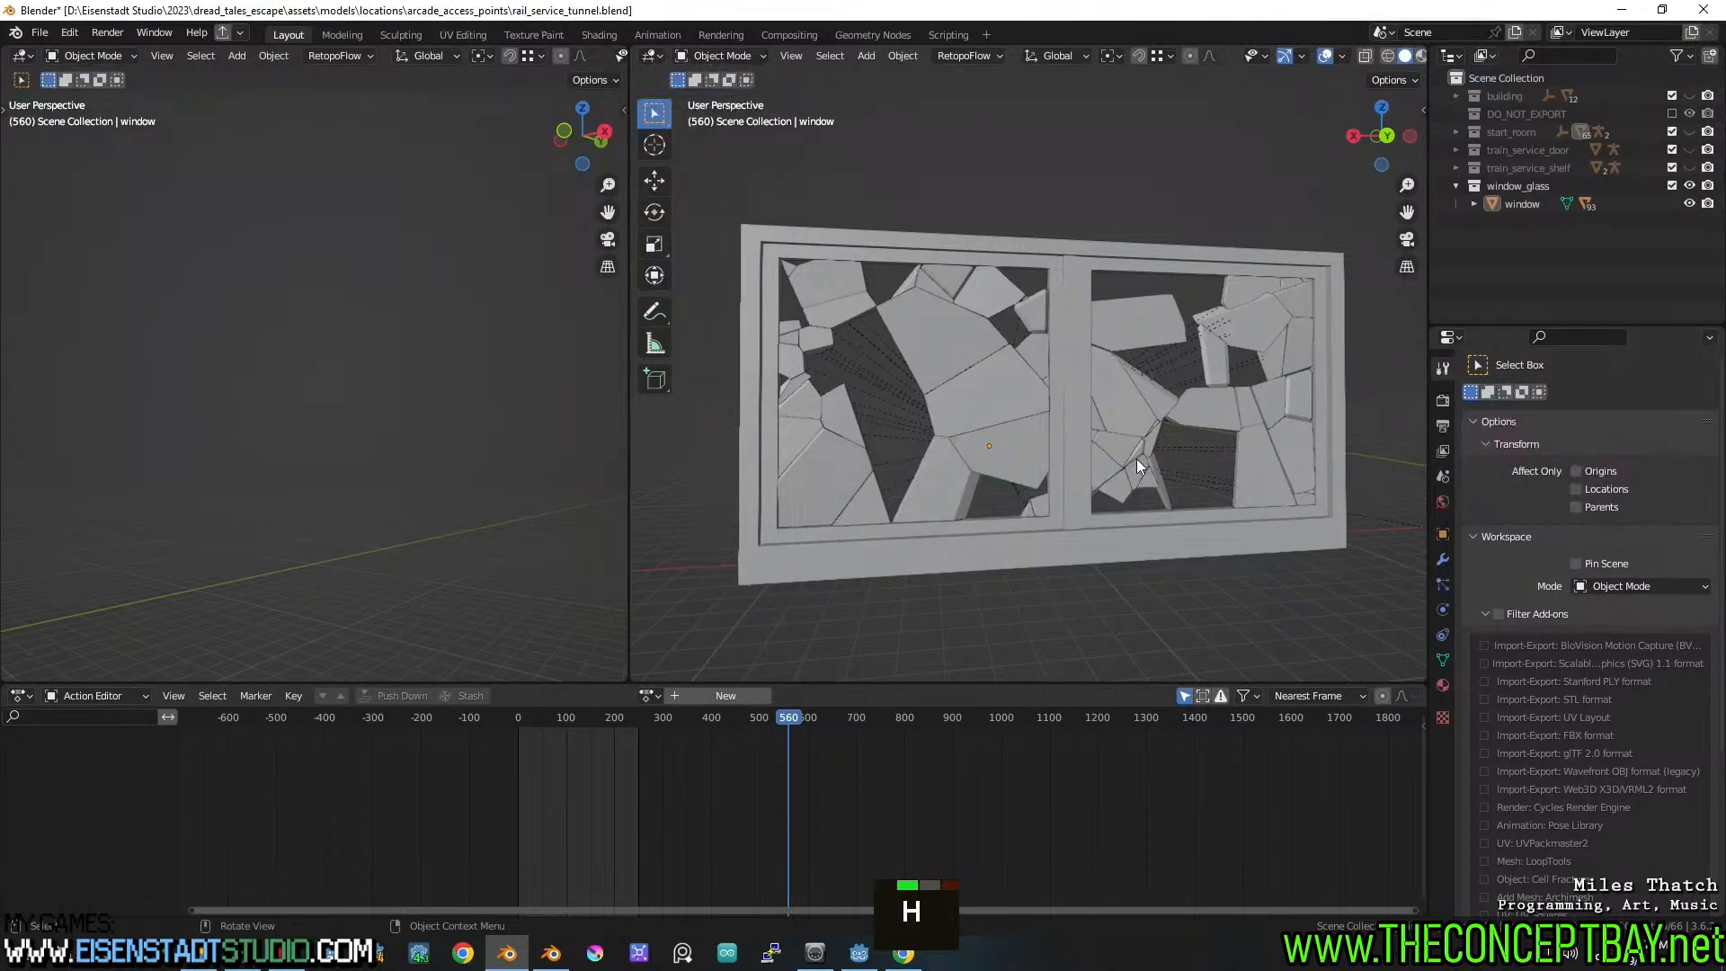
pyautogui.hotkey('ctrl', 'z')
# Clear the selection, pick glass shards with Select Random at ratio 0.156 using a different random seed above 71, and hide them
pyautogui.press('a')
pyautogui.press('a')
pyautogui.press('F3')
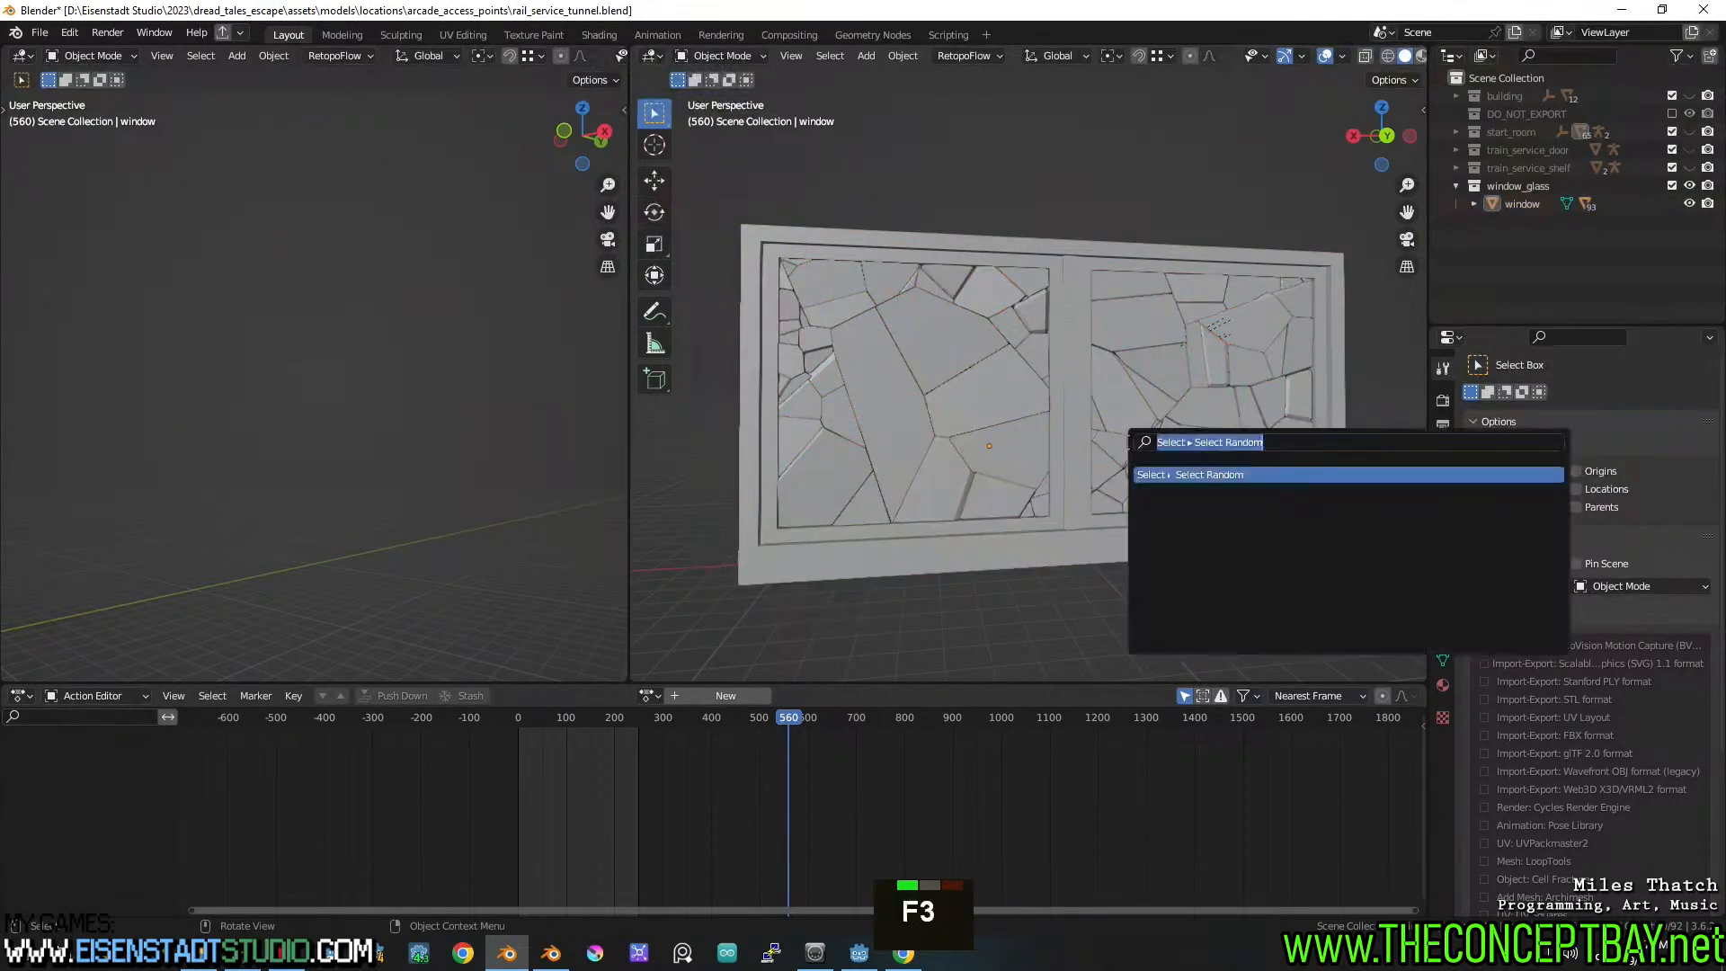
pyautogui.press('Return')
pyautogui.click(921, 643)
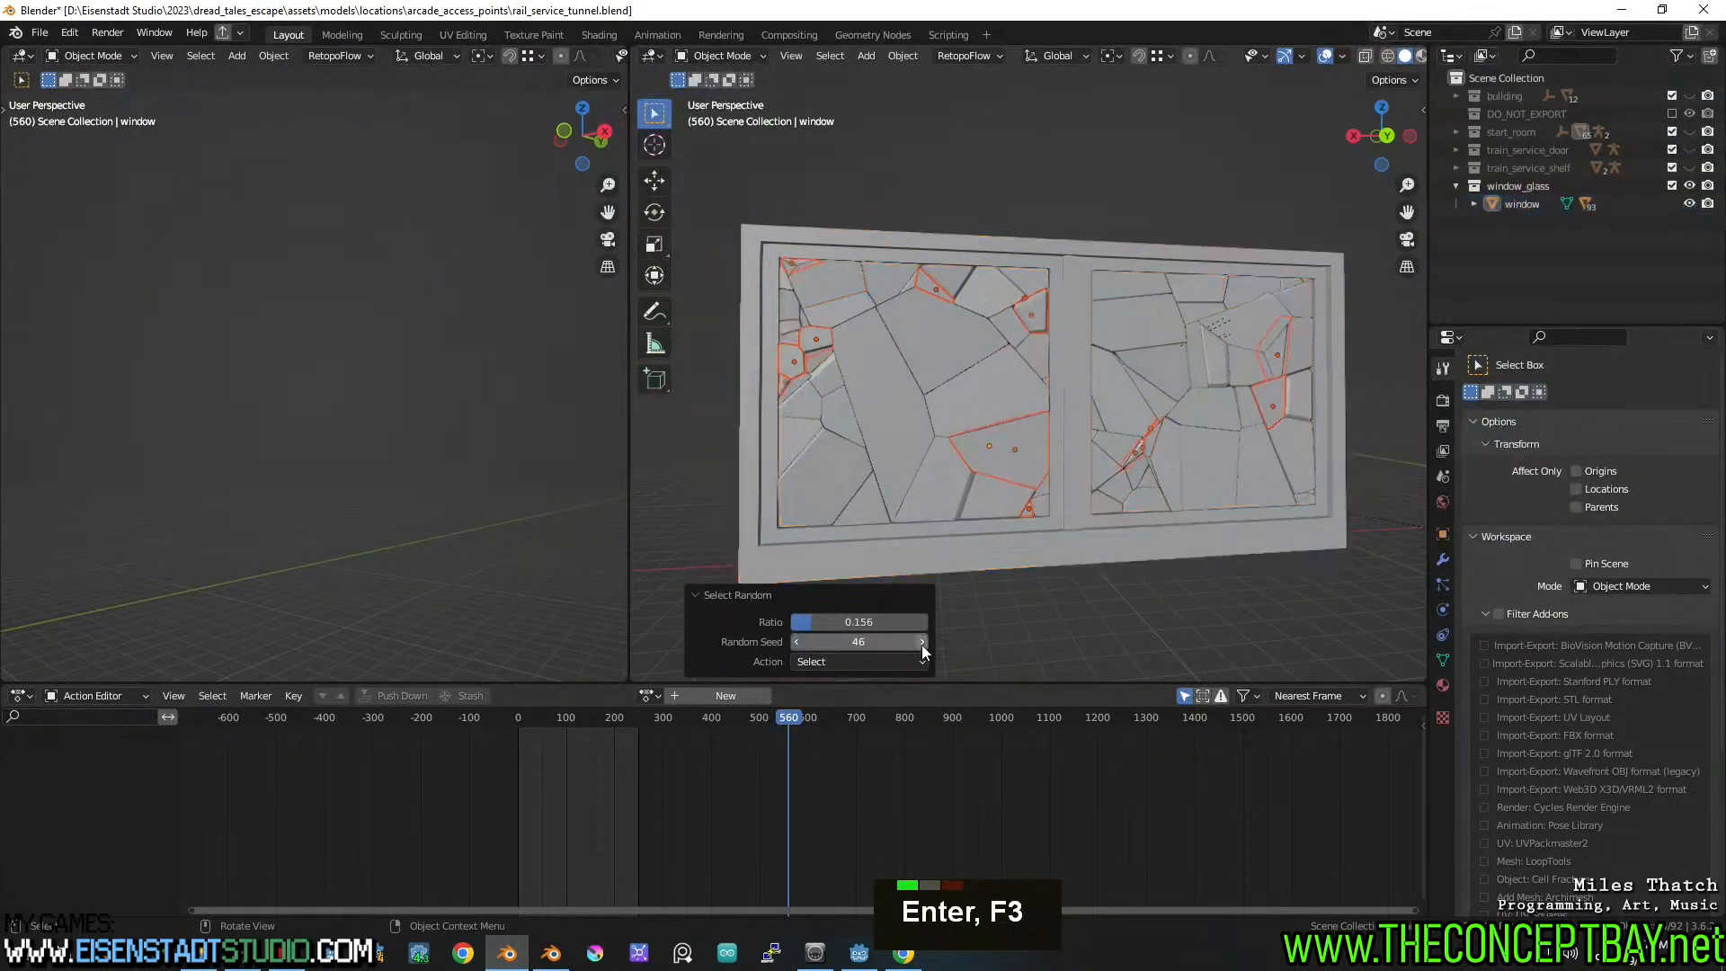
pyautogui.doubleClick(922, 642)
pyautogui.click(921, 643)
pyautogui.click(921, 643)
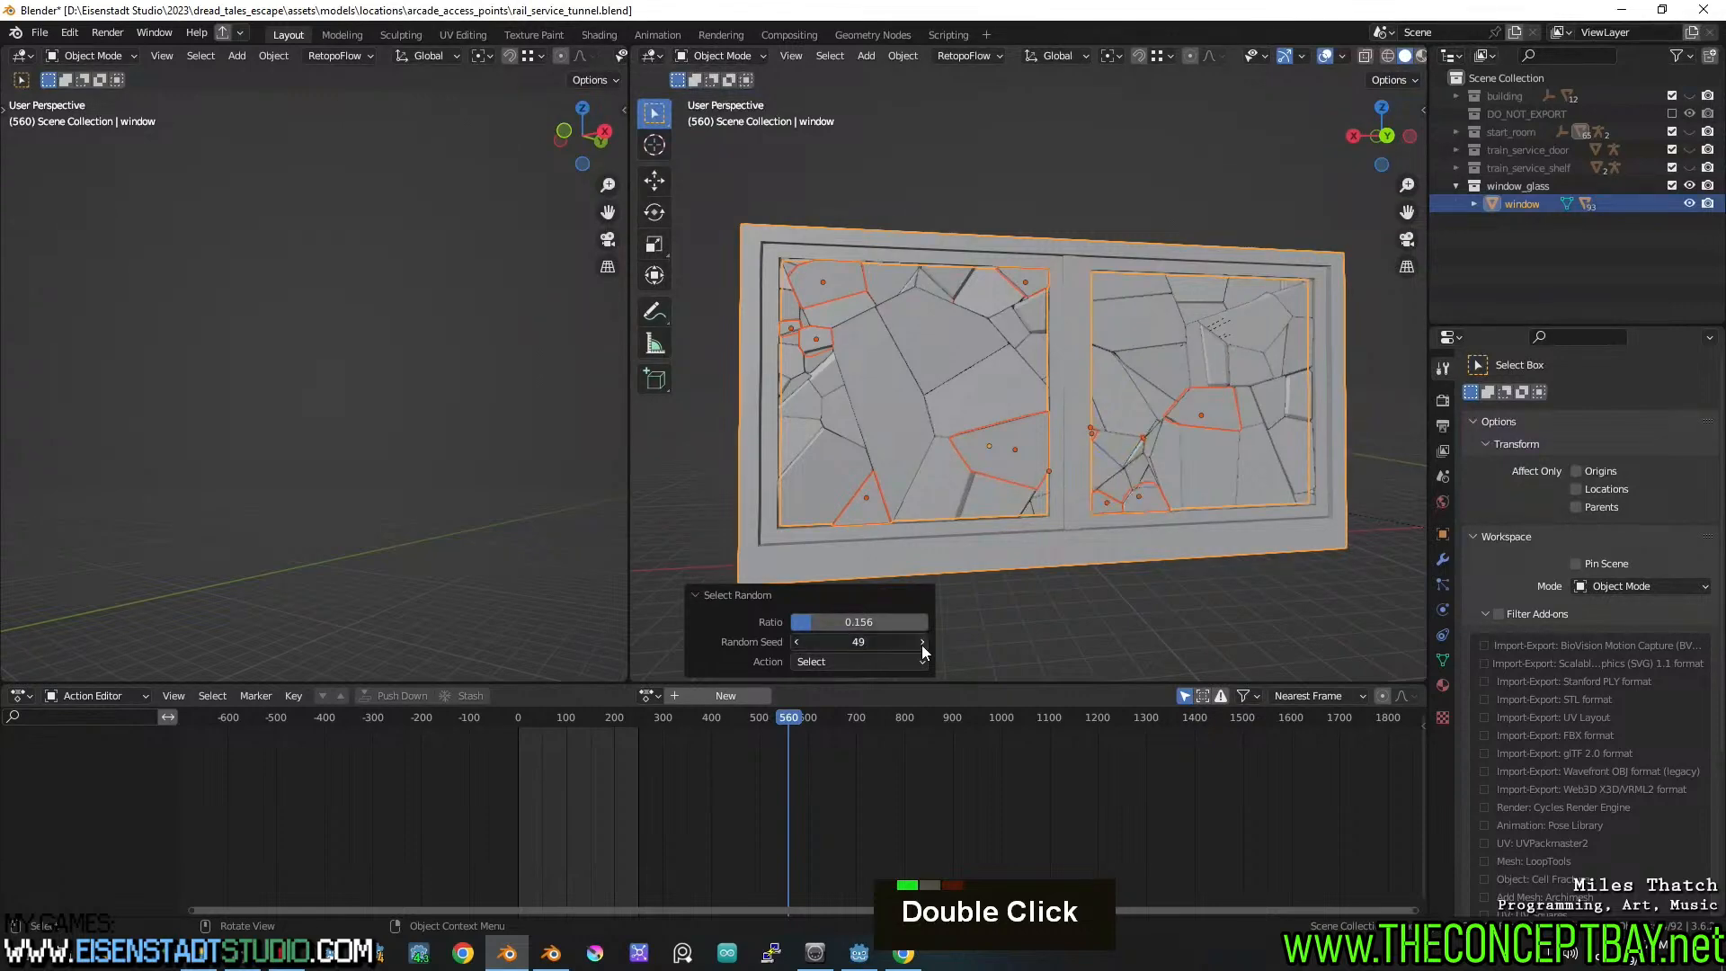
pyautogui.click(921, 643)
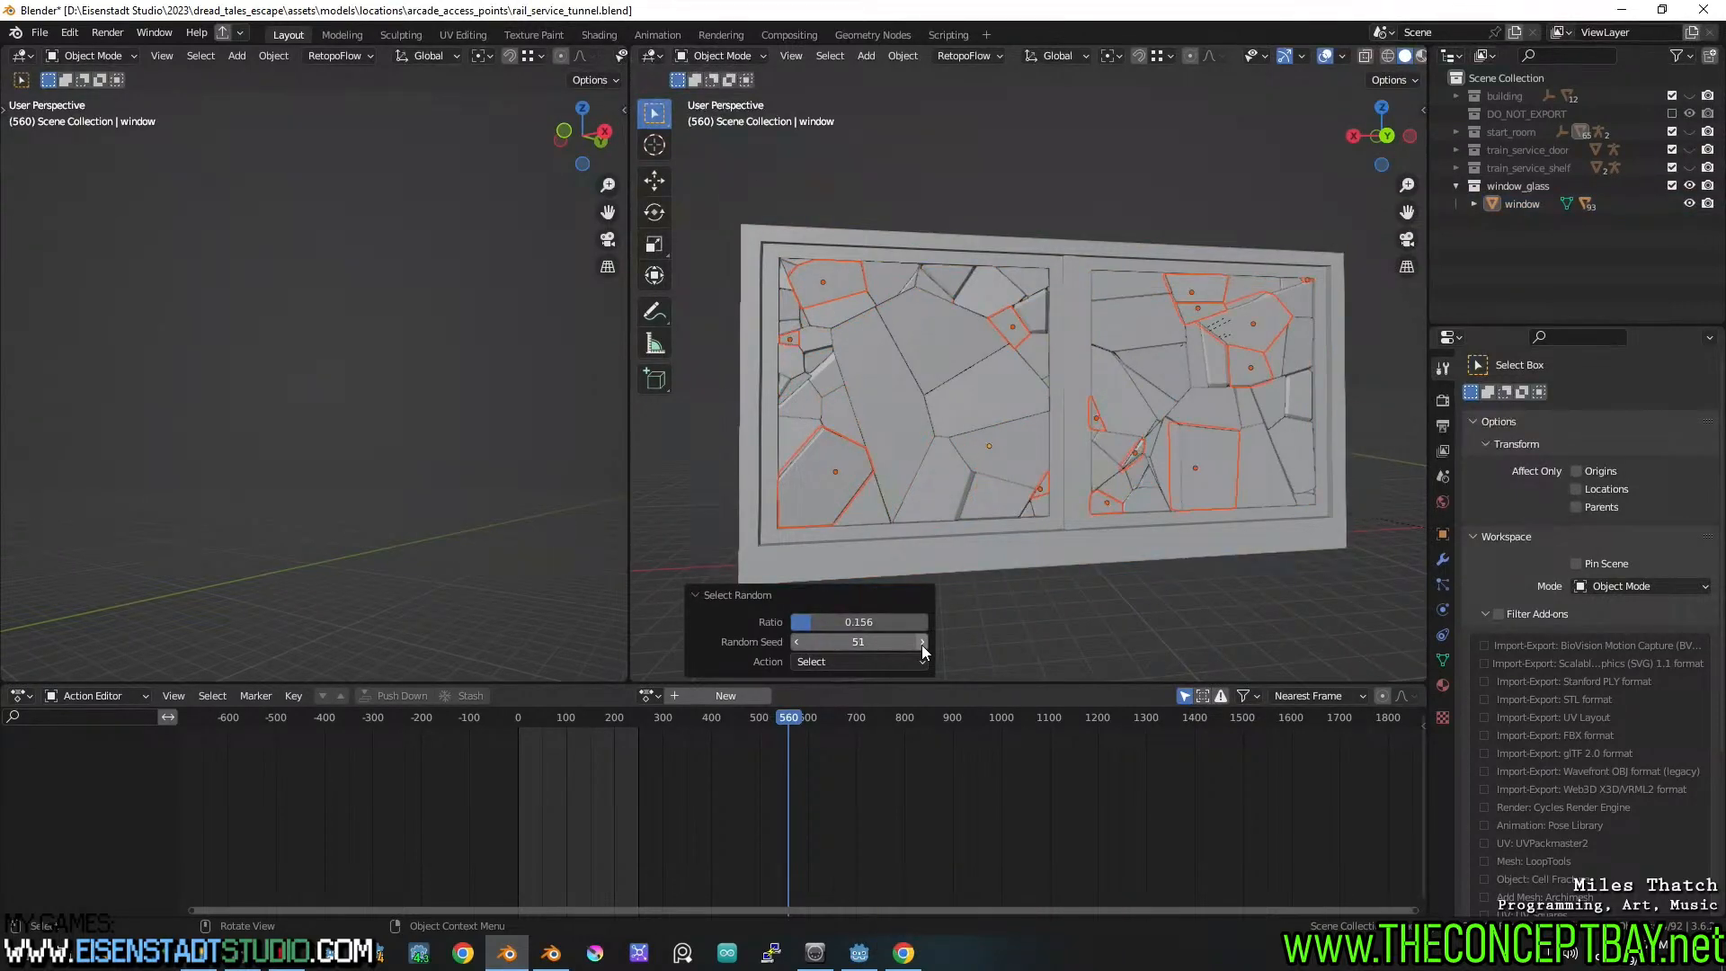
pyautogui.click(921, 642)
pyautogui.doubleClick(922, 643)
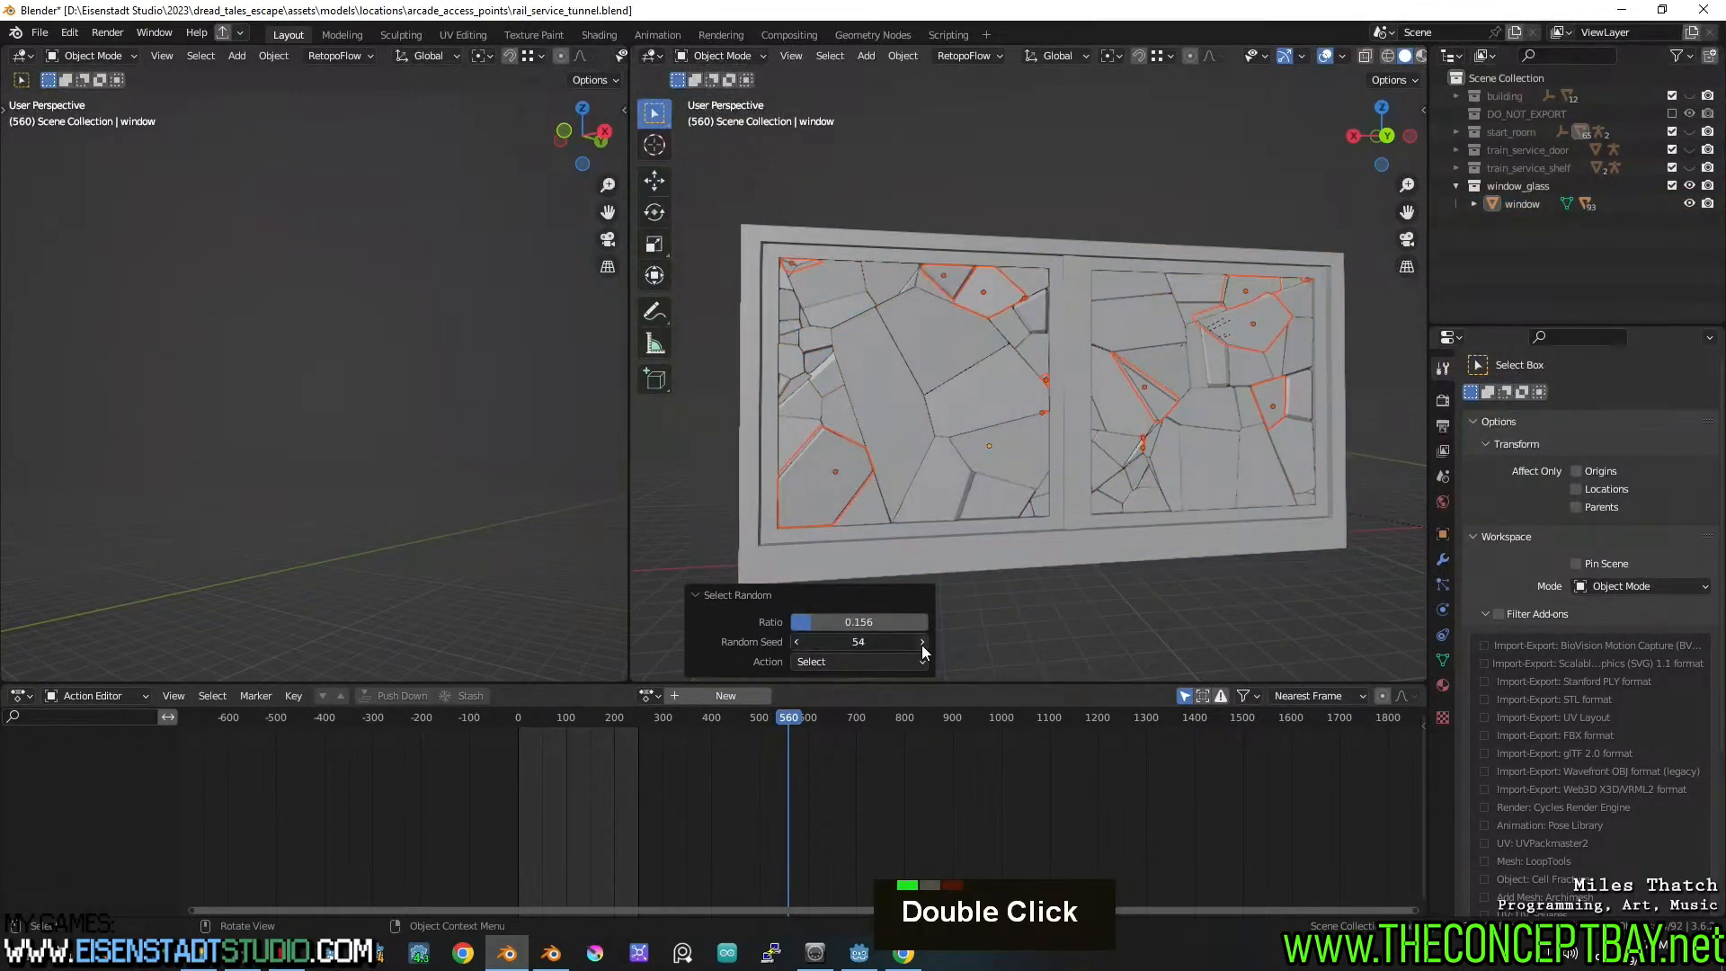
pyautogui.click(921, 642)
pyautogui.click(921, 643)
pyautogui.click(921, 643)
pyautogui.click(921, 642)
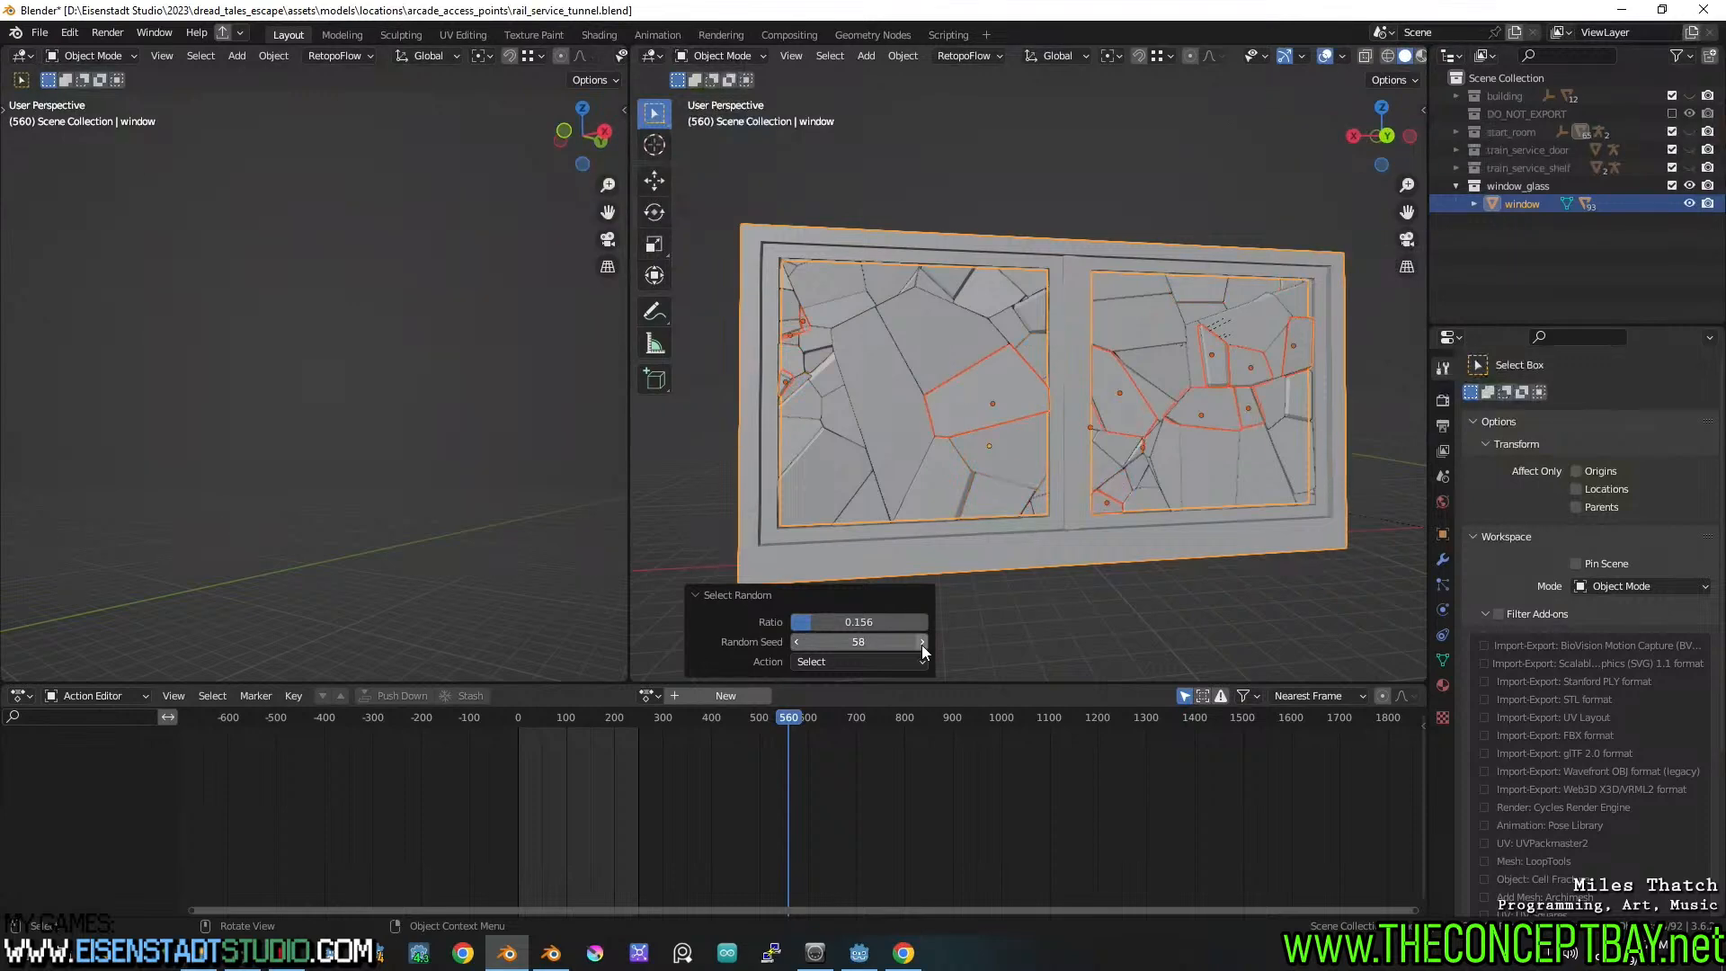
pyautogui.click(922, 643)
pyautogui.doubleClick(922, 643)
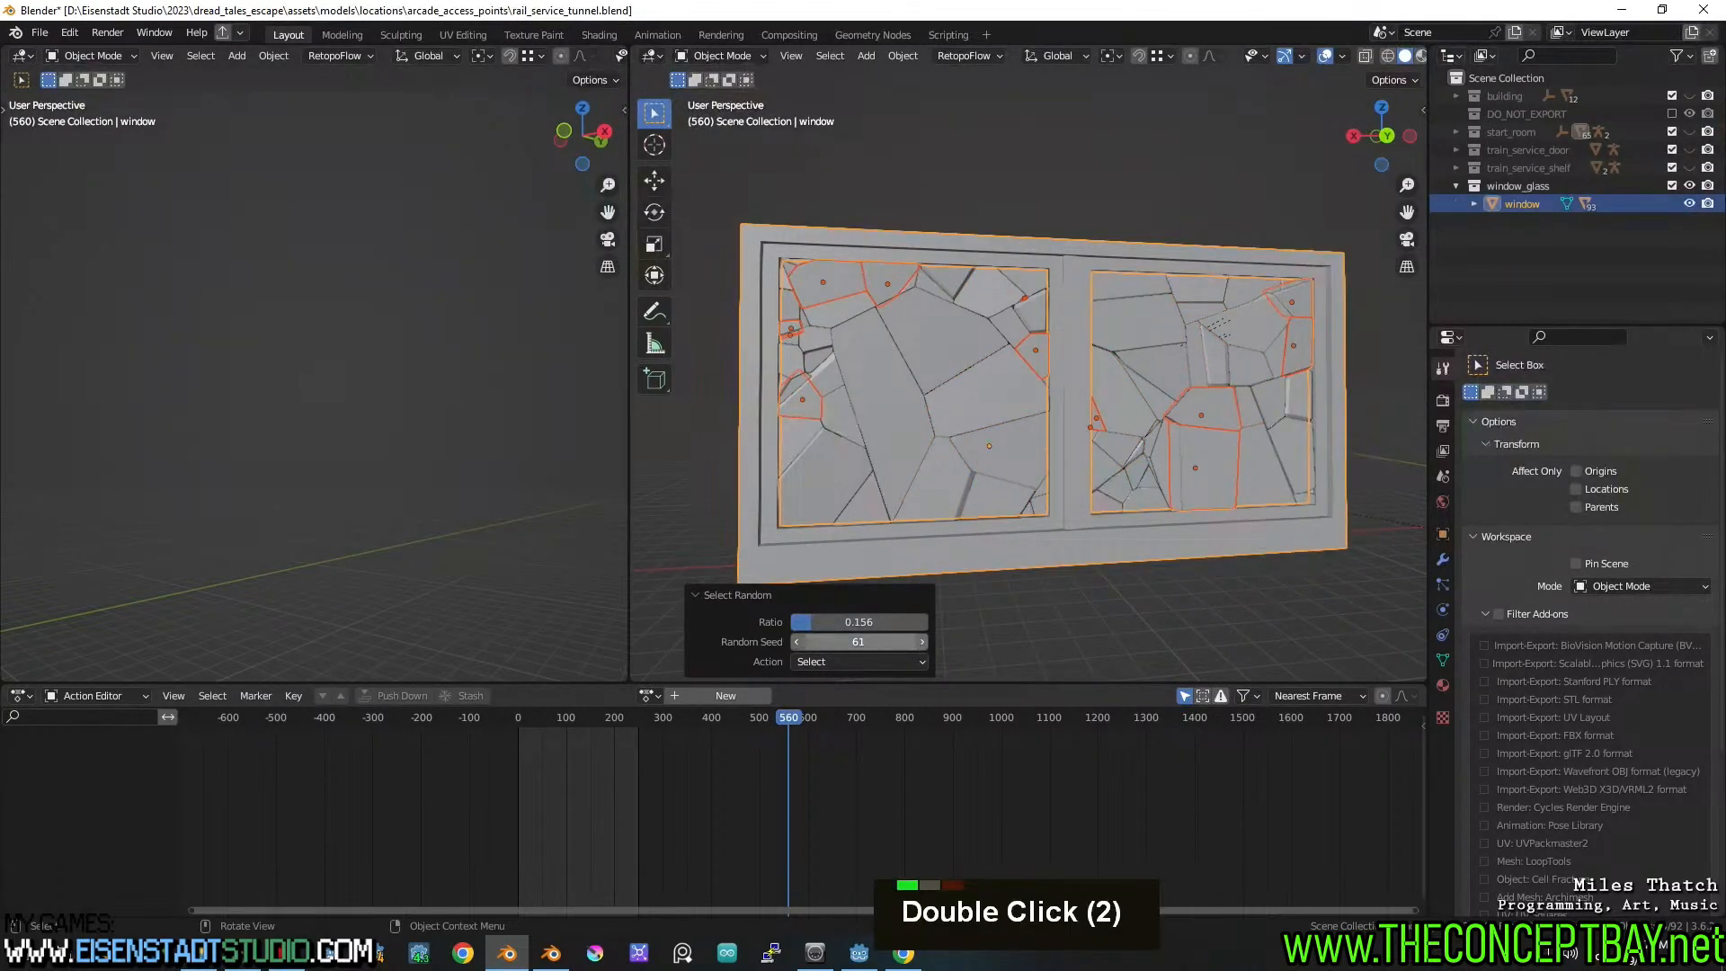
pyautogui.doubleClick(921, 642)
pyautogui.doubleClick(921, 643)
pyautogui.click(921, 643)
pyautogui.doubleClick(922, 643)
pyautogui.doubleClick(921, 643)
pyautogui.click(921, 643)
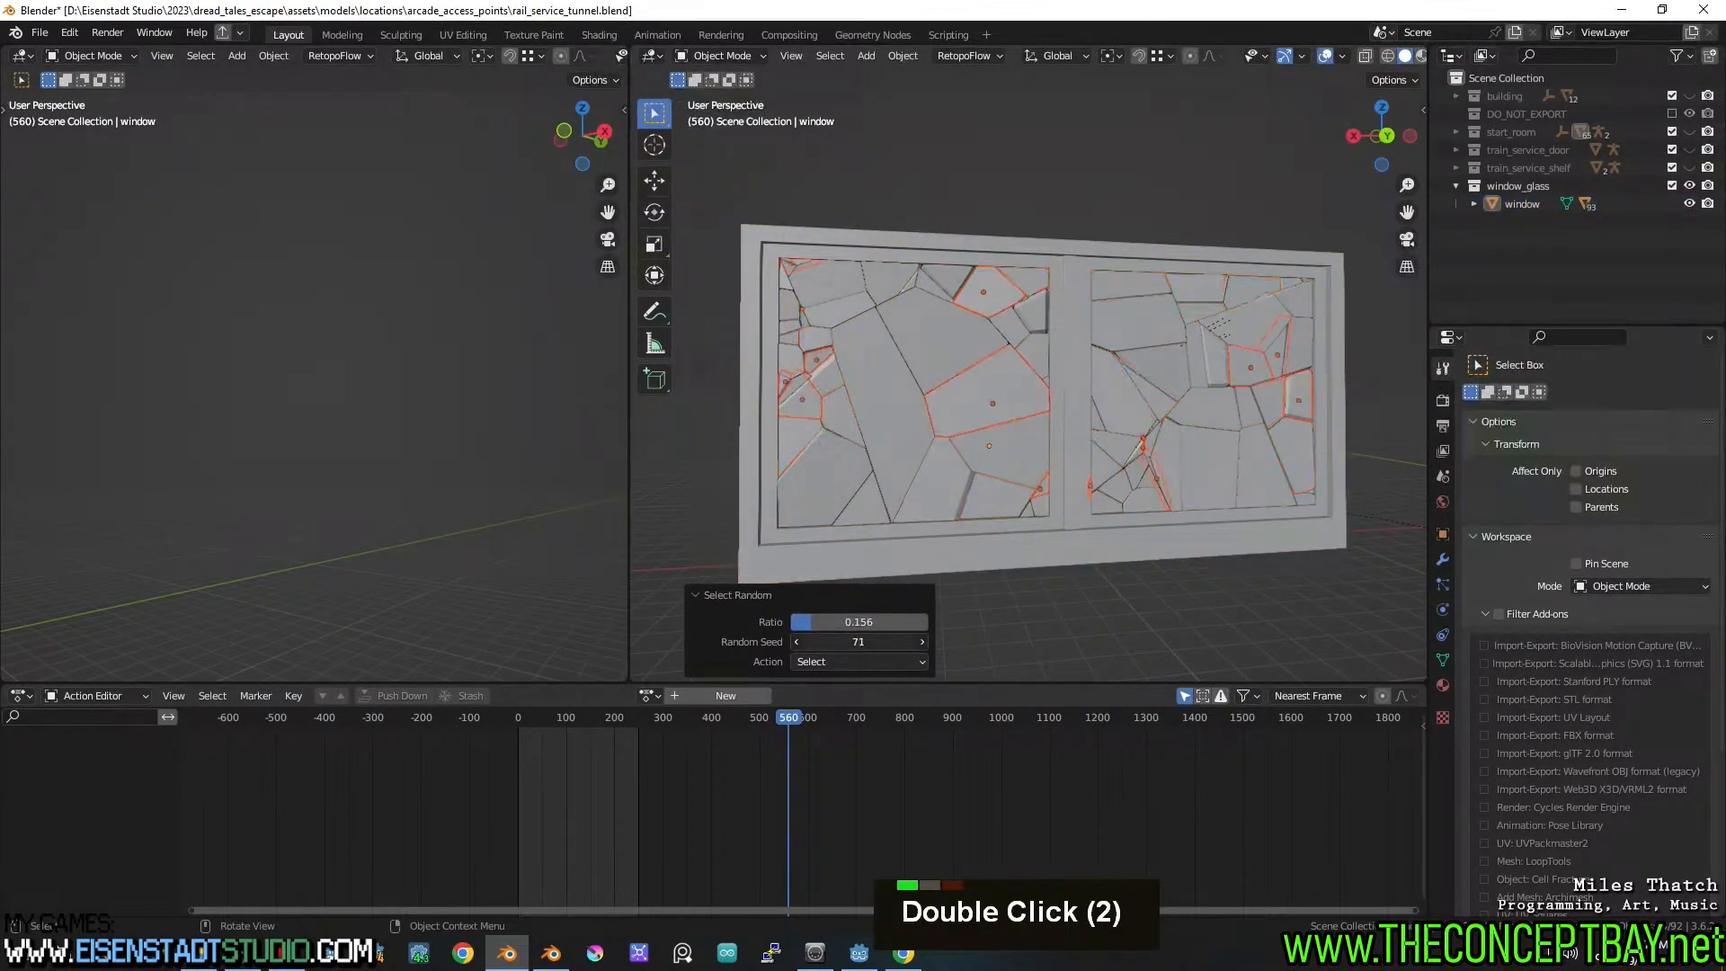
pyautogui.doubleClick(922, 643)
pyautogui.doubleClick(921, 643)
pyautogui.doubleClick(921, 643)
pyautogui.click(922, 643)
pyautogui.press('h')
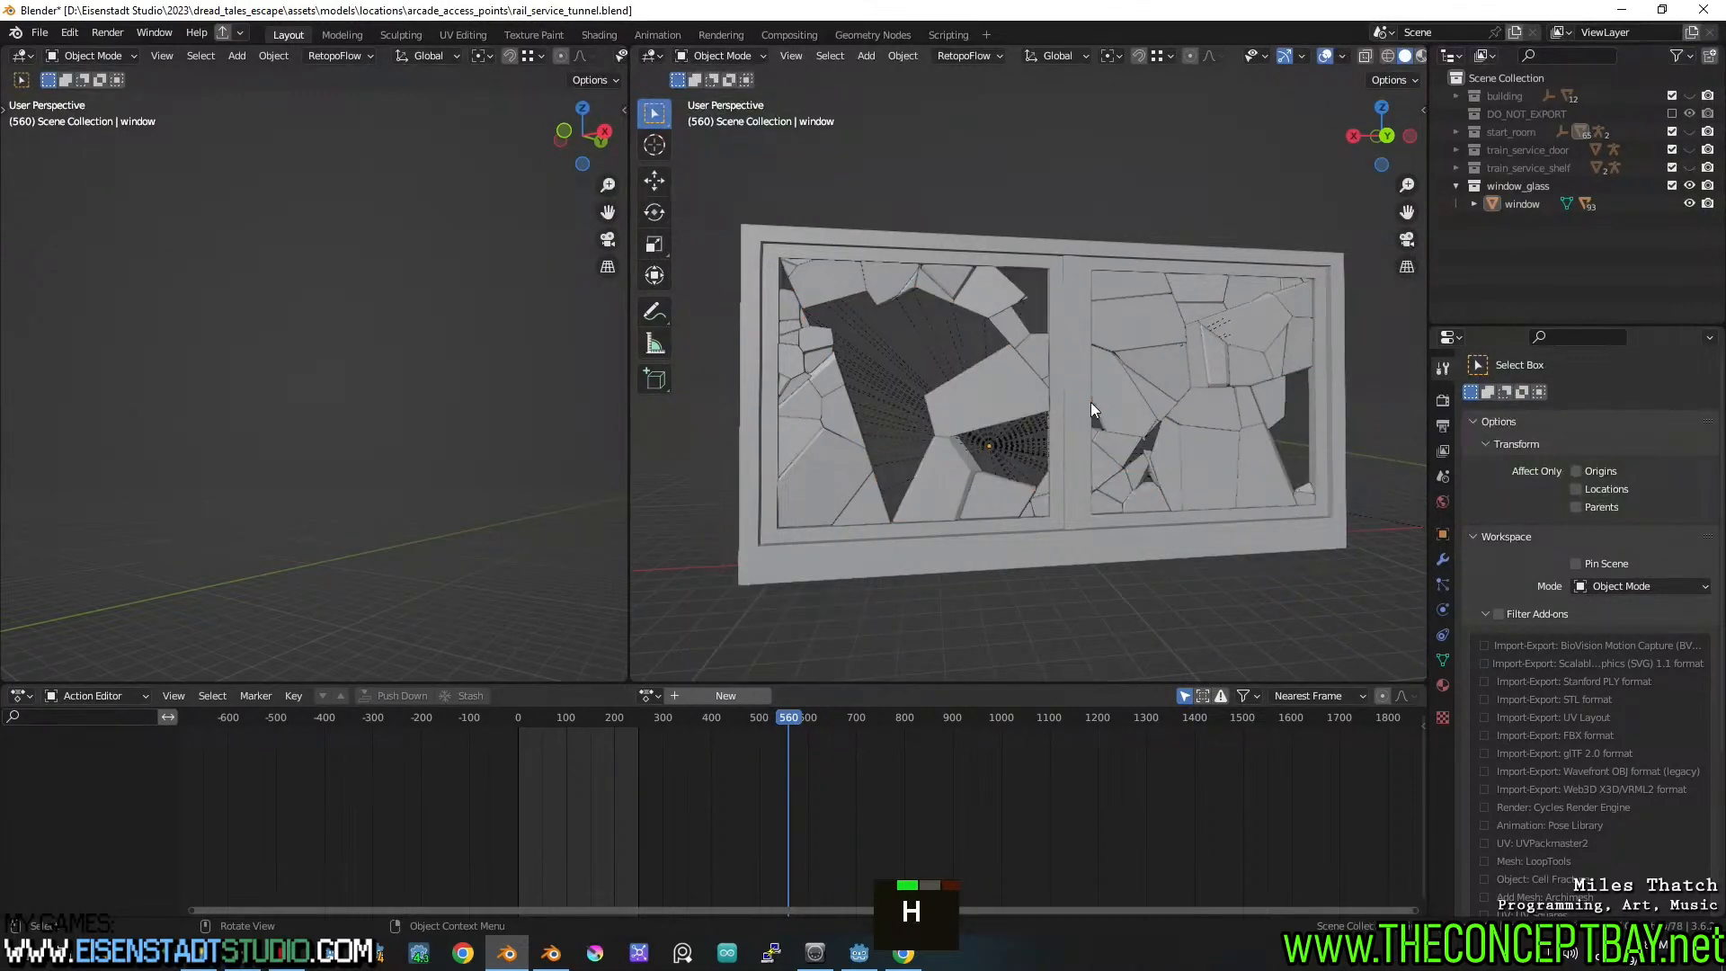
pyautogui.moveTo(1074, 412)
pyautogui.mouseDown(button='middle')
pyautogui.moveTo(1043, 424)
pyautogui.moveTo(1076, 430)
pyautogui.mouseUp(button='middle')
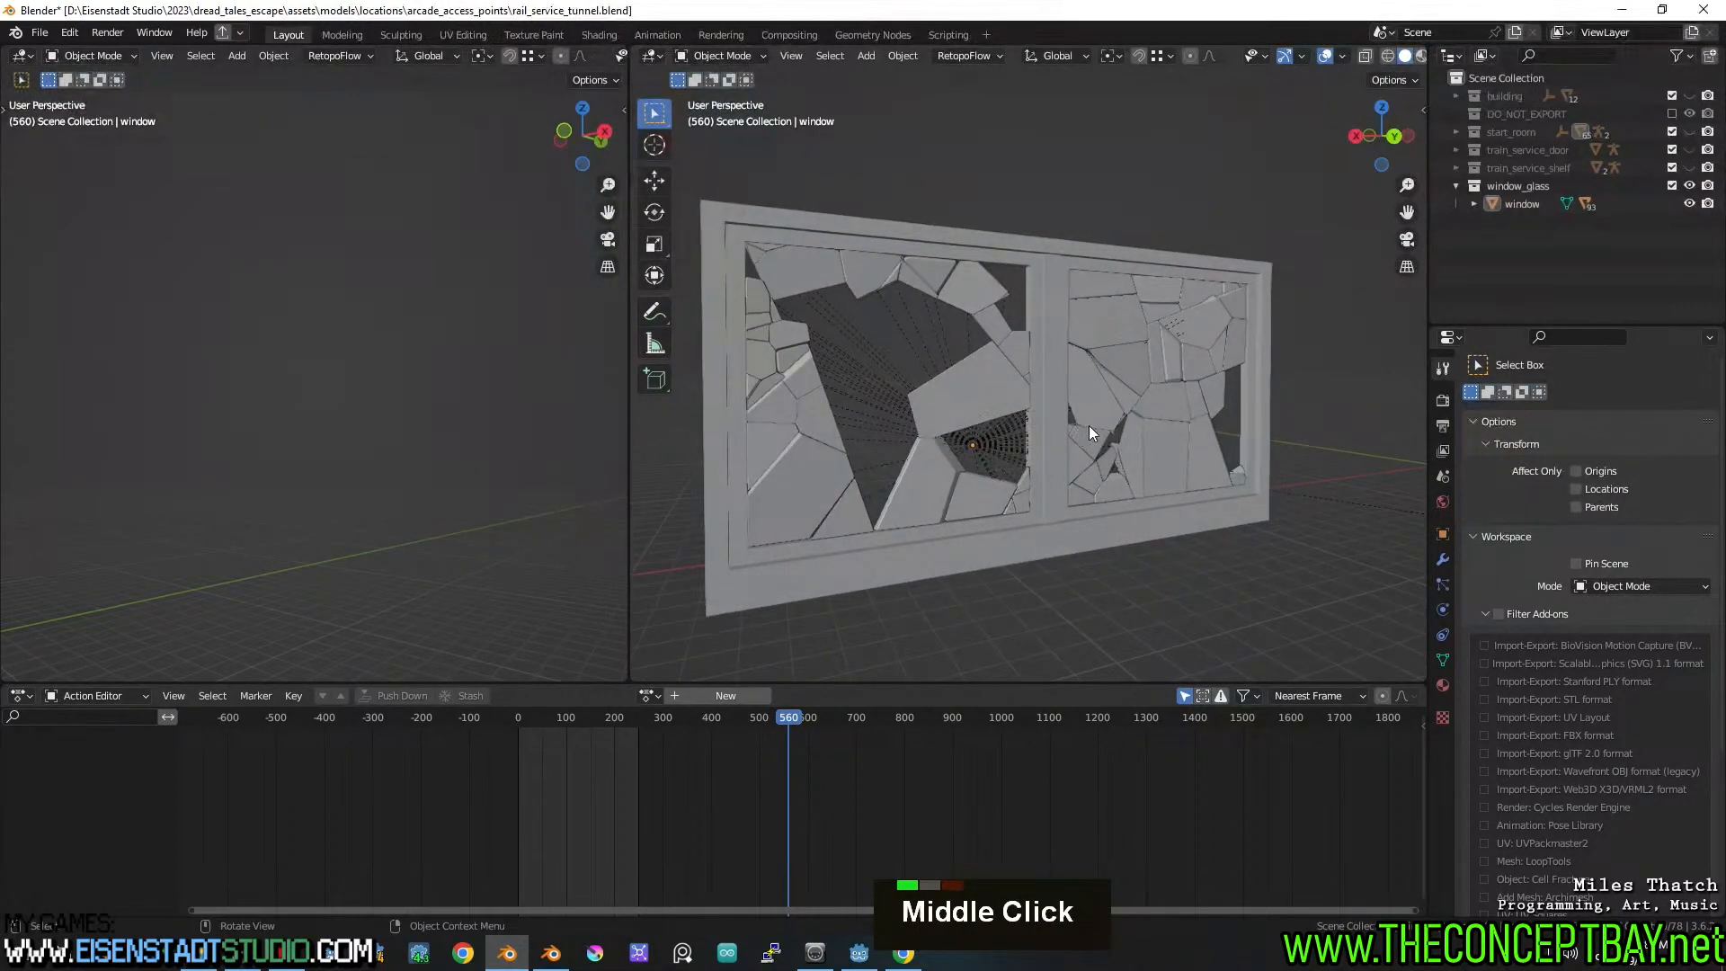
# Make the building and start_room collections visible around the broken window
pyautogui.click(1689, 95)
pyautogui.scroll(-7, 1334, 284)
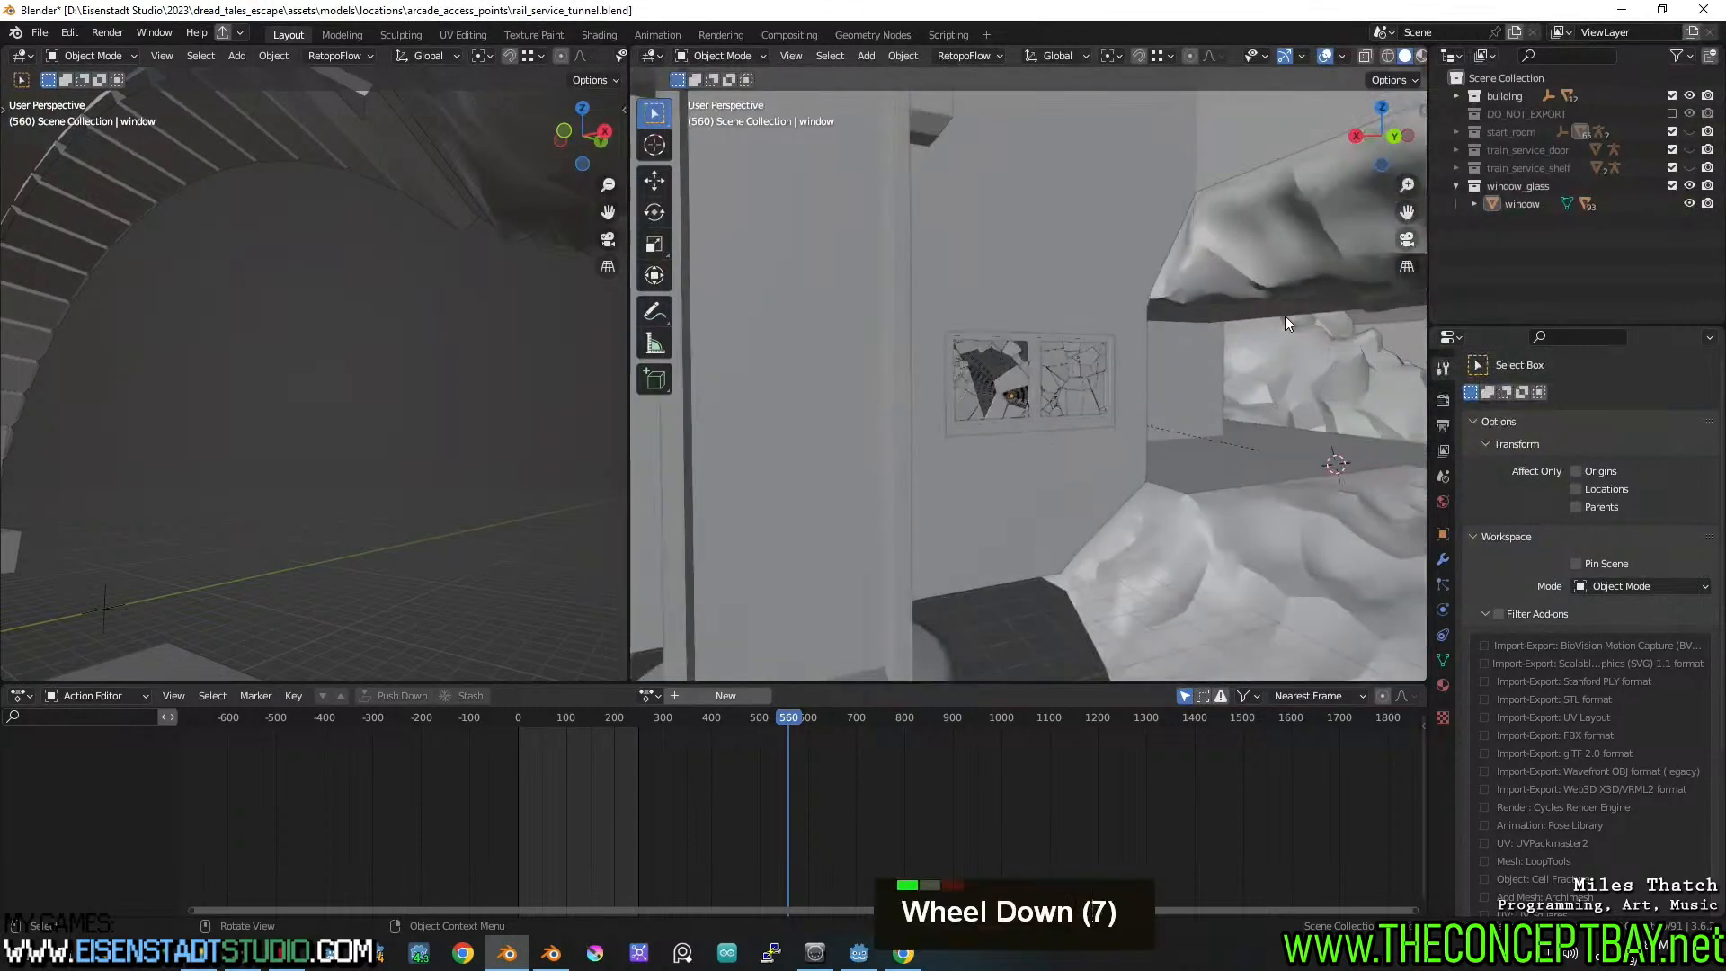
pyautogui.click(1689, 131)
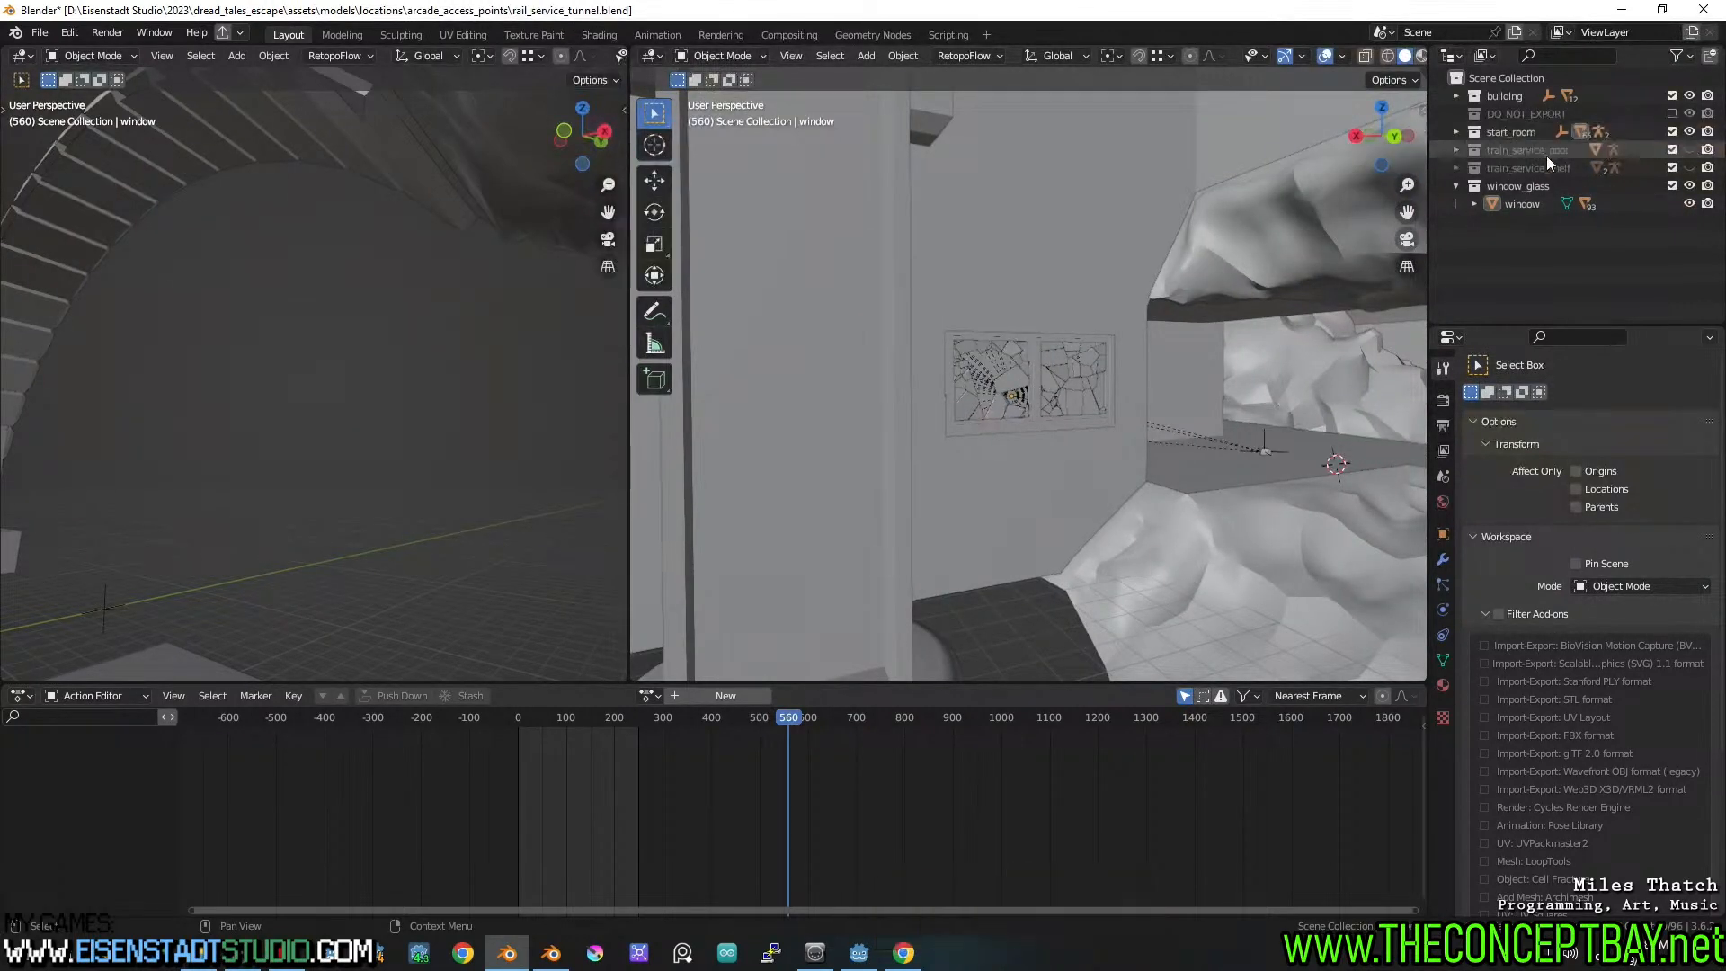
pyautogui.moveTo(1159, 269); pyautogui.dragTo(1104, 369, button='middle')
# Save the Blender file and export the scene as rail_service_tunnel.glb
pyautogui.hotkey('ctrl', 's')
pyautogui.hotkey('ctrl', 'shift', 'r')
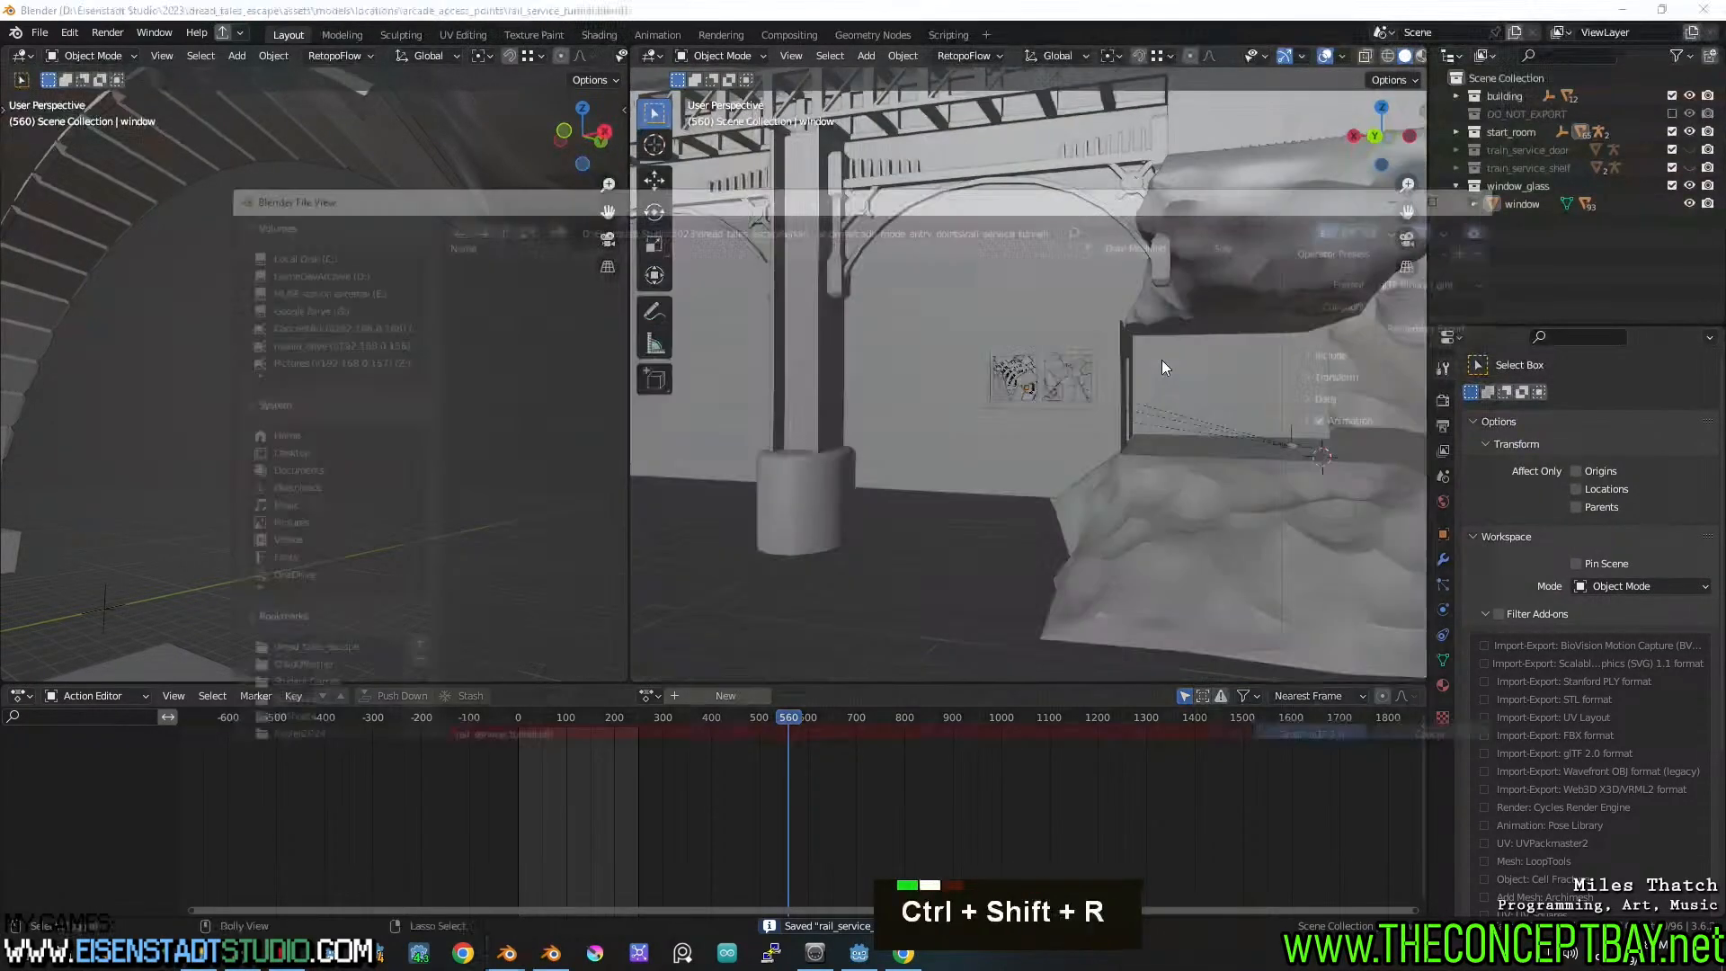
pyautogui.press('Return')
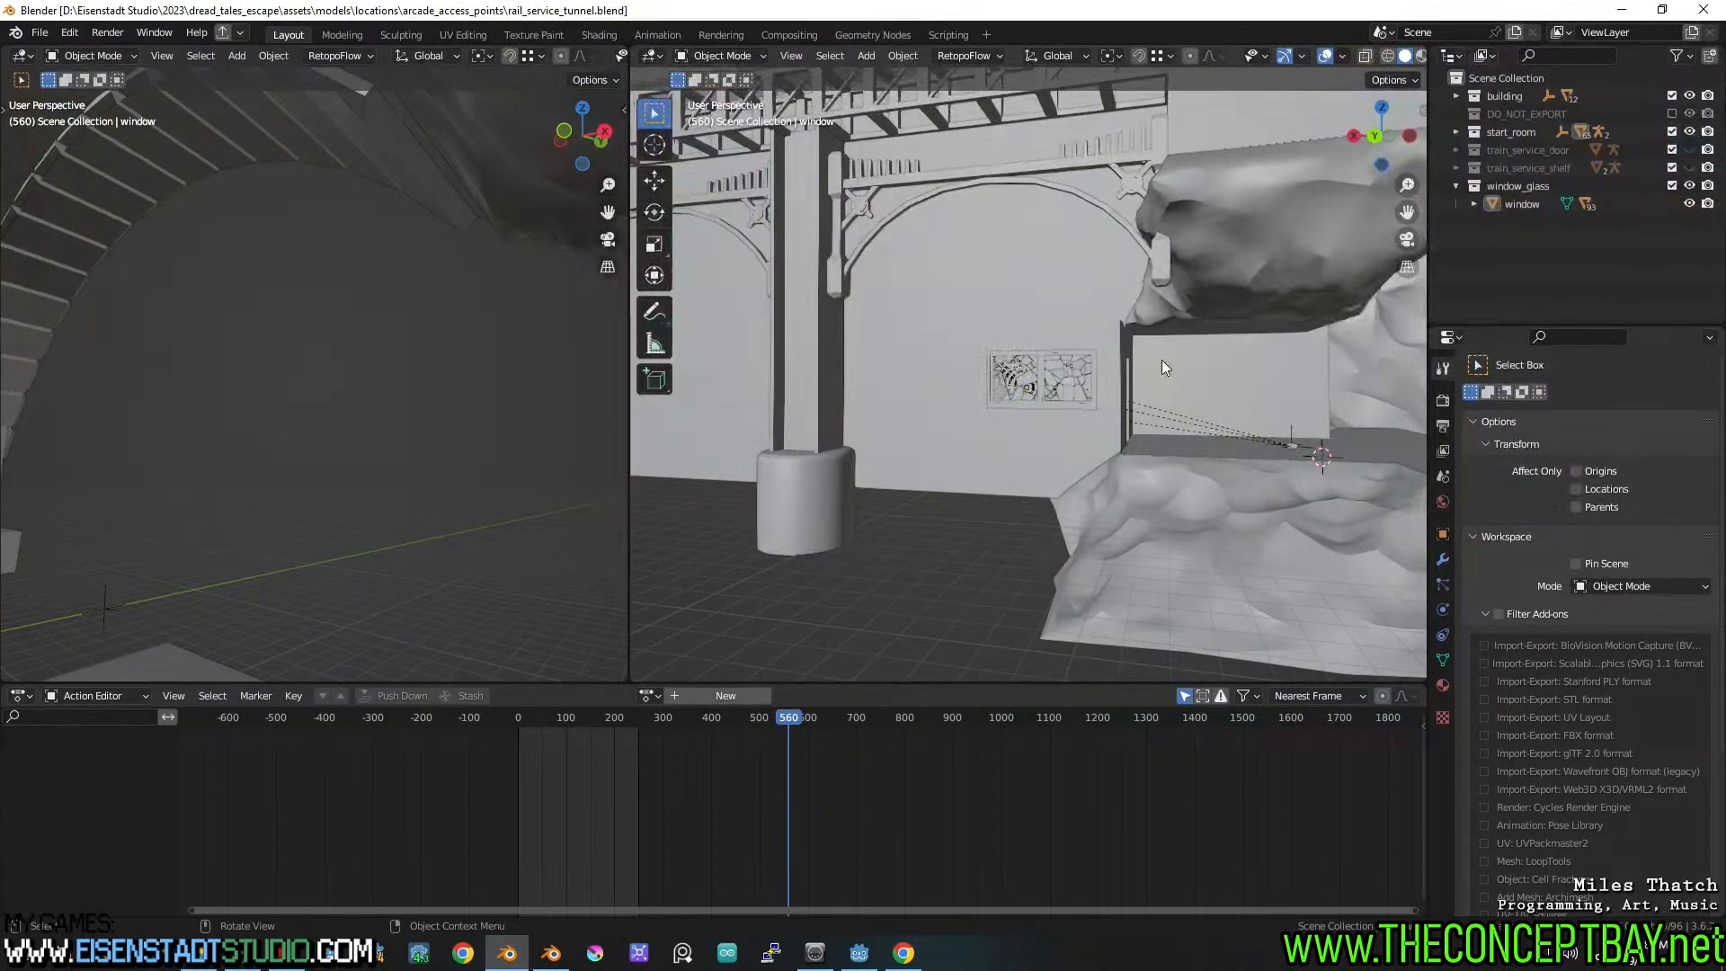
# Check the broken window in its wall, and switch to Godot to reimport rail_service_tunnel.glb
pyautogui.moveTo(1040, 424); pyautogui.dragTo(1129, 439, button='middle')
pyautogui.scroll(-2, 1138, 420)
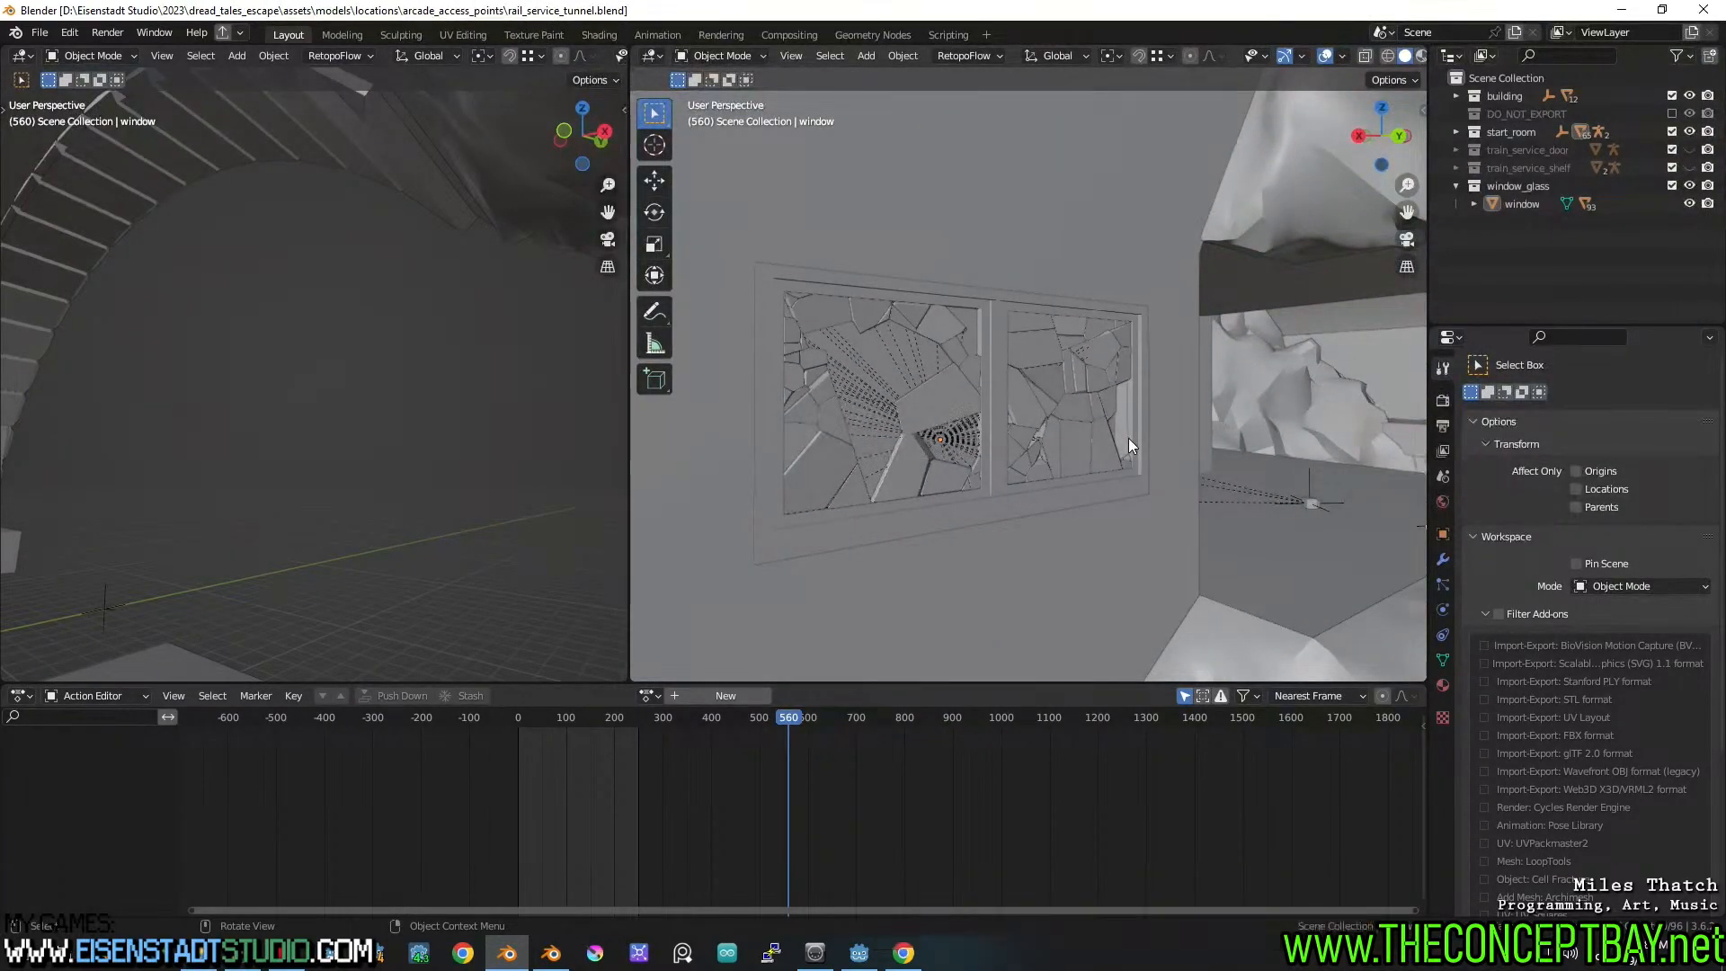
pyautogui.moveTo(1129, 439); pyautogui.dragTo(1067, 435, button='middle')
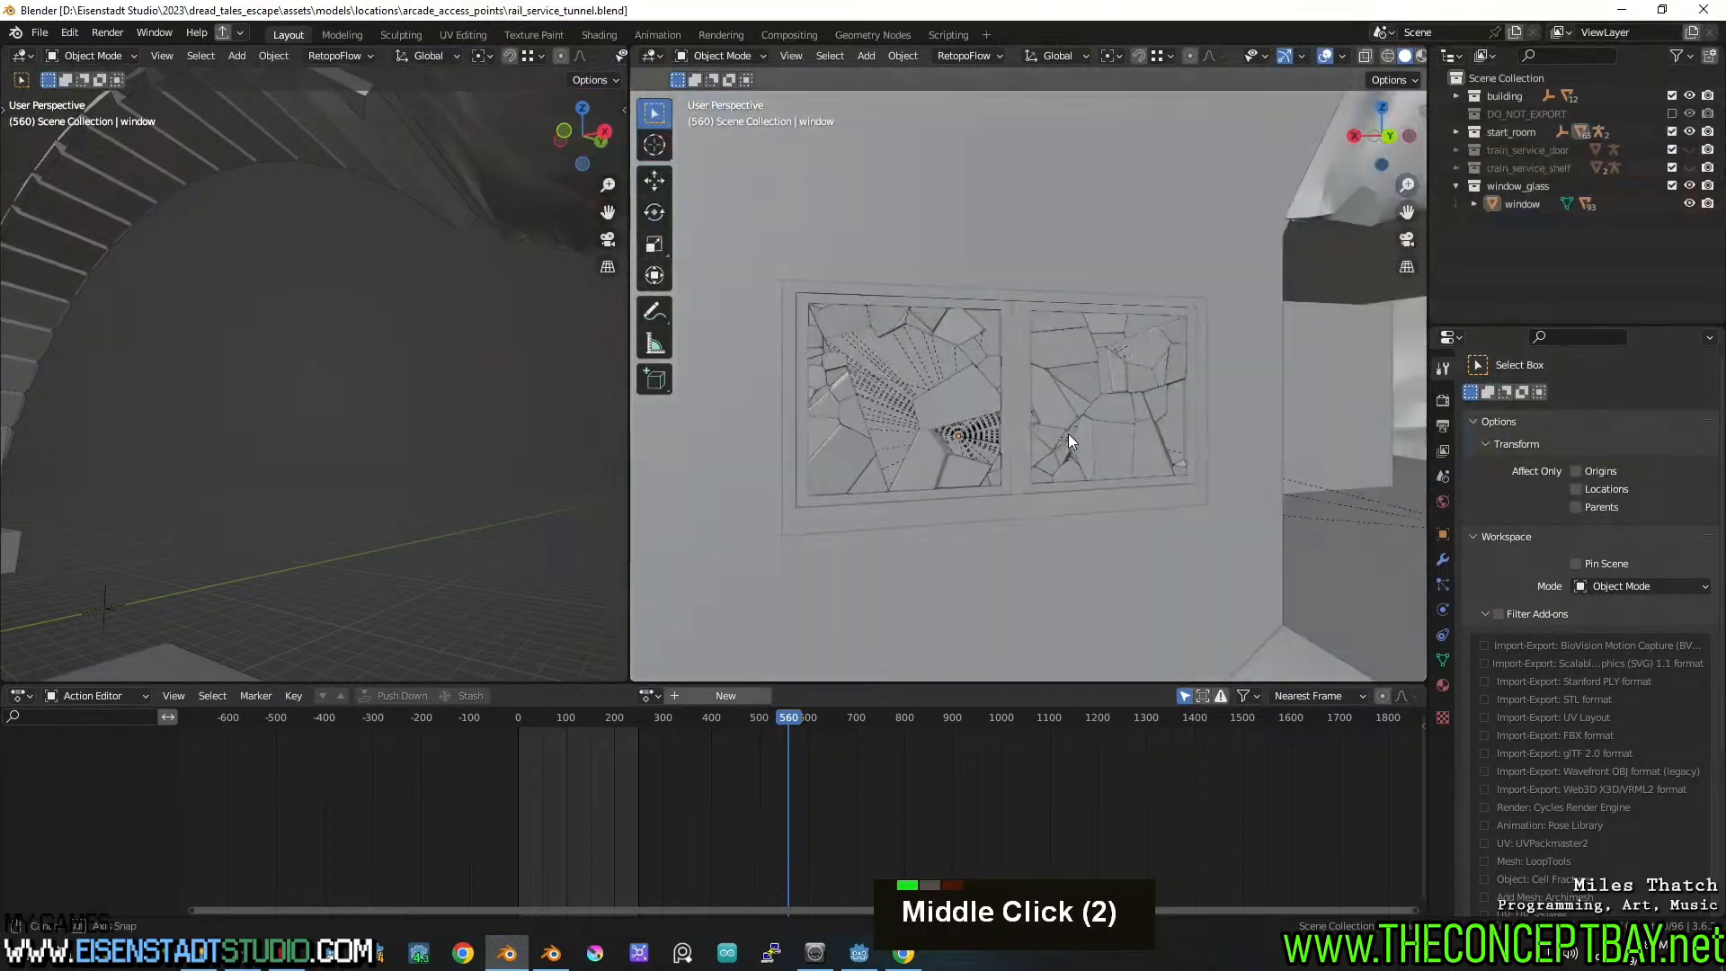
pyautogui.click(868, 955)
pyautogui.scroll(-3, 1054, 385)
pyautogui.moveTo(1060, 381)
pyautogui.mouseDown(button='middle')
pyautogui.moveTo(1062, 398)
pyautogui.moveTo(1050, 378)
pyautogui.mouseUp(button='middle')
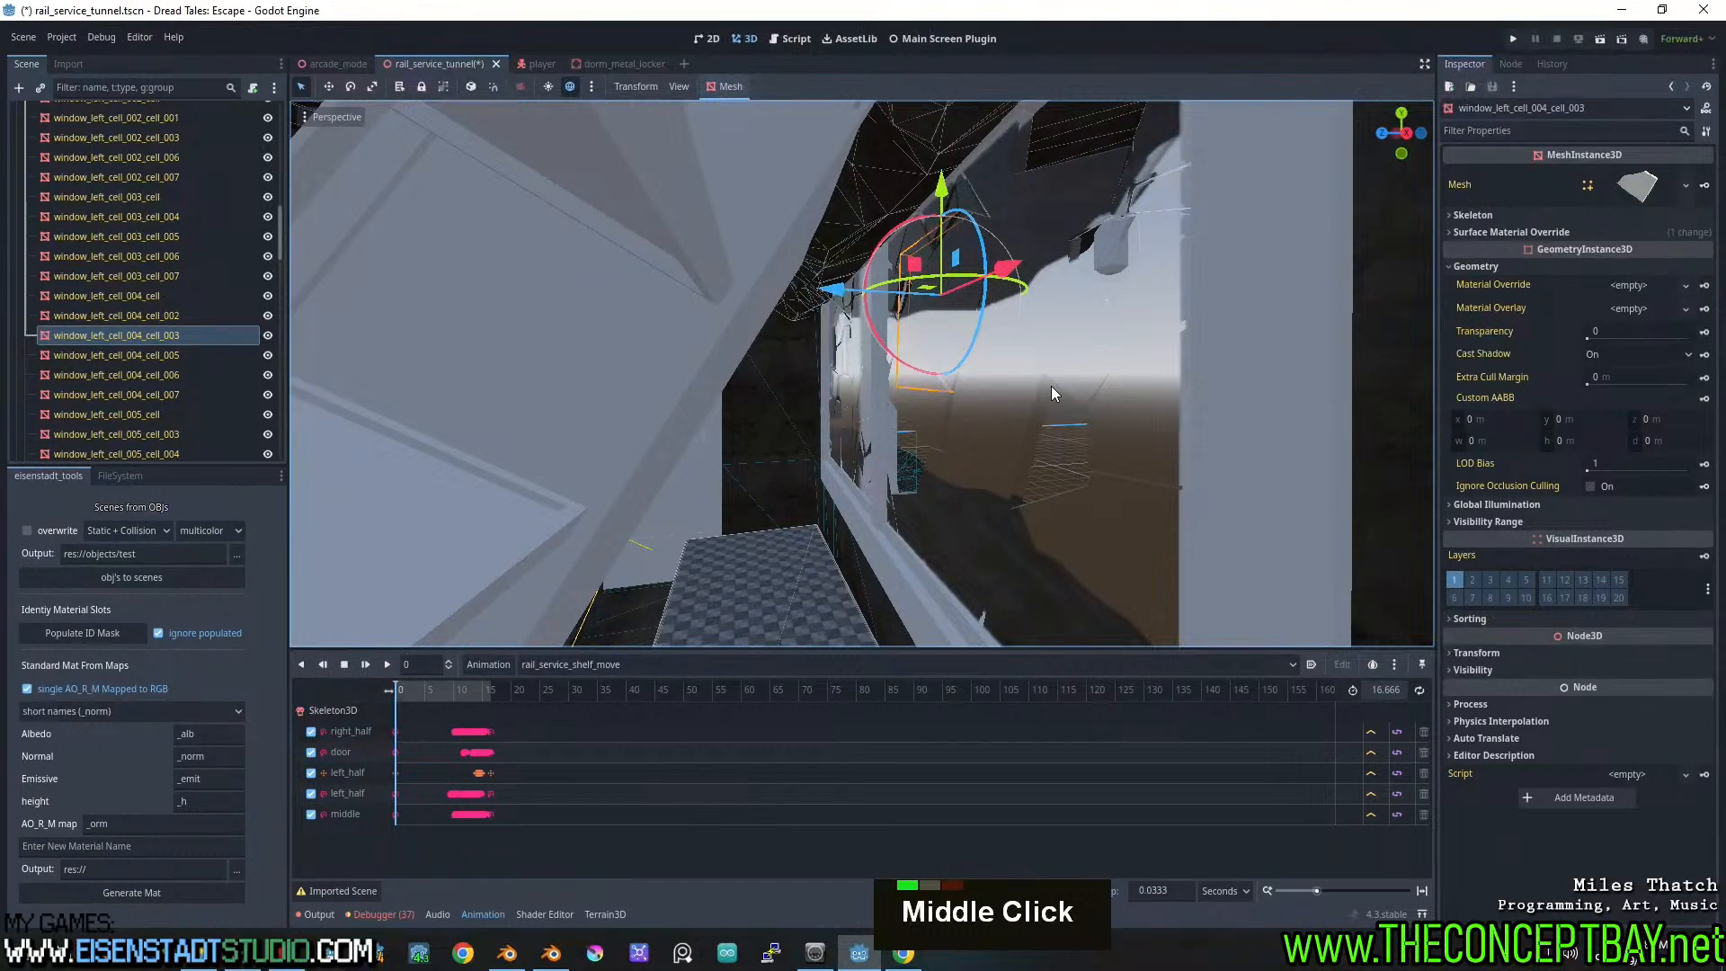
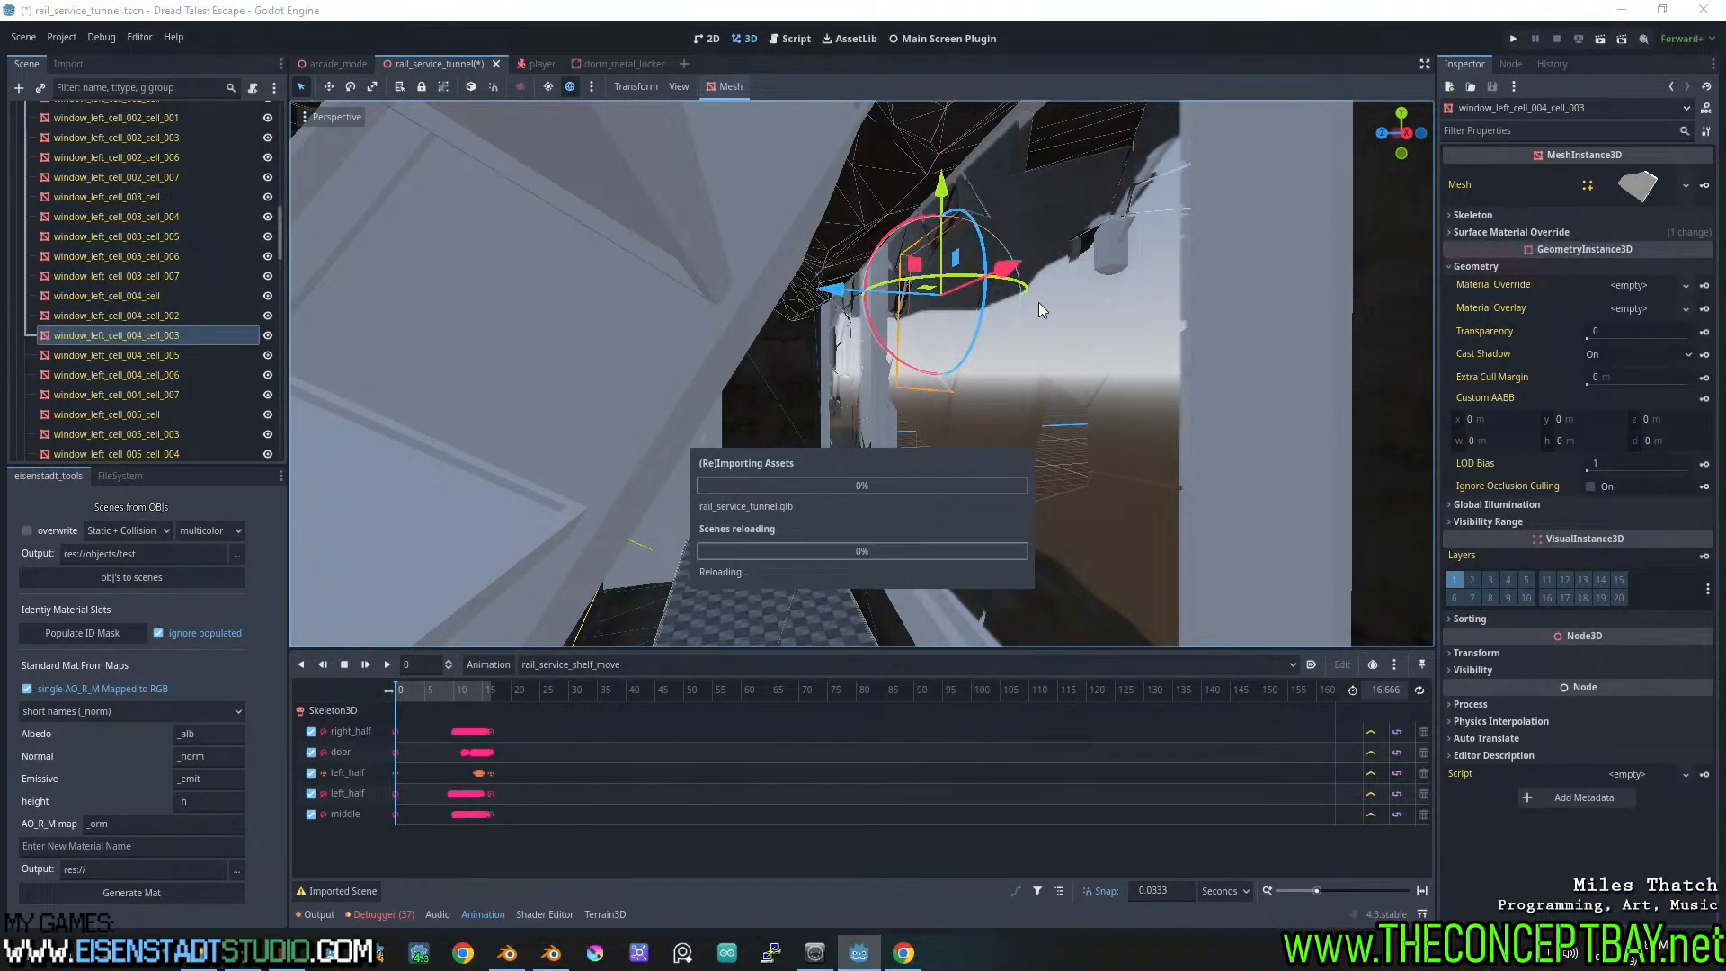
# Select every glass shard under the window node, from window_right_cell_cell_004 up to window_left_cell_001_cell
pyautogui.moveTo(1018, 353)
pyautogui.keyDown('shift'); pyautogui.mouseDown(button='middle')
pyautogui.moveTo(1076, 351)
pyautogui.moveTo(1026, 352)
pyautogui.mouseUp(button='middle'); pyautogui.keyUp('shift')
pyautogui.click(1026, 352)
pyautogui.scroll(-4, 154, 344)
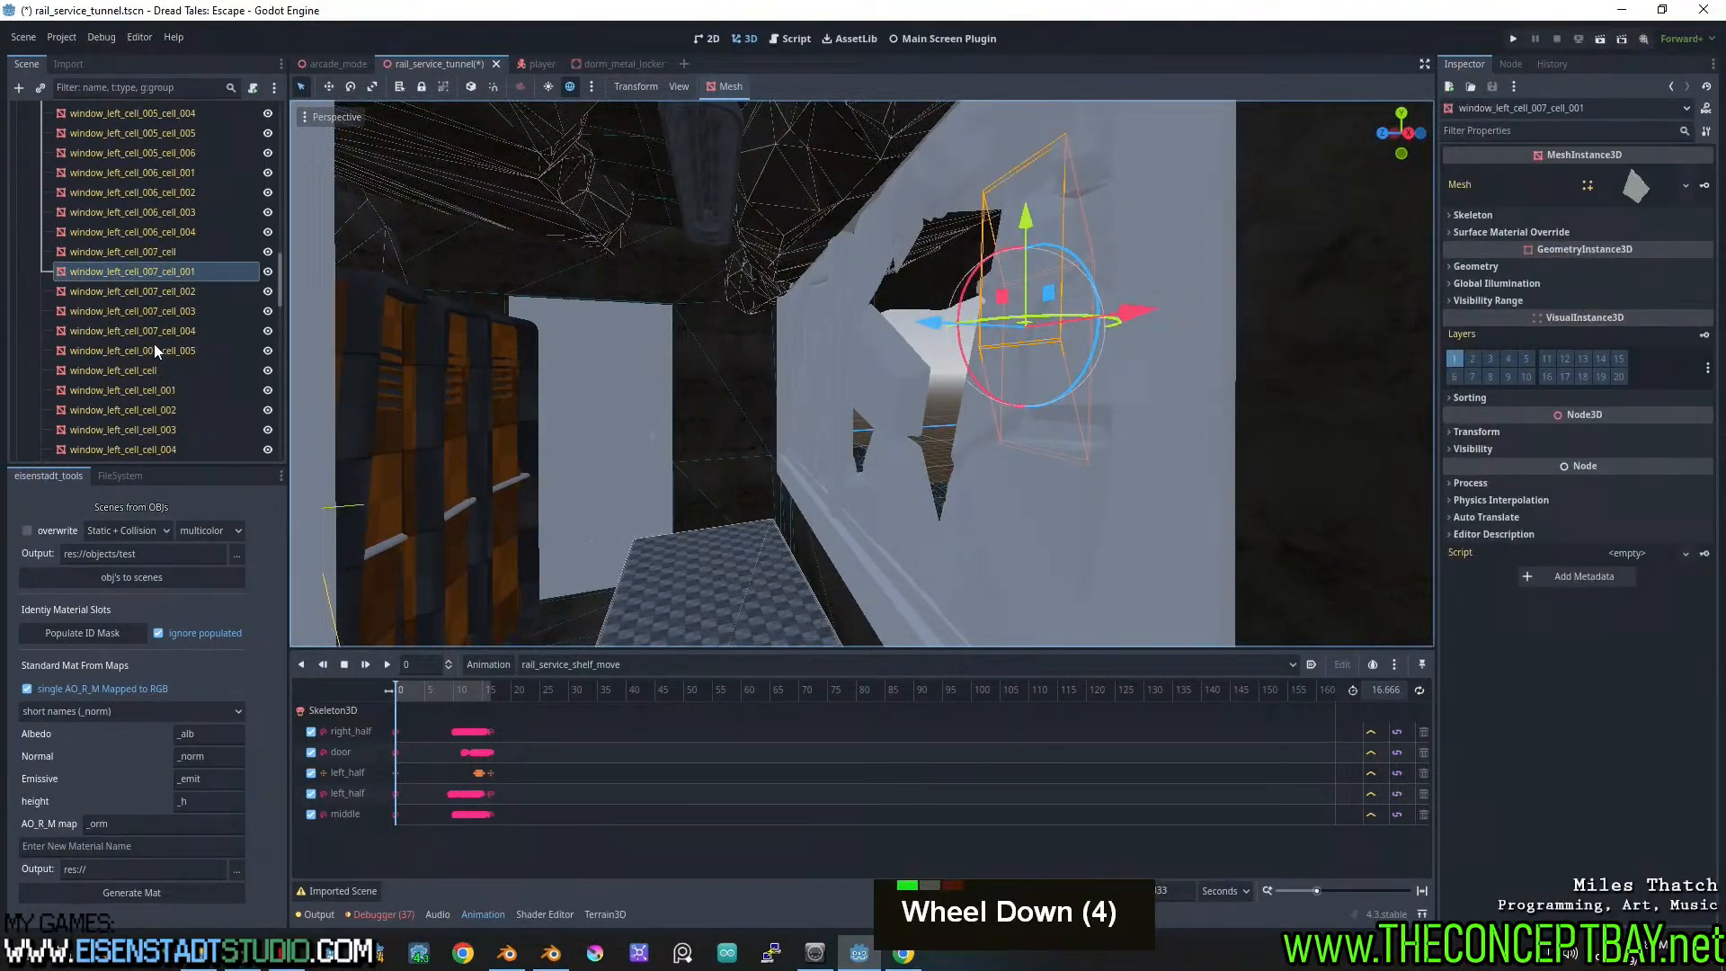
pyautogui.scroll(-20, 158, 390)
pyautogui.click(162, 390)
pyautogui.scroll(8, 169, 327)
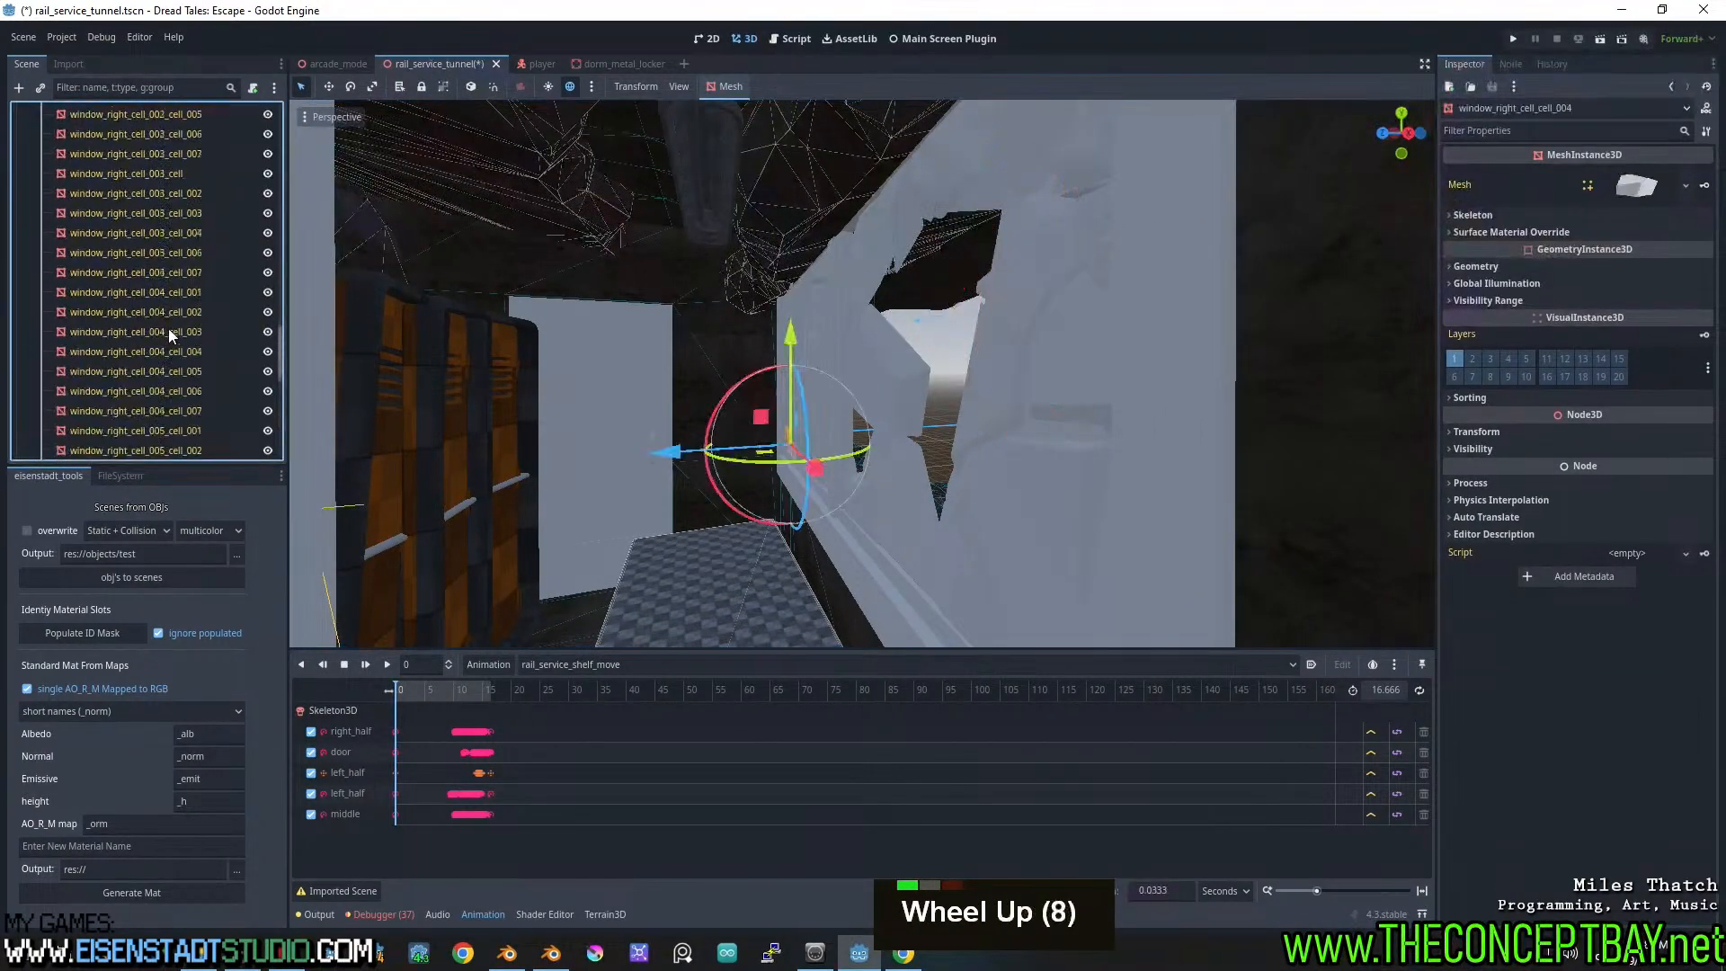
pyautogui.scroll(20, 169, 329)
pyautogui.scroll(-4, 153, 340)
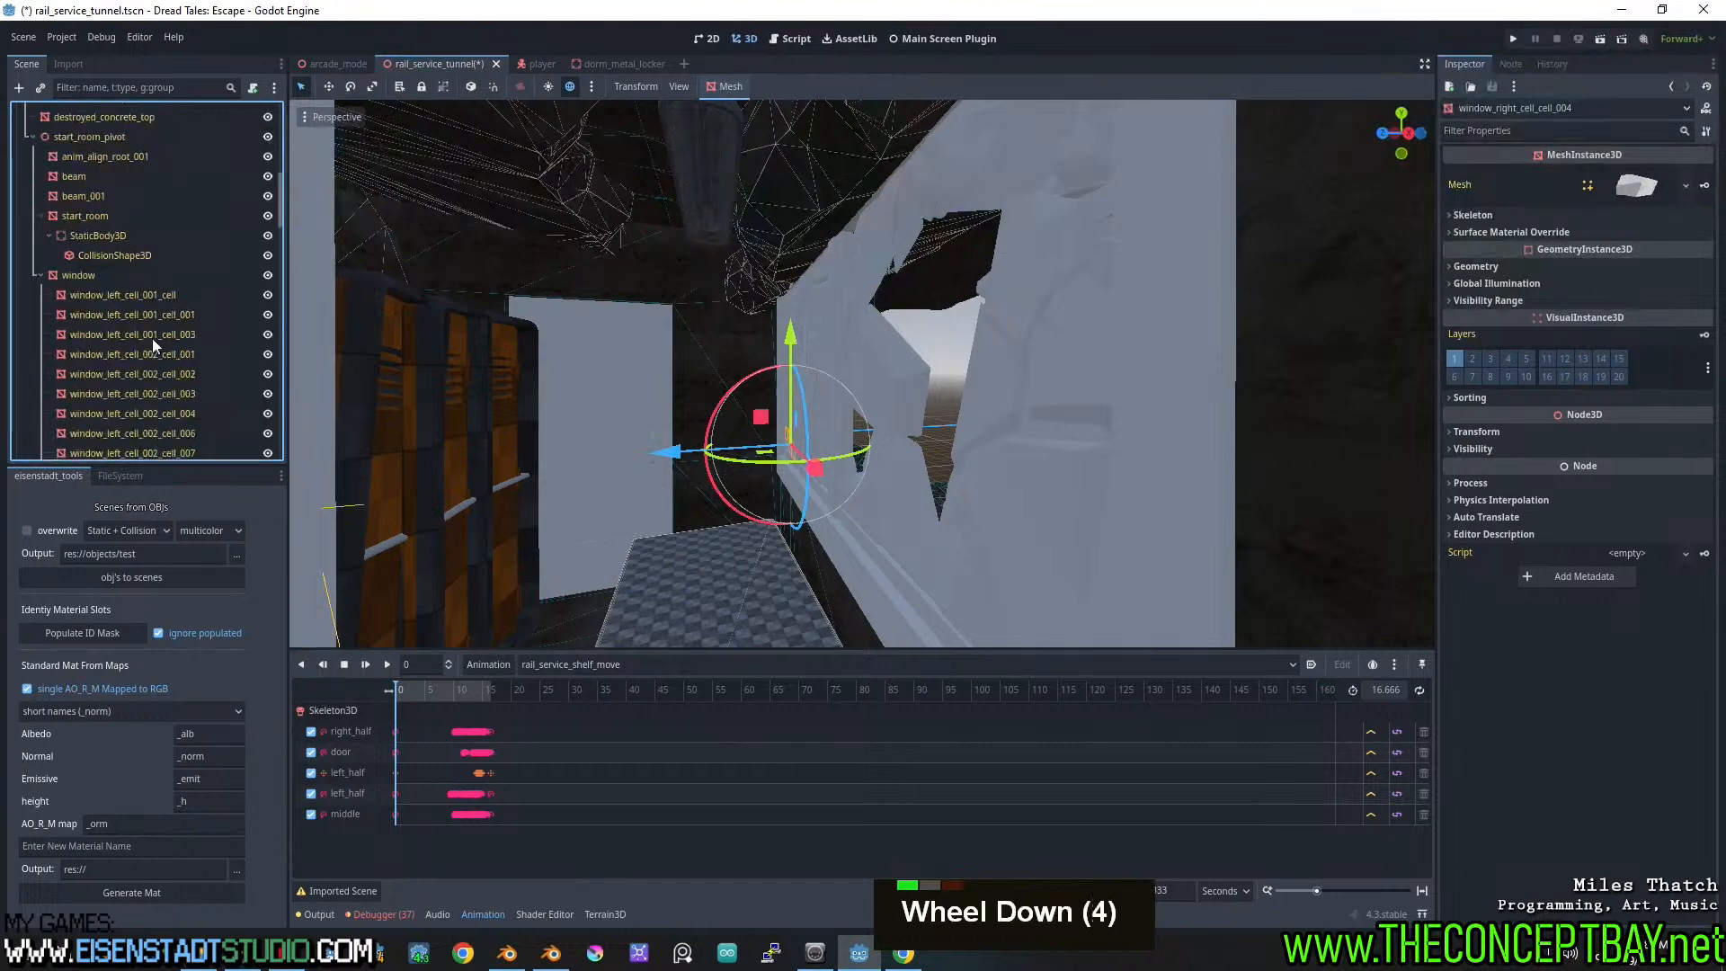
pyautogui.keyDown('shift'); pyautogui.click(115, 298); pyautogui.keyUp('shift')
# Quick Load generic_glass_window.tres as the surface material override of the selected shards and clear the selection
pyautogui.click(1647, 232)
pyautogui.click(1658, 252)
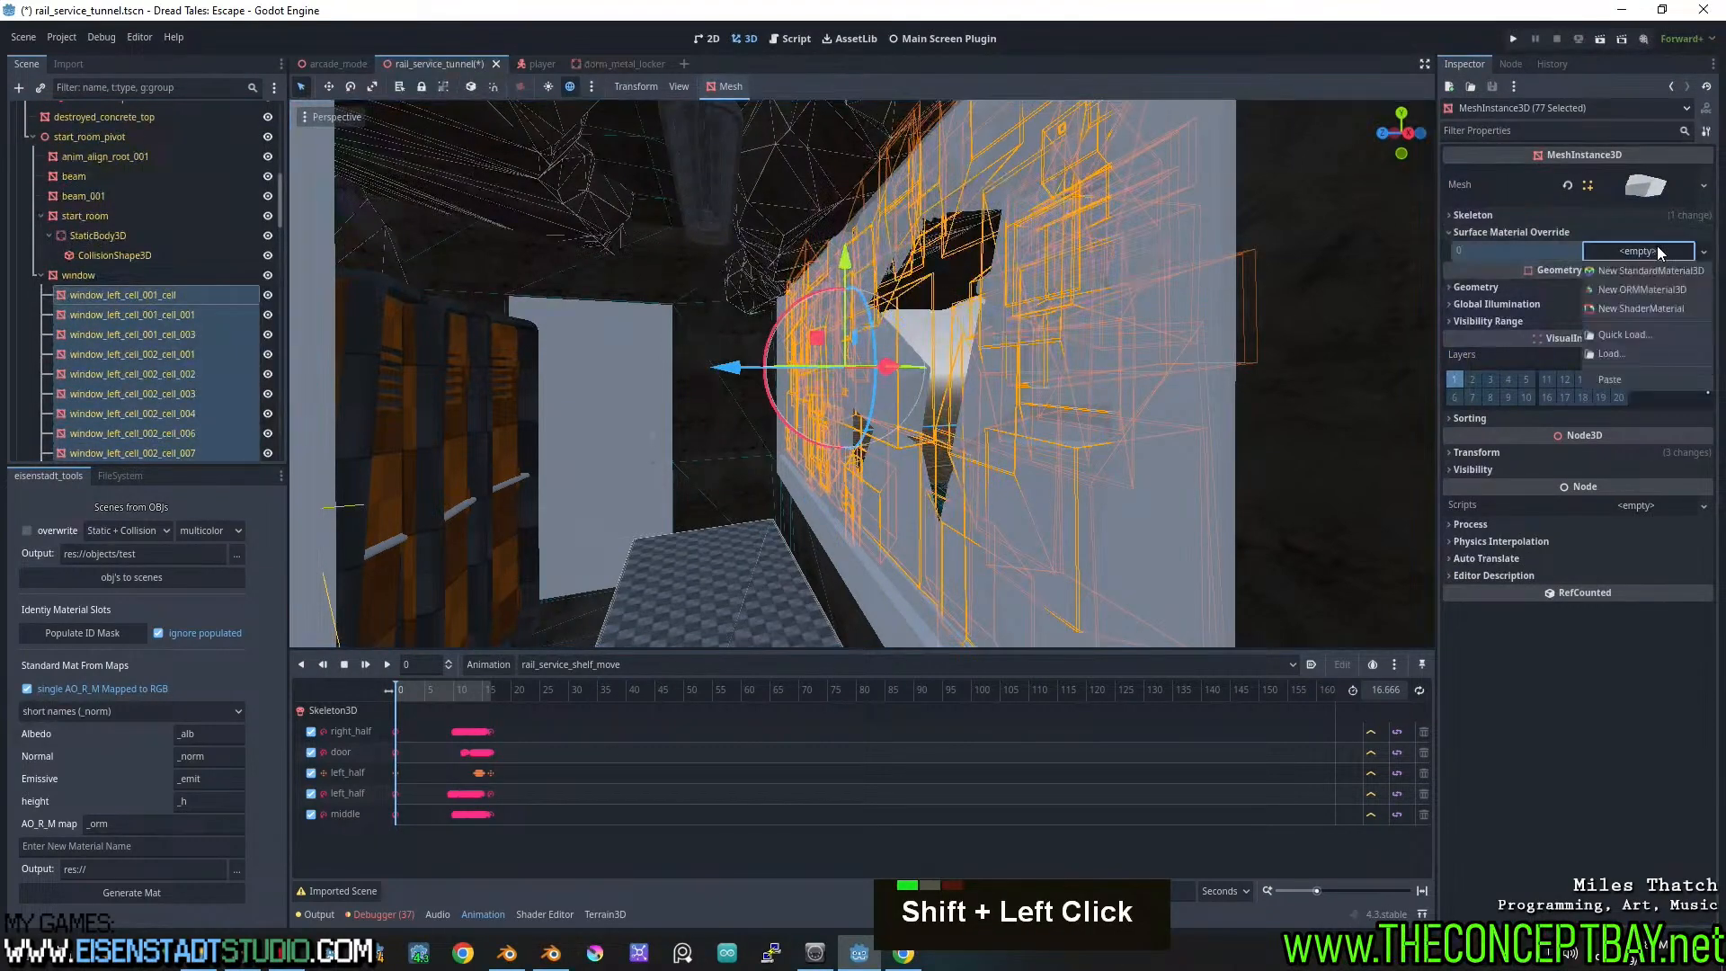
pyautogui.click(1640, 332)
pyautogui.write('gl')
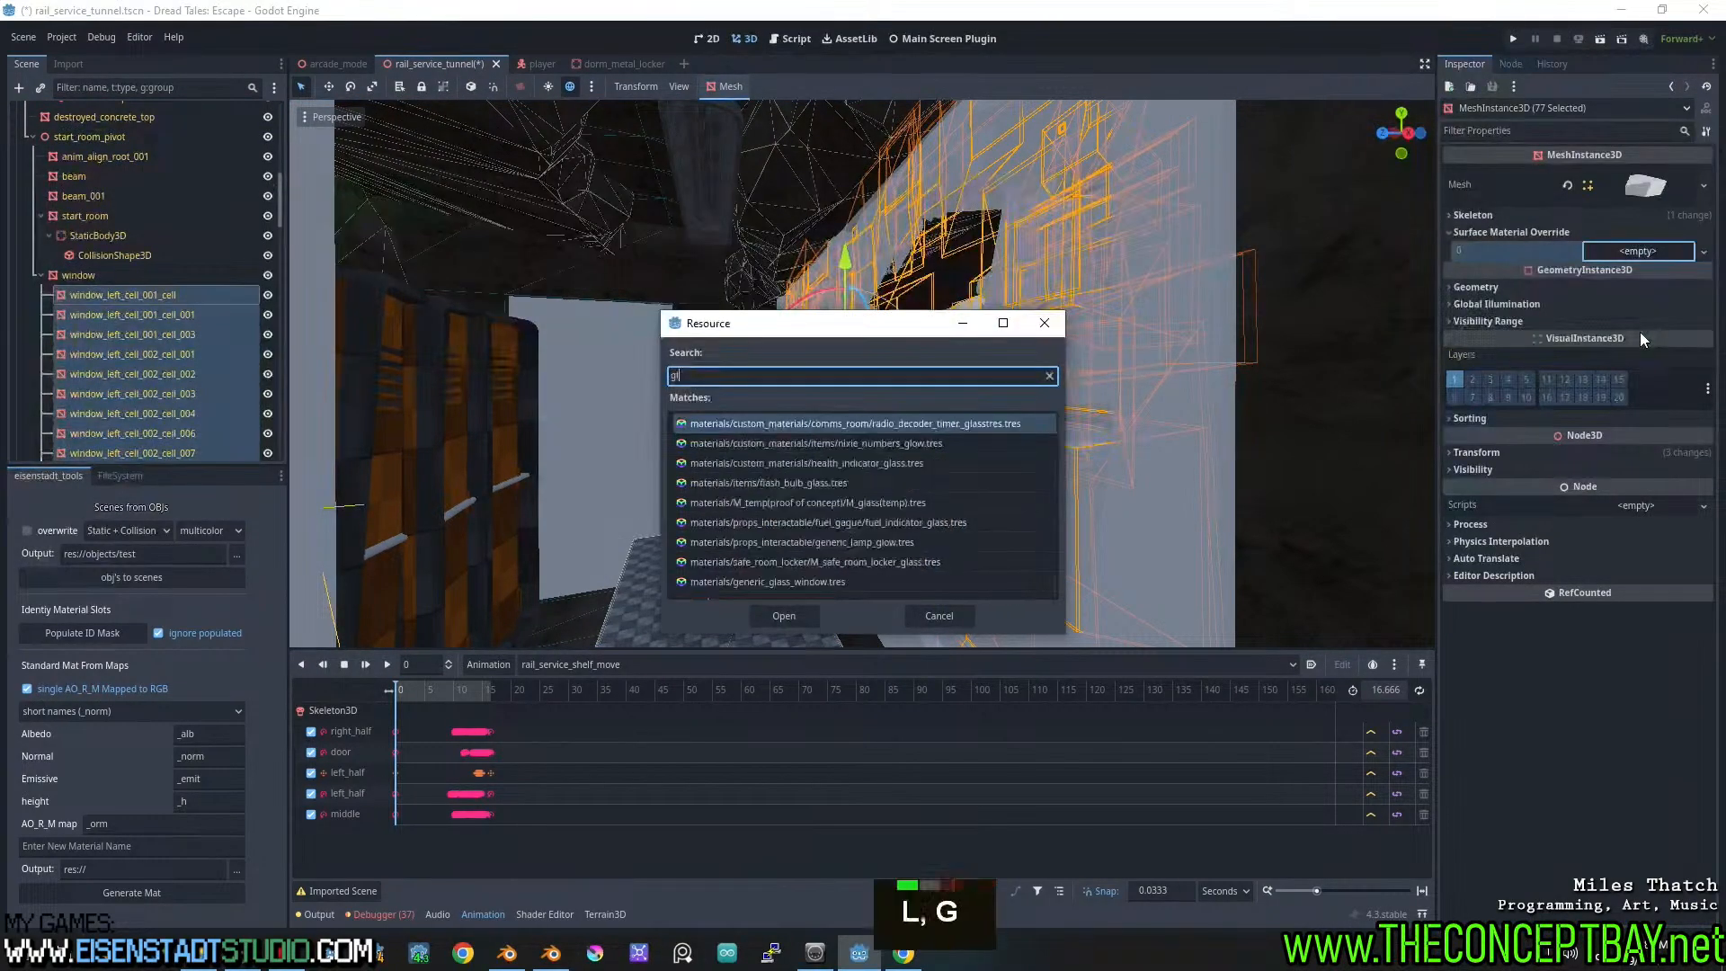
pyautogui.write('ass')
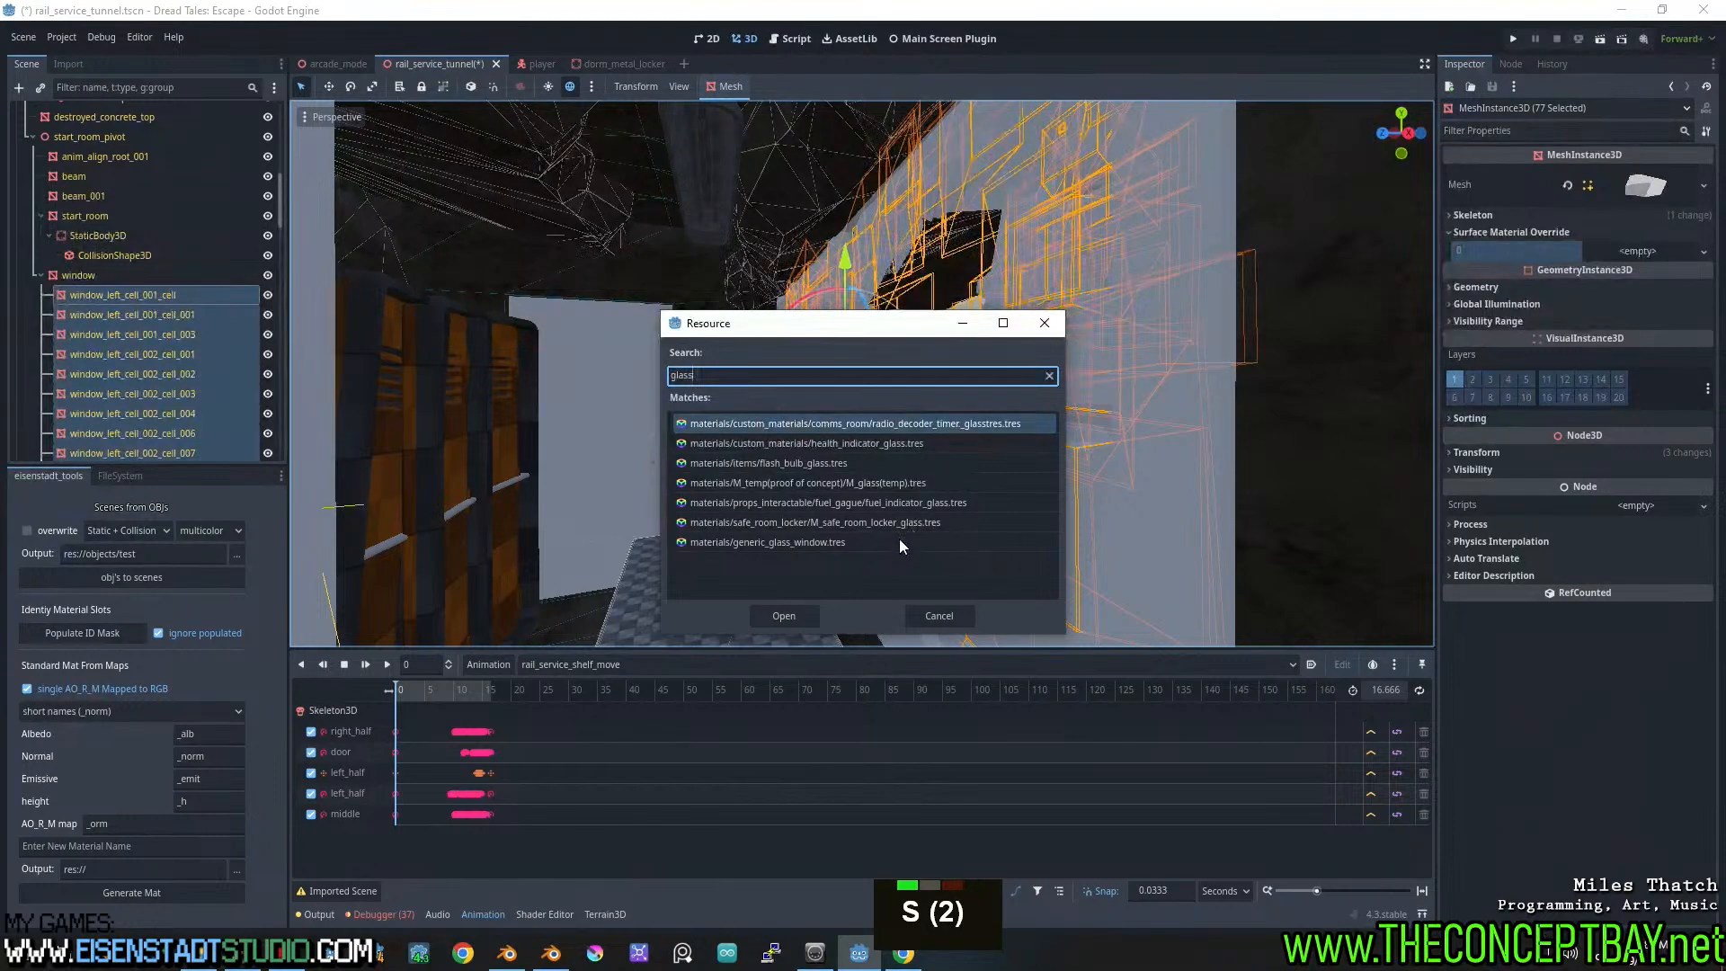
pyautogui.doubleClick(899, 539)
pyautogui.moveTo(1042, 416); pyautogui.dragTo(1002, 465, button='middle')
pyautogui.click(985, 435)
pyautogui.keyDown('shift'); pyautogui.moveTo(1001, 466); pyautogui.dragTo(946, 412, button='middle'); pyautogui.keyUp('shift')
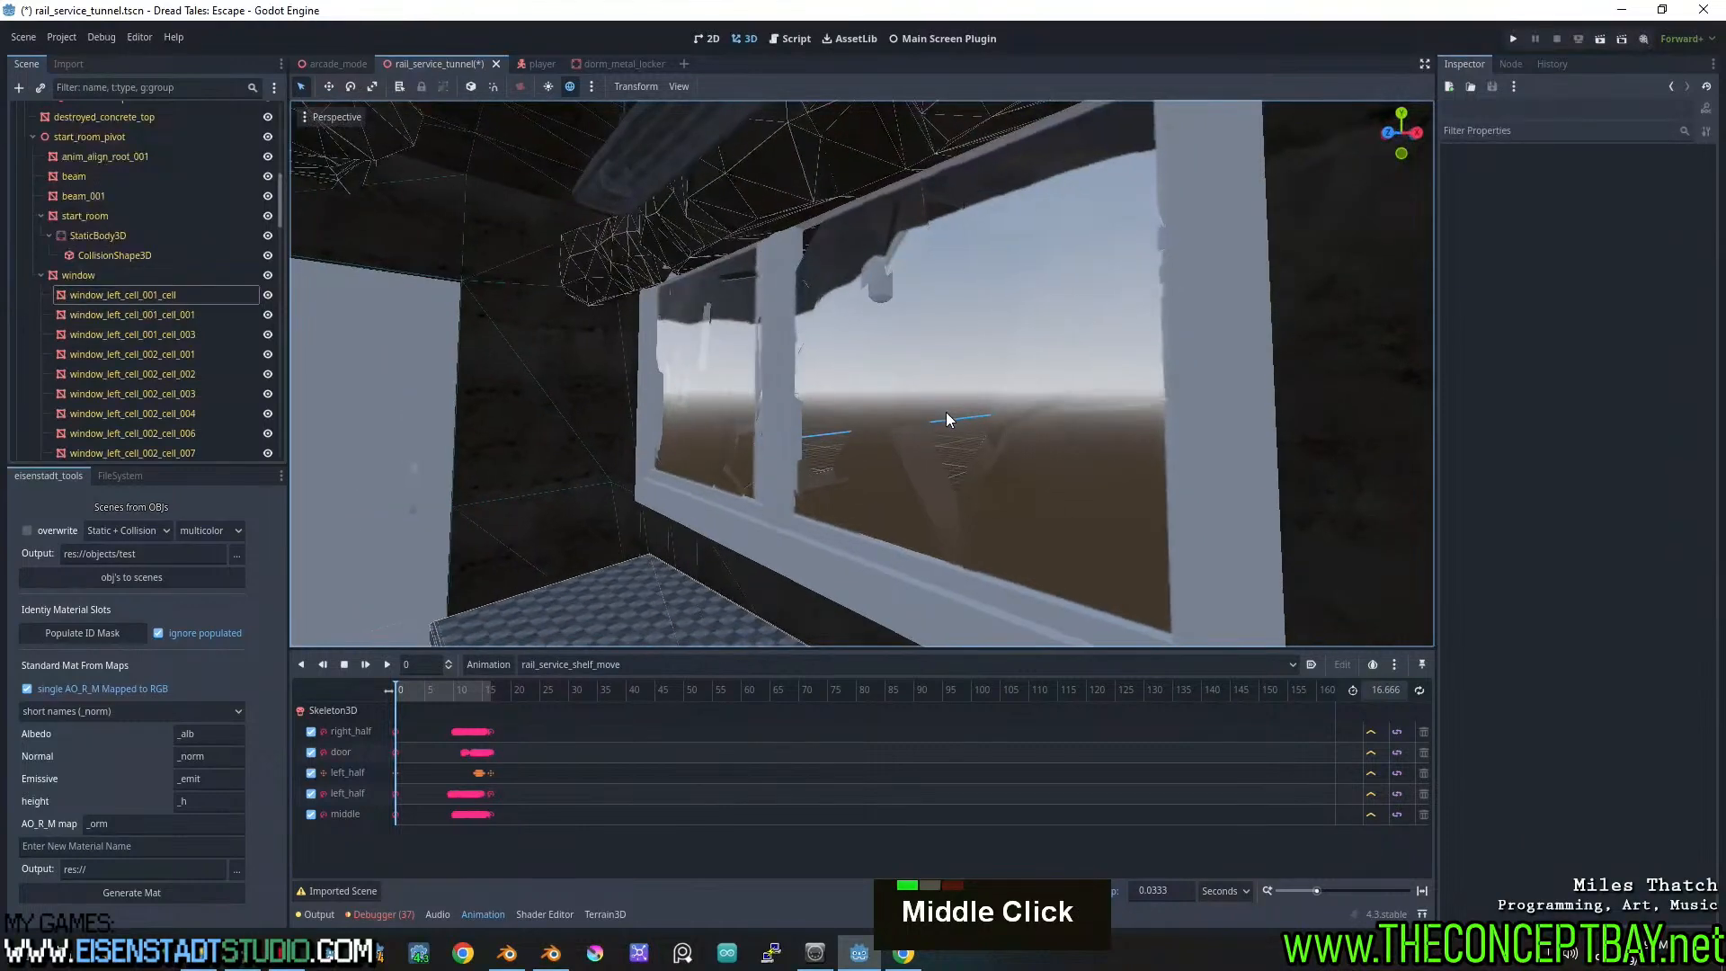
# Select the shard window_left_cell_001_cell_001 and open its surface override glass material for editing
pyautogui.click(200, 315)
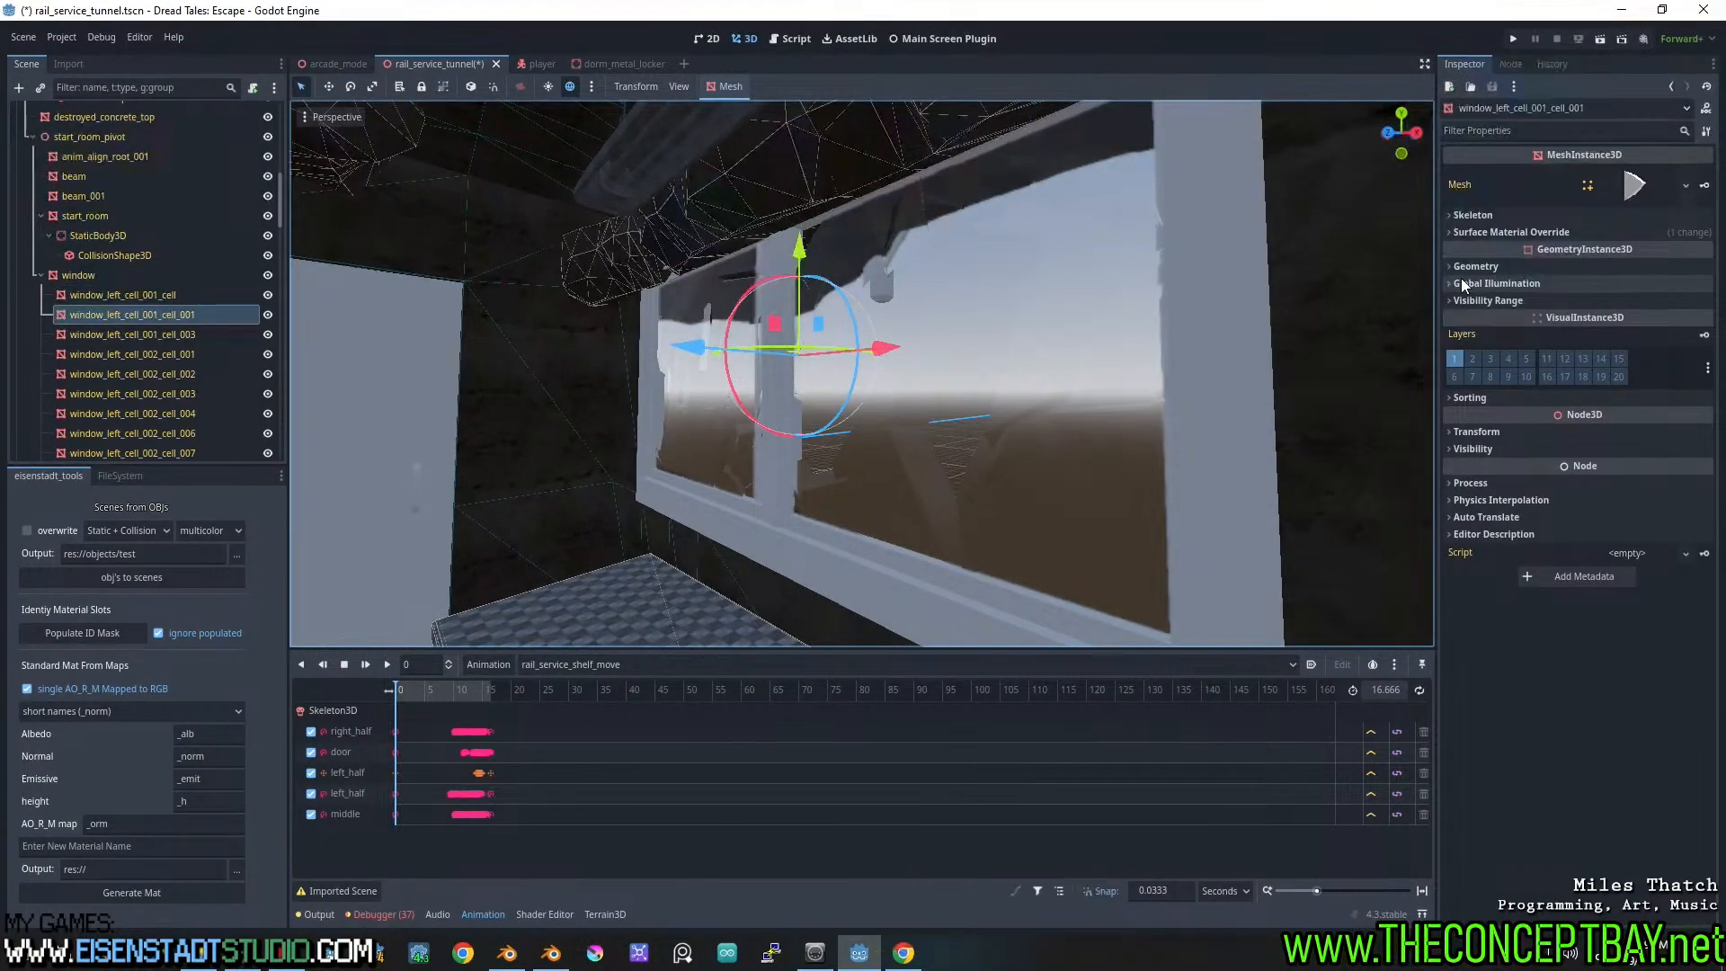
pyautogui.press('h')
pyautogui.press('h')
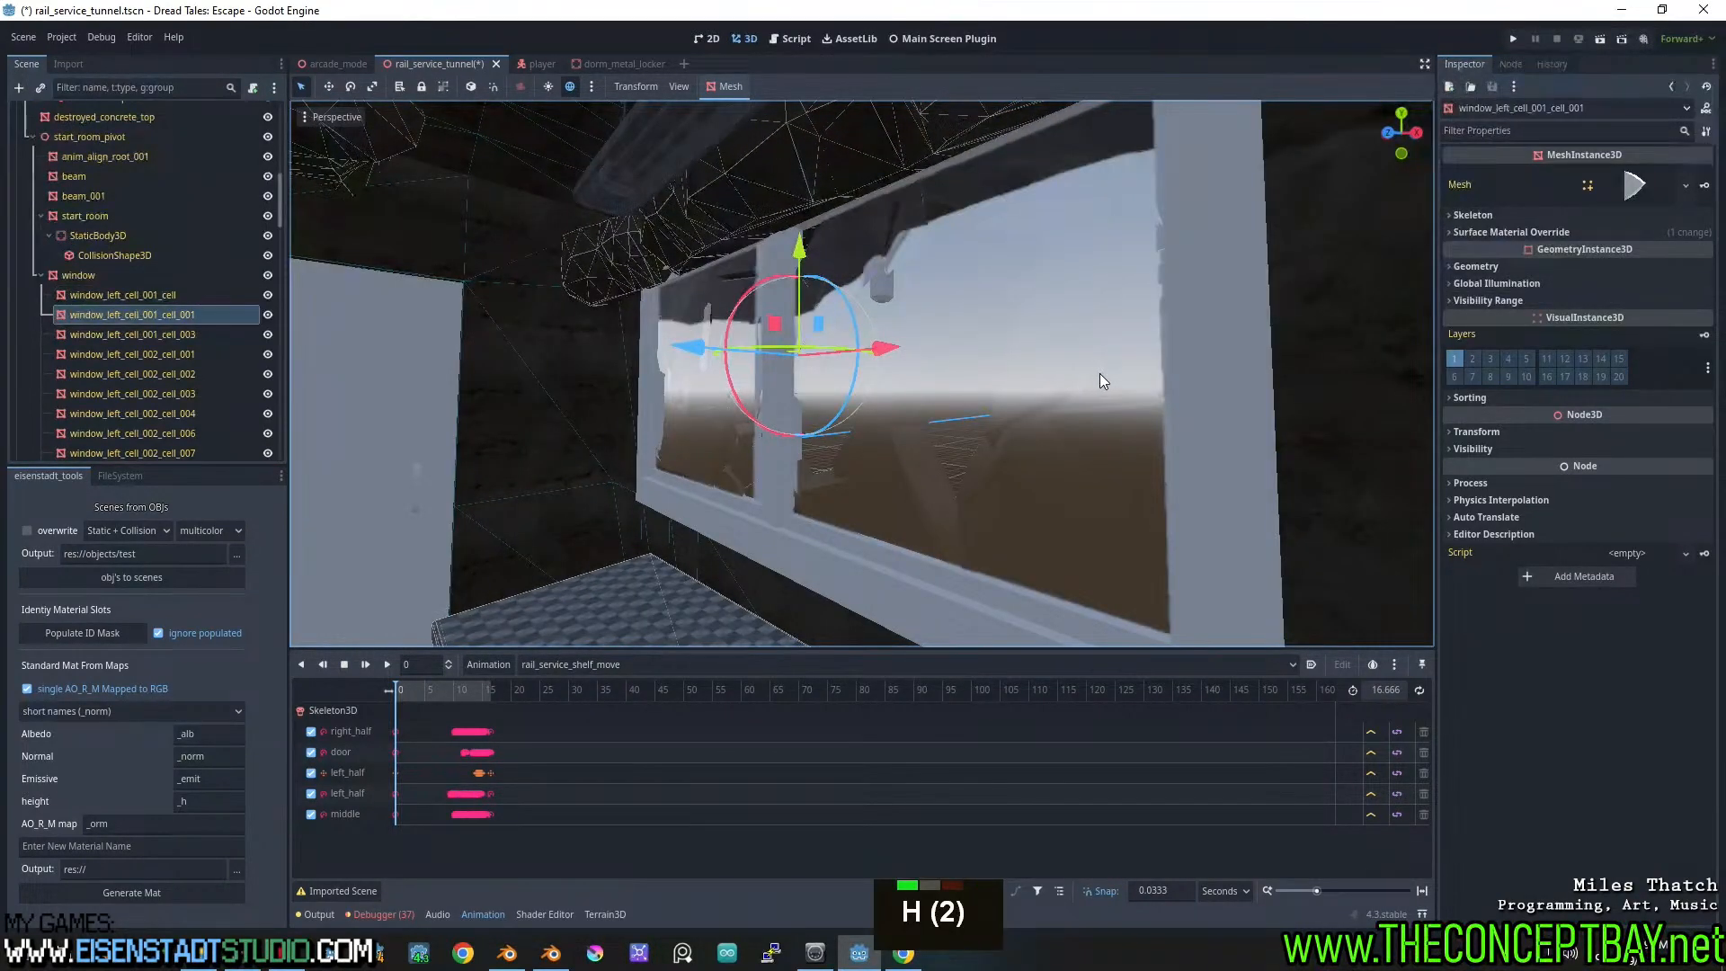
pyautogui.press('j')
pyautogui.click(1539, 272)
pyautogui.click(1538, 271)
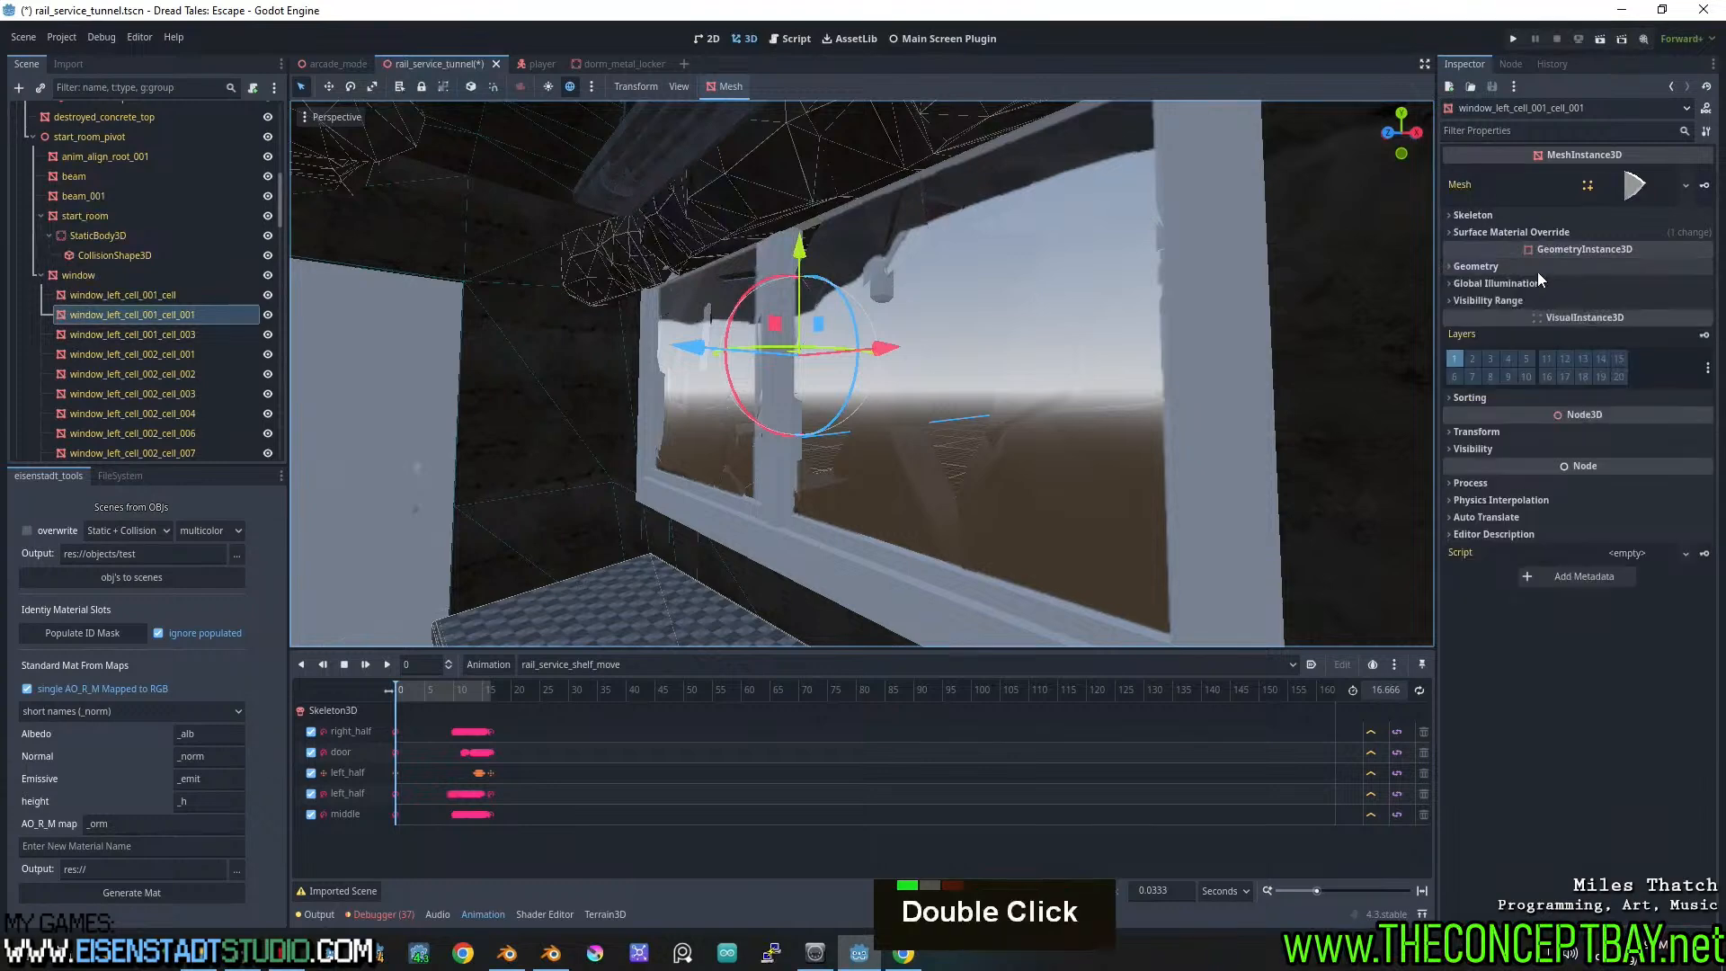
pyautogui.click(1534, 281)
pyautogui.click(1502, 282)
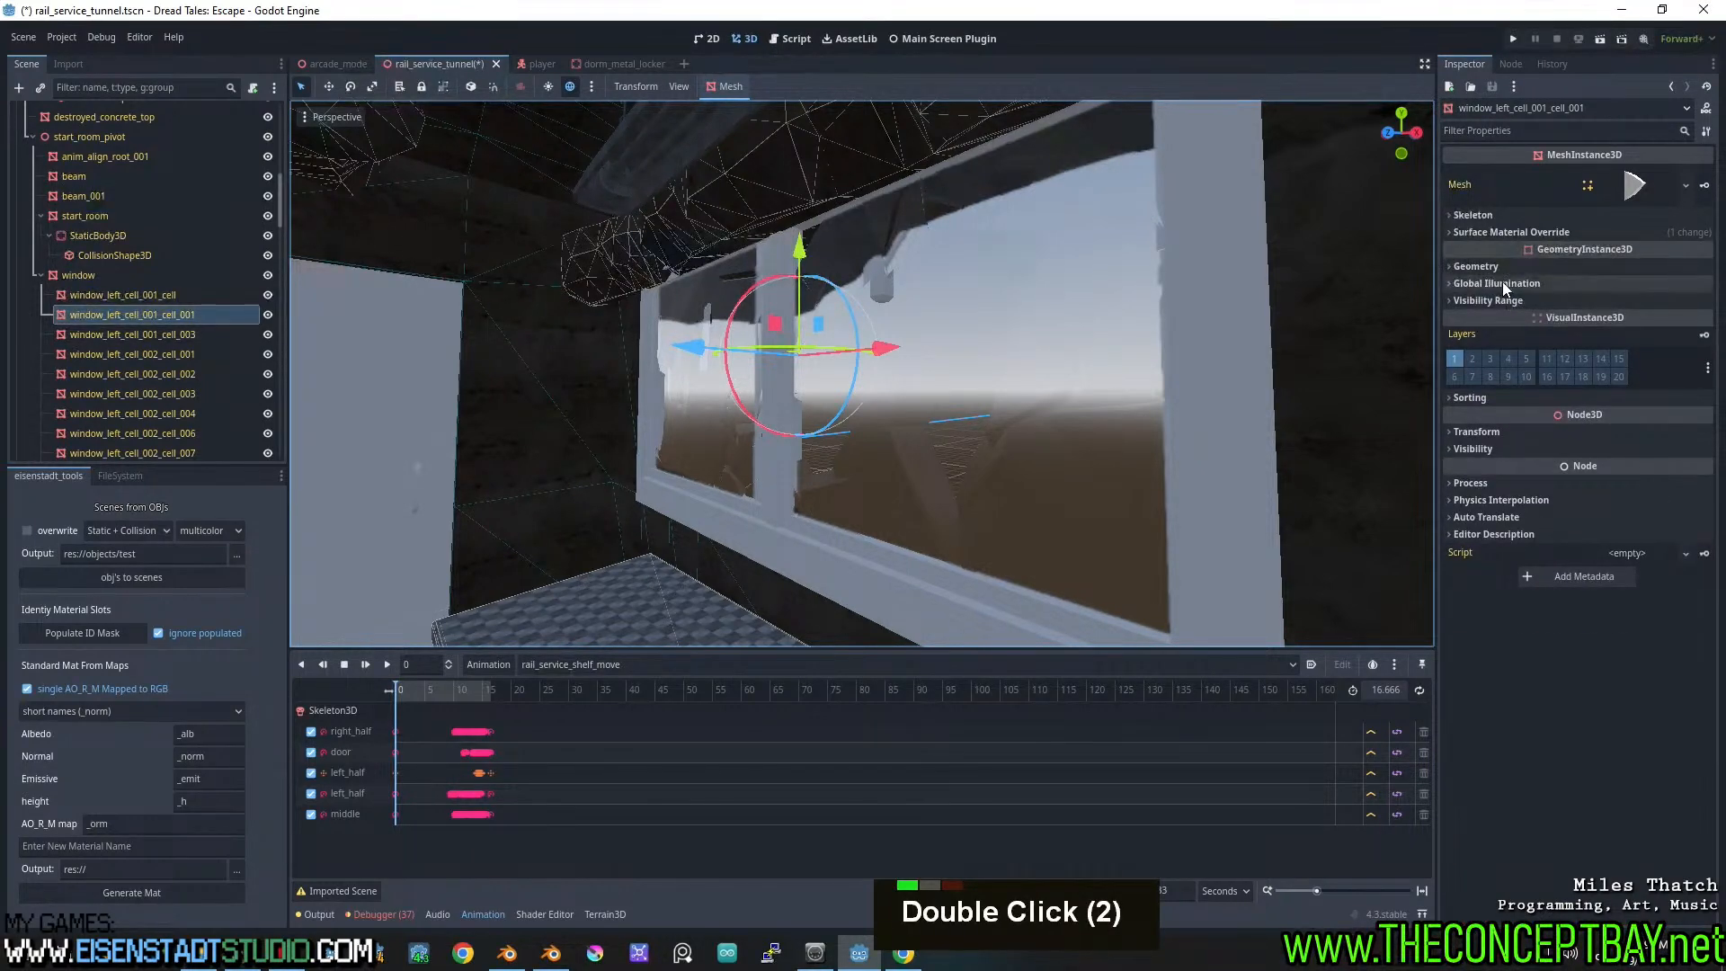
pyautogui.click(1596, 235)
pyautogui.doubleClick(1616, 256)
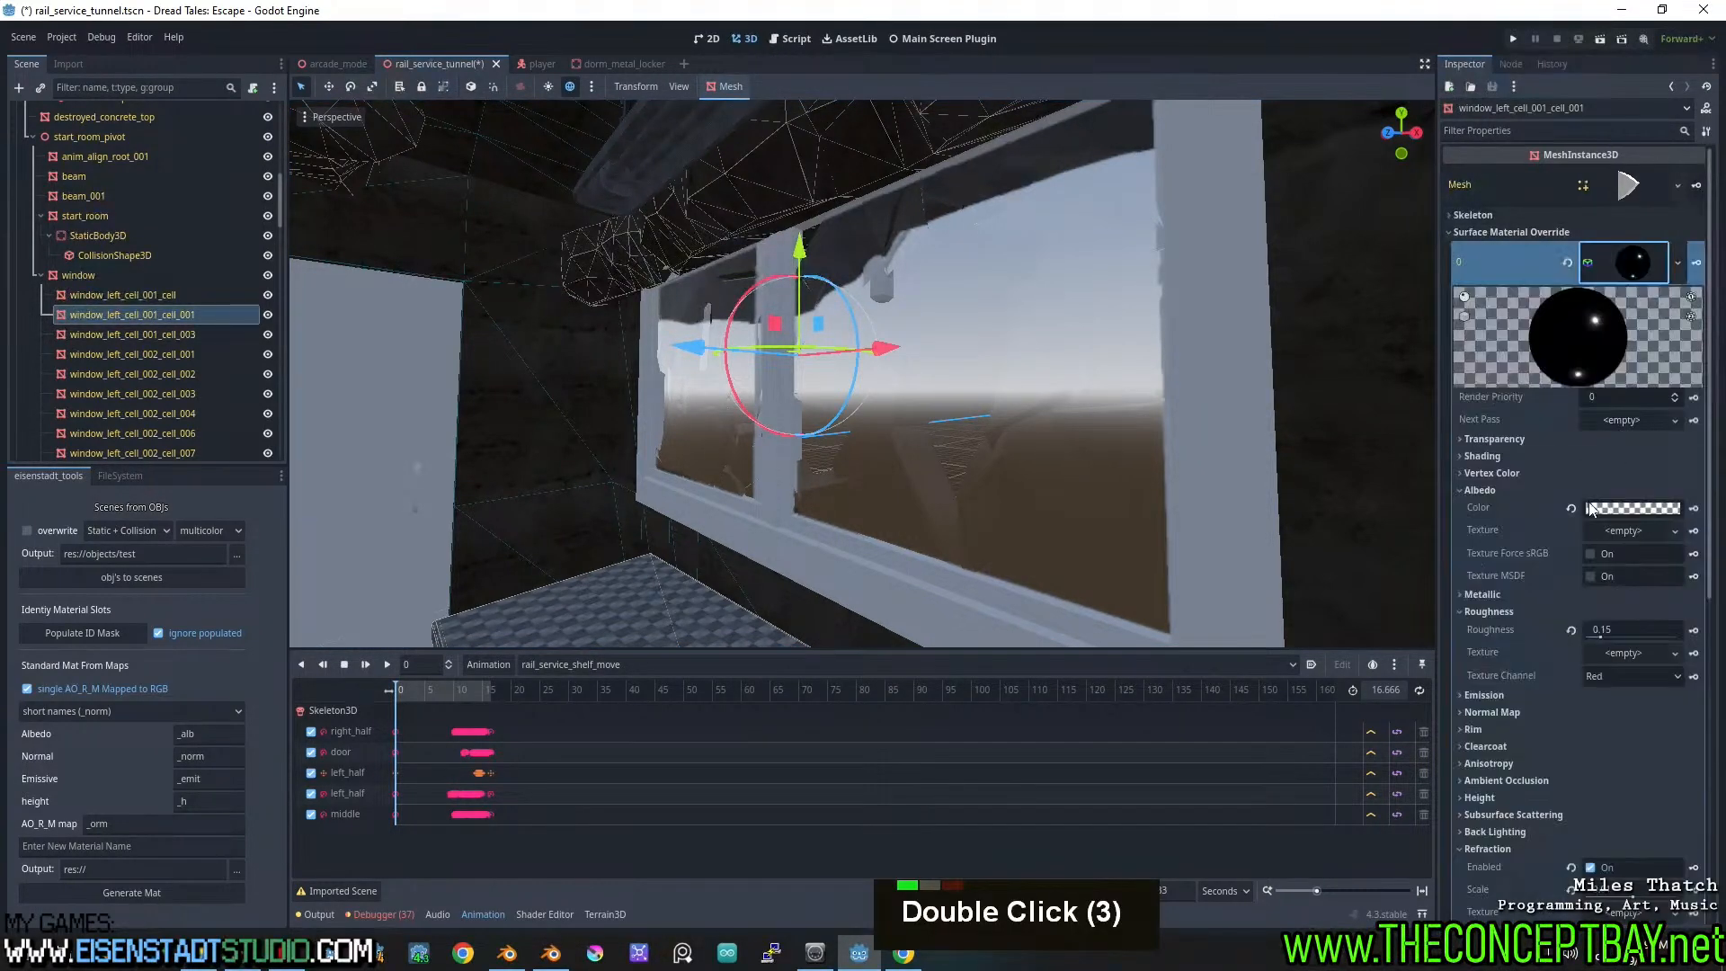
# Enable Rim on the glass material with rim 0.3 and tint 0.43, and collapse the Refraction, Albedo and Rim groups
pyautogui.scroll(-6, 1550, 566)
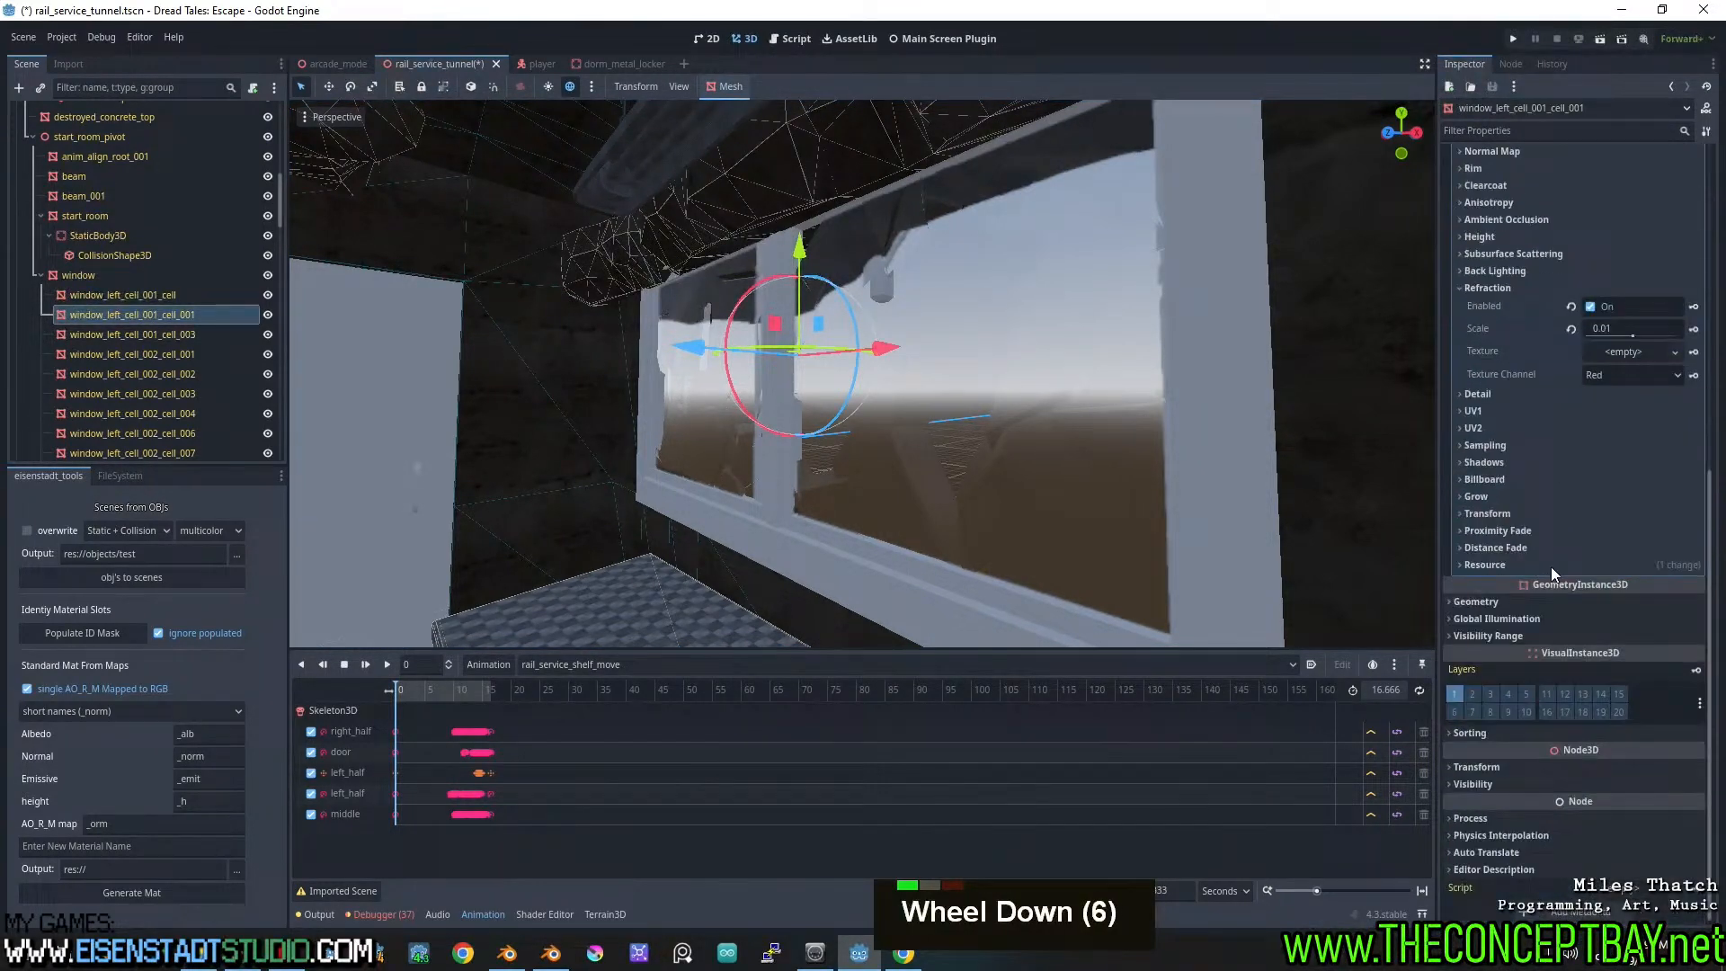
pyautogui.click(1460, 288)
pyautogui.scroll(2, 1483, 490)
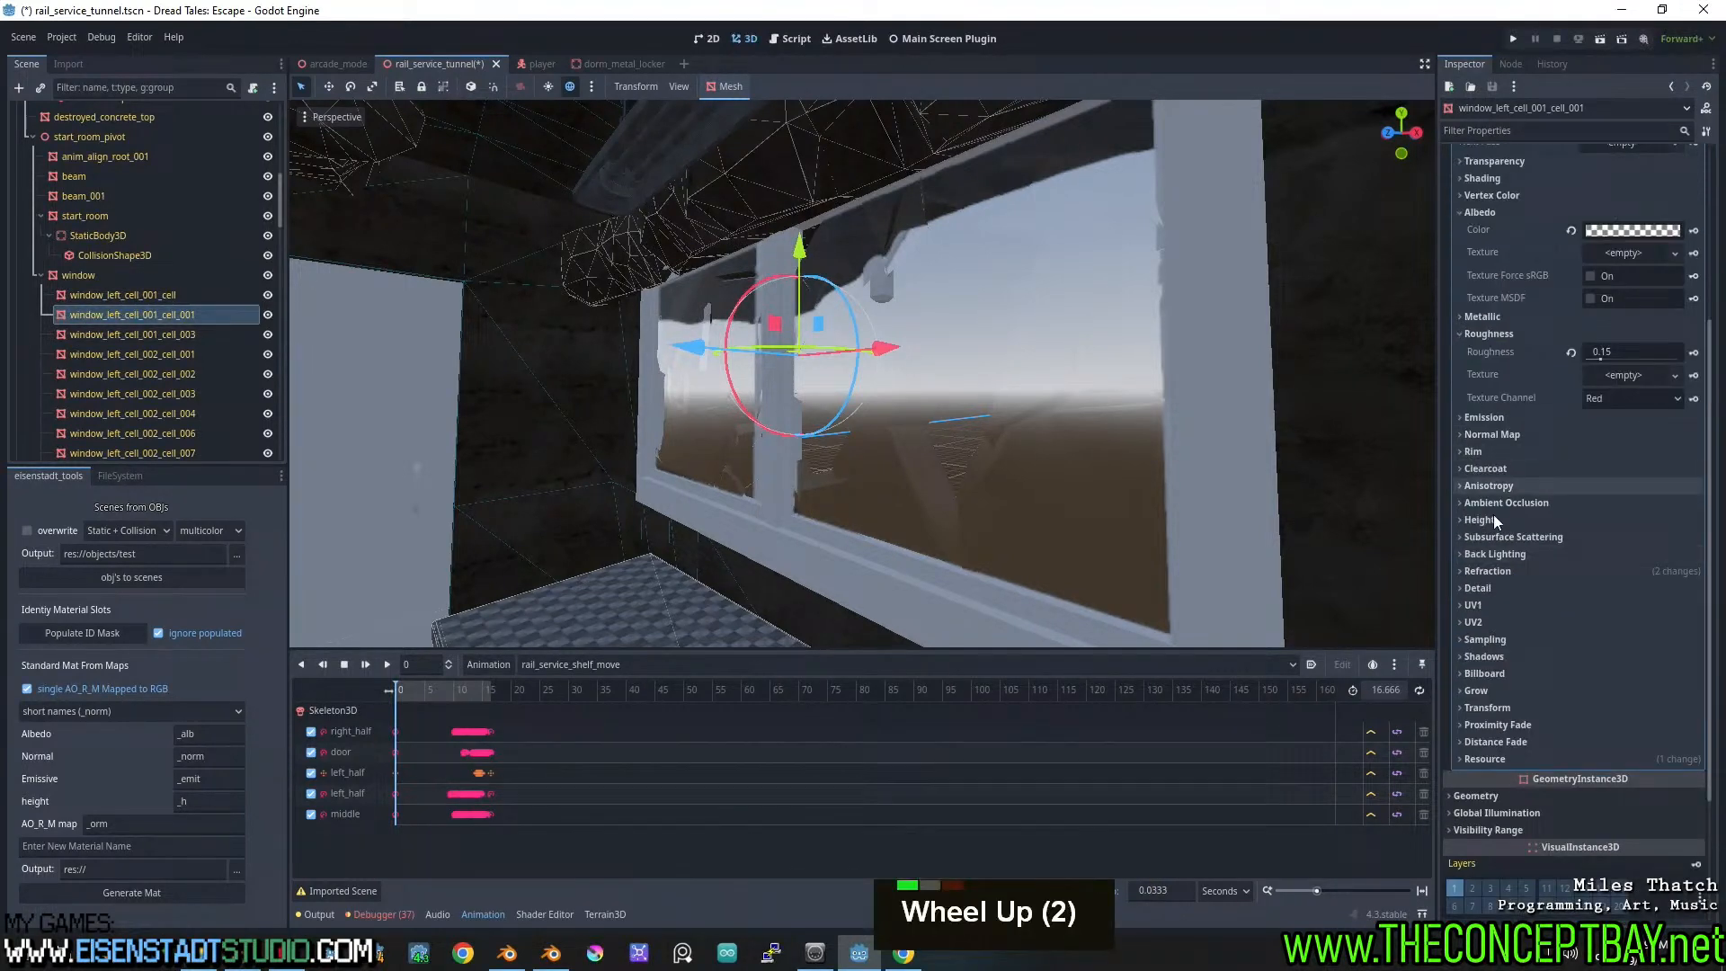
pyautogui.click(1464, 451)
pyautogui.click(1602, 476)
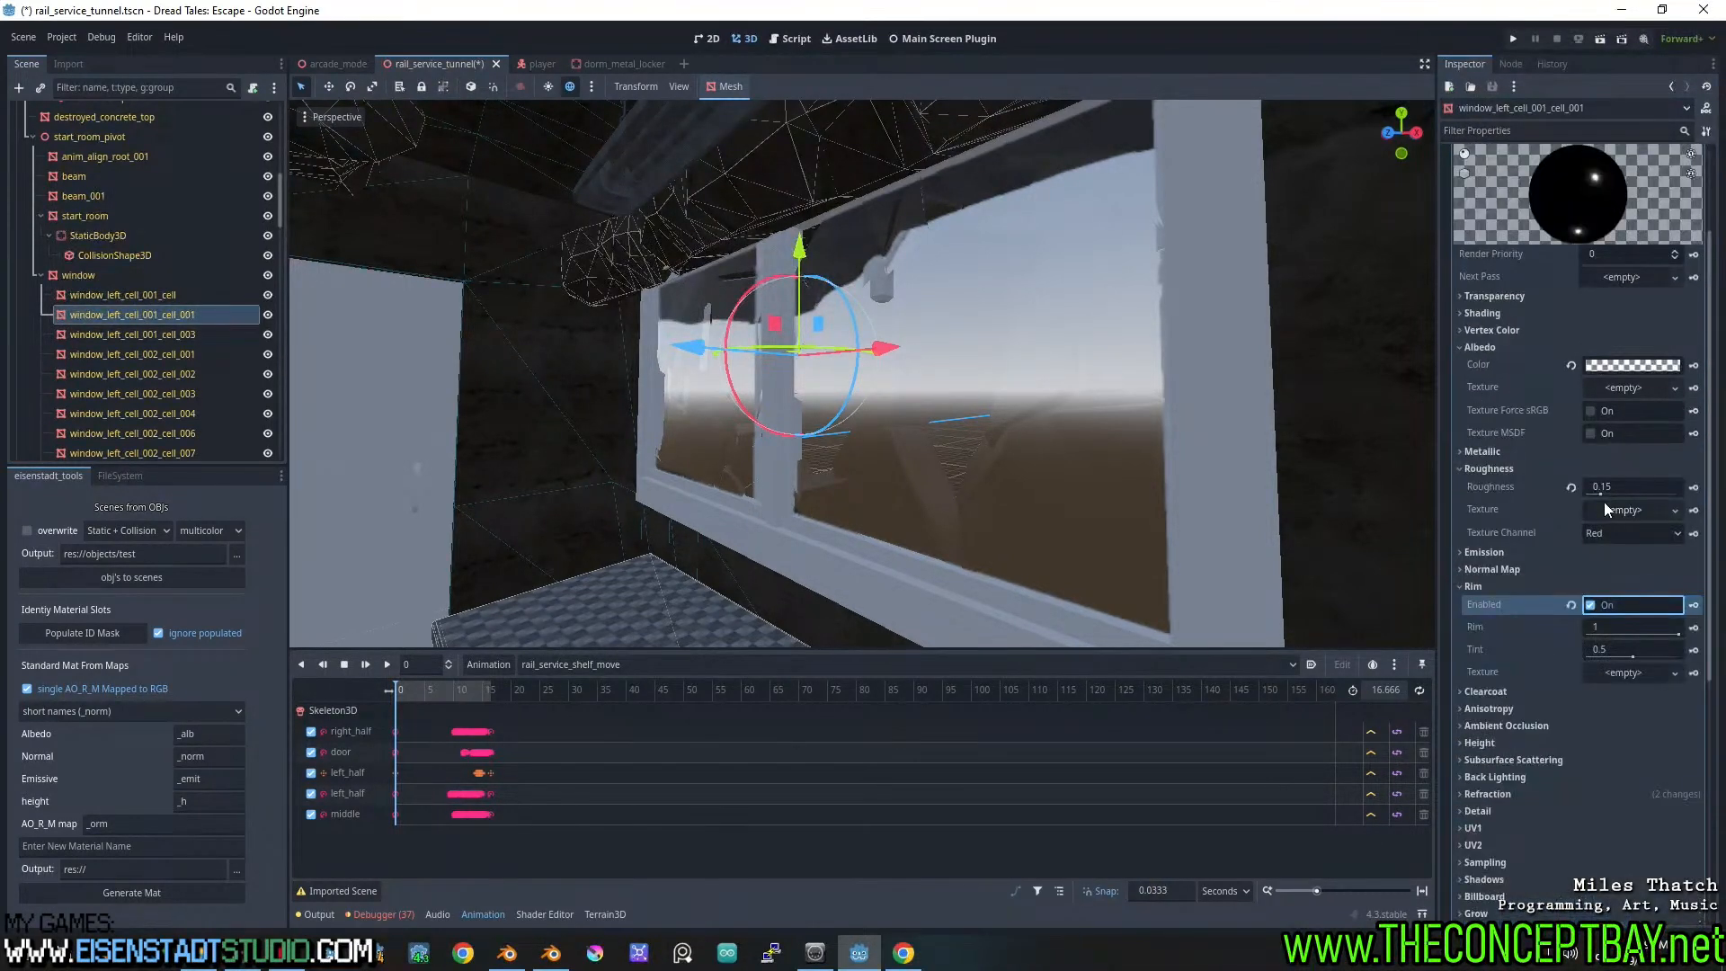
pyautogui.moveTo(1678, 633); pyautogui.dragTo(1627, 656)
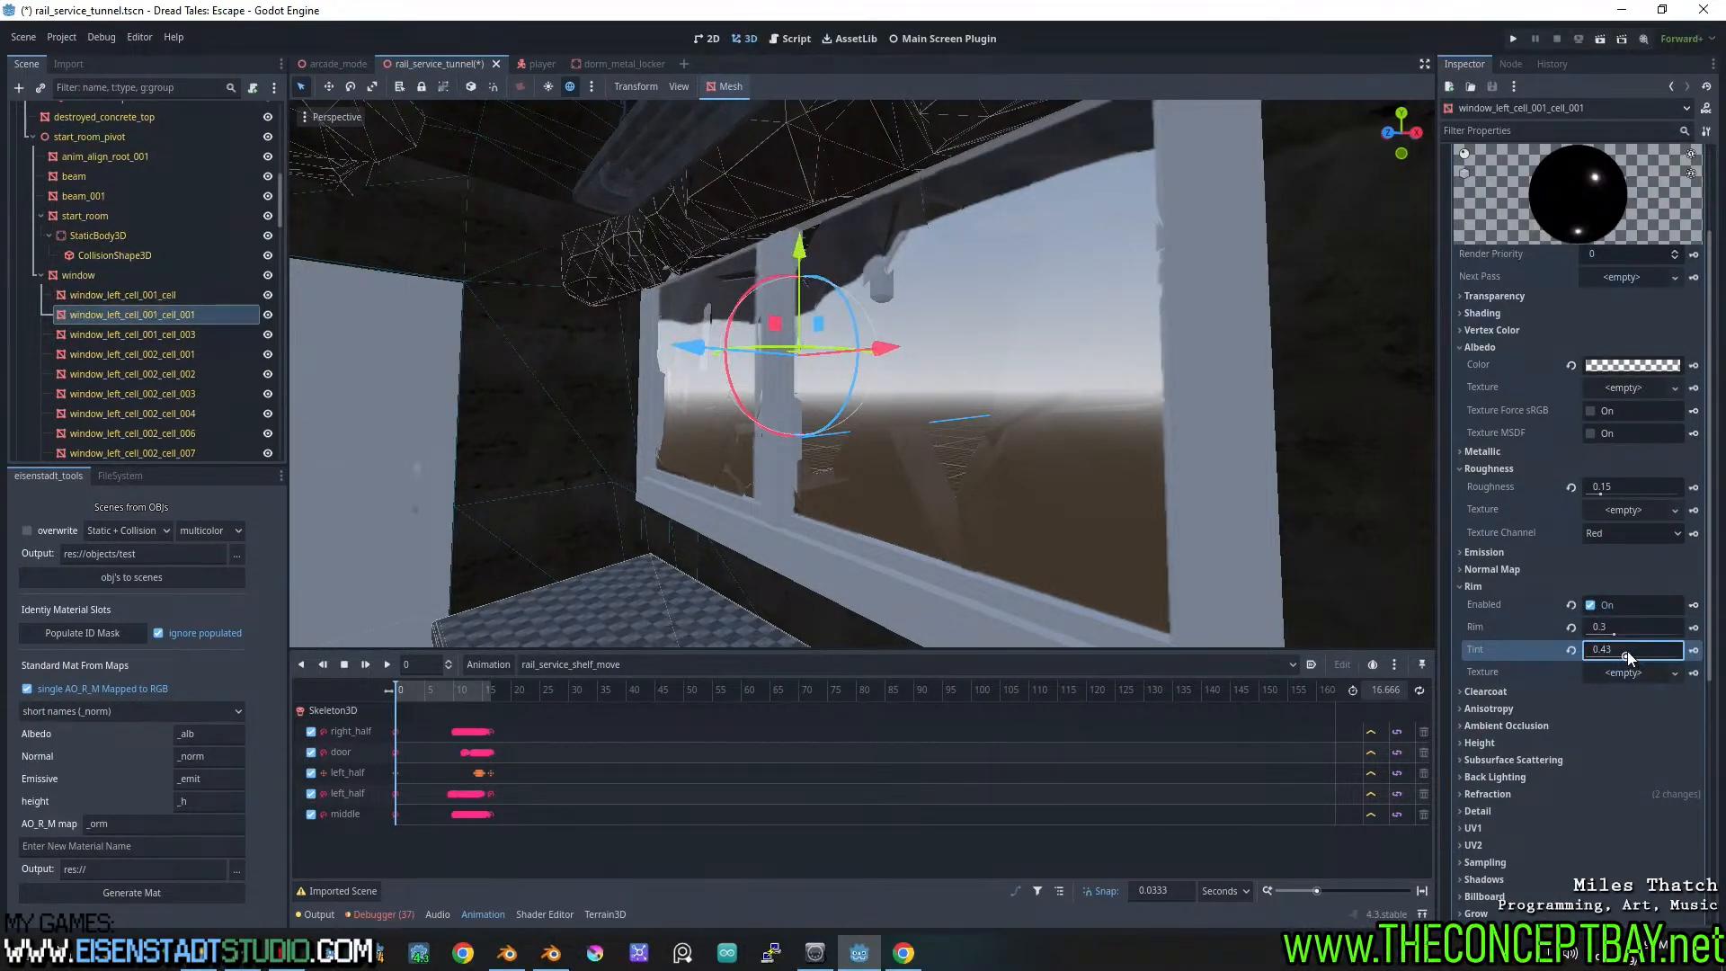
pyautogui.moveTo(859, 378); pyautogui.dragTo(1070, 313, button='middle')
pyautogui.scroll(2, 1002, 412)
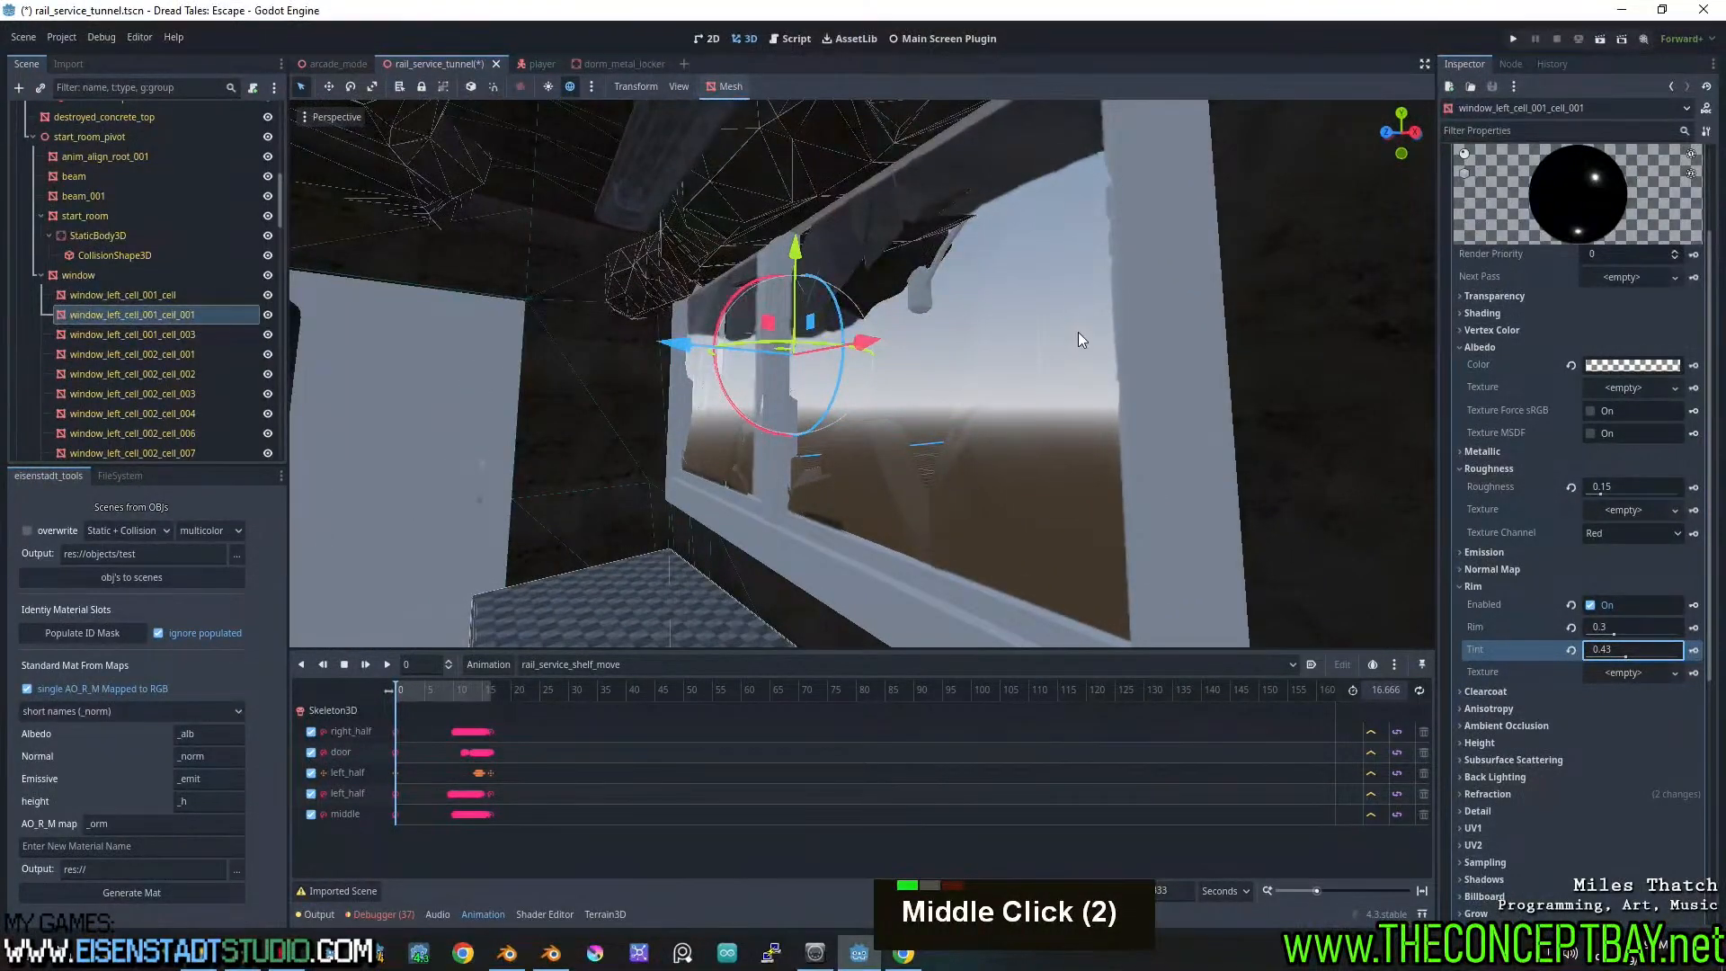
pyautogui.click(1462, 350)
pyautogui.click(1460, 501)
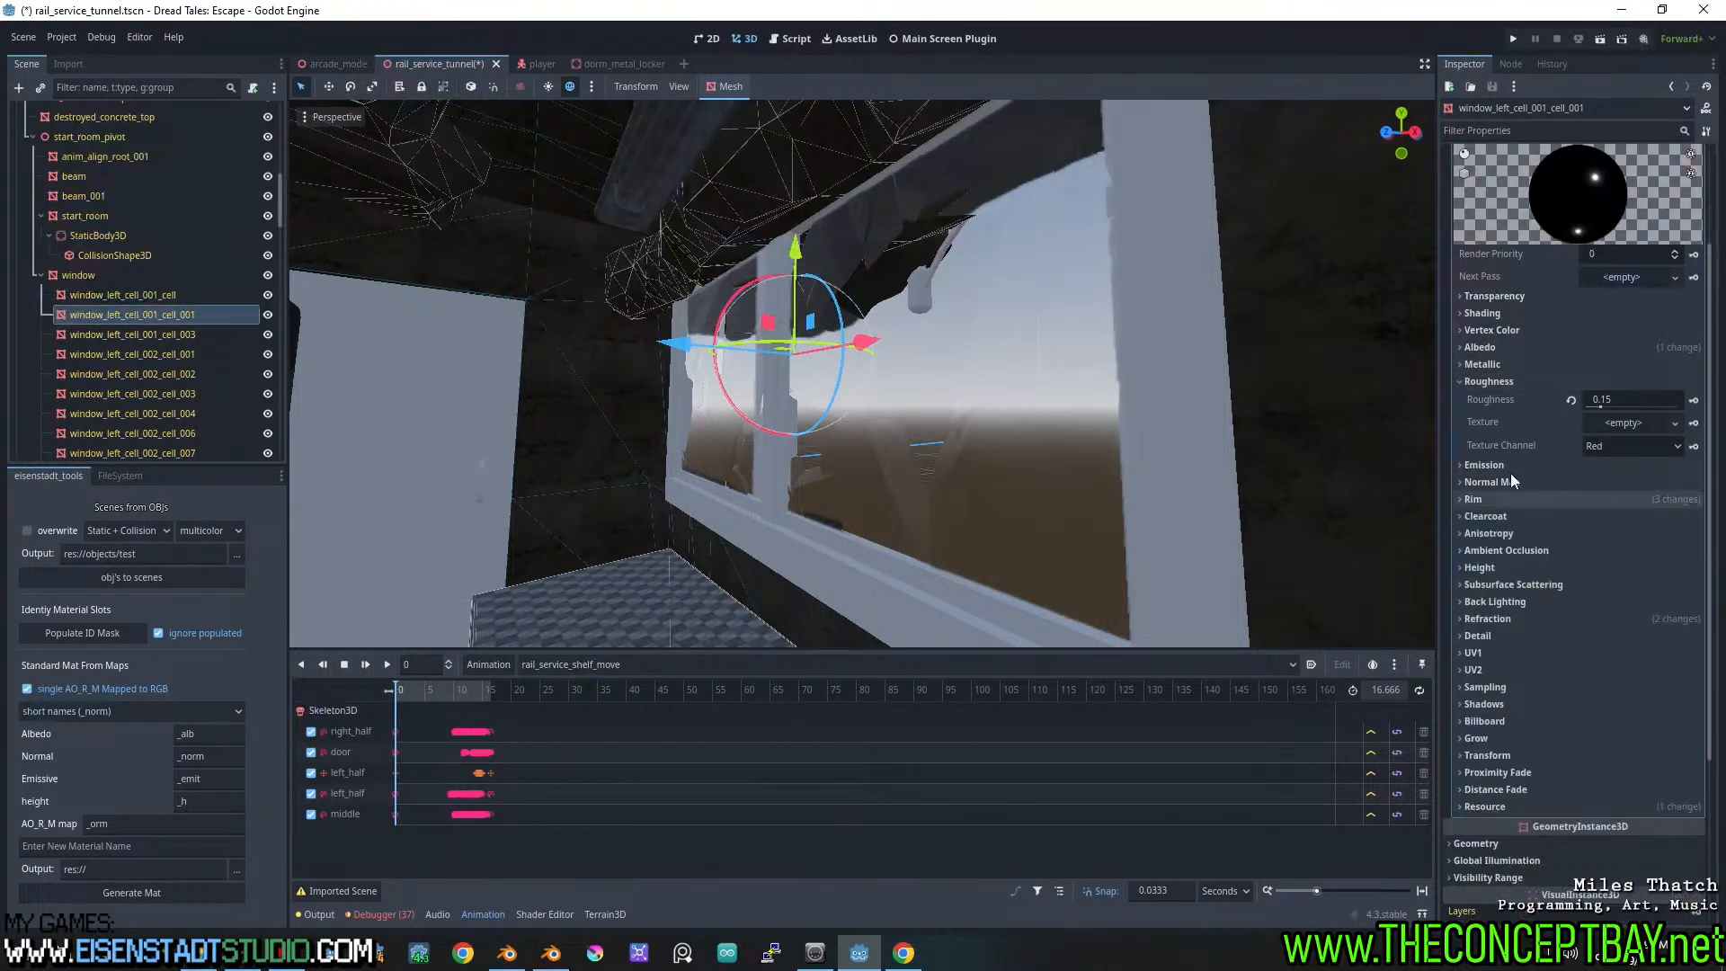
# Browse the project's textures/utility folder and its subfolders for a usable texture
pyautogui.click(119, 476)
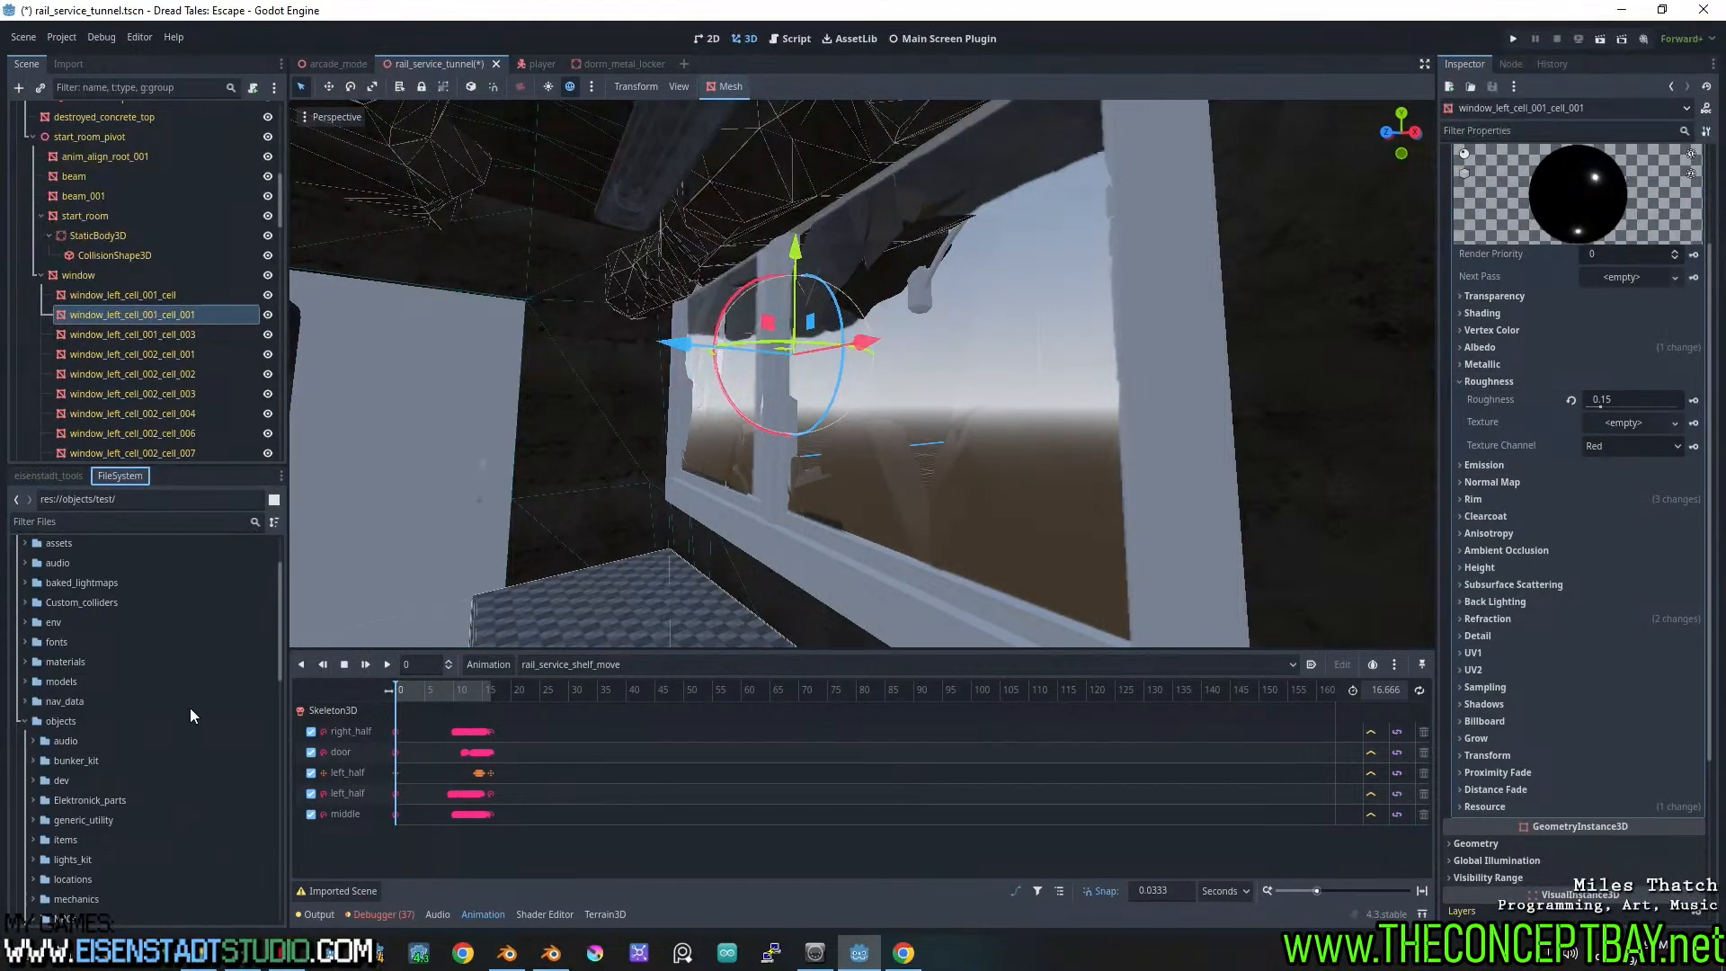
pyautogui.scroll(-6, 25, 726)
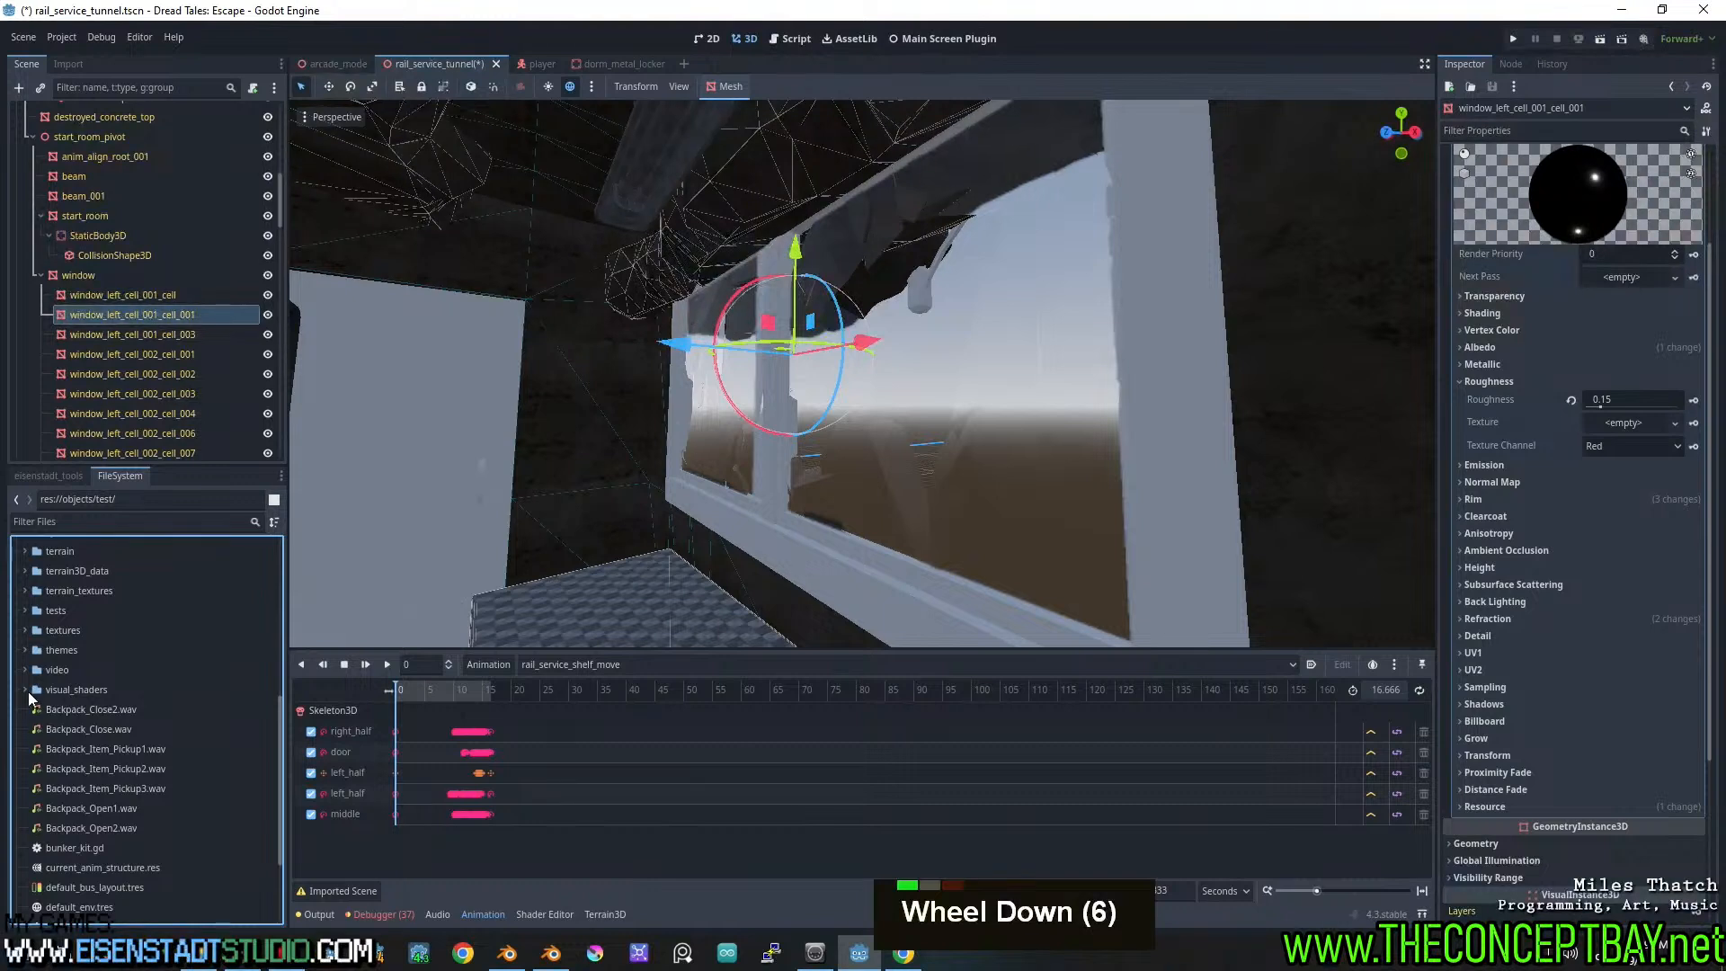
pyautogui.click(25, 631)
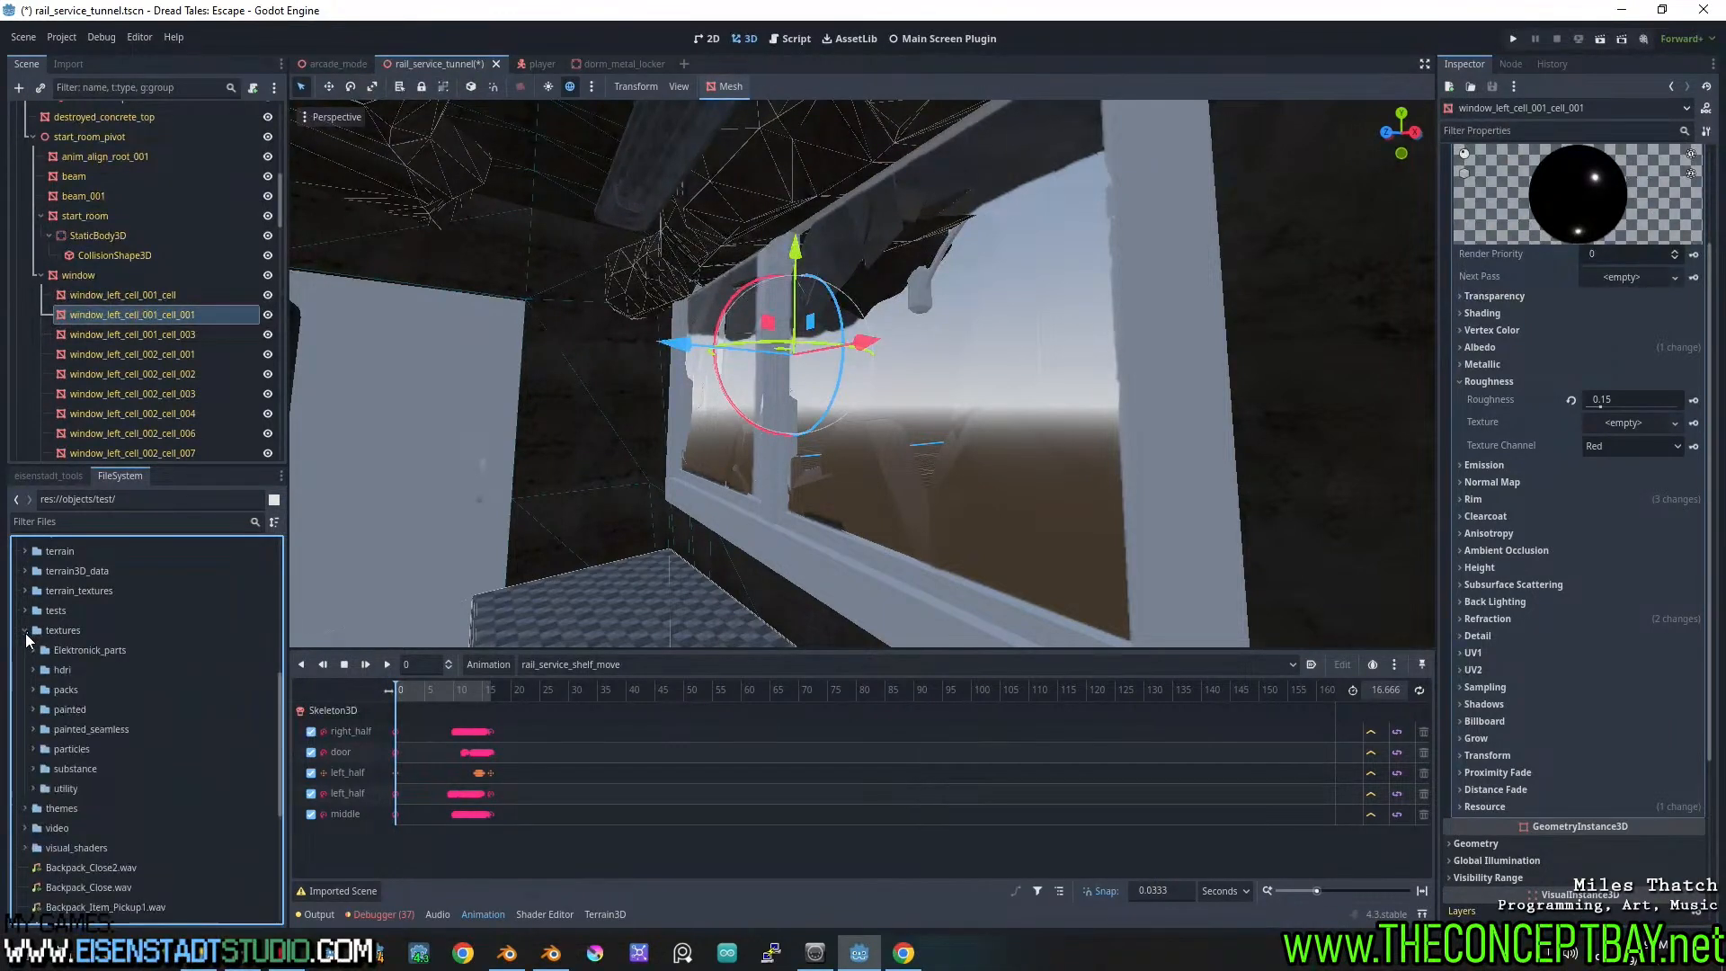
pyautogui.scroll(-1, 26, 635)
pyautogui.click(35, 740)
pyautogui.scroll(-3, 45, 741)
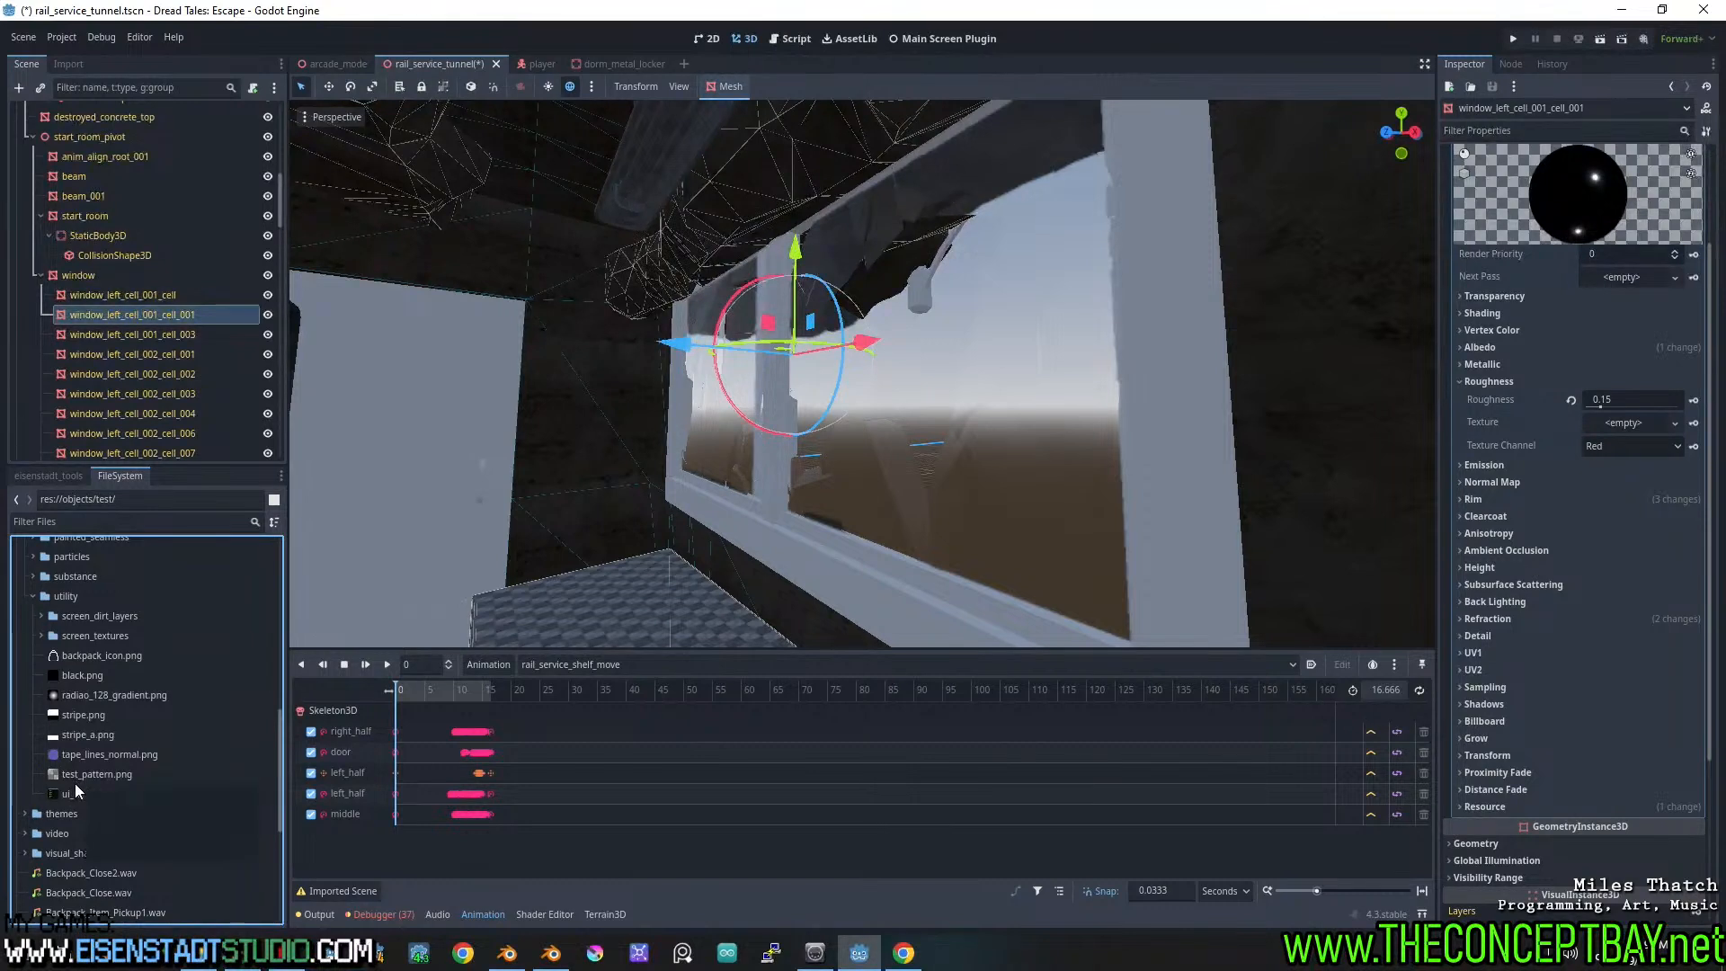
pyautogui.doubleClick(42, 615)
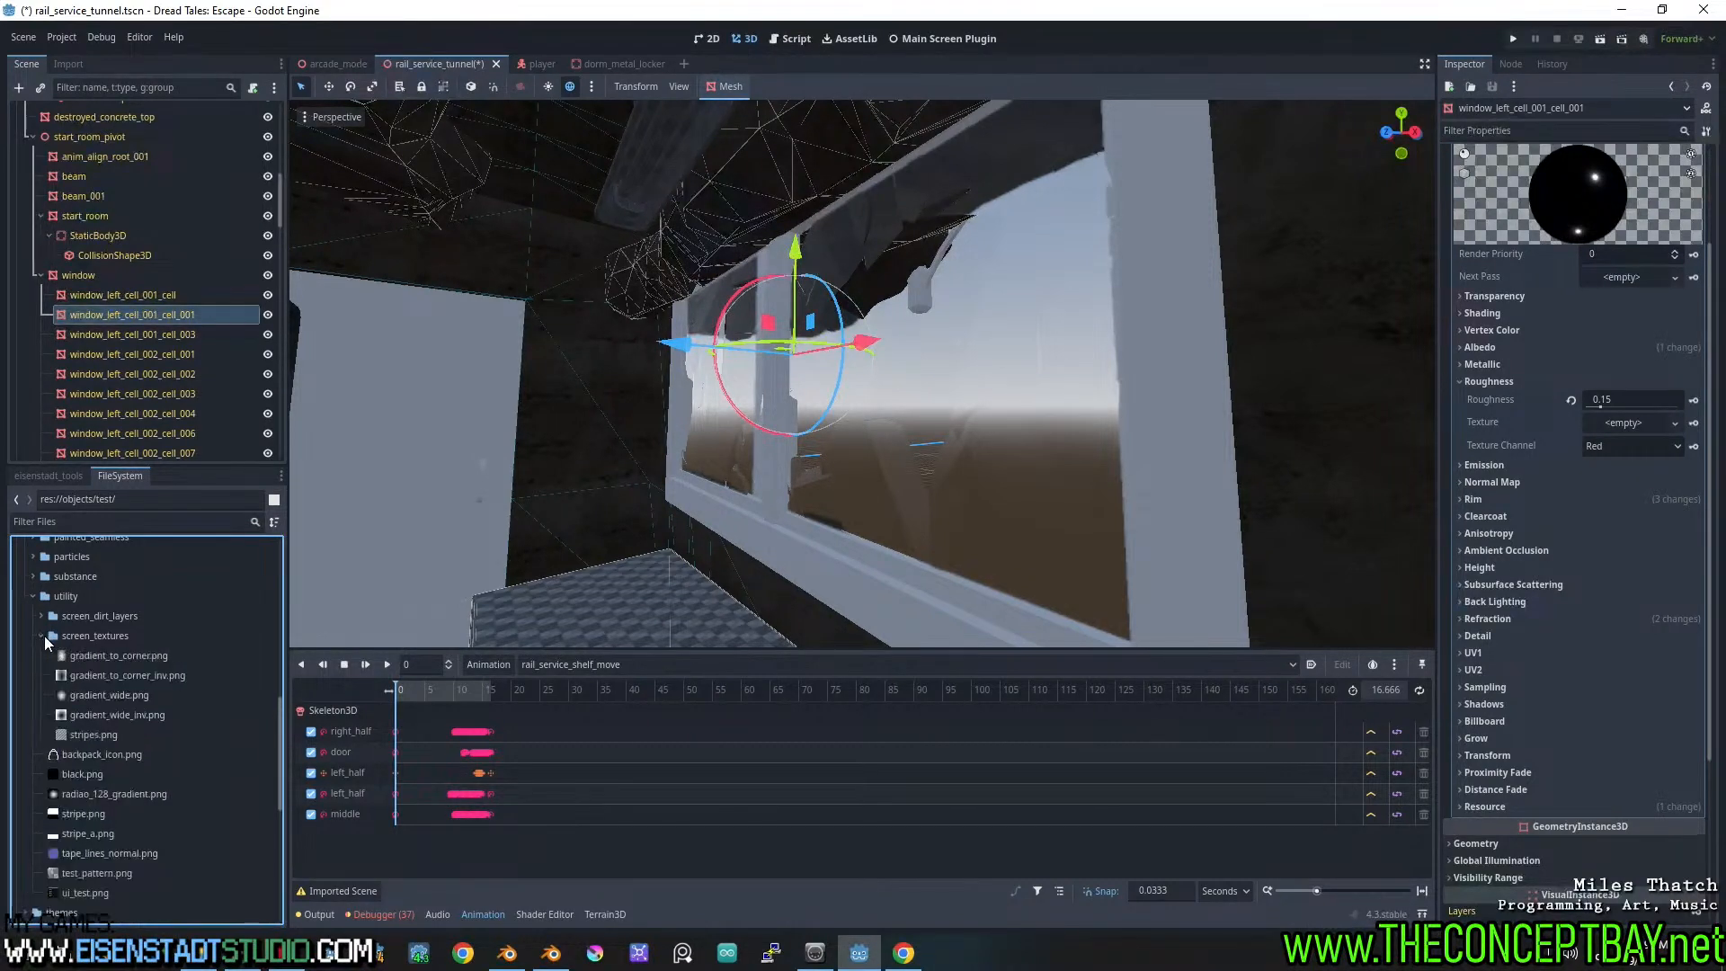
pyautogui.click(41, 614)
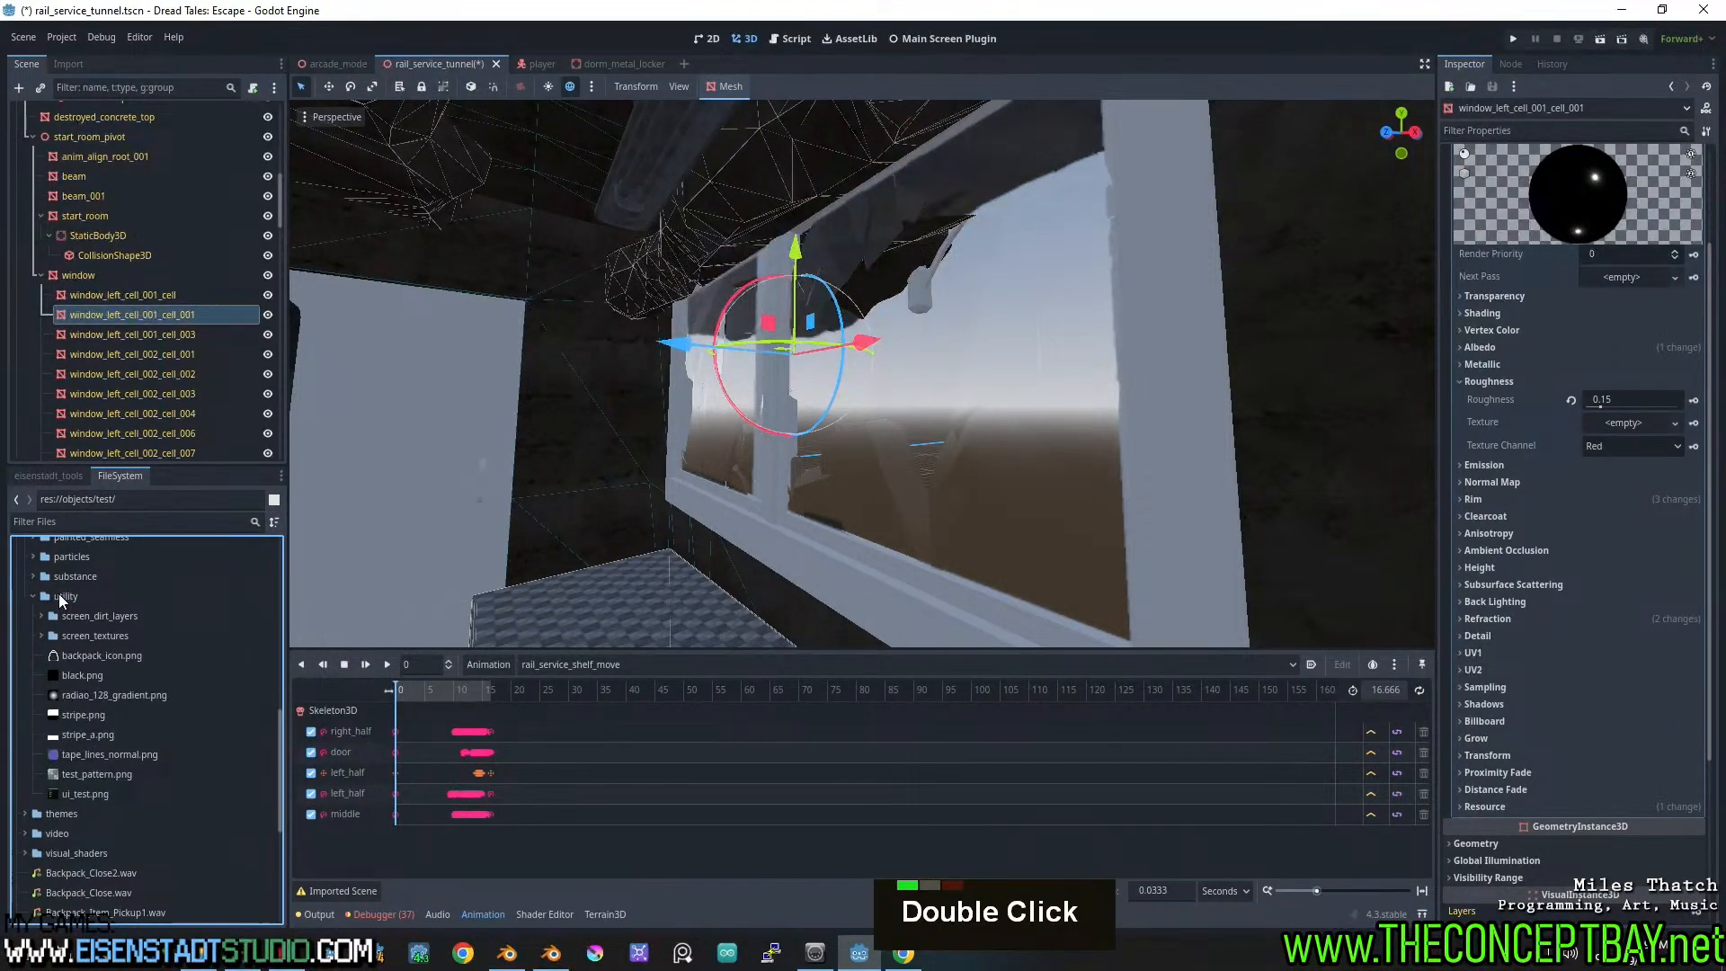
pyautogui.click(61, 597)
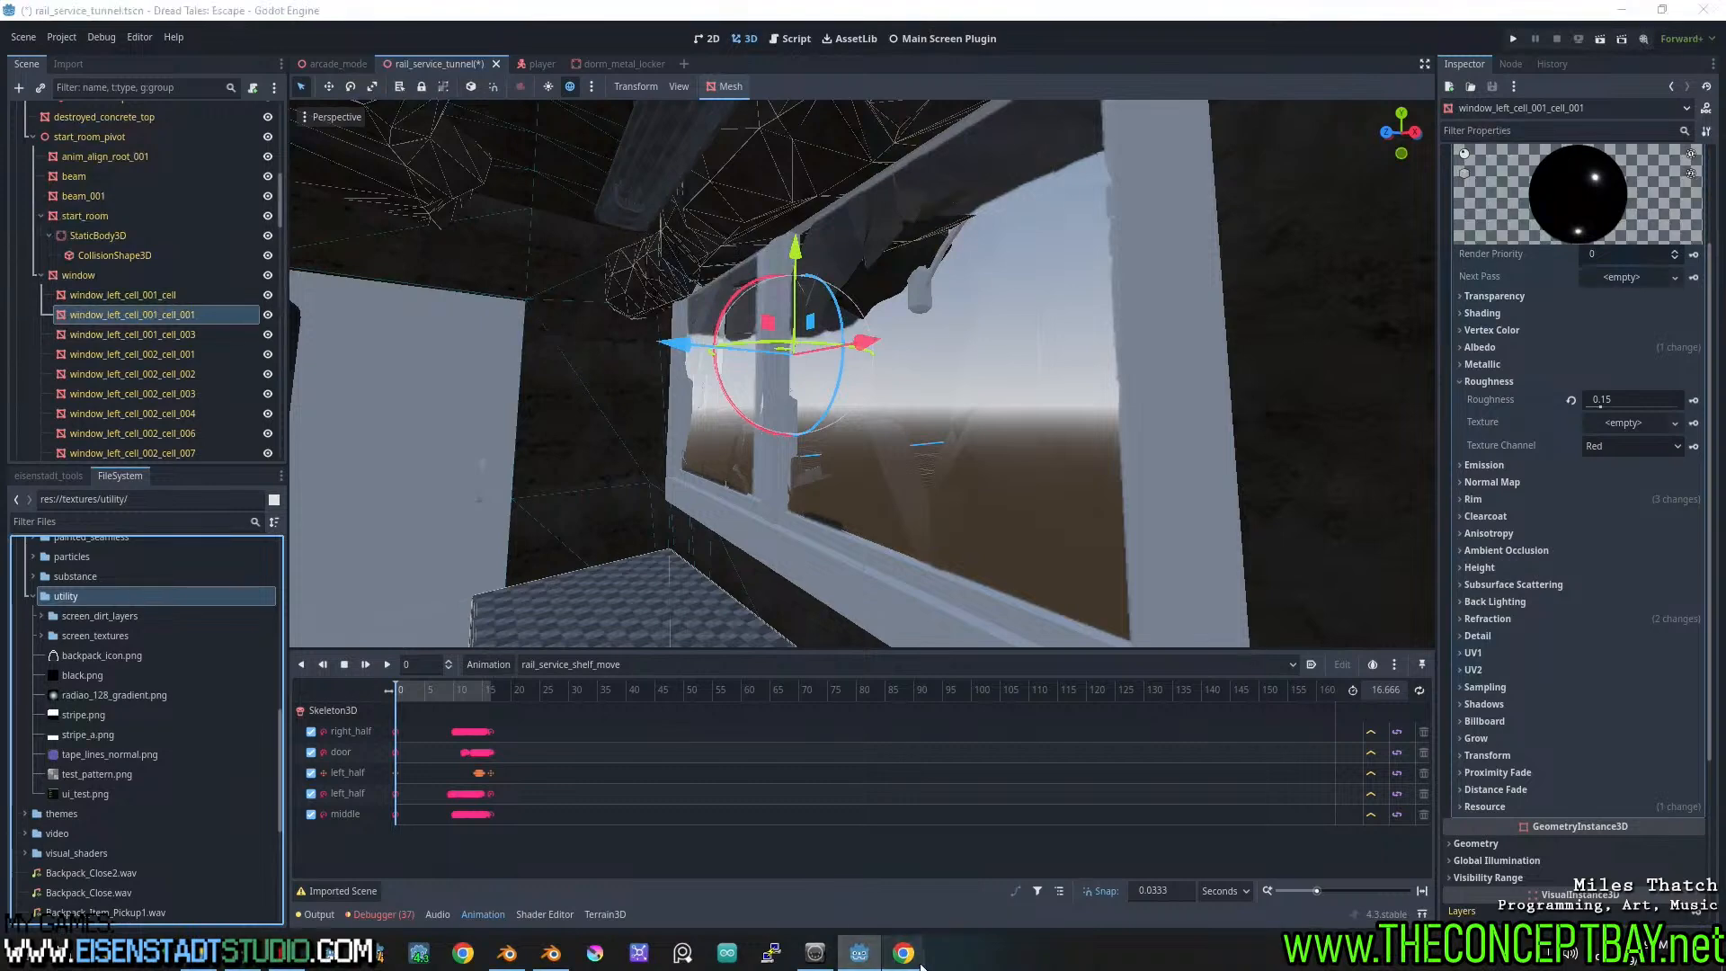
# Switch to Chrome, search Google for "nosie texture gen" and open the Perlin Noise Maker page
pyautogui.click(904, 953)
pyautogui.click(351, 131)
pyautogui.hotkey('ctrl', 'a')
pyautogui.write('nosi')
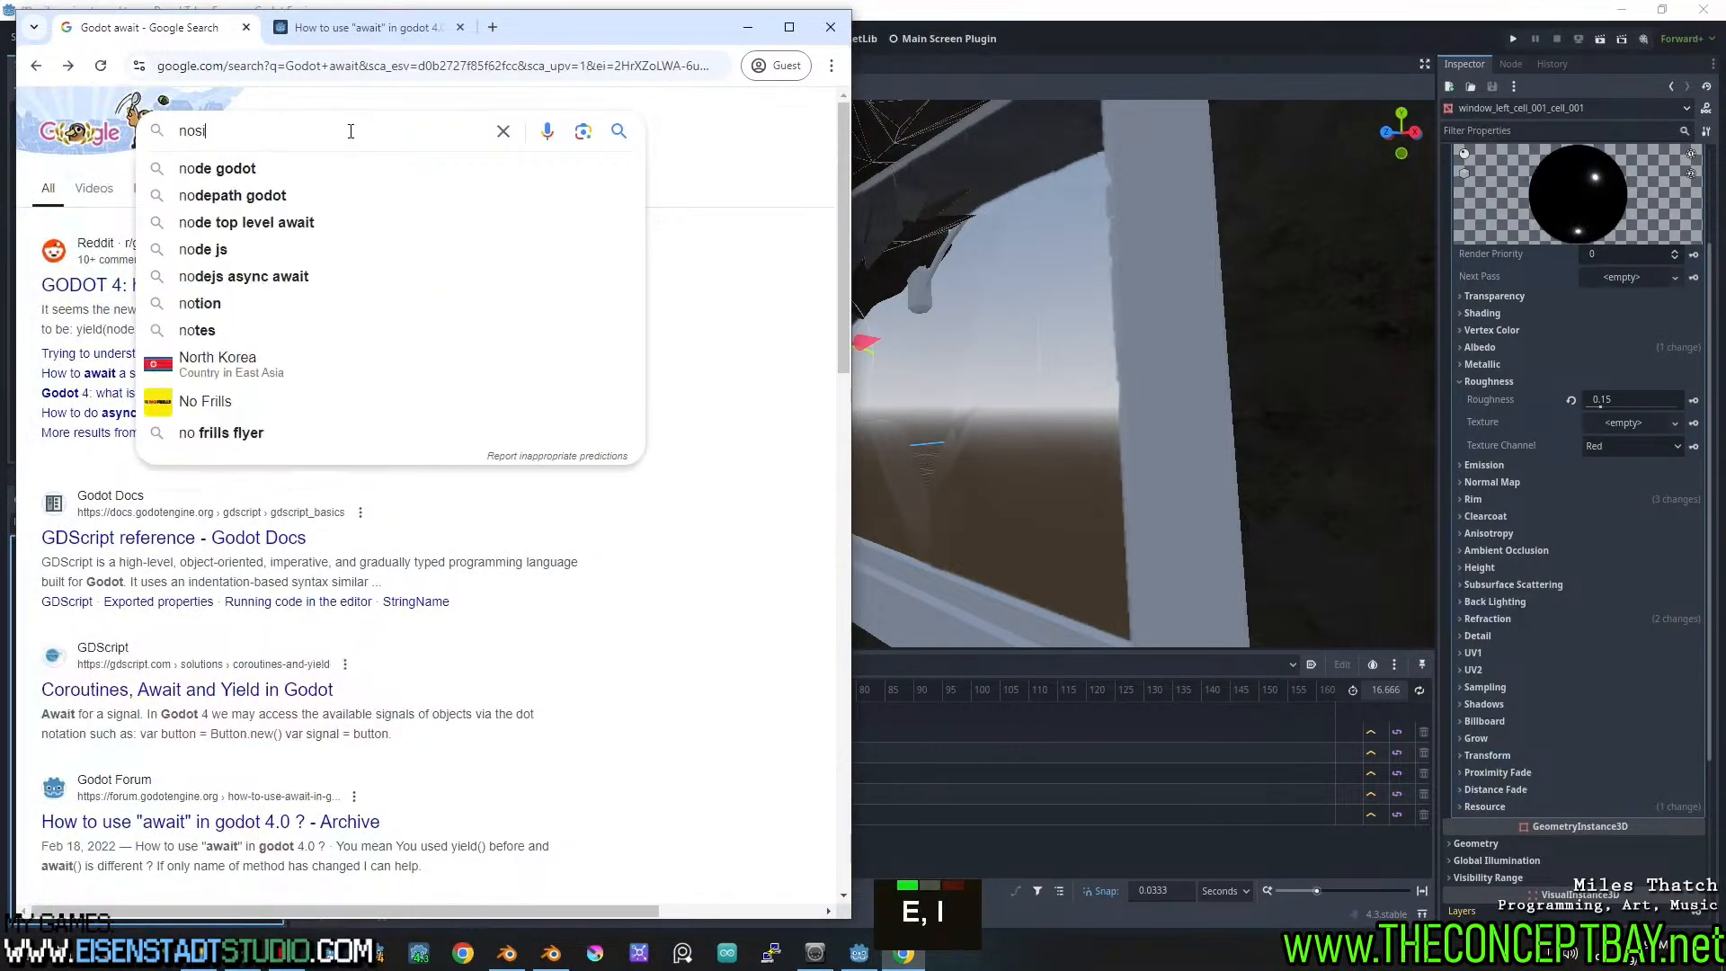
pyautogui.write('e texture gen')
pyautogui.press('Return')
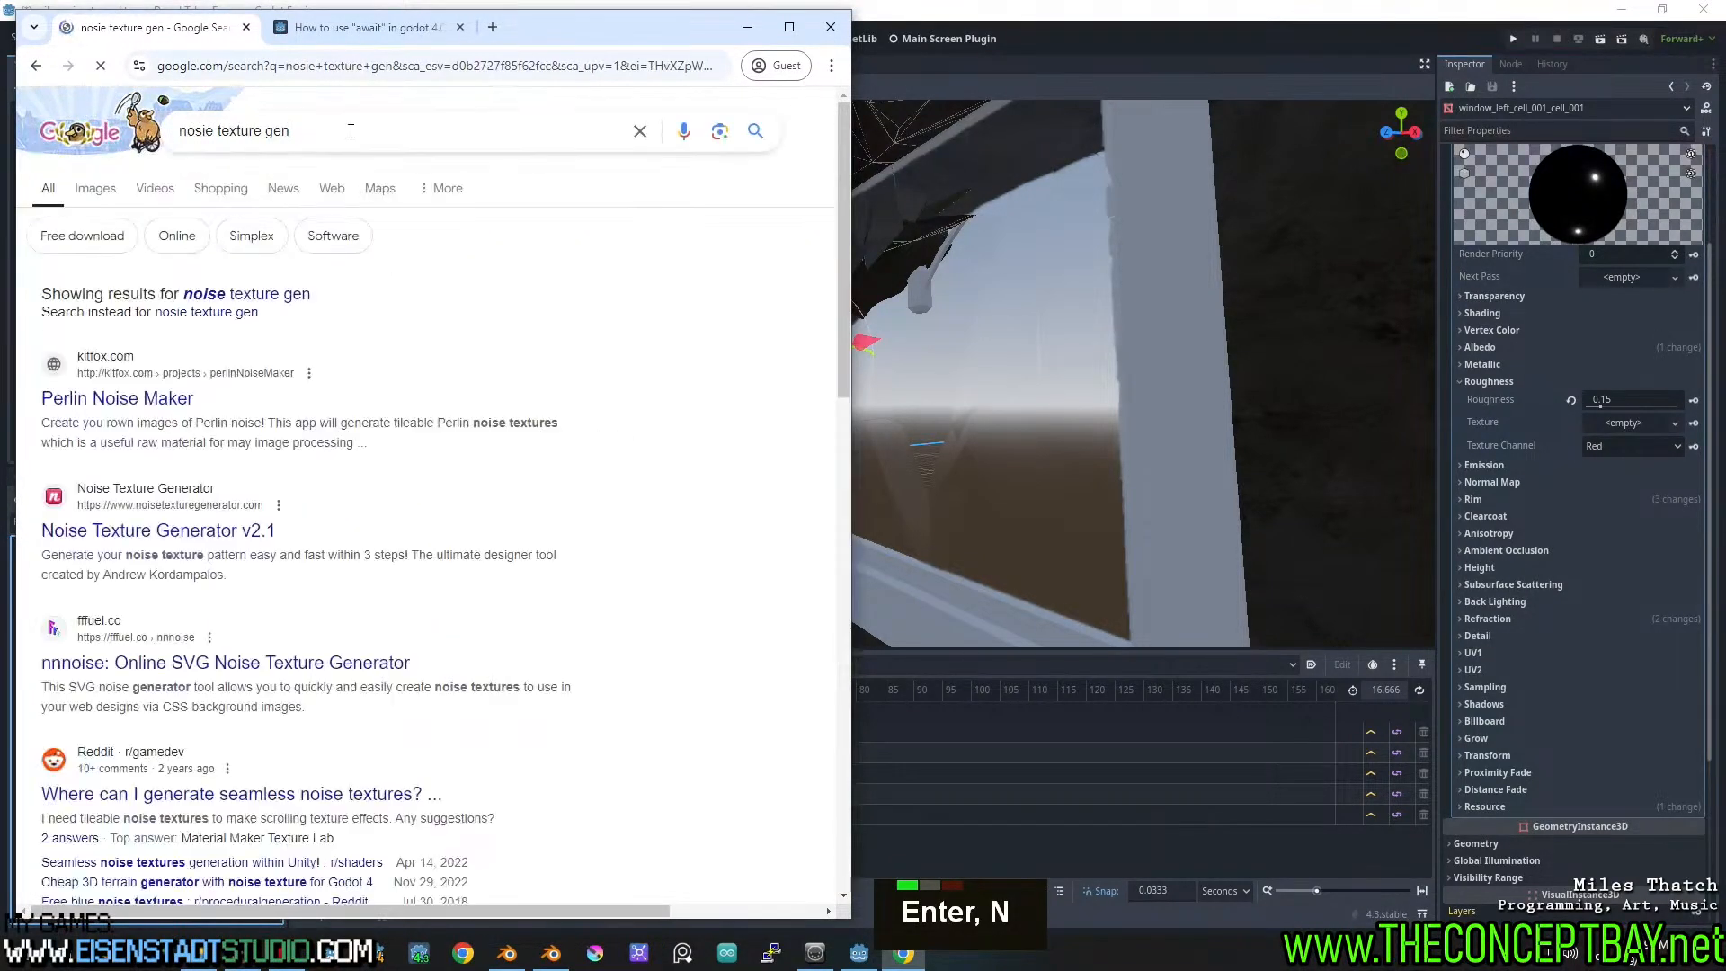
pyautogui.click(129, 406)
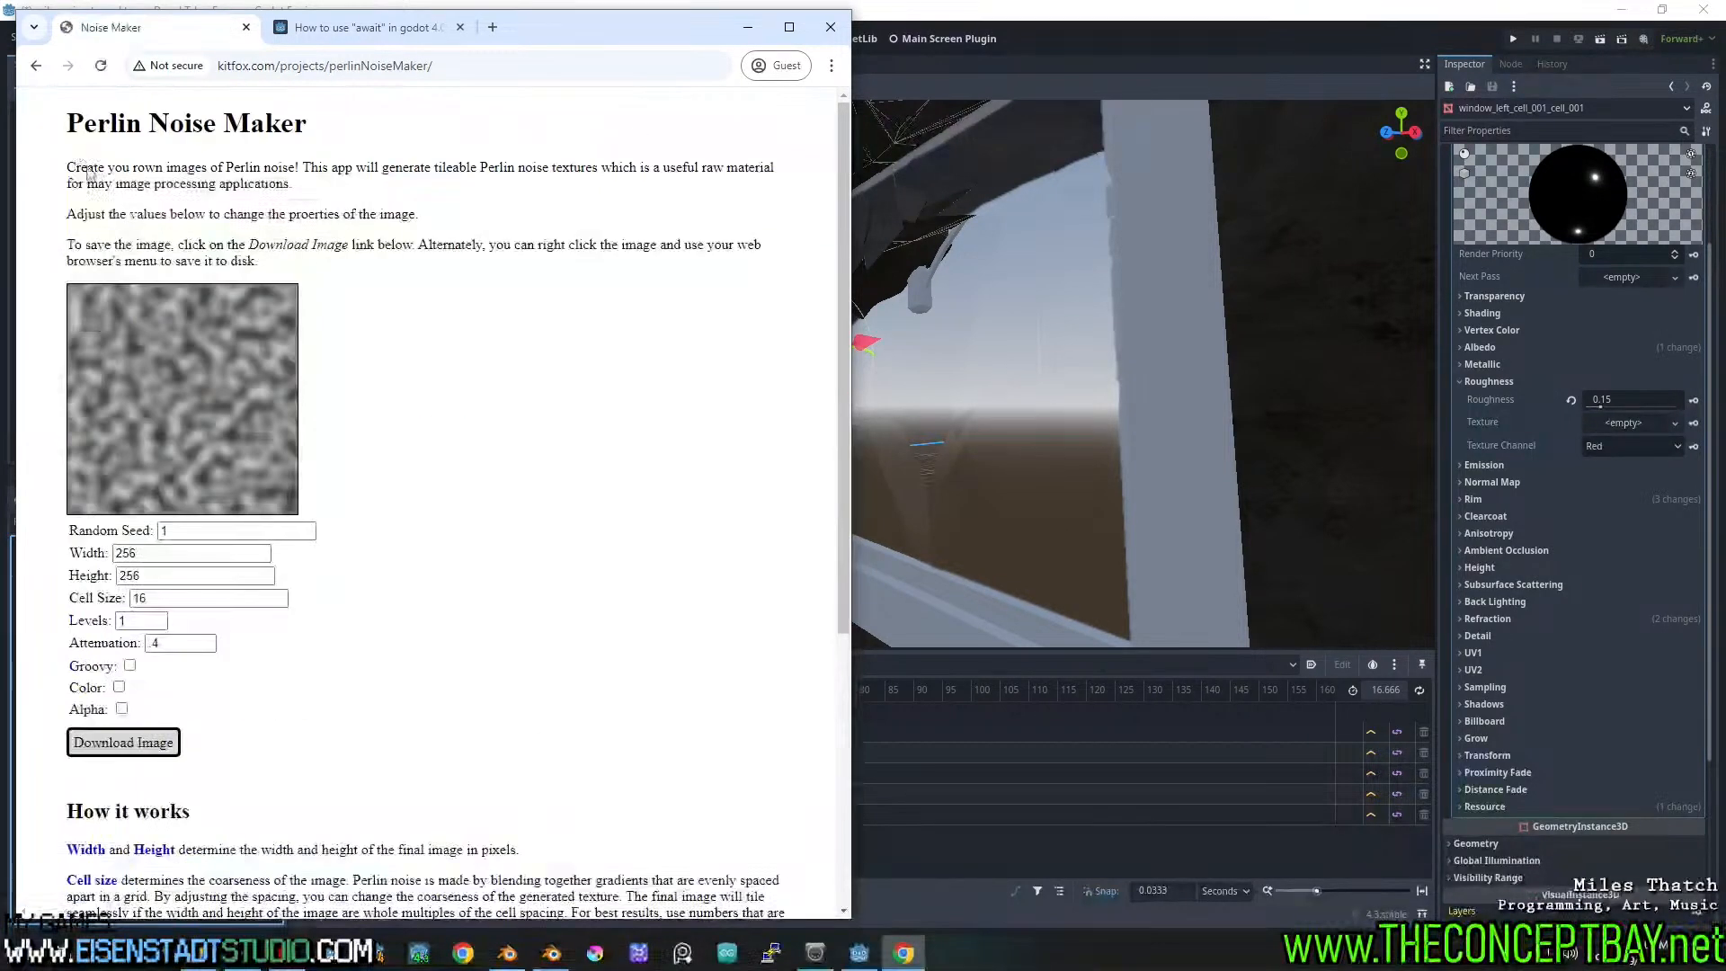
# Set the noise image to 512 wide and 512 high, with random seed 69
pyautogui.doubleClick(163, 560)
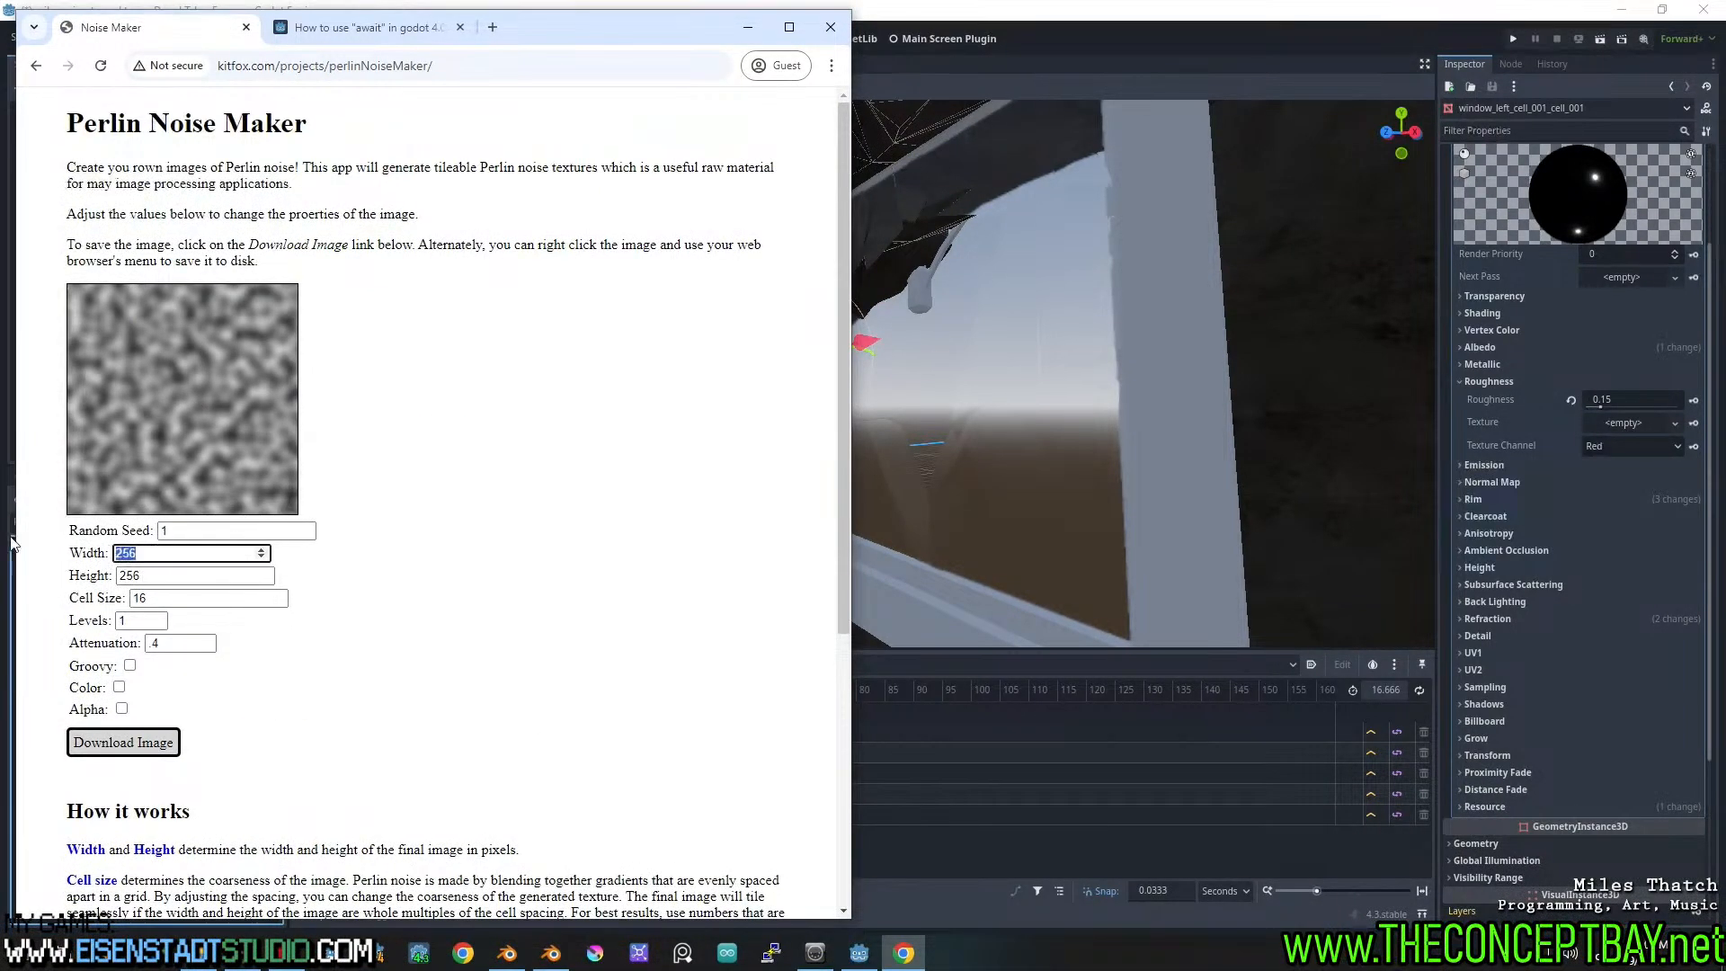
pyautogui.write('512')
pyautogui.press('Tab')
pyautogui.write('51')
pyautogui.press('Return')
pyautogui.write('2')
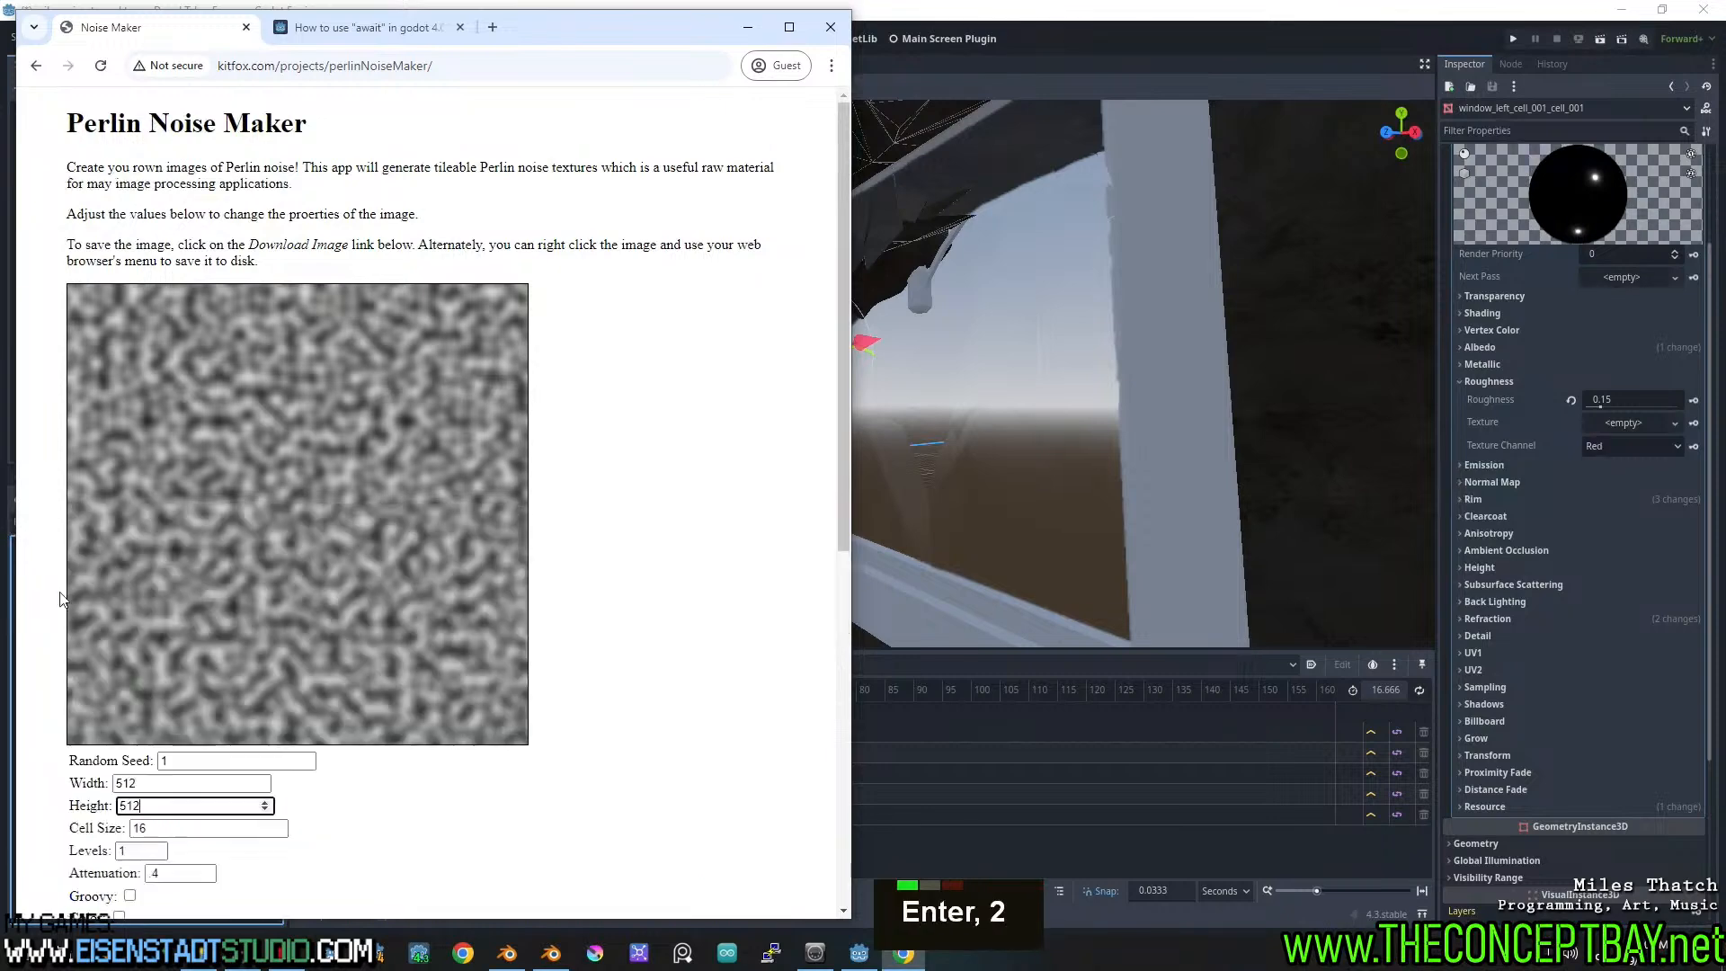
pyautogui.click(136, 828)
pyautogui.click(184, 761)
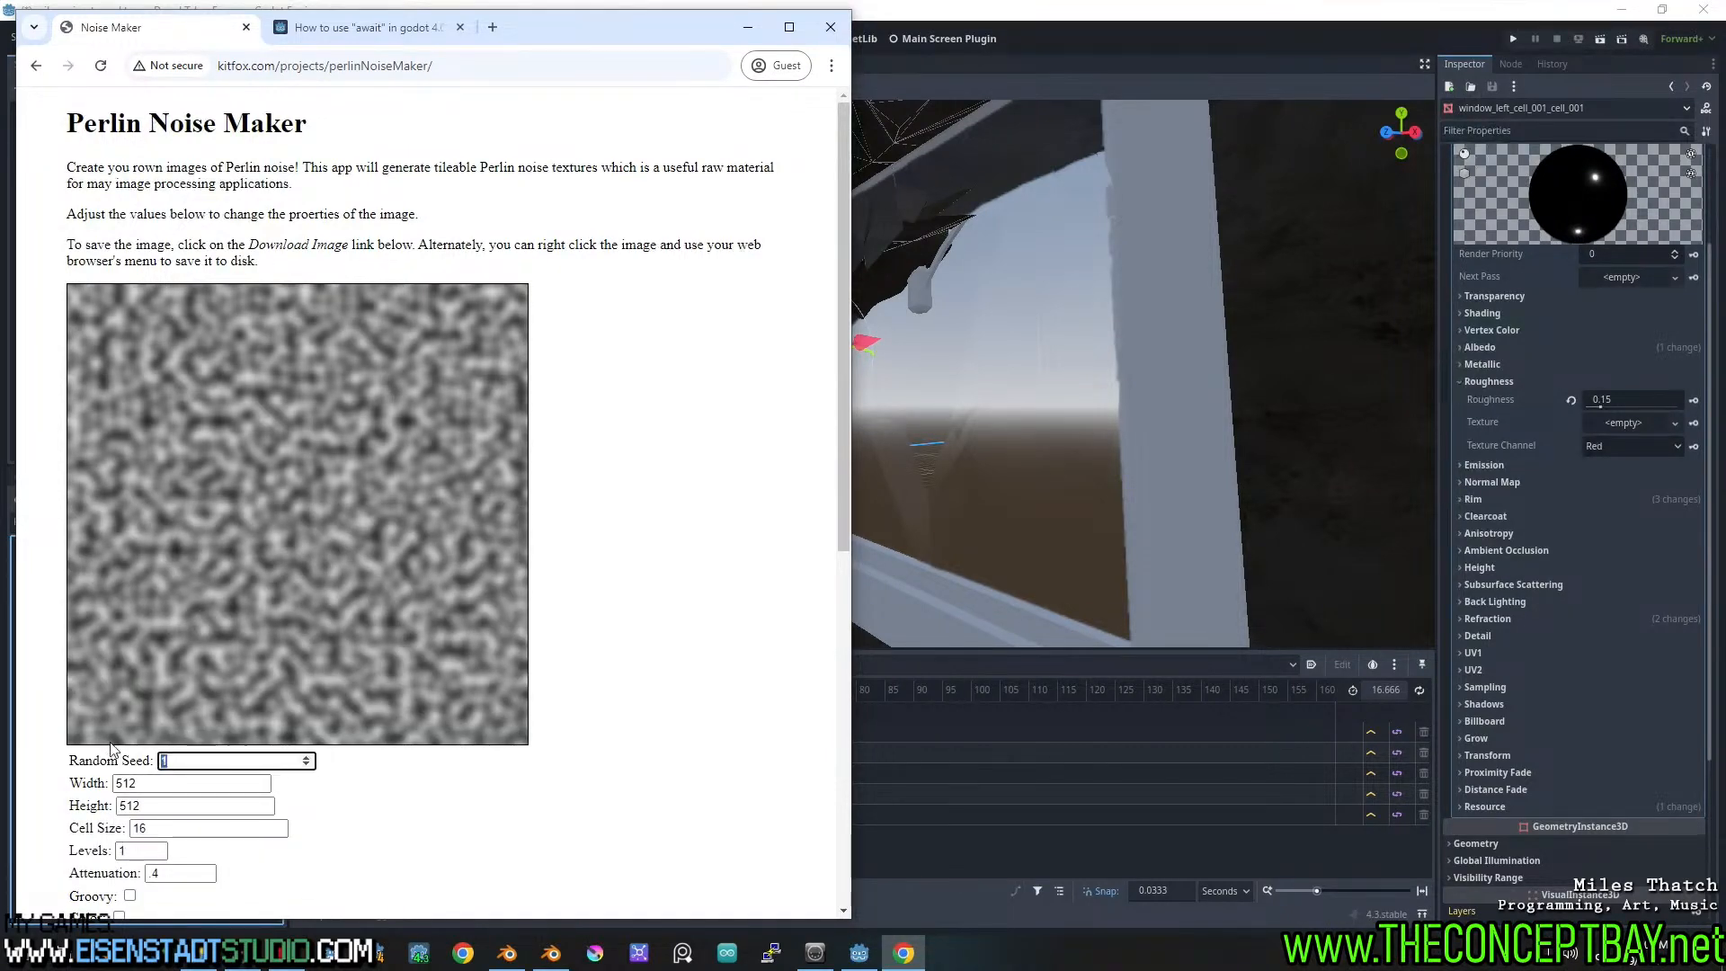
pyautogui.write('69')
# Compare noise cell sizes of 32 and 64, and settle on a cell size of 32
pyautogui.click(367, 814)
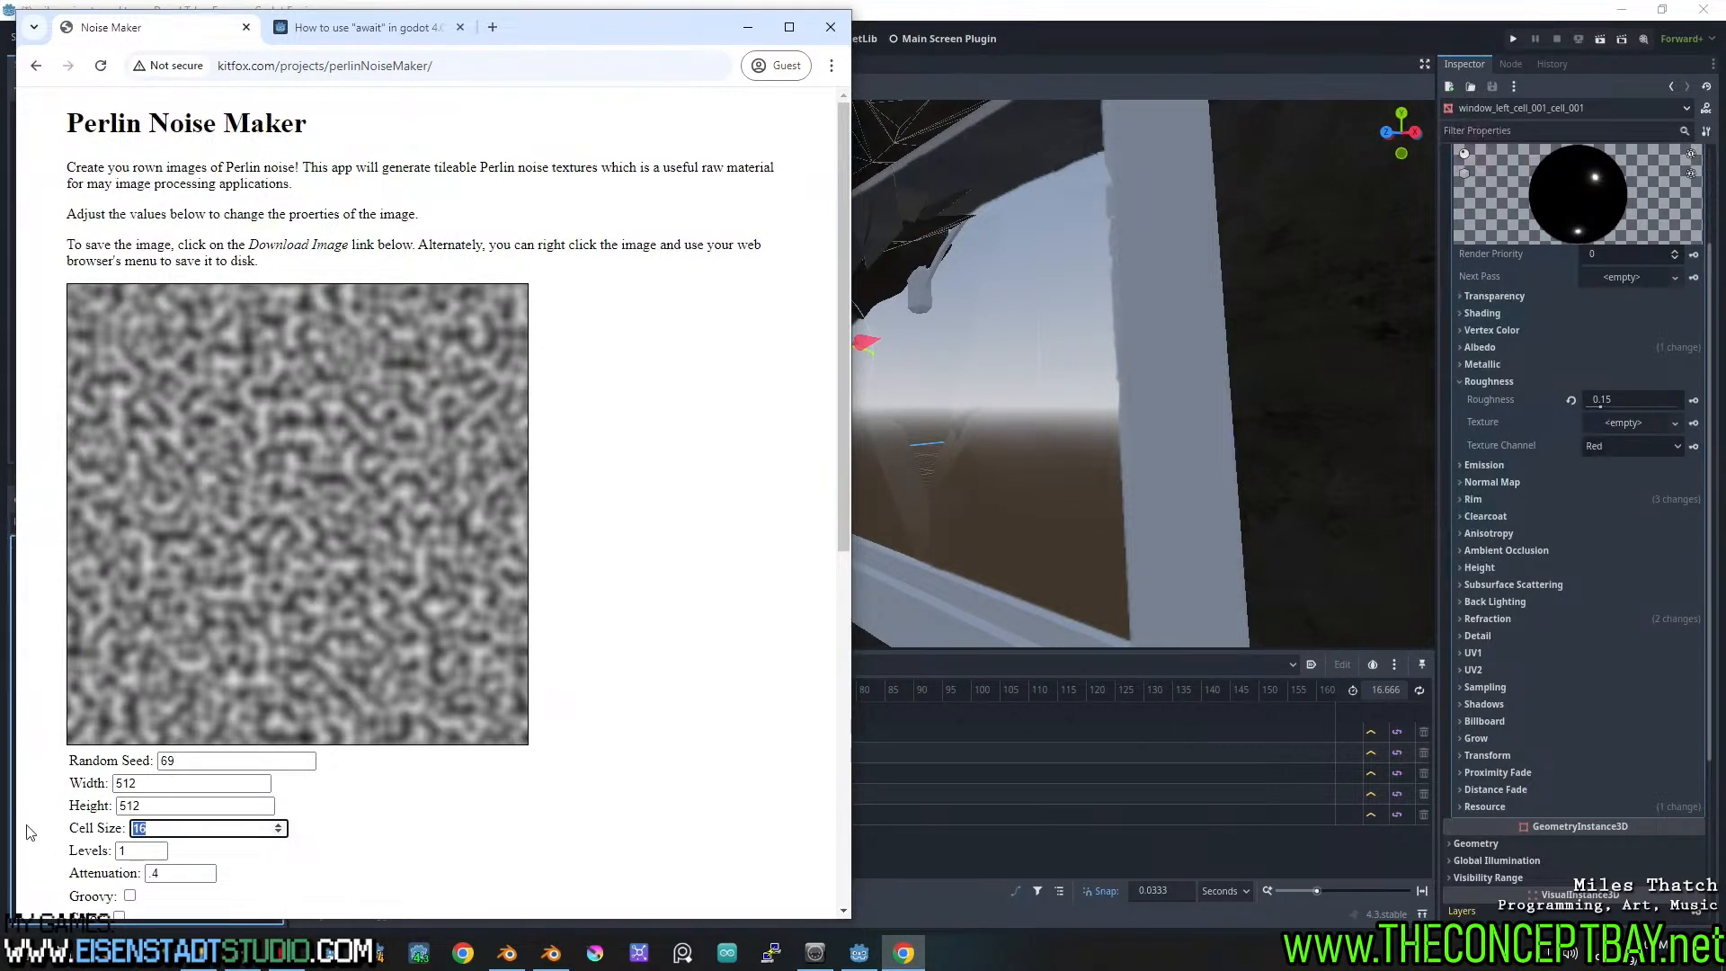
pyautogui.write('32')
pyautogui.click(366, 860)
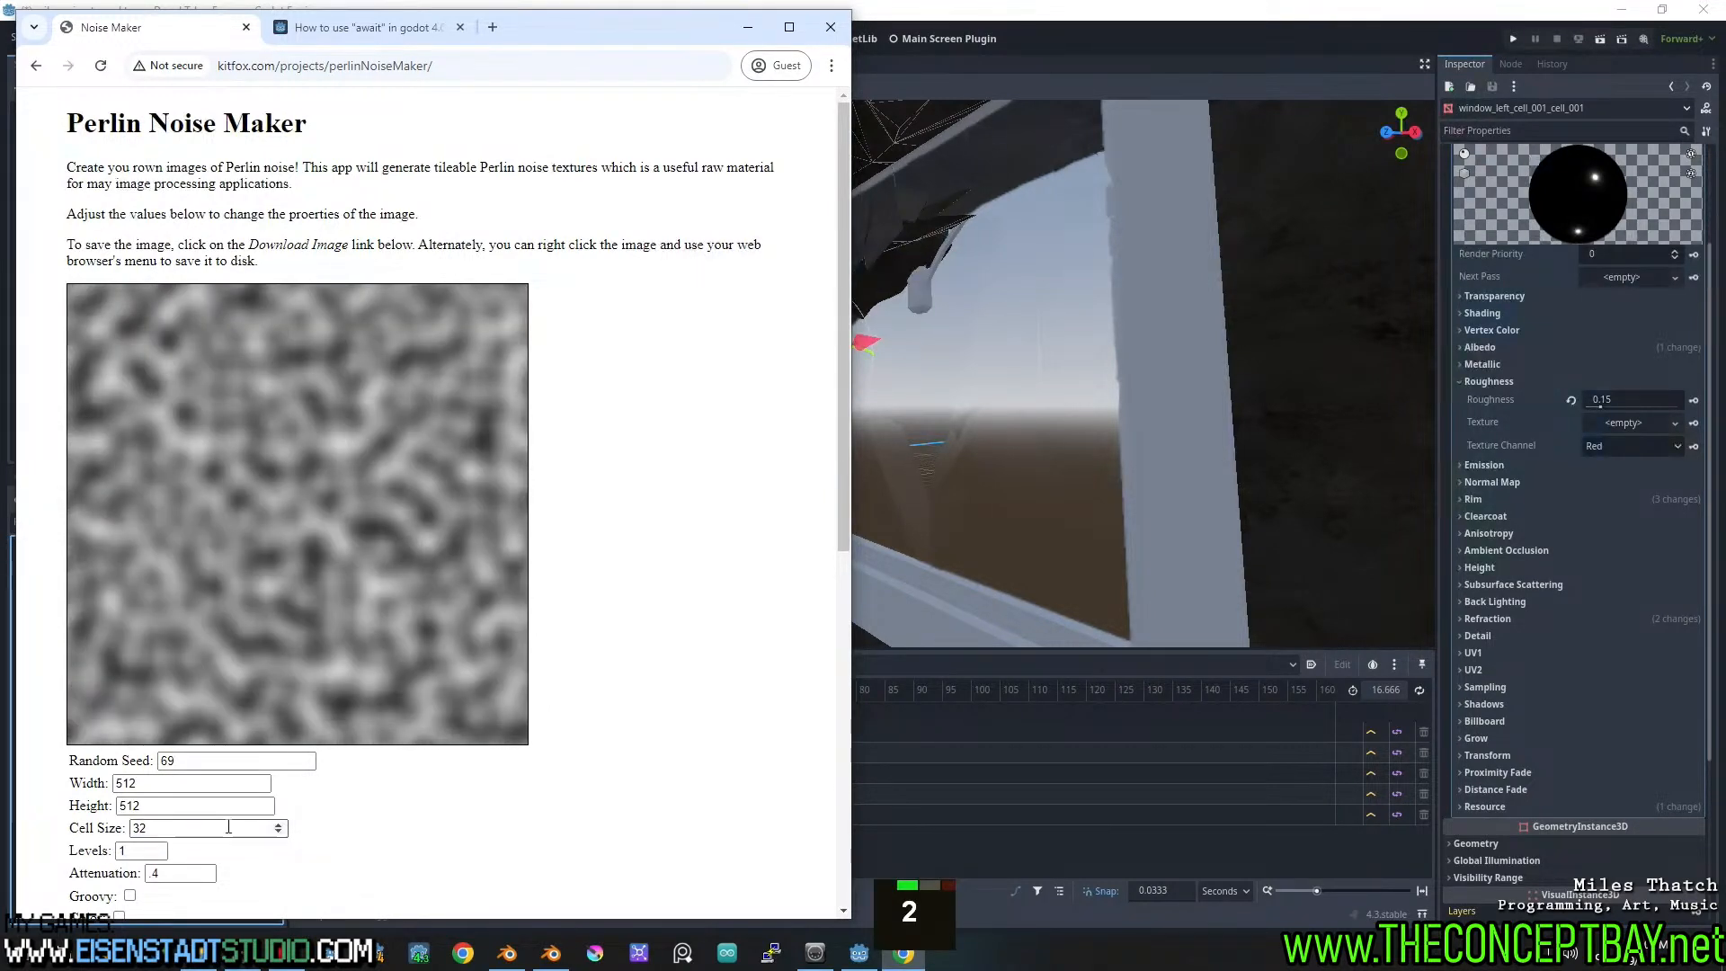
pyautogui.click(83, 825)
pyautogui.write('64')
pyautogui.click(521, 825)
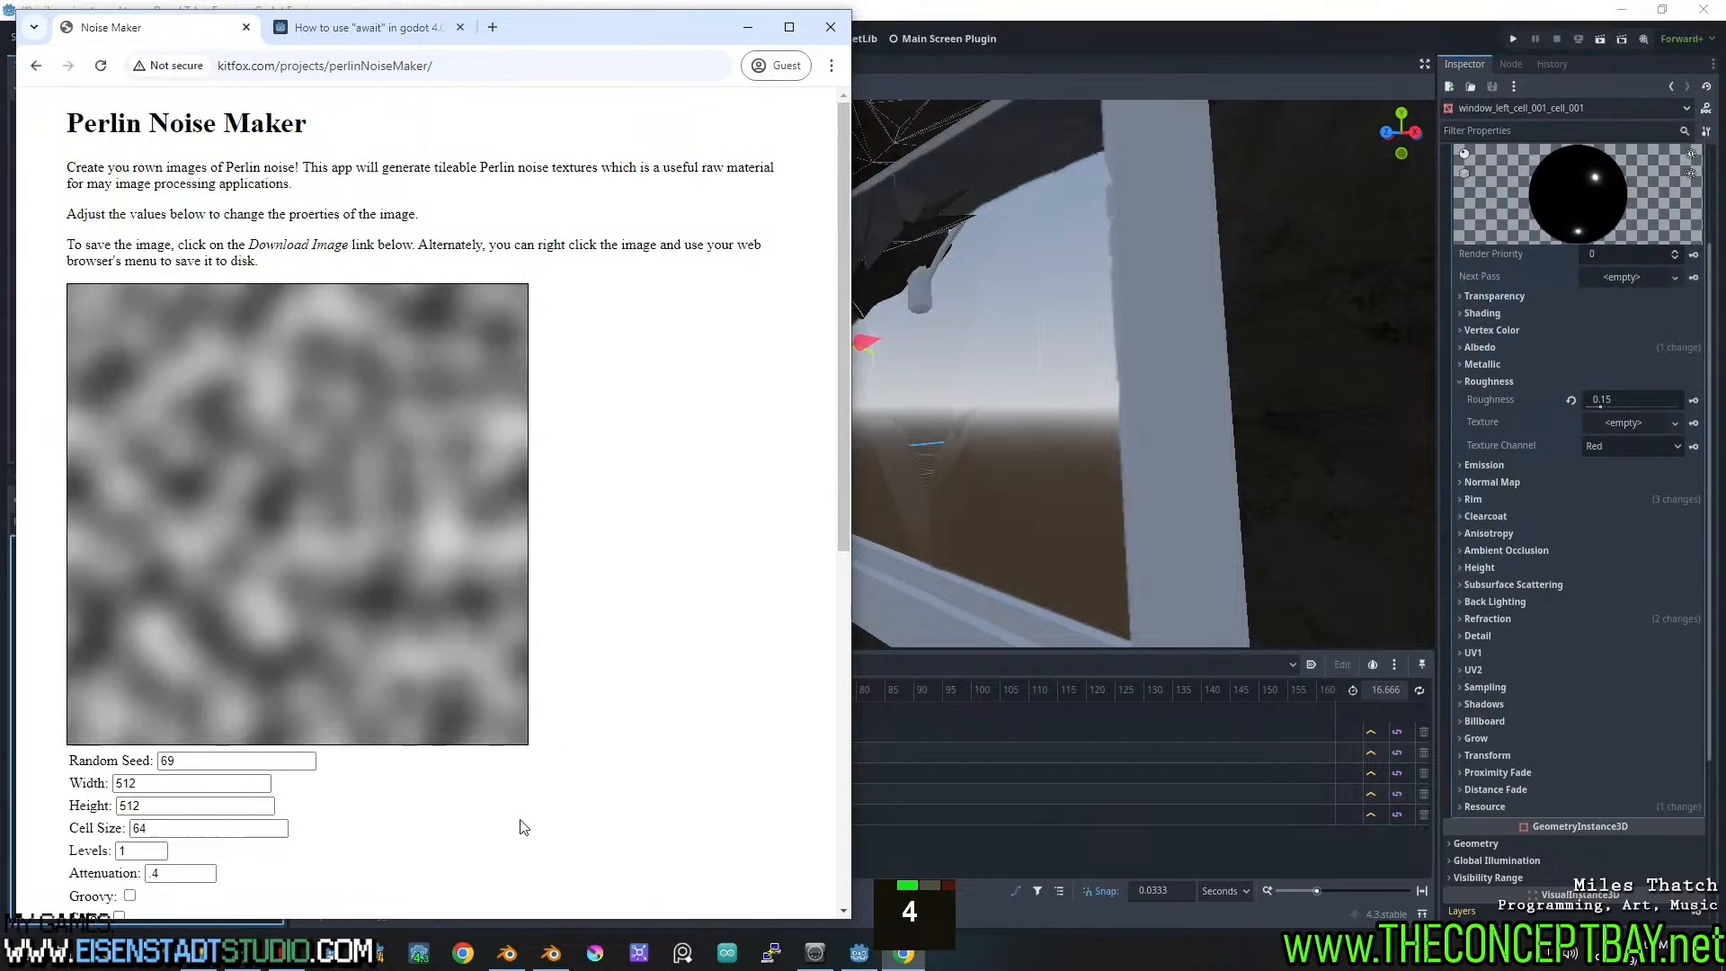
pyautogui.scroll(-1, 376, 840)
pyautogui.doubleClick(223, 738)
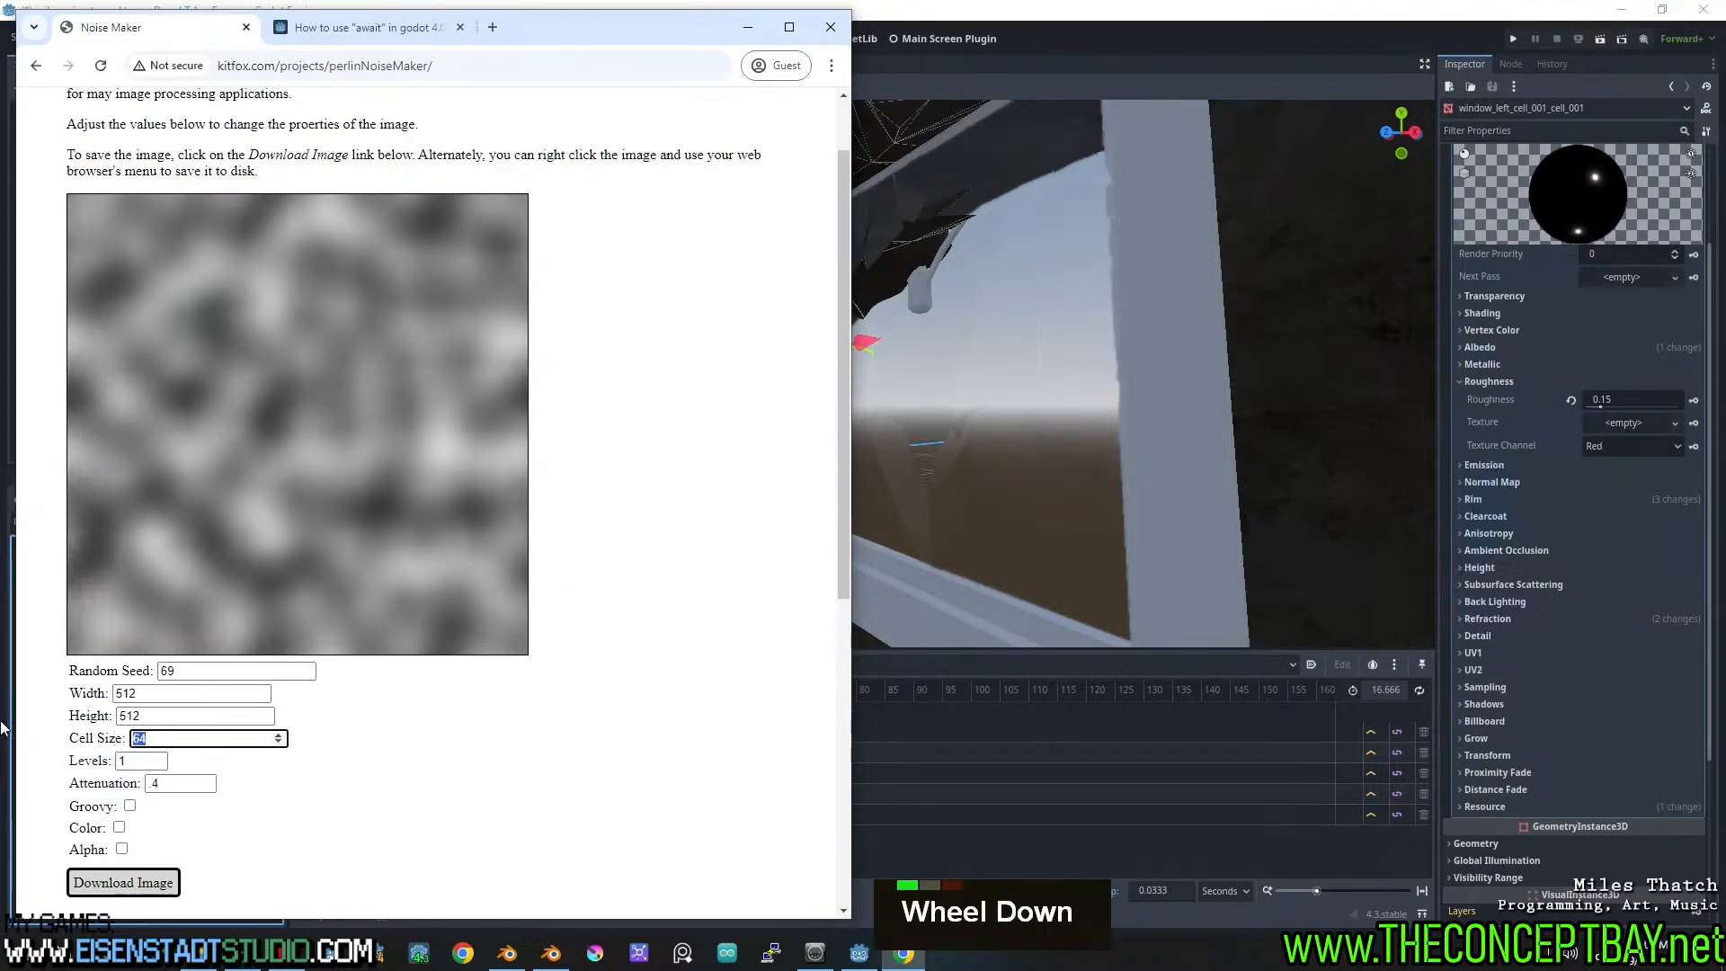
pyautogui.write('32')
pyautogui.press('Return')
# Download the noise image, choosing the dread_tales_escape project's engine/textures/utility folder as the save location
pyautogui.click(166, 883)
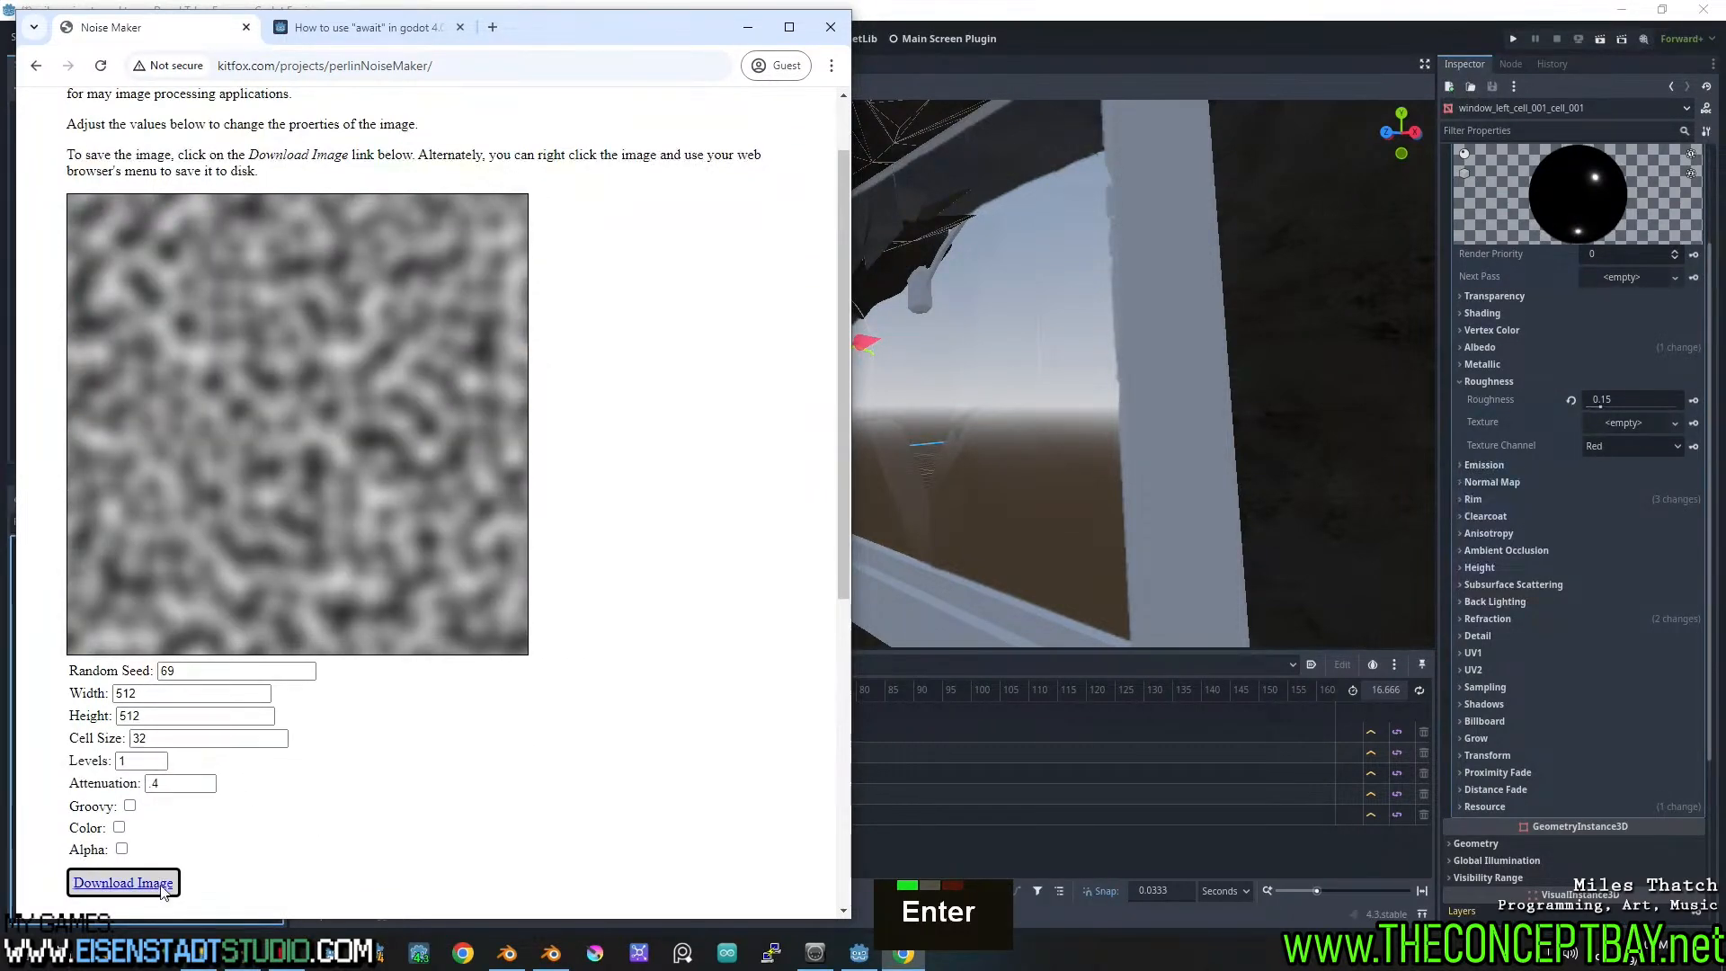
pyautogui.scroll(3, 135, 207)
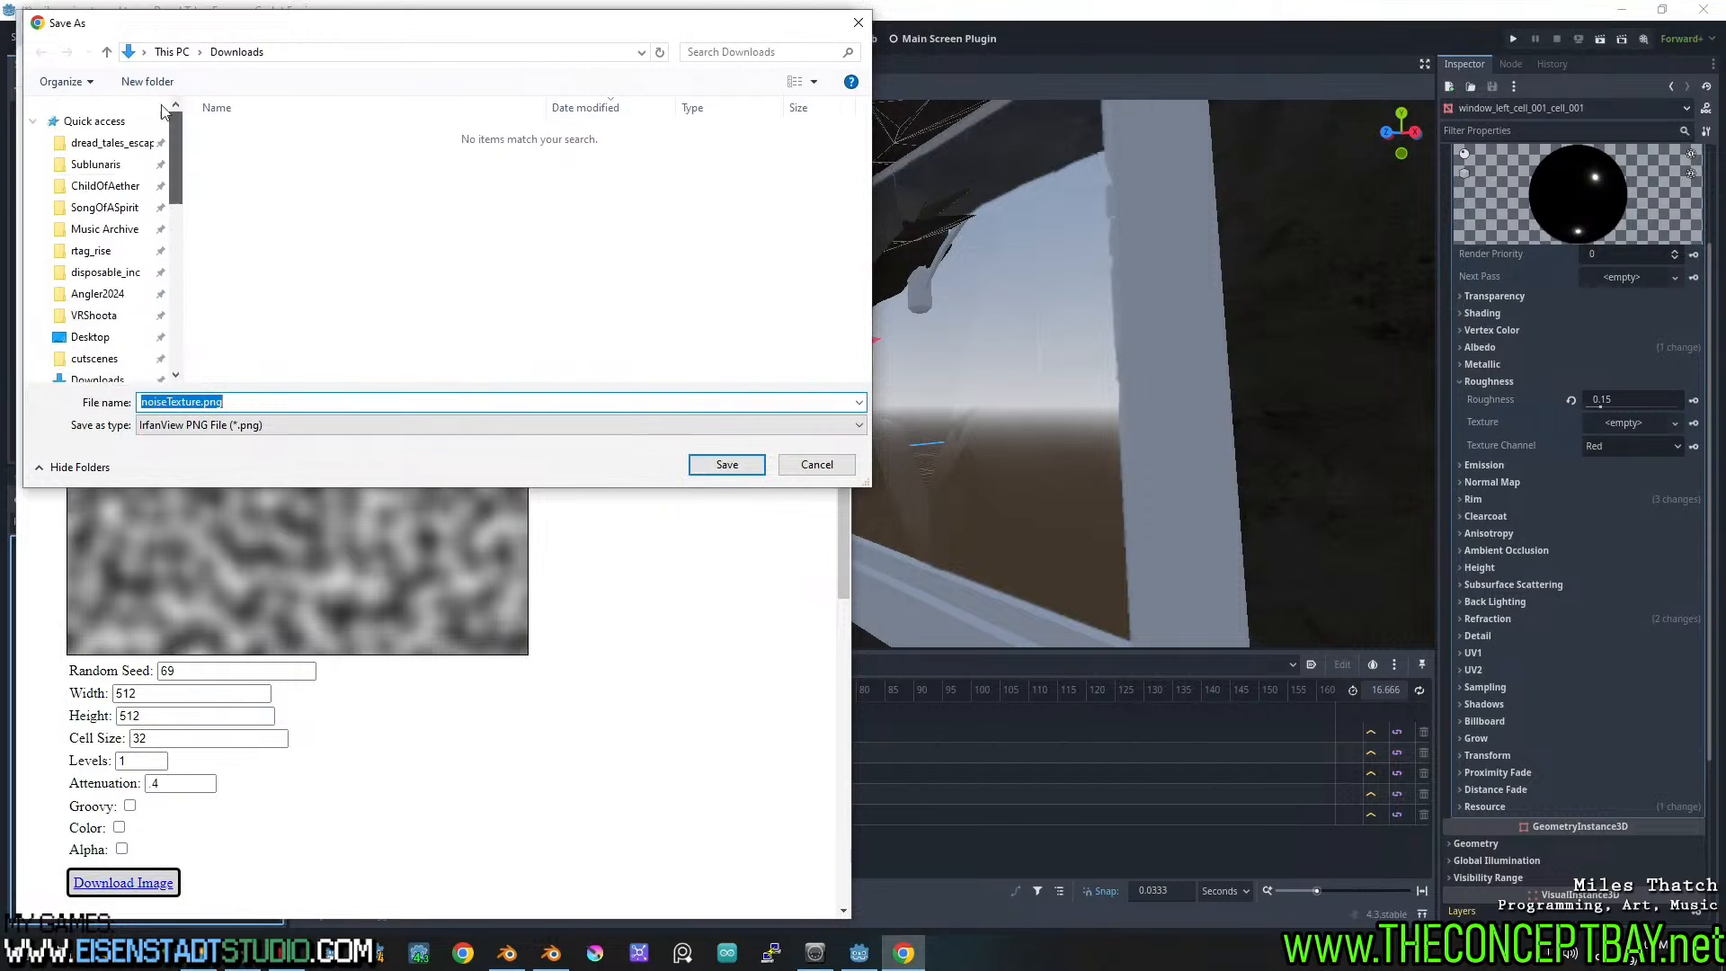
pyautogui.click(100, 142)
pyautogui.doubleClick(261, 152)
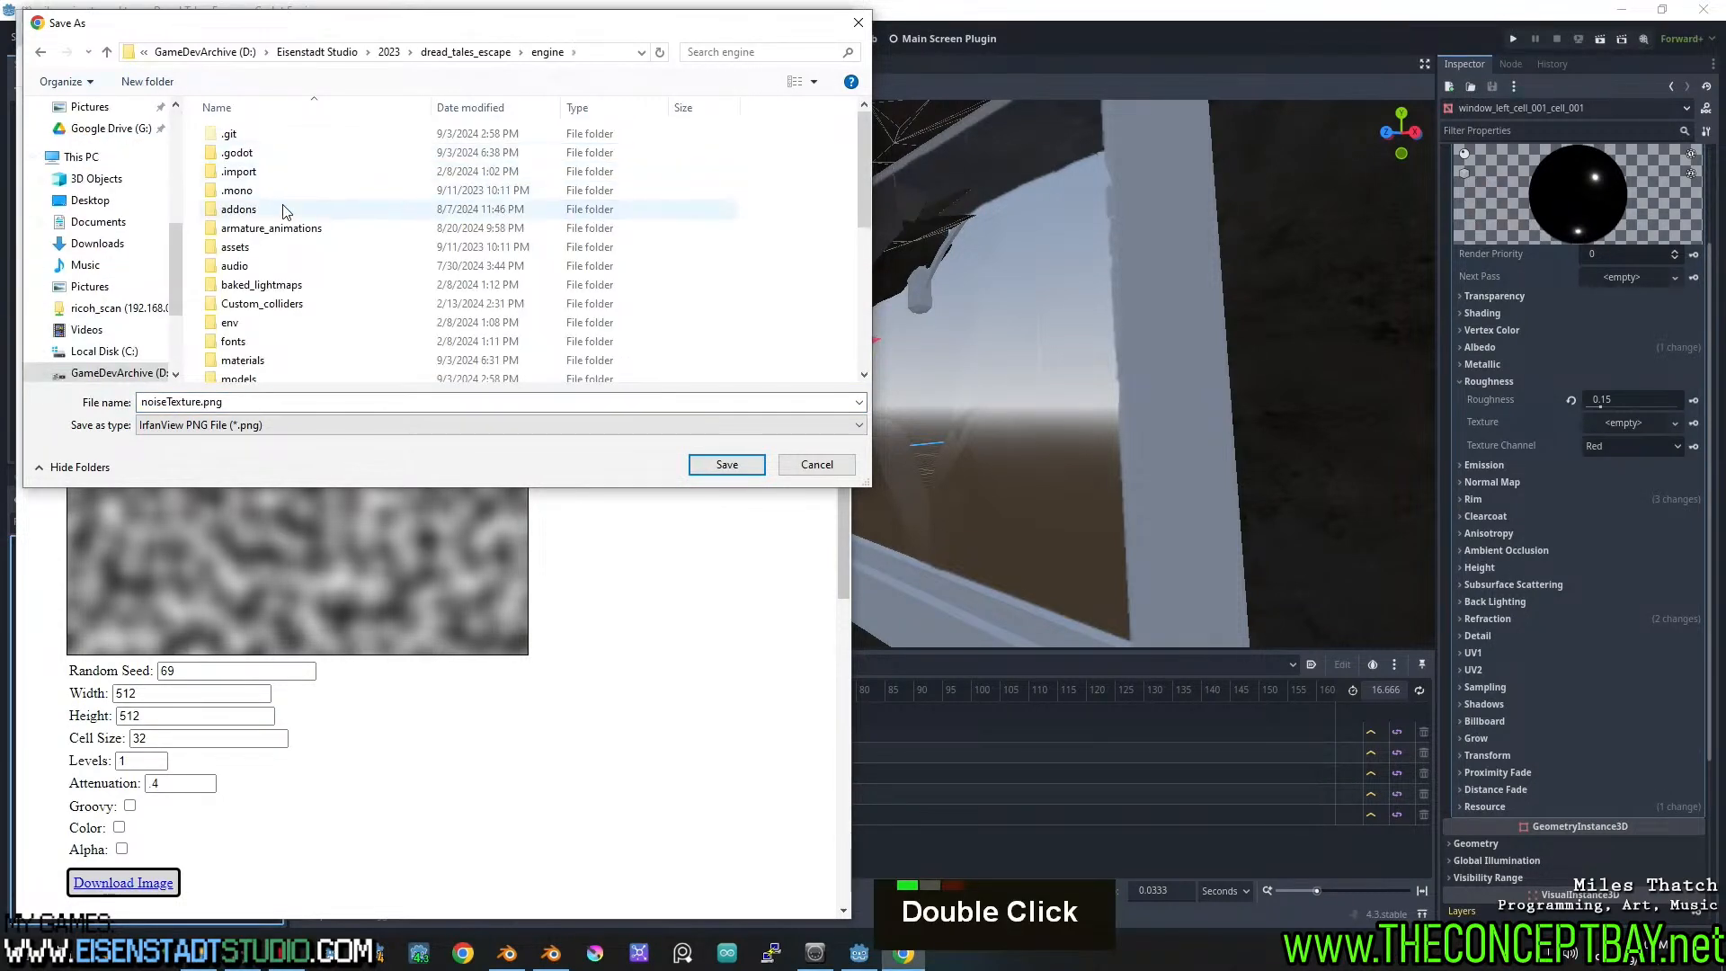
pyautogui.press('t')
pyautogui.press('Down')
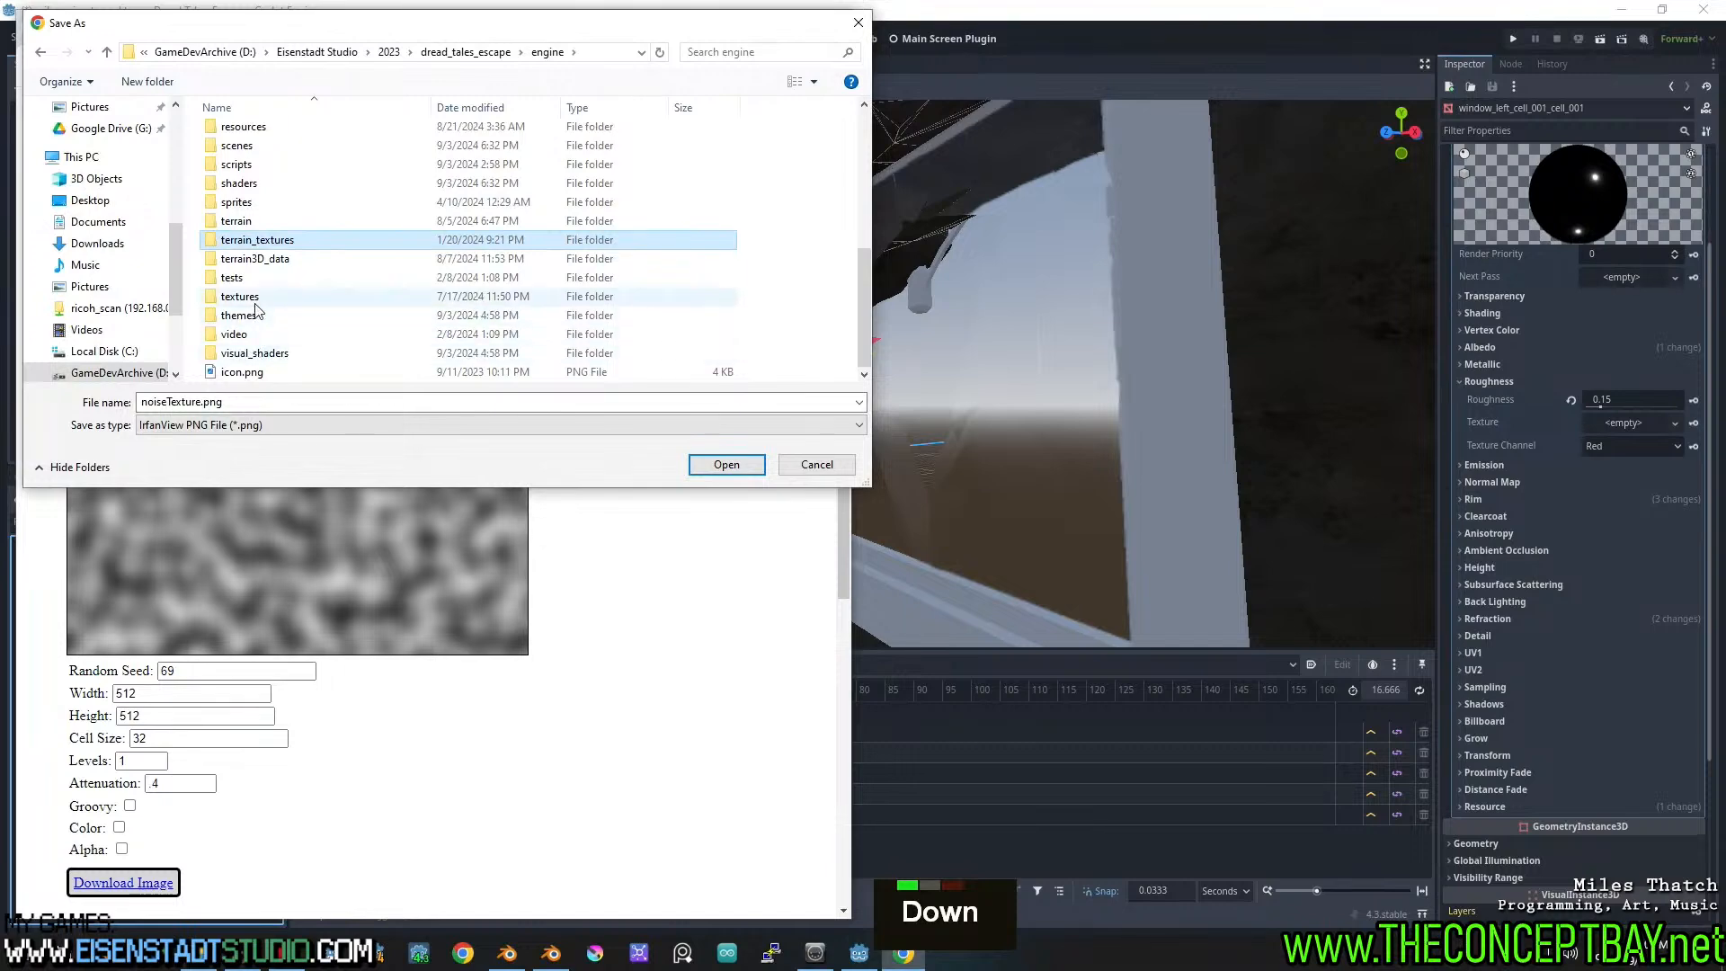
pyautogui.doubleClick(254, 297)
pyautogui.doubleClick(257, 267)
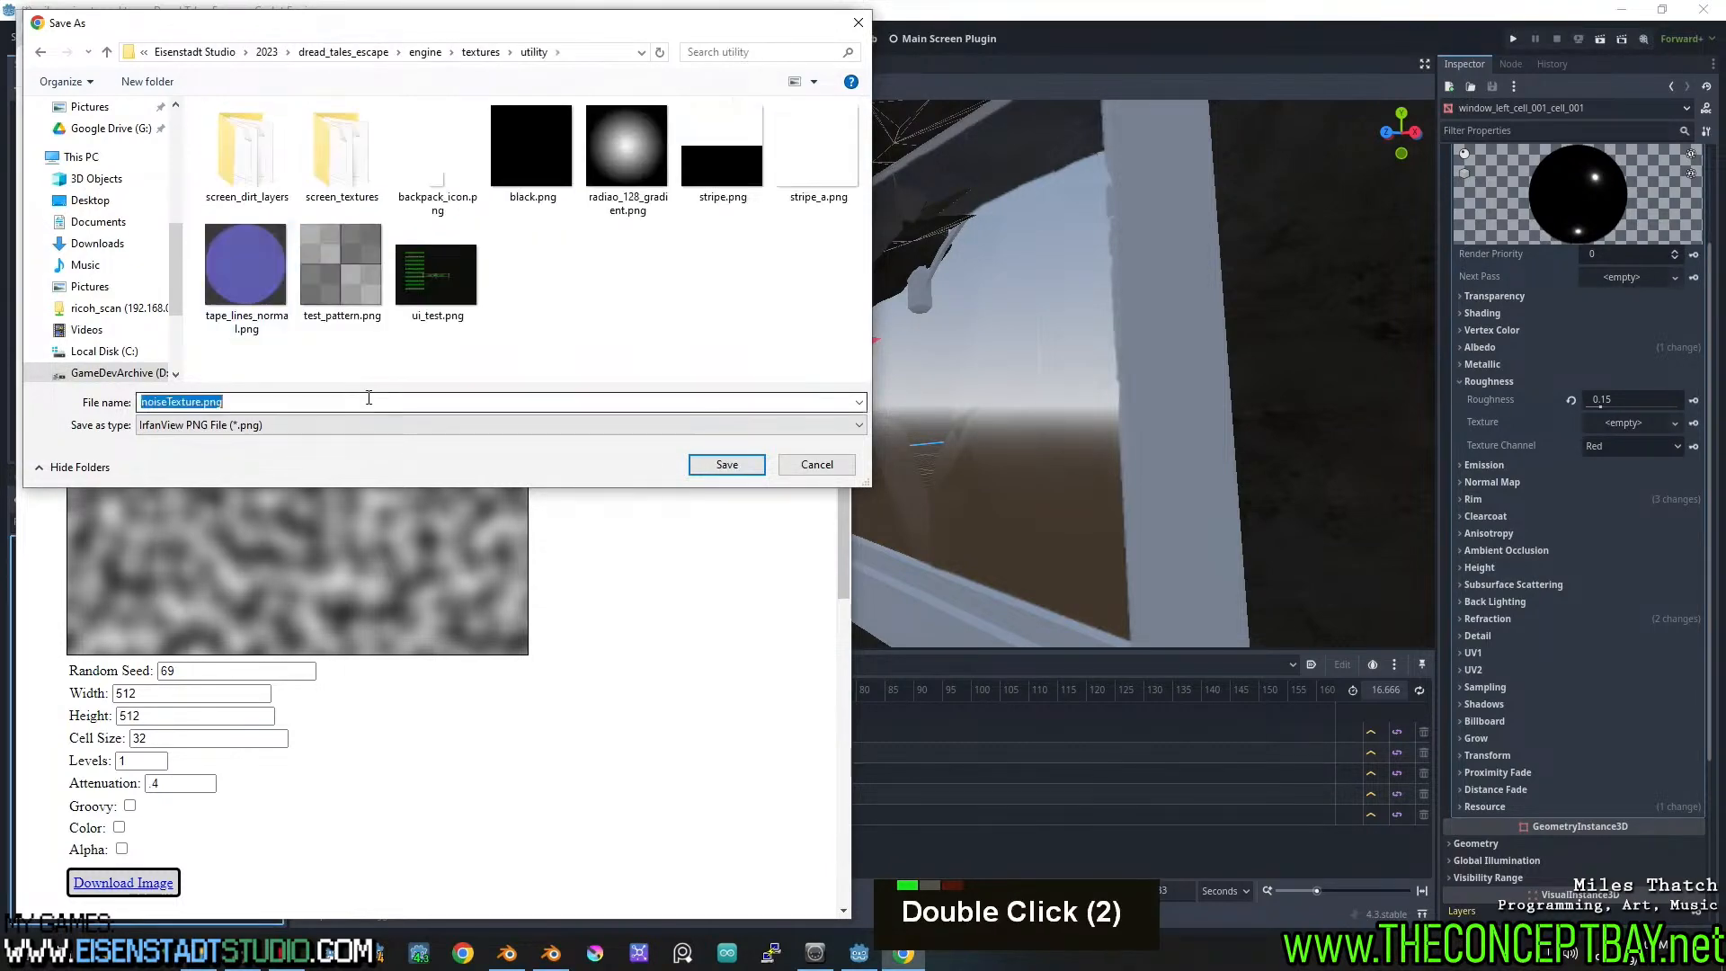
# Name the noise image perlin_01 and save it as a PNG
pyautogui.write('perlin')
pyautogui.write('_019')
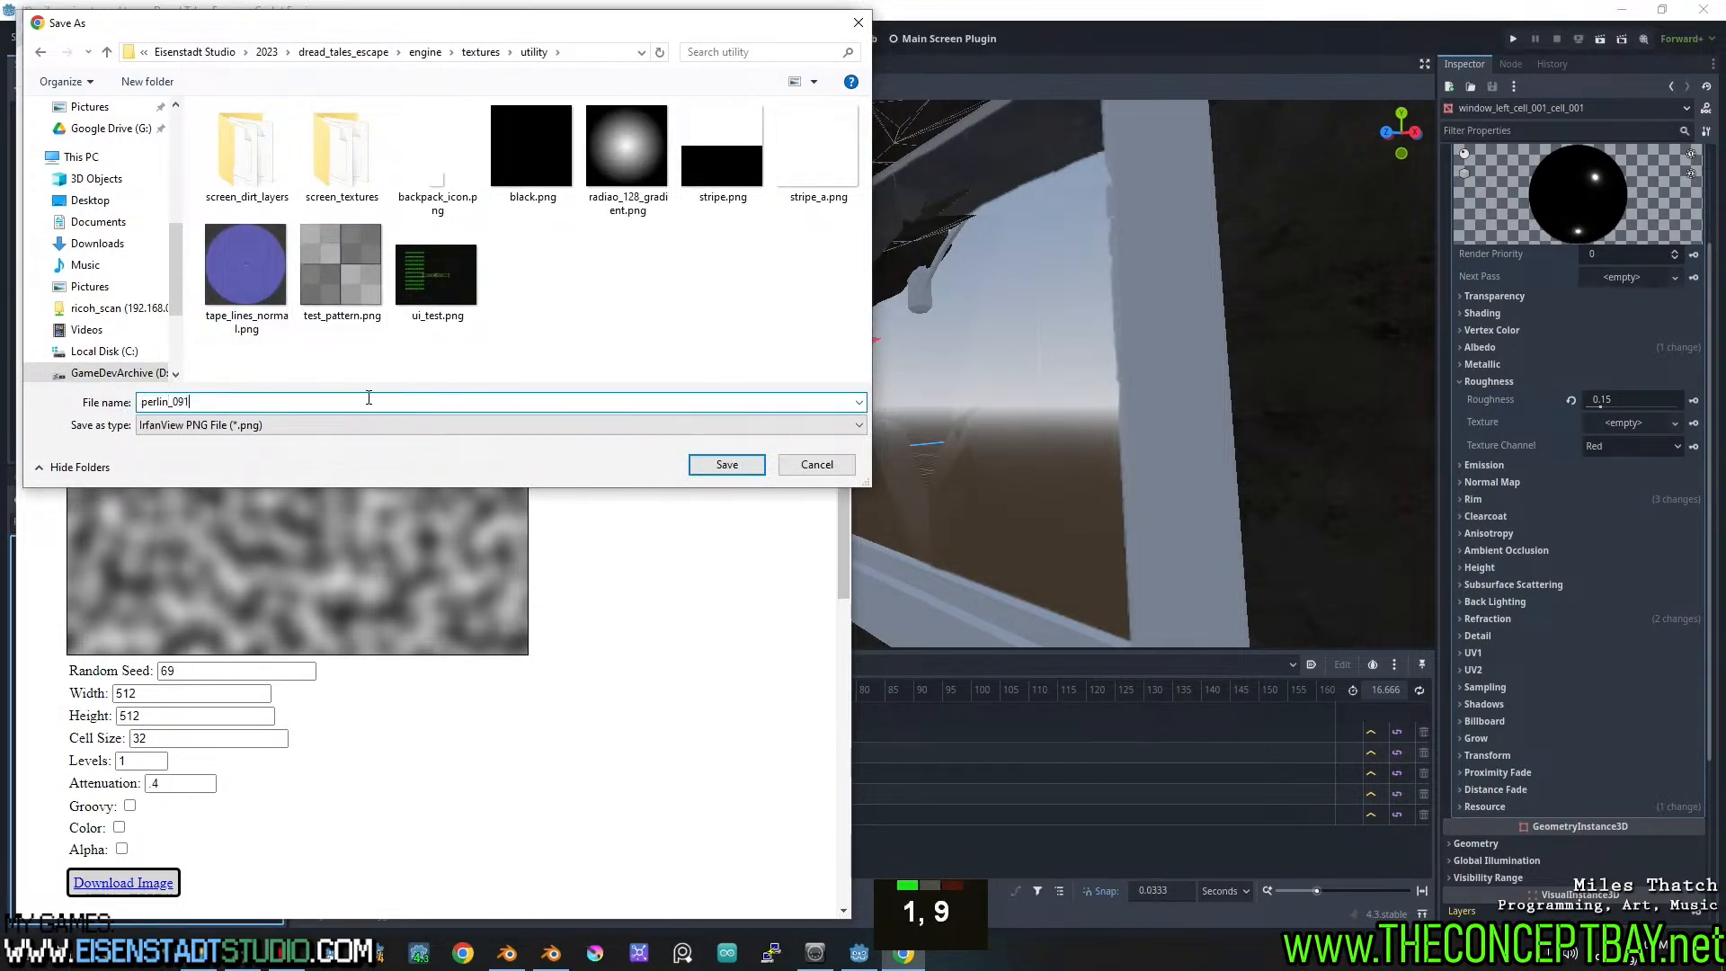
pyautogui.press('BackSpace')
pyautogui.press('BackSpace')
pyautogui.write('1')
pyautogui.press('Return')
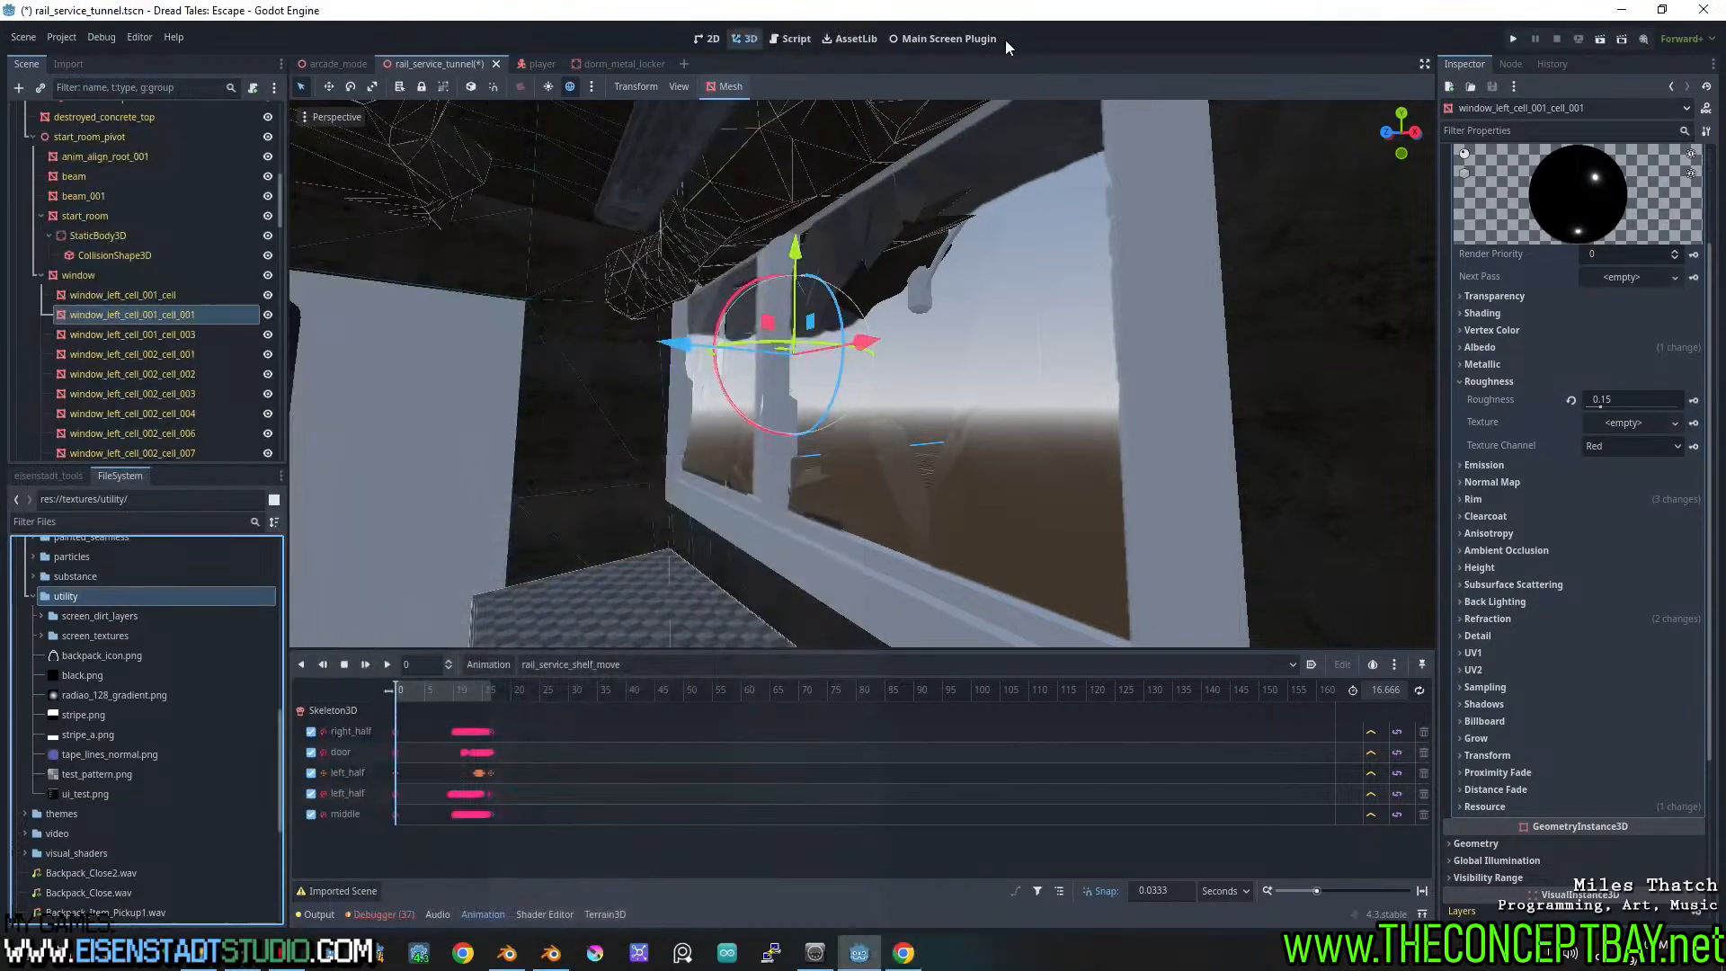
# Switch to Godot, assign perlin_01.png as the glass material's roughness texture, and set the roughness to 0.8
pyautogui.click(747, 27)
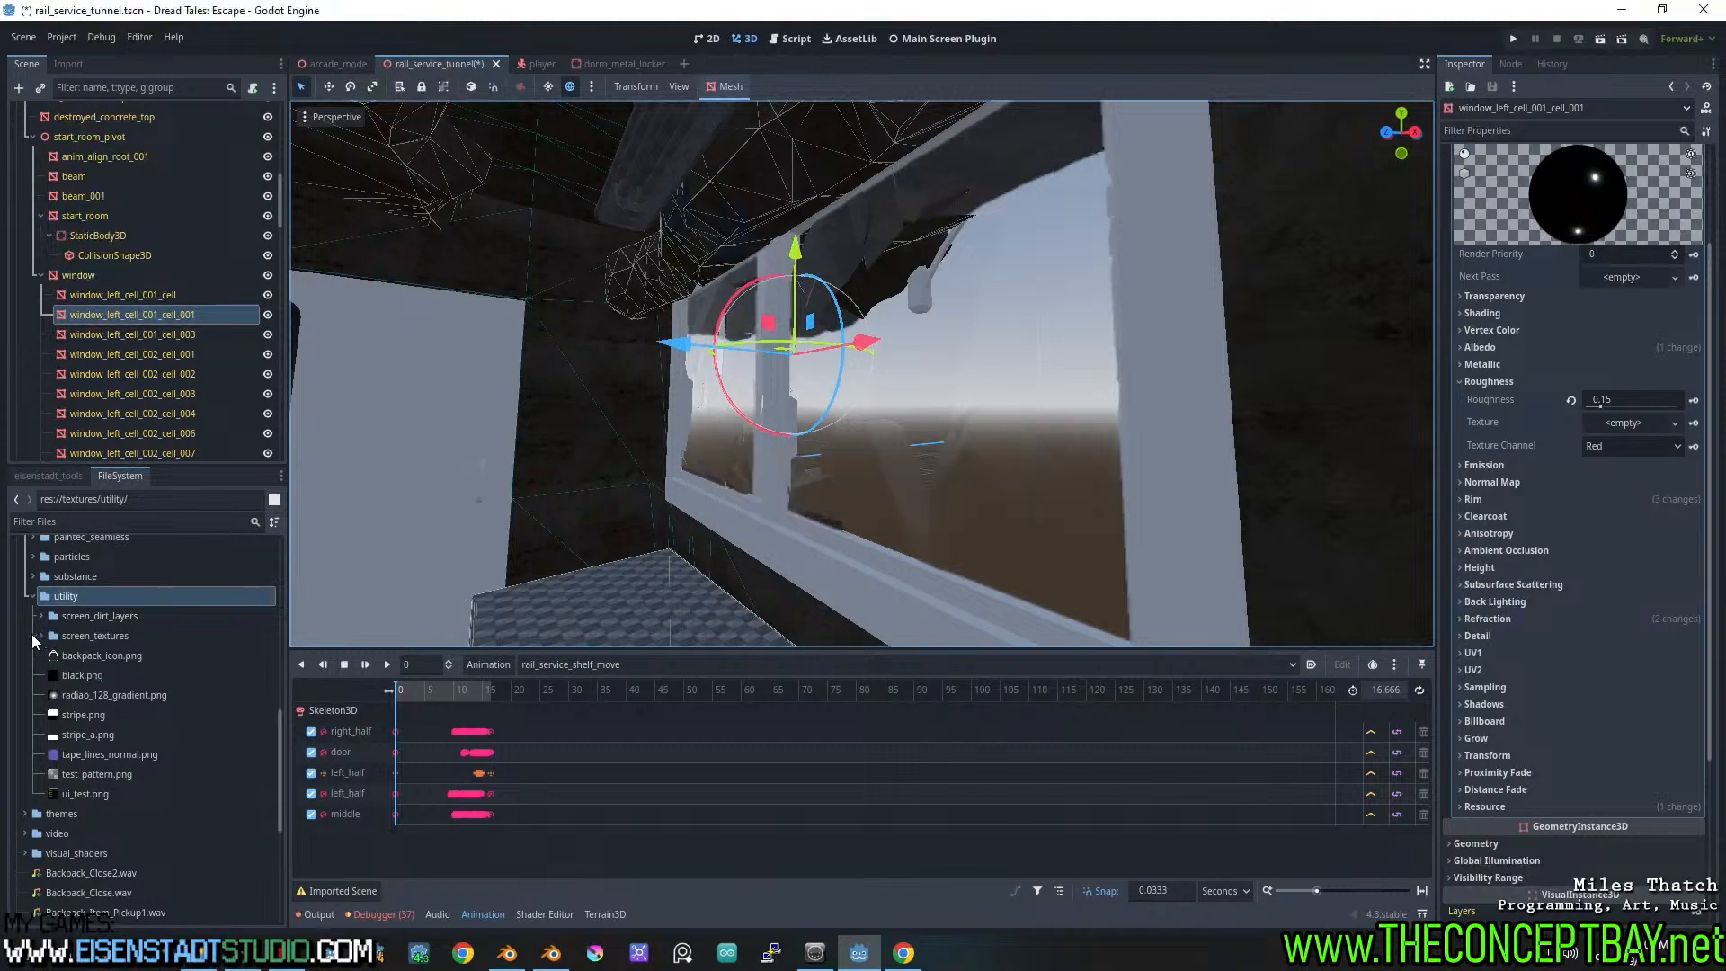
pyautogui.click(85, 695)
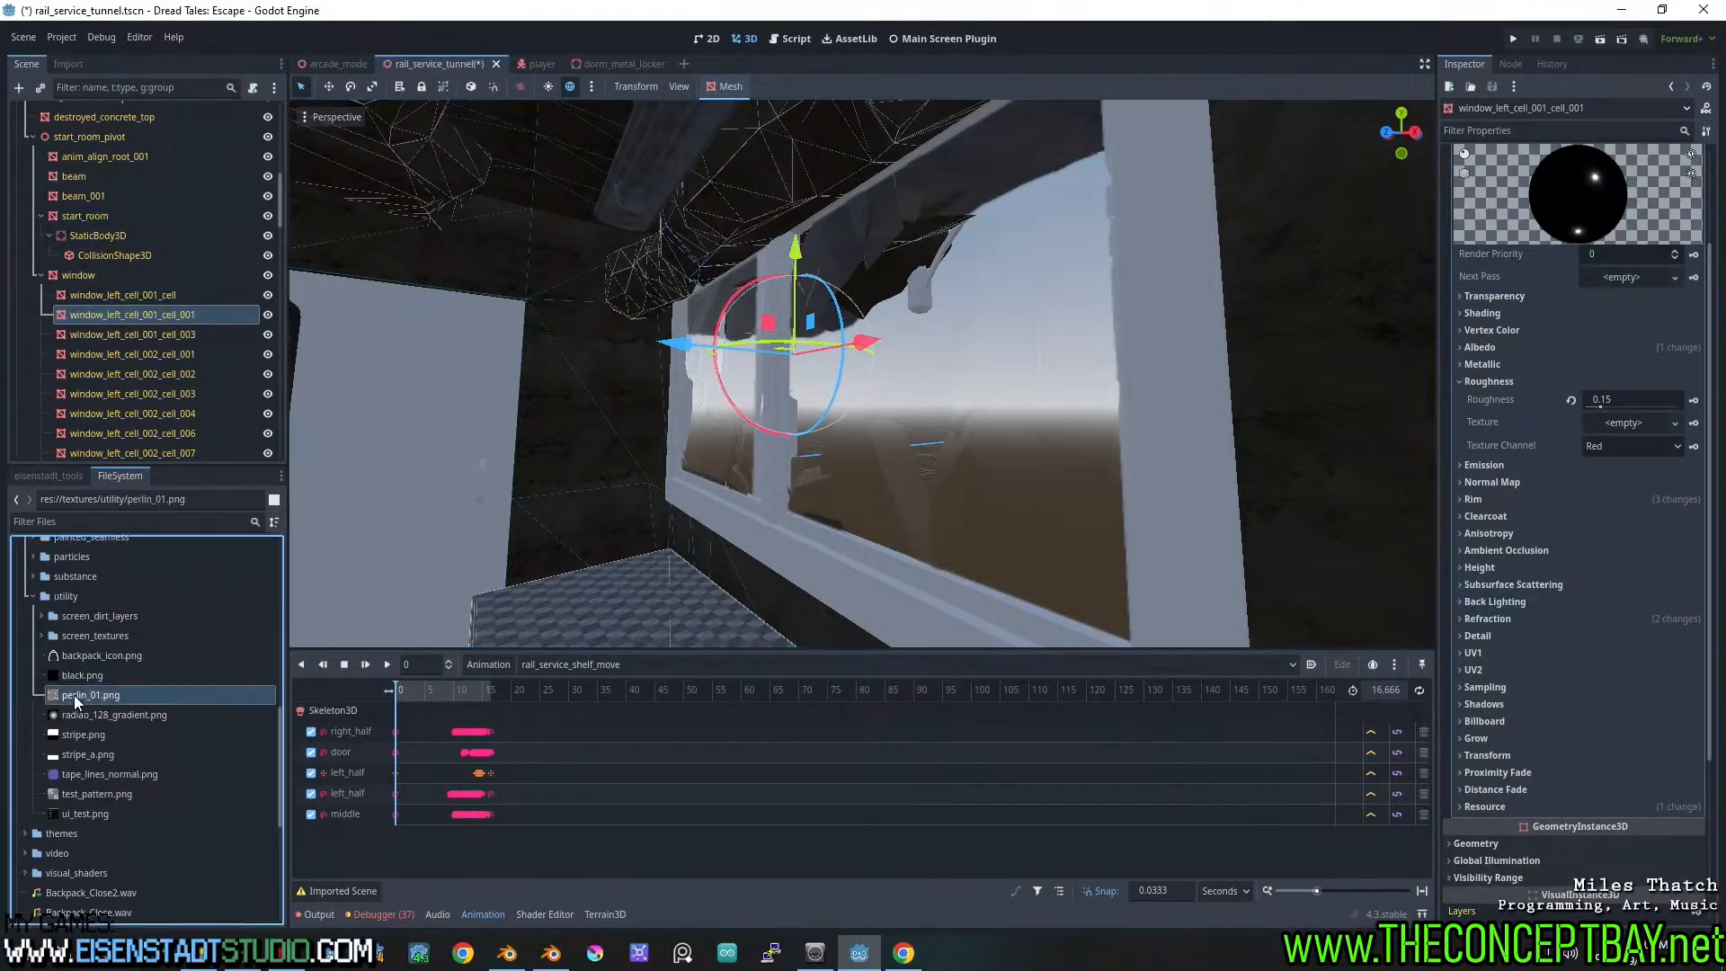
pyautogui.moveTo(1242, 582); pyautogui.dragTo(1637, 430)
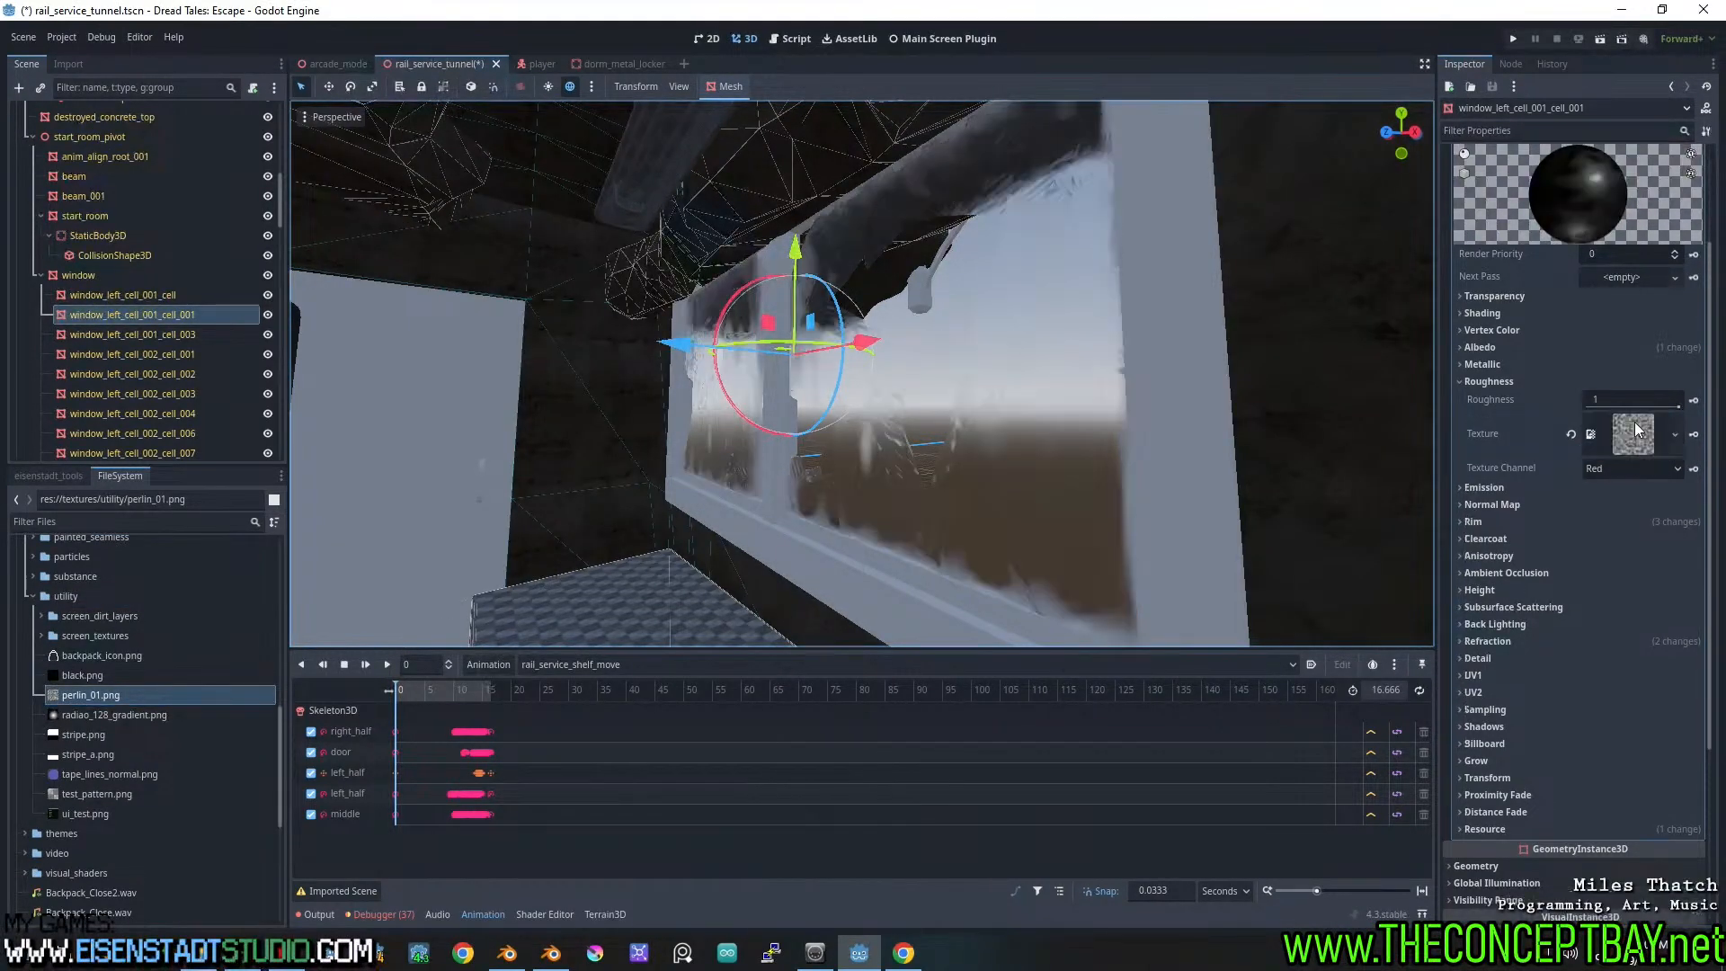
pyautogui.moveTo(1038, 439); pyautogui.dragTo(1199, 444, button='middle')
pyautogui.scroll(3, 978, 494)
pyautogui.scroll(-4, 1076, 483)
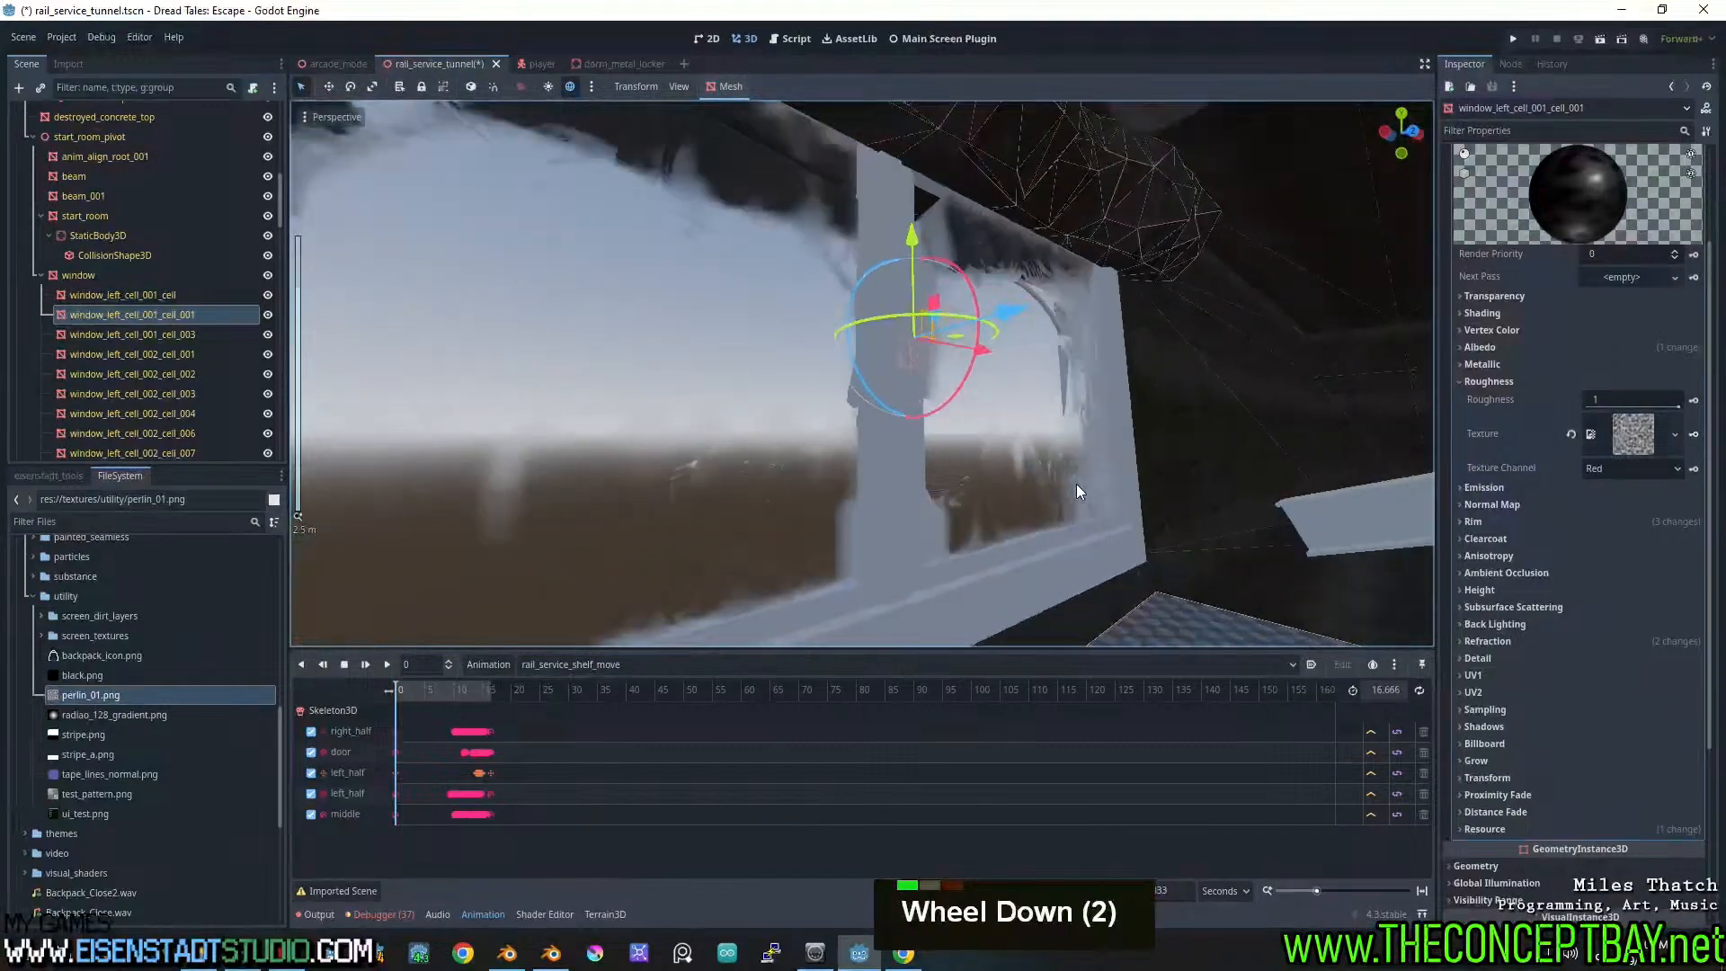
pyautogui.moveTo(1059, 491); pyautogui.dragTo(979, 469, button='middle')
pyautogui.scroll(-1, 1088, 464)
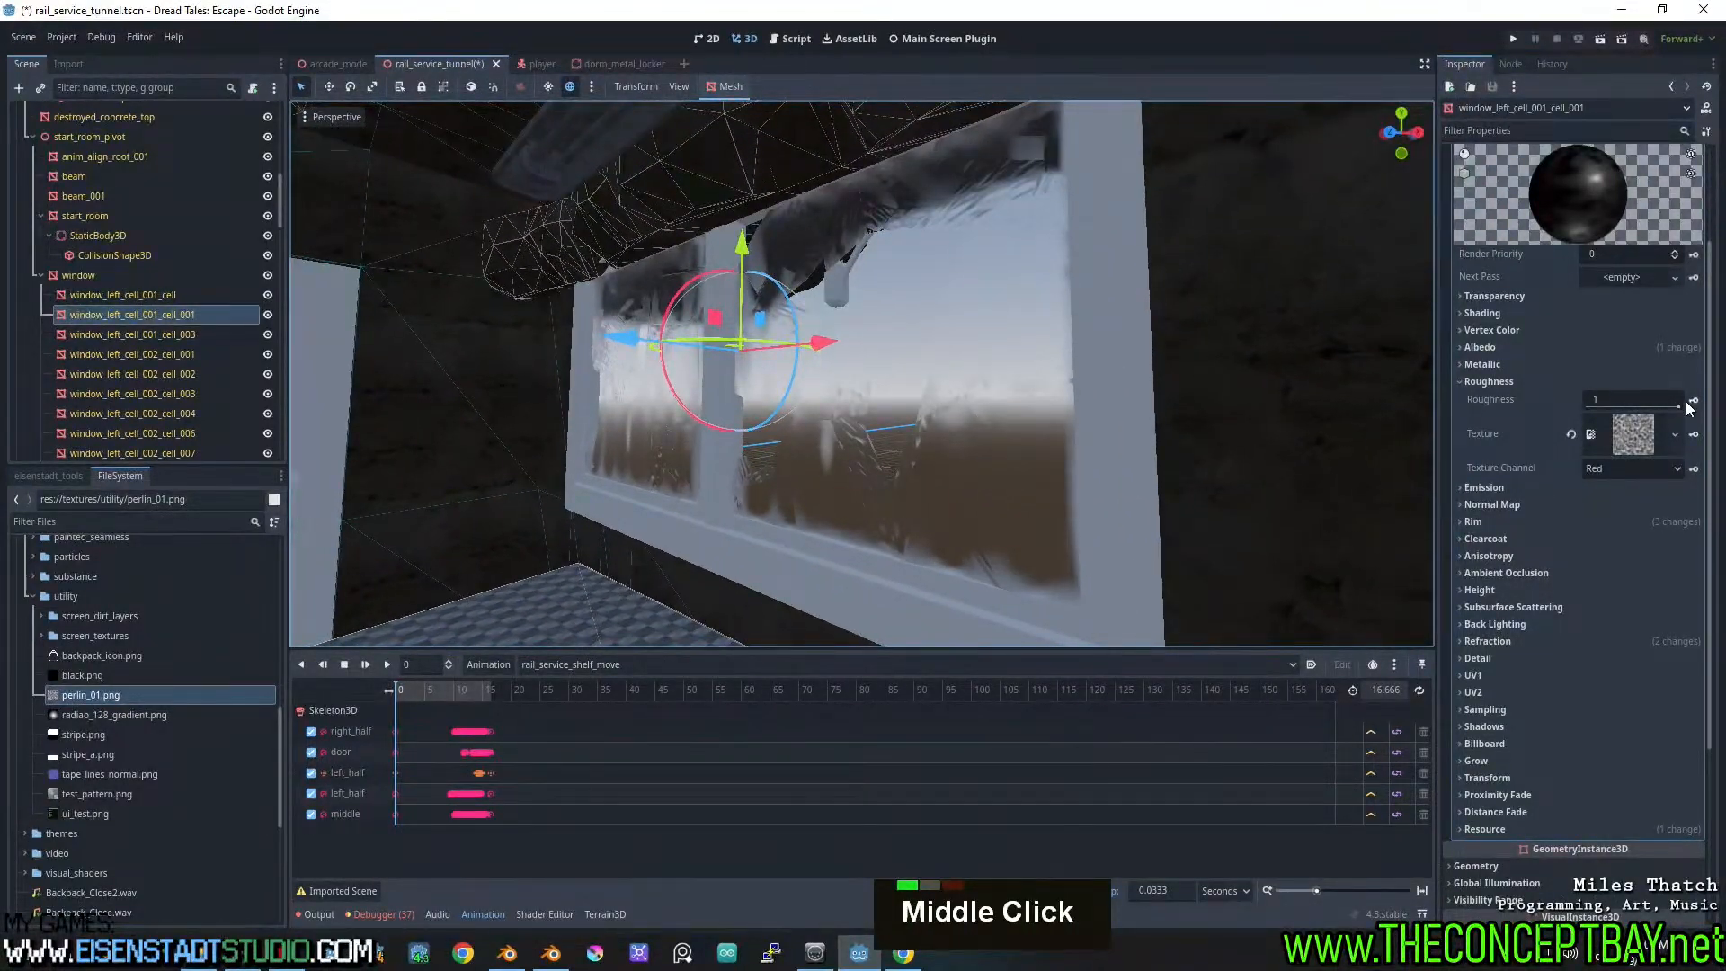
pyautogui.moveTo(1687, 407)
pyautogui.mouseDown()
pyautogui.moveTo(1600, 404)
pyautogui.moveTo(1664, 406)
pyautogui.mouseUp()
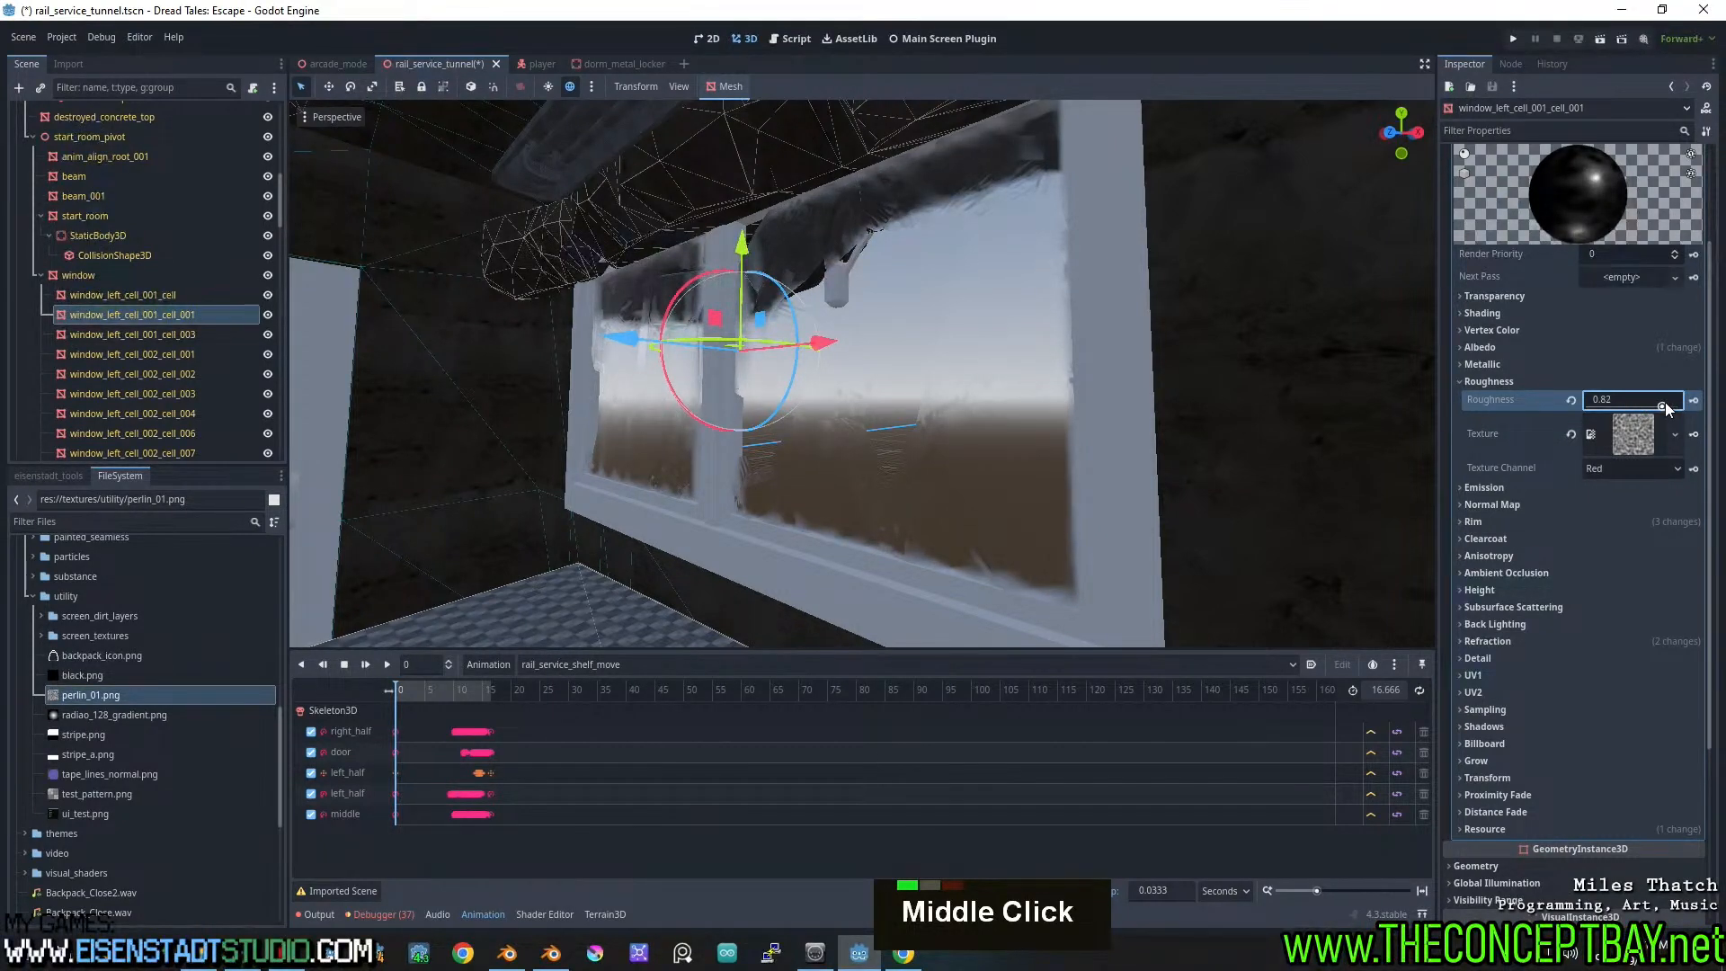
# Try UV1 scales of 2, 20, 10 and 5 on the glass material, and enable Triplanar mapping
pyautogui.click(1491, 676)
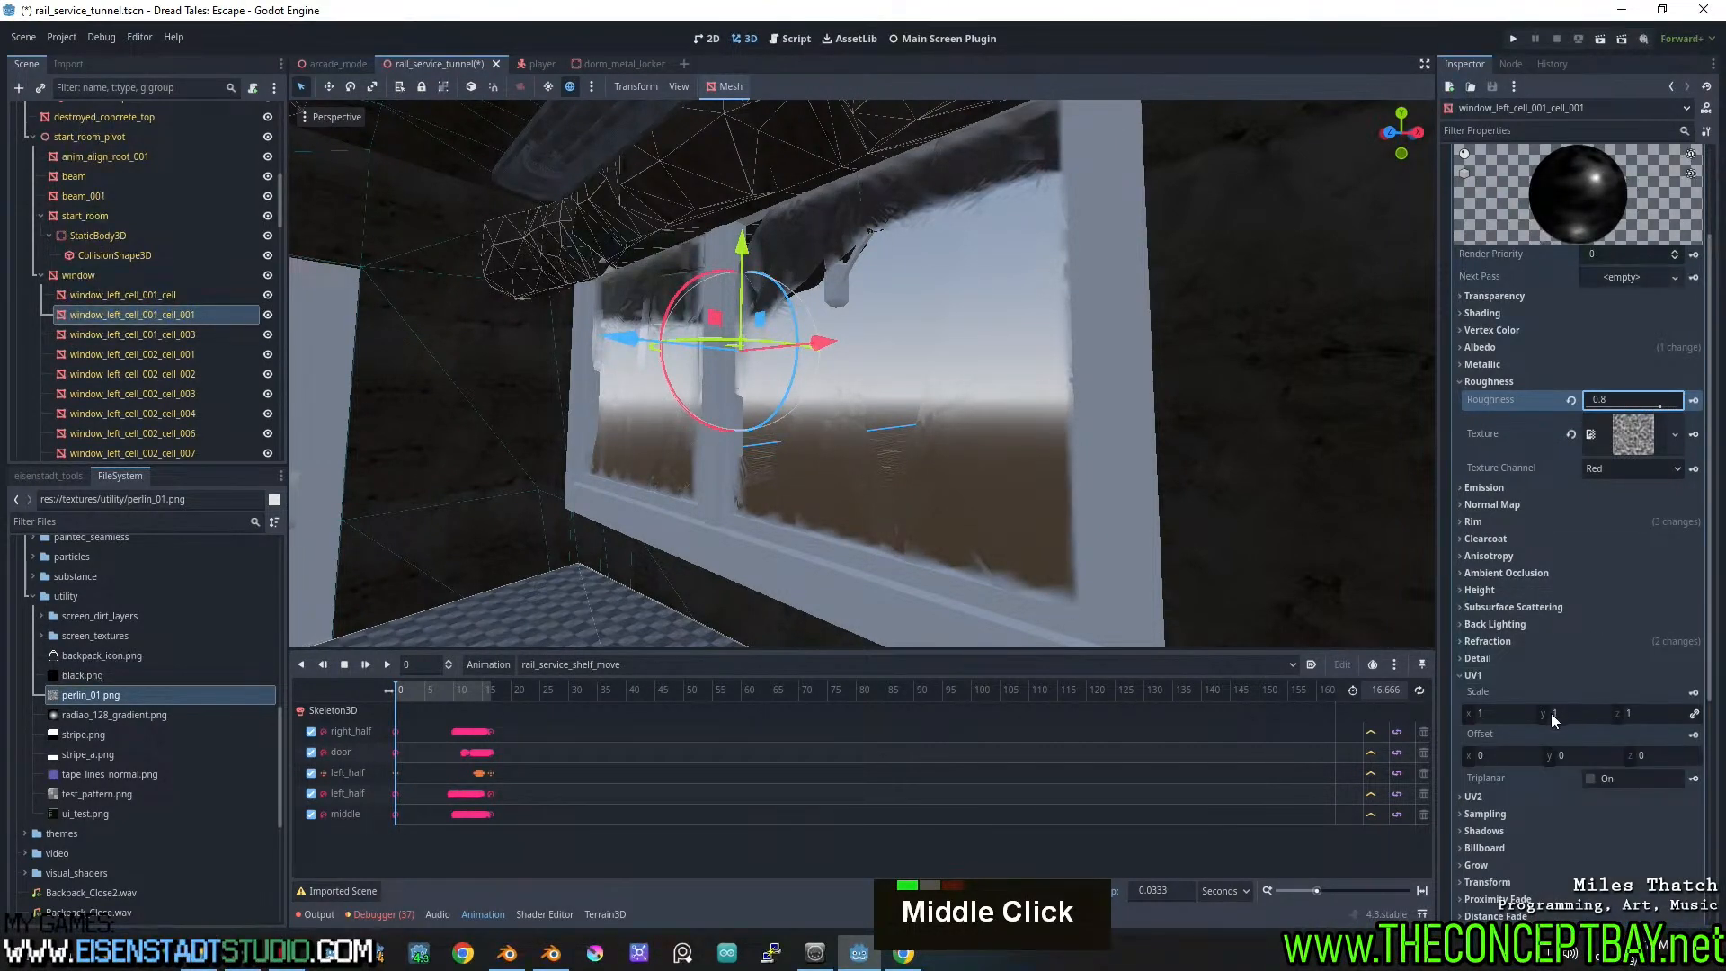
pyautogui.click(1537, 713)
pyautogui.write('2')
pyautogui.click(1580, 714)
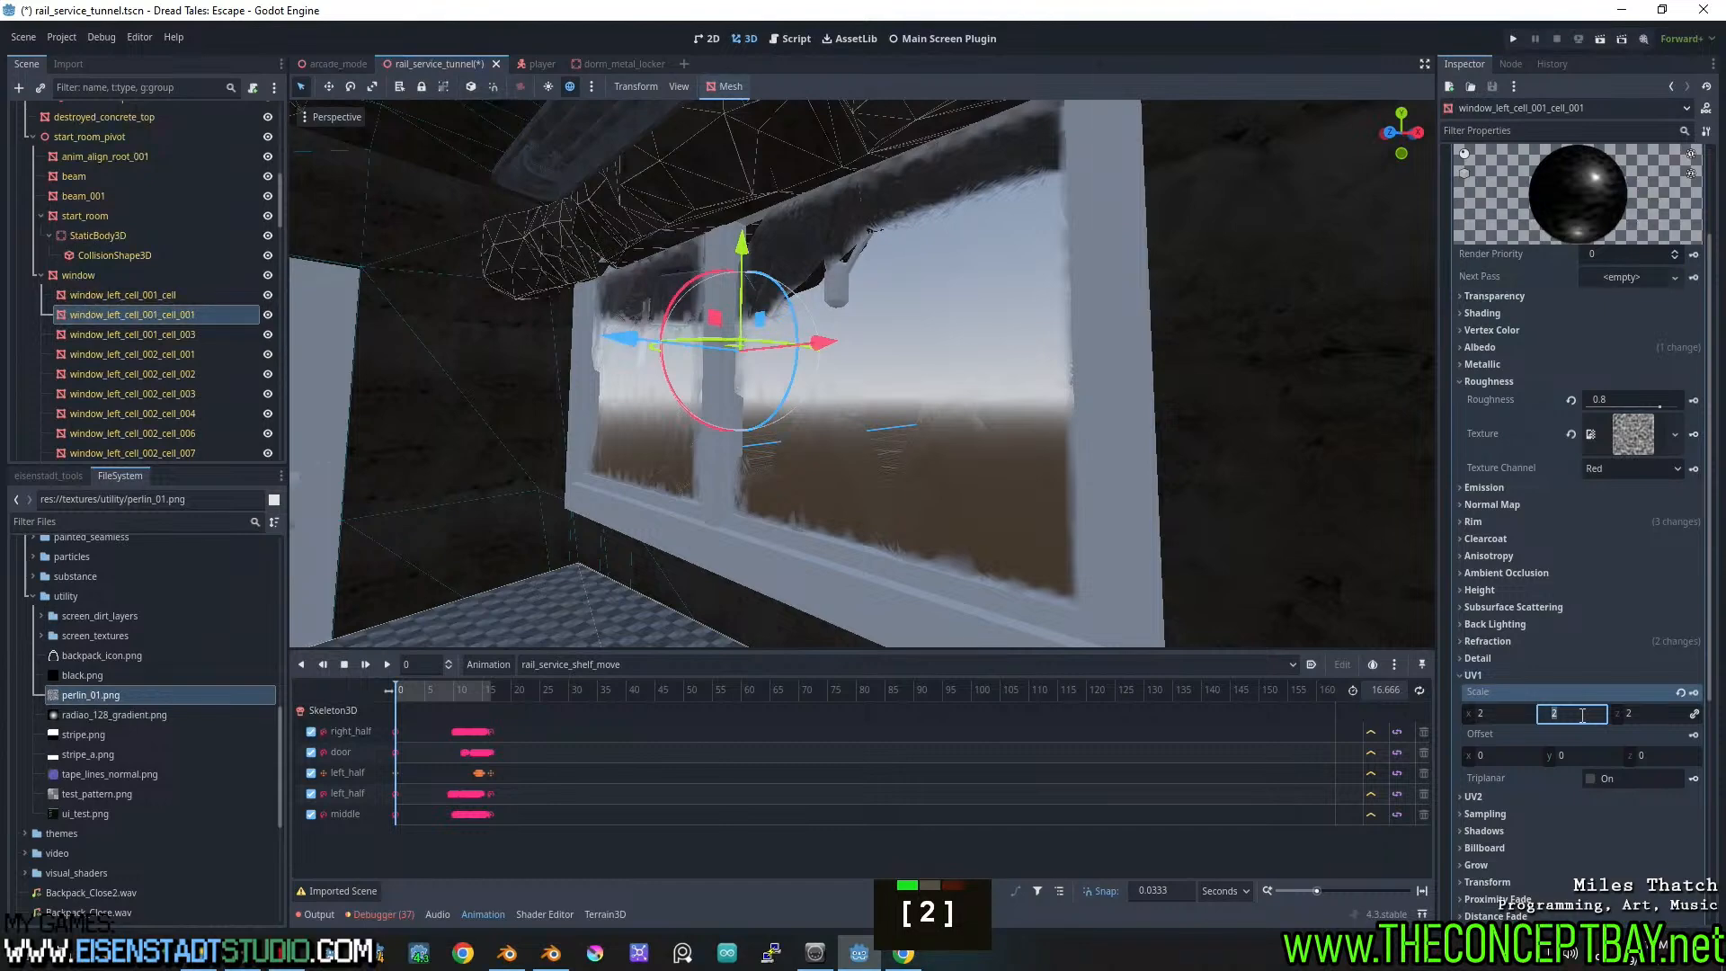
pyautogui.write('20')
pyautogui.press('Return')
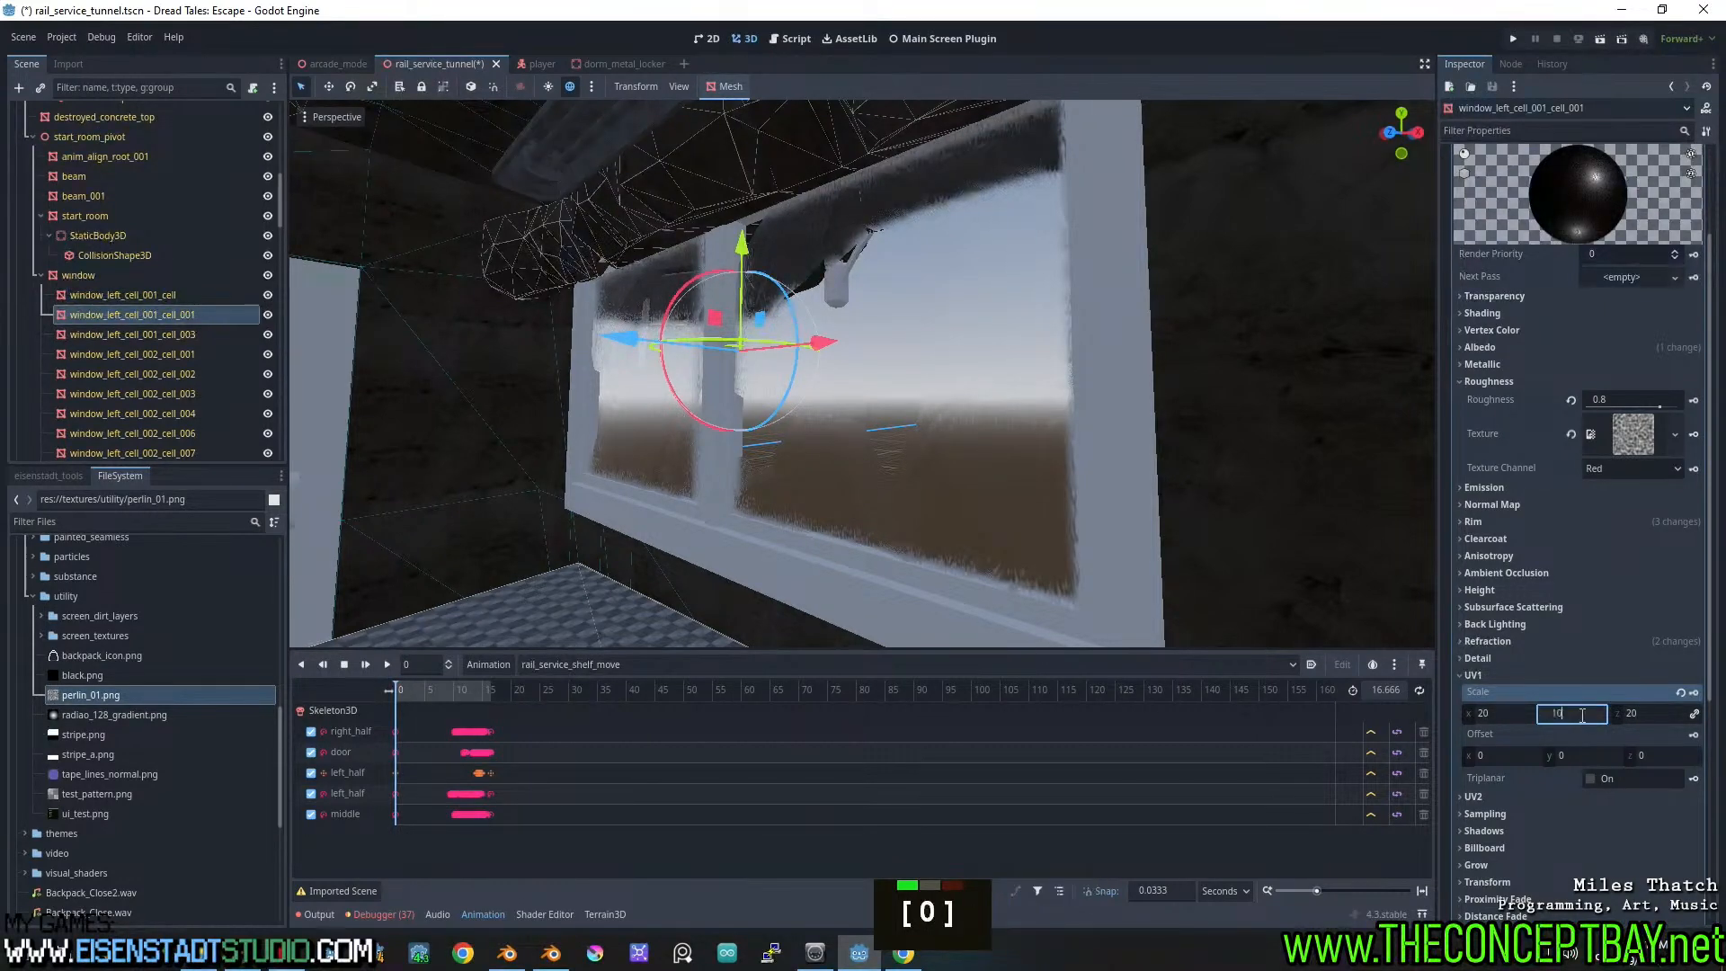
pyautogui.press('Return')
pyautogui.write('5')
pyautogui.moveTo(1021, 536); pyautogui.dragTo(1093, 556, button='middle')
pyautogui.click(1590, 778)
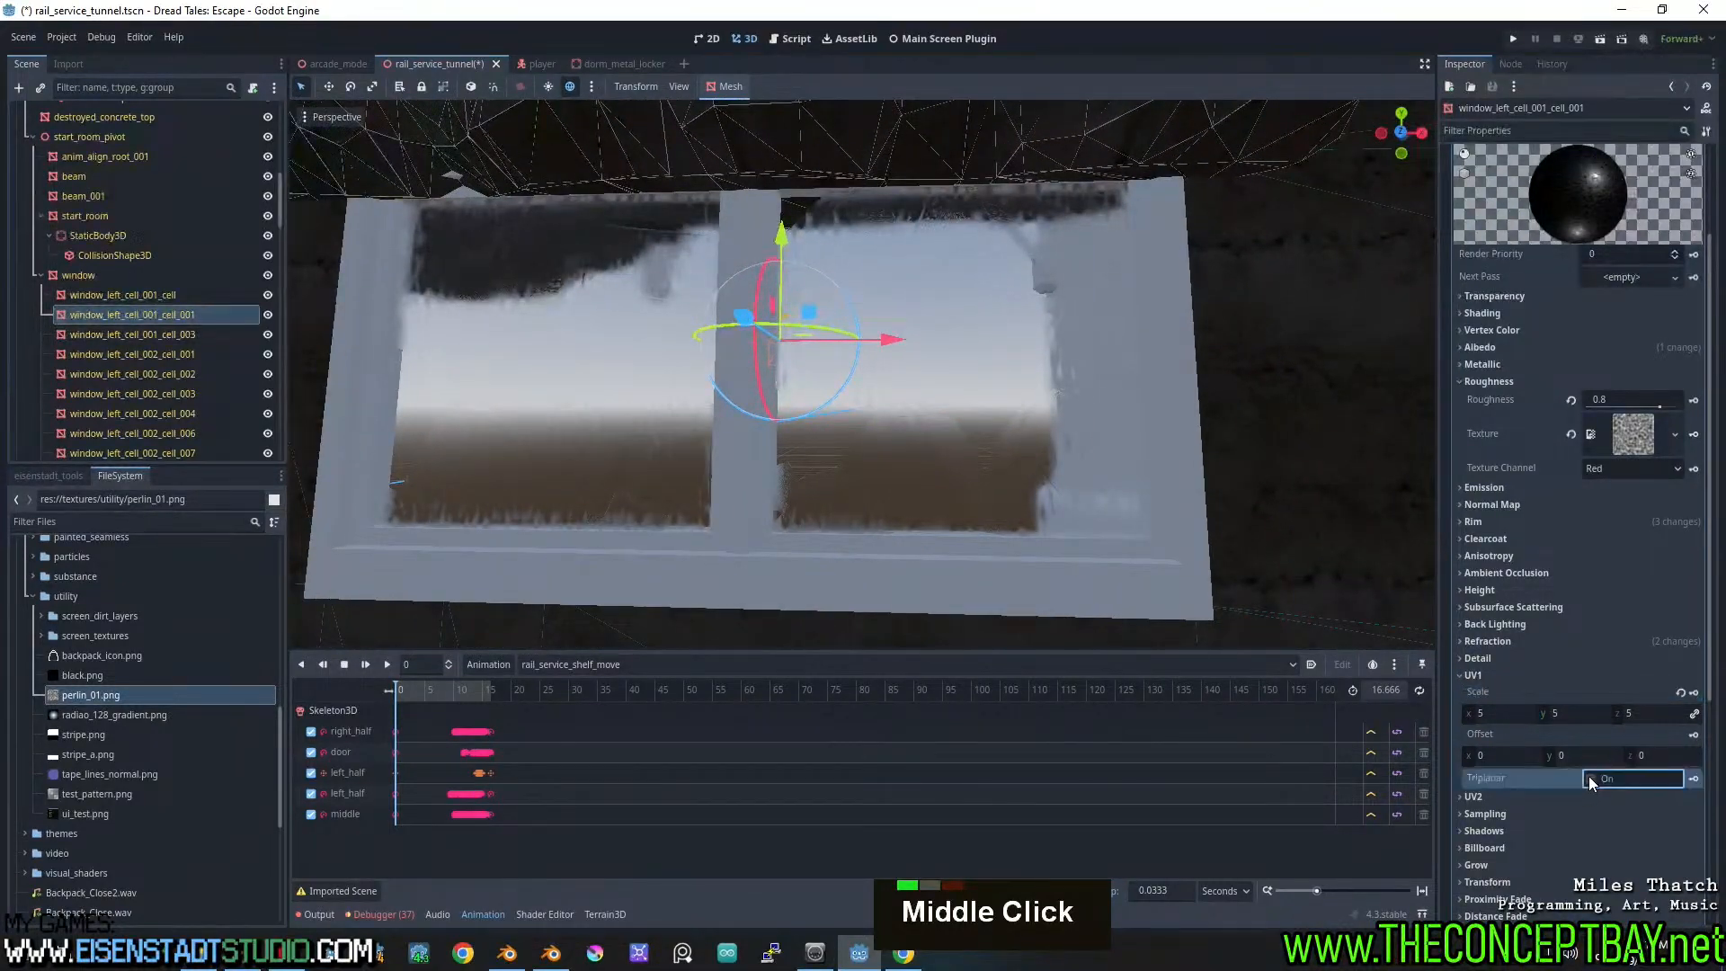
pyautogui.moveTo(1200, 572); pyautogui.dragTo(1199, 538, button='middle')
pyautogui.scroll(3, 1199, 545)
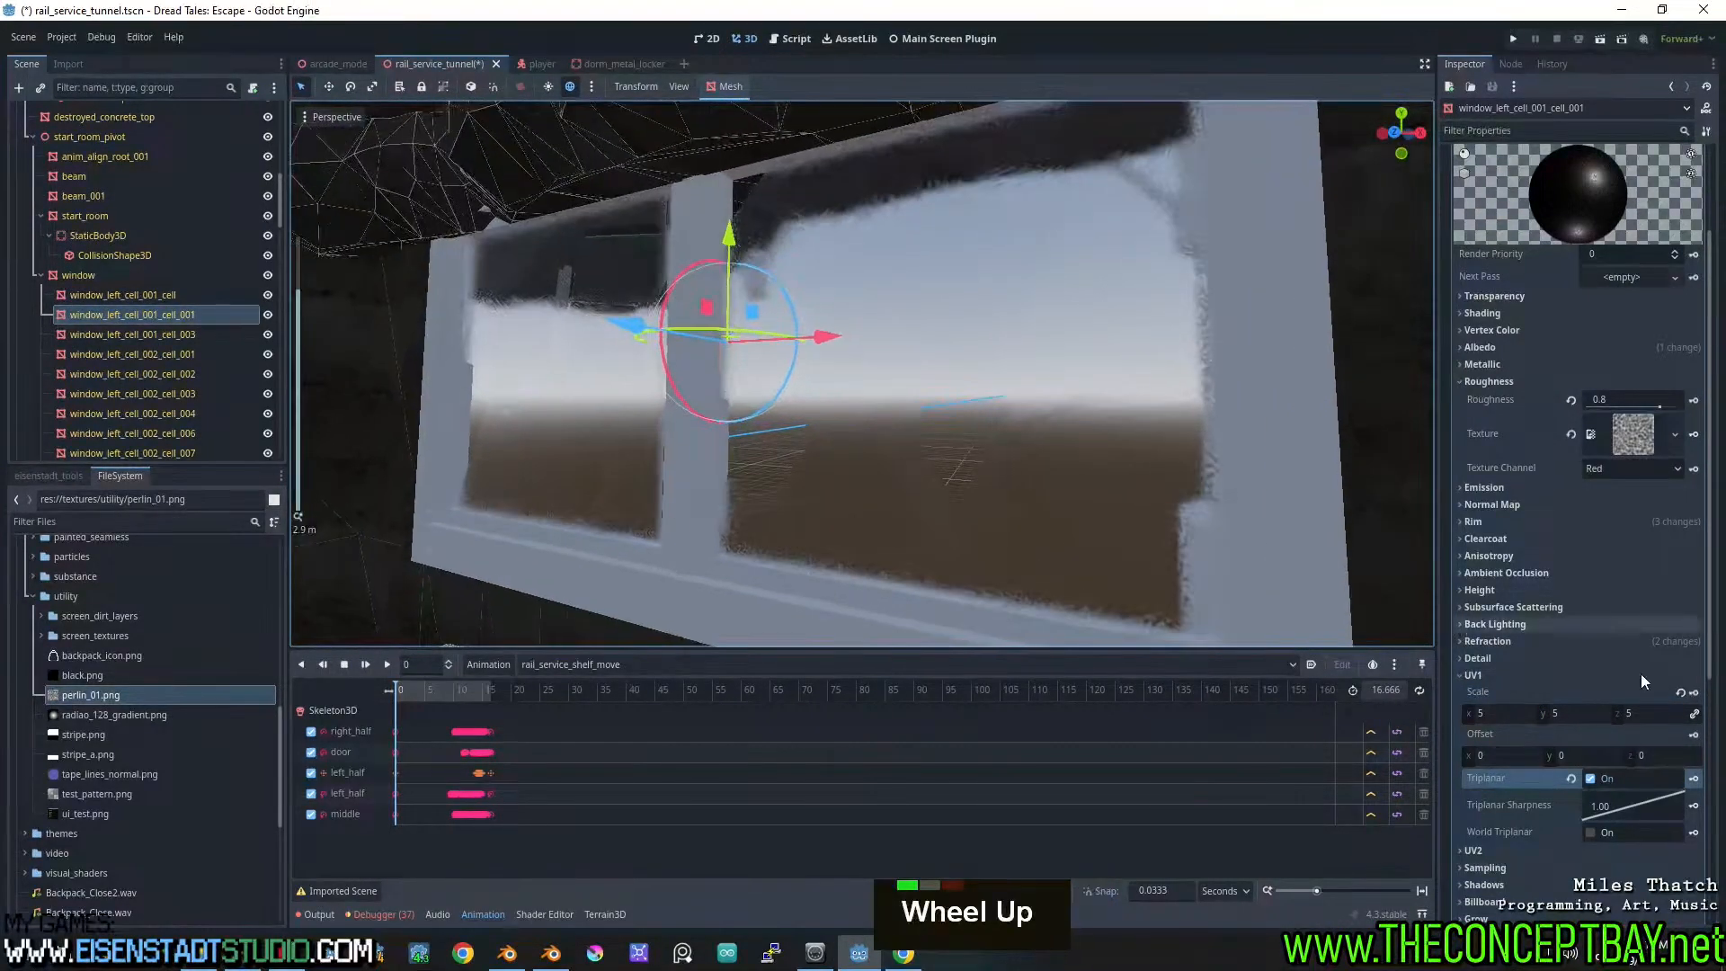
# Try UV1 scales of 1, 0.5 and 3 on the glass material, and settle on 2 for all axes
pyautogui.click(1498, 713)
pyautogui.write('1')
pyautogui.press('Return')
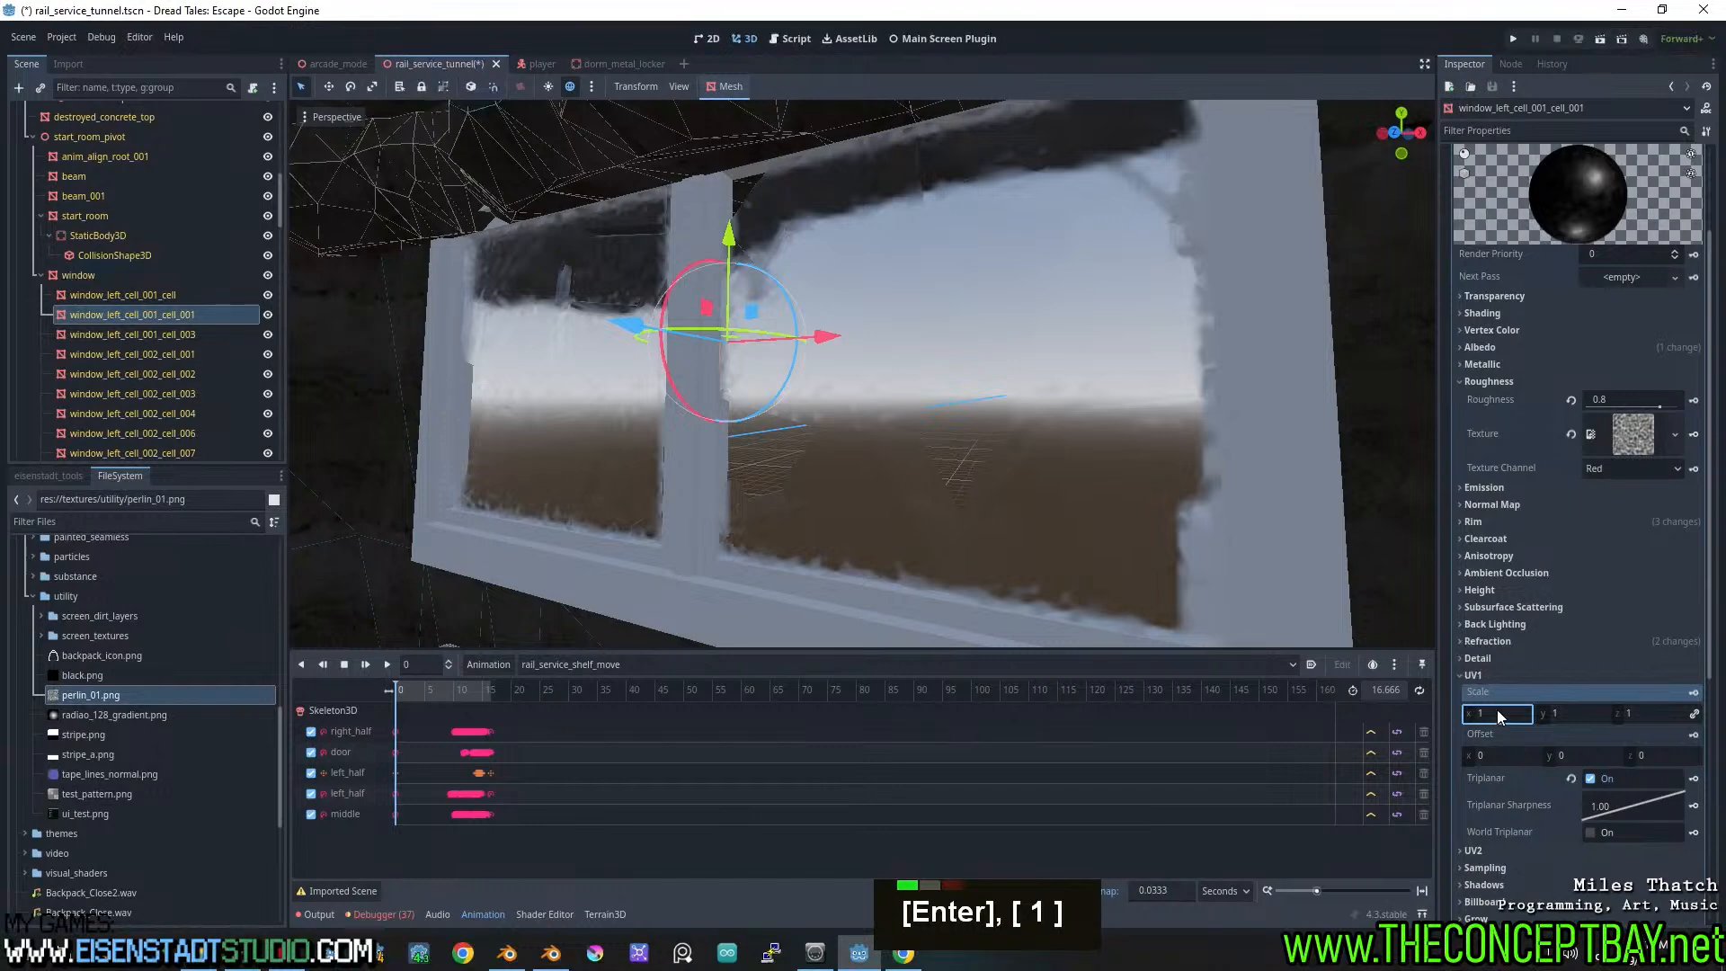
pyautogui.write('0.5')
pyautogui.press('Return')
pyautogui.write('2')
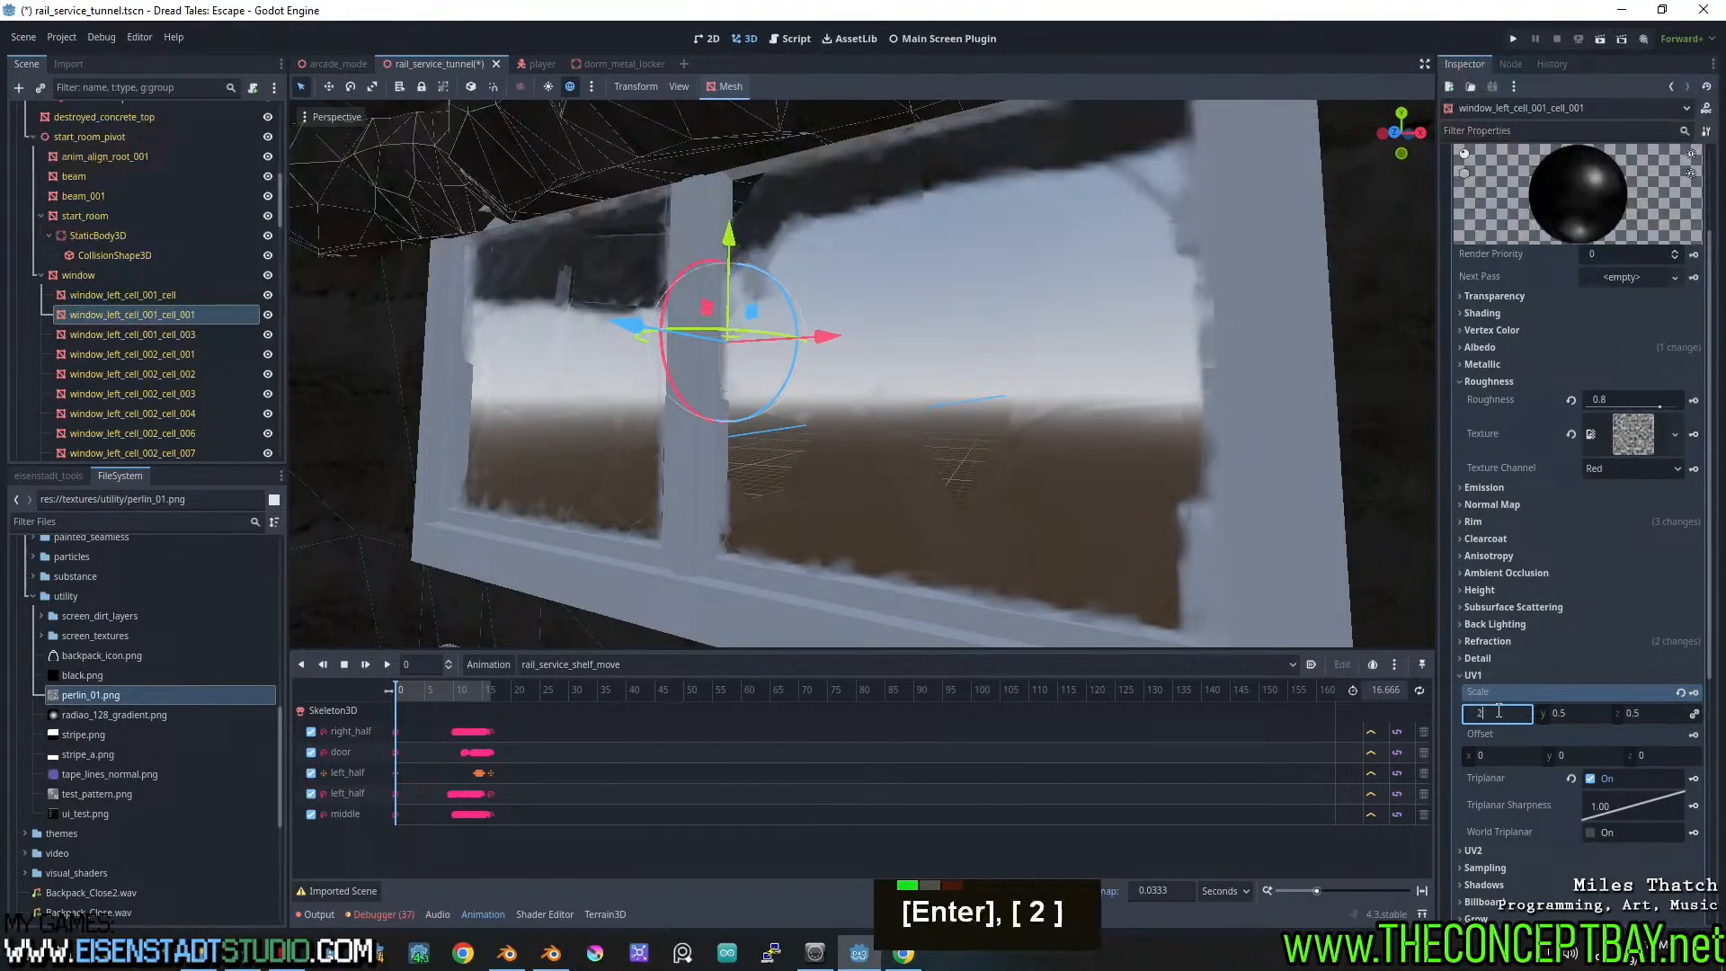
pyautogui.press('BackSpace')
pyautogui.write('3')
pyautogui.press('Return')
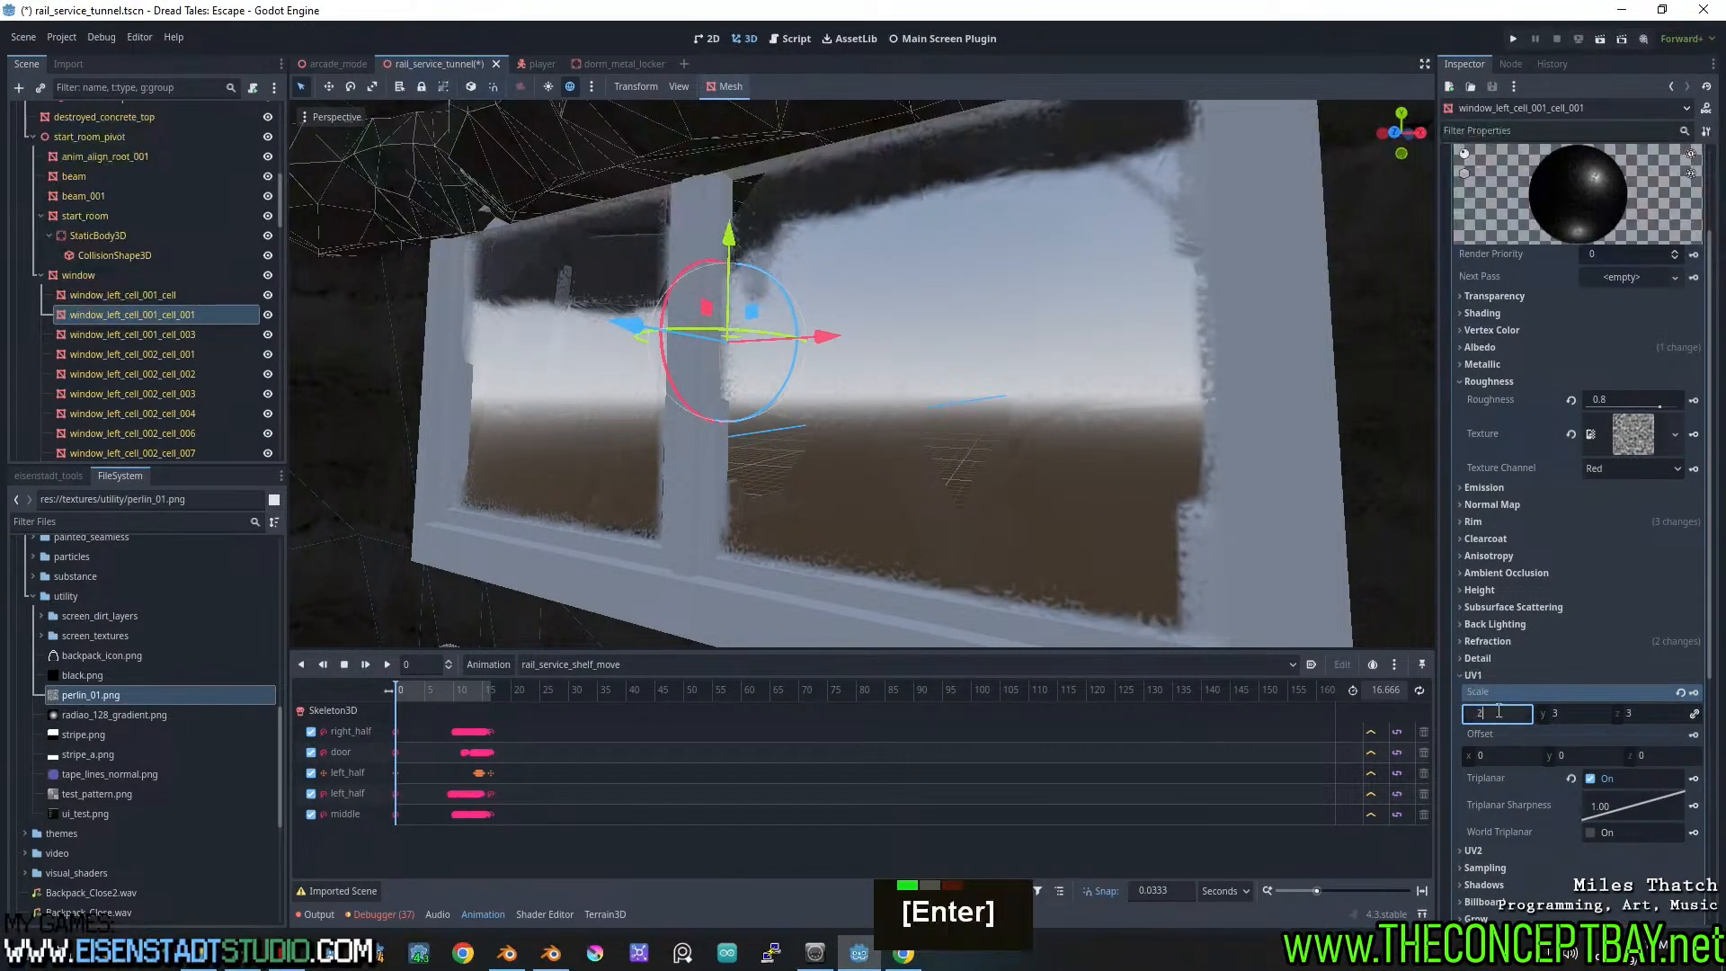
pyautogui.press('Return')
# Set the glass material's roughness to 0.61 and save the rail_service_tunnel scene
pyautogui.moveTo(1124, 432)
pyautogui.mouseDown(button='middle')
pyautogui.moveTo(1095, 440)
pyautogui.moveTo(1171, 455)
pyautogui.moveTo(1131, 396)
pyautogui.moveTo(1084, 441)
pyautogui.moveTo(1150, 440)
pyautogui.mouseUp(button='middle')
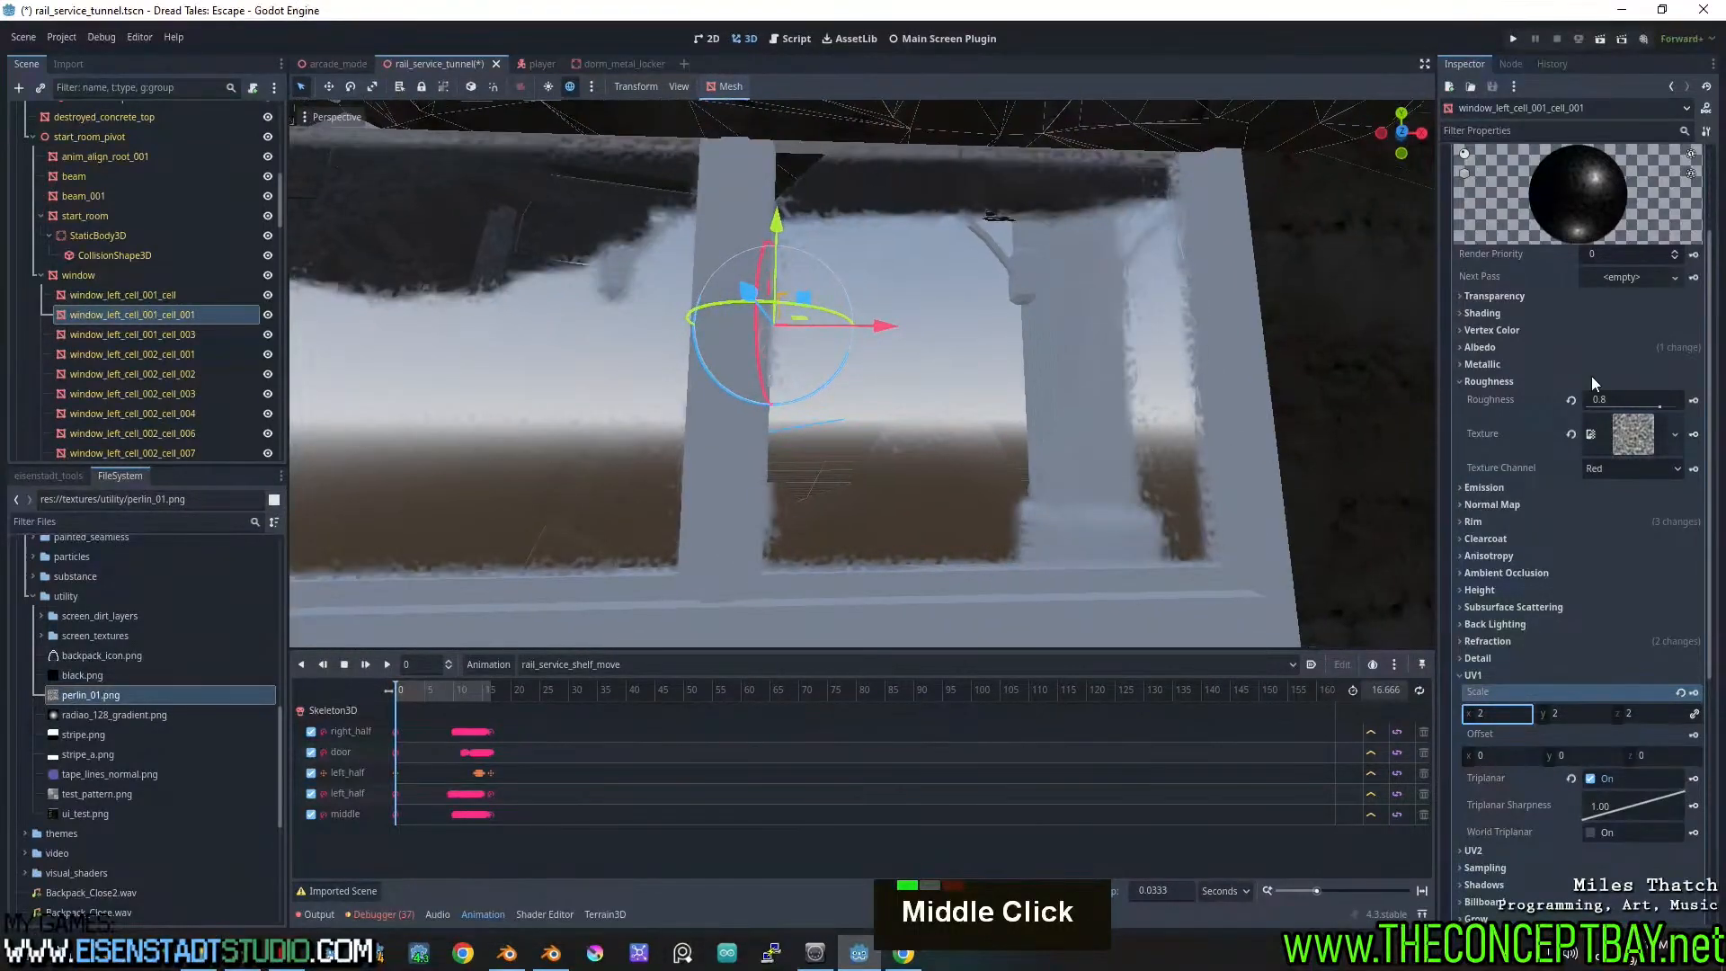
pyautogui.click(1588, 402)
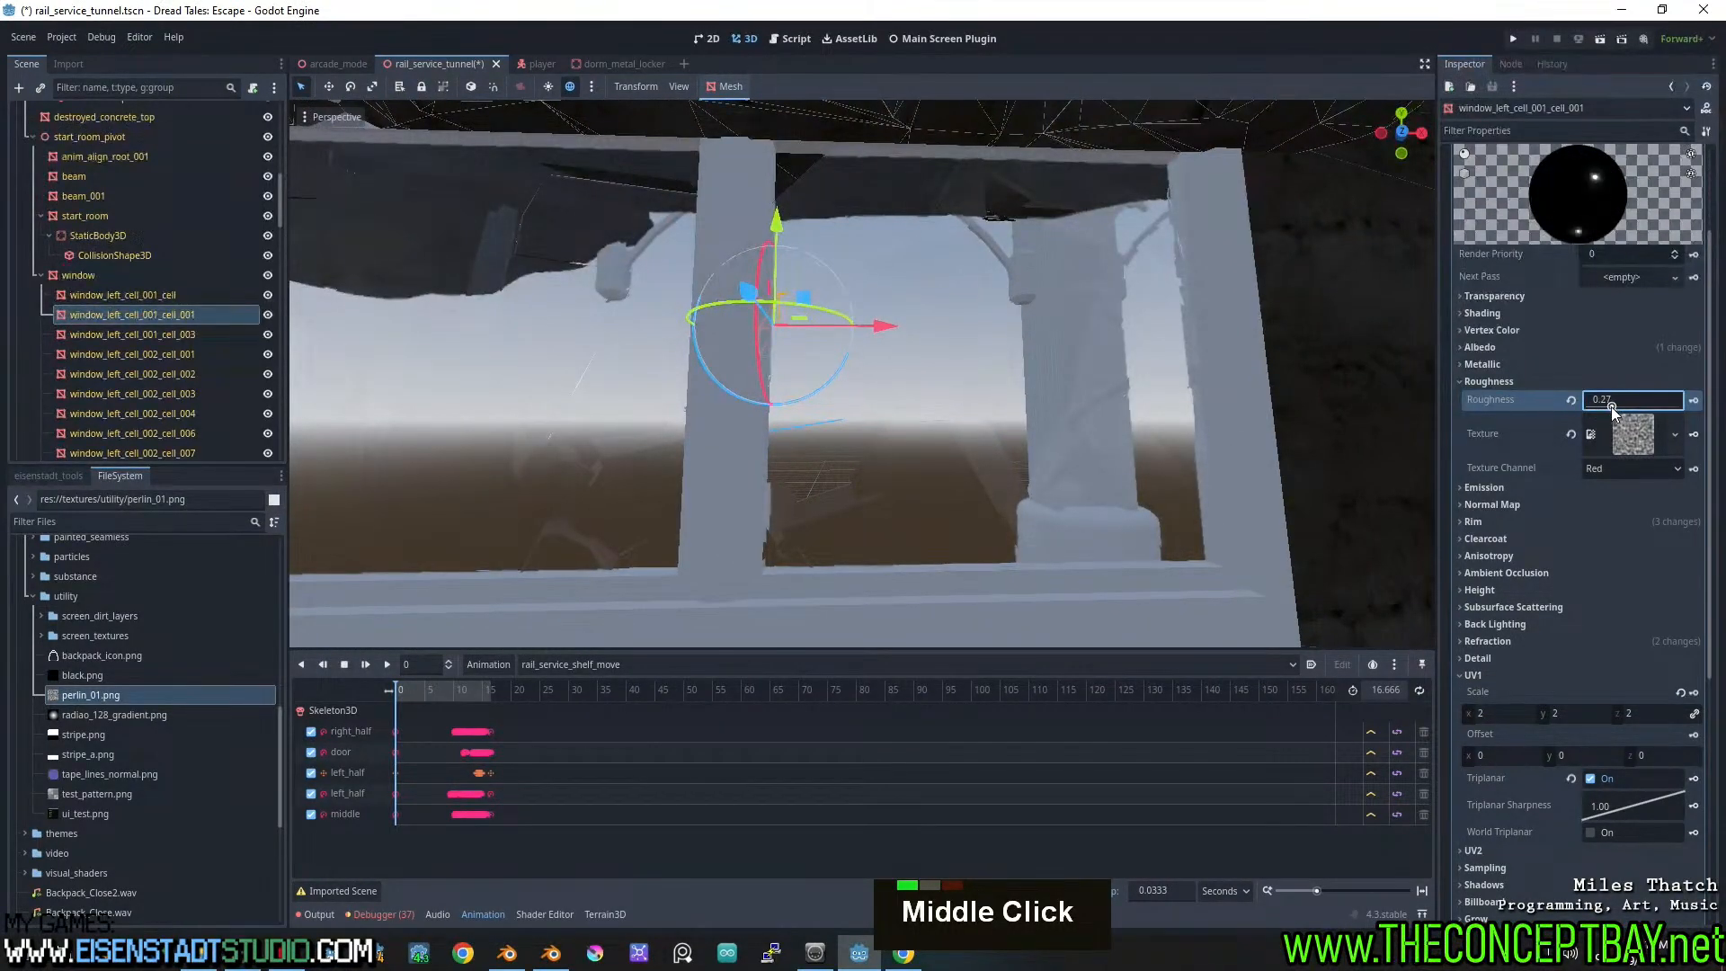
pyautogui.moveTo(1611, 408); pyautogui.dragTo(1643, 412)
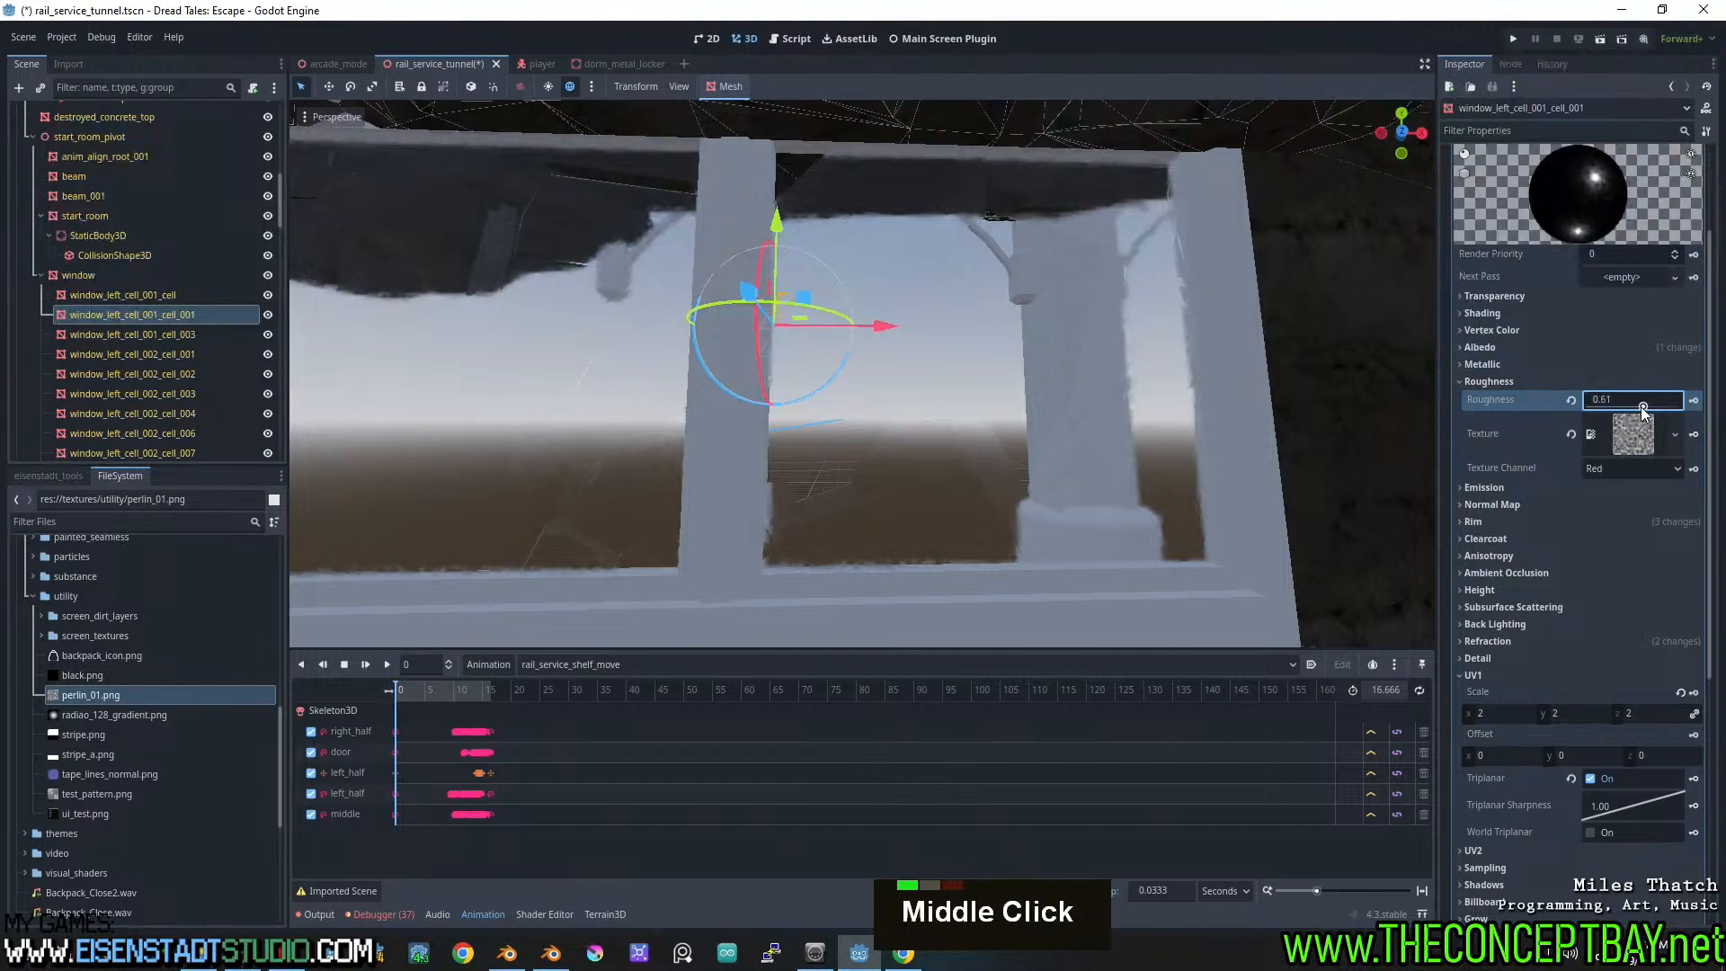
pyautogui.moveTo(1249, 395); pyautogui.dragTo(897, 401, button='middle')
pyautogui.scroll(-2, 897, 401)
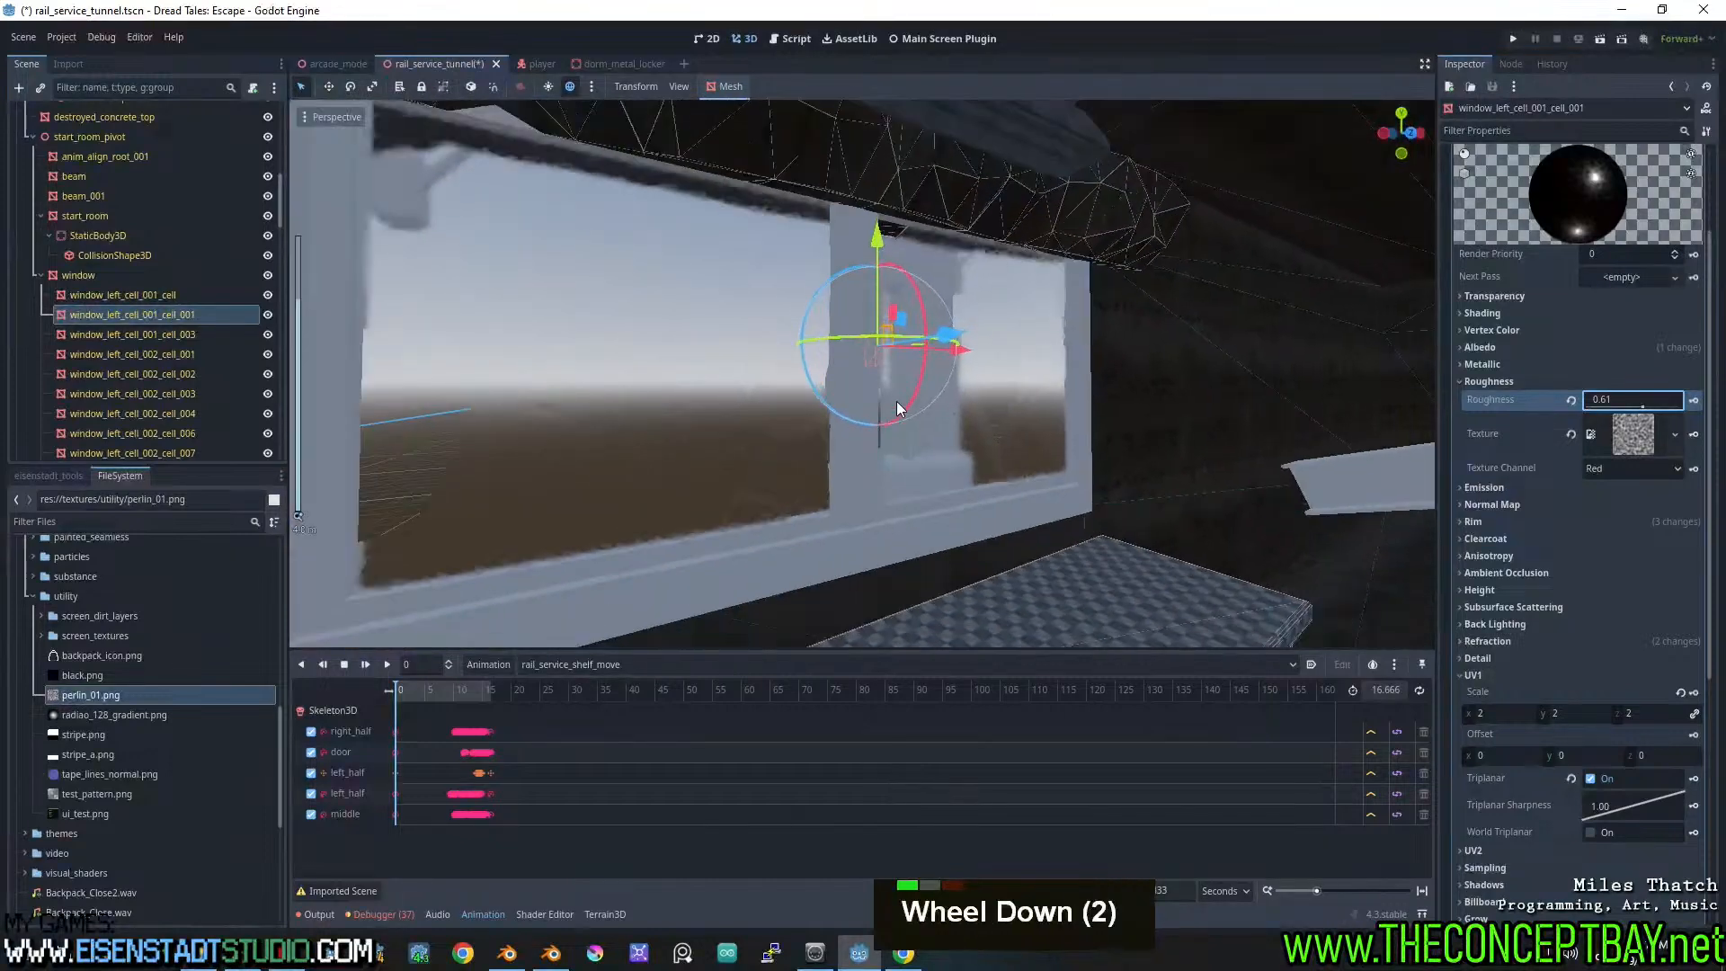
pyautogui.scroll(2, 871, 399)
pyautogui.hotkey('ctrl', 's')
pyautogui.scroll(-3, 796, 369)
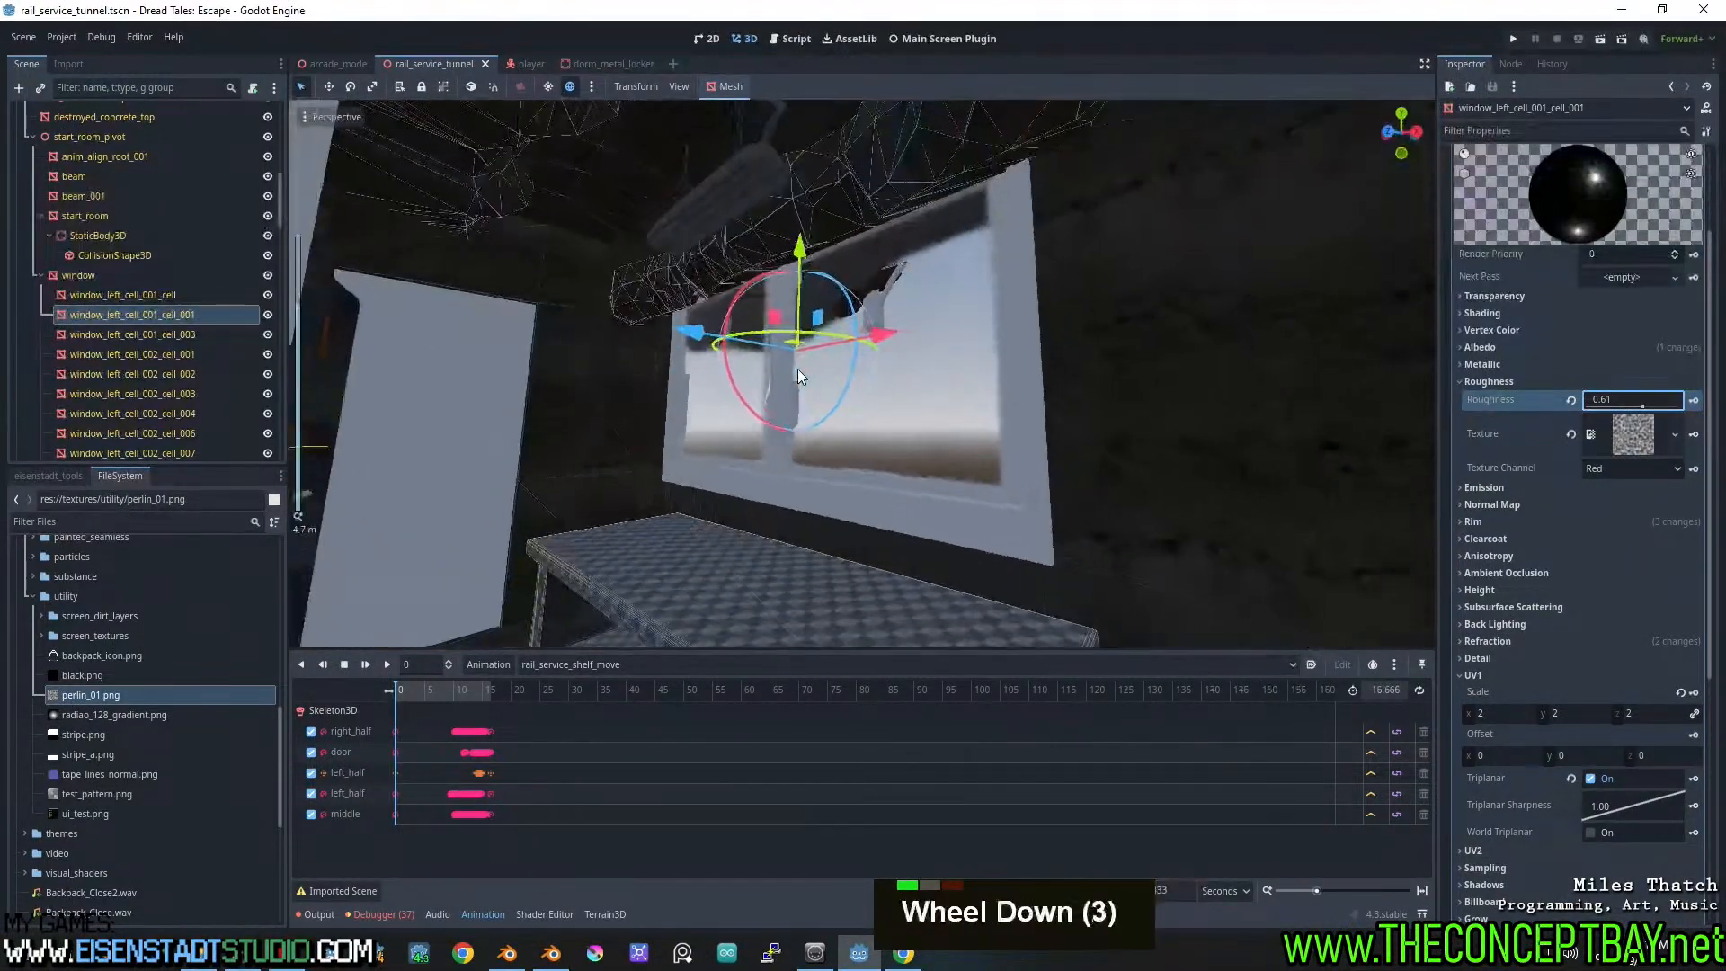
pyautogui.moveTo(797, 369); pyautogui.dragTo(924, 398, button='middle')
# Run the game, walk up to the start room window to examine the glass shards, and close the game
pyautogui.press('F5')
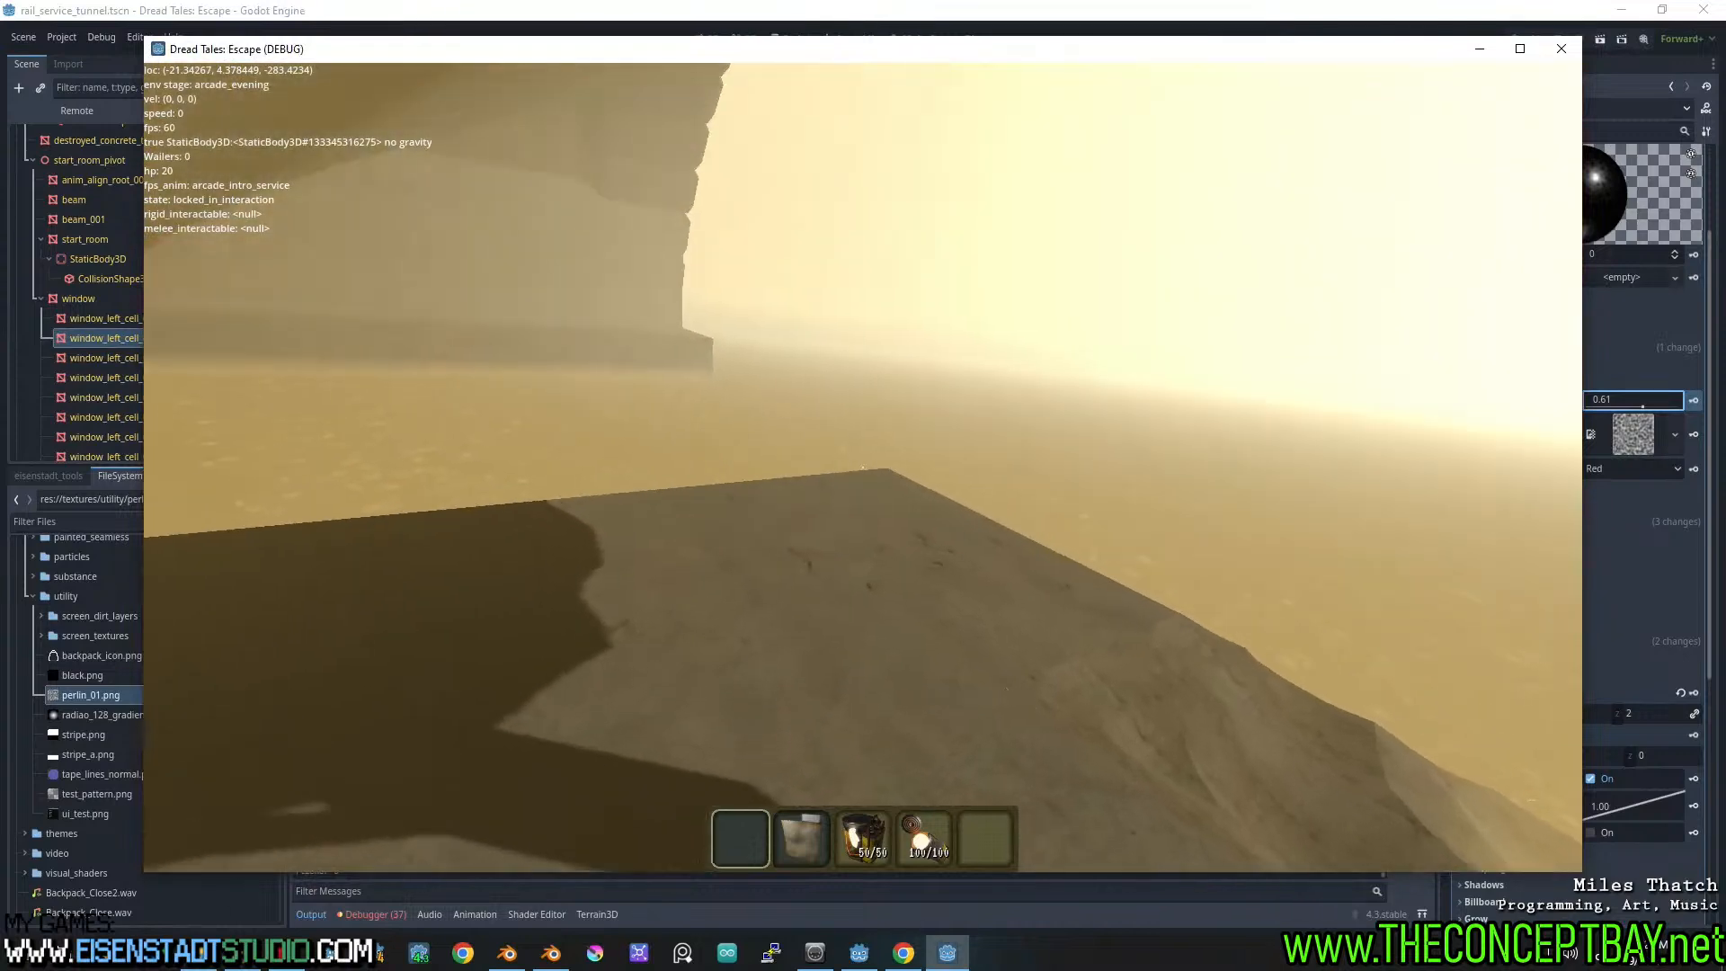
pyautogui.press('w')
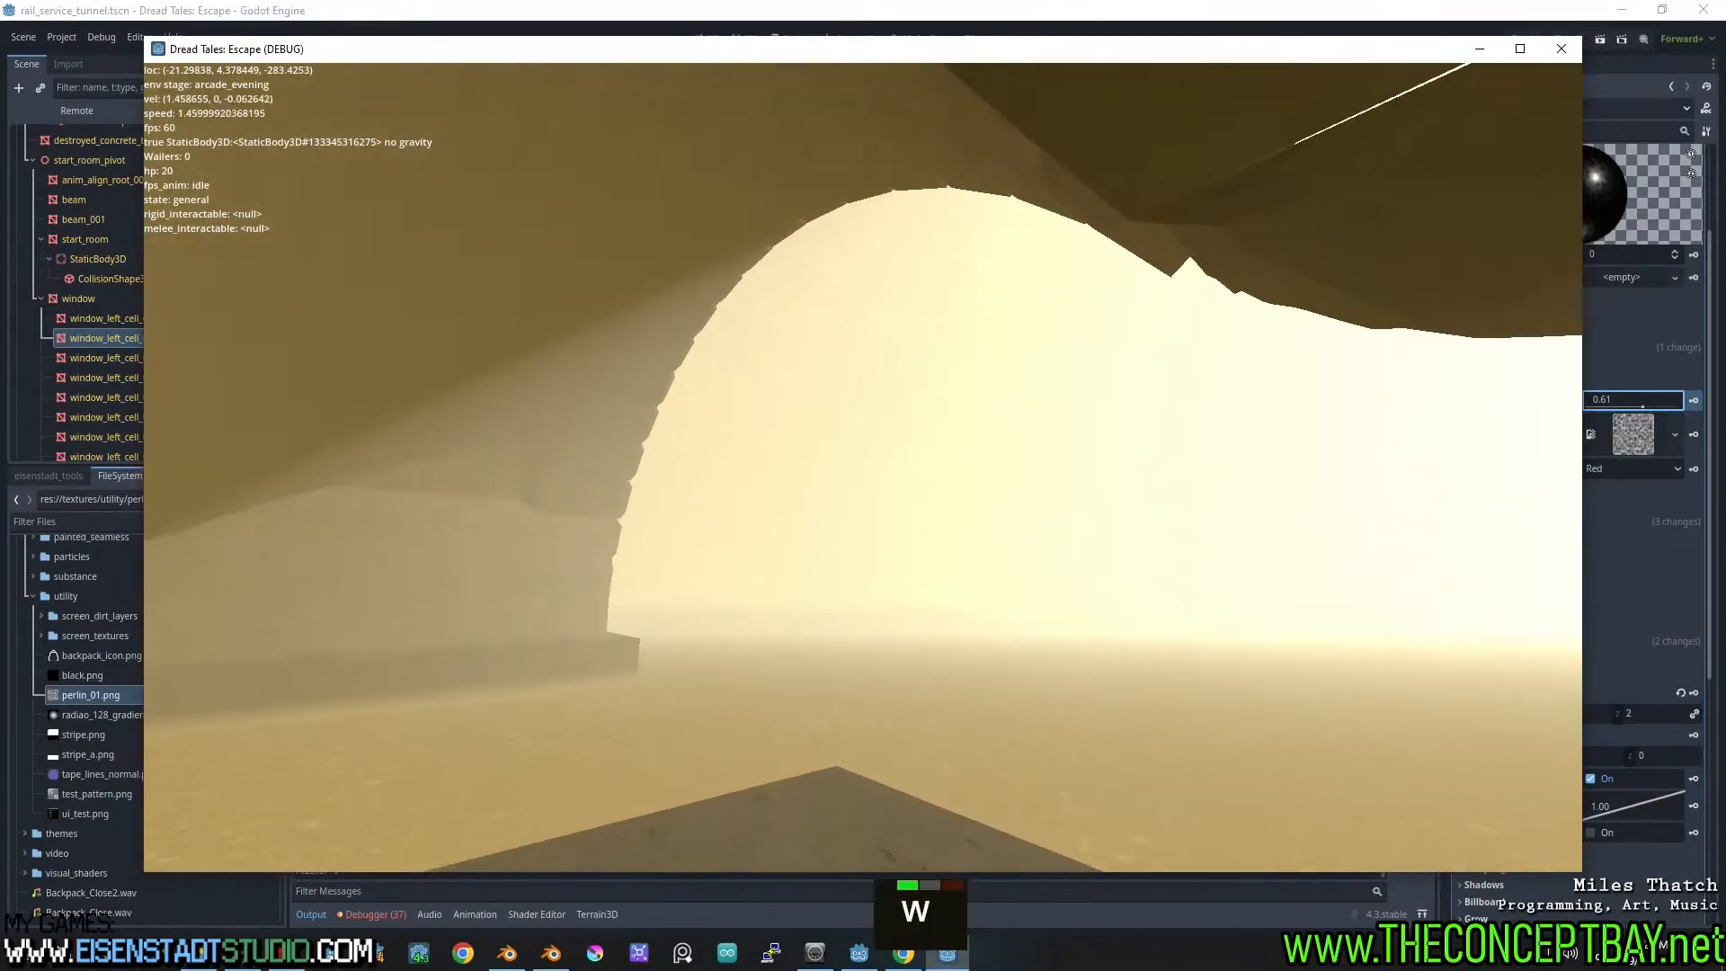
pyautogui.press('a')
pyautogui.press('s')
pyautogui.press('w')
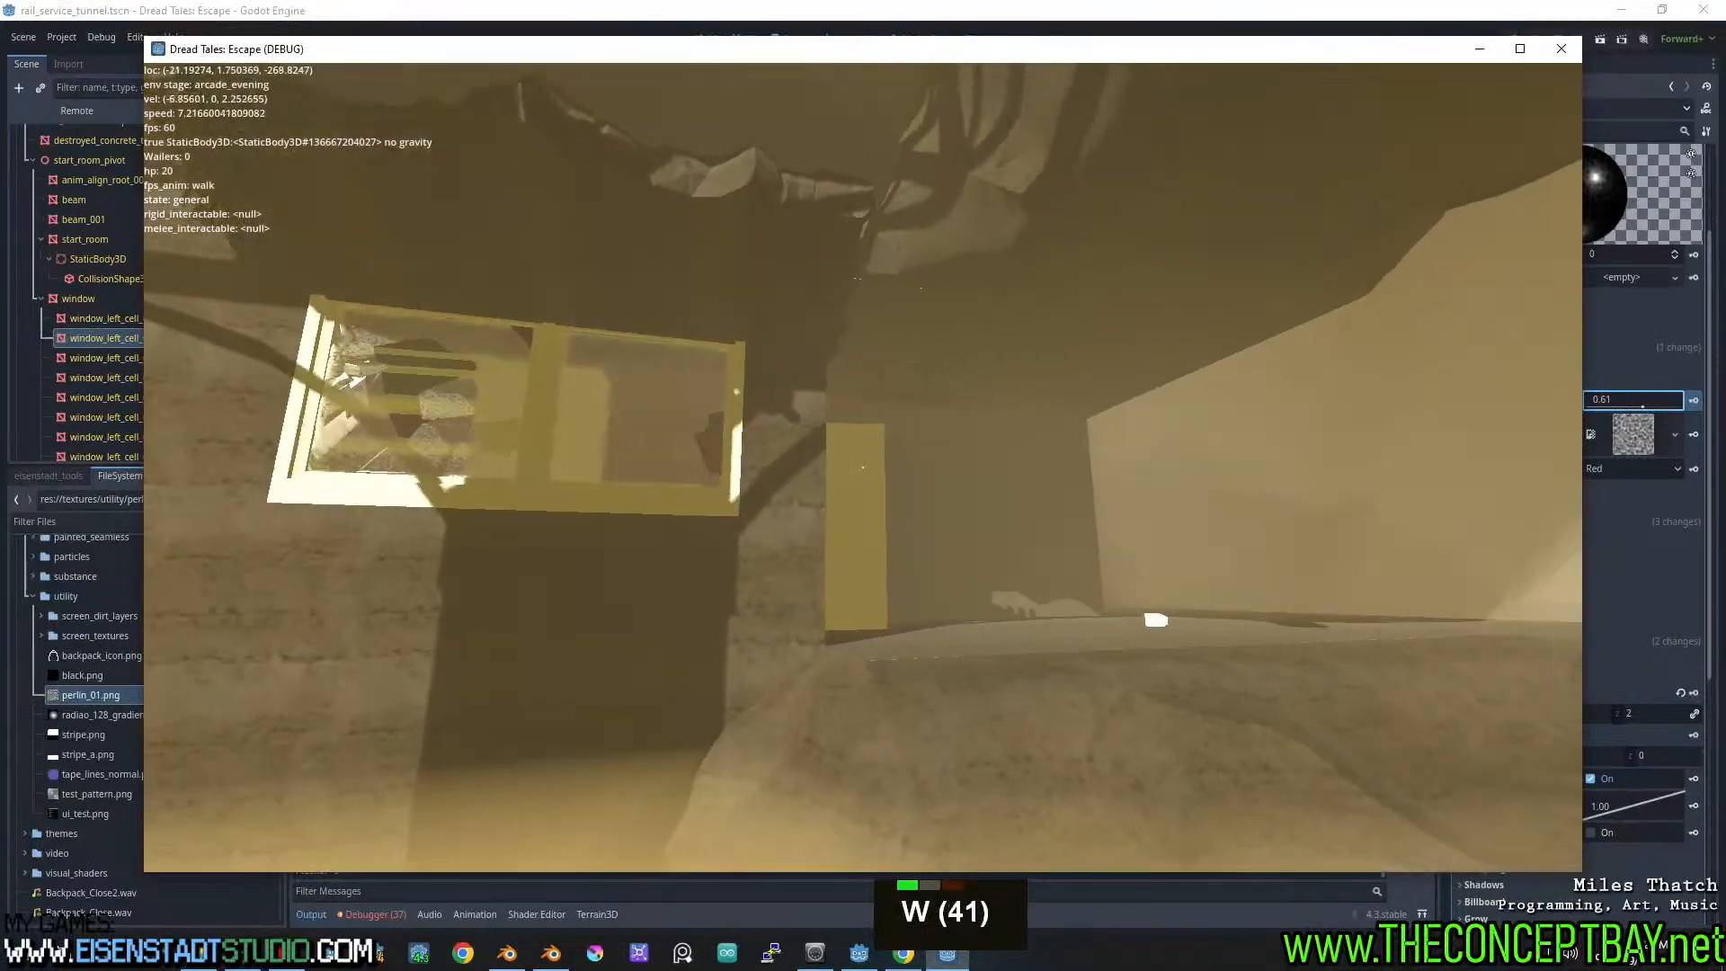
pyautogui.press('w')
pyautogui.press('w')
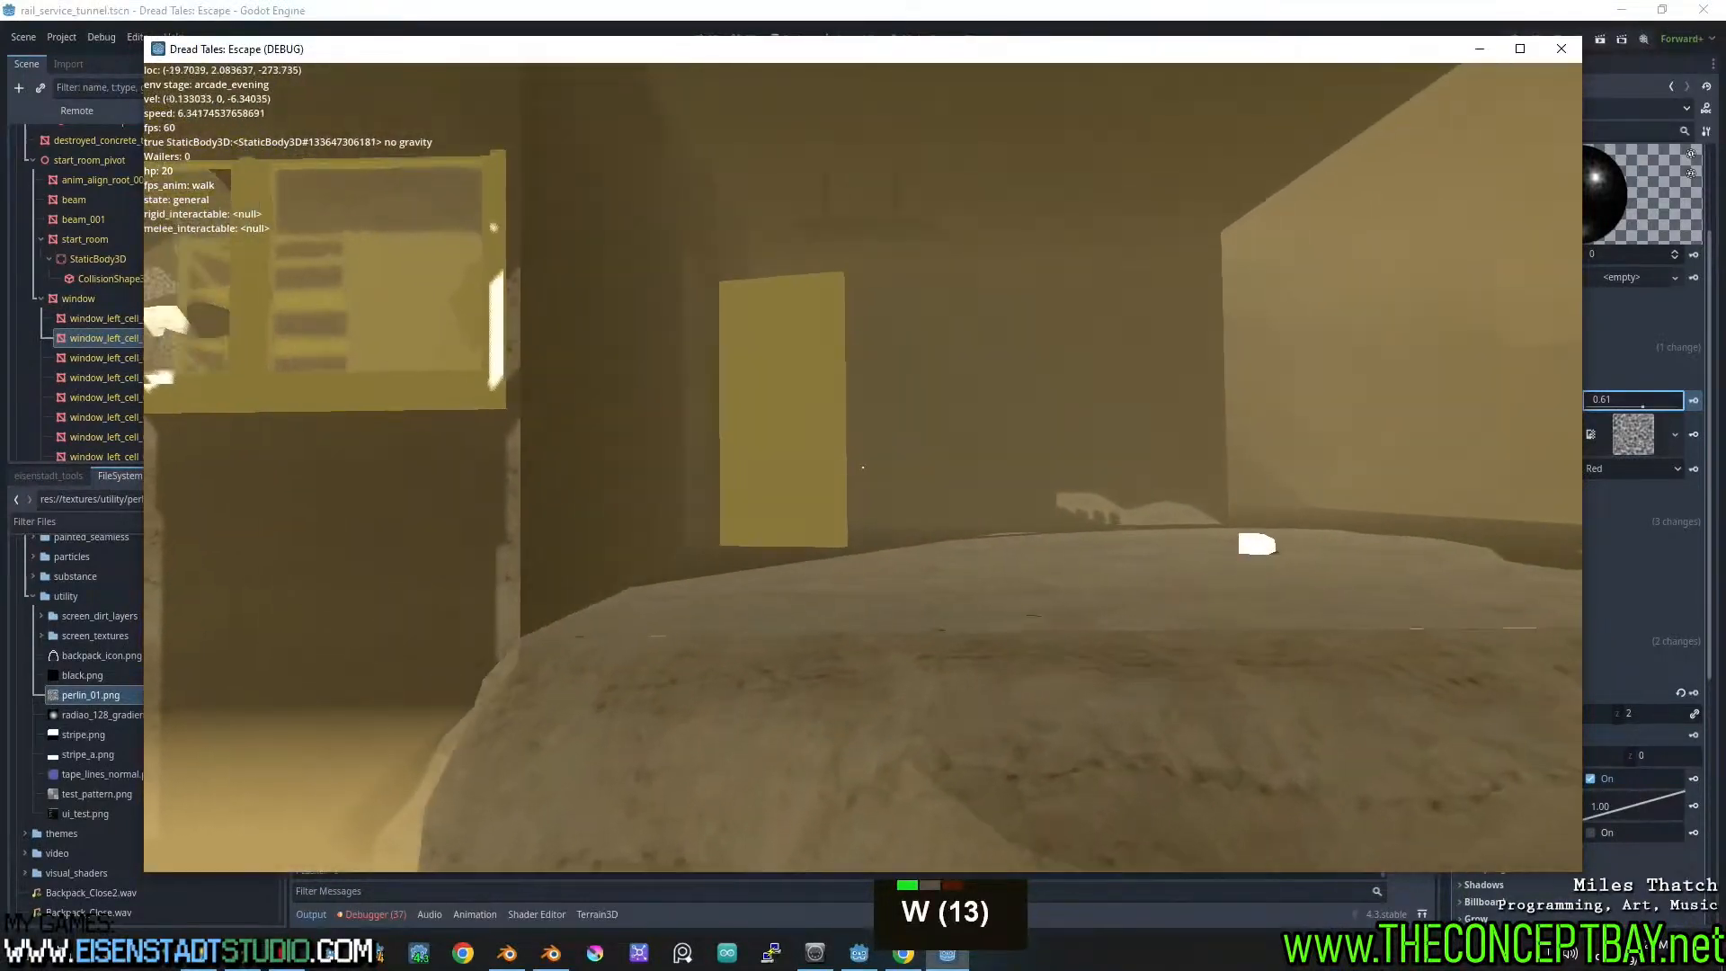
pyautogui.press('d')
pyautogui.press('space')
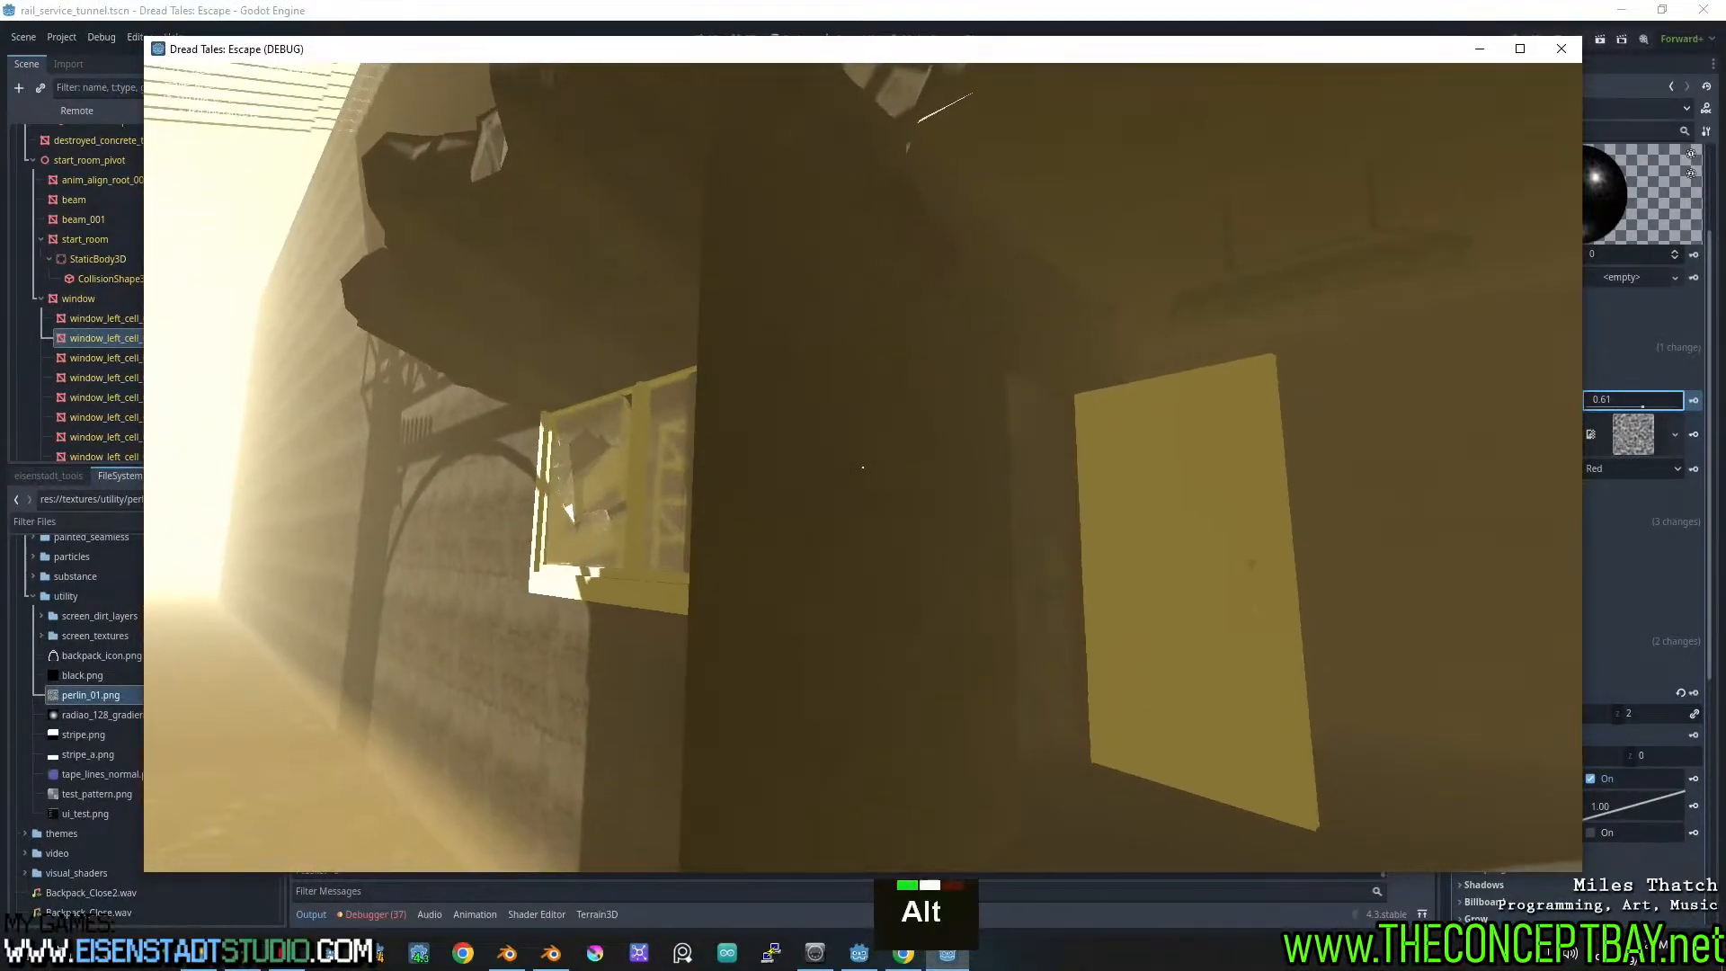
pyautogui.hotkey('alt', 'F4')
# Save the scene again and inspect the window glass from inside and outside the start room
pyautogui.hotkey('ctrl', 's')
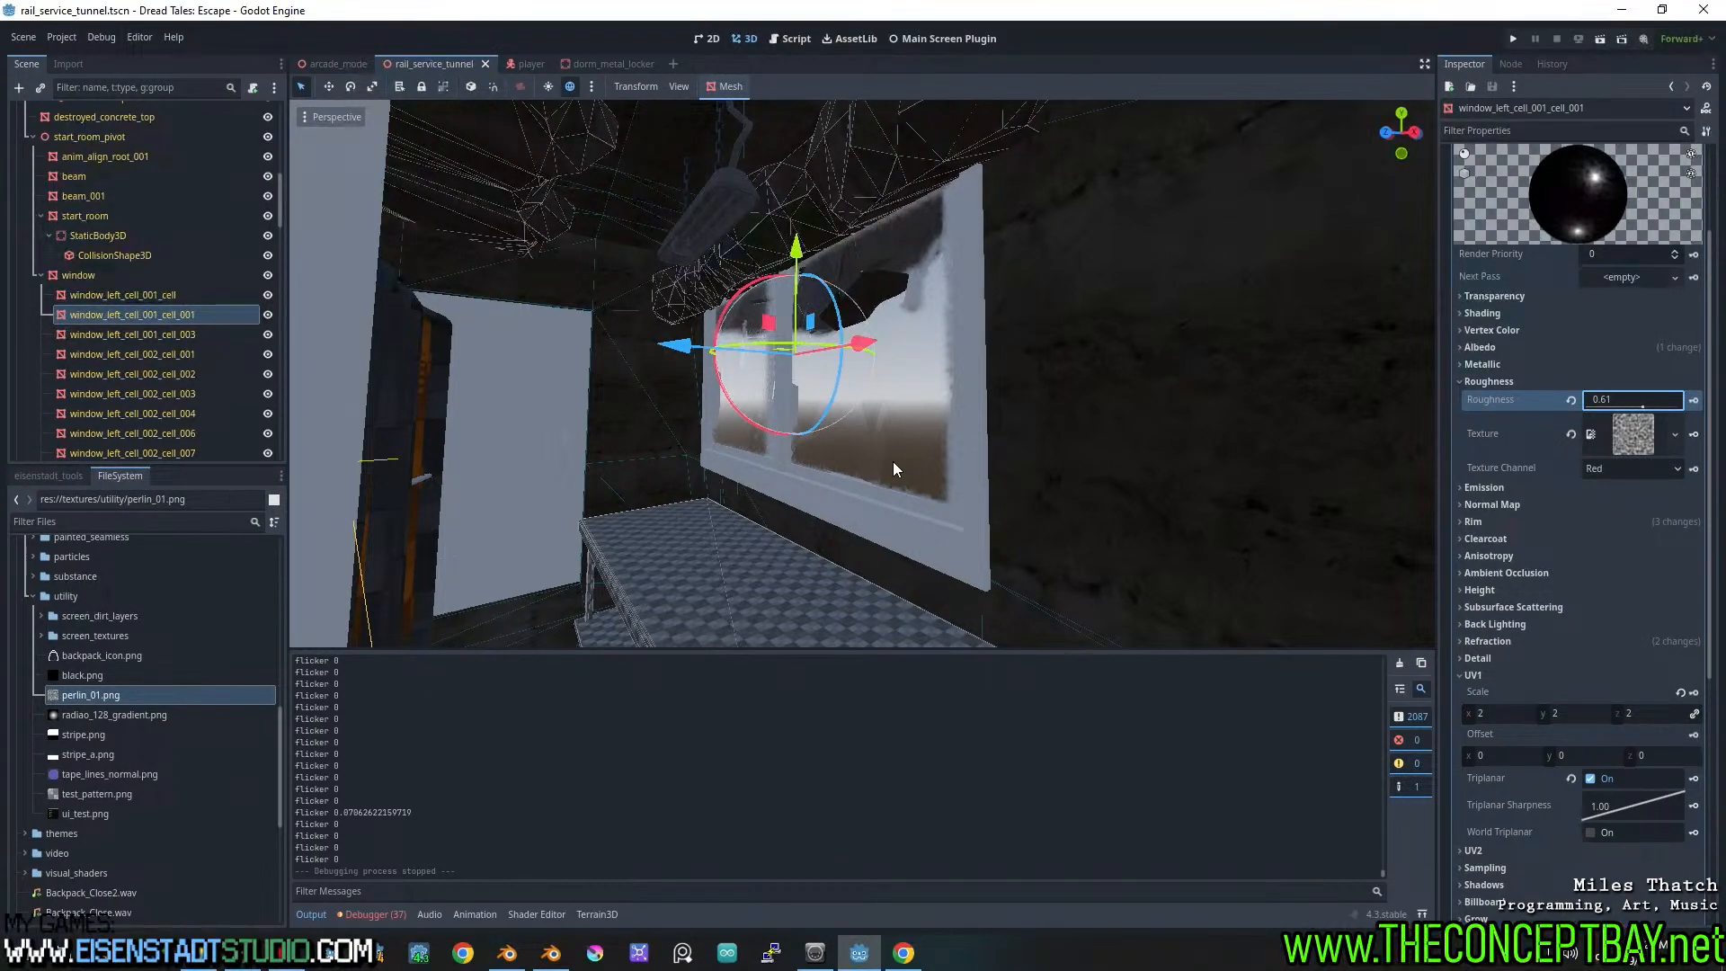
pyautogui.scroll(-1, 994, 278)
pyautogui.scroll(4, 984, 315)
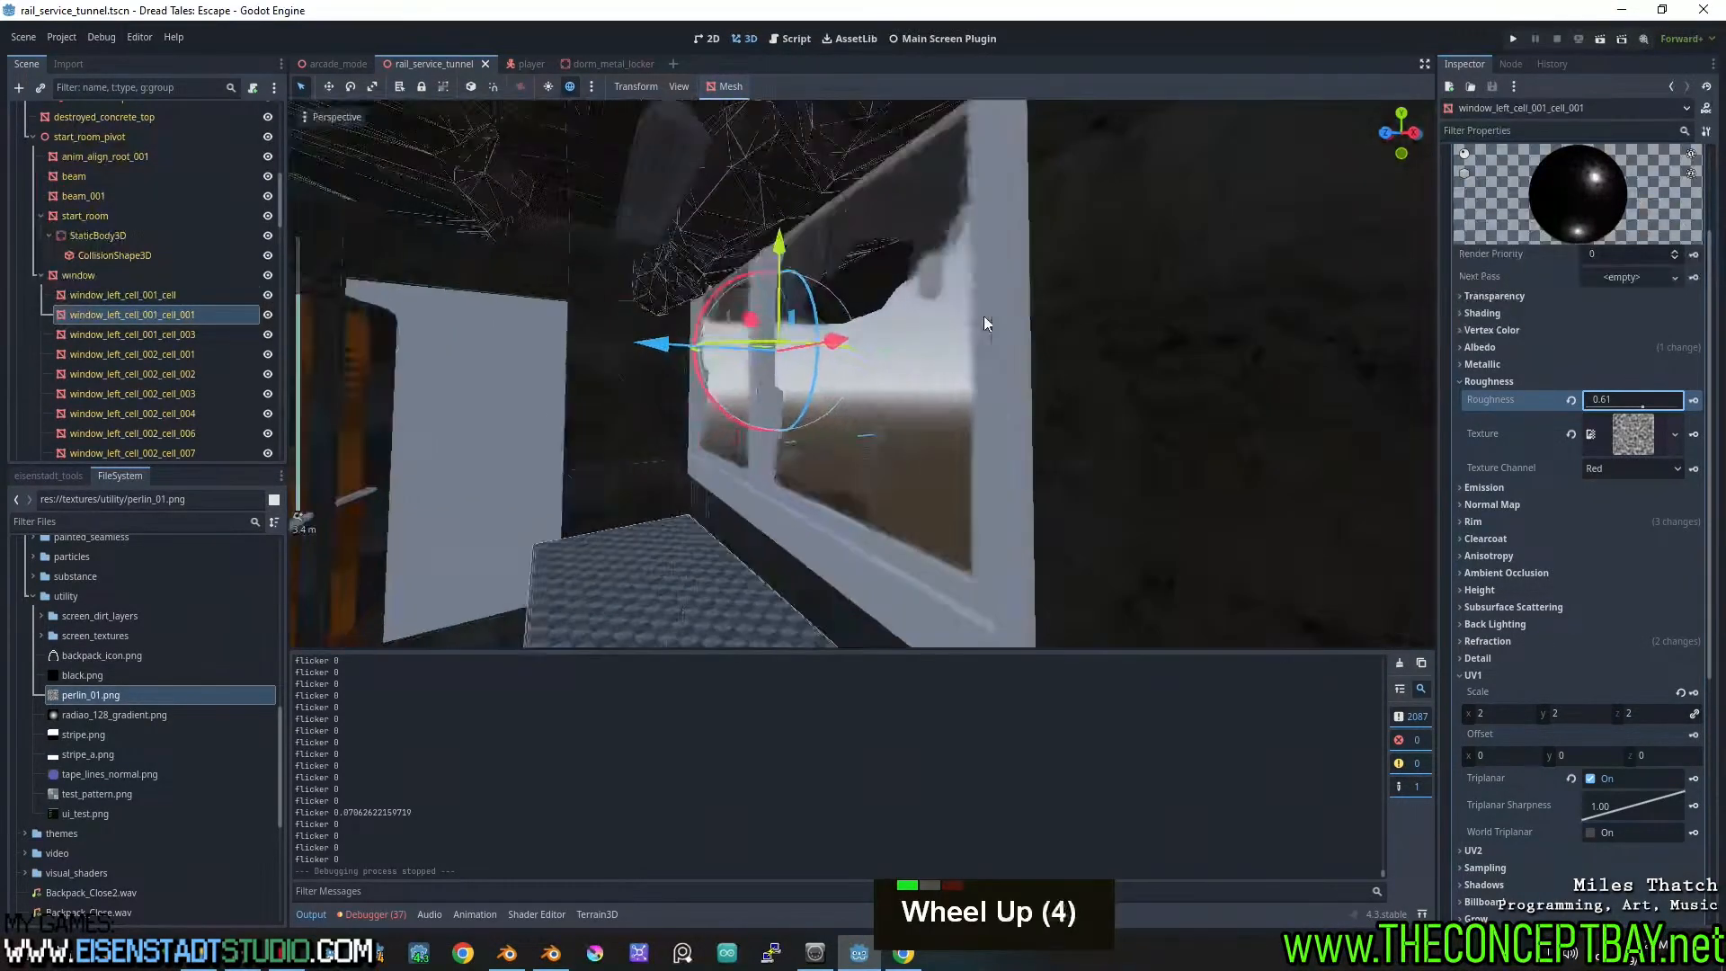
pyautogui.moveTo(984, 316); pyautogui.dragTo(935, 338, button='middle')
pyautogui.scroll(-4, 1287, 408)
pyautogui.scroll(-6, 1140, 376)
pyautogui.scroll(2, 1025, 365)
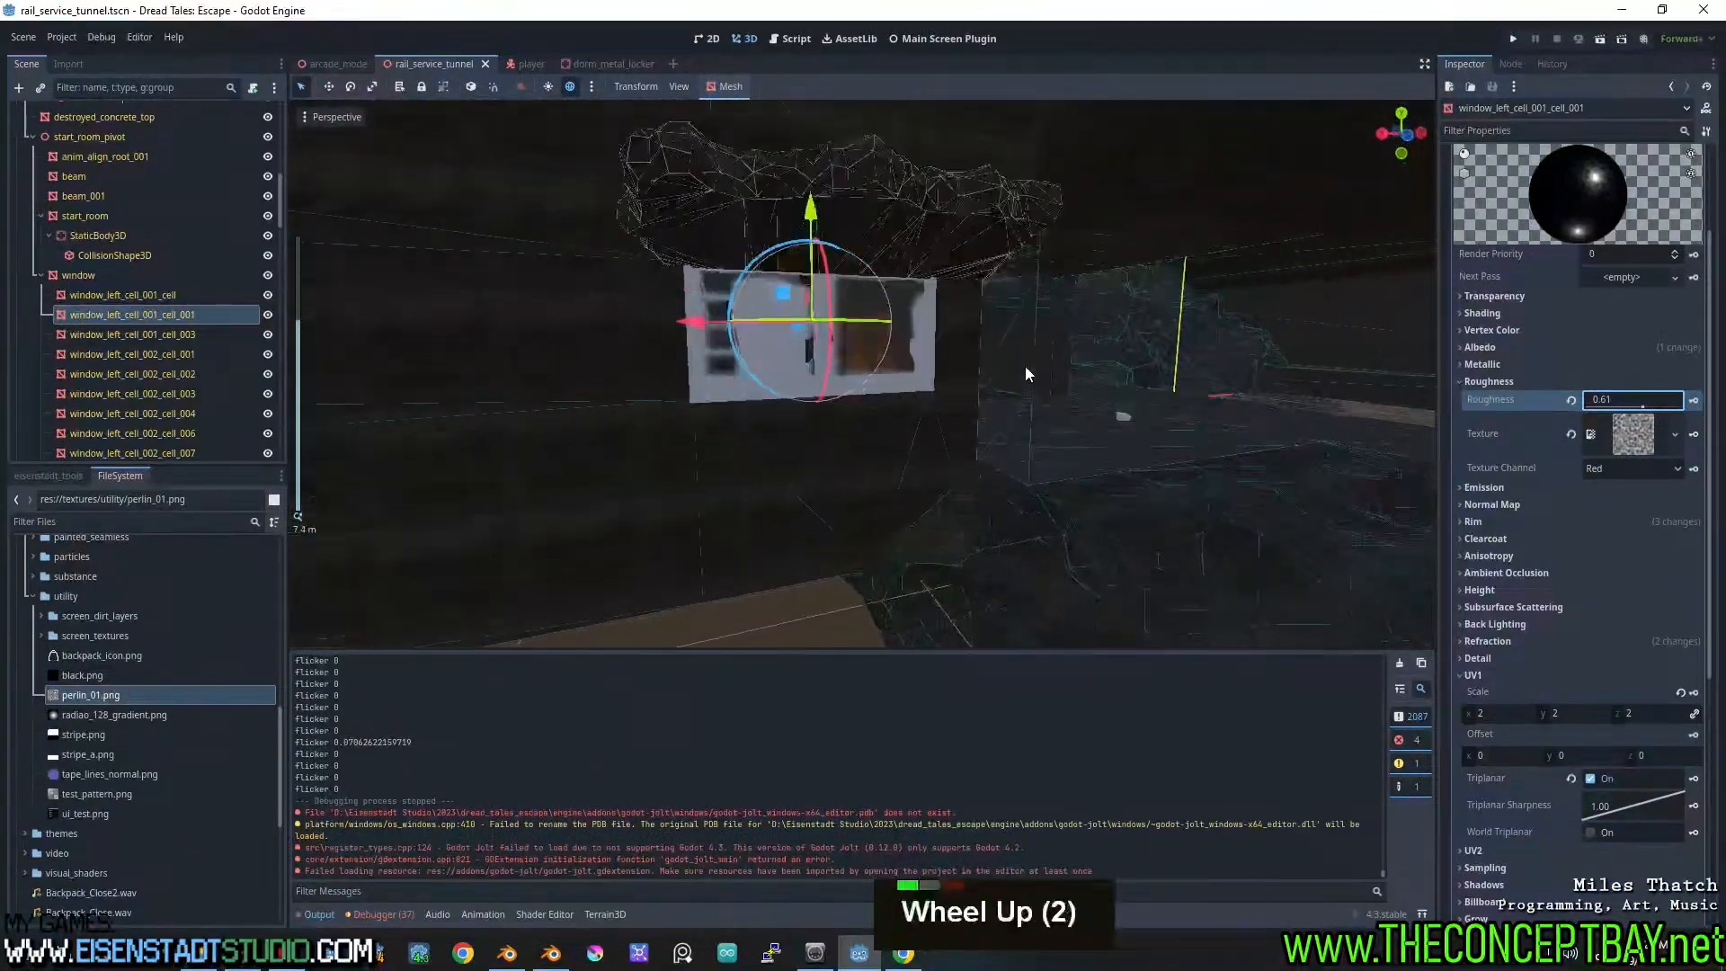
pyautogui.hotkey('ctrl', 's')
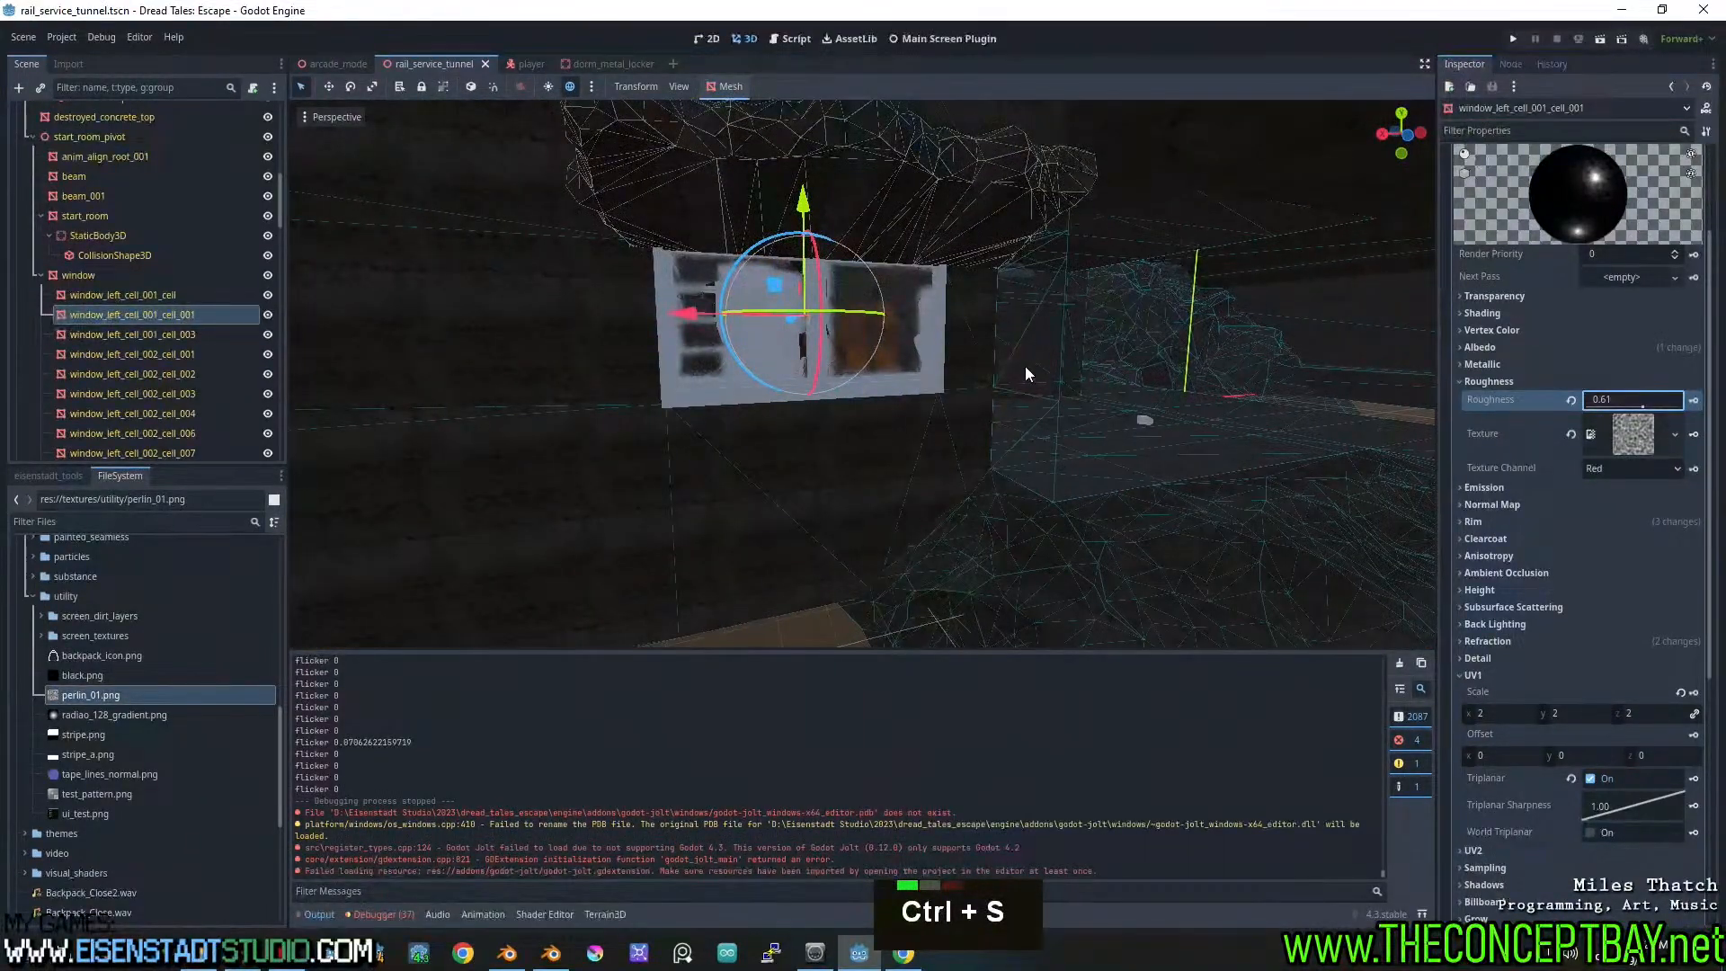